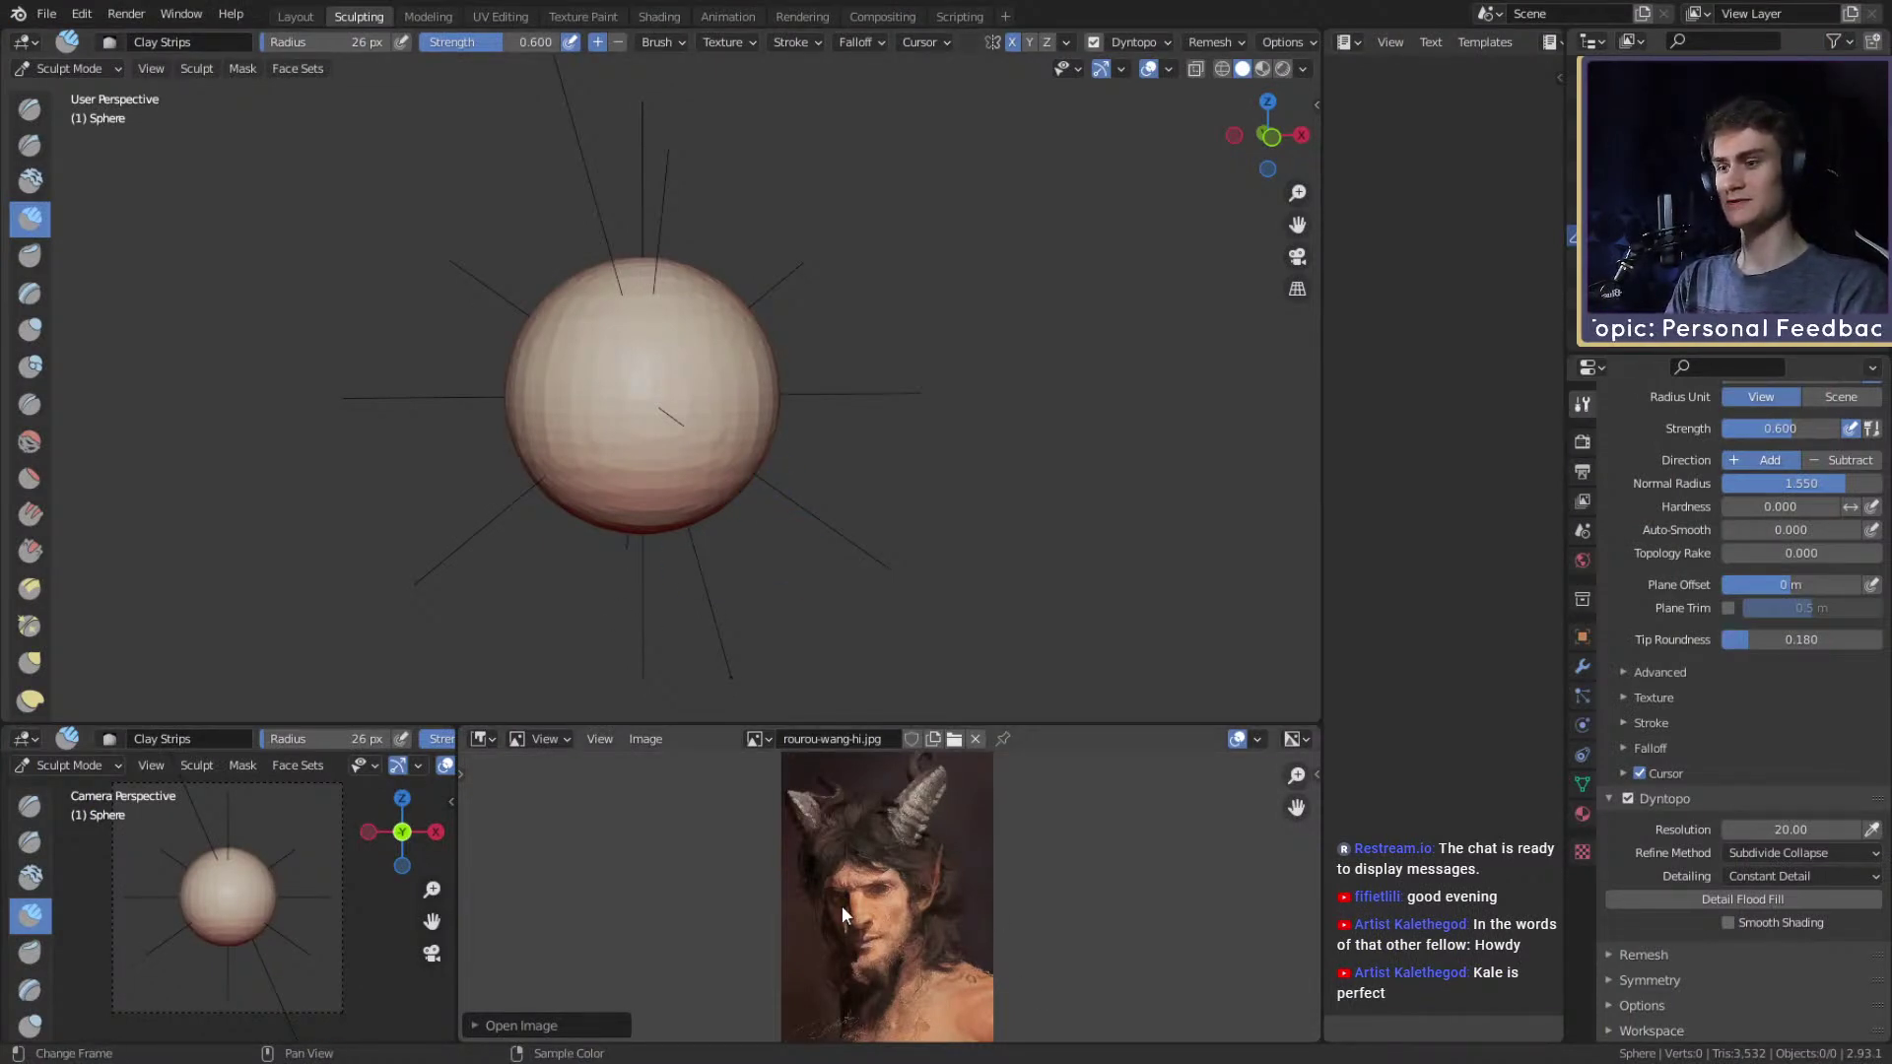
# Examine the horned man reference painting closely, including the horns, face and overall head shape.
pyautogui.scroll(5, 842, 904)
pyautogui.scroll(-4, 788, 872)
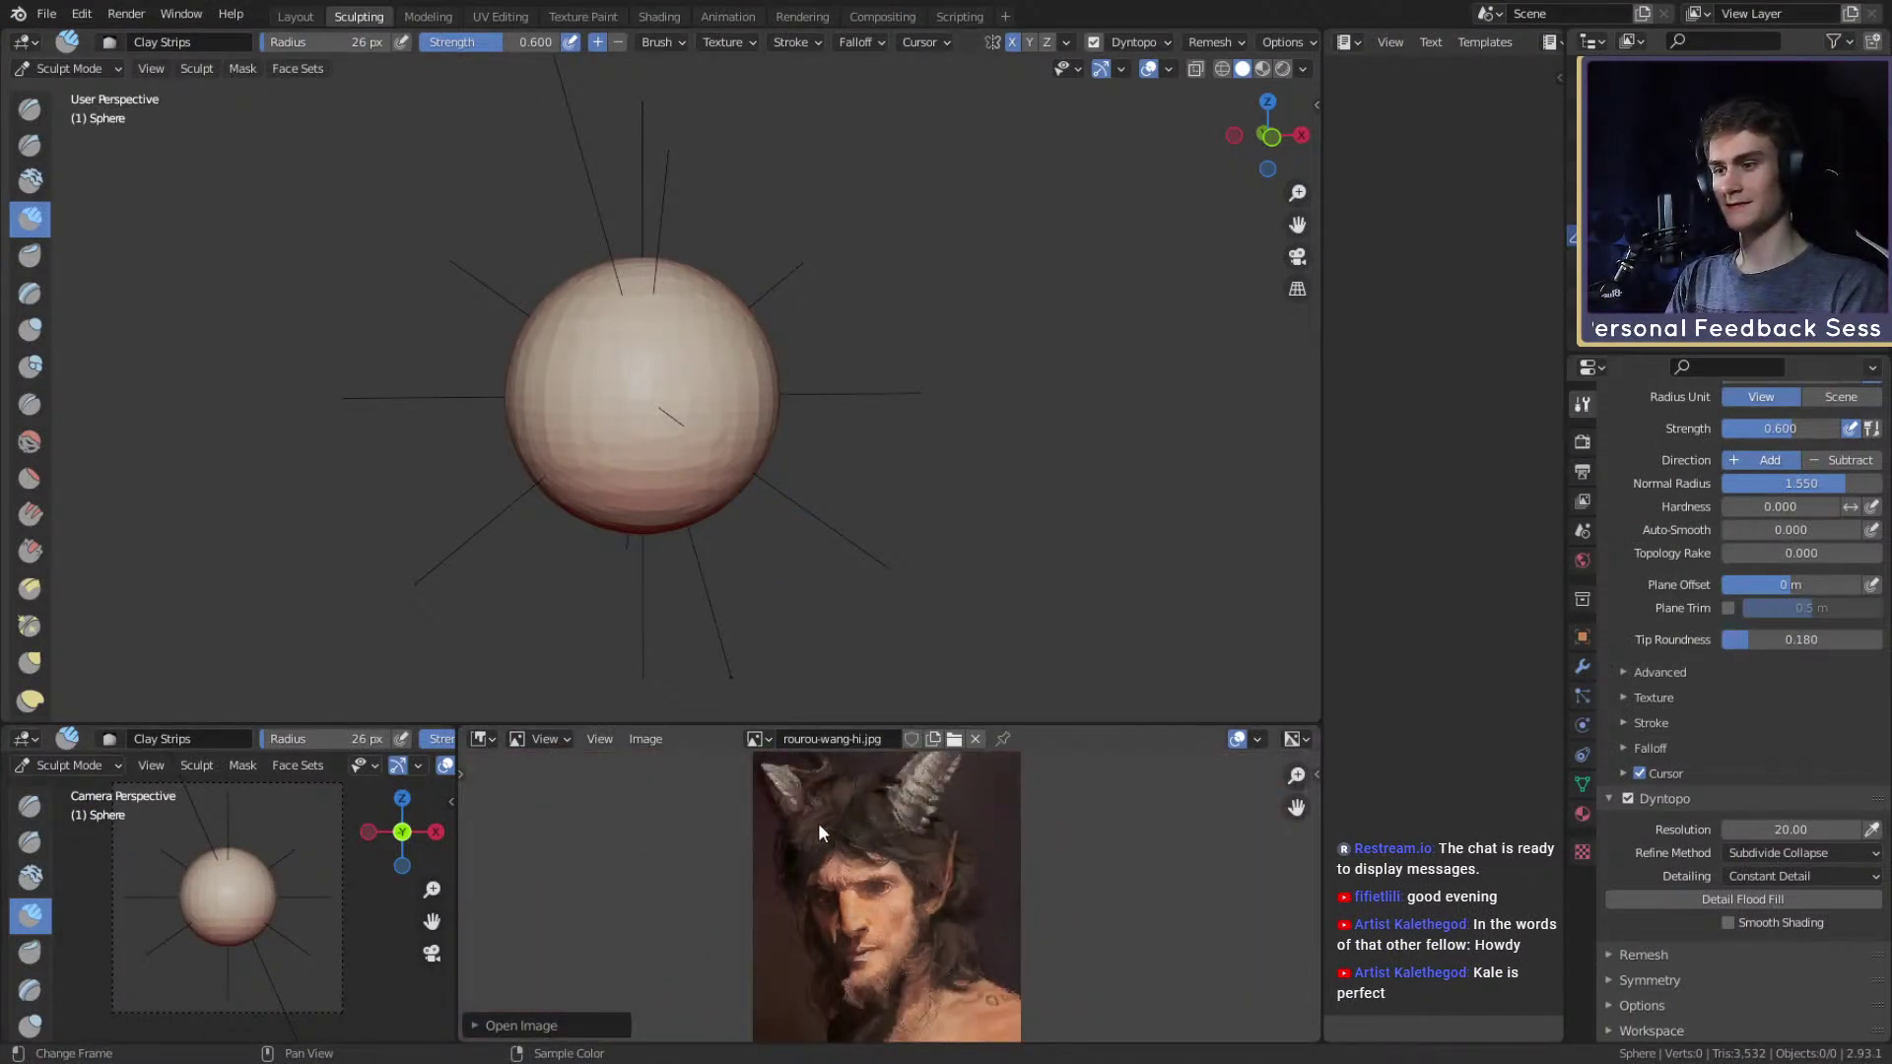
pyautogui.scroll(-2, 934, 843)
pyautogui.scroll(3, 861, 902)
pyautogui.moveTo(876, 877)
pyautogui.mouseDown(button='middle')
pyautogui.moveTo(861, 903)
pyautogui.moveTo(885, 859)
pyautogui.mouseUp(button='middle')
pyautogui.scroll(-1, 892, 837)
pyautogui.scroll(-1, 894, 829)
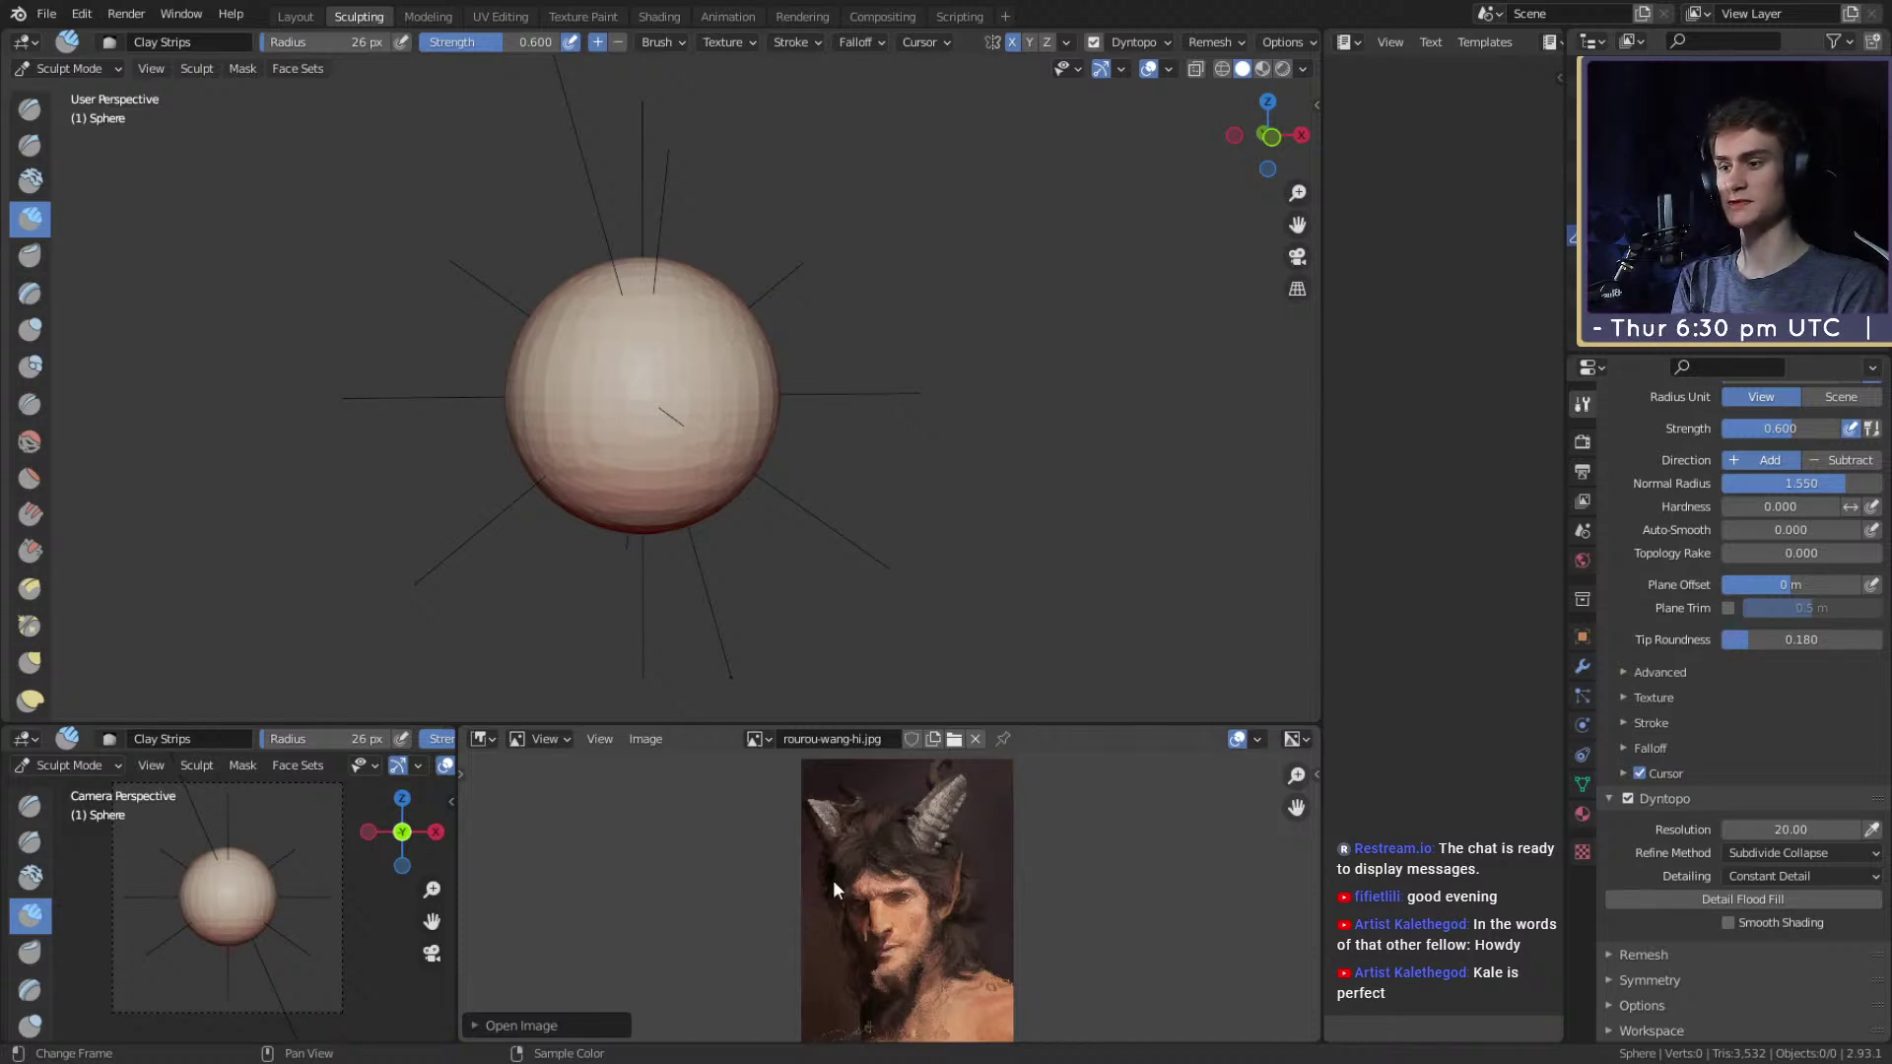
pyautogui.scroll(4, 884, 966)
pyautogui.scroll(-4, 877, 894)
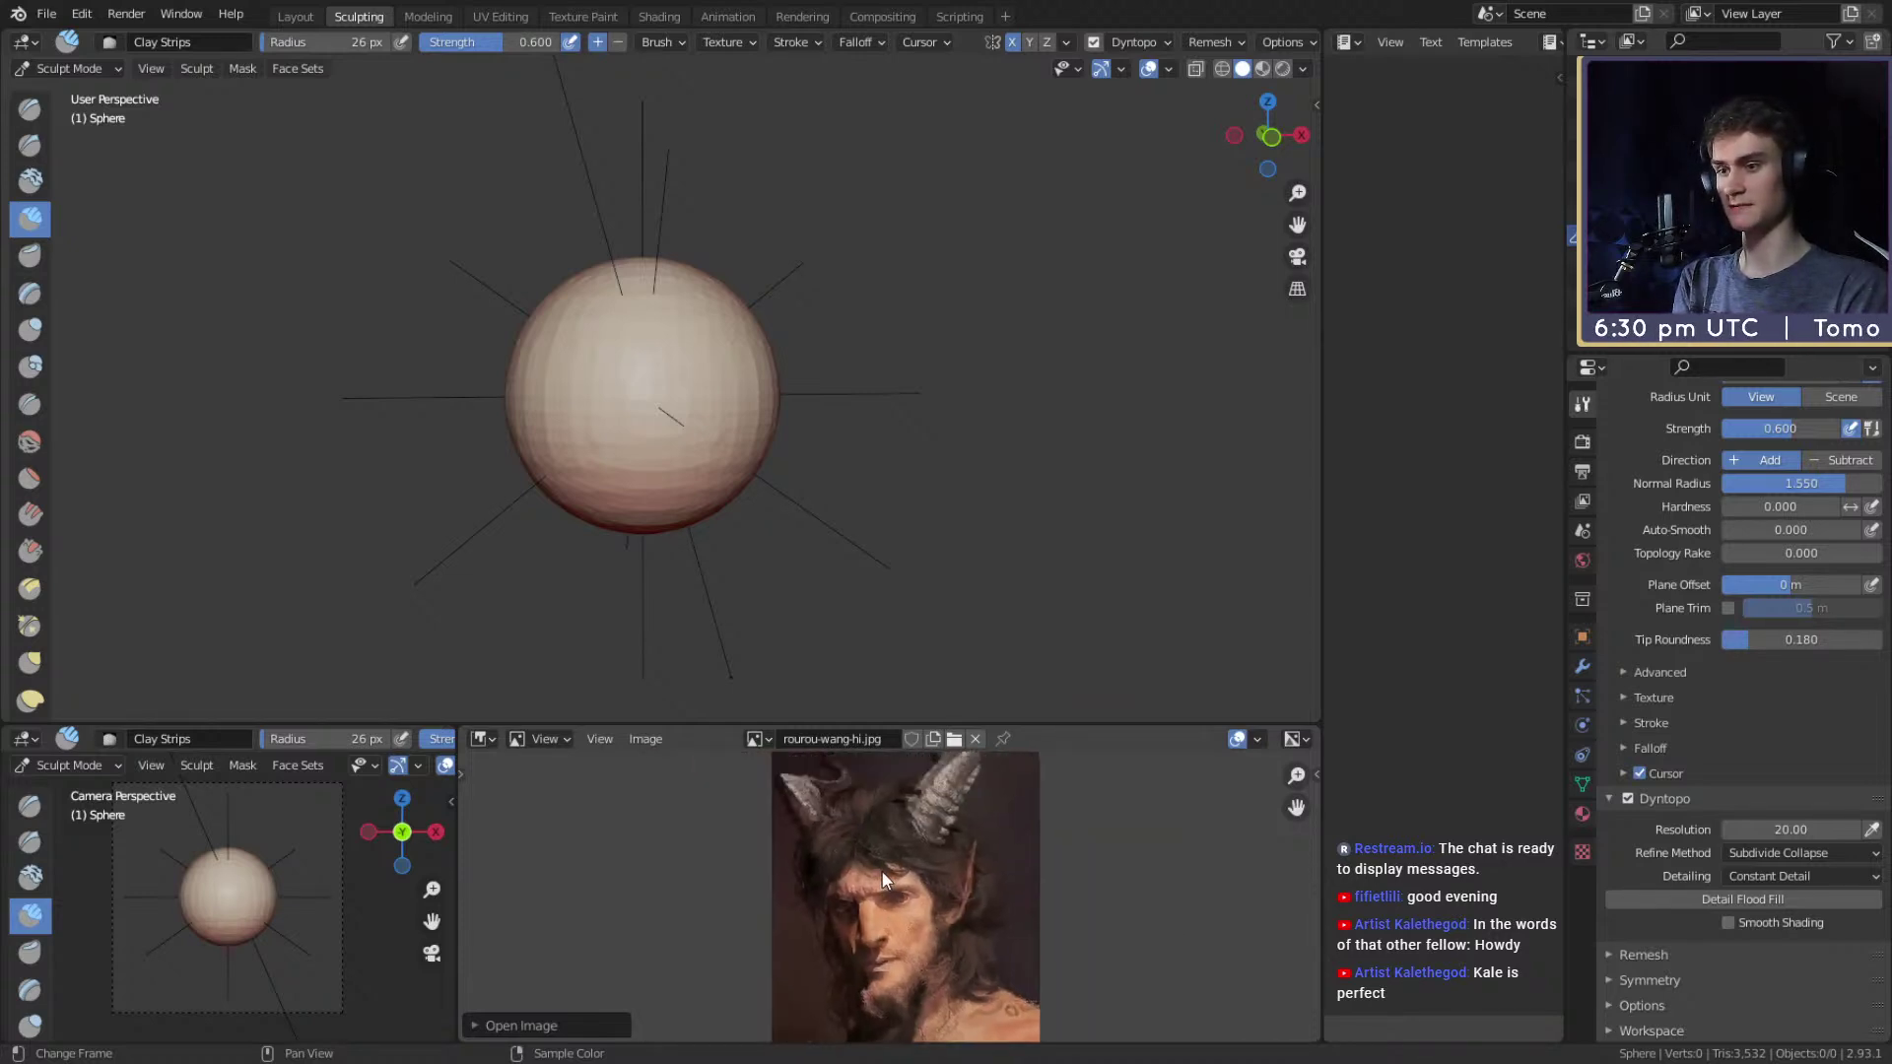
pyautogui.scroll(2, 896, 852)
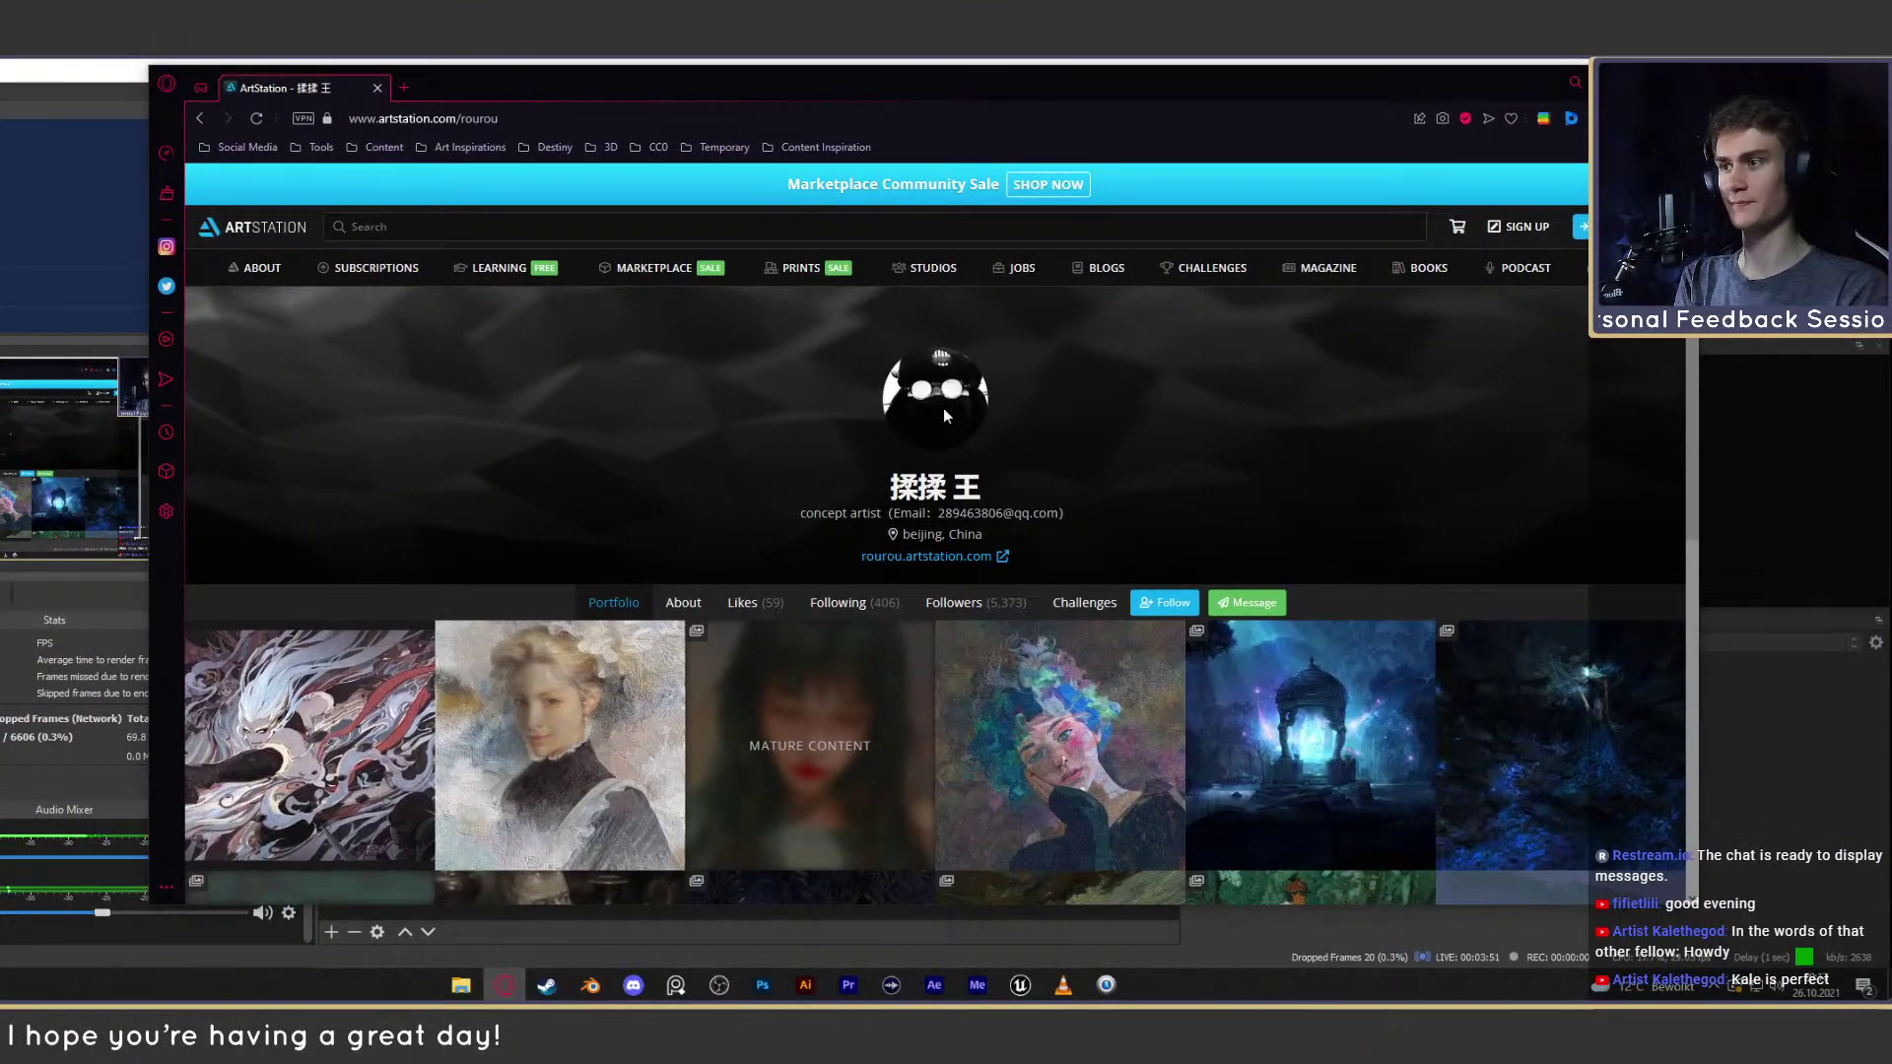
# Switch to the web browser and look through the reference artist's ArtStation profile and portfolio.
pyautogui.moveTo(1003, 95); pyautogui.dragTo(1011, 96)
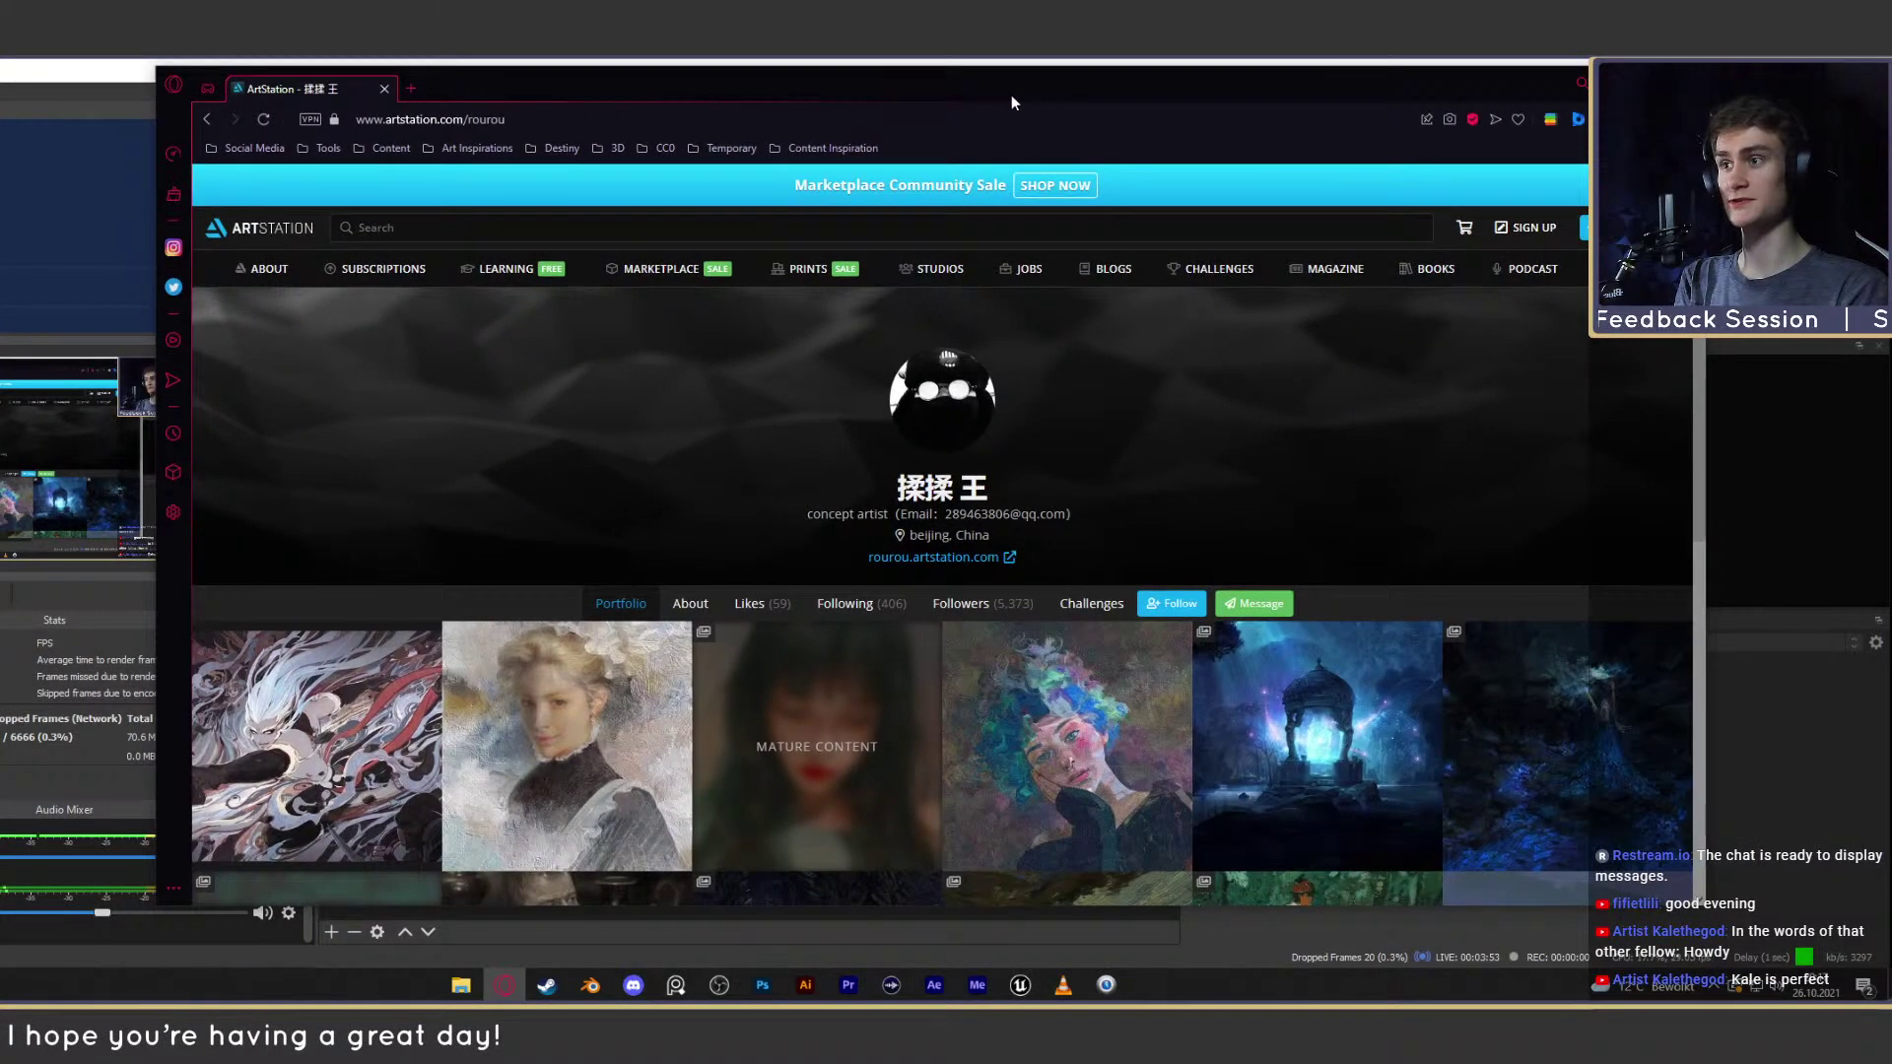
pyautogui.moveTo(896, 490)
pyautogui.mouseDown()
pyautogui.moveTo(989, 489)
pyautogui.moveTo(899, 490)
pyautogui.mouseUp()
pyautogui.click(940, 515)
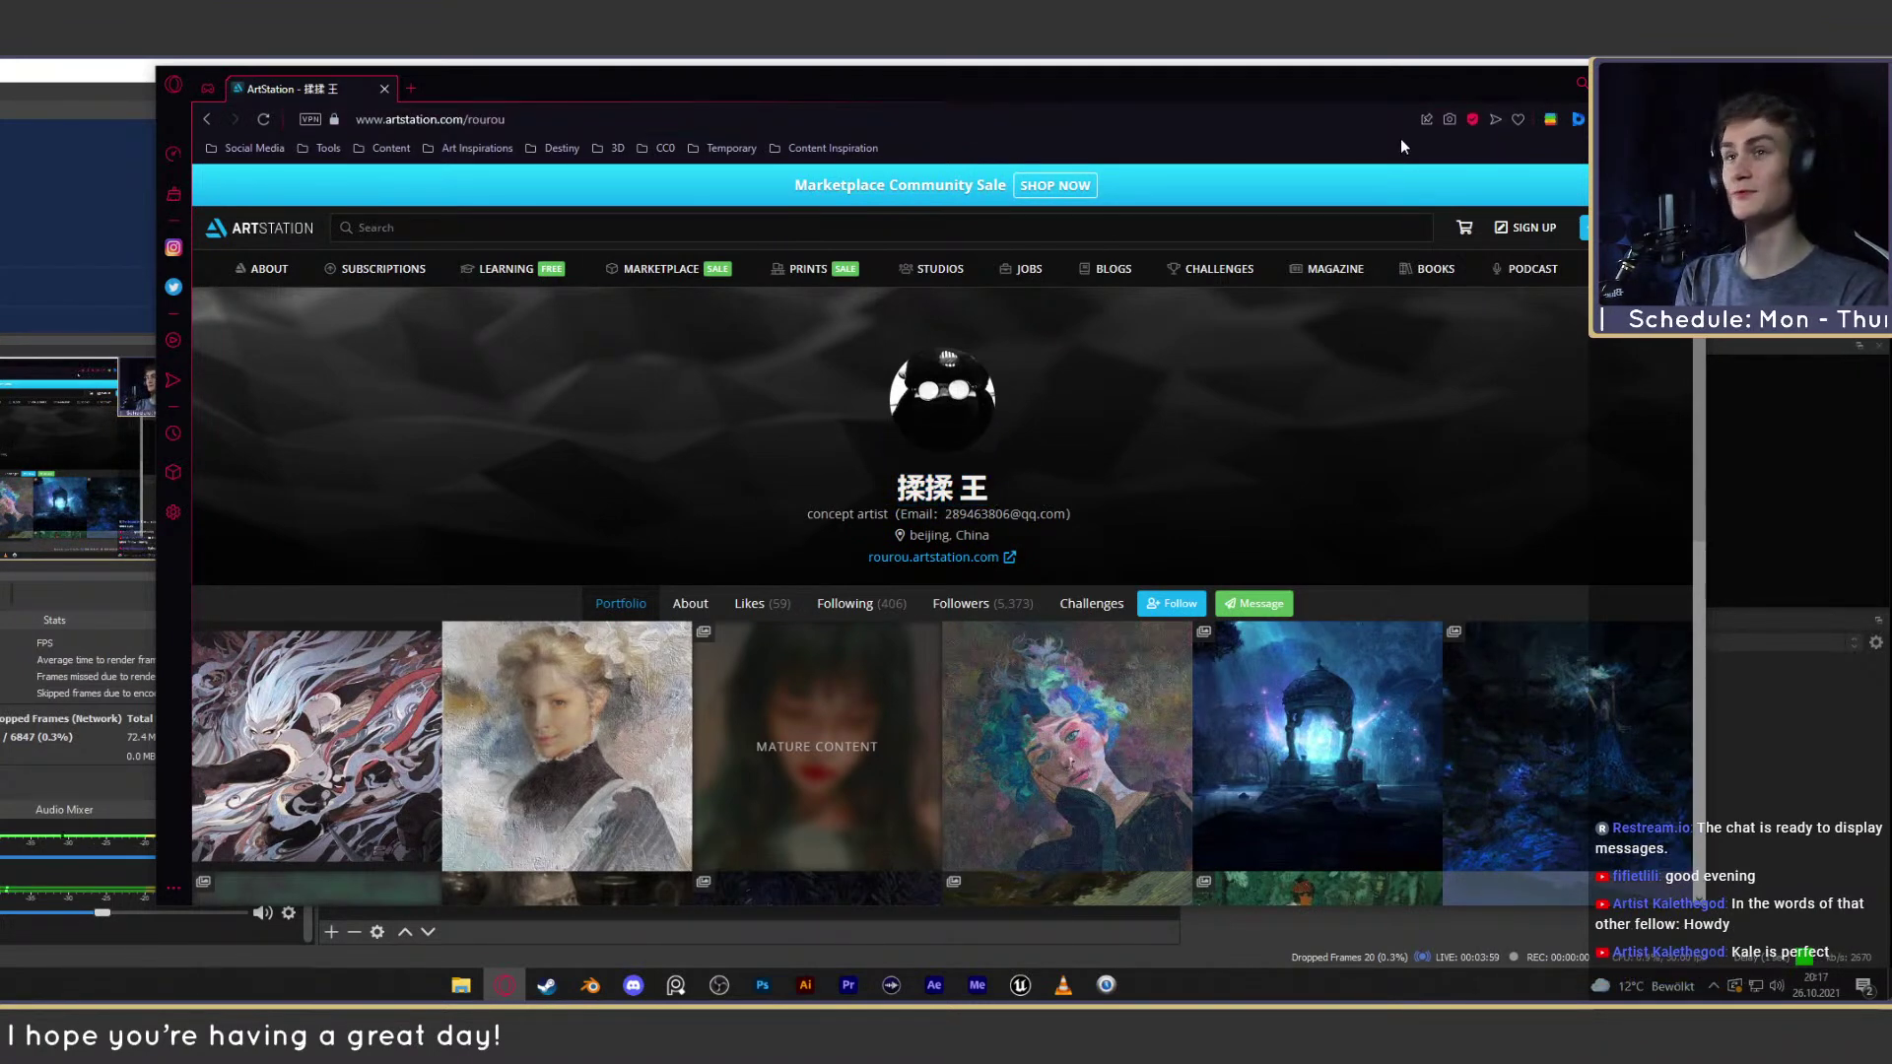
pyautogui.scroll(-7, 746, 499)
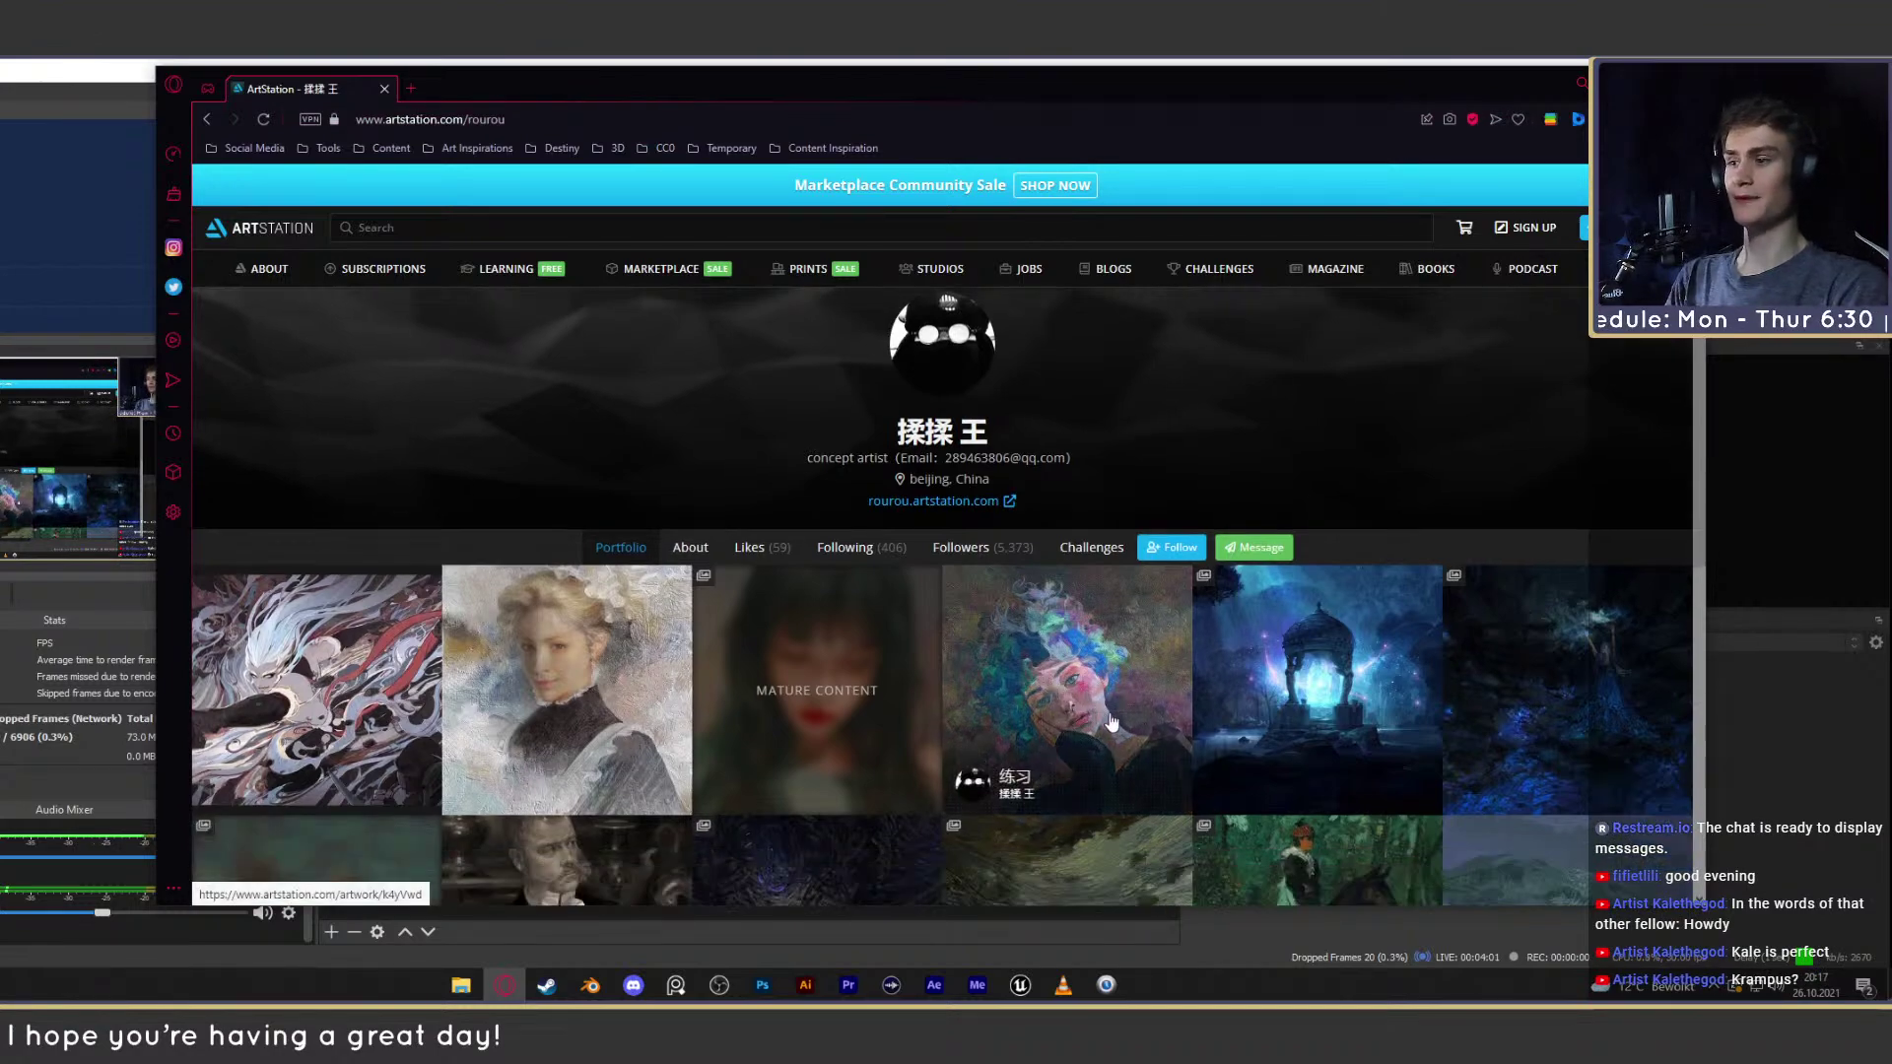
pyautogui.scroll(7, 745, 499)
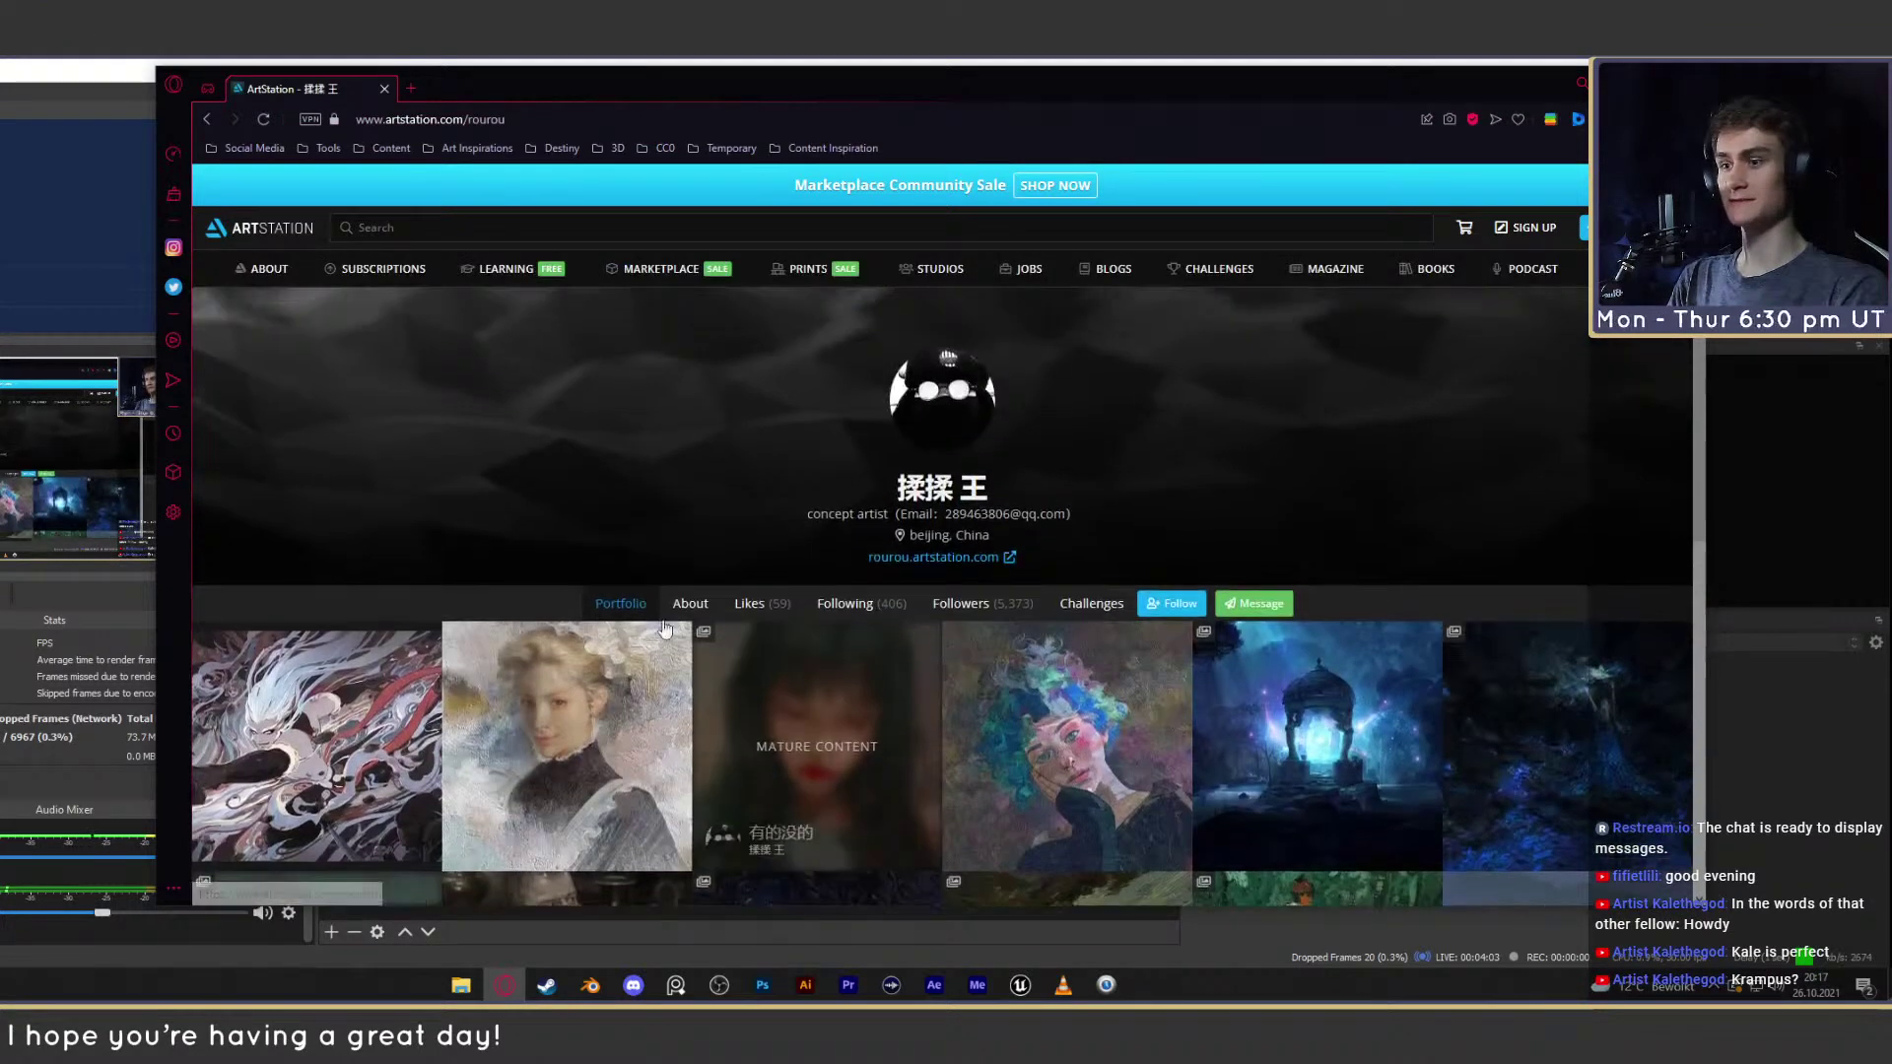
pyautogui.scroll(-2, 1133, 545)
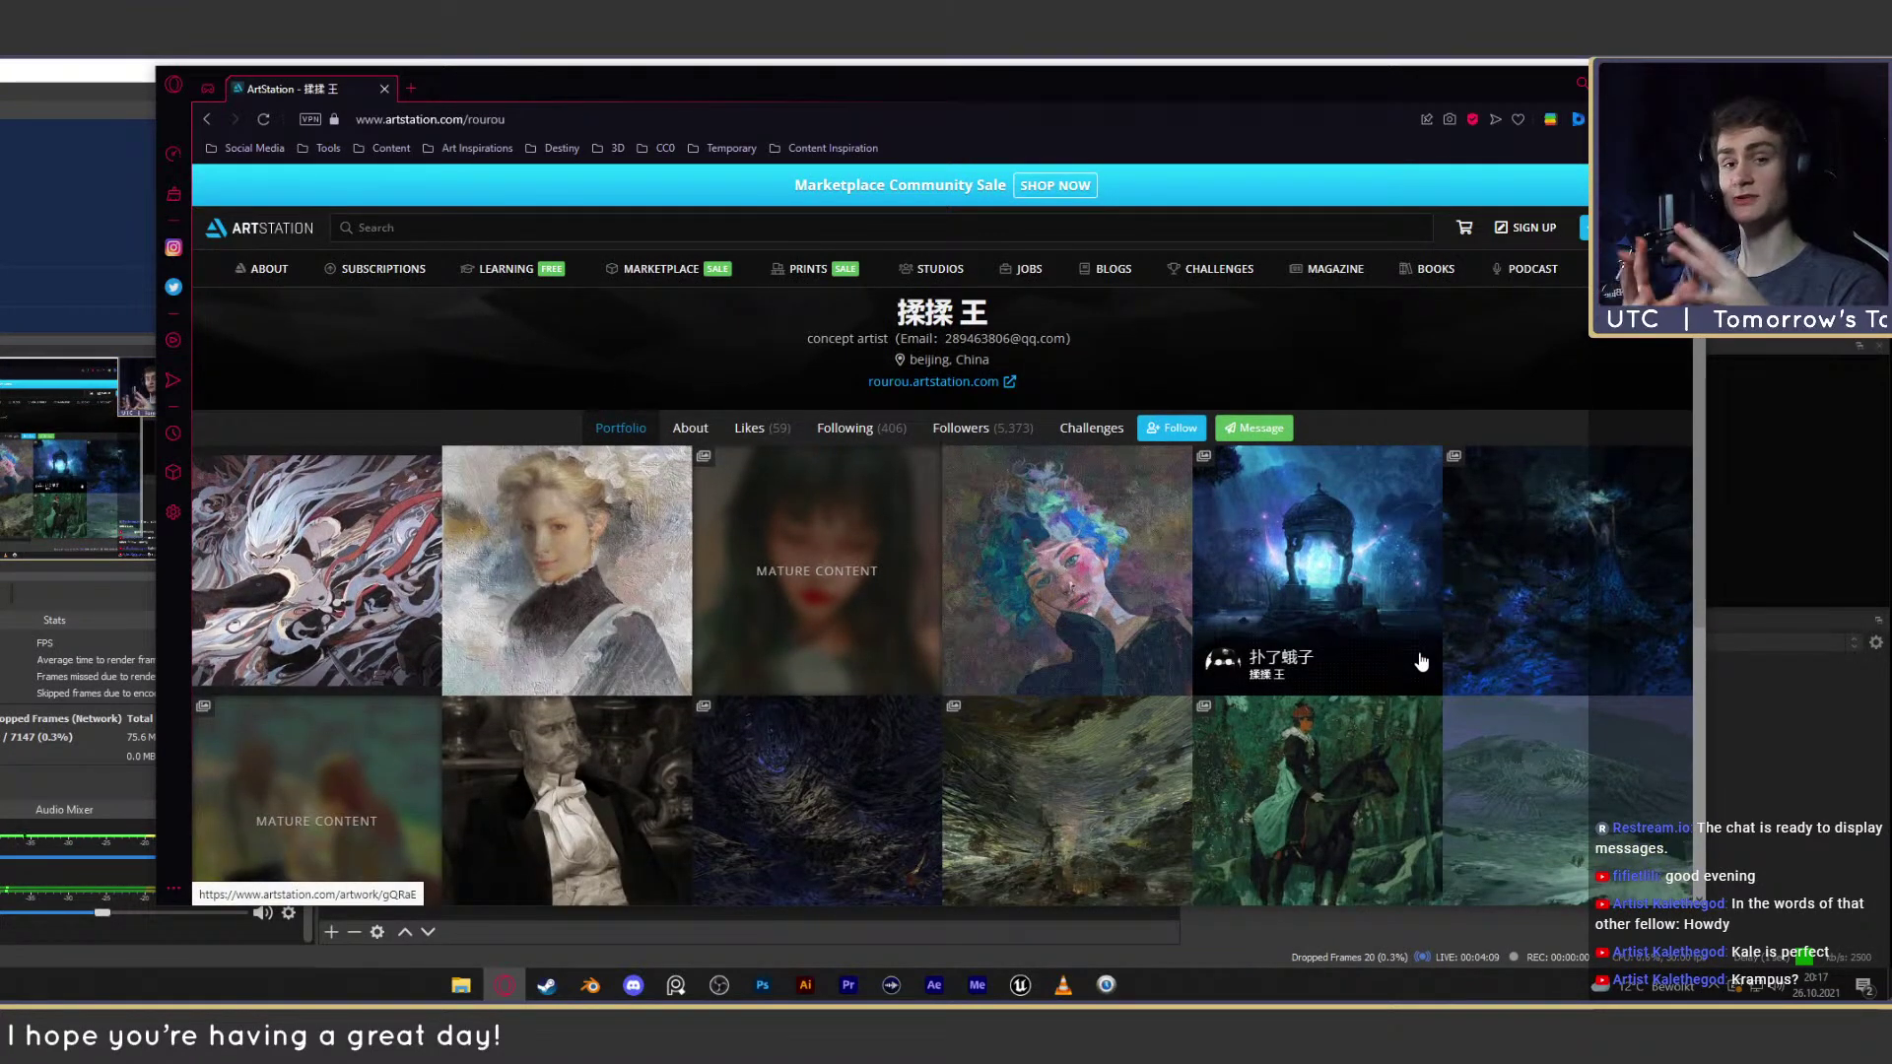
pyautogui.moveTo(565, 96); pyautogui.dragTo(523, 88)
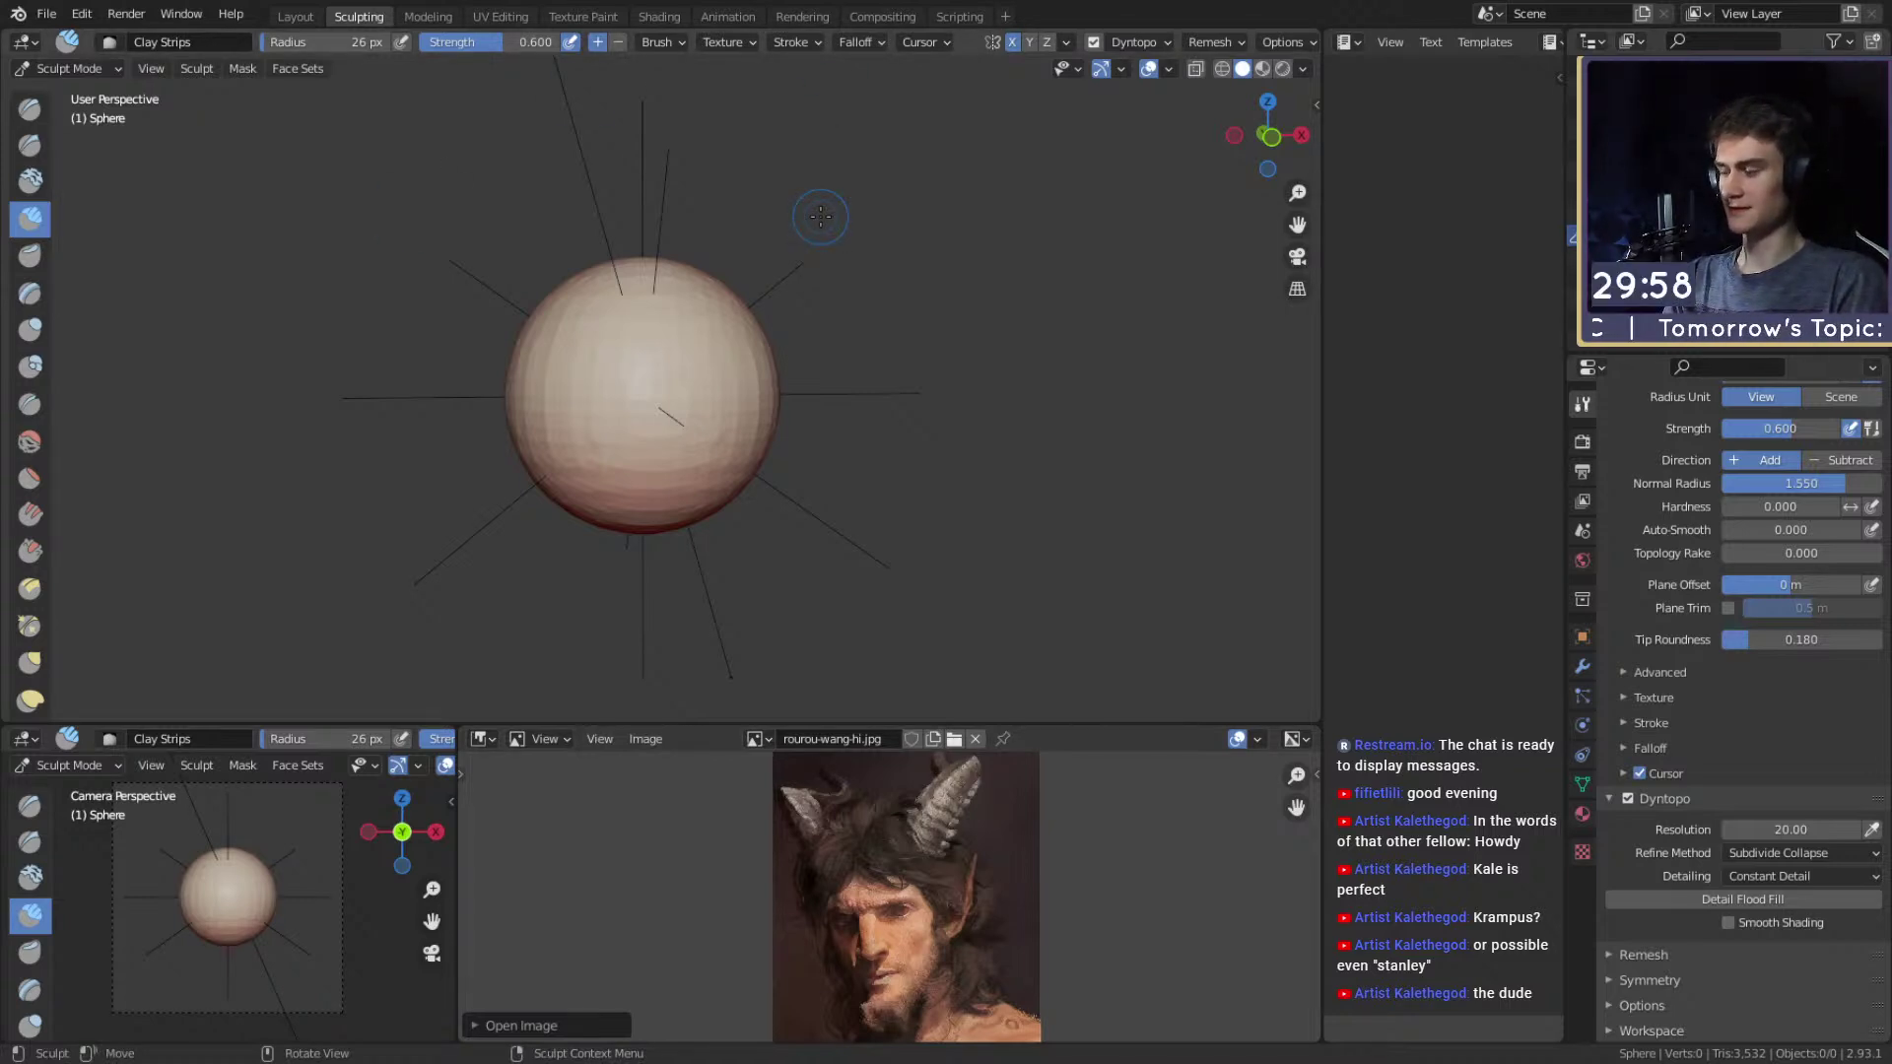
# Pull the lower front of the sphere downward with the Snake Hook brush to rough out the chin.
pyautogui.press('m')
pyautogui.keyDown('alt'); pyautogui.moveTo(558, 536); pyautogui.dragTo(663, 536); pyautogui.keyUp('alt')
pyautogui.press('f')
pyautogui.click(892, 423)
pyautogui.moveTo(788, 444)
pyautogui.keyDown('alt'); pyautogui.mouseDown()
pyautogui.moveTo(708, 459)
pyautogui.moveTo(707, 434)
pyautogui.moveTo(632, 488)
pyautogui.mouseUp(); pyautogui.keyUp('alt')
pyautogui.press('k')
pyautogui.press('f')
pyautogui.click(749, 468)
pyautogui.press('f')
pyautogui.click(652, 473)
pyautogui.moveTo(647, 471); pyautogui.dragTo(641, 477, button='middle')
pyautogui.press('f')
pyautogui.click(641, 477)
pyautogui.moveTo(628, 458)
pyautogui.mouseDown()
pyautogui.moveTo(617, 569)
pyautogui.moveTo(551, 571)
pyautogui.mouseUp()
# Shape the jaw and its underside with large Snake Hook strokes.
pyautogui.press('f')
pyautogui.click(638, 522)
pyautogui.press('f')
pyautogui.click(611, 520)
pyautogui.press('f')
pyautogui.moveTo(640, 502)
pyautogui.mouseDown()
pyautogui.moveTo(675, 517)
pyautogui.moveTo(722, 479)
pyautogui.mouseUp()
pyautogui.click(617, 512)
pyautogui.moveTo(722, 478)
pyautogui.mouseDown(button='middle')
pyautogui.moveTo(641, 499)
pyautogui.moveTo(694, 461)
pyautogui.mouseUp(button='middle')
pyautogui.press('f')
pyautogui.click(726, 461)
pyautogui.moveTo(726, 460); pyautogui.dragTo(681, 458)
# Flatten the top of the skull slightly and push its side inward with Snake Hook strokes.
pyautogui.moveTo(681, 458)
pyautogui.mouseDown(button='middle')
pyautogui.moveTo(701, 459)
pyautogui.moveTo(630, 317)
pyautogui.mouseUp(button='middle')
pyautogui.press('f')
pyautogui.click(651, 224)
pyautogui.moveTo(652, 225); pyautogui.dragTo(658, 239)
pyautogui.press('f')
pyautogui.click(822, 372)
pyautogui.moveTo(822, 371); pyautogui.dragTo(788, 379)
# Refine the rounded outline of the upper skull with short Snake Hook strokes at adjusted brush sizes.
pyautogui.moveTo(788, 379); pyautogui.dragTo(786, 418, button='middle')
pyautogui.press('f')
pyautogui.click(786, 422)
pyautogui.press('f')
pyautogui.click(752, 397)
pyautogui.press('f')
pyautogui.click(732, 456)
pyautogui.moveTo(751, 481); pyautogui.dragTo(746, 362, button='middle')
pyautogui.moveTo(756, 328); pyautogui.dragTo(760, 326)
pyautogui.moveTo(760, 326); pyautogui.dragTo(718, 288, button='middle')
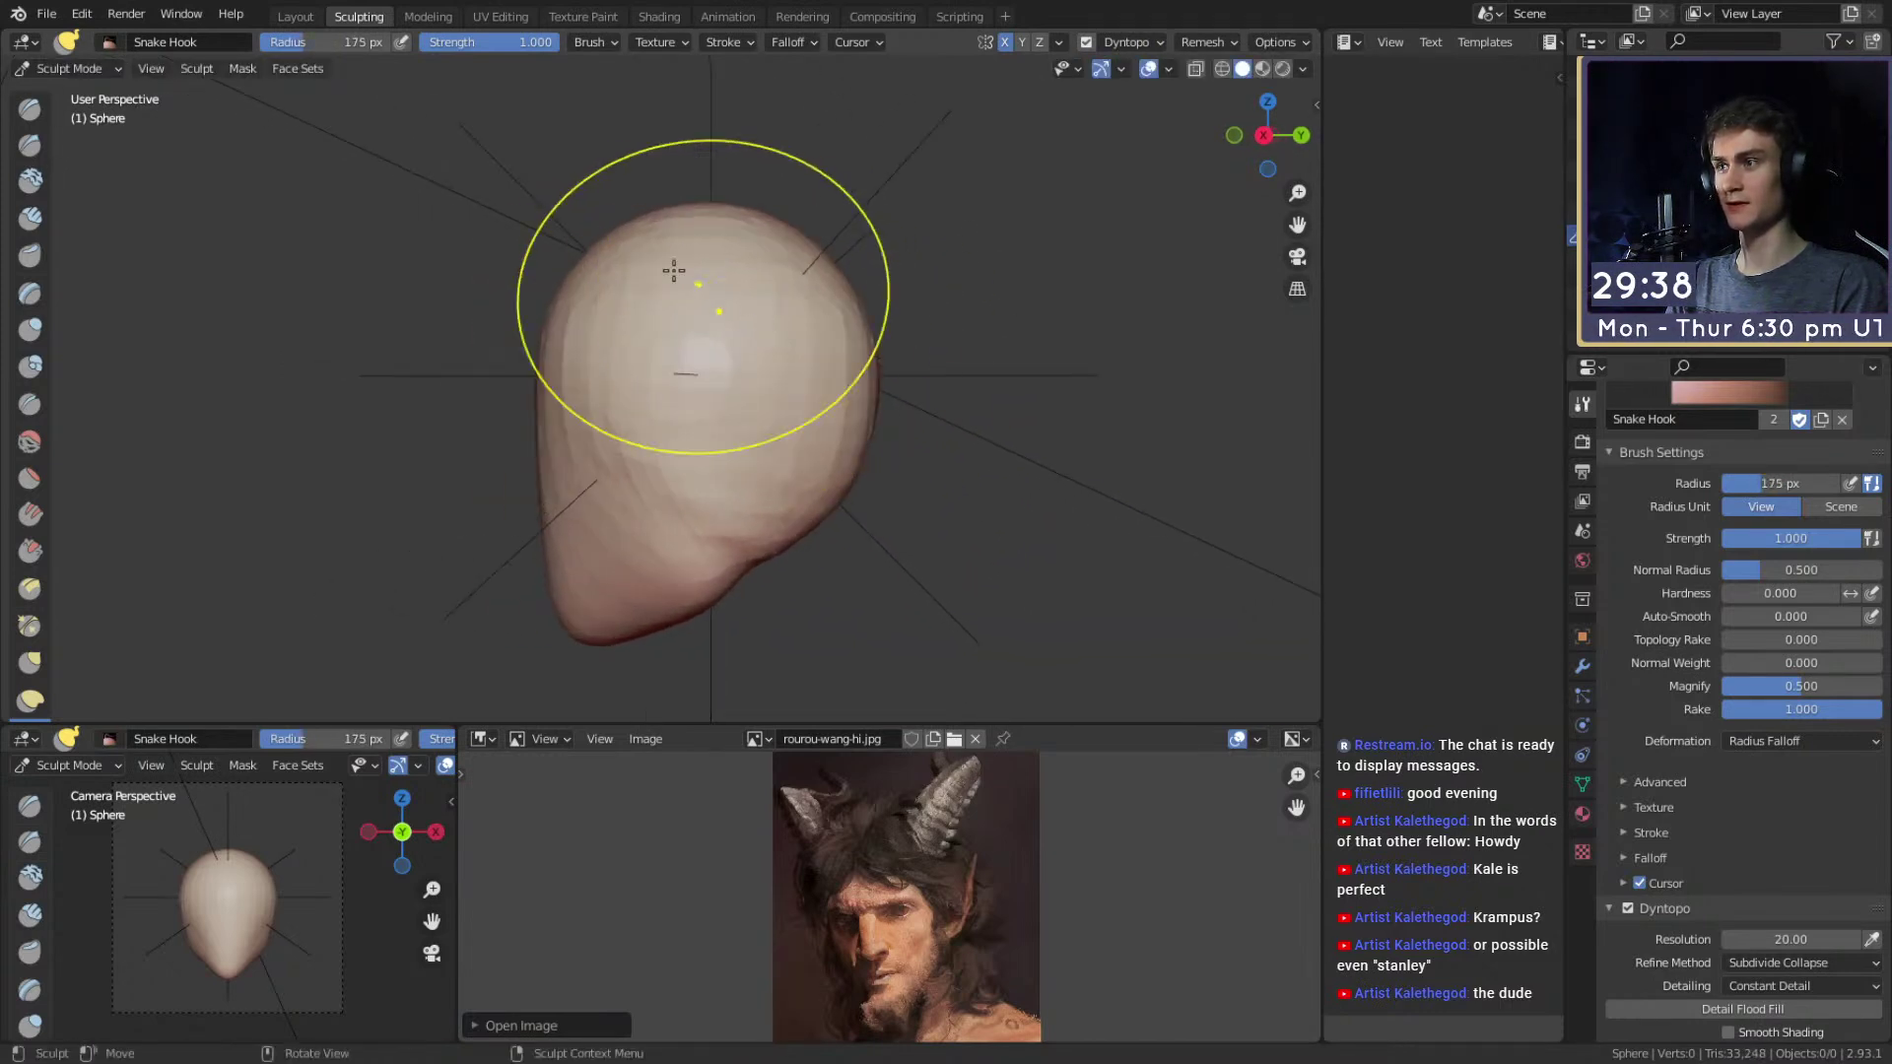
pyautogui.press('f')
pyautogui.click(759, 287)
pyautogui.moveTo(693, 220); pyautogui.dragTo(684, 251)
# Try to reshape the sides of the jaw with a large Snake Hook brush, undoing the last three strokes.
pyautogui.moveTo(667, 329)
pyautogui.mouseDown(button='middle')
pyautogui.moveTo(833, 355)
pyautogui.moveTo(756, 384)
pyautogui.moveTo(791, 387)
pyautogui.mouseUp(button='middle')
pyautogui.press('f')
pyautogui.click(746, 377)
pyautogui.press('f')
pyautogui.click(785, 382)
pyautogui.moveTo(783, 449); pyautogui.dragTo(766, 457)
pyautogui.keyDown('shift'); pyautogui.moveTo(747, 466); pyautogui.dragTo(747, 333, button='middle'); pyautogui.keyUp('shift')
pyautogui.moveTo(747, 333); pyautogui.dragTo(762, 335, button='middle')
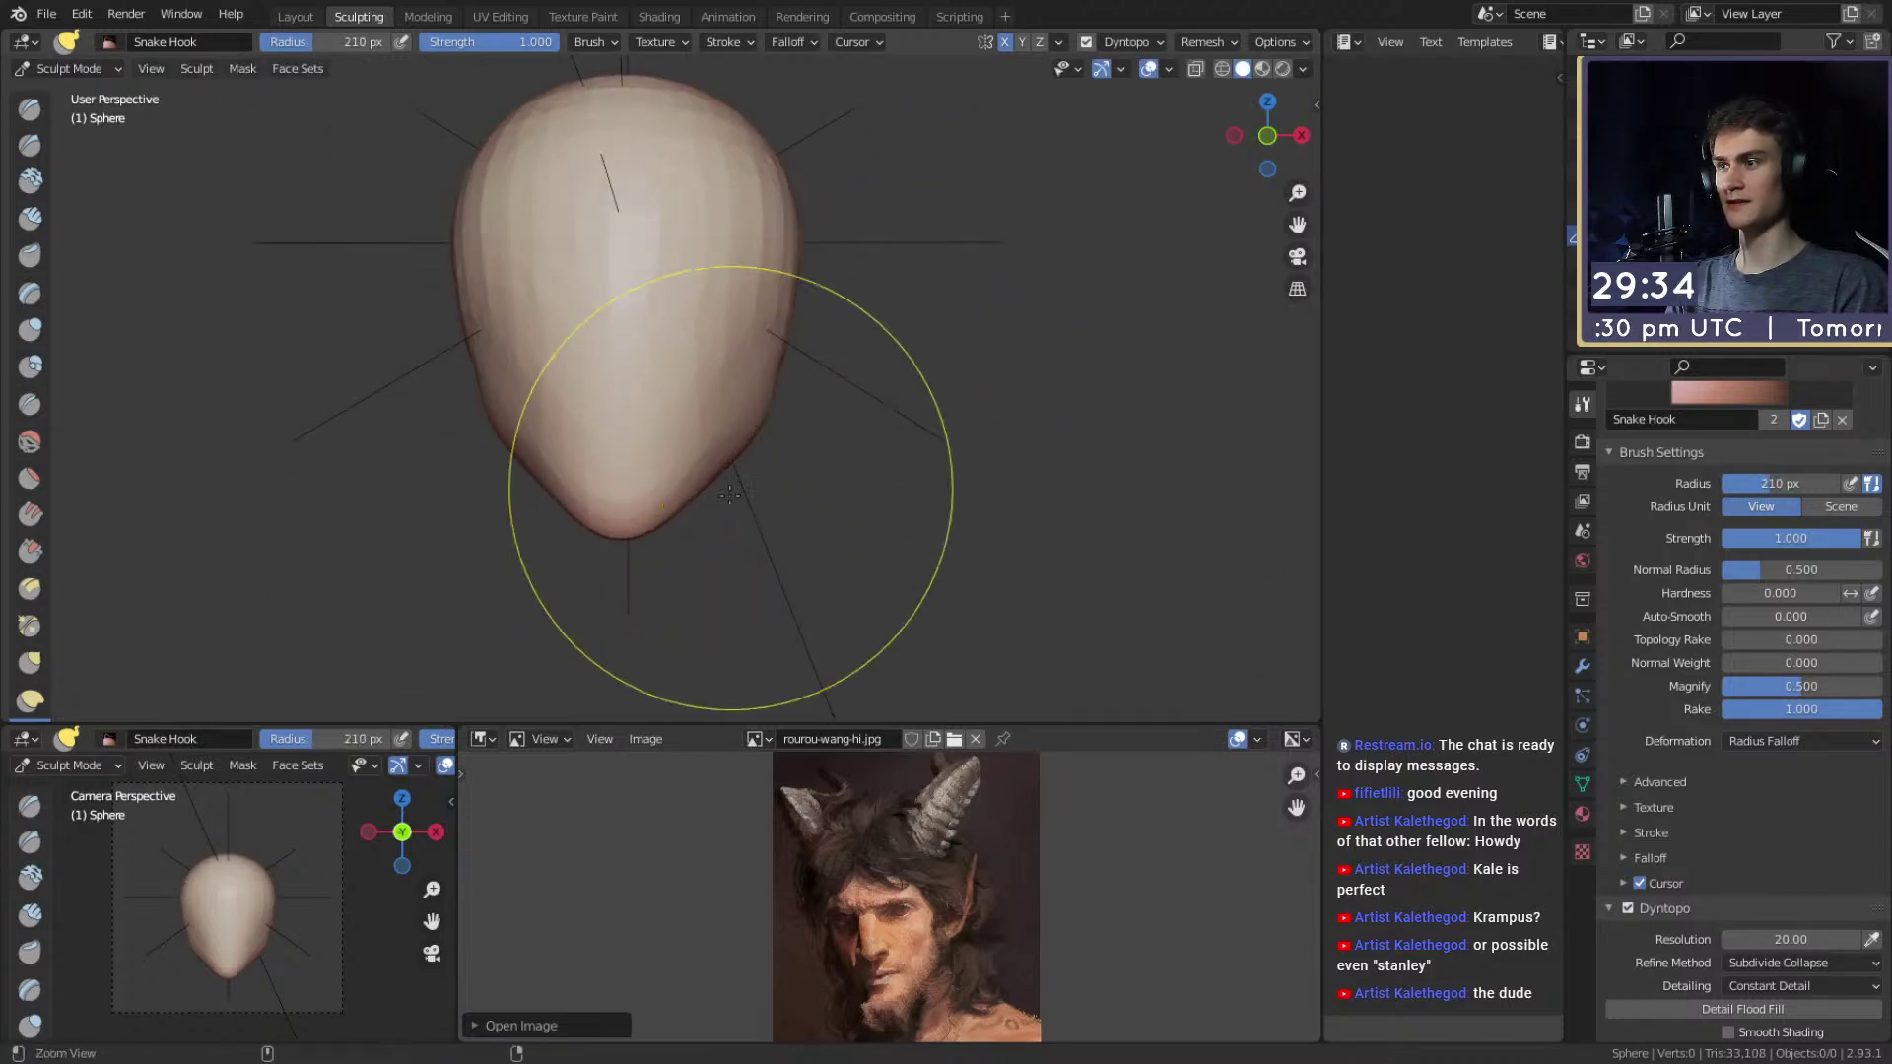
pyautogui.scroll(1, 739, 473)
pyautogui.press('f')
pyautogui.click(638, 522)
pyautogui.press('f')
pyautogui.click(678, 449)
pyautogui.moveTo(711, 414); pyautogui.dragTo(749, 365)
pyautogui.moveTo(762, 338)
pyautogui.keyDown('shift'); pyautogui.mouseDown(button='middle')
pyautogui.moveTo(743, 444)
pyautogui.moveTo(751, 414)
pyautogui.mouseUp(button='middle'); pyautogui.keyUp('shift')
pyautogui.hotkey('ctrl', 'z')
pyautogui.hotkey('ctrl', 'z')
pyautogui.hotkey('ctrl', 'z')
# Adjust the width of the head by moving its sides with the Snake Hook brush.
pyautogui.moveTo(832, 329); pyautogui.dragTo(787, 340)
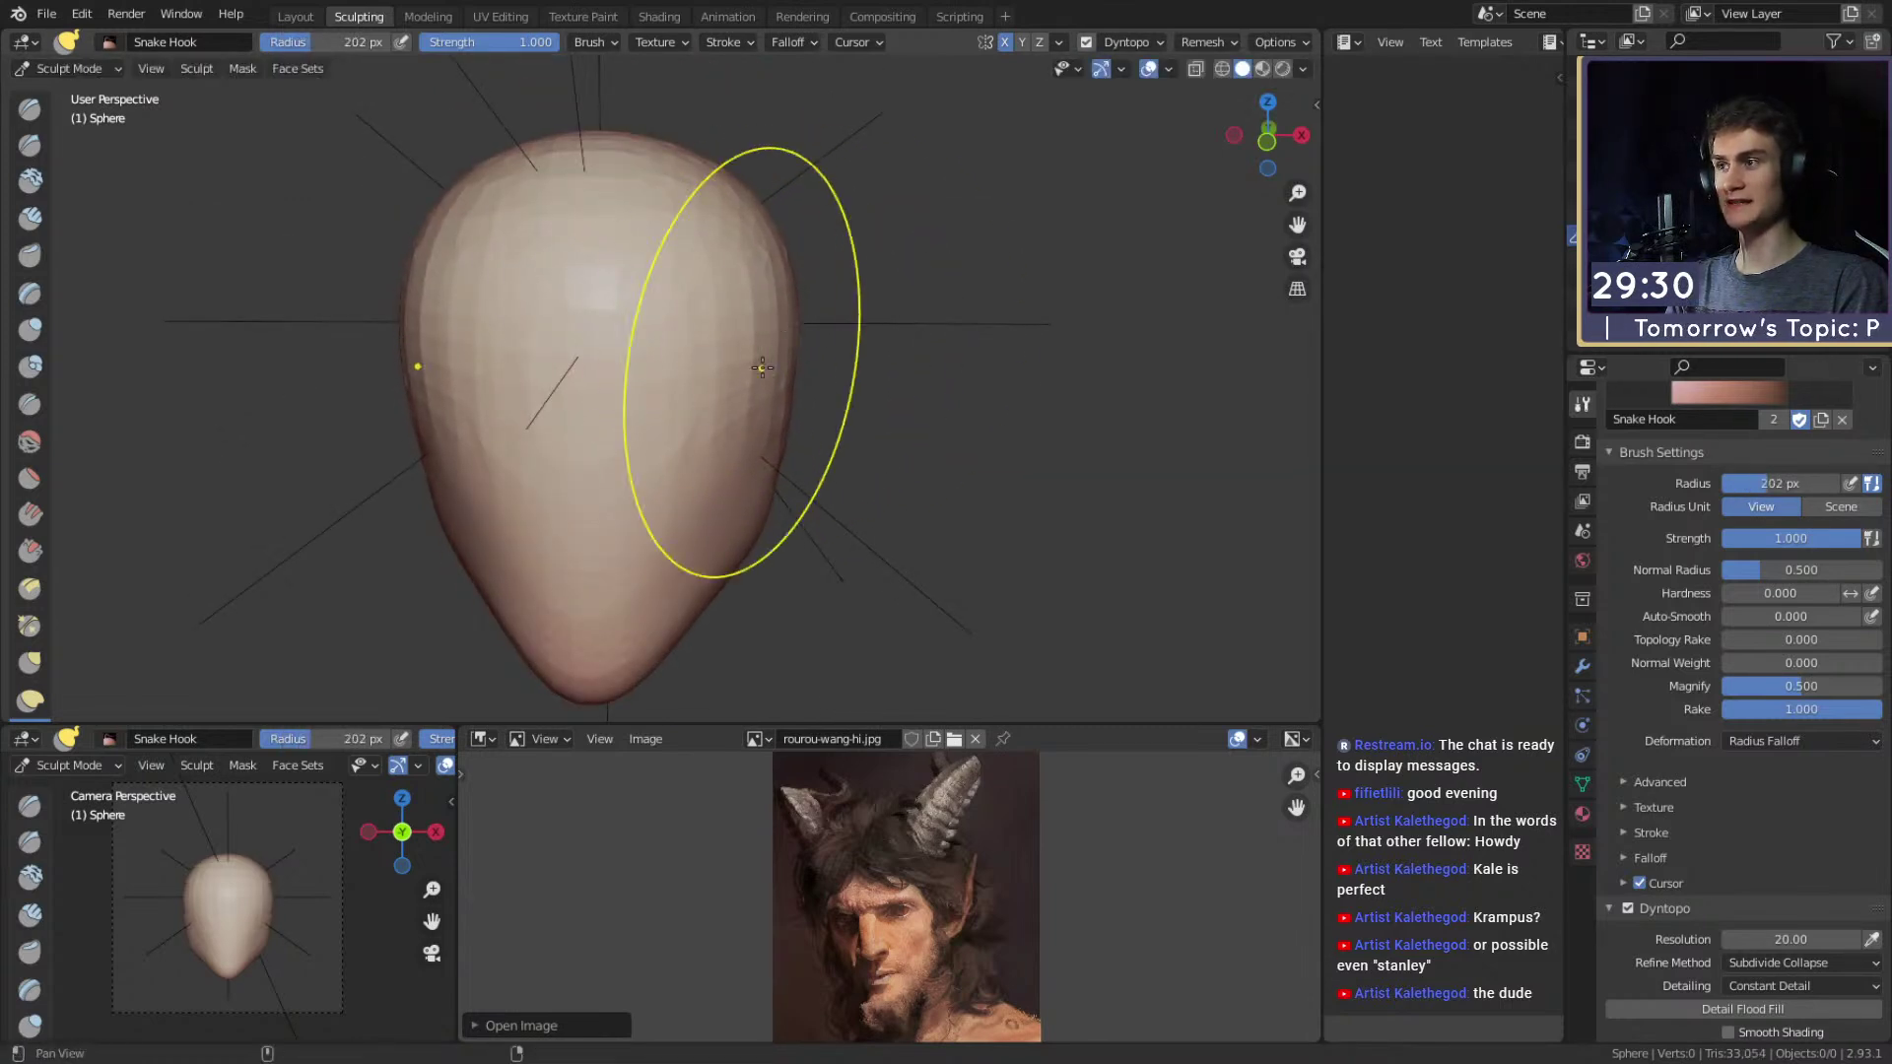
pyautogui.moveTo(785, 342); pyautogui.dragTo(809, 344, button='middle')
pyautogui.press('f')
pyautogui.click(730, 364)
pyautogui.moveTo(754, 288); pyautogui.dragTo(774, 294)
pyautogui.moveTo(786, 309); pyautogui.dragTo(763, 335, button='middle')
pyautogui.scroll(2, 760, 350)
# Carve two mirrored eye sockets into the front of the head using Clay Strips with a 38 px radius.
pyautogui.press('c')
pyautogui.moveTo(604, 453)
pyautogui.mouseDown(button='middle')
pyautogui.moveTo(635, 427)
pyautogui.moveTo(626, 406)
pyautogui.moveTo(655, 450)
pyautogui.moveTo(659, 357)
pyautogui.moveTo(646, 384)
pyautogui.moveTo(669, 353)
pyautogui.mouseUp(button='middle')
pyautogui.press('f')
pyautogui.click(707, 364)
pyautogui.press('f')
pyautogui.click(660, 349)
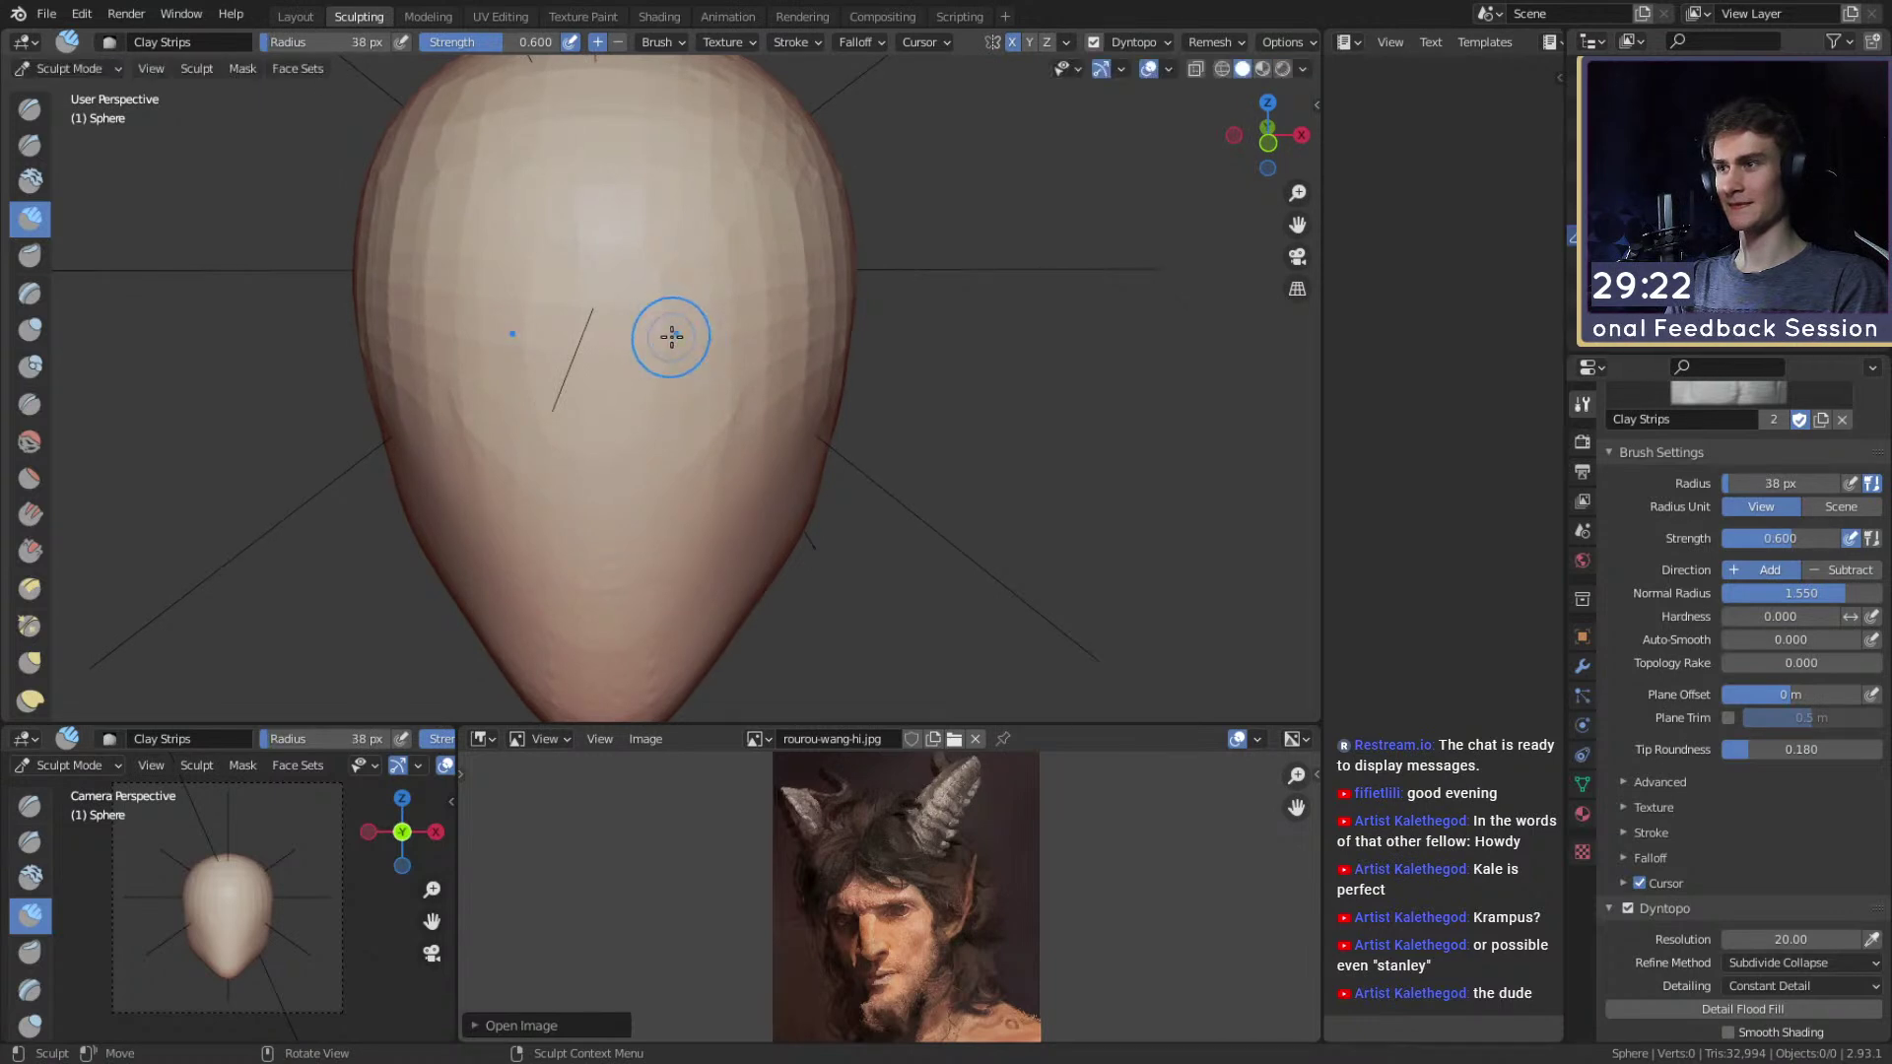
pyautogui.keyDown('ctrl'); pyautogui.moveTo(663, 334); pyautogui.dragTo(704, 354); pyautogui.keyUp('ctrl')
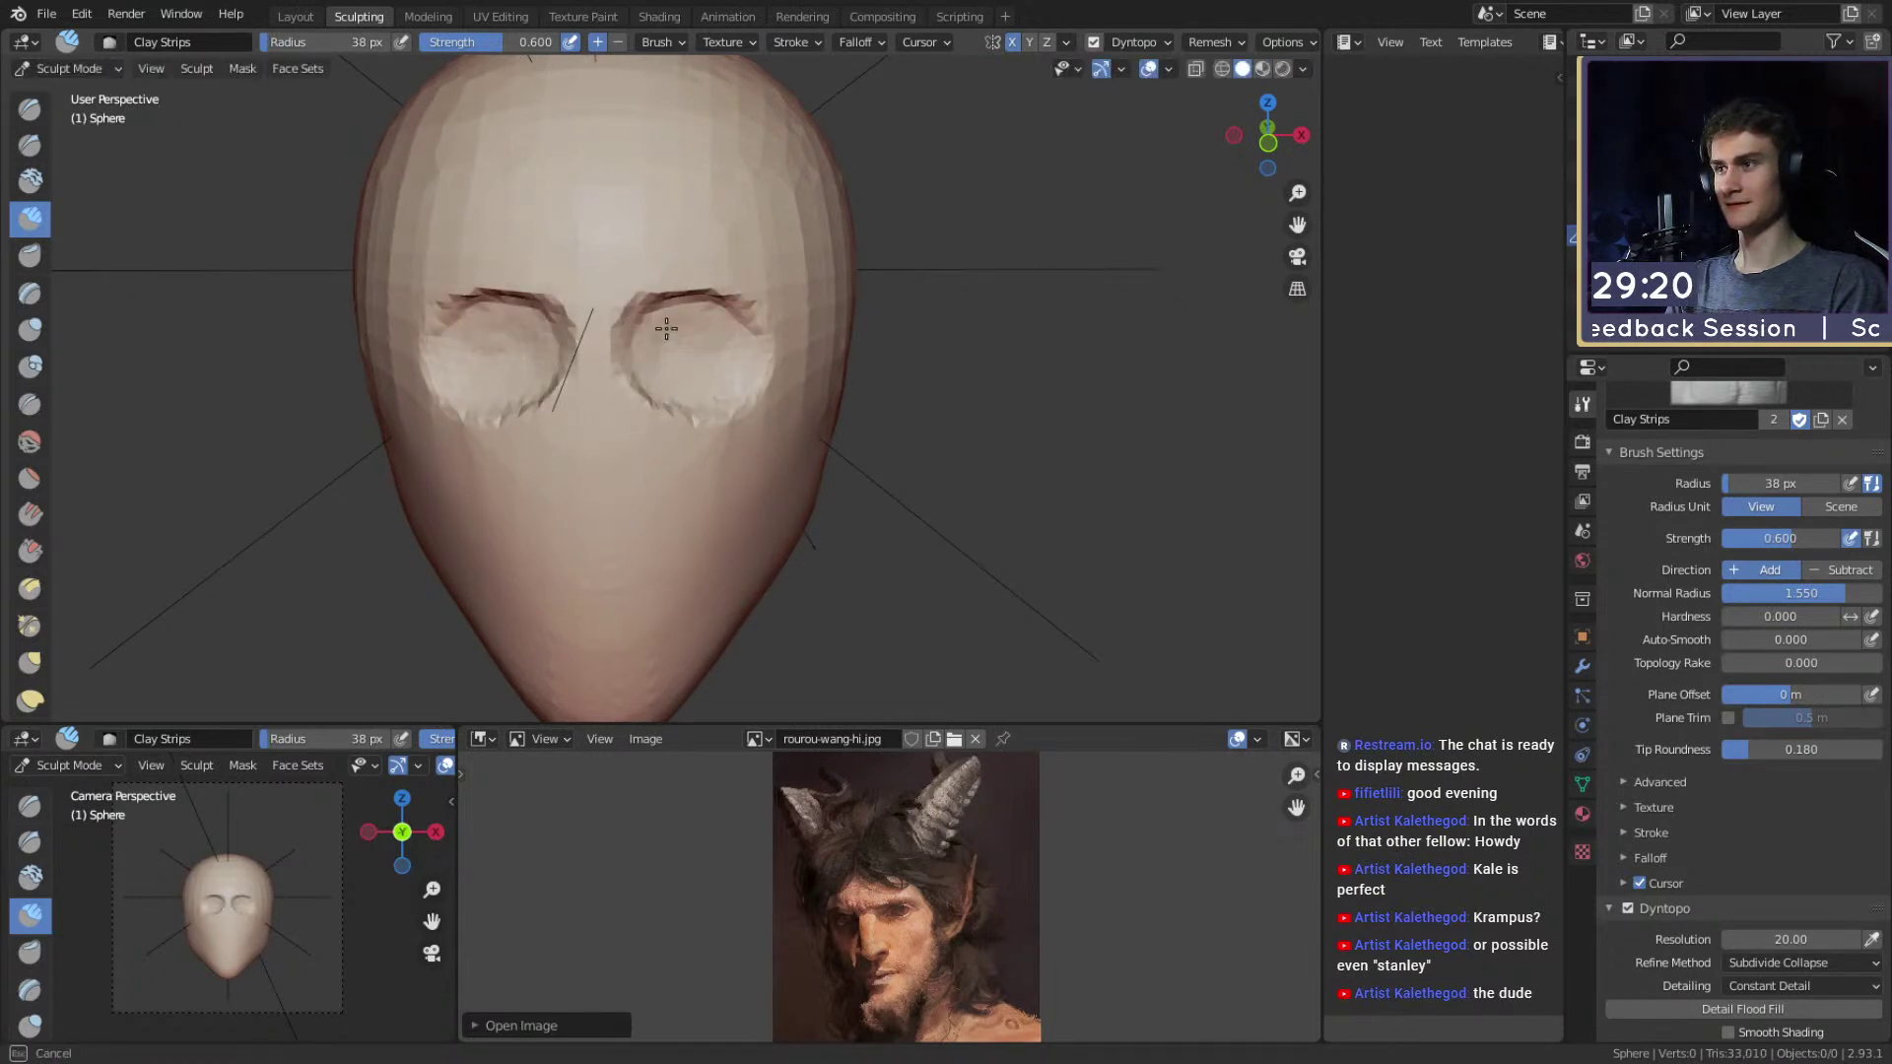
pyautogui.keyDown('ctrl'); pyautogui.moveTo(676, 335); pyautogui.dragTo(690, 359); pyautogui.keyUp('ctrl')
# Adjust the outer edge of the eye sockets in side view using the Grab brush at a 150 px radius.
pyautogui.moveTo(734, 451)
pyautogui.keyDown('alt'); pyautogui.mouseDown()
pyautogui.moveTo(637, 389)
pyautogui.moveTo(591, 397)
pyautogui.moveTo(625, 391)
pyautogui.mouseUp(); pyautogui.keyUp('alt')
pyautogui.press('f')
pyautogui.click(649, 388)
pyautogui.press('f')
pyautogui.moveTo(577, 301)
pyautogui.mouseDown(button='middle')
pyautogui.moveTo(687, 301)
pyautogui.moveTo(566, 384)
pyautogui.moveTo(482, 355)
pyautogui.mouseUp(button='middle')
pyautogui.press('g')
pyautogui.press('f')
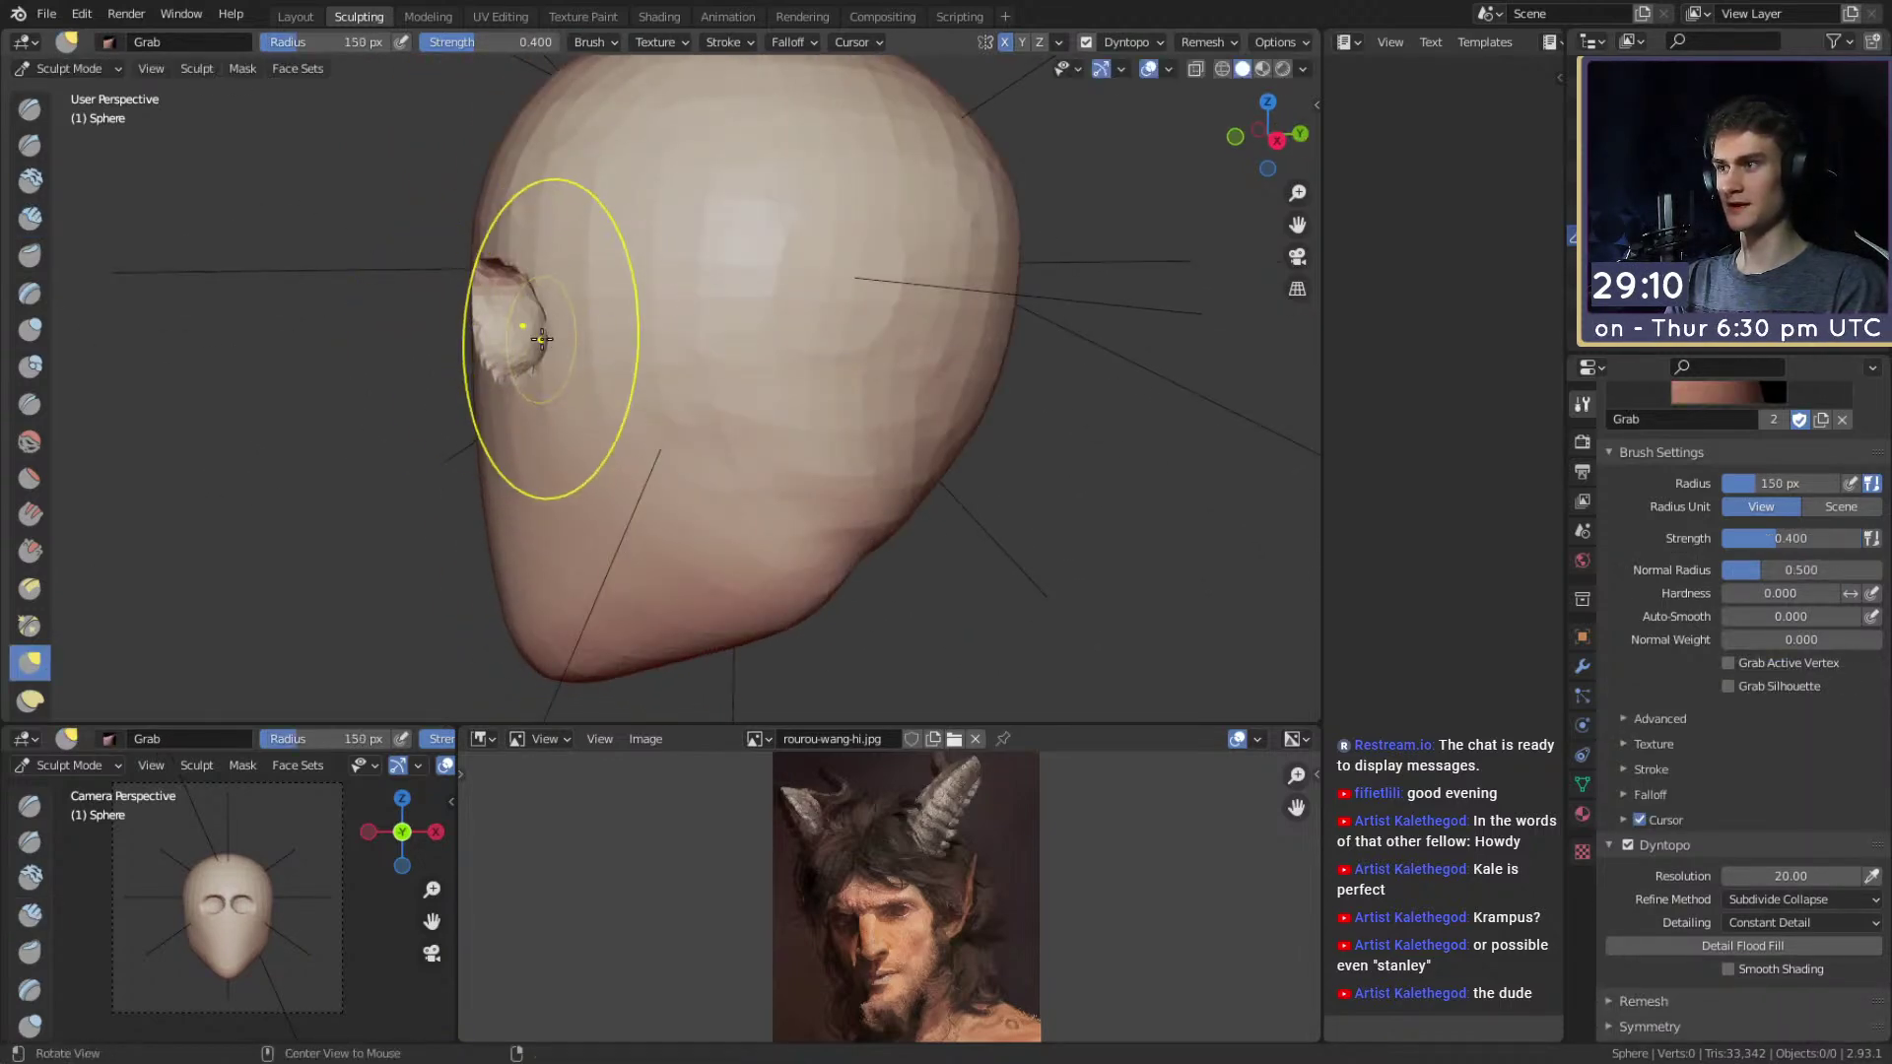
pyautogui.moveTo(582, 339); pyautogui.dragTo(578, 338)
# Sculpt Clay Strips strokes from below the inner eye sockets diagonally down across the cheeks.
pyautogui.moveTo(578, 338); pyautogui.dragTo(803, 340, button='middle')
pyautogui.press('c')
pyautogui.press('f')
pyautogui.click(627, 422)
pyautogui.moveTo(626, 422)
pyautogui.keyDown('alt'); pyautogui.mouseDown()
pyautogui.moveTo(595, 389)
pyautogui.moveTo(620, 350)
pyautogui.mouseUp(); pyautogui.keyUp('alt')
pyautogui.press('f')
pyautogui.click(597, 333)
pyautogui.moveTo(619, 349); pyautogui.dragTo(592, 357, button='middle')
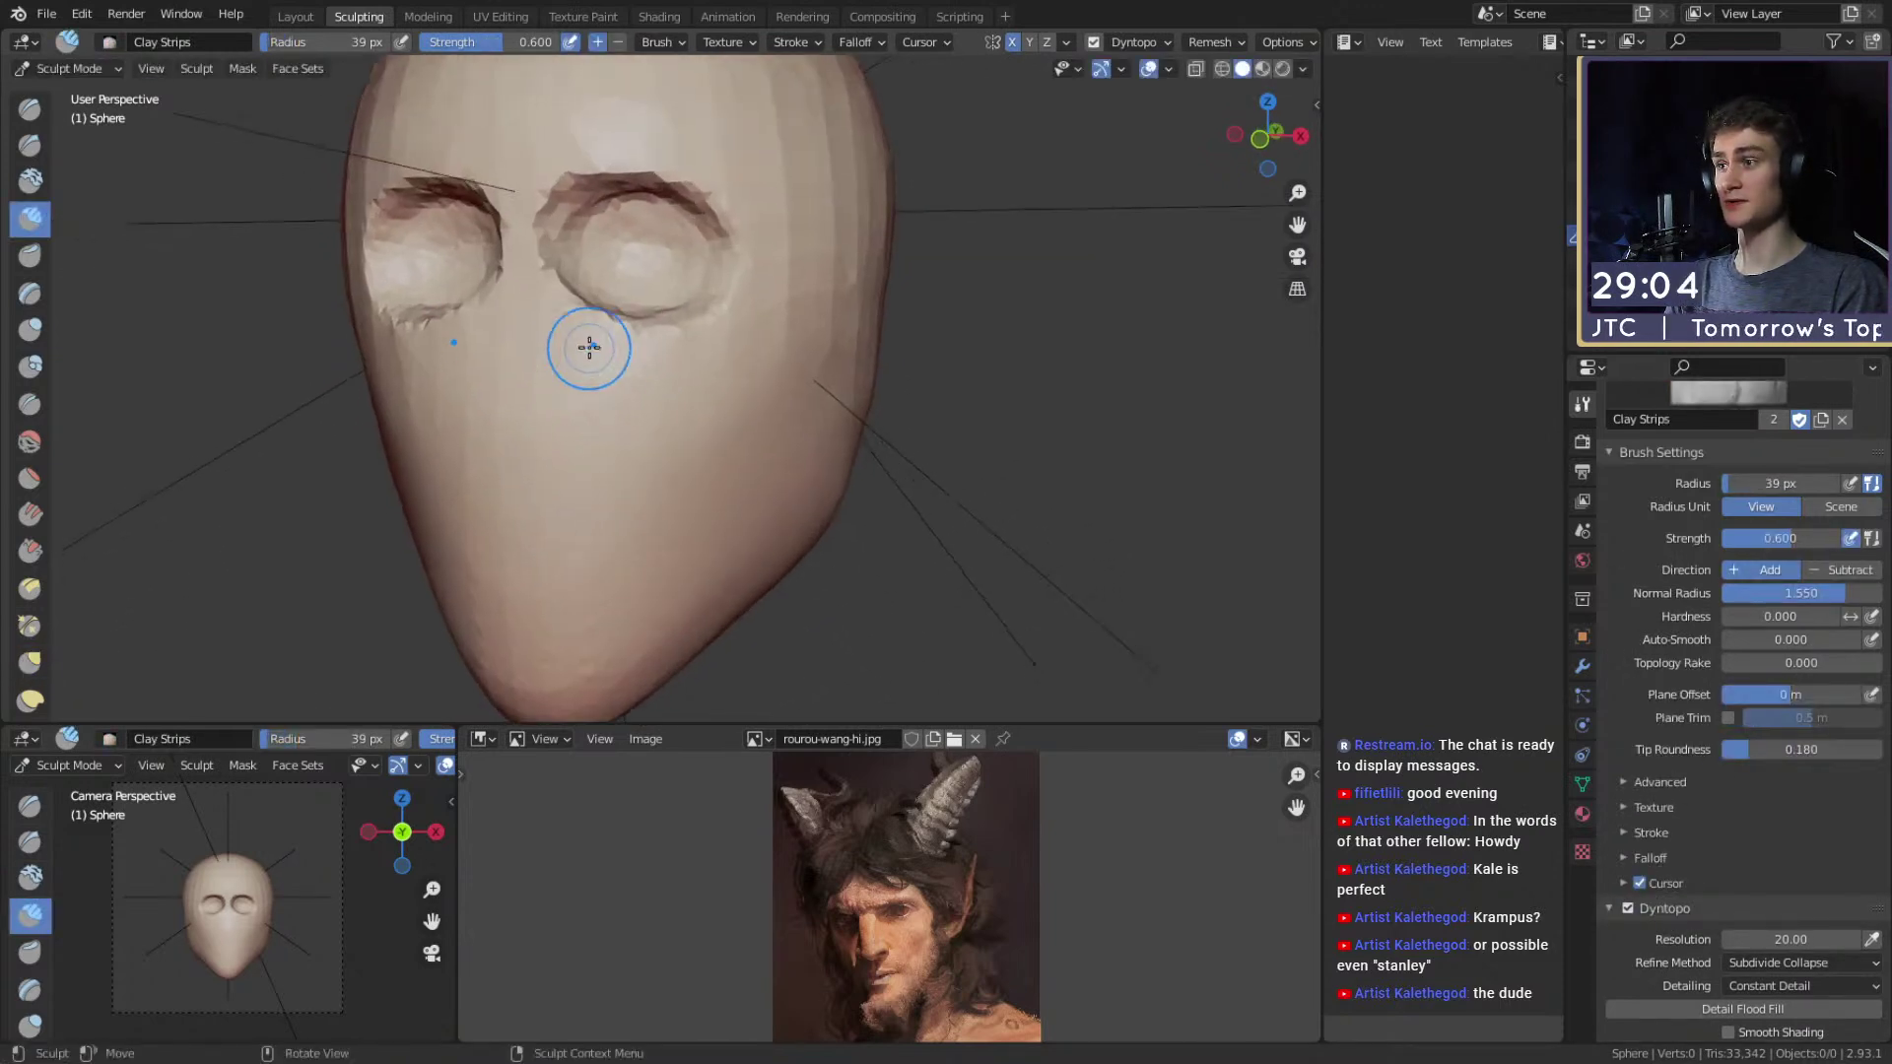
pyautogui.press('f')
pyautogui.click(594, 331)
pyautogui.moveTo(594, 331); pyautogui.dragTo(686, 459)
pyautogui.moveTo(612, 372); pyautogui.dragTo(703, 491)
# Carve a hollow into the outer cheeks beneath the cheekbones with Clay Strips.
pyautogui.moveTo(704, 491); pyautogui.dragTo(646, 477, button='middle')
pyautogui.press('f')
pyautogui.click(660, 418)
pyautogui.moveTo(749, 414)
pyautogui.keyDown('ctrl'); pyautogui.mouseDown()
pyautogui.moveTo(705, 456)
pyautogui.moveTo(767, 428)
pyautogui.mouseUp(); pyautogui.keyUp('ctrl')
# Try a Clay Strips stroke on the lower face with a resized brush and undo it.
pyautogui.moveTo(744, 325)
pyautogui.mouseDown(button='middle')
pyautogui.moveTo(689, 393)
pyautogui.moveTo(616, 360)
pyautogui.moveTo(650, 434)
pyautogui.mouseUp(button='middle')
pyautogui.press('f')
pyautogui.click(569, 395)
pyautogui.press('f')
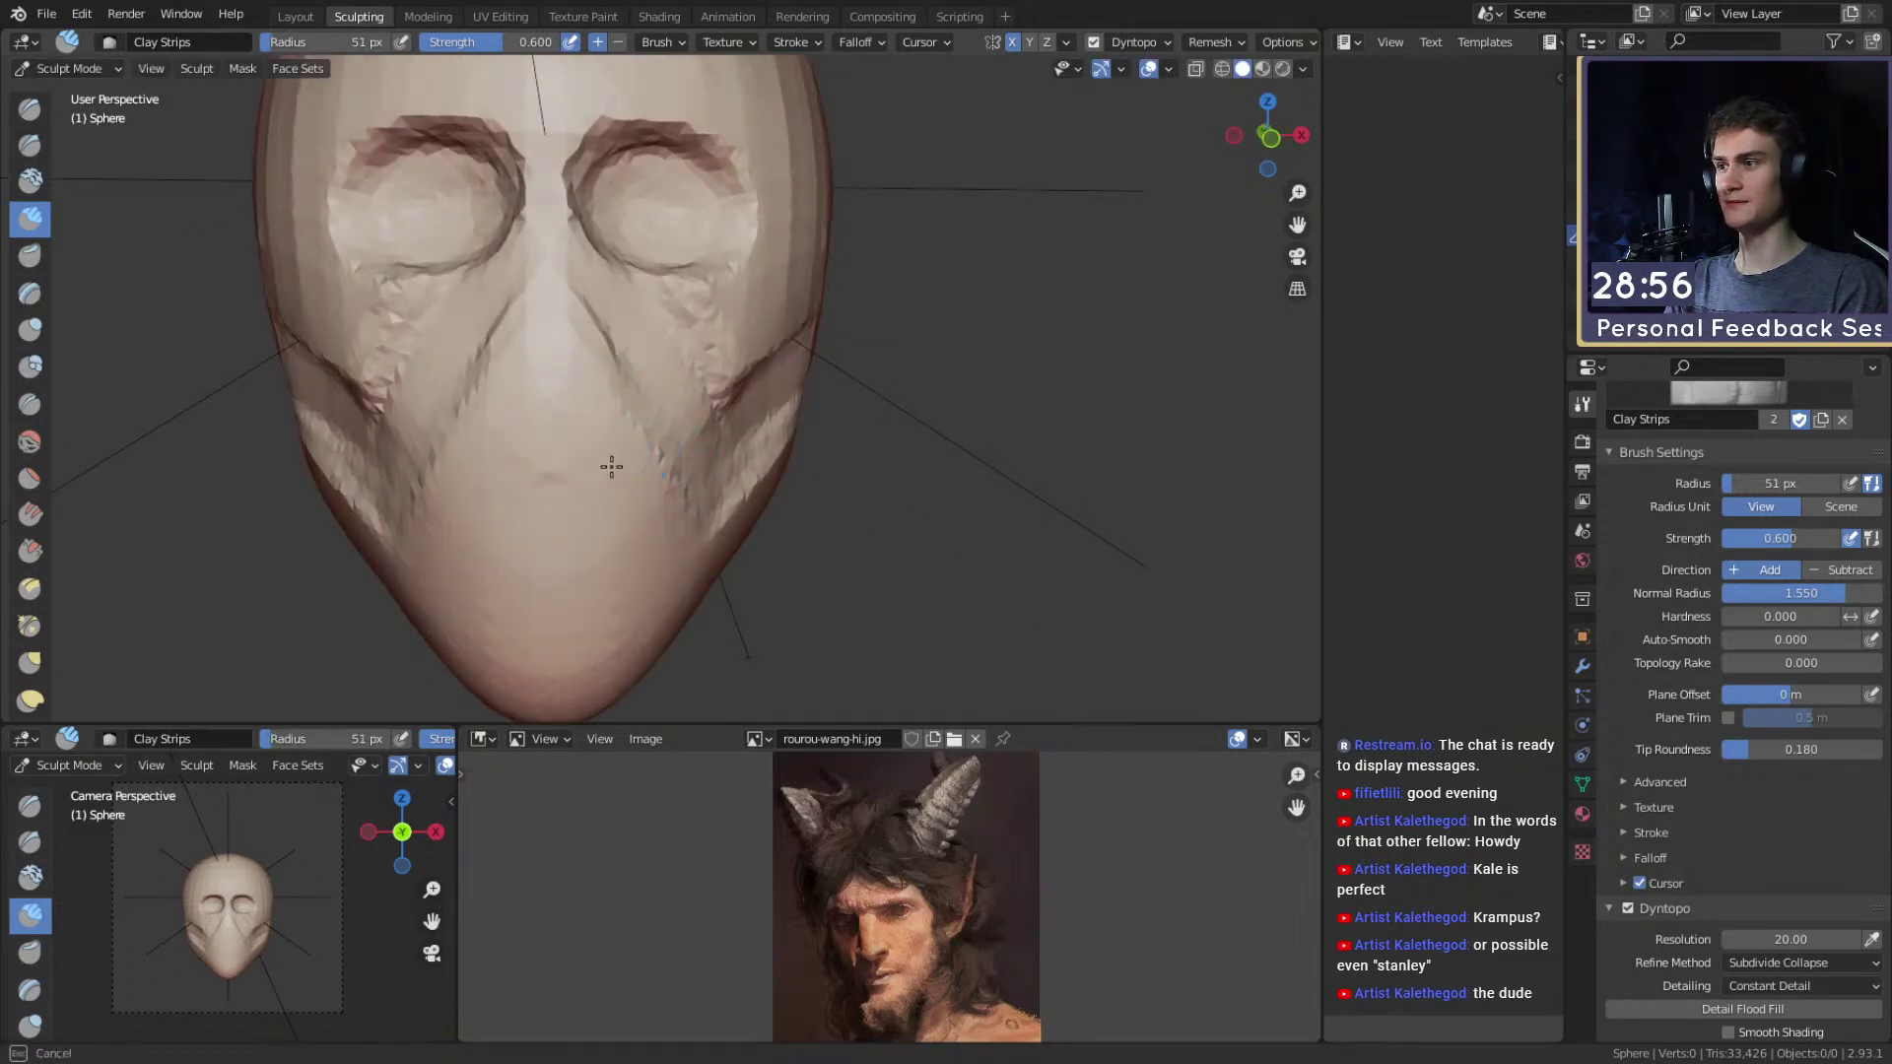
pyautogui.moveTo(467, 525); pyautogui.dragTo(498, 503)
pyautogui.hotkey('ctrl', 'z')
# Add clay to the cheek area and carve the surface beside it with resized Clay Strips strokes.
pyautogui.moveTo(718, 427); pyautogui.dragTo(579, 426, button='middle')
pyautogui.press('f')
pyautogui.click(565, 427)
pyautogui.moveTo(565, 427); pyautogui.dragTo(595, 443)
pyautogui.press('f')
pyautogui.click(565, 380)
pyautogui.moveTo(499, 329)
pyautogui.keyDown('ctrl'); pyautogui.mouseDown()
pyautogui.moveTo(595, 445)
pyautogui.moveTo(567, 380)
pyautogui.mouseUp(); pyautogui.keyUp('ctrl')
# Deepen the hollow below the cheekbone toward the jaw with a subtractive Clay Strips stroke.
pyautogui.moveTo(670, 455); pyautogui.dragTo(635, 443, button='middle')
pyautogui.press('f')
pyautogui.click(659, 444)
pyautogui.keyDown('ctrl'); pyautogui.moveTo(684, 485); pyautogui.dragTo(630, 515); pyautogui.keyUp('ctrl')
# Build up the cheekbone ridge running back along the side of the head with Clay Strips.
pyautogui.moveTo(678, 483); pyautogui.dragTo(603, 473, button='middle')
pyautogui.press('f')
pyautogui.click(654, 439)
pyautogui.moveTo(662, 413)
pyautogui.mouseDown(button='middle')
pyautogui.moveTo(739, 385)
pyautogui.moveTo(650, 405)
pyautogui.moveTo(739, 422)
pyautogui.moveTo(680, 374)
pyautogui.mouseUp(button='middle')
pyautogui.press('f')
pyautogui.click(661, 405)
pyautogui.press('f')
pyautogui.click(690, 383)
pyautogui.moveTo(629, 416); pyautogui.dragTo(662, 384)
# Fill out the side of the head just above the cheekbone ridge with resized Clay Strips strokes.
pyautogui.moveTo(679, 379)
pyautogui.mouseDown(button='middle')
pyautogui.moveTo(613, 356)
pyautogui.moveTo(663, 364)
pyautogui.moveTo(675, 329)
pyautogui.mouseUp(button='middle')
pyautogui.press('f')
pyautogui.click(630, 378)
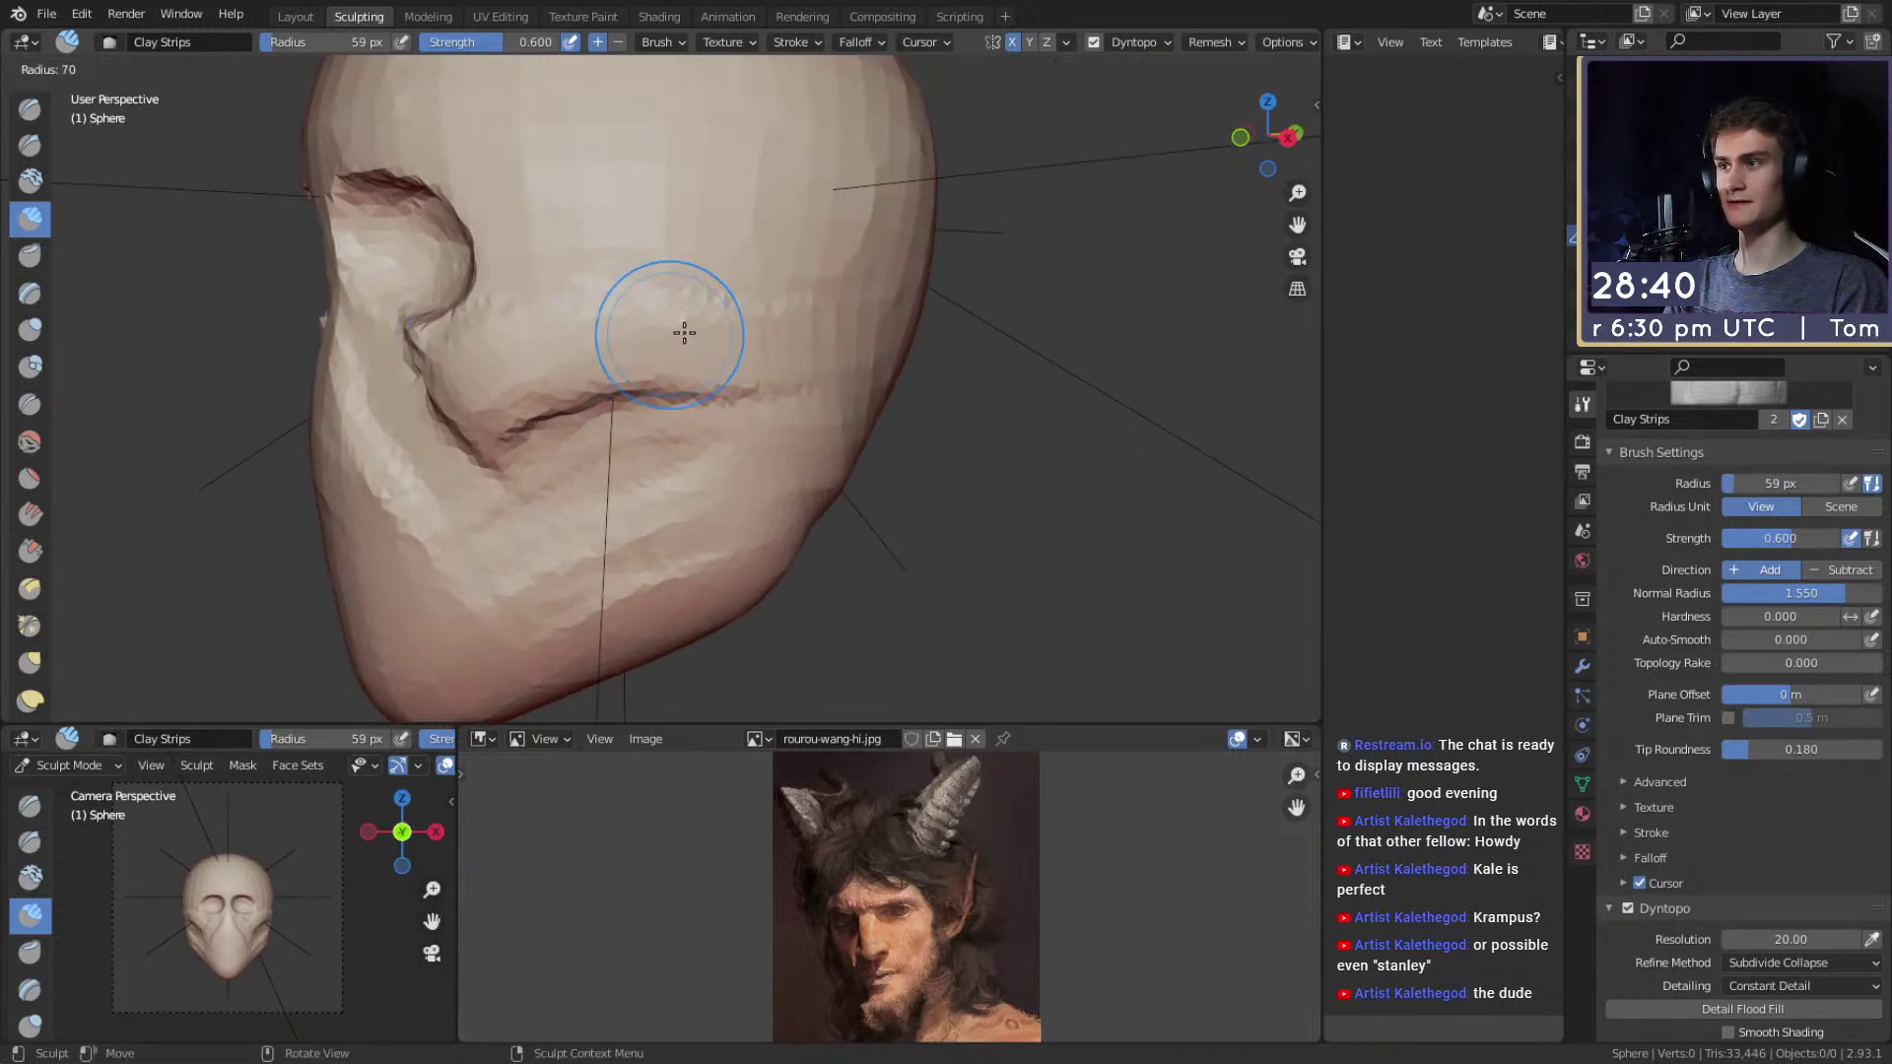
# Pull the lower cheek inward toward the mouth area with the Grab brush at a 123 px radius.
pyautogui.press('g')
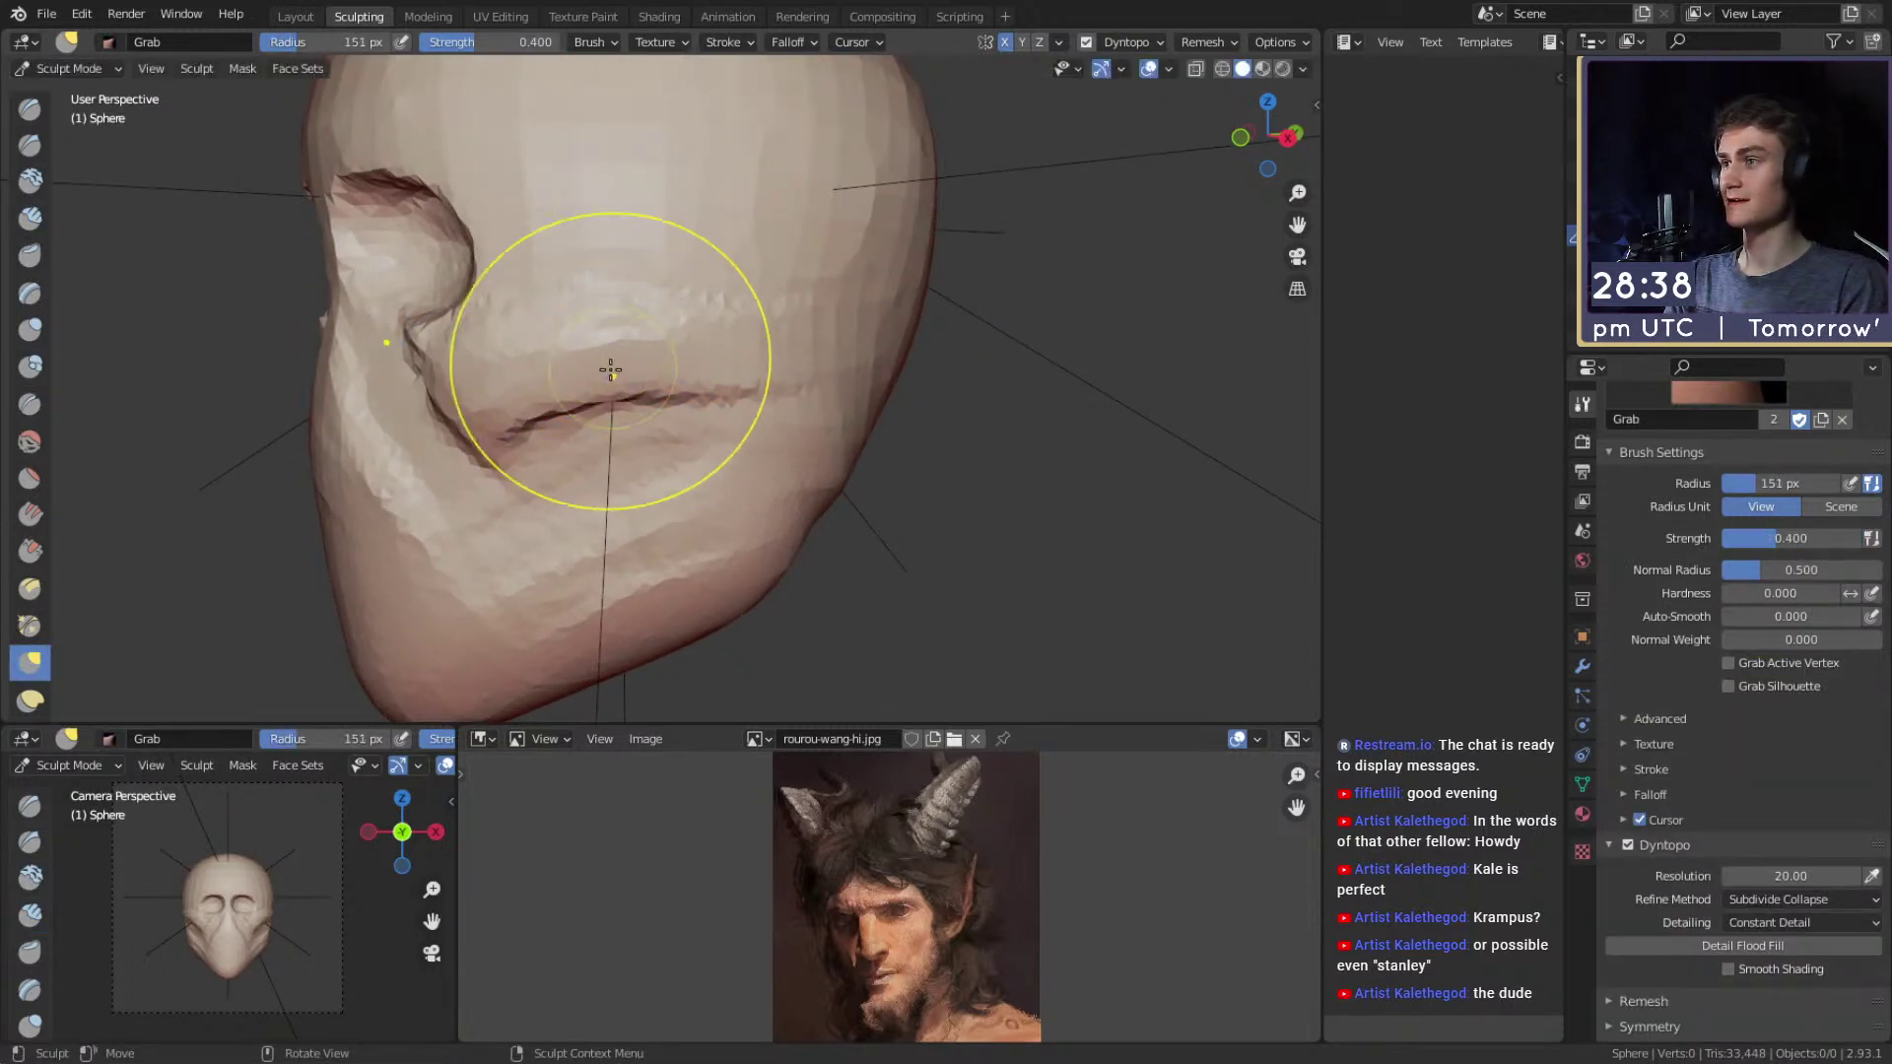
pyautogui.moveTo(676, 368)
pyautogui.mouseDown(button='middle')
pyautogui.moveTo(748, 394)
pyautogui.moveTo(718, 372)
pyautogui.moveTo(734, 374)
pyautogui.mouseUp(button='middle')
pyautogui.scroll(-2, 718, 435)
pyautogui.scroll(2, 696, 452)
pyautogui.press('f')
pyautogui.click(705, 394)
pyautogui.press('f')
pyautogui.click(743, 470)
pyautogui.moveTo(743, 470); pyautogui.dragTo(623, 453, button='middle')
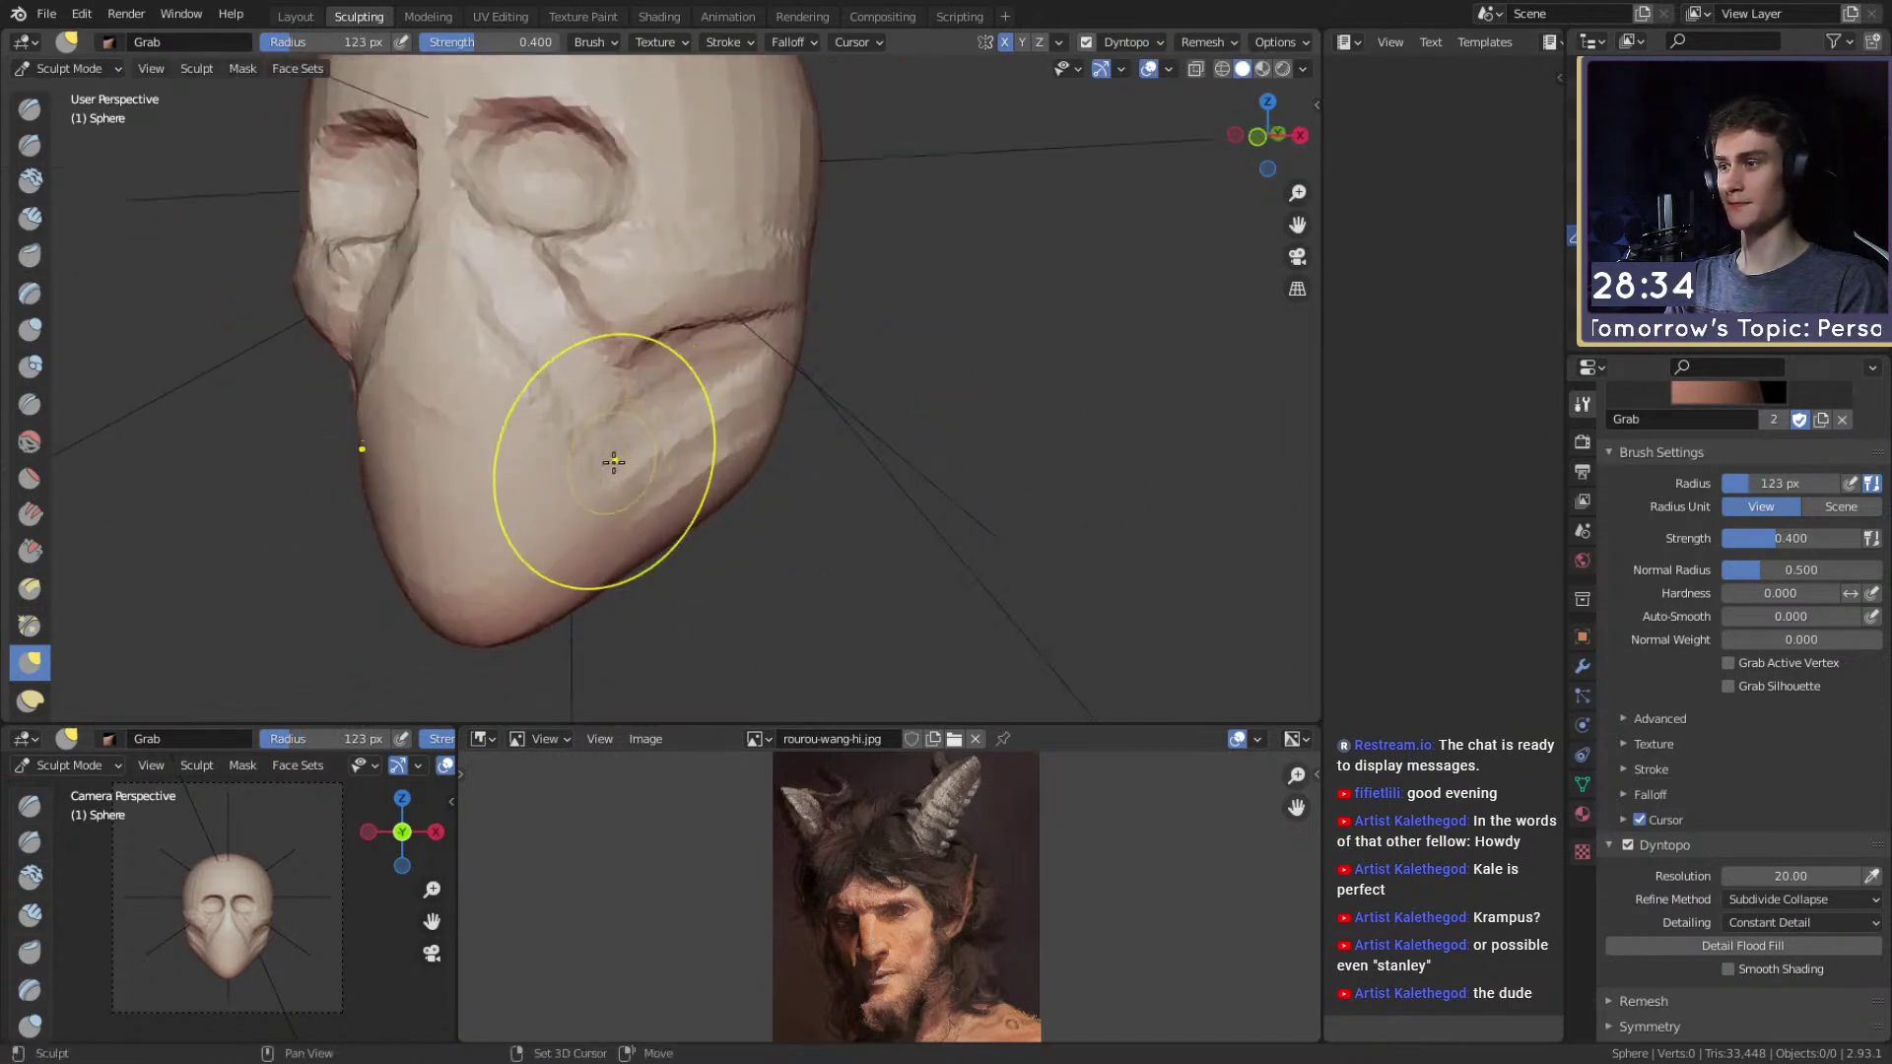
pyautogui.moveTo(665, 431); pyautogui.dragTo(578, 400)
# Adjust the proportions of the face with a resized Grab brush in a wider view of the head.
pyautogui.moveTo(578, 401)
pyautogui.mouseDown(button='middle')
pyautogui.moveTo(689, 410)
pyautogui.moveTo(713, 279)
pyautogui.mouseUp(button='middle')
pyautogui.press('c')
pyautogui.press('g')
pyautogui.press('f')
pyautogui.click(687, 313)
pyautogui.scroll(-2, 671, 317)
pyautogui.press('f')
pyautogui.click(667, 313)
pyautogui.moveTo(616, 287); pyautogui.dragTo(621, 319)
# Shift the area around the eyes slightly outward and up with the Grab brush at a 175 px radius.
pyautogui.press('f')
pyautogui.click(588, 325)
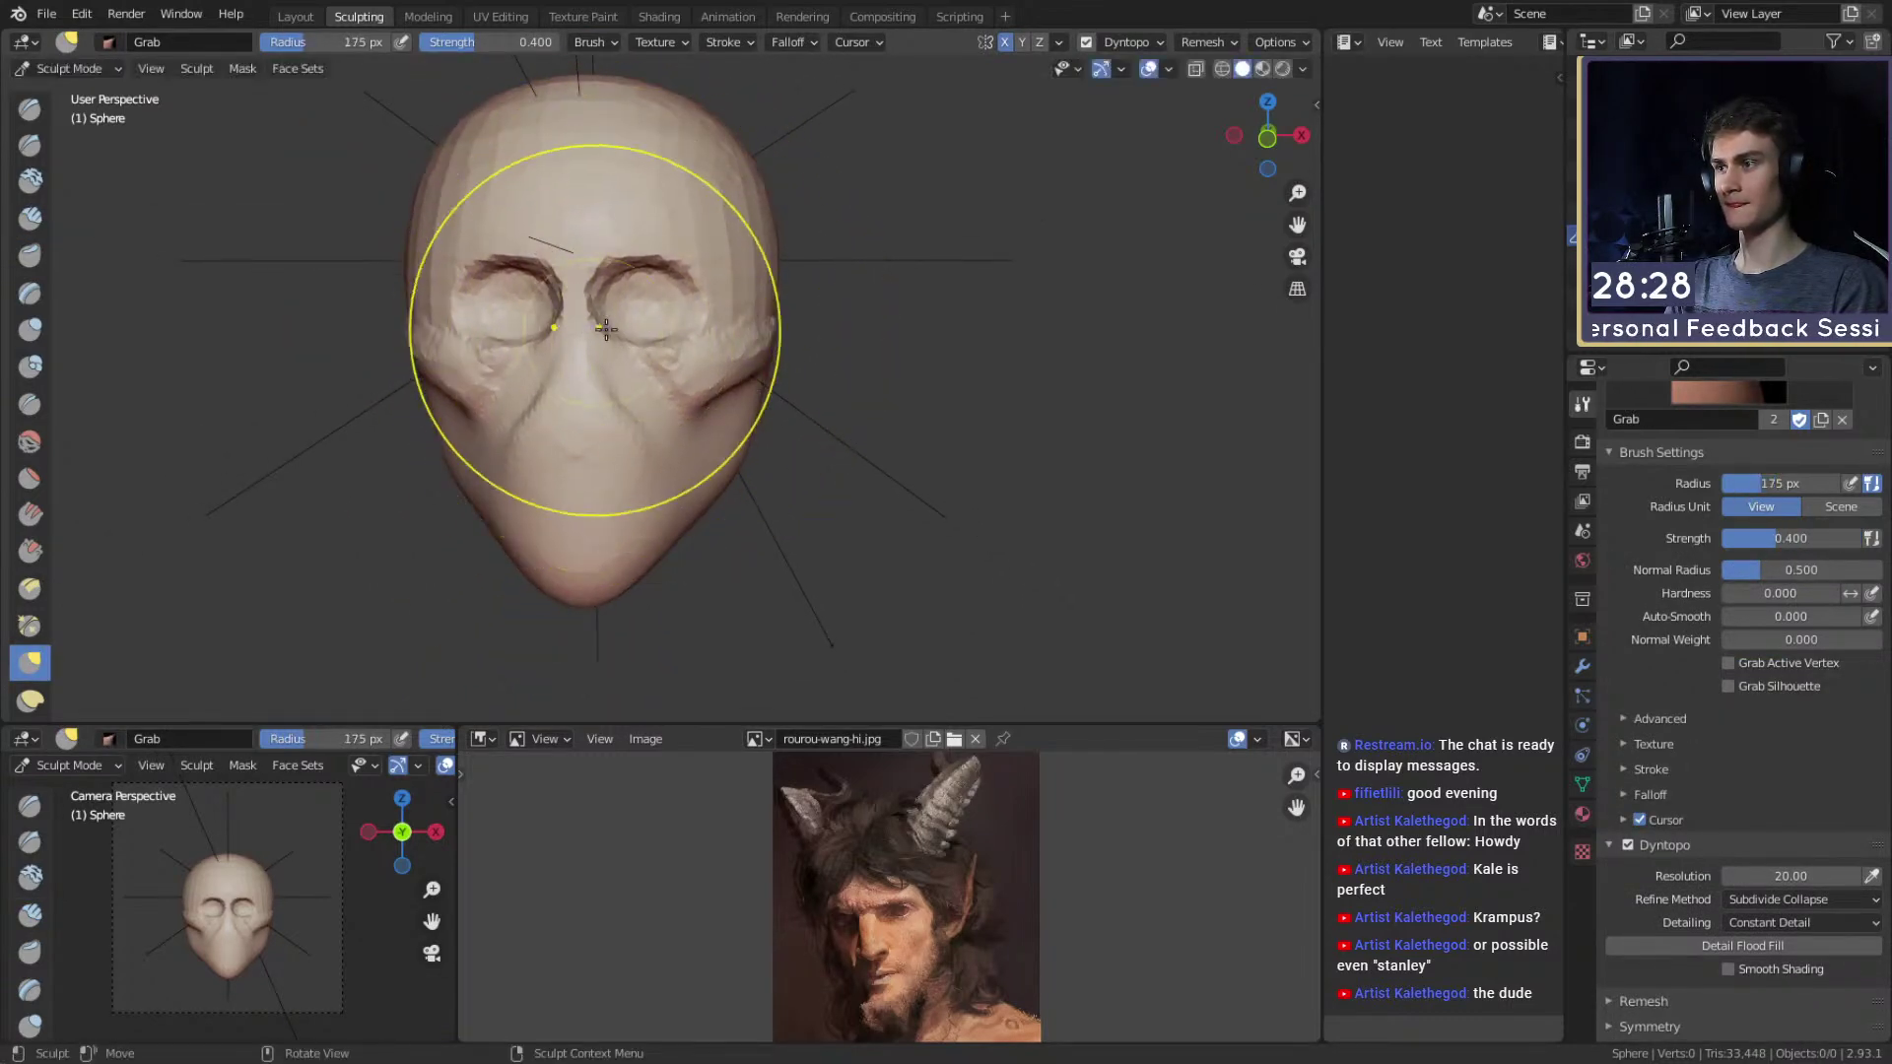
pyautogui.moveTo(590, 325); pyautogui.dragTo(595, 348, button='middle')
pyautogui.moveTo(647, 330); pyautogui.dragTo(662, 320)
# Mark the transition from the underside of the jaw to the skull base with the Crease brush at 73 px.
pyautogui.moveTo(662, 320)
pyautogui.mouseDown(button='middle')
pyautogui.moveTo(557, 338)
pyautogui.moveTo(692, 376)
pyautogui.moveTo(718, 431)
pyautogui.moveTo(657, 464)
pyautogui.mouseUp(button='middle')
pyautogui.hotkey('shift', 'c')
pyautogui.click(725, 474)
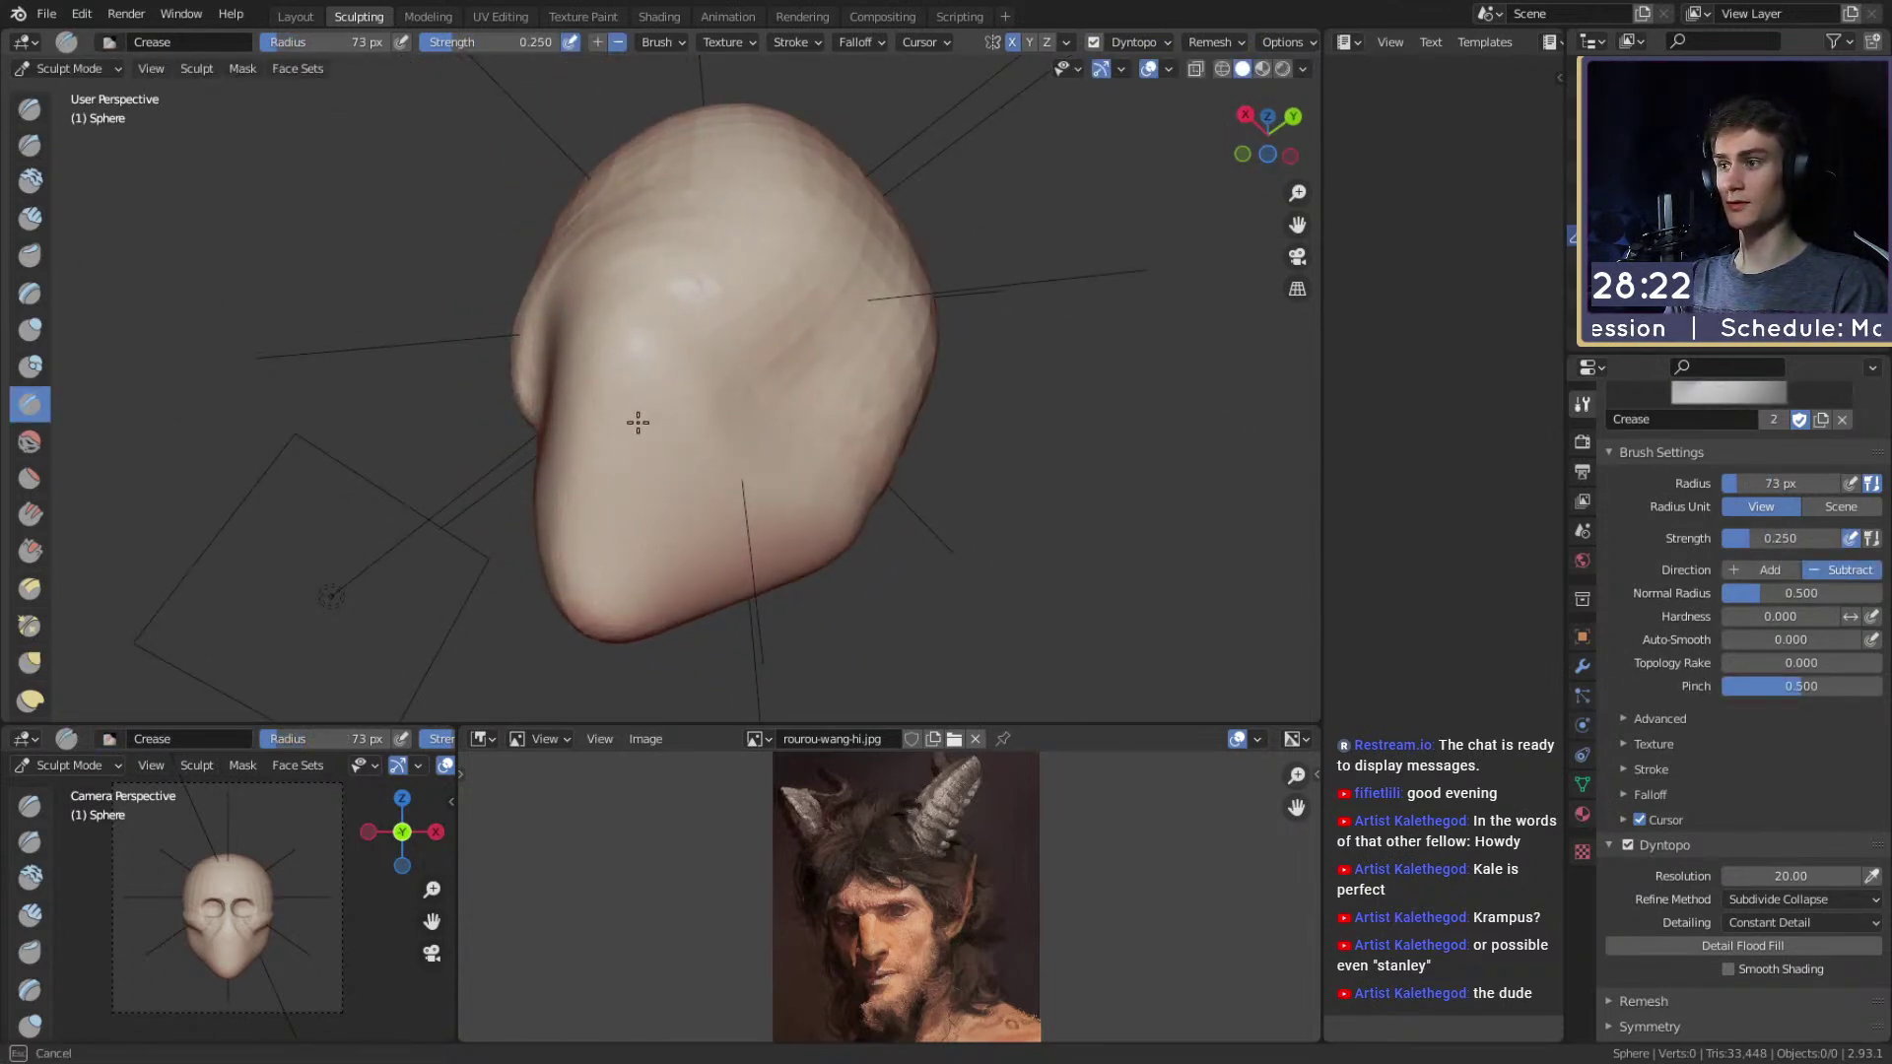
pyautogui.moveTo(706, 516)
pyautogui.mouseDown(button='middle')
pyautogui.moveTo(722, 477)
pyautogui.moveTo(519, 437)
pyautogui.mouseUp(button='middle')
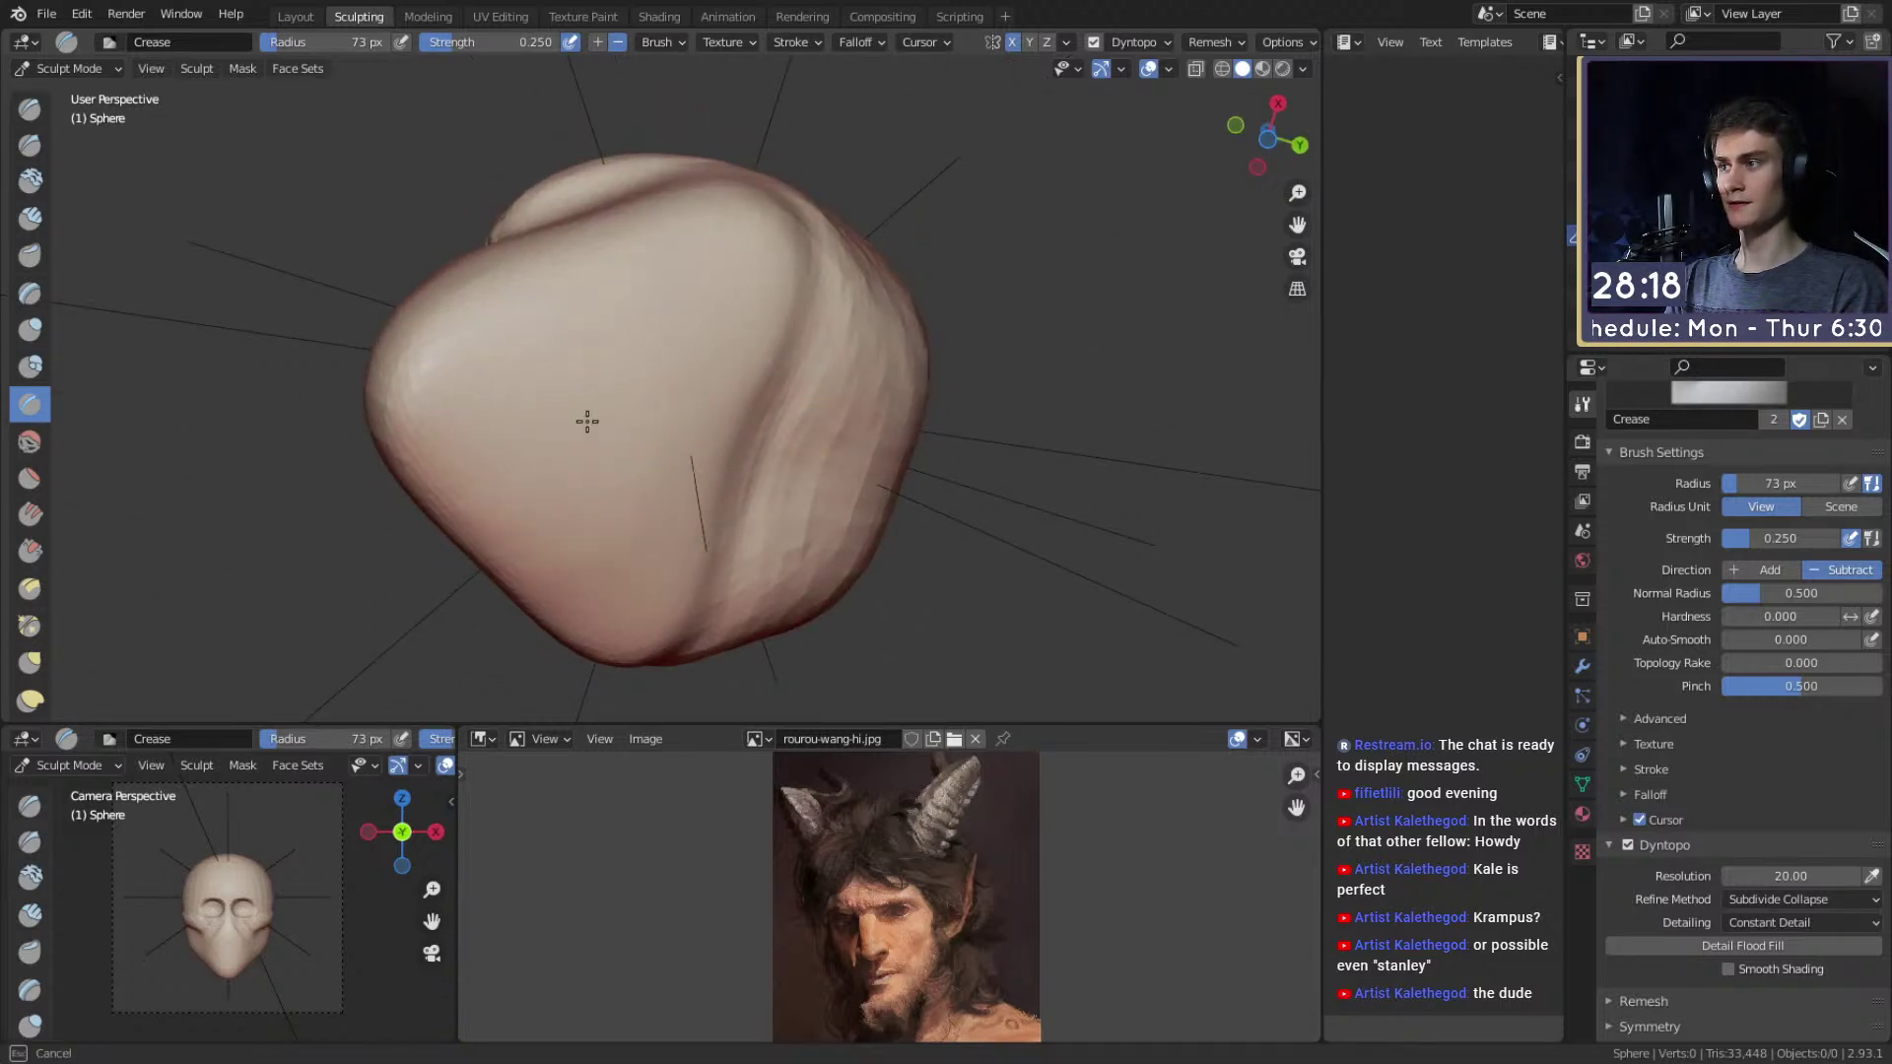
pyautogui.moveTo(783, 315)
pyautogui.mouseDown(button='middle')
pyautogui.moveTo(654, 371)
pyautogui.moveTo(609, 443)
pyautogui.moveTo(638, 441)
pyautogui.mouseUp(button='middle')
# Reshape the underside of the jaw and skull base with resized Grab strokes.
pyautogui.press('g')
pyautogui.press('f')
pyautogui.click(706, 393)
pyautogui.moveTo(662, 325)
pyautogui.mouseDown(button='middle')
pyautogui.moveTo(680, 352)
pyautogui.moveTo(661, 452)
pyautogui.mouseUp(button='middle')
pyautogui.press('f')
pyautogui.click(686, 452)
pyautogui.moveTo(684, 457); pyautogui.dragTo(729, 473)
pyautogui.moveTo(670, 463)
pyautogui.keyDown('ctrl'); pyautogui.mouseDown(button='middle')
pyautogui.moveTo(610, 501)
pyautogui.moveTo(796, 498)
pyautogui.moveTo(675, 401)
pyautogui.moveTo(621, 486)
pyautogui.moveTo(679, 467)
pyautogui.mouseUp(button='middle'); pyautogui.keyUp('ctrl')
pyautogui.press('f')
pyautogui.click(662, 468)
# Carve a deep groove across the underside between the jaw and the skull base with the Crease brush at 79 px.
pyautogui.hotkey('shift', 'c')
pyautogui.moveTo(651, 304); pyautogui.dragTo(635, 281)
pyautogui.moveTo(635, 281)
pyautogui.mouseDown(button='middle')
pyautogui.moveTo(582, 355)
pyautogui.moveTo(749, 386)
pyautogui.mouseUp(button='middle')
pyautogui.press('f')
pyautogui.click(796, 386)
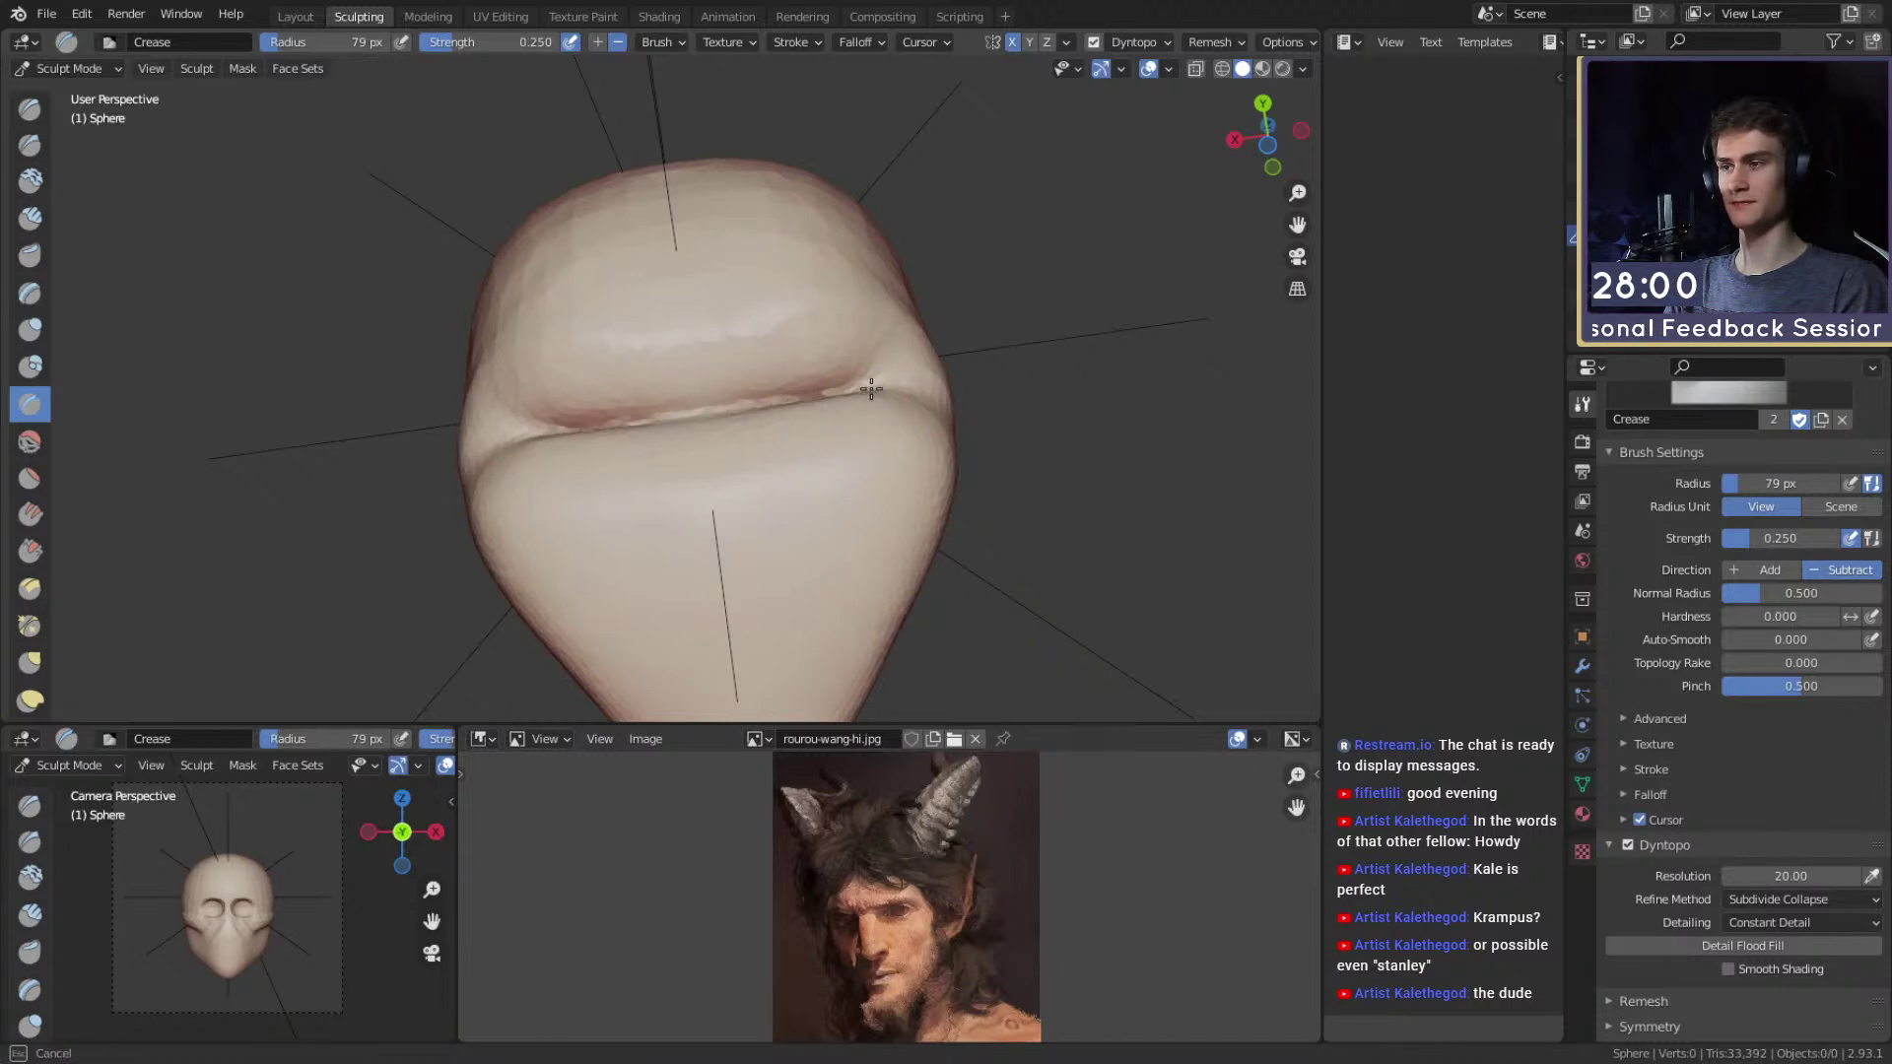
# Refine the groove behind the jaw and along its sides with resized Crease strokes.
pyautogui.moveTo(836, 321); pyautogui.dragTo(745, 377, button='middle')
pyautogui.press('f')
pyautogui.moveTo(764, 541)
pyautogui.mouseDown(button='middle')
pyautogui.moveTo(776, 384)
pyautogui.moveTo(717, 485)
pyautogui.moveTo(680, 478)
pyautogui.mouseUp(button='middle')
pyautogui.click(808, 389)
pyautogui.keyDown('shift'); pyautogui.moveTo(680, 478); pyautogui.dragTo(703, 435, button='middle'); pyautogui.keyUp('shift')
pyautogui.moveTo(704, 436)
pyautogui.keyDown('alt'); pyautogui.mouseDown()
pyautogui.moveTo(671, 447)
pyautogui.moveTo(591, 389)
pyautogui.mouseUp(); pyautogui.keyUp('alt')
pyautogui.press('f')
pyautogui.click(582, 389)
pyautogui.press('f')
pyautogui.click(716, 370)
pyautogui.moveTo(554, 315)
pyautogui.mouseDown(button='middle')
pyautogui.moveTo(701, 401)
pyautogui.moveTo(827, 371)
pyautogui.moveTo(788, 363)
pyautogui.mouseUp(button='middle')
# Adjust the side contour of the jaw below the cheekbones with a resized Grab brush.
pyautogui.press('g')
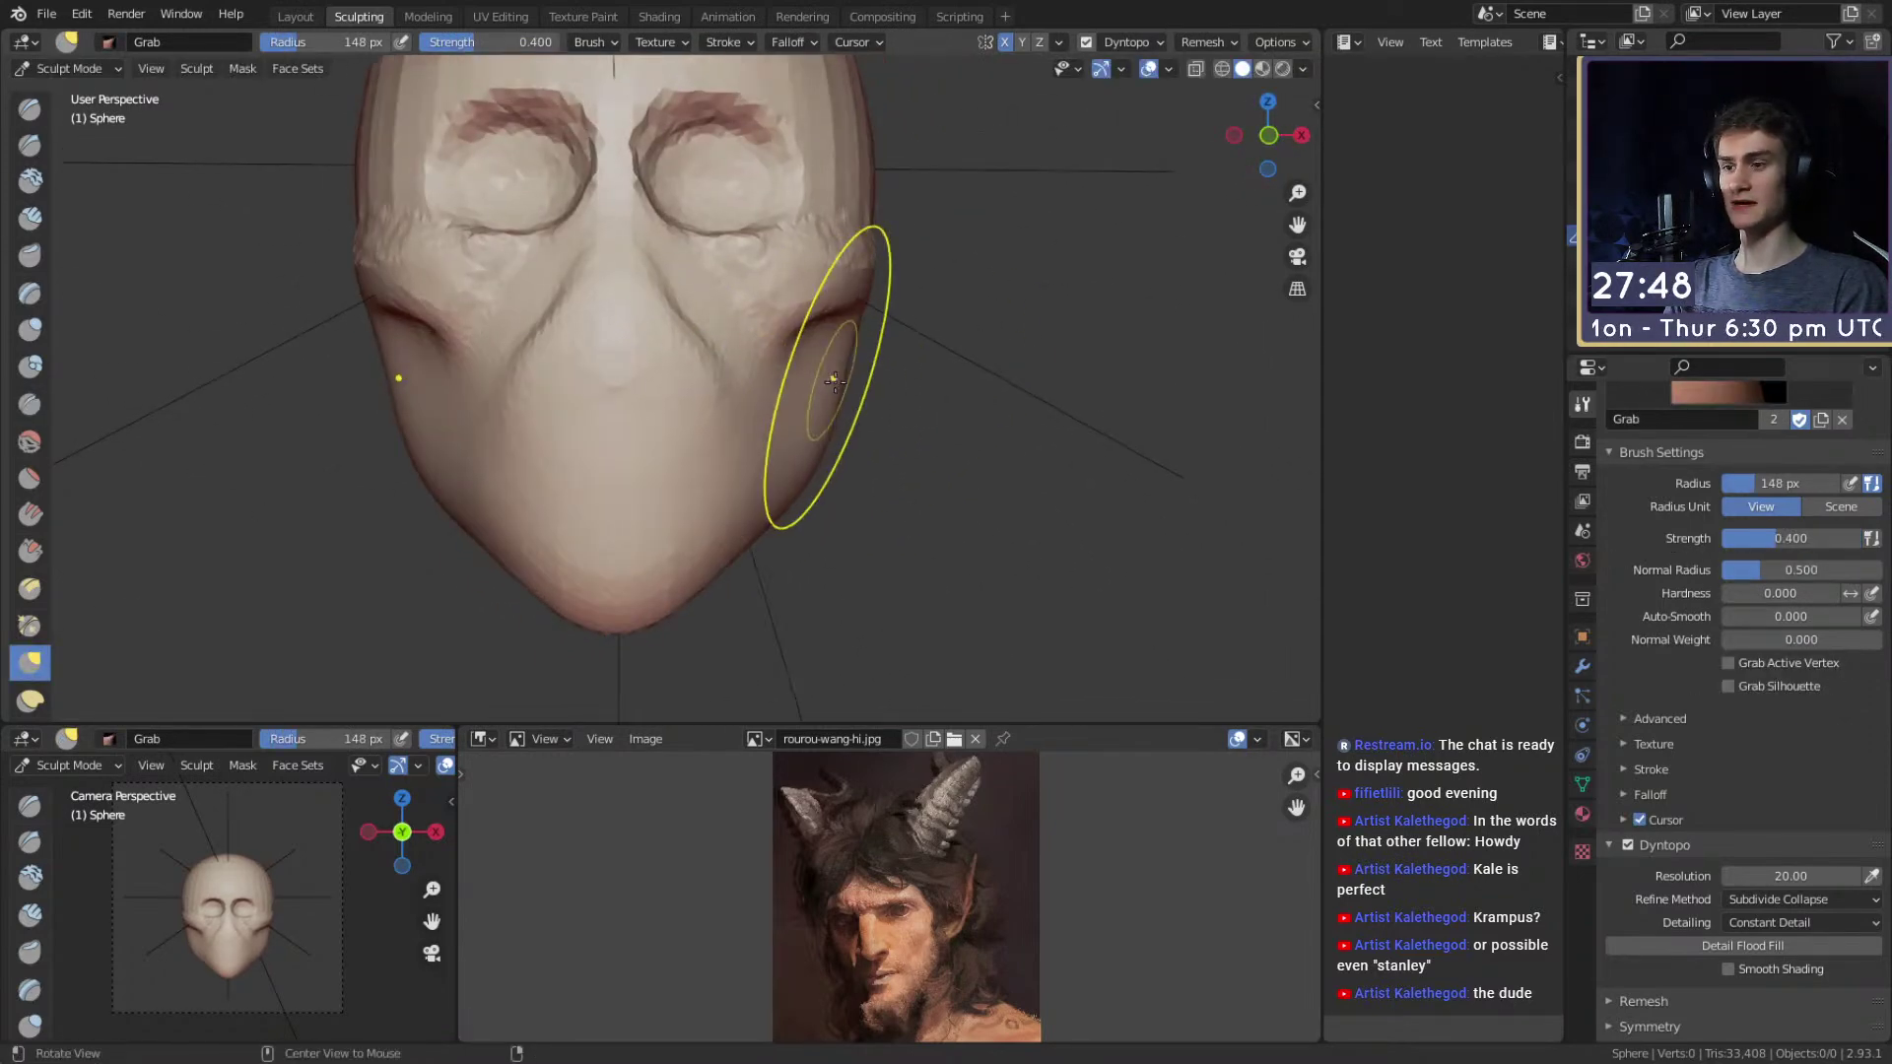
pyautogui.press('f')
pyautogui.click(867, 376)
pyautogui.keyDown('alt'); pyautogui.moveTo(823, 371); pyautogui.dragTo(811, 392); pyautogui.keyUp('alt')
pyautogui.press('f')
pyautogui.click(828, 269)
pyautogui.moveTo(828, 269)
pyautogui.keyDown('shift'); pyautogui.mouseDown(button='middle')
pyautogui.moveTo(869, 366)
pyautogui.moveTo(785, 289)
pyautogui.moveTo(638, 372)
pyautogui.moveTo(696, 402)
pyautogui.mouseUp(button='middle'); pyautogui.keyUp('shift')
# Flatten the temple and side of the skull with Clay Strips strokes at 78 px and 95 px.
pyautogui.press('c')
pyautogui.press('f')
pyautogui.click(712, 315)
pyautogui.scroll(3, 637, 373)
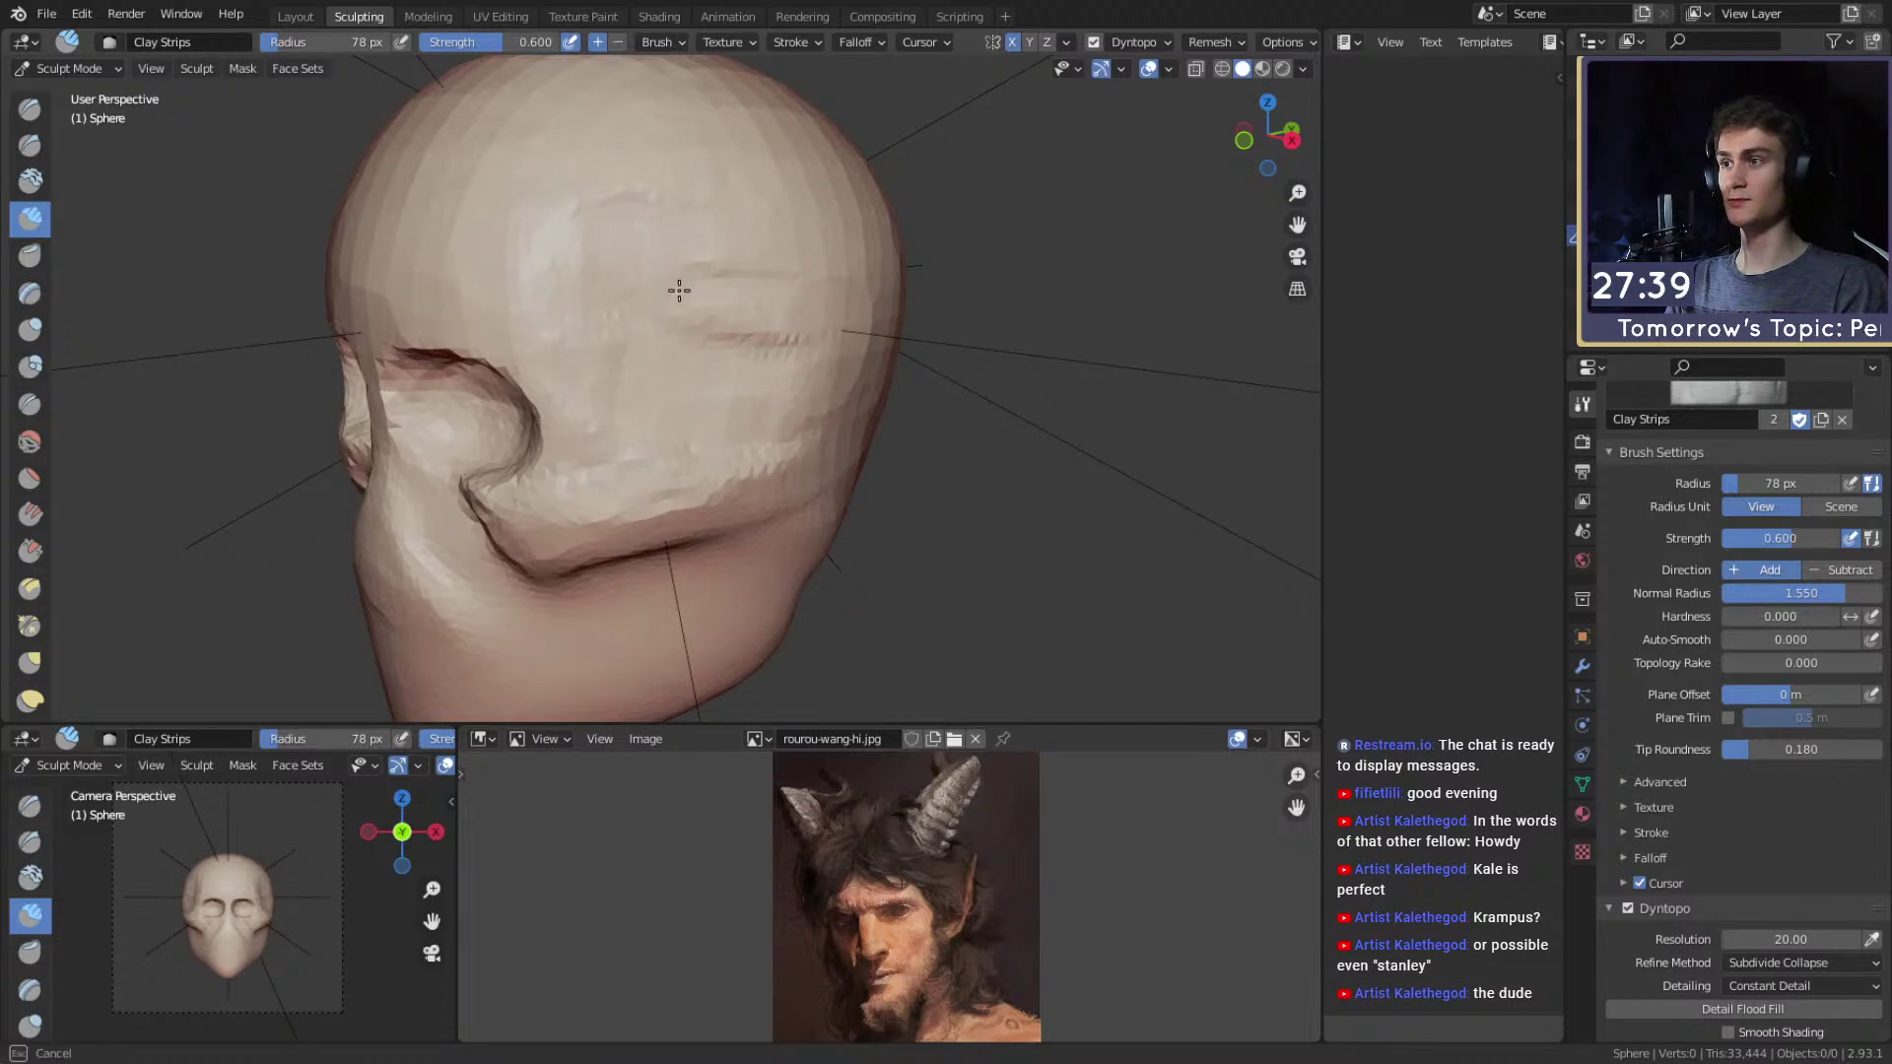
pyautogui.press('f')
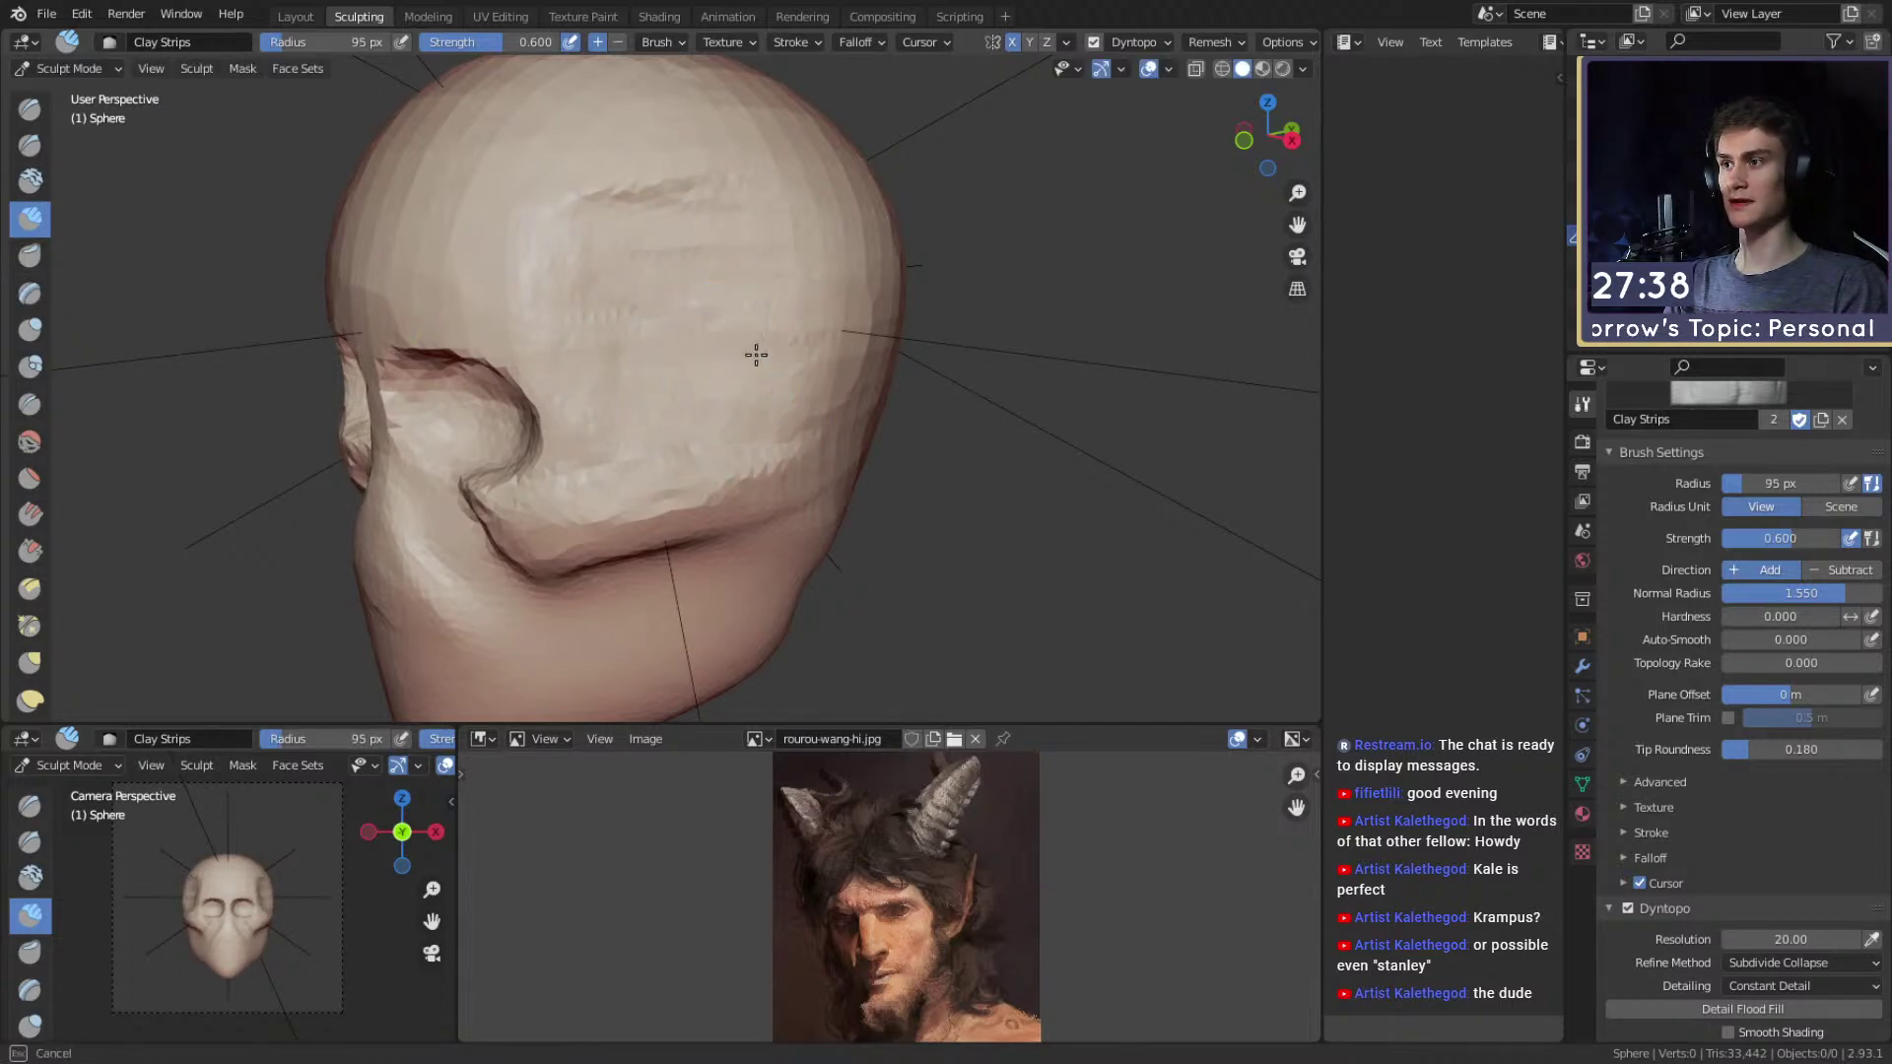
# Blend the temple into the side and back of the skull with Clay Strips at 82 px and 110 px.
pyautogui.moveTo(645, 370)
pyautogui.mouseDown(button='middle')
pyautogui.moveTo(734, 298)
pyautogui.moveTo(748, 313)
pyautogui.moveTo(689, 313)
pyautogui.mouseUp(button='middle')
pyautogui.press('f')
pyautogui.click(695, 297)
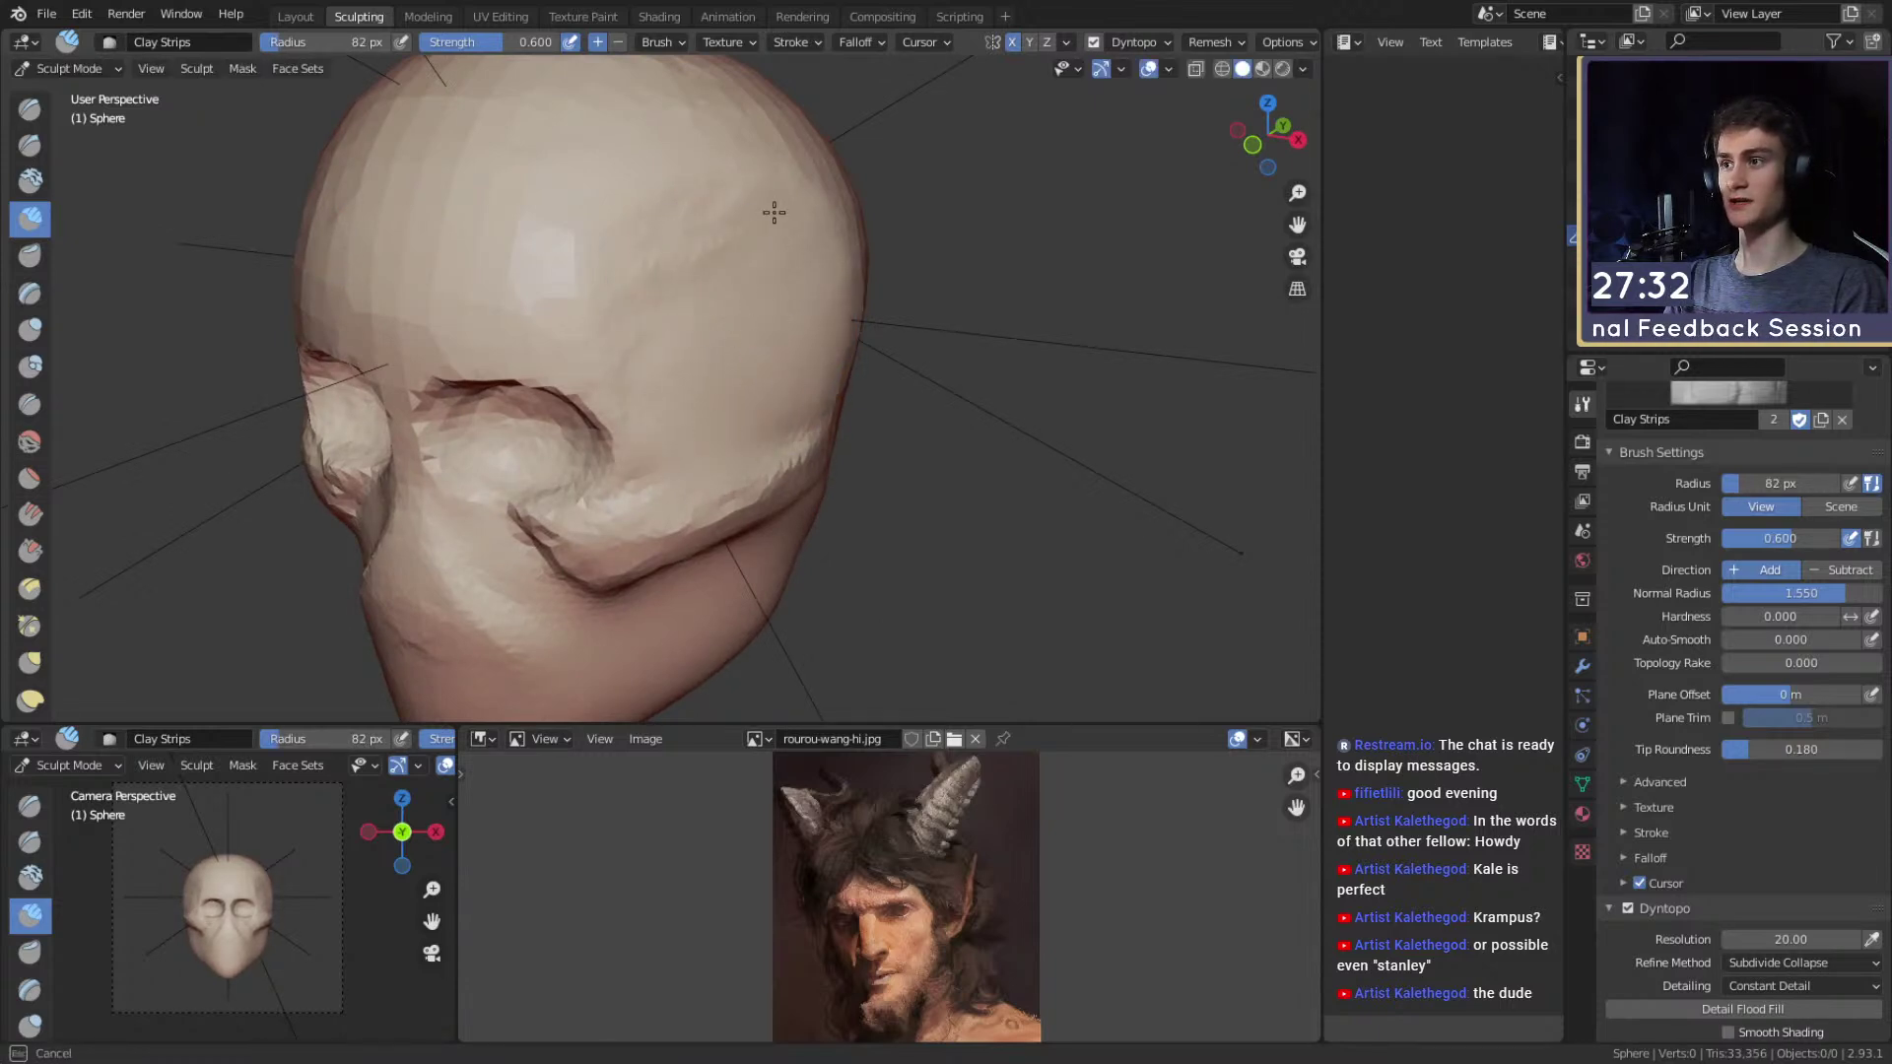
pyautogui.moveTo(601, 301); pyautogui.dragTo(774, 354, button='middle')
pyautogui.moveTo(743, 271)
pyautogui.mouseDown(button='middle')
pyautogui.moveTo(700, 333)
pyautogui.moveTo(815, 351)
pyautogui.moveTo(714, 338)
pyautogui.moveTo(766, 379)
pyautogui.mouseUp(button='middle')
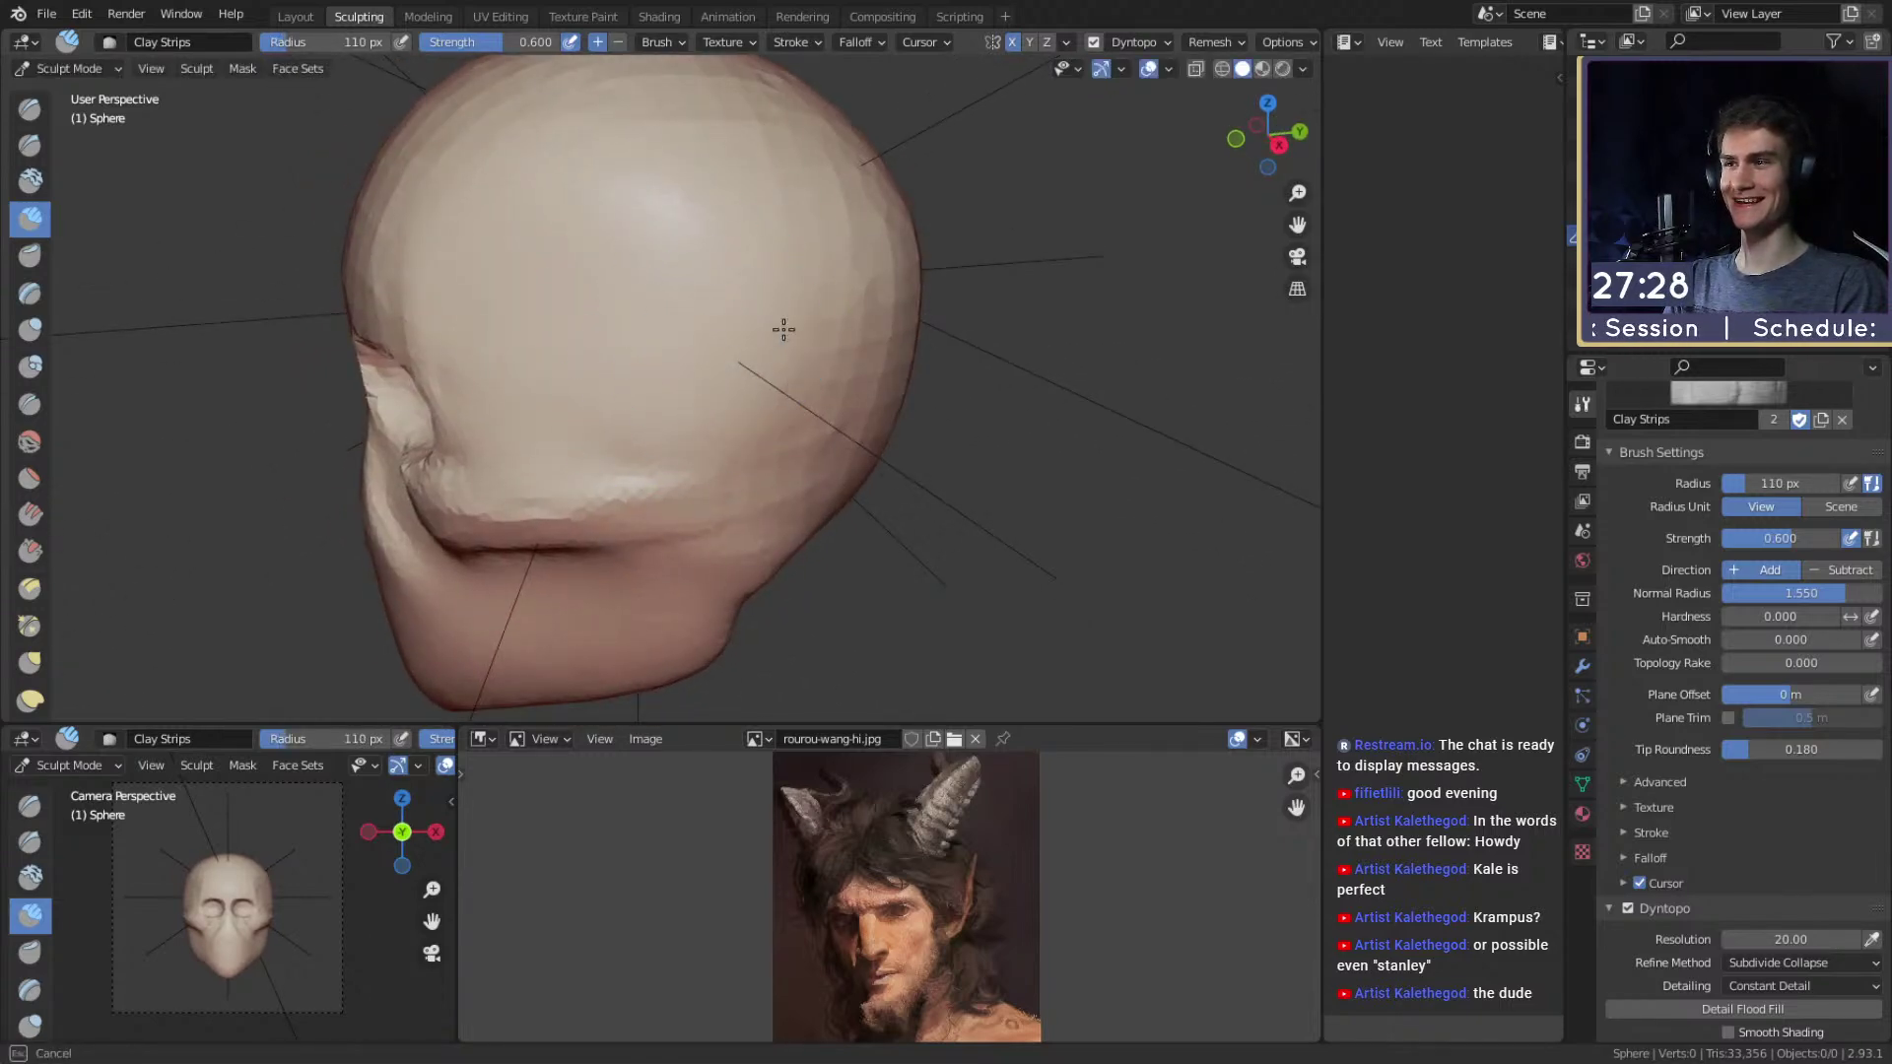
# Refine the hollow beneath the cheekbone with the Crease brush and Clay Strips at 92 px.
pyautogui.moveTo(693, 486)
pyautogui.mouseDown(button='middle')
pyautogui.moveTo(801, 388)
pyautogui.moveTo(593, 347)
pyautogui.moveTo(802, 338)
pyautogui.moveTo(857, 375)
pyautogui.moveTo(886, 286)
pyautogui.moveTo(730, 372)
pyautogui.moveTo(683, 369)
pyautogui.mouseUp(button='middle')
pyautogui.hotkey('shift', 'c')
pyautogui.press('f')
pyautogui.click(936, 385)
pyautogui.press('c')
pyautogui.press('f')
pyautogui.click(652, 371)
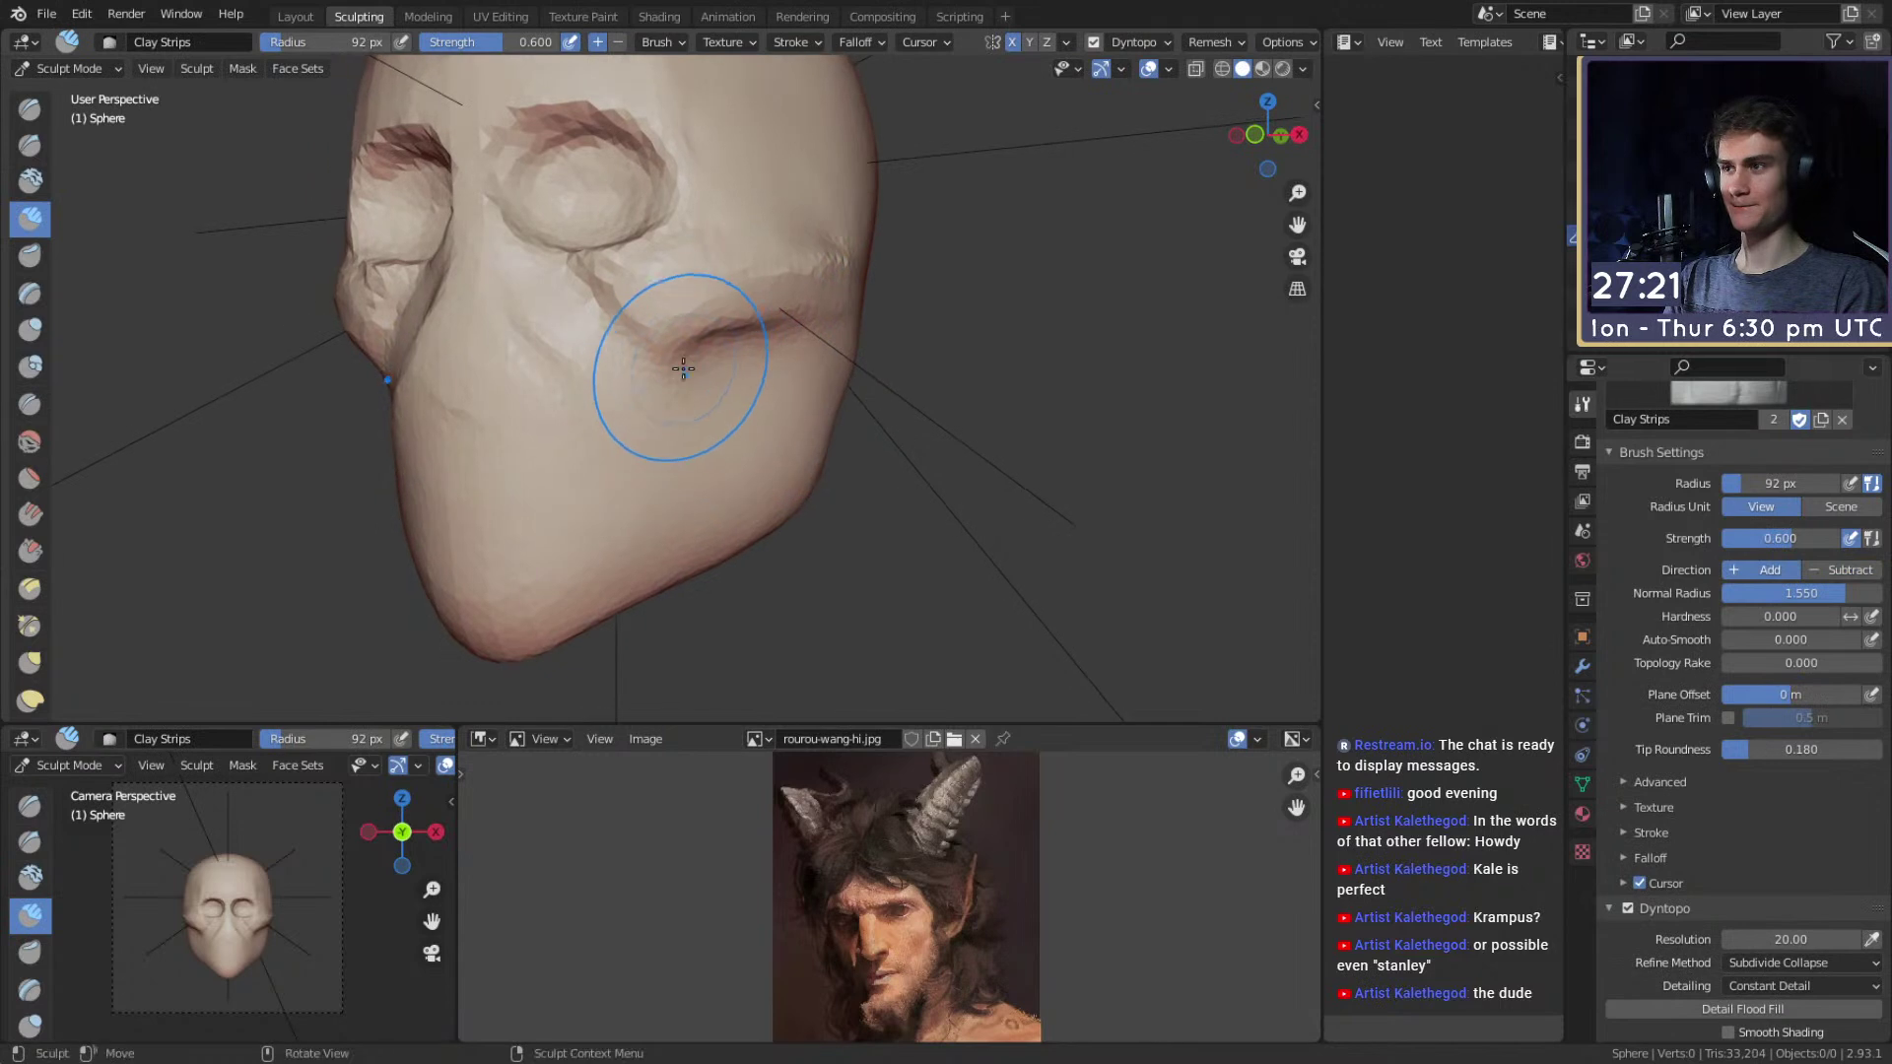
pyautogui.moveTo(656, 320)
pyautogui.mouseDown(button='middle')
pyautogui.moveTo(760, 371)
pyautogui.moveTo(677, 342)
pyautogui.mouseUp(button='middle')
pyautogui.moveTo(656, 434)
pyautogui.mouseDown(button='middle')
pyautogui.moveTo(697, 266)
pyautogui.moveTo(676, 338)
pyautogui.mouseUp(button='middle')
# Reshape the brow line and upper eye sockets with the Grab brush at 101 px and 82 px.
pyautogui.press('g')
pyautogui.press('f')
pyautogui.click(633, 368)
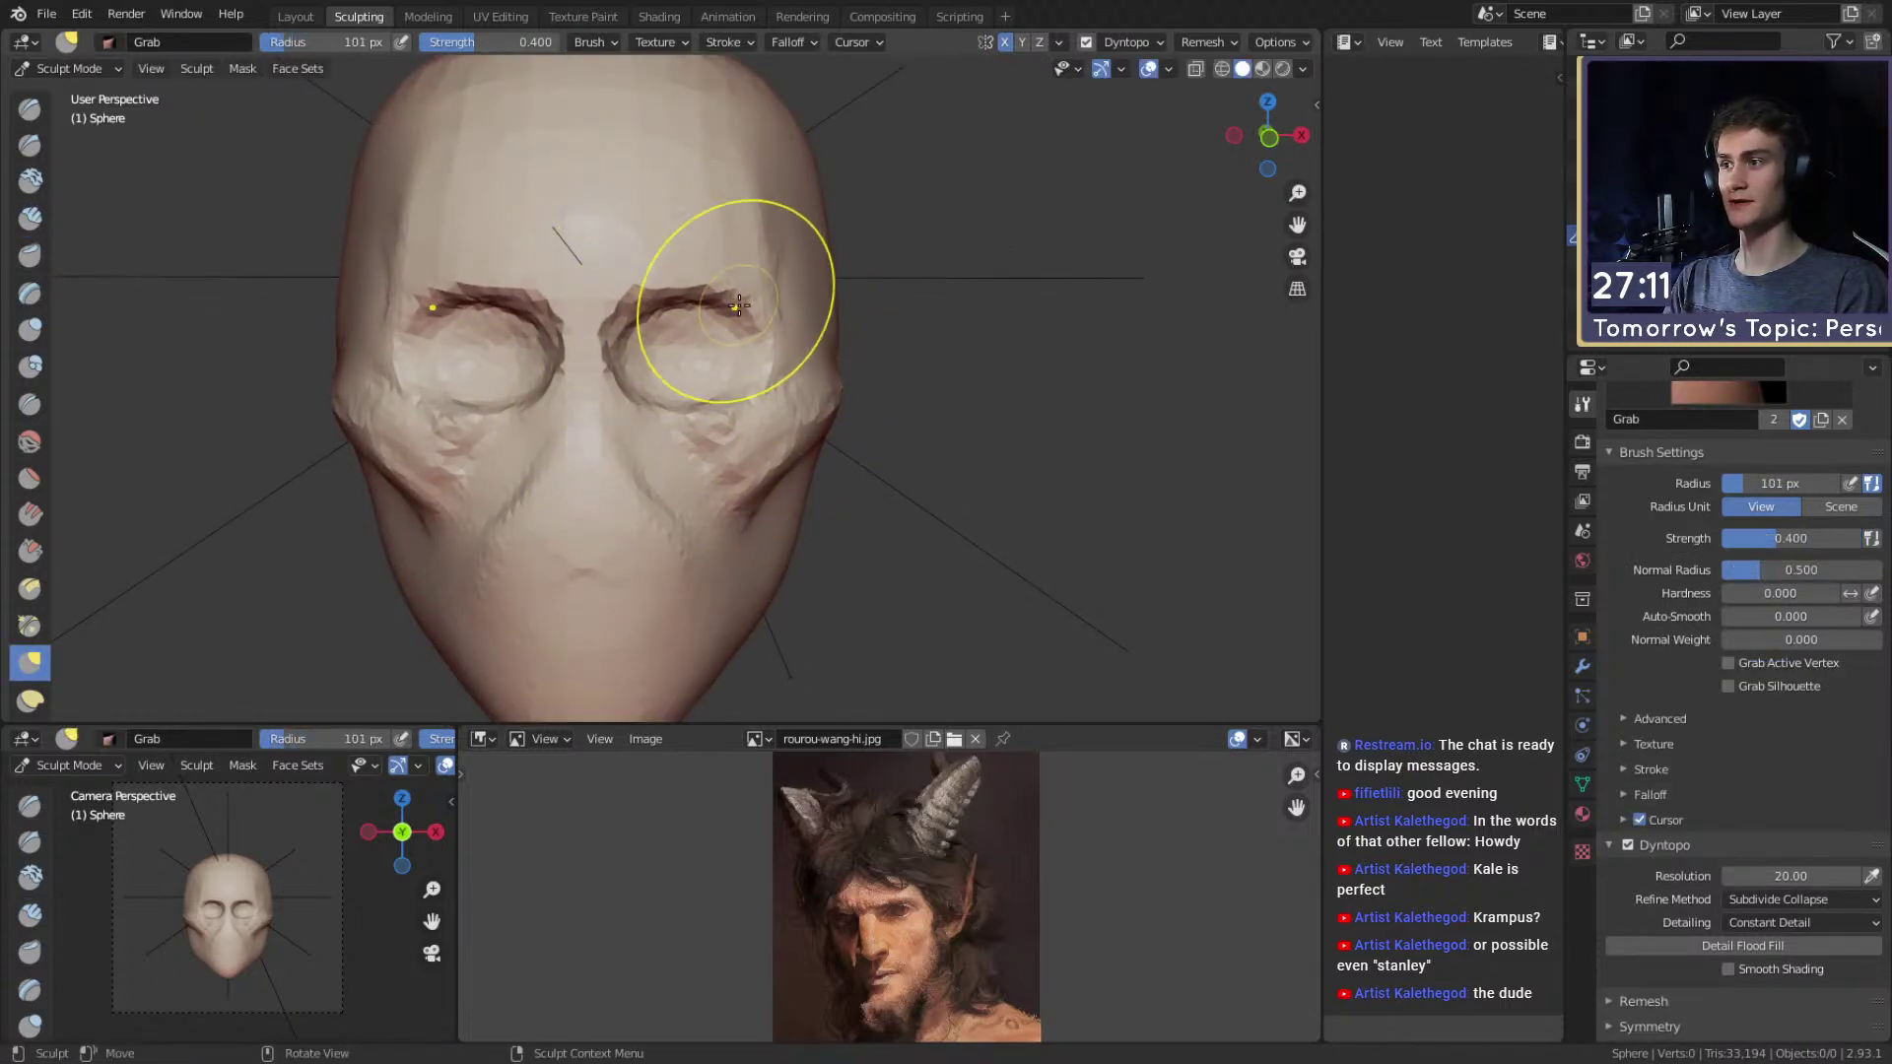
pyautogui.moveTo(738, 305); pyautogui.dragTo(751, 309, button='middle')
pyautogui.press('f')
pyautogui.click(792, 308)
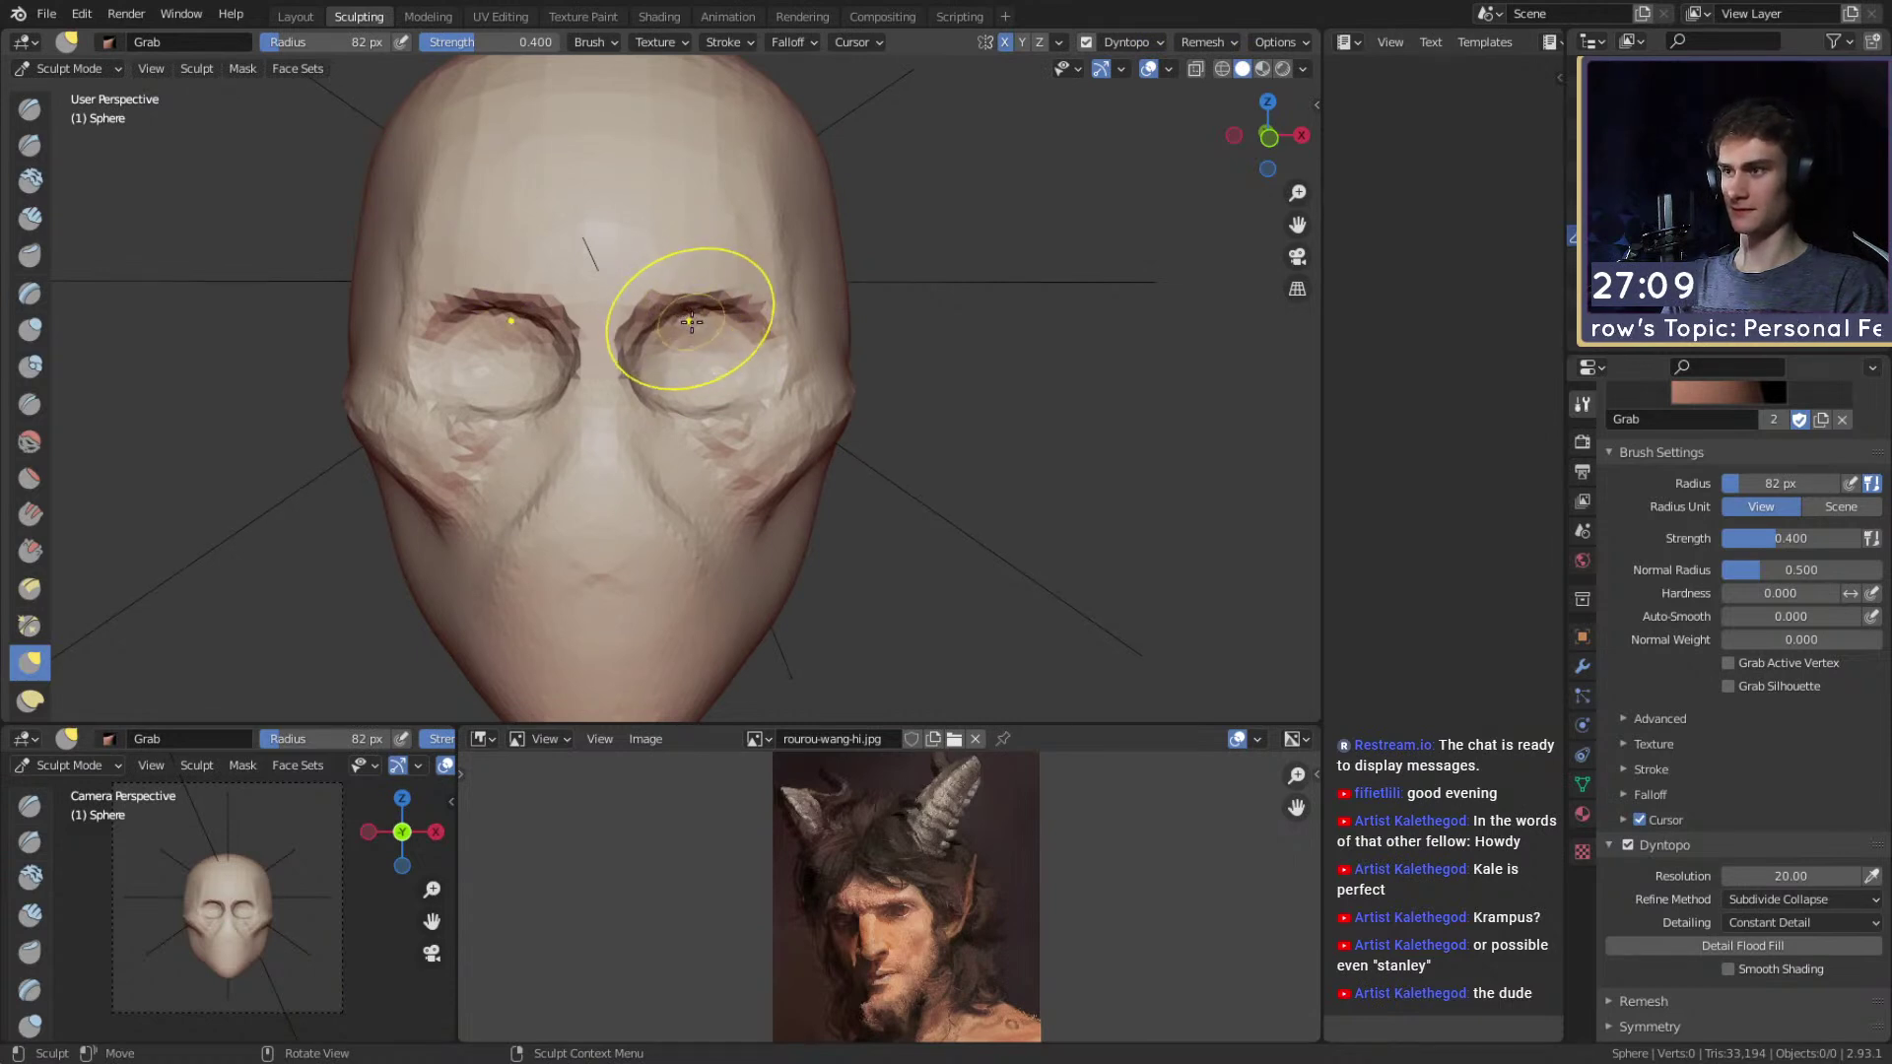
# Sharpen the fold under the brows and across the nose bridge with the Crease brush at 40 px.
pyautogui.hotkey('shift', 'c')
pyautogui.scroll(2, 618, 335)
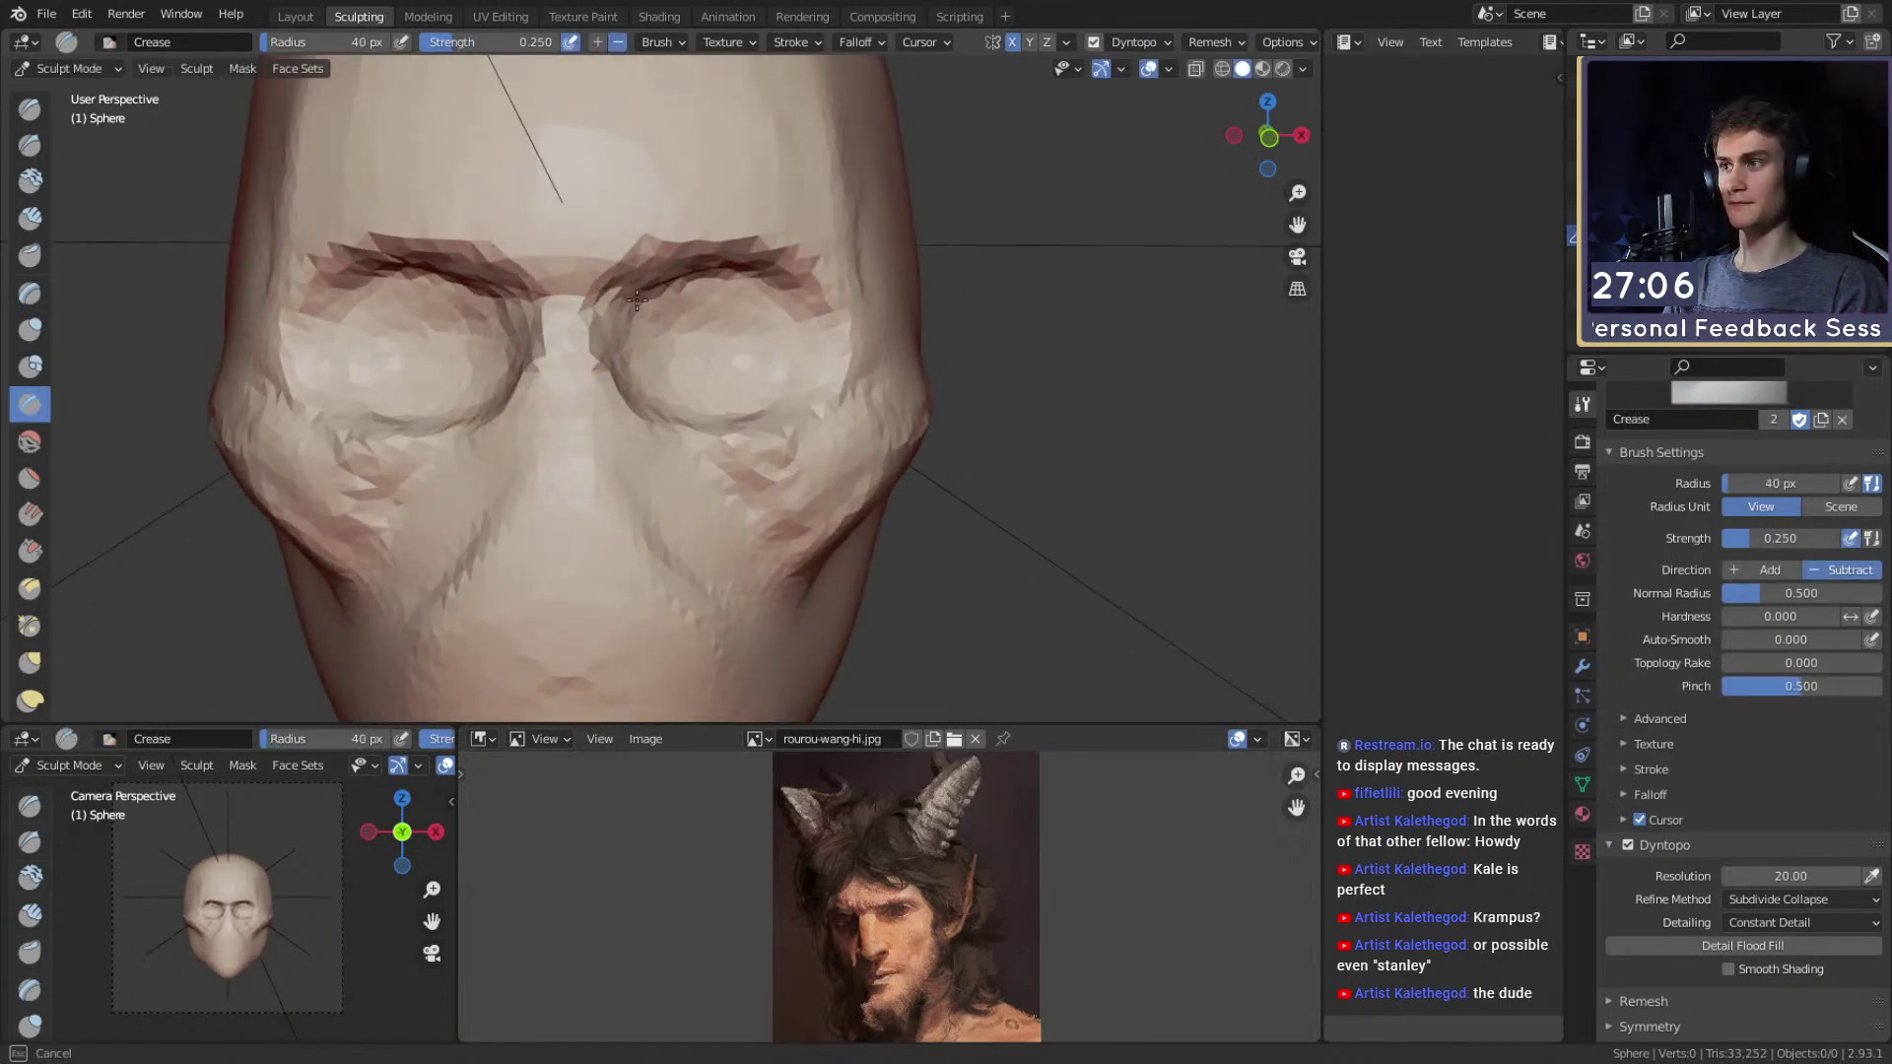
pyautogui.keyDown('ctrl'); pyautogui.moveTo(683, 293); pyautogui.dragTo(724, 295, button='middle'); pyautogui.keyUp('ctrl')
# Build up the brow ridge above the eye sockets with resized Clay Strips strokes.
pyautogui.press('c')
pyautogui.moveTo(849, 306); pyautogui.dragTo(670, 325, button='middle')
pyautogui.press('f')
pyautogui.click(670, 329)
pyautogui.moveTo(607, 316)
pyautogui.mouseDown()
pyautogui.moveTo(663, 287)
pyautogui.moveTo(638, 368)
pyautogui.moveTo(593, 349)
pyautogui.mouseUp()
pyautogui.keyDown('shift'); pyautogui.moveTo(585, 367); pyautogui.dragTo(619, 367, button='middle'); pyautogui.keyUp('shift')
pyautogui.moveTo(675, 355); pyautogui.dragTo(496, 330)
# Define the bony edge from the outer brow down beside the eye socket with Clay Strips at 25 px and 19 px.
pyautogui.moveTo(724, 347)
pyautogui.mouseDown(button='middle')
pyautogui.moveTo(684, 356)
pyautogui.moveTo(746, 359)
pyautogui.moveTo(729, 364)
pyautogui.mouseUp(button='middle')
pyautogui.press('f')
pyautogui.click(768, 368)
pyautogui.moveTo(699, 382); pyautogui.dragTo(692, 394)
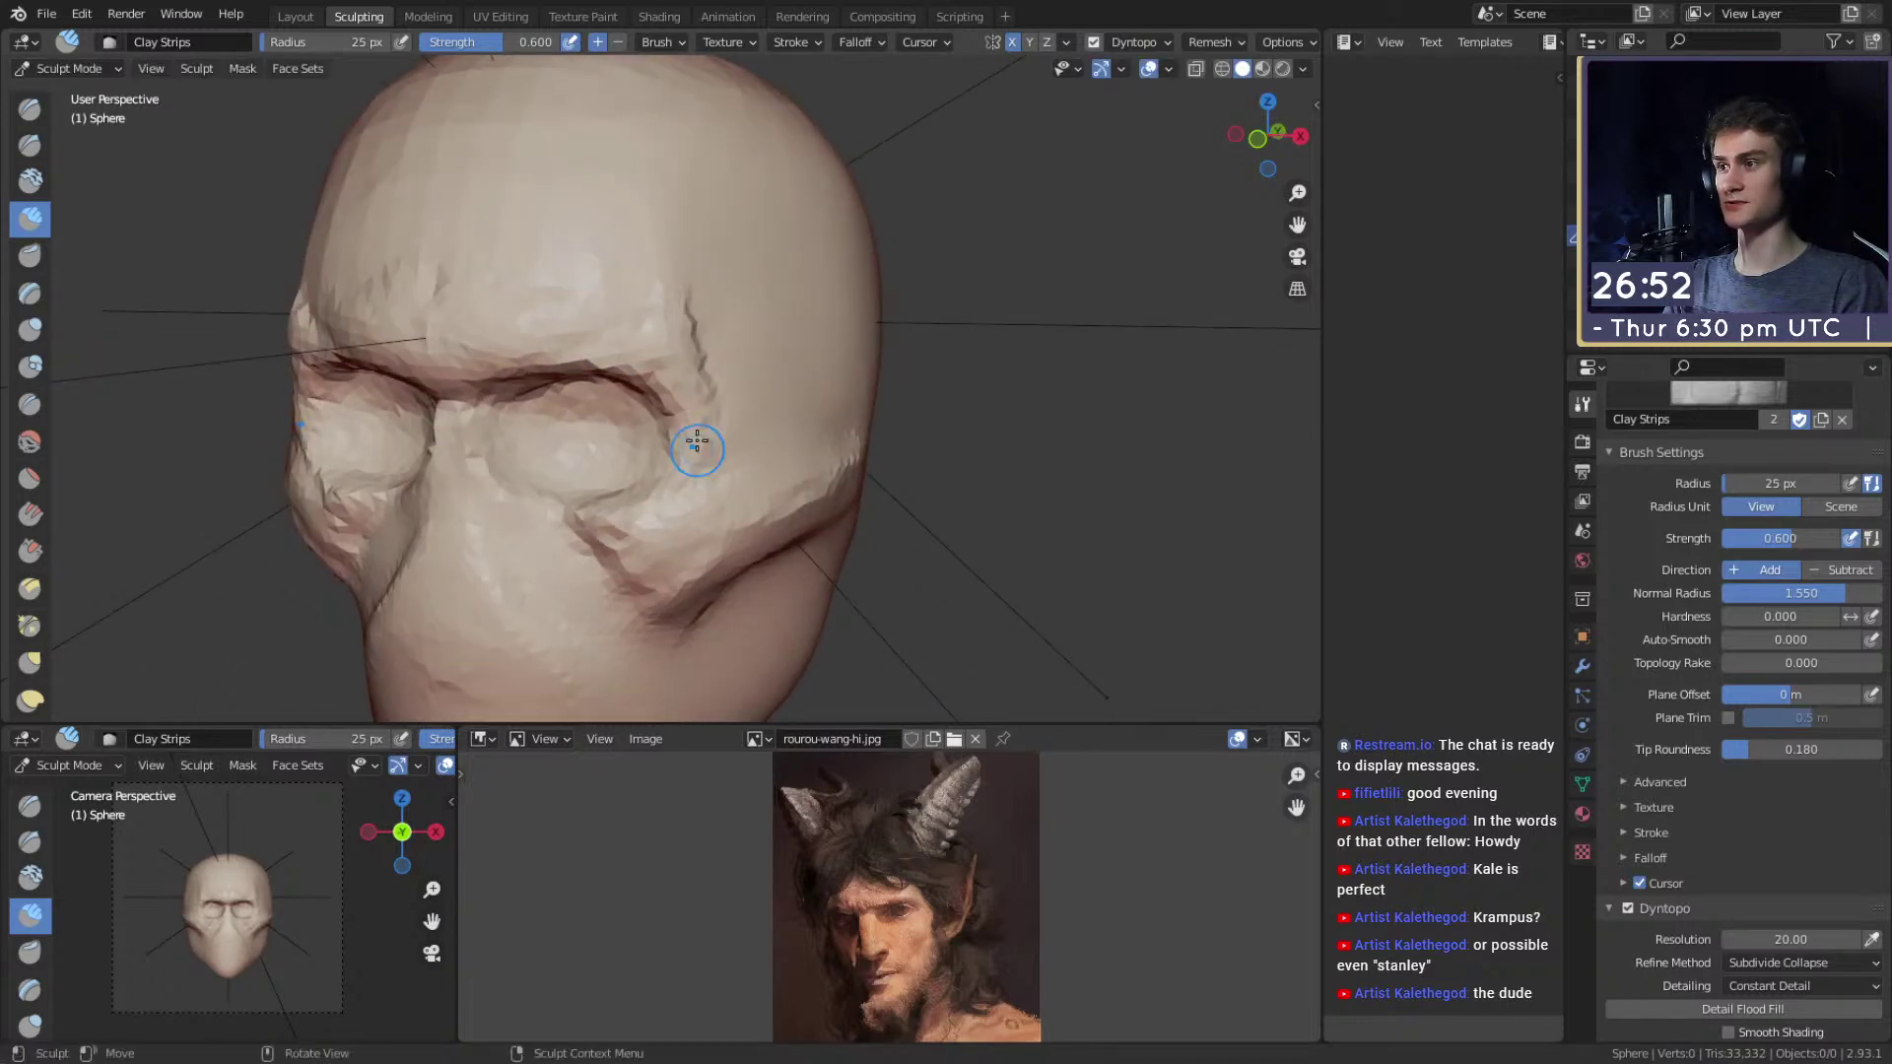
pyautogui.moveTo(666, 361); pyautogui.dragTo(674, 363)
pyautogui.press('f')
pyautogui.click(698, 364)
pyautogui.moveTo(696, 367); pyautogui.dragTo(679, 419)
pyautogui.moveTo(680, 419); pyautogui.dragTo(645, 373, button='middle')
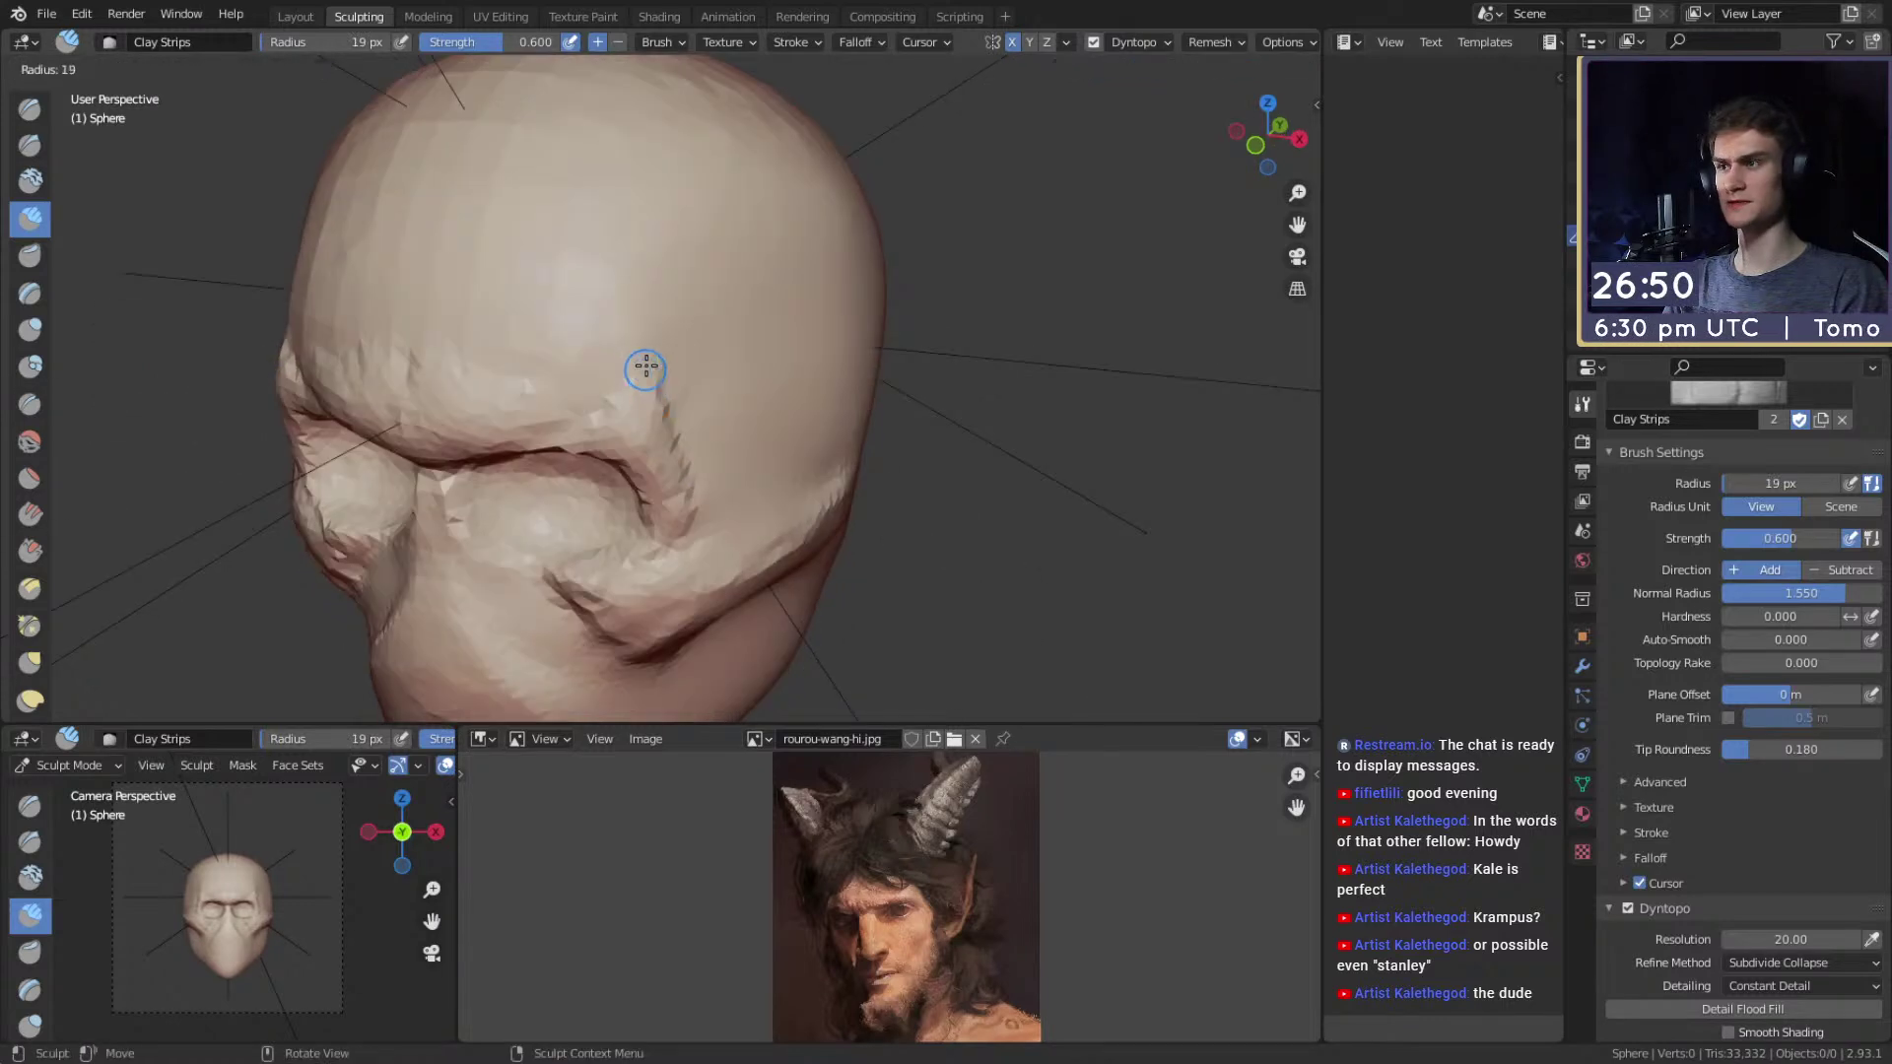
# Shape the temple plane beside the forehead with Clay Strips at 62 px and reduce the brush to 49 px.
pyautogui.moveTo(725, 162); pyautogui.dragTo(689, 270)
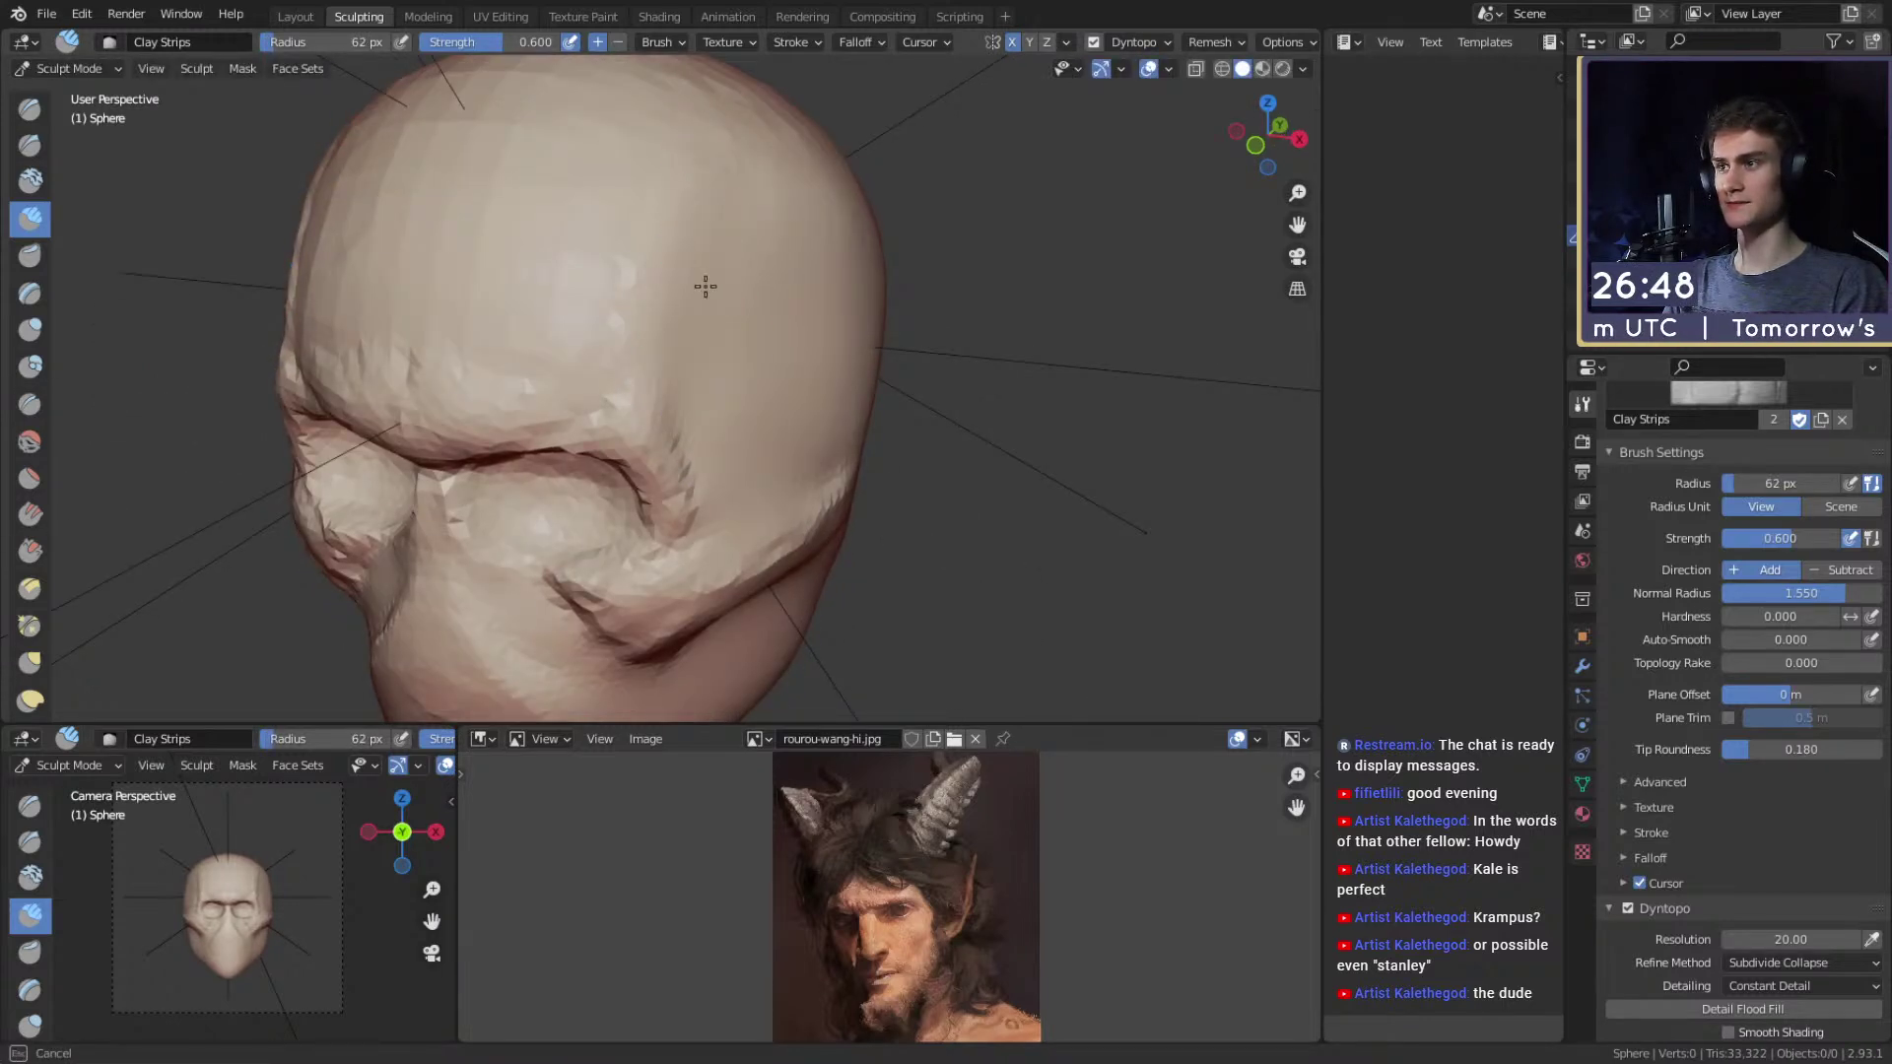
pyautogui.moveTo(705, 435); pyautogui.dragTo(698, 421)
pyautogui.moveTo(642, 370); pyautogui.dragTo(664, 364, button='middle')
pyautogui.press('f')
pyautogui.click(651, 385)
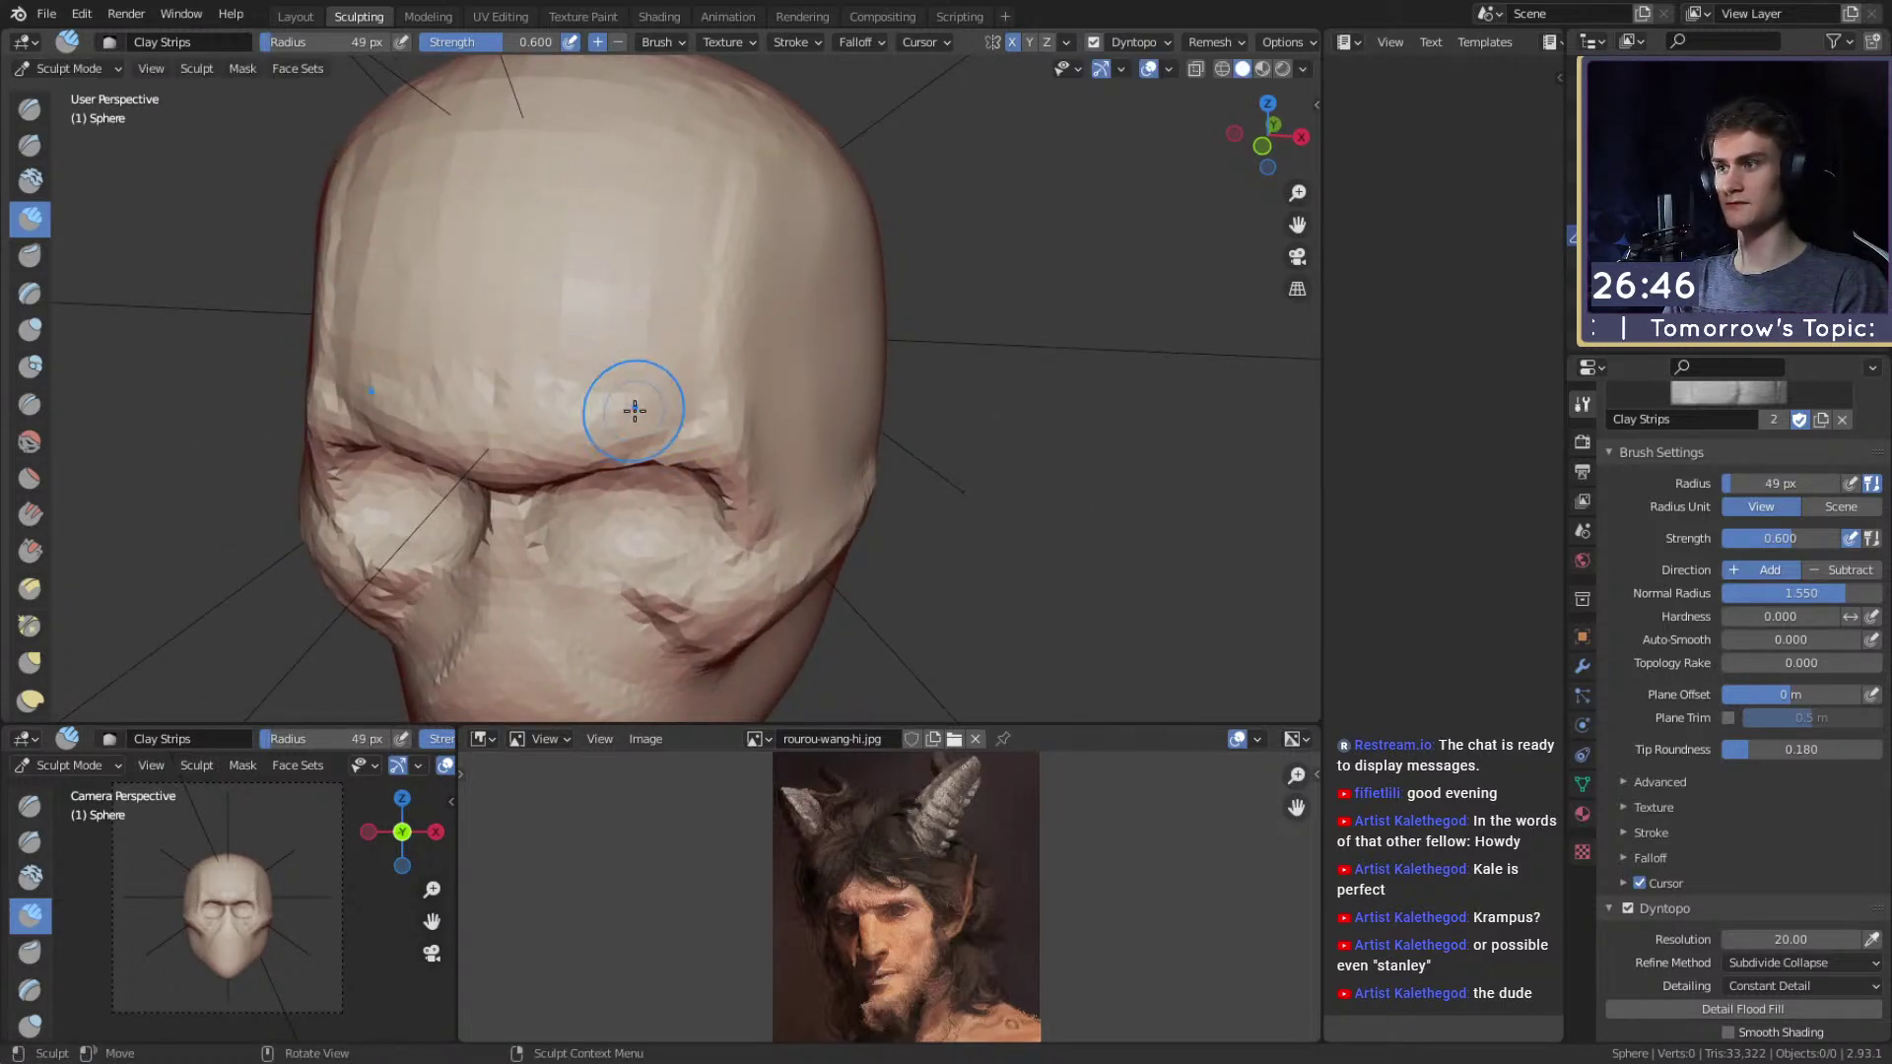
# Shape the upper forehead and top of the skull with Clay Strips at a 107 px radius.
pyautogui.moveTo(544, 435); pyautogui.dragTo(649, 399, button='middle')
pyautogui.moveTo(720, 353)
pyautogui.keyDown('alt'); pyautogui.mouseDown()
pyautogui.moveTo(684, 354)
pyautogui.moveTo(650, 424)
pyautogui.mouseUp(); pyautogui.keyUp('alt')
pyautogui.press('f')
pyautogui.click(615, 260)
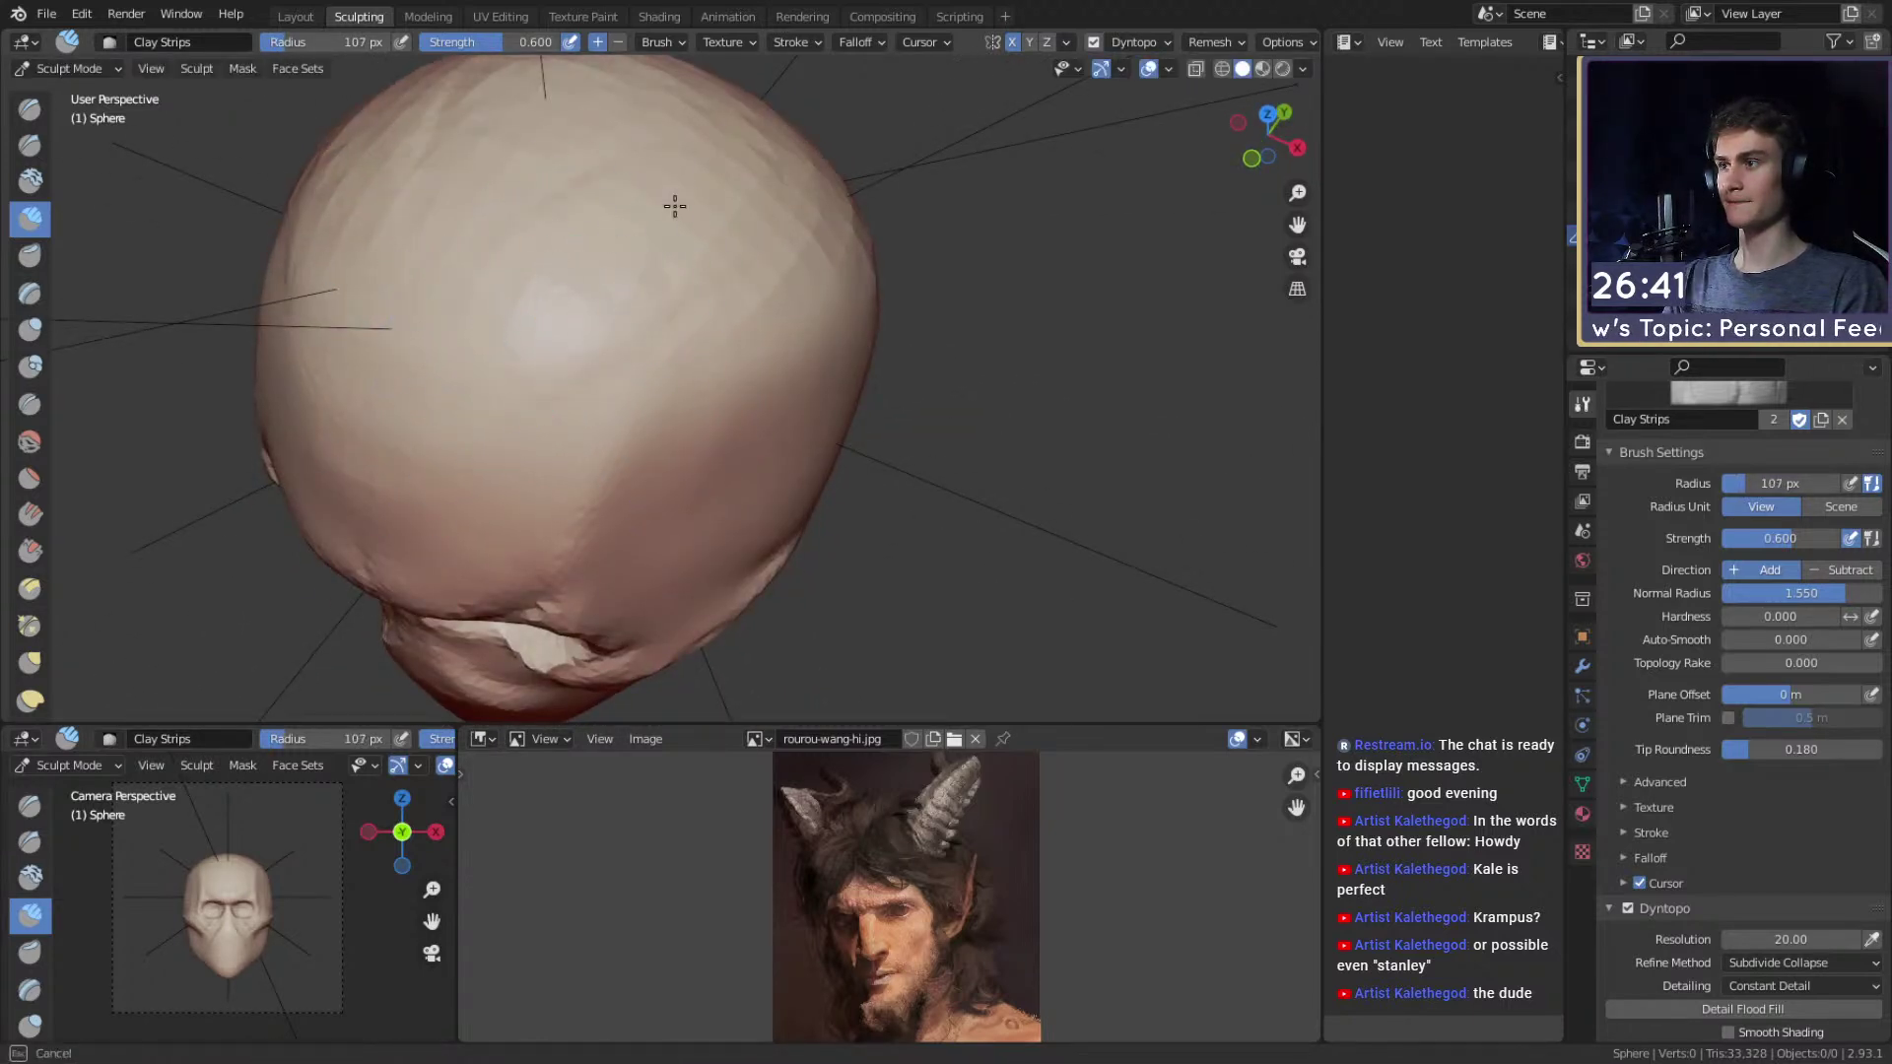
pyautogui.press('f')
pyautogui.click(612, 249)
# Refine the upper corners of the forehead from the front with Clay Strips at 76 px.
pyautogui.moveTo(612, 249)
pyautogui.mouseDown(button='middle')
pyautogui.moveTo(722, 283)
pyautogui.moveTo(689, 325)
pyautogui.mouseUp(button='middle')
pyautogui.press('f')
pyautogui.click(670, 340)
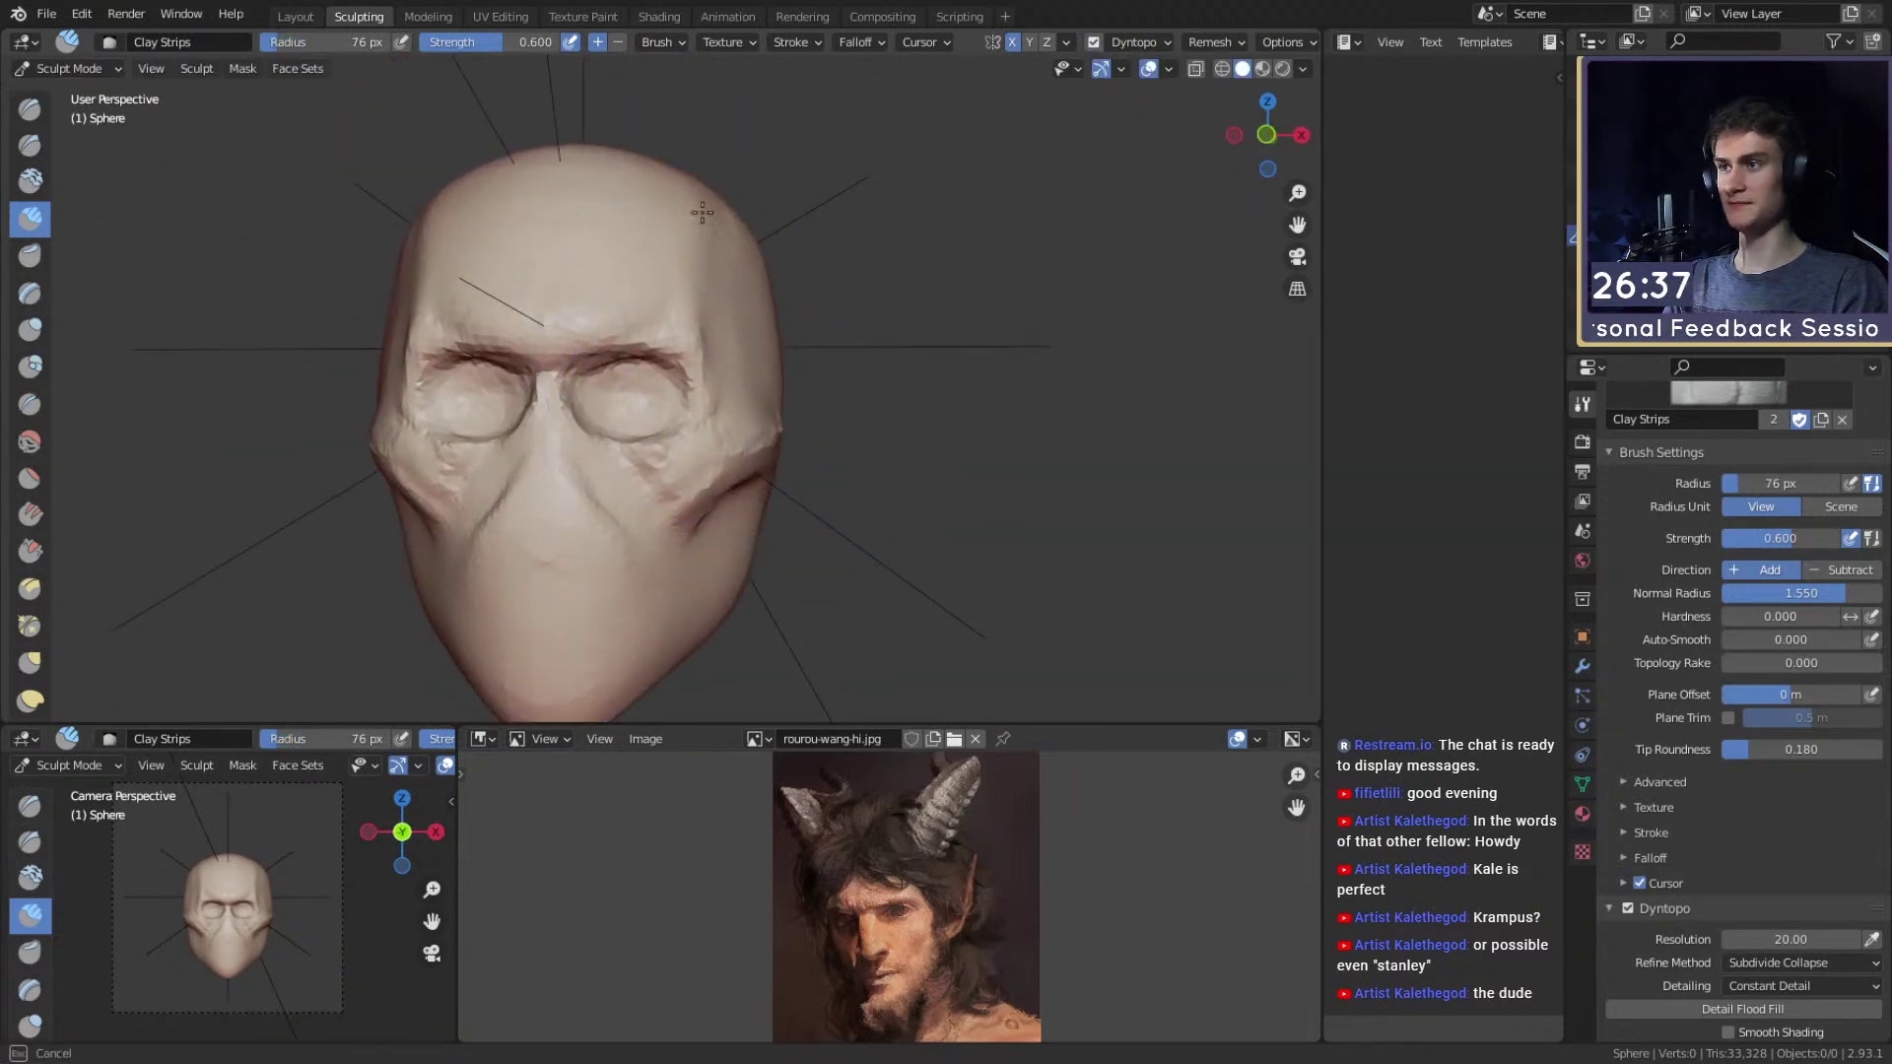
pyautogui.scroll(2, 719, 335)
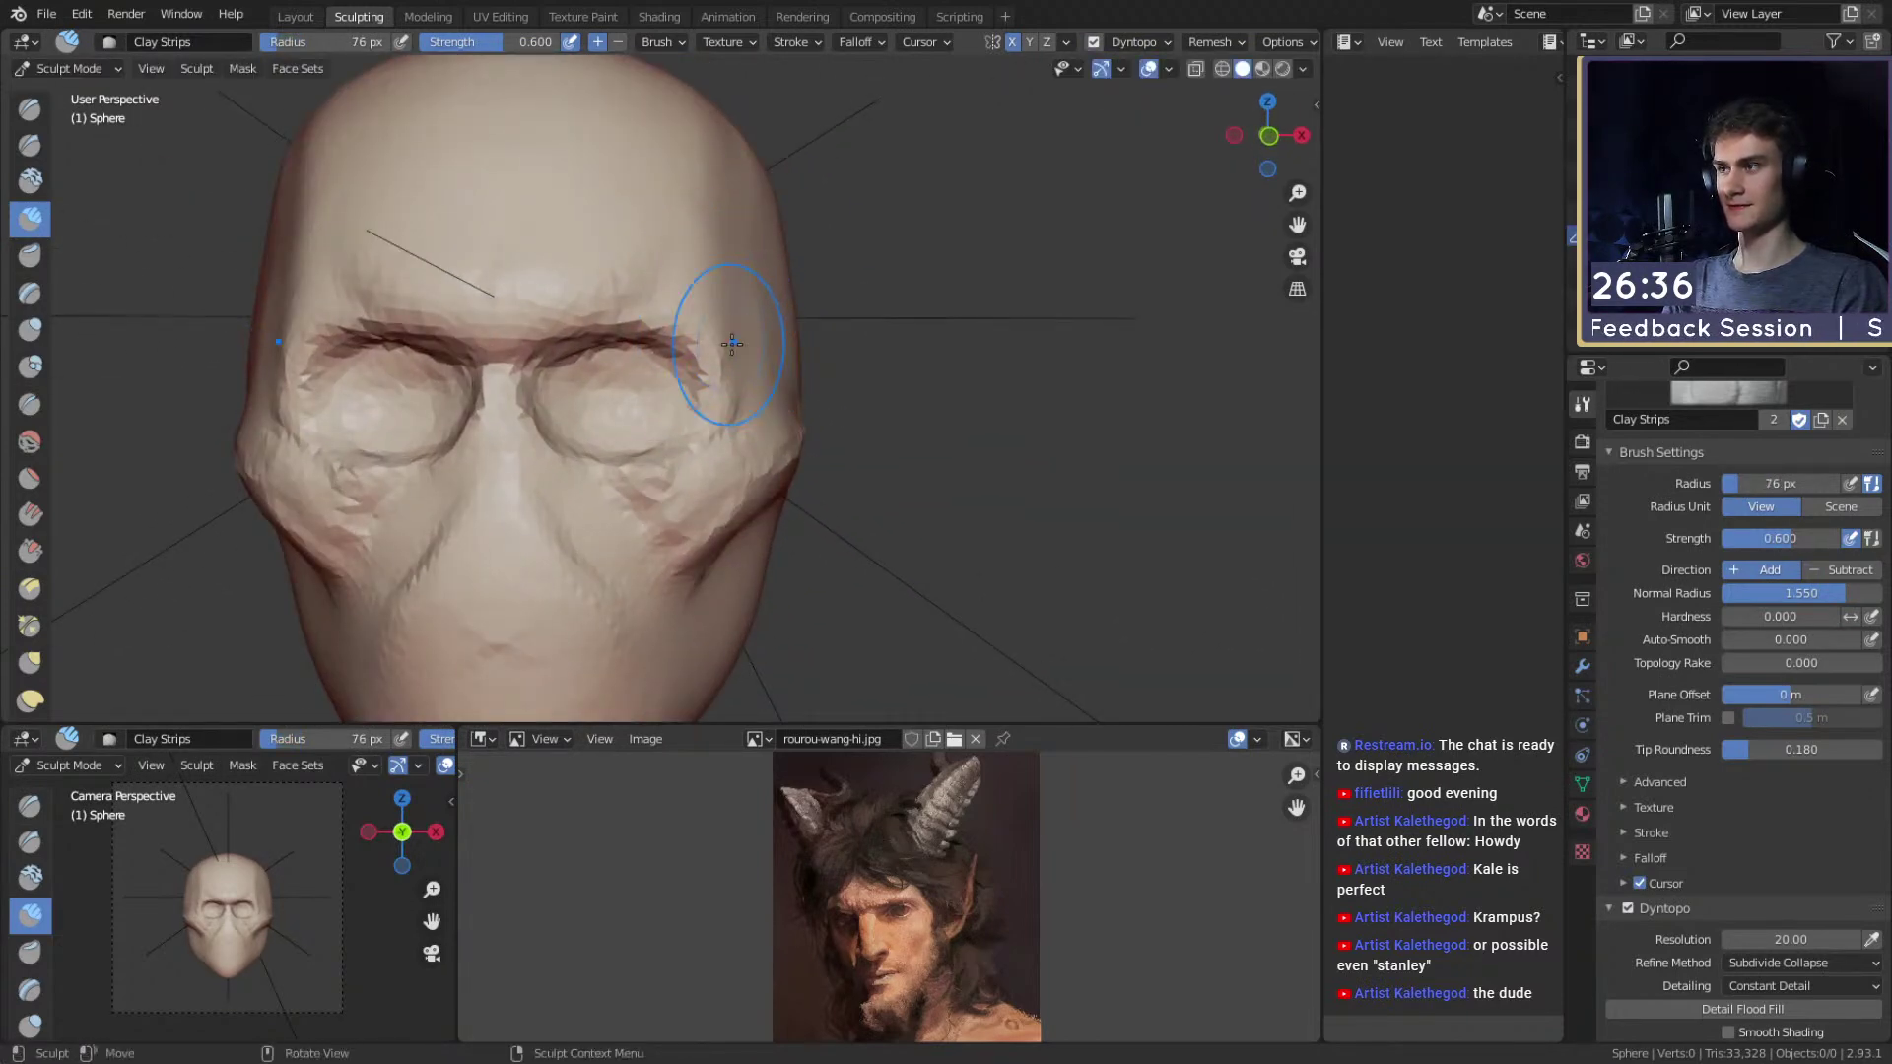
# Adjust the eye sockets and outer brow with the Grab brush, resizing it to 117 px.
pyautogui.press('g')
pyautogui.press('f')
pyautogui.click(705, 334)
pyautogui.moveTo(706, 318); pyautogui.dragTo(697, 350, button='middle')
pyautogui.press('f')
pyautogui.click(697, 350)
pyautogui.moveTo(672, 330); pyautogui.dragTo(670, 357)
pyautogui.press('f')
pyautogui.click(645, 357)
pyautogui.moveTo(620, 374)
pyautogui.keyDown('shift'); pyautogui.mouseDown(button='middle')
pyautogui.moveTo(676, 340)
pyautogui.moveTo(678, 363)
pyautogui.mouseUp(button='middle'); pyautogui.keyUp('shift')
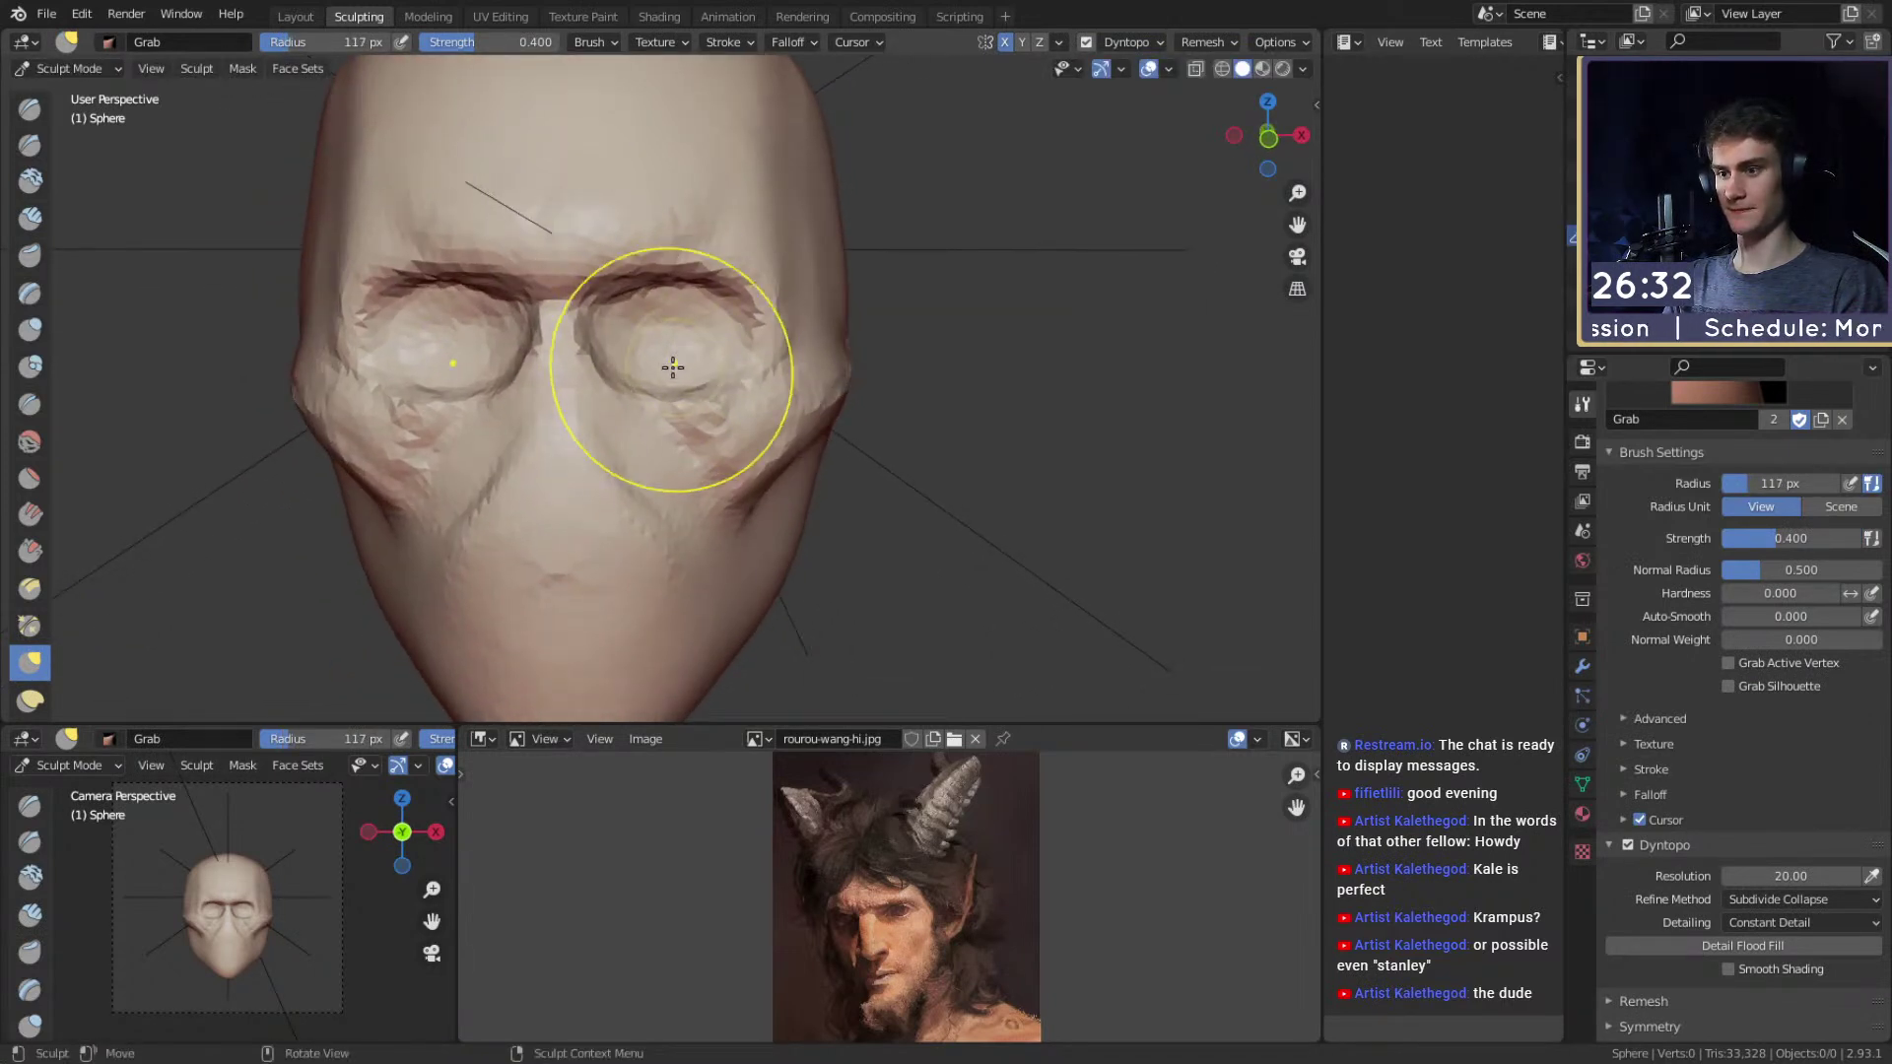
# Build up the mouth area below the nose with Clay Strips at a 59 px radius.
pyautogui.keyDown('alt'); pyautogui.moveTo(689, 429); pyautogui.dragTo(709, 348); pyautogui.keyUp('alt')
pyautogui.press('c')
pyautogui.moveTo(640, 550)
pyautogui.keyDown('alt'); pyautogui.keyDown('shift'); pyautogui.mouseDown()
pyautogui.moveTo(663, 460)
pyautogui.moveTo(709, 440)
pyautogui.moveTo(684, 436)
pyautogui.mouseUp(); pyautogui.keyUp('shift'); pyautogui.keyUp('alt')
pyautogui.press('f')
pyautogui.click(767, 440)
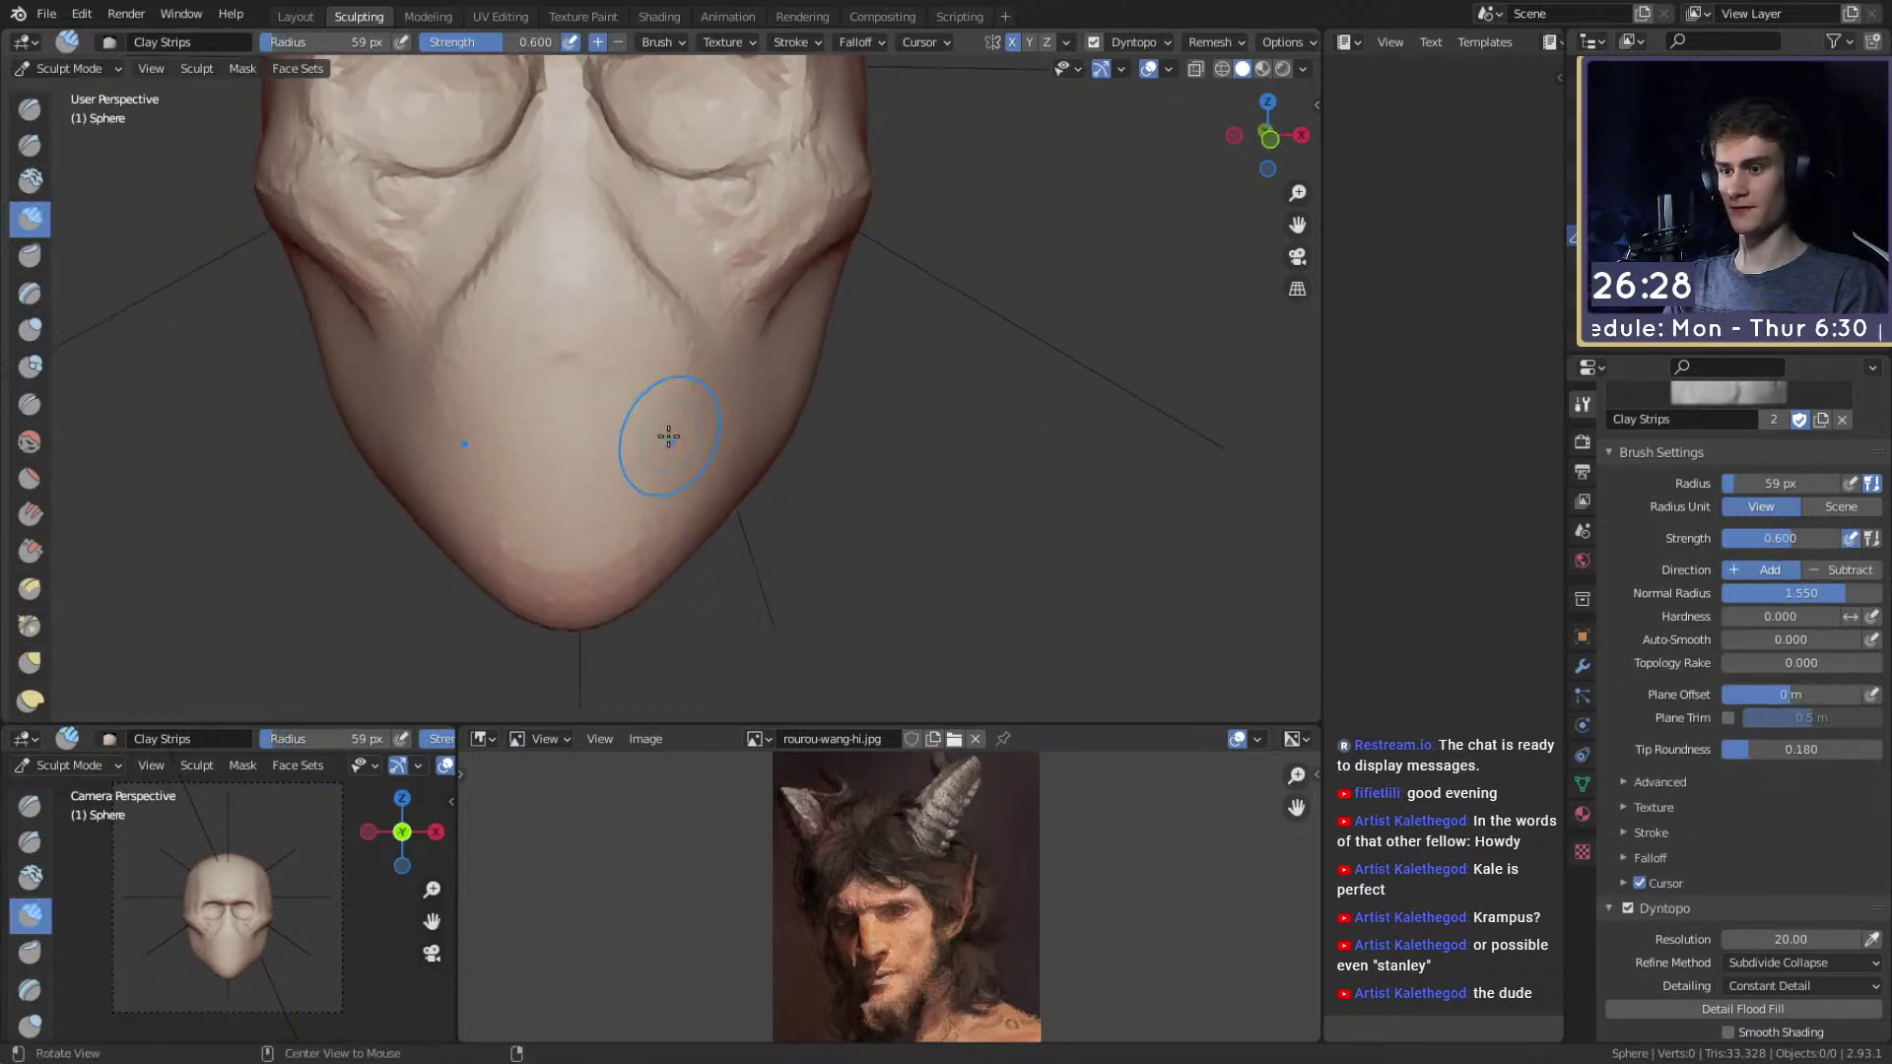
pyautogui.moveTo(702, 381)
pyautogui.mouseDown(button='middle')
pyautogui.moveTo(626, 389)
pyautogui.moveTo(689, 423)
pyautogui.moveTo(670, 447)
pyautogui.moveTo(676, 414)
pyautogui.mouseUp(button='middle')
# Carve the horizontal mouth line between the lips with the Crease brush at 28 px and strength 0.570.
pyautogui.hotkey('shift', 'c')
pyautogui.press('f')
pyautogui.click(681, 432)
pyautogui.hotkey('shift', 'f')
pyautogui.click(680, 434)
pyautogui.moveTo(680, 435)
pyautogui.mouseDown()
pyautogui.moveTo(434, 439)
pyautogui.moveTo(613, 451)
pyautogui.mouseUp()
pyautogui.press('f')
pyautogui.click(684, 440)
pyautogui.moveTo(616, 450)
pyautogui.mouseDown(button='middle')
pyautogui.moveTo(857, 439)
pyautogui.moveTo(529, 215)
pyautogui.moveTo(717, 401)
pyautogui.moveTo(634, 397)
pyautogui.mouseUp(button='middle')
# Build up the upper lip above the mouth line with Clay Strips, resizing the brush as needed.
pyautogui.press(']')
pyautogui.press(']')
pyautogui.press(']')
pyautogui.press(']')
pyautogui.press(']')
pyautogui.press(']')
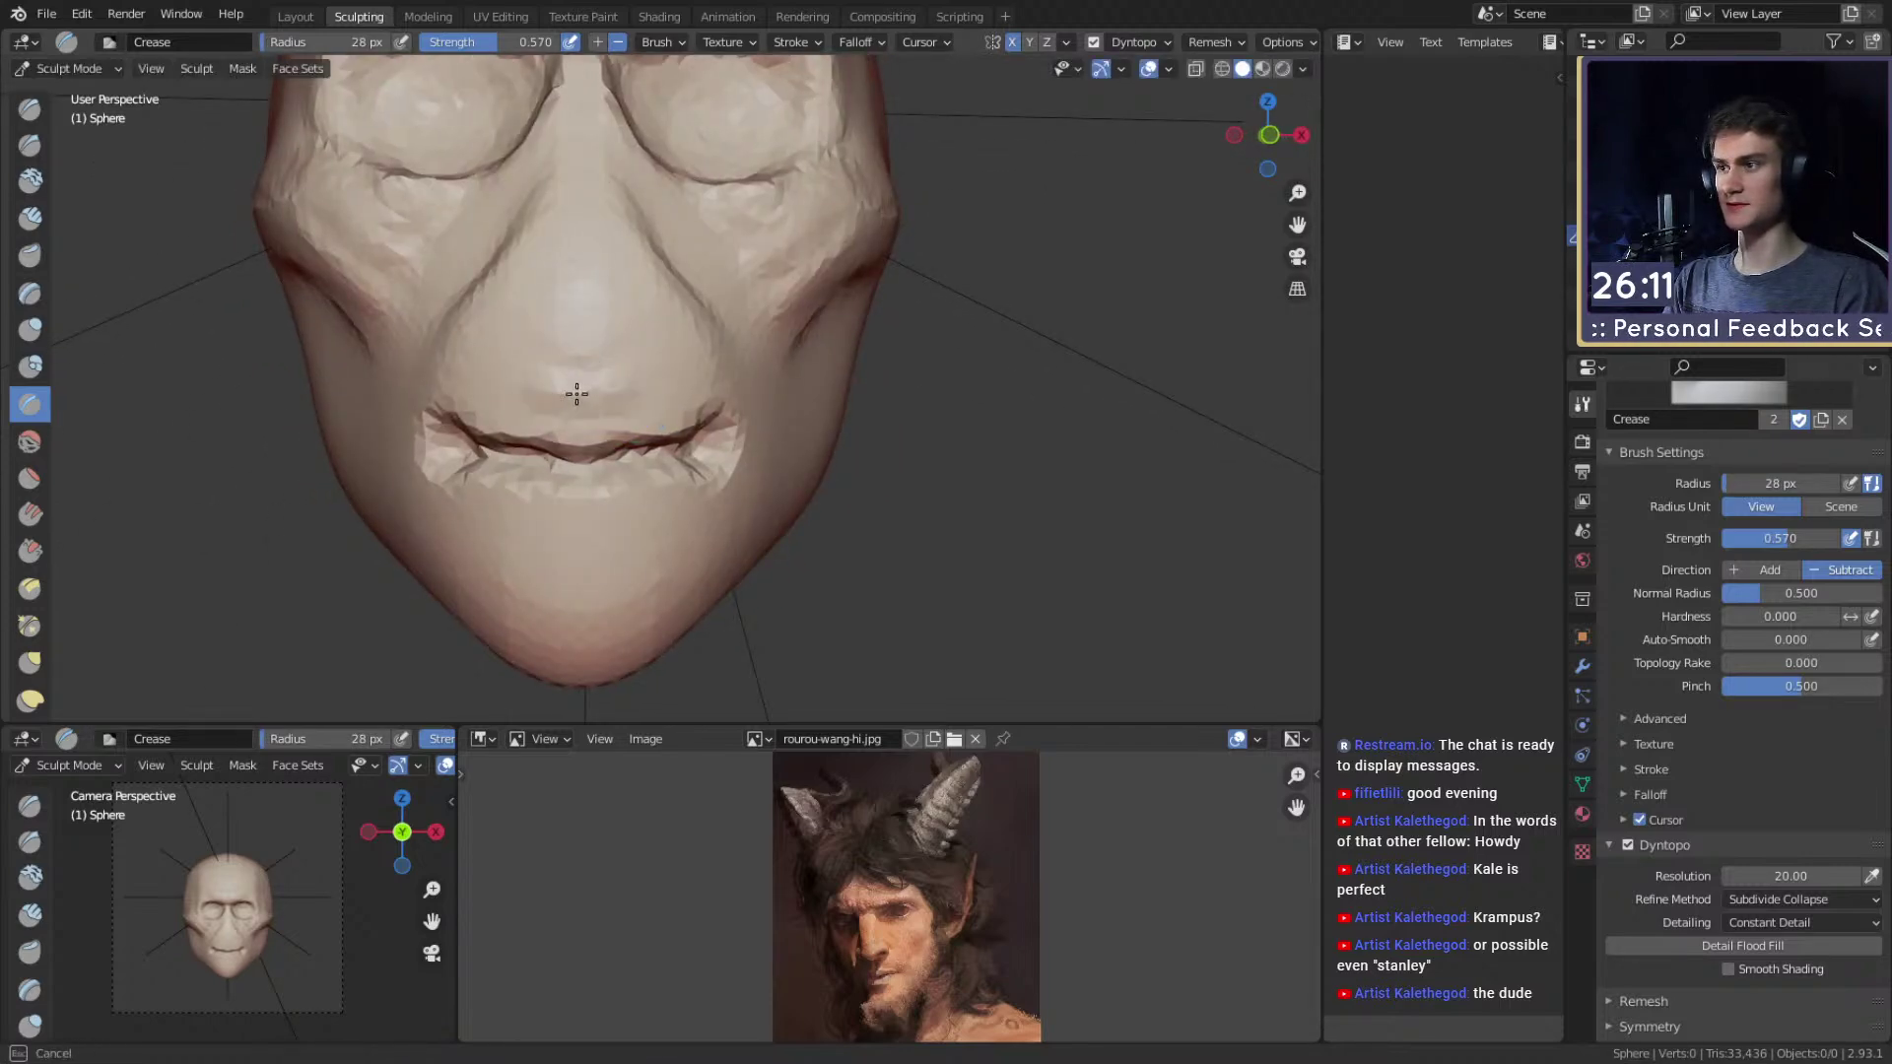
pyautogui.moveTo(681, 398)
pyautogui.mouseDown(button='middle')
pyautogui.moveTo(636, 361)
pyautogui.moveTo(610, 381)
pyautogui.moveTo(755, 246)
pyautogui.moveTo(693, 373)
pyautogui.moveTo(735, 388)
pyautogui.moveTo(709, 372)
pyautogui.moveTo(620, 405)
pyautogui.moveTo(634, 380)
pyautogui.moveTo(571, 389)
pyautogui.moveTo(667, 377)
pyautogui.mouseUp(button='middle')
pyautogui.press('f')
pyautogui.click(645, 362)
pyautogui.press('[')
pyautogui.press('[')
pyautogui.press('g')
pyautogui.press('c')
pyautogui.press('f')
pyautogui.click(620, 360)
# Define the lip contours with the Crease brush starting at 44 px and shape the lower lip.
pyautogui.hotkey('shift', 'c')
pyautogui.press('f')
pyautogui.click(674, 377)
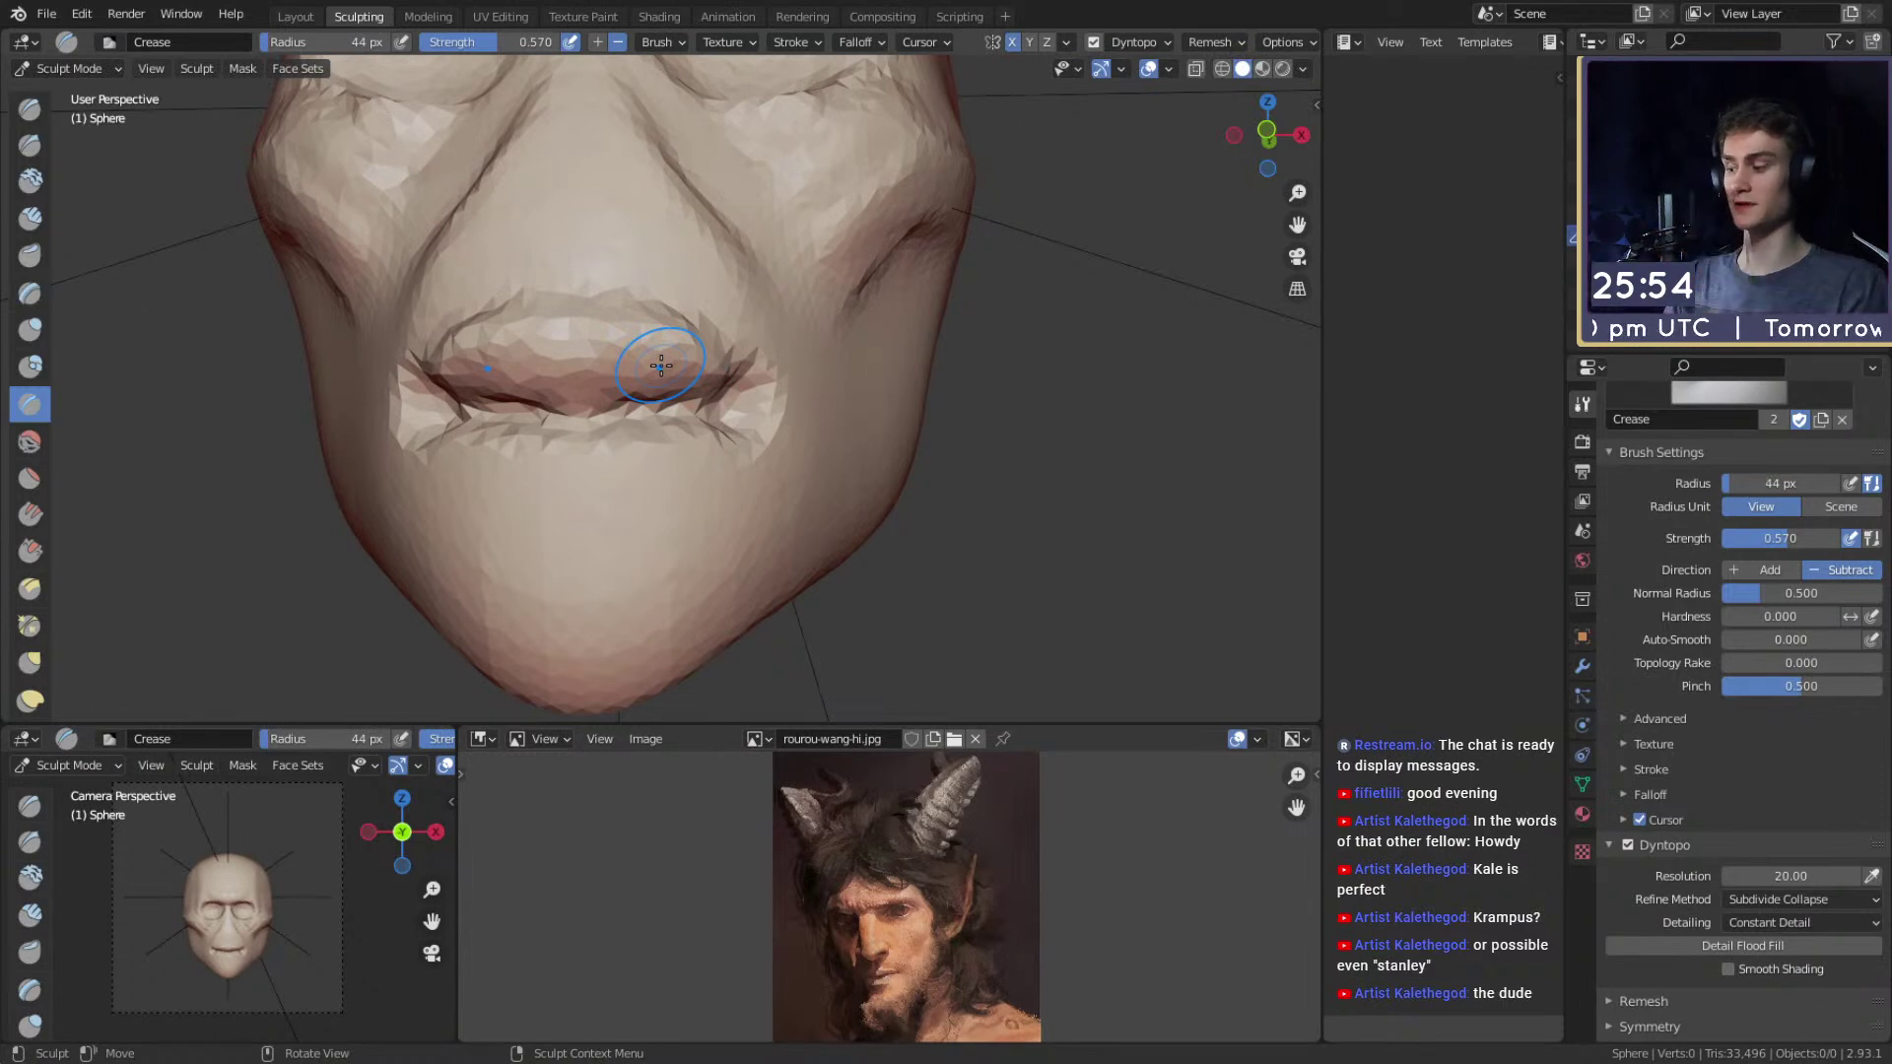
pyautogui.moveTo(660, 365); pyautogui.dragTo(640, 409, button='middle')
pyautogui.press('f')
pyautogui.click(637, 423)
pyautogui.press('f')
pyautogui.click(624, 425)
pyautogui.moveTo(625, 417)
pyautogui.mouseDown()
pyautogui.moveTo(705, 407)
pyautogui.moveTo(734, 348)
pyautogui.moveTo(654, 371)
pyautogui.mouseUp()
pyautogui.press('f')
pyautogui.click(623, 456)
# Adjust the mouth corners and lip position with the Grab brush, changing its radius from 160 to 85 px.
pyautogui.press('g')
pyautogui.moveTo(663, 325)
pyautogui.keyDown('ctrl'); pyautogui.keyDown('alt'); pyautogui.mouseDown()
pyautogui.moveTo(667, 486)
pyautogui.moveTo(659, 371)
pyautogui.mouseUp(); pyautogui.keyUp('alt'); pyautogui.keyUp('ctrl')
pyautogui.keyDown('alt'); pyautogui.keyDown('shift'); pyautogui.moveTo(659, 371); pyautogui.dragTo(668, 409); pyautogui.keyUp('shift'); pyautogui.keyUp('alt')
pyautogui.press('f')
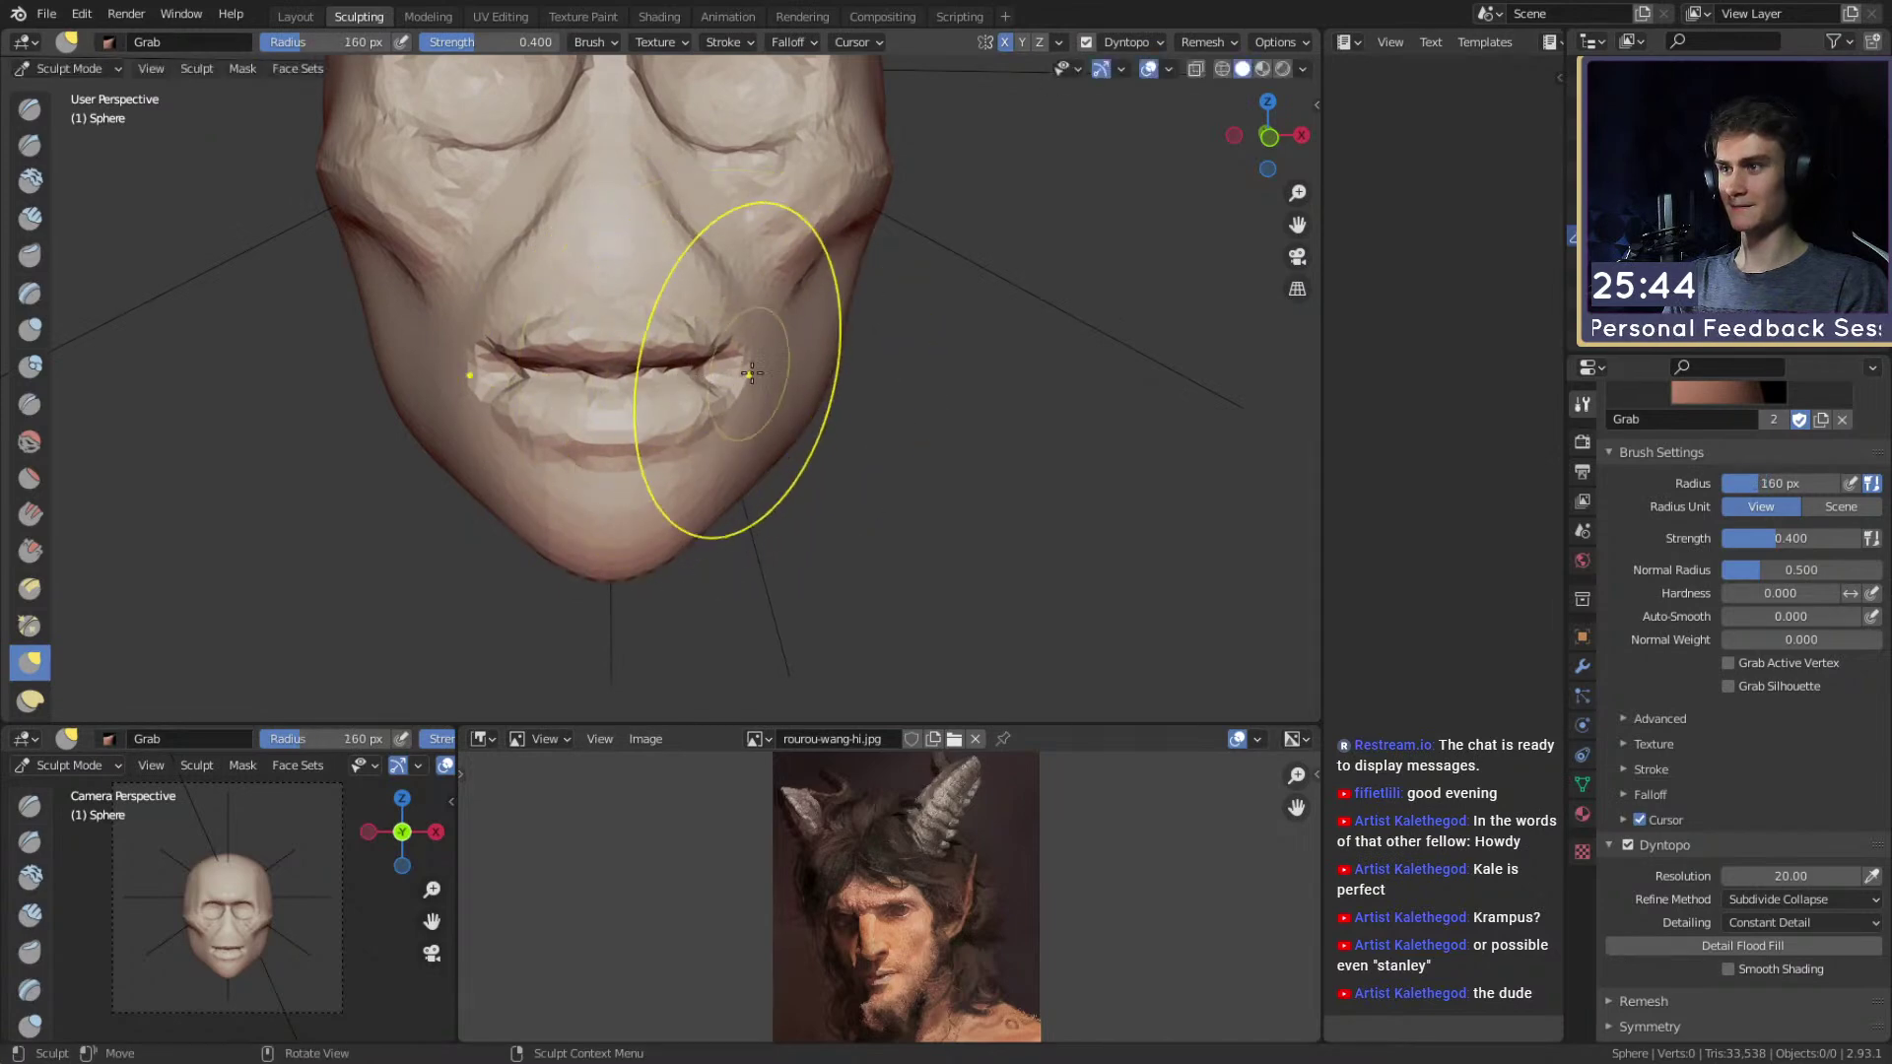
pyautogui.click(694, 369)
pyautogui.press('f')
pyautogui.click(697, 408)
pyautogui.moveTo(694, 369)
pyautogui.keyDown('alt'); pyautogui.keyDown('shift'); pyautogui.mouseDown()
pyautogui.moveTo(696, 392)
pyautogui.moveTo(624, 374)
pyautogui.mouseUp(); pyautogui.keyUp('shift'); pyautogui.keyUp('alt')
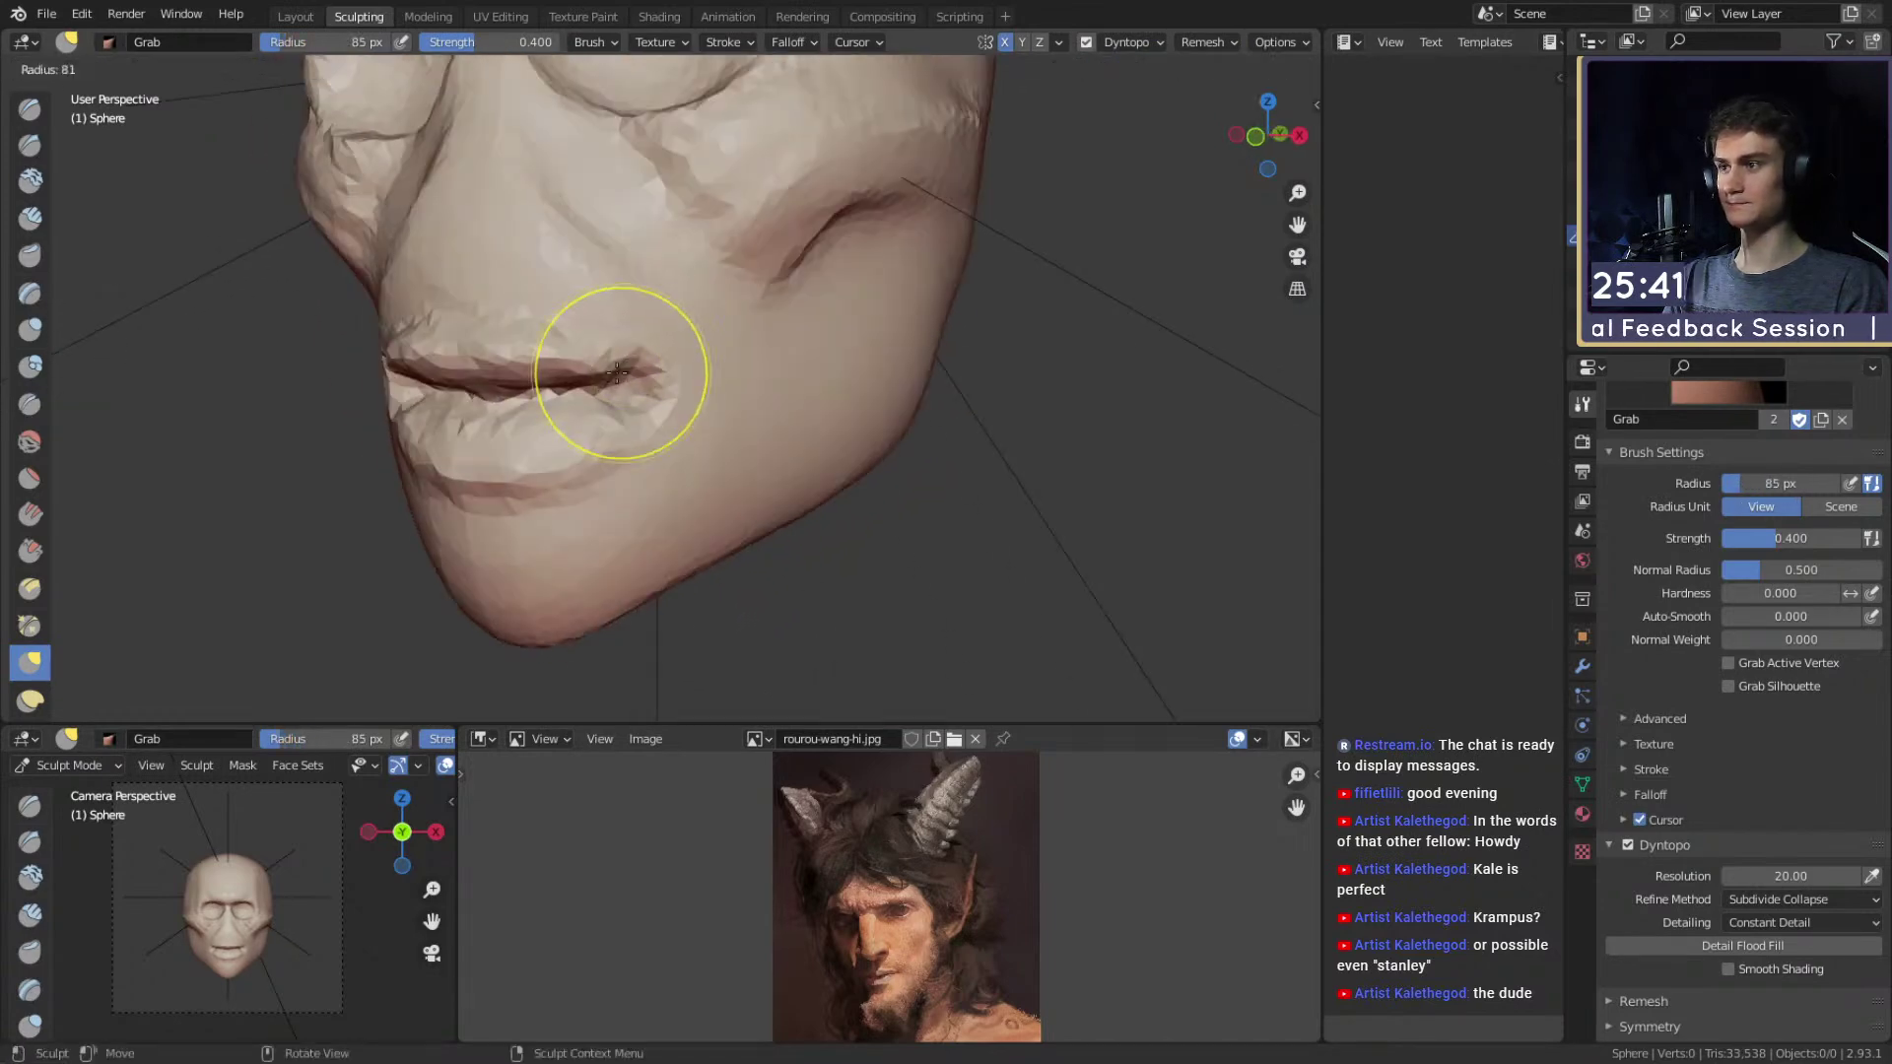
# Deepen the mouth corner from a three-quarter view with the Crease brush.
pyautogui.hotkey('shift', 'c')
pyautogui.press('f')
pyautogui.click(595, 362)
# Build up the nose bridge and underside of the tip with Clay Strips at 39 px.
pyautogui.moveTo(542, 296)
pyautogui.keyDown('alt'); pyautogui.mouseDown()
pyautogui.moveTo(621, 355)
pyautogui.moveTo(641, 340)
pyautogui.mouseUp(); pyautogui.keyUp('alt')
pyautogui.press('c')
pyautogui.moveTo(663, 296); pyautogui.dragTo(638, 326, button='middle')
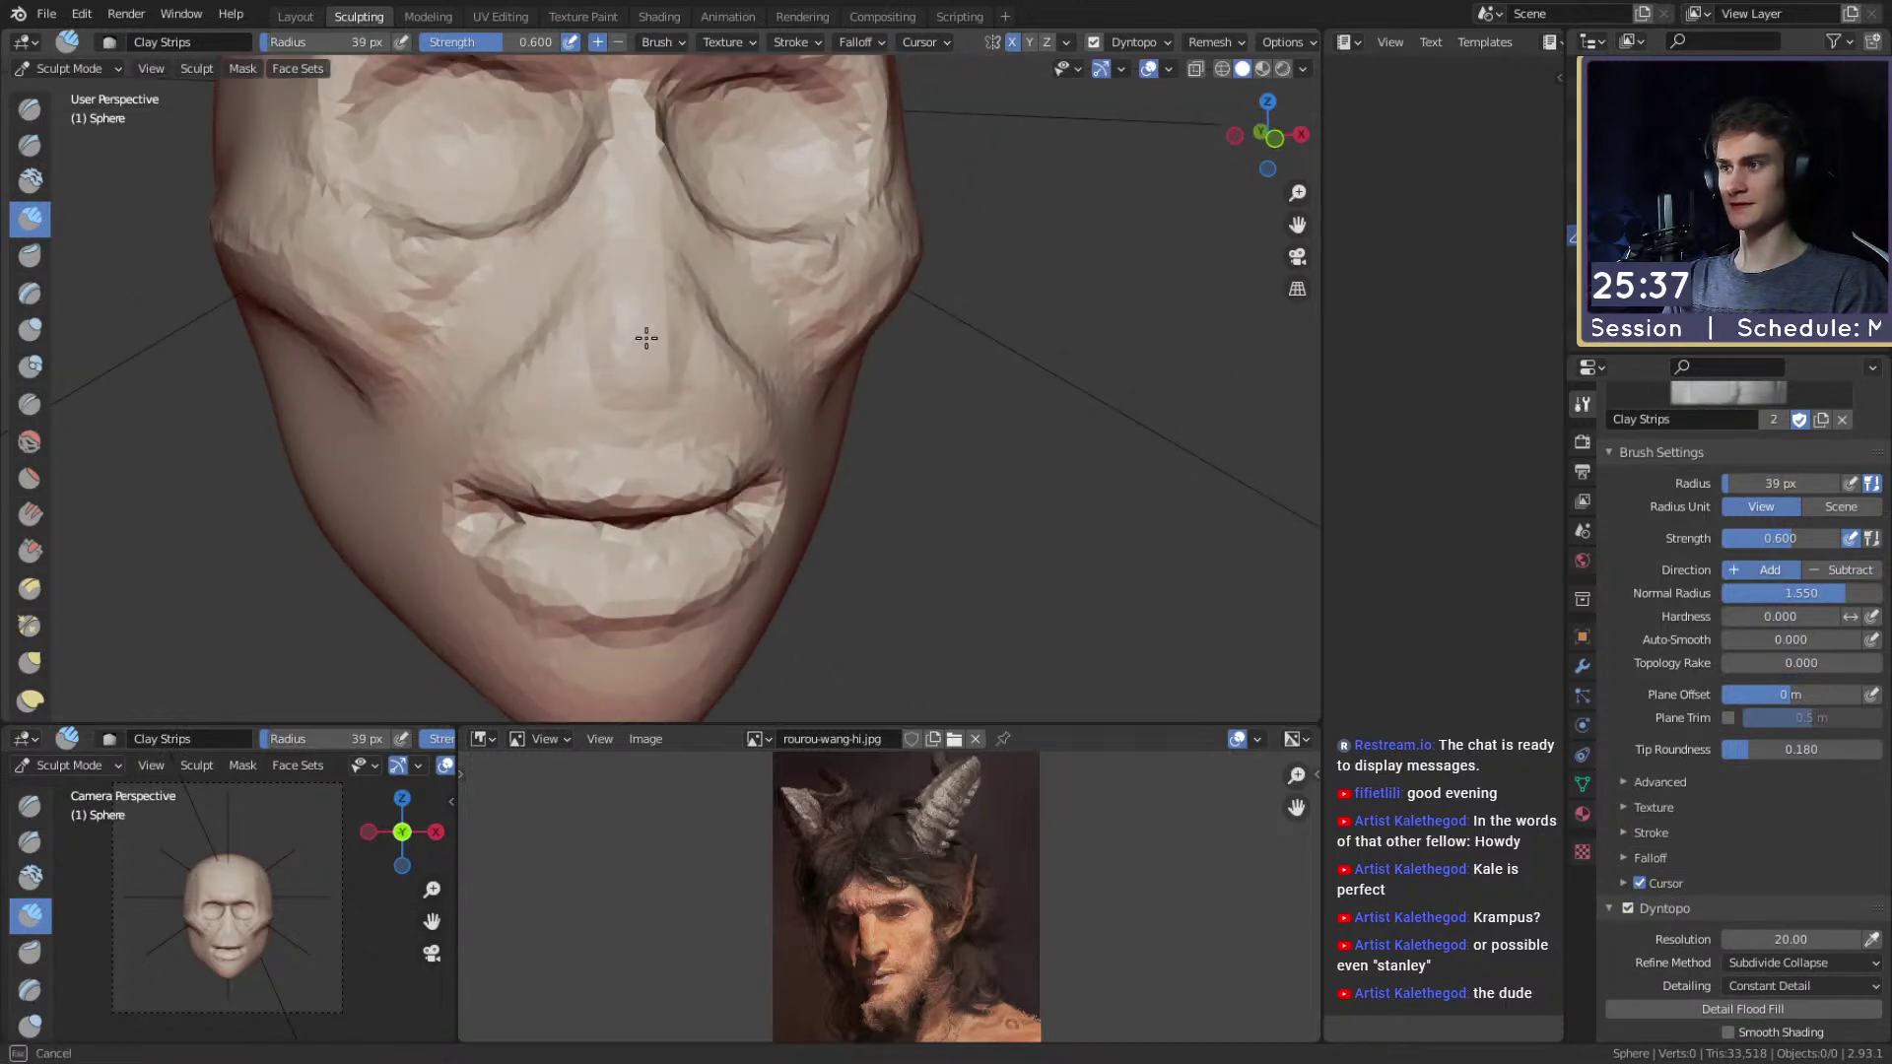
pyautogui.moveTo(634, 247)
pyautogui.mouseDown()
pyautogui.moveTo(645, 389)
pyautogui.moveTo(720, 409)
pyautogui.mouseUp()
pyautogui.moveTo(690, 385); pyautogui.dragTo(667, 350)
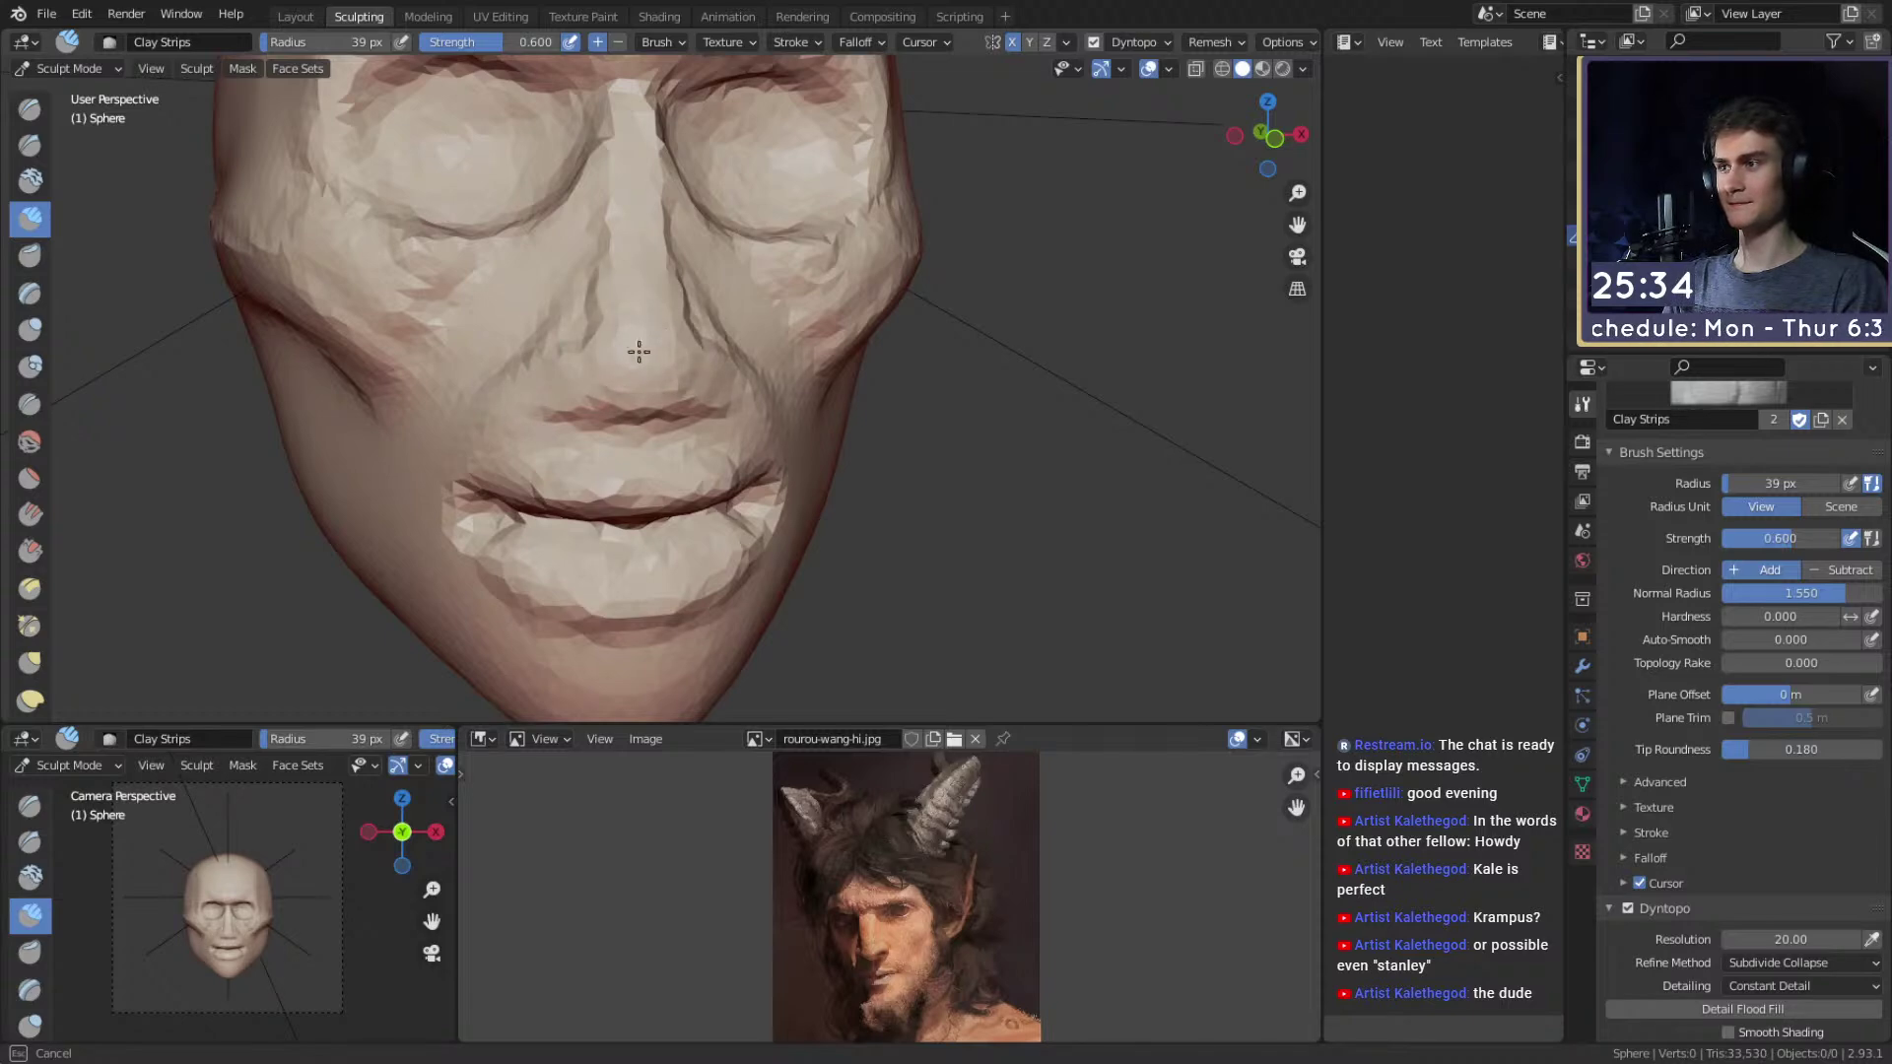
# Pull the nose forward in profile with the Snake Hook brush, resizing it to 112 px.
pyautogui.moveTo(648, 209); pyautogui.dragTo(794, 338, button='middle')
pyautogui.press('k')
pyautogui.press('f')
pyautogui.click(811, 346)
pyautogui.moveTo(811, 346)
pyautogui.mouseDown()
pyautogui.moveTo(841, 354)
pyautogui.moveTo(828, 316)
pyautogui.mouseUp()
pyautogui.press('f')
pyautogui.click(819, 347)
pyautogui.moveTo(829, 318); pyautogui.dragTo(794, 338, button='middle')
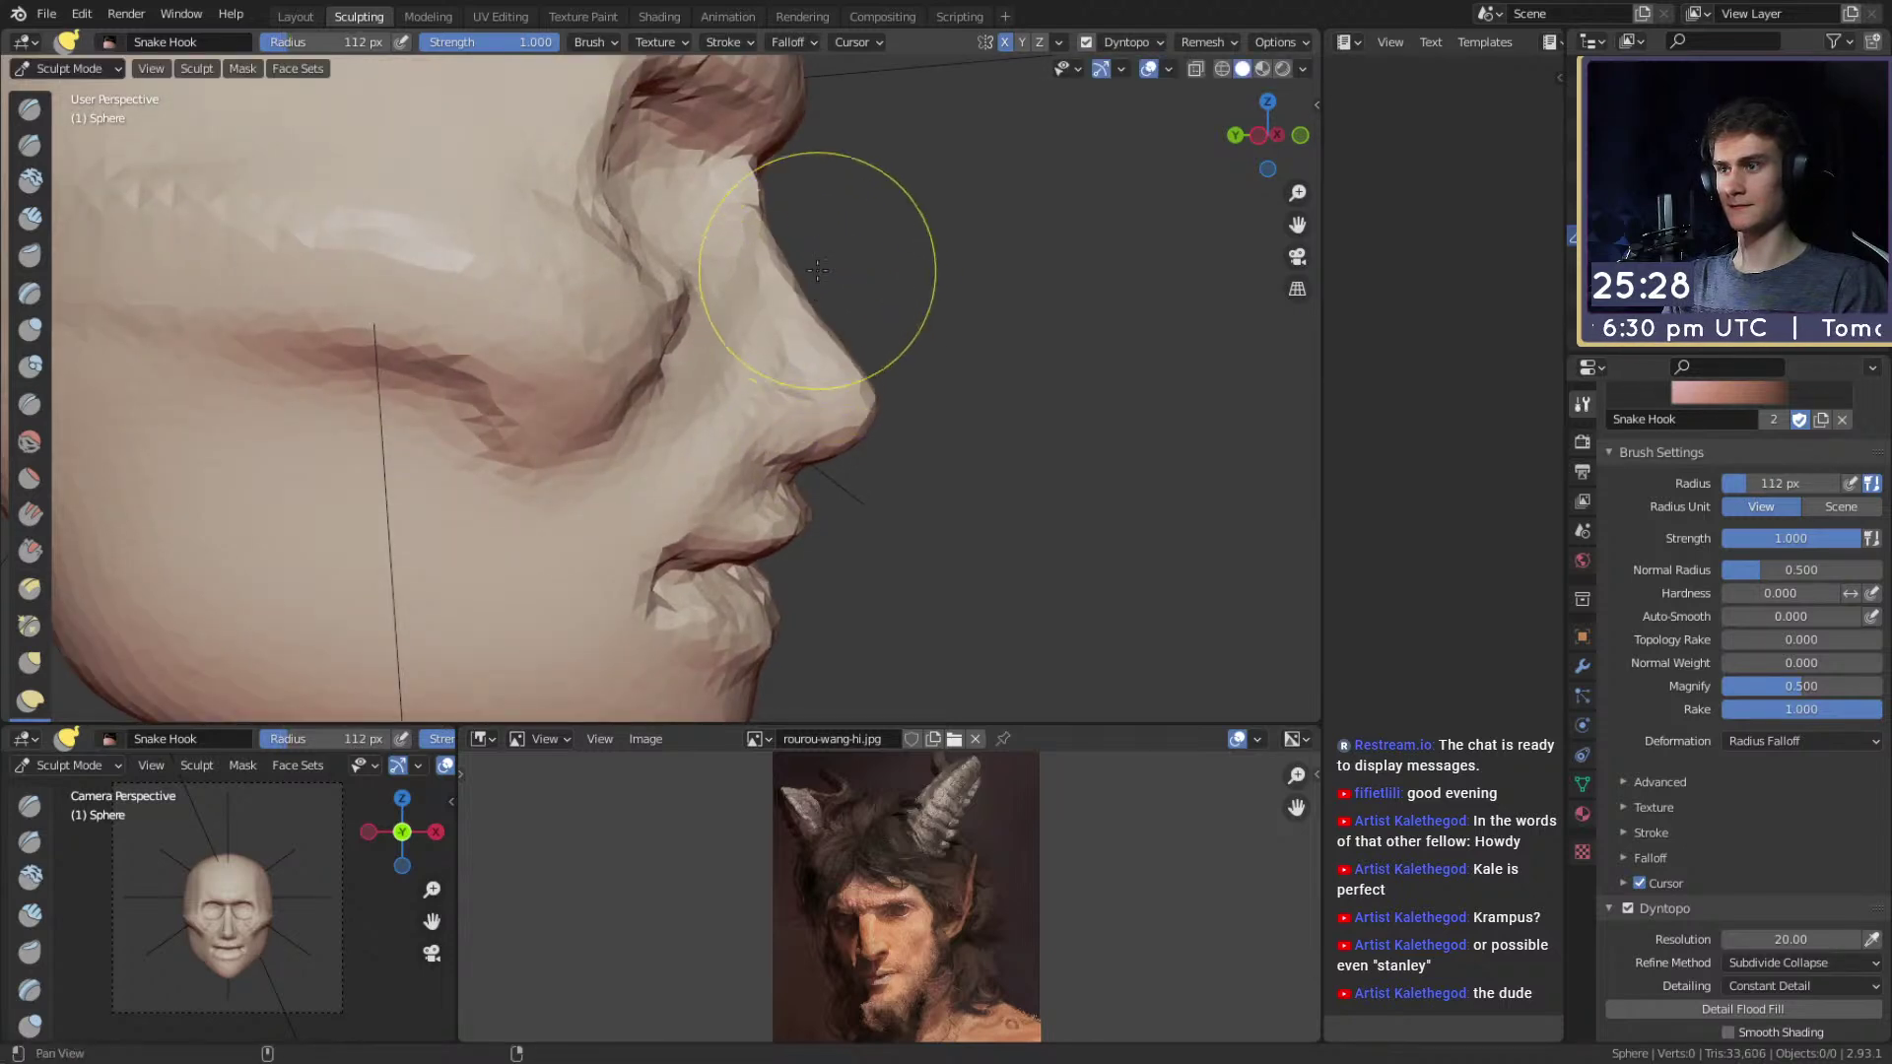
# Refine the nose tip and bridge profile with the Snake Hook brush at 92 px.
pyautogui.moveTo(823, 253); pyautogui.dragTo(811, 338, button='middle')
pyautogui.press('f')
pyautogui.click(781, 308)
pyautogui.moveTo(807, 350); pyautogui.dragTo(802, 352, button='middle')
pyautogui.press('f')
pyautogui.click(795, 353)
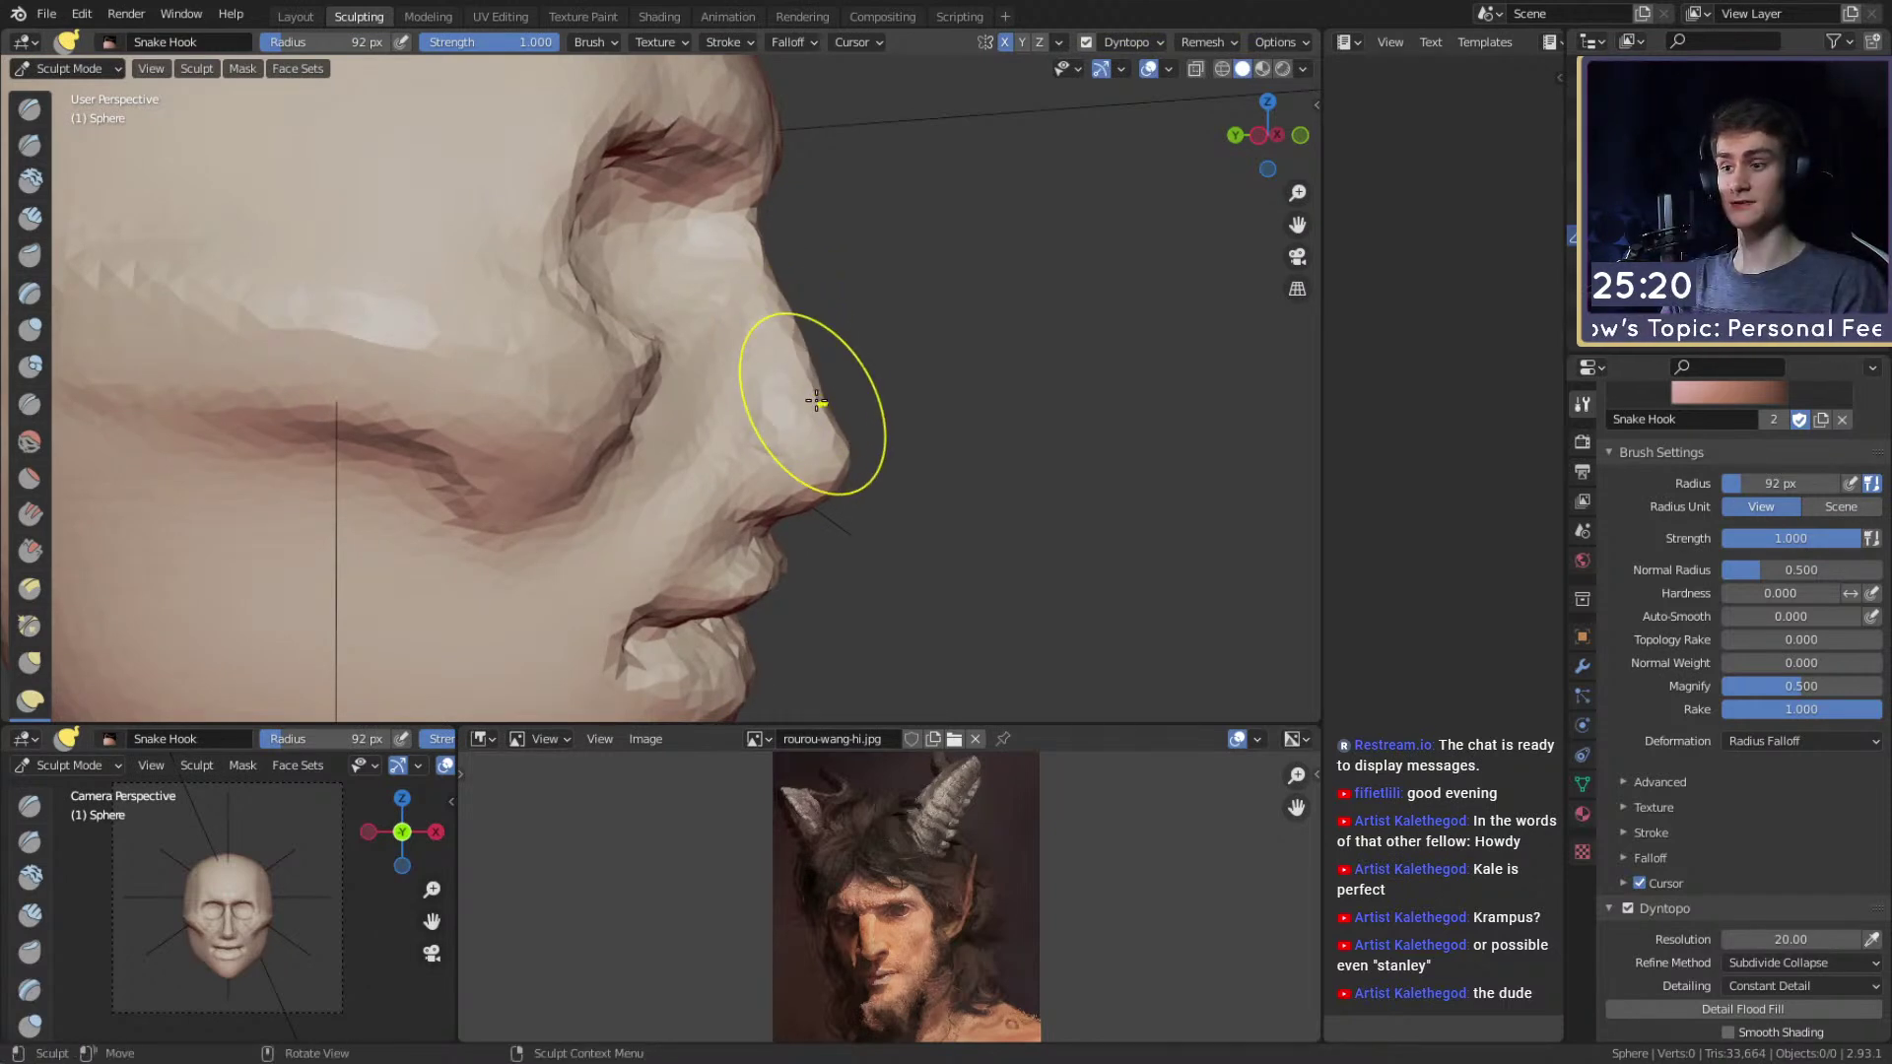
# Reshape the upper nose bridge and its transition into the brow with the Snake Hook brush.
pyautogui.moveTo(624, 443)
pyautogui.mouseDown(button='middle')
pyautogui.moveTo(815, 316)
pyautogui.moveTo(739, 368)
pyautogui.moveTo(719, 352)
pyautogui.moveTo(802, 305)
pyautogui.mouseUp(button='middle')
pyautogui.press('f')
pyautogui.moveTo(785, 298); pyautogui.dragTo(788, 301)
pyautogui.moveTo(788, 302)
pyautogui.mouseDown(button='middle')
pyautogui.moveTo(776, 316)
pyautogui.moveTo(824, 366)
pyautogui.moveTo(868, 324)
pyautogui.moveTo(786, 322)
pyautogui.mouseUp(button='middle')
pyautogui.press('f')
pyautogui.click(831, 318)
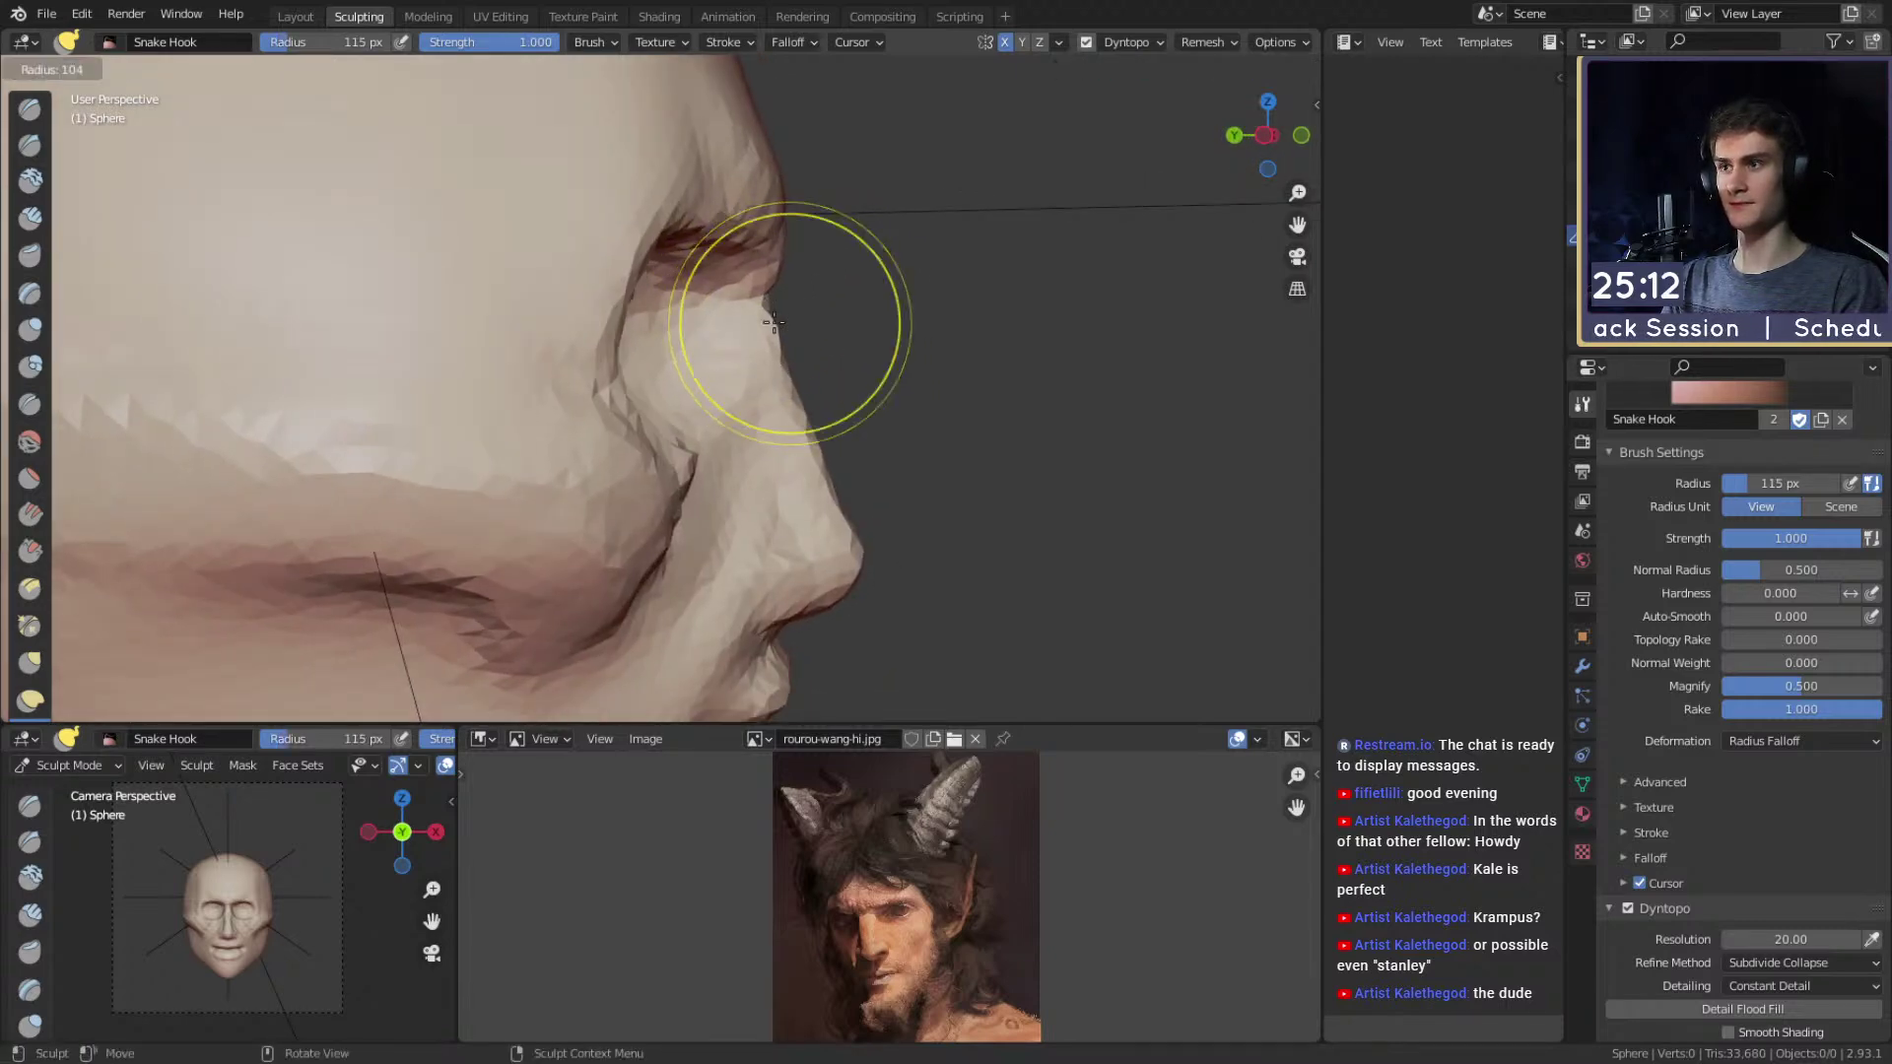
pyautogui.keyDown('shift'); pyautogui.moveTo(782, 175); pyautogui.dragTo(785, 374, button='middle'); pyautogui.keyUp('shift')
pyautogui.moveTo(785, 279)
pyautogui.mouseDown(button='middle')
pyautogui.moveTo(778, 343)
pyautogui.moveTo(692, 306)
pyautogui.mouseUp(button='middle')
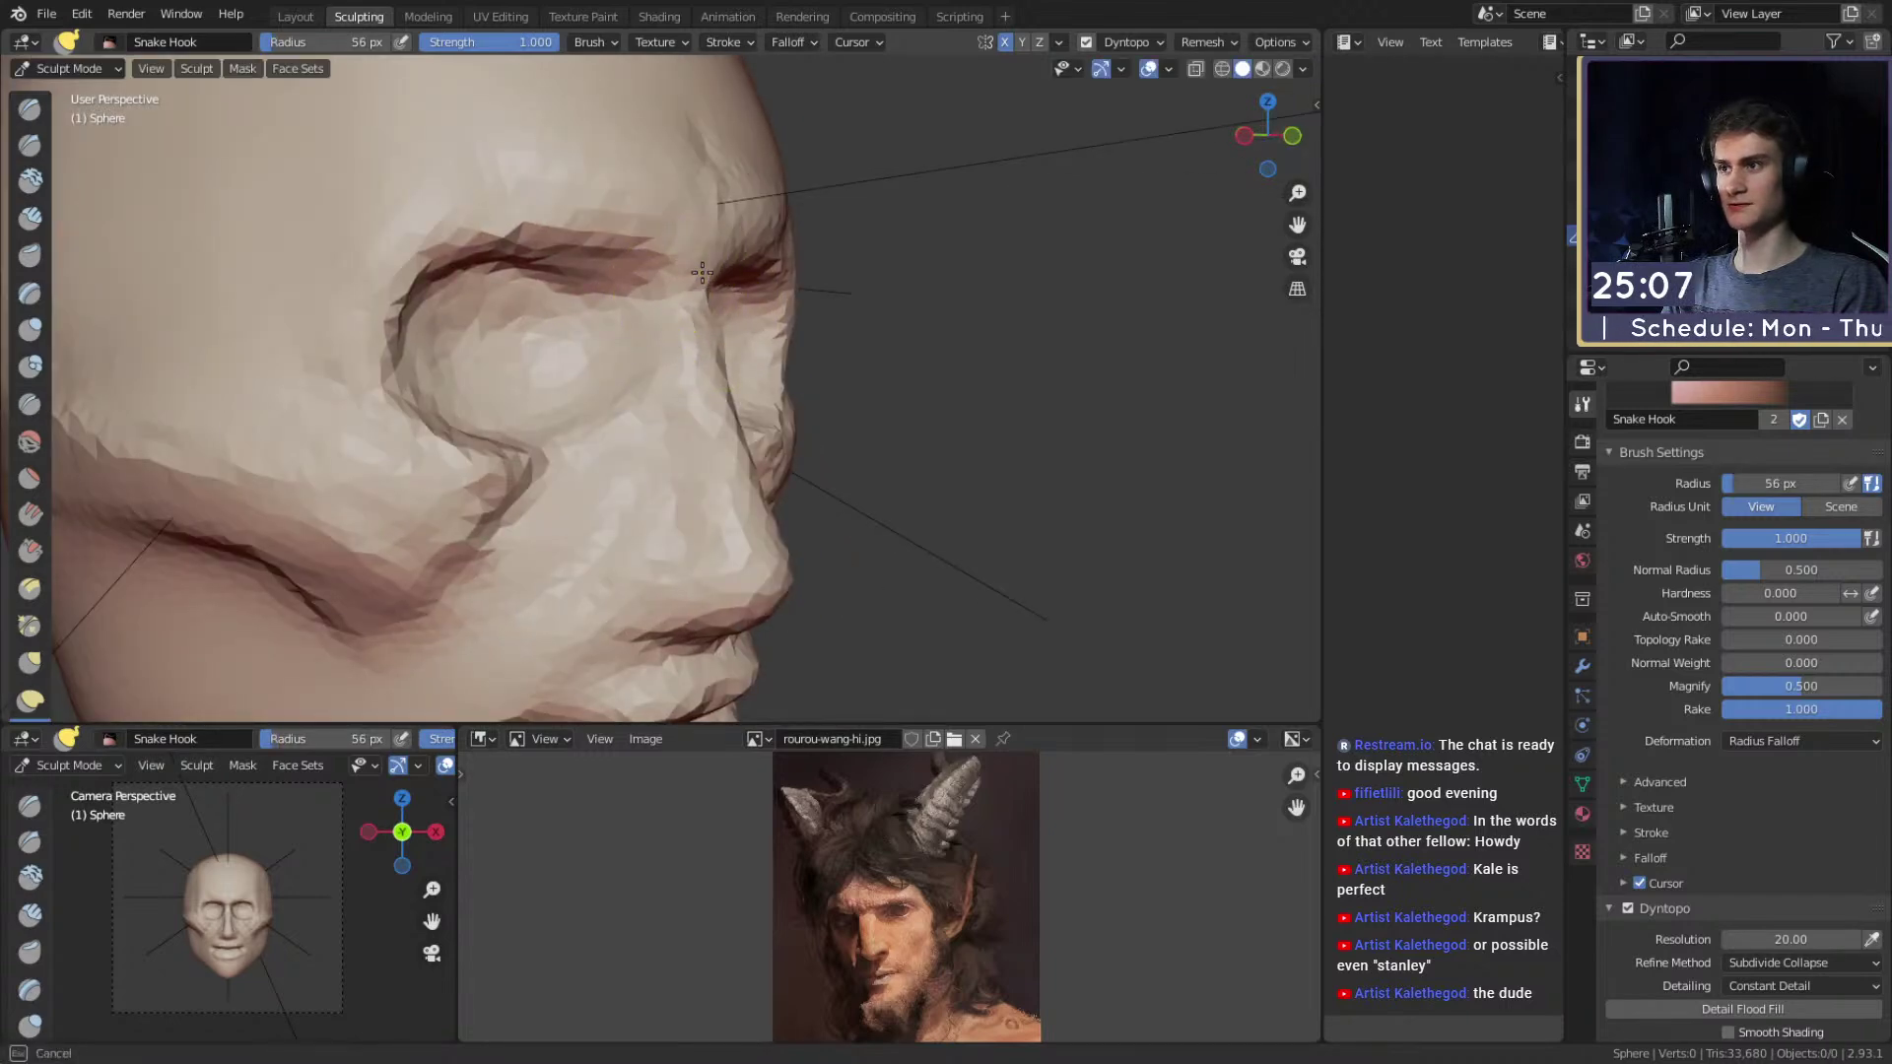
# Adjust the nose shape from the front with Snake Hook at 91 px and switch to the Grab brush.
pyautogui.keyDown('shift'); pyautogui.moveTo(773, 502); pyautogui.dragTo(742, 287, button='middle'); pyautogui.keyUp('shift')
pyautogui.moveTo(808, 369); pyautogui.dragTo(662, 386, button='middle')
pyautogui.press('f')
pyautogui.click(678, 276)
pyautogui.moveTo(646, 266); pyautogui.dragTo(642, 263)
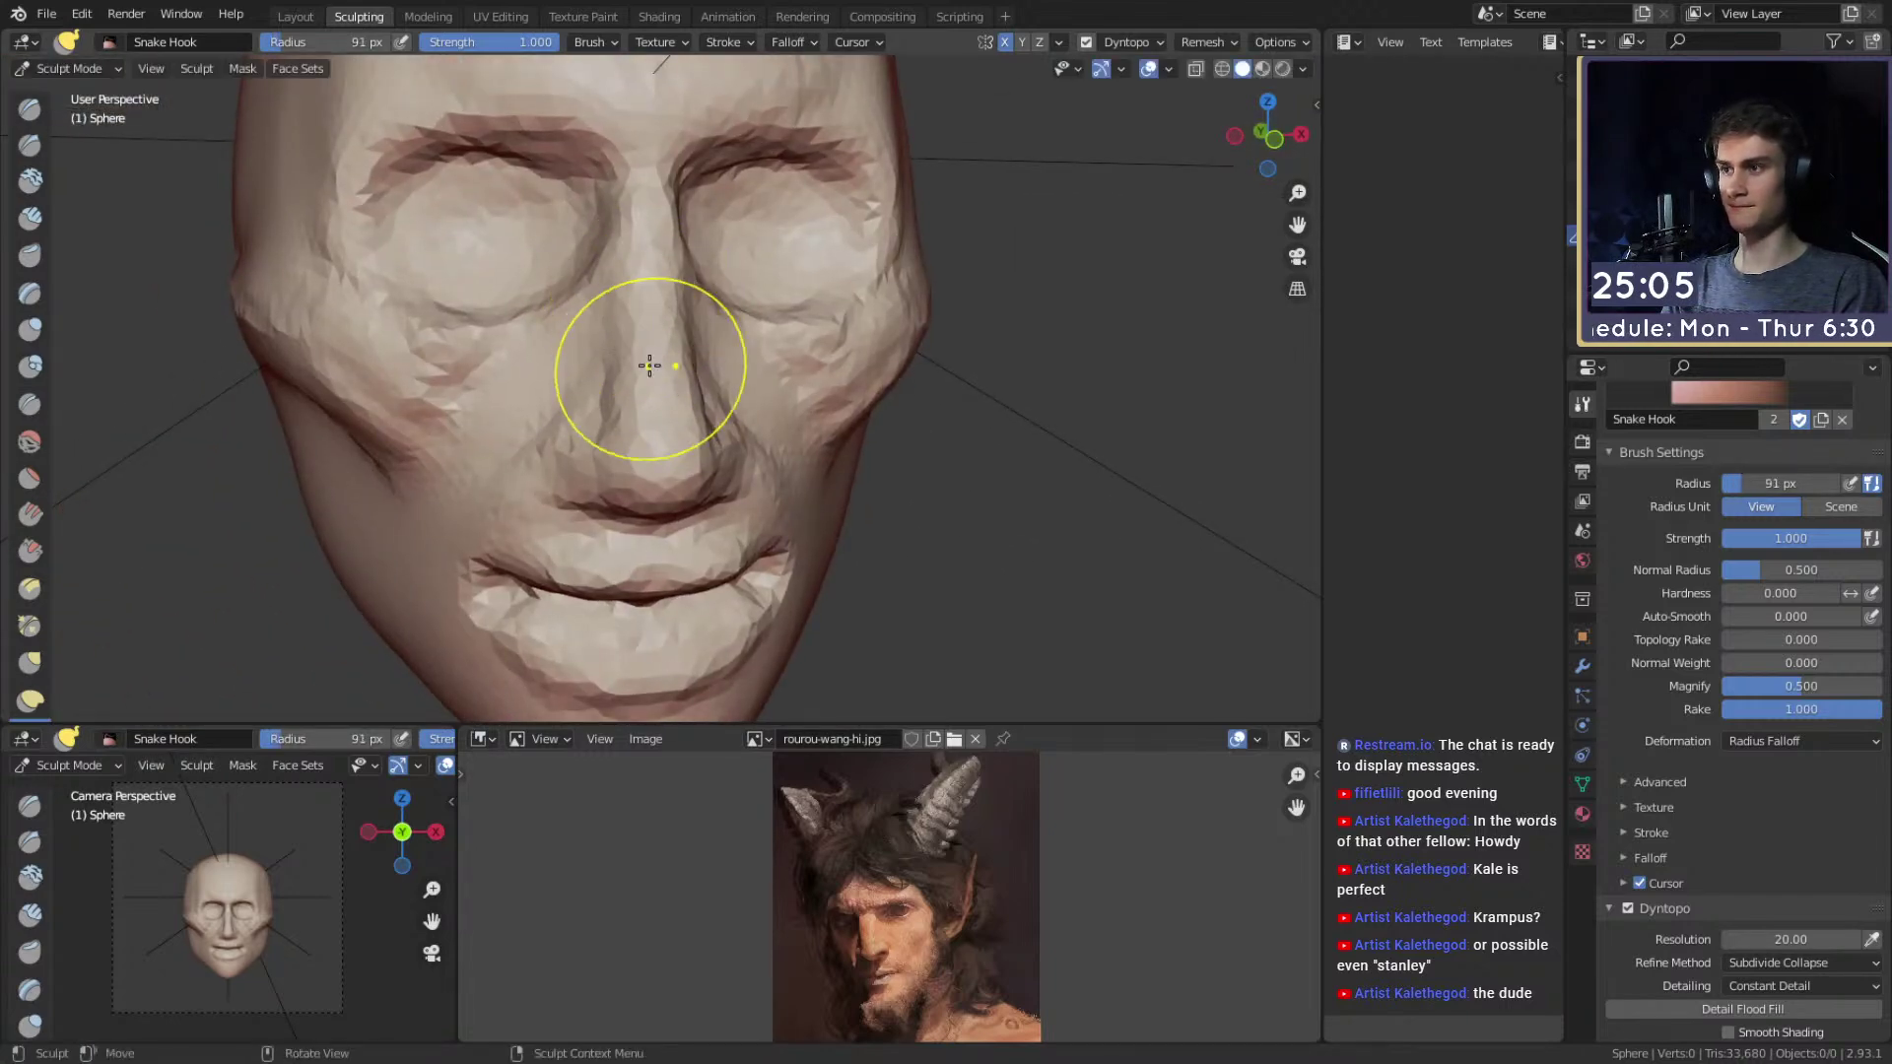
pyautogui.press('g')
pyautogui.scroll(4, 654, 371)
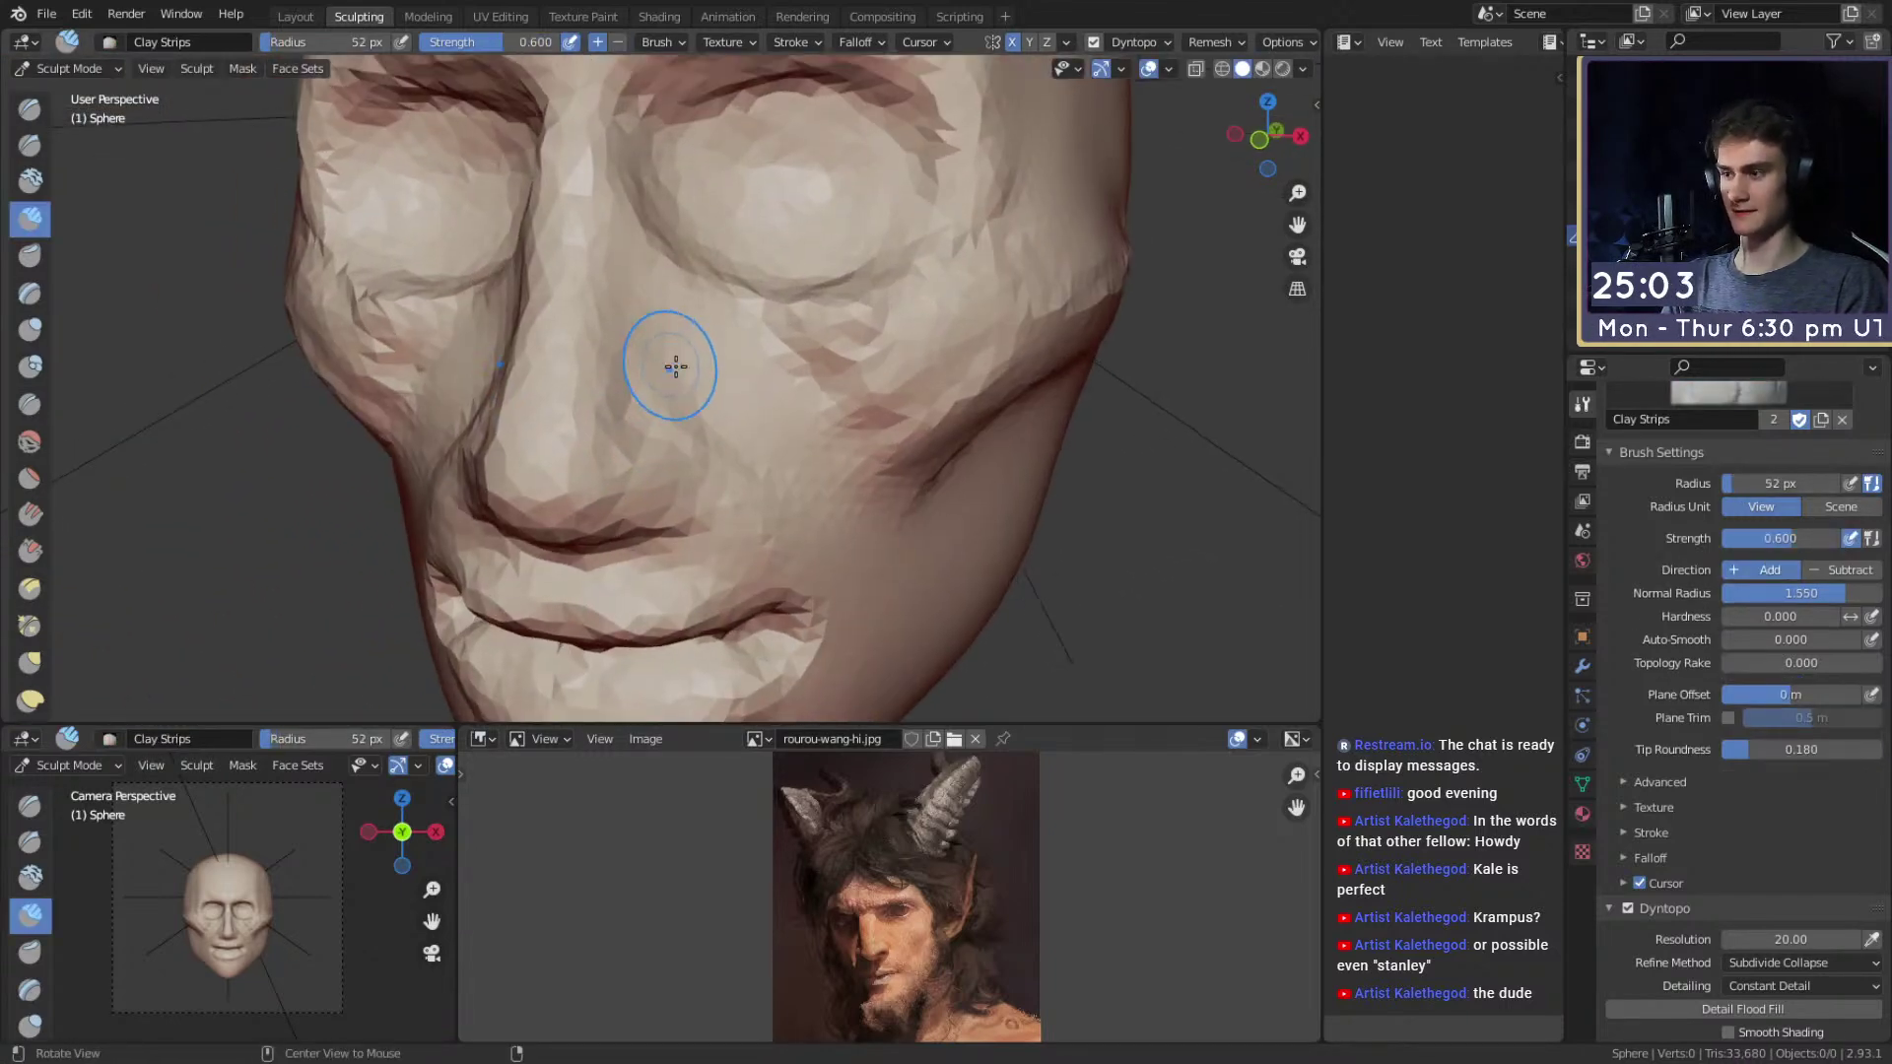
# Fill the side of the nose and adjacent cheek with Clay Strips, reducing the radius from 62 to 31 px.
pyautogui.press('f')
pyautogui.moveTo(646, 346)
pyautogui.mouseDown(button='middle')
pyautogui.moveTo(679, 365)
pyautogui.moveTo(610, 327)
pyautogui.mouseUp(button='middle')
pyautogui.press('c')
pyautogui.press('[')
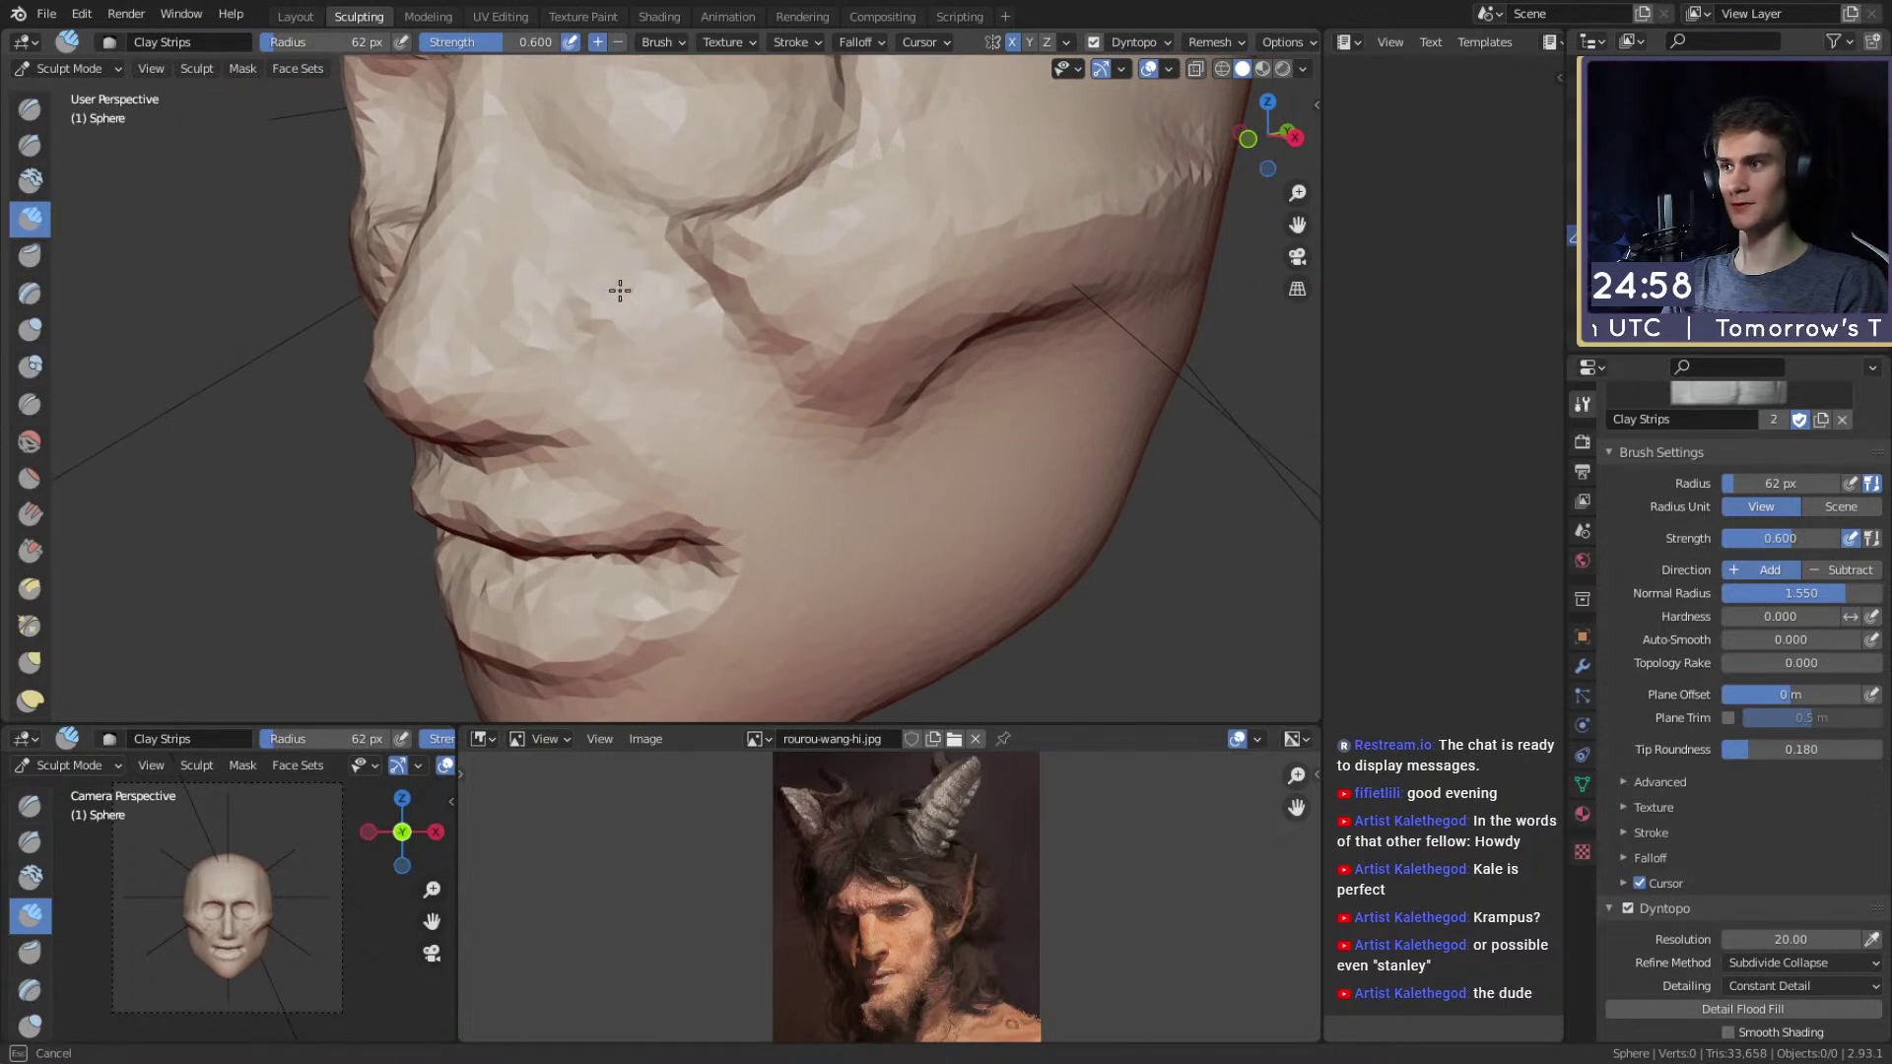
pyautogui.moveTo(710, 391)
pyautogui.mouseDown(button='middle')
pyautogui.moveTo(713, 358)
pyautogui.moveTo(779, 418)
pyautogui.mouseUp(button='middle')
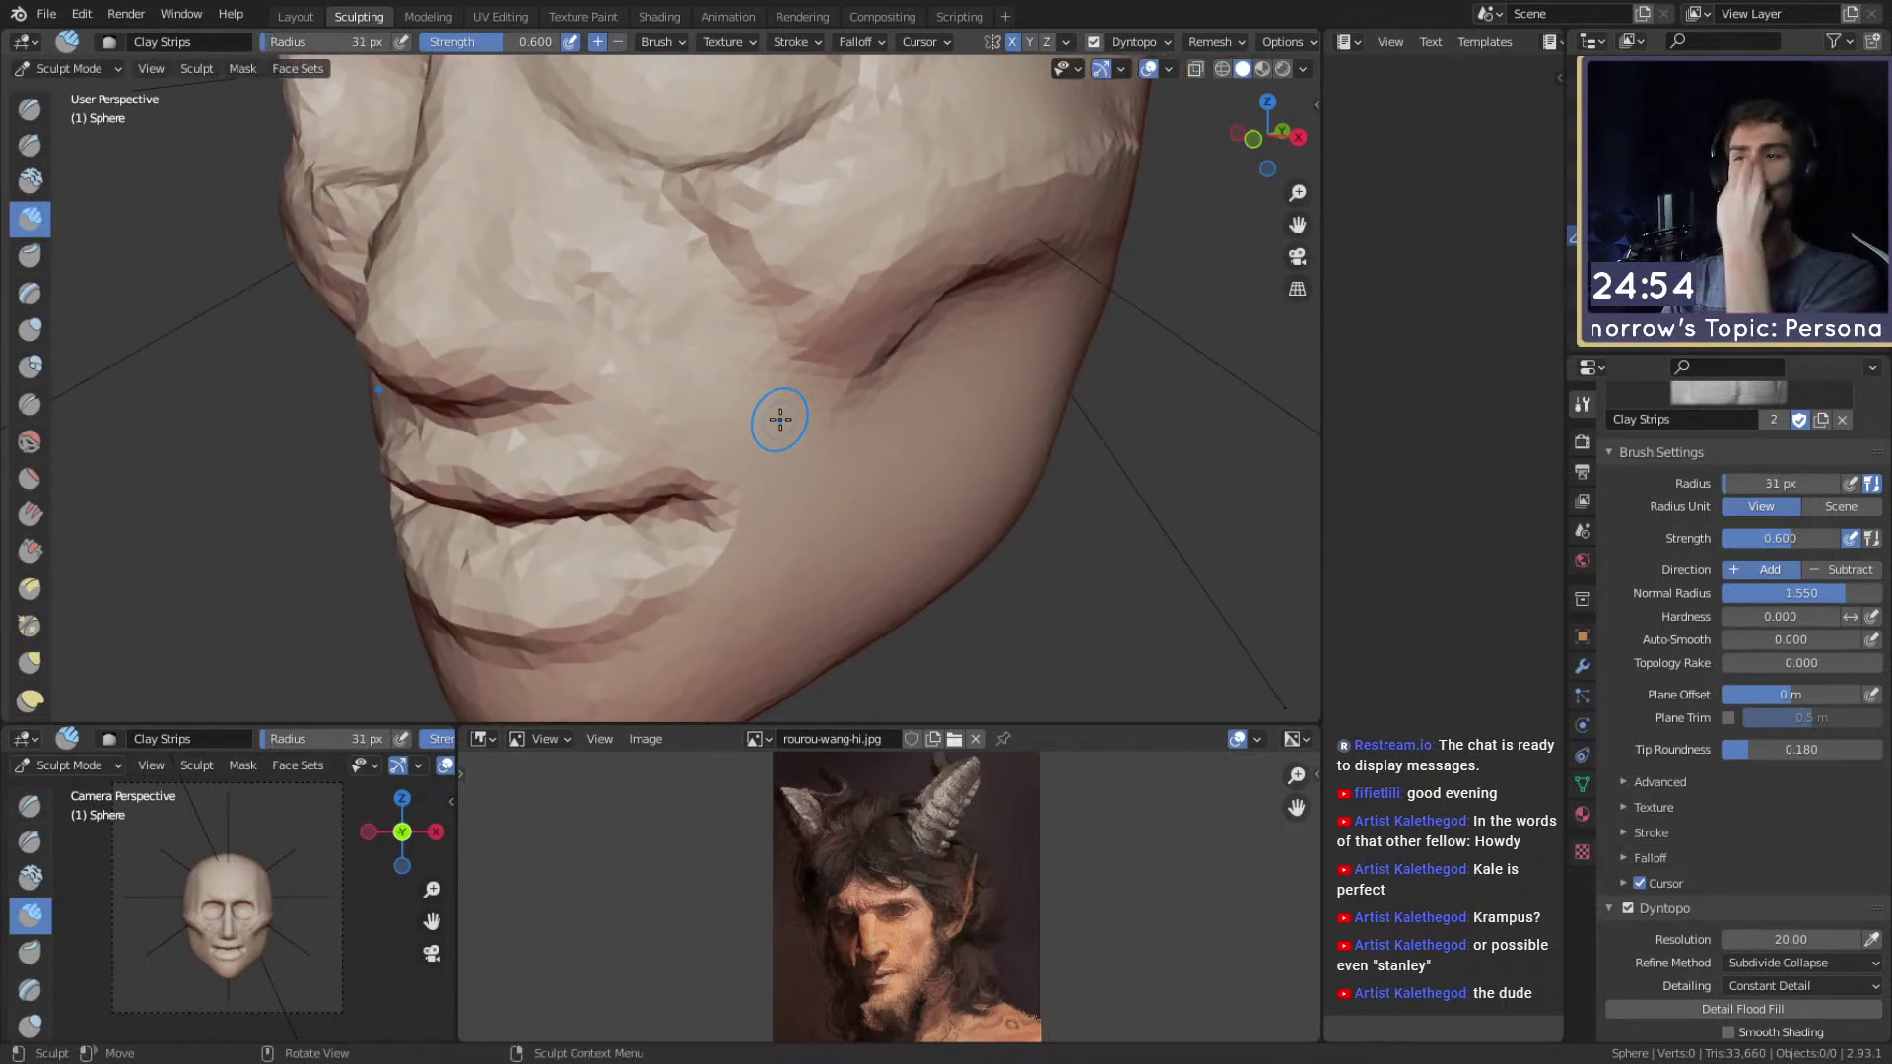
# Form the nostril wing with Clay Strips at 52 px and define its edge with the Crease brush.
pyautogui.keyDown('shift'); pyautogui.moveTo(732, 449); pyautogui.dragTo(670, 369, button='middle'); pyautogui.keyUp('shift')
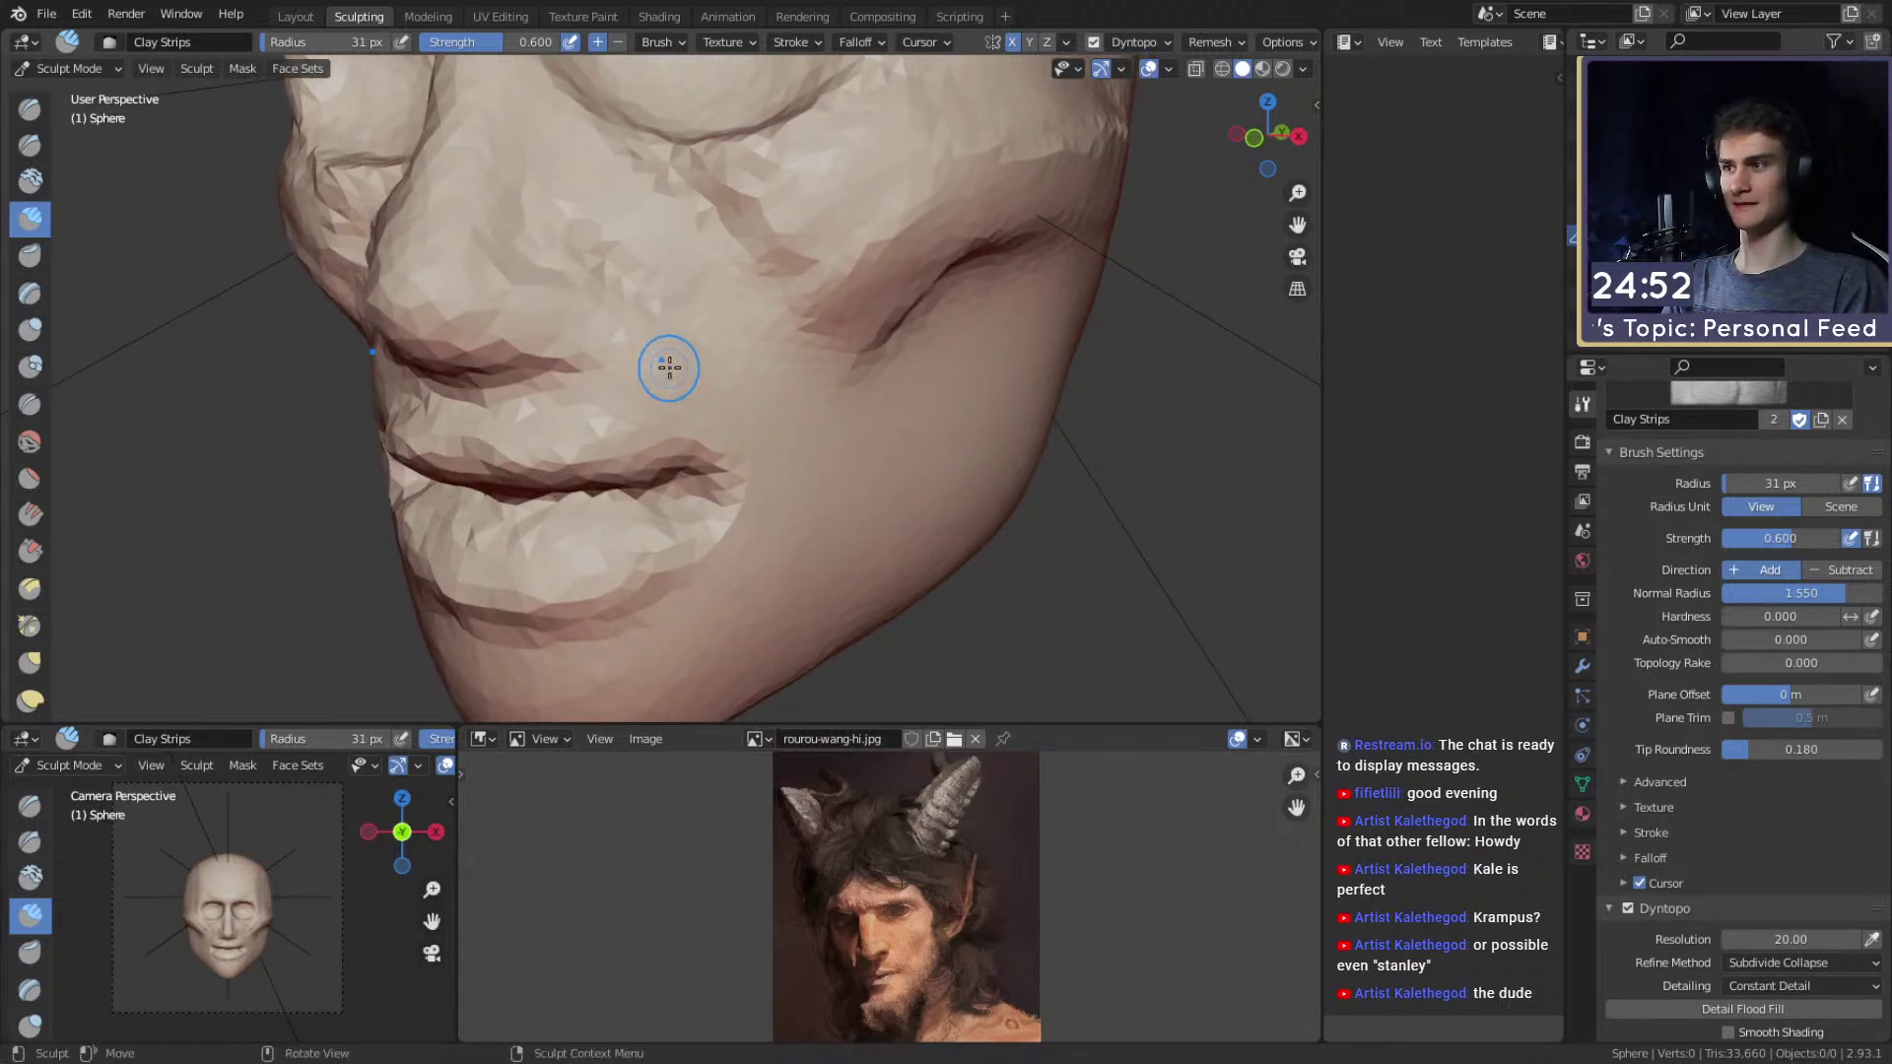
pyautogui.moveTo(605, 390); pyautogui.dragTo(661, 331)
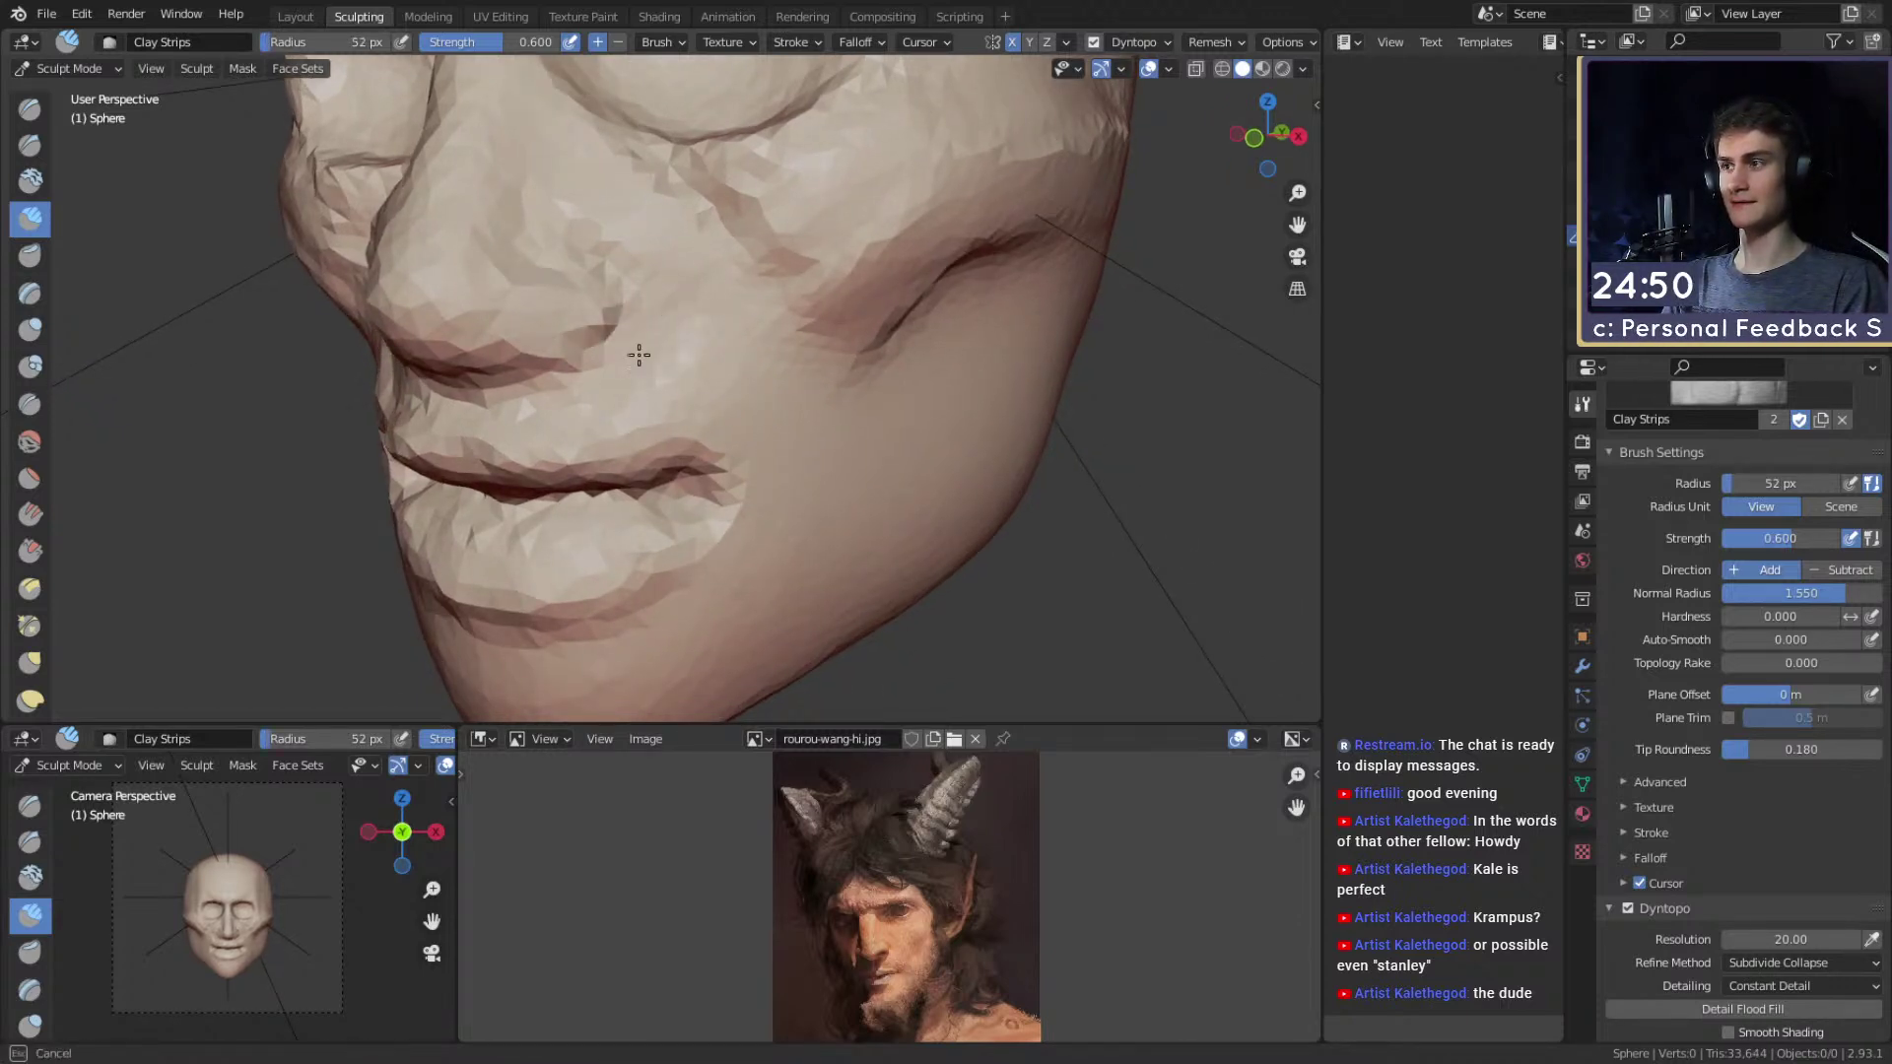
pyautogui.moveTo(659, 331); pyautogui.dragTo(673, 368, button='middle')
pyautogui.press('[')
pyautogui.hotkey('shift', 'c')
pyautogui.moveTo(694, 434)
pyautogui.mouseDown()
pyautogui.moveTo(691, 473)
pyautogui.moveTo(595, 297)
pyautogui.moveTo(748, 253)
pyautogui.moveTo(689, 257)
pyautogui.moveTo(822, 392)
pyautogui.mouseUp()
# Build up the cheek beside the nose and mouth corner with vertical Clay Strips strokes.
pyautogui.press('c')
pyautogui.keyDown('shift'); pyautogui.moveTo(821, 392); pyautogui.dragTo(786, 356, button='middle'); pyautogui.keyUp('shift')
pyautogui.moveTo(764, 301); pyautogui.dragTo(793, 471)
pyautogui.press('f')
pyautogui.click(787, 425)
pyautogui.moveTo(788, 399); pyautogui.dragTo(771, 357, button='middle')
pyautogui.moveTo(764, 284)
pyautogui.mouseDown()
pyautogui.moveTo(789, 292)
pyautogui.moveTo(814, 425)
pyautogui.mouseUp()
pyautogui.moveTo(786, 408); pyautogui.dragTo(794, 345, button='middle')
pyautogui.press('f')
pyautogui.click(811, 357)
# Sharpen the mouth line and its corners with the Crease brush from several angles.
pyautogui.moveTo(761, 418); pyautogui.dragTo(615, 449, button='middle')
pyautogui.hotkey('shift', 'c')
pyautogui.press('f')
pyautogui.click(597, 440)
pyautogui.moveTo(552, 442); pyautogui.dragTo(651, 424)
pyautogui.moveTo(650, 424); pyautogui.dragTo(716, 425, button='middle')
pyautogui.moveTo(709, 428); pyautogui.dragTo(439, 433)
pyautogui.moveTo(439, 434); pyautogui.dragTo(498, 427, button='middle')
pyautogui.moveTo(443, 389)
pyautogui.mouseDown()
pyautogui.moveTo(419, 443)
pyautogui.moveTo(458, 493)
pyautogui.mouseUp()
# Refine the side of the face around the cheek and jaw, switching to Clay Strips at 61 px.
pyautogui.scroll(-5, 646, 449)
pyautogui.moveTo(654, 447); pyautogui.dragTo(793, 421, button='middle')
pyautogui.scroll(3, 793, 422)
pyautogui.press('f')
pyautogui.click(834, 422)
pyautogui.moveTo(603, 320); pyautogui.dragTo(603, 320)
pyautogui.moveTo(640, 614)
pyautogui.keyDown('shift'); pyautogui.mouseDown(button='middle')
pyautogui.moveTo(697, 507)
pyautogui.moveTo(655, 423)
pyautogui.moveTo(634, 457)
pyautogui.moveTo(616, 427)
pyautogui.moveTo(682, 448)
pyautogui.moveTo(612, 444)
pyautogui.moveTo(705, 393)
pyautogui.moveTo(701, 490)
pyautogui.moveTo(653, 408)
pyautogui.moveTo(779, 360)
pyautogui.moveTo(633, 440)
pyautogui.moveTo(721, 445)
pyautogui.moveTo(592, 340)
pyautogui.moveTo(532, 338)
pyautogui.moveTo(689, 388)
pyautogui.moveTo(695, 342)
pyautogui.mouseUp(button='middle'); pyautogui.keyUp('shift')
pyautogui.press('c')
pyautogui.moveTo(772, 296); pyautogui.dragTo(679, 359, button='middle')
pyautogui.moveTo(643, 523)
pyautogui.mouseDown(button='middle')
pyautogui.moveTo(678, 451)
pyautogui.moveTo(654, 421)
pyautogui.moveTo(672, 537)
pyautogui.mouseUp(button='middle')
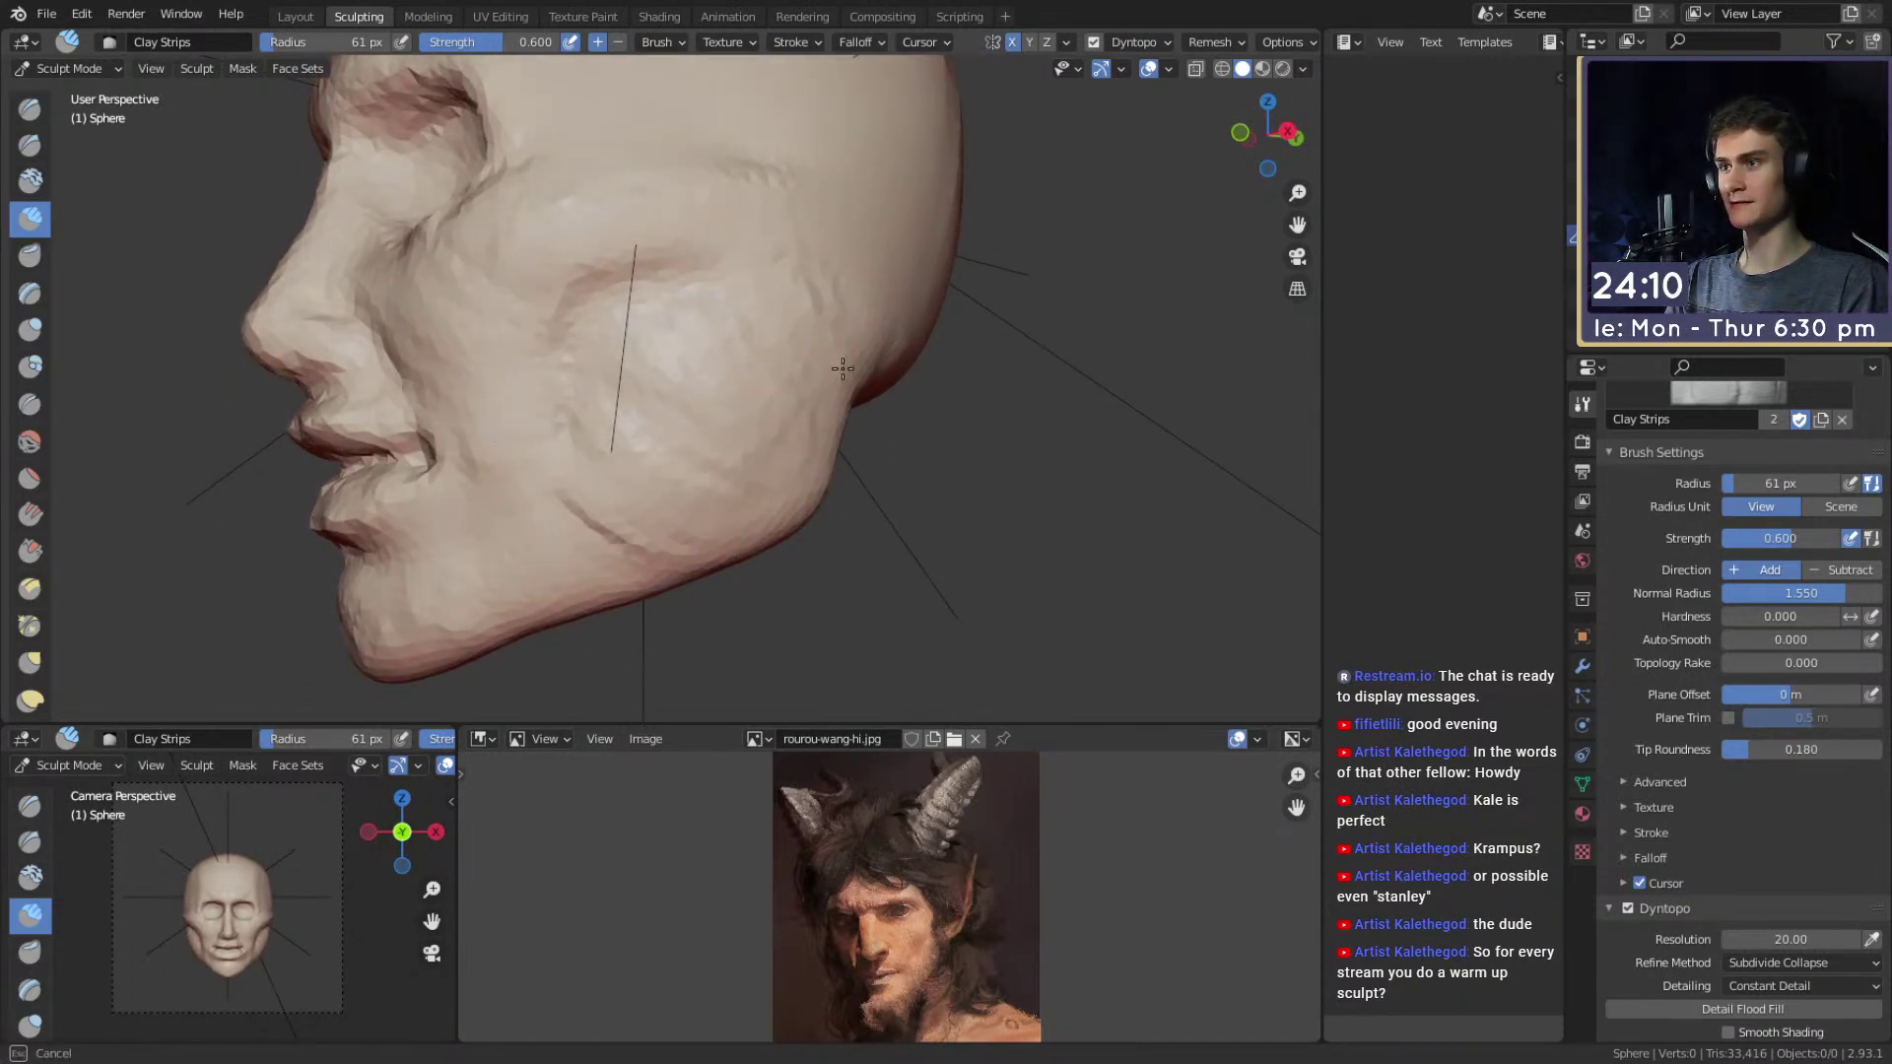
# Shape the rear corner of the jaw with Clay Strips strokes, resizing the brush.
pyautogui.moveTo(791, 338); pyautogui.dragTo(795, 428)
pyautogui.press('f')
pyautogui.click(761, 451)
pyautogui.moveTo(802, 504); pyautogui.dragTo(770, 444)
pyautogui.press('f')
pyautogui.click(684, 525)
# Fill out the hollow cheek between cheekbone and jaw with Clay Strips, enlarging the brush from 94 to 133 px.
pyautogui.moveTo(599, 406)
pyautogui.keyDown('alt'); pyautogui.mouseDown()
pyautogui.moveTo(682, 394)
pyautogui.moveTo(625, 414)
pyautogui.mouseUp(); pyautogui.keyUp('alt')
pyautogui.press('f')
pyautogui.click(662, 394)
pyautogui.moveTo(625, 414)
pyautogui.keyDown('alt'); pyautogui.mouseDown()
pyautogui.moveTo(719, 384)
pyautogui.moveTo(636, 473)
pyautogui.mouseUp(); pyautogui.keyUp('alt')
pyautogui.press('g')
pyautogui.press('c')
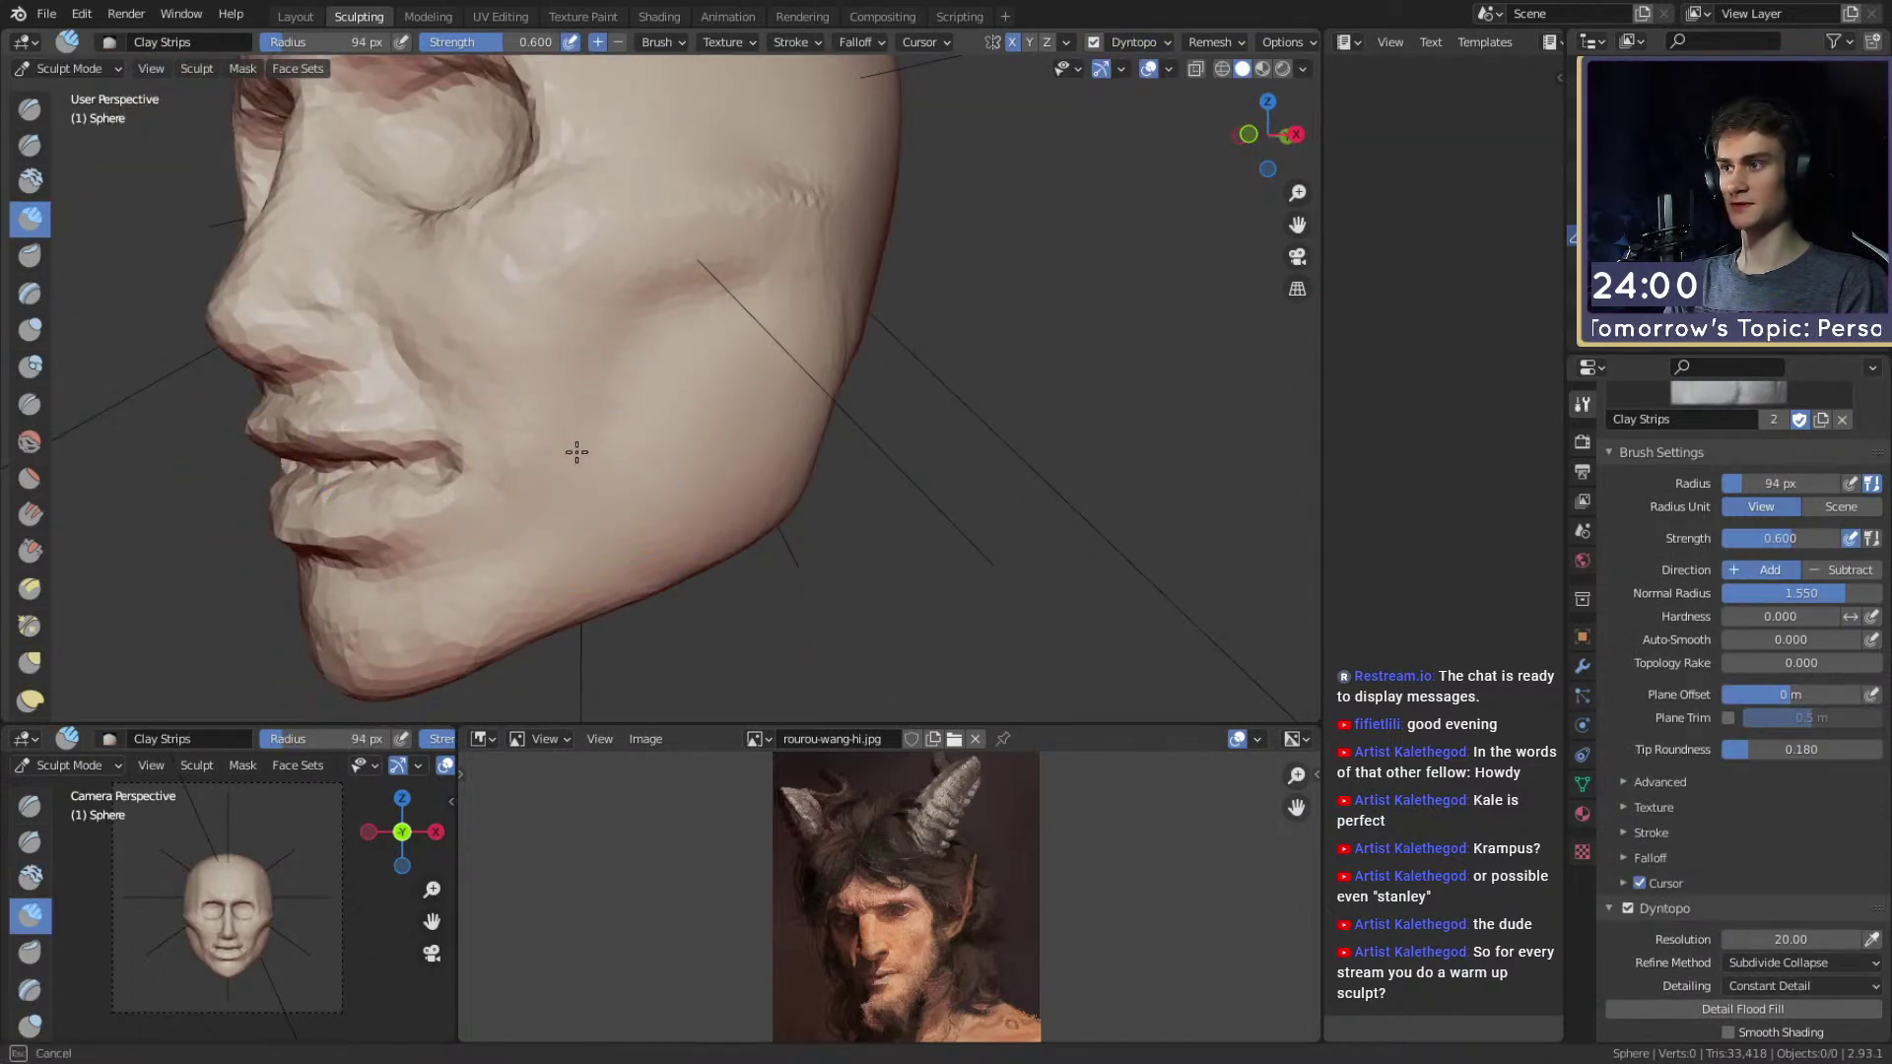
pyautogui.keyDown('alt'); pyautogui.moveTo(690, 331); pyautogui.dragTo(683, 343); pyautogui.keyUp('alt')
pyautogui.press('f')
pyautogui.click(720, 342)
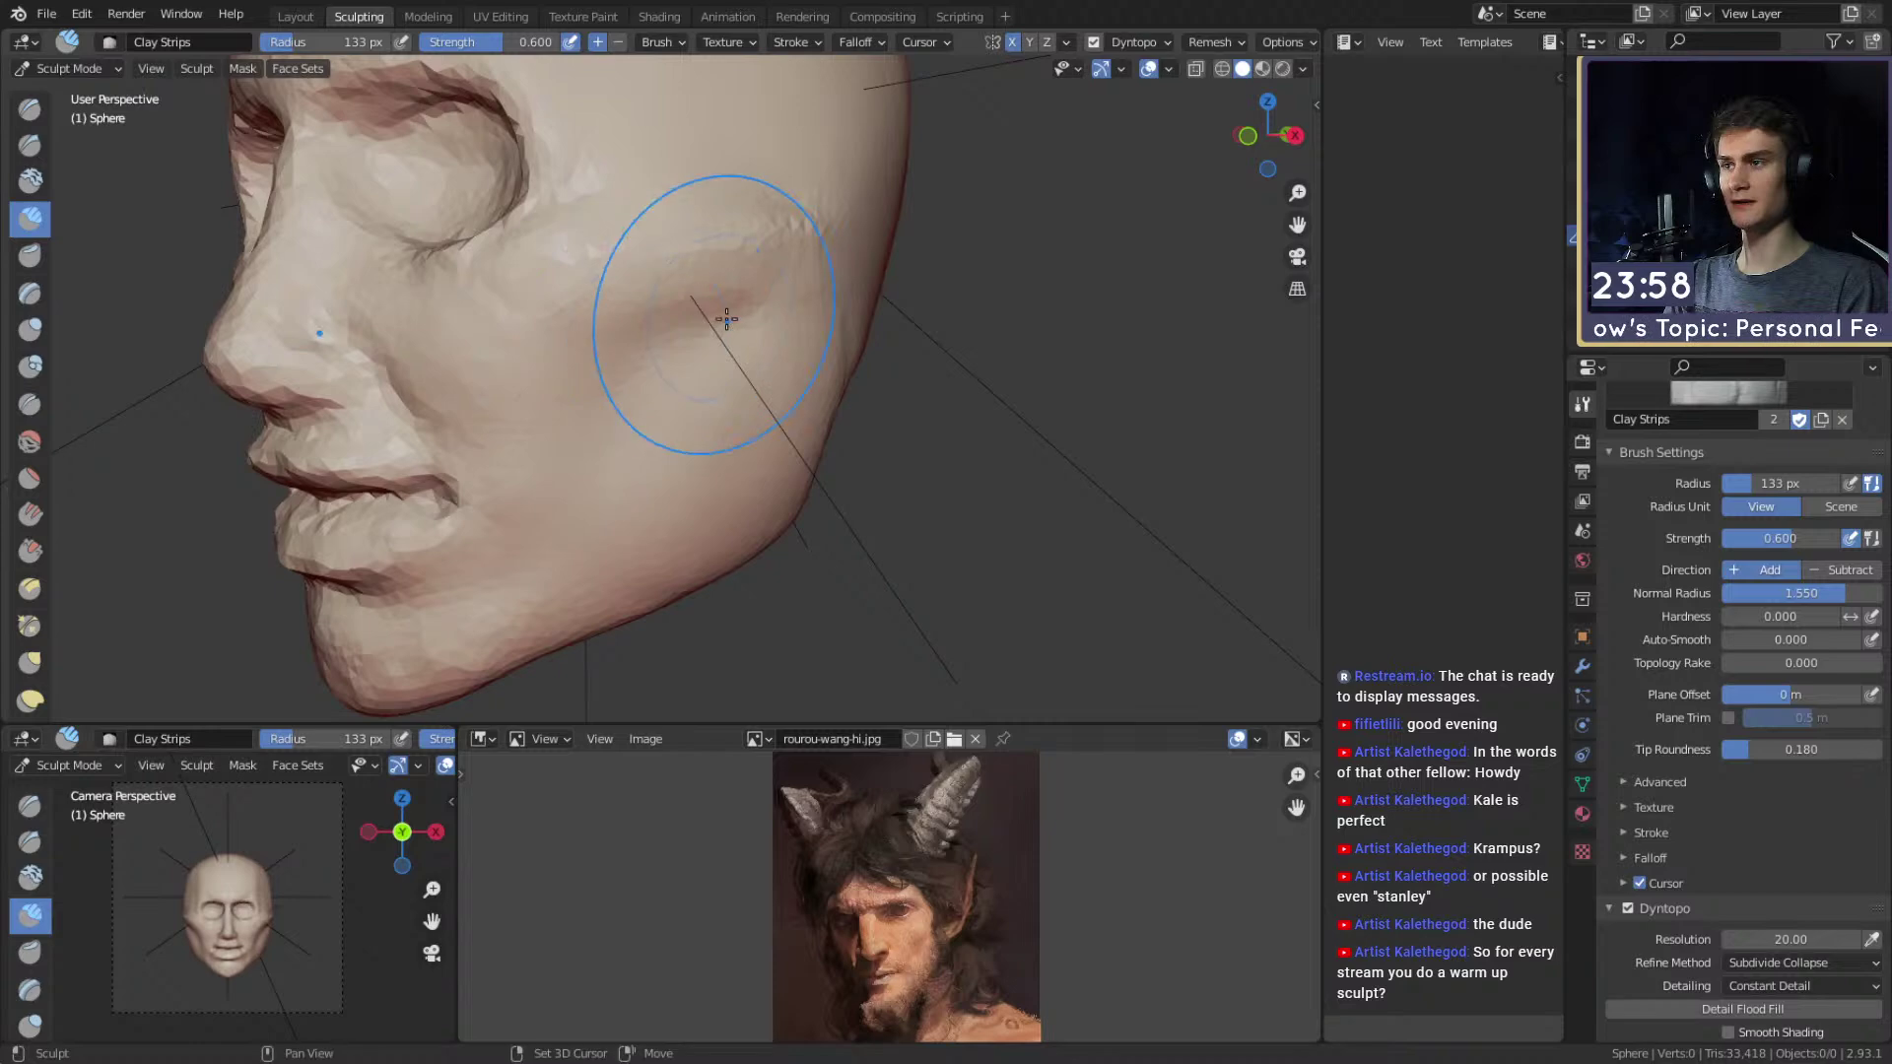
# Reshape the underside of the jaw and the base of the skull with the Grab brush, resized to 231 px.
pyautogui.moveTo(816, 330)
pyautogui.keyDown('alt'); pyautogui.mouseDown()
pyautogui.moveTo(680, 405)
pyautogui.moveTo(726, 405)
pyautogui.moveTo(721, 368)
pyautogui.mouseUp(); pyautogui.keyUp('alt')
pyautogui.press('g')
pyautogui.press('f')
pyautogui.click(735, 414)
pyautogui.press('f')
pyautogui.click(654, 435)
pyautogui.keyDown('alt'); pyautogui.moveTo(654, 435); pyautogui.dragTo(698, 426); pyautogui.keyUp('alt')
pyautogui.moveTo(697, 427); pyautogui.dragTo(659, 418, button='middle')
pyautogui.moveTo(684, 422)
pyautogui.mouseDown()
pyautogui.moveTo(700, 443)
pyautogui.moveTo(752, 439)
pyautogui.moveTo(646, 371)
pyautogui.moveTo(645, 401)
pyautogui.mouseUp()
pyautogui.press('f')
pyautogui.click(708, 426)
pyautogui.click(754, 439)
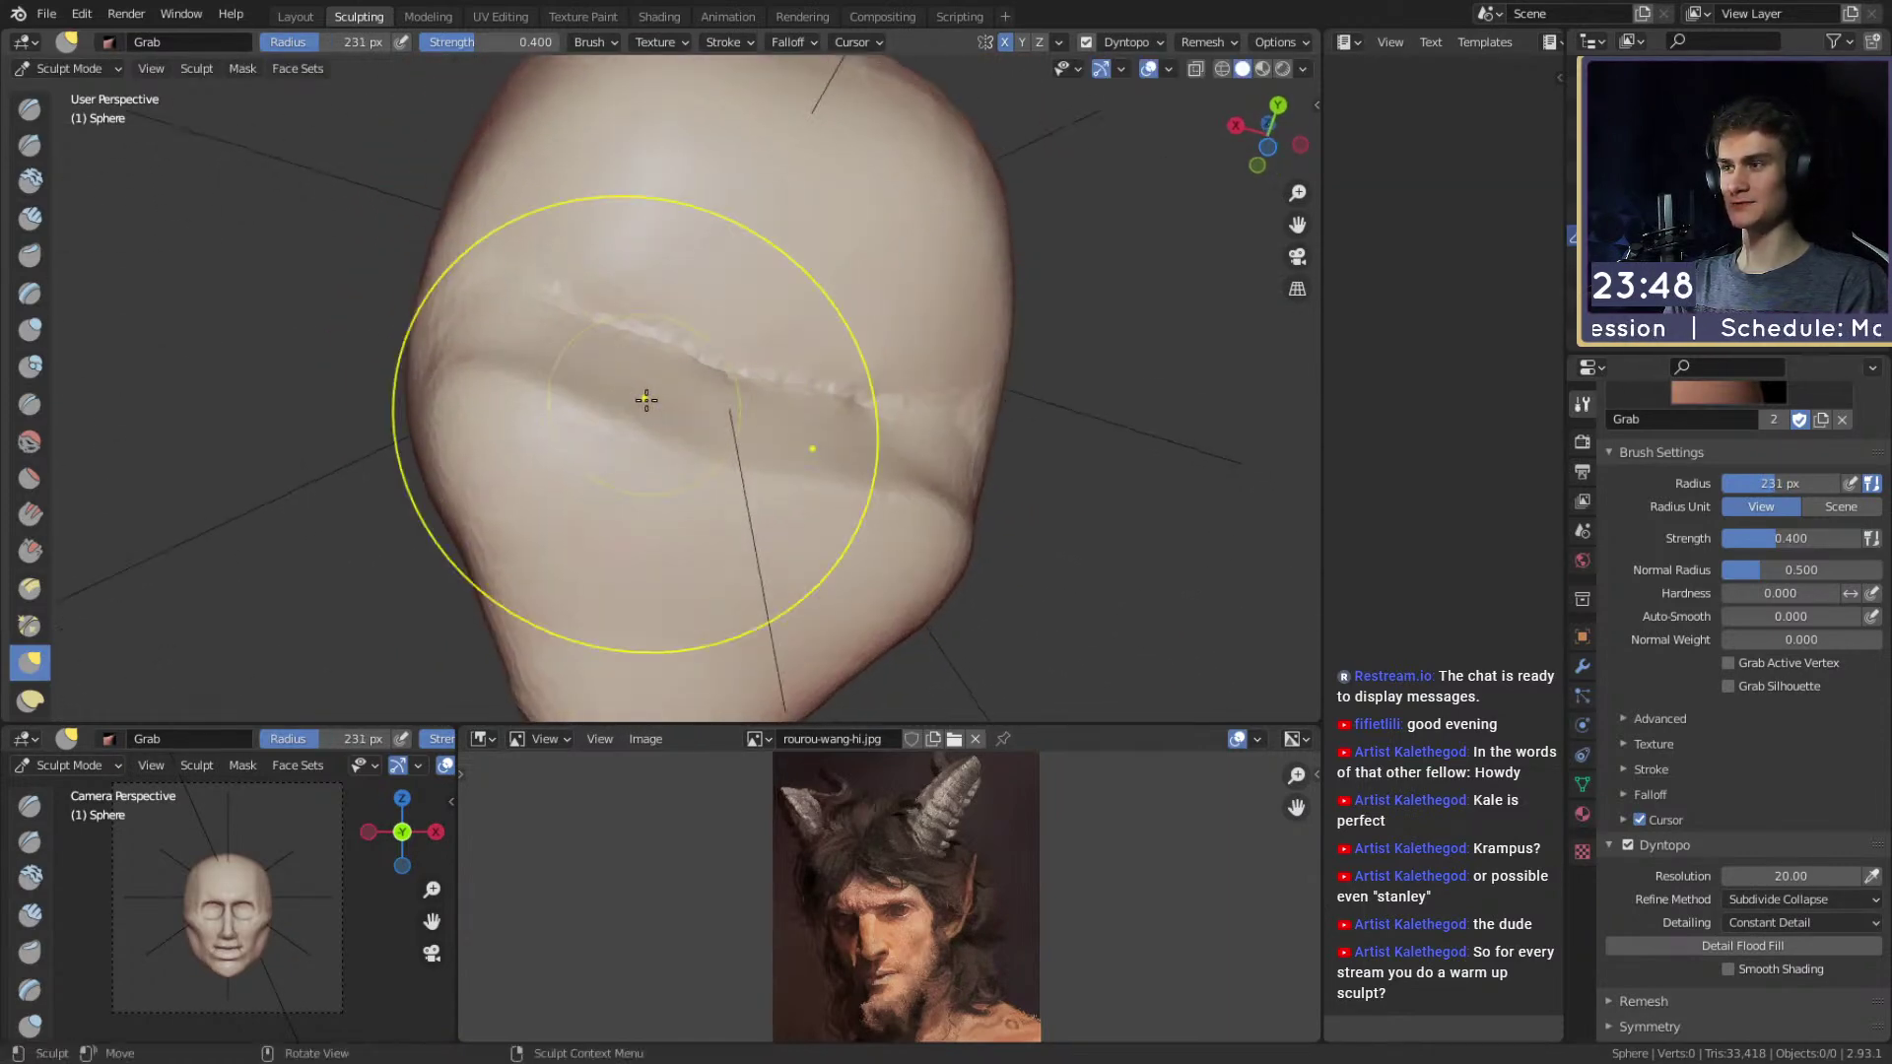
# Adjust the rear jaw and skull-base contour from below and the side with Grab strokes at varying brush sizes.
pyautogui.moveTo(666, 339); pyautogui.dragTo(675, 435, button='middle')
pyautogui.scroll(1, 765, 448)
pyautogui.press('f')
pyautogui.click(647, 459)
pyautogui.moveTo(646, 455)
pyautogui.keyDown('alt'); pyautogui.mouseDown()
pyautogui.moveTo(874, 445)
pyautogui.moveTo(861, 414)
pyautogui.moveTo(794, 388)
pyautogui.moveTo(822, 386)
pyautogui.moveTo(597, 432)
pyautogui.moveTo(747, 380)
pyautogui.mouseUp(); pyautogui.keyUp('alt')
pyautogui.press('f')
pyautogui.click(808, 406)
pyautogui.press('f')
pyautogui.click(814, 392)
pyautogui.moveTo(699, 451)
pyautogui.keyDown('alt'); pyautogui.mouseDown()
pyautogui.moveTo(654, 401)
pyautogui.moveTo(662, 379)
pyautogui.moveTo(662, 455)
pyautogui.mouseUp(); pyautogui.keyUp('alt')
# Carve a crease behind the jaw where it meets the skull, using the Crease brush at 91 to 110 px.
pyautogui.hotkey('shift', 'c')
pyautogui.moveTo(662, 395)
pyautogui.keyDown('alt'); pyautogui.mouseDown()
pyautogui.moveTo(663, 334)
pyautogui.moveTo(646, 409)
pyautogui.mouseUp(); pyautogui.keyUp('alt')
pyautogui.press('f')
pyautogui.click(668, 340)
pyautogui.moveTo(645, 330); pyautogui.dragTo(630, 310)
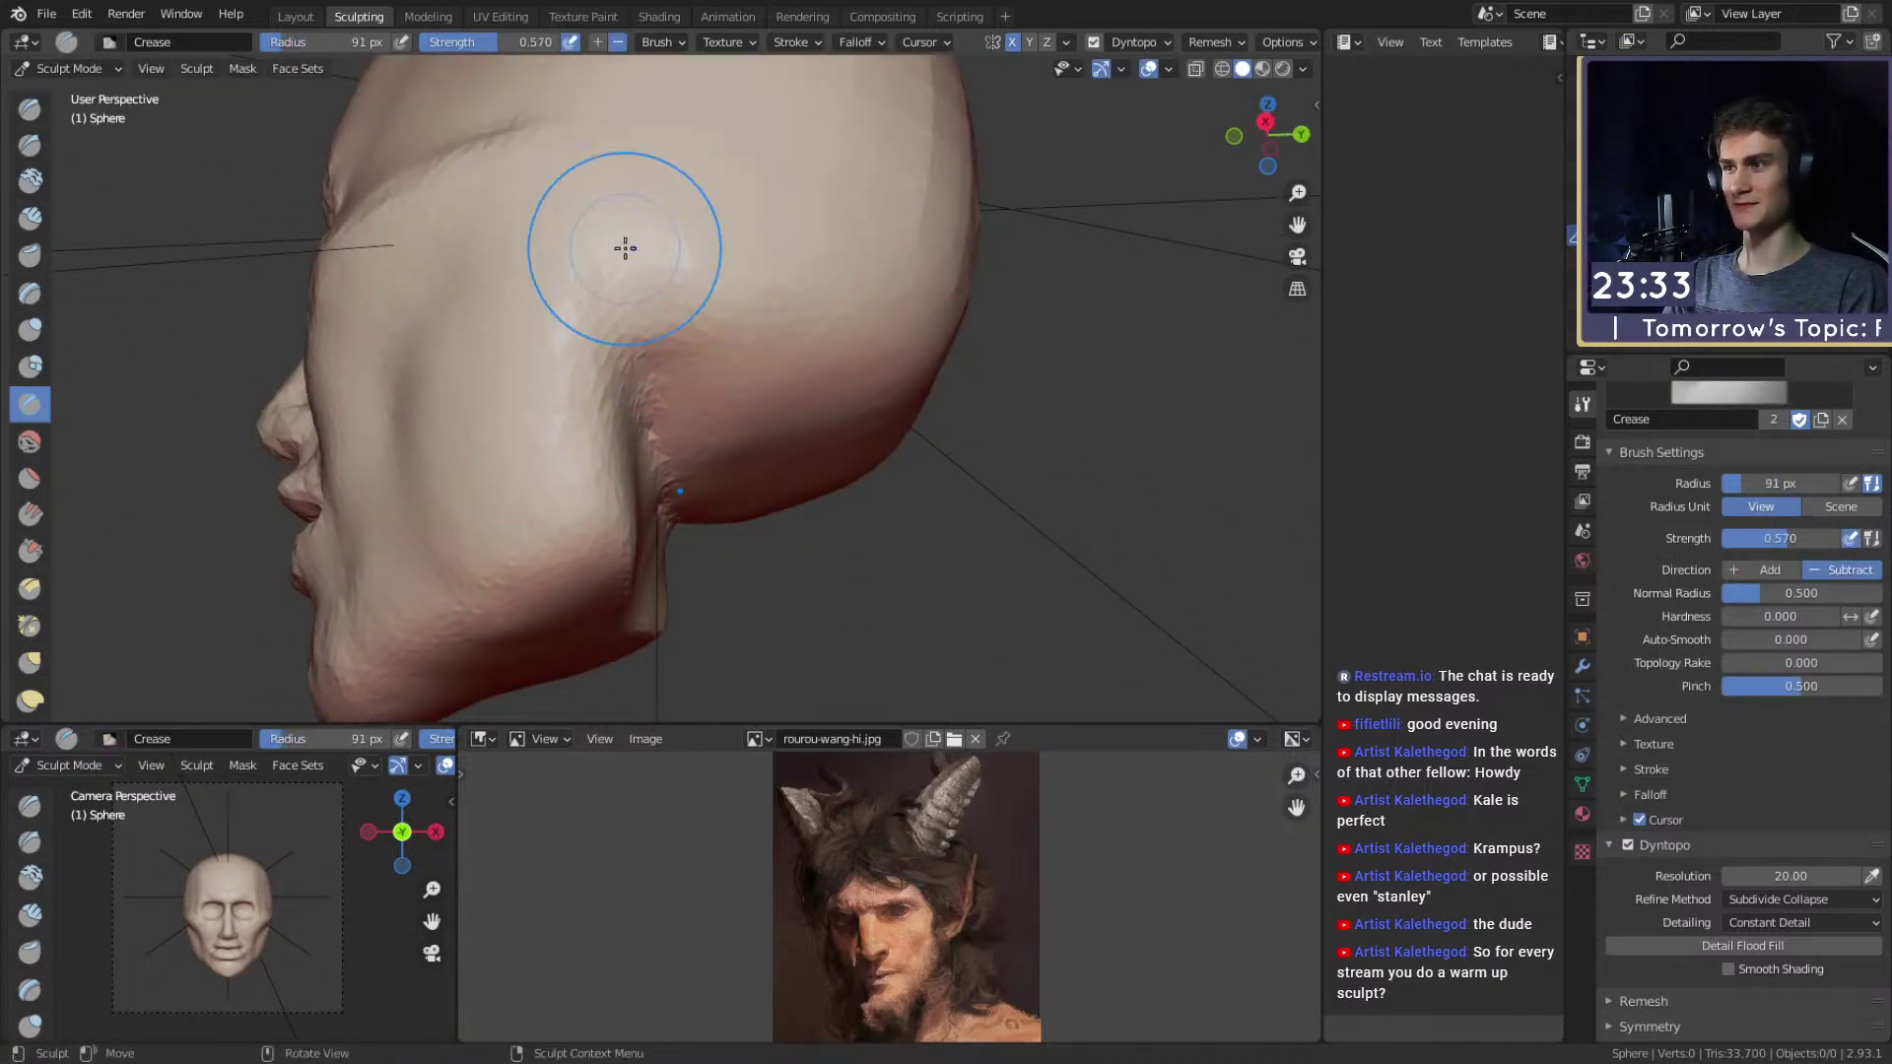
pyautogui.keyDown('alt'); pyautogui.moveTo(687, 449); pyautogui.dragTo(645, 211); pyautogui.keyUp('alt')
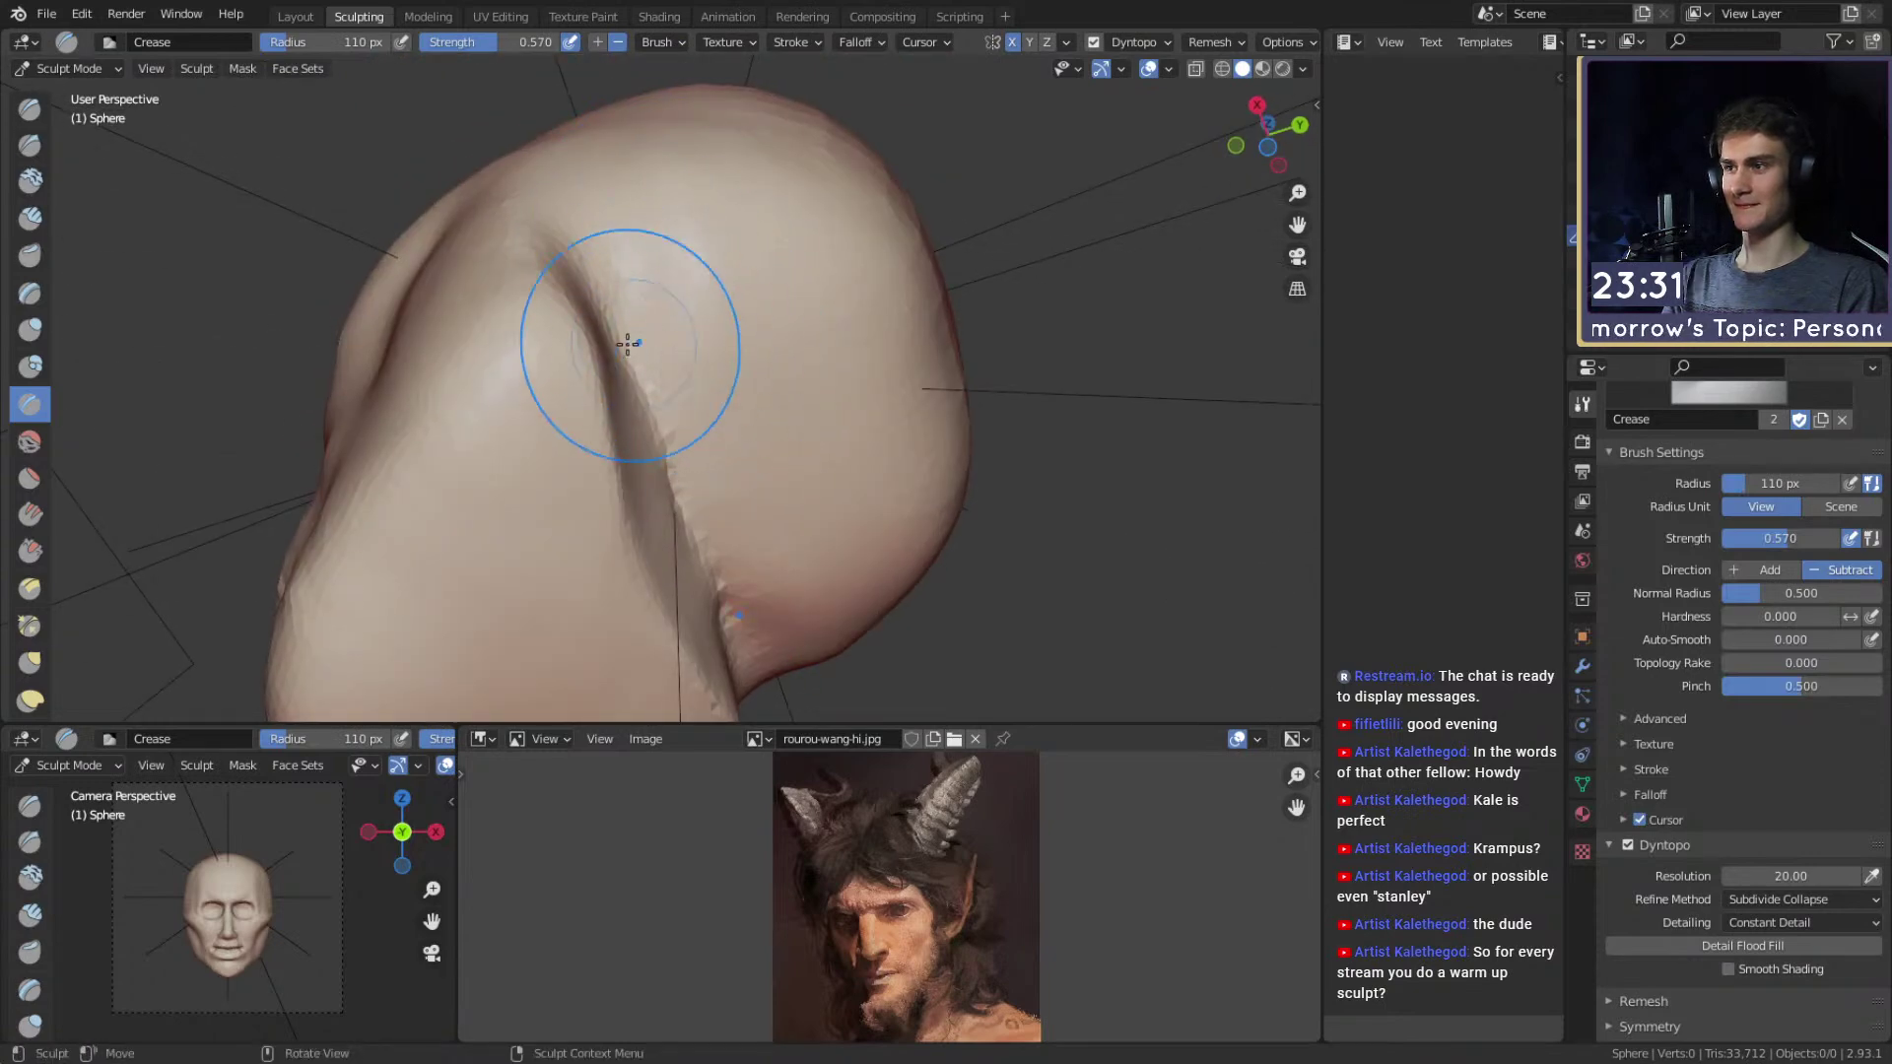
pyautogui.keyDown('alt'); pyautogui.moveTo(652, 284); pyautogui.dragTo(739, 482); pyautogui.keyUp('alt')
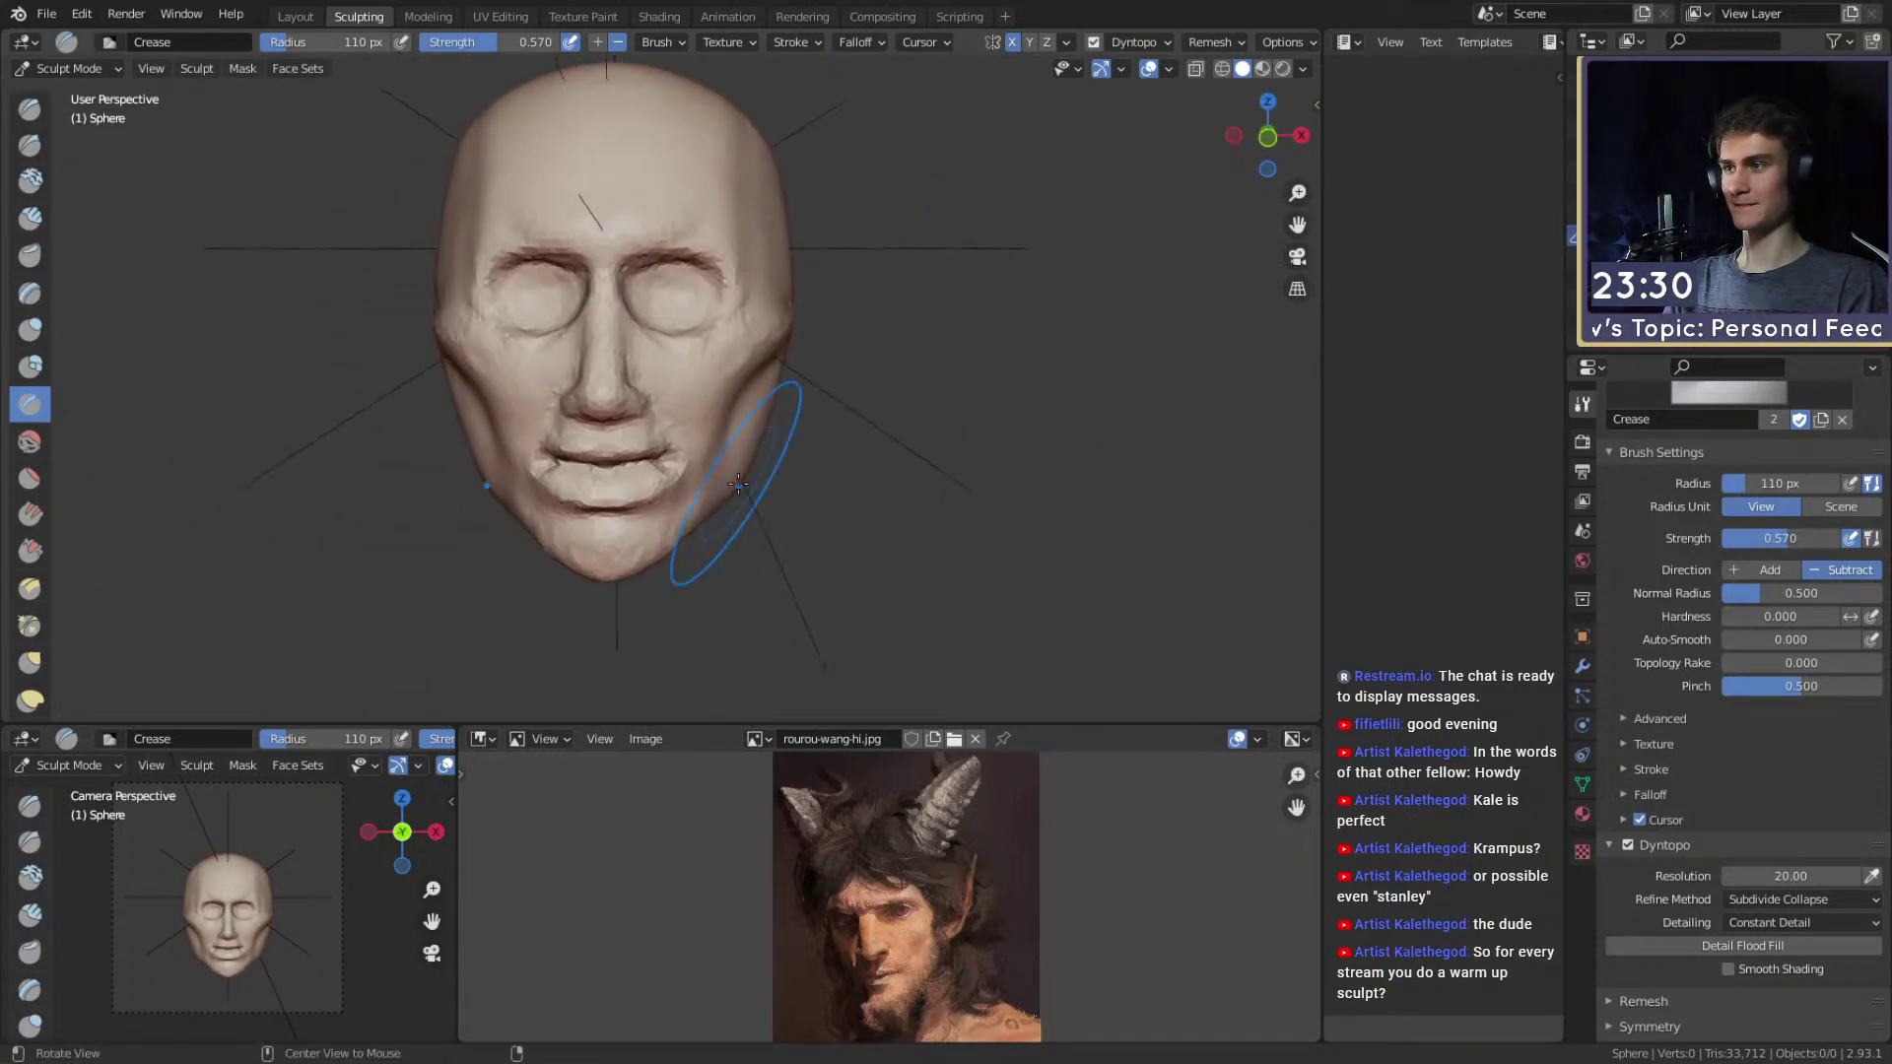
# Adjust the outer cheek and side of the face with the resized Grab brush.
pyautogui.press('g')
pyautogui.scroll(2, 793, 399)
pyautogui.keyDown('alt'); pyautogui.keyDown('shift'); pyautogui.moveTo(830, 359); pyautogui.dragTo(563, 327); pyautogui.keyUp('shift'); pyautogui.keyUp('alt')
pyautogui.press('f')
pyautogui.click(843, 337)
# Fill the cheek and the area over the jaw with Clay Strips, reducing the brush from 132 to 81 px.
pyautogui.press('c')
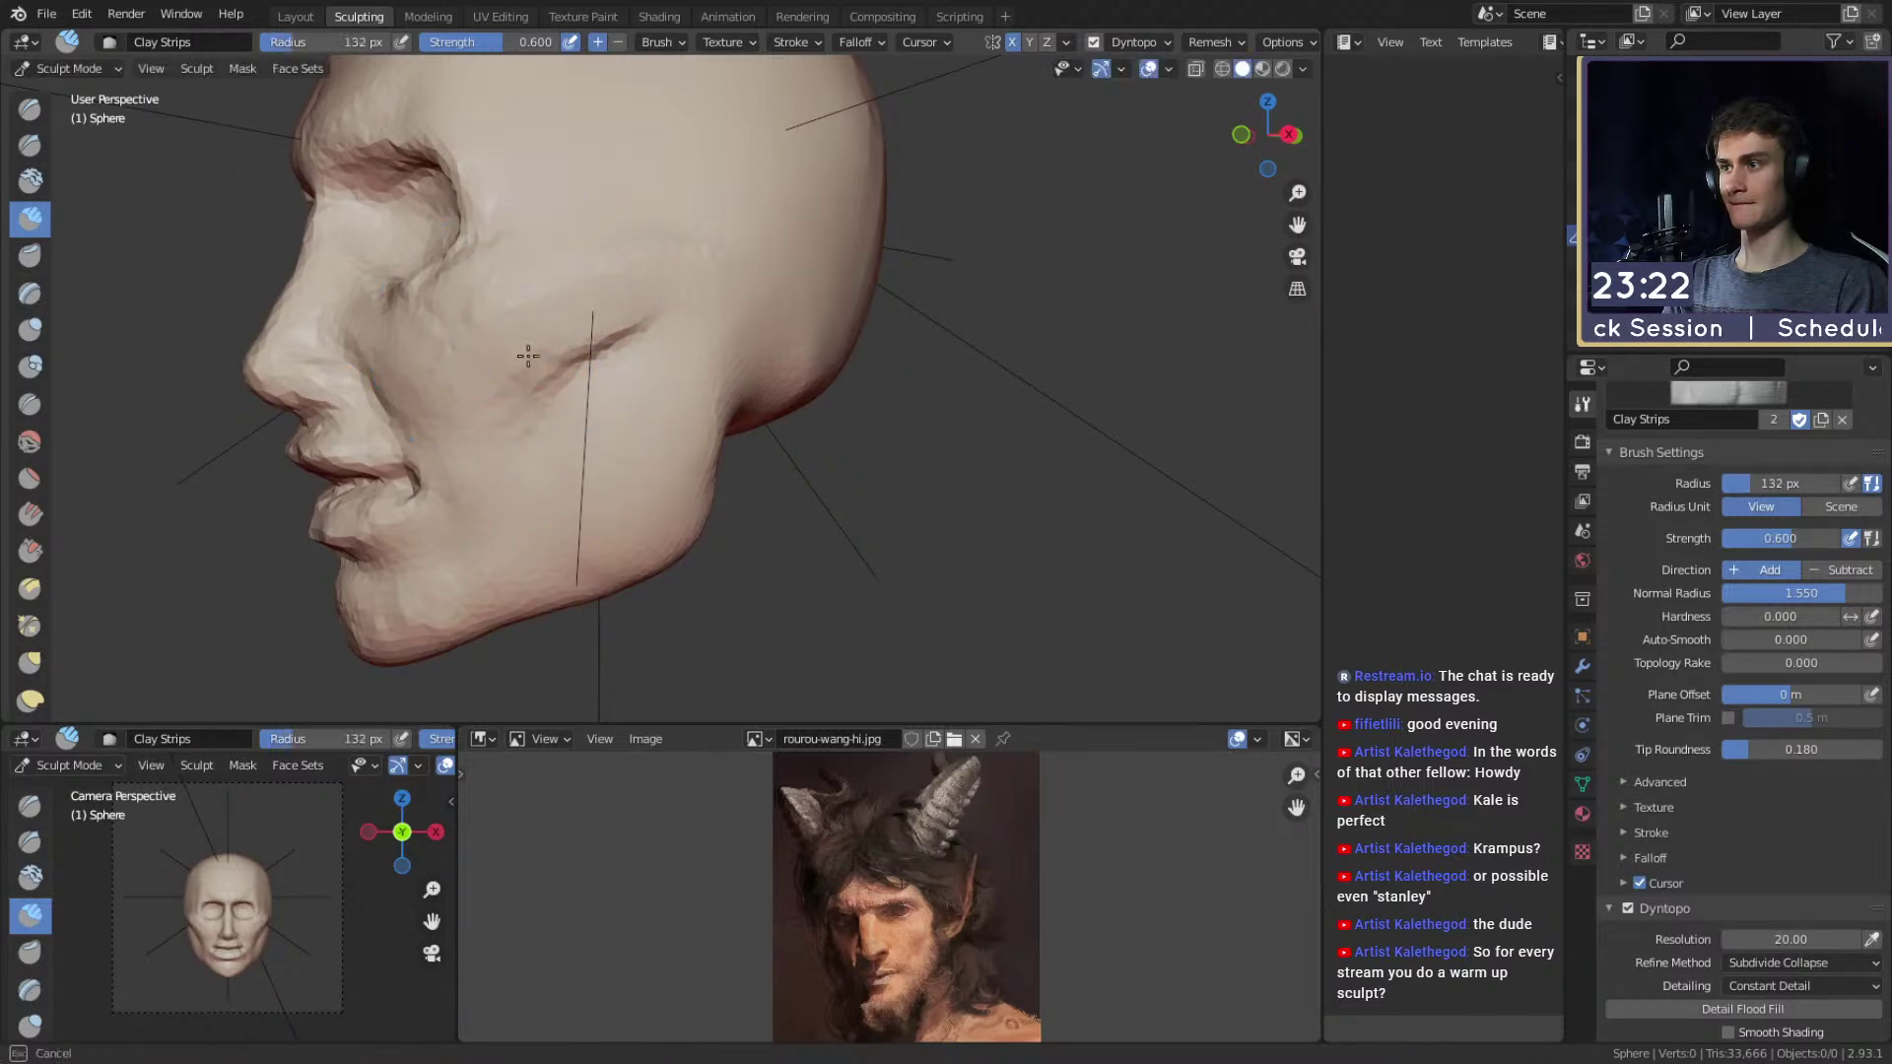
pyautogui.keyDown('alt'); pyautogui.moveTo(709, 266); pyautogui.dragTo(867, 296); pyautogui.keyUp('alt')
pyautogui.moveTo(867, 296)
pyautogui.keyDown('ctrl'); pyautogui.keyDown('alt'); pyautogui.mouseDown()
pyautogui.moveTo(836, 329)
pyautogui.moveTo(752, 338)
pyautogui.moveTo(772, 410)
pyautogui.moveTo(640, 397)
pyautogui.moveTo(642, 446)
pyautogui.moveTo(567, 423)
pyautogui.mouseUp(); pyautogui.keyUp('alt'); pyautogui.keyUp('ctrl')
pyautogui.press('f')
pyautogui.click(663, 434)
pyautogui.moveTo(650, 414)
pyautogui.keyDown('alt'); pyautogui.mouseDown()
pyautogui.moveTo(773, 438)
pyautogui.moveTo(768, 405)
pyautogui.moveTo(660, 394)
pyautogui.mouseUp(); pyautogui.keyUp('alt')
pyautogui.press('f')
pyautogui.click(673, 327)
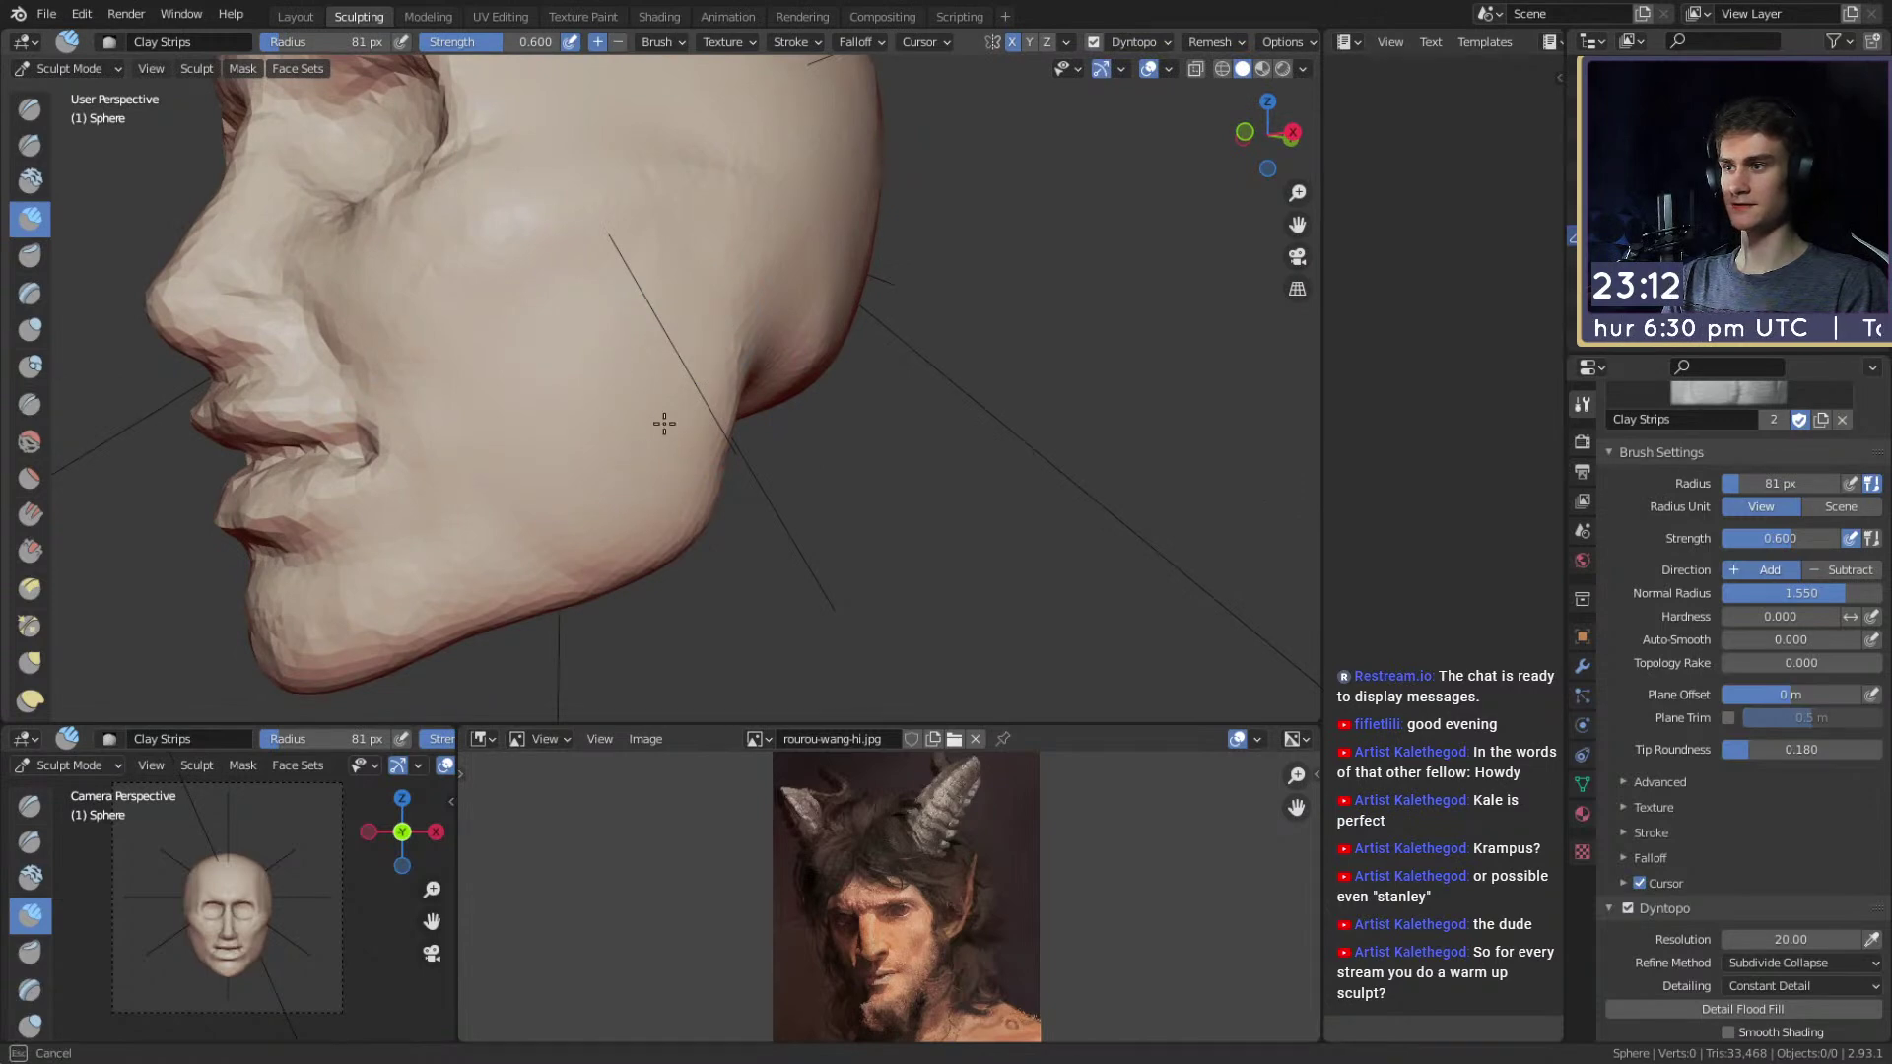
# Build up the lower jaw edge with Clay Strips at 106 px.
pyautogui.moveTo(613, 350)
pyautogui.keyDown('ctrl'); pyautogui.mouseDown(button='middle')
pyautogui.moveTo(600, 430)
pyautogui.moveTo(647, 422)
pyautogui.moveTo(596, 329)
pyautogui.moveTo(651, 434)
pyautogui.mouseUp(button='middle'); pyautogui.keyUp('ctrl')
pyautogui.press('f')
pyautogui.click(625, 423)
pyautogui.moveTo(651, 434)
pyautogui.mouseDown(button='middle')
pyautogui.moveTo(612, 451)
pyautogui.moveTo(654, 329)
pyautogui.moveTo(550, 412)
pyautogui.moveTo(669, 501)
pyautogui.mouseUp(button='middle')
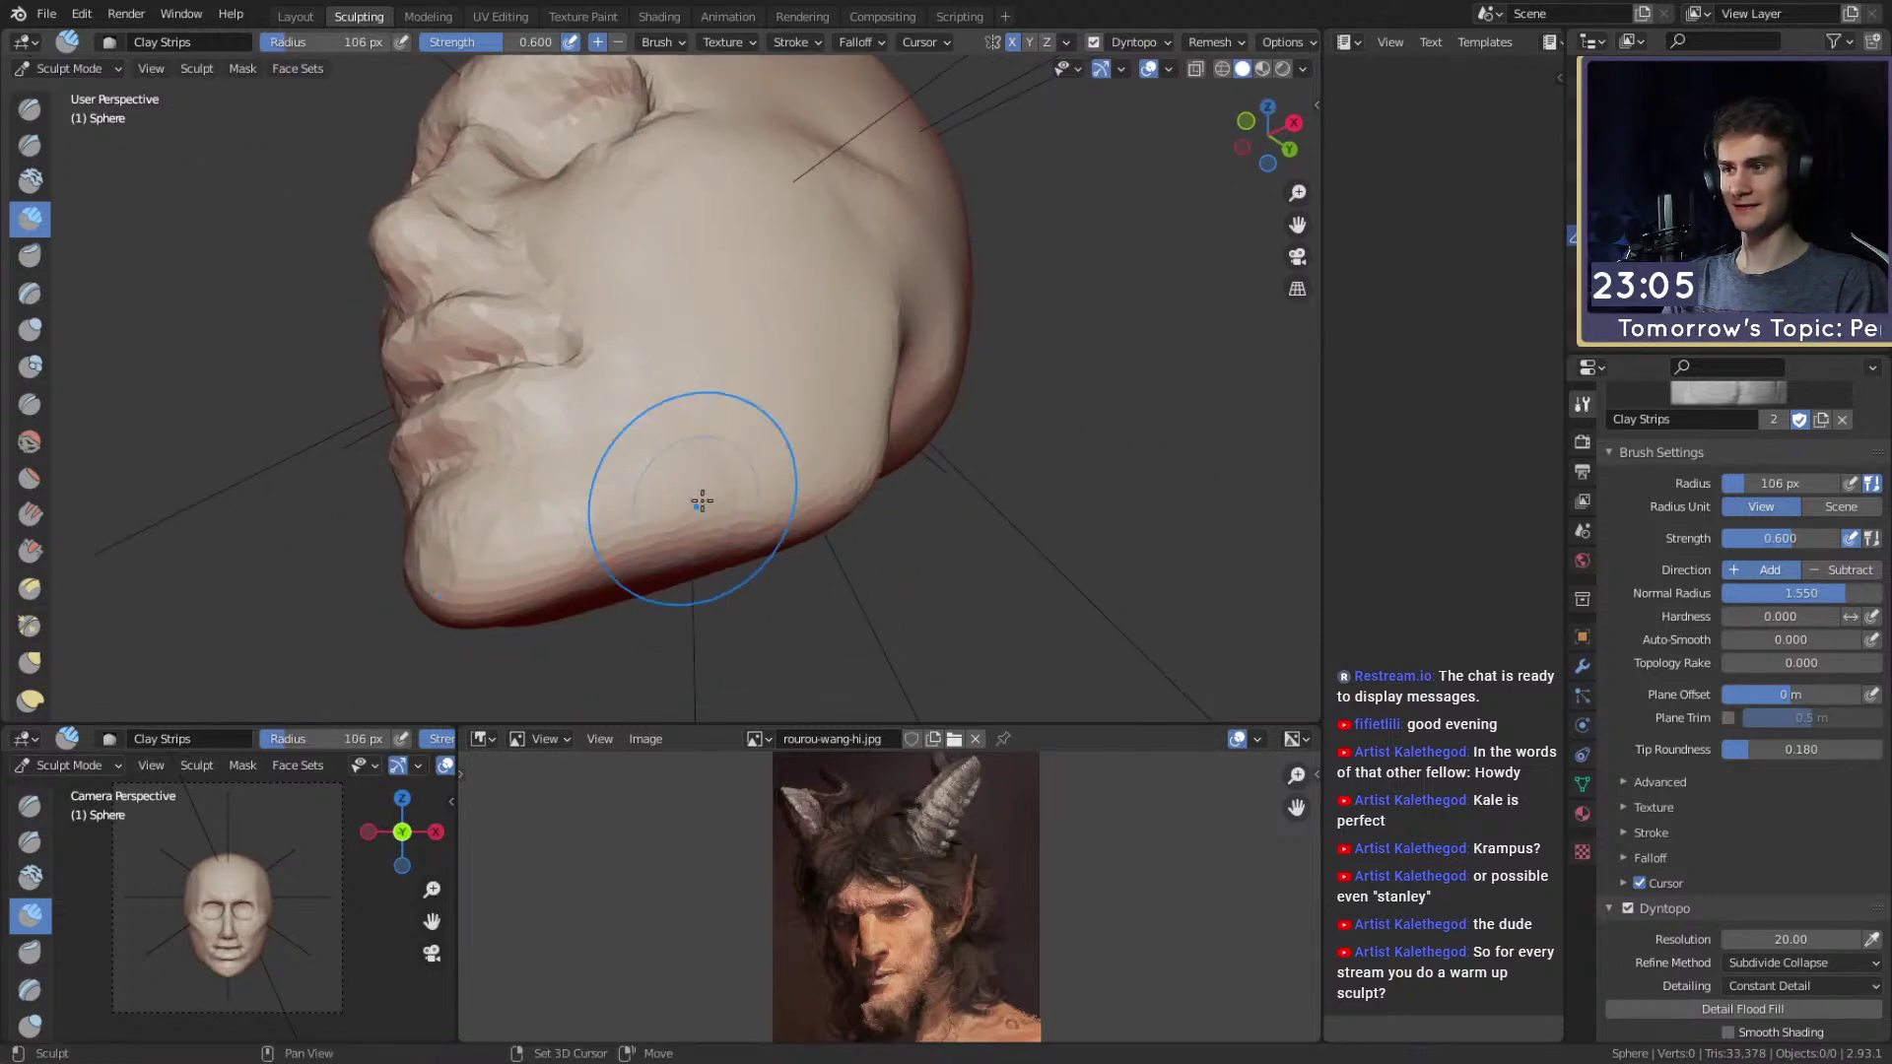
pyautogui.moveTo(805, 494); pyautogui.dragTo(736, 429, button='middle')
# Paint a mask over the neck area on the underside of the head at 76 px, setting the strength to 0.582.
pyautogui.moveTo(504, 224)
pyautogui.mouseDown(button='middle')
pyautogui.moveTo(680, 355)
pyautogui.moveTo(641, 410)
pyautogui.moveTo(624, 367)
pyautogui.mouseUp(button='middle')
pyautogui.press('m')
pyautogui.moveTo(626, 359)
pyautogui.mouseDown()
pyautogui.moveTo(602, 374)
pyautogui.moveTo(690, 374)
pyautogui.moveTo(663, 323)
pyautogui.mouseUp()
pyautogui.hotkey('shift', 'f')
pyautogui.click(774, 373)
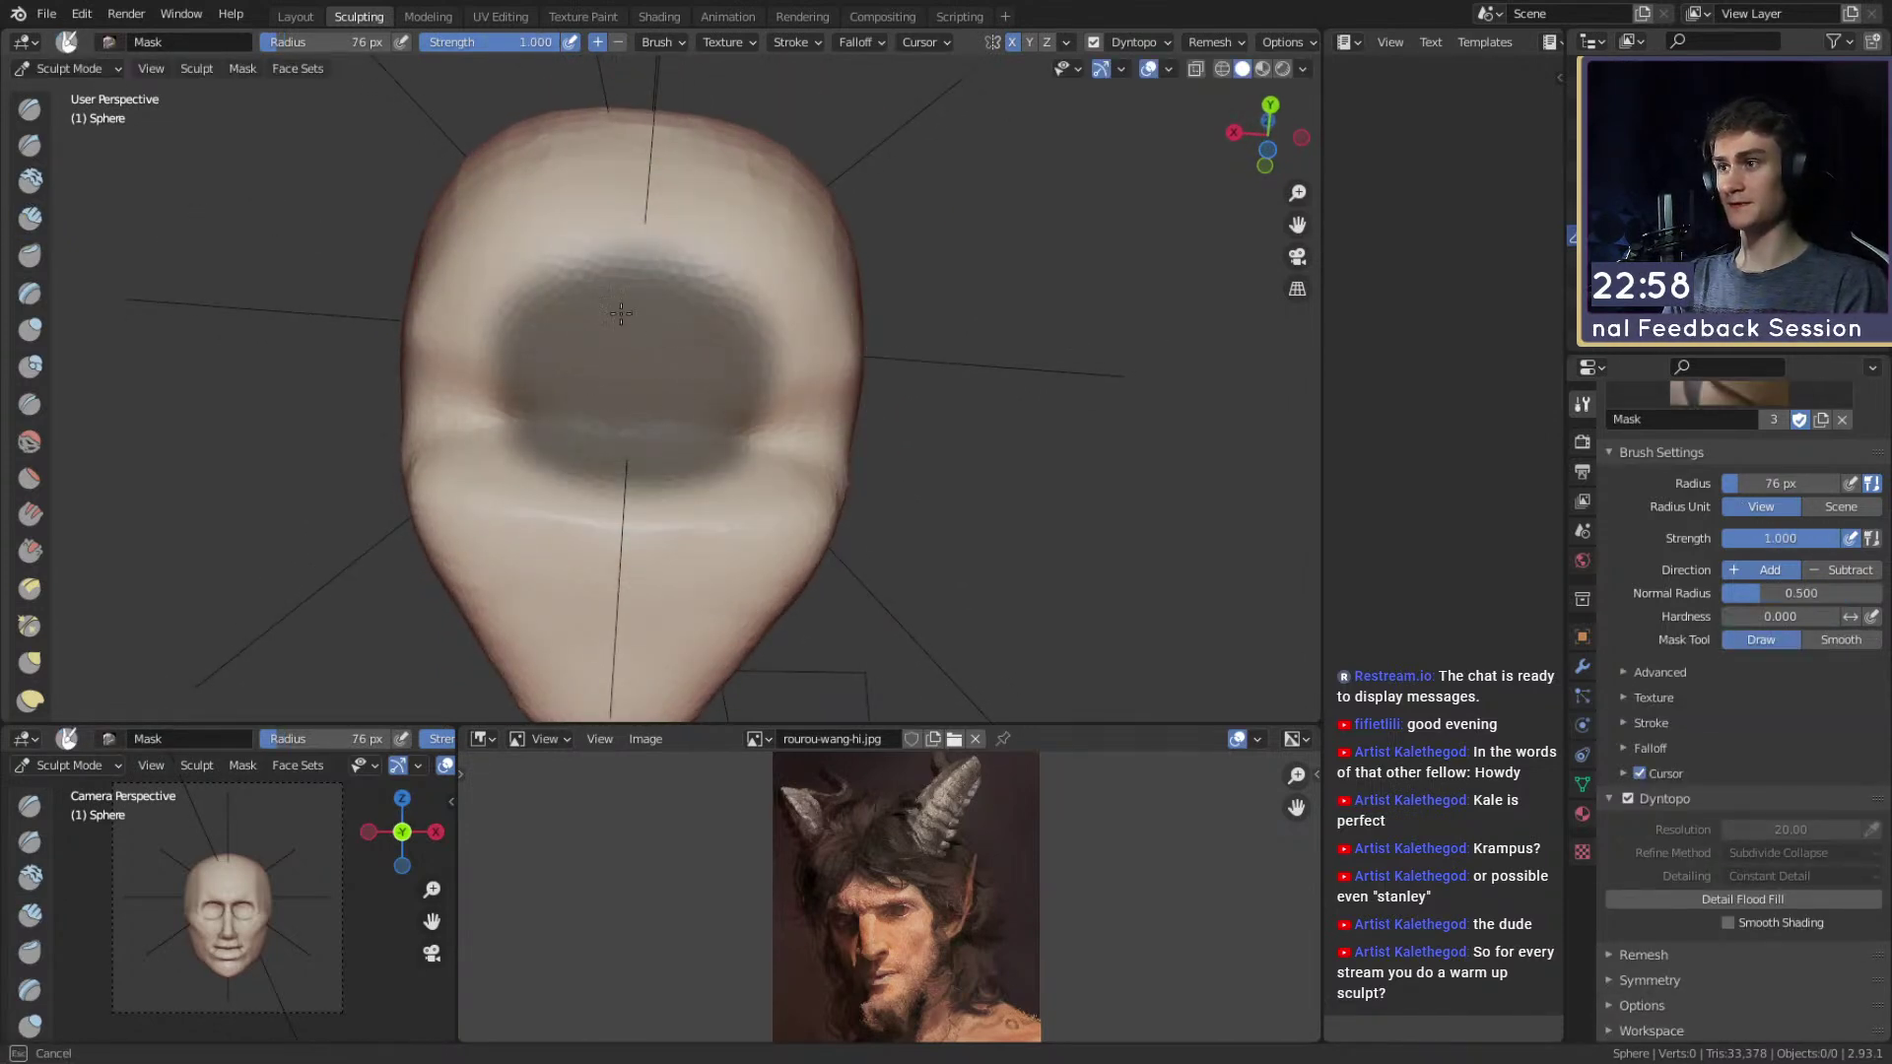
pyautogui.moveTo(640, 310)
pyautogui.mouseDown(button='middle')
pyautogui.moveTo(732, 372)
pyautogui.moveTo(669, 340)
pyautogui.moveTo(689, 259)
pyautogui.moveTo(633, 190)
pyautogui.moveTo(690, 259)
pyautogui.mouseUp(button='middle')
pyautogui.hotkey('shift', 'f')
pyautogui.click(589, 227)
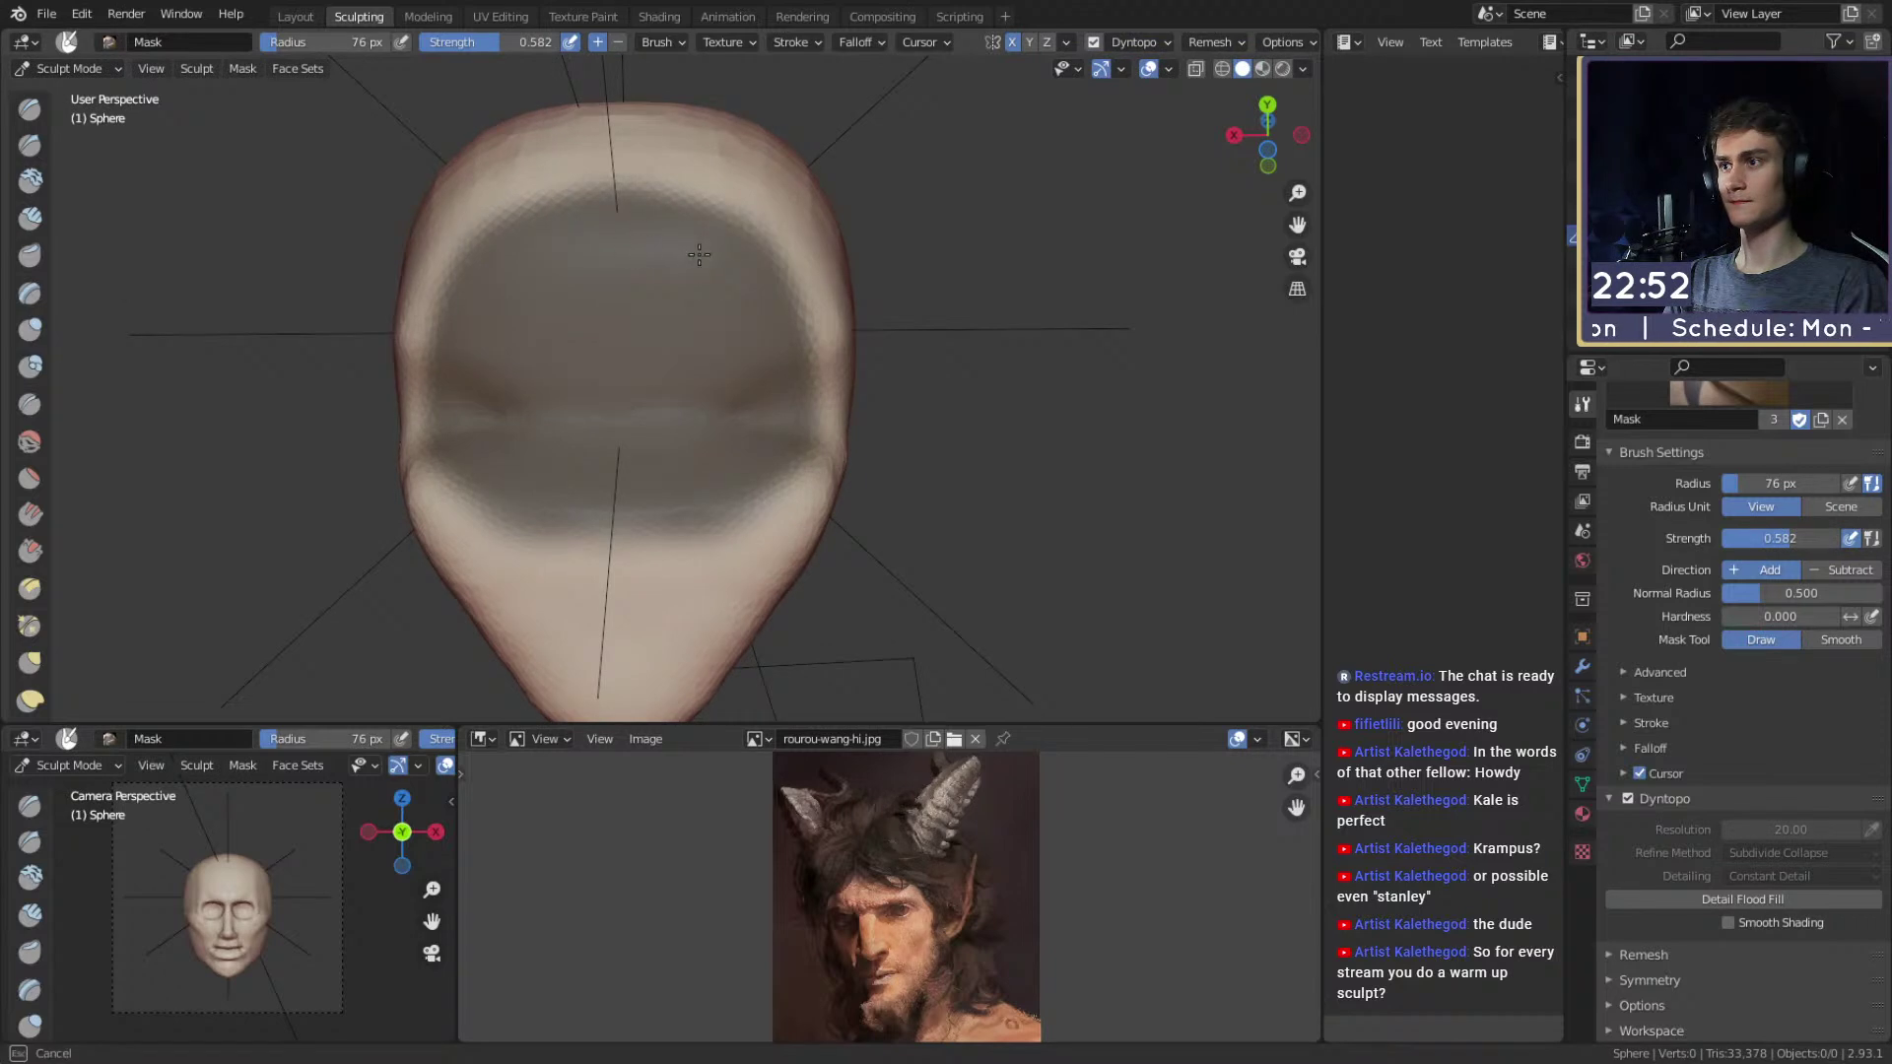
# Firm up the edges of the neck mask with the Mask brush at 53 px and strength 1.000.
pyautogui.hotkey('shift', 'f')
pyautogui.click(695, 251)
pyautogui.press('f')
pyautogui.click(695, 258)
pyautogui.moveTo(697, 246); pyautogui.dragTo(725, 246)
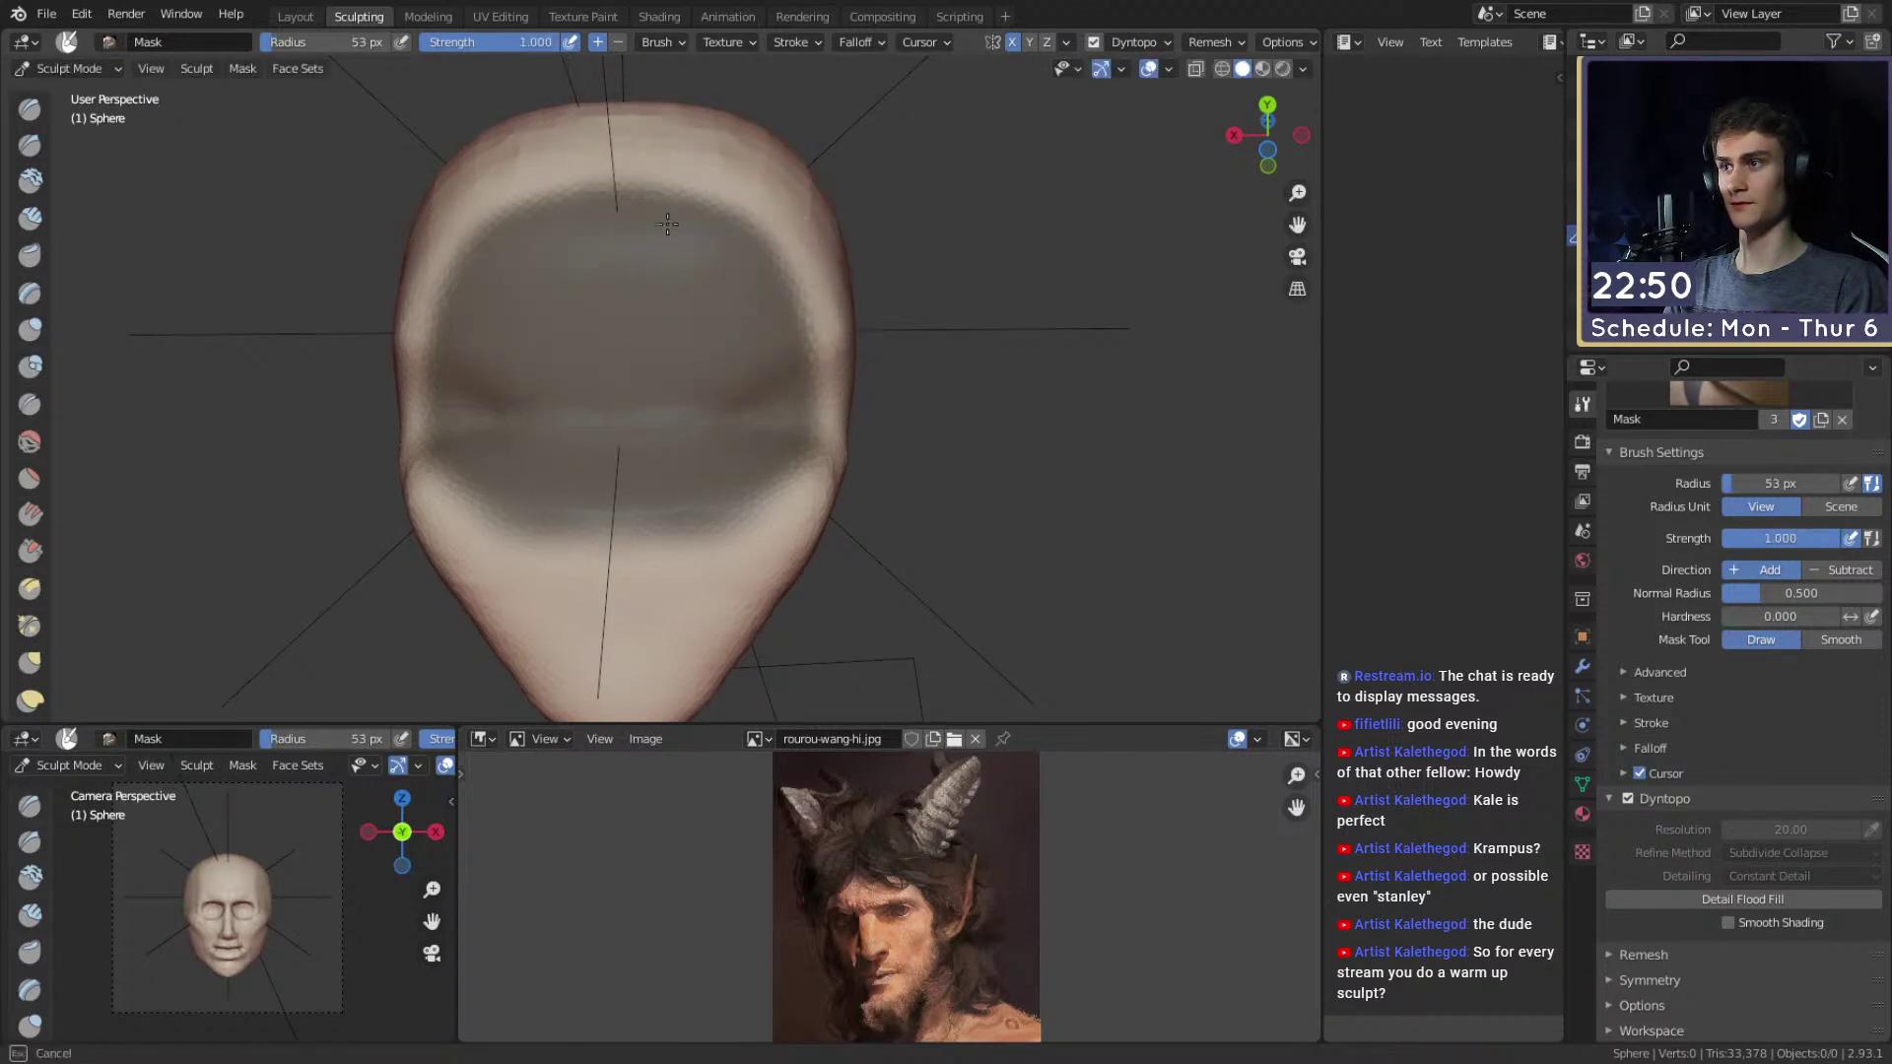
pyautogui.moveTo(657, 483); pyautogui.dragTo(855, 462, button='middle')
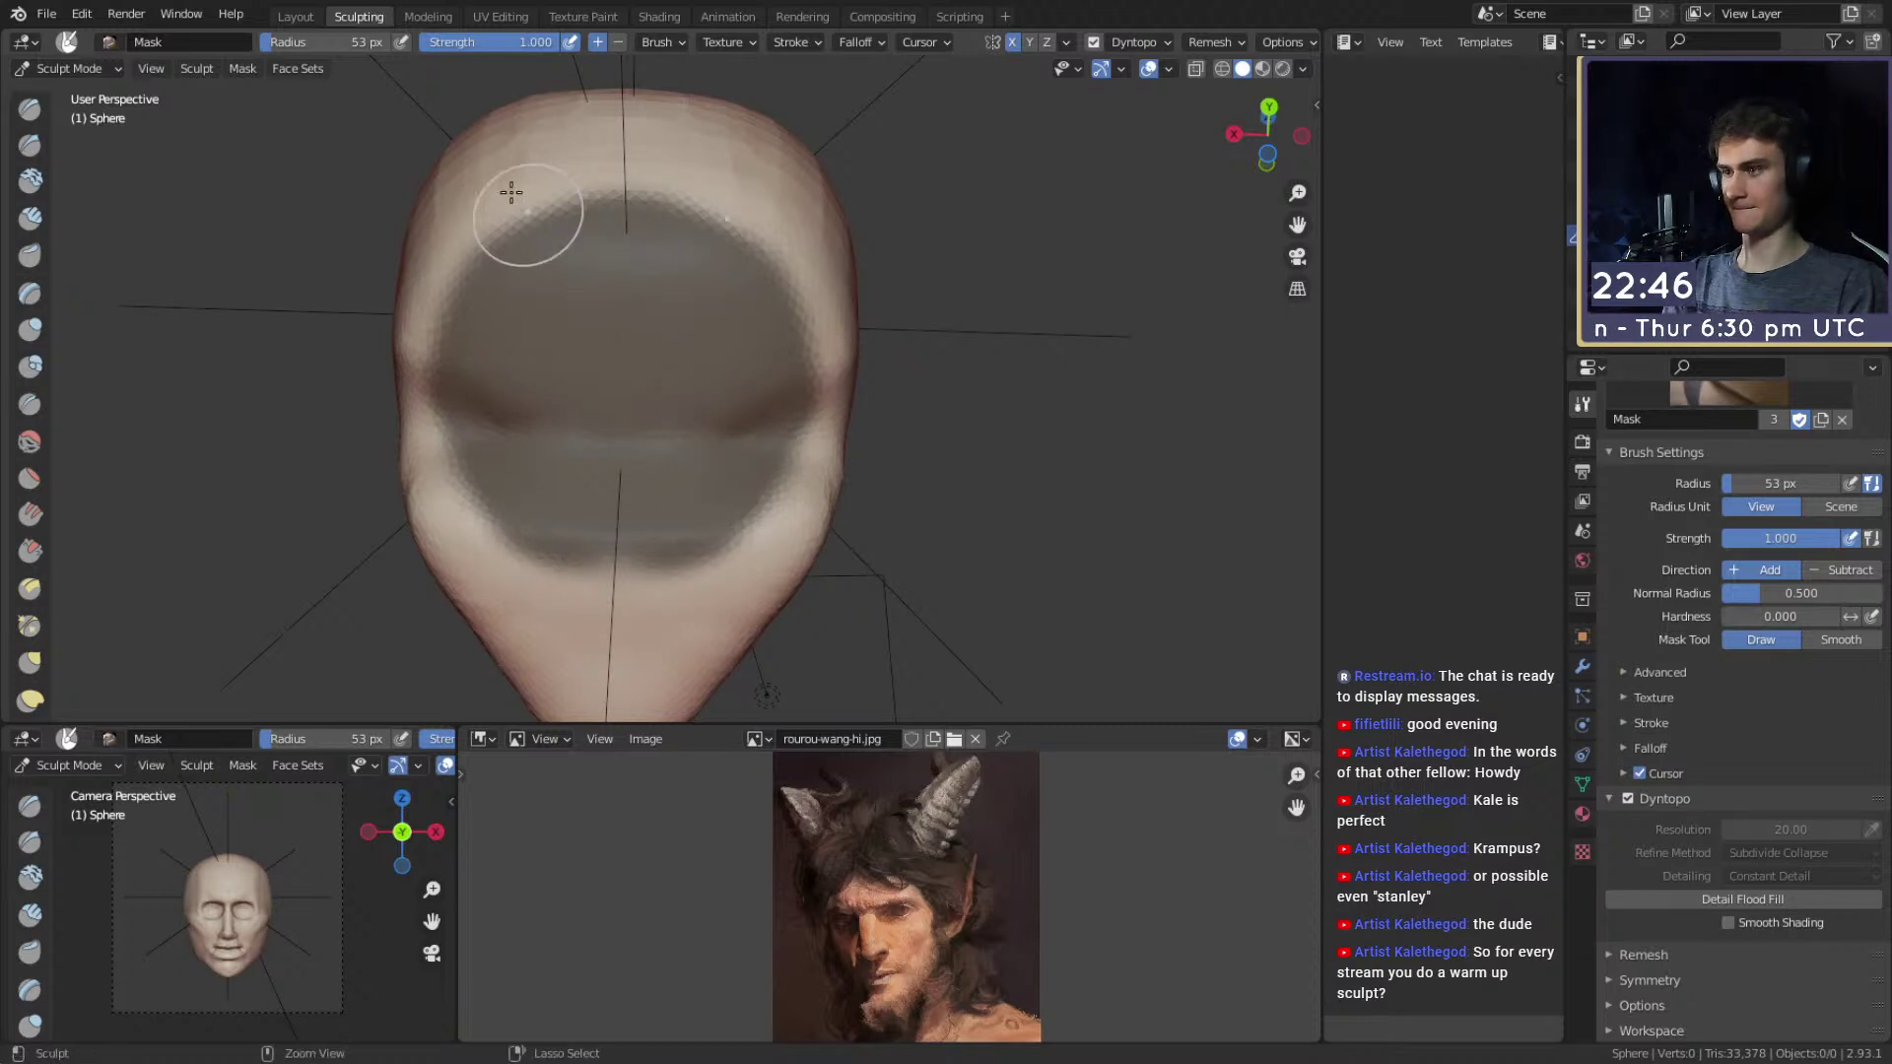
# Invert the mask and pull a neck downward from the unmasked underside with the Snake Hook brush at 322 px.
pyautogui.hotkey('ctrl', 'i')
pyautogui.press('k')
pyautogui.moveTo(603, 392)
pyautogui.mouseDown(button='middle')
pyautogui.moveTo(739, 491)
pyautogui.moveTo(663, 464)
pyautogui.mouseUp(button='middle')
pyautogui.scroll(2, 739, 492)
pyautogui.press('f')
pyautogui.click(667, 439)
pyautogui.press('f')
pyautogui.click(694, 461)
pyautogui.press('f')
pyautogui.click(686, 431)
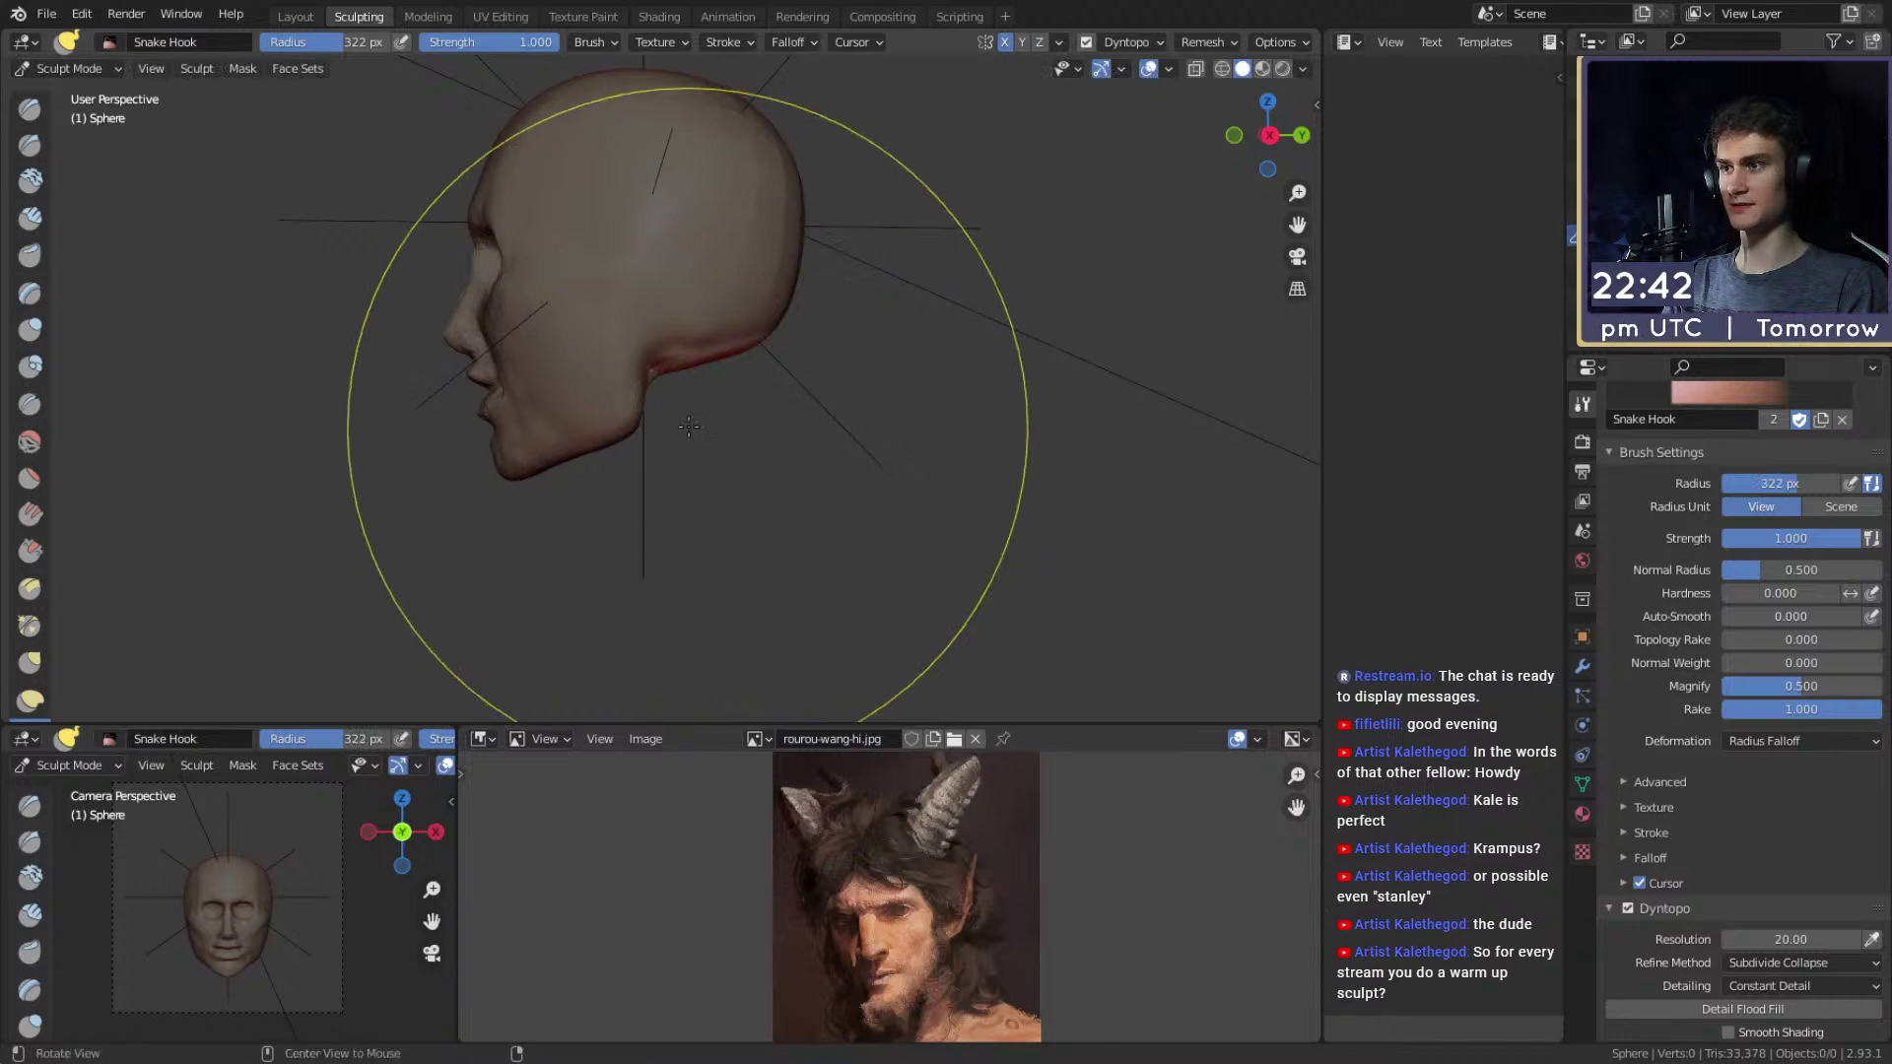
pyautogui.moveTo(687, 366); pyautogui.dragTo(690, 527)
# Lengthen the neck and shape its side profile with Snake Hook strokes at several brush sizes.
pyautogui.moveTo(705, 524)
pyautogui.keyDown('alt'); pyautogui.mouseDown()
pyautogui.moveTo(684, 503)
pyautogui.moveTo(708, 540)
pyautogui.mouseUp(); pyautogui.keyUp('alt')
pyautogui.press('f')
pyautogui.click(698, 502)
pyautogui.moveTo(708, 540)
pyautogui.mouseDown(button='middle')
pyautogui.moveTo(739, 485)
pyautogui.moveTo(925, 523)
pyautogui.moveTo(711, 482)
pyautogui.mouseUp(button='middle')
pyautogui.press('f')
pyautogui.click(646, 482)
pyautogui.press('f')
pyautogui.click(744, 496)
pyautogui.press('f')
pyautogui.click(756, 433)
pyautogui.moveTo(748, 439); pyautogui.dragTo(697, 445)
# Shape the lower back of the neck with Snake Hook, resizing the brush from 182 px.
pyautogui.moveTo(604, 449)
pyautogui.mouseDown(button='middle')
pyautogui.moveTo(774, 455)
pyautogui.moveTo(802, 429)
pyautogui.moveTo(784, 444)
pyautogui.moveTo(793, 359)
pyautogui.moveTo(769, 377)
pyautogui.mouseUp(button='middle')
pyautogui.press('f')
pyautogui.click(806, 426)
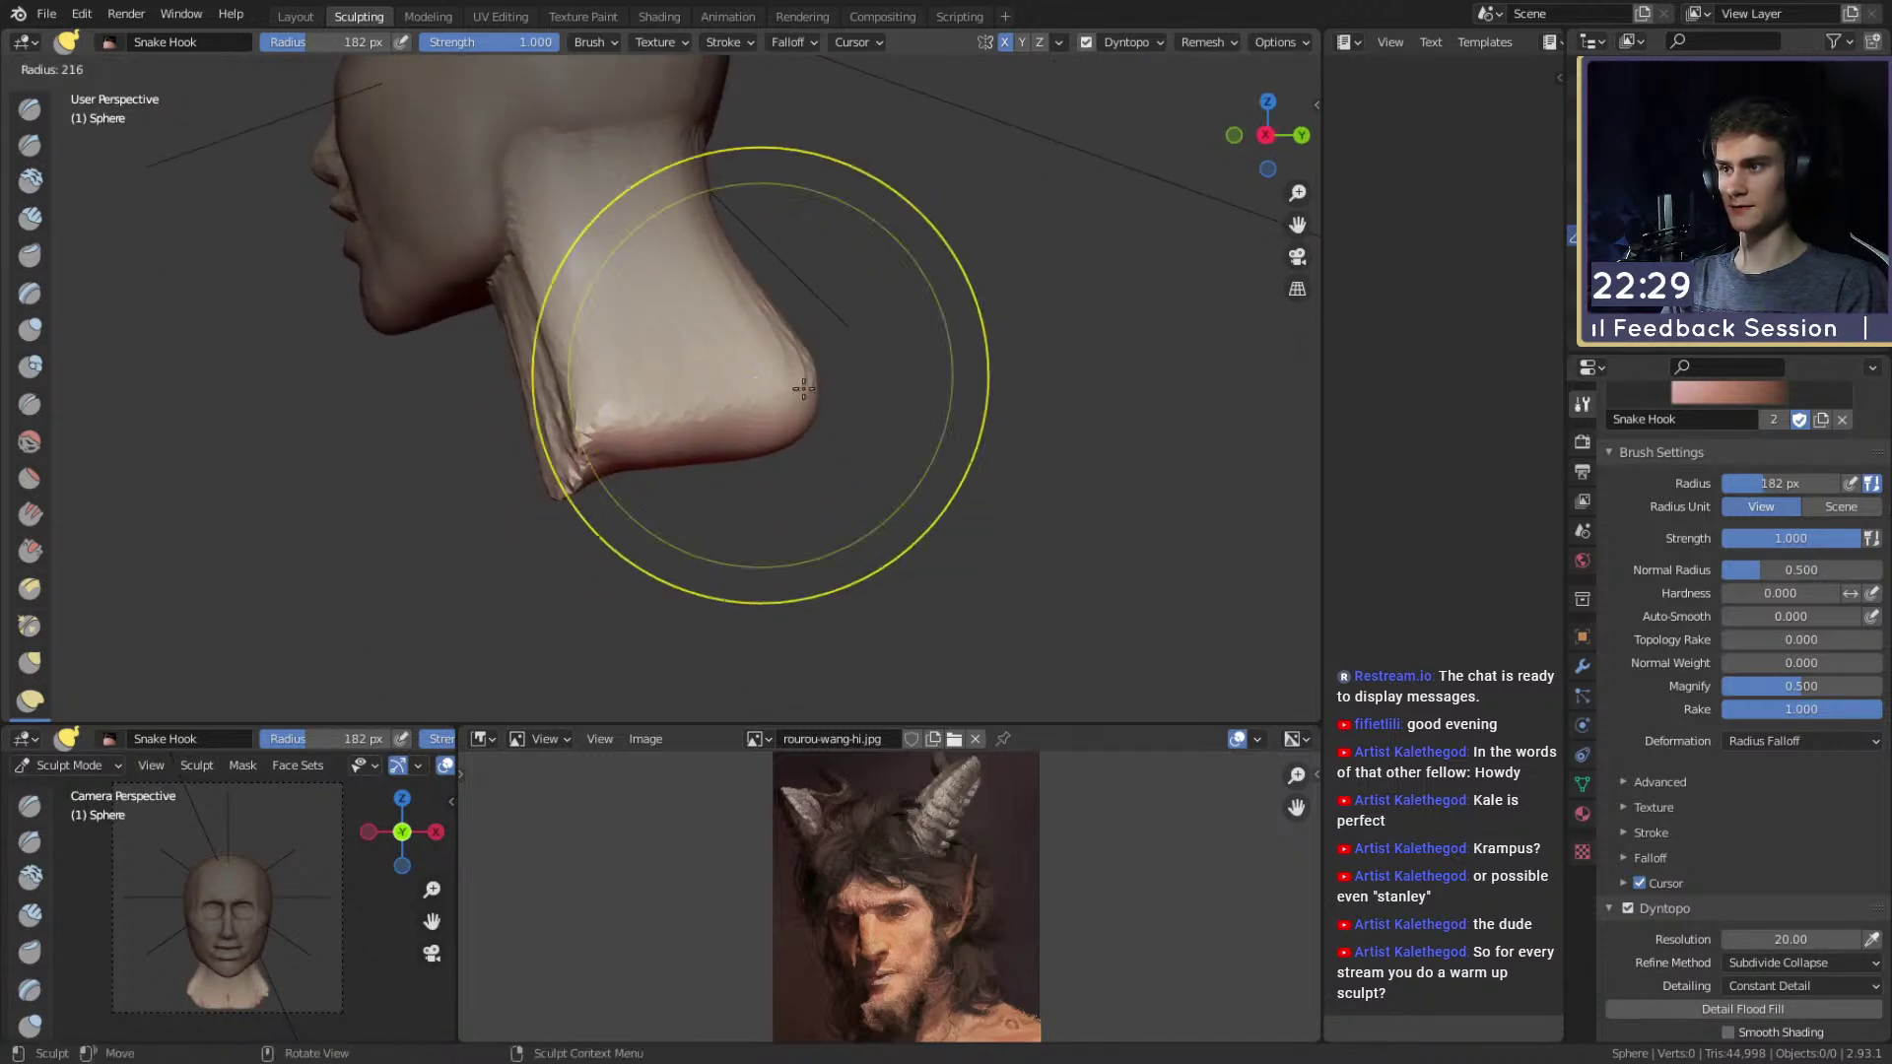
pyautogui.moveTo(807, 466); pyautogui.dragTo(751, 440)
pyautogui.press('f')
pyautogui.click(748, 410)
pyautogui.press('f')
pyautogui.click(835, 408)
# Pull the front of the neck and its lower edge into shape with Snake Hook at 202 px.
pyautogui.keyDown('shift'); pyautogui.moveTo(777, 402); pyautogui.dragTo(842, 481, button='middle'); pyautogui.keyUp('shift')
pyautogui.press('f')
pyautogui.click(743, 338)
pyautogui.moveTo(743, 338); pyautogui.dragTo(743, 351)
pyautogui.moveTo(742, 351)
pyautogui.mouseDown(button='middle')
pyautogui.moveTo(730, 460)
pyautogui.moveTo(861, 420)
pyautogui.mouseUp(button='middle')
pyautogui.moveTo(861, 421)
pyautogui.keyDown('alt'); pyautogui.mouseDown()
pyautogui.moveTo(843, 394)
pyautogui.moveTo(757, 512)
pyautogui.moveTo(849, 515)
pyautogui.mouseUp(); pyautogui.keyUp('alt')
pyautogui.press('f')
pyautogui.click(794, 453)
pyautogui.press('f')
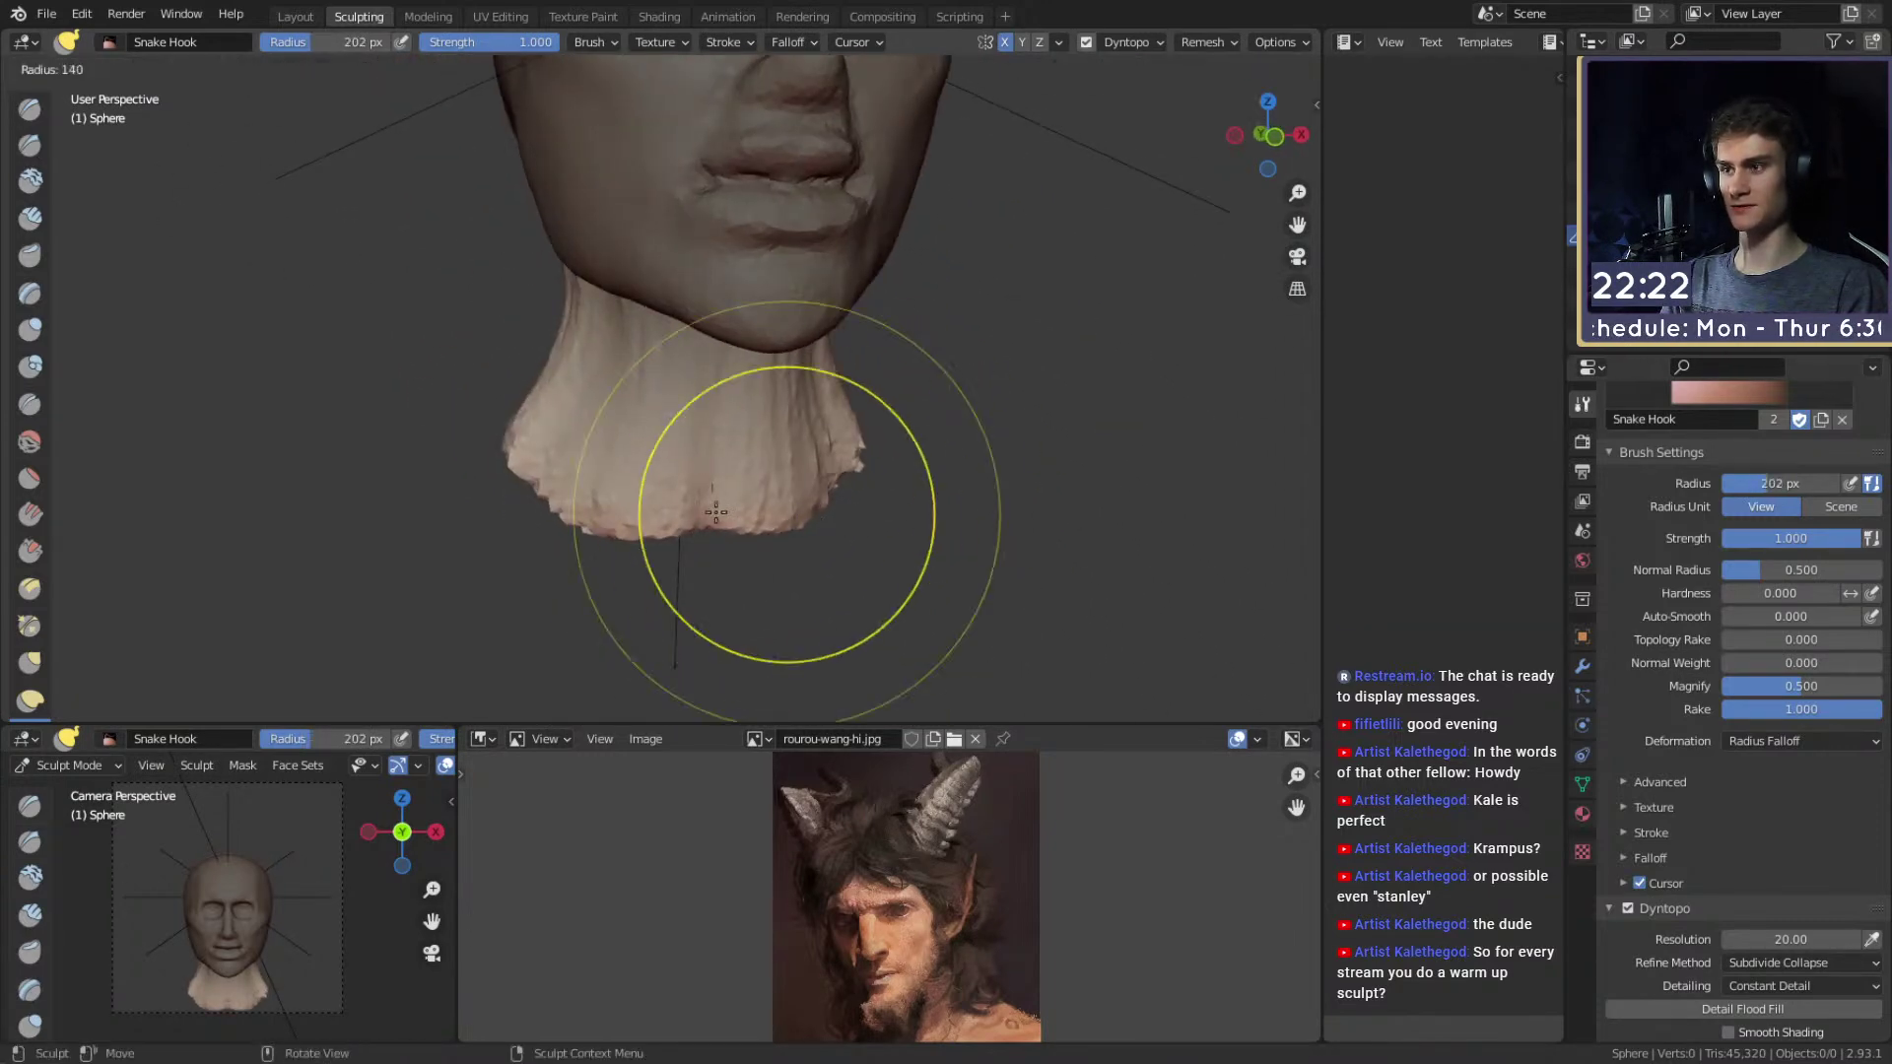
# Refine the neck's lower rim and front contour with Snake Hook at different brush sizes.
pyautogui.click(966, 515)
pyautogui.moveTo(718, 536)
pyautogui.keyDown('alt'); pyautogui.mouseDown()
pyautogui.moveTo(854, 532)
pyautogui.moveTo(739, 523)
pyautogui.moveTo(597, 552)
pyautogui.moveTo(684, 493)
pyautogui.moveTo(698, 439)
pyautogui.mouseUp(); pyautogui.keyUp('alt')
pyautogui.press('f')
pyautogui.click(582, 546)
pyautogui.press('f')
pyautogui.click(778, 494)
pyautogui.moveTo(793, 341); pyautogui.dragTo(794, 335)
# Even out the sides and base of the neck from around the head with Snake Hook and smoothing strokes.
pyautogui.moveTo(843, 445)
pyautogui.mouseDown(button='middle')
pyautogui.moveTo(726, 473)
pyautogui.moveTo(808, 464)
pyautogui.moveTo(871, 497)
pyautogui.moveTo(802, 423)
pyautogui.moveTo(595, 515)
pyautogui.moveTo(671, 422)
pyautogui.mouseUp(button='middle')
pyautogui.press('f')
pyautogui.click(797, 520)
pyautogui.press('f')
pyautogui.press('f')
pyautogui.click(676, 414)
pyautogui.keyDown('alt'); pyautogui.moveTo(660, 404); pyautogui.dragTo(739, 439); pyautogui.keyUp('alt')
pyautogui.press('f')
pyautogui.click(674, 440)
pyautogui.moveTo(719, 362)
pyautogui.keyDown('alt'); pyautogui.keyDown('shift'); pyautogui.mouseDown()
pyautogui.moveTo(687, 419)
pyautogui.moveTo(634, 368)
pyautogui.moveTo(662, 350)
pyautogui.mouseUp(); pyautogui.keyUp('shift'); pyautogui.keyUp('alt')
# Clear the mask and define the upper neck with the Crease brush at 95 px and strength 0.279.
pyautogui.hotkey('alt', 'm')
pyautogui.hotkey('shift', 'c')
pyautogui.press('f')
pyautogui.click(641, 364)
pyautogui.hotkey('shift', 'f')
pyautogui.click(692, 398)
pyautogui.moveTo(708, 275)
pyautogui.keyDown('alt'); pyautogui.mouseDown()
pyautogui.moveTo(691, 410)
pyautogui.moveTo(647, 464)
pyautogui.moveTo(621, 463)
pyautogui.moveTo(711, 212)
pyautogui.mouseUp(); pyautogui.keyUp('alt')
# Build up muscle forms down the side and back of the neck with Clay Strips at 58 px.
pyautogui.press('c')
pyautogui.moveTo(712, 296)
pyautogui.keyDown('alt'); pyautogui.mouseDown()
pyautogui.moveTo(616, 371)
pyautogui.moveTo(591, 364)
pyautogui.mouseUp(); pyautogui.keyUp('alt')
pyautogui.moveTo(550, 167)
pyautogui.mouseDown()
pyautogui.moveTo(571, 305)
pyautogui.moveTo(516, 405)
pyautogui.moveTo(504, 524)
pyautogui.mouseUp()
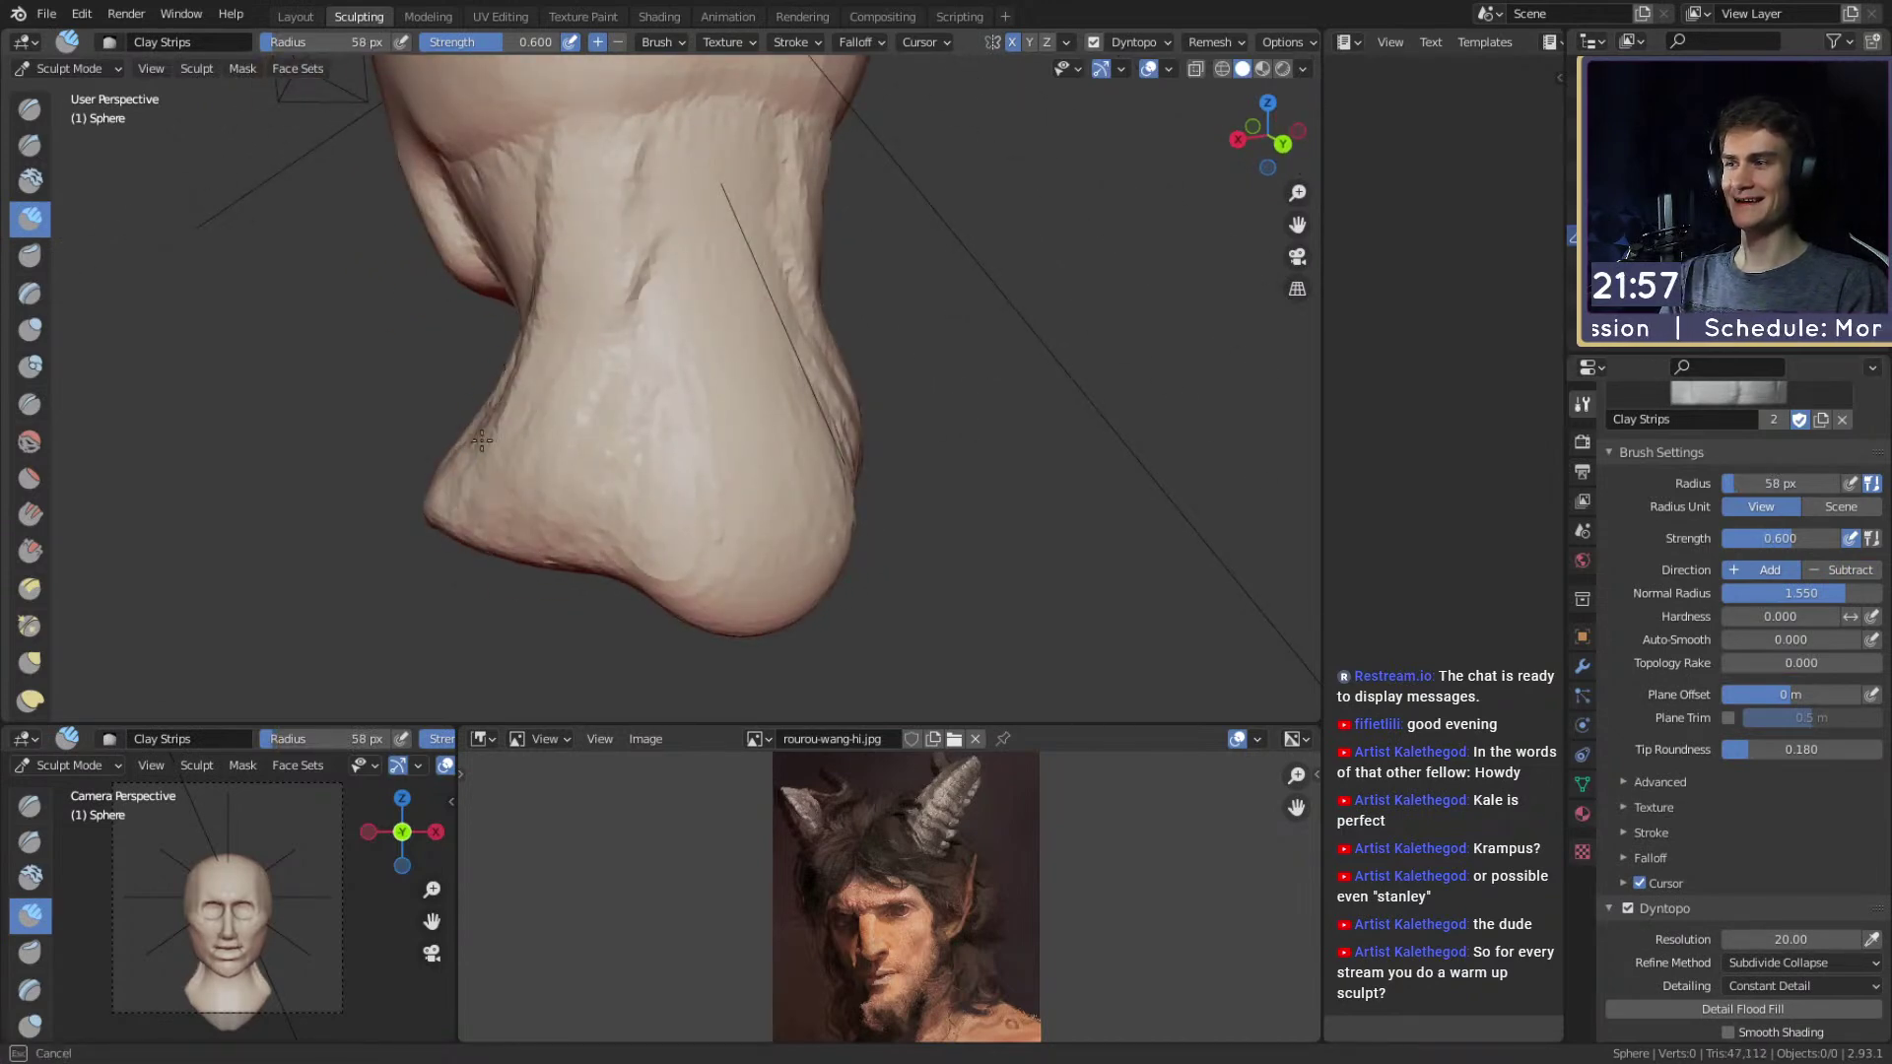
pyautogui.keyDown('alt'); pyautogui.moveTo(516, 365); pyautogui.dragTo(668, 437); pyautogui.keyUp('alt')
pyautogui.keyDown('alt'); pyautogui.moveTo(707, 309); pyautogui.dragTo(565, 477); pyautogui.keyUp('alt')
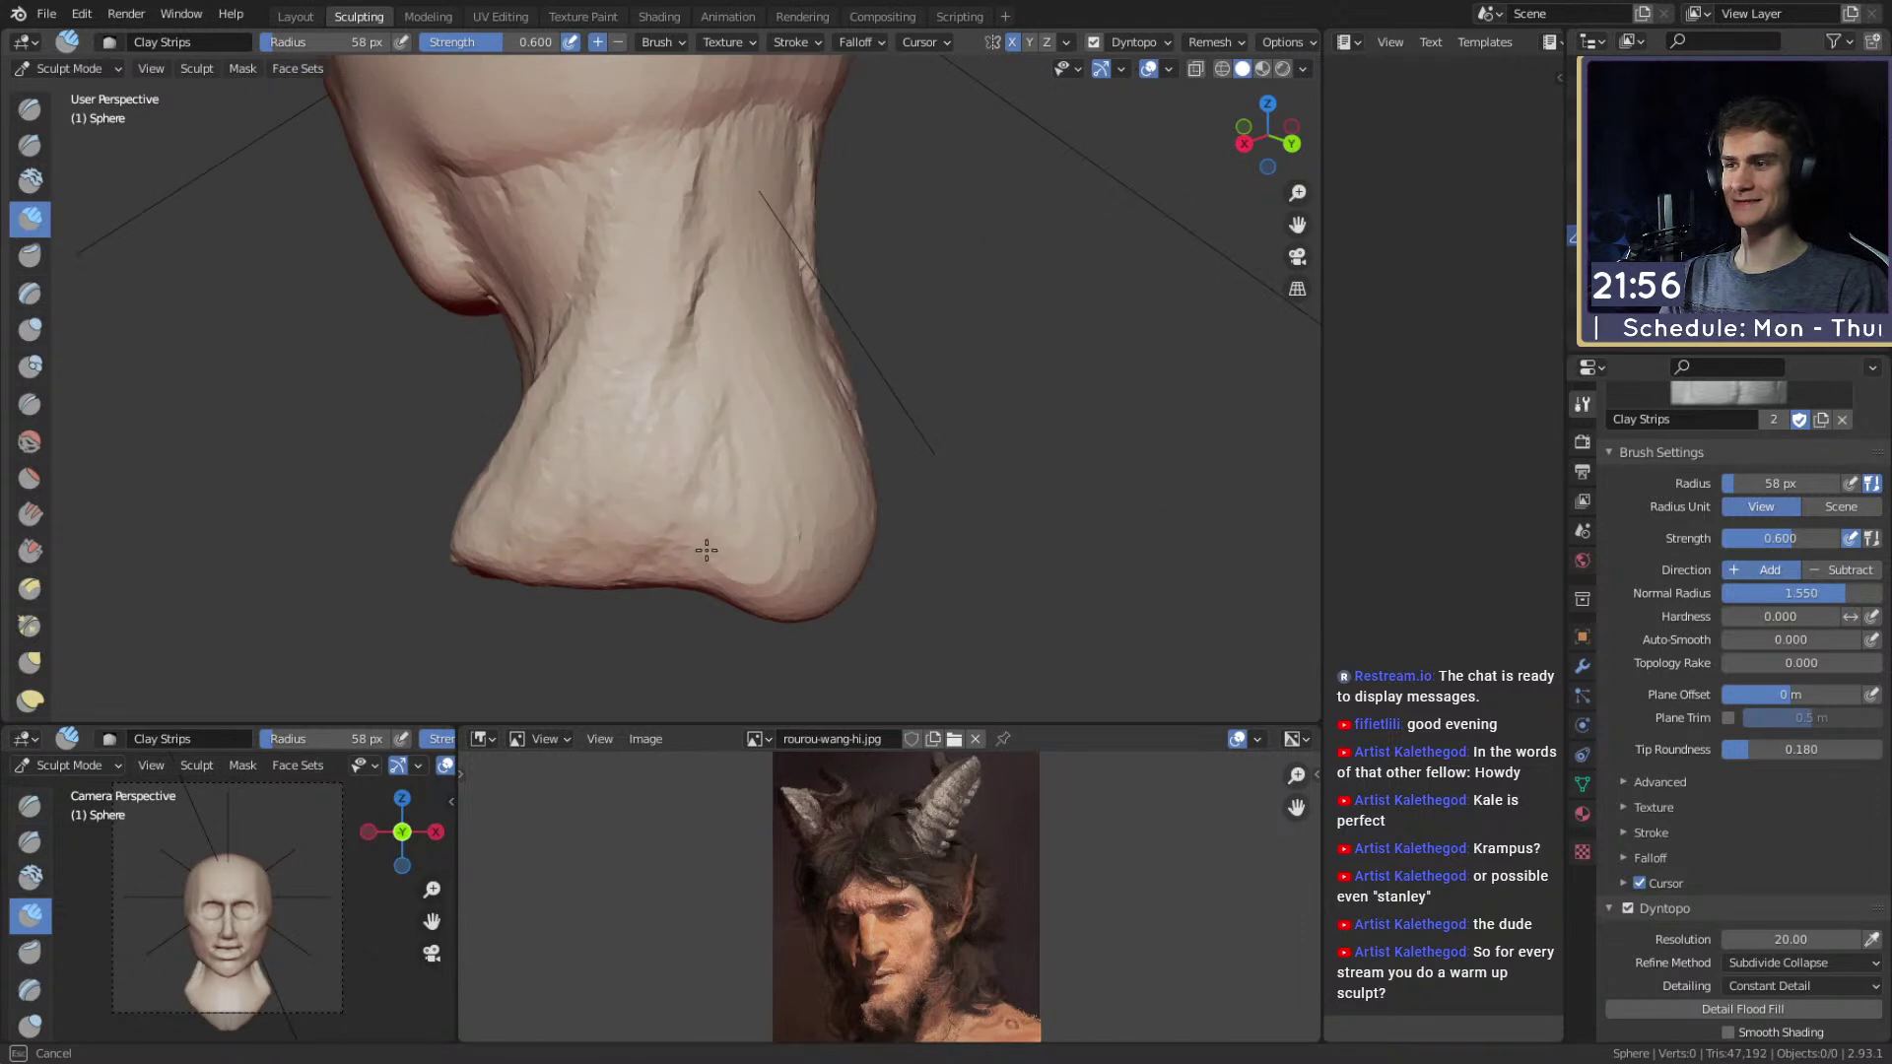
pyautogui.keyDown('alt'); pyautogui.moveTo(696, 565); pyautogui.dragTo(631, 505); pyautogui.keyUp('alt')
# Carve a central groove down the back of the neck with the Crease brush at 47 px.
pyautogui.hotkey('shift', 'c')
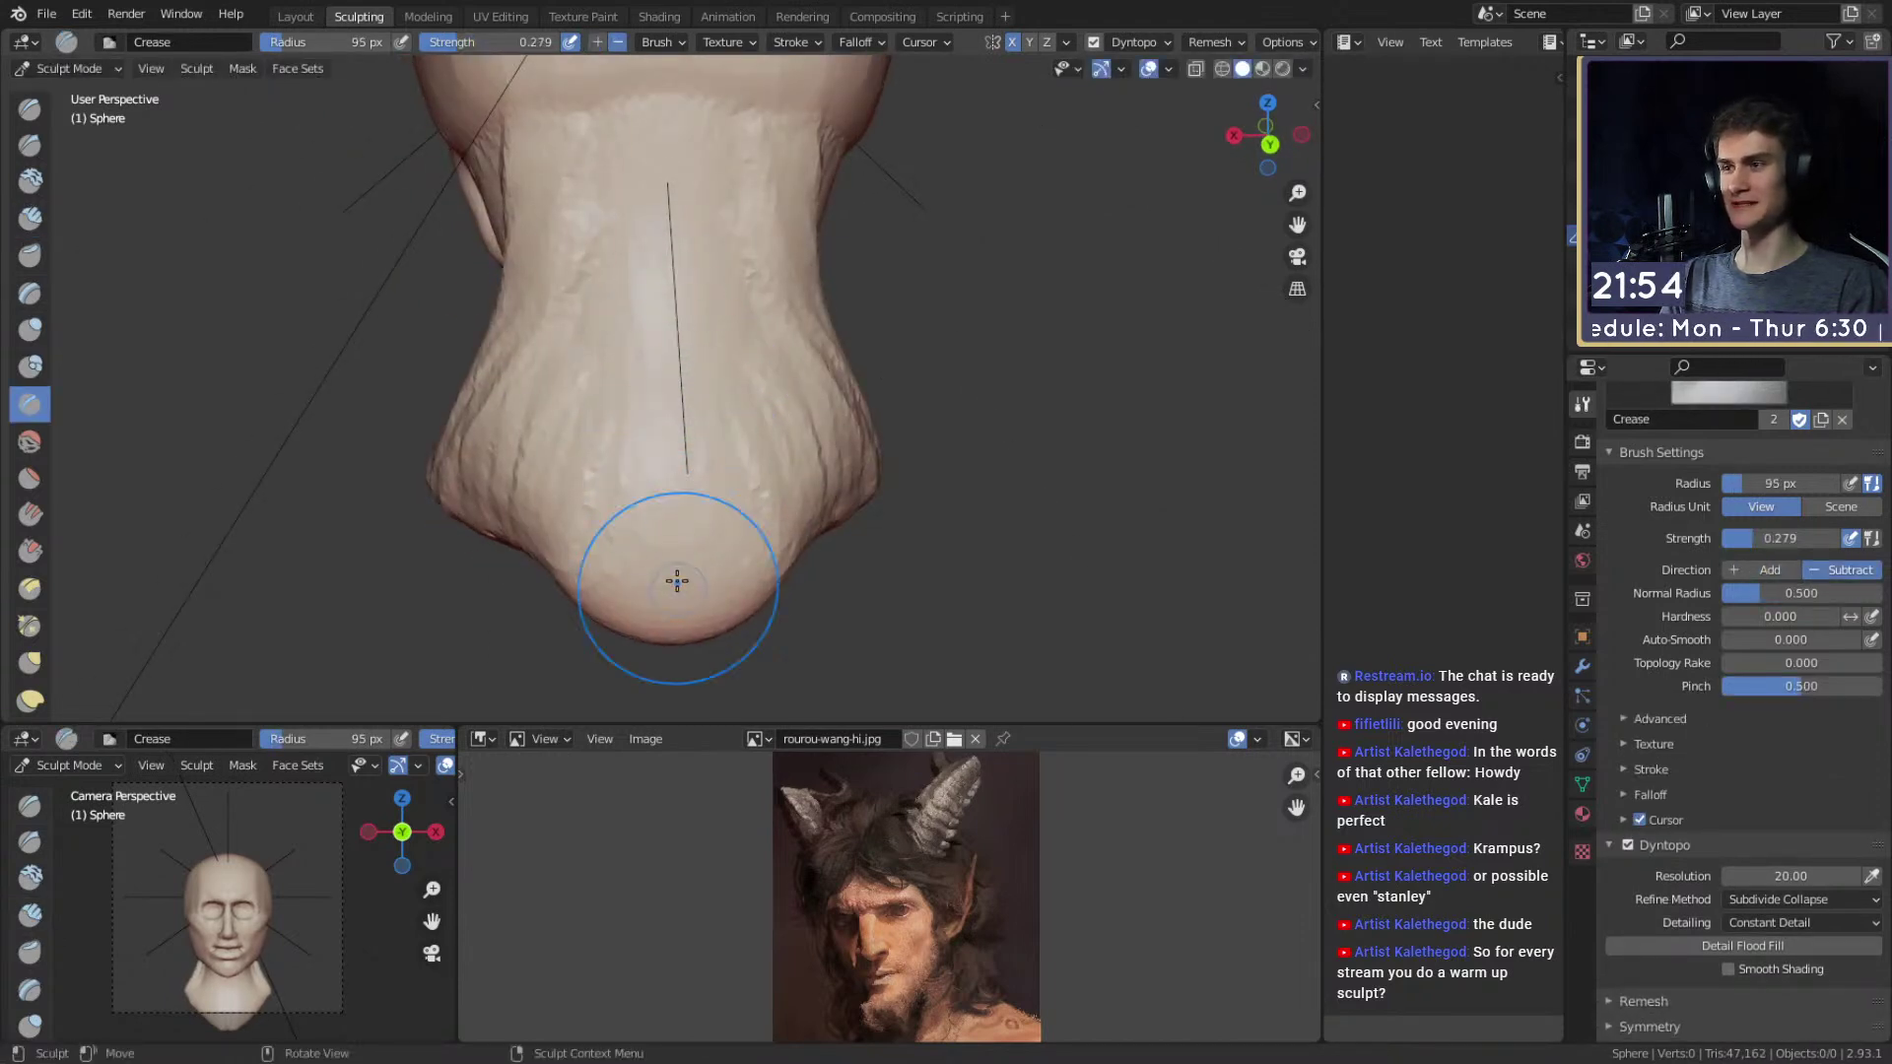
pyautogui.press('f')
pyautogui.click(628, 499)
pyautogui.keyDown('shift'); pyautogui.moveTo(668, 496); pyautogui.dragTo(667, 570, button='middle'); pyautogui.keyUp('shift')
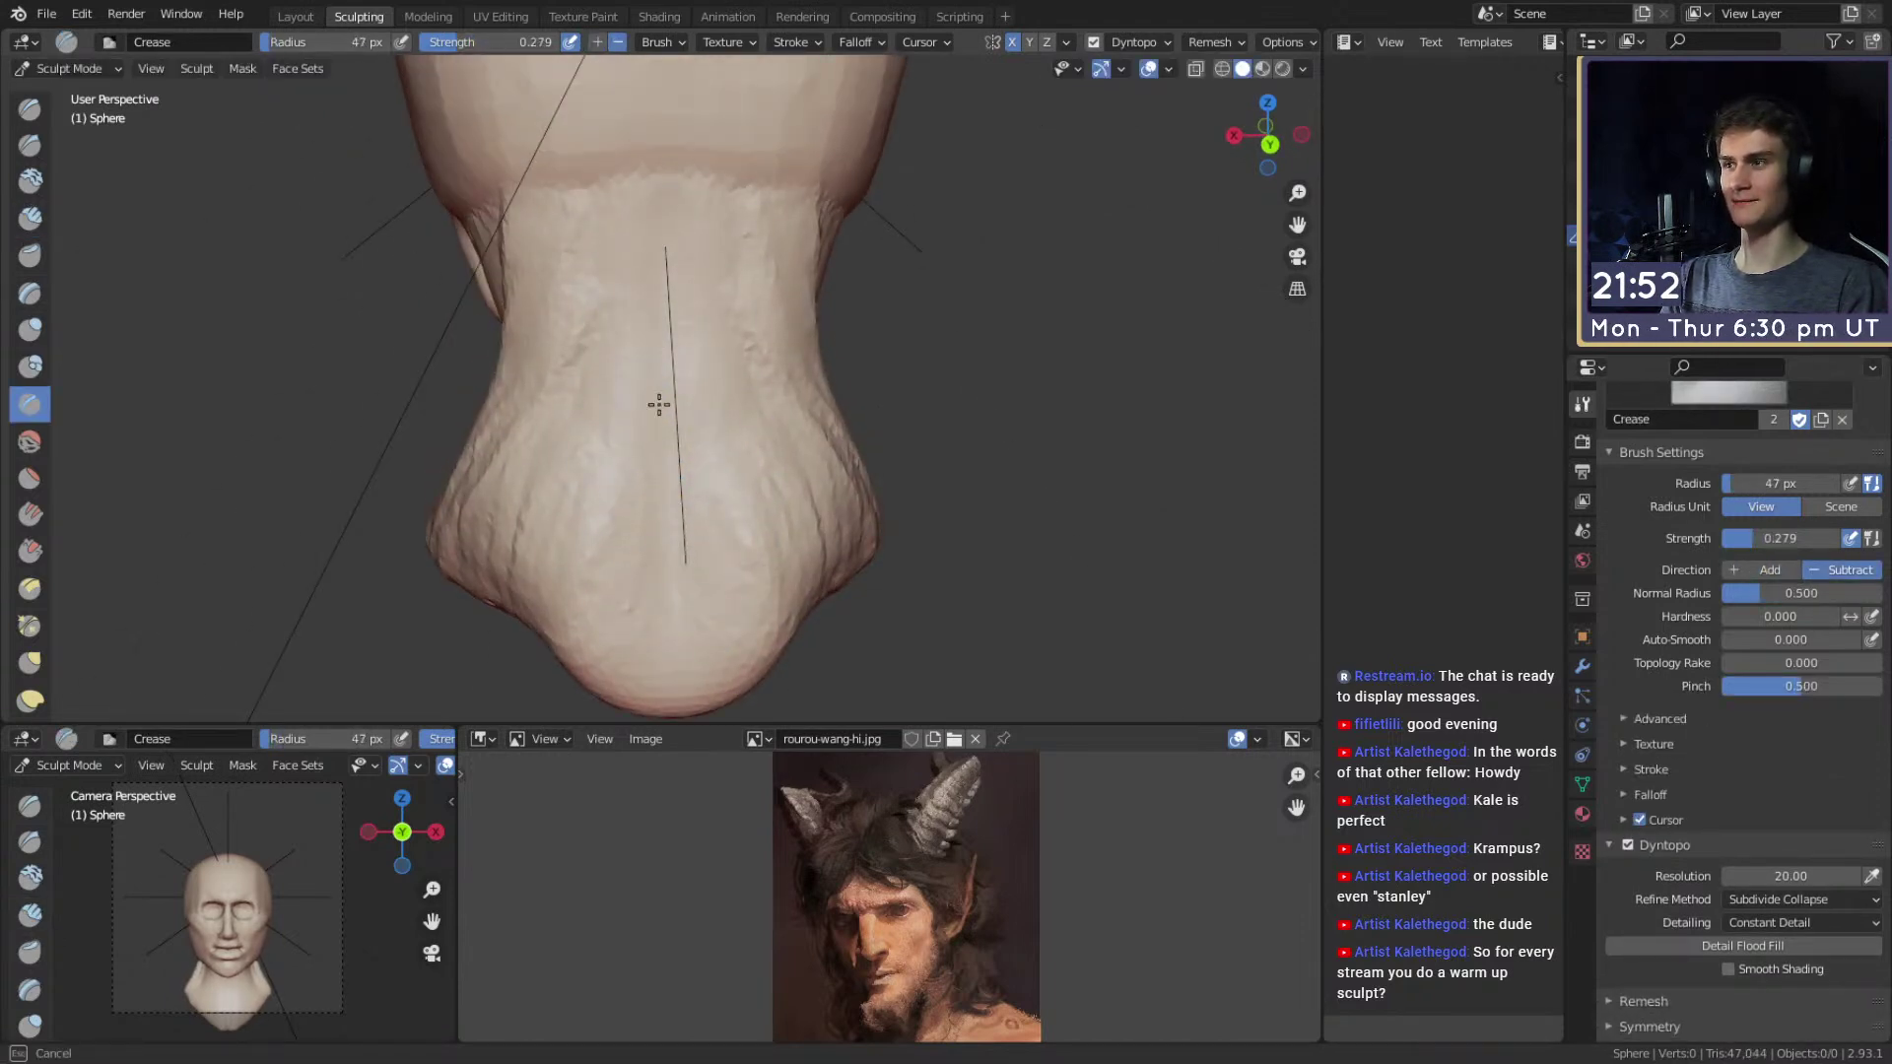
# Fill out the muscles beside the nape with Clay Strips at 91 px.
pyautogui.press('c')
pyautogui.moveTo(748, 334)
pyautogui.mouseDown(button='middle')
pyautogui.moveTo(689, 372)
pyautogui.moveTo(739, 444)
pyautogui.moveTo(688, 275)
pyautogui.mouseUp(button='middle')
pyautogui.press('f')
pyautogui.click(670, 367)
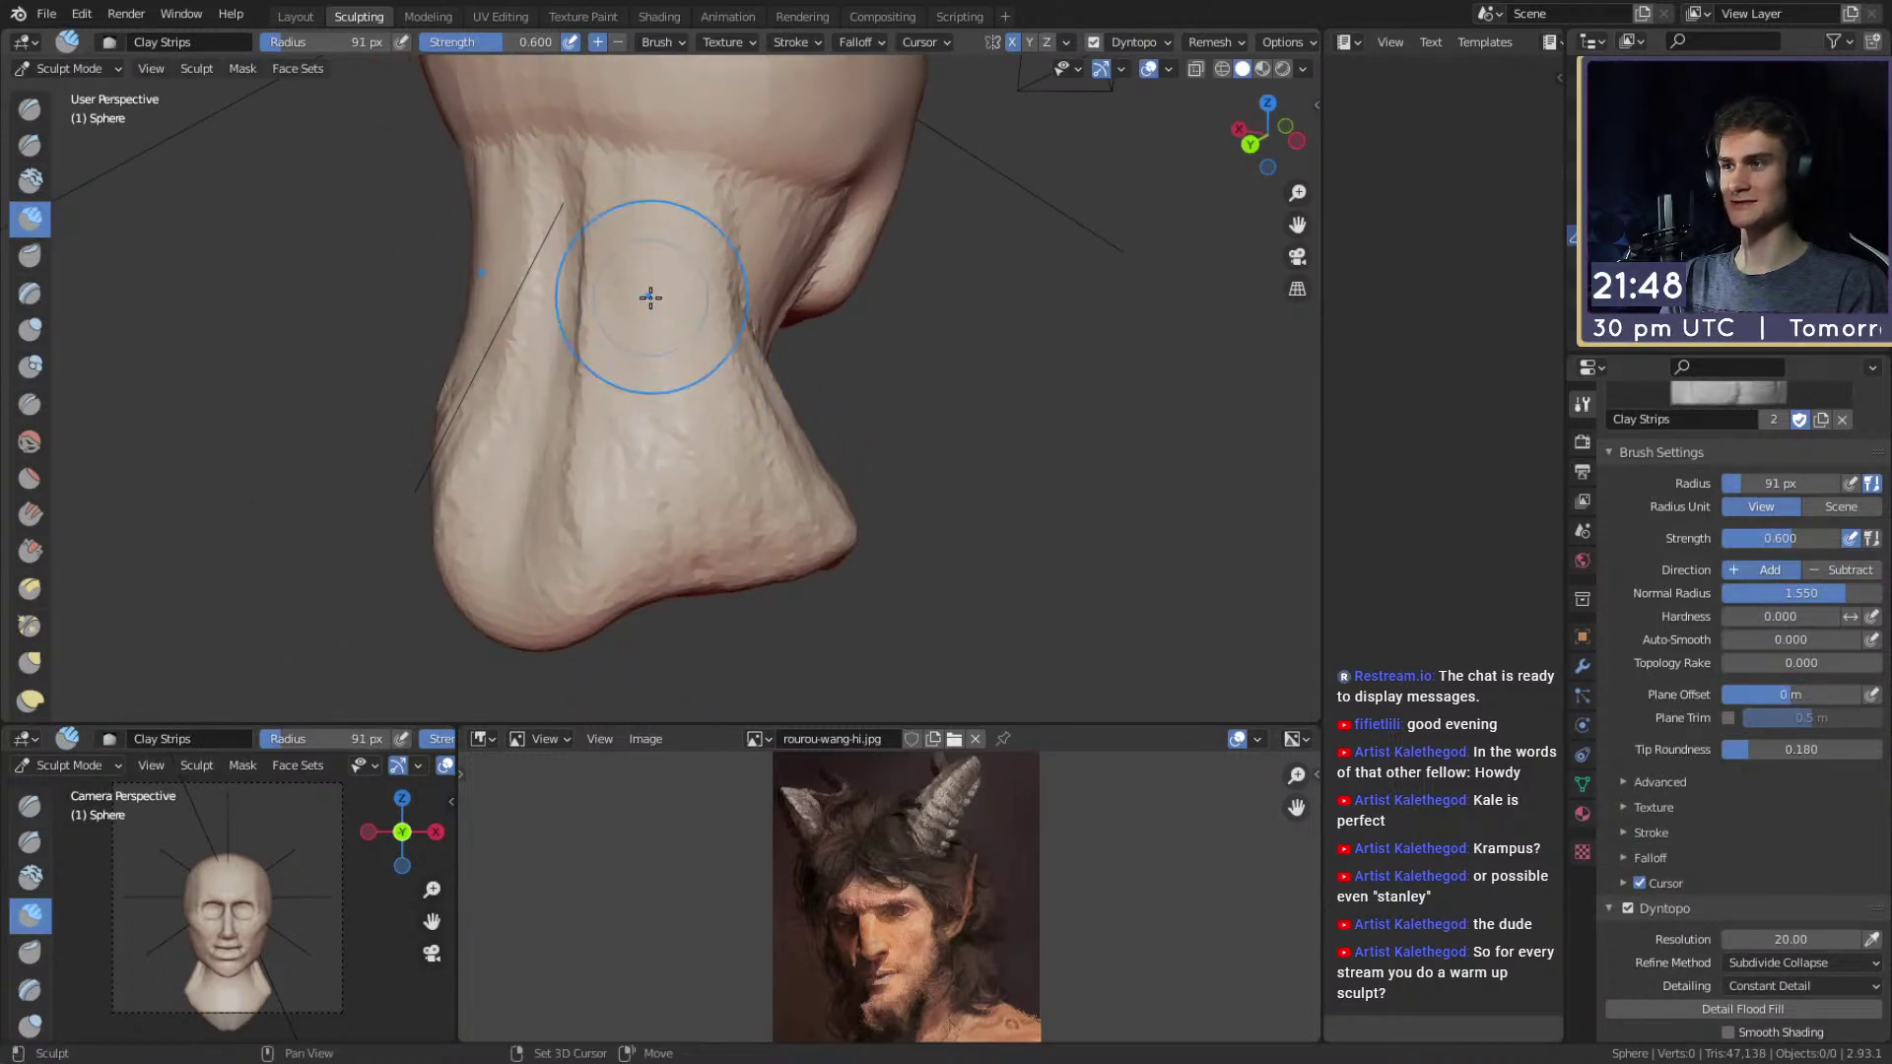
# Pull the sides of the neck's base into shape with the Grab brush at 206 px.
pyautogui.moveTo(707, 433)
pyautogui.mouseDown(button='middle')
pyautogui.moveTo(794, 452)
pyautogui.moveTo(641, 464)
pyautogui.moveTo(640, 441)
pyautogui.mouseUp(button='middle')
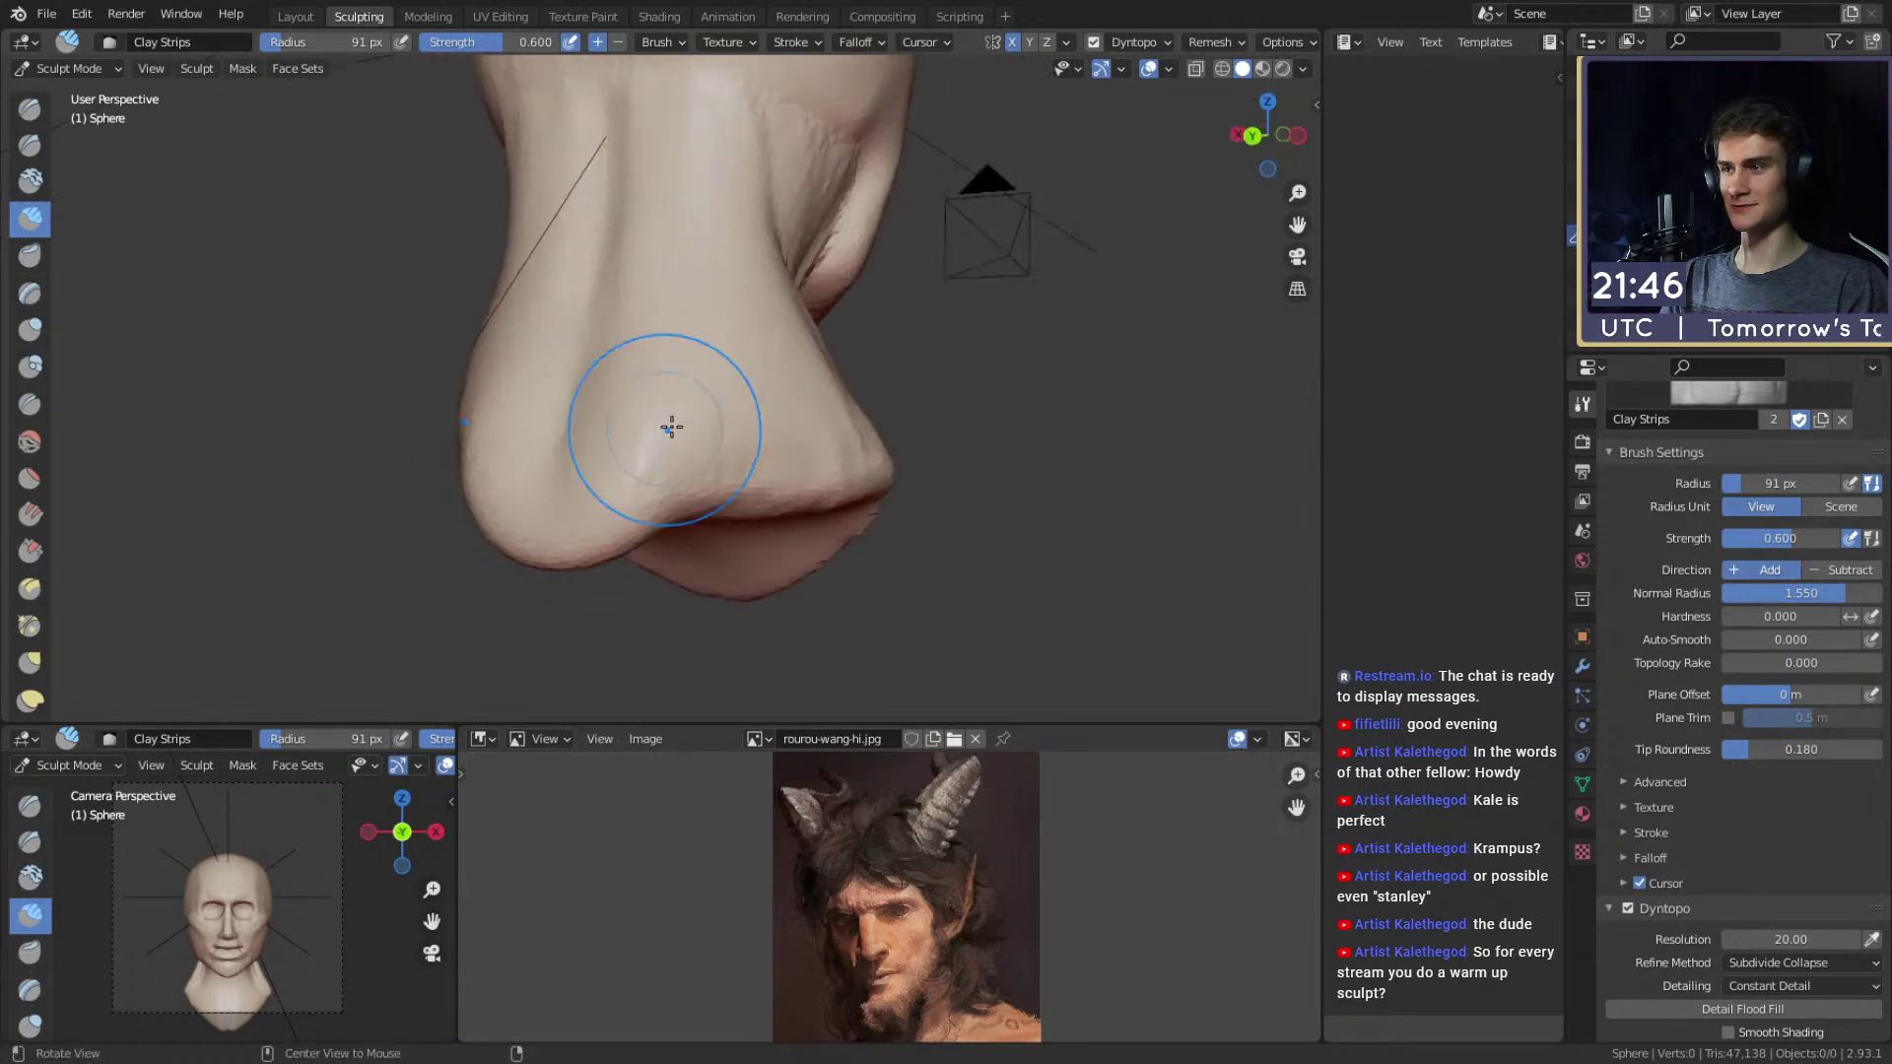
pyautogui.moveTo(556, 549)
pyautogui.mouseDown(button='middle')
pyautogui.moveTo(648, 347)
pyautogui.moveTo(405, 540)
pyautogui.moveTo(697, 456)
pyautogui.moveTo(803, 510)
pyautogui.moveTo(866, 507)
pyautogui.moveTo(604, 198)
pyautogui.moveTo(655, 372)
pyautogui.mouseUp(button='middle')
pyautogui.press('g')
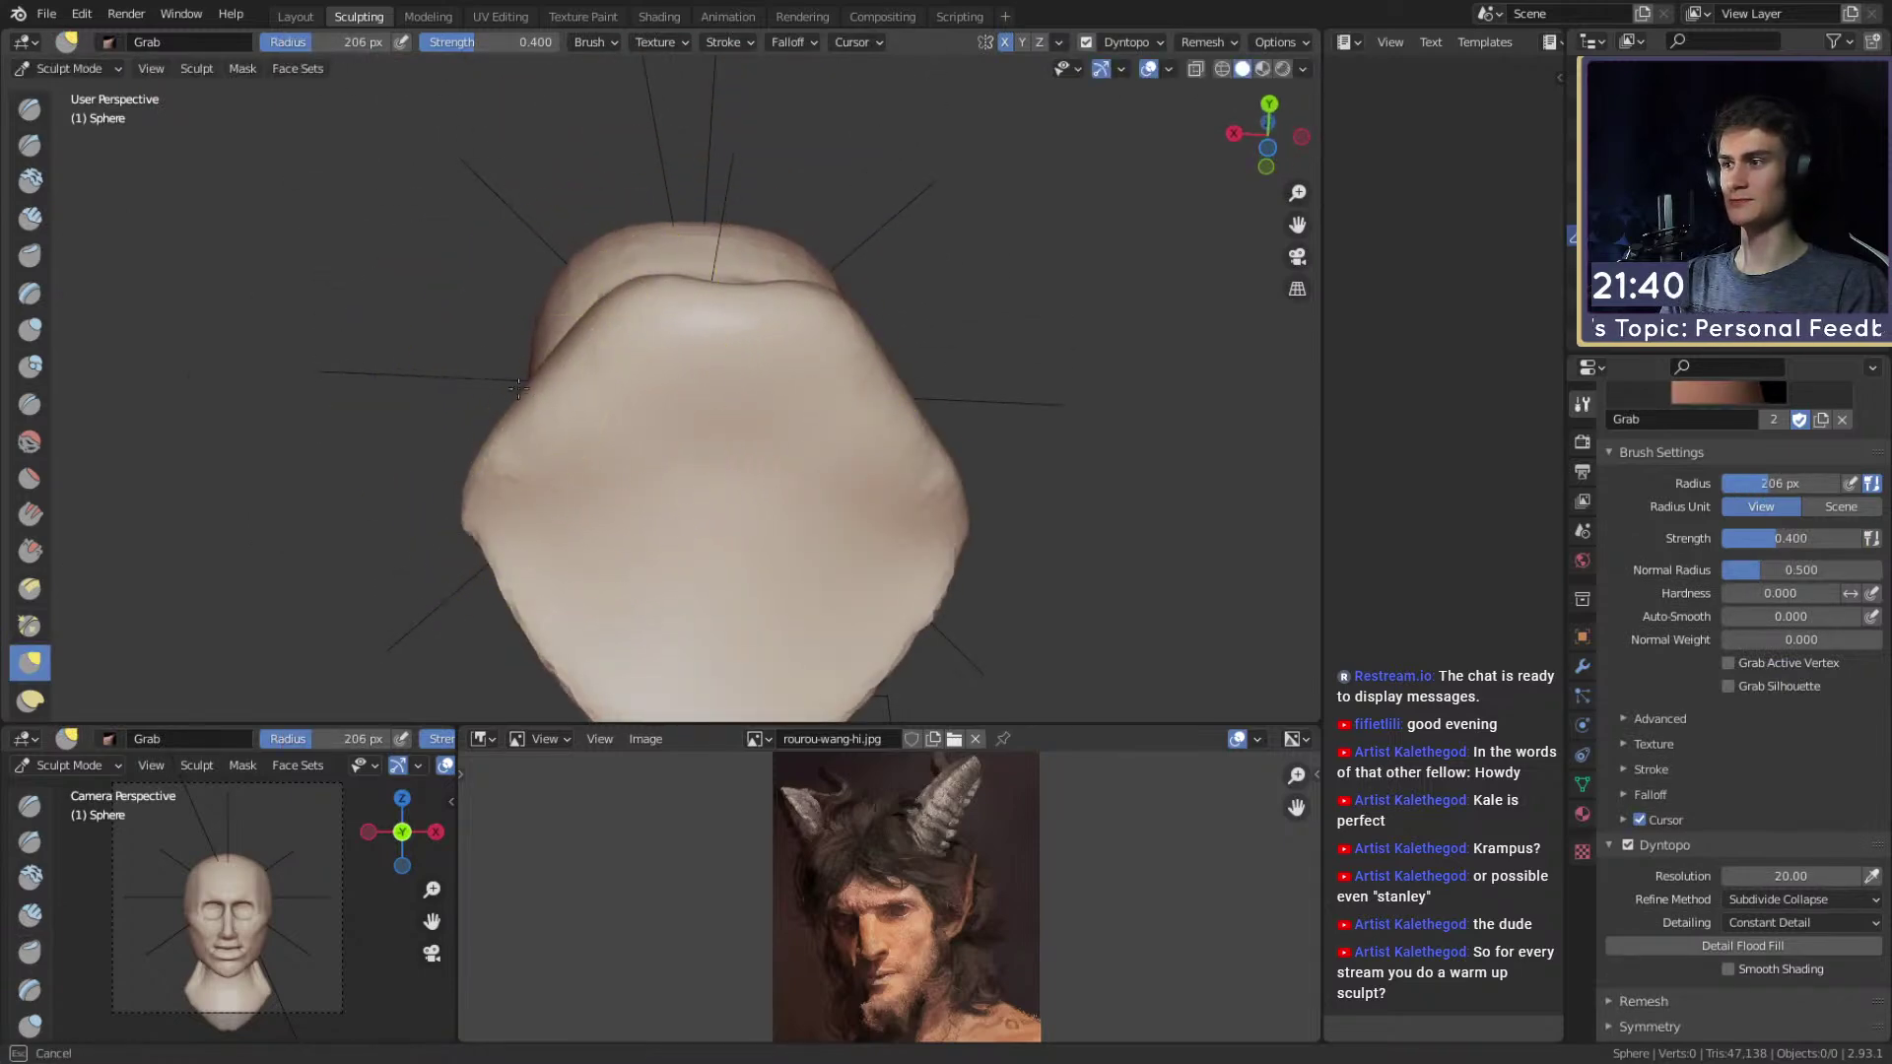
pyautogui.moveTo(540, 397); pyautogui.dragTo(517, 365)
pyautogui.moveTo(538, 352); pyautogui.dragTo(744, 487, button='middle')
# Define the transition between the neck and shoulder with the Crease brush.
pyautogui.keyDown('alt'); pyautogui.keyDown('shift'); pyautogui.moveTo(745, 487); pyautogui.dragTo(710, 360); pyautogui.keyUp('shift'); pyautogui.keyUp('alt')
pyautogui.hotkey('shift', 'c')
pyautogui.press('f')
pyautogui.click(491, 418)
pyautogui.moveTo(522, 463)
pyautogui.keyDown('alt'); pyautogui.mouseDown()
pyautogui.moveTo(591, 523)
pyautogui.moveTo(664, 433)
pyautogui.mouseUp(); pyautogui.keyUp('alt')
# Build up volume around the shoulders and upper back with Clay Strips.
pyautogui.press('c')
pyautogui.moveTo(709, 446)
pyautogui.mouseDown(button='middle')
pyautogui.moveTo(651, 401)
pyautogui.moveTo(781, 384)
pyautogui.moveTo(685, 396)
pyautogui.moveTo(674, 437)
pyautogui.mouseUp(button='middle')
pyautogui.press('f')
pyautogui.click(697, 401)
pyautogui.press('f')
pyautogui.click(673, 438)
pyautogui.moveTo(663, 426); pyautogui.dragTo(704, 430)
pyautogui.moveTo(831, 447); pyautogui.dragTo(849, 440)
pyautogui.moveTo(849, 439)
pyautogui.mouseDown(button='middle')
pyautogui.moveTo(650, 528)
pyautogui.moveTo(697, 565)
pyautogui.mouseUp(button='middle')
# Pull the shoulder masses outward and round their outline with the Grab brush at 187 px.
pyautogui.press('g')
pyautogui.press('f')
pyautogui.click(728, 565)
pyautogui.press('f')
pyautogui.click(650, 528)
pyautogui.moveTo(524, 511); pyautogui.dragTo(474, 497)
pyautogui.keyDown('alt'); pyautogui.moveTo(474, 497); pyautogui.dragTo(689, 501); pyautogui.keyUp('alt')
pyautogui.press('f')
pyautogui.click(782, 483)
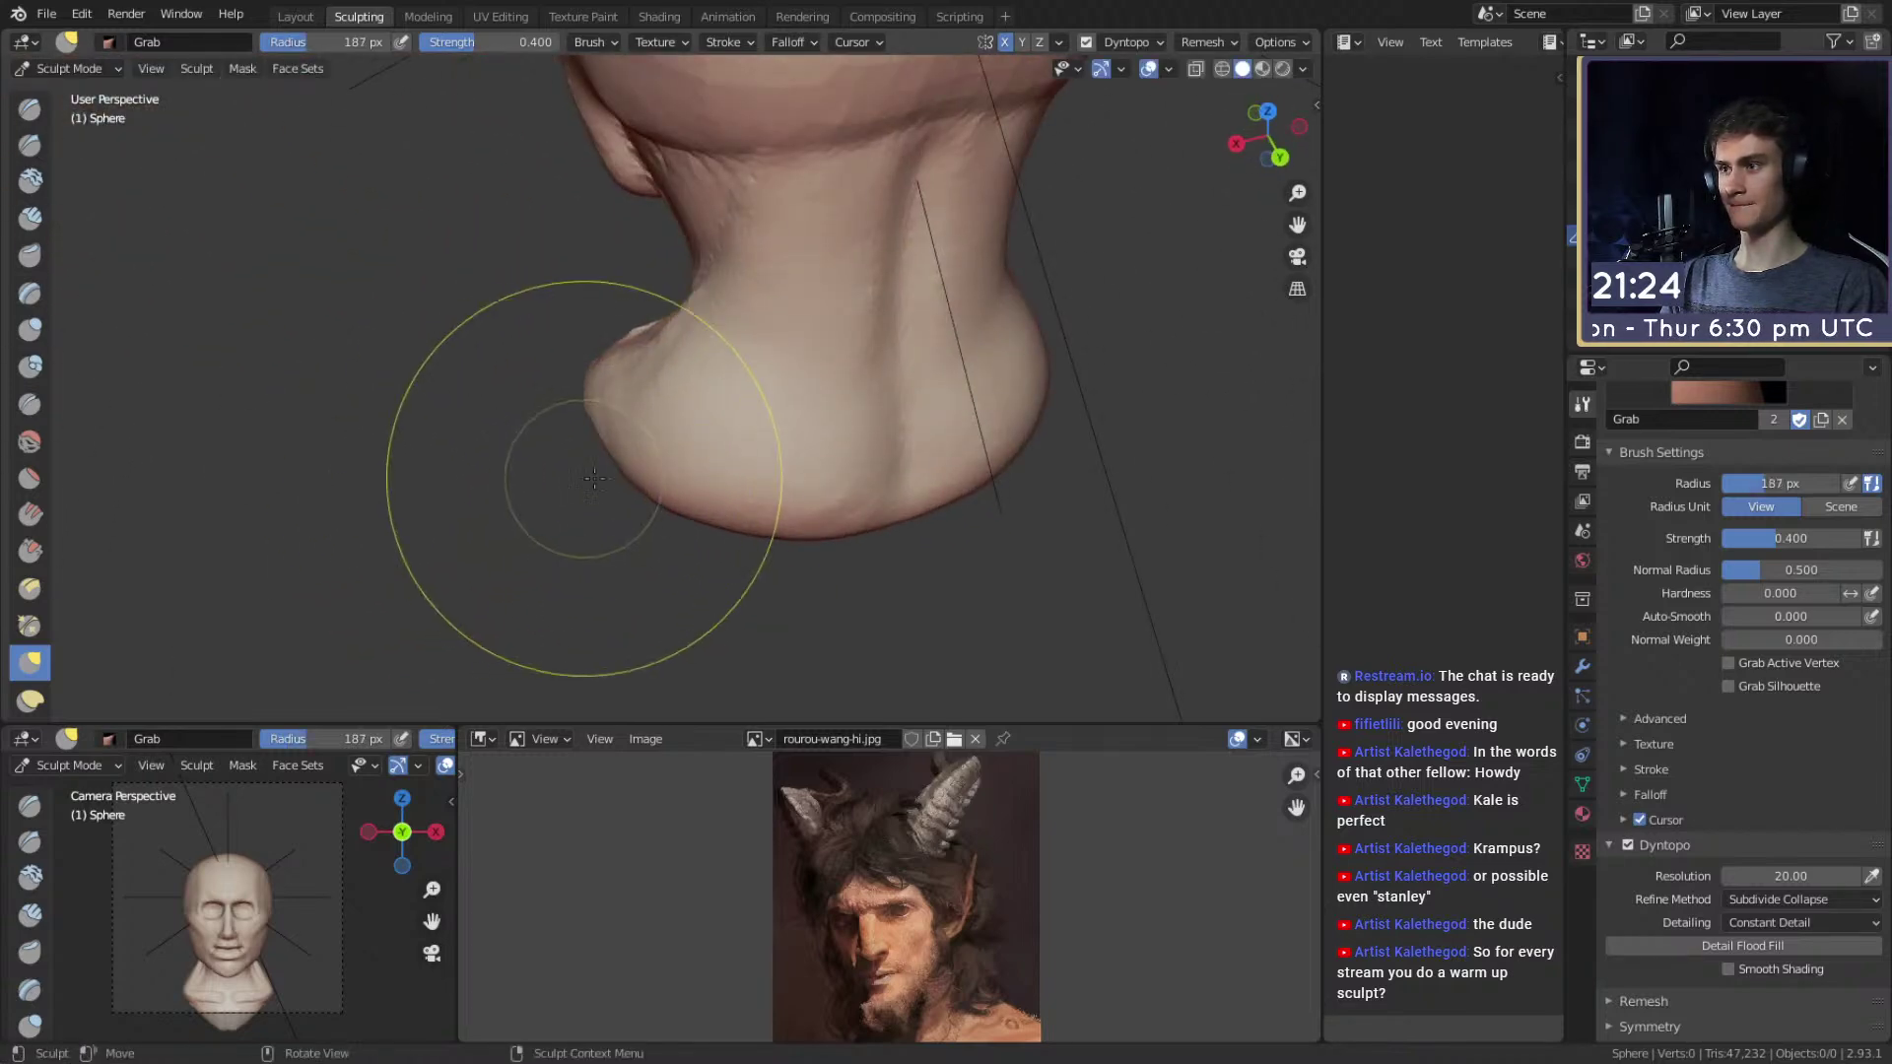
pyautogui.moveTo(581, 483); pyautogui.dragTo(711, 473, button='middle')
pyautogui.press('f')
pyautogui.click(770, 553)
# Build up the collarbones and the notch between them with Clay Strips at 70 px.
pyautogui.scroll(-6, 709, 499)
pyautogui.scroll(3, 724, 453)
pyautogui.keyDown('alt'); pyautogui.moveTo(738, 415); pyautogui.dragTo(754, 379); pyautogui.keyUp('alt')
pyautogui.scroll(1, 735, 502)
pyautogui.press('c')
pyautogui.scroll(3, 667, 481)
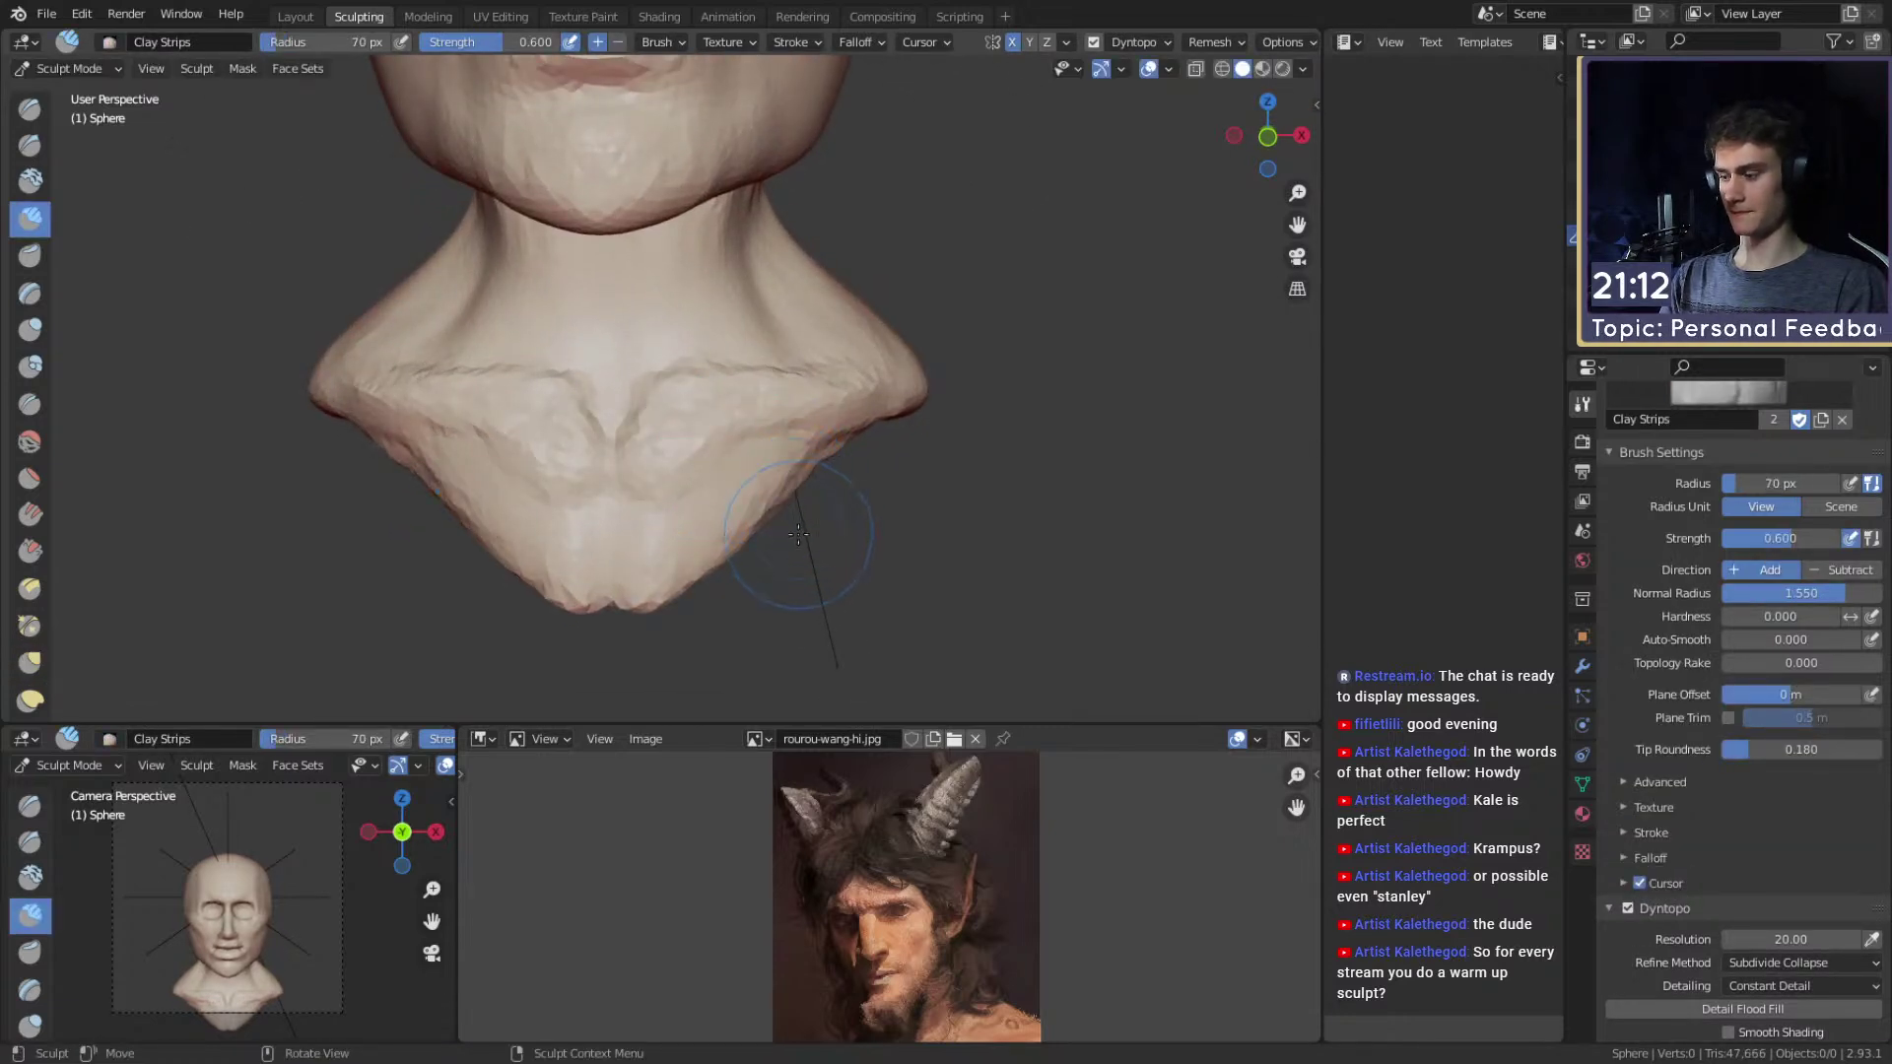
# Enable Front Faces Only in the Snake Hook brush's advanced settings.
pyautogui.moveTo(845, 511)
pyautogui.mouseDown(button='middle')
pyautogui.moveTo(759, 465)
pyautogui.moveTo(844, 168)
pyautogui.moveTo(768, 316)
pyautogui.mouseUp(button='middle')
pyautogui.press('k')
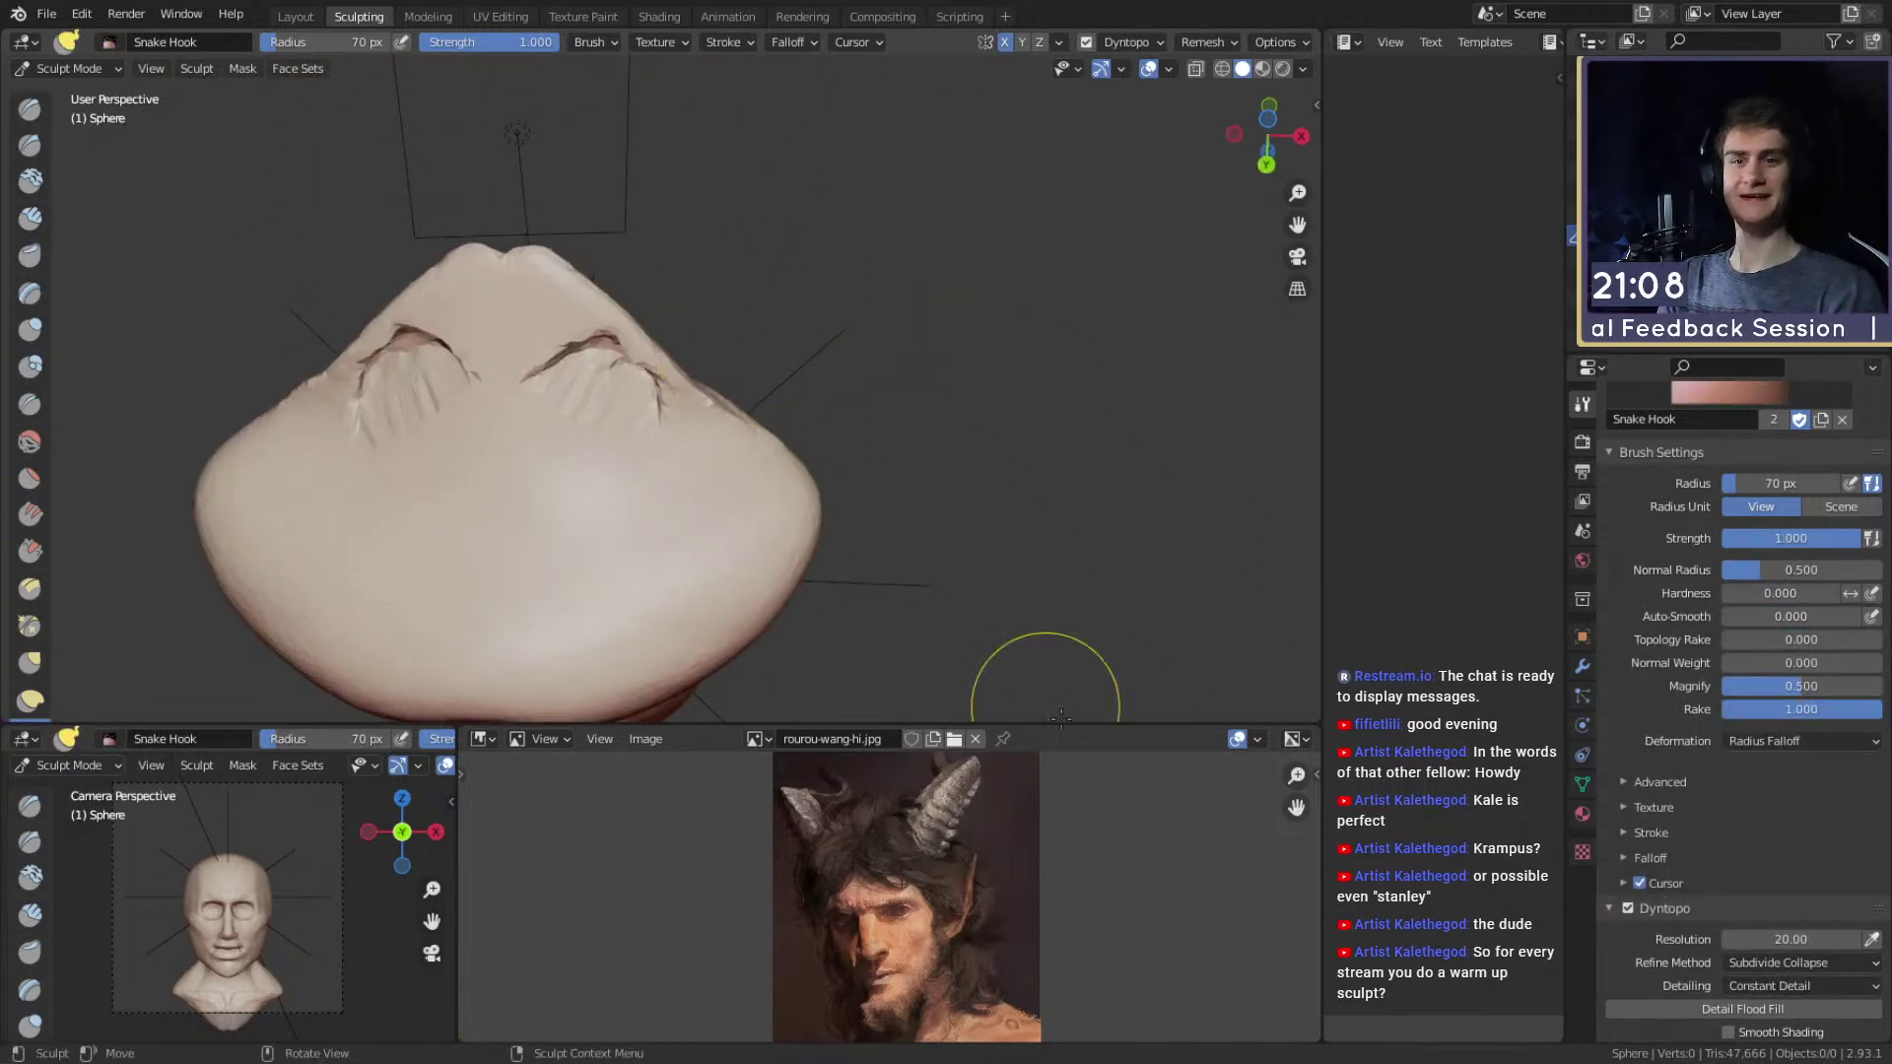
pyautogui.click(1624, 784)
pyautogui.scroll(-5, 1641, 766)
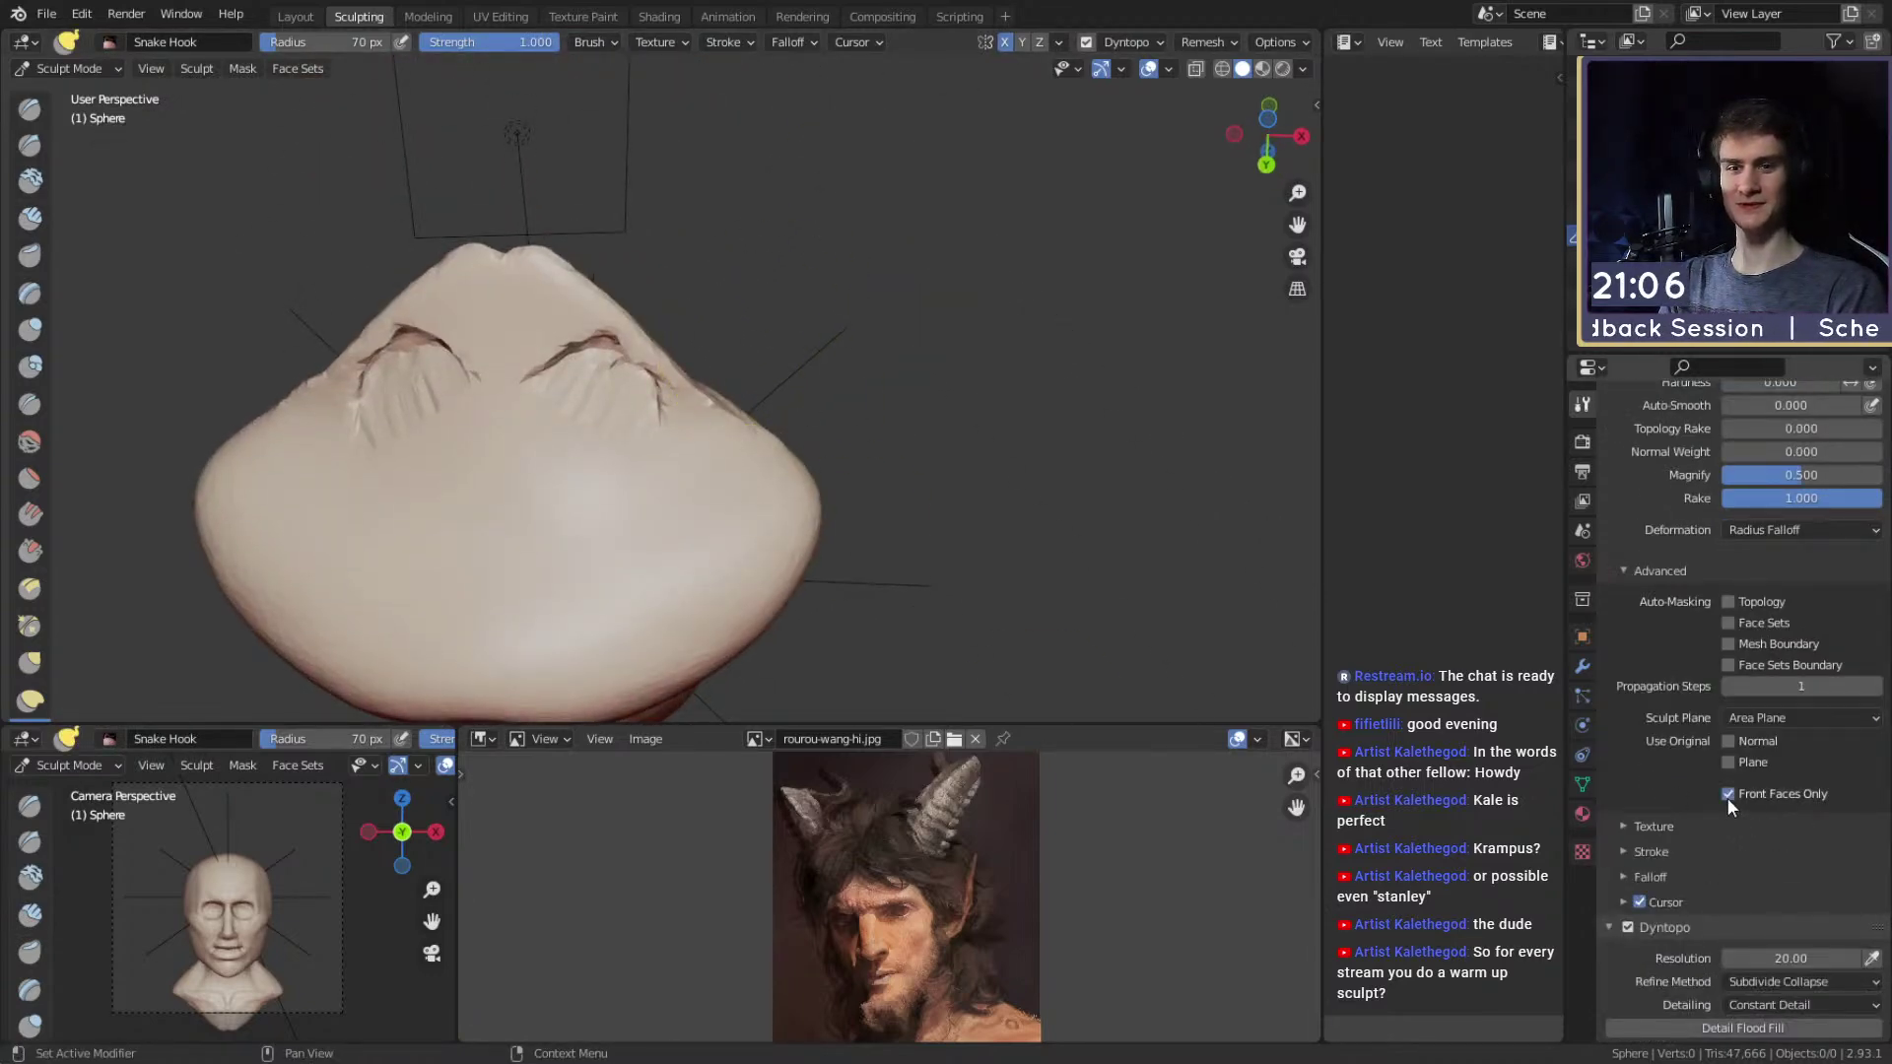
# Smooth out the dents on the underside of the bust, using Clay Strips at 63 px.
pyautogui.press('c')
pyautogui.moveTo(612, 393); pyautogui.dragTo(720, 395, button='middle')
pyautogui.keyDown('shift'); pyautogui.moveTo(625, 366); pyautogui.dragTo(660, 385); pyautogui.keyUp('shift')
pyautogui.press('f')
pyautogui.click(677, 384)
pyautogui.keyDown('shift'); pyautogui.moveTo(690, 394); pyautogui.dragTo(742, 426); pyautogui.keyUp('shift')
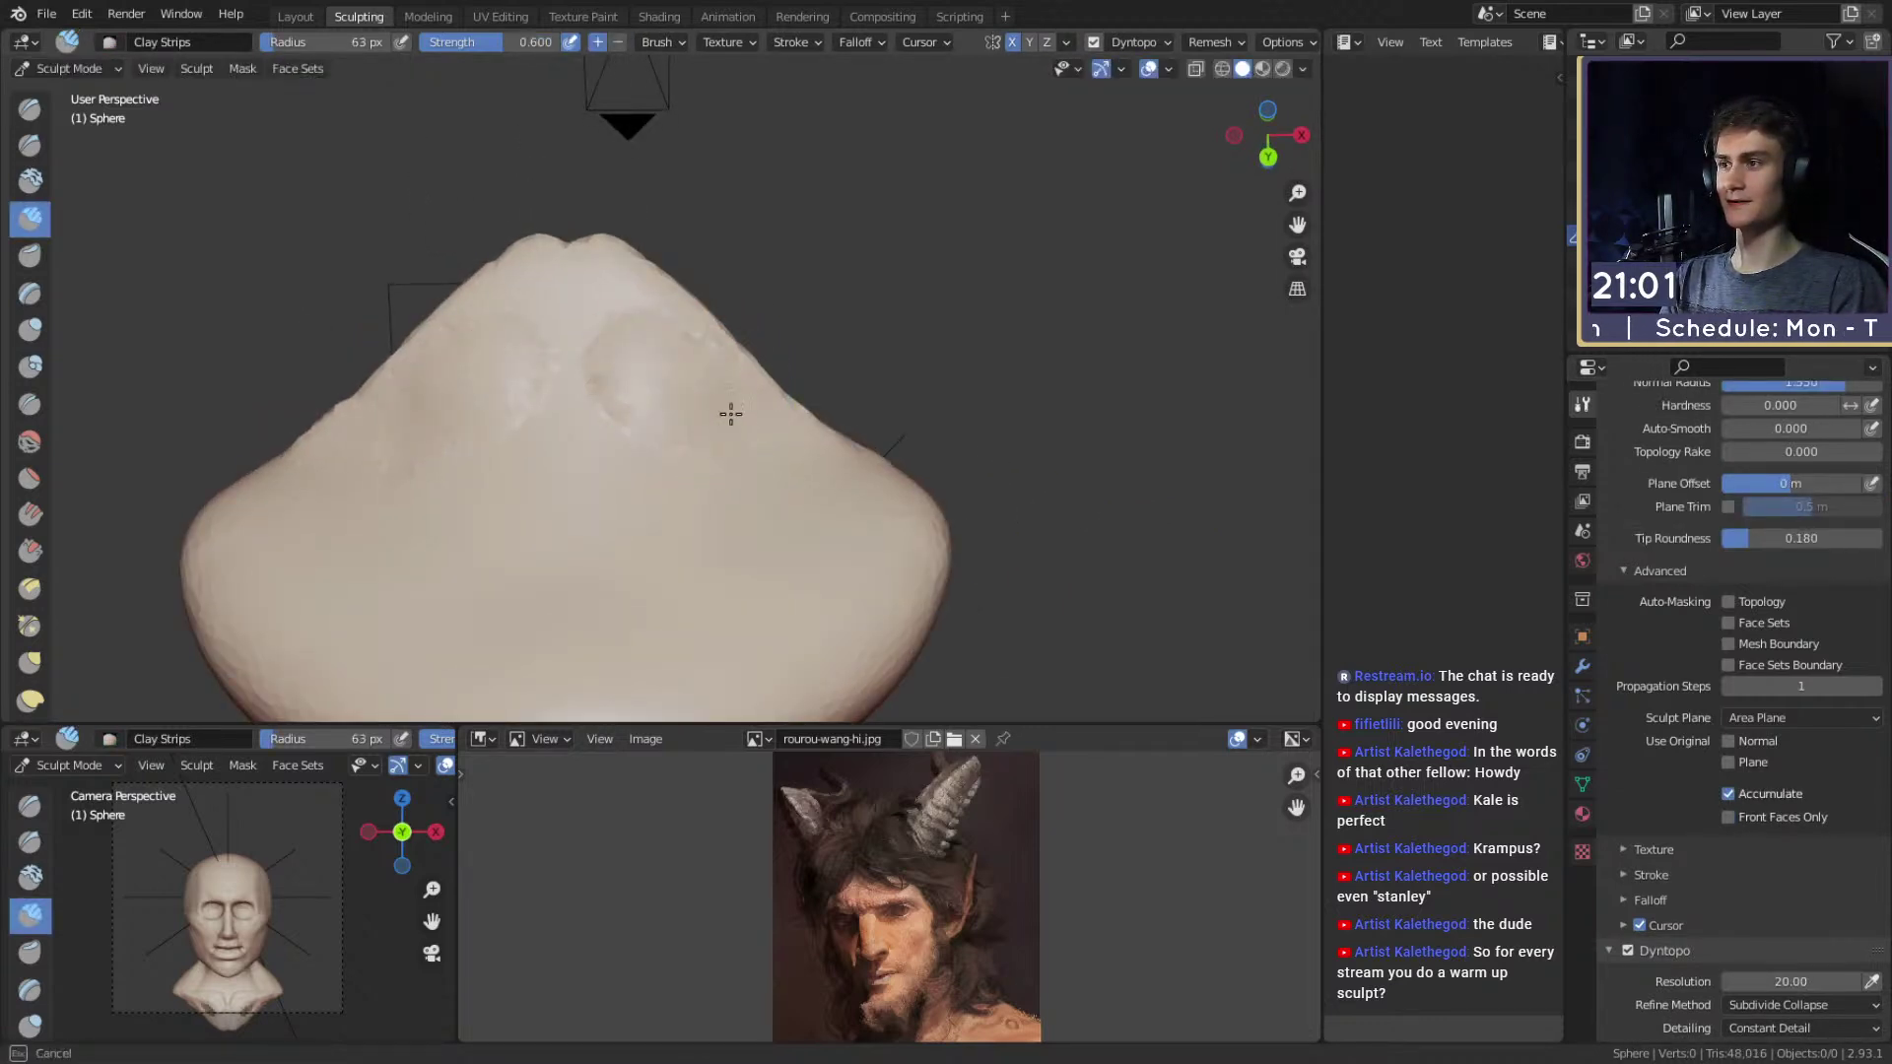
# Enable Front Faces Only for Clay Strips and build up the chest below the collarbones at 73 px.
pyautogui.moveTo(742, 400); pyautogui.dragTo(658, 382, button='middle')
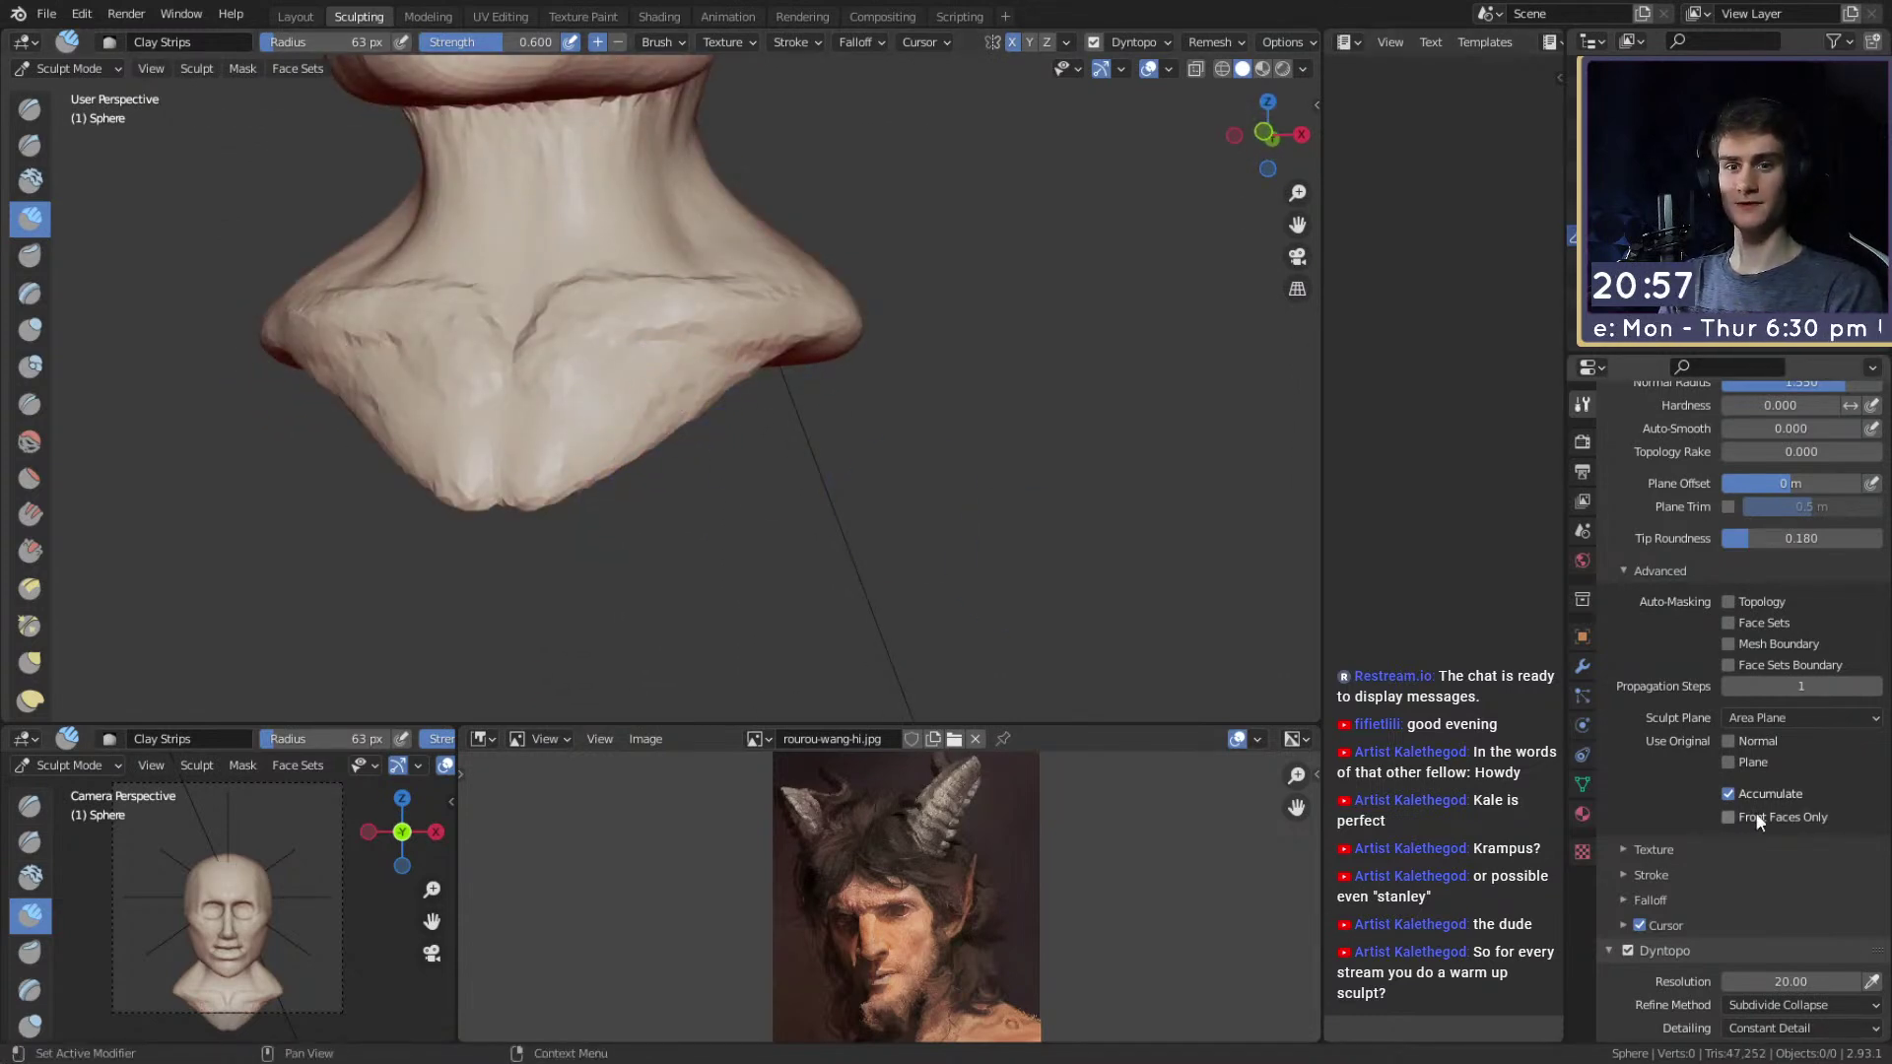
pyautogui.scroll(2, 1187, 618)
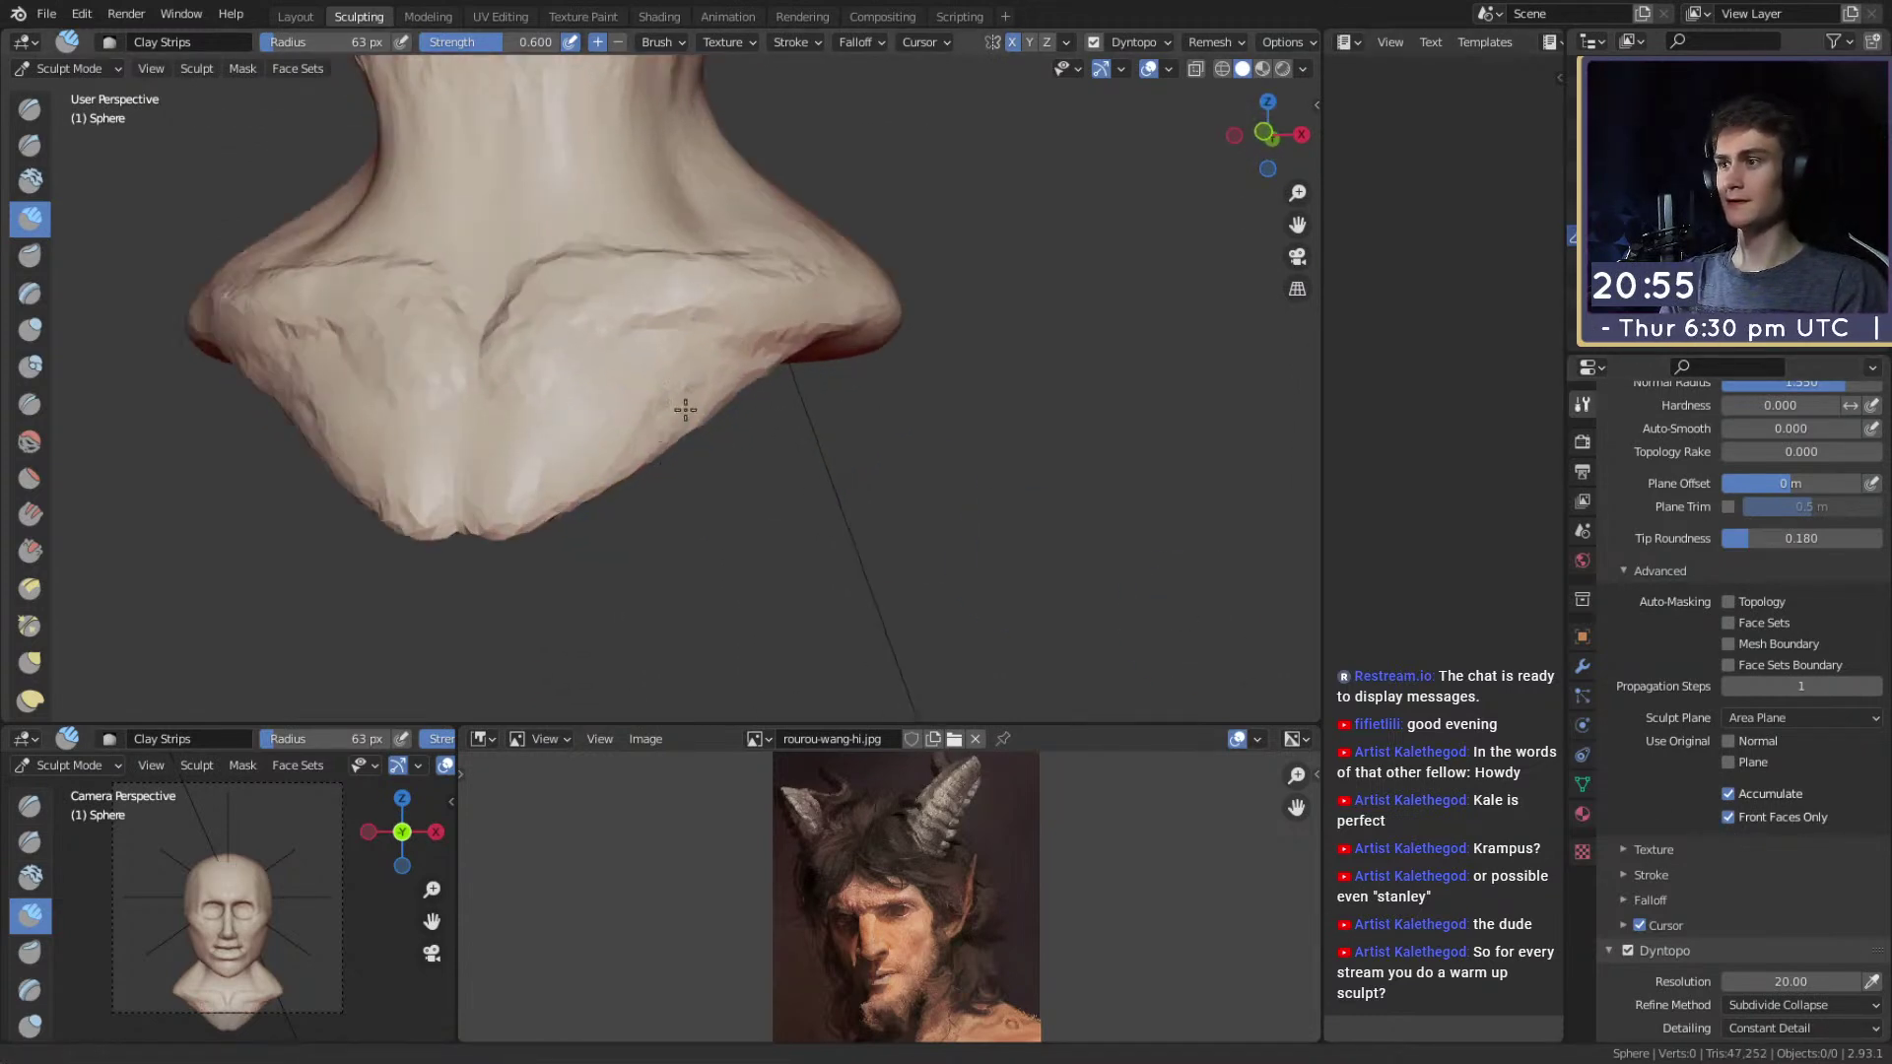
pyautogui.press('f')
pyautogui.click(577, 373)
pyautogui.moveTo(576, 373); pyautogui.dragTo(620, 441, button='middle')
pyautogui.moveTo(709, 511); pyautogui.dragTo(731, 443, button='middle')
# Turn off Front Faces Only for the Snake Hook brush and pull the chest's sides outward at 147 px.
pyautogui.press('k')
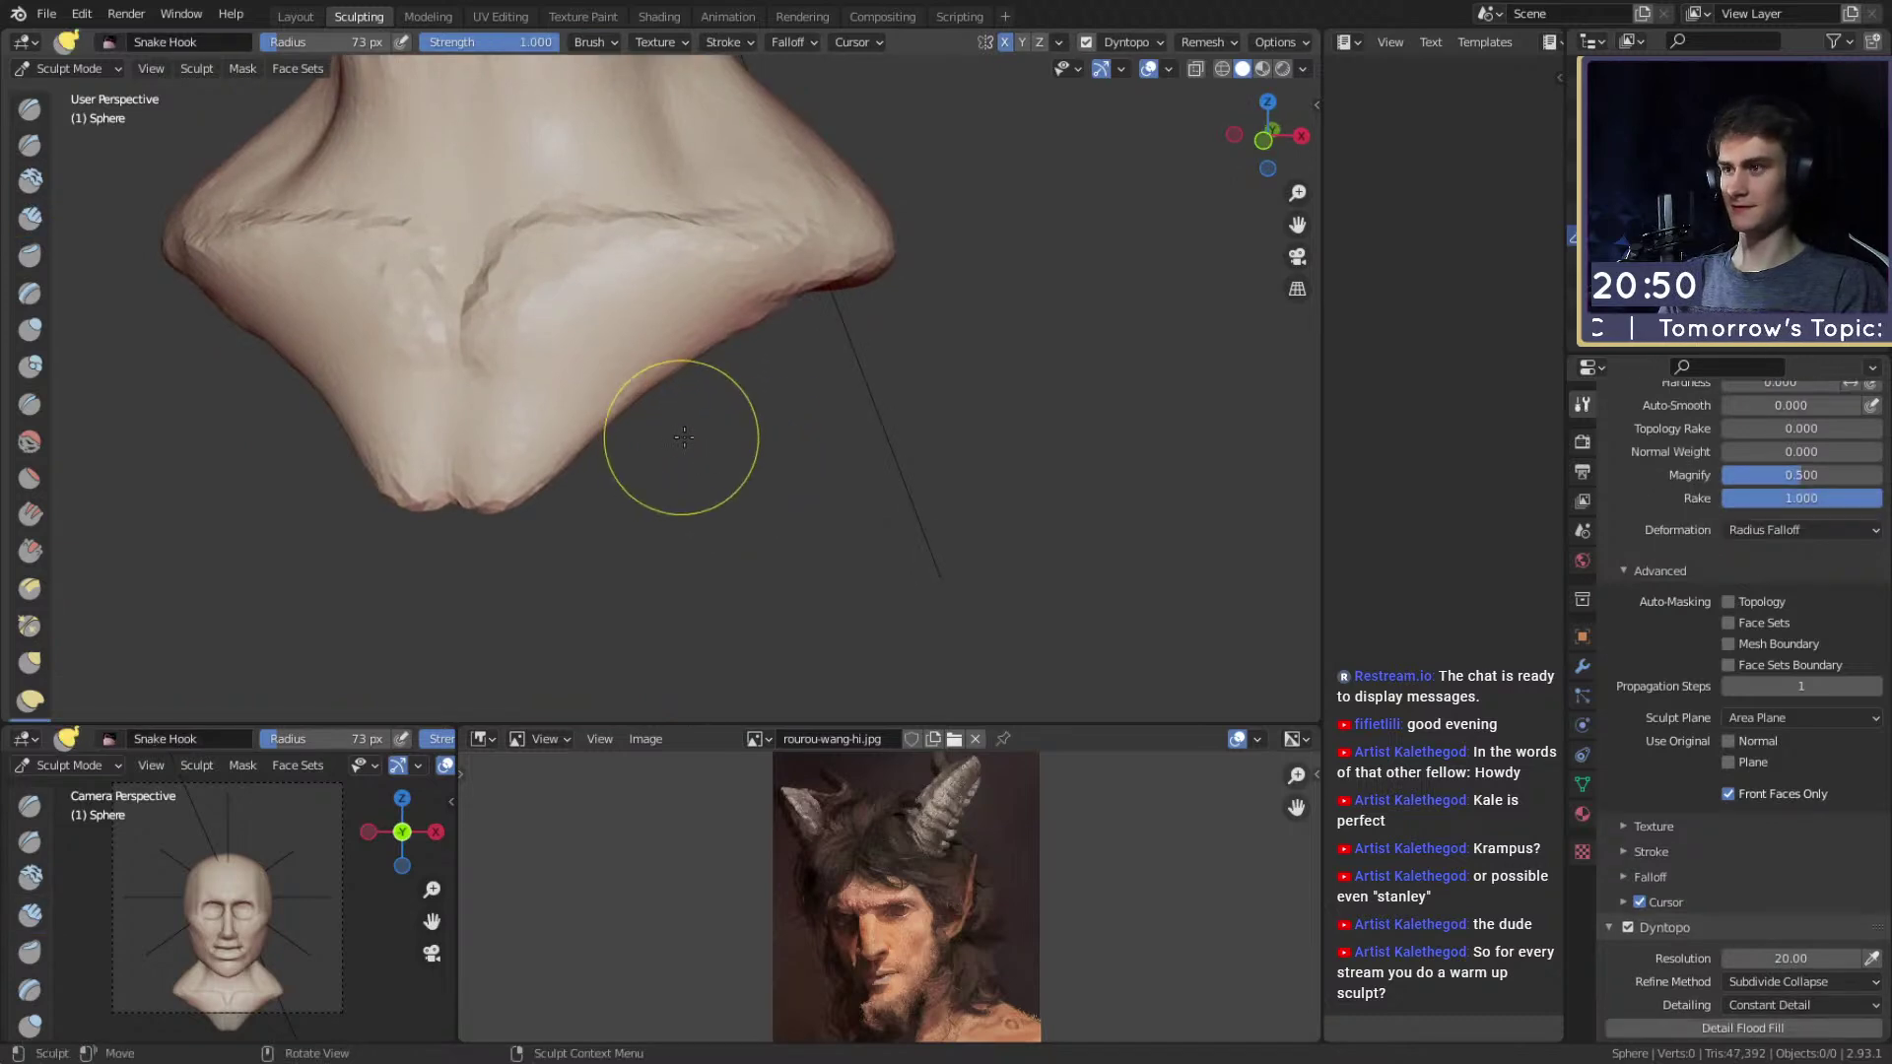
pyautogui.moveTo(676, 434); pyautogui.dragTo(636, 439)
pyautogui.hotkey('ctrl', 'z')
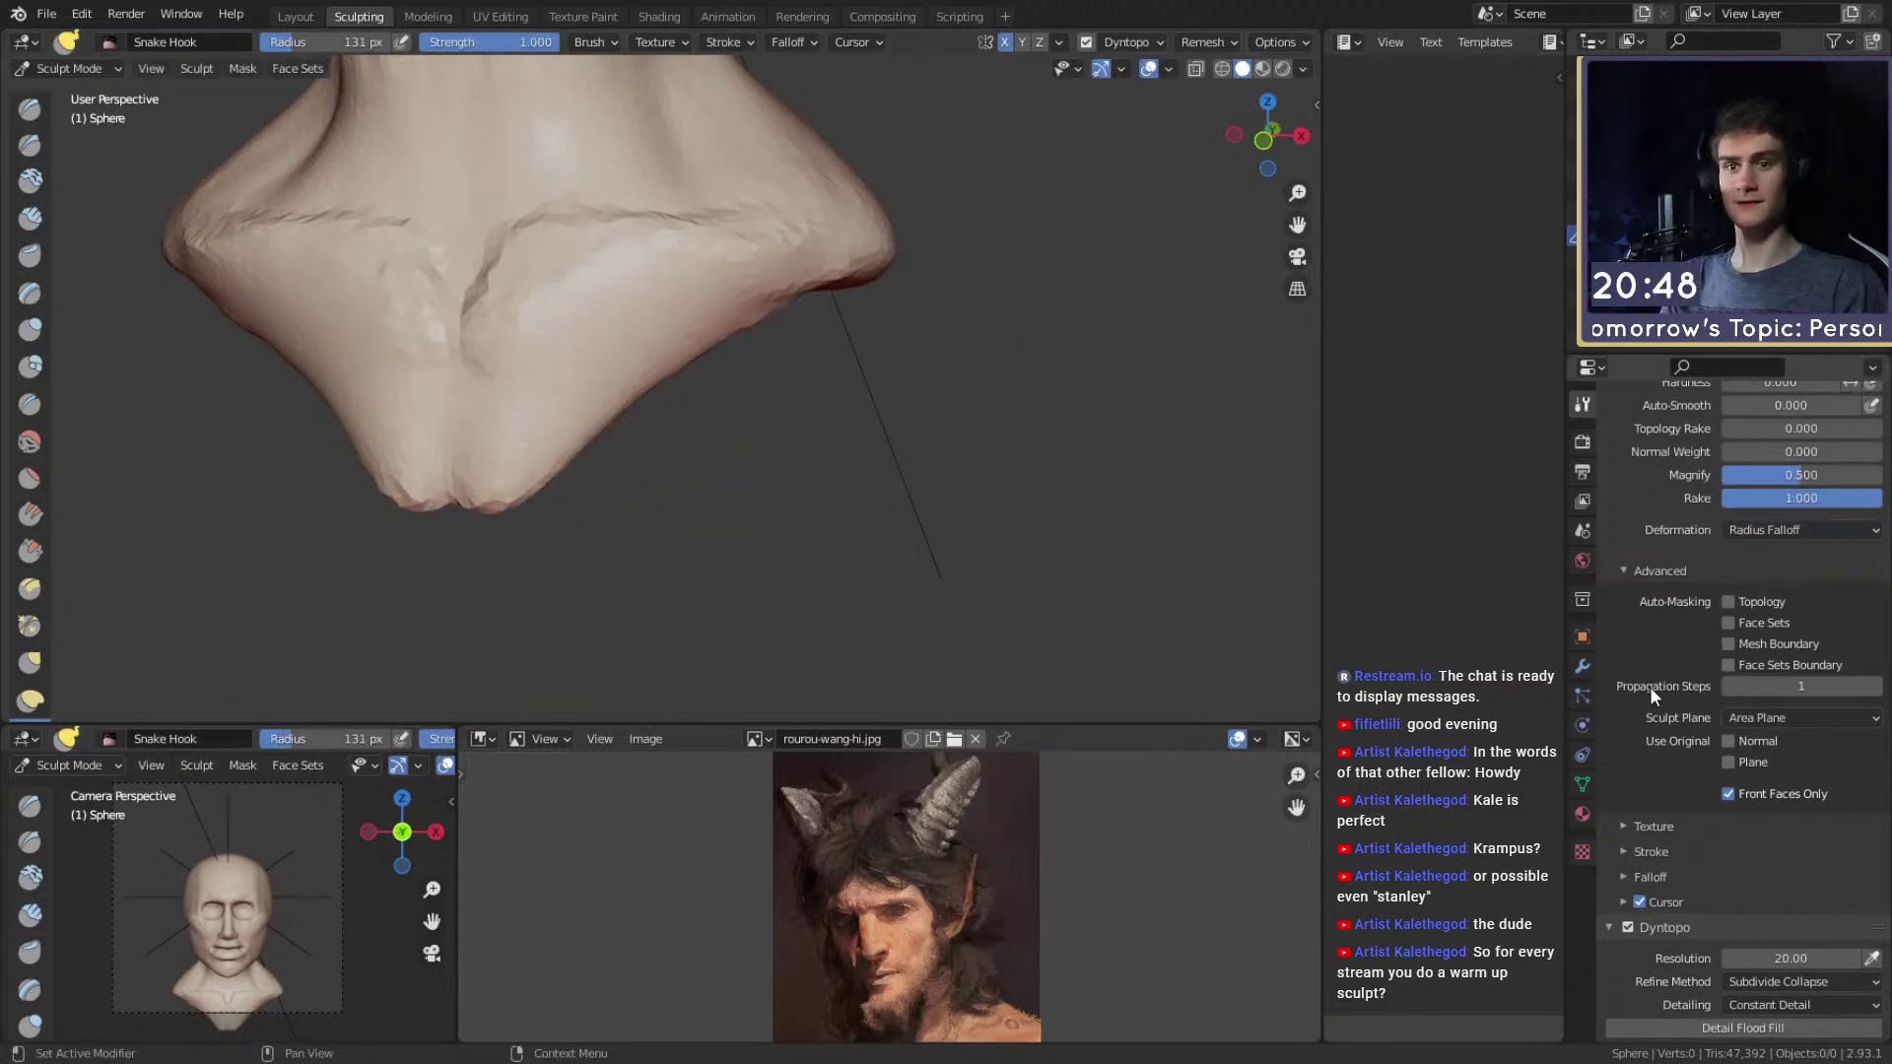
pyautogui.moveTo(591, 409); pyautogui.dragTo(645, 443)
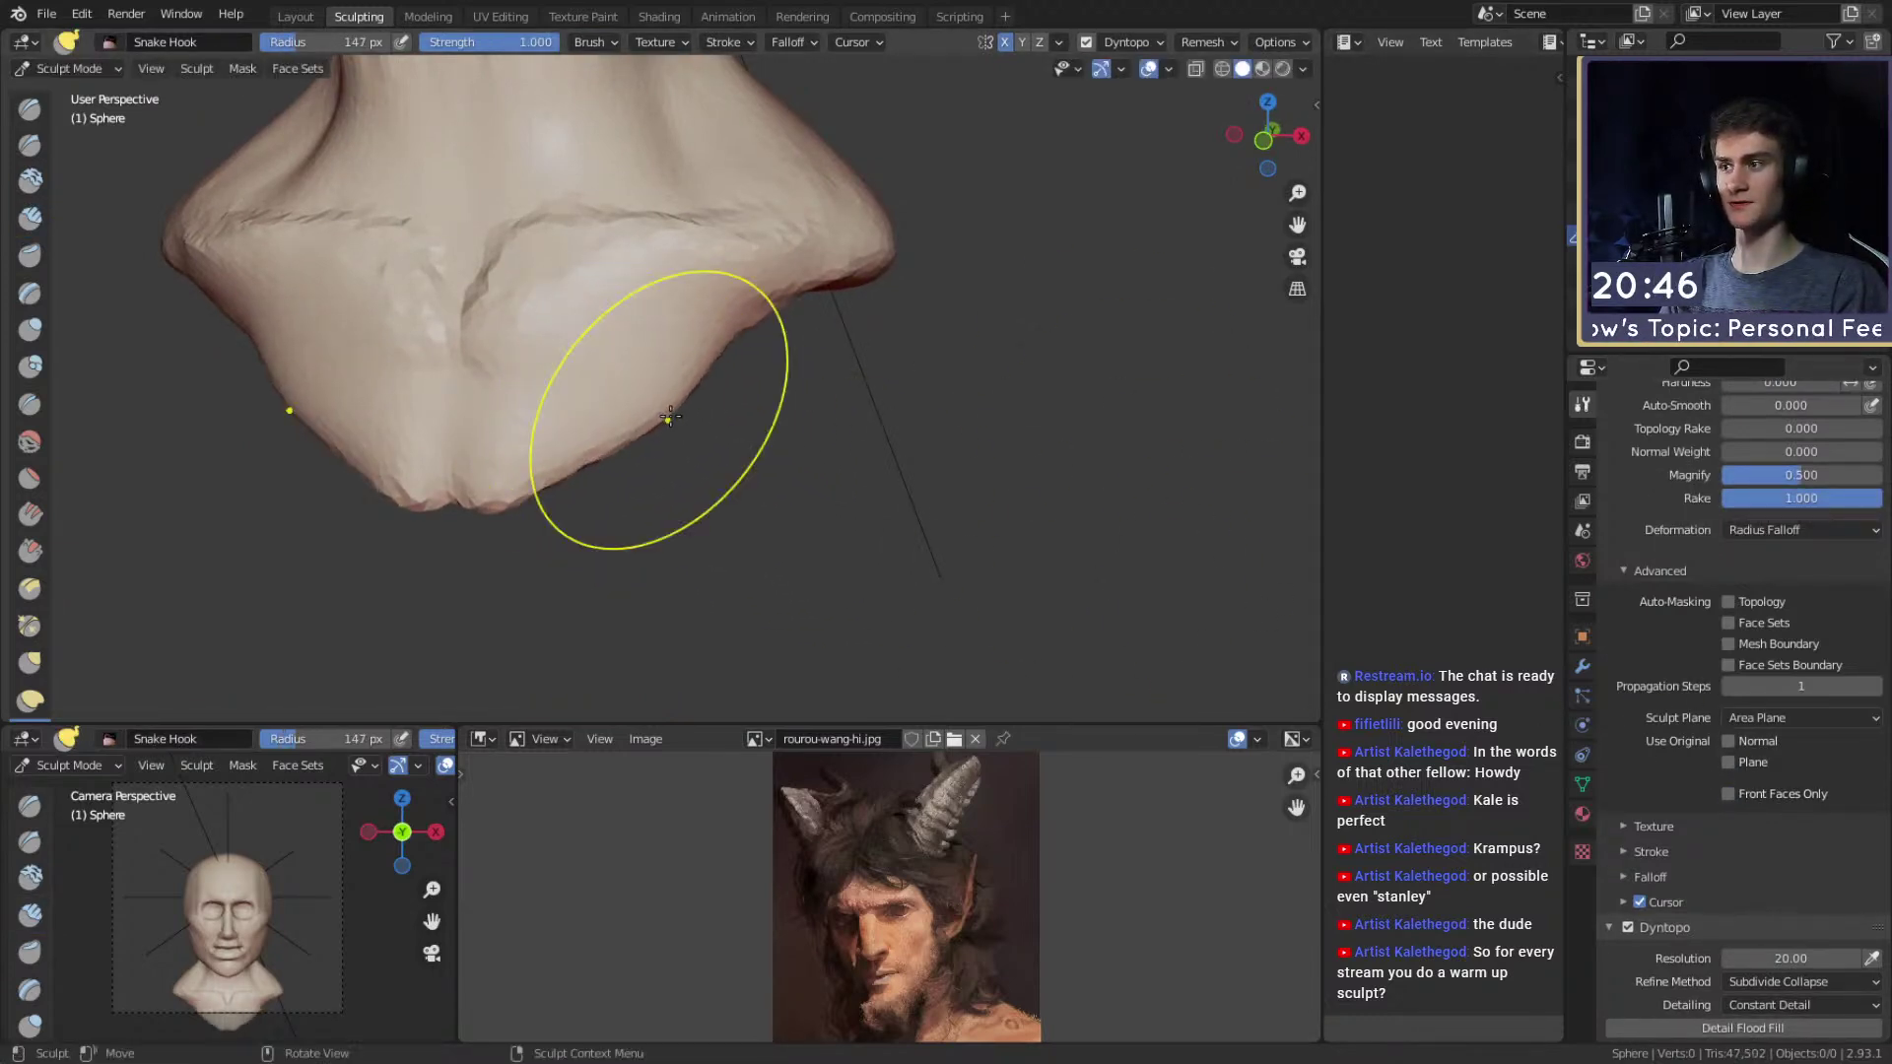
pyautogui.moveTo(679, 394); pyautogui.dragTo(682, 415, button='middle')
pyautogui.moveTo(650, 389); pyautogui.dragTo(714, 418)
# Even out the chest's widened side contour with further Snake Hook pulls.
pyautogui.moveTo(745, 406); pyautogui.dragTo(720, 407, button='middle')
pyautogui.press('f')
pyautogui.click(722, 389)
pyautogui.moveTo(719, 390); pyautogui.dragTo(751, 406)
pyautogui.moveTo(759, 394); pyautogui.dragTo(746, 398, button='middle')
pyautogui.press('f')
pyautogui.click(779, 358)
# Reshape the chest and shoulder profile from the side with the Snake Hook brush at varying sizes.
pyautogui.moveTo(680, 465); pyautogui.dragTo(817, 490, button='middle')
pyautogui.press('f')
pyautogui.click(865, 489)
pyautogui.moveTo(601, 473)
pyautogui.mouseDown()
pyautogui.moveTo(630, 512)
pyautogui.moveTo(552, 534)
pyautogui.moveTo(569, 496)
pyautogui.moveTo(622, 489)
pyautogui.mouseUp()
pyautogui.press('f')
pyautogui.click(589, 516)
pyautogui.press('f')
pyautogui.click(587, 449)
pyautogui.keyDown('shift'); pyautogui.moveTo(598, 420); pyautogui.dragTo(635, 439, button='middle'); pyautogui.keyUp('shift')
pyautogui.moveTo(714, 520); pyautogui.dragTo(708, 489)
# Extend the lower edge of the bust beneath the shoulder with the Snake Hook brush.
pyautogui.moveTo(739, 451)
pyautogui.mouseDown(button='middle')
pyautogui.moveTo(702, 456)
pyautogui.moveTo(752, 449)
pyautogui.moveTo(689, 419)
pyautogui.moveTo(638, 448)
pyautogui.moveTo(645, 477)
pyautogui.moveTo(667, 471)
pyautogui.mouseUp(button='middle')
pyautogui.press('f')
pyautogui.click(735, 452)
pyautogui.press('f')
pyautogui.click(629, 473)
pyautogui.hotkey('shift', 'c')
pyautogui.press('k')
pyautogui.press('f')
pyautogui.click(695, 516)
pyautogui.press('f')
pyautogui.click(703, 512)
pyautogui.moveTo(678, 472); pyautogui.dragTo(711, 493)
pyautogui.keyDown('shift'); pyautogui.moveTo(684, 473); pyautogui.dragTo(706, 498, button='middle'); pyautogui.keyUp('shift')
# Carve the hollow between the collarbone and the shoulder muscle with the Crease brush at 87 px.
pyautogui.moveTo(744, 318)
pyautogui.keyDown('shift'); pyautogui.mouseDown(button='middle')
pyautogui.moveTo(766, 342)
pyautogui.moveTo(621, 464)
pyautogui.moveTo(679, 464)
pyautogui.moveTo(683, 507)
pyautogui.mouseUp(button='middle'); pyautogui.keyUp('shift')
pyautogui.hotkey('shift', 'c')
pyautogui.press('f')
pyautogui.click(640, 453)
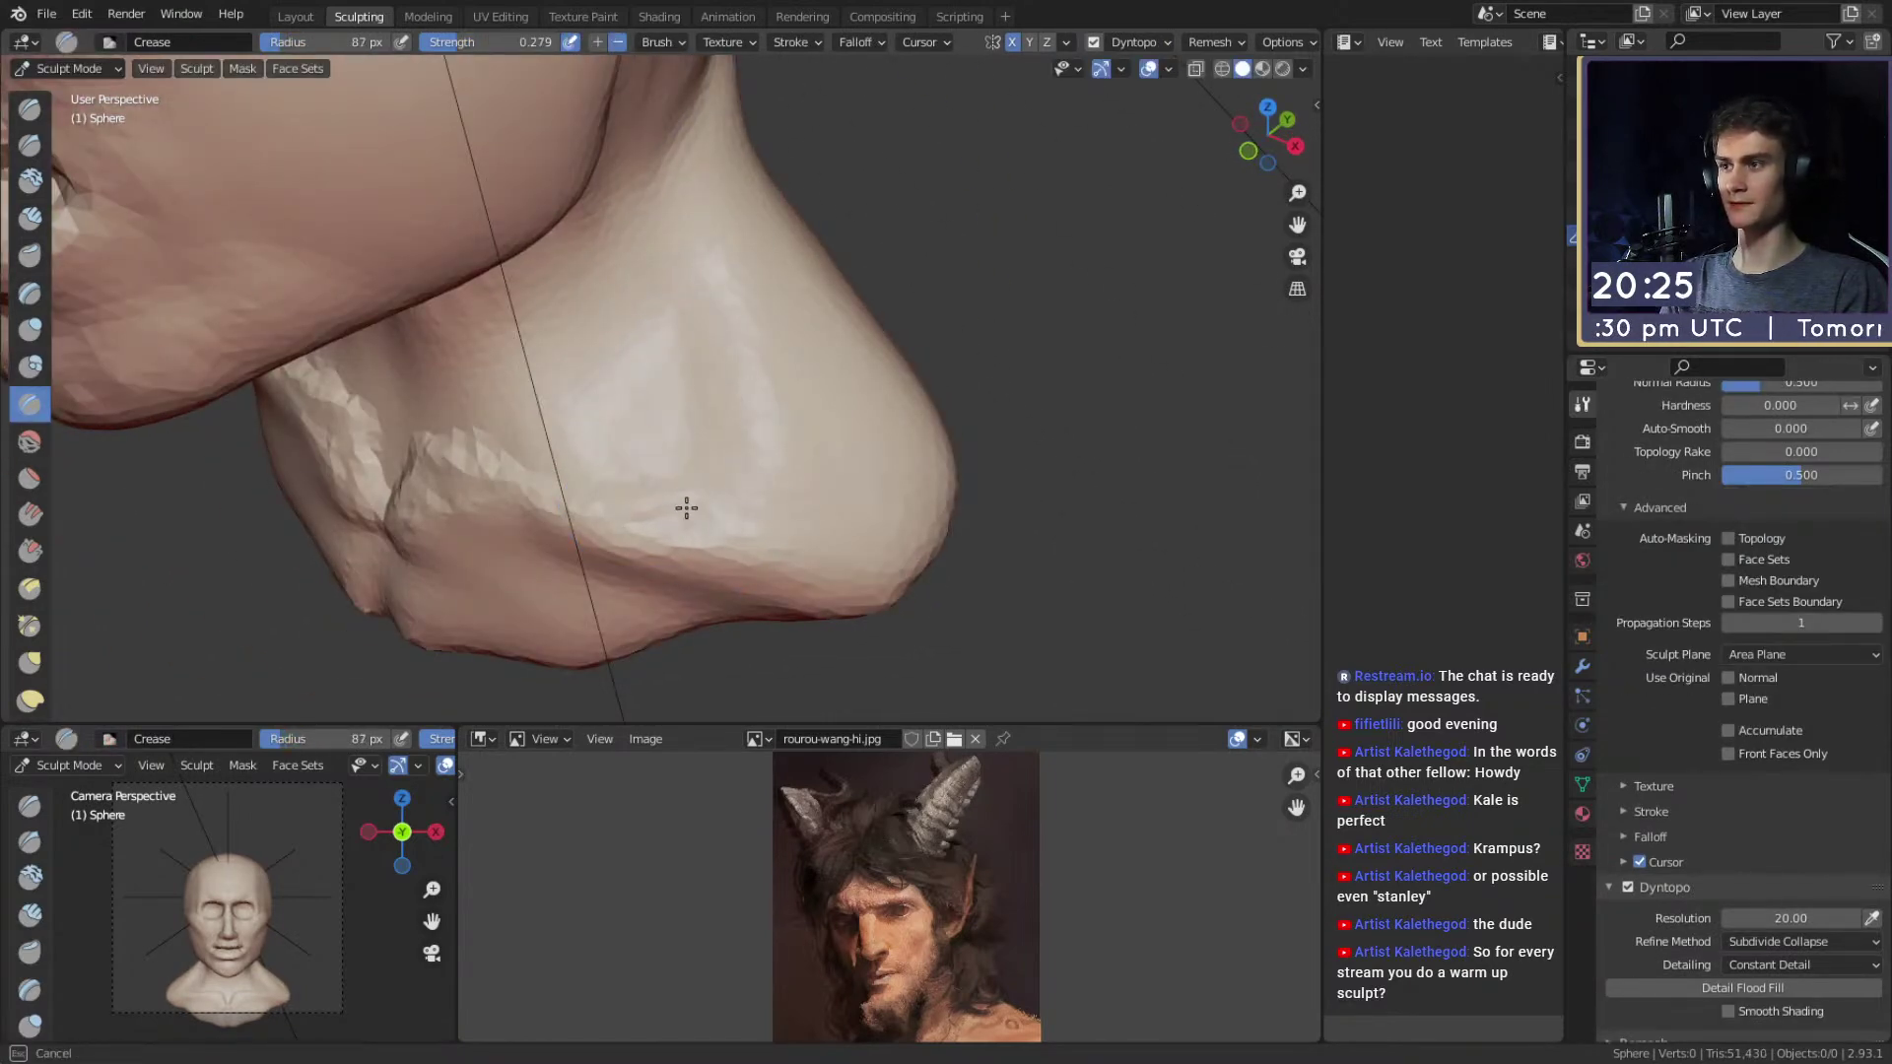
pyautogui.moveTo(664, 321); pyautogui.dragTo(700, 359, button='middle')
# Define the shoulder slope at the side of the neck with the Crease brush at 84 px.
pyautogui.keyDown('alt'); pyautogui.moveTo(697, 392); pyautogui.dragTo(654, 435); pyautogui.keyUp('alt')
pyautogui.press('f')
pyautogui.click(612, 453)
pyautogui.press('f')
pyautogui.click(697, 388)
pyautogui.moveTo(595, 390)
pyautogui.mouseDown(button='middle')
pyautogui.moveTo(658, 373)
pyautogui.moveTo(667, 410)
pyautogui.moveTo(744, 400)
pyautogui.mouseUp(button='middle')
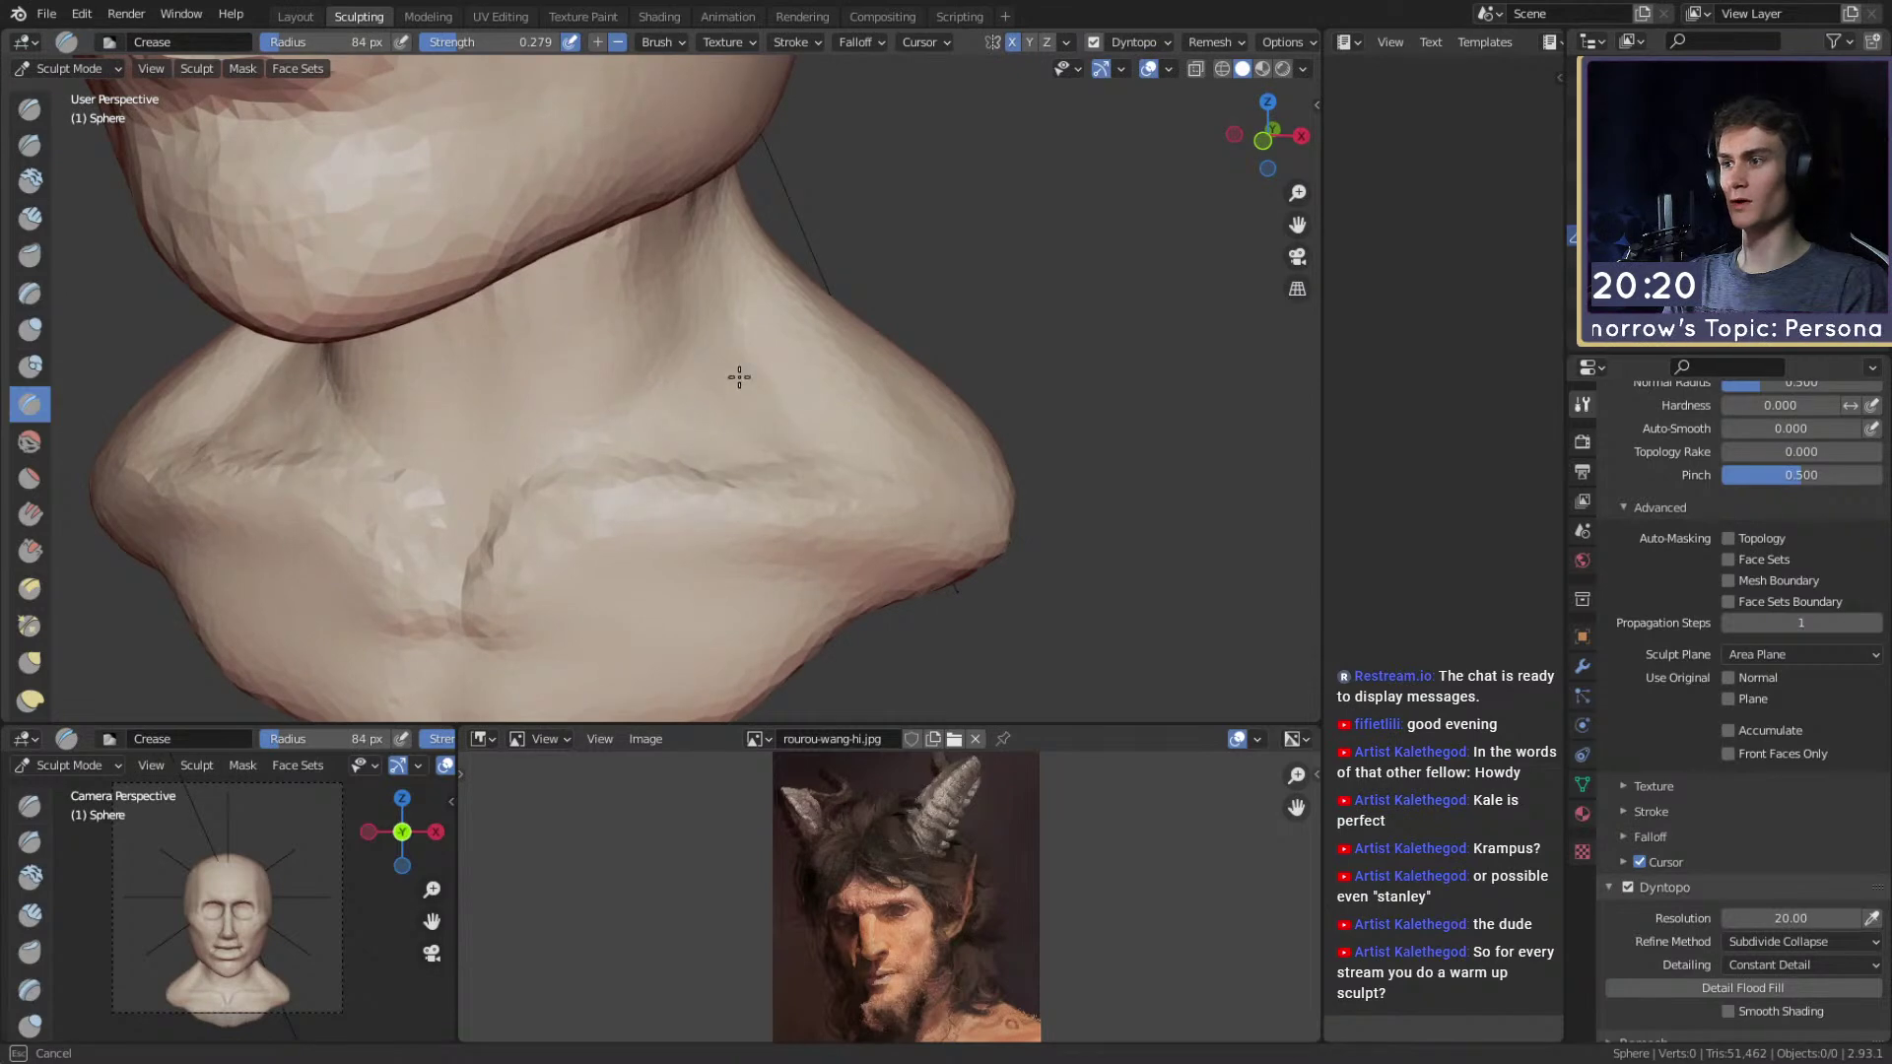
# Refine the hollow above the collarbone with the Crease brush at 68 px.
pyautogui.moveTo(654, 353); pyautogui.dragTo(642, 374)
pyautogui.moveTo(646, 357); pyautogui.dragTo(672, 410, button='middle')
pyautogui.press('f')
pyautogui.click(676, 406)
pyautogui.moveTo(678, 402); pyautogui.dragTo(680, 405)
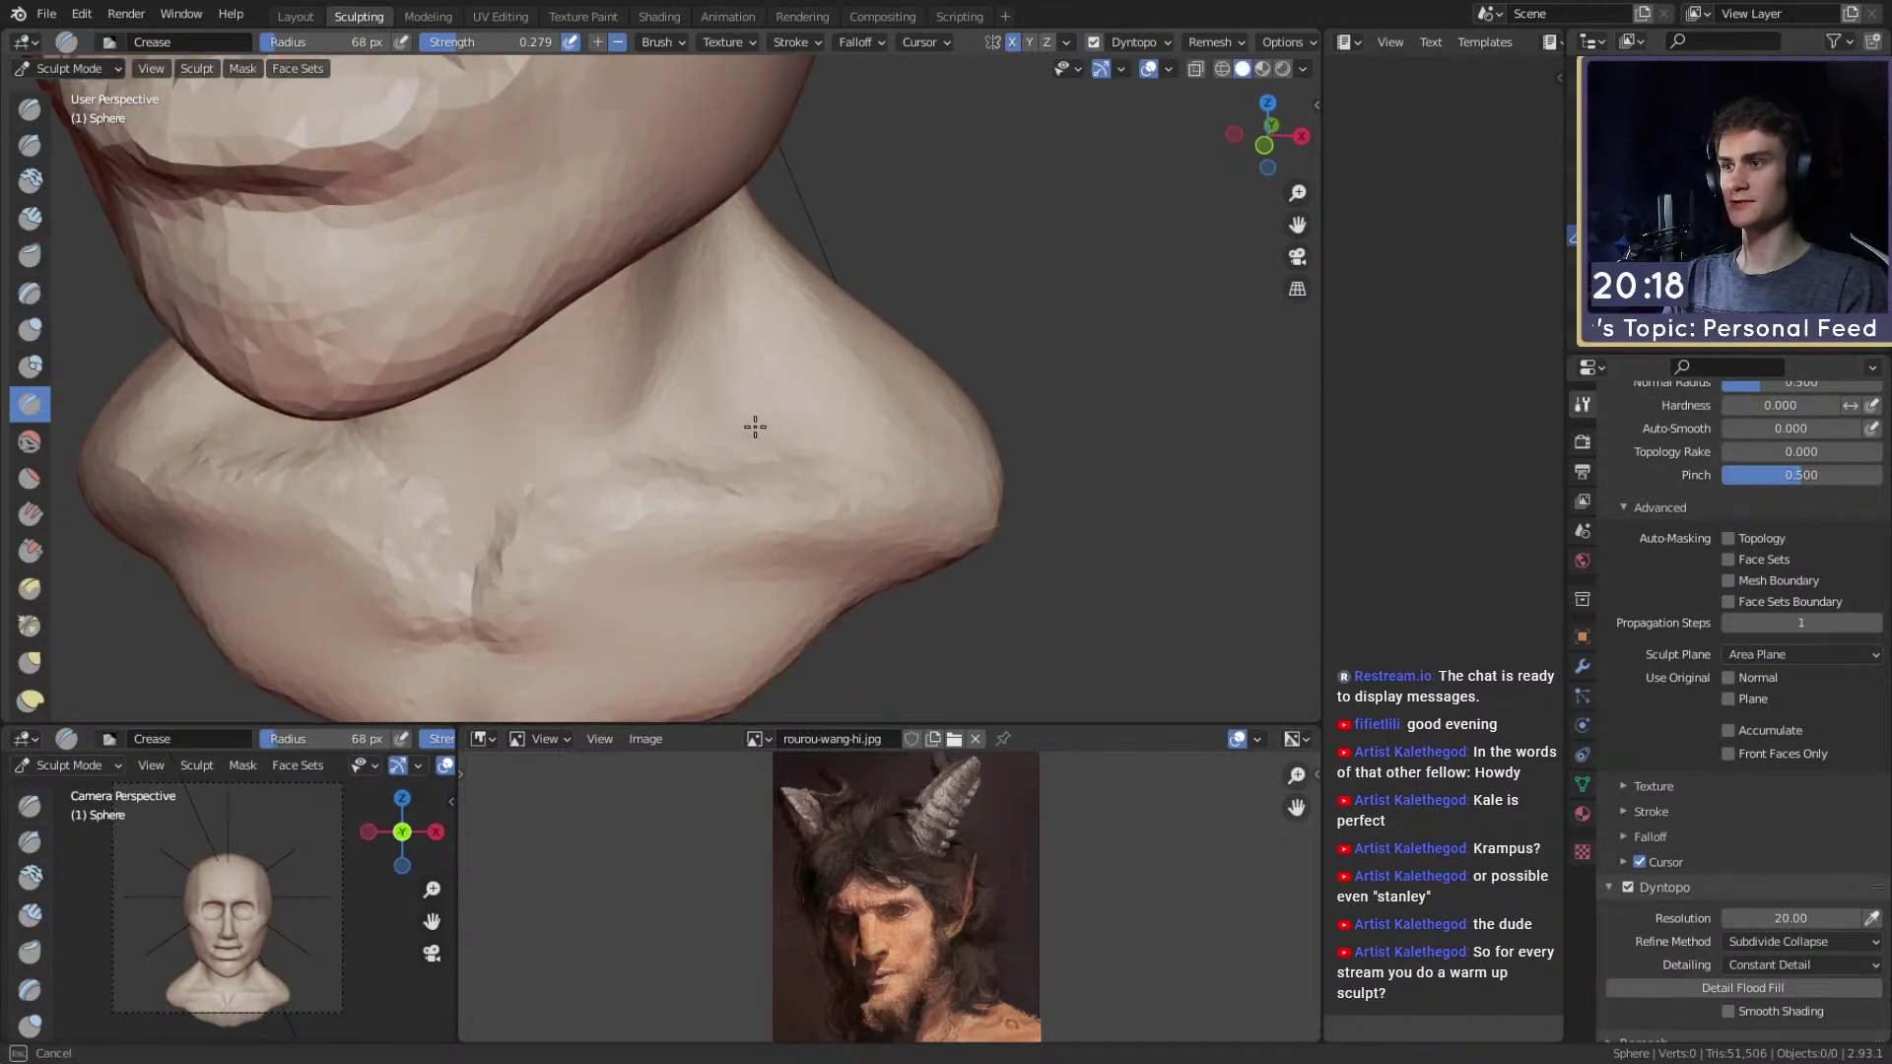
pyautogui.moveTo(608, 463); pyautogui.dragTo(693, 388, button='middle')
# Shape the side of the neck behind the jaw with Clay Strips at 50 px.
pyautogui.press('c')
pyautogui.moveTo(705, 274)
pyautogui.mouseDown(button='middle')
pyautogui.moveTo(541, 410)
pyautogui.moveTo(656, 305)
pyautogui.moveTo(617, 383)
pyautogui.mouseUp(button='middle')
pyautogui.press('f')
pyautogui.click(642, 304)
pyautogui.moveTo(612, 308); pyautogui.dragTo(634, 334, button='middle')
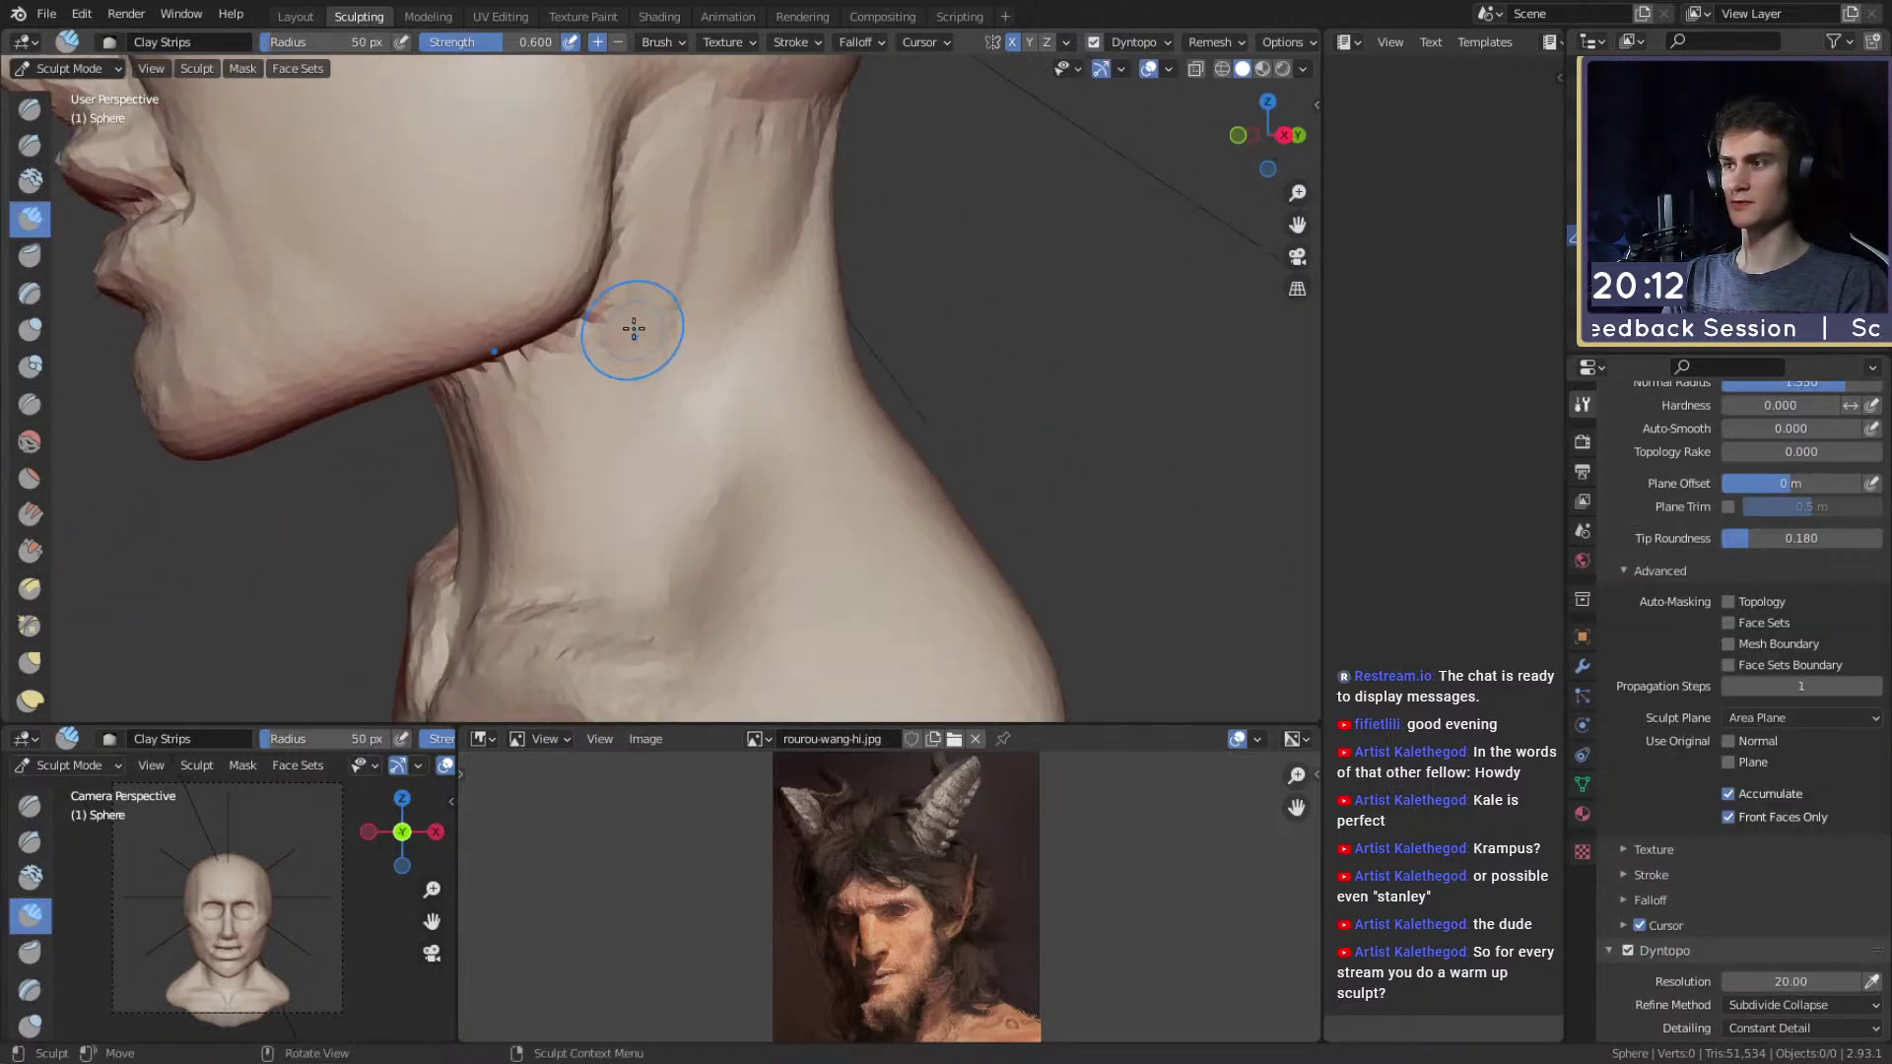
# Build up the diagonal neck muscle running from the jaw to the collarbone with Clay Strips at 46 px.
pyautogui.keyDown('alt'); pyautogui.keyDown('shift'); pyautogui.moveTo(569, 522); pyautogui.dragTo(676, 329); pyautogui.keyUp('shift'); pyautogui.keyUp('alt')
pyautogui.press('f')
pyautogui.click(672, 329)
pyautogui.keyDown('alt'); pyautogui.moveTo(554, 383); pyautogui.dragTo(683, 377); pyautogui.keyUp('alt')
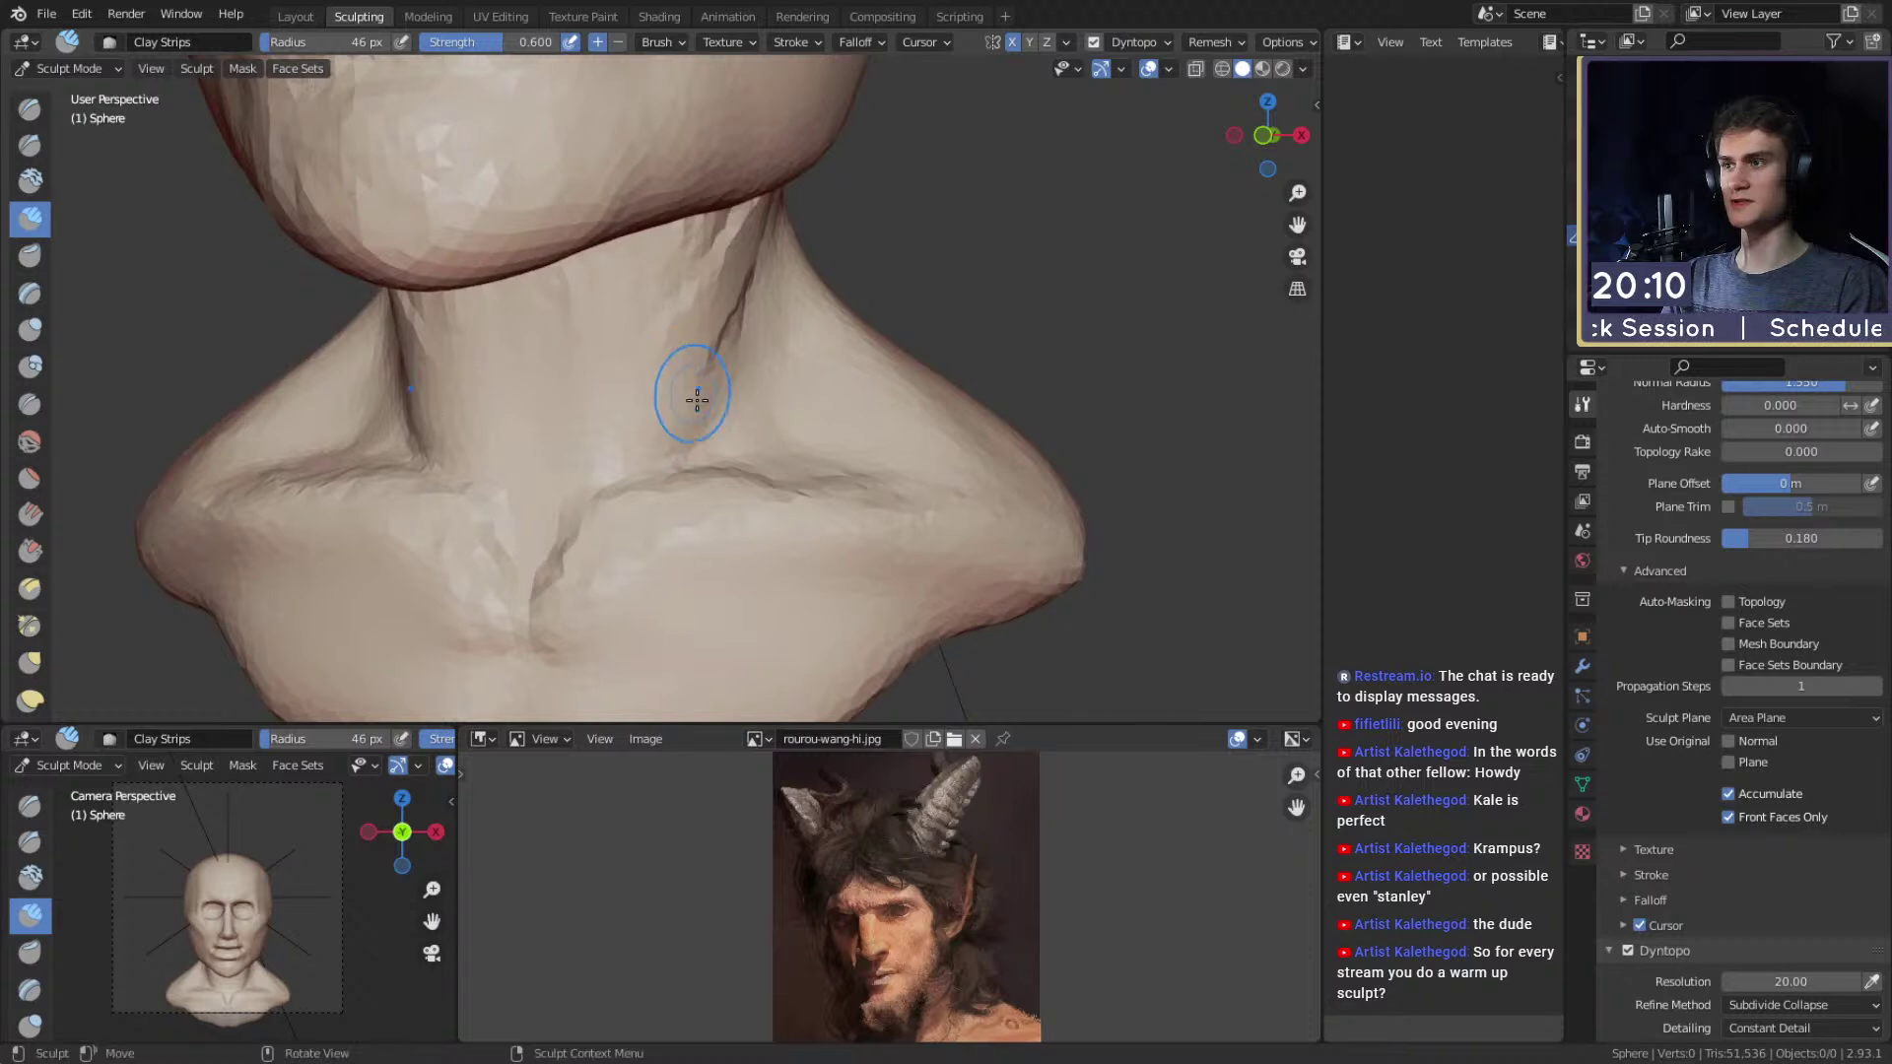
pyautogui.keyDown('alt'); pyautogui.moveTo(750, 503); pyautogui.dragTo(693, 380); pyautogui.keyUp('alt')
# Fill in the throat and the underside of the jaw with Clay Strips at 67 px.
pyautogui.keyDown('alt'); pyautogui.keyDown('shift'); pyautogui.moveTo(659, 278); pyautogui.dragTo(735, 372); pyautogui.keyUp('shift'); pyautogui.keyUp('alt')
pyautogui.press('f')
pyautogui.click(723, 369)
pyautogui.moveTo(725, 271)
pyautogui.keyDown('alt'); pyautogui.mouseDown()
pyautogui.moveTo(728, 316)
pyautogui.moveTo(669, 394)
pyautogui.moveTo(722, 325)
pyautogui.moveTo(689, 393)
pyautogui.moveTo(706, 397)
pyautogui.moveTo(641, 291)
pyautogui.mouseUp(); pyautogui.keyUp('alt')
pyautogui.moveTo(588, 225)
pyautogui.mouseDown()
pyautogui.moveTo(630, 246)
pyautogui.moveTo(578, 253)
pyautogui.mouseUp()
pyautogui.press('f')
pyautogui.click(692, 254)
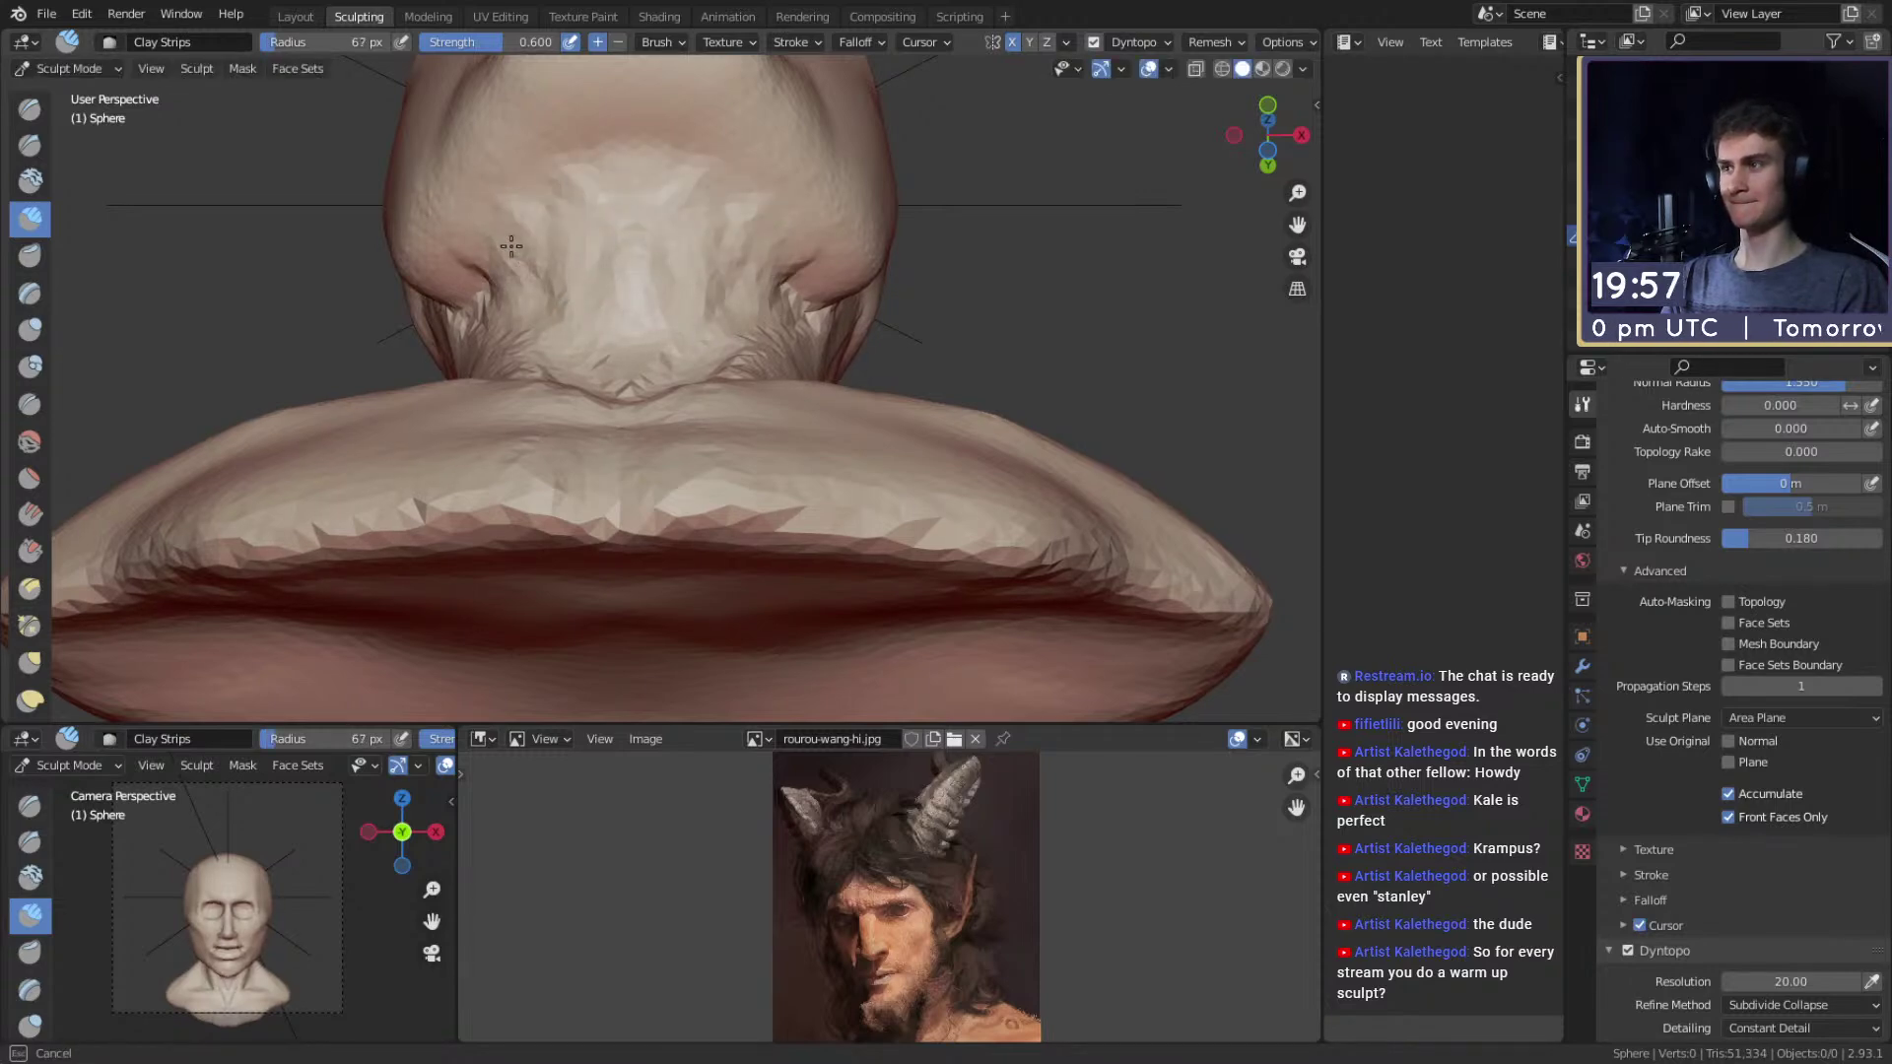
pyautogui.click(549, 253)
# Touch up the neck and shoulder surface with Clay Strips at 85 px.
pyautogui.moveTo(549, 254); pyautogui.dragTo(707, 421, button='middle')
pyautogui.moveTo(737, 418); pyautogui.dragTo(779, 375)
pyautogui.press('f')
pyautogui.click(801, 371)
pyautogui.scroll(-5, 794, 443)
pyautogui.moveTo(867, 444)
pyautogui.keyDown('alt'); pyautogui.mouseDown()
pyautogui.moveTo(668, 449)
pyautogui.moveTo(739, 488)
pyautogui.mouseUp(); pyautogui.keyUp('alt')
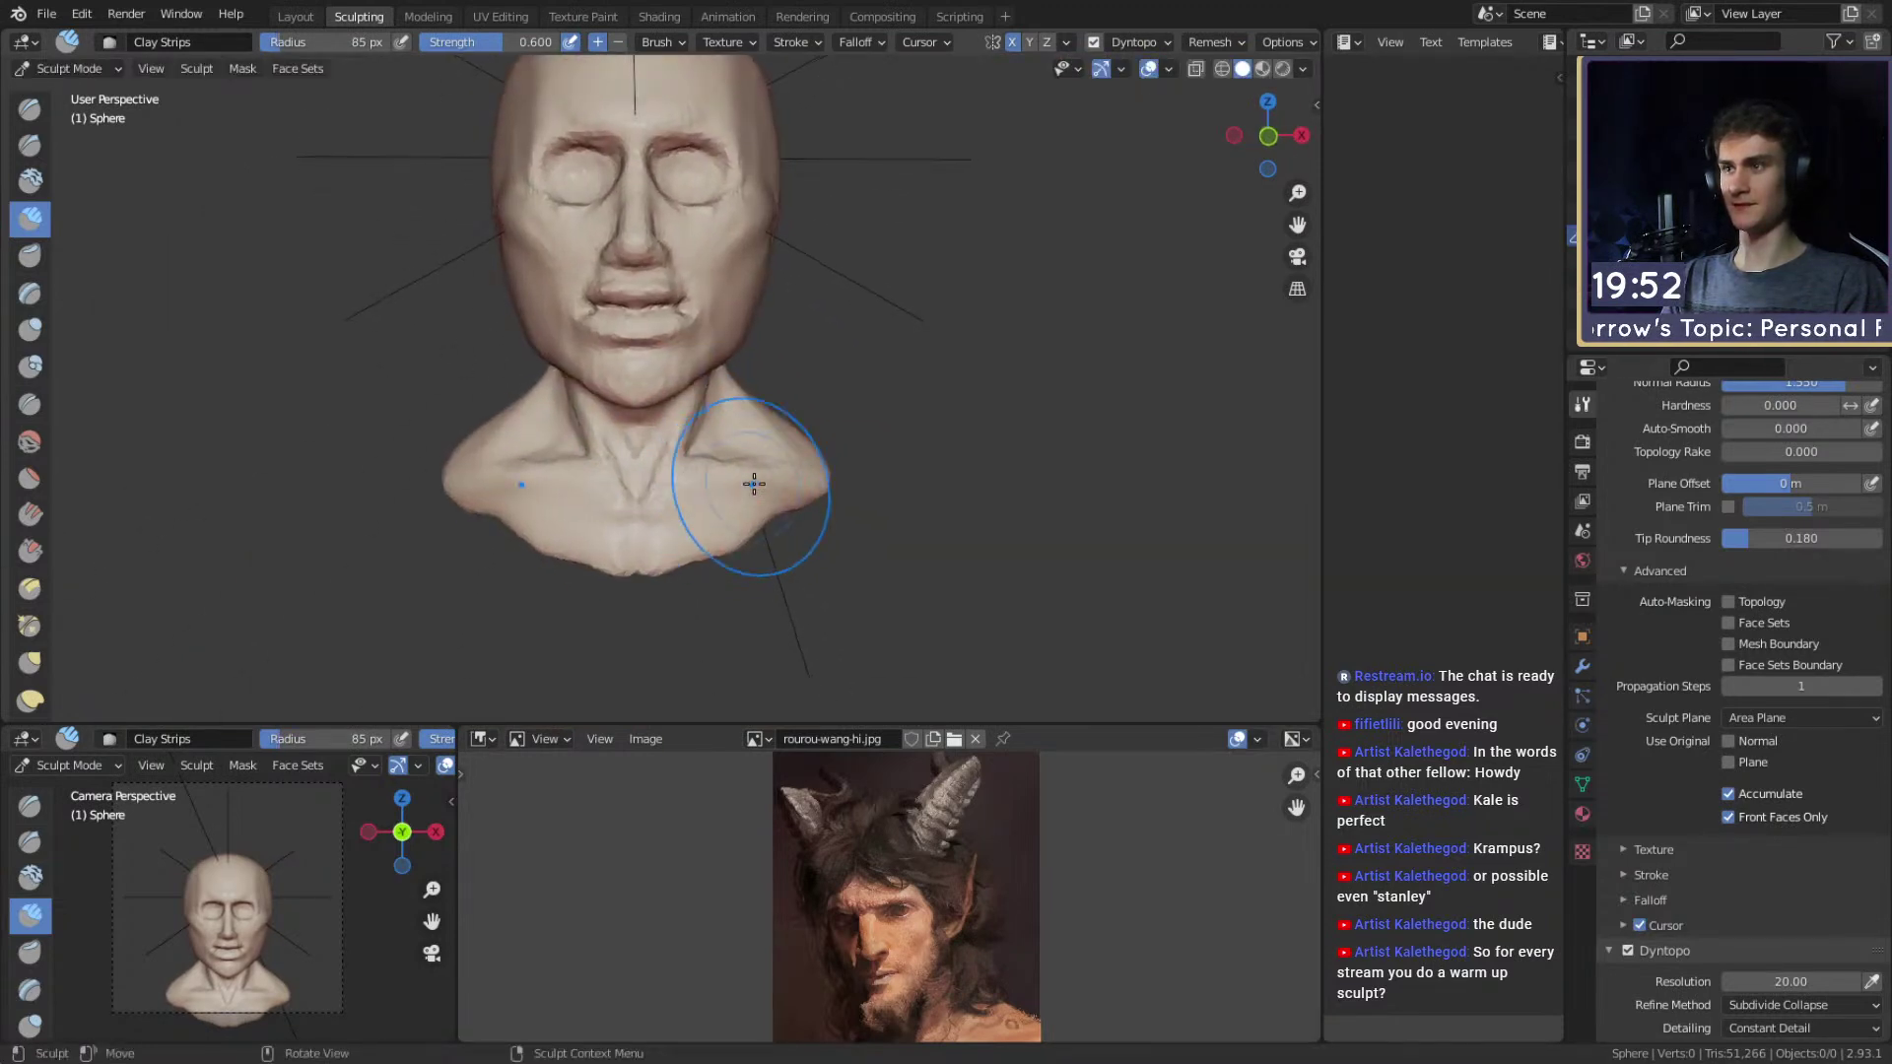
# Pull the shoulders outward into a wider slope with the Grab brush at 108 px.
pyautogui.press('g')
pyautogui.press('f')
pyautogui.click(804, 416)
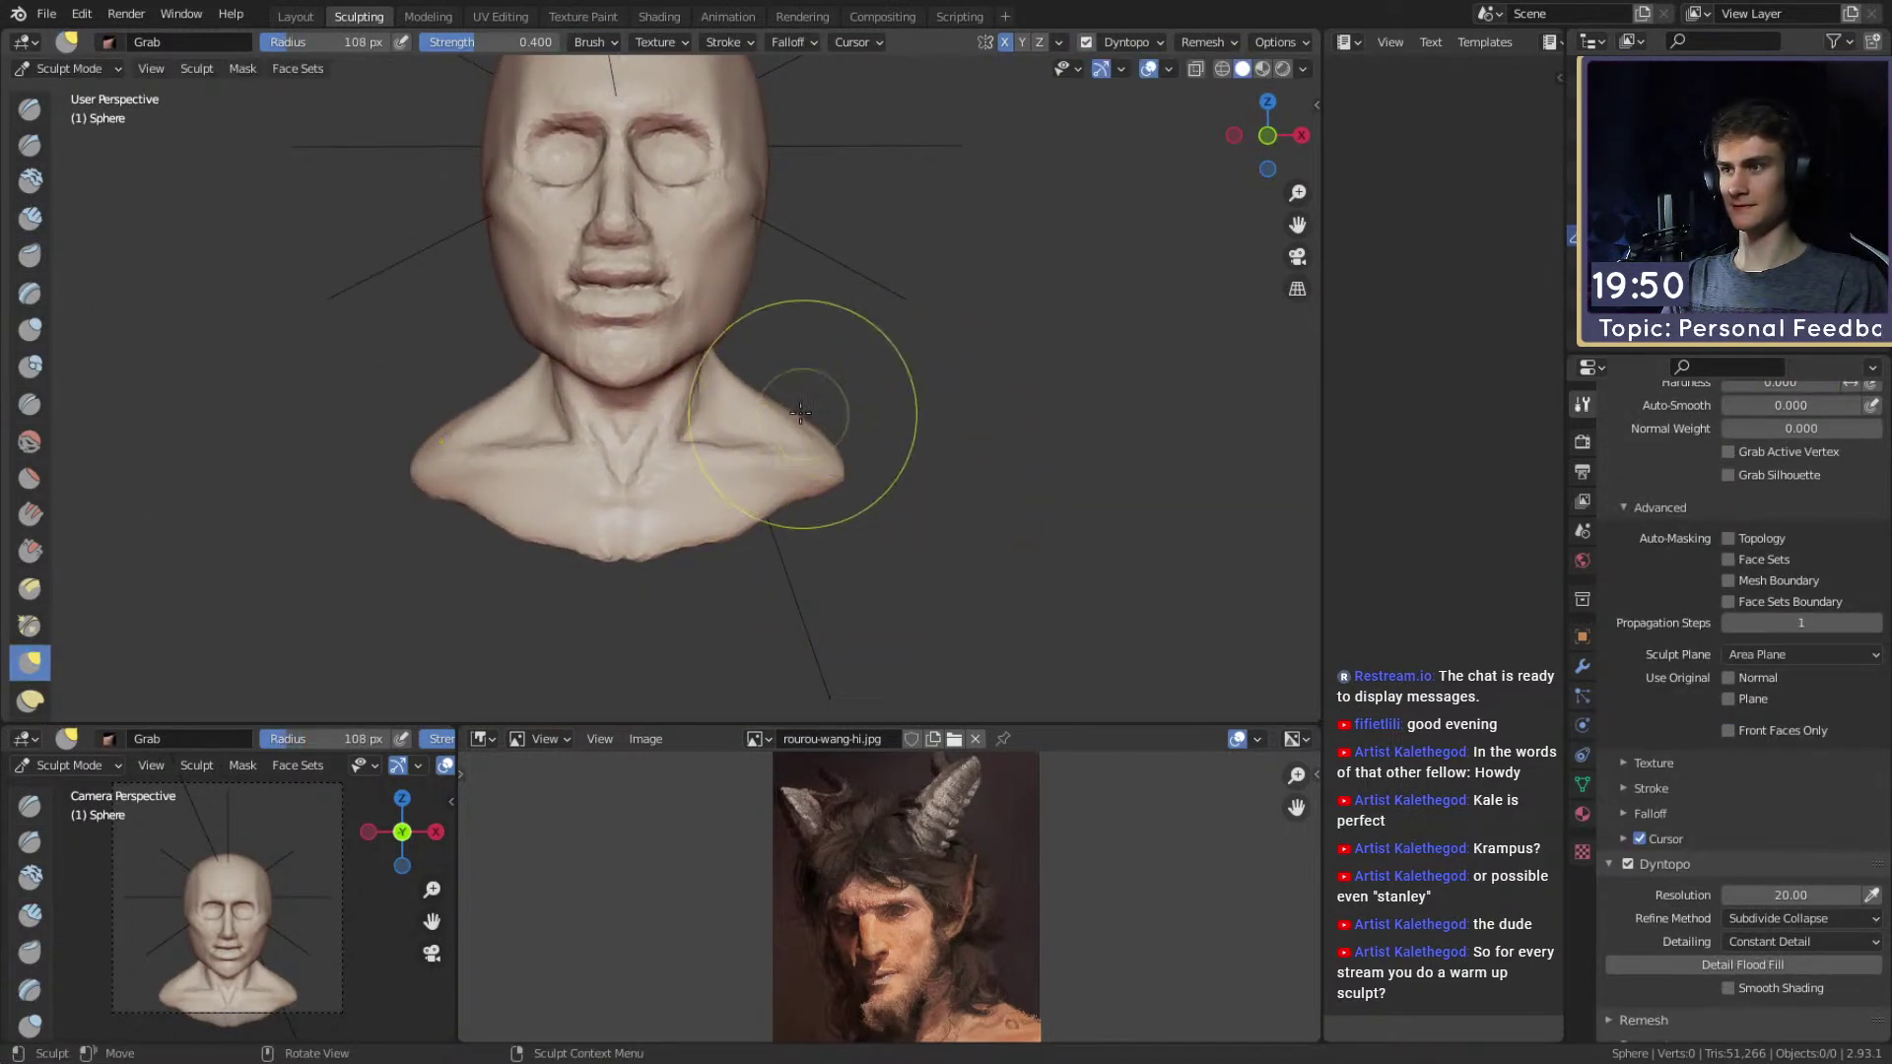
pyautogui.press('f')
pyautogui.click(819, 389)
# Adjust the overall head proportions with the Grab brush at 224 px.
pyautogui.moveTo(819, 388); pyautogui.dragTo(591, 404, button='middle')
pyautogui.press('f')
pyautogui.click(584, 381)
pyautogui.moveTo(584, 382); pyautogui.dragTo(612, 357)
pyautogui.moveTo(645, 320)
pyautogui.mouseDown(button='middle')
pyautogui.moveTo(666, 379)
pyautogui.moveTo(774, 340)
pyautogui.moveTo(855, 347)
pyautogui.moveTo(767, 302)
pyautogui.mouseUp(button='middle')
pyautogui.press('f')
pyautogui.click(654, 329)
# Adjust the width of the cheeks and jaw with the Grab brush at 162 px.
pyautogui.press('f')
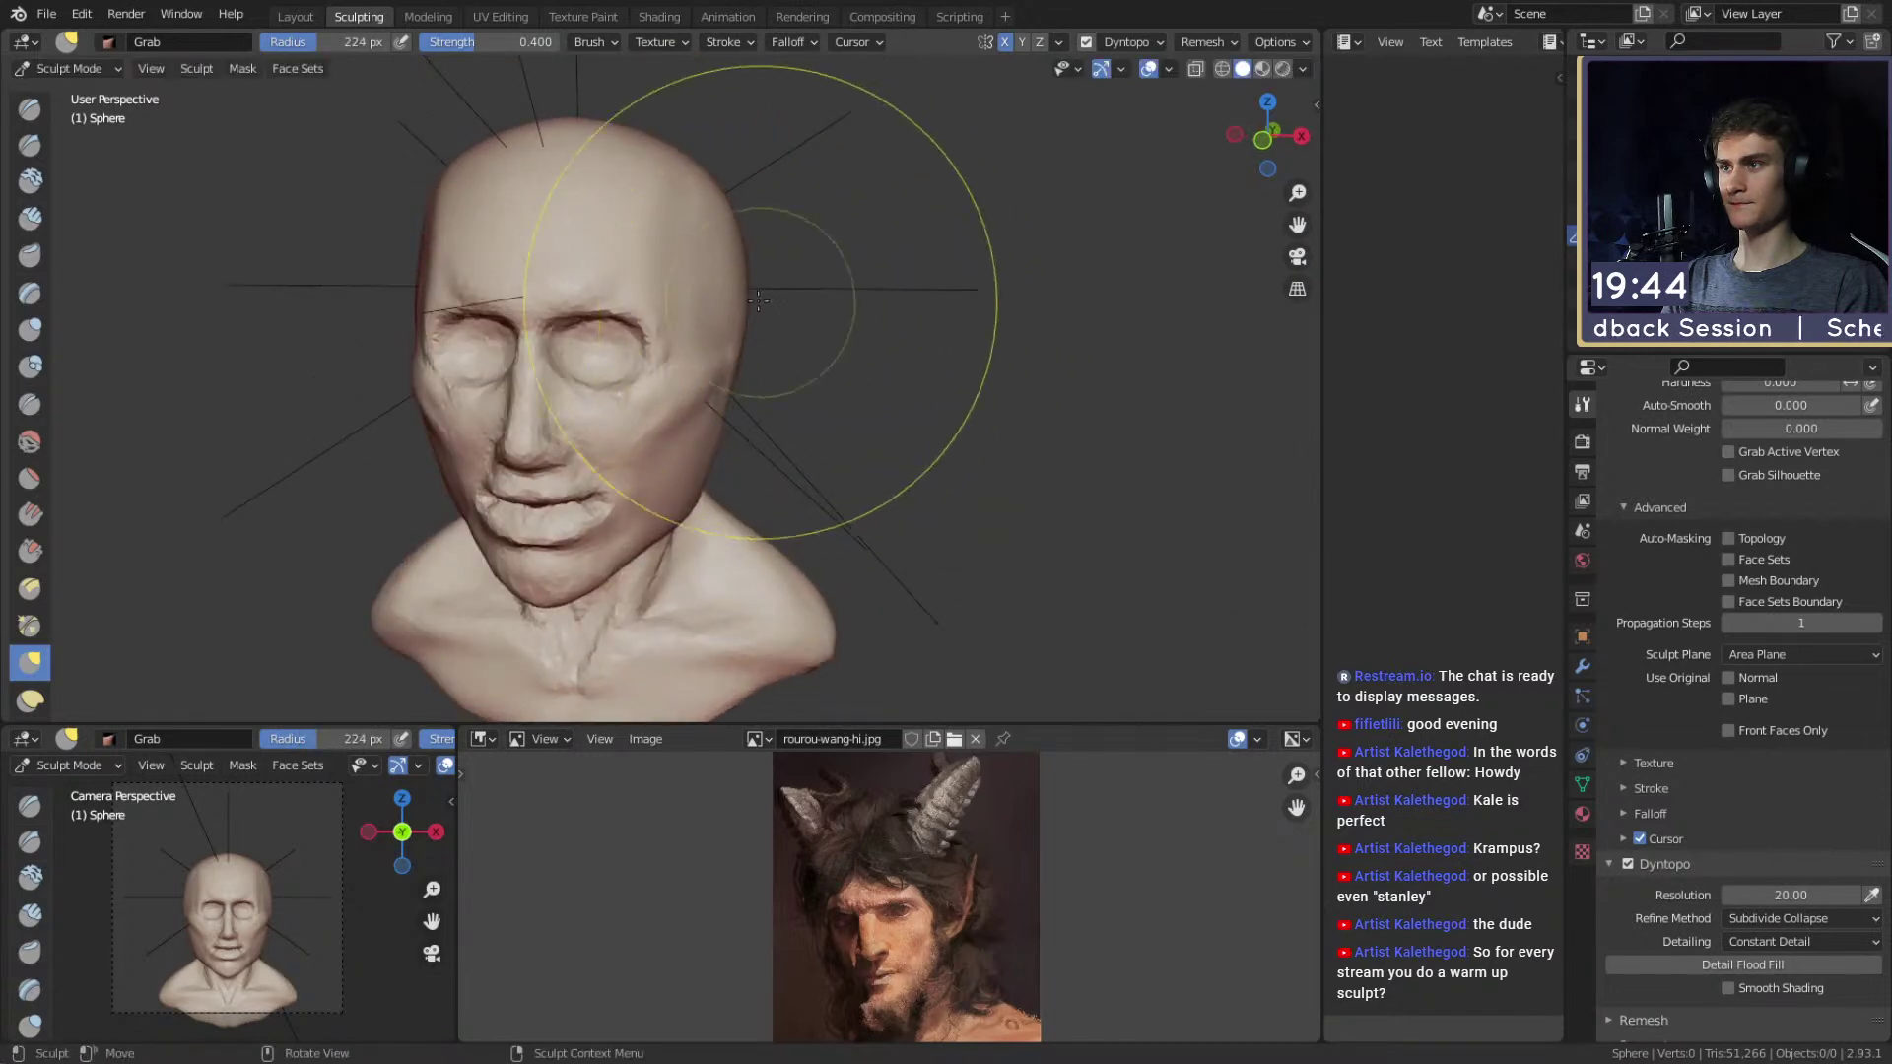
pyautogui.click(760, 399)
pyautogui.scroll(2, 766, 412)
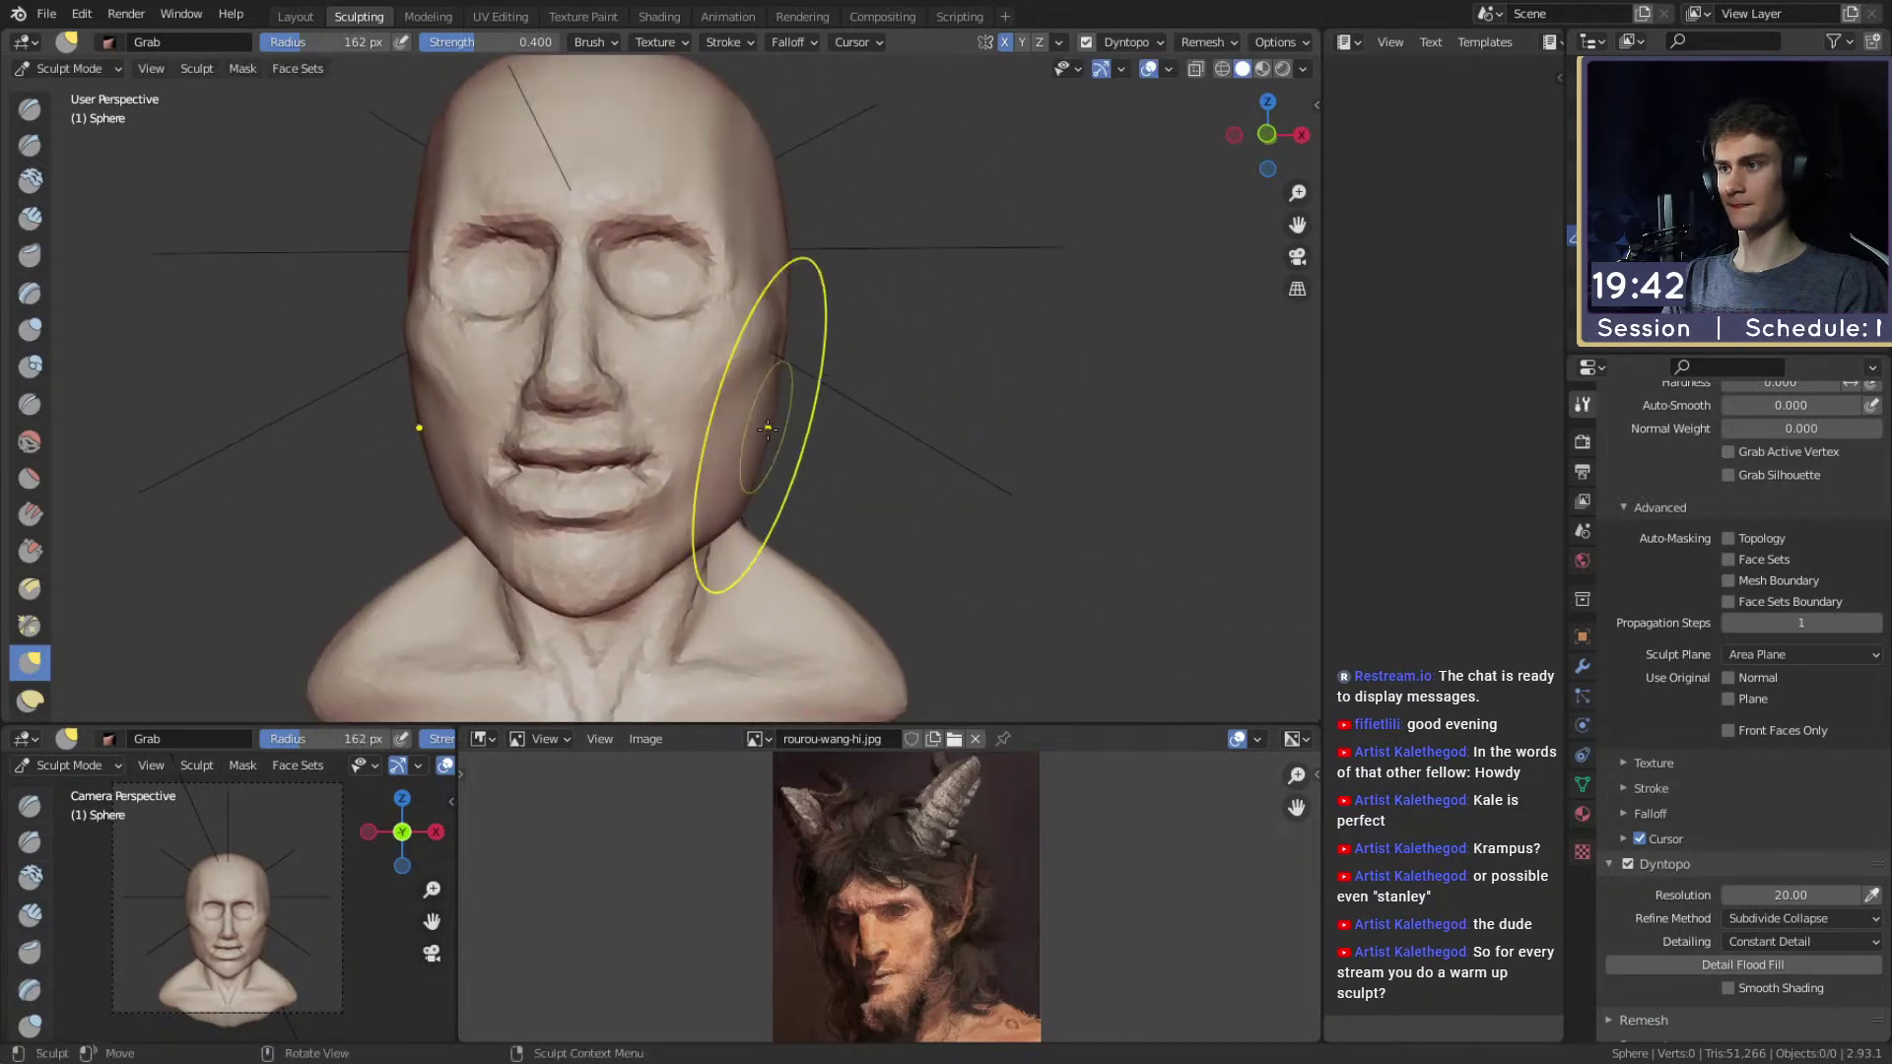
pyautogui.moveTo(741, 440)
pyautogui.mouseDown(button='middle')
pyautogui.moveTo(689, 423)
pyautogui.moveTo(634, 473)
pyautogui.mouseUp(button='middle')
pyautogui.press('f')
pyautogui.click(606, 488)
# Reshape the cheek and jaw from the side with the Grab brush at 236 px.
pyautogui.moveTo(653, 352); pyautogui.dragTo(503, 256, button='middle')
pyautogui.moveTo(689, 394)
pyautogui.mouseDown(button='middle')
pyautogui.moveTo(756, 380)
pyautogui.moveTo(549, 346)
pyautogui.moveTo(523, 423)
pyautogui.moveTo(593, 445)
pyautogui.moveTo(509, 416)
pyautogui.mouseUp(button='middle')
pyautogui.press('f')
pyautogui.click(538, 420)
pyautogui.press('f')
pyautogui.click(562, 450)
pyautogui.press('f')
pyautogui.click(805, 462)
pyautogui.moveTo(637, 416); pyautogui.dragTo(612, 434, button='middle')
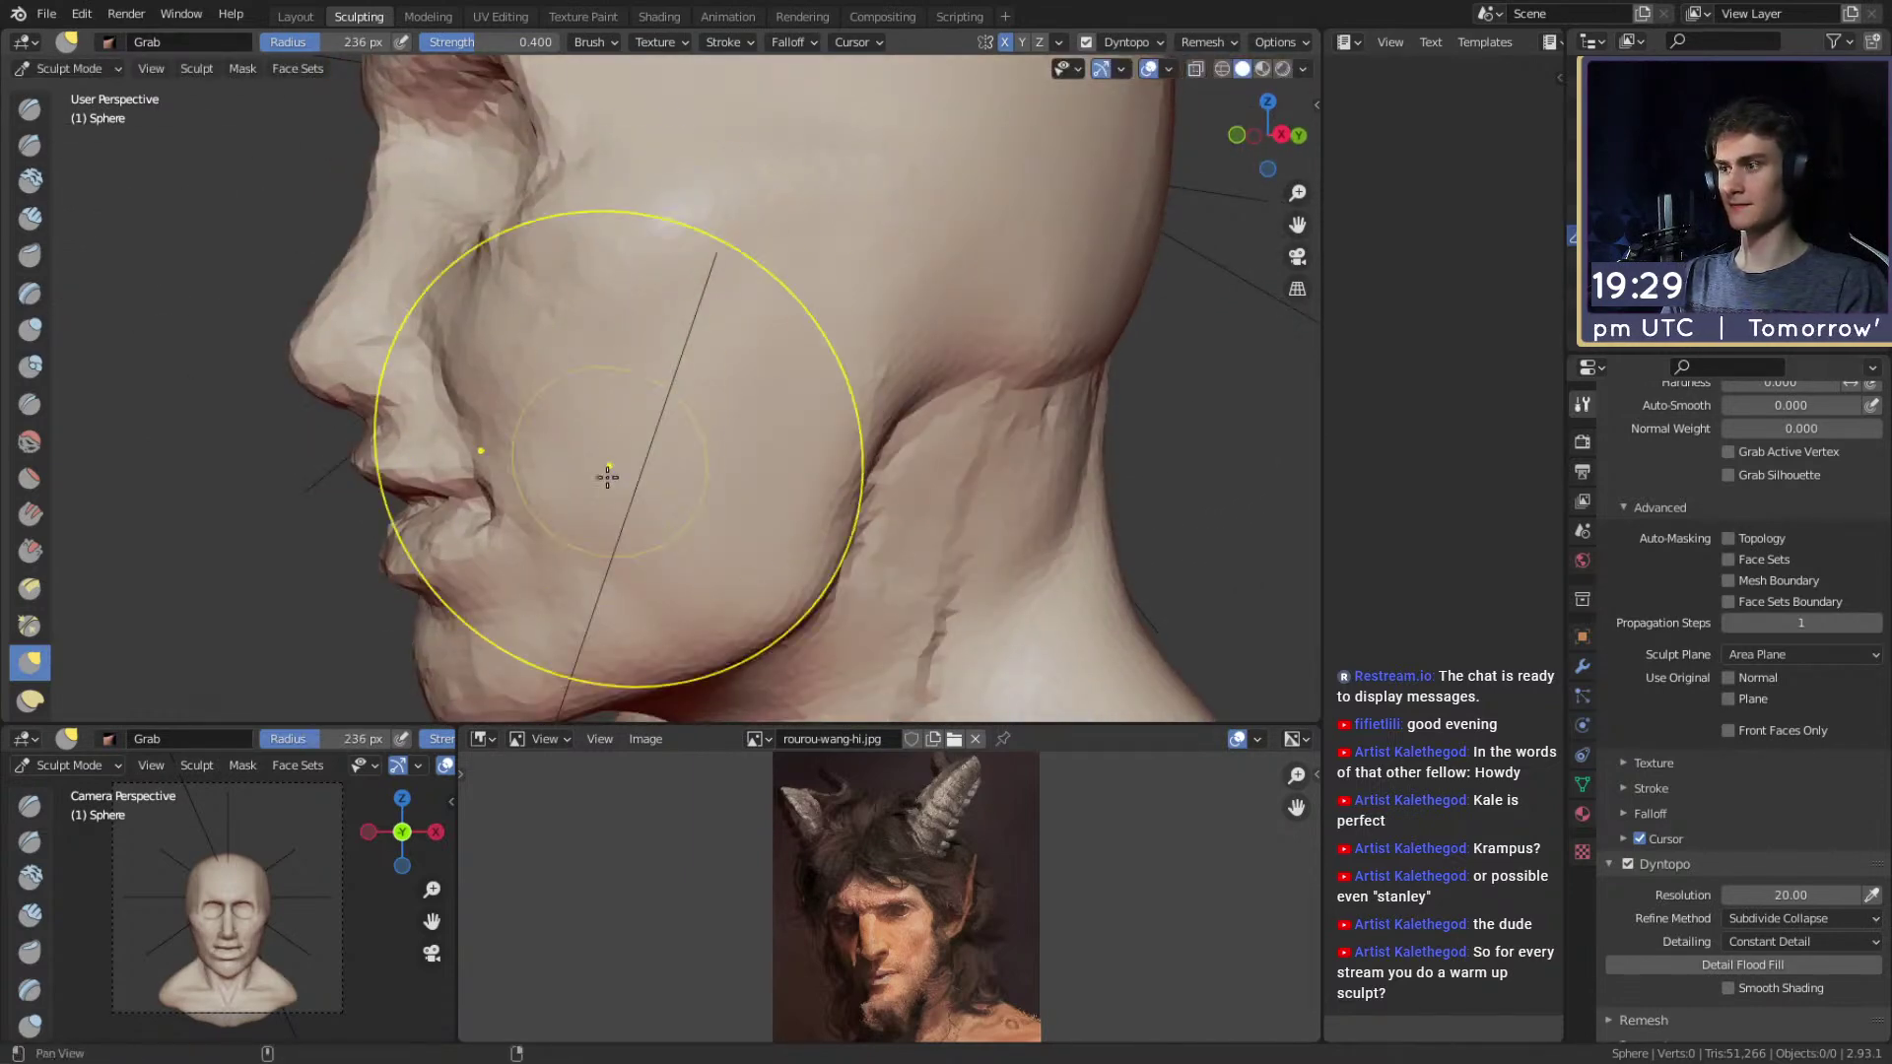
# Refine the rear jaw contour and the area around the ear location with the Grab brush at smaller radii.
pyautogui.press('f')
pyautogui.click(552, 486)
pyautogui.keyDown('ctrl'); pyautogui.moveTo(582, 367); pyautogui.dragTo(595, 438, button='middle'); pyautogui.keyUp('ctrl')
pyautogui.moveTo(595, 437)
pyautogui.mouseDown(button='middle')
pyautogui.moveTo(752, 487)
pyautogui.moveTo(620, 520)
pyautogui.moveTo(726, 507)
pyautogui.moveTo(680, 463)
pyautogui.moveTo(601, 442)
pyautogui.moveTo(667, 456)
pyautogui.moveTo(642, 456)
pyautogui.moveTo(651, 410)
pyautogui.mouseUp(button='middle')
pyautogui.scroll(3, 611, 465)
pyautogui.press('f')
pyautogui.click(688, 496)
pyautogui.press('m')
pyautogui.scroll(1, 641, 456)
pyautogui.press('g')
pyautogui.press('f')
pyautogui.click(592, 389)
pyautogui.press('f')
pyautogui.click(672, 384)
pyautogui.press('f')
pyautogui.click(734, 414)
pyautogui.moveTo(785, 394)
pyautogui.mouseDown(button='middle')
pyautogui.moveTo(767, 416)
pyautogui.moveTo(630, 412)
pyautogui.mouseUp(button='middle')
# Paint an ear-shaped mask on the side of the head at 40 px and invert it.
pyautogui.press('m')
pyautogui.scroll(1, 724, 402)
pyautogui.press('f')
pyautogui.click(628, 404)
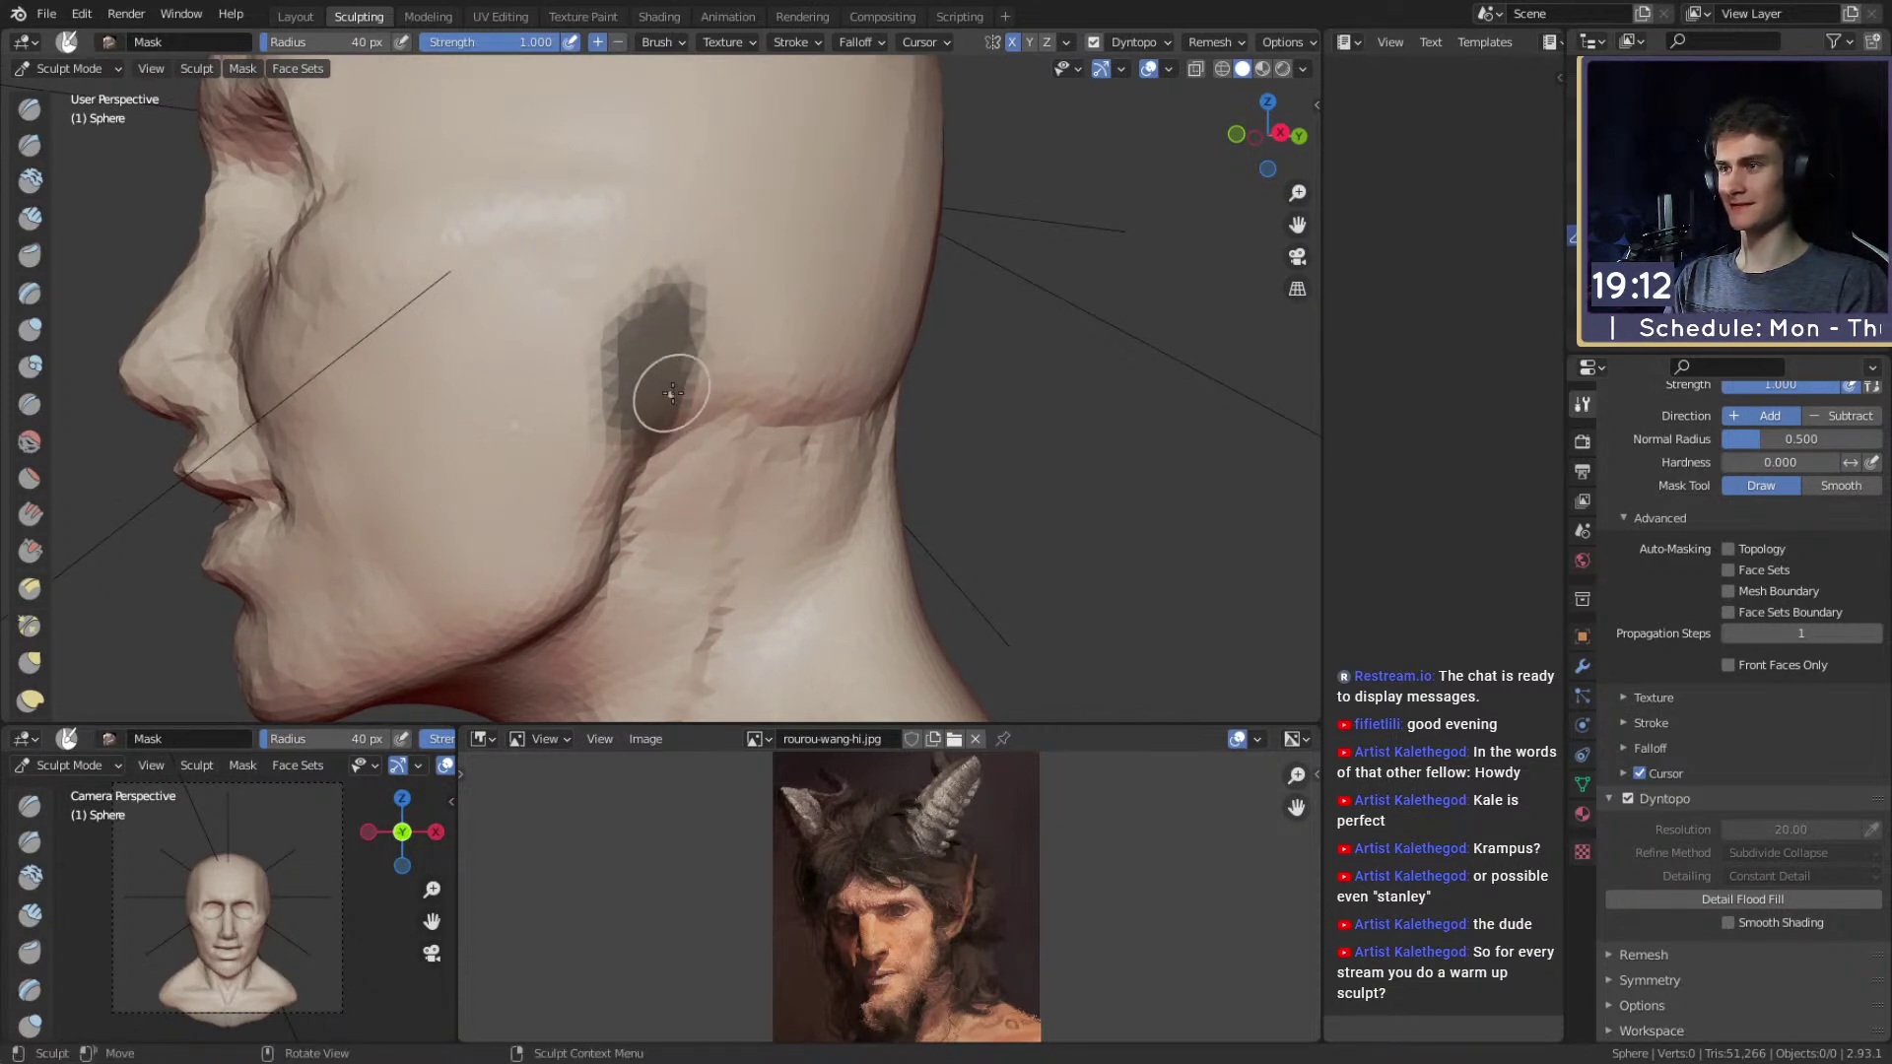
pyautogui.moveTo(655, 305); pyautogui.dragTo(640, 328, button='middle')
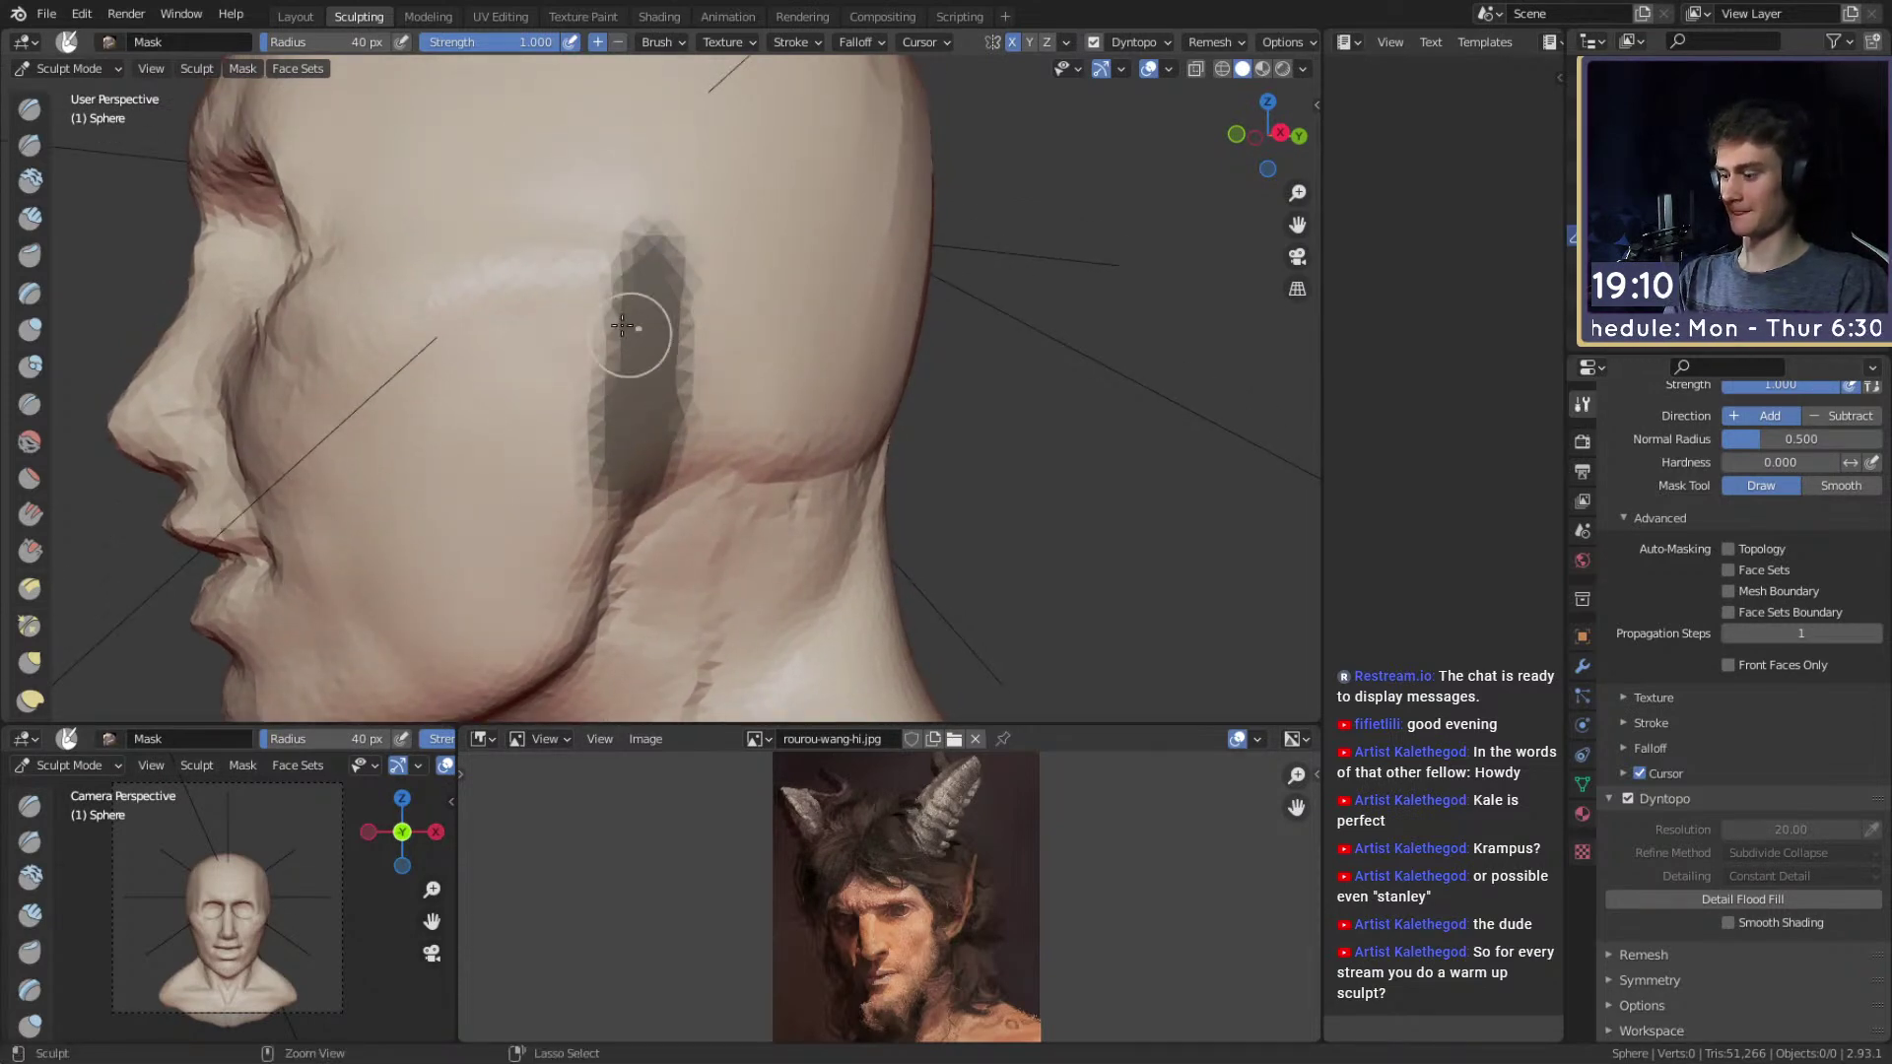
pyautogui.hotkey('ctrl', 'i')
pyautogui.hotkey('ctrl', 'i')
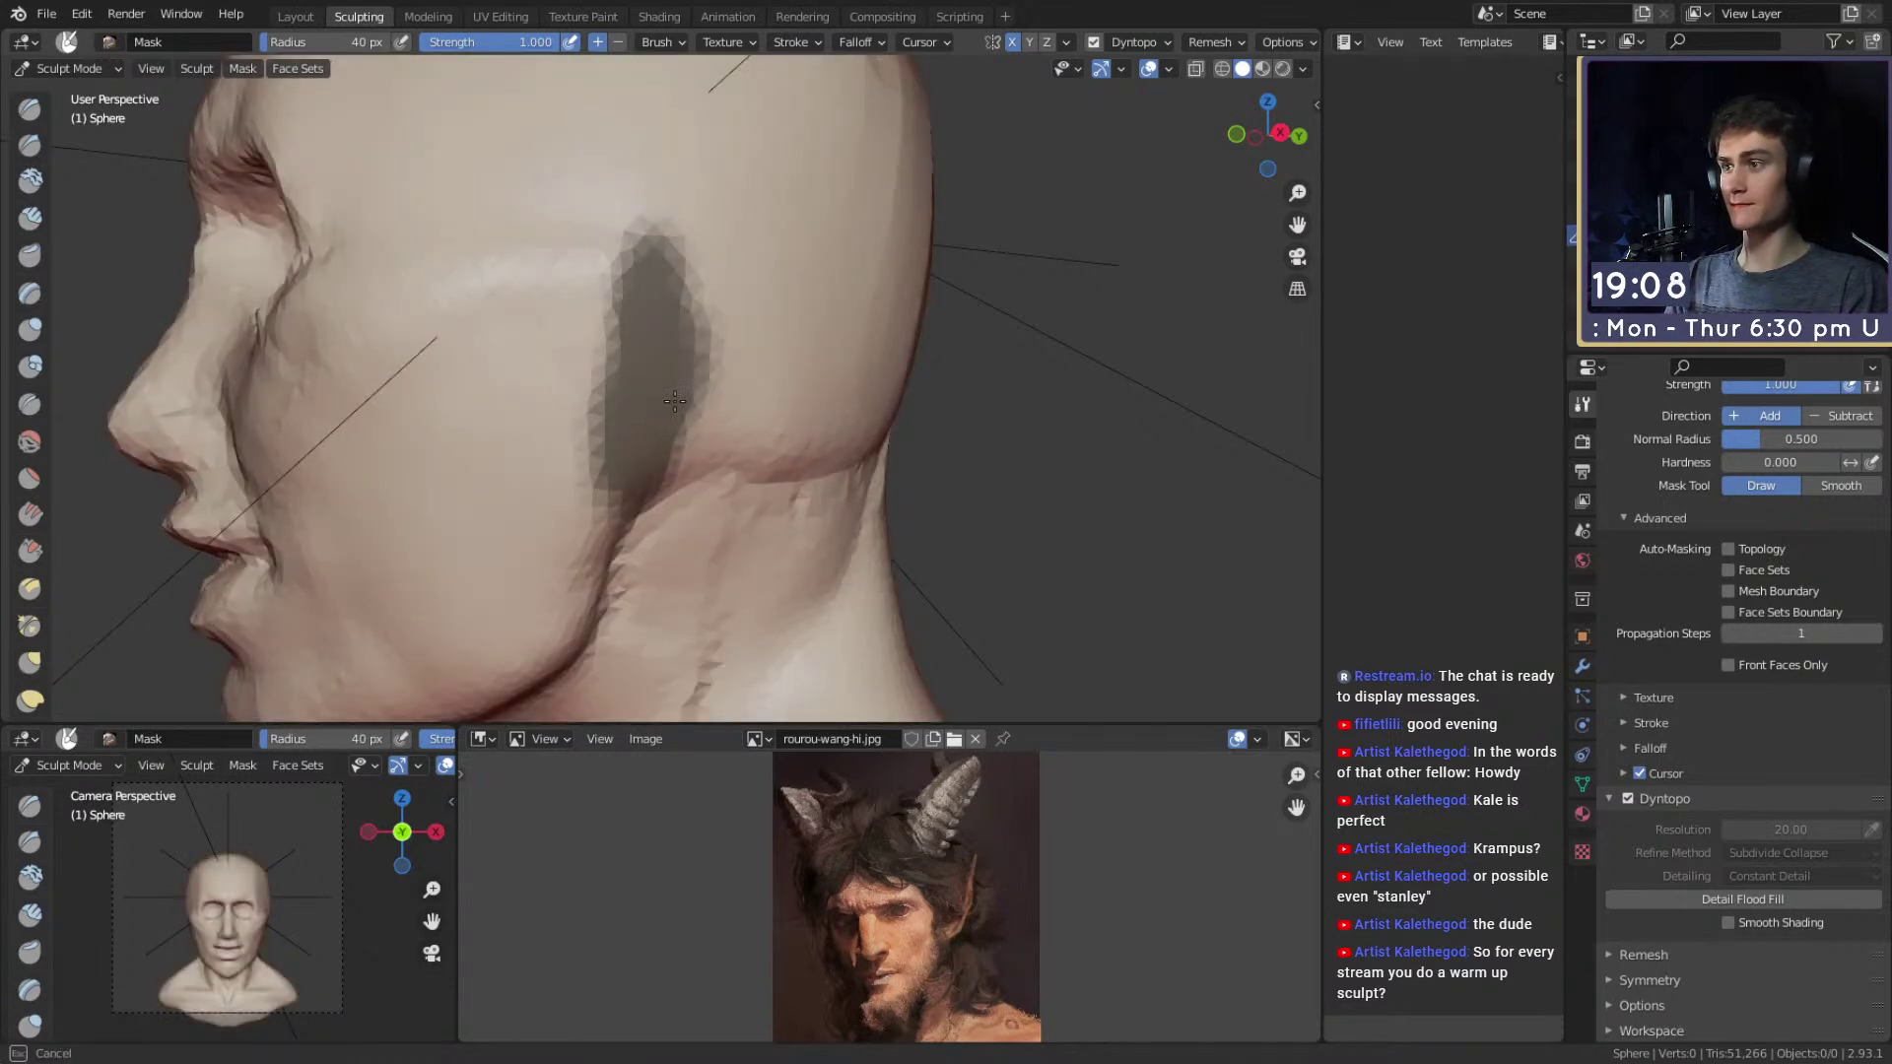
pyautogui.hotkey('ctrl', 'i')
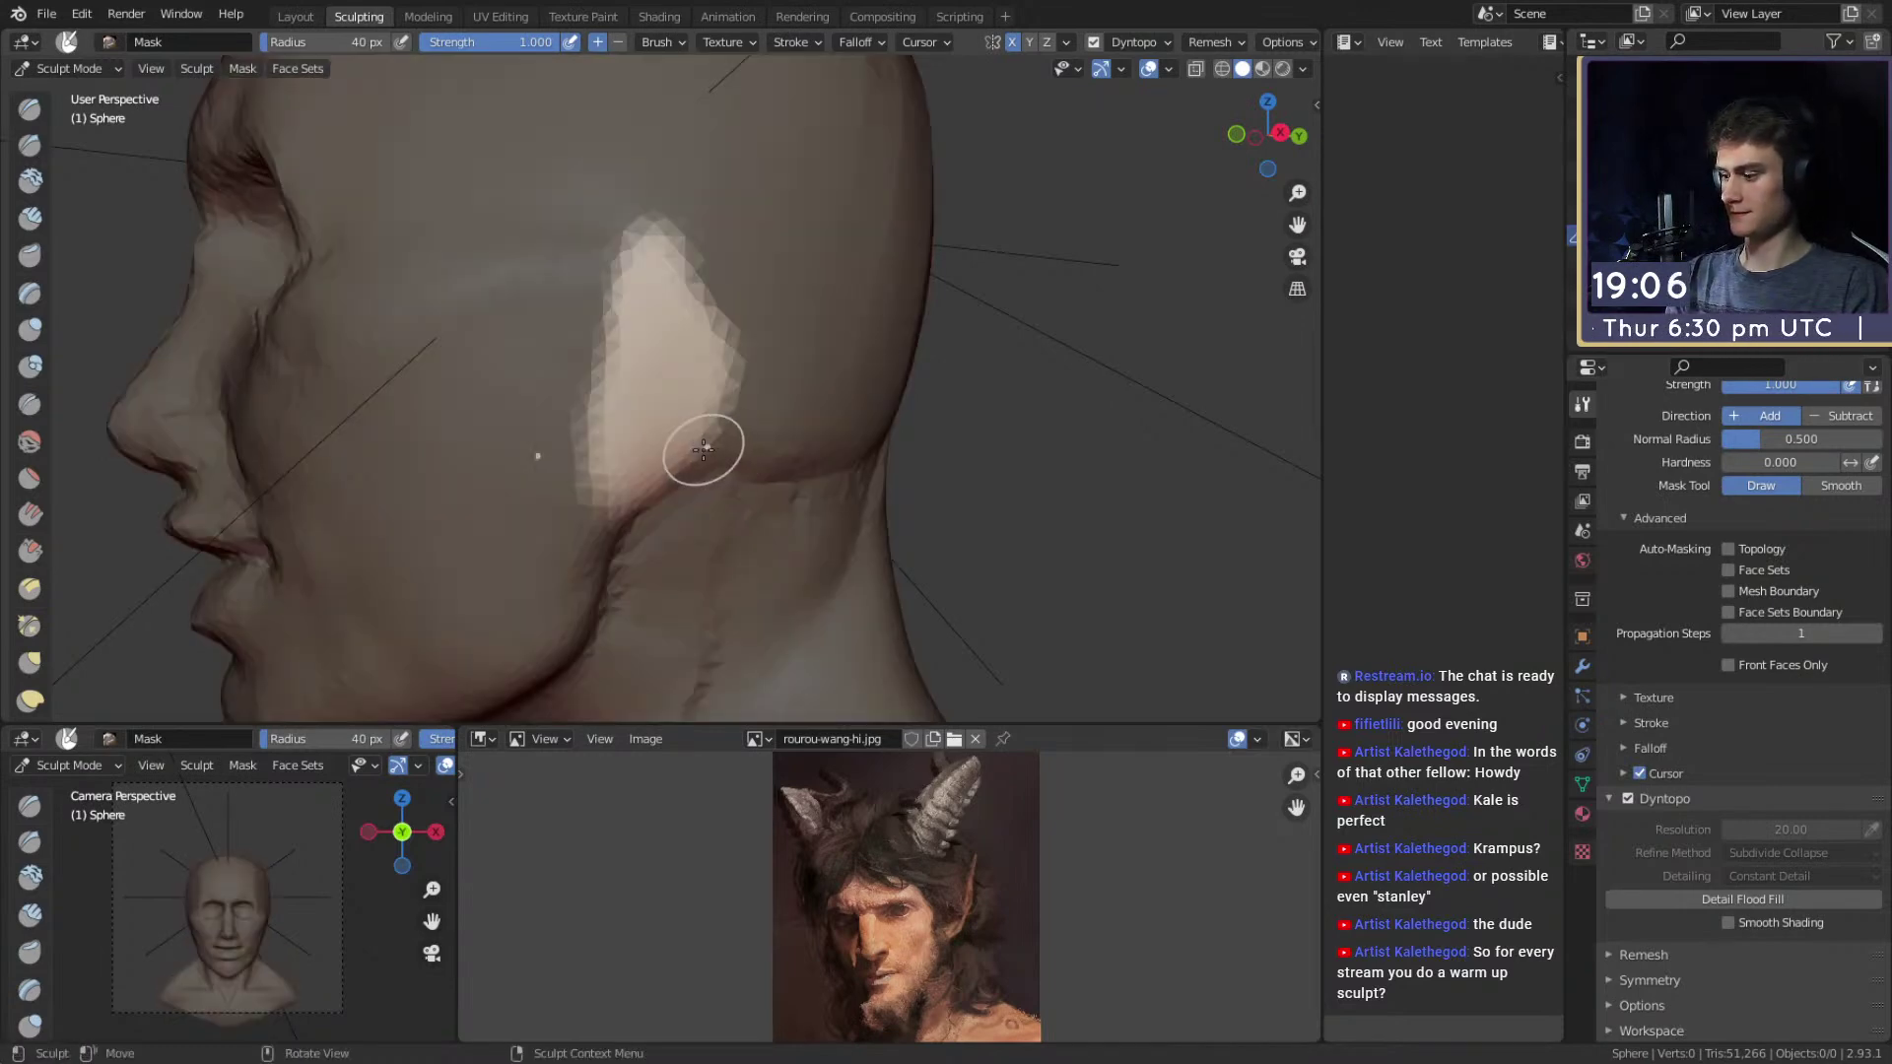
# Pull the unmasked patch outward and upward into a long pointed ear with the Snake Hook brush at 155 px.
pyautogui.press('k')
pyautogui.press('f')
pyautogui.click(800, 386)
pyautogui.moveTo(665, 394)
pyautogui.mouseDown(button='middle')
pyautogui.moveTo(836, 424)
pyautogui.moveTo(772, 423)
pyautogui.mouseUp(button='middle')
pyautogui.press('f')
pyautogui.click(834, 423)
pyautogui.moveTo(743, 401); pyautogui.dragTo(807, 402)
pyautogui.moveTo(867, 406); pyautogui.dragTo(800, 412, button='middle')
pyautogui.press('f')
pyautogui.click(742, 410)
pyautogui.moveTo(767, 367); pyautogui.dragTo(887, 169)
pyautogui.moveTo(886, 168); pyautogui.dragTo(802, 380, button='middle')
pyautogui.scroll(3, 743, 379)
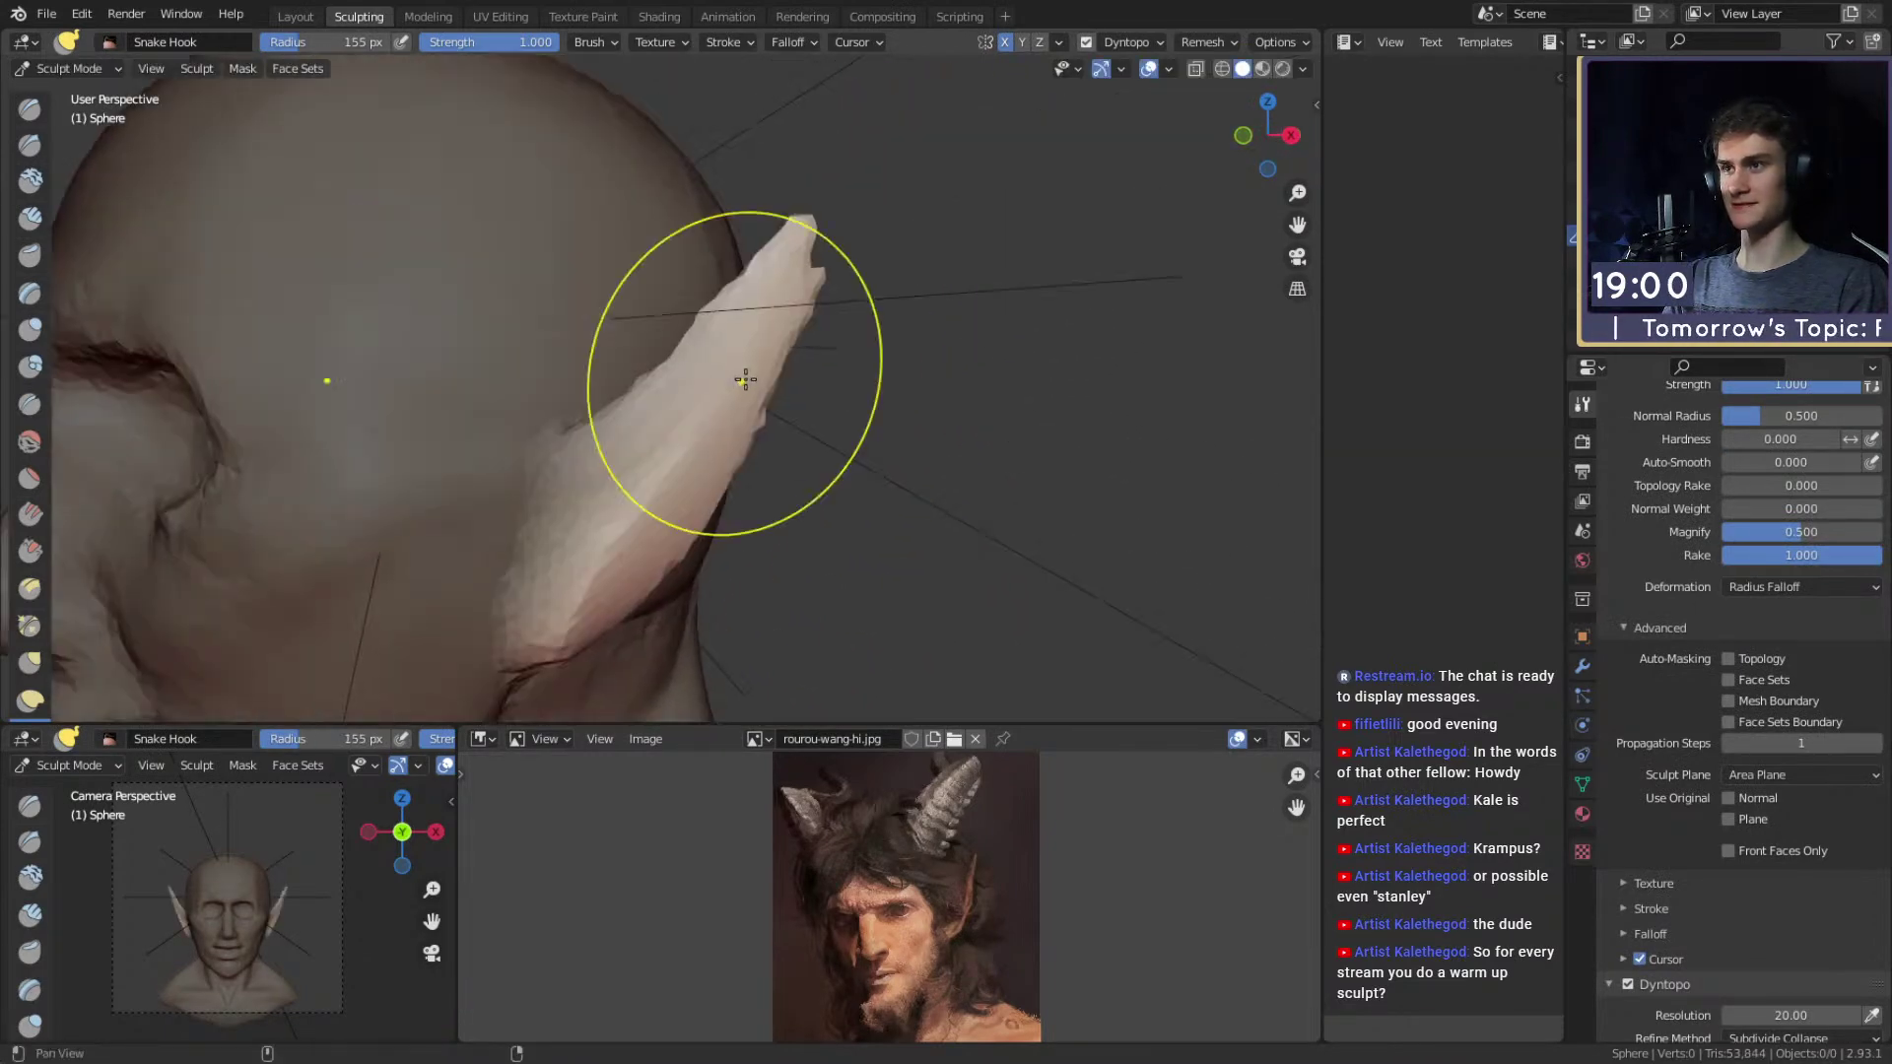
# Reshape the ear's base and lower edge with the Snake Hook brush.
pyautogui.moveTo(814, 292)
pyautogui.keyDown('shift'); pyautogui.mouseDown(button='middle')
pyautogui.moveTo(792, 372)
pyautogui.moveTo(696, 308)
pyautogui.moveTo(834, 428)
pyautogui.moveTo(678, 422)
pyautogui.mouseUp(button='middle'); pyautogui.keyUp('shift')
pyautogui.scroll(2, 803, 417)
pyautogui.press('c')
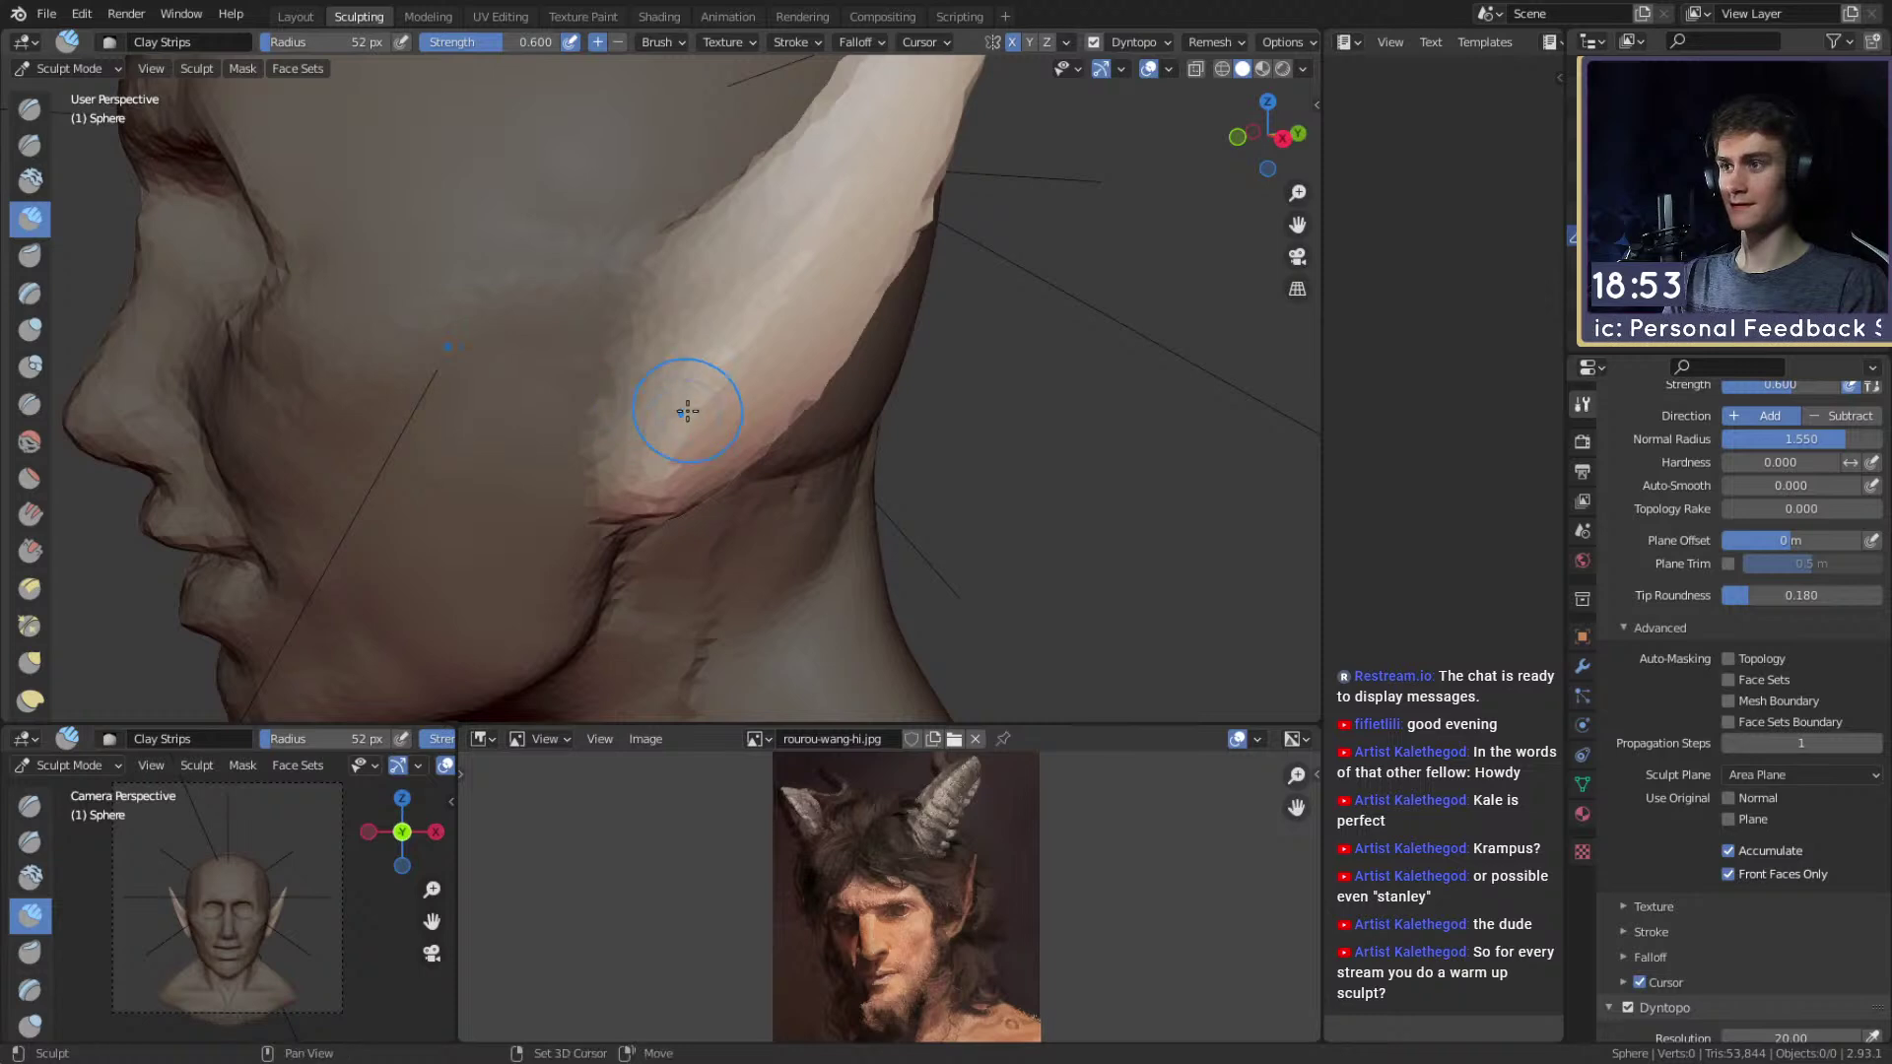
pyautogui.keyDown('shift'); pyautogui.moveTo(808, 289); pyautogui.dragTo(812, 315, button='middle'); pyautogui.keyUp('shift')
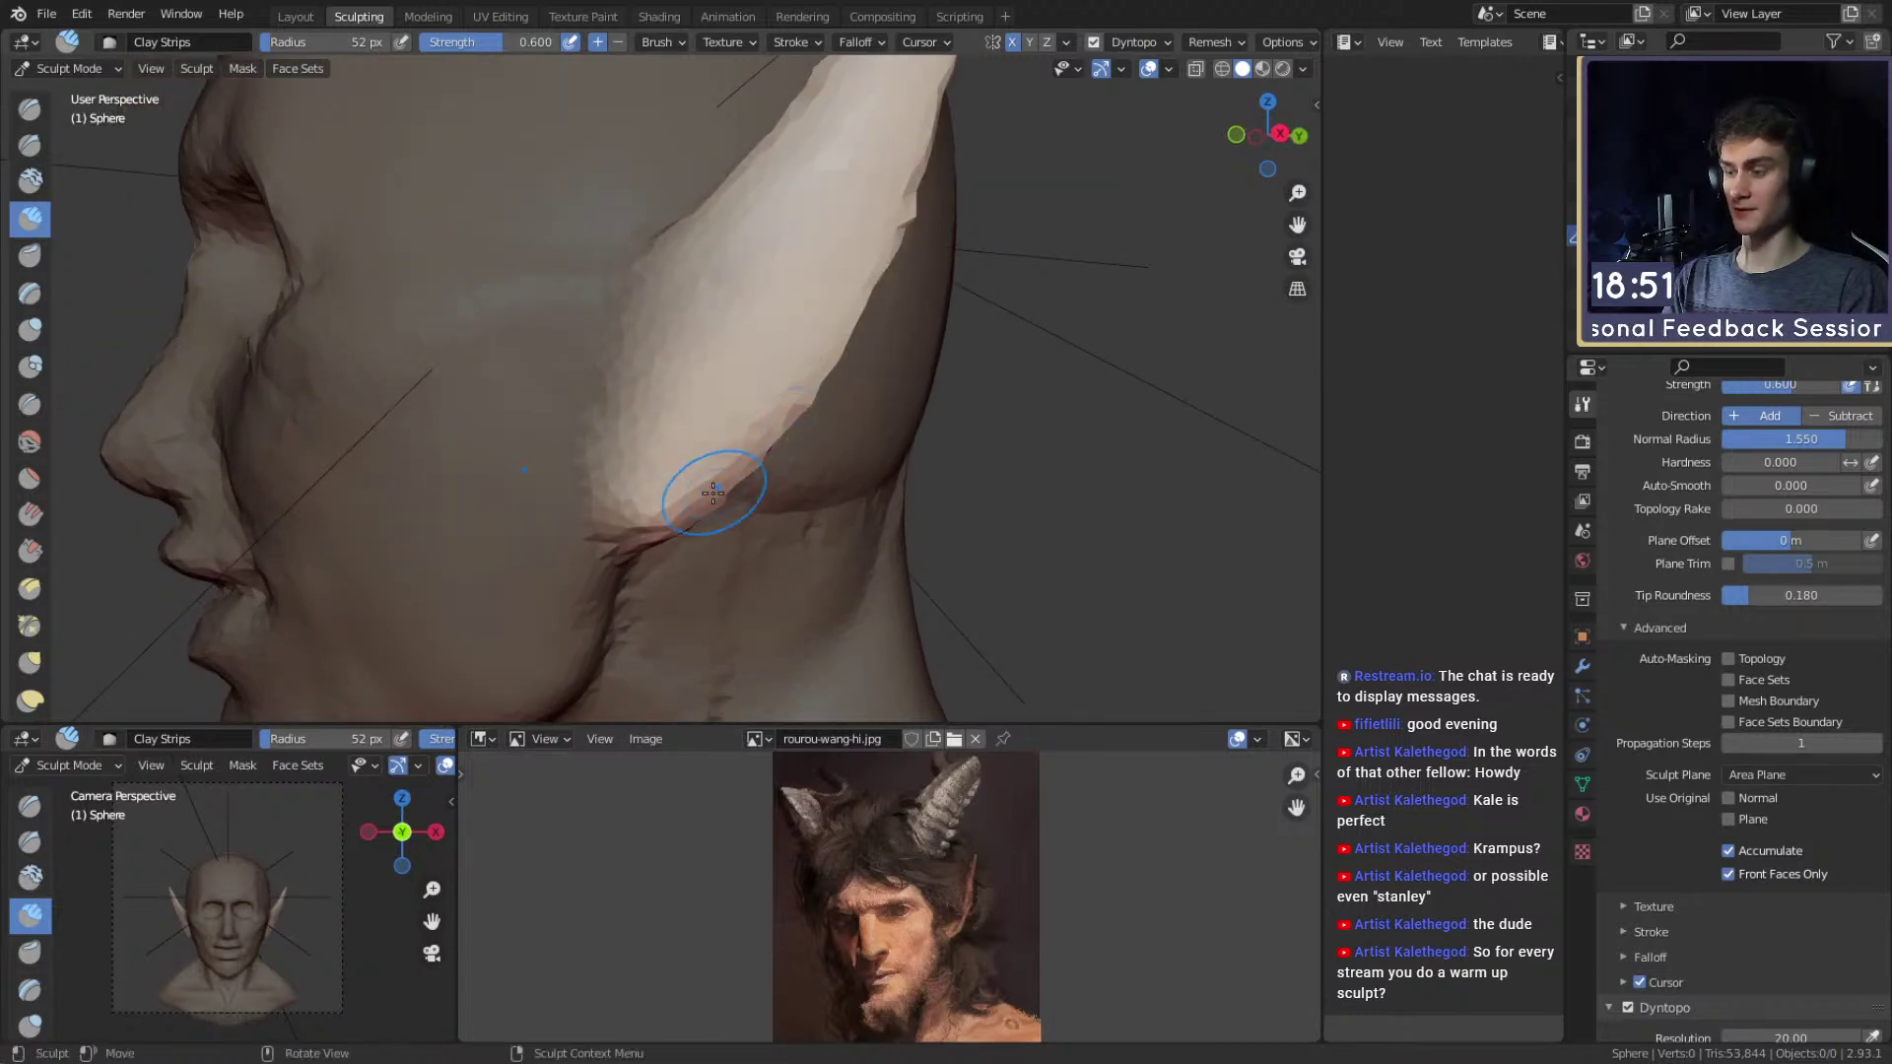
pyautogui.press('k')
pyautogui.press('f')
pyautogui.click(760, 469)
pyautogui.moveTo(760, 469)
pyautogui.mouseDown(button='middle')
pyautogui.moveTo(789, 444)
pyautogui.moveTo(701, 445)
pyautogui.mouseUp(button='middle')
pyautogui.press('f')
pyautogui.click(716, 445)
pyautogui.press('f')
pyautogui.click(721, 431)
pyautogui.keyDown('shift'); pyautogui.moveTo(739, 380); pyautogui.dragTo(757, 411, button='middle'); pyautogui.keyUp('shift')
pyautogui.moveTo(777, 414); pyautogui.dragTo(761, 411)
# Adjust the ear's shape from the side and rear with Snake Hook, and clear the mask.
pyautogui.moveTo(813, 316)
pyautogui.mouseDown(button='middle')
pyautogui.moveTo(720, 352)
pyautogui.moveTo(753, 379)
pyautogui.moveTo(706, 478)
pyautogui.mouseUp(button='middle')
pyautogui.press('f')
pyautogui.click(693, 350)
pyautogui.moveTo(502, 530); pyautogui.dragTo(413, 473, button='middle')
pyautogui.moveTo(612, 460); pyautogui.dragTo(538, 346, button='middle')
pyautogui.hotkey('alt', 'm')
# Sculpt the back of the ear with the Clay Strips brush at 52 px.
pyautogui.press('c')
pyautogui.press('f')
pyautogui.click(597, 416)
pyautogui.moveTo(597, 416)
pyautogui.mouseDown(button='middle')
pyautogui.moveTo(630, 404)
pyautogui.moveTo(591, 347)
pyautogui.mouseUp(button='middle')
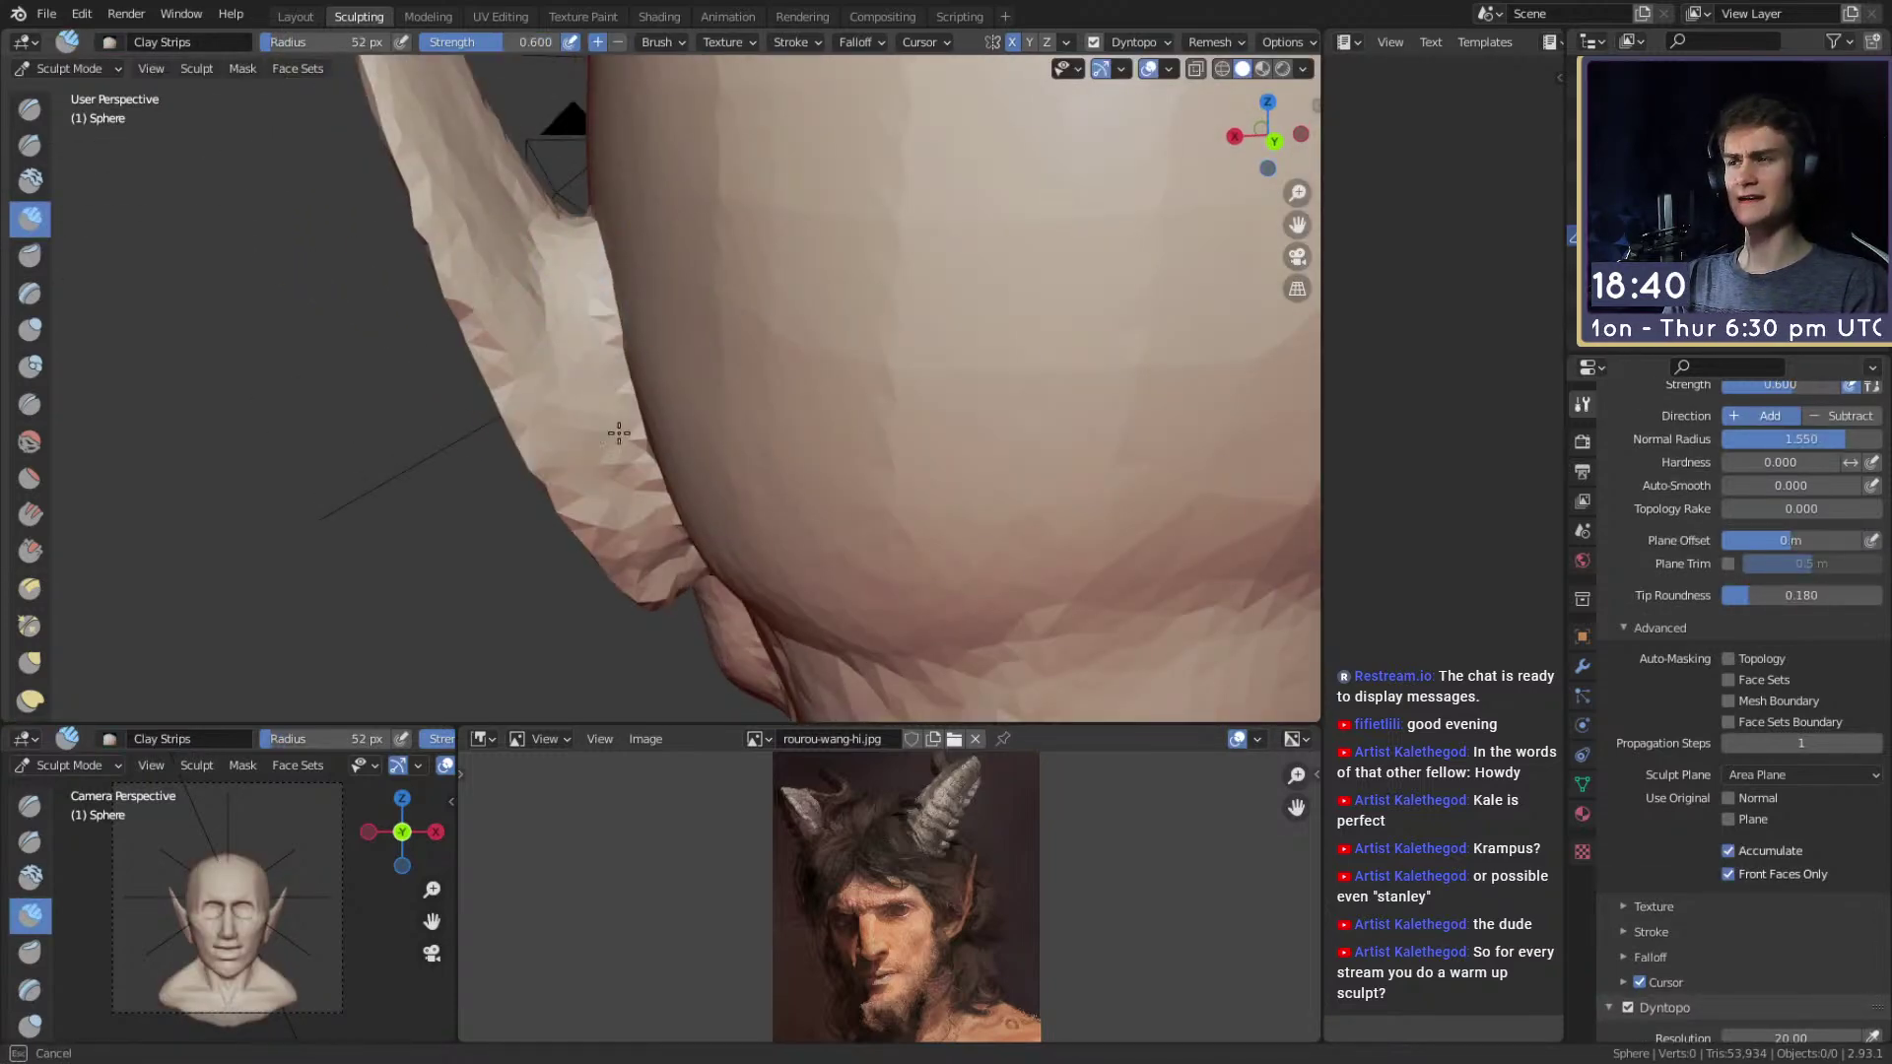
pyautogui.keyDown('shift'); pyautogui.moveTo(623, 412); pyautogui.dragTo(569, 377, button='middle'); pyautogui.keyUp('shift')
# Carve the seam between the back of the ear and the skull with the Crease brush at 60 px.
pyautogui.moveTo(523, 269)
pyautogui.mouseDown(button='middle')
pyautogui.moveTo(530, 386)
pyautogui.moveTo(568, 344)
pyautogui.moveTo(615, 427)
pyautogui.mouseUp(button='middle')
pyautogui.hotkey('shift', 'c')
pyautogui.press('f')
pyautogui.click(588, 397)
pyautogui.press('[')
pyautogui.moveTo(608, 422); pyautogui.dragTo(618, 455)
pyautogui.moveTo(619, 455); pyautogui.dragTo(612, 468, button='middle')
pyautogui.moveTo(556, 285); pyautogui.dragTo(647, 459, button='middle')
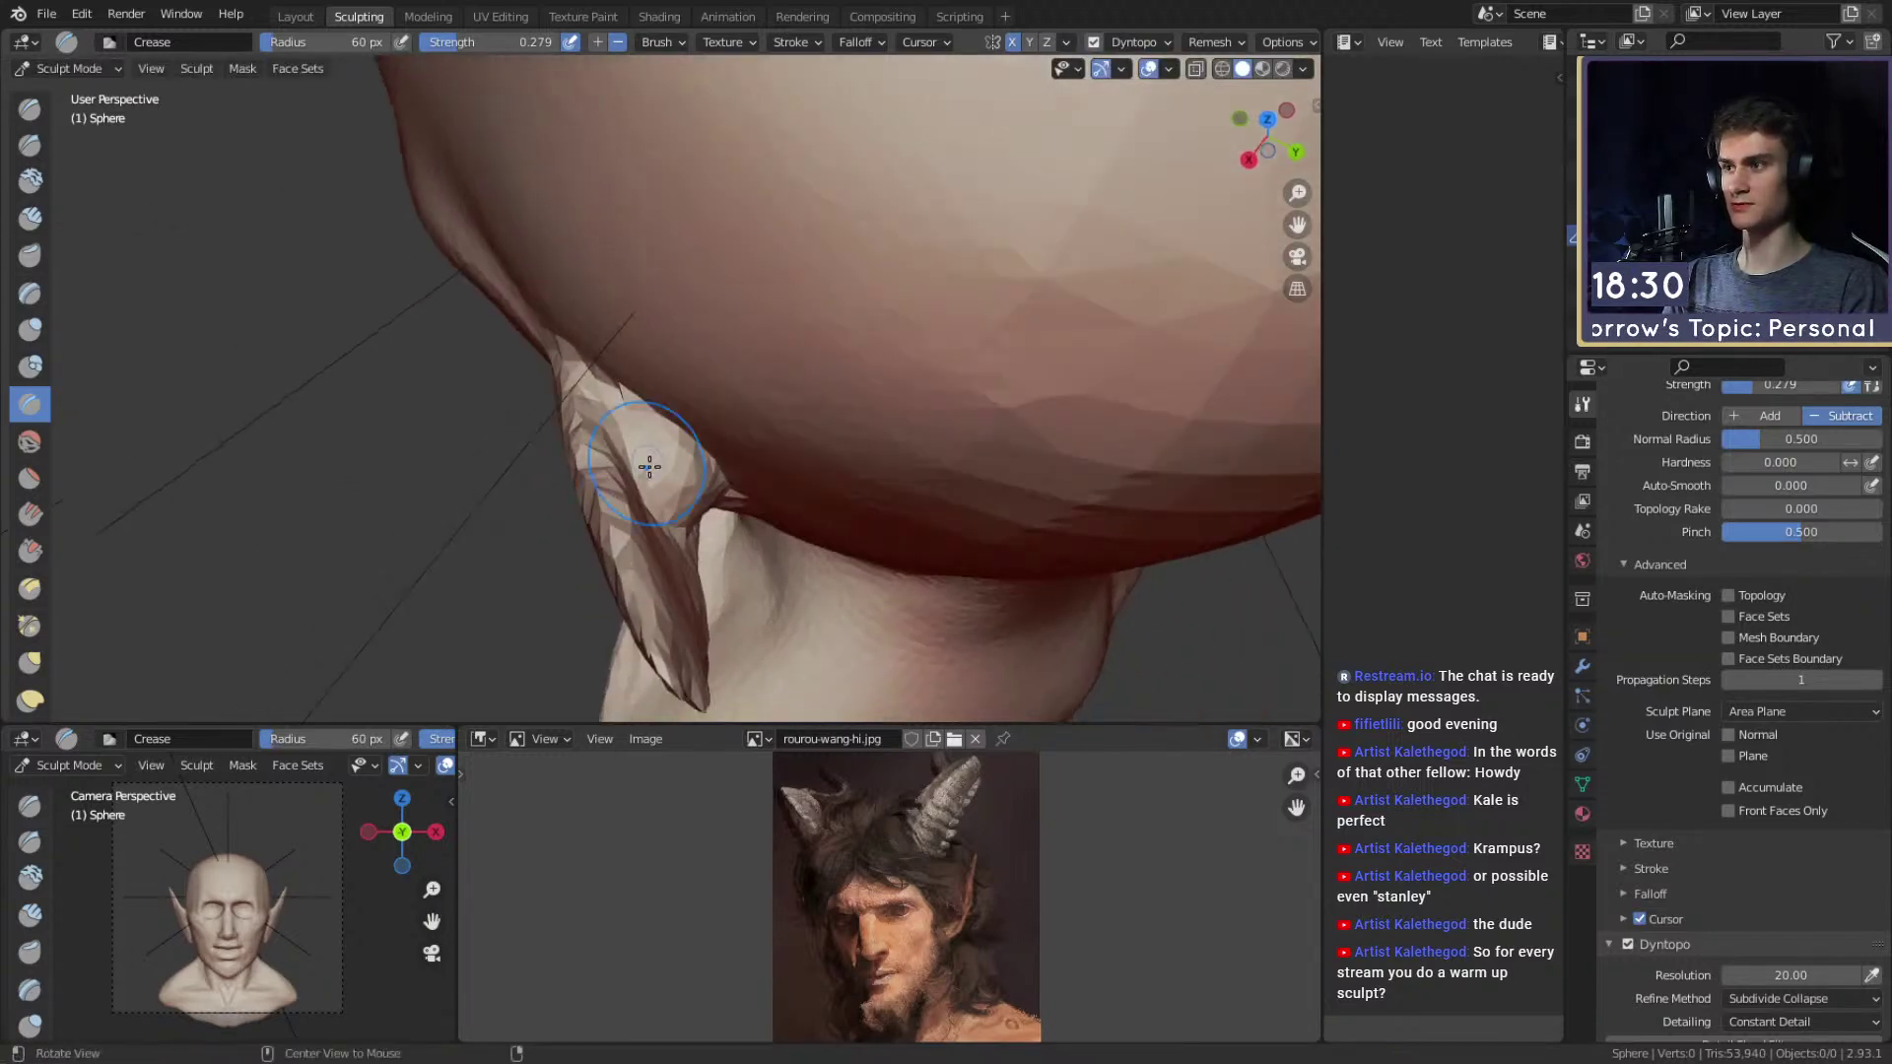
pyautogui.moveTo(599, 379)
pyautogui.mouseDown(button='middle')
pyautogui.moveTo(730, 372)
pyautogui.moveTo(857, 287)
pyautogui.moveTo(663, 262)
pyautogui.moveTo(692, 296)
pyautogui.moveTo(680, 317)
pyautogui.moveTo(735, 274)
pyautogui.moveTo(706, 305)
pyautogui.moveTo(726, 385)
pyautogui.moveTo(766, 218)
pyautogui.mouseUp(button='middle')
# Extend the pointed ear tip with the Snake Hook brush at 67 px.
pyautogui.press('c')
pyautogui.hotkey('shift', 'c')
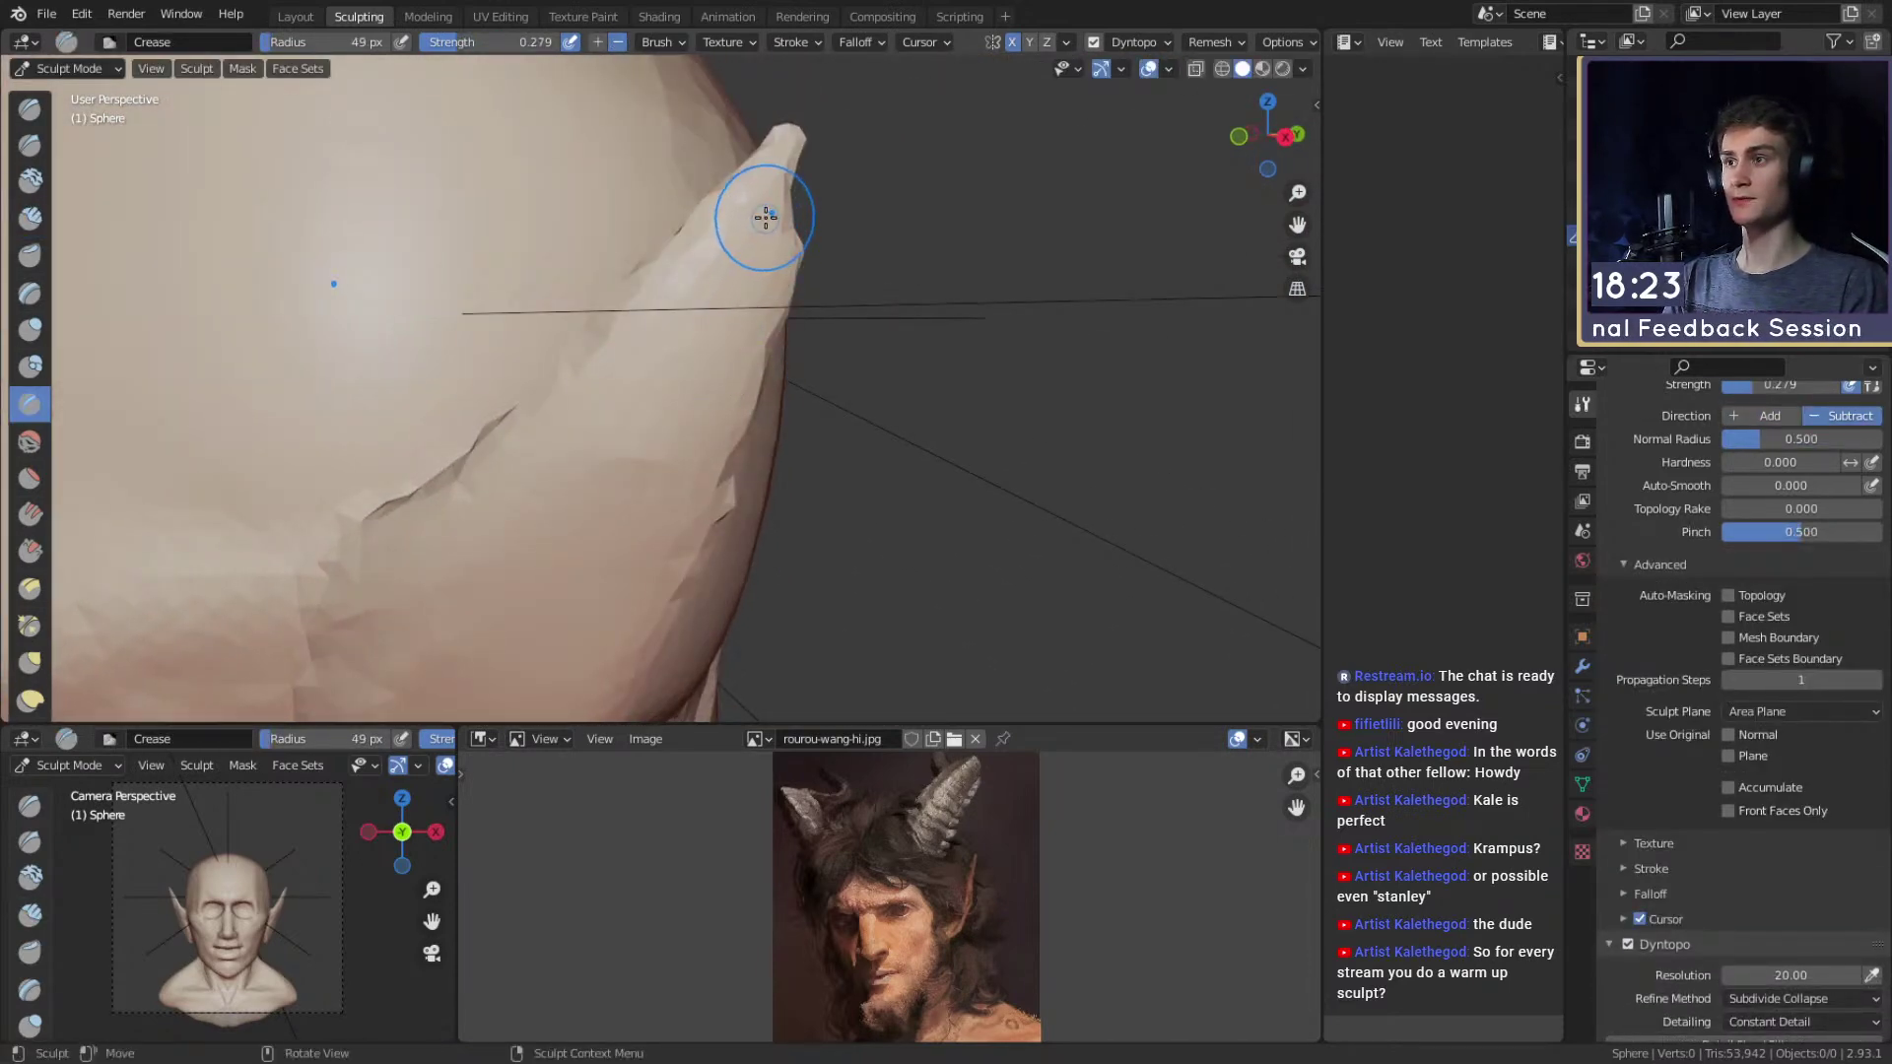
pyautogui.press('k')
pyautogui.moveTo(795, 206); pyautogui.dragTo(816, 144)
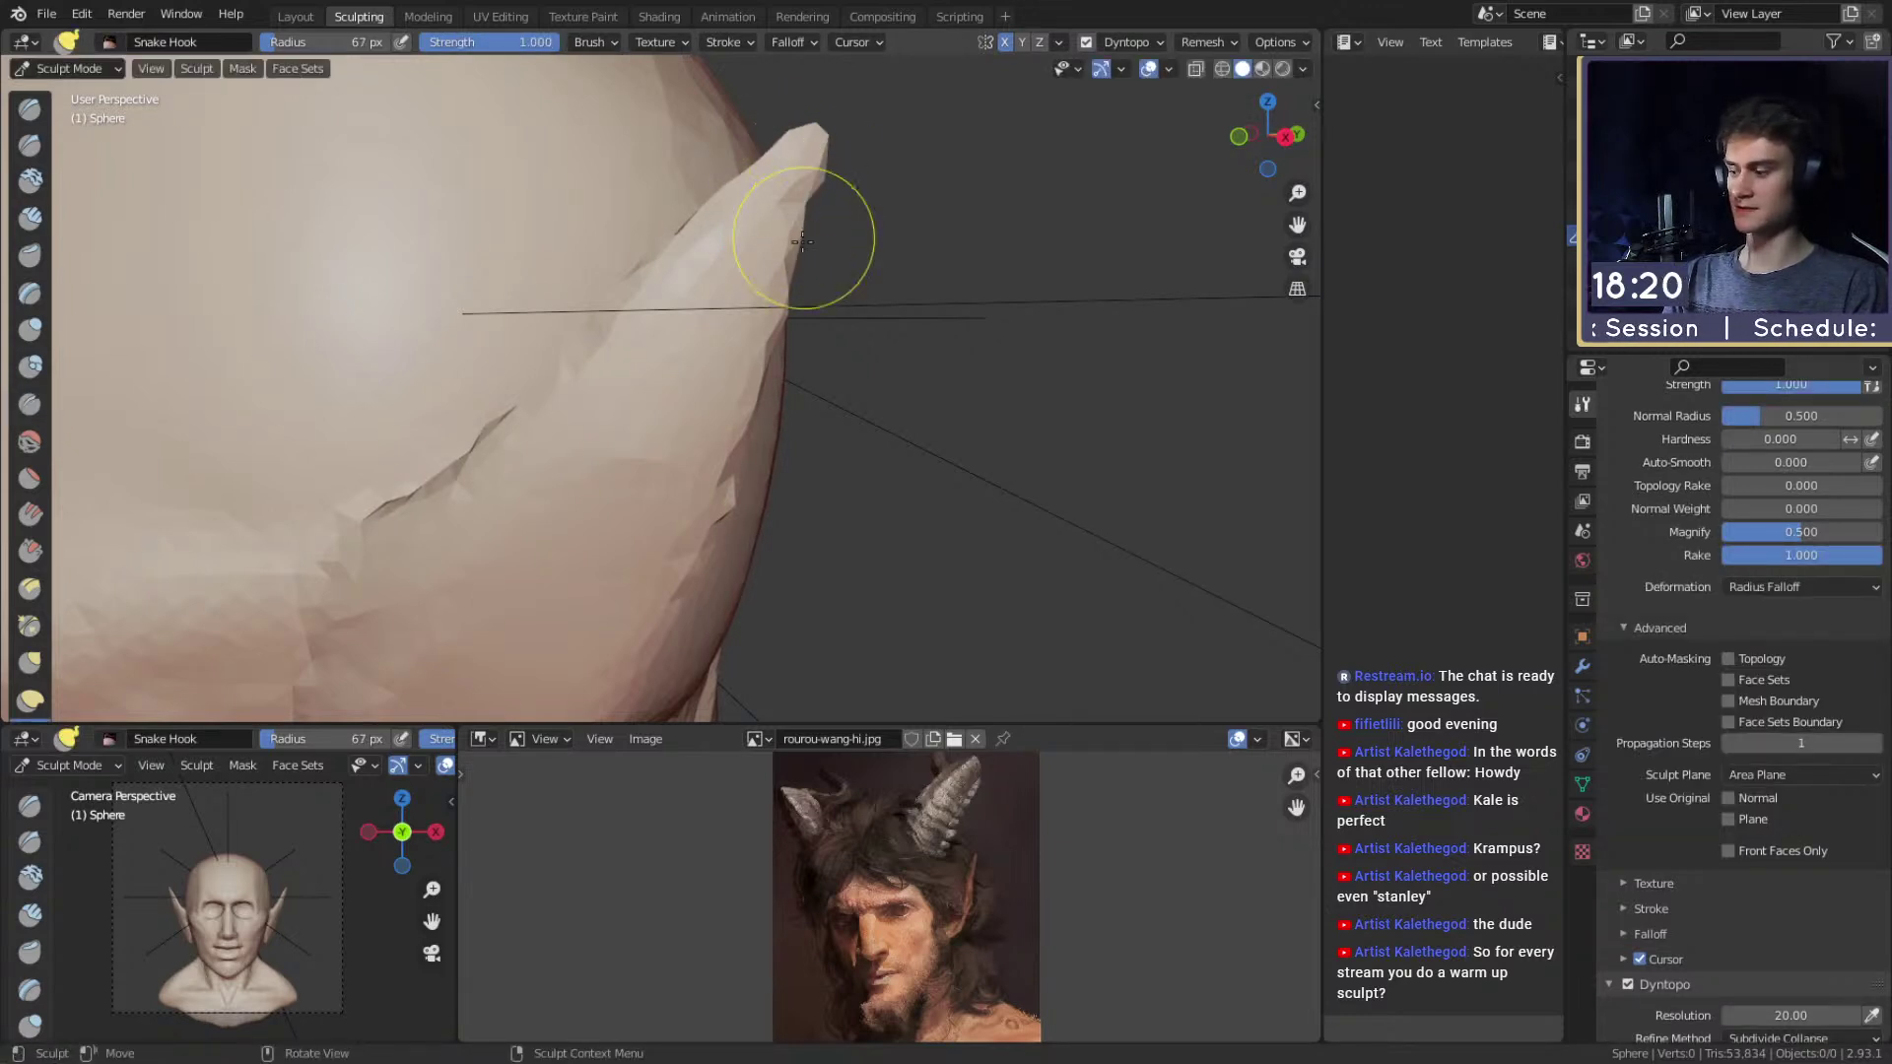
# Crease the upper front edge where the ear meets the head at 66 px.
pyautogui.hotkey('shift', 'c')
pyautogui.moveTo(798, 220)
pyautogui.keyDown('shift'); pyautogui.mouseDown(button='middle')
pyautogui.moveTo(837, 152)
pyautogui.moveTo(824, 169)
pyautogui.mouseUp(button='middle'); pyautogui.keyUp('shift')
pyautogui.press('f')
pyautogui.click(810, 145)
pyautogui.press('f')
pyautogui.click(824, 168)
pyautogui.click(703, 254)
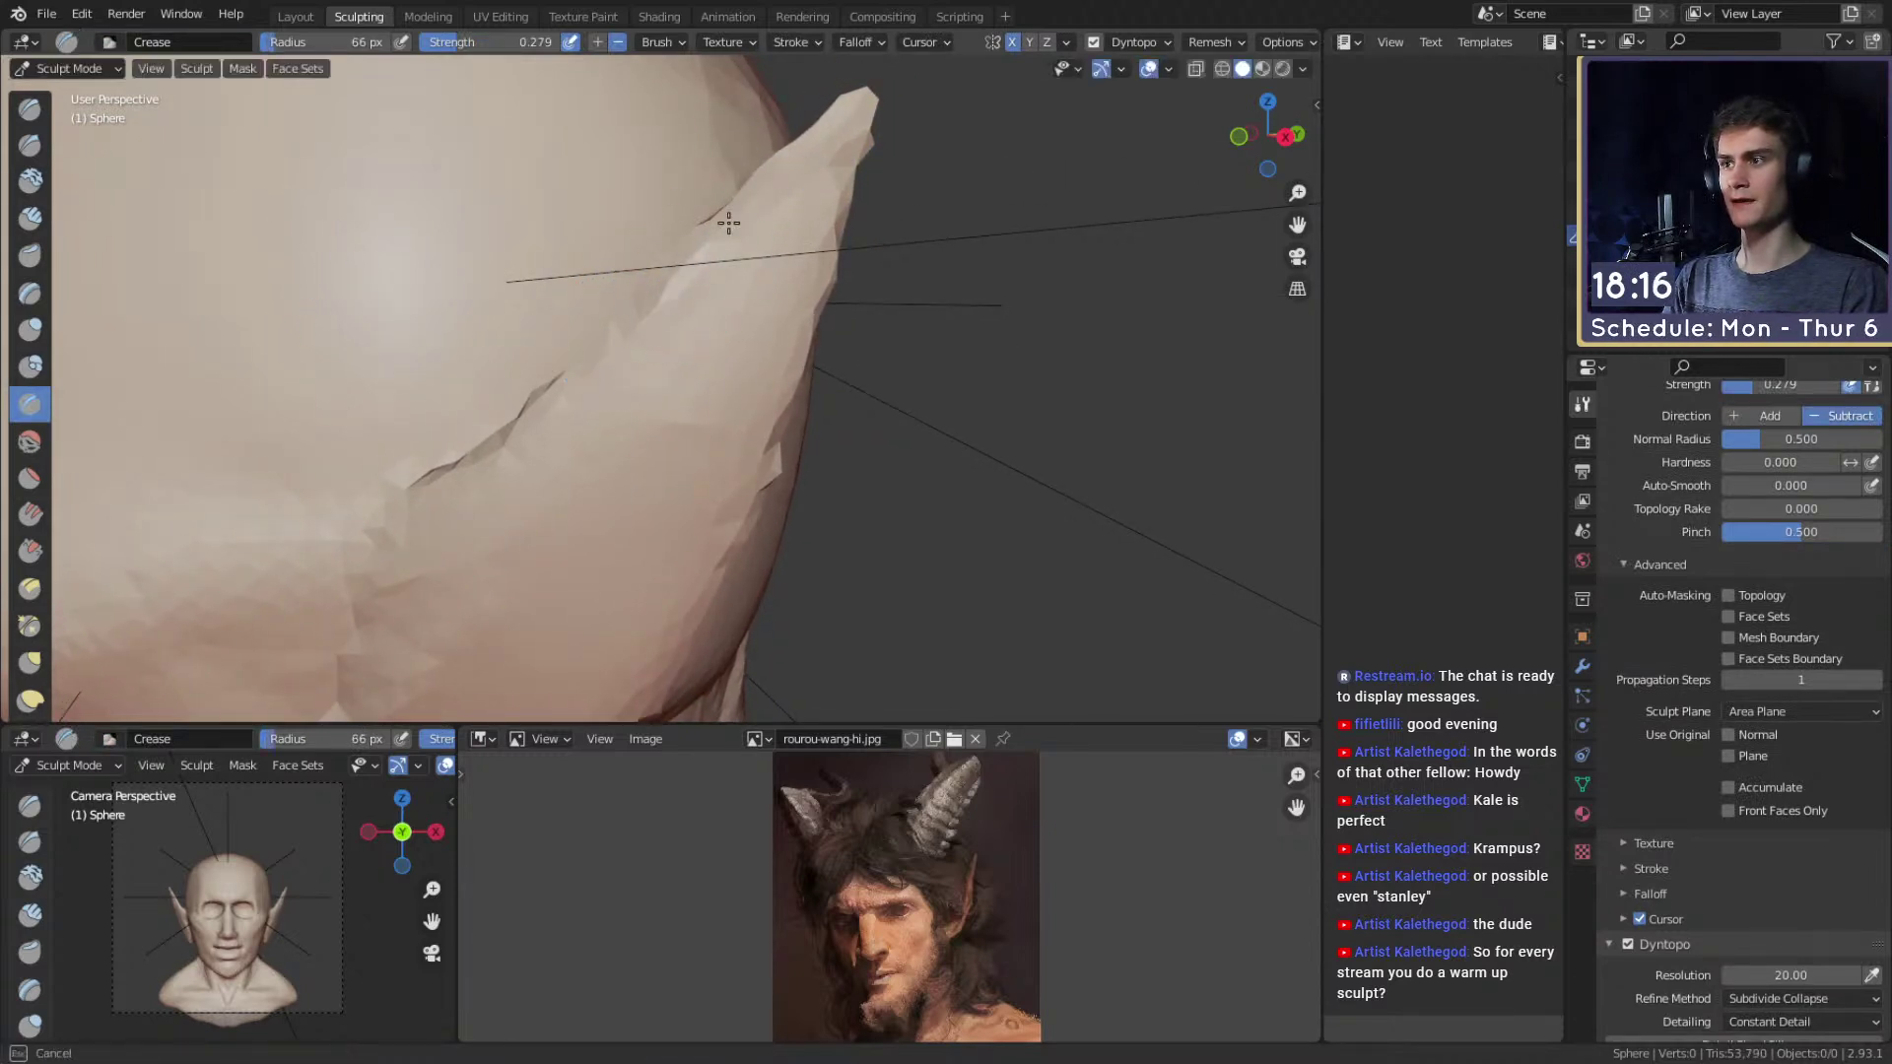
# Define the front rim from the ear's base to its tip with the Crease brush at 52 px.
pyautogui.moveTo(514, 458); pyautogui.dragTo(668, 312, button='middle')
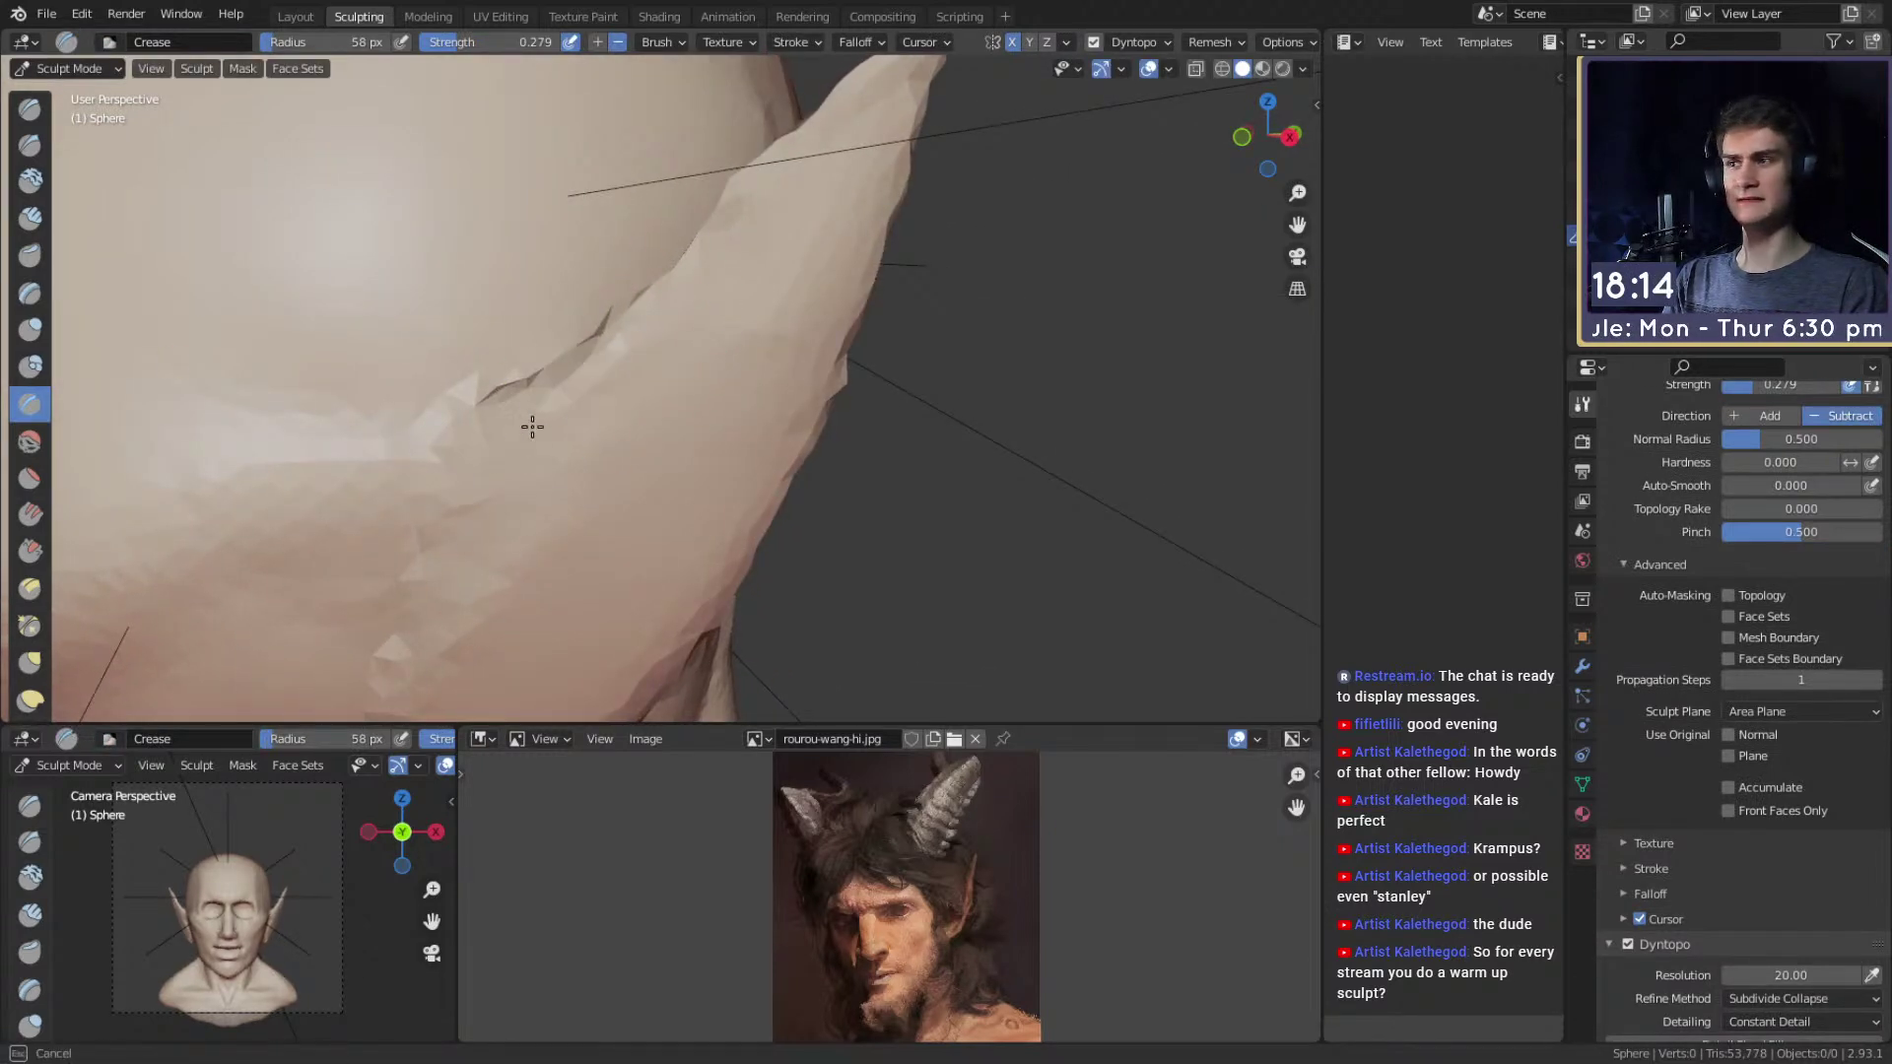
pyautogui.moveTo(512, 409); pyautogui.dragTo(551, 447, button='middle')
pyautogui.moveTo(540, 397); pyautogui.dragTo(867, 124)
pyautogui.moveTo(811, 201)
pyautogui.keyDown('shift'); pyautogui.mouseDown(button='middle')
pyautogui.moveTo(739, 241)
pyautogui.moveTo(730, 271)
pyautogui.mouseUp(button='middle'); pyautogui.keyUp('shift')
pyautogui.moveTo(730, 211); pyautogui.dragTo(877, 117)
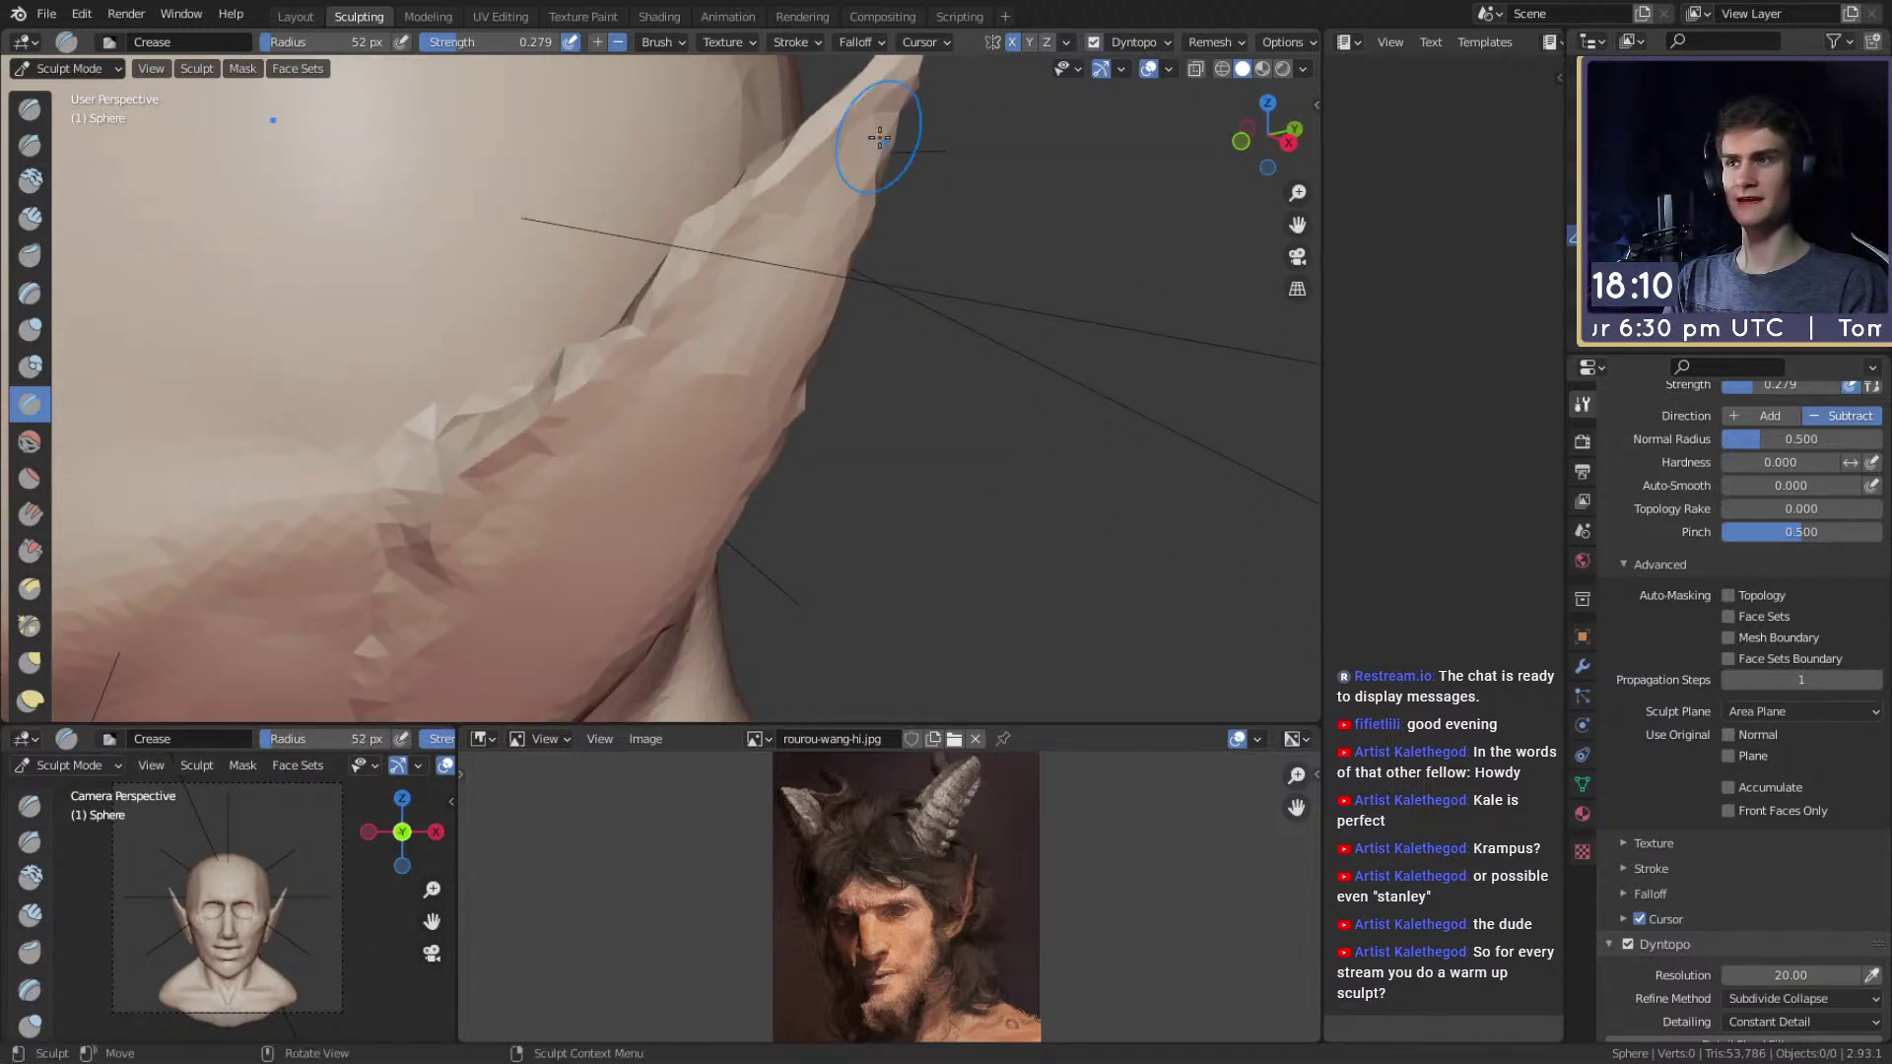
pyautogui.moveTo(828, 394); pyautogui.dragTo(819, 350, button='middle')
pyautogui.moveTo(877, 118)
pyautogui.mouseDown()
pyautogui.moveTo(816, 296)
pyautogui.moveTo(859, 168)
pyautogui.mouseUp()
pyautogui.moveTo(806, 380); pyautogui.dragTo(771, 237, button='middle')
pyautogui.moveTo(771, 237); pyautogui.dragTo(777, 260)
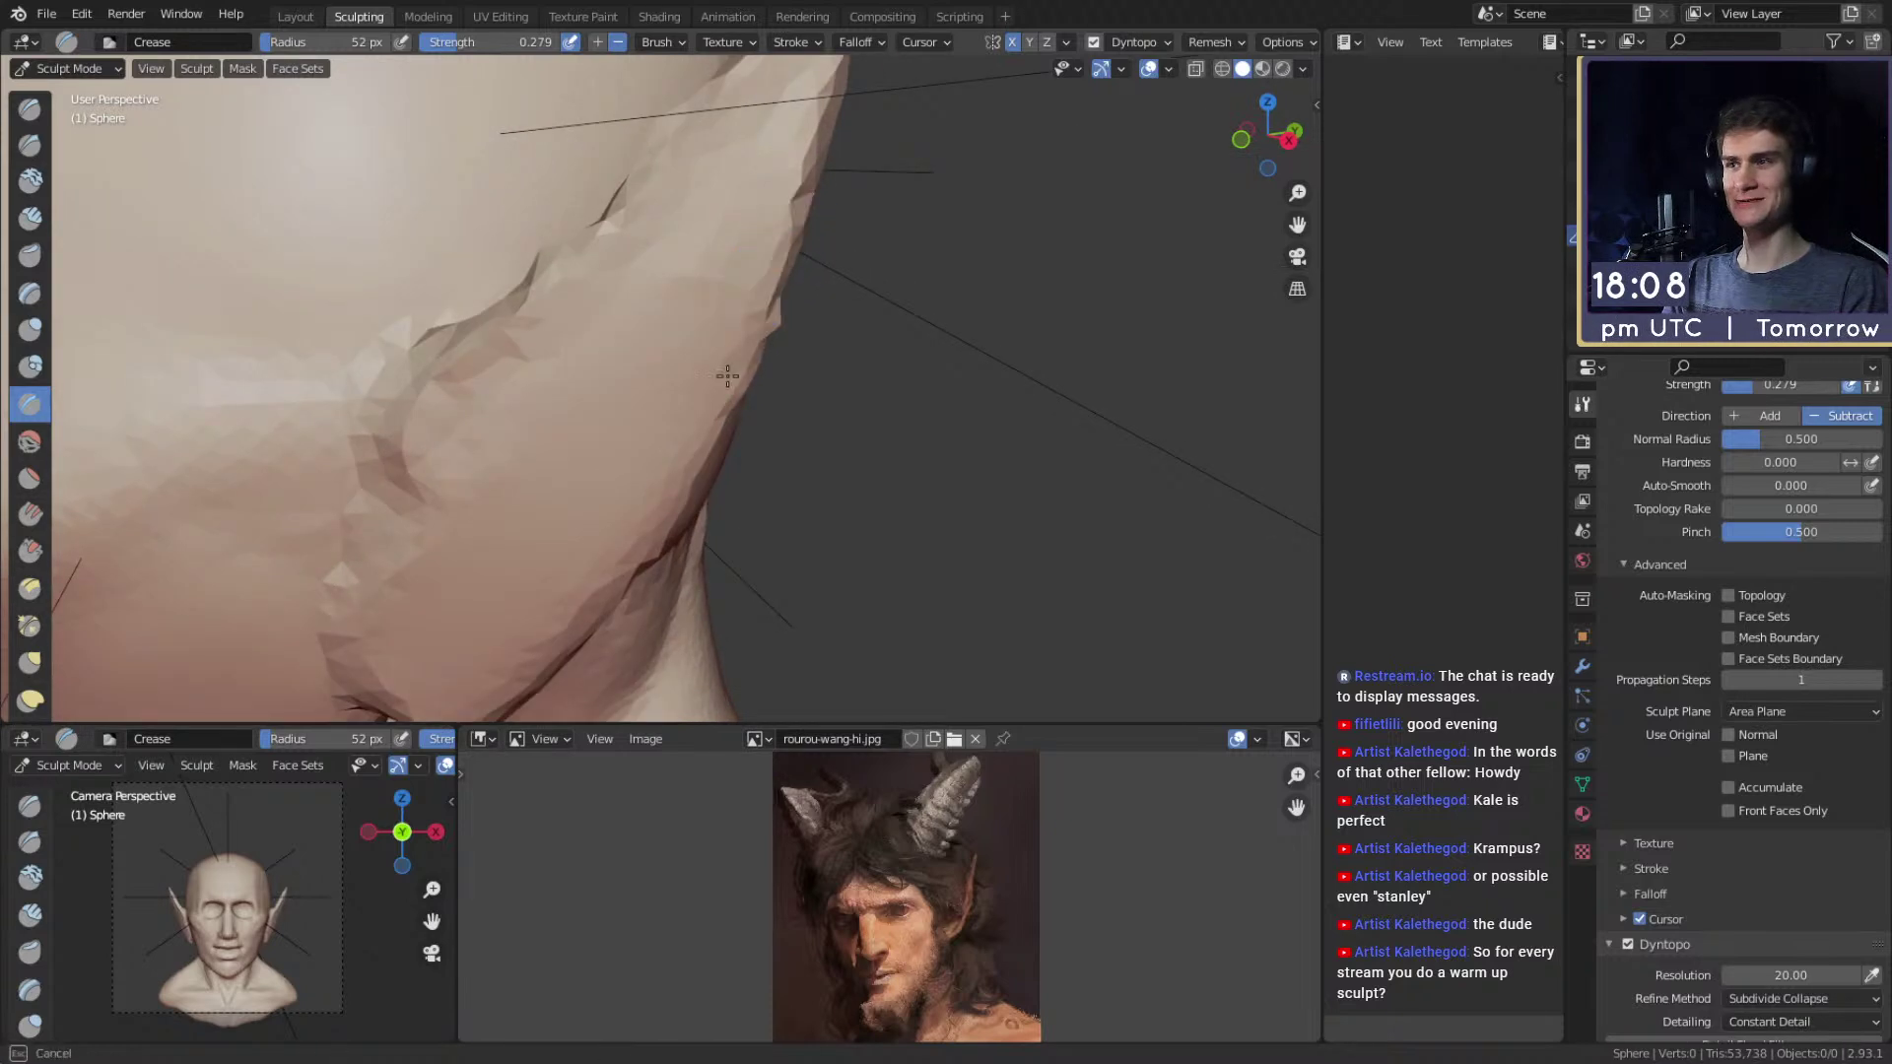
# Define the rear edge from the middle of the ear down to the lobe with the Crease brush at 73 px.
pyautogui.keyDown('shift'); pyautogui.moveTo(704, 420); pyautogui.dragTo(793, 329, button='middle'); pyautogui.keyUp('shift')
pyautogui.press('f')
pyautogui.click(814, 295)
pyautogui.moveTo(819, 262); pyautogui.dragTo(655, 513)
pyautogui.moveTo(617, 511)
pyautogui.mouseDown(button='middle')
pyautogui.moveTo(713, 456)
pyautogui.moveTo(725, 490)
pyautogui.mouseUp(button='middle')
pyautogui.moveTo(686, 577); pyautogui.dragTo(681, 584)
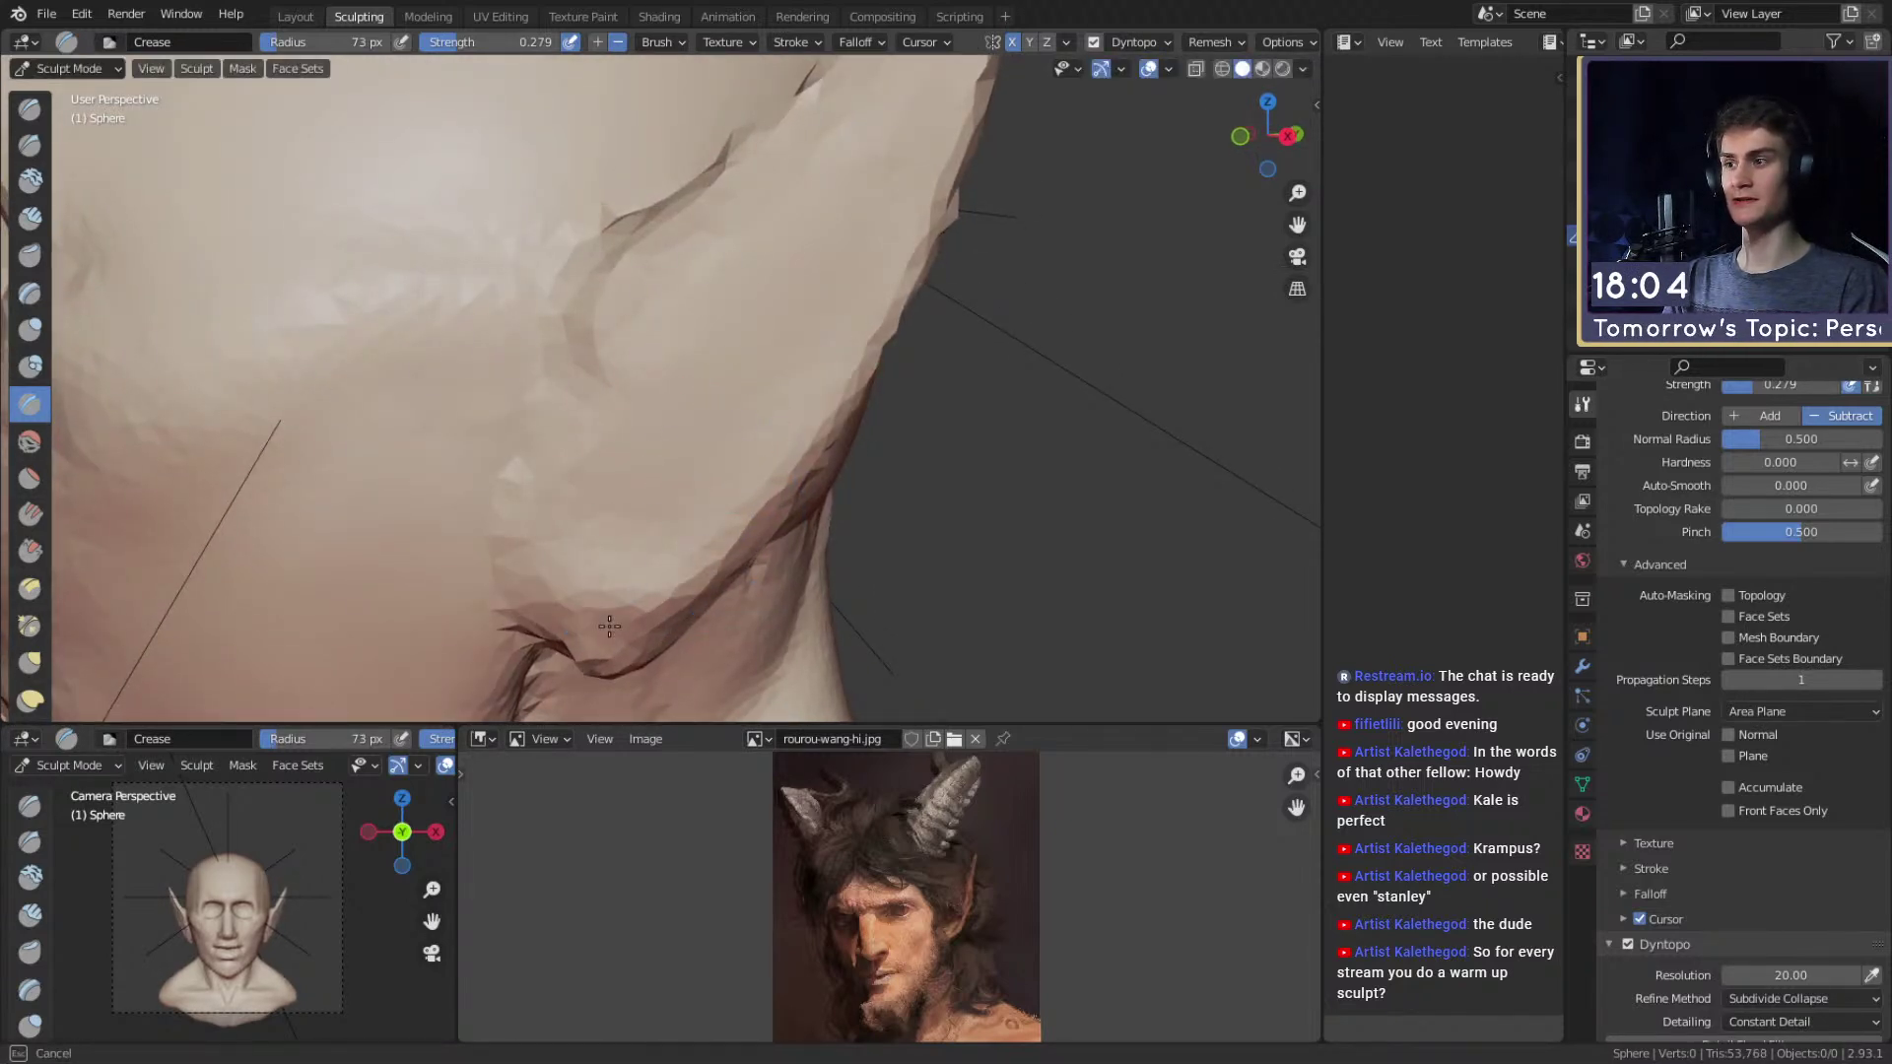
# Crease around the earlobe and its junction with the jaw at 47 px.
pyautogui.moveTo(624, 642); pyautogui.dragTo(663, 486, button='middle')
pyautogui.moveTo(640, 577)
pyautogui.mouseDown(button='middle')
pyautogui.moveTo(684, 477)
pyautogui.moveTo(641, 535)
pyautogui.mouseUp(button='middle')
pyautogui.press('f')
pyautogui.click(615, 537)
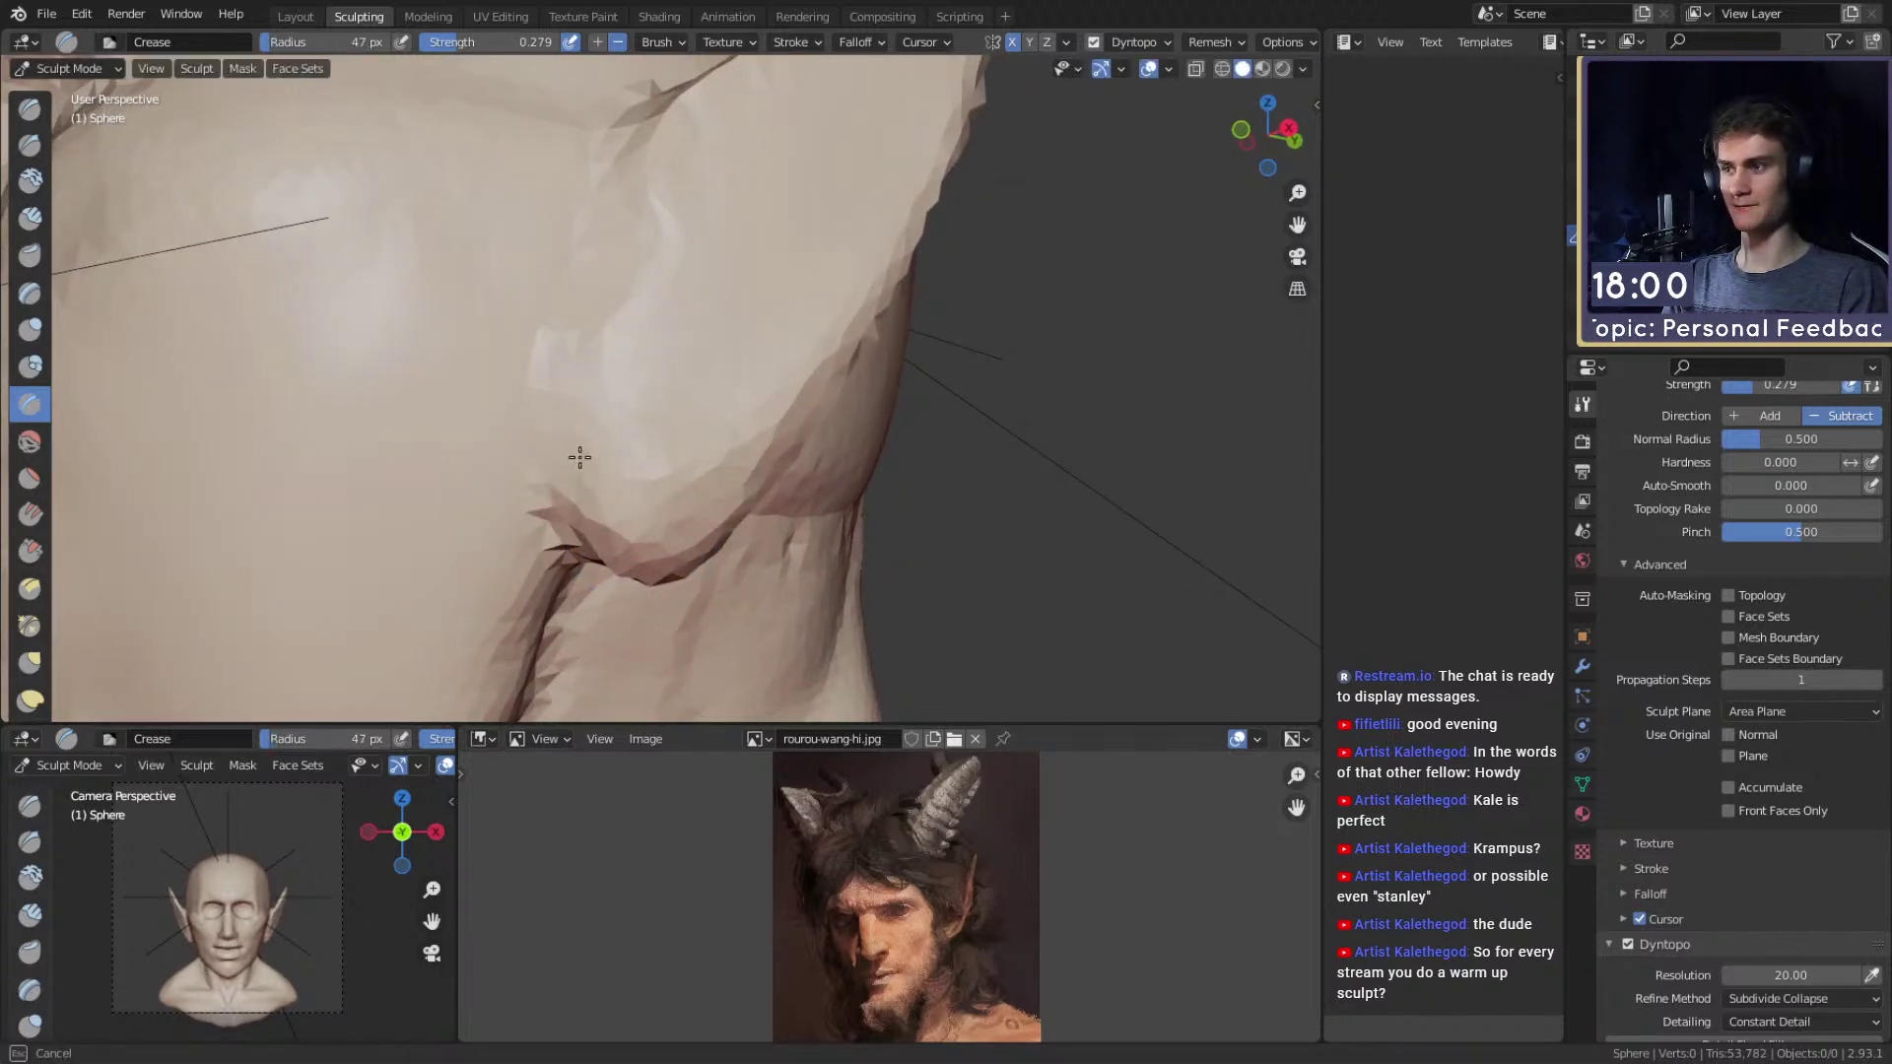
pyautogui.moveTo(615, 457)
pyautogui.mouseDown(button='middle')
pyautogui.moveTo(647, 393)
pyautogui.moveTo(683, 396)
pyautogui.moveTo(638, 412)
pyautogui.mouseUp(button='middle')
# Set the Crease brush strength to 0.679 and cut a groove inside the ear's front rim.
pyautogui.hotkey('shift', 'f')
pyautogui.moveTo(620, 469)
pyautogui.mouseDown()
pyautogui.moveTo(598, 404)
pyautogui.moveTo(827, 172)
pyautogui.mouseUp()
pyautogui.click(682, 412)
pyautogui.moveTo(773, 211); pyautogui.dragTo(709, 247, button='middle')
pyautogui.moveTo(675, 349)
pyautogui.mouseDown()
pyautogui.moveTo(857, 165)
pyautogui.moveTo(807, 269)
pyautogui.mouseUp()
pyautogui.moveTo(751, 283); pyautogui.dragTo(832, 345, button='middle')
# Sharpen the ear's upper ridge toward the tip with the Crease brush at 64 px.
pyautogui.press('f')
pyautogui.click(794, 303)
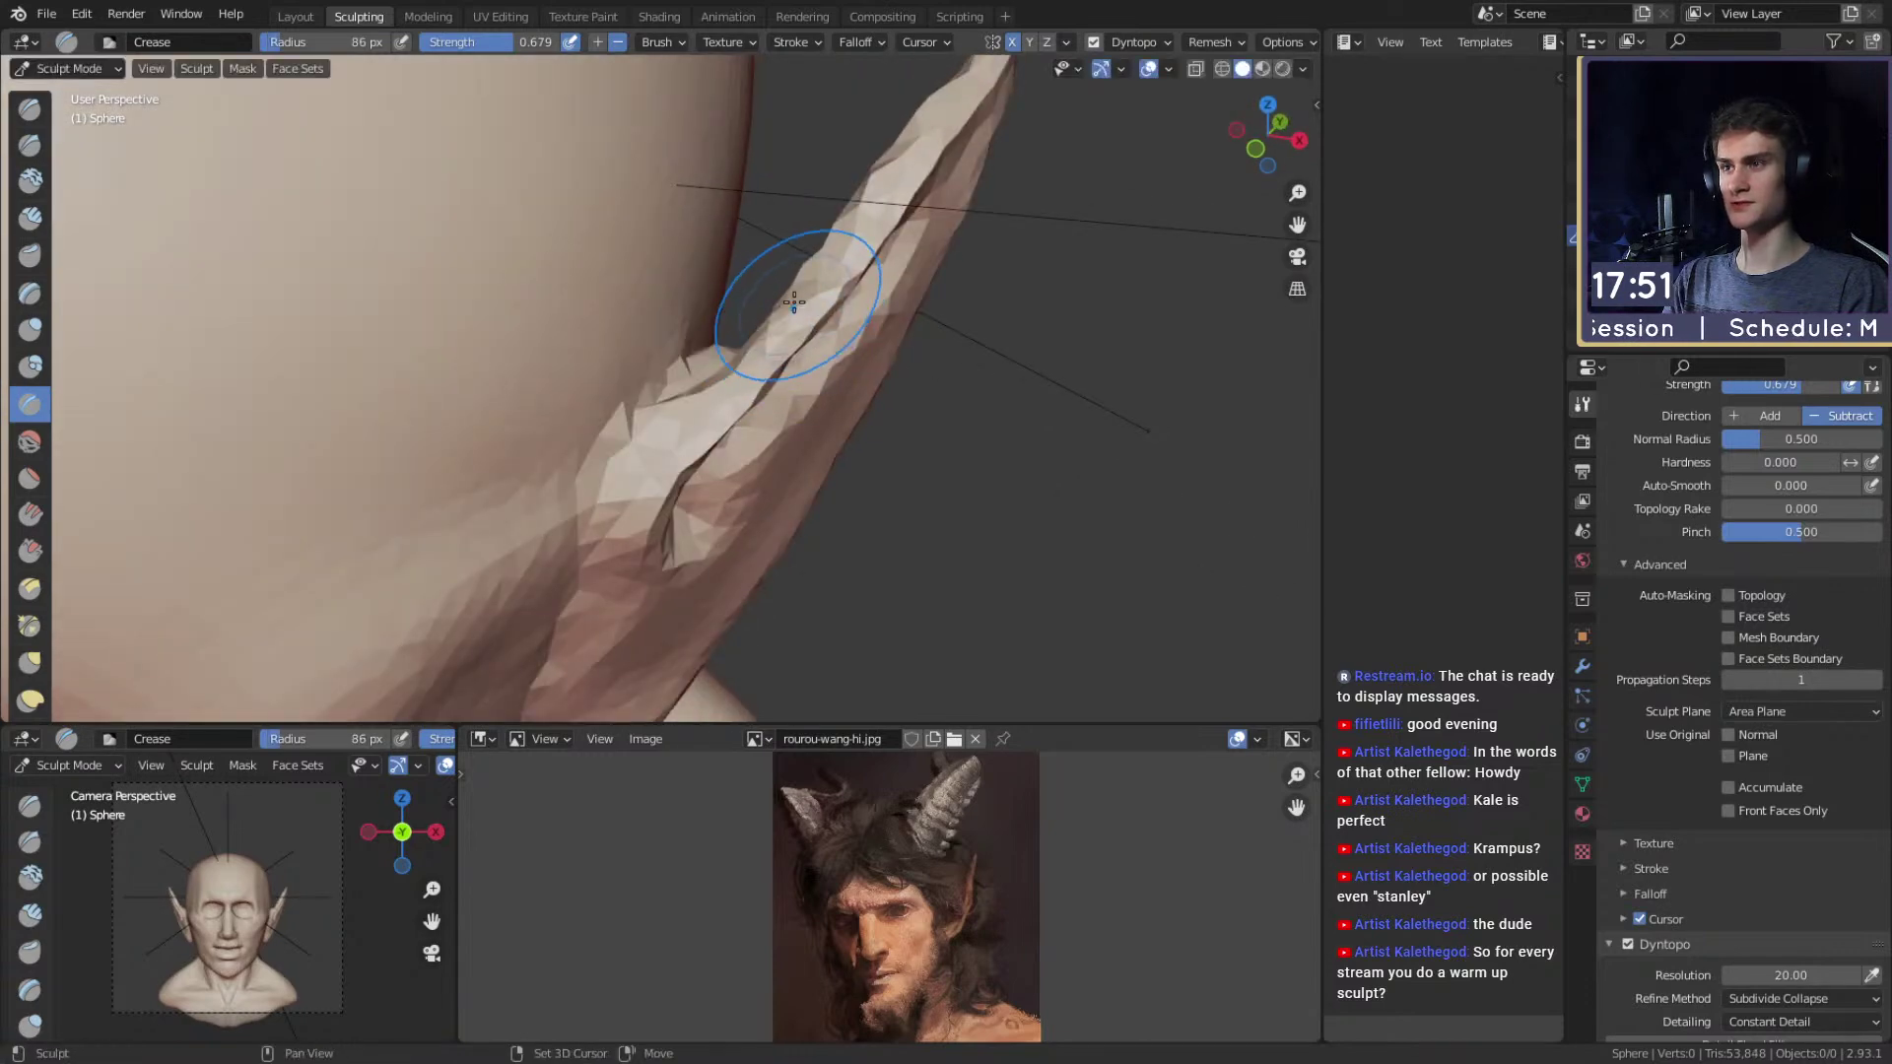
pyautogui.press('f')
pyautogui.click(869, 337)
pyautogui.keyDown('alt'); pyautogui.moveTo(869, 338); pyautogui.dragTo(592, 441); pyautogui.keyUp('alt')
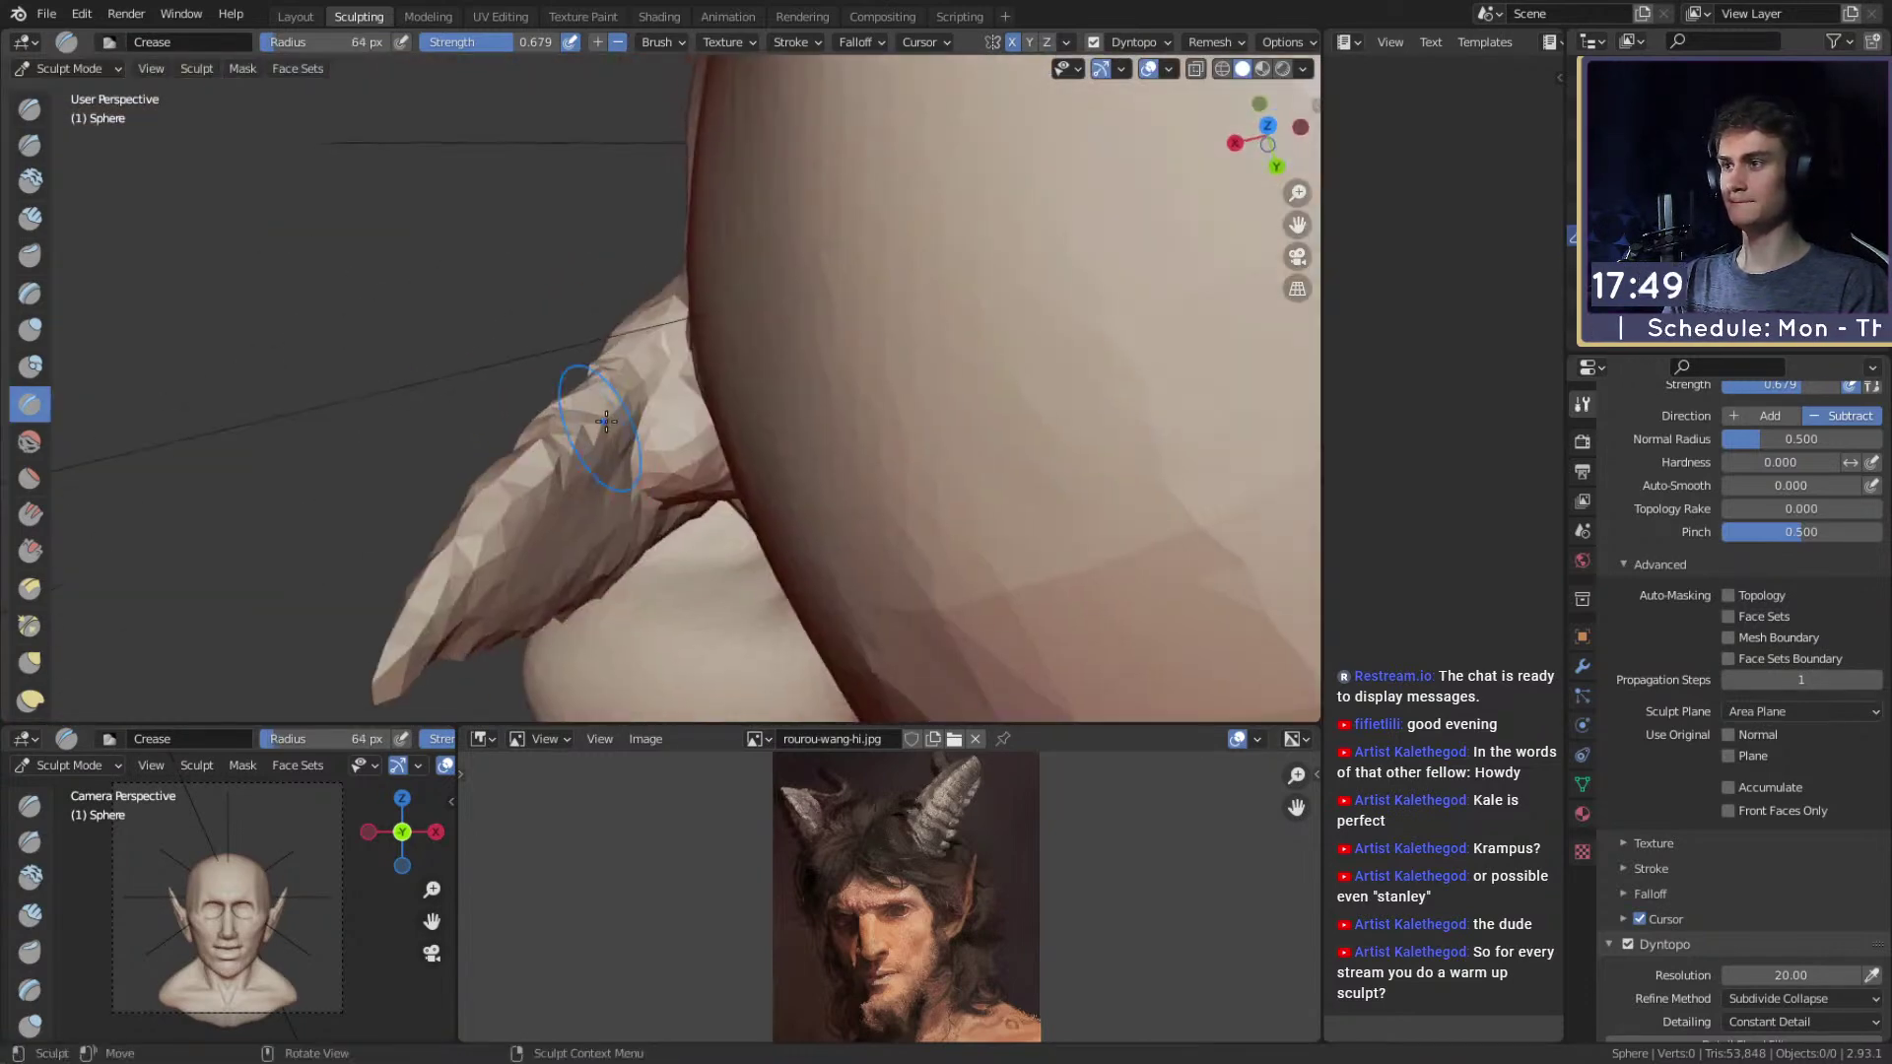
pyautogui.moveTo(541, 489); pyautogui.dragTo(503, 419, button='middle')
pyautogui.moveTo(512, 409); pyautogui.dragTo(386, 470)
# Deepen and curve the inner groove beneath the ear's front rim with the Crease brush at 40 px.
pyautogui.moveTo(522, 455)
pyautogui.keyDown('shift'); pyautogui.mouseDown(button='middle')
pyautogui.moveTo(581, 433)
pyautogui.moveTo(581, 296)
pyautogui.mouseUp(button='middle'); pyautogui.keyUp('shift')
pyautogui.moveTo(581, 295)
pyautogui.keyDown('shift'); pyautogui.mouseDown(button='middle')
pyautogui.moveTo(595, 276)
pyautogui.moveTo(497, 274)
pyautogui.moveTo(802, 345)
pyautogui.moveTo(781, 266)
pyautogui.moveTo(741, 231)
pyautogui.mouseUp(button='middle'); pyautogui.keyUp('shift')
pyautogui.moveTo(685, 529); pyautogui.dragTo(720, 360, button='middle')
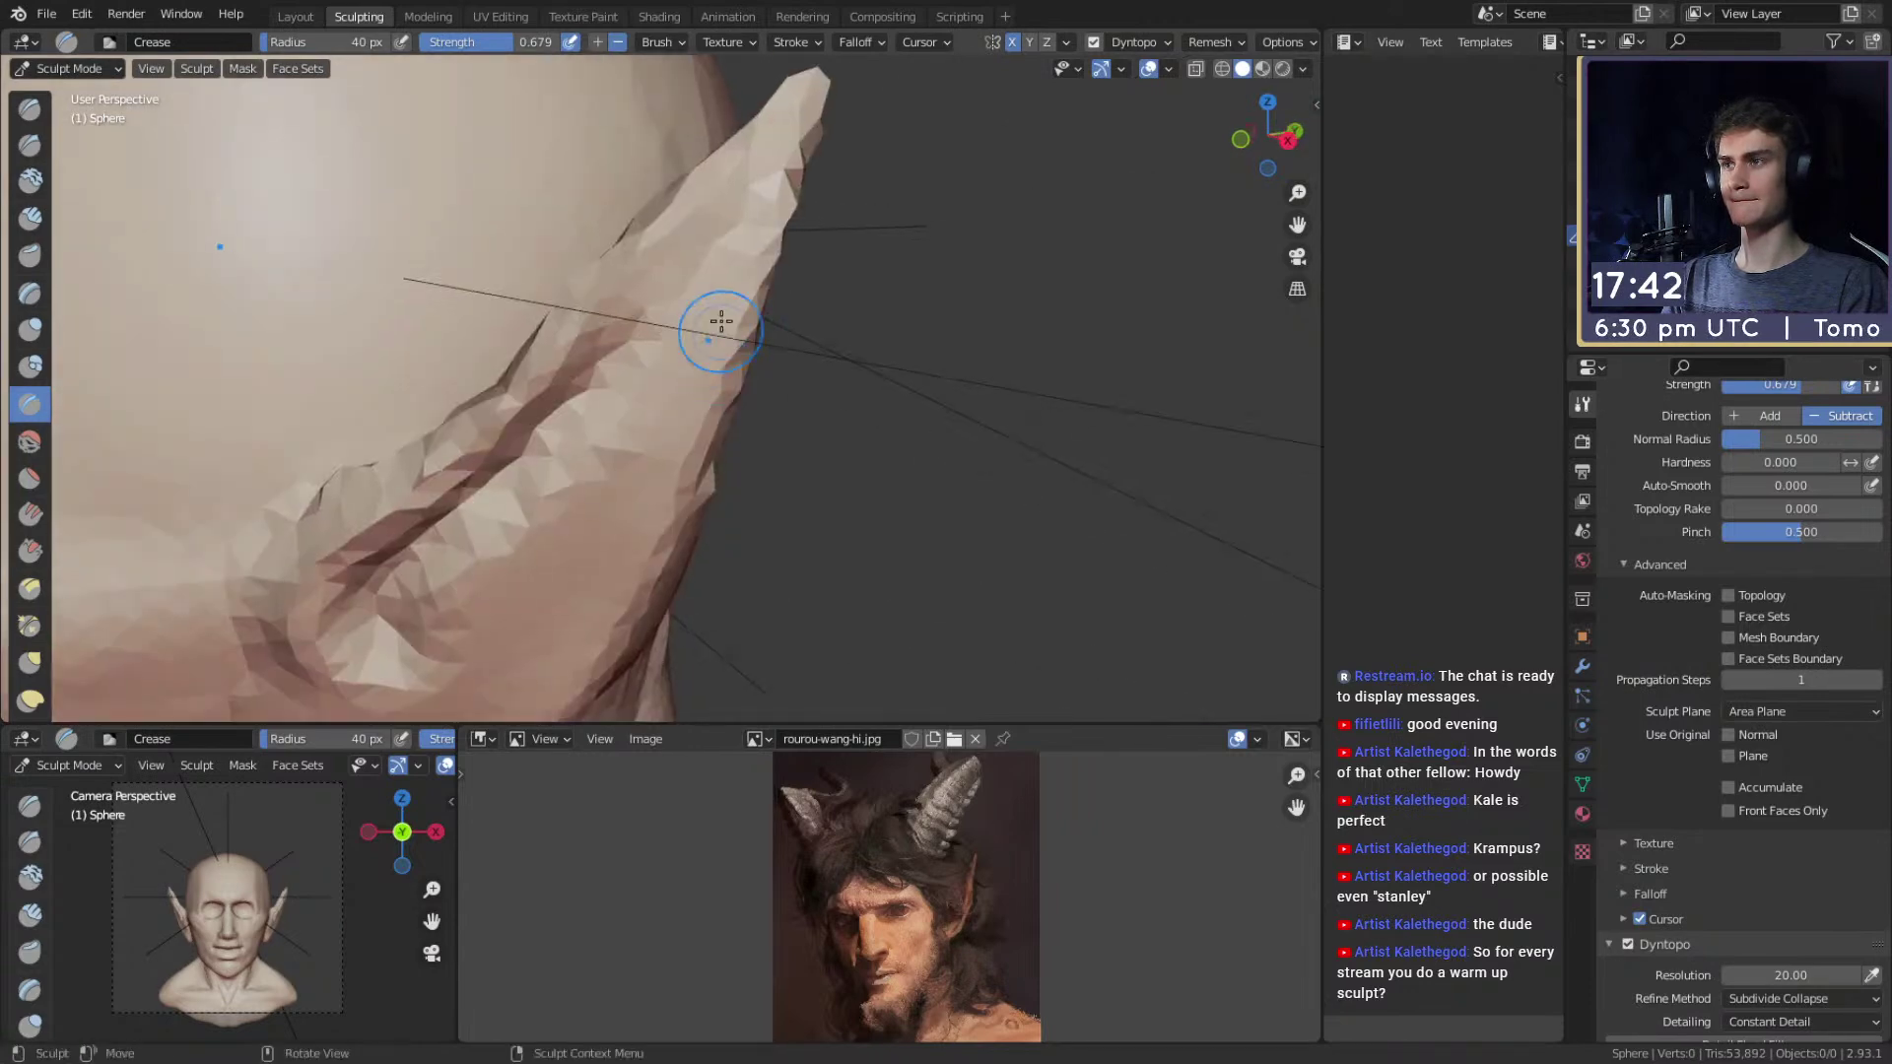
pyautogui.moveTo(676, 241); pyautogui.dragTo(736, 458, button='middle')
pyautogui.moveTo(736, 459); pyautogui.dragTo(646, 549)
pyautogui.moveTo(646, 548)
pyautogui.mouseDown(button='middle')
pyautogui.moveTo(566, 463)
pyautogui.moveTo(625, 456)
pyautogui.mouseUp(button='middle')
pyautogui.moveTo(756, 308)
pyautogui.mouseDown(button='middle')
pyautogui.moveTo(601, 374)
pyautogui.moveTo(611, 340)
pyautogui.mouseUp(button='middle')
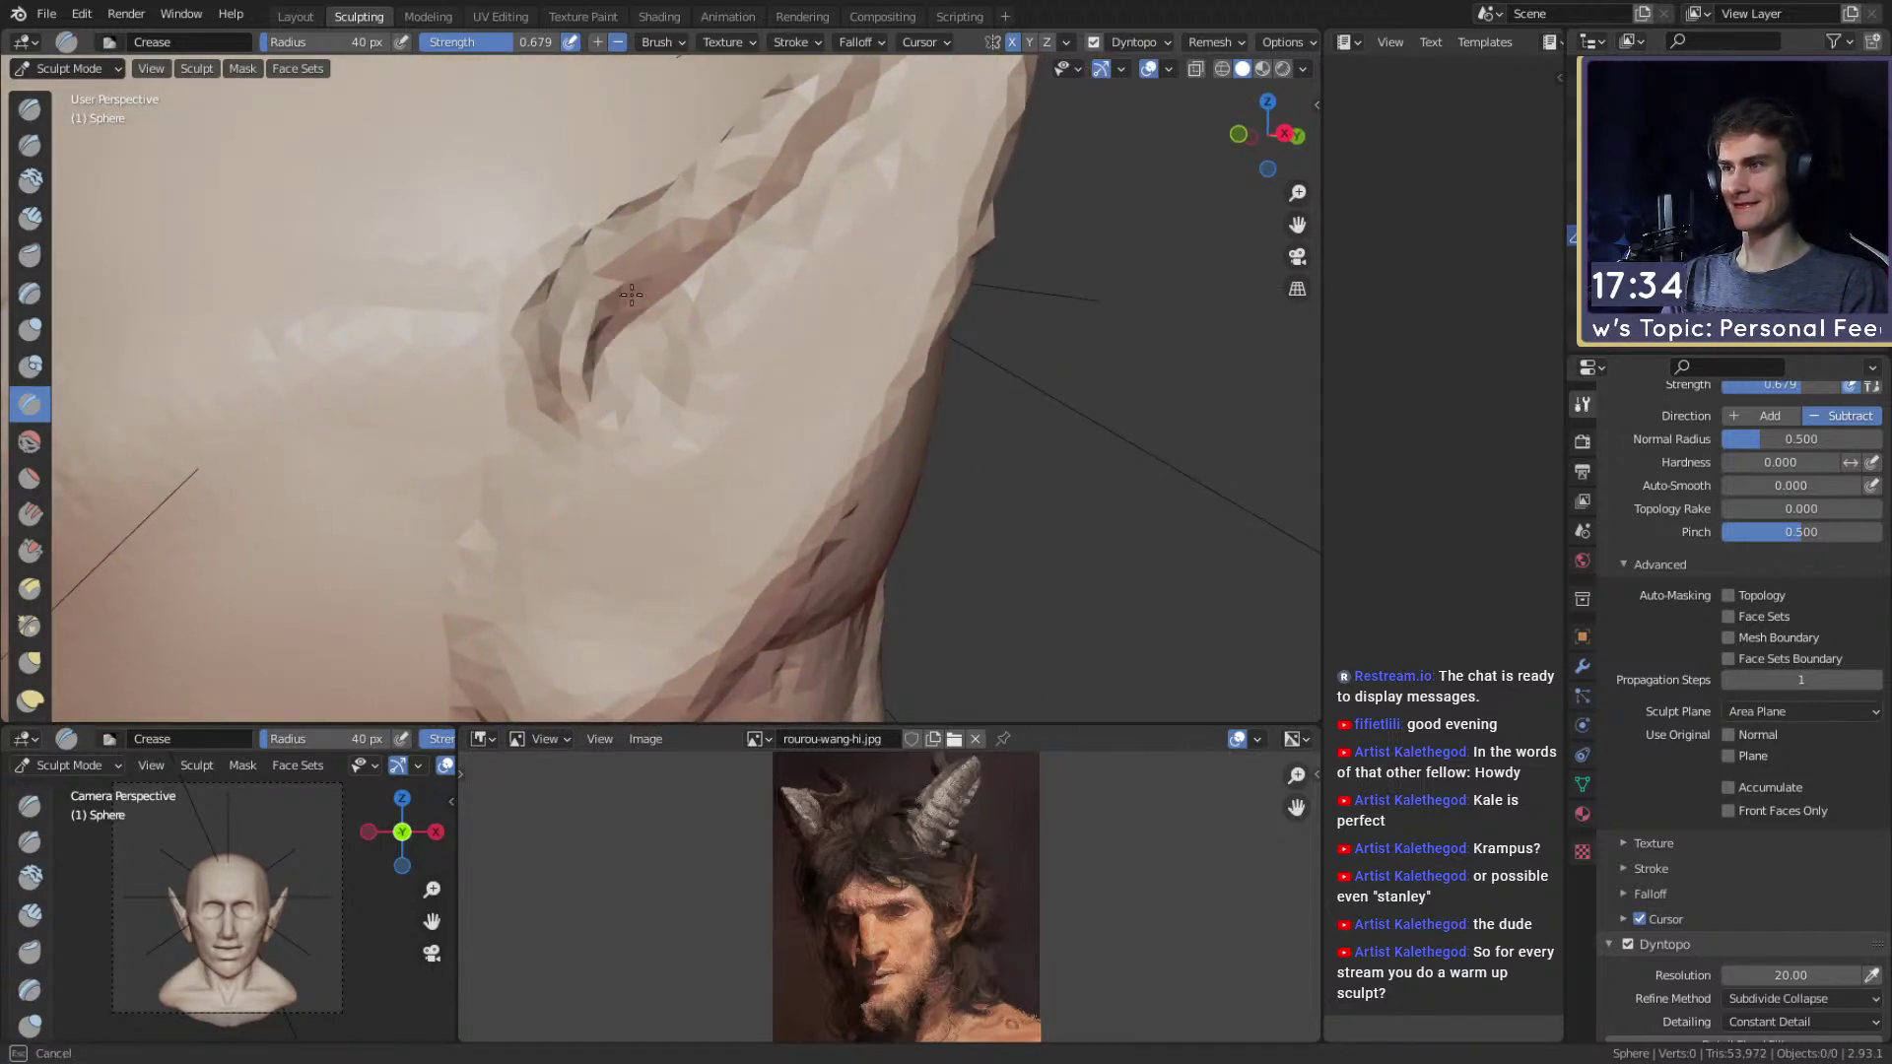
# Carve the ear opening and the tragus above the lobe with the Crease brush at 34 px.
pyautogui.moveTo(809, 179)
pyautogui.mouseDown(button='middle')
pyautogui.moveTo(710, 287)
pyautogui.moveTo(700, 430)
pyautogui.moveTo(719, 410)
pyautogui.moveTo(654, 451)
pyautogui.moveTo(629, 418)
pyautogui.mouseUp(button='middle')
pyautogui.moveTo(554, 294)
pyautogui.mouseDown(button='middle')
pyautogui.moveTo(599, 429)
pyautogui.moveTo(650, 450)
pyautogui.mouseUp(button='middle')
pyautogui.moveTo(671, 382); pyautogui.dragTo(618, 416, button='middle')
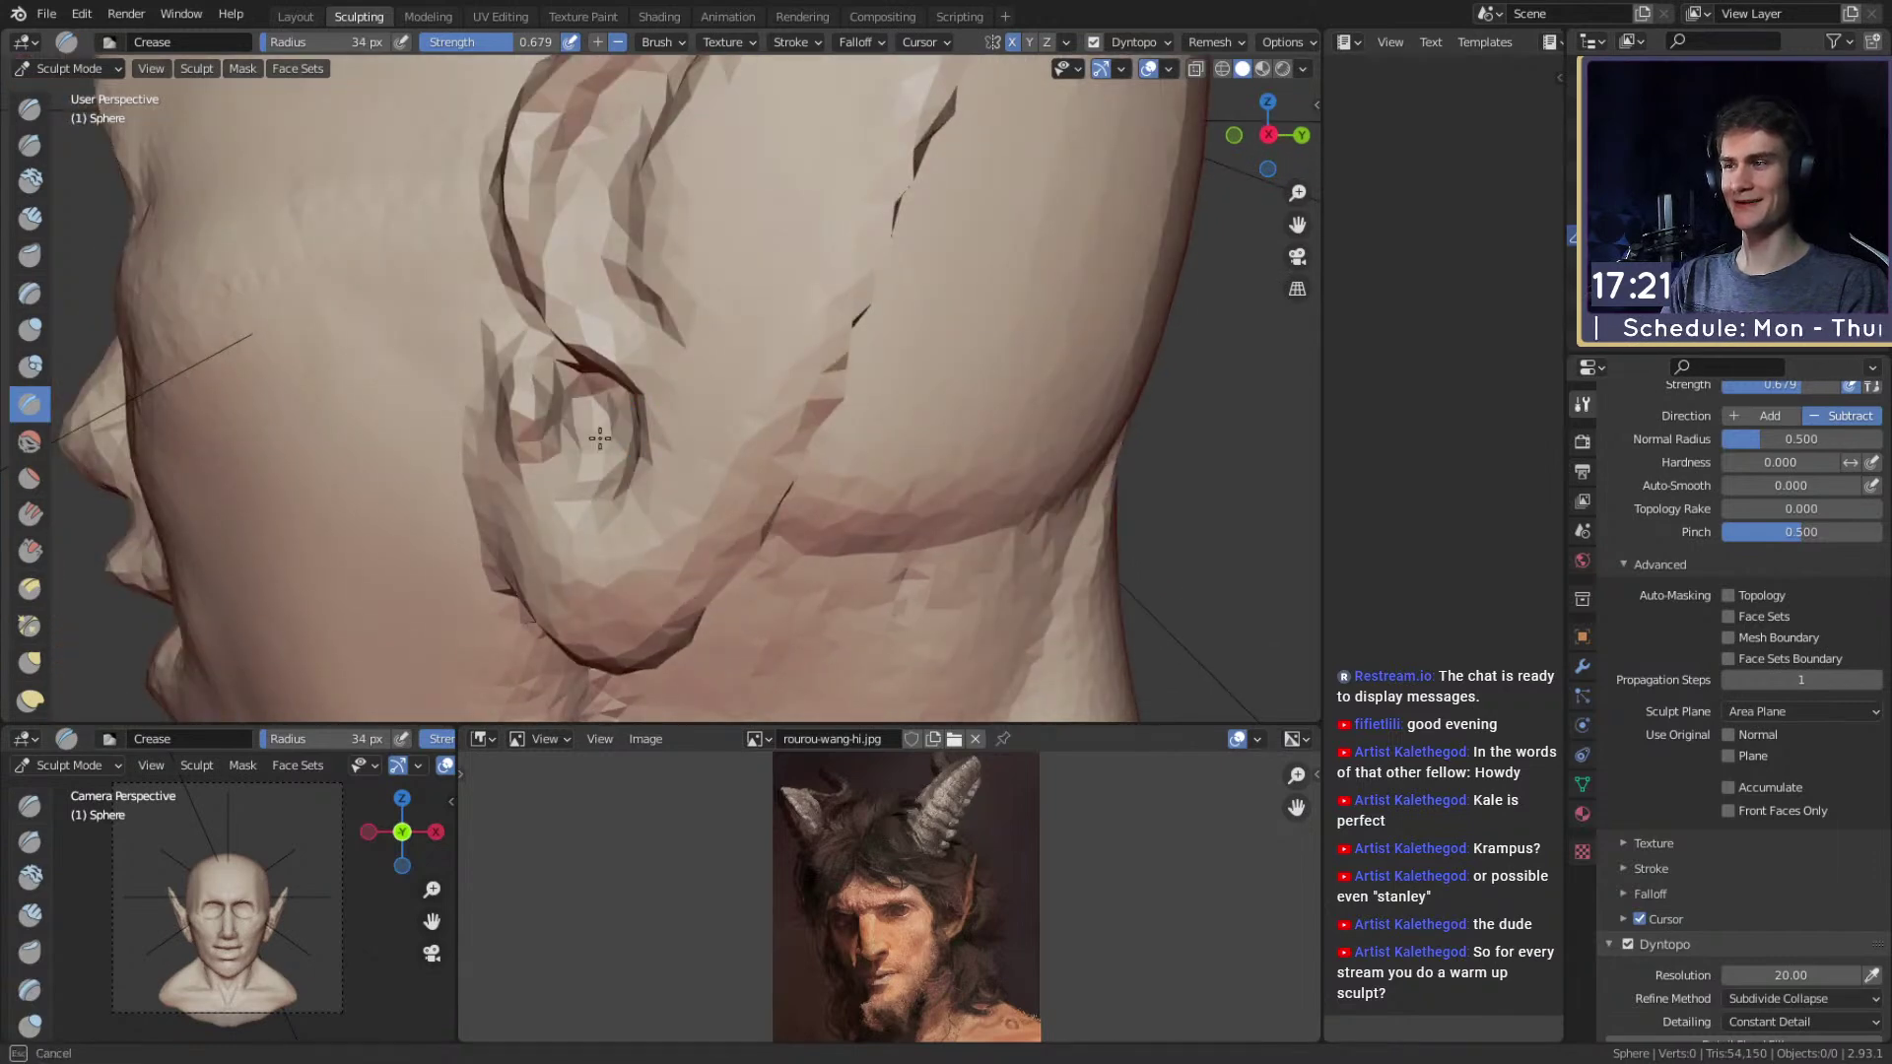
pyautogui.moveTo(598, 412); pyautogui.dragTo(581, 392)
pyautogui.moveTo(581, 393)
pyautogui.mouseDown(button='middle')
pyautogui.moveTo(557, 388)
pyautogui.moveTo(670, 381)
pyautogui.mouseUp(button='middle')
# Carve the inner ear fold behind the ear opening with the Crease brush at 45 px.
pyautogui.press('f')
pyautogui.click(697, 380)
pyautogui.moveTo(697, 380)
pyautogui.mouseDown()
pyautogui.moveTo(665, 345)
pyautogui.moveTo(713, 408)
pyautogui.mouseUp()
pyautogui.press('f')
pyautogui.moveTo(718, 285)
pyautogui.keyDown('alt'); pyautogui.keyDown('shift'); pyautogui.mouseDown()
pyautogui.moveTo(734, 316)
pyautogui.moveTo(753, 294)
pyautogui.mouseUp(); pyautogui.keyUp('shift'); pyautogui.keyUp('alt')
pyautogui.click(822, 364)
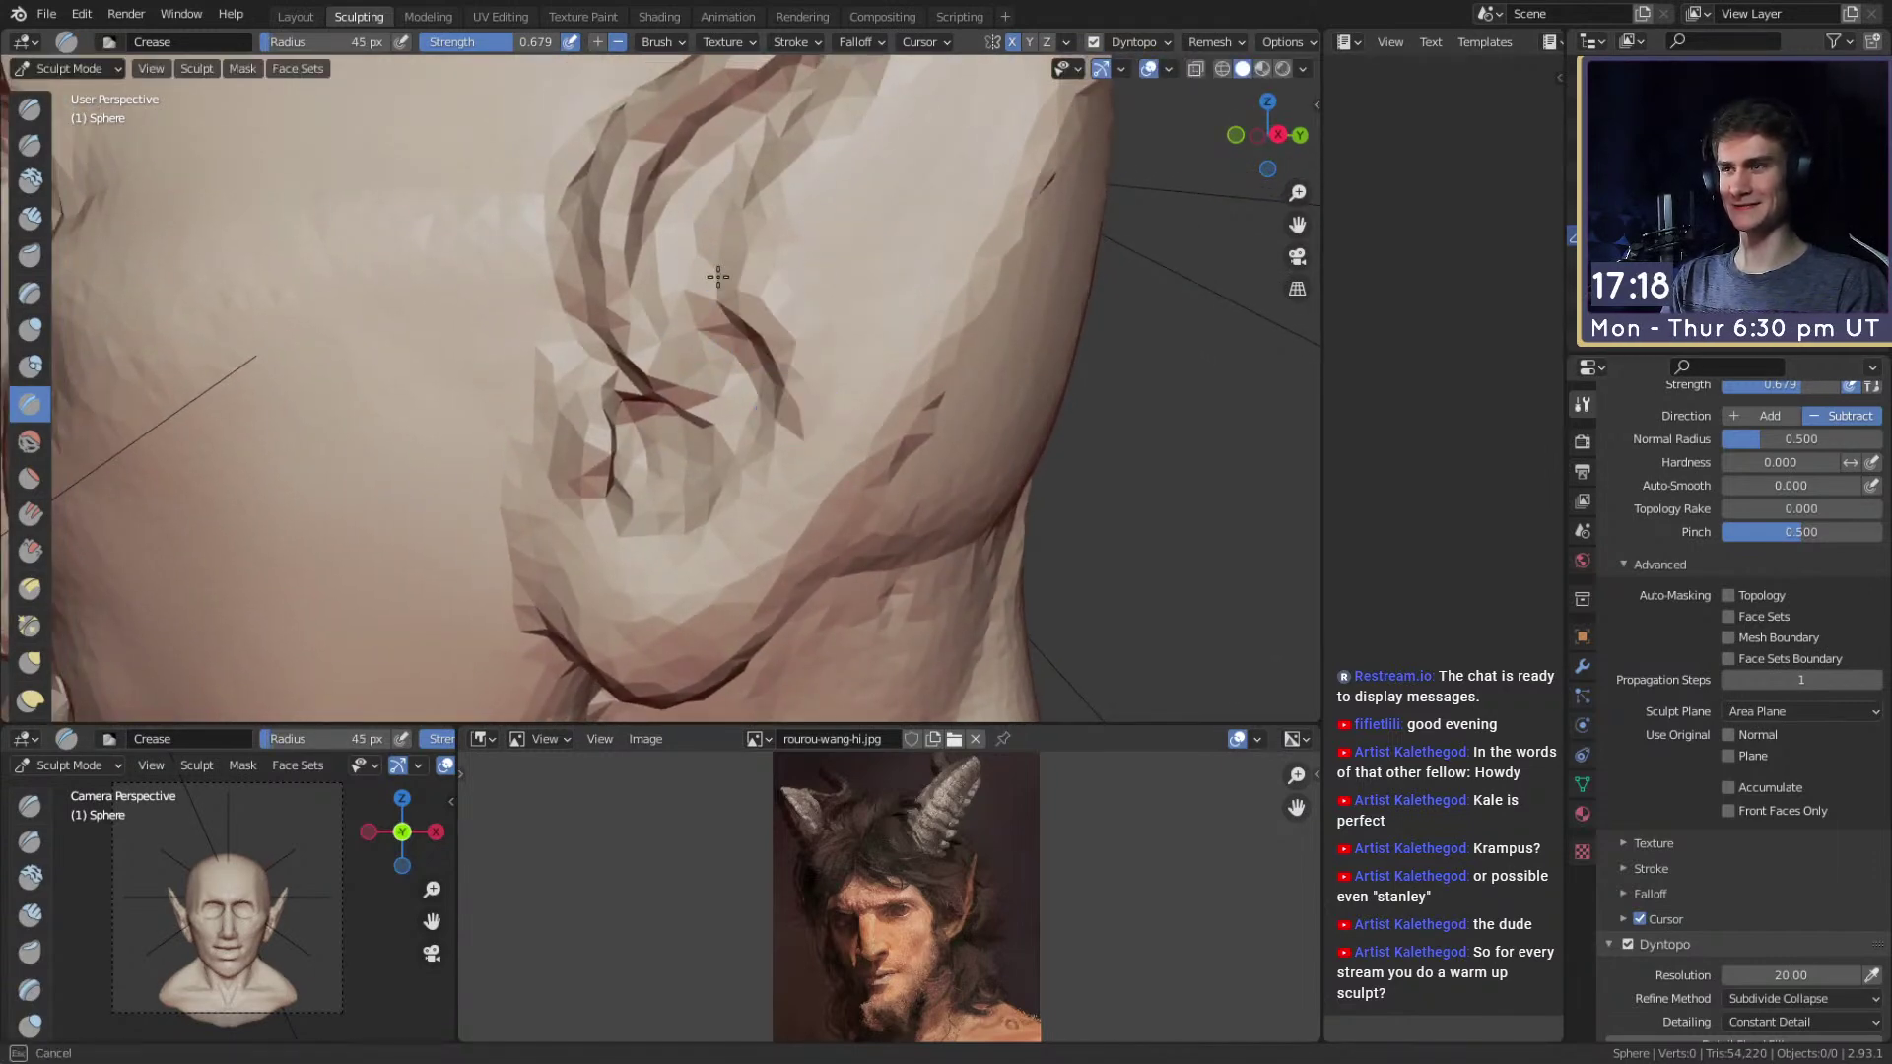
# Smooth and crease the upper inner ear fold toward the tip at 61 px.
pyautogui.moveTo(785, 311); pyautogui.dragTo(808, 321, button='middle')
pyautogui.keyDown('shift'); pyautogui.moveTo(796, 287); pyautogui.dragTo(818, 236); pyautogui.keyUp('shift')
pyautogui.press(']')
pyautogui.press(']')
pyautogui.press(']')
pyautogui.moveTo(916, 195)
pyautogui.keyDown('alt'); pyautogui.keyDown('shift'); pyautogui.mouseDown()
pyautogui.moveTo(874, 252)
pyautogui.moveTo(933, 203)
pyautogui.moveTo(957, 128)
pyautogui.mouseUp(); pyautogui.keyUp('shift'); pyautogui.keyUp('alt')
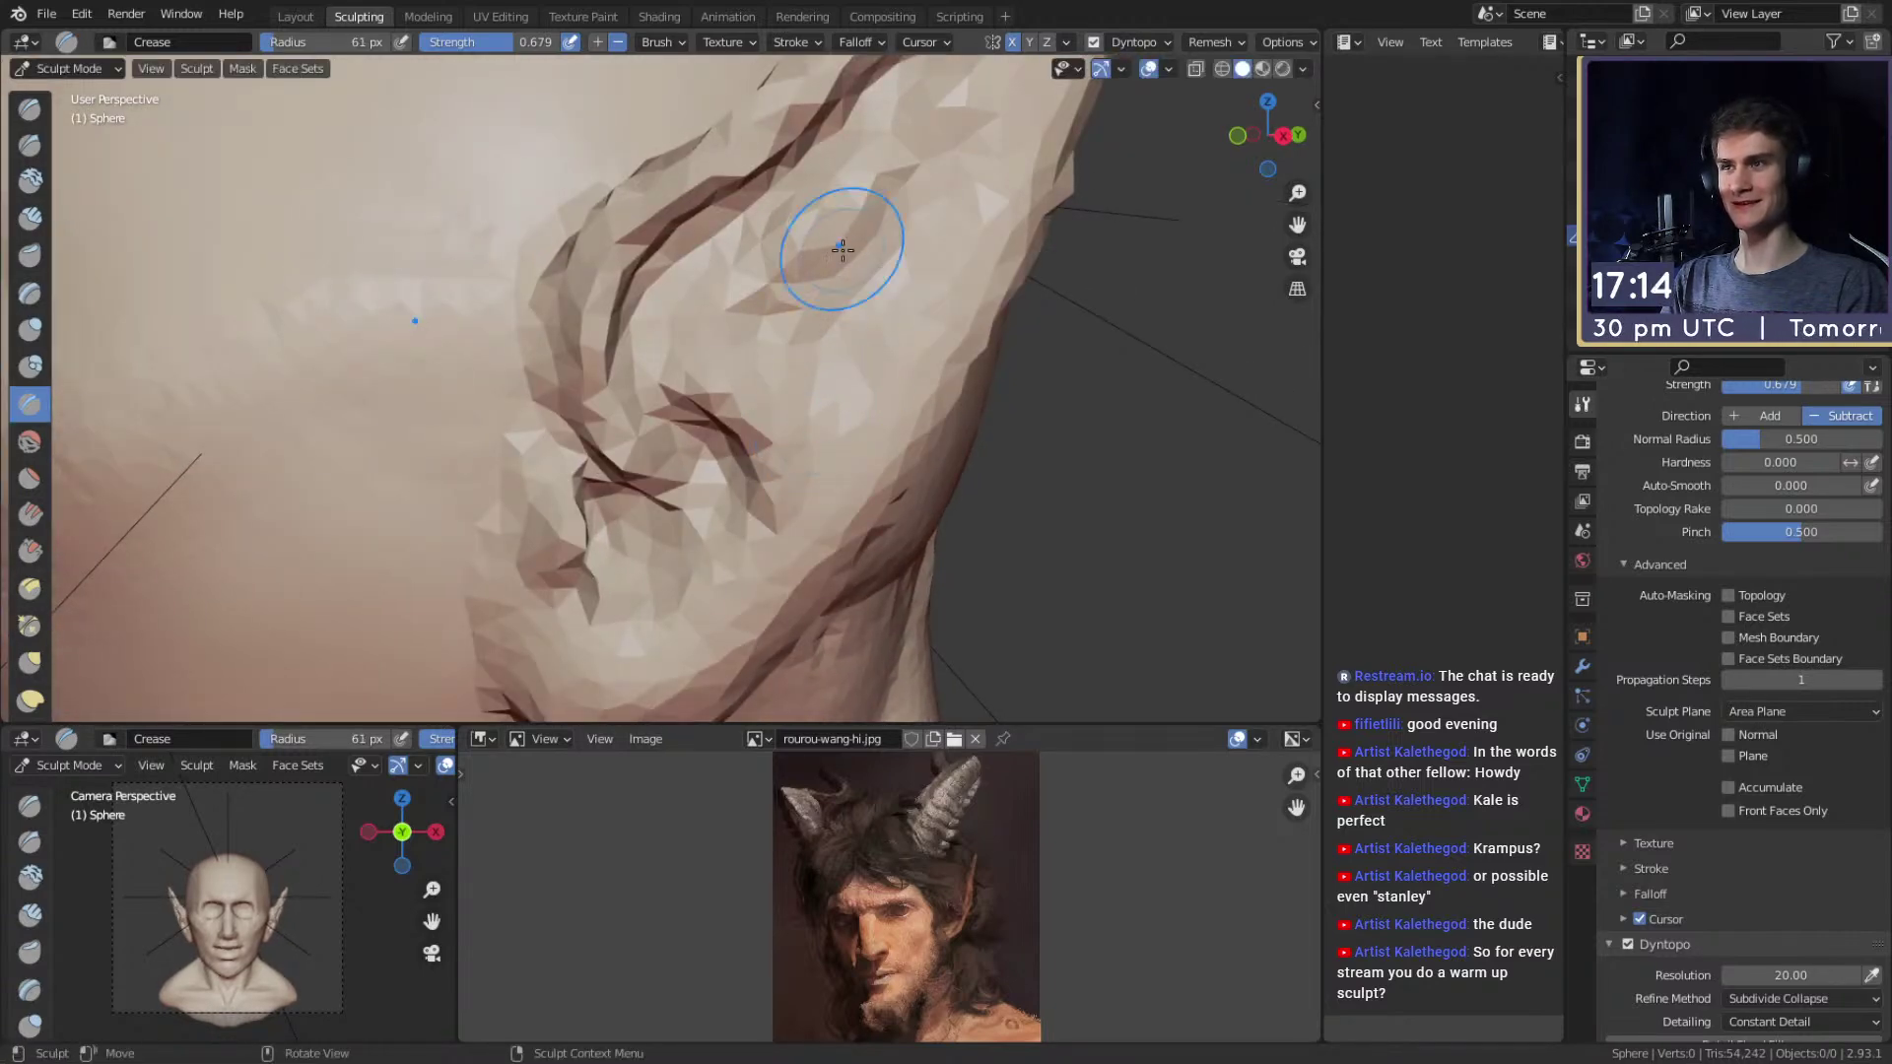
# Carve a shallow hollow between the upper inner ear fold and the rear rim with the Crease brush, starting at 61 px.
pyautogui.moveTo(852, 293); pyautogui.dragTo(803, 241)
pyautogui.keyDown('alt'); pyautogui.keyDown('shift'); pyautogui.moveTo(917, 155); pyautogui.dragTo(818, 310); pyautogui.keyUp('shift'); pyautogui.keyUp('alt')
pyautogui.moveTo(936, 169)
pyautogui.mouseDown()
pyautogui.moveTo(891, 173)
pyautogui.moveTo(739, 503)
pyautogui.mouseUp()
pyautogui.keyDown('alt'); pyautogui.keyDown('shift'); pyautogui.moveTo(796, 369); pyautogui.dragTo(810, 321); pyautogui.keyUp('shift'); pyautogui.keyUp('alt')
pyautogui.press('[')
pyautogui.press('[')
pyautogui.moveTo(863, 192)
pyautogui.mouseDown()
pyautogui.moveTo(701, 407)
pyautogui.moveTo(697, 363)
pyautogui.mouseUp()
pyautogui.press('f')
pyautogui.click(697, 363)
# Broaden and soften the hollow in the upper ear toward the tip with the Crease brush at 88 px.
pyautogui.keyDown('shift'); pyautogui.moveTo(879, 149); pyautogui.dragTo(785, 291, button='middle'); pyautogui.keyUp('shift')
pyautogui.press('f')
pyautogui.click(790, 292)
pyautogui.moveTo(821, 193); pyautogui.dragTo(751, 325)
pyautogui.moveTo(861, 101); pyautogui.dragTo(755, 364)
pyautogui.keyDown('shift'); pyautogui.moveTo(765, 313); pyautogui.dragTo(803, 231, button='middle'); pyautogui.keyUp('shift')
pyautogui.keyDown('shift'); pyautogui.moveTo(755, 431); pyautogui.dragTo(826, 246, button='middle'); pyautogui.keyUp('shift')
pyautogui.click(859, 43)
pyautogui.keyDown('alt'); pyautogui.keyDown('shift'); pyautogui.moveTo(843, 211); pyautogui.dragTo(828, 370); pyautogui.keyUp('shift'); pyautogui.keyUp('alt')
# Crease the lower inner fold between the ear opening and the rear rim at 53 px.
pyautogui.press('f')
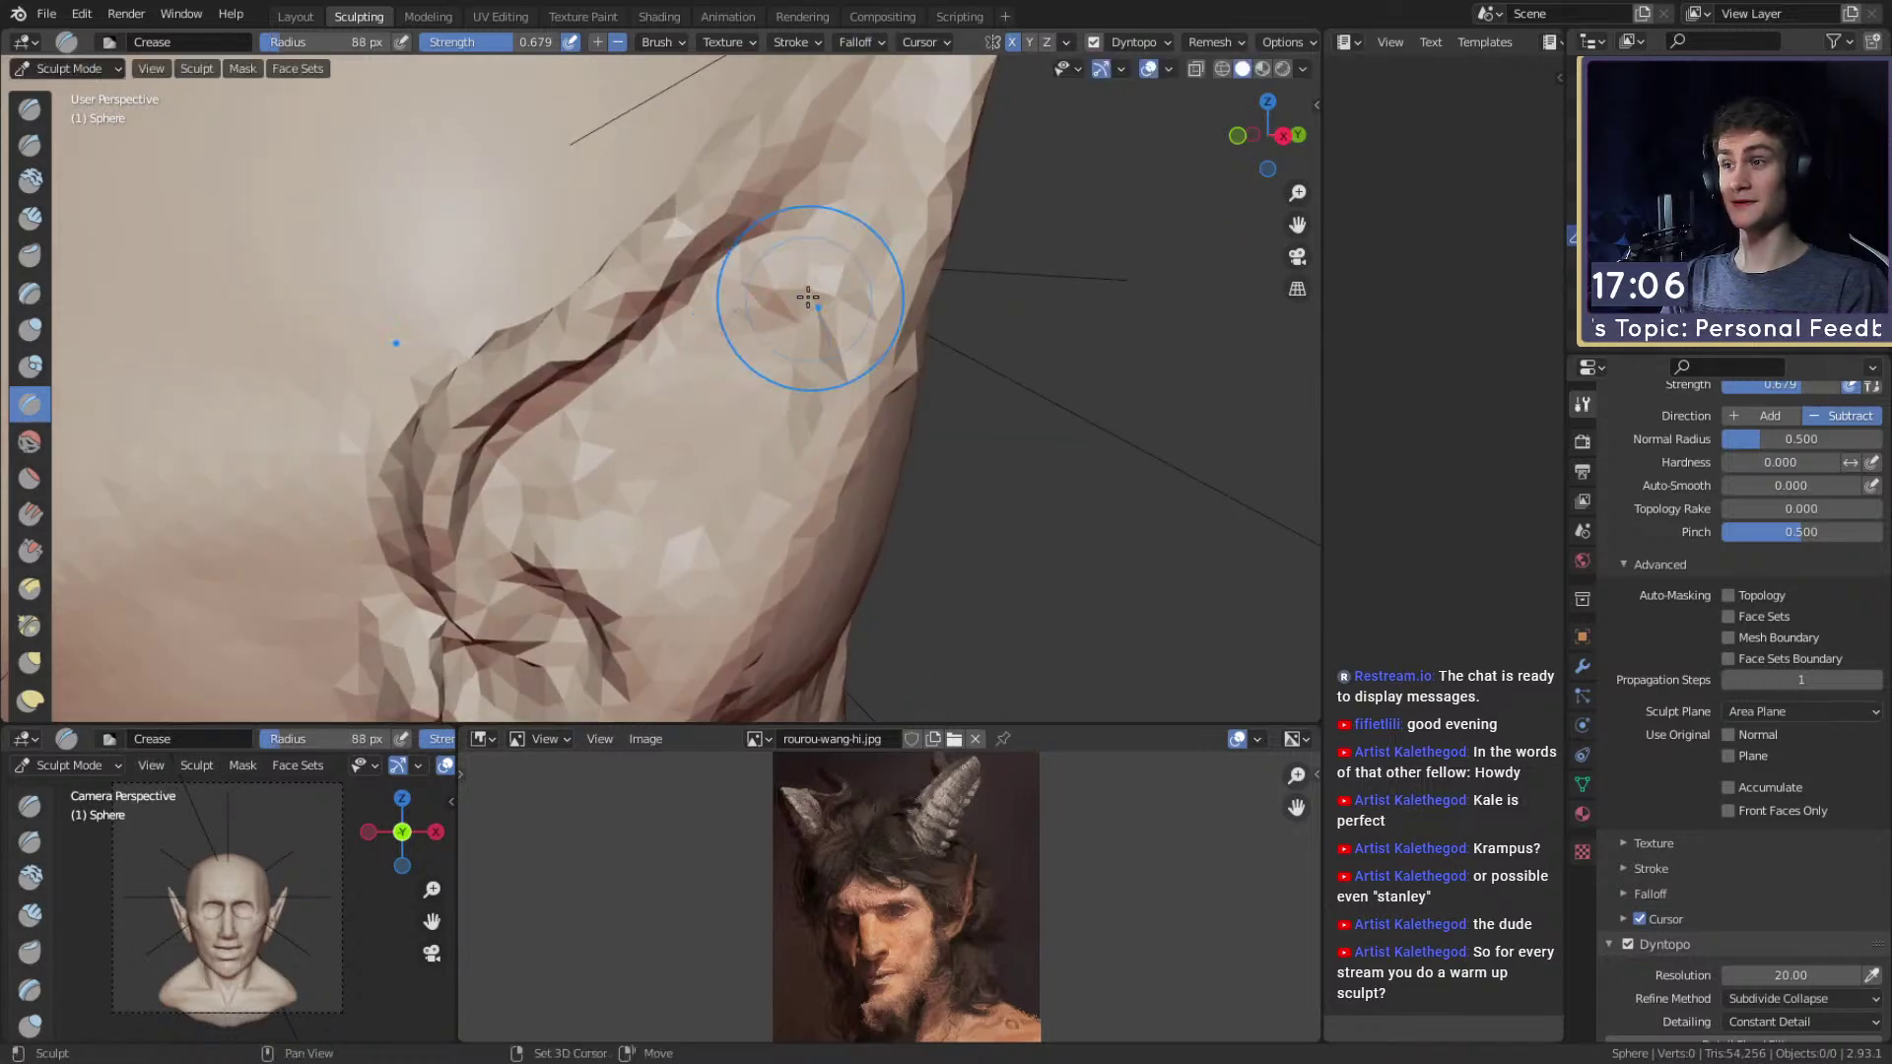
pyautogui.click(807, 304)
pyautogui.keyDown('alt'); pyautogui.keyDown('shift'); pyautogui.moveTo(734, 443); pyautogui.dragTo(787, 321); pyautogui.keyUp('shift'); pyautogui.keyUp('alt')
pyautogui.keyDown('alt'); pyautogui.keyDown('shift'); pyautogui.moveTo(898, 160); pyautogui.dragTo(791, 372); pyautogui.keyUp('shift'); pyautogui.keyUp('alt')
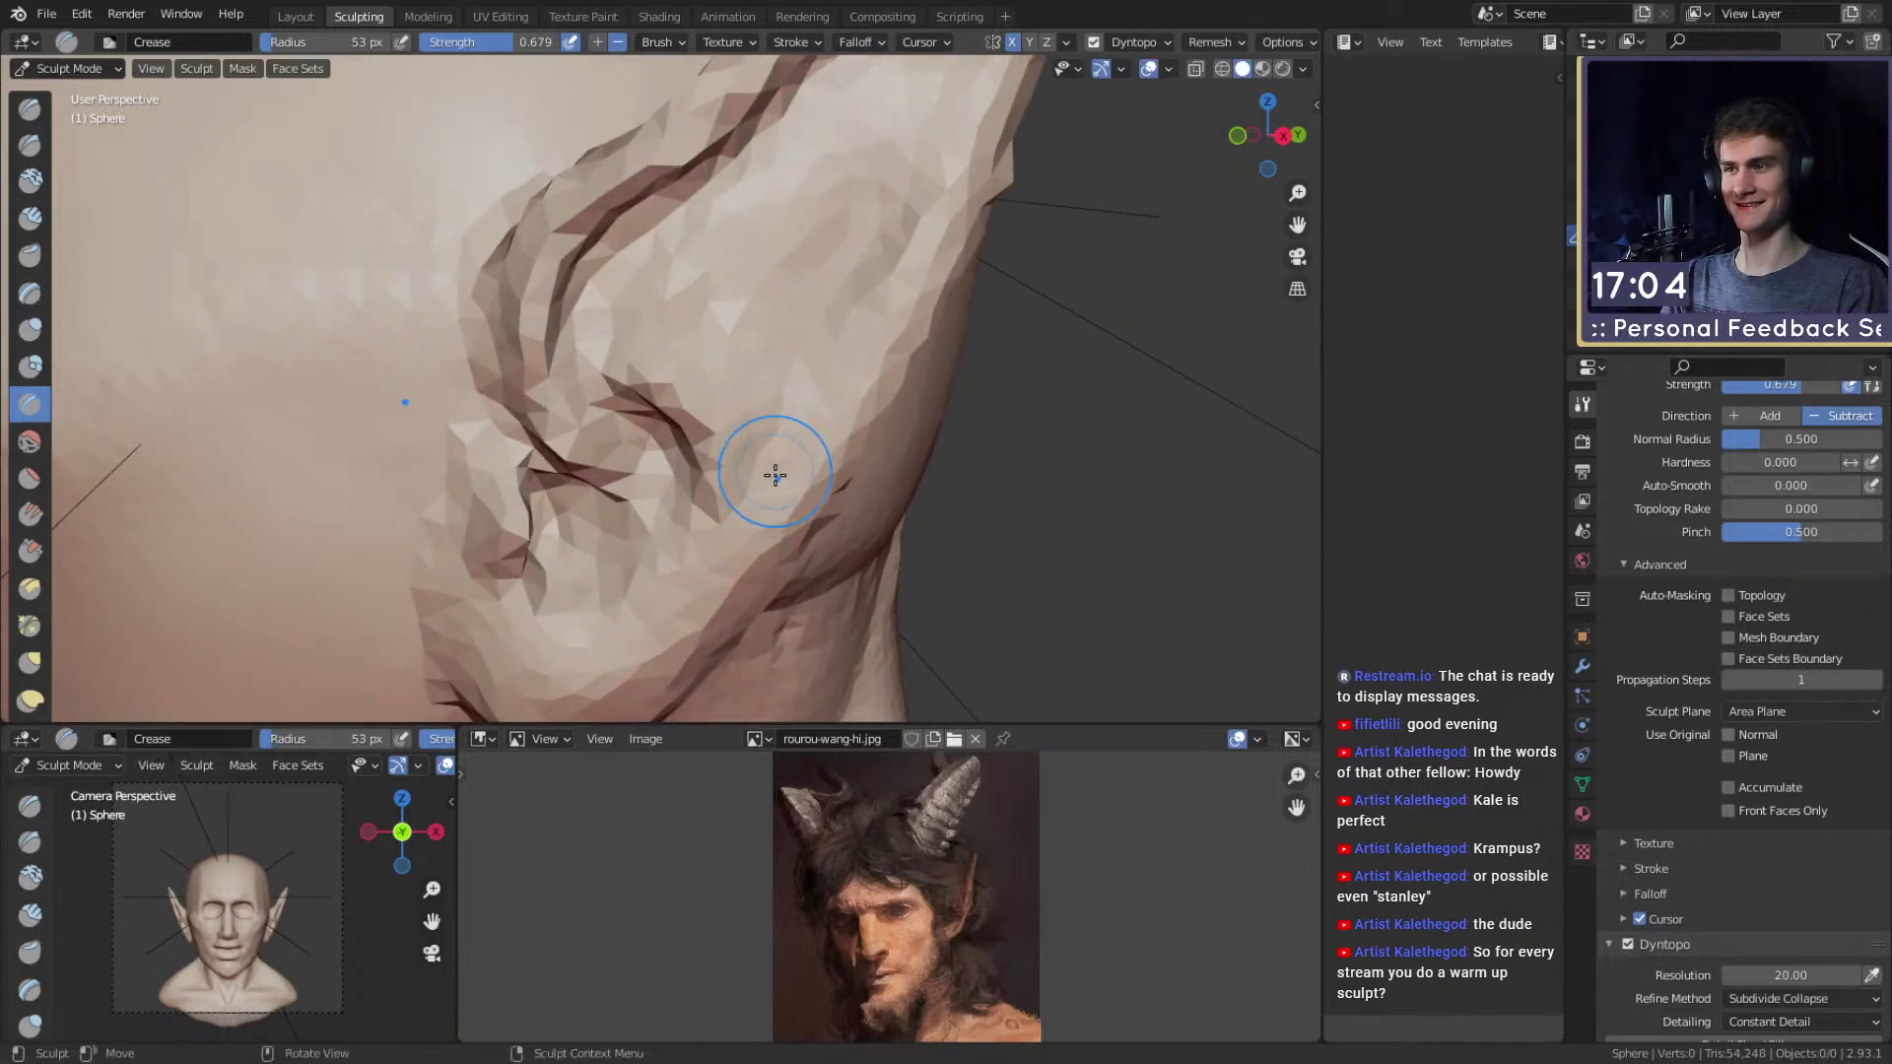
pyautogui.keyDown('alt'); pyautogui.keyDown('shift'); pyautogui.moveTo(772, 471); pyautogui.dragTo(761, 437); pyautogui.keyUp('shift'); pyautogui.keyUp('alt')
pyautogui.moveTo(713, 509); pyautogui.dragTo(710, 510)
pyautogui.moveTo(712, 505)
pyautogui.keyDown('alt'); pyautogui.mouseDown()
pyautogui.moveTo(777, 452)
pyautogui.moveTo(718, 394)
pyautogui.mouseUp(); pyautogui.keyUp('alt')
# Refine the fold just above the ear opening with the Crease brush at 48 px.
pyautogui.press('f')
pyautogui.click(679, 264)
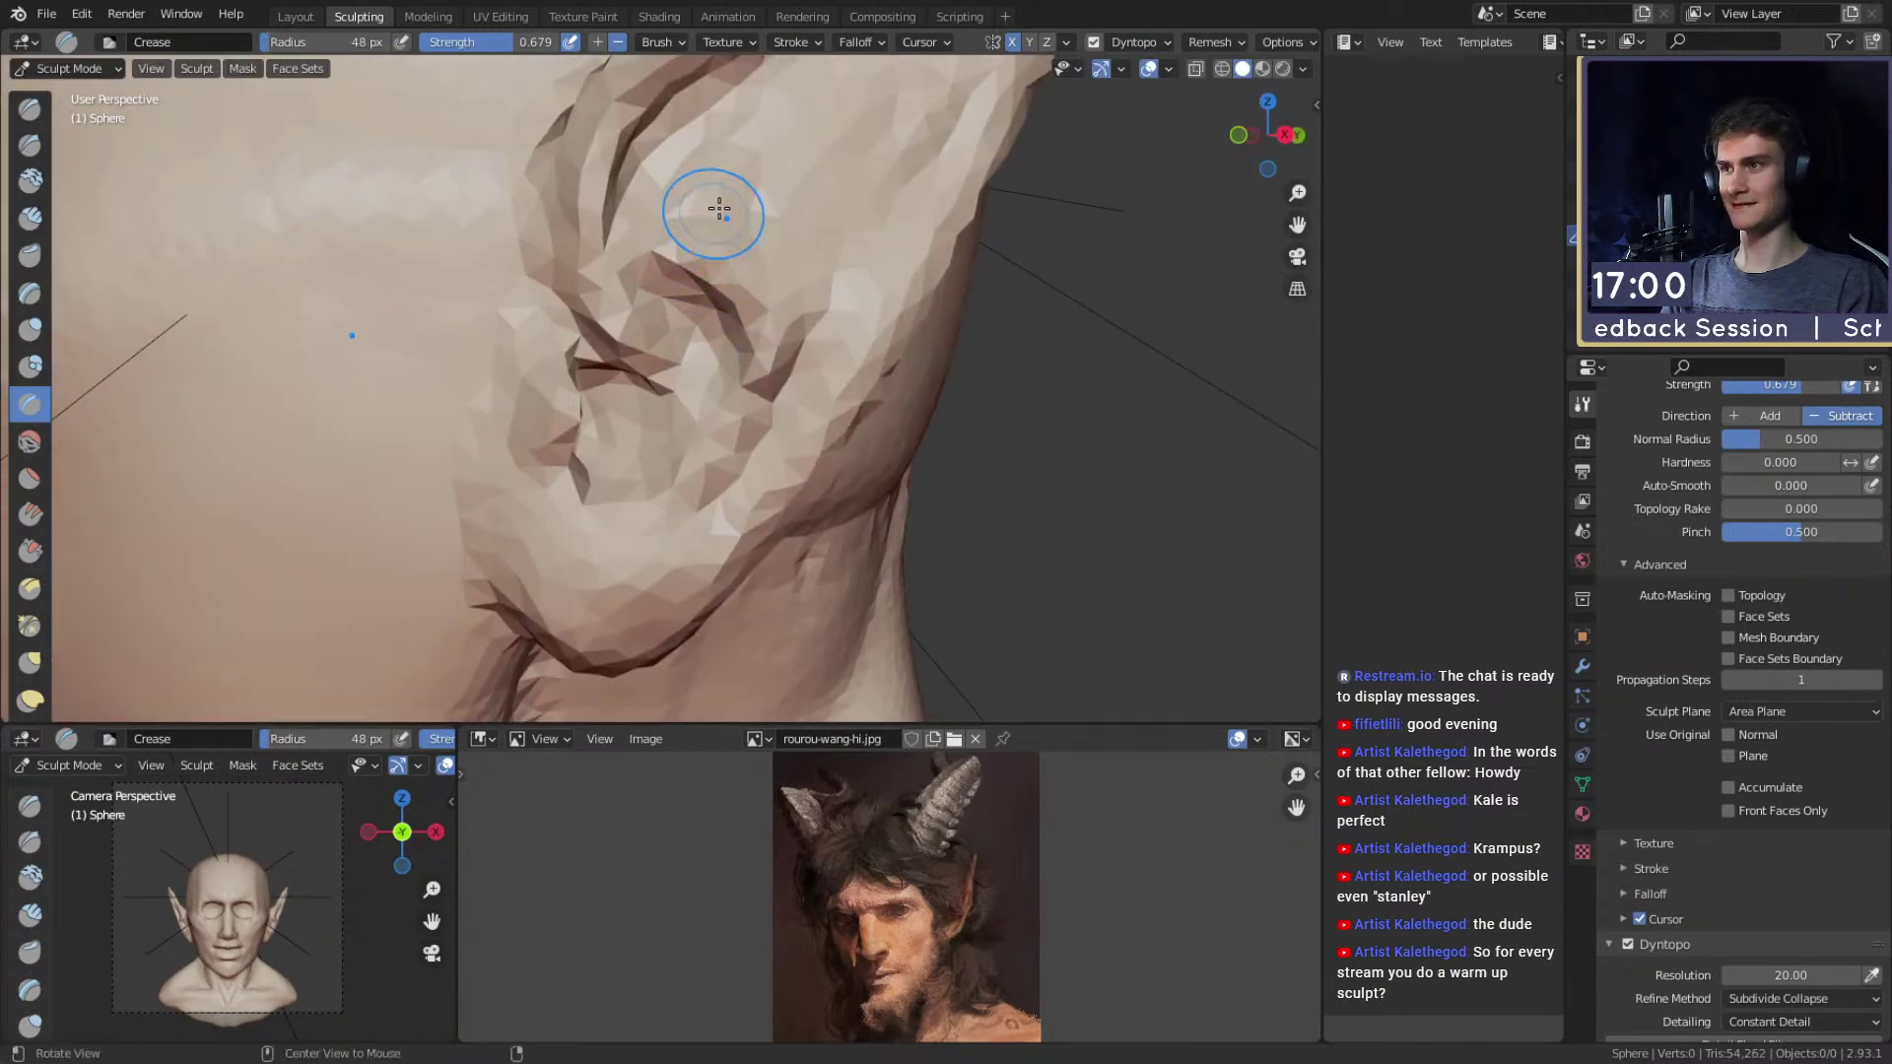
pyautogui.keyDown('alt'); pyautogui.moveTo(695, 227); pyautogui.dragTo(719, 387); pyautogui.keyUp('alt')
pyautogui.moveTo(664, 310); pyautogui.dragTo(729, 197)
pyautogui.moveTo(729, 197)
pyautogui.keyDown('ctrl'); pyautogui.keyDown('alt'); pyautogui.mouseDown()
pyautogui.moveTo(696, 371)
pyautogui.moveTo(920, 368)
pyautogui.moveTo(855, 392)
pyautogui.moveTo(828, 473)
pyautogui.moveTo(713, 135)
pyautogui.mouseUp(); pyautogui.keyUp('alt'); pyautogui.keyUp('ctrl')
# Adjust the ears' placement against the head with the Grab brush at 132 px, checking from the front and above.
pyautogui.press('g')
pyautogui.press('f')
pyautogui.click(954, 318)
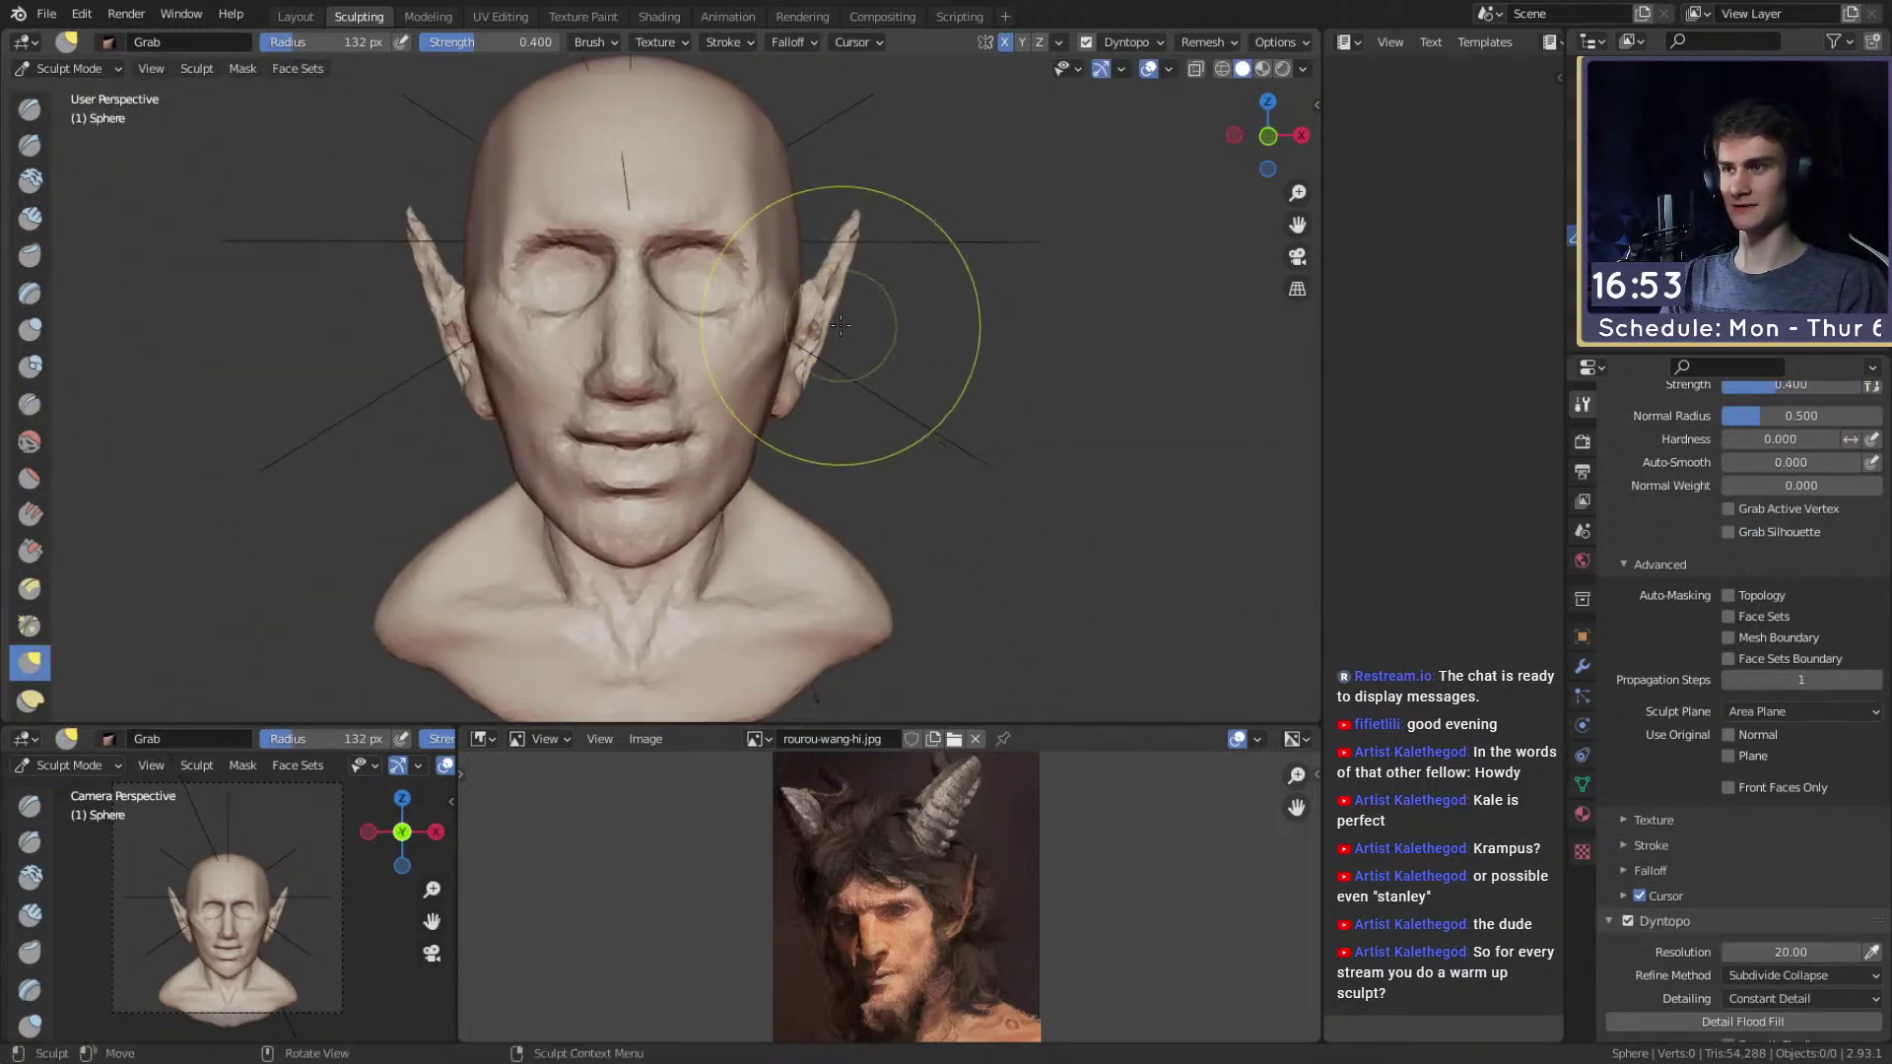
pyautogui.keyDown('alt'); pyautogui.moveTo(840, 317); pyautogui.dragTo(751, 273); pyautogui.keyUp('alt')
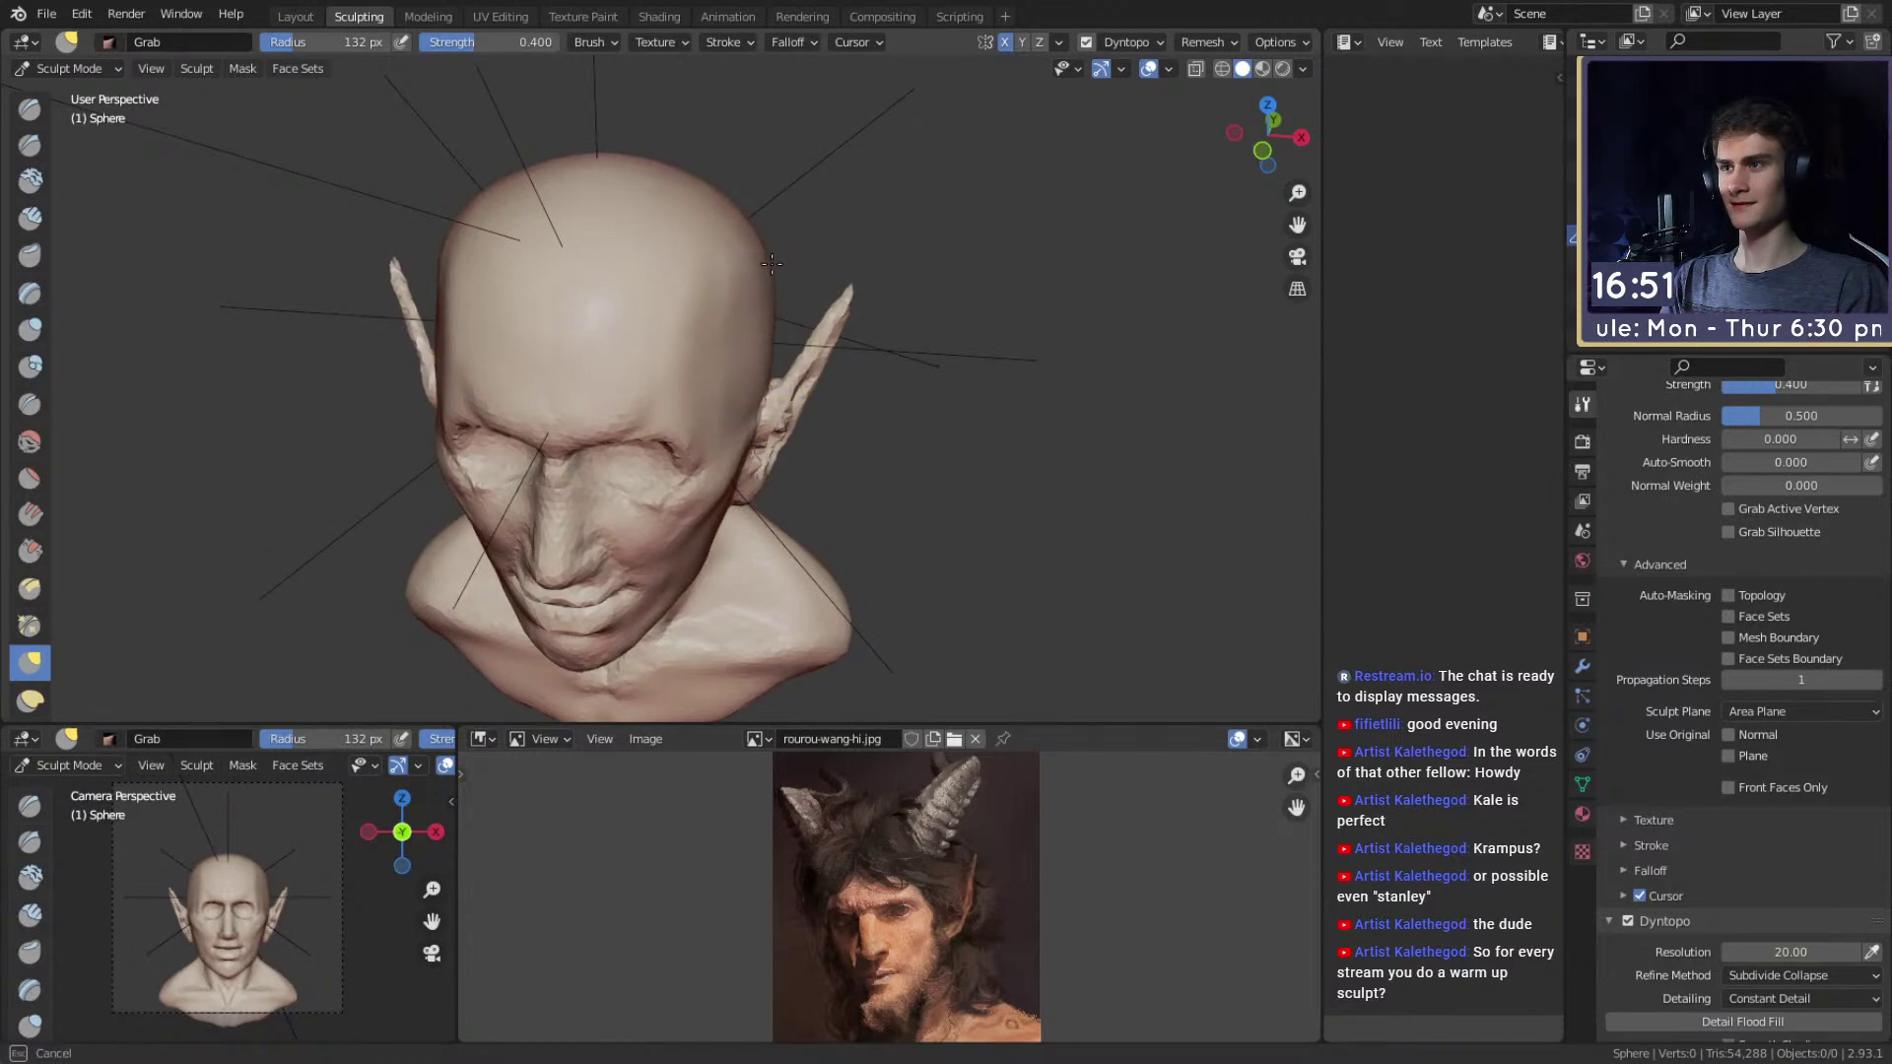
pyautogui.moveTo(767, 282)
pyautogui.mouseDown(button='middle')
pyautogui.moveTo(680, 296)
pyautogui.moveTo(789, 266)
pyautogui.moveTo(690, 231)
pyautogui.moveTo(739, 218)
pyautogui.mouseUp(button='middle')
pyautogui.press('f')
pyautogui.click(741, 233)
# Reshape the cranium's profile and back with a large Grab brush, starting at 286 px.
pyautogui.keyDown('shift'); pyautogui.moveTo(680, 231); pyautogui.dragTo(756, 266, button='middle'); pyautogui.keyUp('shift')
pyautogui.press('f')
pyautogui.click(604, 218)
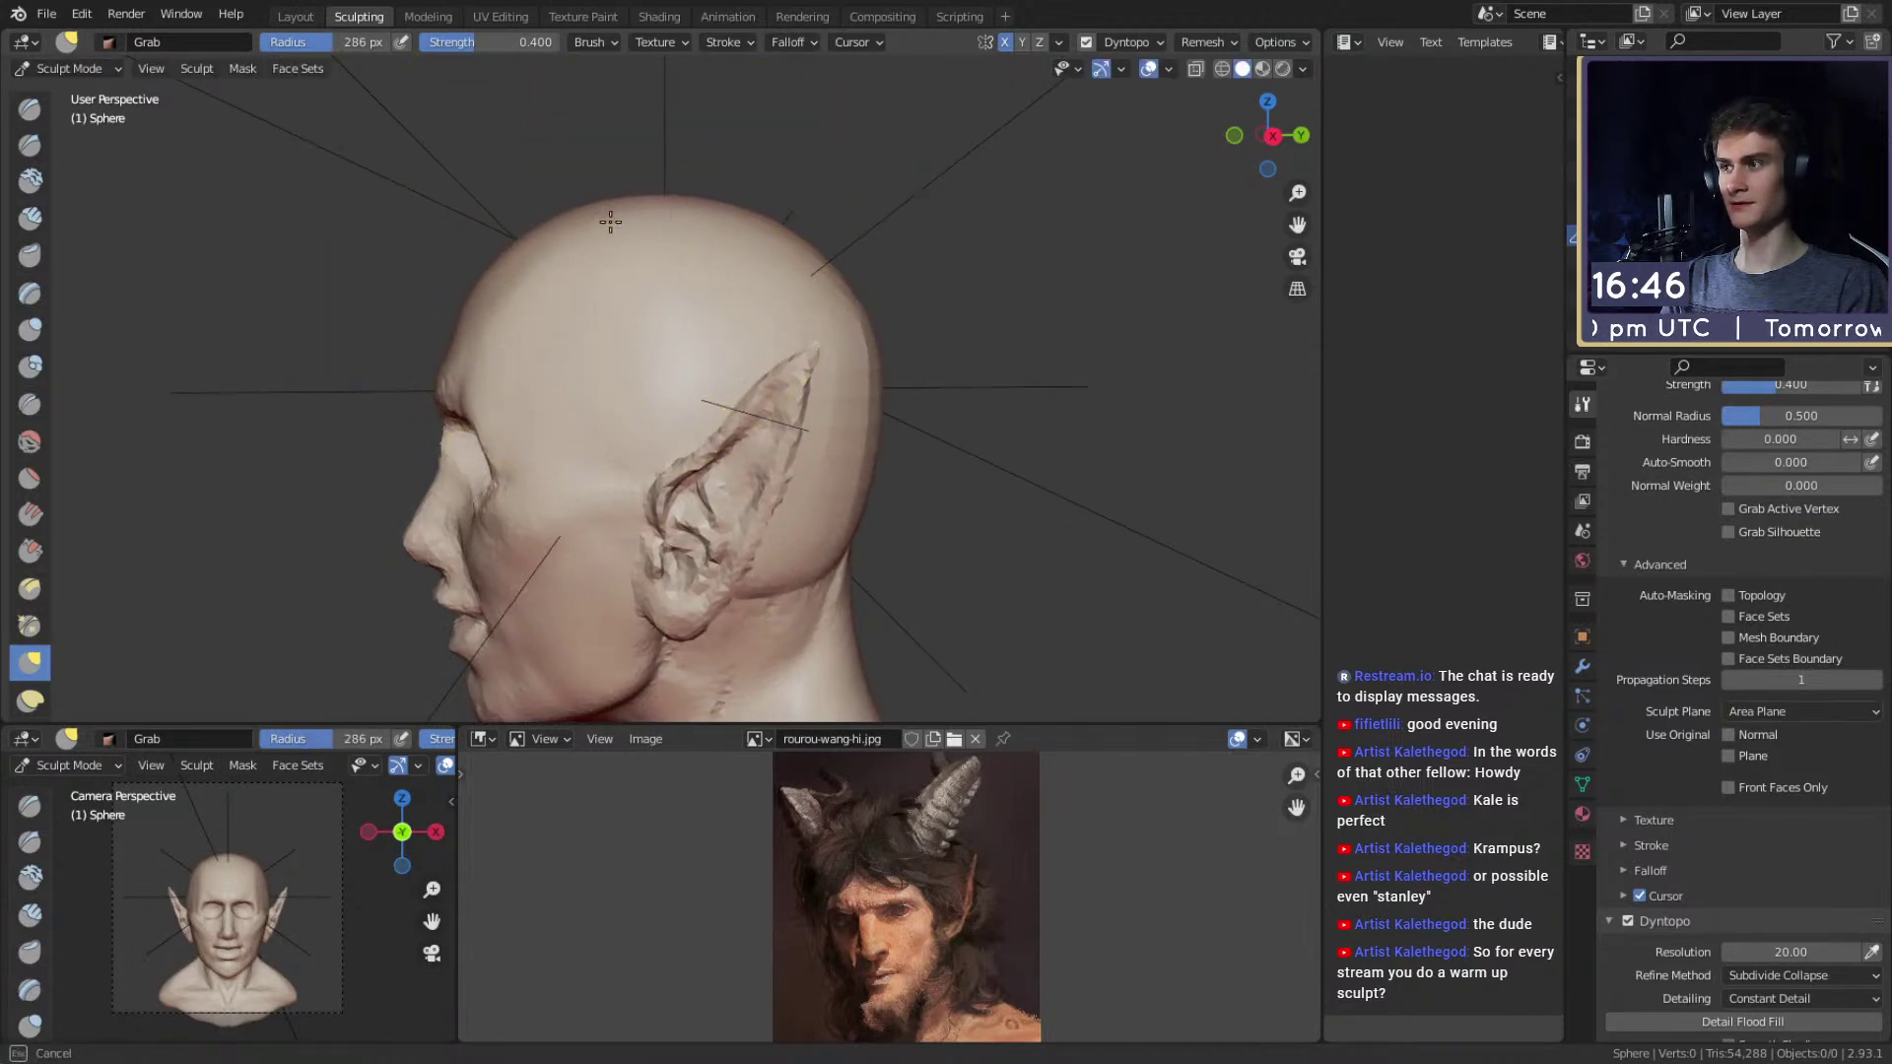
pyautogui.moveTo(683, 234); pyautogui.dragTo(528, 337, button='middle')
pyautogui.press('f')
pyautogui.click(548, 410)
pyautogui.moveTo(458, 433)
pyautogui.mouseDown(button='middle')
pyautogui.moveTo(1010, 365)
pyautogui.moveTo(887, 295)
pyautogui.moveTo(780, 190)
pyautogui.moveTo(664, 268)
pyautogui.mouseUp(button='middle')
pyautogui.press('f')
pyautogui.click(779, 190)
pyautogui.moveTo(867, 239)
pyautogui.mouseDown(button='middle')
pyautogui.moveTo(799, 242)
pyautogui.moveTo(798, 185)
pyautogui.moveTo(654, 262)
pyautogui.moveTo(772, 249)
pyautogui.moveTo(801, 329)
pyautogui.moveTo(892, 375)
pyautogui.moveTo(839, 411)
pyautogui.mouseUp(button='middle')
# Pull the back of the skull and neck into shape with the Snake Hook brush, starting at 170 px.
pyautogui.press('k')
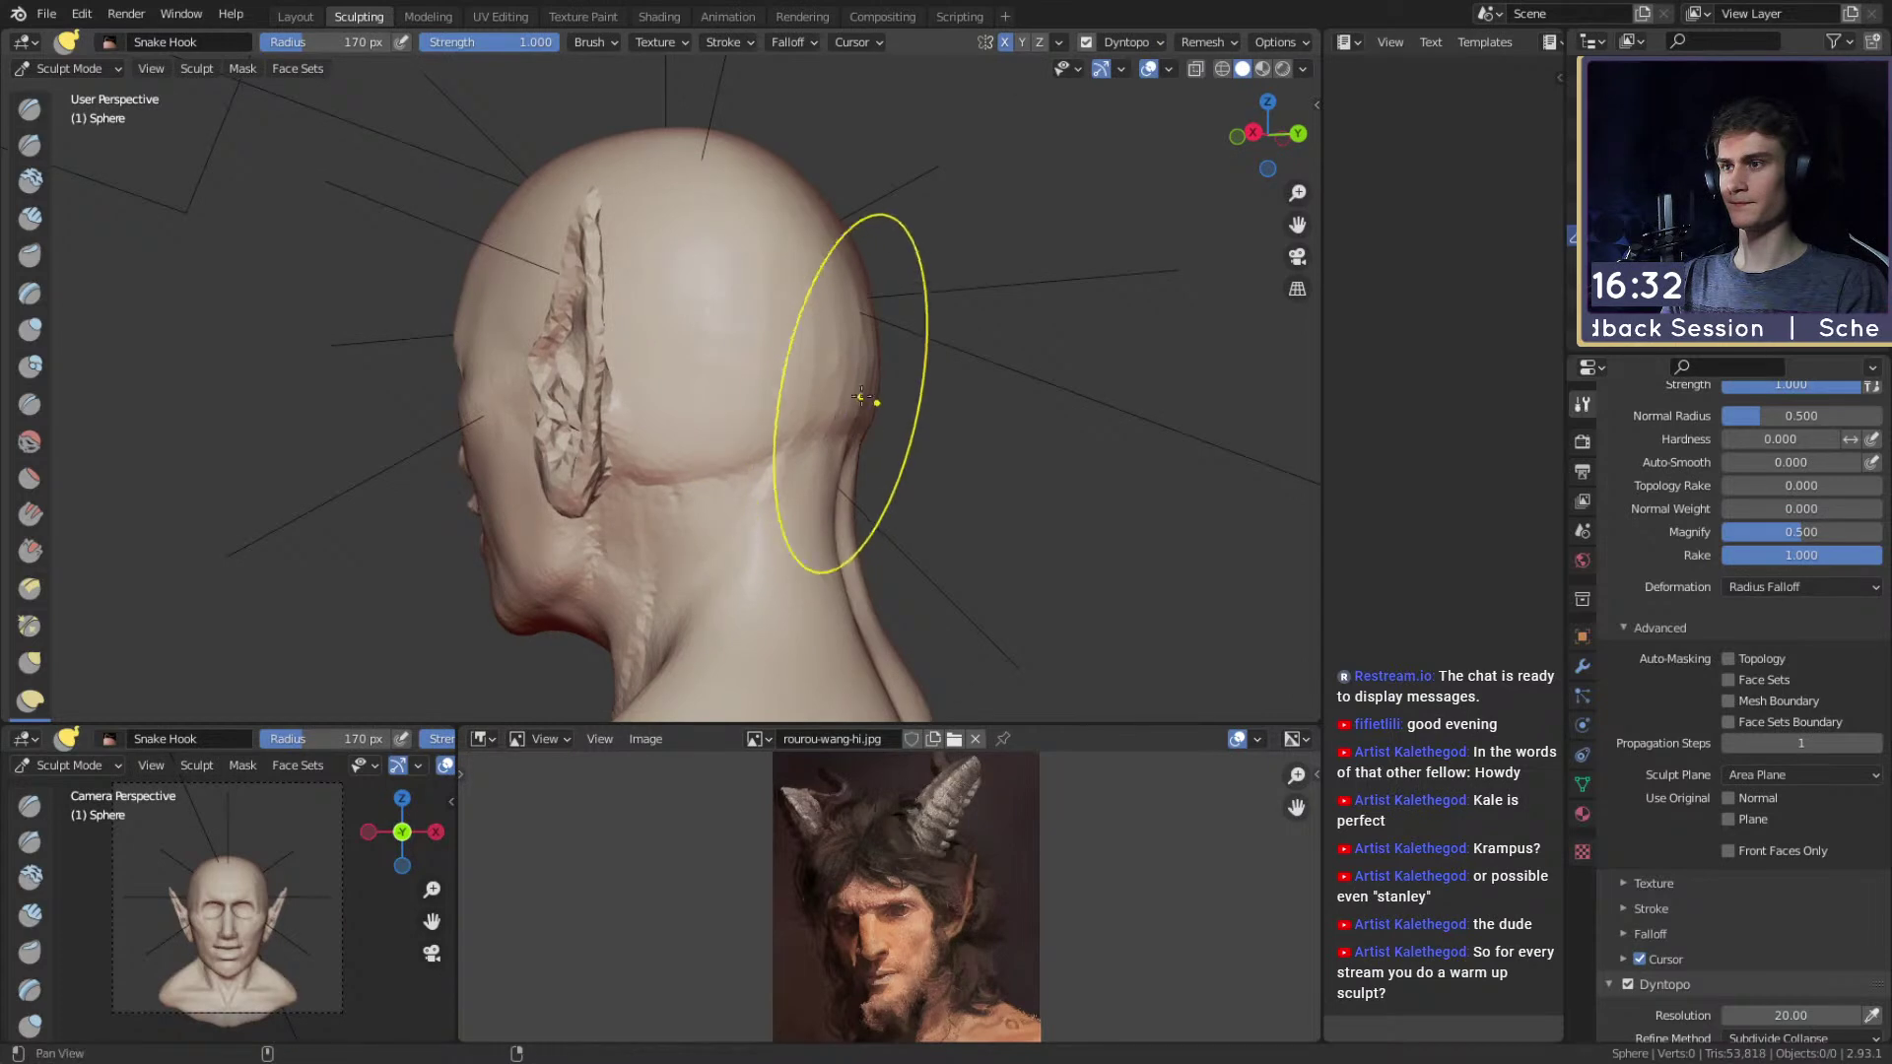
pyautogui.keyDown('alt'); pyautogui.moveTo(856, 408); pyautogui.dragTo(866, 419); pyautogui.keyUp('alt')
pyautogui.press('f')
pyautogui.click(1029, 295)
pyautogui.moveTo(830, 220); pyautogui.dragTo(831, 220)
pyautogui.press('f')
pyautogui.click(843, 326)
pyautogui.moveTo(685, 490)
pyautogui.mouseDown(button='middle')
pyautogui.moveTo(697, 413)
pyautogui.moveTo(758, 413)
pyautogui.moveTo(751, 371)
pyautogui.moveTo(692, 405)
pyautogui.moveTo(892, 424)
pyautogui.moveTo(696, 473)
pyautogui.moveTo(794, 405)
pyautogui.moveTo(638, 305)
pyautogui.mouseUp(button='middle')
pyautogui.press('f')
pyautogui.click(701, 414)
# Refine the head's overall proportions from several angles with the Grab brush at varying sizes.
pyautogui.press('g')
pyautogui.press('f')
pyautogui.click(798, 442)
pyautogui.moveTo(774, 528); pyautogui.dragTo(754, 175, button='middle')
pyautogui.press('f')
pyautogui.click(748, 338)
pyautogui.moveTo(730, 280); pyautogui.dragTo(718, 308, button='middle')
pyautogui.press('f')
pyautogui.click(635, 258)
pyautogui.moveTo(680, 229)
pyautogui.mouseDown()
pyautogui.moveTo(671, 203)
pyautogui.moveTo(640, 201)
pyautogui.mouseUp()
# Adjust the contour of the jaw and cheeks with the Grab brush at 106 px.
pyautogui.moveTo(635, 212)
pyautogui.mouseDown(button='middle')
pyautogui.moveTo(684, 340)
pyautogui.moveTo(753, 443)
pyautogui.moveTo(734, 443)
pyautogui.moveTo(719, 498)
pyautogui.mouseUp(button='middle')
pyautogui.press('f')
pyautogui.click(629, 397)
pyautogui.moveTo(739, 498); pyautogui.dragTo(752, 456, button='middle')
pyautogui.press('f')
pyautogui.click(818, 473)
pyautogui.moveTo(908, 512); pyautogui.dragTo(918, 497)
pyautogui.keyDown('ctrl'); pyautogui.moveTo(854, 372); pyautogui.dragTo(780, 397, button='middle'); pyautogui.keyUp('ctrl')
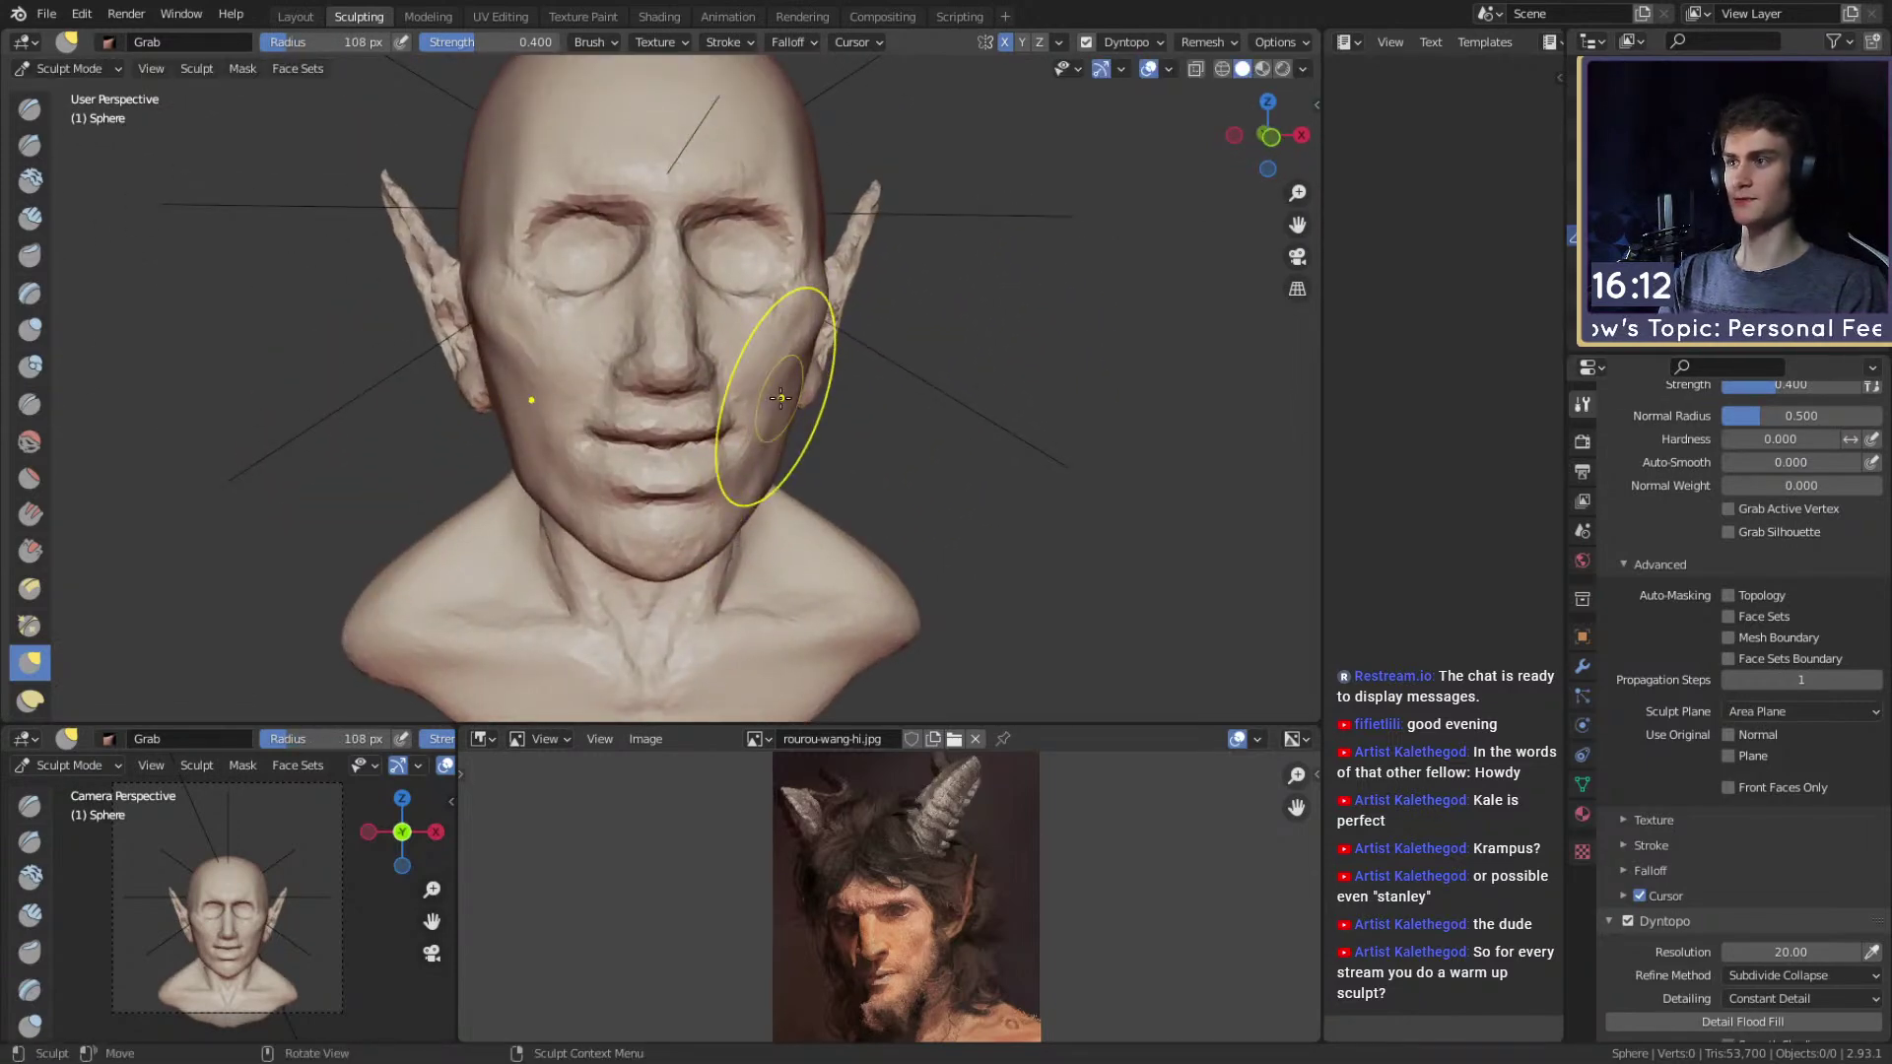
# Rework the eye area with the Clay Strips brush and adjust its form with the Grab brush.
pyautogui.press('c')
pyautogui.press('f')
pyautogui.click(725, 369)
pyautogui.moveTo(725, 369)
pyautogui.keyDown('alt'); pyautogui.mouseDown()
pyautogui.moveTo(676, 452)
pyautogui.moveTo(679, 384)
pyautogui.moveTo(738, 338)
pyautogui.moveTo(705, 385)
pyautogui.moveTo(723, 362)
pyautogui.mouseUp(); pyautogui.keyUp('alt')
pyautogui.press('f')
pyautogui.click(696, 371)
pyautogui.press('f')
pyautogui.click(718, 367)
pyautogui.press('g')
pyautogui.press('f')
pyautogui.click(740, 350)
pyautogui.keyDown('shift'); pyautogui.moveTo(740, 351); pyautogui.dragTo(752, 316, button='middle'); pyautogui.keyUp('shift')
# Crease the boundary around the eyeballs at 68 px and set the brush strength to 0.473.
pyautogui.hotkey('shift', 'c')
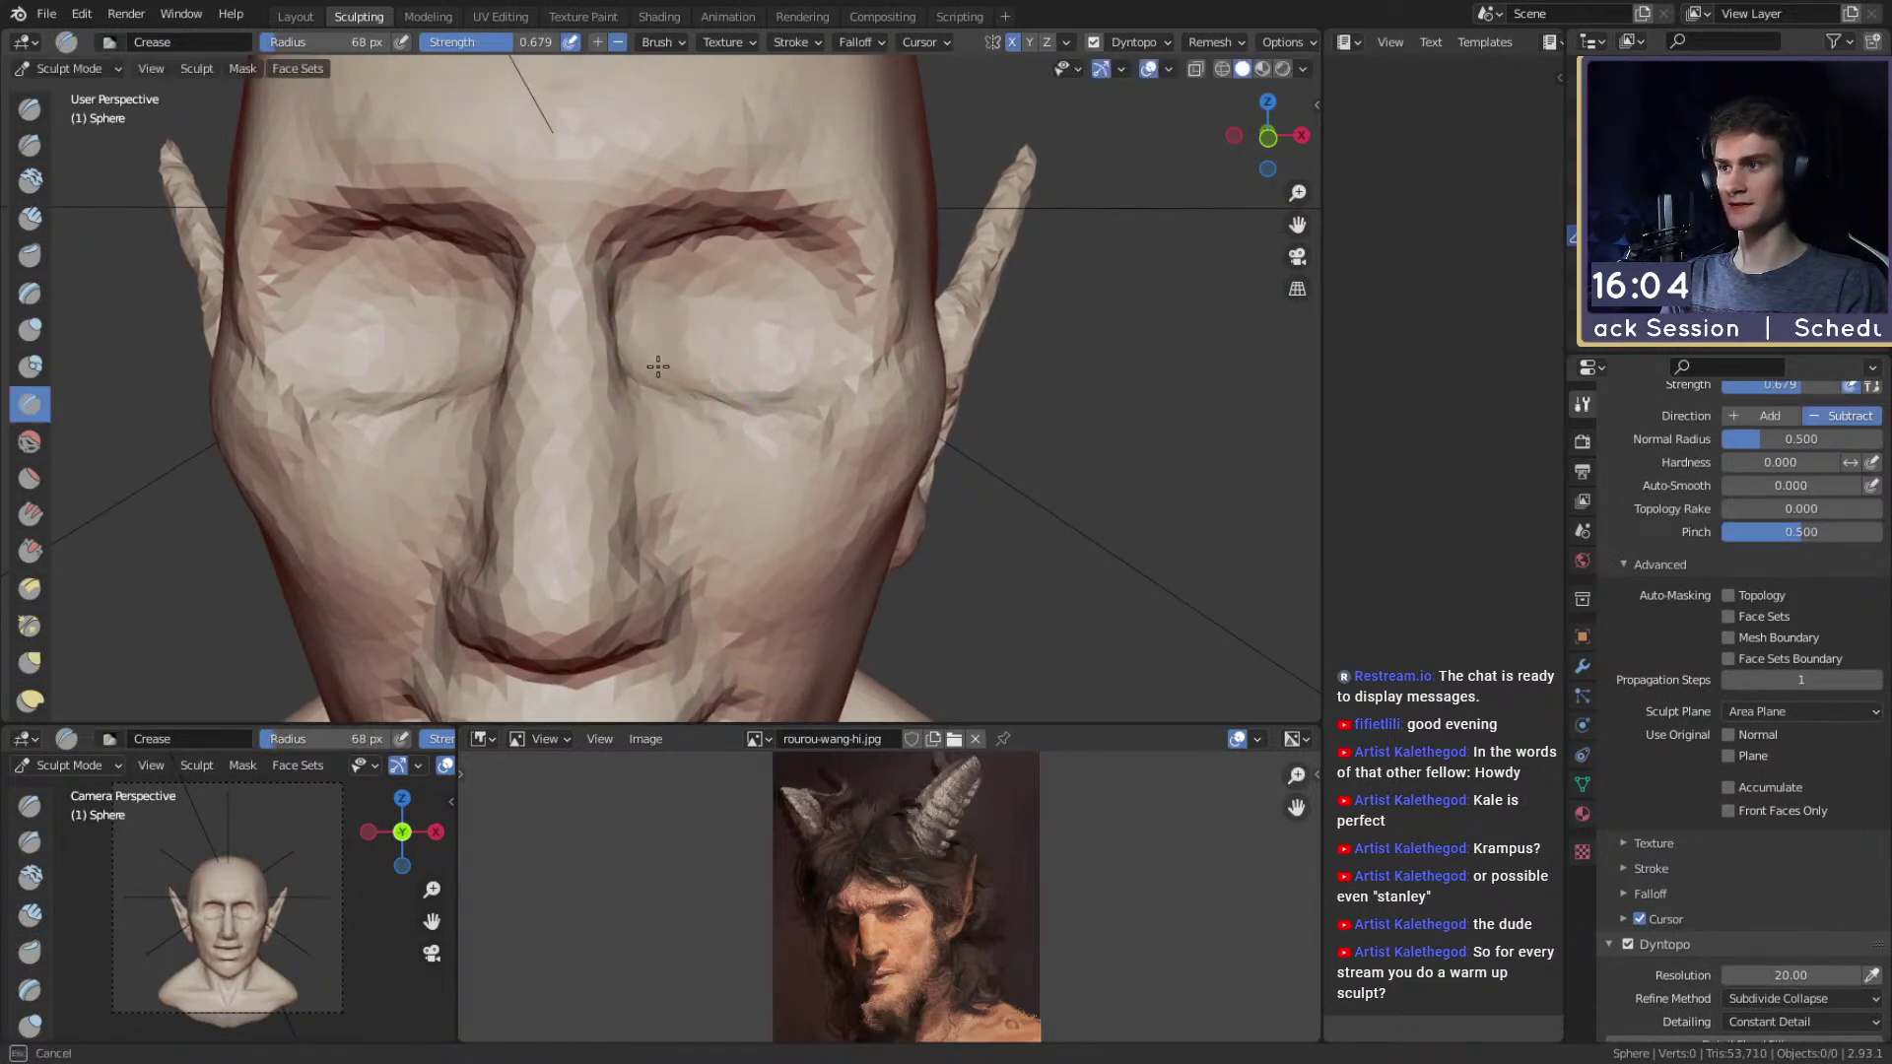
pyautogui.moveTo(669, 371); pyautogui.dragTo(639, 365)
pyautogui.hotkey('shift', 'f')
pyautogui.click(729, 359)
pyautogui.moveTo(667, 381)
pyautogui.mouseDown(button='middle')
pyautogui.moveTo(705, 384)
pyautogui.moveTo(706, 310)
pyautogui.mouseUp(button='middle')
# Build up the rounded eyeballs with the Clay Strips brush at 65 px.
pyautogui.press('c')
pyautogui.press('f')
pyautogui.click(684, 331)
pyautogui.moveTo(760, 309)
pyautogui.mouseDown()
pyautogui.moveTo(697, 322)
pyautogui.moveTo(810, 327)
pyautogui.moveTo(791, 325)
pyautogui.mouseUp()
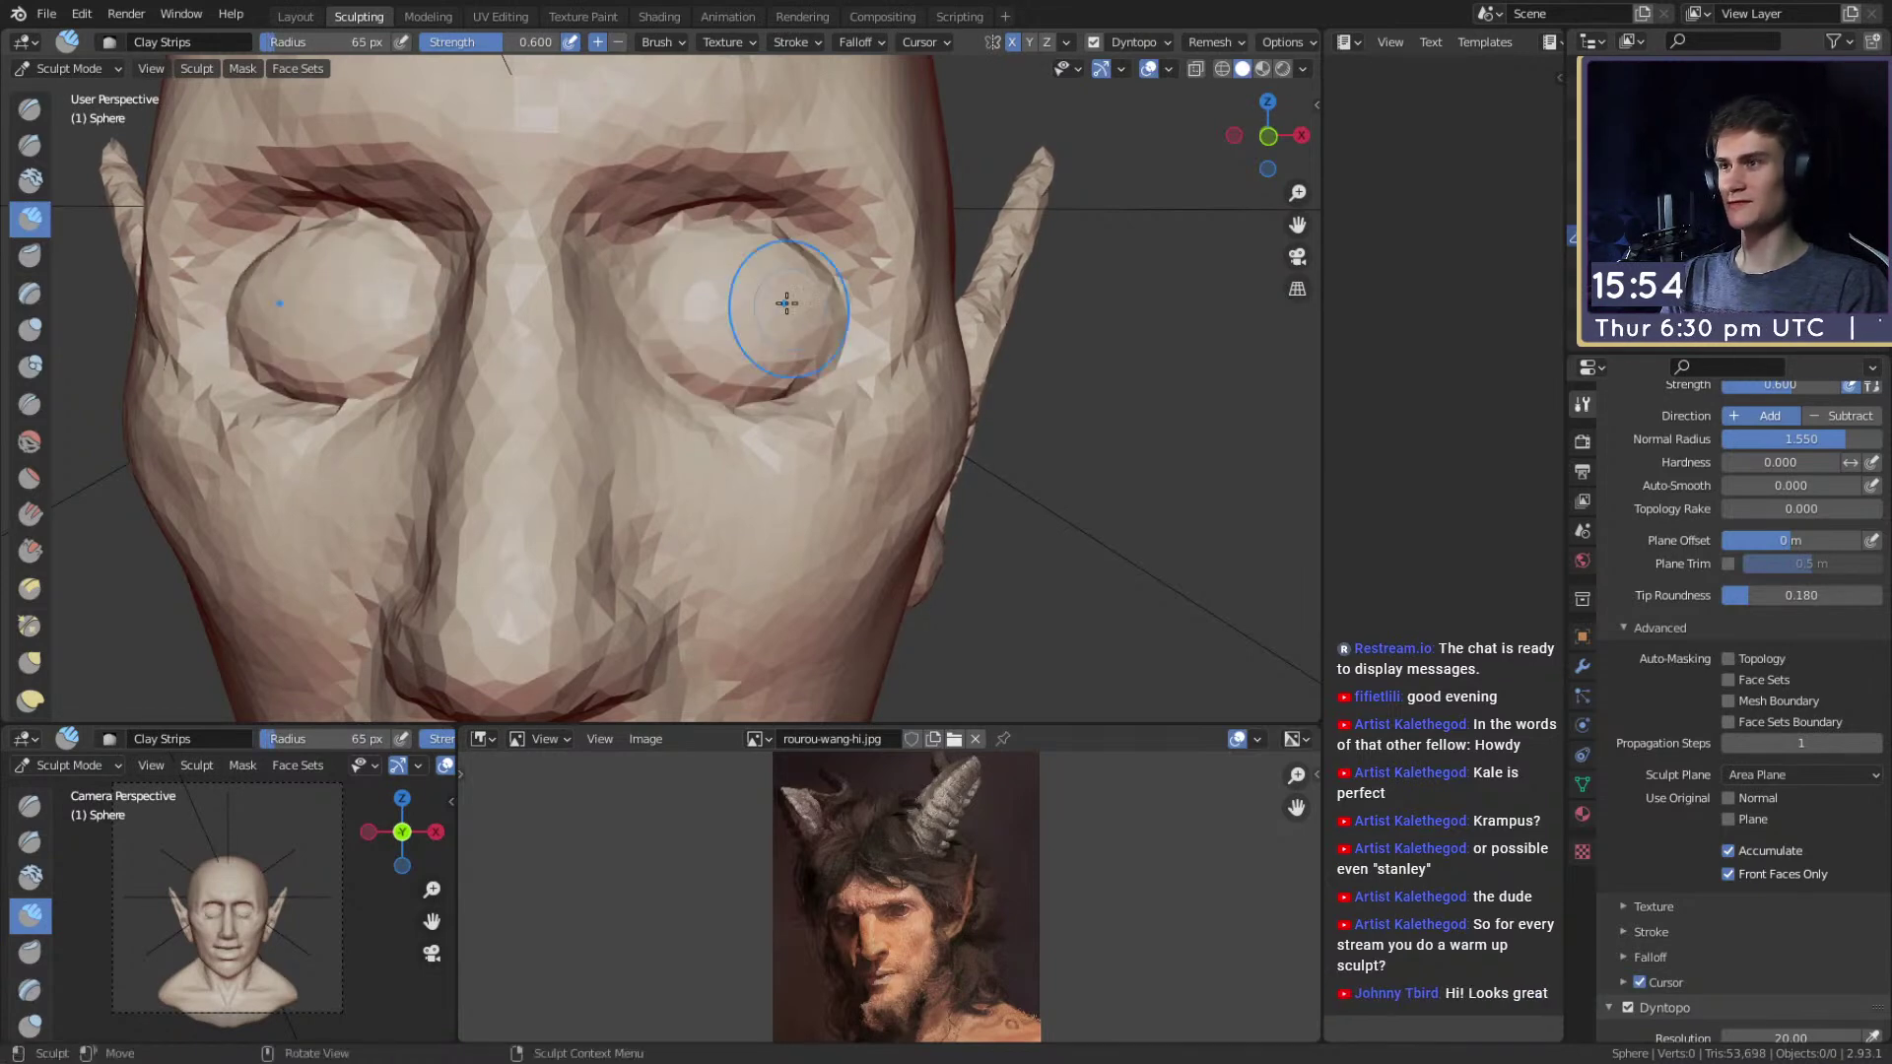
# Detail the eyeballs with Clay Strips at 29 px, and smooth the area below them at 71 px.
pyautogui.moveTo(720, 325)
pyautogui.mouseDown(button='middle')
pyautogui.moveTo(676, 292)
pyautogui.moveTo(722, 342)
pyautogui.moveTo(727, 386)
pyautogui.mouseUp(button='middle')
pyautogui.moveTo(726, 386)
pyautogui.keyDown('ctrl'); pyautogui.keyDown('alt'); pyautogui.mouseDown()
pyautogui.moveTo(679, 354)
pyautogui.moveTo(706, 367)
pyautogui.mouseUp(); pyautogui.keyUp('alt'); pyautogui.keyUp('ctrl')
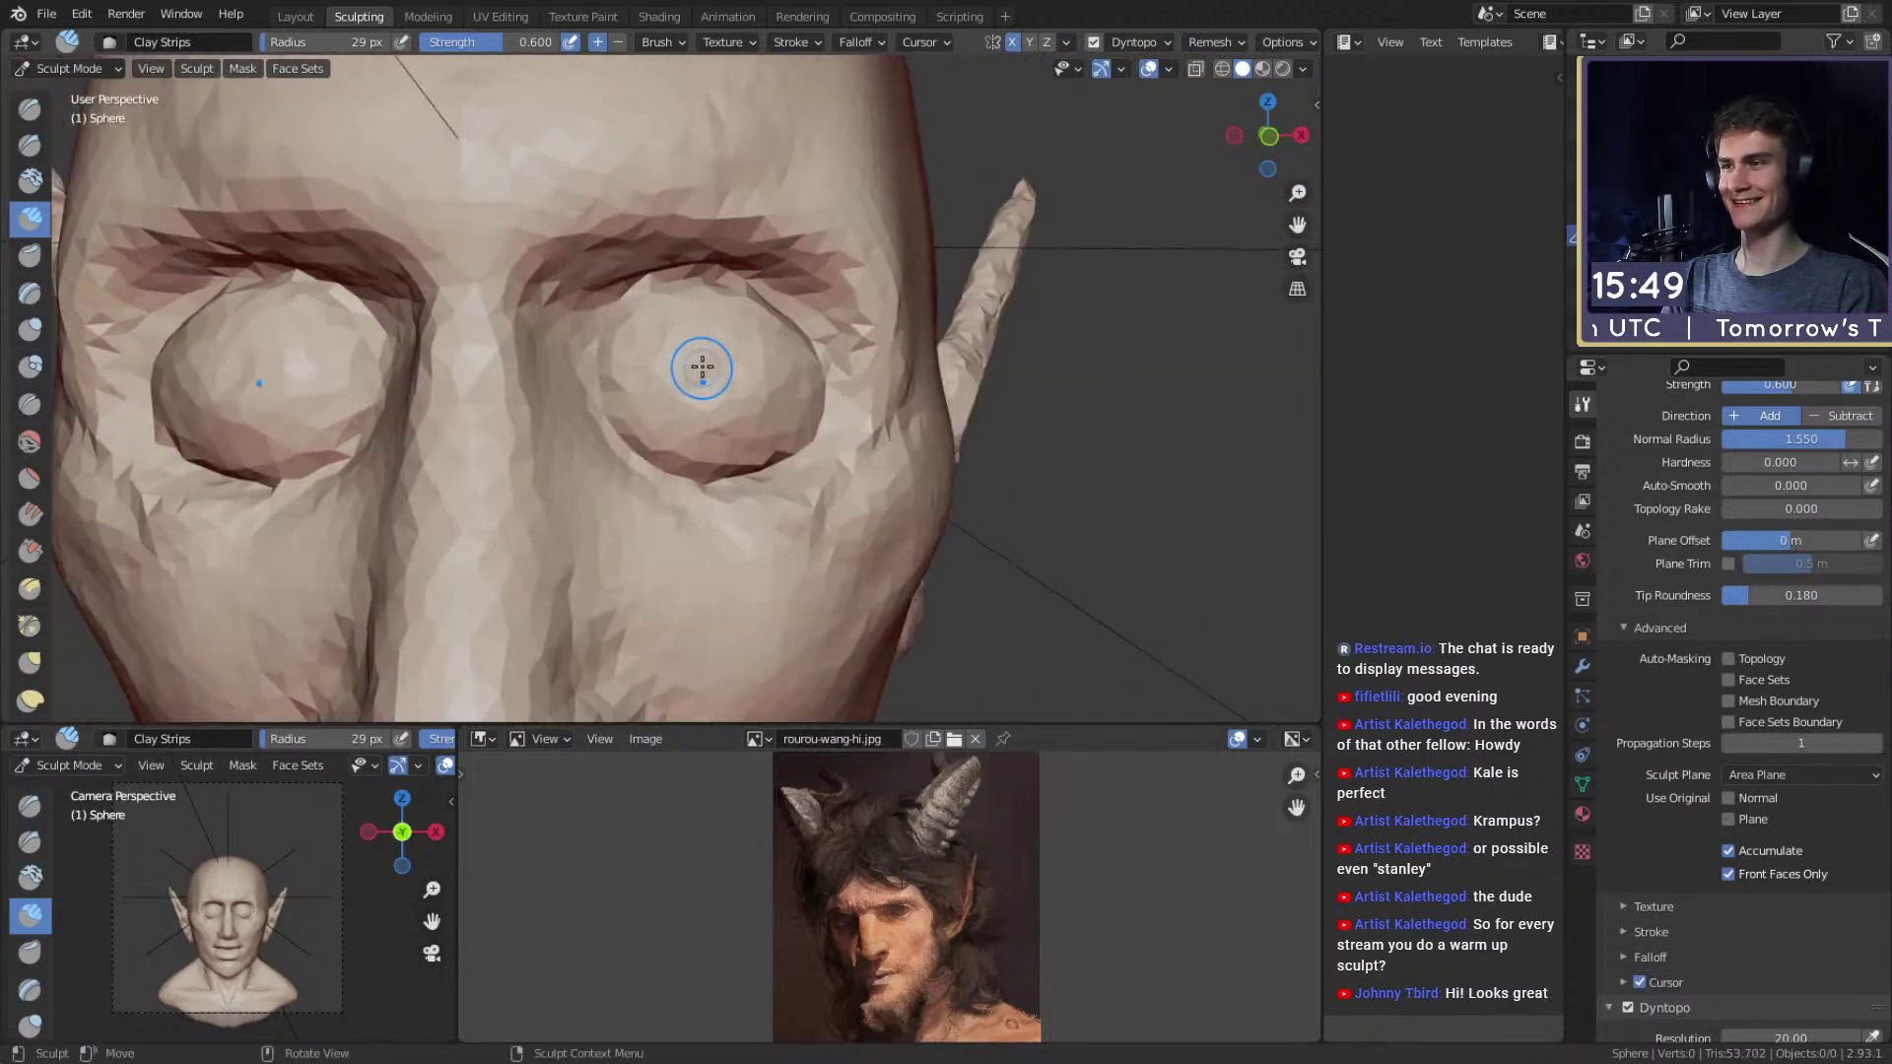
pyautogui.moveTo(706, 394)
pyautogui.mouseDown(button='middle')
pyautogui.moveTo(595, 364)
pyautogui.moveTo(698, 368)
pyautogui.mouseUp(button='middle')
pyautogui.press('f')
pyautogui.click(769, 367)
pyautogui.keyDown('shift'); pyautogui.moveTo(769, 367); pyautogui.dragTo(636, 420); pyautogui.keyUp('shift')
pyautogui.scroll(-5, 650, 413)
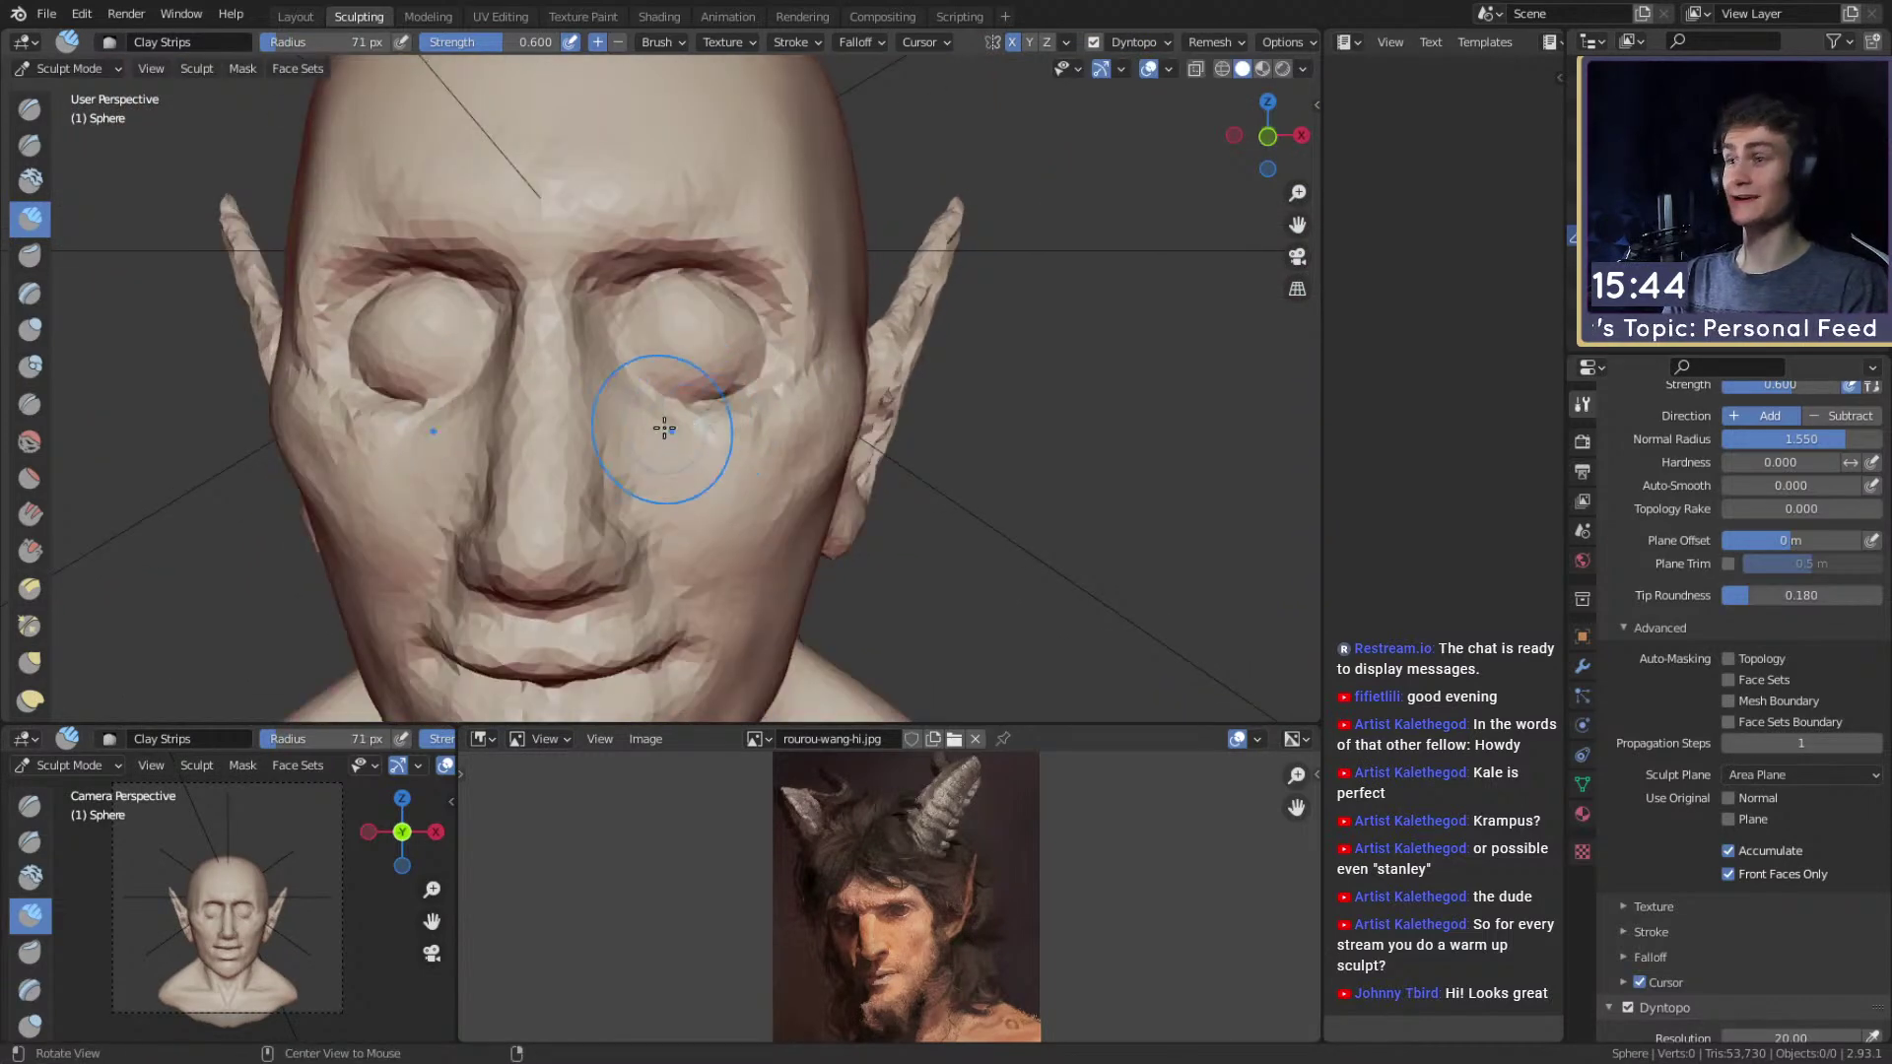
pyautogui.scroll(3, 675, 423)
# Carve the upper and lower eyelid edges into the eyeballs with the Crease brush at 34 px.
pyautogui.hotkey('shift', 'c')
pyautogui.scroll(2, 688, 330)
pyautogui.scroll(1, 676, 324)
pyautogui.moveTo(677, 324); pyautogui.dragTo(697, 346, button='middle')
pyautogui.press('f')
pyautogui.click(680, 344)
pyautogui.moveTo(697, 321); pyautogui.dragTo(700, 317)
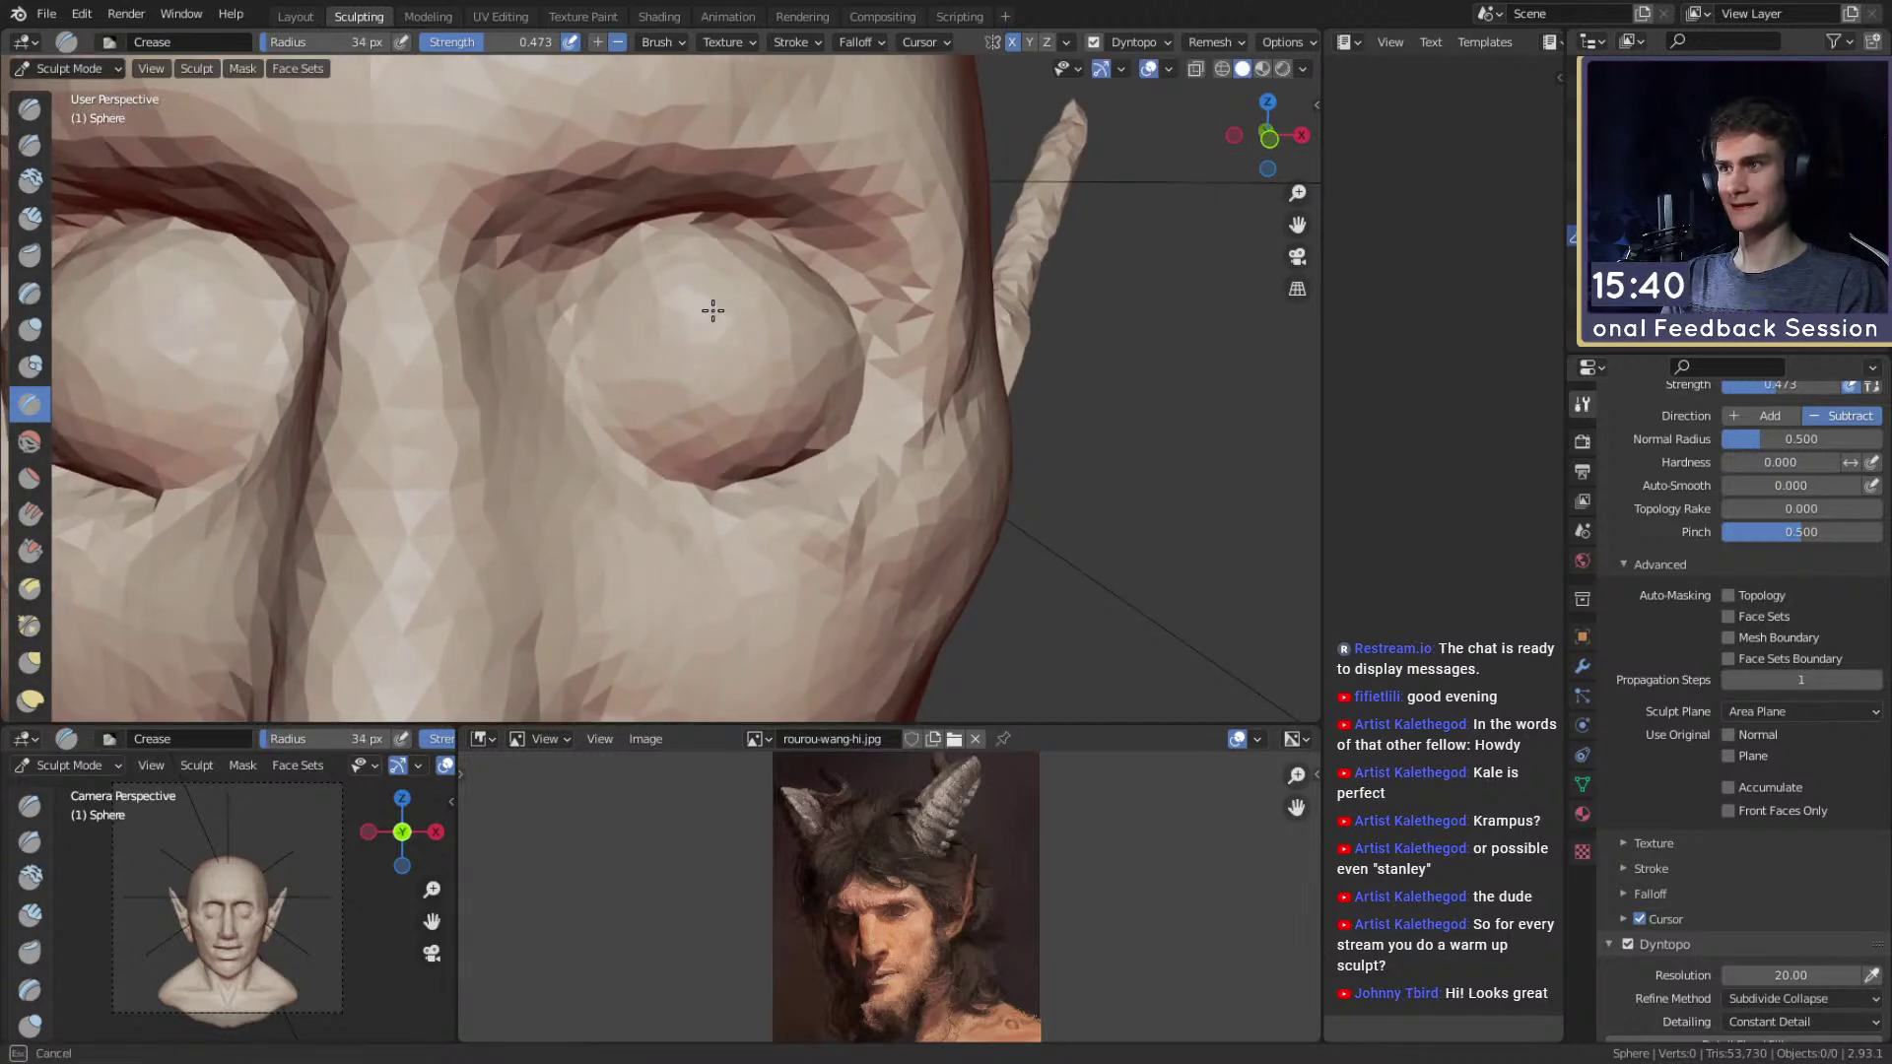
pyautogui.moveTo(703, 312)
pyautogui.mouseDown(button='middle')
pyautogui.moveTo(676, 322)
pyautogui.moveTo(769, 351)
pyautogui.moveTo(779, 324)
pyautogui.mouseUp(button='middle')
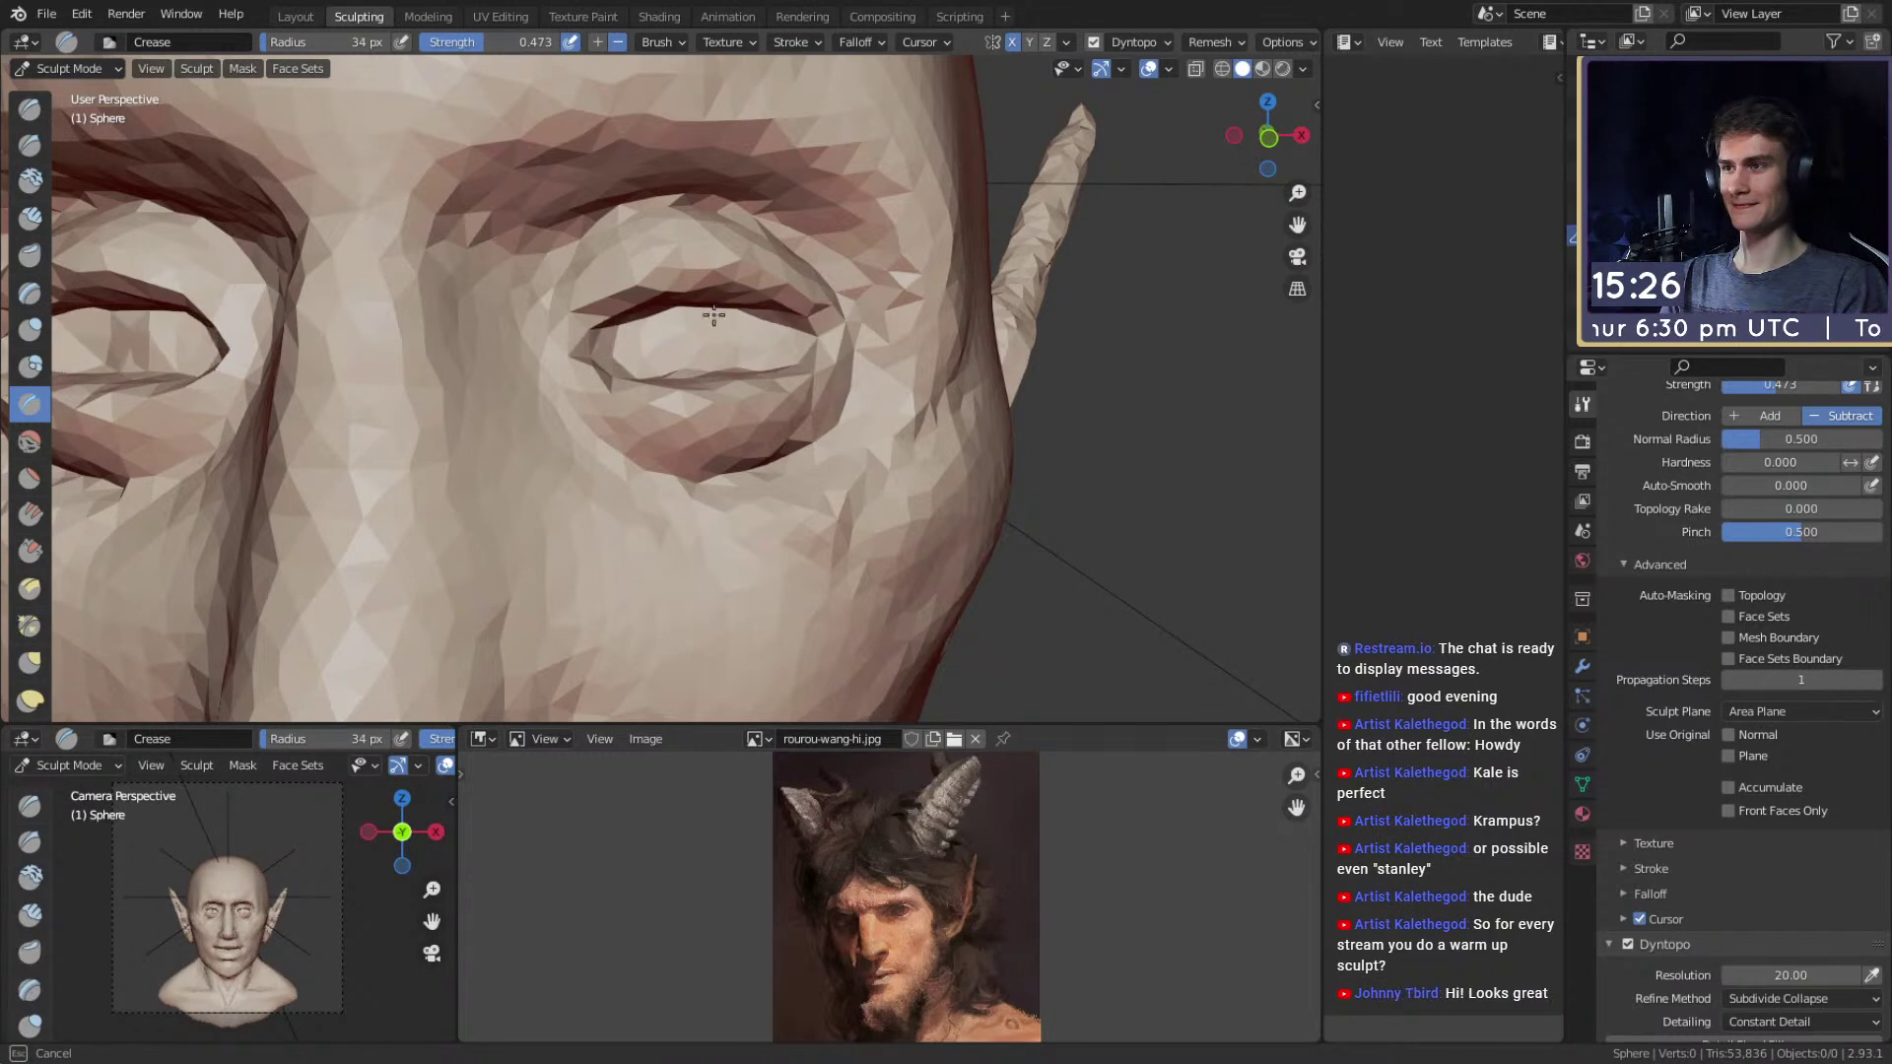
# Refine the eyelid edges from front and side with the Clay Strips and Crease brushes.
pyautogui.keyDown('ctrl'); pyautogui.keyDown('alt'); pyautogui.moveTo(811, 294); pyautogui.dragTo(775, 343); pyautogui.keyUp('alt'); pyautogui.keyUp('ctrl')
pyautogui.moveTo(771, 303)
pyautogui.keyDown('alt'); pyautogui.mouseDown()
pyautogui.moveTo(751, 380)
pyautogui.moveTo(713, 372)
pyautogui.moveTo(643, 409)
pyautogui.moveTo(591, 349)
pyautogui.moveTo(515, 327)
pyautogui.mouseUp(); pyautogui.keyUp('alt')
pyautogui.click(30, 219)
pyautogui.hotkey('shift', 'c')
pyautogui.moveTo(567, 320)
pyautogui.keyDown('alt'); pyautogui.mouseDown()
pyautogui.moveTo(624, 309)
pyautogui.moveTo(640, 414)
pyautogui.moveTo(684, 325)
pyautogui.moveTo(724, 345)
pyautogui.moveTo(705, 309)
pyautogui.moveTo(851, 278)
pyautogui.mouseUp(); pyautogui.keyUp('alt')
# Reposition the outer corner of the eye with the Grab brush at 139 px.
pyautogui.press('g')
pyautogui.press('f')
pyautogui.click(1072, 312)
pyautogui.press('f')
pyautogui.click(784, 288)
pyautogui.moveTo(934, 236)
pyautogui.keyDown('alt'); pyautogui.keyDown('shift'); pyautogui.mouseDown()
pyautogui.moveTo(892, 264)
pyautogui.moveTo(904, 238)
pyautogui.mouseUp(); pyautogui.keyUp('shift'); pyautogui.keyUp('alt')
pyautogui.press('f')
pyautogui.click(771, 300)
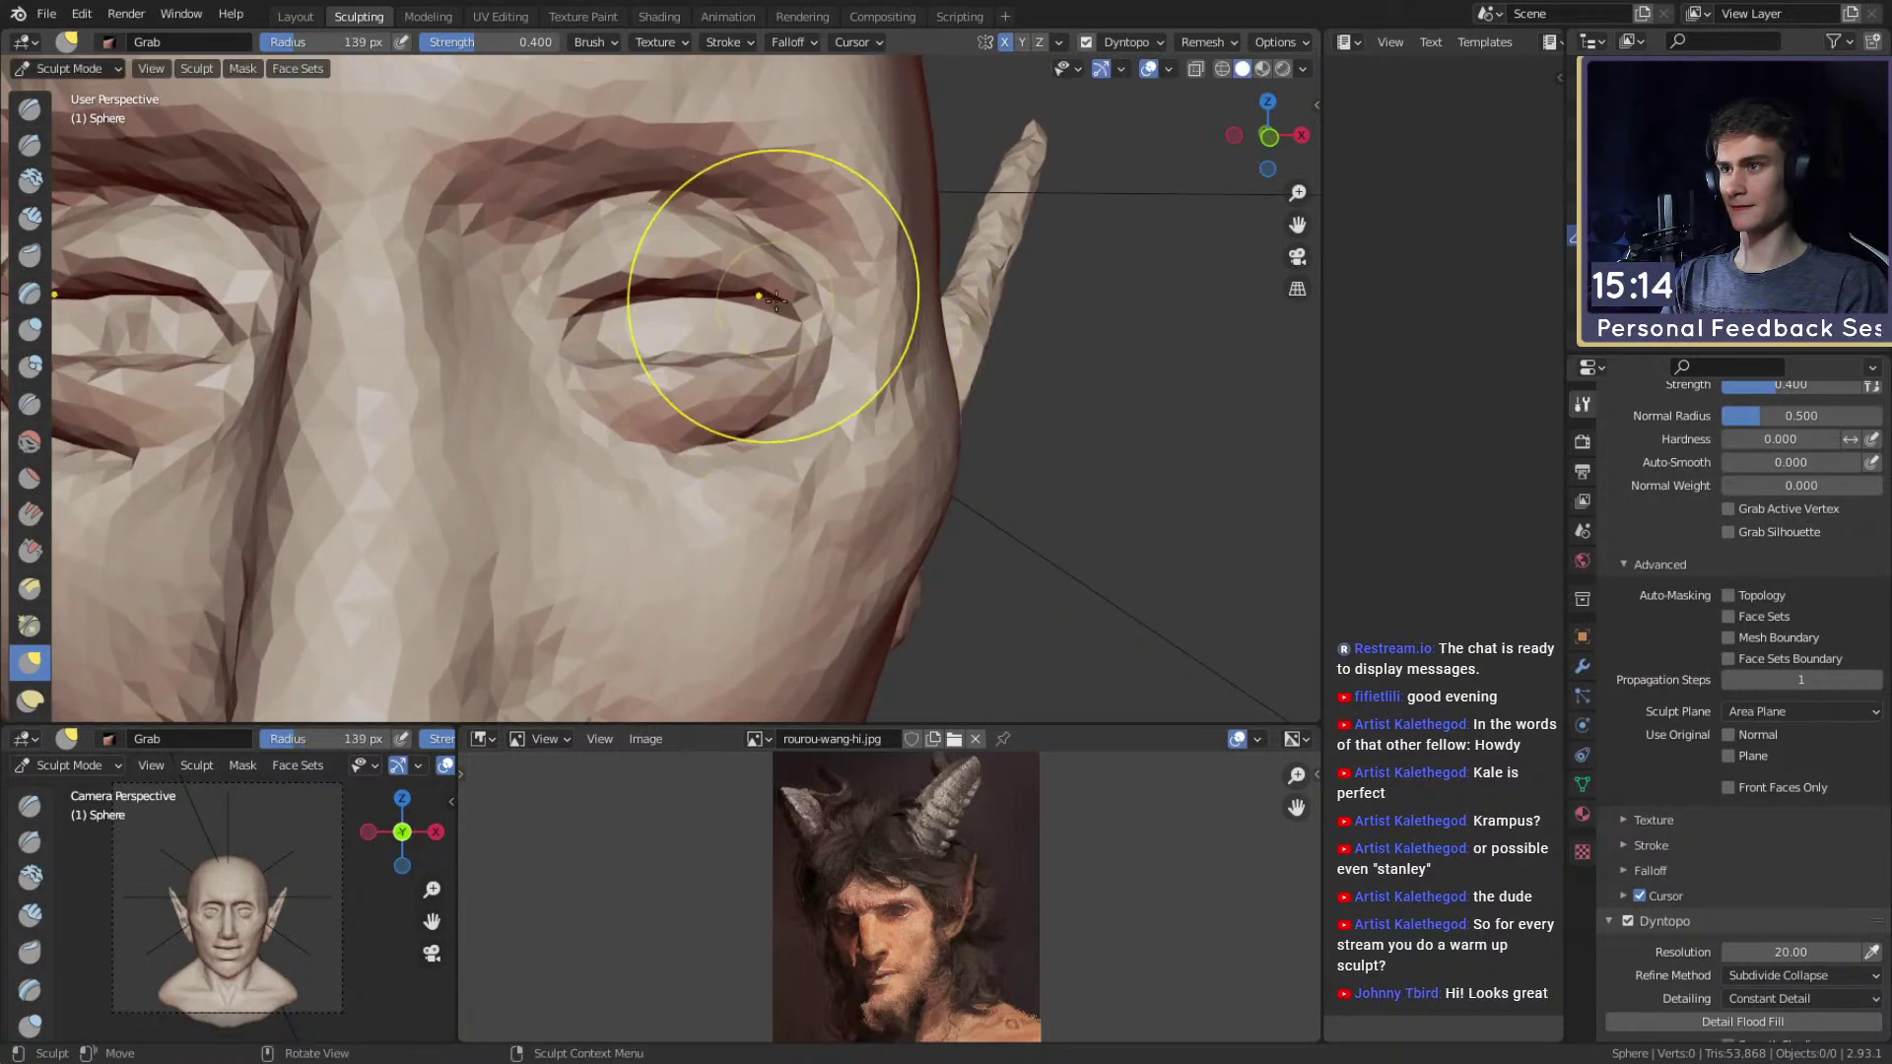
# Fine-tune the curve of the eyelids with the Grab brush at different sizes.
pyautogui.press('f')
pyautogui.moveTo(704, 301)
pyautogui.keyDown('alt'); pyautogui.mouseDown()
pyautogui.moveTo(754, 368)
pyautogui.moveTo(731, 352)
pyautogui.moveTo(732, 394)
pyautogui.mouseUp(); pyautogui.keyUp('alt')
pyautogui.click(735, 347)
pyautogui.press('f')
pyautogui.click(754, 365)
pyautogui.press('f')
pyautogui.click(693, 352)
# Sharpen the eyelid edges and the fold above the upper lid with the Crease brush at 53 px.
pyautogui.hotkey('shift', 'c')
pyautogui.press('f')
pyautogui.click(716, 354)
pyautogui.moveTo(732, 394)
pyautogui.keyDown('ctrl'); pyautogui.keyDown('alt'); pyautogui.mouseDown()
pyautogui.moveTo(742, 485)
pyautogui.moveTo(730, 427)
pyautogui.moveTo(769, 340)
pyautogui.moveTo(724, 291)
pyautogui.mouseUp(); pyautogui.keyUp('alt'); pyautogui.keyUp('ctrl')
pyautogui.press('f')
pyautogui.click(774, 329)
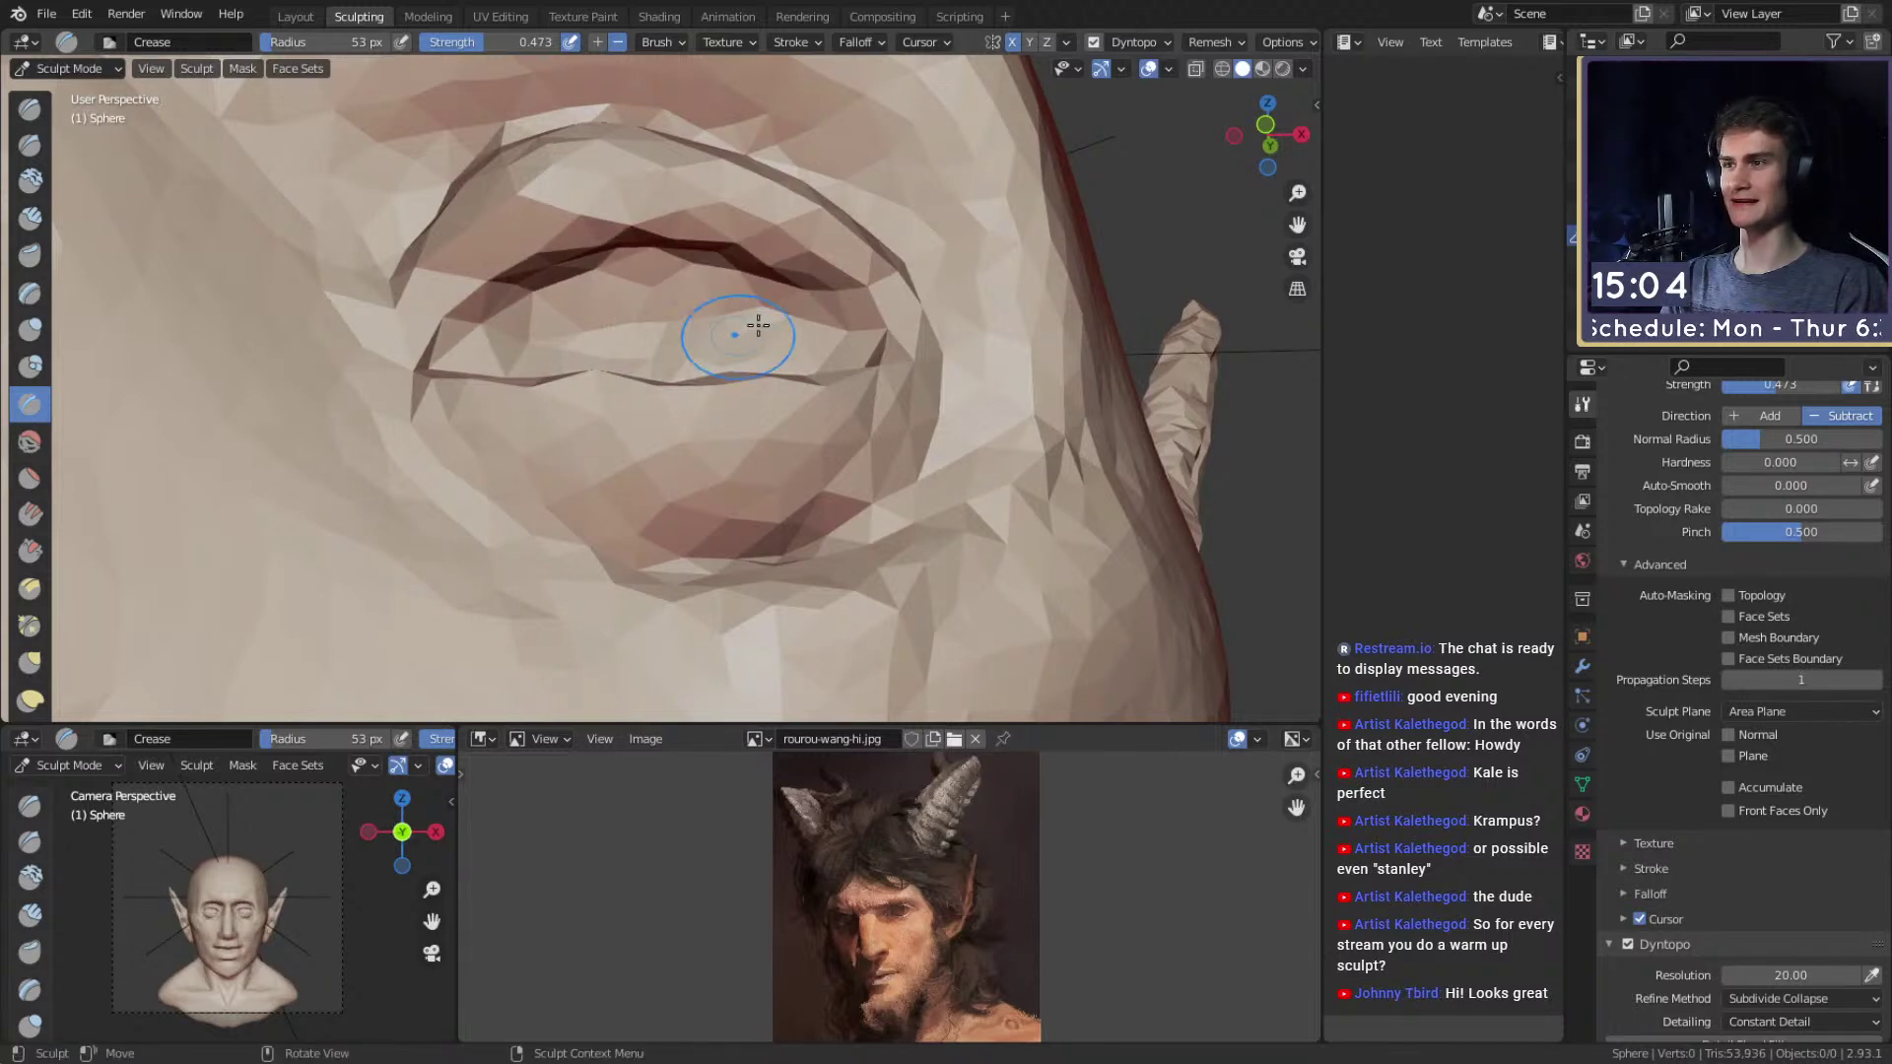
pyautogui.moveTo(765, 327); pyautogui.dragTo(827, 380, button='middle')
pyautogui.keyDown('alt'); pyautogui.moveTo(769, 348); pyautogui.dragTo(676, 355); pyautogui.keyUp('alt')
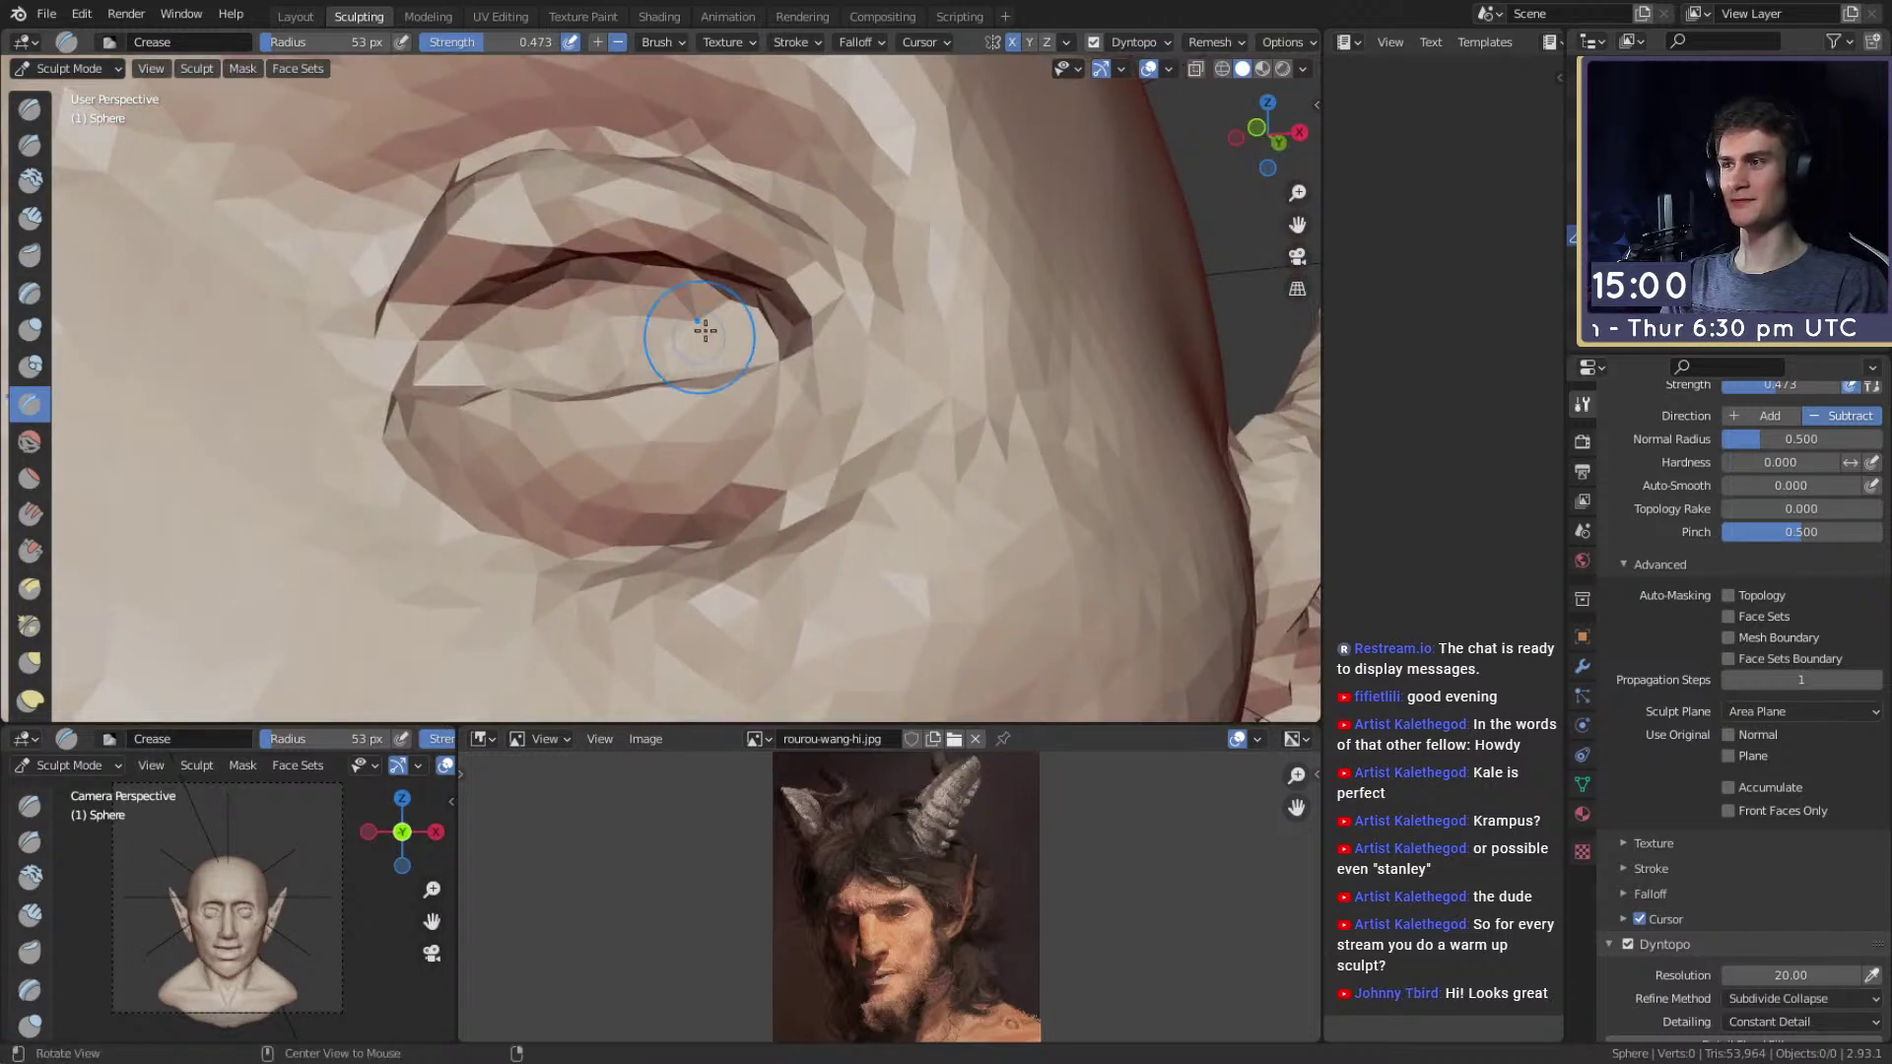
# Adjust the cheek and cheekbone below the eye from the side with the Grab brush at 178 px.
pyautogui.scroll(-4, 674, 350)
pyautogui.moveTo(718, 388); pyautogui.dragTo(793, 399, button='middle')
pyautogui.press('c')
pyautogui.moveTo(679, 488)
pyautogui.keyDown('shift'); pyautogui.mouseDown(button='middle')
pyautogui.moveTo(721, 340)
pyautogui.moveTo(689, 422)
pyautogui.moveTo(624, 380)
pyautogui.mouseUp(button='middle'); pyautogui.keyUp('shift')
pyautogui.press('g')
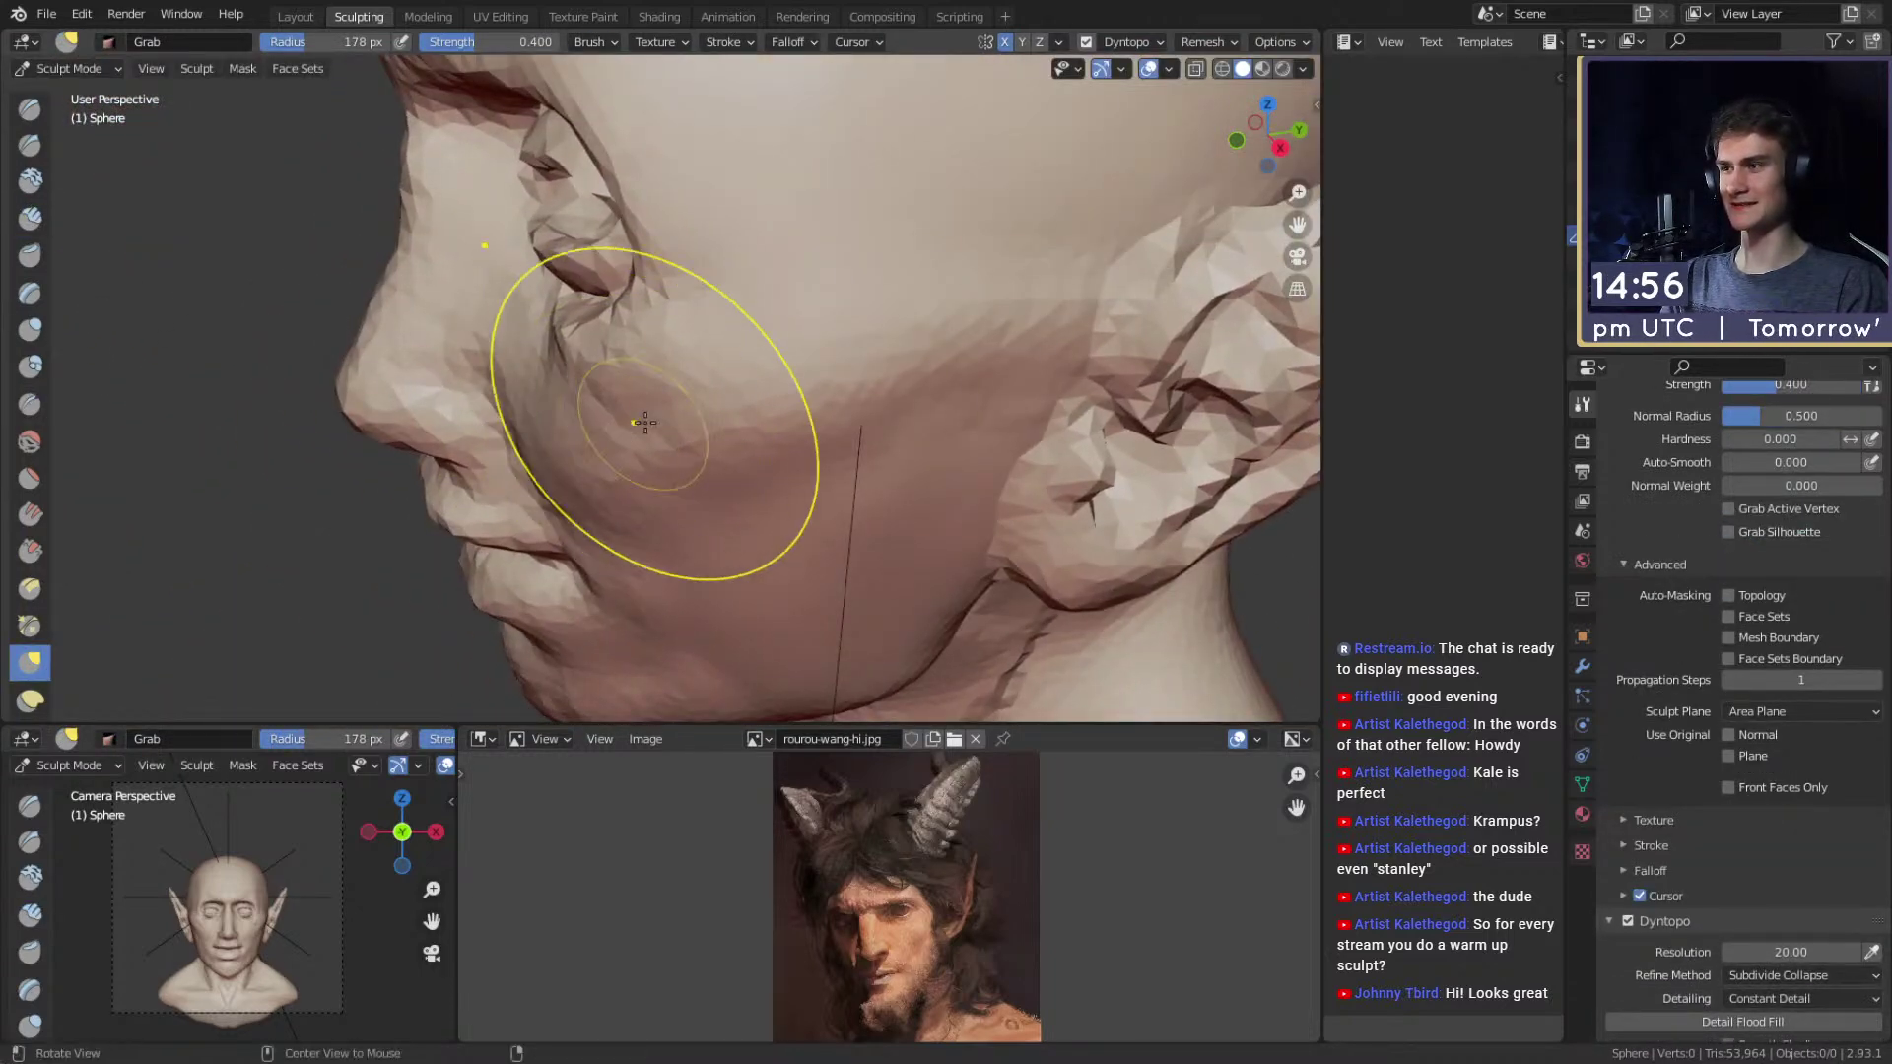
pyautogui.keyDown('alt'); pyautogui.moveTo(630, 428); pyautogui.dragTo(777, 417); pyautogui.keyUp('alt')
# Build up and smooth the surface around the eye and brow with the Clay Strips brush.
pyautogui.press('c')
pyautogui.scroll(5, 676, 355)
pyautogui.moveTo(746, 338)
pyautogui.keyDown('alt'); pyautogui.mouseDown()
pyautogui.moveTo(752, 357)
pyautogui.moveTo(798, 286)
pyautogui.mouseUp(); pyautogui.keyUp('alt')
pyautogui.keyDown('shift'); pyautogui.moveTo(577, 248); pyautogui.dragTo(625, 321, button='middle'); pyautogui.keyUp('shift')
pyautogui.moveTo(811, 338)
pyautogui.keyDown('shift'); pyautogui.mouseDown()
pyautogui.moveTo(604, 368)
pyautogui.moveTo(670, 384)
pyautogui.mouseUp(); pyautogui.keyUp('shift')
pyautogui.moveTo(759, 241)
pyautogui.keyDown('shift'); pyautogui.mouseDown(button='middle')
pyautogui.moveTo(739, 322)
pyautogui.moveTo(752, 404)
pyautogui.mouseUp(button='middle'); pyautogui.keyUp('shift')
pyautogui.moveTo(752, 404)
pyautogui.mouseDown(button='middle')
pyautogui.moveTo(764, 329)
pyautogui.moveTo(750, 340)
pyautogui.mouseUp(button='middle')
# Refine the brow ridge above the eye with the Grab brush and the Clay Strips brush at 44 px.
pyautogui.press('f')
pyautogui.click(803, 329)
pyautogui.press('f')
pyautogui.click(788, 367)
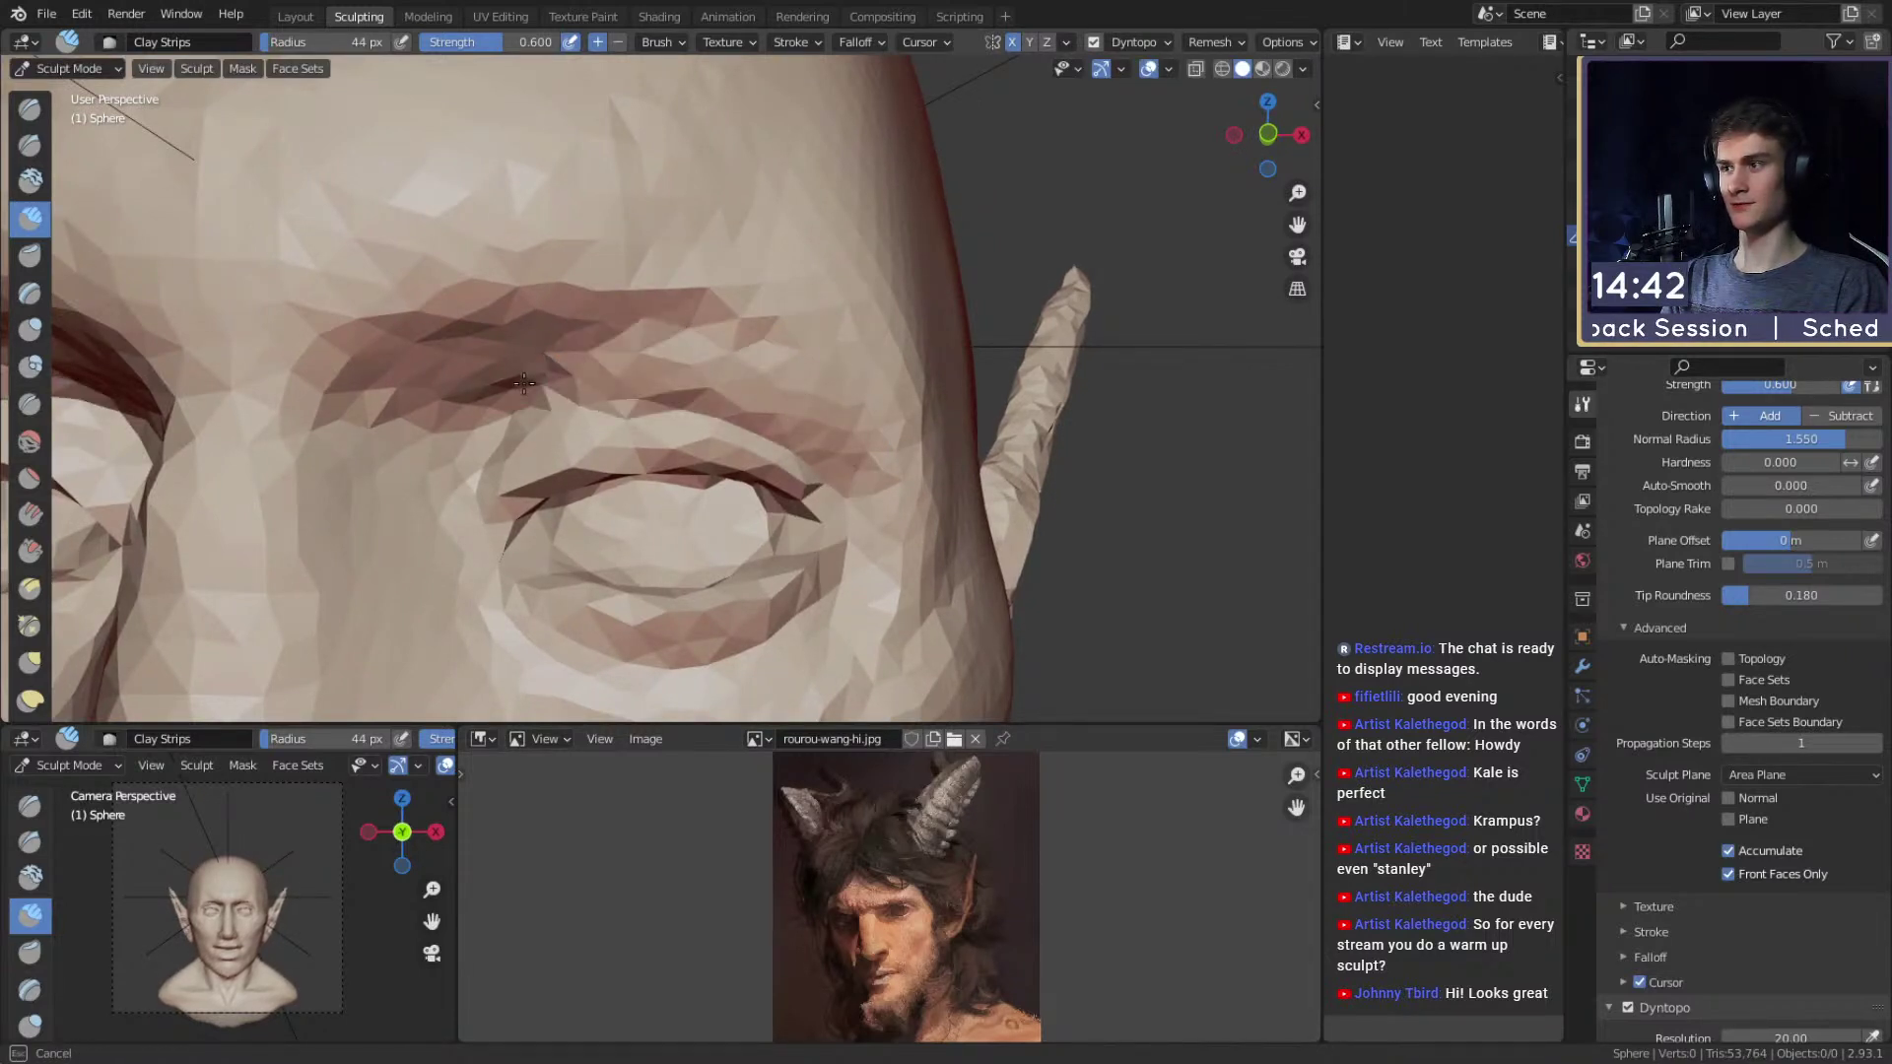
pyautogui.keyDown('ctrl'); pyautogui.keyDown('alt'); pyautogui.moveTo(706, 307); pyautogui.dragTo(760, 311); pyautogui.keyUp('alt'); pyautogui.keyUp('ctrl')
pyautogui.moveTo(764, 233)
pyautogui.mouseDown()
pyautogui.moveTo(650, 236)
pyautogui.moveTo(739, 232)
pyautogui.mouseUp()
pyautogui.moveTo(739, 231)
pyautogui.keyDown('ctrl'); pyautogui.mouseDown(button='middle')
pyautogui.moveTo(704, 414)
pyautogui.moveTo(783, 434)
pyautogui.moveTo(906, 411)
pyautogui.moveTo(666, 372)
pyautogui.moveTo(495, 387)
pyautogui.moveTo(541, 435)
pyautogui.moveTo(604, 410)
pyautogui.mouseUp(button='middle'); pyautogui.keyUp('ctrl')
# Reshape the cheek, cheekbone and jaw from the side with the Grab brush at radii between 129 and 212 px.
pyautogui.press('g')
pyautogui.press('f')
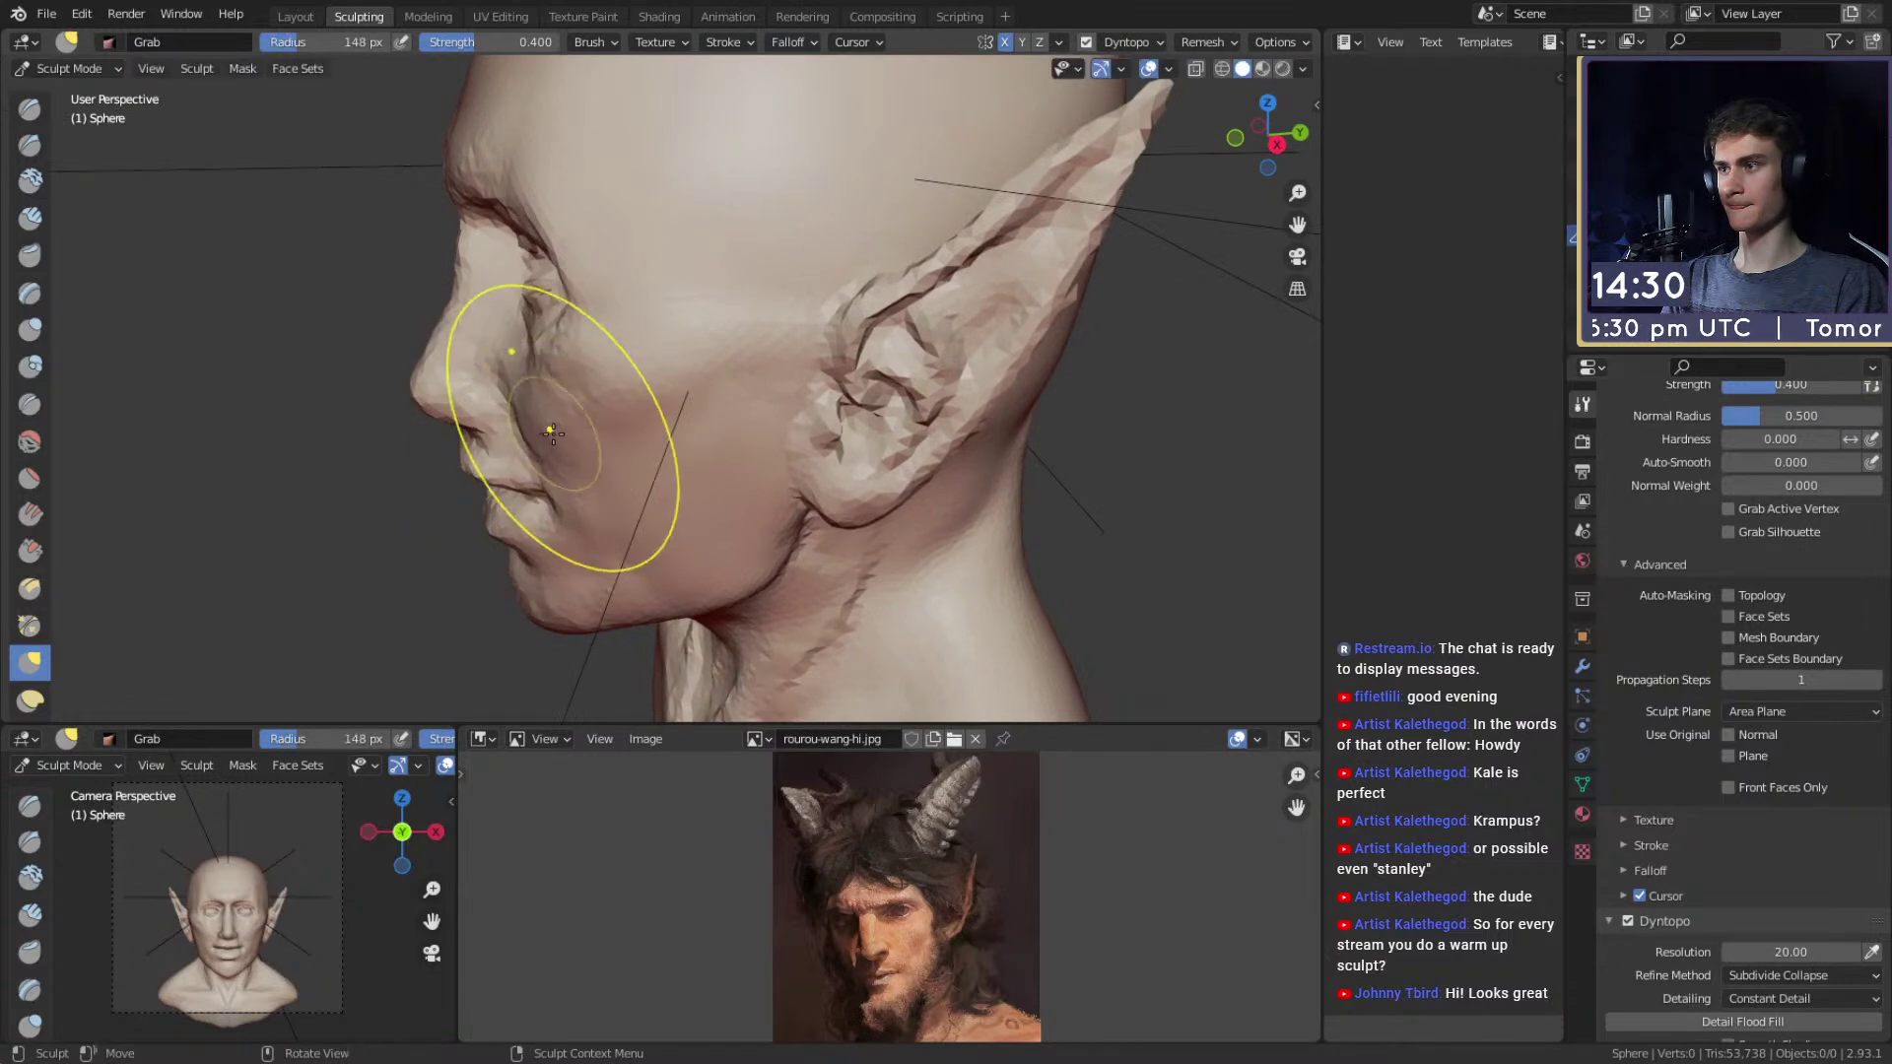
pyautogui.click(617, 476)
pyautogui.keyDown('alt'); pyautogui.moveTo(597, 533); pyautogui.dragTo(601, 494); pyautogui.keyUp('alt')
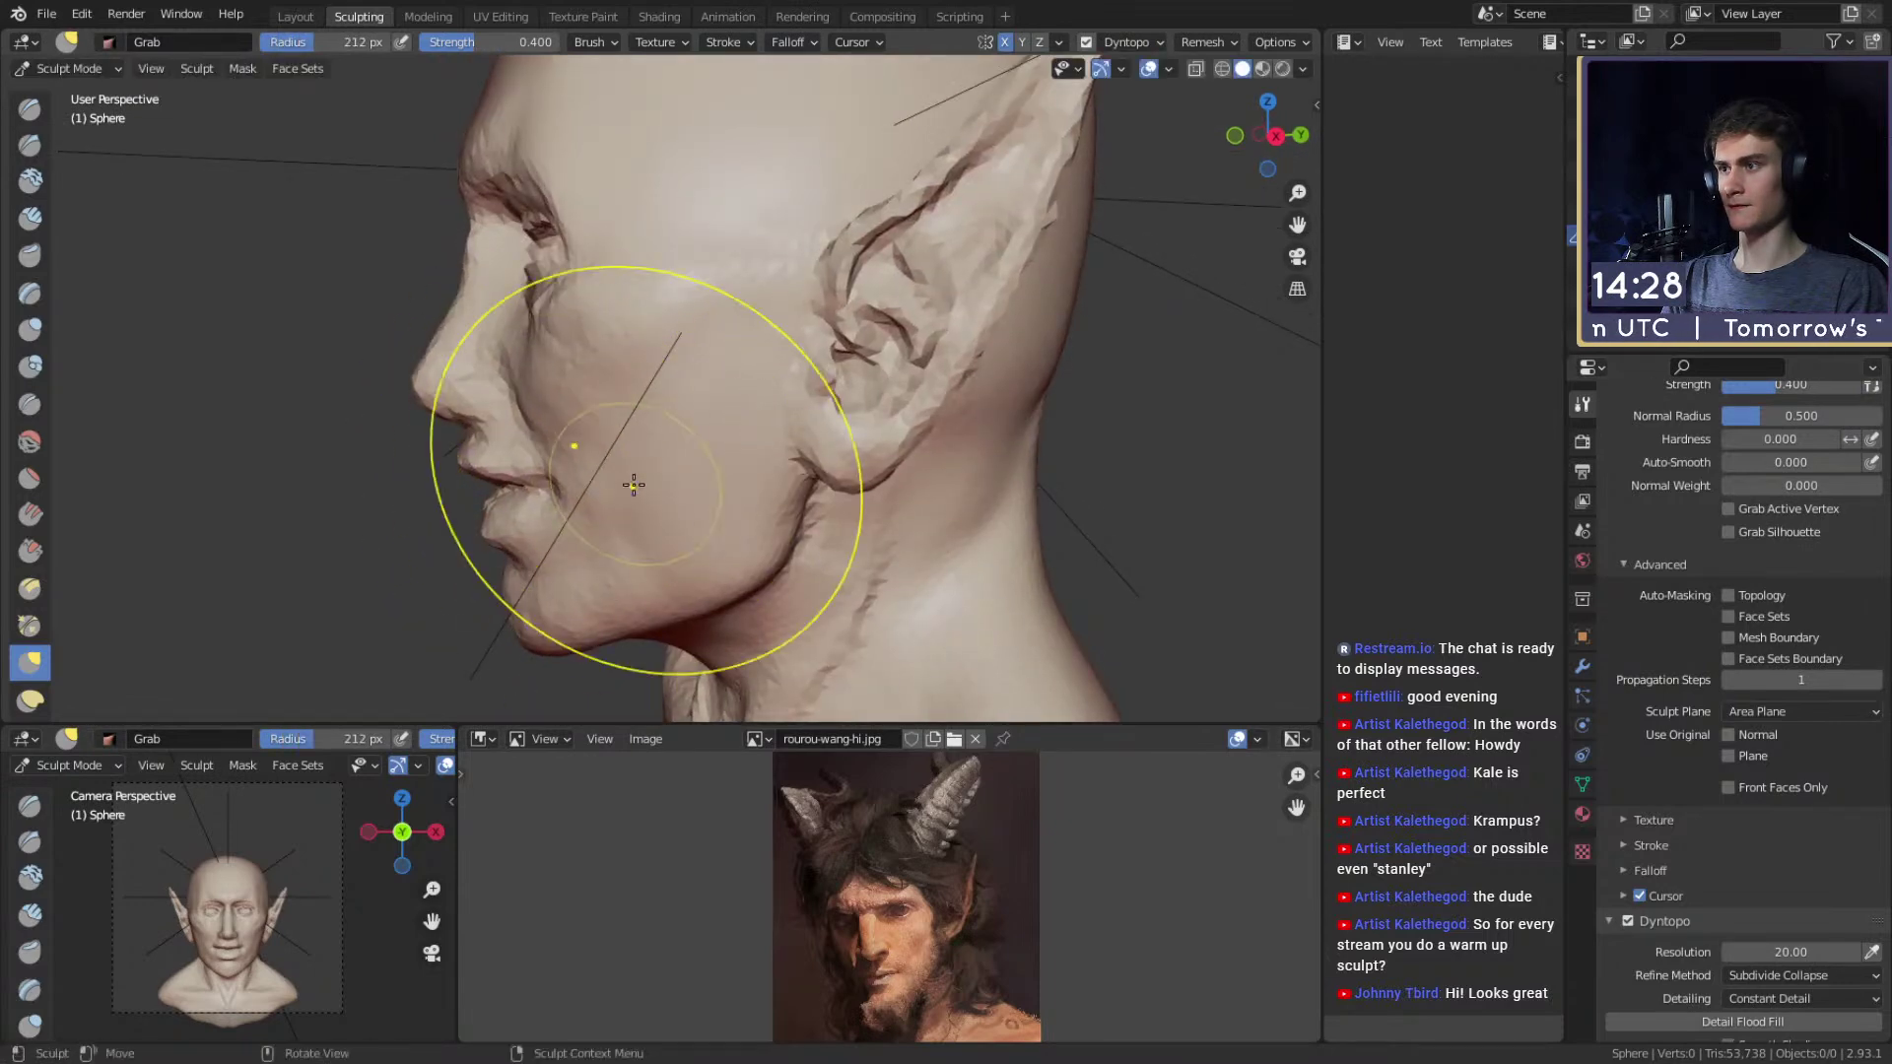
pyautogui.moveTo(634, 484); pyautogui.dragTo(612, 451, button='middle')
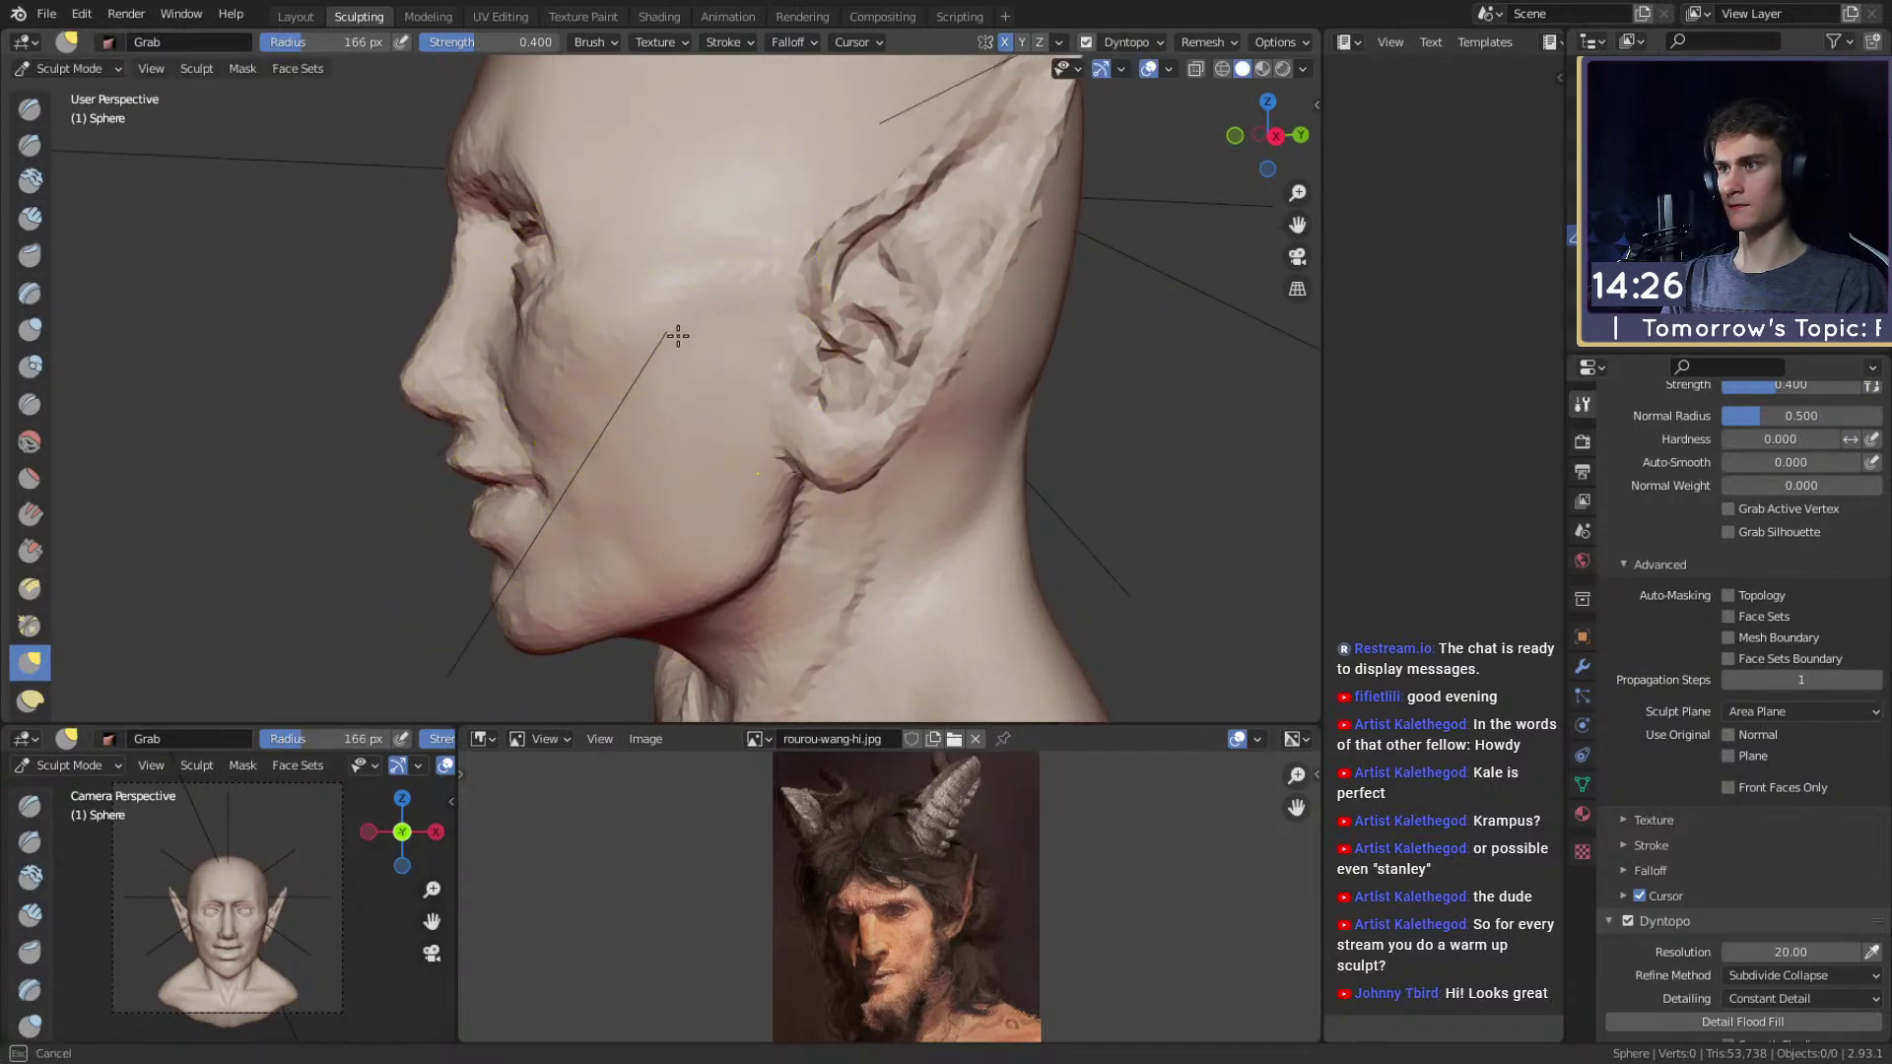
pyautogui.press('f')
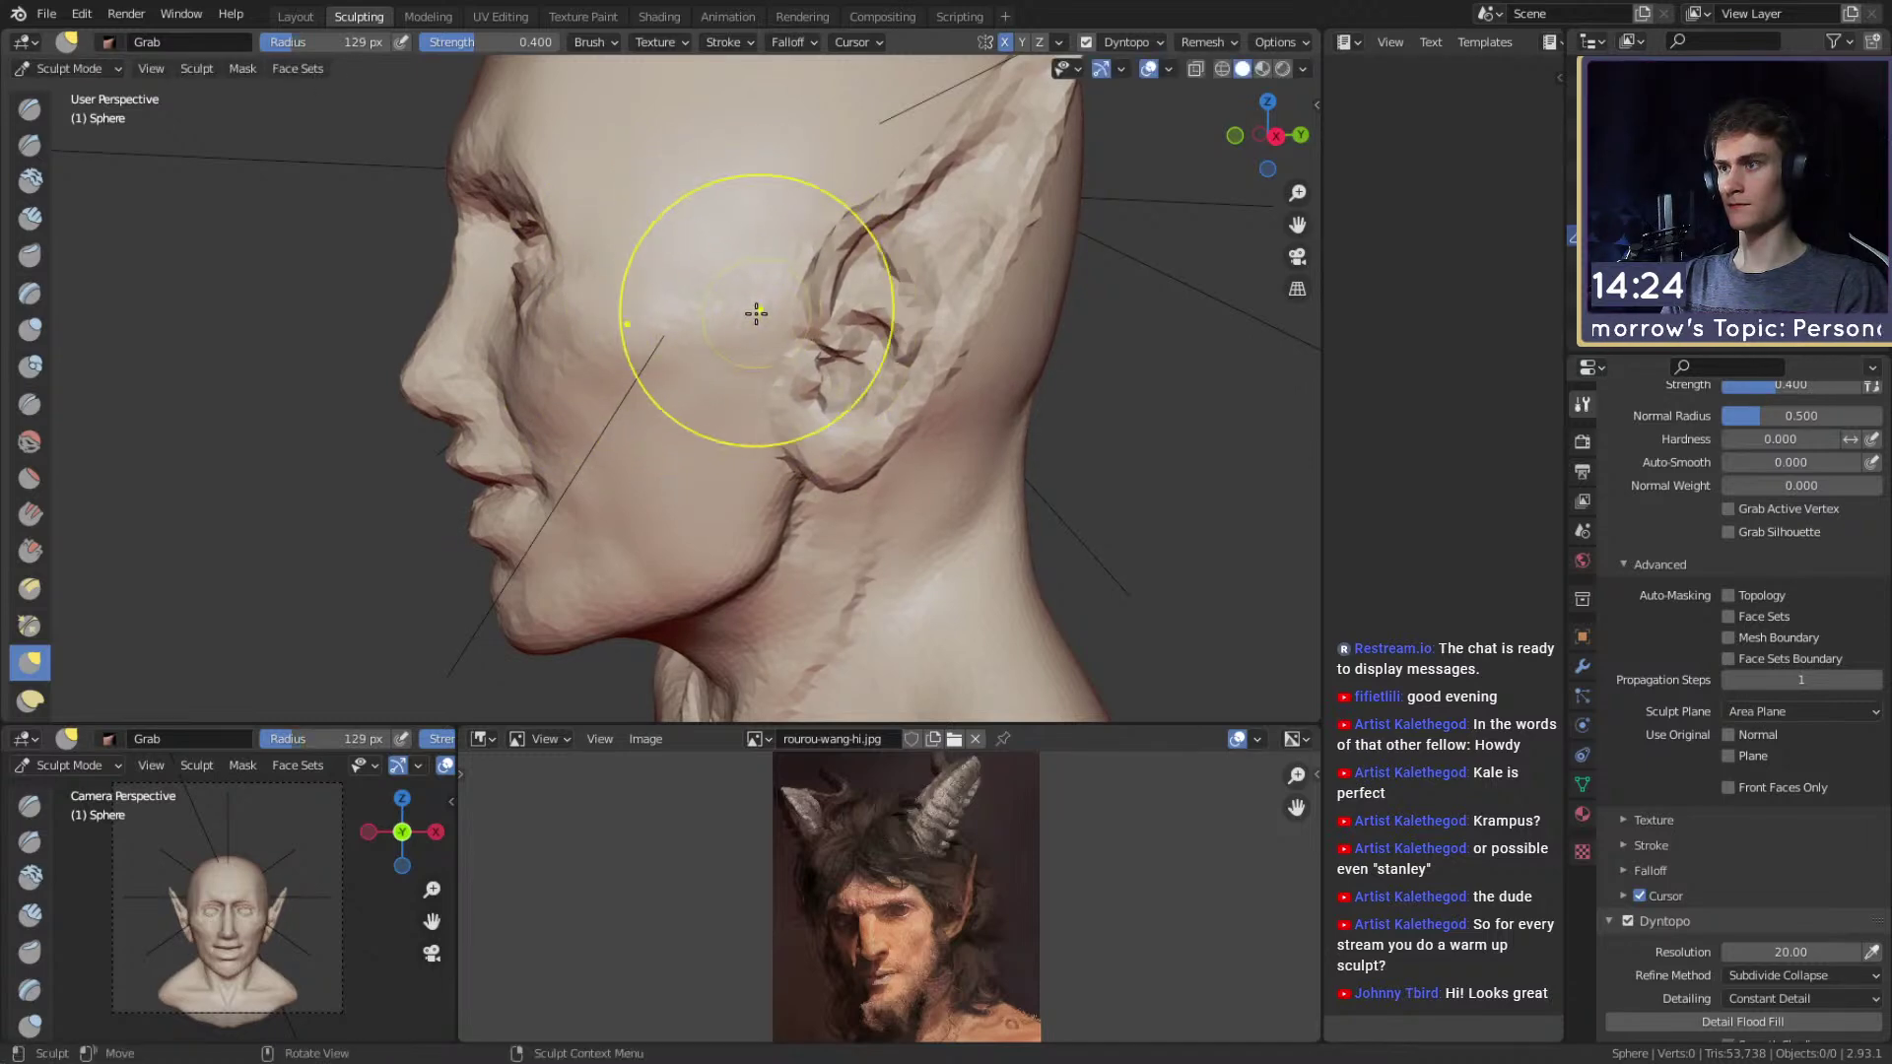
pyautogui.moveTo(724, 306)
pyautogui.mouseDown(button='middle')
pyautogui.moveTo(945, 303)
pyautogui.moveTo(849, 325)
pyautogui.moveTo(735, 401)
pyautogui.moveTo(711, 443)
pyautogui.mouseUp(button='middle')
pyautogui.press('f')
pyautogui.click(803, 331)
pyautogui.moveTo(679, 559)
pyautogui.mouseDown(button='middle')
pyautogui.moveTo(625, 275)
pyautogui.moveTo(747, 309)
pyautogui.moveTo(700, 431)
pyautogui.mouseUp(button='middle')
# Build up the area around the nose and mouth with Clay Strips at 88 px and adjust the face with Grab at 141 px.
pyautogui.press('c')
pyautogui.scroll(6, 700, 431)
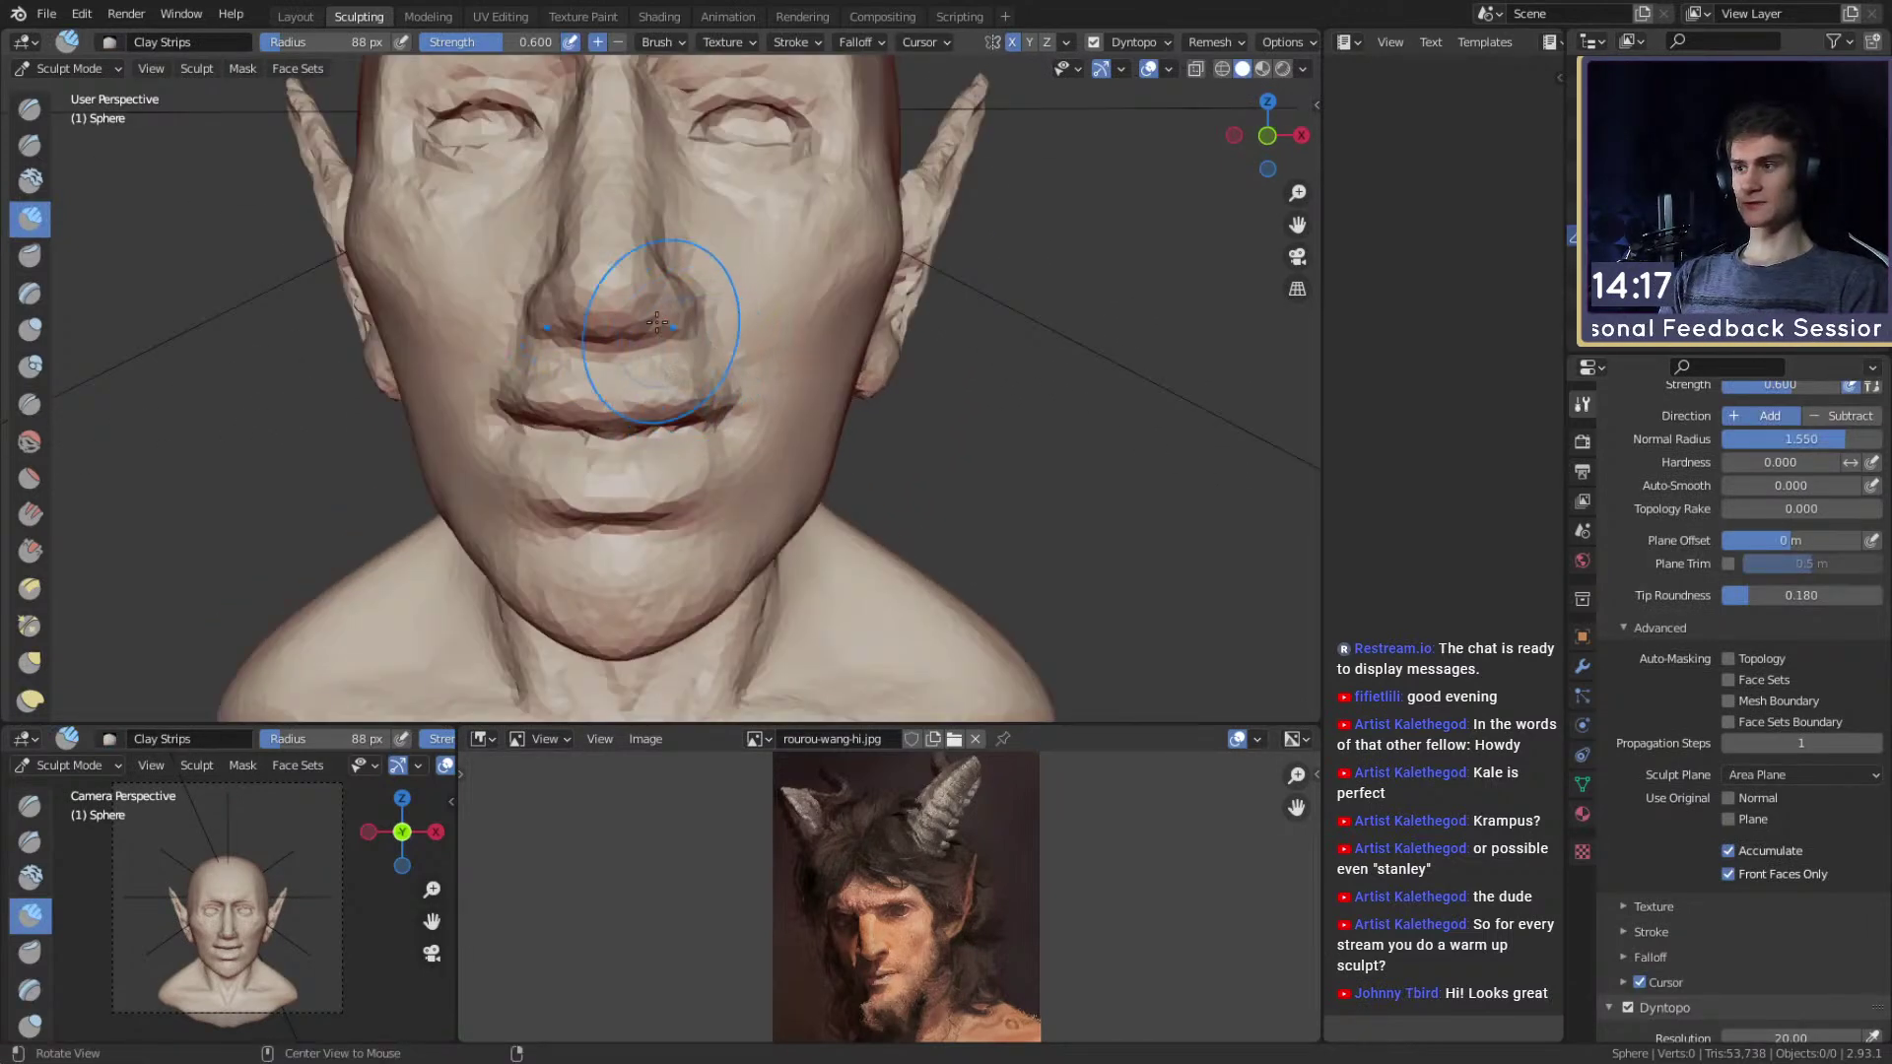
pyautogui.moveTo(677, 344)
pyautogui.mouseDown(button='middle')
pyautogui.moveTo(684, 380)
pyautogui.moveTo(718, 372)
pyautogui.moveTo(676, 359)
pyautogui.moveTo(740, 426)
pyautogui.moveTo(620, 399)
pyautogui.moveTo(630, 374)
pyautogui.moveTo(646, 418)
pyautogui.mouseUp(button='middle')
pyautogui.hotkey('shift', 'c')
pyautogui.press('g')
pyautogui.scroll(-5, 664, 406)
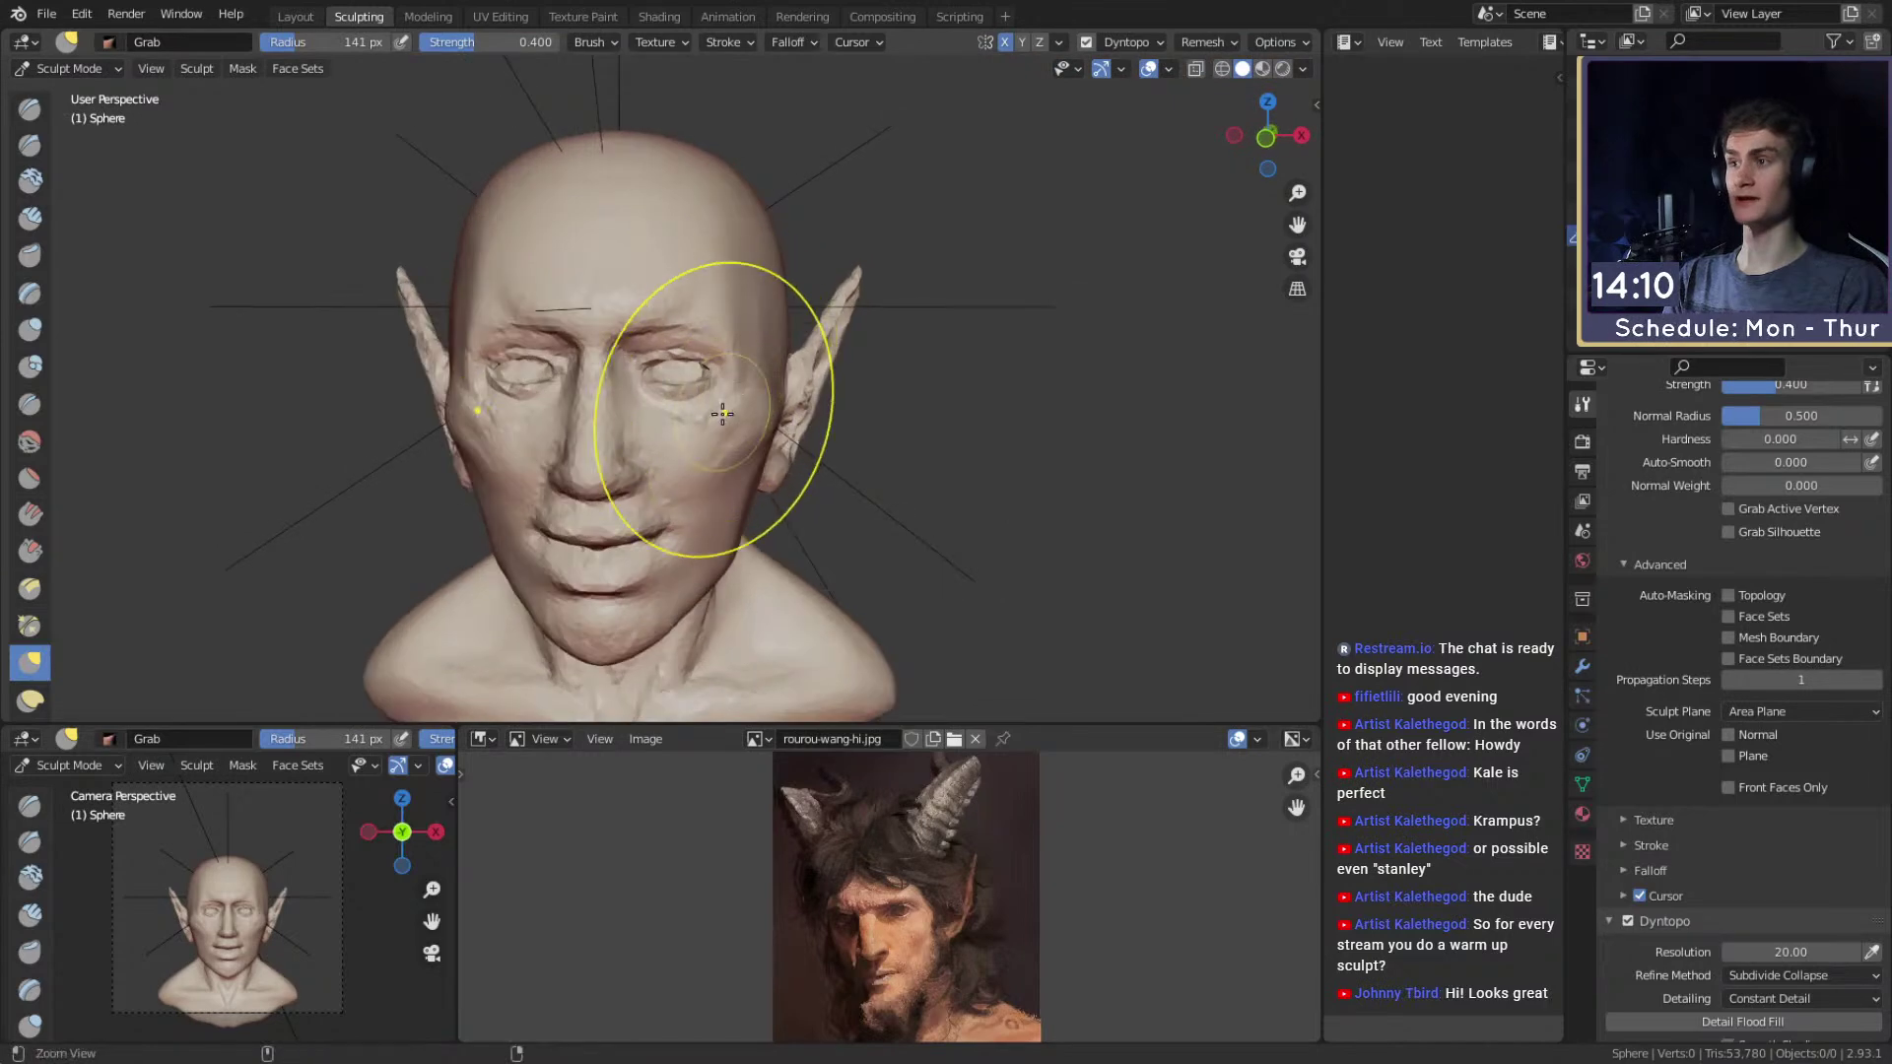
pyautogui.scroll(2, 739, 359)
pyautogui.press('m')
pyautogui.moveTo(774, 295)
pyautogui.mouseDown(button='middle')
pyautogui.moveTo(689, 325)
pyautogui.moveTo(769, 300)
pyautogui.moveTo(648, 372)
pyautogui.moveTo(621, 351)
pyautogui.moveTo(629, 388)
pyautogui.moveTo(646, 359)
pyautogui.moveTo(641, 380)
pyautogui.moveTo(777, 299)
pyautogui.moveTo(650, 354)
pyautogui.moveTo(650, 482)
pyautogui.moveTo(641, 349)
pyautogui.mouseUp(button='middle')
pyautogui.press('f')
pyautogui.click(415, 218)
pyautogui.press('f')
pyautogui.scroll(-5, 645, 384)
pyautogui.keyDown('ctrl'); pyautogui.keyDown('alt'); pyautogui.moveTo(673, 427); pyautogui.dragTo(673, 380); pyautogui.keyUp('alt'); pyautogui.keyUp('ctrl')
pyautogui.keyDown('alt'); pyautogui.keyDown('shift'); pyautogui.moveTo(621, 523); pyautogui.dragTo(693, 371); pyautogui.keyUp('shift'); pyautogui.keyUp('alt')
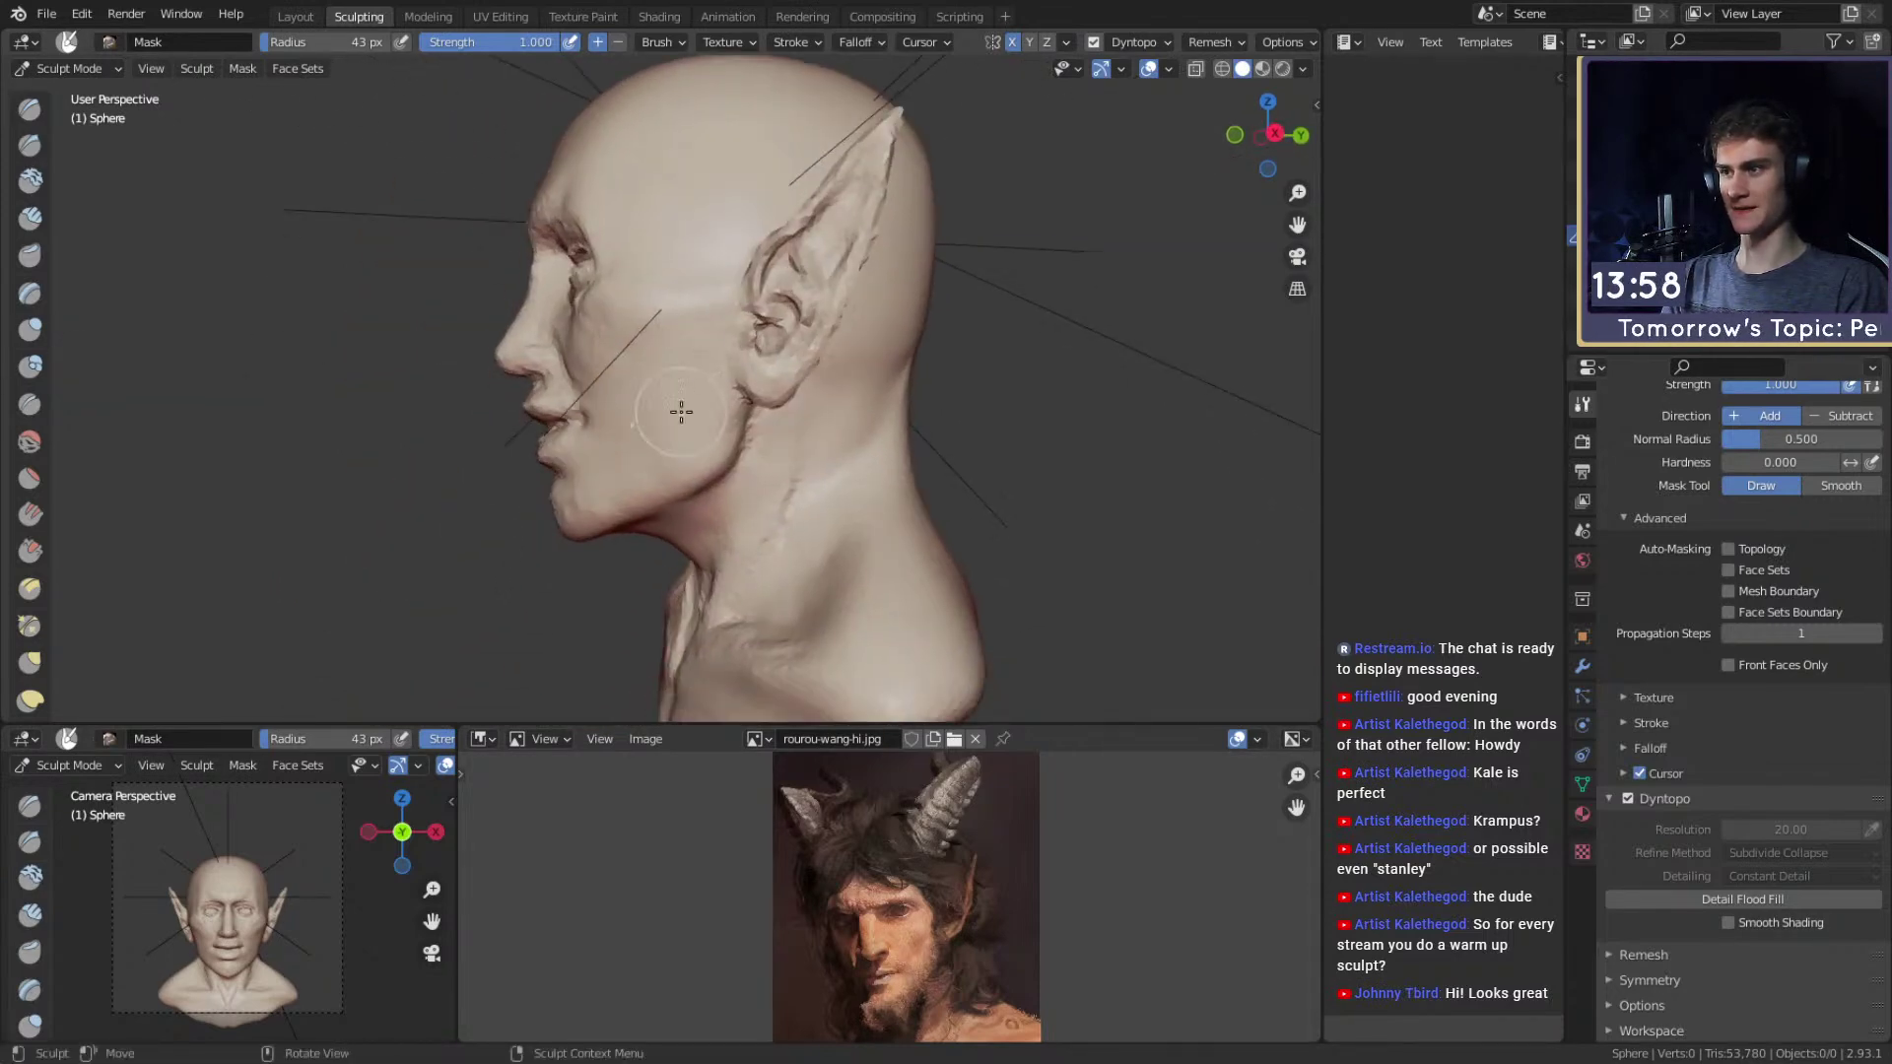
# Adjust the jawline, neck and side profile of the head with the Grab brush at several sizes.
pyautogui.press('g')
pyautogui.press('f')
pyautogui.click(688, 444)
pyautogui.press('f')
pyautogui.click(648, 438)
pyautogui.keyDown('shift'); pyautogui.moveTo(649, 438); pyautogui.dragTo(667, 338, button='middle'); pyautogui.keyUp('shift')
pyautogui.press('f')
pyautogui.moveTo(724, 310); pyautogui.dragTo(727, 330)
pyautogui.moveTo(664, 437)
pyautogui.keyDown('shift'); pyautogui.mouseDown(button='middle')
pyautogui.moveTo(655, 358)
pyautogui.moveTo(837, 414)
pyautogui.moveTo(917, 409)
pyautogui.mouseUp(button='middle'); pyautogui.keyUp('shift')
pyautogui.press('f')
pyautogui.click(1022, 401)
# Reshape the top and back of the skull from the side with the Grab brush at 293 px.
pyautogui.moveTo(701, 341)
pyautogui.mouseDown(button='middle')
pyautogui.moveTo(700, 366)
pyautogui.moveTo(742, 361)
pyautogui.mouseUp(button='middle')
pyautogui.keyDown('alt'); pyautogui.moveTo(770, 238); pyautogui.dragTo(743, 236, button='middle'); pyautogui.keyUp('alt')
pyautogui.press('f')
pyautogui.click(930, 287)
pyautogui.keyDown('shift'); pyautogui.moveTo(909, 272); pyautogui.dragTo(895, 244, button='middle'); pyautogui.keyUp('shift')
pyautogui.press('f')
pyautogui.click(936, 255)
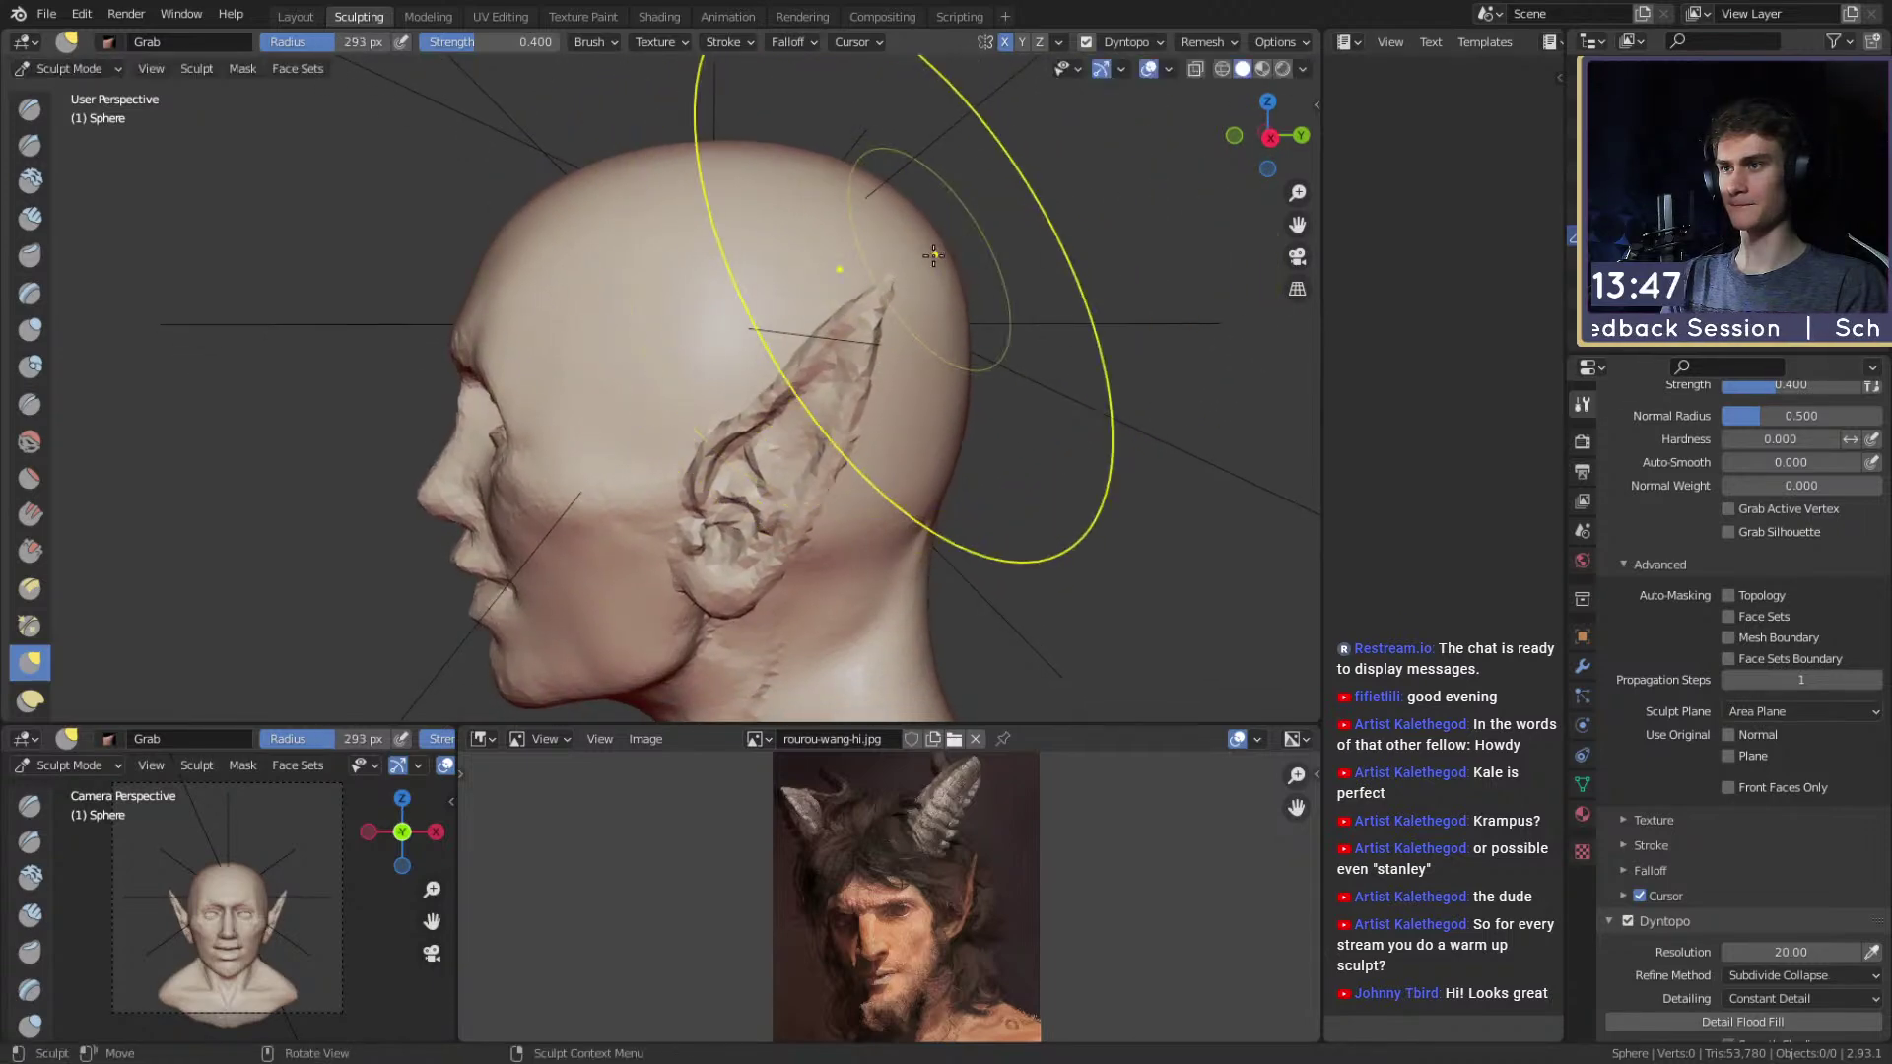
# Adjust the inner brows with the Grab brush at 73 px and touch up the cheek with Clay Strips at 57 px.
pyautogui.moveTo(827, 671)
pyautogui.keyDown('shift'); pyautogui.mouseDown(button='middle')
pyautogui.moveTo(824, 380)
pyautogui.moveTo(772, 375)
pyautogui.mouseUp(button='middle'); pyautogui.keyUp('shift')
pyautogui.press('f')
pyautogui.click(772, 375)
pyautogui.keyDown('shift'); pyautogui.moveTo(711, 243); pyautogui.dragTo(710, 263, button='middle'); pyautogui.keyUp('shift')
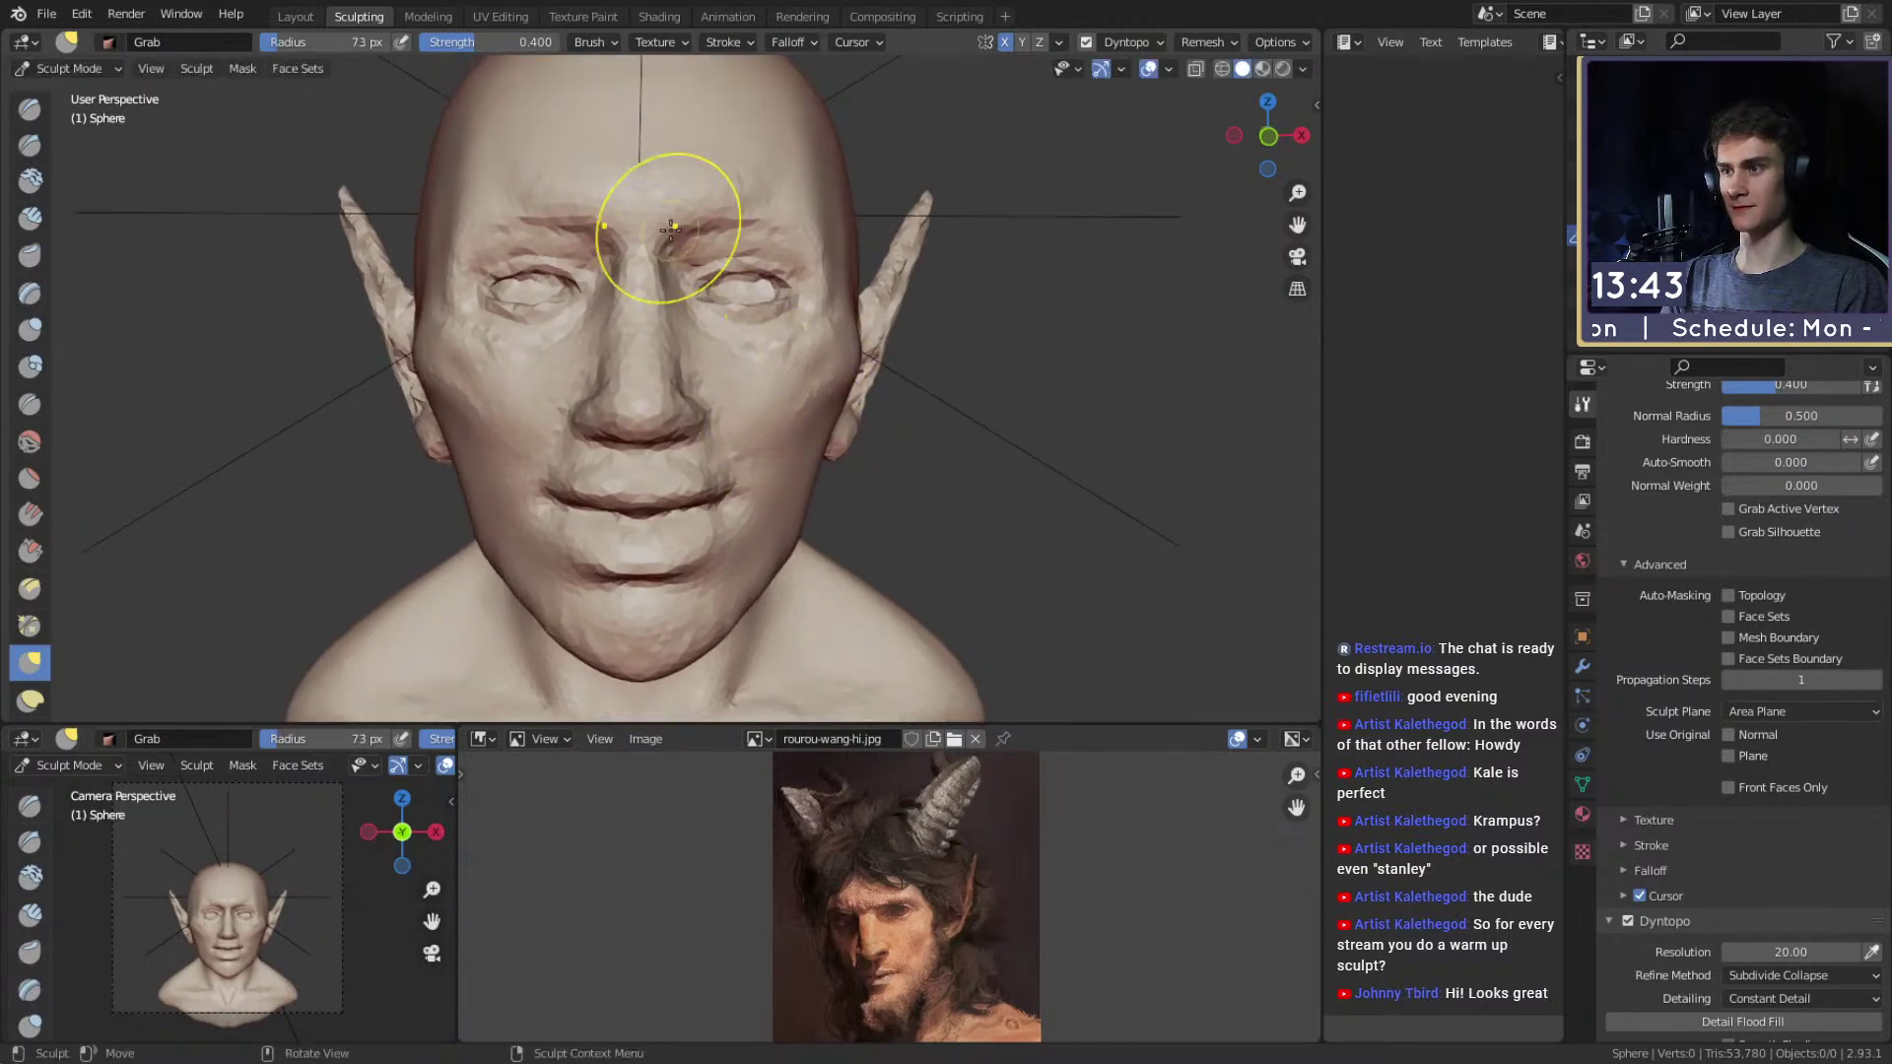
pyautogui.keyDown('shift'); pyautogui.moveTo(716, 527); pyautogui.dragTo(779, 443, button='middle'); pyautogui.keyUp('shift')
pyautogui.press('c')
pyautogui.moveTo(764, 359); pyautogui.dragTo(742, 422, button='middle')
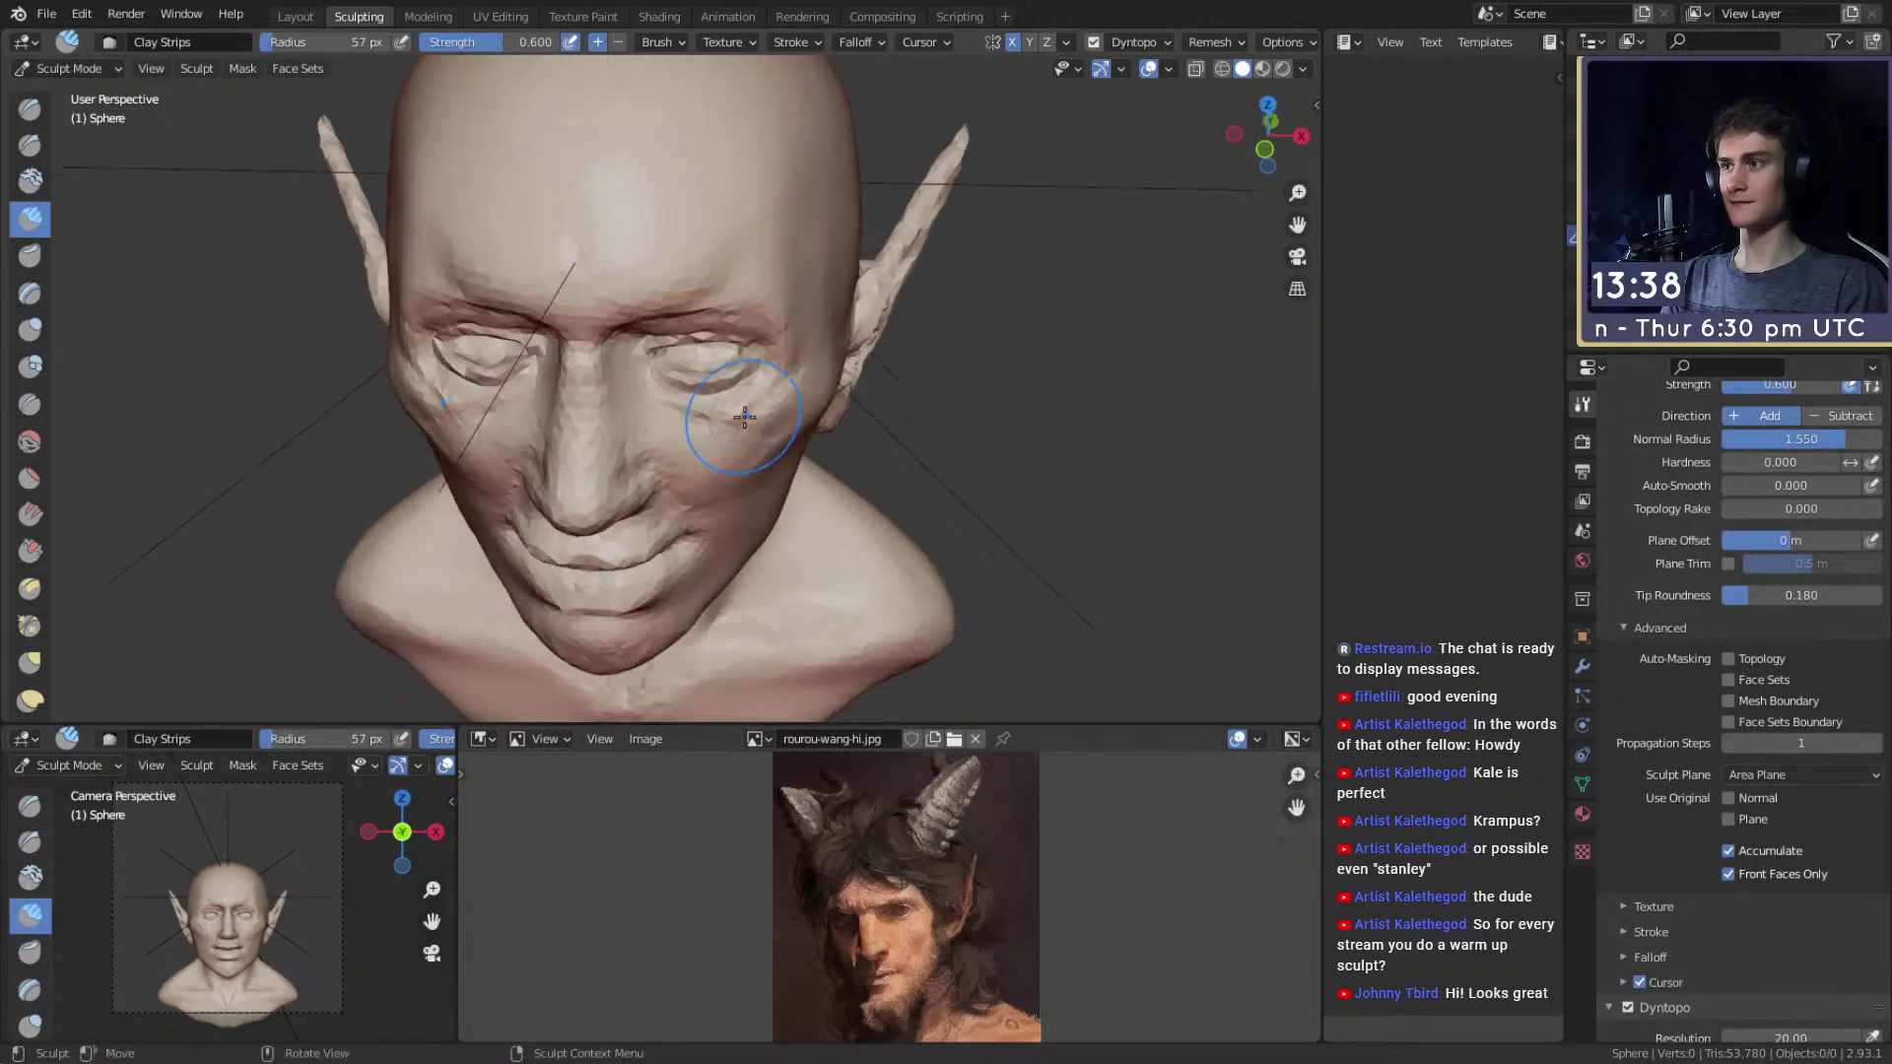
# Paint a diamond-shaped mask for the horn base on the upper side of the head and invert the mask.
pyautogui.moveTo(729, 244)
pyautogui.mouseDown(button='middle')
pyautogui.moveTo(553, 329)
pyautogui.moveTo(540, 311)
pyautogui.moveTo(592, 384)
pyautogui.moveTo(591, 308)
pyautogui.moveTo(609, 360)
pyautogui.mouseUp(button='middle')
pyautogui.press('m')
pyautogui.press('f')
pyautogui.moveTo(580, 238)
pyautogui.keyDown('alt'); pyautogui.mouseDown()
pyautogui.moveTo(585, 334)
pyautogui.moveTo(628, 384)
pyautogui.mouseUp(); pyautogui.keyUp('alt')
pyautogui.click(584, 333)
pyautogui.press('f')
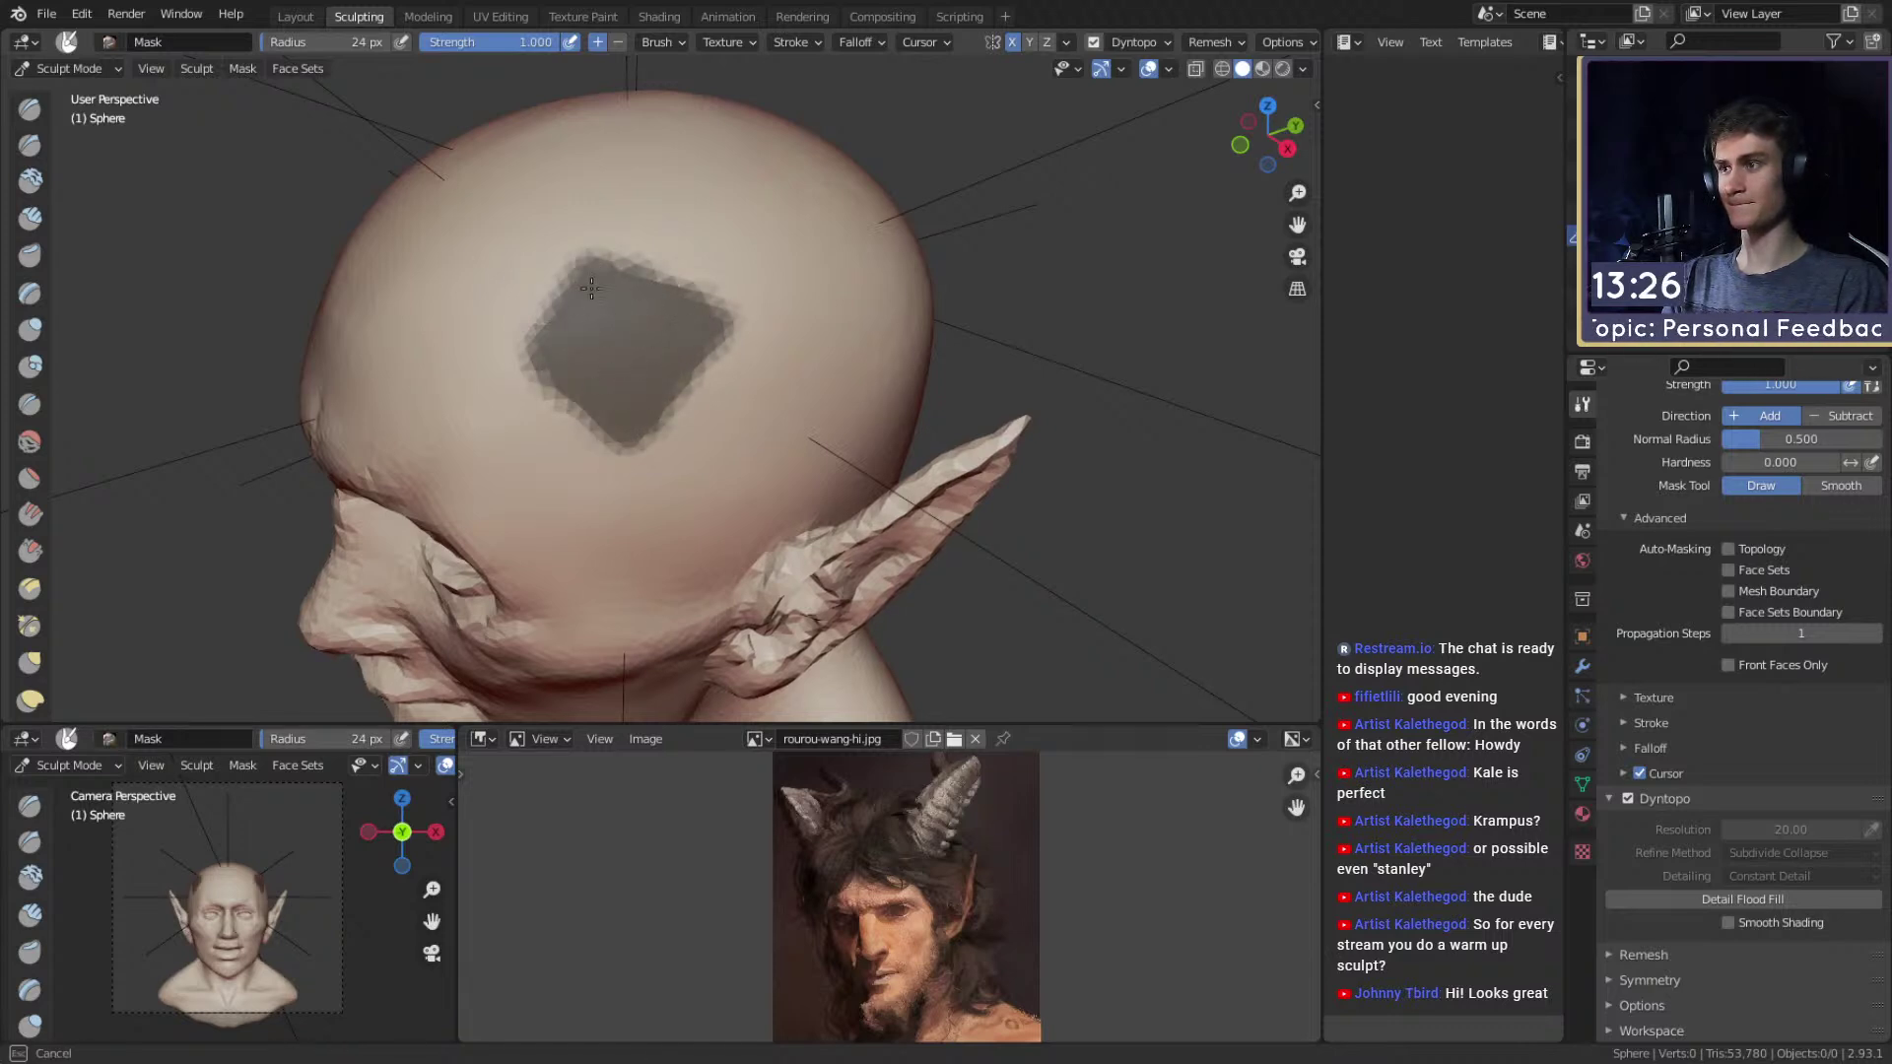
pyautogui.keyDown('alt'); pyautogui.moveTo(625, 281); pyautogui.dragTo(693, 314); pyautogui.keyUp('alt')
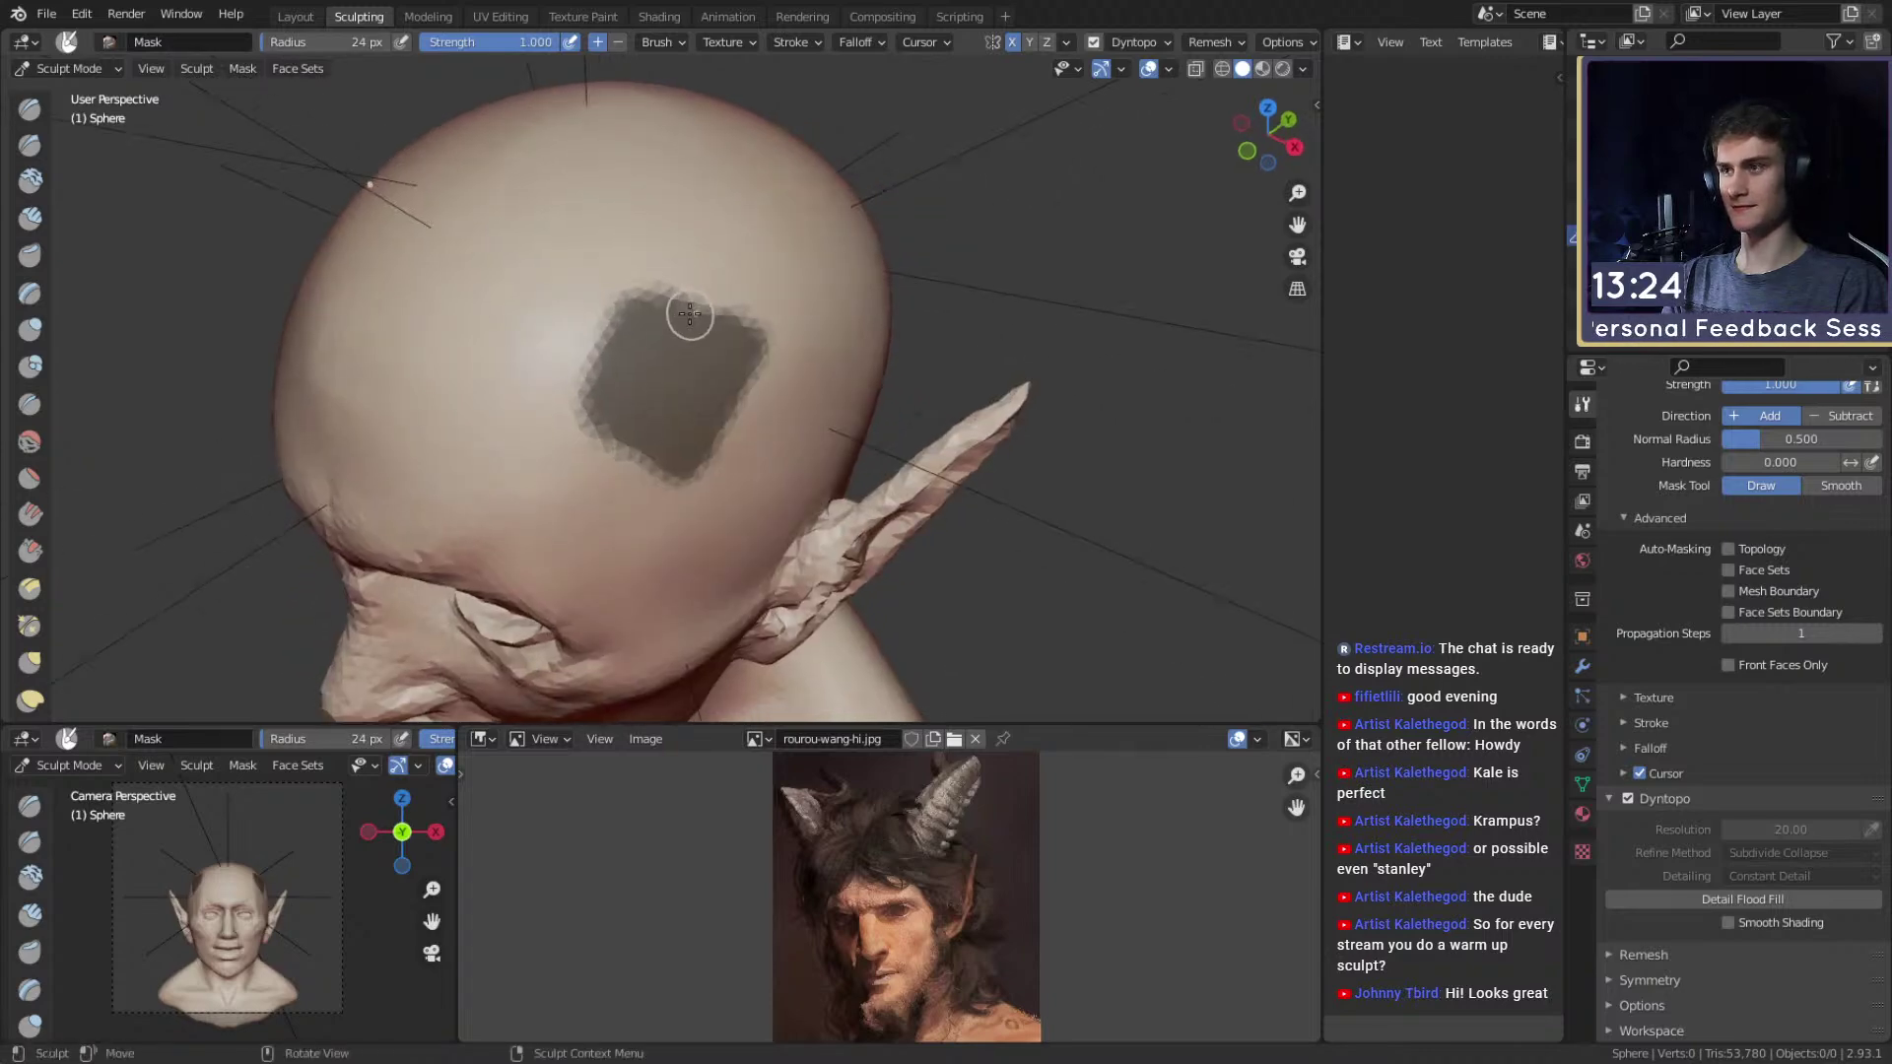
pyautogui.moveTo(615, 389); pyautogui.dragTo(661, 315, button='middle')
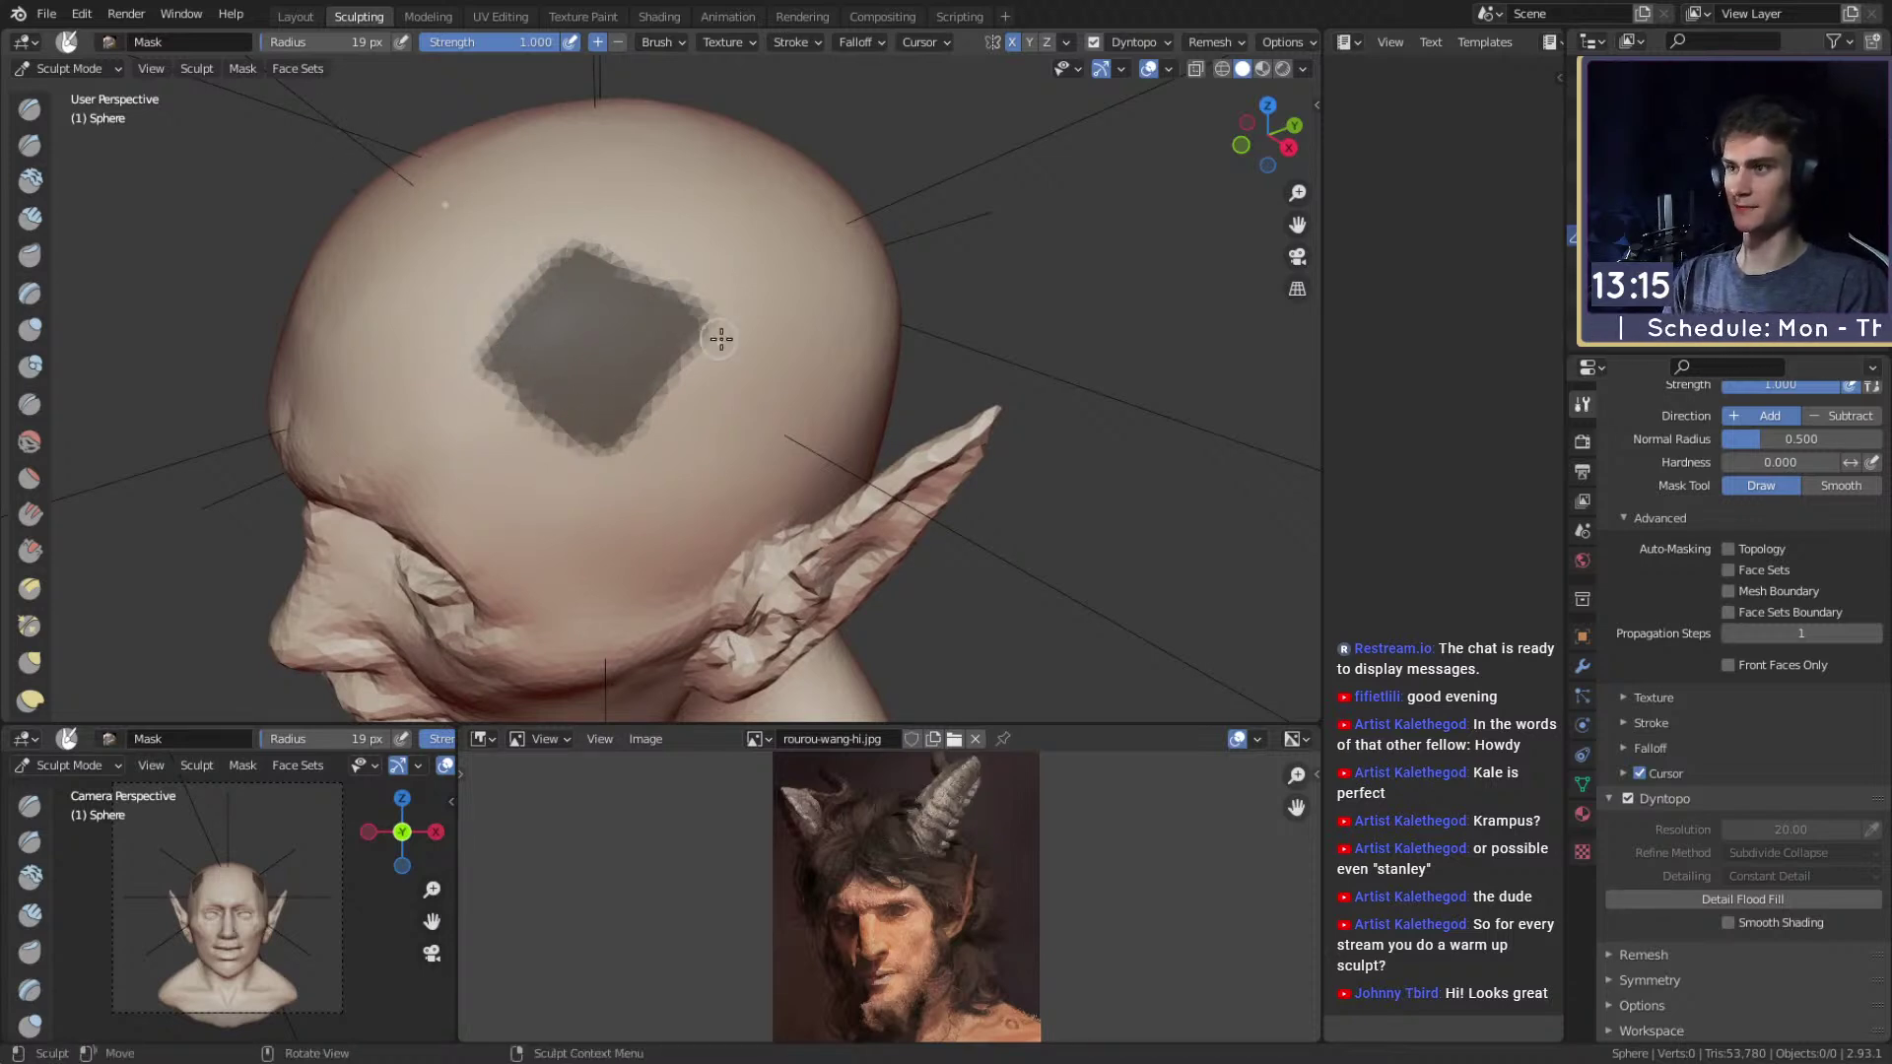
pyautogui.hotkey('ctrl', 'i')
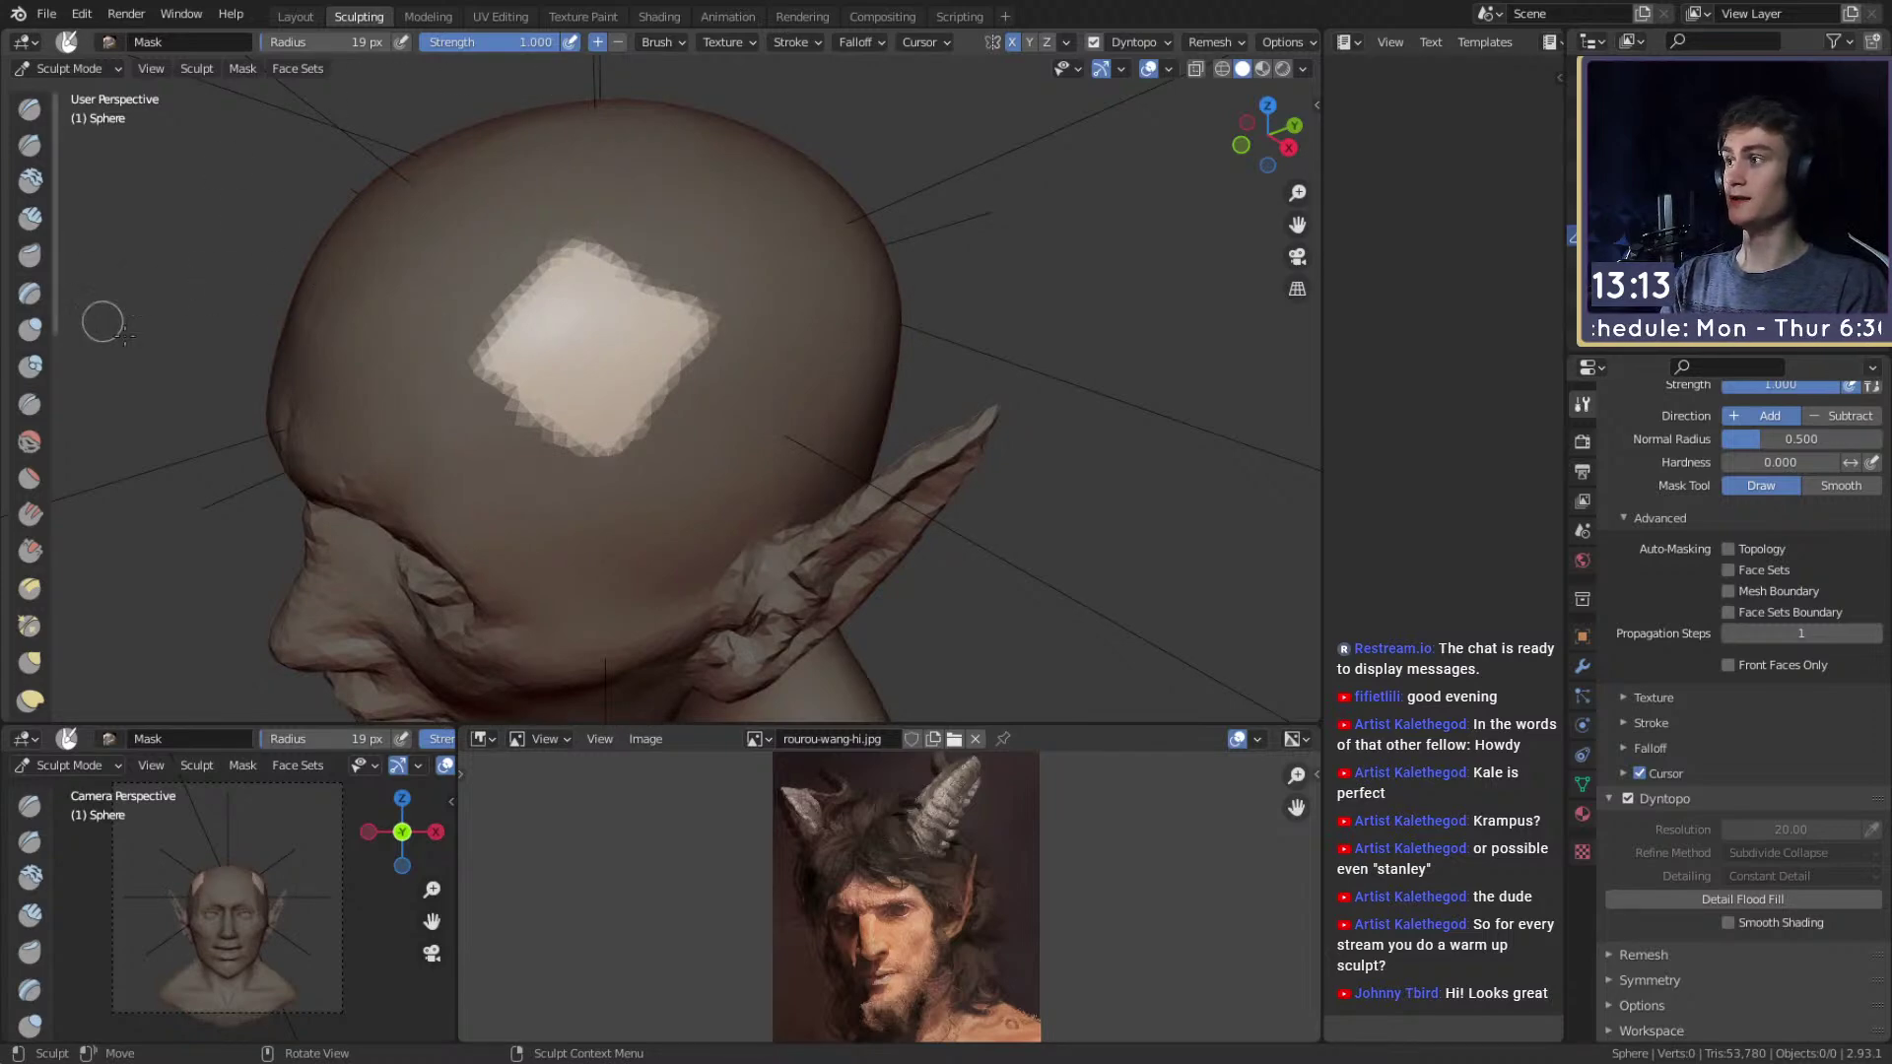
# Set up the Snake Hook brush with a 207 px radius and a Magnify value of 0.55.
pyautogui.press('k')
pyautogui.moveTo(689, 326)
pyautogui.keyDown('alt'); pyautogui.mouseDown()
pyautogui.moveTo(683, 354)
pyautogui.moveTo(609, 312)
pyautogui.moveTo(597, 346)
pyautogui.moveTo(612, 342)
pyautogui.mouseUp(); pyautogui.keyUp('alt')
pyautogui.scroll(-4, 684, 354)
pyautogui.press('f')
pyautogui.click(724, 346)
pyautogui.scroll(1, 612, 342)
pyautogui.press('f')
pyautogui.click(858, 371)
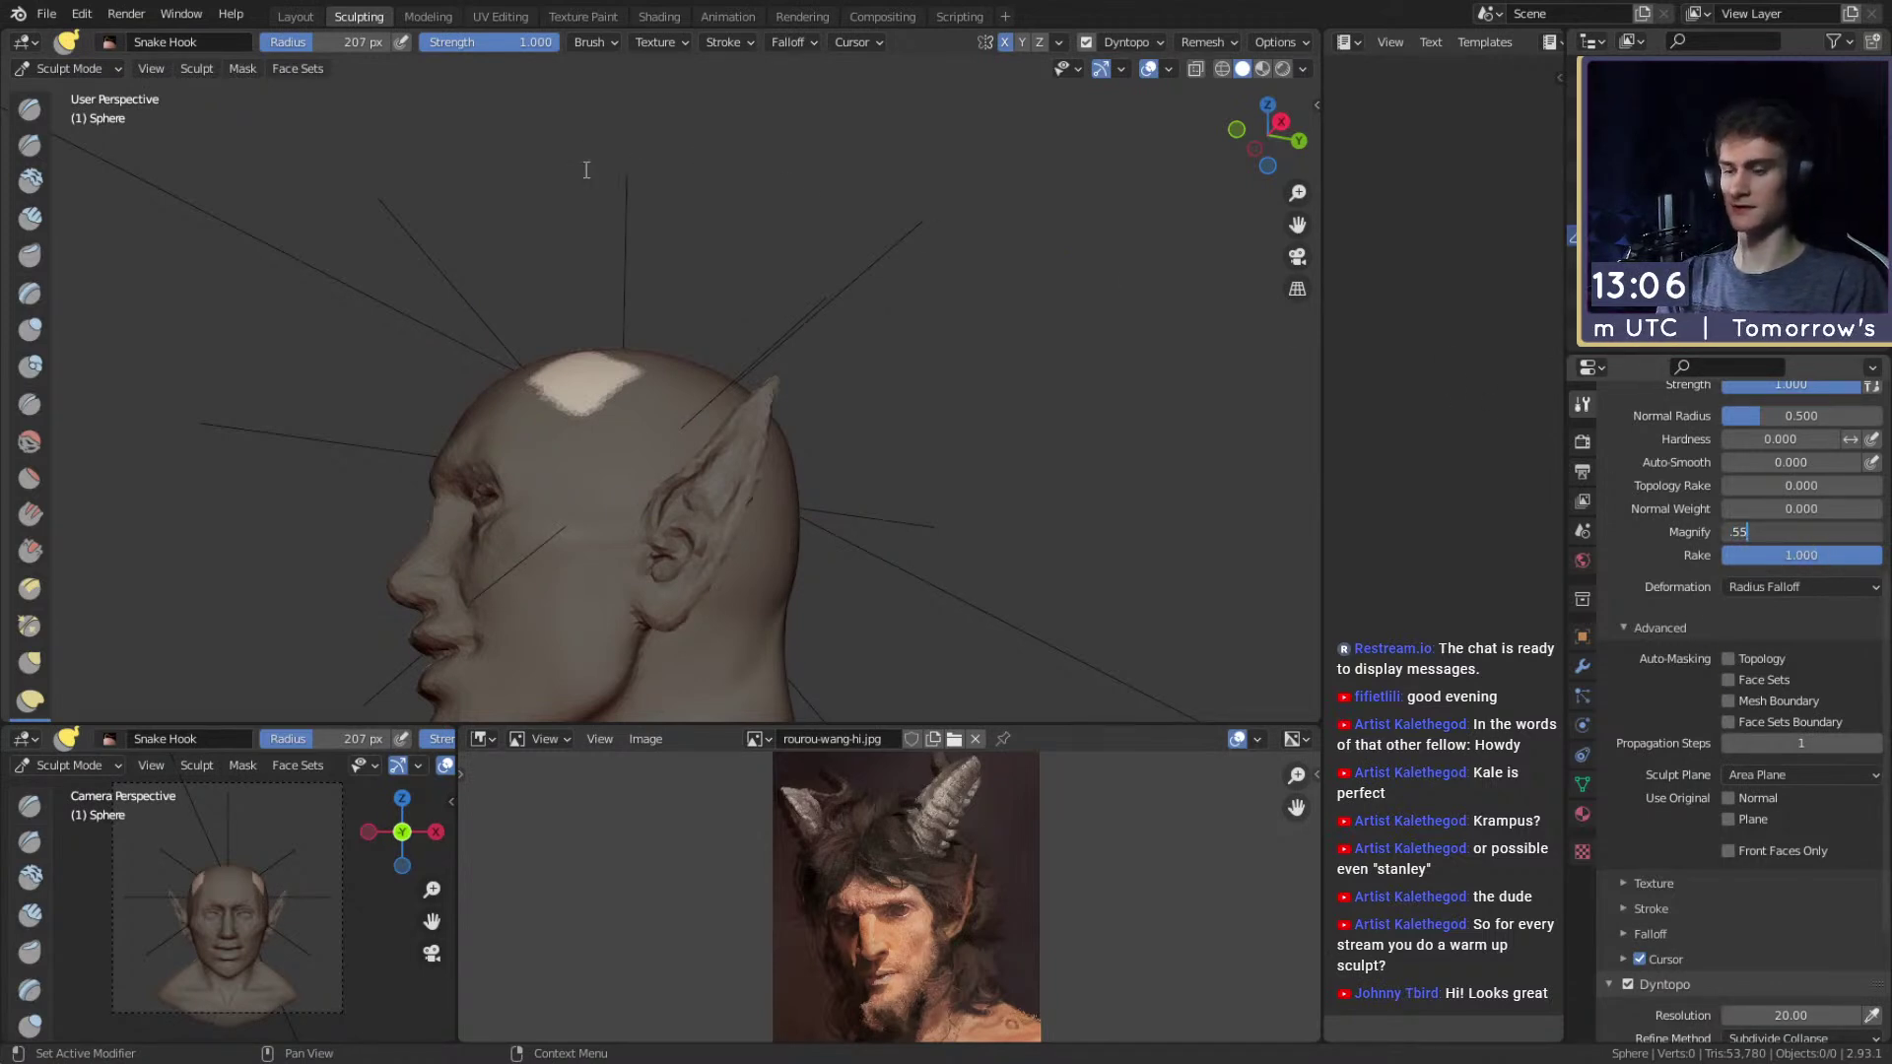
pyautogui.press('Return')
# Pull the horns out of the unmasked patches with the Snake Hook brush, using radii of 263 and 199 px.
pyautogui.moveTo(653, 366)
pyautogui.keyDown('alt'); pyautogui.mouseDown()
pyautogui.moveTo(595, 363)
pyautogui.moveTo(592, 381)
pyautogui.mouseUp(); pyautogui.keyUp('alt')
pyautogui.press('f')
pyautogui.click(840, 363)
pyautogui.press('f')
pyautogui.click(564, 380)
pyautogui.moveTo(564, 380); pyautogui.dragTo(562, 382, button='middle')
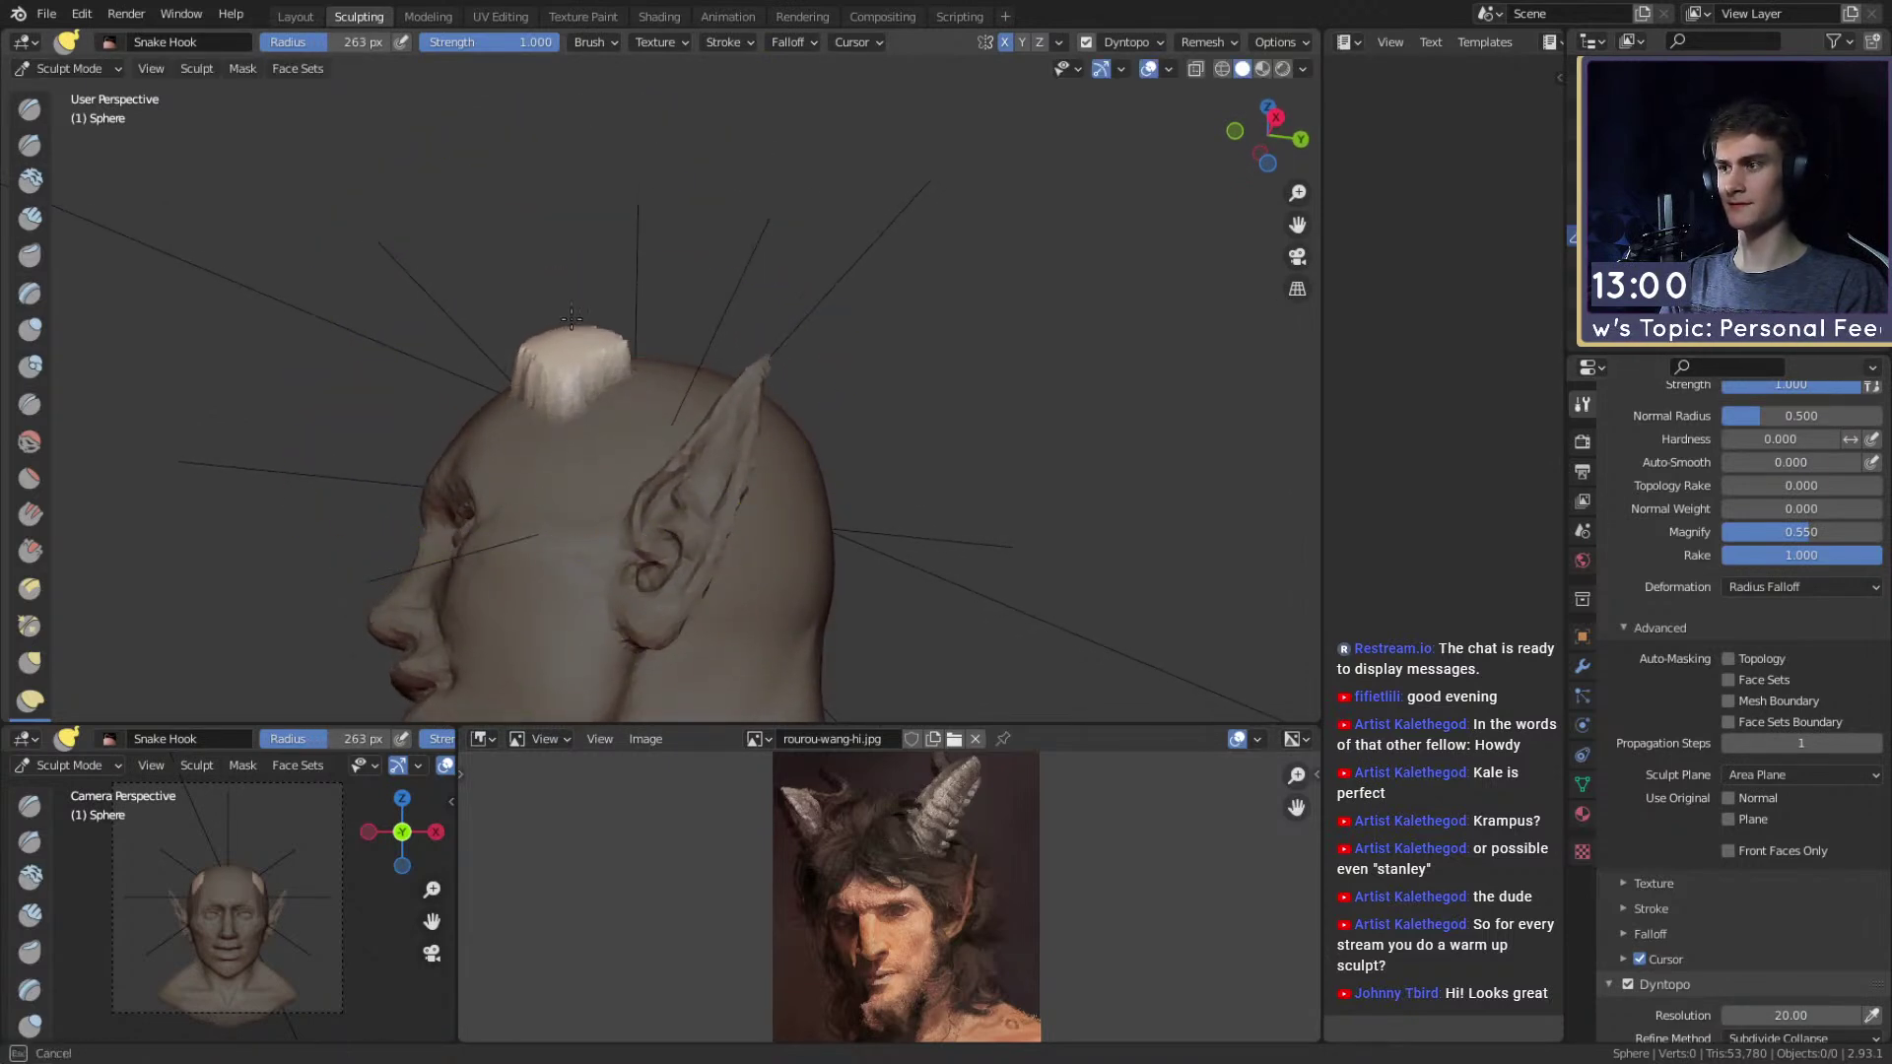
pyautogui.moveTo(794, 229); pyautogui.dragTo(792, 360, button='middle')
pyautogui.press('f')
pyautogui.click(815, 365)
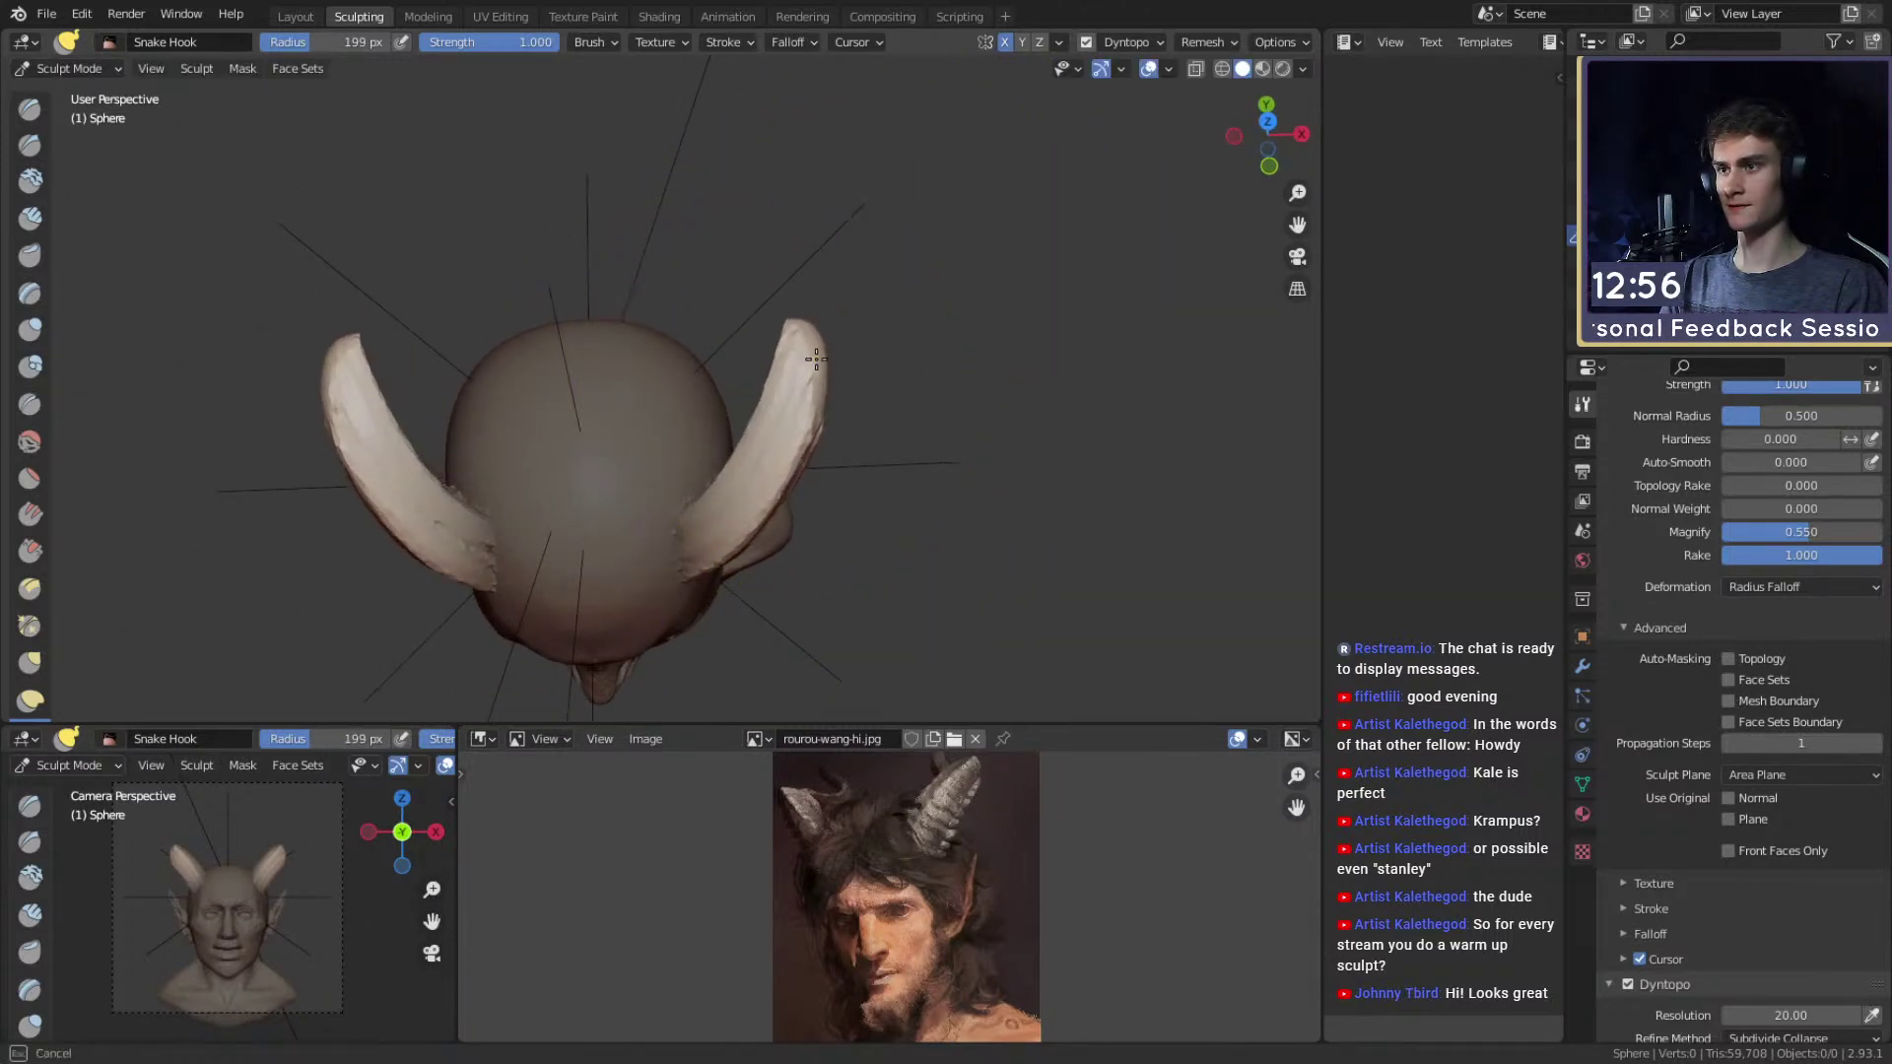
# Extend the horns and bend them inward behind the head with the Snake Hook brush at 182 px.
pyautogui.moveTo(795, 355)
pyautogui.mouseDown(button='middle')
pyautogui.moveTo(807, 296)
pyautogui.moveTo(607, 193)
pyautogui.moveTo(655, 275)
pyautogui.mouseUp(button='middle')
pyautogui.press('f')
pyautogui.click(955, 325)
pyautogui.moveTo(680, 317)
pyautogui.mouseDown()
pyautogui.moveTo(713, 321)
pyautogui.moveTo(695, 340)
pyautogui.mouseUp()
pyautogui.moveTo(695, 340); pyautogui.dragTo(818, 415, button='middle')
pyautogui.press('f')
pyautogui.click(808, 401)
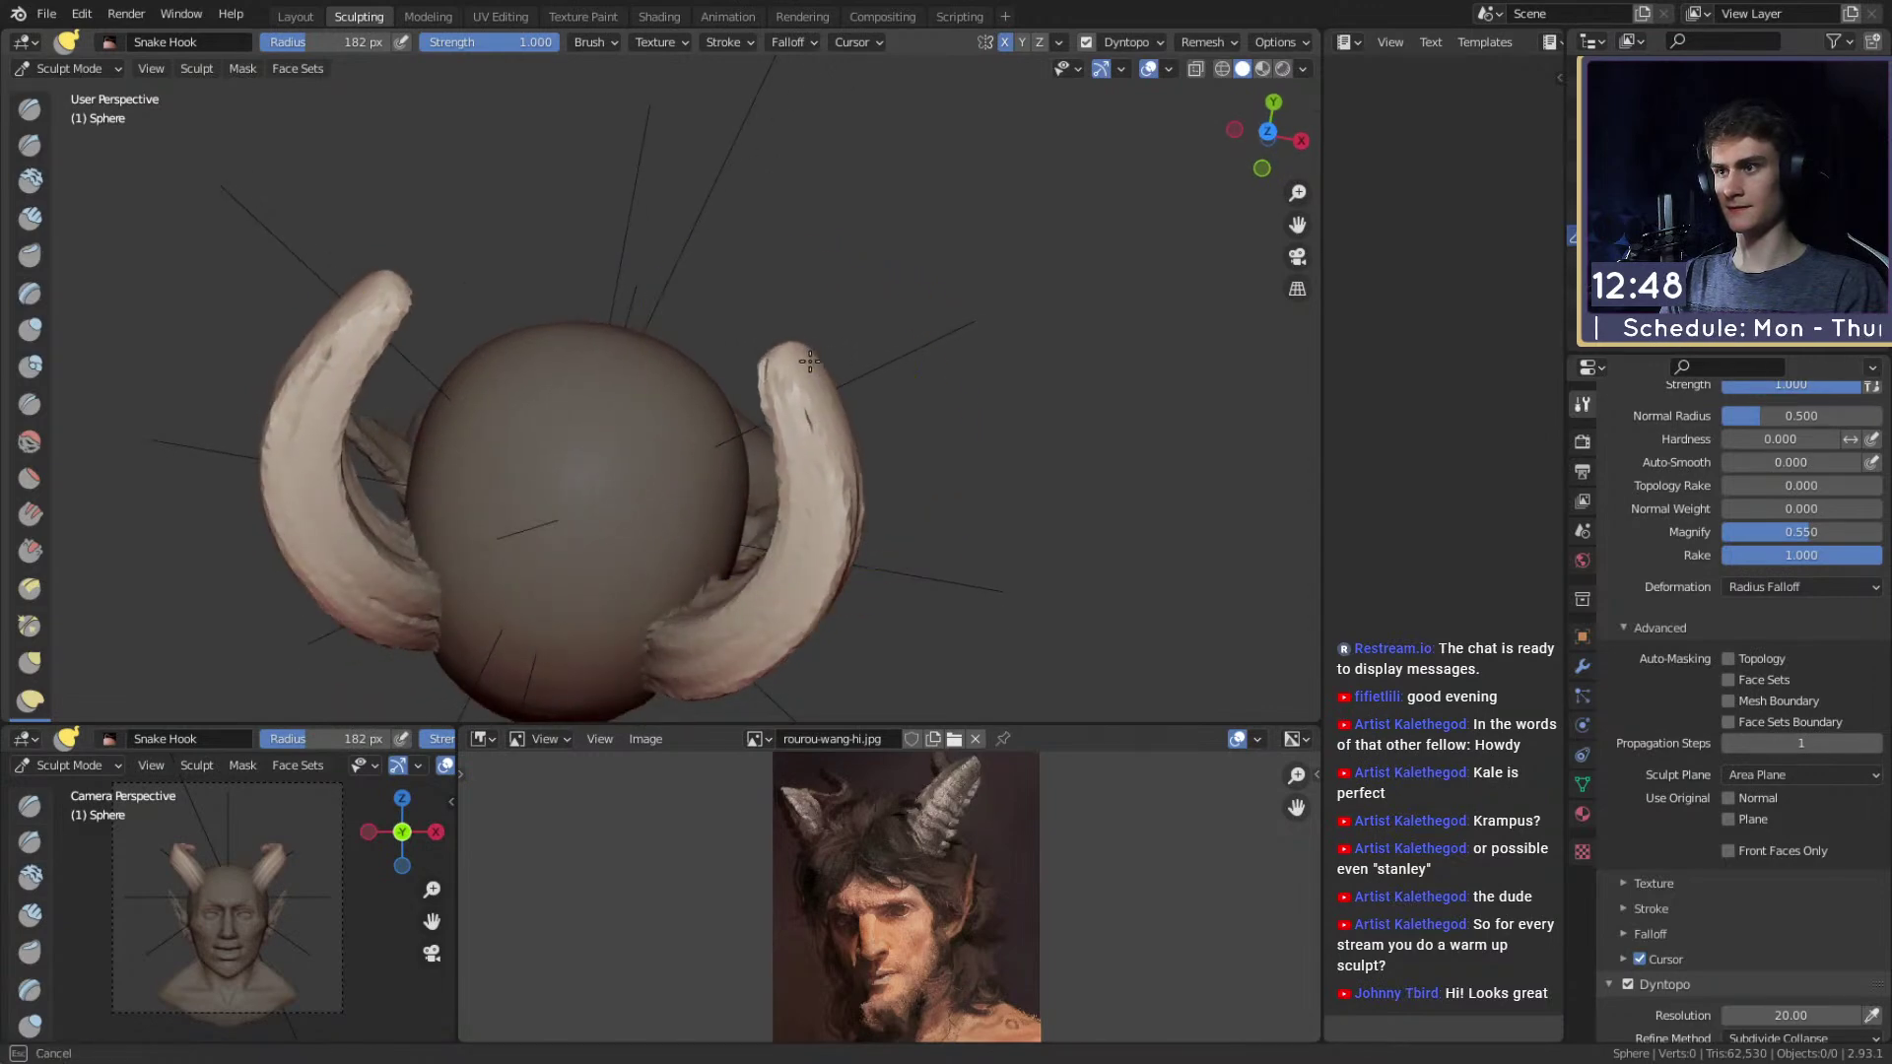
pyautogui.moveTo(772, 330)
pyautogui.mouseDown(button='middle')
pyautogui.moveTo(752, 434)
pyautogui.moveTo(706, 414)
pyautogui.moveTo(717, 383)
pyautogui.moveTo(751, 397)
pyautogui.moveTo(624, 286)
pyautogui.moveTo(634, 367)
pyautogui.moveTo(650, 358)
pyautogui.mouseUp(button='middle')
# Refine the curve and the tips of the horns with the Snake Hook brush at different sizes.
pyautogui.press('f')
pyautogui.click(684, 411)
pyautogui.press('f')
pyautogui.click(752, 397)
pyautogui.moveTo(650, 358); pyautogui.dragTo(672, 378)
pyautogui.moveTo(680, 378); pyautogui.dragTo(684, 355, button='middle')
pyautogui.press('f')
pyautogui.click(683, 355)
pyautogui.moveTo(615, 347); pyautogui.dragTo(650, 361)
pyautogui.press('f')
pyautogui.click(698, 352)
pyautogui.moveTo(699, 352)
pyautogui.mouseDown(button='middle')
pyautogui.moveTo(751, 372)
pyautogui.moveTo(795, 320)
pyautogui.moveTo(739, 422)
pyautogui.moveTo(794, 366)
pyautogui.moveTo(616, 295)
pyautogui.mouseUp(button='middle')
# Carve along the length of the horns with a reduced Crease brush.
pyautogui.moveTo(883, 380)
pyautogui.mouseDown(button='middle')
pyautogui.moveTo(696, 329)
pyautogui.moveTo(678, 346)
pyautogui.moveTo(785, 316)
pyautogui.moveTo(828, 345)
pyautogui.moveTo(772, 299)
pyautogui.moveTo(786, 318)
pyautogui.moveTo(633, 401)
pyautogui.mouseUp(button='middle')
pyautogui.hotkey('shift', 'c')
pyautogui.press('[')
pyautogui.moveTo(749, 184)
pyautogui.mouseDown(button='middle')
pyautogui.moveTo(641, 359)
pyautogui.moveTo(608, 340)
pyautogui.mouseUp(button='middle')
pyautogui.moveTo(484, 352)
pyautogui.mouseDown(button='middle')
pyautogui.moveTo(741, 398)
pyautogui.moveTo(880, 341)
pyautogui.mouseUp(button='middle')
pyautogui.press('[')
pyautogui.press('[')
pyautogui.press('[')
pyautogui.press('[')
pyautogui.press('[')
pyautogui.press('[')
pyautogui.moveTo(607, 328); pyautogui.dragTo(334, 262)
# Crease the base of the horn with a 54 px brush and clear the mask from the head.
pyautogui.moveTo(326, 188); pyautogui.dragTo(731, 461, button='middle')
pyautogui.keyDown('alt'); pyautogui.moveTo(731, 461); pyautogui.dragTo(592, 417); pyautogui.keyUp('alt')
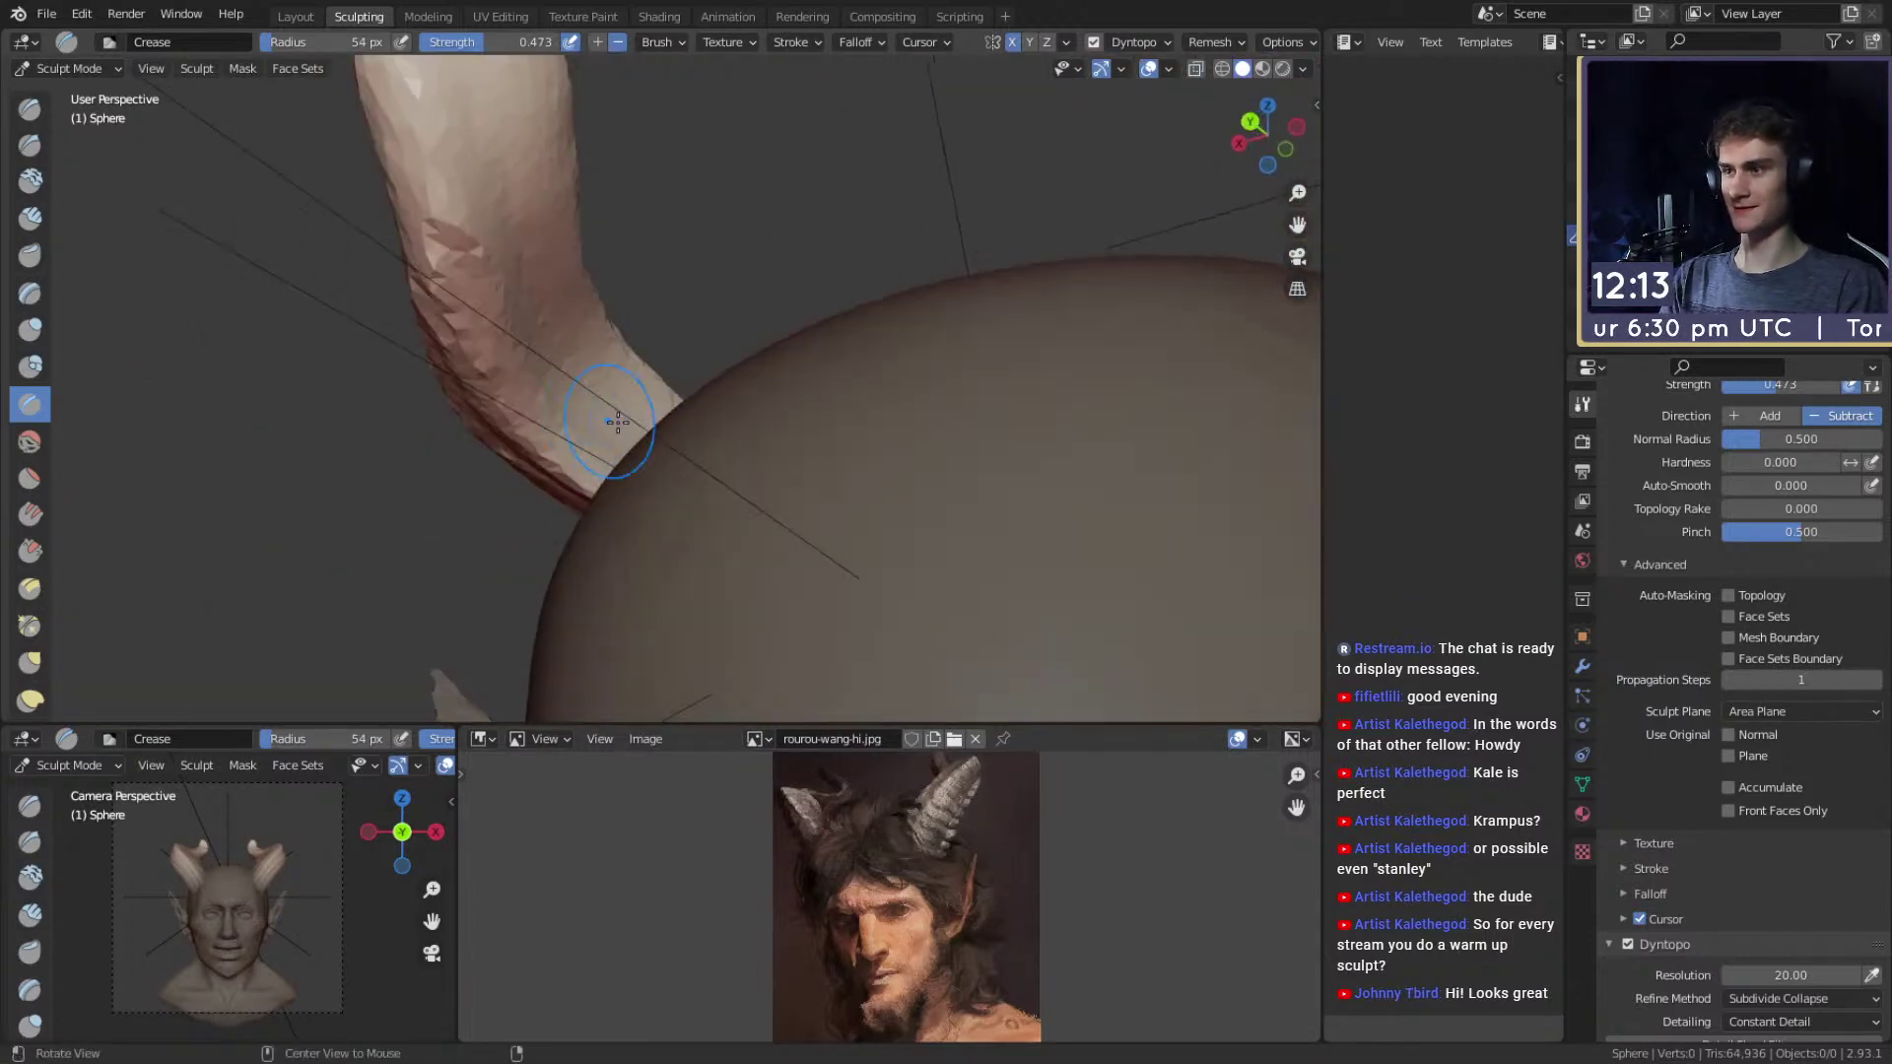
pyautogui.moveTo(591, 417); pyautogui.dragTo(647, 507, button='middle')
pyautogui.moveTo(576, 382); pyautogui.dragTo(637, 494, button='middle')
pyautogui.moveTo(557, 350); pyautogui.dragTo(513, 340, button='middle')
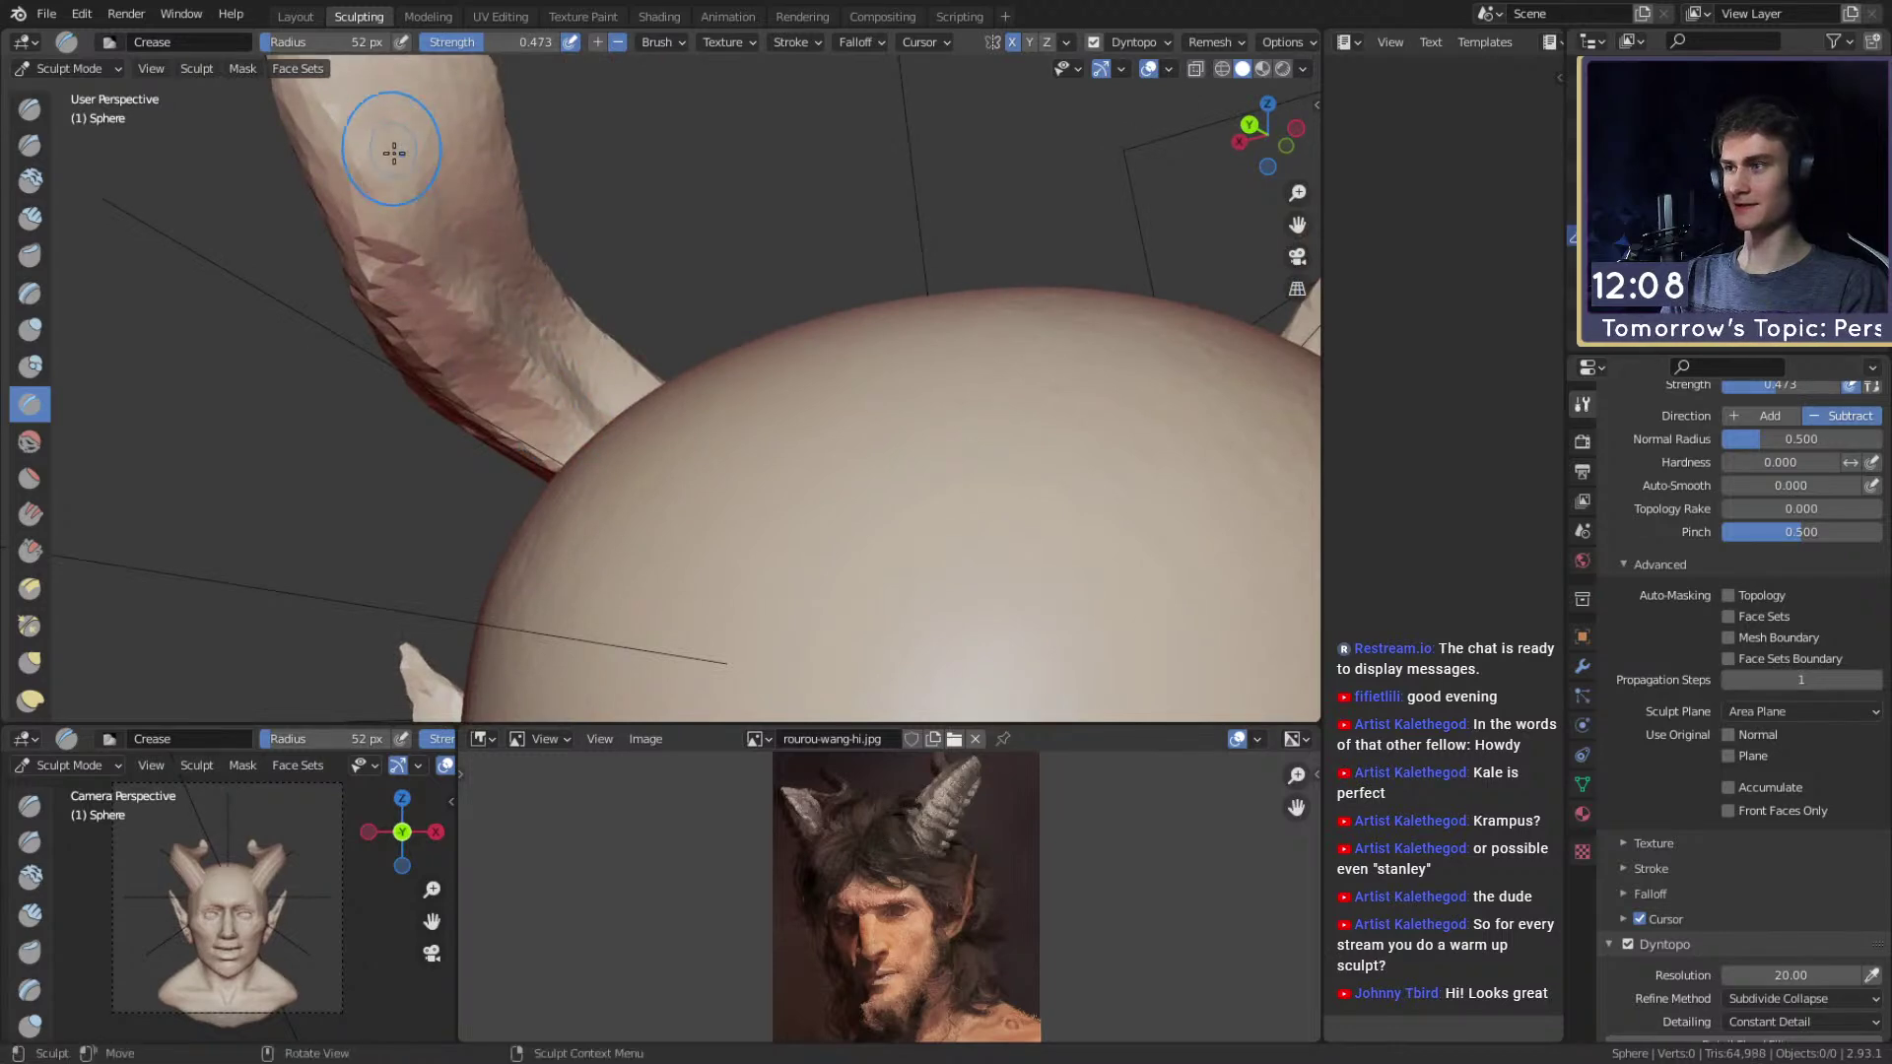
# Define and smooth the edges of the horn up to its tip with the Crease brush at 52 px.
pyautogui.keyDown('shift'); pyautogui.moveTo(393, 140); pyautogui.dragTo(548, 448, button='middle'); pyautogui.keyUp('shift')
pyautogui.keyDown('shift'); pyautogui.moveTo(406, 126); pyautogui.dragTo(464, 295, button='middle'); pyautogui.keyUp('shift')
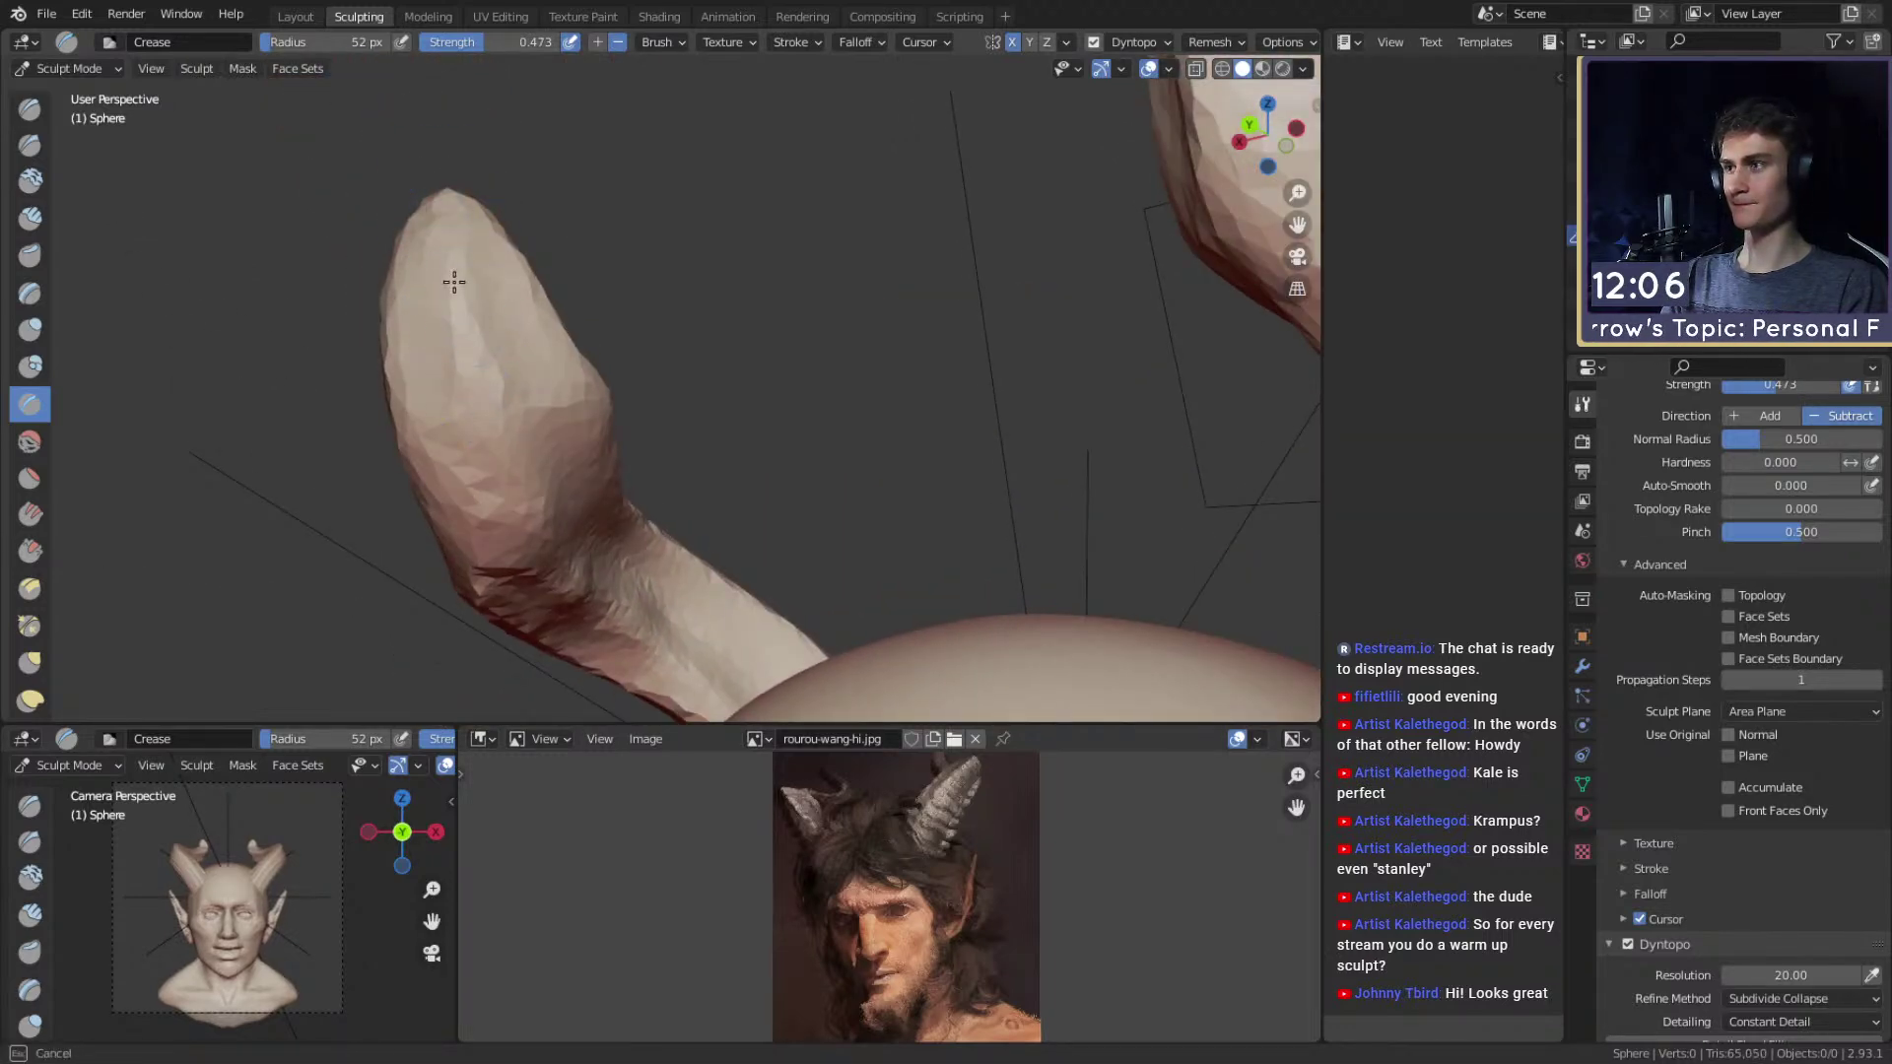
pyautogui.moveTo(437, 209); pyautogui.dragTo(557, 521)
pyautogui.moveTo(607, 148)
pyautogui.keyDown('shift'); pyautogui.mouseDown()
pyautogui.moveTo(493, 430)
pyautogui.moveTo(490, 405)
pyautogui.mouseUp(); pyautogui.keyUp('shift')
pyautogui.moveTo(546, 585); pyautogui.dragTo(675, 423, button='middle')
pyautogui.moveTo(675, 422)
pyautogui.keyDown('shift'); pyautogui.mouseDown()
pyautogui.moveTo(680, 391)
pyautogui.moveTo(974, 377)
pyautogui.mouseUp(); pyautogui.keyUp('shift')
pyautogui.moveTo(965, 385); pyautogui.dragTo(894, 386, button='middle')
pyautogui.moveTo(912, 419); pyautogui.dragTo(1014, 287)
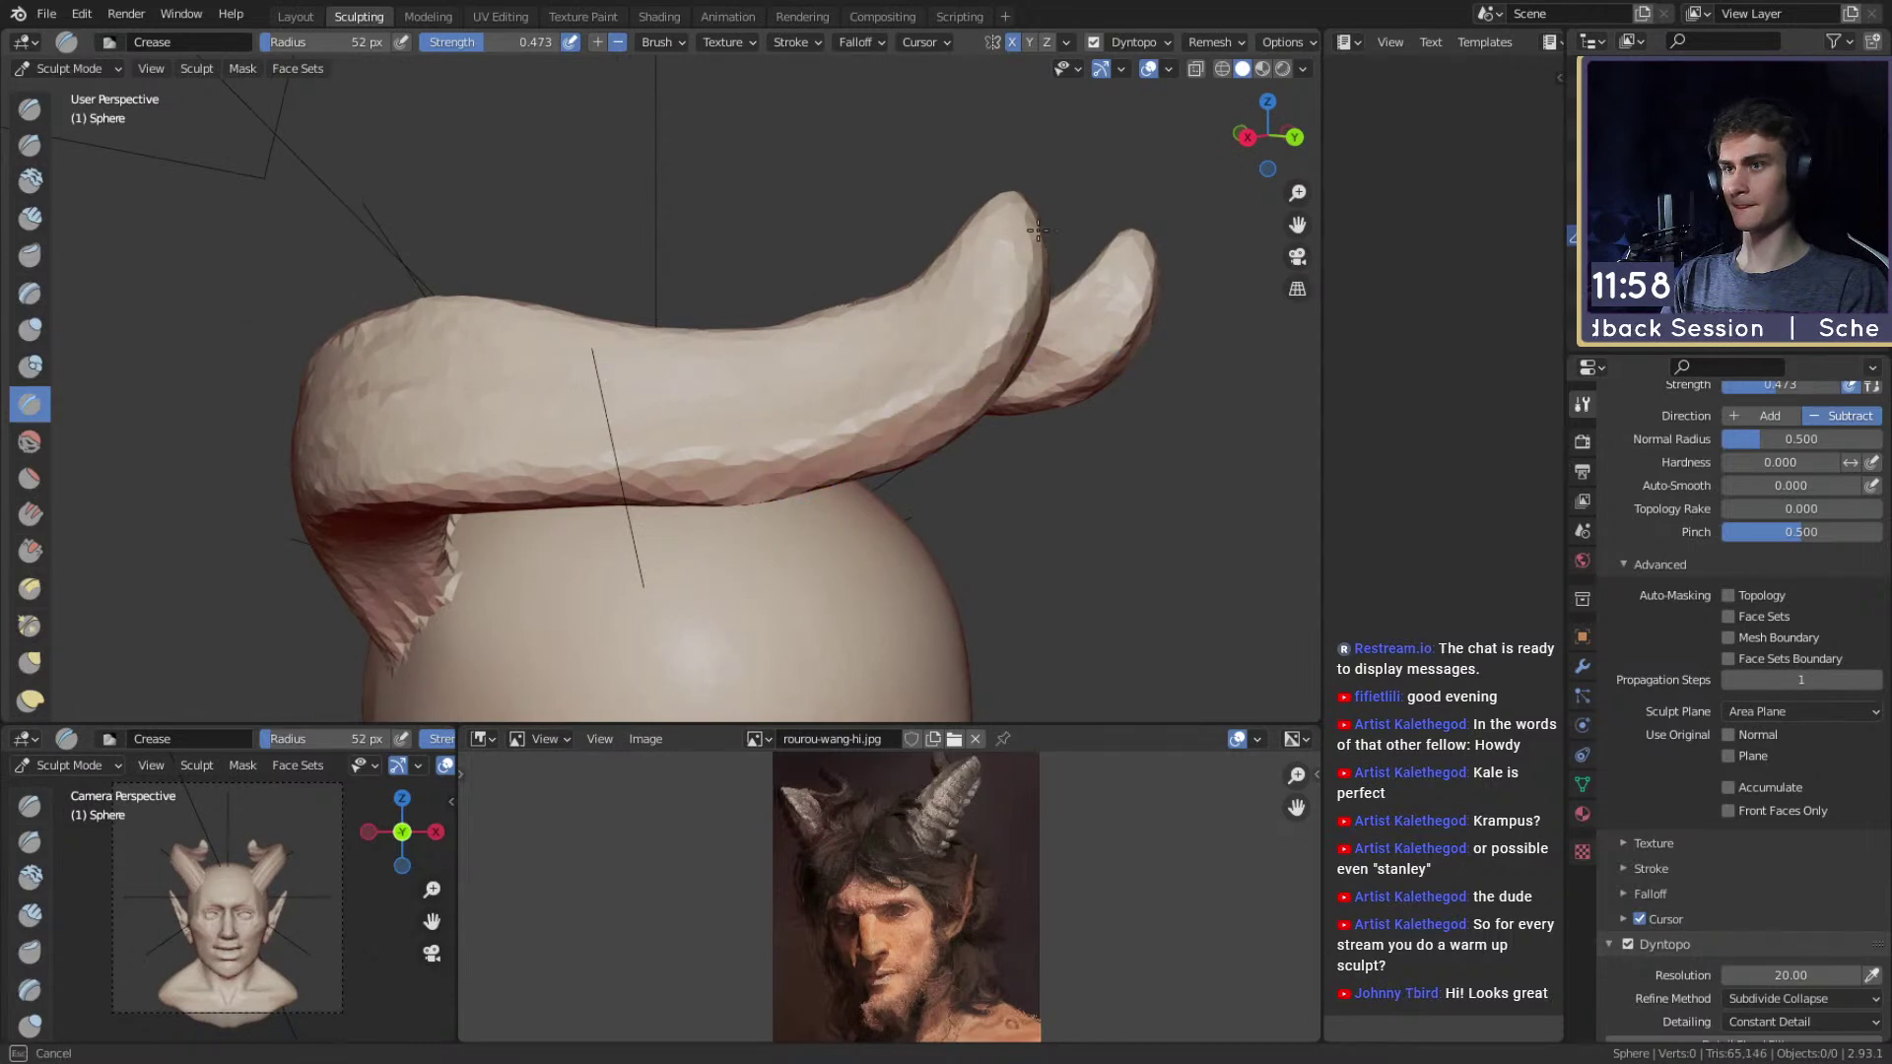
pyautogui.moveTo(991, 296); pyautogui.dragTo(865, 257, button='middle')
pyautogui.moveTo(612, 318); pyautogui.dragTo(719, 211, button='middle')
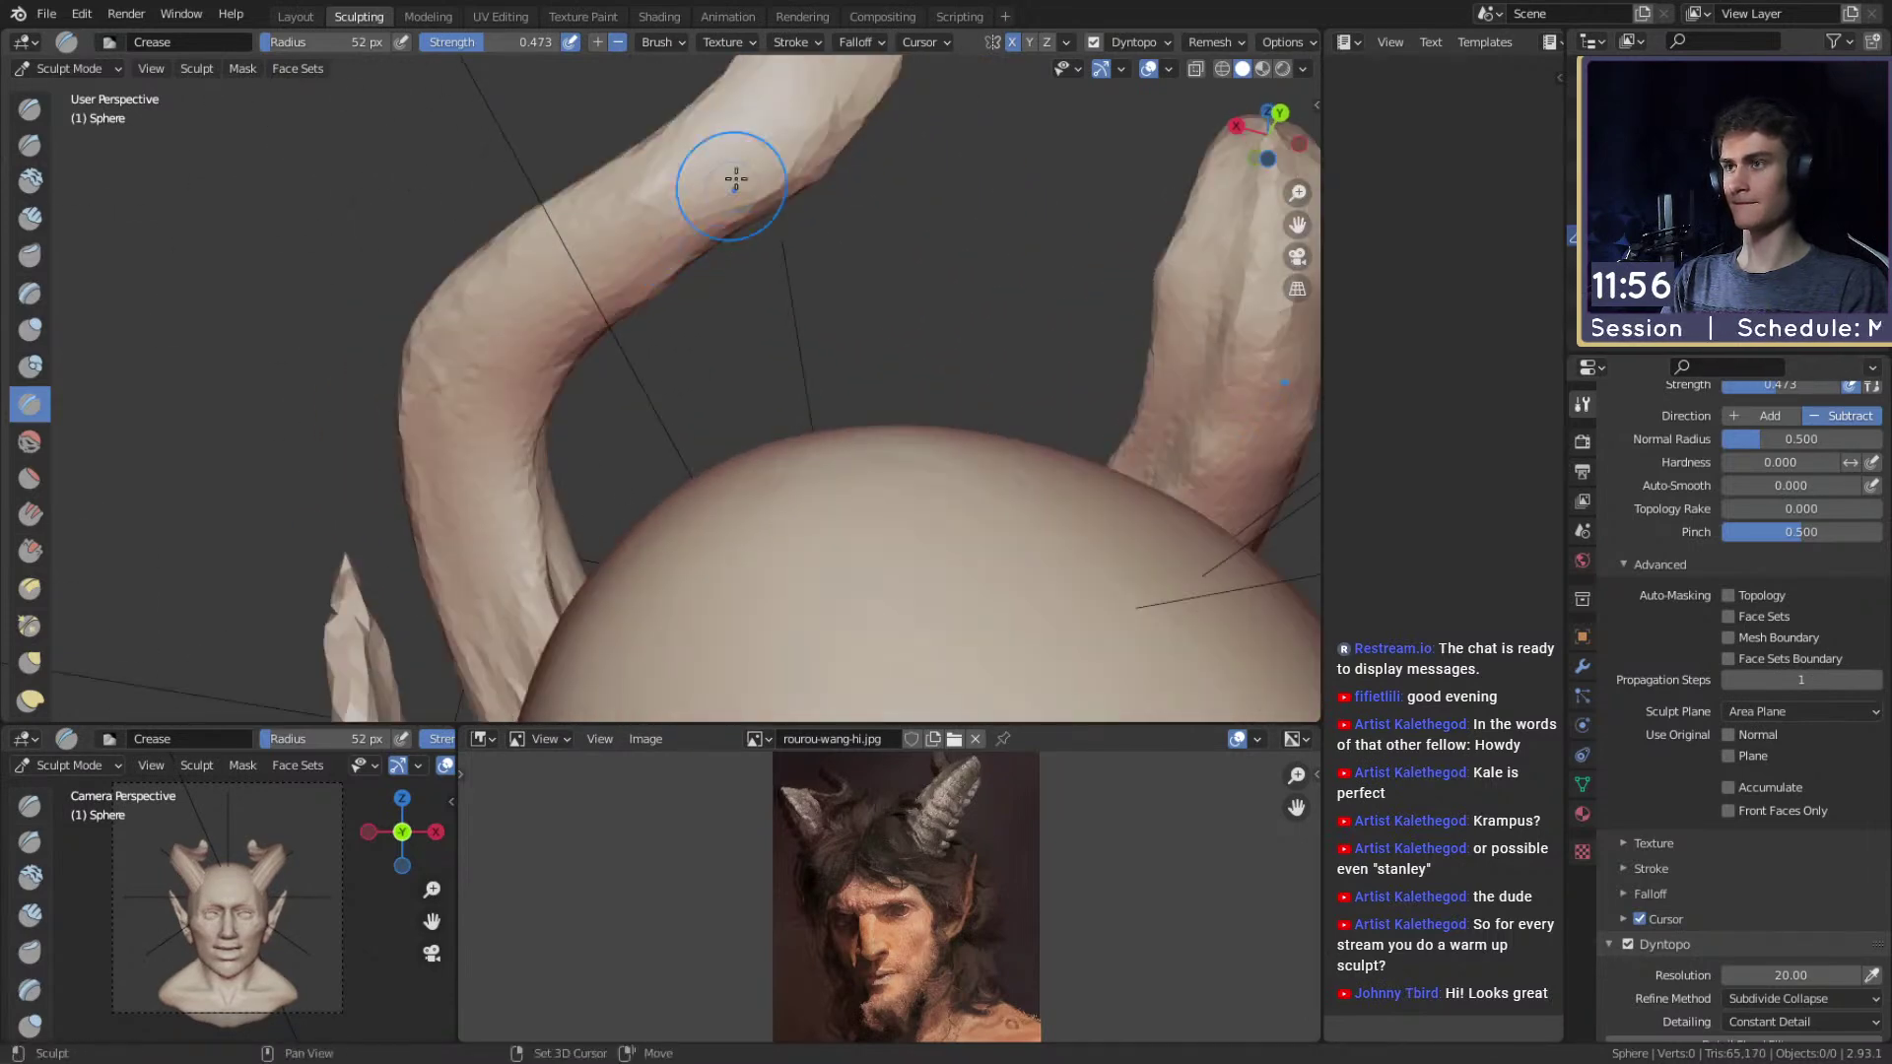
# Build up ridges along the inner and outer sides of the horn with the Clay Strips brush.
pyautogui.moveTo(495, 371)
pyautogui.mouseDown(button='middle')
pyautogui.moveTo(548, 410)
pyautogui.moveTo(742, 392)
pyautogui.moveTo(686, 483)
pyautogui.mouseUp(button='middle')
pyautogui.press('c')
pyautogui.moveTo(491, 573); pyautogui.dragTo(631, 462)
pyautogui.moveTo(536, 500); pyautogui.dragTo(710, 409)
pyautogui.moveTo(701, 419); pyautogui.dragTo(800, 392, button='middle')
pyautogui.moveTo(778, 445); pyautogui.dragTo(926, 392)
pyautogui.moveTo(996, 338); pyautogui.dragTo(879, 388, button='middle')
pyautogui.press('f')
pyautogui.click(869, 388)
pyautogui.moveTo(877, 430); pyautogui.dragTo(954, 380)
pyautogui.moveTo(954, 380)
pyautogui.mouseDown(button='middle')
pyautogui.moveTo(816, 364)
pyautogui.moveTo(794, 385)
pyautogui.moveTo(764, 331)
pyautogui.mouseUp(button='middle')
# Taper the horn tip and refine the horn's curve with the Grab brush at 85 px.
pyautogui.press('g')
pyautogui.press('f')
pyautogui.click(705, 386)
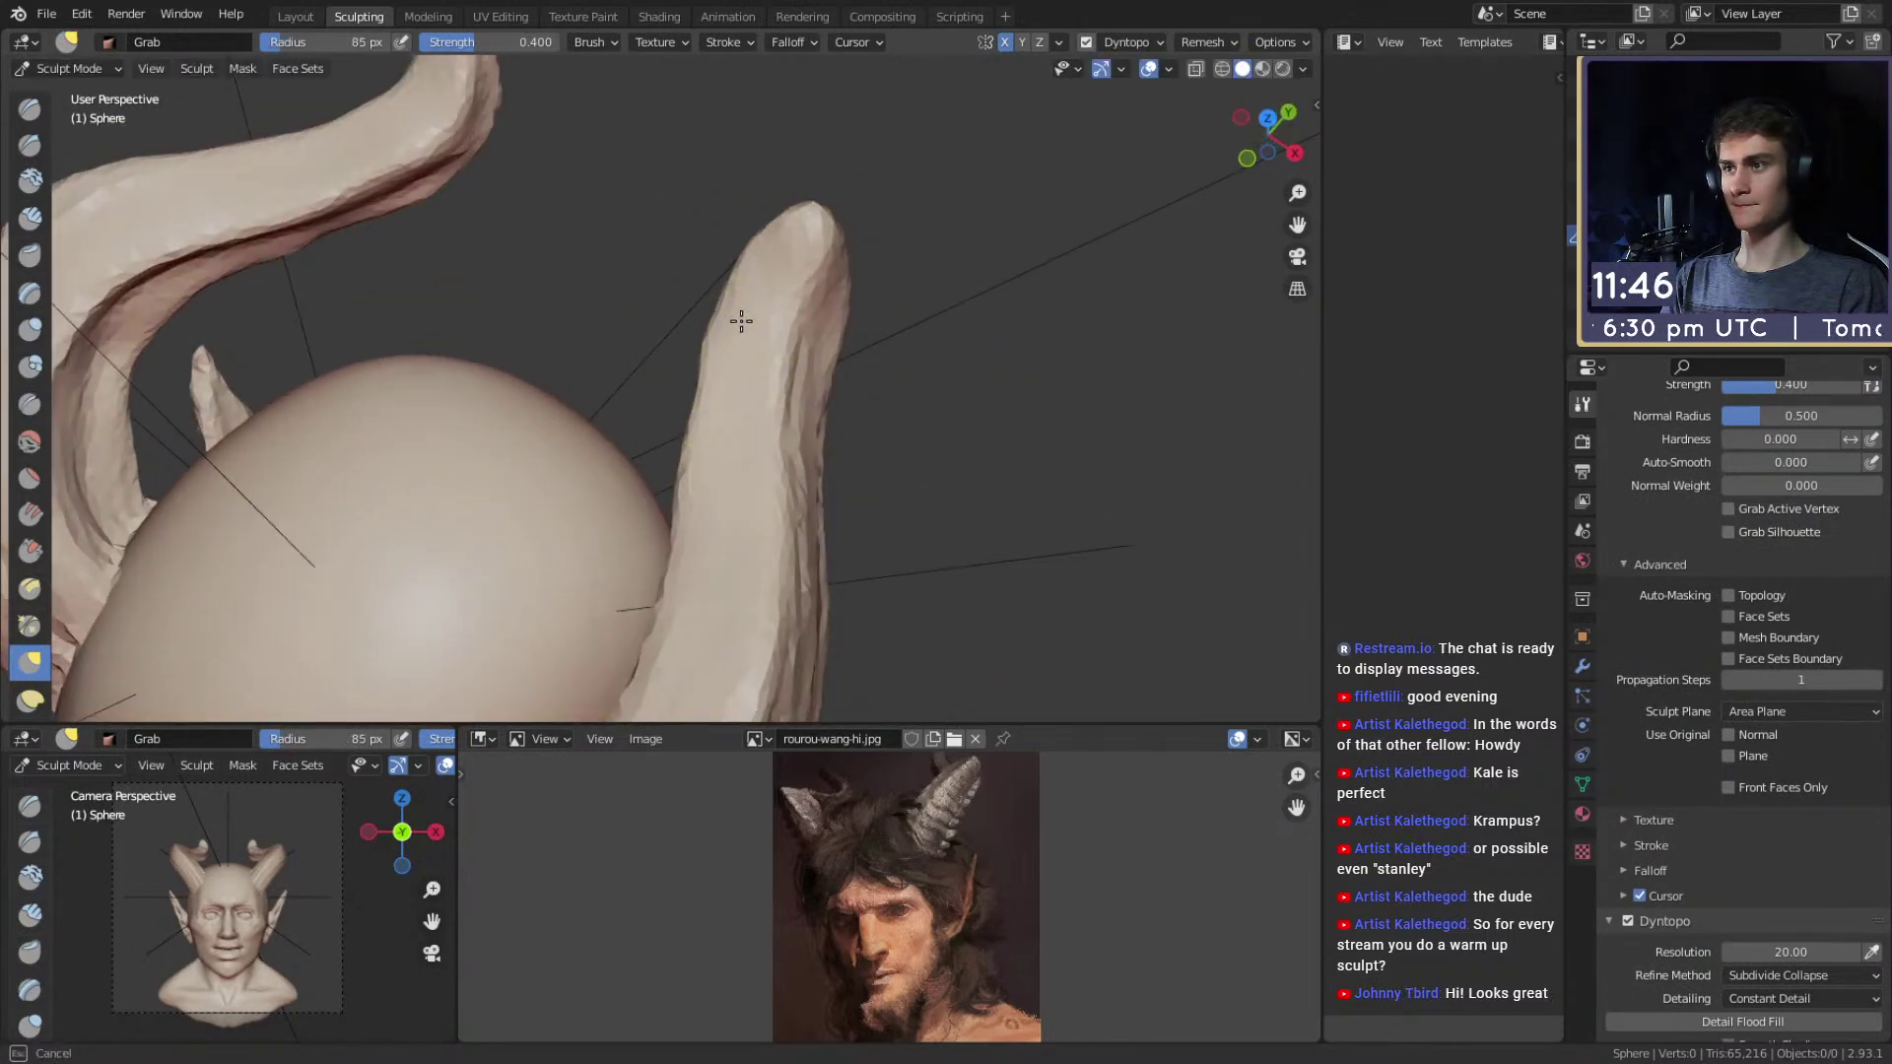
pyautogui.moveTo(776, 277); pyautogui.dragTo(712, 335)
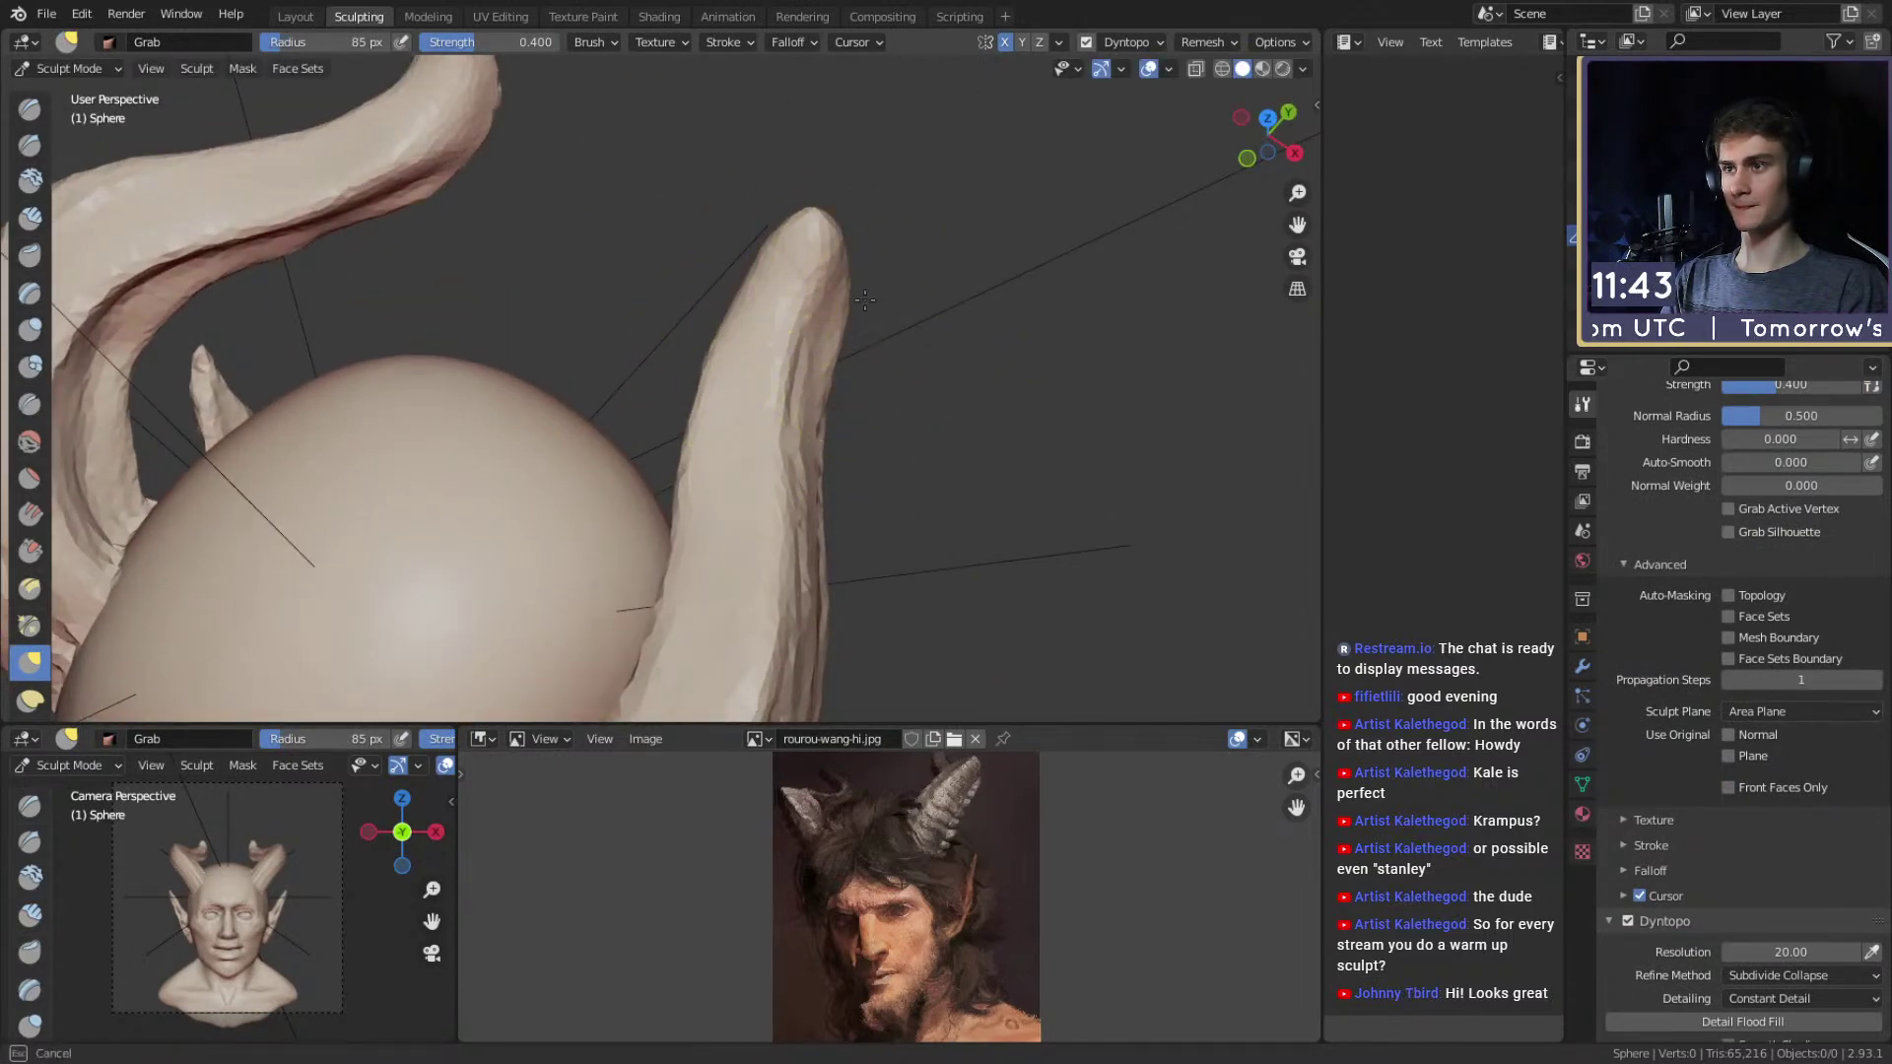
pyautogui.moveTo(865, 313); pyautogui.dragTo(831, 422)
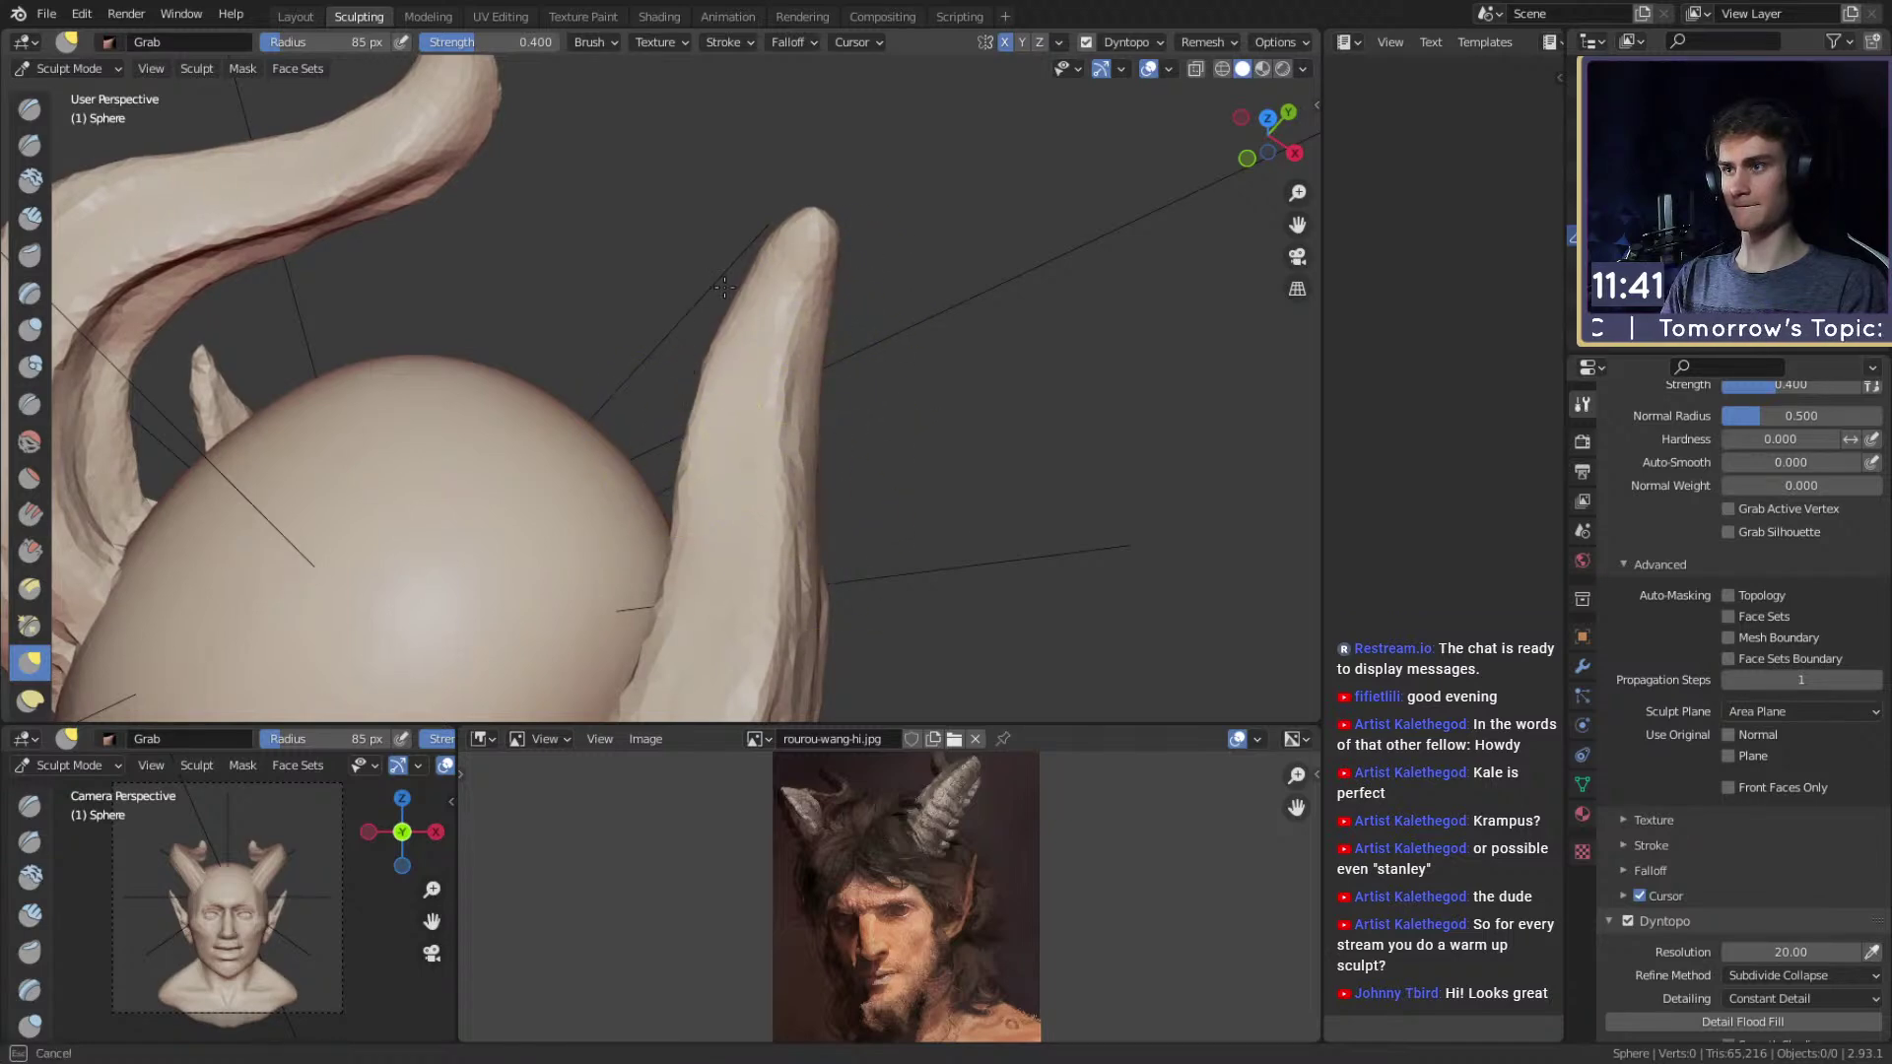
pyautogui.moveTo(732, 303); pyautogui.dragTo(771, 327)
pyautogui.moveTo(650, 359); pyautogui.dragTo(867, 340, button='middle')
pyautogui.moveTo(670, 363)
pyautogui.mouseDown()
pyautogui.moveTo(620, 412)
pyautogui.moveTo(554, 264)
pyautogui.mouseUp()
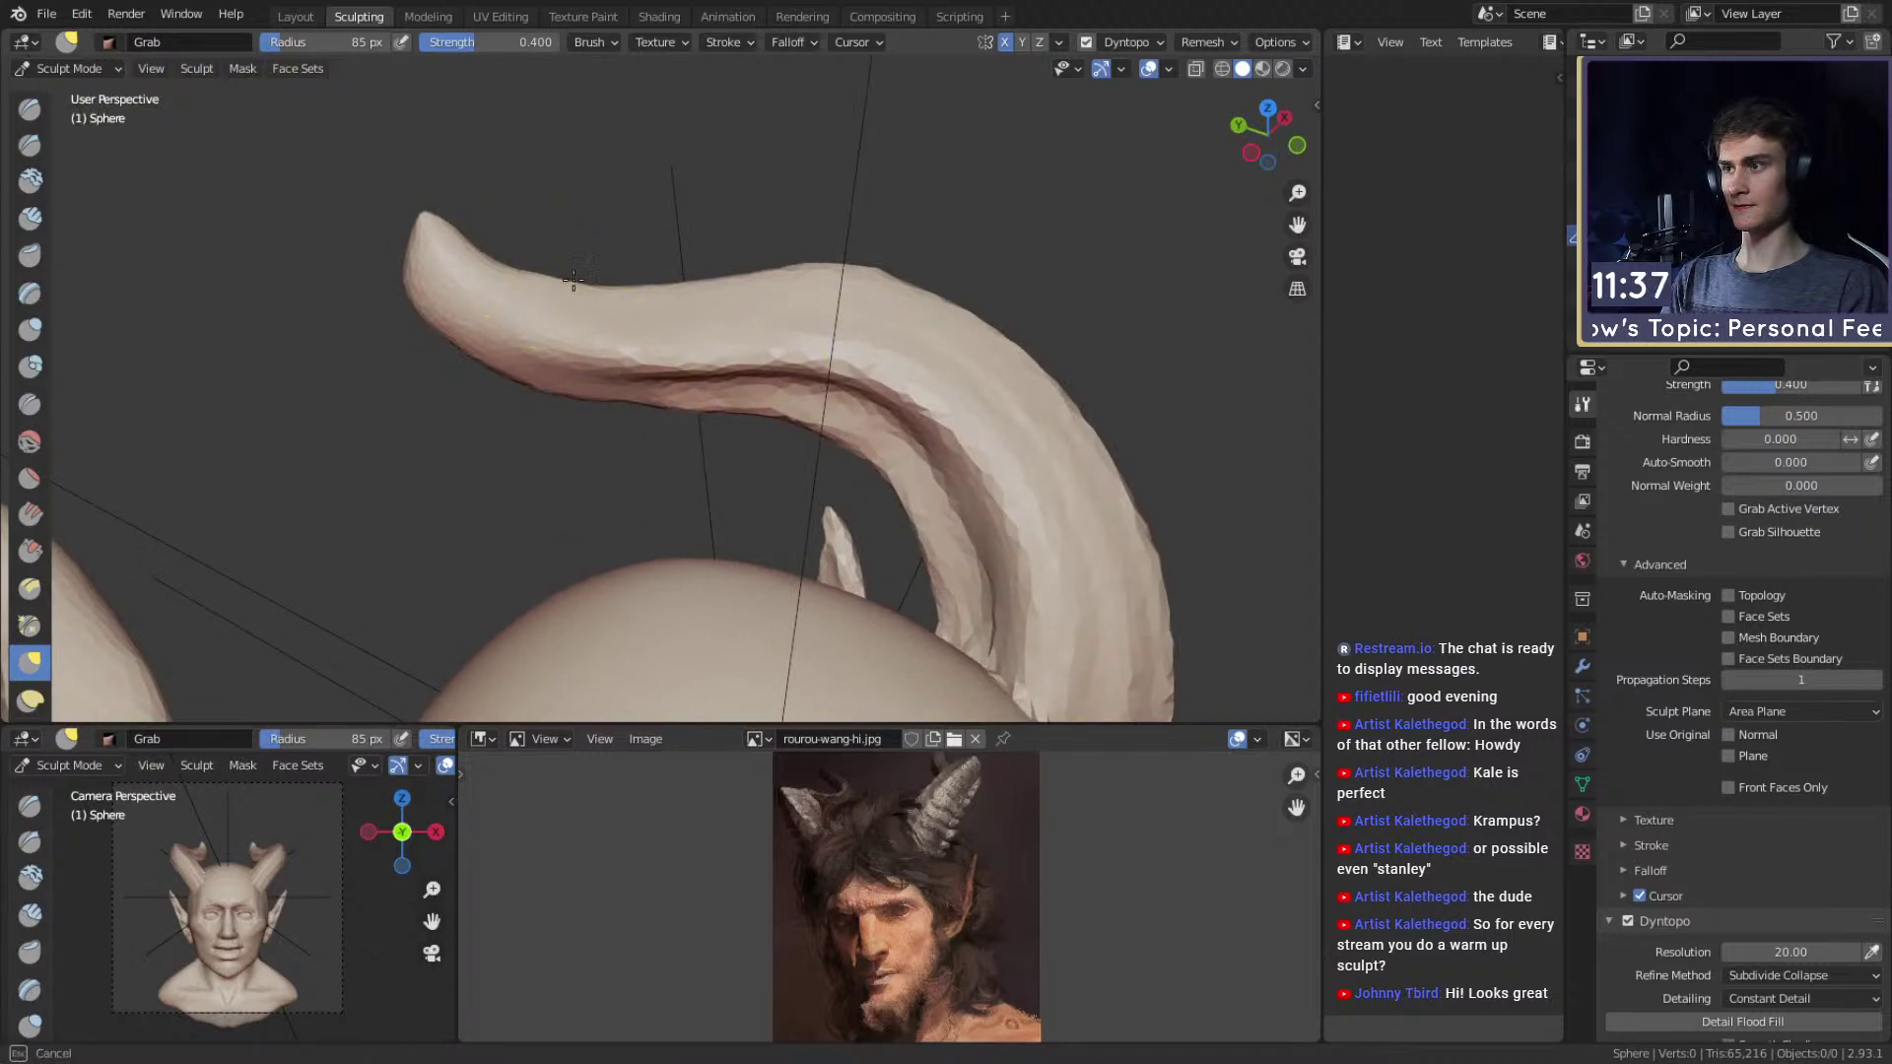
# Adjust the horn tip with the Grab brush, then sharpen the horn's edges with the Crease brush at 45 px.
pyautogui.moveTo(821, 259); pyautogui.dragTo(818, 264)
pyautogui.moveTo(461, 339); pyautogui.dragTo(448, 320)
pyautogui.hotkey('shift', 'c')
pyautogui.moveTo(544, 303)
pyautogui.mouseDown(button='middle')
pyautogui.moveTo(638, 414)
pyautogui.moveTo(512, 430)
pyautogui.mouseUp(button='middle')
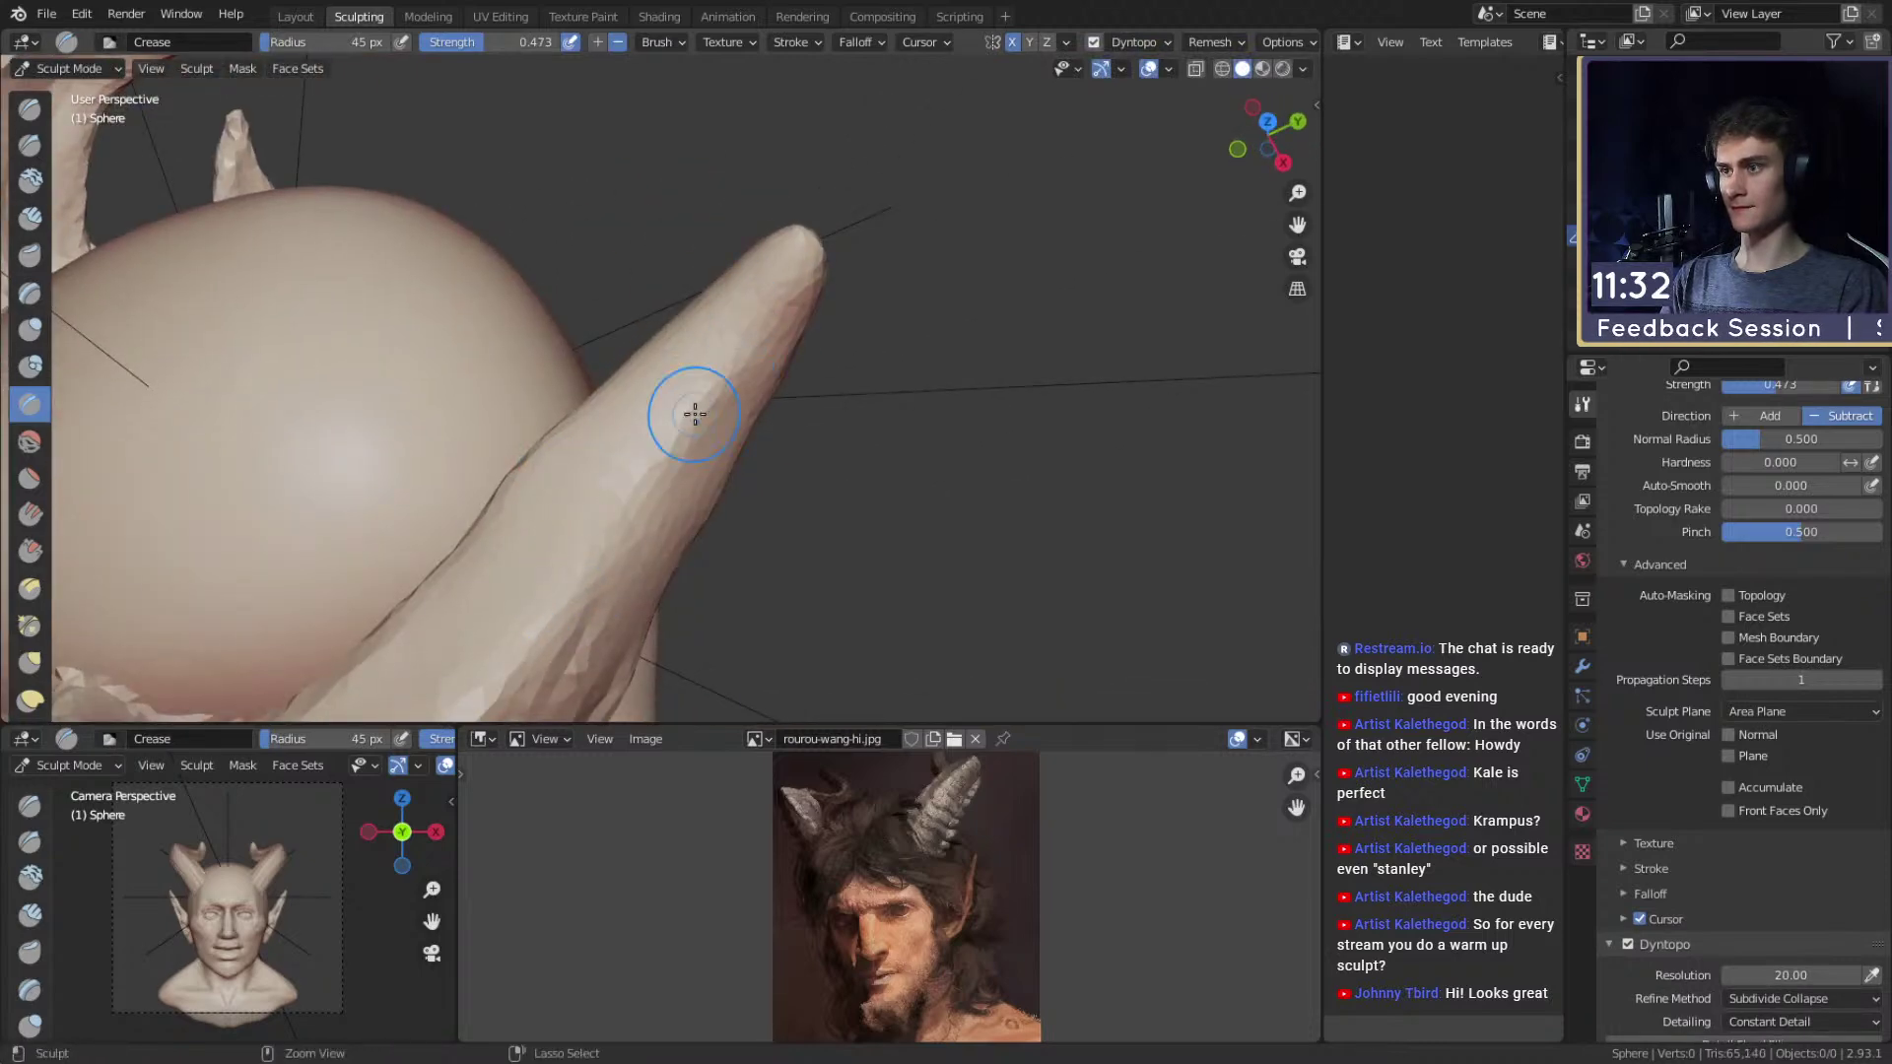
pyautogui.moveTo(623, 535); pyautogui.dragTo(739, 355)
pyautogui.moveTo(739, 354); pyautogui.dragTo(937, 335, button='middle')
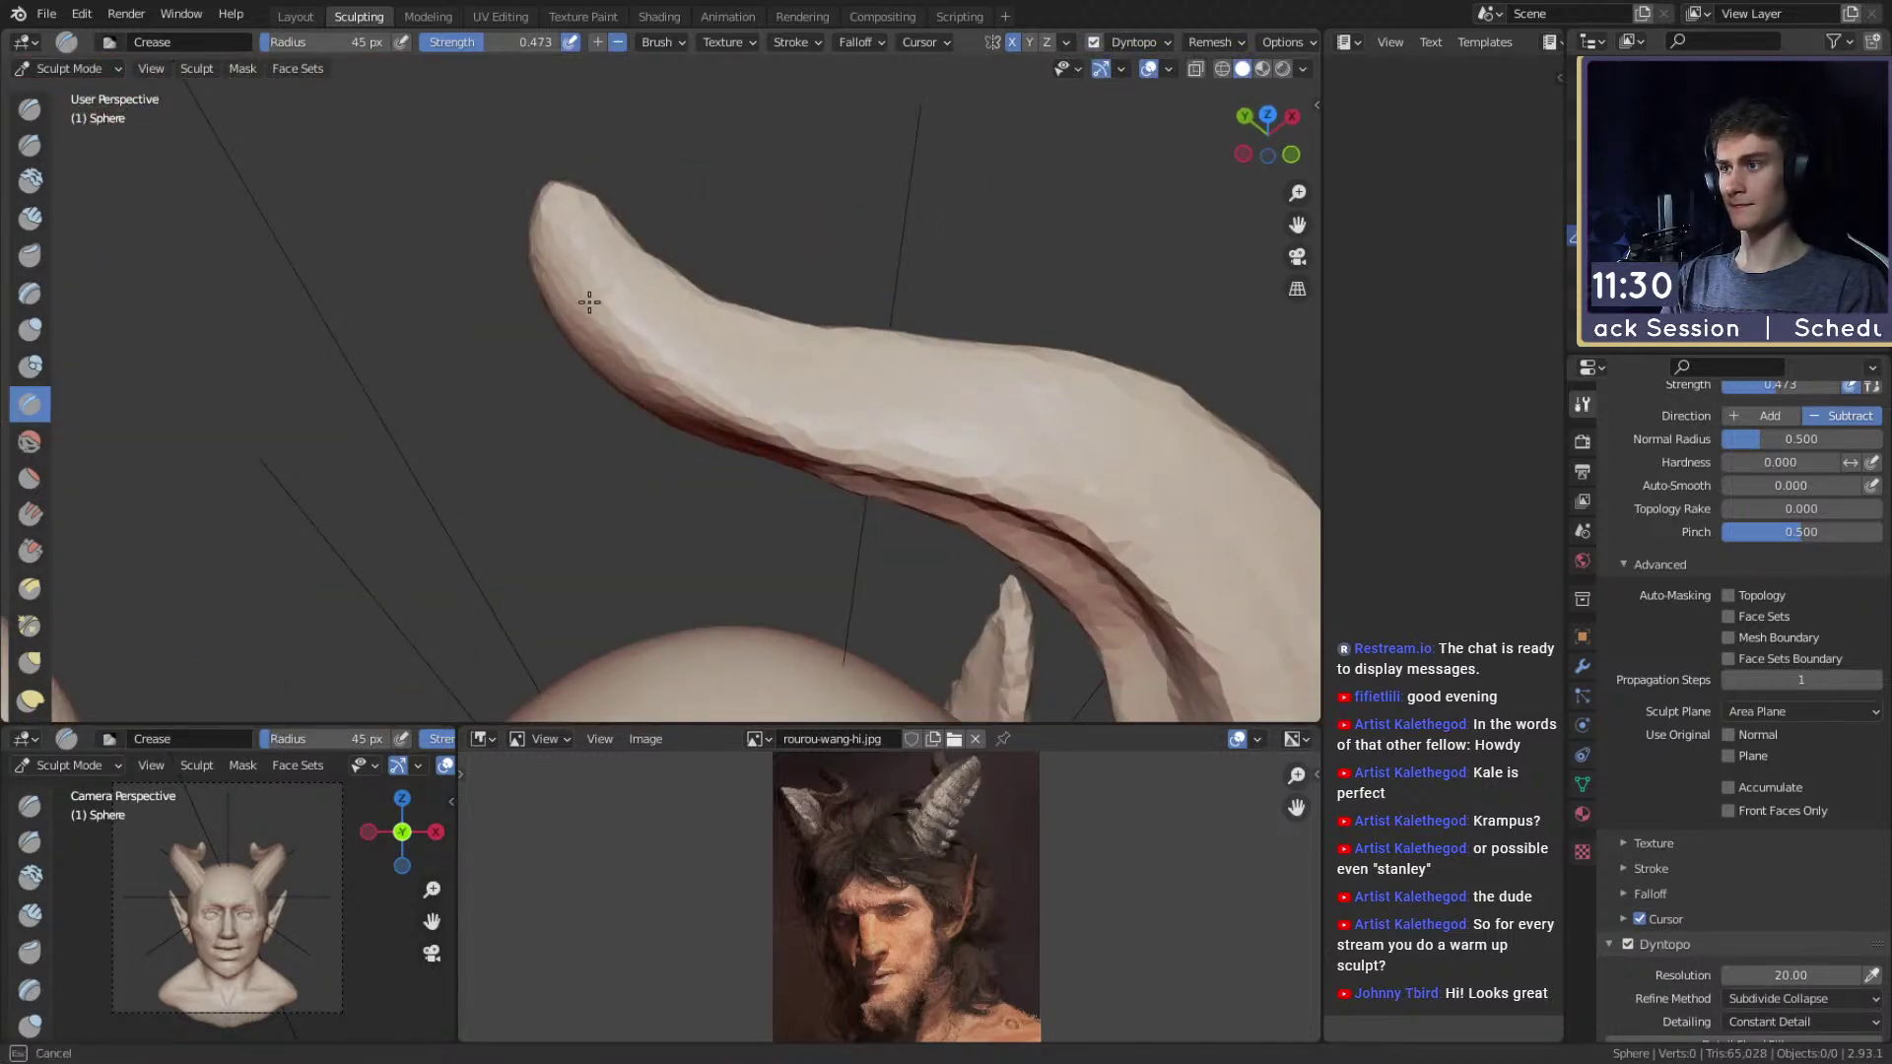
pyautogui.moveTo(558, 197); pyautogui.dragTo(785, 434, button='middle')
pyautogui.keyDown('shift'); pyautogui.moveTo(778, 552); pyautogui.dragTo(785, 392, button='middle'); pyautogui.keyUp('shift')
# Refine how the horn curves over the head with the Grab brush at 116 px.
pyautogui.moveTo(844, 266)
pyautogui.keyDown('alt'); pyautogui.mouseDown()
pyautogui.moveTo(730, 346)
pyautogui.moveTo(735, 287)
pyautogui.mouseUp(); pyautogui.keyUp('alt')
pyautogui.press('g')
pyautogui.keyDown('ctrl'); pyautogui.moveTo(735, 287); pyautogui.dragTo(667, 312, button='middle'); pyautogui.keyUp('ctrl')
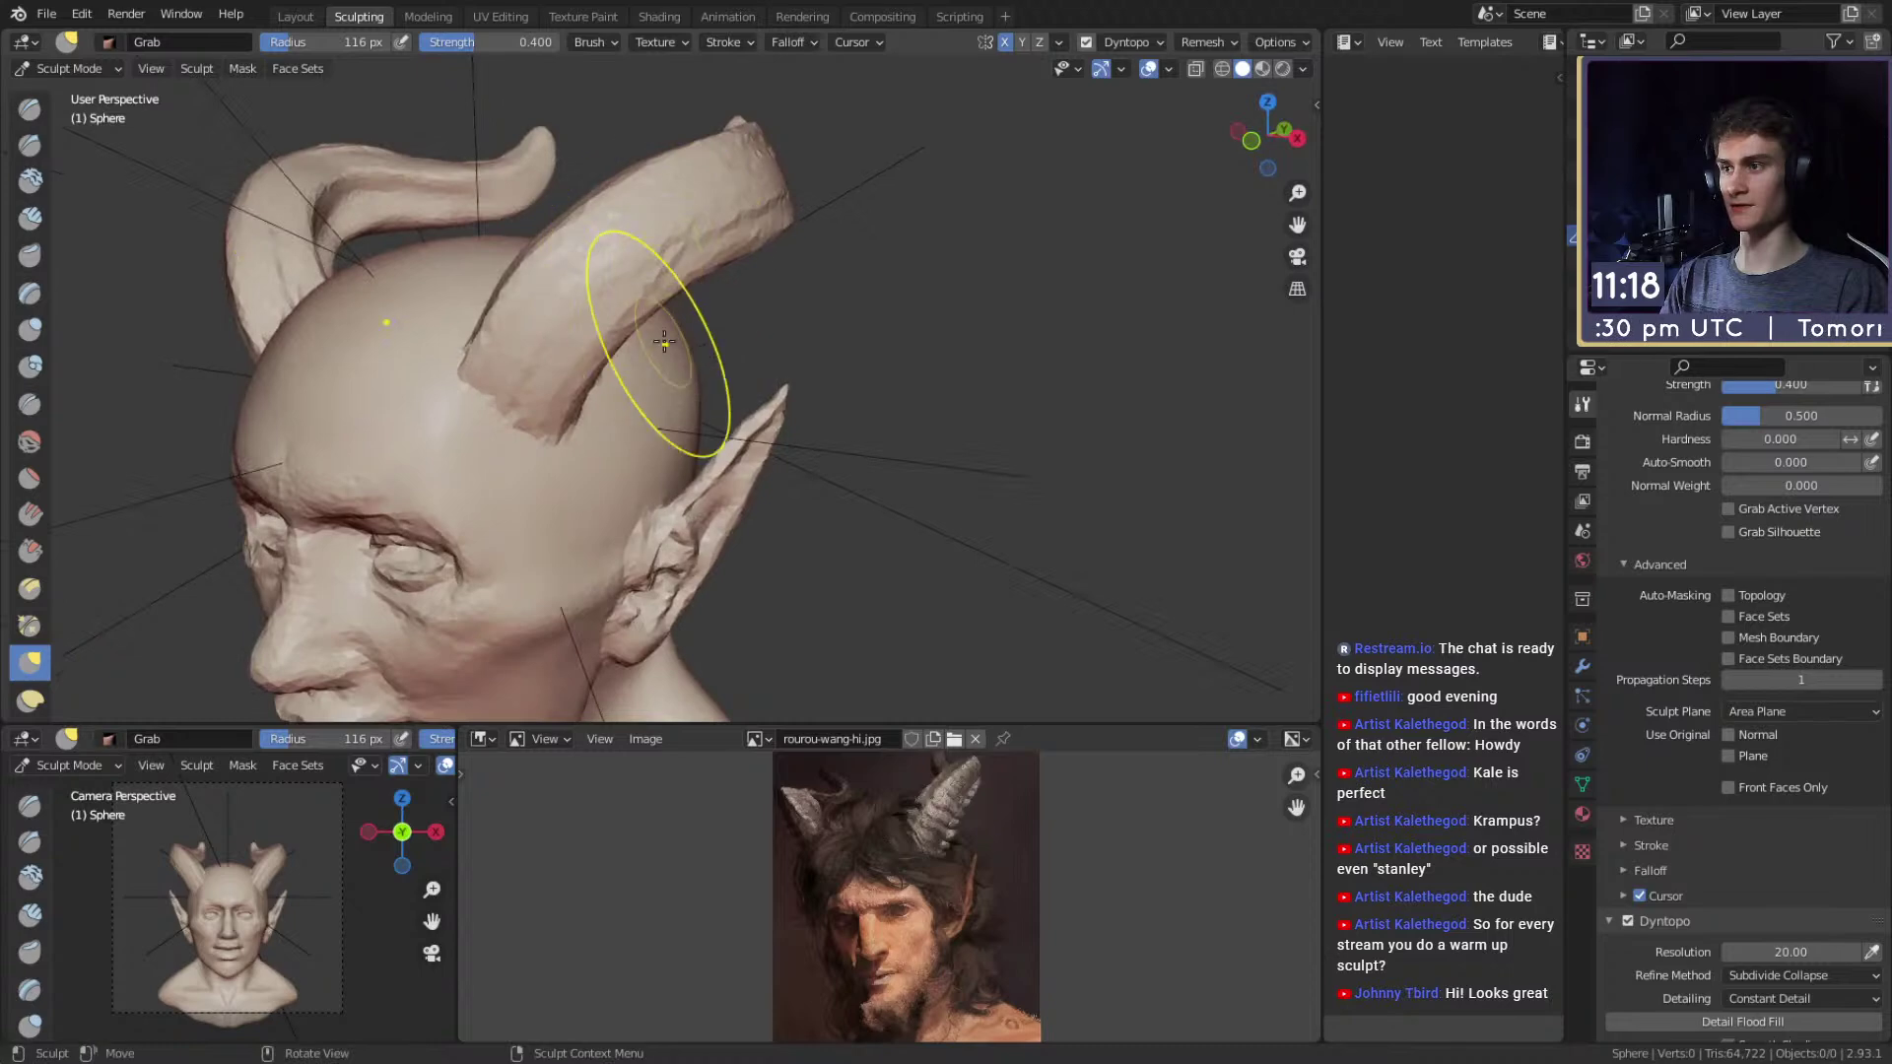
pyautogui.moveTo(598, 363)
pyautogui.mouseDown(button='middle')
pyautogui.moveTo(784, 348)
pyautogui.moveTo(767, 414)
pyautogui.moveTo(783, 363)
pyautogui.moveTo(683, 414)
pyautogui.moveTo(794, 313)
pyautogui.moveTo(737, 421)
pyautogui.moveTo(802, 338)
pyautogui.moveTo(765, 382)
pyautogui.moveTo(696, 373)
pyautogui.moveTo(700, 329)
pyautogui.moveTo(639, 295)
pyautogui.moveTo(684, 316)
pyautogui.moveTo(296, 104)
pyautogui.mouseUp(button='middle')
# Build up the front hair mass over the forehead between the horns with the Clay Strips brush at 46 px.
pyautogui.press('c')
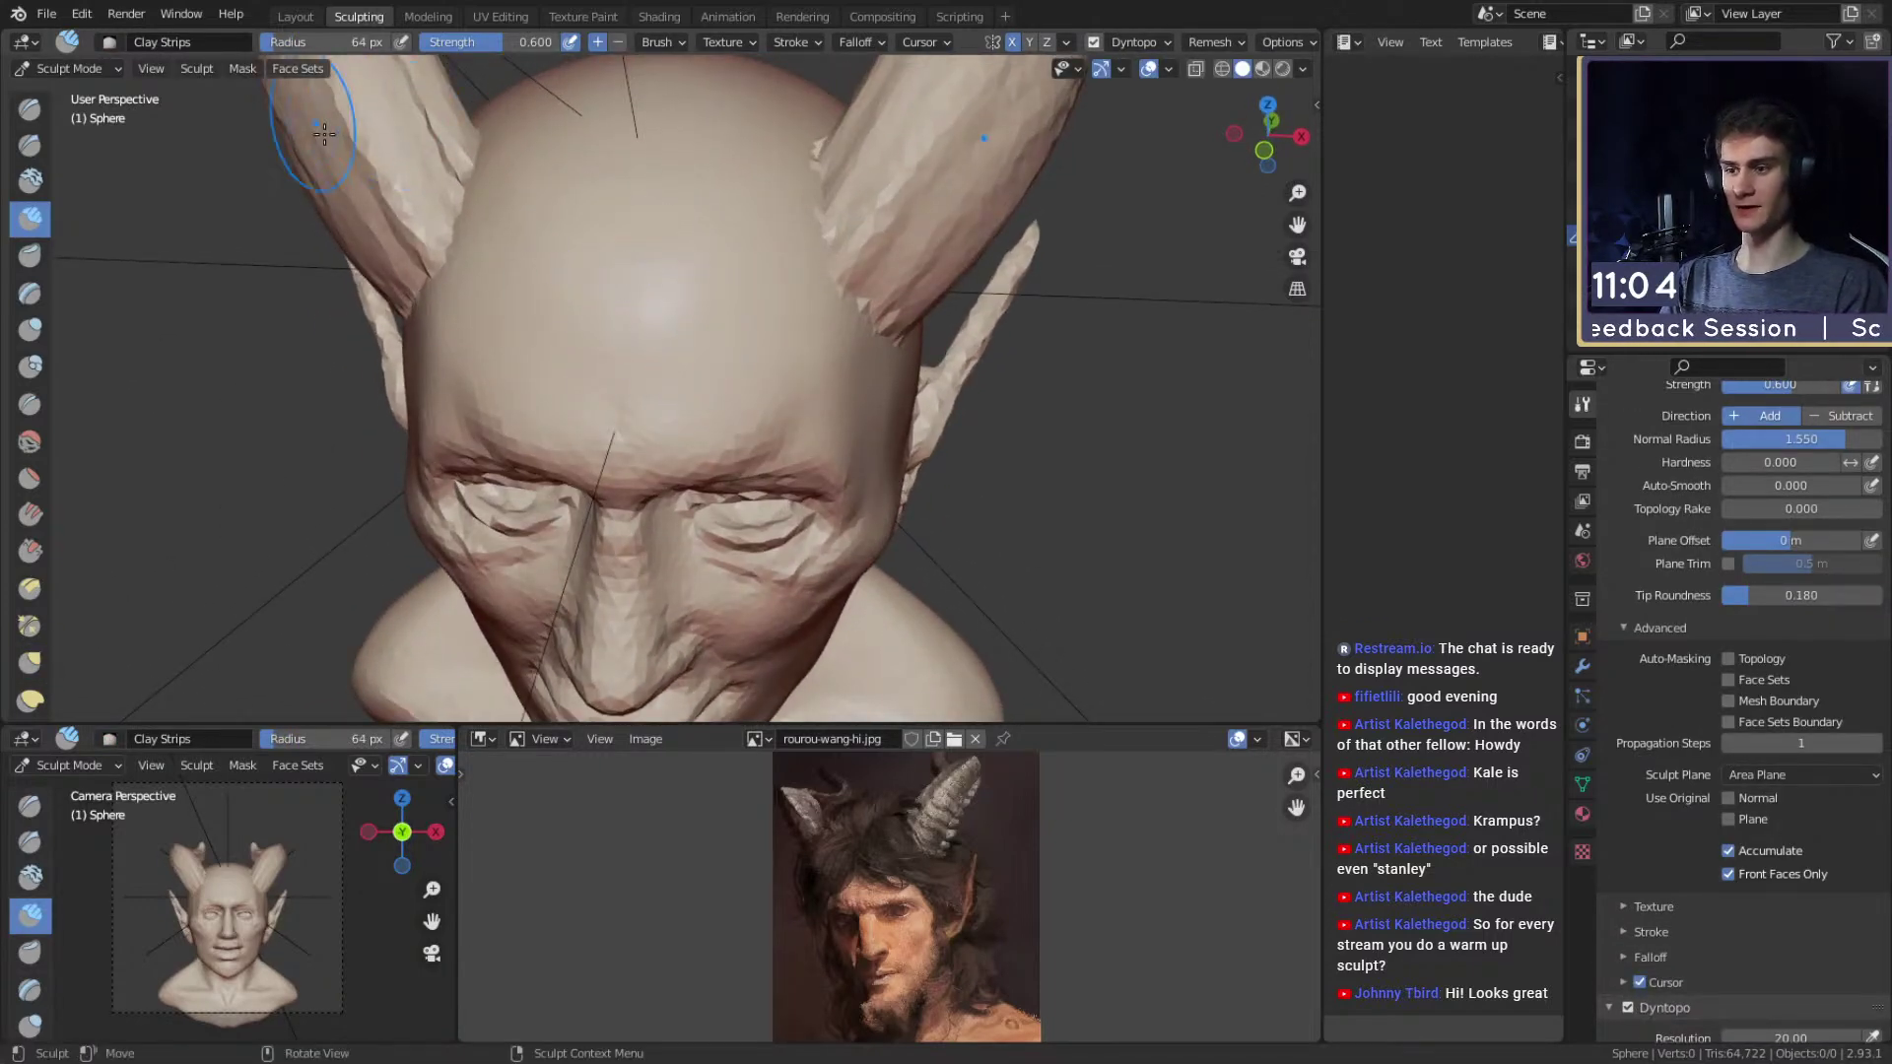
pyautogui.moveTo(752, 347); pyautogui.dragTo(641, 372, button='middle')
pyautogui.press('f')
pyautogui.click(642, 346)
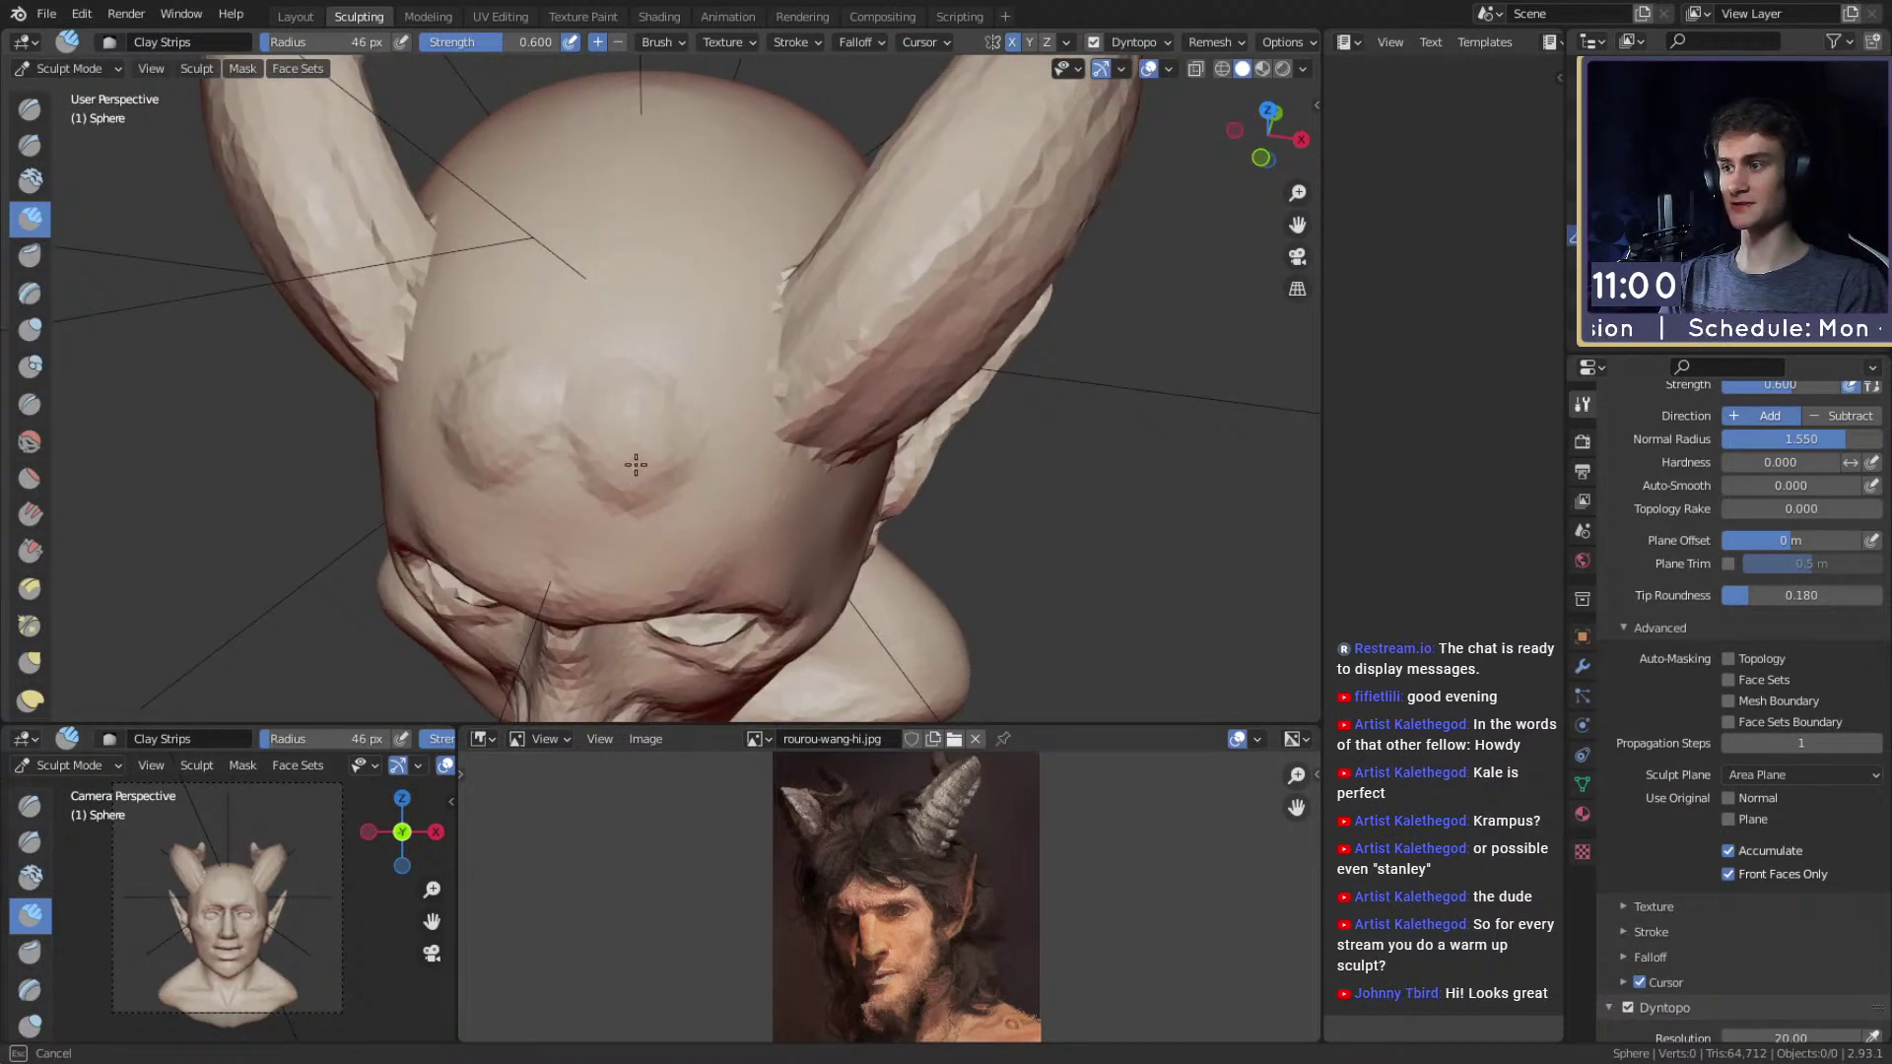
pyautogui.moveTo(653, 421)
pyautogui.mouseDown()
pyautogui.moveTo(726, 393)
pyautogui.moveTo(706, 287)
pyautogui.moveTo(740, 308)
pyautogui.mouseUp()
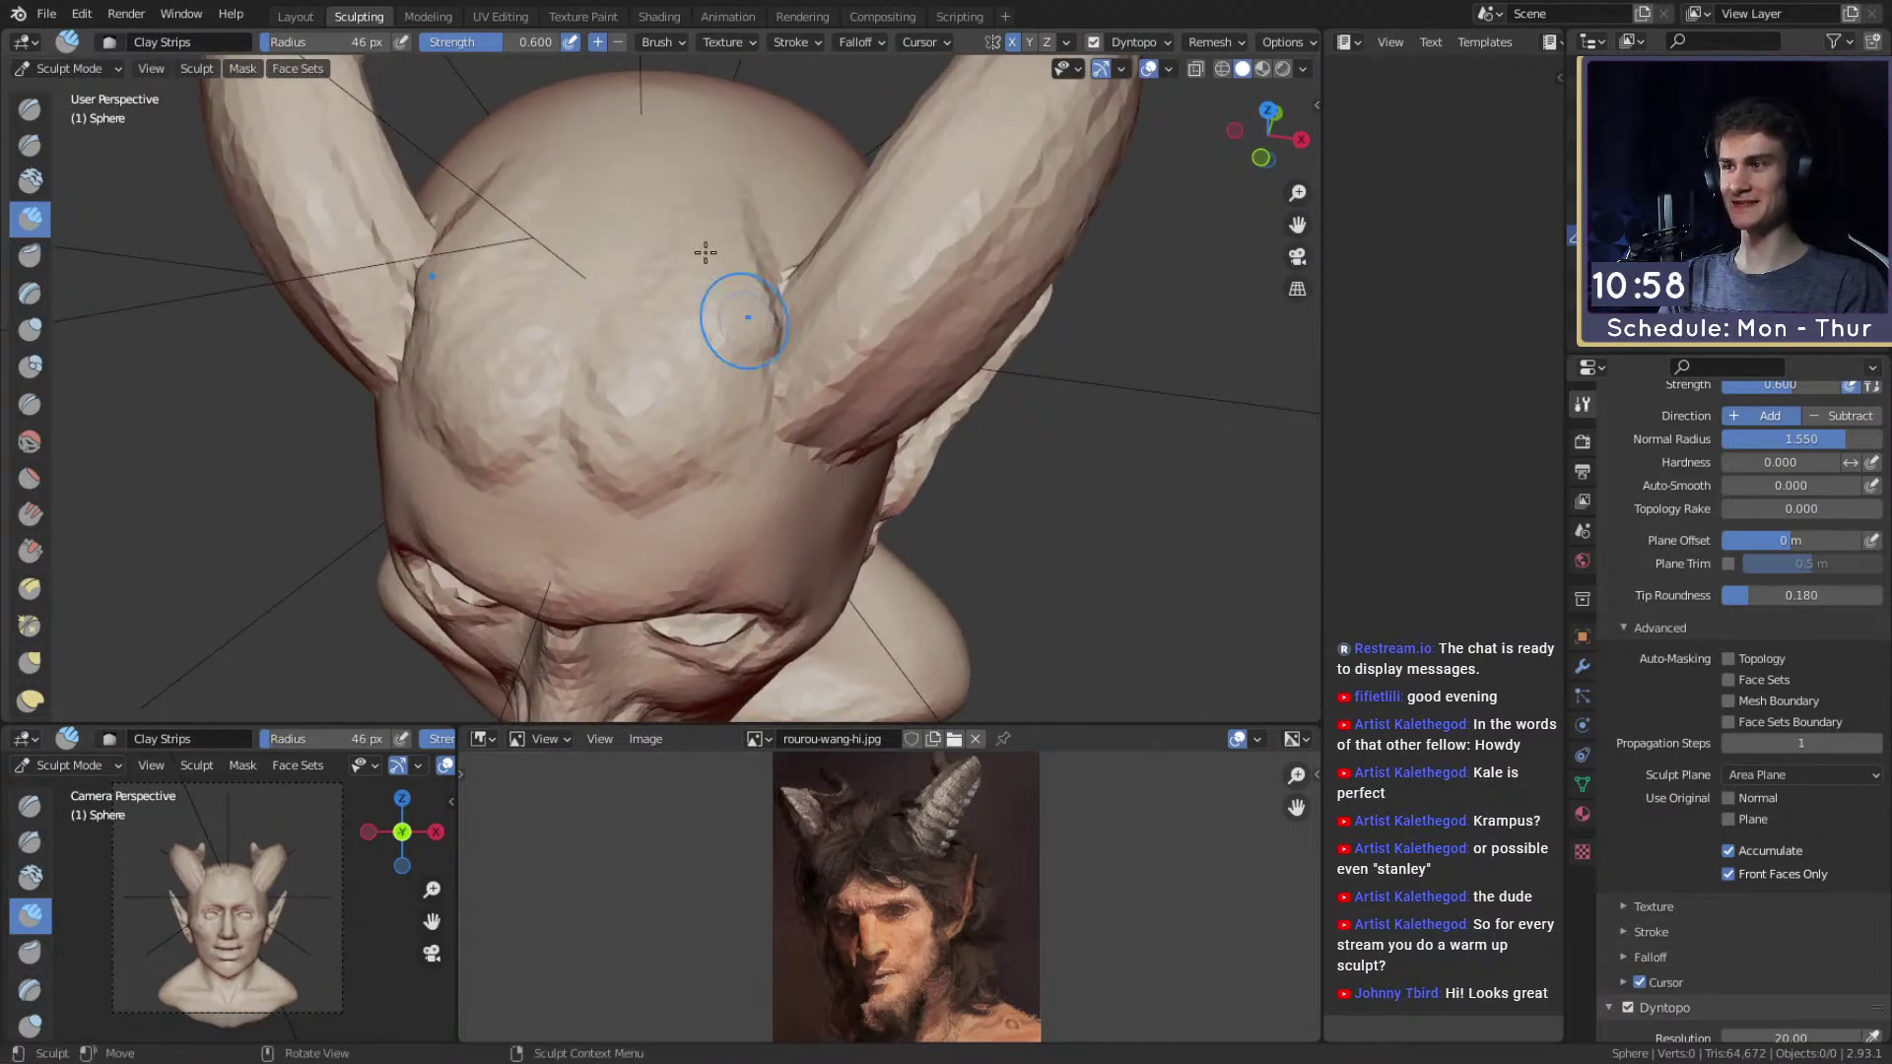
pyautogui.moveTo(610, 354)
pyautogui.mouseDown(button='middle')
pyautogui.moveTo(532, 351)
pyautogui.moveTo(621, 414)
pyautogui.moveTo(675, 380)
pyautogui.mouseUp(button='middle')
pyautogui.moveTo(675, 380)
pyautogui.mouseDown()
pyautogui.moveTo(624, 422)
pyautogui.moveTo(672, 452)
pyautogui.mouseUp()
# Extend the hair volume over the crown and down the back of the head with Clay Strips at 70 px.
pyautogui.moveTo(680, 446)
pyautogui.mouseDown(button='middle')
pyautogui.moveTo(718, 409)
pyautogui.moveTo(593, 182)
pyautogui.mouseUp(button='middle')
pyautogui.moveTo(593, 182); pyautogui.dragTo(557, 188)
pyautogui.moveTo(630, 268); pyautogui.dragTo(687, 214, button='middle')
pyautogui.moveTo(675, 202)
pyautogui.mouseDown()
pyautogui.moveTo(637, 233)
pyautogui.moveTo(729, 255)
pyautogui.mouseUp()
pyautogui.moveTo(773, 241)
pyautogui.mouseDown(button='middle')
pyautogui.moveTo(730, 262)
pyautogui.moveTo(772, 283)
pyautogui.mouseUp(button='middle')
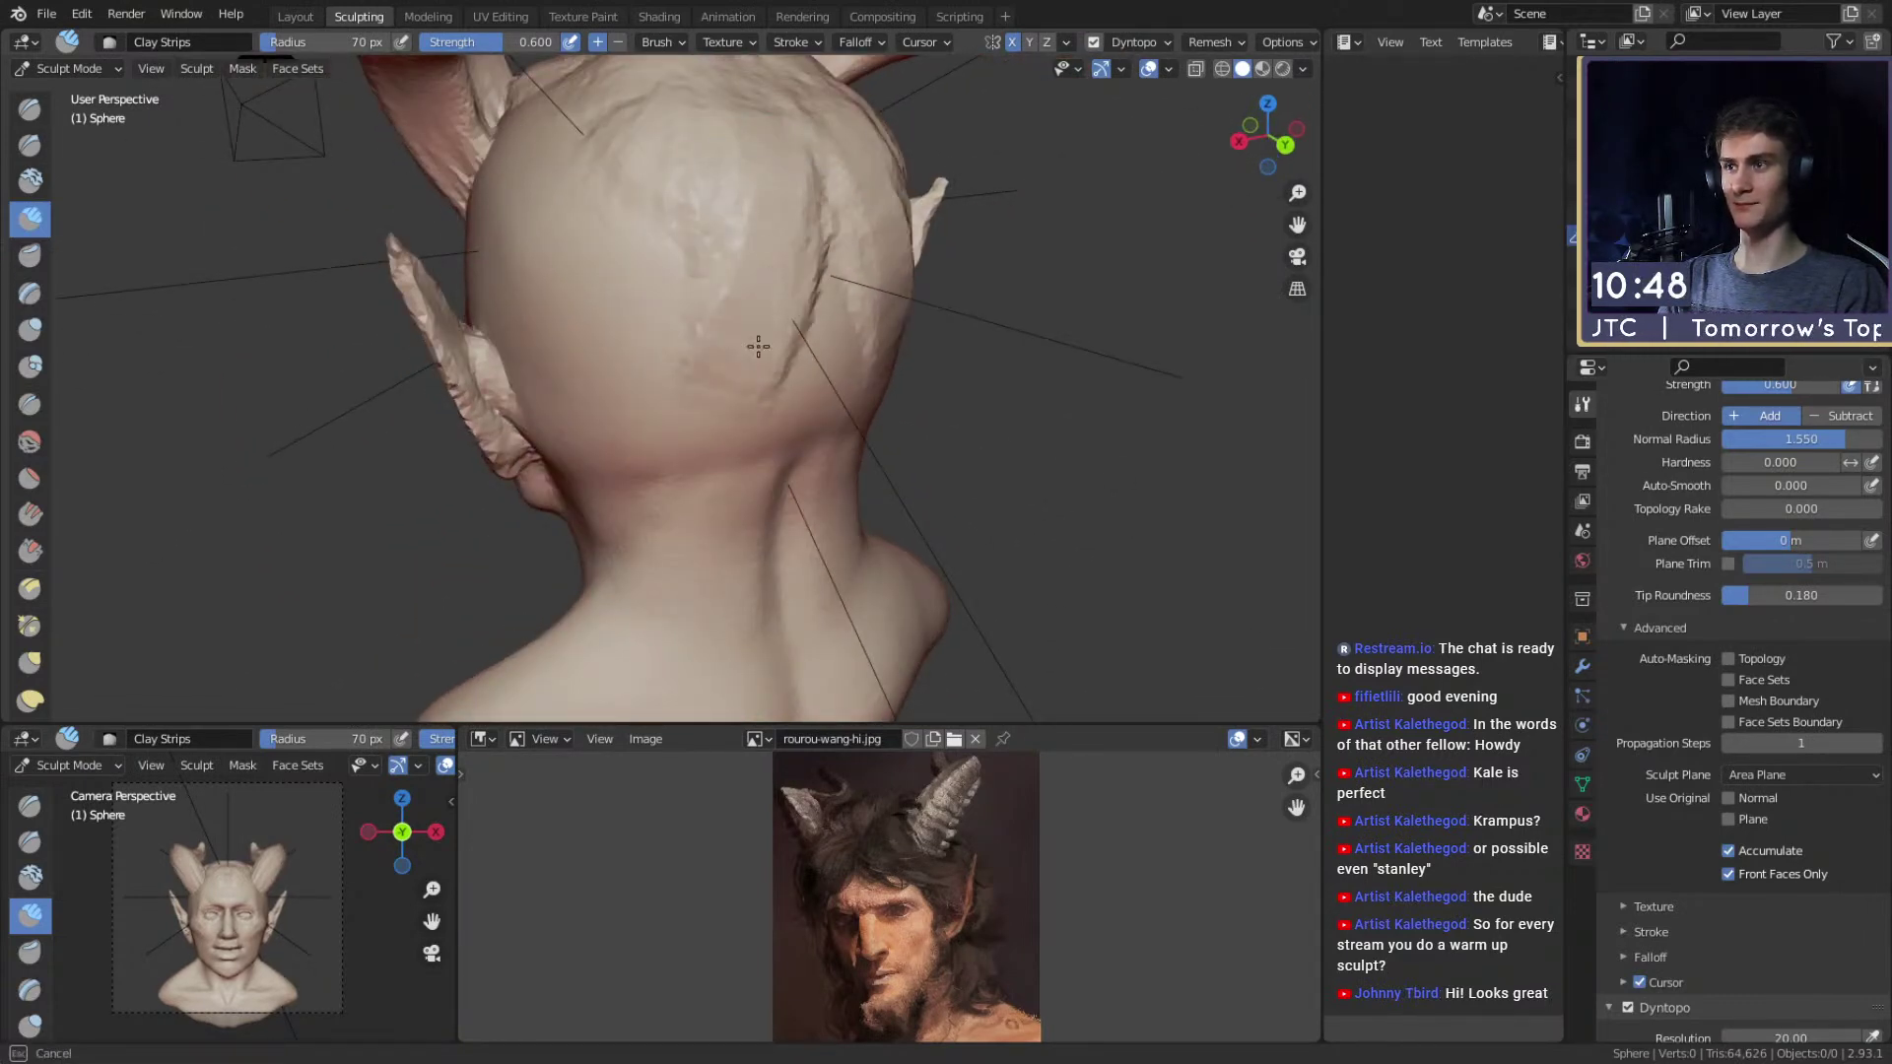
# Fill in the hair mass behind the ear down to the nape with Clay Strips at 57 px.
pyautogui.moveTo(786, 434)
pyautogui.mouseDown(button='middle')
pyautogui.moveTo(782, 360)
pyautogui.moveTo(760, 358)
pyautogui.moveTo(775, 443)
pyautogui.moveTo(823, 372)
pyautogui.moveTo(718, 380)
pyautogui.moveTo(666, 421)
pyautogui.mouseUp(button='middle')
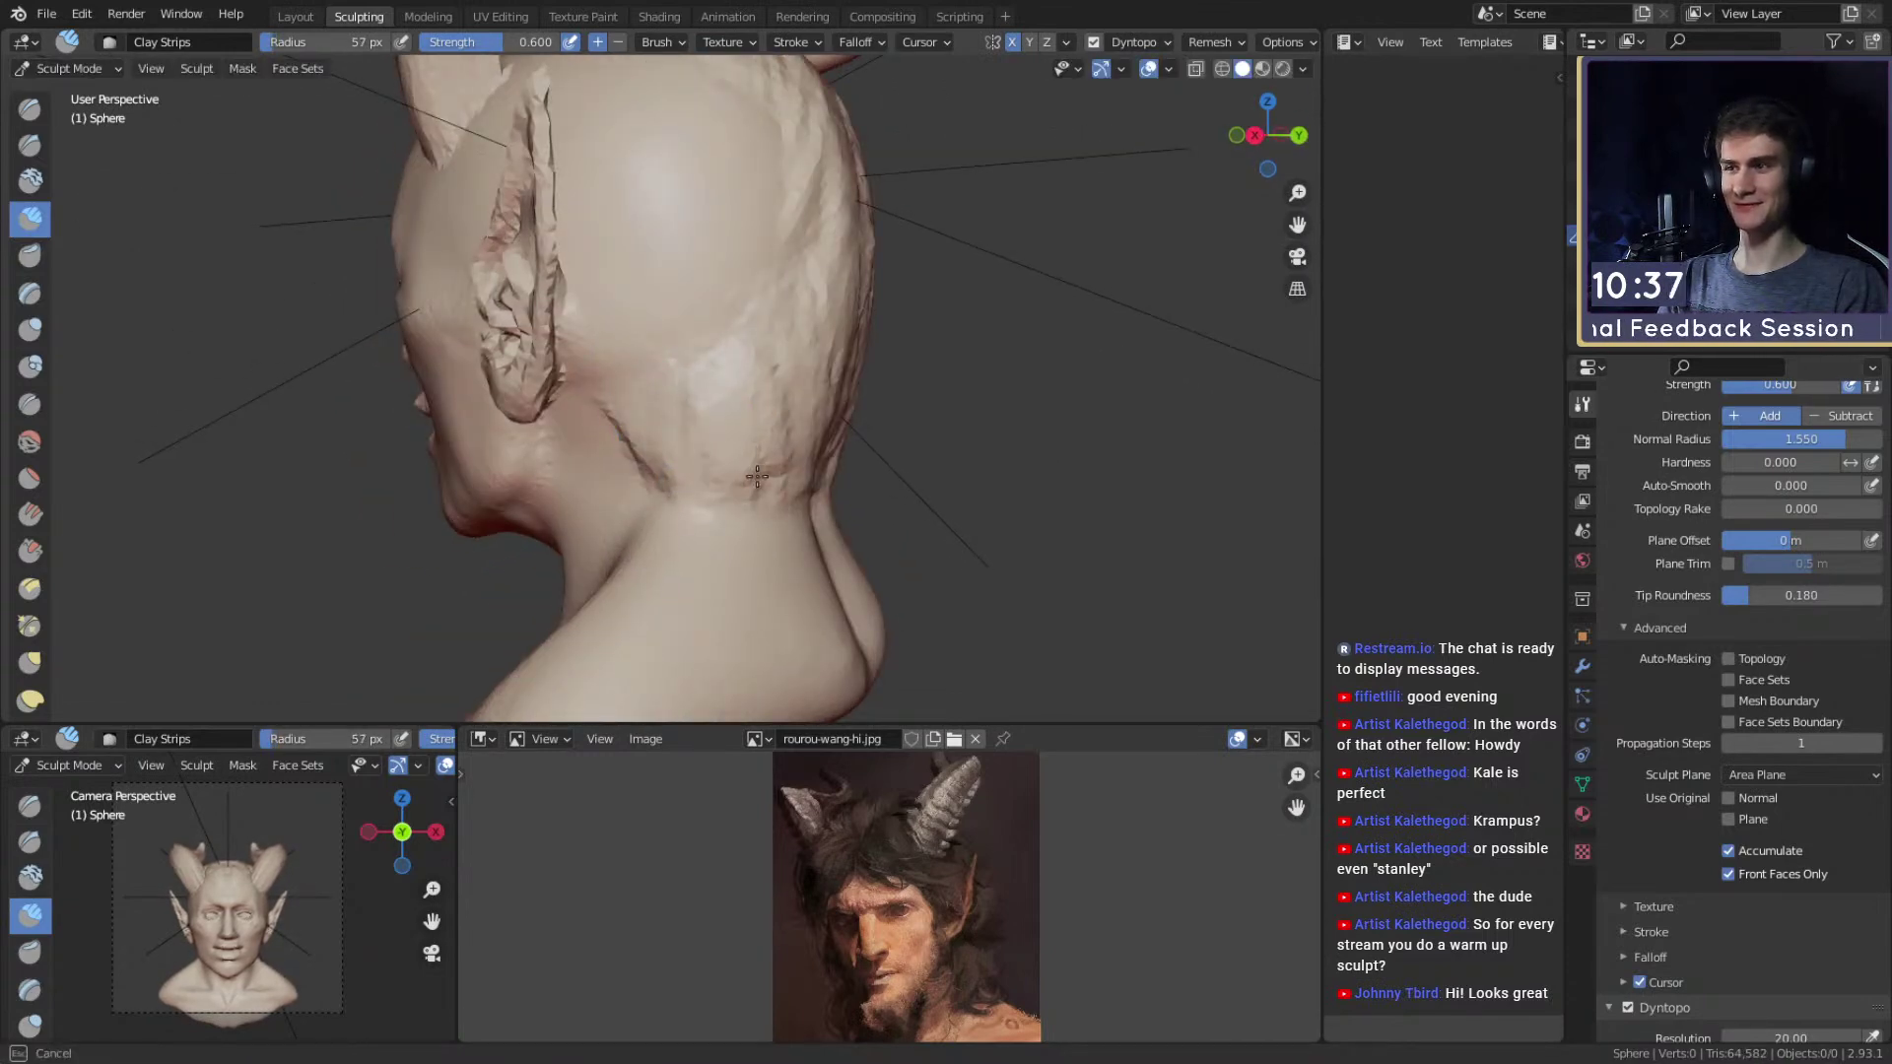
pyautogui.moveTo(751, 482); pyautogui.dragTo(739, 481, button='middle')
pyautogui.moveTo(618, 298); pyautogui.dragTo(606, 322)
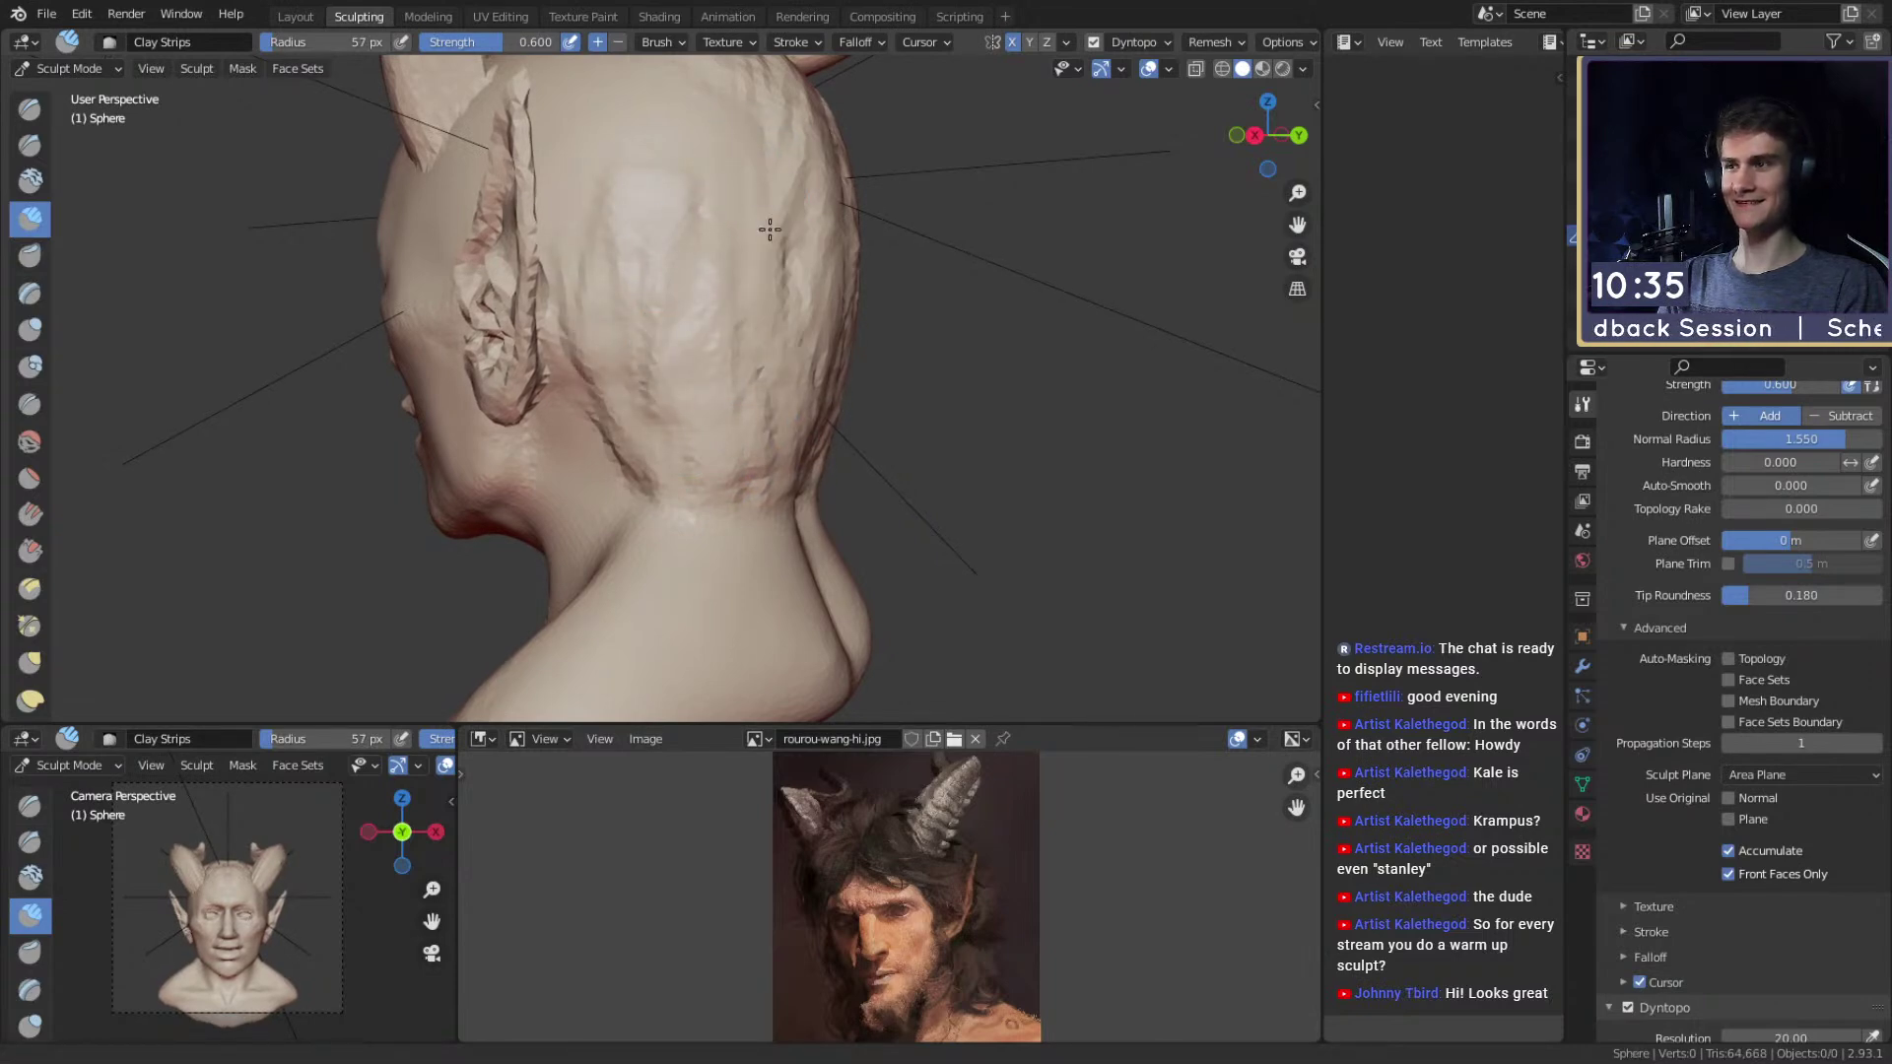
pyautogui.moveTo(752, 173); pyautogui.dragTo(648, 260, button='middle')
pyautogui.moveTo(725, 421); pyautogui.dragTo(604, 295, button='middle')
pyautogui.moveTo(575, 273); pyautogui.dragTo(642, 322)
pyautogui.moveTo(628, 288); pyautogui.dragTo(627, 303, button='middle')
pyautogui.moveTo(626, 302)
pyautogui.mouseDown()
pyautogui.moveTo(621, 334)
pyautogui.moveTo(659, 389)
pyautogui.moveTo(553, 203)
pyautogui.moveTo(658, 202)
pyautogui.moveTo(690, 173)
pyautogui.moveTo(679, 192)
pyautogui.mouseUp()
pyautogui.moveTo(672, 258); pyautogui.dragTo(688, 309, button='middle')
# Add broad hair volume to the head with an enlarged Clay Strips brush.
pyautogui.press(']')
pyautogui.press(']')
pyautogui.press(']')
pyautogui.press(']')
pyautogui.moveTo(709, 352)
pyautogui.mouseDown()
pyautogui.moveTo(660, 388)
pyautogui.moveTo(776, 473)
pyautogui.mouseUp()
pyautogui.moveTo(778, 465); pyautogui.dragTo(717, 422, button='middle')
# Reduce the Clay Strips brush size and add narrower hair strips to the head.
pyautogui.press('[')
pyautogui.press('[')
pyautogui.press('[')
pyautogui.press('[')
pyautogui.press('[')
pyautogui.press('[')
pyautogui.press('[')
pyautogui.moveTo(670, 384)
pyautogui.mouseDown()
pyautogui.moveTo(612, 329)
pyautogui.moveTo(635, 345)
pyautogui.moveTo(641, 458)
pyautogui.moveTo(572, 469)
pyautogui.mouseUp()
# Build the hairline across the temple from the horn base to the ear with Clay Strips at 24 px.
pyautogui.press('f')
pyautogui.click(602, 469)
pyautogui.moveTo(602, 463); pyautogui.dragTo(552, 290, button='middle')
pyautogui.moveTo(543, 276); pyautogui.dragTo(536, 266)
pyautogui.moveTo(711, 385)
pyautogui.mouseDown(button='middle')
pyautogui.moveTo(552, 325)
pyautogui.moveTo(621, 380)
pyautogui.mouseUp(button='middle')
pyautogui.press('[')
pyautogui.press('[')
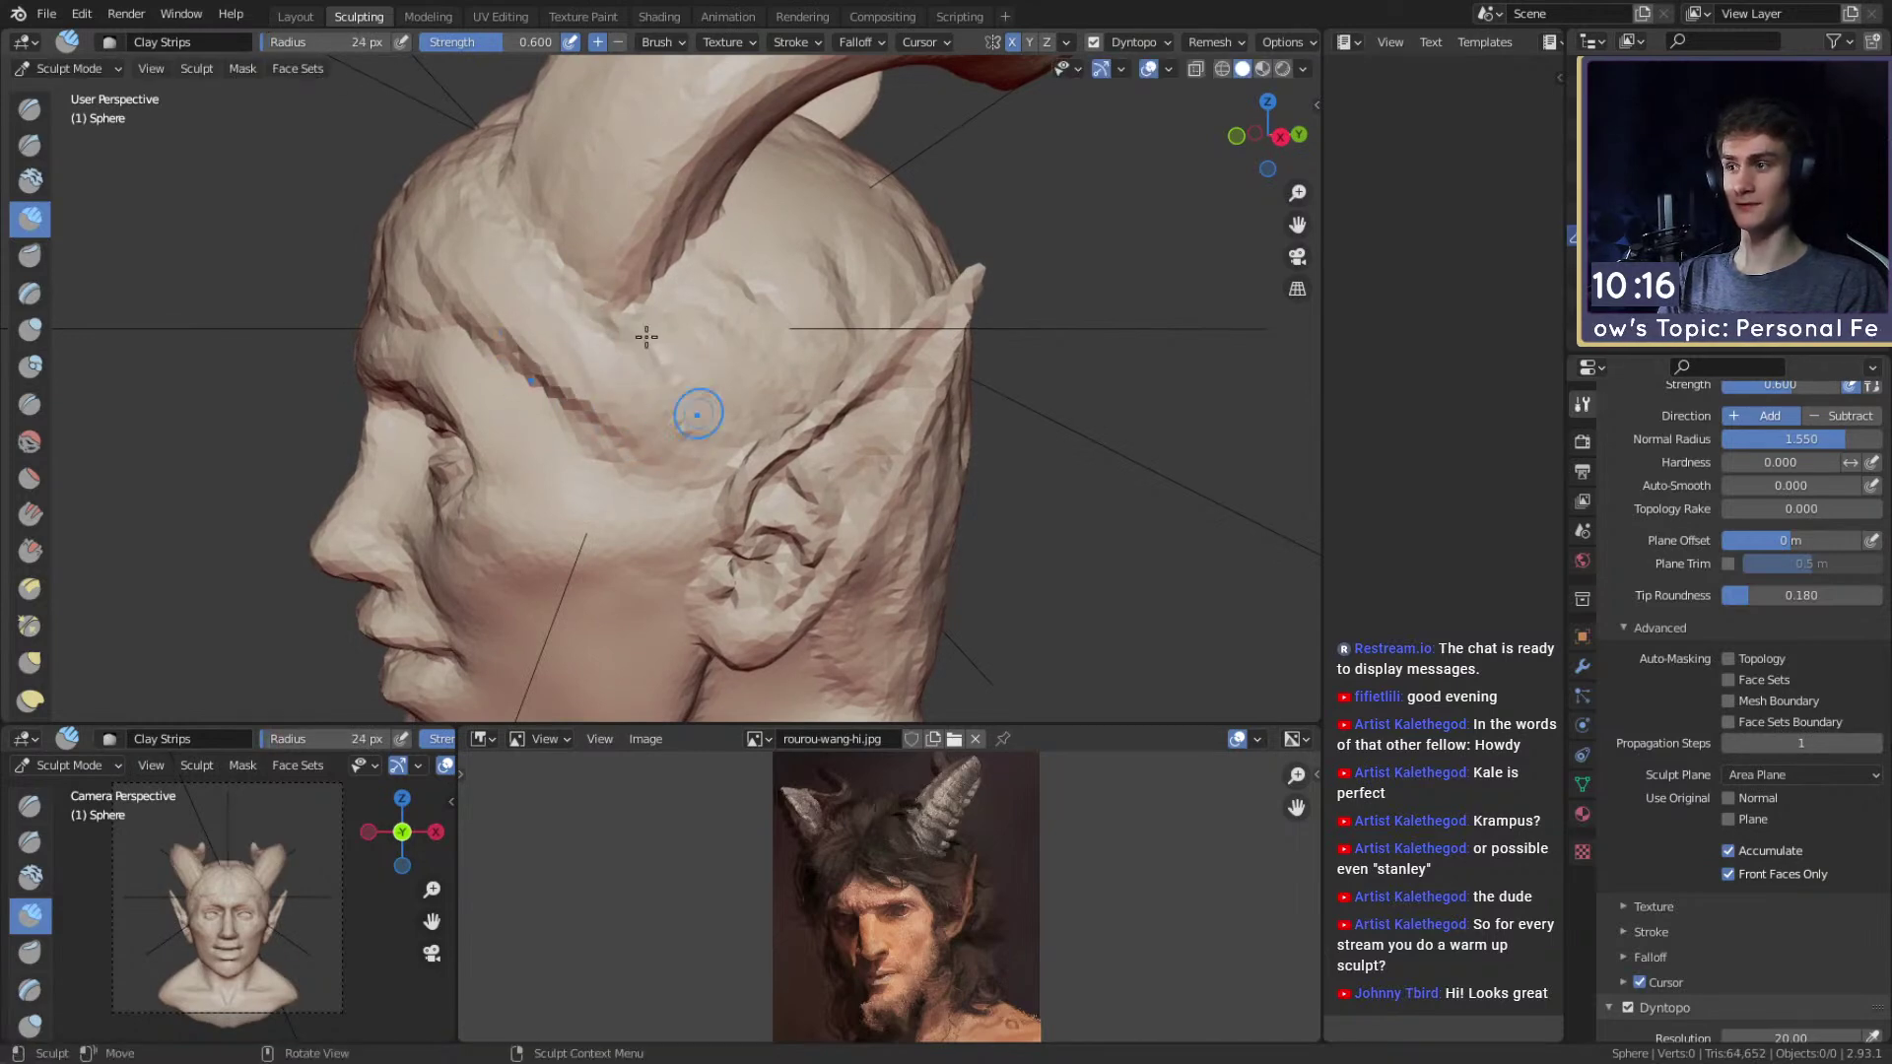
pyautogui.moveTo(742, 344); pyautogui.dragTo(591, 344, button='middle')
pyautogui.moveTo(499, 387)
pyautogui.mouseDown(button='middle')
pyautogui.moveTo(621, 440)
pyautogui.moveTo(604, 287)
pyautogui.moveTo(596, 308)
pyautogui.moveTo(634, 287)
pyautogui.moveTo(567, 312)
pyautogui.moveTo(680, 307)
pyautogui.mouseUp(button='middle')
# Thicken the hair on top of the head between and behind the horns with Clay Strips at 72 px.
pyautogui.press('f')
pyautogui.click(595, 381)
pyautogui.press('[')
pyautogui.press('[')
pyautogui.moveTo(625, 372); pyautogui.dragTo(687, 469, button='middle')
pyautogui.moveTo(630, 410); pyautogui.dragTo(724, 380, button='middle')
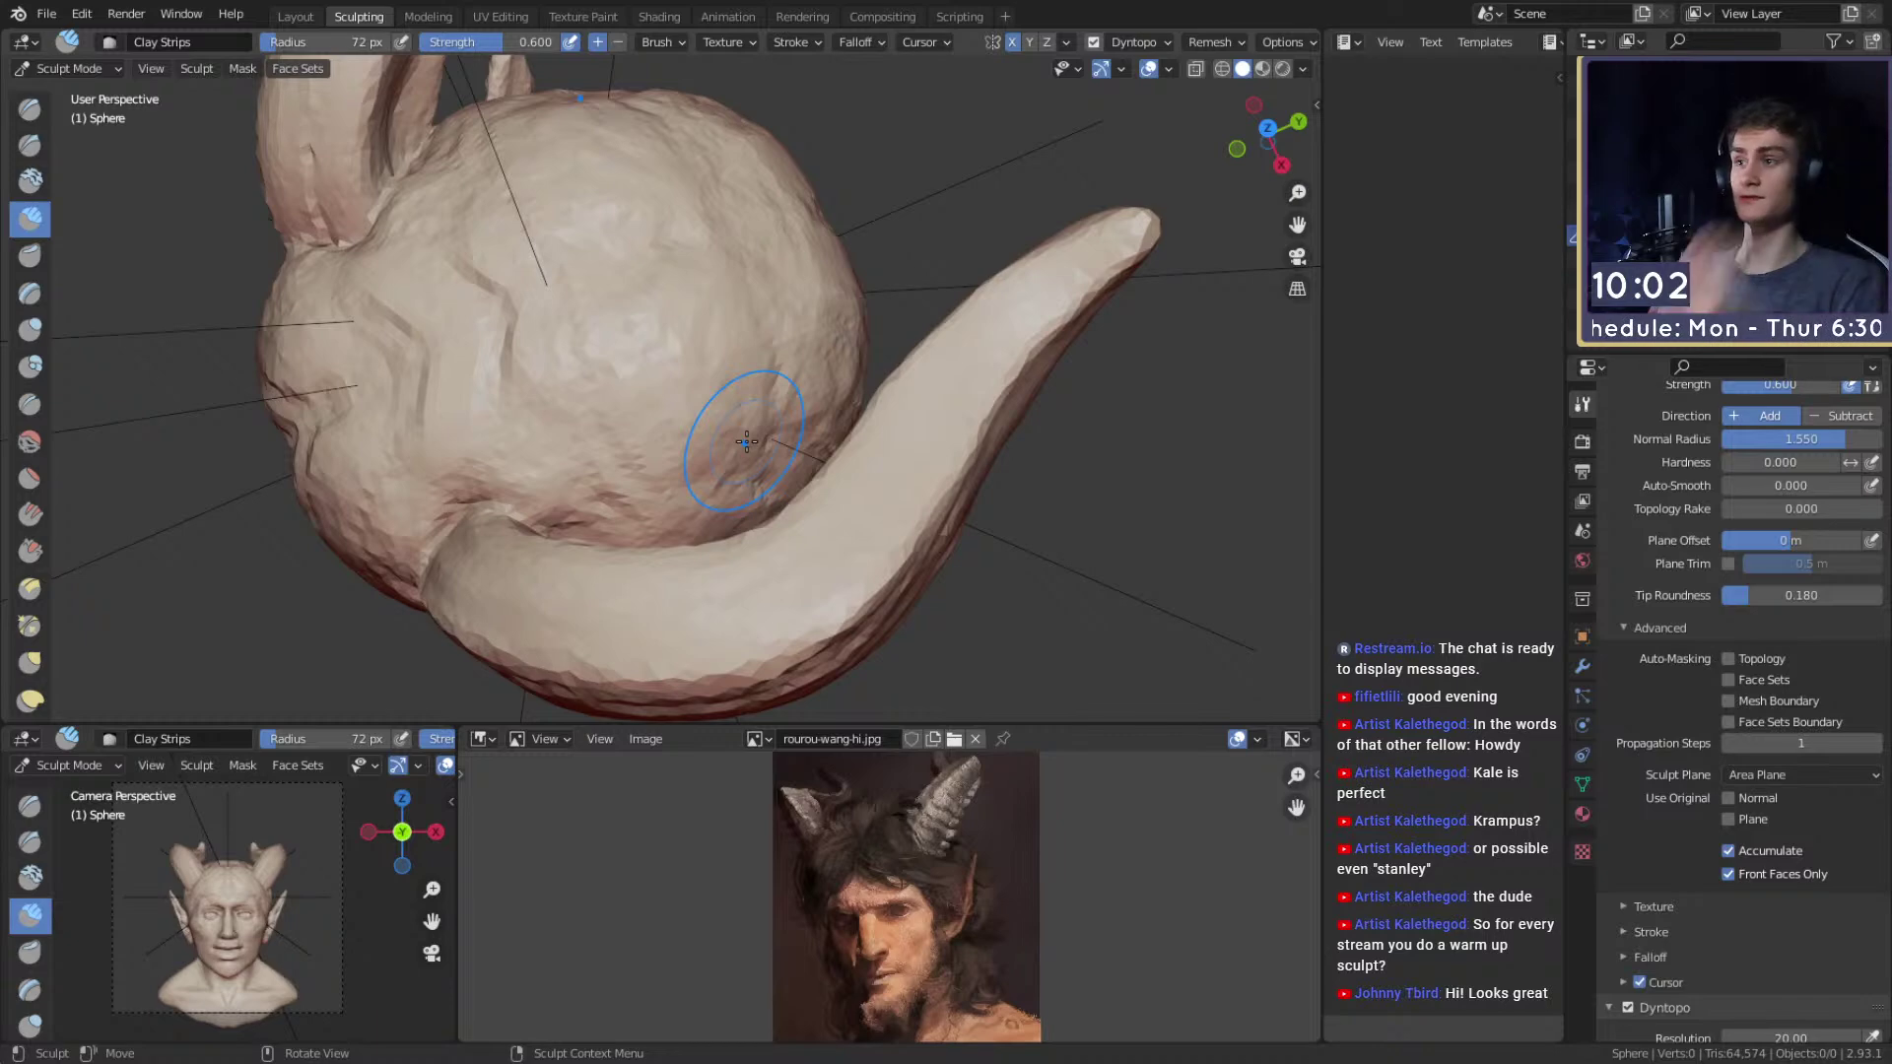
pyautogui.moveTo(599, 284)
pyautogui.mouseDown(button='middle')
pyautogui.moveTo(553, 380)
pyautogui.moveTo(641, 435)
pyautogui.moveTo(825, 302)
pyautogui.mouseUp(button='middle')
# Lay further hair strips over the back and side of the head with Clay Strips at 56 px.
pyautogui.moveTo(670, 259); pyautogui.dragTo(684, 333, button='middle')
pyautogui.moveTo(673, 258); pyautogui.dragTo(656, 412, button='middle')
pyautogui.moveTo(599, 131); pyautogui.dragTo(693, 452, button='middle')
pyautogui.moveTo(799, 477); pyautogui.dragTo(655, 433, button='middle')
pyautogui.moveTo(652, 317); pyautogui.dragTo(605, 306, button='middle')
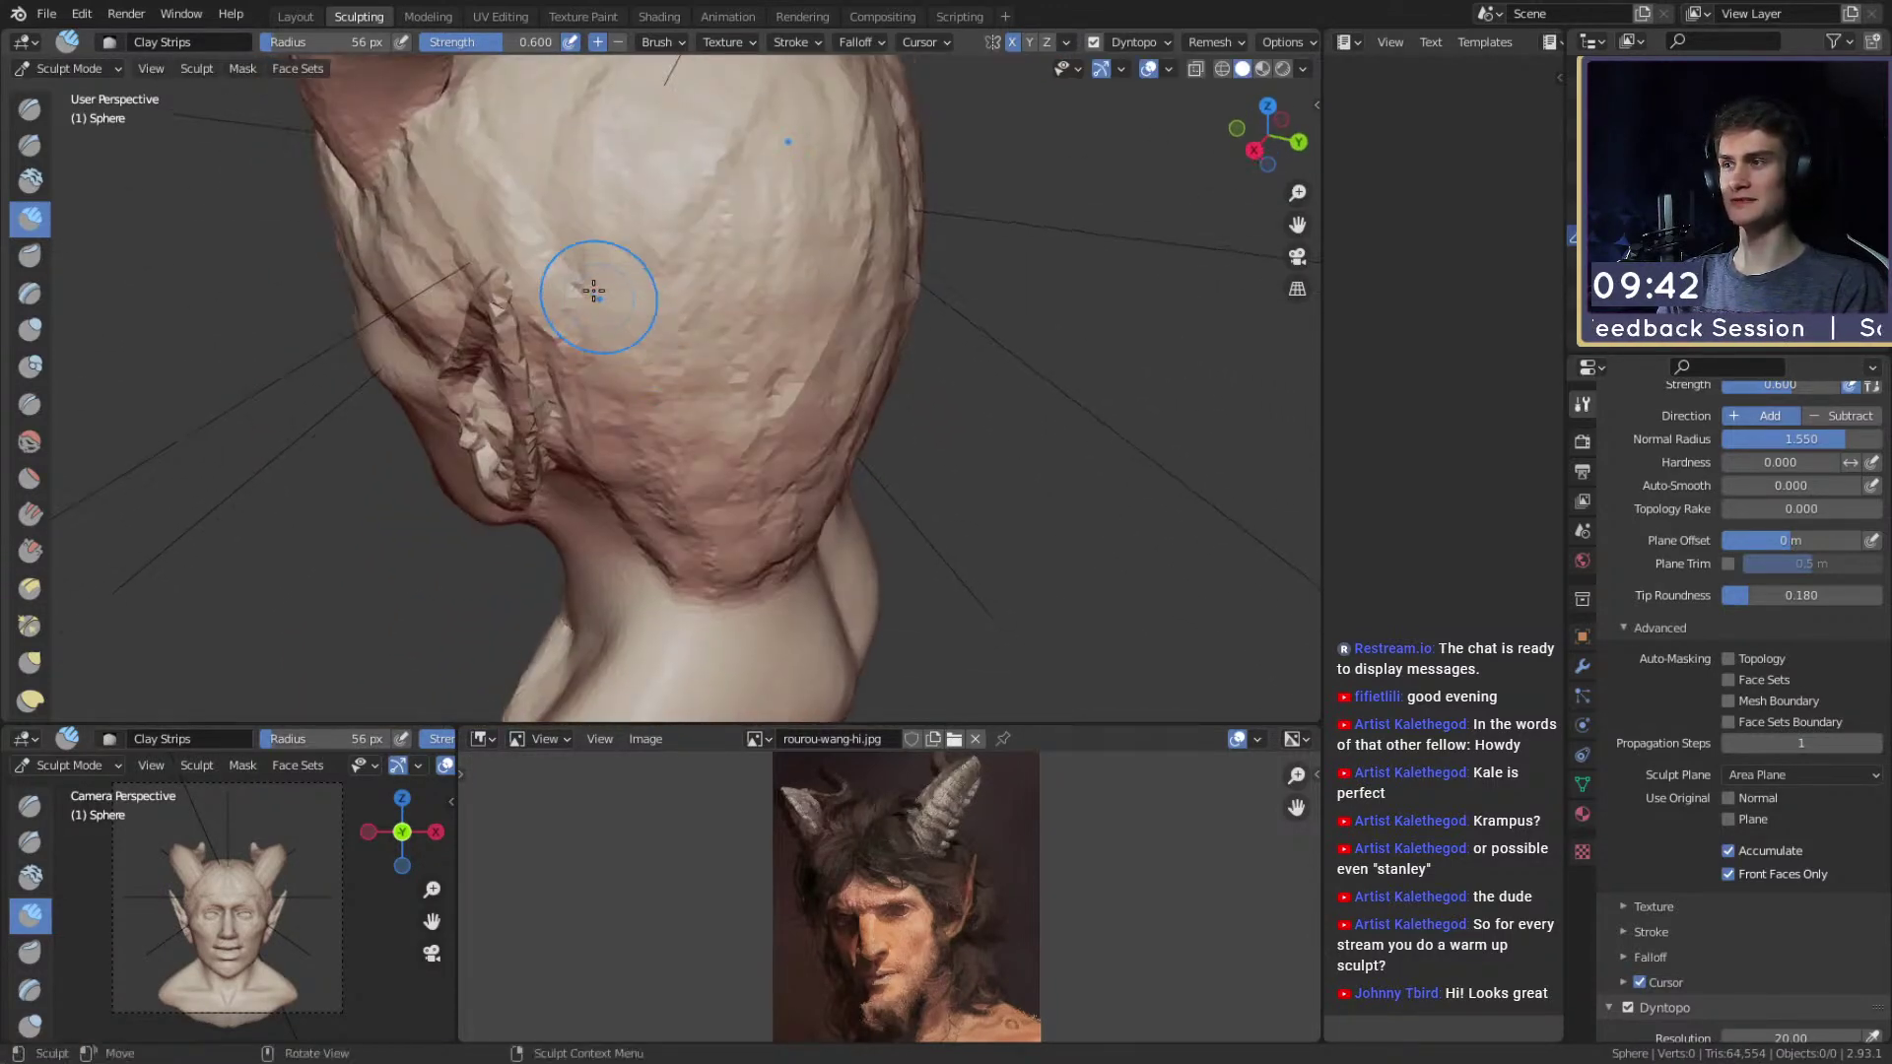
# Fill the hair between the horn base and the pointed ear with Clay Strips at 56 px.
pyautogui.moveTo(651, 423); pyautogui.dragTo(609, 305, button='middle')
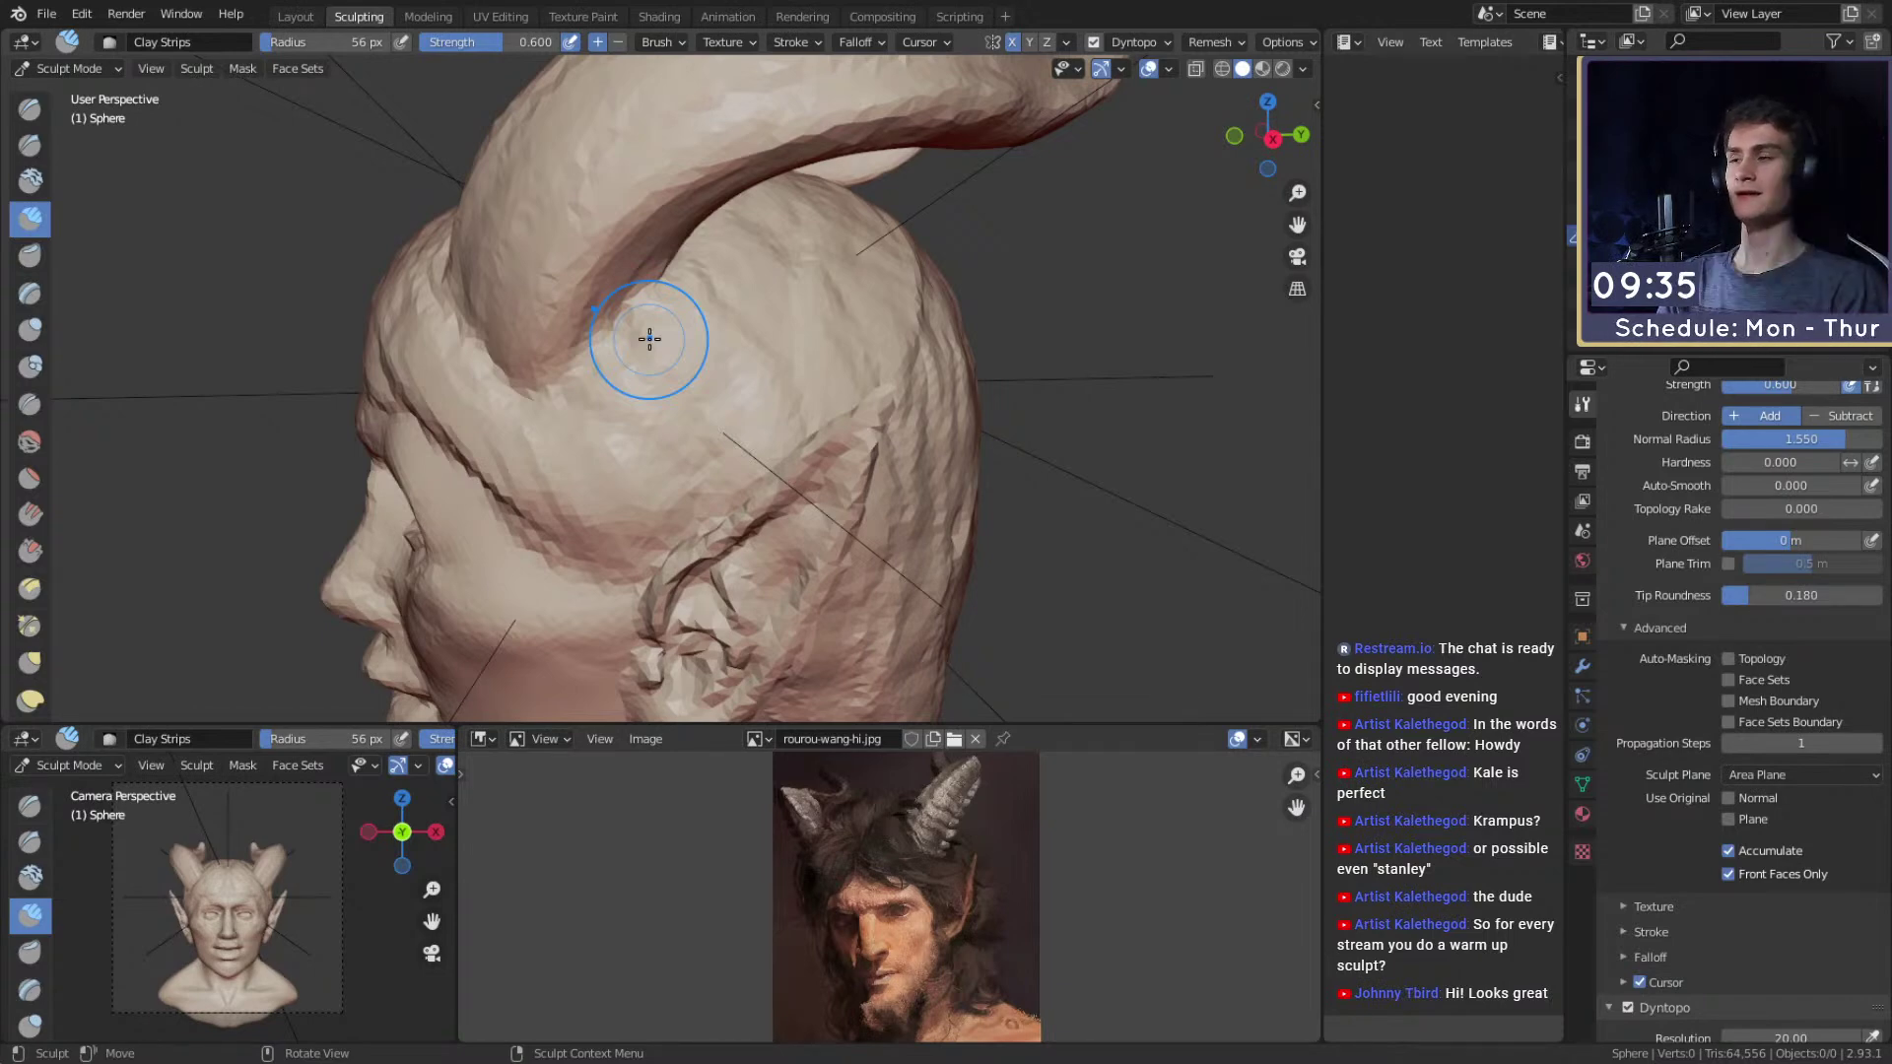
pyautogui.moveTo(686, 325); pyautogui.dragTo(581, 333, button='middle')
pyautogui.scroll(2, 628, 387)
pyautogui.scroll(-2, 526, 376)
pyautogui.scroll(1, 495, 304)
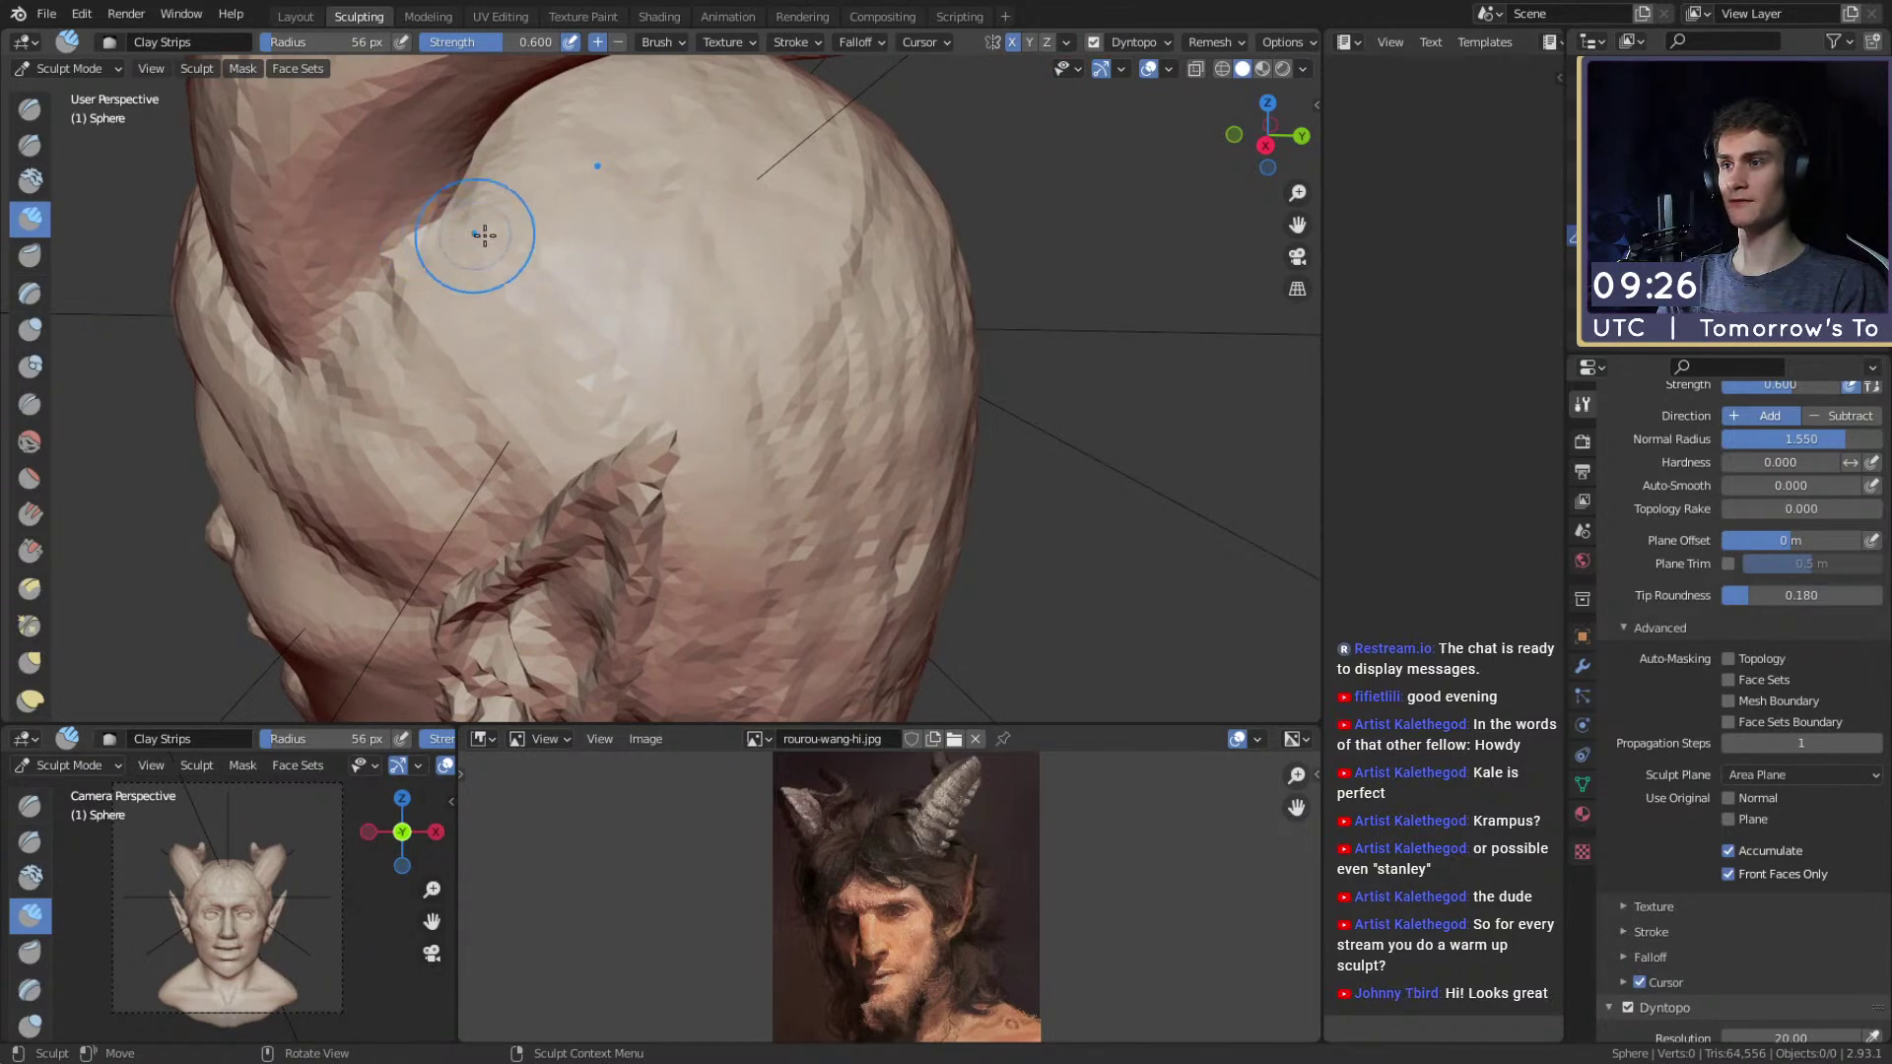
# Bring hair strips down the side of the neck behind the ear with Clay Strips at 56 px.
pyautogui.scroll(-3, 560, 272)
pyautogui.keyDown('shift'); pyautogui.moveTo(726, 503); pyautogui.dragTo(692, 320, button='middle'); pyautogui.keyUp('shift')
pyautogui.scroll(3, 637, 410)
pyautogui.moveTo(637, 488)
pyautogui.mouseDown(button='middle')
pyautogui.moveTo(634, 453)
pyautogui.moveTo(737, 400)
pyautogui.mouseUp(button='middle')
pyautogui.moveTo(564, 530); pyautogui.dragTo(560, 551)
pyautogui.keyDown('alt'); pyautogui.moveTo(592, 493); pyautogui.dragTo(721, 377); pyautogui.keyUp('alt')
pyautogui.moveTo(672, 350); pyautogui.dragTo(692, 271)
pyautogui.keyDown('alt'); pyautogui.moveTo(734, 281); pyautogui.dragTo(660, 332); pyautogui.keyUp('alt')
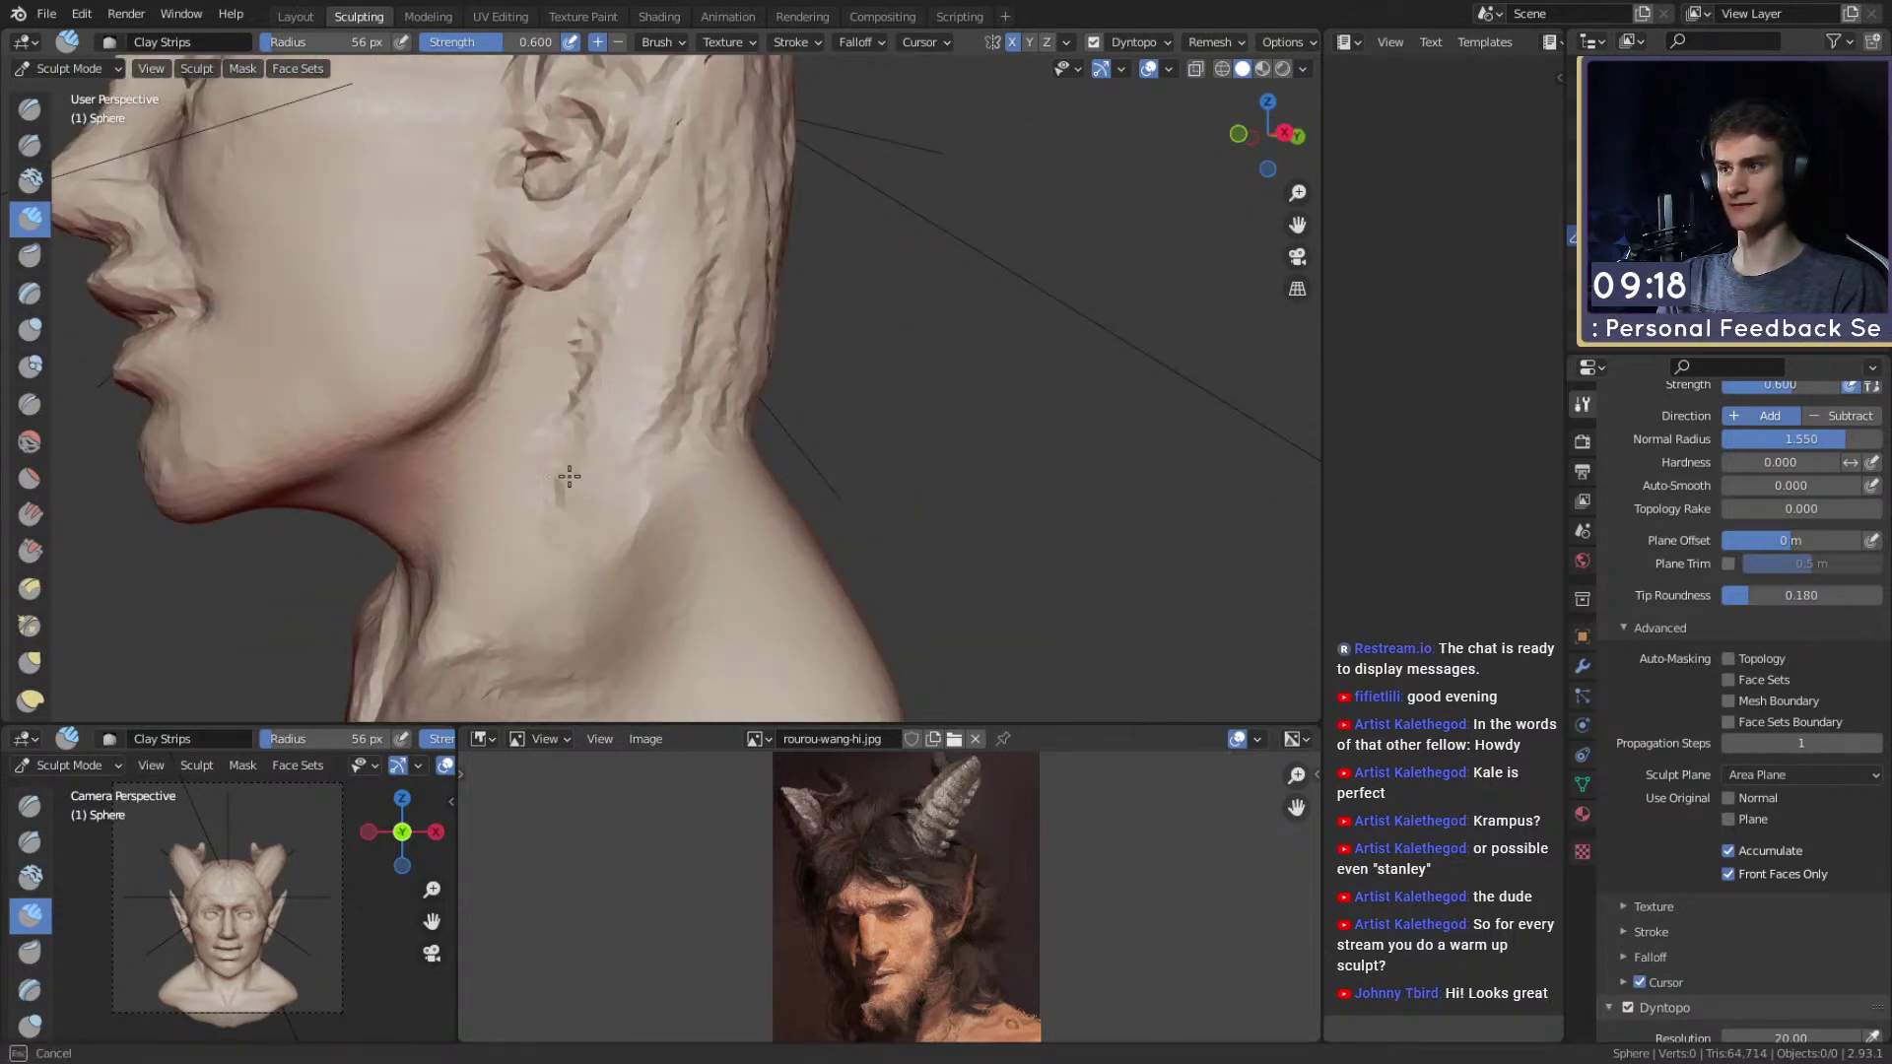
# Layer vertical hair strands across the nape and lower back of the head with Clay Strips.
pyautogui.moveTo(692, 298); pyautogui.dragTo(591, 493, button='middle')
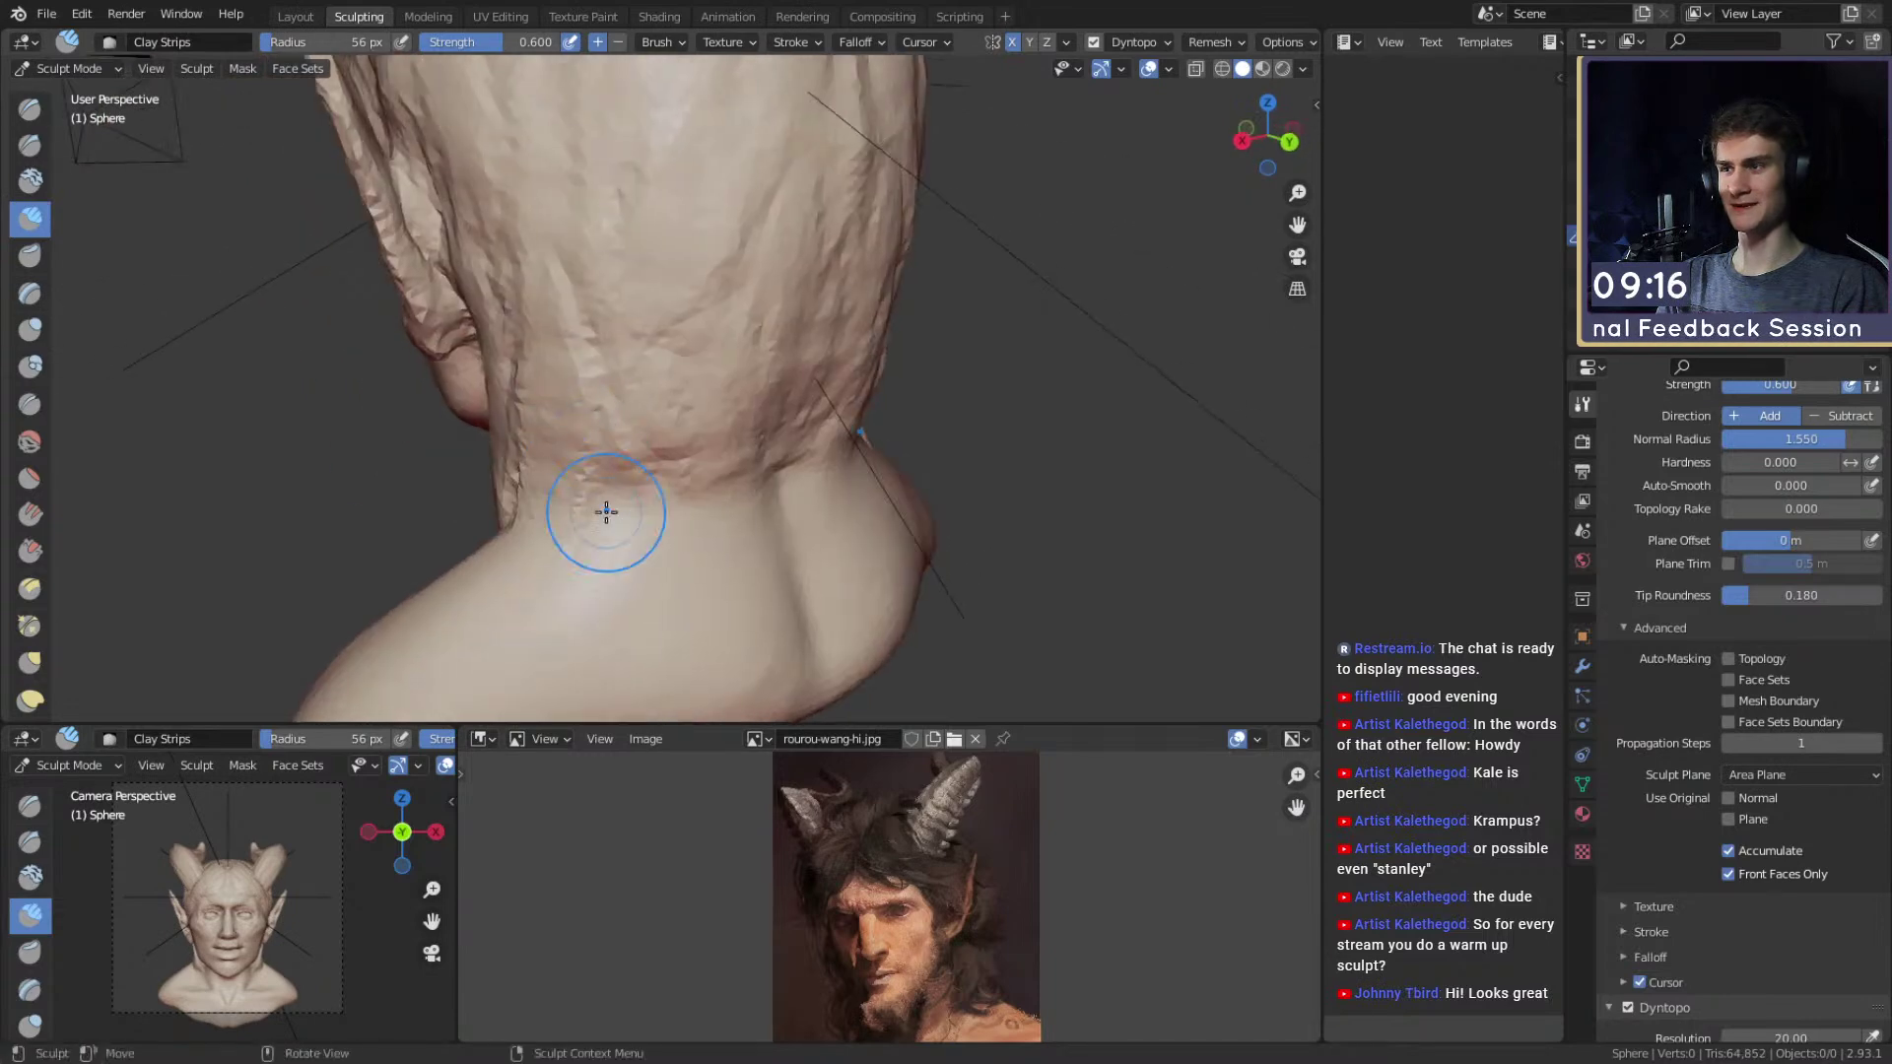
pyautogui.moveTo(711, 464); pyautogui.dragTo(741, 507, button='middle')
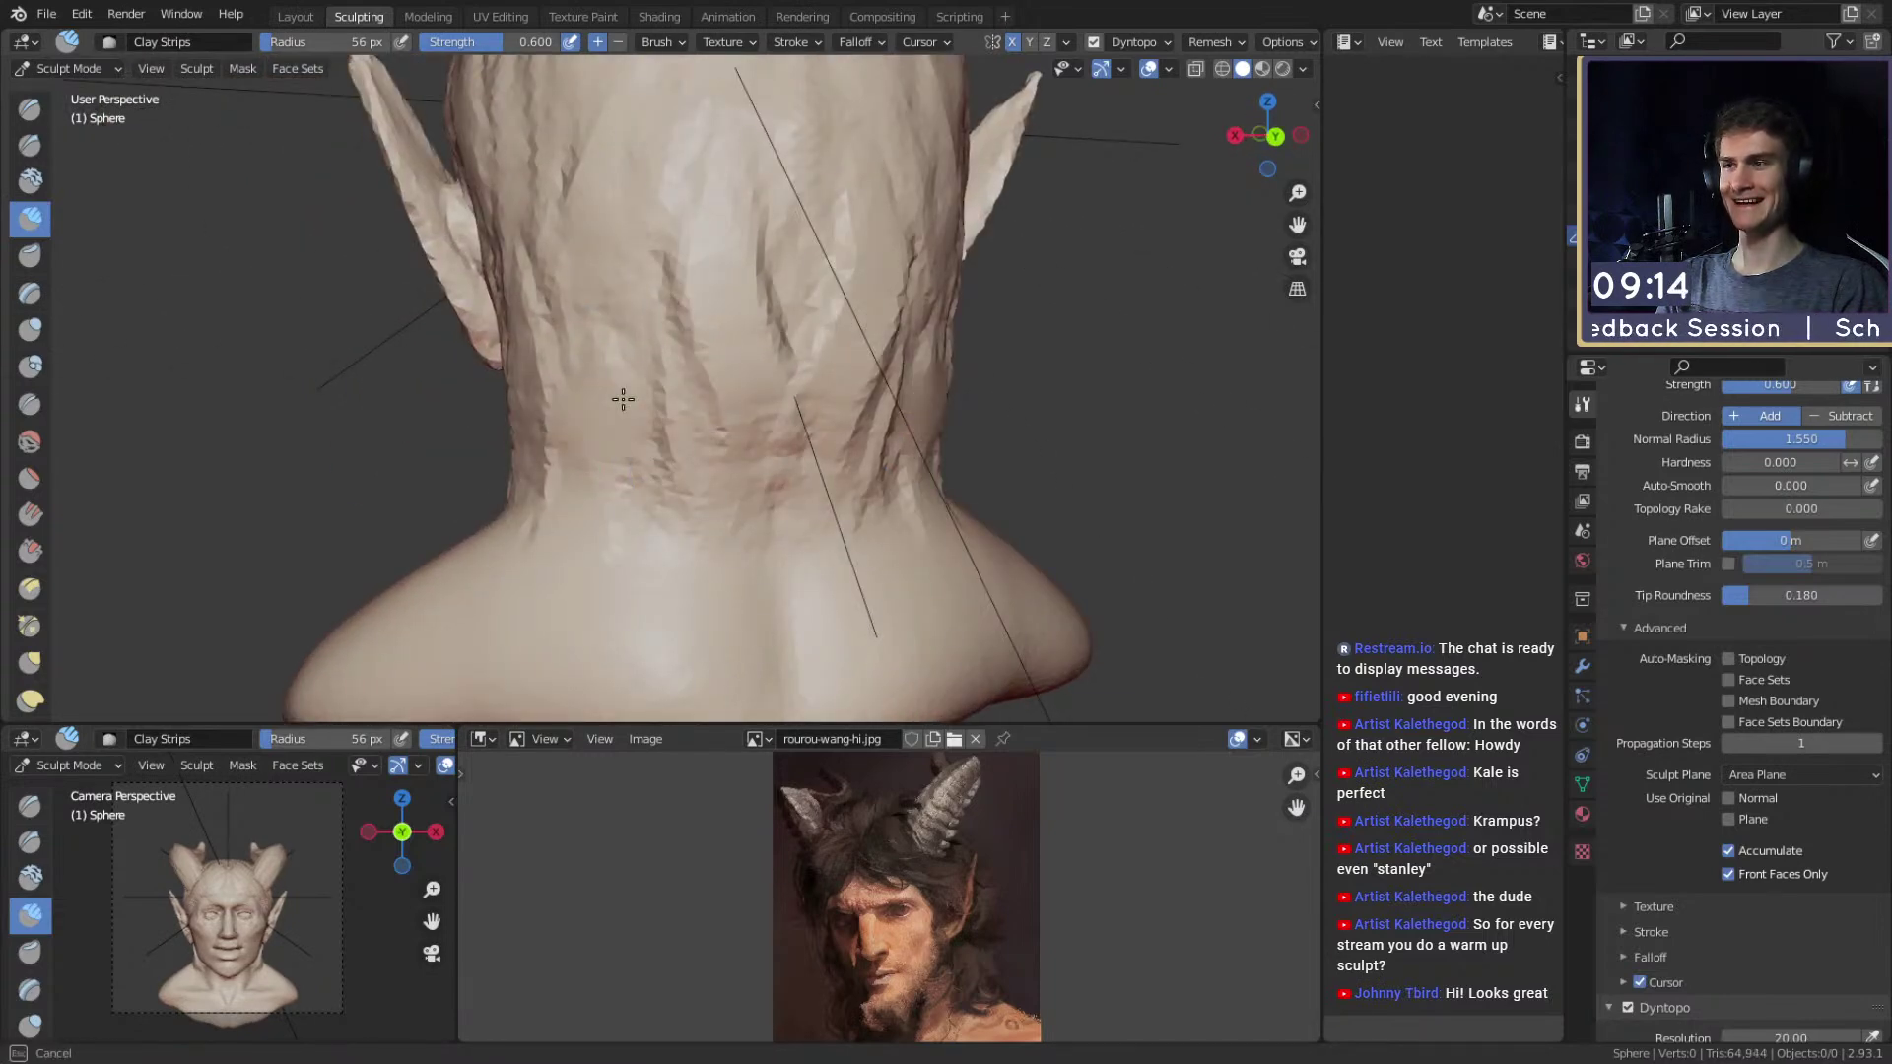
pyautogui.moveTo(591, 427); pyautogui.dragTo(728, 180, button='middle')
pyautogui.moveTo(539, 422); pyautogui.dragTo(708, 364, button='middle')
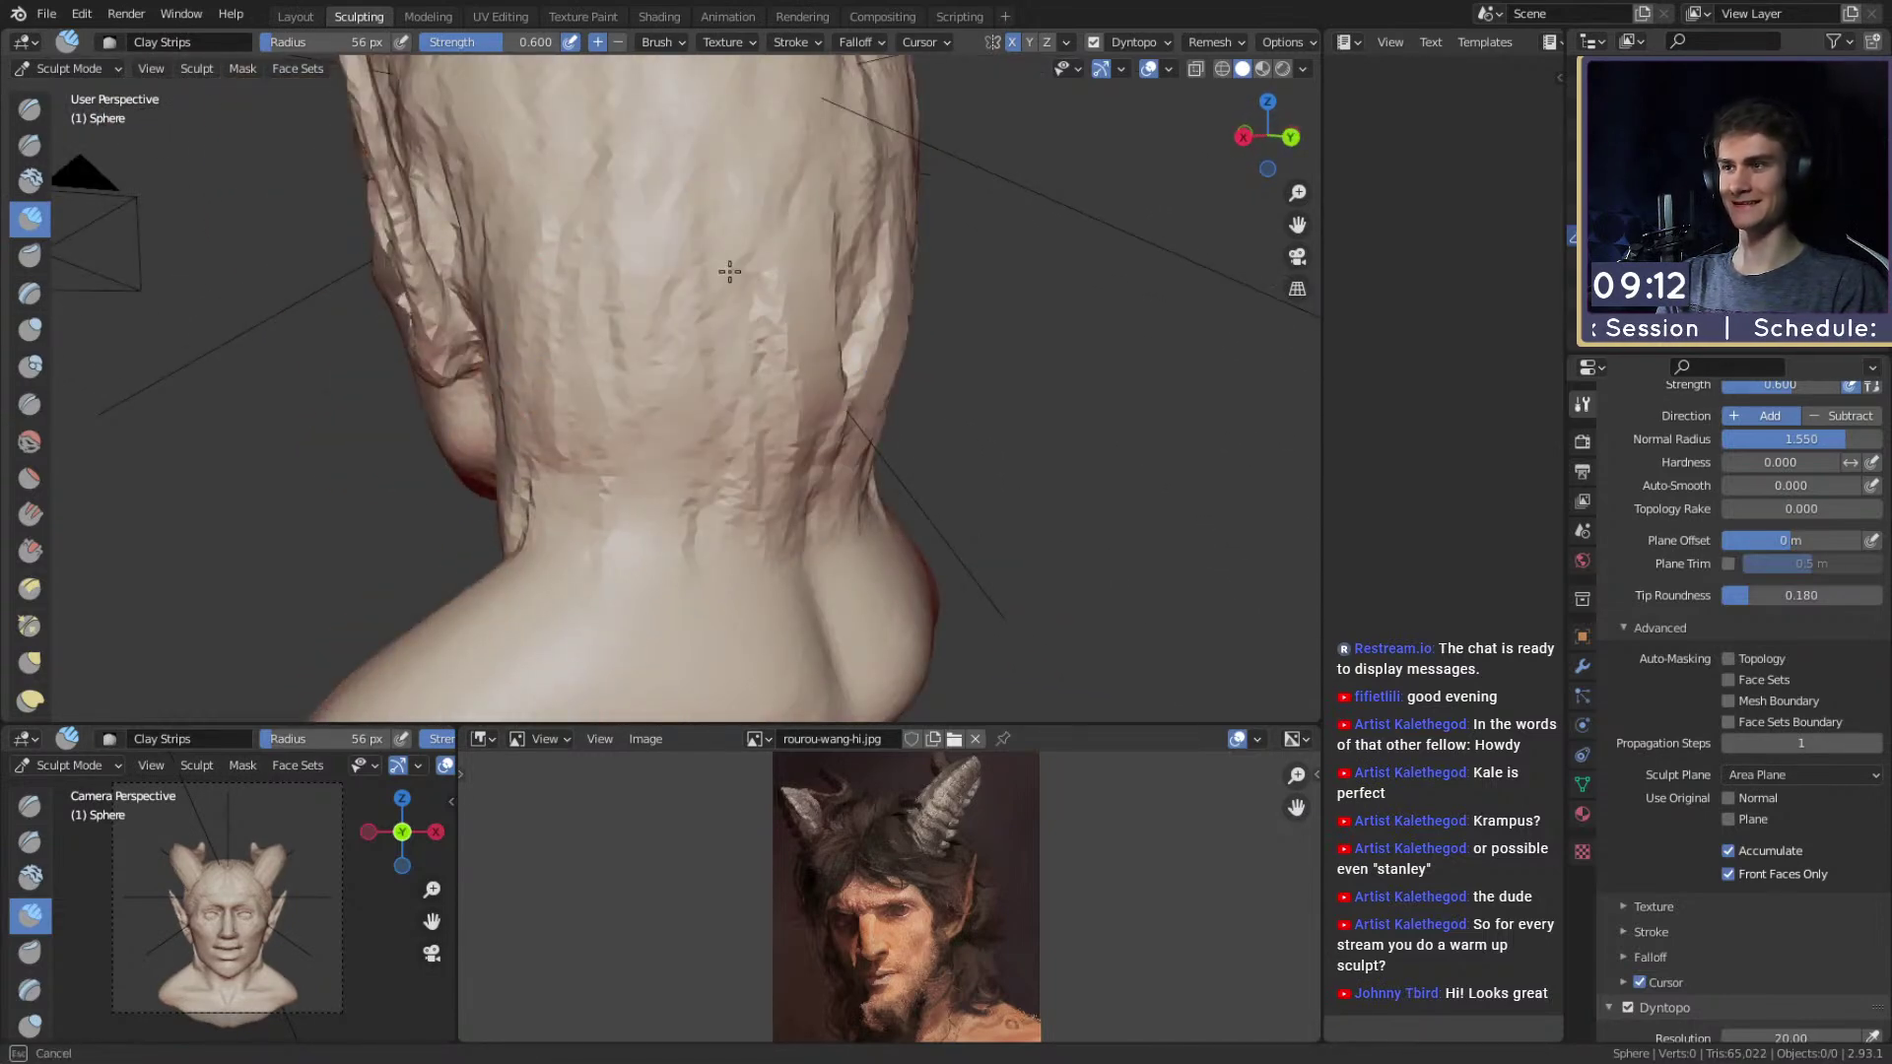
pyautogui.moveTo(853, 326); pyautogui.dragTo(802, 316, button='middle')
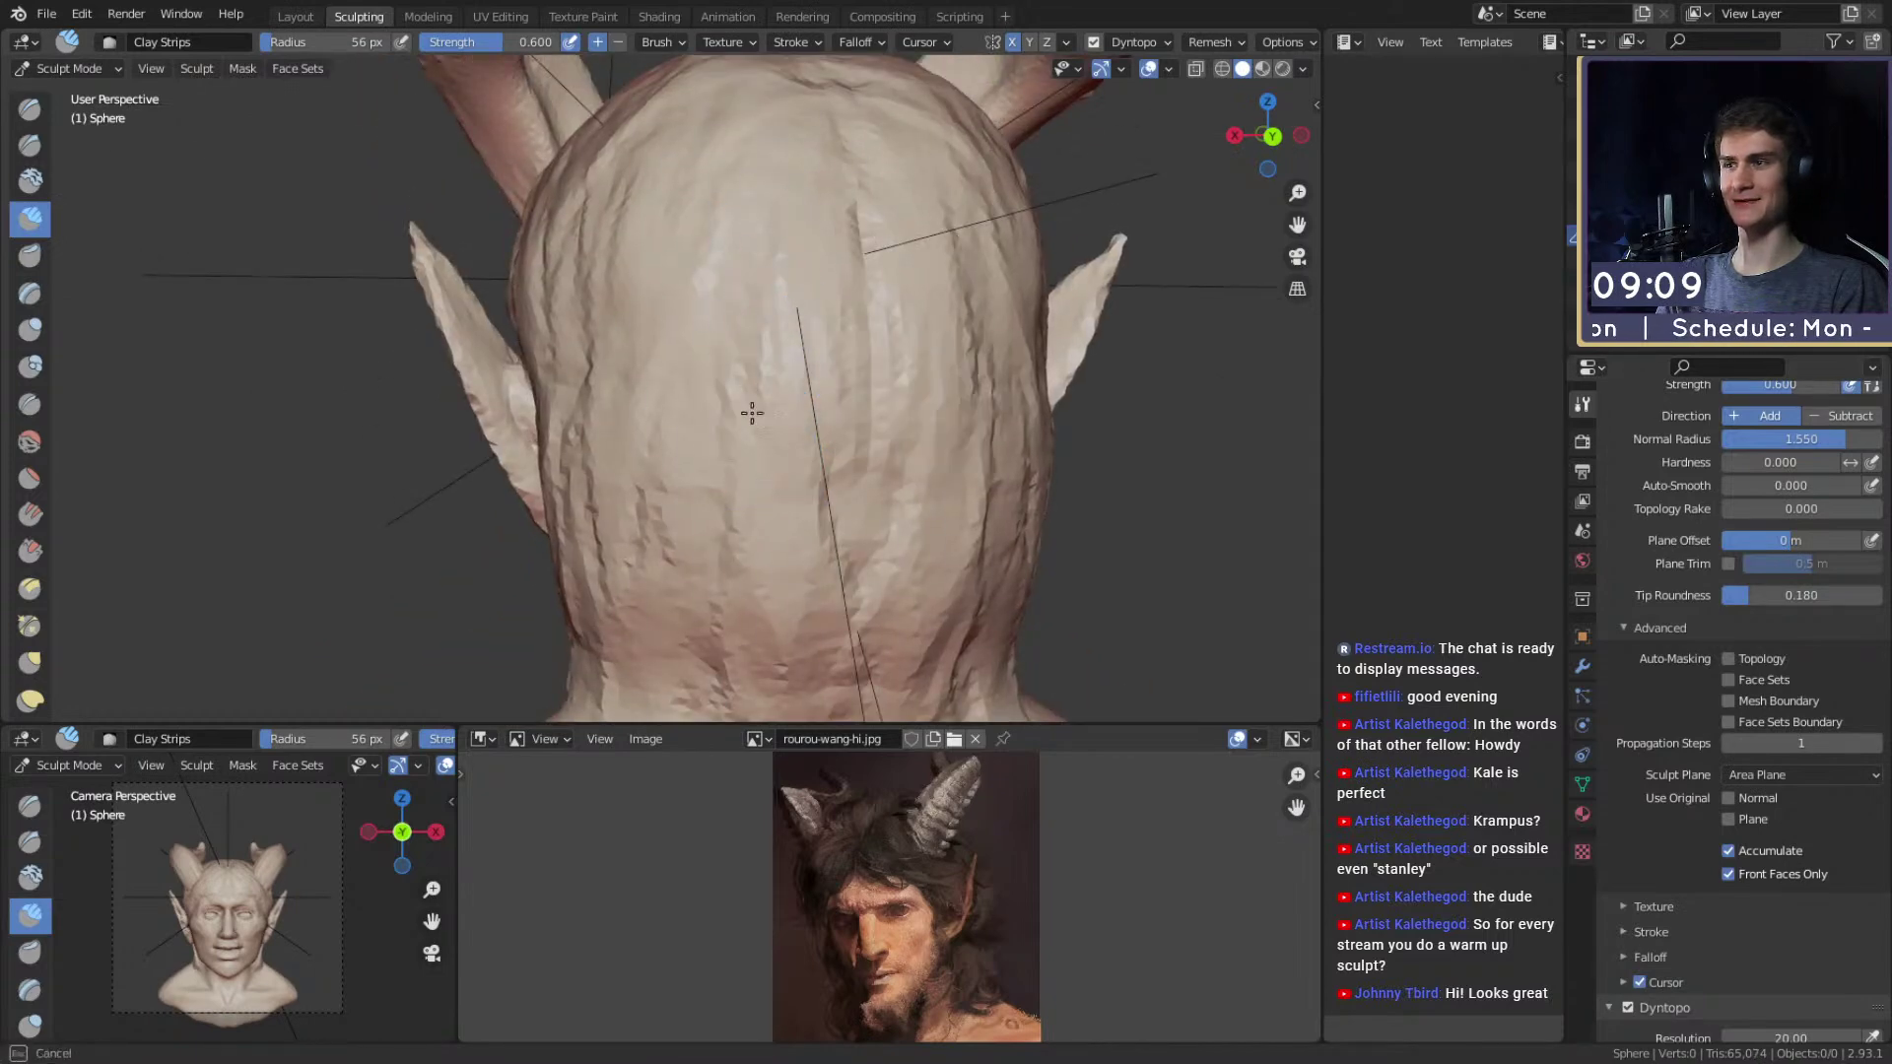
pyautogui.moveTo(760, 452); pyautogui.dragTo(752, 337, button='middle')
# Start pulling hair locks outward along the side of the neck with the Snake Hook brush.
pyautogui.moveTo(599, 372); pyautogui.dragTo(442, 183, button='middle')
pyautogui.press('k')
pyautogui.moveTo(748, 402); pyautogui.dragTo(646, 411, button='middle')
pyautogui.press('f')
pyautogui.click(759, 412)
pyautogui.moveTo(617, 449); pyautogui.dragTo(576, 451)
# Draw out a pointed hair lock below the ear toward the shoulder with Snake Hook at 66 px.
pyautogui.press('f')
pyautogui.click(769, 427)
pyautogui.moveTo(624, 426); pyautogui.dragTo(739, 427, button='middle')
pyautogui.moveTo(532, 427); pyautogui.dragTo(840, 436, button='middle')
pyautogui.moveTo(810, 455)
pyautogui.keyDown('alt'); pyautogui.mouseDown()
pyautogui.moveTo(665, 477)
pyautogui.moveTo(673, 512)
pyautogui.moveTo(707, 528)
pyautogui.mouseUp(); pyautogui.keyUp('alt')
pyautogui.press('f')
pyautogui.click(655, 515)
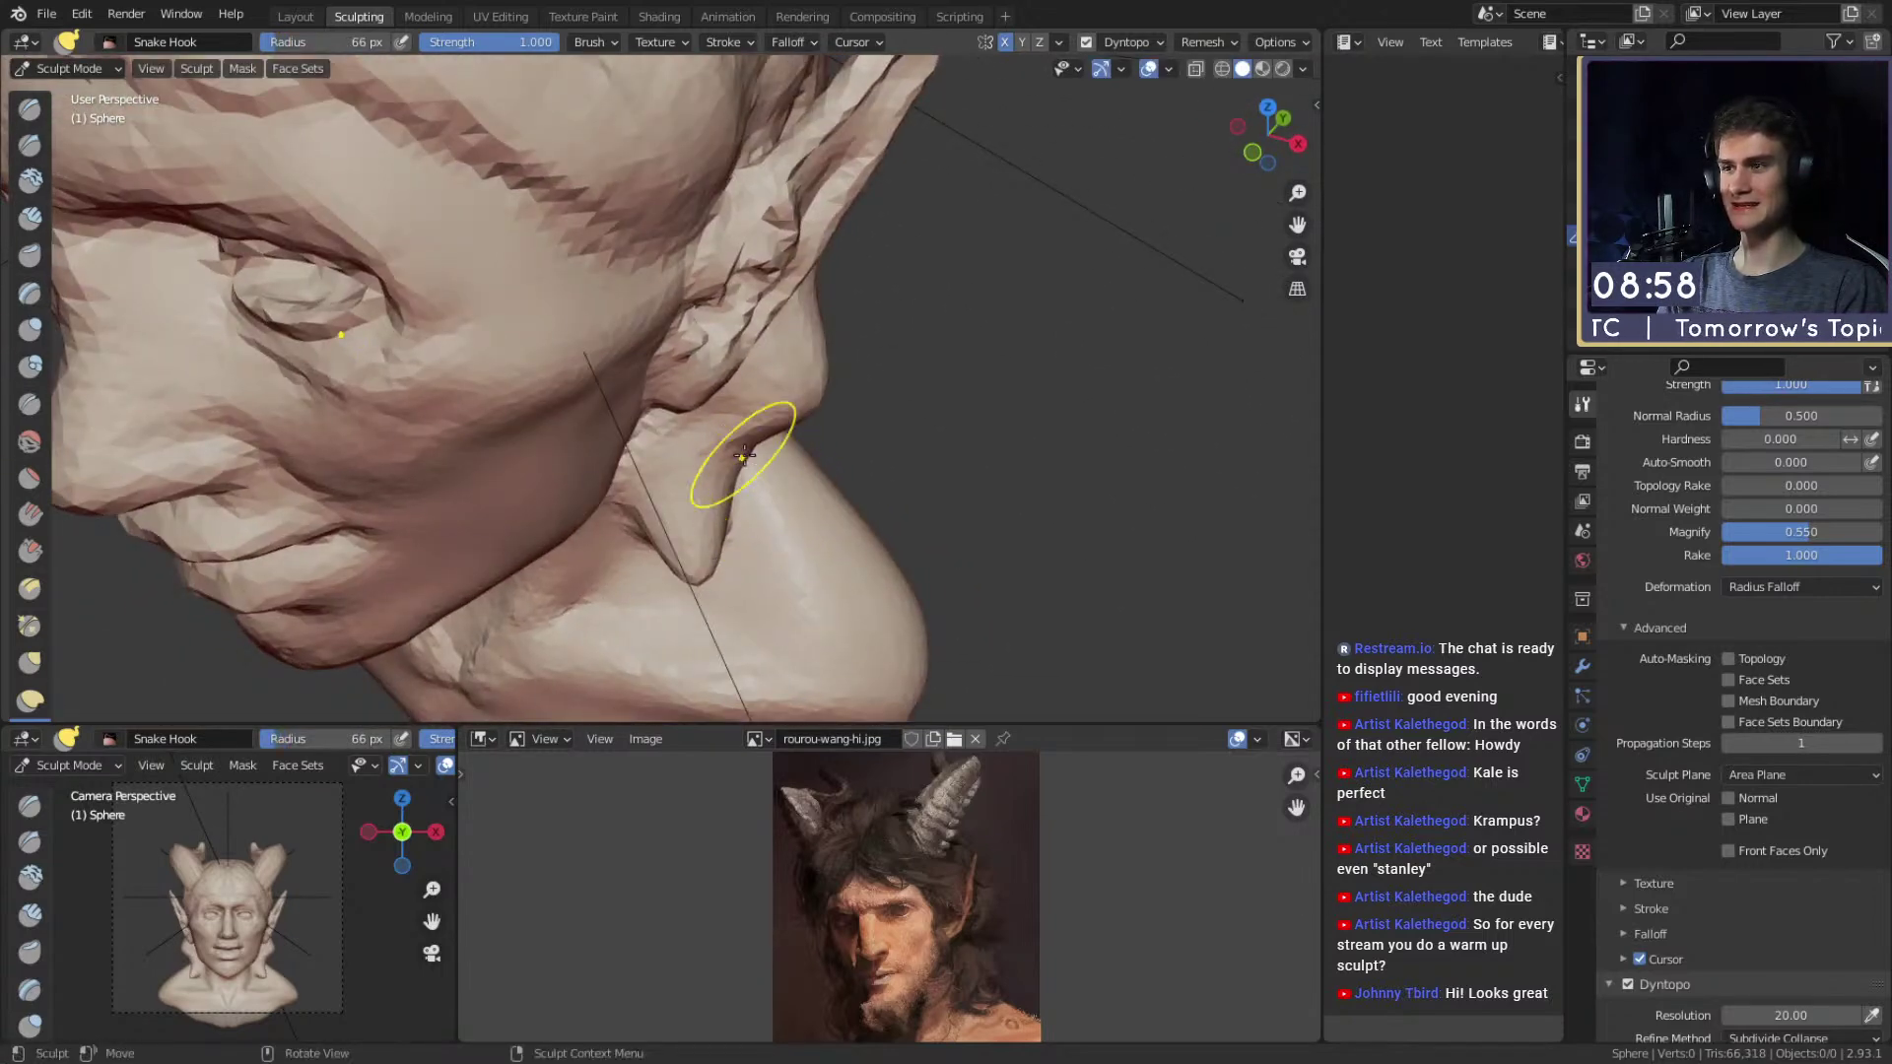
# Pull the hair behind the ear down over the neck with the Snake Hook brush at 142 px.
pyautogui.moveTo(753, 478)
pyautogui.mouseDown(button='middle')
pyautogui.moveTo(676, 509)
pyautogui.moveTo(769, 355)
pyautogui.moveTo(782, 423)
pyautogui.moveTo(660, 323)
pyautogui.moveTo(642, 477)
pyautogui.moveTo(667, 482)
pyautogui.moveTo(628, 451)
pyautogui.moveTo(697, 316)
pyautogui.moveTo(788, 433)
pyautogui.mouseUp(button='middle')
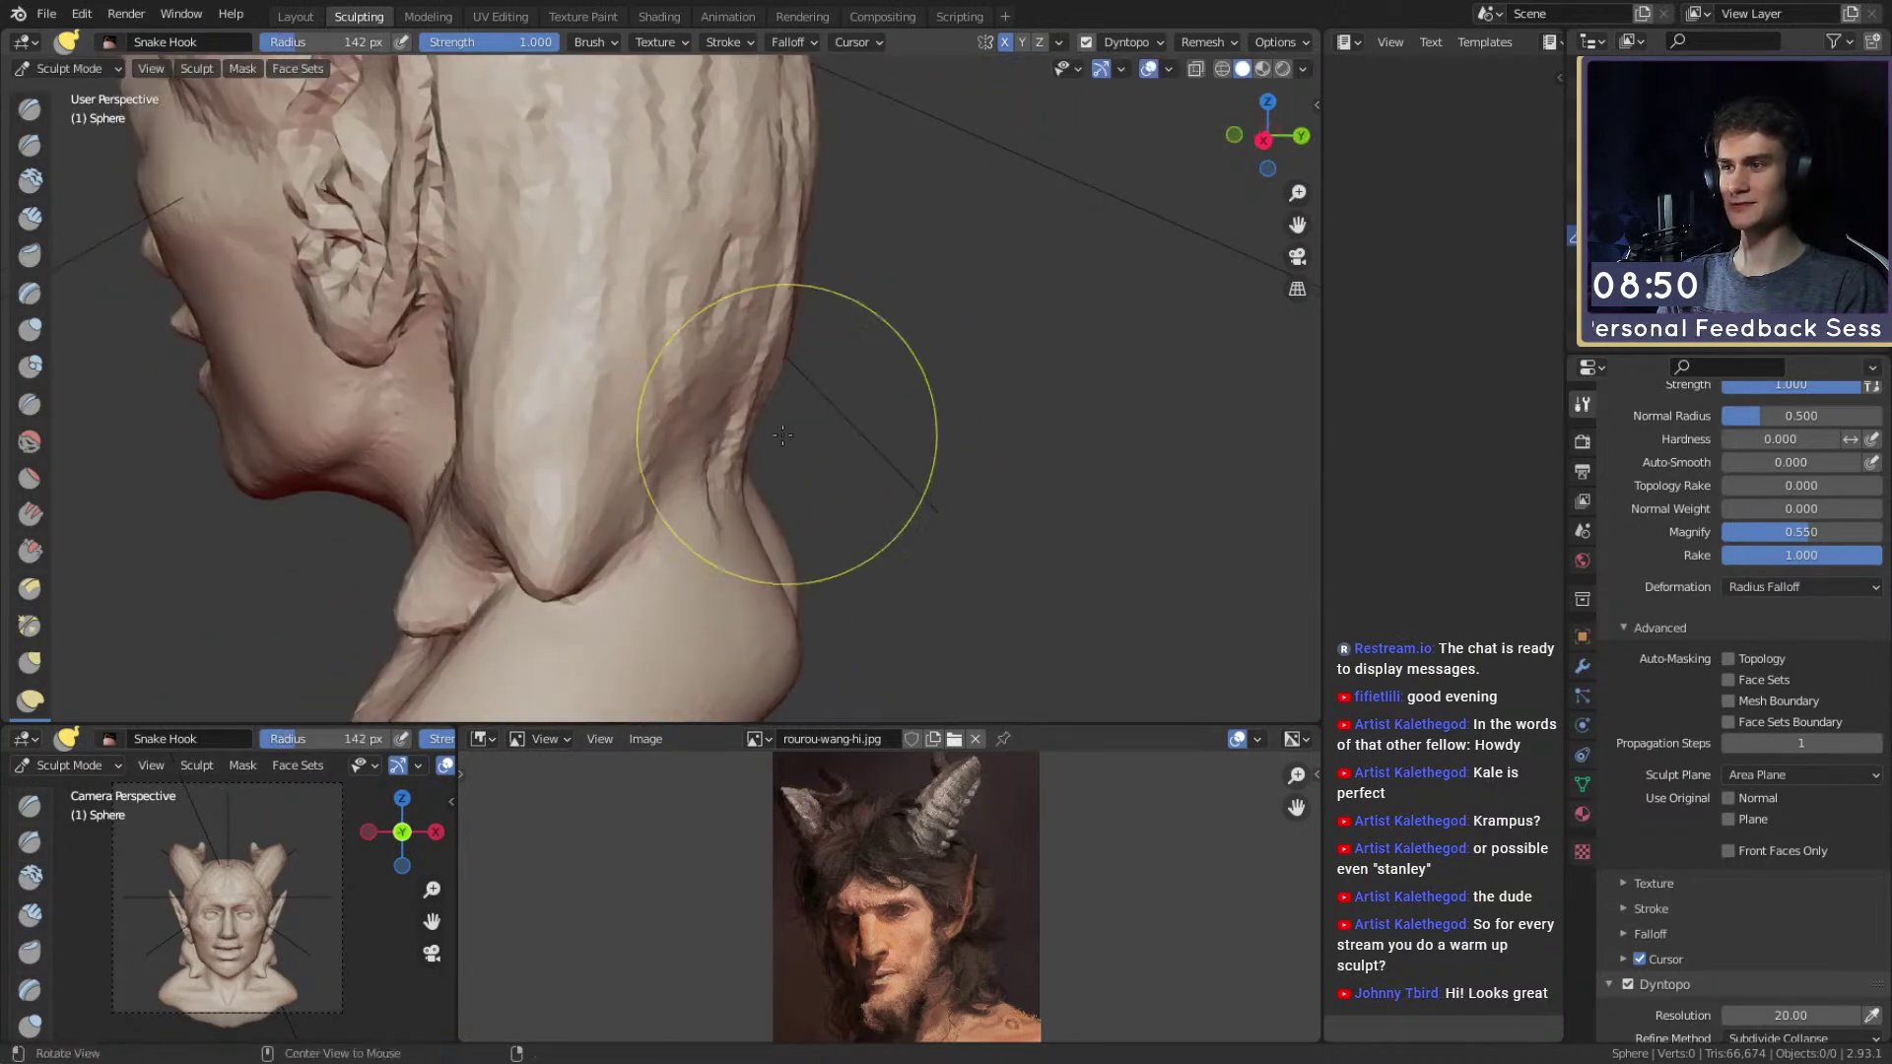
pyautogui.click(777, 498)
pyautogui.moveTo(777, 498)
pyautogui.mouseDown(button='middle')
pyautogui.moveTo(696, 529)
pyautogui.moveTo(760, 549)
pyautogui.moveTo(713, 458)
pyautogui.moveTo(659, 478)
pyautogui.mouseUp(button='middle')
pyautogui.moveTo(755, 428); pyautogui.dragTo(778, 399)
pyautogui.moveTo(858, 345); pyautogui.dragTo(680, 433, button='middle')
# Drag the hair at the nape down over the shoulders with Snake Hook at 165 px.
pyautogui.press('f')
pyautogui.click(881, 473)
pyautogui.keyDown('shift'); pyautogui.moveTo(715, 522); pyautogui.dragTo(754, 481, button='middle'); pyautogui.keyUp('shift')
pyautogui.moveTo(754, 481); pyautogui.dragTo(724, 444)
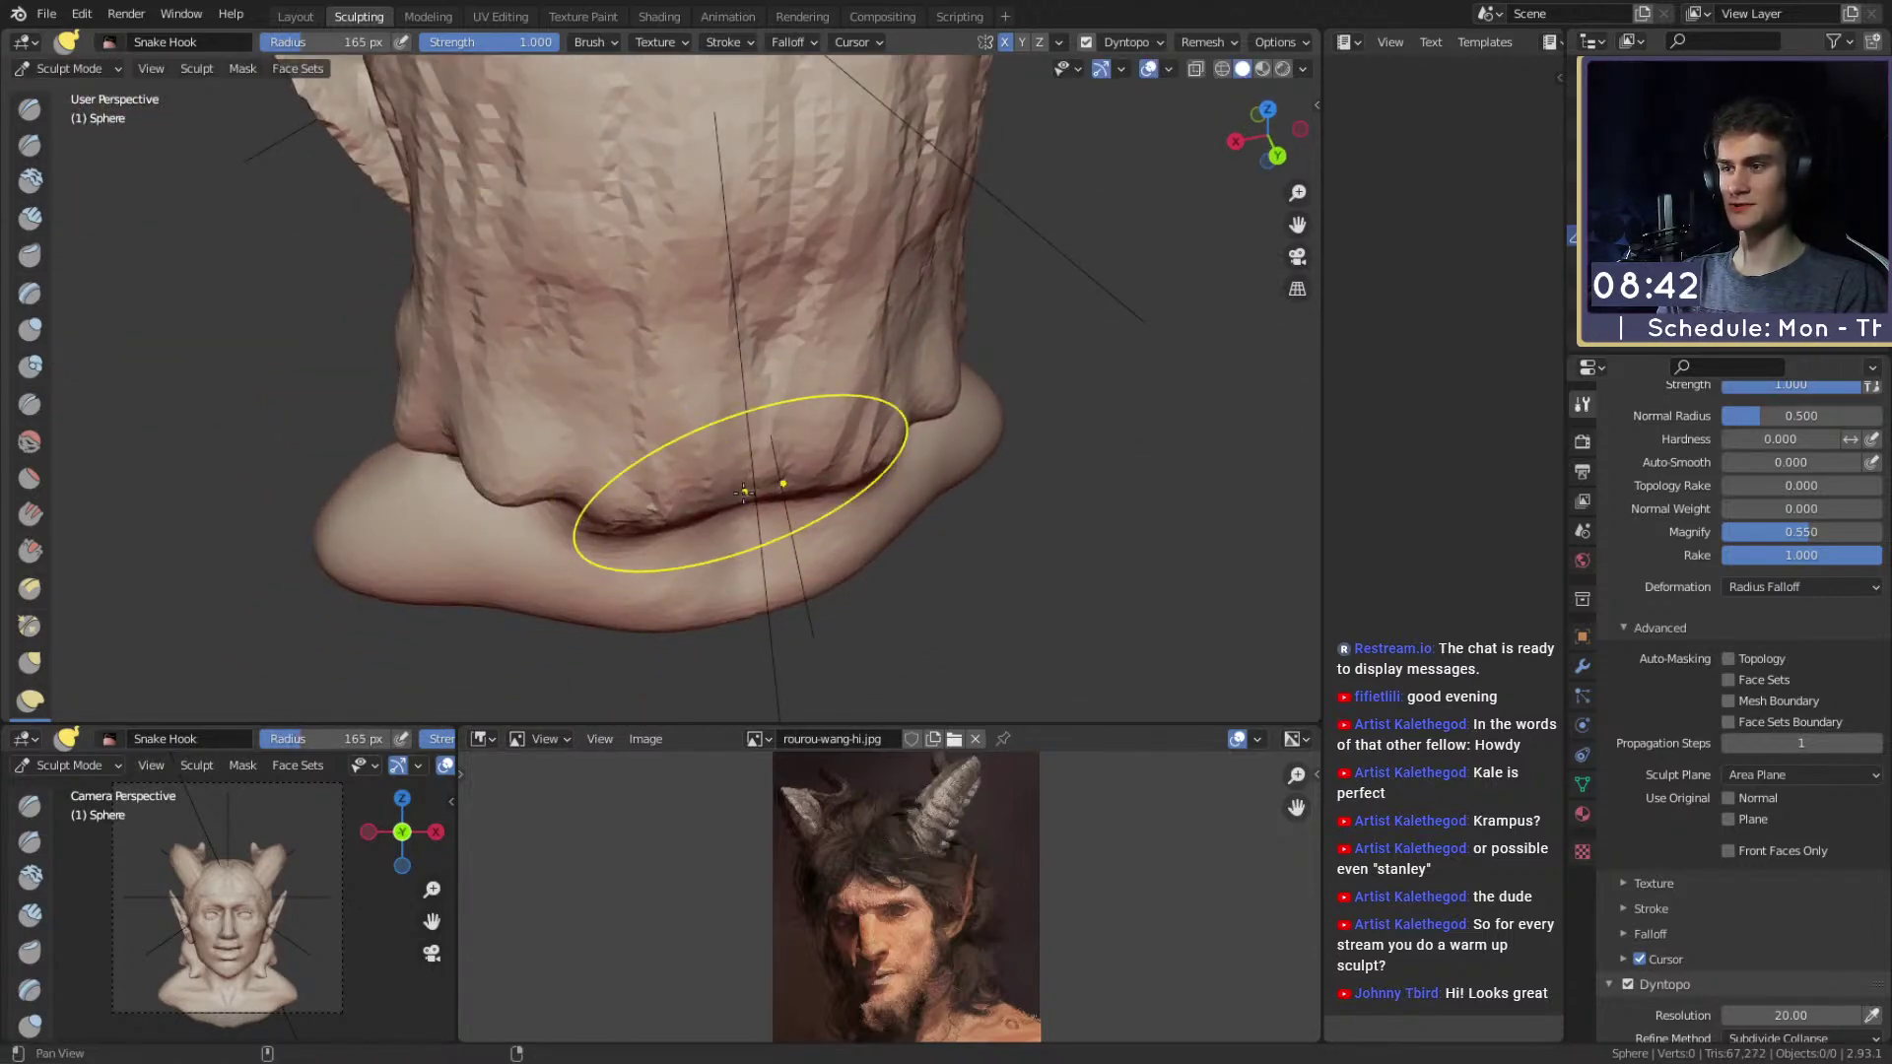
pyautogui.moveTo(690, 463); pyautogui.dragTo(739, 473, button='middle')
pyautogui.moveTo(741, 473); pyautogui.dragTo(768, 468)
# Shape the lower edge of the back hair into separate locks with Snake Hook at 85 px.
pyautogui.press('f')
pyautogui.click(801, 429)
pyautogui.moveTo(769, 468)
pyautogui.mouseDown(button='middle')
pyautogui.moveTo(877, 434)
pyautogui.moveTo(741, 505)
pyautogui.mouseUp(button='middle')
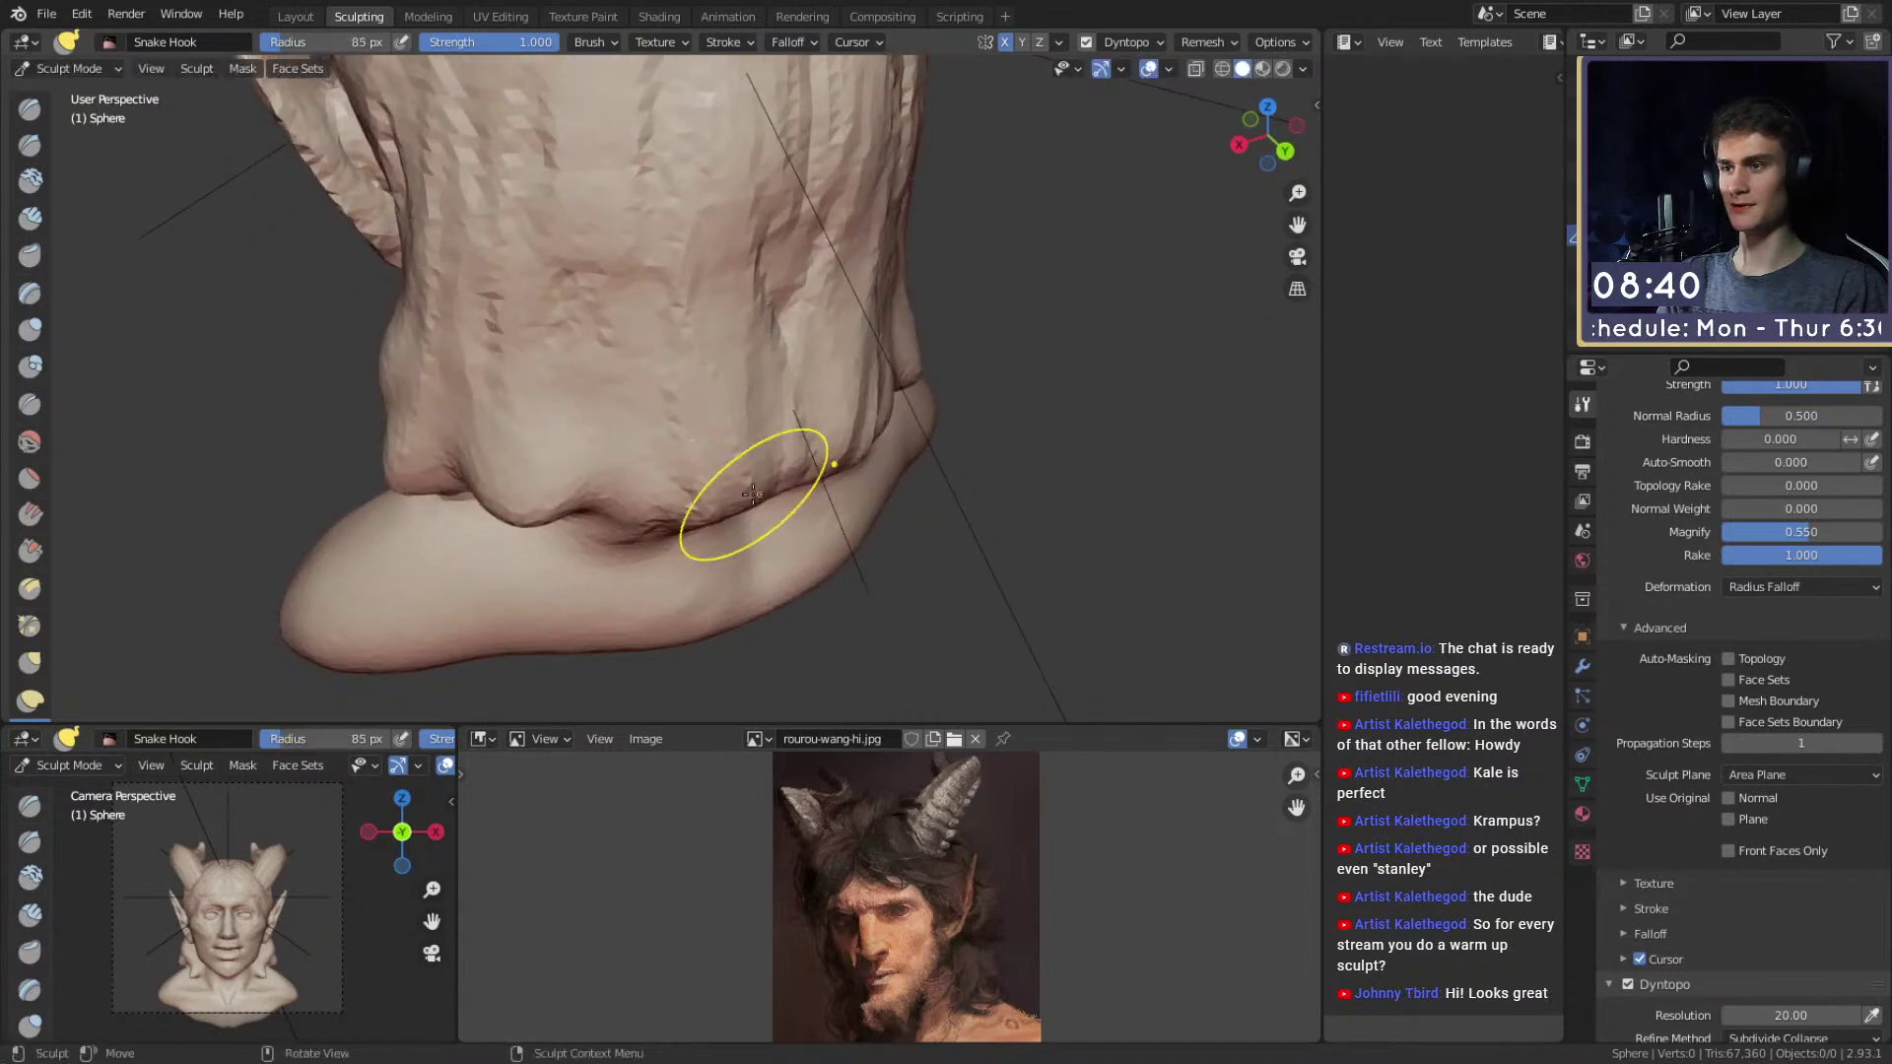
pyautogui.moveTo(739, 405); pyautogui.dragTo(859, 452, button='middle')
# Carve long grooves between the locks of the back hair with the Crease brush at 57 px.
pyautogui.hotkey('shift', 'c')
pyautogui.keyDown('alt'); pyautogui.moveTo(760, 393); pyautogui.dragTo(631, 424); pyautogui.keyUp('alt')
pyautogui.moveTo(718, 506); pyautogui.dragTo(708, 385)
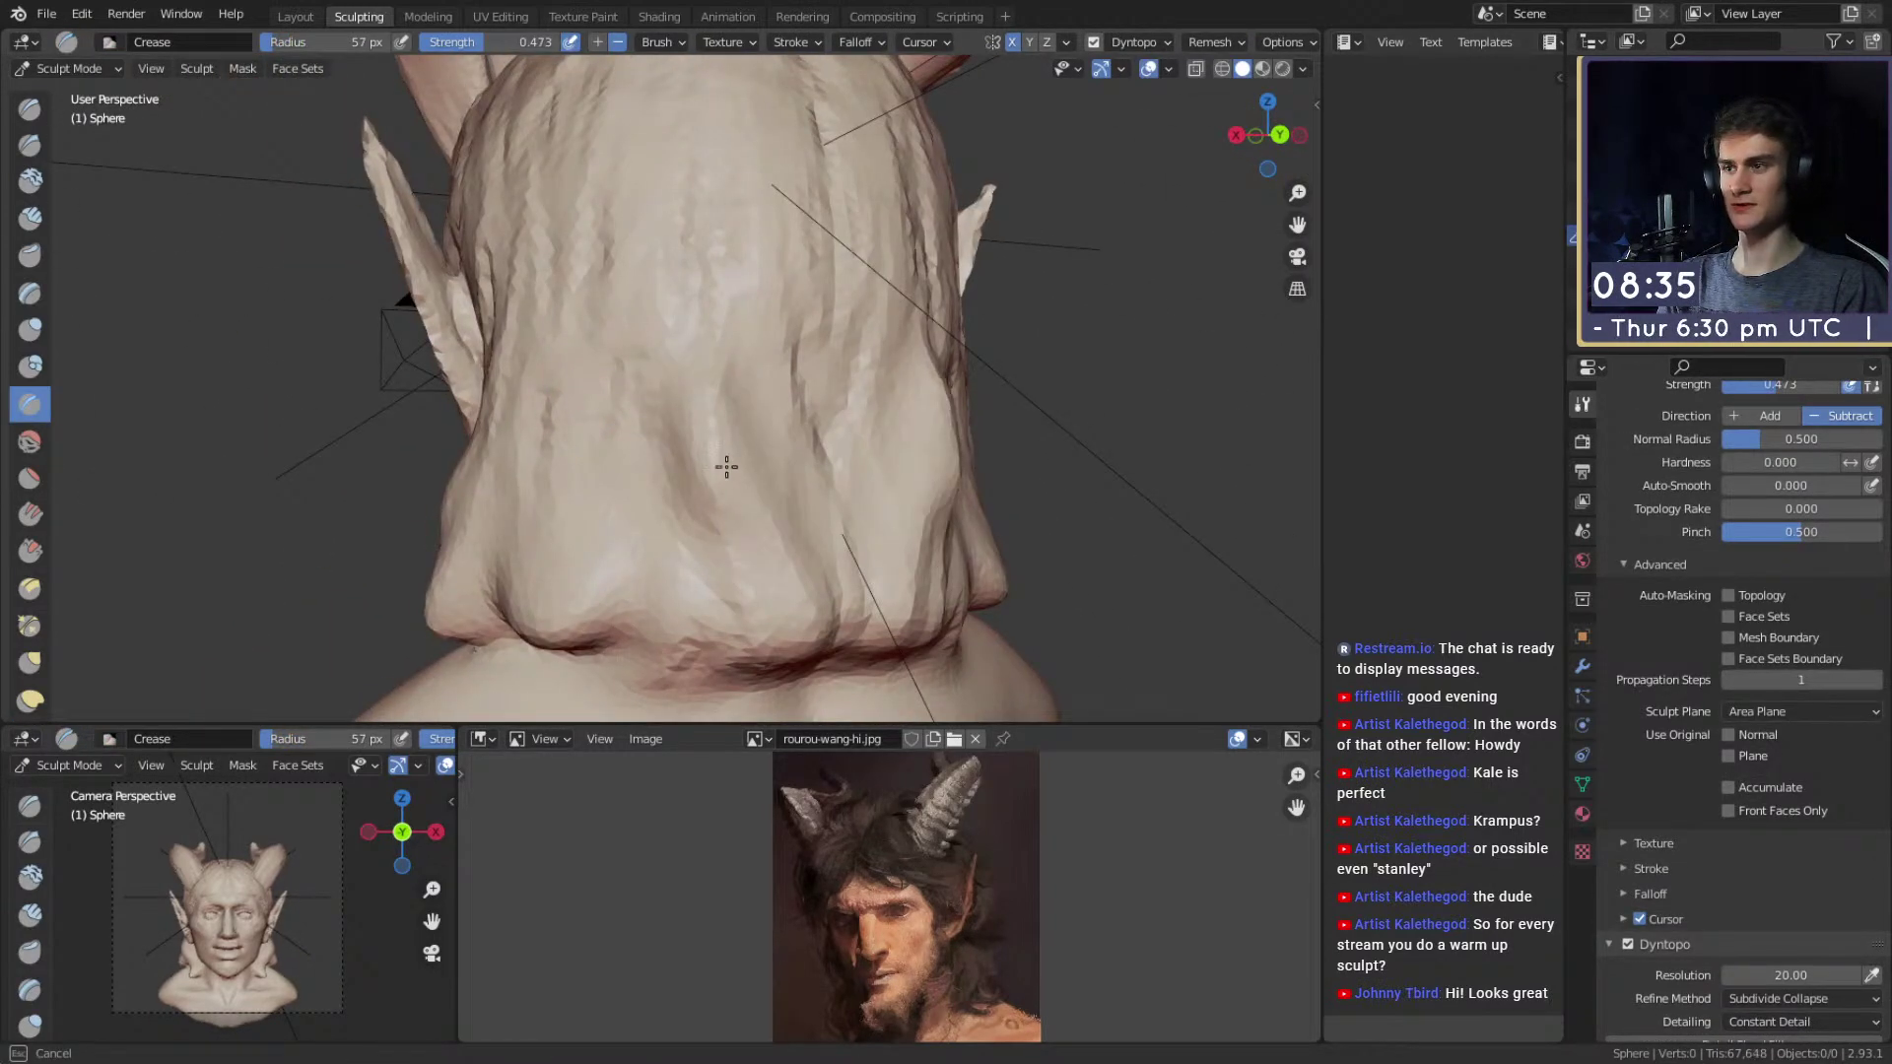
pyautogui.moveTo(727, 373)
pyautogui.mouseDown(button='middle')
pyautogui.moveTo(749, 437)
pyautogui.moveTo(730, 456)
pyautogui.moveTo(599, 468)
pyautogui.moveTo(663, 499)
pyautogui.mouseUp(button='middle')
pyautogui.click(748, 436)
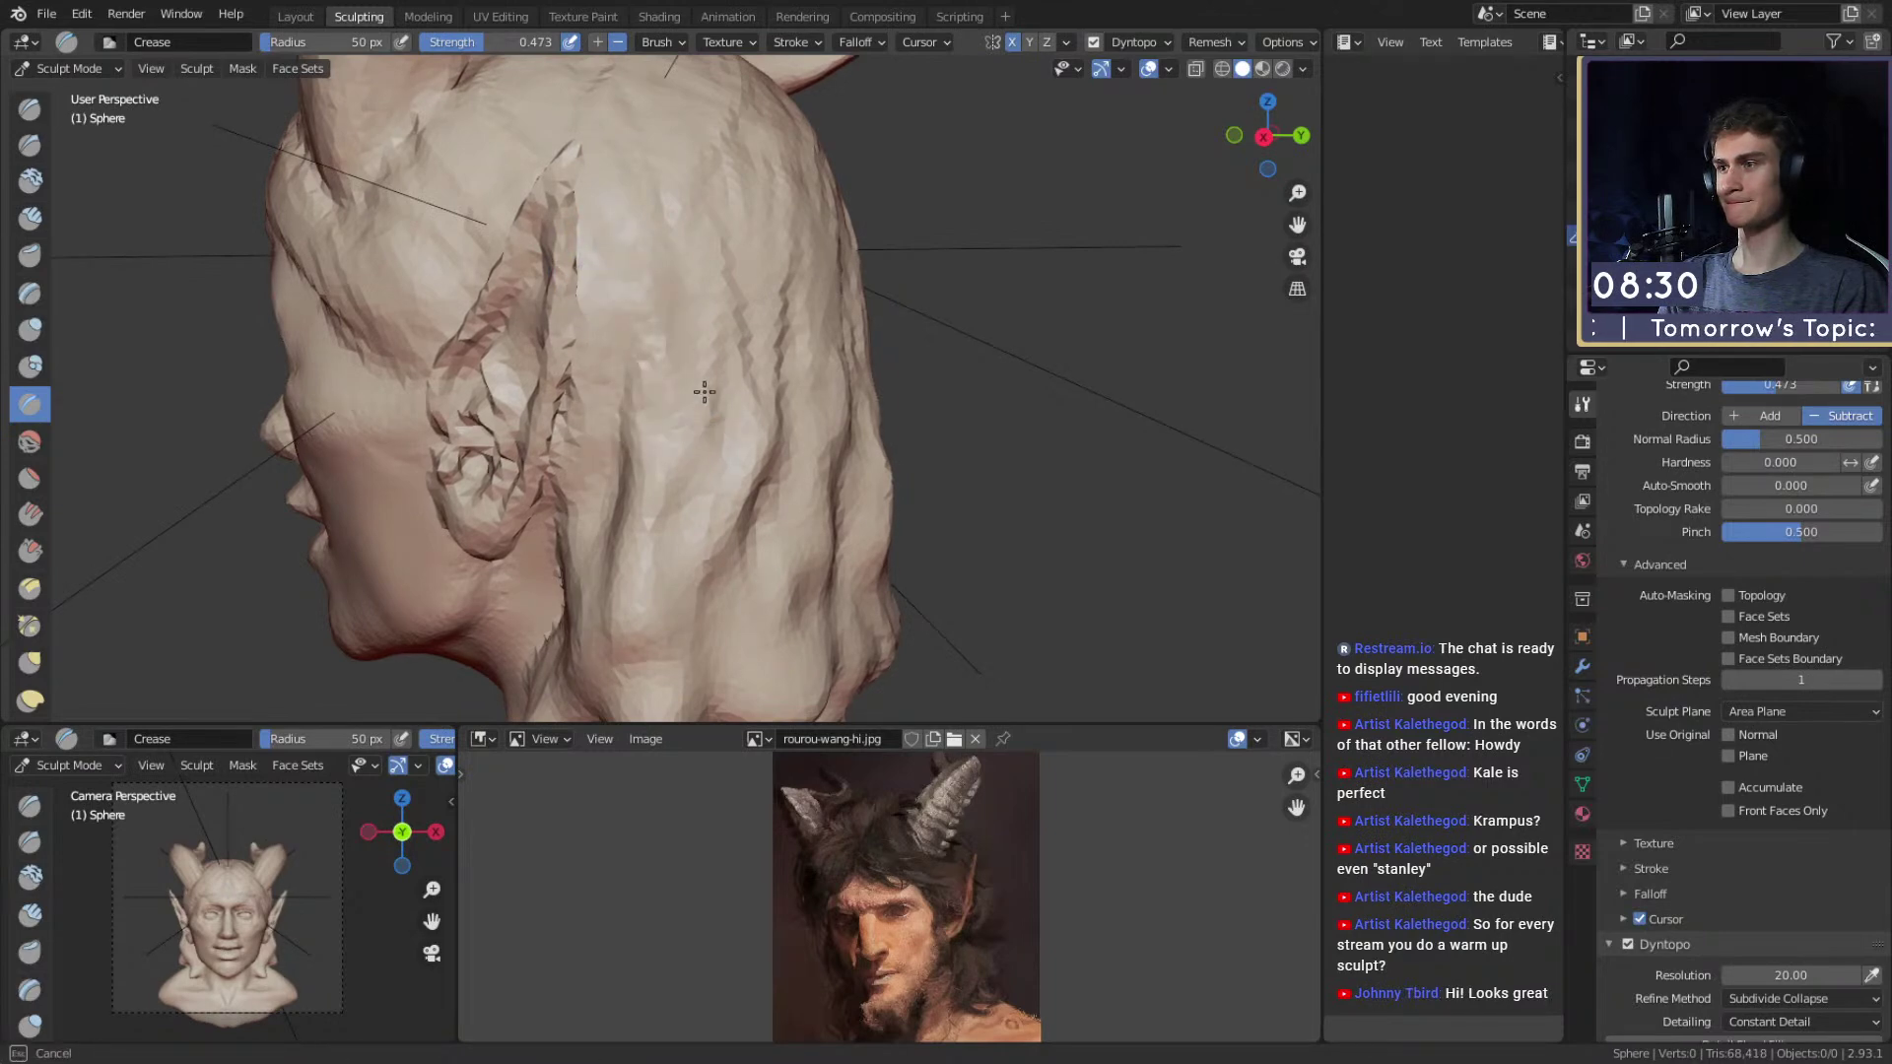
# Crease strand lines into the hair behind the ear and along the side of the head at 50 px.
pyautogui.moveTo(793, 209); pyautogui.dragTo(543, 146, button='middle')
pyautogui.moveTo(544, 146)
pyautogui.mouseDown()
pyautogui.moveTo(726, 334)
pyautogui.moveTo(857, 418)
pyautogui.mouseUp()
pyautogui.moveTo(877, 227); pyautogui.dragTo(876, 463)
pyautogui.moveTo(666, 307)
pyautogui.keyDown('shift'); pyautogui.mouseDown(button='middle')
pyautogui.moveTo(710, 405)
pyautogui.moveTo(828, 399)
pyautogui.mouseUp(button='middle'); pyautogui.keyUp('shift')
pyautogui.moveTo(793, 256)
pyautogui.mouseDown()
pyautogui.moveTo(752, 371)
pyautogui.moveTo(690, 419)
pyautogui.mouseUp()
pyautogui.moveTo(739, 177); pyautogui.dragTo(611, 444)
# Carve strands into the front hair and temple around the horn base with the Crease brush at 35 px.
pyautogui.moveTo(552, 286); pyautogui.dragTo(676, 321, button='middle')
pyautogui.press('f')
pyautogui.click(705, 344)
pyautogui.moveTo(674, 349); pyautogui.dragTo(624, 340)
pyautogui.keyDown('shift'); pyautogui.moveTo(547, 450); pyautogui.dragTo(708, 496, button='middle'); pyautogui.keyUp('shift')
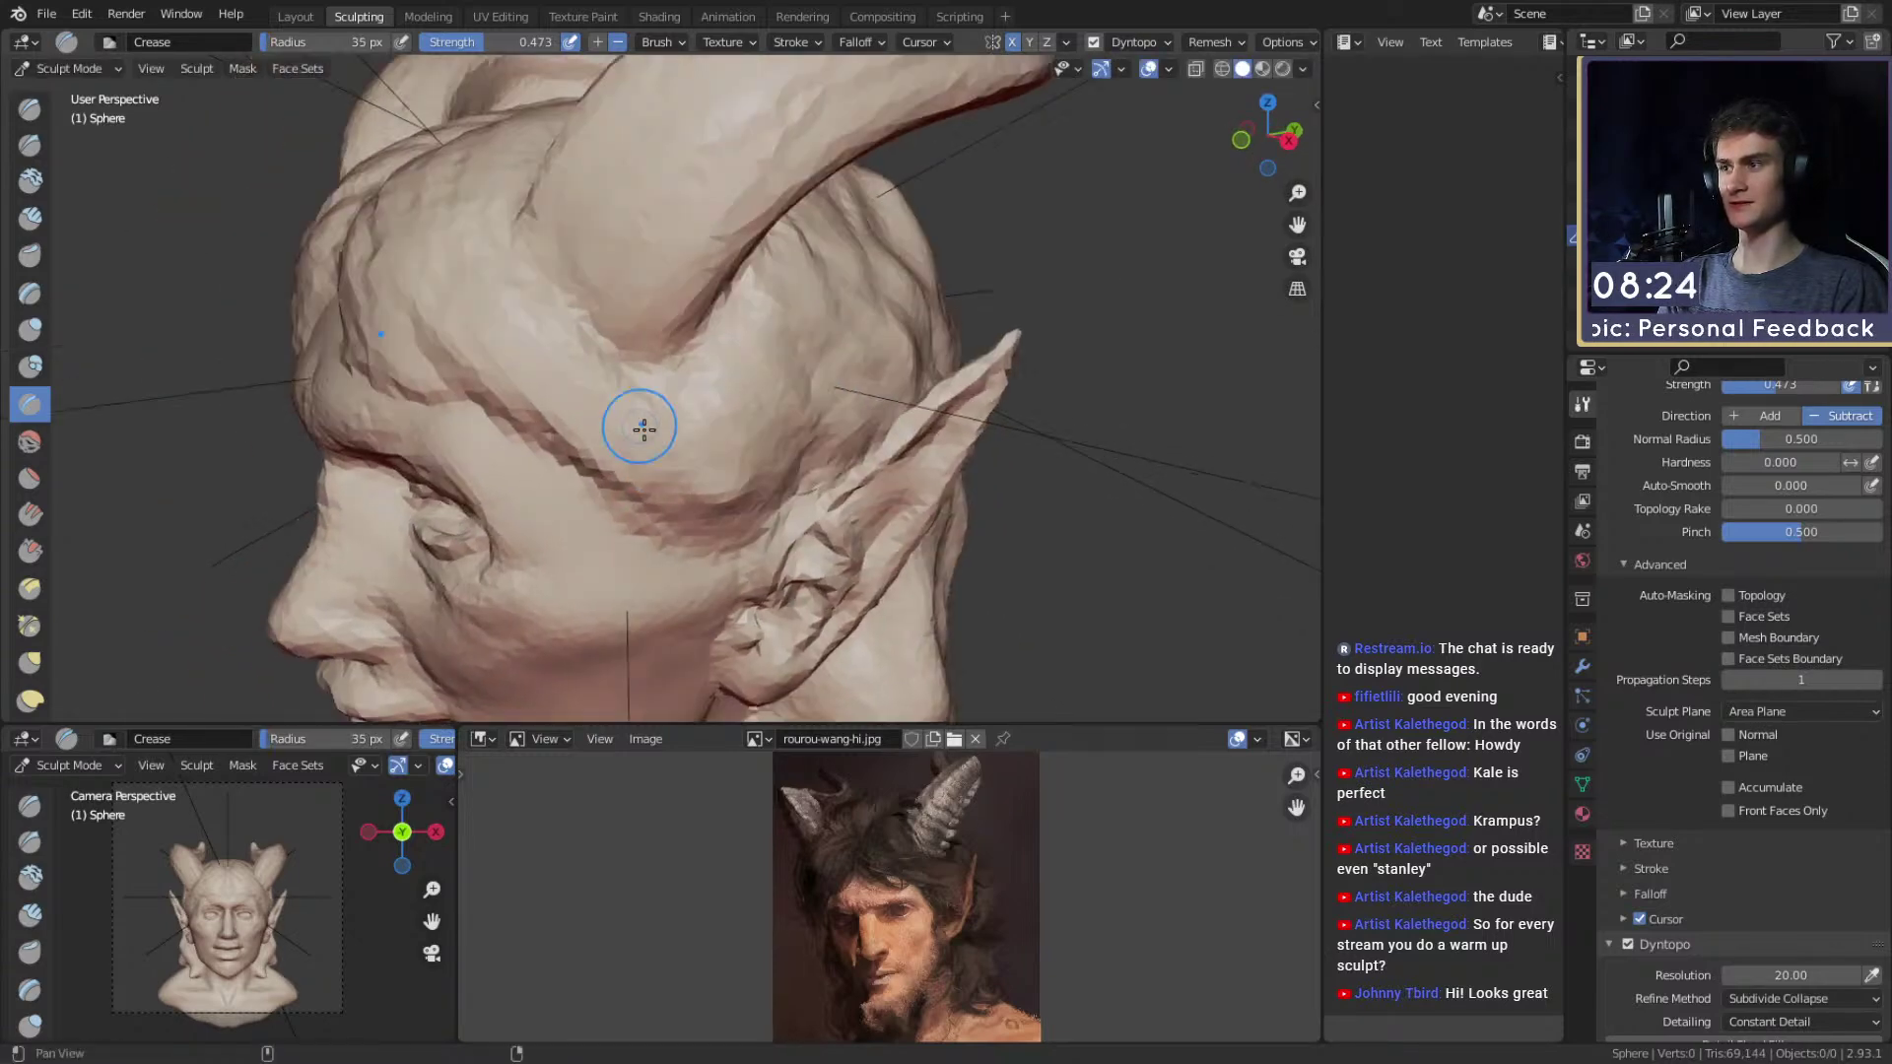
pyautogui.moveTo(503, 320); pyautogui.dragTo(563, 438)
pyautogui.moveTo(758, 442); pyautogui.dragTo(724, 466, button='middle')
pyautogui.moveTo(726, 372); pyautogui.dragTo(689, 452, button='middle')
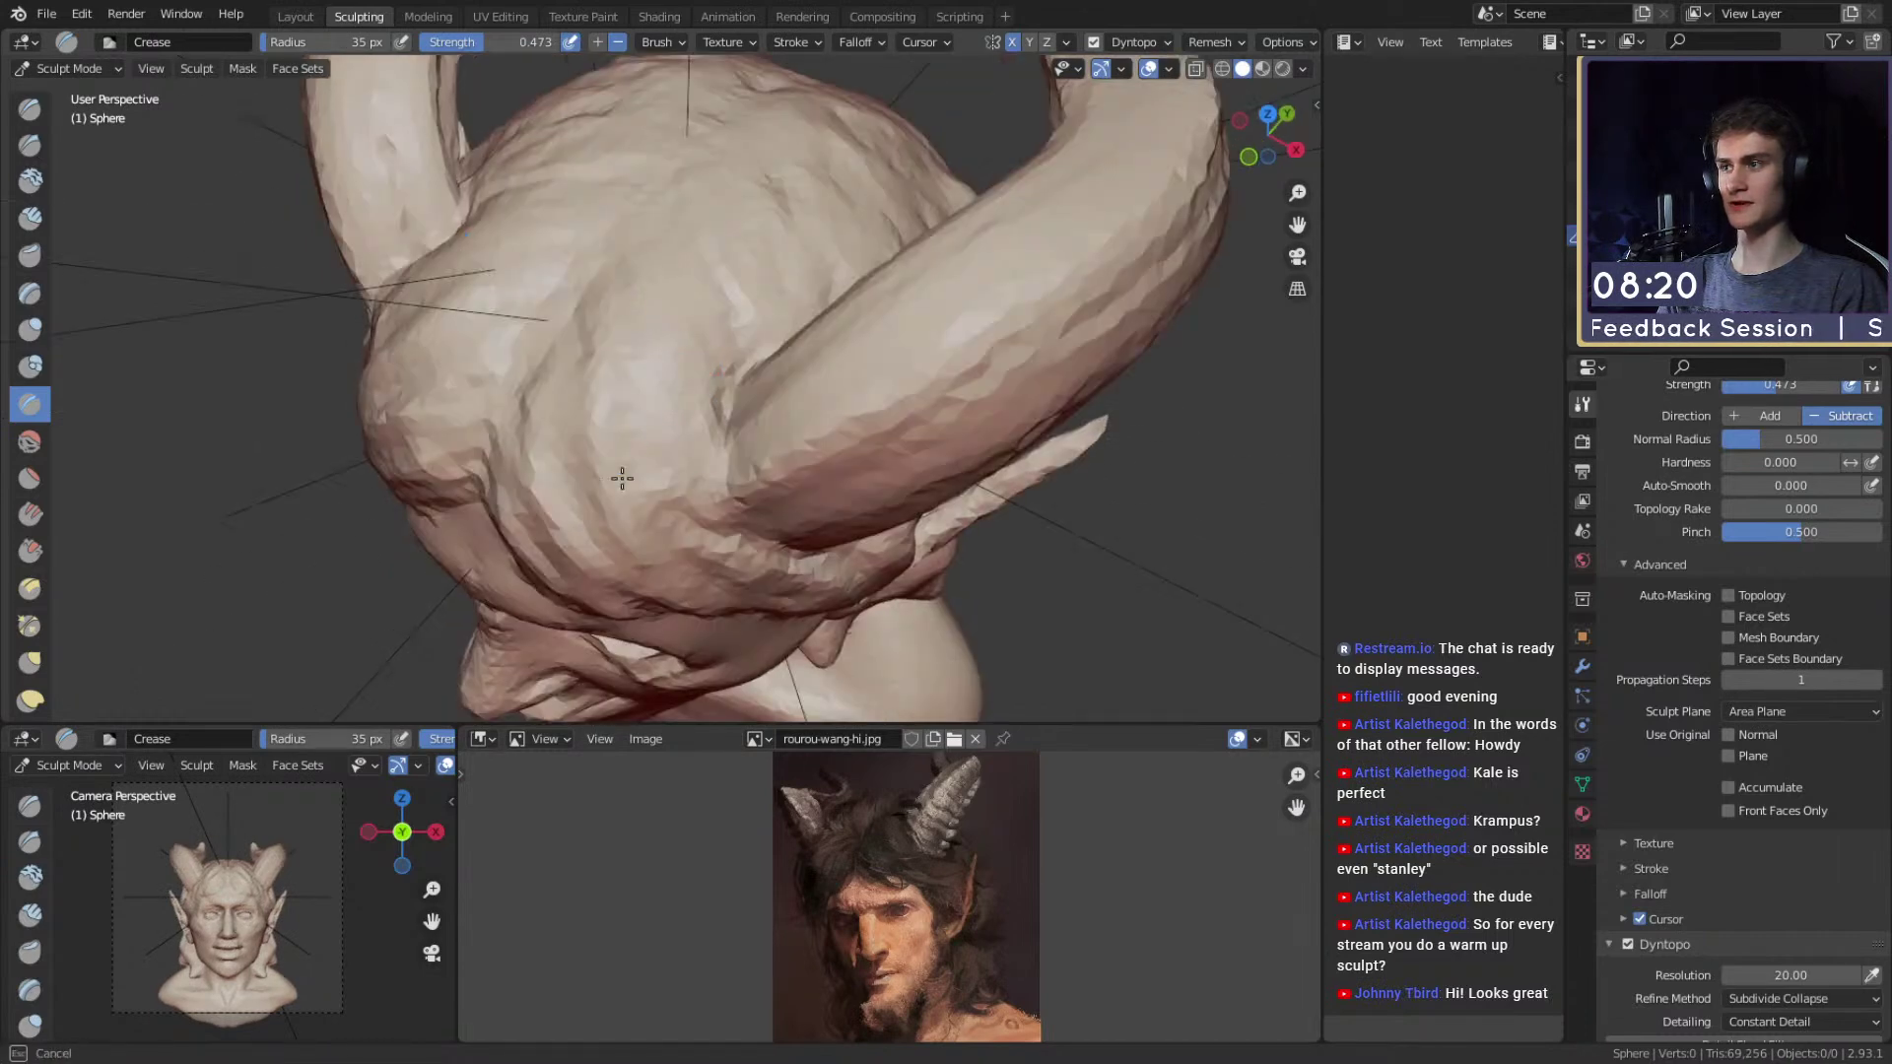
# Crease flowing strand lines over the crown and back of the head at 35 px.
pyautogui.moveTo(648, 230); pyautogui.dragTo(642, 296, button='middle')
pyautogui.moveTo(689, 423); pyautogui.dragTo(730, 325, button='middle')
pyautogui.moveTo(921, 381); pyautogui.dragTo(716, 282, button='middle')
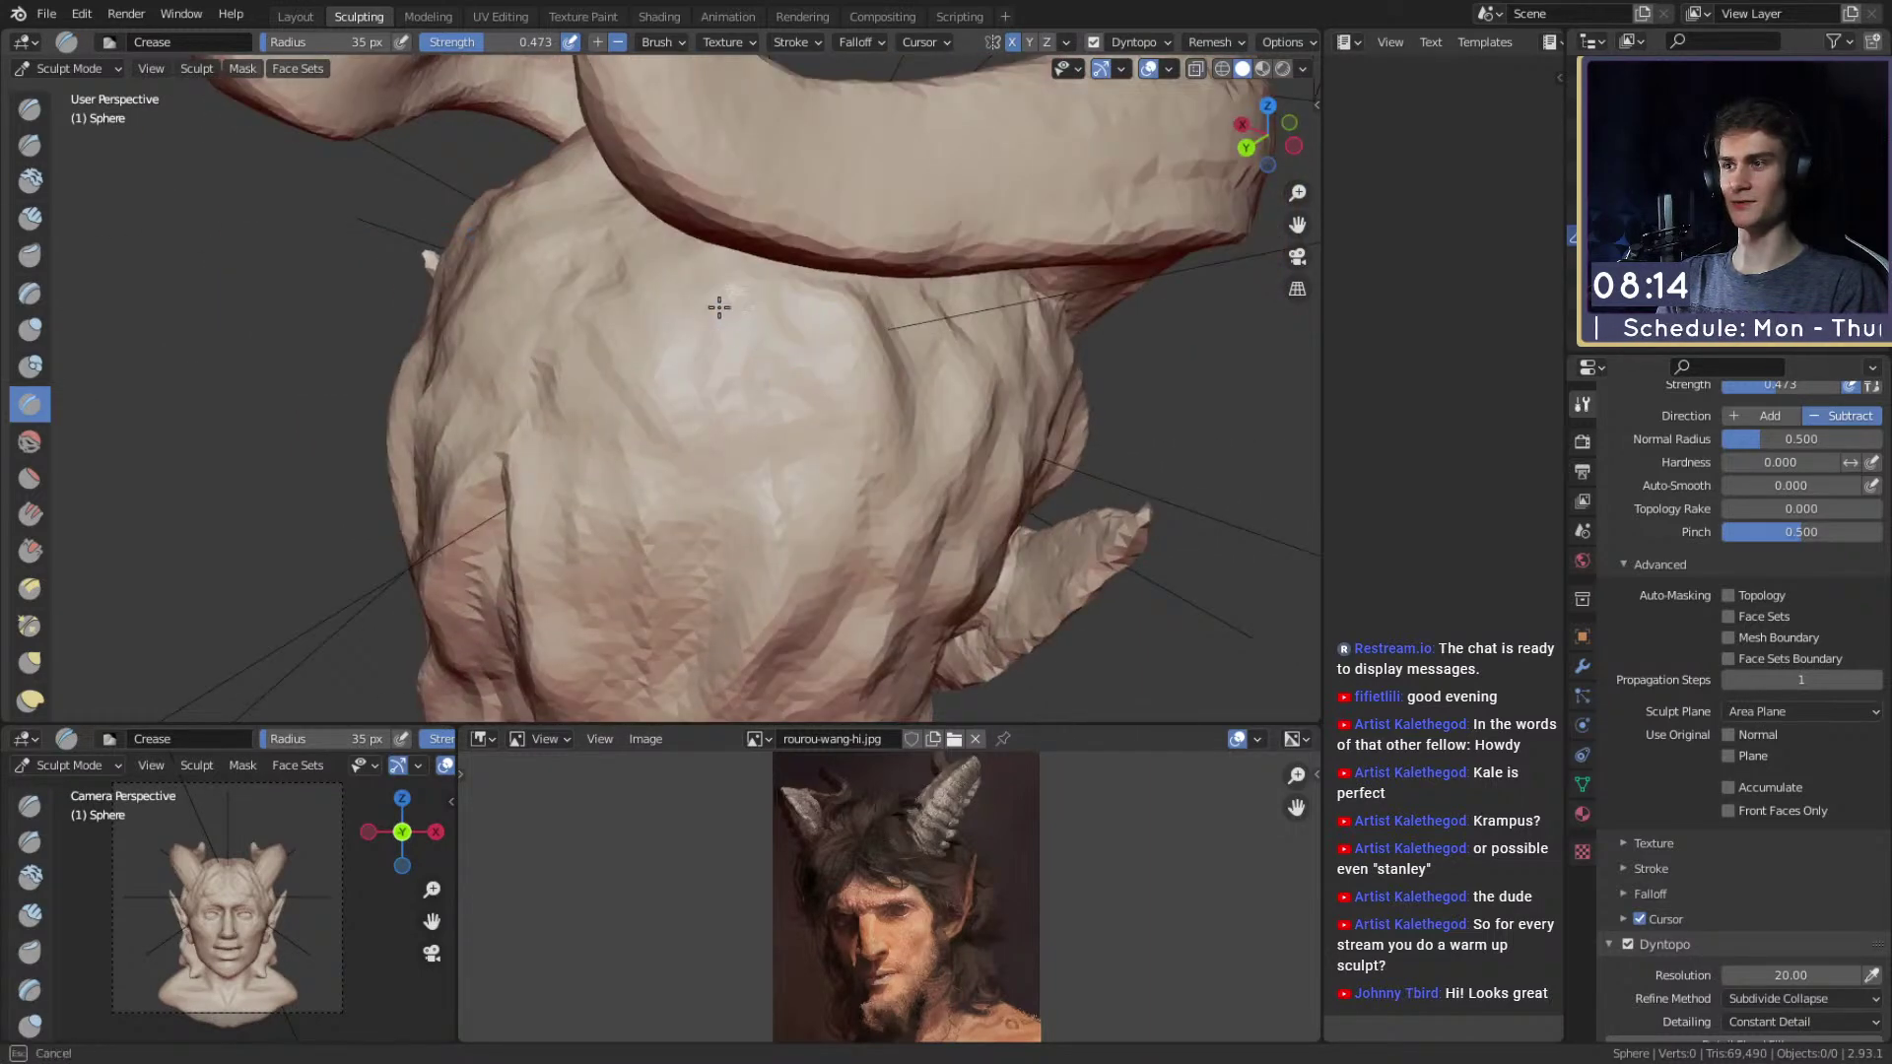
pyautogui.moveTo(568, 533); pyautogui.dragTo(588, 291, button='middle')
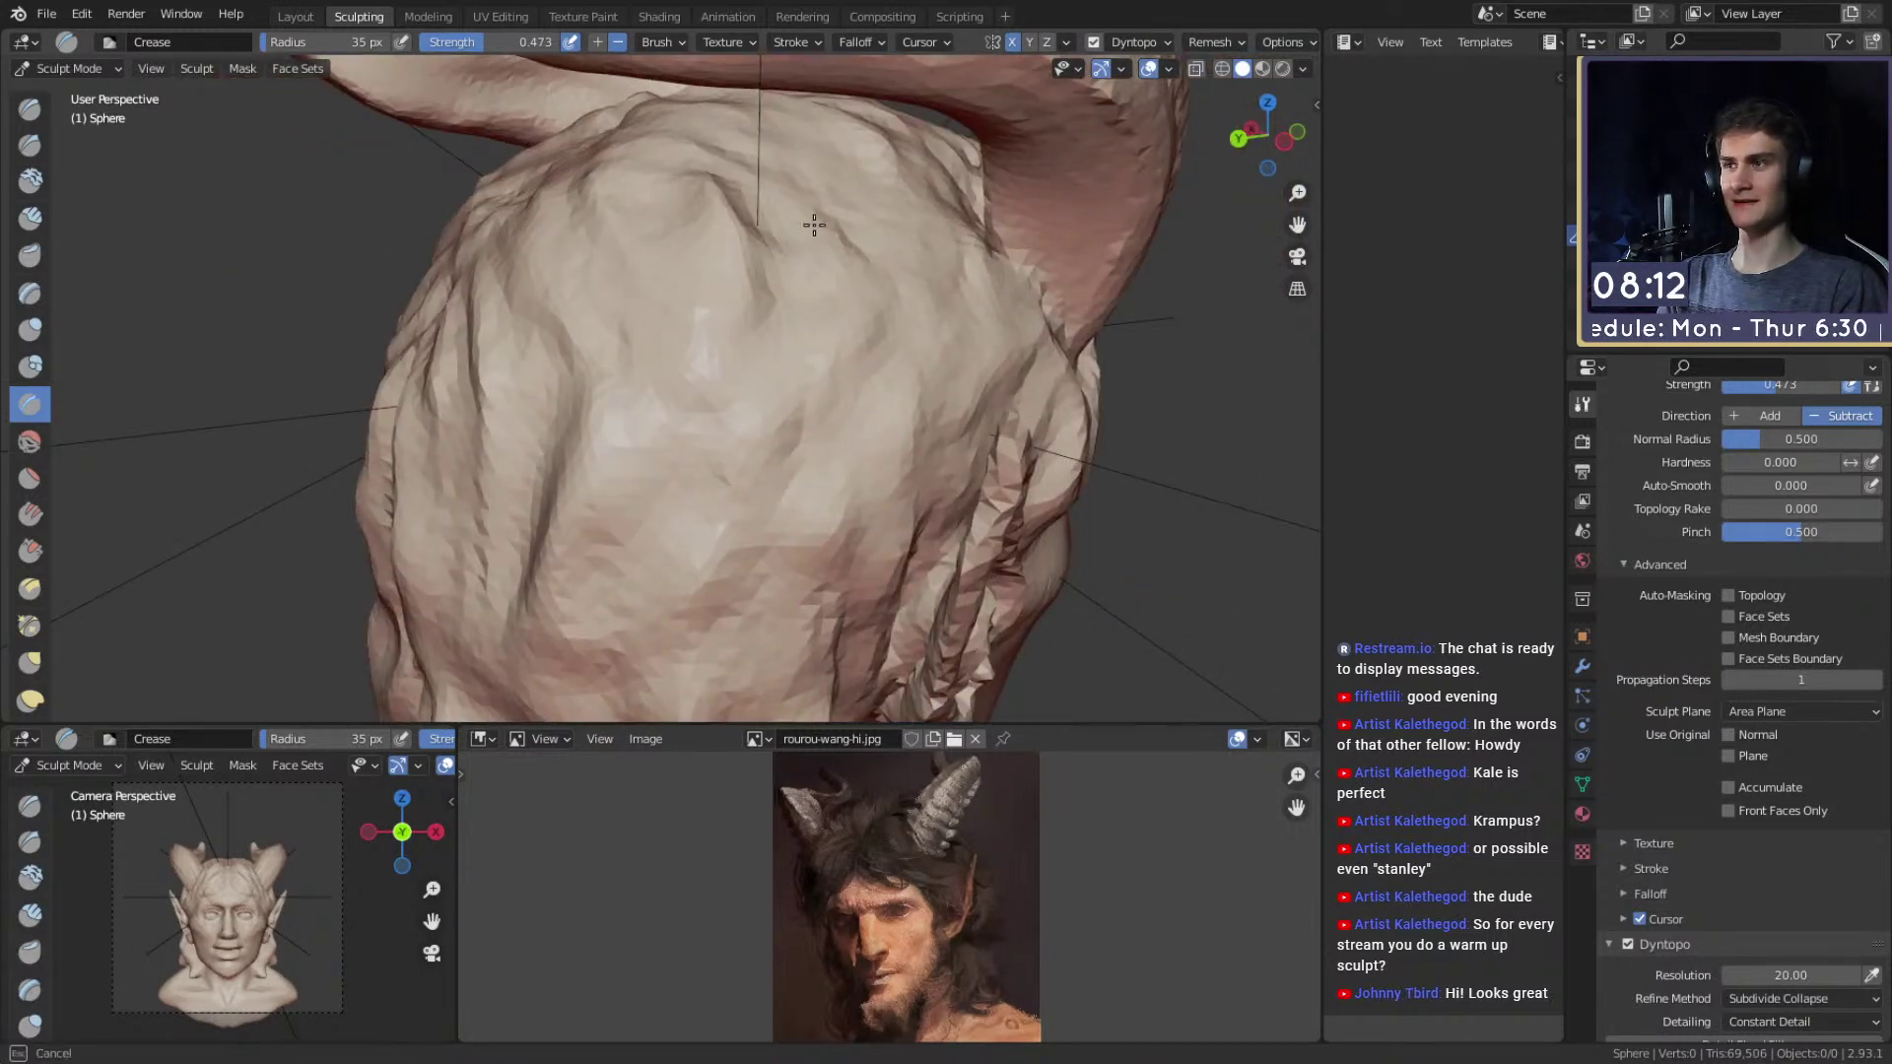
pyautogui.moveTo(518, 270); pyautogui.dragTo(507, 581)
pyautogui.keyDown('alt'); pyautogui.moveTo(532, 537); pyautogui.dragTo(384, 463); pyautogui.keyUp('alt')
pyautogui.moveTo(680, 326)
pyautogui.keyDown('ctrl'); pyautogui.keyDown('alt'); pyautogui.mouseDown()
pyautogui.moveTo(689, 536)
pyautogui.moveTo(625, 507)
pyautogui.moveTo(461, 194)
pyautogui.moveTo(684, 349)
pyautogui.mouseUp(); pyautogui.keyUp('alt'); pyautogui.keyUp('ctrl')
# Pull spiky hair locks out of the front hairline with the Snake Hook brush.
pyautogui.press('k')
pyautogui.moveTo(752, 283)
pyautogui.keyDown('alt'); pyautogui.mouseDown()
pyautogui.moveTo(624, 356)
pyautogui.moveTo(566, 339)
pyautogui.mouseUp(); pyautogui.keyUp('alt')
pyautogui.moveTo(630, 340)
pyautogui.keyDown('alt'); pyautogui.mouseDown()
pyautogui.moveTo(571, 317)
pyautogui.moveTo(513, 375)
pyautogui.mouseUp(); pyautogui.keyUp('alt')
pyautogui.press('f')
pyautogui.click(543, 338)
pyautogui.moveTo(611, 349)
pyautogui.keyDown('alt'); pyautogui.mouseDown()
pyautogui.moveTo(544, 336)
pyautogui.moveTo(608, 301)
pyautogui.moveTo(582, 280)
pyautogui.mouseUp(); pyautogui.keyUp('alt')
# Pull more hair locks out around the horn base with the Snake Hook brush at about 37 px.
pyautogui.keyDown('alt'); pyautogui.moveTo(705, 377); pyautogui.dragTo(415, 335); pyautogui.keyUp('alt')
pyautogui.keyDown('alt'); pyautogui.moveTo(580, 455); pyautogui.dragTo(794, 338); pyautogui.keyUp('alt')
pyautogui.moveTo(700, 383)
pyautogui.keyDown('alt'); pyautogui.mouseDown()
pyautogui.moveTo(726, 381)
pyautogui.moveTo(697, 359)
pyautogui.moveTo(725, 354)
pyautogui.moveTo(736, 382)
pyautogui.mouseUp(); pyautogui.keyUp('alt')
pyautogui.press('f')
pyautogui.click(743, 355)
pyautogui.press('f')
pyautogui.click(643, 385)
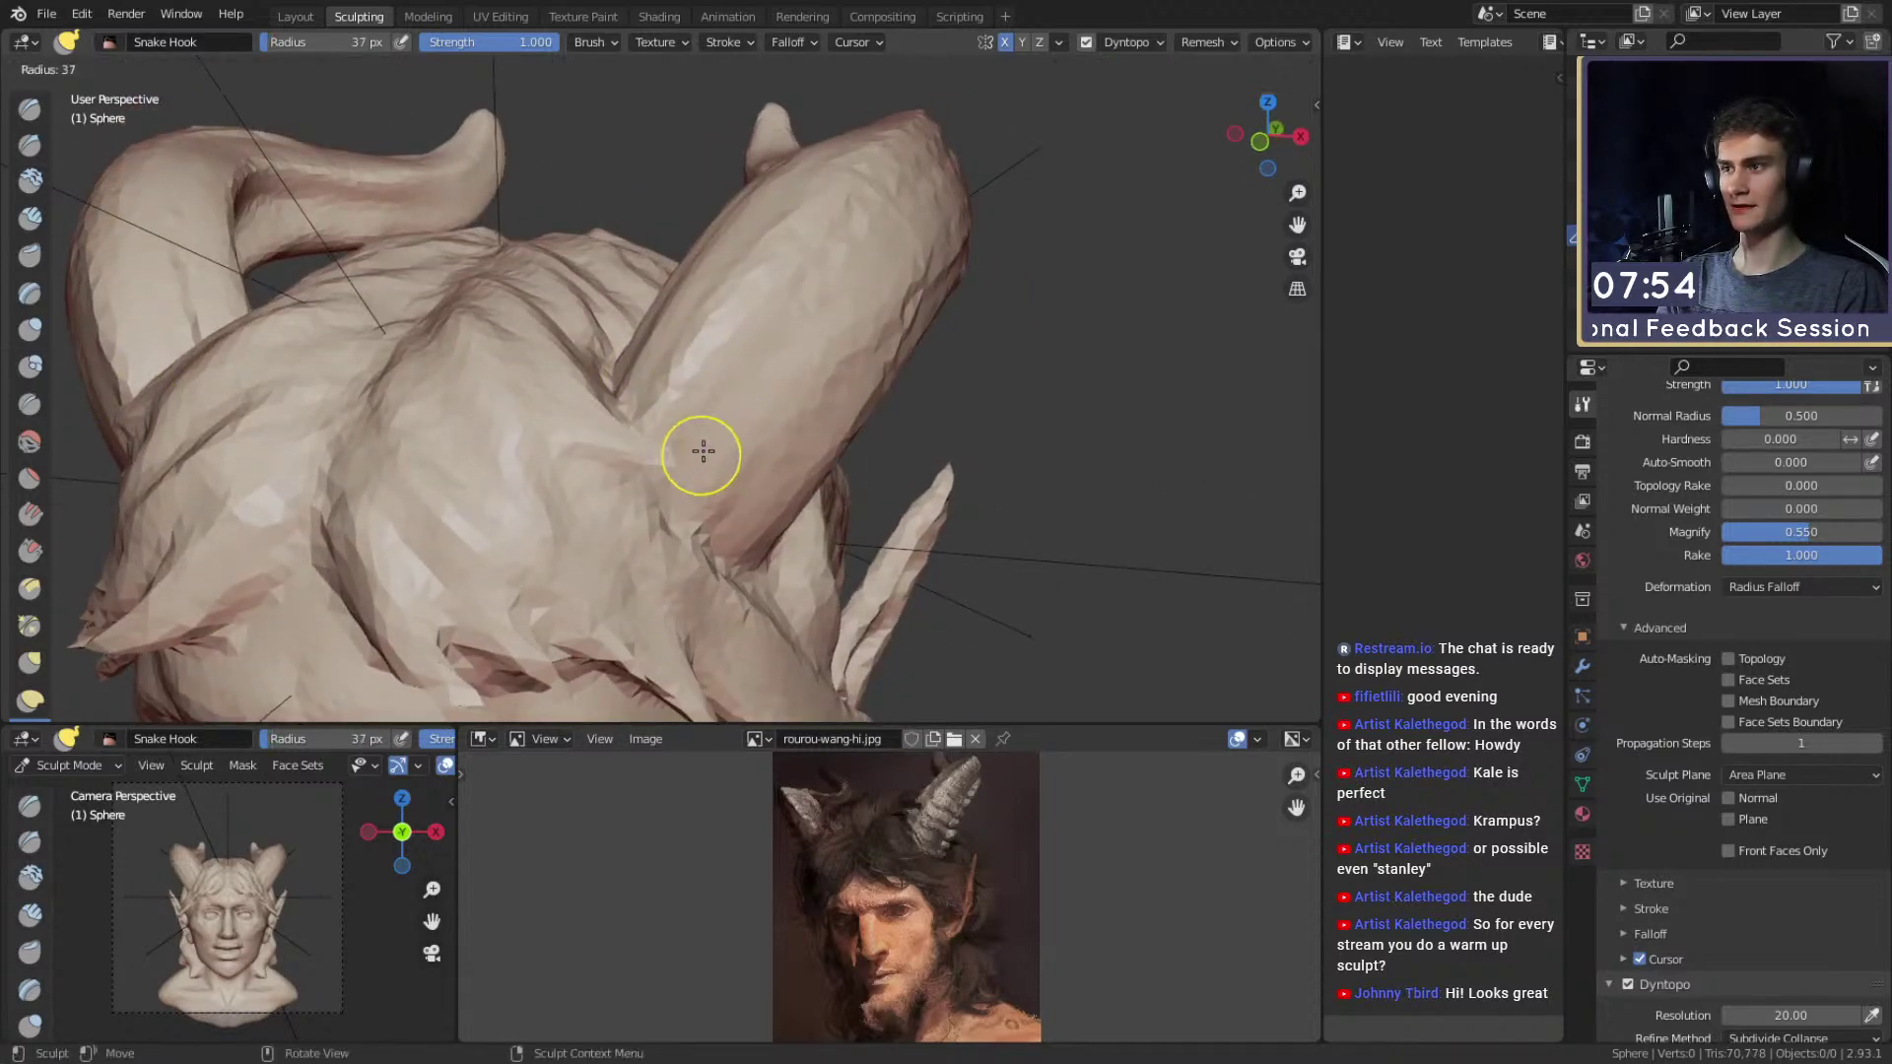
# Pull the hair behind the ear into pointed locks above the shoulder with the Snake Hook brush at about 38 px.
pyautogui.keyDown('alt'); pyautogui.moveTo(707, 508); pyautogui.dragTo(731, 403); pyautogui.keyUp('alt')
pyautogui.keyDown('alt'); pyautogui.moveTo(613, 338); pyautogui.dragTo(743, 501); pyautogui.keyUp('alt')
pyautogui.press('f')
pyautogui.click(723, 449)
pyautogui.moveTo(759, 493)
pyautogui.keyDown('alt'); pyautogui.mouseDown()
pyautogui.moveTo(815, 482)
pyautogui.moveTo(818, 499)
pyautogui.mouseUp(); pyautogui.keyUp('alt')
pyautogui.press('f')
pyautogui.click(761, 542)
pyautogui.moveTo(759, 542); pyautogui.dragTo(728, 436)
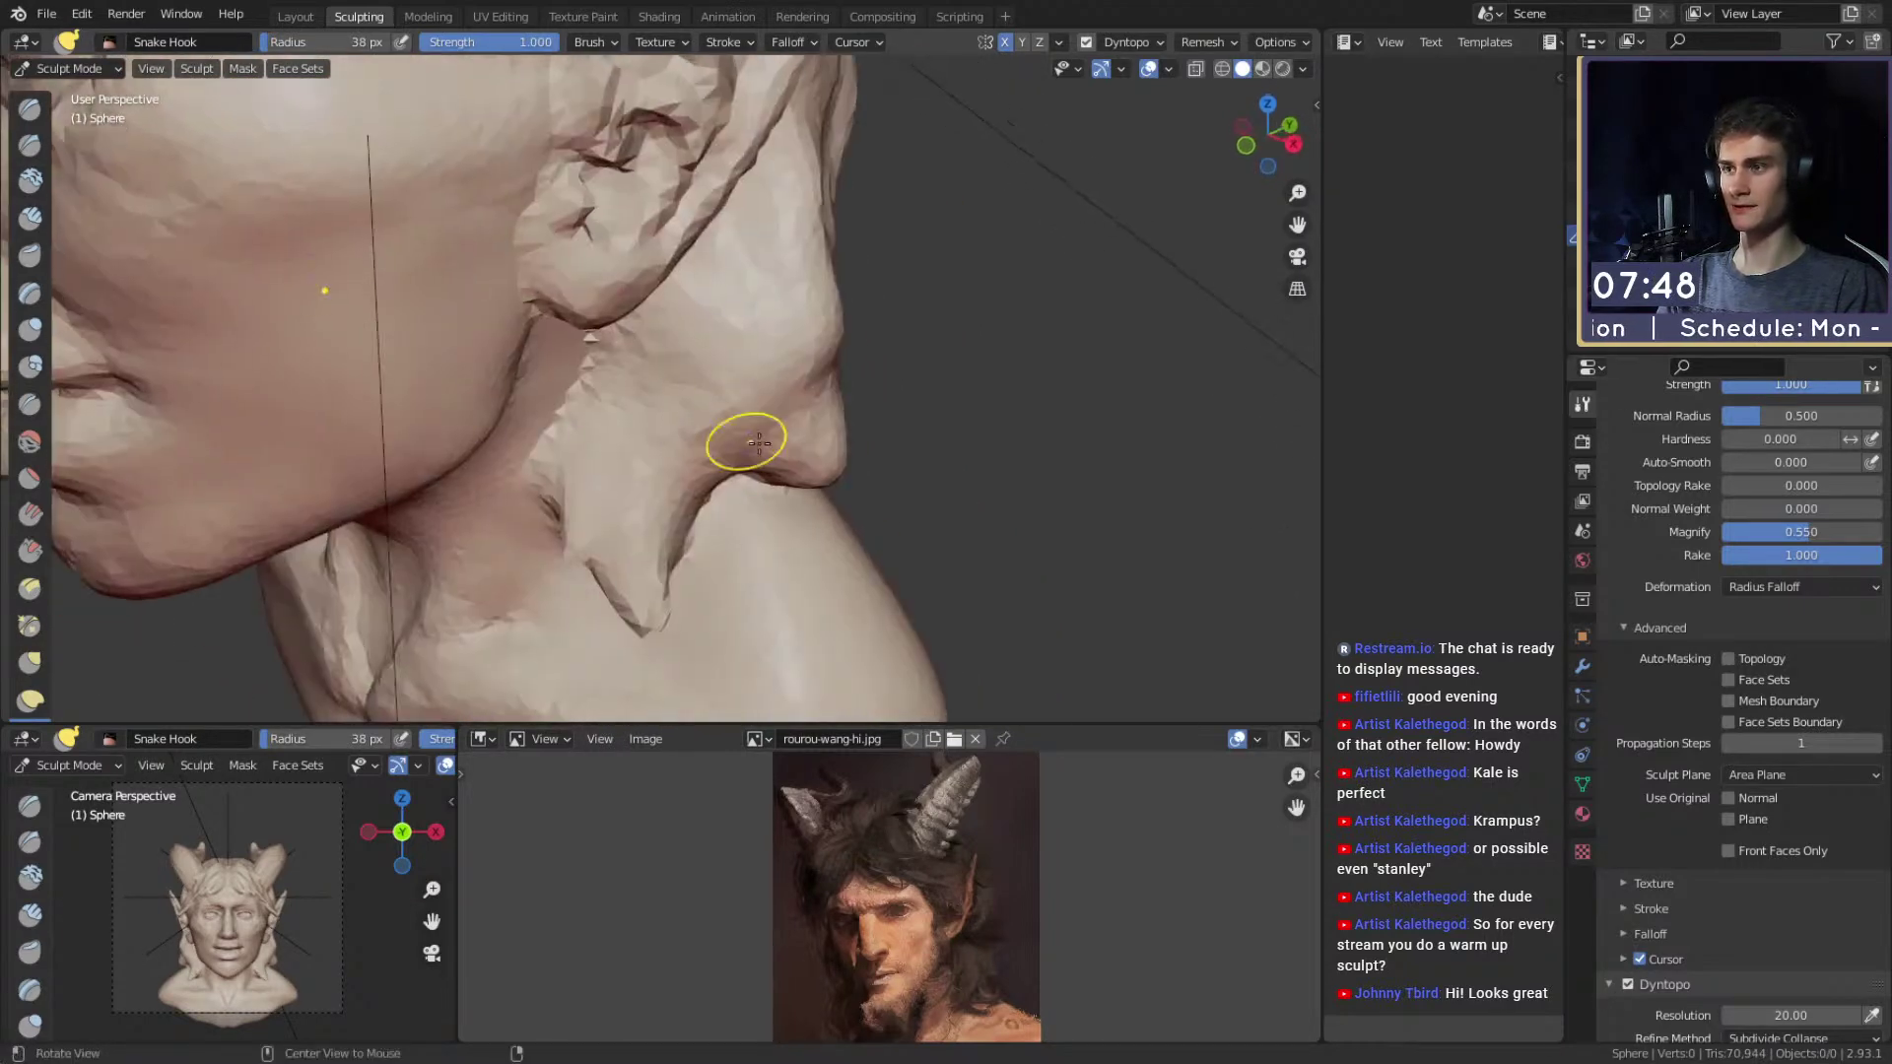
pyautogui.moveTo(869, 463)
pyautogui.keyDown('alt'); pyautogui.mouseDown()
pyautogui.moveTo(620, 287)
pyautogui.moveTo(623, 404)
pyautogui.mouseUp(); pyautogui.keyUp('alt')
pyautogui.press('f')
pyautogui.click(617, 364)
# Build up beard volume on the chin with the Clay Strips brush at 38 px.
pyautogui.moveTo(592, 409)
pyautogui.keyDown('alt'); pyautogui.mouseDown()
pyautogui.moveTo(654, 430)
pyautogui.moveTo(679, 414)
pyautogui.mouseUp(); pyautogui.keyUp('alt')
pyautogui.keyDown('ctrl'); pyautogui.keyDown('alt'); pyautogui.moveTo(680, 414); pyautogui.dragTo(654, 468); pyautogui.keyUp('alt'); pyautogui.keyUp('ctrl')
pyautogui.keyDown('alt'); pyautogui.keyDown('shift'); pyautogui.moveTo(747, 353); pyautogui.dragTo(738, 367); pyautogui.keyUp('shift'); pyautogui.keyUp('alt')
pyautogui.keyDown('ctrl'); pyautogui.keyDown('alt'); pyautogui.moveTo(739, 367); pyautogui.dragTo(660, 266); pyautogui.keyUp('alt'); pyautogui.keyUp('ctrl')
pyautogui.moveTo(599, 346)
pyautogui.keyDown('alt'); pyautogui.mouseDown()
pyautogui.moveTo(579, 325)
pyautogui.moveTo(655, 439)
pyautogui.moveTo(654, 287)
pyautogui.moveTo(640, 368)
pyautogui.mouseUp(); pyautogui.keyUp('alt')
pyautogui.press('c')
pyautogui.press('f')
pyautogui.click(625, 367)
pyautogui.moveTo(646, 448)
pyautogui.mouseDown()
pyautogui.moveTo(594, 450)
pyautogui.moveTo(611, 342)
pyautogui.mouseUp()
pyautogui.press('f')
pyautogui.click(605, 381)
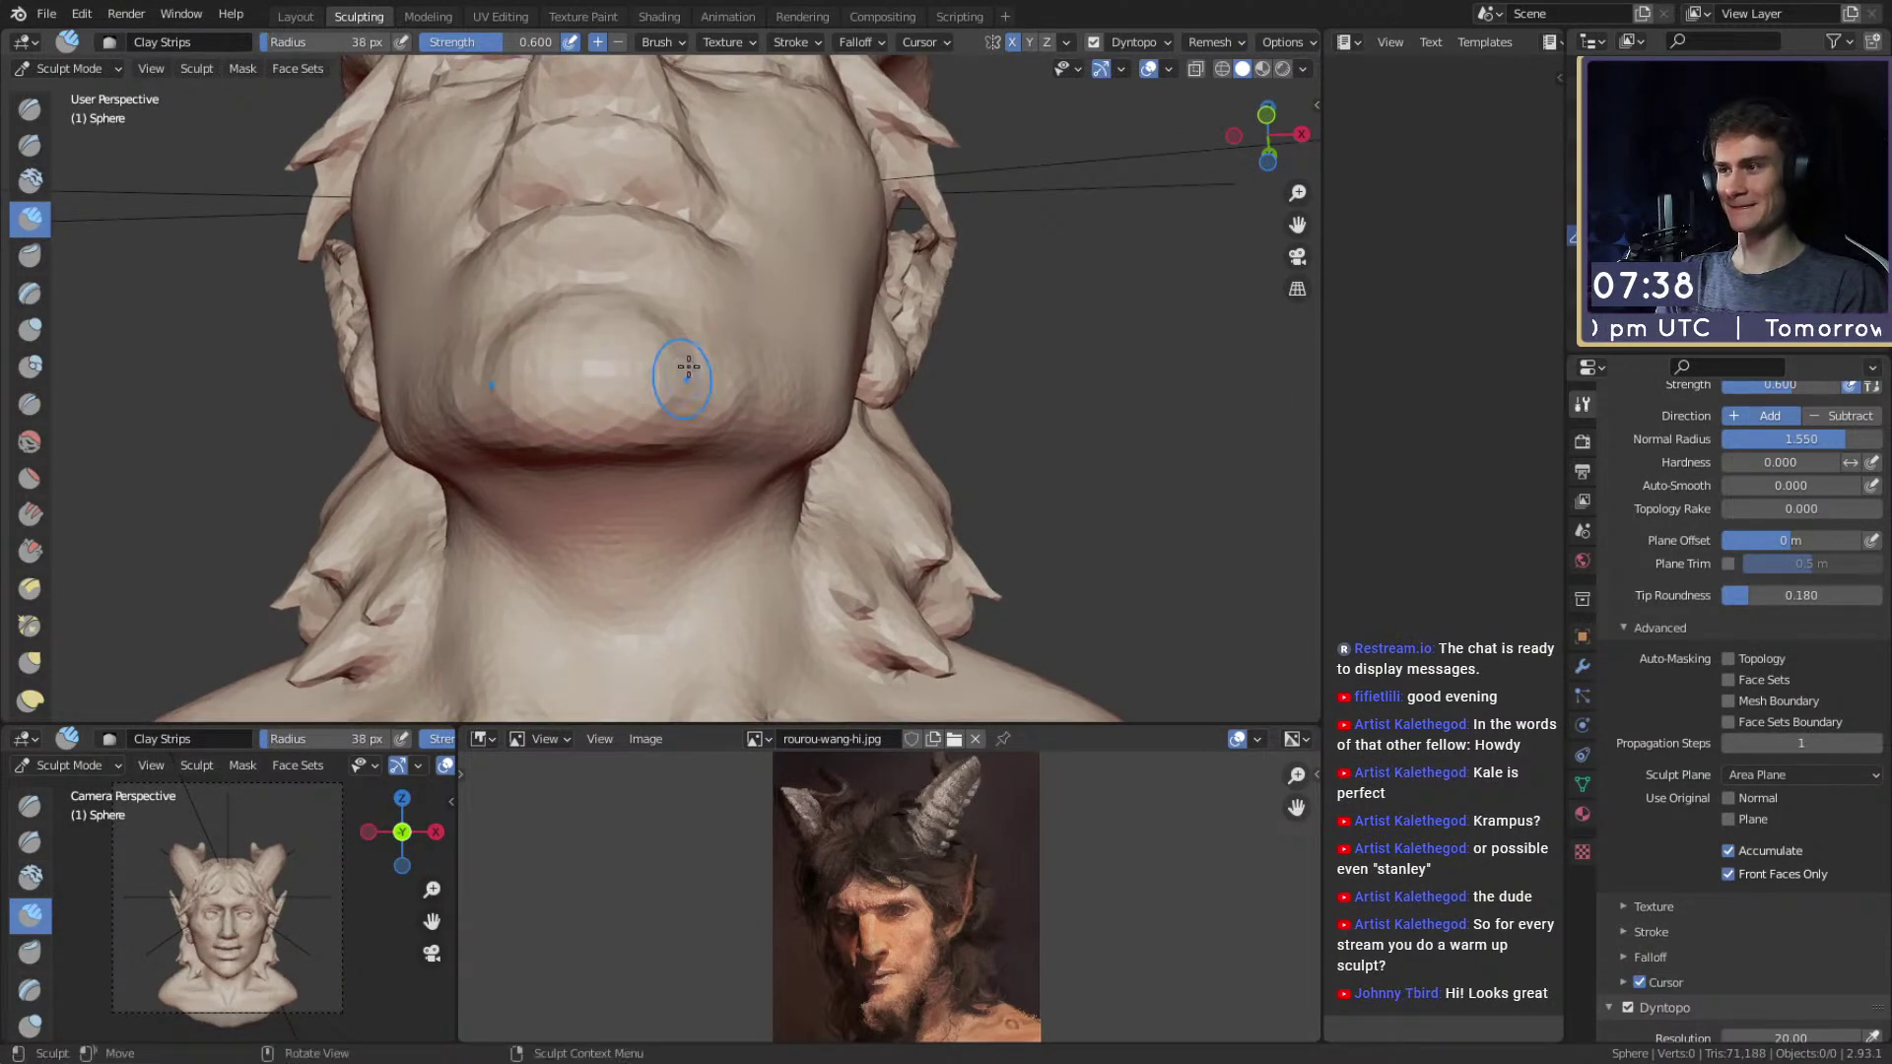
# Extend the beard from the chin along the jawline up to the sideburn with 38 px Clay Strips strokes.
pyautogui.moveTo(638, 414)
pyautogui.keyDown('alt'); pyautogui.mouseDown()
pyautogui.moveTo(622, 233)
pyautogui.moveTo(626, 316)
pyautogui.moveTo(632, 289)
pyautogui.mouseUp(); pyautogui.keyUp('alt')
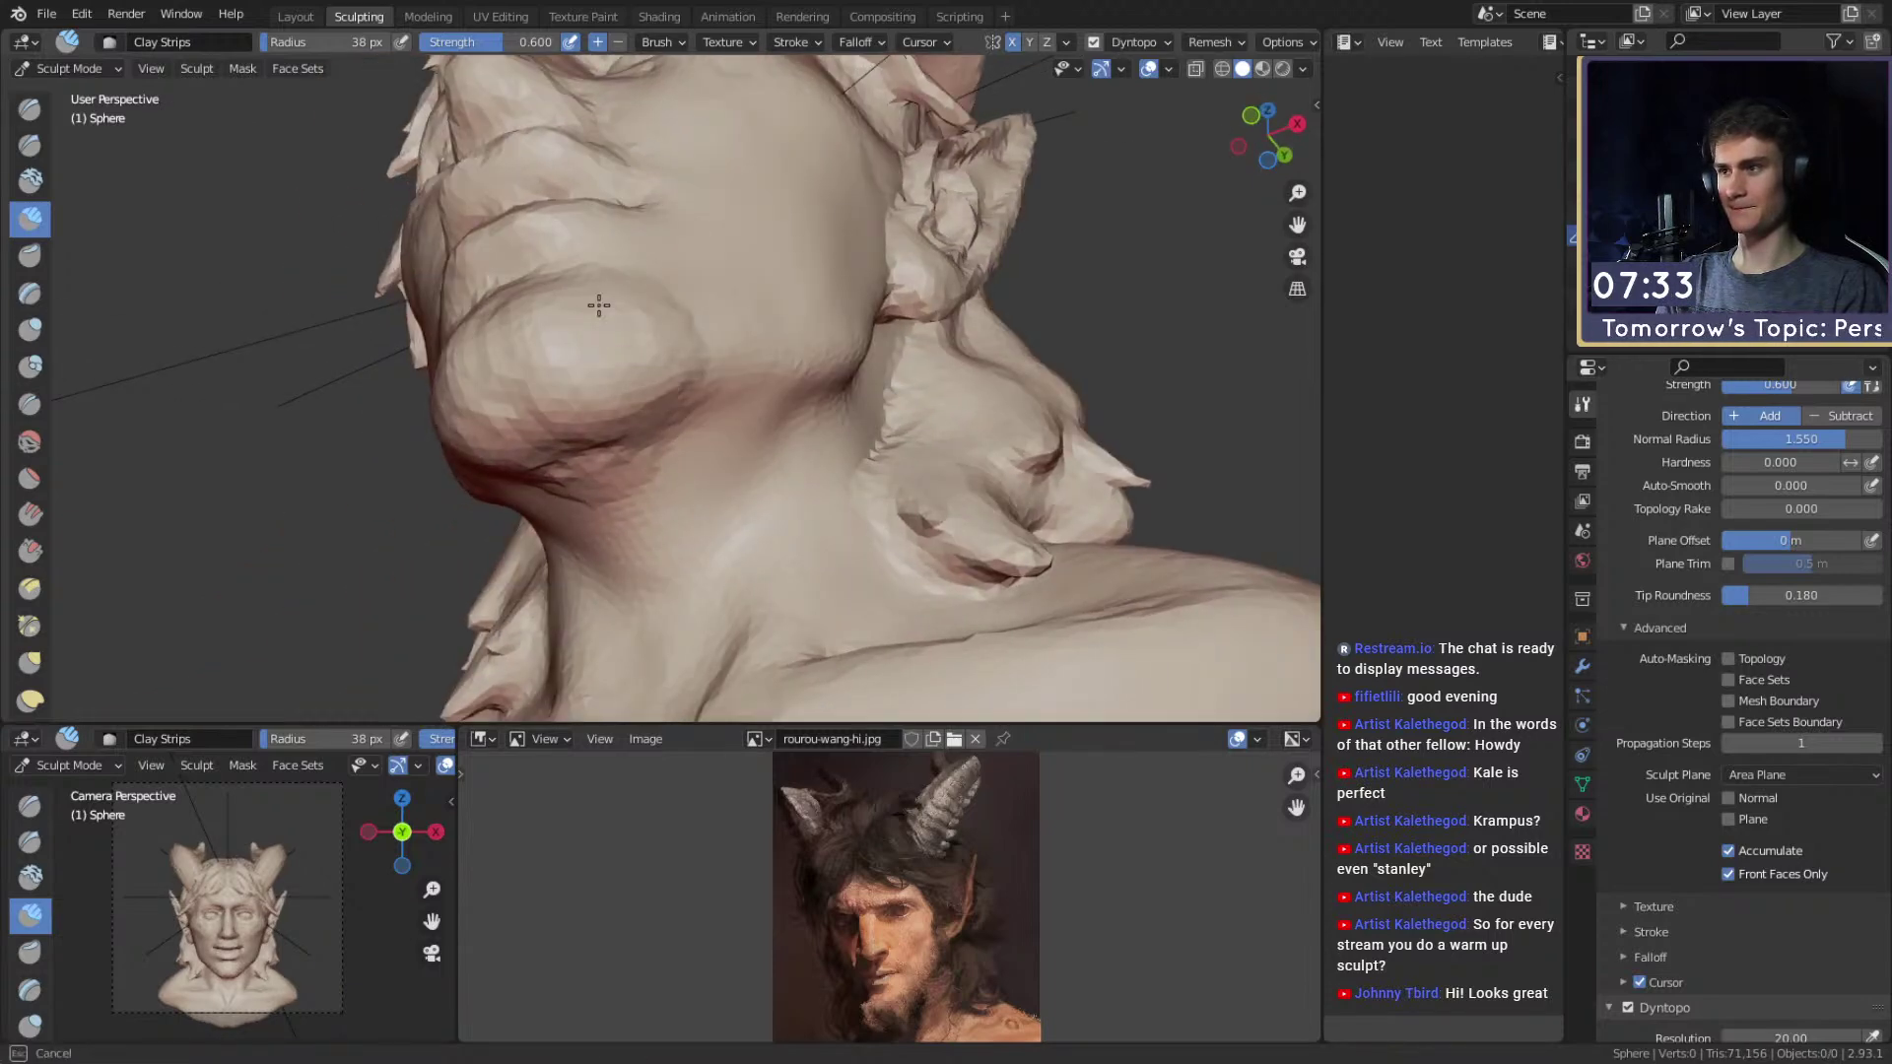
pyautogui.moveTo(555, 428)
pyautogui.keyDown('alt'); pyautogui.mouseDown()
pyautogui.moveTo(637, 464)
pyautogui.moveTo(617, 553)
pyautogui.moveTo(526, 531)
pyautogui.mouseUp(); pyautogui.keyUp('alt')
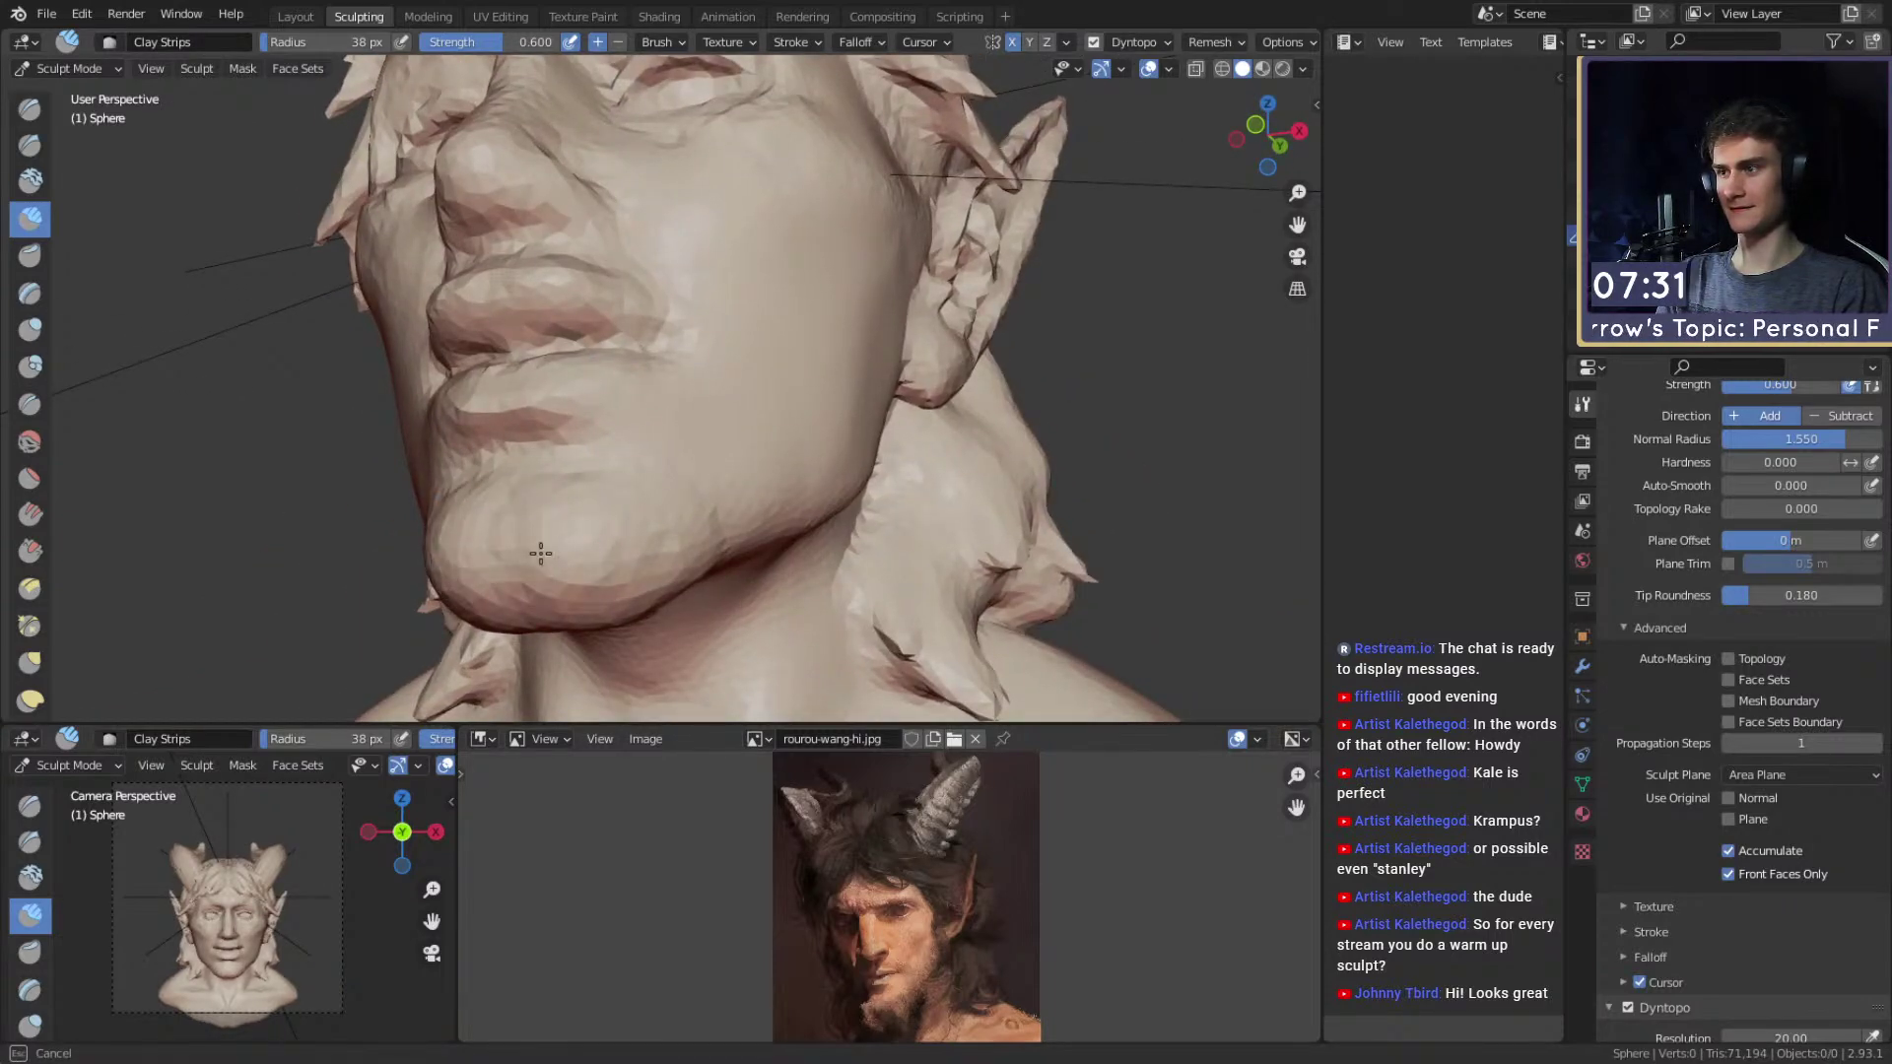
pyautogui.moveTo(631, 472)
pyautogui.keyDown('alt'); pyautogui.mouseDown()
pyautogui.moveTo(709, 401)
pyautogui.moveTo(688, 388)
pyautogui.moveTo(652, 166)
pyautogui.moveTo(548, 394)
pyautogui.mouseUp(); pyautogui.keyUp('alt')
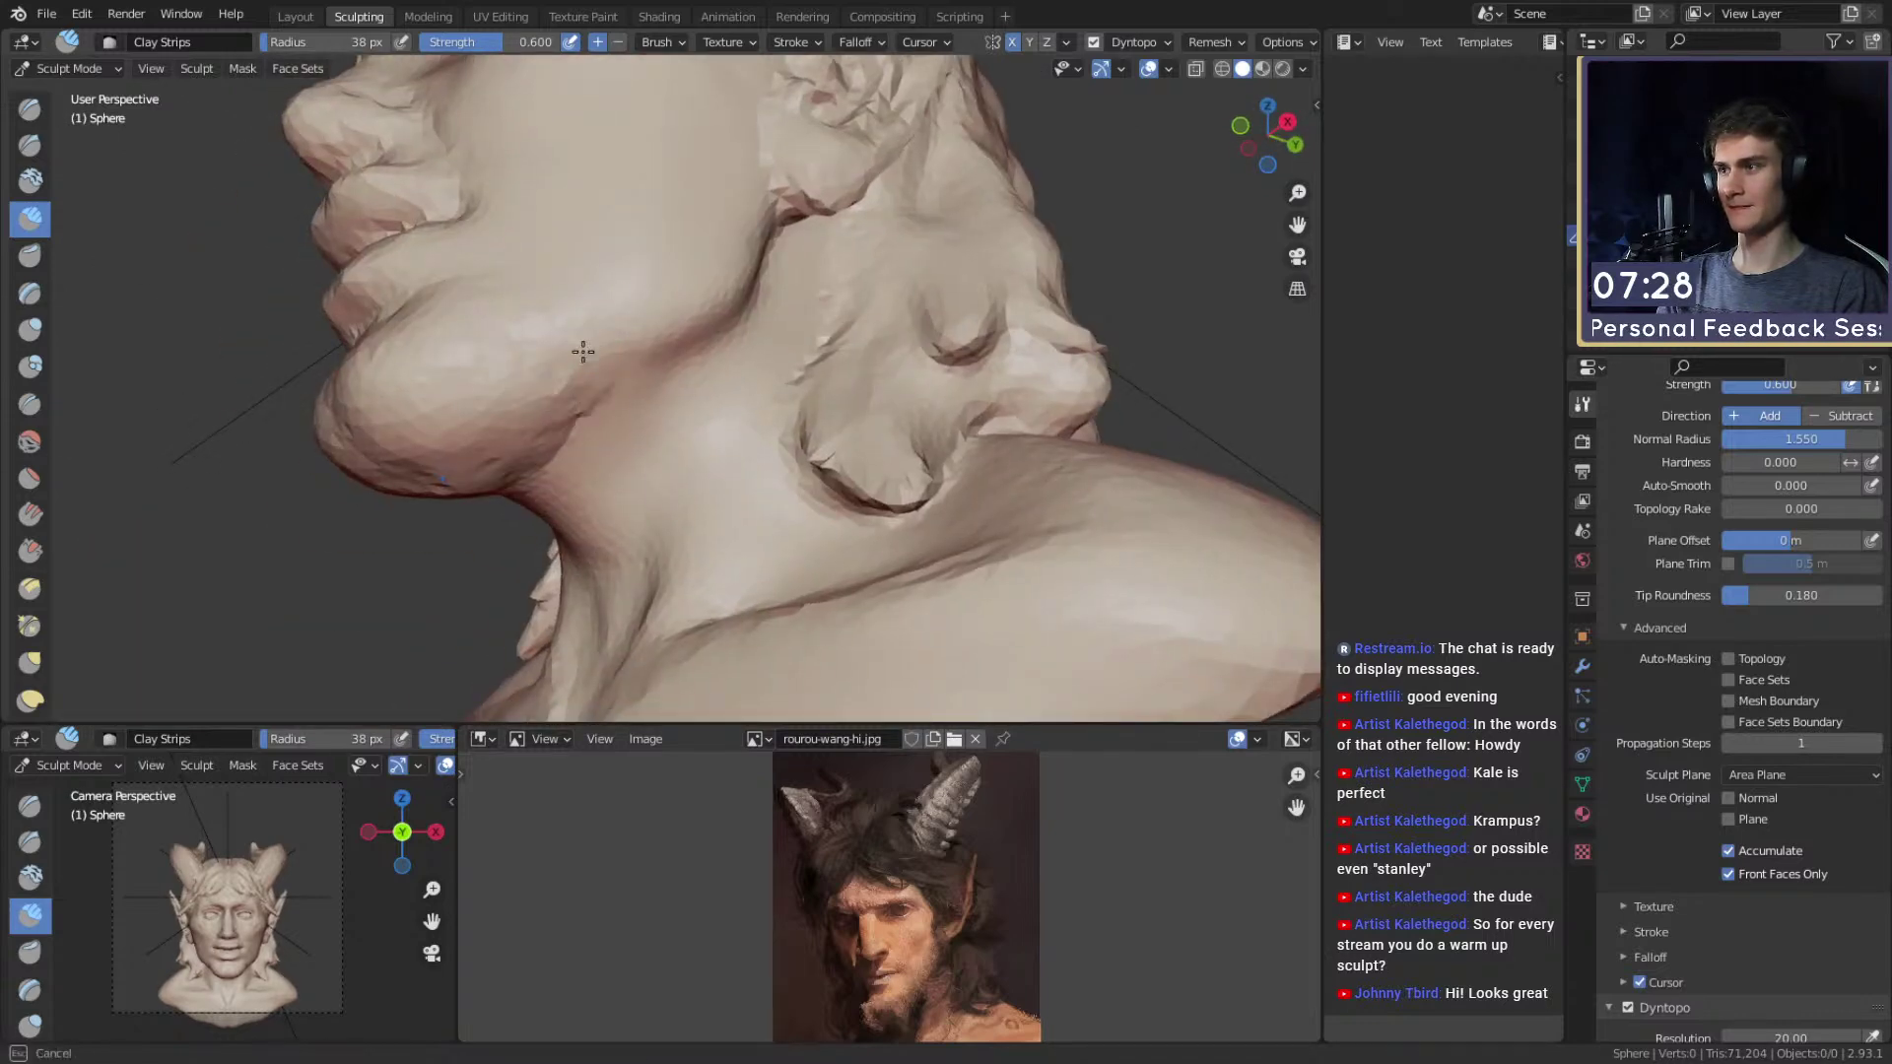
pyautogui.moveTo(424, 444)
pyautogui.keyDown('alt'); pyautogui.mouseDown()
pyautogui.moveTo(714, 277)
pyautogui.moveTo(694, 420)
pyautogui.moveTo(633, 464)
pyautogui.mouseUp(); pyautogui.keyUp('alt')
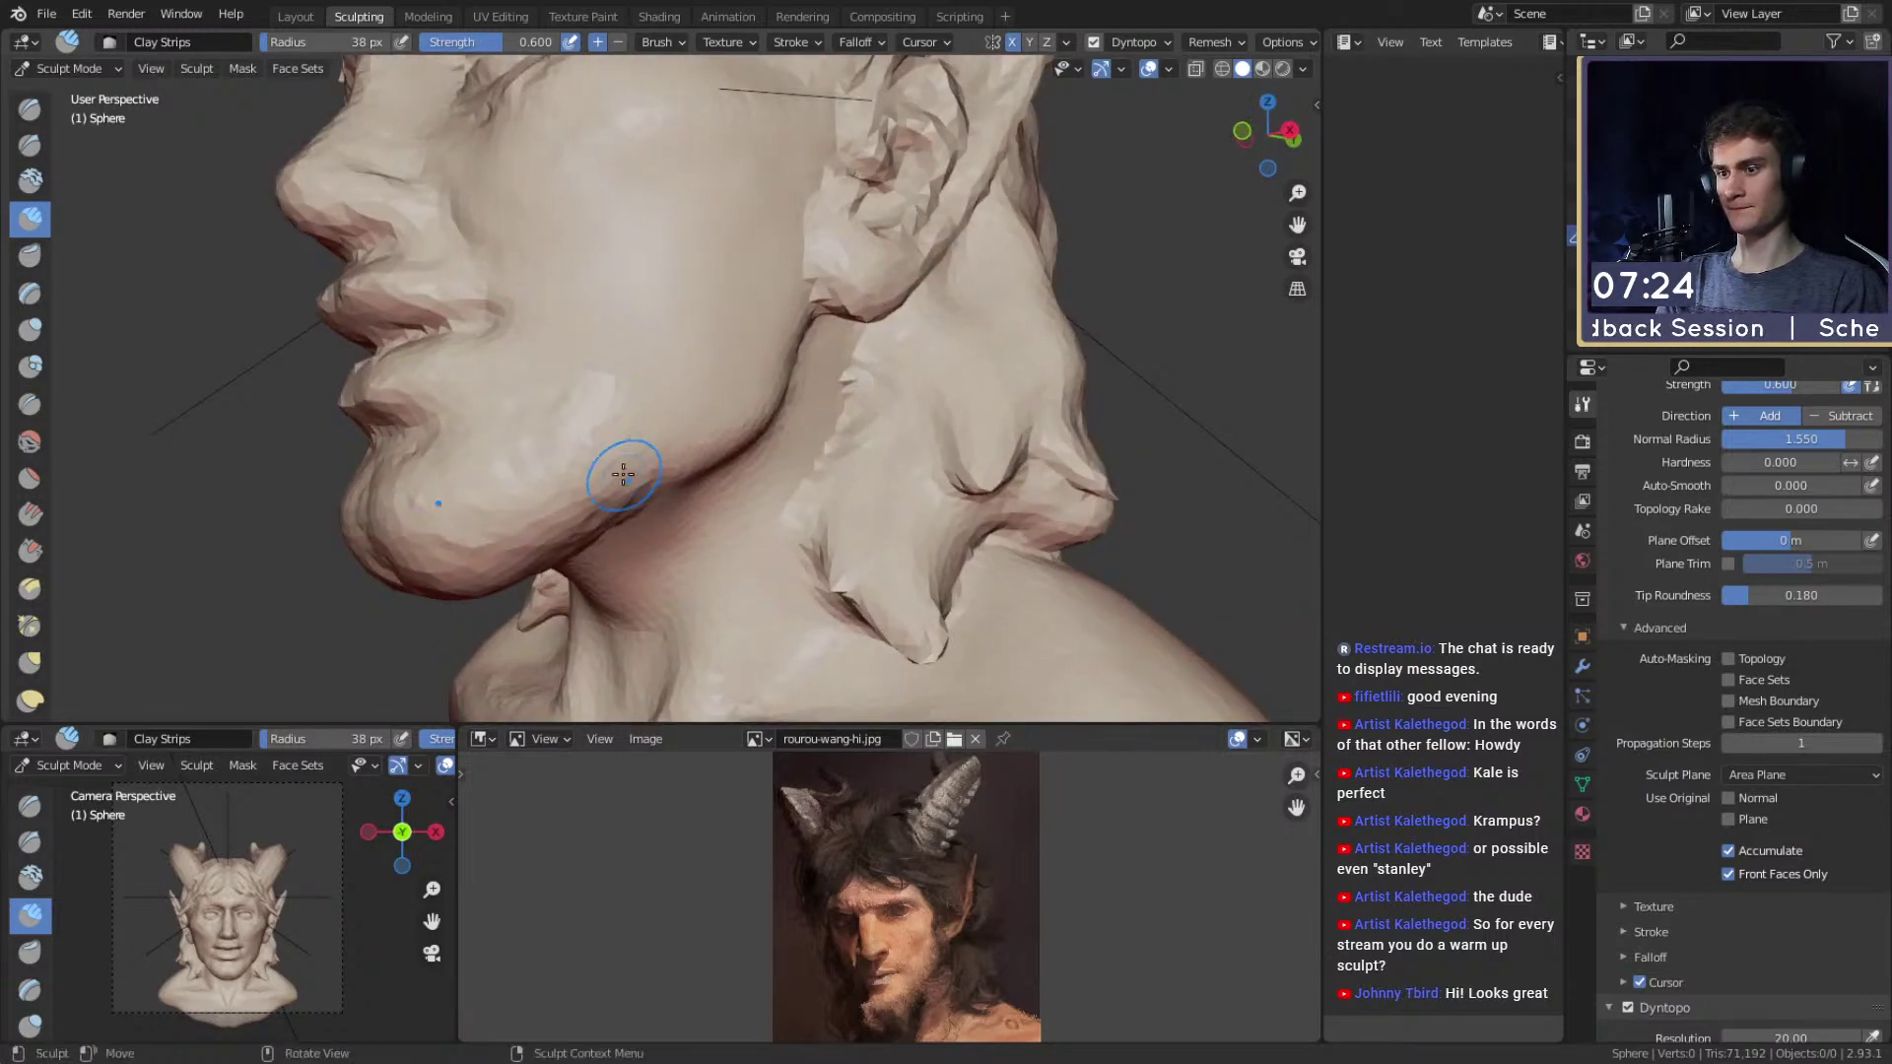
pyautogui.moveTo(718, 401)
pyautogui.keyDown('alt'); pyautogui.mouseDown()
pyautogui.moveTo(700, 377)
pyautogui.moveTo(714, 434)
pyautogui.mouseUp(); pyautogui.keyUp('alt')
pyautogui.moveTo(668, 341)
pyautogui.keyDown('alt'); pyautogui.mouseDown()
pyautogui.moveTo(688, 471)
pyautogui.moveTo(668, 434)
pyautogui.mouseUp(); pyautogui.keyUp('alt')
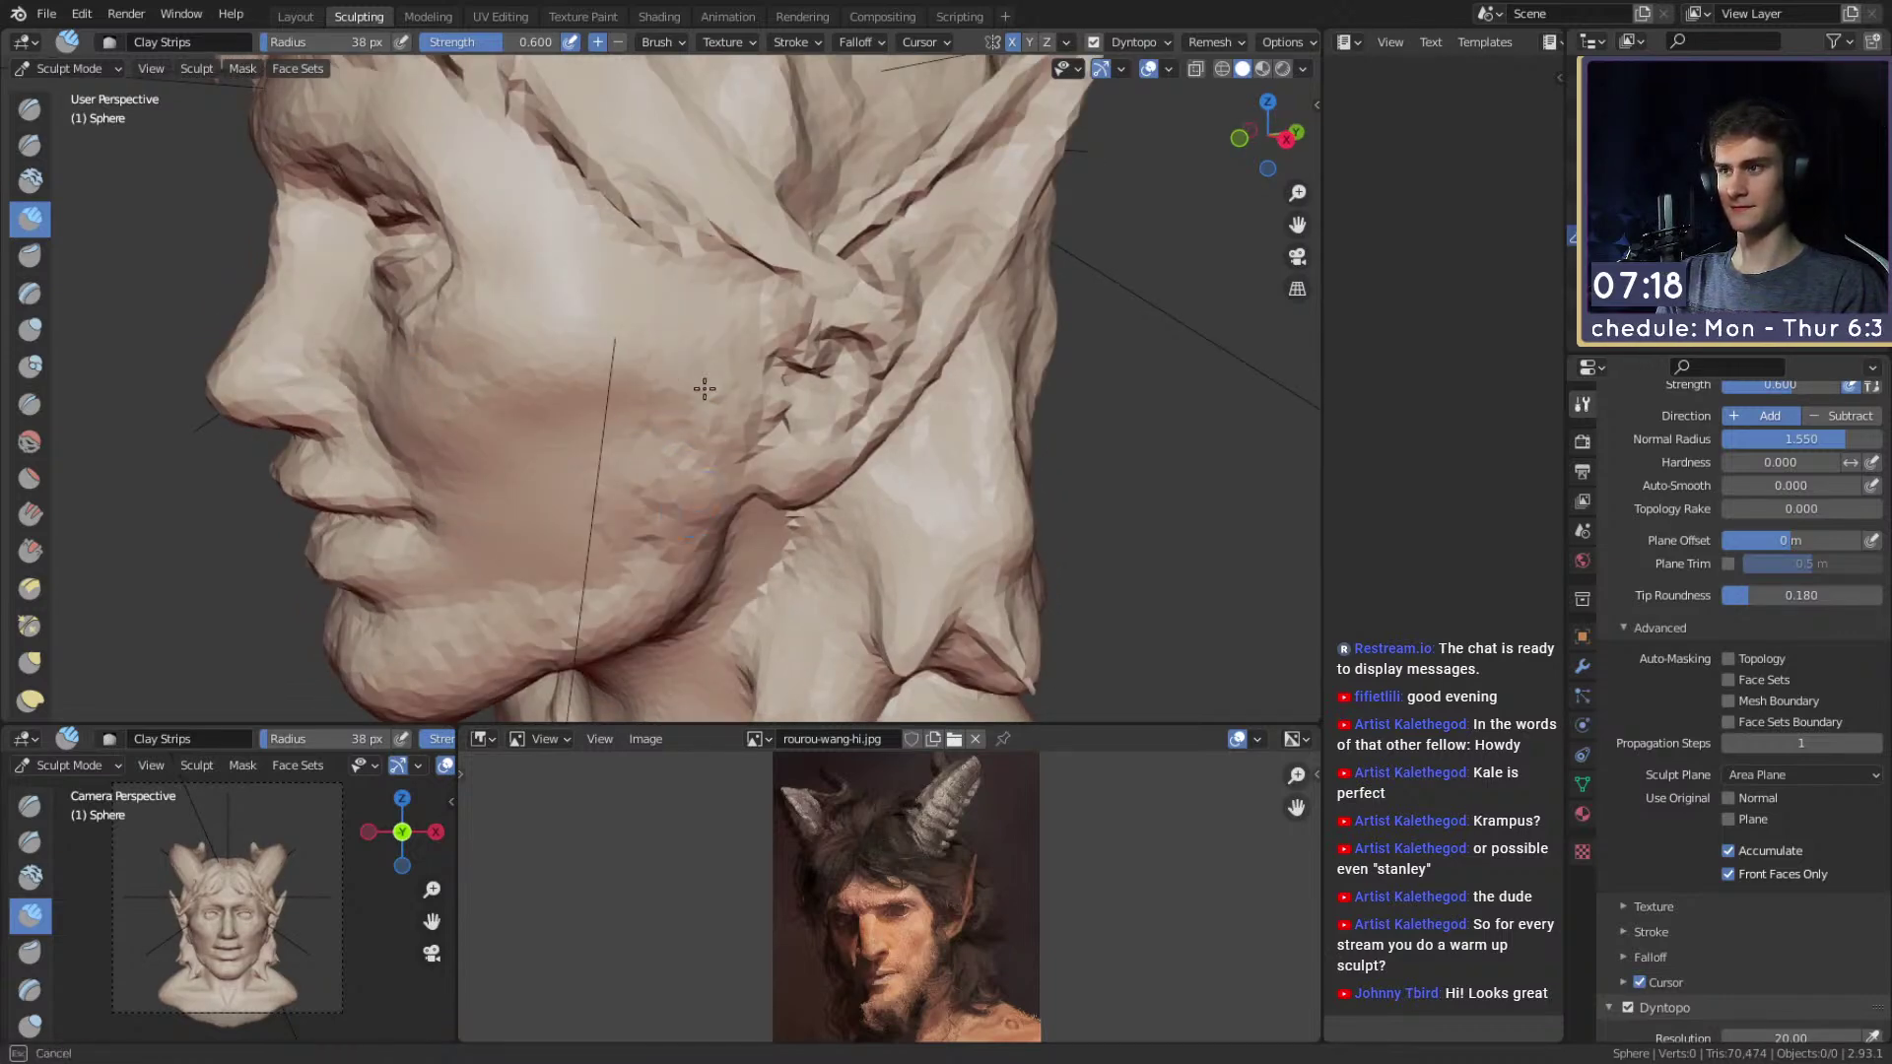
pyautogui.moveTo(728, 323)
pyautogui.keyDown('alt'); pyautogui.mouseDown()
pyautogui.moveTo(700, 322)
pyautogui.moveTo(740, 350)
pyautogui.moveTo(680, 394)
pyautogui.moveTo(722, 334)
pyautogui.moveTo(582, 250)
pyautogui.moveTo(616, 183)
pyautogui.moveTo(603, 228)
pyautogui.moveTo(533, 290)
pyautogui.moveTo(843, 369)
pyautogui.moveTo(837, 482)
pyautogui.moveTo(729, 340)
pyautogui.moveTo(654, 392)
pyautogui.moveTo(674, 406)
pyautogui.moveTo(667, 368)
pyautogui.moveTo(728, 378)
pyautogui.moveTo(662, 363)
pyautogui.mouseUp(); pyautogui.keyUp('alt')
# Carve beard strands into the chin and along the jaw with the Crease brush at 29 px.
pyautogui.scroll(-8, 829, 438)
pyautogui.scroll(5, 726, 328)
pyautogui.hotkey('shift', 'c')
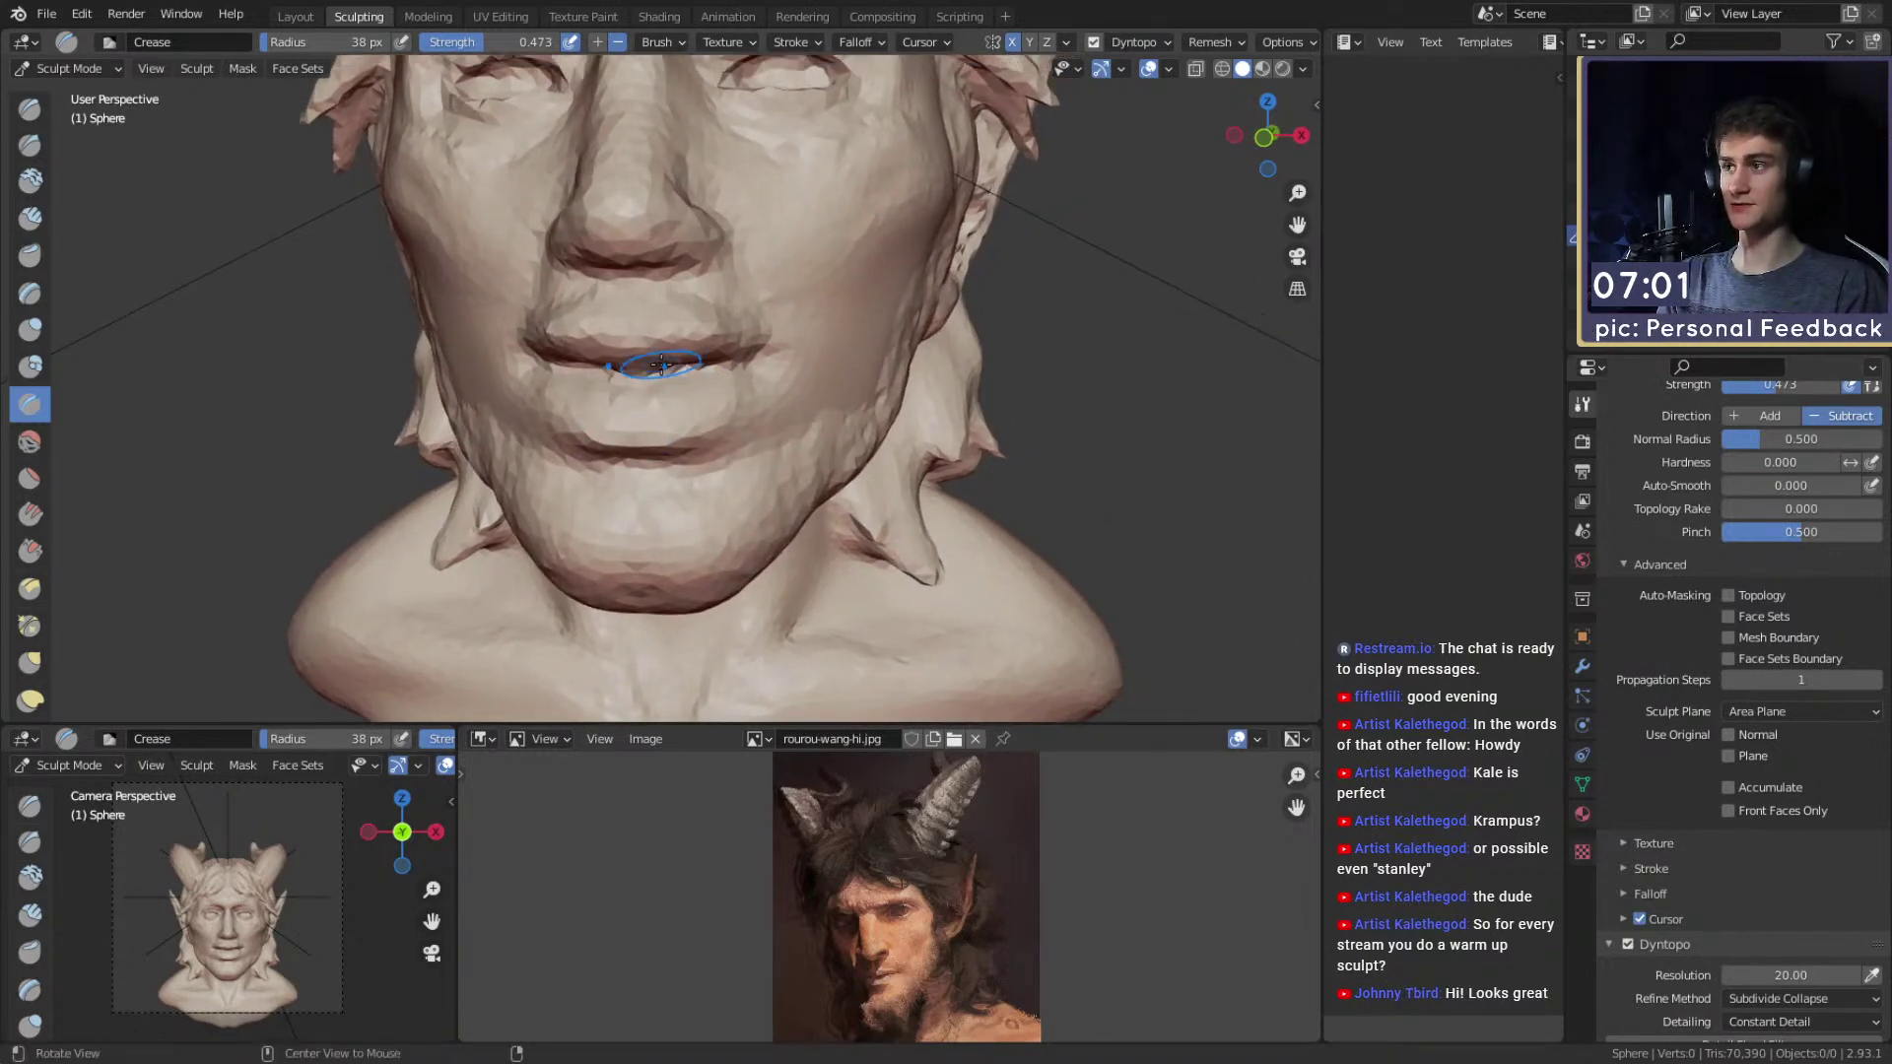
pyautogui.moveTo(682, 526)
pyautogui.mouseDown(button='middle')
pyautogui.moveTo(650, 456)
pyautogui.moveTo(670, 406)
pyautogui.mouseUp(button='middle')
pyautogui.press('f')
pyautogui.click(662, 407)
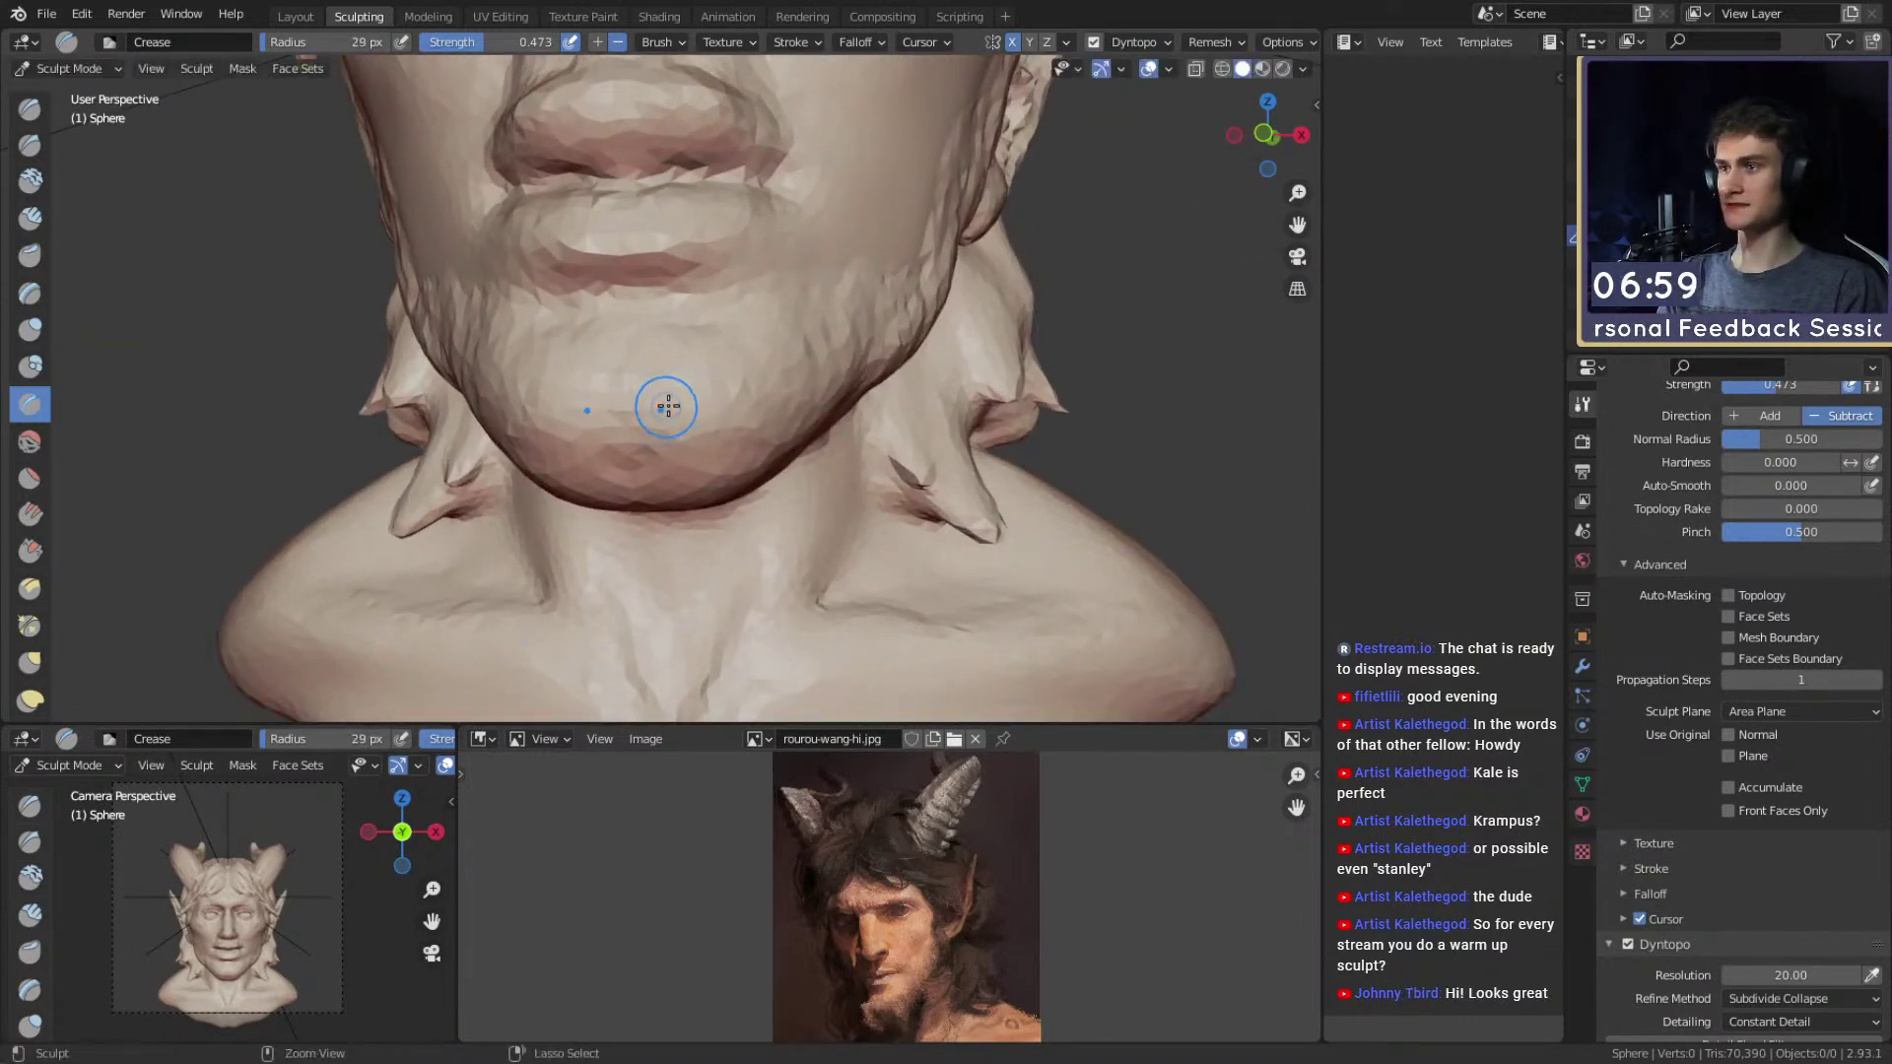
pyautogui.keyDown('alt'); pyautogui.moveTo(716, 405); pyautogui.dragTo(582, 298); pyautogui.keyUp('alt')
pyautogui.moveTo(671, 243)
pyautogui.keyDown('alt'); pyautogui.mouseDown()
pyautogui.moveTo(565, 252)
pyautogui.moveTo(580, 383)
pyautogui.moveTo(687, 379)
pyautogui.moveTo(715, 309)
pyautogui.mouseUp(); pyautogui.keyUp('alt')
pyautogui.moveTo(705, 295)
pyautogui.keyDown('alt'); pyautogui.mouseDown()
pyautogui.moveTo(617, 388)
pyautogui.moveTo(620, 332)
pyautogui.mouseUp(); pyautogui.keyUp('alt')
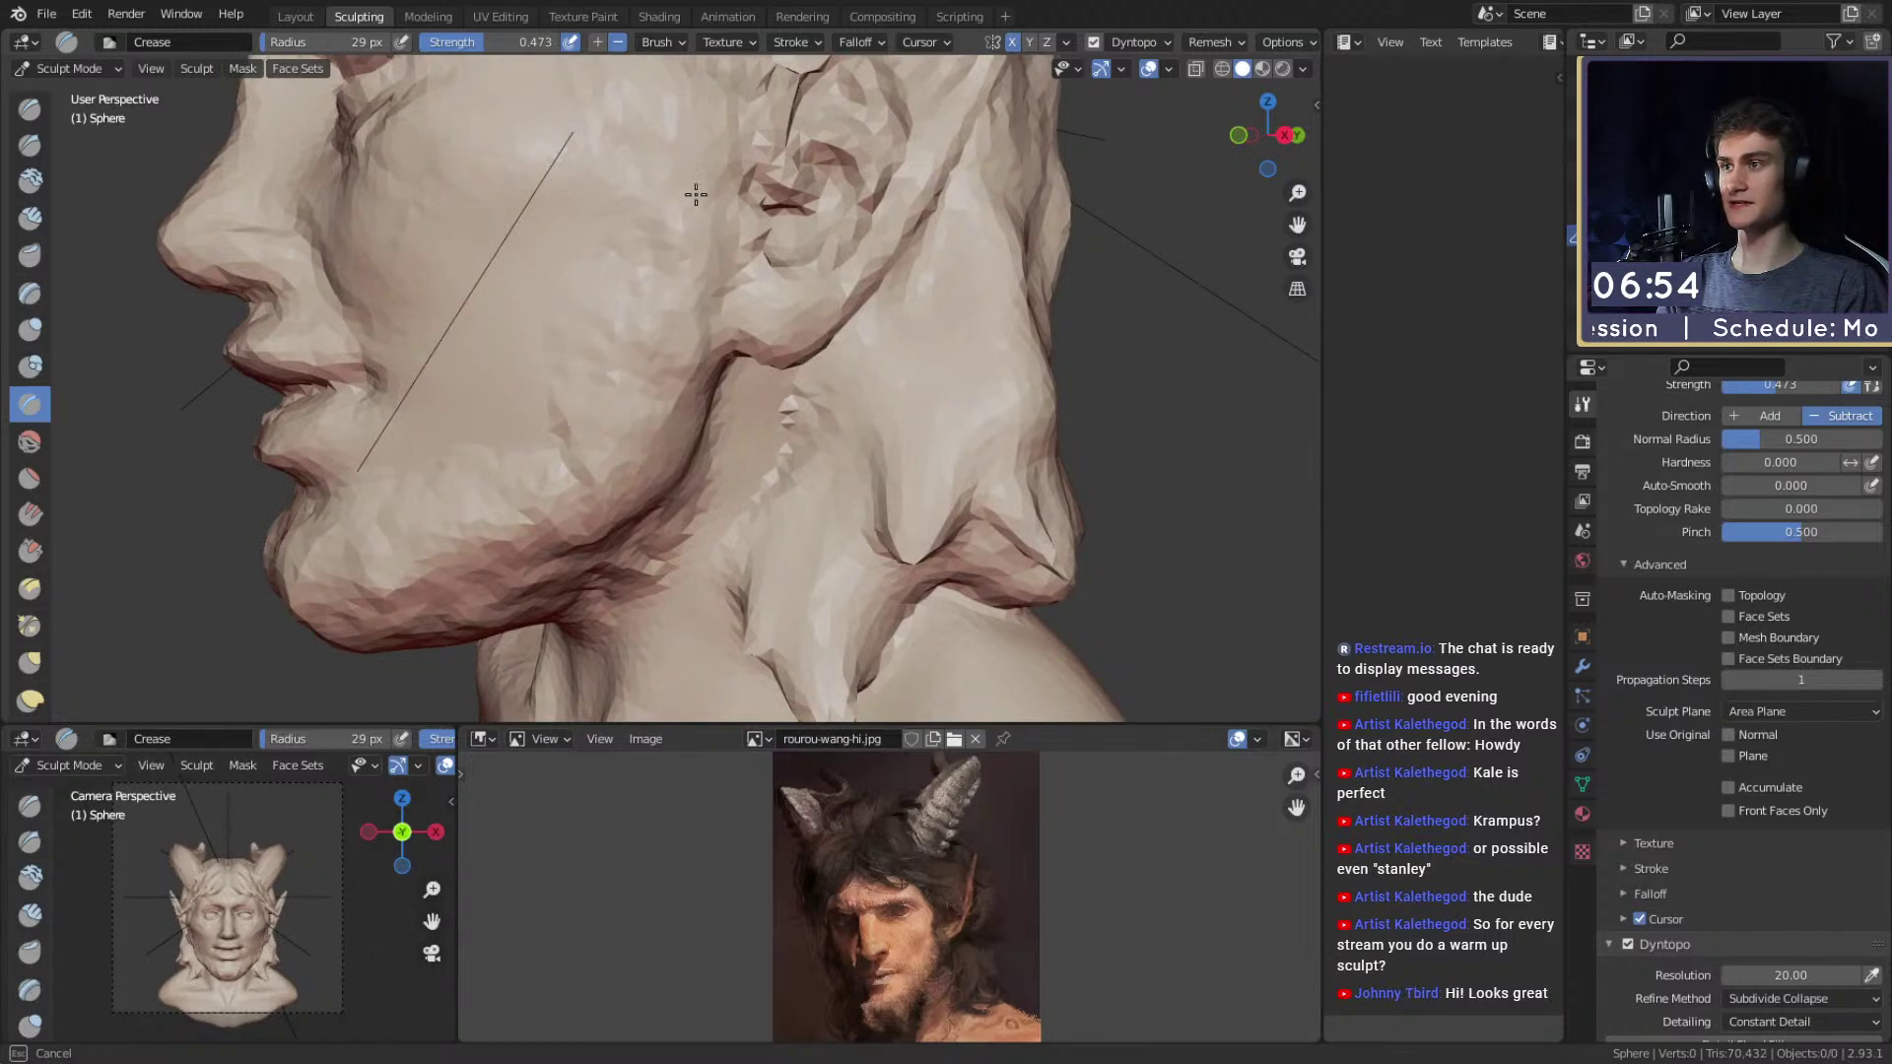
# Crease more strand lines into the sideburn and the front hair between the horns at 29 px.
pyautogui.keyDown('alt'); pyautogui.moveTo(704, 245); pyautogui.dragTo(683, 270); pyautogui.keyUp('alt')
pyautogui.keyDown('alt'); pyautogui.moveTo(739, 338); pyautogui.dragTo(769, 383); pyautogui.keyUp('alt')
pyautogui.keyDown('alt'); pyautogui.moveTo(549, 190); pyautogui.dragTo(715, 330); pyautogui.keyUp('alt')
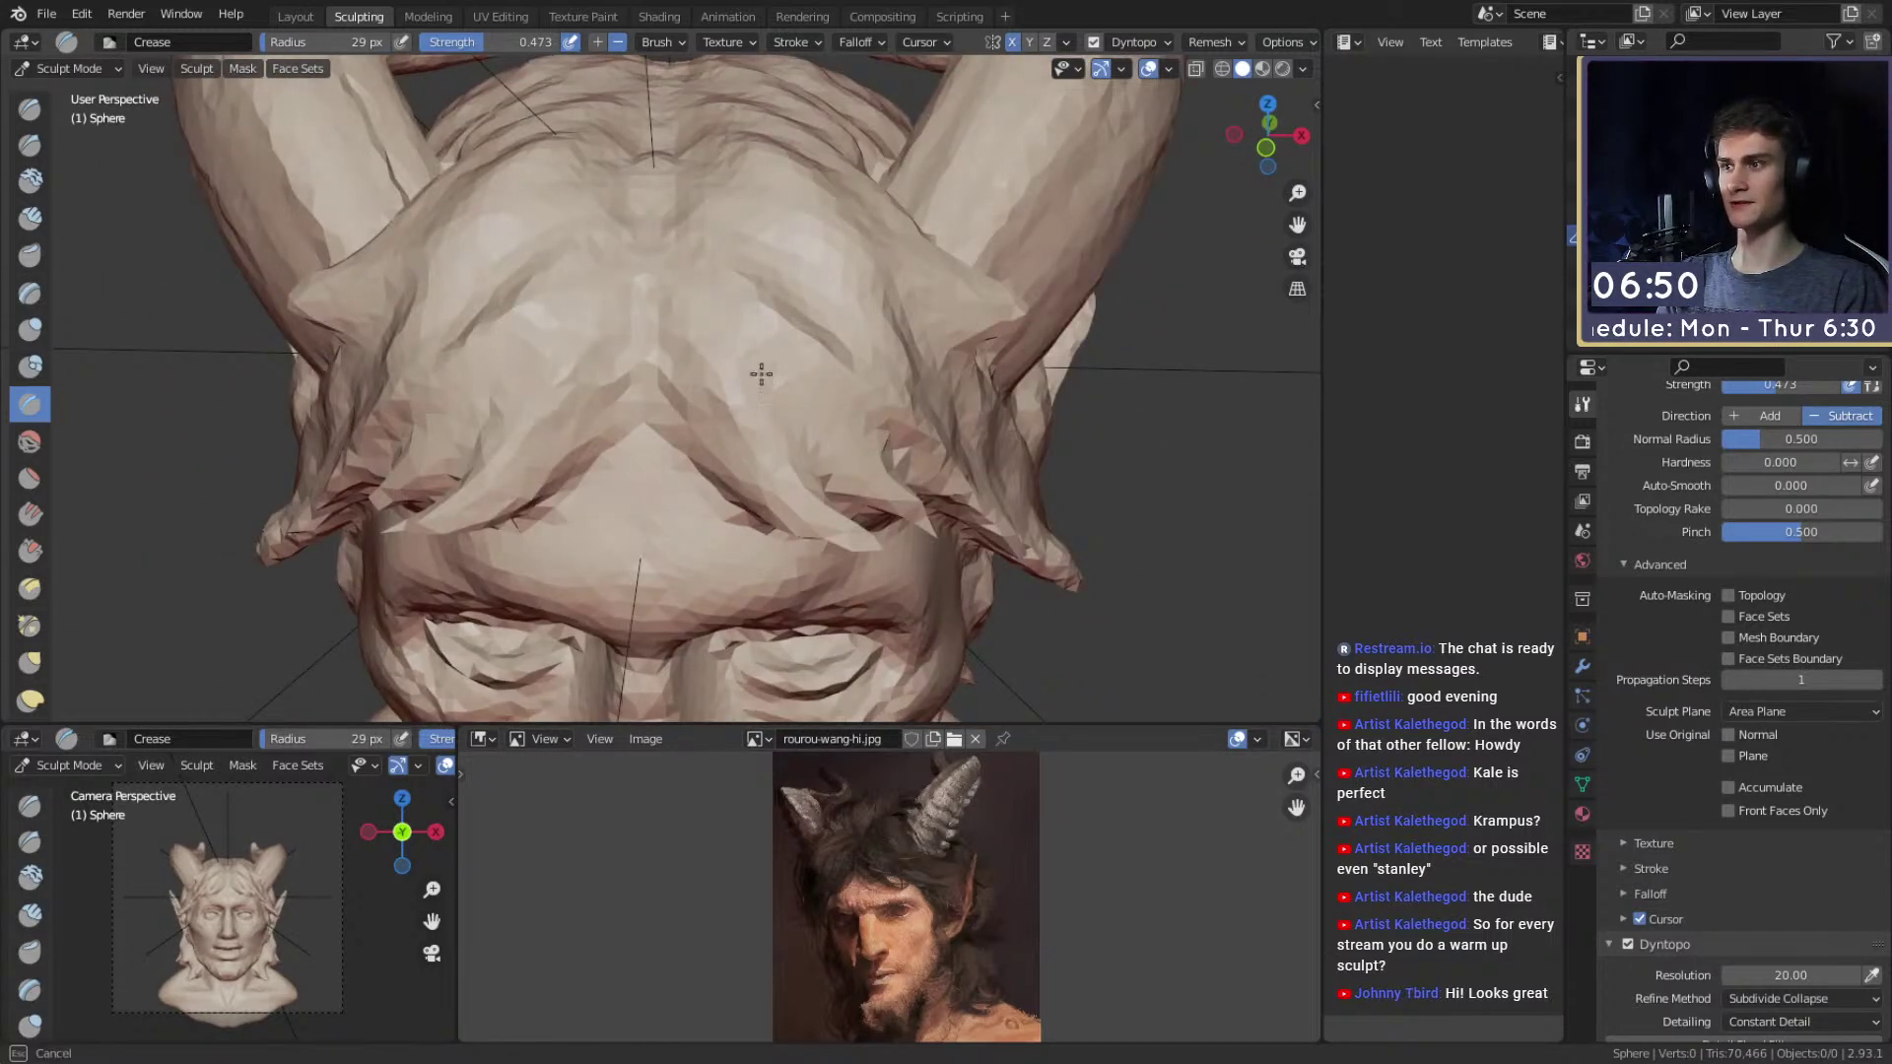
pyautogui.moveTo(828, 246)
pyautogui.keyDown('alt'); pyautogui.mouseDown()
pyautogui.moveTo(684, 444)
pyautogui.moveTo(604, 434)
pyautogui.moveTo(667, 338)
pyautogui.moveTo(700, 197)
pyautogui.mouseUp(); pyautogui.keyUp('alt')
pyautogui.moveTo(690, 335)
pyautogui.keyDown('alt'); pyautogui.mouseDown()
pyautogui.moveTo(750, 343)
pyautogui.moveTo(827, 295)
pyautogui.mouseUp(); pyautogui.keyUp('alt')
# Save the sculpt file and set the Dyntopo resolution to 50.
pyautogui.scroll(-9, 750, 394)
pyautogui.keyDown('alt'); pyautogui.moveTo(680, 522); pyautogui.dragTo(752, 456); pyautogui.keyUp('alt')
pyautogui.scroll(5, 751, 456)
pyautogui.keyDown('alt'); pyautogui.moveTo(690, 335); pyautogui.dragTo(692, 439); pyautogui.keyUp('alt')
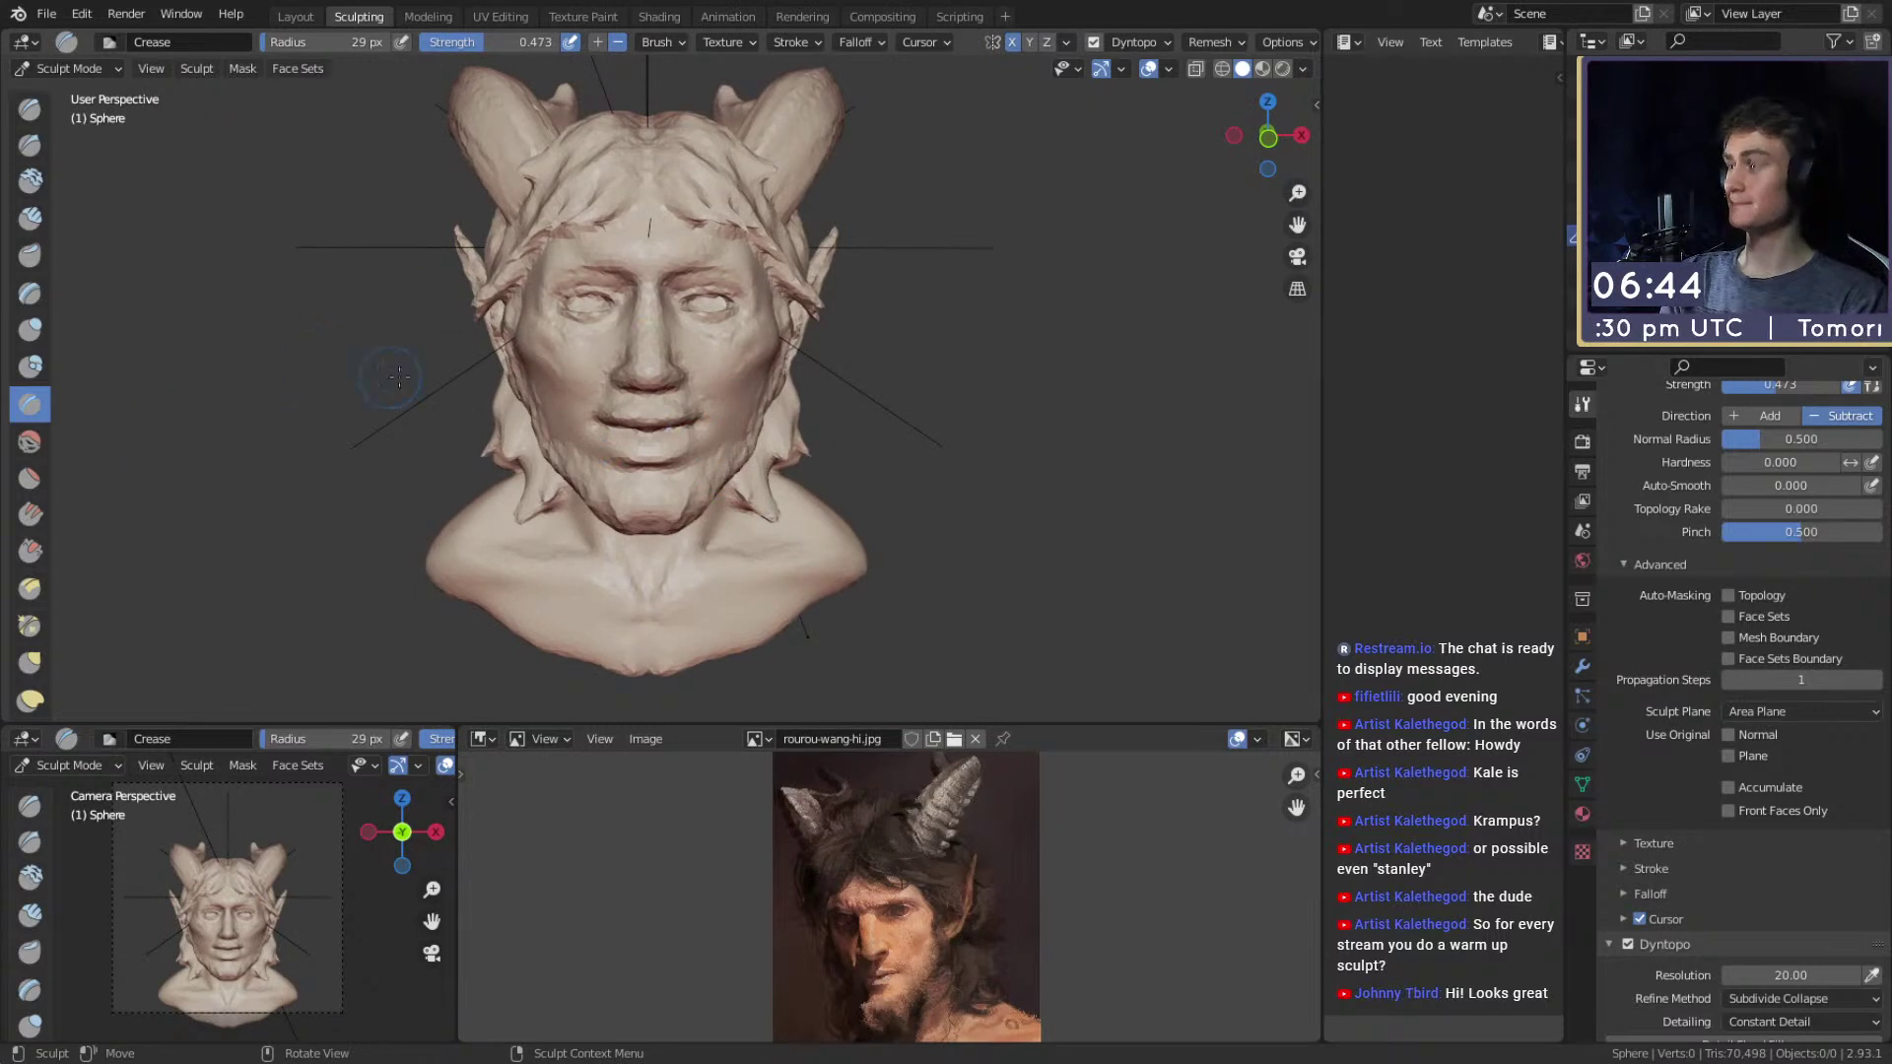
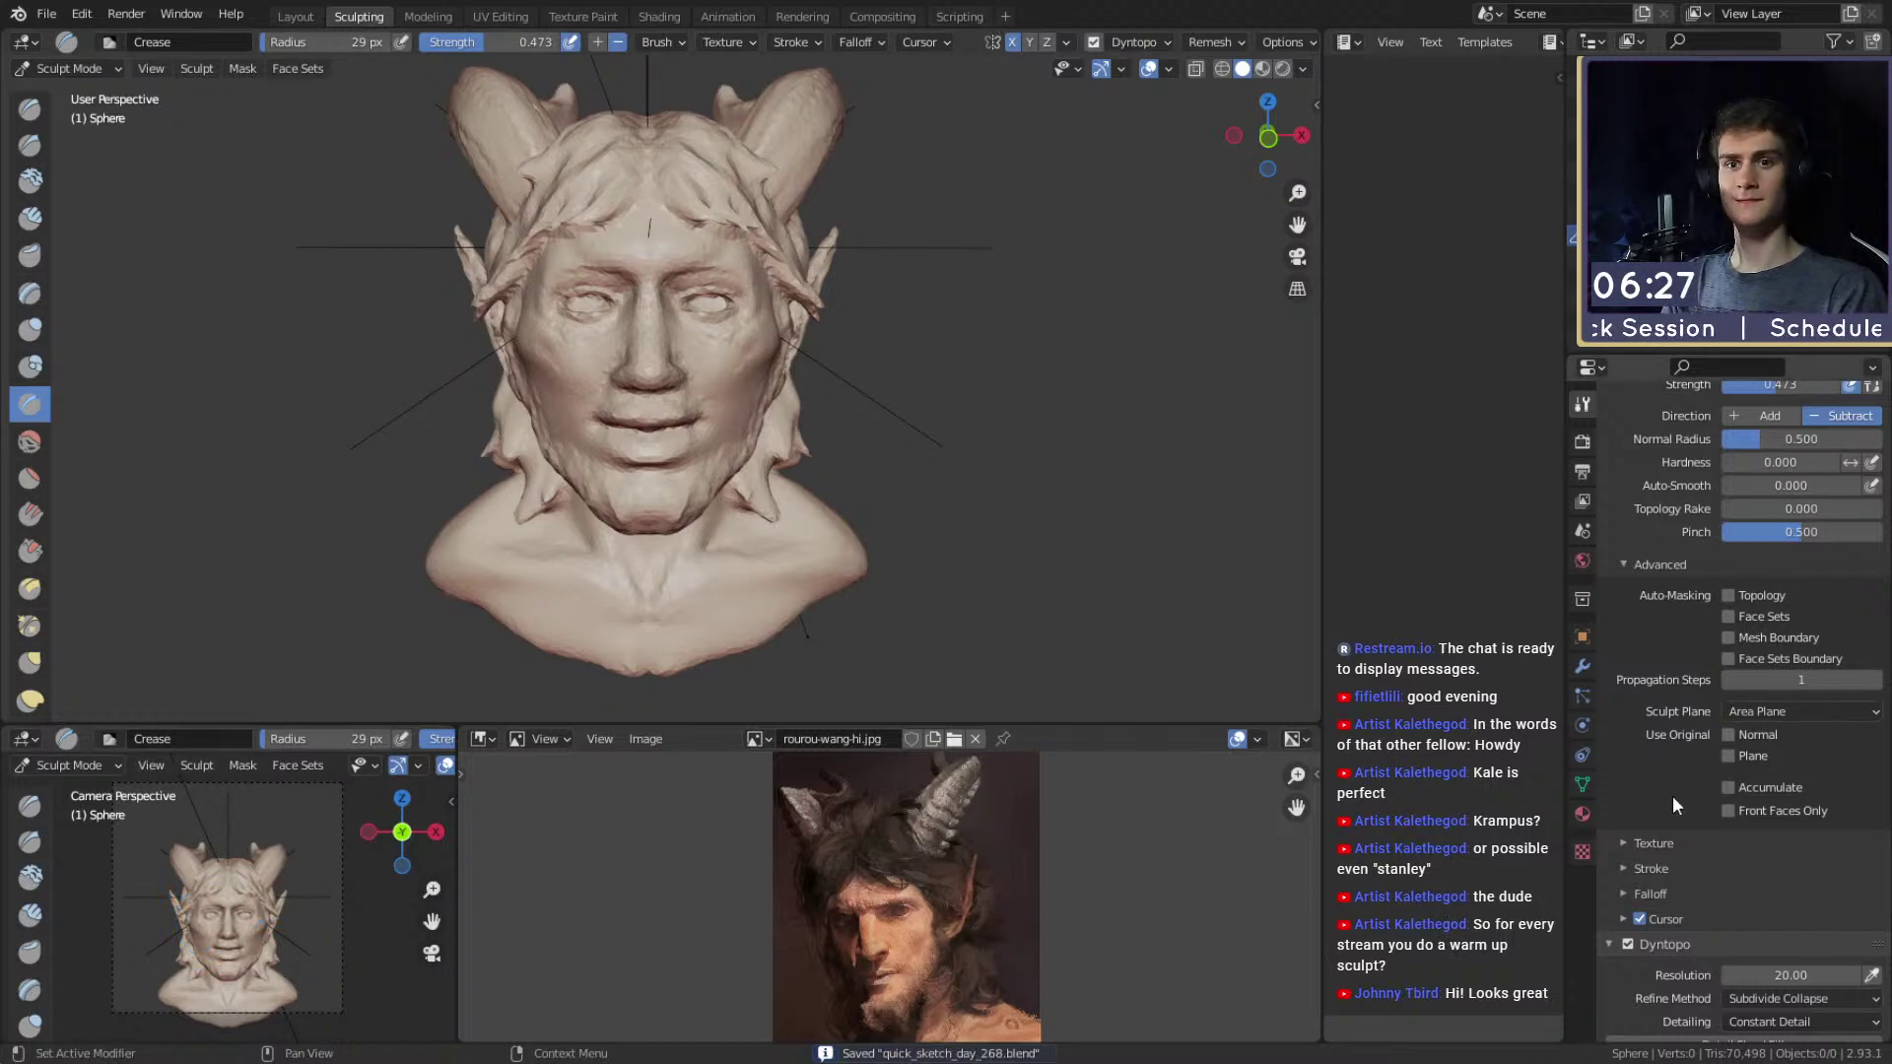
pyautogui.scroll(-3, 1764, 769)
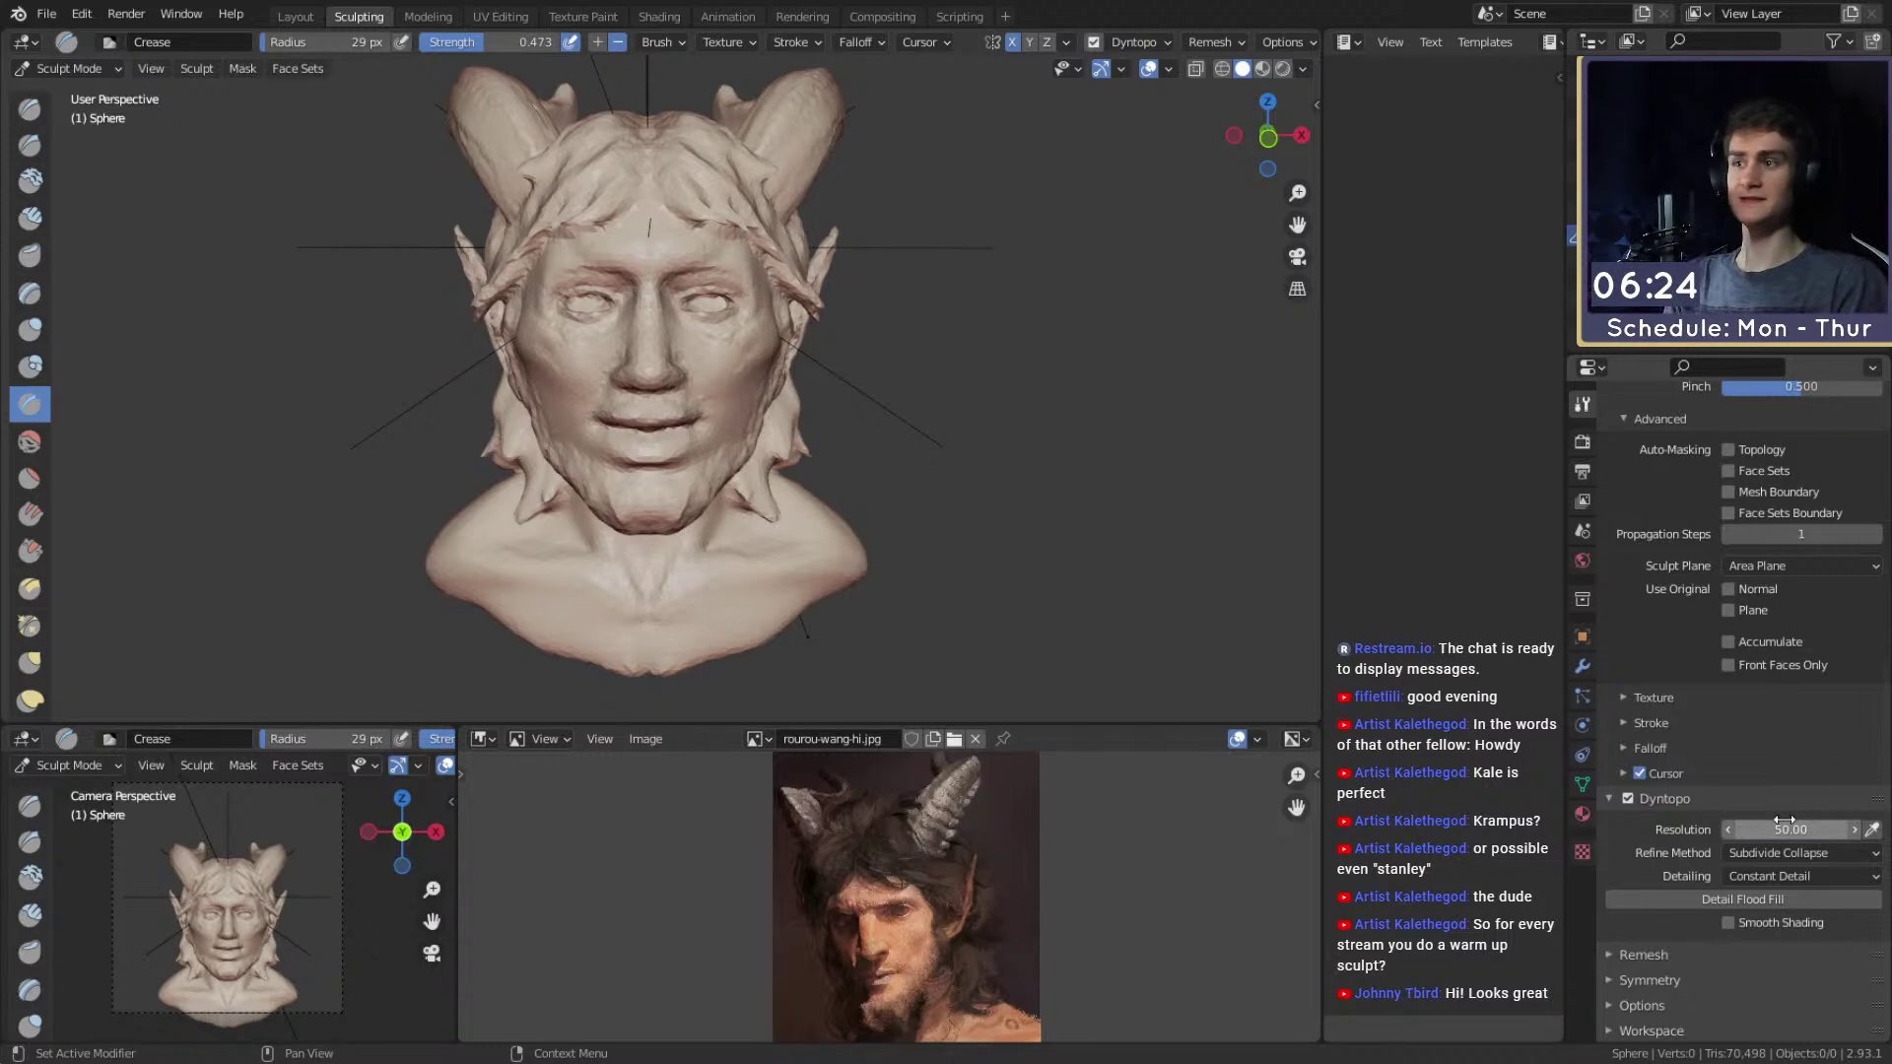
pyautogui.scroll(5, 613, 386)
# Reshape the nose bridge in profile with the Snake Hook brush at 119 px.
pyautogui.moveTo(663, 327)
pyautogui.keyDown('alt'); pyautogui.mouseDown()
pyautogui.moveTo(575, 397)
pyautogui.moveTo(635, 370)
pyautogui.moveTo(665, 320)
pyautogui.moveTo(423, 344)
pyautogui.mouseUp(); pyautogui.keyUp('alt')
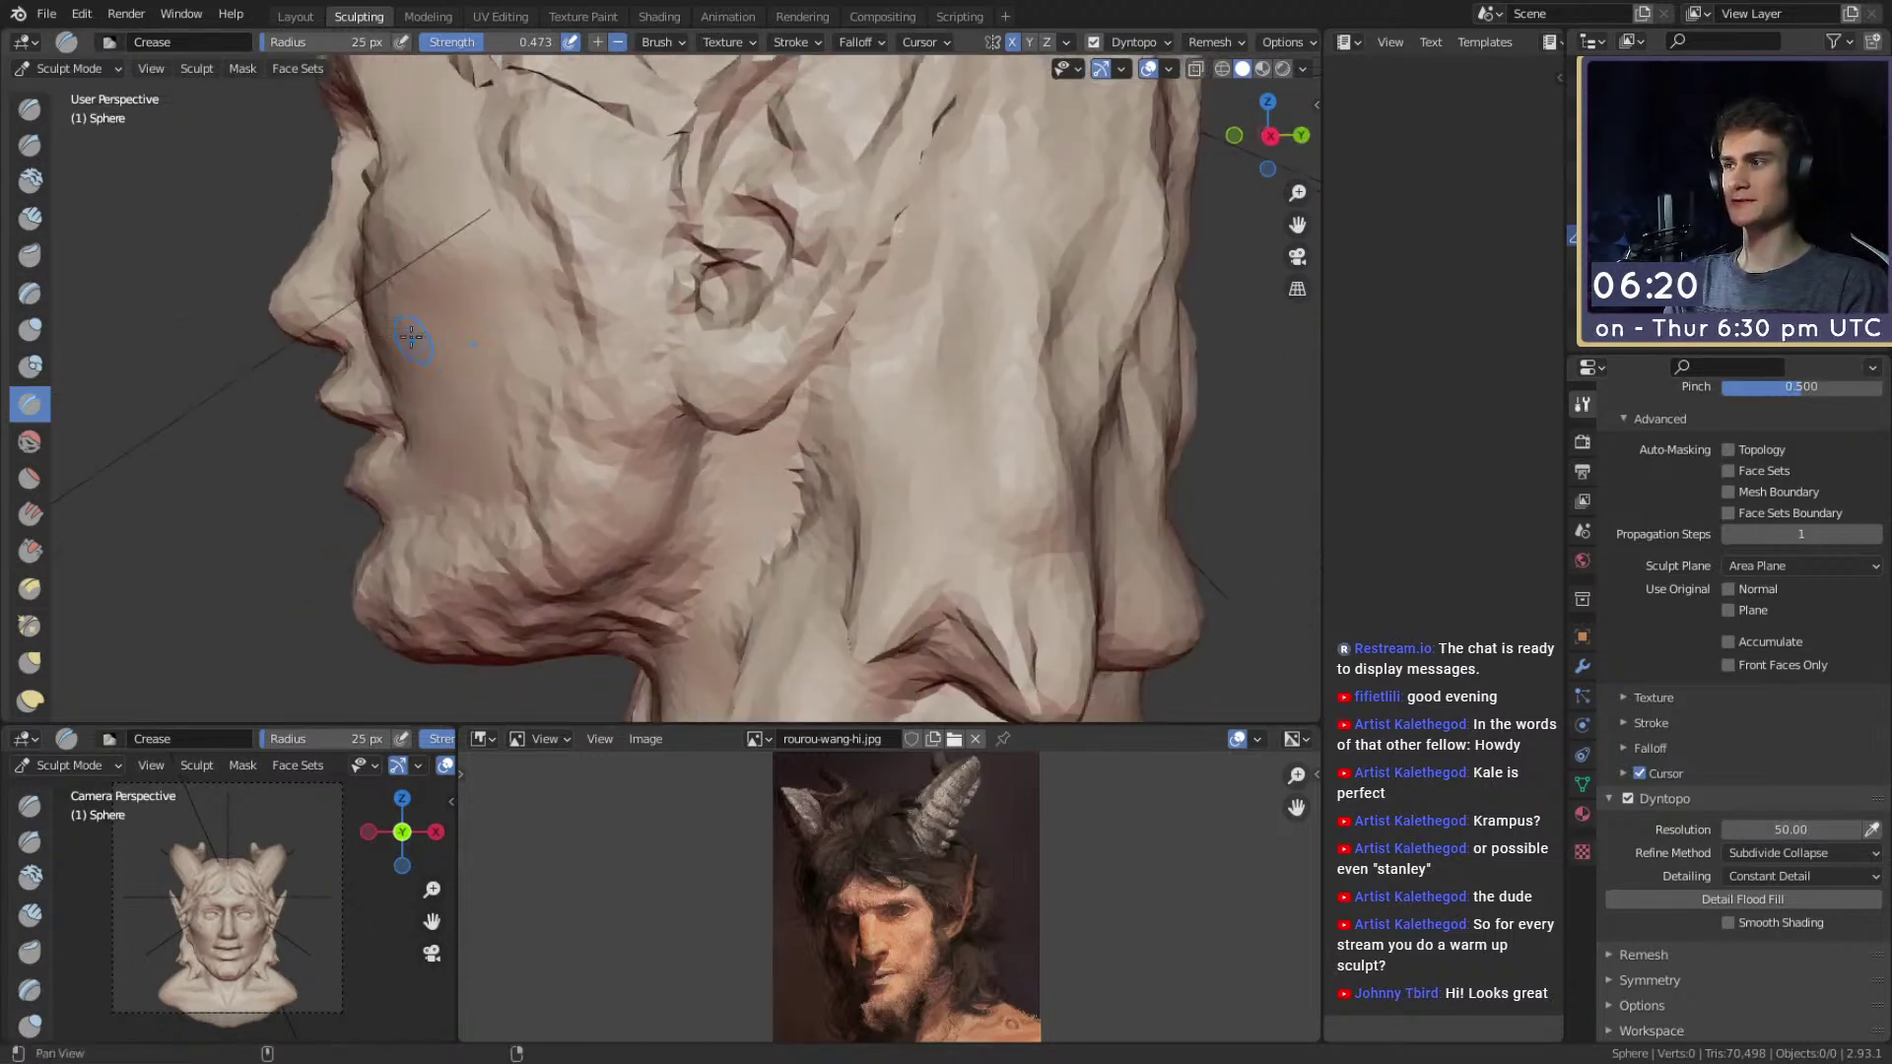
pyautogui.keyDown('shift'); pyautogui.moveTo(424, 343); pyautogui.dragTo(625, 366, button='middle'); pyautogui.keyUp('shift')
pyautogui.press('m')
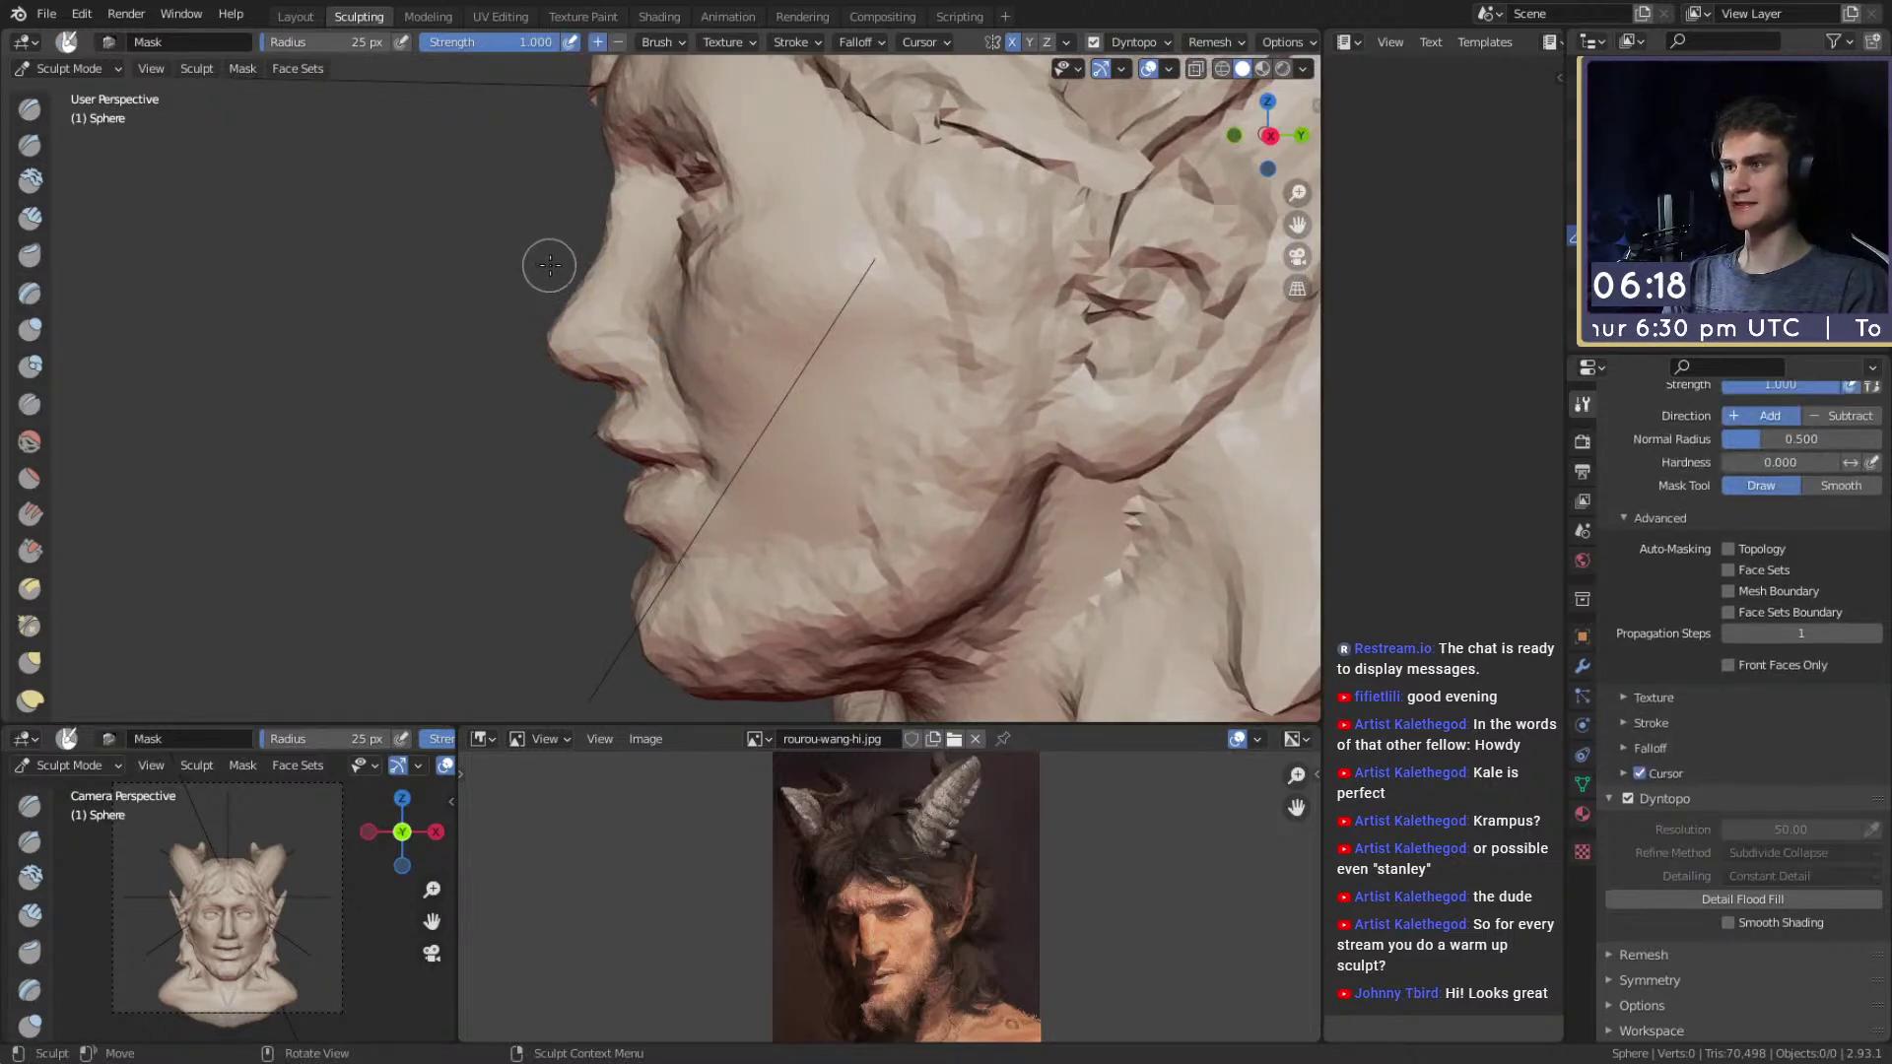
pyautogui.scroll(3, 603, 291)
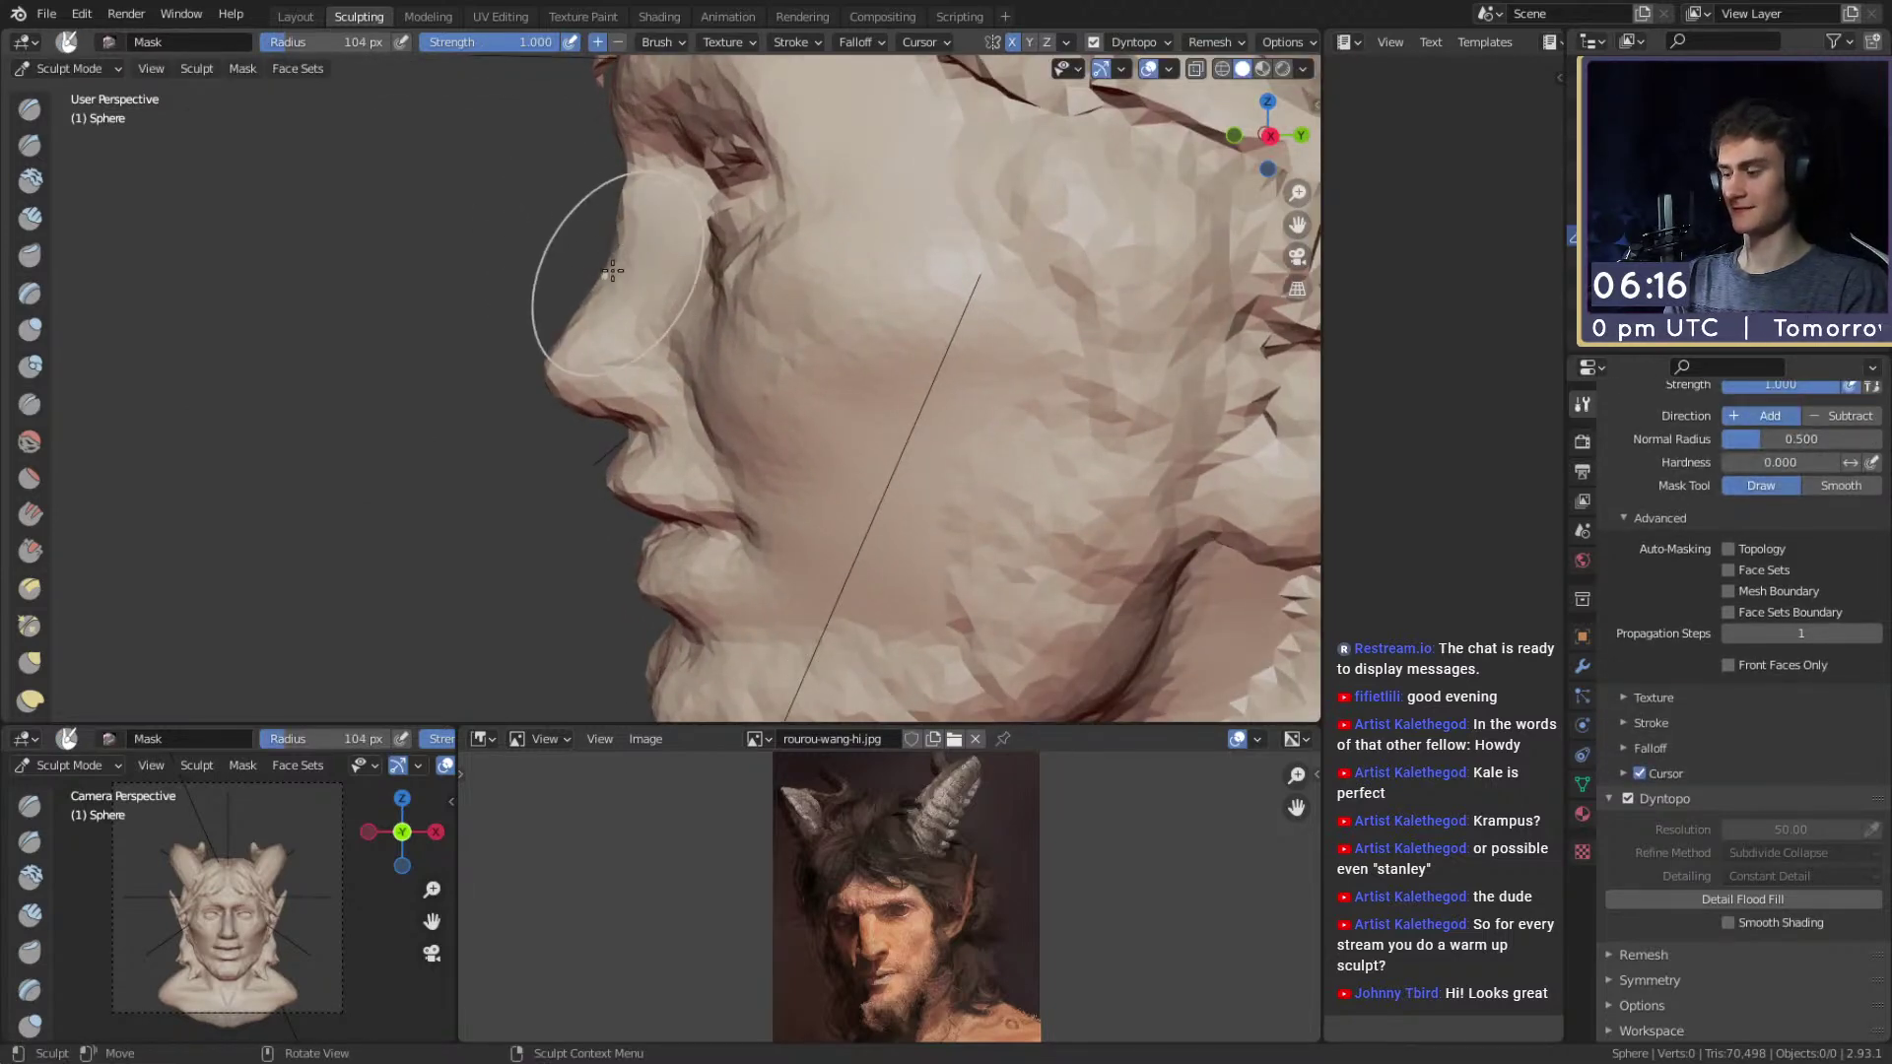
pyautogui.press('k')
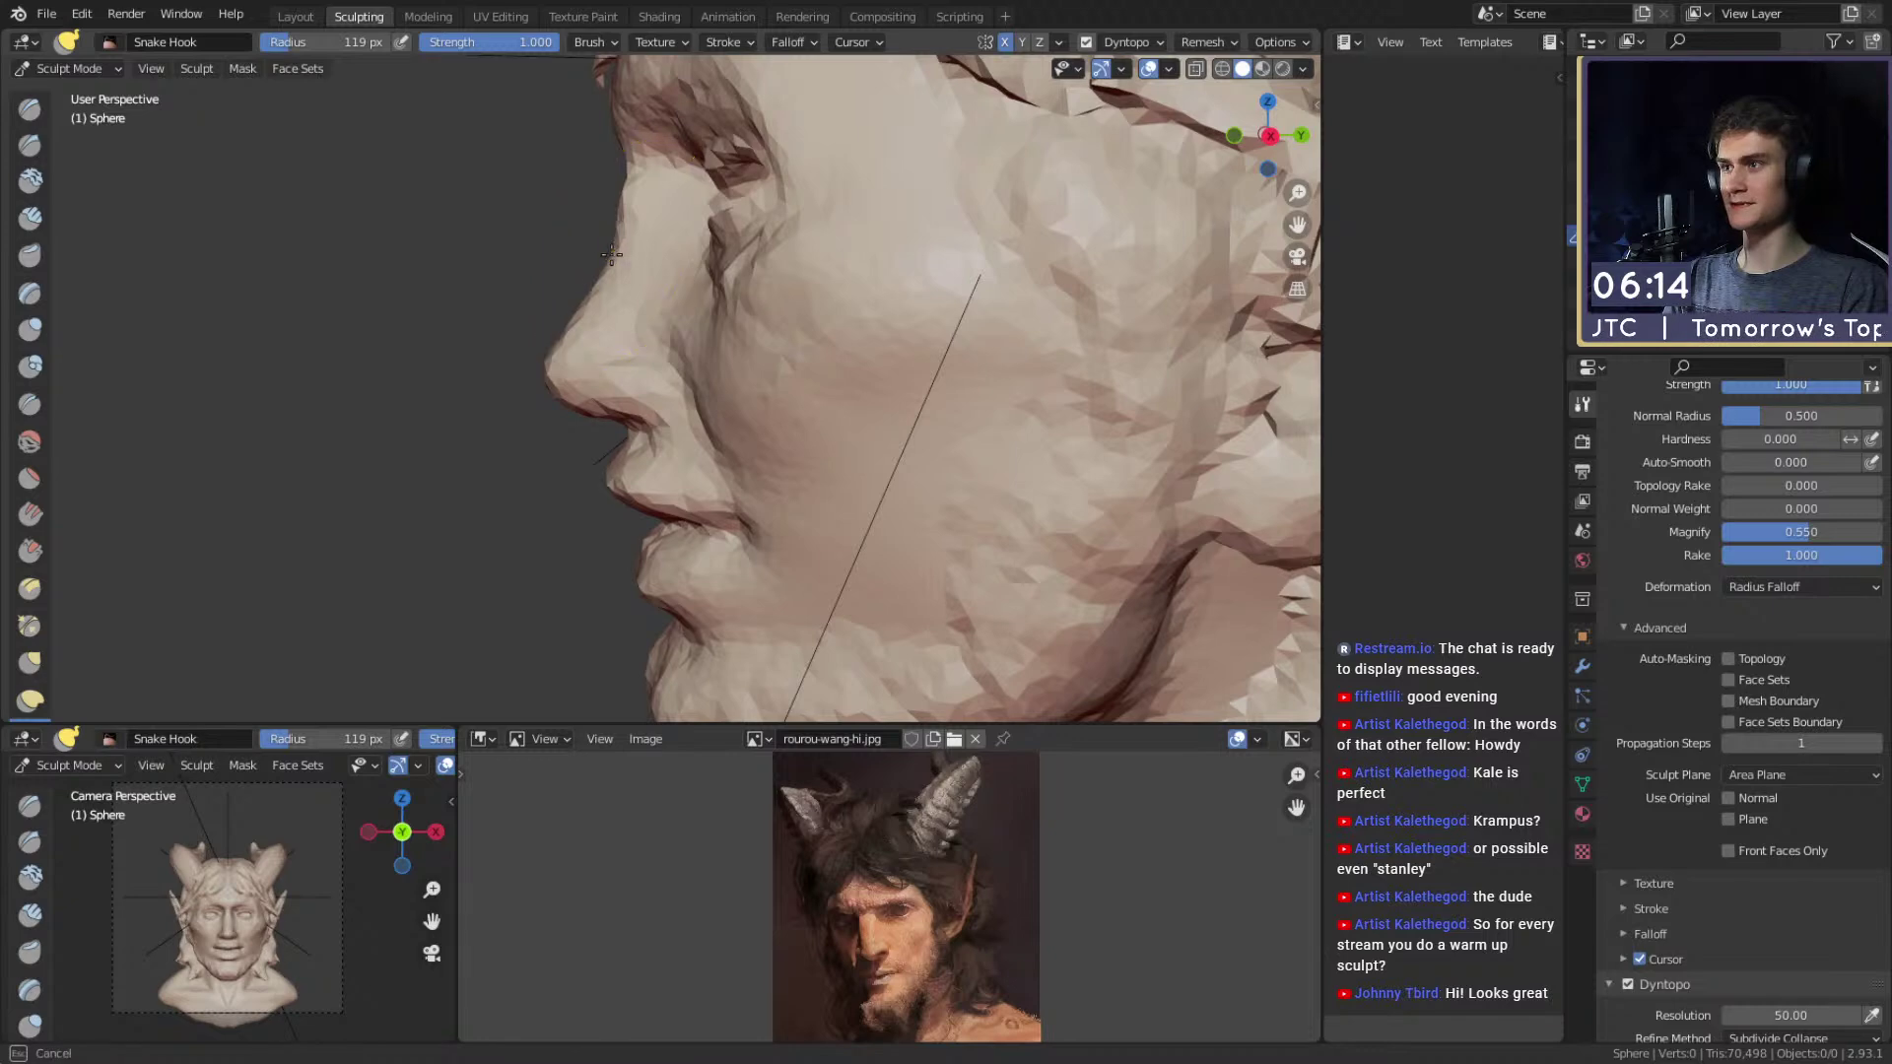
pyautogui.moveTo(591, 262)
pyautogui.mouseDown(button='middle')
pyautogui.moveTo(680, 266)
pyautogui.moveTo(575, 280)
pyautogui.moveTo(718, 287)
pyautogui.moveTo(693, 292)
pyautogui.mouseUp(button='middle')
pyautogui.scroll(1, 710, 290)
pyautogui.moveTo(699, 236); pyautogui.dragTo(698, 258)
pyautogui.keyDown('alt'); pyautogui.moveTo(695, 269); pyautogui.dragTo(693, 253); pyautogui.keyUp('alt')
# Refine the sides of the nose and its bridge with the Snake Hook brush at 94 px.
pyautogui.press('f')
pyautogui.click(684, 308)
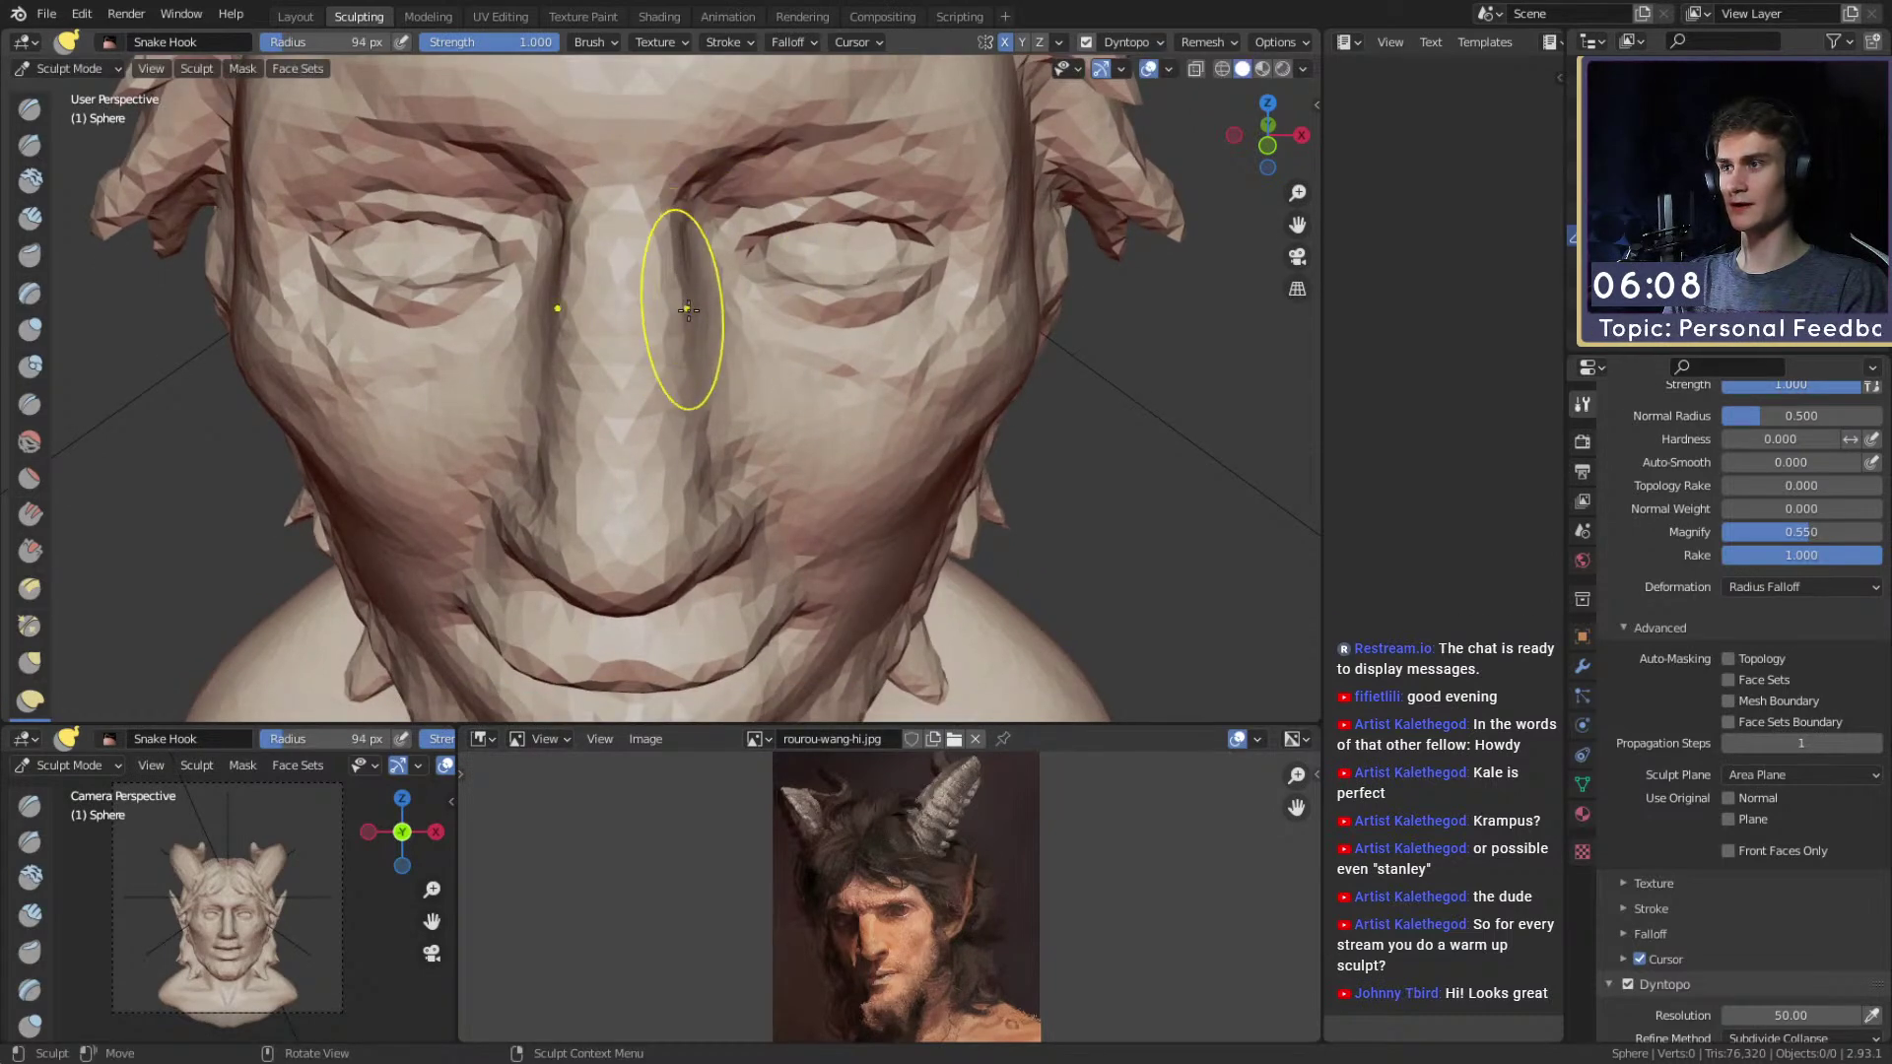
pyautogui.keyDown('alt'); pyautogui.moveTo(696, 340); pyautogui.dragTo(694, 321); pyautogui.keyUp('alt')
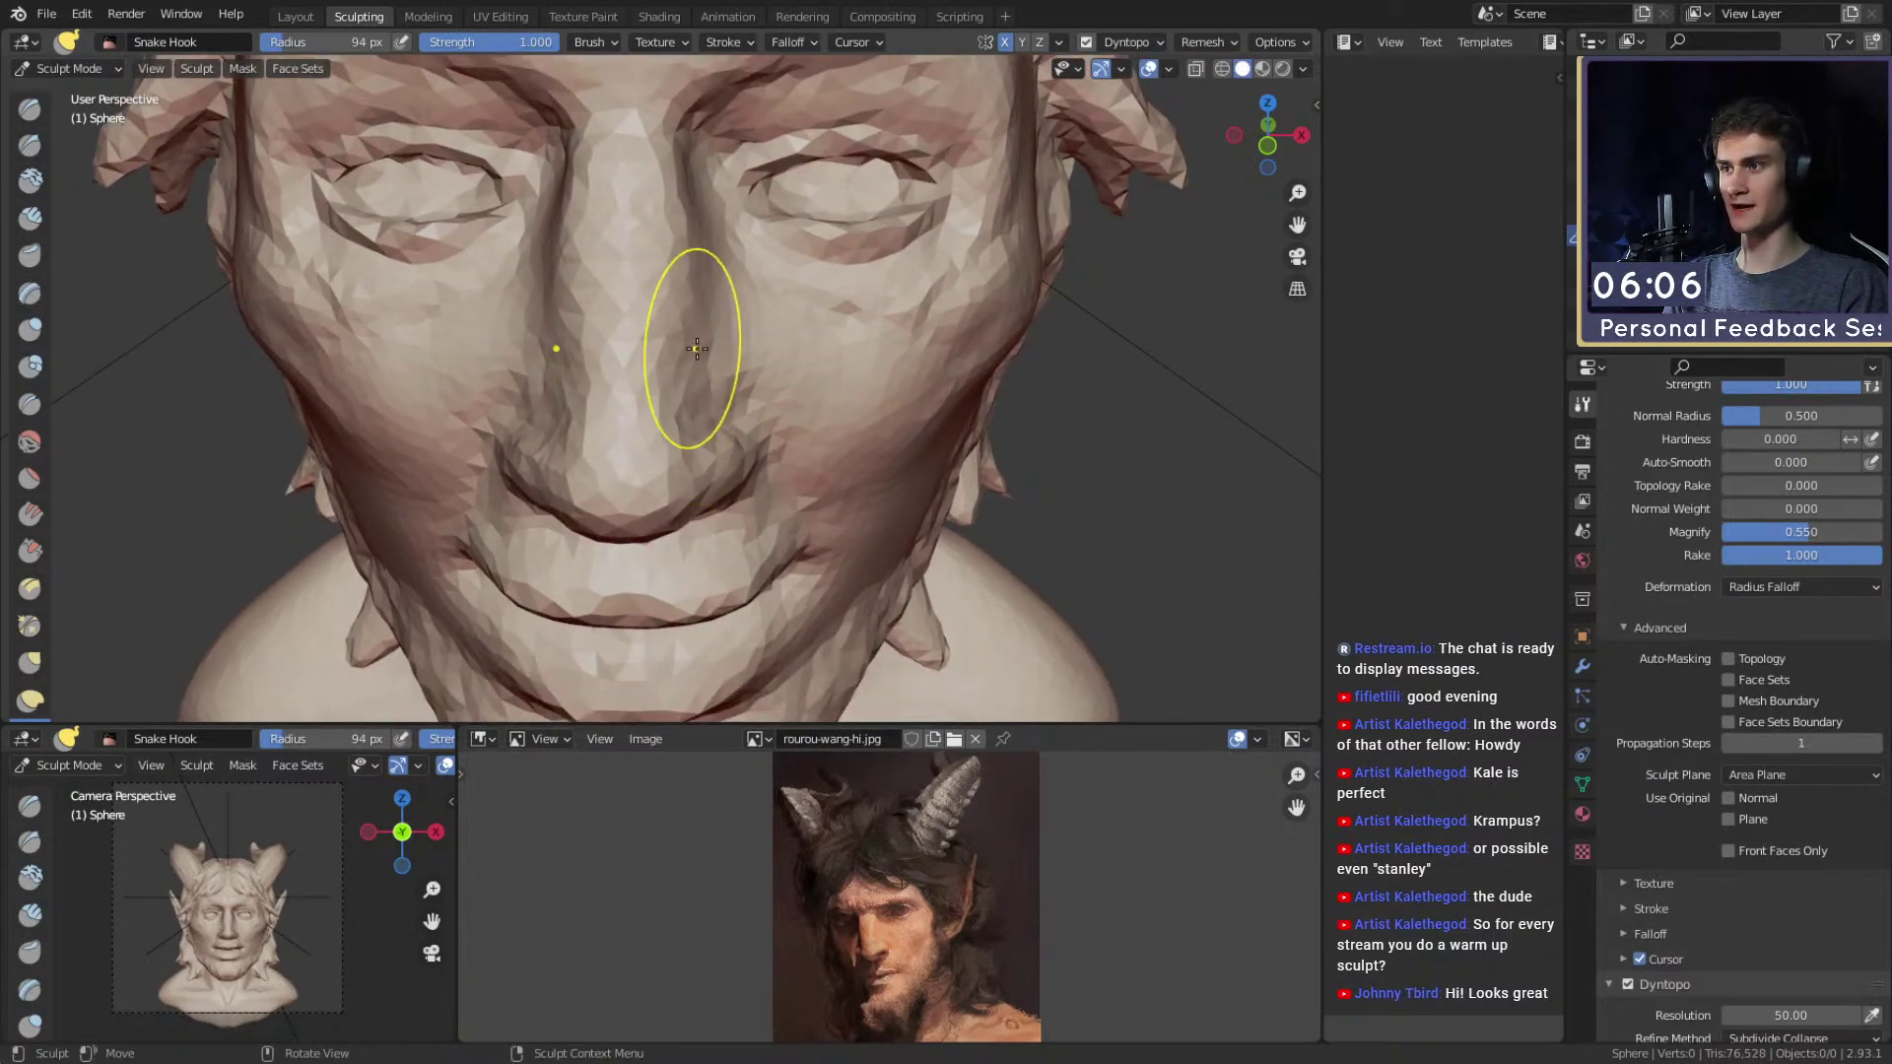
pyautogui.moveTo(702, 365); pyautogui.dragTo(655, 364, button='middle')
pyautogui.moveTo(515, 302); pyautogui.dragTo(504, 335)
pyautogui.moveTo(562, 333)
pyautogui.keyDown('alt'); pyautogui.mouseDown()
pyautogui.moveTo(694, 329)
pyautogui.moveTo(662, 292)
pyautogui.moveTo(618, 378)
pyautogui.mouseUp(); pyautogui.keyUp('alt')
# Build up the nose tip and nostril wings with the Clay Strips brush, starting at 53 px.
pyautogui.press('c')
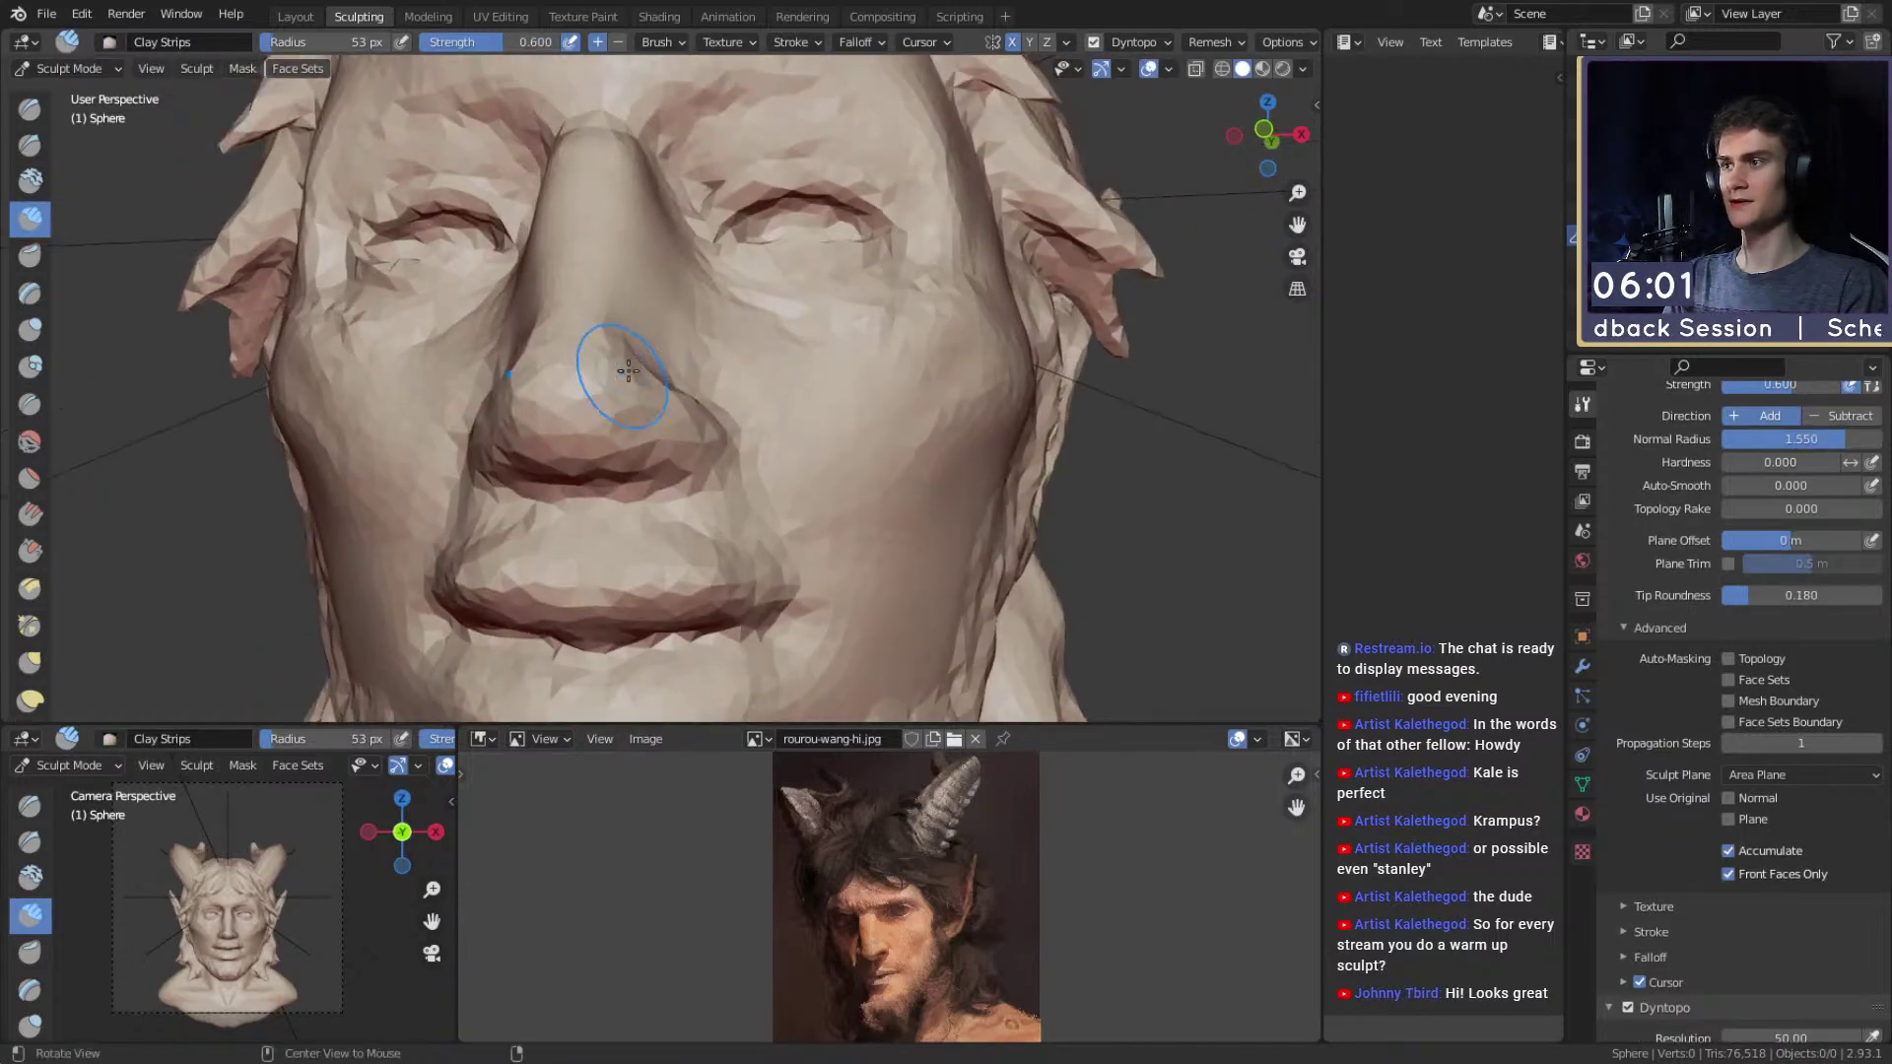
pyautogui.moveTo(617, 377); pyautogui.dragTo(614, 338, button='middle')
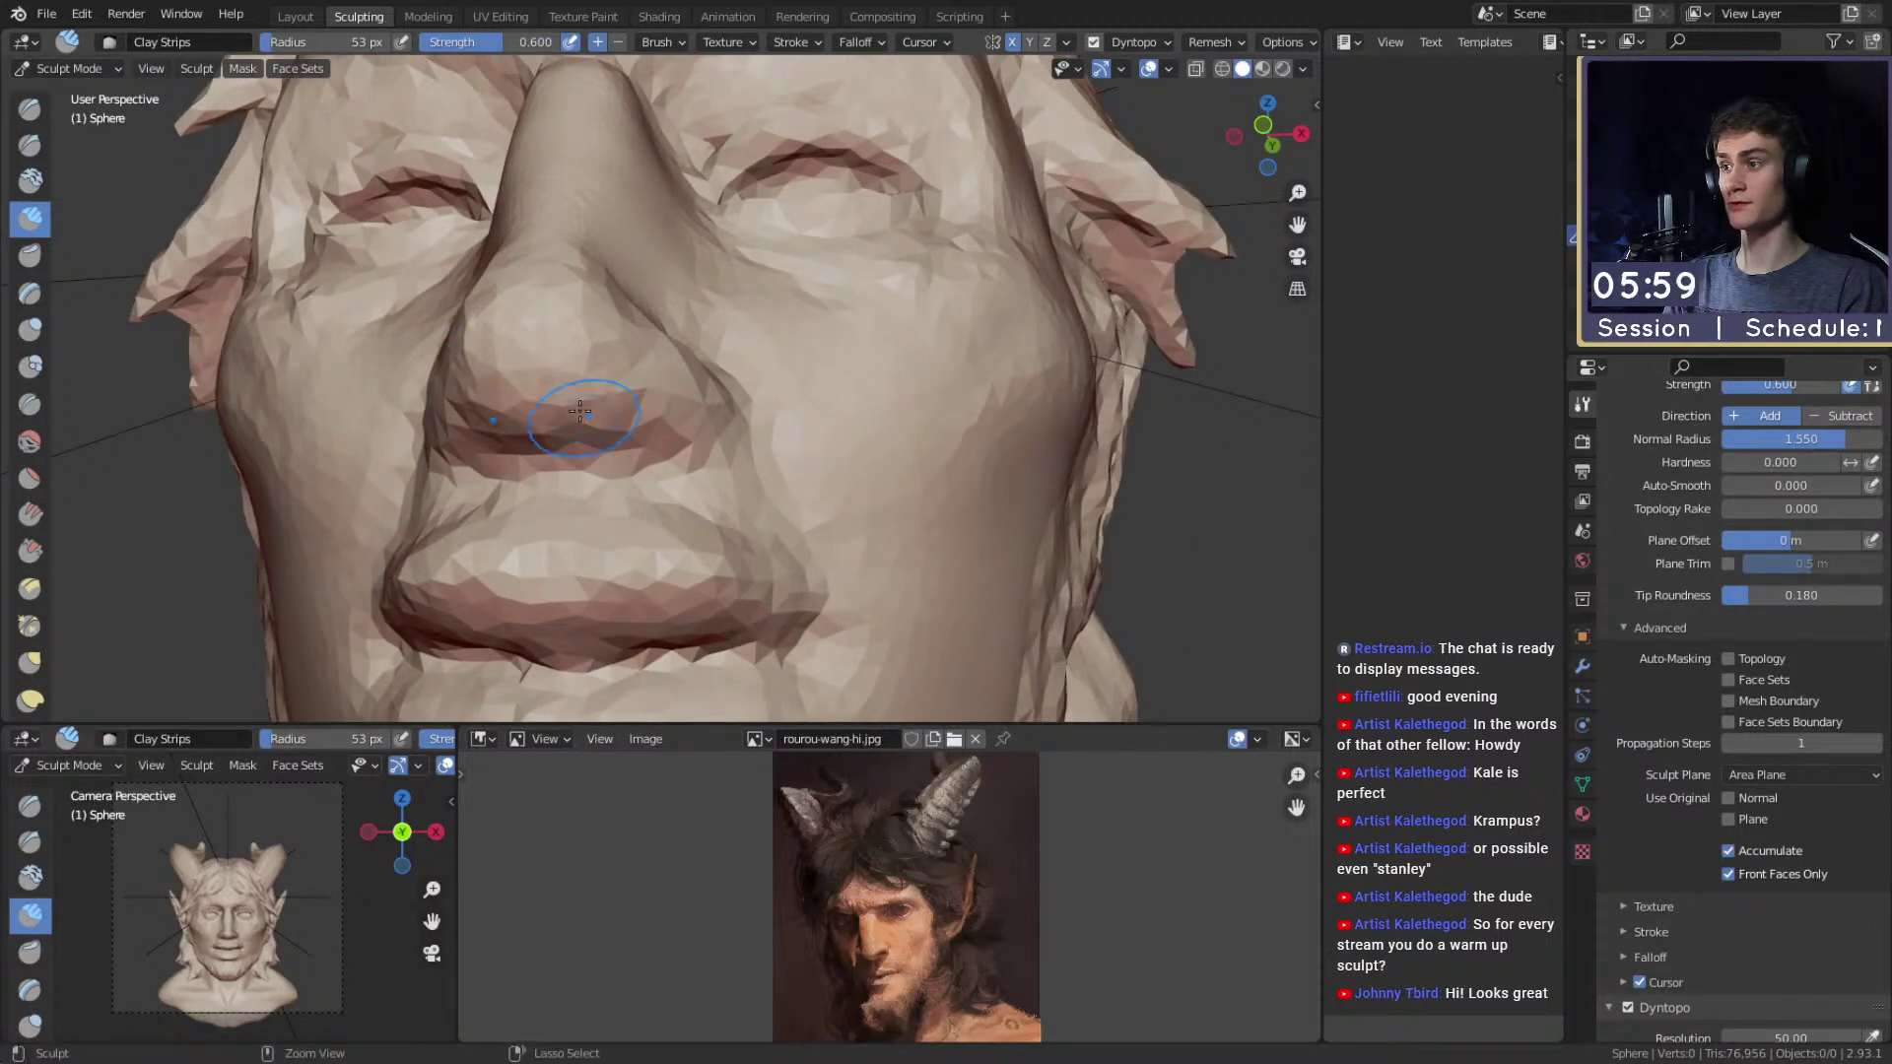
pyautogui.moveTo(645, 345); pyautogui.dragTo(650, 357)
pyautogui.moveTo(650, 356); pyautogui.dragTo(537, 359, button='middle')
pyautogui.press('f')
pyautogui.click(553, 359)
pyautogui.moveTo(478, 399)
pyautogui.mouseDown()
pyautogui.moveTo(506, 312)
pyautogui.moveTo(522, 330)
pyautogui.mouseUp()
pyautogui.keyDown('shift'); pyautogui.moveTo(593, 404); pyautogui.dragTo(611, 372, button='middle'); pyautogui.keyUp('shift')
pyautogui.moveTo(611, 371)
pyautogui.keyDown('alt'); pyautogui.mouseDown()
pyautogui.moveTo(576, 402)
pyautogui.moveTo(593, 402)
pyautogui.mouseUp(); pyautogui.keyUp('alt')
# Carve the crease around the nostril wing with the Crease brush at 42 px.
pyautogui.hotkey('shift', 'c')
pyautogui.press('f')
pyautogui.click(607, 410)
pyautogui.moveTo(596, 305); pyautogui.dragTo(584, 279)
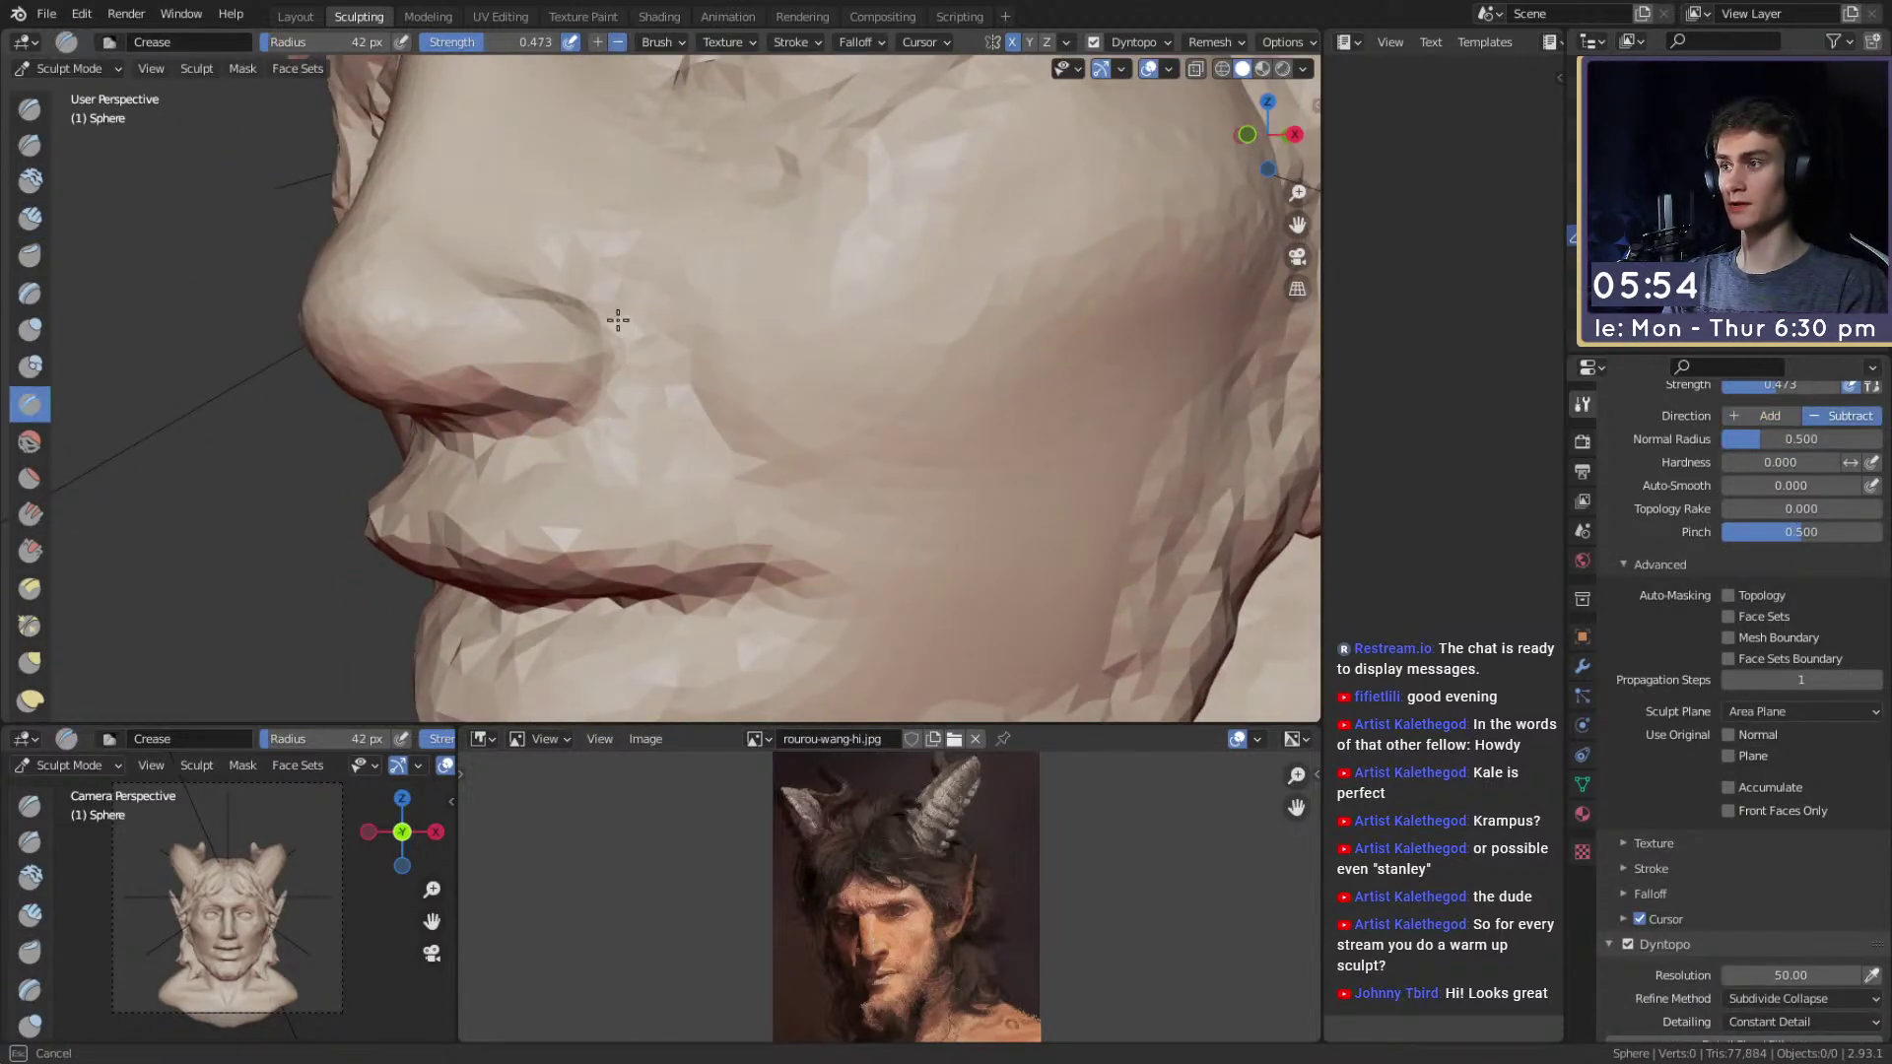
pyautogui.moveTo(561, 402); pyautogui.dragTo(649, 395, button='middle')
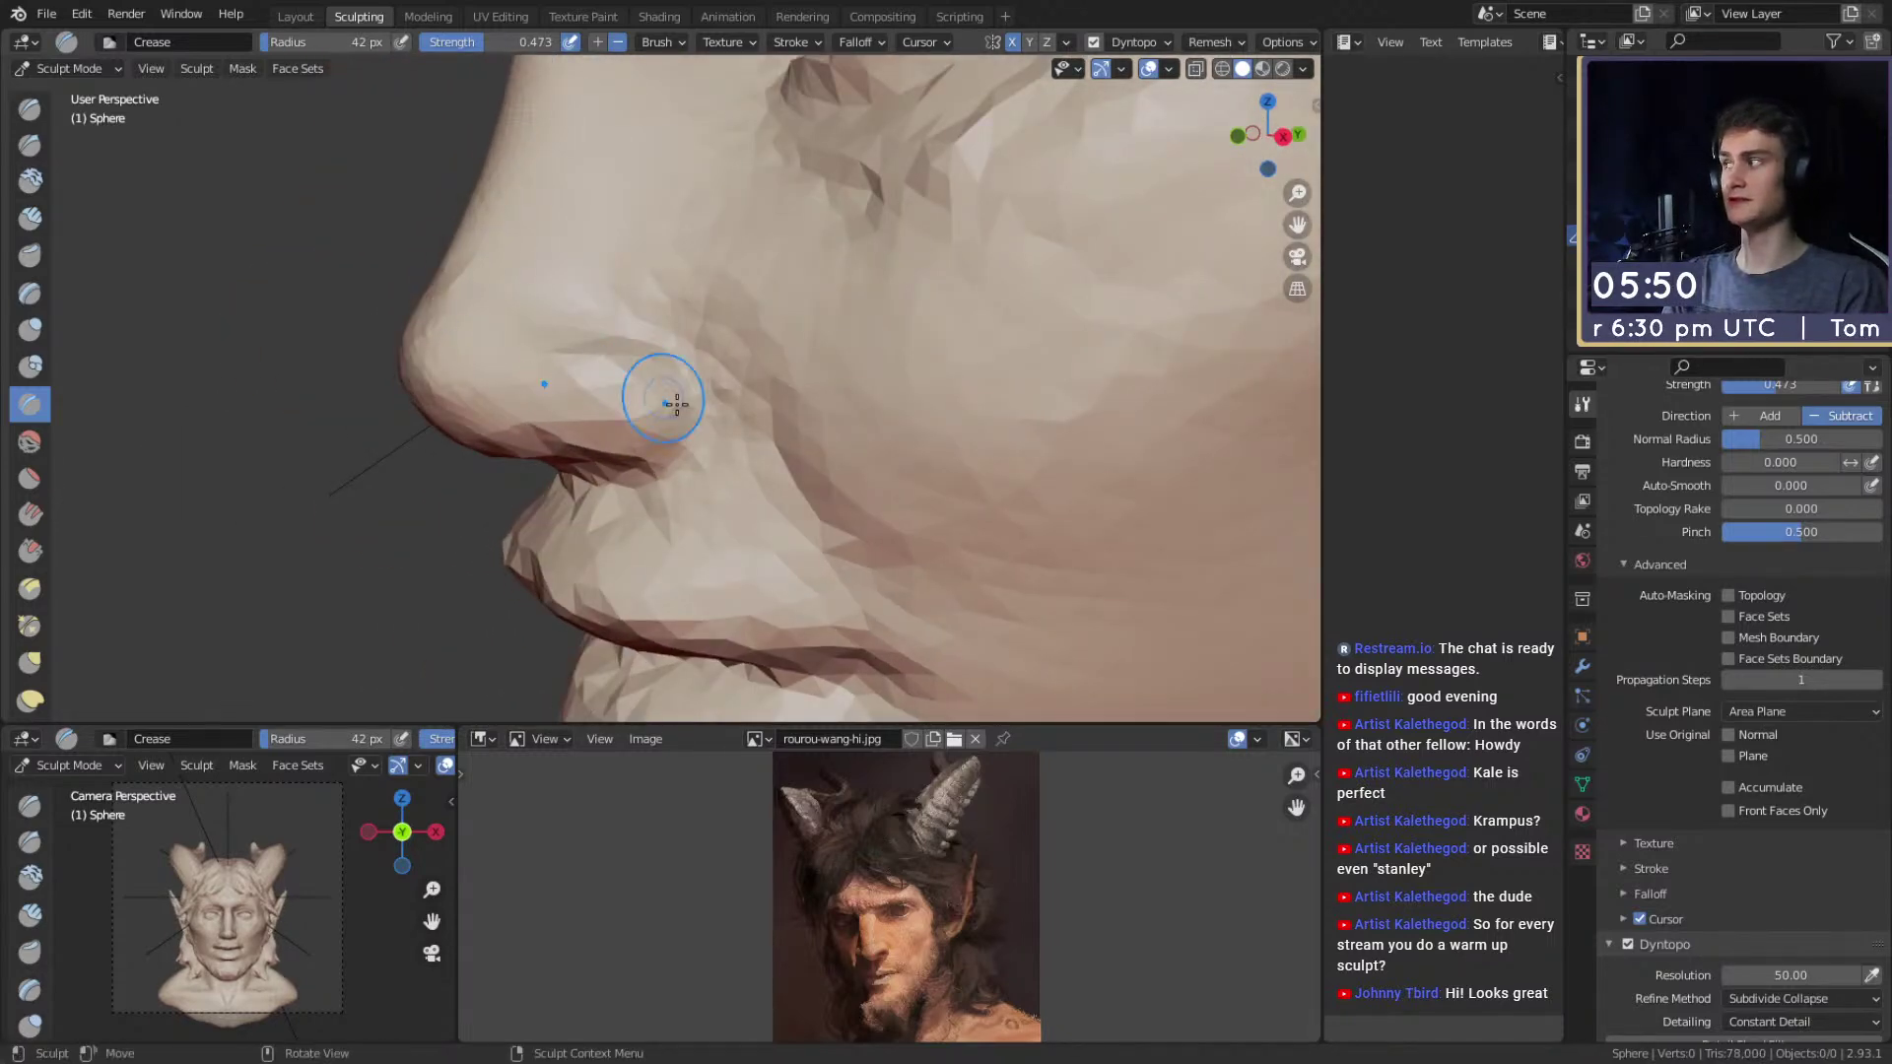
pyautogui.moveTo(729, 394)
pyautogui.mouseDown(button='middle')
pyautogui.moveTo(689, 372)
pyautogui.moveTo(562, 381)
pyautogui.mouseUp(button='middle')
pyautogui.moveTo(585, 352); pyautogui.dragTo(561, 315)
pyautogui.moveTo(601, 370); pyautogui.dragTo(528, 247)
pyautogui.moveTo(553, 347); pyautogui.dragTo(530, 387)
# Crease the nasolabial fold from the nostril wing down toward the mouth corner at 36 px.
pyautogui.press('f')
pyautogui.click(558, 384)
pyautogui.press('f')
pyautogui.click(579, 368)
pyautogui.moveTo(578, 313); pyautogui.dragTo(846, 366, button='middle')
pyautogui.moveTo(847, 366)
pyautogui.keyDown('alt'); pyautogui.mouseDown()
pyautogui.moveTo(532, 338)
pyautogui.moveTo(532, 372)
pyautogui.moveTo(591, 404)
pyautogui.moveTo(617, 448)
pyautogui.mouseUp(); pyautogui.keyUp('alt')
pyautogui.moveTo(617, 447)
pyautogui.keyDown('shift'); pyautogui.mouseDown(button='middle')
pyautogui.moveTo(607, 363)
pyautogui.moveTo(581, 338)
pyautogui.mouseUp(button='middle'); pyautogui.keyUp('shift')
pyautogui.press('f')
pyautogui.click(566, 335)
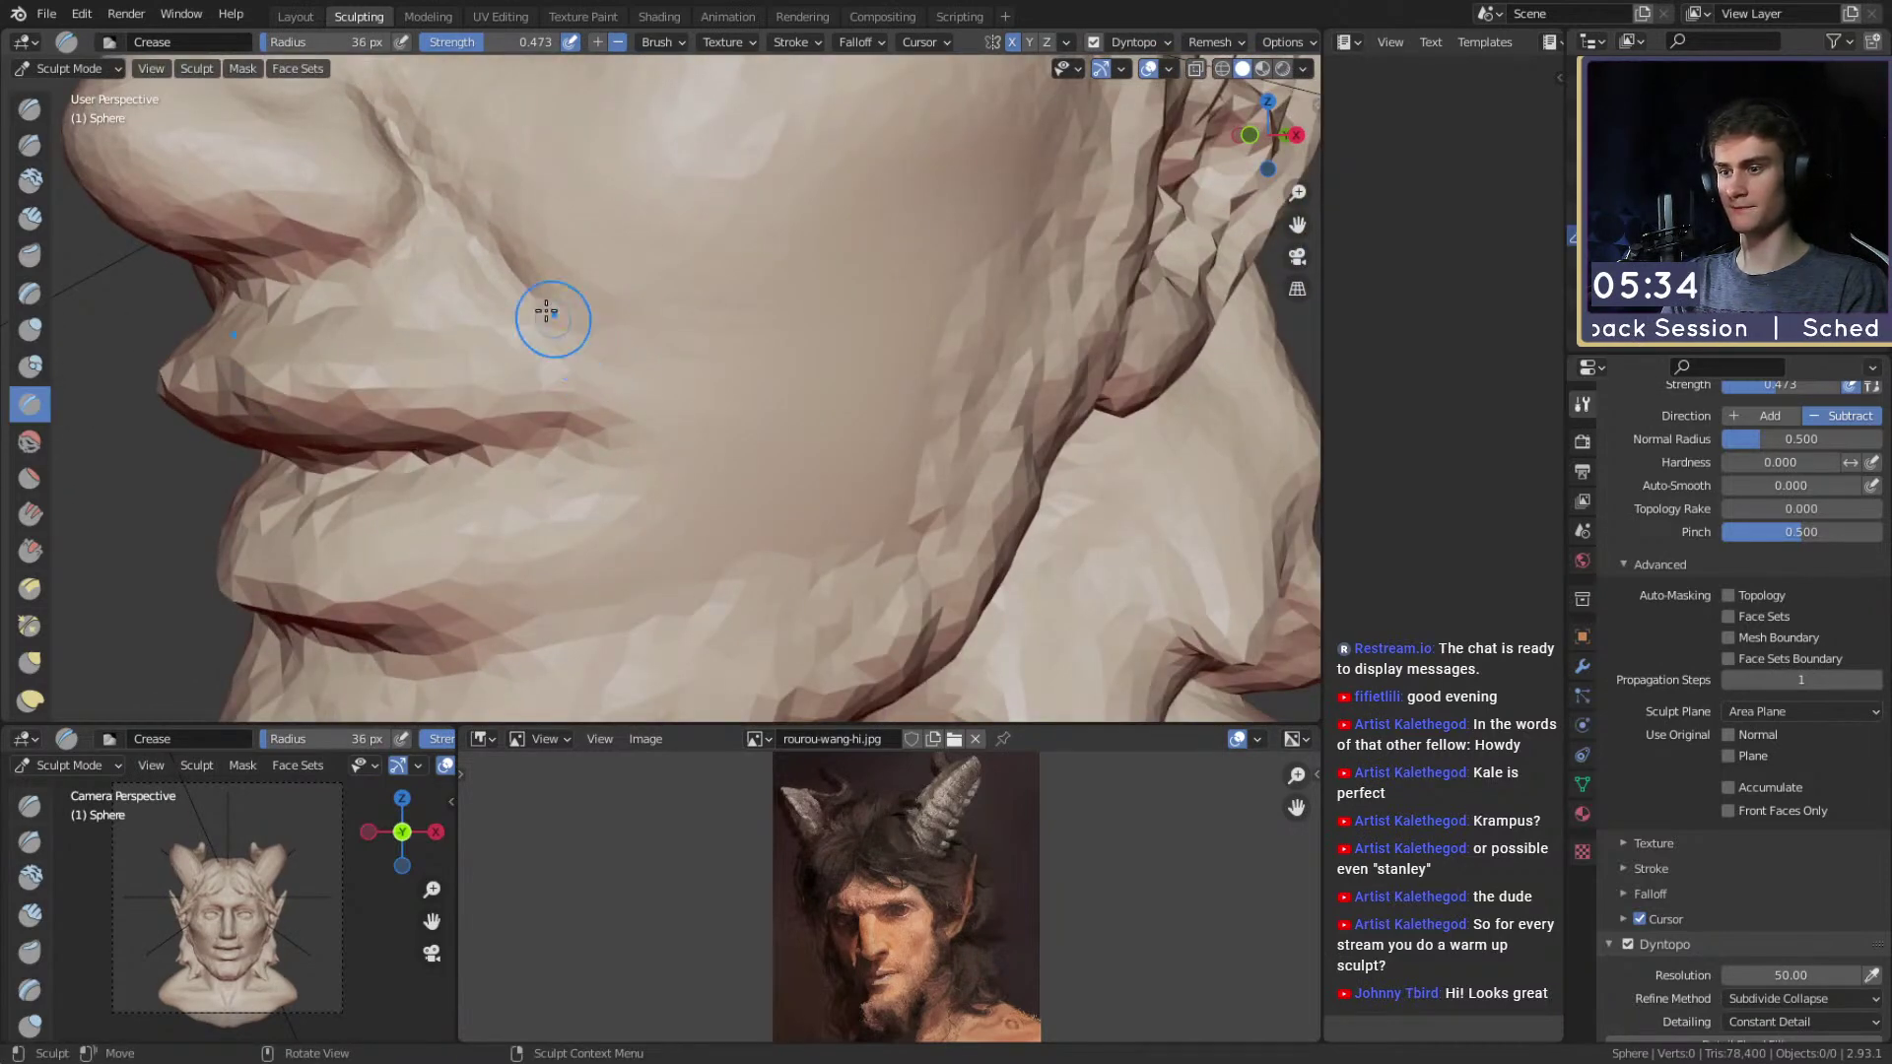
pyautogui.moveTo(642, 433); pyautogui.dragTo(658, 346)
# Add volume to the cheek beside the nasolabial fold with the Clay Strips brush.
pyautogui.press('c')
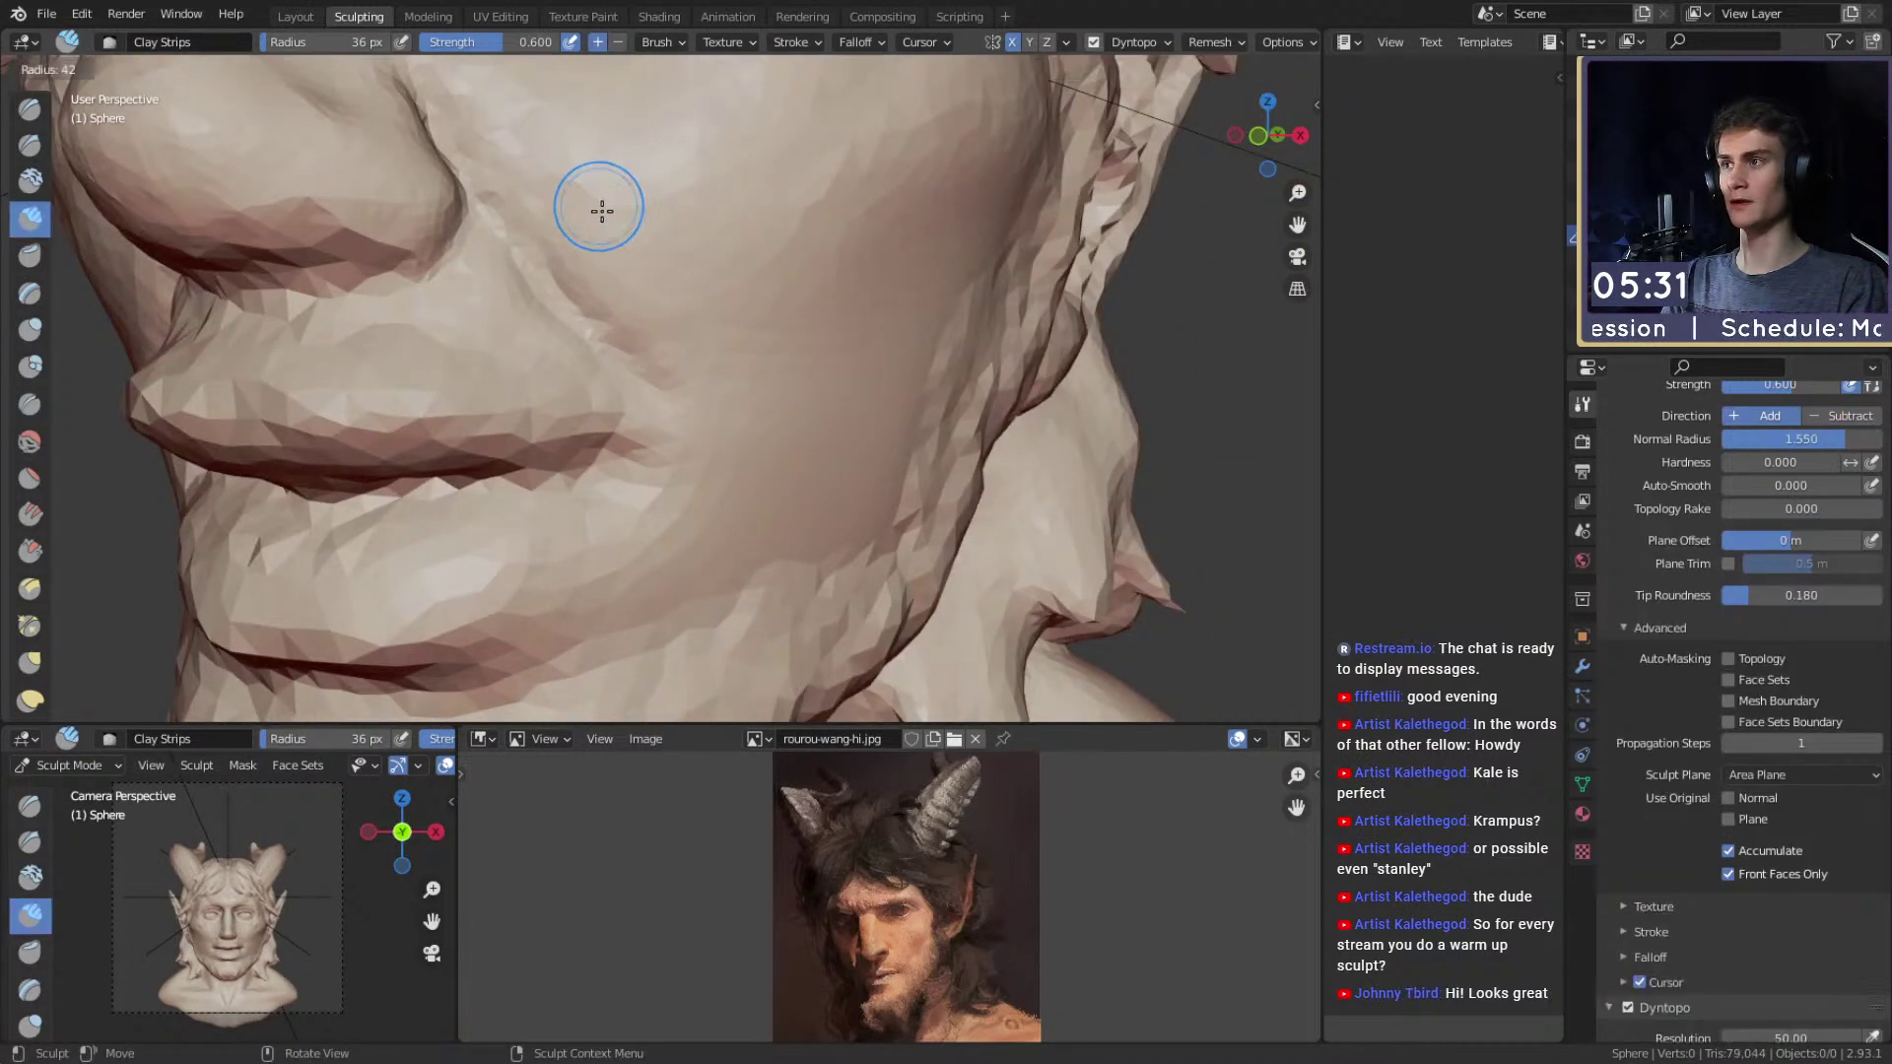
pyautogui.keyDown('alt'); pyautogui.keyDown('shift'); pyautogui.moveTo(604, 207); pyautogui.dragTo(606, 329); pyautogui.keyUp('shift'); pyautogui.keyUp('alt')
pyautogui.press('f')
pyautogui.click(511, 194)
pyautogui.moveTo(511, 194); pyautogui.dragTo(605, 347)
pyautogui.keyDown('alt'); pyautogui.moveTo(605, 347); pyautogui.dragTo(595, 313); pyautogui.keyUp('alt')
pyautogui.moveTo(595, 314)
pyautogui.mouseDown()
pyautogui.moveTo(619, 239)
pyautogui.moveTo(626, 317)
pyautogui.mouseUp()
pyautogui.moveTo(647, 341)
pyautogui.keyDown('shift'); pyautogui.mouseDown(button='middle')
pyautogui.moveTo(608, 288)
pyautogui.moveTo(640, 345)
pyautogui.mouseUp(button='middle'); pyautogui.keyUp('shift')
pyautogui.moveTo(640, 345); pyautogui.dragTo(674, 406)
# Smooth the built-up cheek beside the mouth with the brush at 98 px.
pyautogui.press('f')
pyautogui.click(647, 203)
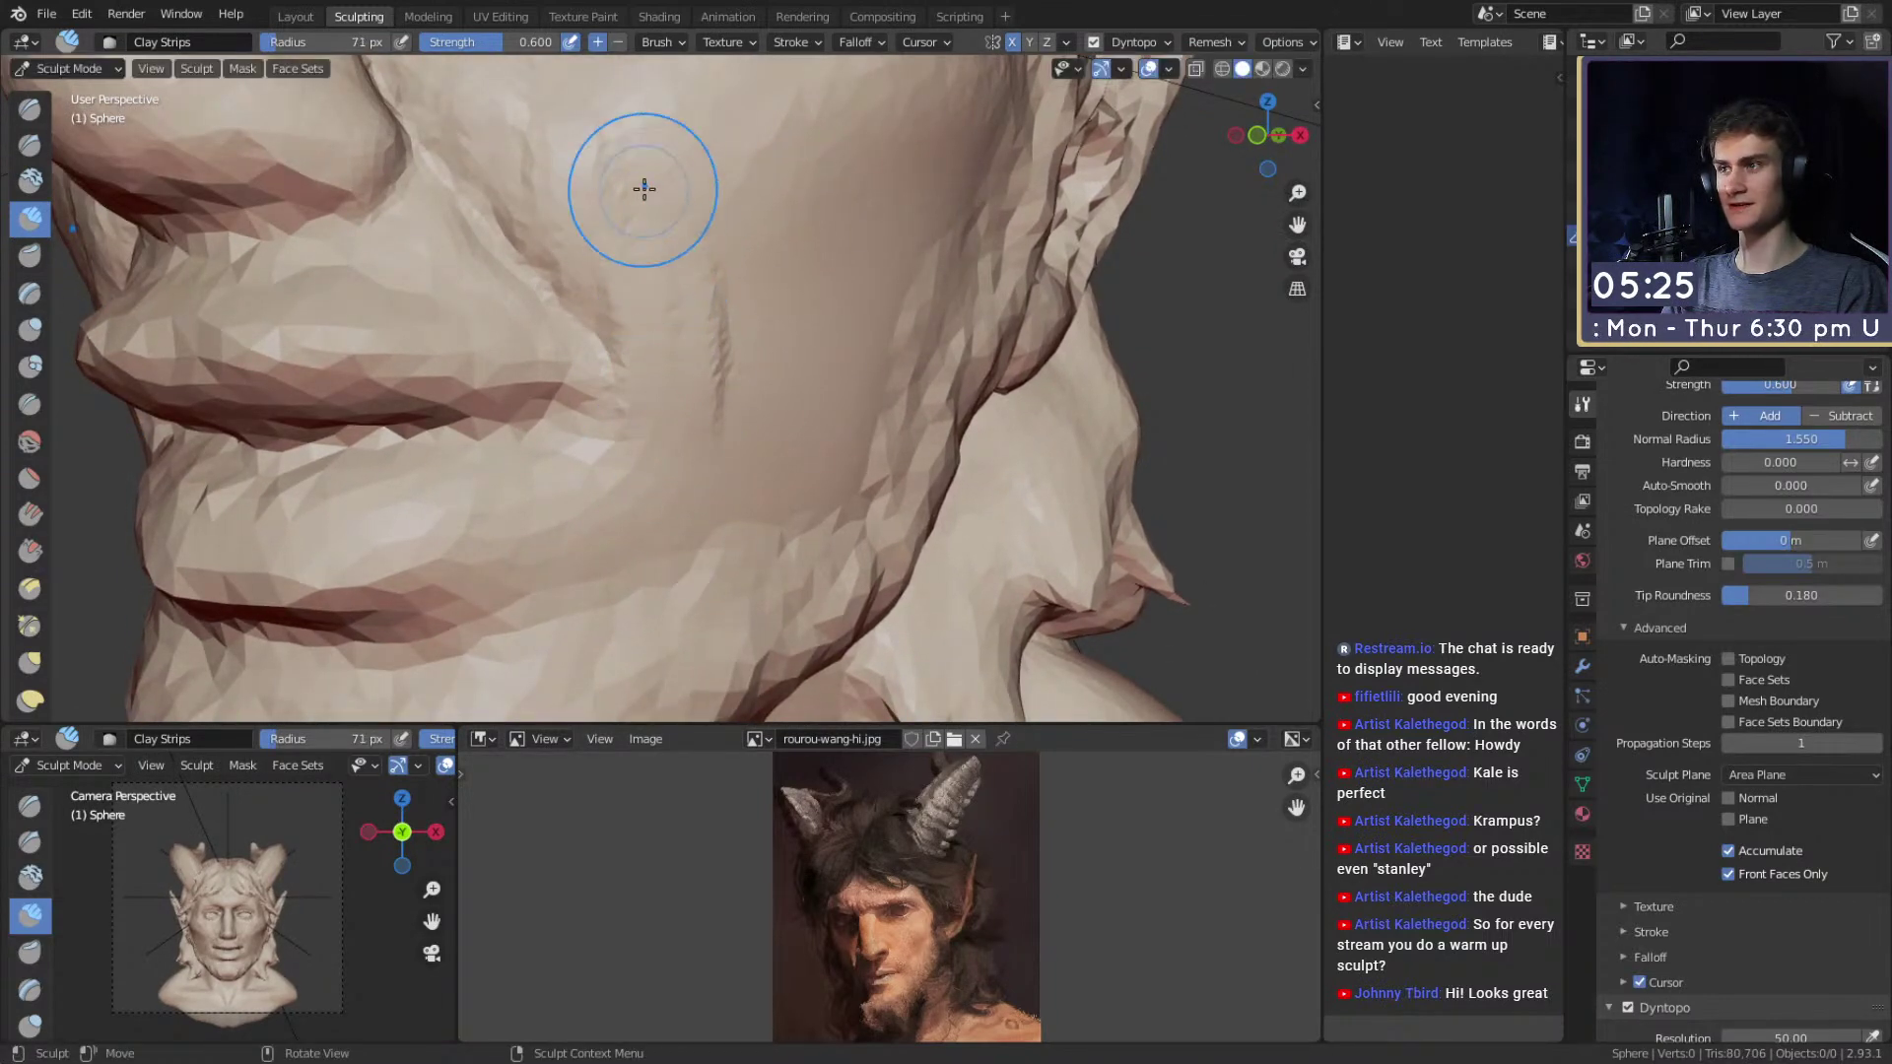
pyautogui.press('f')
pyautogui.click(667, 203)
pyautogui.keyDown('shift'); pyautogui.moveTo(670, 201); pyautogui.dragTo(688, 371); pyautogui.keyUp('shift')
pyautogui.scroll(-2, 640, 315)
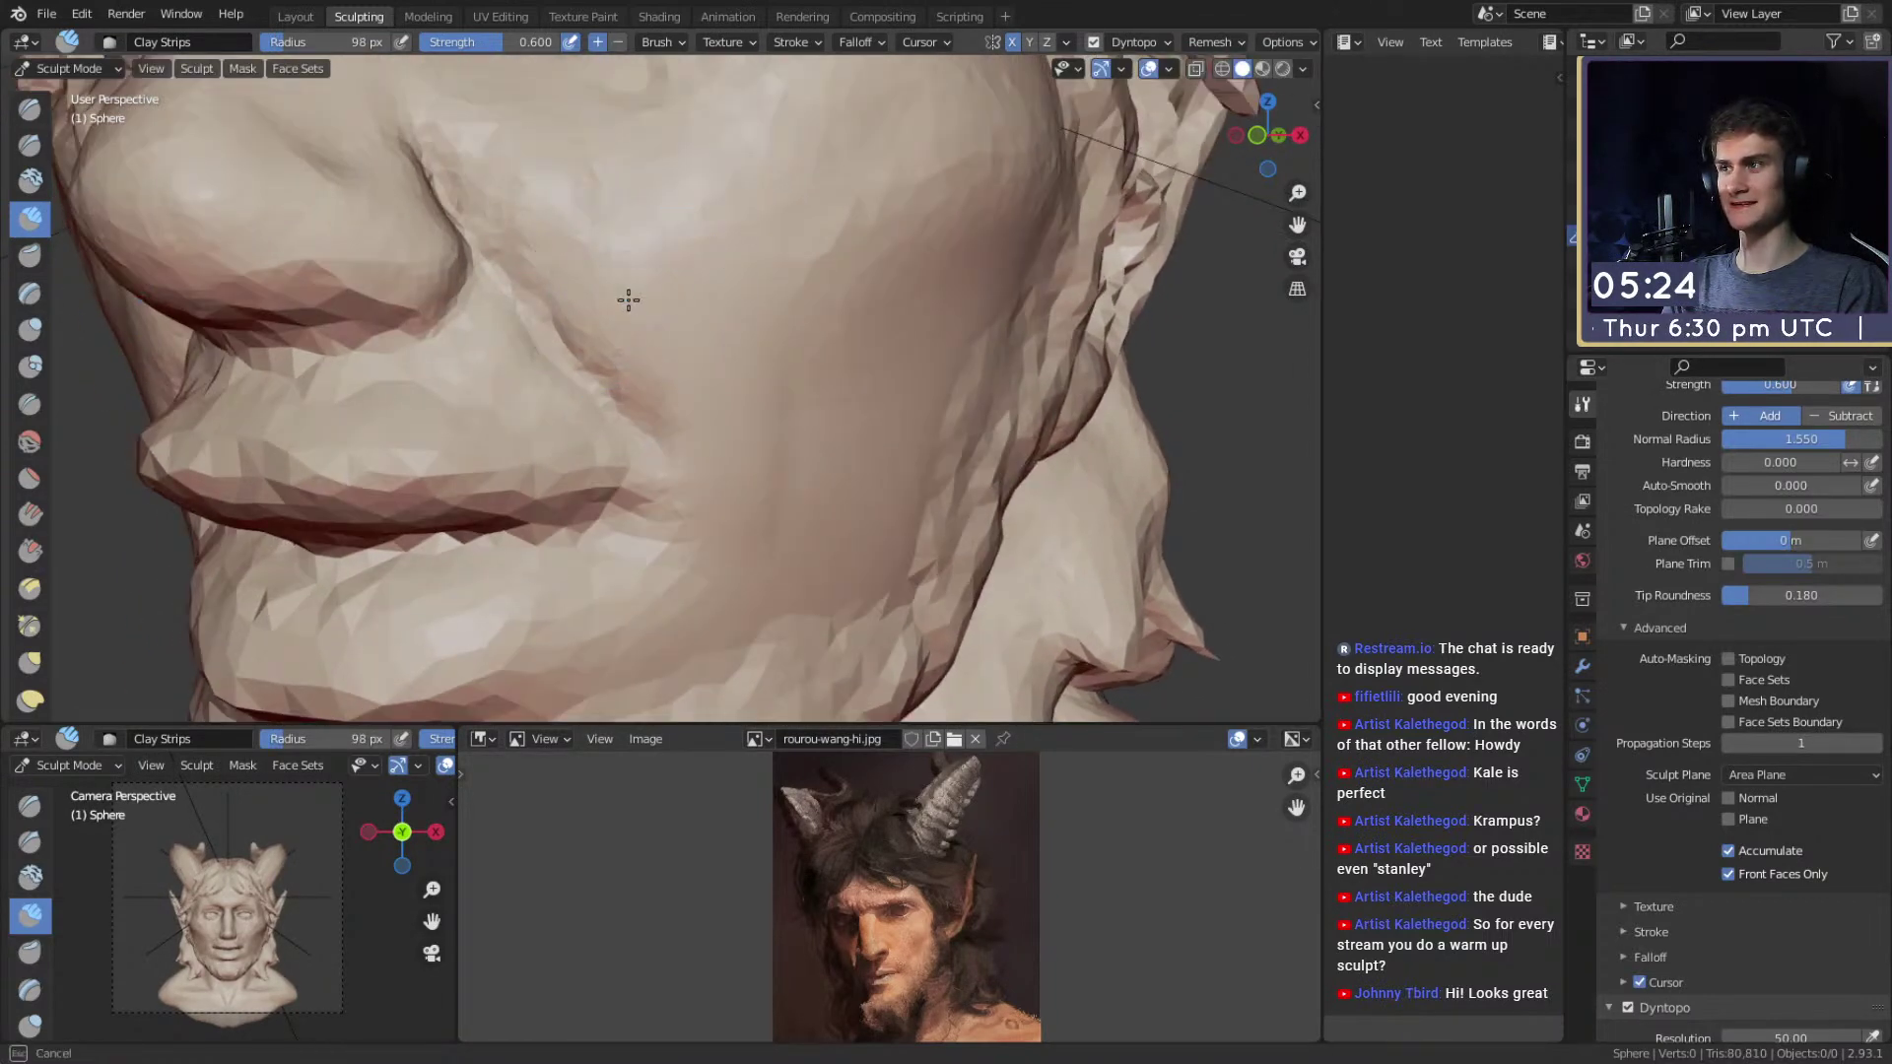
# Refine the cheek and the area around the mouth corner with Clay Strips, adjusting the brush radius between strokes.
pyautogui.moveTo(509, 140)
pyautogui.keyDown('shift'); pyautogui.mouseDown(button='middle')
pyautogui.moveTo(650, 235)
pyautogui.moveTo(667, 296)
pyautogui.moveTo(633, 317)
pyautogui.moveTo(606, 396)
pyautogui.moveTo(600, 364)
pyautogui.moveTo(641, 411)
pyautogui.mouseUp(button='middle'); pyautogui.keyUp('shift')
pyautogui.scroll(1, 634, 317)
pyautogui.press('f')
pyautogui.click(597, 295)
pyautogui.press('f')
pyautogui.click(641, 377)
pyautogui.press('f')
pyautogui.click(623, 358)
pyautogui.moveTo(593, 351)
pyautogui.mouseDown(button='middle')
pyautogui.moveTo(608, 296)
pyautogui.moveTo(621, 325)
pyautogui.mouseUp(button='middle')
# Crease the mouth corner and nasolabial fold at 62 px with the Crease strength set to 0.297.
pyautogui.hotkey('shift', 'c')
pyautogui.hotkey('shift', 'f')
pyautogui.click(599, 348)
pyautogui.moveTo(459, 302); pyautogui.dragTo(672, 375, button='middle')
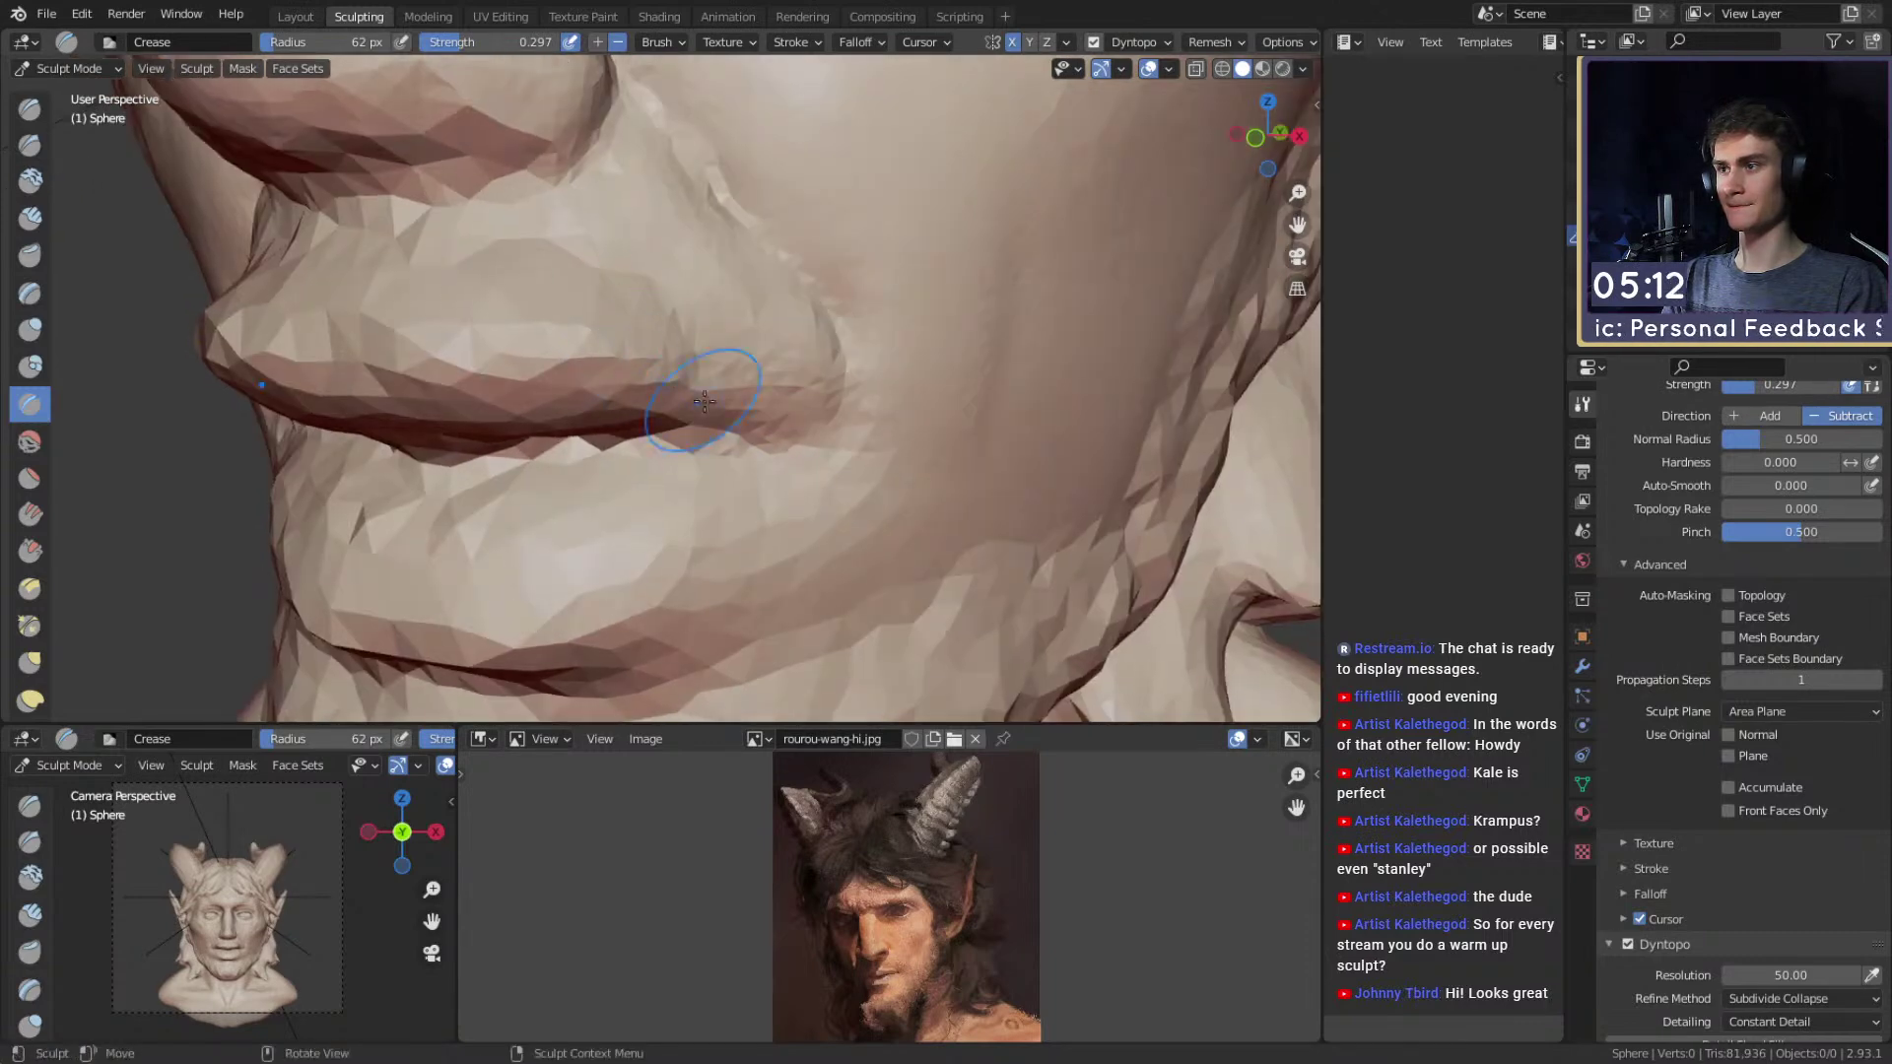
pyautogui.moveTo(617, 307)
pyautogui.keyDown('shift'); pyautogui.mouseDown(button='middle')
pyautogui.moveTo(661, 320)
pyautogui.moveTo(739, 85)
pyautogui.moveTo(718, 304)
pyautogui.mouseUp(button='middle'); pyautogui.keyUp('shift')
# Shift the upper lip near the mouth corner with the Grab brush.
pyautogui.press('g')
pyautogui.moveTo(683, 380); pyautogui.dragTo(680, 372)
pyautogui.moveTo(665, 356)
pyautogui.keyDown('shift'); pyautogui.mouseDown(button='middle')
pyautogui.moveTo(710, 346)
pyautogui.moveTo(659, 397)
pyautogui.mouseUp(button='middle'); pyautogui.keyUp('shift')
pyautogui.press('f')
pyautogui.click(694, 335)
# Carve the philtrum and define the upper lip's outline with the Crease brush at about 50 to 56 px.
pyautogui.hotkey('shift', 'c')
pyautogui.press('f')
pyautogui.click(611, 397)
pyautogui.moveTo(788, 397); pyautogui.dragTo(645, 416, button='middle')
pyautogui.press('f')
pyautogui.click(640, 433)
pyautogui.moveTo(493, 383); pyautogui.dragTo(631, 440, button='middle')
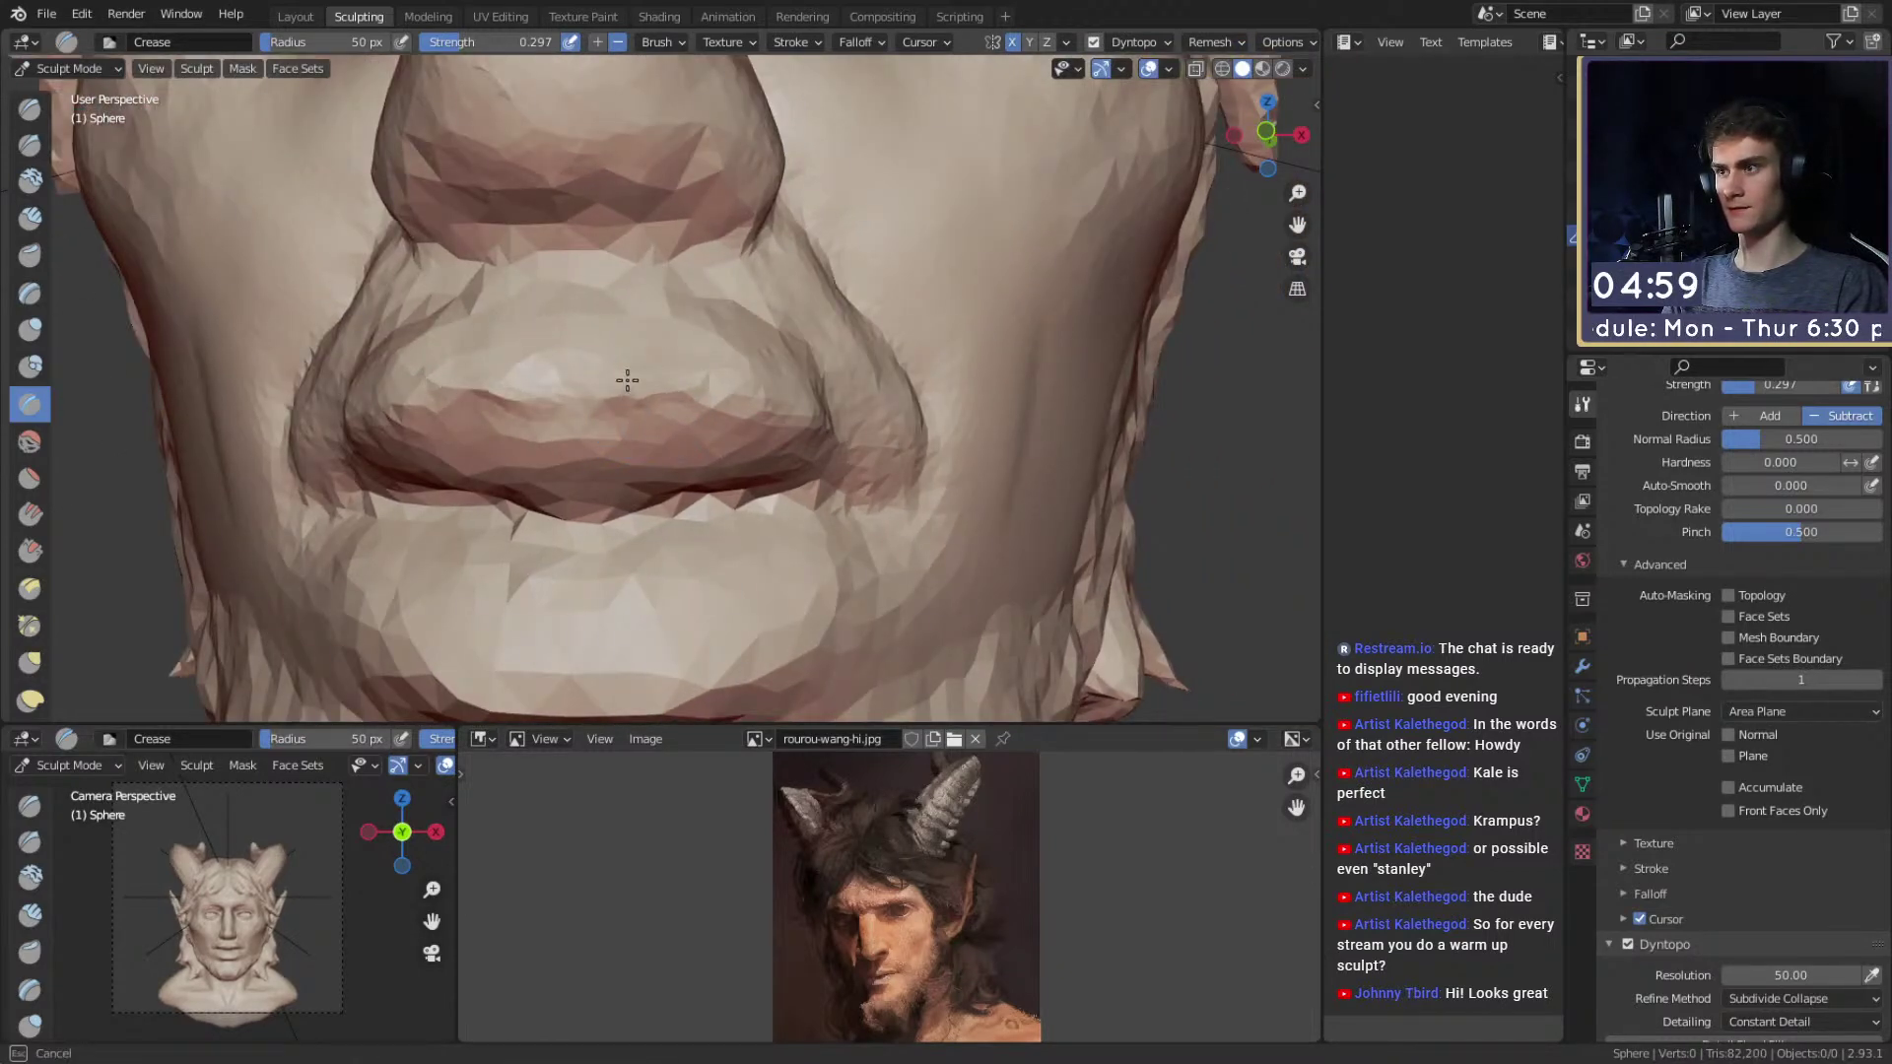
pyautogui.moveTo(649, 371); pyautogui.dragTo(570, 356, button='middle')
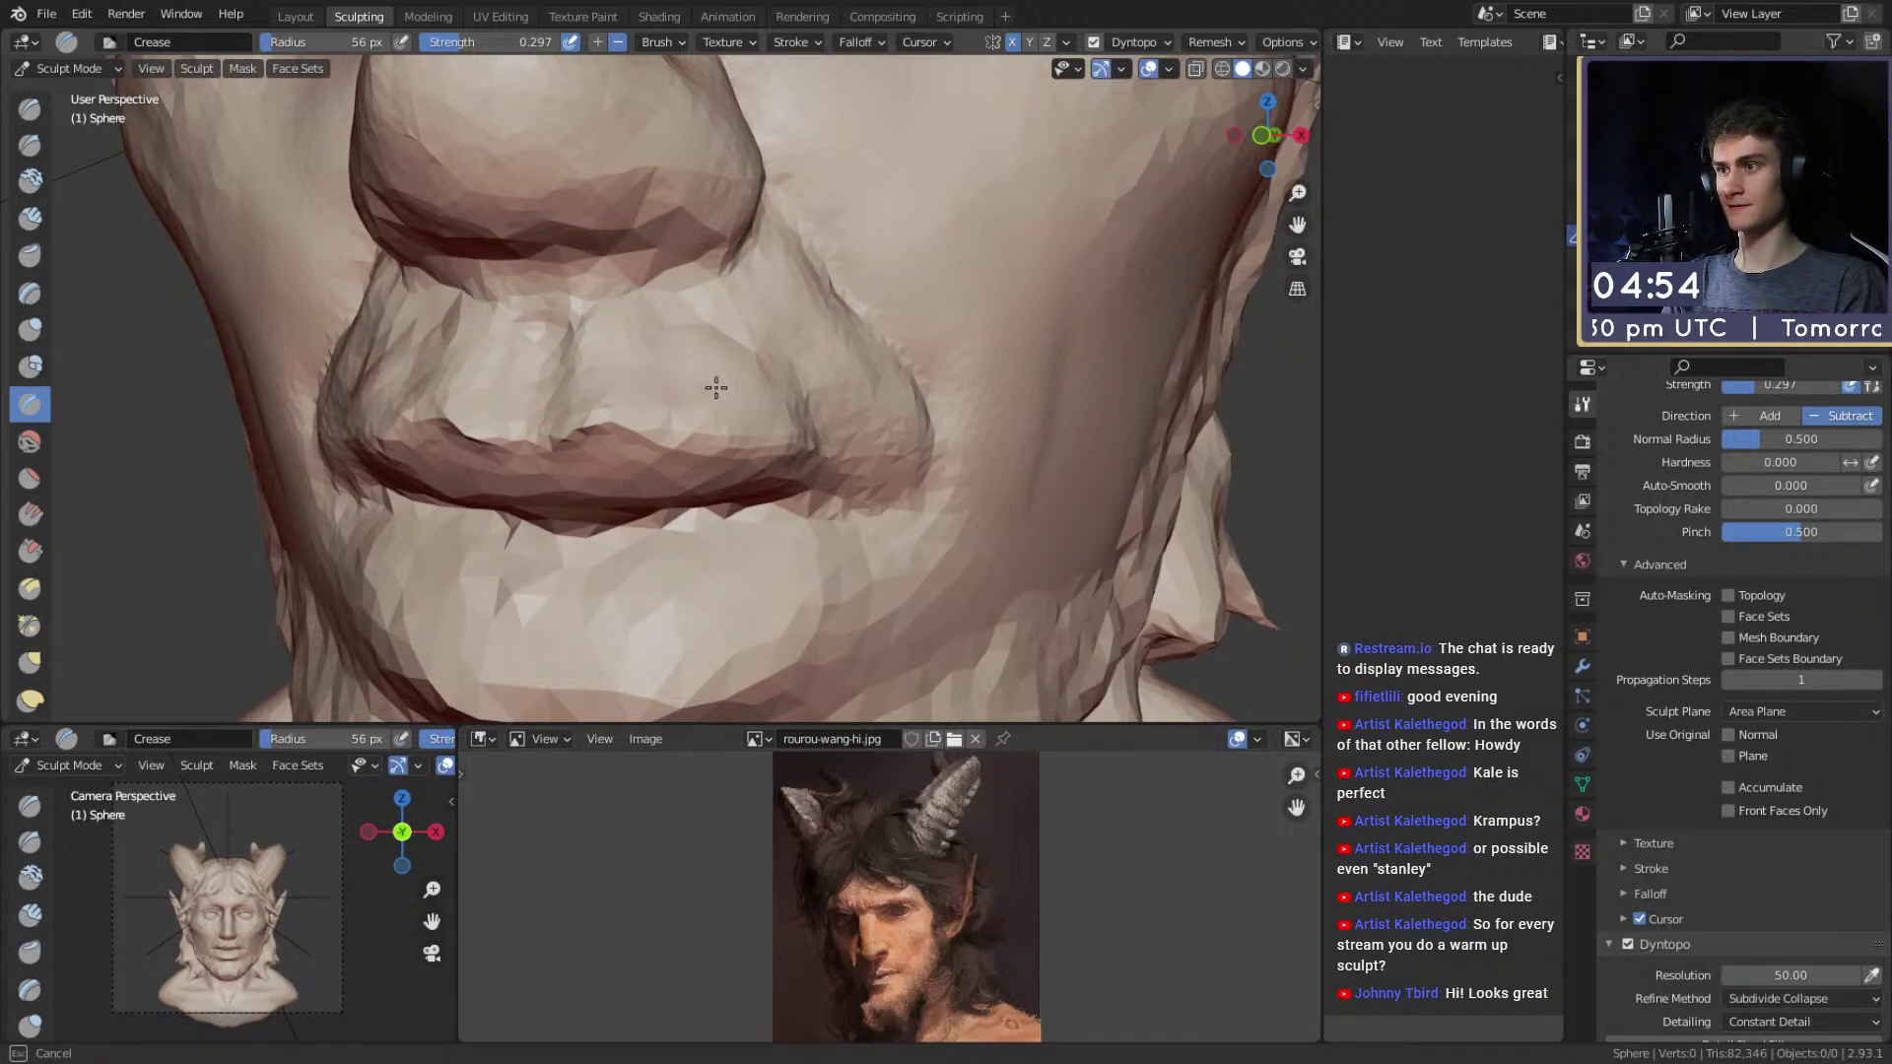
# Crease the upper lip's outline beside the philtrum with a resized Crease brush.
pyautogui.press('f')
pyautogui.click(800, 392)
pyautogui.moveTo(771, 387)
pyautogui.mouseDown()
pyautogui.moveTo(887, 402)
pyautogui.moveTo(798, 473)
pyautogui.moveTo(601, 492)
pyautogui.moveTo(676, 422)
pyautogui.moveTo(662, 343)
pyautogui.moveTo(899, 412)
pyautogui.moveTo(676, 392)
pyautogui.moveTo(672, 411)
pyautogui.moveTo(693, 388)
pyautogui.moveTo(802, 388)
pyautogui.moveTo(701, 378)
pyautogui.mouseUp()
# Reshape the upper lip with the Grab brush, adjusting the brush radius between strokes.
pyautogui.press('g')
pyautogui.moveTo(700, 378)
pyautogui.mouseDown(button='middle')
pyautogui.moveTo(828, 380)
pyautogui.moveTo(738, 372)
pyautogui.moveTo(757, 377)
pyautogui.moveTo(706, 313)
pyautogui.moveTo(713, 385)
pyautogui.moveTo(746, 399)
pyautogui.moveTo(713, 394)
pyautogui.moveTo(709, 341)
pyautogui.moveTo(814, 329)
pyautogui.moveTo(594, 337)
pyautogui.moveTo(620, 354)
pyautogui.moveTo(626, 240)
pyautogui.moveTo(641, 316)
pyautogui.moveTo(636, 292)
pyautogui.mouseUp(button='middle')
pyautogui.press('f')
pyautogui.click(766, 377)
pyautogui.press('f')
pyautogui.click(712, 383)
# Sharpen the lip line with the Crease brush and fill out the upper lip with Clay Strips at 42 px.
pyautogui.hotkey('shift', 'c')
pyautogui.press('f')
pyautogui.click(744, 347)
pyautogui.press('c')
pyautogui.press('f')
pyautogui.click(623, 291)
pyautogui.moveTo(690, 338); pyautogui.dragTo(774, 360)
pyautogui.moveTo(796, 370); pyautogui.dragTo(749, 394, button='middle')
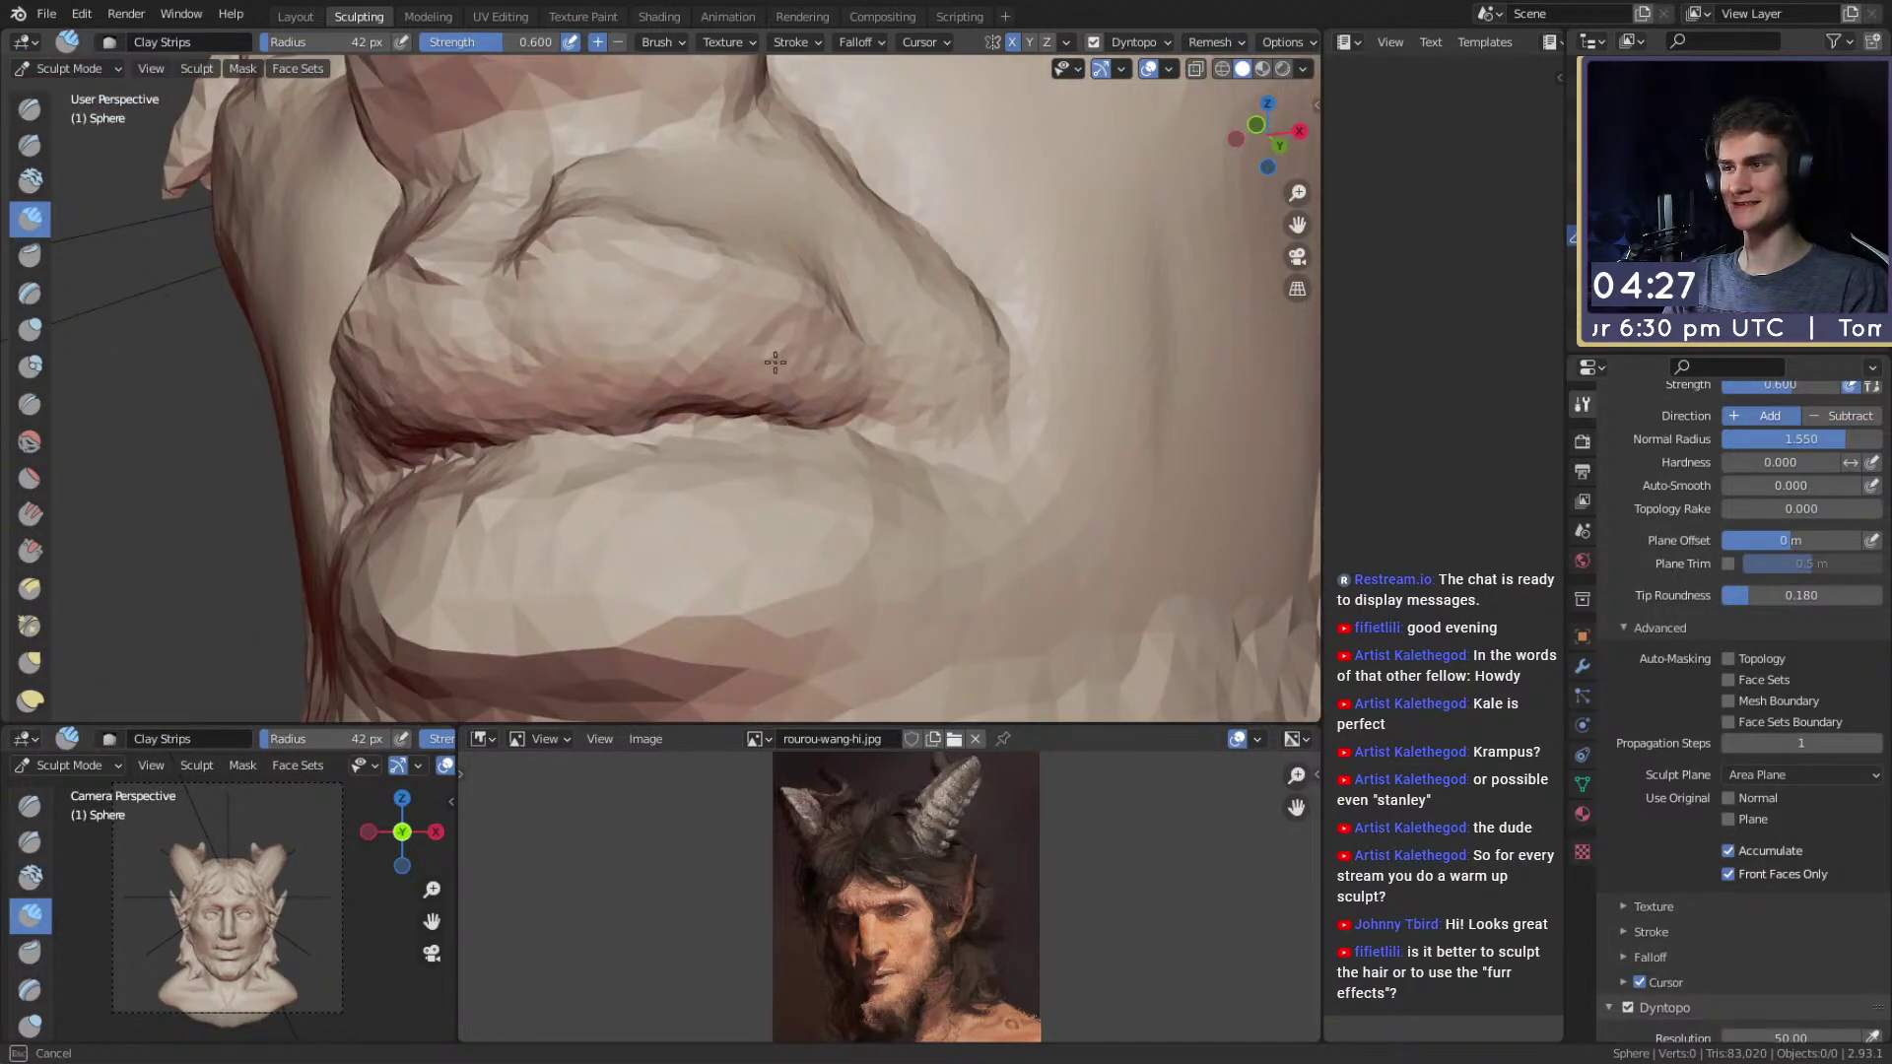
# Build up the upper lip's volume from several angles with Clay Strips at about 42 px.
pyautogui.moveTo(631, 375); pyautogui.dragTo(605, 387, button='middle')
pyautogui.moveTo(536, 281); pyautogui.dragTo(581, 350)
pyautogui.moveTo(592, 328)
pyautogui.mouseDown(button='middle')
pyautogui.moveTo(604, 300)
pyautogui.moveTo(623, 307)
pyautogui.mouseUp(button='middle')
pyautogui.moveTo(631, 325); pyautogui.dragTo(648, 279)
pyautogui.moveTo(549, 228); pyautogui.dragTo(581, 274, button='middle')
pyautogui.moveTo(654, 362); pyautogui.dragTo(677, 341)
pyautogui.moveTo(678, 341)
pyautogui.keyDown('shift'); pyautogui.mouseDown(button='middle')
pyautogui.moveTo(643, 199)
pyautogui.moveTo(626, 252)
pyautogui.mouseUp(button='middle'); pyautogui.keyUp('shift')
pyautogui.keyDown('alt'); pyautogui.moveTo(504, 180); pyautogui.dragTo(532, 202); pyautogui.keyUp('alt')
pyautogui.moveTo(692, 317)
pyautogui.keyDown('alt'); pyautogui.mouseDown()
pyautogui.moveTo(635, 258)
pyautogui.moveTo(696, 270)
pyautogui.moveTo(593, 314)
pyautogui.mouseUp(); pyautogui.keyUp('alt')
# Crease the line where the upper and lower lips meet.
pyautogui.hotkey('shift', 'c')
pyautogui.press('f')
pyautogui.click(600, 295)
pyautogui.moveTo(600, 295)
pyautogui.mouseDown(button='middle')
pyautogui.moveTo(654, 397)
pyautogui.moveTo(671, 377)
pyautogui.mouseUp(button='middle')
# Build two full lobes on the lower lip with Clay Strips at about 50 to 55 px.
pyautogui.press('c')
pyautogui.press('f')
pyautogui.click(672, 417)
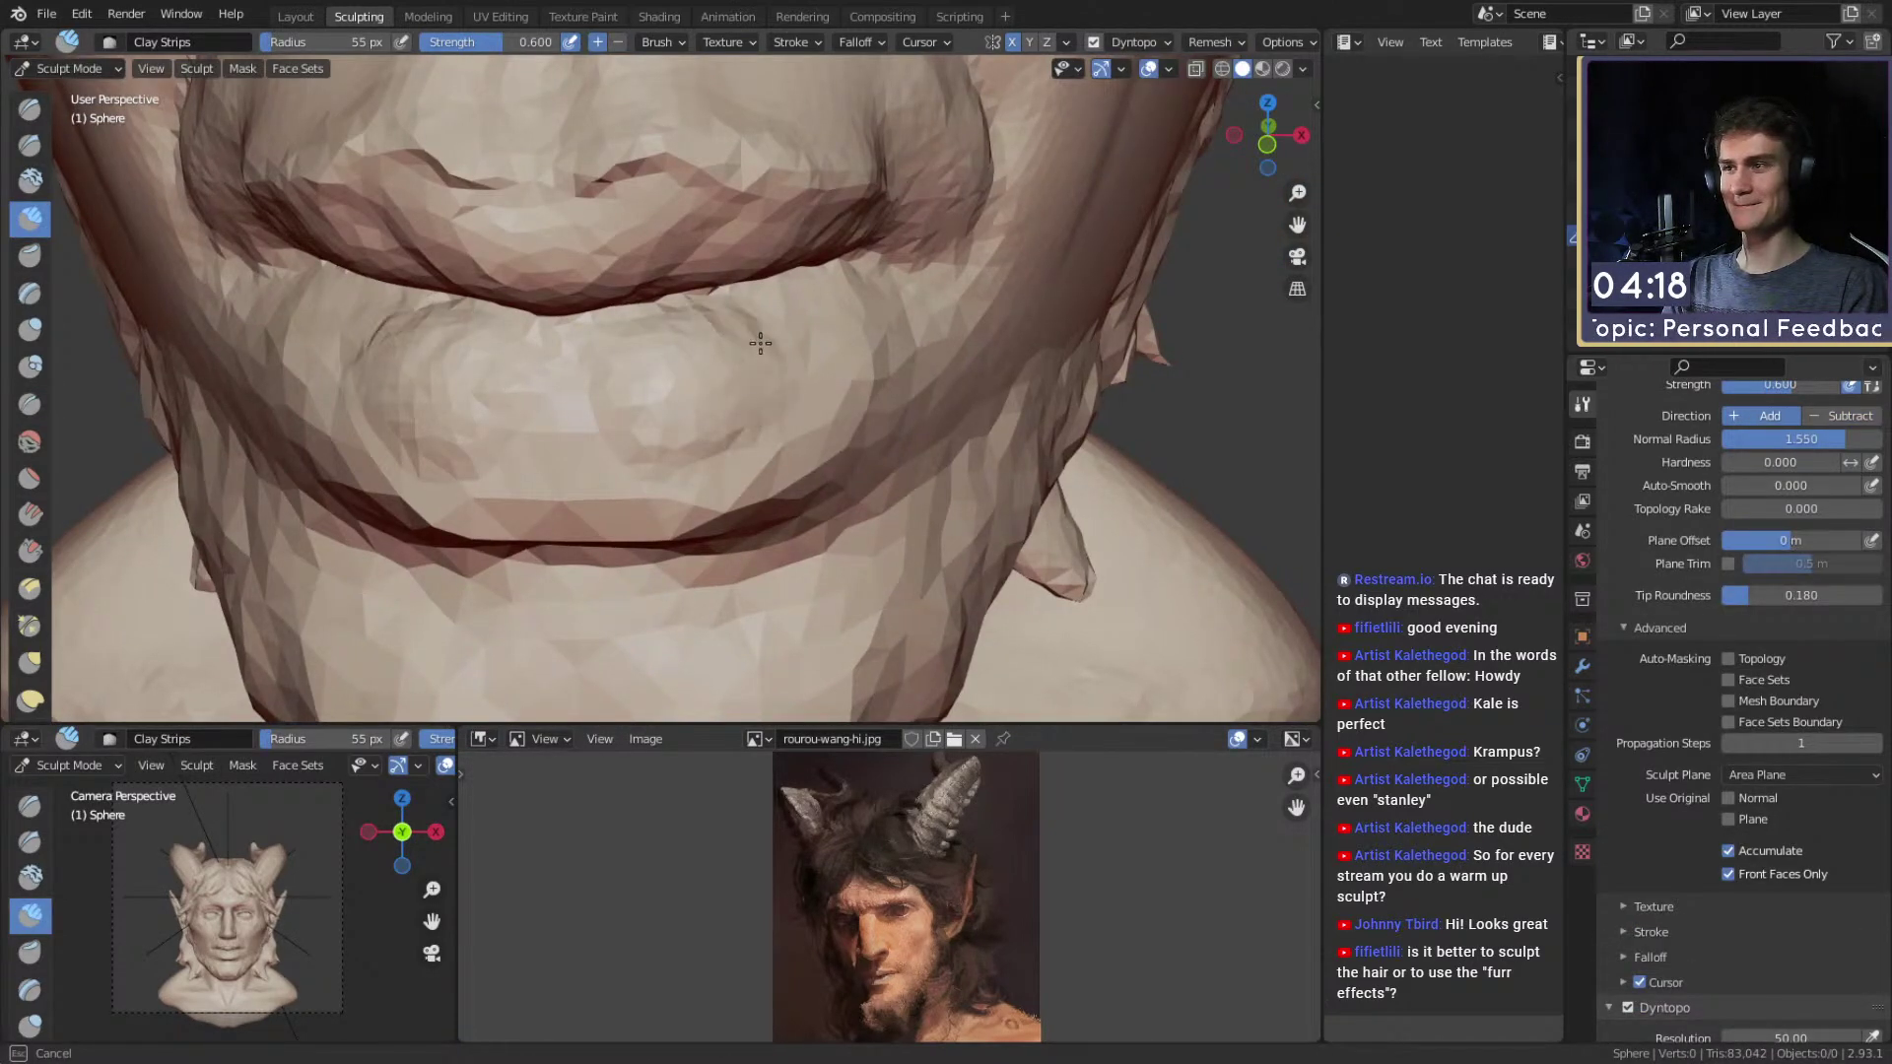
pyautogui.moveTo(694, 430)
pyautogui.mouseDown()
pyautogui.moveTo(630, 464)
pyautogui.moveTo(760, 401)
pyautogui.mouseUp()
pyautogui.moveTo(760, 401); pyautogui.dragTo(666, 410, button='middle')
pyautogui.moveTo(667, 410); pyautogui.dragTo(697, 345)
pyautogui.moveTo(698, 345)
pyautogui.mouseDown(button='middle')
pyautogui.moveTo(729, 379)
pyautogui.moveTo(705, 377)
pyautogui.moveTo(765, 407)
pyautogui.mouseUp(button='middle')
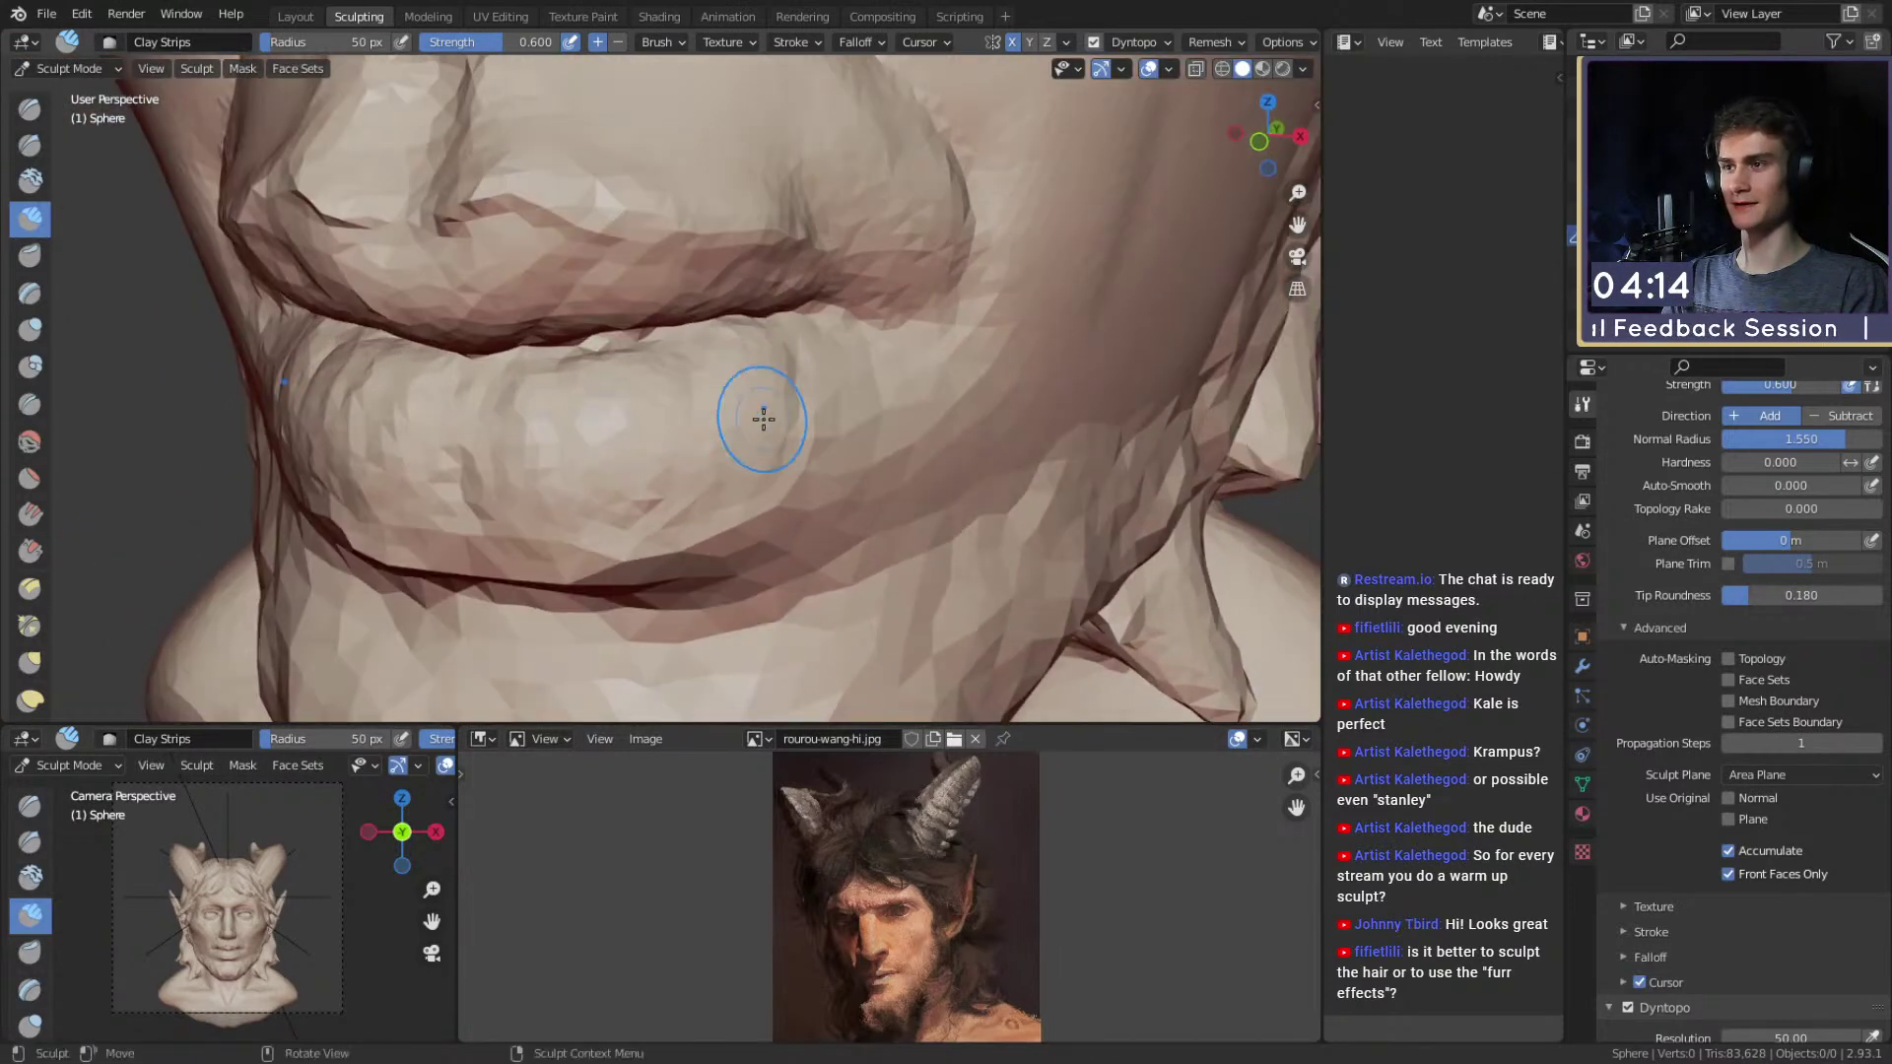
pyautogui.moveTo(698, 476); pyautogui.dragTo(635, 403, button='middle')
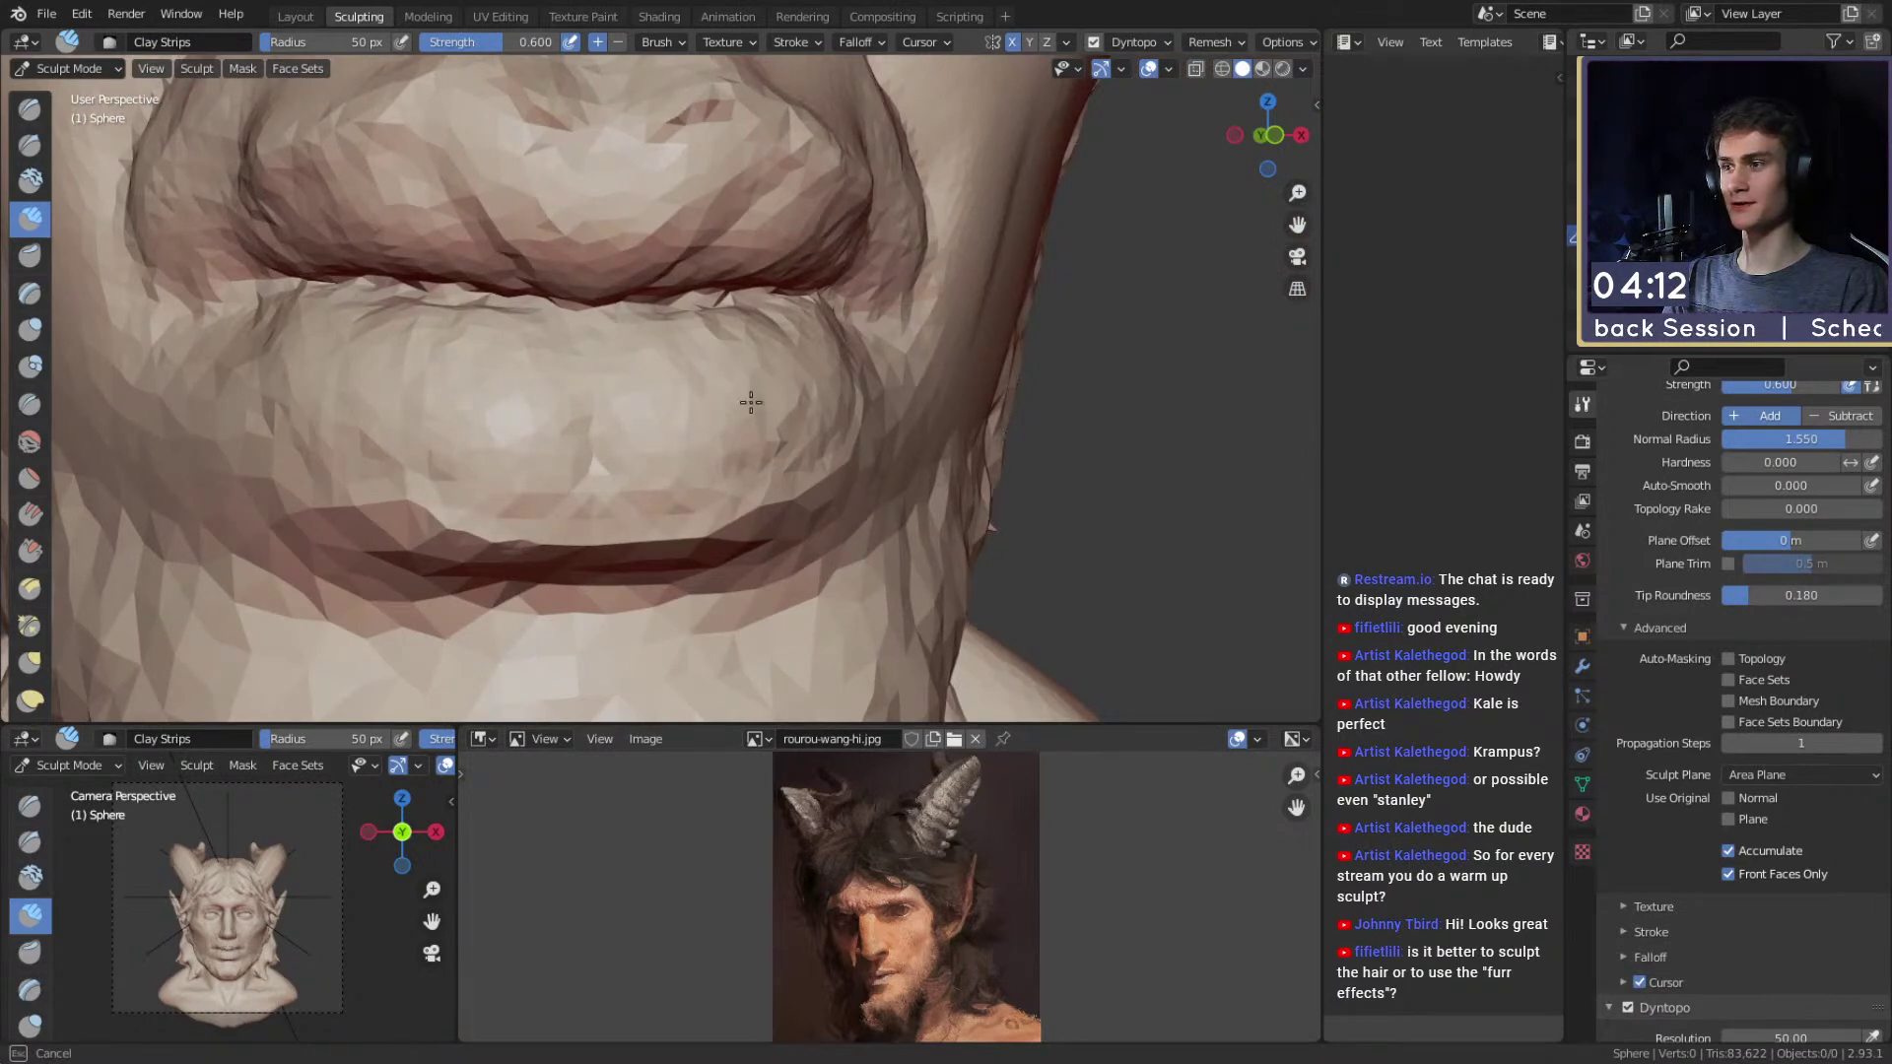
pyautogui.moveTo(752, 419); pyautogui.dragTo(579, 423, button='middle')
pyautogui.moveTo(724, 380); pyautogui.dragTo(723, 418, button='middle')
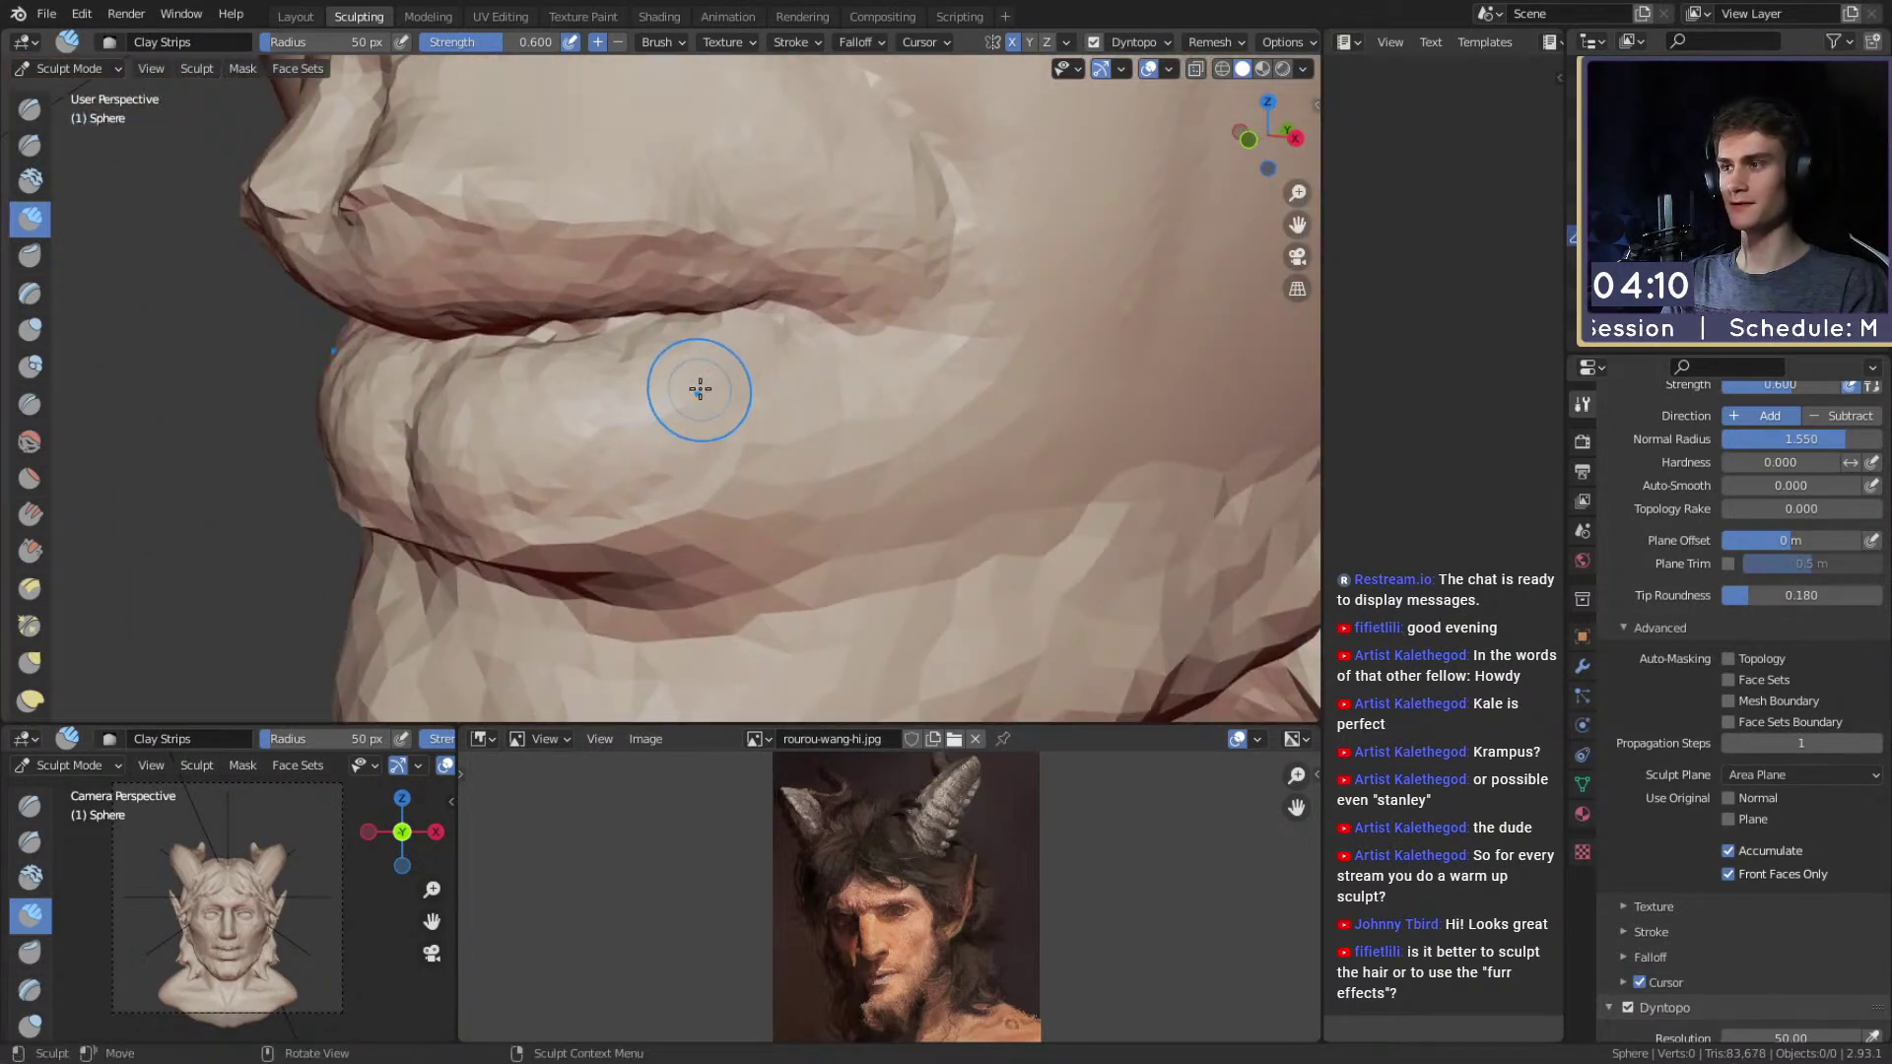
# Refine the lower lip's form by alternating resized Clay Strips and Crease strokes.
pyautogui.moveTo(637, 371)
pyautogui.mouseDown(button='middle')
pyautogui.moveTo(675, 370)
pyautogui.moveTo(663, 359)
pyautogui.mouseUp(button='middle')
pyautogui.press('f')
pyautogui.click(648, 376)
pyautogui.hotkey('shift', 'c')
pyautogui.press('f')
pyautogui.click(711, 308)
pyautogui.press('c')
pyautogui.moveTo(701, 420)
pyautogui.mouseDown(button='middle')
pyautogui.moveTo(659, 464)
pyautogui.moveTo(626, 409)
pyautogui.mouseUp(button='middle')
# Crease the fold beneath the lower lip at about 57 px and fill out its surroundings with Clay Strips at 78 px.
pyautogui.hotkey('shift', 'c')
pyautogui.press('f')
pyautogui.click(731, 439)
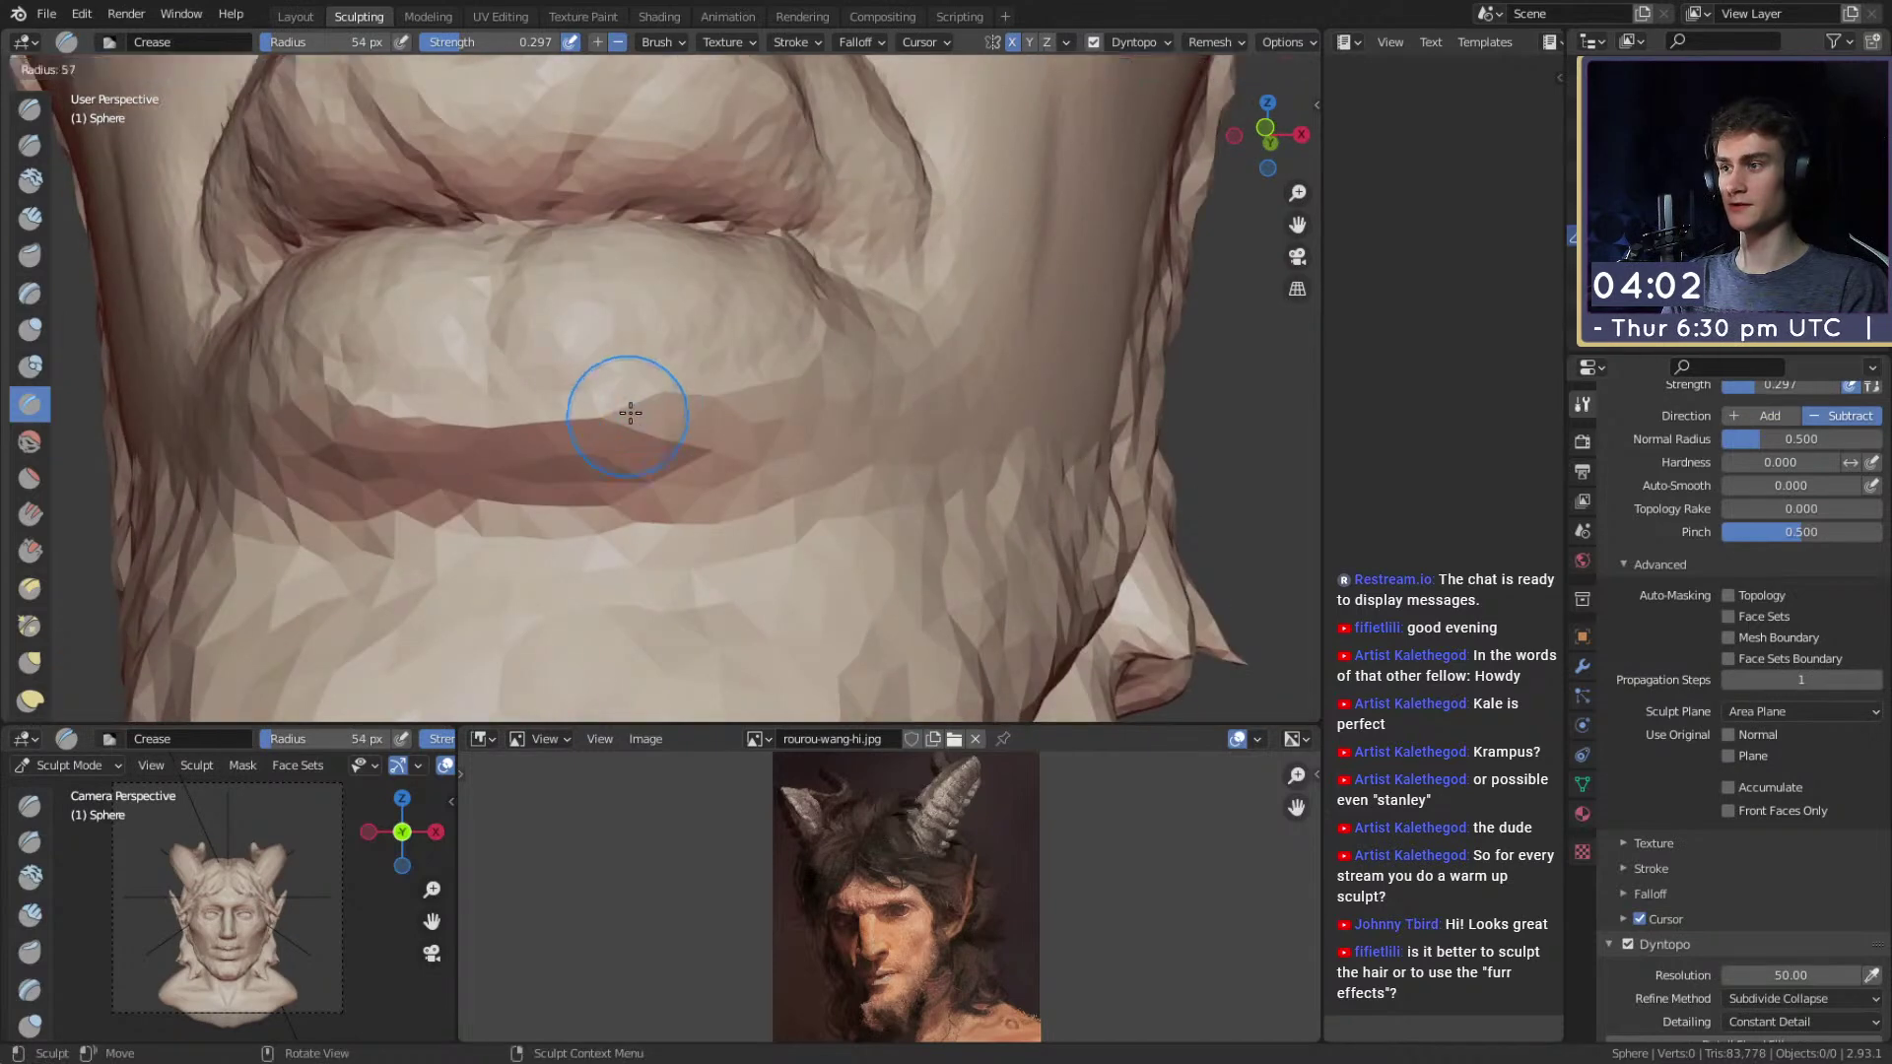
pyautogui.press('c')
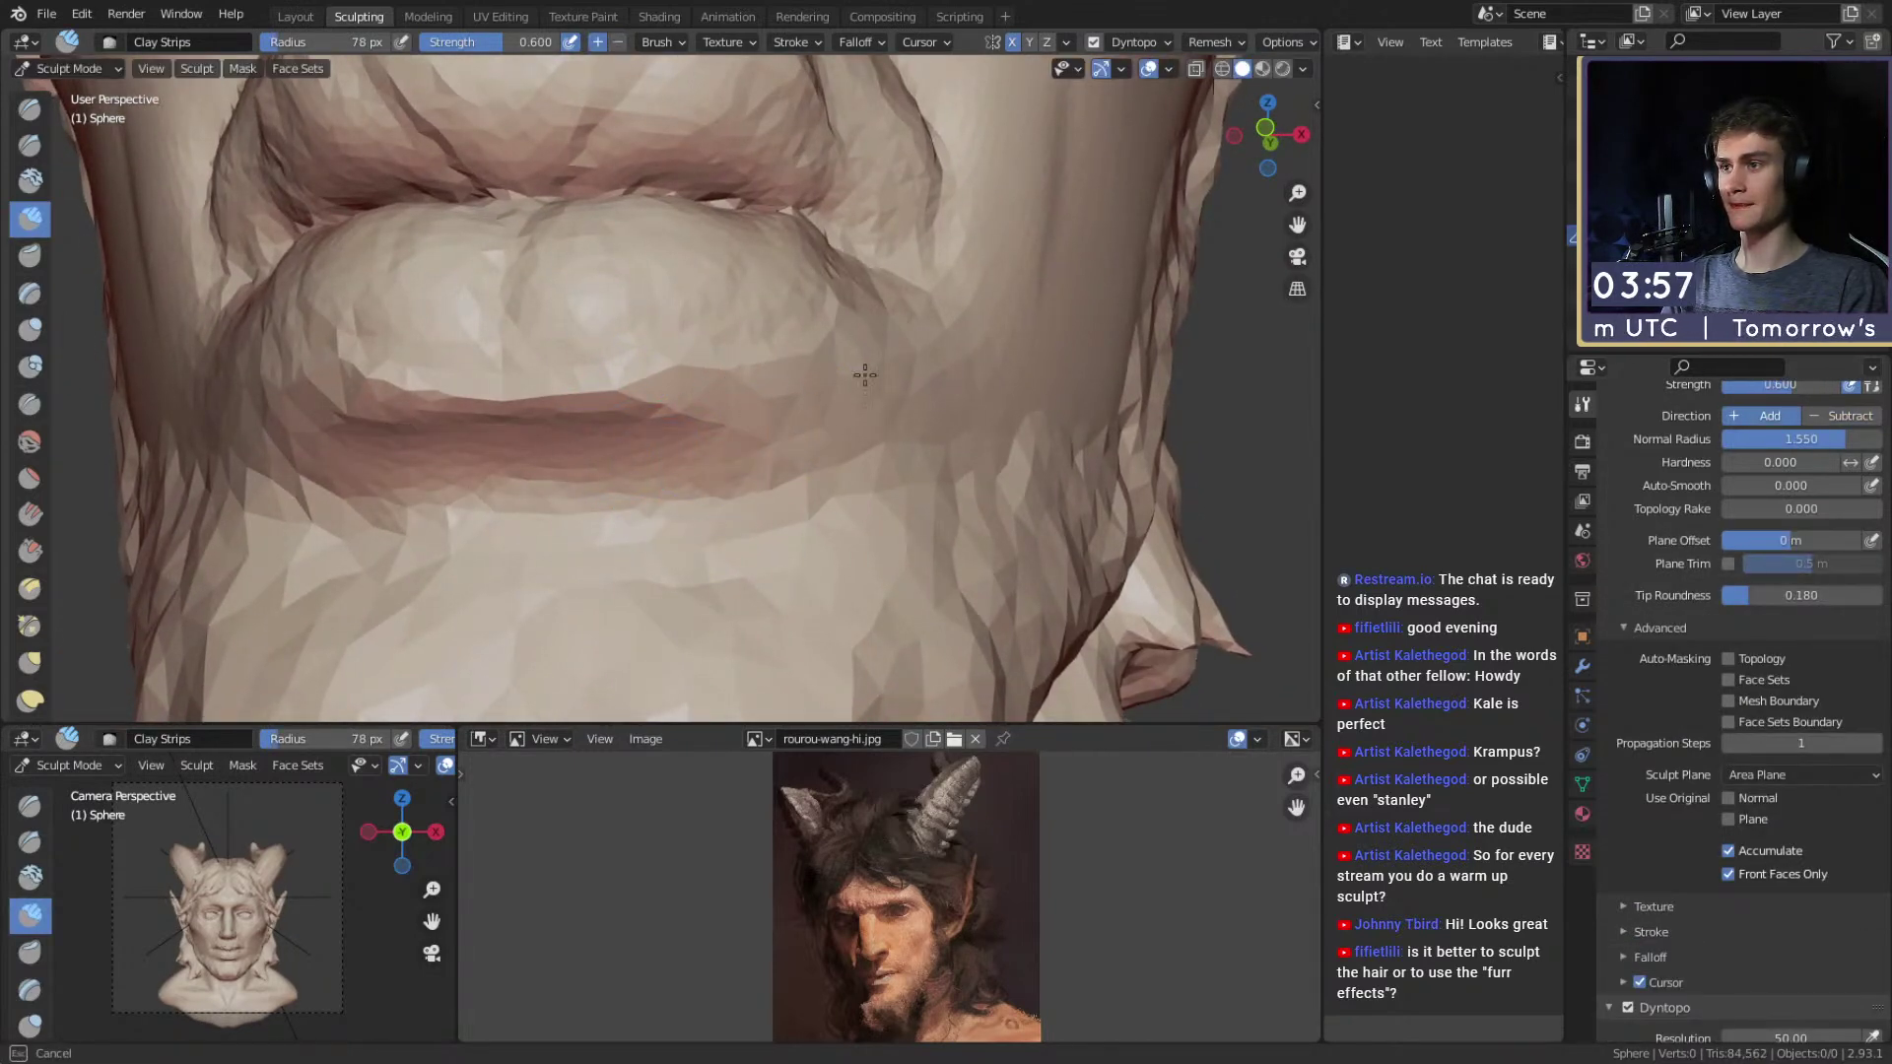
pyautogui.keyDown('ctrl'); pyautogui.keyDown('alt'); pyautogui.moveTo(889, 340); pyautogui.dragTo(889, 443); pyautogui.keyUp('alt'); pyautogui.keyUp('ctrl')
pyautogui.keyDown('alt'); pyautogui.moveTo(611, 424); pyautogui.dragTo(683, 394); pyautogui.keyUp('alt')
# Adjust the shape of the mouth and its corners with the Grab brush, varying the radius between strokes.
pyautogui.press('g')
pyautogui.moveTo(683, 394); pyautogui.dragTo(817, 416, button='middle')
pyautogui.press('f')
pyautogui.click(752, 416)
pyautogui.moveTo(701, 404)
pyautogui.mouseDown(button='middle')
pyautogui.moveTo(641, 389)
pyautogui.moveTo(690, 384)
pyautogui.mouseUp(button='middle')
pyautogui.press('f')
pyautogui.moveTo(798, 412); pyautogui.dragTo(798, 405, button='middle')
pyautogui.press('f')
pyautogui.click(812, 405)
pyautogui.moveTo(800, 406); pyautogui.dragTo(811, 405)
pyautogui.keyDown('shift'); pyautogui.moveTo(877, 402); pyautogui.dragTo(822, 395, button='middle'); pyautogui.keyUp('shift')
pyautogui.press('f')
pyautogui.click(776, 394)
pyautogui.moveTo(880, 358)
pyautogui.mouseDown()
pyautogui.moveTo(857, 351)
pyautogui.moveTo(853, 502)
pyautogui.moveTo(867, 475)
pyautogui.moveTo(907, 475)
pyautogui.mouseUp()
# Mark the nostrils on the underside of the nose with the Crease brush at about 66 px and 0.297 strength.
pyautogui.moveTo(872, 493)
pyautogui.keyDown('ctrl'); pyautogui.keyDown('alt'); pyautogui.mouseDown()
pyautogui.moveTo(868, 392)
pyautogui.moveTo(601, 256)
pyautogui.moveTo(591, 300)
pyautogui.mouseUp(); pyautogui.keyUp('alt'); pyautogui.keyUp('ctrl')
pyautogui.hotkey('shift', 'c')
pyautogui.press('f')
pyautogui.click(759, 361)
pyautogui.moveTo(704, 424)
pyautogui.keyDown('ctrl'); pyautogui.keyDown('alt'); pyautogui.mouseDown()
pyautogui.moveTo(721, 342)
pyautogui.moveTo(689, 359)
pyautogui.moveTo(709, 338)
pyautogui.moveTo(743, 396)
pyautogui.mouseUp(); pyautogui.keyUp('alt'); pyautogui.keyUp('ctrl')
pyautogui.press('f')
pyautogui.click(684, 344)
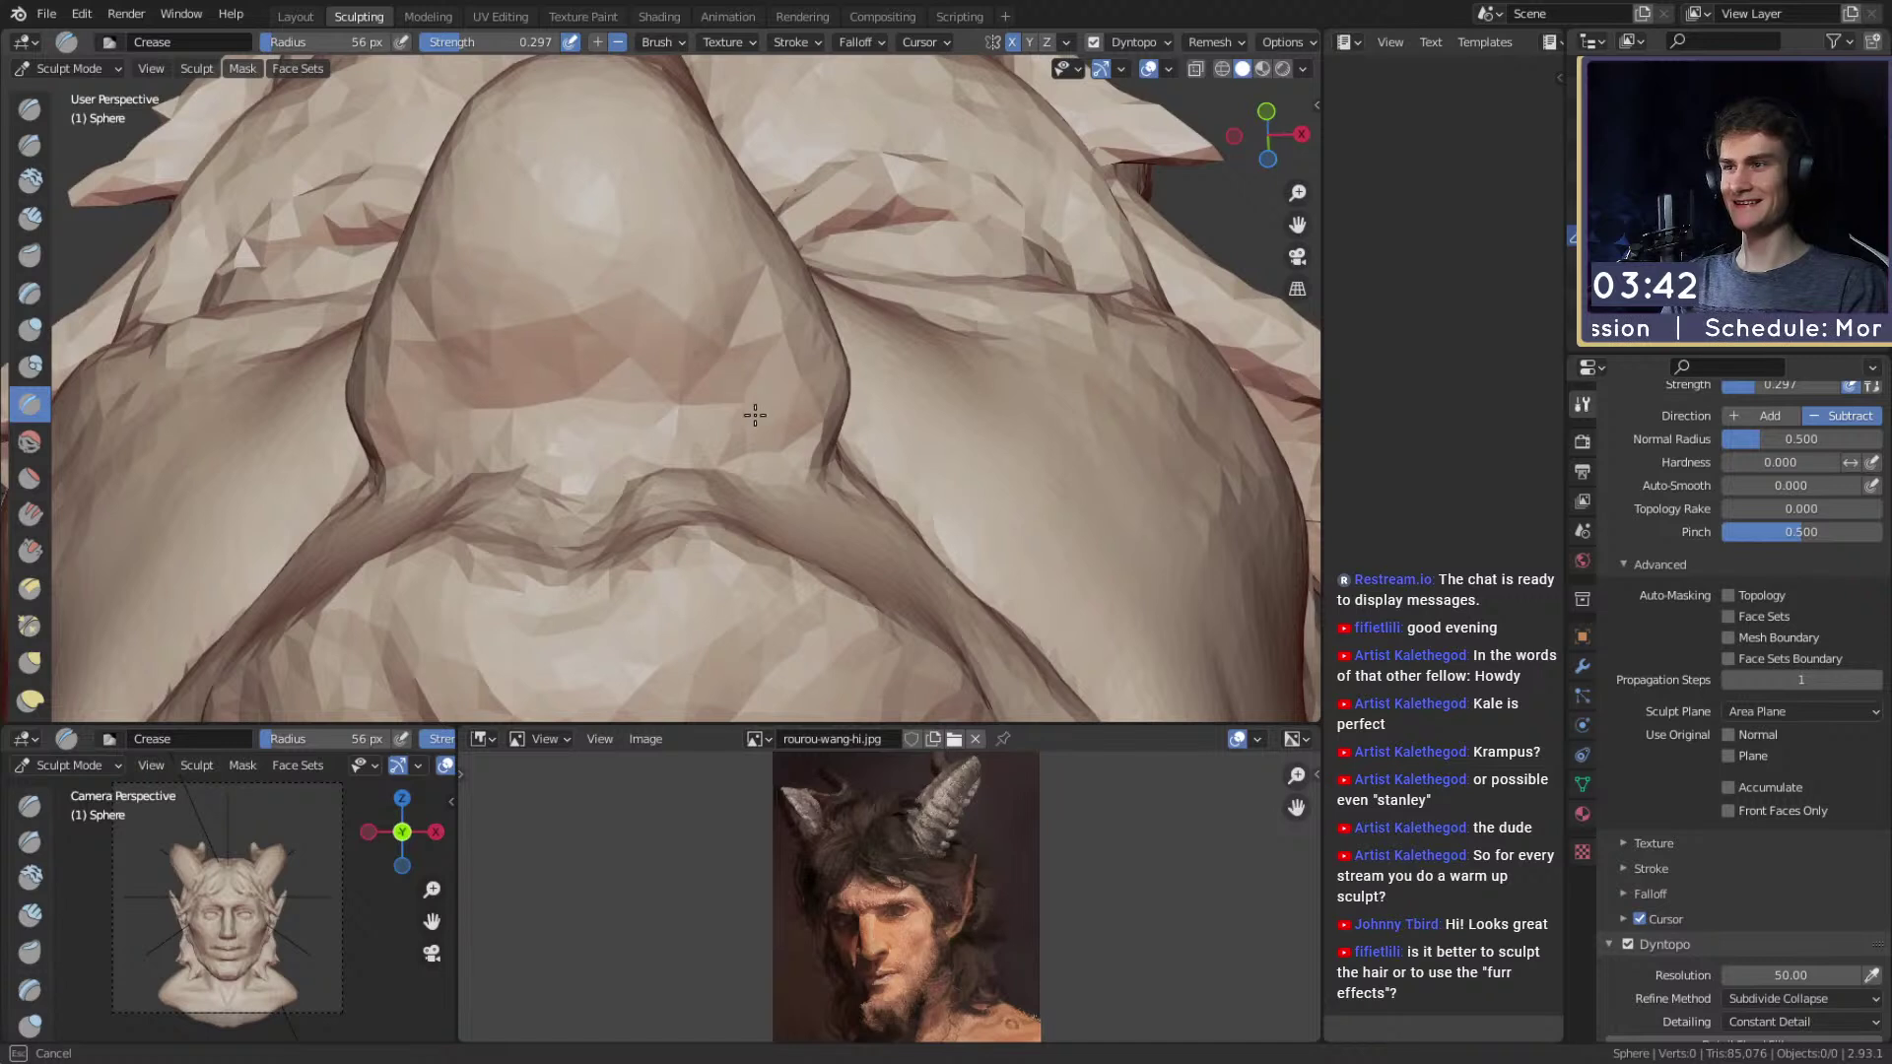
pyautogui.press('f')
pyautogui.click(724, 340)
pyautogui.moveTo(727, 388); pyautogui.dragTo(751, 357)
# Carve the nostrils deeper with the Crease brush at 0.606 strength and 65 px radius.
pyautogui.hotkey('shift', 'f')
pyautogui.click(800, 353)
pyautogui.press('f')
pyautogui.click(753, 358)
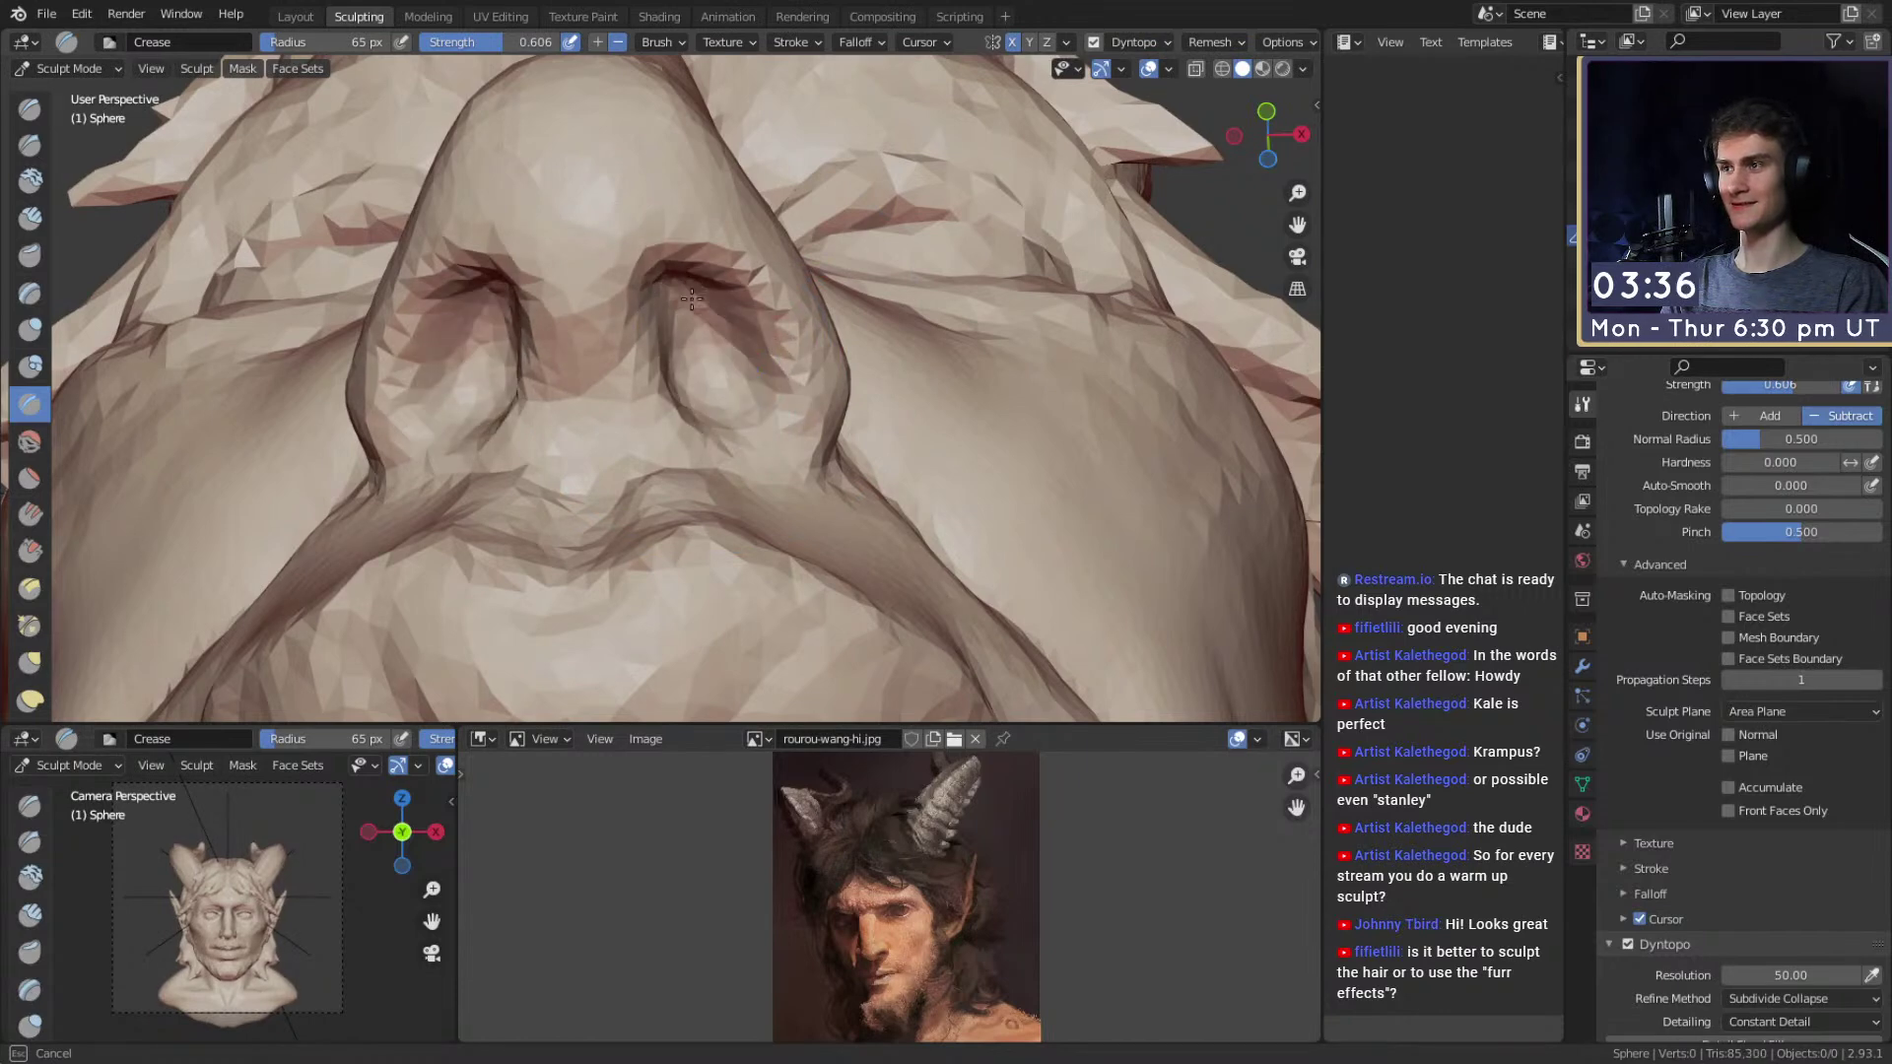
pyautogui.keyDown('shift'); pyautogui.moveTo(680, 322); pyautogui.dragTo(681, 282, button='middle'); pyautogui.keyUp('shift')
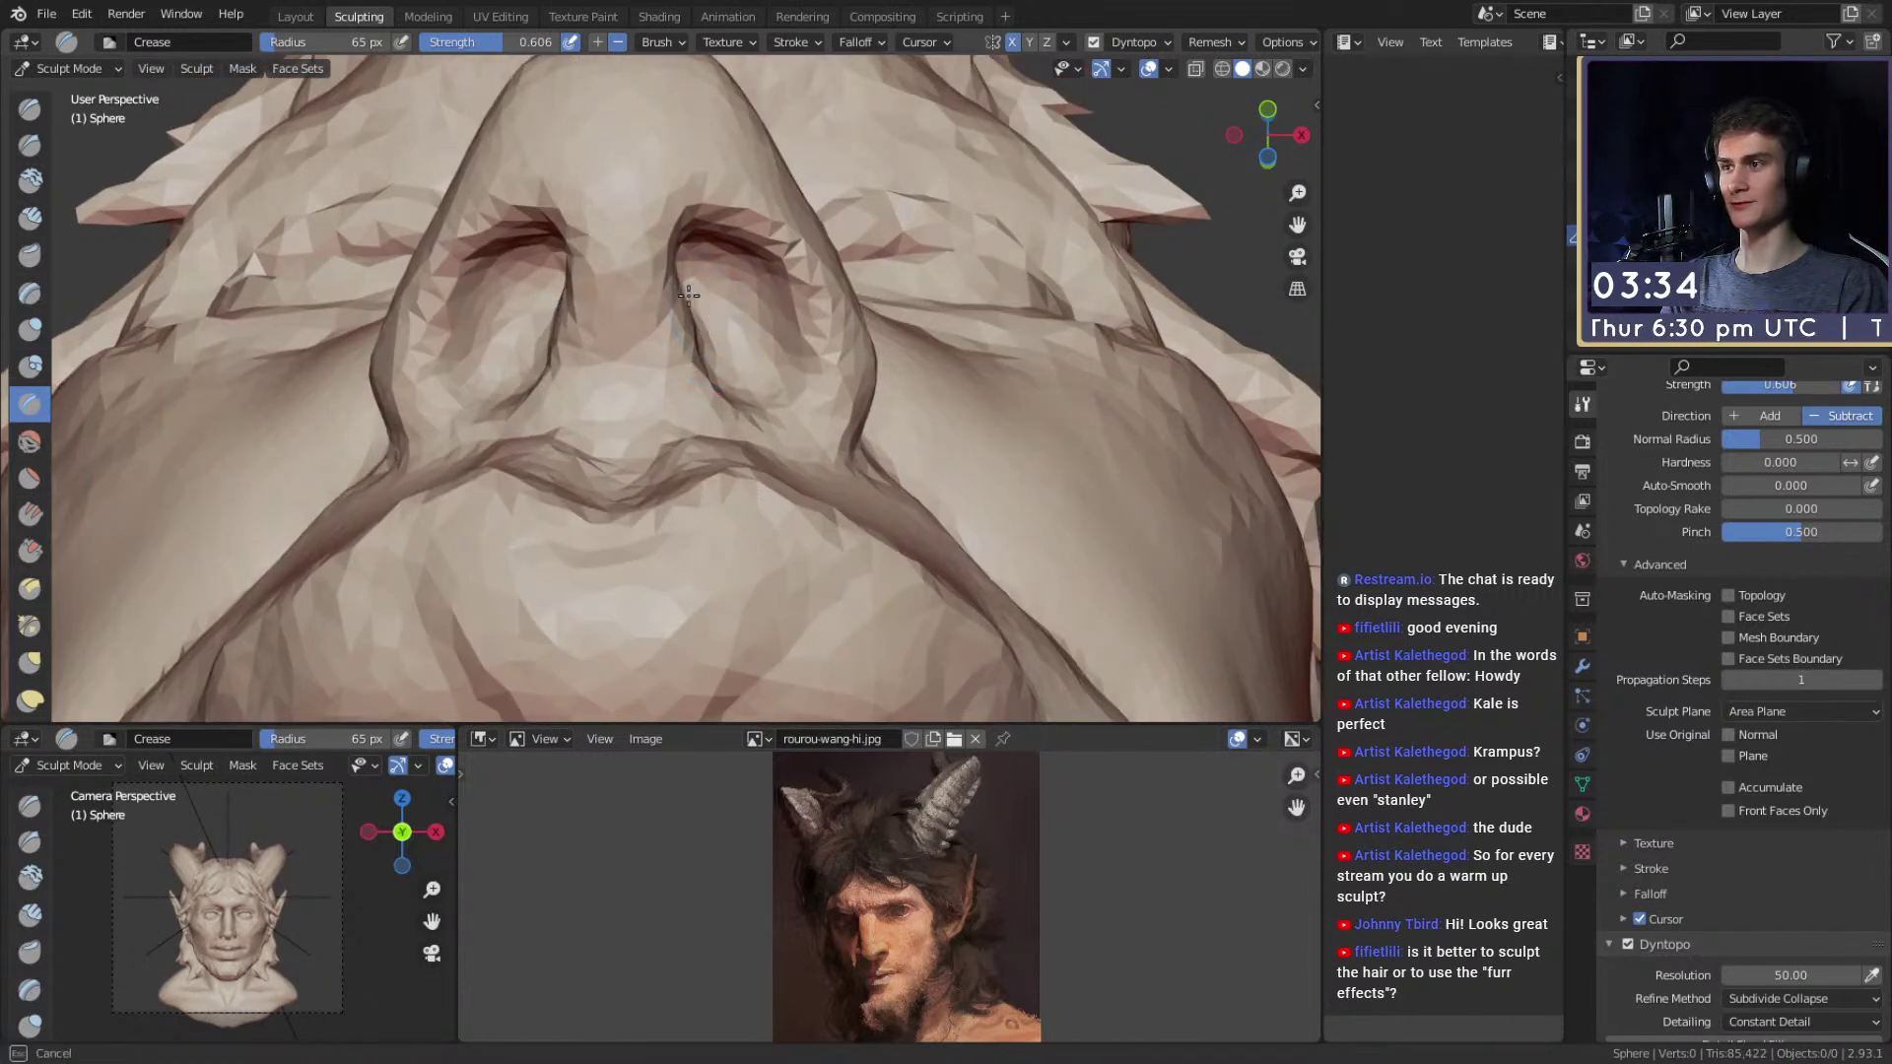
# Shape the nostril rims, nose wings and nose tip with Clay Strips at about 35 to 43 px.
pyautogui.moveTo(779, 241)
pyautogui.mouseDown(button='middle')
pyautogui.moveTo(919, 326)
pyautogui.moveTo(591, 147)
pyautogui.mouseUp(button='middle')
pyautogui.press('c')
pyautogui.moveTo(743, 286)
pyautogui.mouseDown(button='middle')
pyautogui.moveTo(724, 382)
pyautogui.moveTo(617, 371)
pyautogui.moveTo(646, 352)
pyautogui.mouseUp(button='middle')
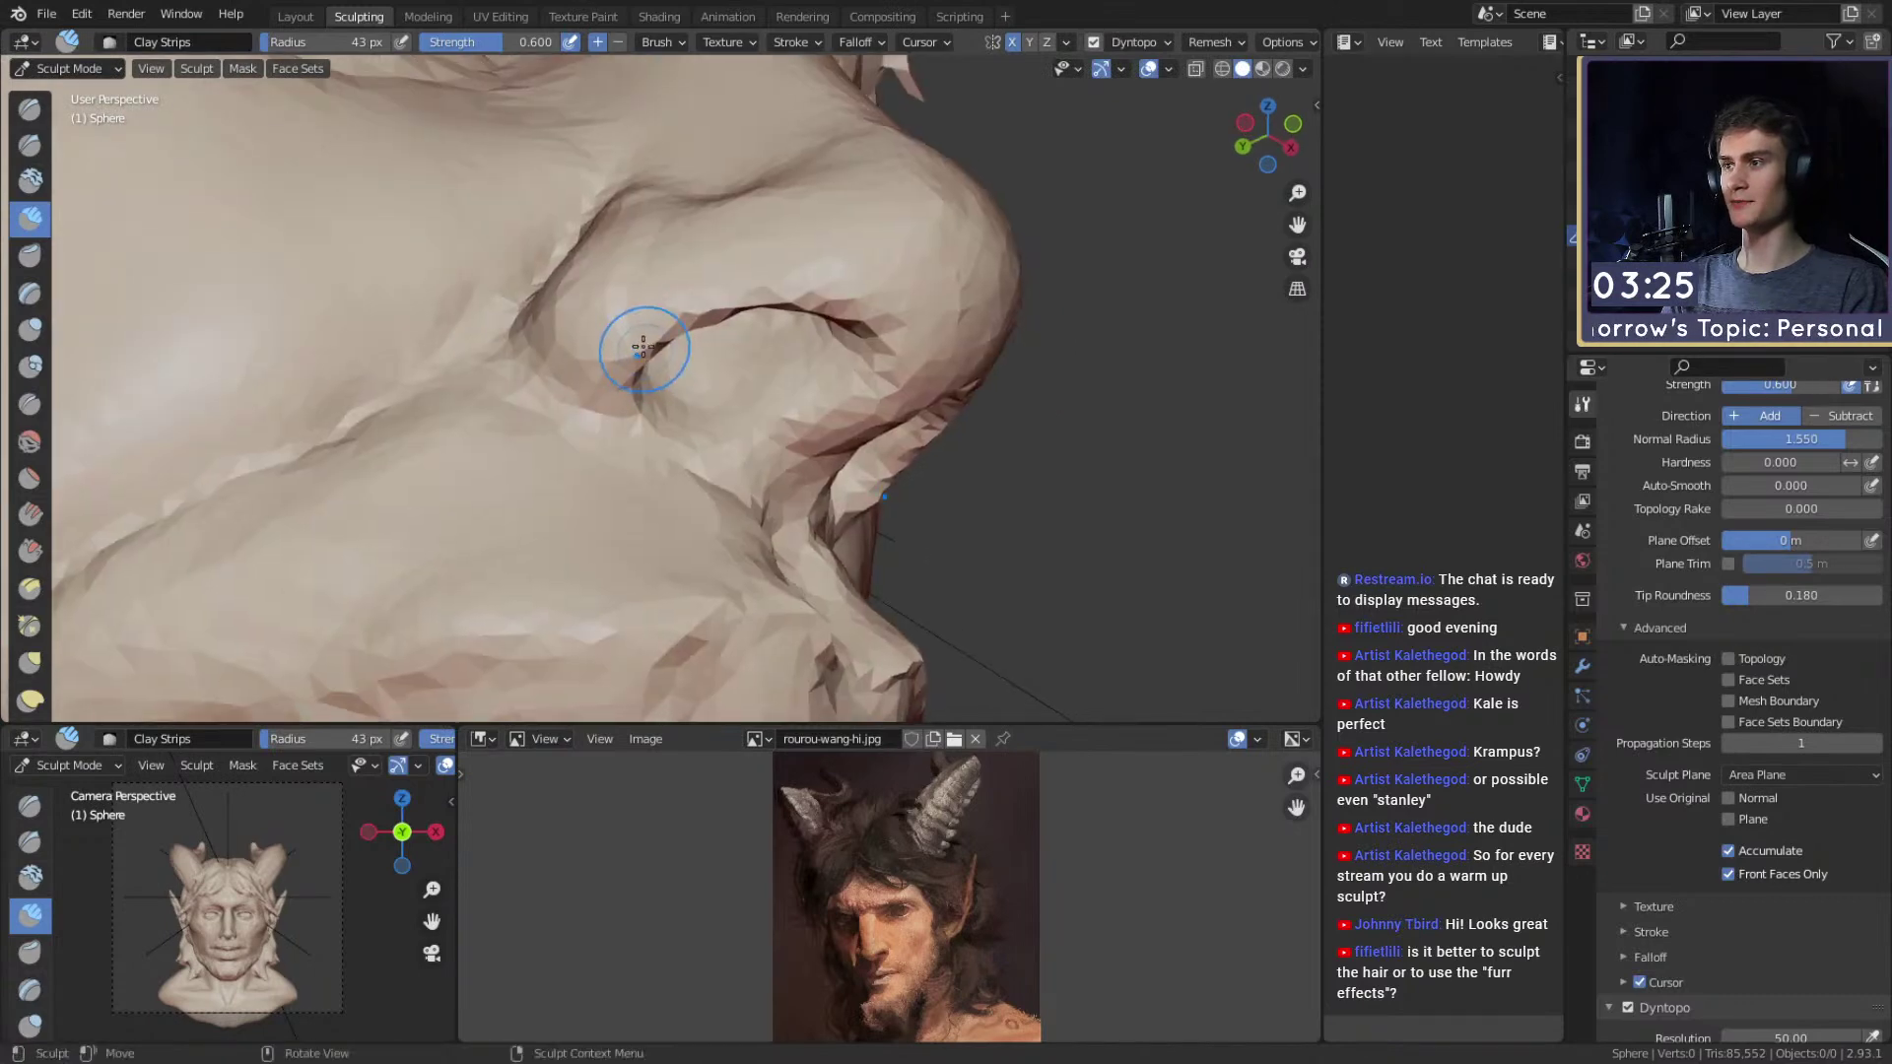
pyautogui.moveTo(705, 277); pyautogui.dragTo(712, 271, button='middle')
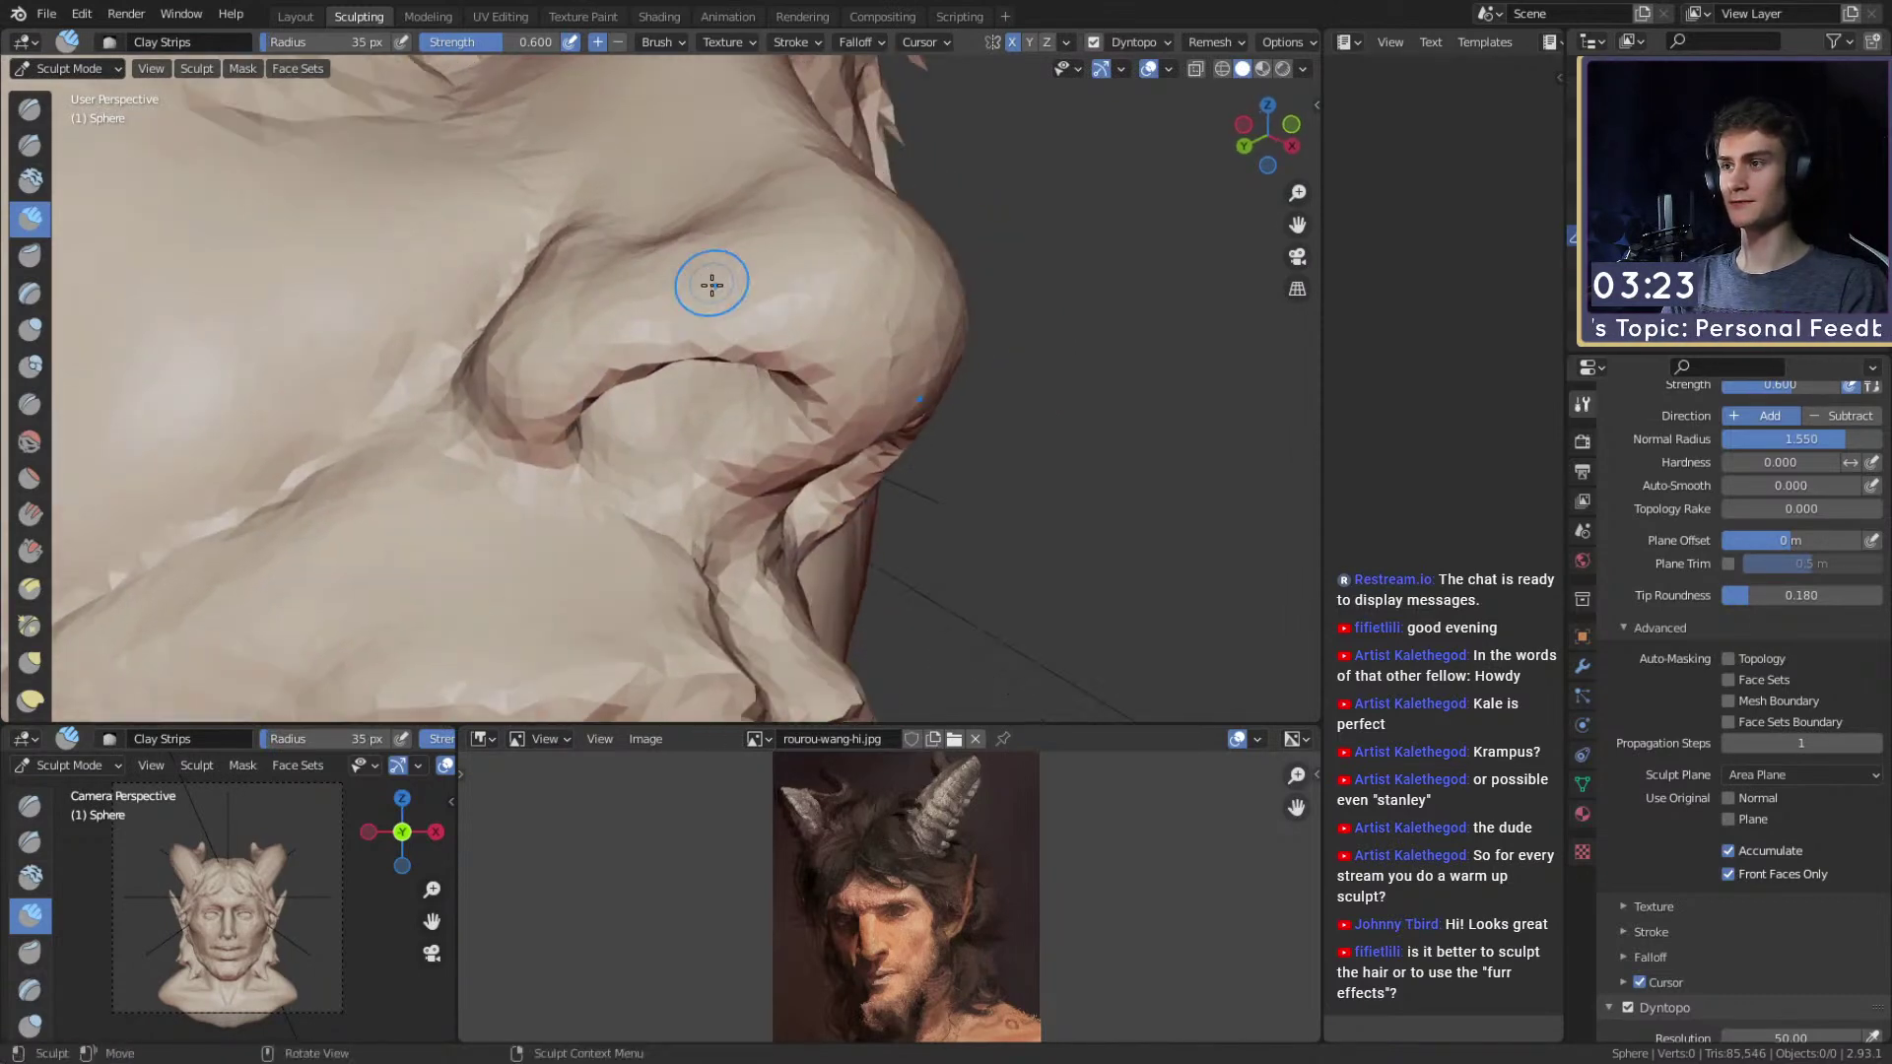
pyautogui.moveTo(880, 330)
pyautogui.mouseDown(button='middle')
pyautogui.moveTo(676, 372)
pyautogui.moveTo(778, 284)
pyautogui.moveTo(739, 296)
pyautogui.moveTo(866, 211)
pyautogui.moveTo(779, 290)
pyautogui.mouseUp(button='middle')
pyautogui.moveTo(603, 270); pyautogui.dragTo(702, 492, button='middle')
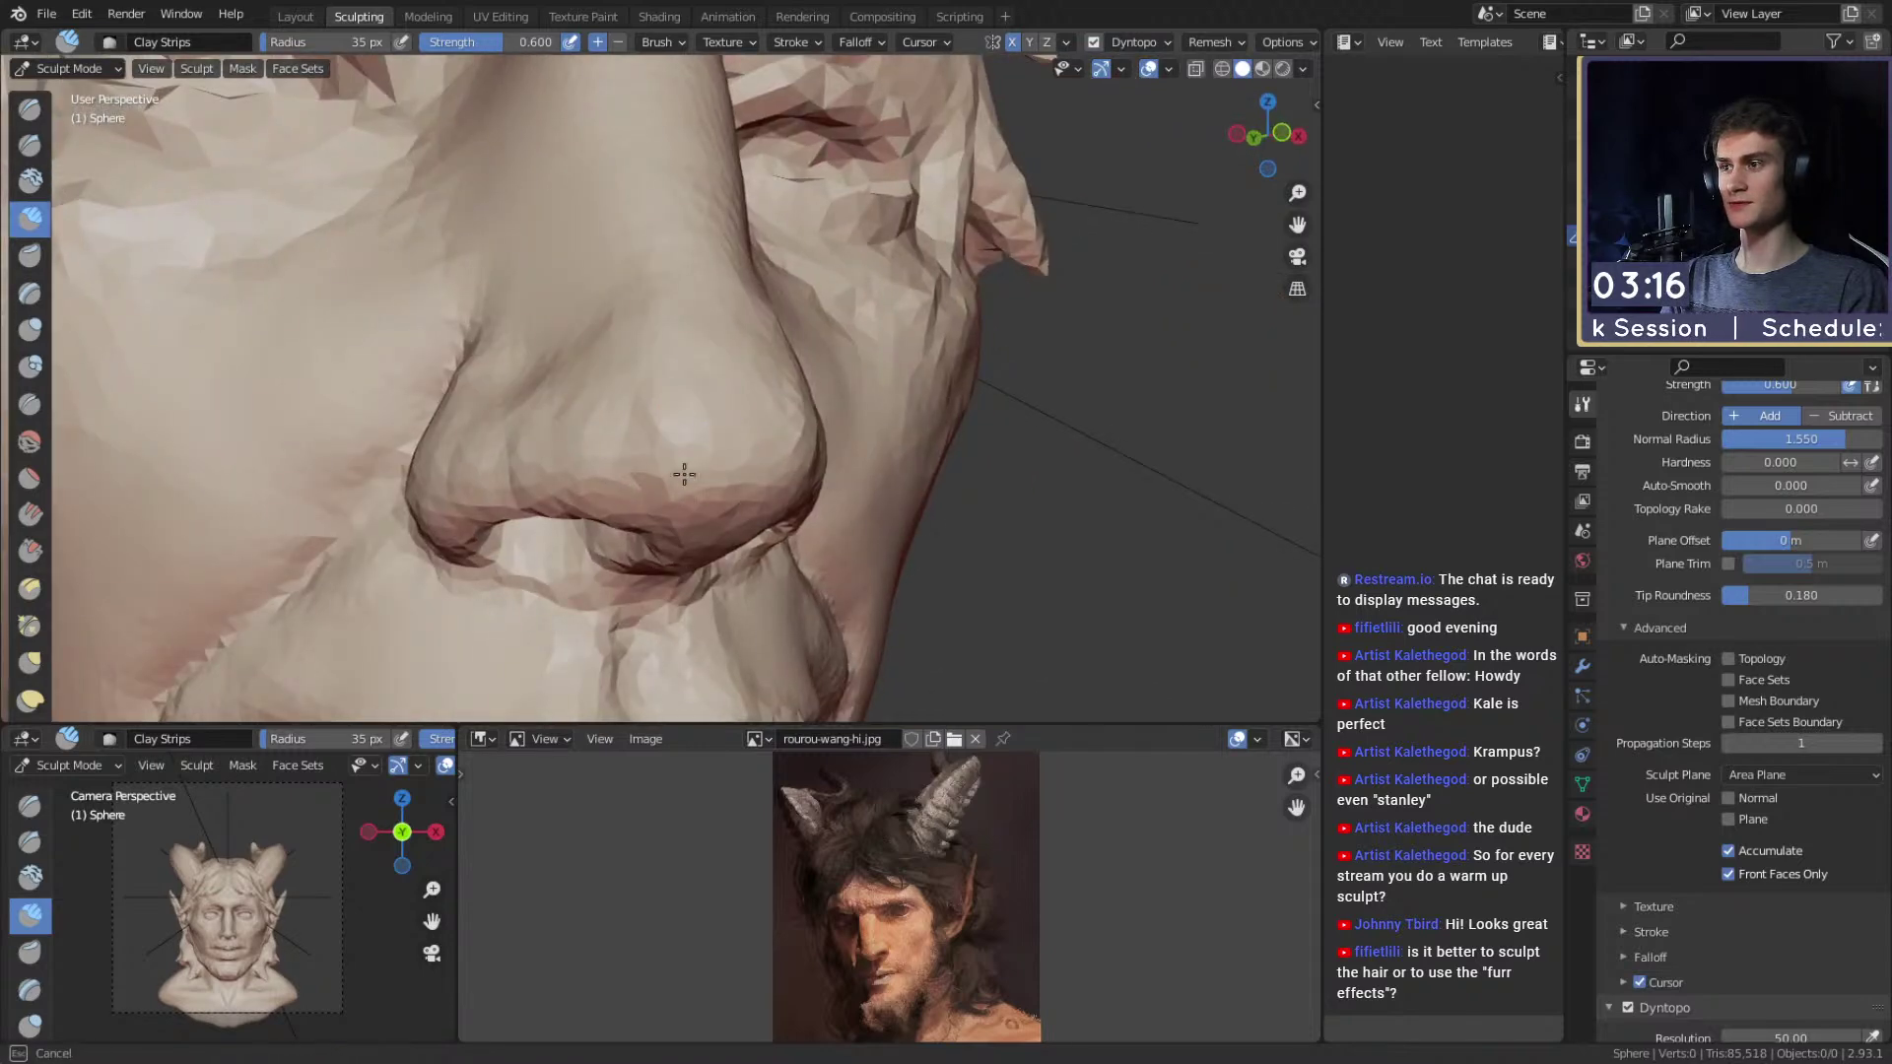
pyautogui.moveTo(716, 401)
pyautogui.mouseDown(button='middle')
pyautogui.moveTo(774, 317)
pyautogui.moveTo(676, 409)
pyautogui.moveTo(781, 401)
pyautogui.moveTo(705, 483)
pyautogui.mouseUp(button='middle')
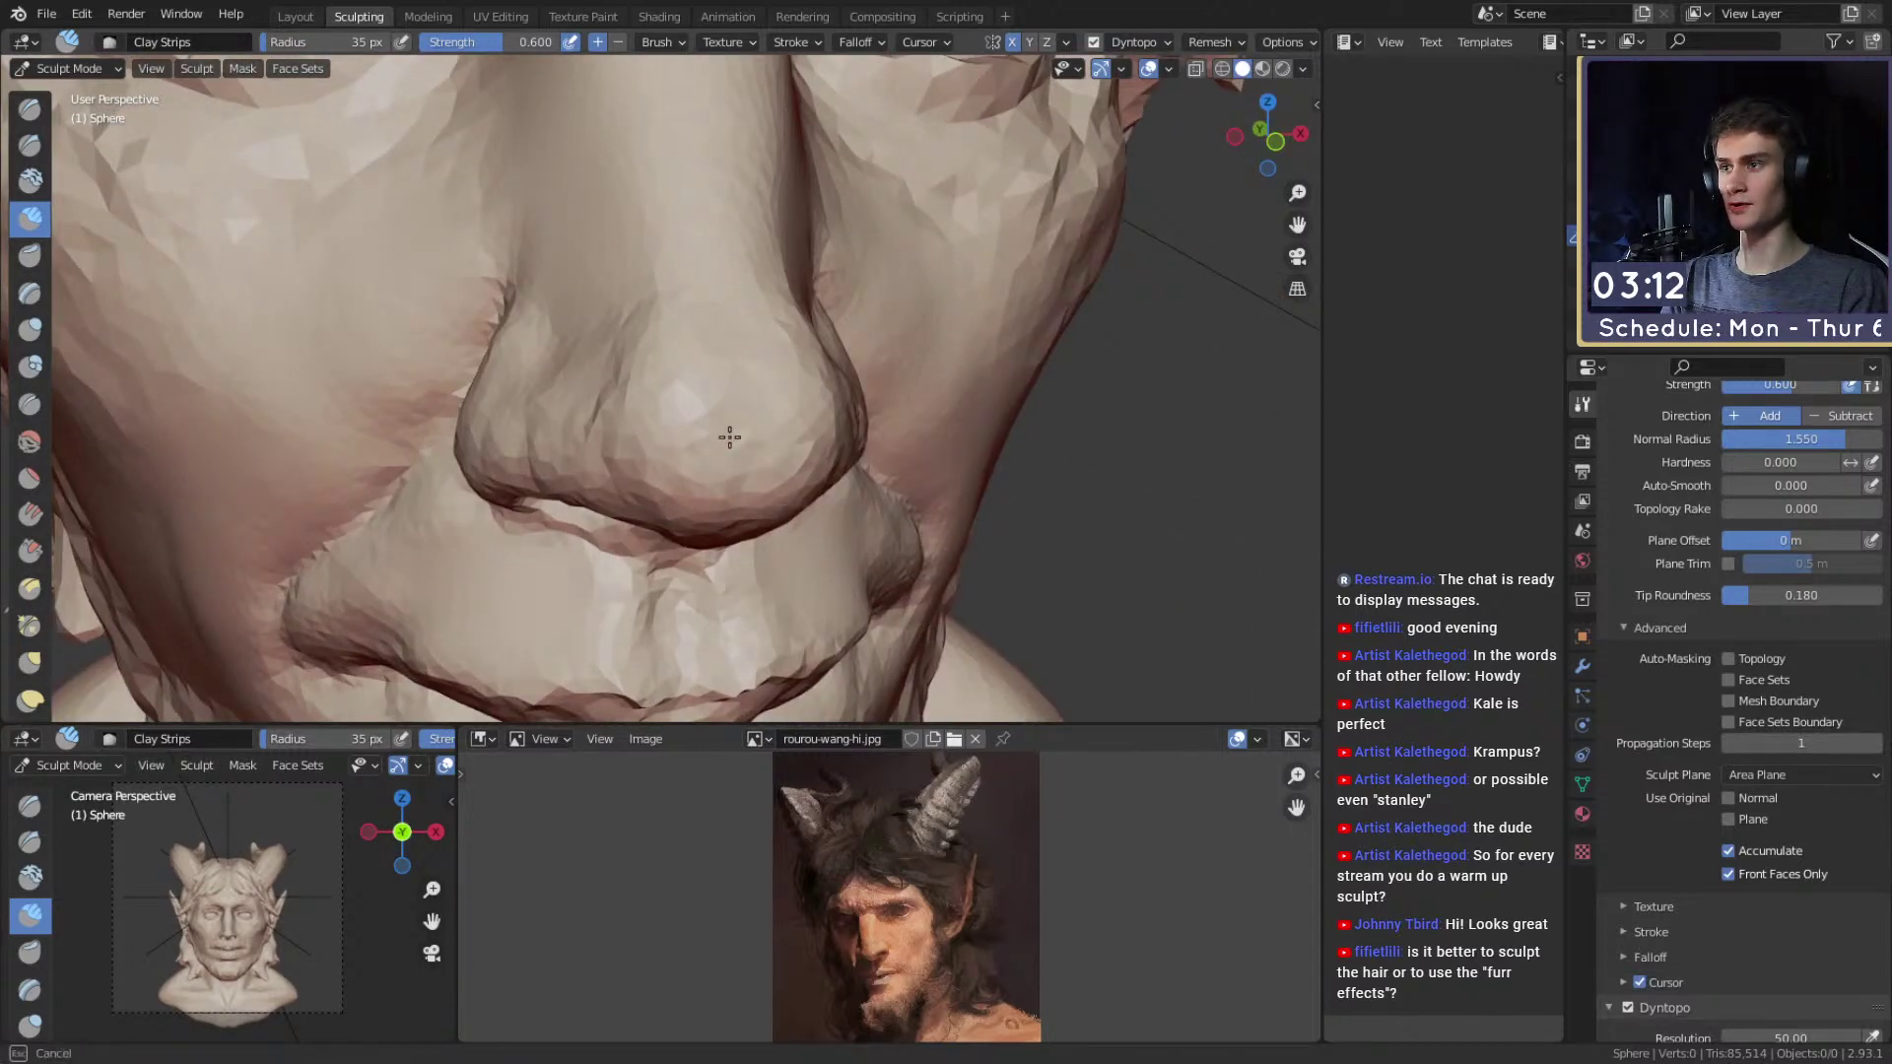
pyautogui.moveTo(706, 269)
pyautogui.mouseDown(button='middle')
pyautogui.moveTo(789, 275)
pyautogui.moveTo(725, 264)
pyautogui.mouseUp(button='middle')
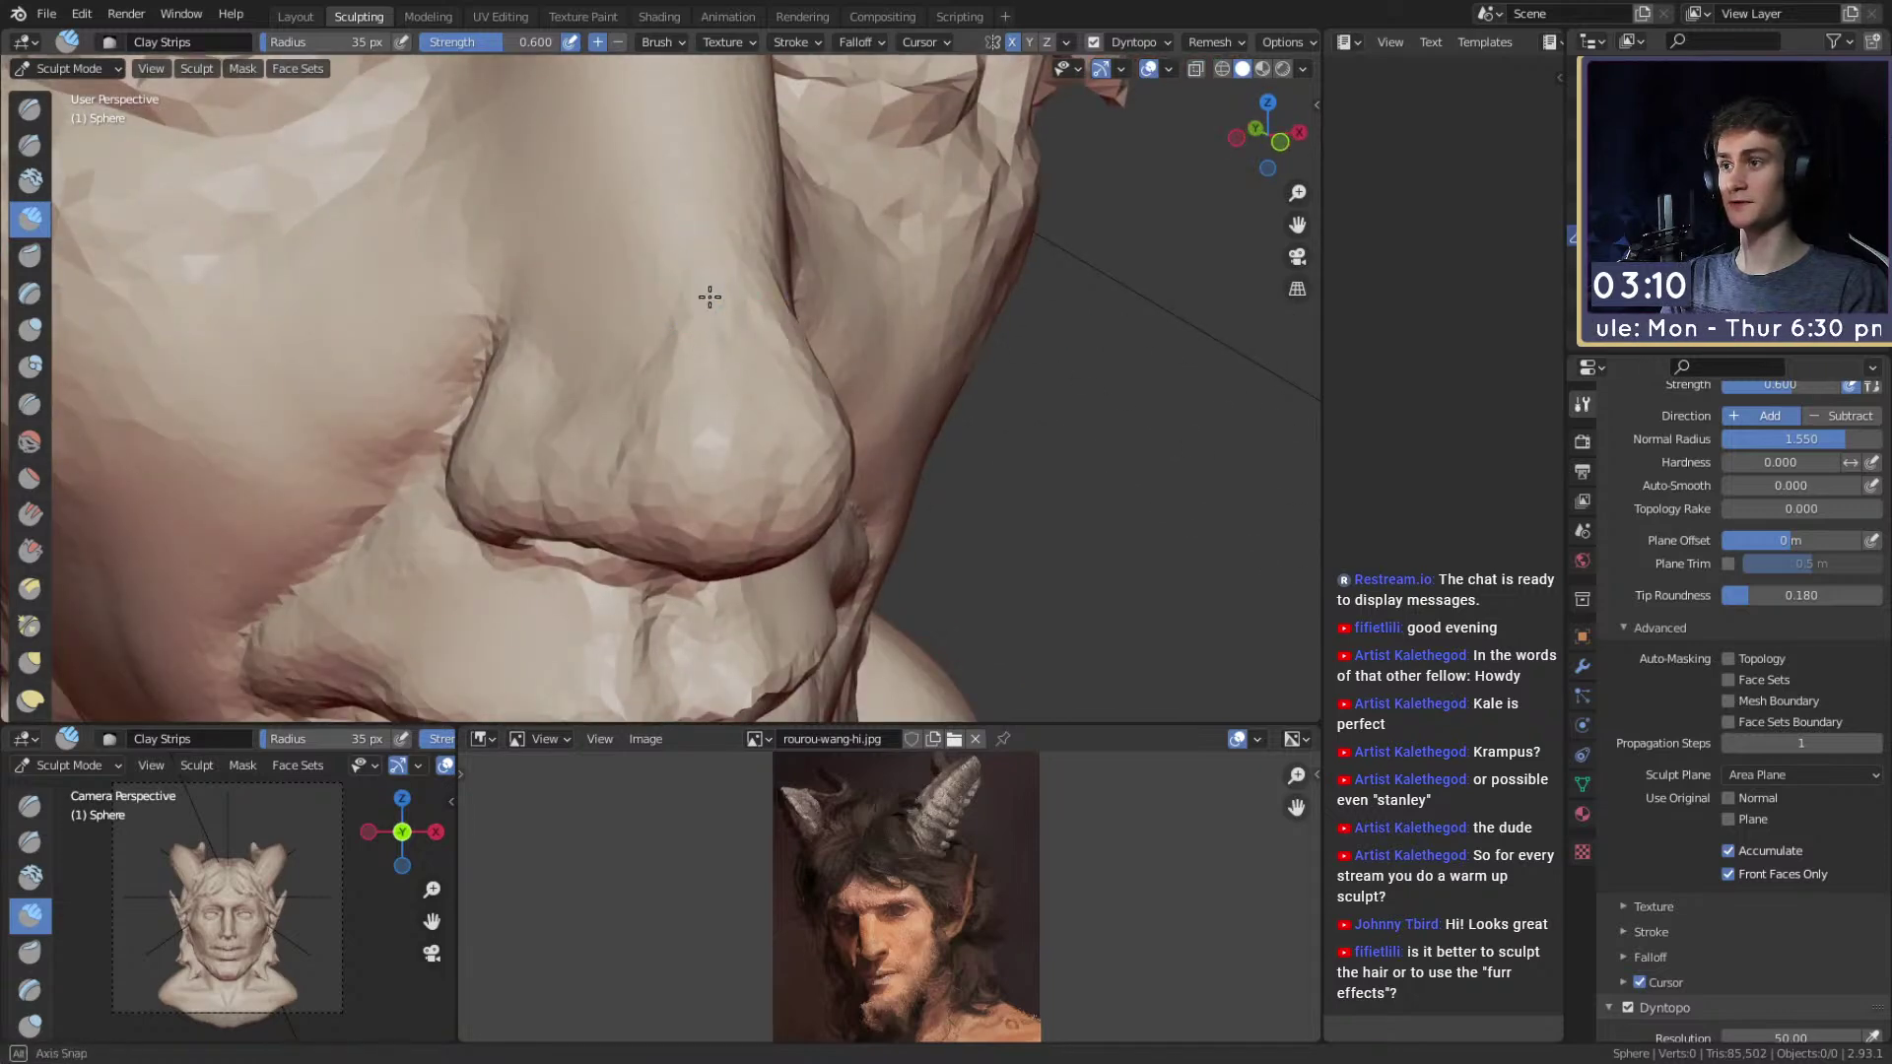
# Add volume to the side of the nose with Clay Strips at 94 px, reducing the radius to 53 px.
pyautogui.keyDown('alt'); pyautogui.moveTo(697, 304); pyautogui.dragTo(788, 264); pyautogui.keyUp('alt')
pyautogui.press('f')
pyautogui.click(848, 264)
pyautogui.moveTo(752, 341)
pyautogui.keyDown('alt'); pyautogui.mouseDown()
pyautogui.moveTo(811, 388)
pyautogui.moveTo(781, 333)
pyautogui.mouseUp(); pyautogui.keyUp('alt')
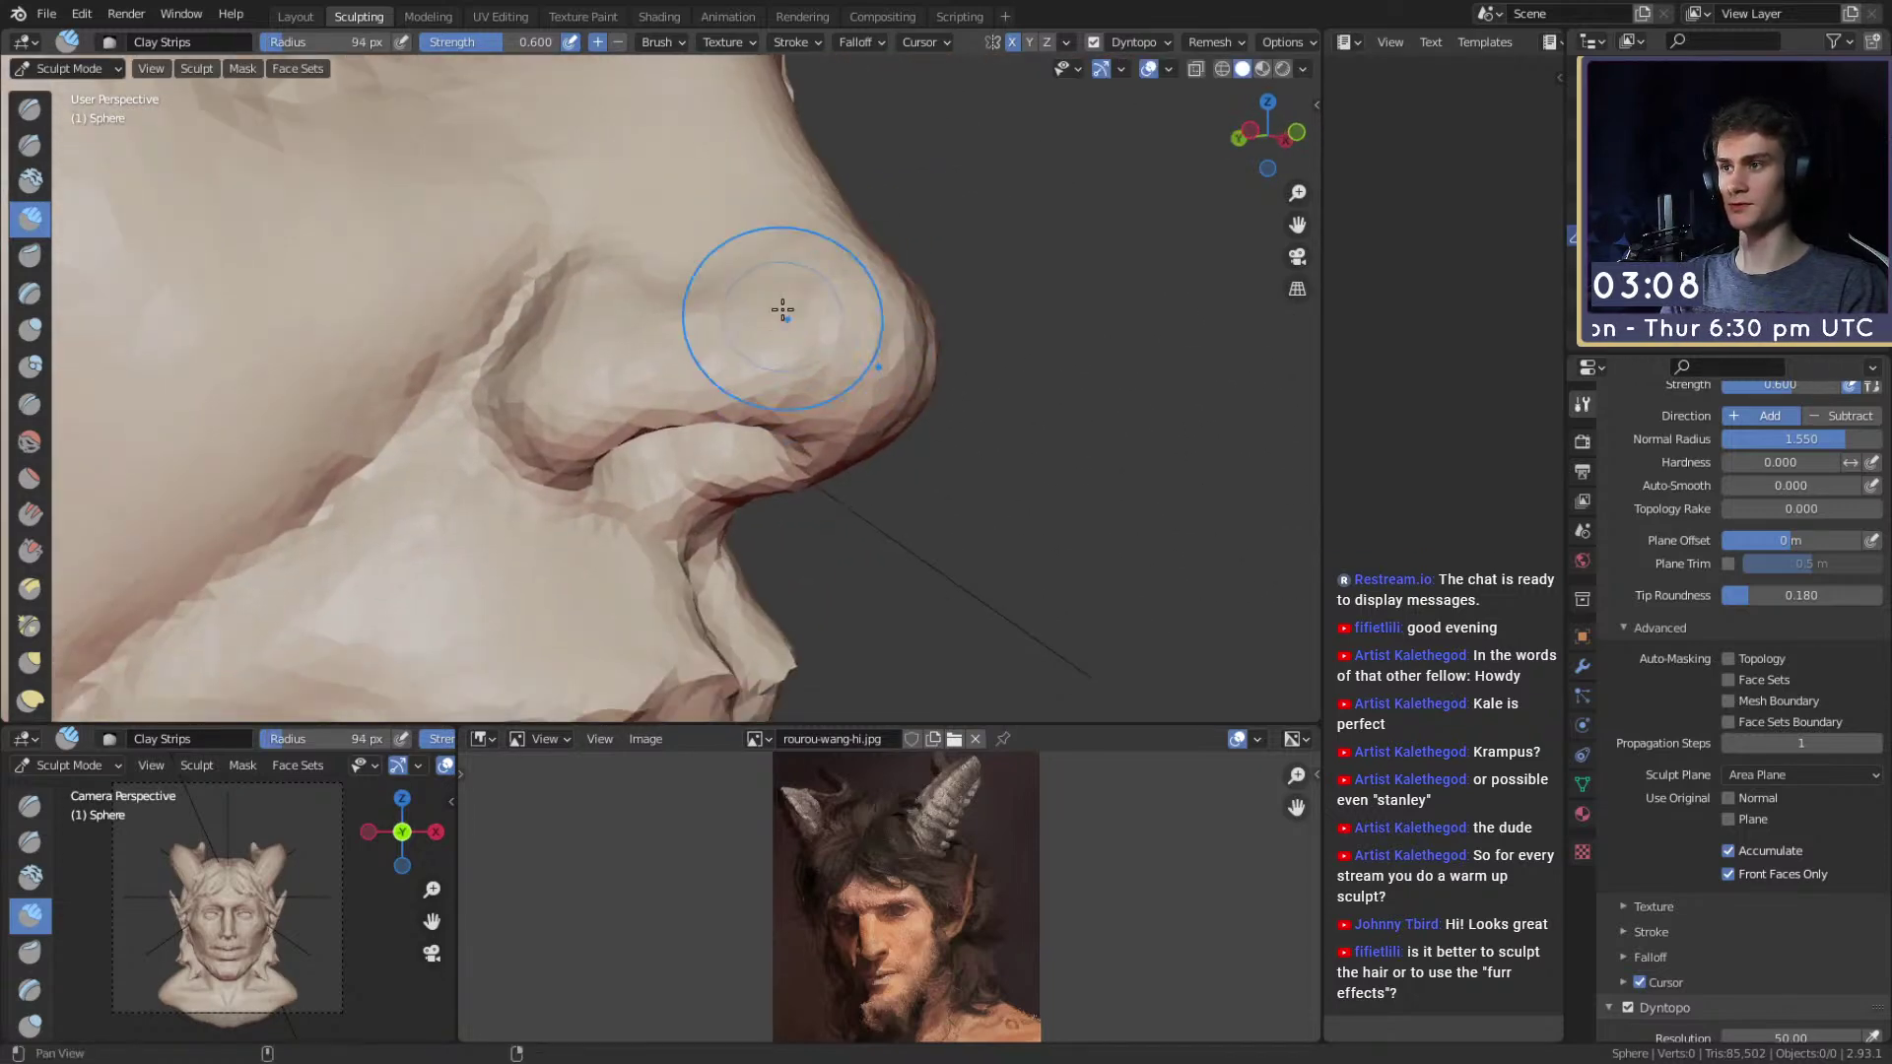
pyautogui.moveTo(781, 333); pyautogui.dragTo(746, 382, button='middle')
pyautogui.press('f')
pyautogui.click(705, 382)
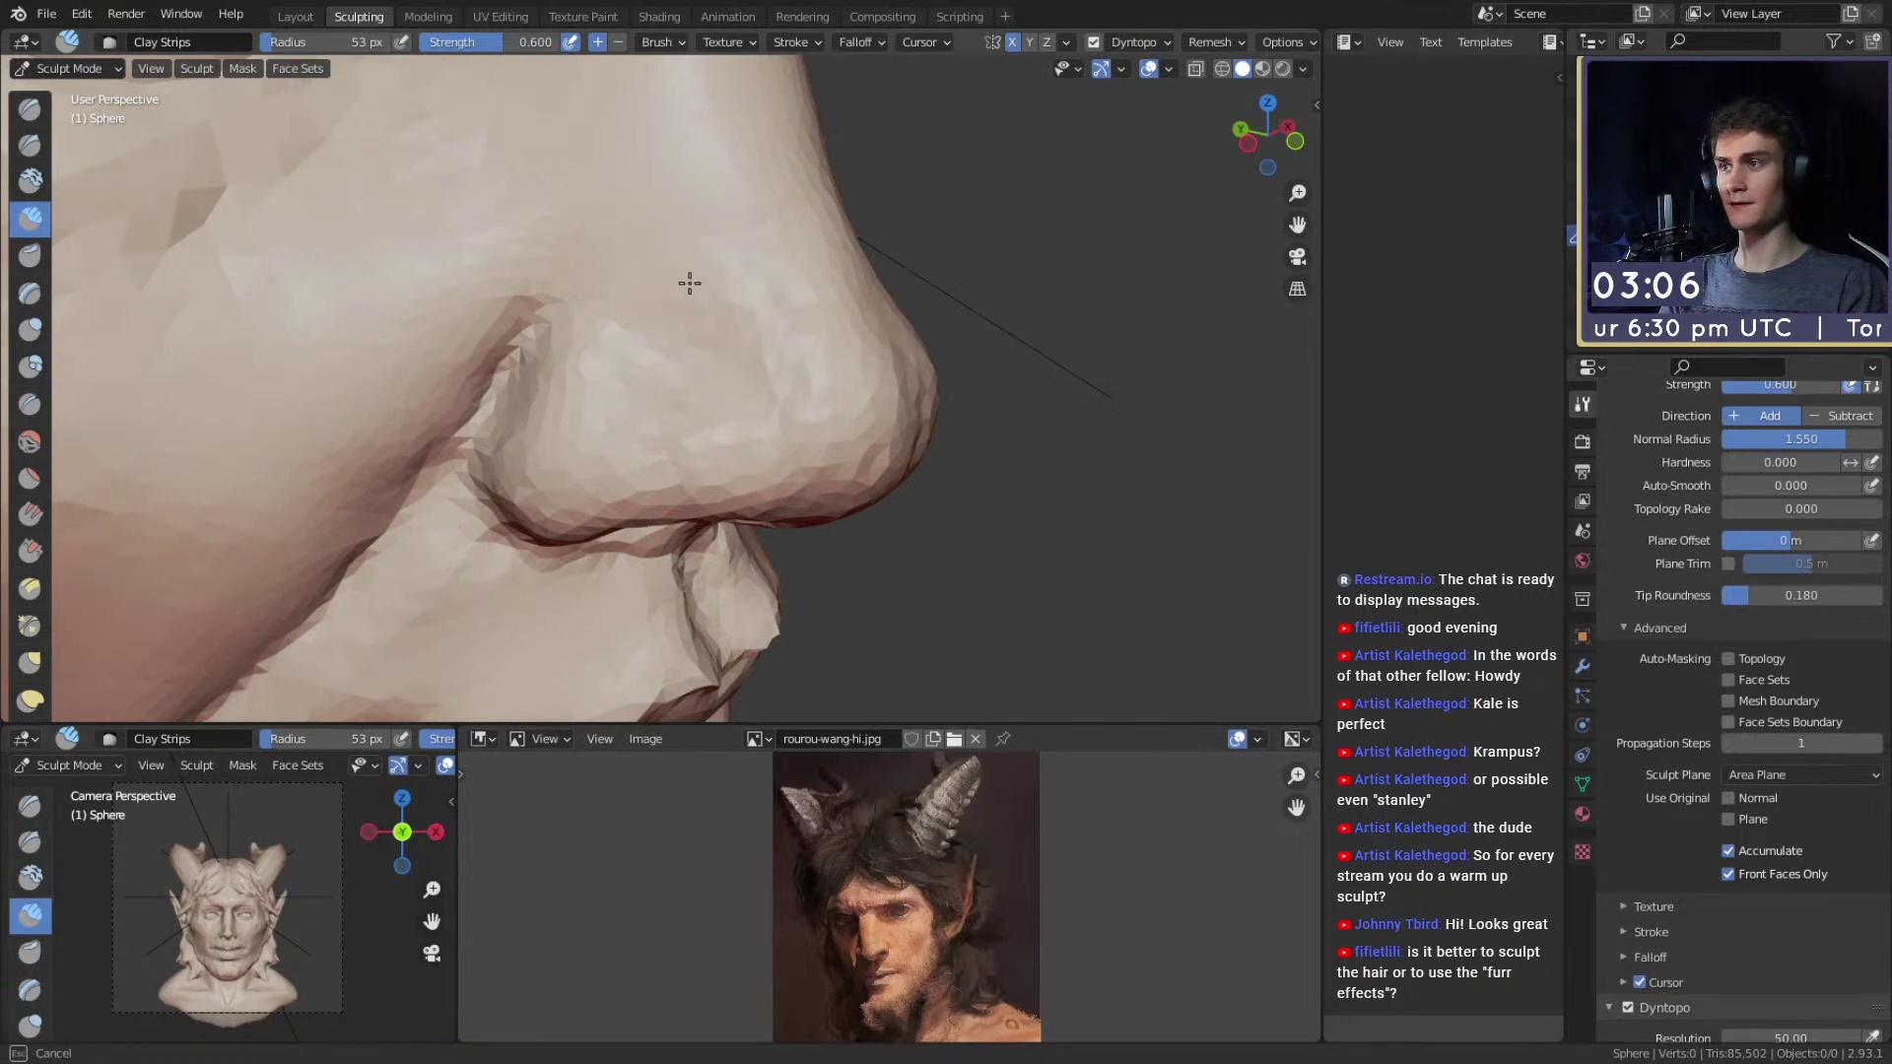
# Refine the transition between the nose wing and nose tip with Clay Strips at varying radii.
pyautogui.press('f')
pyautogui.click(769, 299)
pyautogui.moveTo(765, 296)
pyautogui.mouseDown()
pyautogui.moveTo(739, 312)
pyautogui.moveTo(731, 294)
pyautogui.moveTo(828, 409)
pyautogui.moveTo(714, 400)
pyautogui.mouseUp()
pyautogui.press('f')
pyautogui.click(730, 299)
pyautogui.press('f')
pyautogui.click(798, 304)
pyautogui.keyDown('ctrl'); pyautogui.keyDown('alt'); pyautogui.moveTo(704, 471); pyautogui.dragTo(765, 285); pyautogui.keyUp('alt'); pyautogui.keyUp('ctrl')
# Refine the nose and its bridge with Clay Strips, resizing the brush between strokes.
pyautogui.moveTo(765, 285)
pyautogui.keyDown('alt'); pyautogui.keyDown('shift'); pyautogui.mouseDown()
pyautogui.moveTo(701, 388)
pyautogui.moveTo(680, 380)
pyautogui.mouseUp(); pyautogui.keyUp('shift'); pyautogui.keyUp('alt')
pyautogui.press('f')
pyautogui.click(615, 379)
pyautogui.keyDown('ctrl'); pyautogui.keyDown('alt'); pyautogui.moveTo(710, 258); pyautogui.dragTo(749, 379); pyautogui.keyUp('alt'); pyautogui.keyUp('ctrl')
pyautogui.keyDown('alt'); pyautogui.moveTo(754, 260); pyautogui.dragTo(724, 236); pyautogui.keyUp('alt')
pyautogui.moveTo(724, 236)
pyautogui.keyDown('alt'); pyautogui.keyDown('shift'); pyautogui.mouseDown()
pyautogui.moveTo(696, 337)
pyautogui.moveTo(675, 262)
pyautogui.moveTo(633, 321)
pyautogui.moveTo(657, 352)
pyautogui.mouseUp(); pyautogui.keyUp('shift'); pyautogui.keyUp('alt')
pyautogui.press('f')
pyautogui.click(625, 325)
pyautogui.moveTo(714, 345)
pyautogui.mouseDown()
pyautogui.moveTo(768, 253)
pyautogui.moveTo(736, 337)
pyautogui.mouseUp()
# Build up the forehead above the brows with Clay Strips at 61 px.
pyautogui.moveTo(748, 278)
pyautogui.keyDown('alt'); pyautogui.keyDown('shift'); pyautogui.mouseDown()
pyautogui.moveTo(748, 318)
pyautogui.moveTo(649, 346)
pyautogui.mouseUp(); pyautogui.keyUp('shift'); pyautogui.keyUp('alt')
pyautogui.press('f')
pyautogui.click(654, 327)
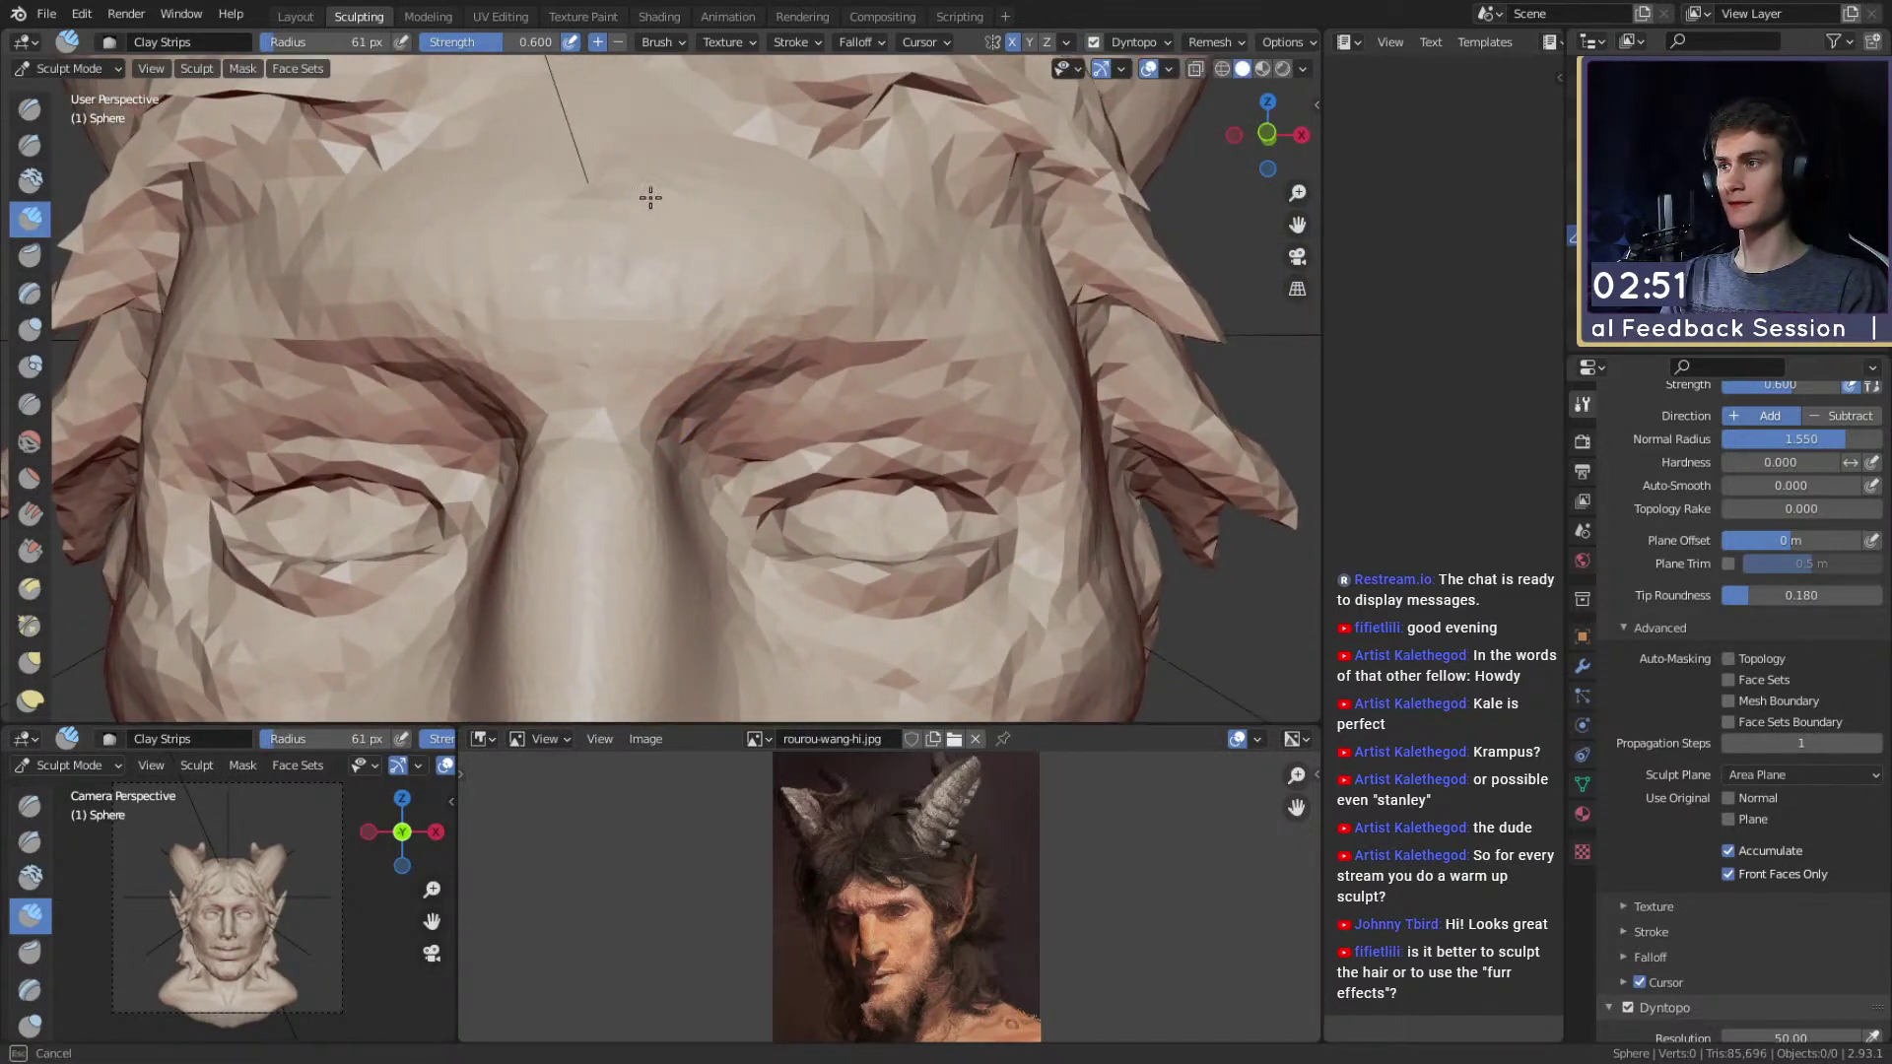
pyautogui.moveTo(732, 186); pyautogui.dragTo(823, 271)
pyautogui.moveTo(795, 287)
pyautogui.keyDown('alt'); pyautogui.keyDown('shift'); pyautogui.mouseDown()
pyautogui.moveTo(738, 275)
pyautogui.moveTo(690, 184)
pyautogui.moveTo(596, 238)
pyautogui.moveTo(595, 275)
pyautogui.mouseUp(); pyautogui.keyUp('shift'); pyautogui.keyUp('alt')
# Fill out the brow ridge and the area above the upper eyelid with Clay Strips, reducing the radius to 43 px.
pyautogui.press('f')
pyautogui.click(696, 275)
pyautogui.moveTo(595, 280)
pyautogui.mouseDown()
pyautogui.moveTo(600, 305)
pyautogui.moveTo(645, 317)
pyautogui.mouseUp()
pyautogui.press('f')
pyautogui.click(676, 296)
pyautogui.moveTo(792, 316)
pyautogui.keyDown('alt'); pyautogui.keyDown('shift'); pyautogui.mouseDown()
pyautogui.moveTo(729, 275)
pyautogui.moveTo(708, 296)
pyautogui.mouseUp(); pyautogui.keyUp('shift'); pyautogui.keyUp('alt')
pyautogui.moveTo(708, 296); pyautogui.dragTo(557, 184, button='middle')
pyautogui.keyDown('ctrl'); pyautogui.moveTo(745, 327); pyautogui.dragTo(730, 283, button='middle'); pyautogui.keyUp('ctrl')
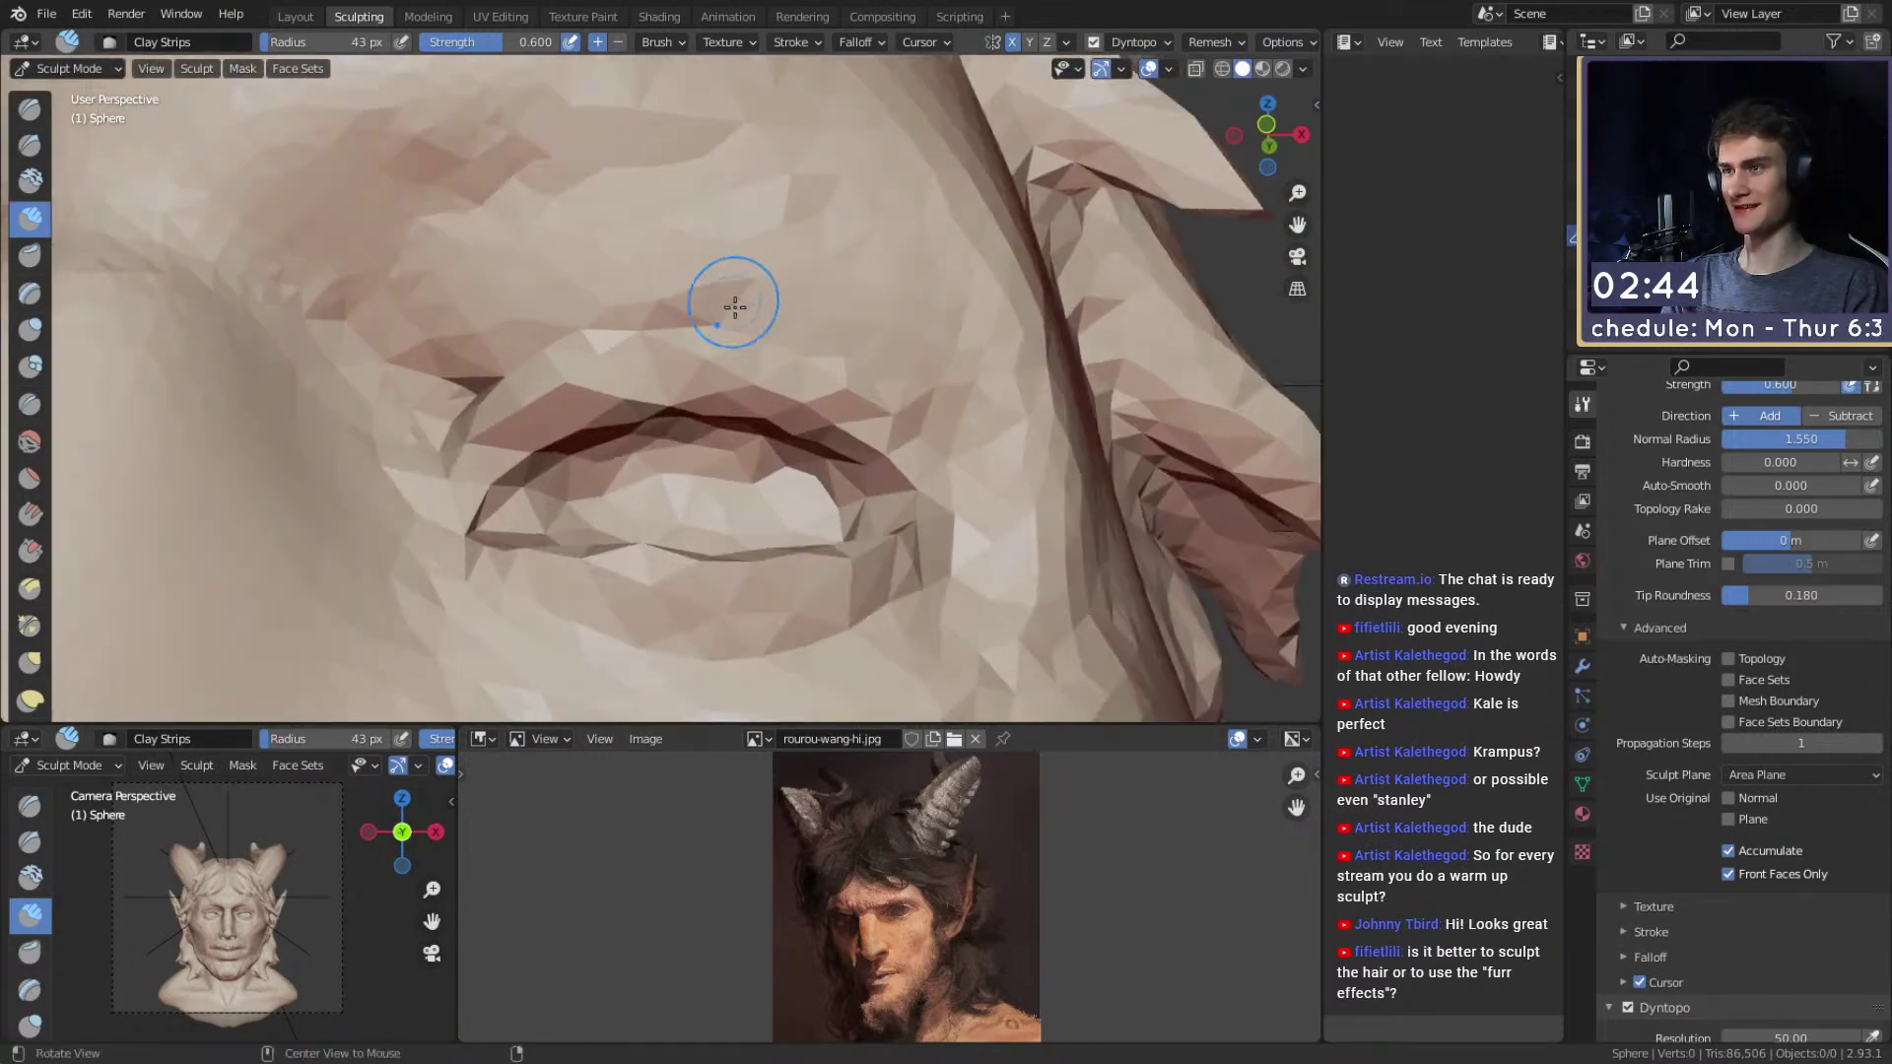
# Crease the upper eyelid's edge and fold at about 38 to 62 px with 0.606 strength.
pyautogui.hotkey('shift', 'c')
pyautogui.moveTo(743, 376)
pyautogui.mouseDown(button='middle')
pyautogui.moveTo(730, 317)
pyautogui.moveTo(748, 301)
pyautogui.mouseUp(button='middle')
pyautogui.press('f')
pyautogui.click(862, 413)
pyautogui.moveTo(862, 413); pyautogui.dragTo(828, 404, button='middle')
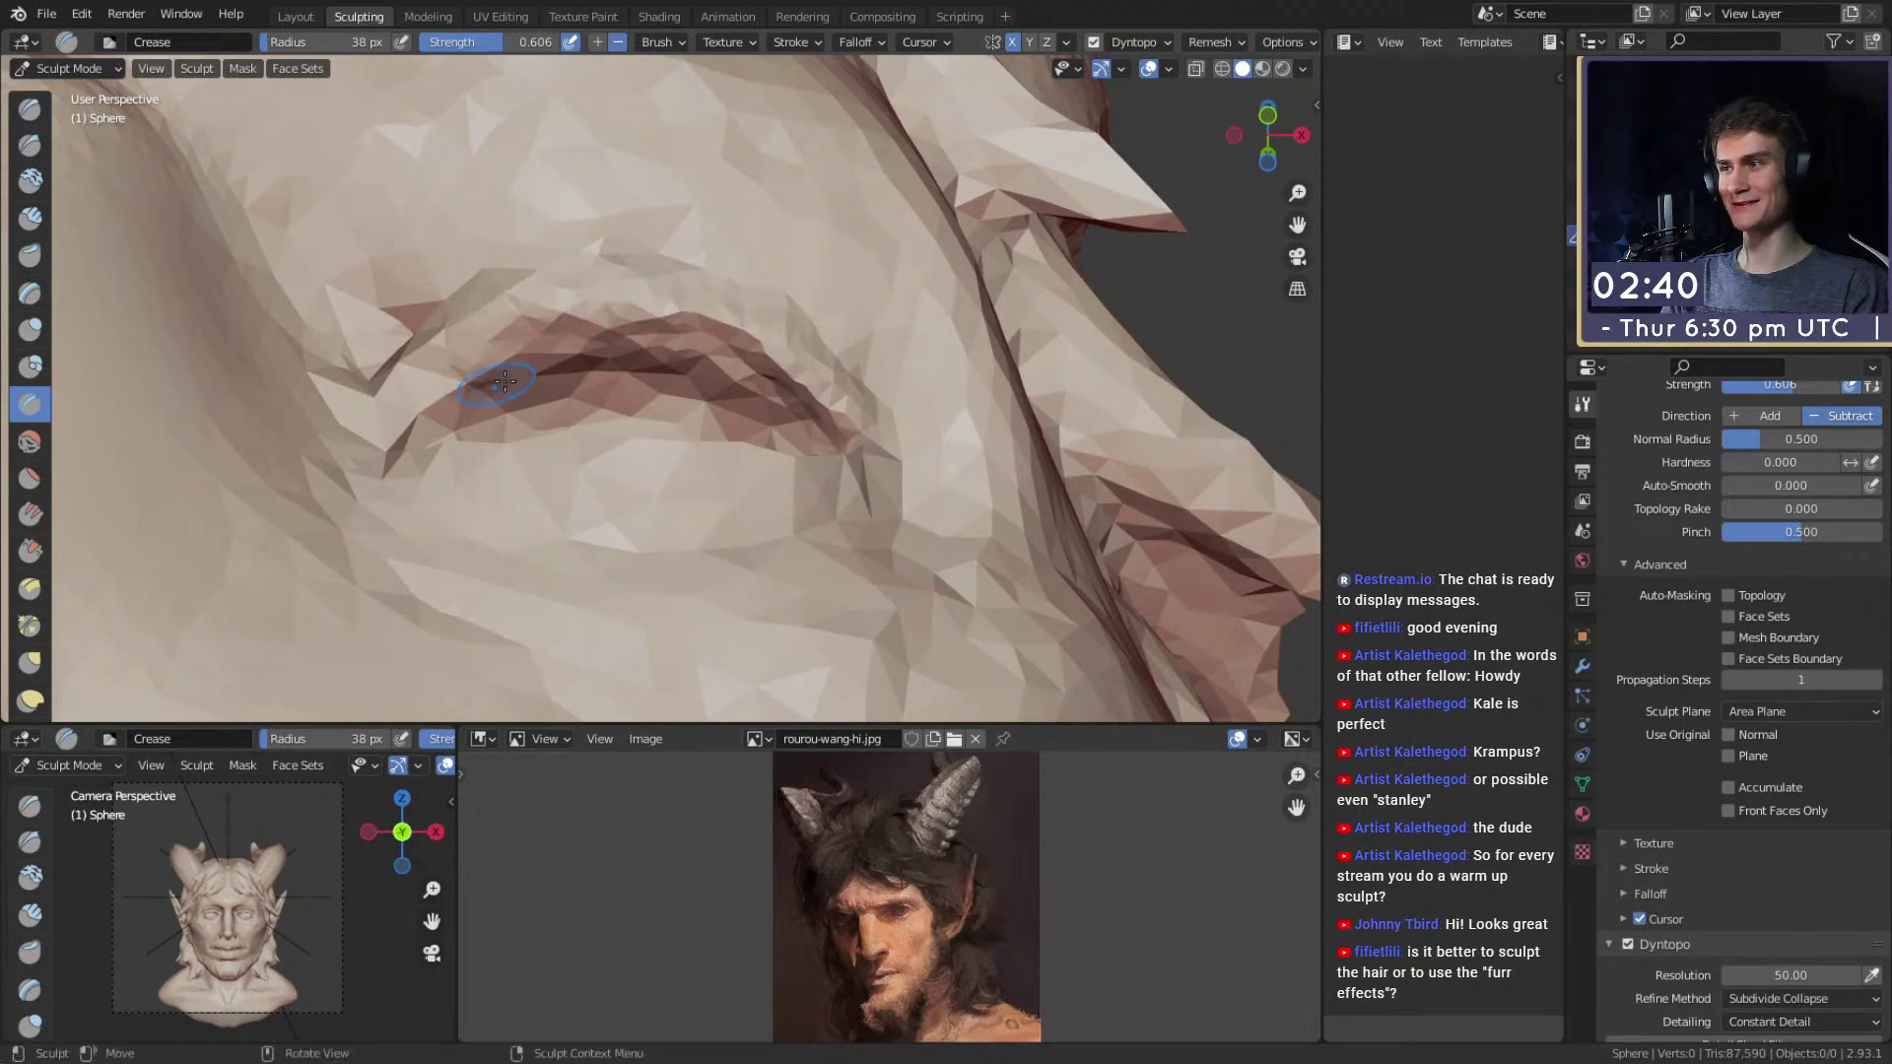
pyautogui.moveTo(487, 385); pyautogui.dragTo(551, 342, button='middle')
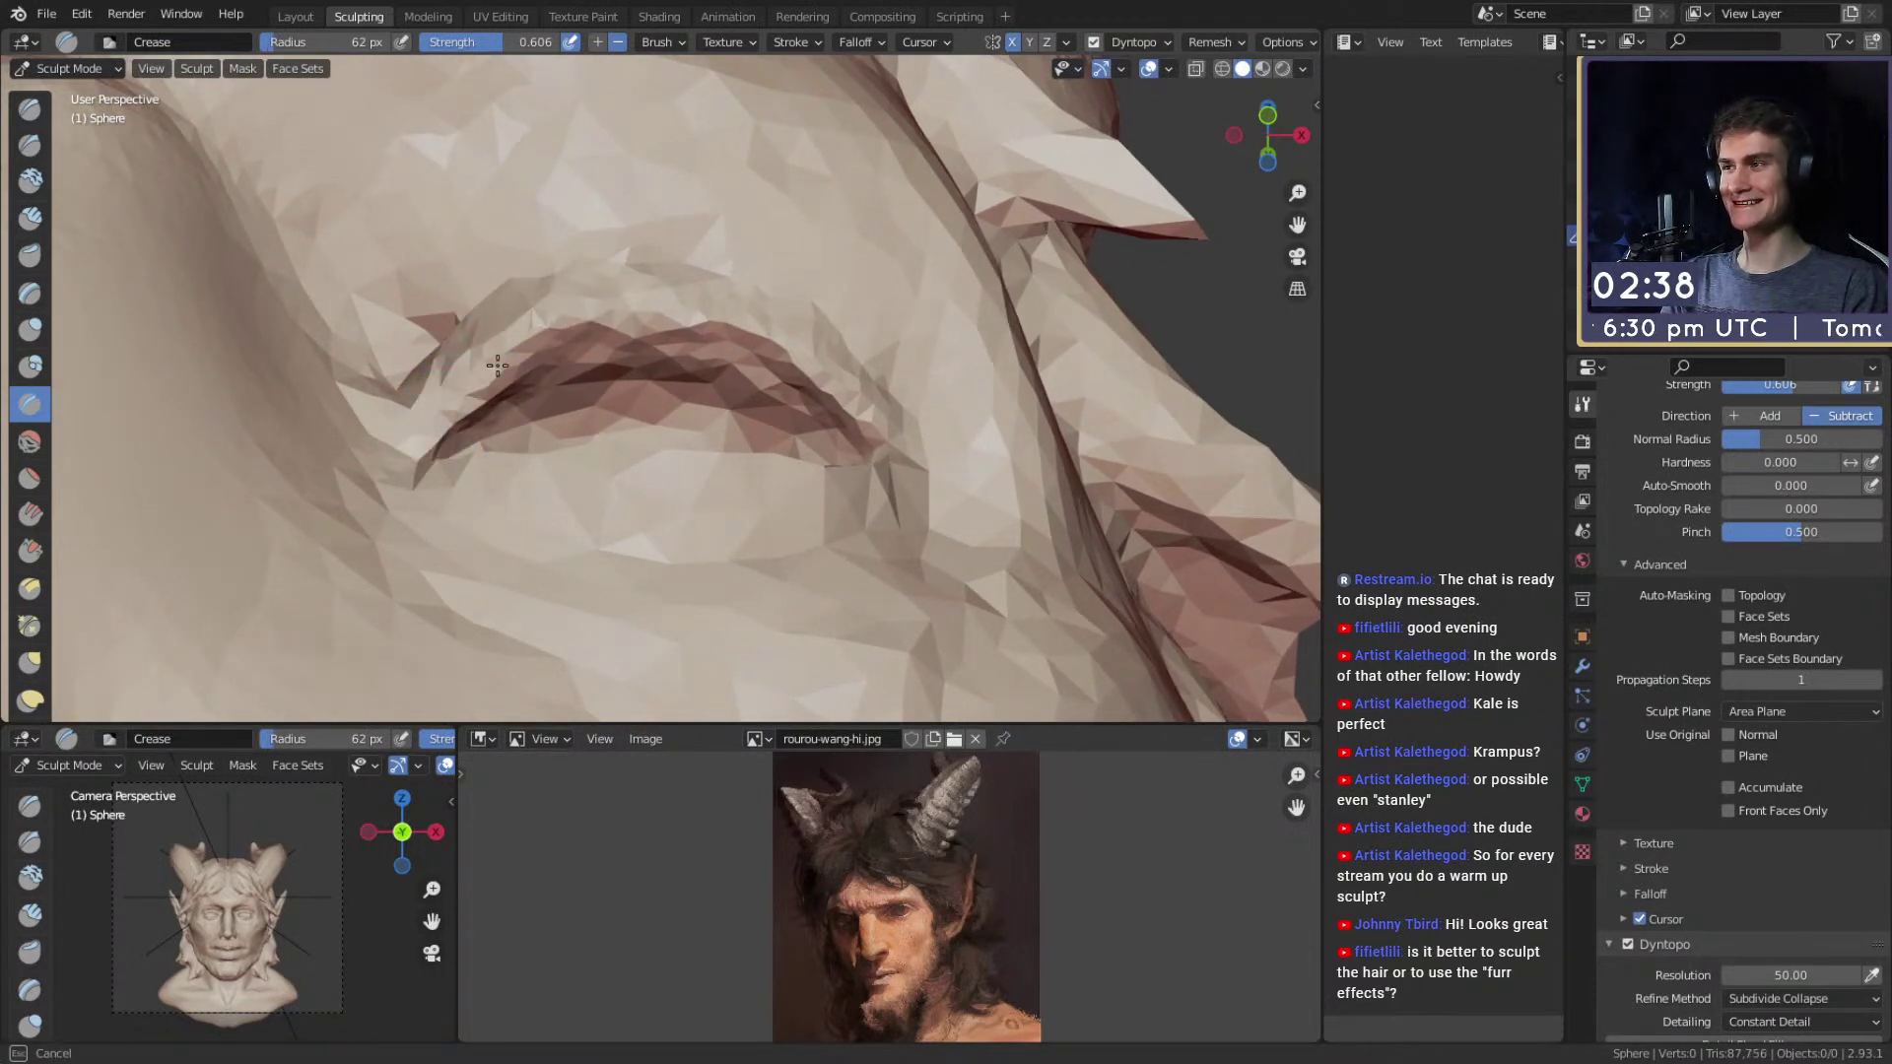
pyautogui.moveTo(674, 306)
pyautogui.mouseDown()
pyautogui.moveTo(822, 337)
pyautogui.moveTo(595, 298)
pyautogui.moveTo(706, 380)
pyautogui.moveTo(692, 346)
pyautogui.moveTo(695, 375)
pyautogui.mouseUp()
# Crease the lower eyelid and the outer eye corner at about 52 to 65 px.
pyautogui.press('f')
pyautogui.click(914, 345)
pyautogui.press('f')
pyautogui.click(656, 364)
pyautogui.moveTo(696, 374)
pyautogui.mouseDown(button='middle')
pyautogui.moveTo(696, 287)
pyautogui.moveTo(815, 291)
pyautogui.mouseUp(button='middle')
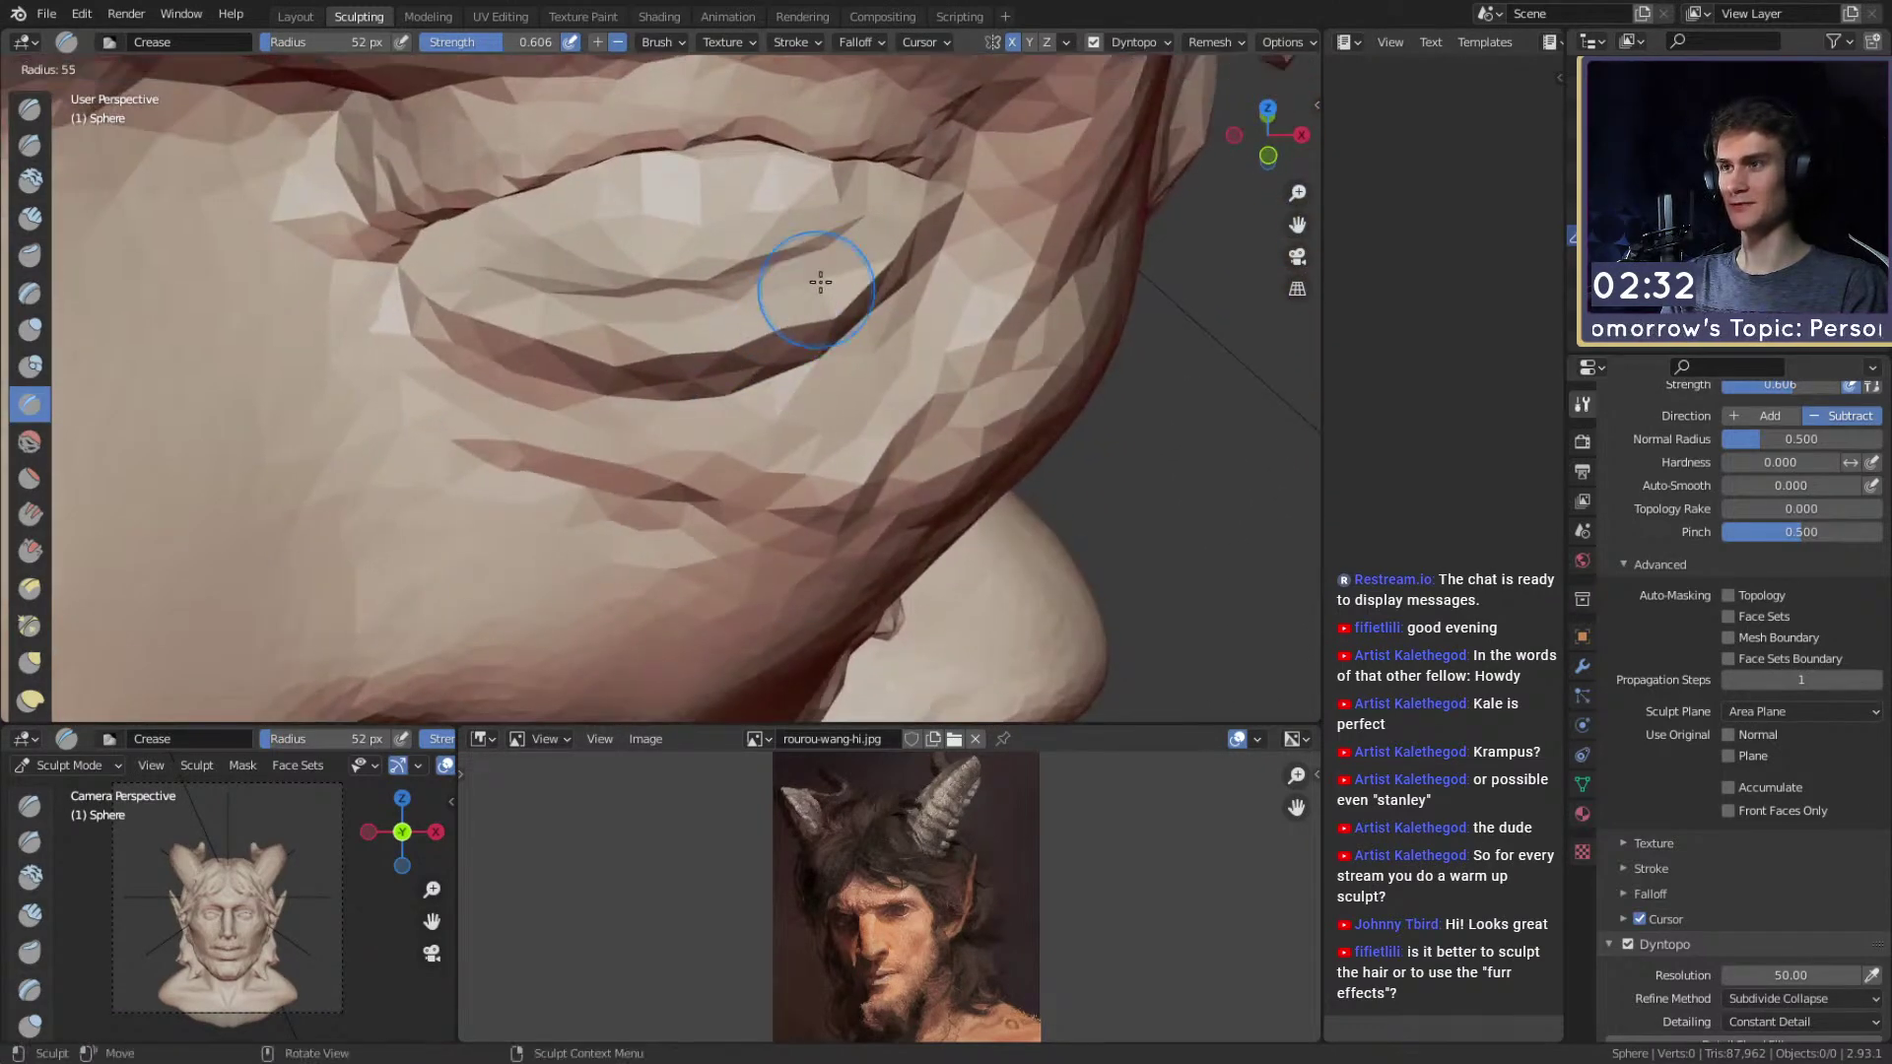
pyautogui.moveTo(878, 241)
pyautogui.mouseDown()
pyautogui.moveTo(900, 216)
pyautogui.moveTo(892, 236)
pyautogui.mouseUp()
pyautogui.keyDown('shift'); pyautogui.moveTo(743, 325); pyautogui.dragTo(789, 351, button='middle'); pyautogui.keyUp('shift')
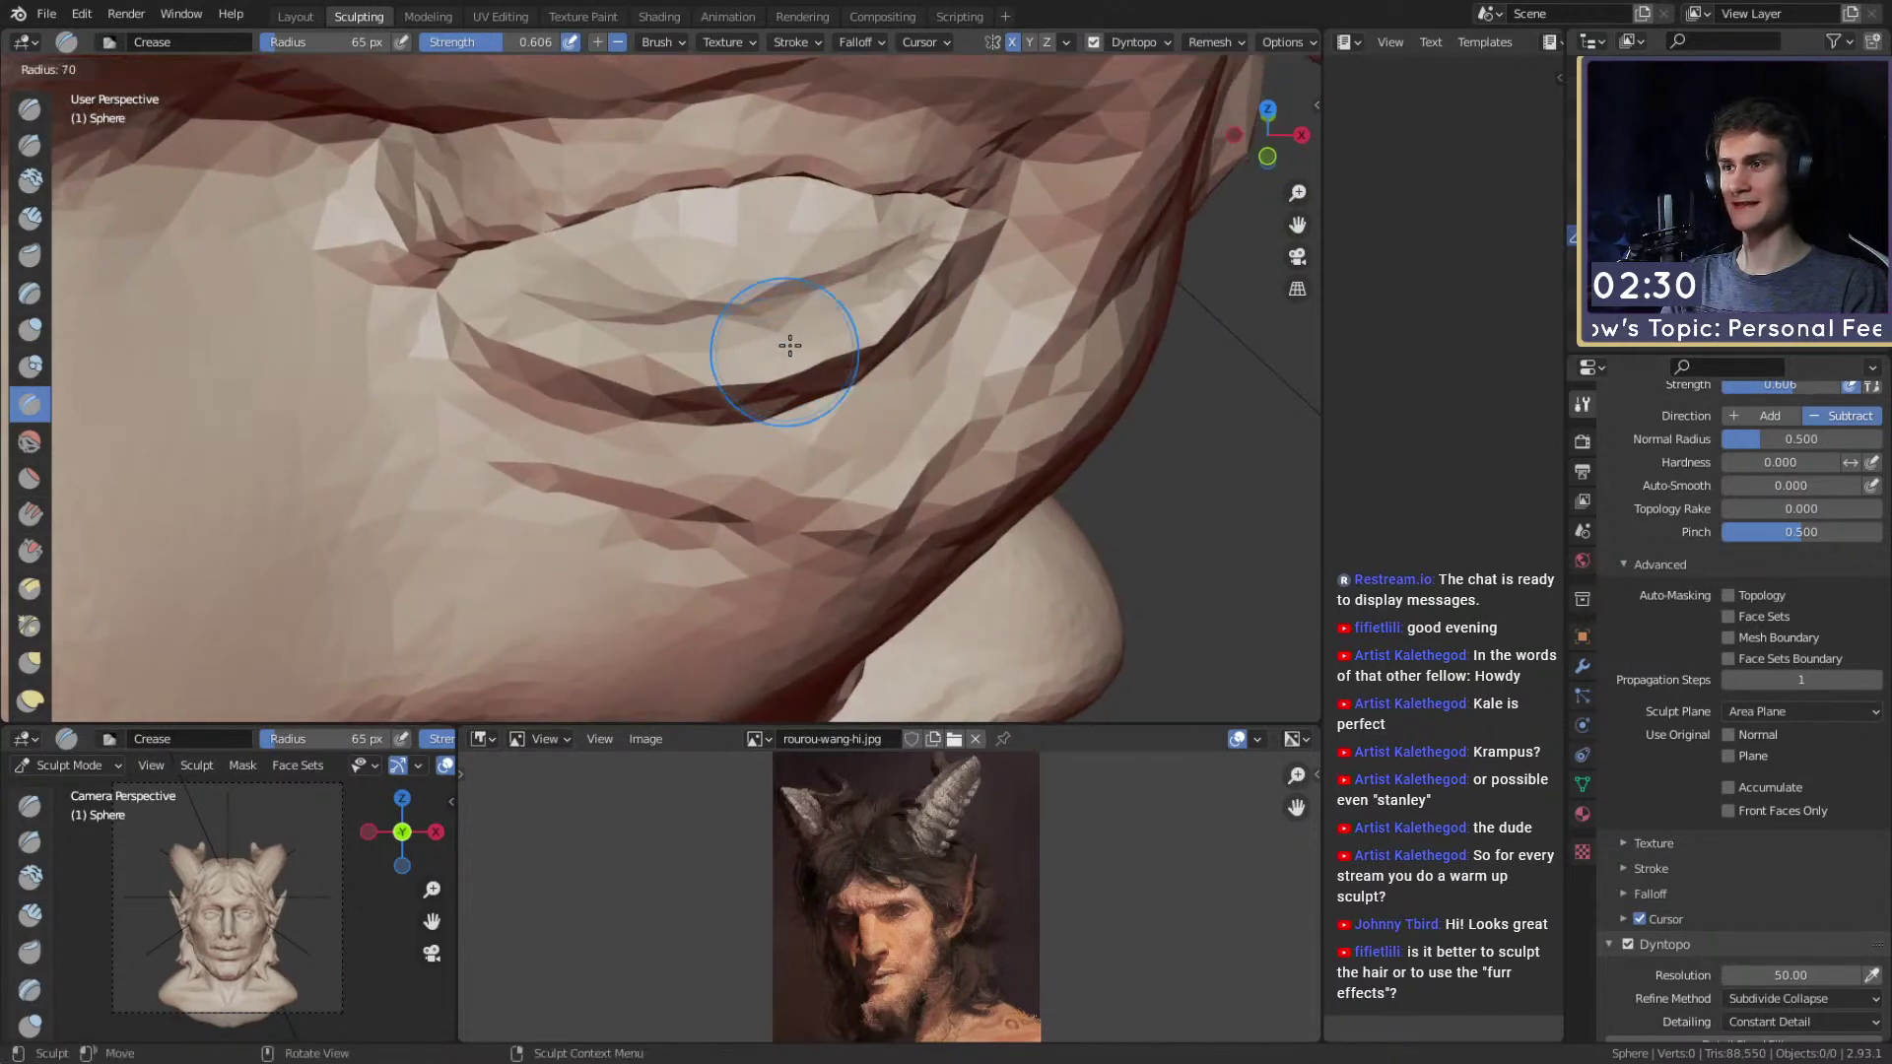
# Refine the lower eyelid's crease and smooth its surface, resizing the Crease brush between strokes.
pyautogui.moveTo(719, 363)
pyautogui.keyDown('ctrl'); pyautogui.mouseDown()
pyautogui.moveTo(555, 344)
pyautogui.moveTo(473, 300)
pyautogui.mouseUp(); pyautogui.keyUp('ctrl')
pyautogui.moveTo(576, 434)
pyautogui.keyDown('alt'); pyautogui.mouseDown()
pyautogui.moveTo(681, 337)
pyautogui.moveTo(648, 319)
pyautogui.mouseUp(); pyautogui.keyUp('alt')
pyautogui.press('f')
pyautogui.click(637, 355)
pyautogui.press('f')
pyautogui.click(726, 418)
pyautogui.moveTo(726, 422)
pyautogui.keyDown('shift'); pyautogui.mouseDown()
pyautogui.moveTo(842, 423)
pyautogui.moveTo(797, 342)
pyautogui.moveTo(798, 404)
pyautogui.mouseUp(); pyautogui.keyUp('shift')
pyautogui.press('f')
pyautogui.click(818, 418)
# Build up the area below the eye and the cheekbone with Clay Strips, enlarging the radius to 103 px.
pyautogui.press('c')
pyautogui.moveTo(881, 339)
pyautogui.mouseDown()
pyautogui.moveTo(690, 405)
pyautogui.moveTo(397, 352)
pyautogui.mouseUp()
pyautogui.press('f')
pyautogui.click(960, 399)
pyautogui.moveTo(878, 429)
pyautogui.mouseDown()
pyautogui.moveTo(918, 402)
pyautogui.moveTo(816, 505)
pyautogui.mouseUp()
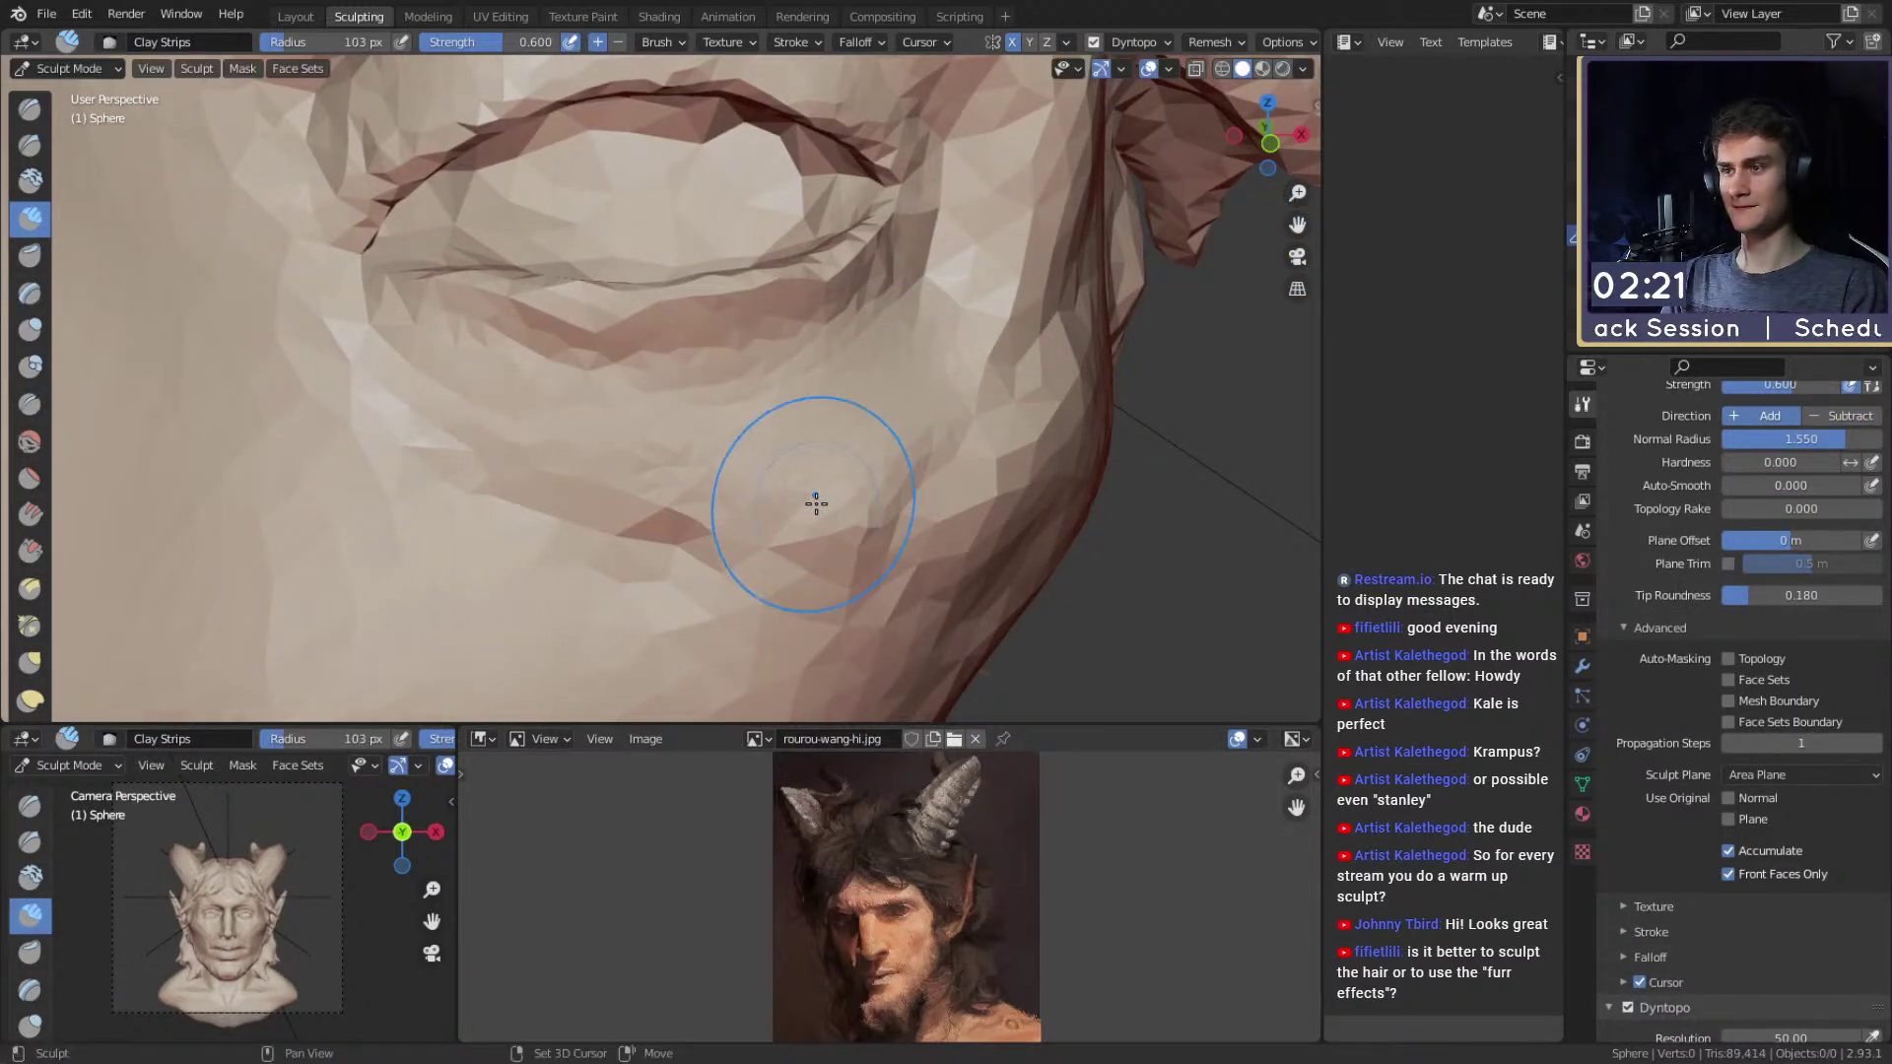
# Build up the inner corner of the eye with Clay Strips at about 45 px.
pyautogui.keyDown('shift'); pyautogui.moveTo(449, 366); pyautogui.dragTo(483, 463, button='middle'); pyautogui.keyUp('shift')
pyautogui.moveTo(701, 404); pyautogui.dragTo(679, 320, button='middle')
pyautogui.press('f')
pyautogui.click(686, 371)
pyautogui.moveTo(519, 379)
pyautogui.keyDown('shift'); pyautogui.mouseDown(button='middle')
pyautogui.moveTo(758, 386)
pyautogui.moveTo(547, 357)
pyautogui.mouseUp(button='middle'); pyautogui.keyUp('shift')
pyautogui.hotkey('shift', 'c')
pyautogui.press('[')
pyautogui.press('[')
pyautogui.press('[')
pyautogui.press('[')
pyautogui.press('[')
pyautogui.press('[')
pyautogui.press('c')
pyautogui.moveTo(629, 347); pyautogui.dragTo(623, 379)
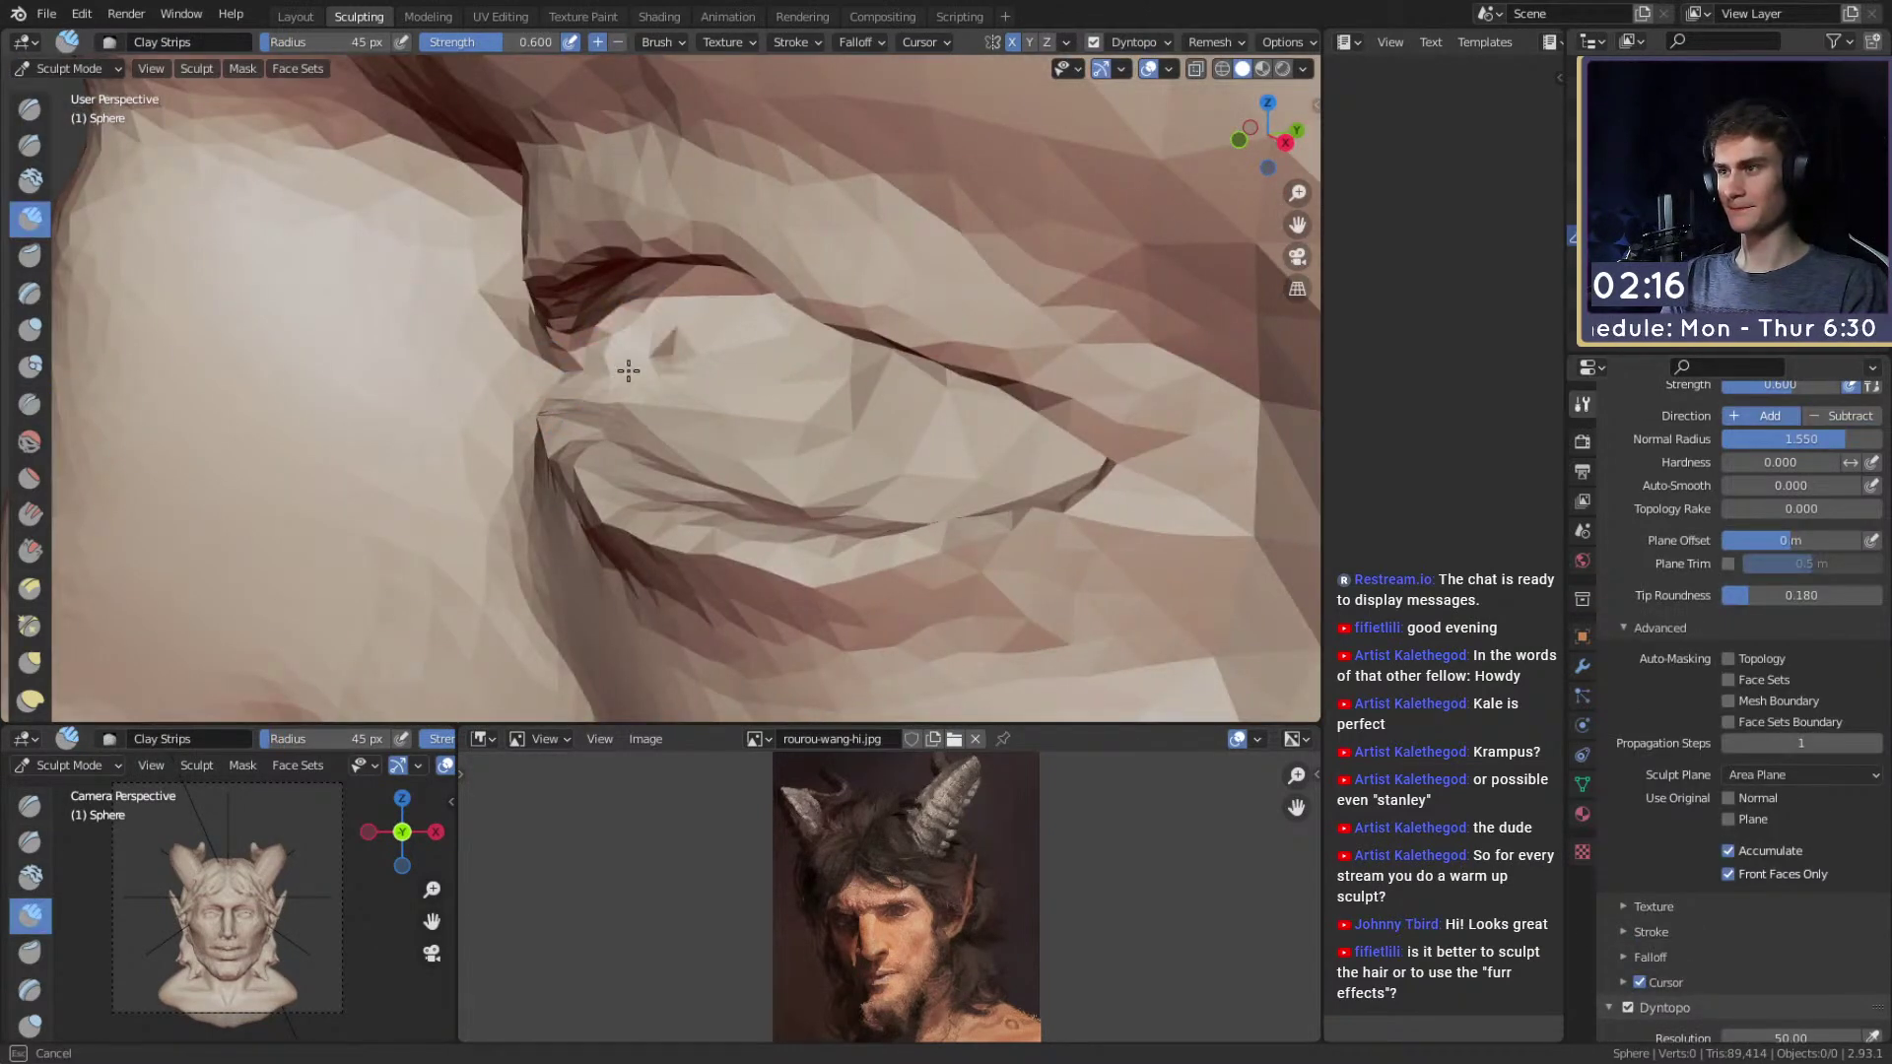
pyautogui.moveTo(675, 322); pyautogui.dragTo(684, 338, button='middle')
pyautogui.moveTo(684, 338); pyautogui.dragTo(667, 351)
pyautogui.moveTo(667, 351); pyautogui.dragTo(681, 352, button='middle')
# Crease the inner eye corner and tear duct with the Crease brush at 50 to 61 px.
pyautogui.press('f')
pyautogui.click(684, 357)
pyautogui.hotkey('shift', 'c')
pyautogui.press('f')
pyautogui.click(661, 340)
pyautogui.moveTo(641, 293); pyautogui.dragTo(603, 309)
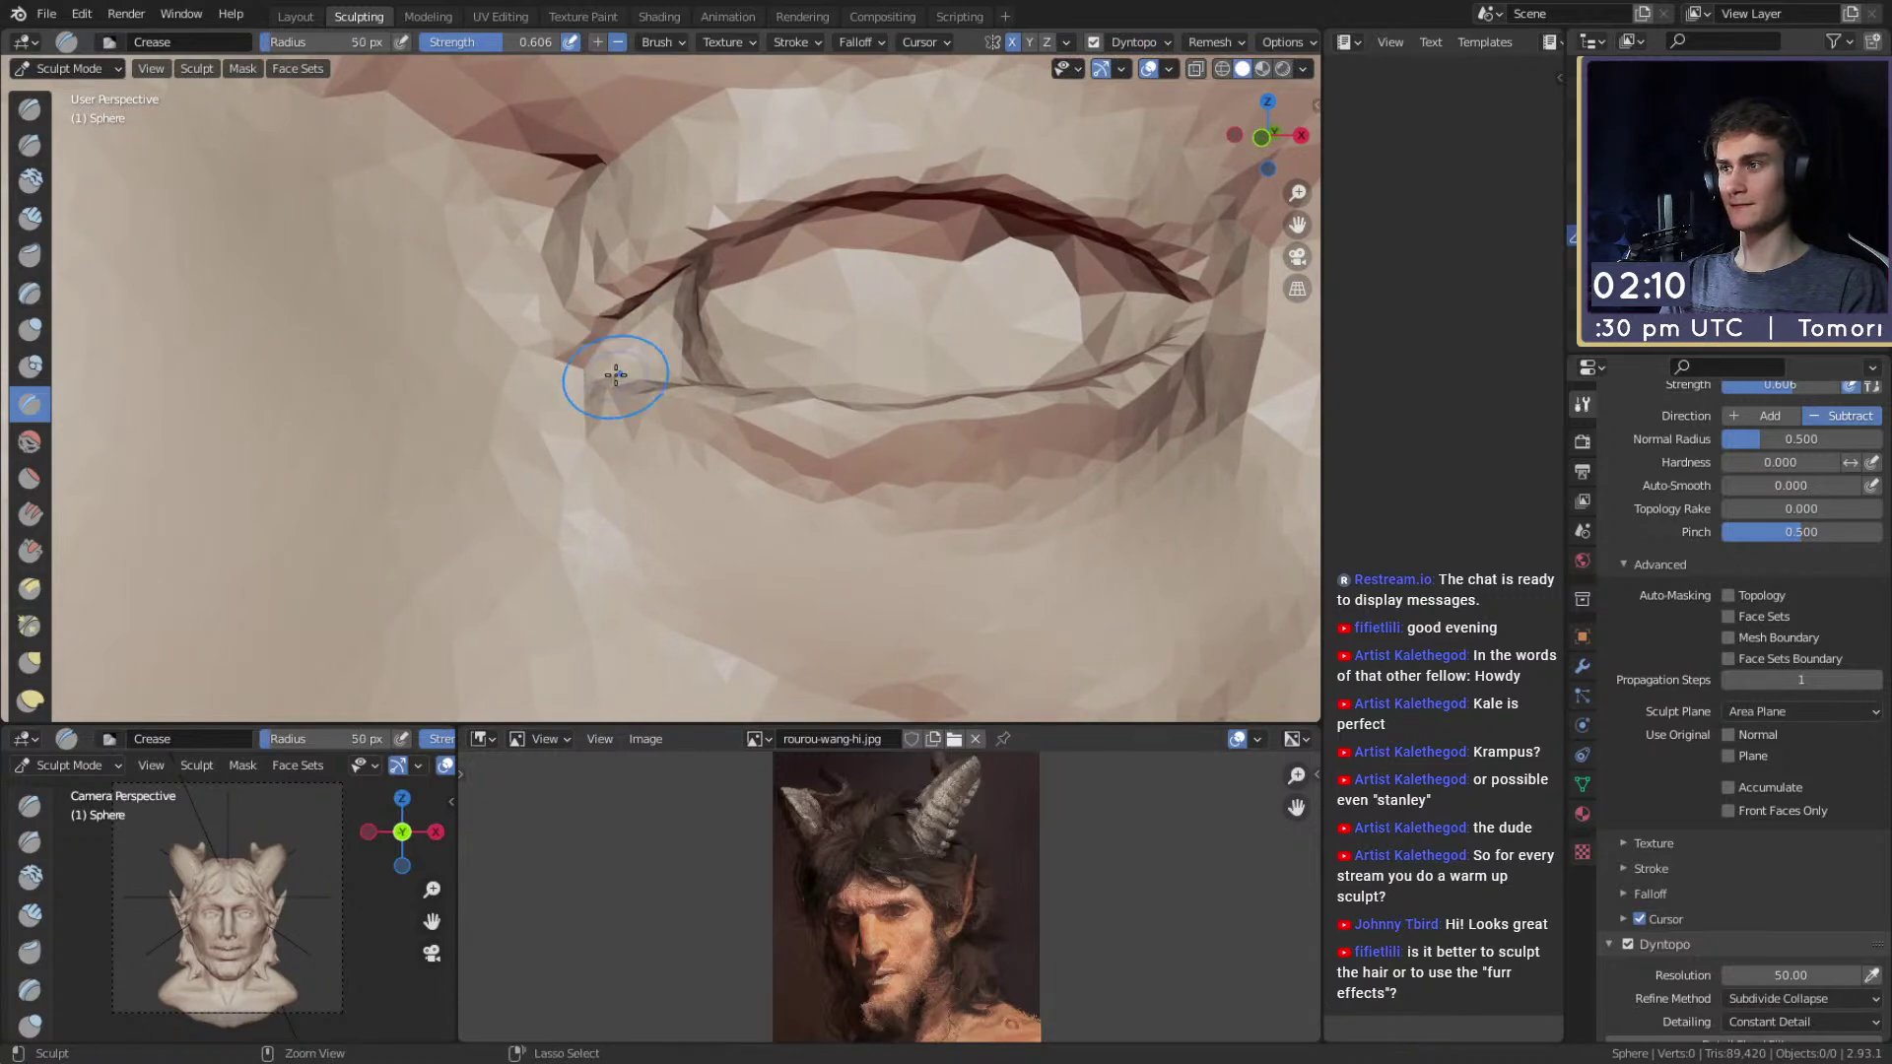
pyautogui.press(']')
pyautogui.press(']')
pyautogui.press(']')
pyautogui.press(']')
pyautogui.press(']')
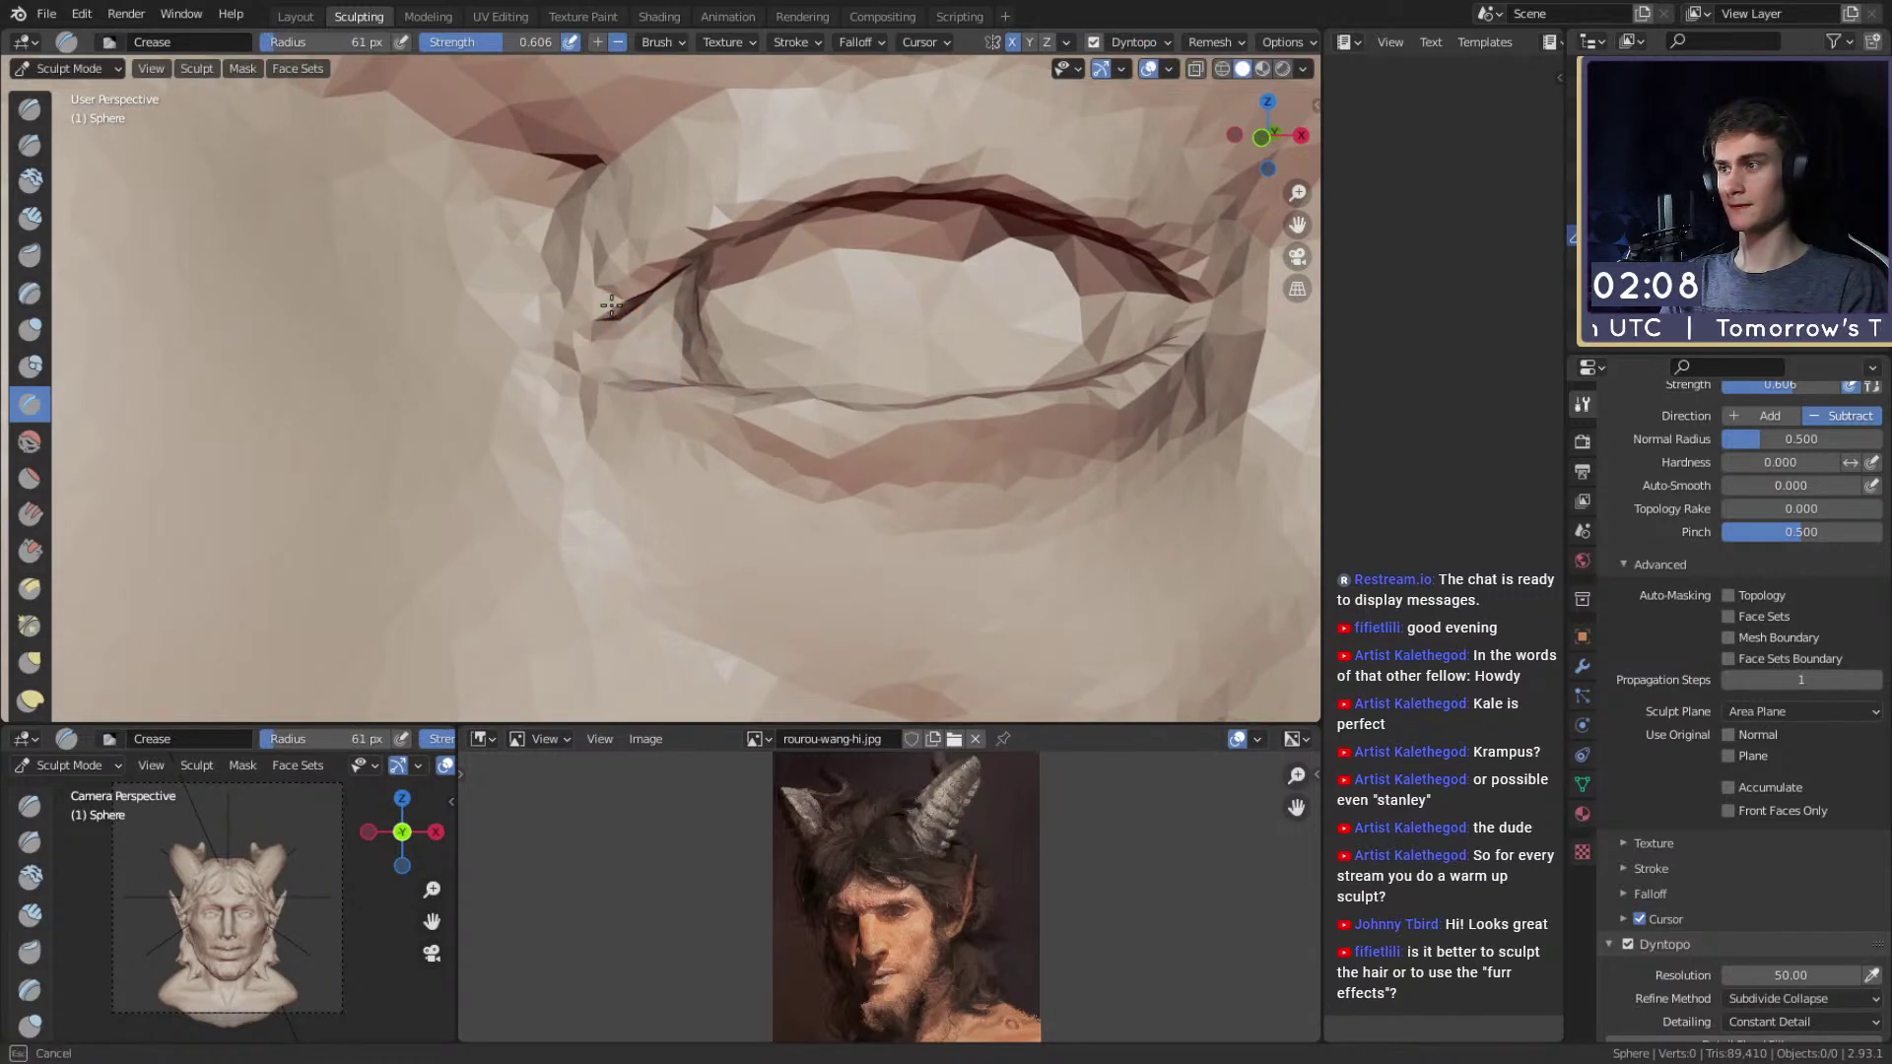
pyautogui.moveTo(585, 322); pyautogui.dragTo(640, 340)
pyautogui.keyDown('ctrl'); pyautogui.keyDown('alt'); pyautogui.moveTo(651, 342); pyautogui.dragTo(610, 439); pyautogui.keyUp('alt'); pyautogui.keyUp('ctrl')
pyautogui.moveTo(727, 386)
pyautogui.keyDown('alt'); pyautogui.mouseDown()
pyautogui.moveTo(697, 347)
pyautogui.moveTo(734, 364)
pyautogui.moveTo(680, 414)
pyautogui.mouseUp(); pyautogui.keyUp('alt')
pyautogui.keyDown('ctrl'); pyautogui.keyDown('alt'); pyautogui.moveTo(680, 414); pyautogui.dragTo(635, 360); pyautogui.keyUp('alt'); pyautogui.keyUp('ctrl')
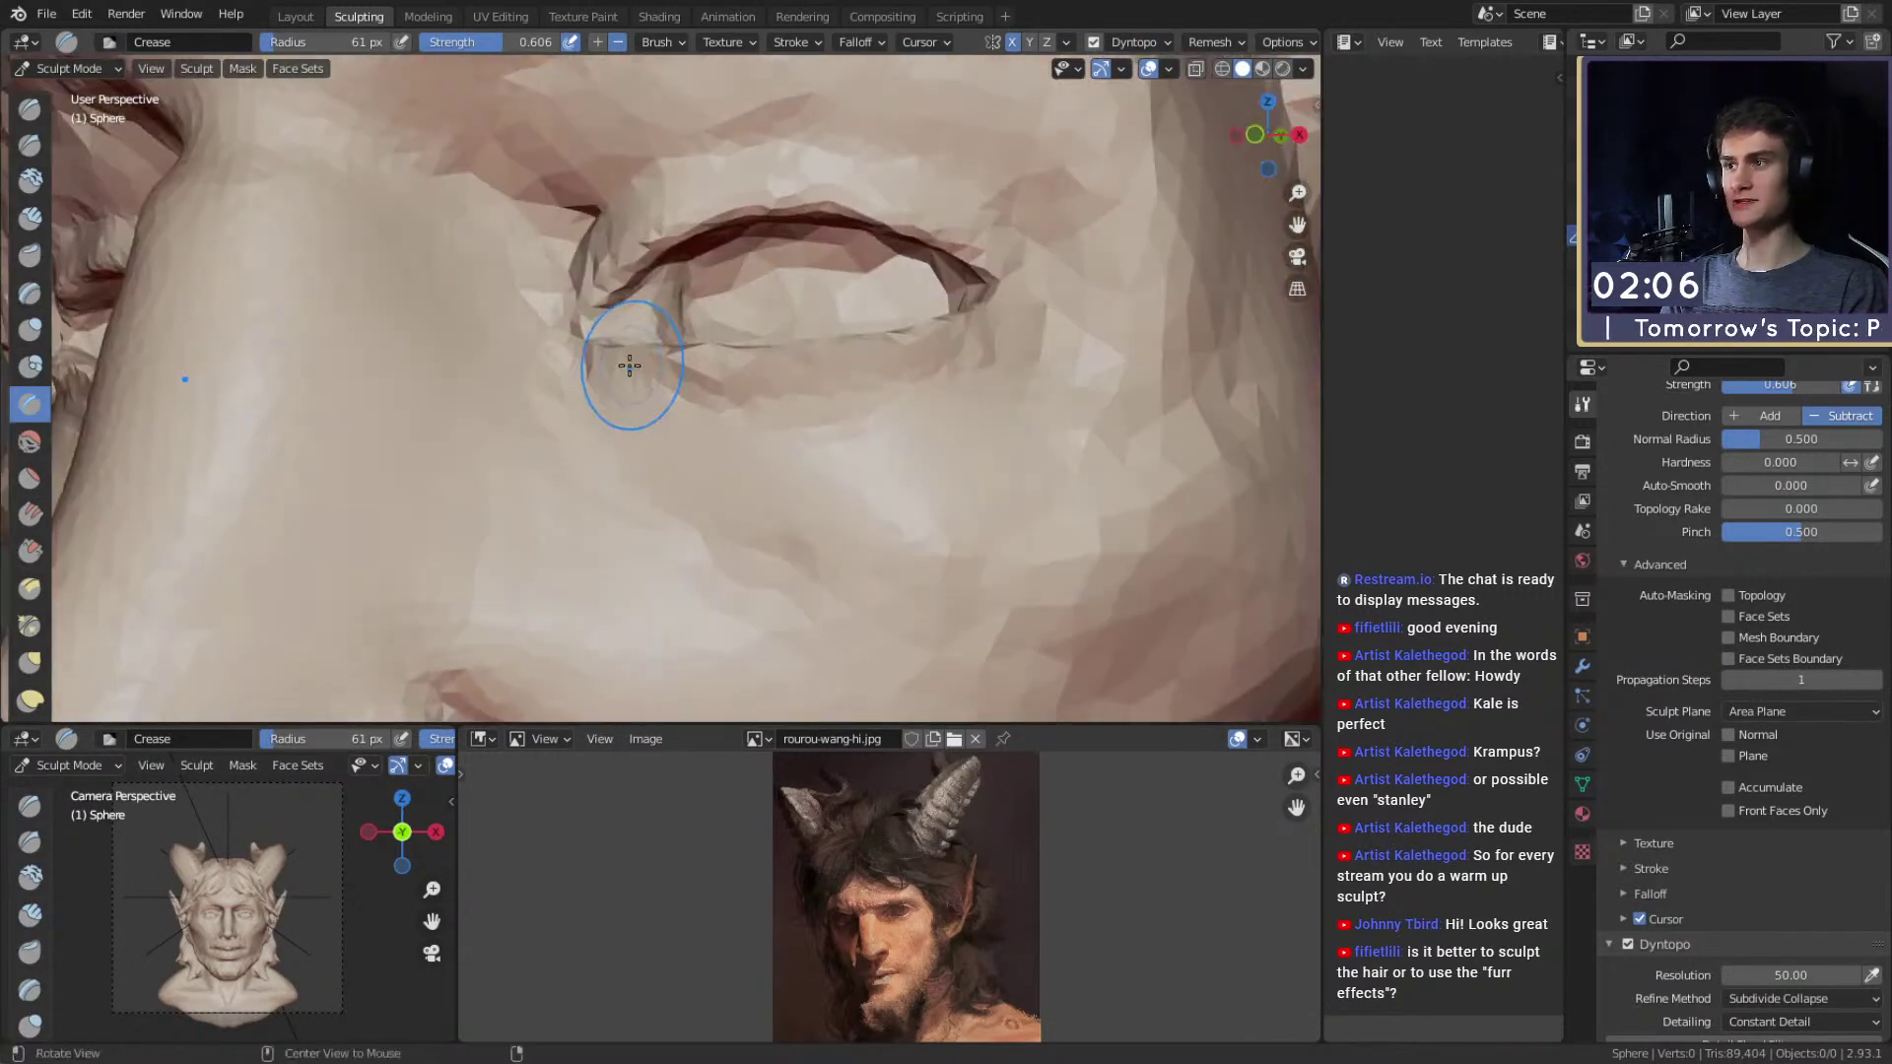
# Pull the inner part of the upper eyelid into shape with the Grab brush.
pyautogui.scroll(2, 648, 343)
pyautogui.moveTo(687, 378)
pyautogui.mouseDown(button='middle')
pyautogui.moveTo(634, 338)
pyautogui.moveTo(634, 359)
pyautogui.moveTo(667, 236)
pyautogui.moveTo(663, 345)
pyautogui.moveTo(641, 372)
pyautogui.moveTo(616, 311)
pyautogui.moveTo(637, 285)
pyautogui.mouseUp(button='middle')
pyautogui.press('g')
pyautogui.moveTo(663, 252); pyautogui.dragTo(711, 269)
# Build up the area below the outer eye and upper cheek with Clay Strips at about 54 px.
pyautogui.moveTo(714, 271)
pyautogui.mouseDown(button='middle')
pyautogui.moveTo(777, 292)
pyautogui.moveTo(718, 502)
pyautogui.moveTo(752, 381)
pyautogui.moveTo(594, 345)
pyautogui.moveTo(843, 329)
pyautogui.moveTo(785, 316)
pyautogui.moveTo(753, 353)
pyautogui.mouseUp(button='middle')
pyautogui.press('c')
pyautogui.press('f')
pyautogui.click(792, 329)
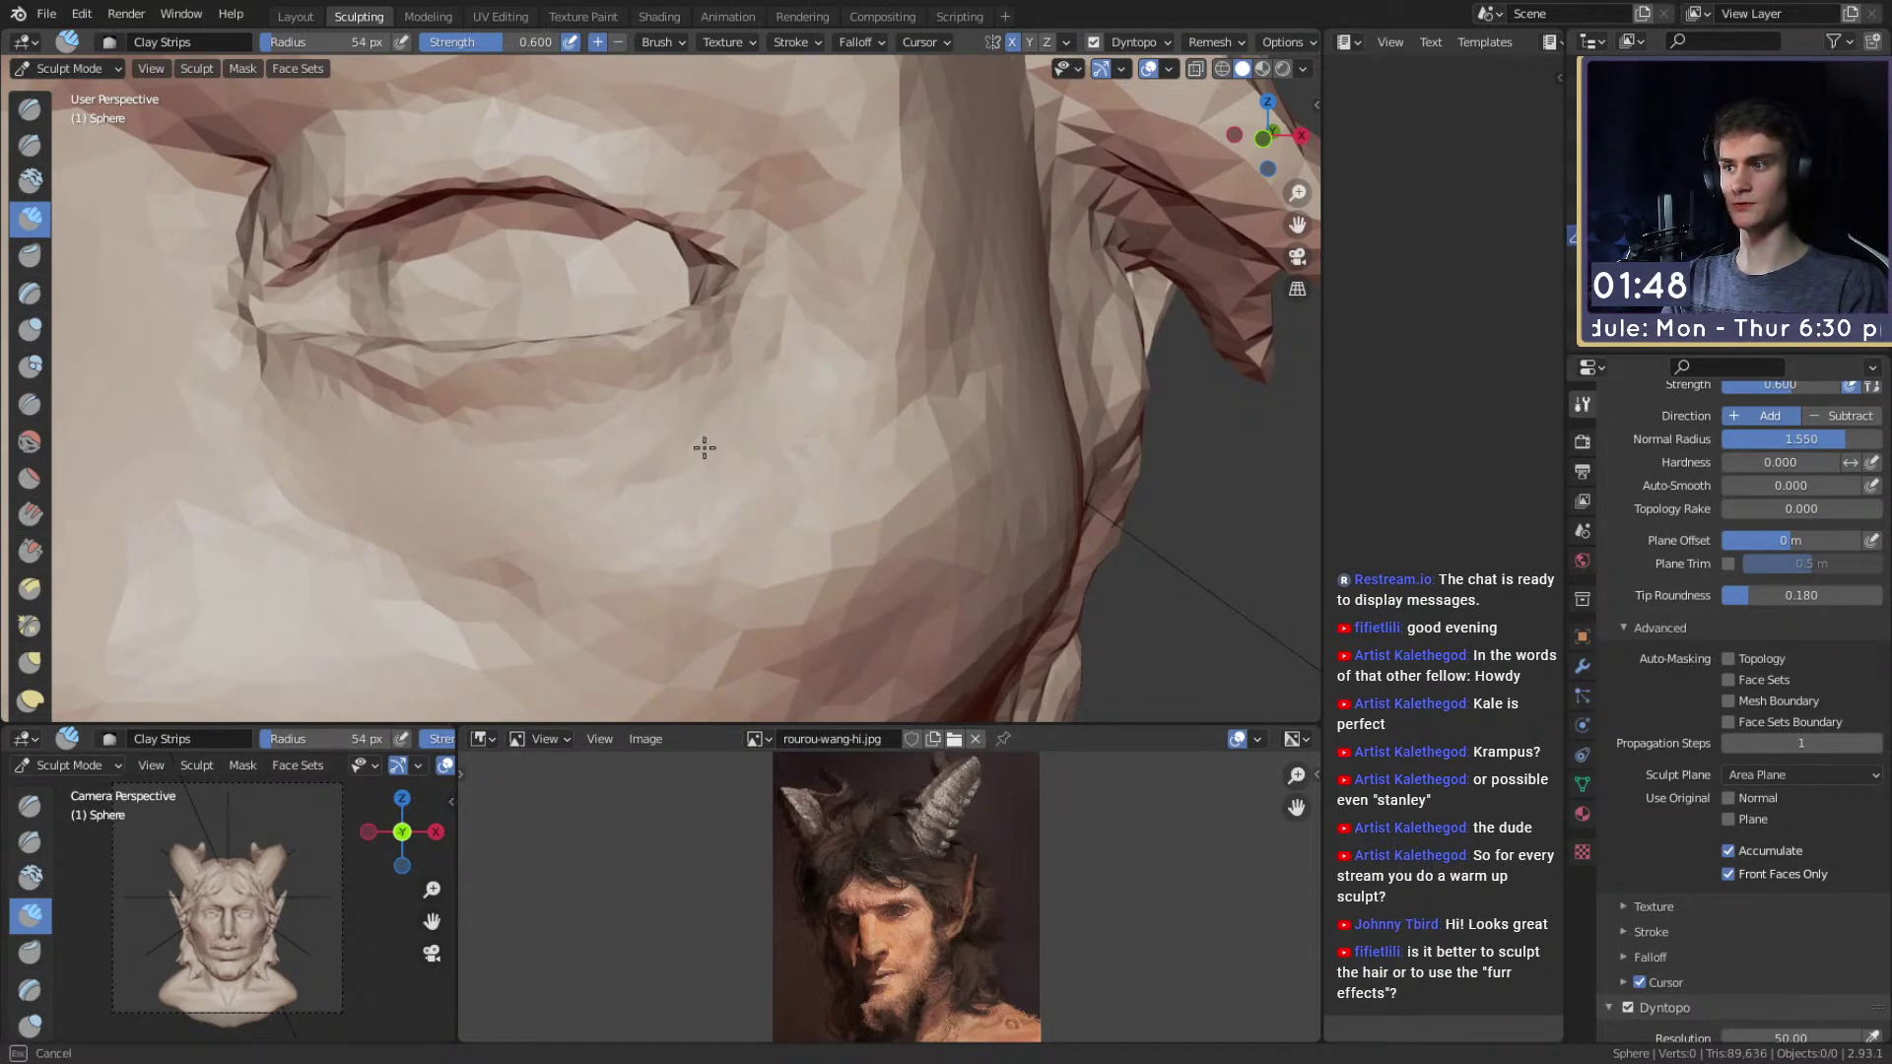
pyautogui.press('f')
pyautogui.press('f')
pyautogui.click(751, 329)
pyautogui.moveTo(794, 348)
pyautogui.keyDown('shift'); pyautogui.mouseDown(button='middle')
pyautogui.moveTo(800, 413)
pyautogui.moveTo(788, 307)
pyautogui.mouseUp(button='middle'); pyautogui.keyUp('shift')
pyautogui.keyDown('shift'); pyautogui.moveTo(788, 308); pyautogui.dragTo(878, 359, button='middle'); pyautogui.keyUp('shift')
# Sharpen the fold above the upper eyelid with the Crease brush at 36 to 42 px.
pyautogui.hotkey('shift', 'c')
pyautogui.keyDown('shift'); pyautogui.moveTo(720, 331); pyautogui.dragTo(934, 348, button='middle'); pyautogui.keyUp('shift')
pyautogui.moveTo(524, 360)
pyautogui.mouseDown()
pyautogui.moveTo(591, 313)
pyautogui.moveTo(821, 297)
pyautogui.moveTo(515, 355)
pyautogui.mouseUp()
pyautogui.moveTo(515, 355); pyautogui.dragTo(808, 311, button='middle')
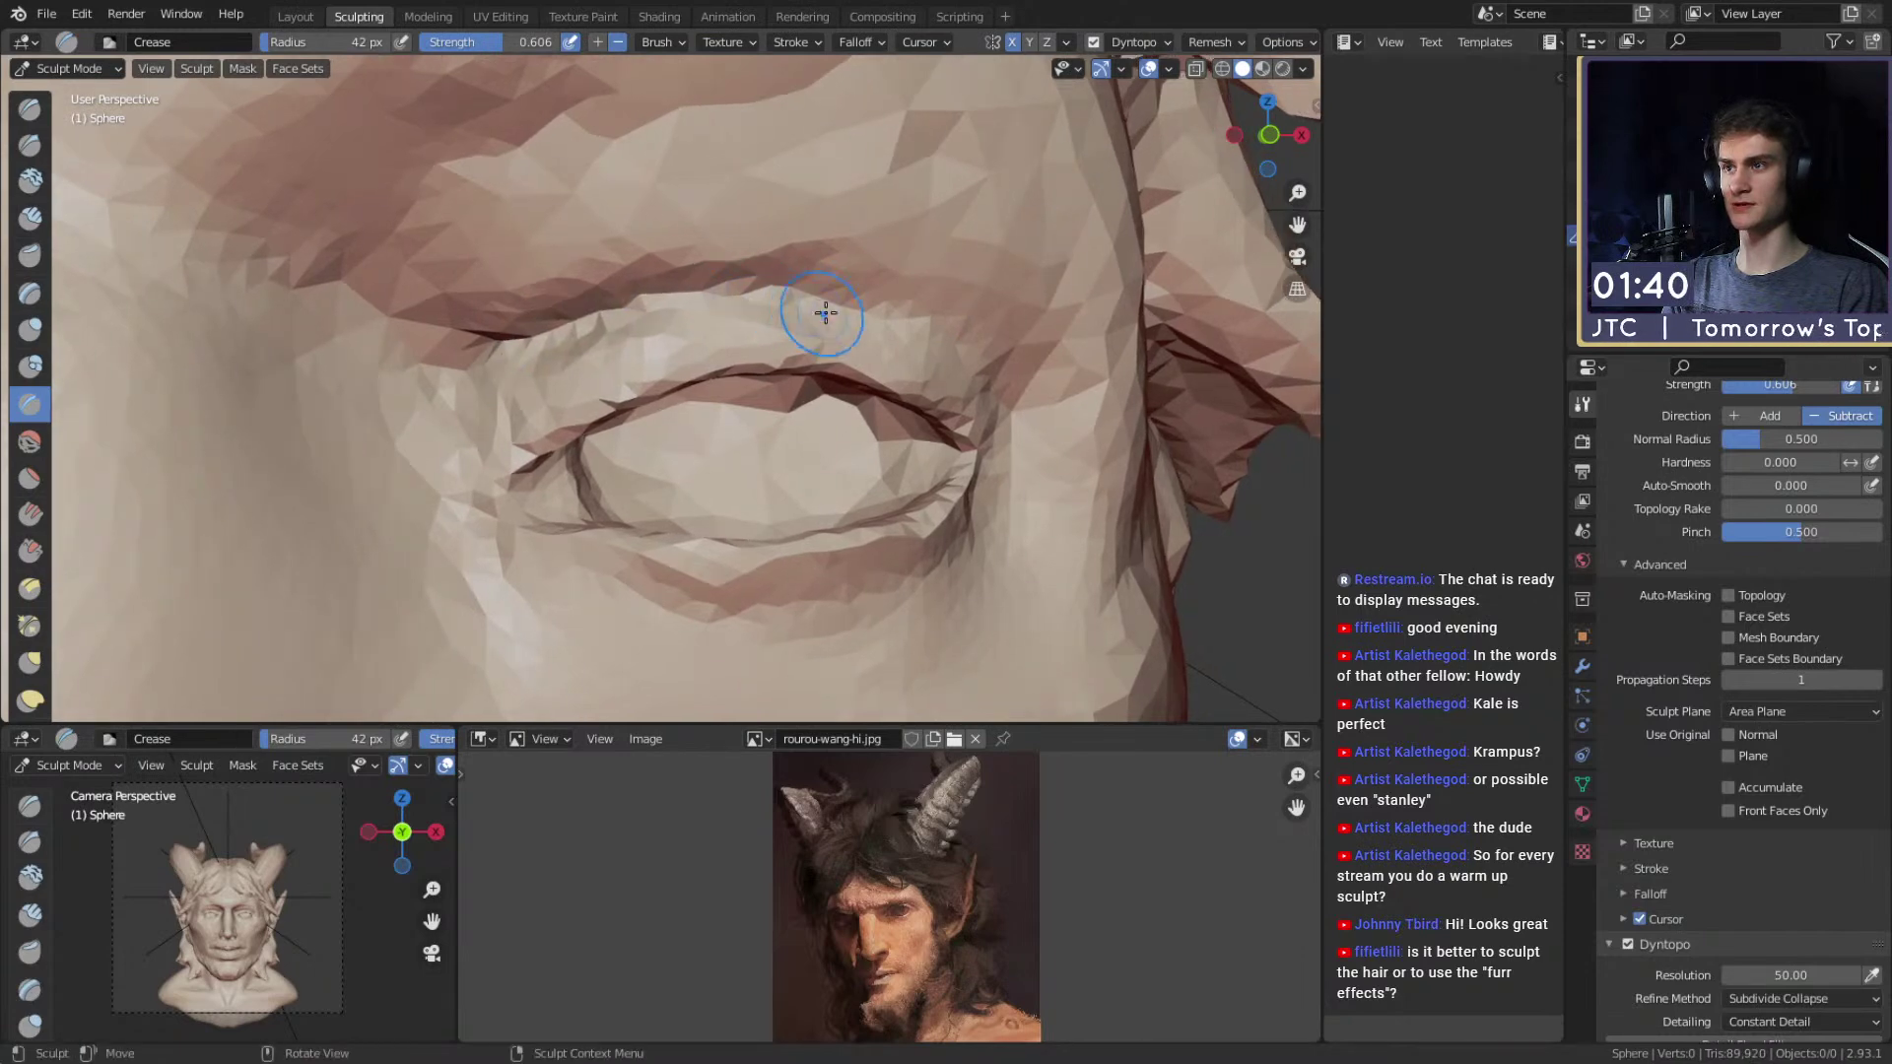
pyautogui.keyDown('shift'); pyautogui.moveTo(973, 335); pyautogui.dragTo(912, 329, button='middle'); pyautogui.keyUp('shift')
pyautogui.moveTo(913, 335); pyautogui.dragTo(878, 330)
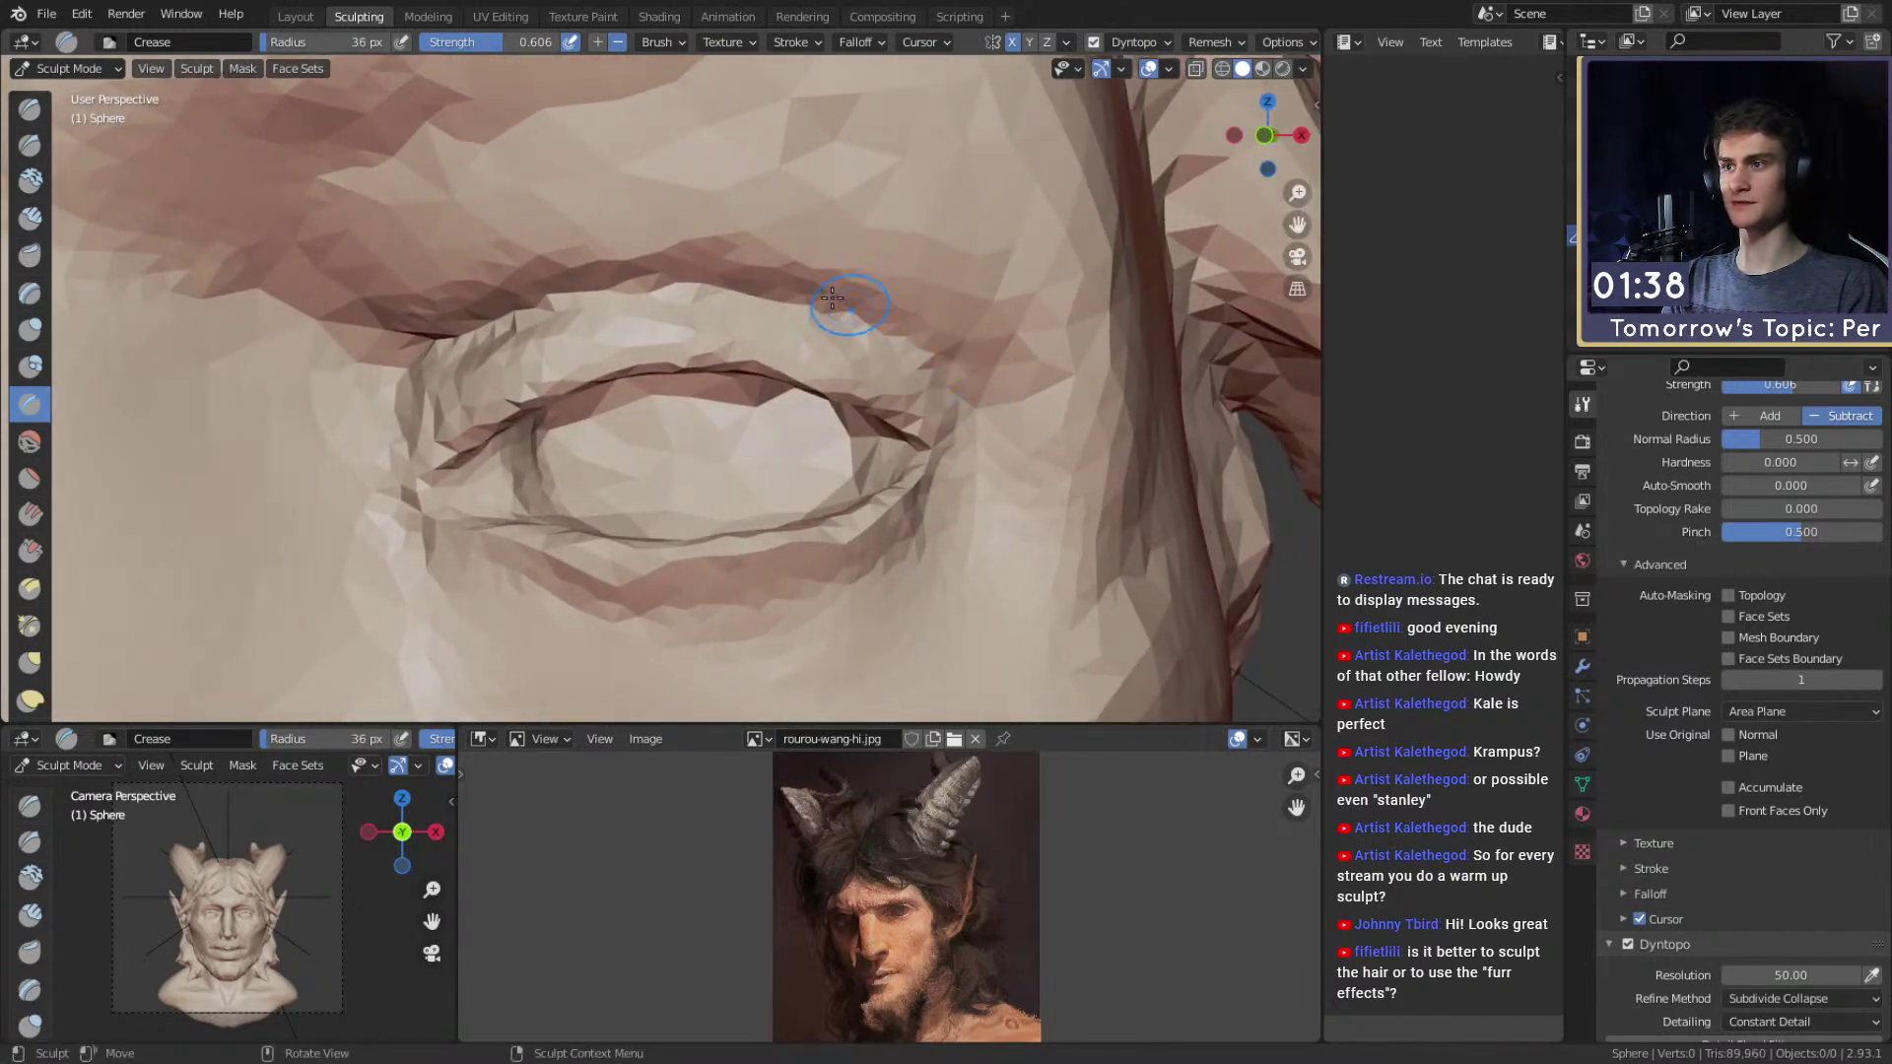
# Build up the skin between the upper eyelid fold and the brow with Clay Strips at about 58 px.
pyautogui.press('c')
pyautogui.press('f')
pyautogui.click(824, 263)
pyautogui.scroll(-3, 798, 251)
pyautogui.scroll(2, 788, 261)
pyautogui.moveTo(790, 276); pyautogui.dragTo(770, 296, button='middle')
pyautogui.moveTo(749, 304); pyautogui.dragTo(706, 292)
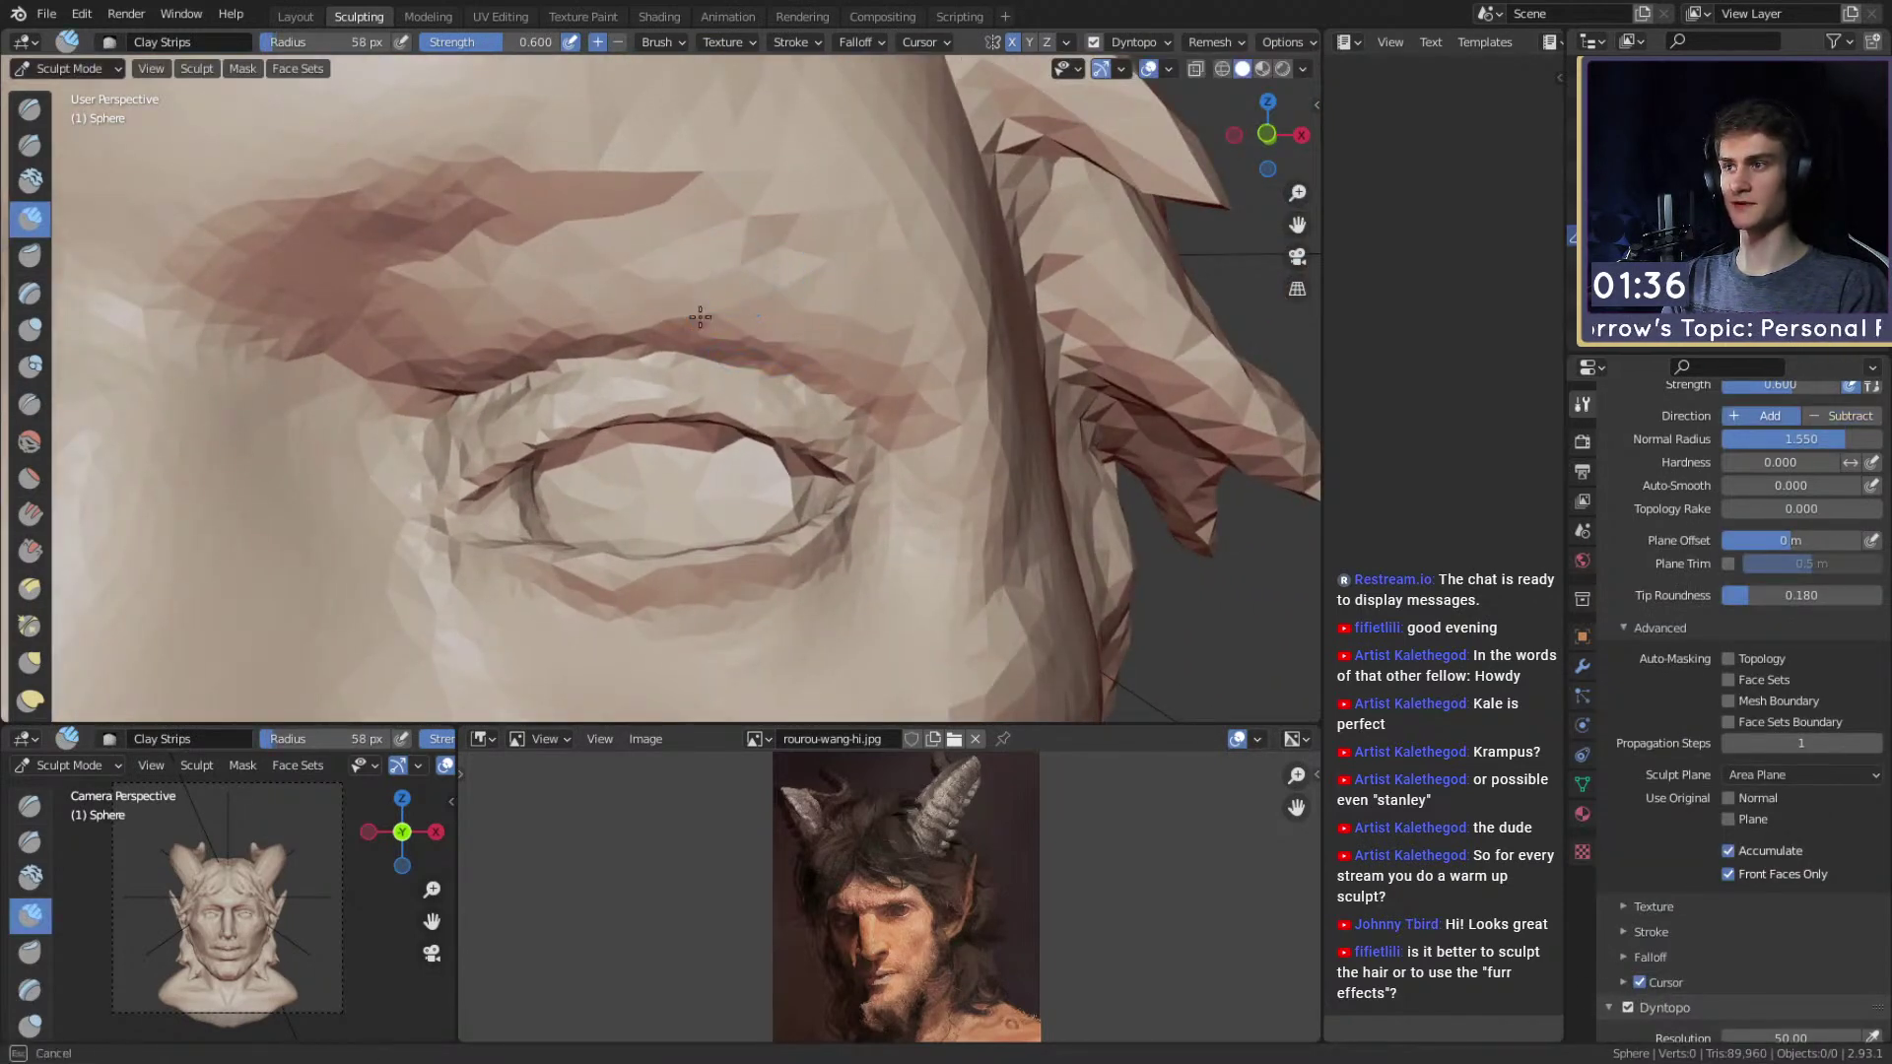
pyautogui.moveTo(900, 388)
pyautogui.mouseDown()
pyautogui.moveTo(877, 262)
pyautogui.moveTo(838, 285)
pyautogui.mouseUp()
pyautogui.moveTo(807, 309)
pyautogui.keyDown('shift'); pyautogui.mouseDown(button='middle')
pyautogui.moveTo(866, 312)
pyautogui.moveTo(713, 283)
pyautogui.moveTo(649, 317)
pyautogui.mouseUp(button='middle'); pyautogui.keyUp('shift')
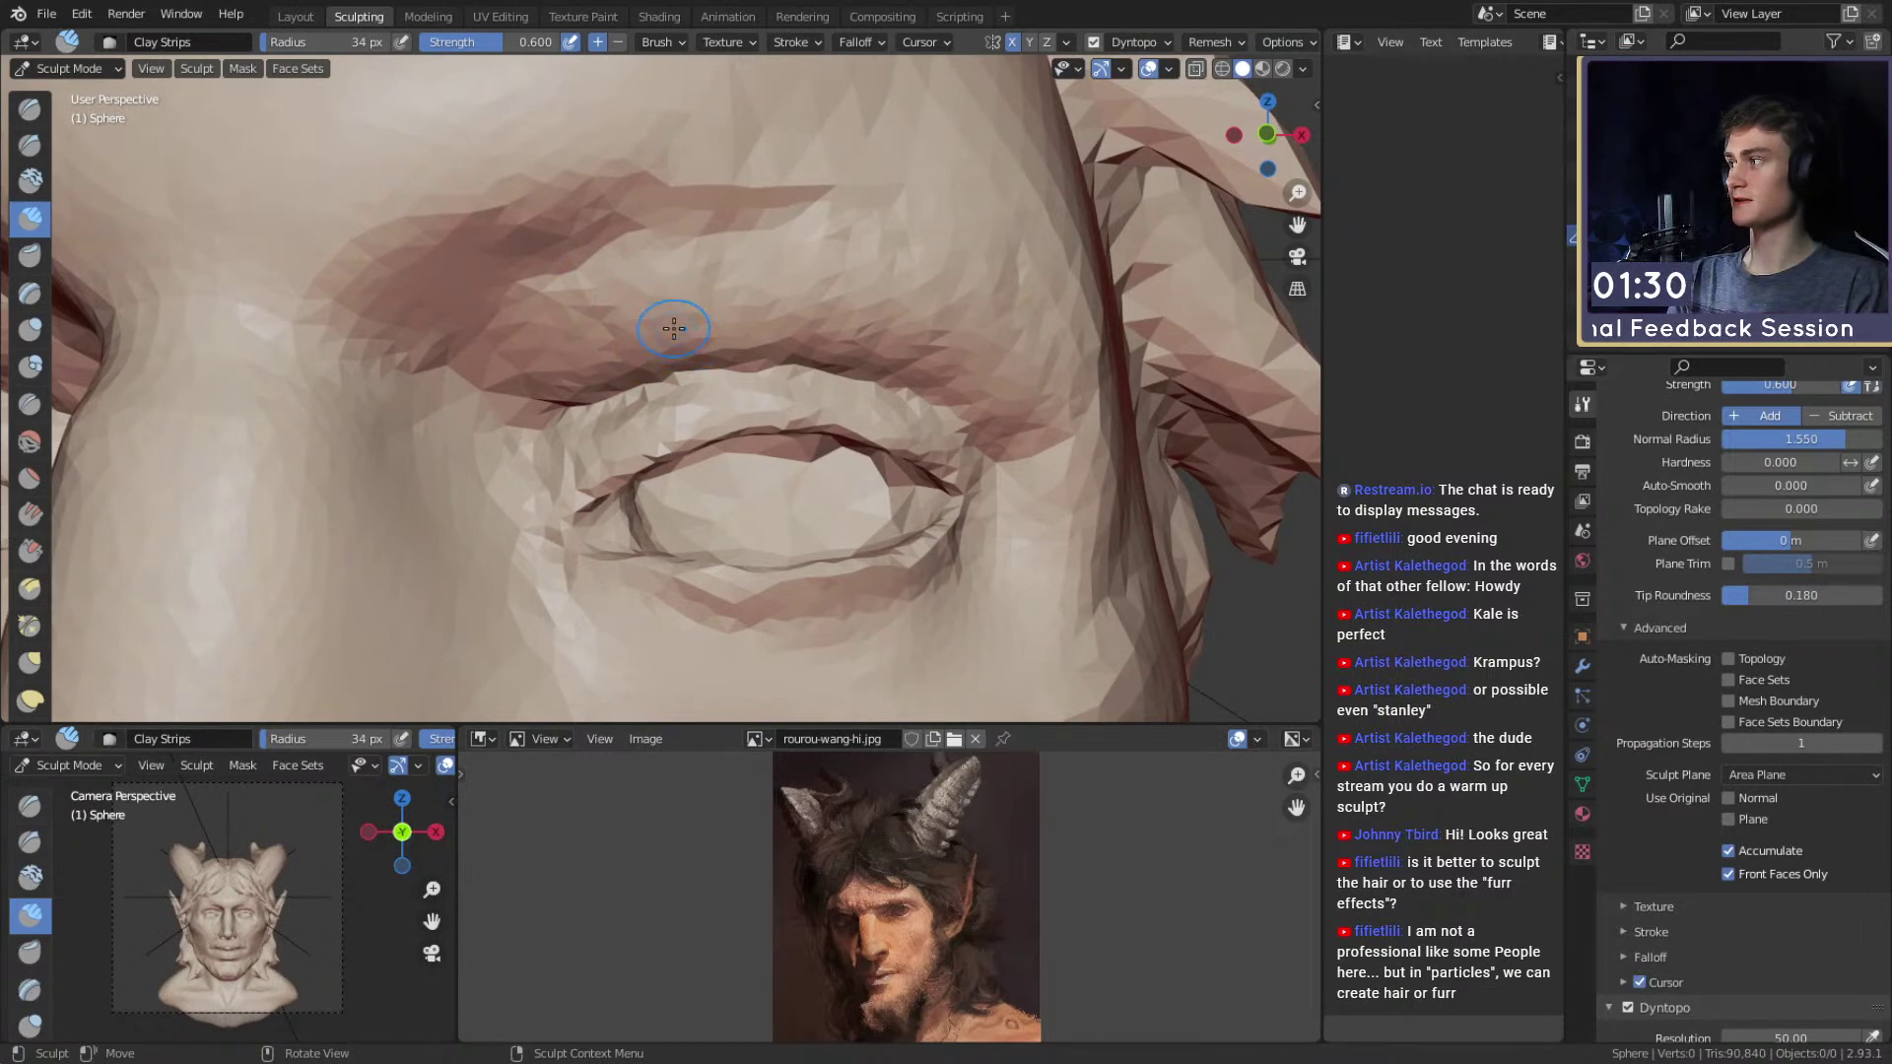
# Build up the outer brow ridge above the eye with Clay Strips, enlarging the radius to 64 px.
pyautogui.moveTo(764, 329)
pyautogui.mouseDown(button='middle')
pyautogui.moveTo(713, 281)
pyautogui.moveTo(730, 334)
pyautogui.moveTo(730, 317)
pyautogui.moveTo(679, 345)
pyautogui.mouseUp(button='middle')
pyautogui.press('f')
pyautogui.click(725, 329)
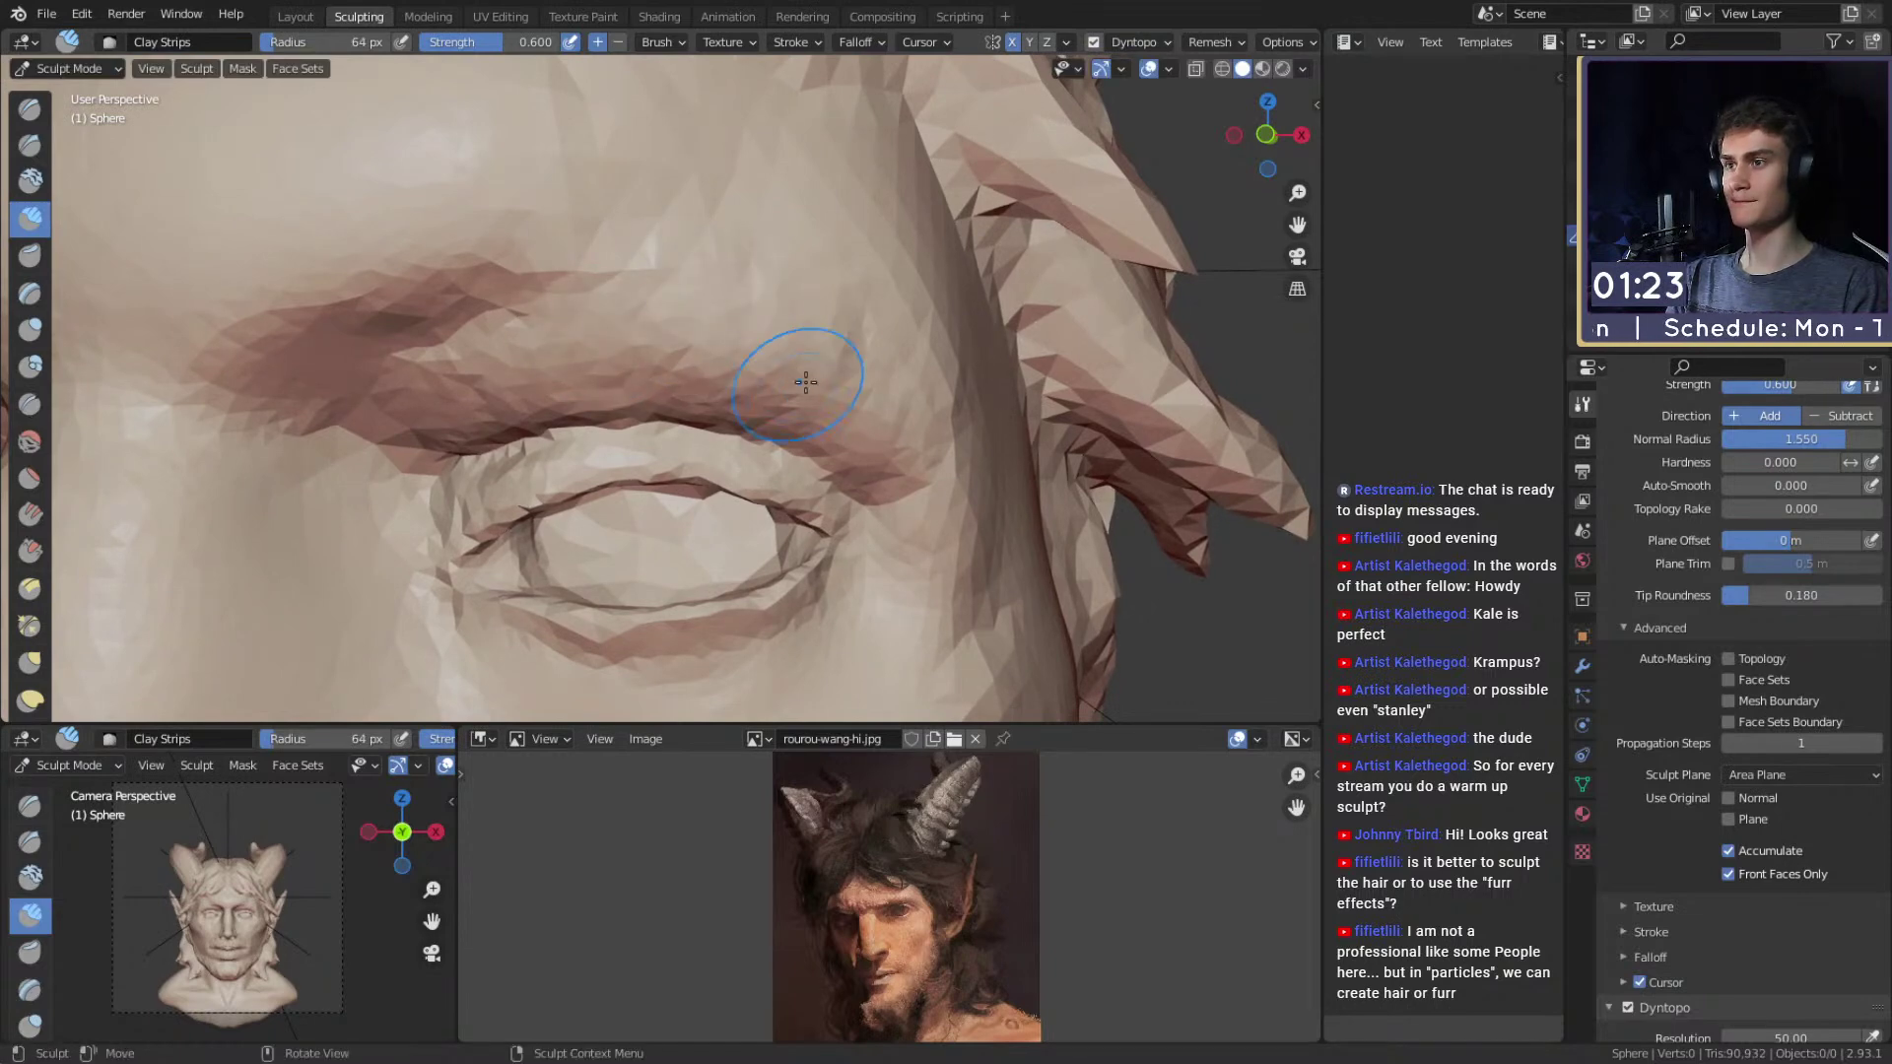
pyautogui.moveTo(893, 395)
pyautogui.mouseDown(button='middle')
pyautogui.moveTo(608, 377)
pyautogui.moveTo(827, 335)
pyautogui.moveTo(829, 365)
pyautogui.mouseUp(button='middle')
pyautogui.press('f')
pyautogui.click(810, 343)
pyautogui.press('f')
pyautogui.click(823, 306)
pyautogui.moveTo(845, 310); pyautogui.dragTo(865, 340)
pyautogui.moveTo(865, 340); pyautogui.dragTo(893, 354, button='middle')
pyautogui.moveTo(853, 296)
pyautogui.mouseDown()
pyautogui.moveTo(785, 279)
pyautogui.moveTo(760, 243)
pyautogui.mouseUp()
pyautogui.moveTo(761, 243); pyautogui.dragTo(690, 345, button='middle')
# Fill and shape the inner end of the brow beside the nose bridge with Clay Strips at 30 to 42 px.
pyautogui.press('f')
pyautogui.click(692, 350)
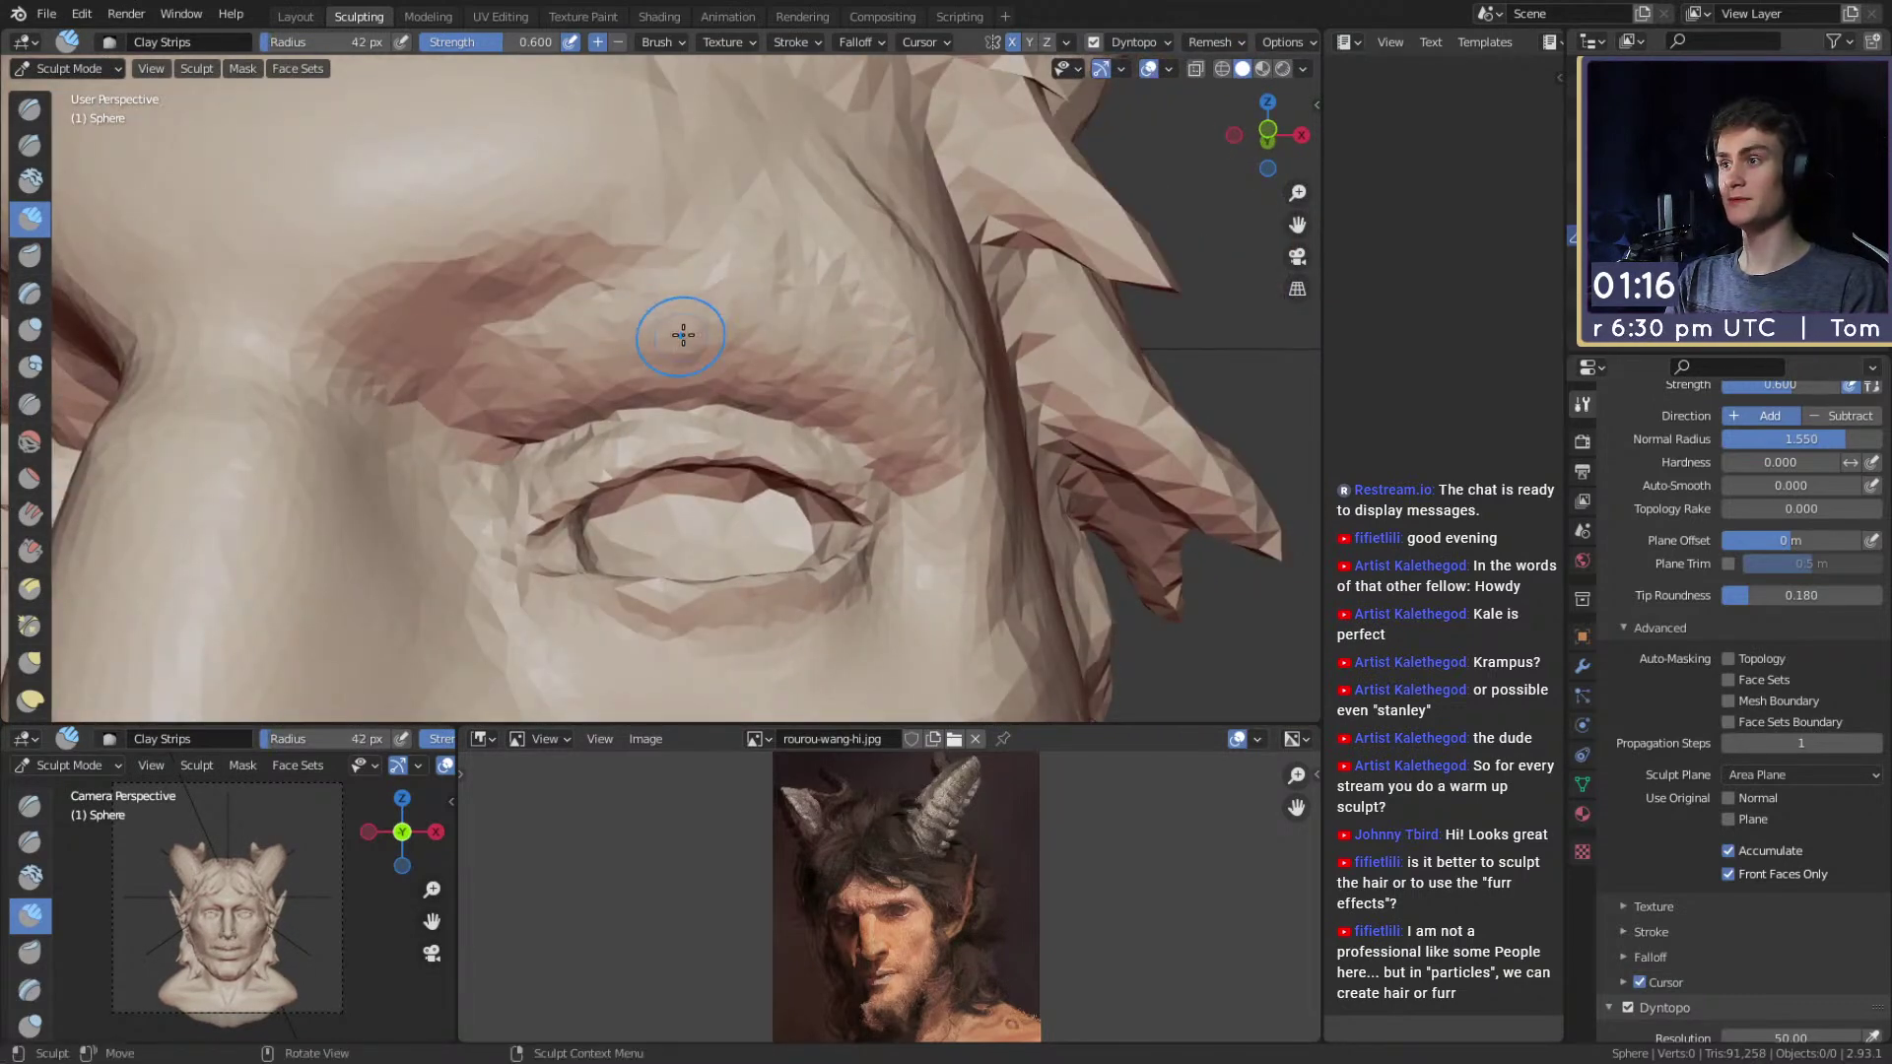
pyautogui.moveTo(608, 337); pyautogui.dragTo(478, 372)
pyautogui.moveTo(503, 394)
pyautogui.mouseDown(button='middle')
pyautogui.moveTo(561, 408)
pyautogui.moveTo(600, 365)
pyautogui.mouseUp(button='middle')
pyautogui.press('f')
pyautogui.press('f')
pyautogui.click(622, 333)
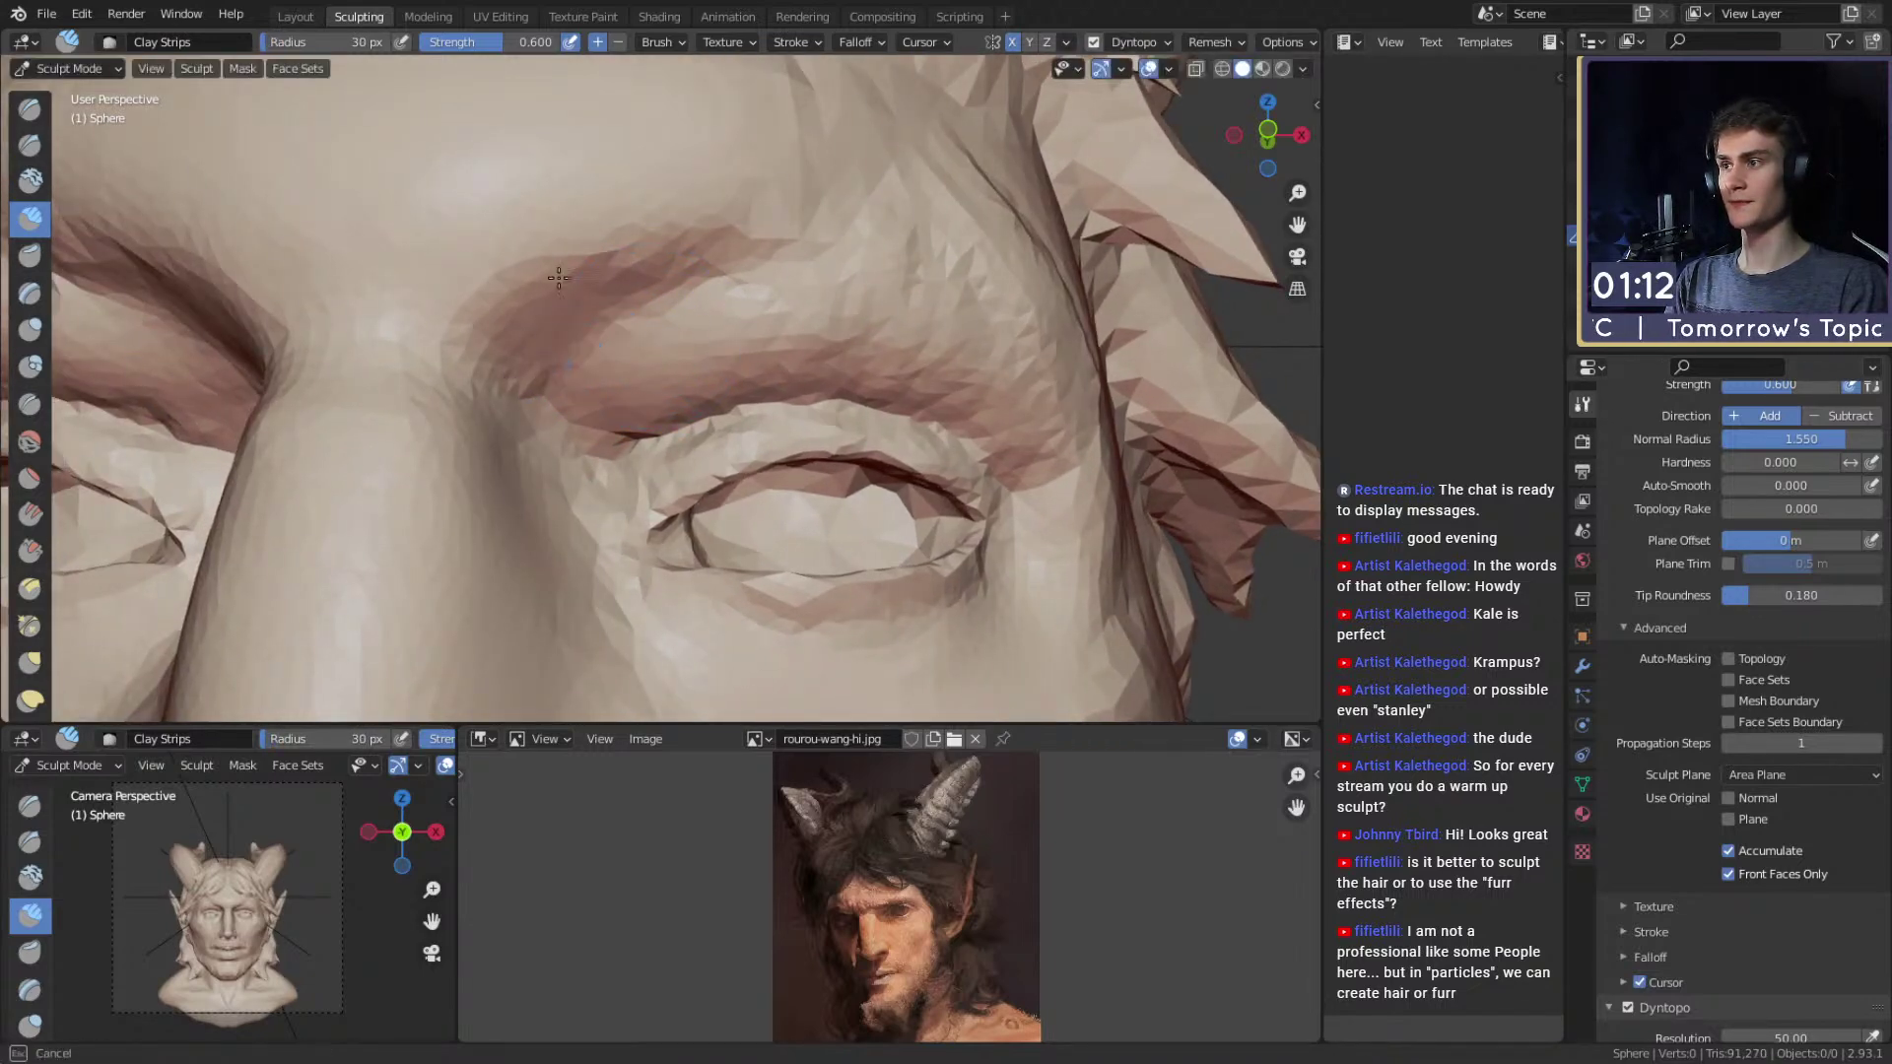
pyautogui.moveTo(564, 276); pyautogui.dragTo(648, 237)
pyautogui.moveTo(549, 325); pyautogui.dragTo(636, 271)
pyautogui.moveTo(689, 296)
pyautogui.mouseDown(button='middle')
pyautogui.moveTo(637, 338)
pyautogui.moveTo(771, 308)
pyautogui.mouseUp(button='middle')
# Add volume to the brow above the eye with Clay Strips at 45 px and smooth the strokes.
pyautogui.press('f')
pyautogui.click(650, 335)
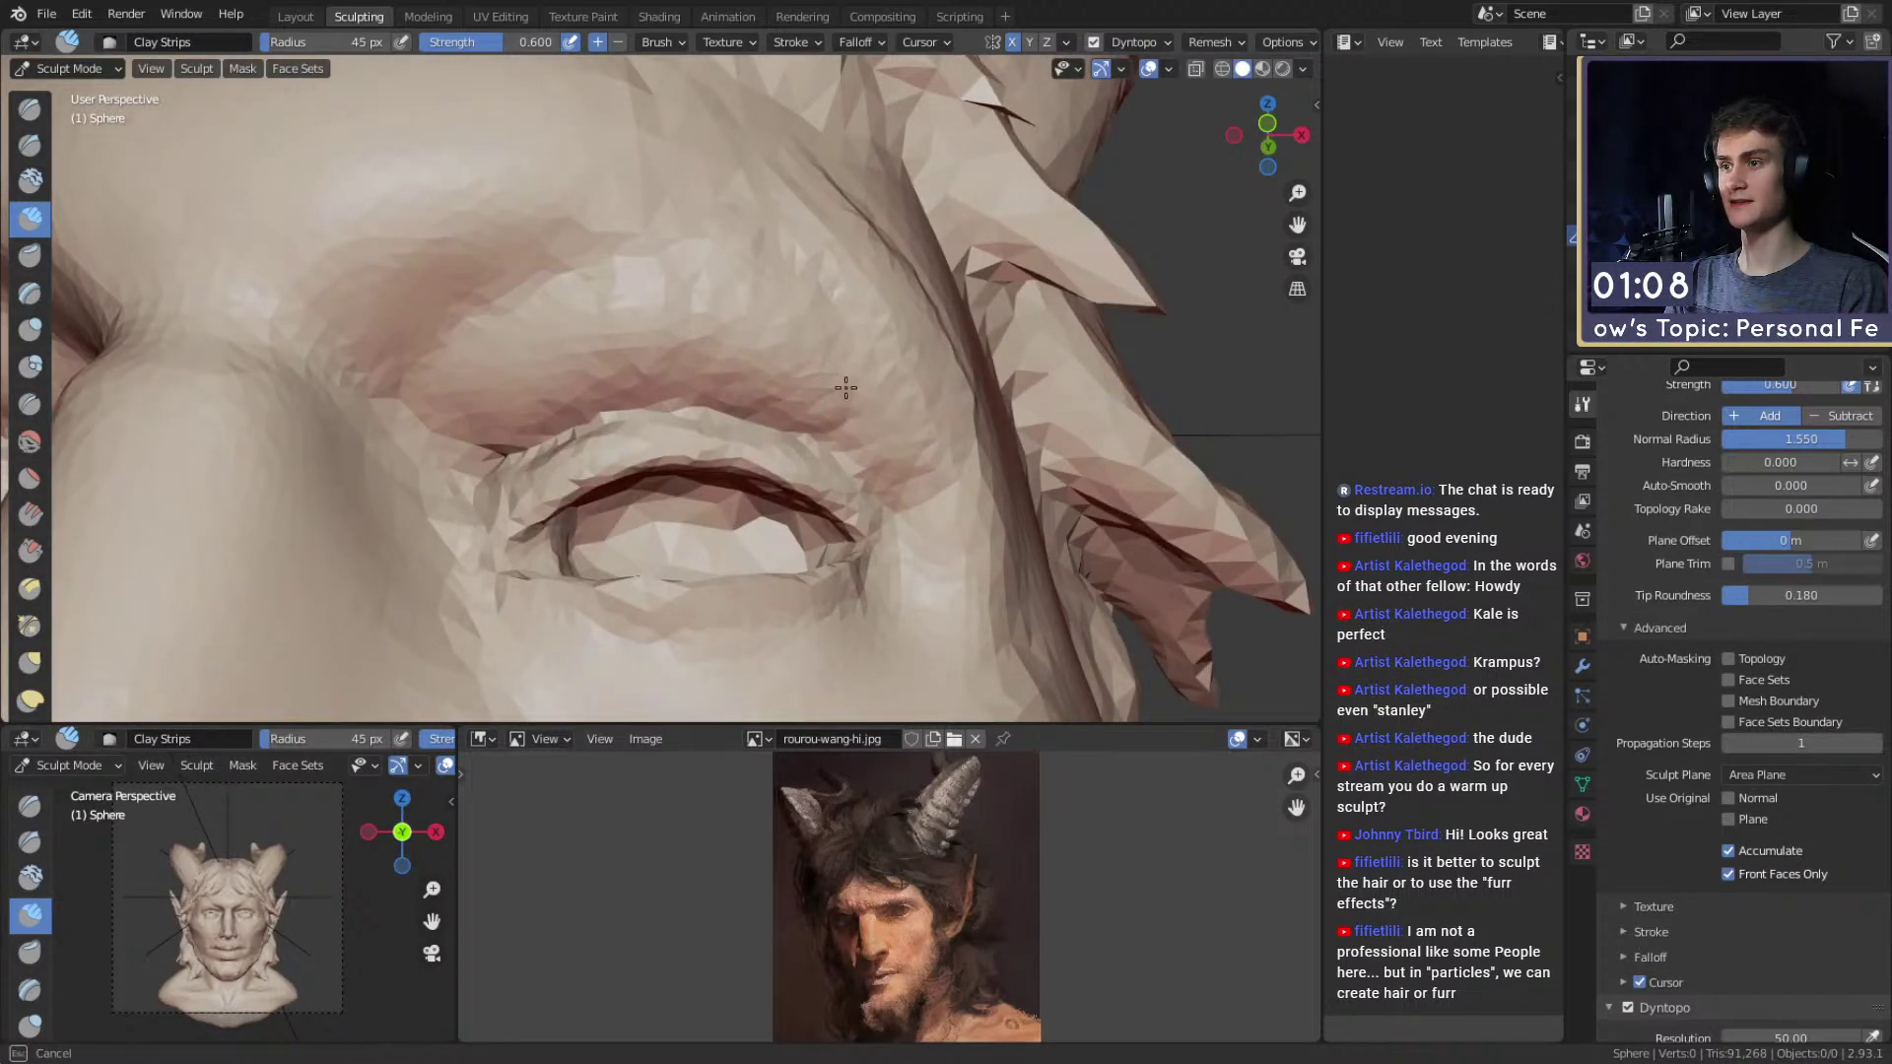
pyautogui.moveTo(772, 291); pyautogui.dragTo(704, 281)
pyautogui.press('f')
pyautogui.click(764, 384)
pyautogui.keyDown('shift'); pyautogui.moveTo(682, 389); pyautogui.dragTo(589, 376); pyautogui.keyUp('shift')
# Build up the forehead above the brow with broad Clay Strips strokes at about 133 px.
pyautogui.press('f')
pyautogui.click(797, 352)
pyautogui.moveTo(929, 423)
pyautogui.mouseDown(button='middle')
pyautogui.moveTo(802, 372)
pyautogui.moveTo(832, 272)
pyautogui.mouseUp(button='middle')
pyautogui.moveTo(715, 213)
pyautogui.keyDown('ctrl'); pyautogui.mouseDown(button='middle')
pyautogui.moveTo(709, 351)
pyautogui.moveTo(756, 316)
pyautogui.moveTo(827, 340)
pyautogui.moveTo(731, 343)
pyautogui.mouseUp(button='middle'); pyautogui.keyUp('ctrl')
pyautogui.press('f')
pyautogui.click(692, 347)
pyautogui.moveTo(730, 343); pyautogui.dragTo(691, 364)
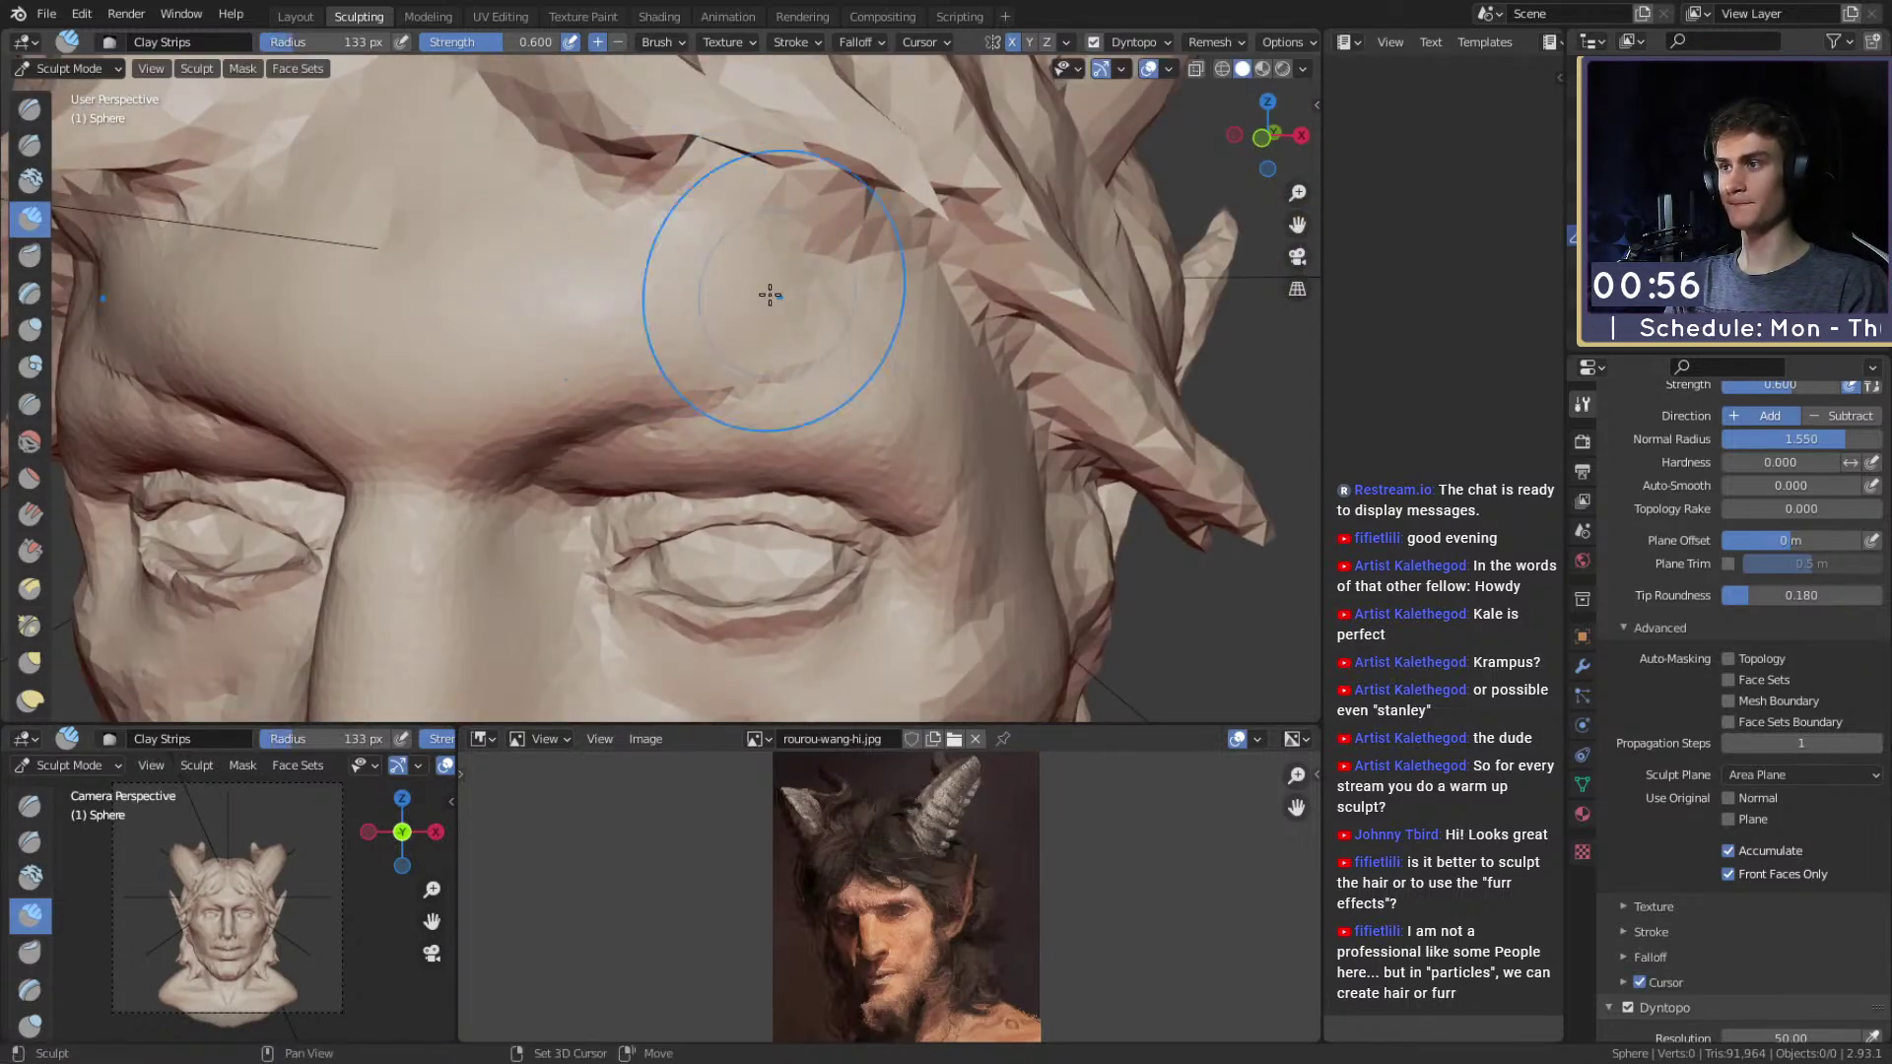
# Adjust the shape of the brow and lower forehead with the Grab brush, resizing it between strokes.
pyautogui.moveTo(689, 316)
pyautogui.mouseDown(button='middle')
pyautogui.moveTo(785, 211)
pyautogui.moveTo(709, 327)
pyautogui.moveTo(687, 281)
pyautogui.mouseUp(button='middle')
pyautogui.press('g')
pyautogui.press('f')
pyautogui.click(764, 251)
pyautogui.moveTo(686, 275)
pyautogui.mouseDown()
pyautogui.moveTo(800, 317)
pyautogui.moveTo(748, 313)
pyautogui.mouseUp()
pyautogui.press('f')
pyautogui.click(746, 318)
# Build up the cheek beside the nose with Clay Strips at 55 to 85 px.
pyautogui.moveTo(741, 246)
pyautogui.mouseDown(button='middle')
pyautogui.moveTo(735, 372)
pyautogui.moveTo(654, 365)
pyautogui.mouseUp(button='middle')
pyautogui.press('c')
pyautogui.moveTo(616, 276); pyautogui.dragTo(604, 213)
pyautogui.keyDown('ctrl'); pyautogui.moveTo(726, 266); pyautogui.dragTo(755, 388, button='middle'); pyautogui.keyUp('ctrl')
pyautogui.press('f')
pyautogui.click(729, 383)
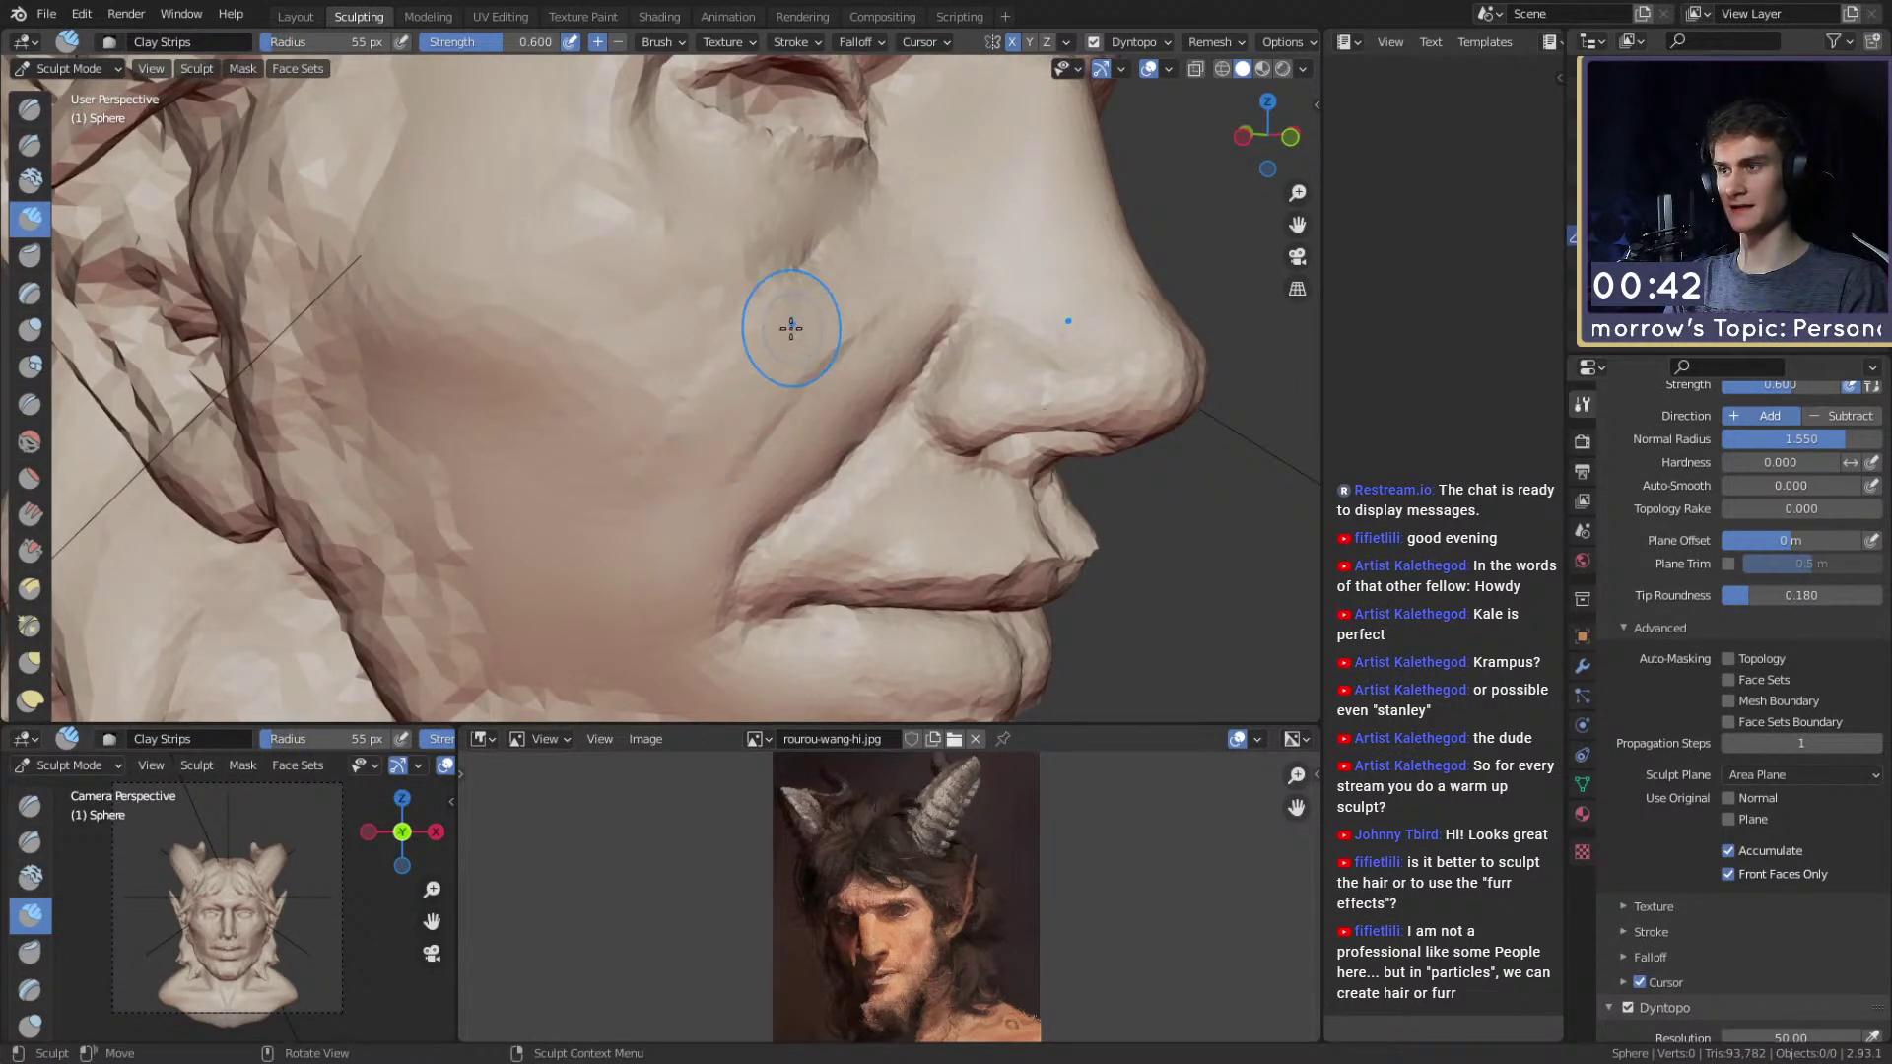
pyautogui.click(870, 287)
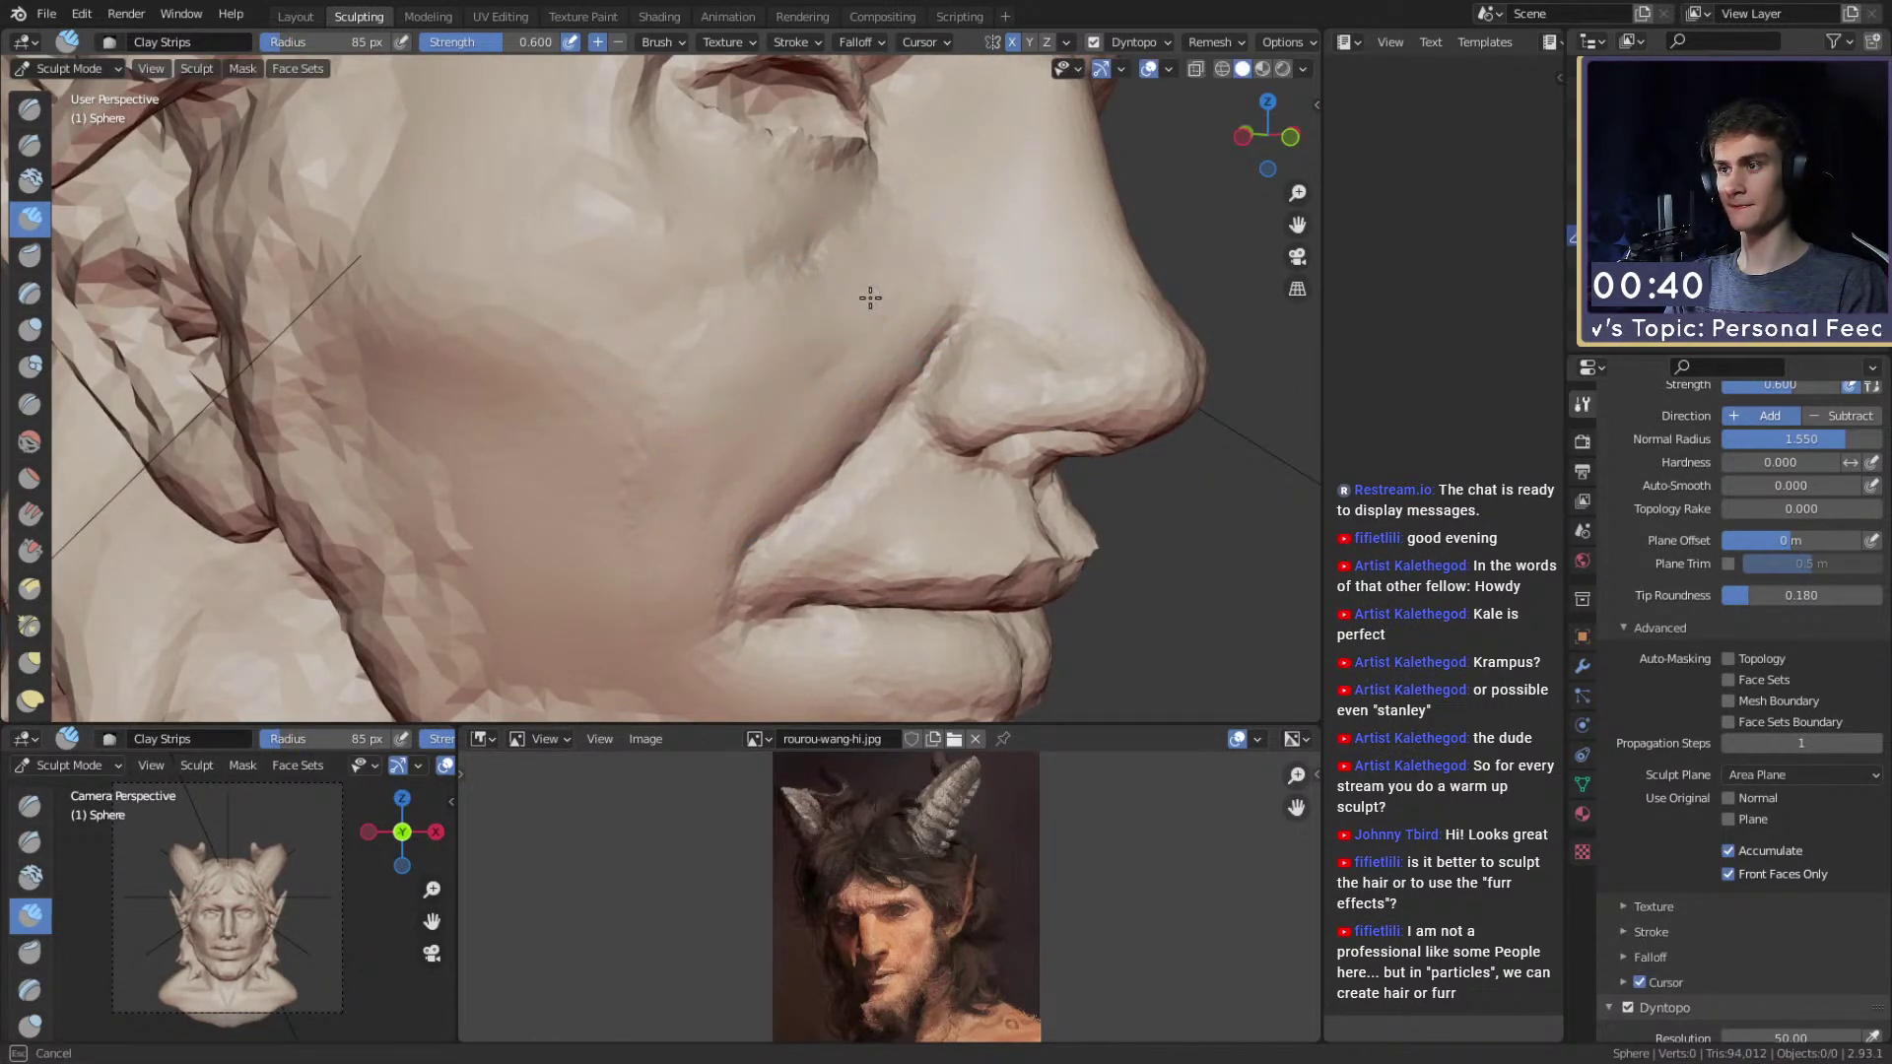
# Shape the cheek below the cheekbone with Clay Strips at 55 px and smooth the strokes.
pyautogui.keyDown('shift'); pyautogui.moveTo(728, 427); pyautogui.dragTo(799, 448, button='middle'); pyautogui.keyUp('shift')
pyautogui.press('f')
pyautogui.click(727, 411)
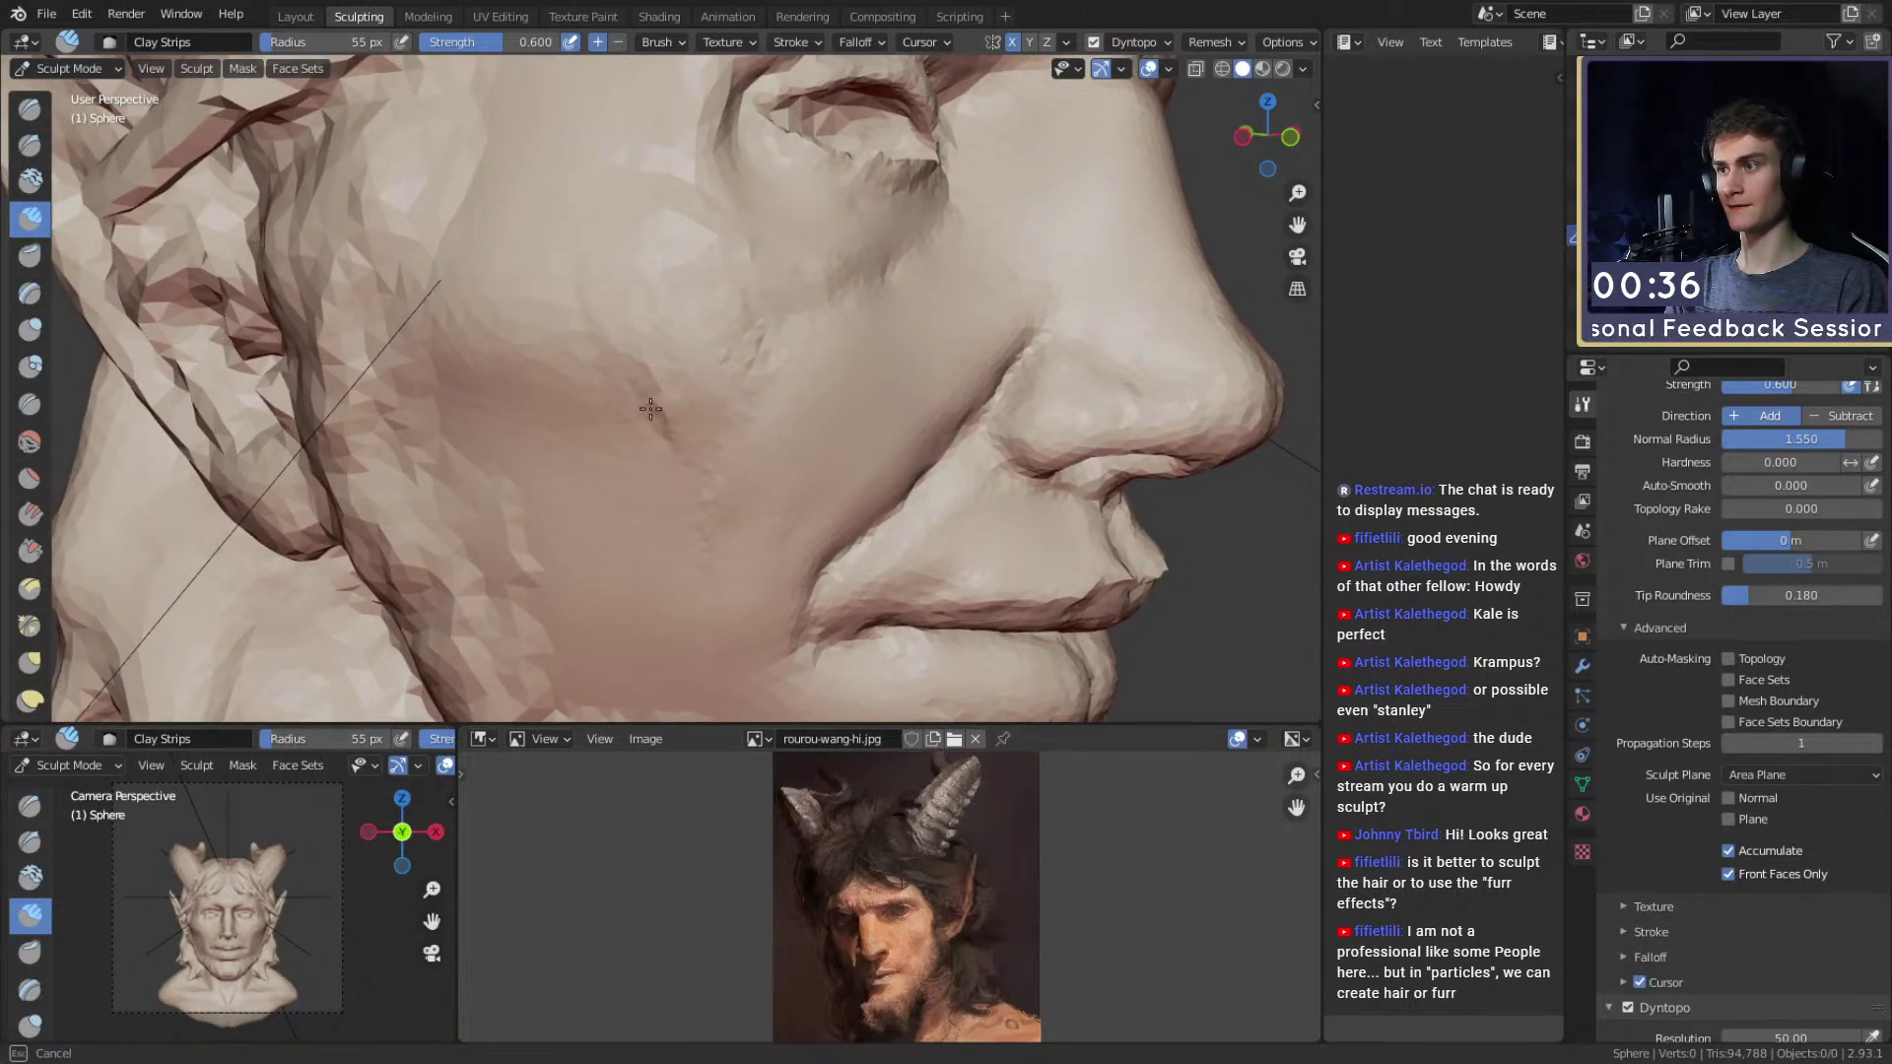
pyautogui.keyDown('shift'); pyautogui.moveTo(696, 498); pyautogui.dragTo(695, 512); pyautogui.keyUp('shift')
pyautogui.press('f')
pyautogui.click(762, 380)
# Build up the temple beside the eye with Clay Strips at 47 px and smooth the temple and forehead at about 111 px.
pyautogui.moveTo(677, 389)
pyautogui.mouseDown(button='middle')
pyautogui.moveTo(688, 401)
pyautogui.moveTo(659, 325)
pyautogui.moveTo(729, 431)
pyautogui.moveTo(631, 399)
pyautogui.mouseUp(button='middle')
pyautogui.press('f')
pyautogui.click(684, 431)
pyautogui.press('f')
pyautogui.click(605, 398)
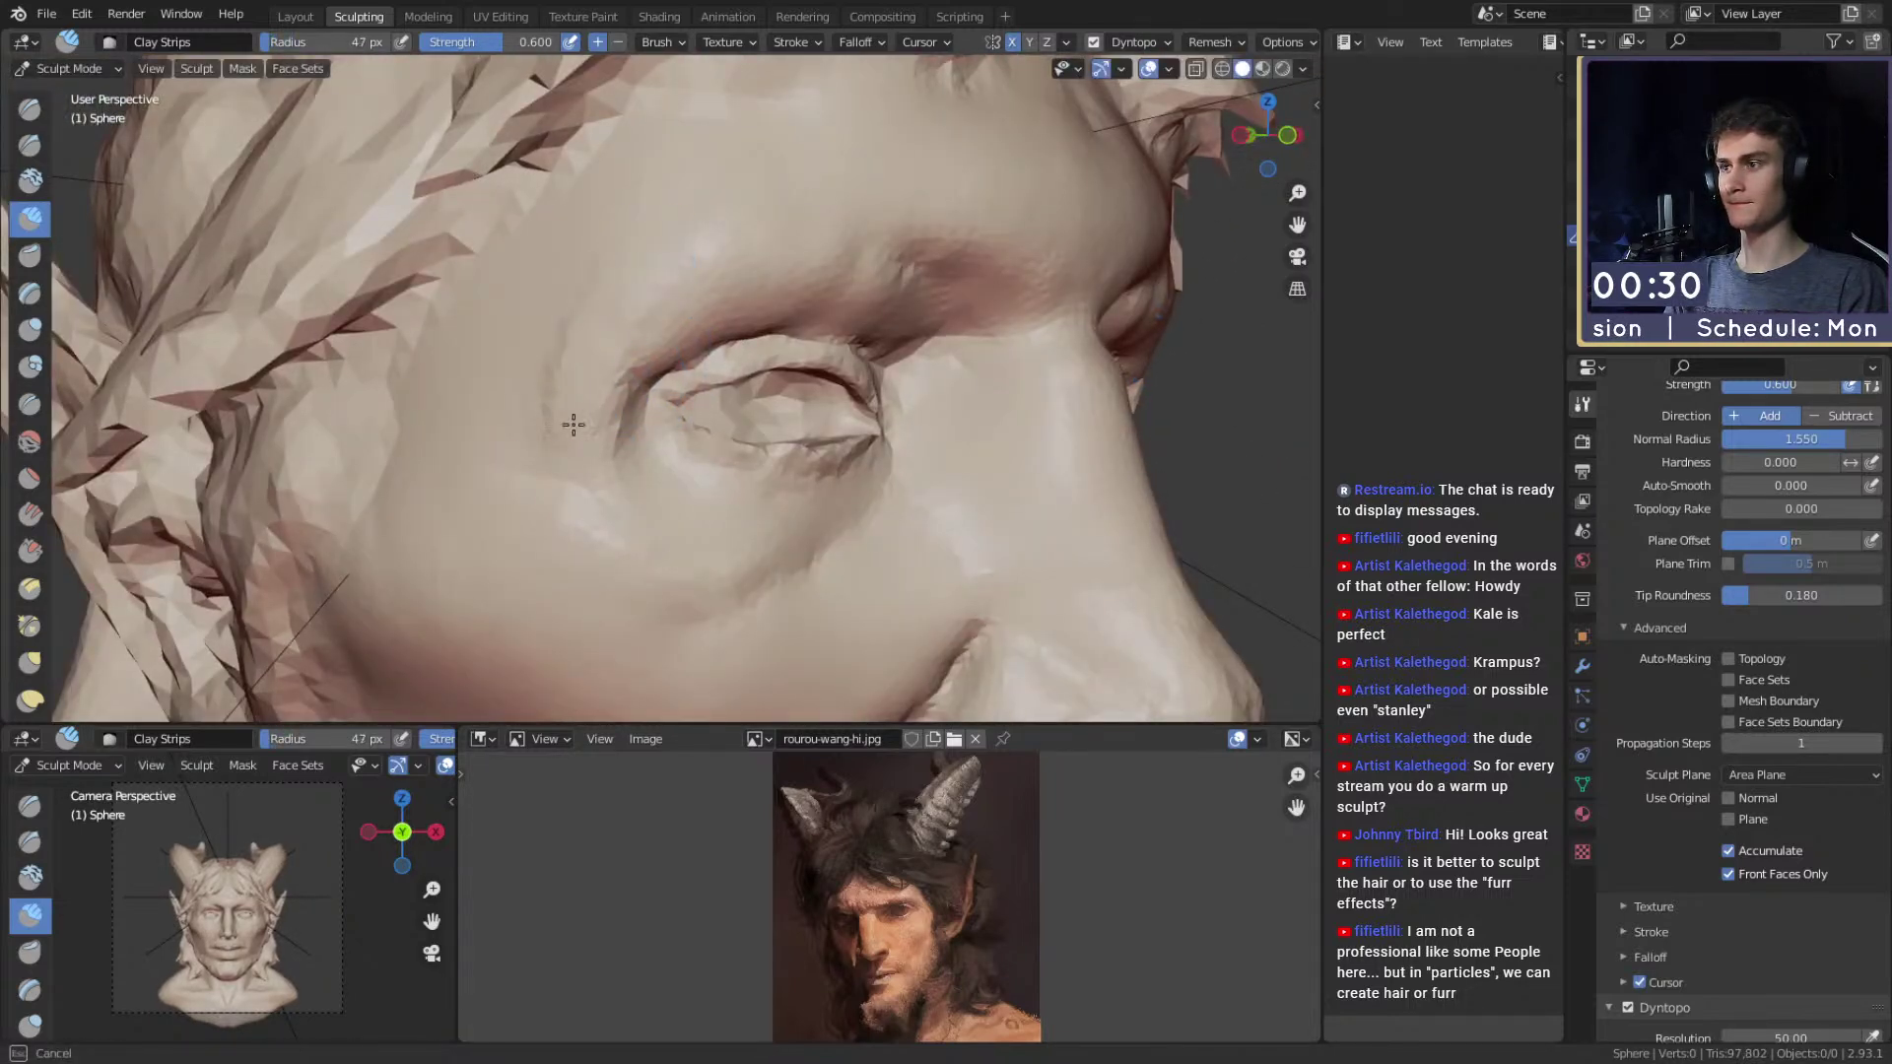
pyautogui.moveTo(575, 246); pyautogui.dragTo(449, 406)
pyautogui.press('f')
pyautogui.click(515, 342)
pyautogui.keyDown('shift'); pyautogui.moveTo(516, 342); pyautogui.dragTo(561, 362); pyautogui.keyUp('shift')
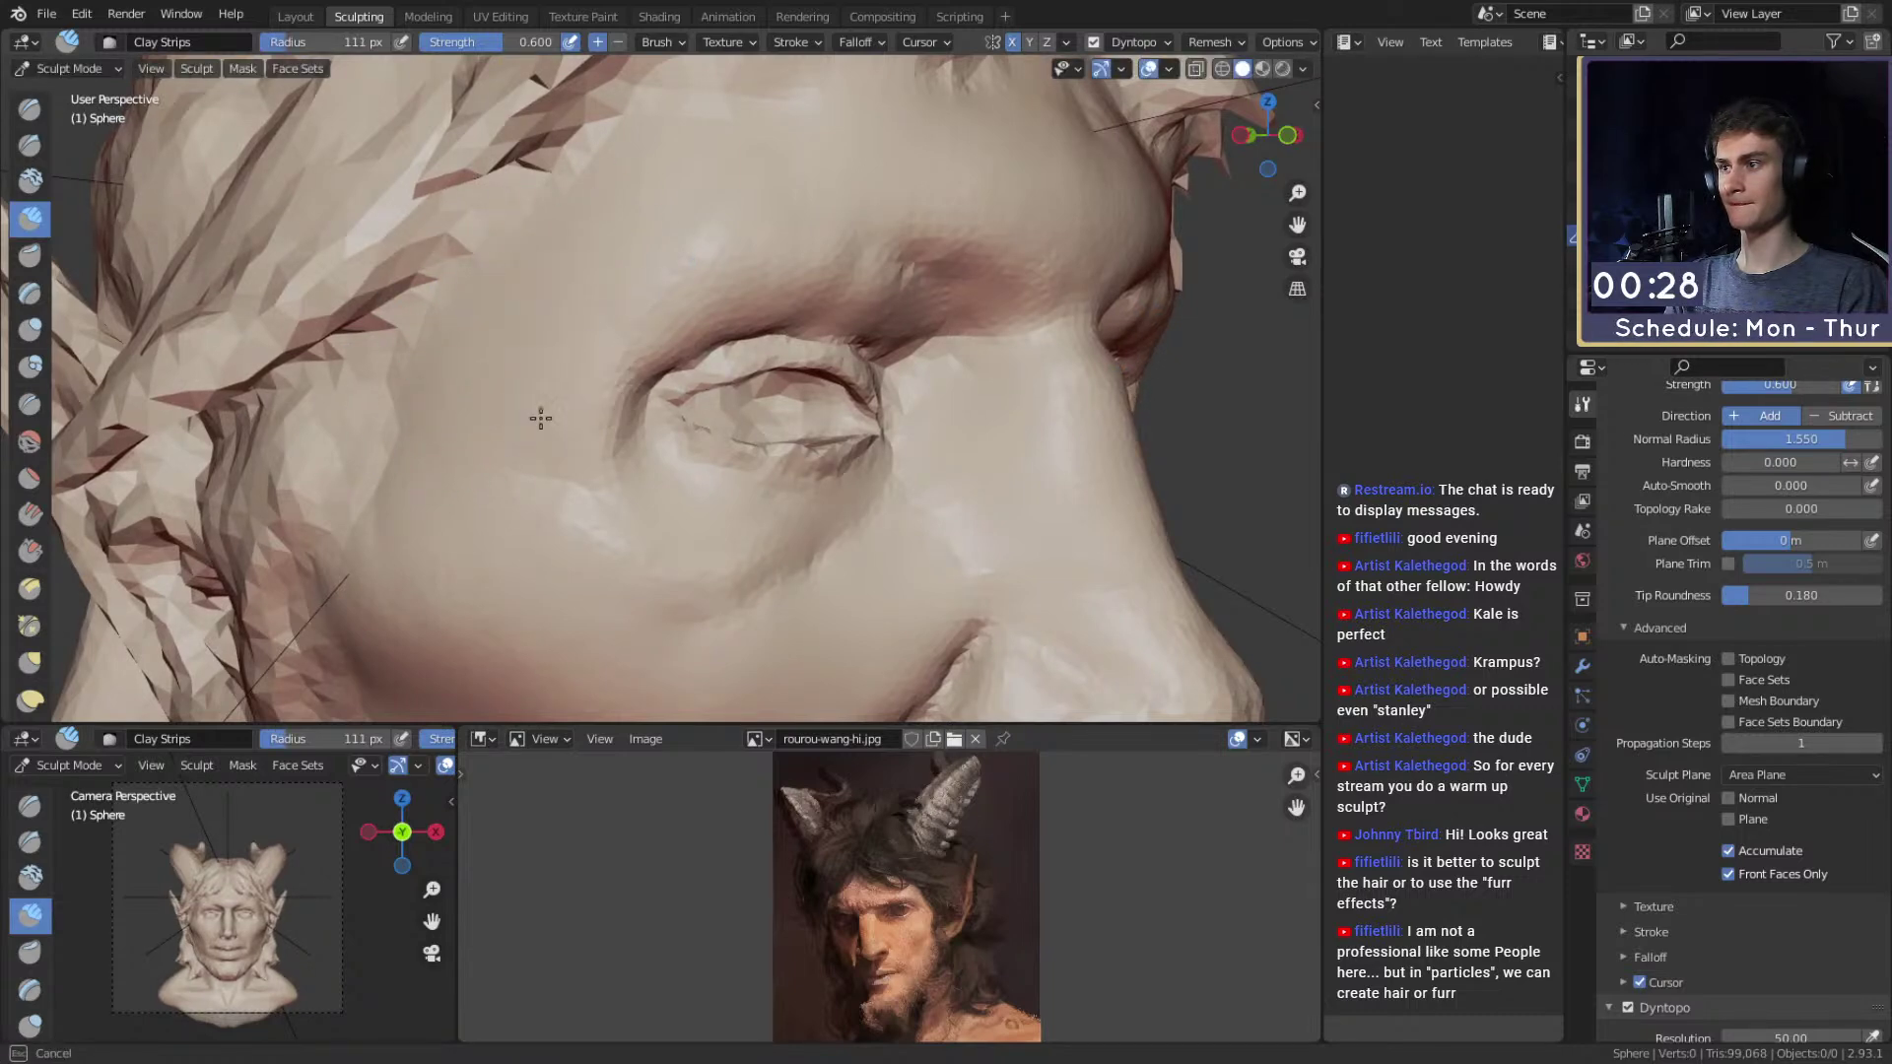
pyautogui.press('f')
pyautogui.click(659, 321)
pyautogui.moveTo(625, 275)
pyautogui.keyDown('shift'); pyautogui.mouseDown()
pyautogui.moveTo(658, 305)
pyautogui.moveTo(581, 329)
pyautogui.moveTo(770, 473)
pyautogui.moveTo(751, 291)
pyautogui.mouseUp(); pyautogui.keyUp('shift')
# Carve vertical beard strands into the chin with the Crease brush at 19 px.
pyautogui.moveTo(746, 423)
pyautogui.keyDown('ctrl'); pyautogui.keyDown('alt'); pyautogui.mouseDown()
pyautogui.moveTo(749, 375)
pyautogui.moveTo(672, 430)
pyautogui.mouseUp(); pyautogui.keyUp('alt'); pyautogui.keyUp('ctrl')
pyautogui.moveTo(672, 430)
pyautogui.keyDown('ctrl'); pyautogui.keyDown('alt'); pyautogui.mouseDown()
pyautogui.moveTo(684, 387)
pyautogui.moveTo(744, 353)
pyautogui.moveTo(637, 351)
pyautogui.moveTo(631, 393)
pyautogui.mouseUp(); pyautogui.keyUp('alt'); pyautogui.keyUp('ctrl')
pyautogui.hotkey('shift', 'c')
pyautogui.moveTo(552, 366)
pyautogui.mouseDown()
pyautogui.moveTo(587, 537)
pyautogui.moveTo(582, 512)
pyautogui.mouseUp()
pyautogui.moveTo(603, 345); pyautogui.dragTo(645, 532)
pyautogui.keyDown('alt'); pyautogui.moveTo(646, 424); pyautogui.dragTo(552, 414); pyautogui.keyUp('alt')
pyautogui.moveTo(523, 434); pyautogui.dragTo(516, 560)
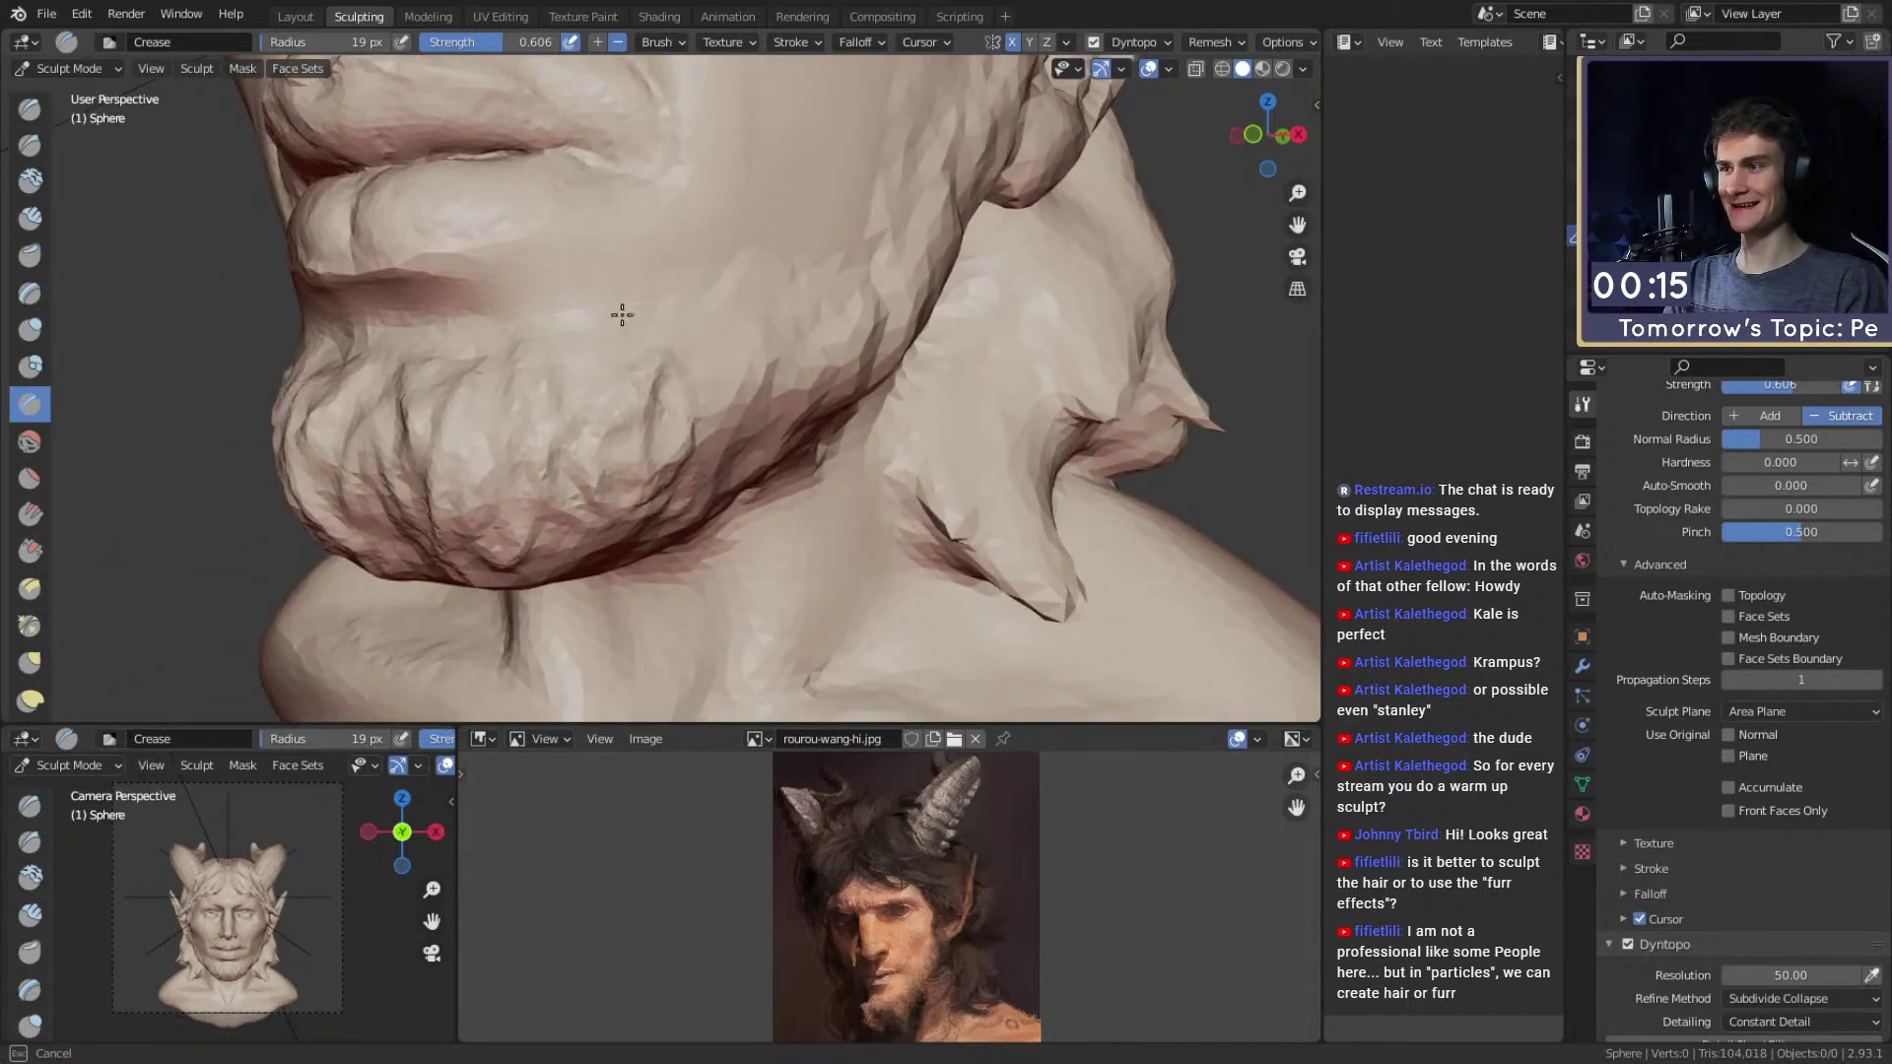
# Extend the creased beard texture across the side of the chin and along the jaw at 19 px.
pyautogui.moveTo(489, 367); pyautogui.dragTo(507, 526)
pyautogui.moveTo(561, 463)
pyautogui.keyDown('alt'); pyautogui.mouseDown()
pyautogui.moveTo(520, 421)
pyautogui.moveTo(448, 495)
pyautogui.moveTo(579, 517)
pyautogui.mouseUp(); pyautogui.keyUp('alt')
pyautogui.moveTo(593, 285); pyautogui.dragTo(597, 306)
pyautogui.keyDown('alt'); pyautogui.moveTo(582, 300); pyautogui.dragTo(574, 340); pyautogui.keyUp('alt')
pyautogui.moveTo(513, 345); pyautogui.dragTo(489, 374)
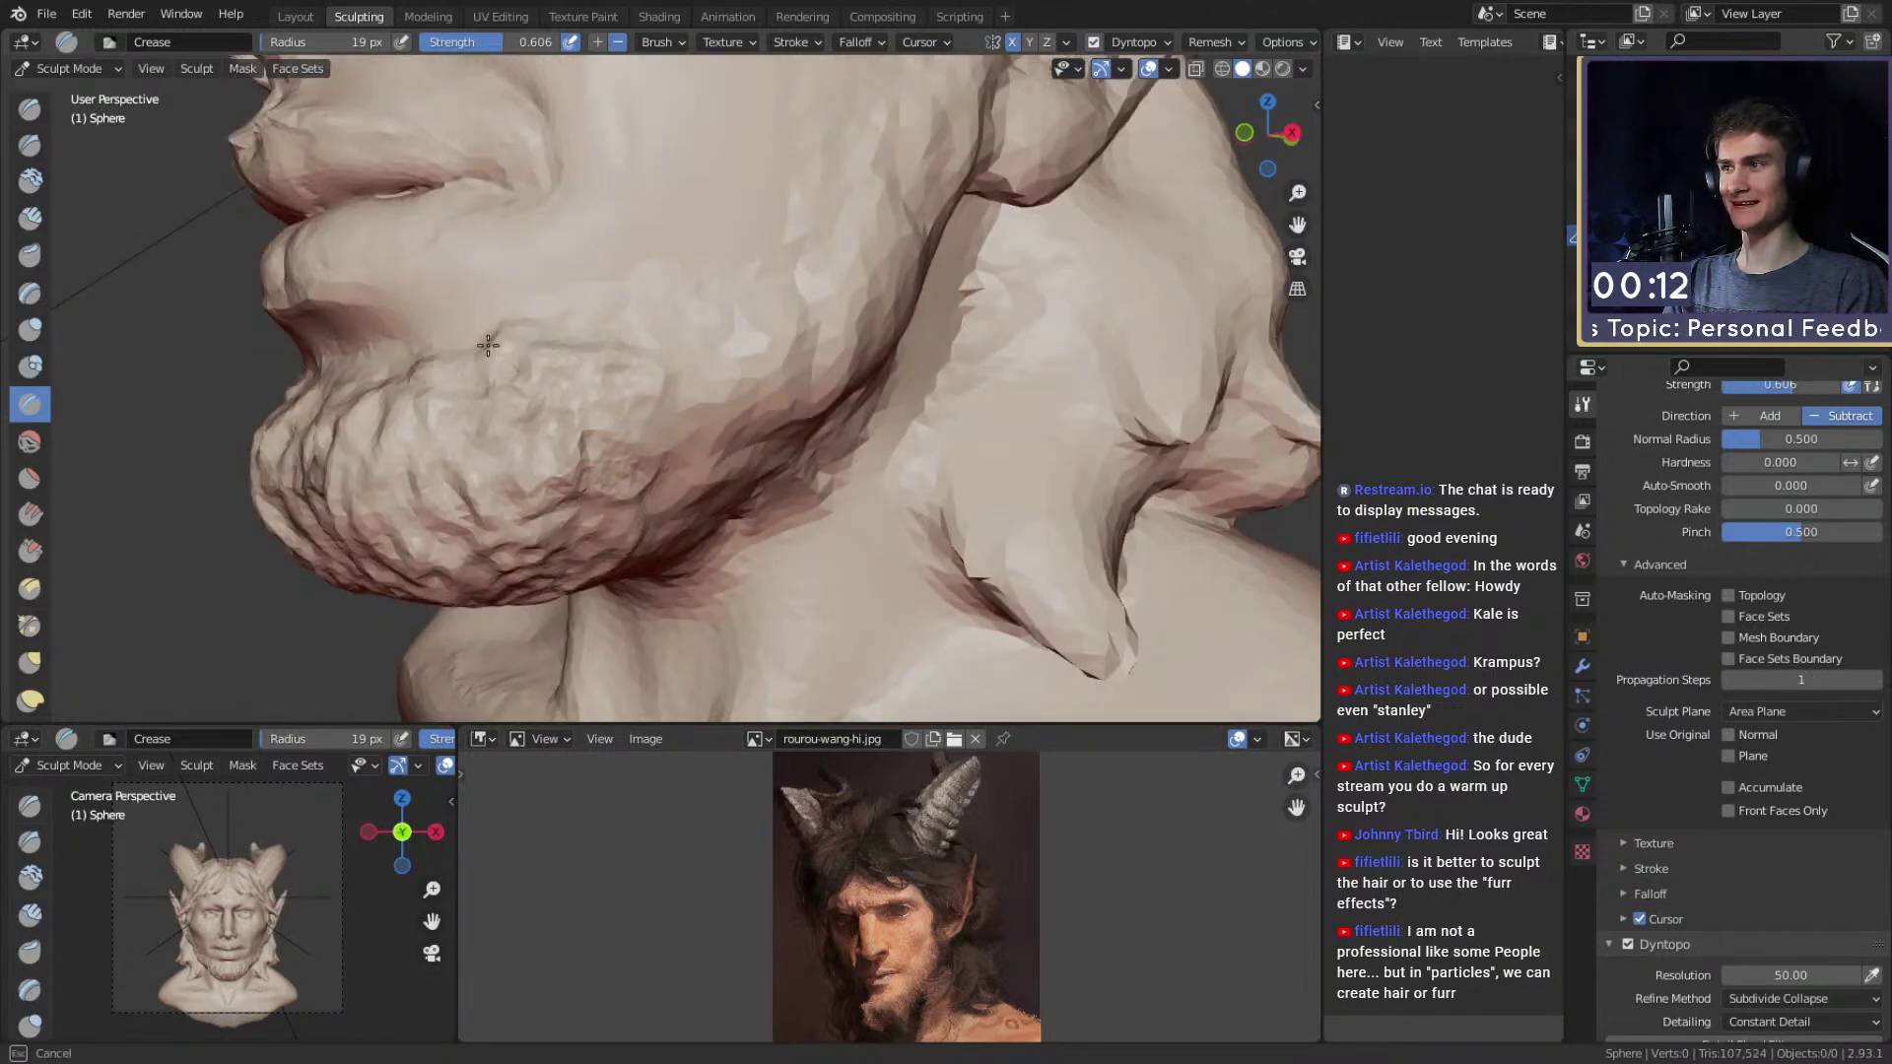
pyautogui.moveTo(725, 498); pyautogui.dragTo(698, 501)
pyautogui.moveTo(694, 498); pyautogui.dragTo(618, 499, button='middle')
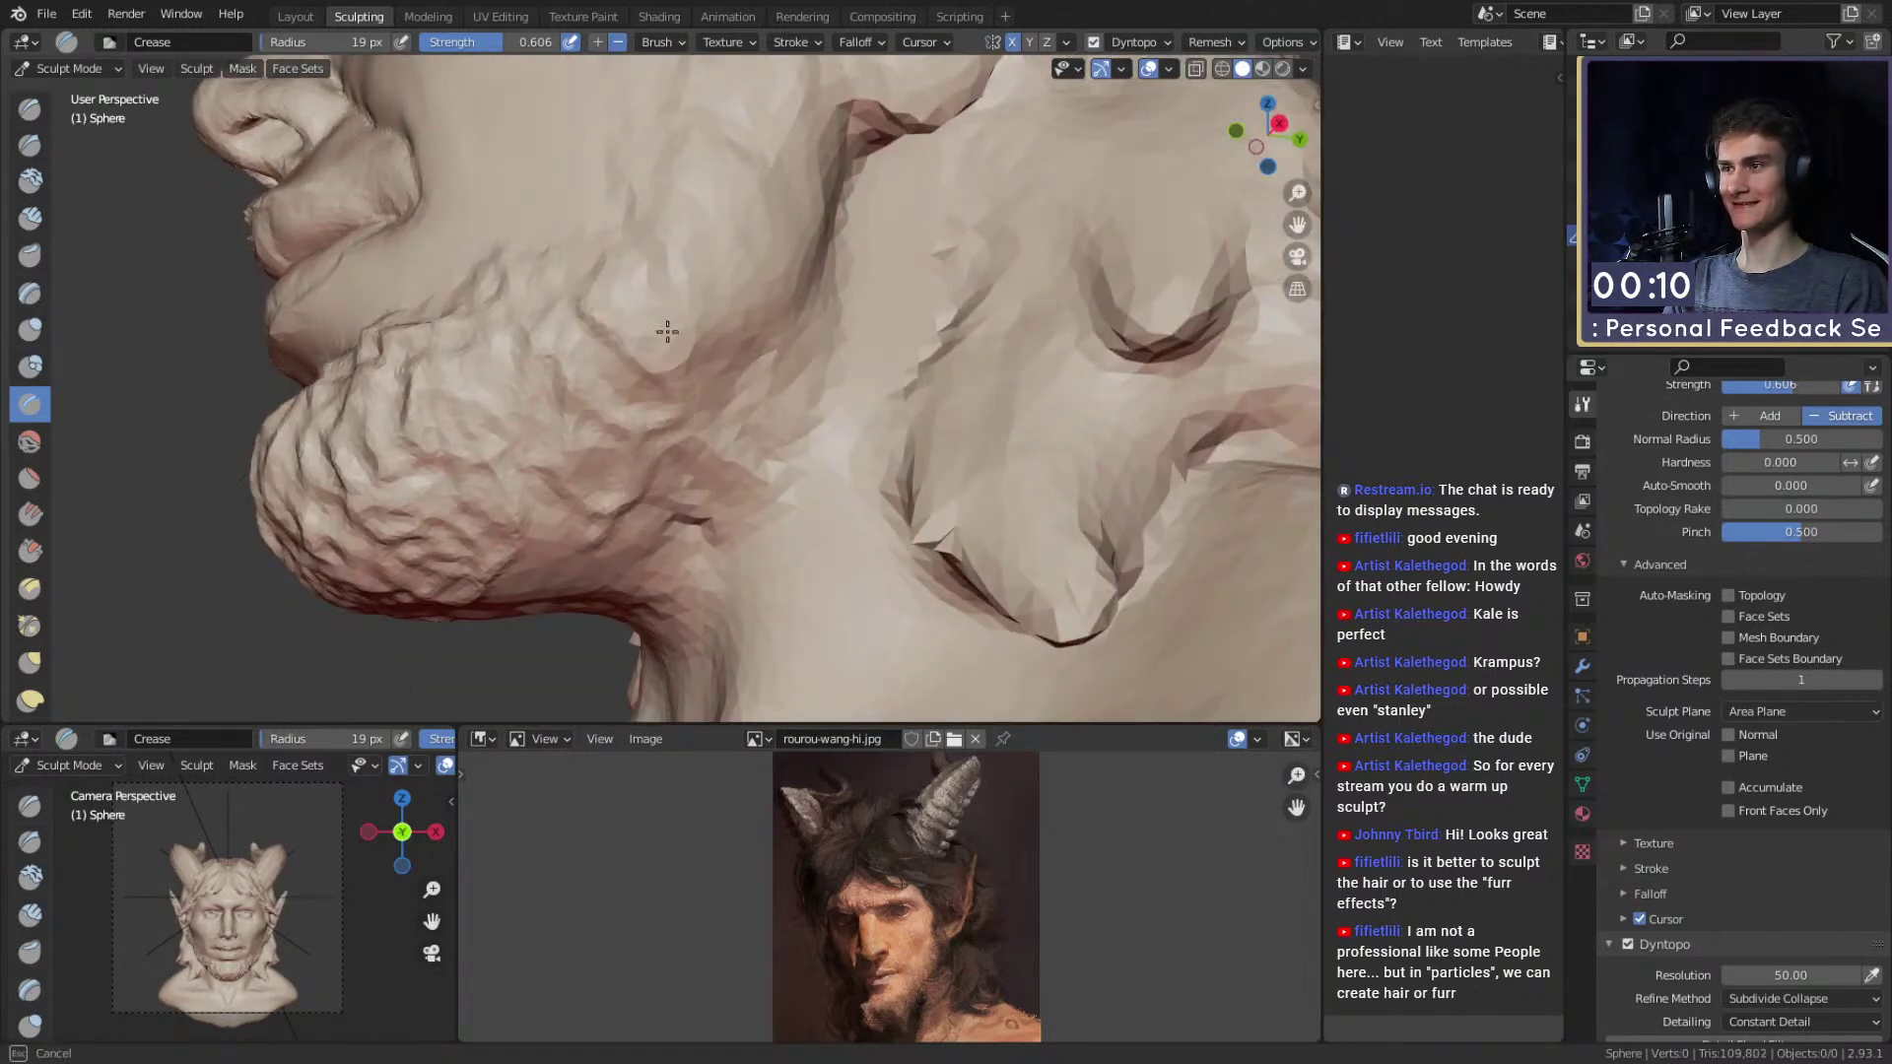
pyautogui.moveTo(695, 200); pyautogui.dragTo(674, 288)
# Carve fine hair strands into the eyebrow with the Crease brush at 15 px.
pyautogui.moveTo(736, 307)
pyautogui.keyDown('shift'); pyautogui.mouseDown(button='middle')
pyautogui.moveTo(815, 541)
pyautogui.moveTo(1029, 541)
pyautogui.mouseUp(button='middle'); pyautogui.keyUp('shift')
pyautogui.moveTo(749, 148)
pyautogui.keyDown('shift'); pyautogui.mouseDown(button='middle')
pyautogui.moveTo(756, 435)
pyautogui.moveTo(711, 361)
pyautogui.mouseUp(button='middle'); pyautogui.keyUp('shift')
pyautogui.press('f')
pyautogui.click(706, 361)
pyautogui.moveTo(664, 392)
pyautogui.keyDown('ctrl'); pyautogui.mouseDown()
pyautogui.moveTo(660, 376)
pyautogui.moveTo(799, 398)
pyautogui.mouseUp(); pyautogui.keyUp('ctrl')
pyautogui.moveTo(831, 371); pyautogui.dragTo(735, 351, button='middle')
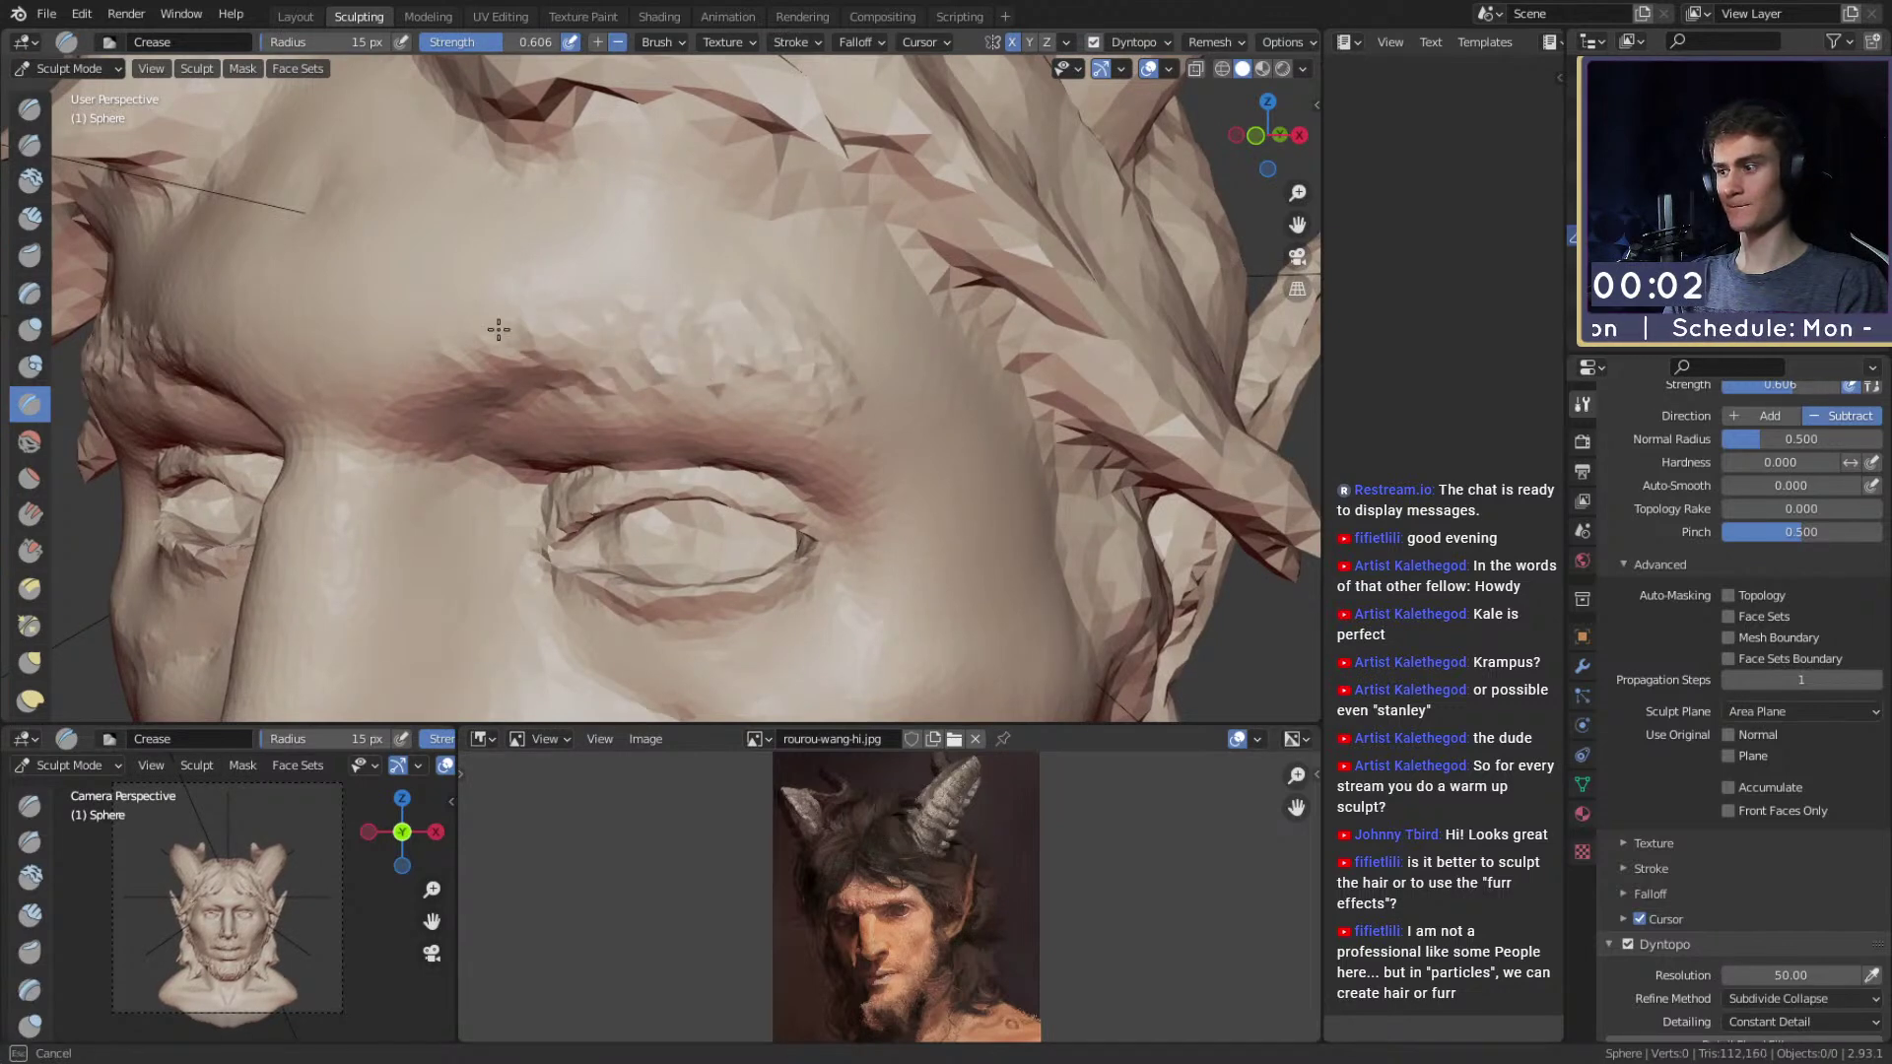
# Adjust the facial forms with short Grab brush strokes, resizing the brush between strokes.
pyautogui.moveTo(768, 350)
pyautogui.keyDown('ctrl'); pyautogui.mouseDown(button='middle')
pyautogui.moveTo(735, 485)
pyautogui.moveTo(804, 481)
pyautogui.moveTo(768, 440)
pyautogui.moveTo(828, 445)
pyautogui.mouseUp(button='middle'); pyautogui.keyUp('ctrl')
pyautogui.press('g')
pyautogui.moveTo(774, 451); pyautogui.dragTo(729, 442)
pyautogui.keyDown('shift'); pyautogui.moveTo(687, 354); pyautogui.dragTo(731, 445, button='middle'); pyautogui.keyUp('shift')
pyautogui.press('f')
pyautogui.click(733, 519)
pyautogui.keyDown('shift'); pyautogui.moveTo(733, 519); pyautogui.dragTo(736, 464, button='middle'); pyautogui.keyUp('shift')
pyautogui.moveTo(735, 466)
pyautogui.mouseDown()
pyautogui.moveTo(757, 471)
pyautogui.moveTo(743, 433)
pyautogui.mouseUp()
pyautogui.press('f')
pyautogui.click(787, 458)
# Pull the larger head forms into shape with the Grab brush and enlarge its radius to 249 px.
pyautogui.keyDown('shift'); pyautogui.moveTo(749, 167); pyautogui.dragTo(737, 299, button='middle'); pyautogui.keyUp('shift')
pyautogui.press('f')
pyautogui.click(772, 286)
pyautogui.moveTo(771, 286)
pyautogui.mouseDown()
pyautogui.moveTo(749, 291)
pyautogui.moveTo(749, 354)
pyautogui.moveTo(681, 362)
pyautogui.mouseUp()
pyautogui.press('f')
pyautogui.click(793, 345)
pyautogui.moveTo(681, 361); pyautogui.dragTo(817, 470, button='middle')
pyautogui.scroll(3, 818, 470)
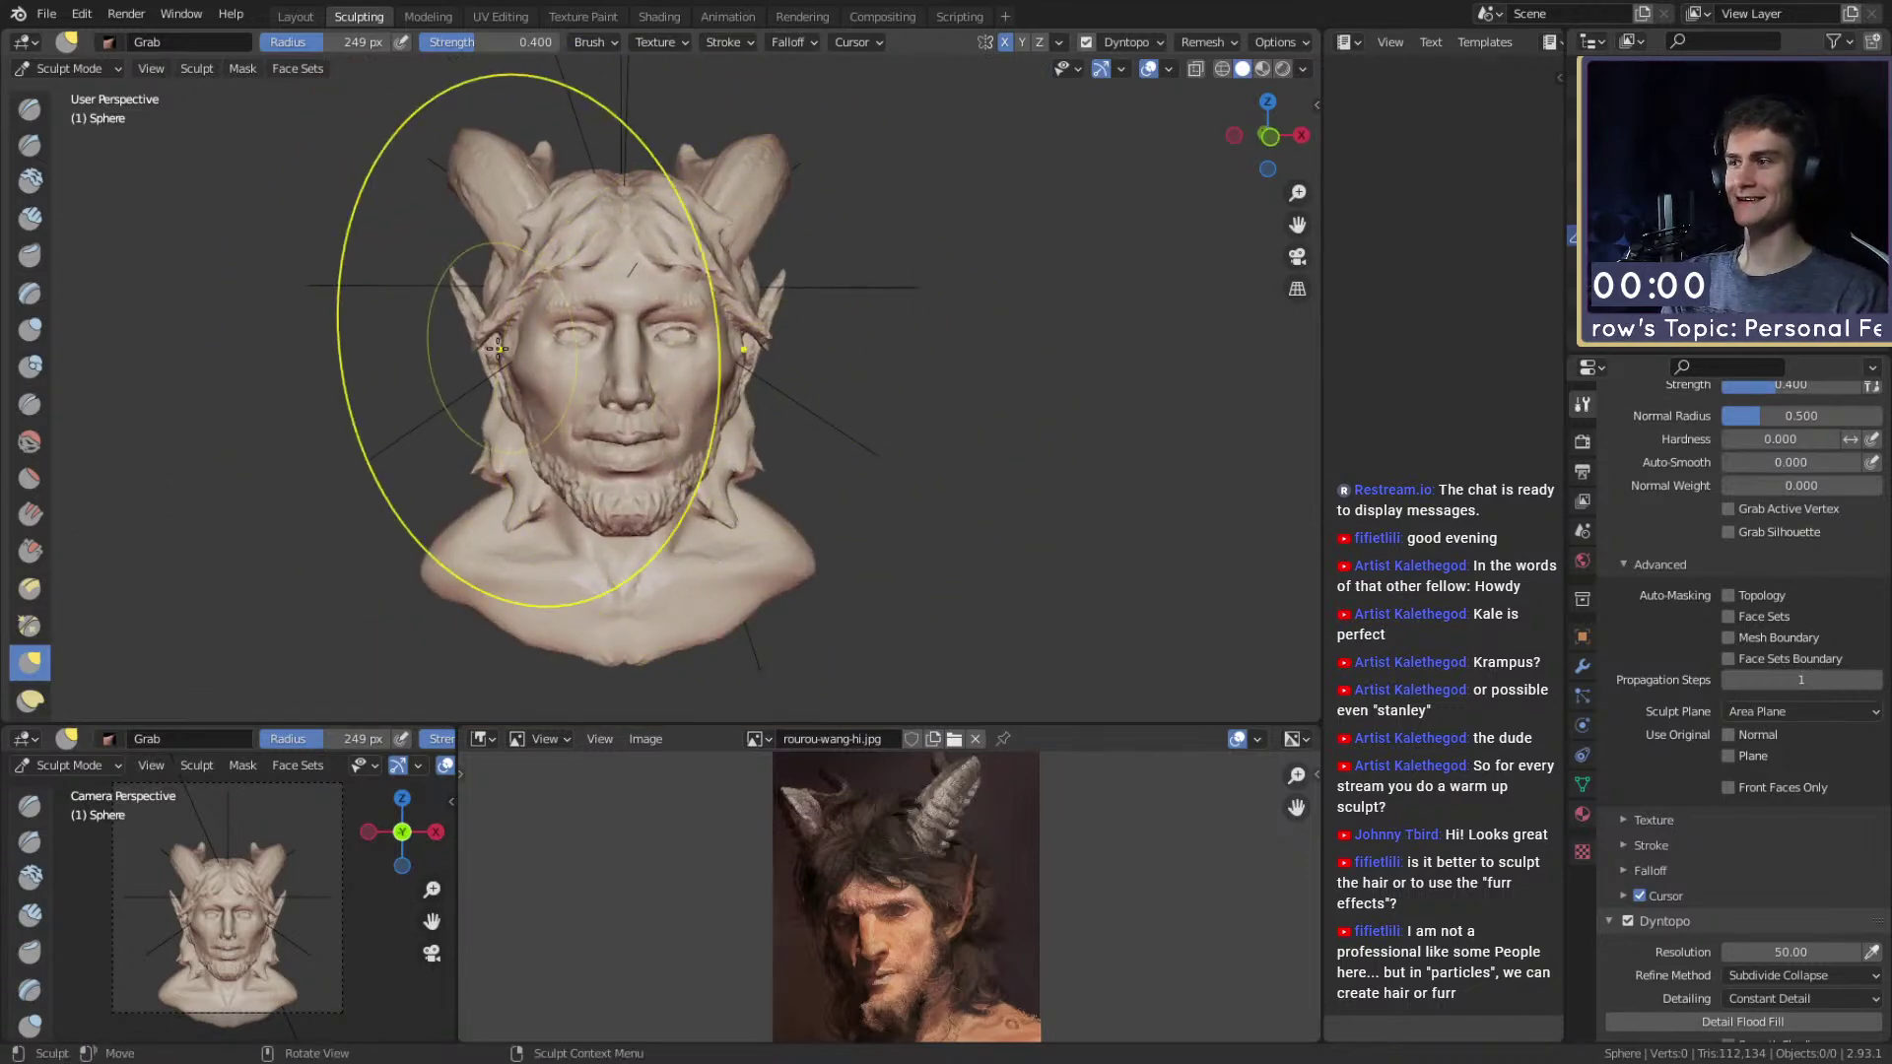
# Refine the face's proportions from the front with the Grab brush at 87 px.
pyautogui.scroll(4, 718, 330)
pyautogui.keyDown('shift'); pyautogui.moveTo(718, 330); pyautogui.dragTo(722, 405, button='middle'); pyautogui.keyUp('shift')
pyautogui.scroll(5, 730, 429)
pyautogui.scroll(7, 722, 405)
pyautogui.press('f')
pyautogui.click(667, 434)
pyautogui.moveTo(653, 464); pyautogui.dragTo(713, 463)
pyautogui.scroll(-12, 723, 372)
pyautogui.moveTo(722, 433)
pyautogui.mouseDown(button='middle')
pyautogui.moveTo(719, 469)
pyautogui.moveTo(718, 435)
pyautogui.mouseUp(button='middle')
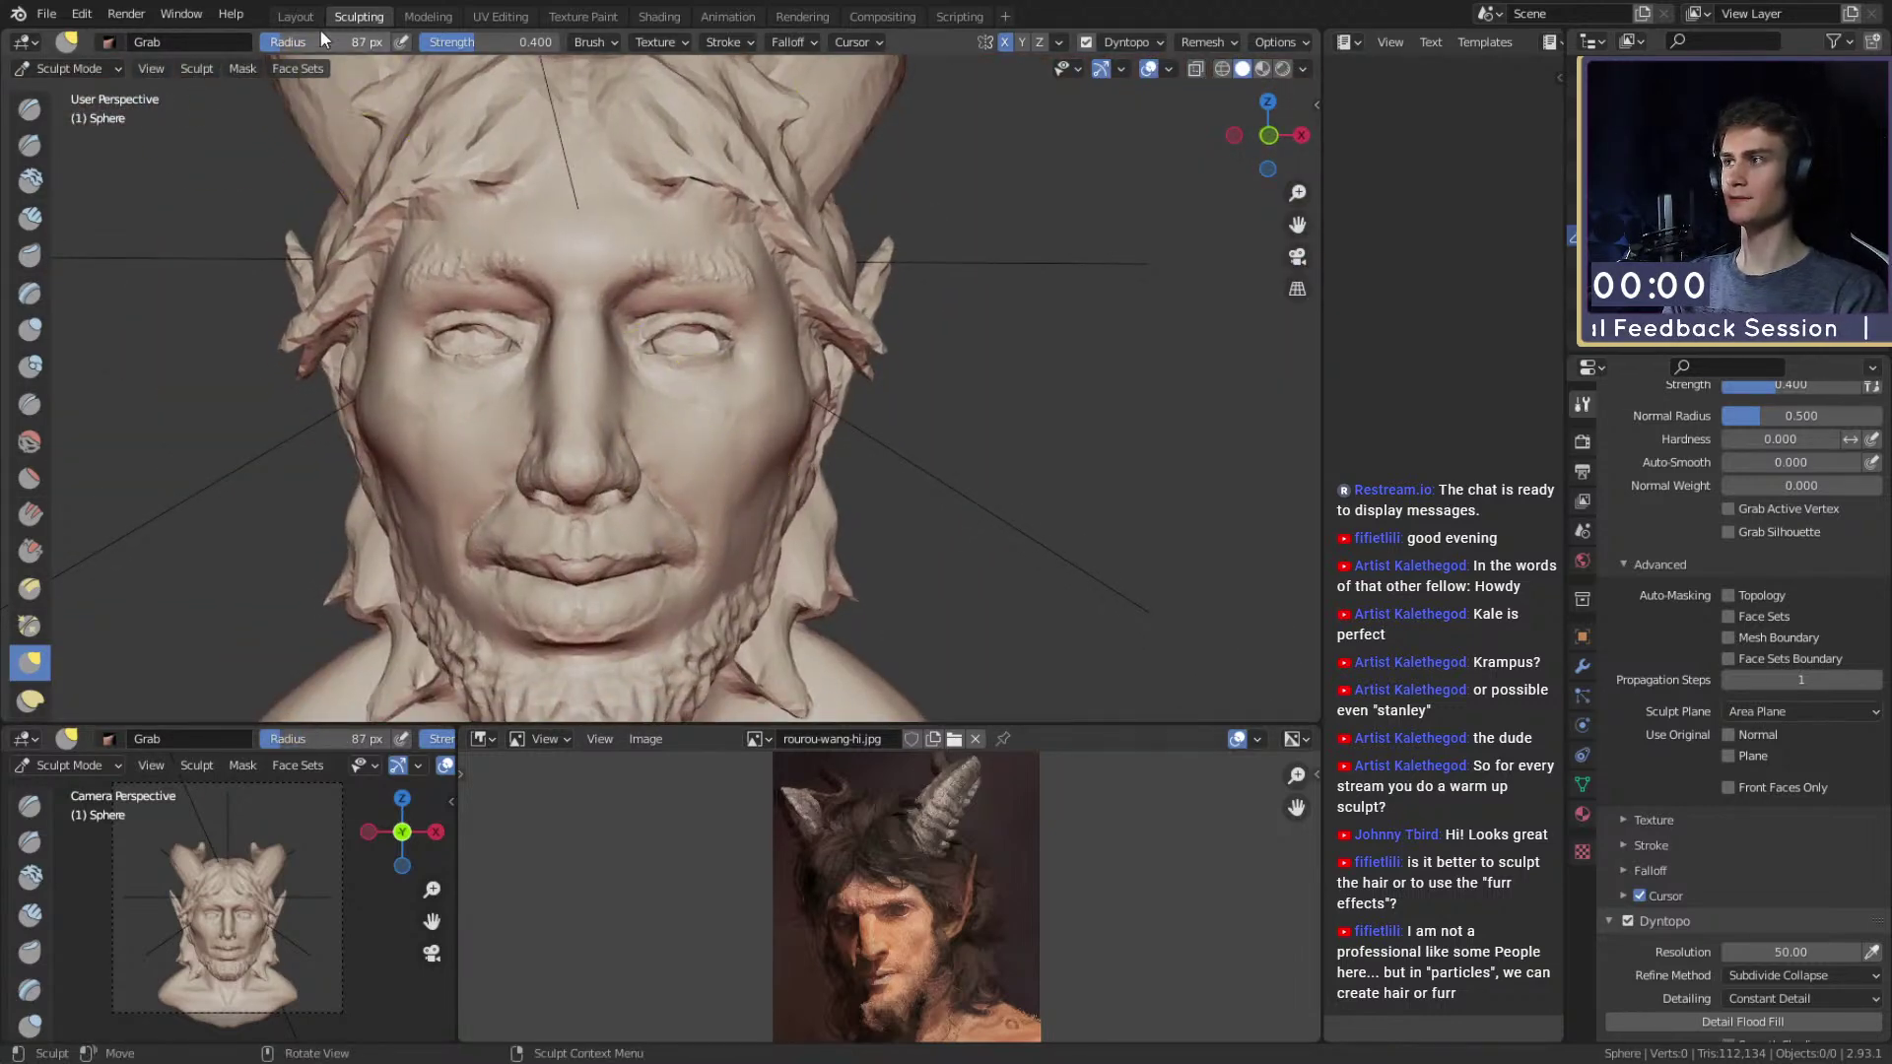
# Switch to the Layout workspace and save the file.
pyautogui.click(295, 16)
pyautogui.scroll(4, 766, 599)
pyautogui.moveTo(682, 670)
pyautogui.mouseDown(button='middle')
pyautogui.moveTo(815, 492)
pyautogui.moveTo(853, 523)
pyautogui.moveTo(730, 401)
pyautogui.moveTo(741, 601)
pyautogui.moveTo(760, 578)
pyautogui.mouseUp(button='middle')
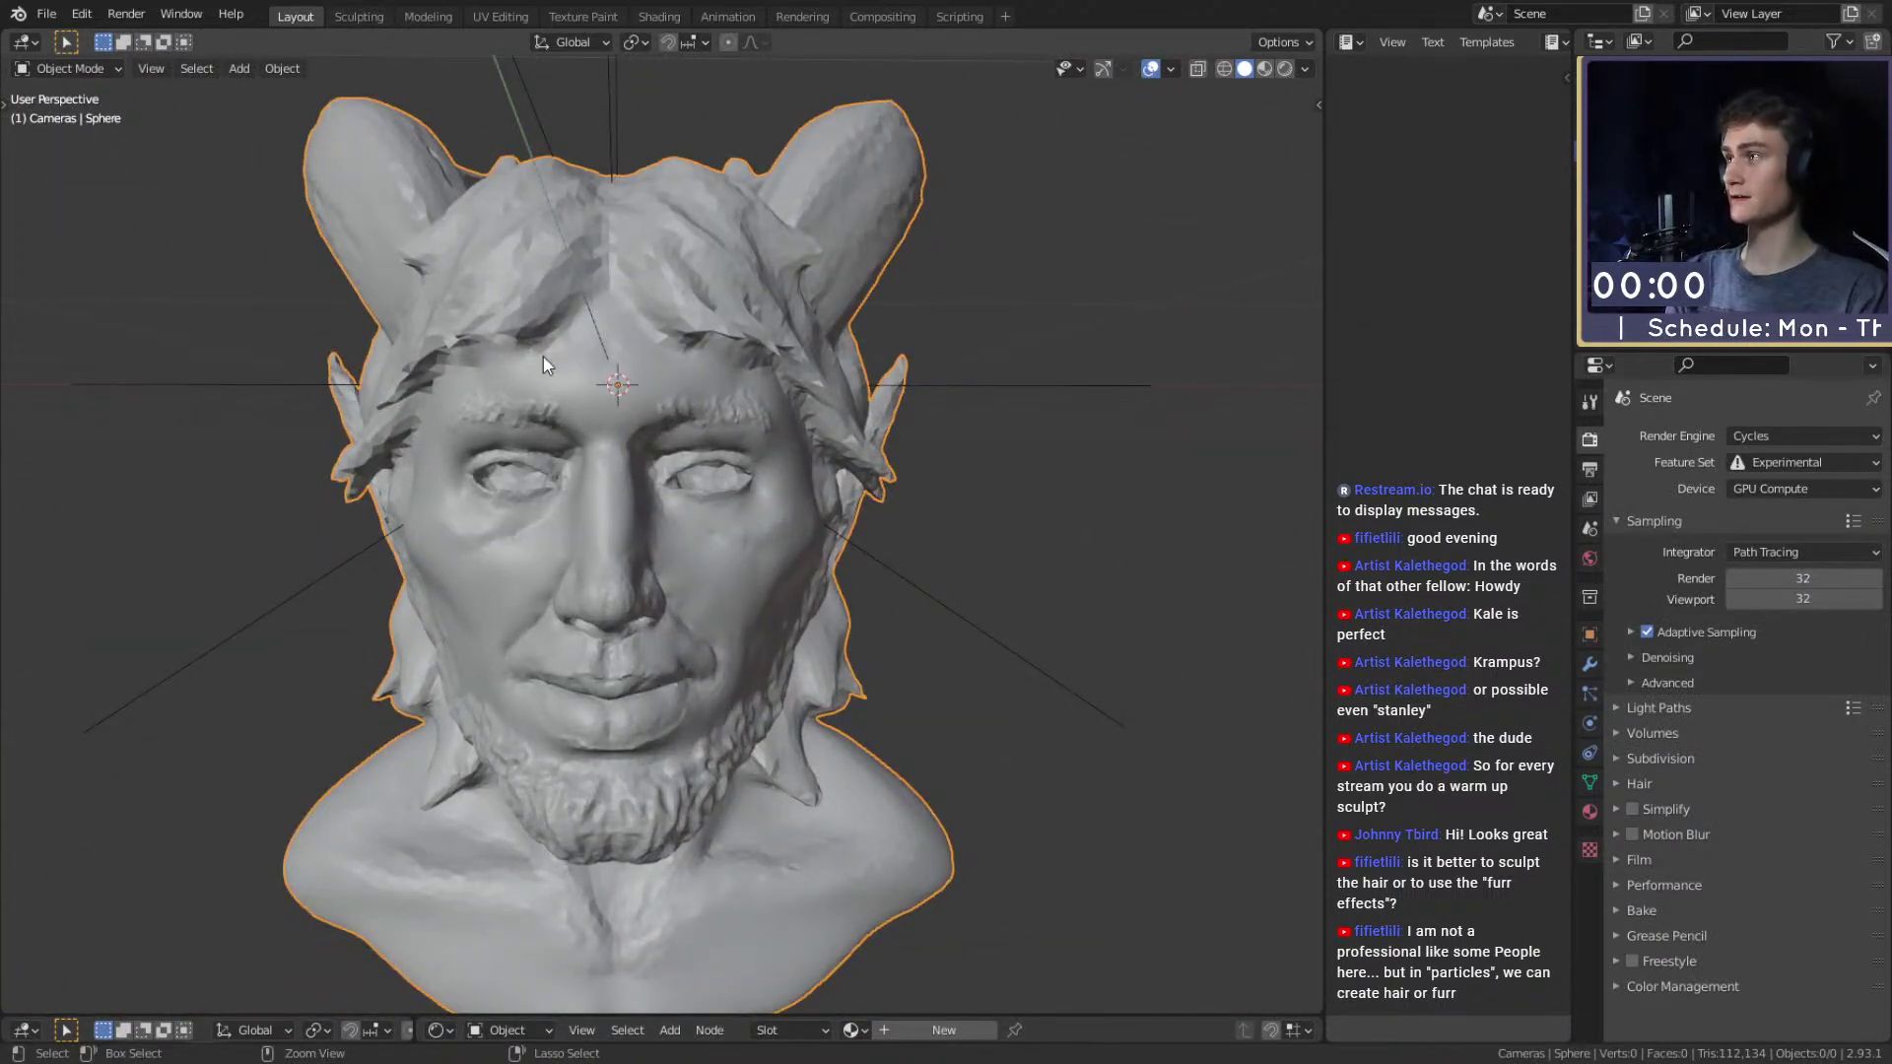
pyautogui.hotkey('ctrl', 's')
pyautogui.scroll(-3, 692, 540)
pyautogui.scroll(3, 687, 565)
pyautogui.moveTo(688, 566); pyautogui.dragTo(682, 508, button='middle')
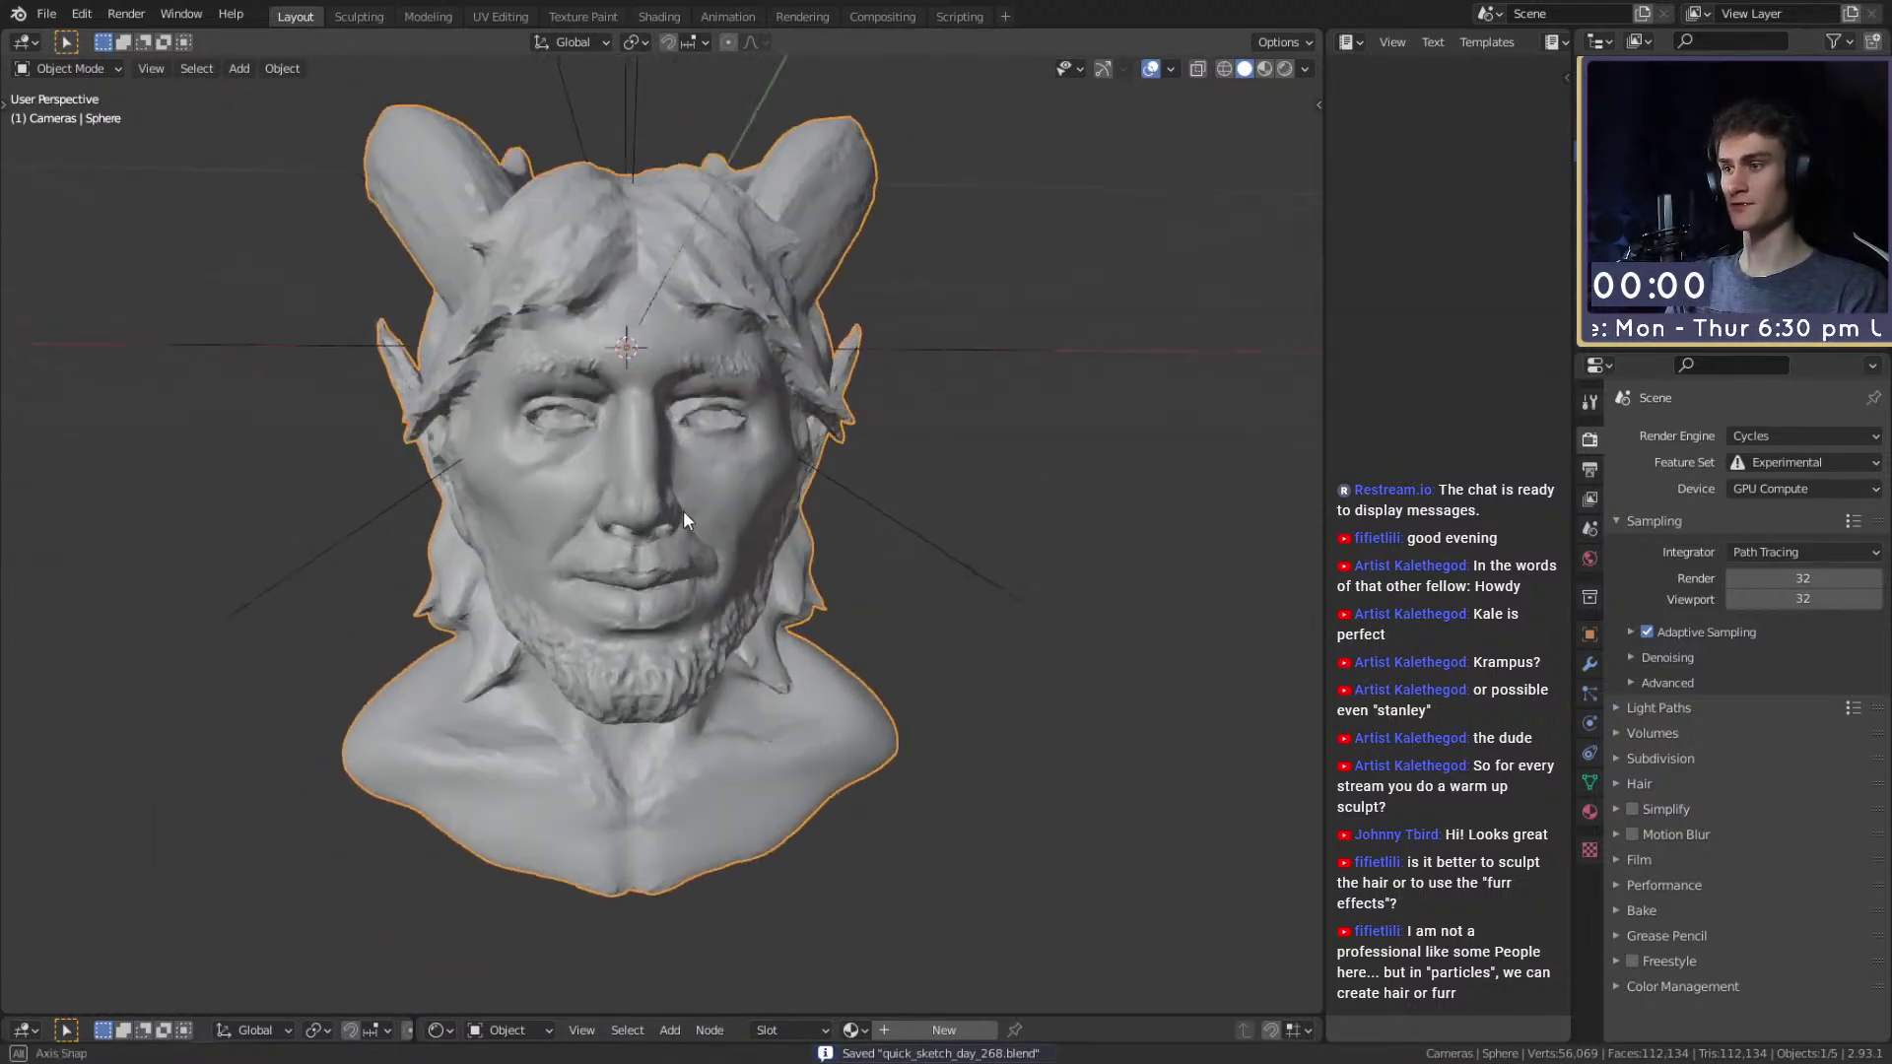
# Paste the copied toga bust with its eyeballs into the scene and move it along the X axis beside the horned head.
pyautogui.click(44, 16)
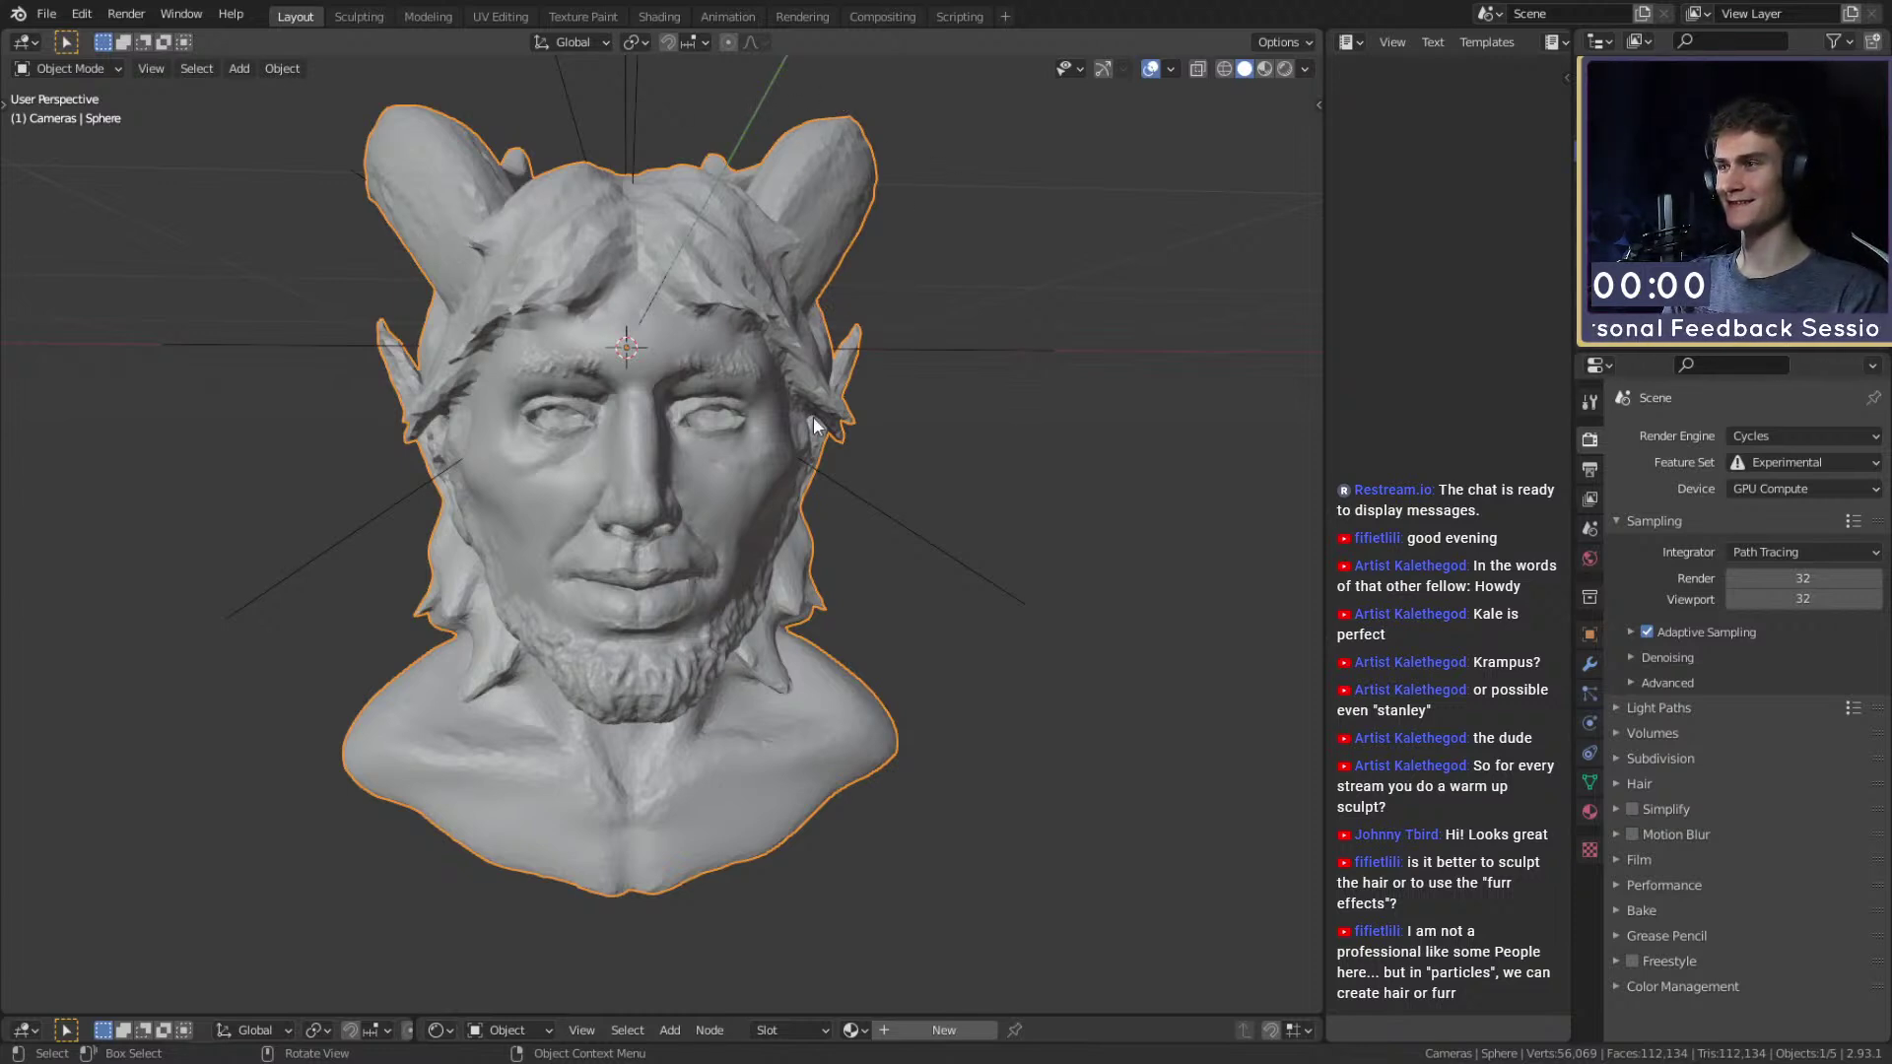
pyautogui.hotkey('ctrl', 'v')
pyautogui.moveTo(690, 433); pyautogui.dragTo(648, 595, button='middle')
pyautogui.scroll(-3, 648, 595)
pyautogui.press('g')
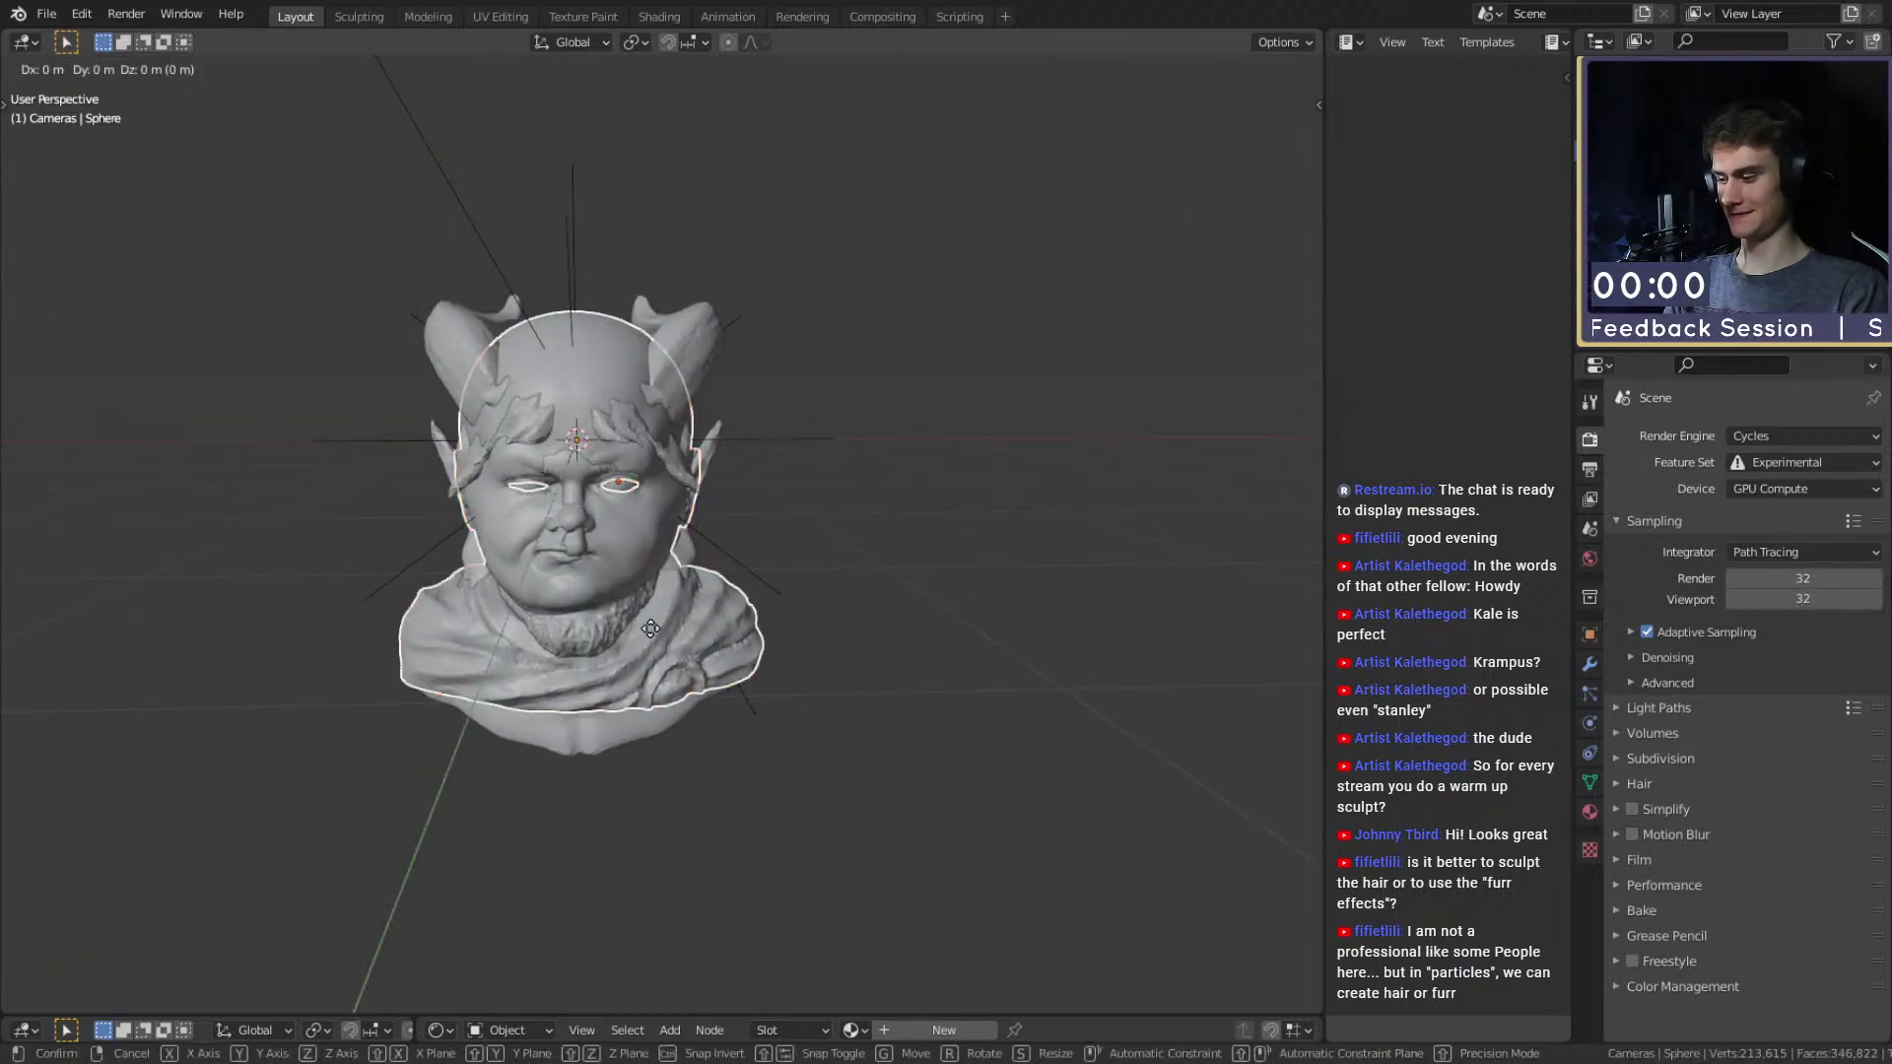
pyautogui.press('x')
pyautogui.click(993, 630)
pyautogui.keyDown('shift'); pyautogui.moveTo(993, 629); pyautogui.dragTo(834, 653, button='middle'); pyautogui.keyUp('shift')
# Delete the pasted bust and move the remaining eyeball along the X axis.
pyautogui.click(980, 570)
pyautogui.click(801, 430)
pyautogui.press('Delete')
pyautogui.moveTo(916, 517); pyautogui.dragTo(853, 552, button='middle')
pyautogui.scroll(2, 940, 552)
pyautogui.click(940, 546)
pyautogui.press('g')
pyautogui.press('x')
pyautogui.click(967, 627)
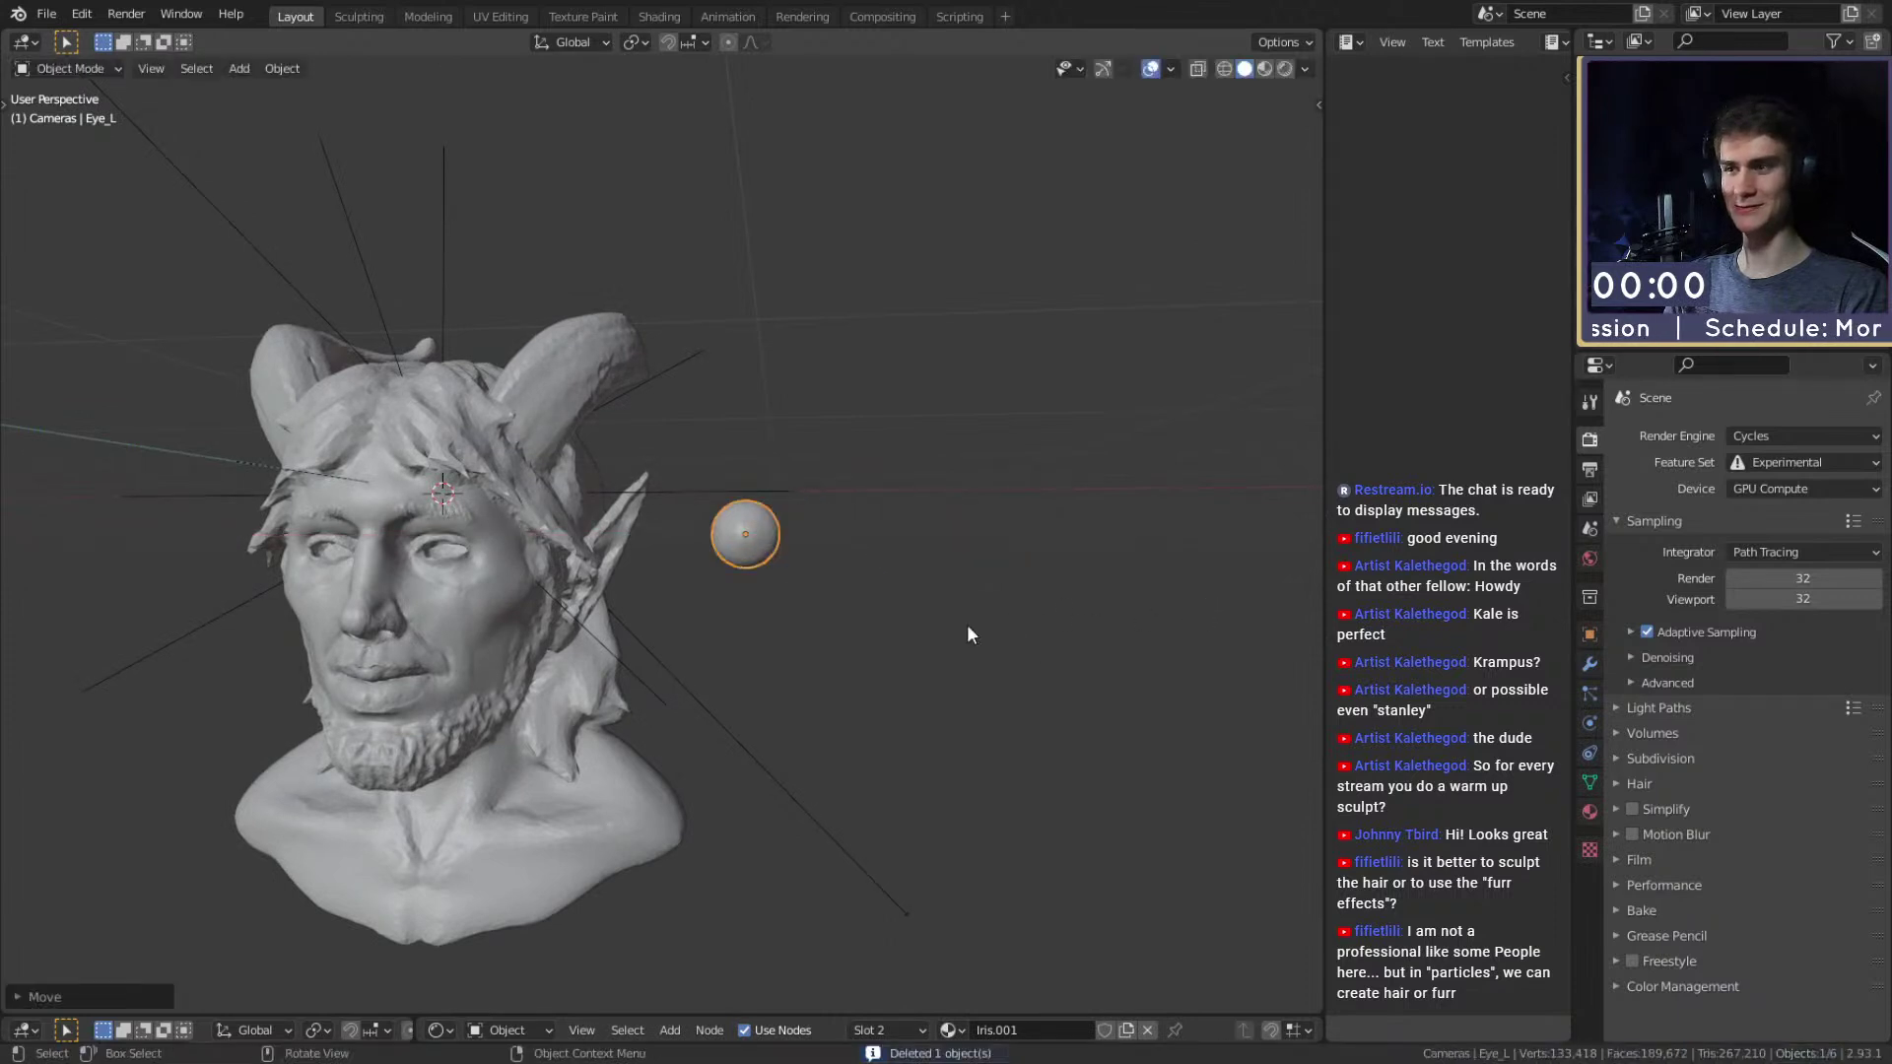
pyautogui.keyDown('shift'); pyautogui.moveTo(967, 627); pyautogui.dragTo(992, 638, button='middle'); pyautogui.keyUp('shift')
# Set the head sculpt, Sphere, as the mirror object of the eyeball's Mirror modifier.
pyautogui.click(1589, 663)
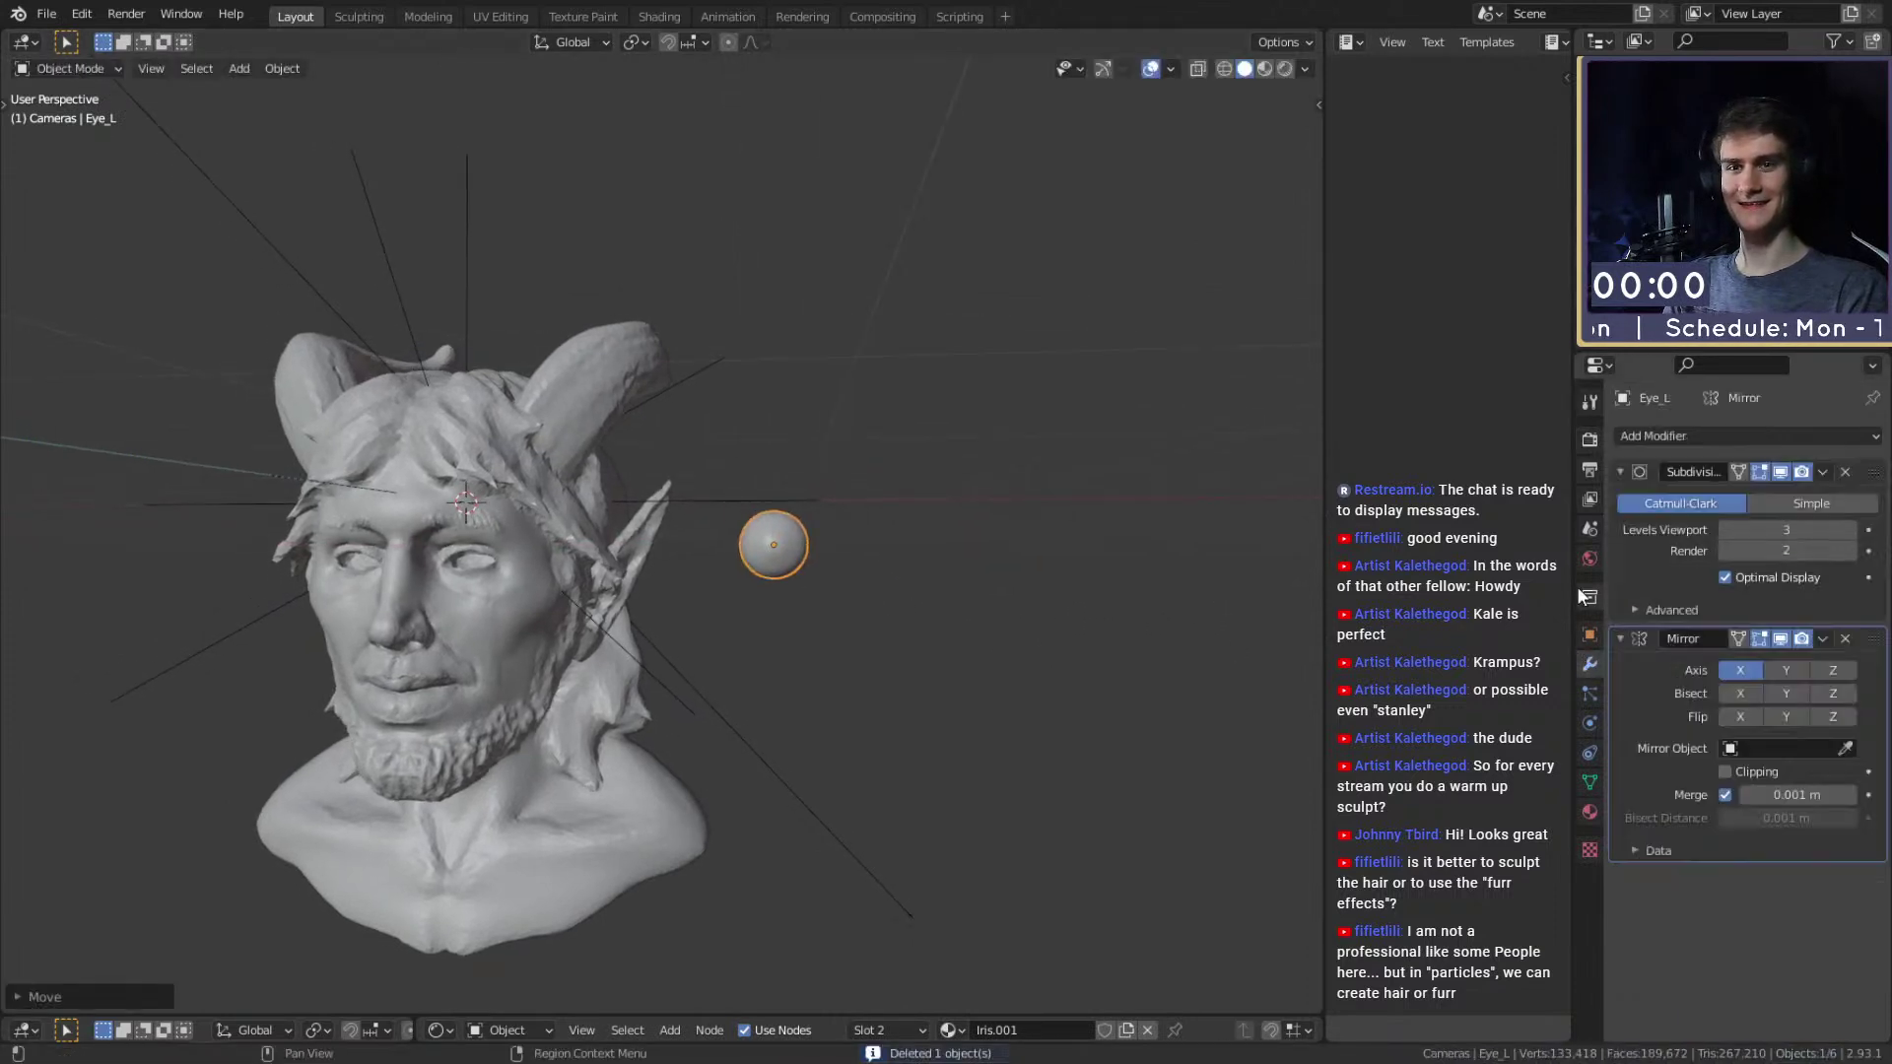
pyautogui.click(1846, 749)
pyautogui.click(470, 438)
# Move the mirrored eyeballs into the eye sockets so they sit behind the eyelids.
pyautogui.moveTo(784, 561); pyautogui.dragTo(964, 558, button='middle')
pyautogui.press('g')
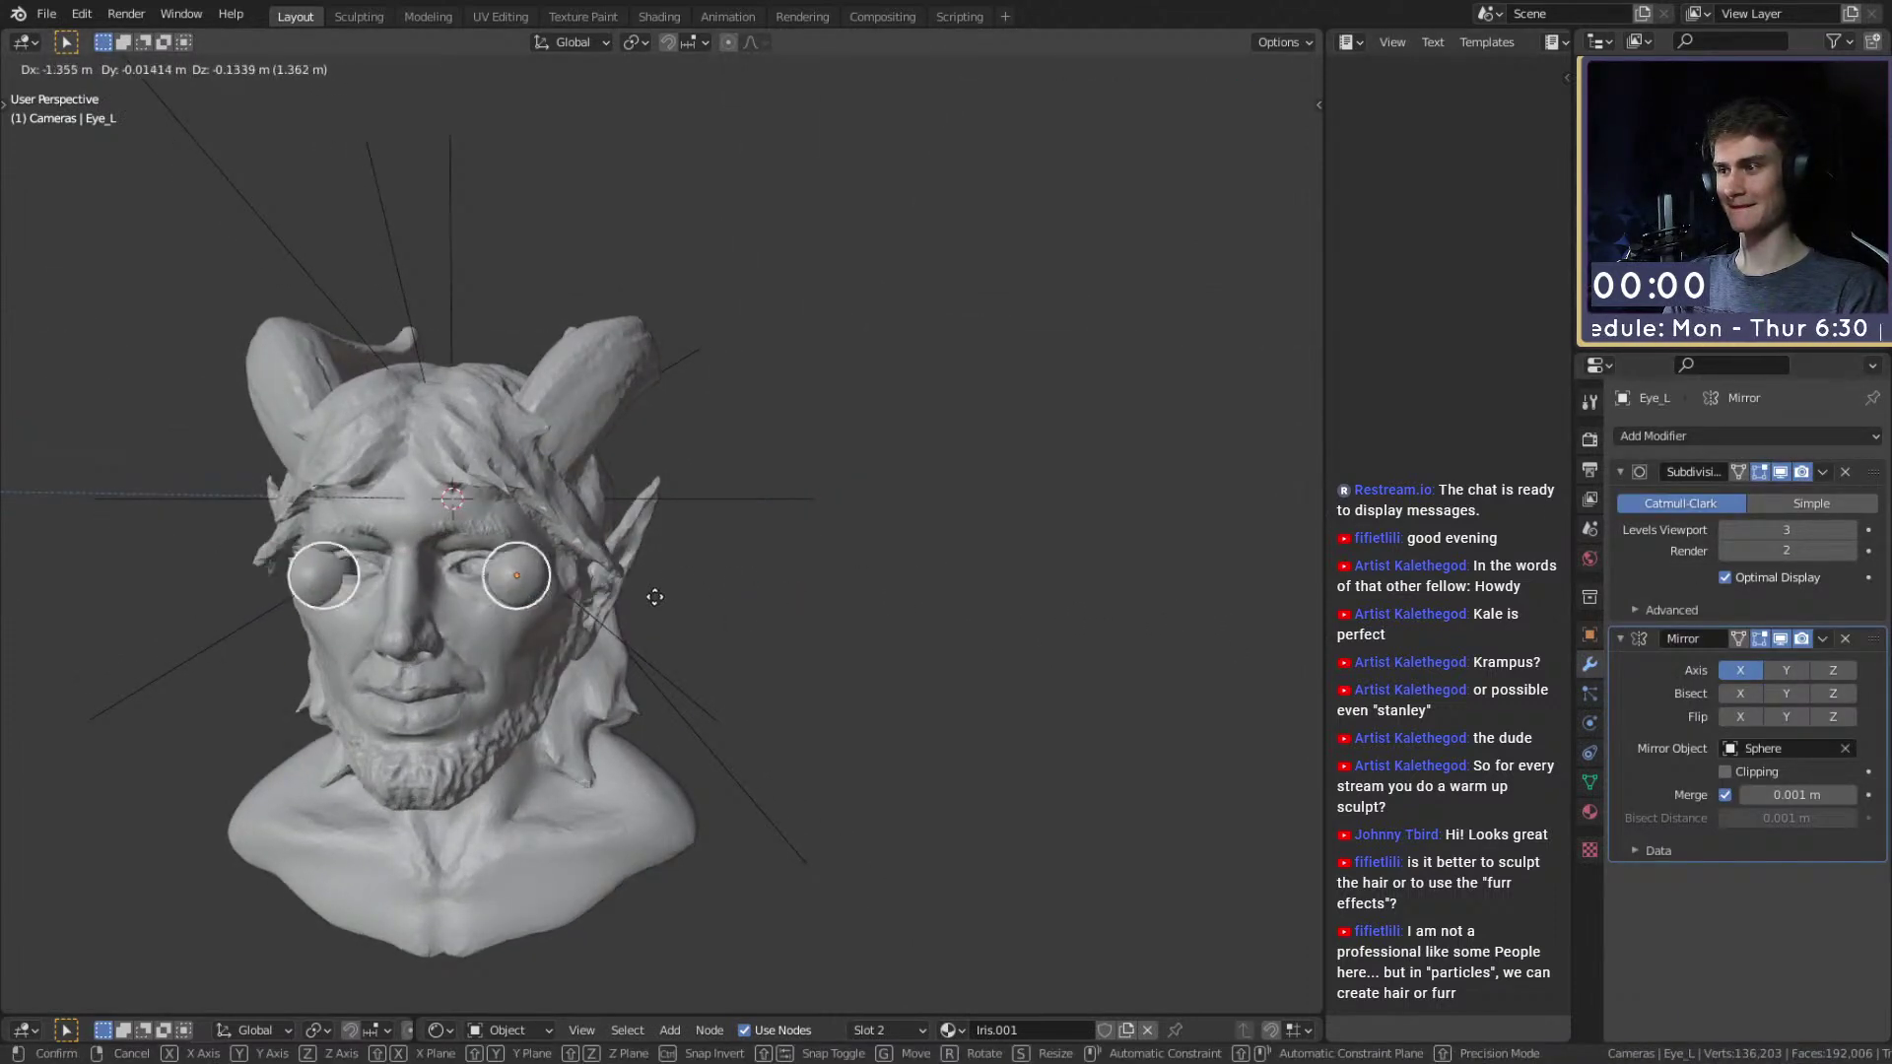
pyautogui.click(689, 587)
pyautogui.moveTo(689, 587); pyautogui.dragTo(911, 544, button='middle')
pyautogui.press('g')
pyautogui.click(617, 558)
pyautogui.press('g')
pyautogui.click(734, 573)
pyautogui.press('g')
pyautogui.click(936, 565)
pyautogui.scroll(5, 960, 599)
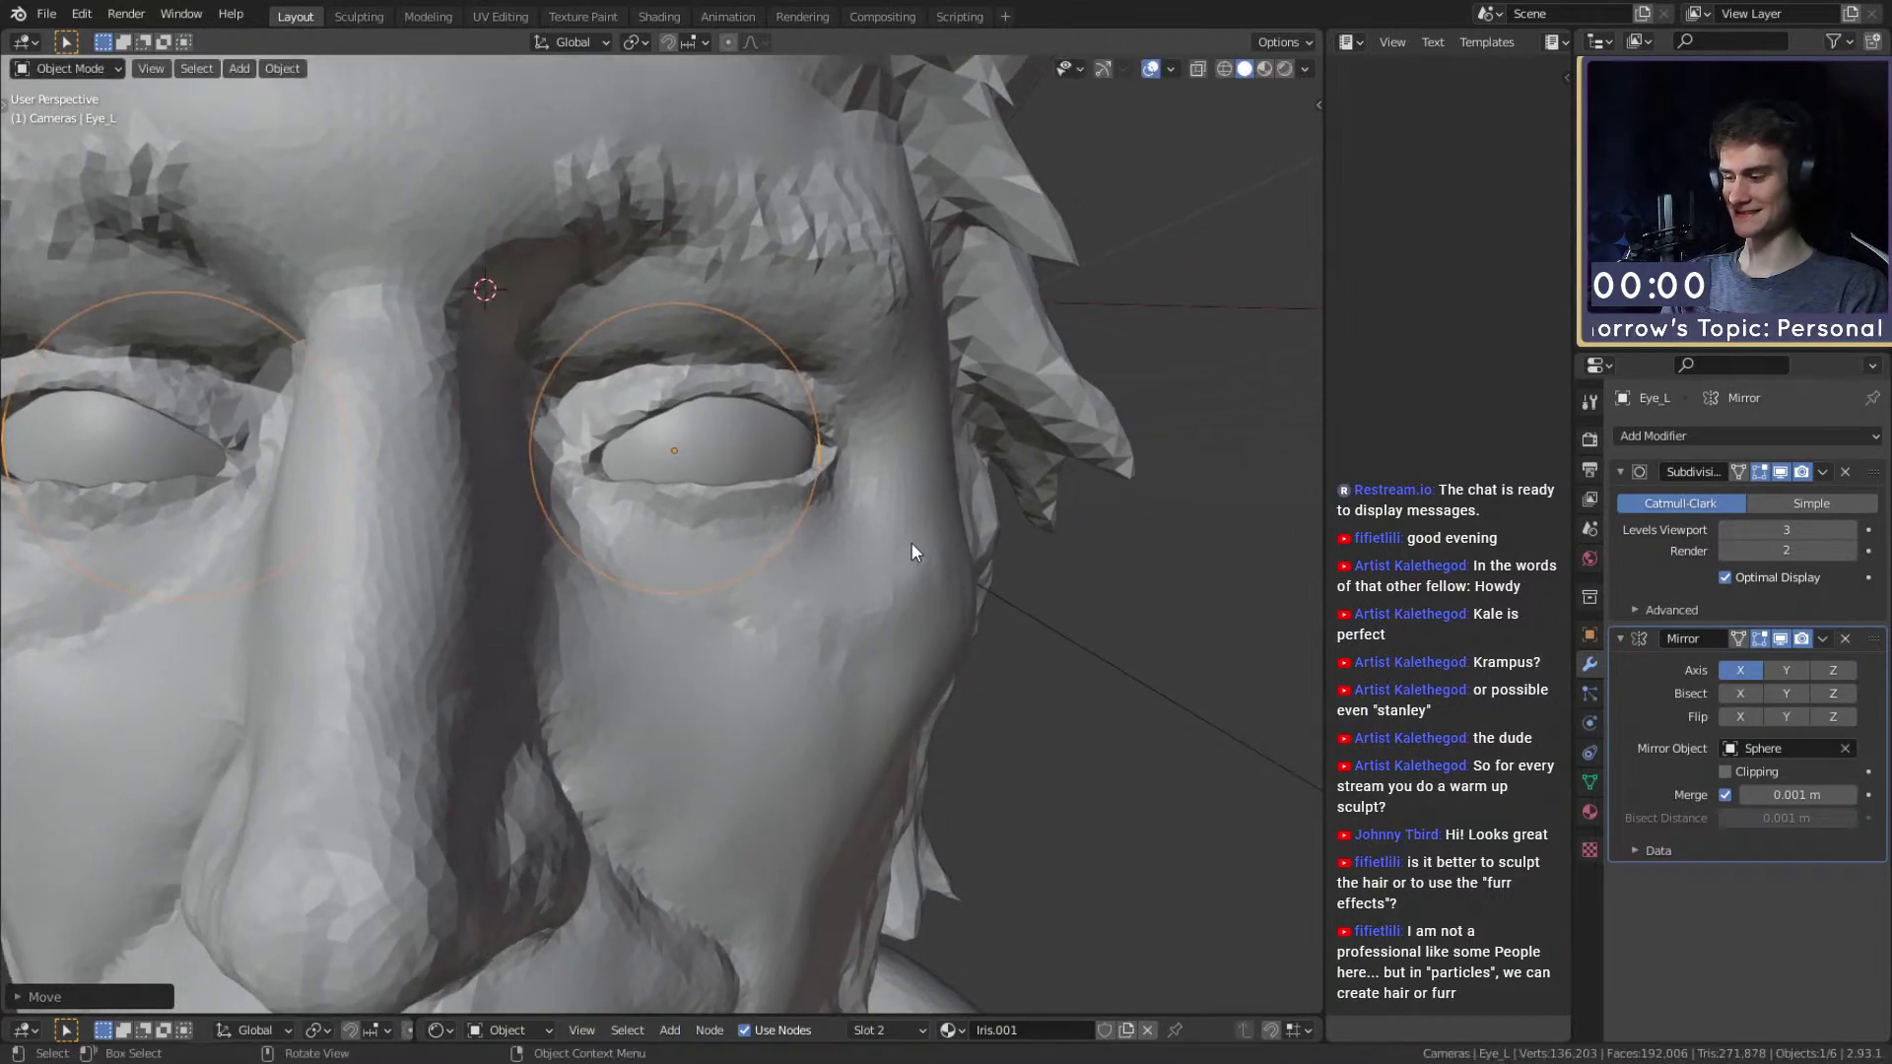
# Display the model in Material Preview shading to check the irises in the eye openings.
pyautogui.press('z')
pyautogui.click(888, 632)
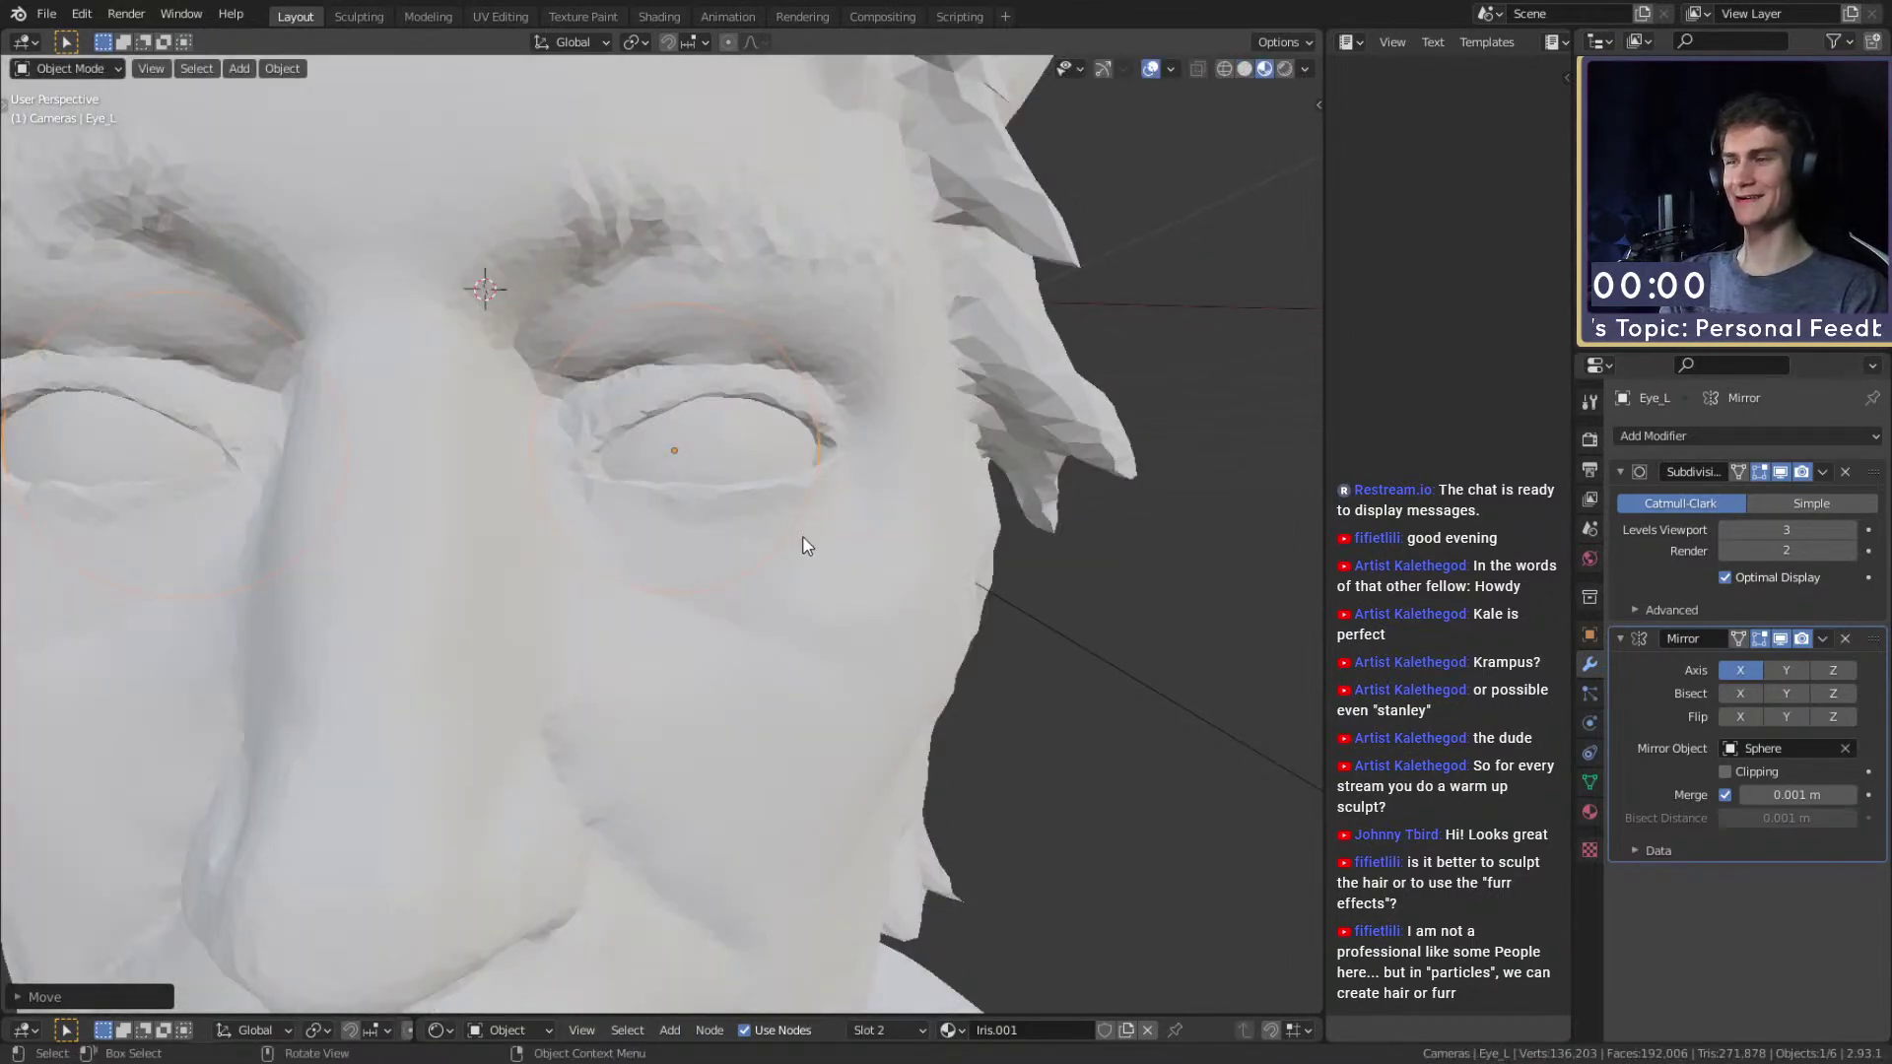
pyautogui.scroll(-8, 794, 582)
pyautogui.scroll(5, 795, 618)
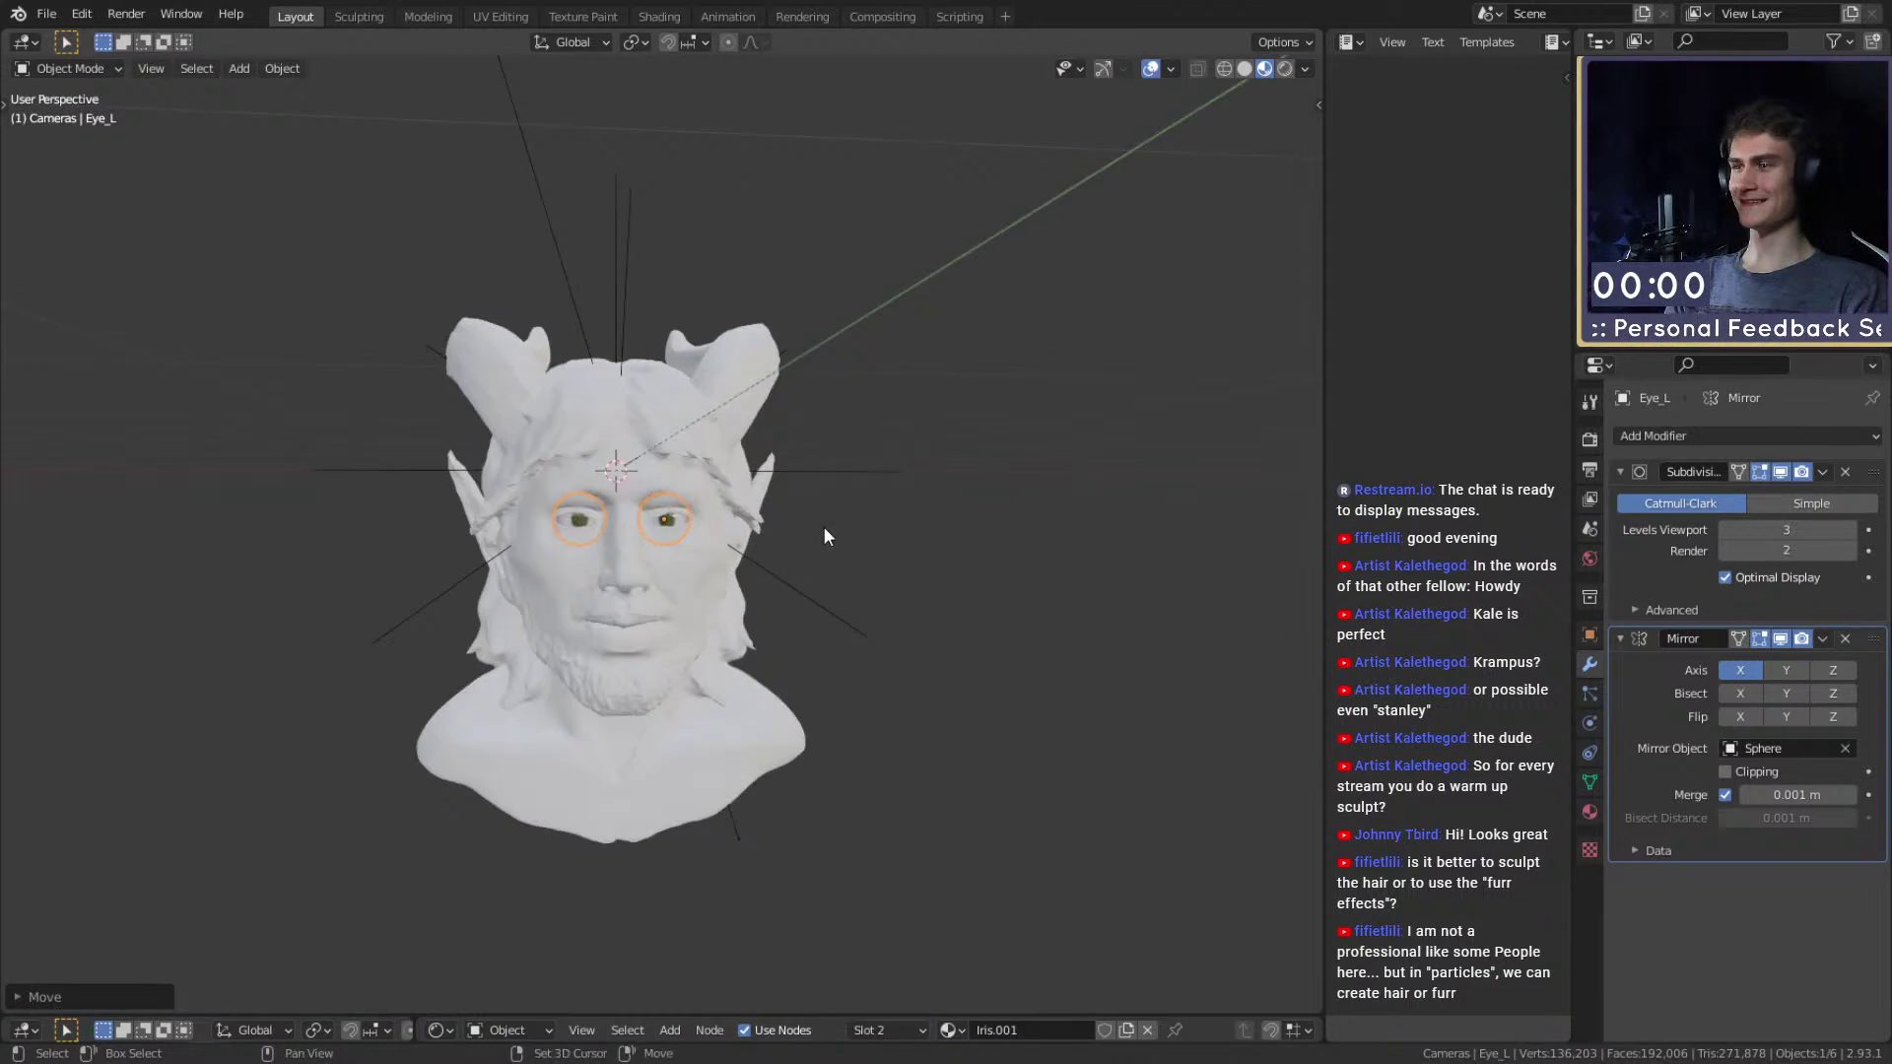
pyautogui.scroll(4, 768, 560)
# Scale the eyeballs to about 0.92 and nudge them outward in the sockets.
pyautogui.click(867, 517)
pyautogui.keyDown('shift'); pyautogui.moveTo(867, 518); pyautogui.dragTo(817, 543, button='middle'); pyautogui.keyUp('shift')
pyautogui.press('s')
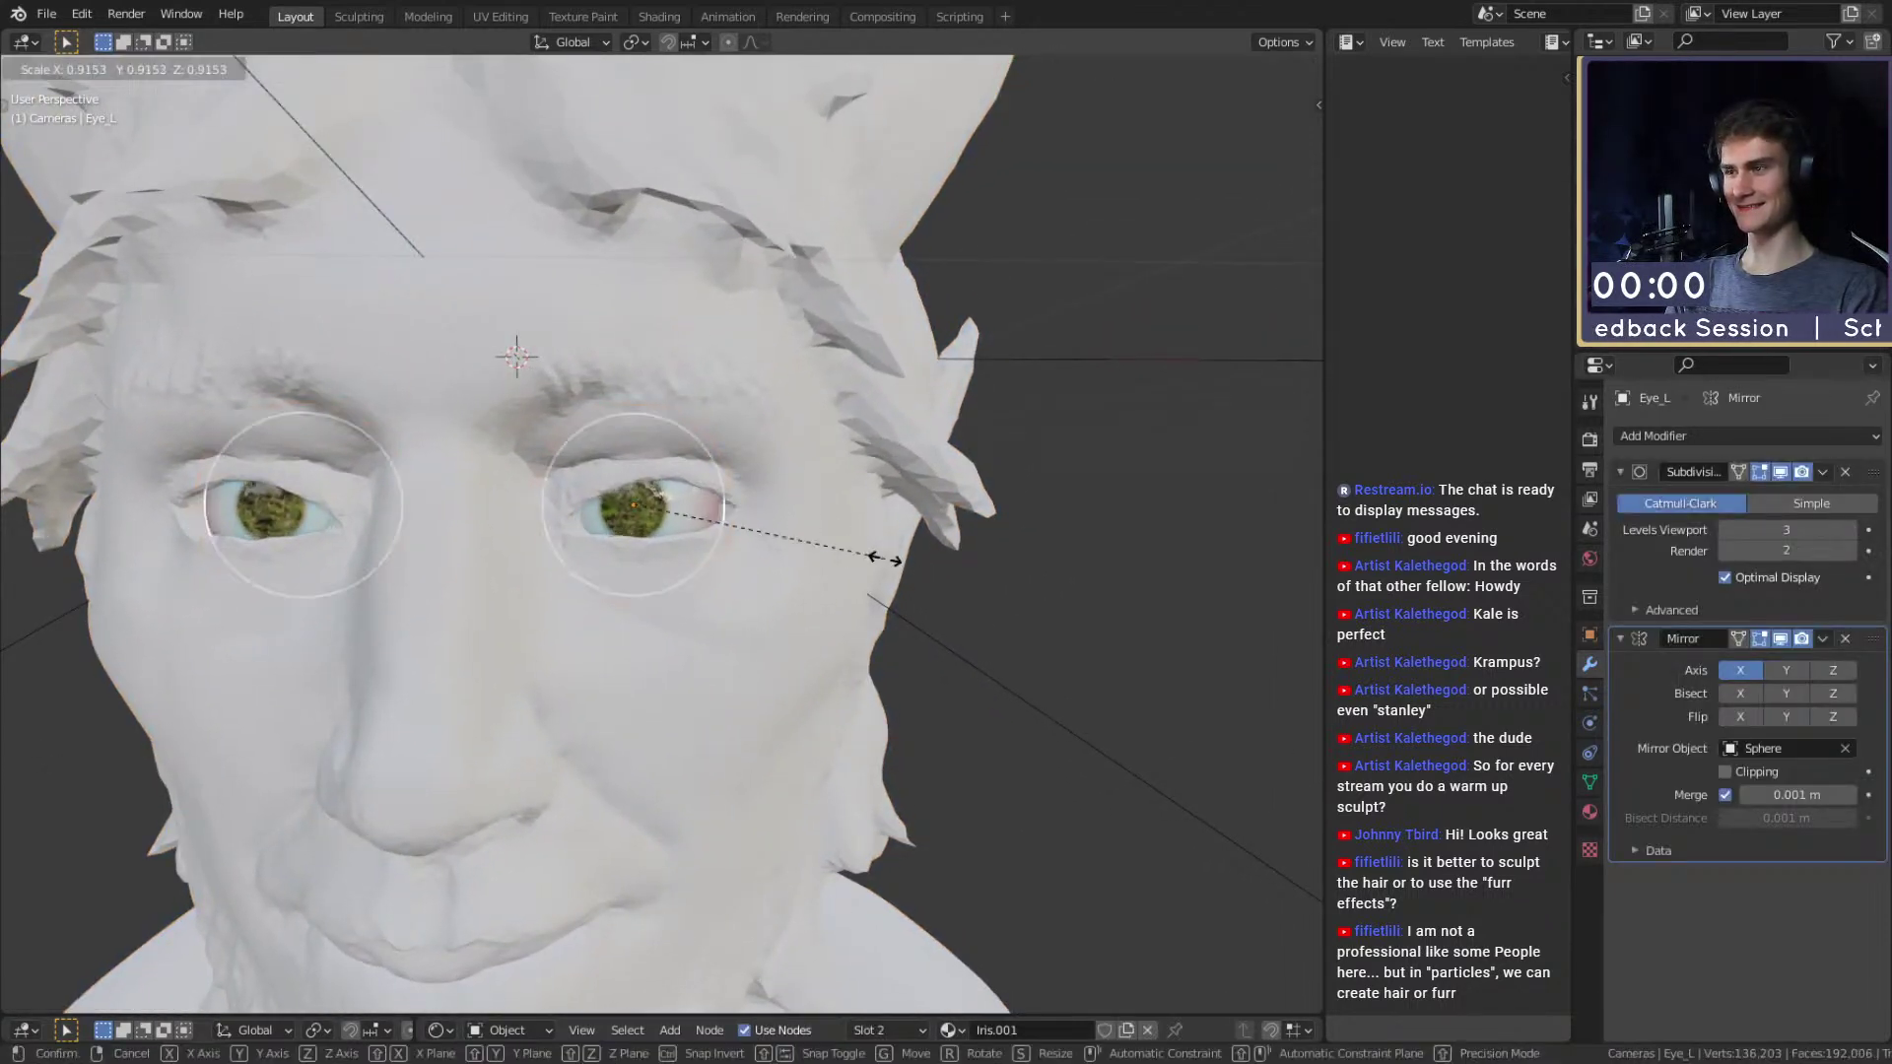
pyautogui.click(880, 558)
pyautogui.press('g')
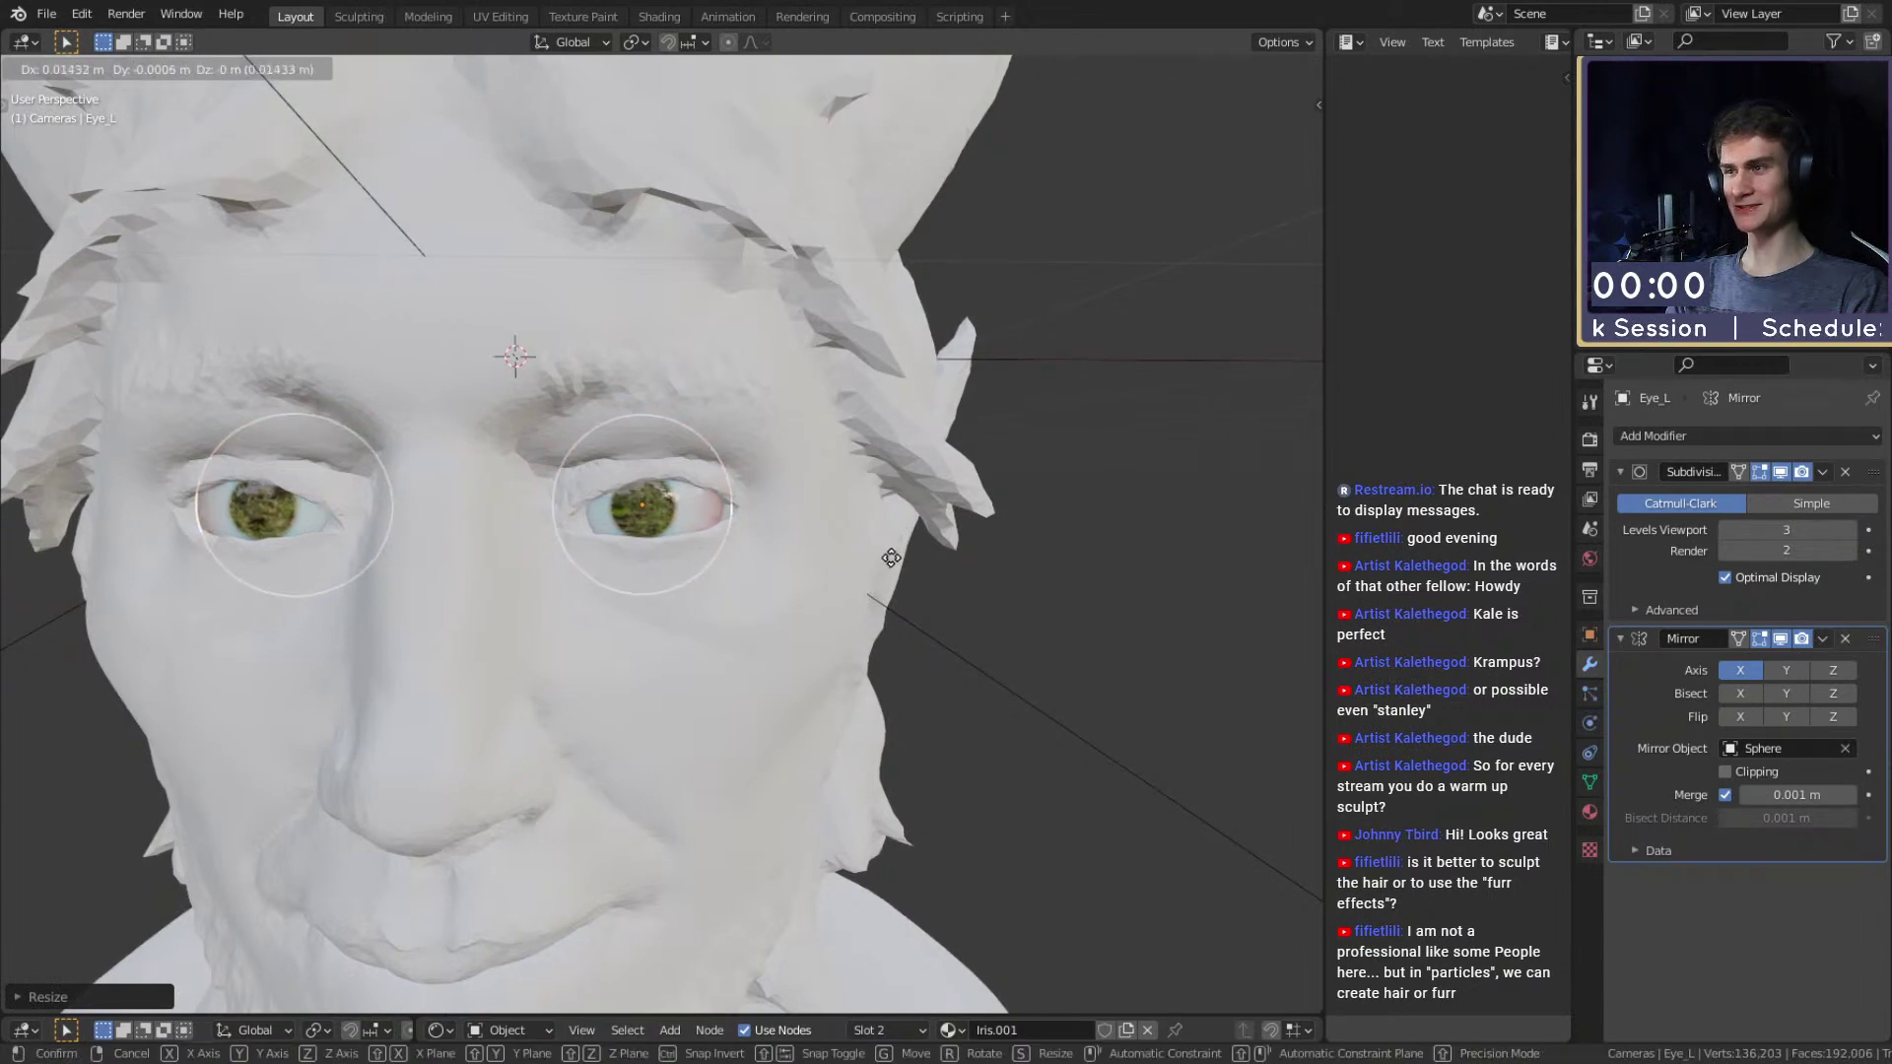
pyautogui.click(894, 558)
# Adjust the spacing of the mirrored eyeballs along the X axis.
pyautogui.moveTo(894, 558); pyautogui.dragTo(838, 554, button='middle')
pyautogui.press('g')
pyautogui.press('x')
pyautogui.click(686, 548)
pyautogui.press('g')
pyautogui.press('x')
pyautogui.click(904, 561)
pyautogui.scroll(-5, 847, 565)
pyautogui.scroll(3, 800, 561)
# Fine-tune the height of the eyeballs along the Z axis.
pyautogui.press('g')
pyautogui.press('x')
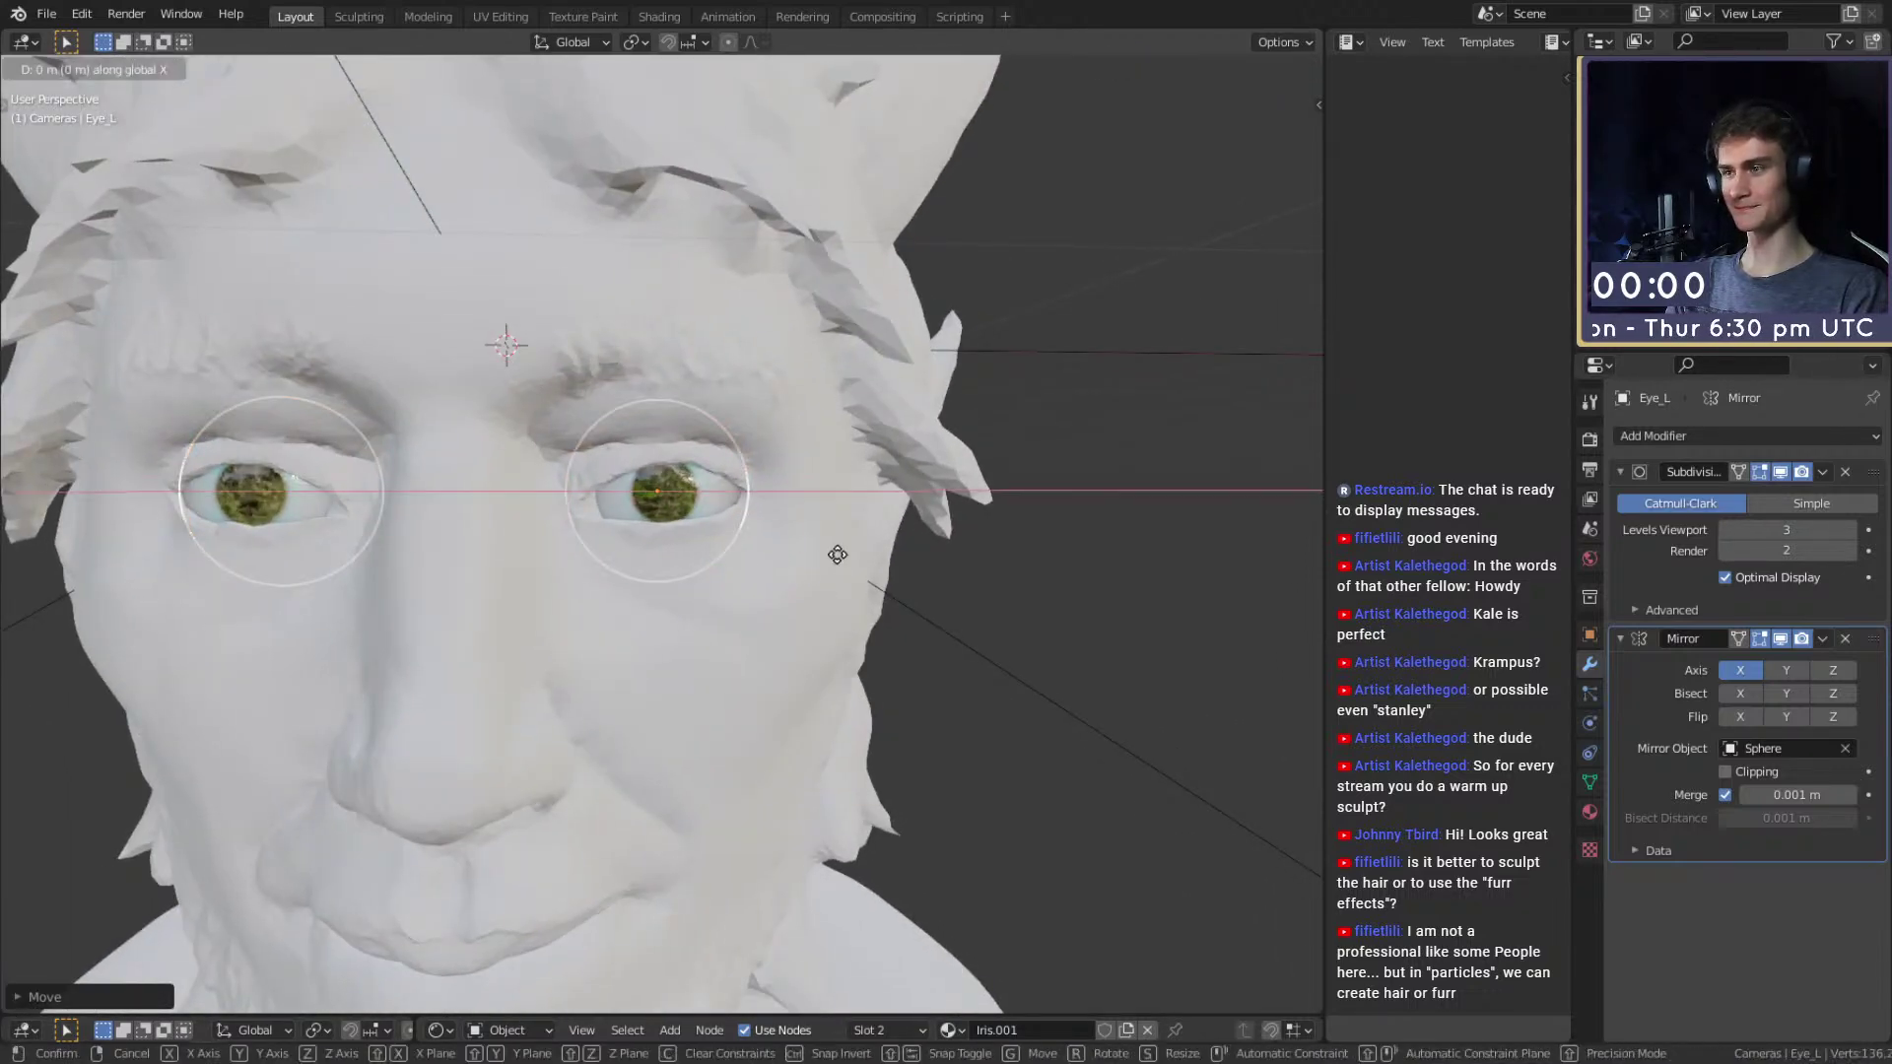
pyautogui.press('z')
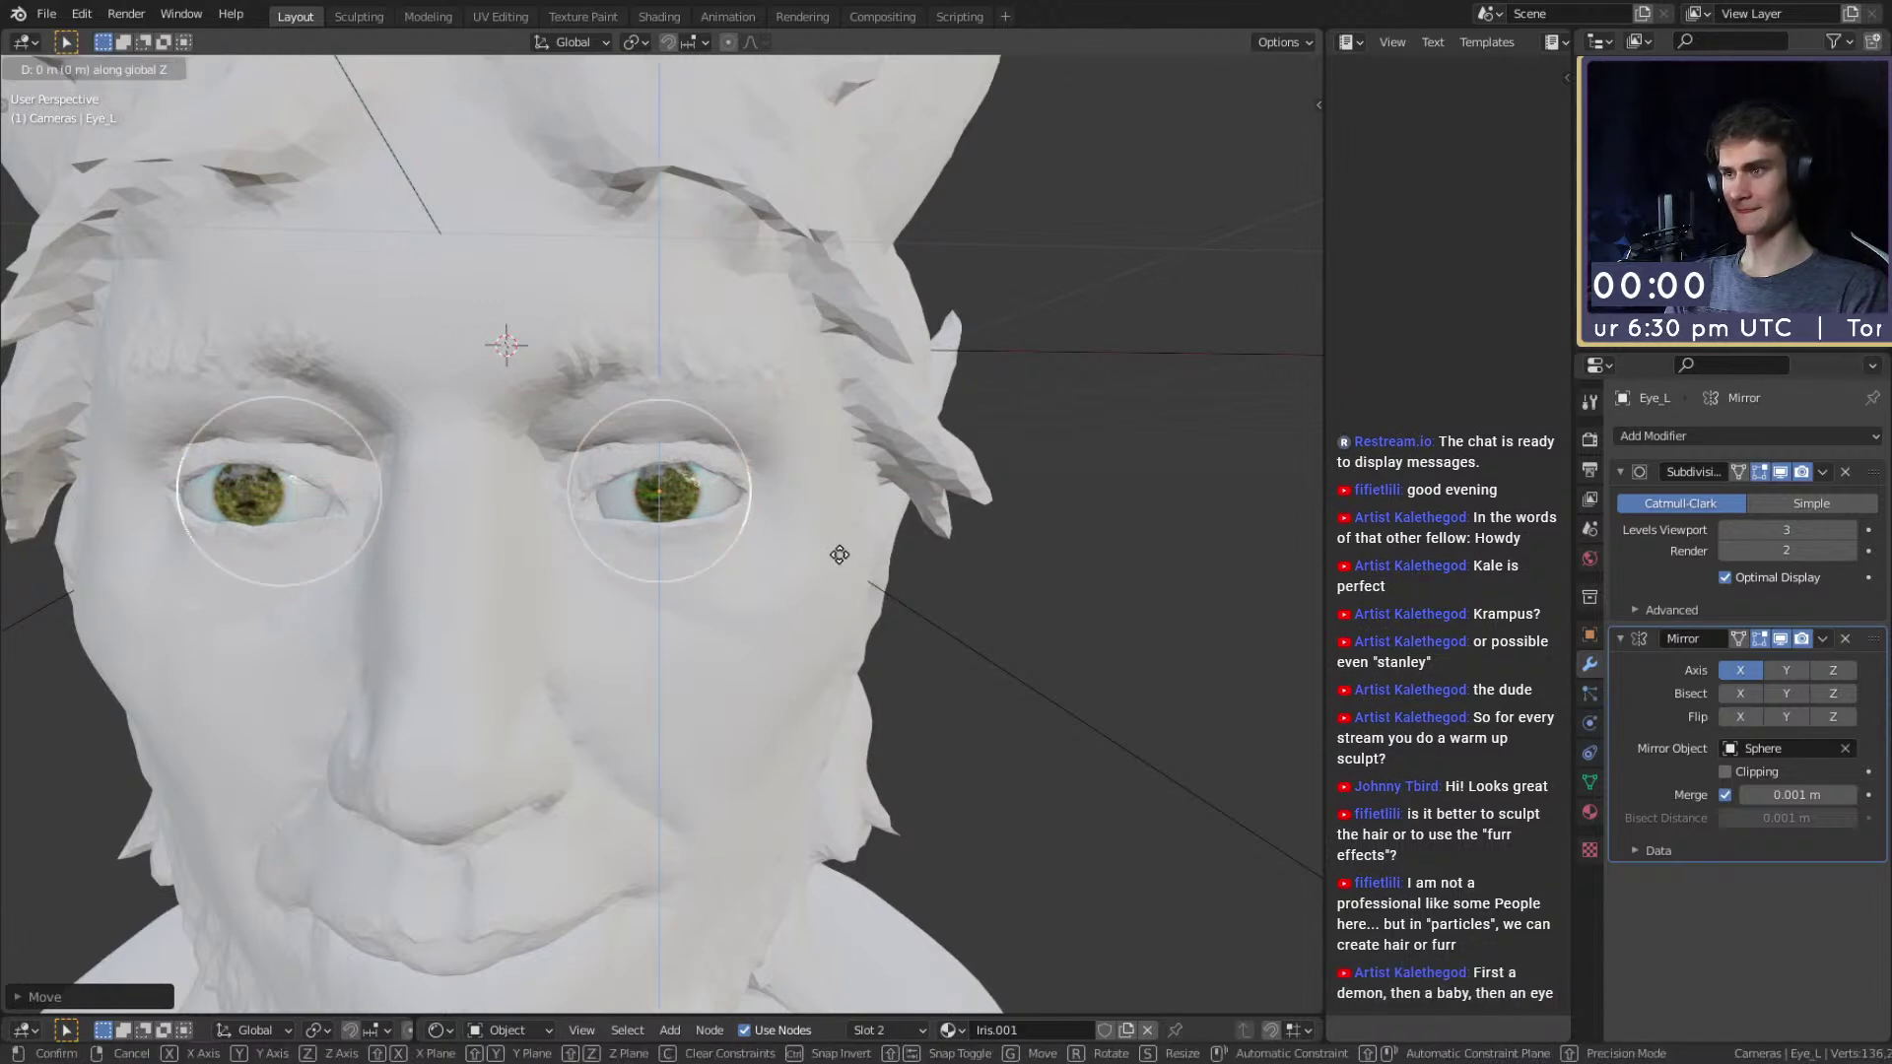
pyautogui.click(840, 557)
pyautogui.press('g')
pyautogui.press('z')
pyautogui.click(824, 573)
# Return the view to Solid shading, deselect the eyeballs and save the file.
pyautogui.press('z')
pyautogui.click(886, 581)
pyautogui.scroll(-5, 962, 584)
pyautogui.scroll(2, 854, 565)
pyautogui.moveTo(855, 564); pyautogui.dragTo(789, 544, button='middle')
pyautogui.scroll(1, 807, 564)
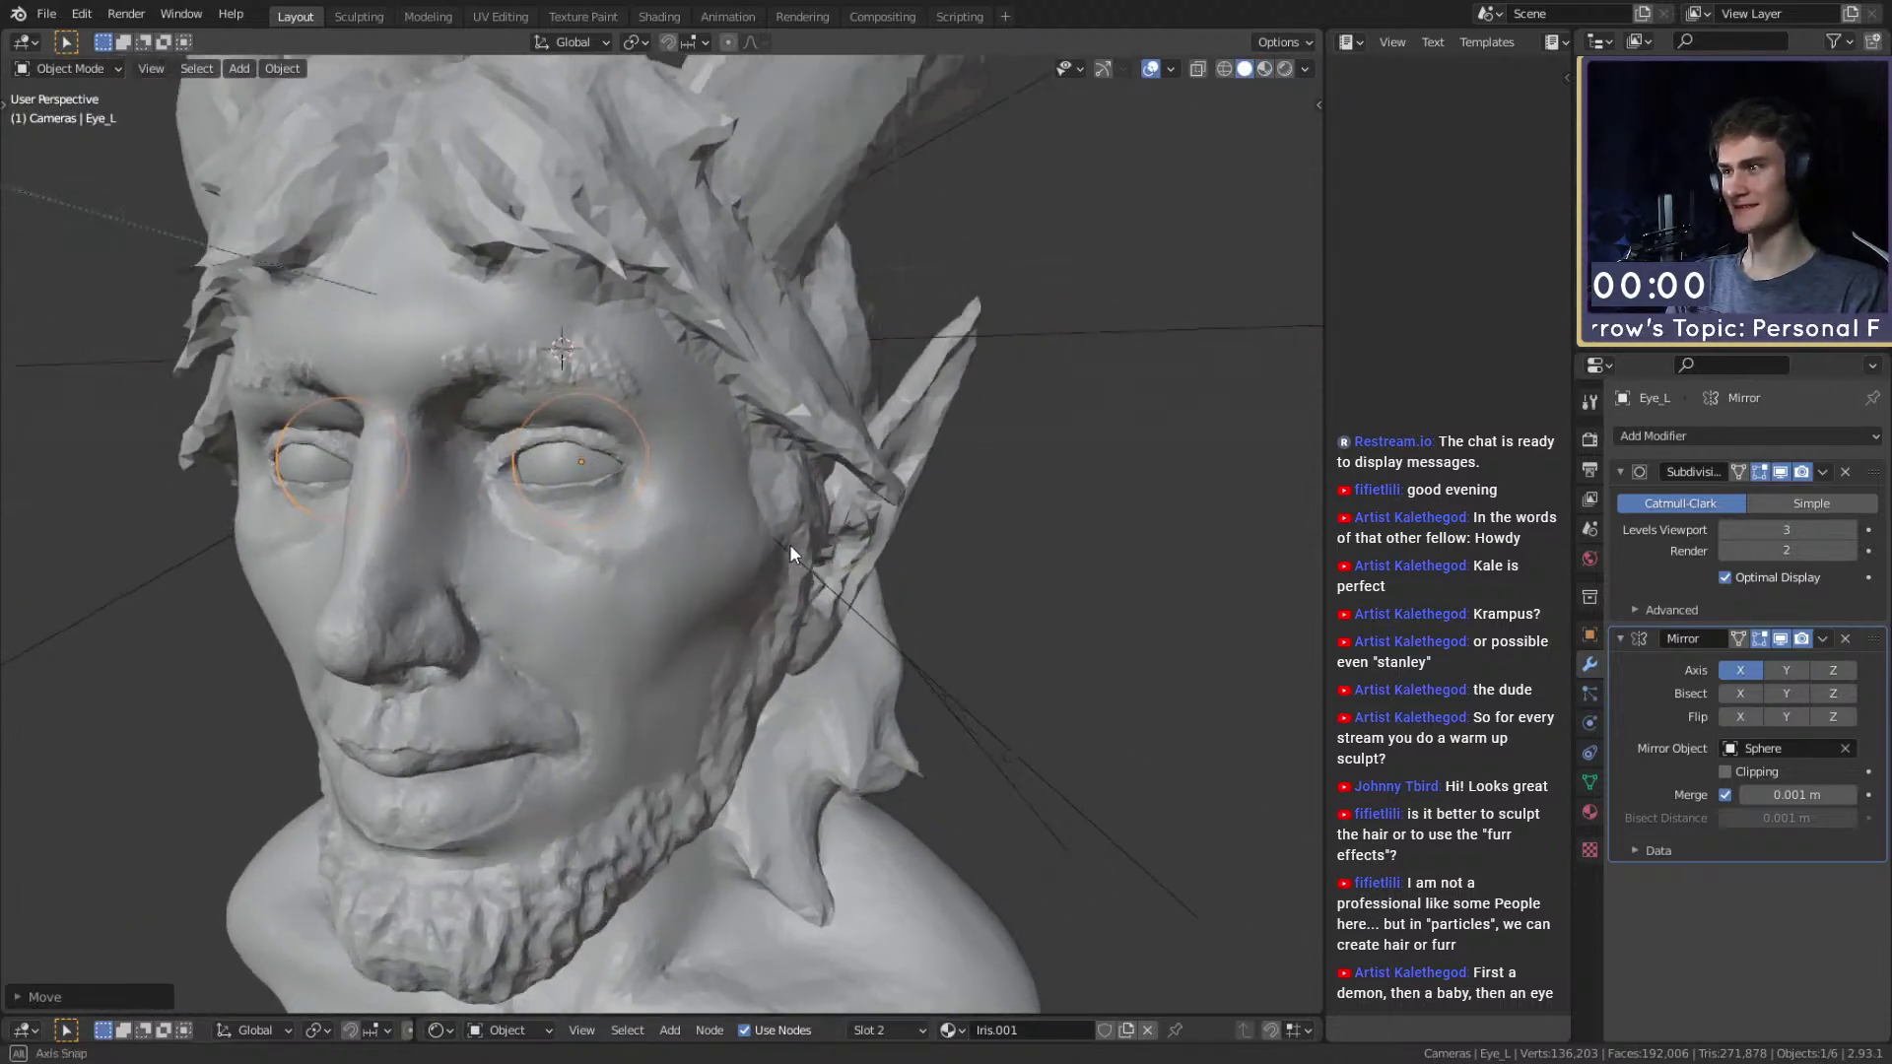
pyautogui.click(755, 558)
pyautogui.hotkey('ctrl', 's')
# In the Sculpting workspace, fit the upper eyelid to the eyeball with the Grab brush at 90 px.
pyautogui.click(358, 16)
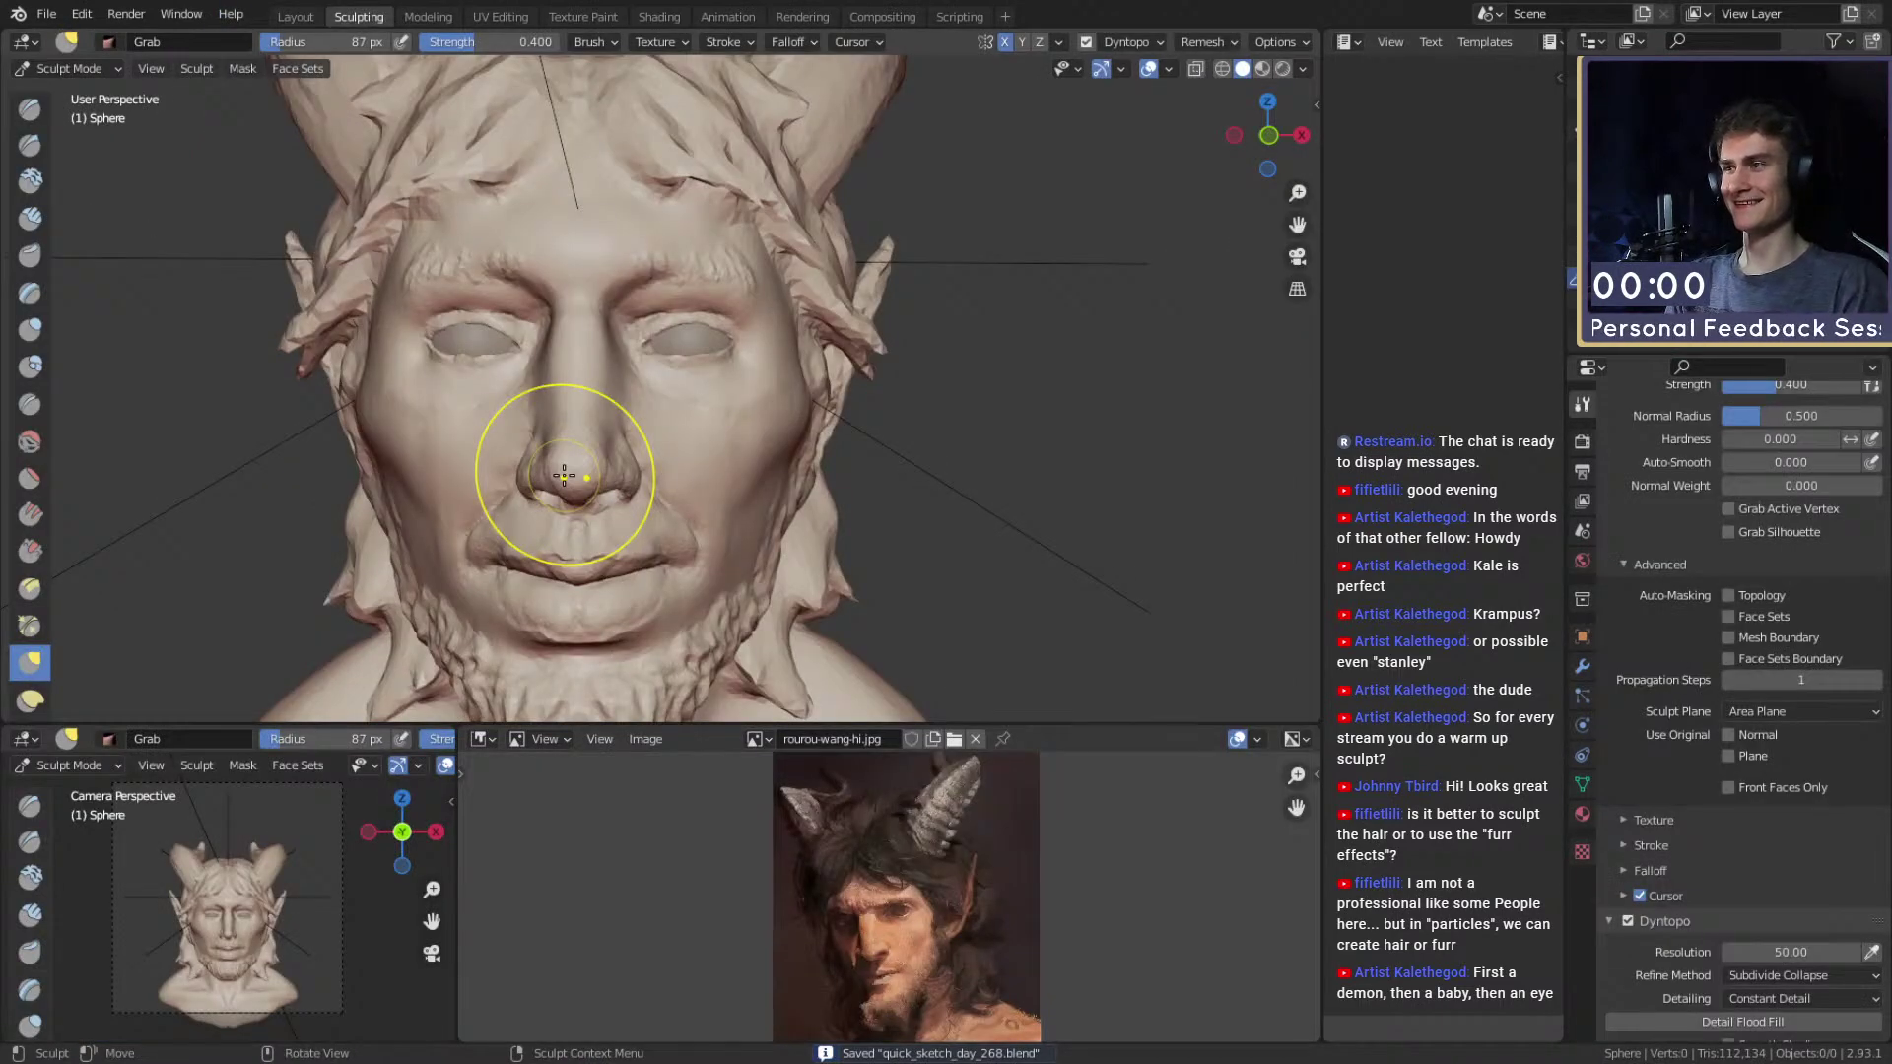
pyautogui.scroll(4, 730, 363)
pyautogui.moveTo(730, 363); pyautogui.dragTo(591, 393, button='middle')
pyautogui.moveTo(217, 542)
pyautogui.keyDown('shift'); pyautogui.mouseDown(button='middle')
pyautogui.moveTo(561, 372)
pyautogui.moveTo(611, 369)
pyautogui.moveTo(550, 369)
pyautogui.moveTo(648, 377)
pyautogui.moveTo(564, 392)
pyautogui.moveTo(895, 283)
pyautogui.moveTo(788, 379)
pyautogui.moveTo(654, 338)
pyautogui.mouseUp(button='middle'); pyautogui.keyUp('shift')
pyautogui.press('f')
pyautogui.click(697, 380)
pyautogui.scroll(4, 654, 340)
pyautogui.press('f')
pyautogui.click(623, 432)
pyautogui.moveTo(623, 432)
pyautogui.mouseDown(button='middle')
pyautogui.moveTo(659, 360)
pyautogui.moveTo(692, 465)
pyautogui.moveTo(735, 418)
pyautogui.mouseUp(button='middle')
pyautogui.scroll(-2, 692, 465)
pyautogui.scroll(3, 728, 296)
pyautogui.moveTo(727, 295)
pyautogui.mouseDown(button='middle')
pyautogui.moveTo(700, 388)
pyautogui.moveTo(757, 304)
pyautogui.moveTo(800, 282)
pyautogui.mouseUp(button='middle')
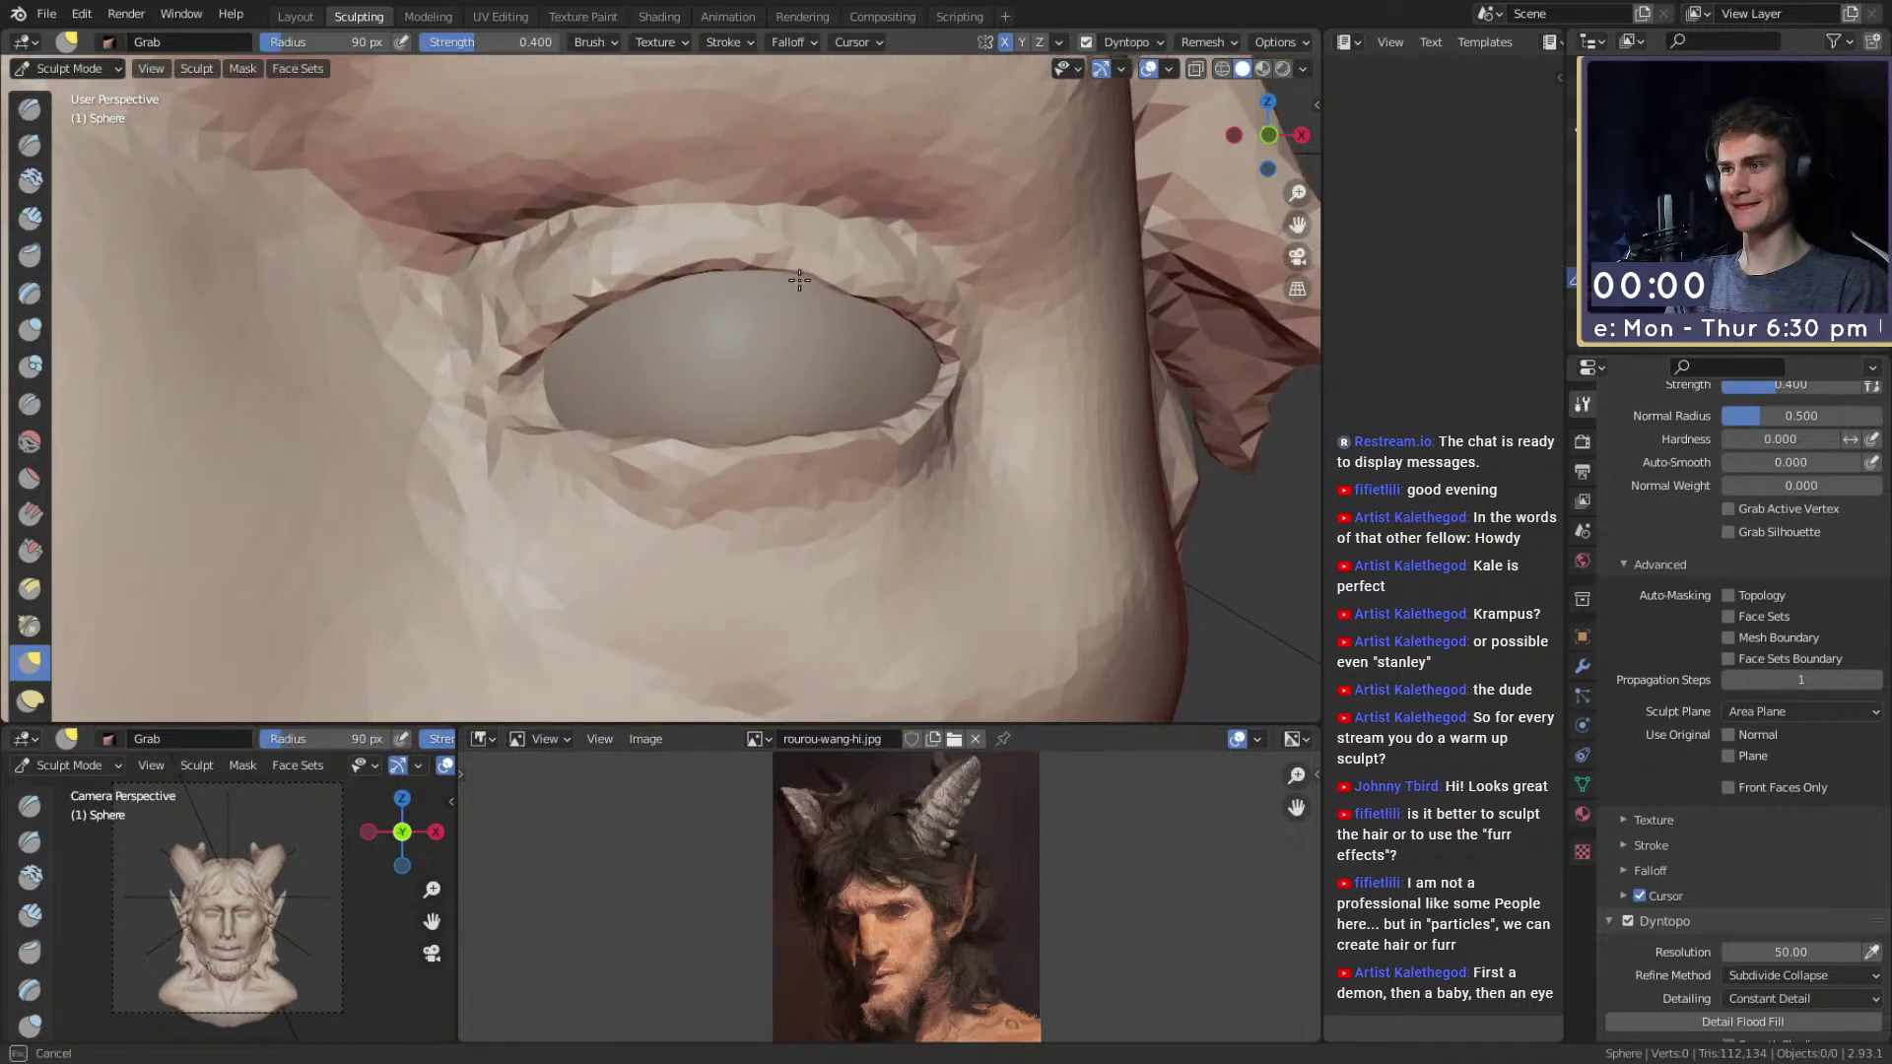
# Adjust the eyelid shape around the eyeball further with the Grab brush, raising its radius to 122 px.
pyautogui.moveTo(610, 308)
pyautogui.mouseDown(button='middle')
pyautogui.moveTo(414, 177)
pyautogui.moveTo(646, 329)
pyautogui.moveTo(591, 367)
pyautogui.mouseUp(button='middle')
pyautogui.moveTo(620, 368)
pyautogui.keyDown('alt'); pyautogui.mouseDown()
pyautogui.moveTo(680, 241)
pyautogui.moveTo(697, 435)
pyautogui.moveTo(697, 195)
pyautogui.moveTo(703, 362)
pyautogui.mouseUp(); pyautogui.keyUp('alt')
pyautogui.press('f')
pyautogui.click(599, 317)
pyautogui.moveTo(664, 314)
pyautogui.keyDown('alt'); pyautogui.mouseDown()
pyautogui.moveTo(696, 468)
pyautogui.moveTo(692, 353)
pyautogui.moveTo(666, 305)
pyautogui.mouseUp(); pyautogui.keyUp('alt')
pyautogui.moveTo(666, 305)
pyautogui.keyDown('ctrl'); pyautogui.keyDown('alt'); pyautogui.mouseDown()
pyautogui.moveTo(679, 477)
pyautogui.moveTo(571, 427)
pyautogui.moveTo(760, 456)
pyautogui.moveTo(728, 375)
pyautogui.moveTo(700, 444)
pyautogui.mouseUp(); pyautogui.keyUp('alt'); pyautogui.keyUp('ctrl')
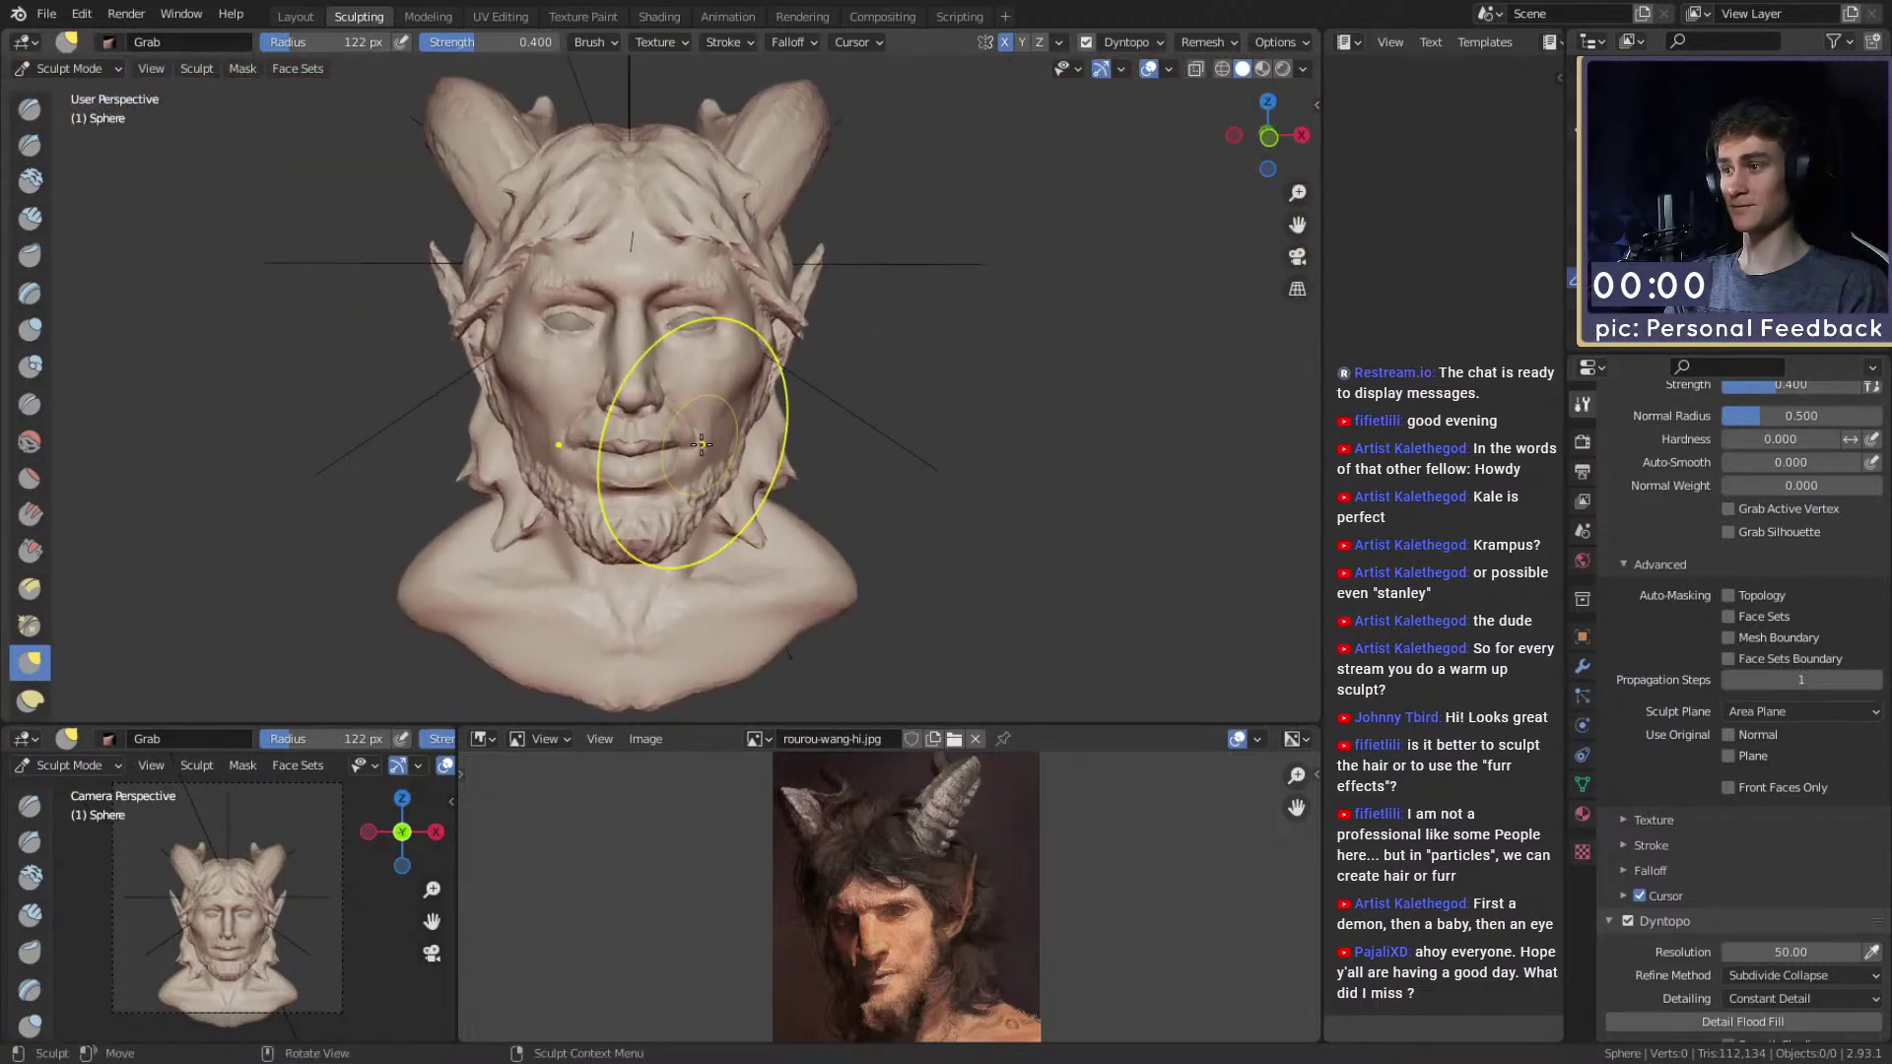
# Return to the Layout workspace, delete the extra non-mesh object and save the file.
pyautogui.click(286, 17)
pyautogui.moveTo(599, 612)
pyautogui.keyDown('ctrl'); pyautogui.keyDown('alt'); pyautogui.mouseDown()
pyautogui.moveTo(595, 739)
pyautogui.moveTo(700, 680)
pyautogui.moveTo(713, 616)
pyautogui.moveTo(694, 695)
pyautogui.mouseUp(); pyautogui.keyUp('alt'); pyautogui.keyUp('ctrl')
pyautogui.keyDown('alt'); pyautogui.moveTo(695, 694); pyautogui.dragTo(652, 569); pyautogui.keyUp('alt')
pyautogui.click(603, 375)
pyautogui.press('Delete')
pyautogui.moveTo(653, 570); pyautogui.dragTo(631, 592, button='middle')
pyautogui.keyDown('ctrl'); pyautogui.moveTo(631, 591); pyautogui.dragTo(662, 553, button='middle'); pyautogui.keyUp('ctrl')
pyautogui.hotkey('ctrl', 's')
# Enlarge the lower editors and show the camera view in Rendered shading.
pyautogui.moveTo(700, 1017); pyautogui.dragTo(756, 655)
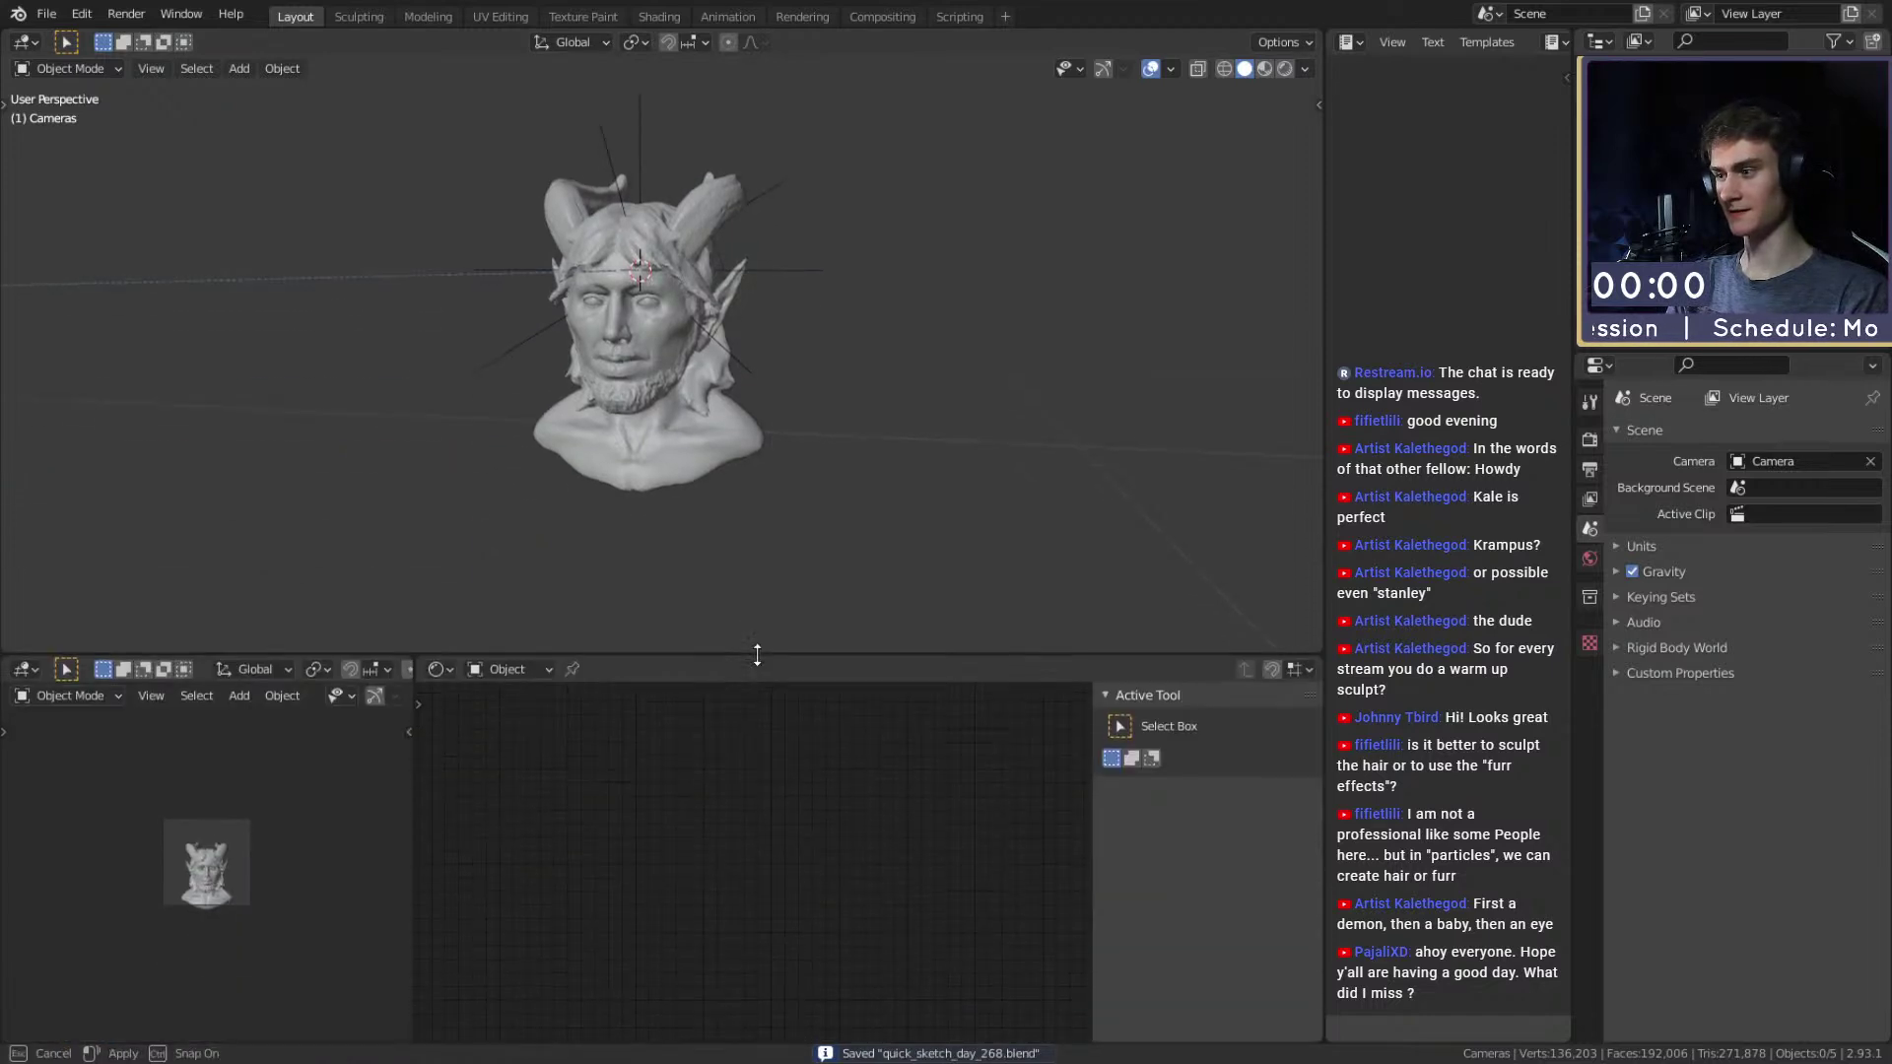
pyautogui.press('z')
pyautogui.click(214, 772)
pyautogui.scroll(3, 649, 422)
# Select the eyeballs together with the head and move them upward for the camera framing.
pyautogui.moveTo(662, 492)
pyautogui.mouseDown(button='middle')
pyautogui.moveTo(658, 547)
pyautogui.moveTo(705, 510)
pyautogui.moveTo(664, 362)
pyautogui.mouseUp(button='middle')
pyautogui.scroll(3, 664, 363)
pyautogui.click(670, 339)
pyautogui.hotkey('alt', 'a')
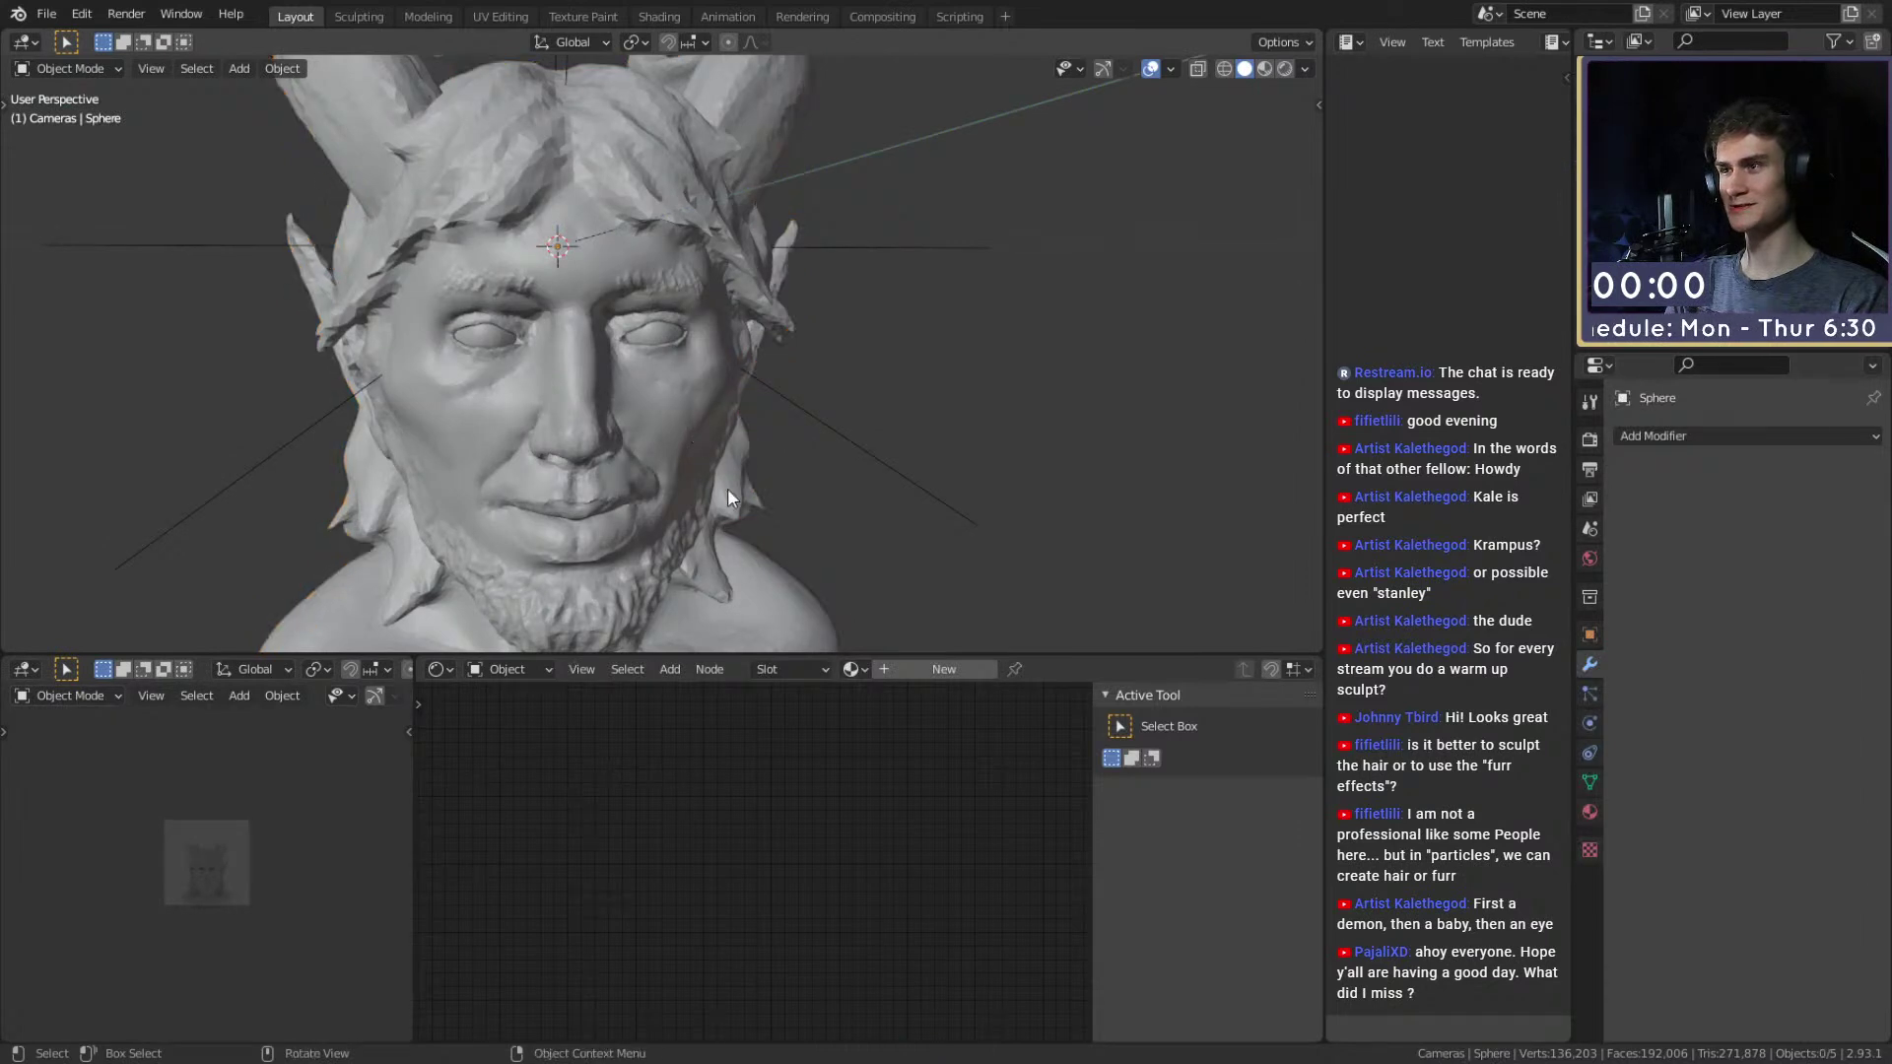
pyautogui.click(661, 345)
pyautogui.keyDown('shift'); pyautogui.click(687, 423); pyautogui.keyUp('shift')
pyautogui.scroll(-5, 705, 439)
pyautogui.moveTo(729, 461)
pyautogui.mouseDown(button='middle')
pyautogui.moveTo(859, 536)
pyautogui.moveTo(813, 494)
pyautogui.mouseUp(button='middle')
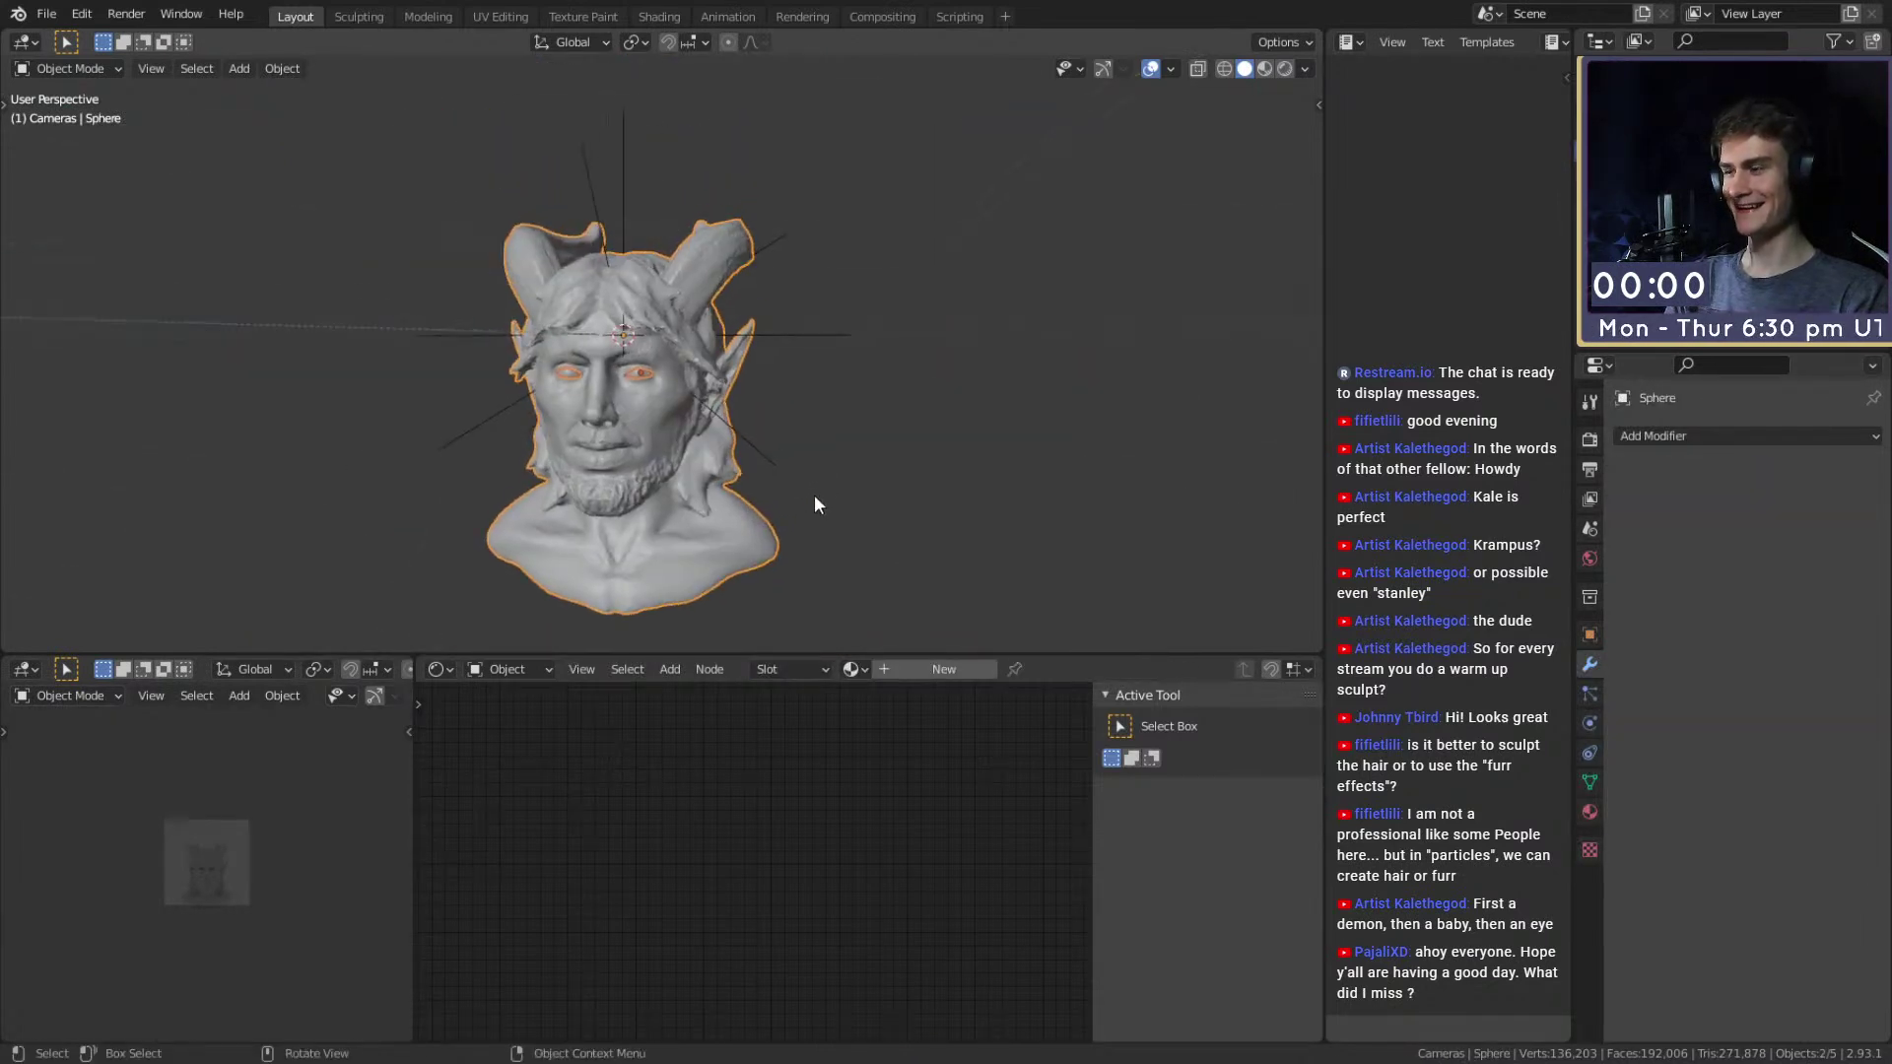
pyautogui.press('g')
pyautogui.click(895, 465)
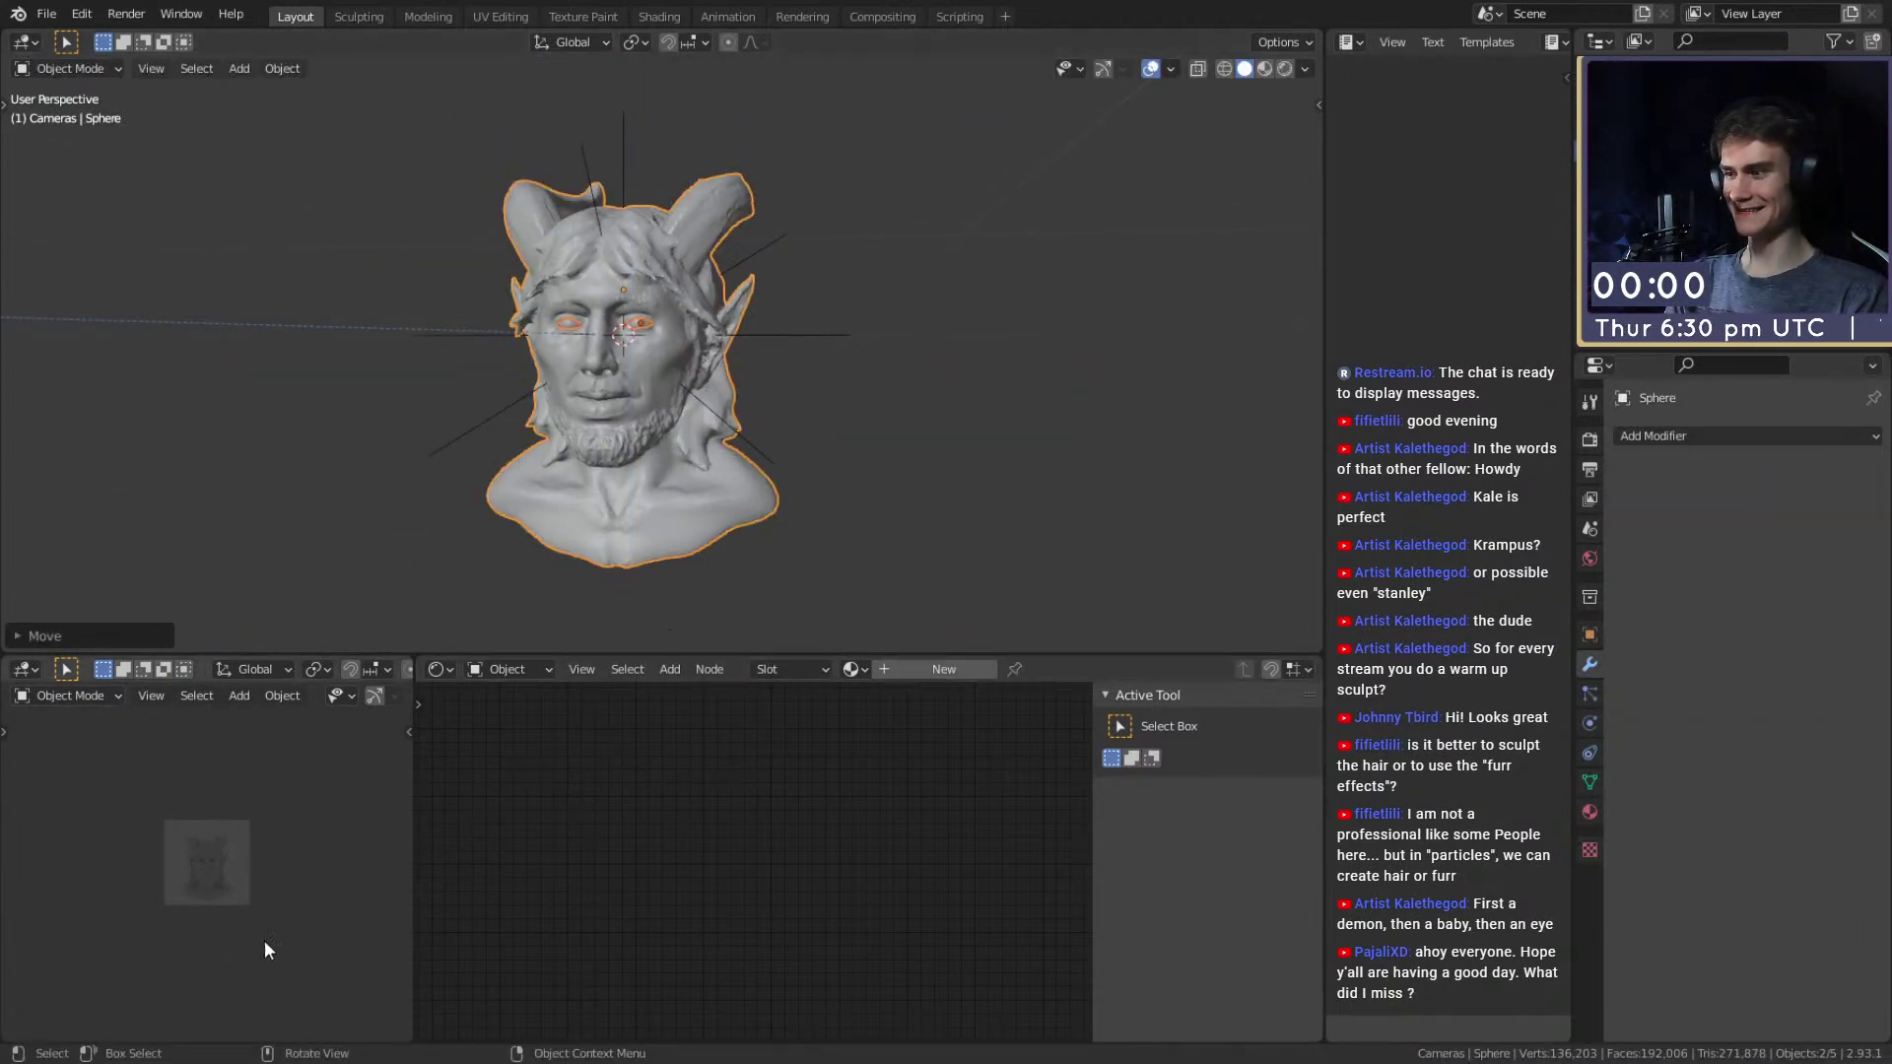
pyautogui.scroll(-3, 812, 393)
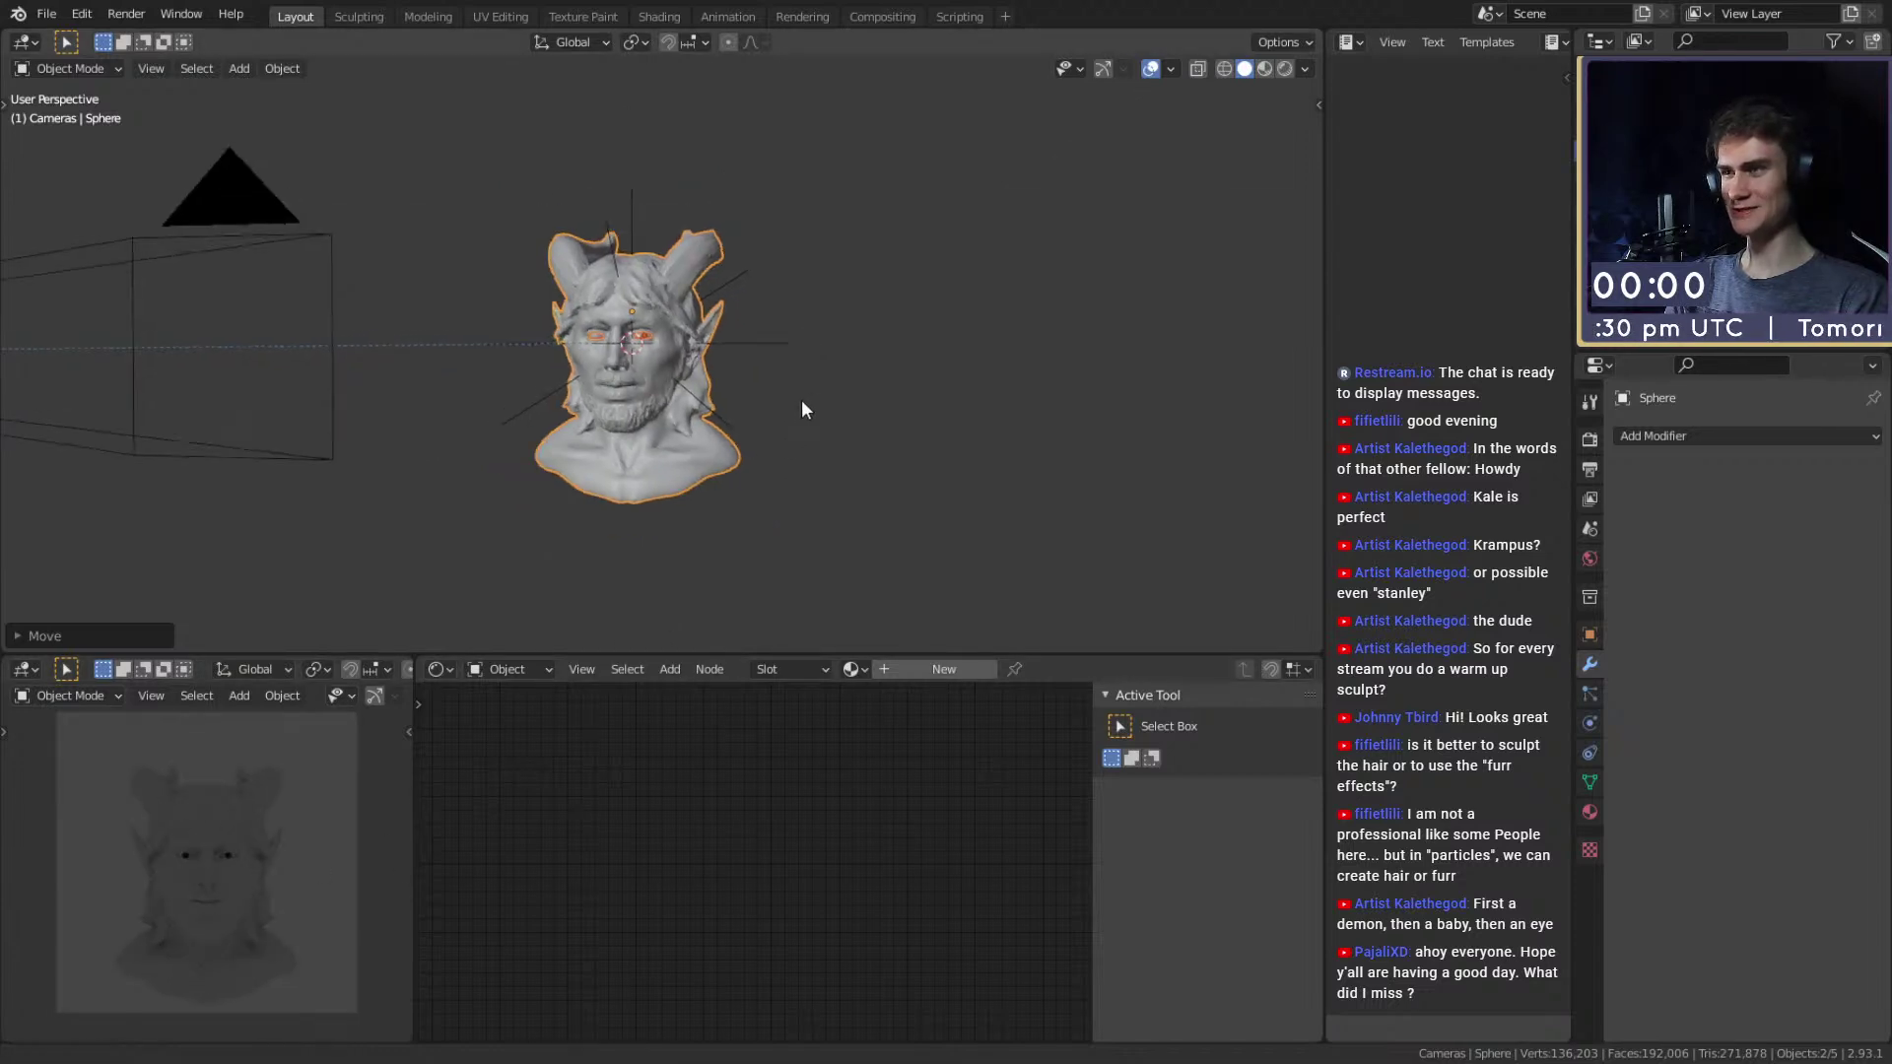
# Scale the head and eyeballs up to about 1.39, deselect them and save the file.
pyautogui.moveTo(812, 393); pyautogui.dragTo(847, 459, button='middle')
pyautogui.press('s')
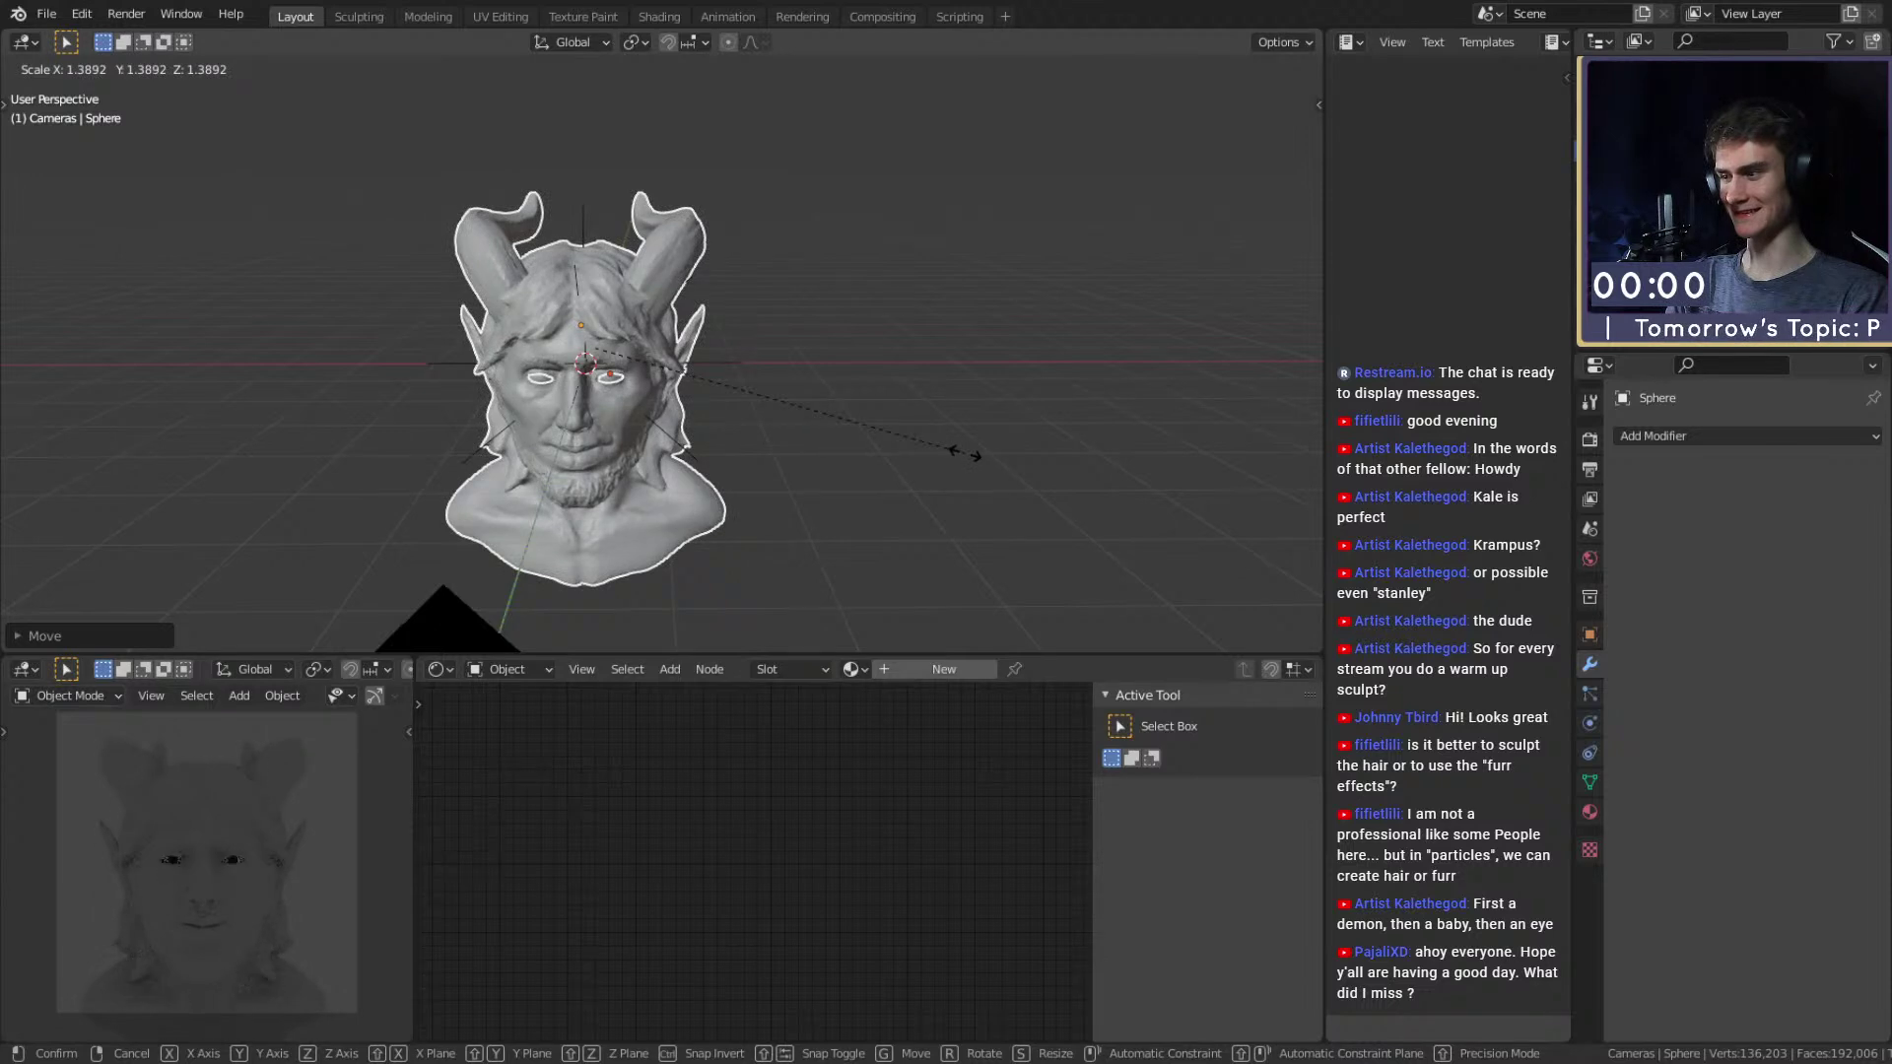
pyautogui.click(963, 452)
pyautogui.moveTo(901, 456)
pyautogui.mouseDown(button='middle')
pyautogui.moveTo(888, 424)
pyautogui.moveTo(1020, 432)
pyautogui.moveTo(695, 430)
pyautogui.moveTo(743, 411)
pyautogui.mouseUp(button='middle')
pyautogui.click(796, 410)
pyautogui.hotkey('ctrl', 's')
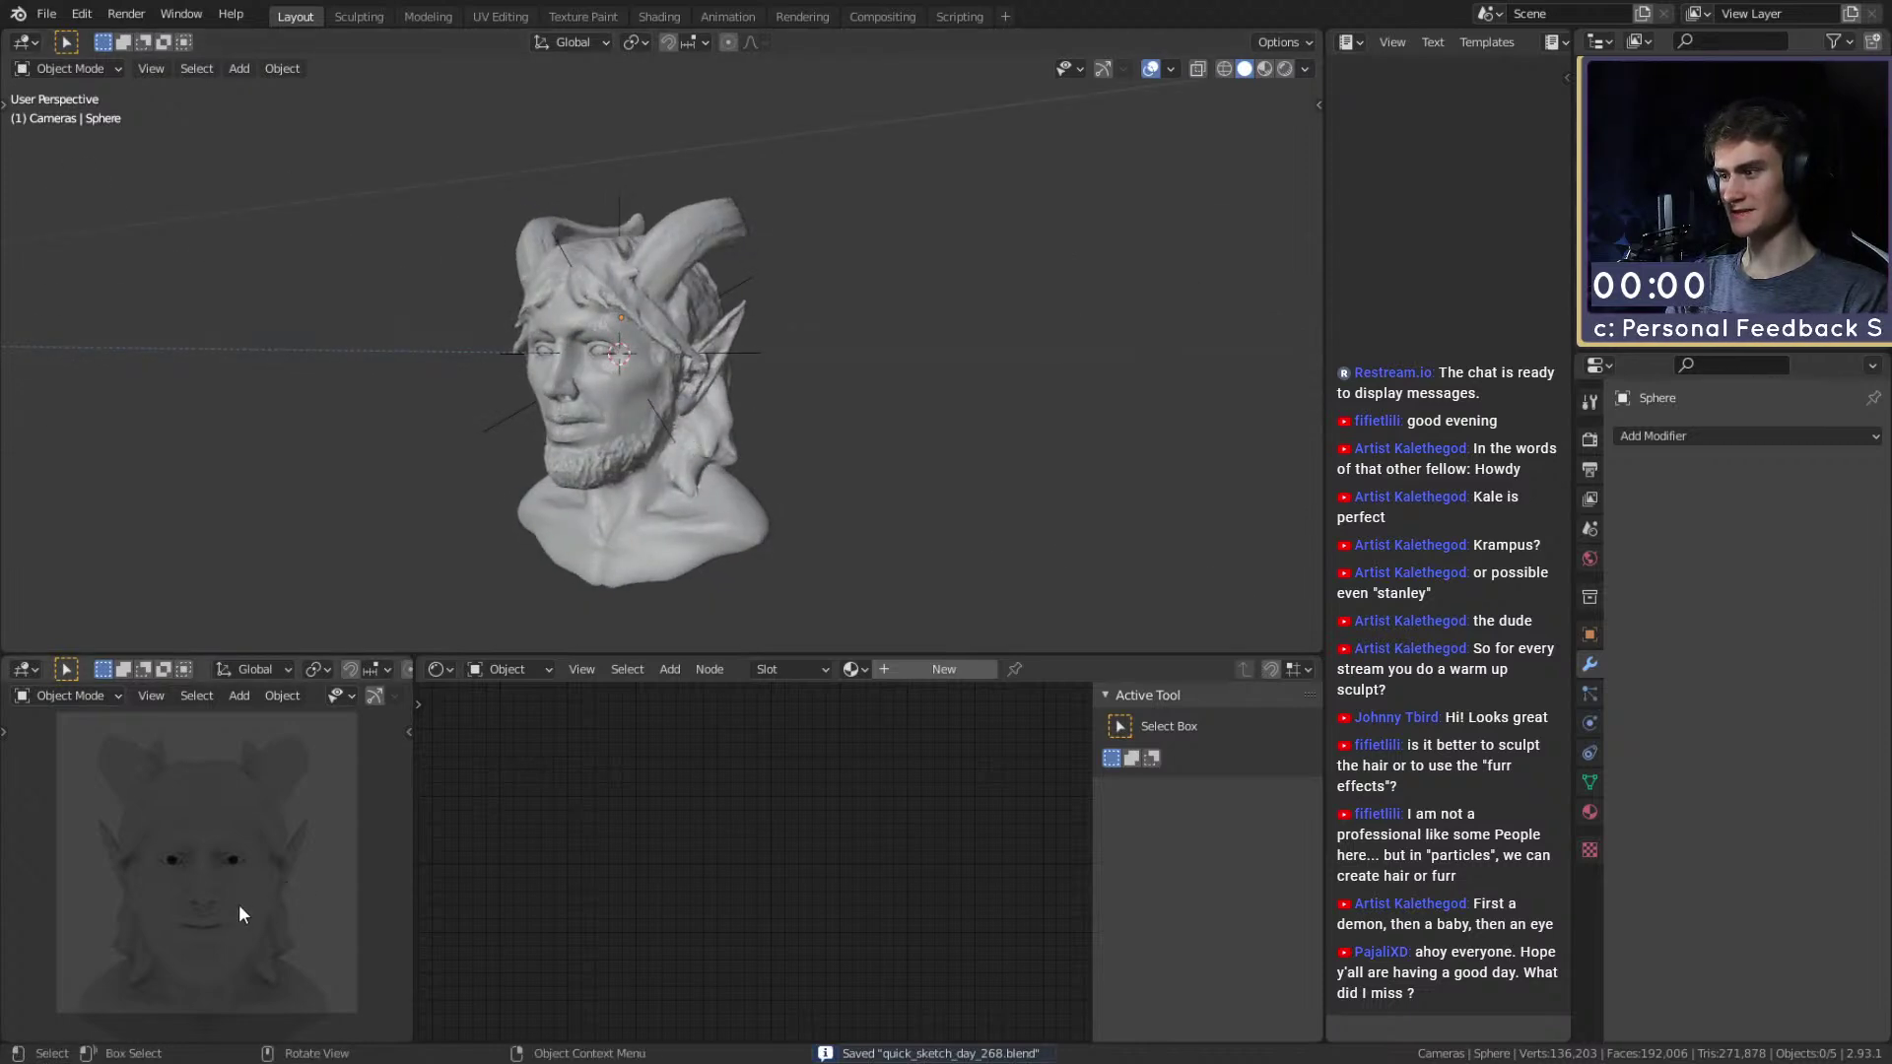
pyautogui.click(48, 16)
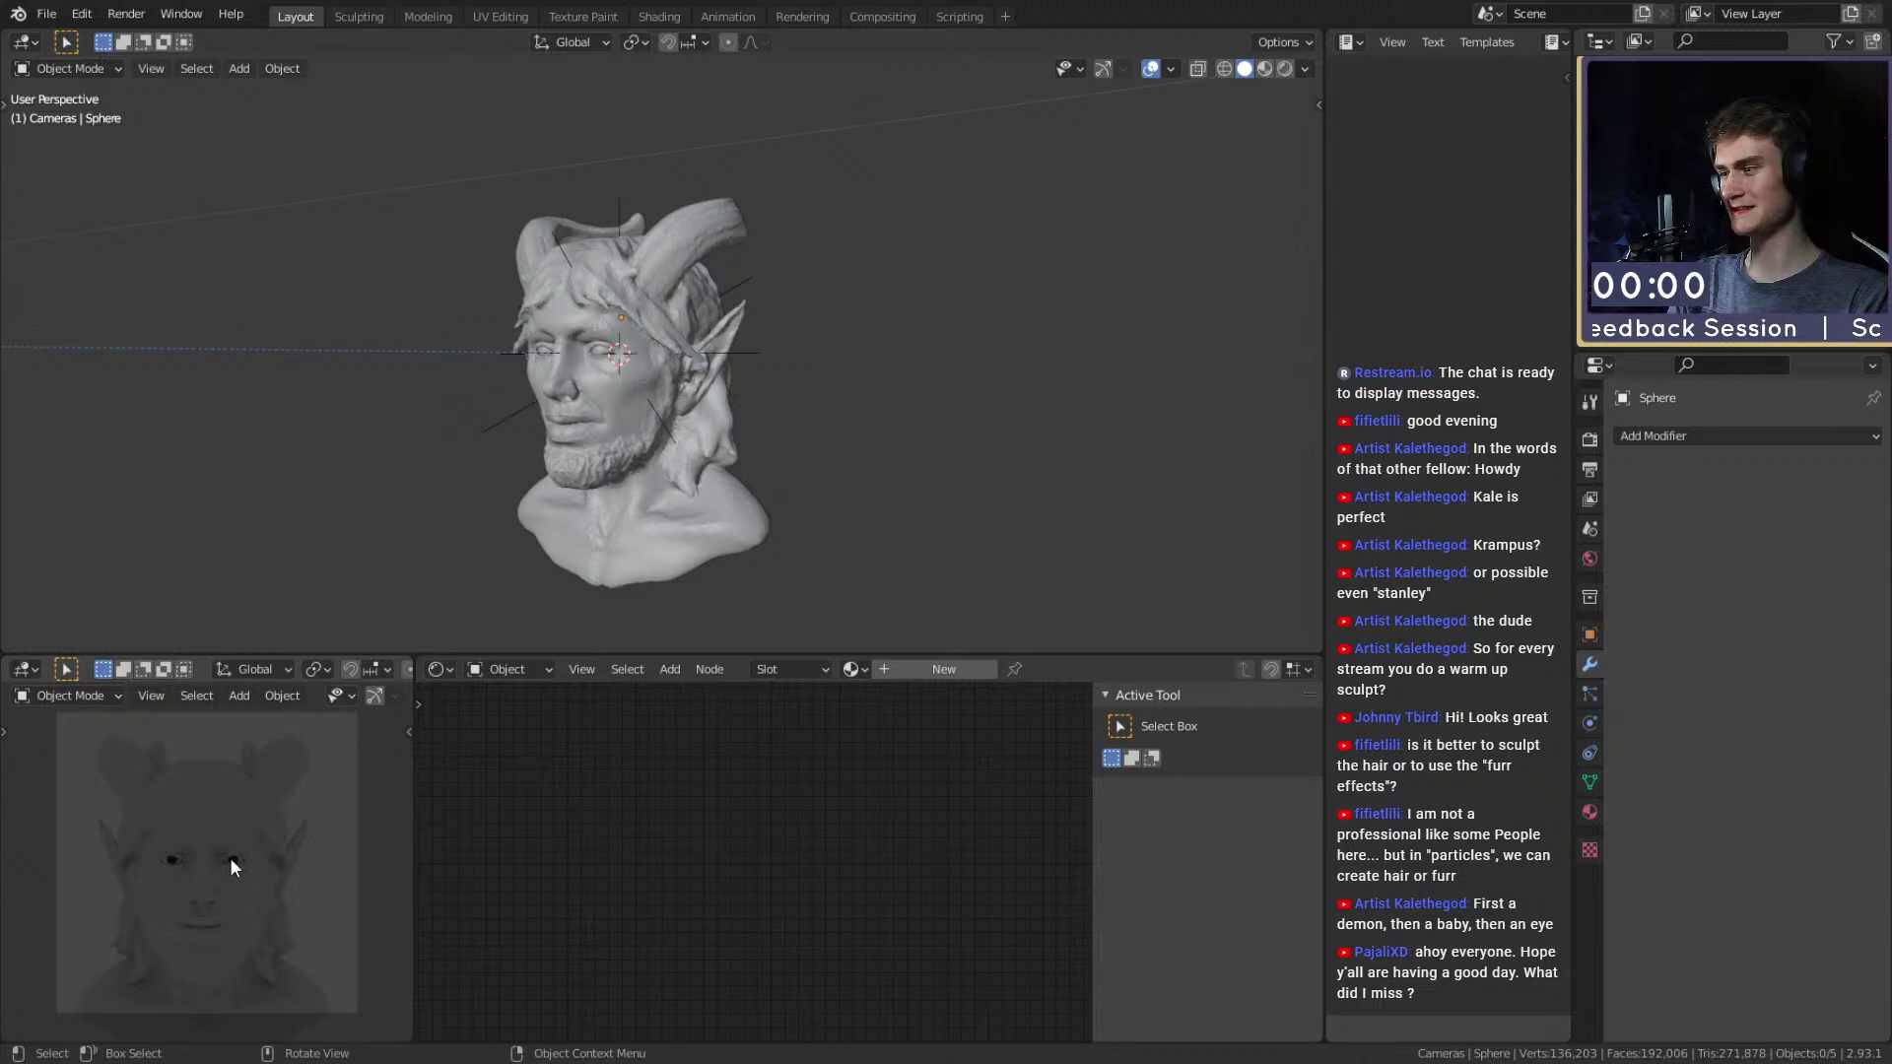
pyautogui.scroll(5, 213, 912)
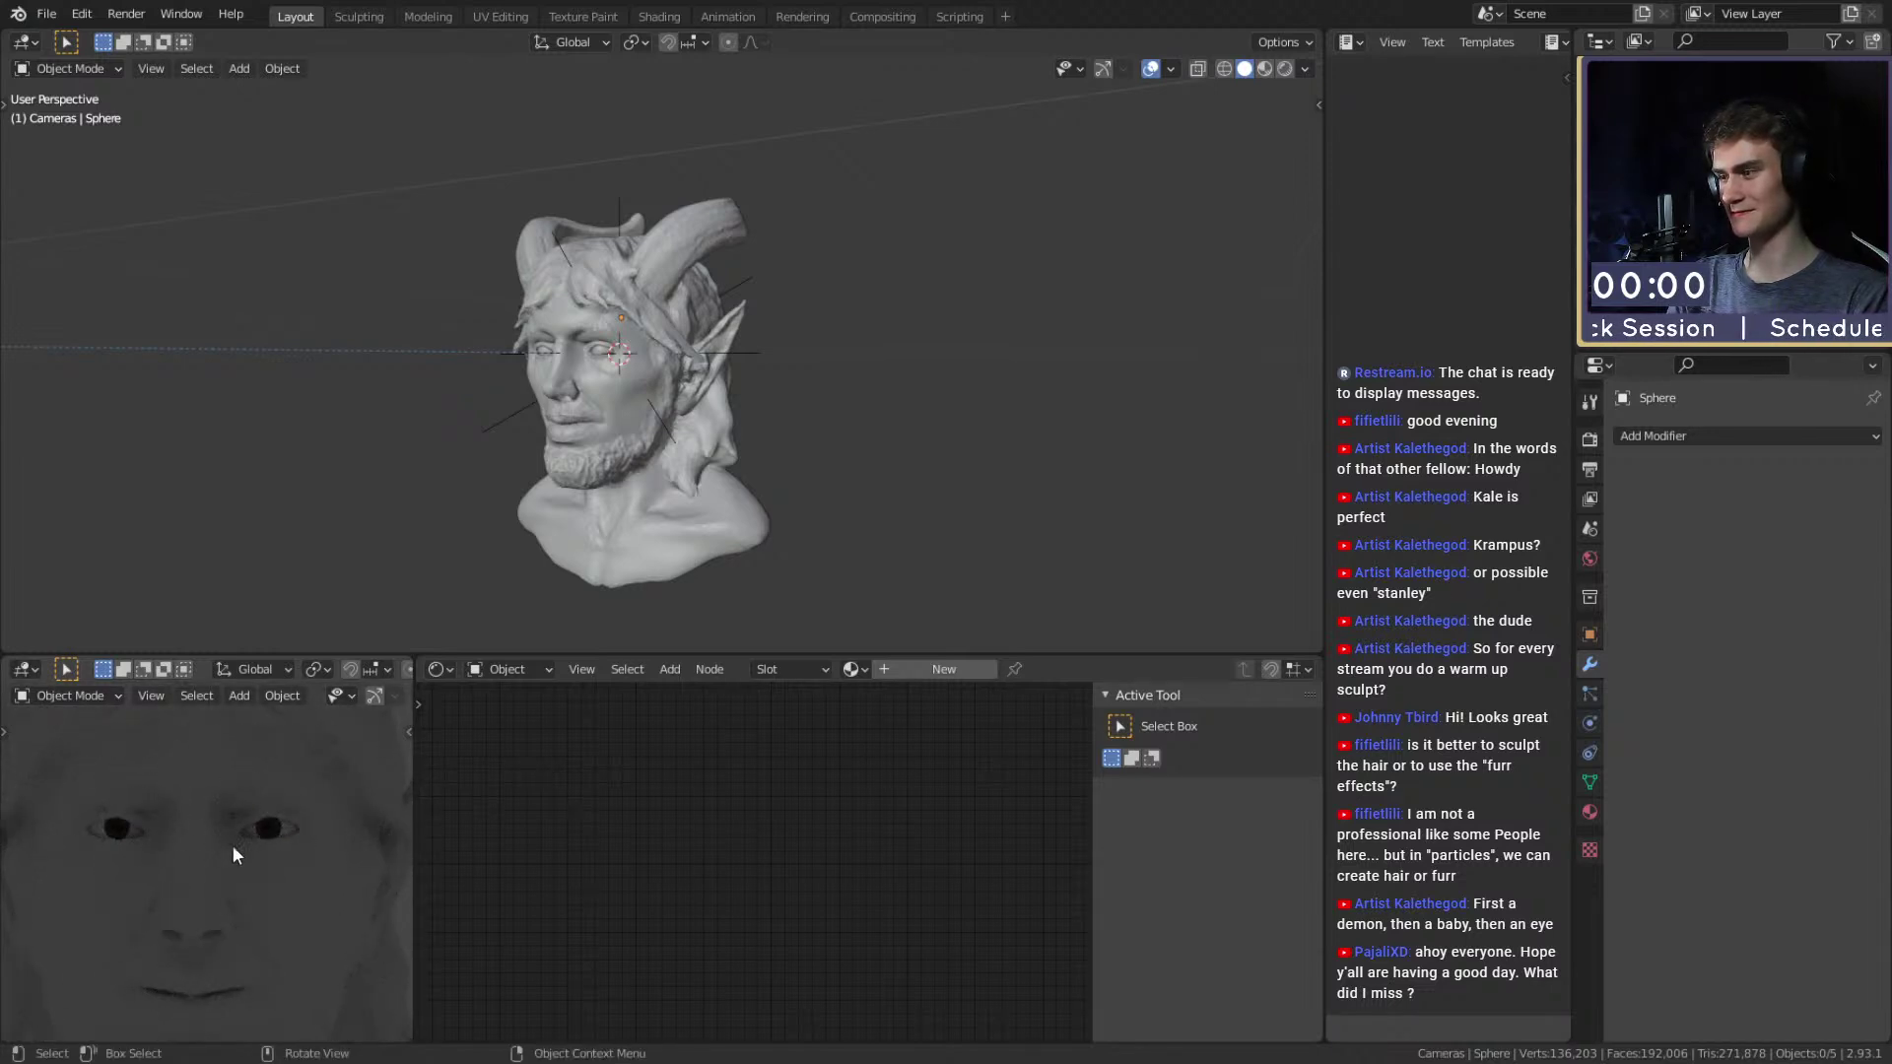
pyautogui.scroll(-5, 192, 989)
pyautogui.scroll(-2, 217, 914)
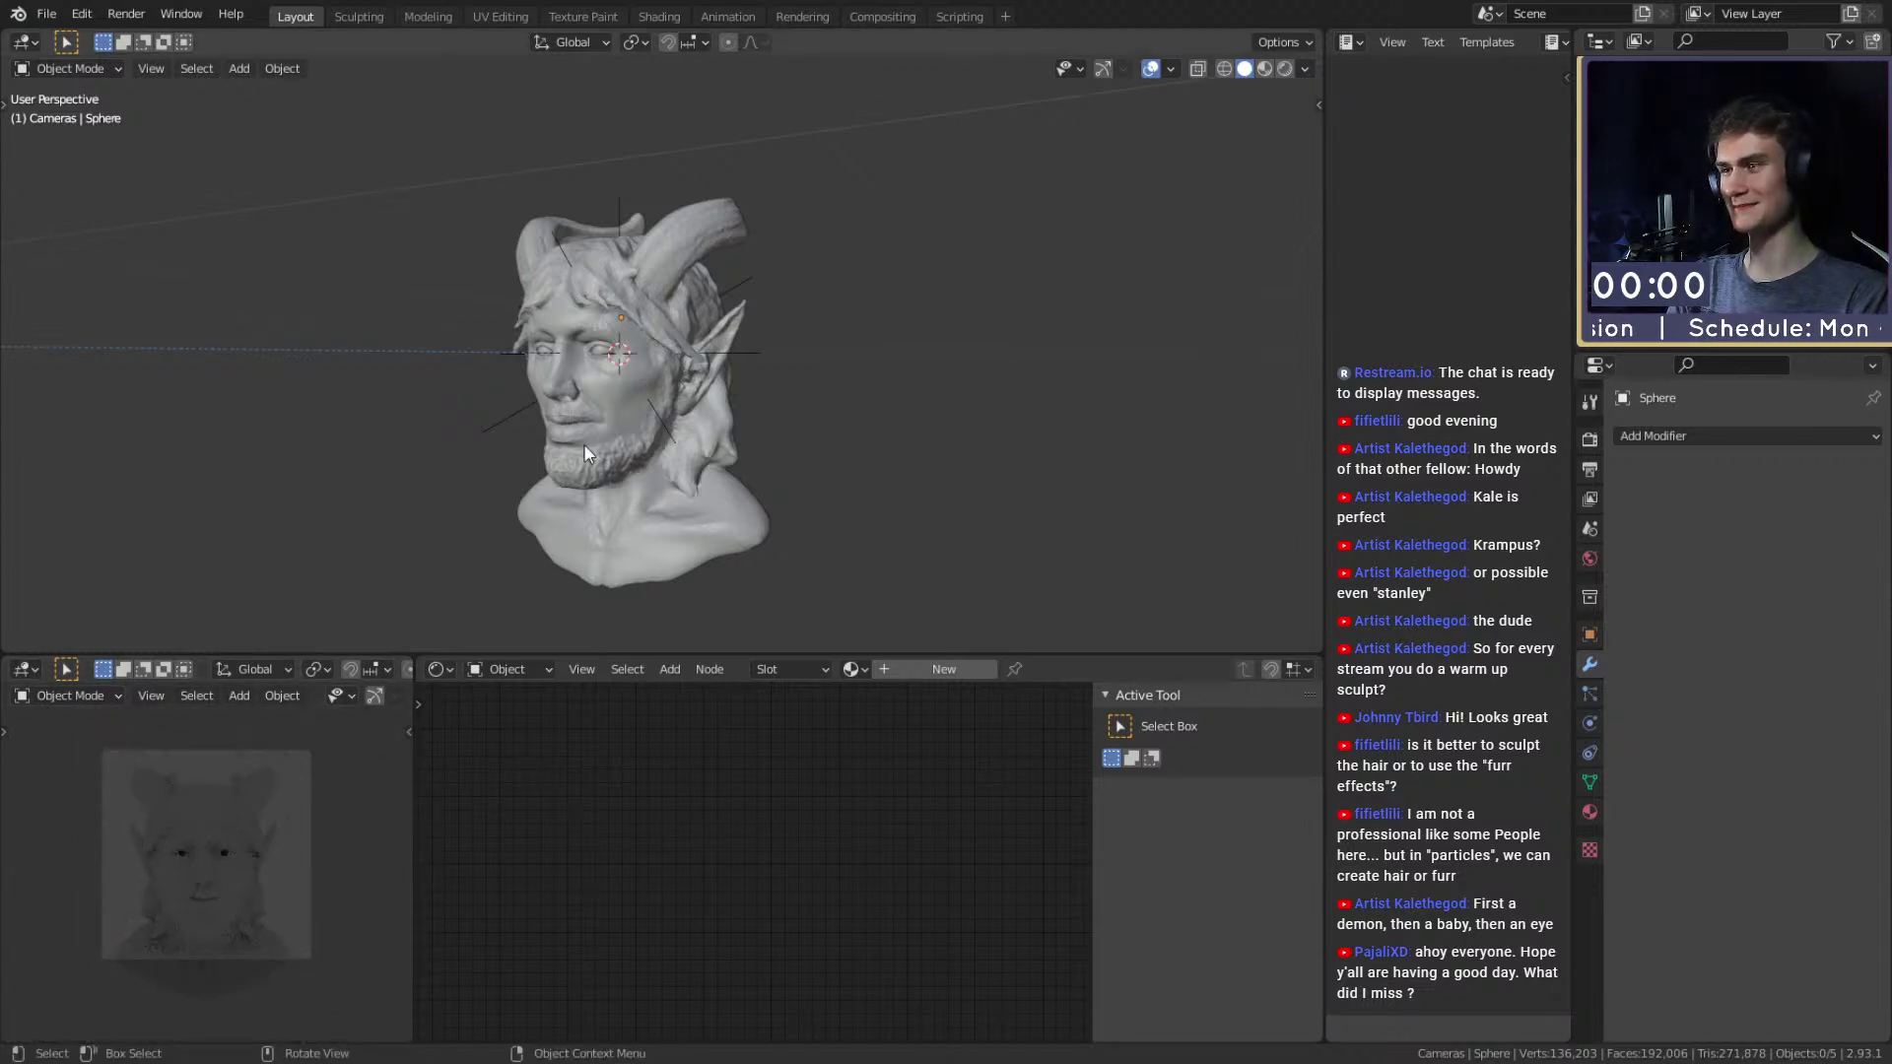
# Make the hidden collection of area lights visible around the bust.
pyautogui.scroll(-2, 620, 512)
pyautogui.scroll(3, 698, 440)
pyautogui.moveTo(652, 412); pyautogui.dragTo(737, 463, button='middle')
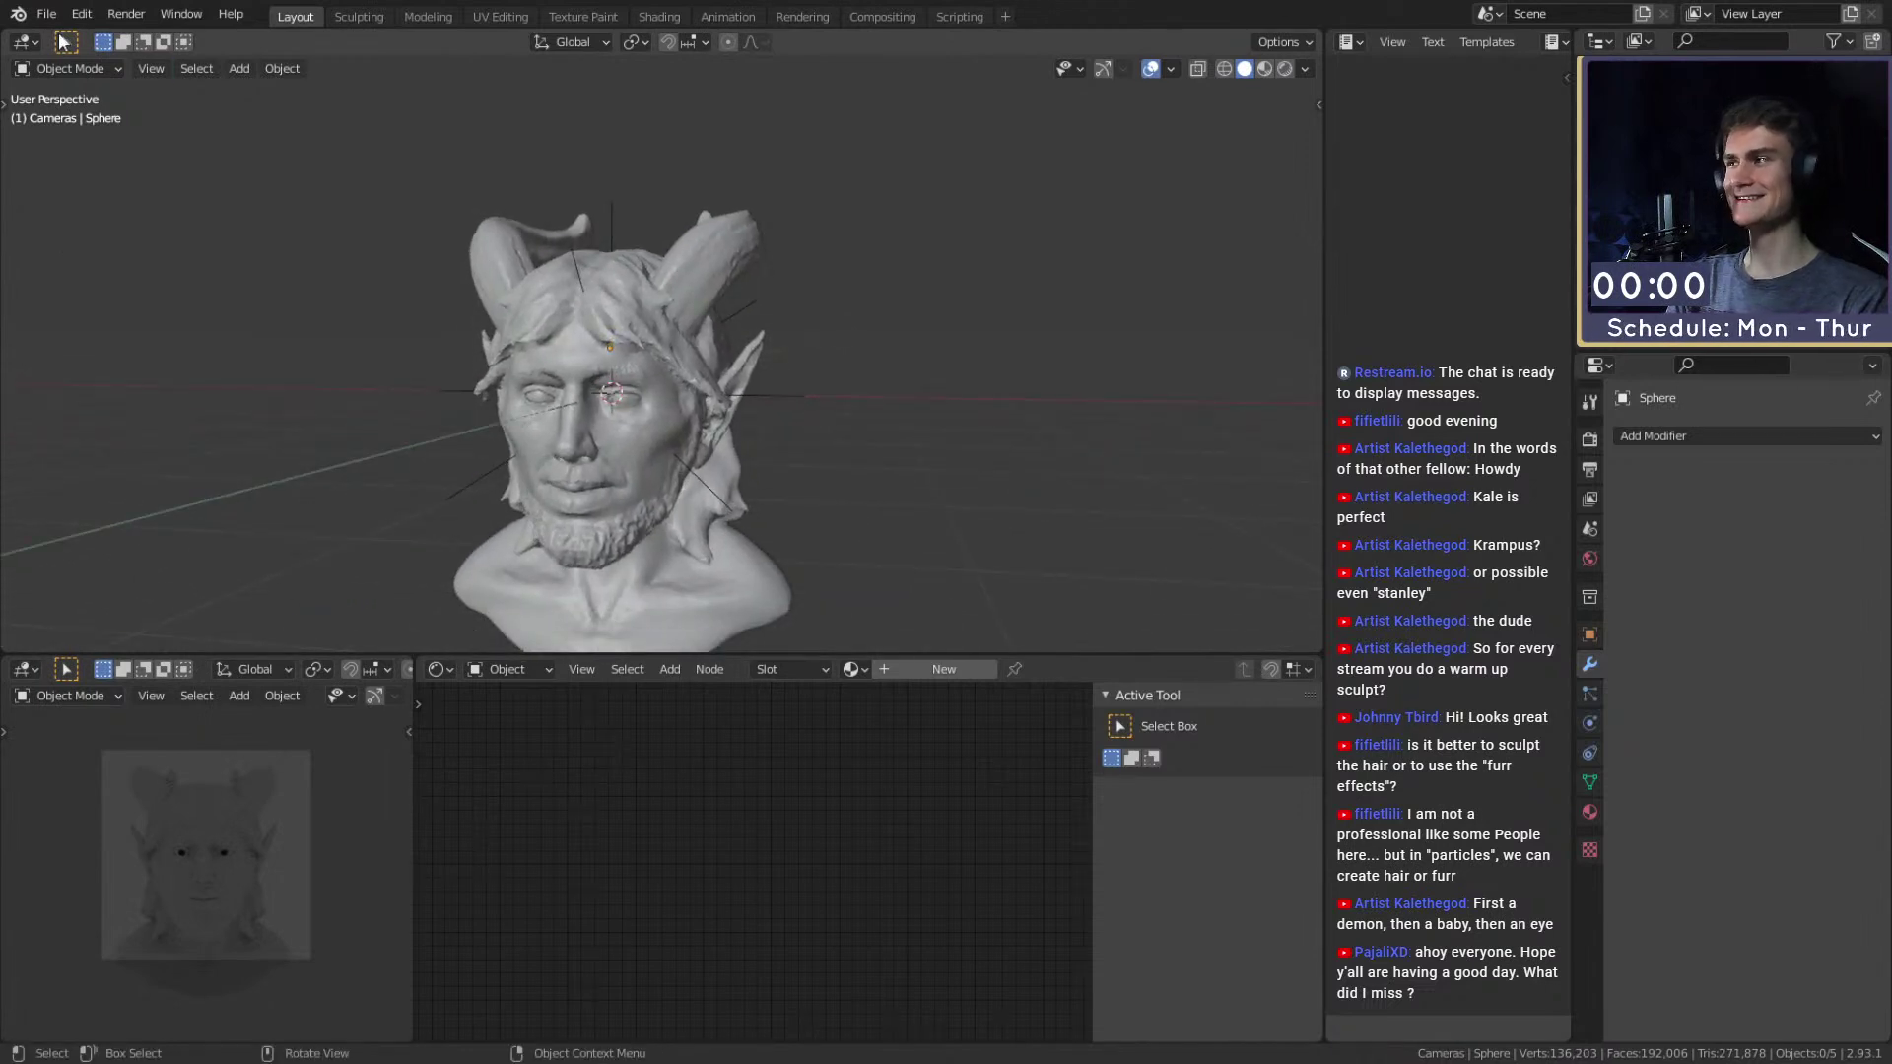
pyautogui.click(47, 16)
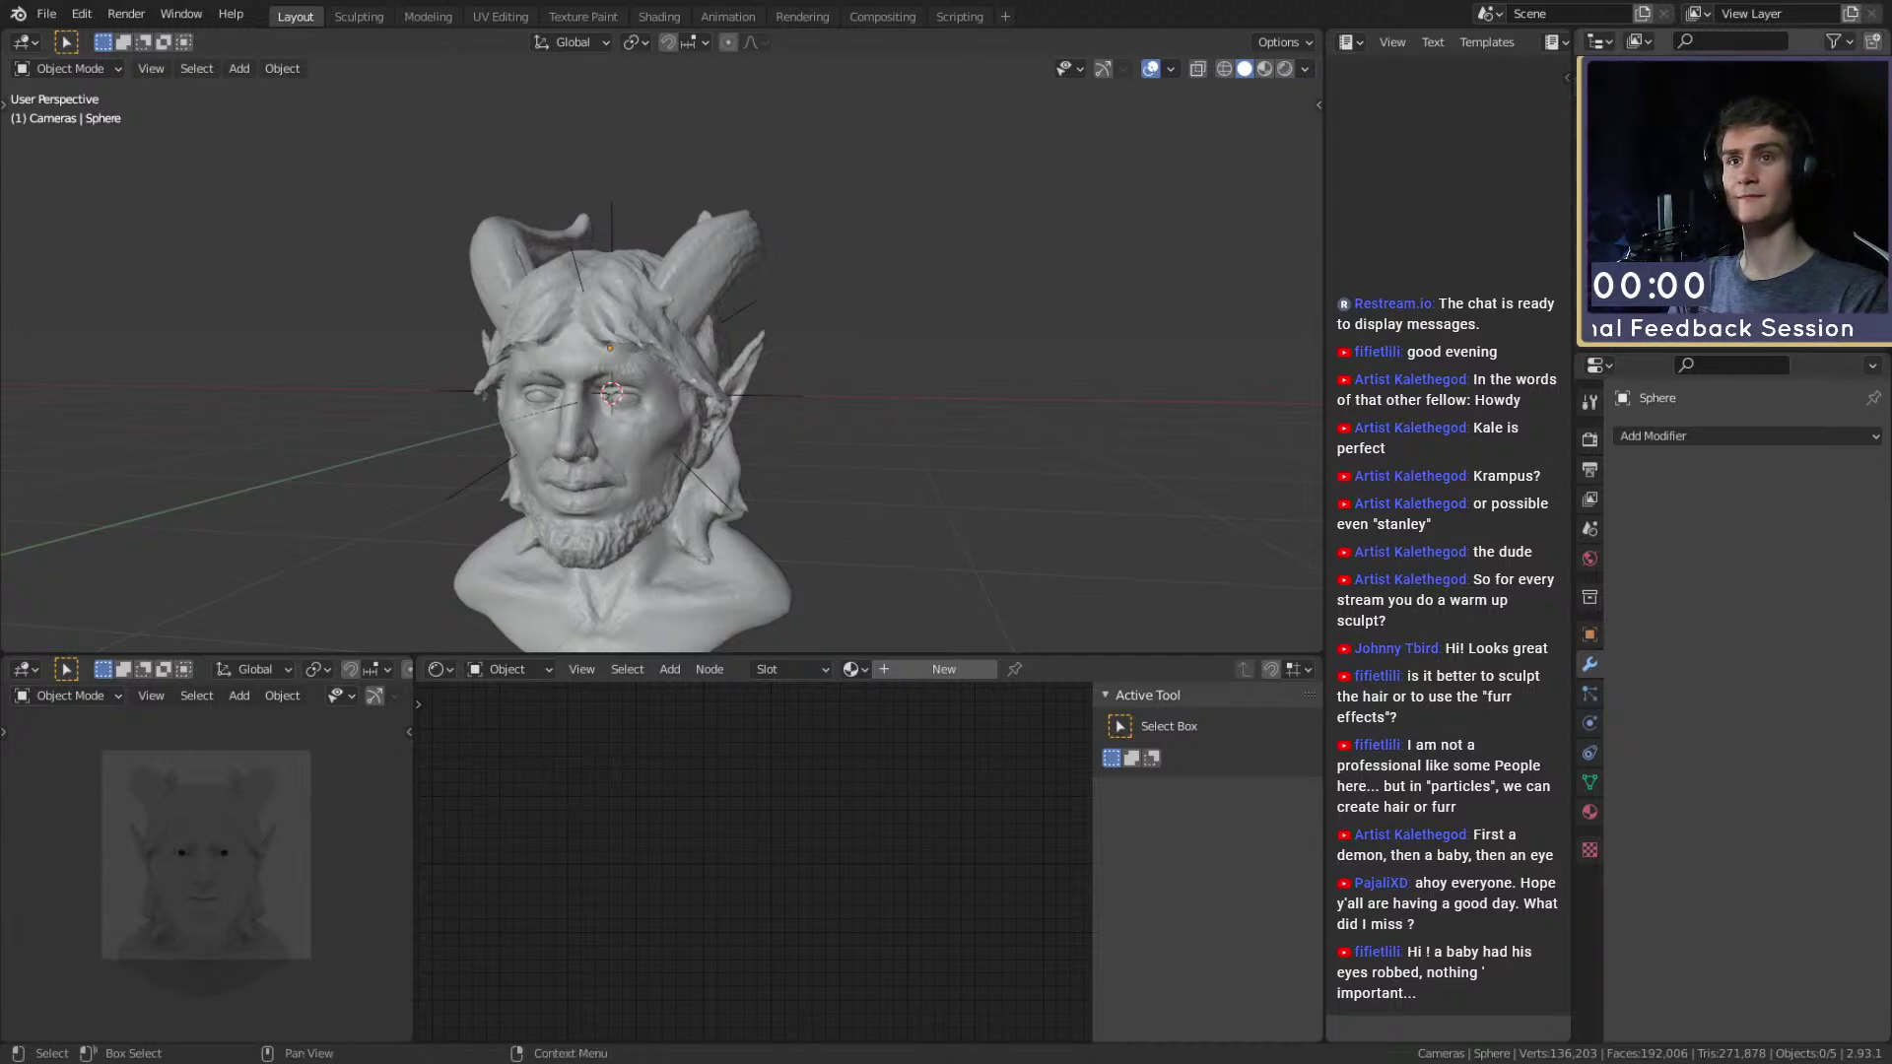
pyautogui.click(1655, 66)
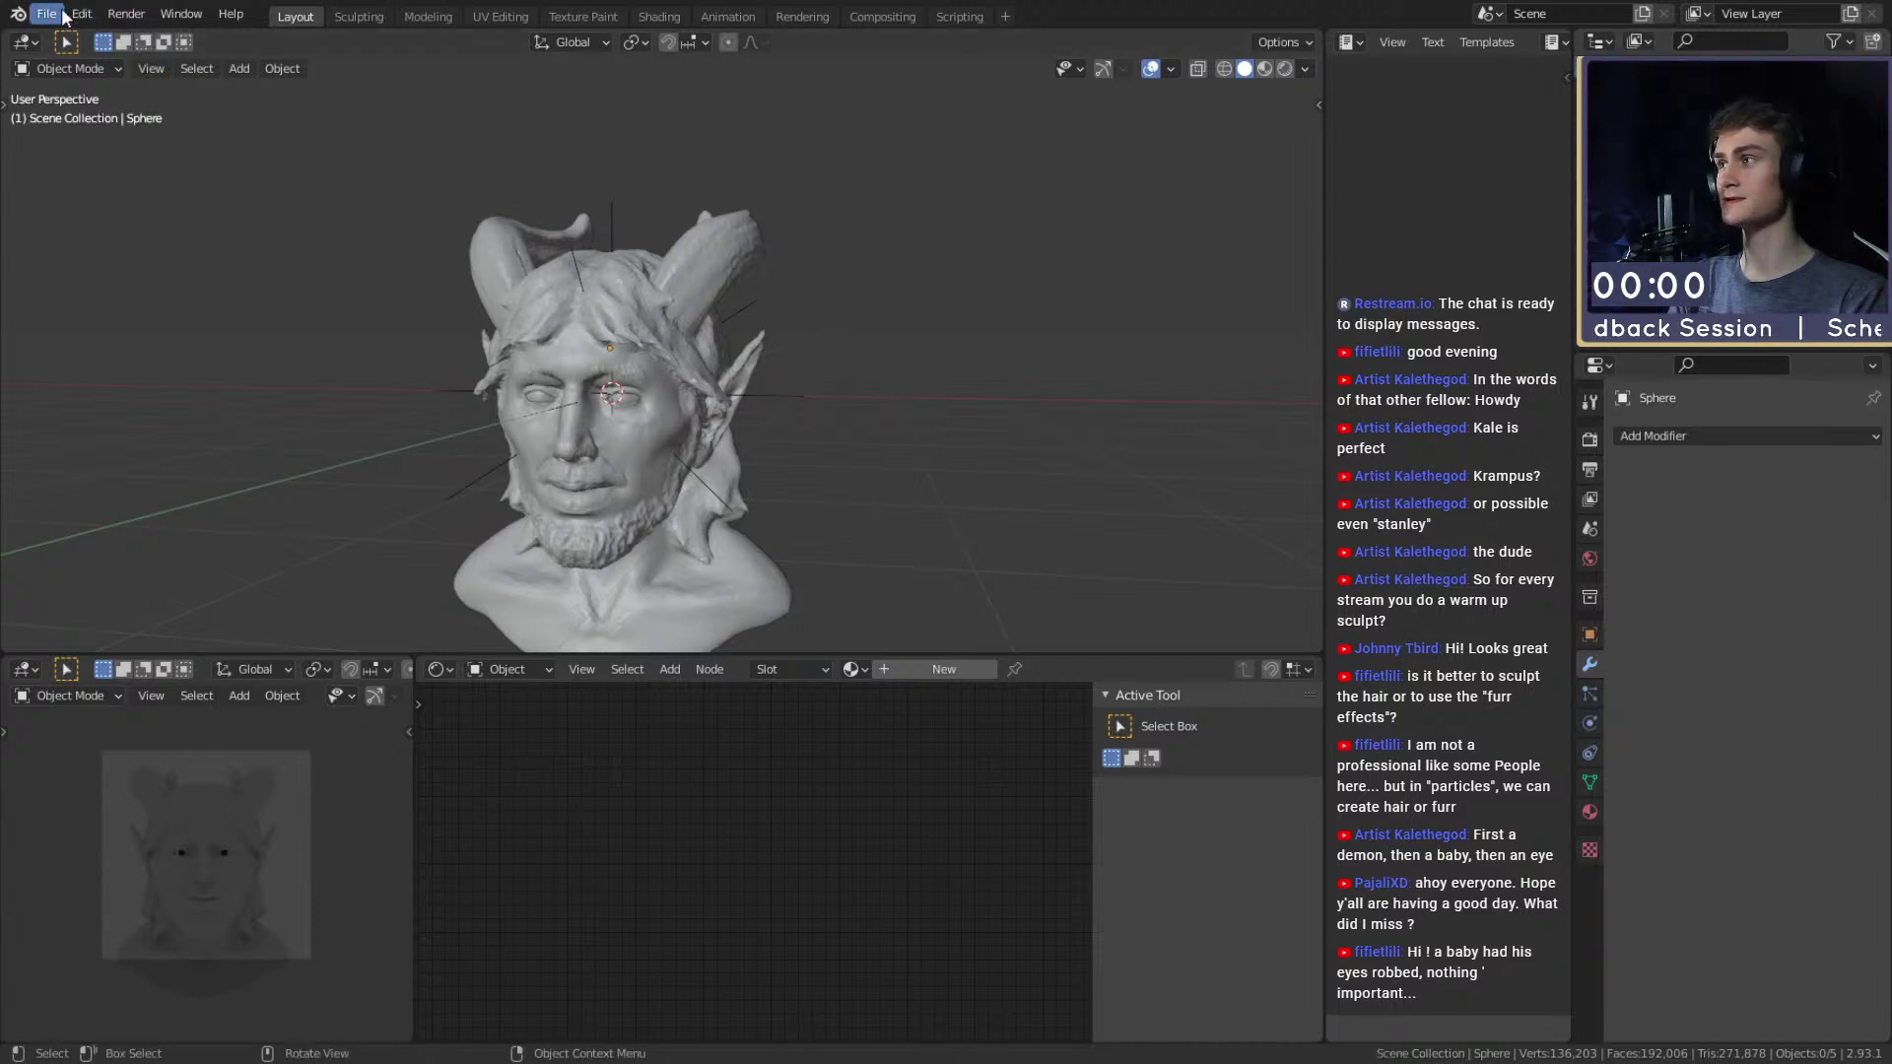
pyautogui.click(47, 14)
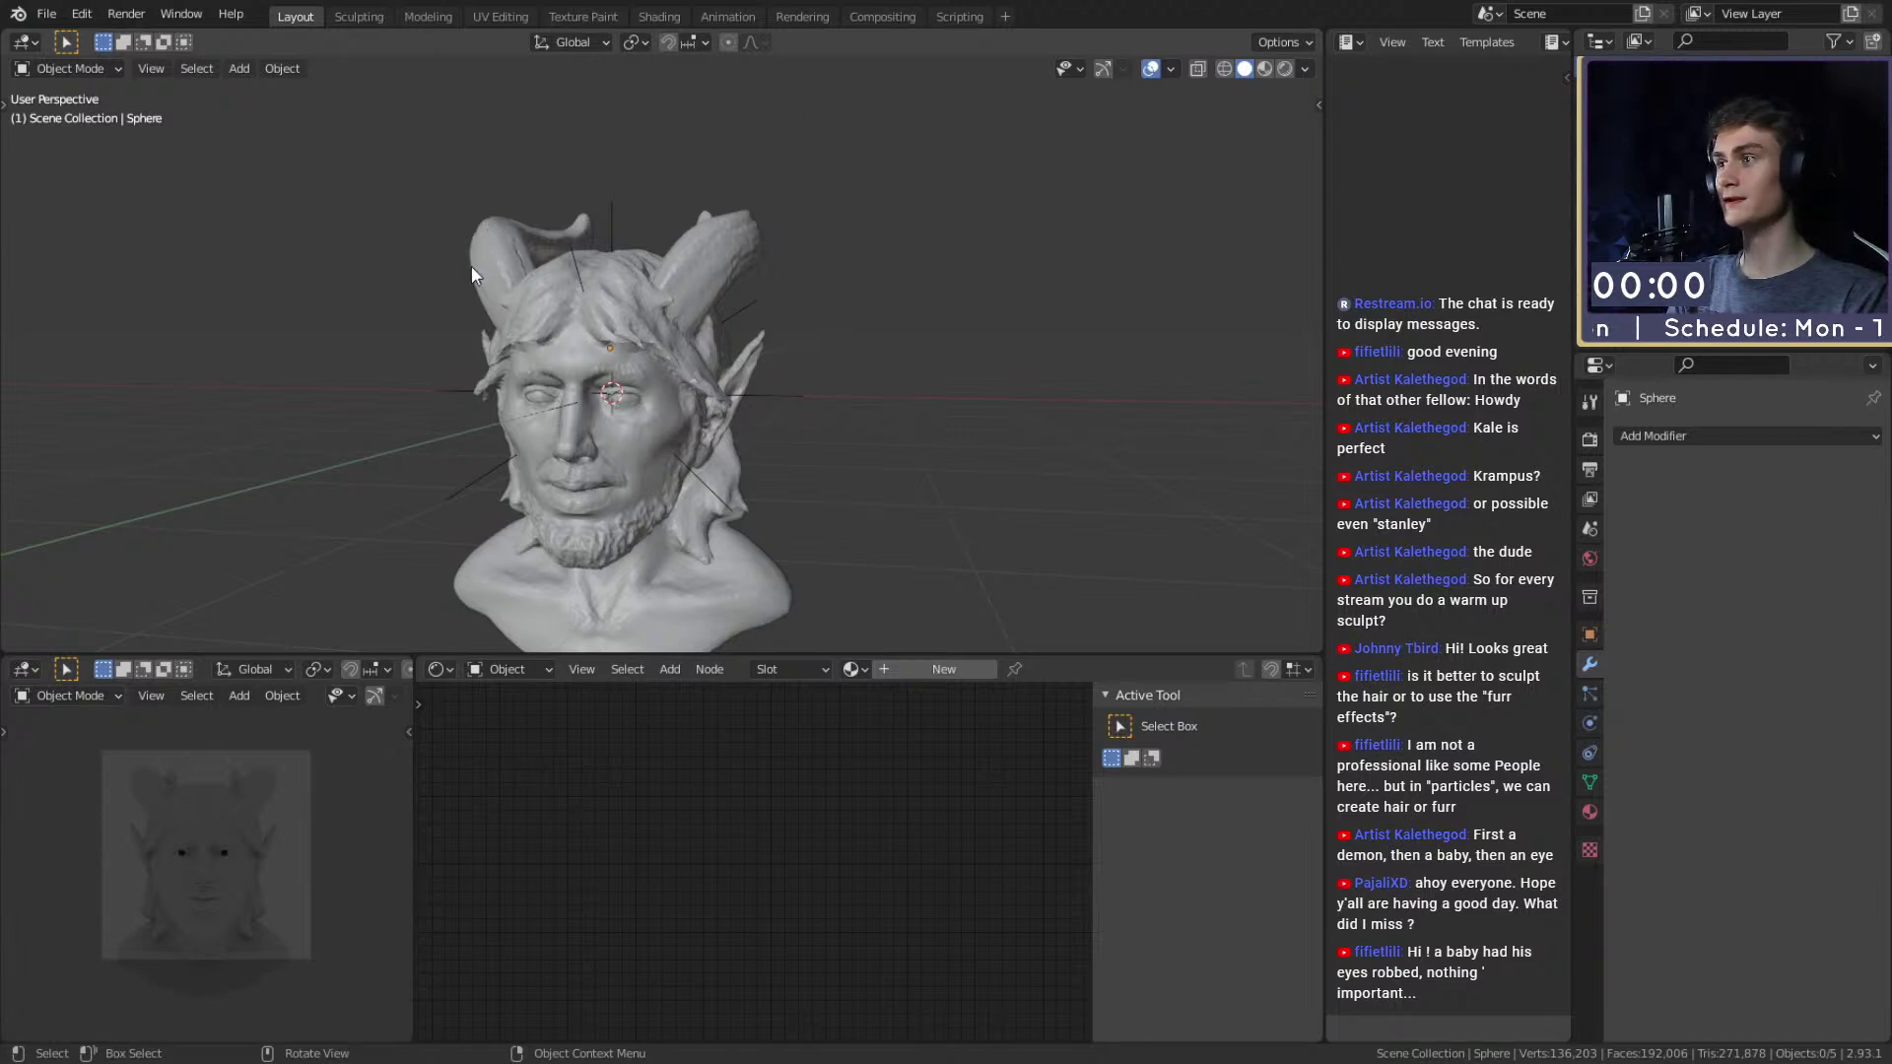
pyautogui.click(1835, 126)
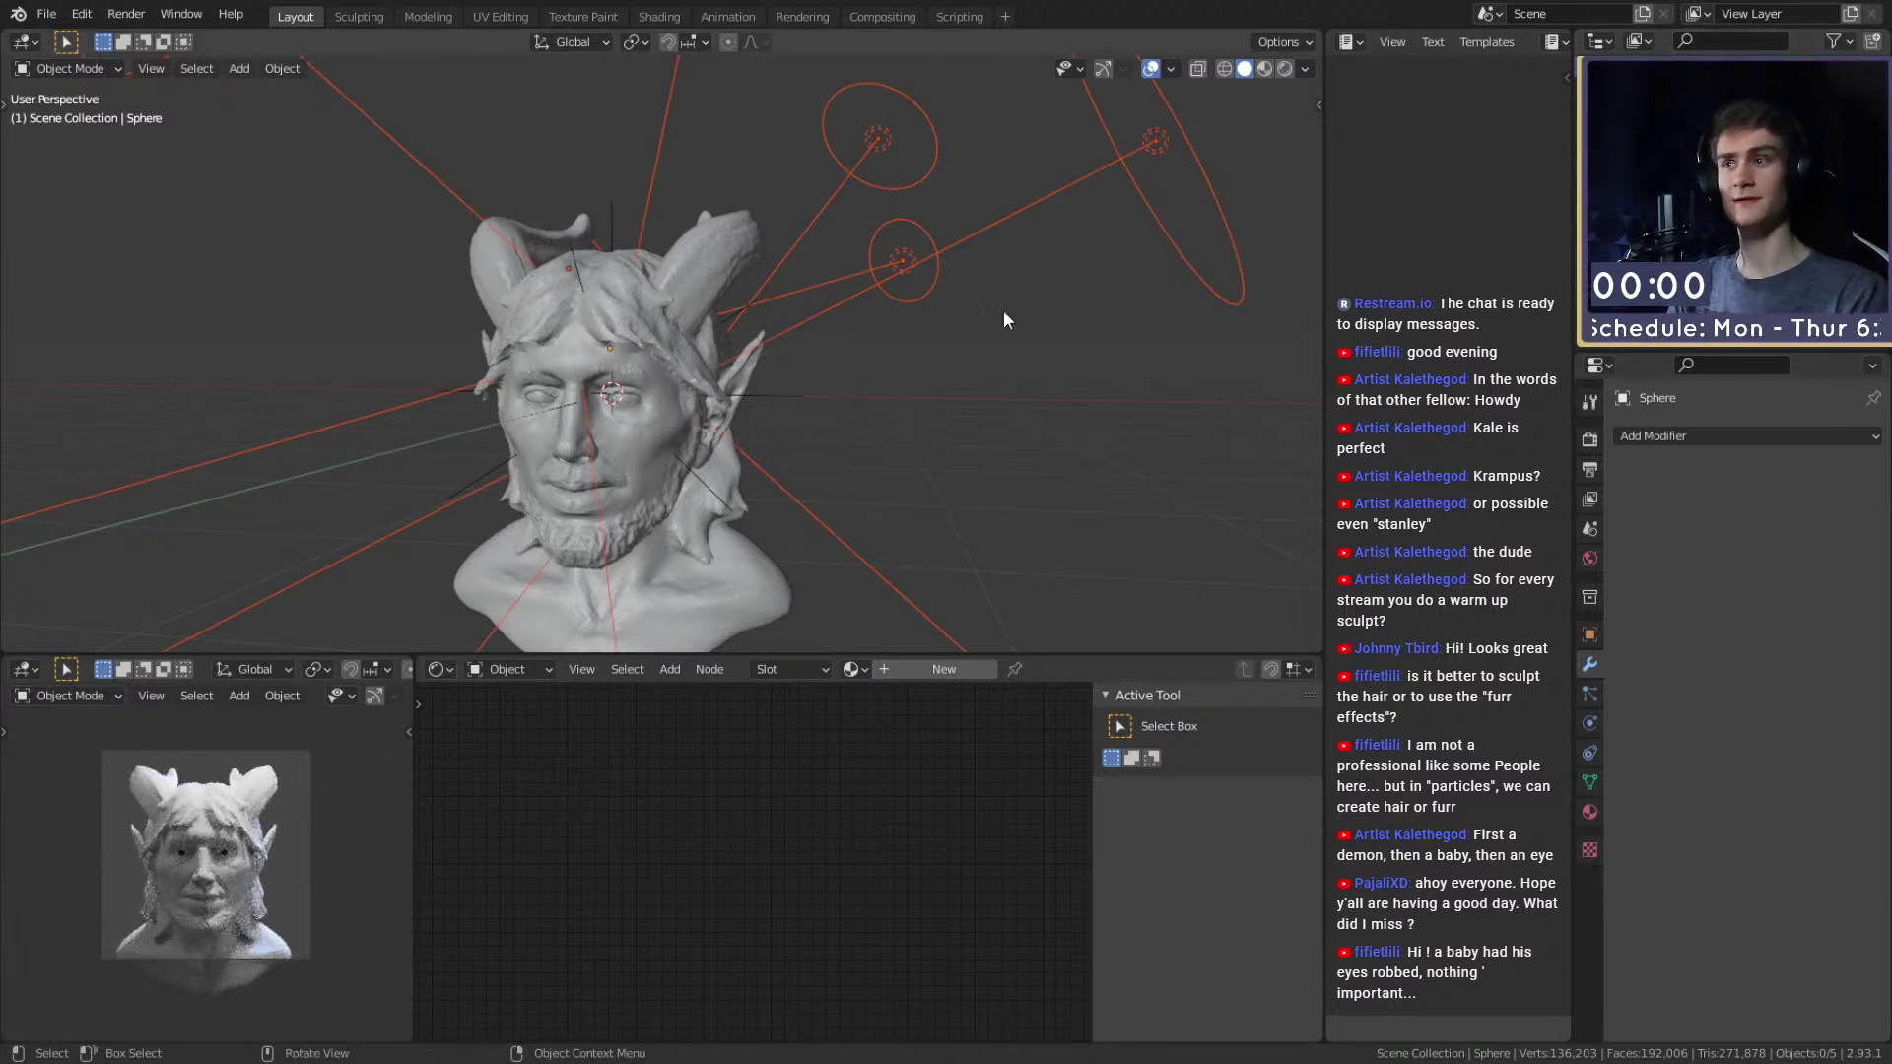
# Inspect the light arrangement around the bust and hide every light except the area light above the head.
pyautogui.scroll(-2, 931, 386)
pyautogui.scroll(-1, 925, 387)
pyautogui.moveTo(925, 387); pyautogui.dragTo(945, 389, button='middle')
pyautogui.scroll(6, 246, 932)
pyautogui.scroll(-5, 247, 932)
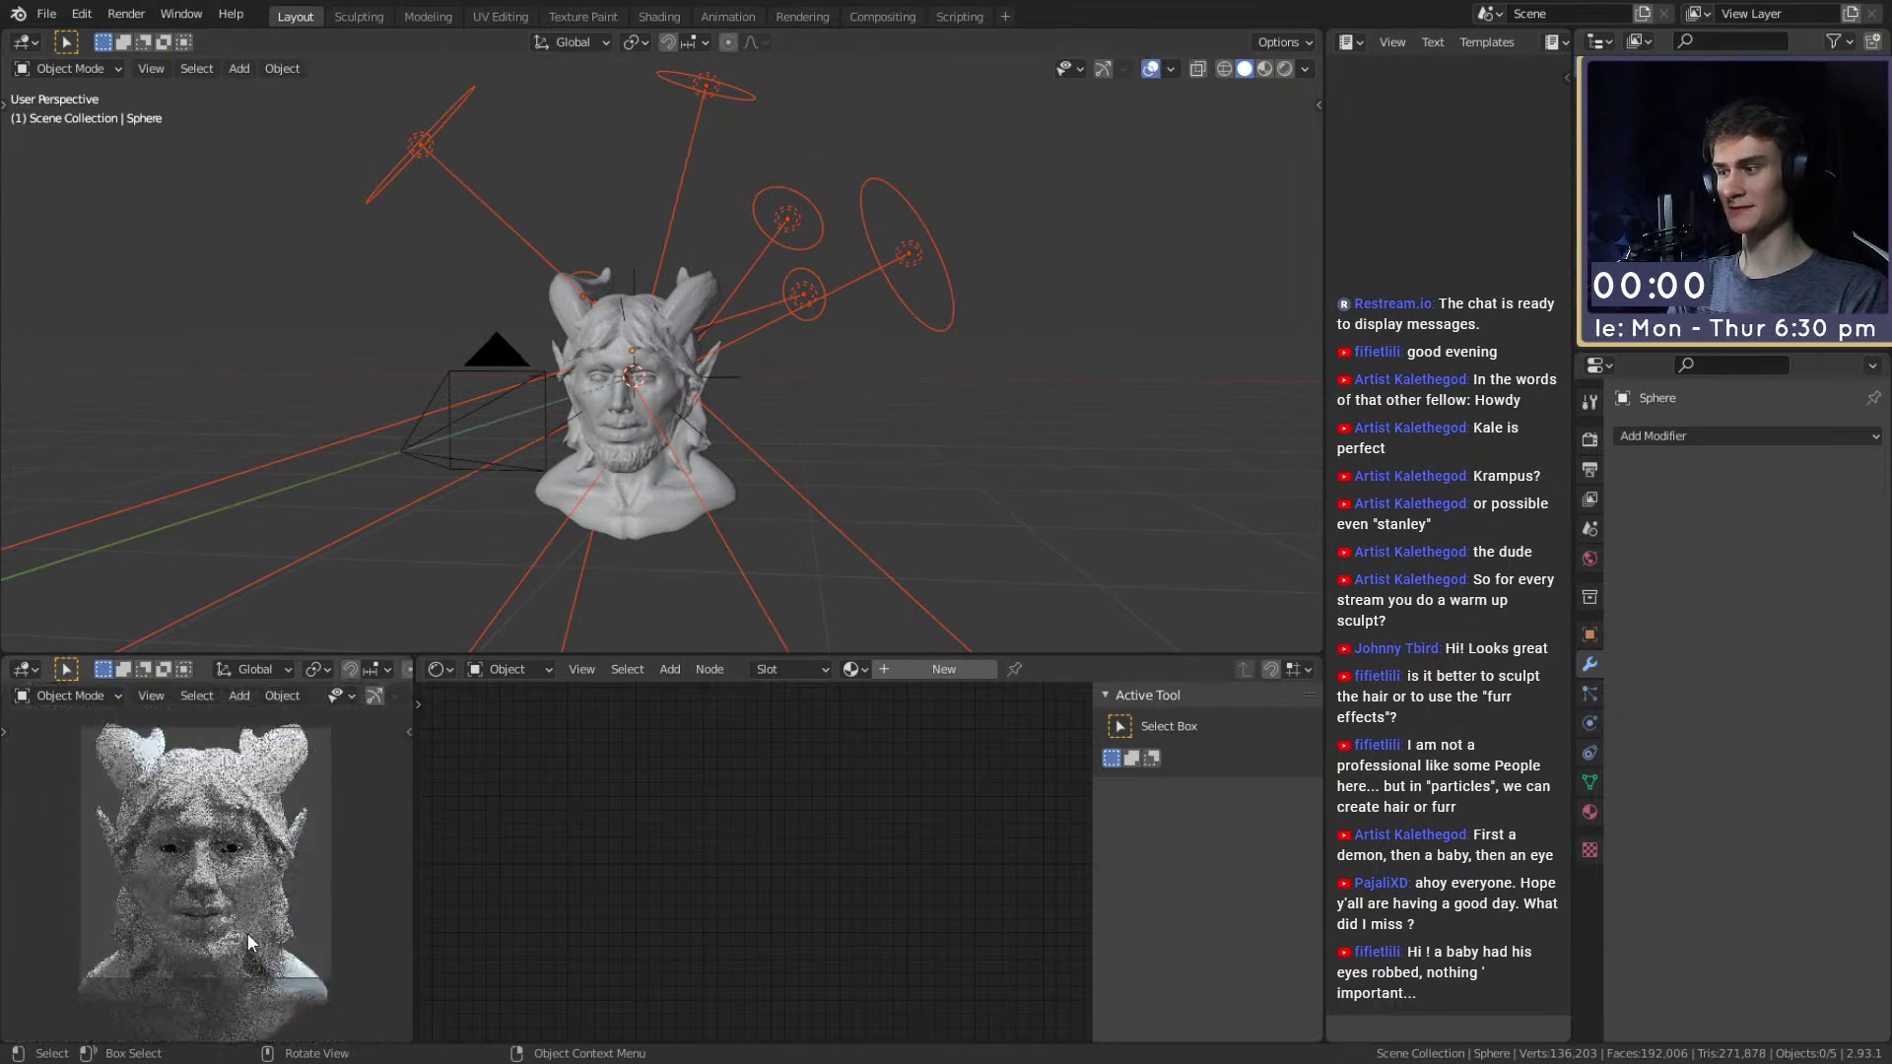
pyautogui.moveTo(635, 563); pyautogui.dragTo(1291, 293, button='middle')
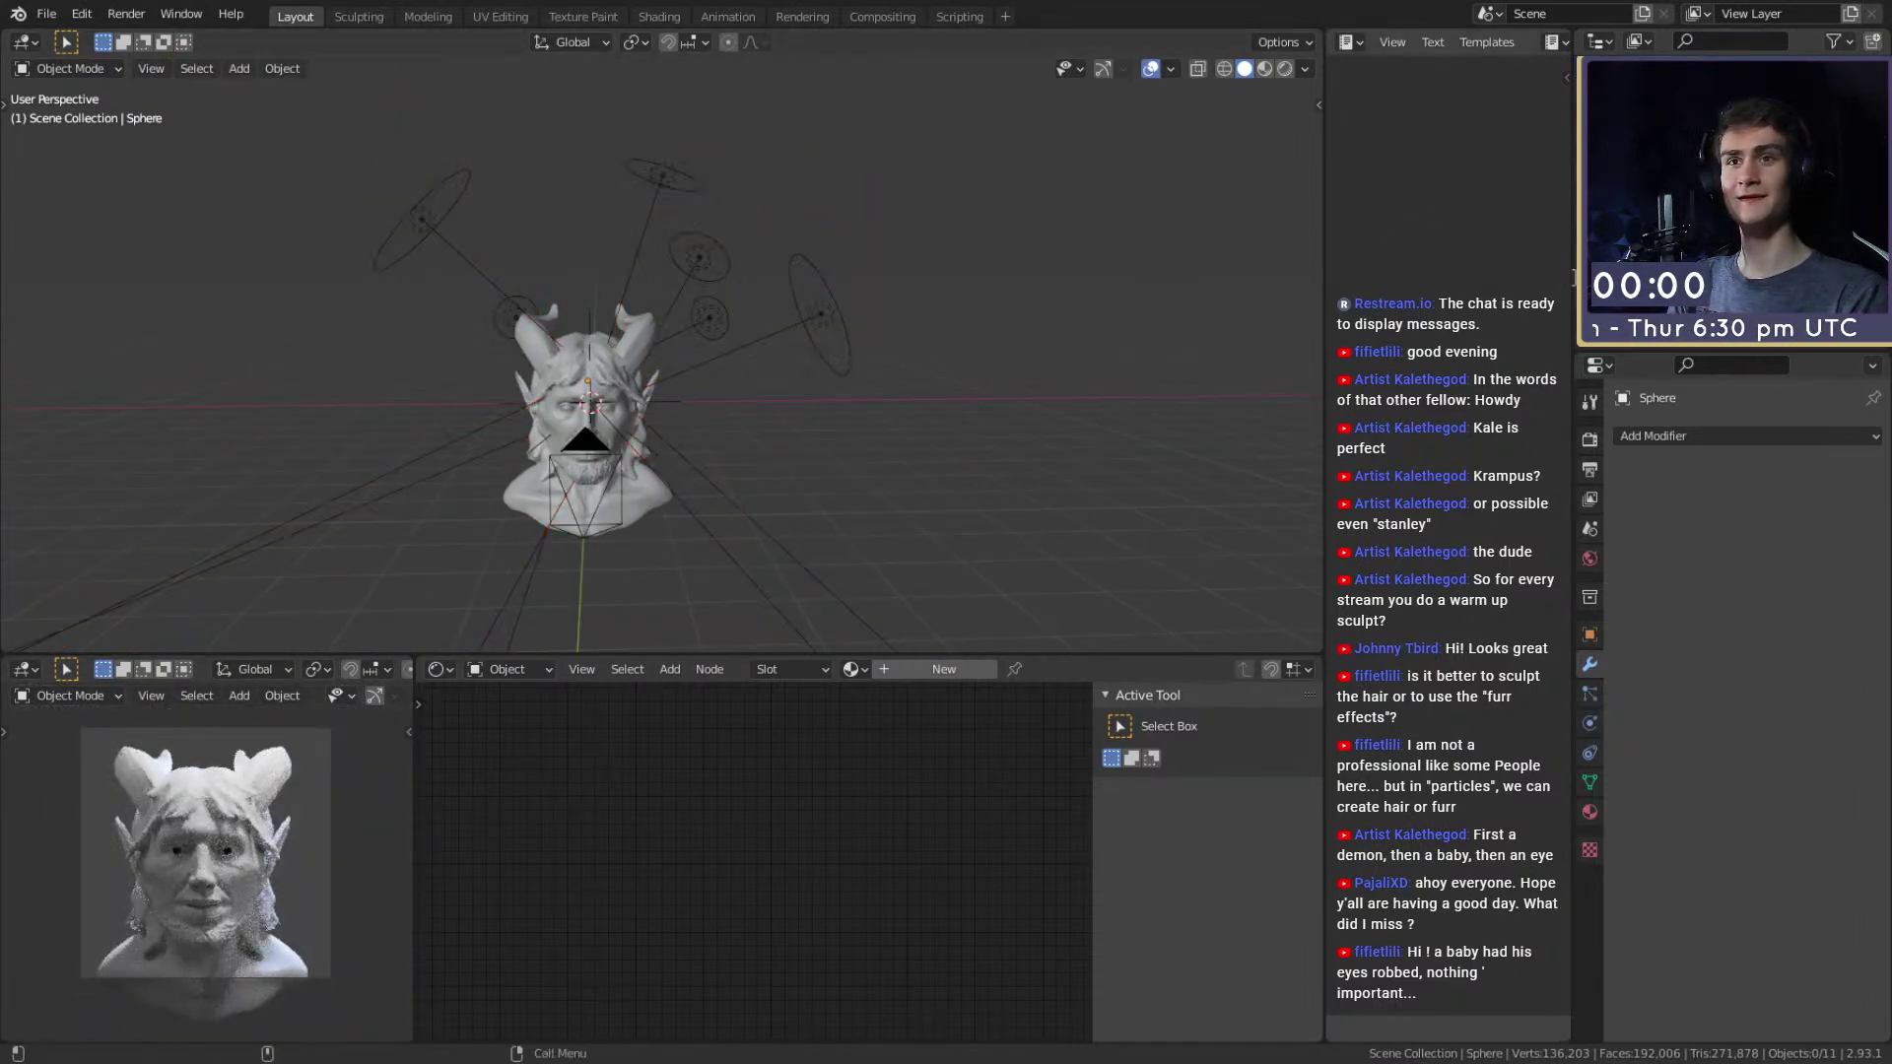
pyautogui.moveTo(1834, 109); pyautogui.dragTo(1834, 212)
pyautogui.click(1835, 130)
# Set the pivot point to the 3D Cursor and orbit the overhead area light around the head with a trackball rotation.
pyautogui.click(666, 179)
pyautogui.moveTo(754, 221); pyautogui.dragTo(890, 261, button='middle')
pyautogui.click(639, 41)
pyautogui.click(676, 86)
pyautogui.press('r')
pyautogui.press('r')
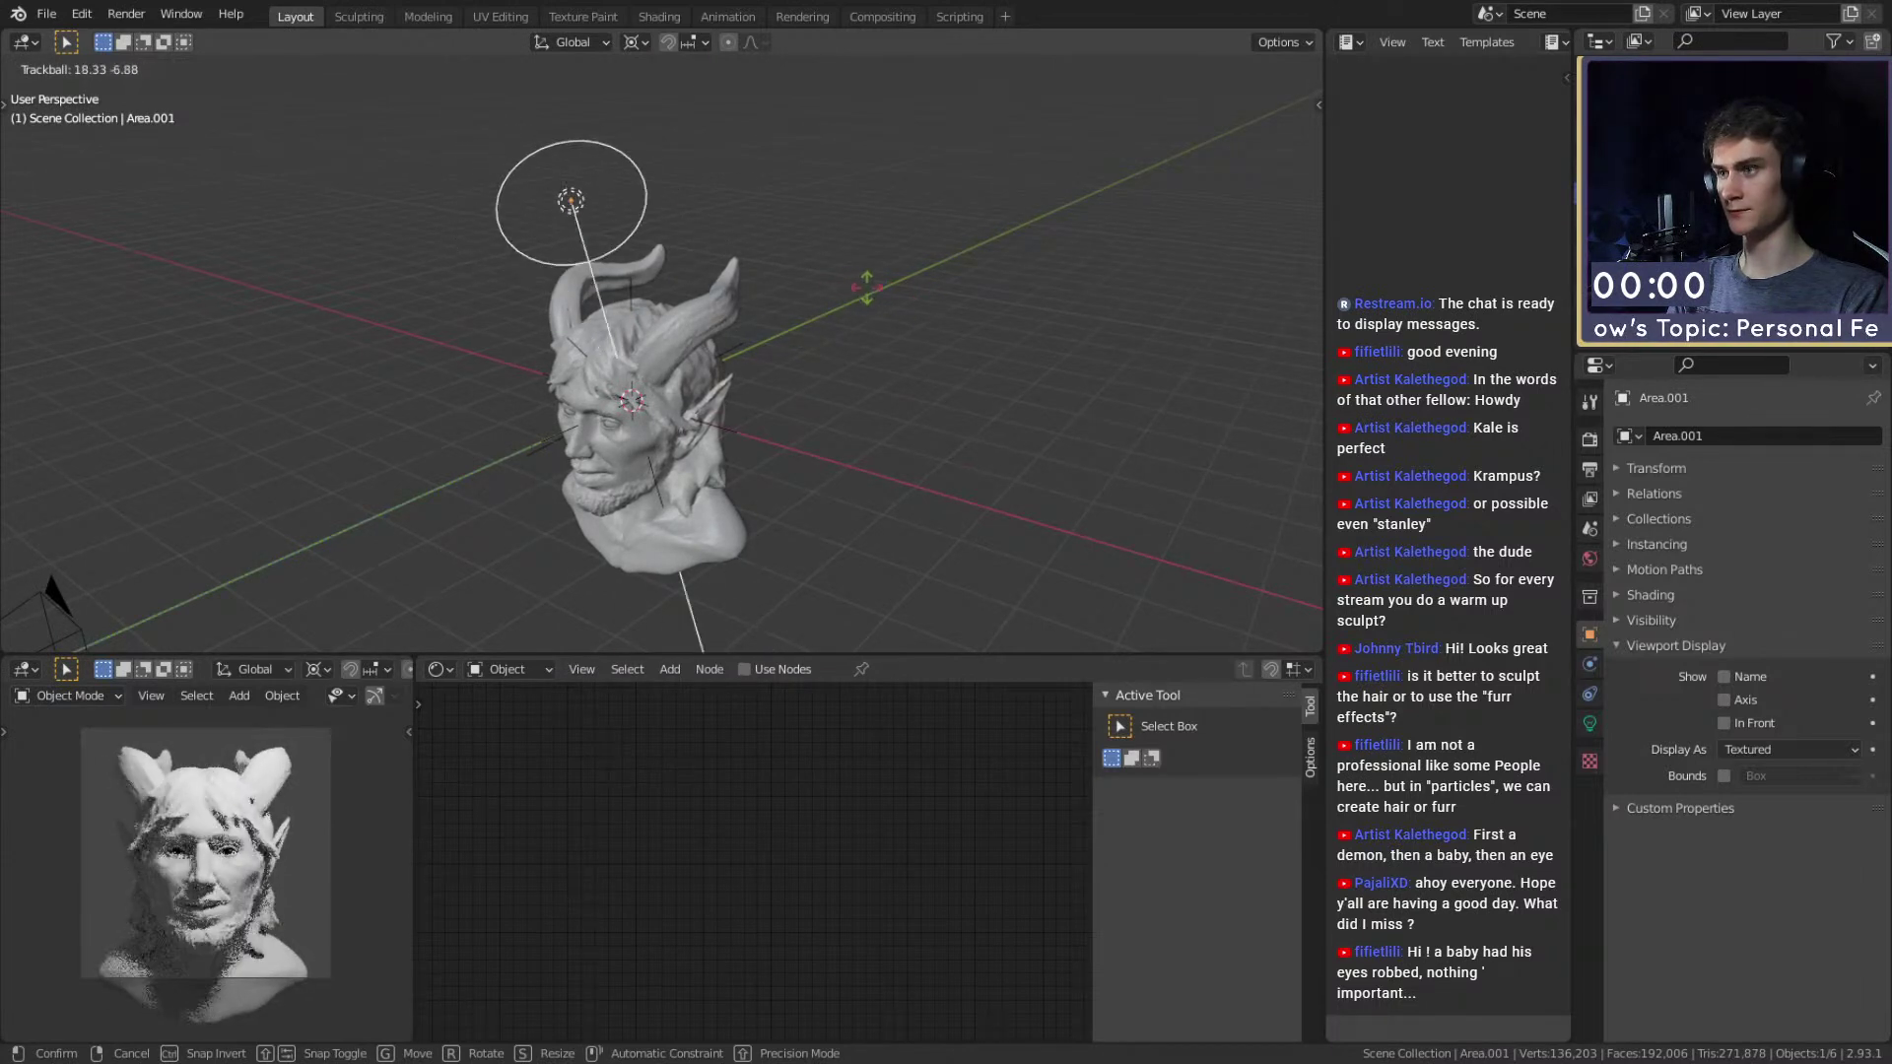
pyautogui.click(873, 288)
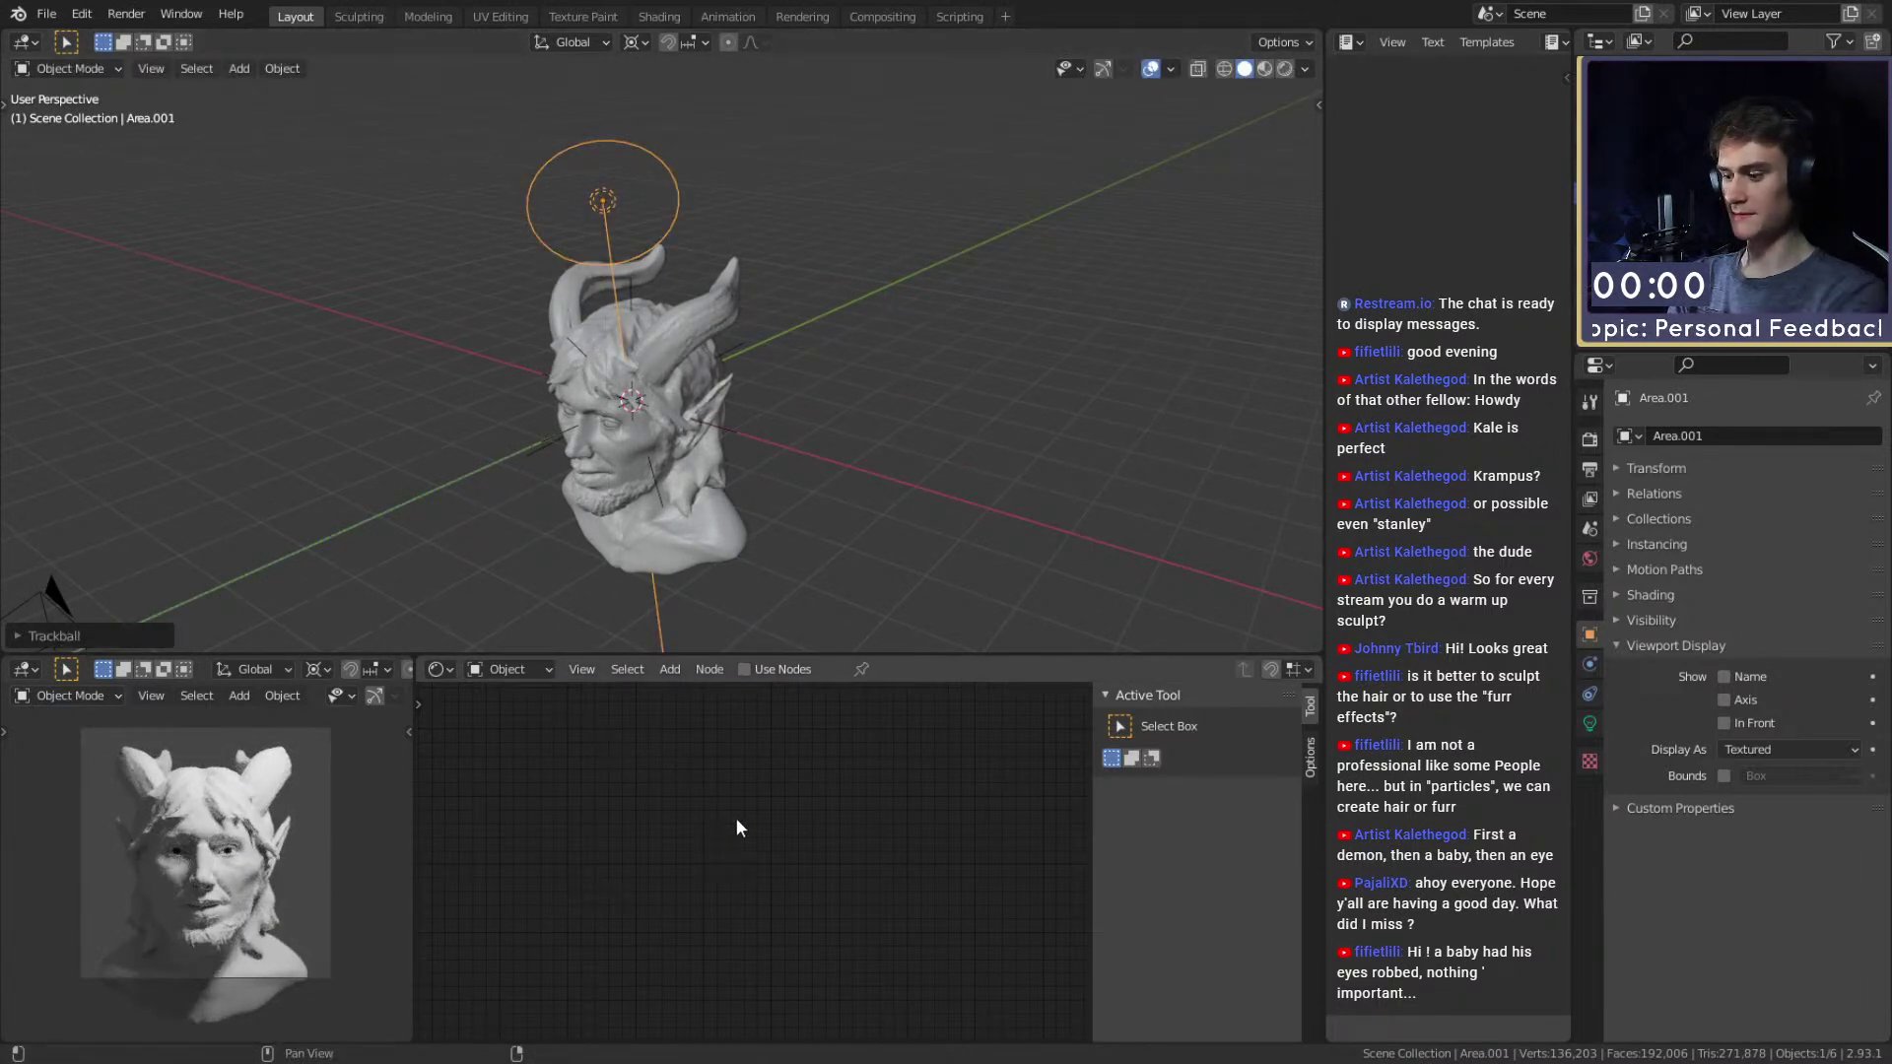
# Turn the shader editor into an Image Editor and display the reference painting rourou-wang-hi.jpg.
pyautogui.hotkey('shift', 'F10')
pyautogui.click(777, 669)
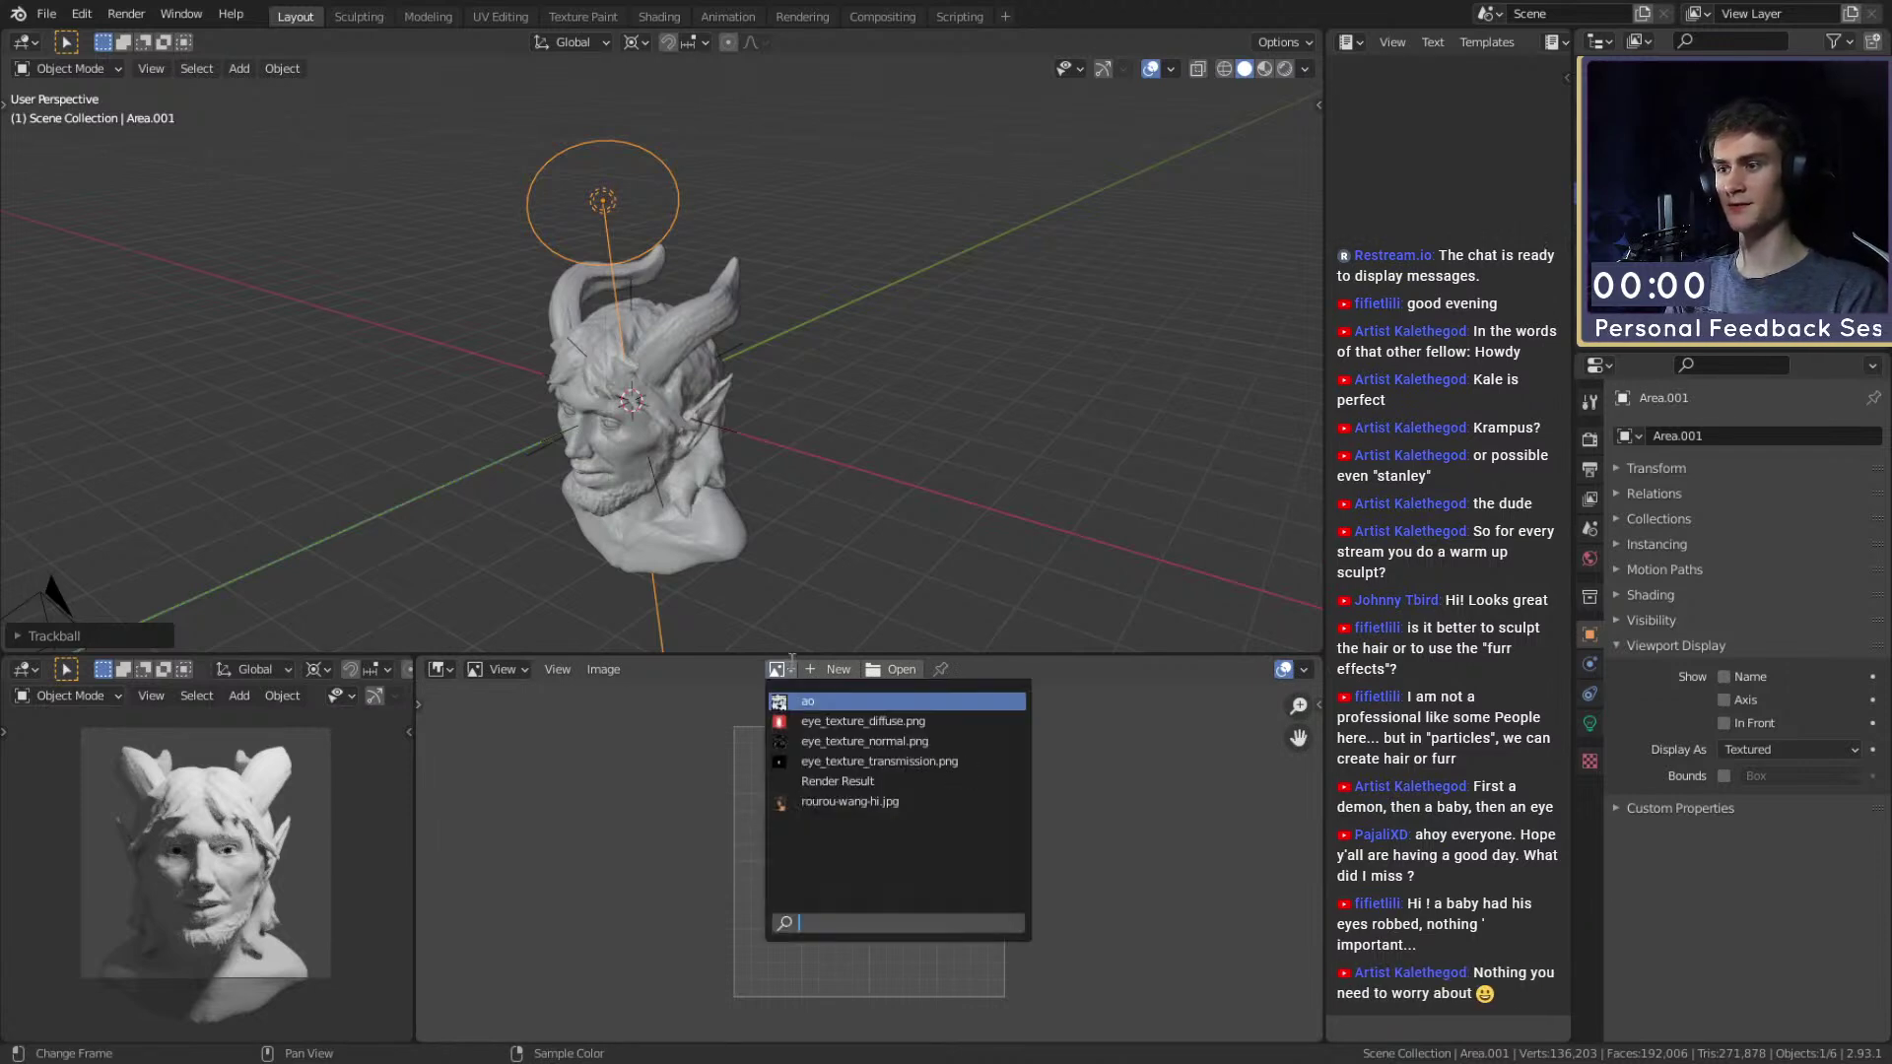
pyautogui.click(812, 803)
# Refine the overhead light's direction on the face with another trackball rotation around the 3D cursor.
pyautogui.keyDown('shift'); pyautogui.moveTo(782, 340); pyautogui.dragTo(745, 396, button='middle'); pyautogui.keyUp('shift')
pyautogui.scroll(-5, 850, 891)
pyautogui.moveTo(748, 493); pyautogui.dragTo(759, 376, button='middle')
pyautogui.press('r')
pyautogui.press('r')
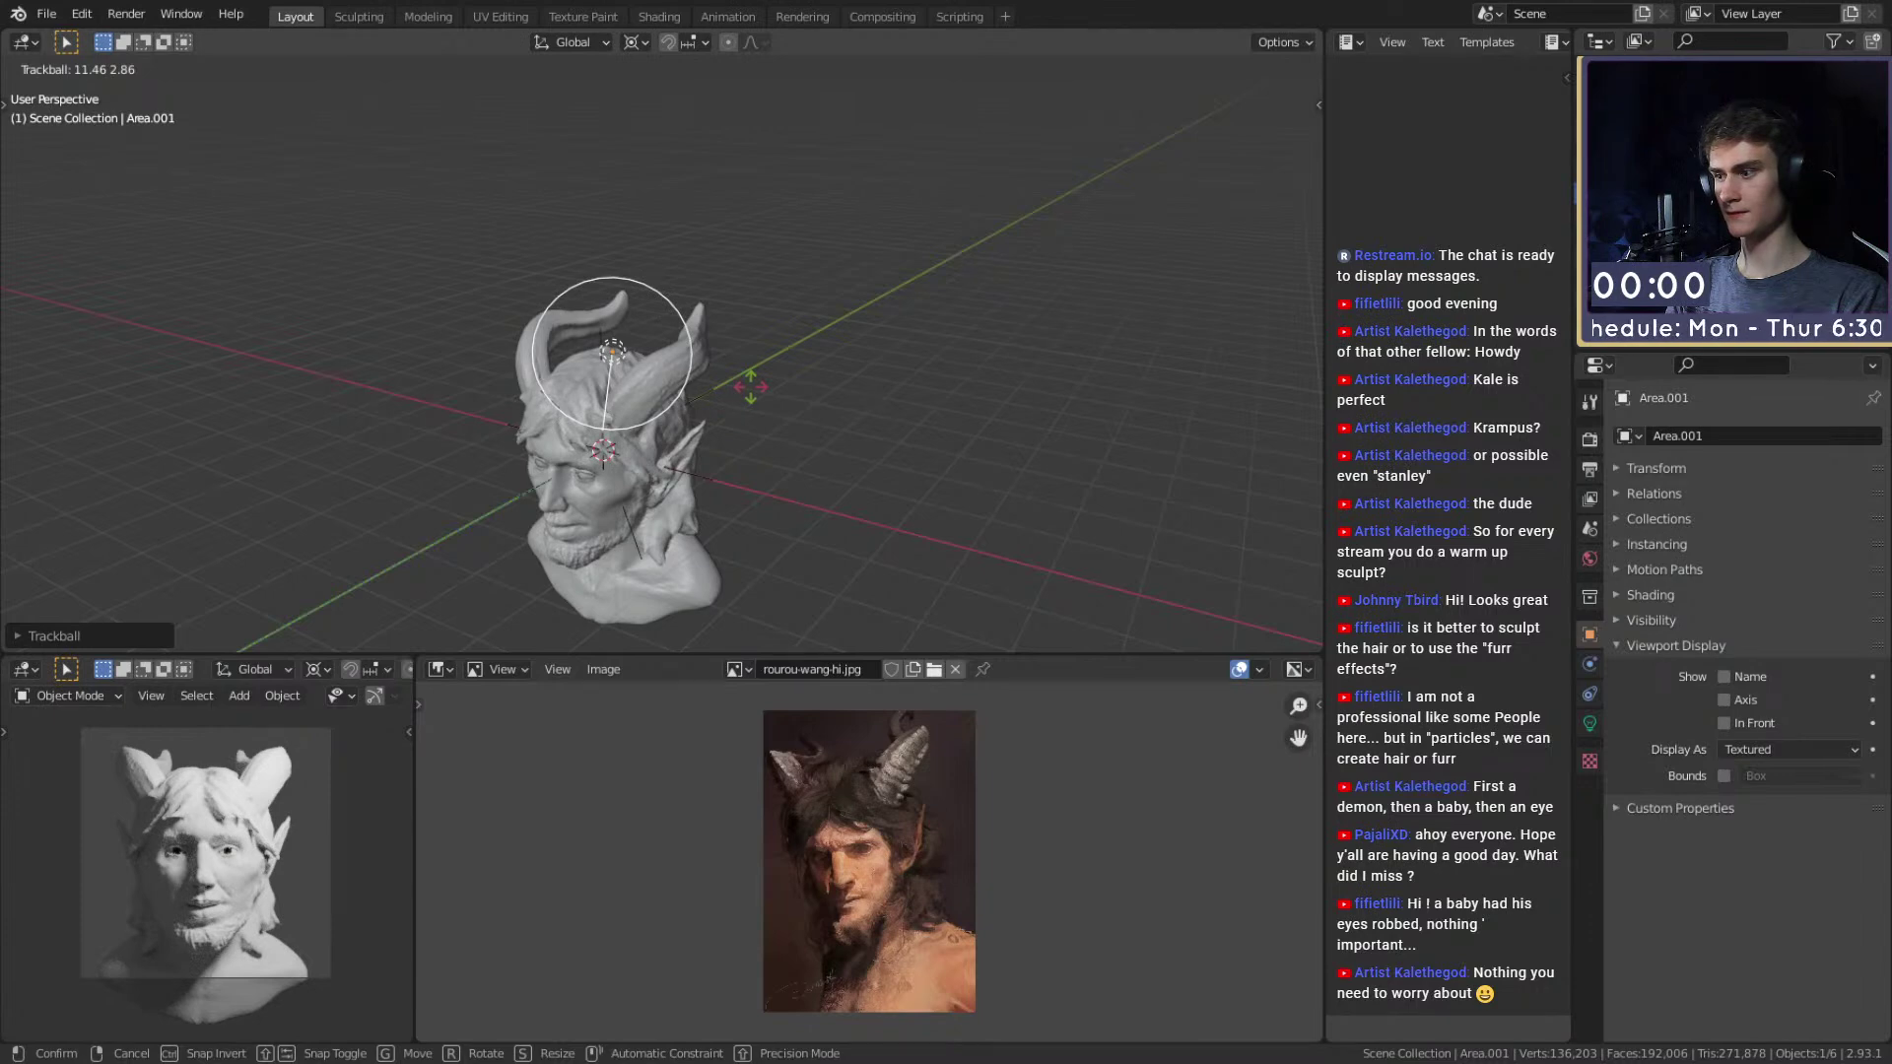
pyautogui.click(751, 387)
# Orbit the second area light around the 3D cursor with a trackball rotation and open its light settings.
pyautogui.moveTo(751, 388); pyautogui.dragTo(757, 359, button='middle')
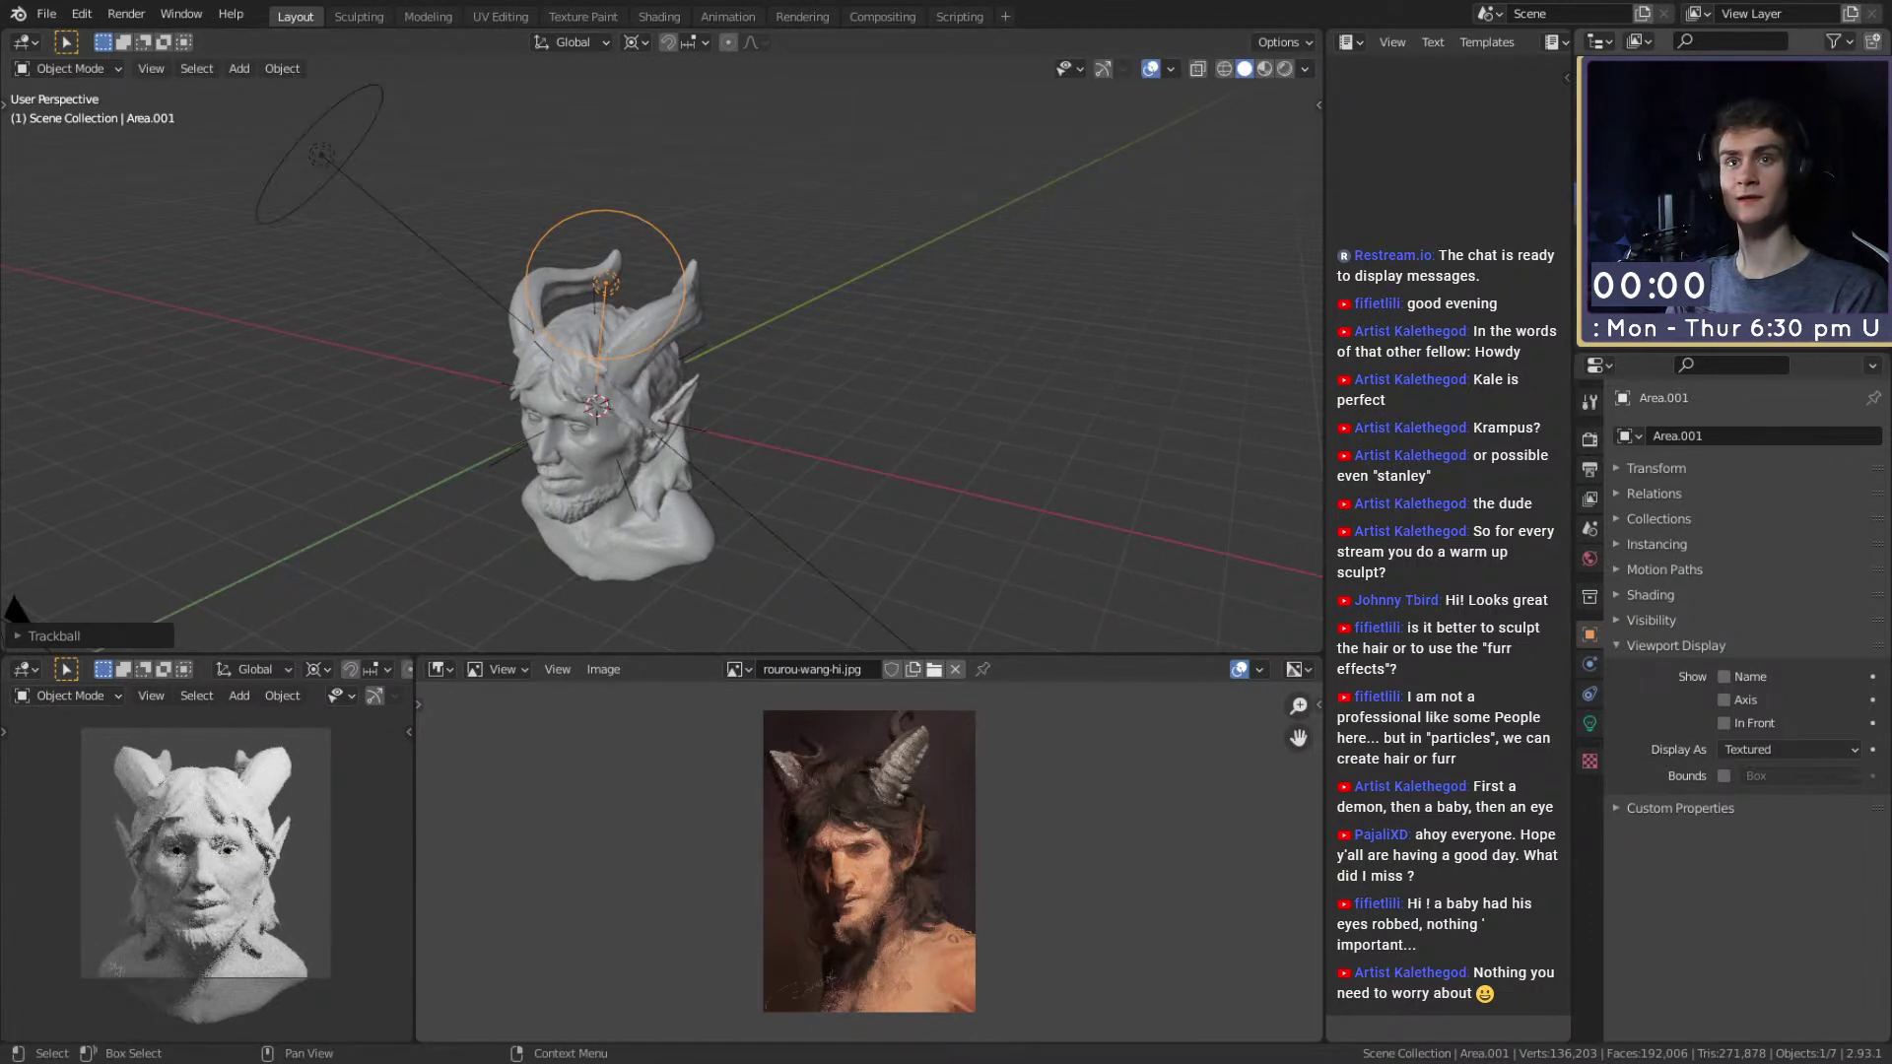
pyautogui.moveTo(483, 254); pyautogui.dragTo(694, 304, button='middle')
pyautogui.press('r')
pyautogui.press('r')
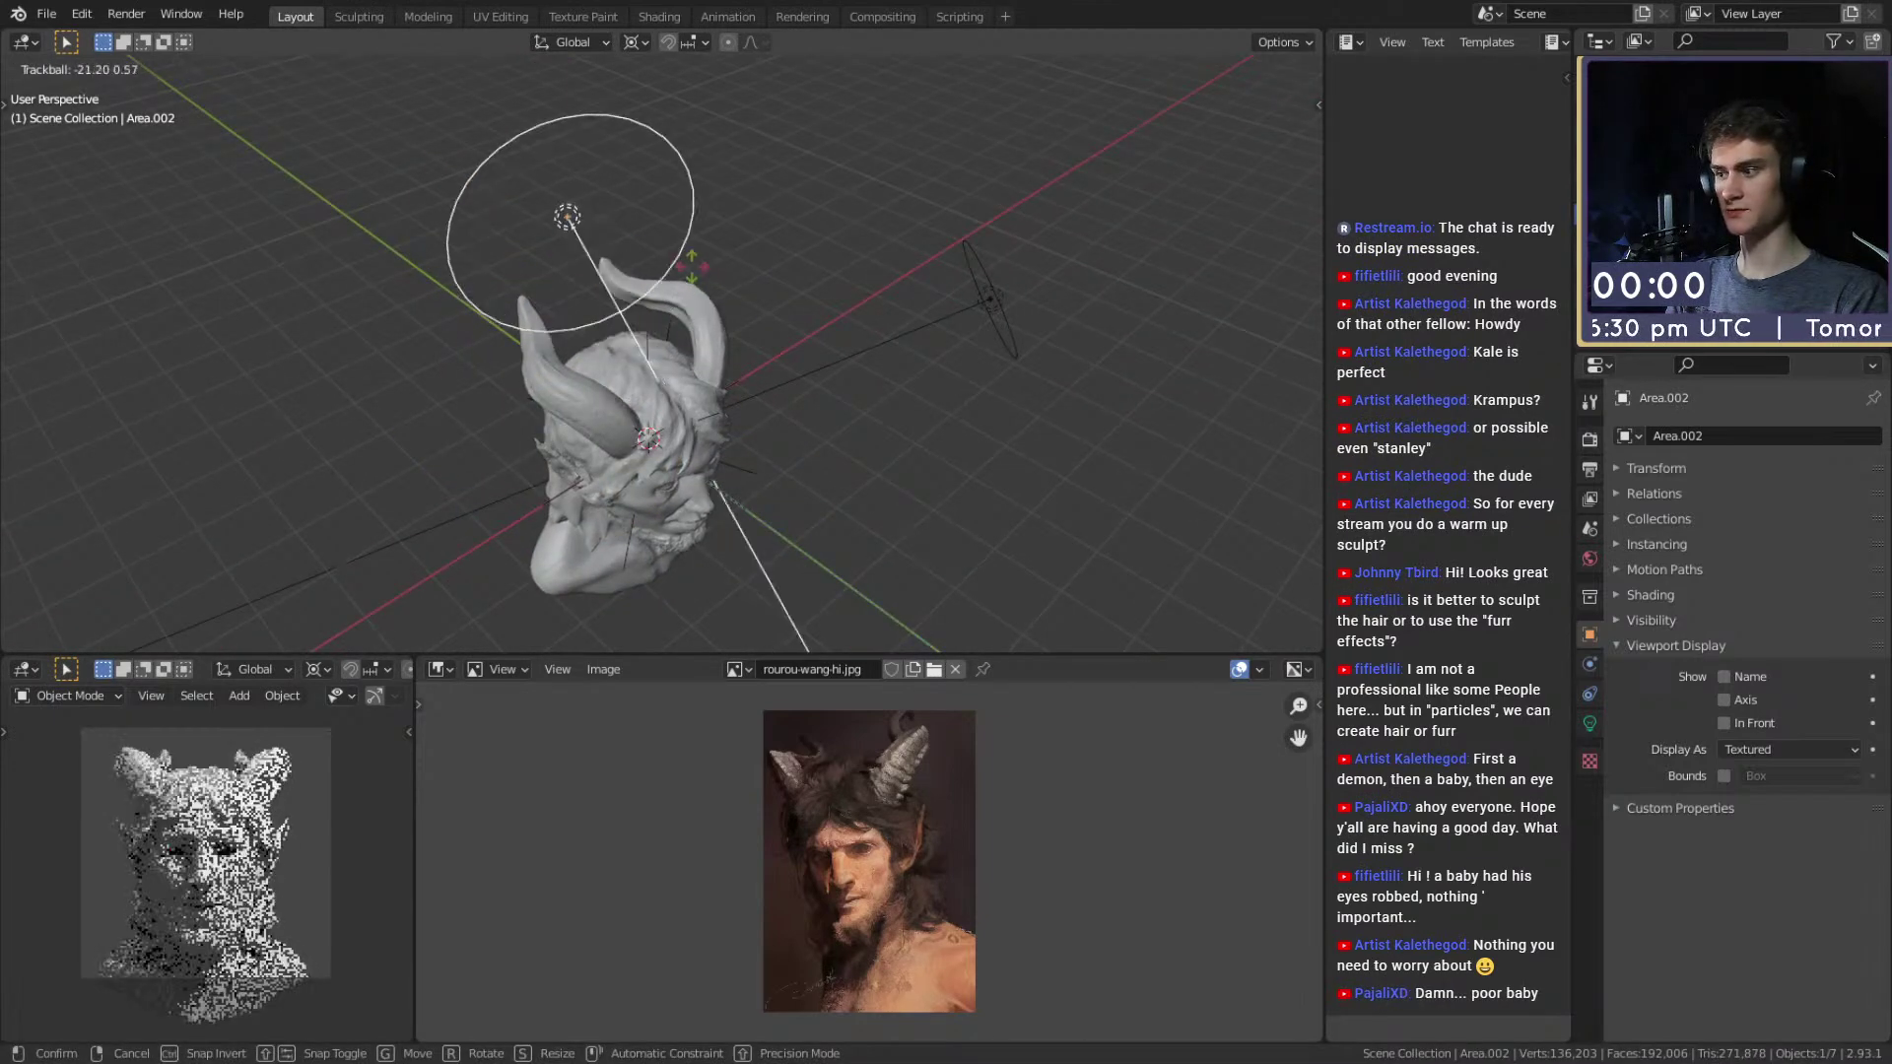
pyautogui.click(821, 340)
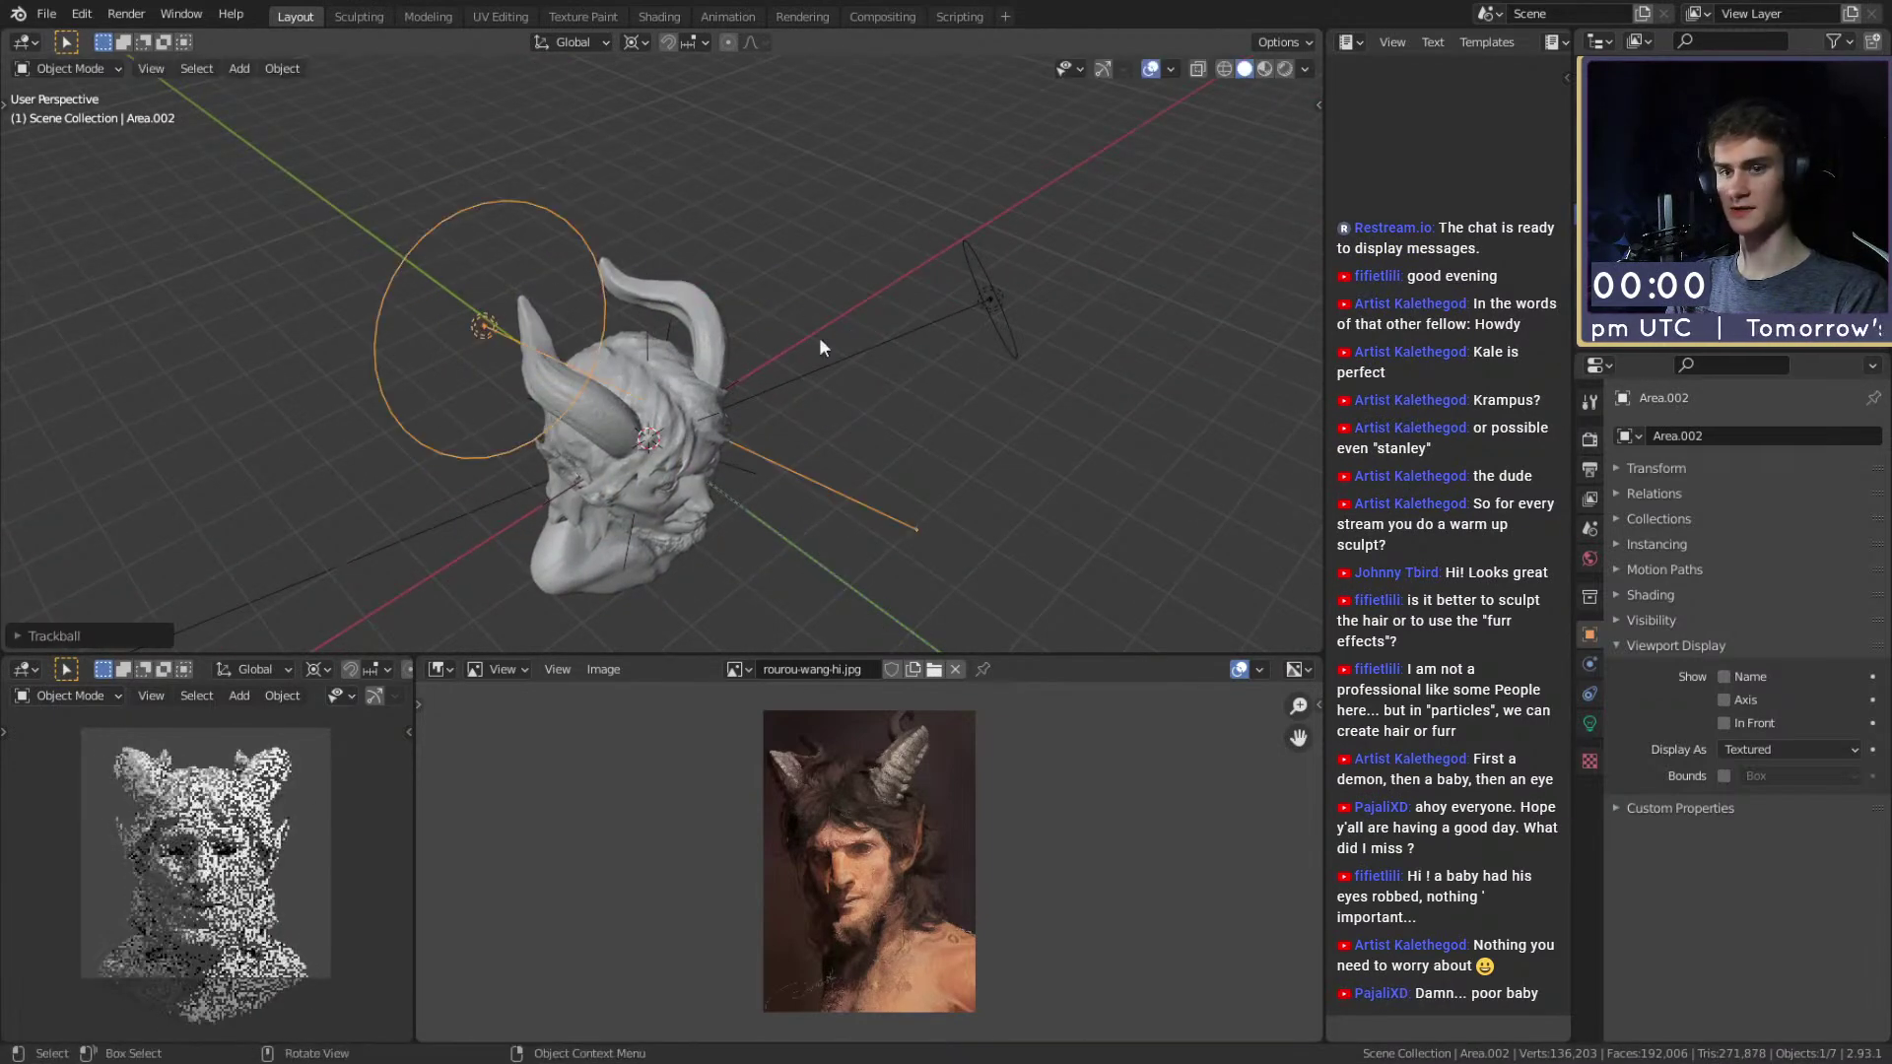
pyautogui.click(1590, 724)
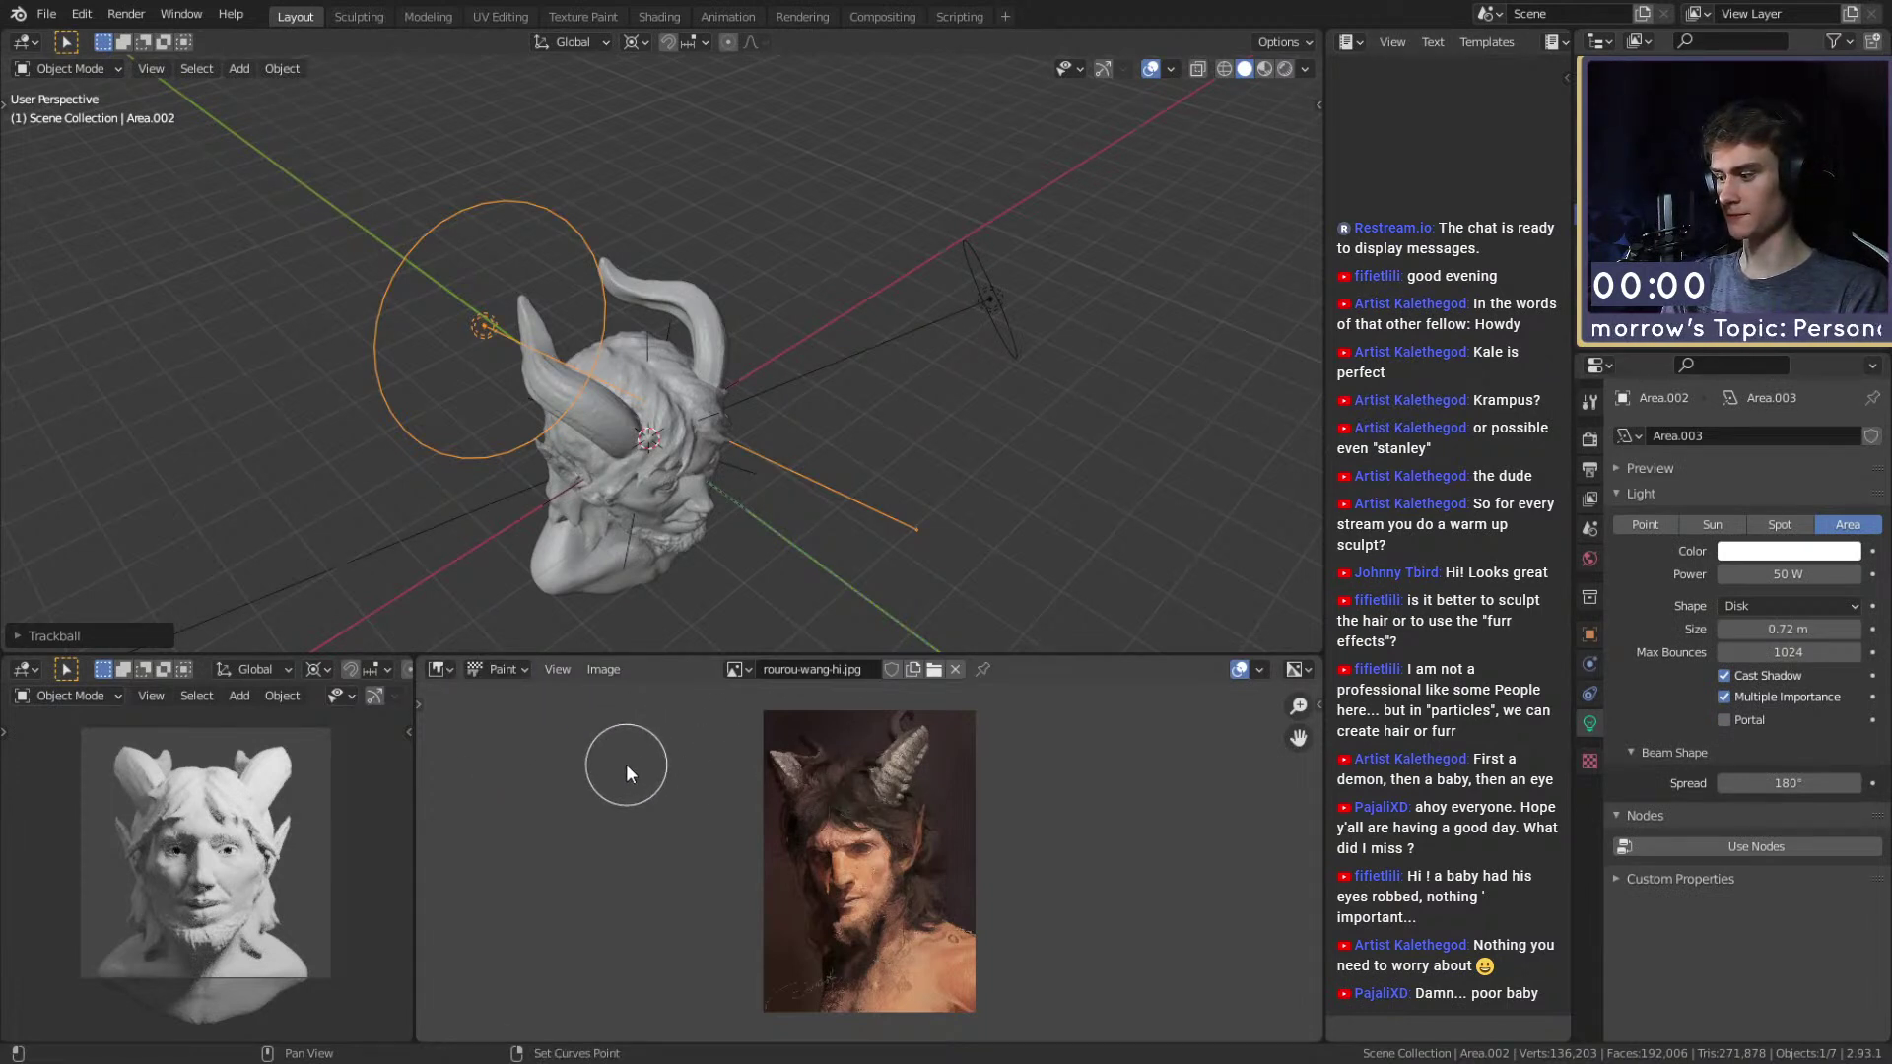
# Switch the image editor to the Shader Editor and show the World nodes around the Mix Shader.
pyautogui.hotkey('shift', 'F3')
pyautogui.click(504, 669)
pyautogui.click(511, 722)
pyautogui.moveTo(534, 849); pyautogui.dragTo(849, 845, button='middle')
pyautogui.scroll(9, 849, 845)
pyautogui.moveTo(670, 835); pyautogui.dragTo(953, 769, button='middle')
pyautogui.scroll(3, 702, 836)
pyautogui.click(702, 838)
pyautogui.click(867, 678)
# Reorient the Area.002 light above the horned bust with trackball rotations and save the file.
pyautogui.moveTo(825, 270); pyautogui.dragTo(715, 292, button='middle')
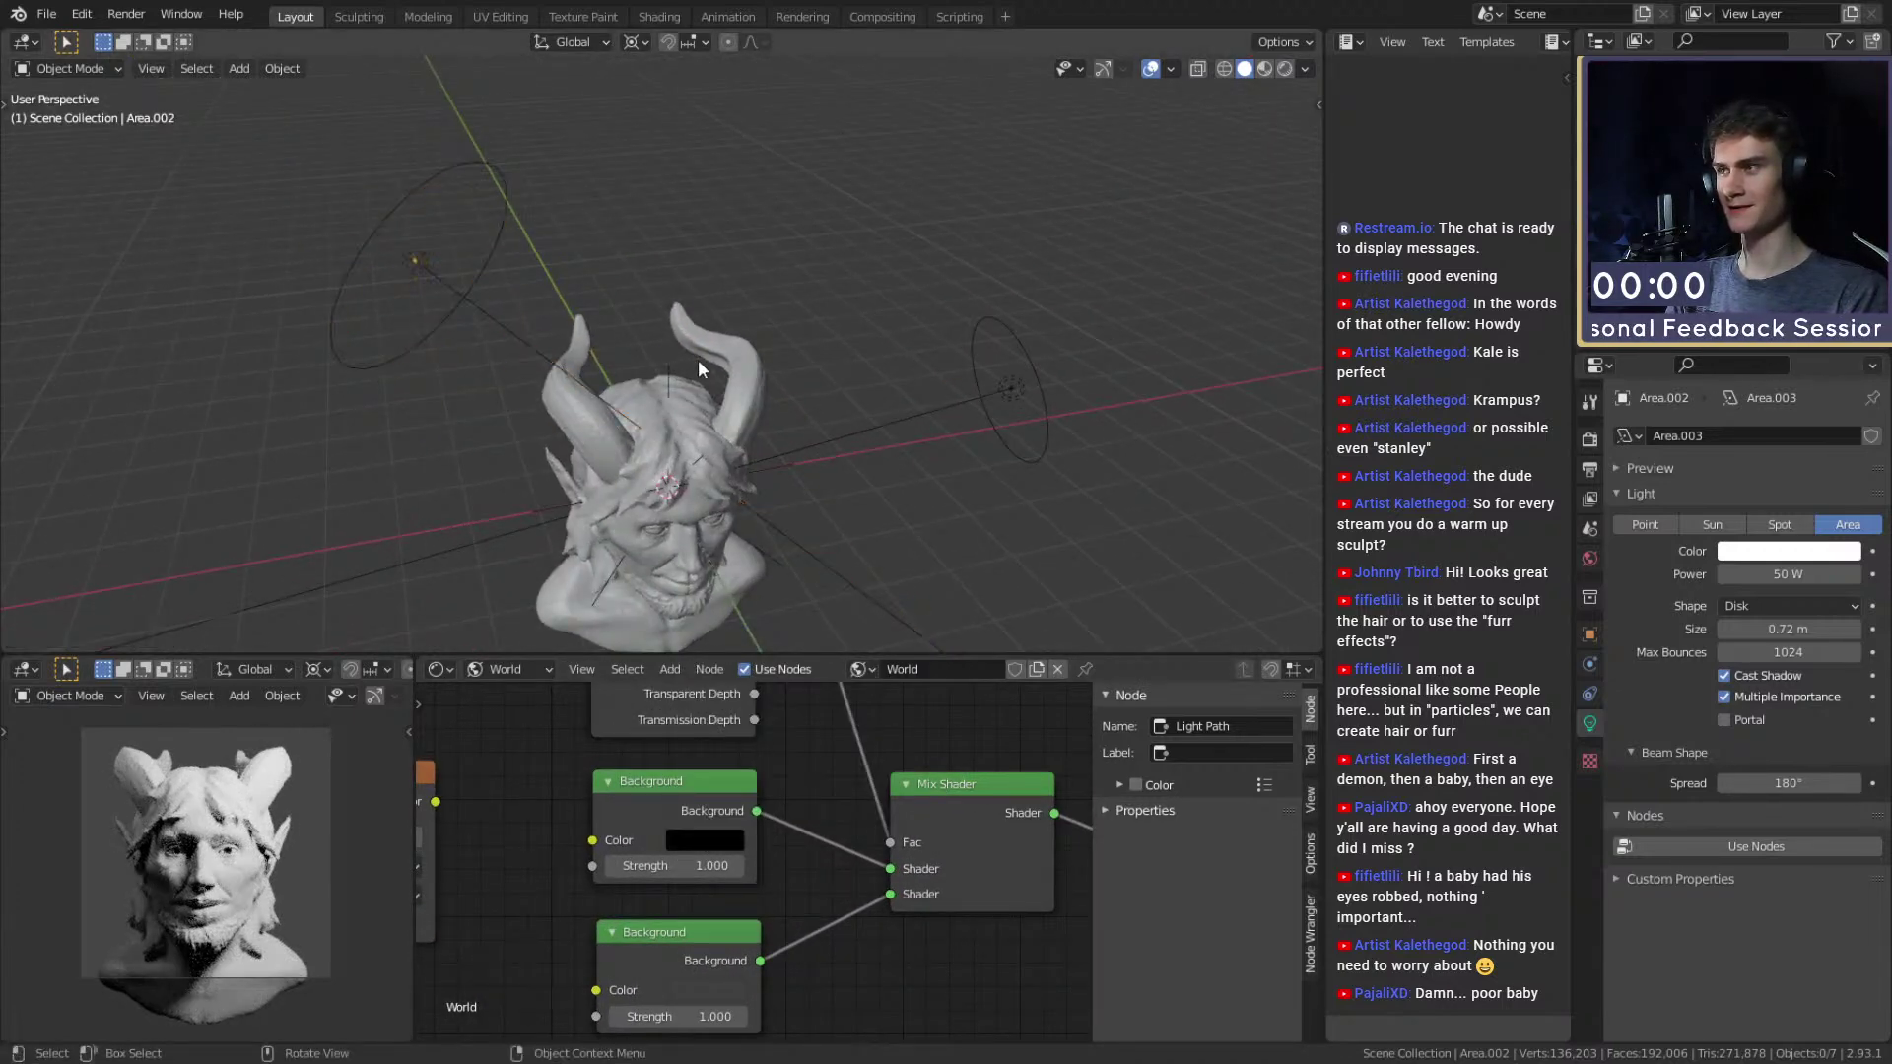
pyautogui.moveTo(645, 355); pyautogui.dragTo(679, 293, button='middle')
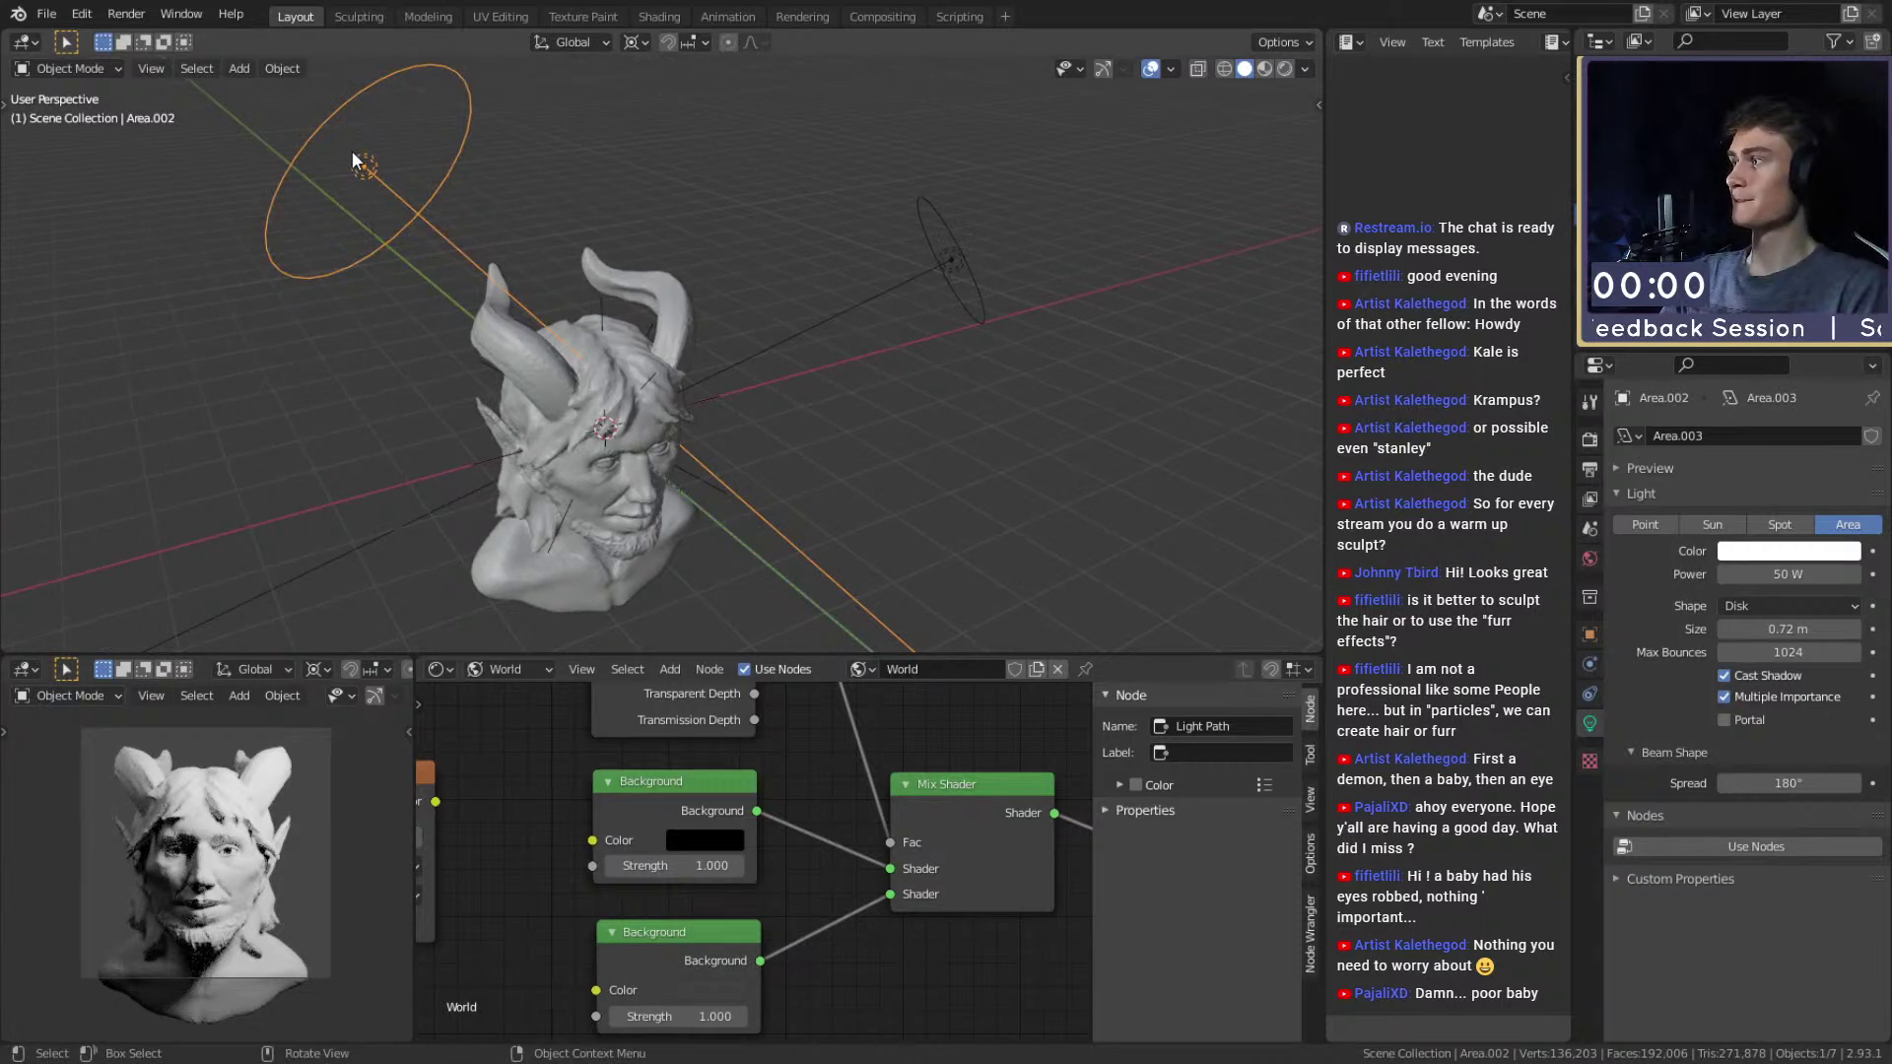
pyautogui.moveTo(345, 56); pyautogui.dragTo(799, 254, button='middle')
pyautogui.scroll(-2, 740, 307)
pyautogui.press('r')
pyautogui.press('r')
pyautogui.click(839, 316)
pyautogui.scroll(2, 828, 313)
pyautogui.press('r')
pyautogui.press('r')
pyautogui.click(863, 300)
pyautogui.hotkey('ctrl', 's')
# Fine-tune the Area.002 light's angle with another small trackball rotation.
pyautogui.keyDown('shift'); pyautogui.moveTo(901, 325); pyautogui.dragTo(875, 290, button='middle'); pyautogui.keyUp('shift')
pyautogui.press('r')
pyautogui.press('r')
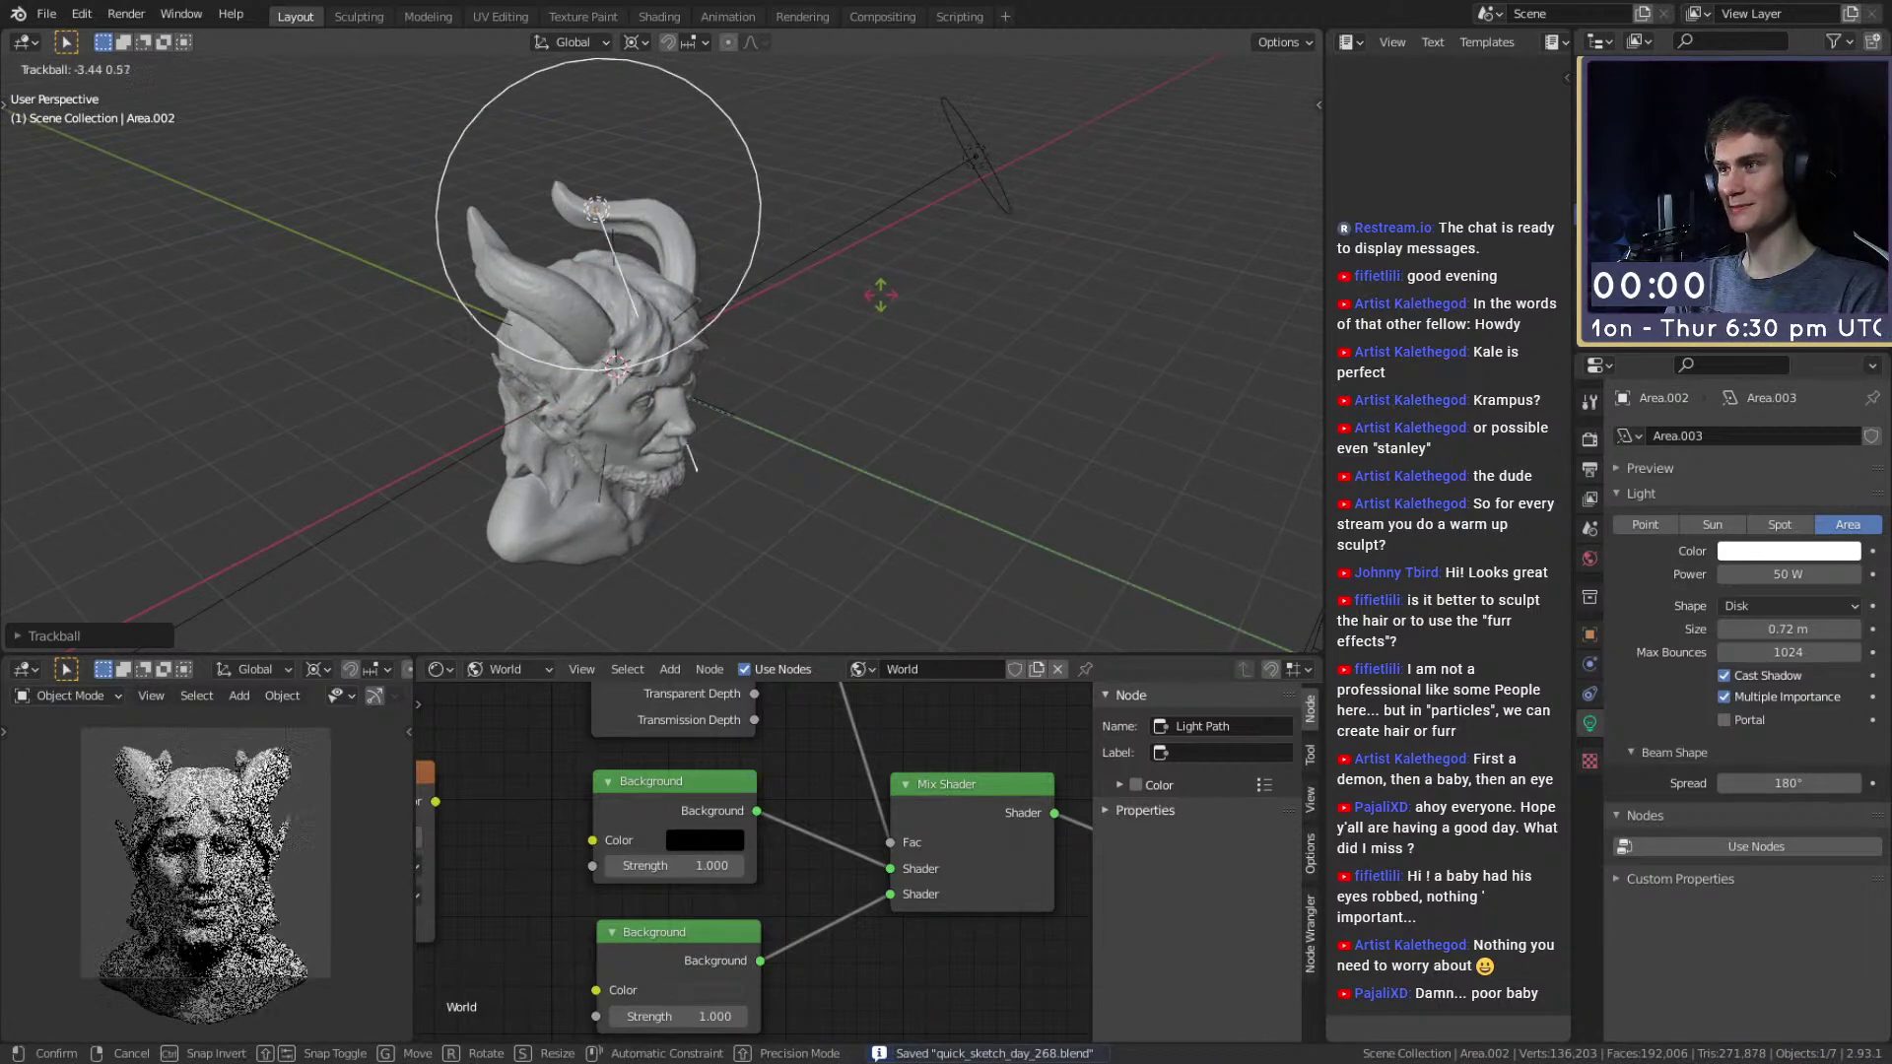
pyautogui.click(875, 280)
pyautogui.moveTo(875, 281); pyautogui.dragTo(734, 374, button='middle')
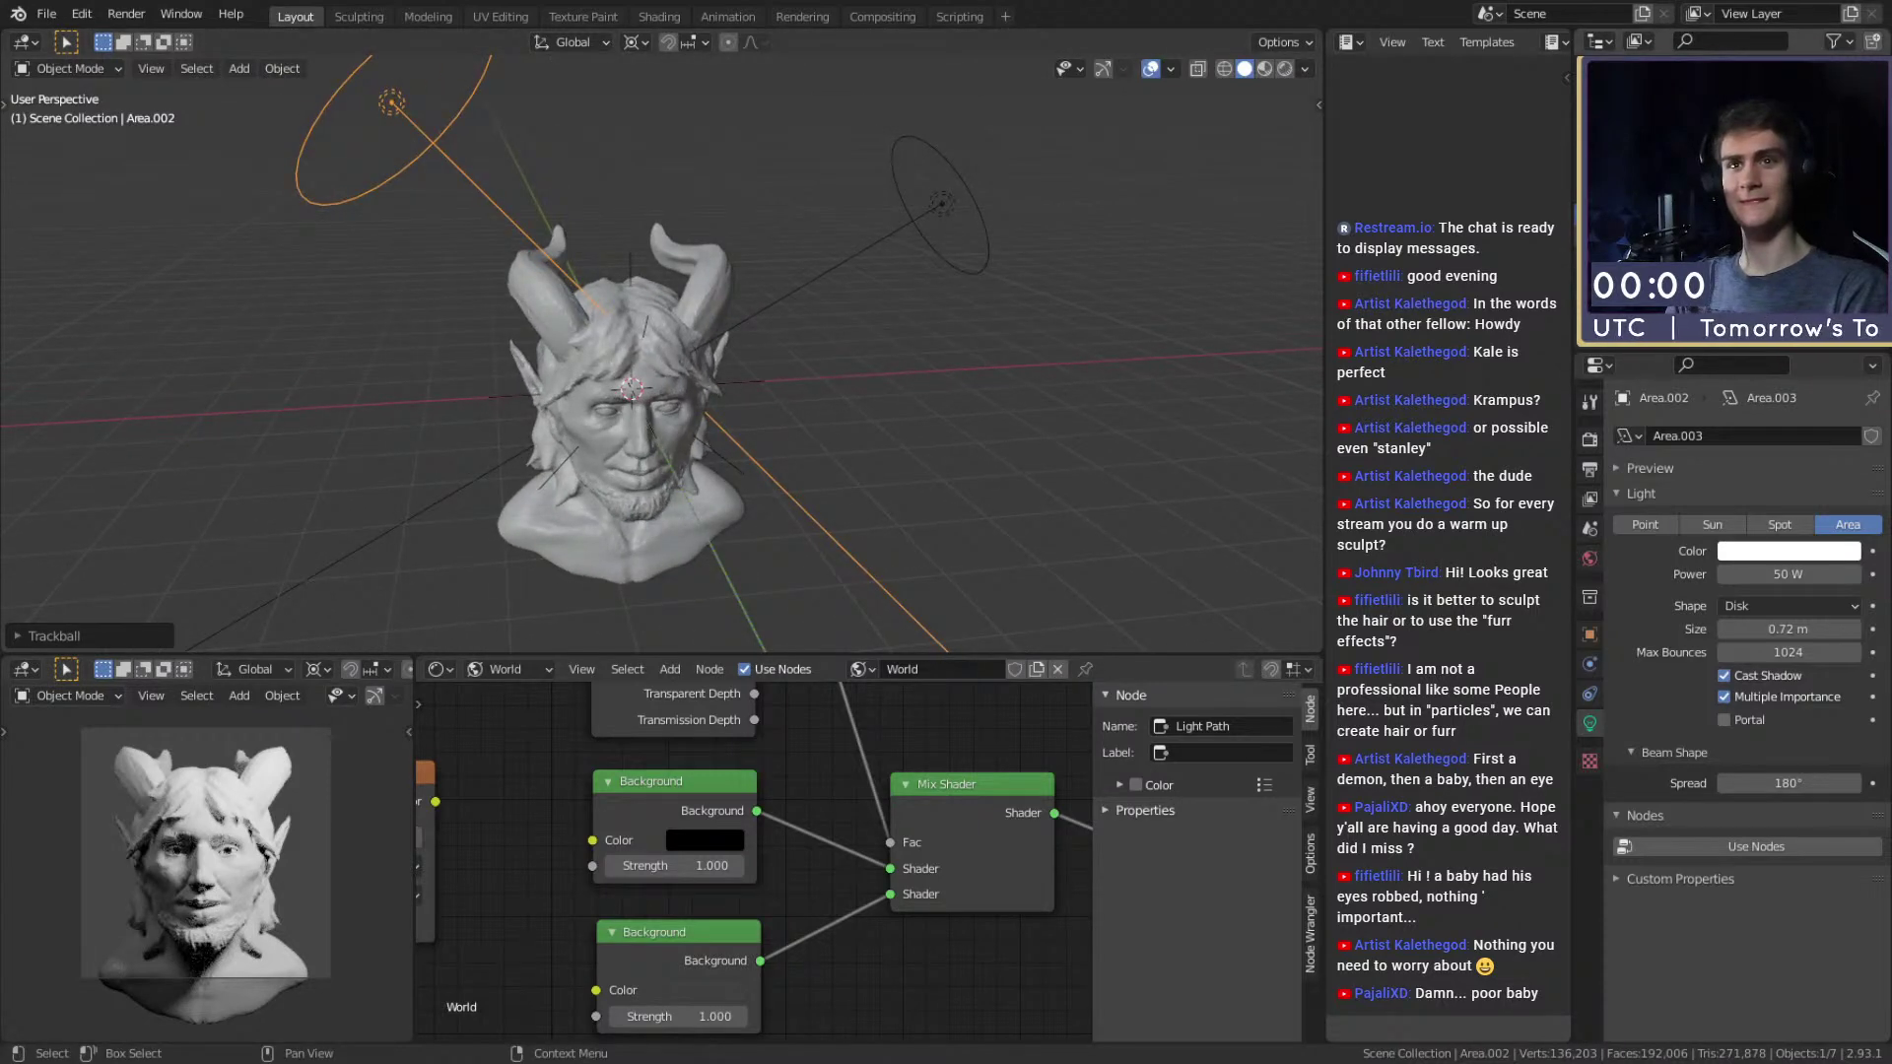
# Reveal the other area lights in turn, including blue Area.003 and white Area.005, to judge their effect on the bust.
pyautogui.click(1655, 197)
pyautogui.moveTo(689, 275); pyautogui.dragTo(761, 272, button='middle')
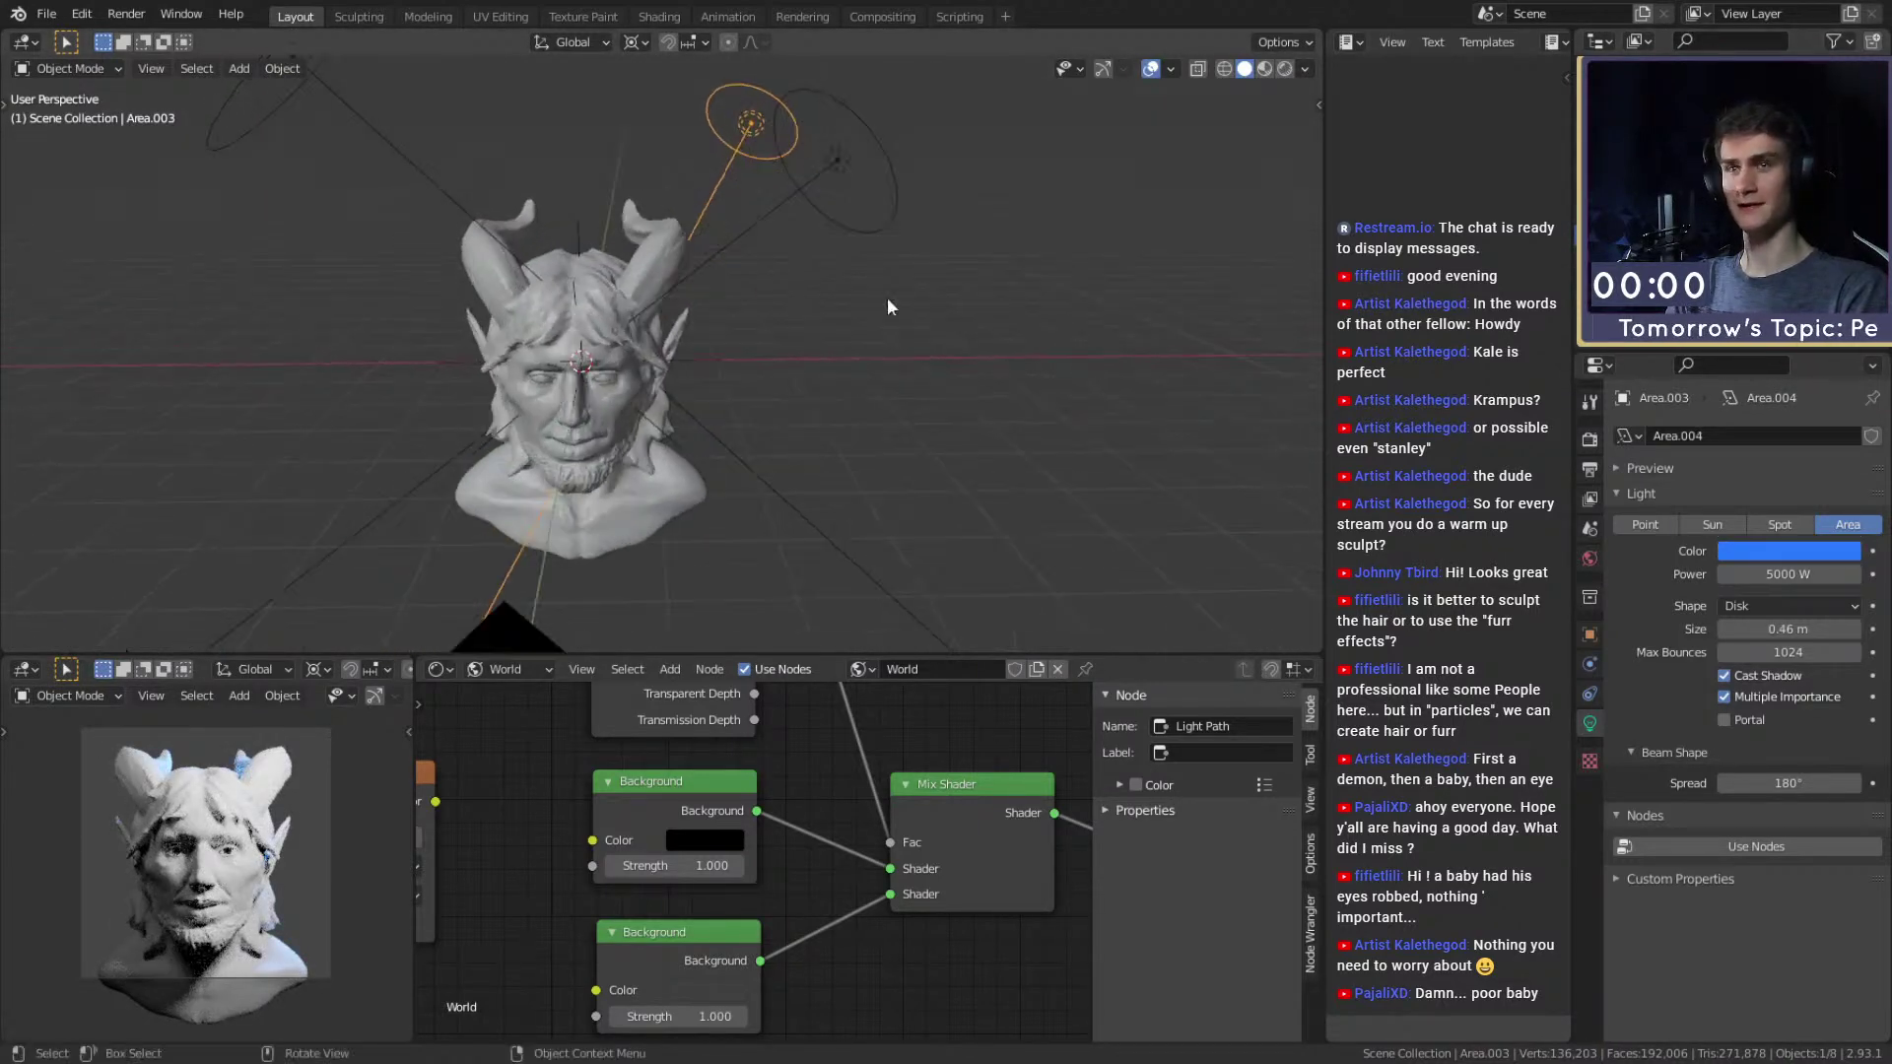
pyautogui.click(1655, 219)
pyautogui.moveTo(757, 404); pyautogui.dragTo(917, 315, button='middle')
pyautogui.press('Delete')
pyautogui.click(1655, 240)
pyautogui.moveTo(1109, 301); pyautogui.dragTo(949, 308, button='middle')
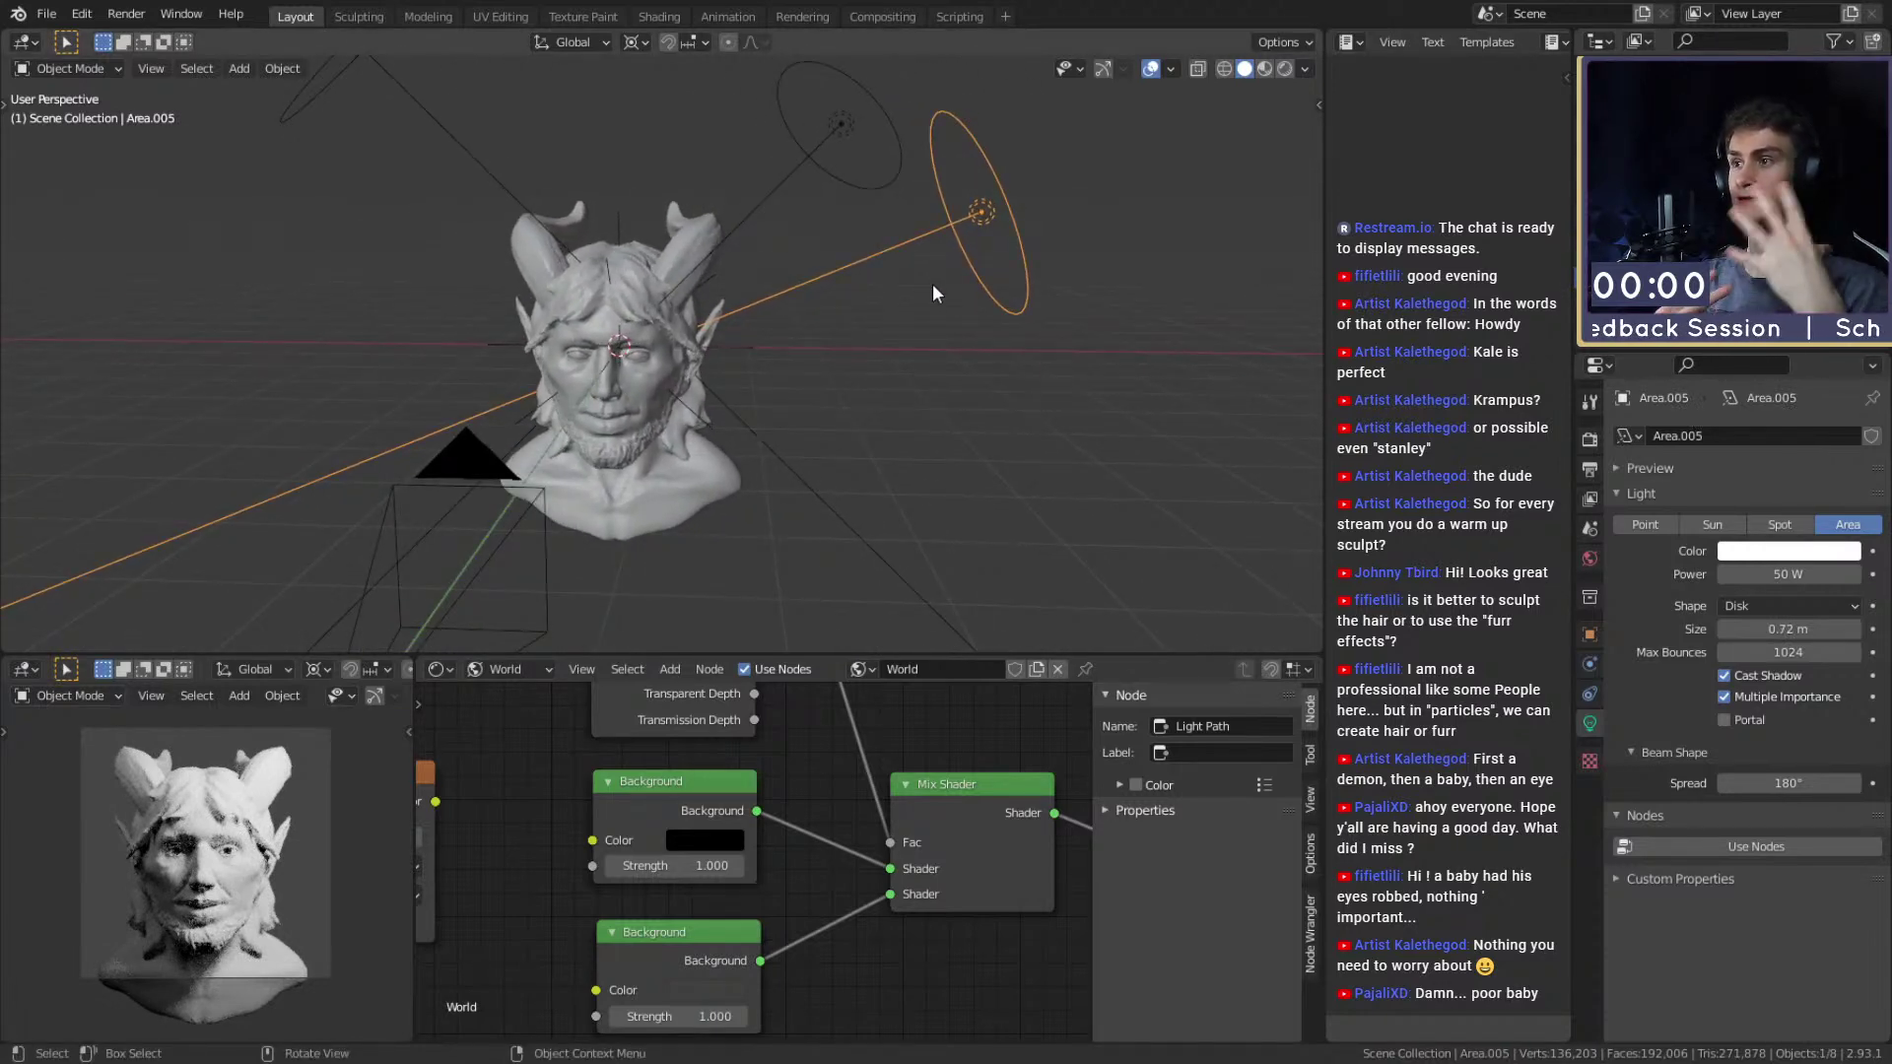
pyautogui.moveTo(939, 263); pyautogui.dragTo(895, 377, button='middle')
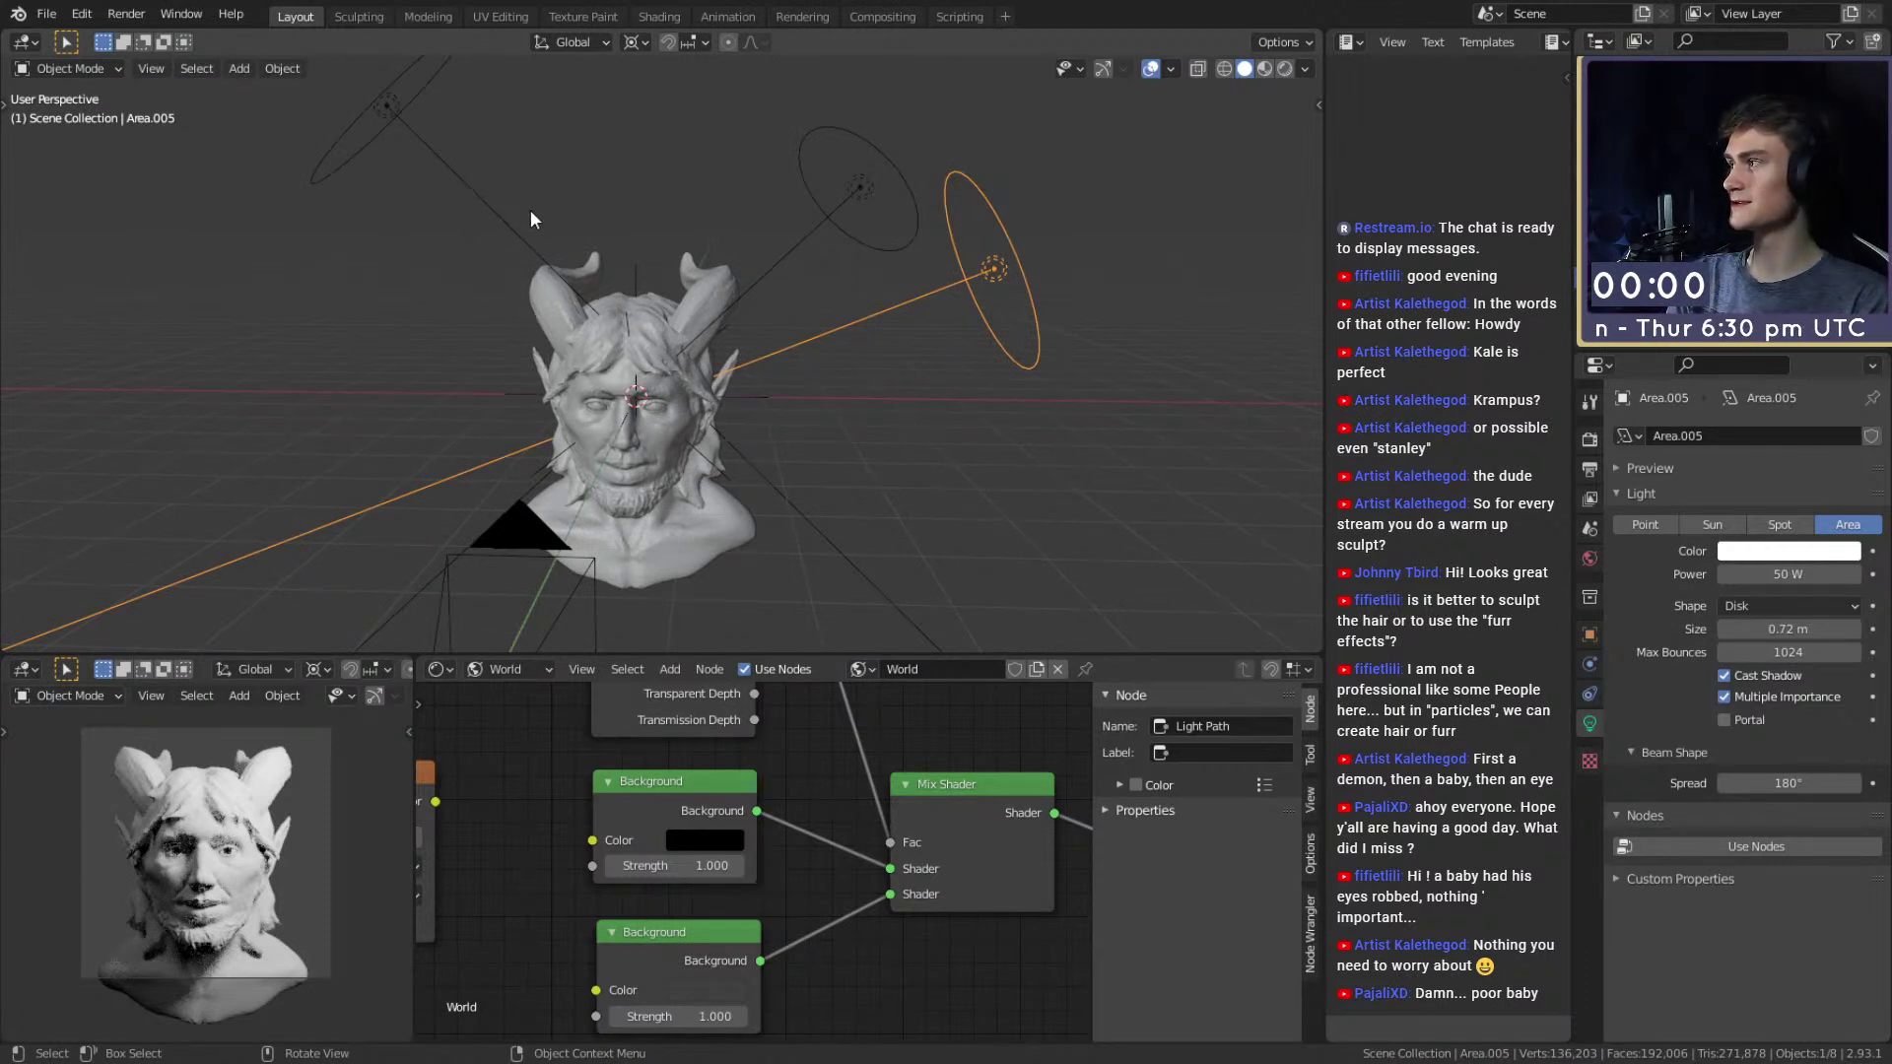
# Try deleting the small area light beside the horns and undo the deletion.
pyautogui.moveTo(528, 210); pyautogui.dragTo(964, 352, button='middle')
pyautogui.hotkey('alt', 'a')
pyautogui.press('Delete')
pyautogui.moveTo(942, 438); pyautogui.dragTo(802, 388, button='middle')
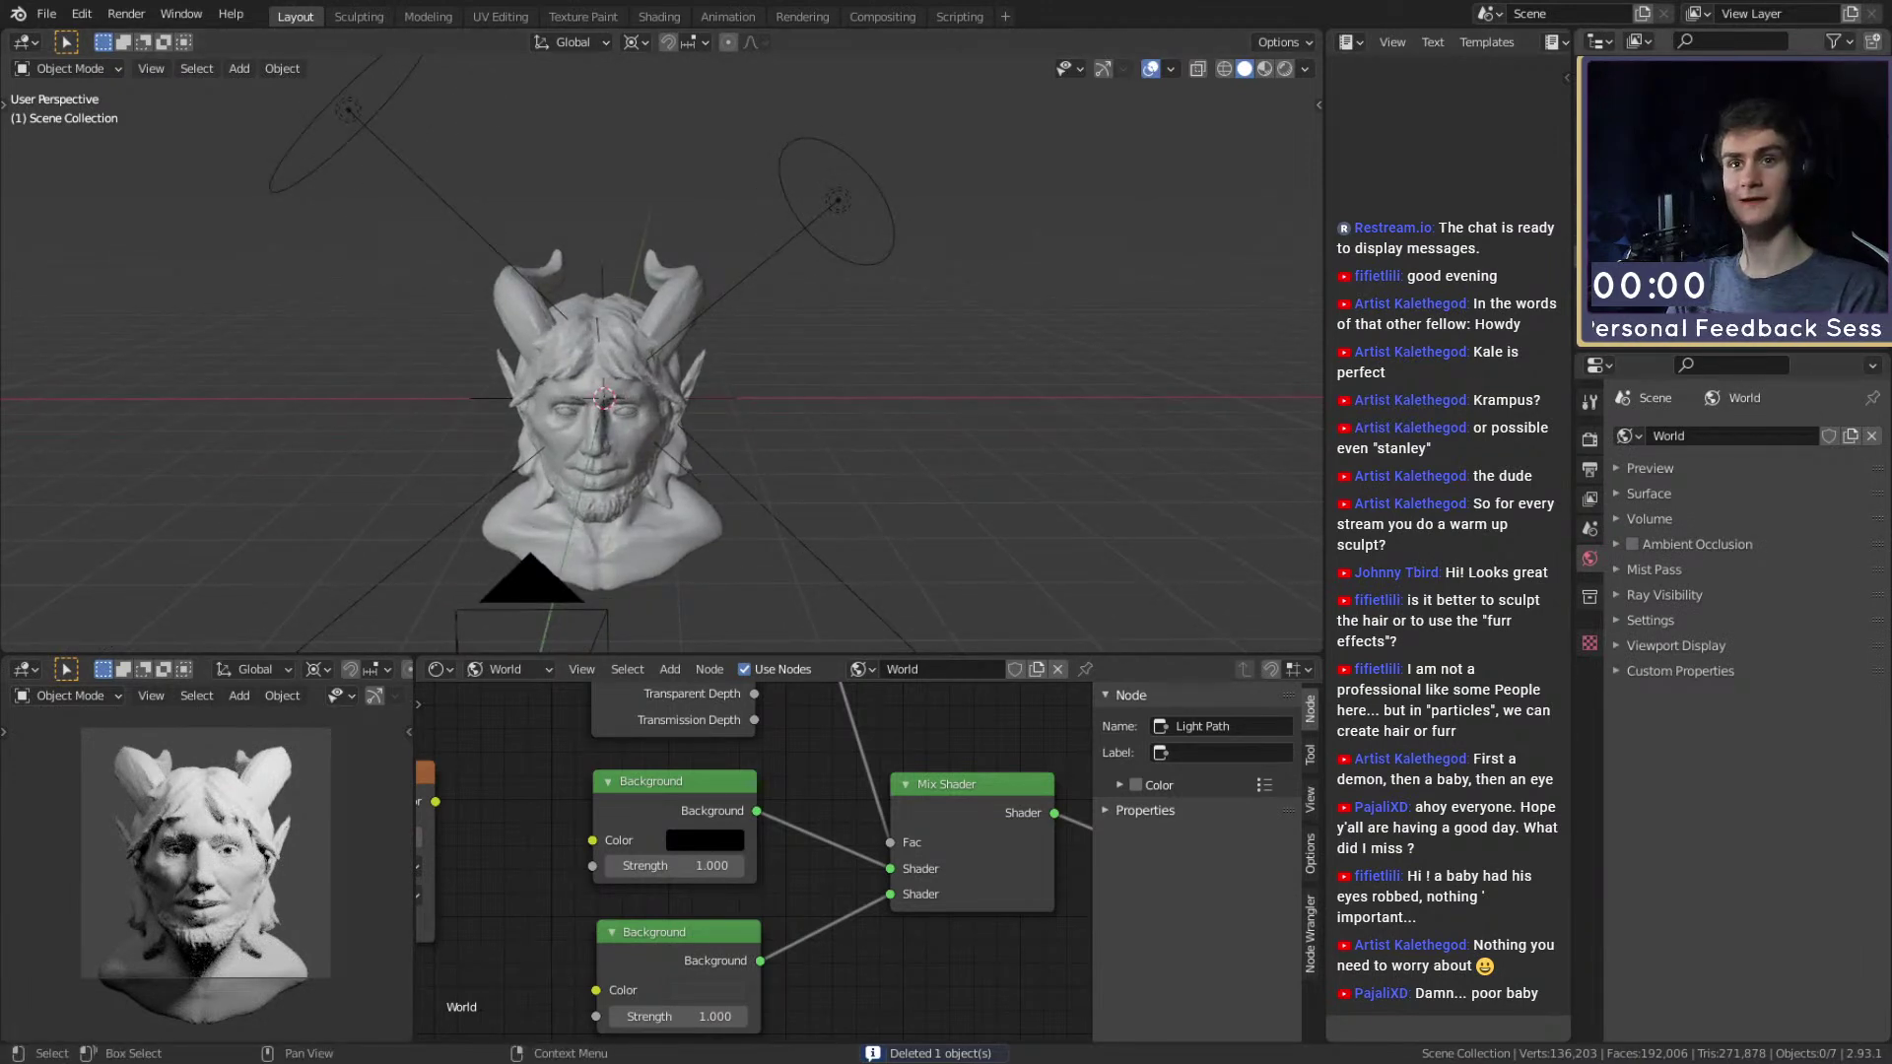
pyautogui.hotkey('ctrl', 'z')
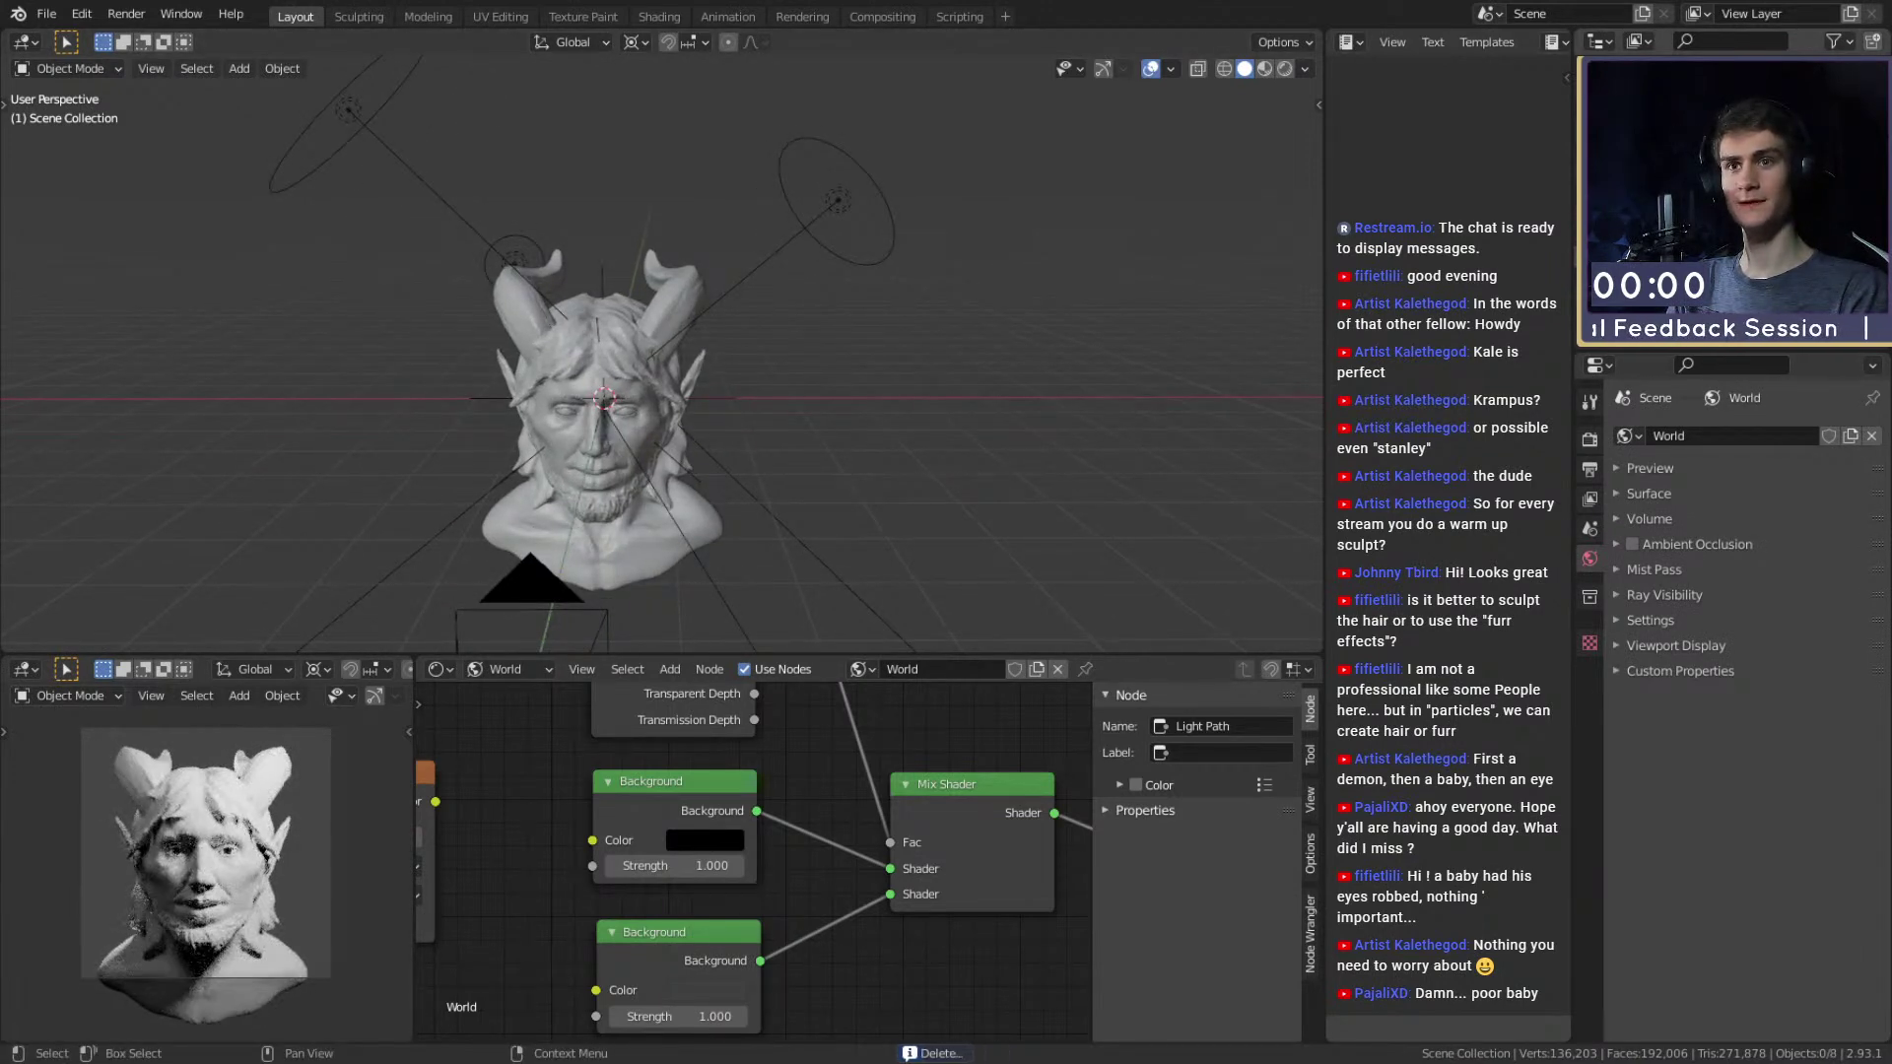
pyautogui.hotkey('ctrl', 'z')
# Delete the small Area.004 light beside the horns and hide the Area.006 light.
pyautogui.moveTo(778, 322); pyautogui.dragTo(820, 325, button='middle')
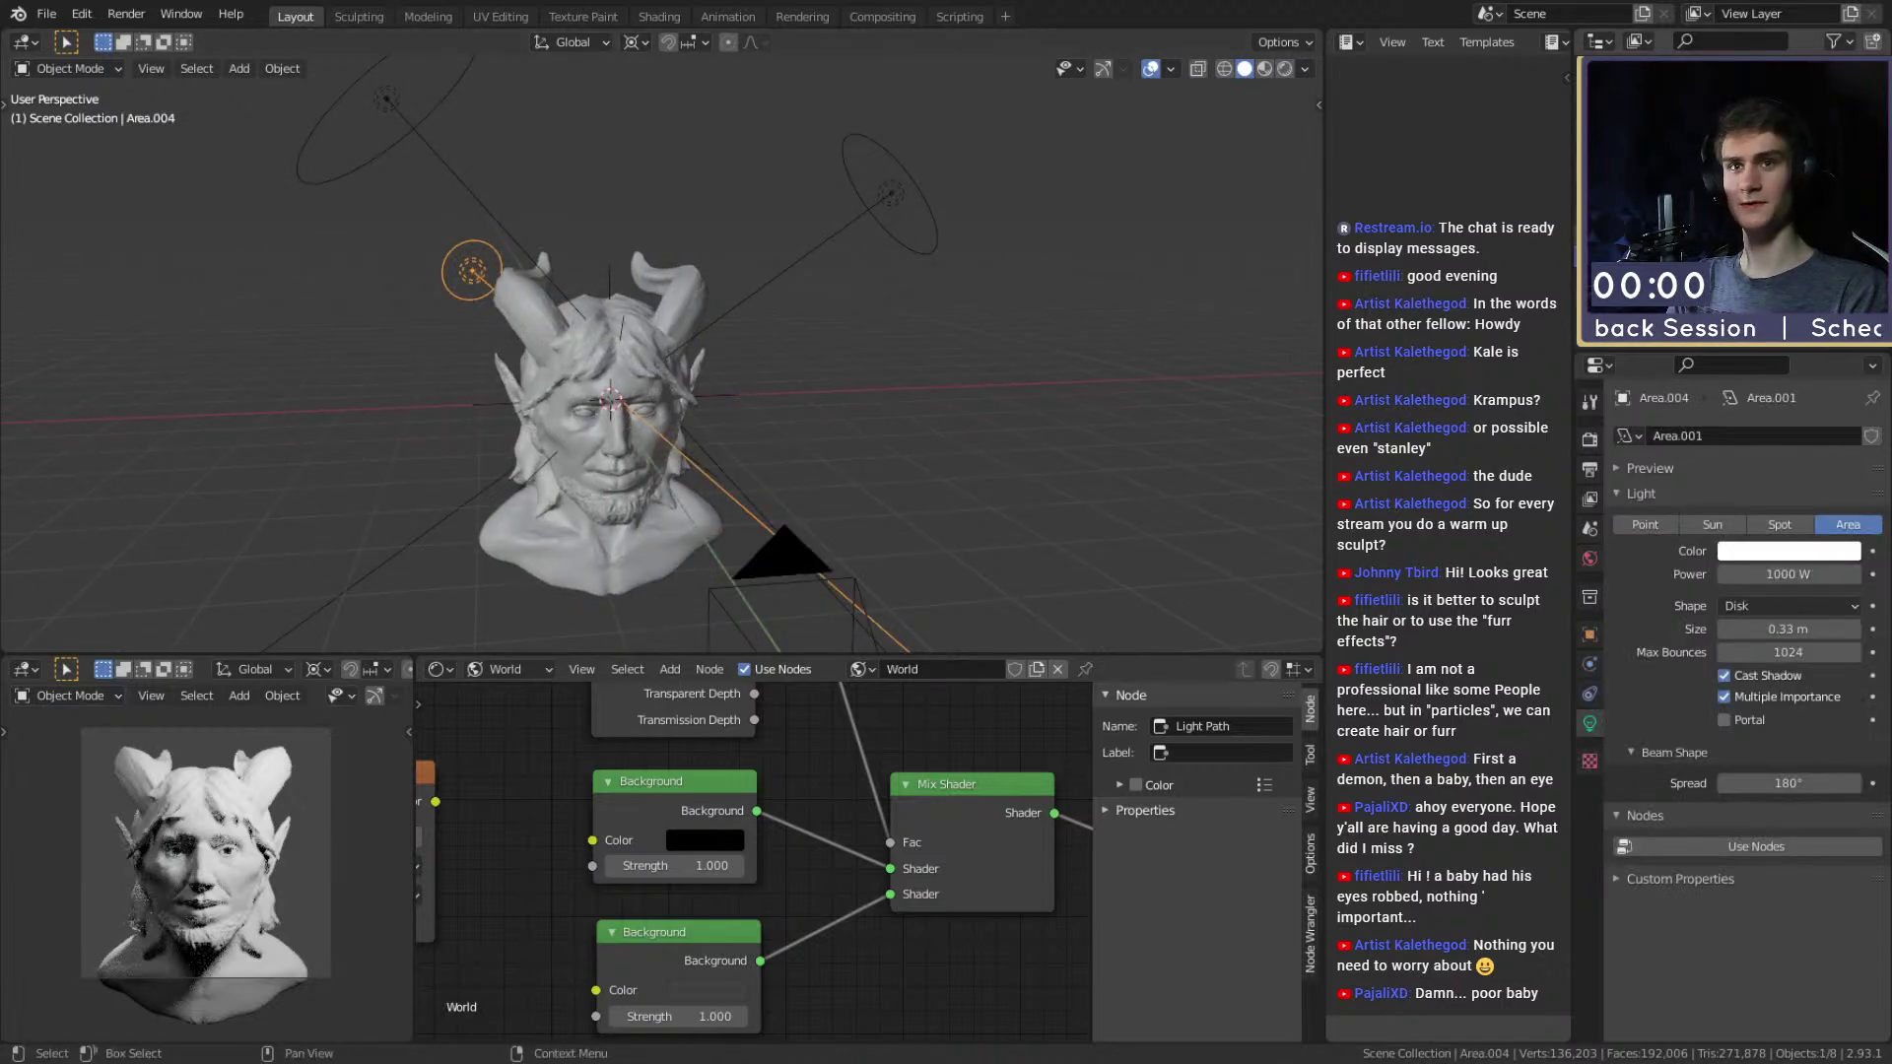
pyautogui.press('Delete')
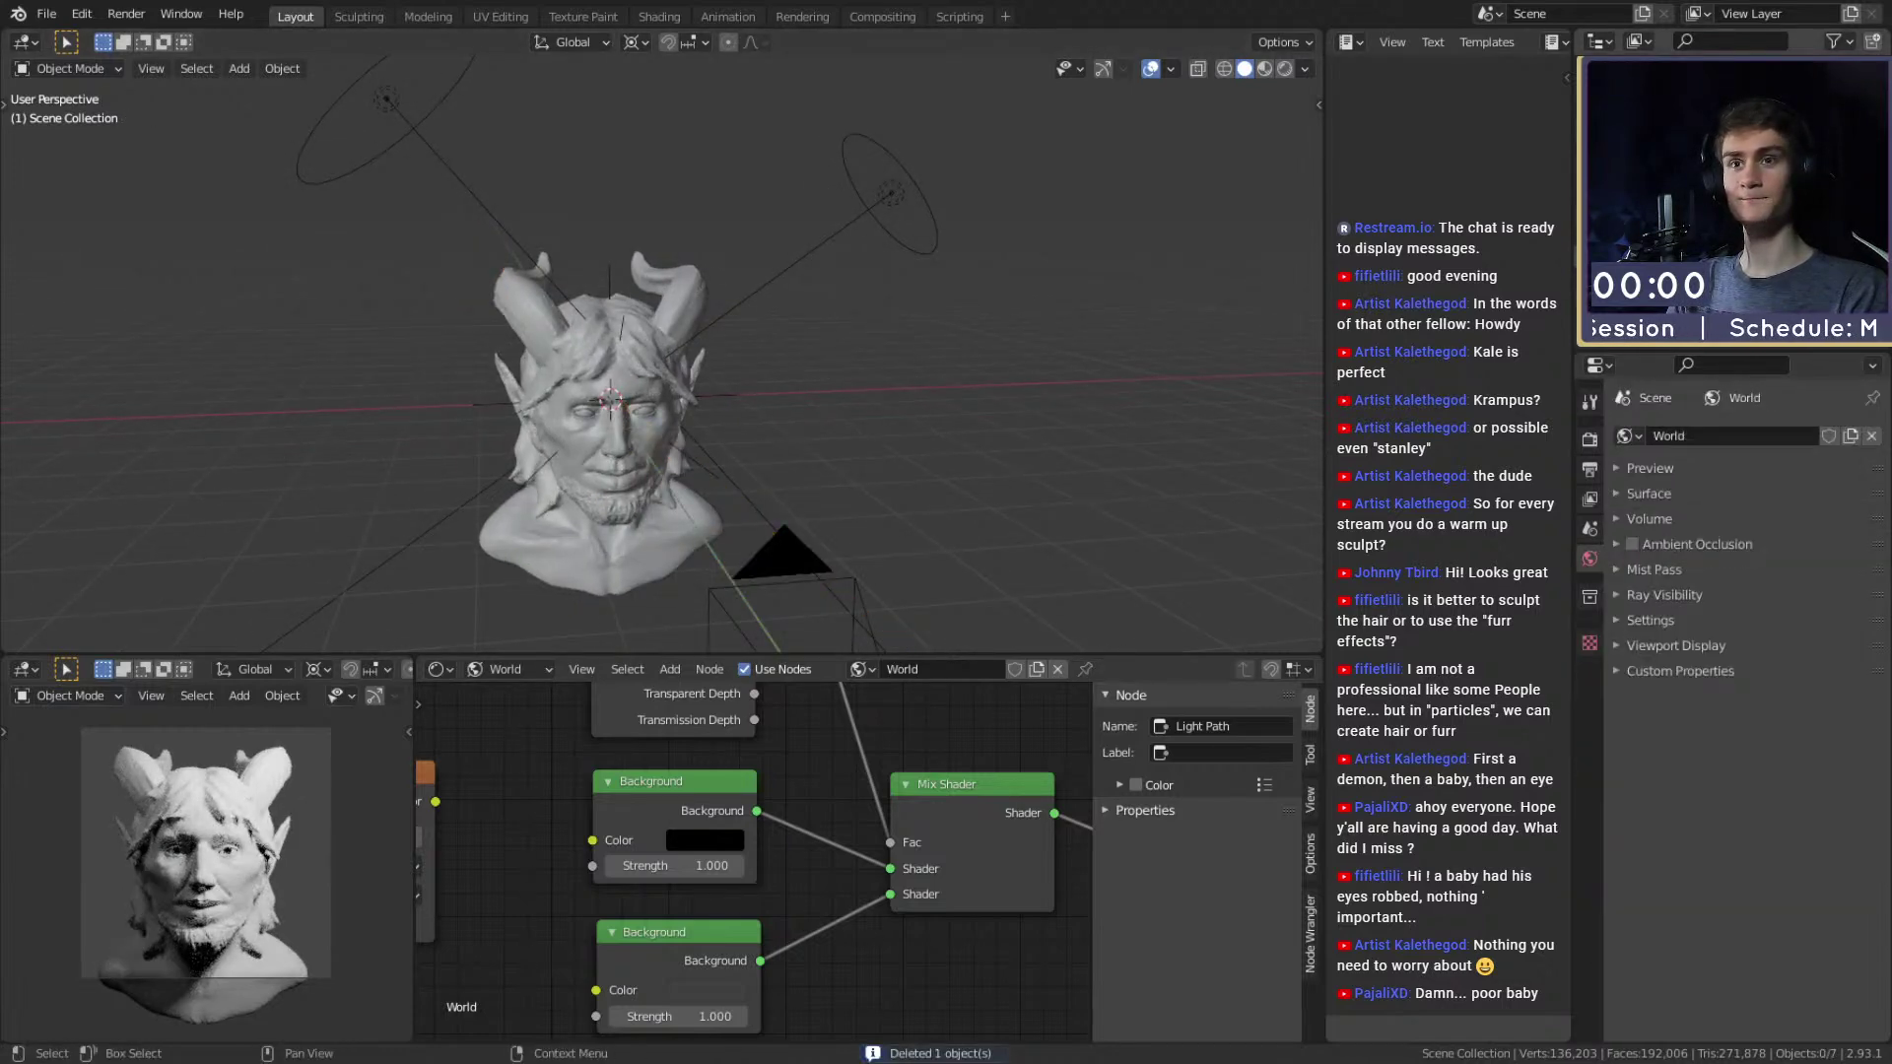
pyautogui.hotkey('ctrl', 'z')
pyautogui.moveTo(1174, 307); pyautogui.dragTo(723, 328, button='middle')
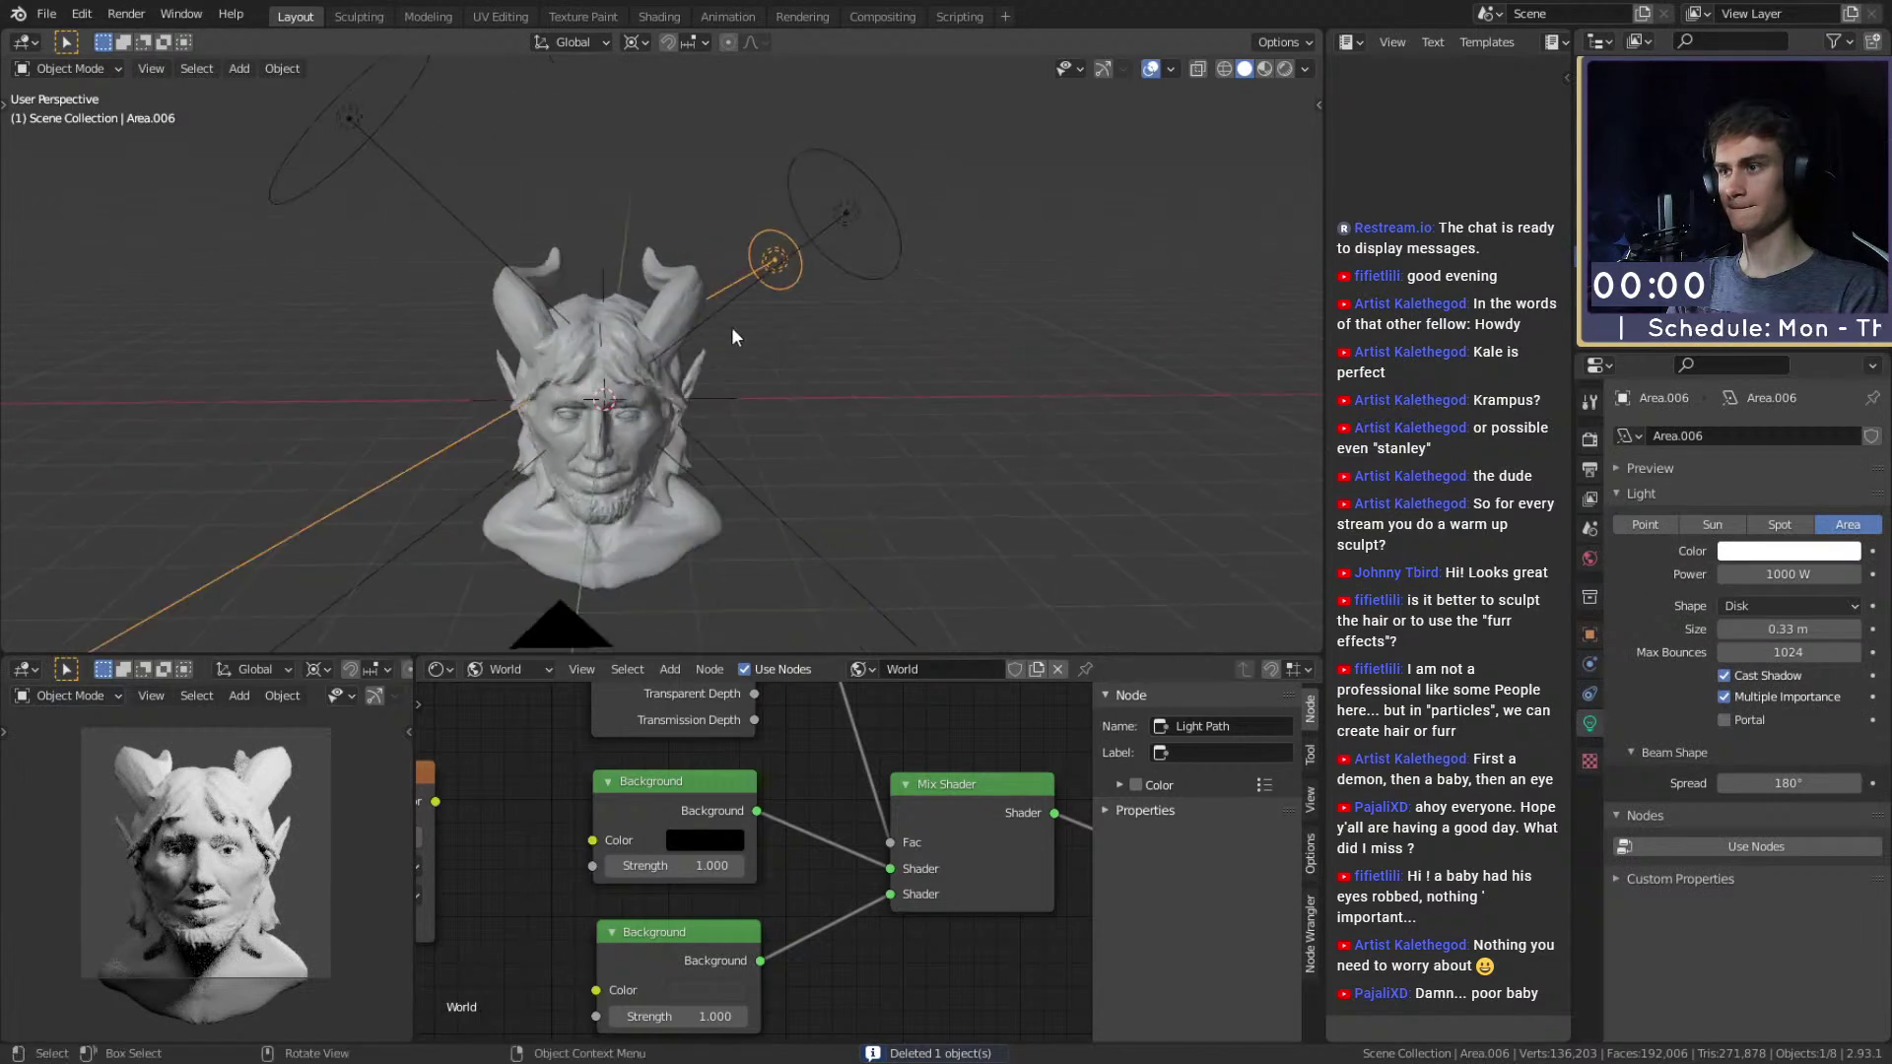
pyautogui.press('h')
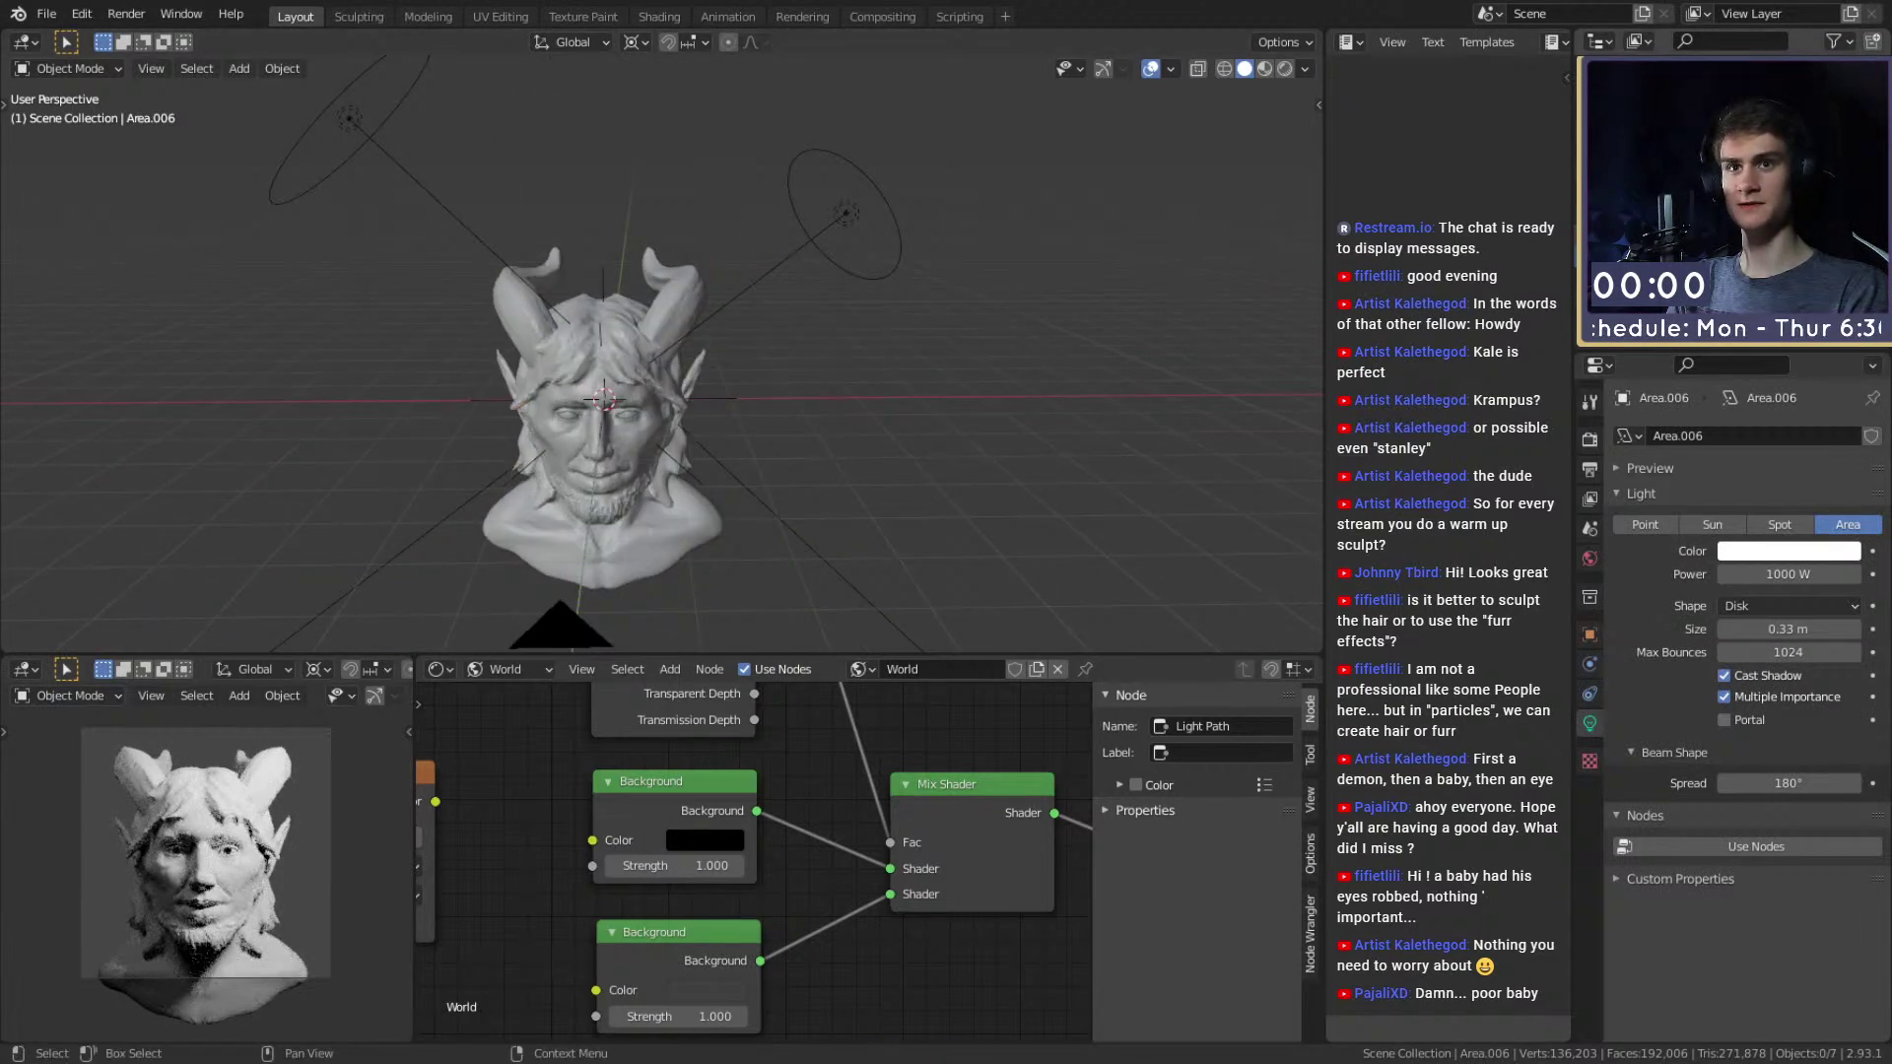
# Move the camera sideways and upward in several passes to frame the bust from a three-quarter angle.
pyautogui.scroll(-5, 601, 345)
pyautogui.click(626, 404)
pyautogui.scroll(4, 737, 417)
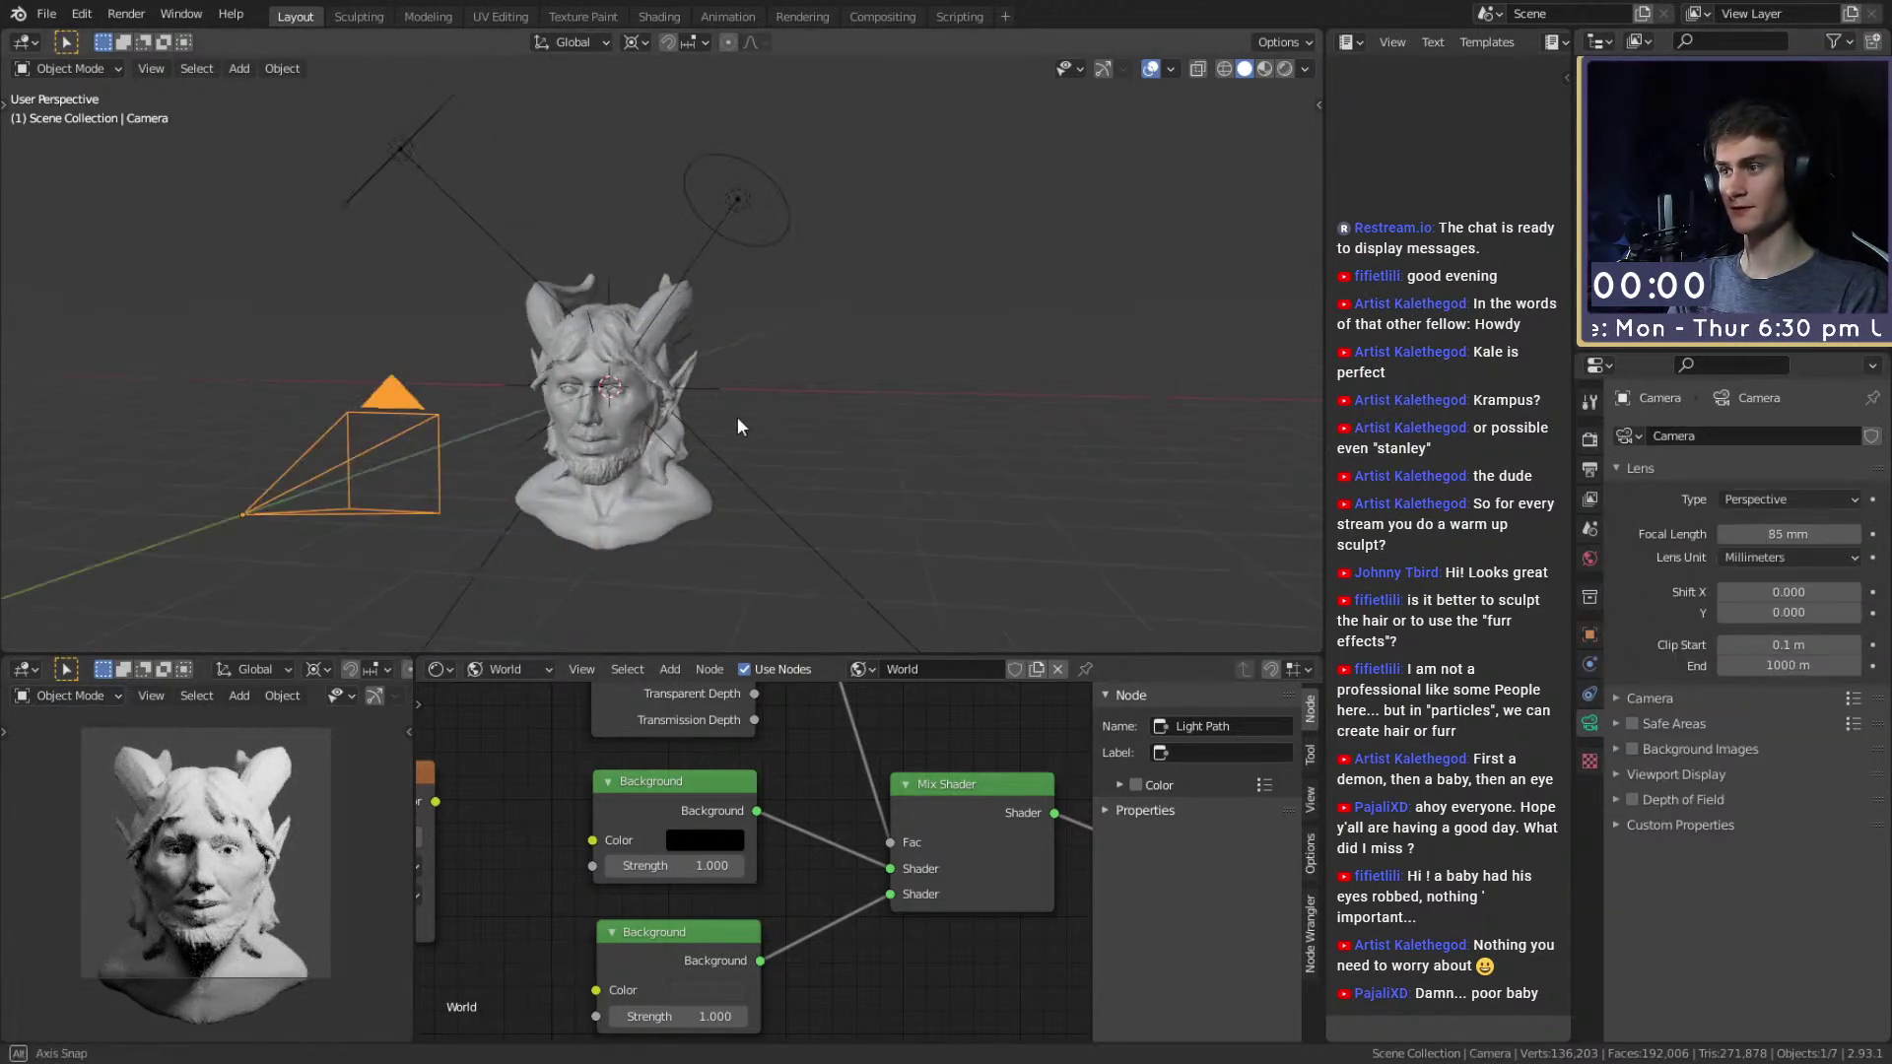
pyautogui.press('g')
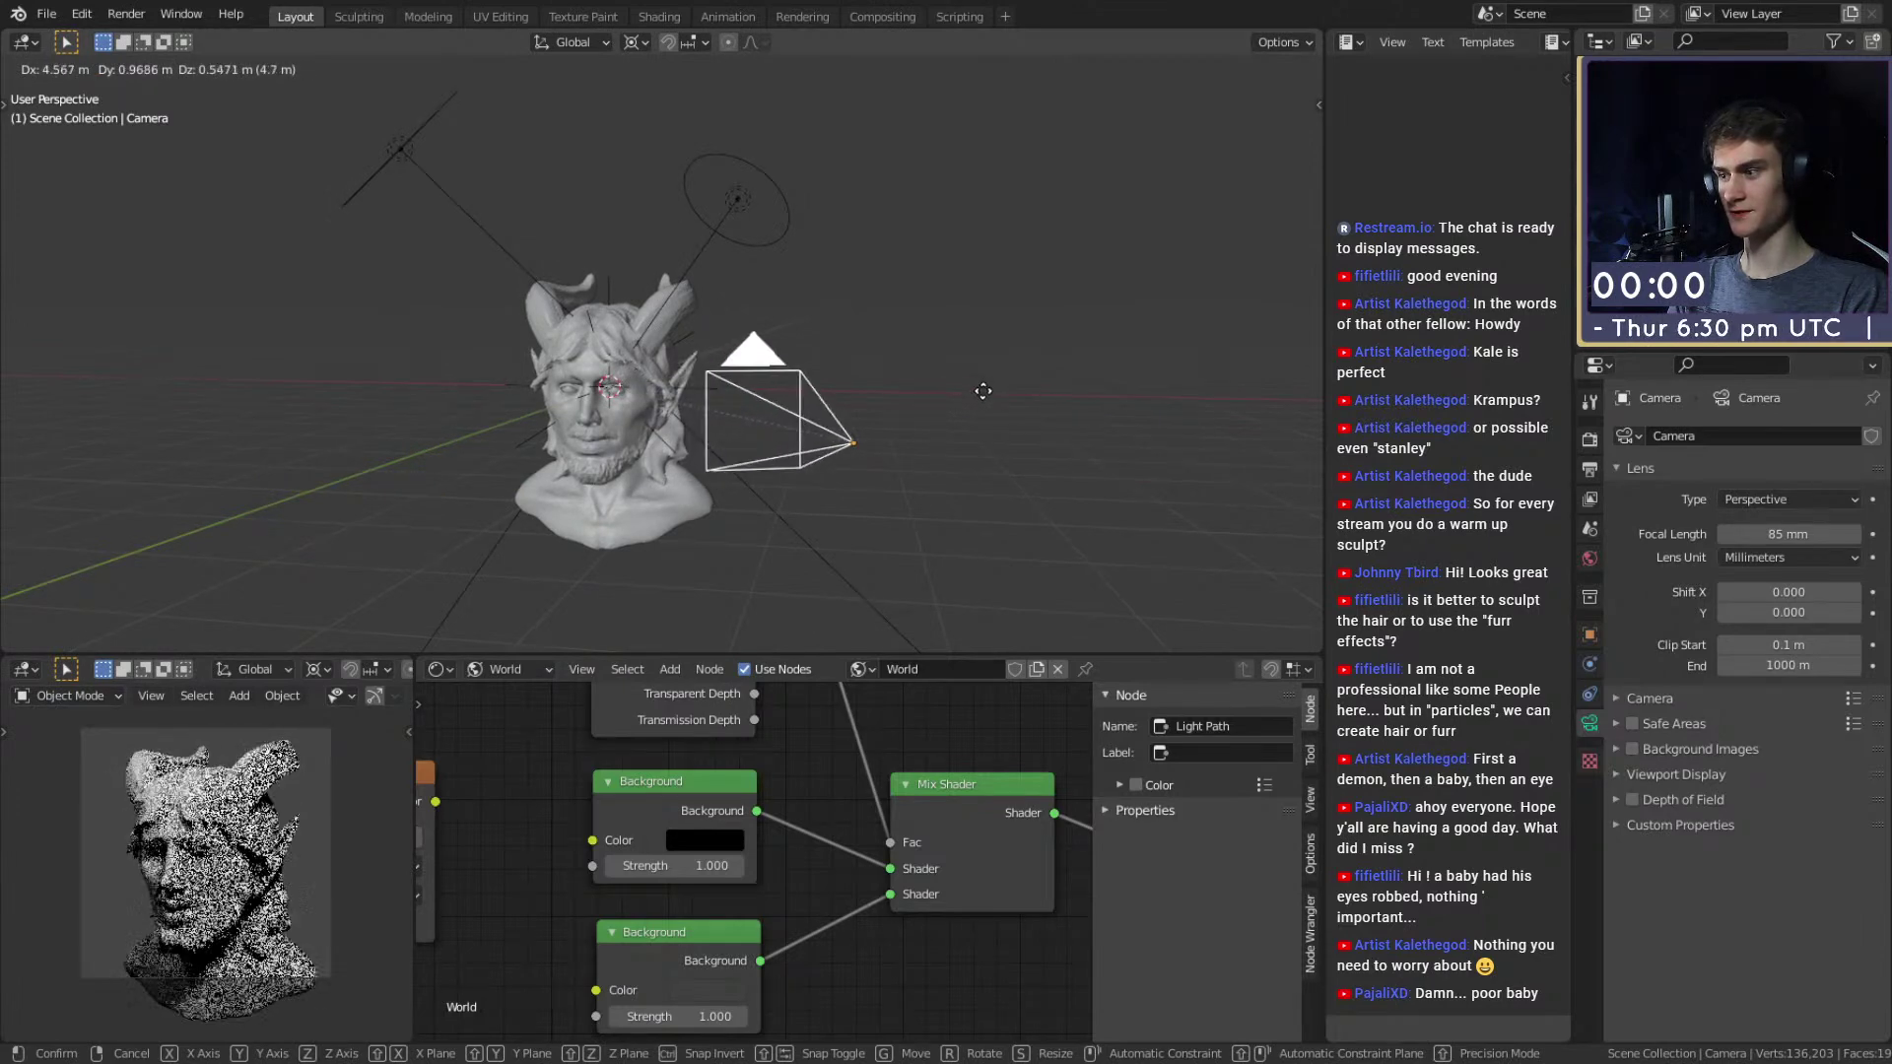
pyautogui.click(995, 394)
pyautogui.moveTo(995, 394)
pyautogui.keyDown('shift'); pyautogui.mouseDown(button='middle')
pyautogui.moveTo(1070, 398)
pyautogui.moveTo(943, 376)
pyautogui.moveTo(995, 365)
pyautogui.mouseUp(button='middle'); pyautogui.keyUp('shift')
pyautogui.press('g')
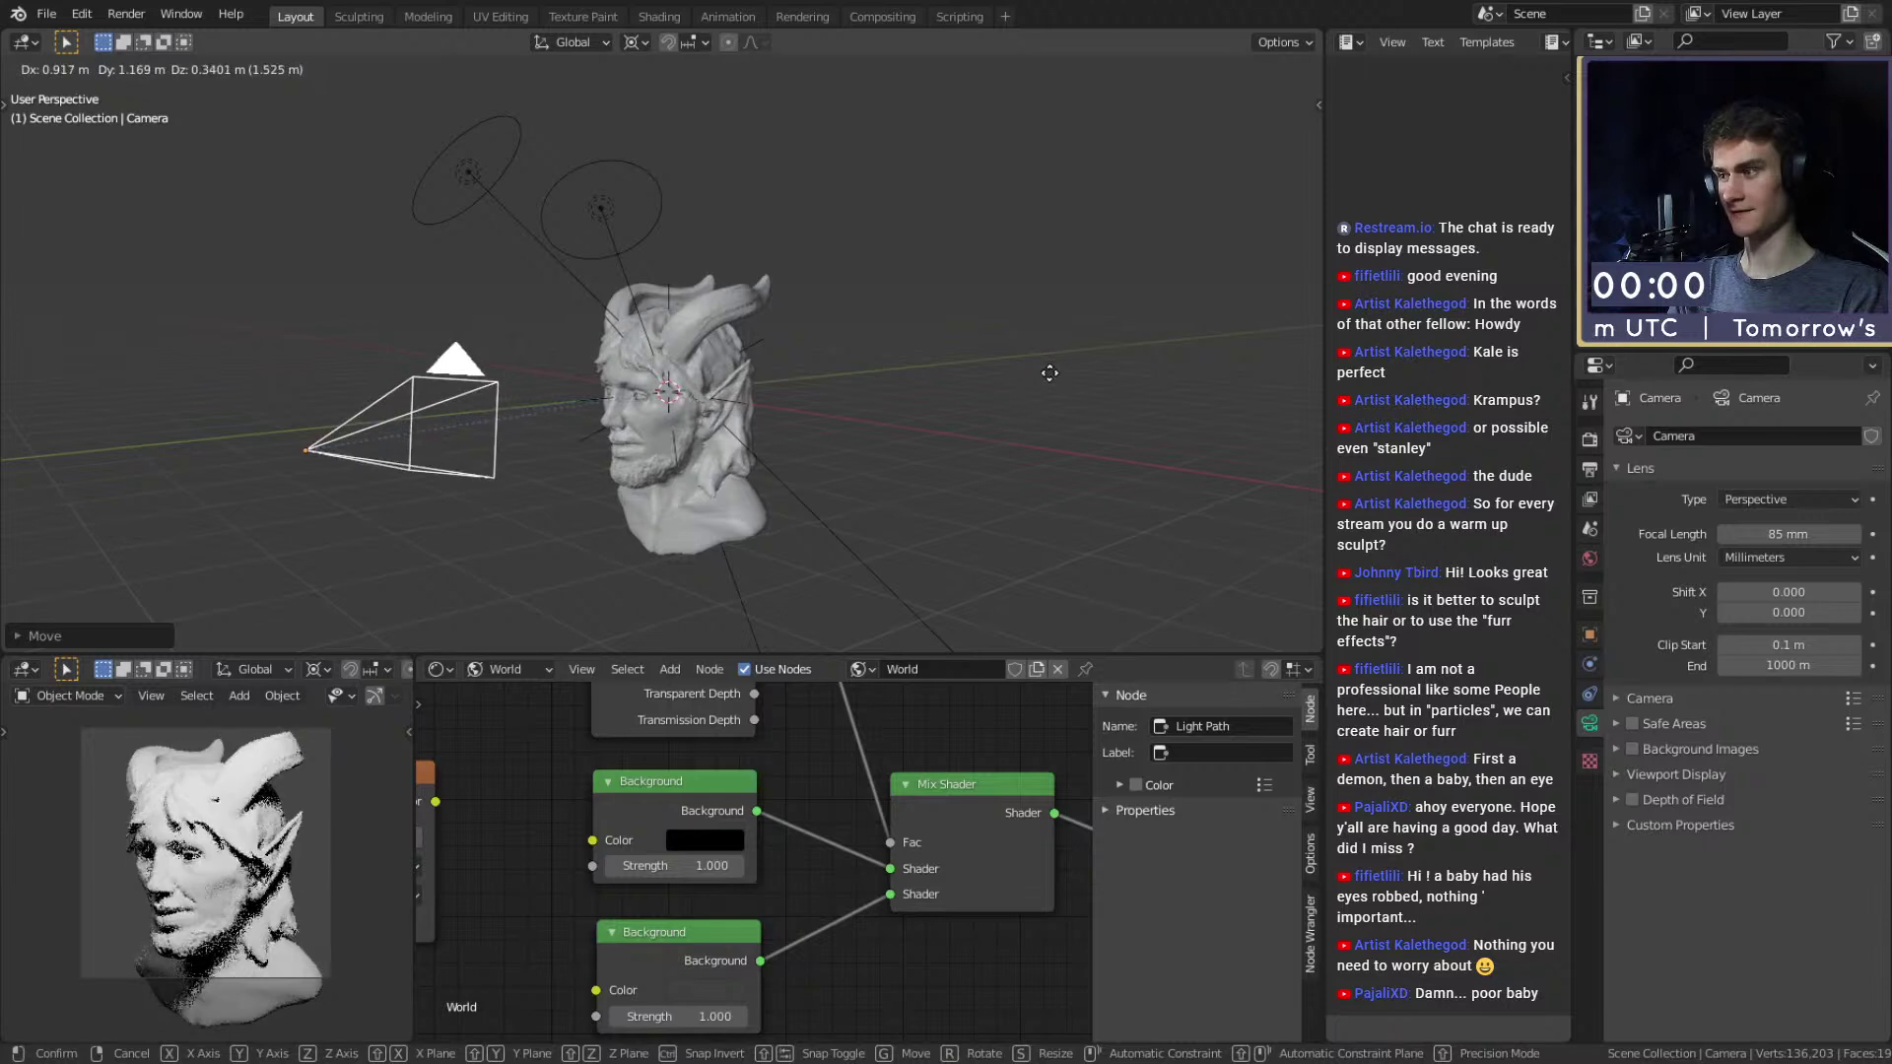
pyautogui.click(1044, 364)
pyautogui.moveTo(807, 387); pyautogui.dragTo(727, 350, button='middle')
pyautogui.scroll(-4, 709, 305)
pyautogui.press('g')
pyautogui.click(803, 290)
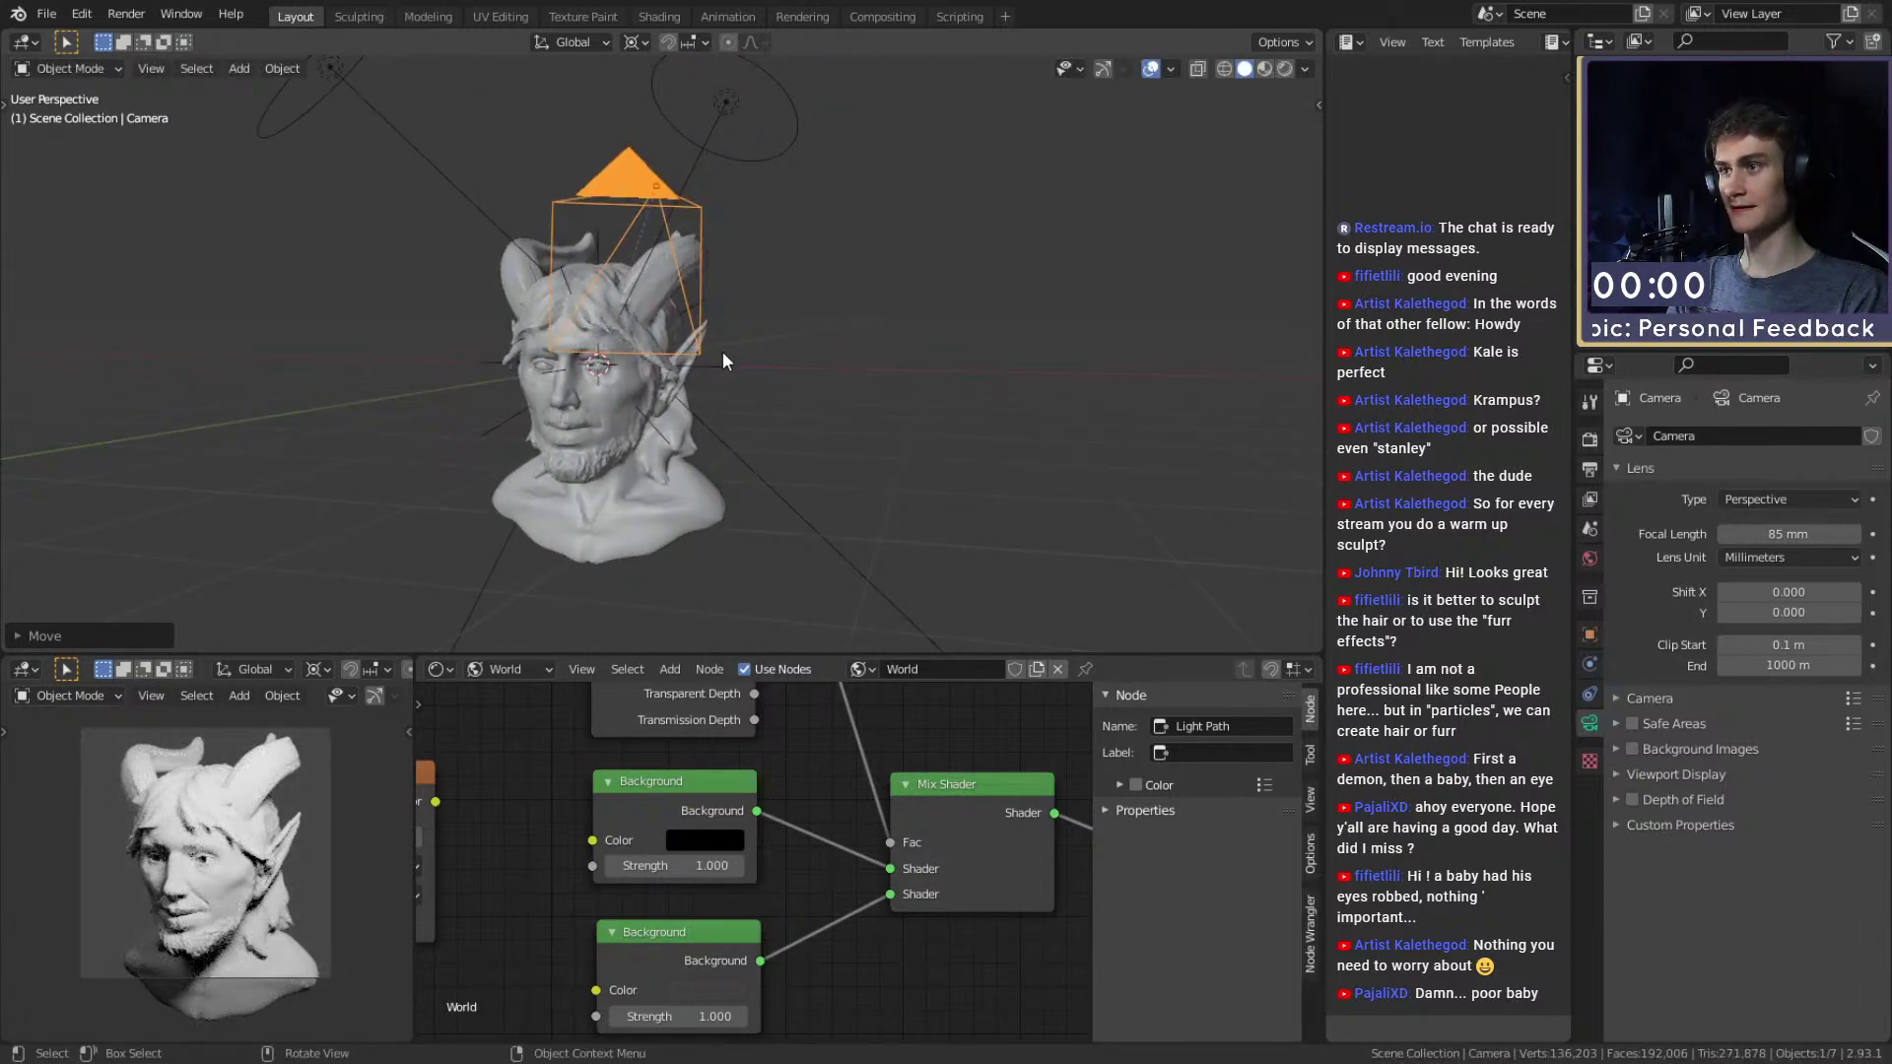
# Move the Focus empty about 0.16 m to adjust where the camera aims.
pyautogui.click(727, 361)
pyautogui.press('g')
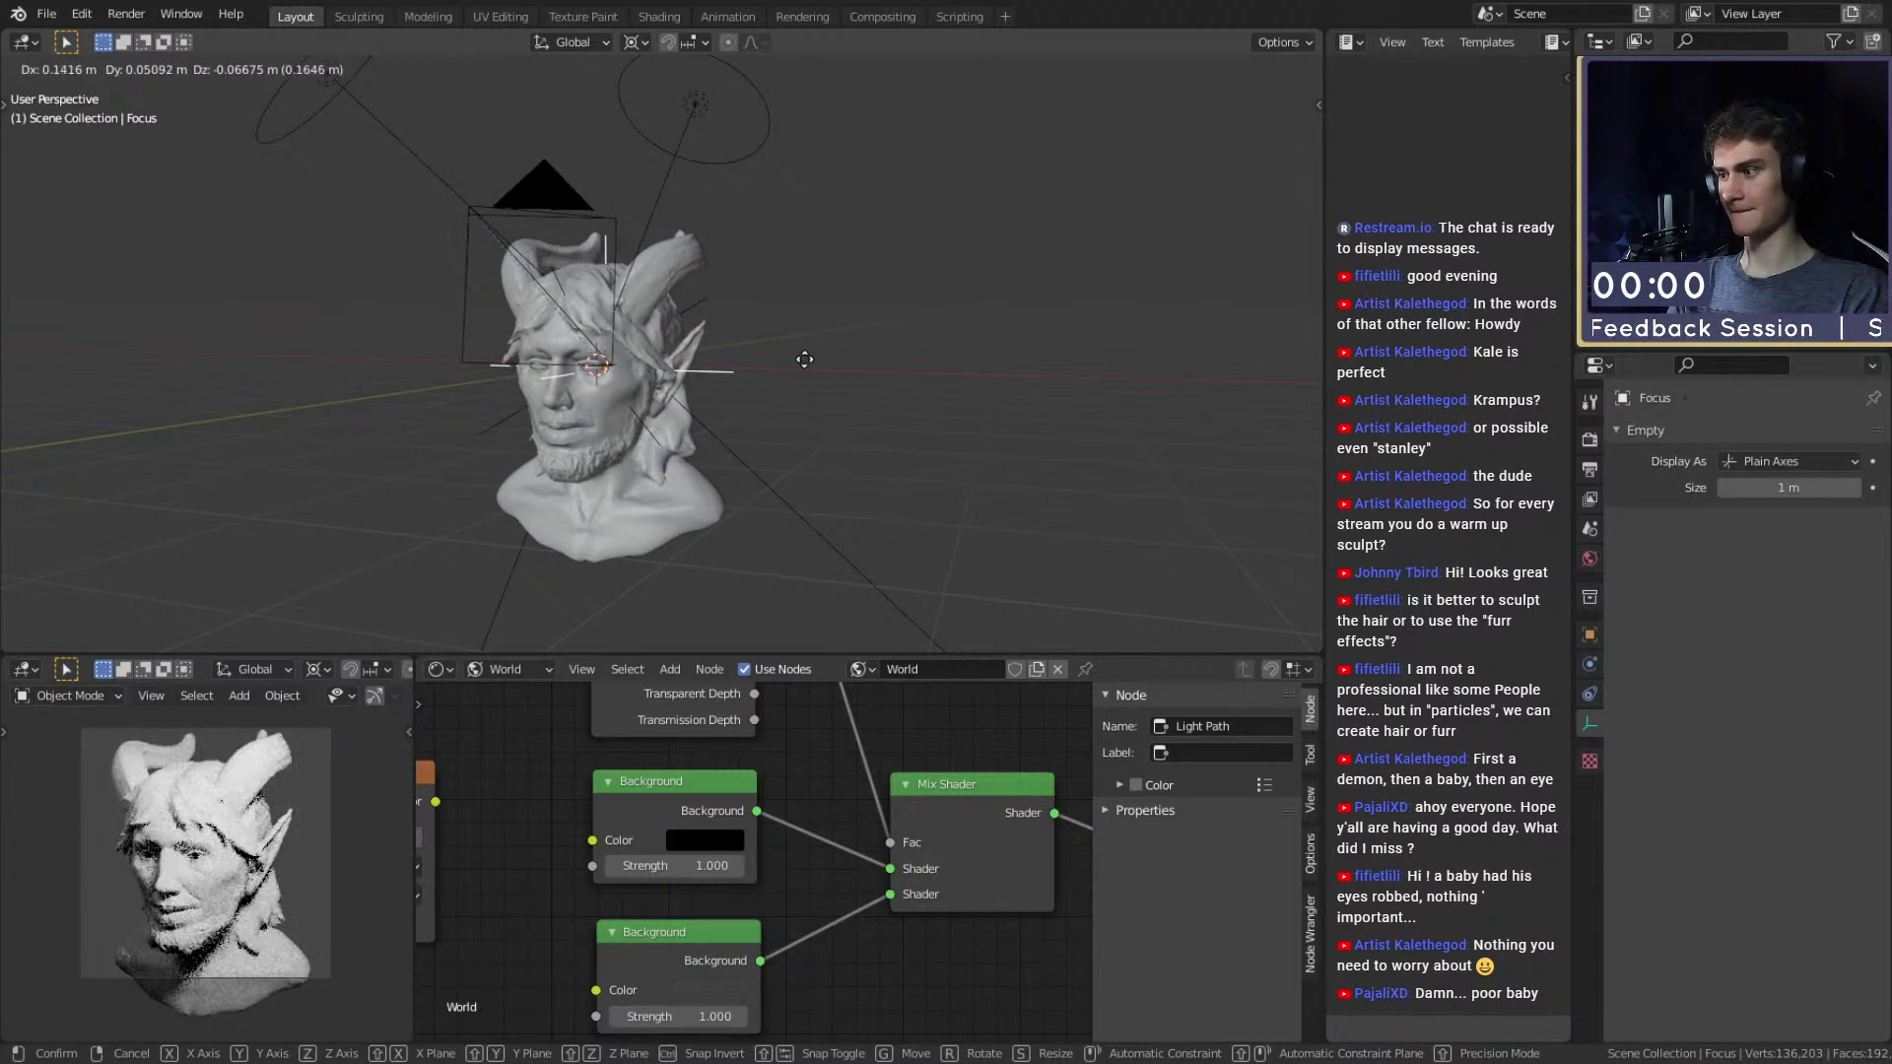
pyautogui.click(804, 359)
# Remove the mirroring modifier from the Eye_L eyeball, keeping its Subdivision modifier.
pyautogui.scroll(6, 748, 392)
pyautogui.moveTo(727, 380); pyautogui.dragTo(725, 327, button='middle')
pyautogui.click(421, 272)
pyautogui.scroll(-4, 606, 273)
pyautogui.scroll(4, 647, 305)
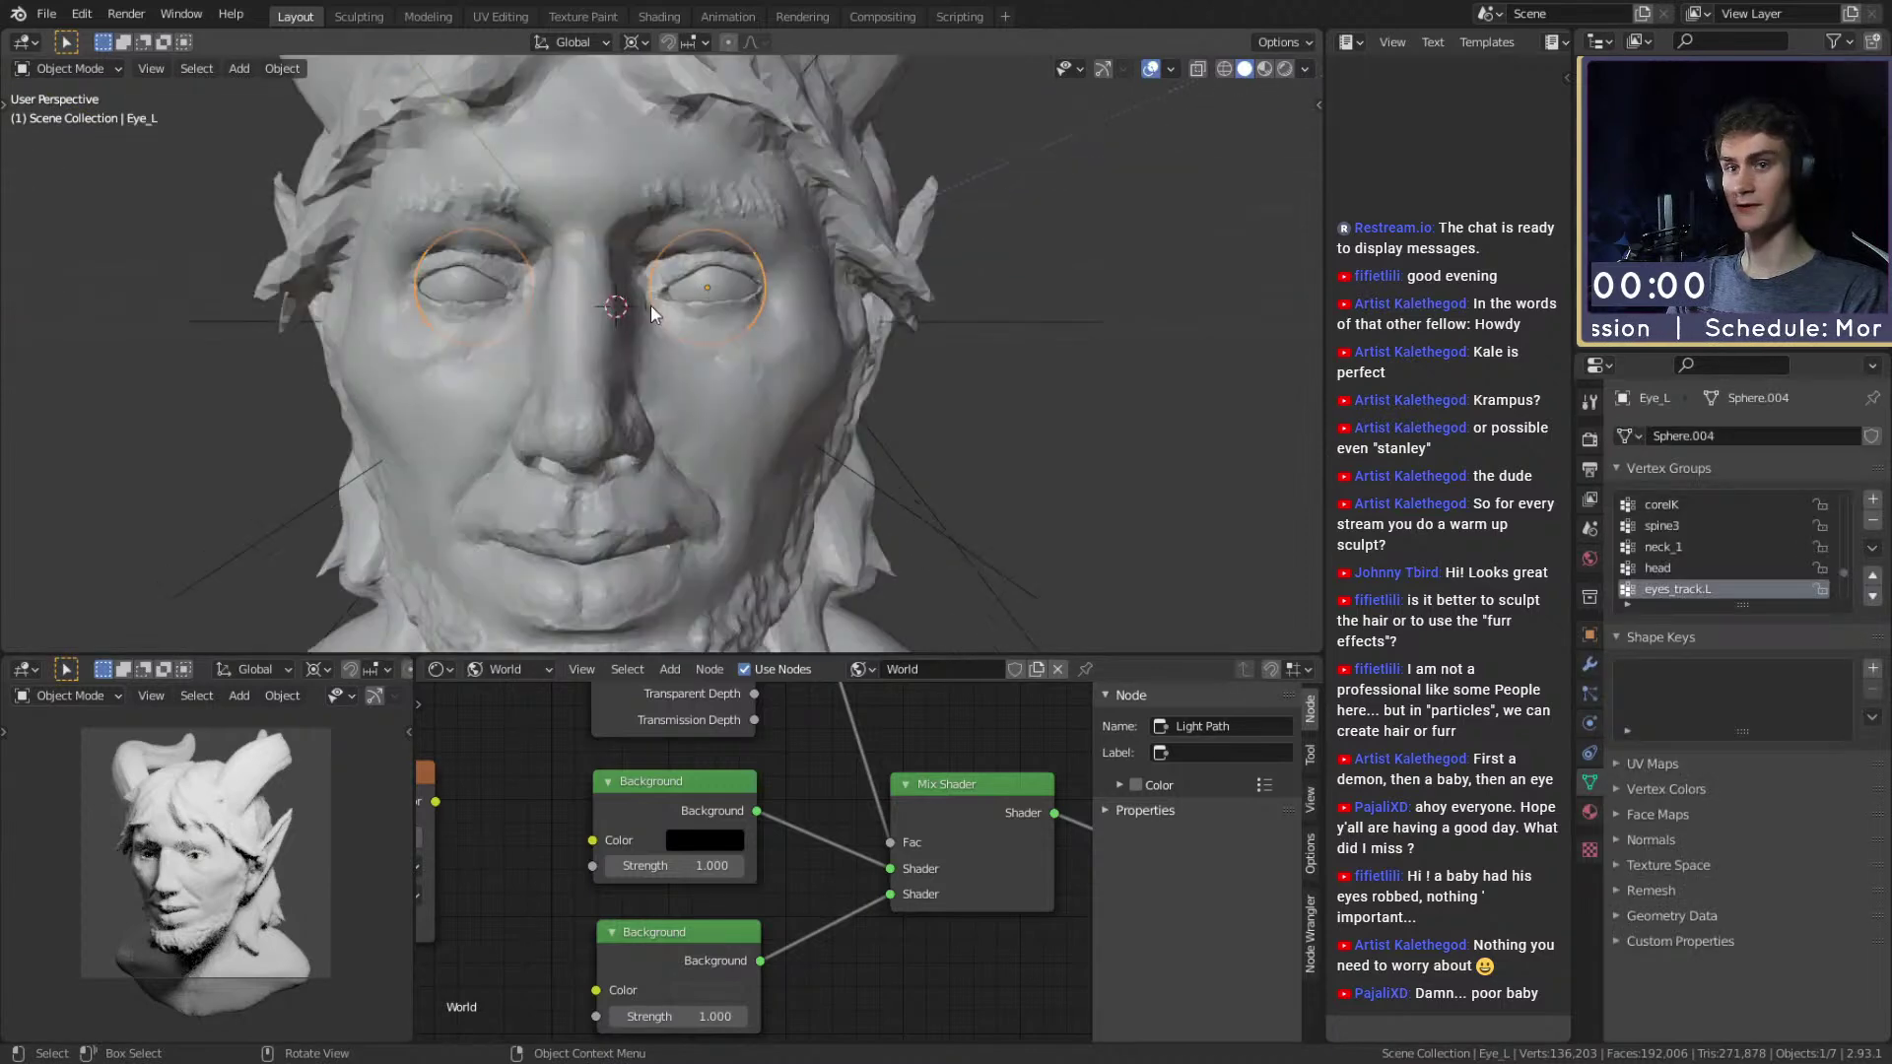
pyautogui.click(1589, 665)
pyautogui.click(1846, 638)
# Duplicate the Eye_L eyeball along the X axis into the opposite eye socket.
pyautogui.moveTo(867, 354)
pyautogui.mouseDown(button='middle')
pyautogui.moveTo(944, 360)
pyautogui.moveTo(880, 369)
pyautogui.mouseUp(button='middle')
pyautogui.hotkey('shift', 'd')
pyautogui.press('x')
pyautogui.click(892, 386)
# Set the duplicated eyeball's X location to -0.36675 m and inspect its fit in the socket.
pyautogui.click(753, 370)
pyautogui.press('n')
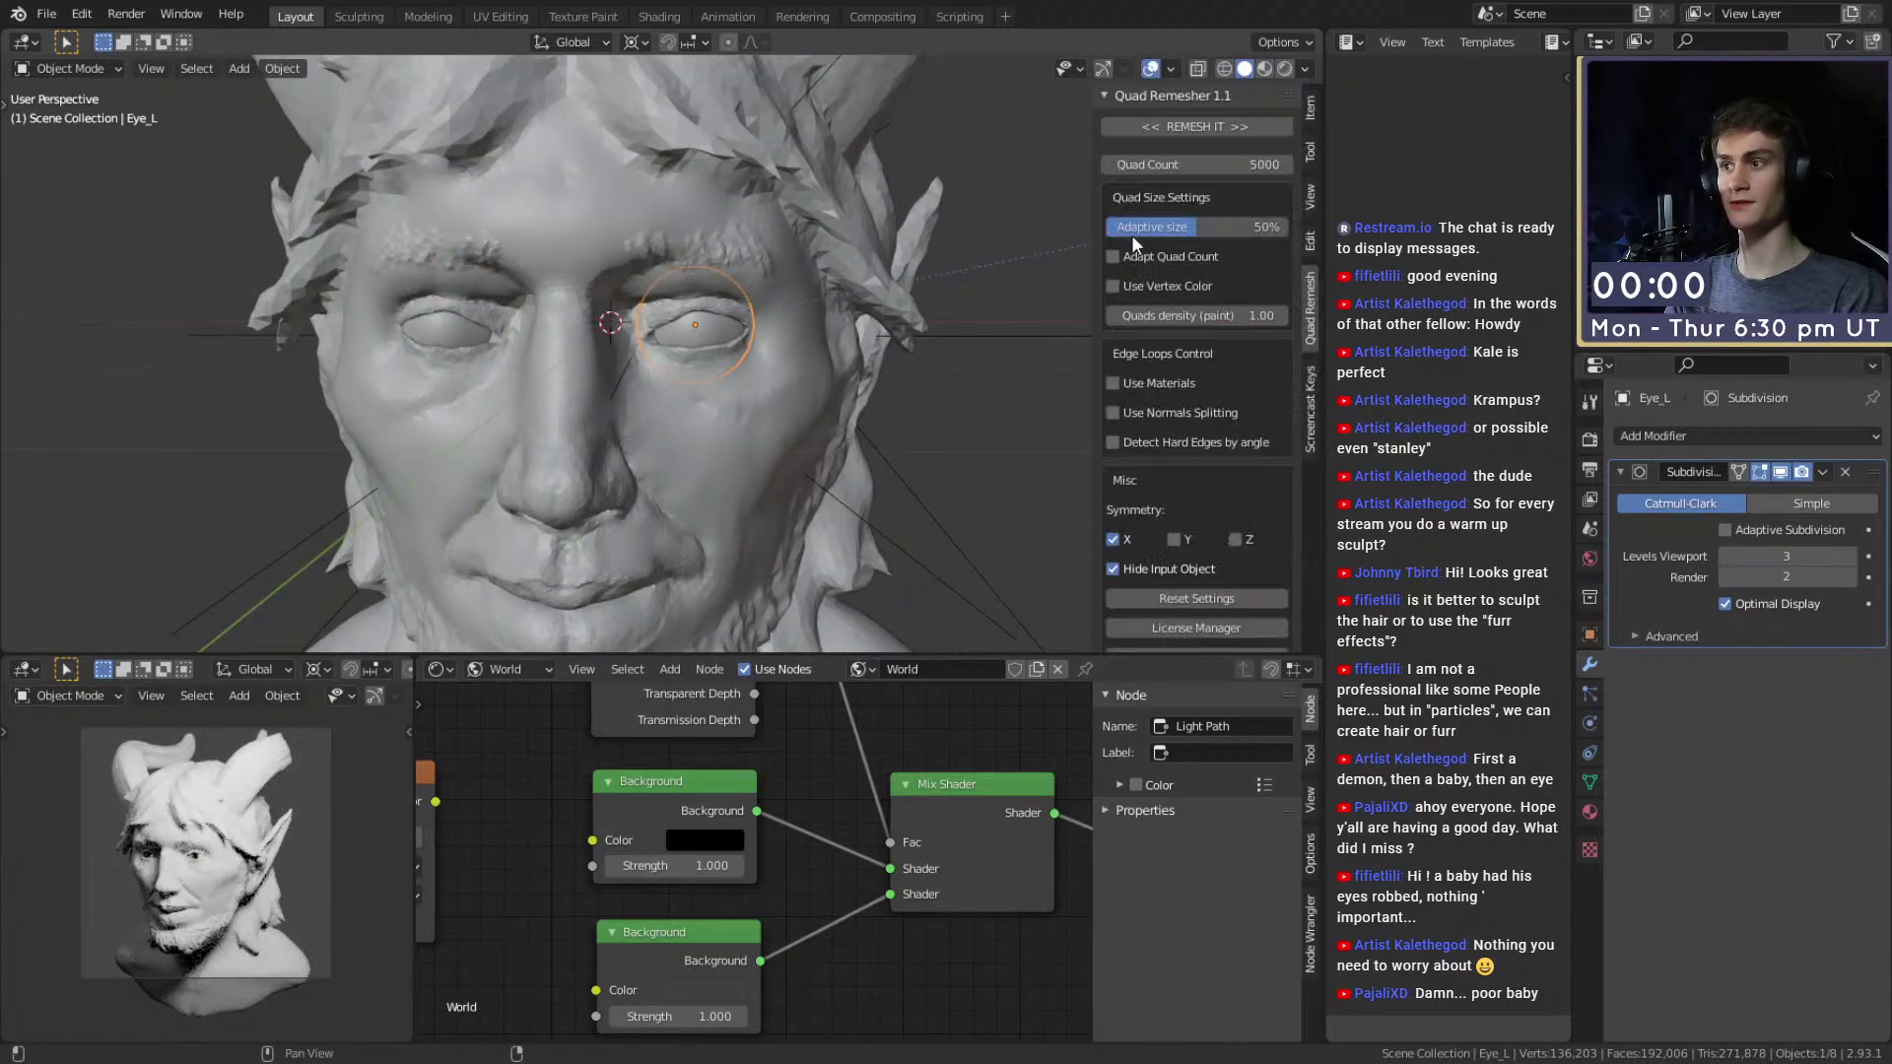
pyautogui.click(1311, 110)
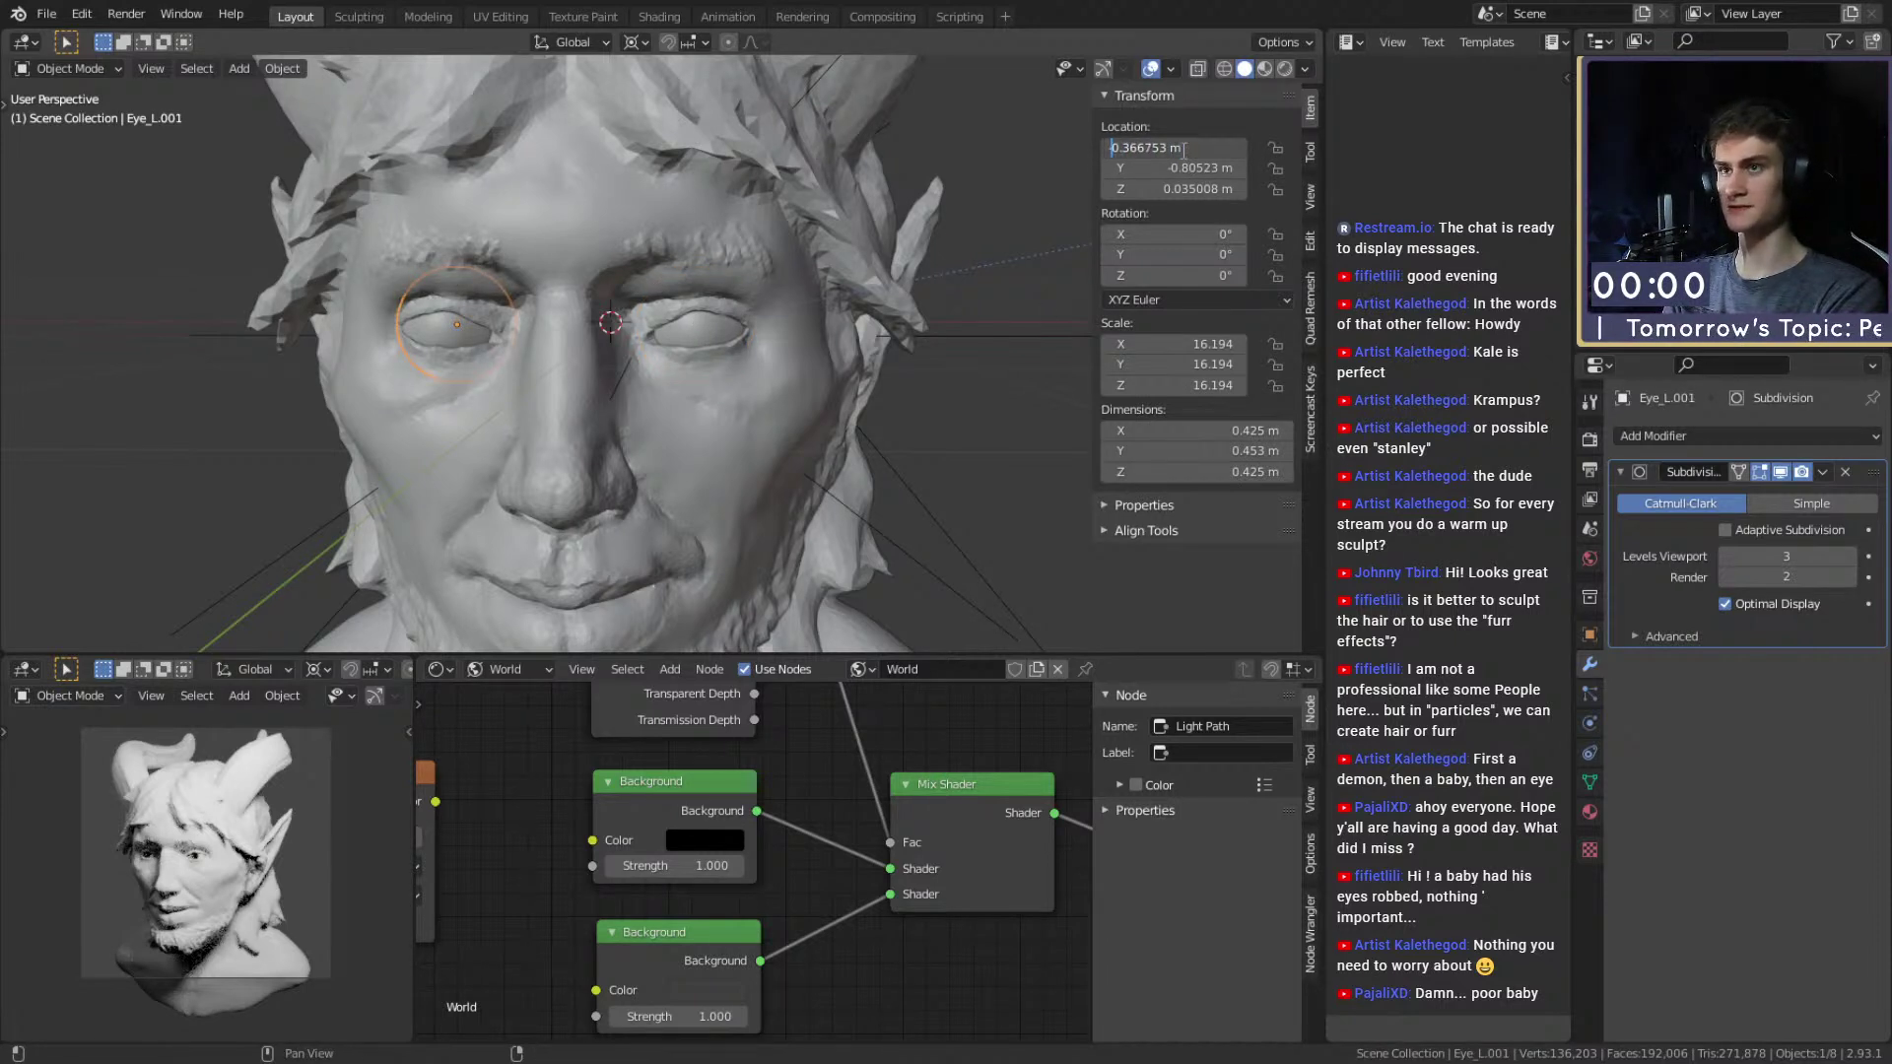
pyautogui.press('Return')
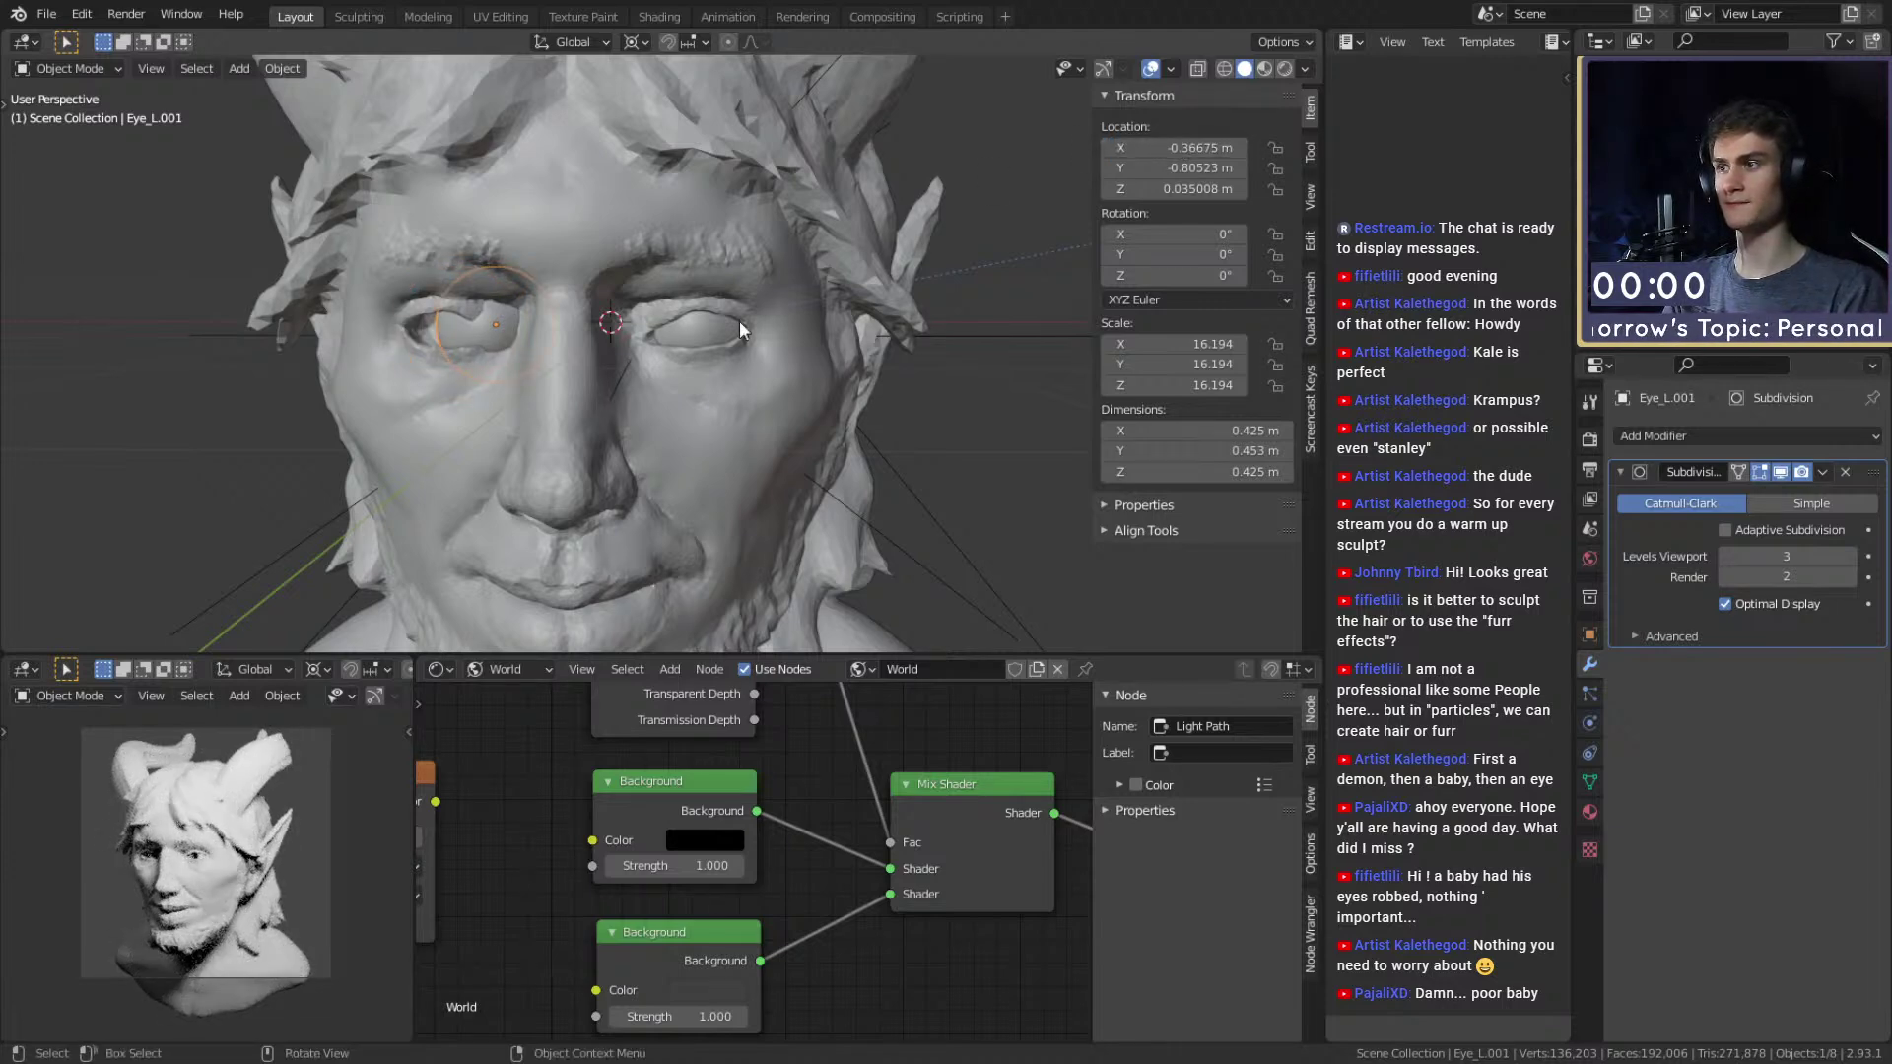
pyautogui.scroll(-7, 789, 274)
pyautogui.scroll(5, 715, 357)
pyautogui.moveTo(715, 356)
pyautogui.mouseDown(button='middle')
pyautogui.moveTo(680, 345)
pyautogui.moveTo(743, 333)
pyautogui.mouseUp(button='middle')
pyautogui.scroll(2, 741, 341)
pyautogui.click(990, 398)
pyautogui.click(548, 340)
pyautogui.scroll(2, 736, 347)
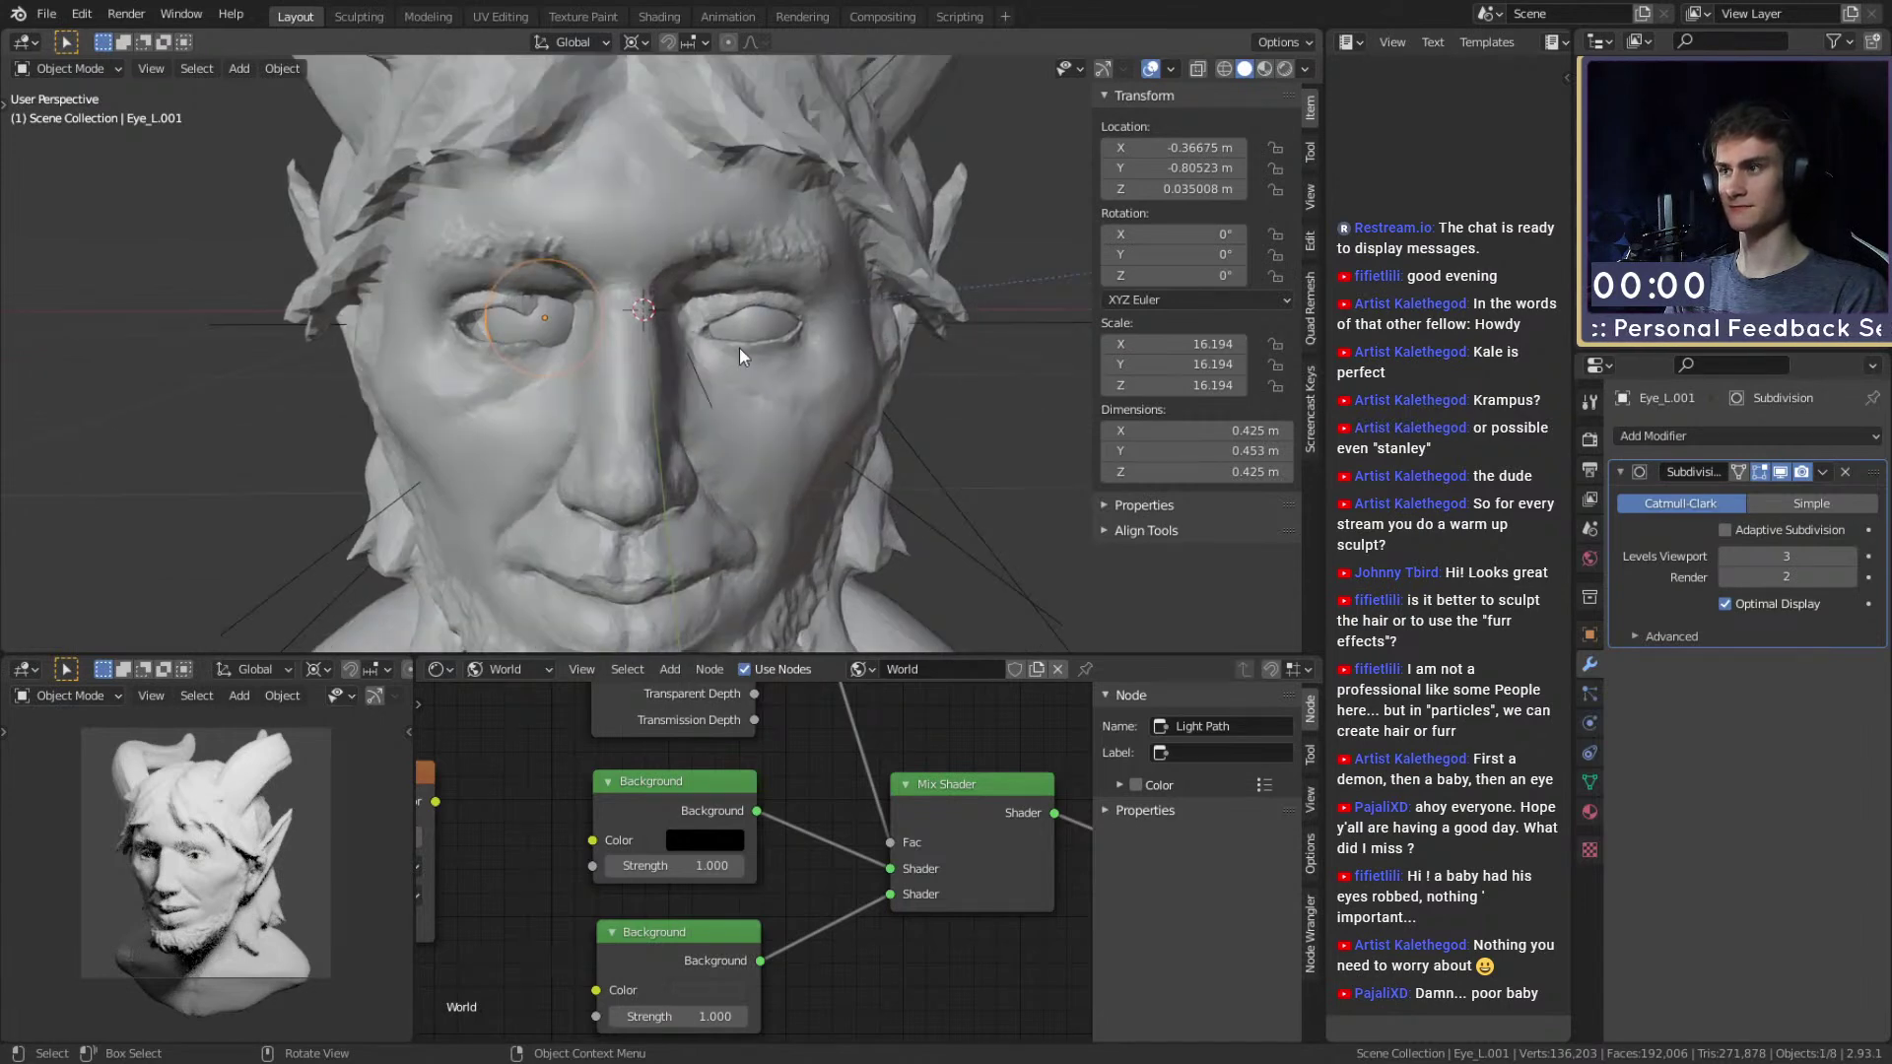
# Move the duplicated eyeball along X to about -0.472 m so it fills the socket.
pyautogui.press('g')
pyautogui.press('x')
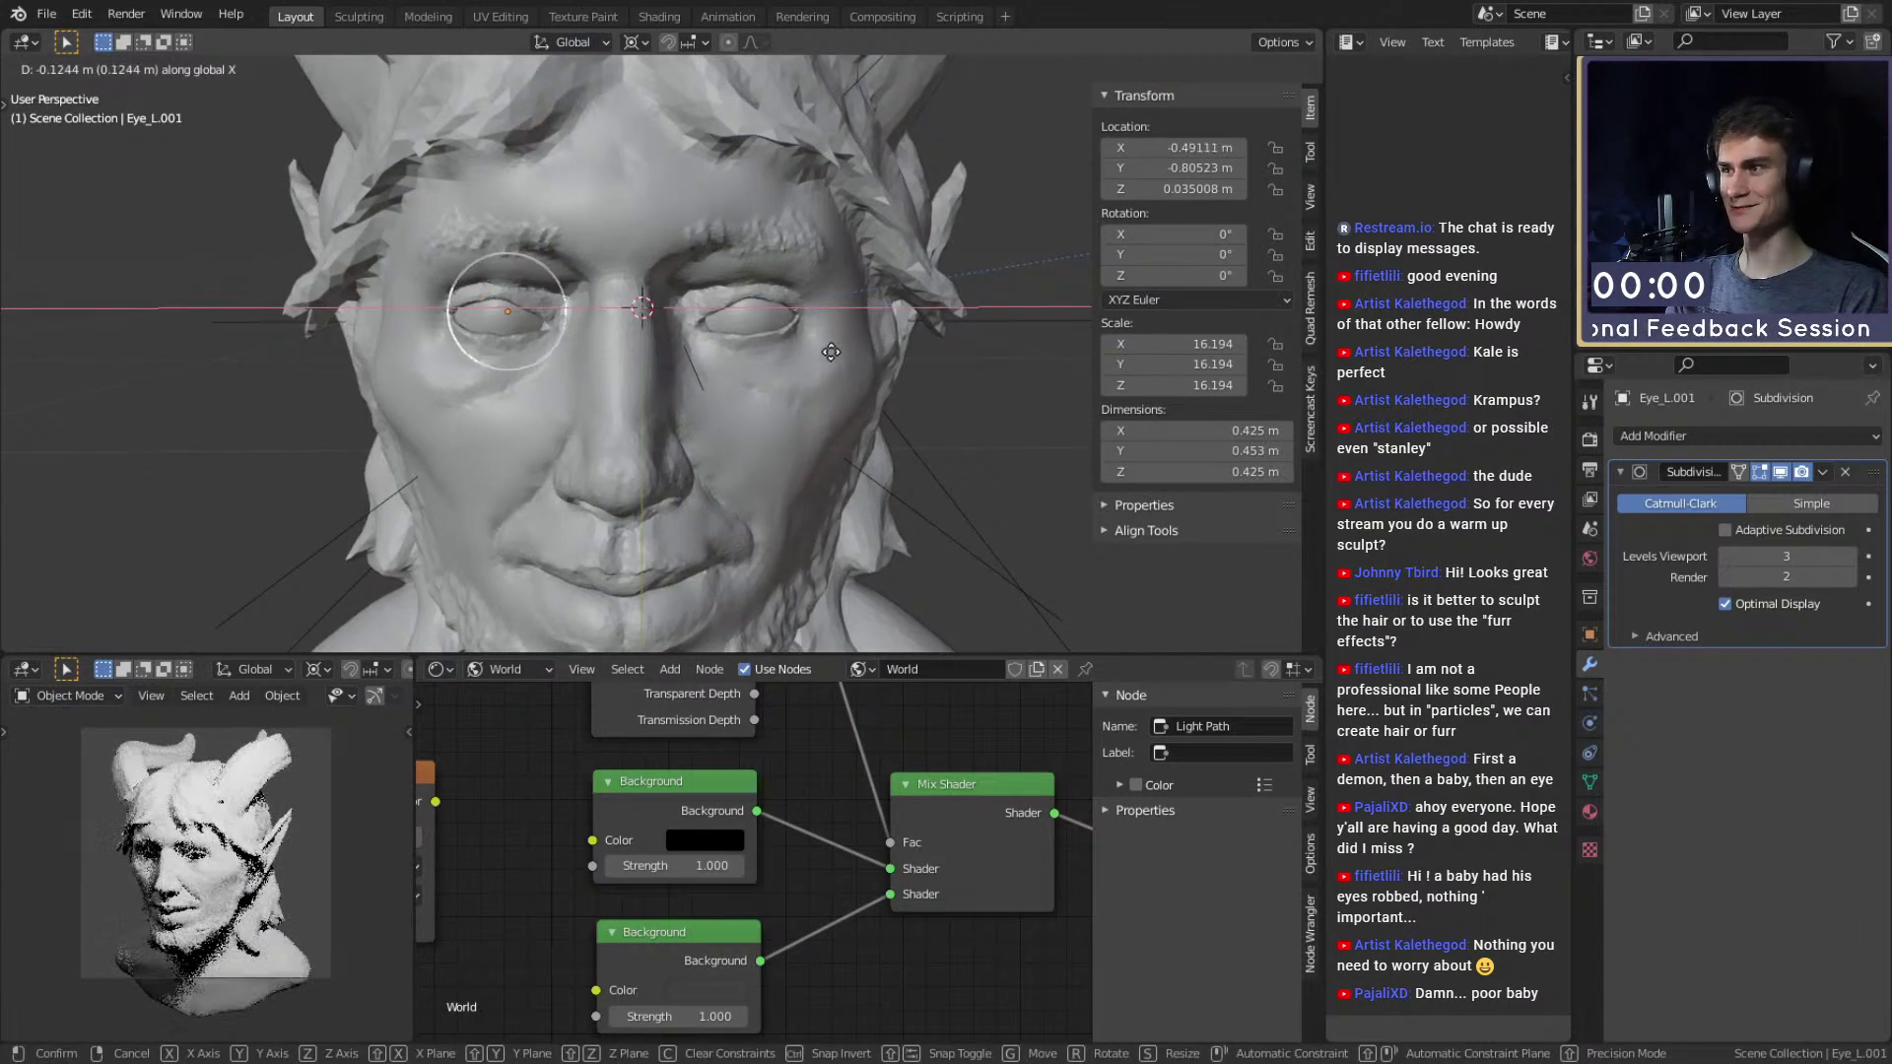
pyautogui.click(835, 359)
pyautogui.scroll(-8, 788, 356)
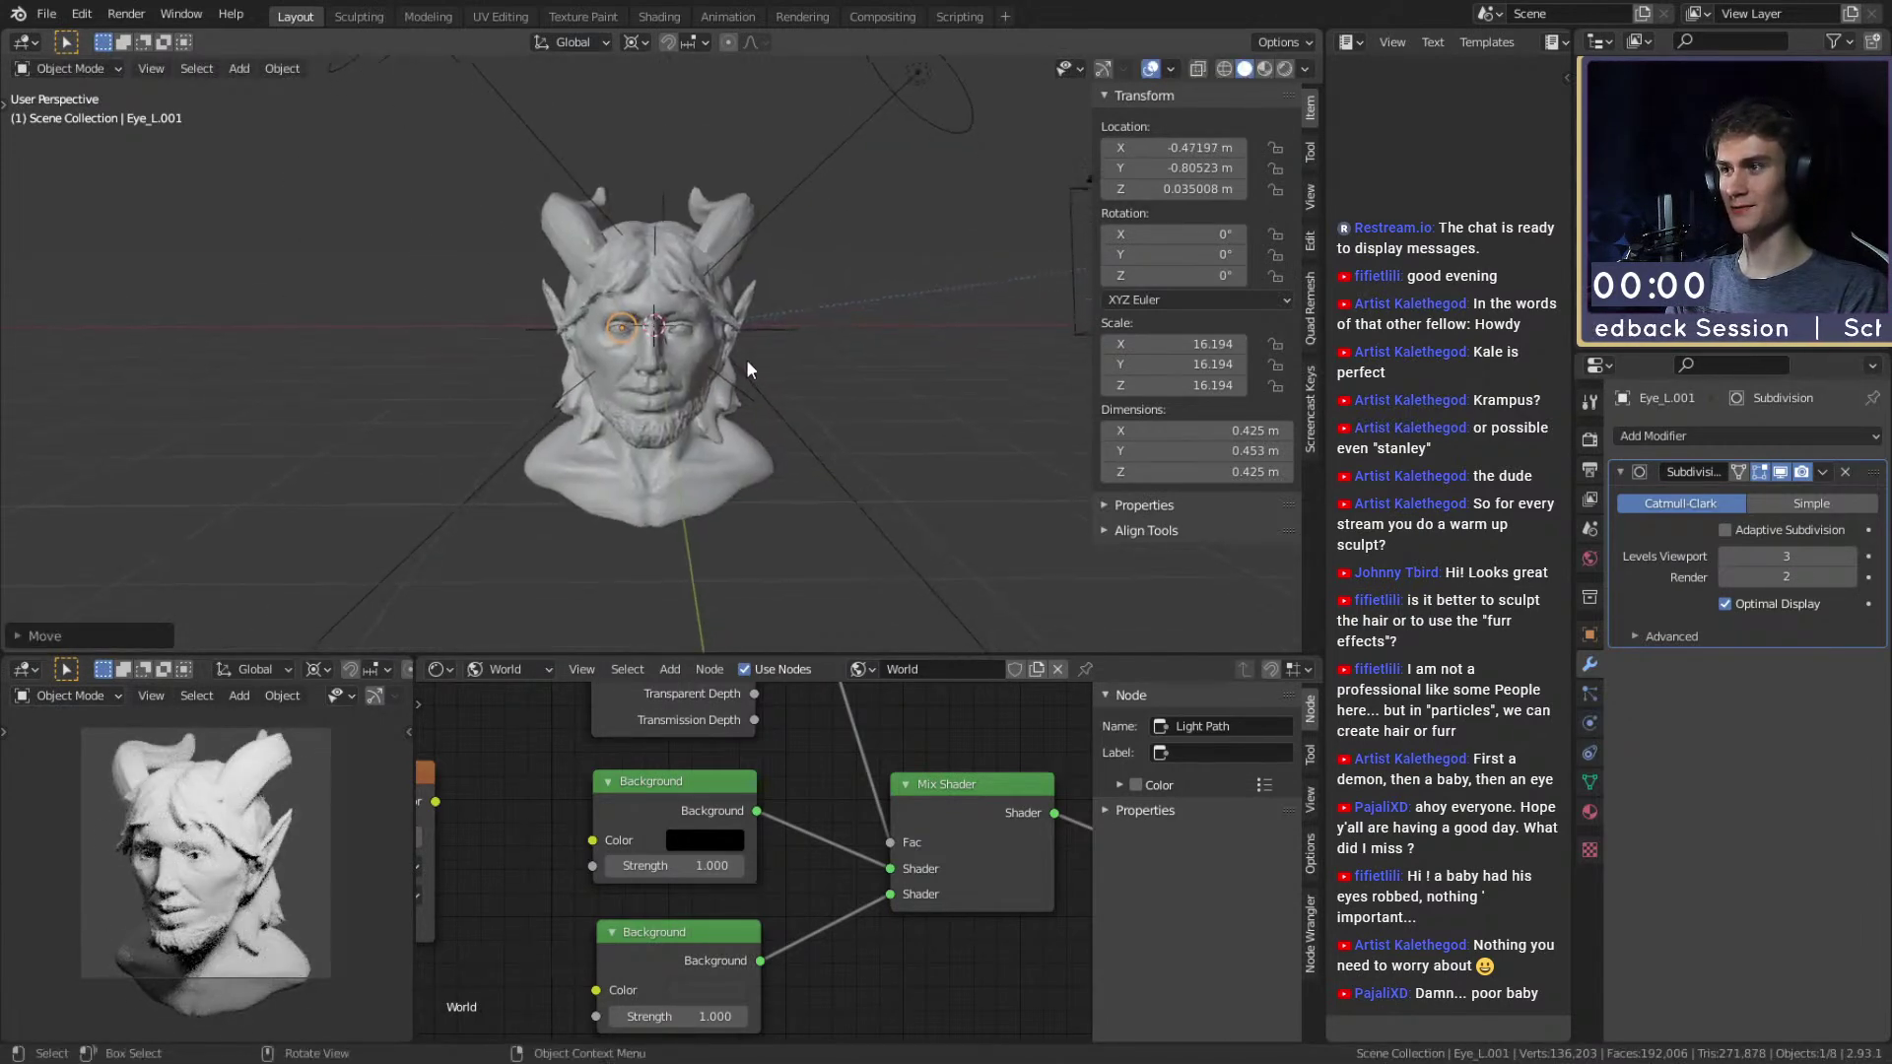
# Add a Plain Axes empty at the world origin.
pyautogui.click(820, 386)
pyautogui.scroll(6, 753, 357)
pyautogui.scroll(-3, 745, 356)
pyautogui.moveTo(741, 356)
pyautogui.mouseDown(button='middle')
pyautogui.moveTo(558, 394)
pyautogui.moveTo(719, 387)
pyautogui.mouseUp(button='middle')
pyautogui.hotkey('shift', 'a')
pyautogui.press('Escape')
pyautogui.hotkey('shift', 'a')
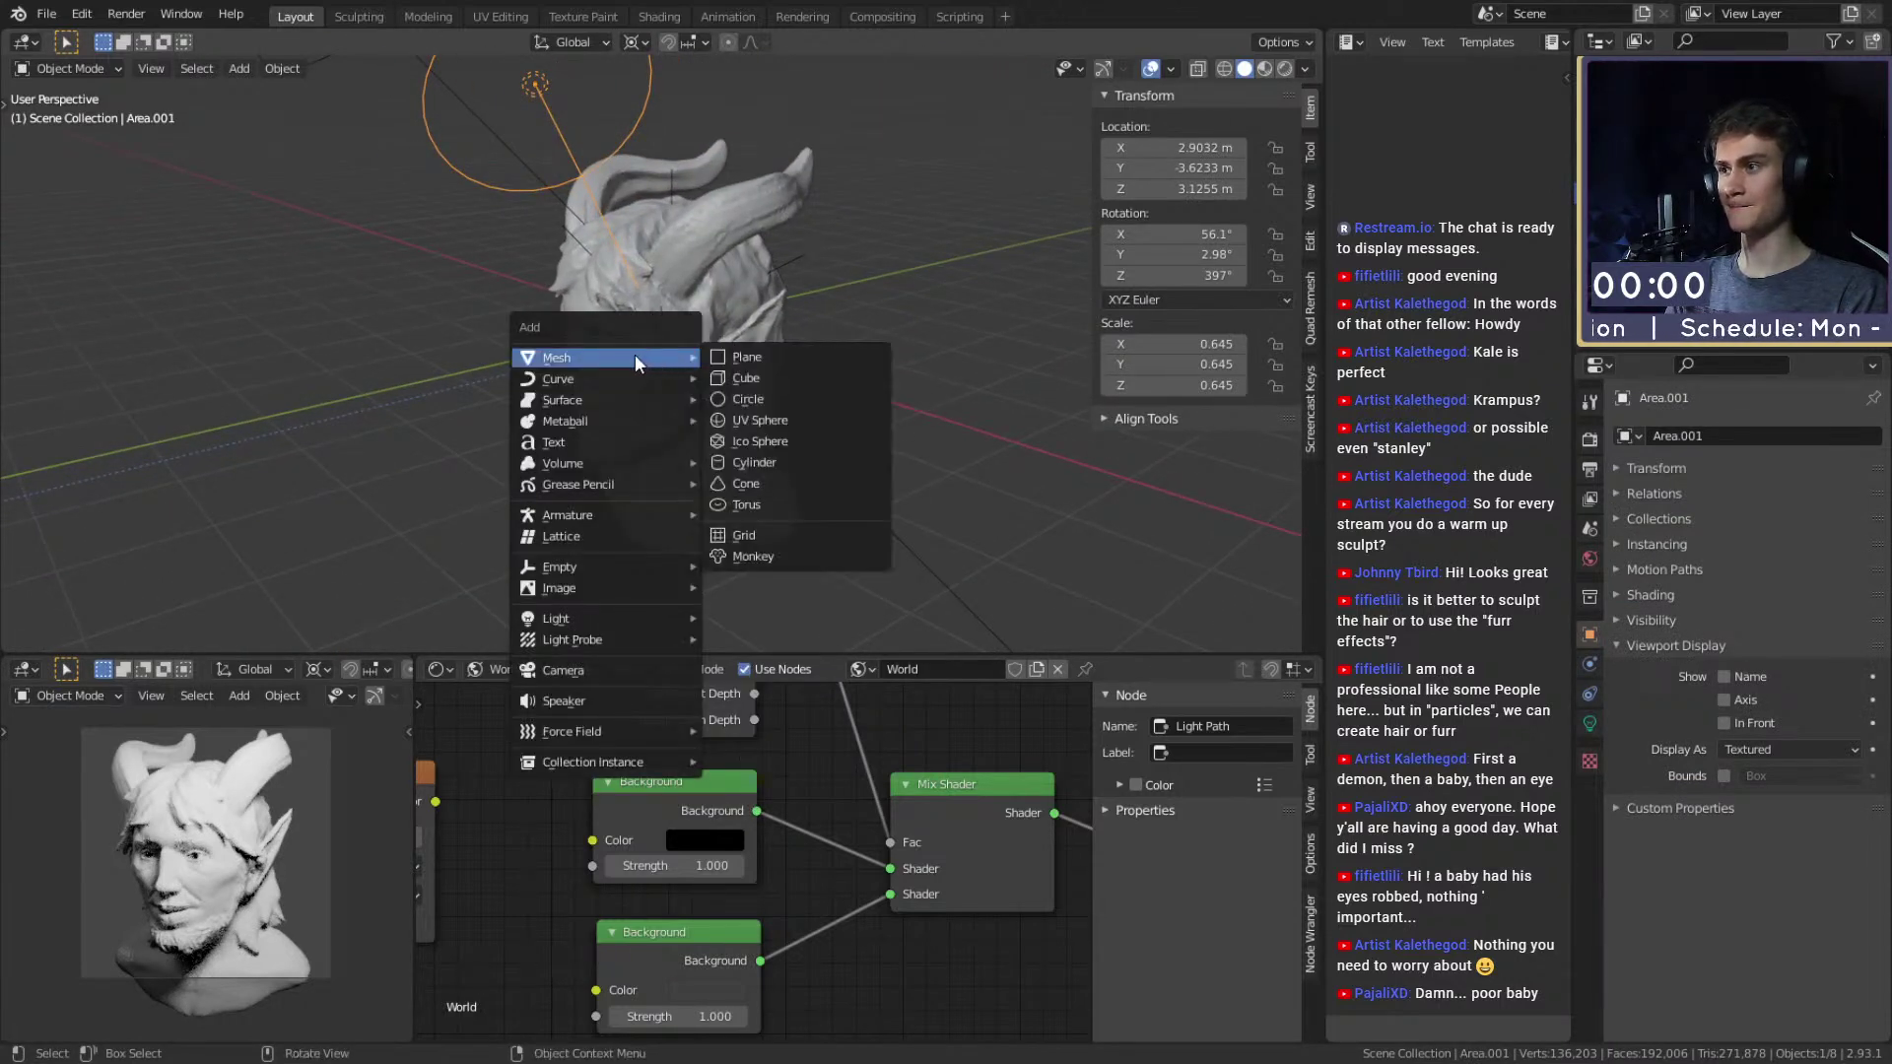
pyautogui.moveTo(573, 559)
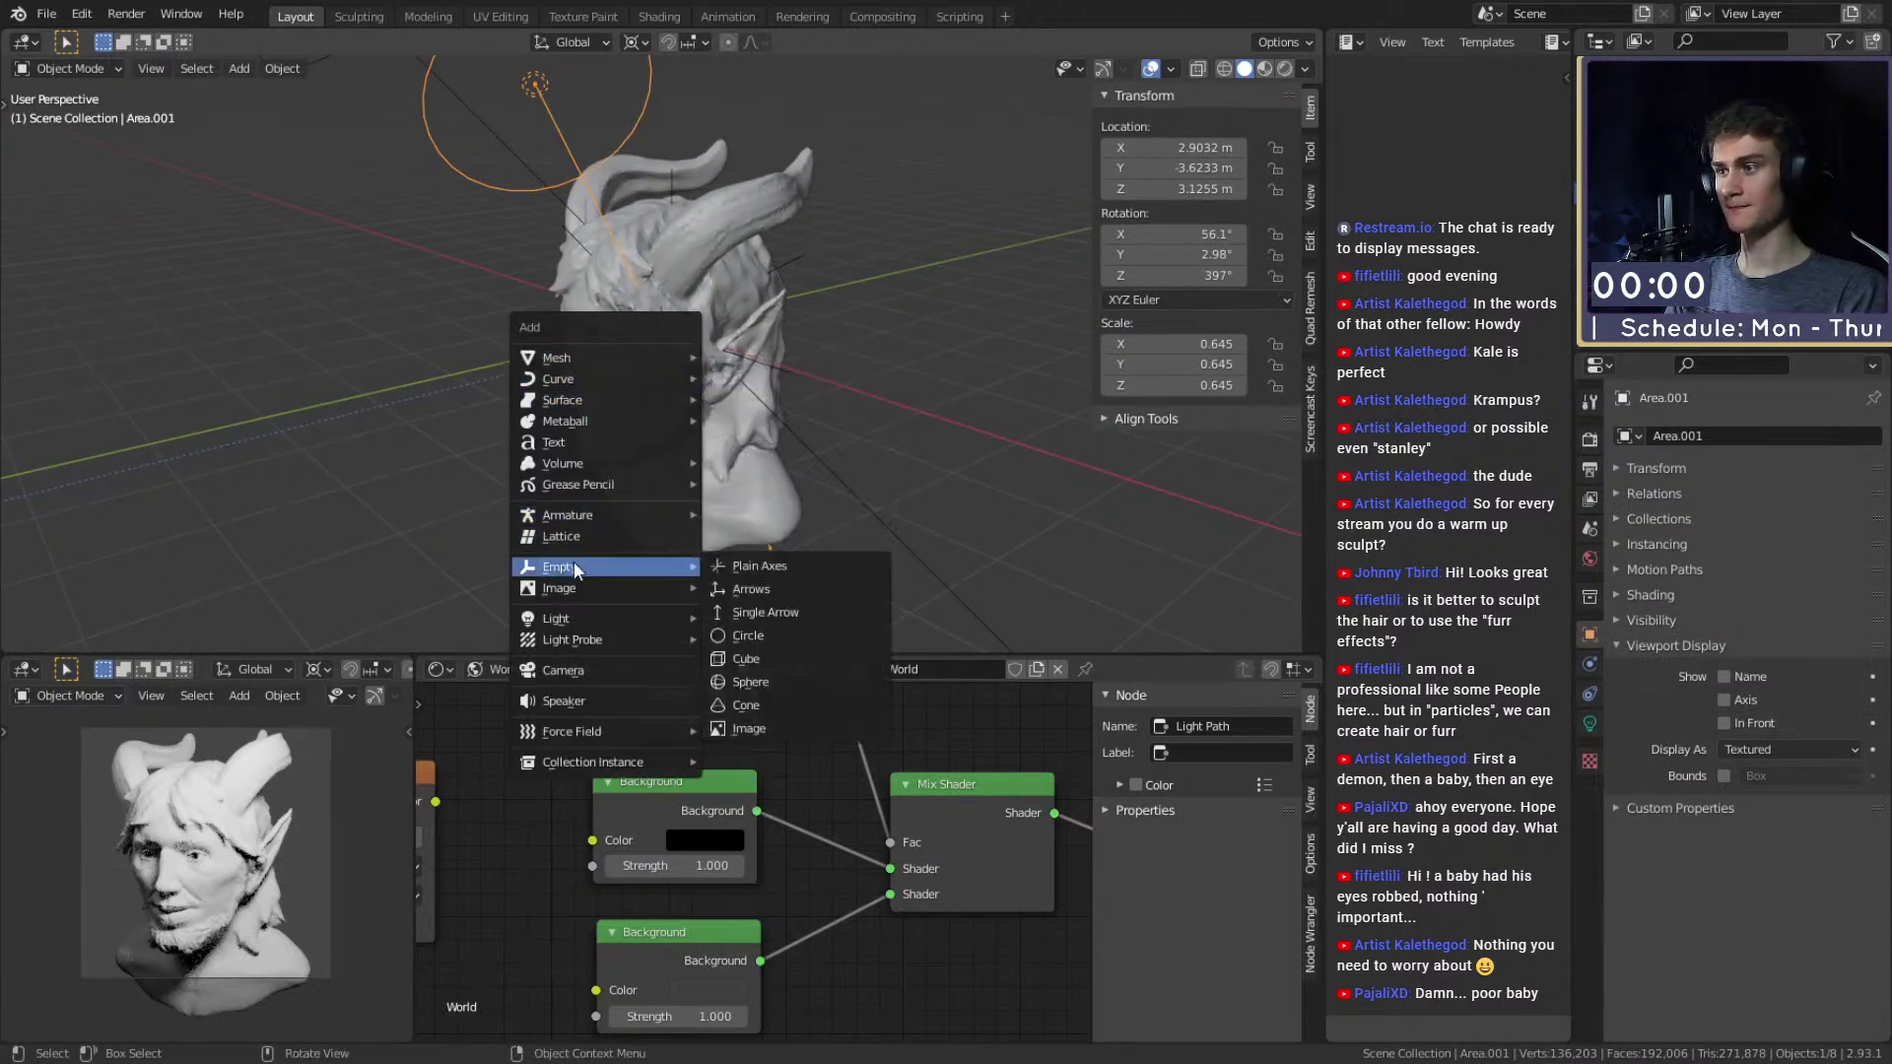
pyautogui.click(754, 565)
# Move the new empty along the Y axis to about -7.36 m, in front of the face.
pyautogui.moveTo(754, 566); pyautogui.dragTo(784, 424, button='middle')
pyautogui.press('g')
pyautogui.press('y')
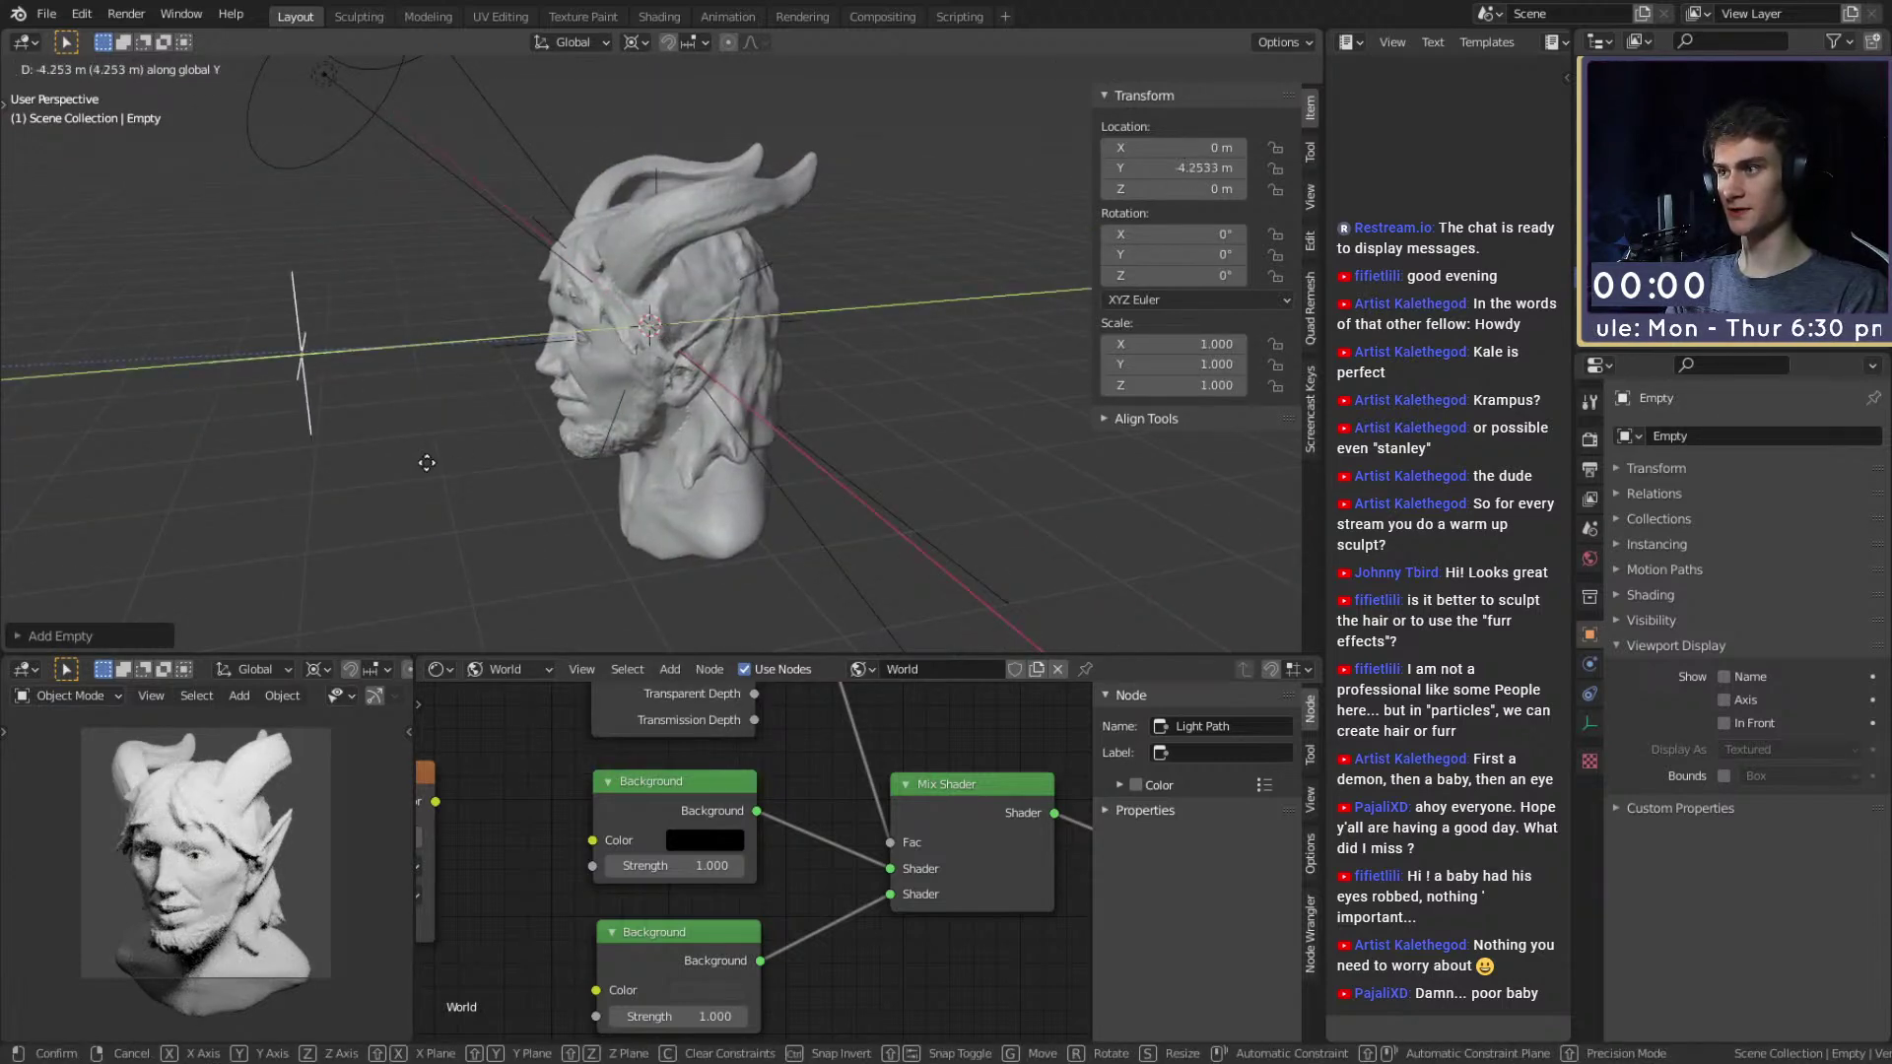
pyautogui.click(181, 457)
# Add a Damped Track constraint to Eye_L and set the new empty as its target.
pyautogui.moveTo(181, 457); pyautogui.dragTo(689, 293, button='middle')
pyautogui.scroll(4, 732, 448)
pyautogui.scroll(3, 689, 294)
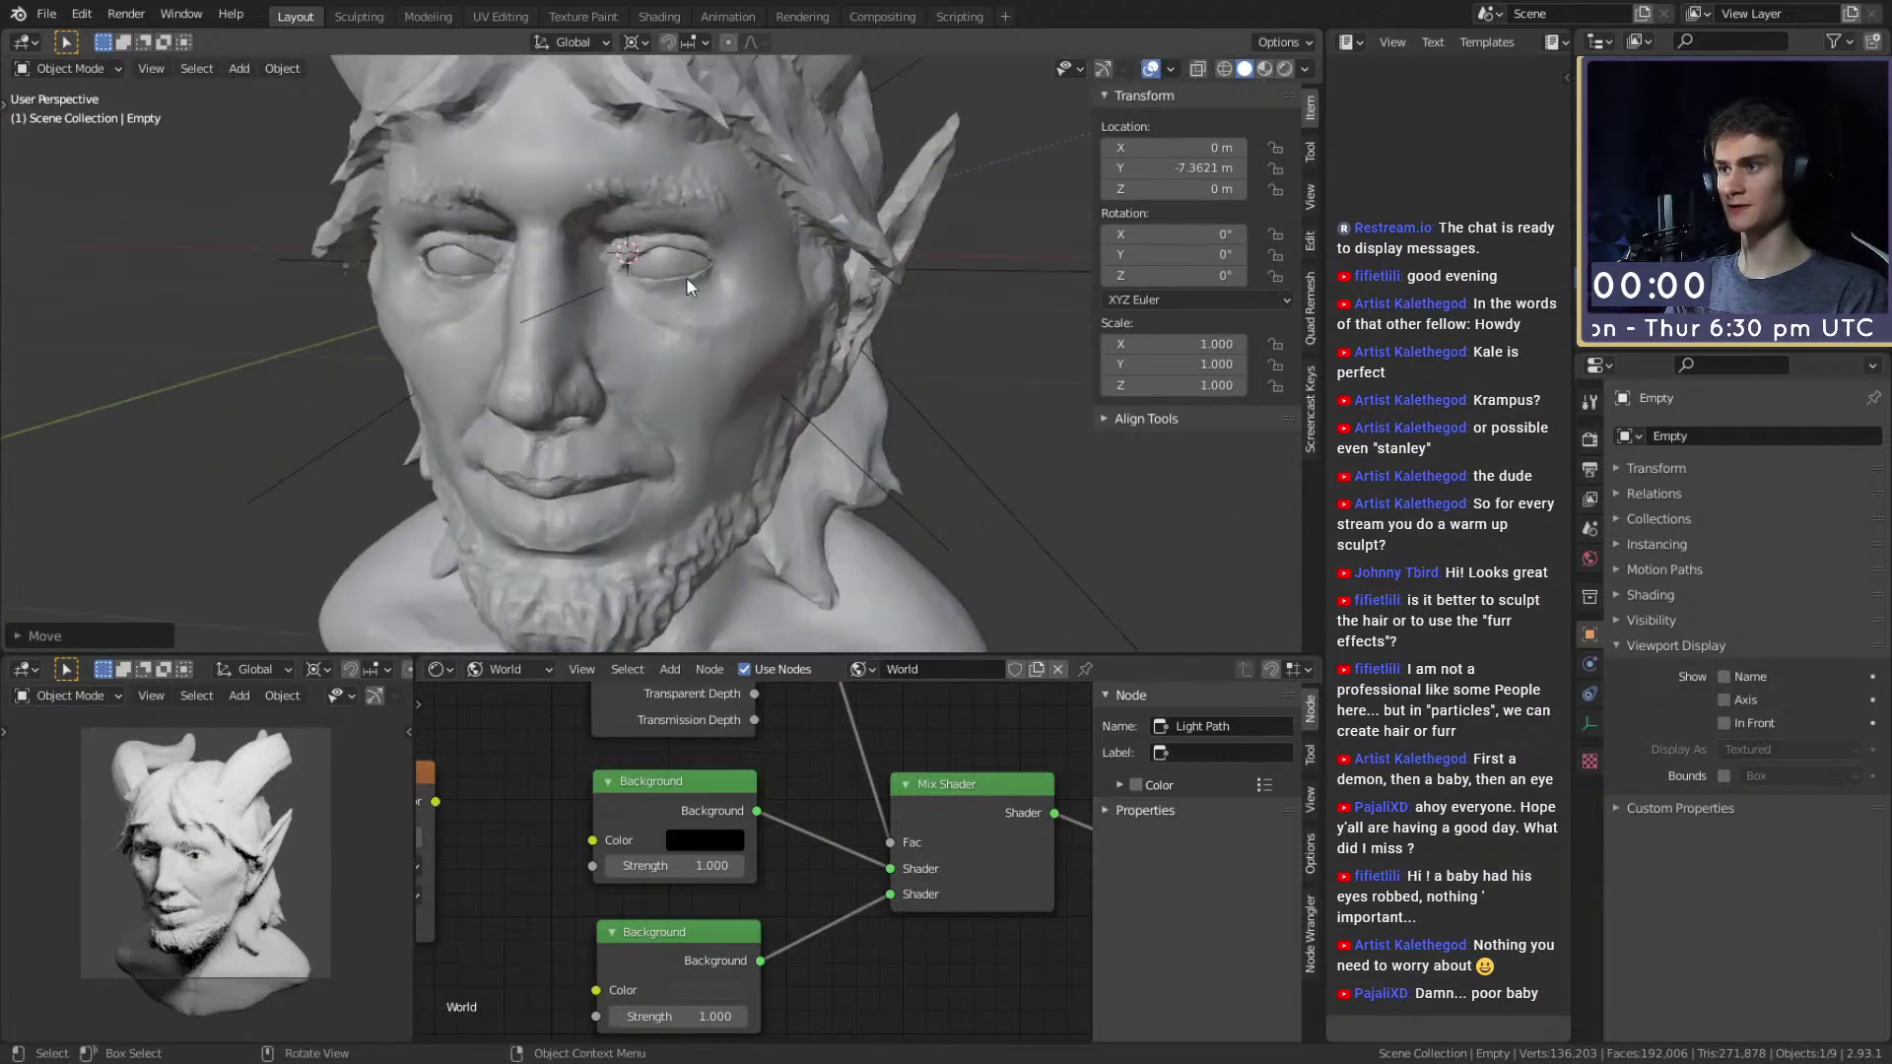
pyautogui.click(688, 294)
pyautogui.click(1589, 752)
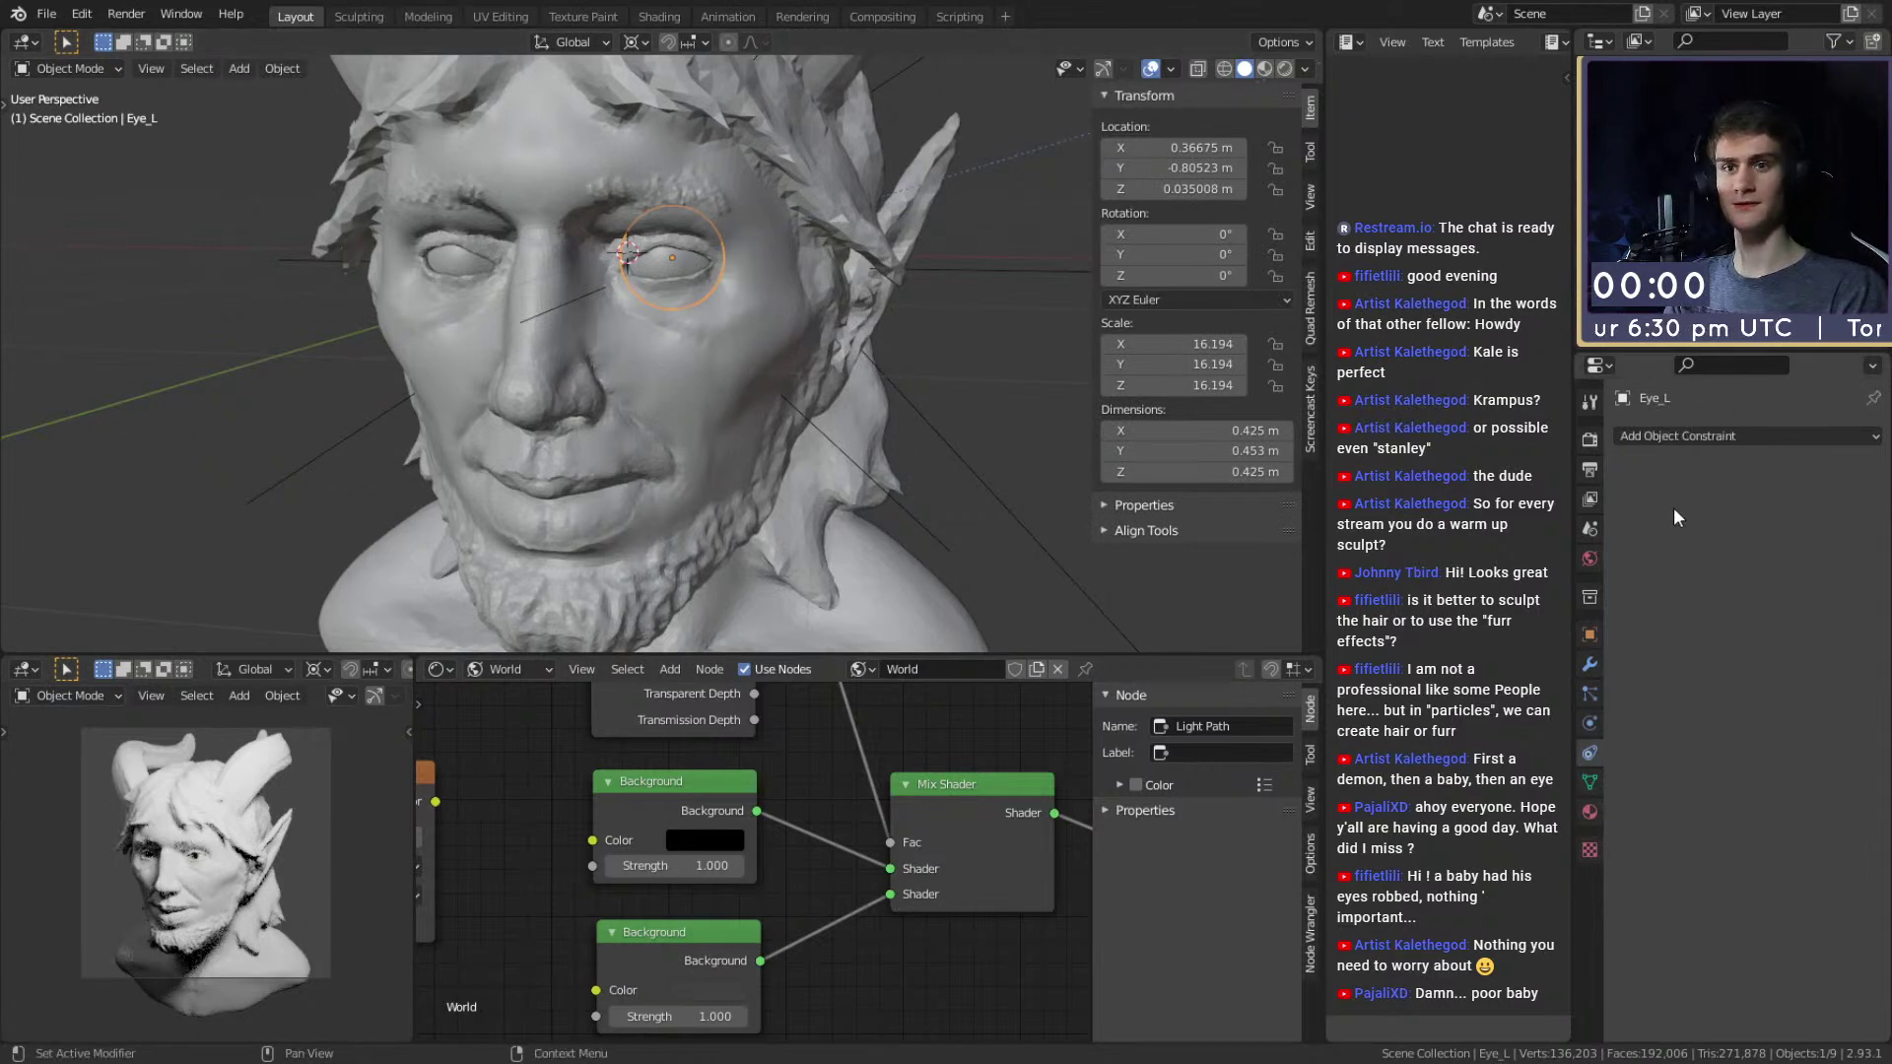
pyautogui.click(1696, 435)
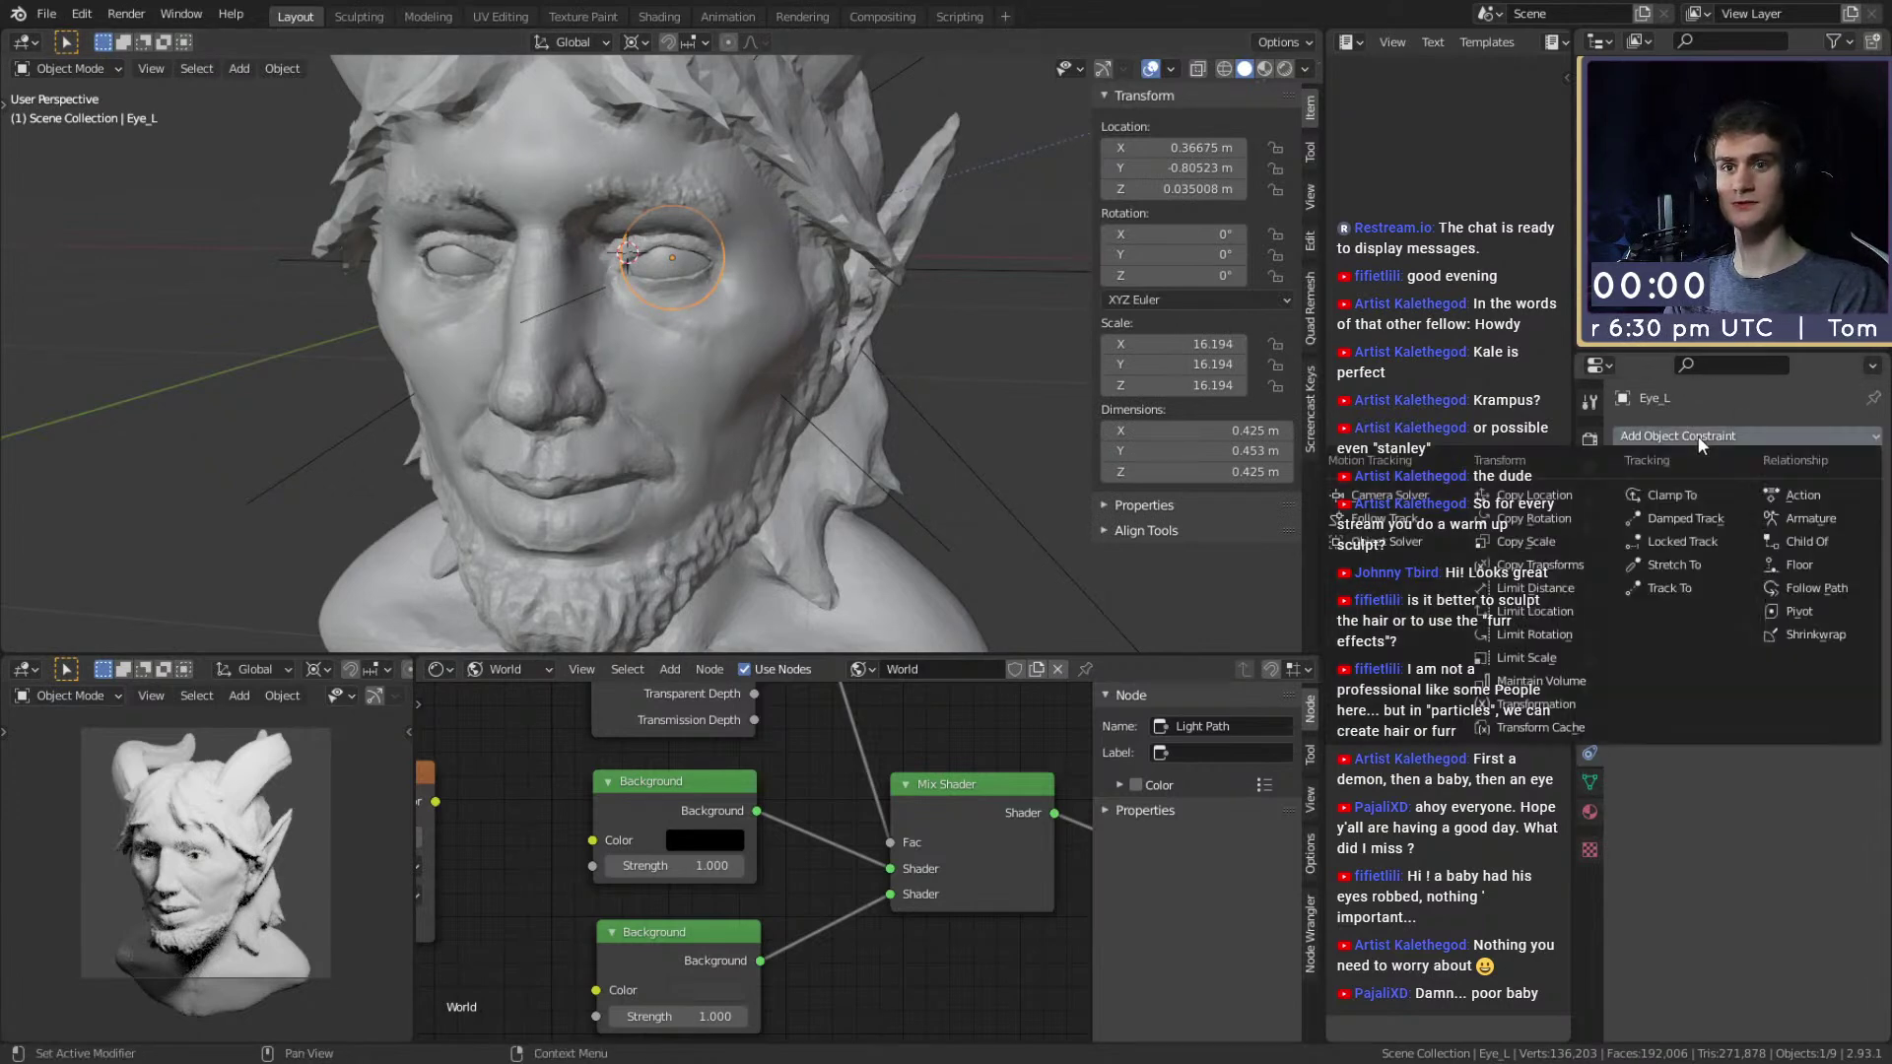
pyautogui.click(1687, 518)
pyautogui.scroll(-6, 751, 490)
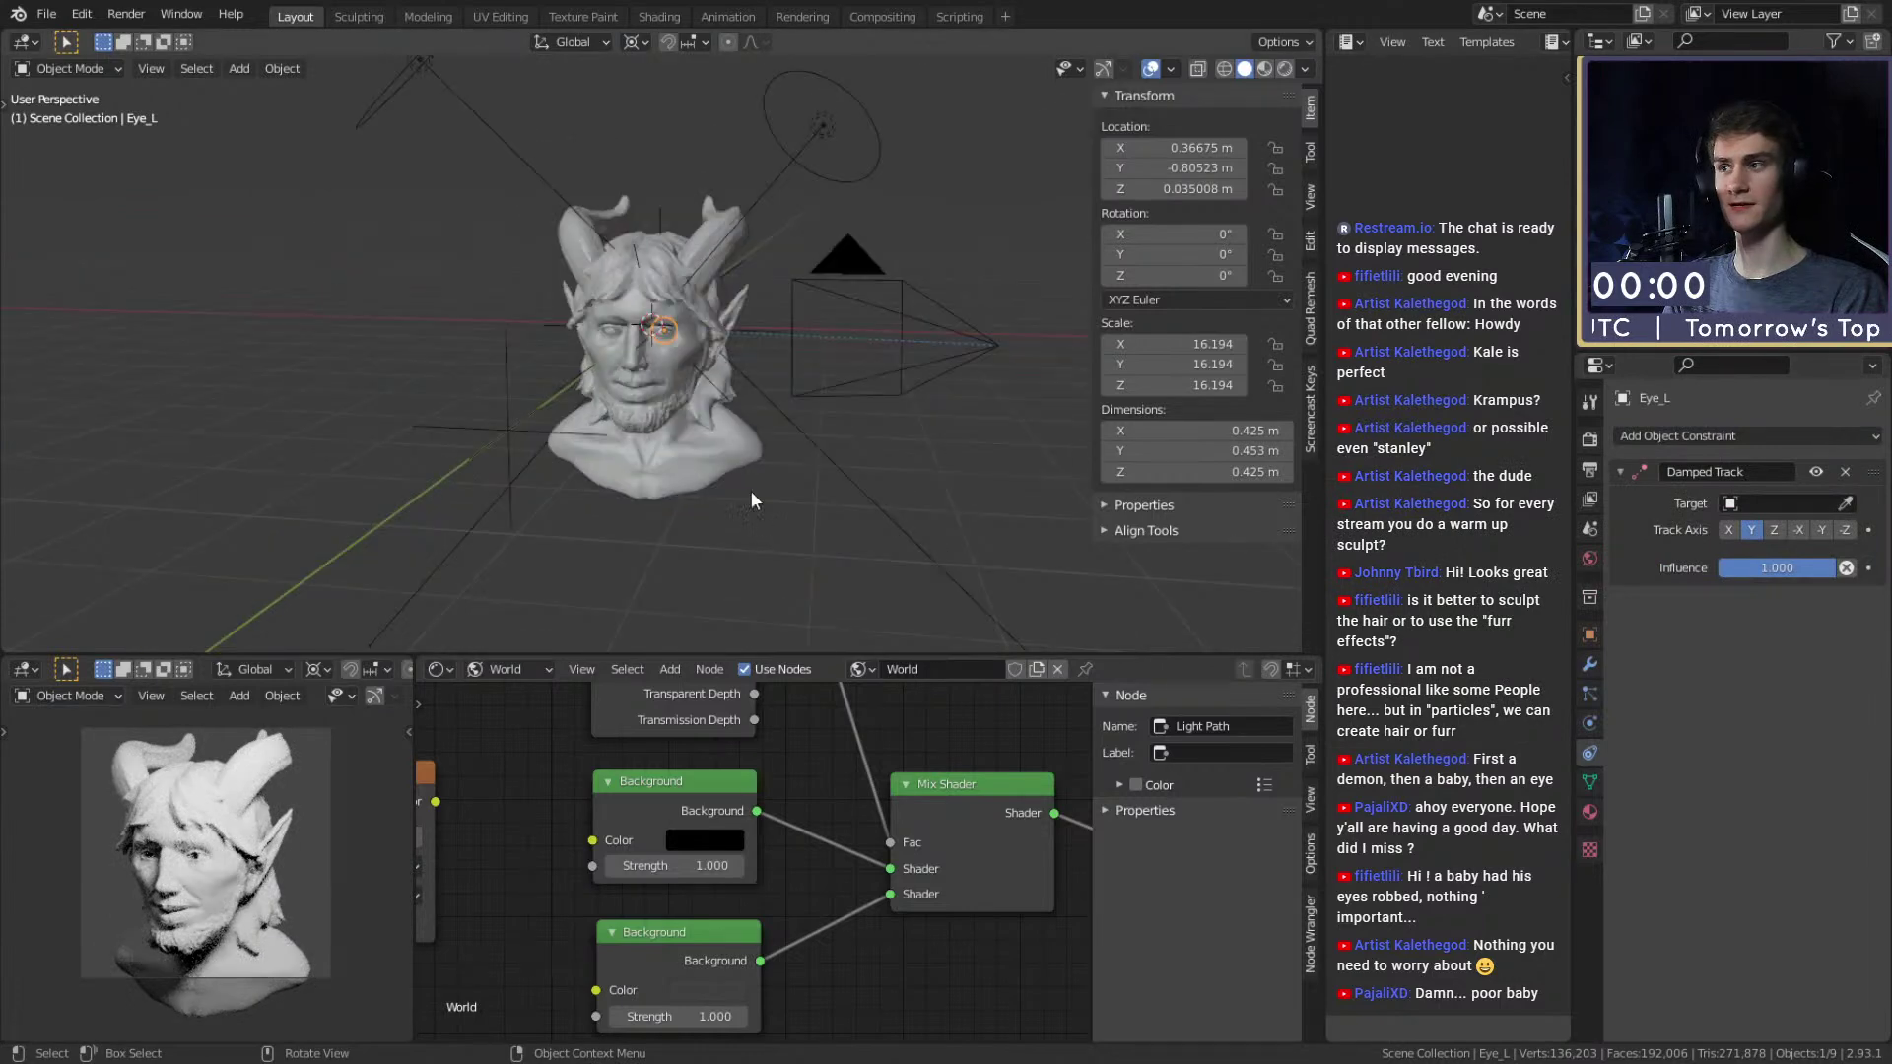
pyautogui.click(518, 422)
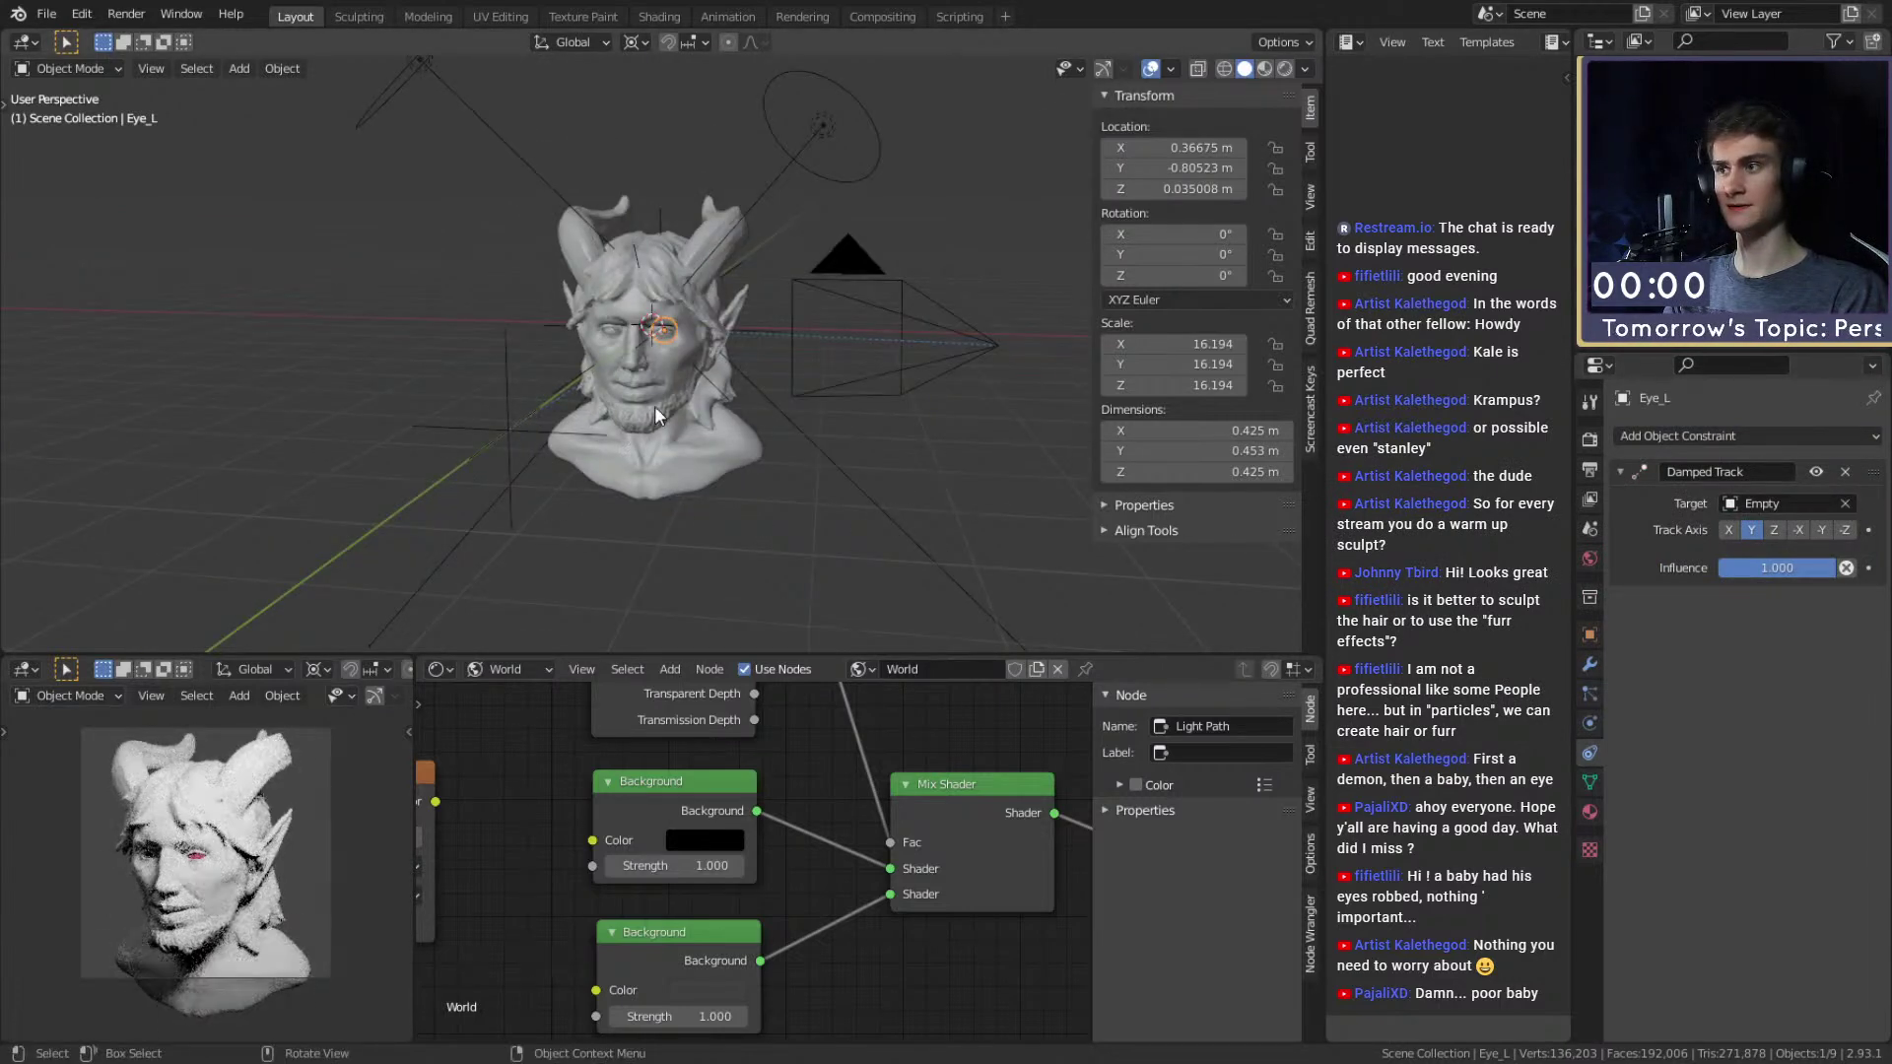
# Select the duplicated eyeball and switch the viewport to Material Preview shading to check the eye directions.
pyautogui.scroll(6, 654, 406)
pyautogui.click(514, 280)
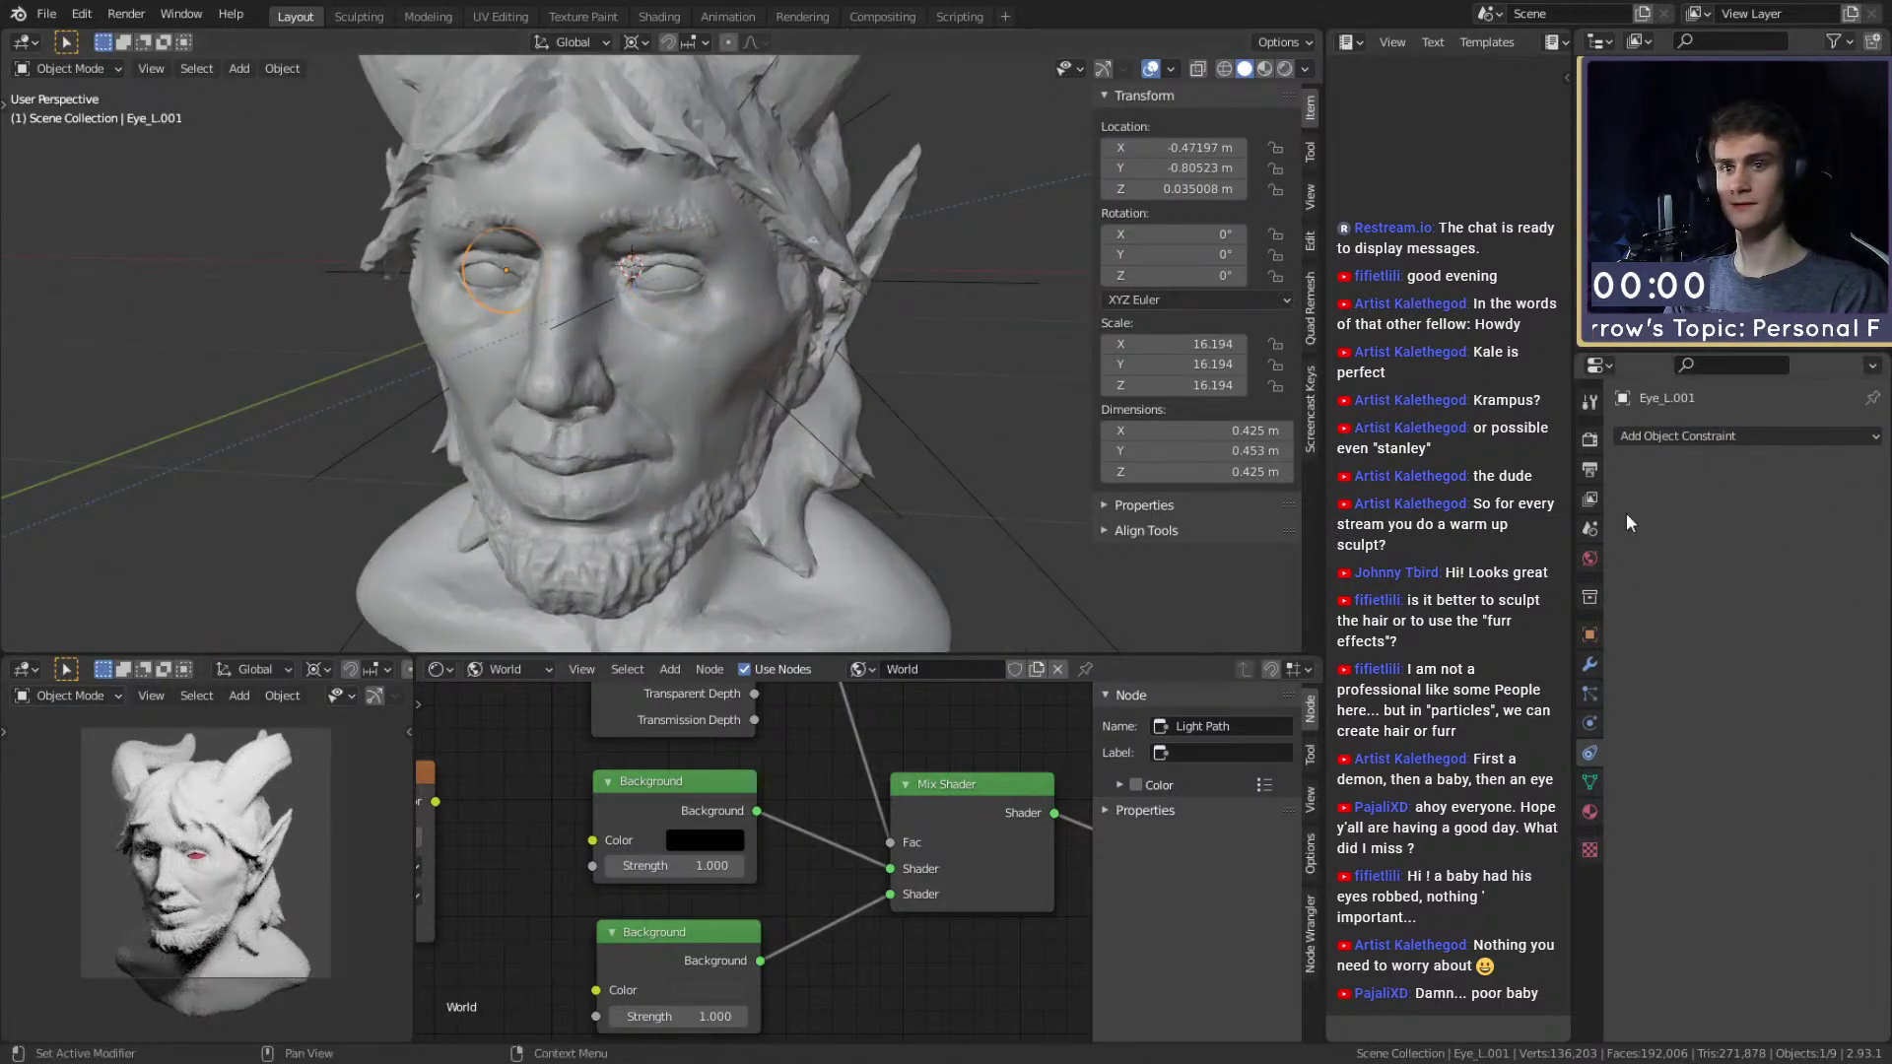
pyautogui.press('z')
pyautogui.click(795, 444)
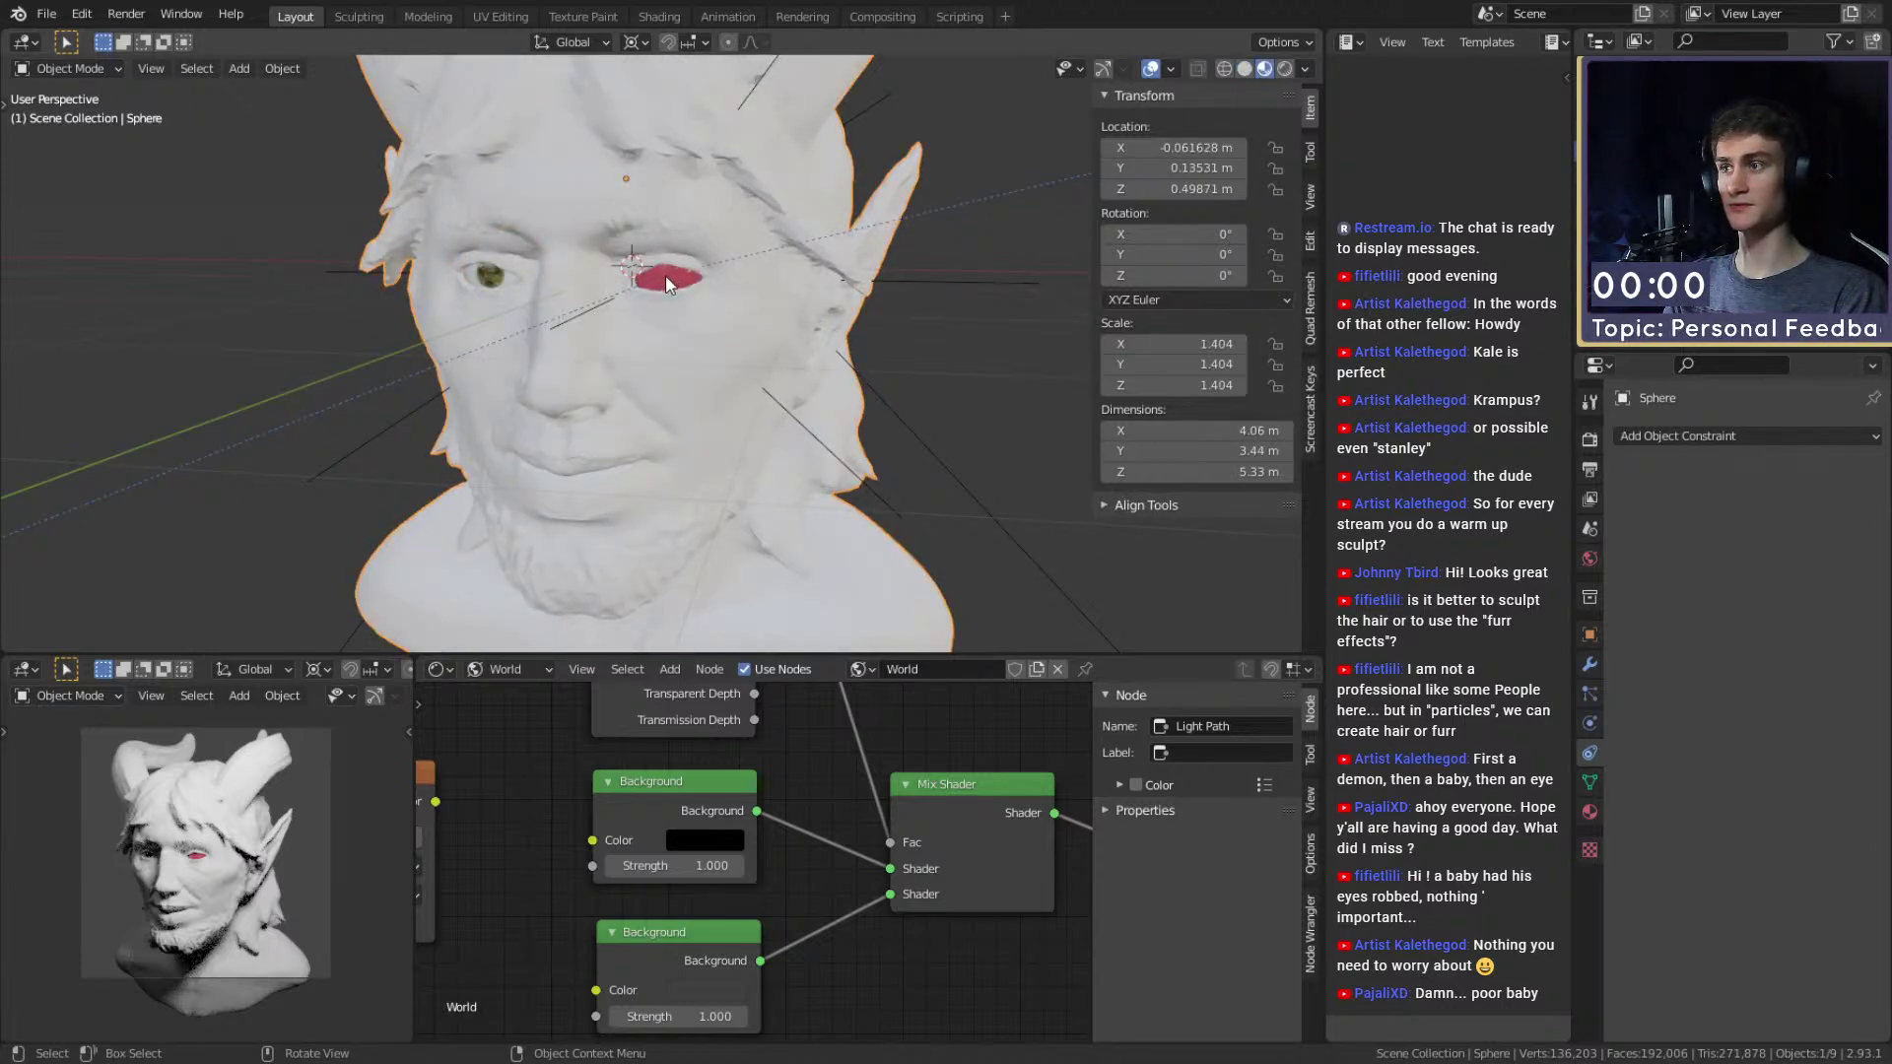
# Set the track axis of Eye_L's Damped Track constraint to -Y.
pyautogui.click(665, 270)
pyautogui.click(1824, 529)
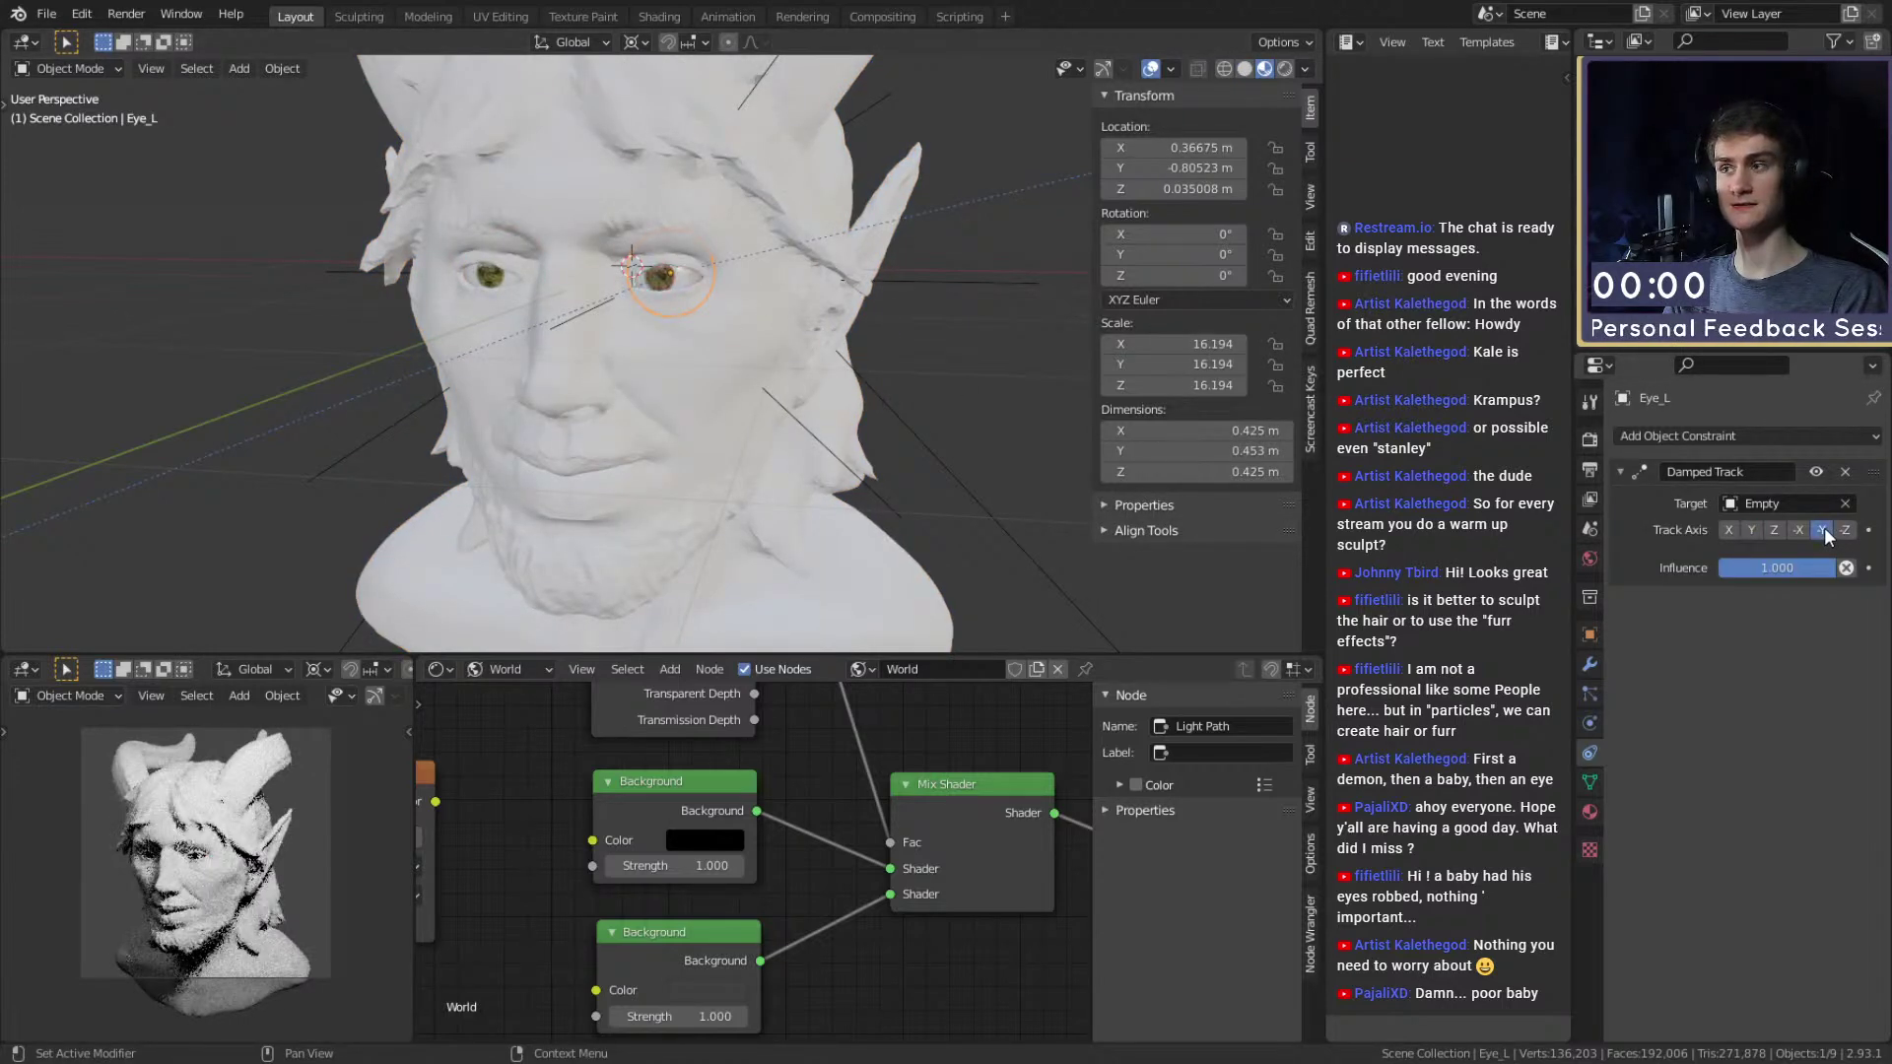
pyautogui.scroll(-2, 689, 359)
# Add a Damped Track constraint to the duplicated eyeball, target the empty in front of the face, and set its track axis to -Y.
pyautogui.click(676, 369)
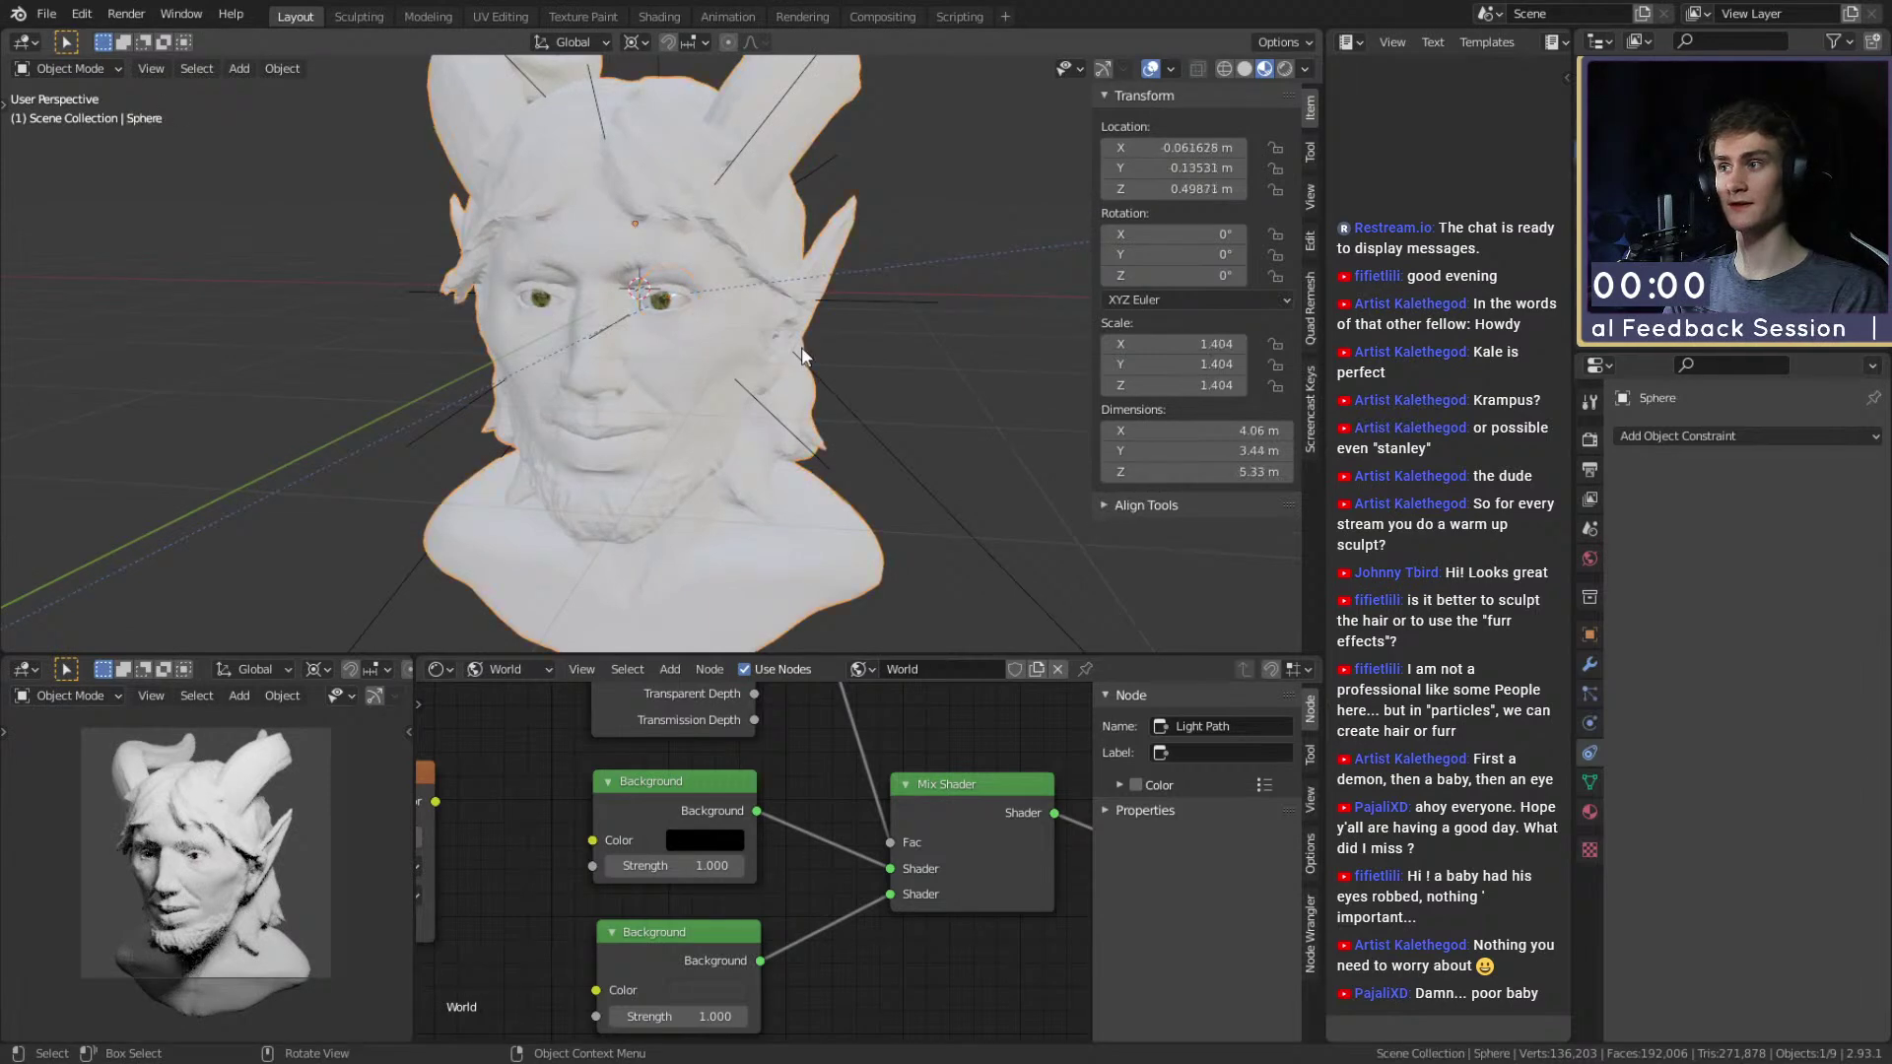
pyautogui.click(542, 303)
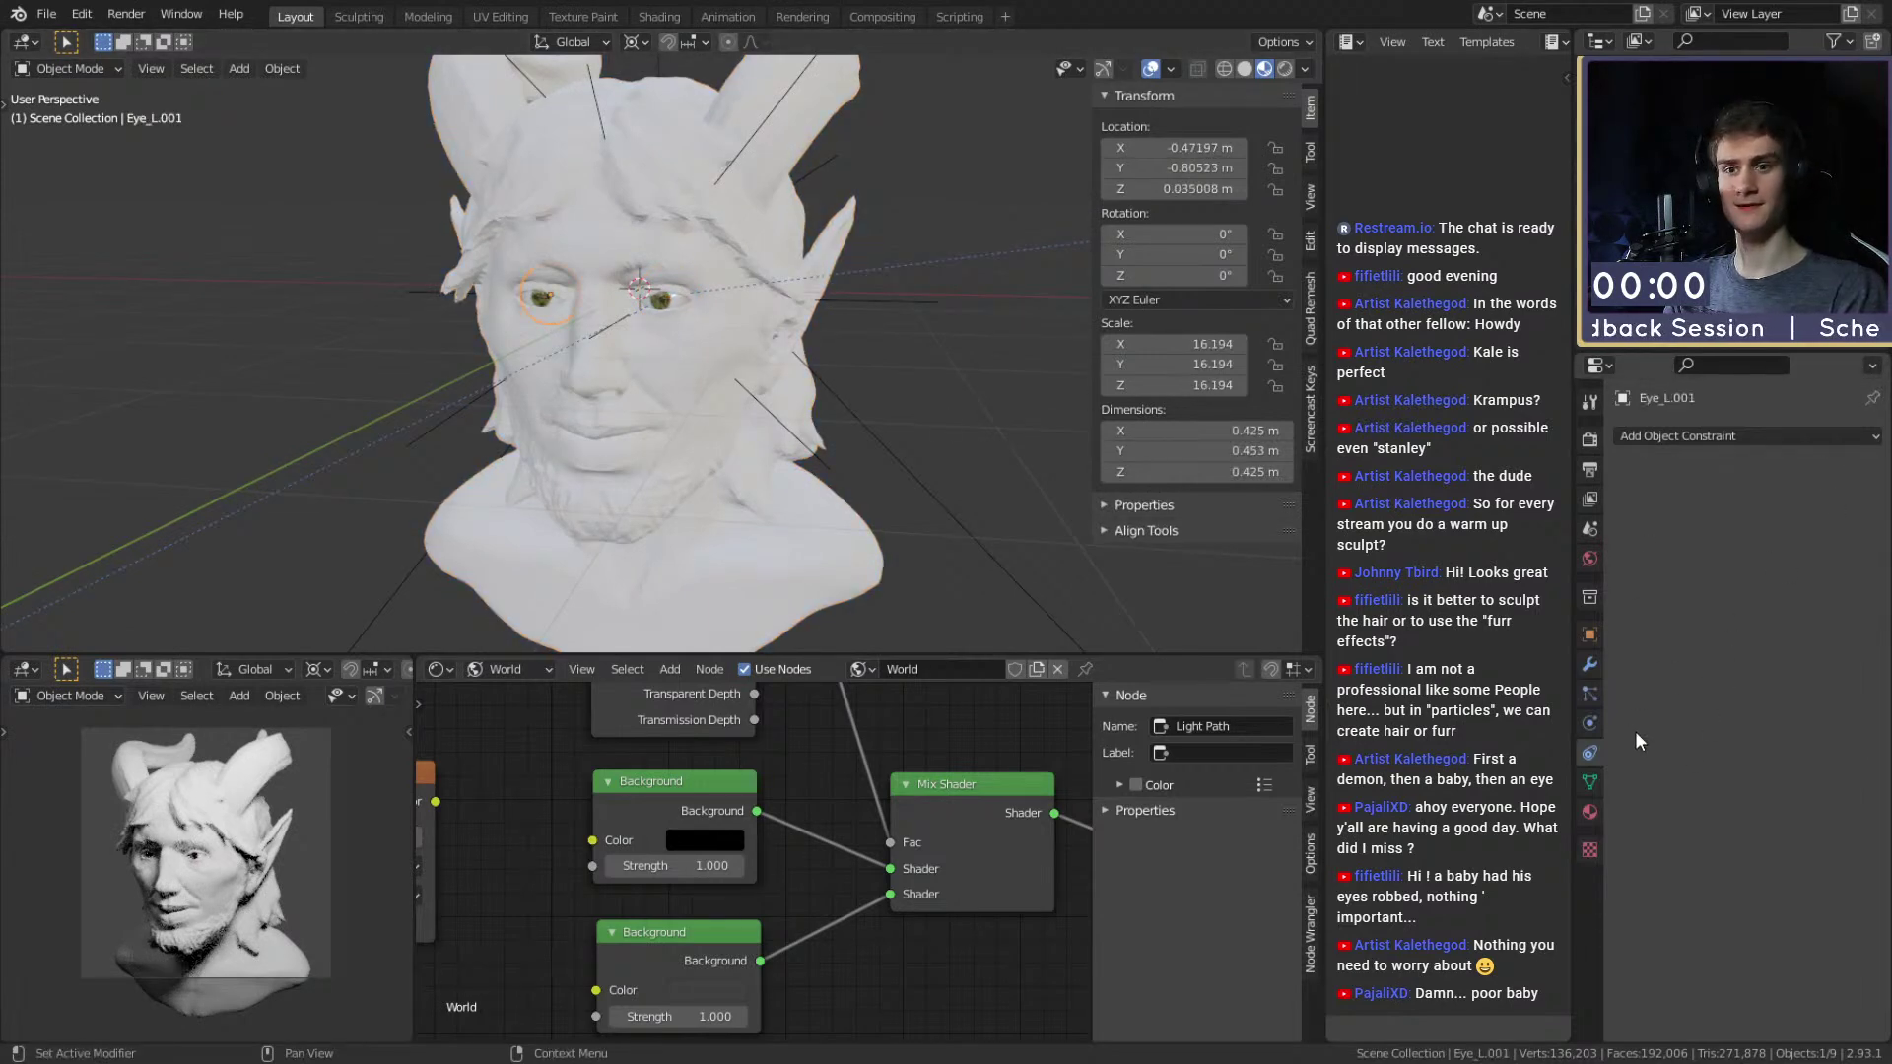
pyautogui.click(1724, 435)
pyautogui.click(1694, 503)
pyautogui.click(1846, 503)
pyautogui.press('Escape')
pyautogui.scroll(-4, 411, 530)
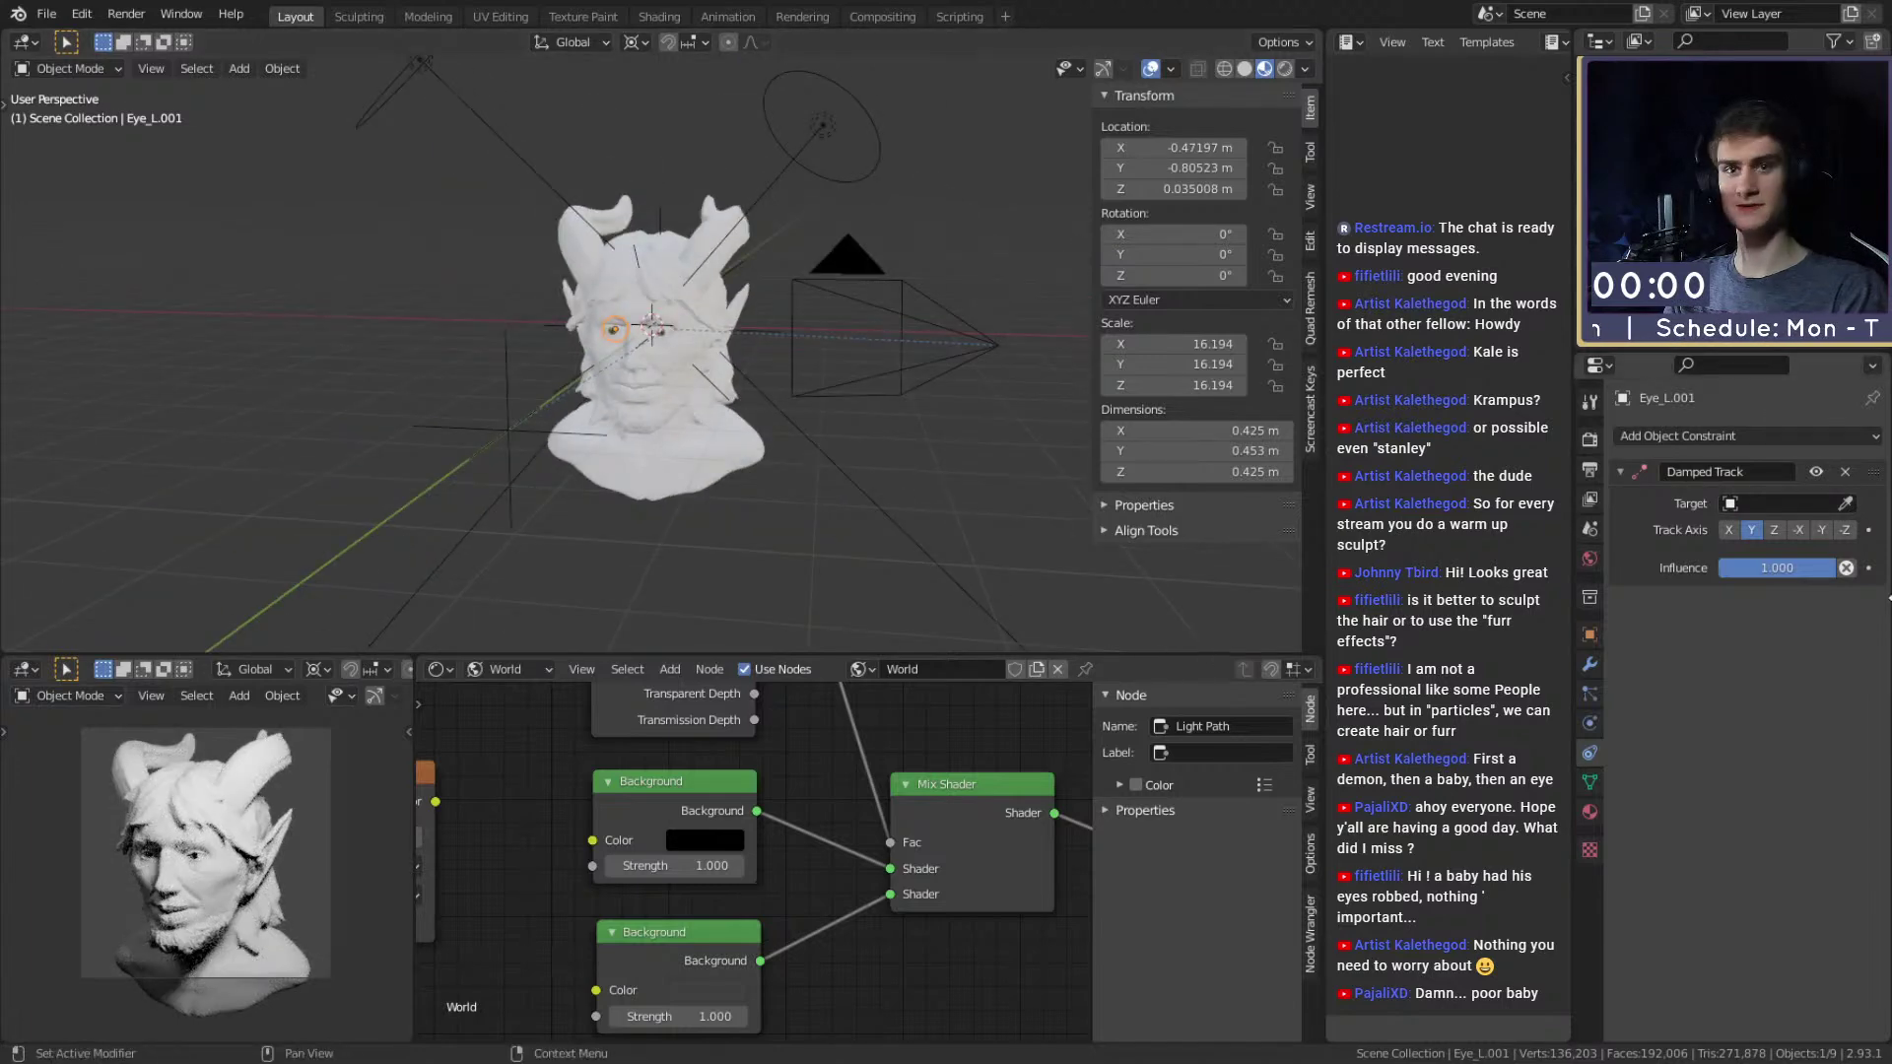
pyautogui.click(506, 430)
pyautogui.click(1820, 530)
# Move the eye-target empty along the Y axis to about -32.9 m, farther away from the face.
pyautogui.scroll(1, 572, 459)
pyautogui.moveTo(522, 445); pyautogui.dragTo(631, 439, button='middle')
pyautogui.keyDown('shift'); pyautogui.moveTo(502, 337); pyautogui.dragTo(404, 337, button='middle'); pyautogui.keyUp('shift')
pyautogui.keyDown('shift'); pyautogui.moveTo(768, 382); pyautogui.dragTo(745, 345, button='middle'); pyautogui.keyUp('shift')
pyautogui.click(649, 337)
pyautogui.scroll(2, 745, 384)
pyautogui.scroll(-5, 745, 394)
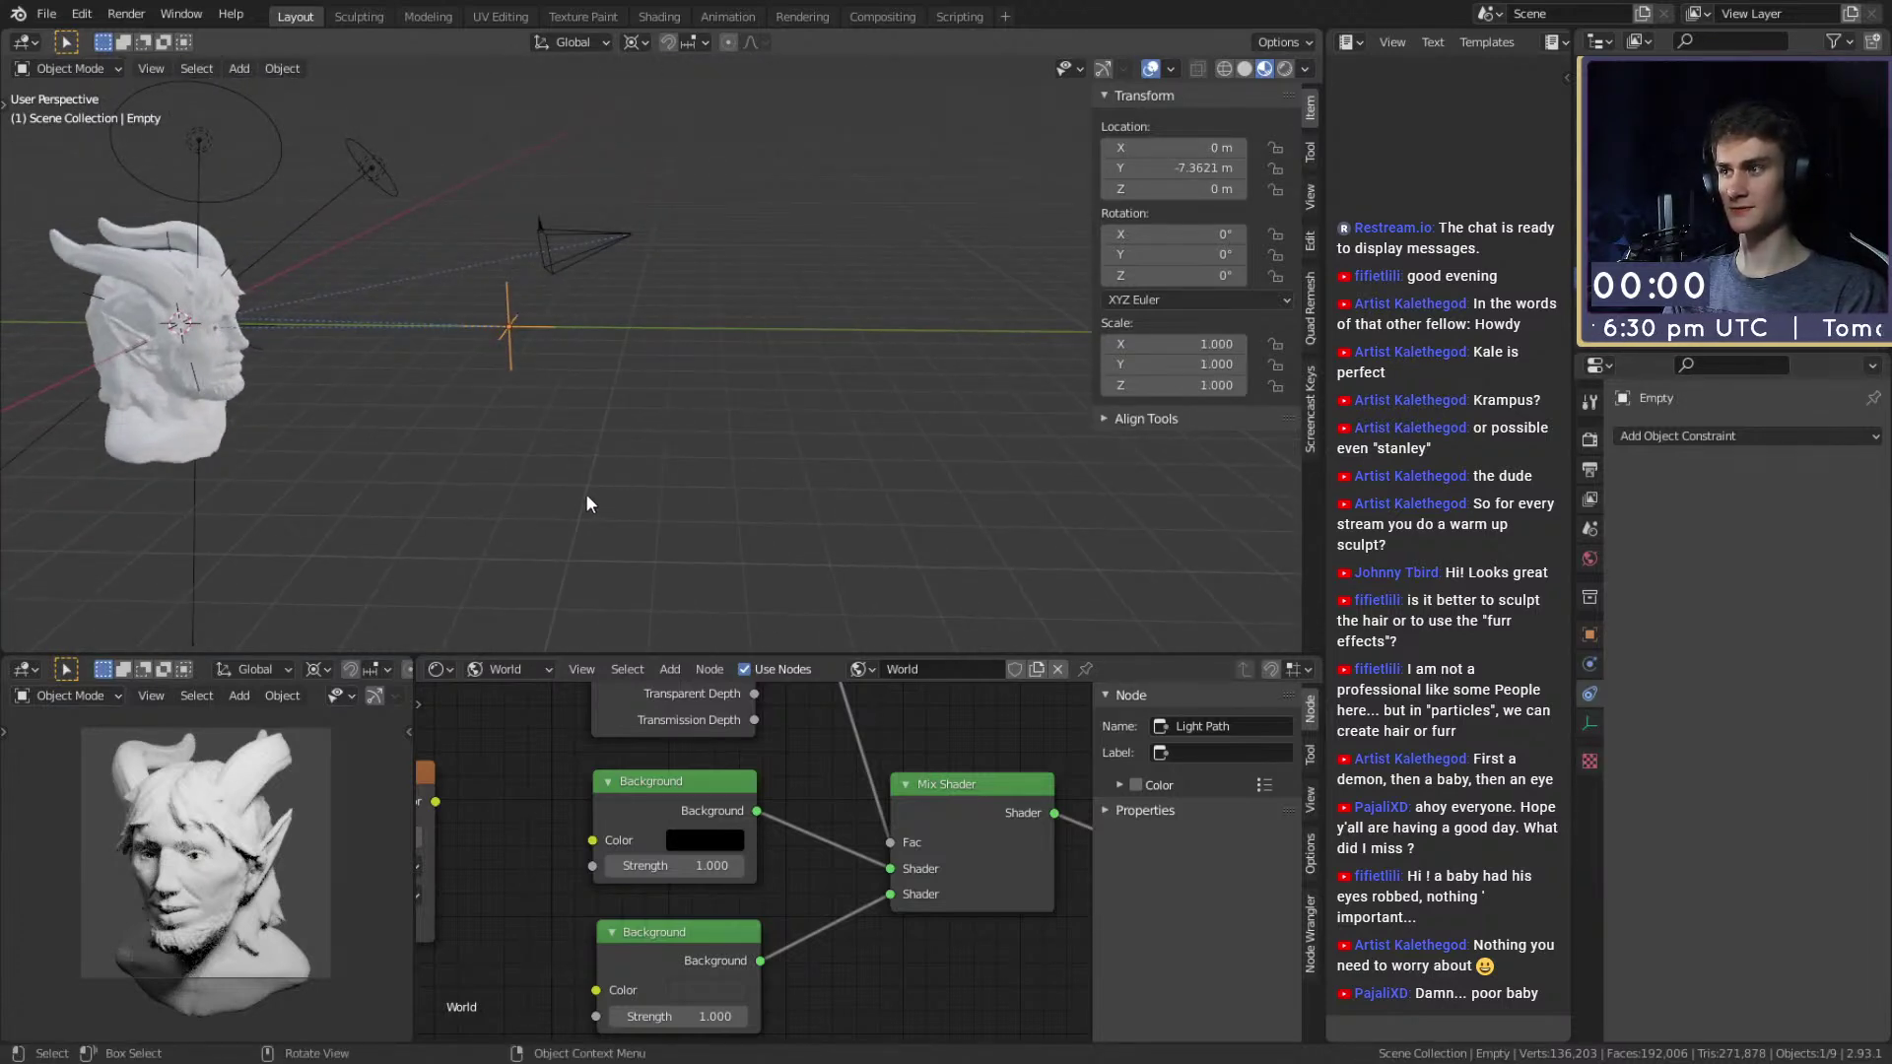
pyautogui.press('g')
pyautogui.press('x')
pyautogui.press('y')
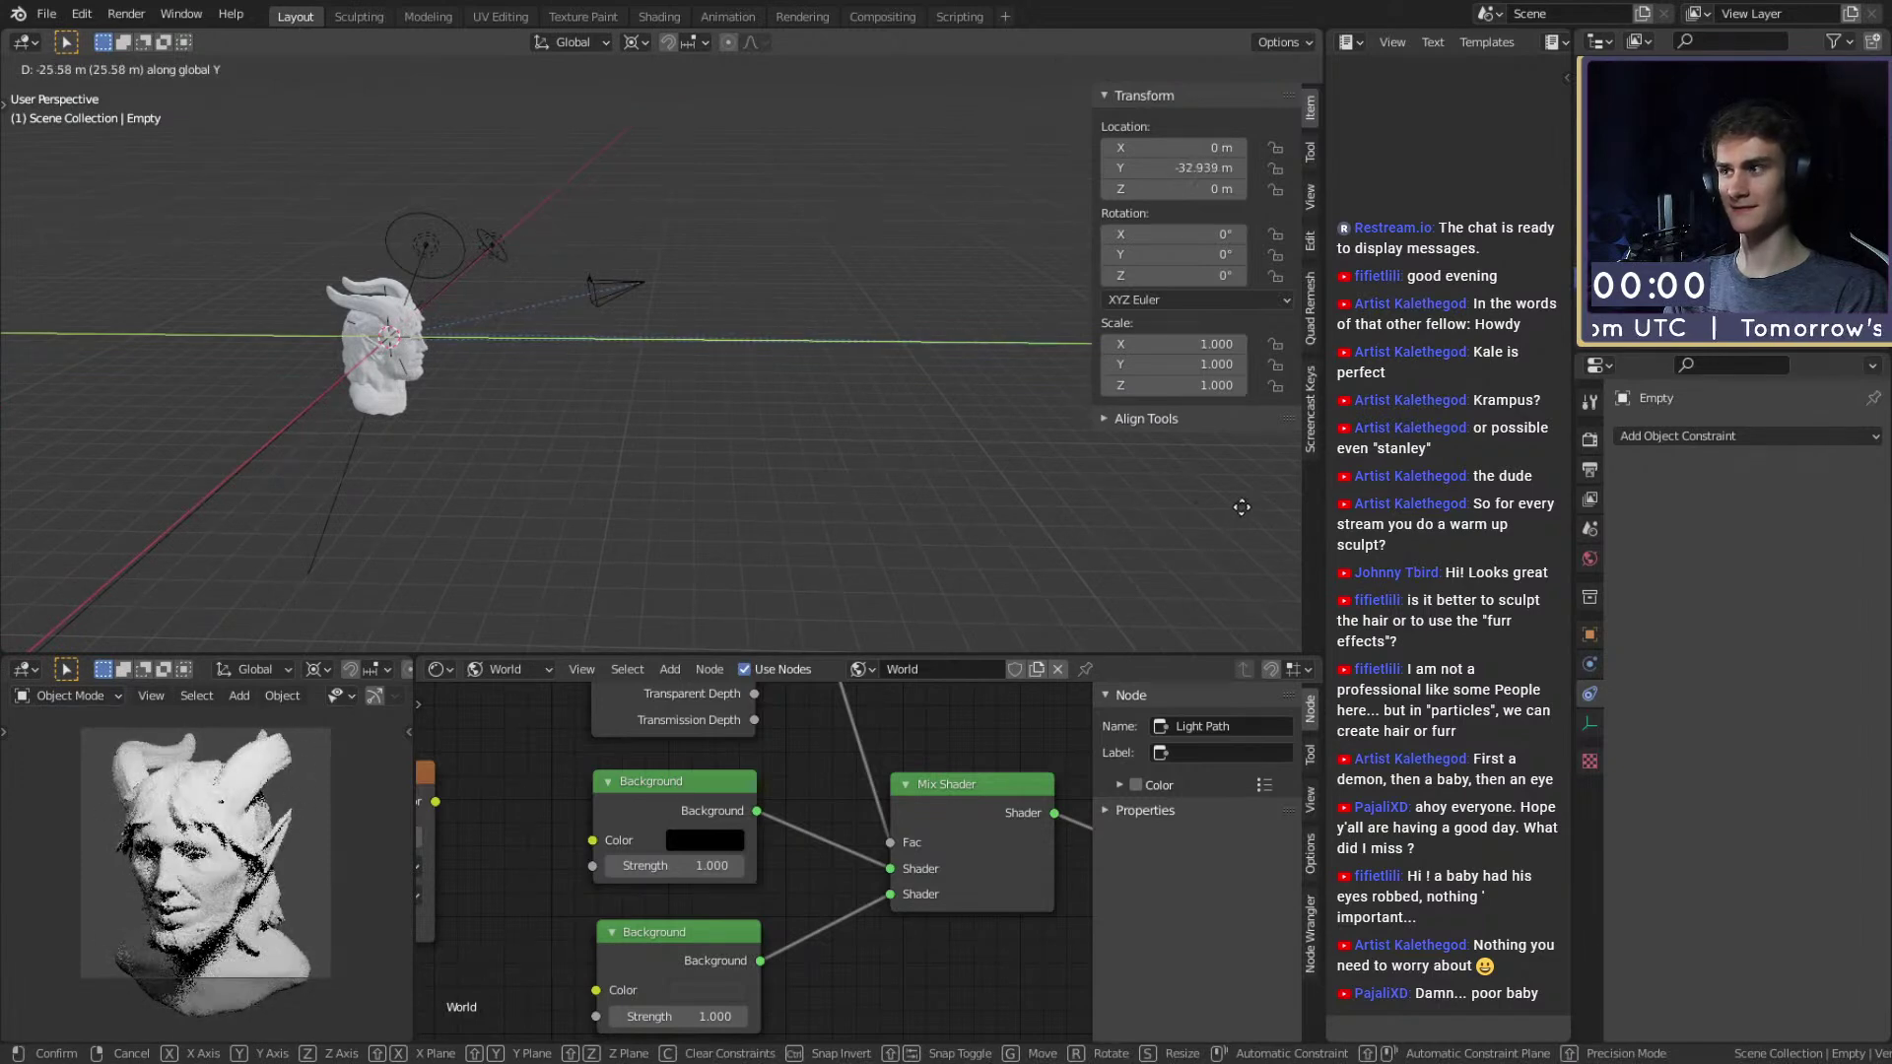
pyautogui.click(1241, 506)
# Move the eye-target empty farther out along the Y axis, to about -42 m.
pyautogui.scroll(-4, 1182, 487)
pyautogui.keyDown('shift'); pyautogui.moveTo(1120, 469); pyautogui.dragTo(855, 499, button='middle'); pyautogui.keyUp('shift')
pyautogui.press('g')
pyautogui.press('y')
pyautogui.click(982, 498)
# Move the eye-target empty freely to about X 8.4 m, Y -40.1 m, Z 2.7 m and check the gaze in the camera preview.
pyautogui.moveTo(989, 496); pyautogui.dragTo(731, 463, button='middle')
pyautogui.press('g')
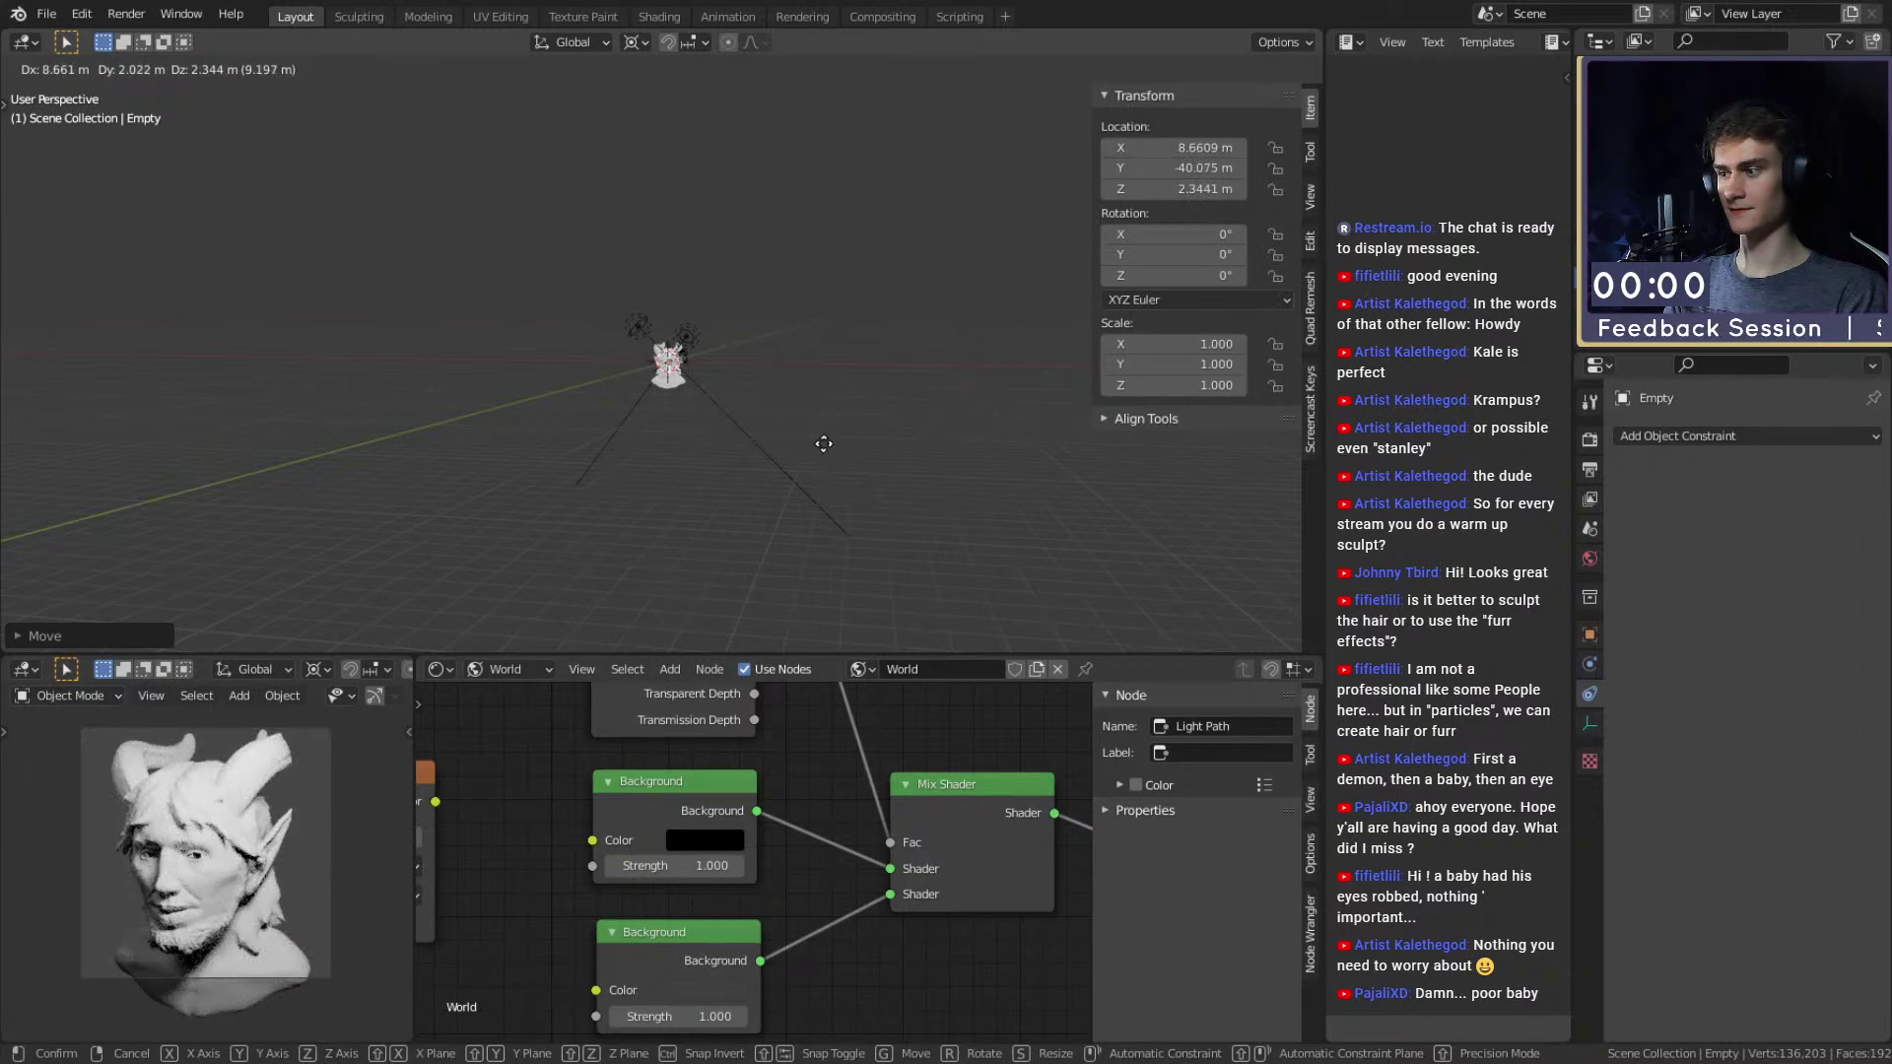
pyautogui.click(822, 440)
pyautogui.moveTo(822, 440); pyautogui.dragTo(914, 428, button='middle')
pyautogui.scroll(4, 845, 427)
pyautogui.keyDown('shift'); pyautogui.moveTo(493, 438); pyautogui.dragTo(748, 366, button='middle'); pyautogui.keyUp('shift')
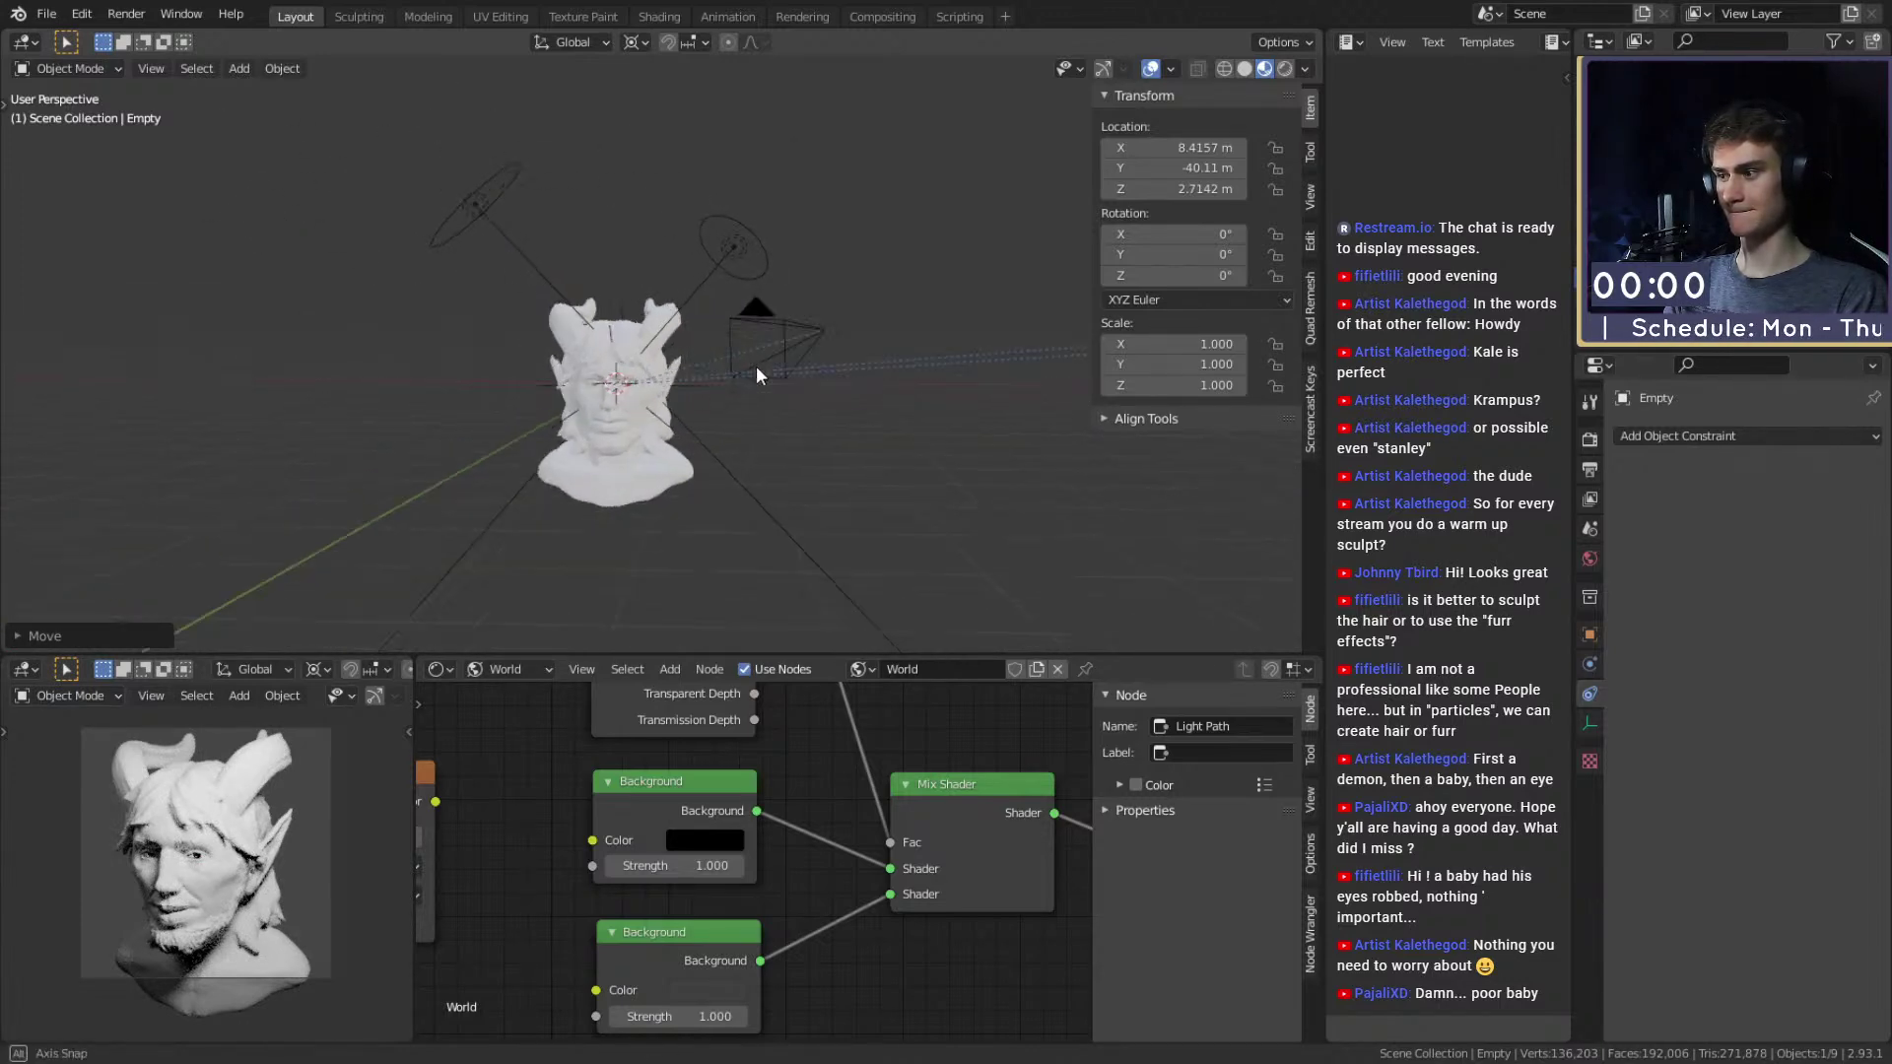
pyautogui.scroll(6, 221, 824)
pyautogui.scroll(-4, 222, 826)
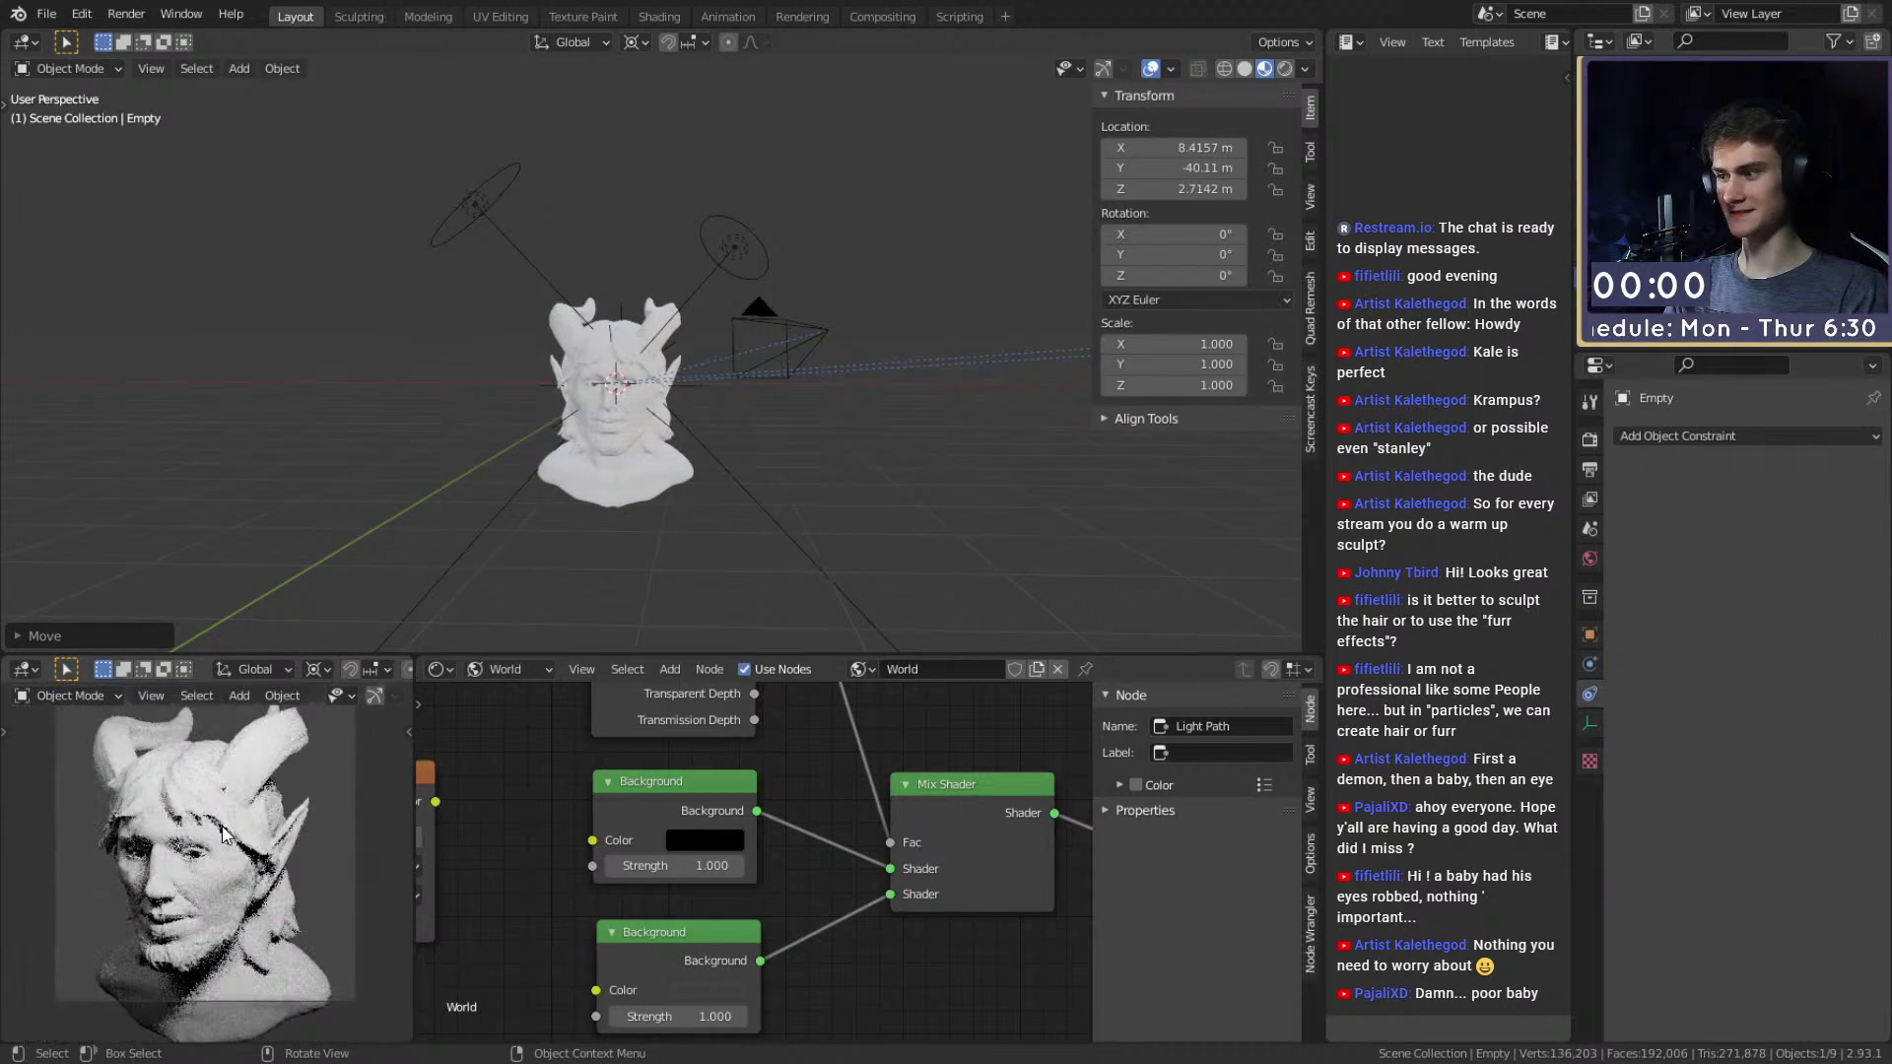
pyautogui.scroll(-5, 680, 298)
pyautogui.moveTo(741, 345); pyautogui.dragTo(709, 404, button='middle')
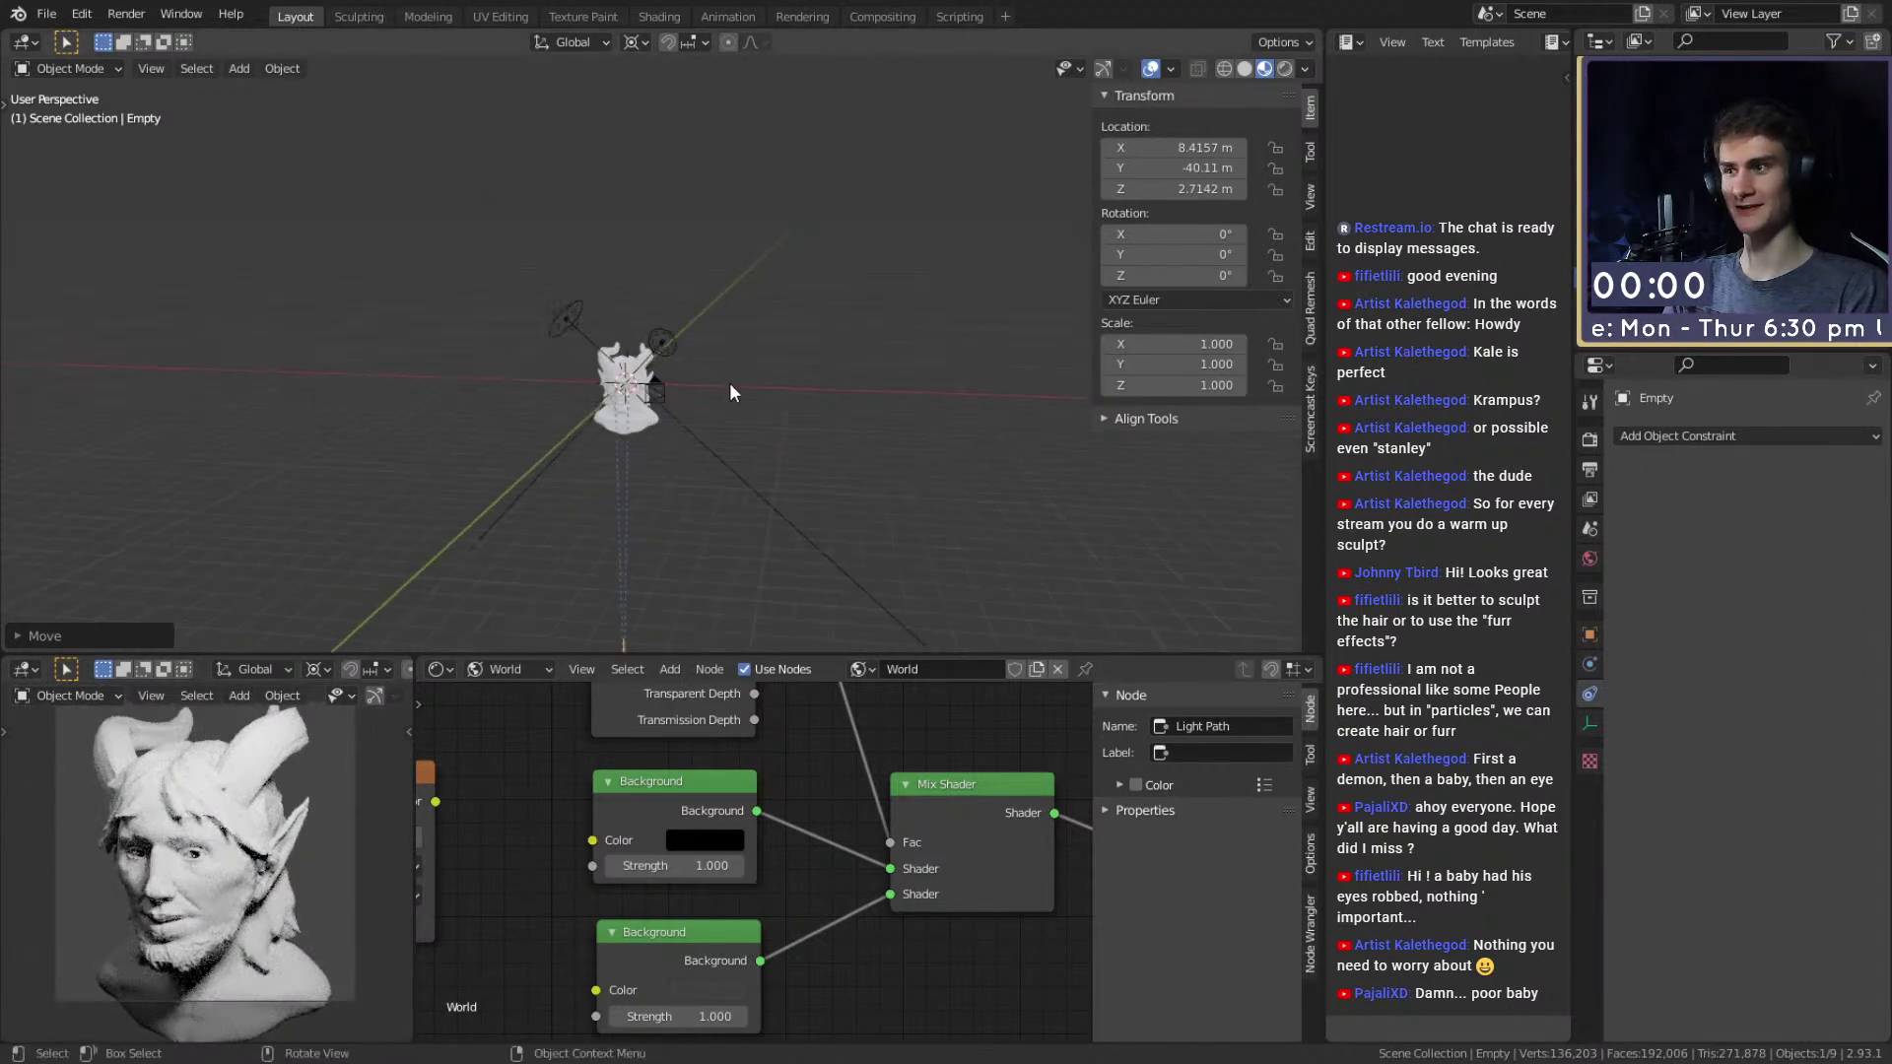
# Shift the eye-target empty to about X 11.9 m, Y -38.9 m, Z 4.5 m and save the file.
pyautogui.press('g')
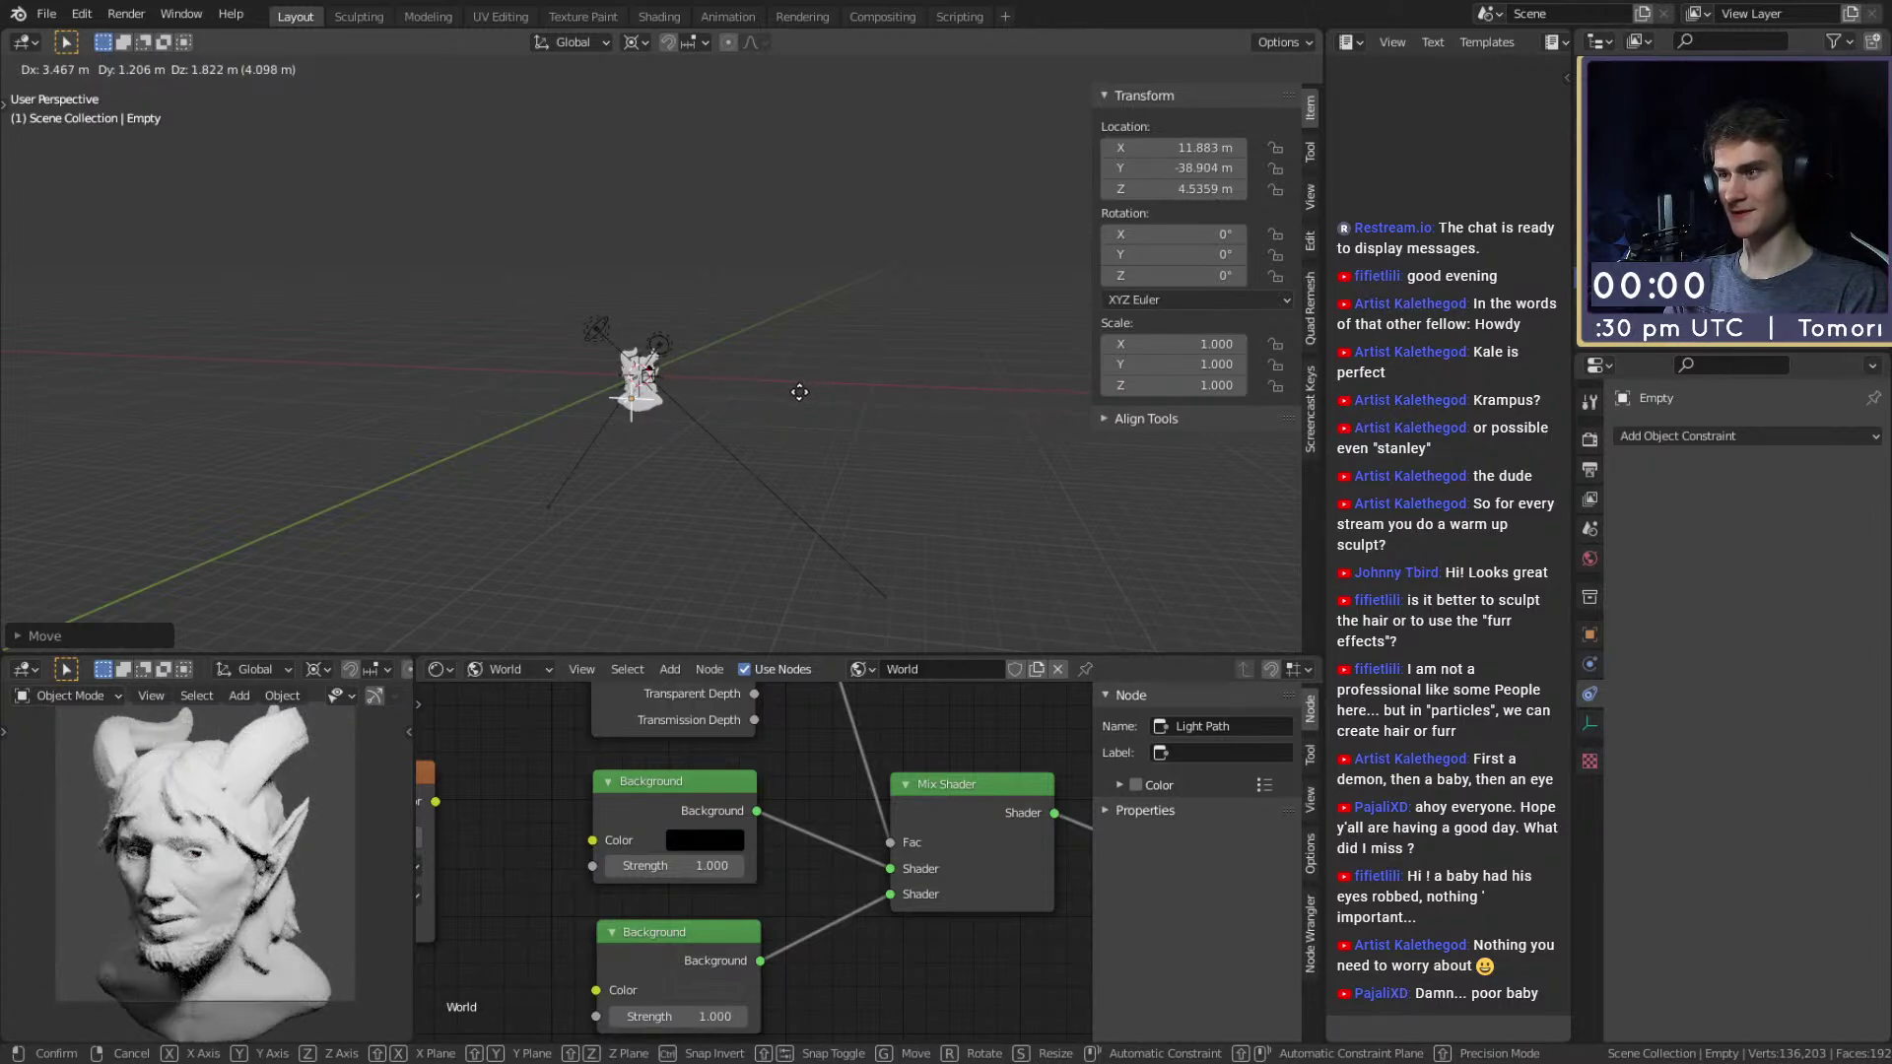
pyautogui.click(799, 392)
pyautogui.moveTo(796, 393); pyautogui.dragTo(735, 388, button='middle')
pyautogui.scroll(2, 753, 427)
pyautogui.scroll(3, 696, 382)
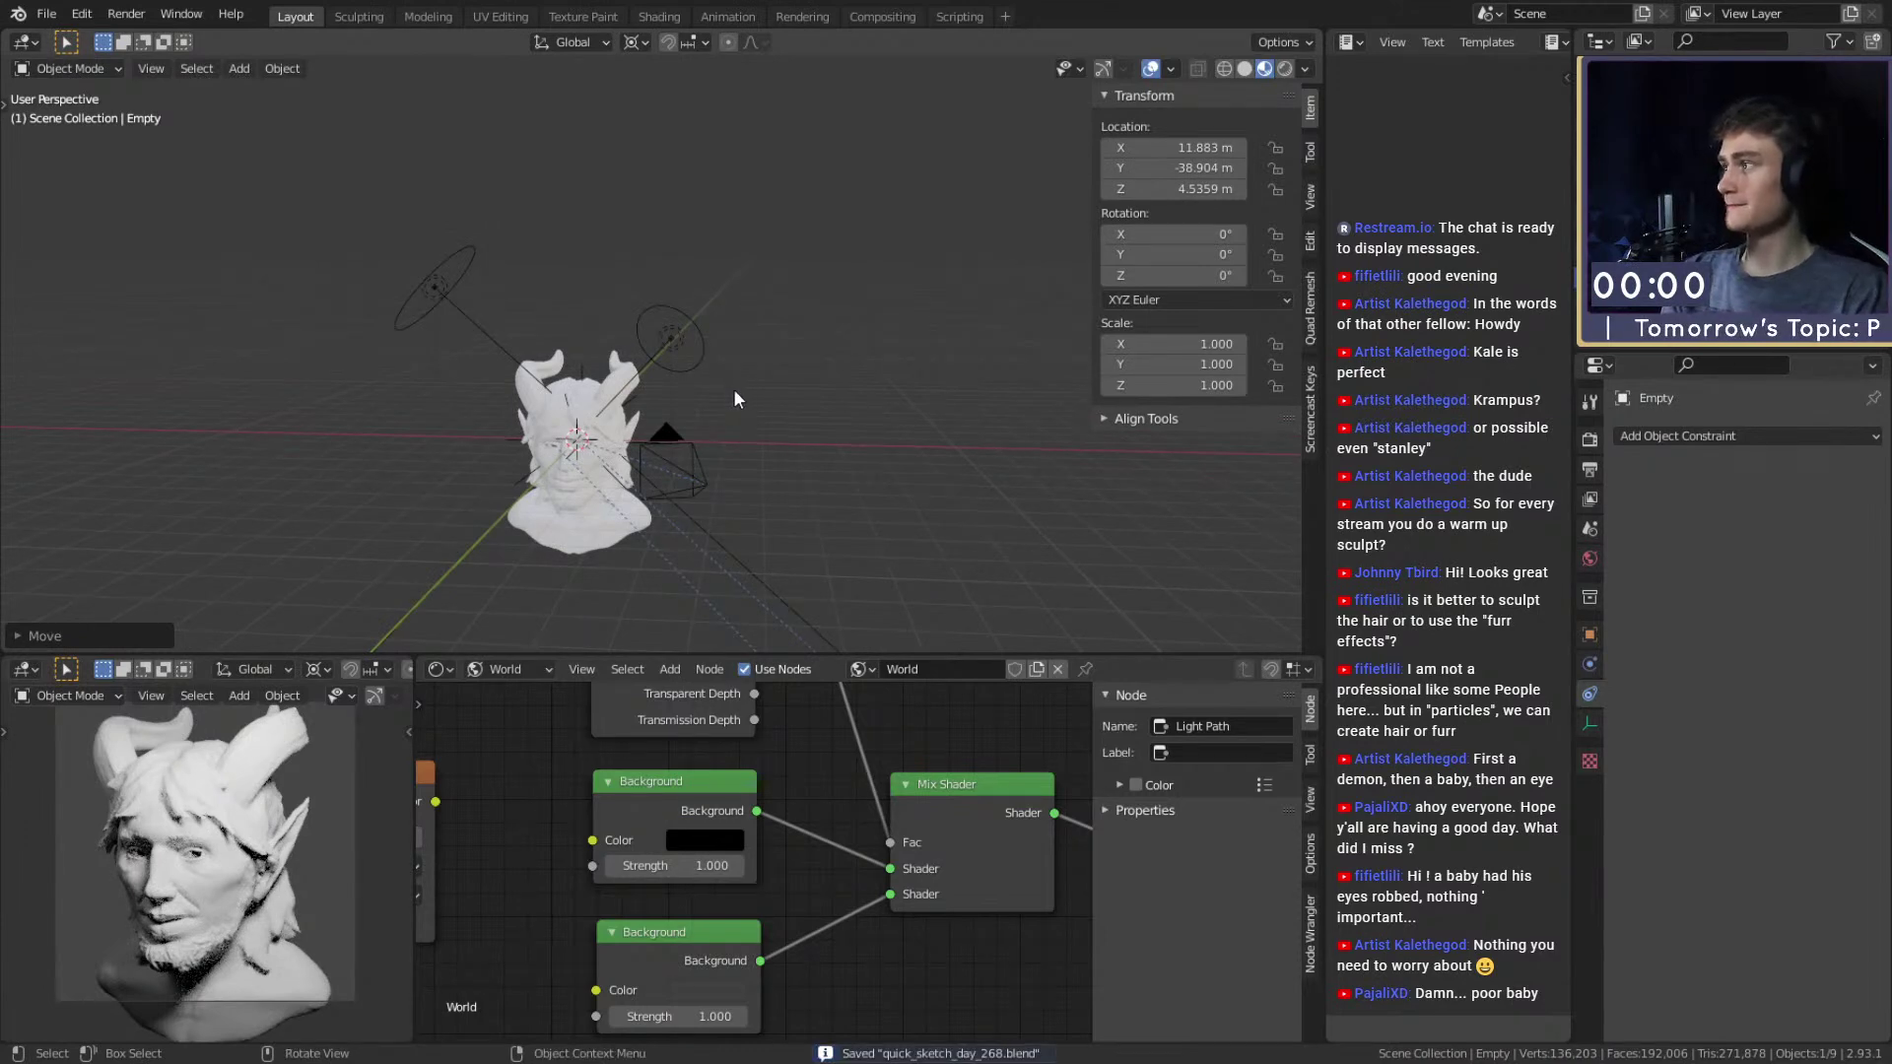
pyautogui.moveTo(731, 402); pyautogui.dragTo(765, 476, button='middle')
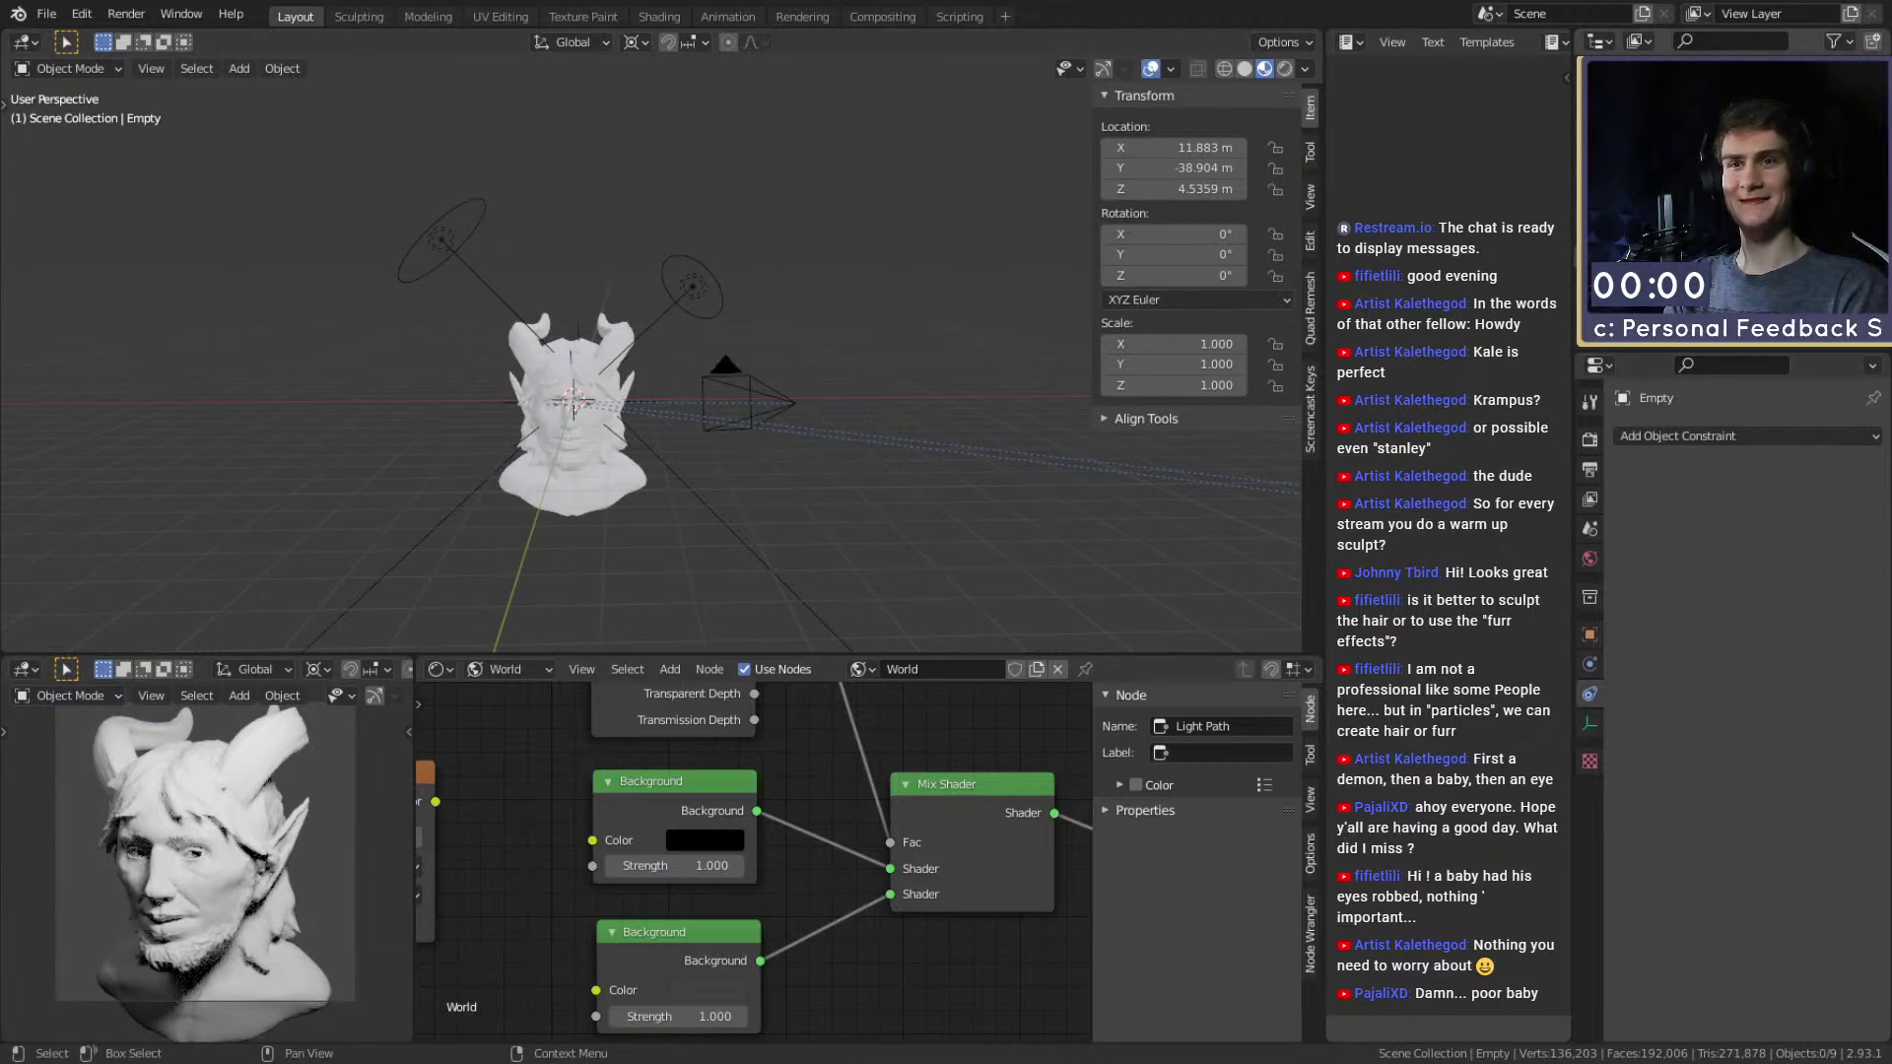
pyautogui.moveTo(861, 362); pyautogui.dragTo(916, 345, button='middle')
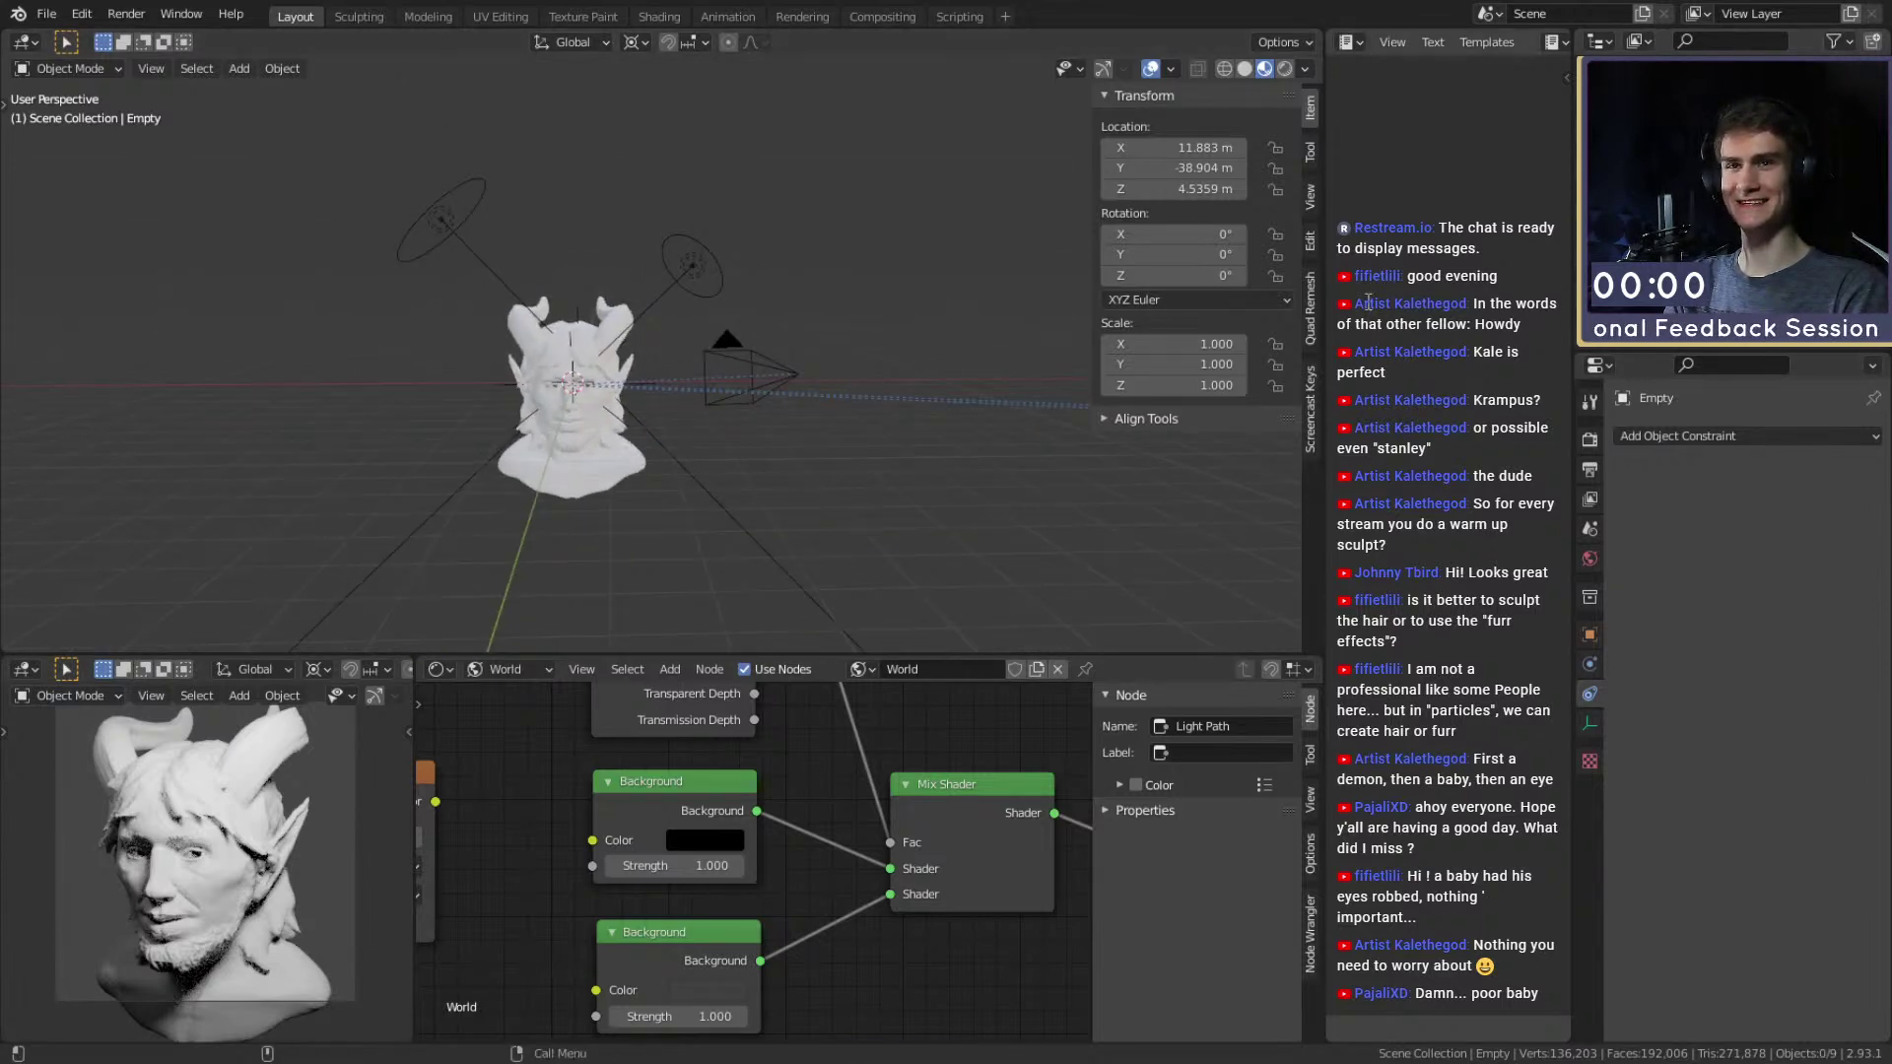
pyautogui.click(1854, 236)
pyautogui.click(1677, 236)
# Change the color of the blue area light behind the bust to a saturated yellow-green.
pyautogui.moveTo(734, 394); pyautogui.dragTo(872, 381, button='middle')
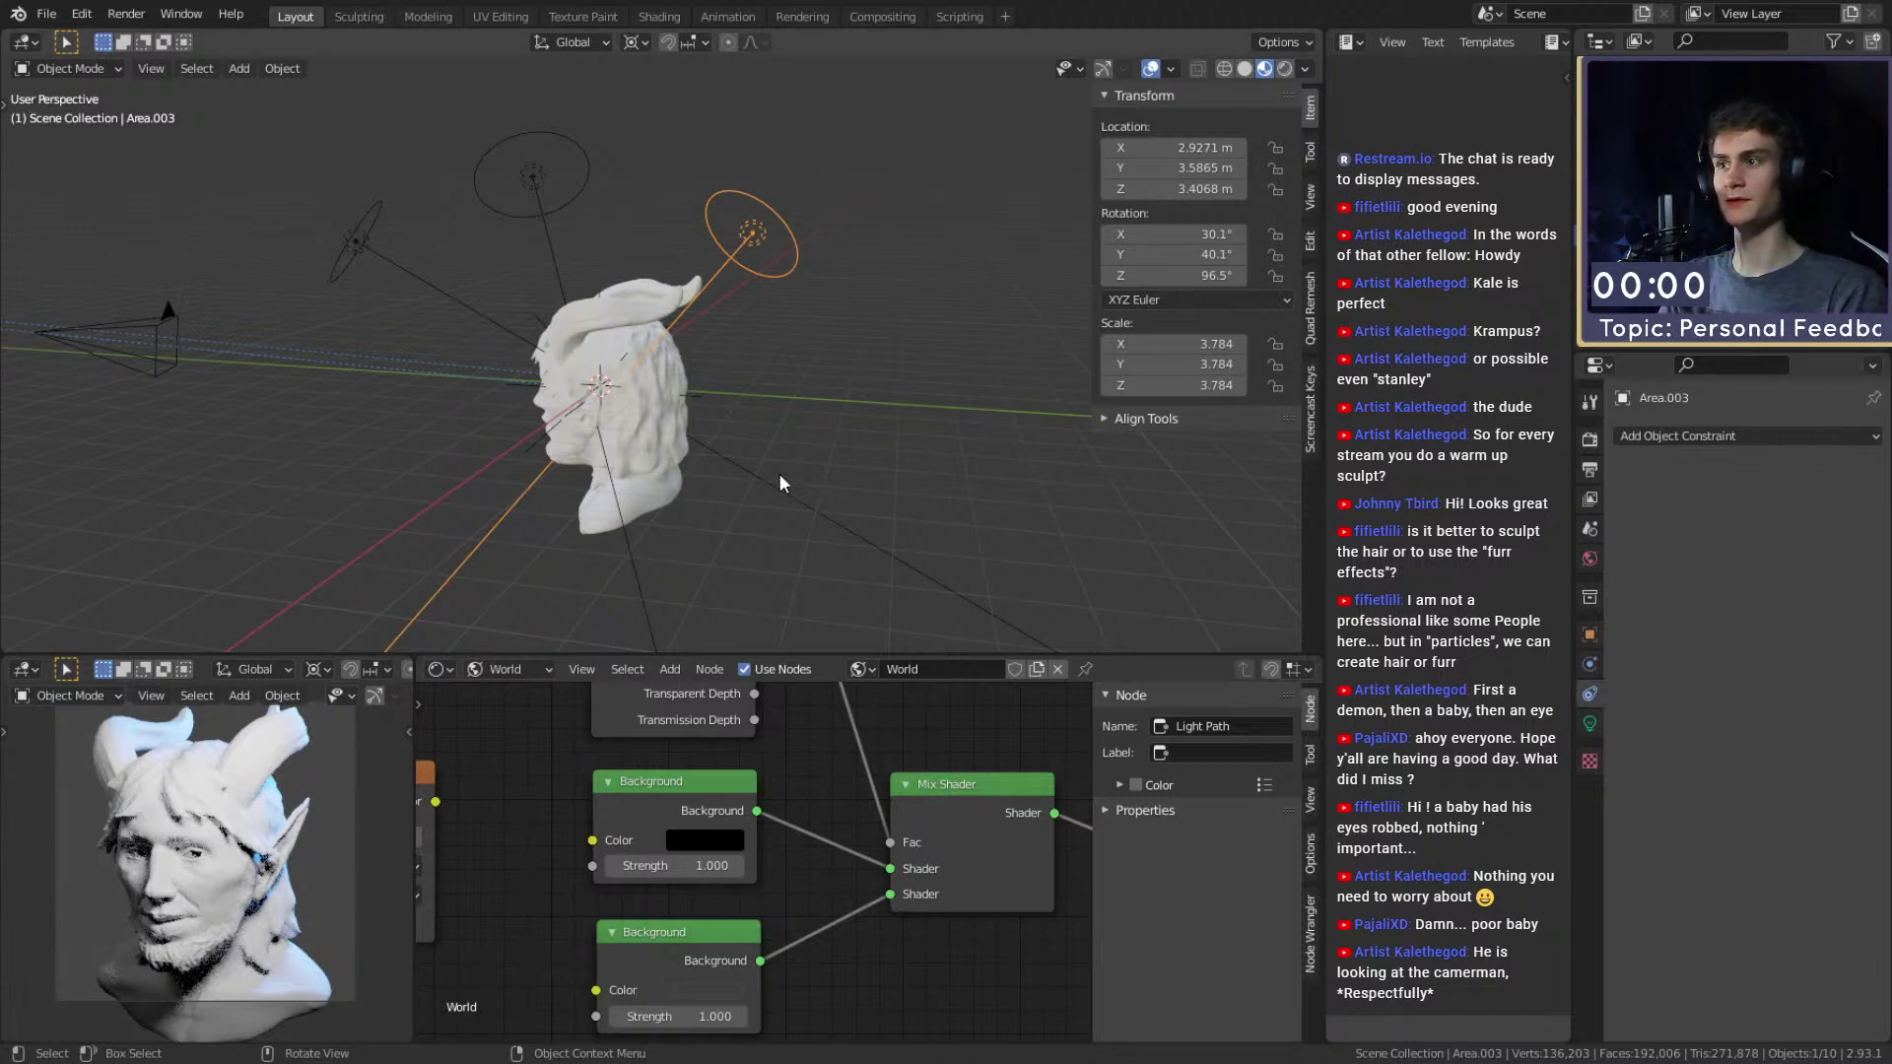
pyautogui.moveTo(786, 482); pyautogui.dragTo(896, 374, button='middle')
pyautogui.click(1589, 724)
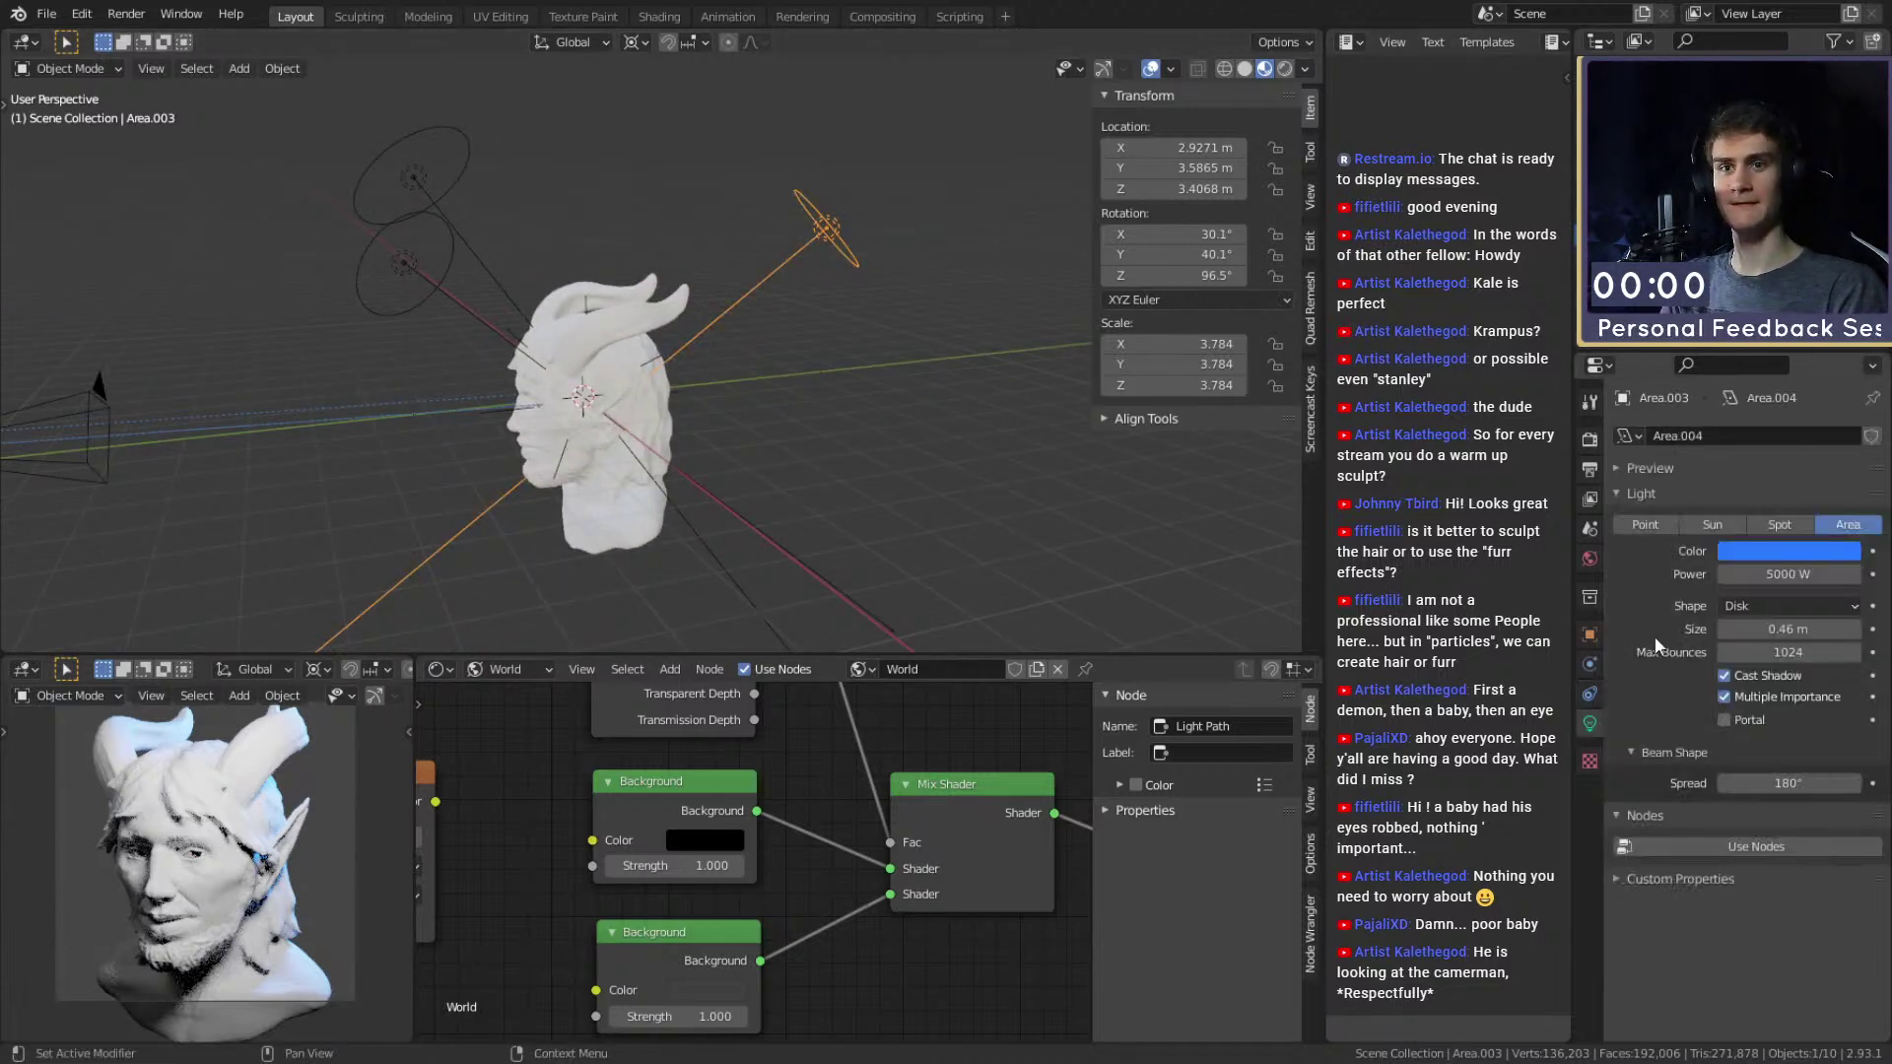
pyautogui.click(1776, 552)
pyautogui.moveTo(1707, 357); pyautogui.dragTo(1707, 357)
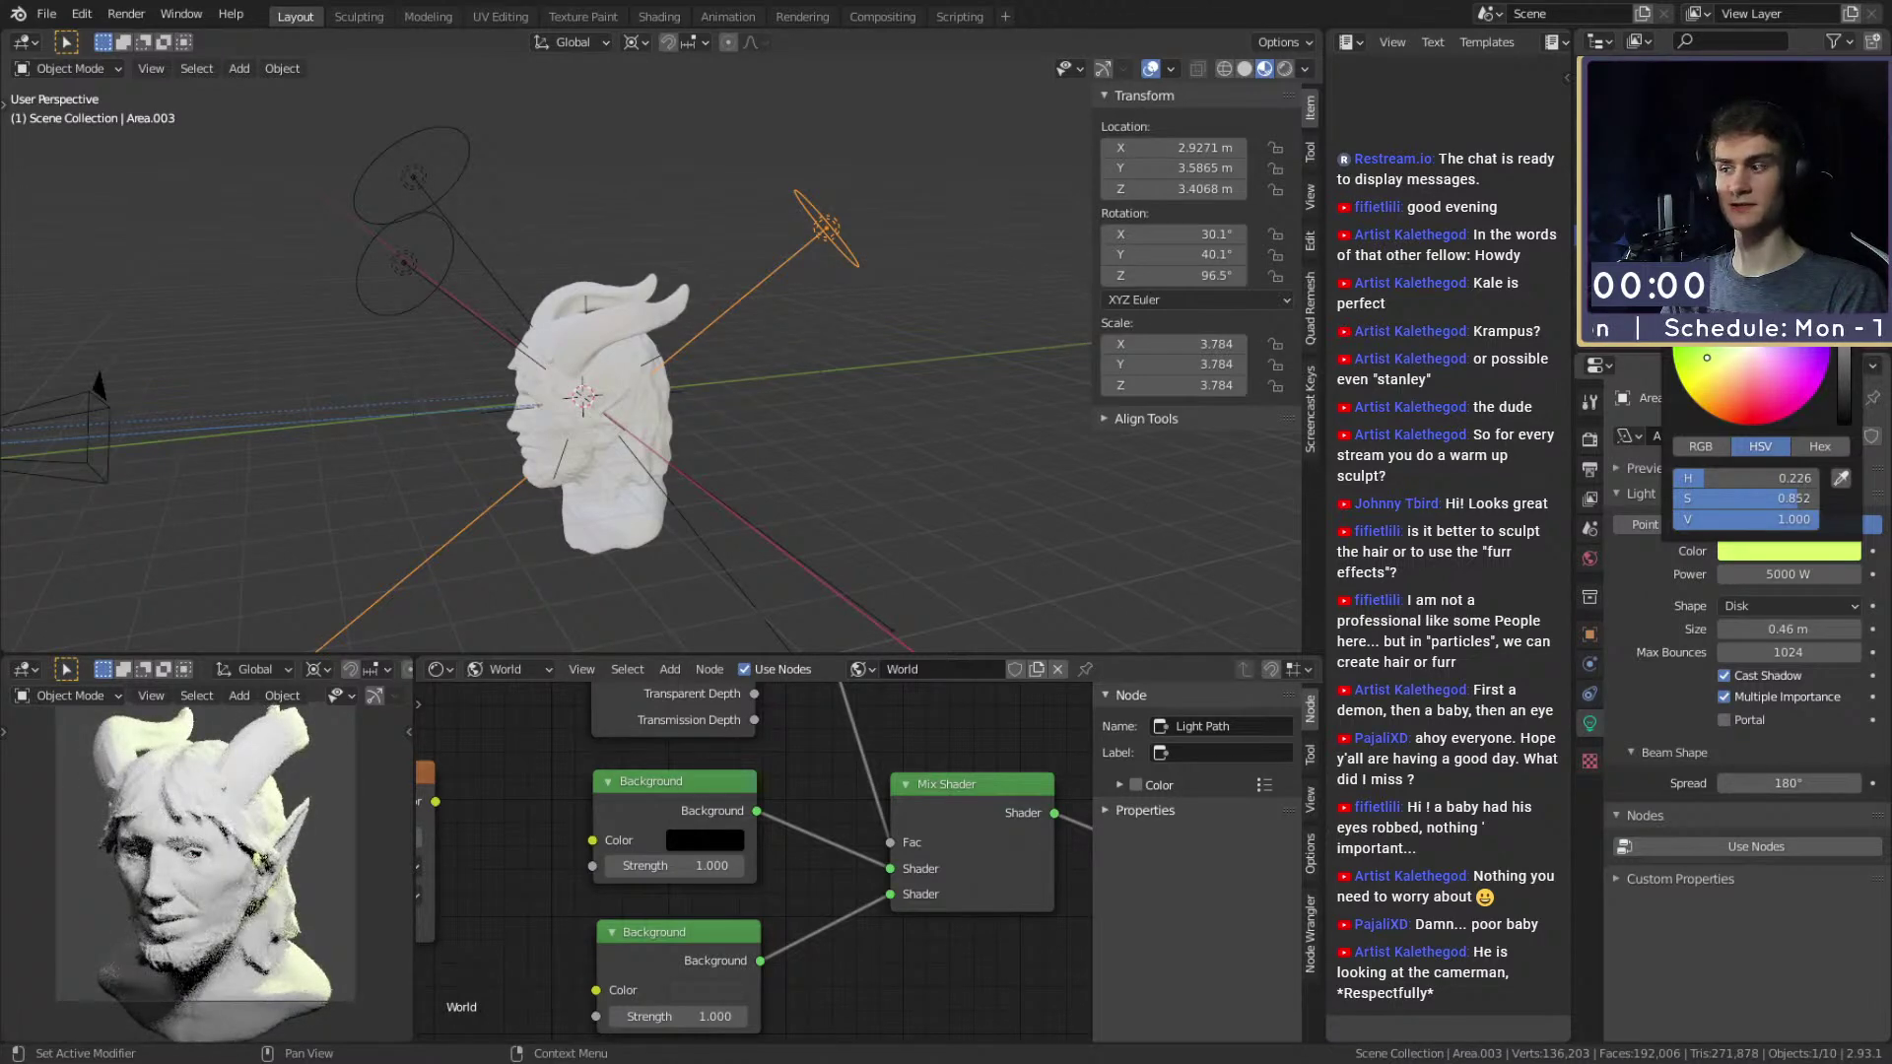
pyautogui.click(1772, 556)
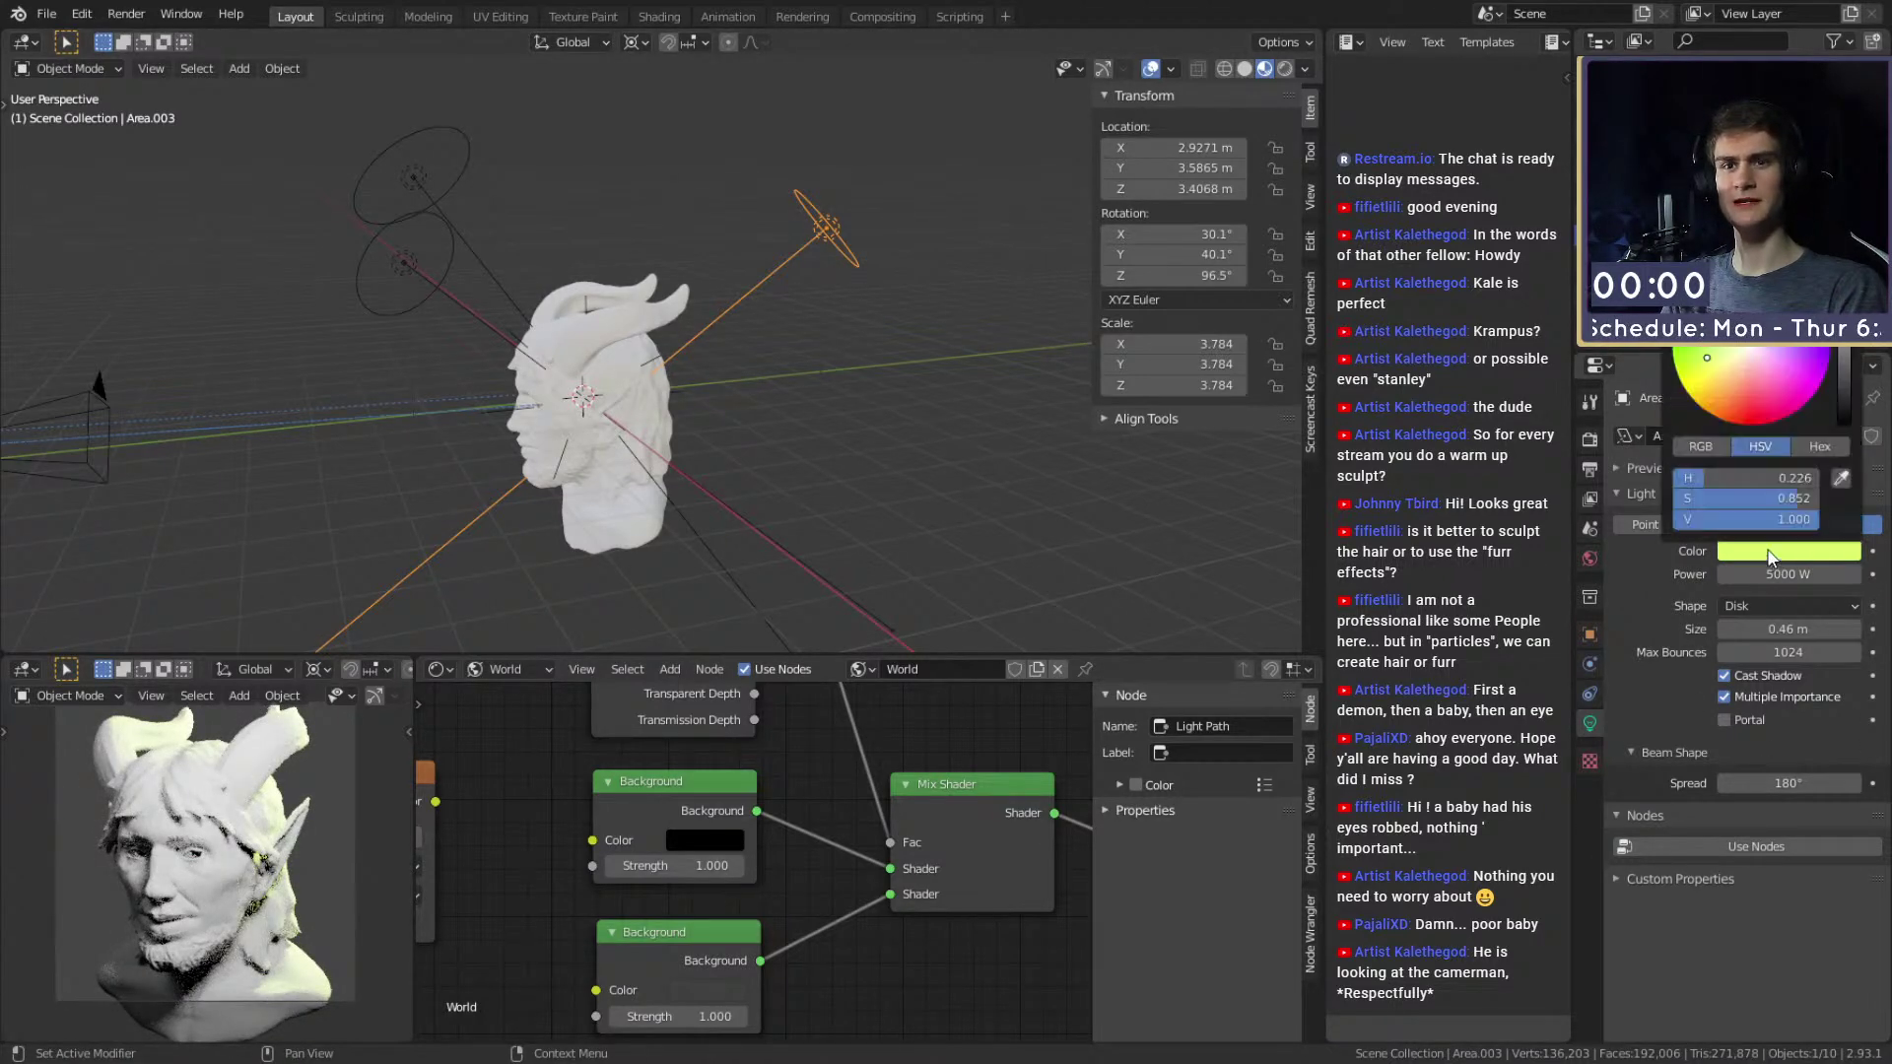
pyautogui.moveTo(1704, 357); pyautogui.dragTo(1673, 355)
# Trackball-rotate the yellow-green light around the bust to about X 5.0 m, Y 2.2 m, Z 1.7 m and save the file.
pyautogui.moveTo(903, 410); pyautogui.dragTo(794, 399, button='middle')
pyautogui.press('r')
pyautogui.press('r')
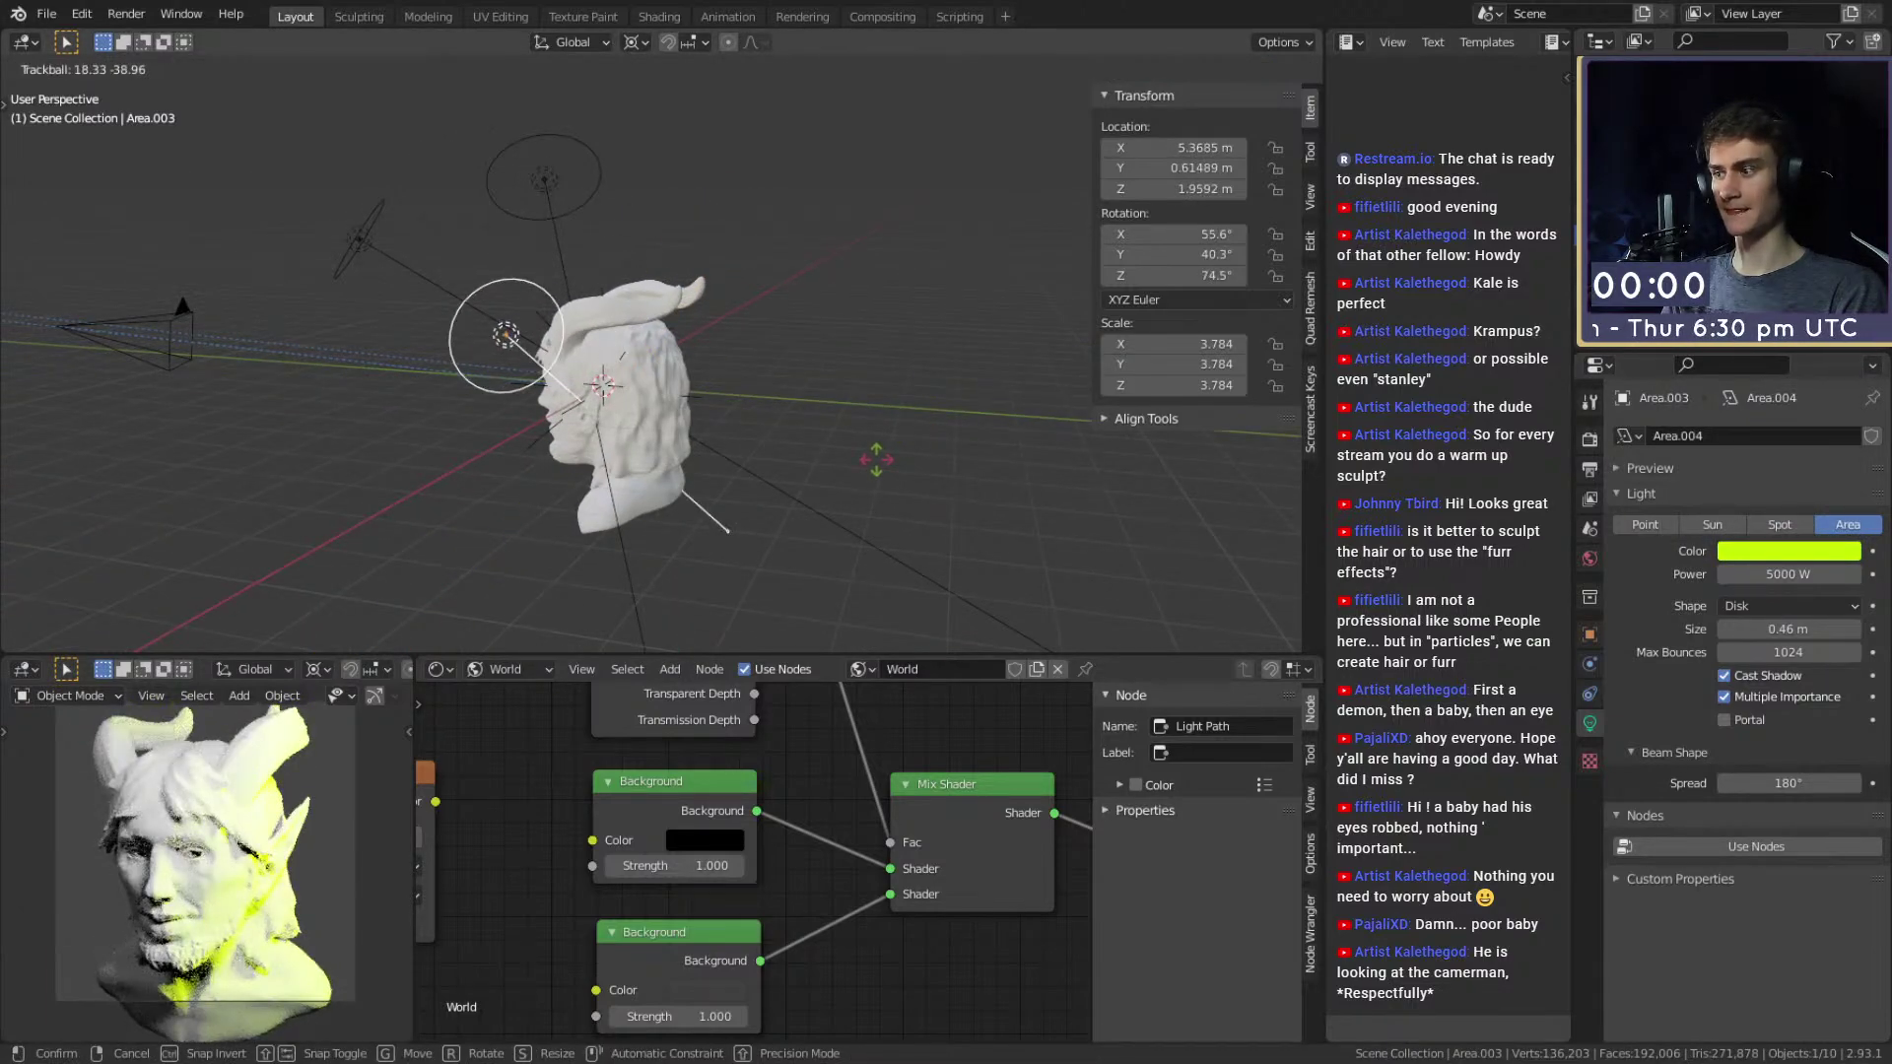
pyautogui.click(907, 464)
pyautogui.moveTo(560, 424); pyautogui.dragTo(814, 402, button='middle')
pyautogui.moveTo(818, 433); pyautogui.dragTo(803, 334, button='middle')
pyautogui.hotkey('ctrl', 's')
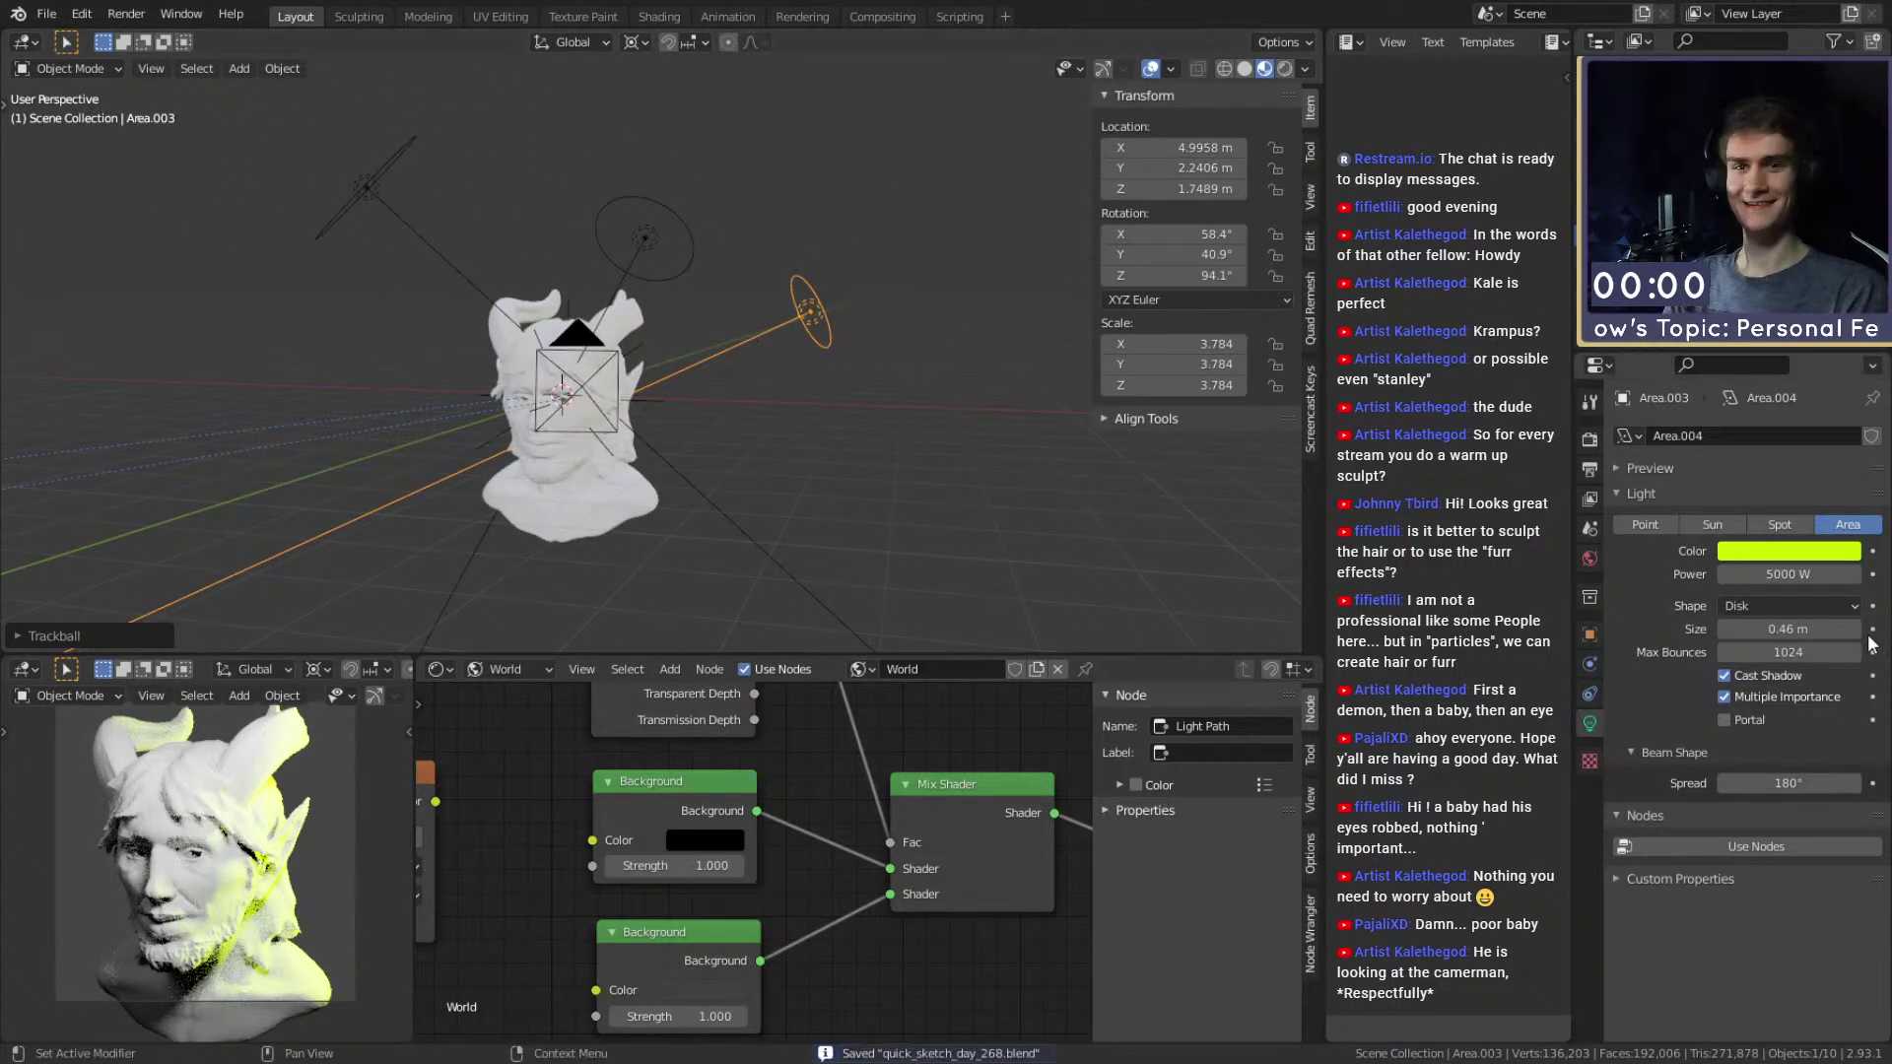
# Trackball-rotate the yellow-green light low behind the bust, to about X 3.75 m, Y 4.09 m, Z -1.48 m, and inspect the lit face up close.
pyautogui.moveTo(901, 433); pyautogui.dragTo(612, 469, button='middle')
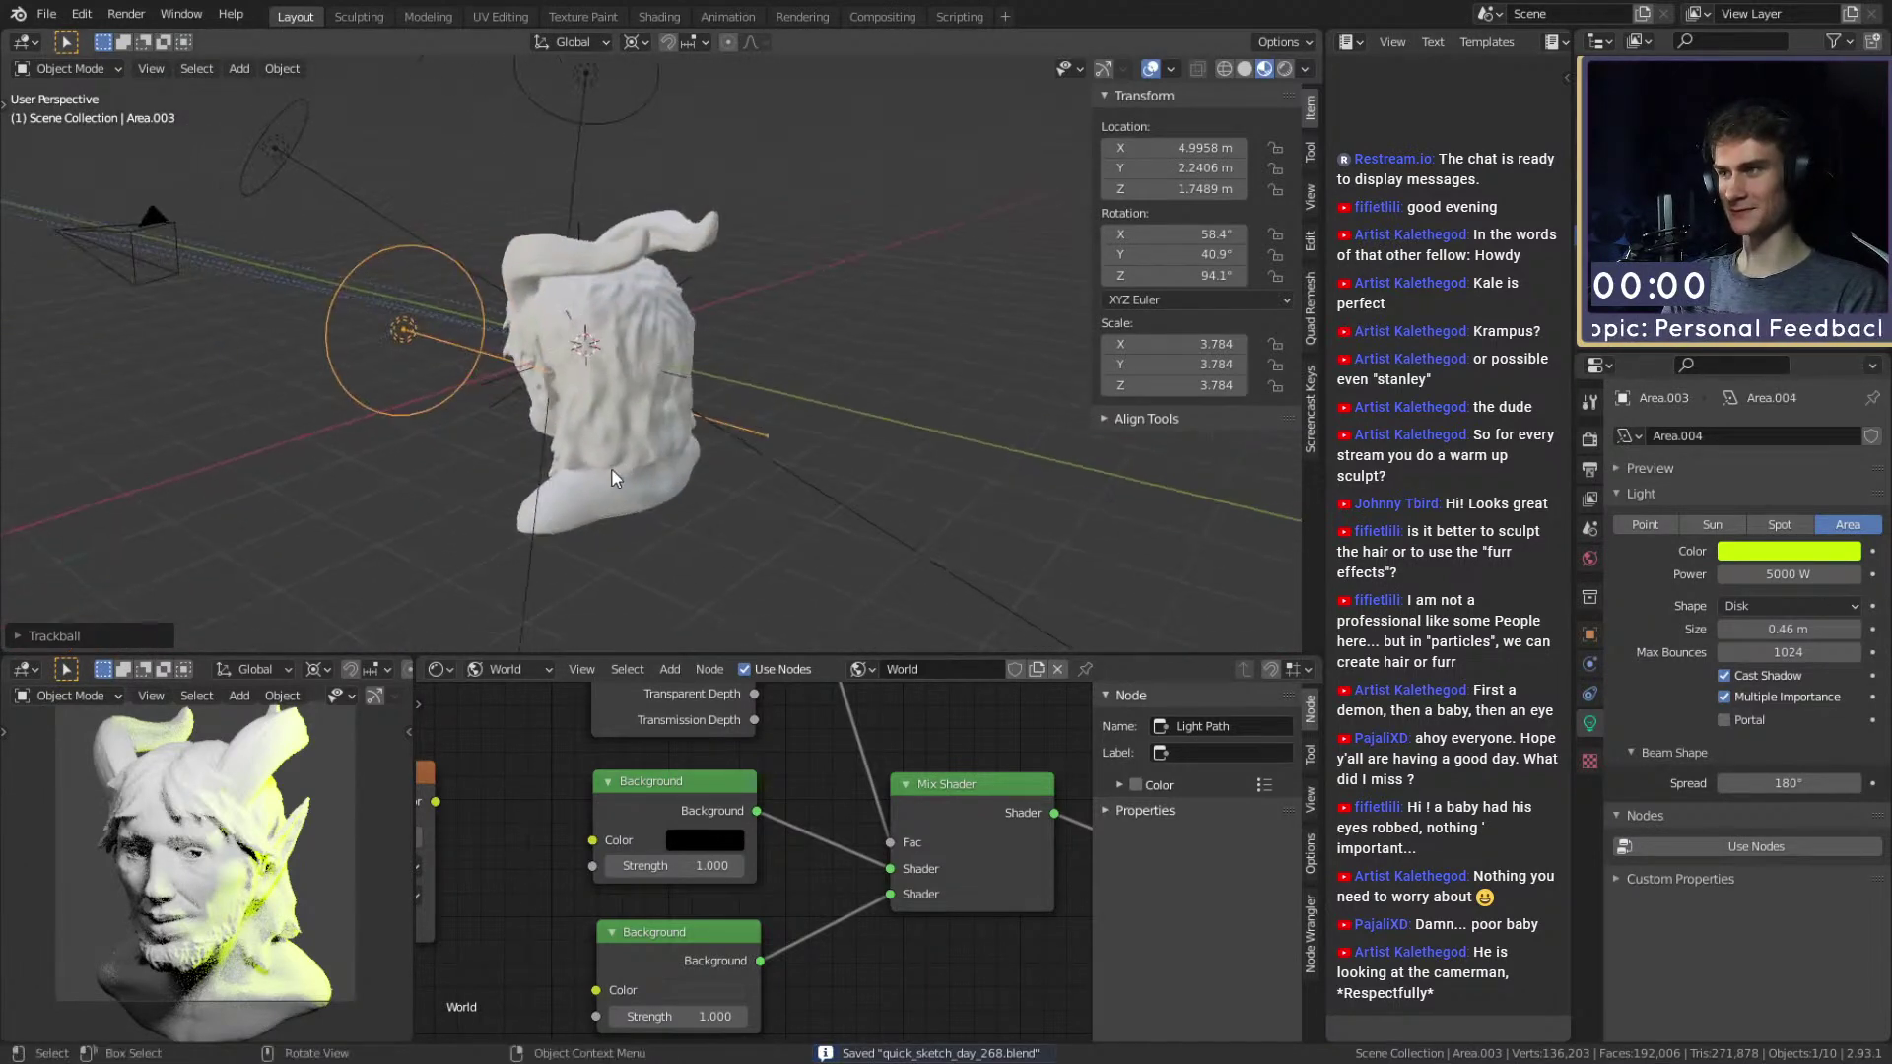
pyautogui.press('r')
pyautogui.press('r')
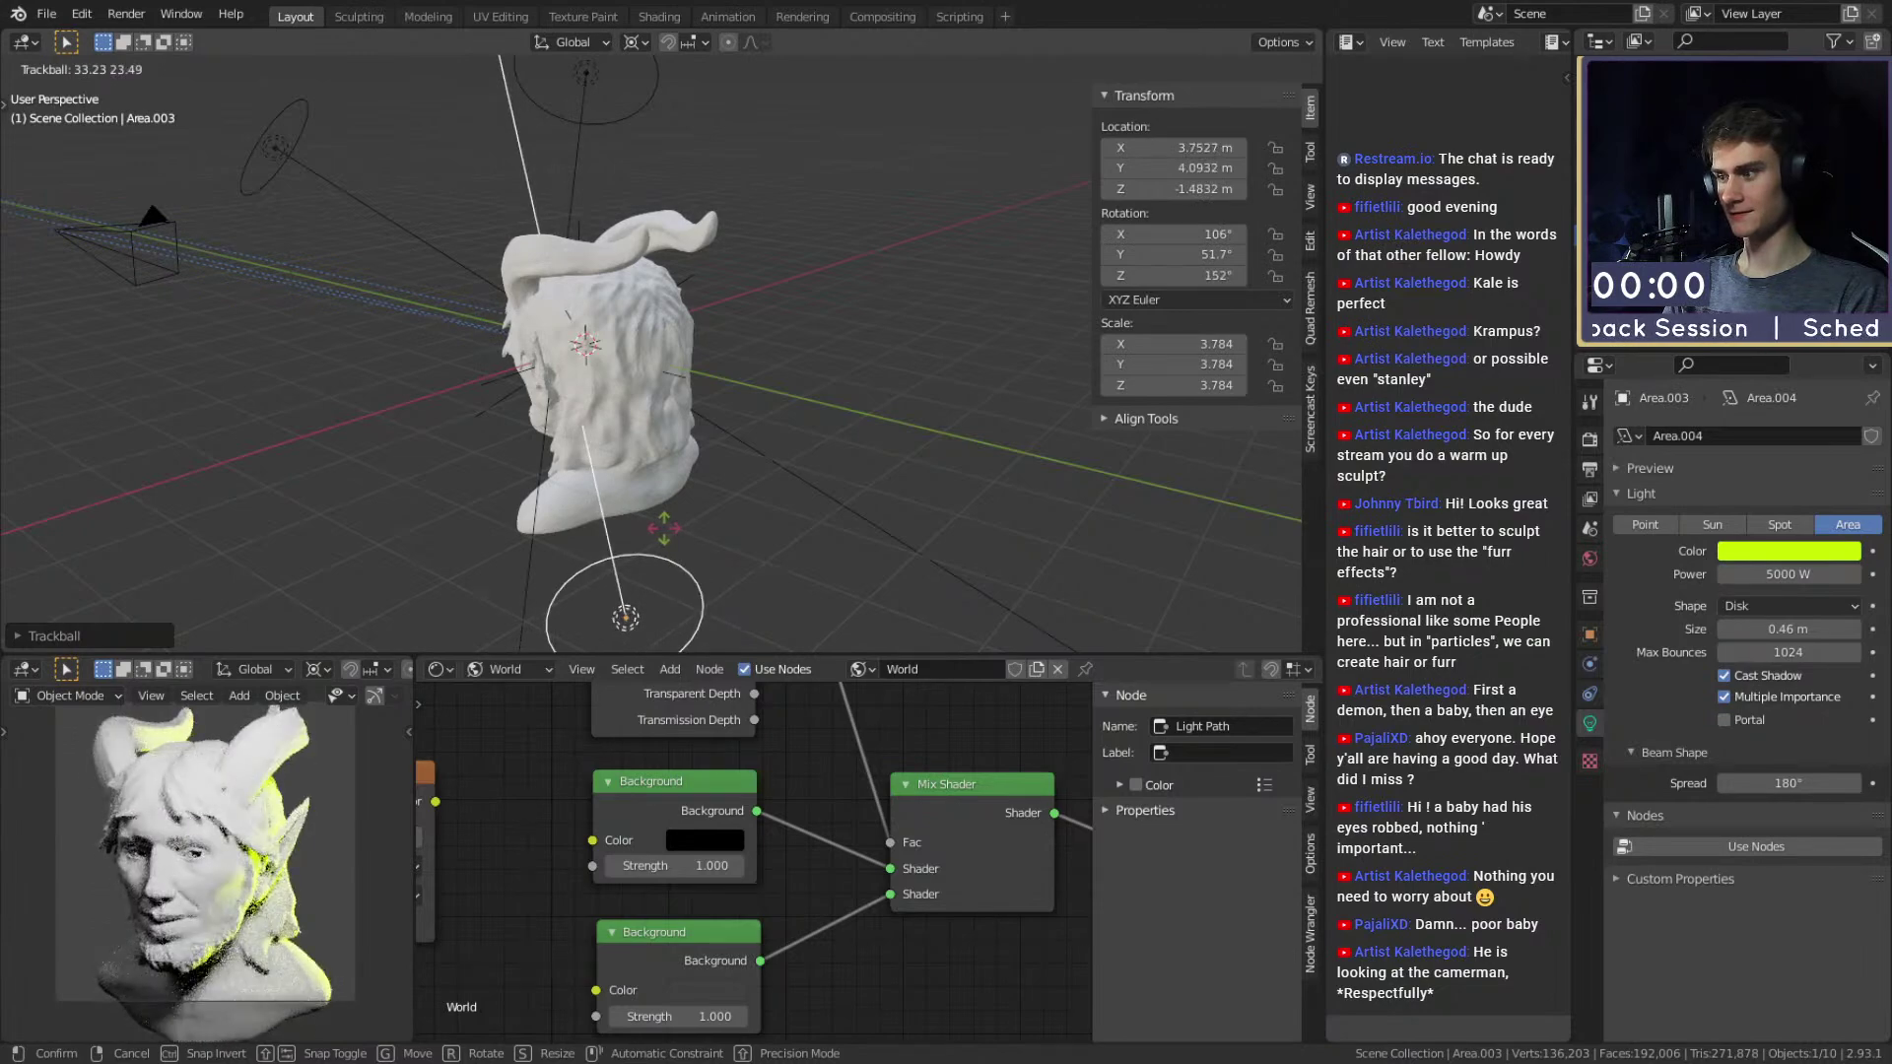
pyautogui.click(292, 845)
pyautogui.scroll(4, 292, 845)
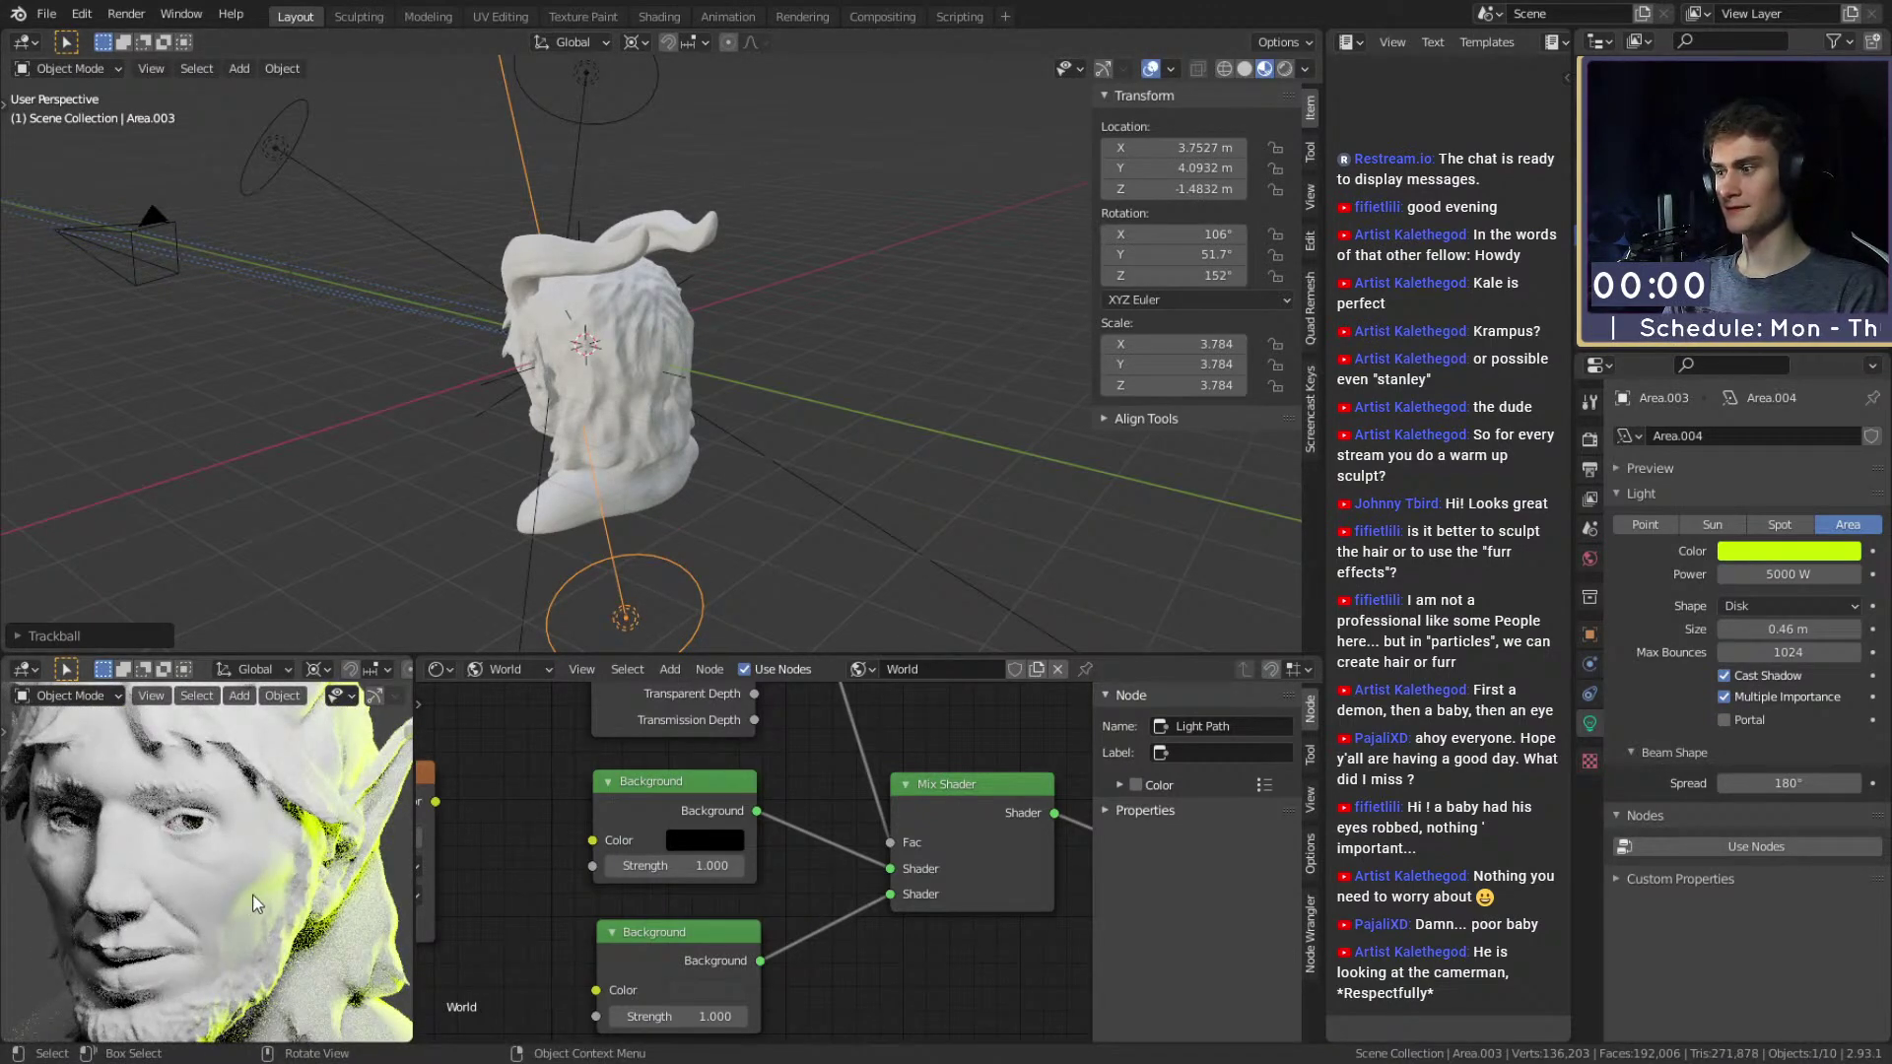
pyautogui.scroll(2, 248, 897)
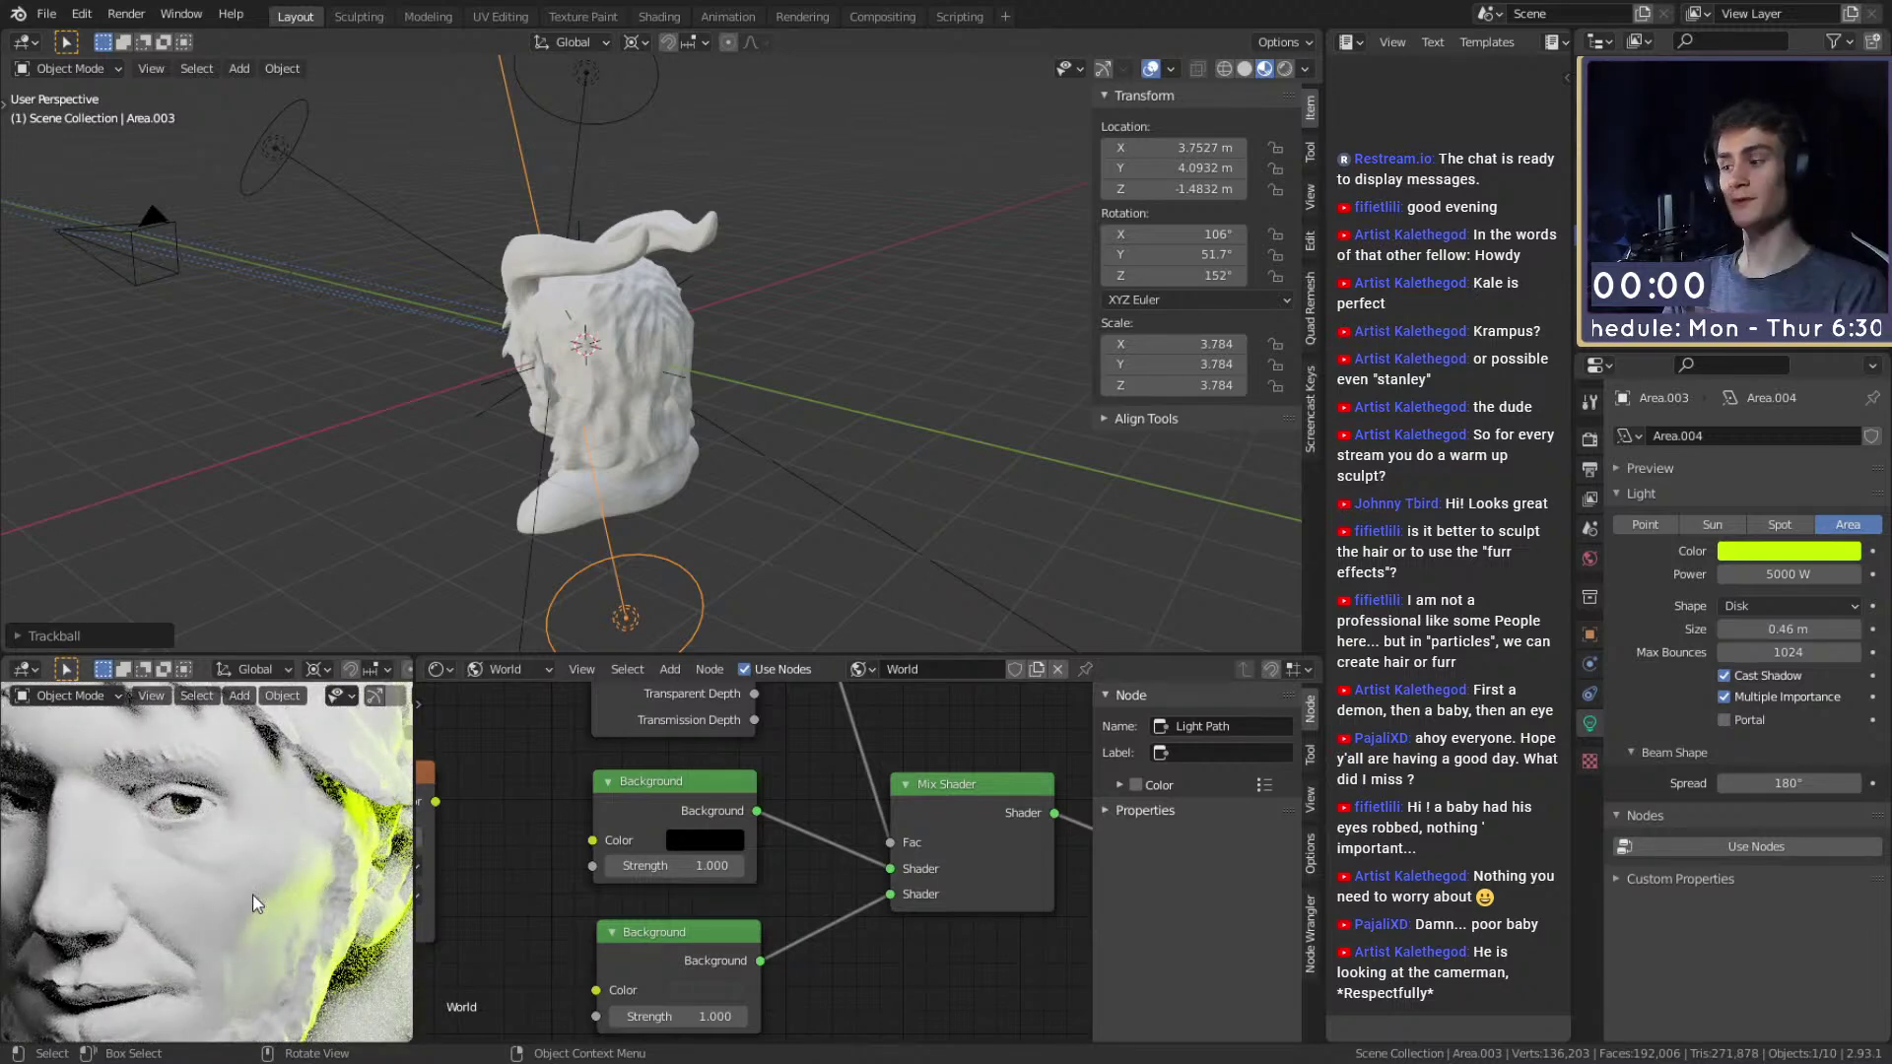
pyautogui.scroll(-6, 253, 895)
# Set the lower Background node's color to the yellow-green sampled from the area light's color.
pyautogui.moveTo(532, 374); pyautogui.dragTo(798, 374, button='middle')
pyautogui.scroll(-3, 796, 370)
pyautogui.moveTo(646, 443); pyautogui.dragTo(693, 450, button='middle')
pyautogui.click(715, 988)
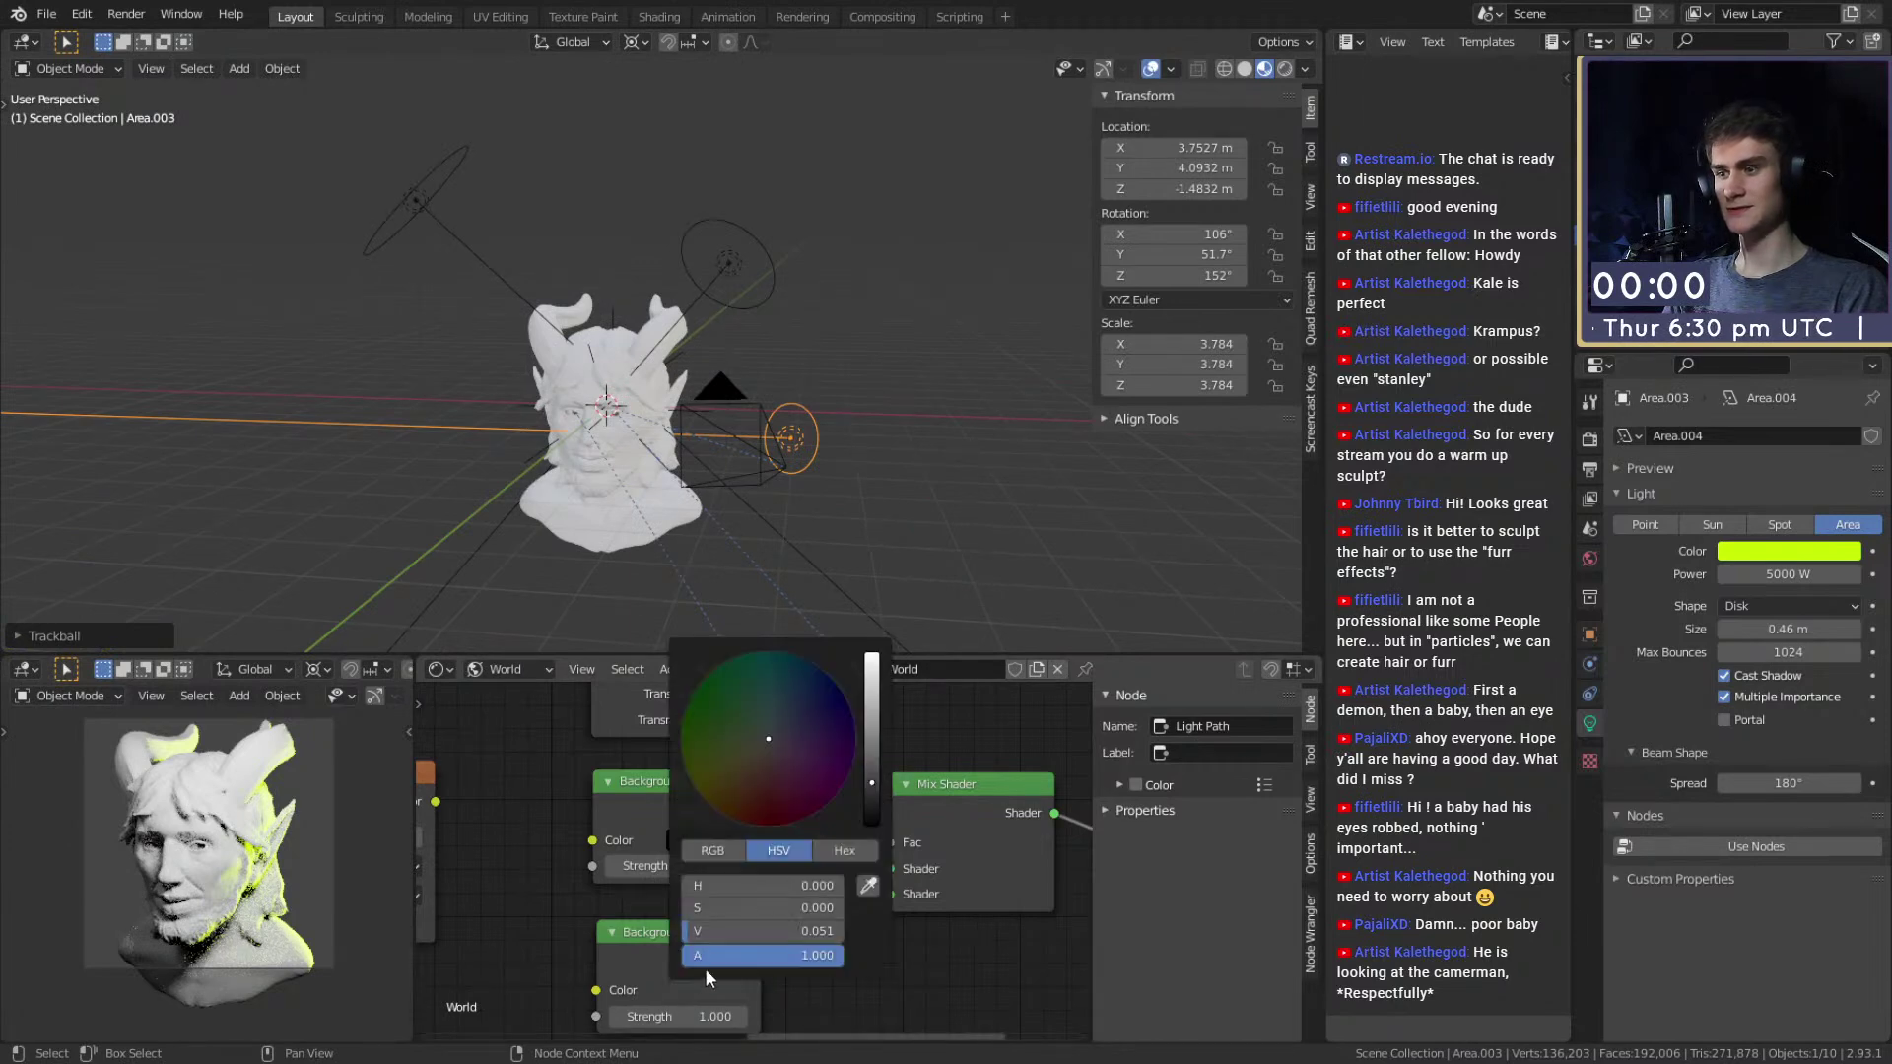
pyautogui.click(866, 887)
pyautogui.click(1813, 551)
# Move the camera along its local Z axis toward the bust, to about X 3.86 m, Y -9.31 m, Z 1.29 m.
pyautogui.moveTo(709, 414); pyautogui.dragTo(749, 424, button='middle')
pyautogui.scroll(3, 664, 451)
pyautogui.scroll(-1, 288, 843)
pyautogui.scroll(-4, 630, 453)
pyautogui.click(1028, 313)
pyautogui.moveTo(975, 345); pyautogui.dragTo(861, 402, button='middle')
pyautogui.moveTo(700, 399); pyautogui.dragTo(859, 412, button='middle')
pyautogui.press('g')
pyautogui.press('z')
pyautogui.press('z')
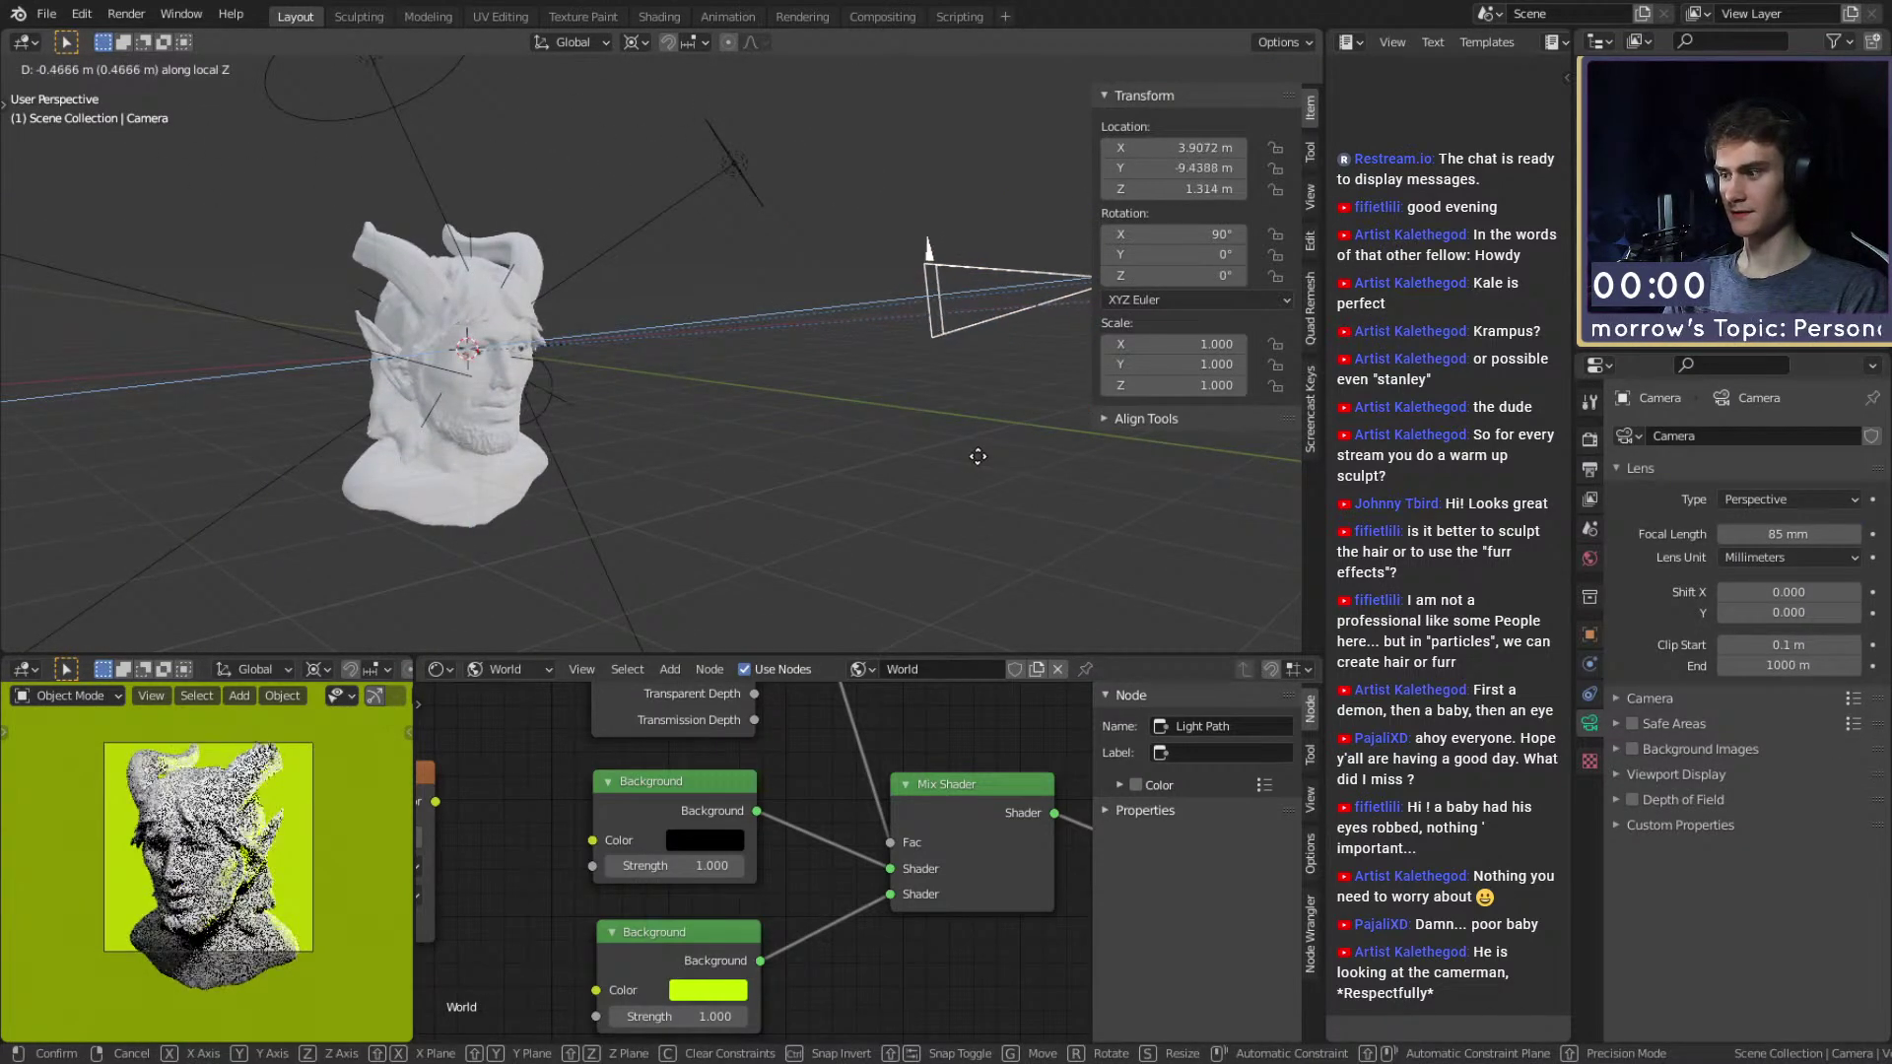
pyautogui.click(965, 453)
# Move the Focus empty to about X 0.03 m, Y 0.03 m, Z 0.05 m to reframe the bust, and save the file.
pyautogui.moveTo(965, 453); pyautogui.dragTo(699, 398, button='middle')
pyautogui.click(698, 394)
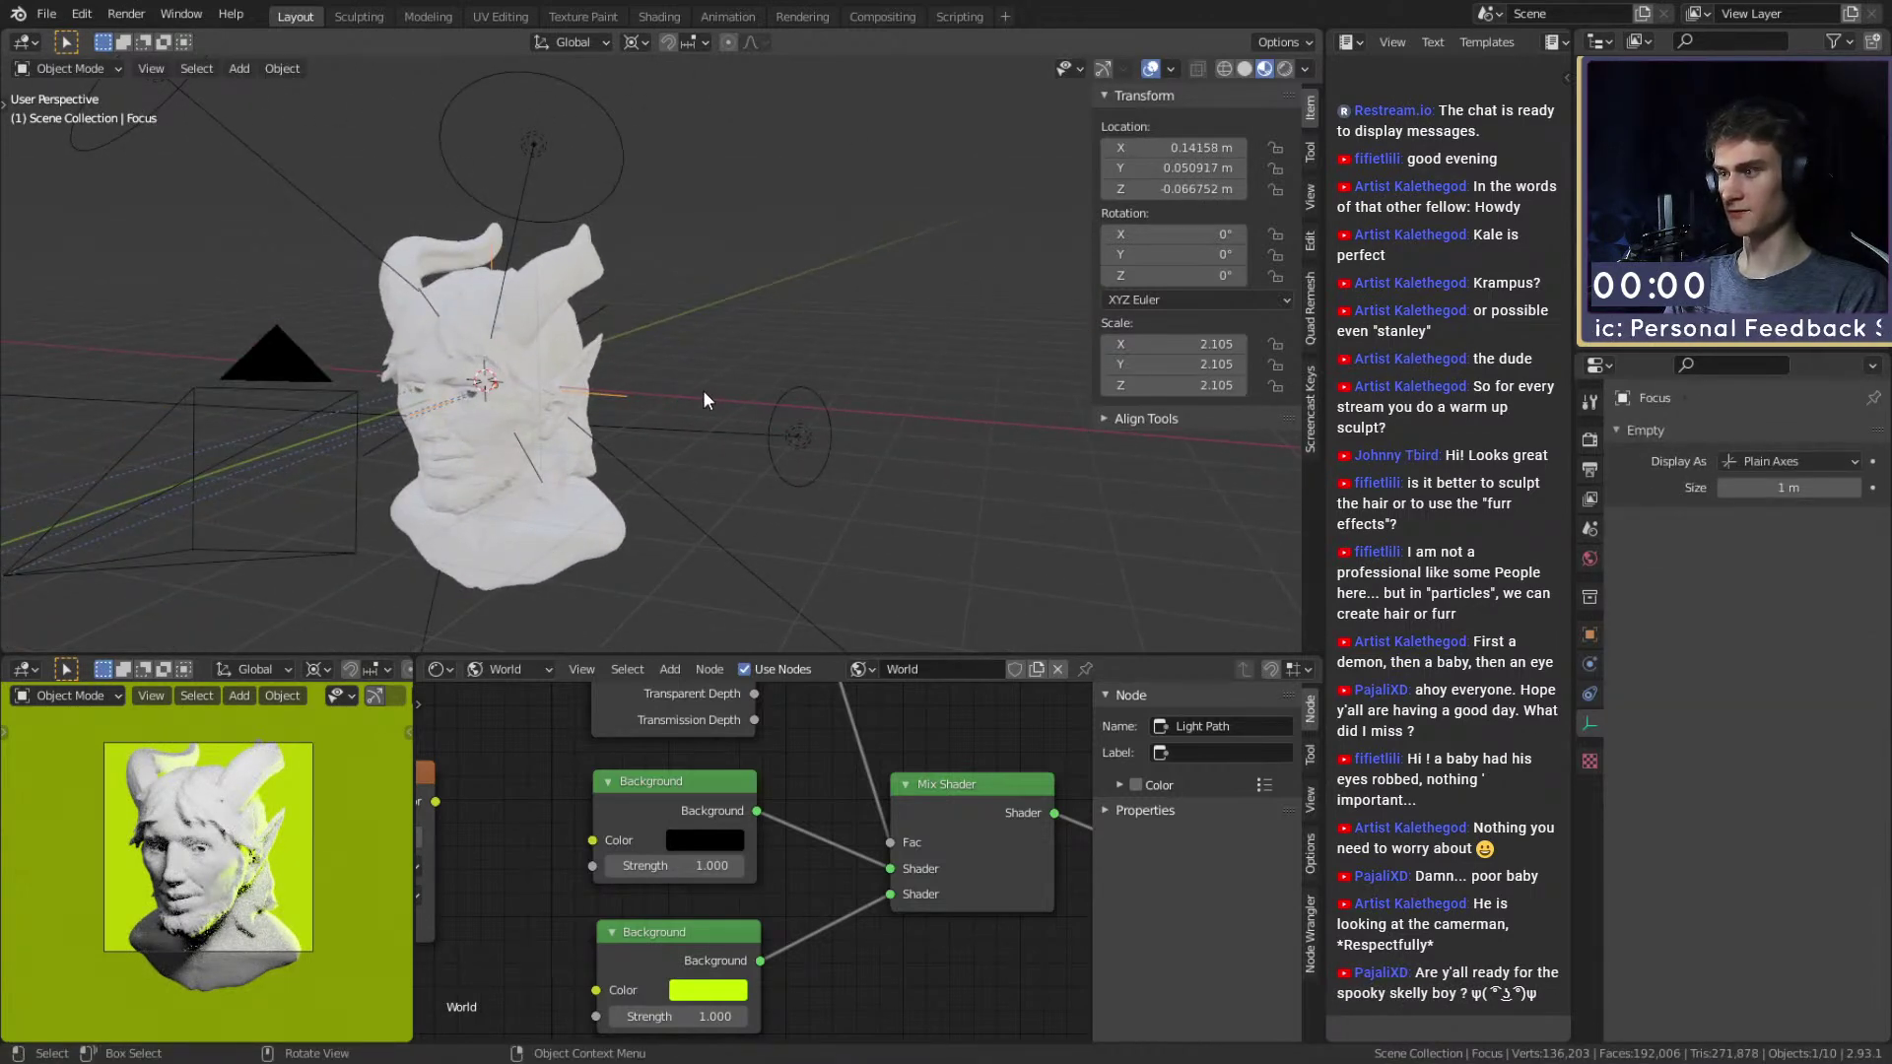
pyautogui.press('g')
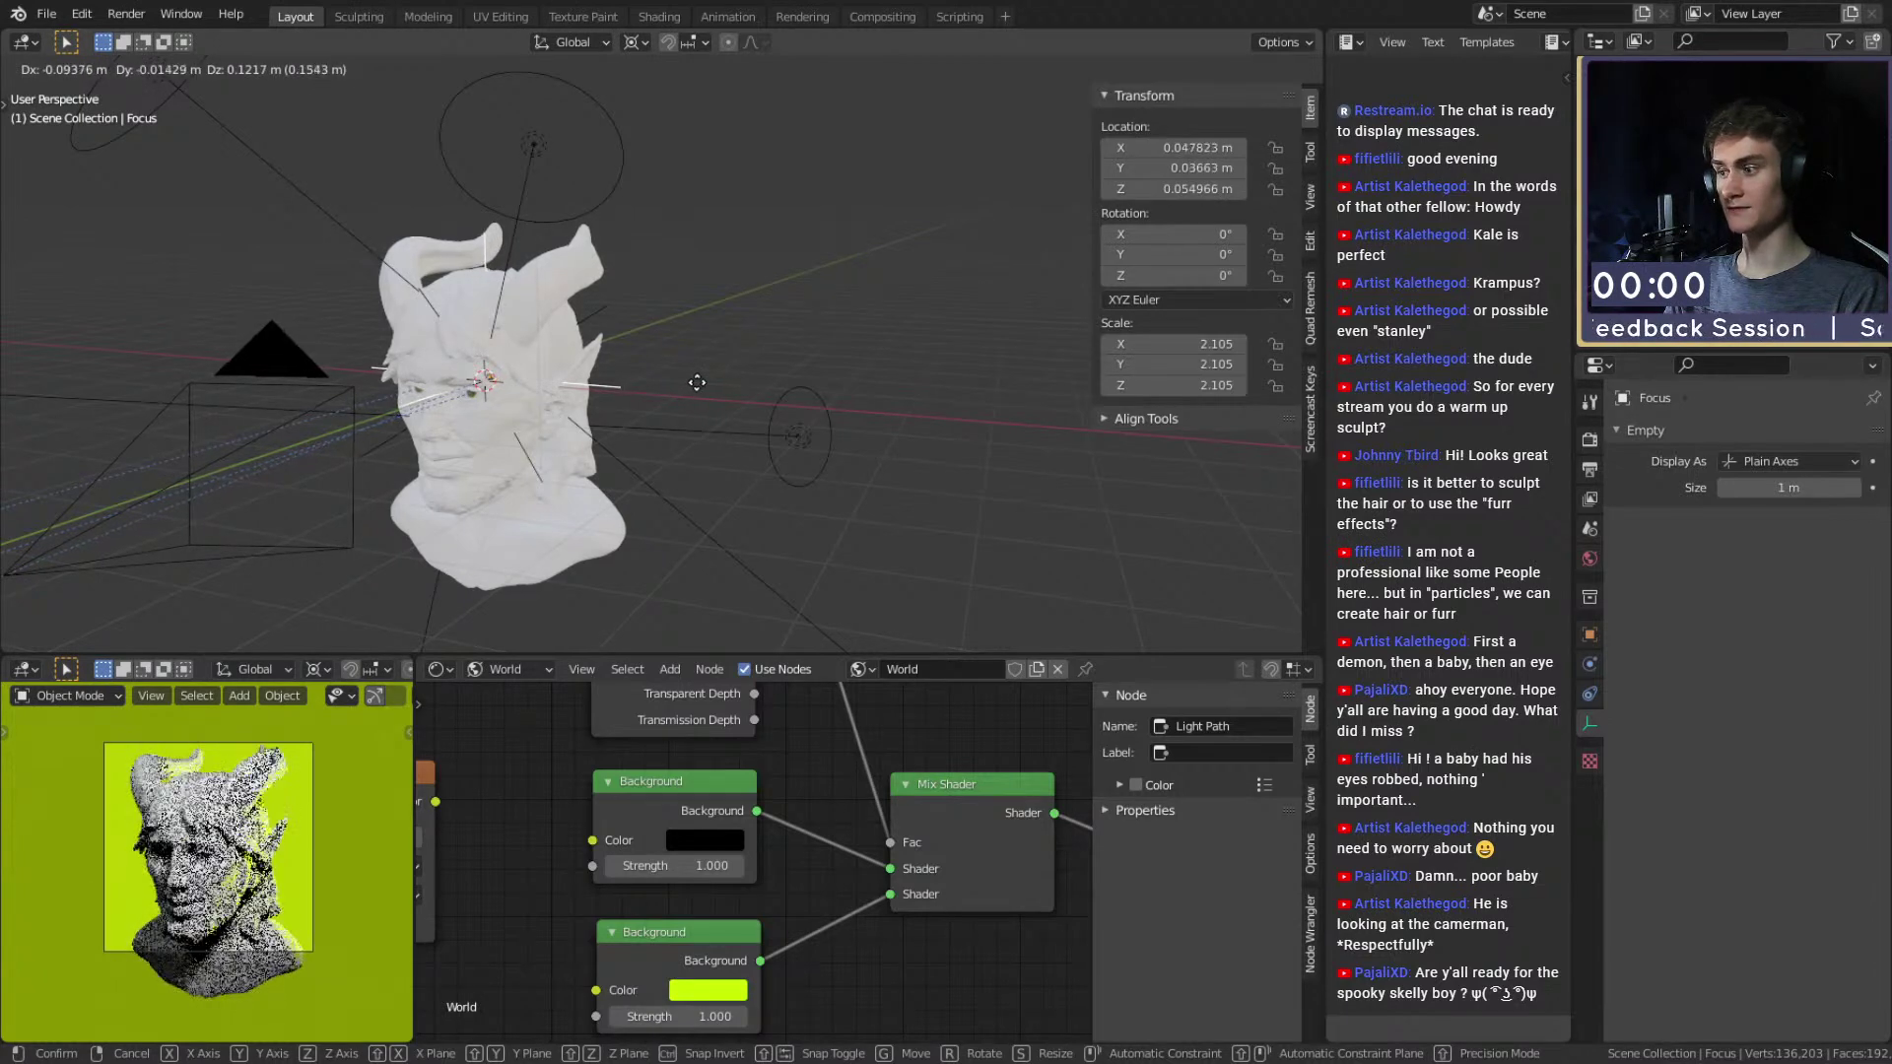
pyautogui.click(696, 383)
pyautogui.moveTo(696, 382); pyautogui.dragTo(303, 187, button='middle')
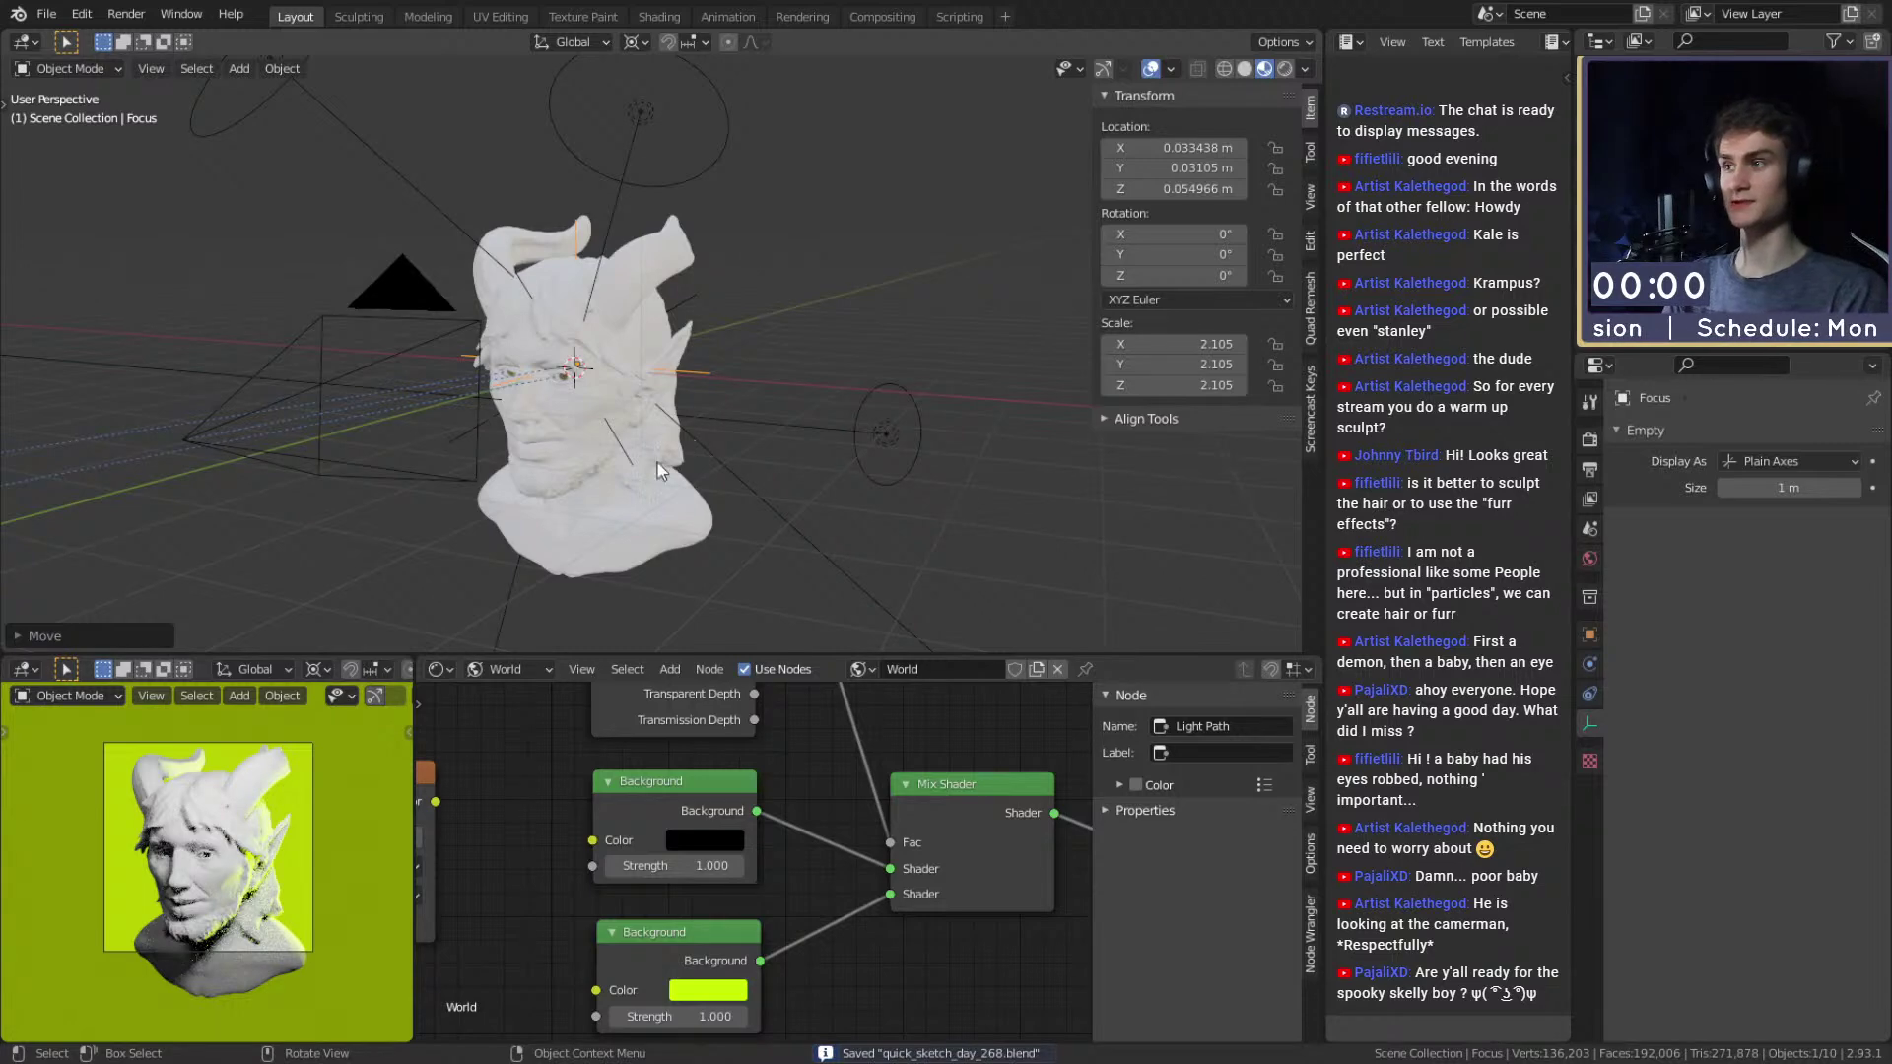
# Select the DoF empty and turn on snapping with Face as the snap target.
pyautogui.click(477, 402)
pyautogui.moveTo(619, 387); pyautogui.dragTo(648, 422, button='middle')
pyautogui.scroll(1, 718, 340)
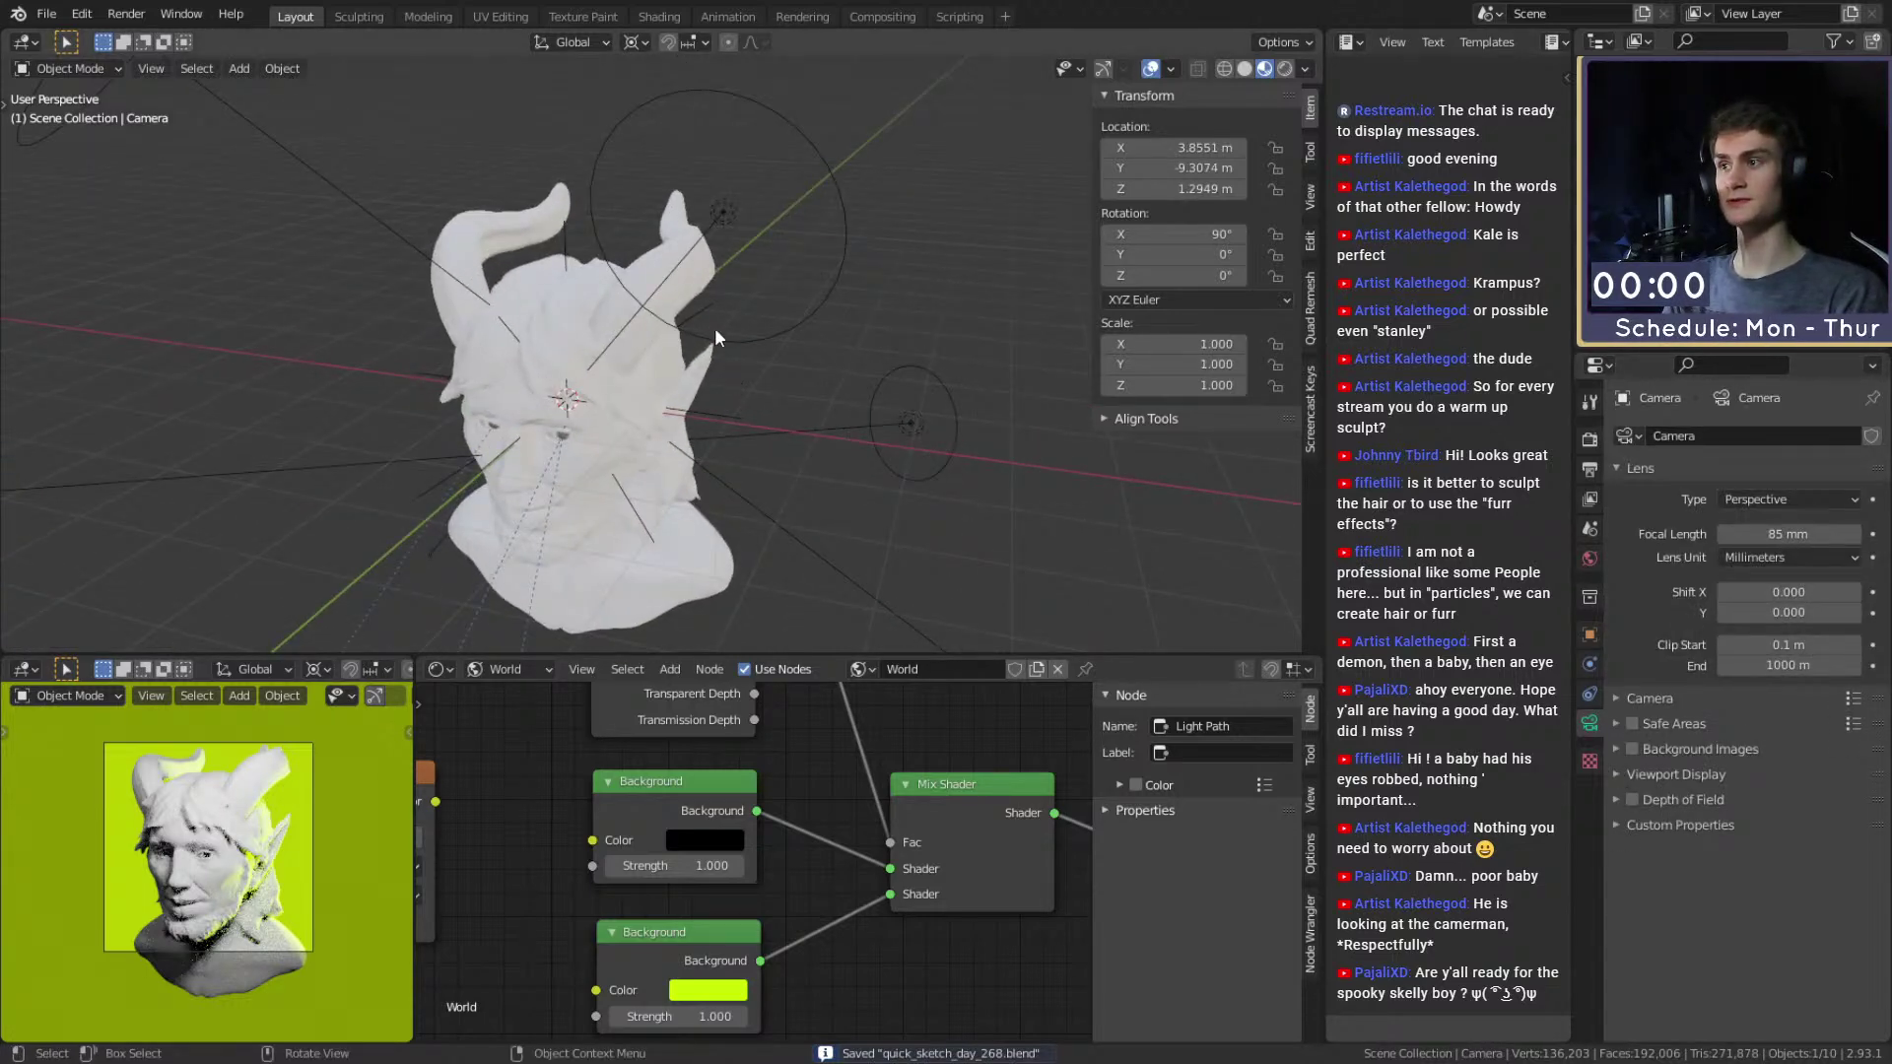
pyautogui.click(709, 316)
pyautogui.moveTo(709, 315); pyautogui.dragTo(687, 187, button='middle')
pyautogui.click(678, 41)
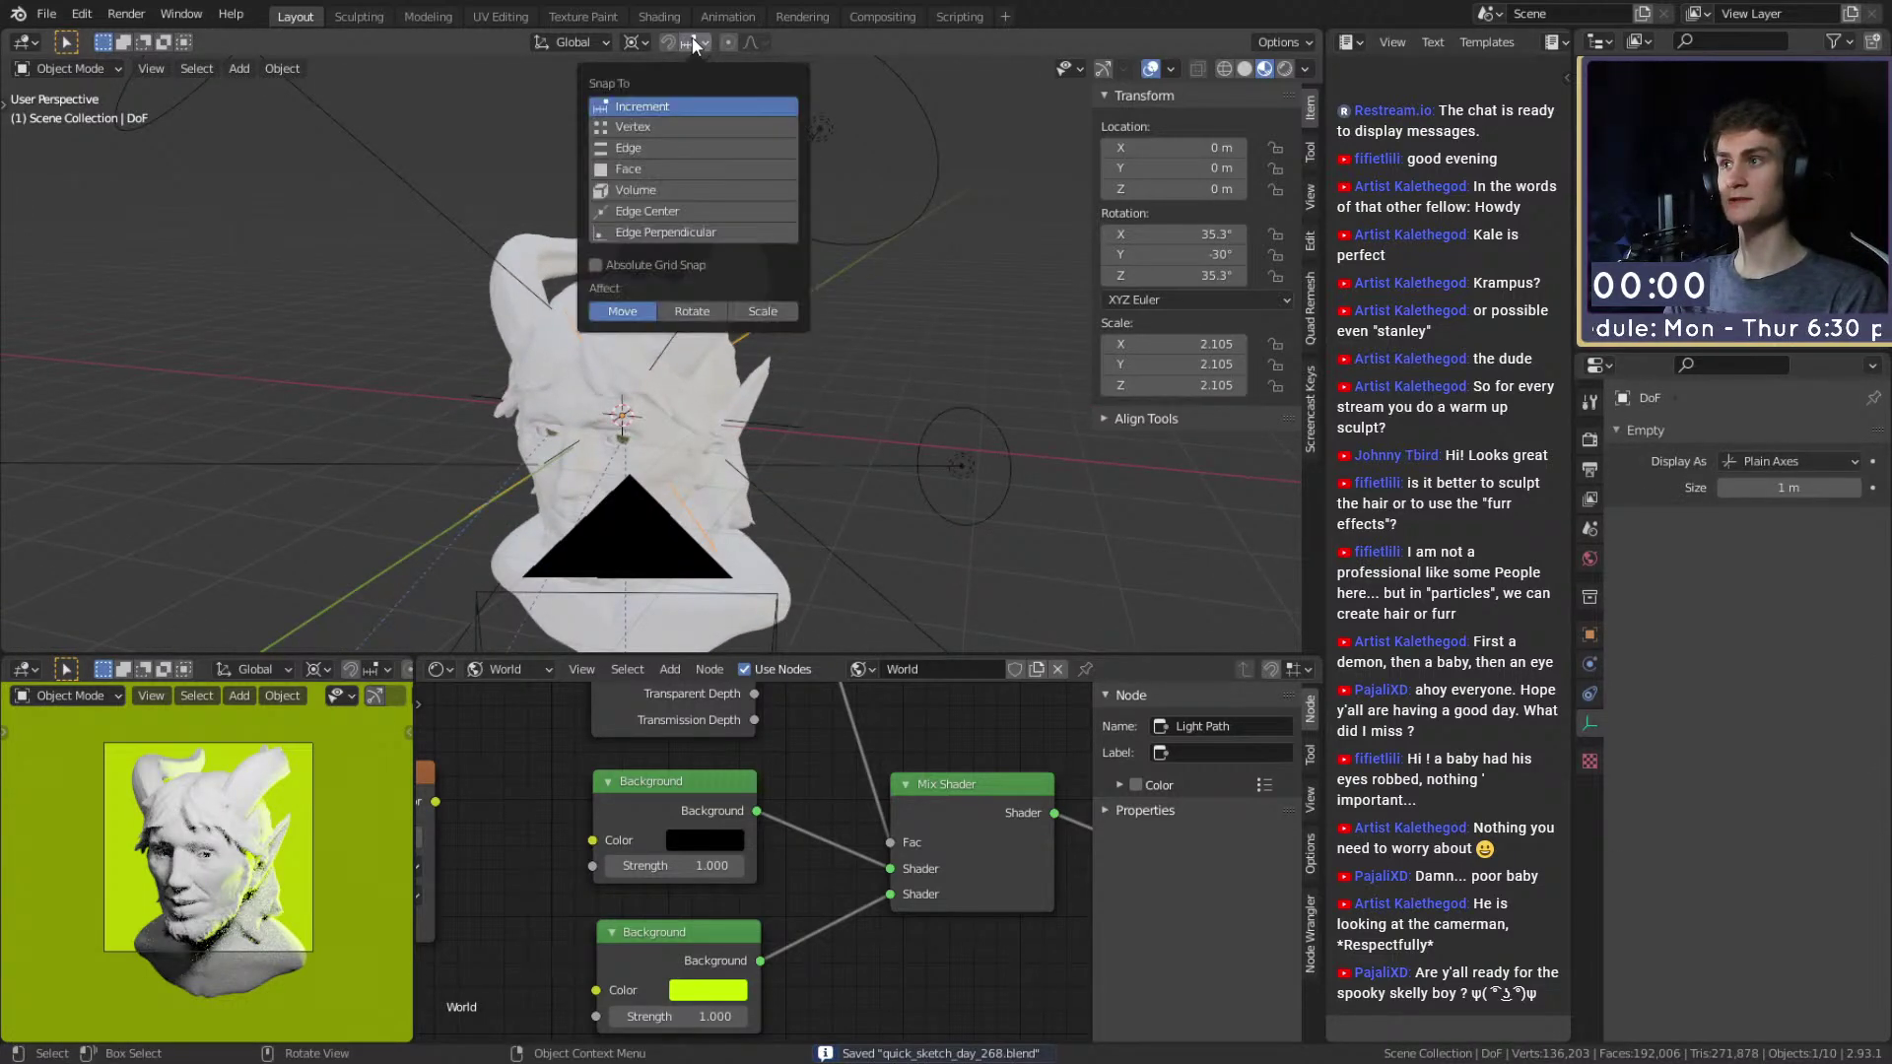
pyautogui.click(667, 40)
pyautogui.click(700, 39)
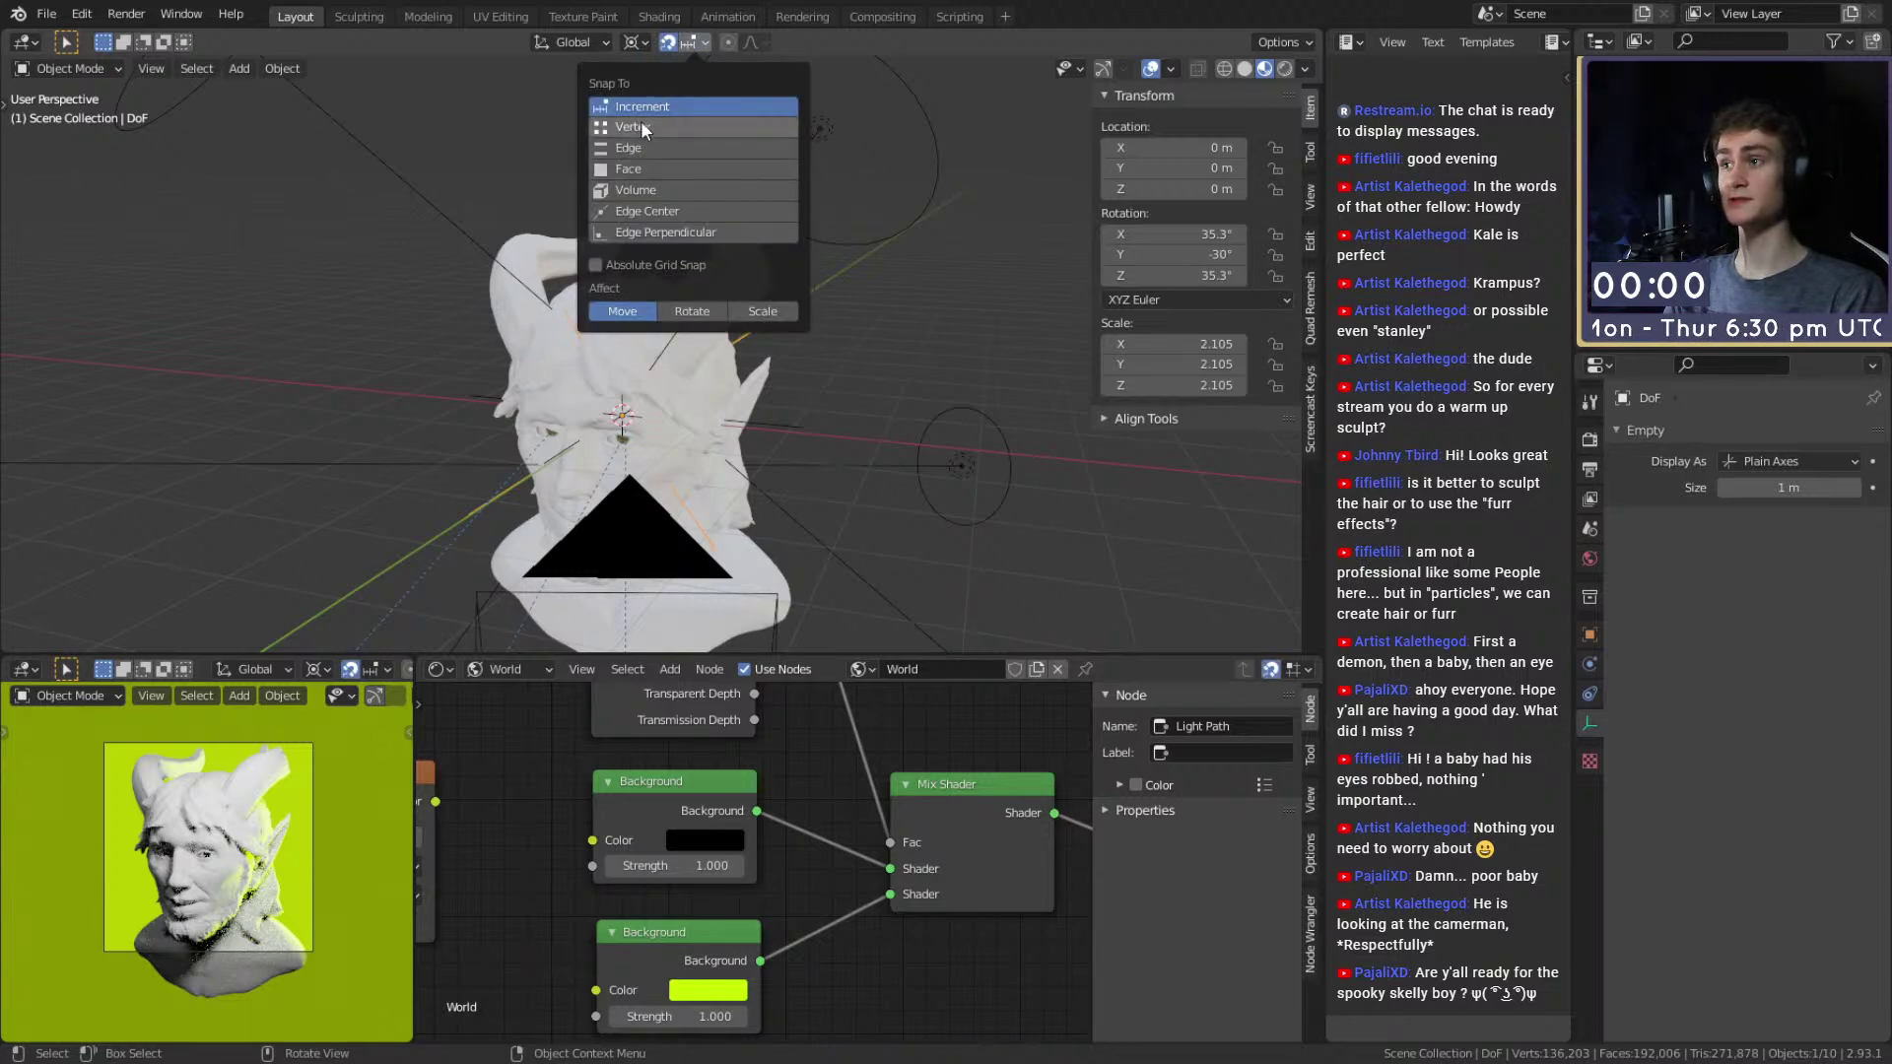
pyautogui.click(623, 166)
# Snap the DoF empty onto the face between the eyes, at about X 0.07 m, Y -1.12 m, Z 0.02 m, and save the file.
pyautogui.moveTo(1020, 439); pyautogui.dragTo(916, 370, button='middle')
pyautogui.press('g')
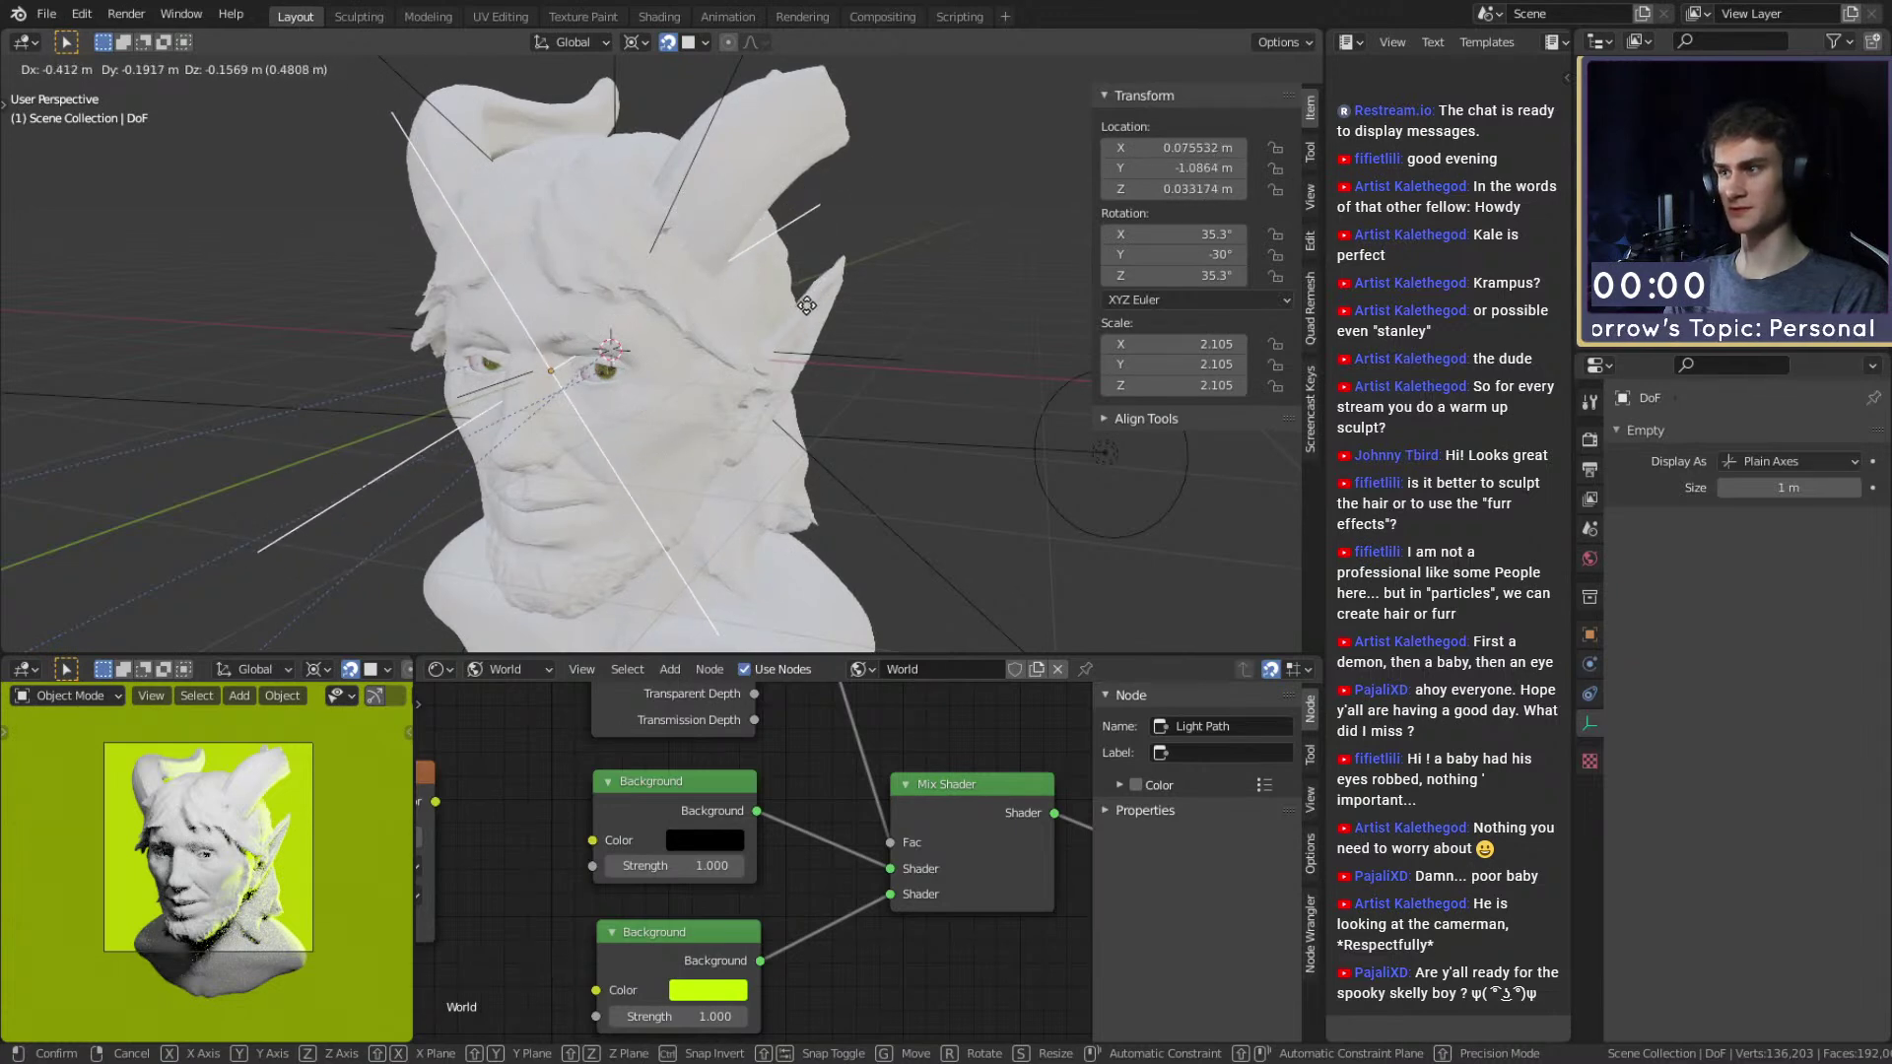
pyautogui.click(777, 443)
pyautogui.scroll(-5, 777, 443)
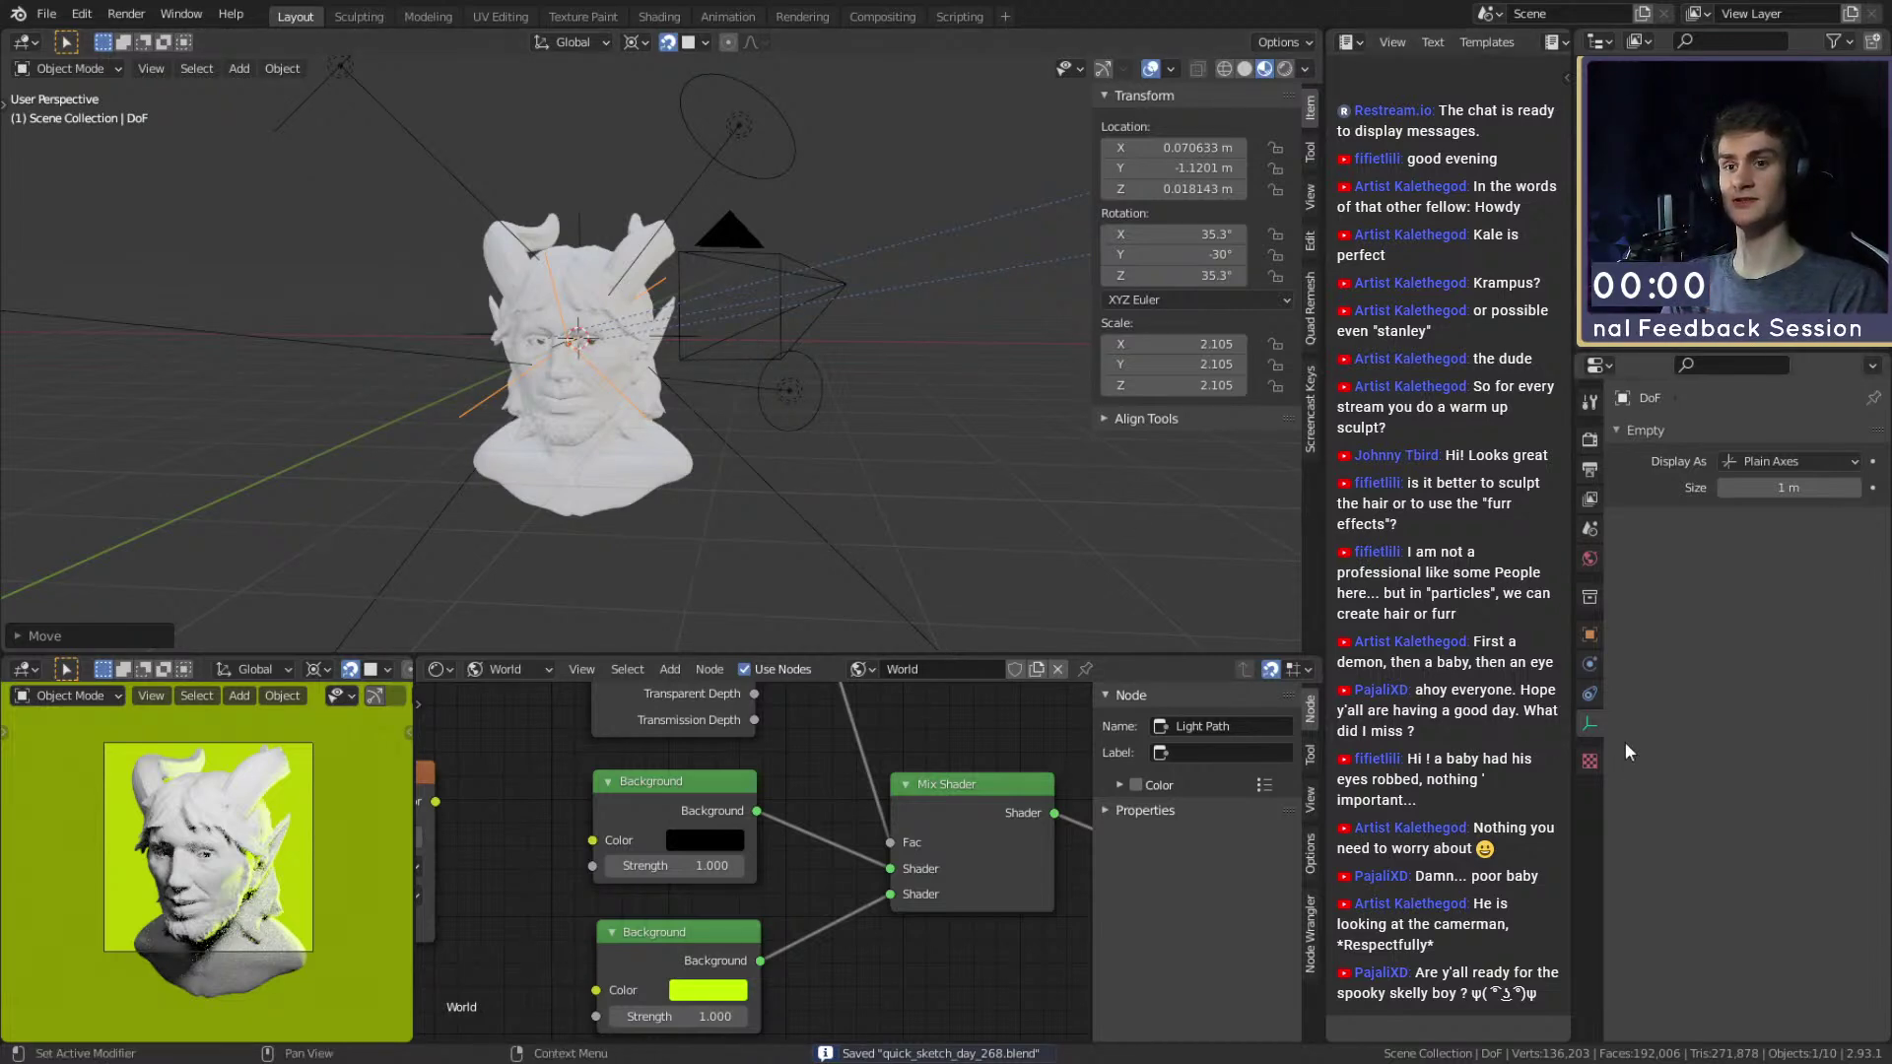
# Set the scene's render engine to Eevee.
pyautogui.click(1589, 439)
pyautogui.click(1774, 435)
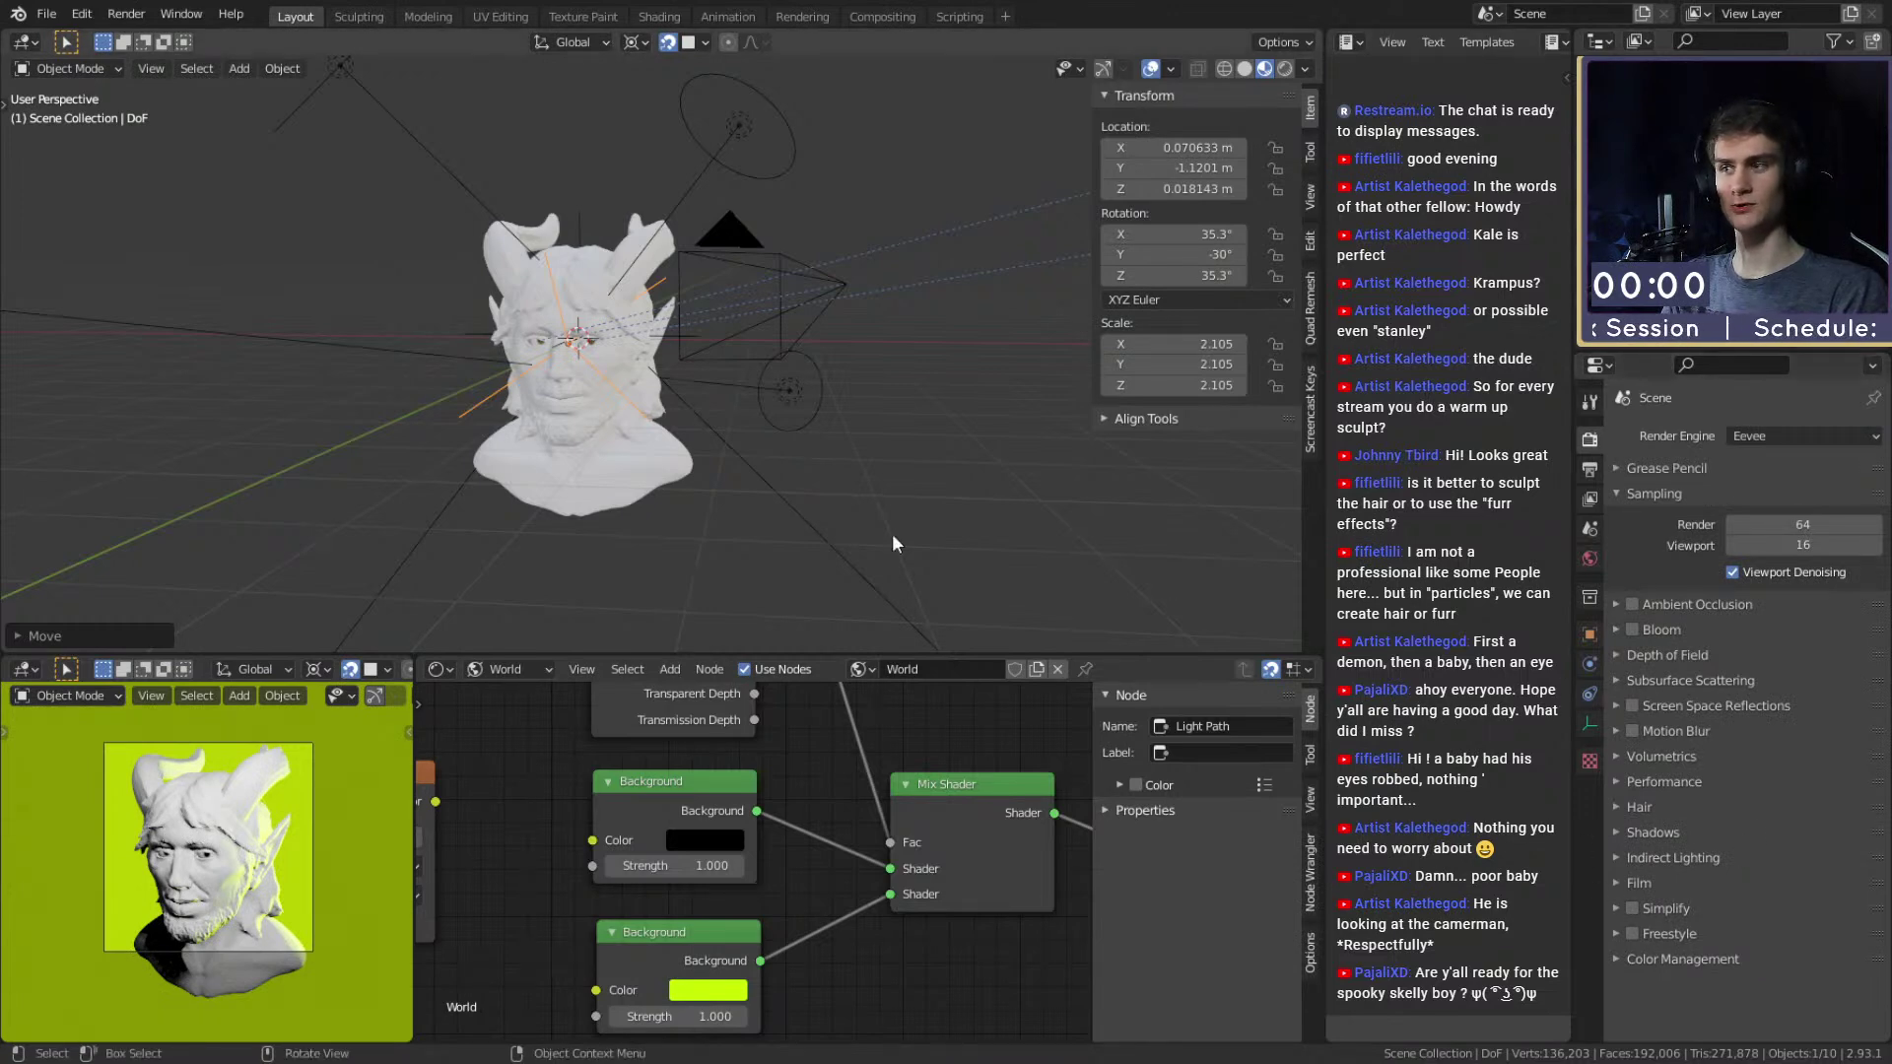
# Enable depth of field on the camera with the DoF empty as the focus object.
pyautogui.click(711, 258)
pyautogui.click(1590, 723)
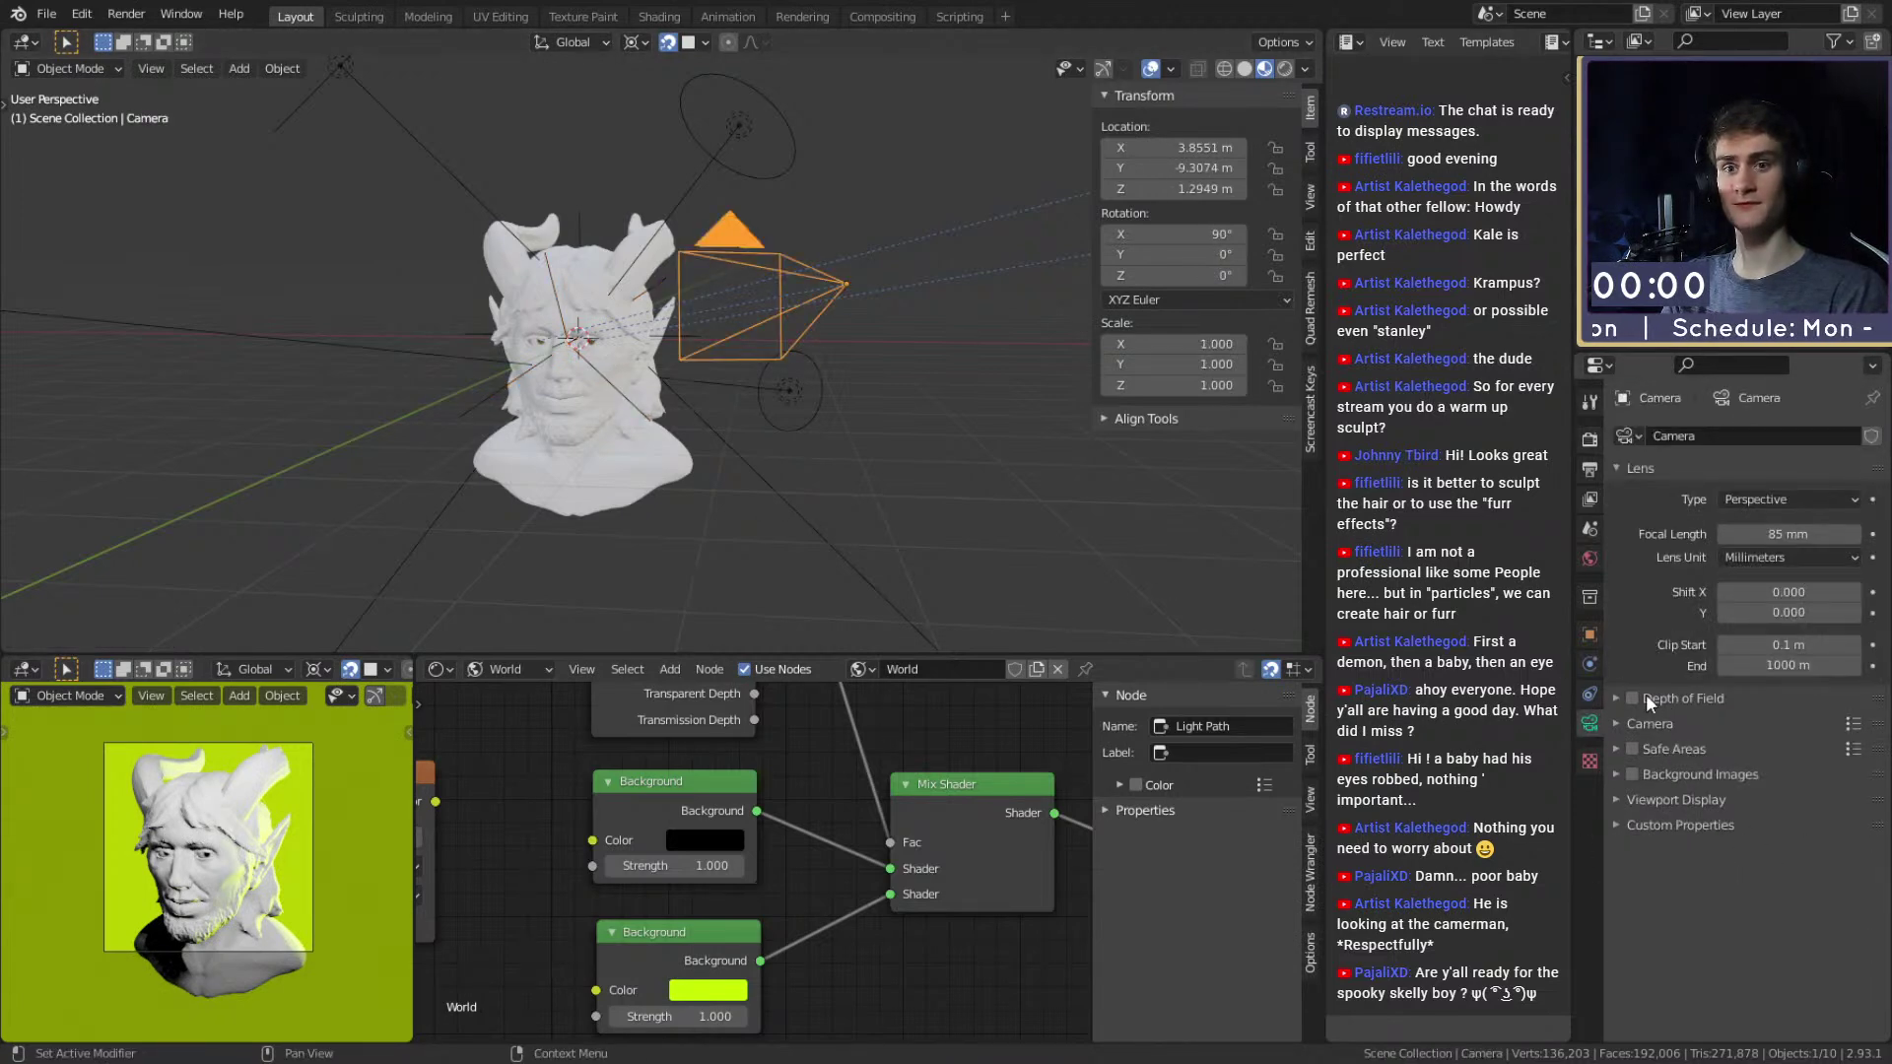
pyautogui.click(1617, 697)
pyautogui.scroll(2, 680, 355)
pyautogui.moveTo(690, 355); pyautogui.dragTo(725, 412, button='middle')
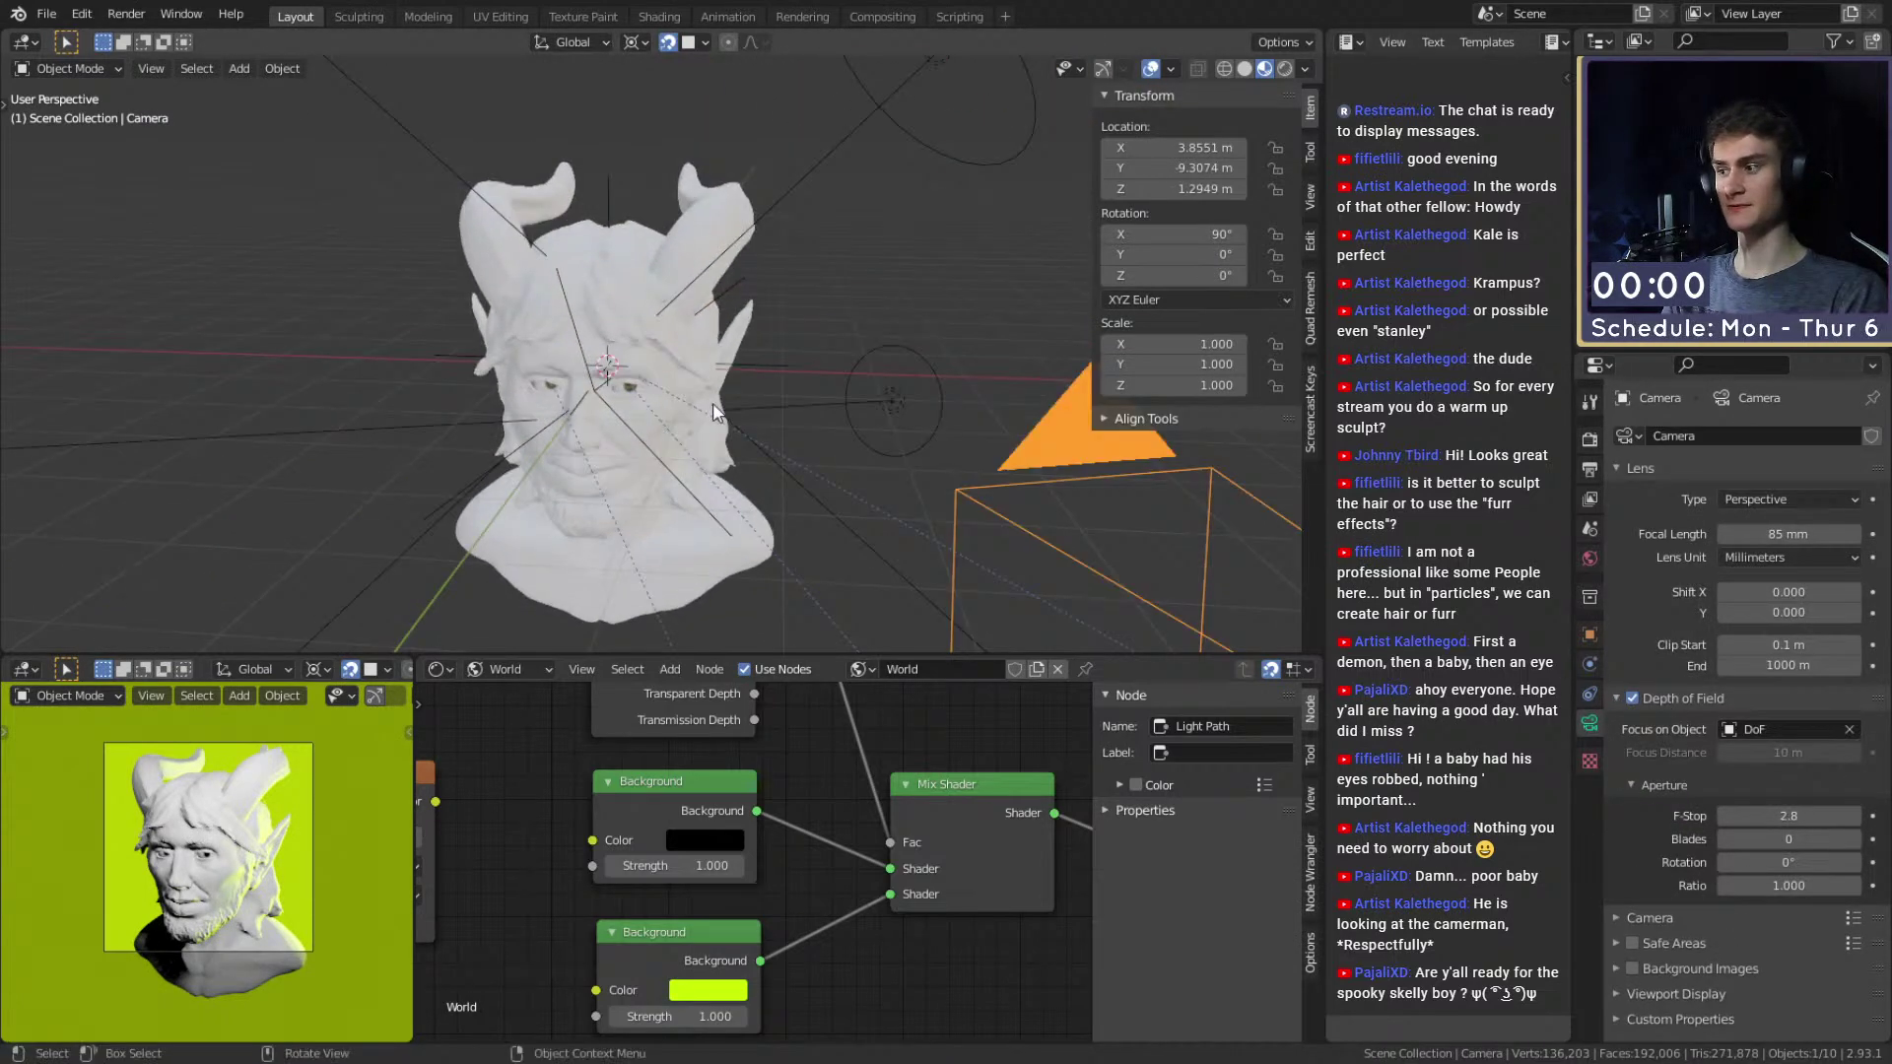
pyautogui.scroll(5, 188, 940)
pyautogui.scroll(-4, 188, 887)
pyautogui.scroll(1, 197, 822)
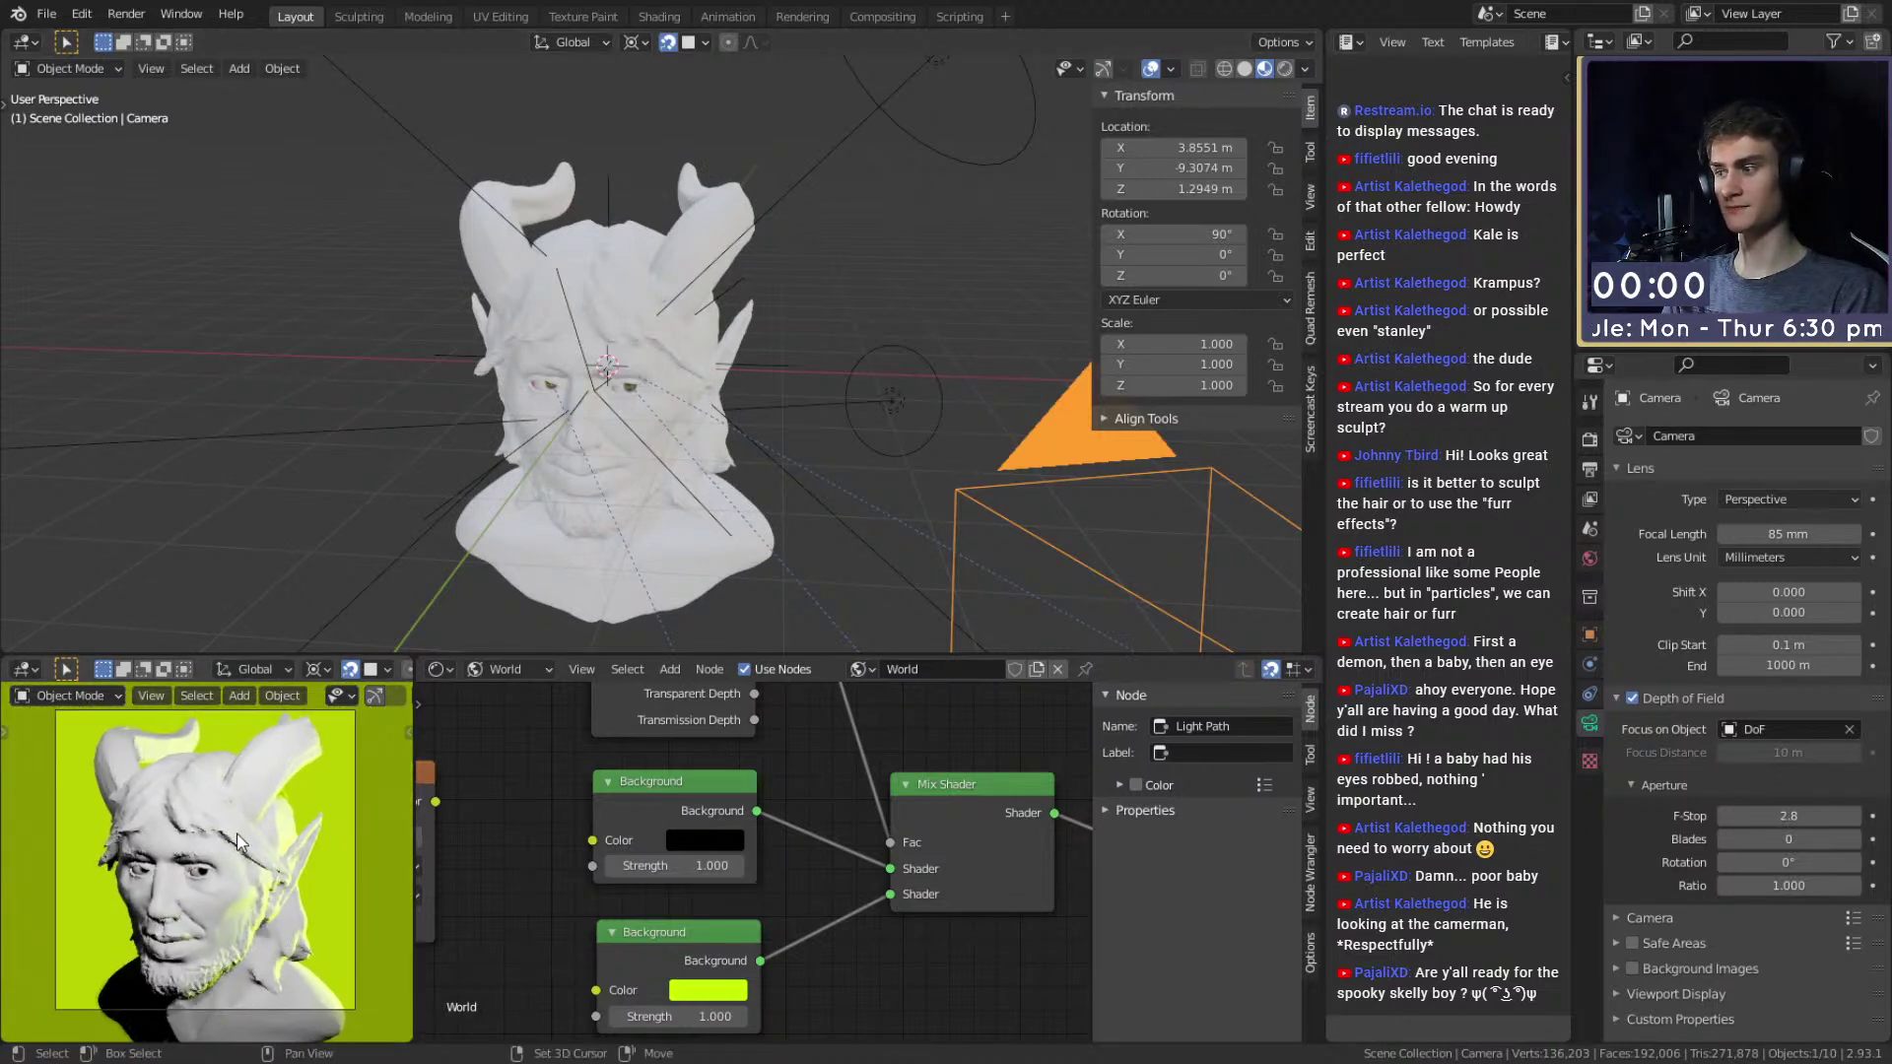
pyautogui.scroll(1, 221, 818)
pyautogui.keyDown('shift'); pyautogui.moveTo(231, 812); pyautogui.dragTo(227, 833, button='middle'); pyautogui.keyUp('shift')
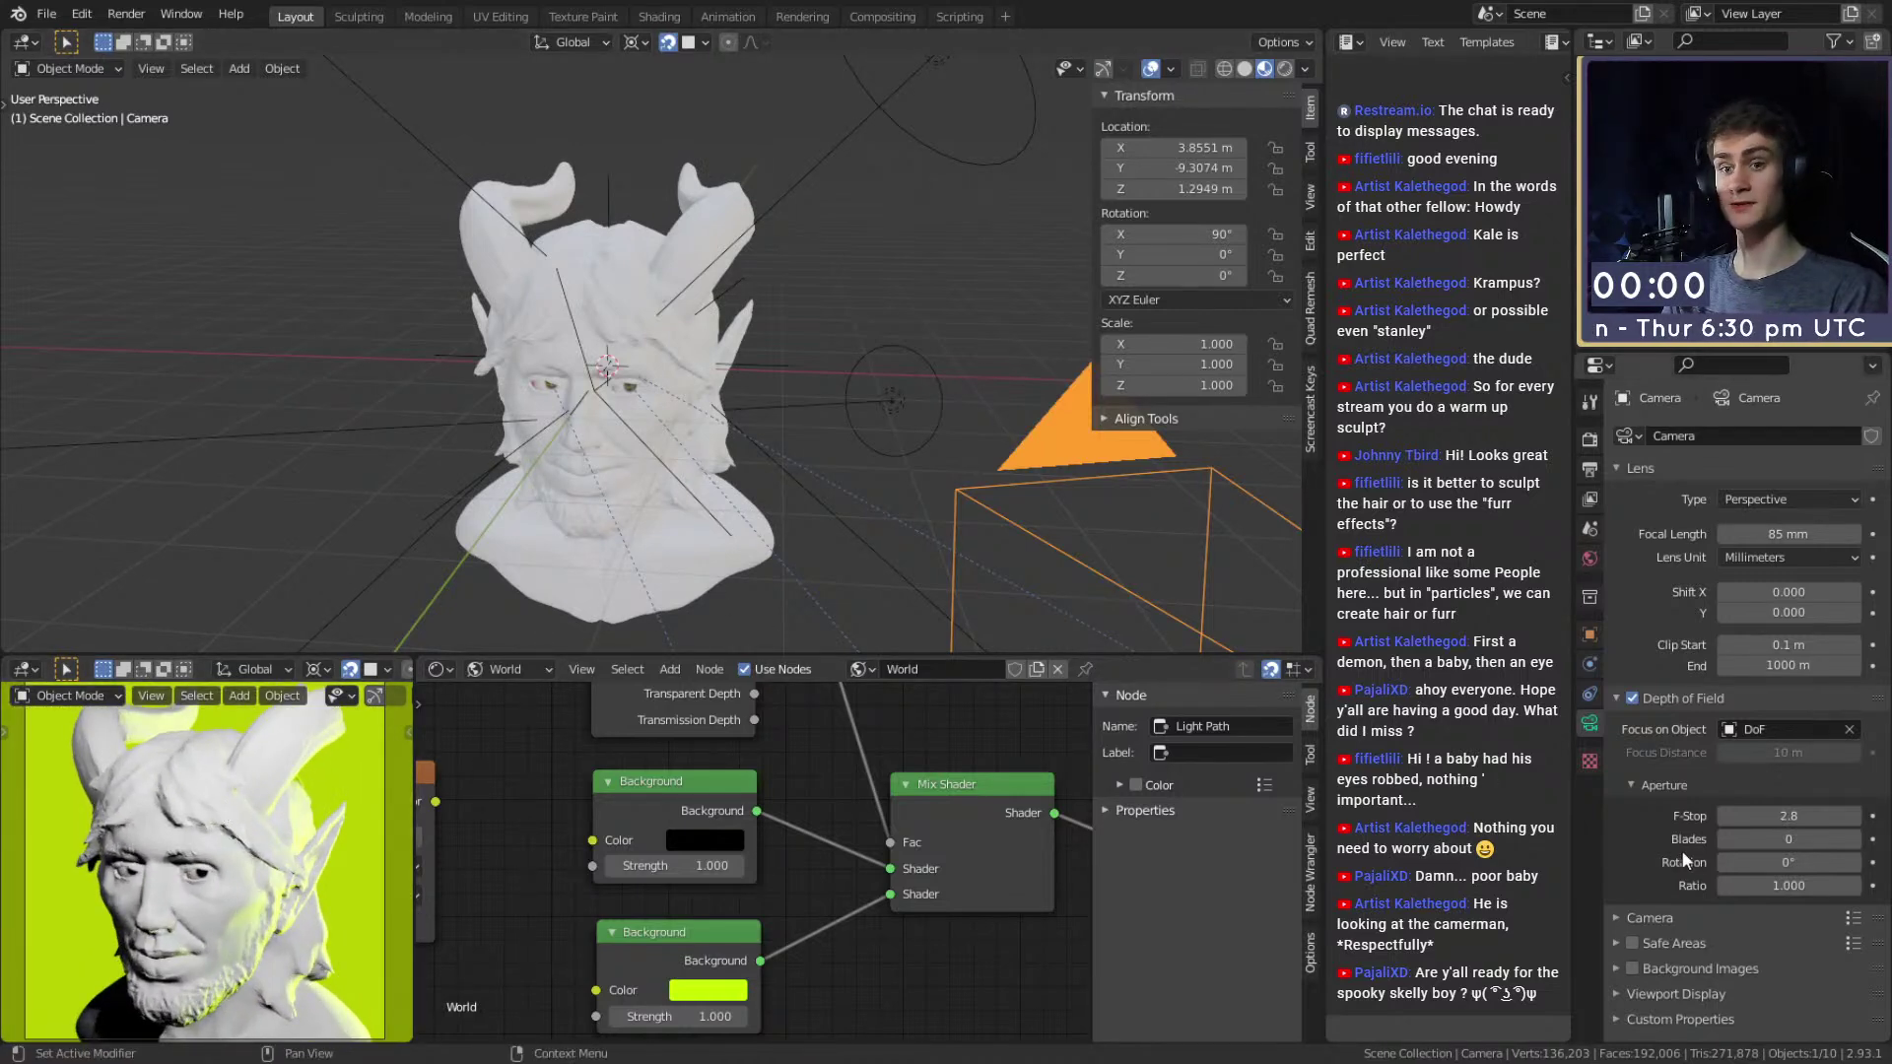
# Set the camera's F-Stop to 0.1 and check the blur around the eyes and face in the camera preview.
pyautogui.moveTo(1787, 816); pyautogui.dragTo(1729, 815)
pyautogui.scroll(4, 259, 863)
pyautogui.scroll(-5, 260, 865)
pyautogui.scroll(5, 272, 828)
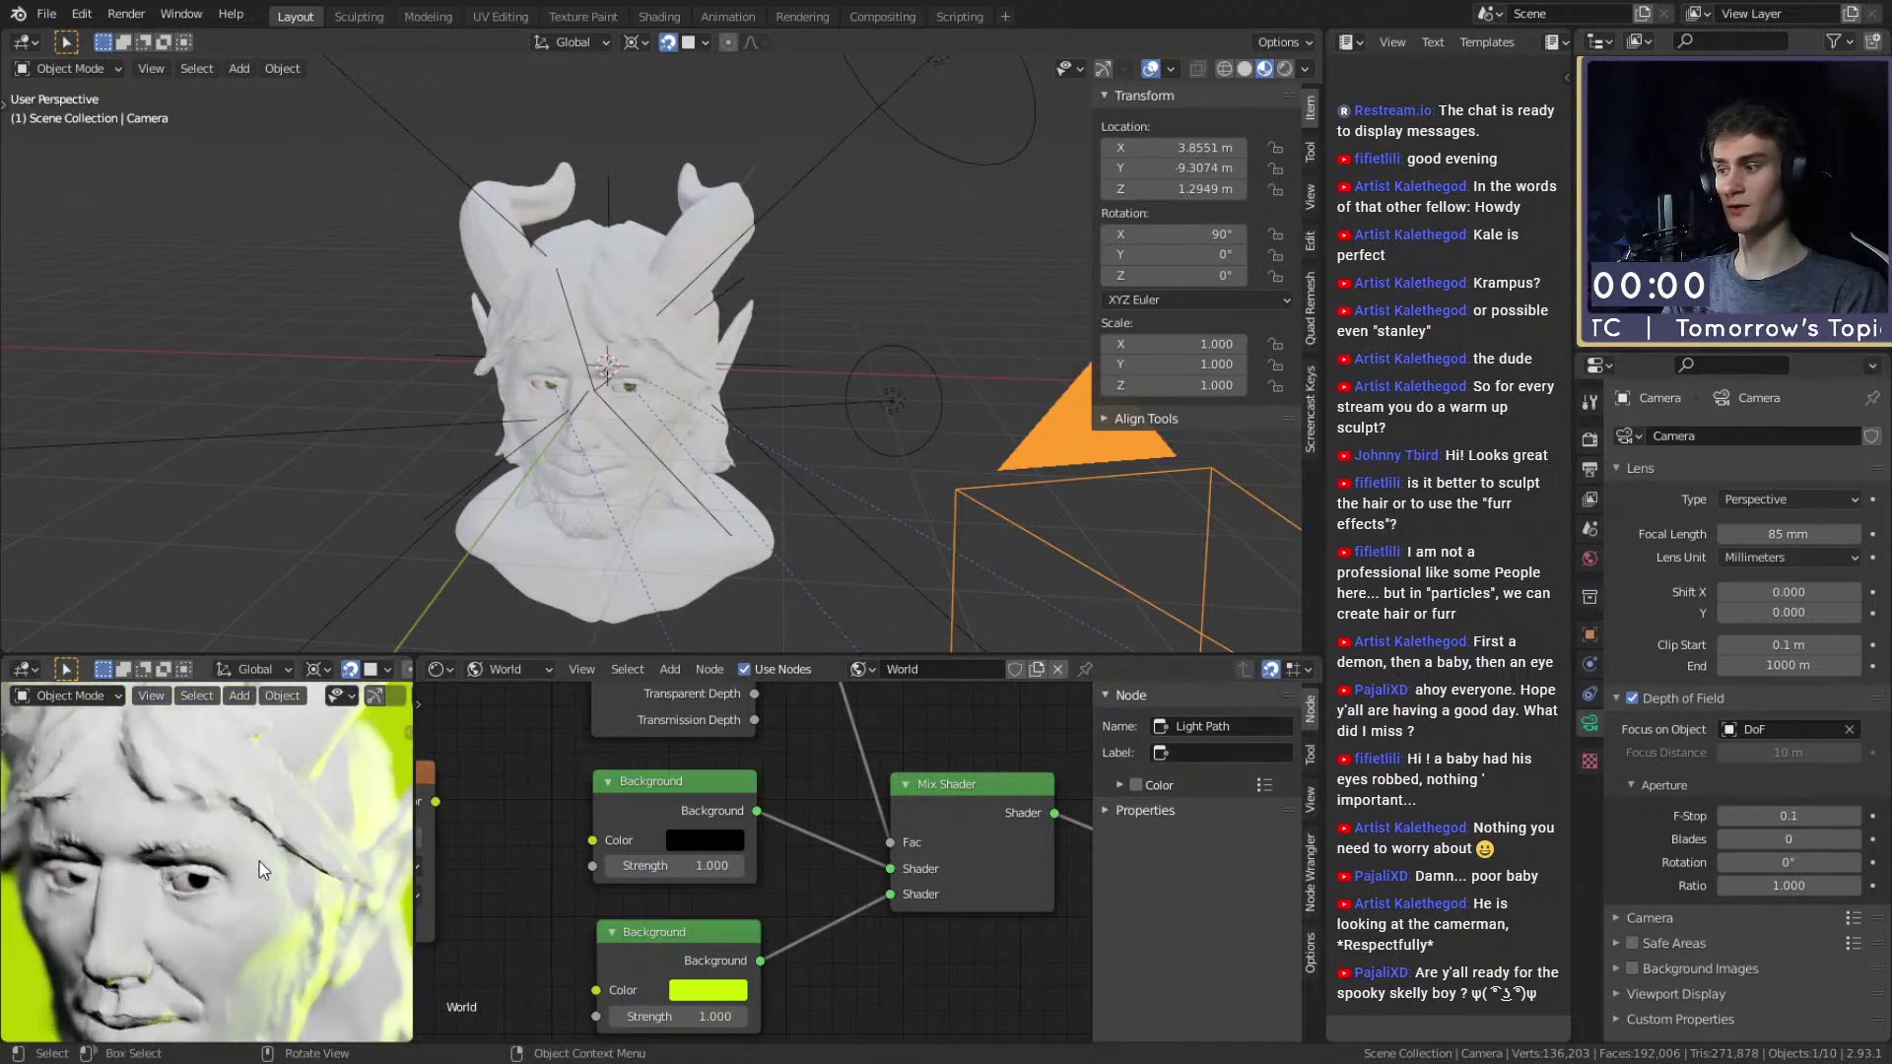
pyautogui.scroll(3, 246, 857)
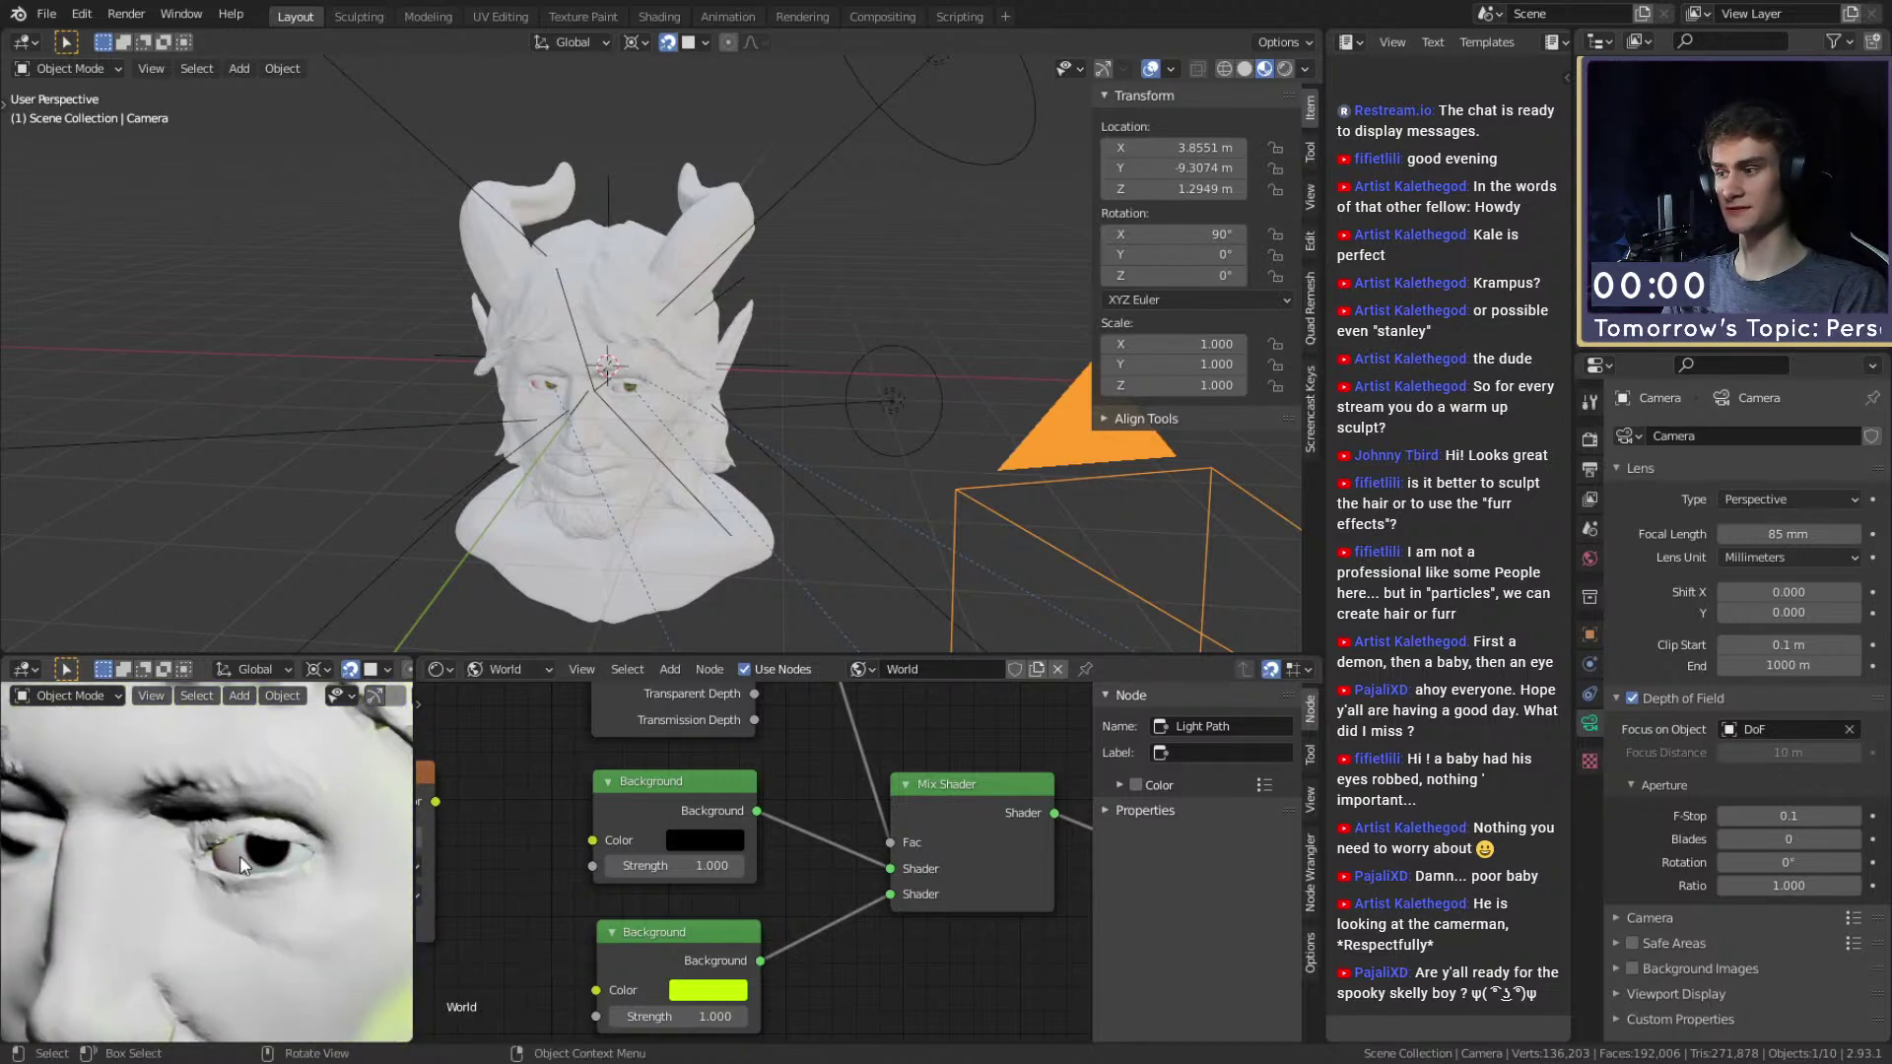
pyautogui.scroll(-5, 225, 863)
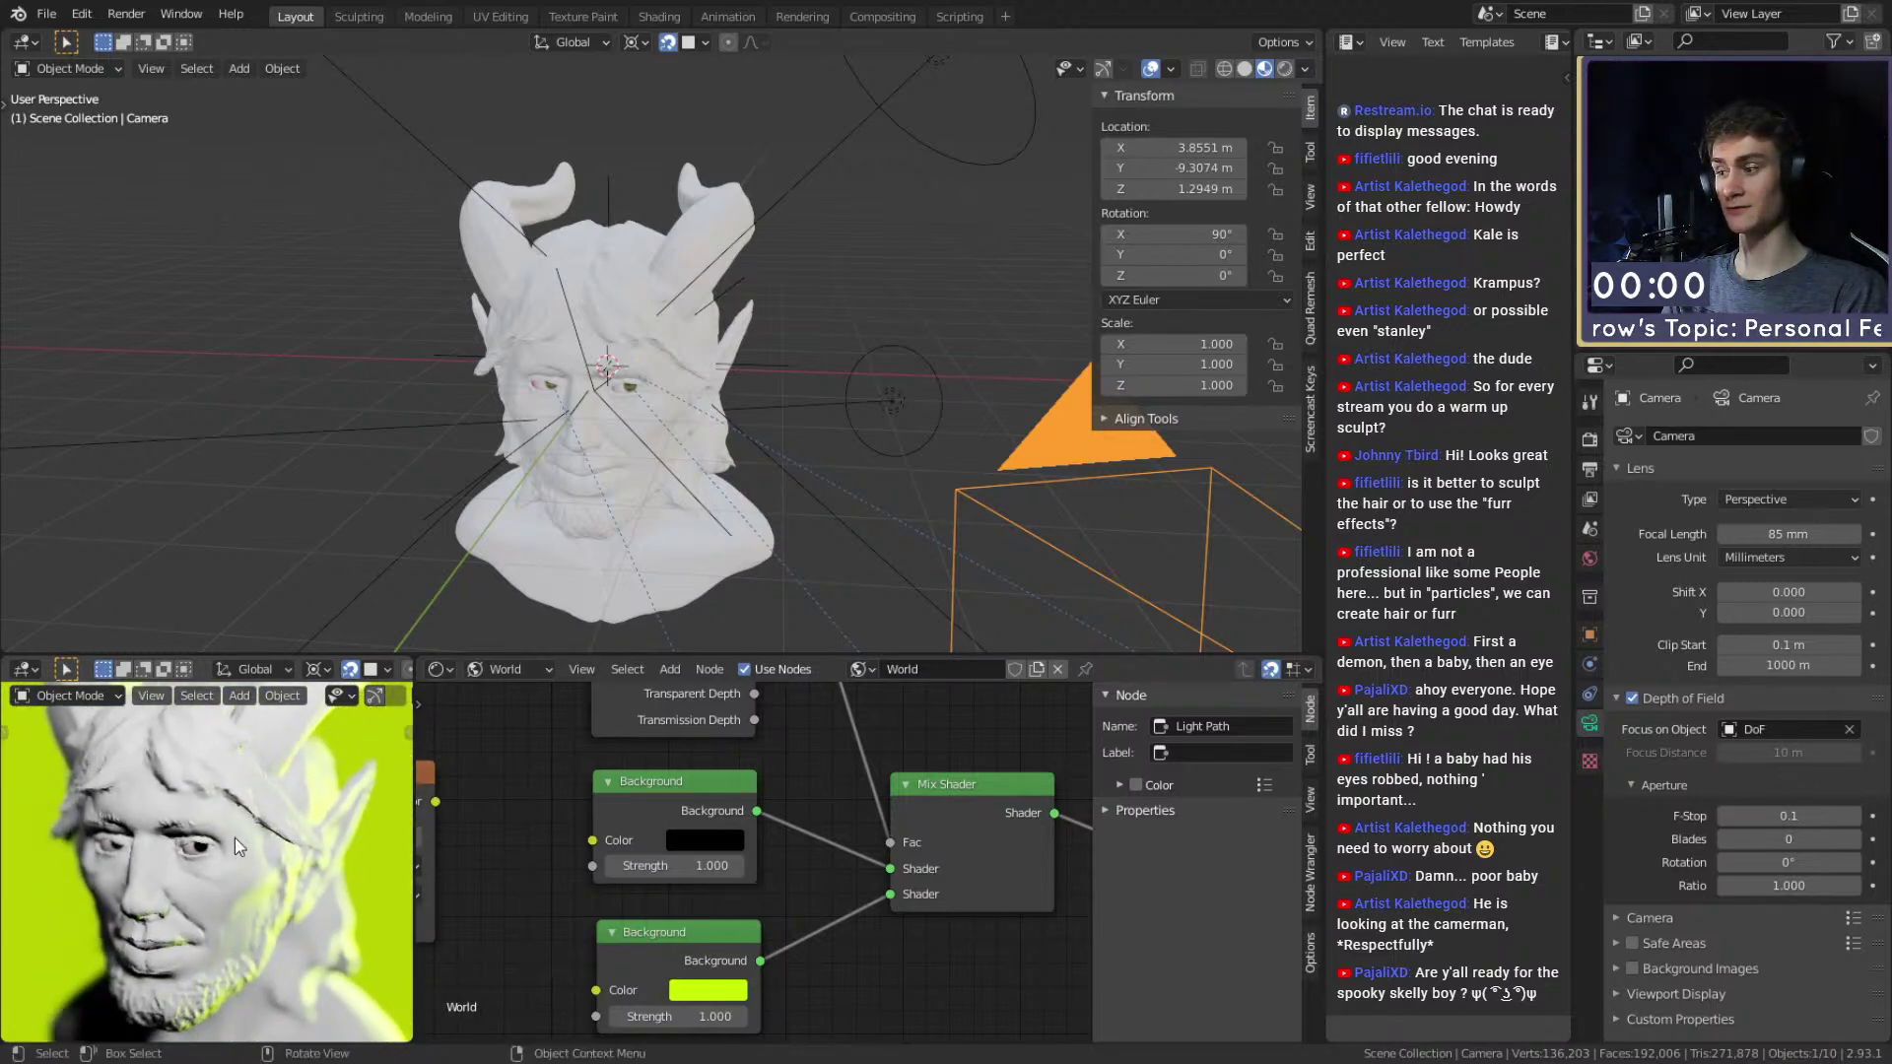
pyautogui.scroll(-2, 234, 838)
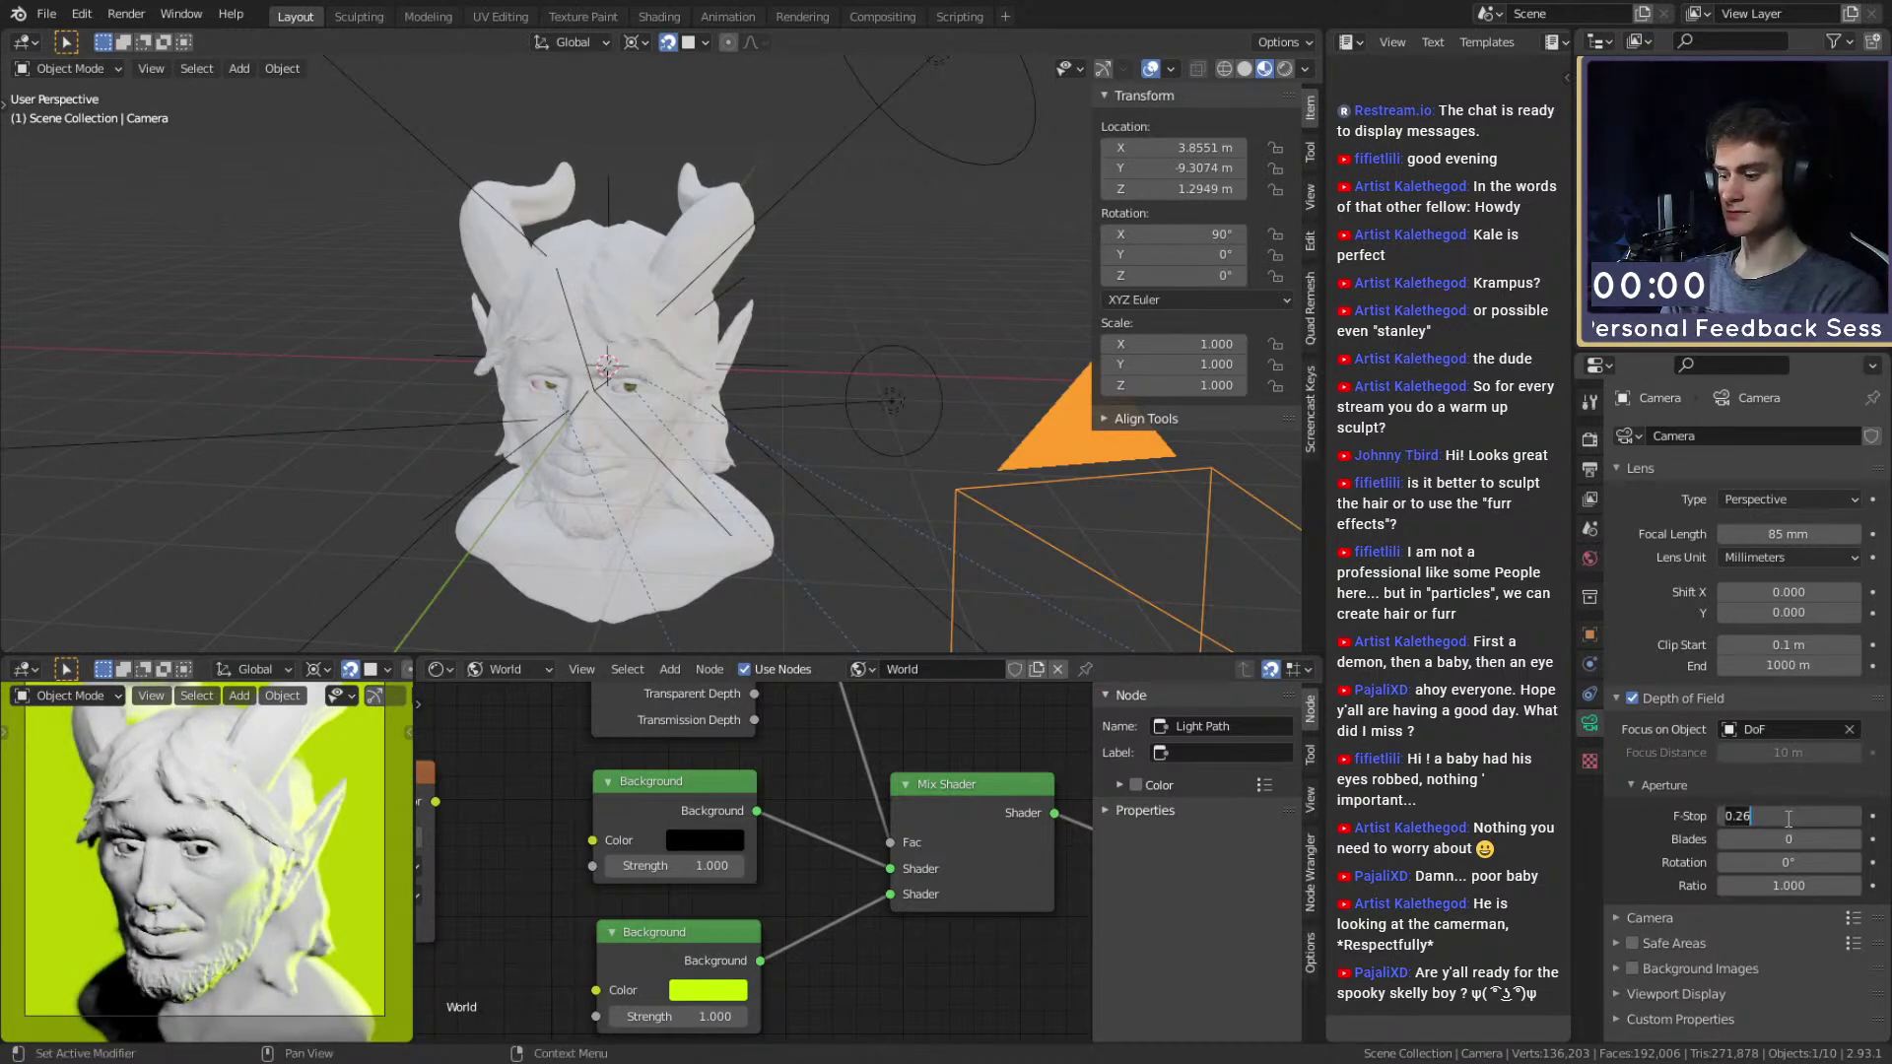
# Set the camera's F-Stop to 0.3 and check the focus on the lower face and beard.
pyautogui.moveTo(1786, 816); pyautogui.dragTo(1793, 816)
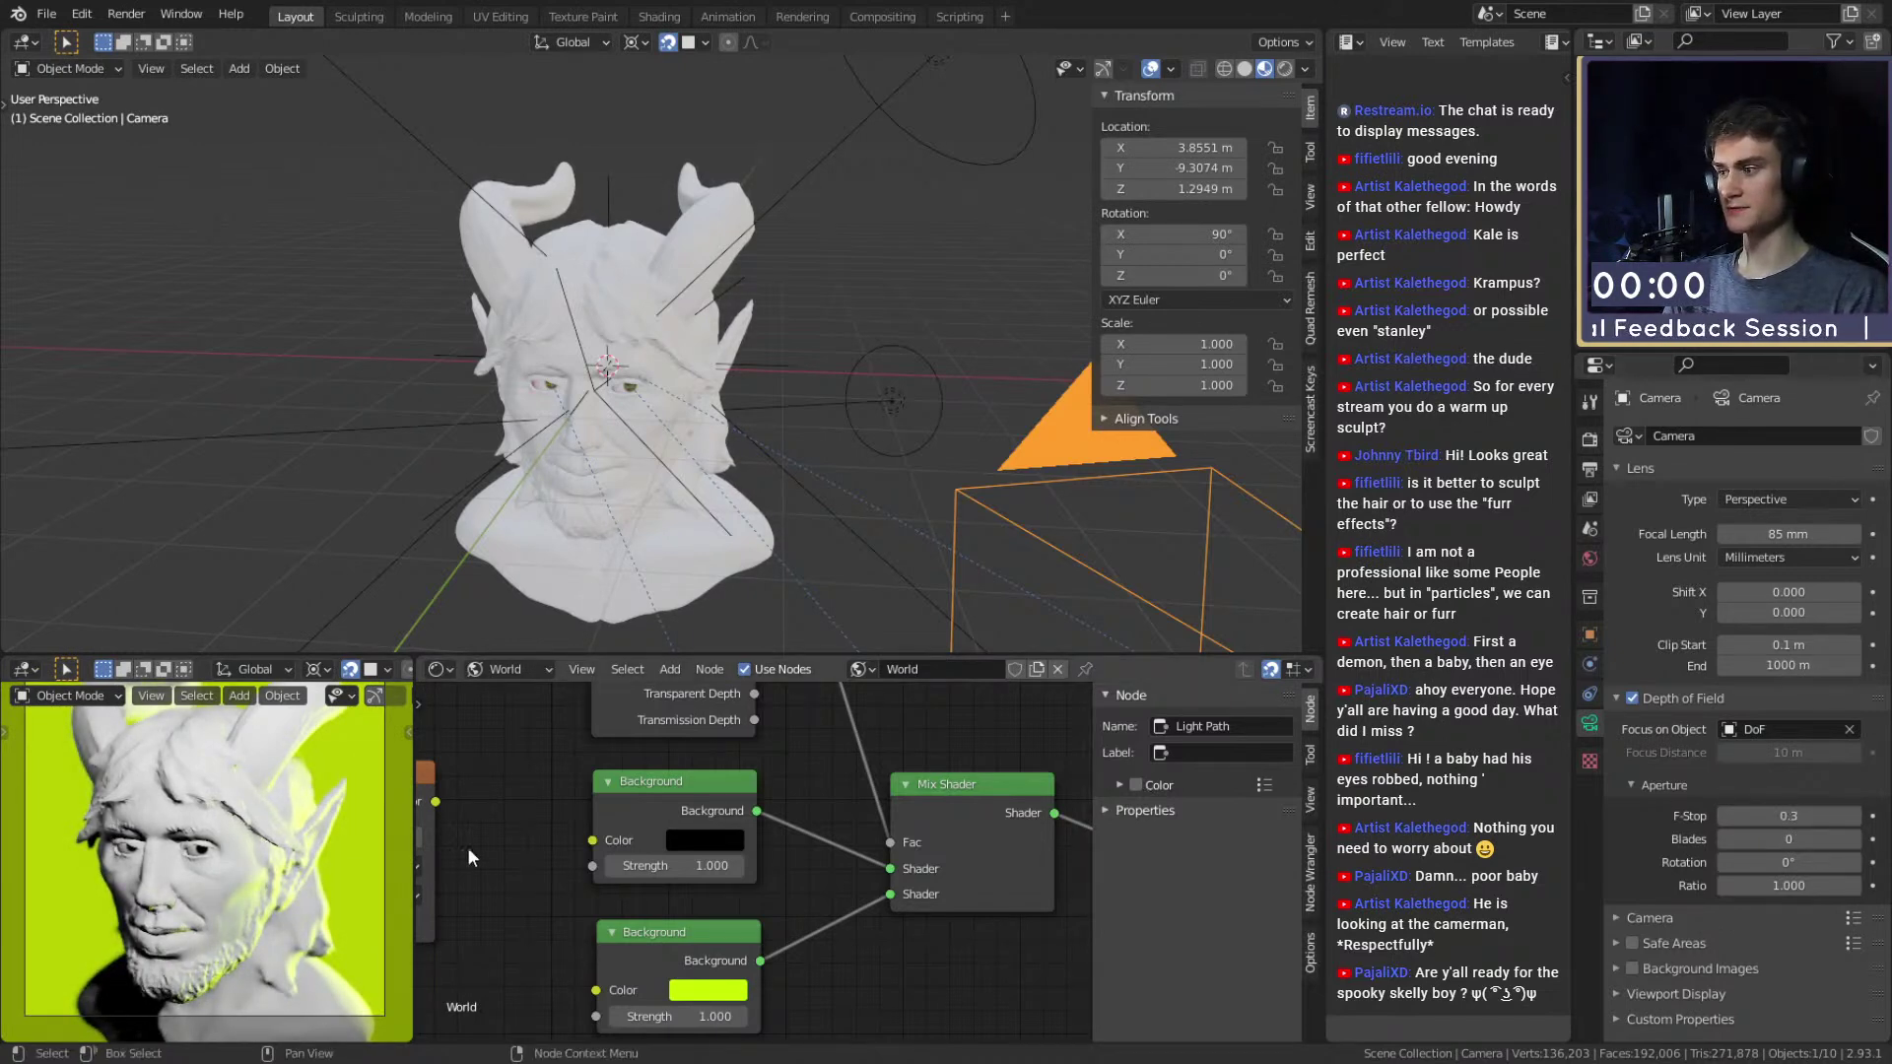
pyautogui.scroll(4, 264, 887)
pyautogui.keyDown('shift'); pyautogui.moveTo(201, 855); pyautogui.dragTo(60, 764, button='middle'); pyautogui.keyUp('shift')
pyautogui.scroll(-1, 79, 768)
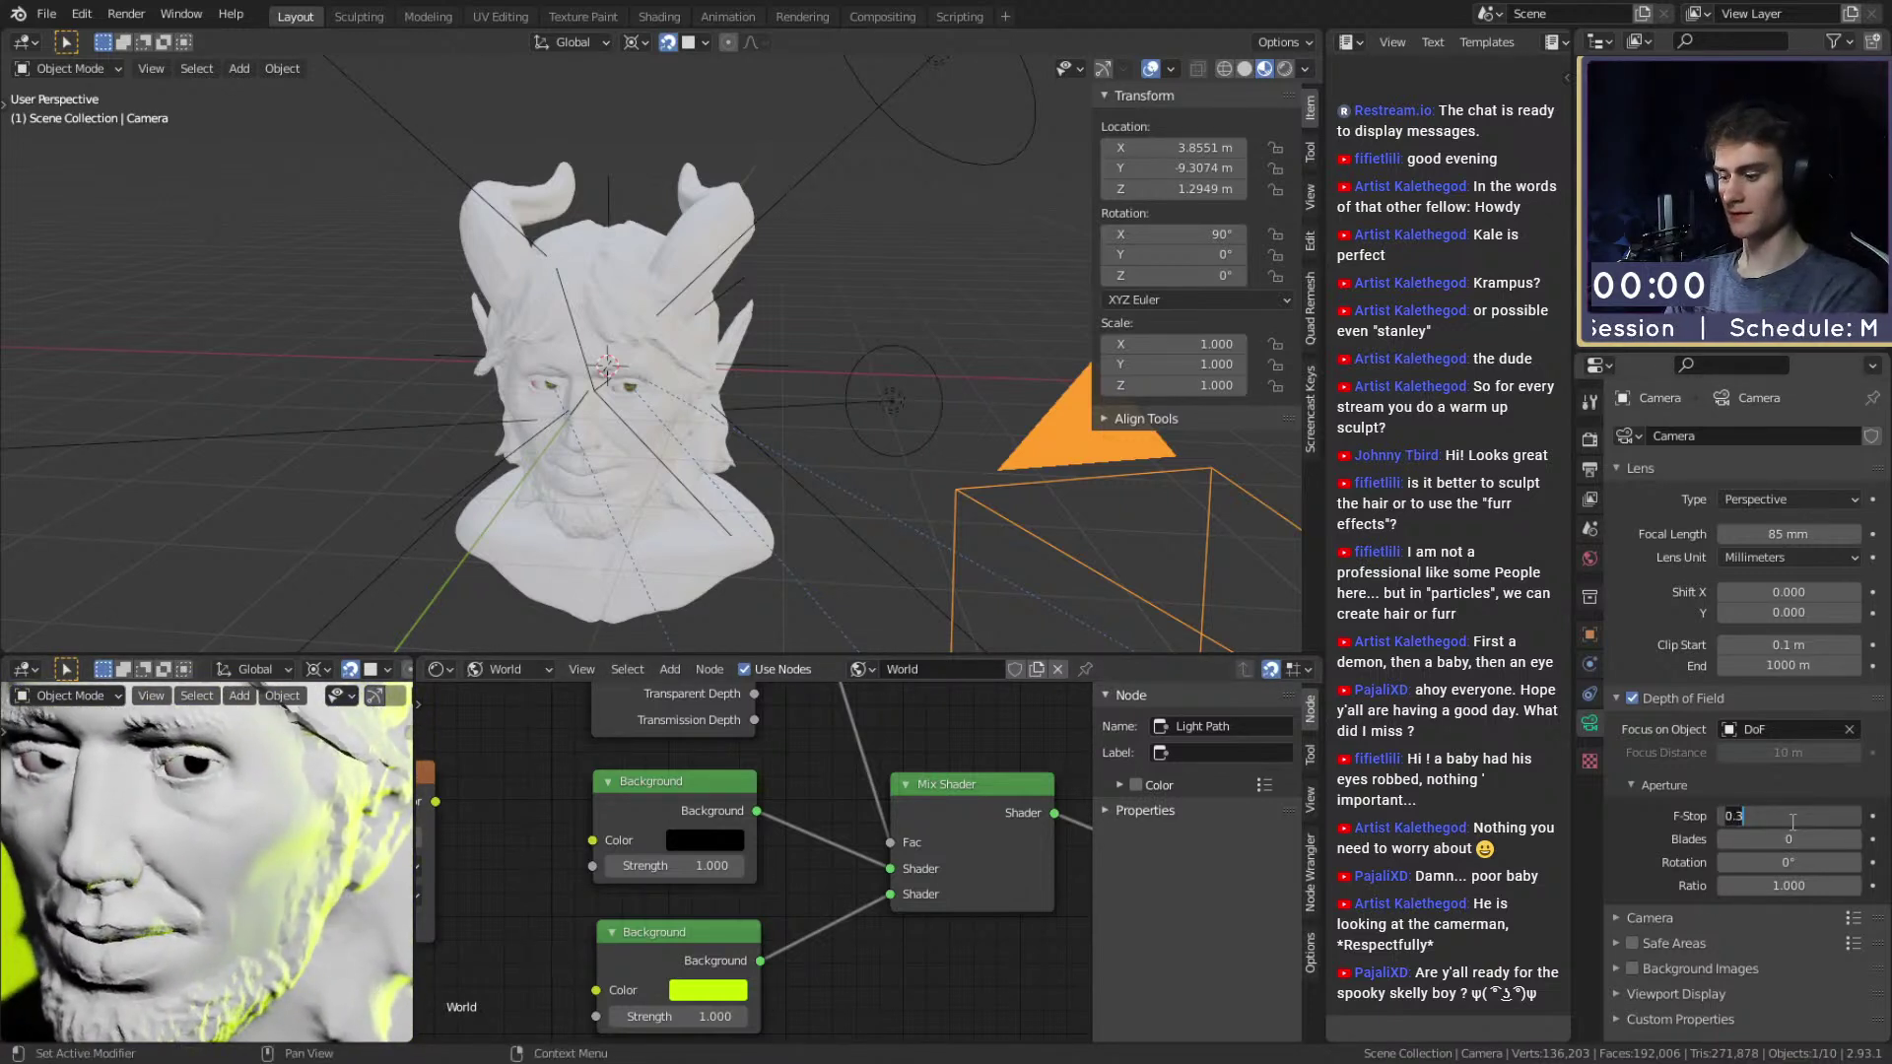
# Set the camera's F-Stop to 0.4 and check the blur on the horns, ears and nose in the camera preview.
pyautogui.press('Home')
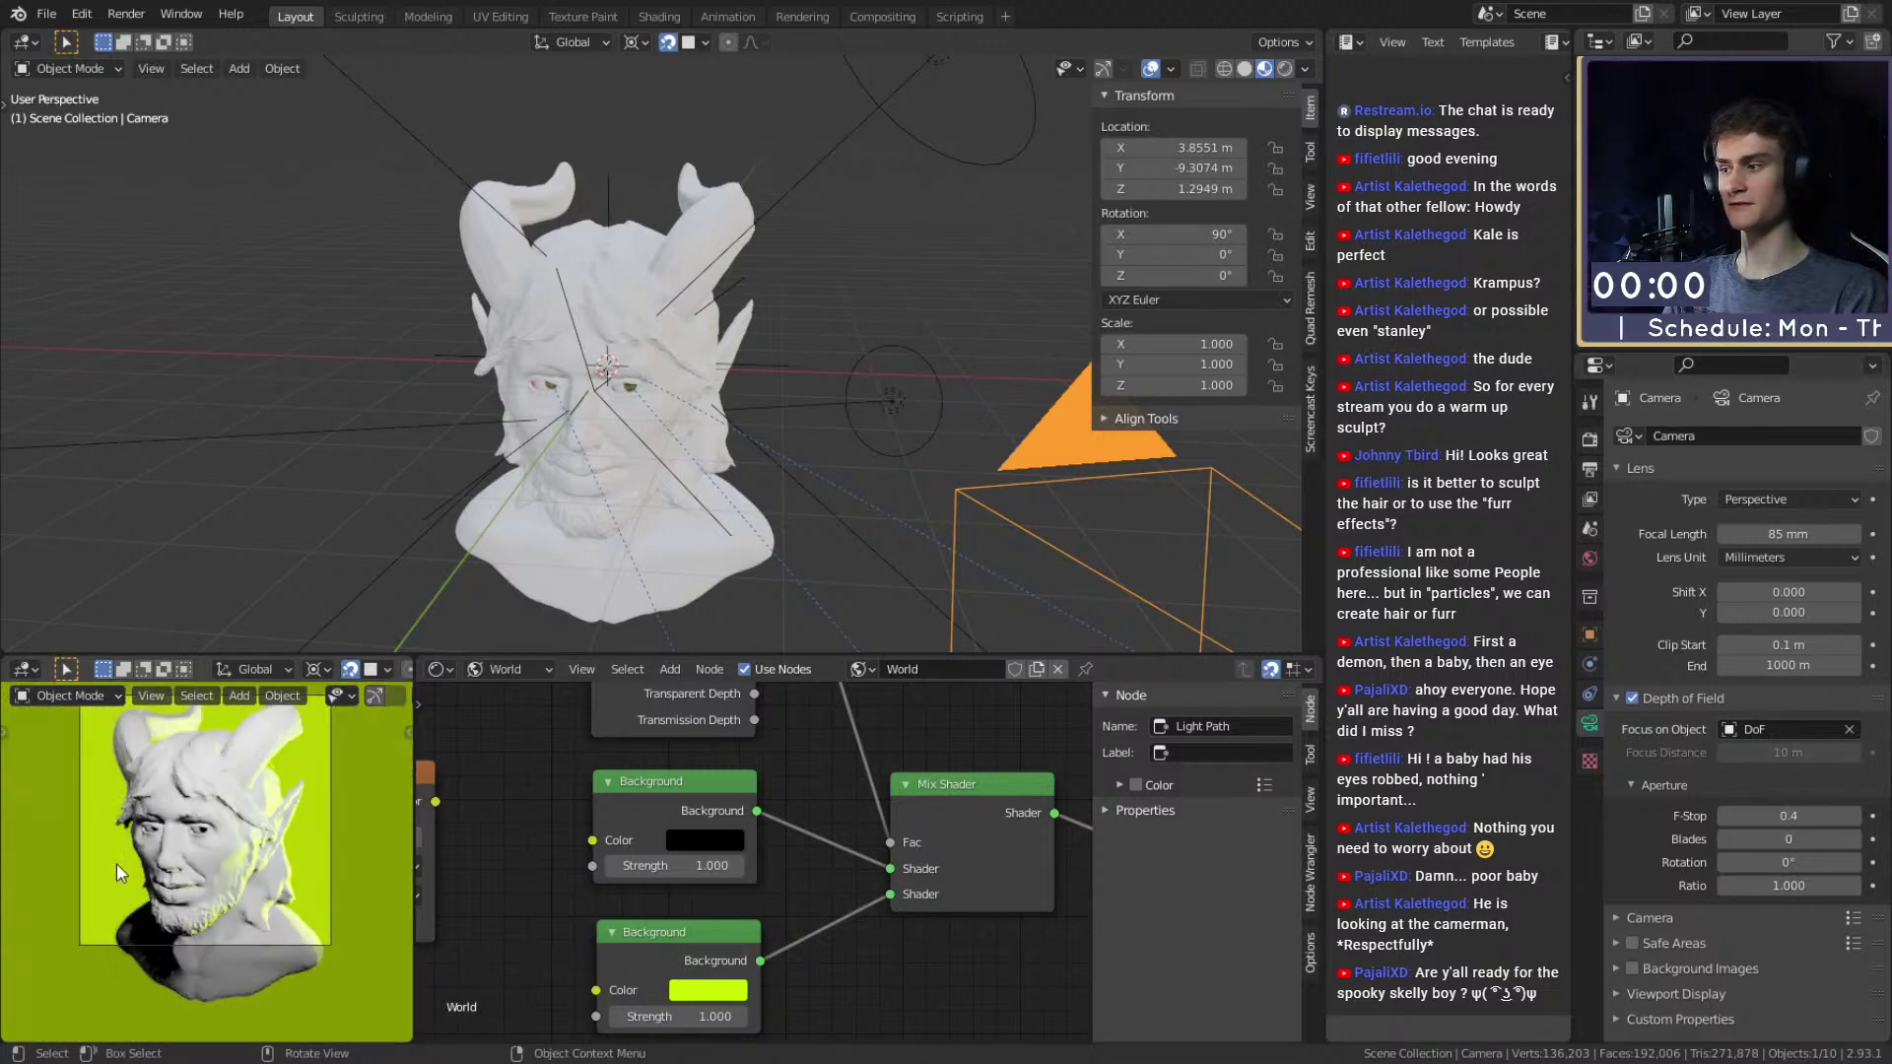
pyautogui.scroll(6, 162, 844)
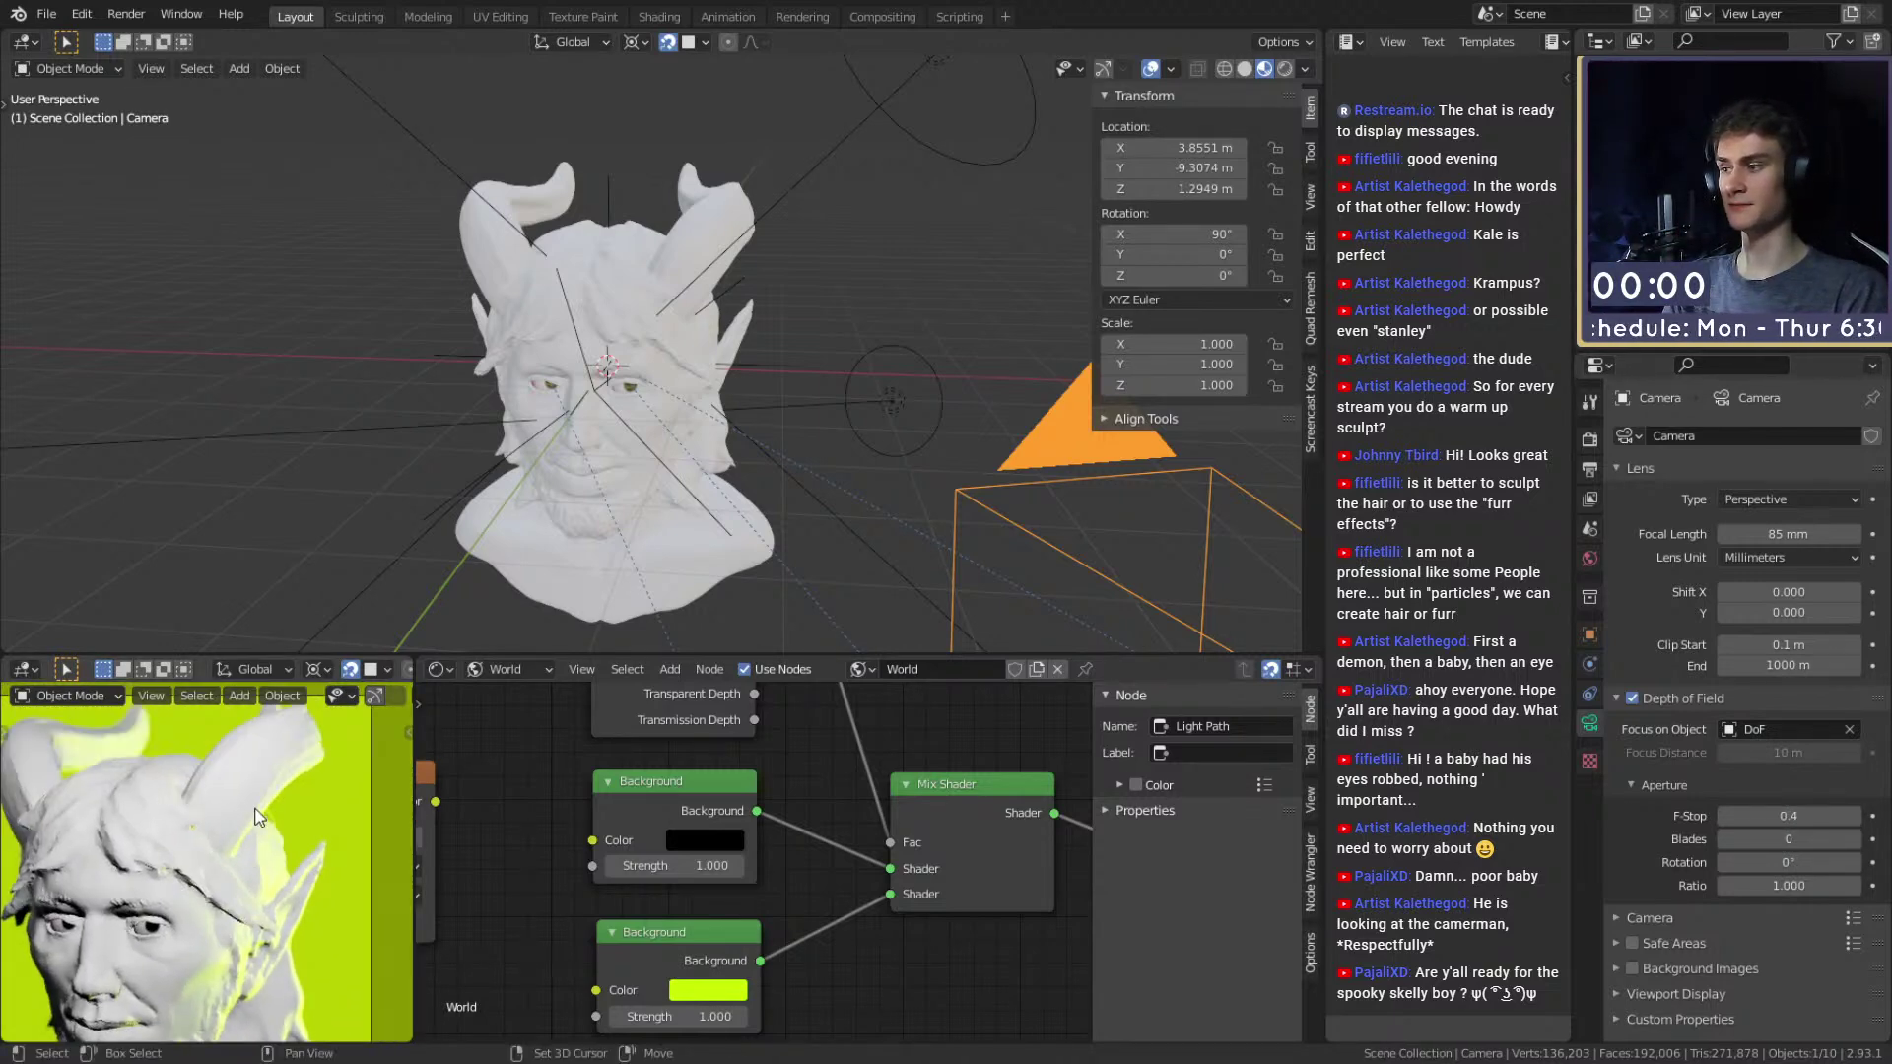
pyautogui.scroll(-7, 207, 899)
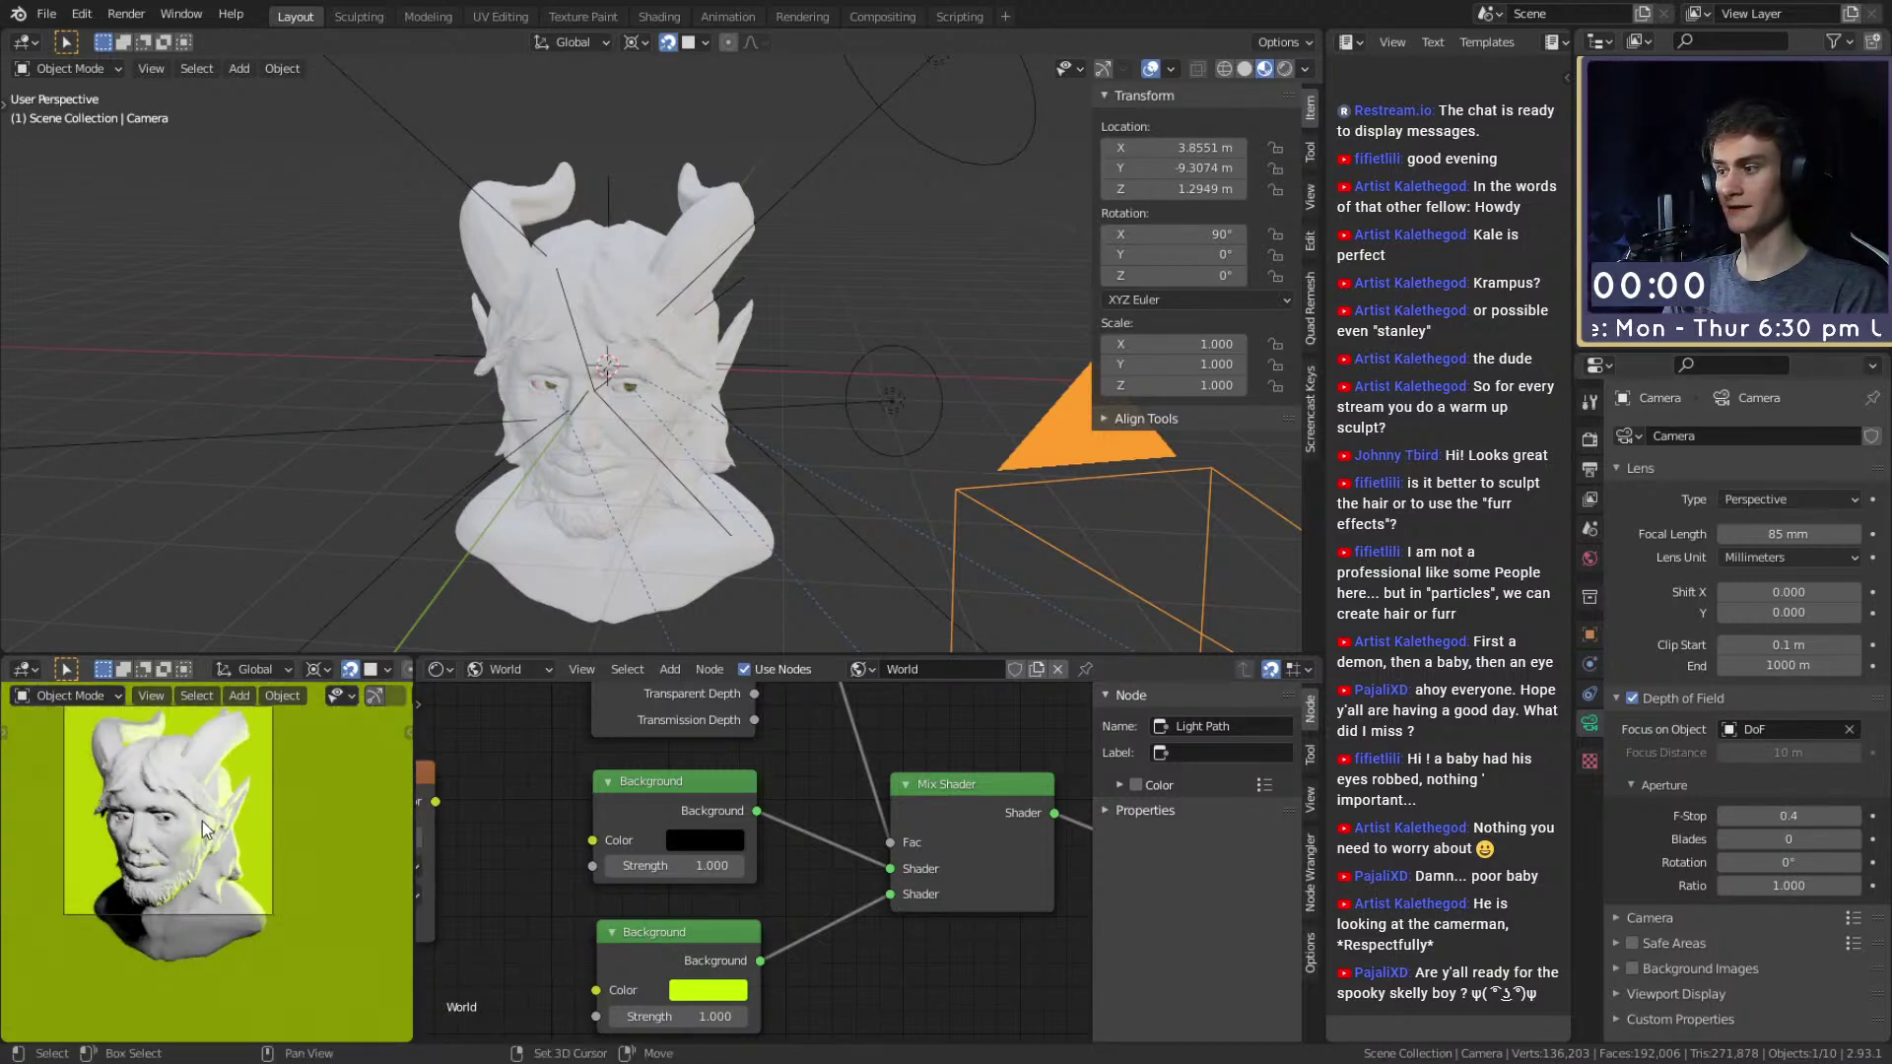
pyautogui.scroll(2, 228, 808)
pyautogui.scroll(-3, 229, 801)
pyautogui.scroll(5, 231, 857)
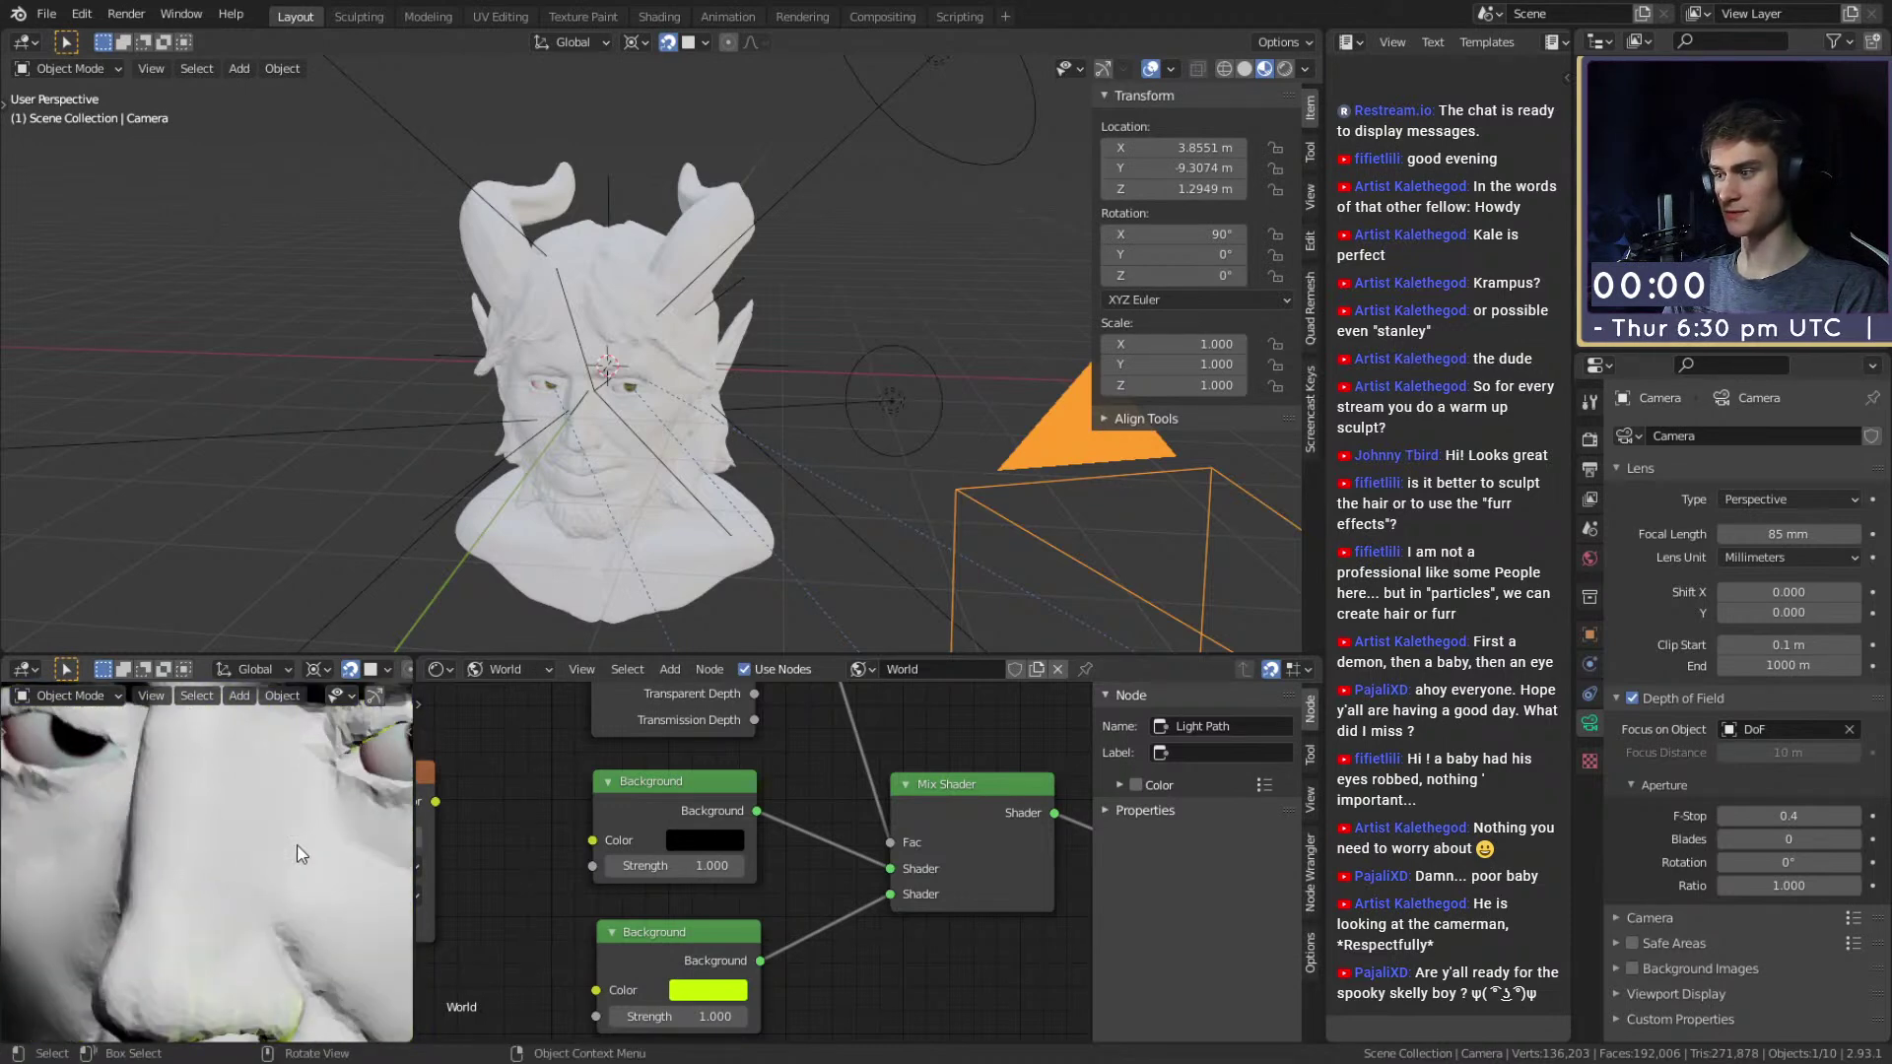
pyautogui.scroll(-5, 296, 853)
pyautogui.scroll(-5, 266, 847)
pyautogui.scroll(5, 232, 839)
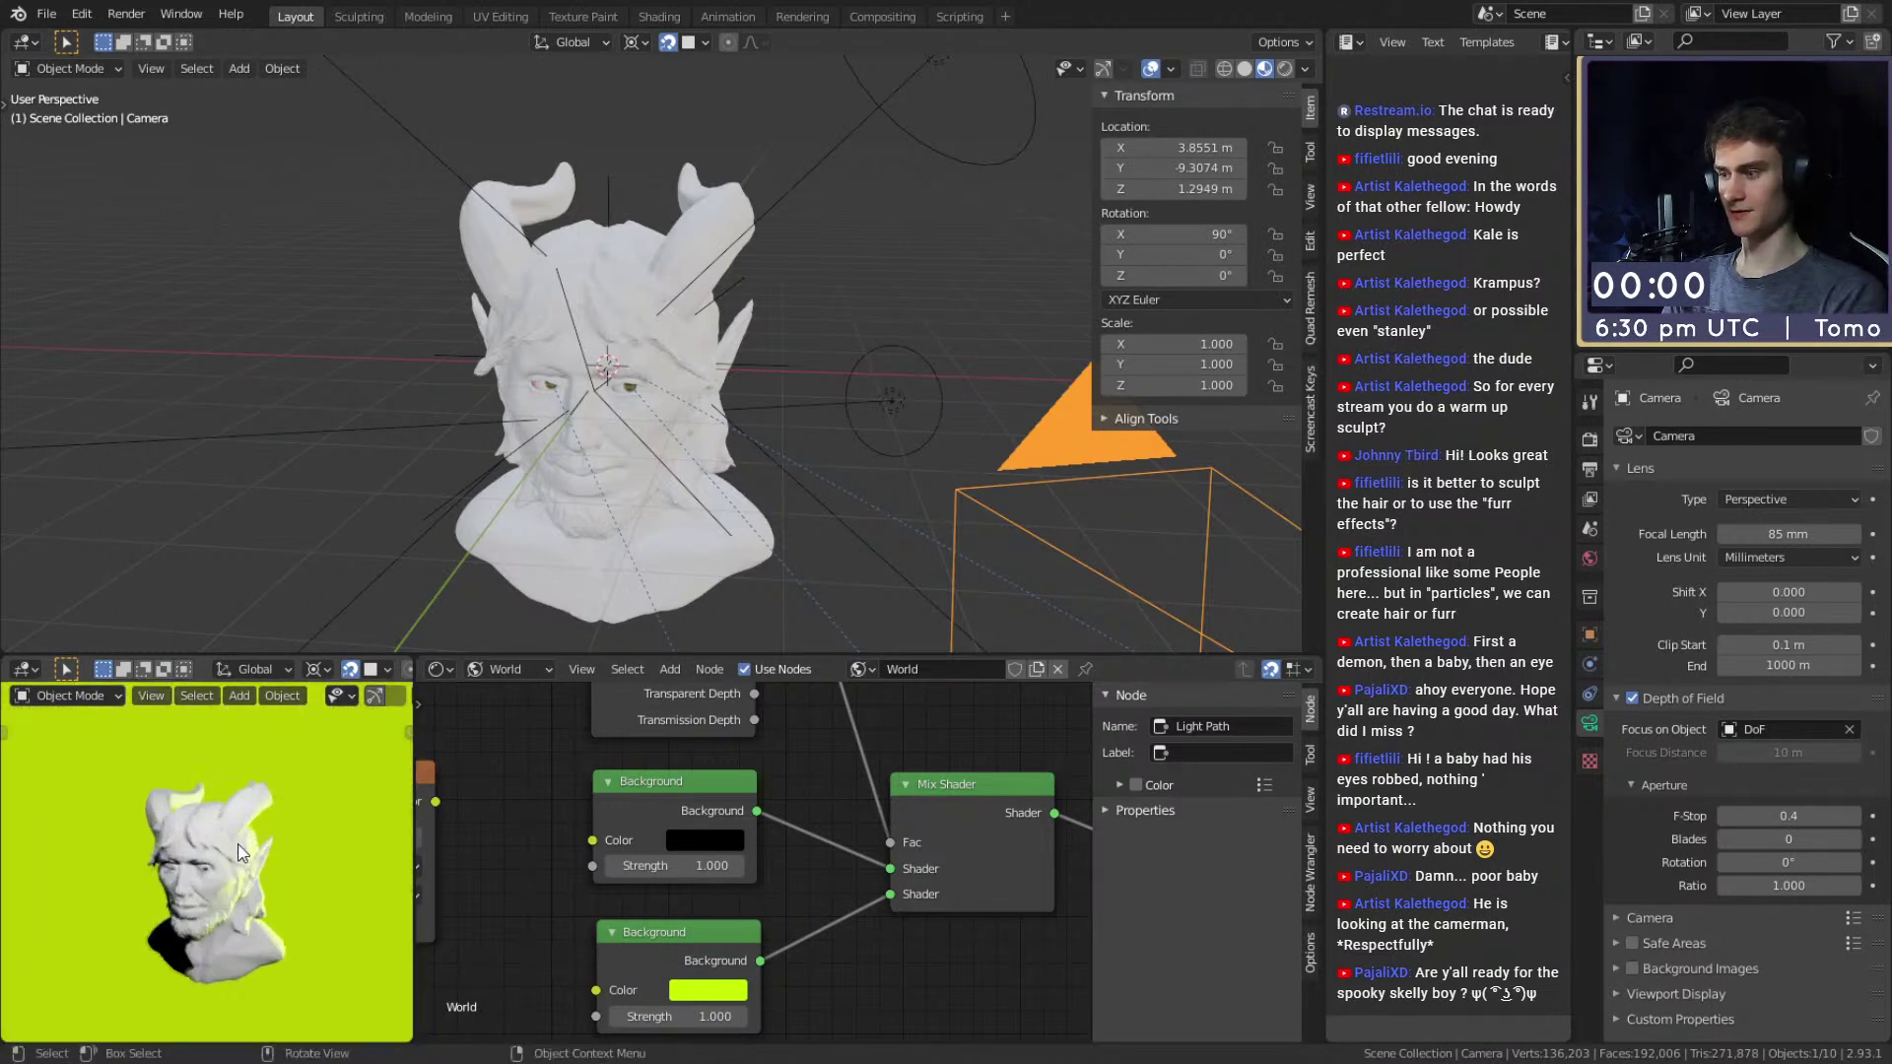
# Switch the scene's render engine to Cycles and save the file.
pyautogui.click(1590, 437)
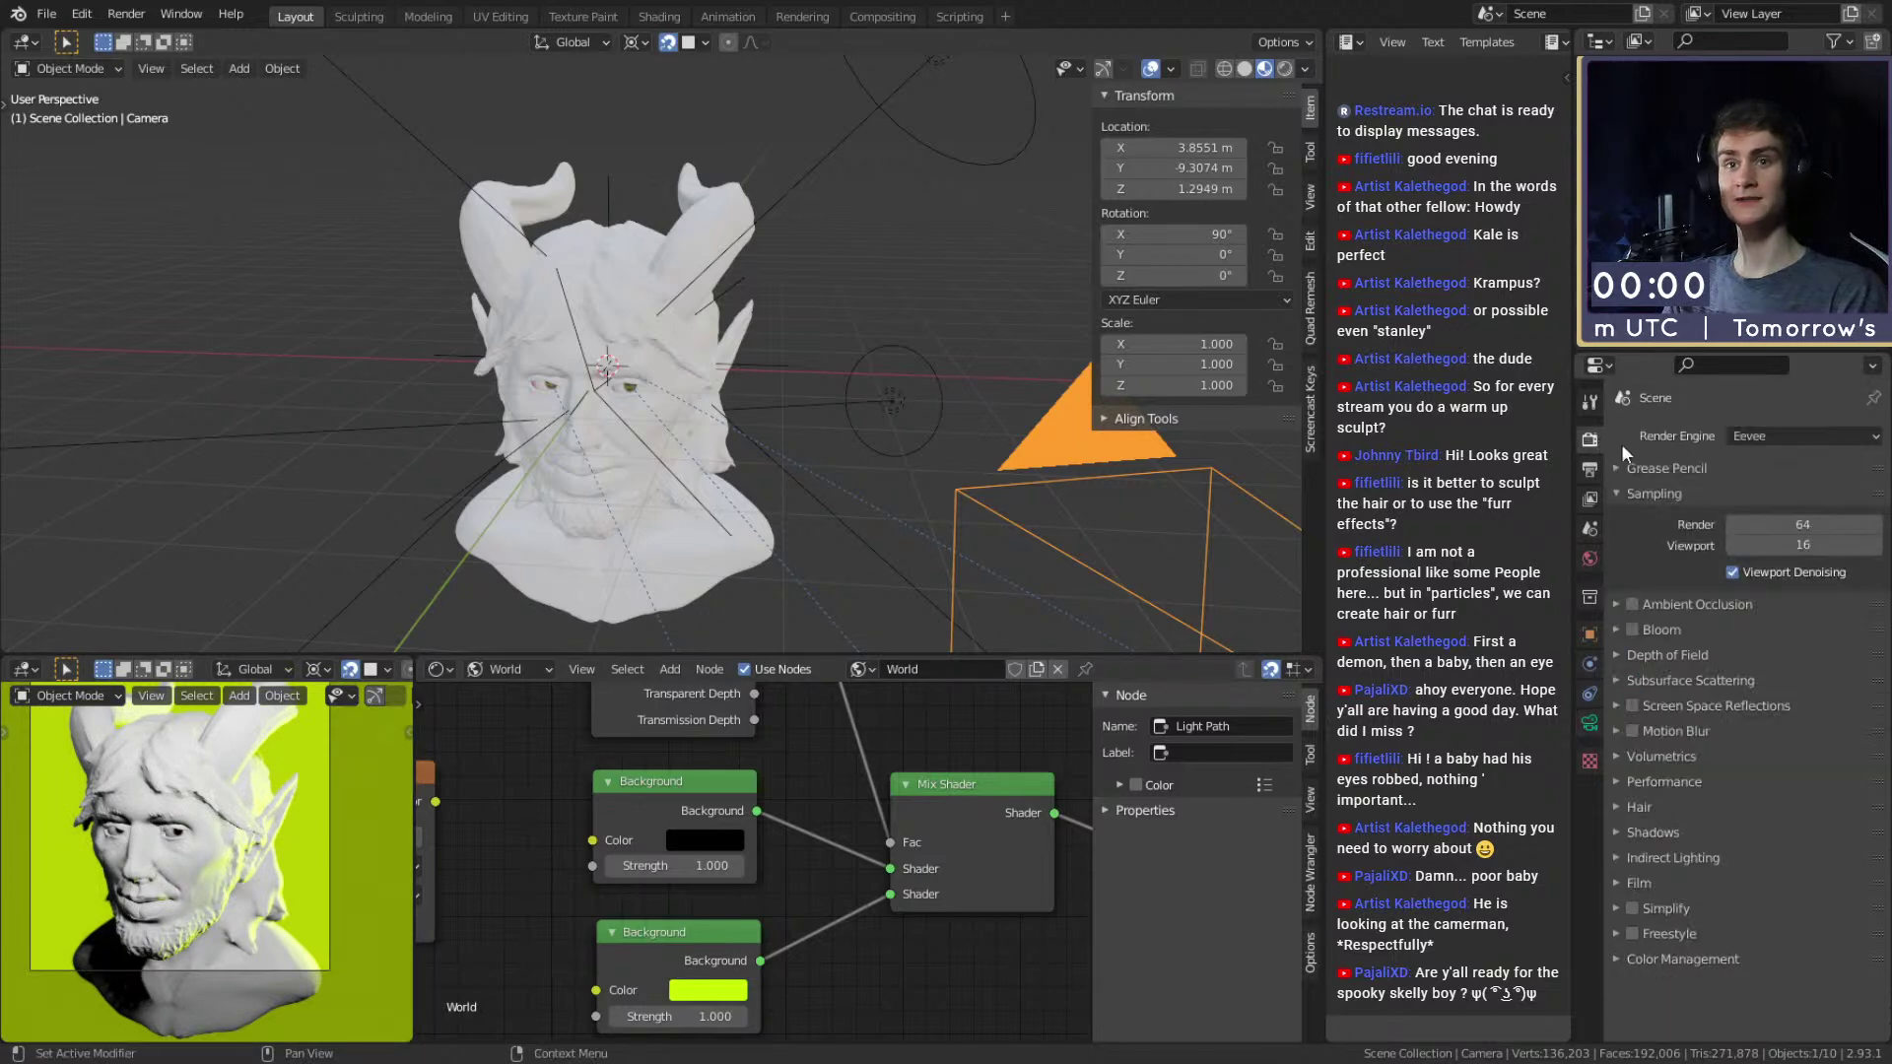
pyautogui.click(1769, 435)
pyautogui.click(1759, 506)
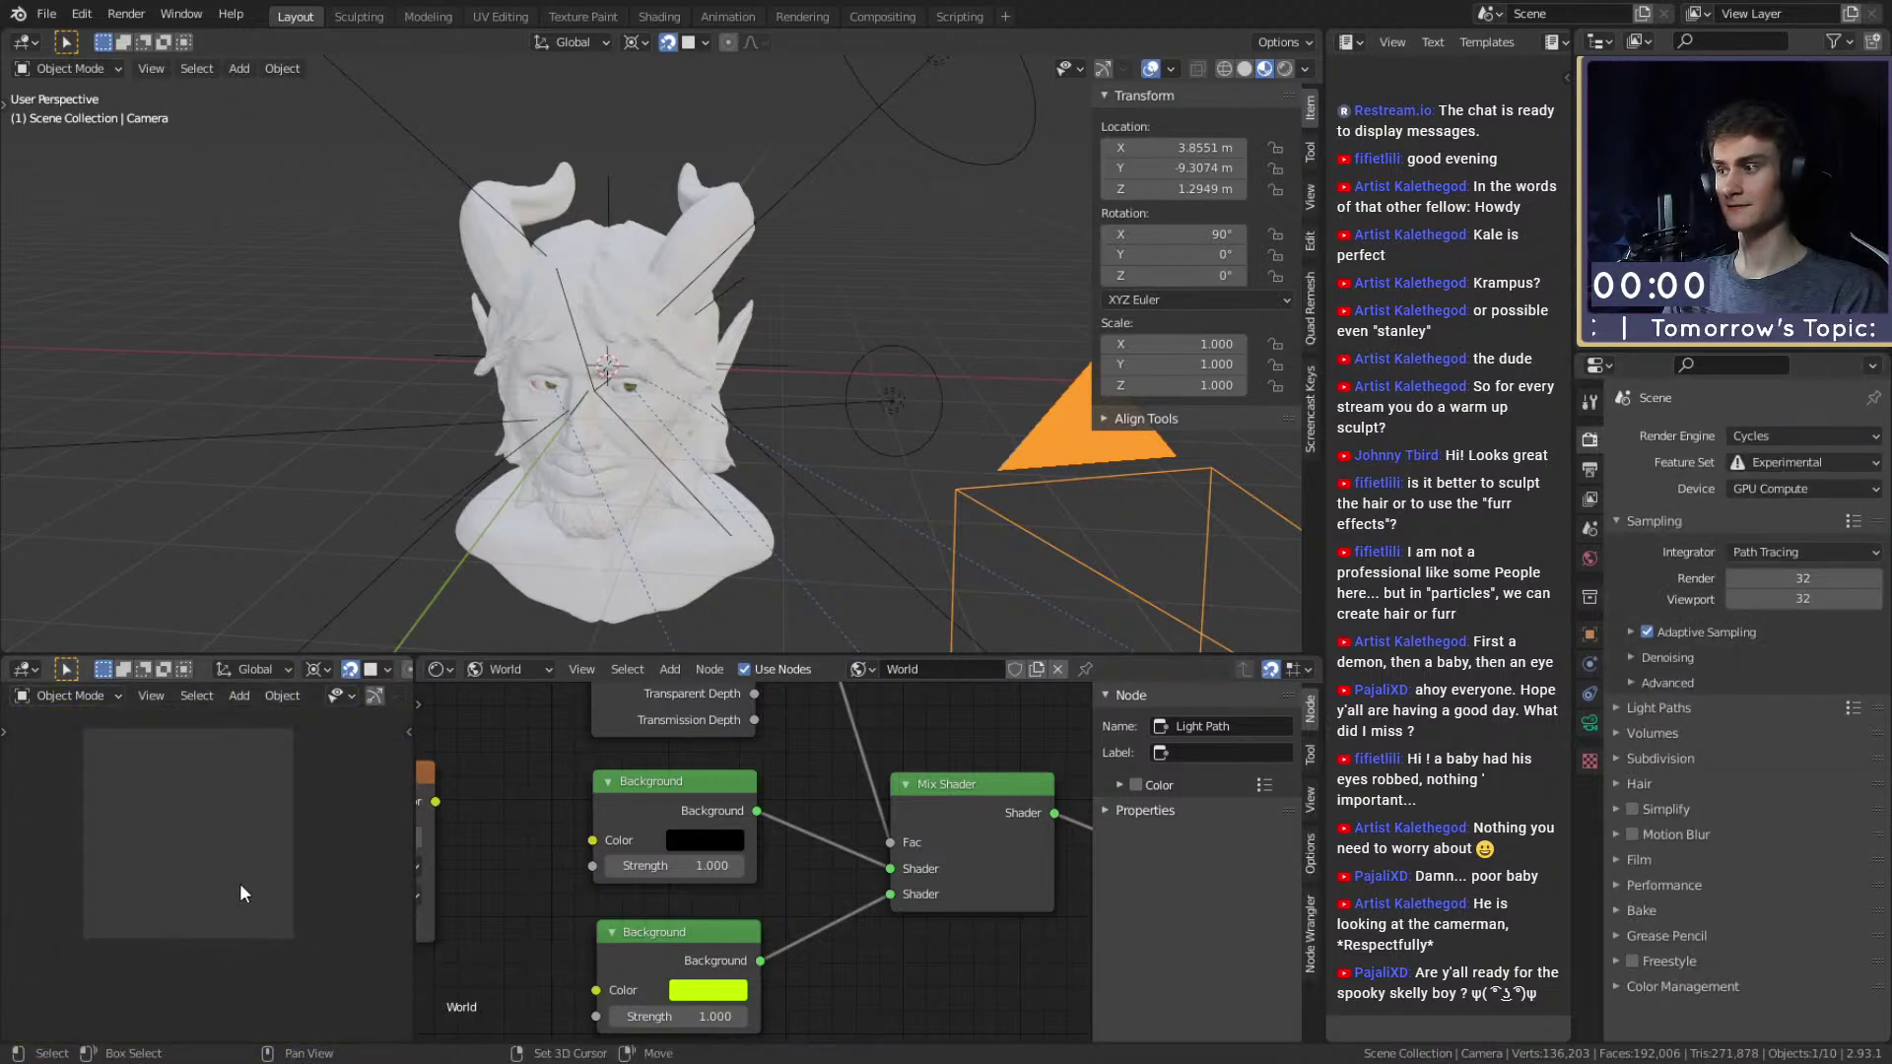
pyautogui.keyDown('shift'); pyautogui.moveTo(276, 837); pyautogui.dragTo(283, 840, button='middle'); pyautogui.keyUp('shift')
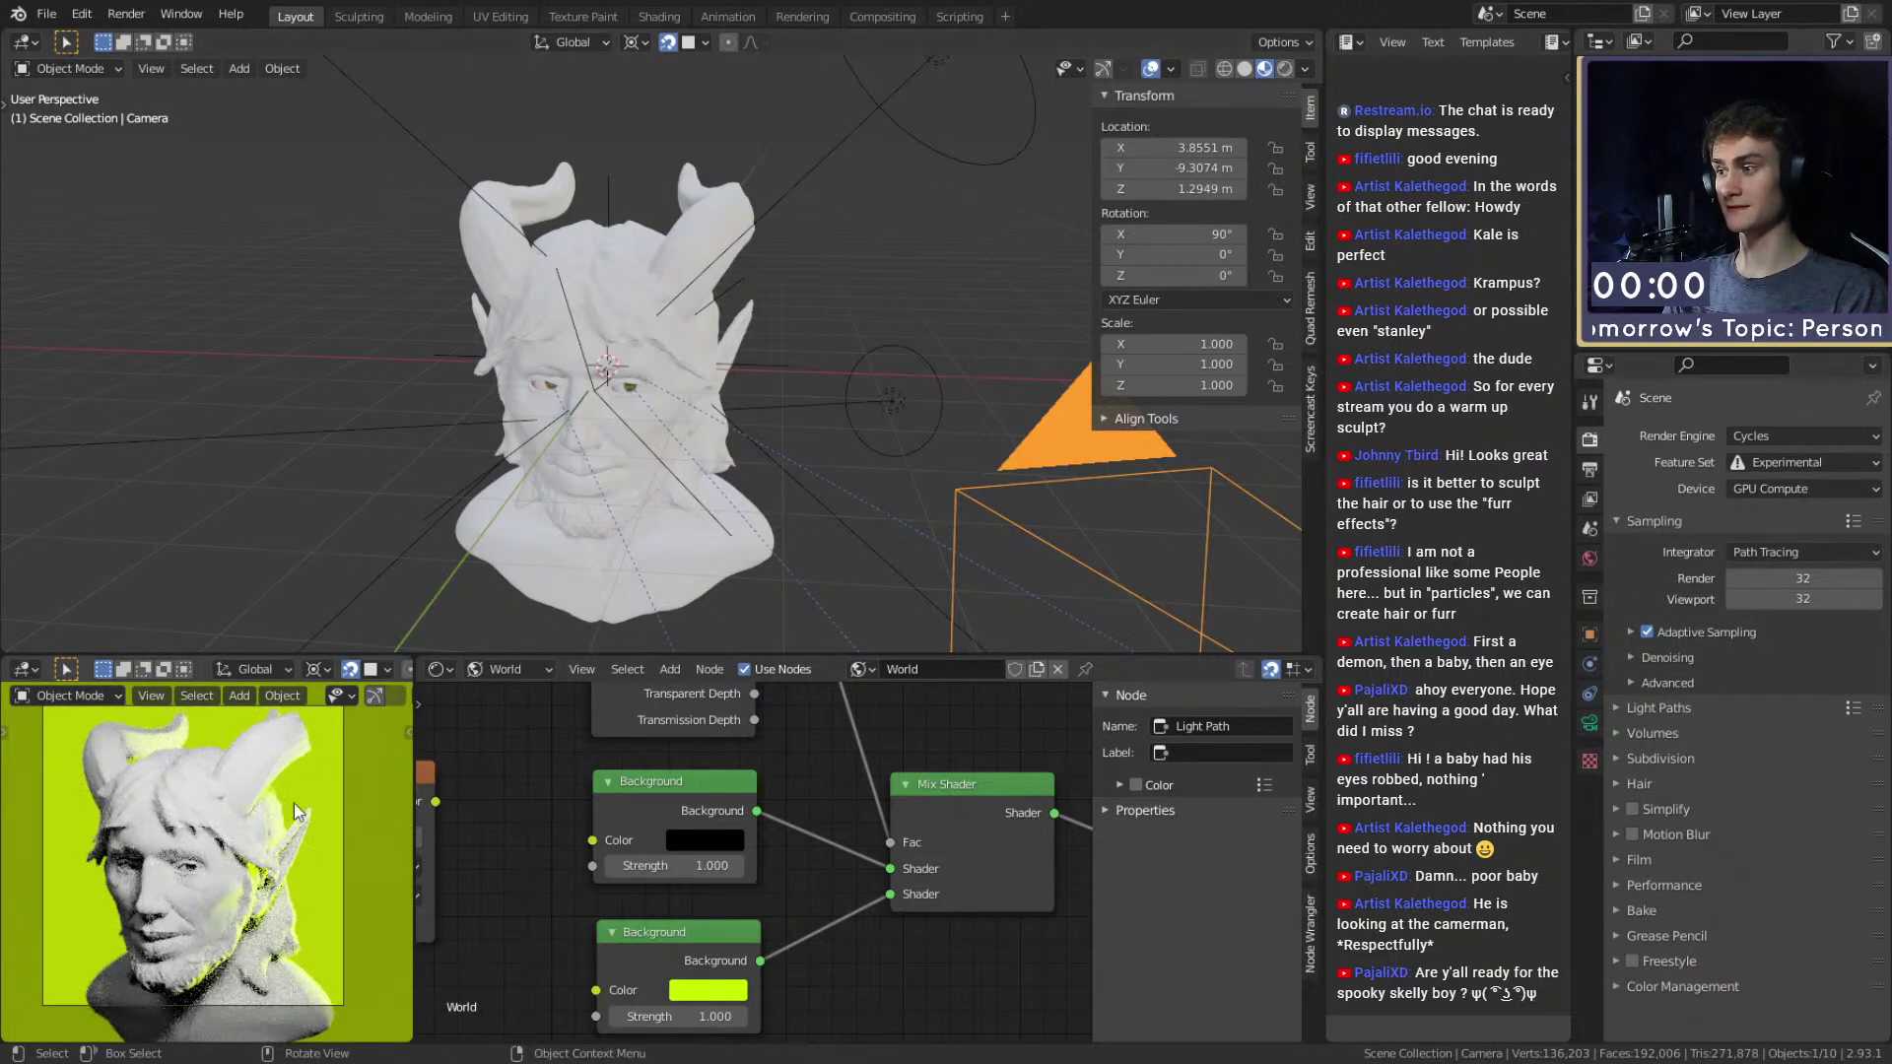
pyautogui.scroll(-5, 694, 353)
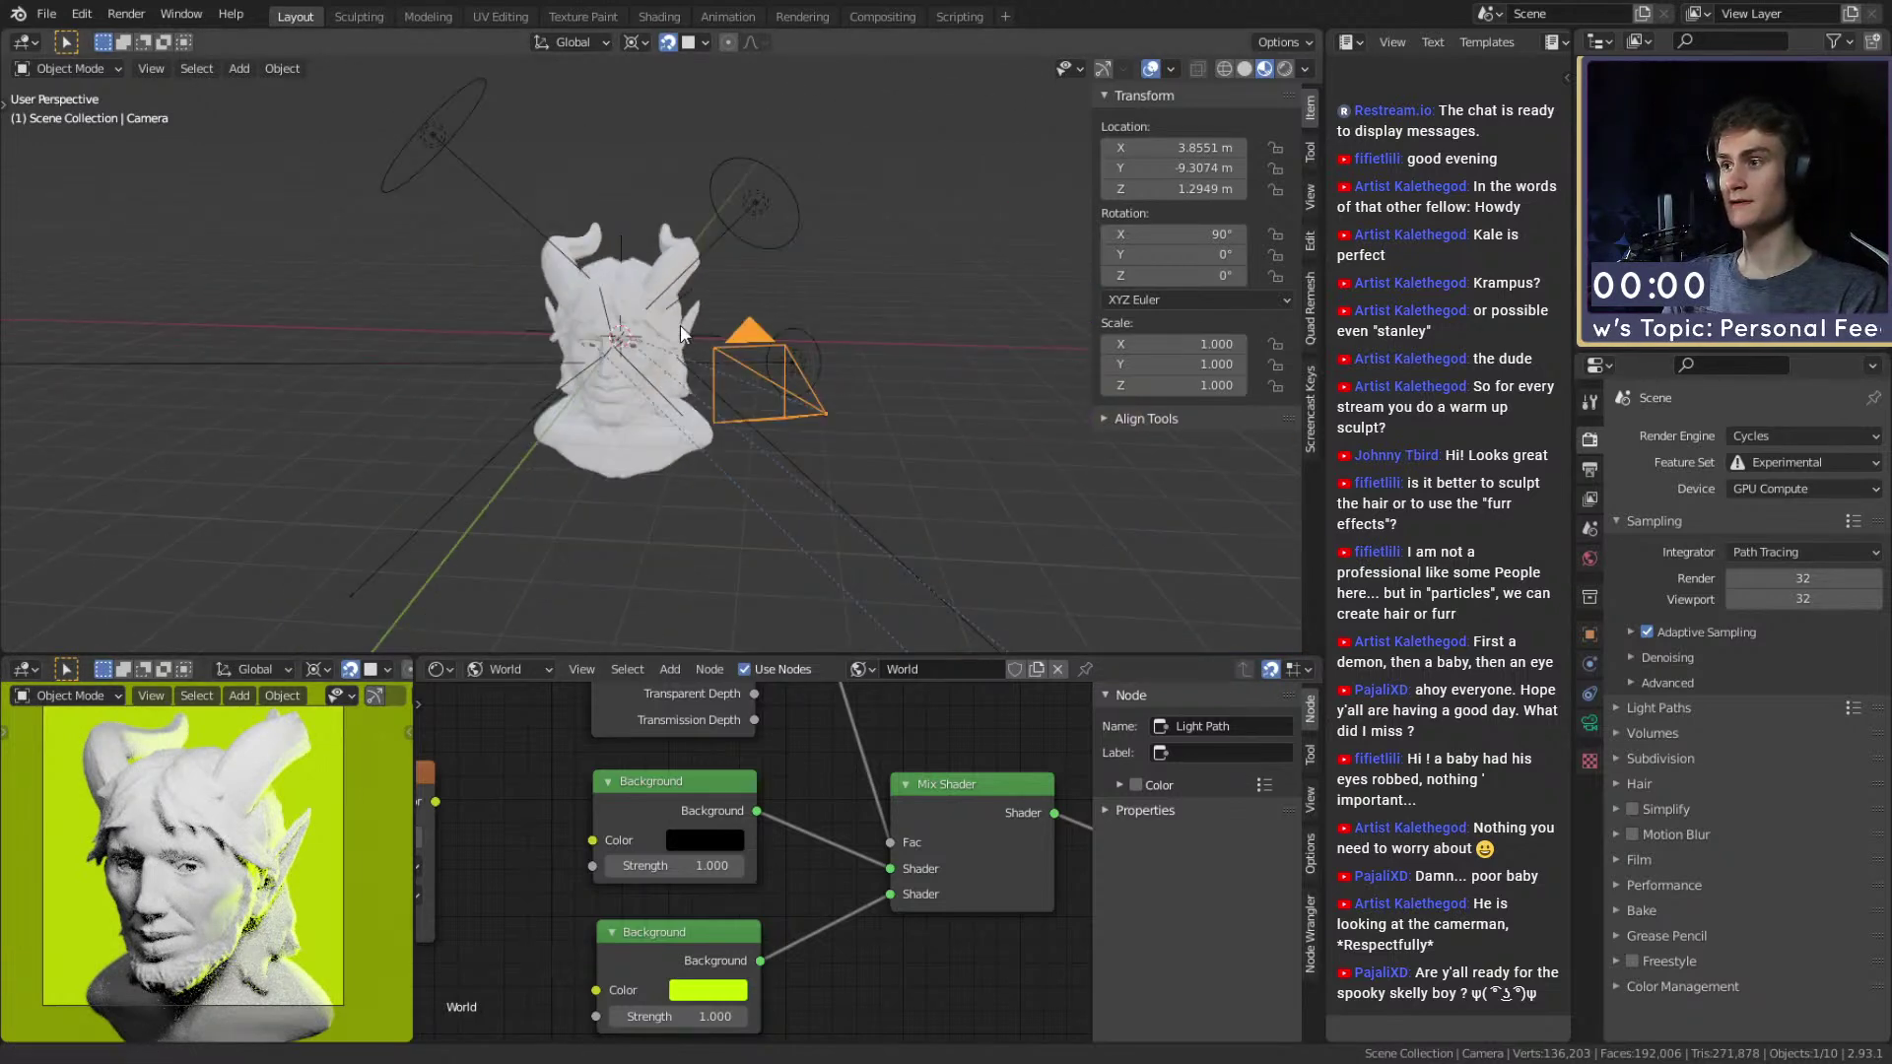
pyautogui.hotkey('ctrl', 's')
# Examine the lighting and blur on the horns, hair and face in the Cycles camera preview.
pyautogui.scroll(3, 222, 885)
pyautogui.keyDown('shift'); pyautogui.moveTo(373, 808); pyautogui.dragTo(300, 754, button='middle'); pyautogui.keyUp('shift')
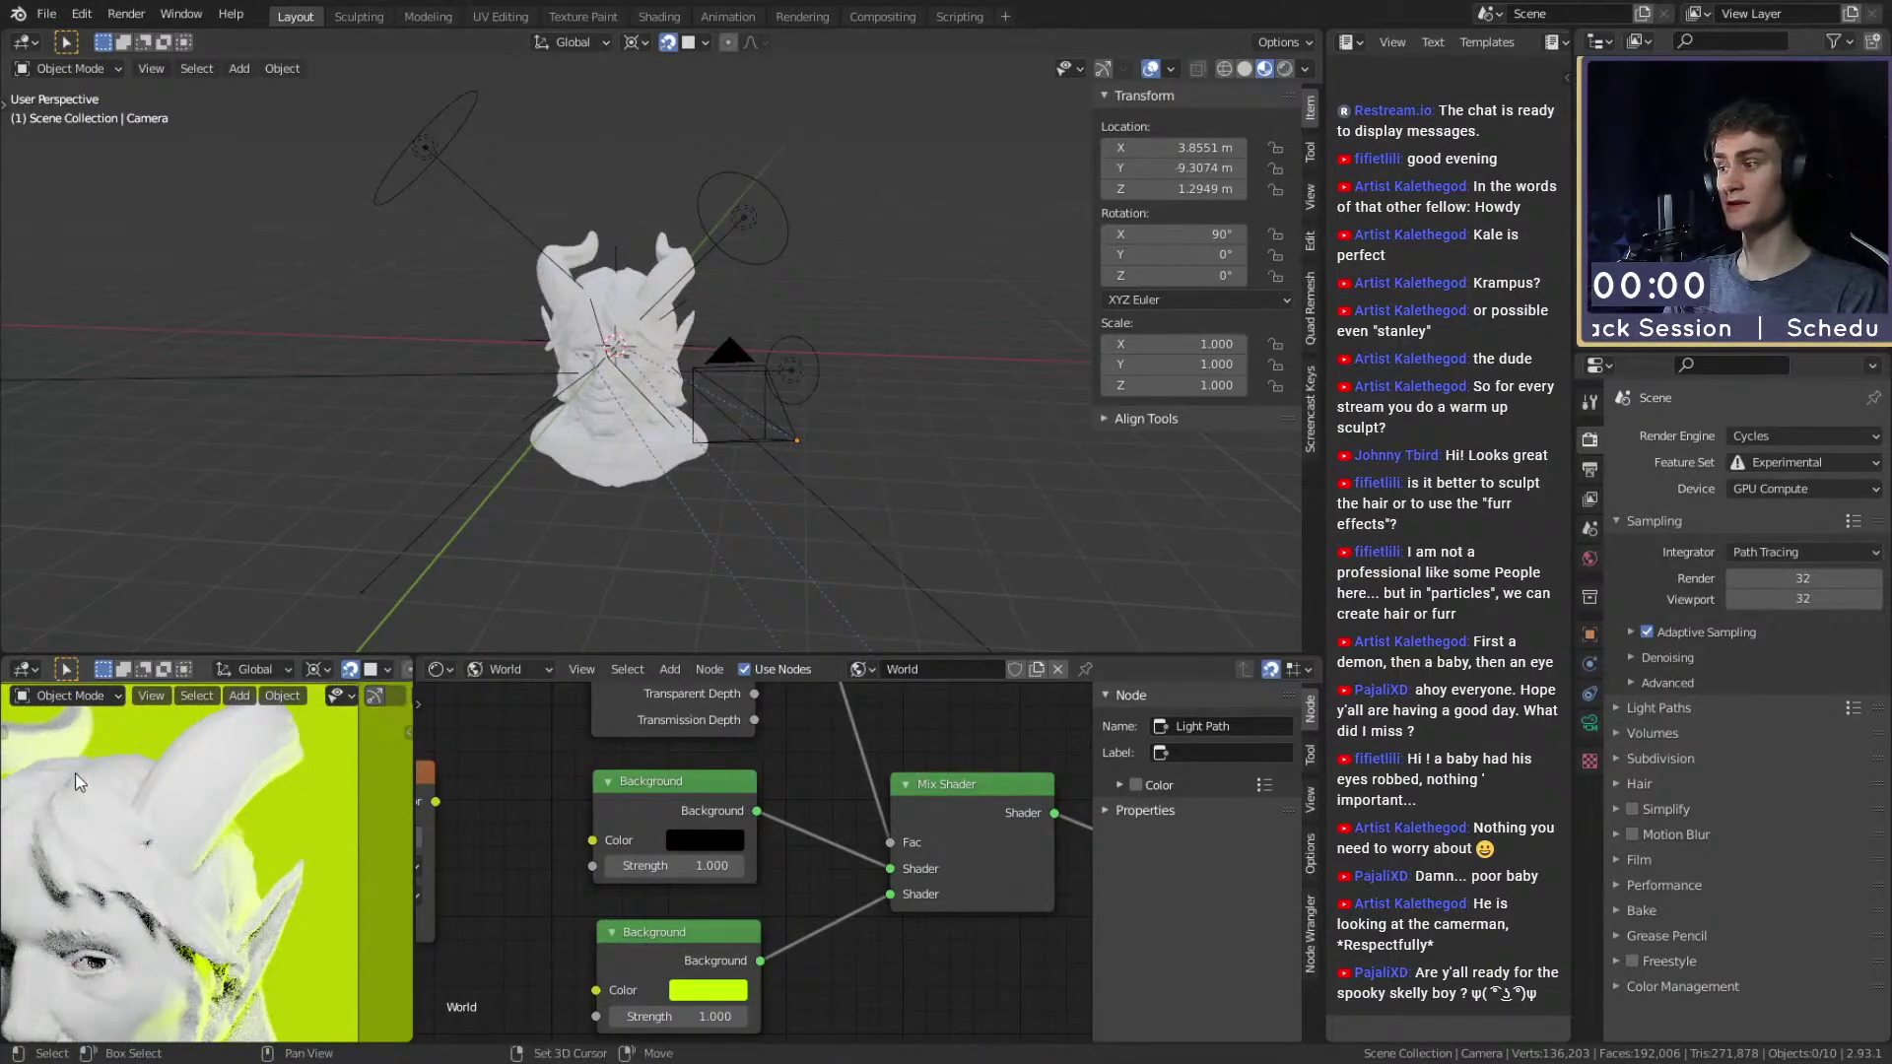
pyautogui.keyDown('shift'); pyautogui.moveTo(71, 773); pyautogui.dragTo(251, 789, button='middle'); pyautogui.keyUp('shift')
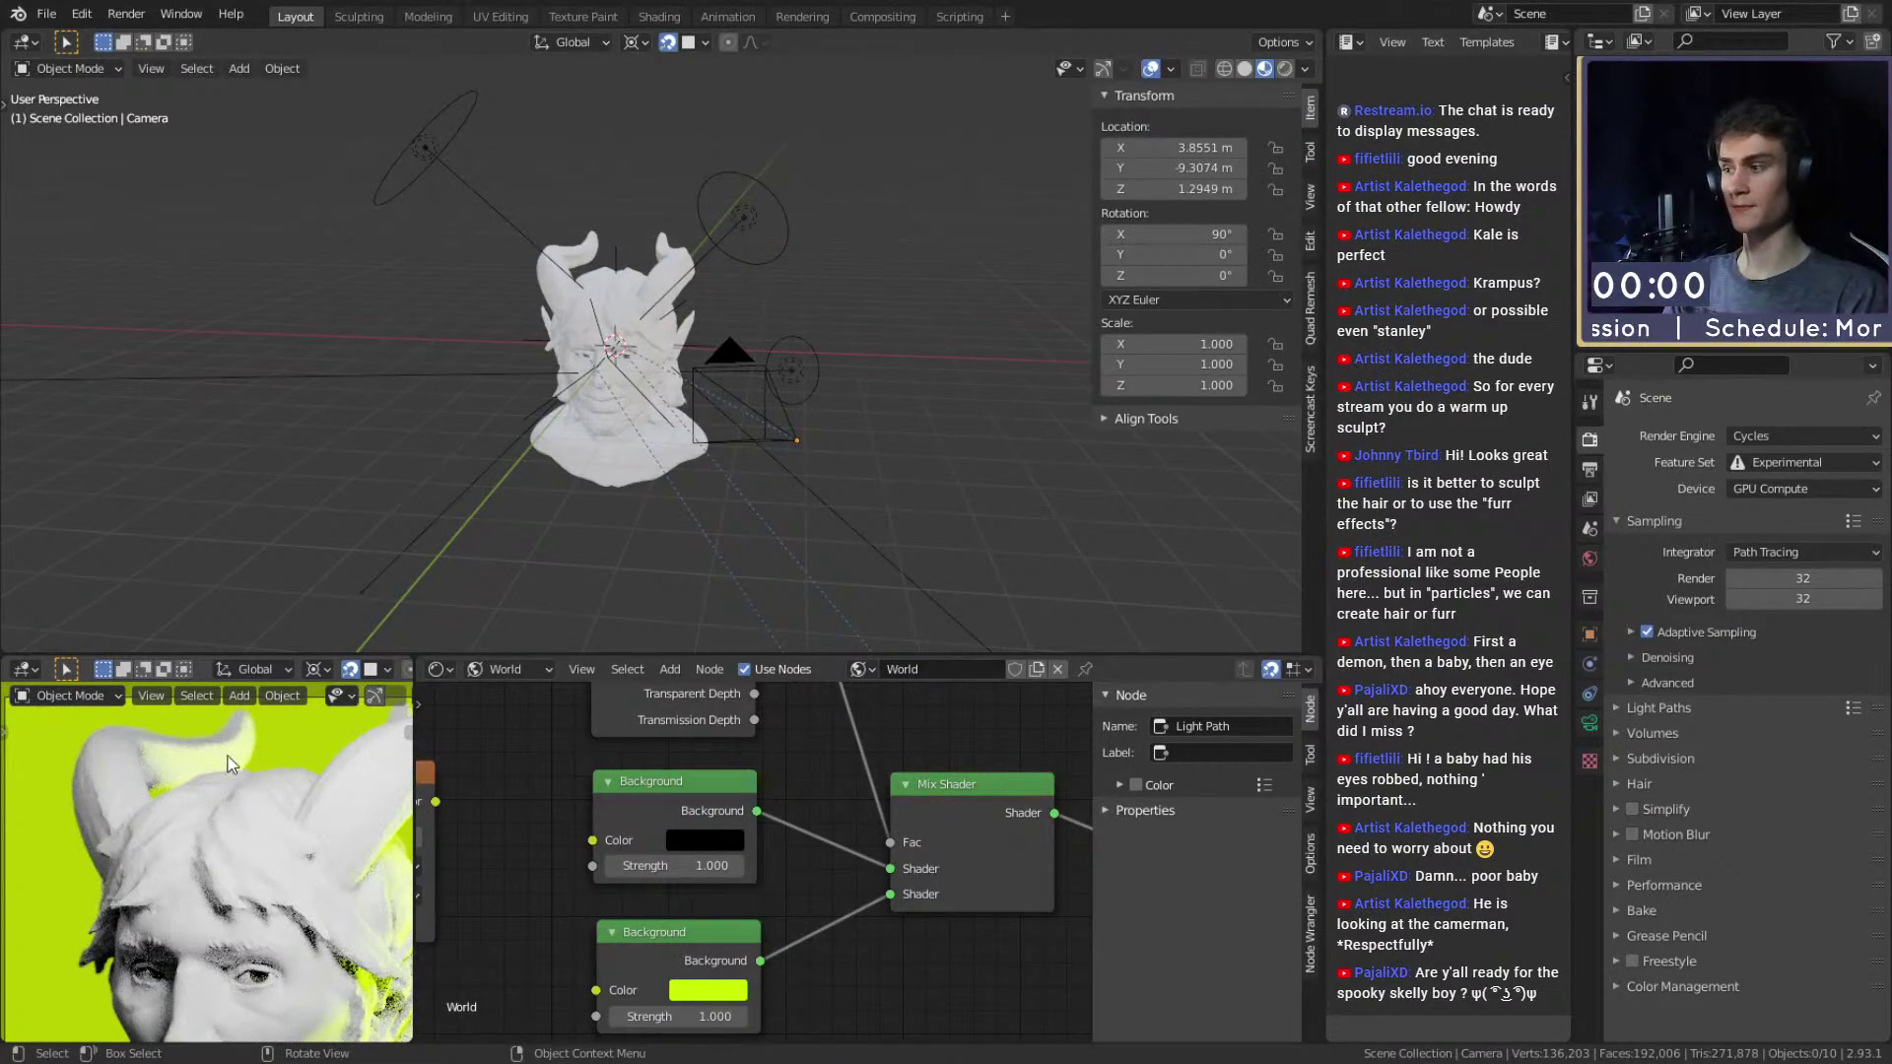
pyautogui.scroll(6, 226, 765)
pyautogui.keyDown('shift'); pyautogui.moveTo(218, 725); pyautogui.dragTo(325, 788, button='middle'); pyautogui.keyUp('shift')
pyautogui.scroll(-8, 316, 806)
pyautogui.keyDown('shift'); pyautogui.moveTo(273, 908); pyautogui.dragTo(271, 768, button='middle'); pyautogui.keyUp('shift')
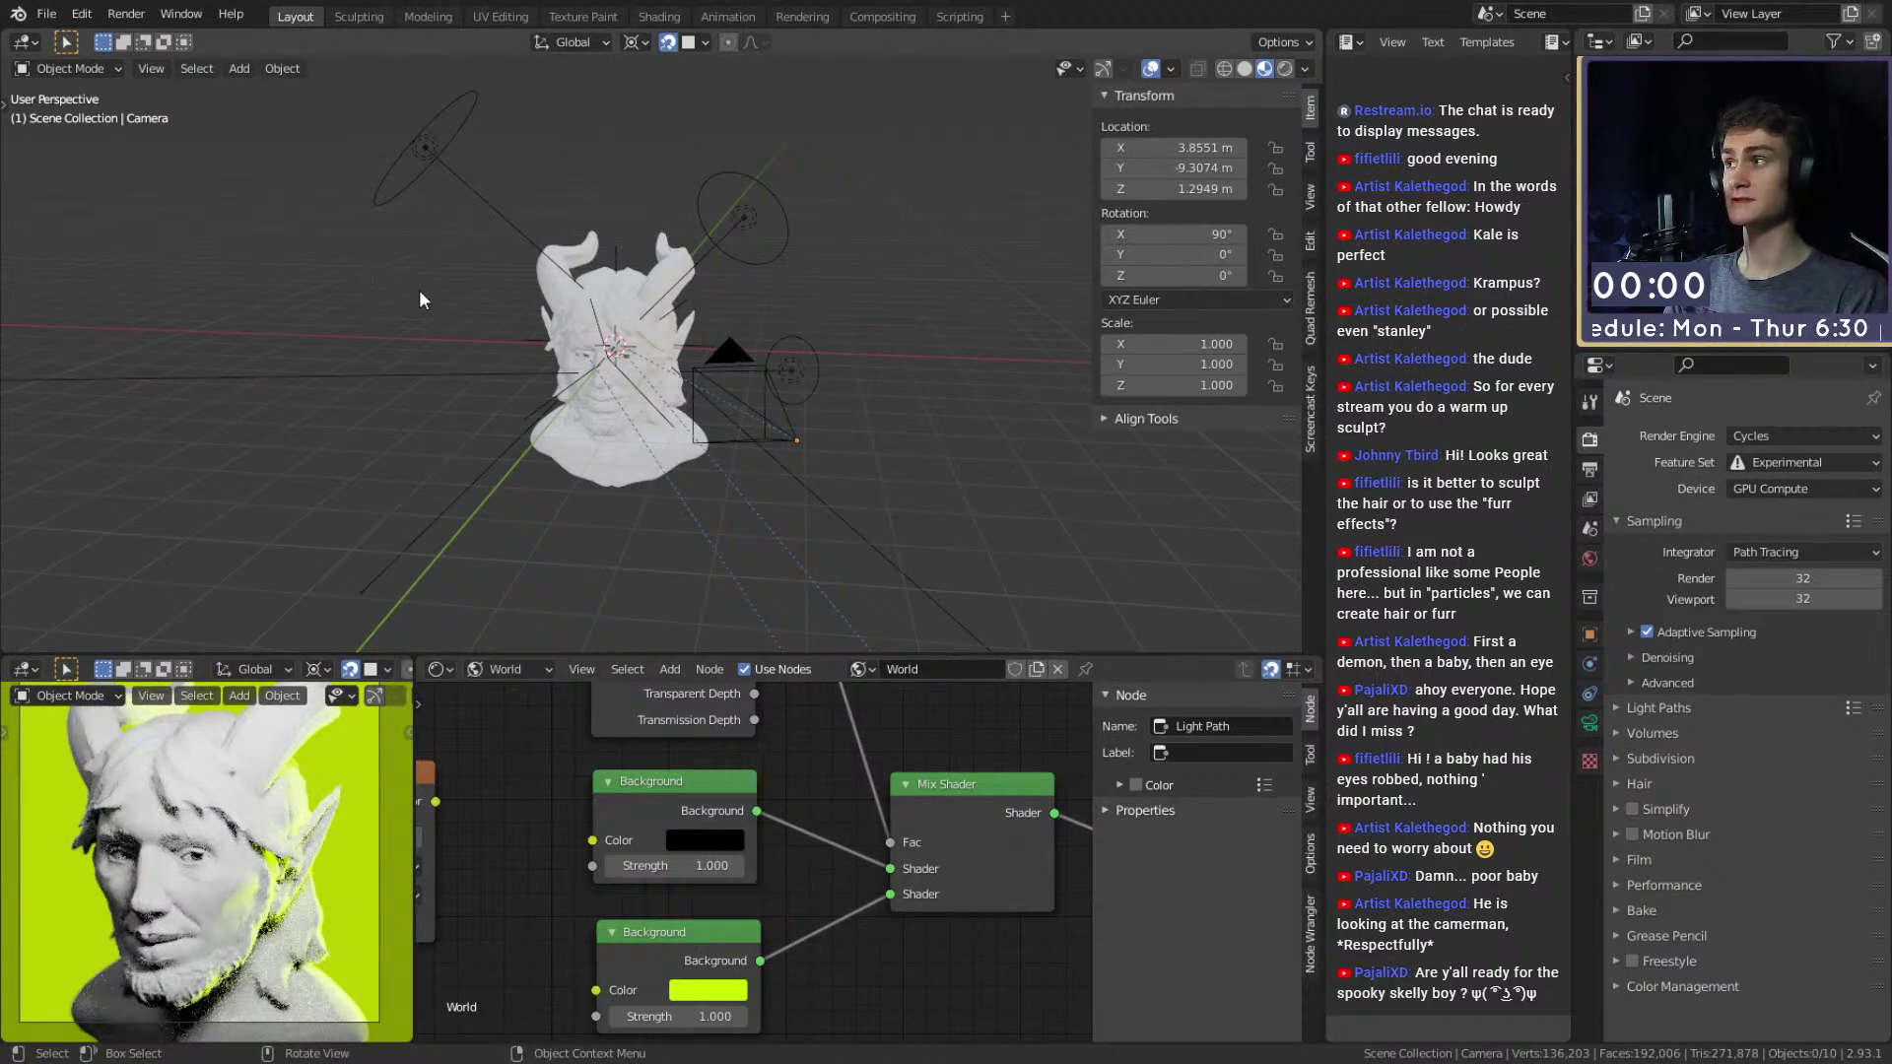
pyautogui.moveTo(632, 354)
pyautogui.mouseDown(button='middle')
pyautogui.moveTo(741, 428)
pyautogui.moveTo(755, 398)
pyautogui.moveTo(670, 334)
pyautogui.mouseUp(button='middle')
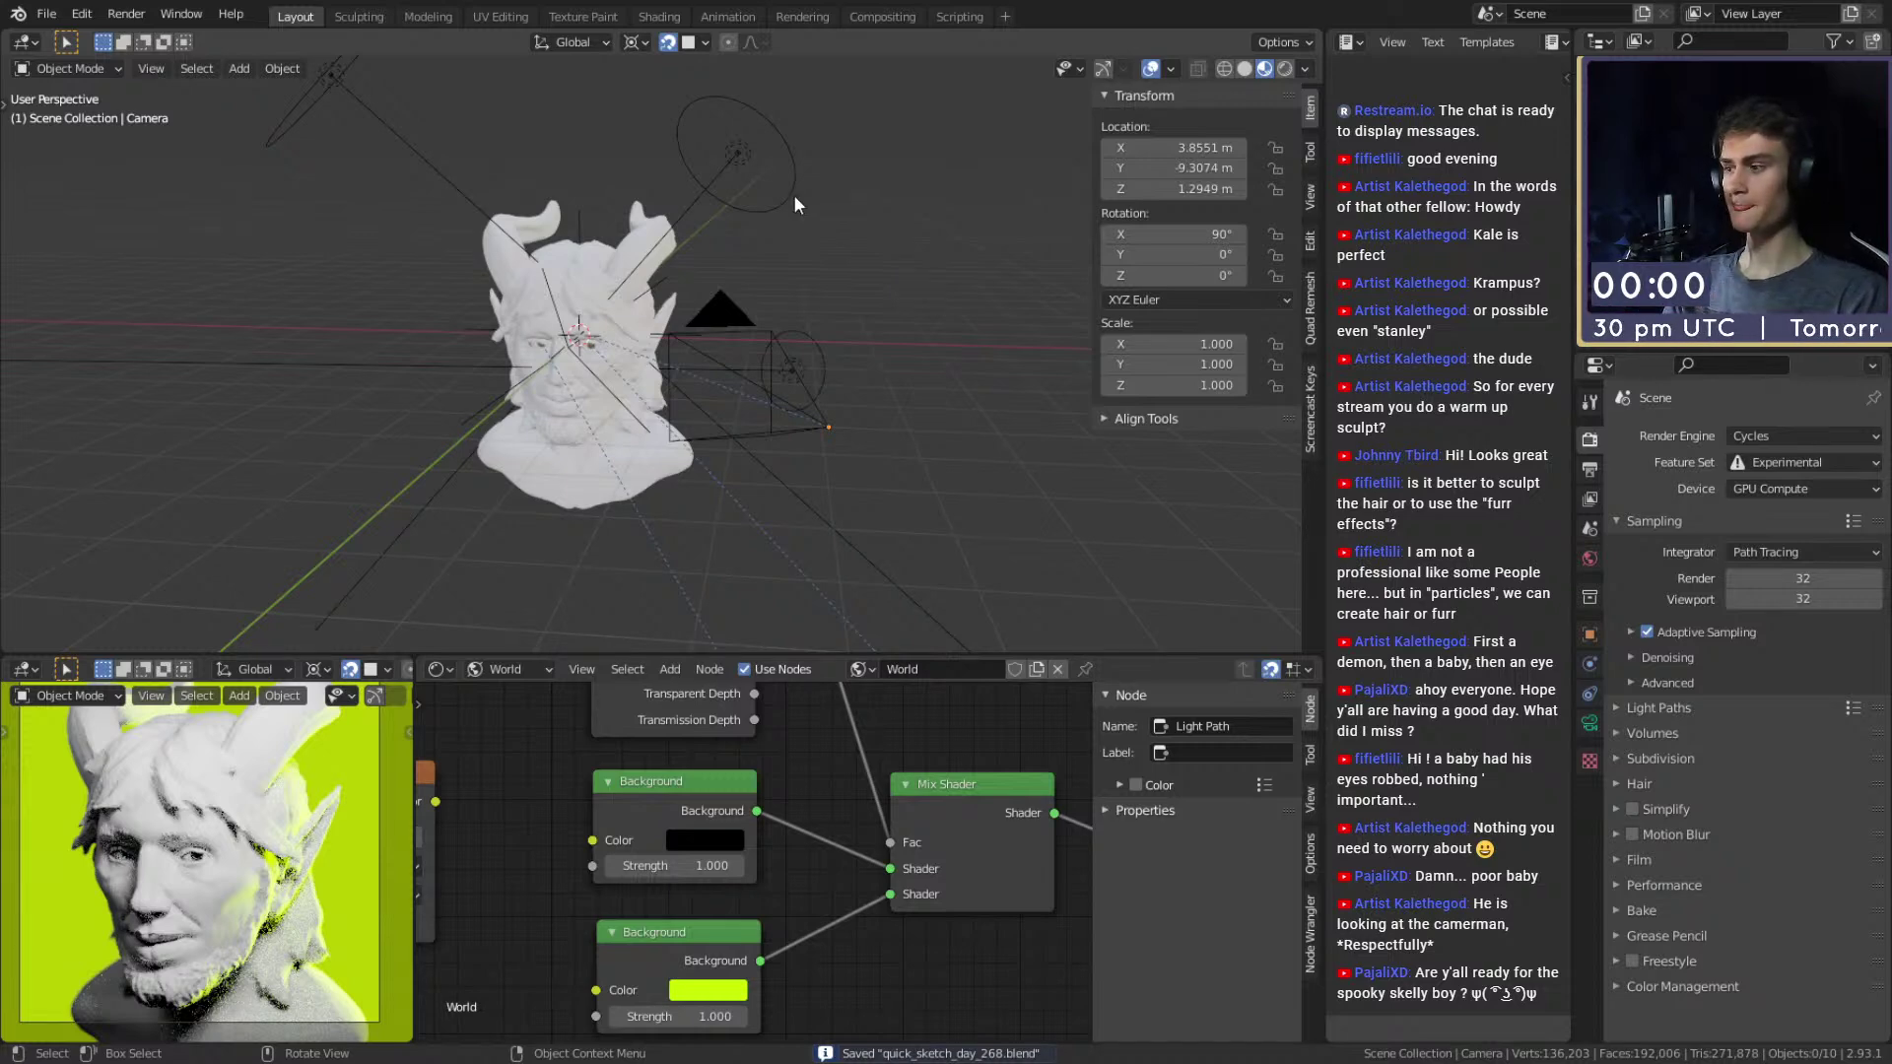
pyautogui.scroll(-1, 197, 896)
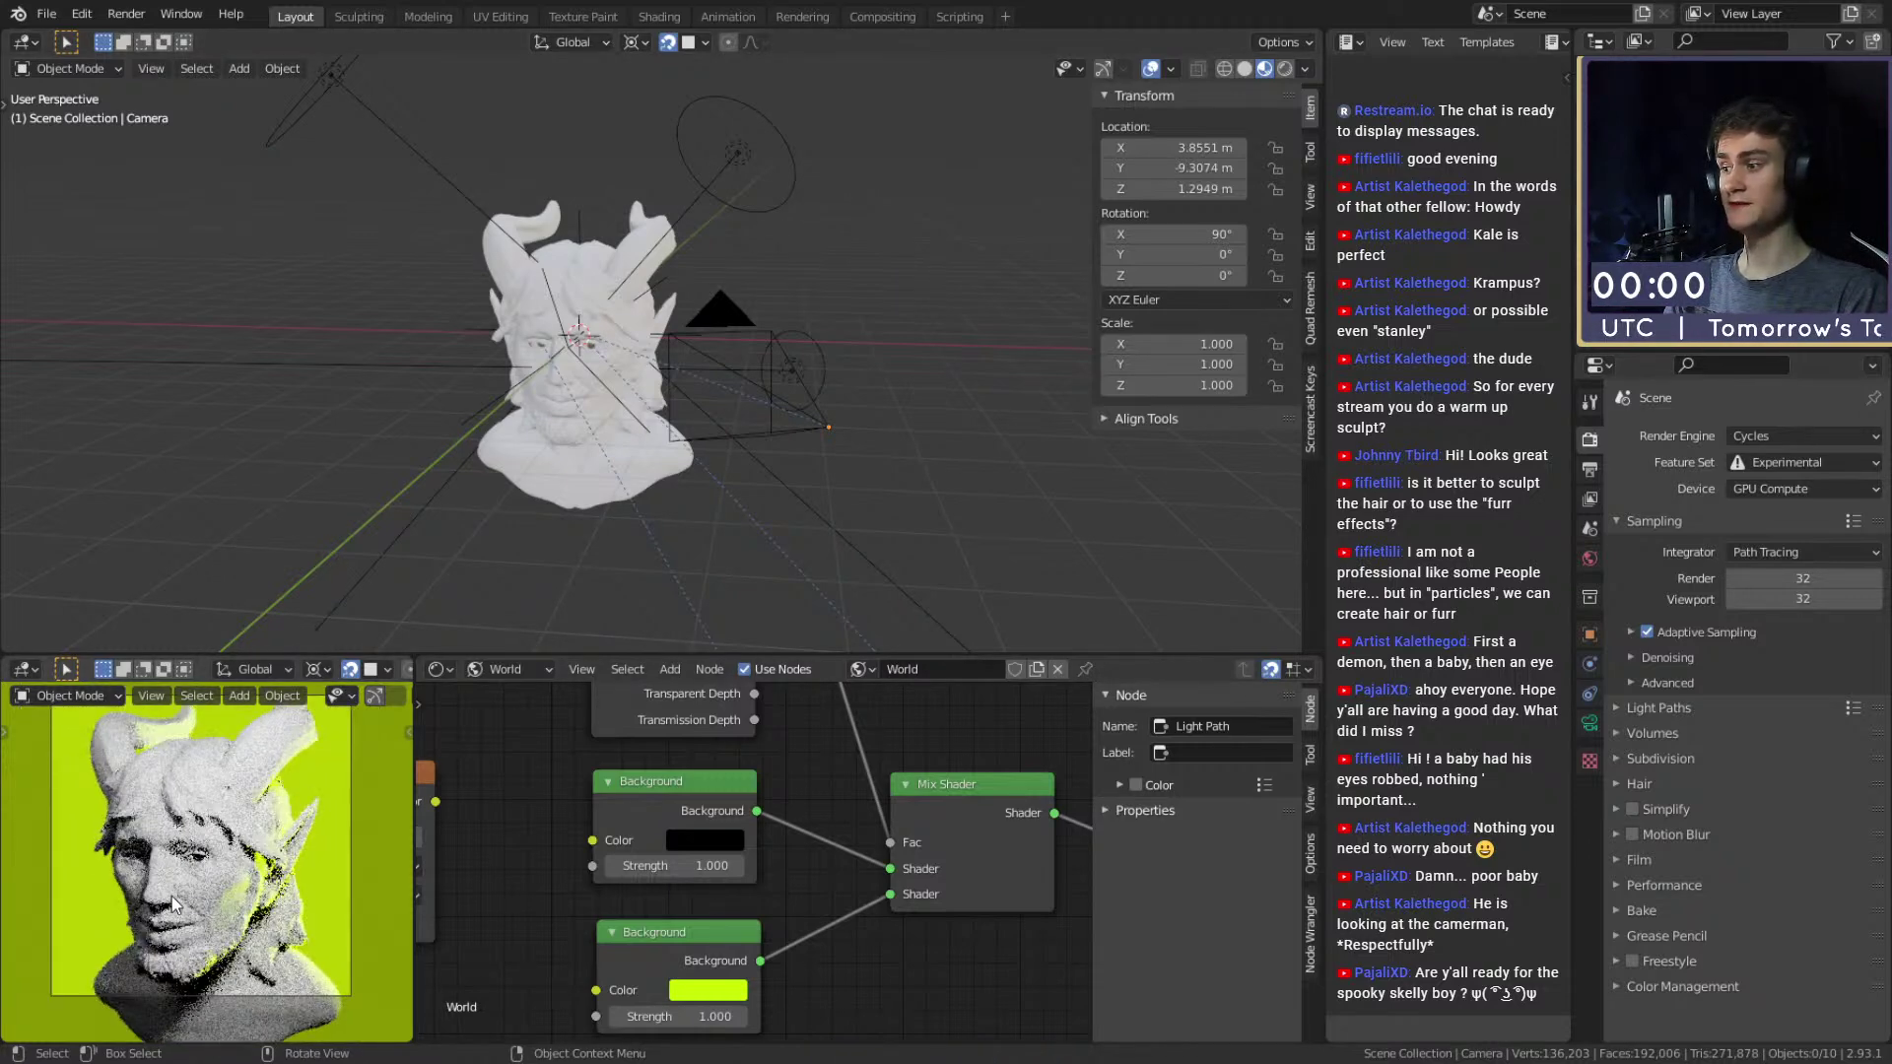
pyautogui.keyDown('shift'); pyautogui.moveTo(713, 345); pyautogui.dragTo(691, 362, button='middle'); pyautogui.keyUp('shift')
# Select the bust, switch the node editor to object shading and assign the existing QuickSculpt.001 material.
pyautogui.click(1589, 469)
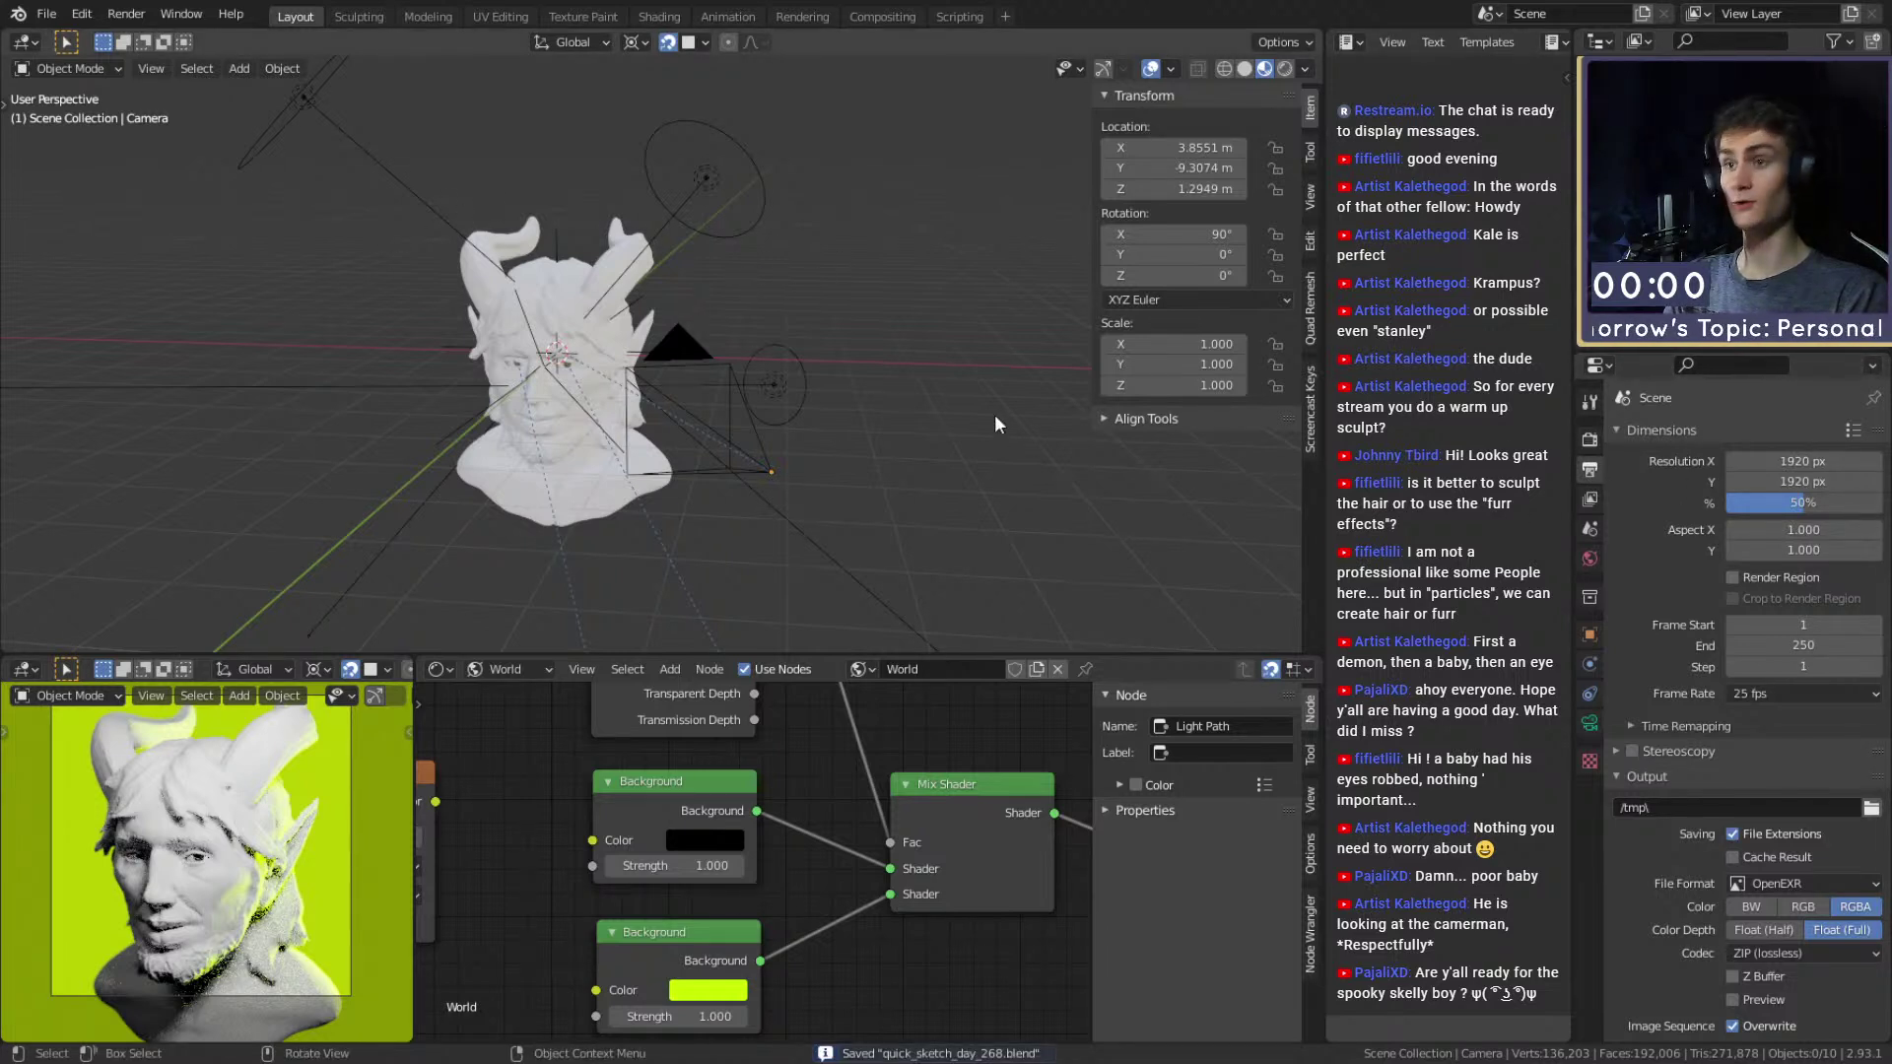
pyautogui.click(556, 320)
pyautogui.click(46, 14)
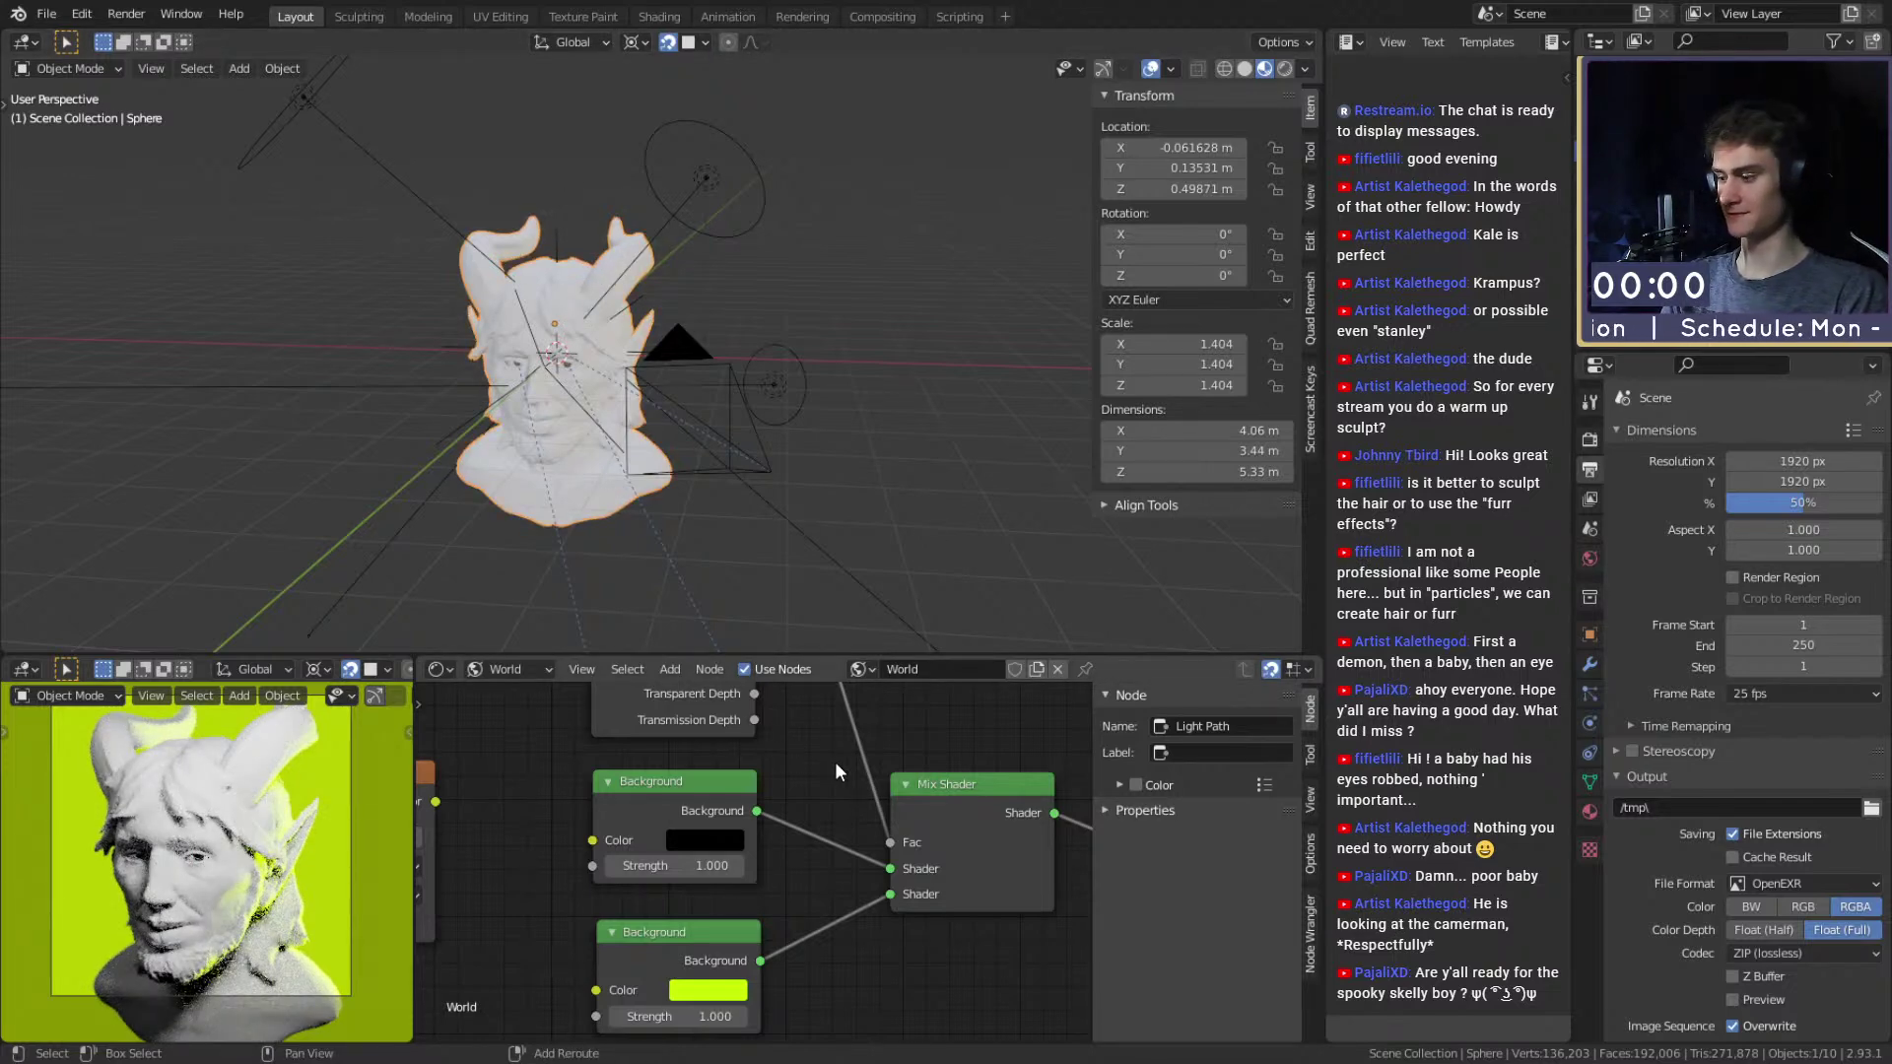
pyautogui.hotkey('shift', 'F3')
pyautogui.hotkey('shift', 'F3')
pyautogui.click(498, 670)
pyautogui.click(512, 694)
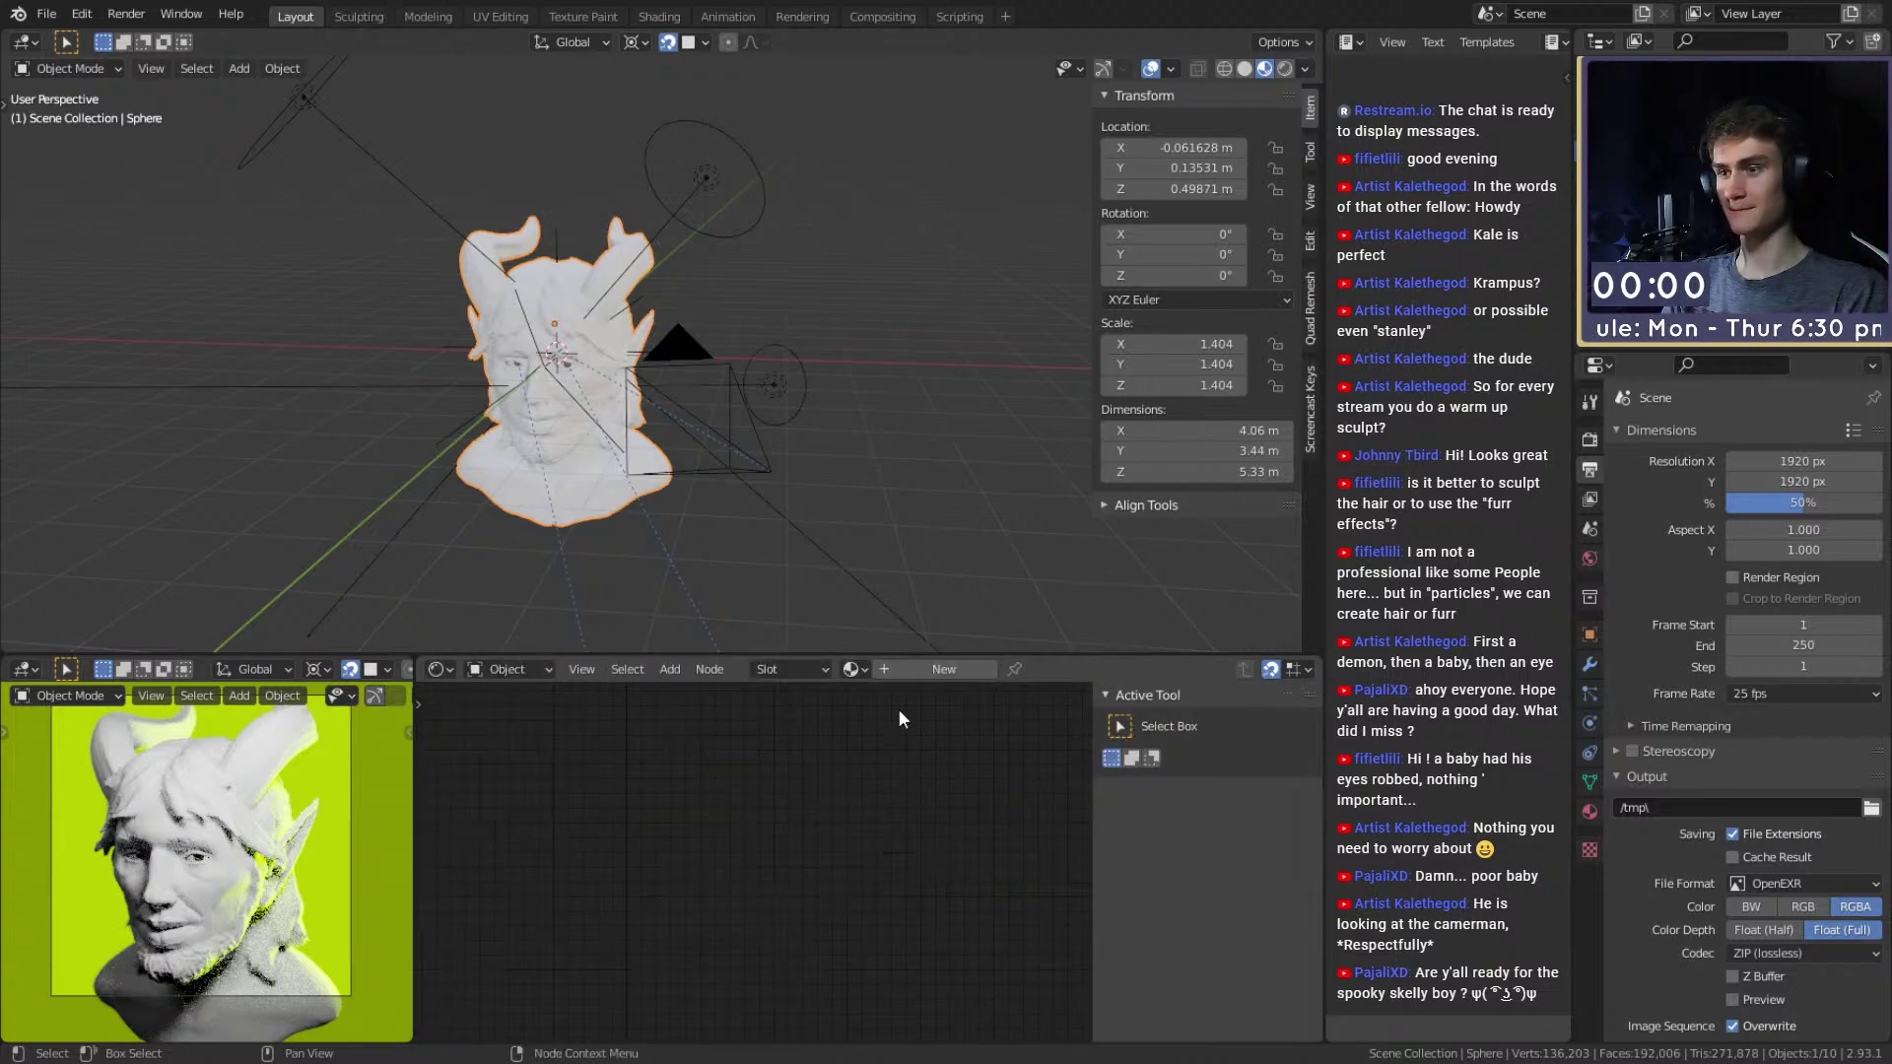
pyautogui.click(854, 671)
pyautogui.click(916, 759)
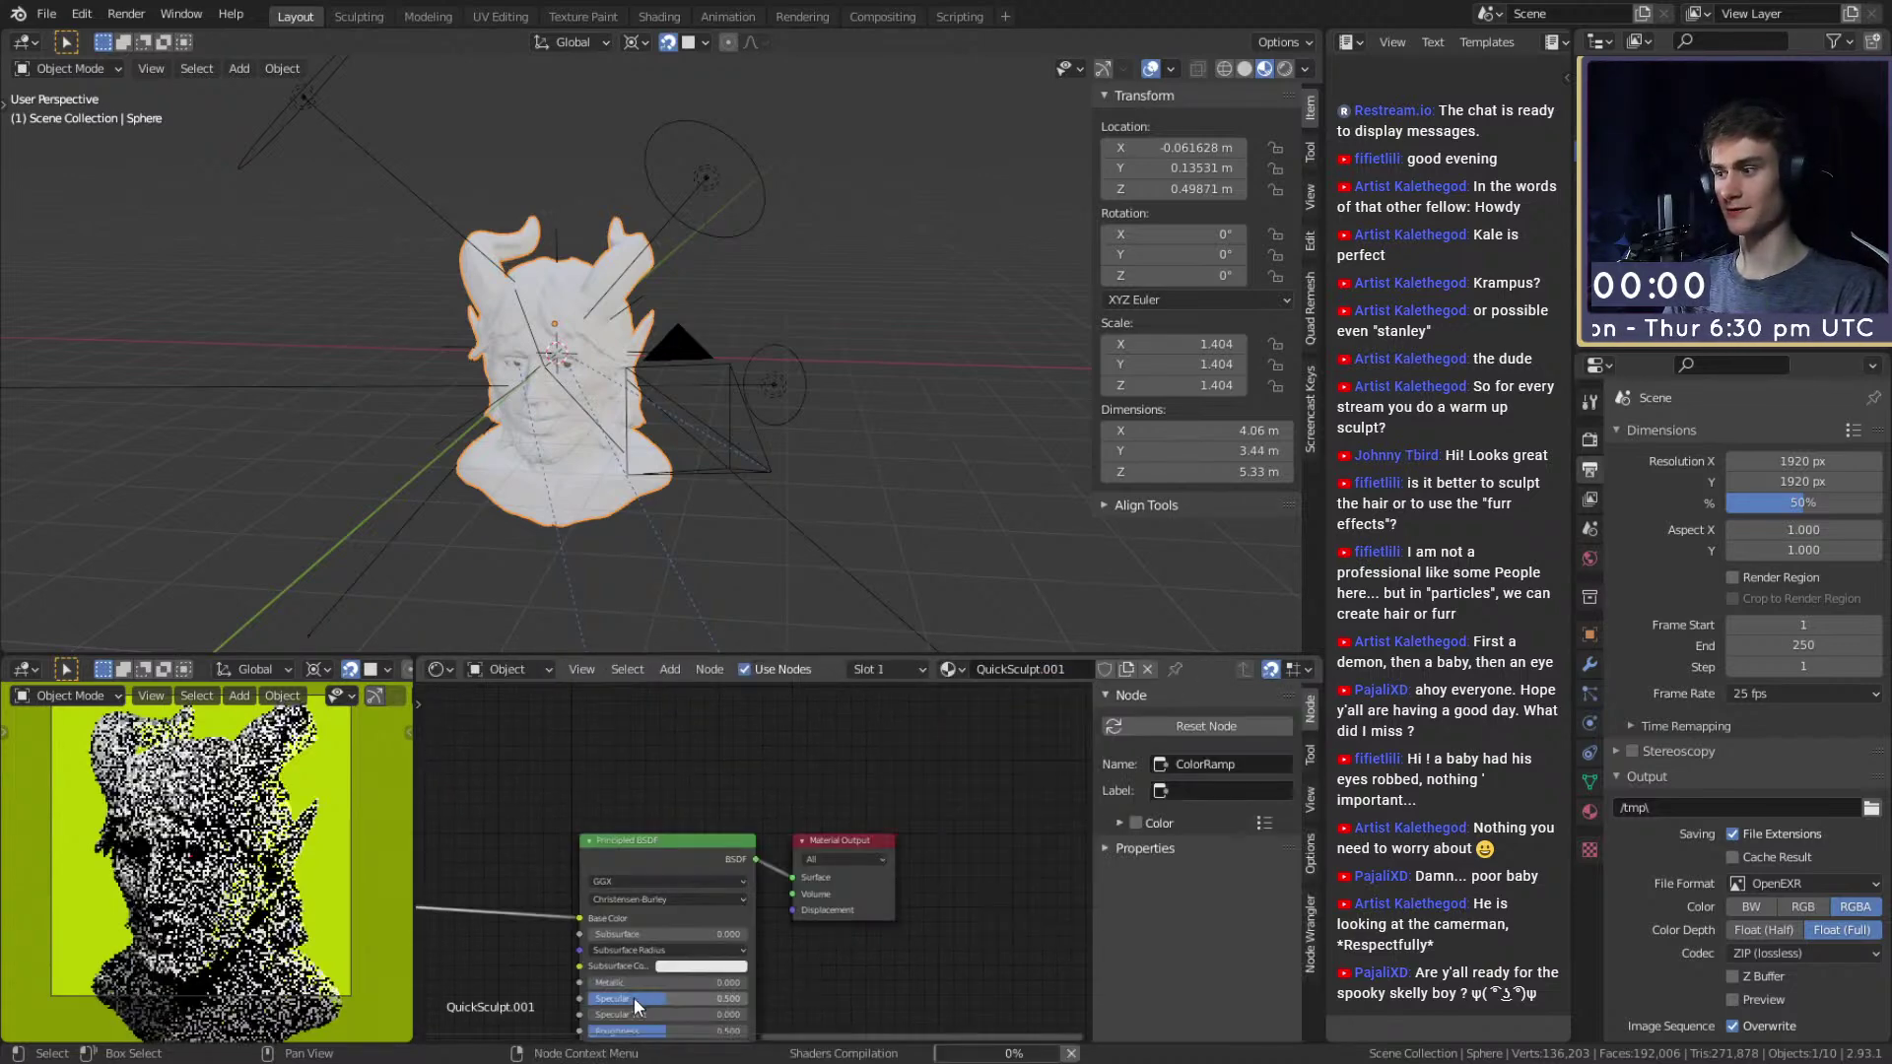
# Move the black stop of the material's ColorRamp node to position 0.436.
pyautogui.scroll(-4, 766, 945)
pyautogui.moveTo(769, 946); pyautogui.dragTo(942, 872, button='middle')
pyautogui.scroll(5, 941, 872)
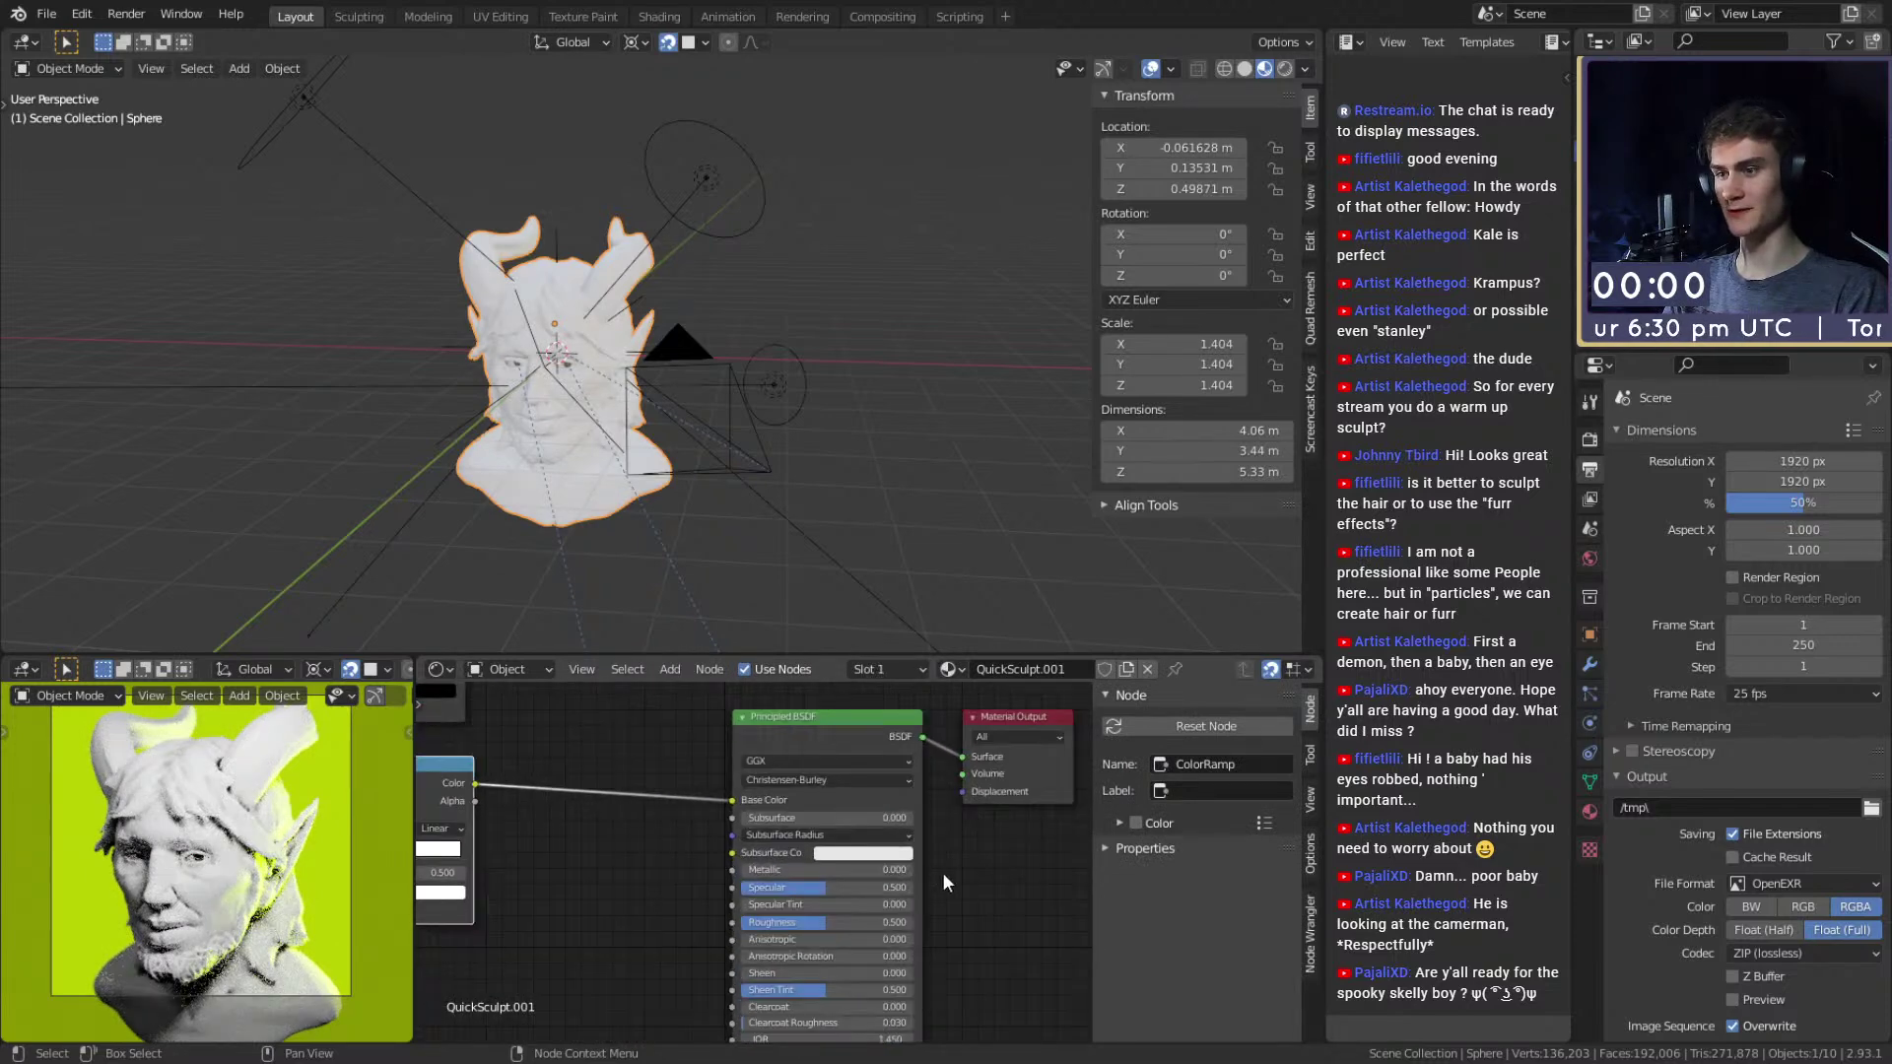
pyautogui.moveTo(660, 852); pyautogui.dragTo(980, 849, button='middle')
pyautogui.scroll(5, 980, 849)
pyautogui.scroll(4, 1048, 853)
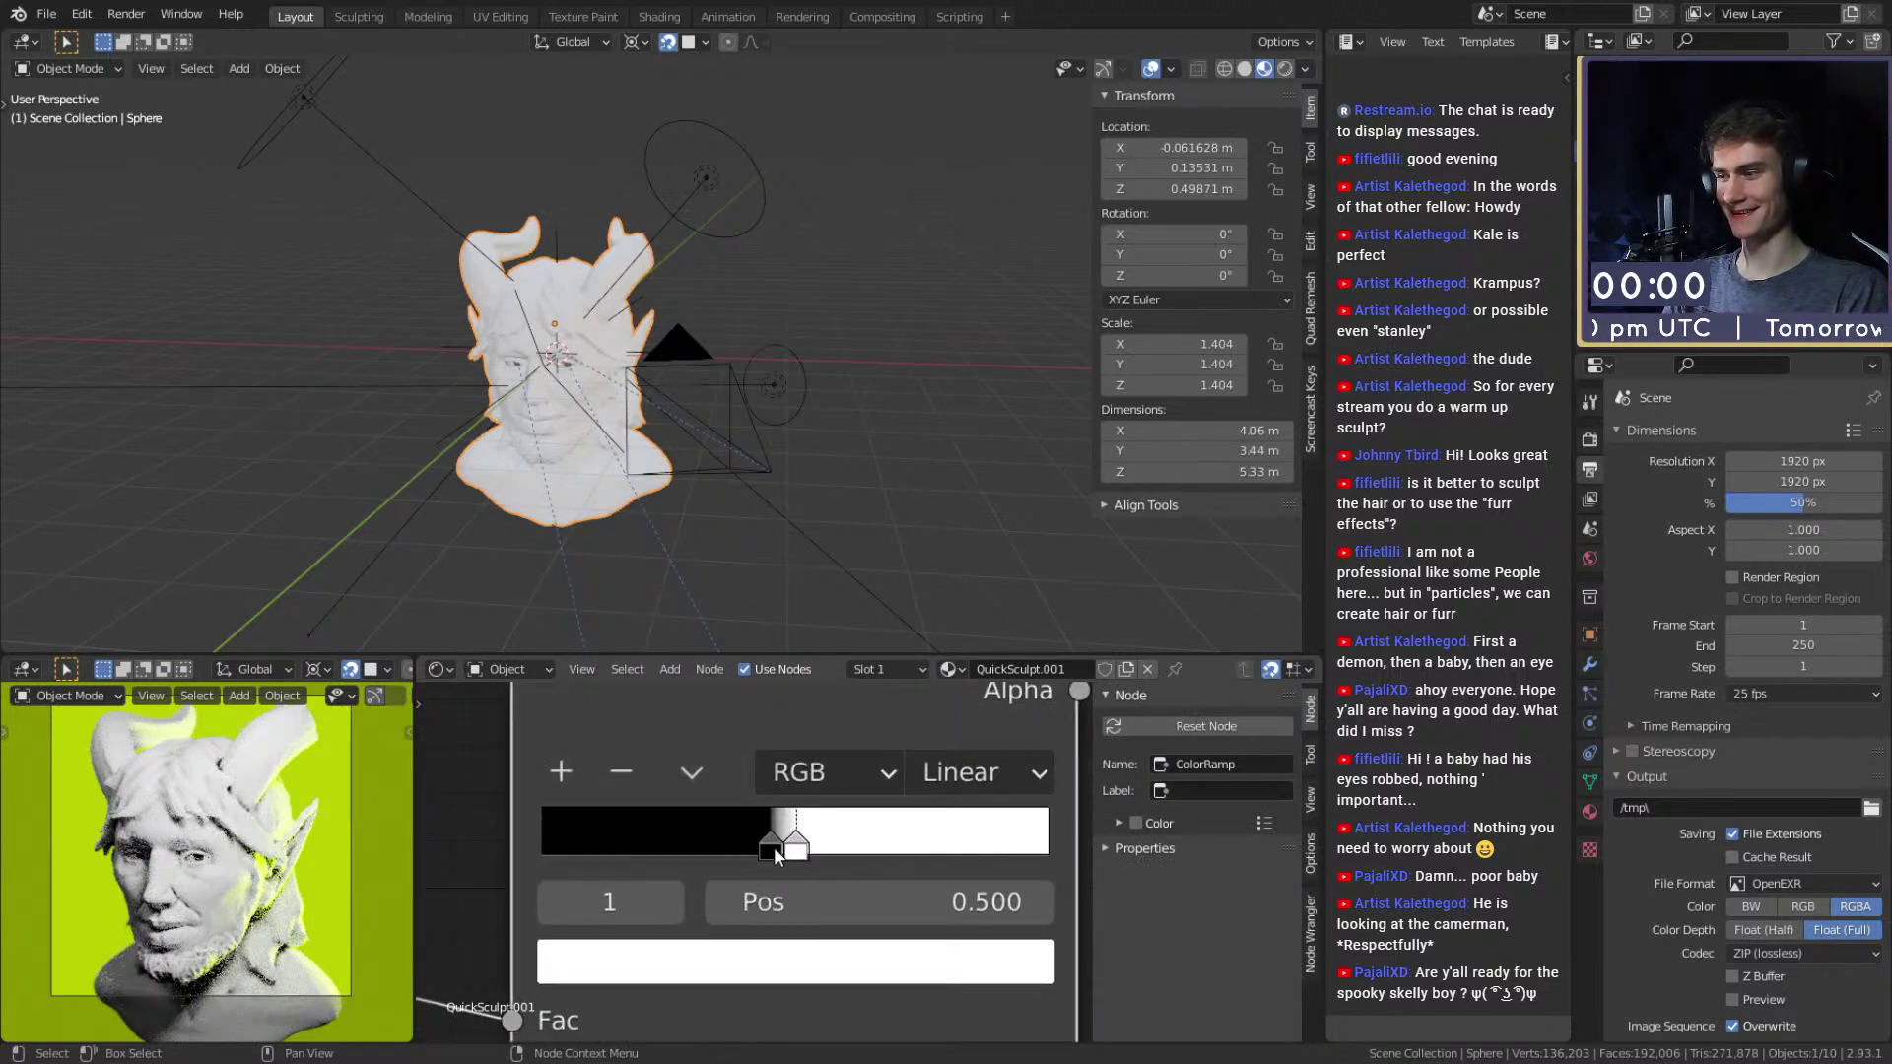
pyautogui.moveTo(794, 848)
pyautogui.mouseDown()
pyautogui.moveTo(816, 845)
pyautogui.moveTo(763, 849)
pyautogui.mouseUp()
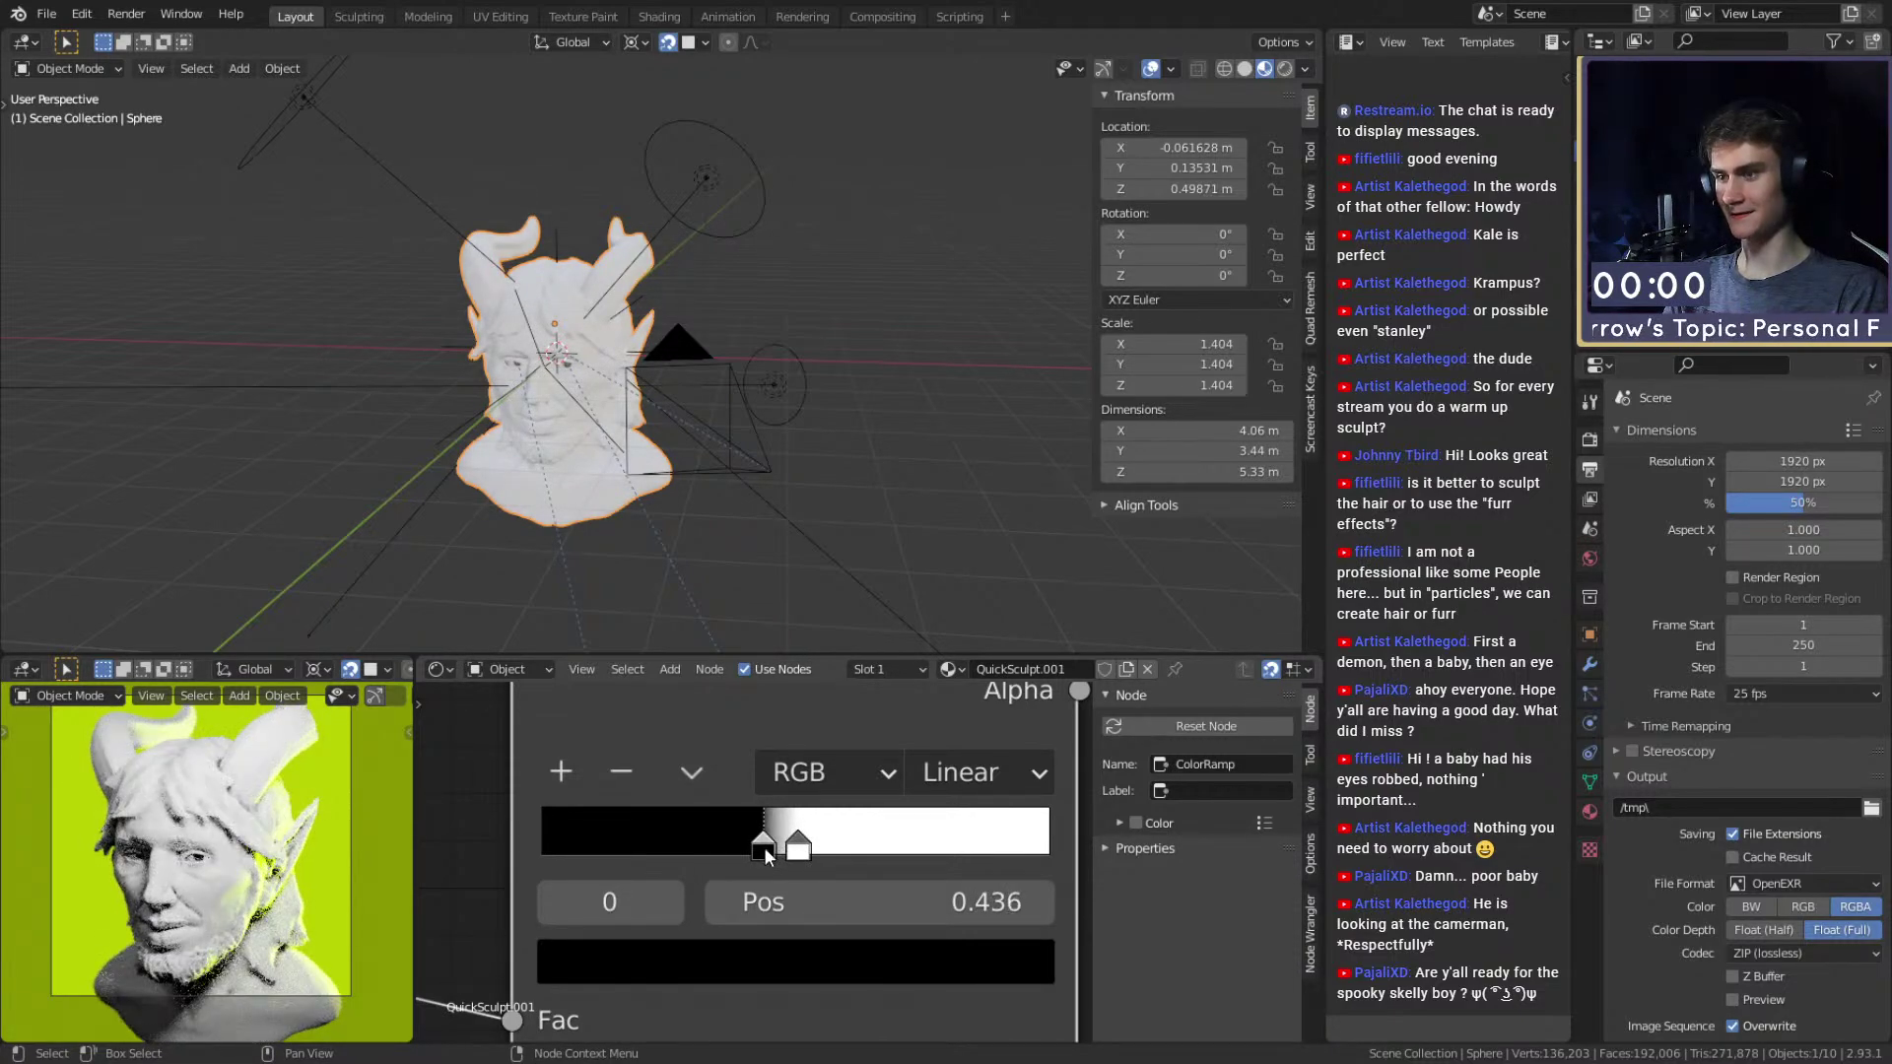
# Review the Geometry Pointiness link into the ColorRamp and inspect the face's shading up close in the camera preview.
pyautogui.scroll(-3, 762, 847)
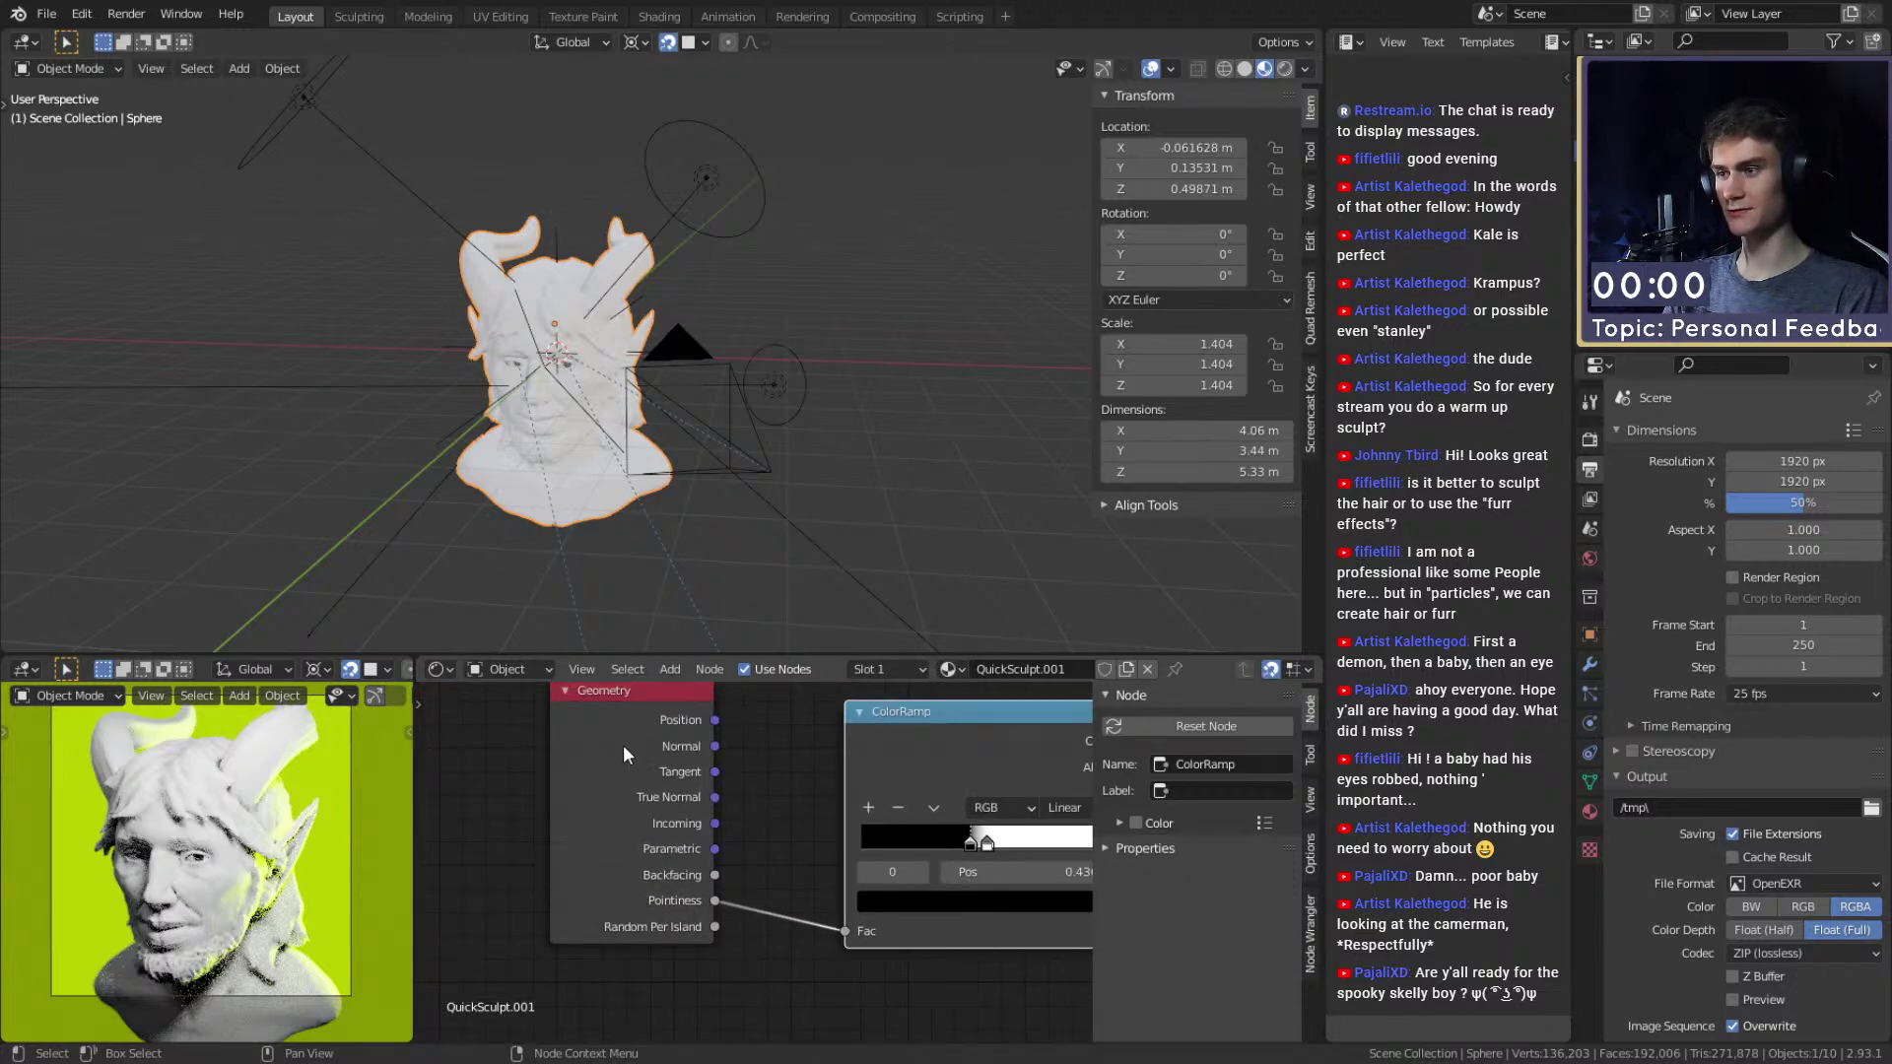
pyautogui.moveTo(747, 728); pyautogui.dragTo(739, 768, button='middle')
pyautogui.moveTo(808, 831); pyautogui.dragTo(668, 814, button='middle')
pyautogui.scroll(1, 149, 927)
pyautogui.scroll(4, 150, 928)
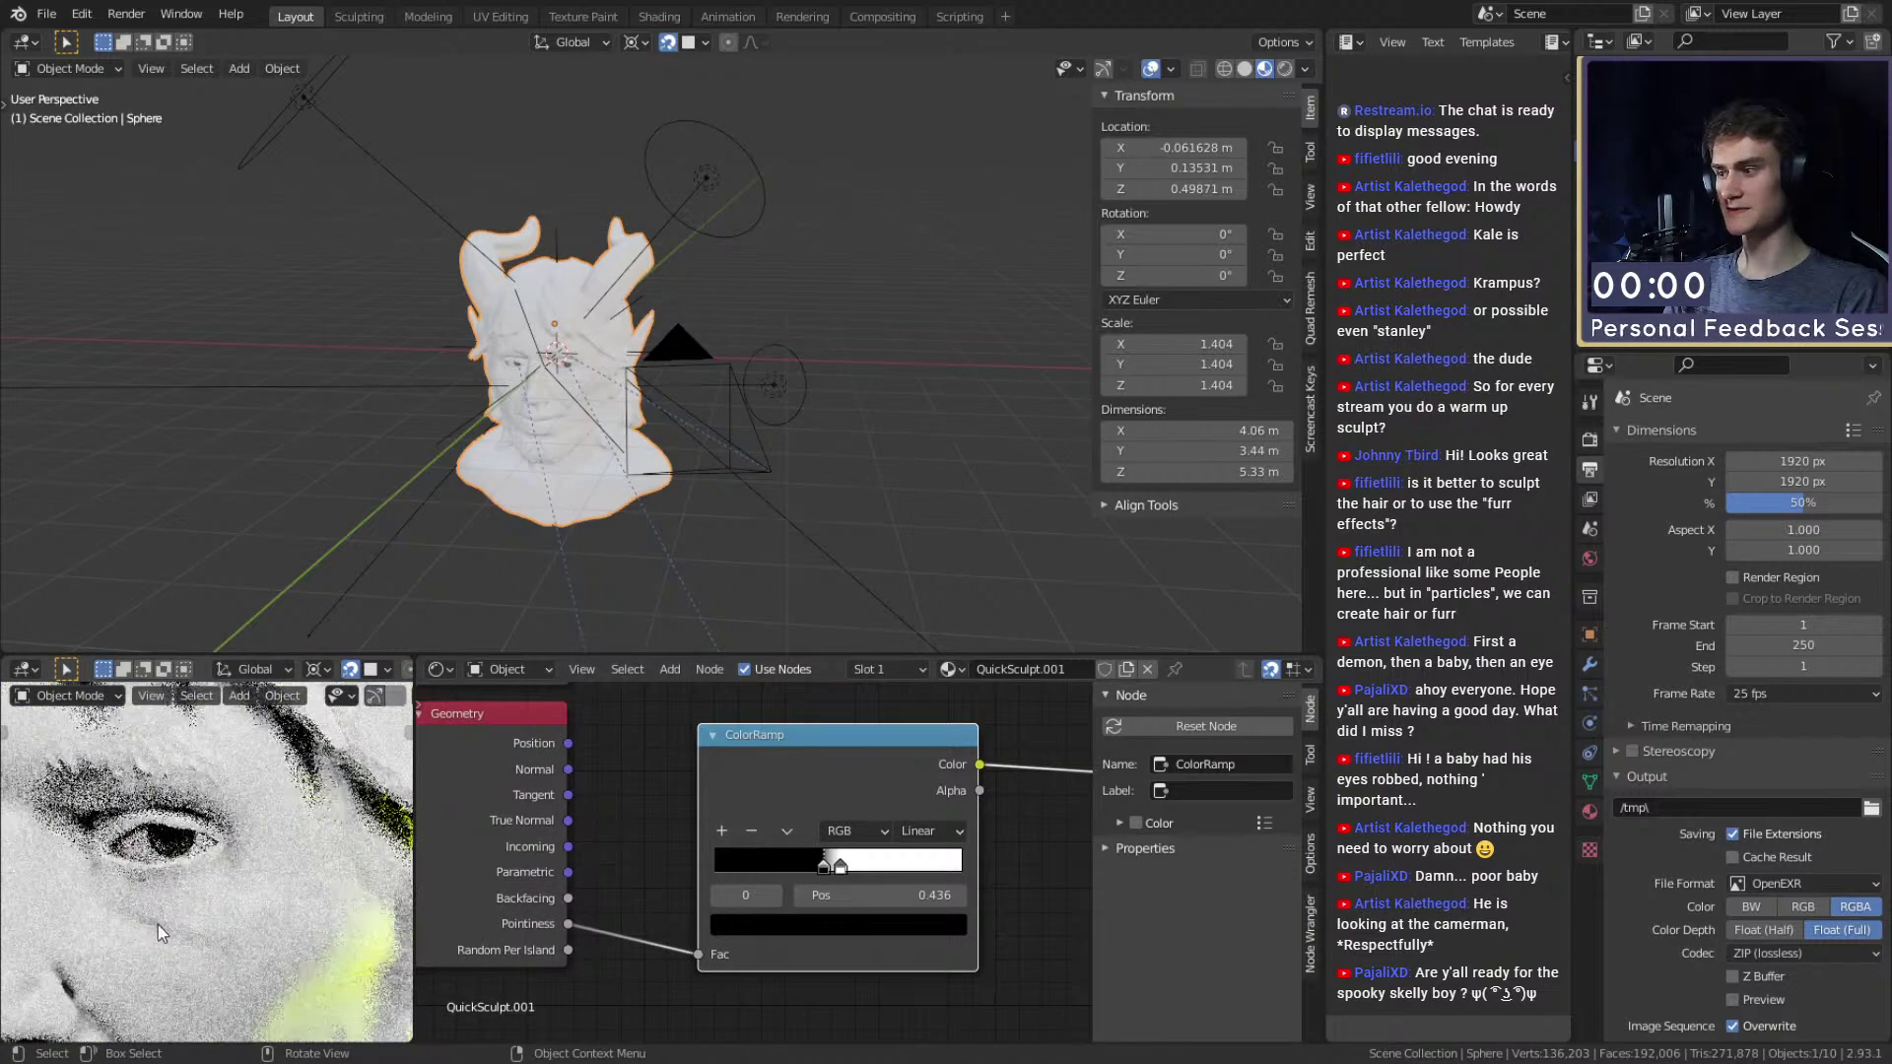
pyautogui.scroll(-3, 274, 890)
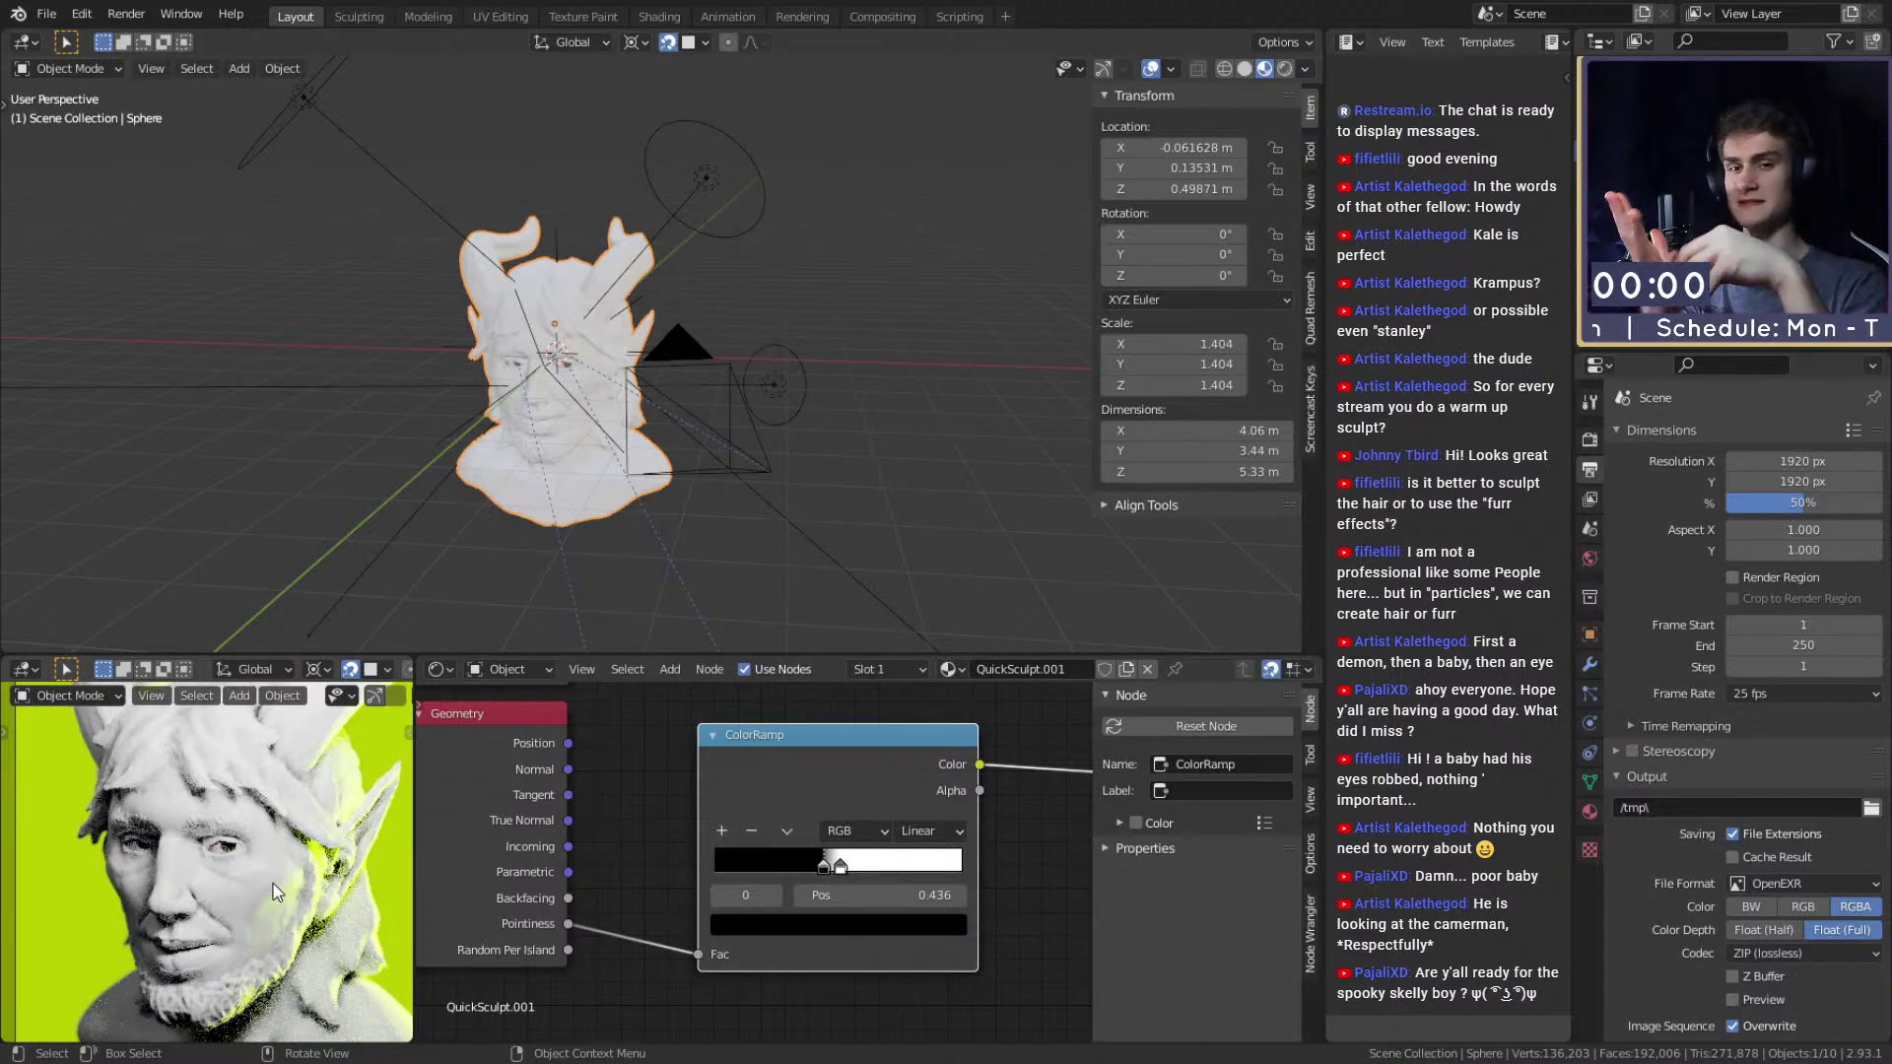
pyautogui.scroll(5, 244, 879)
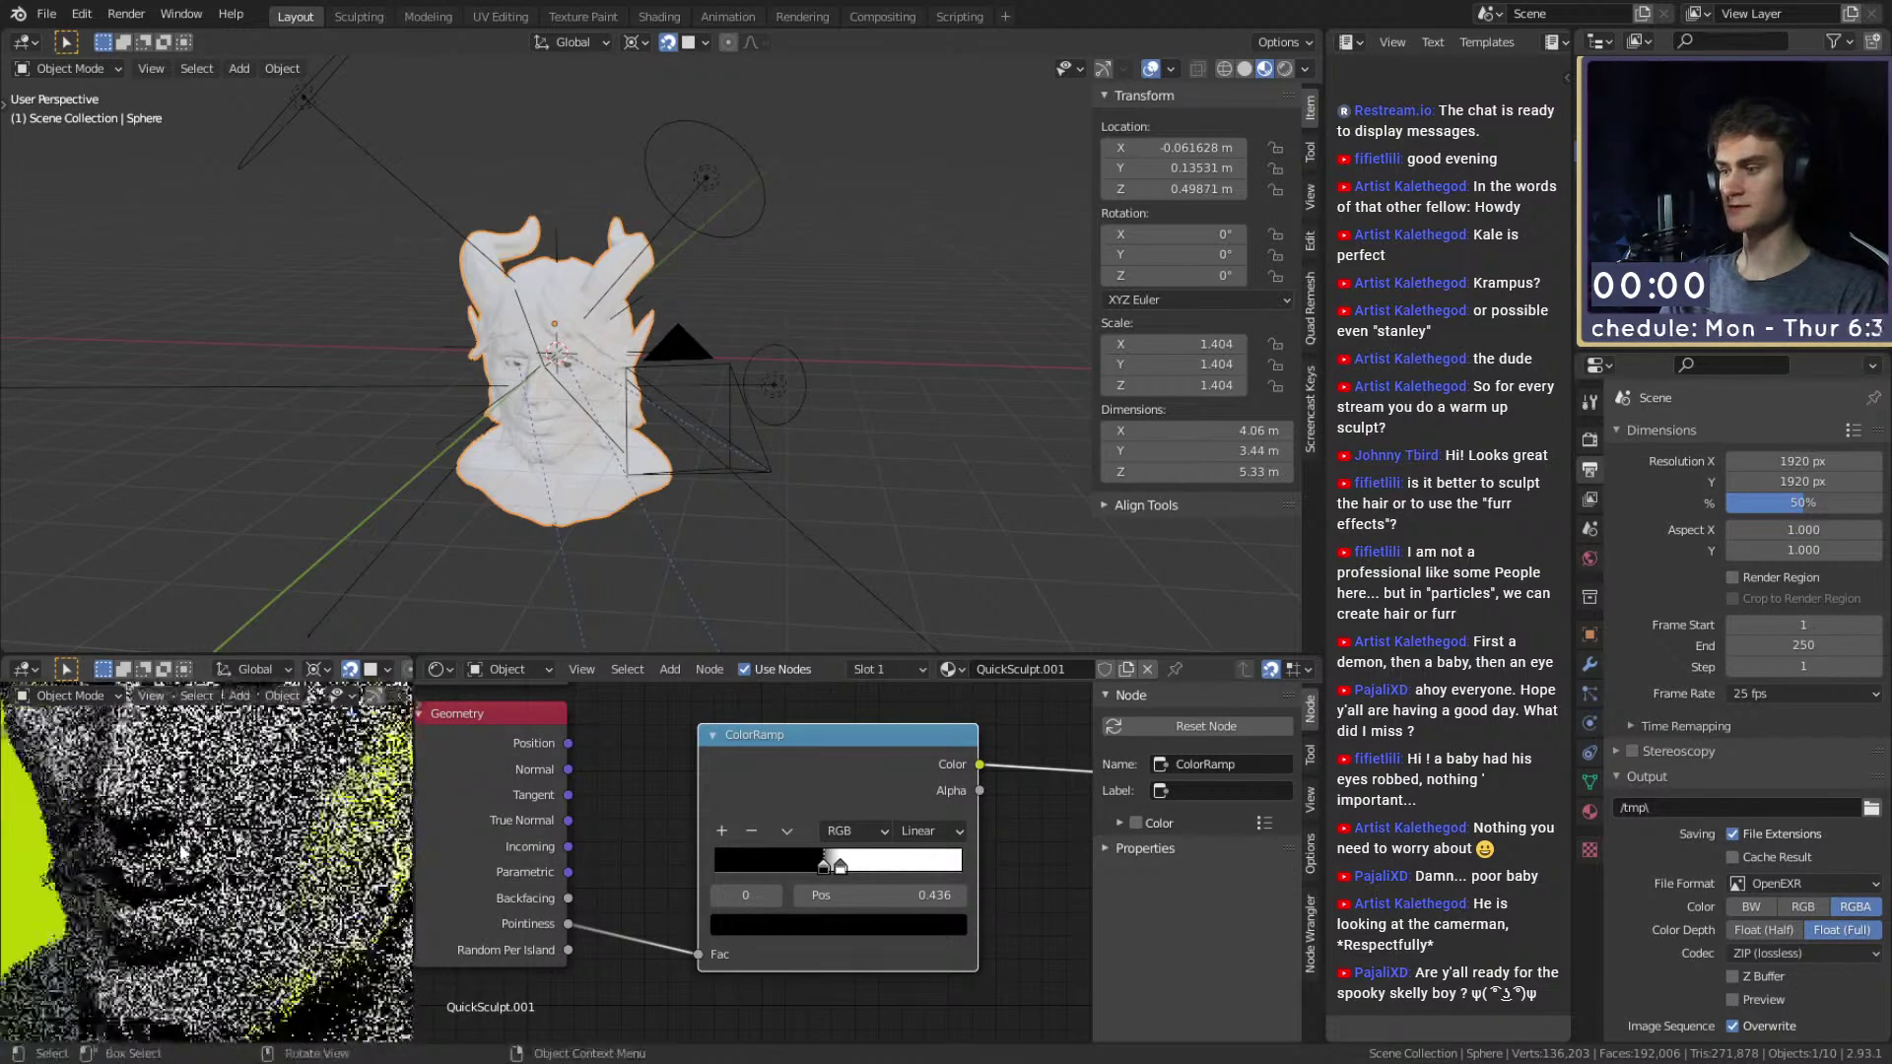
# Move the ColorRamp's black stop to position 0.455 and its white stop to 0.523, checking the face in the camera preview.
pyautogui.scroll(-5, 326, 899)
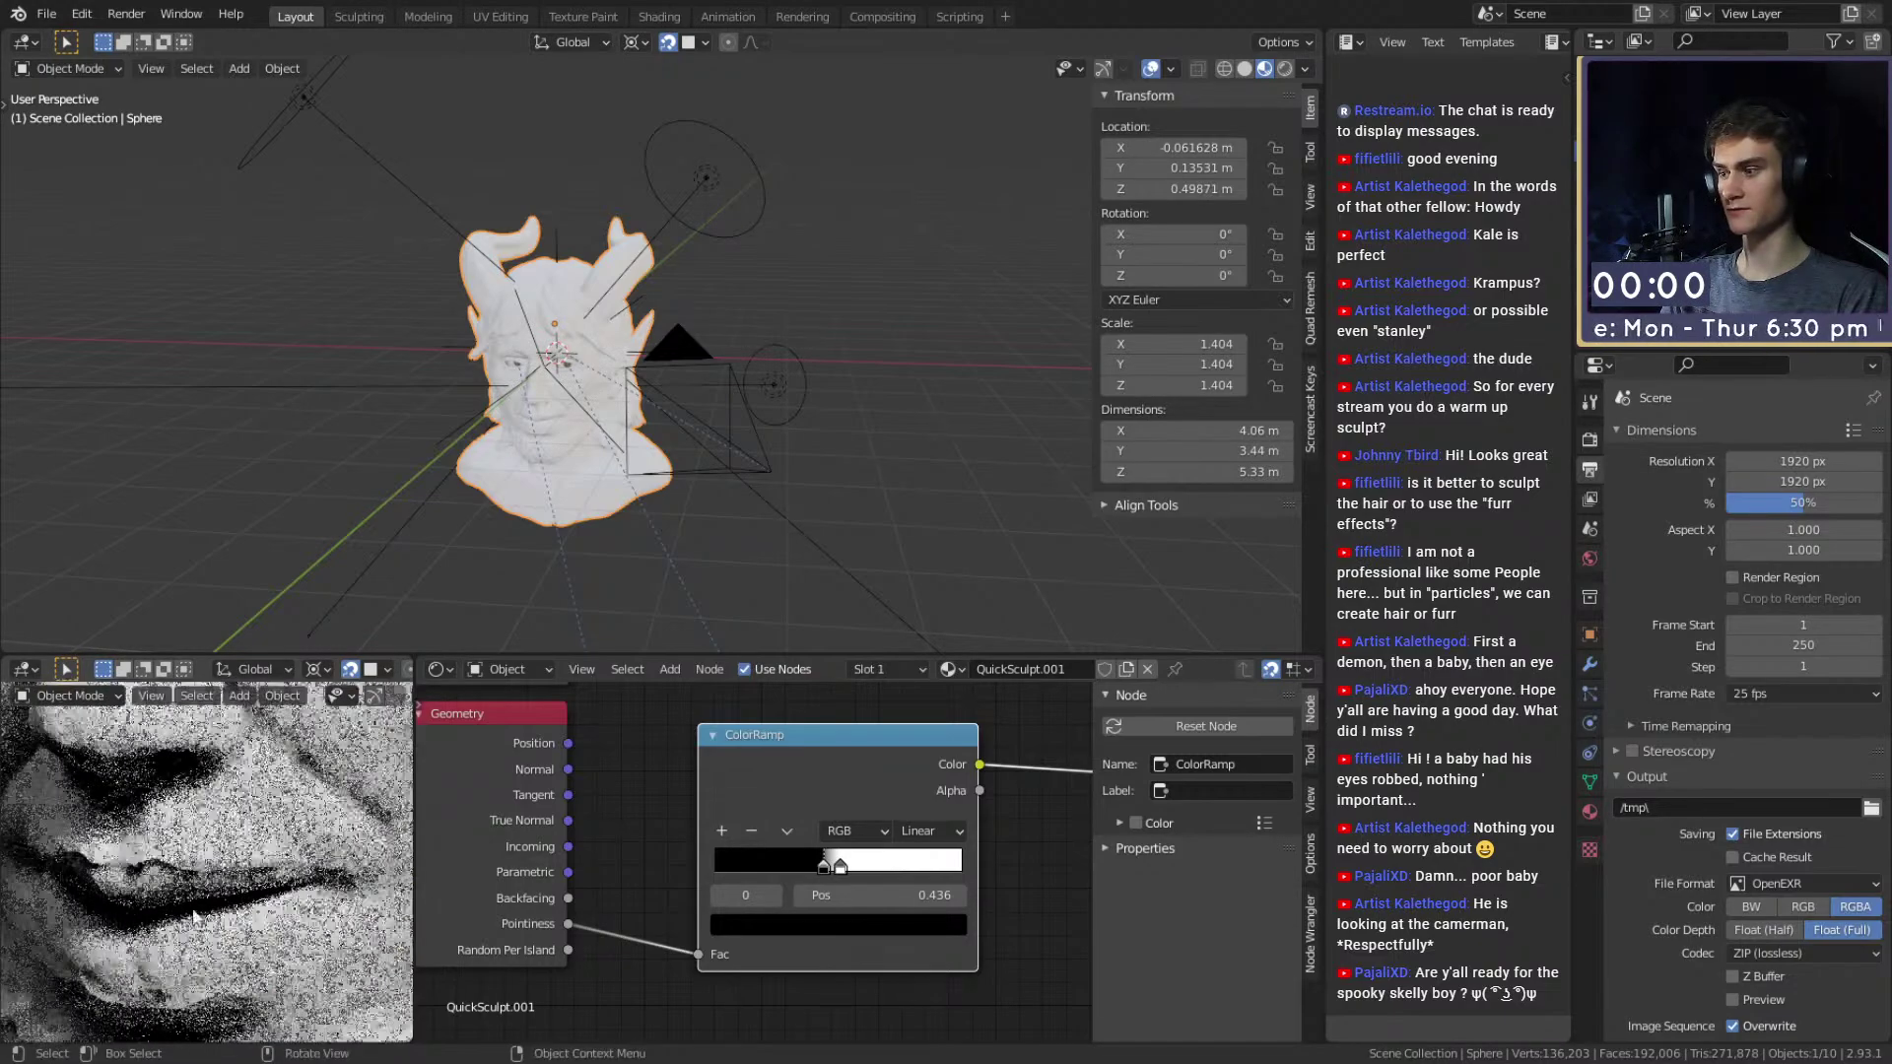
pyautogui.scroll(5, 236, 877)
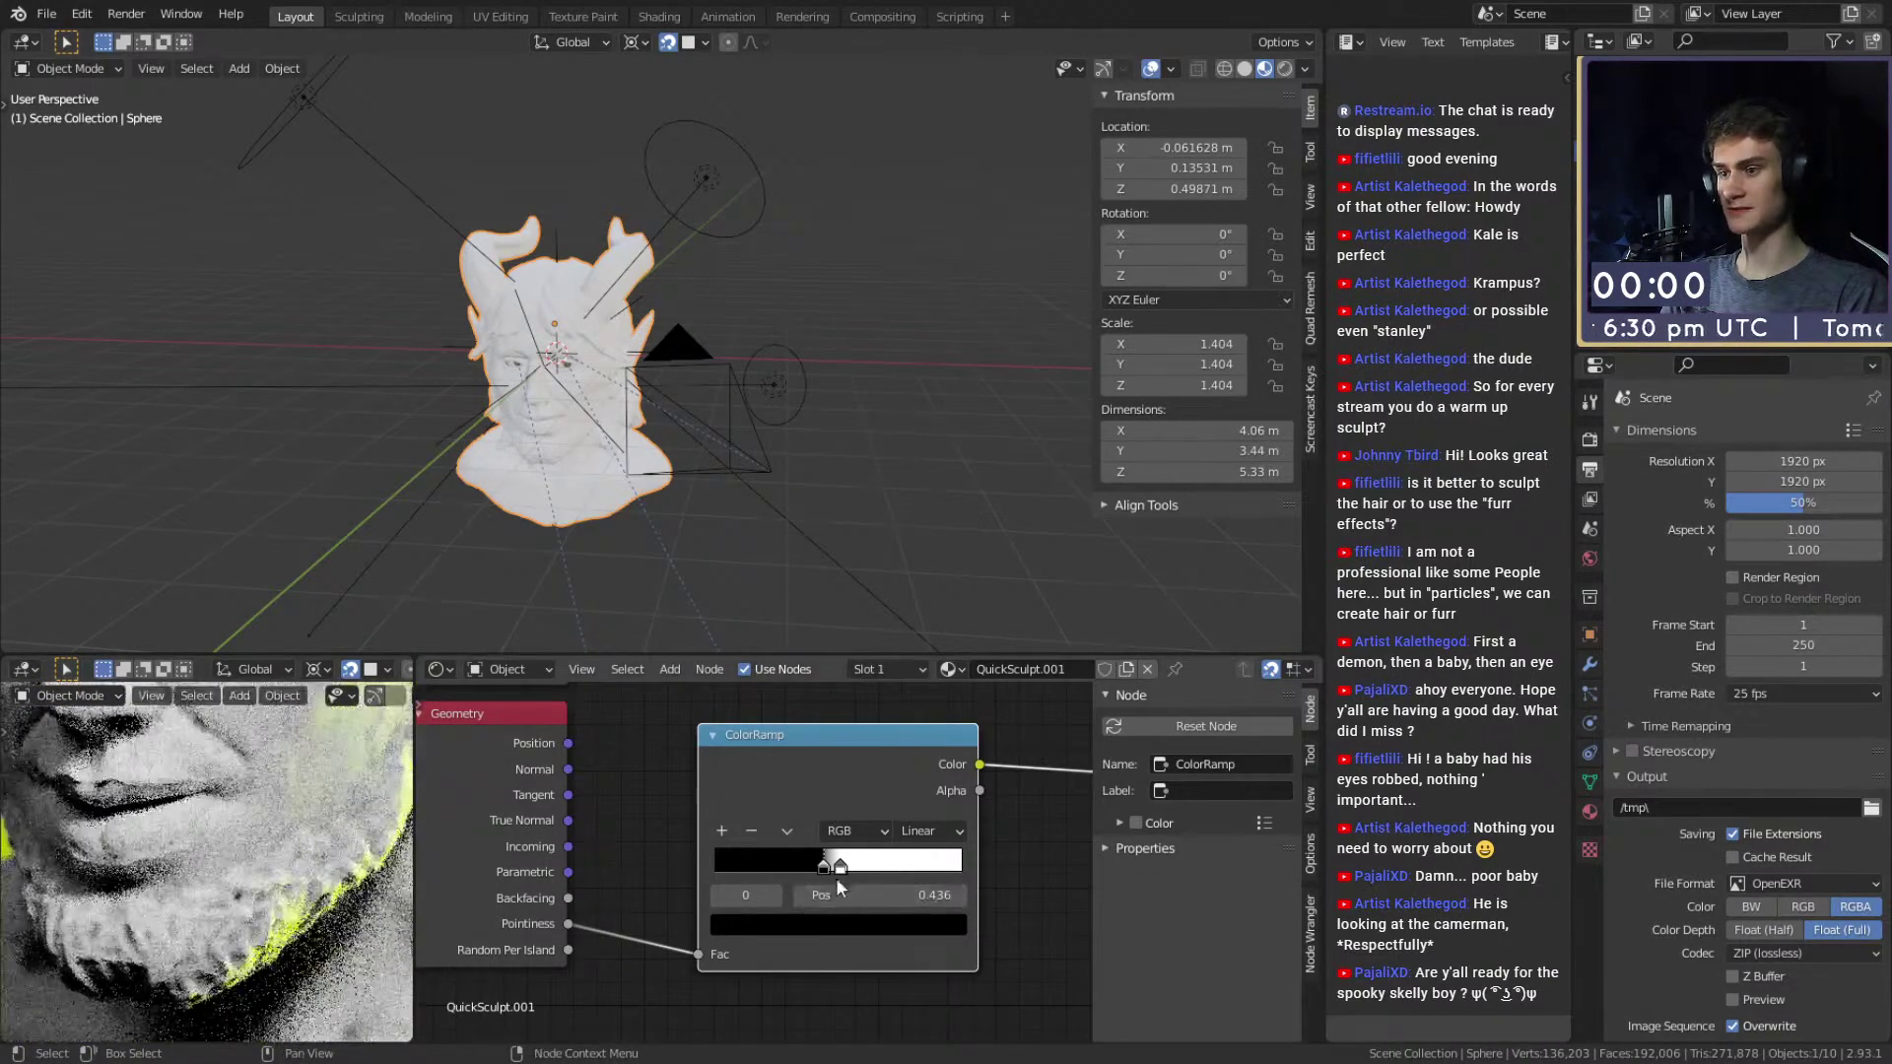
pyautogui.moveTo(823, 866); pyautogui.dragTo(827, 866)
pyautogui.scroll(-5, 249, 901)
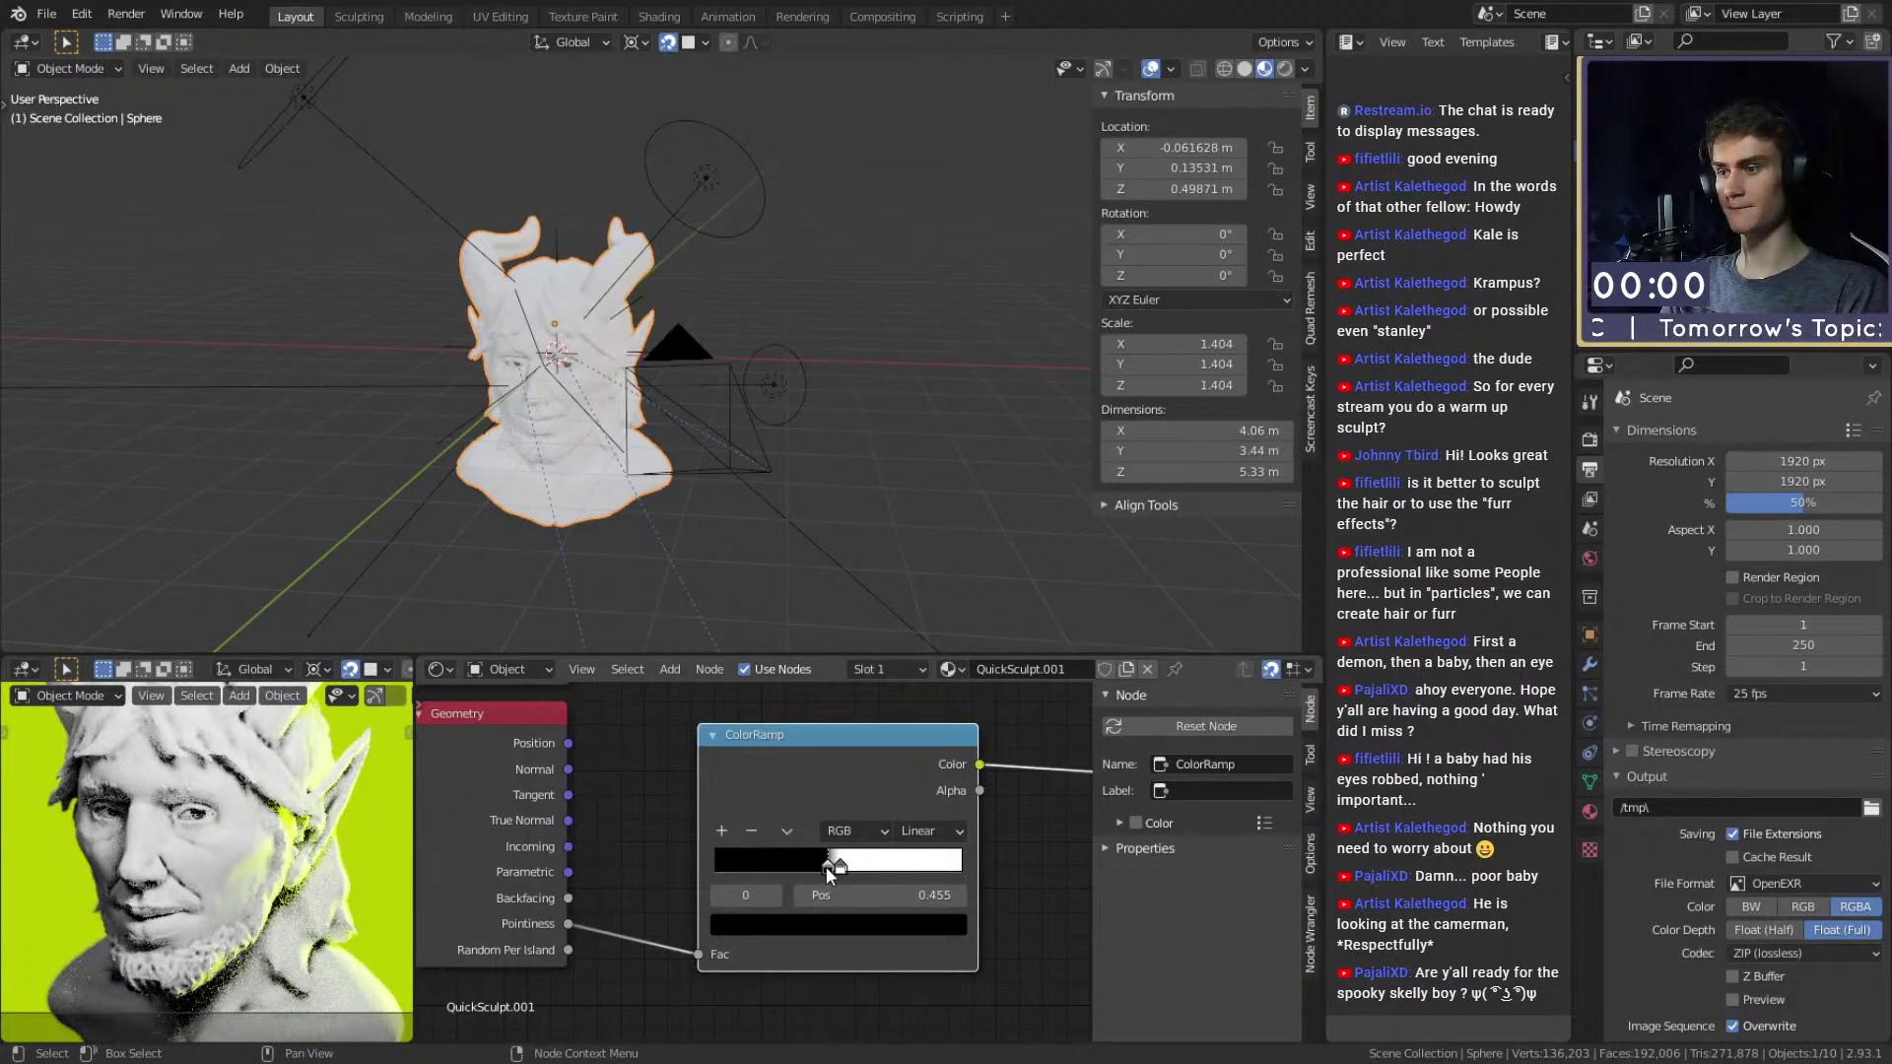
pyautogui.moveTo(837, 866); pyautogui.dragTo(843, 871)
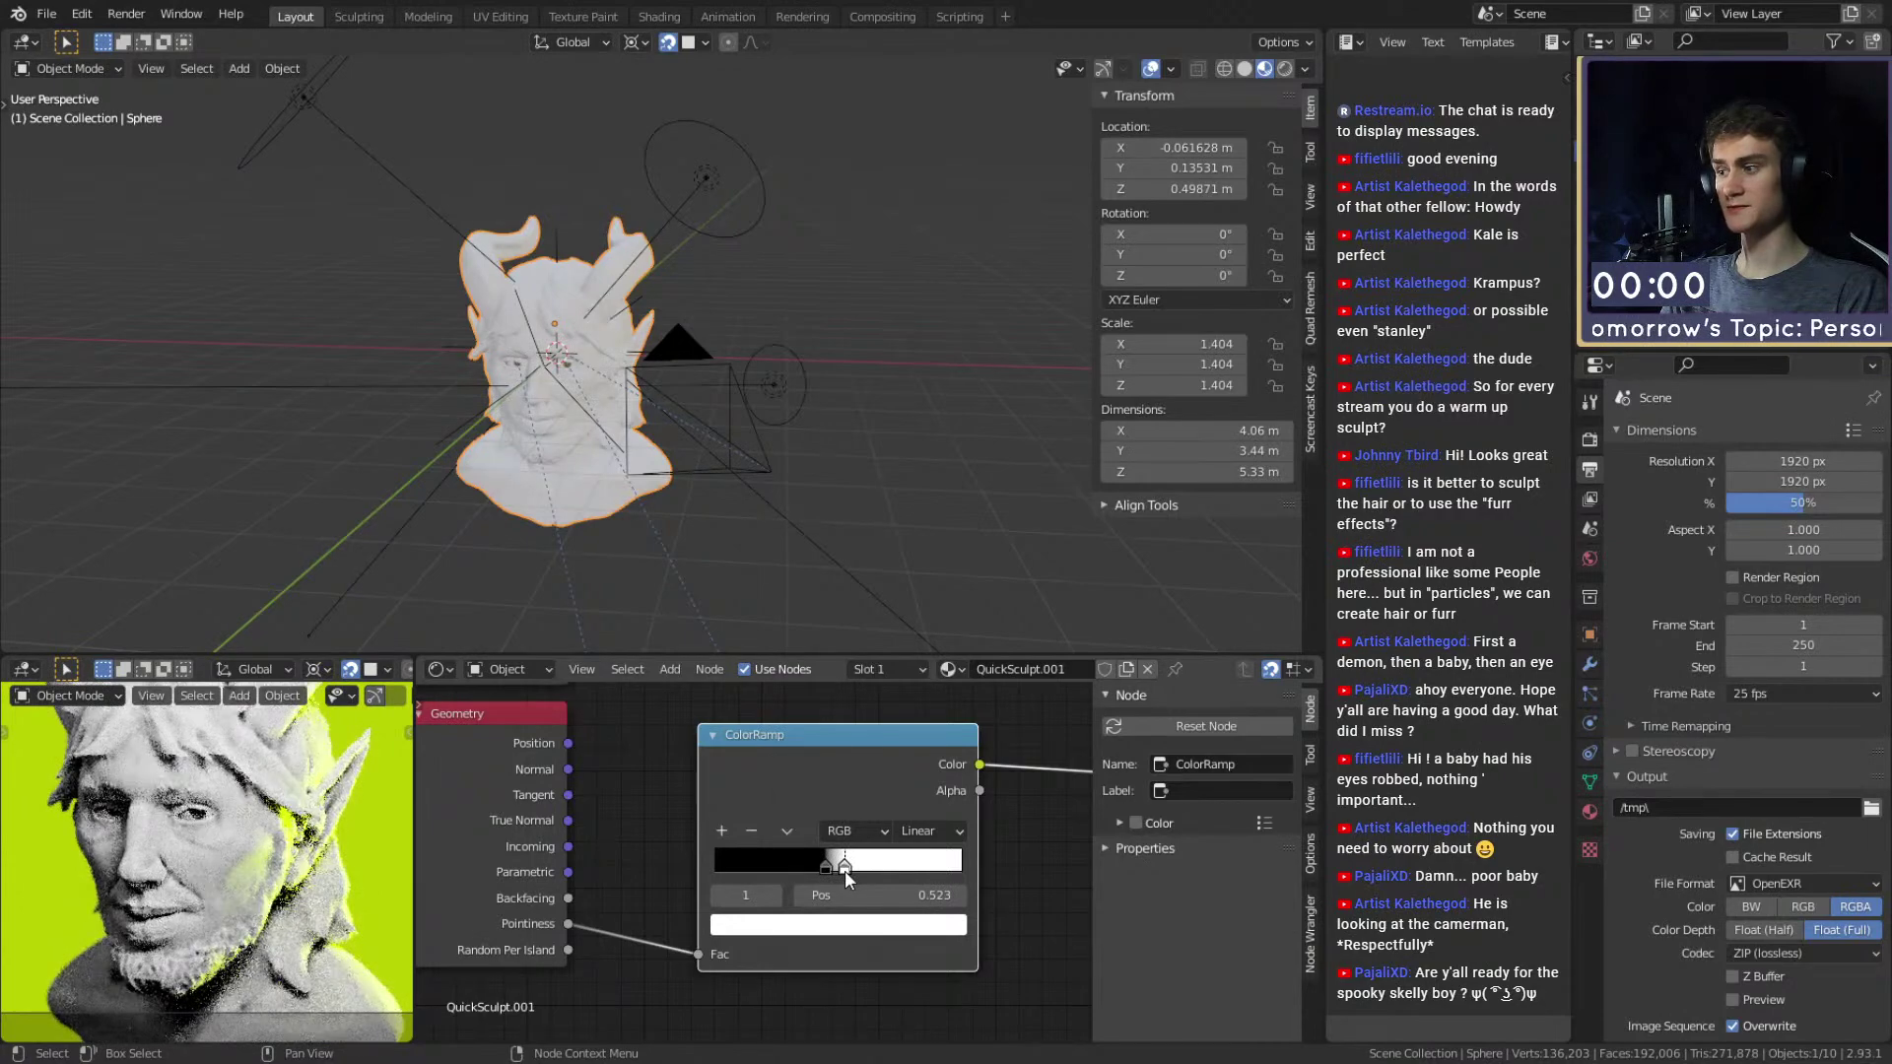
pyautogui.scroll(-3, 109, 932)
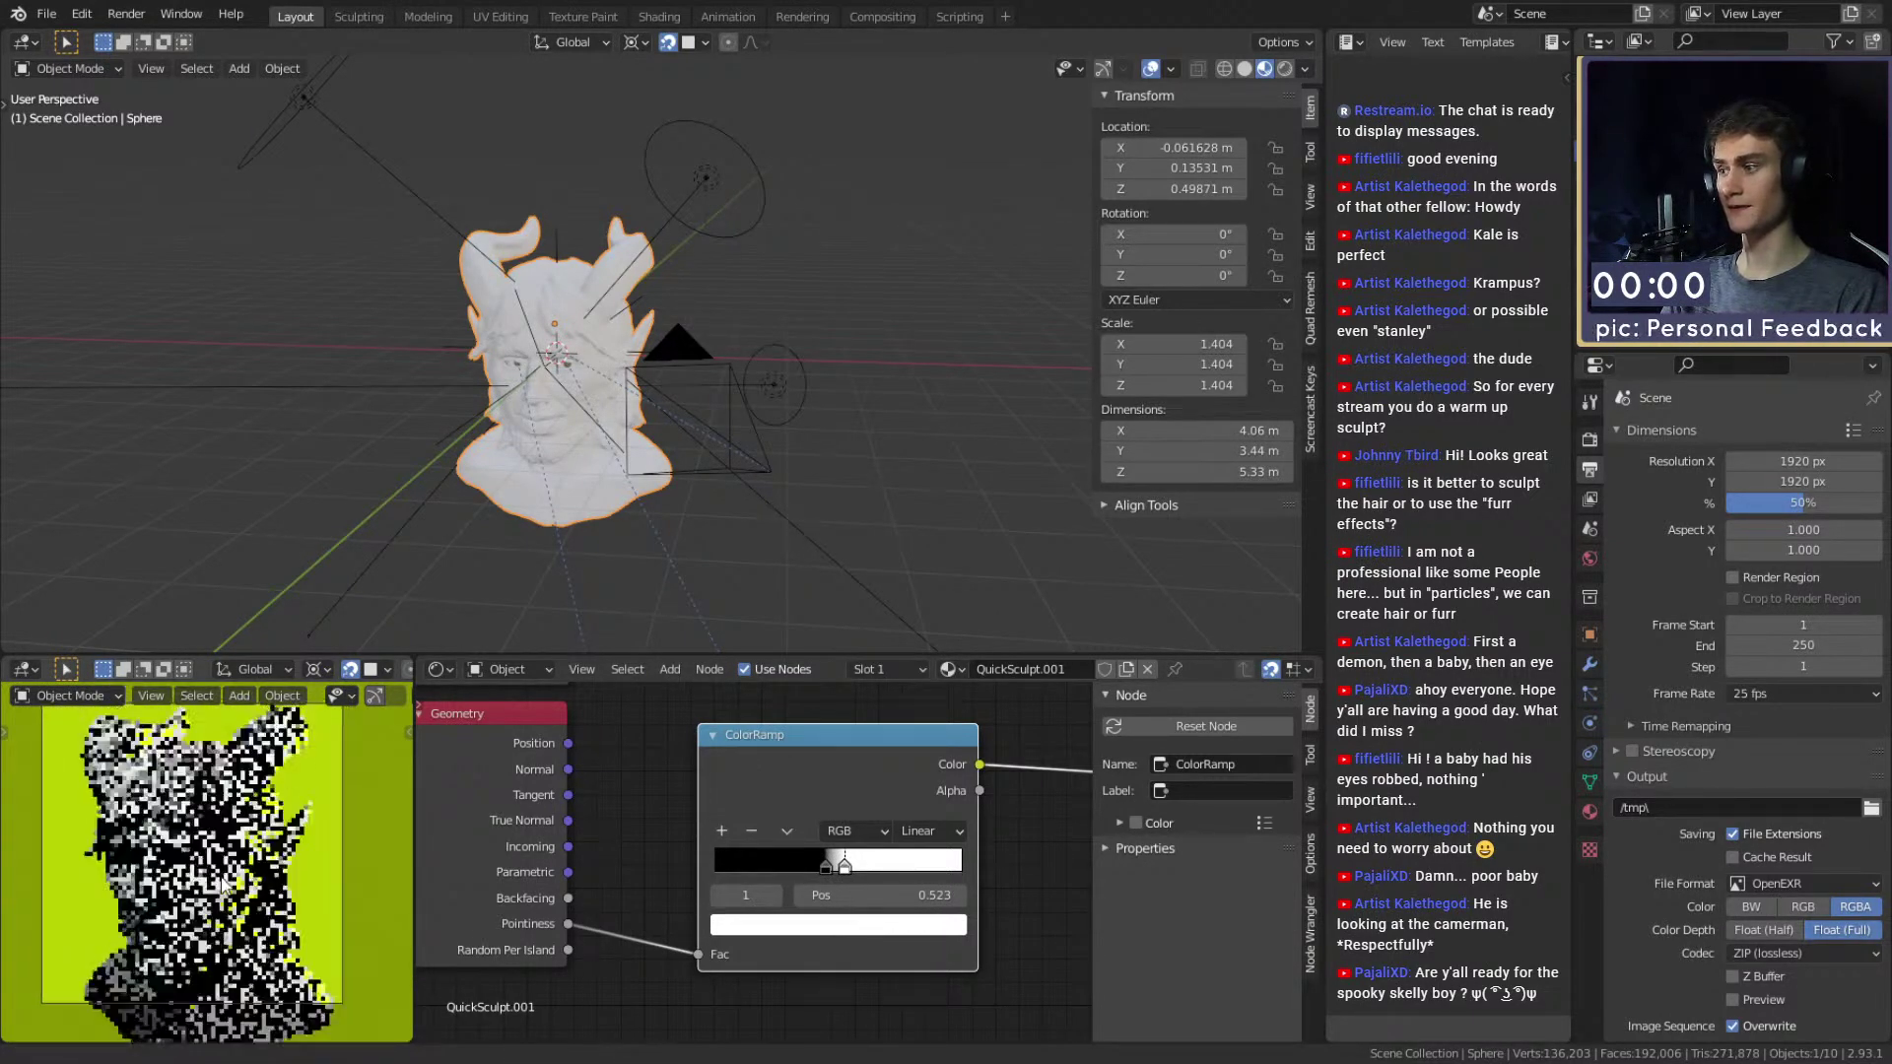
# Save the file, render a test image of the bust and inspect the shading of the face and horns.
pyautogui.hotkey('ctrl', 's')
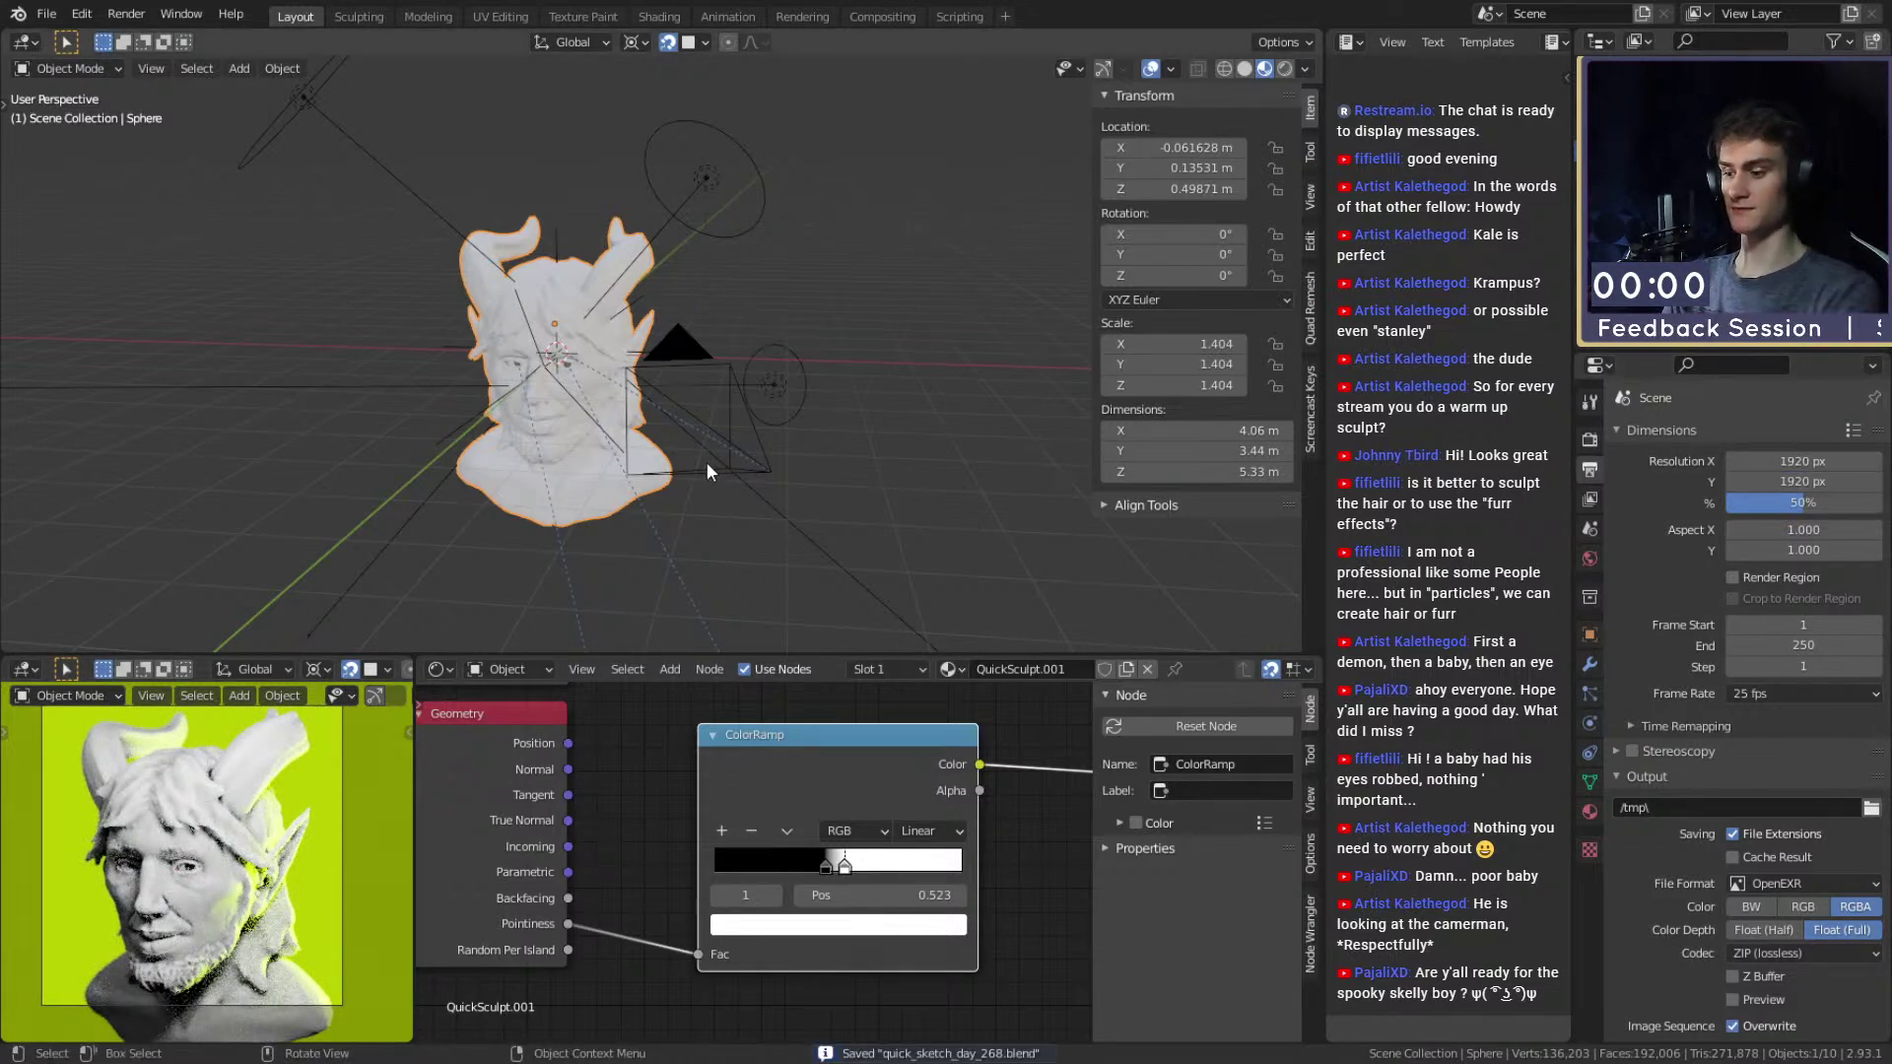
pyautogui.press('F12')
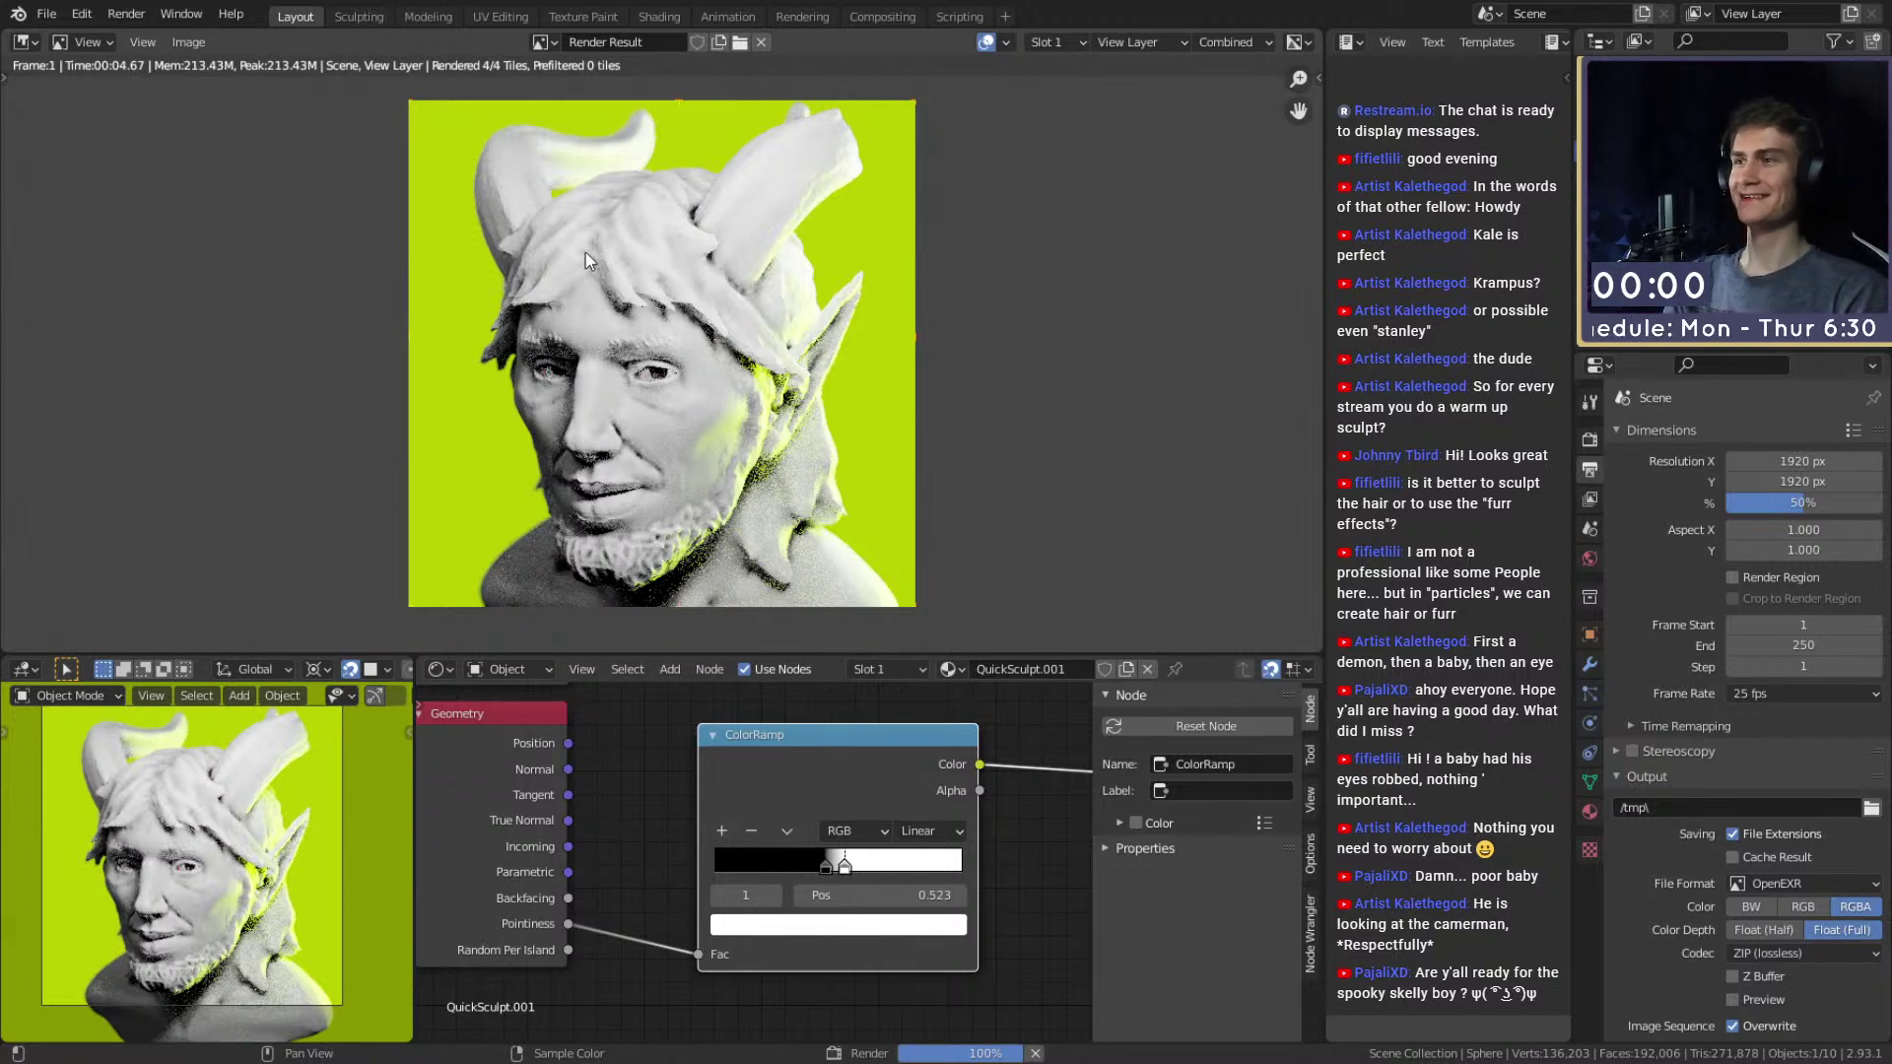
pyautogui.scroll(-2, 647, 339)
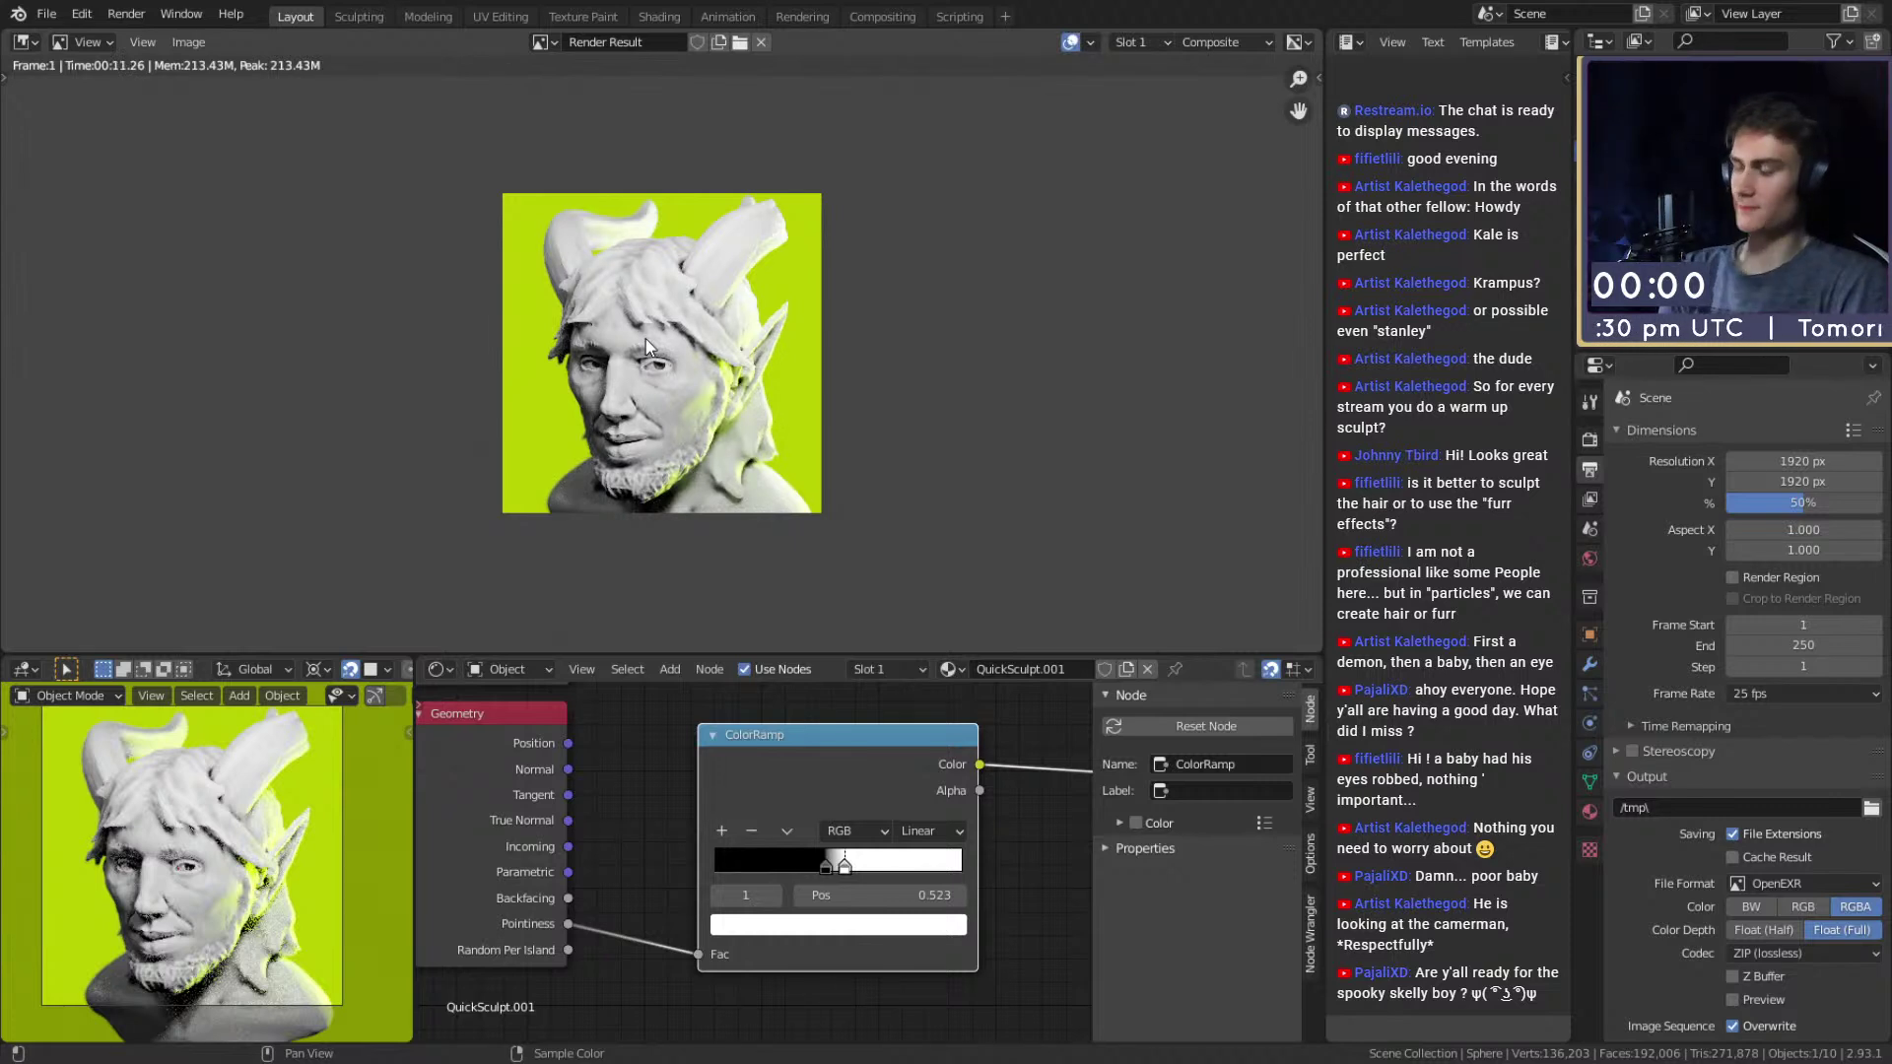
pyautogui.scroll(2, 665, 438)
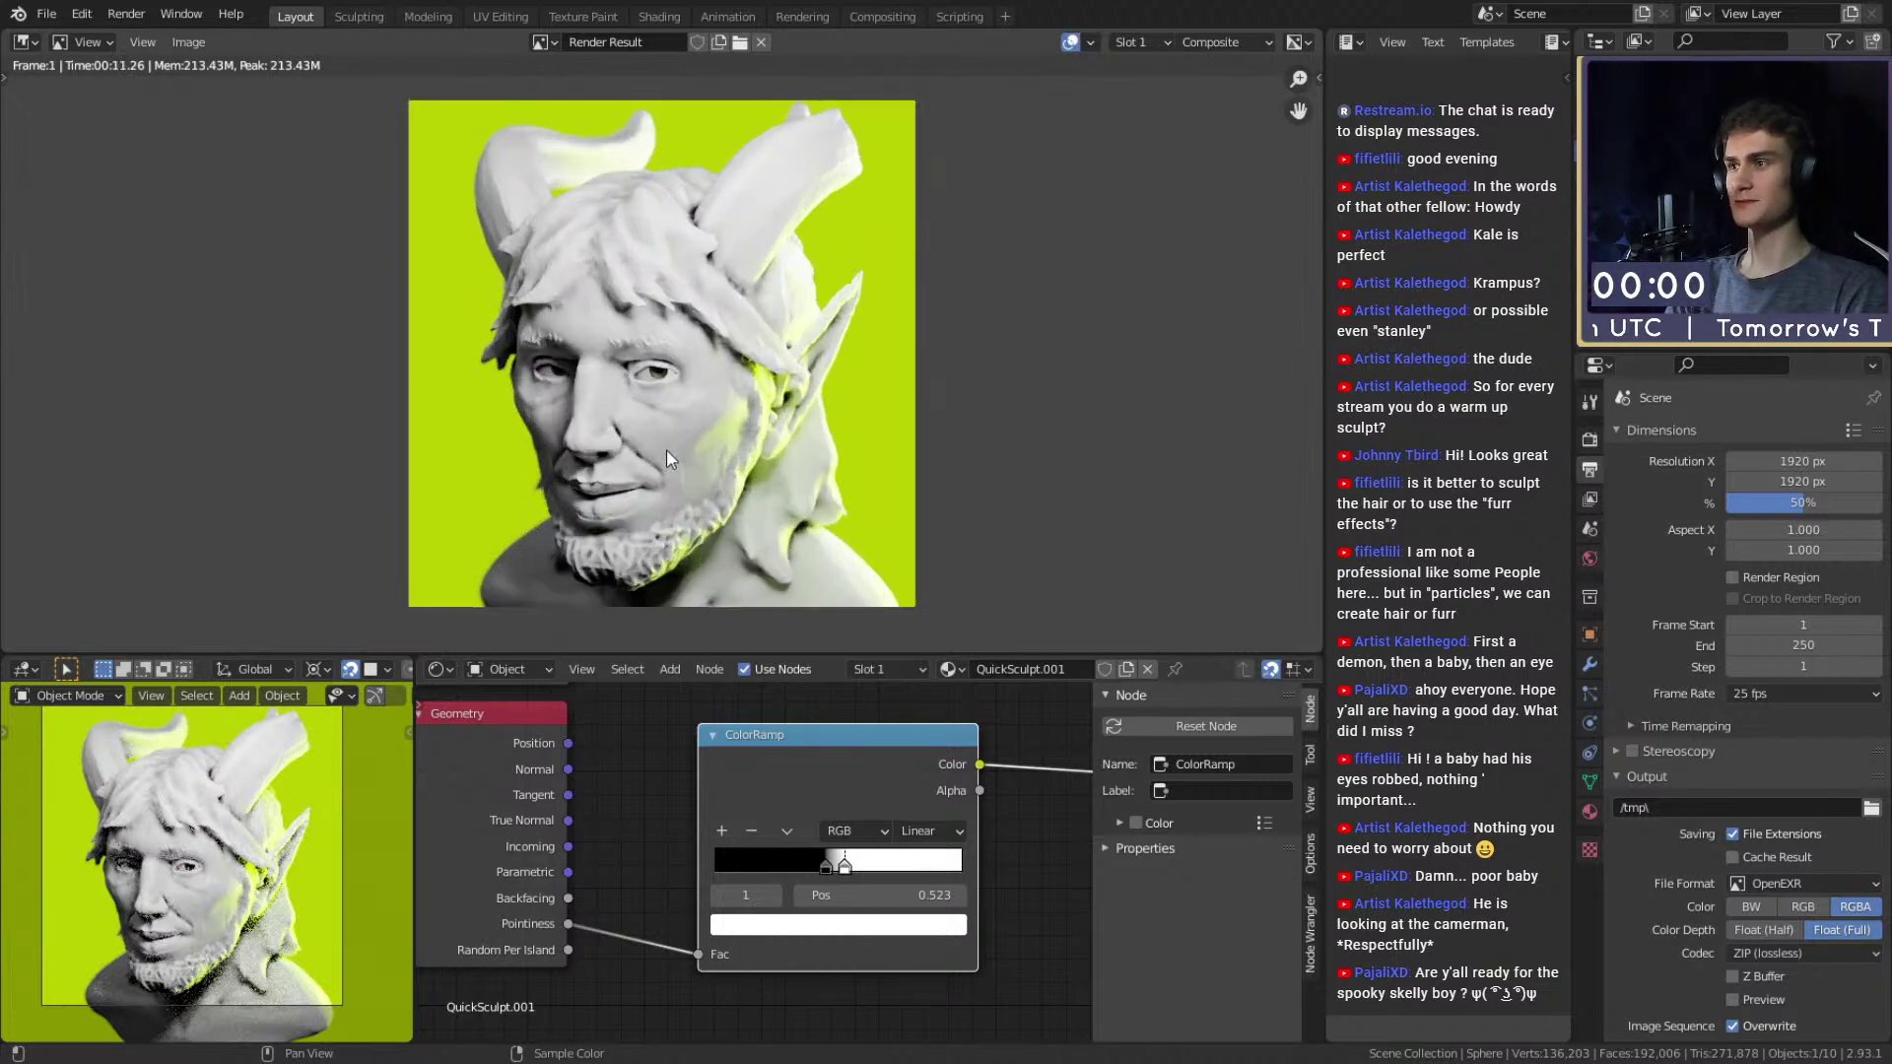
pyautogui.scroll(-2, 662, 440)
pyautogui.scroll(1, 666, 424)
pyautogui.moveTo(668, 426); pyautogui.dragTo(672, 432, button='middle')
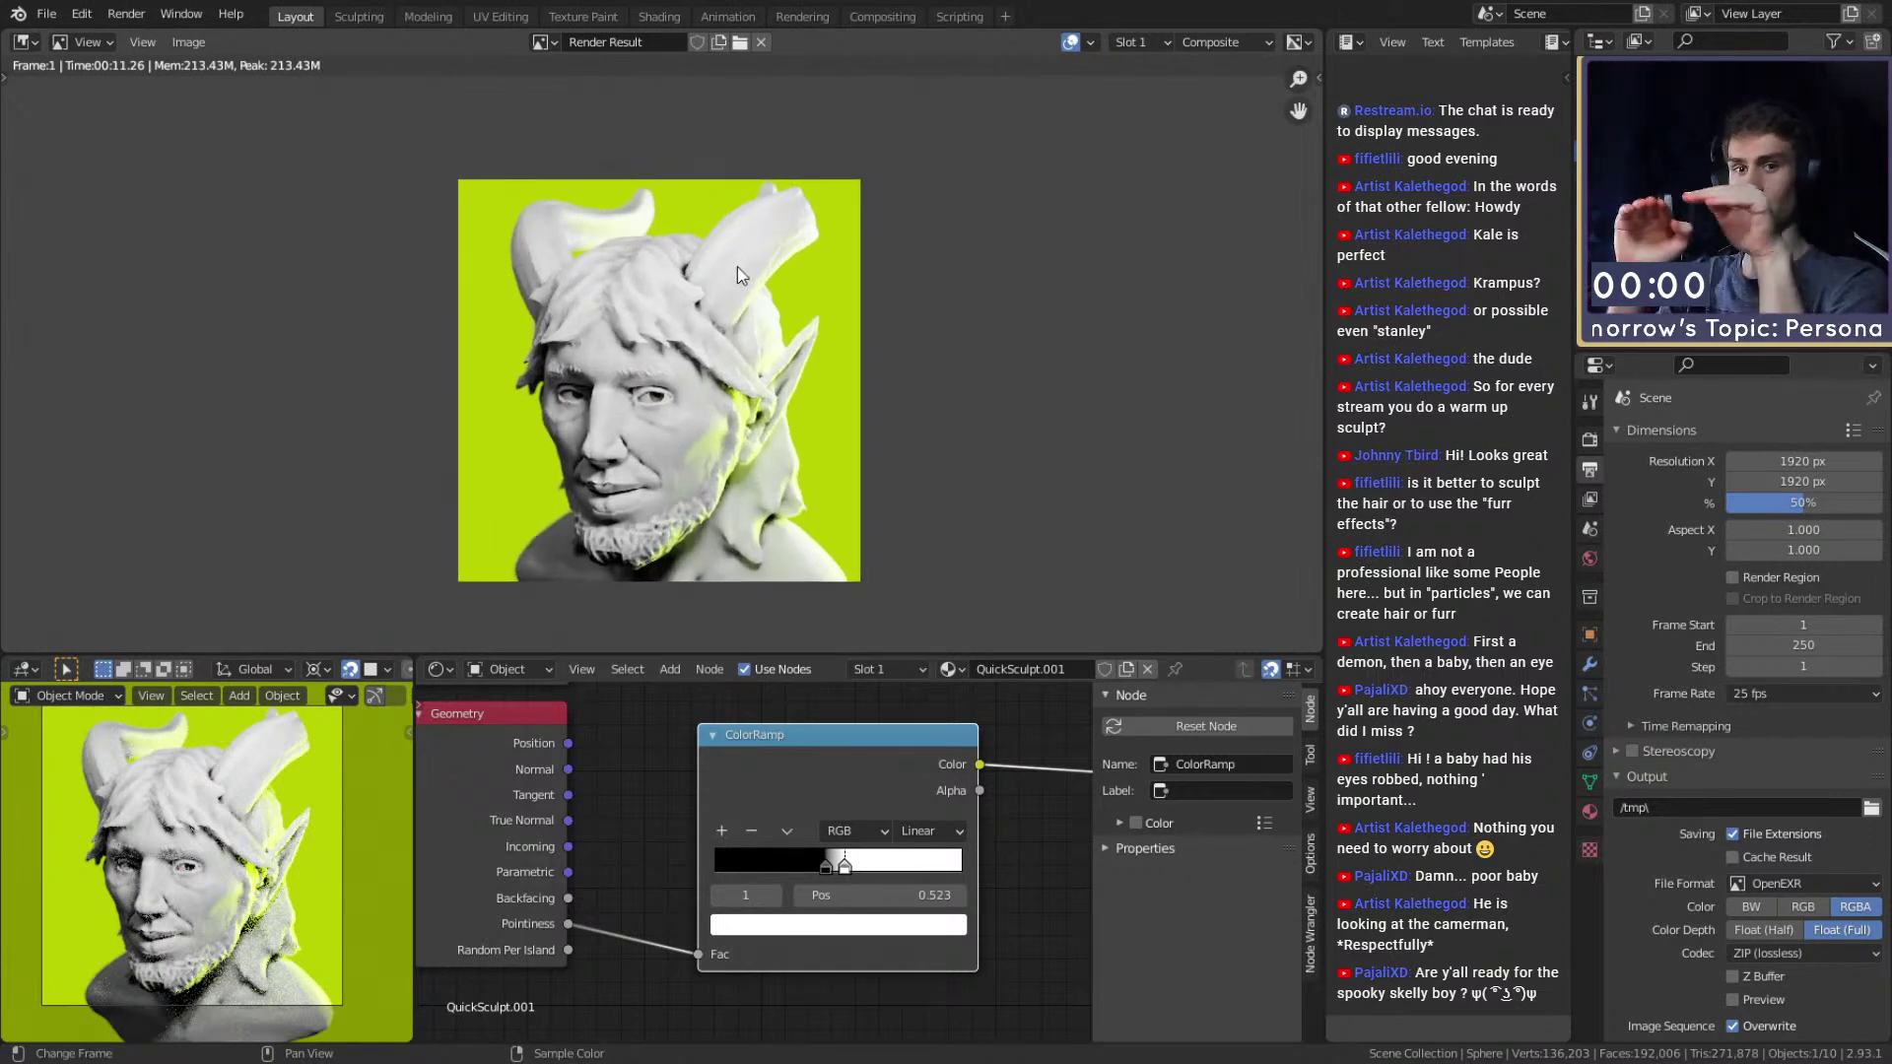
pyautogui.scroll(1, 665, 351)
pyautogui.scroll(-1, 676, 365)
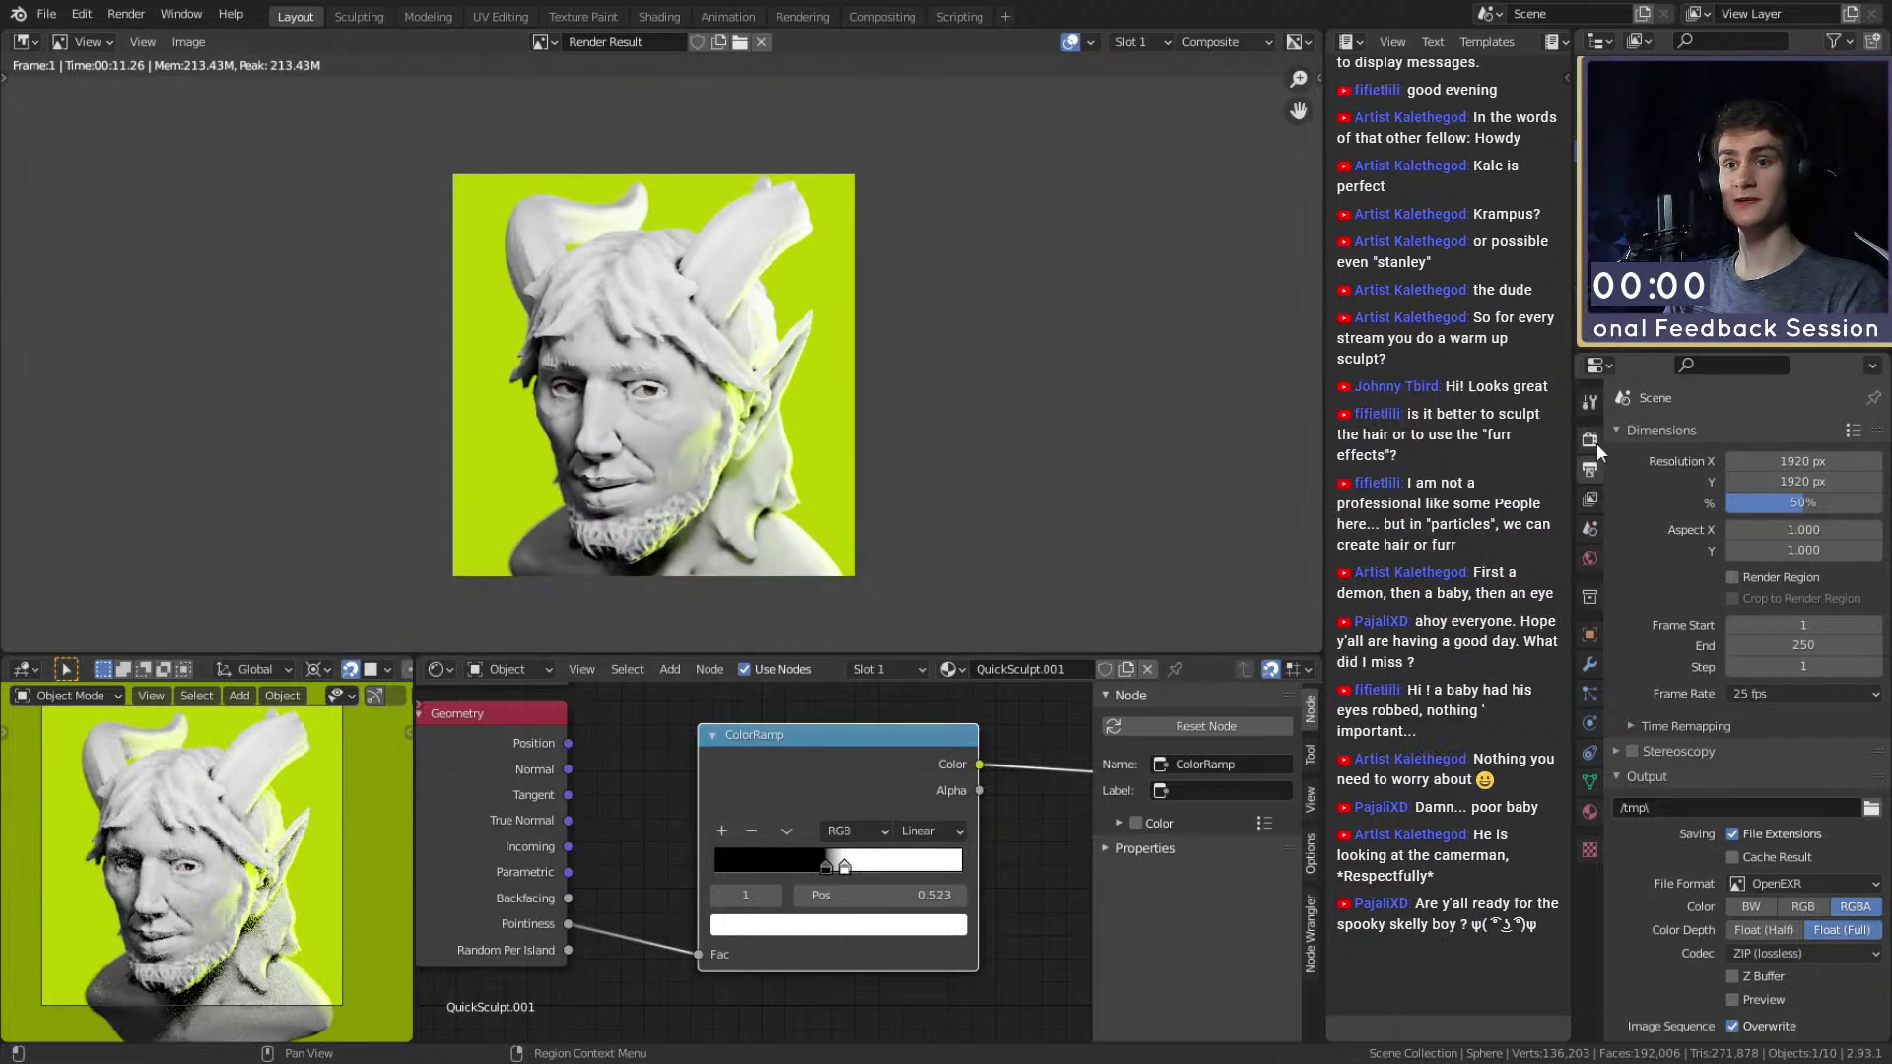
# Set the Cycles render samples to 256 and save the file.
pyautogui.hotkey('ctrl', 's')
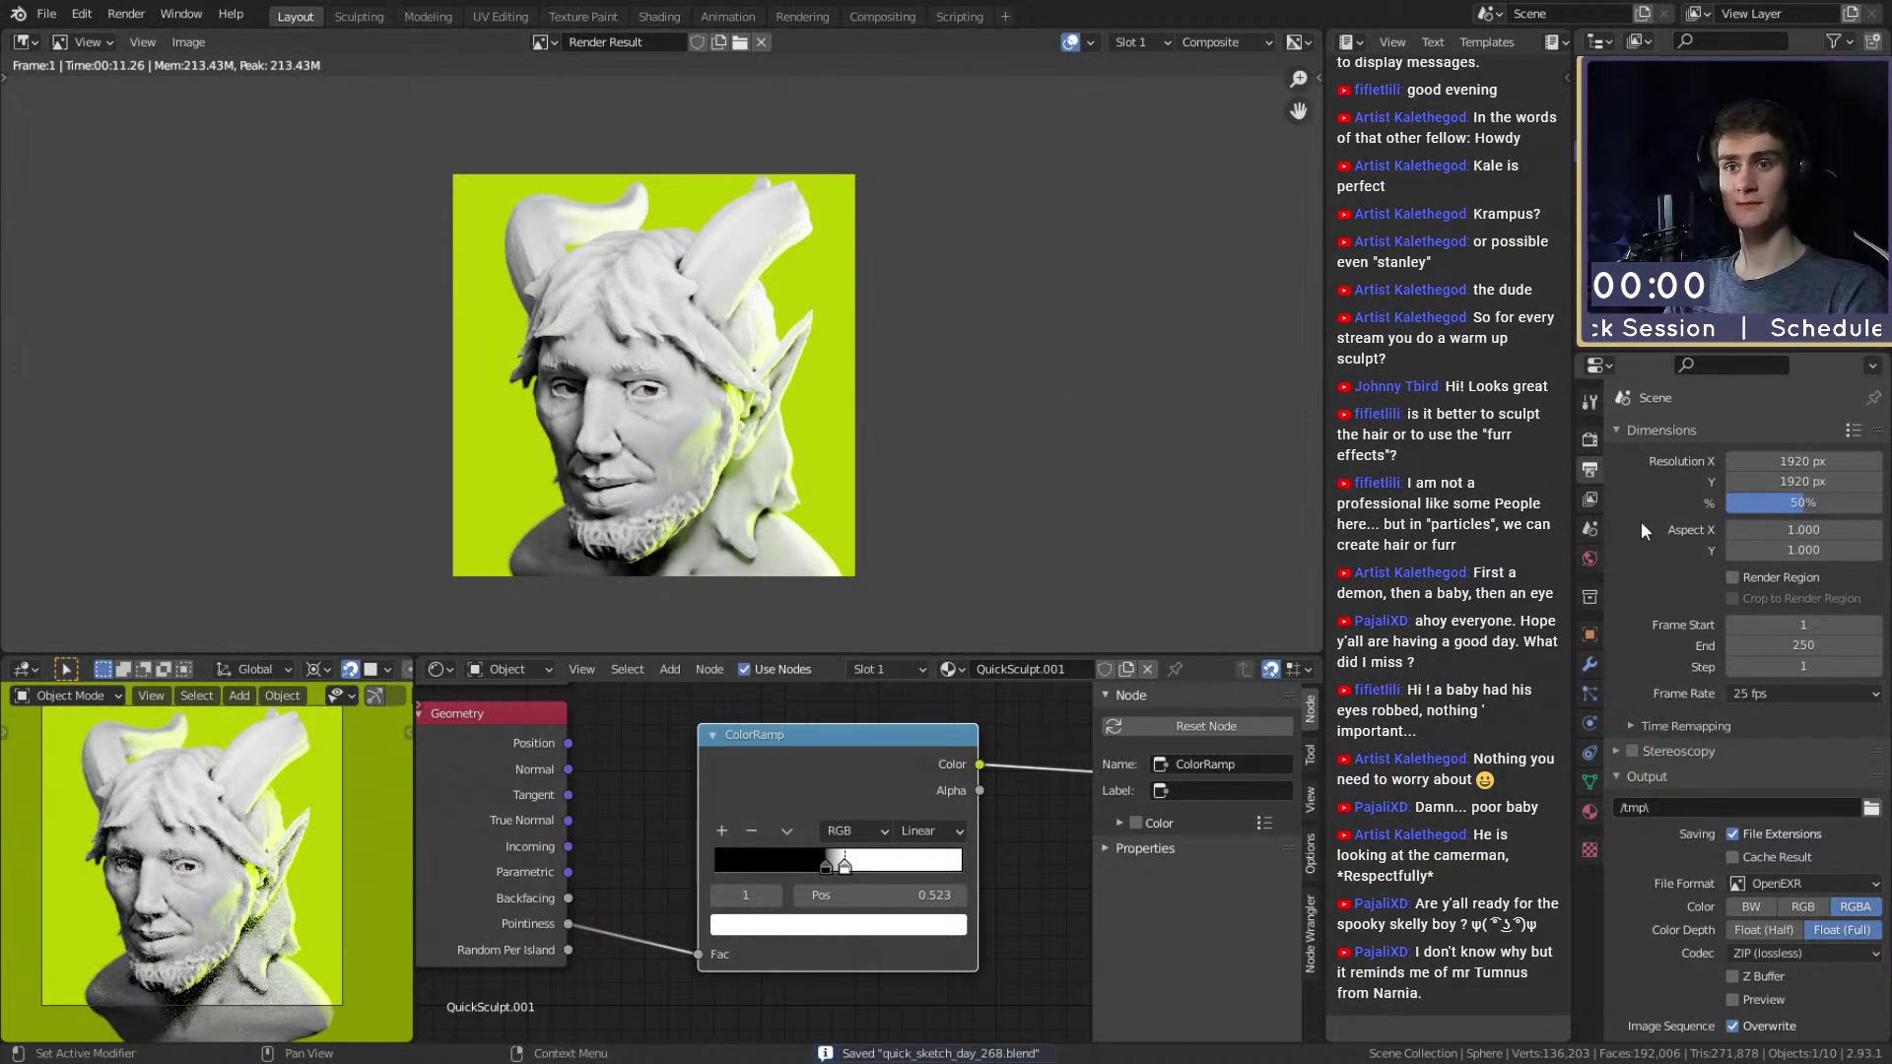
pyautogui.click(1589, 440)
pyautogui.click(1816, 580)
pyautogui.write('32')
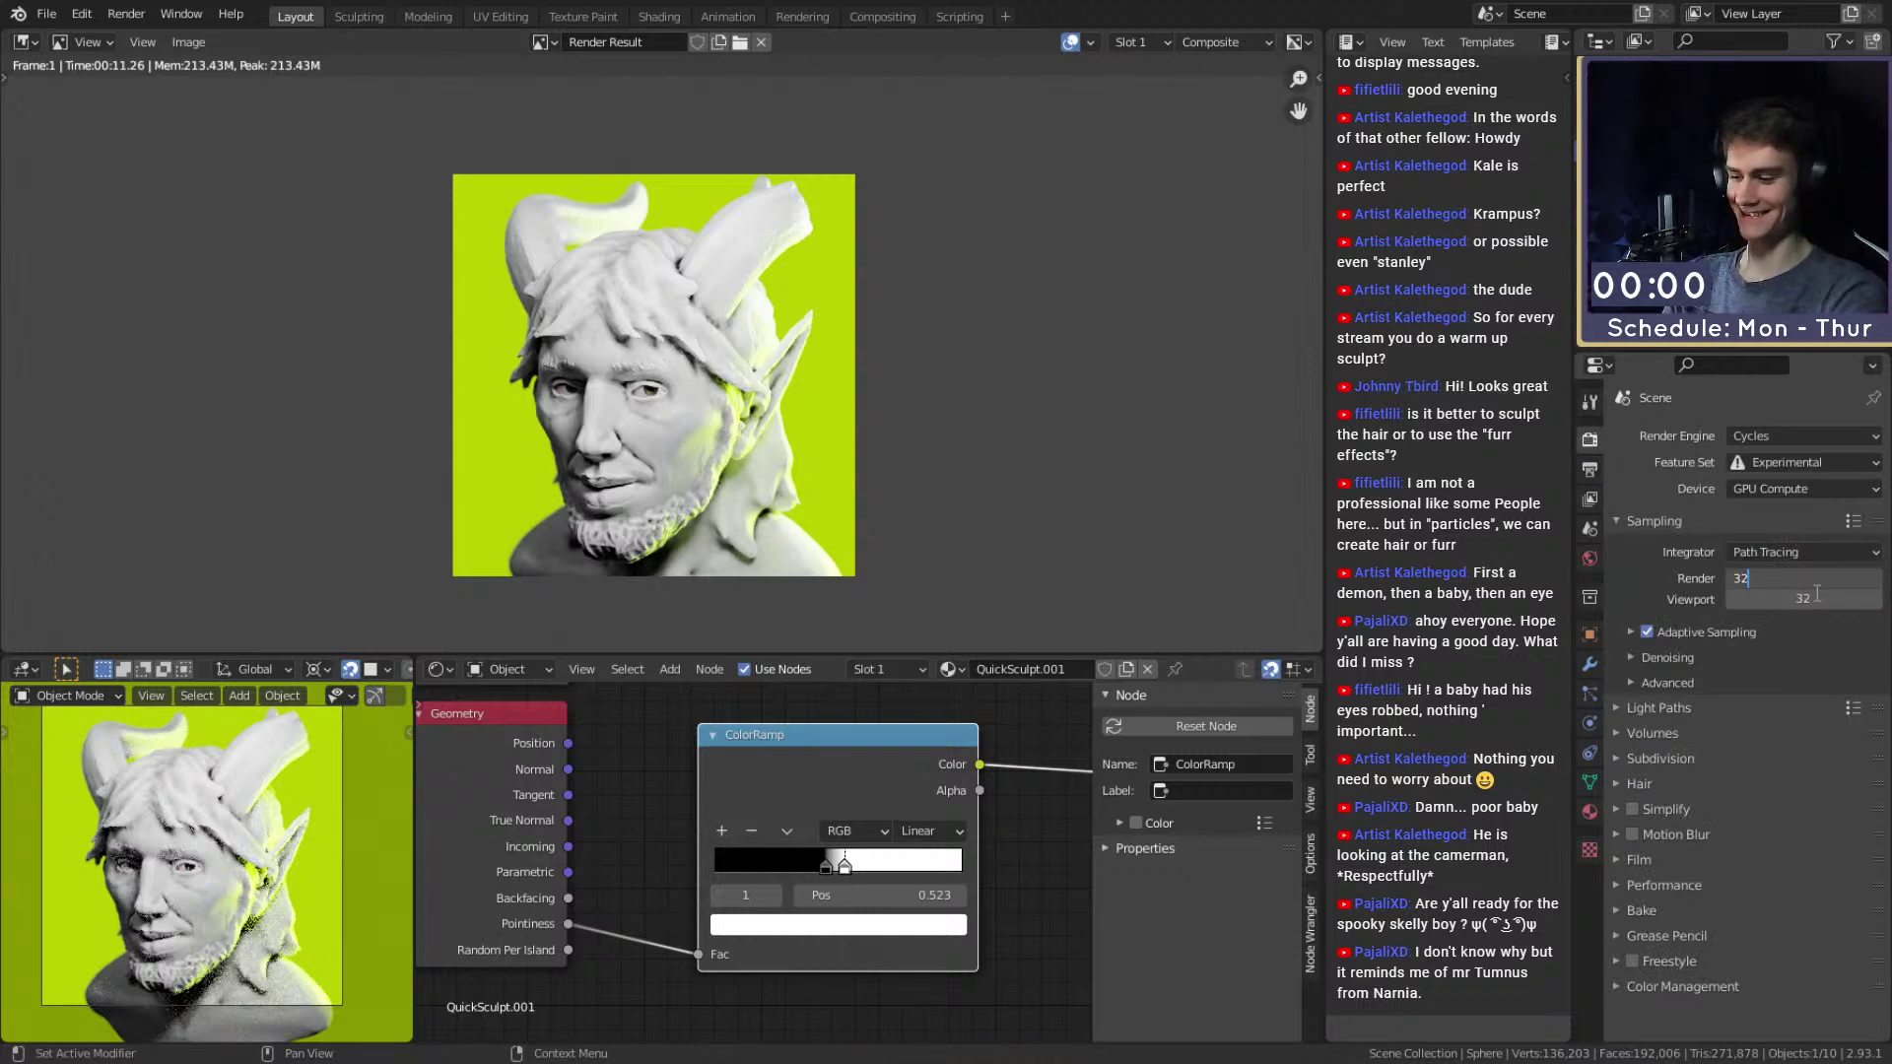
pyautogui.press('BackSpace')
pyautogui.press('BackSpace')
pyautogui.write('256')
pyautogui.press('Return')
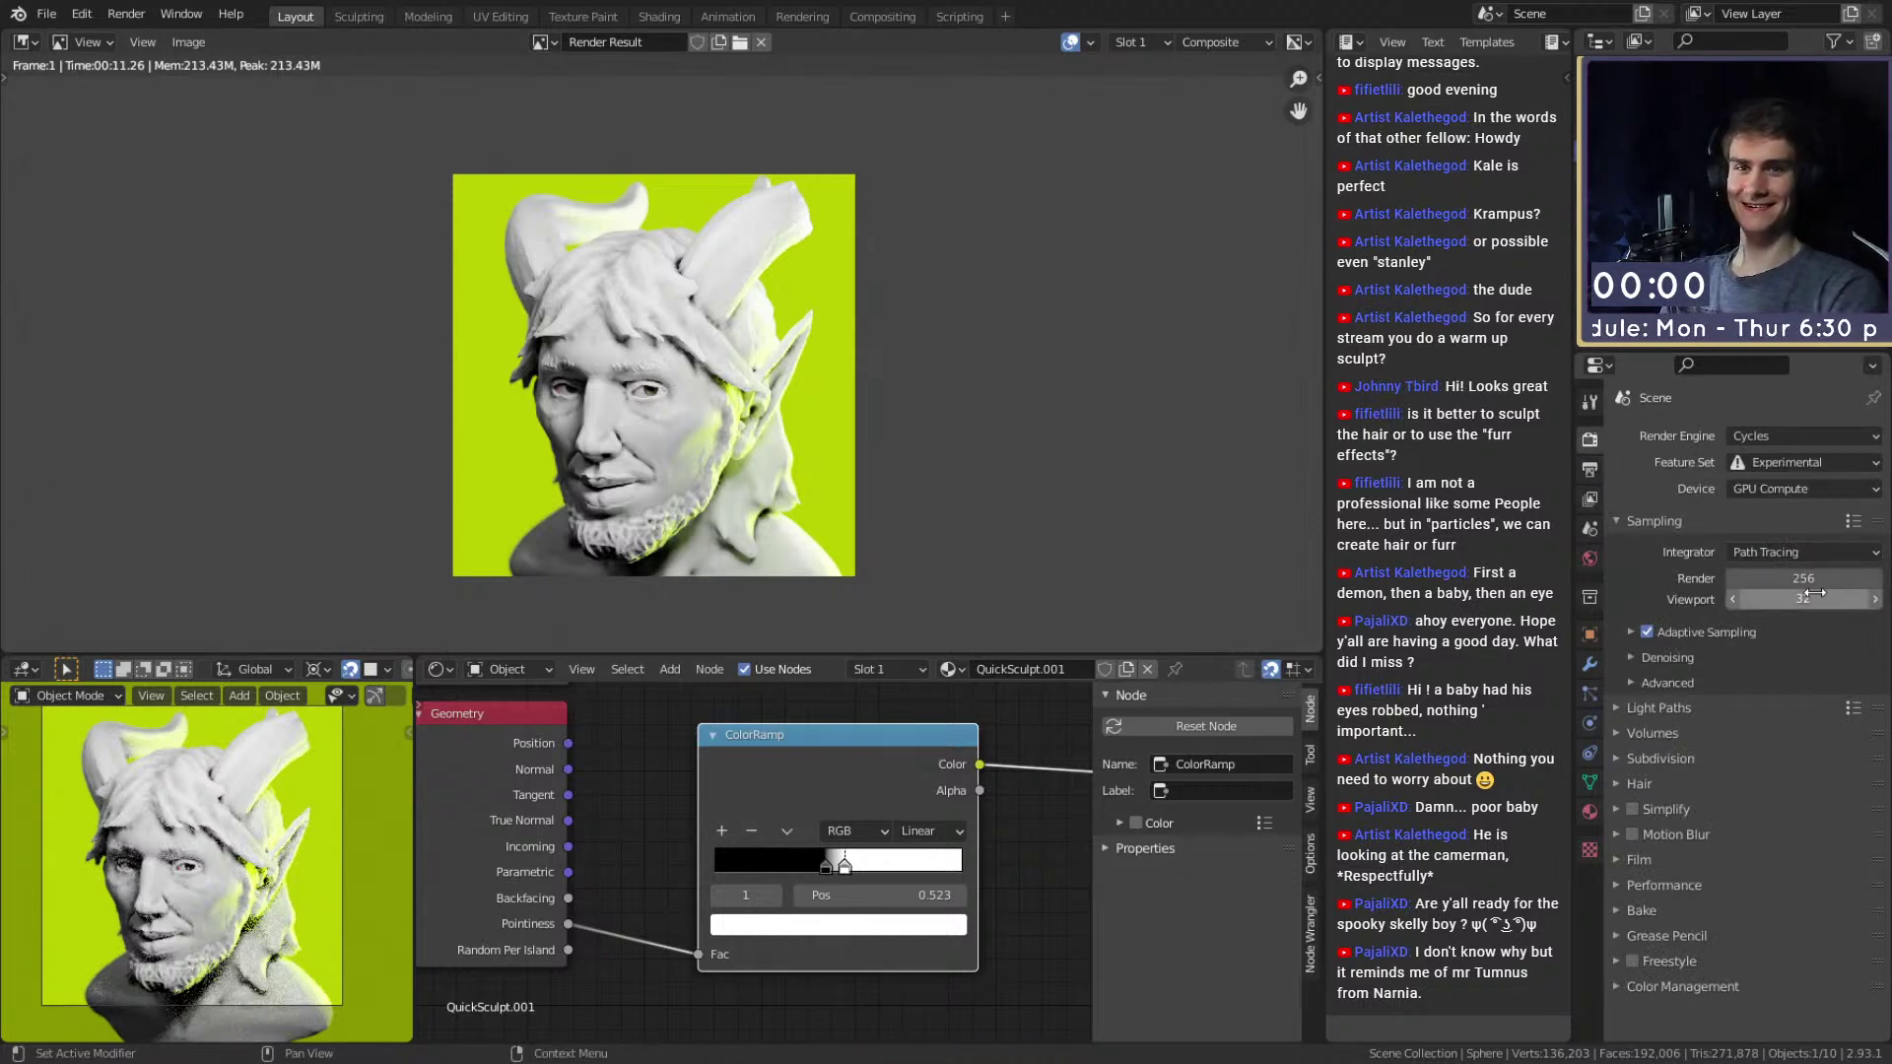
pyautogui.hotkey('ctrl', 's')
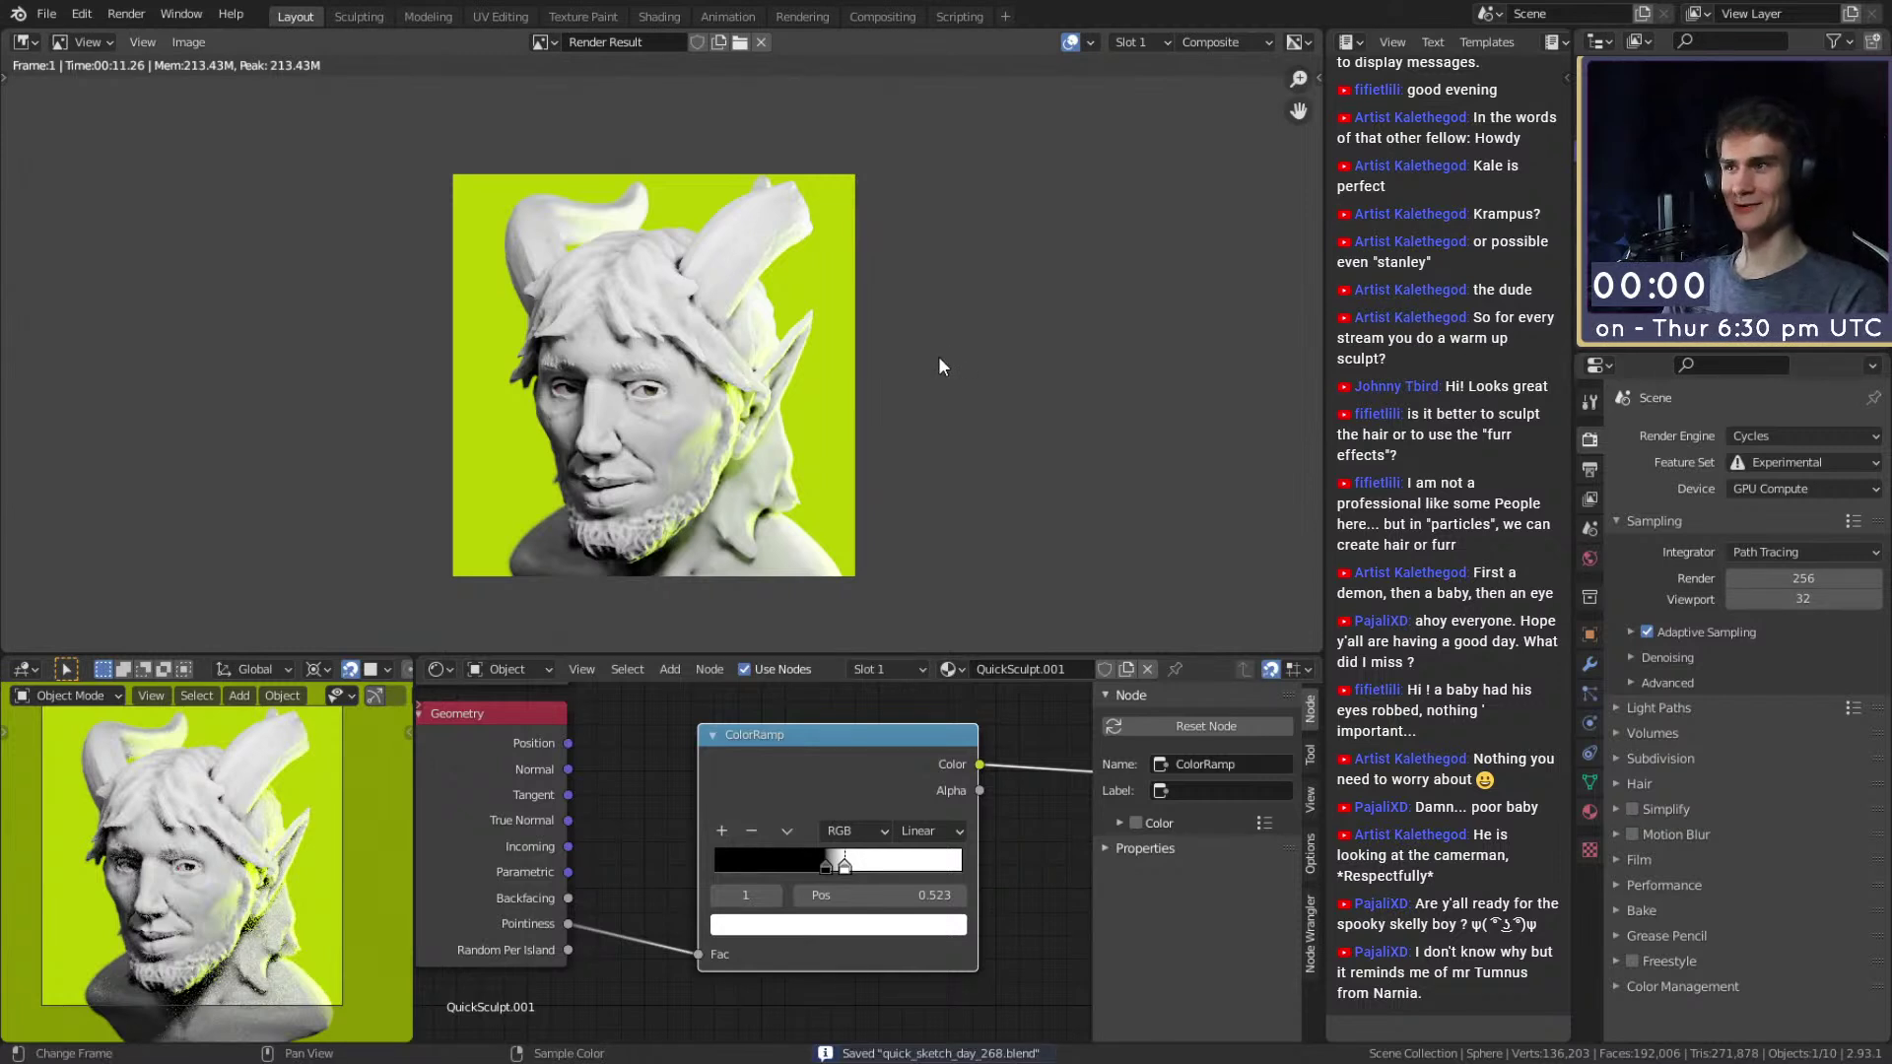
# Raise the output resolution percentage to 100%.
pyautogui.click(1588, 471)
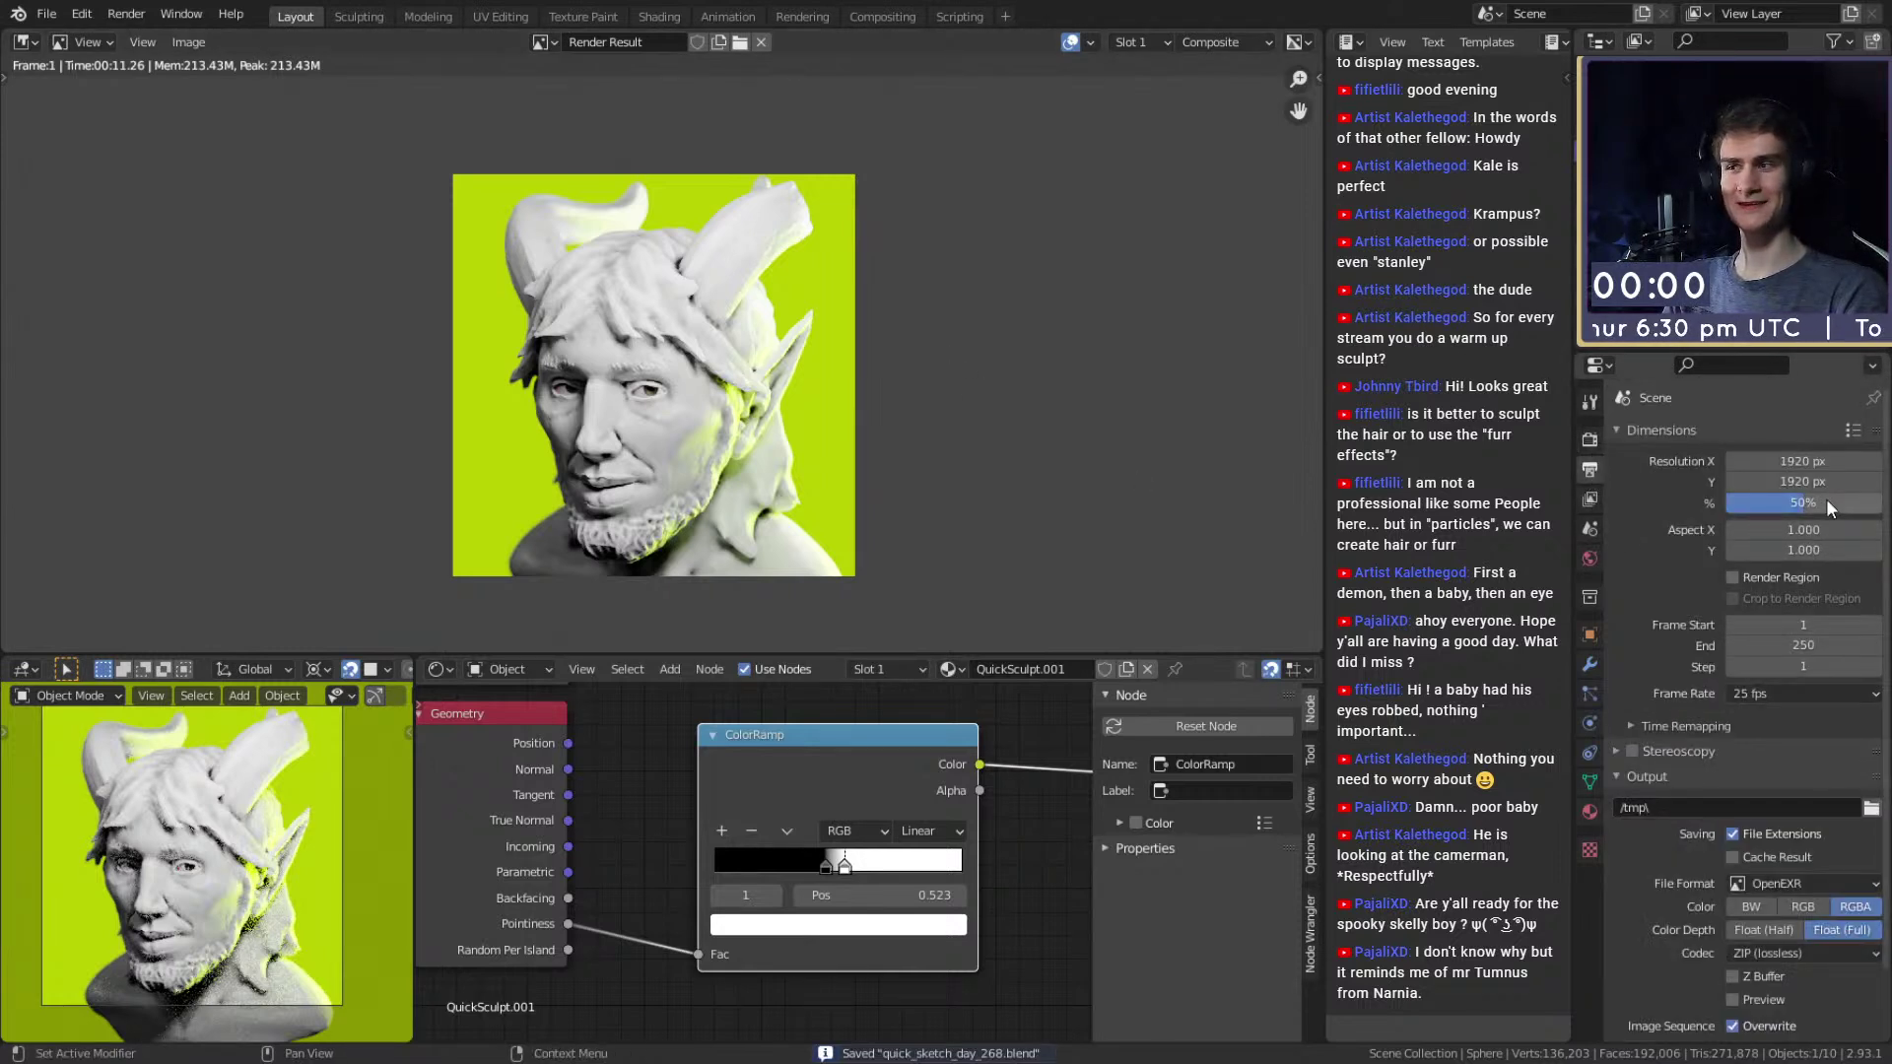
pyautogui.scroll(1, 779, 335)
pyautogui.scroll(-1, 793, 391)
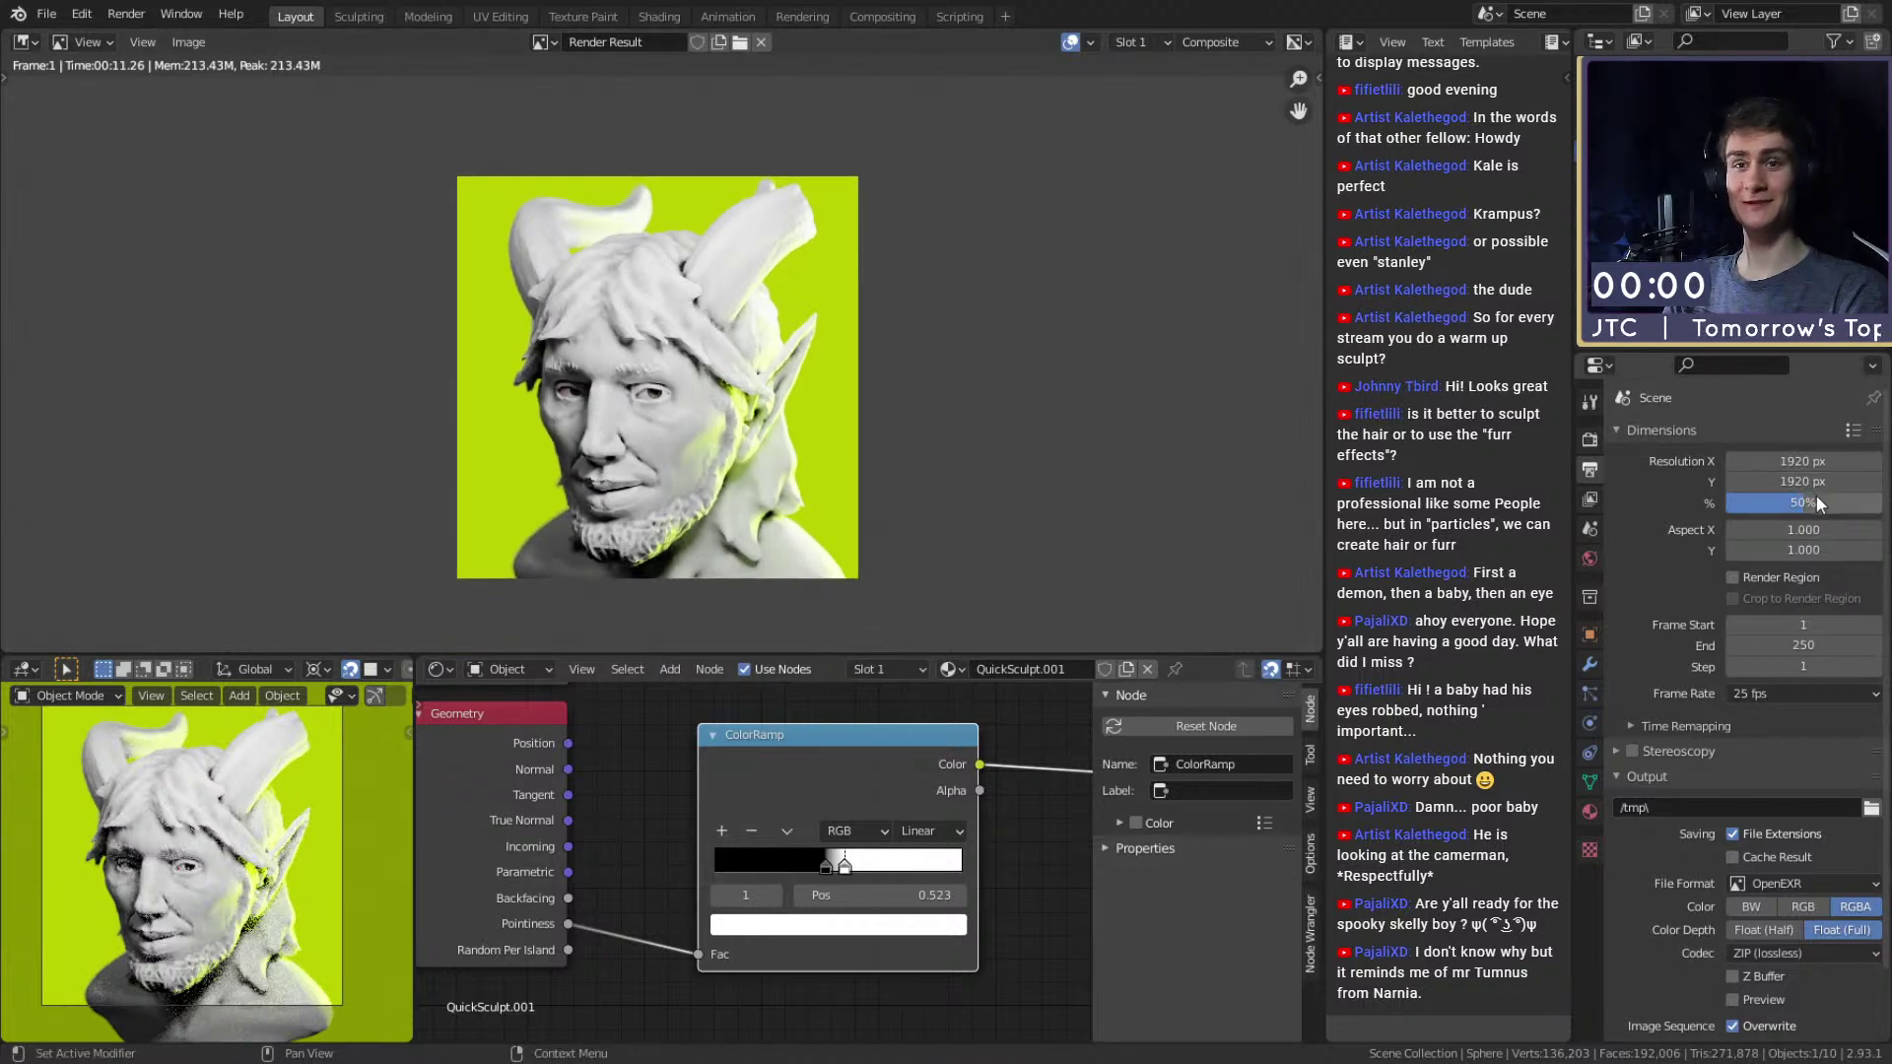
pyautogui.moveTo(1816, 503); pyautogui.dragTo(1882, 502)
# Switch the node editor to the compositor and insert the Glare node into the link between Denoise and Composite.
pyautogui.scroll(-8, 763, 853)
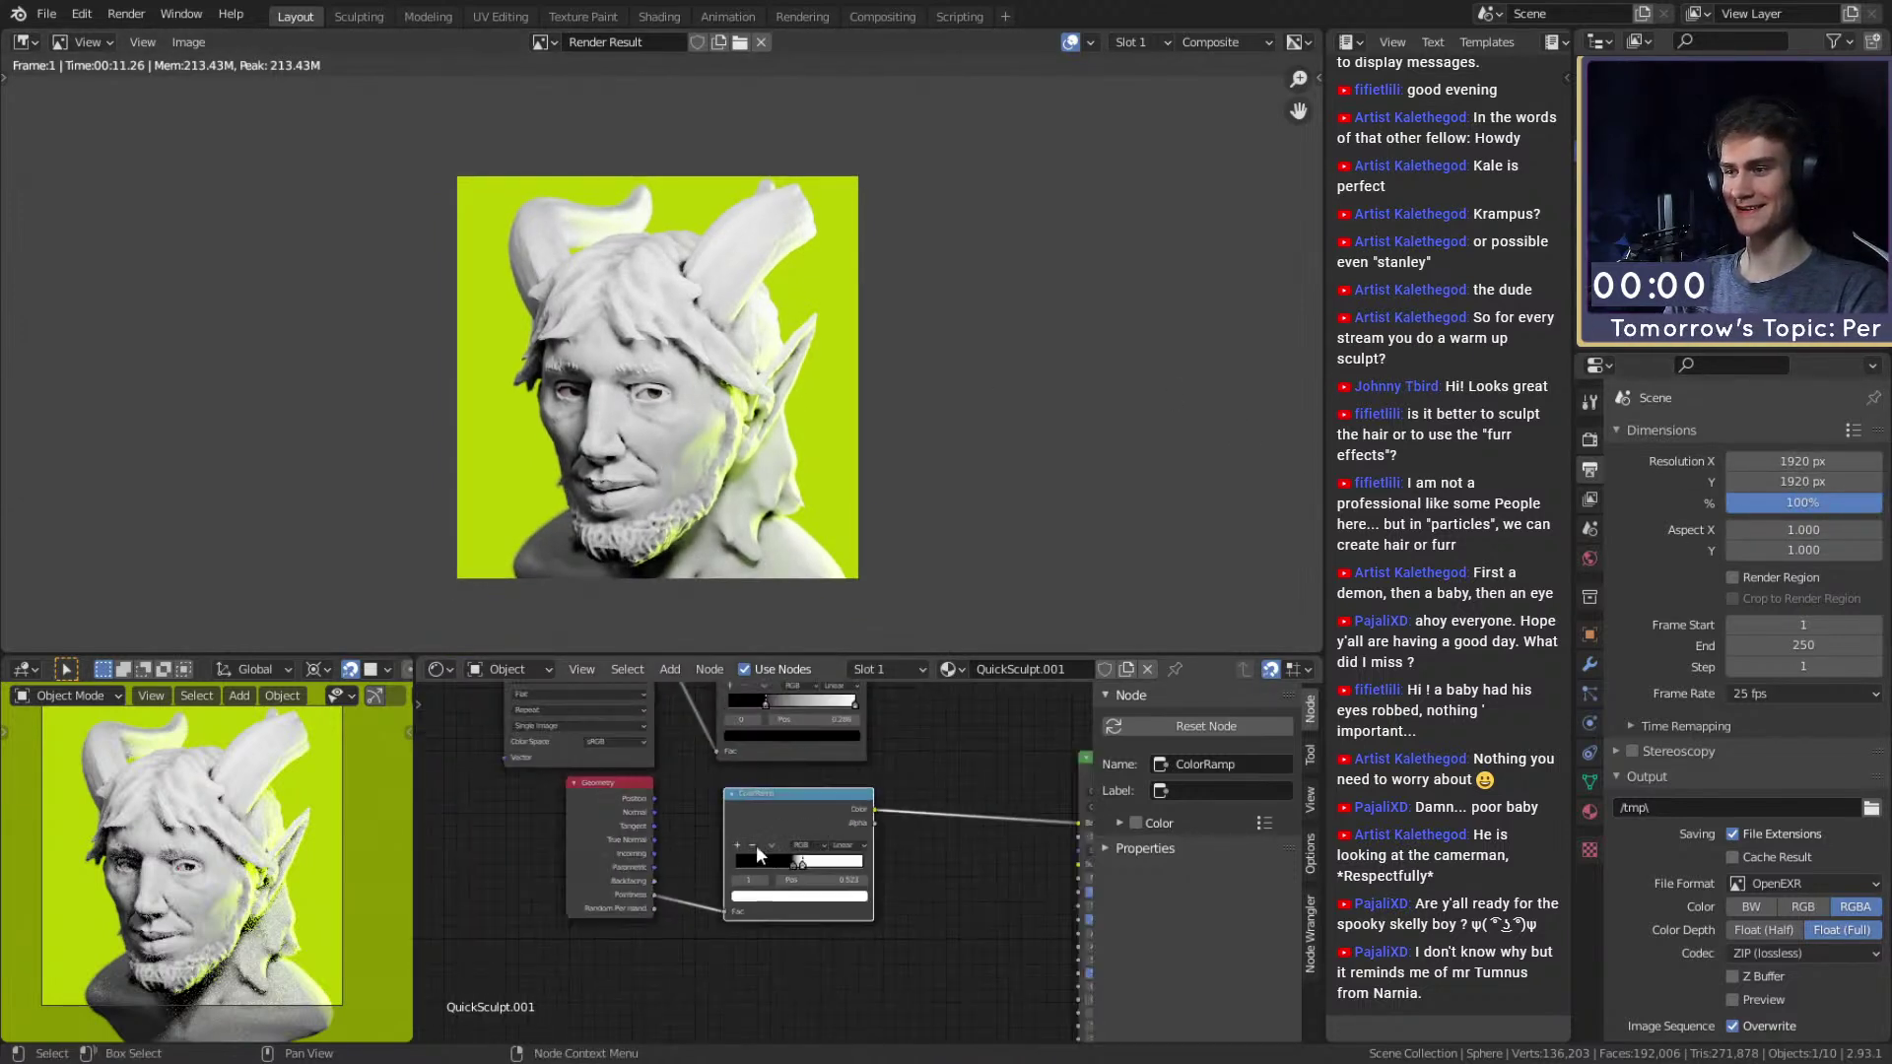
pyautogui.hotkey('shift', 'F3')
pyautogui.moveTo(742, 802); pyautogui.dragTo(576, 832, button='middle')
pyautogui.scroll(-4, 576, 831)
pyautogui.scroll(5, 760, 836)
pyautogui.moveTo(761, 837); pyautogui.dragTo(591, 849, button='middle')
pyautogui.scroll(4, 926, 849)
pyautogui.moveTo(970, 838); pyautogui.dragTo(584, 908, button='middle')
pyautogui.moveTo(870, 919); pyautogui.dragTo(882, 727)
pyautogui.moveTo(914, 773); pyautogui.dragTo(818, 826, button='middle')
pyautogui.scroll(2, 819, 825)
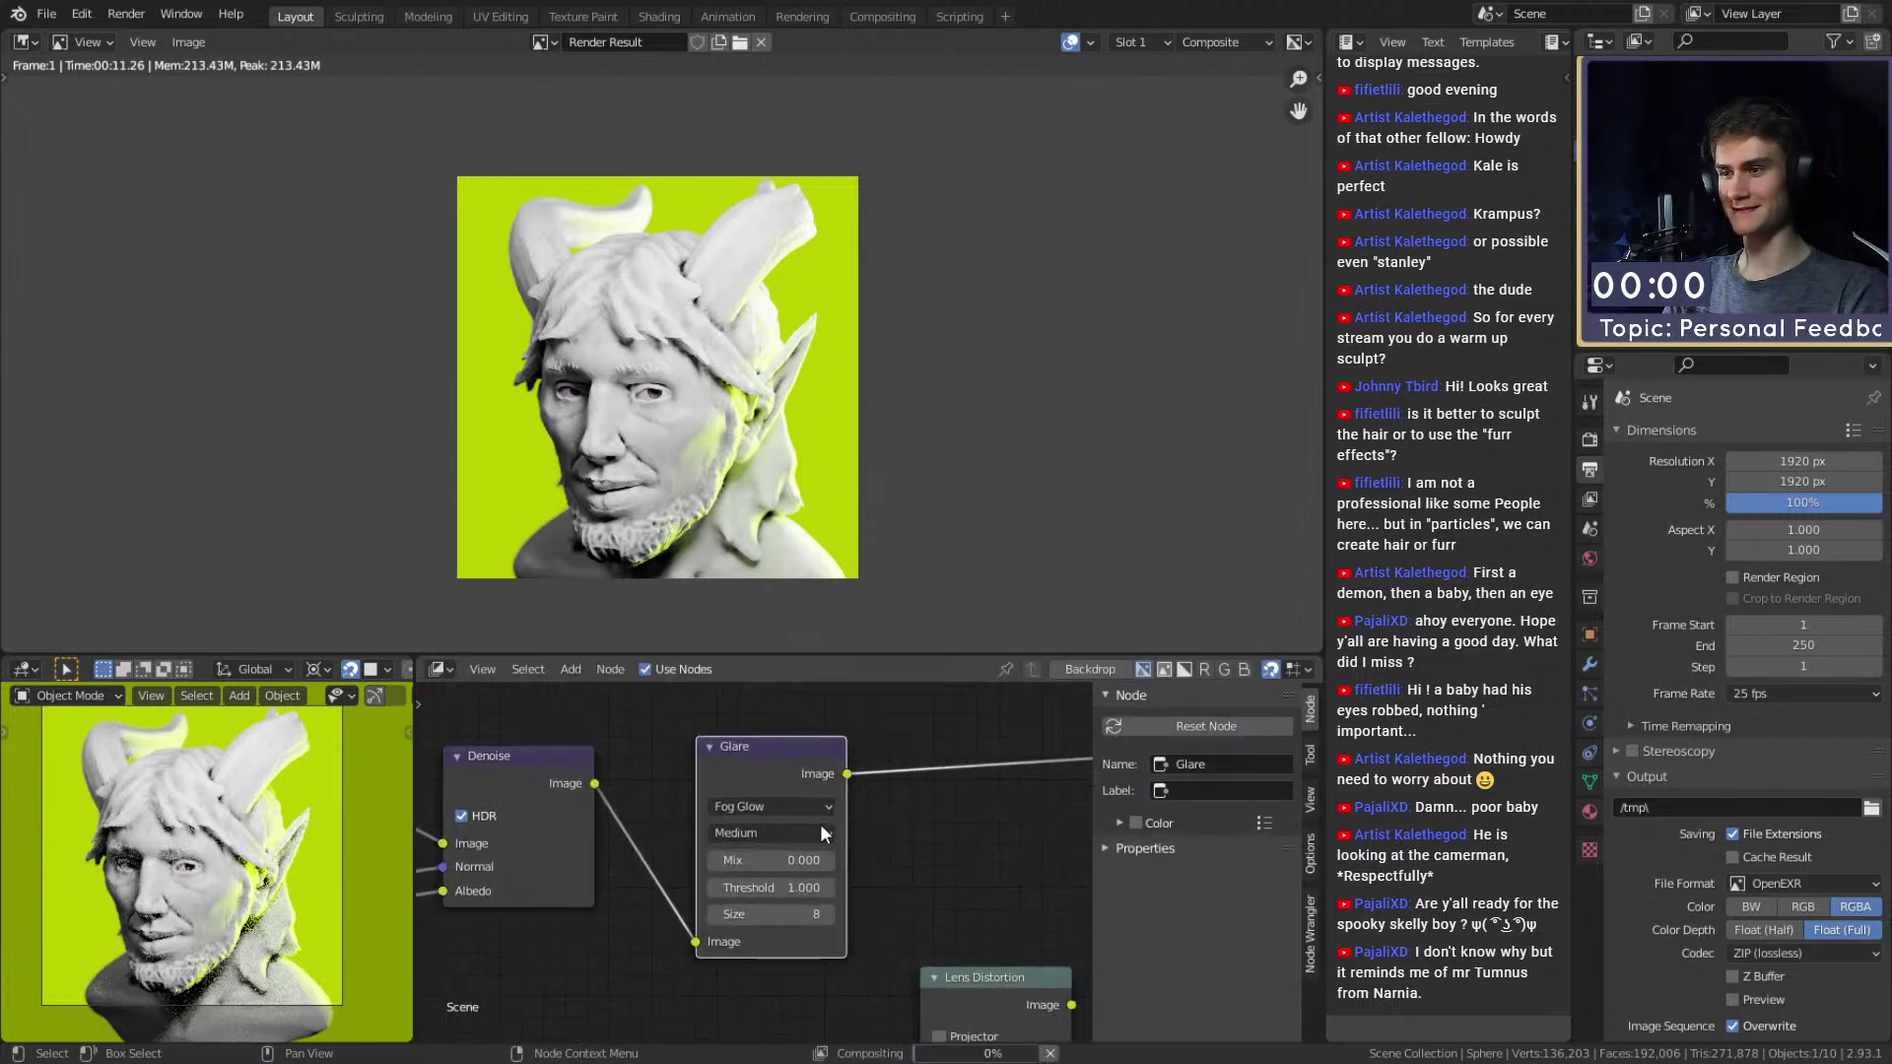
# Set the Fog Glow Glare node's size to 7 and save the file.
pyautogui.moveTo(758, 757); pyautogui.dragTo(761, 744)
pyautogui.scroll(1, 884, 783)
pyautogui.click(735, 870)
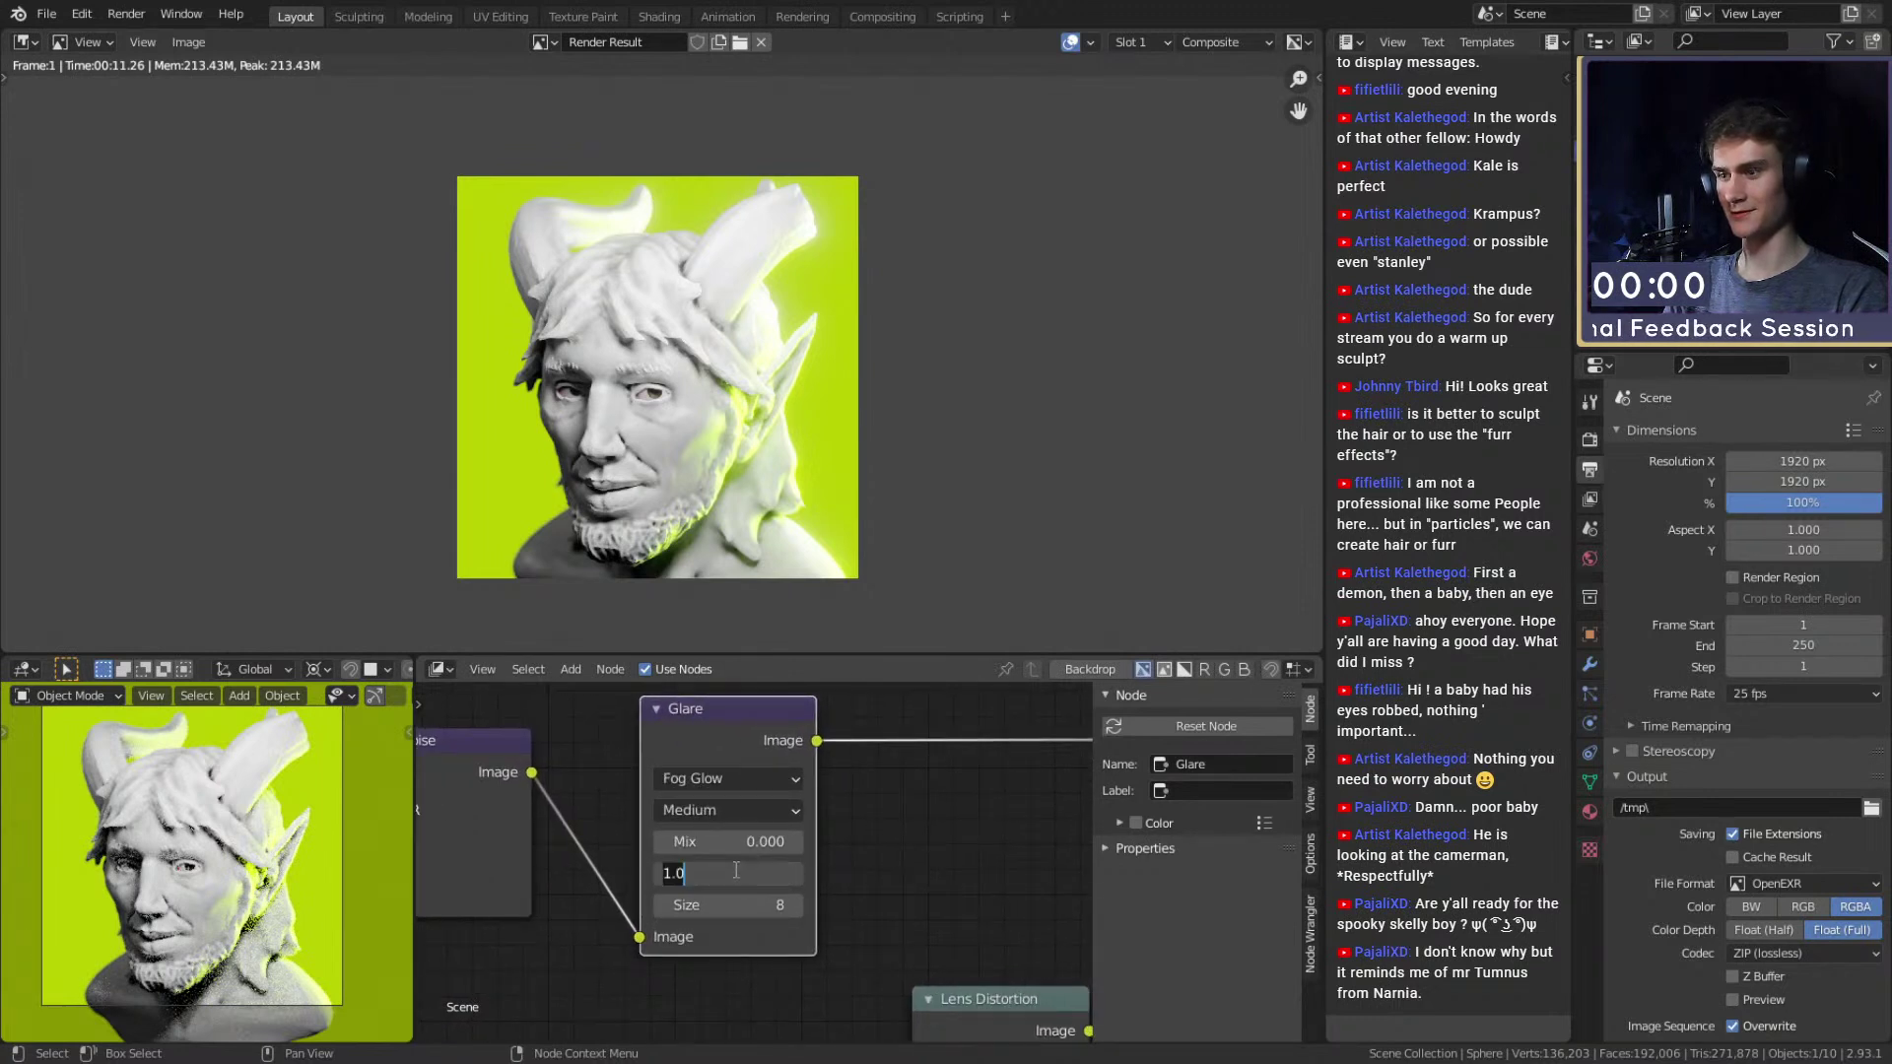
pyautogui.press('Return')
pyautogui.click(661, 905)
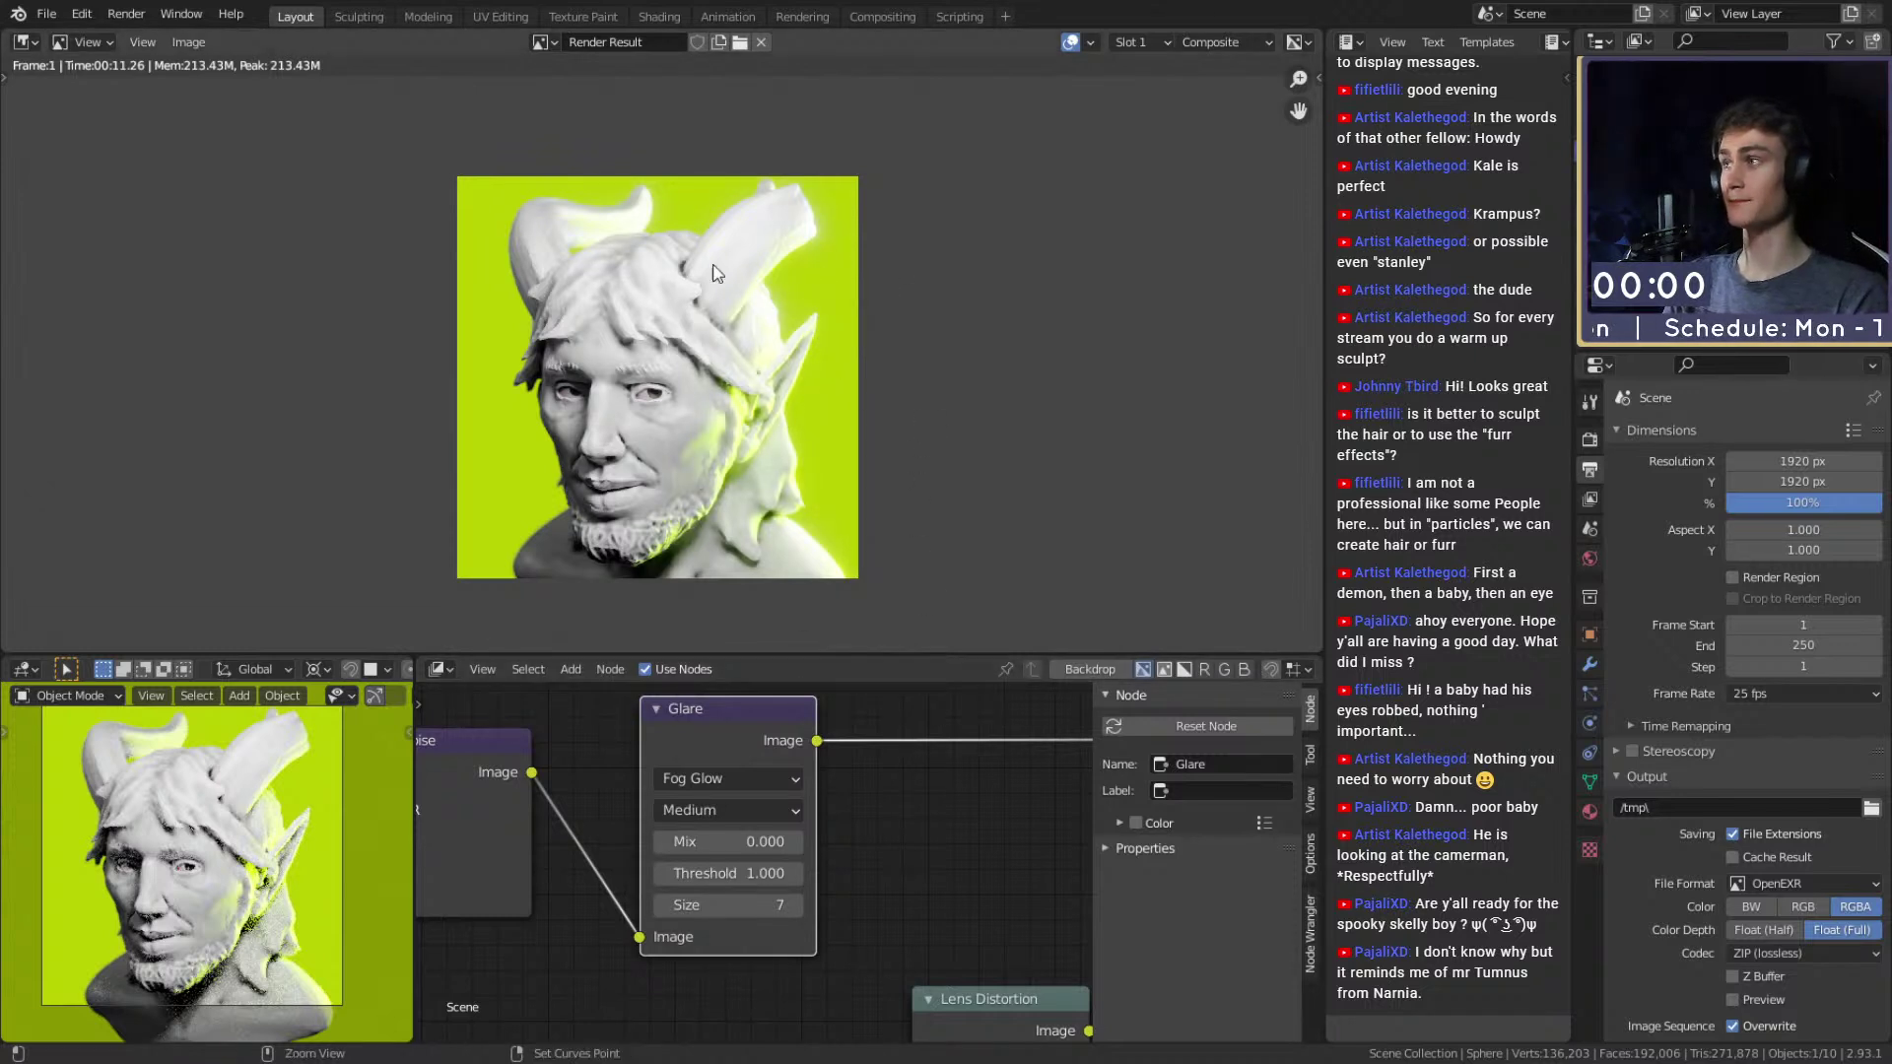
pyautogui.hotkey('ctrl', 's')
# Check the Cycles sampling settings and start the full-resolution render of the bust.
pyautogui.scroll(-3, 816, 807)
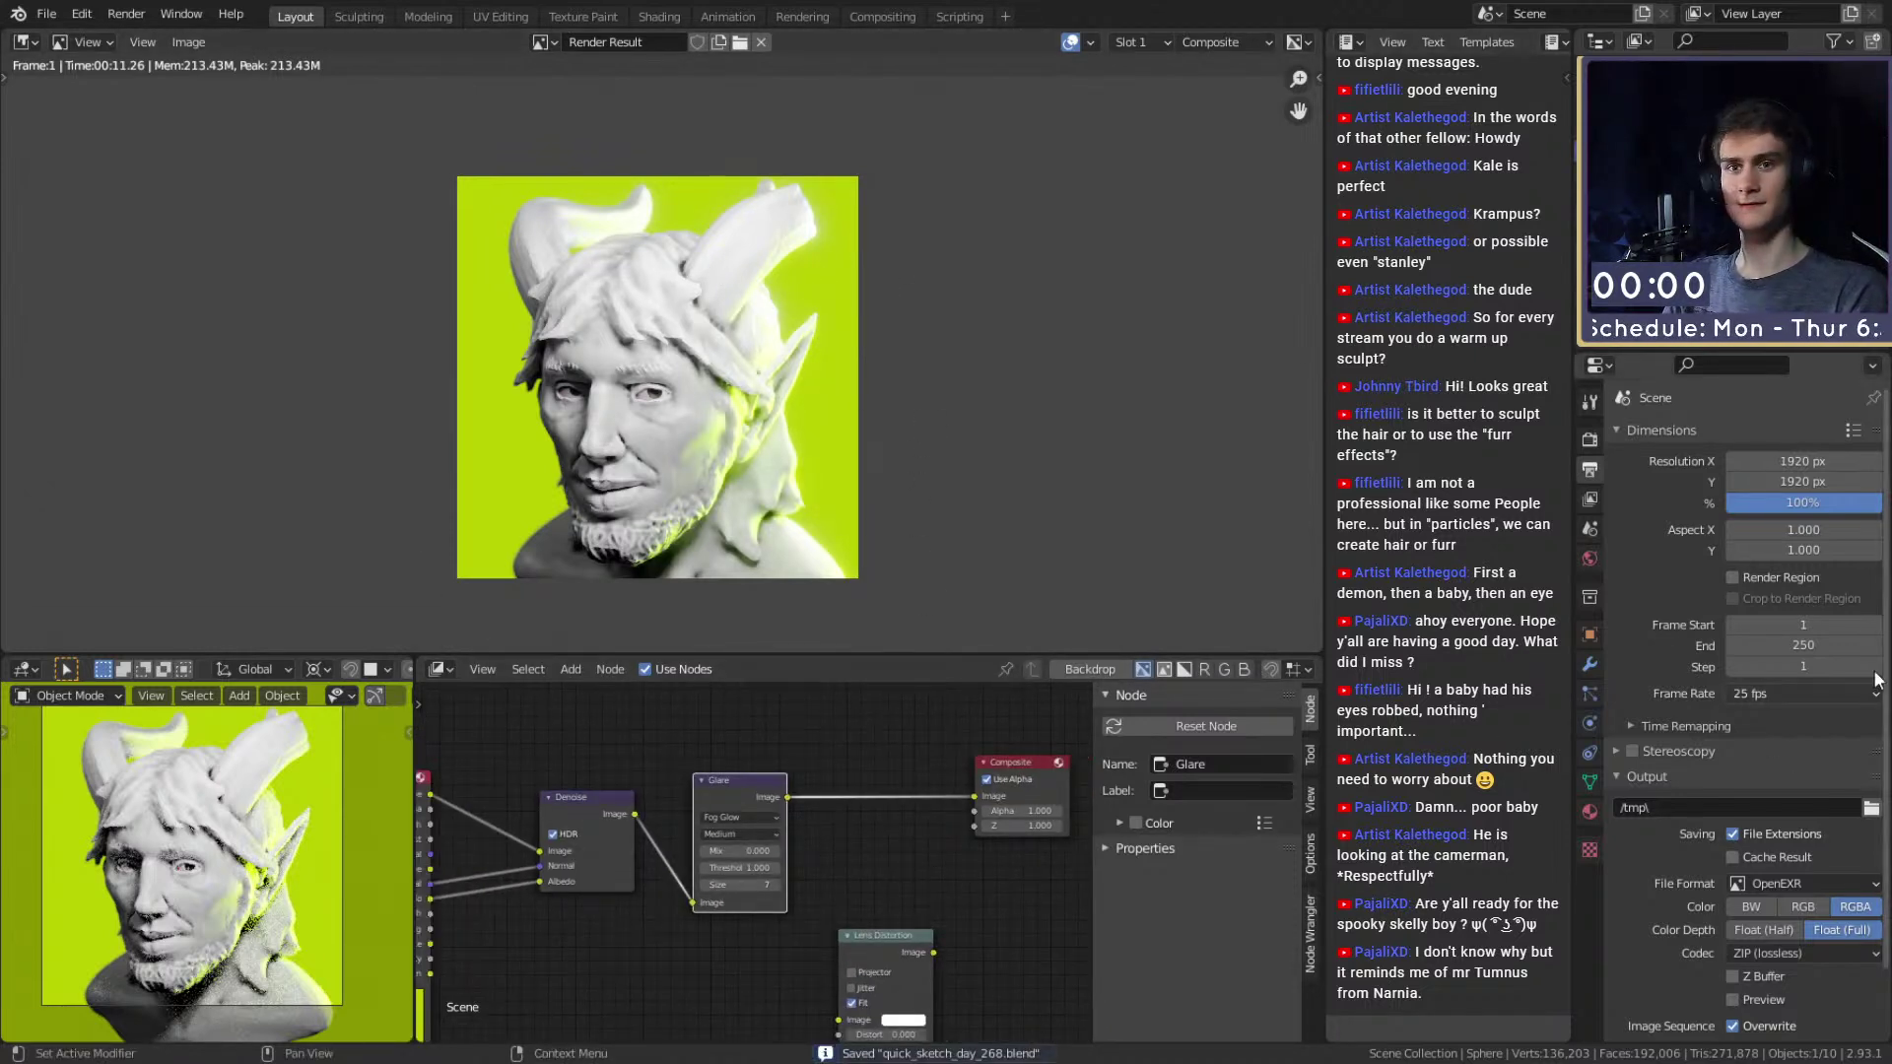
pyautogui.click(1591, 439)
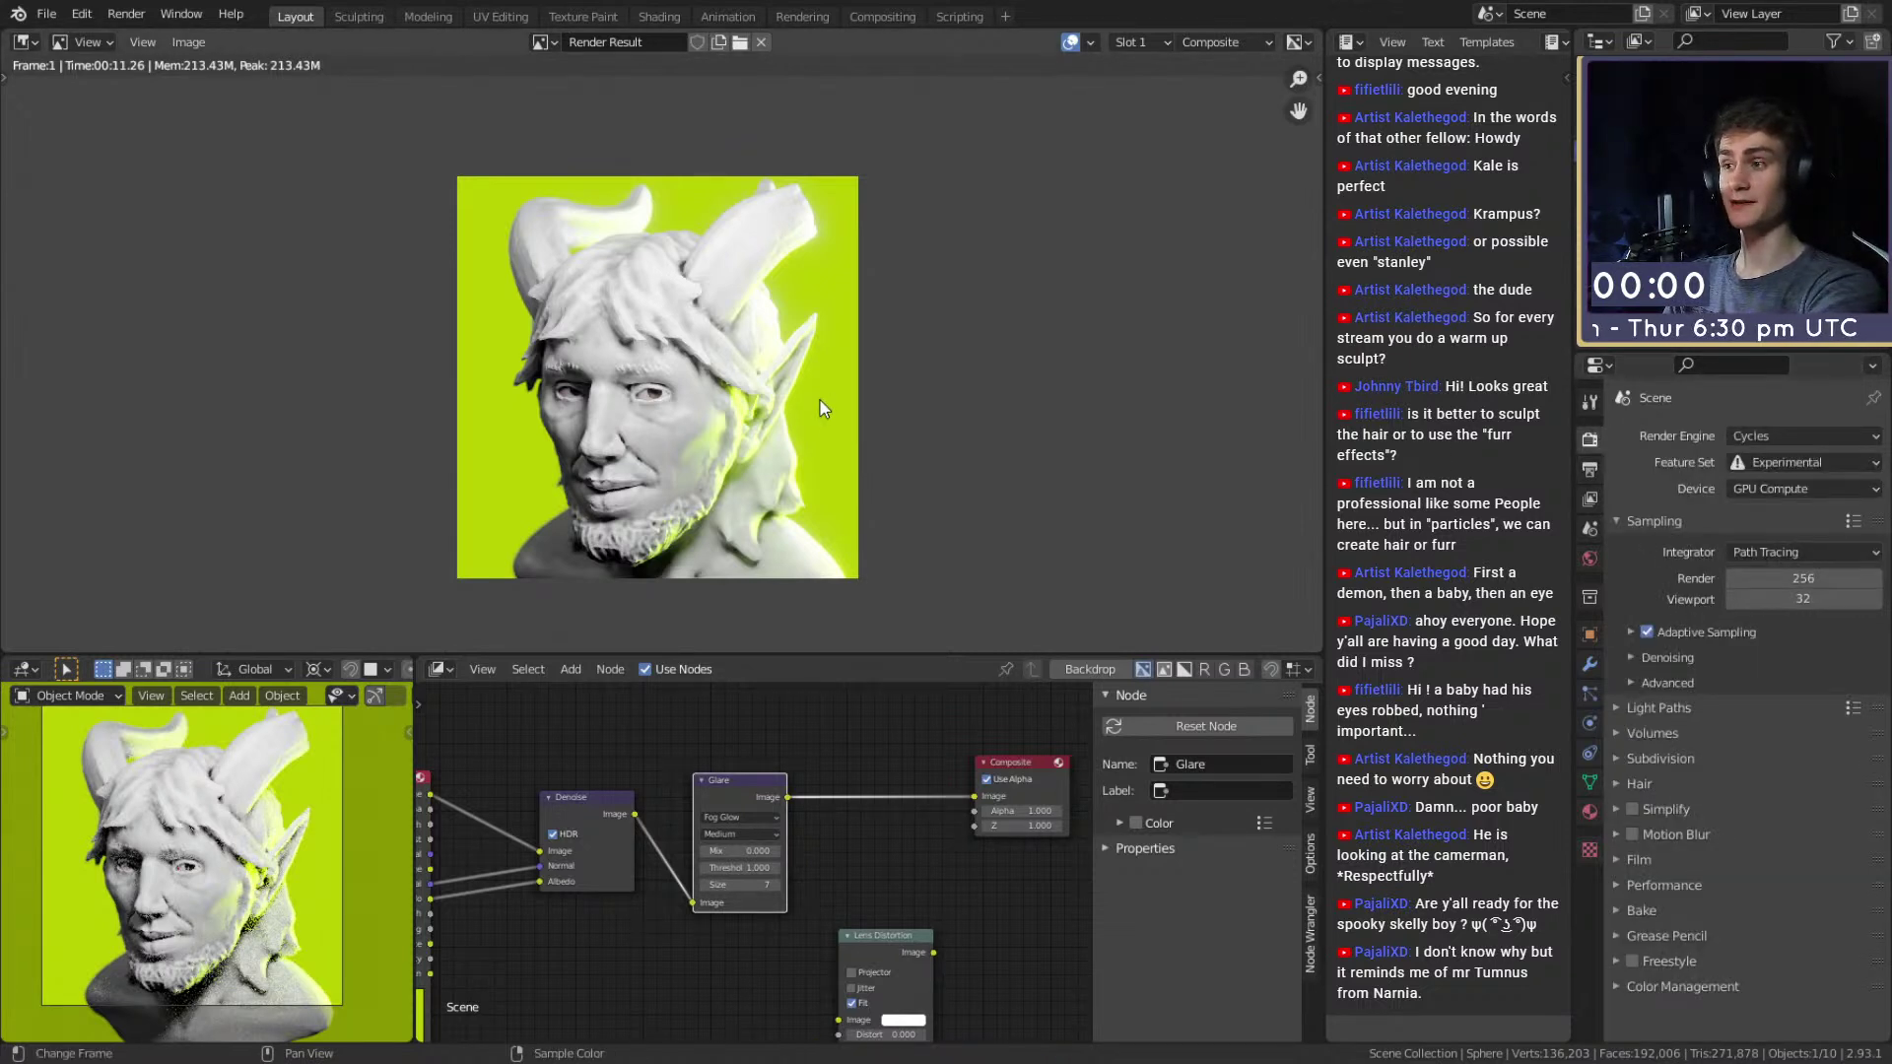
pyautogui.press('F12')
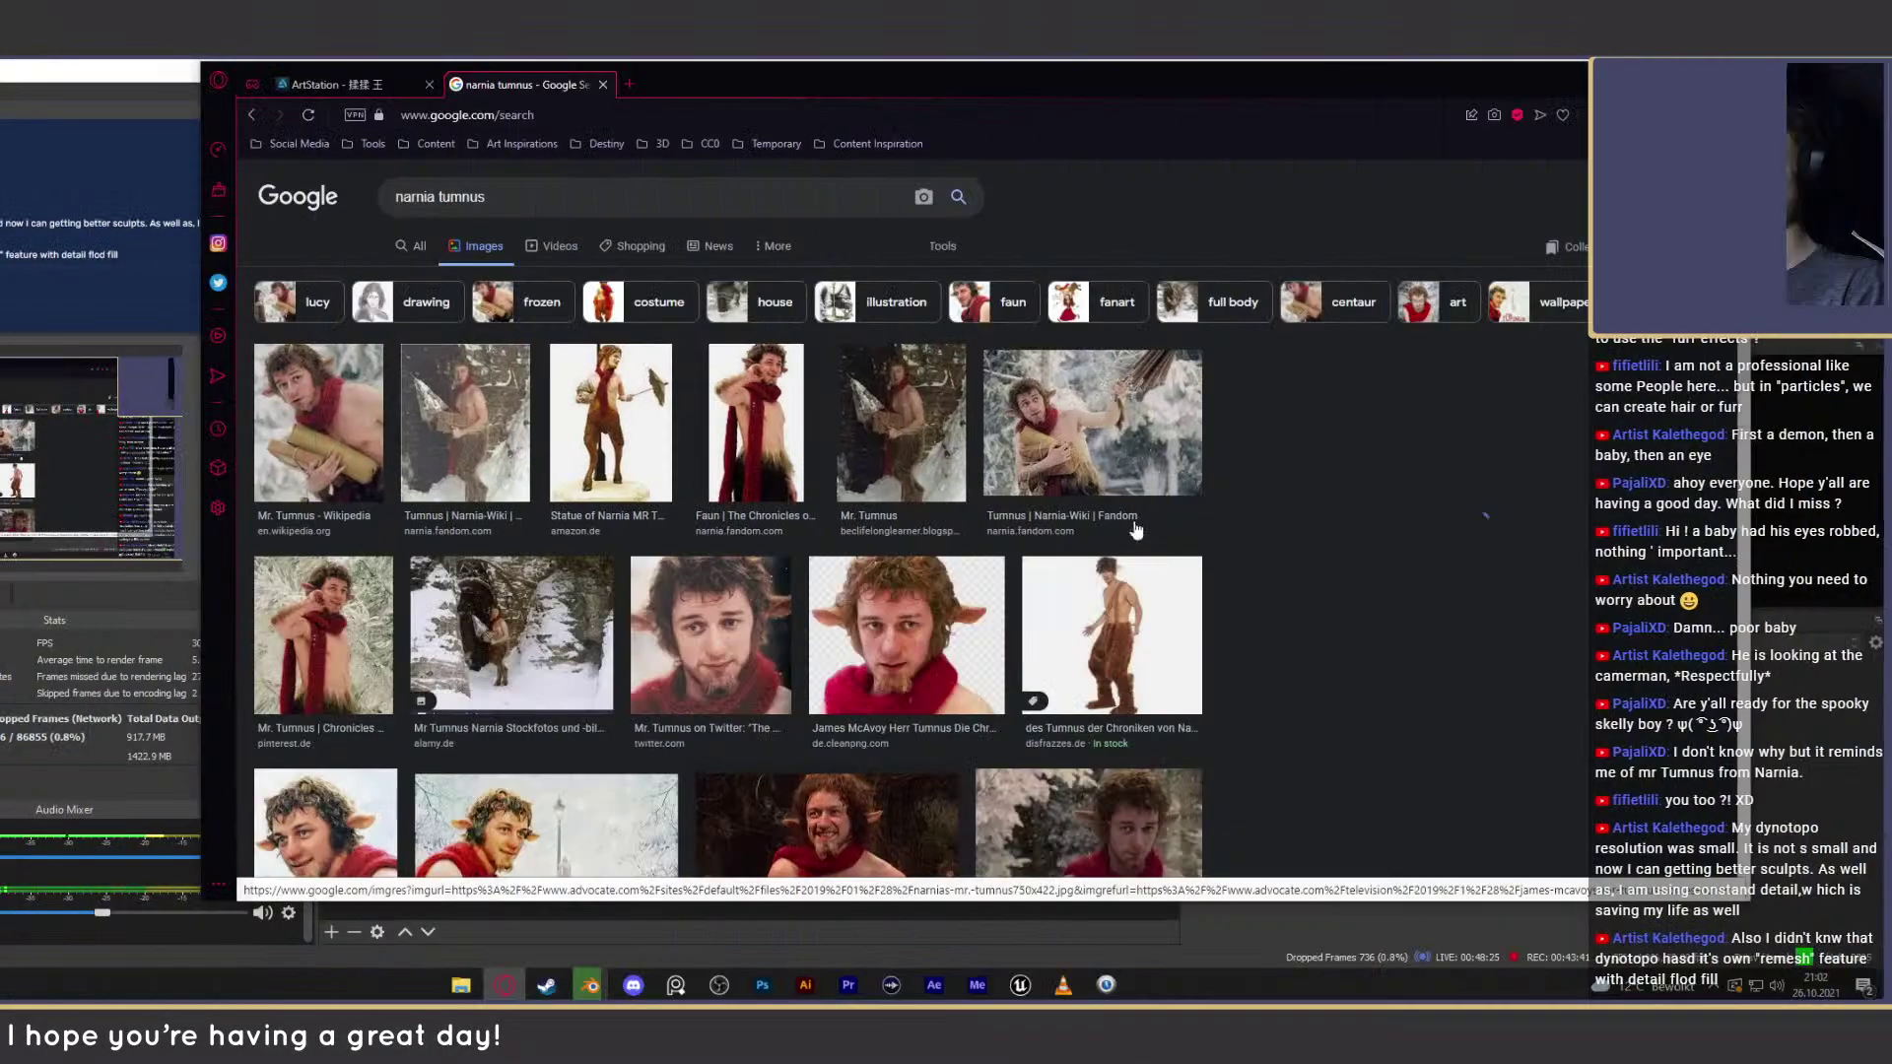
# View several enlarged Mr. Tumnus photos in the browser's "narnia tumnus" image results.
pyautogui.click(826, 828)
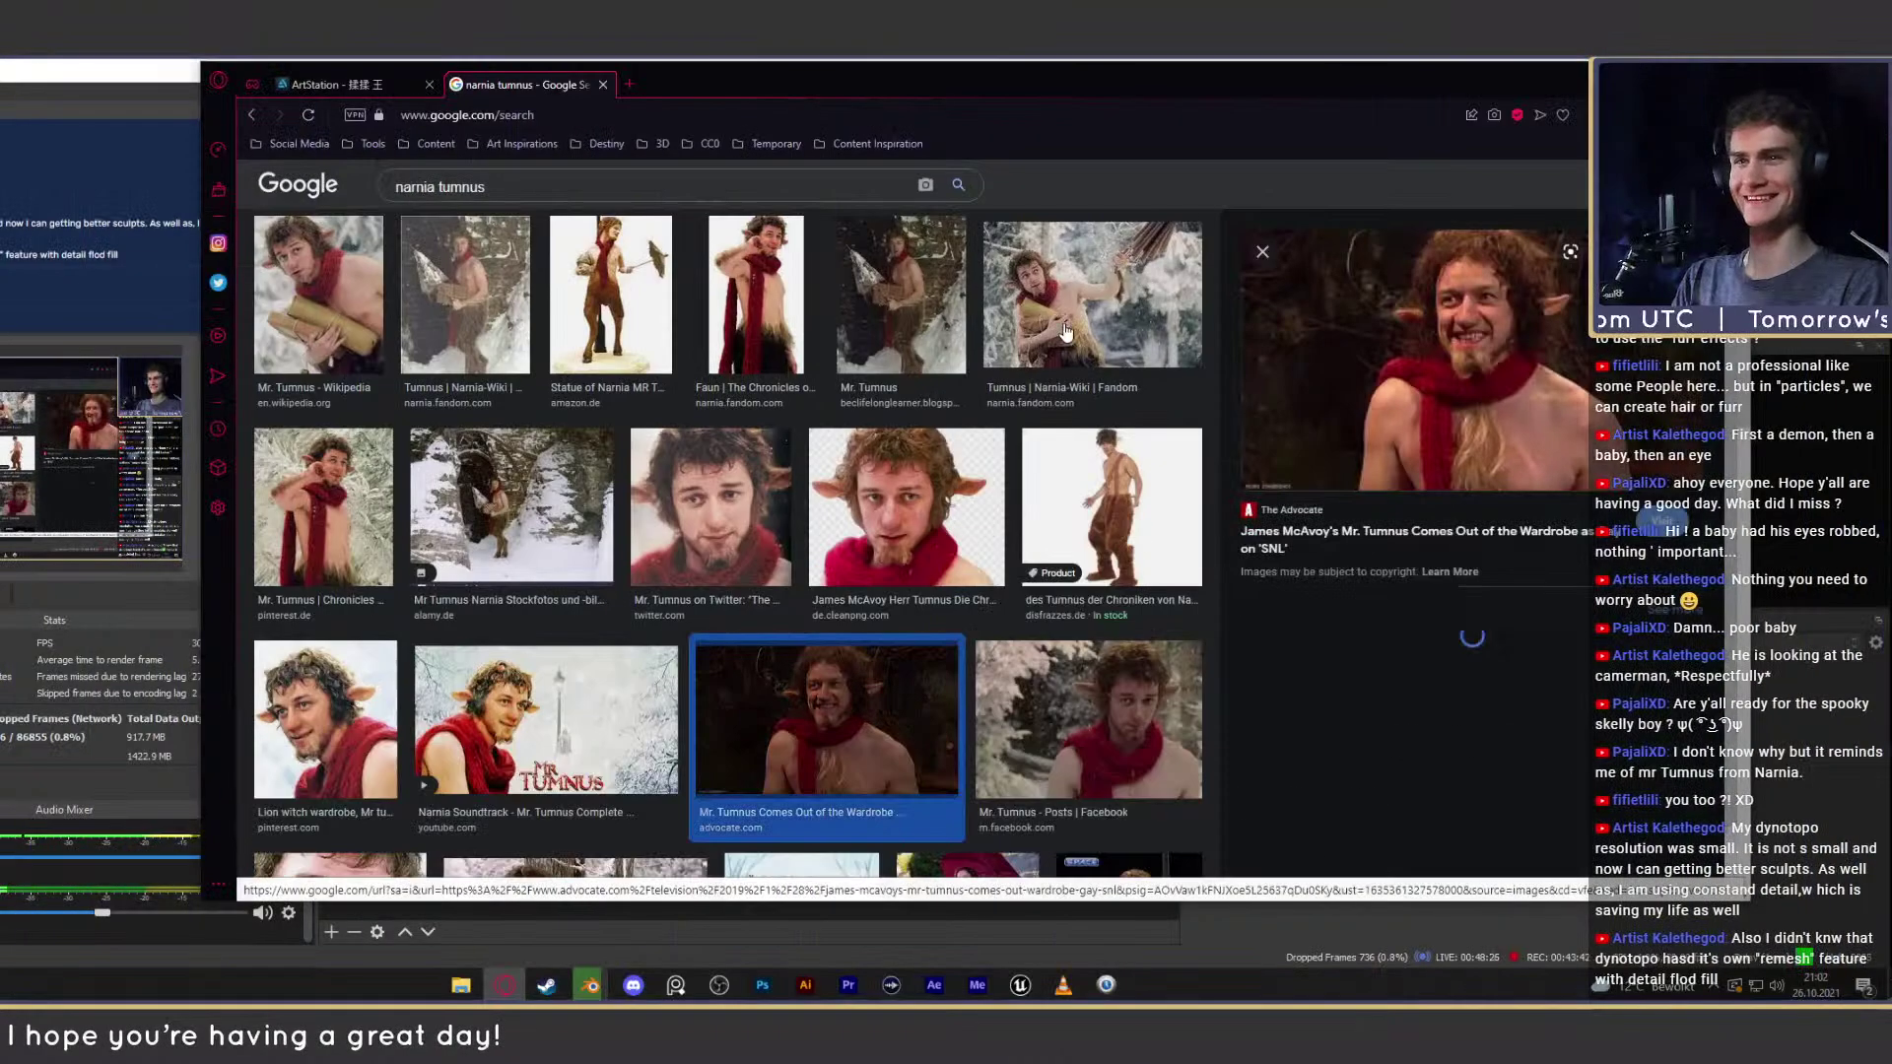
pyautogui.click(762, 305)
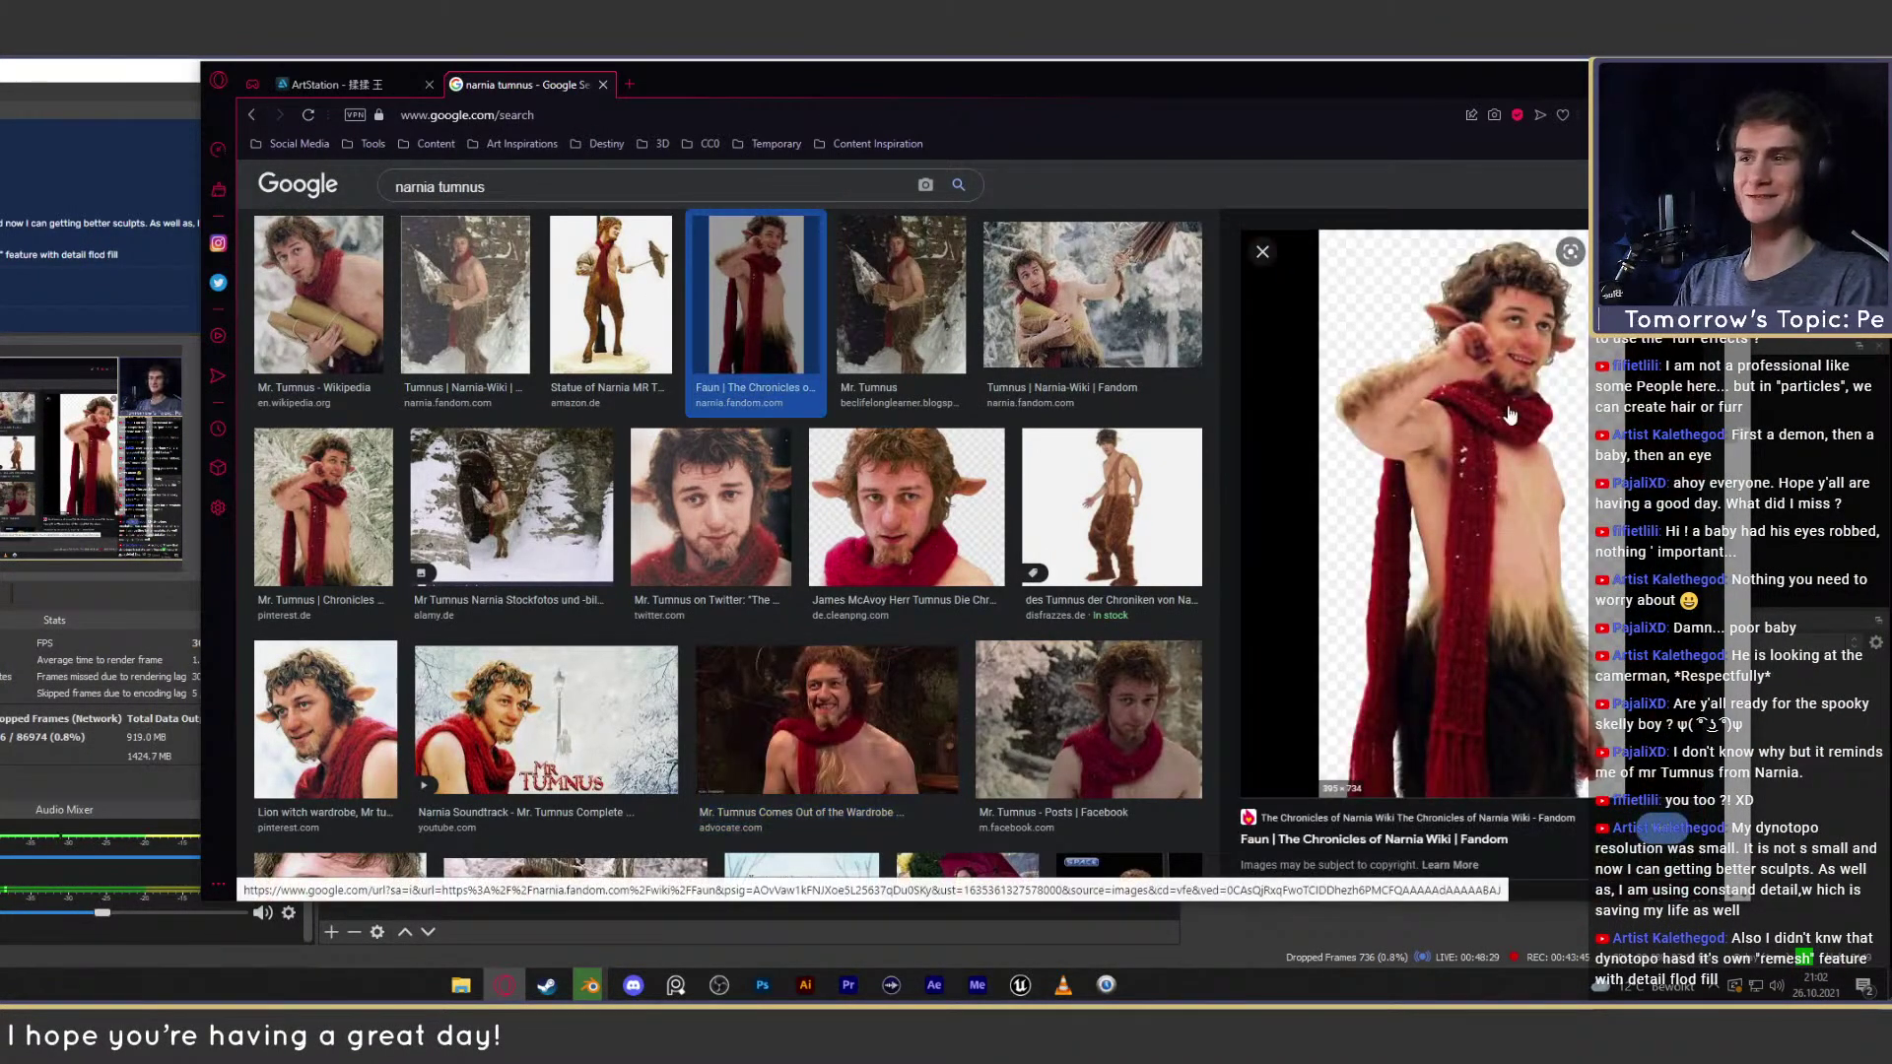
pyautogui.click(900, 296)
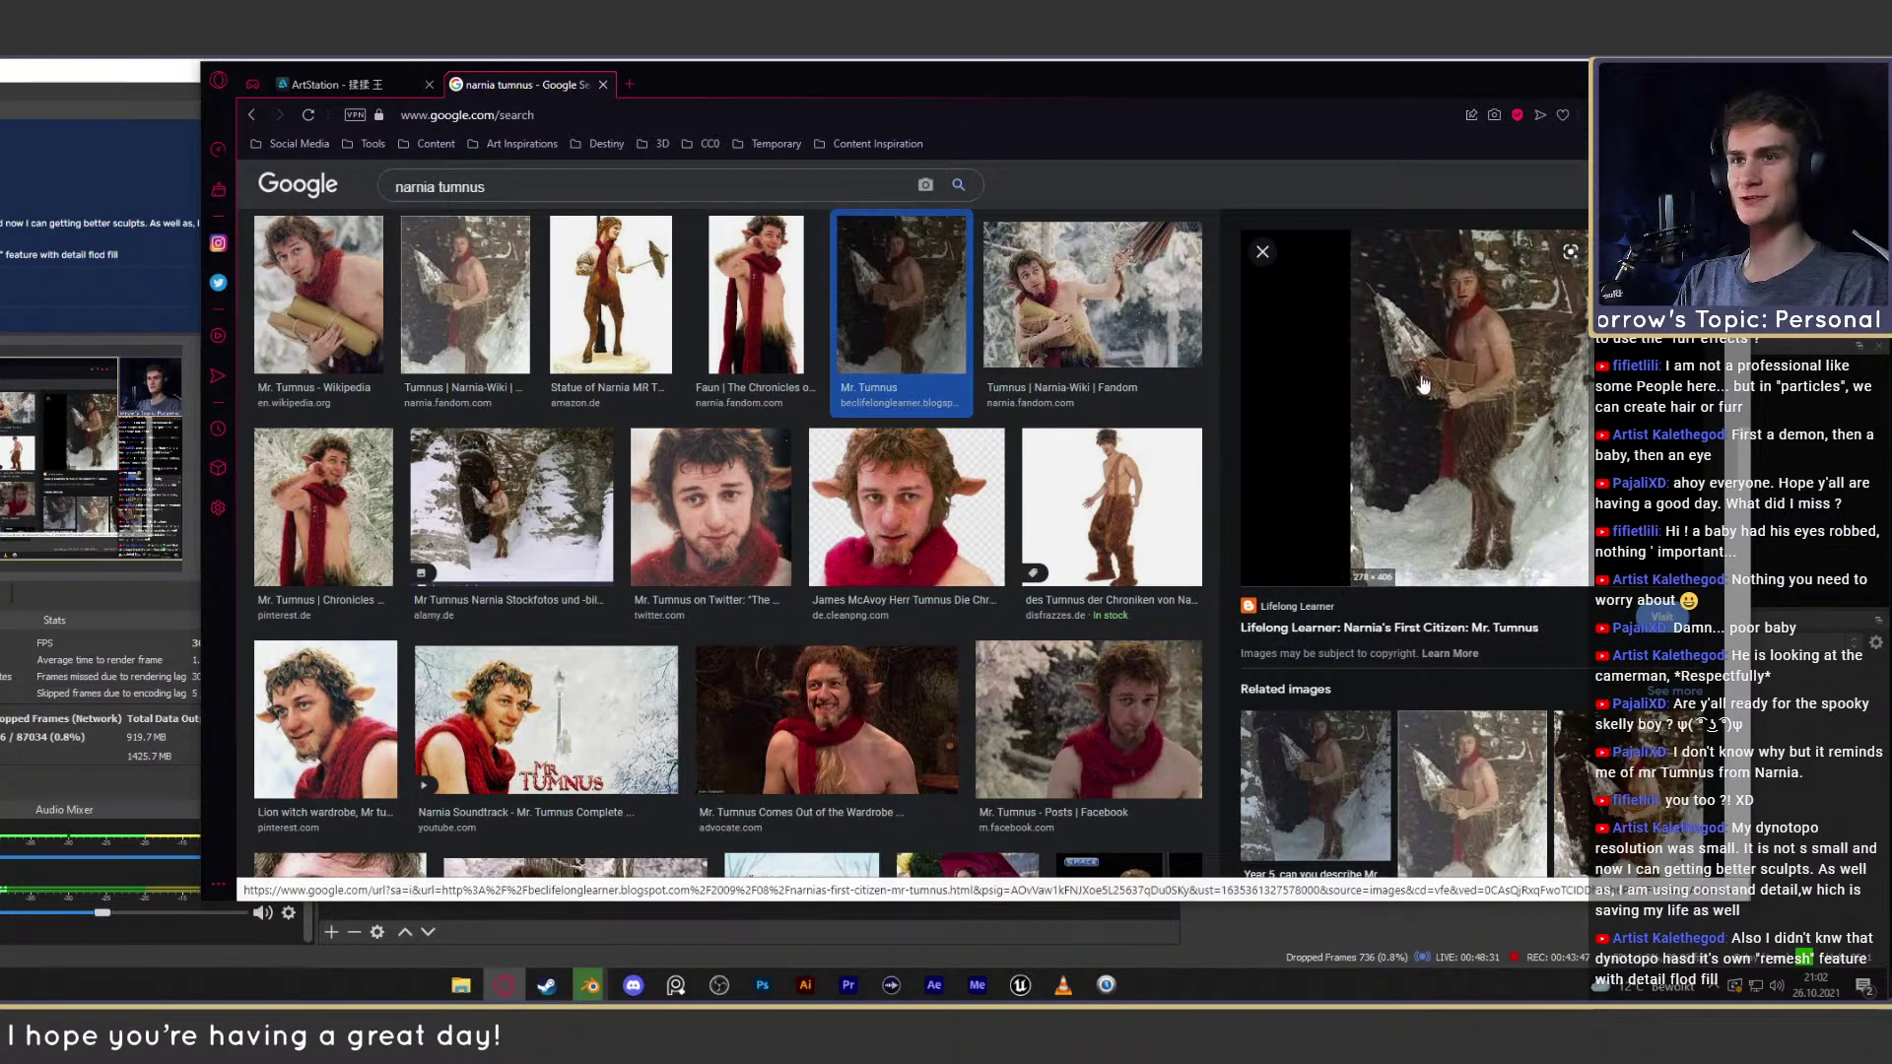
pyautogui.click(359, 304)
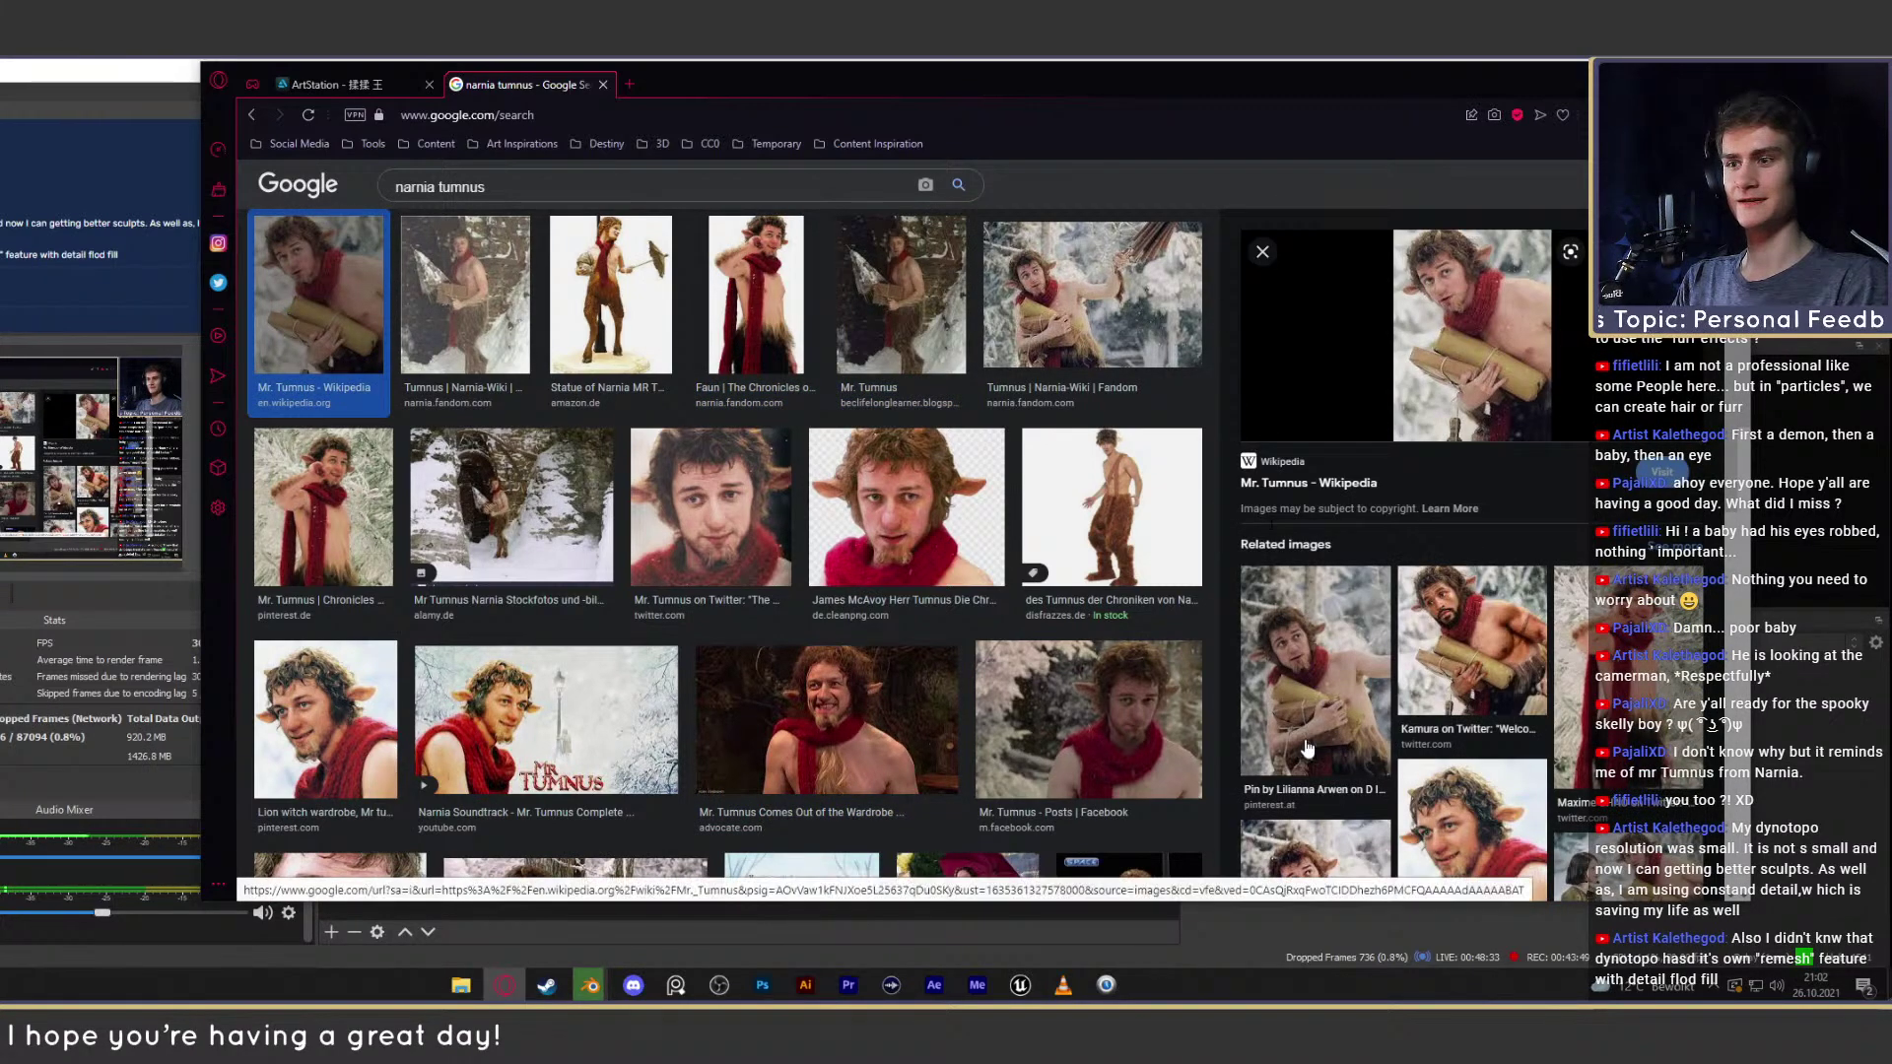
pyautogui.click(1088, 719)
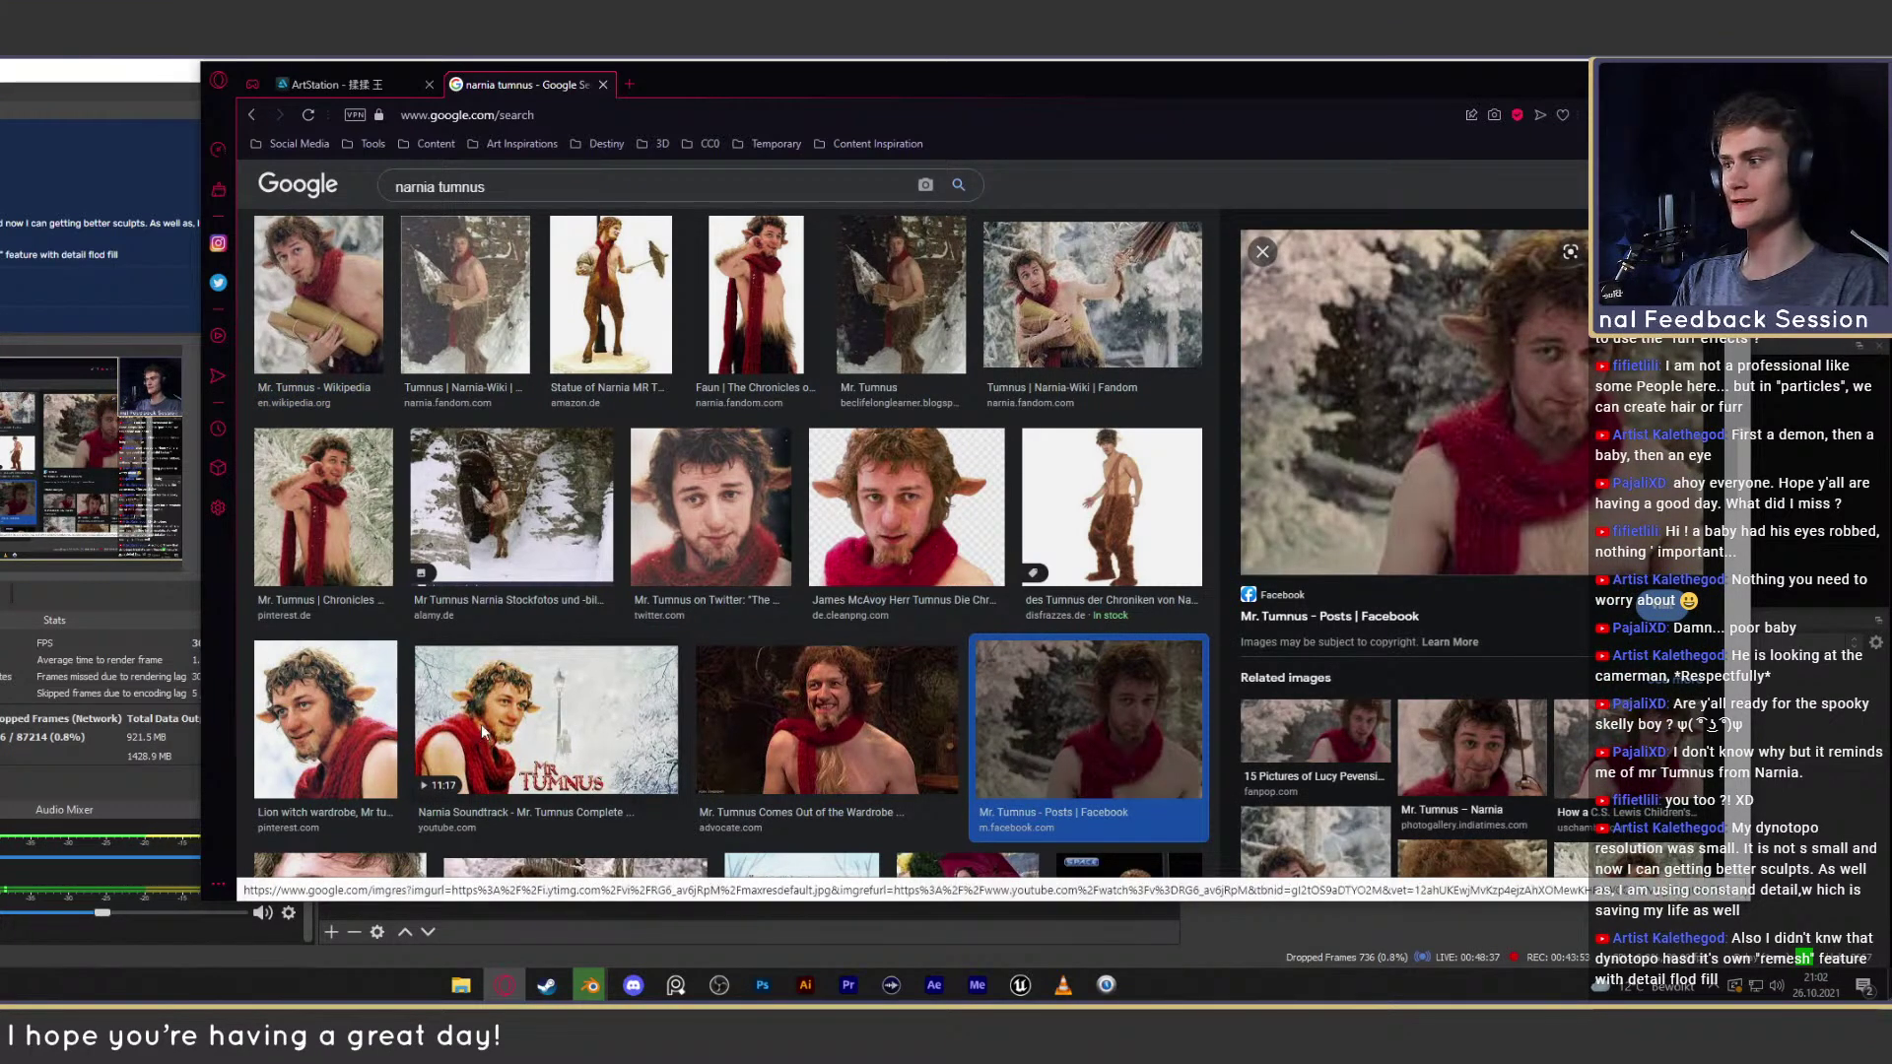
pyautogui.click(448, 778)
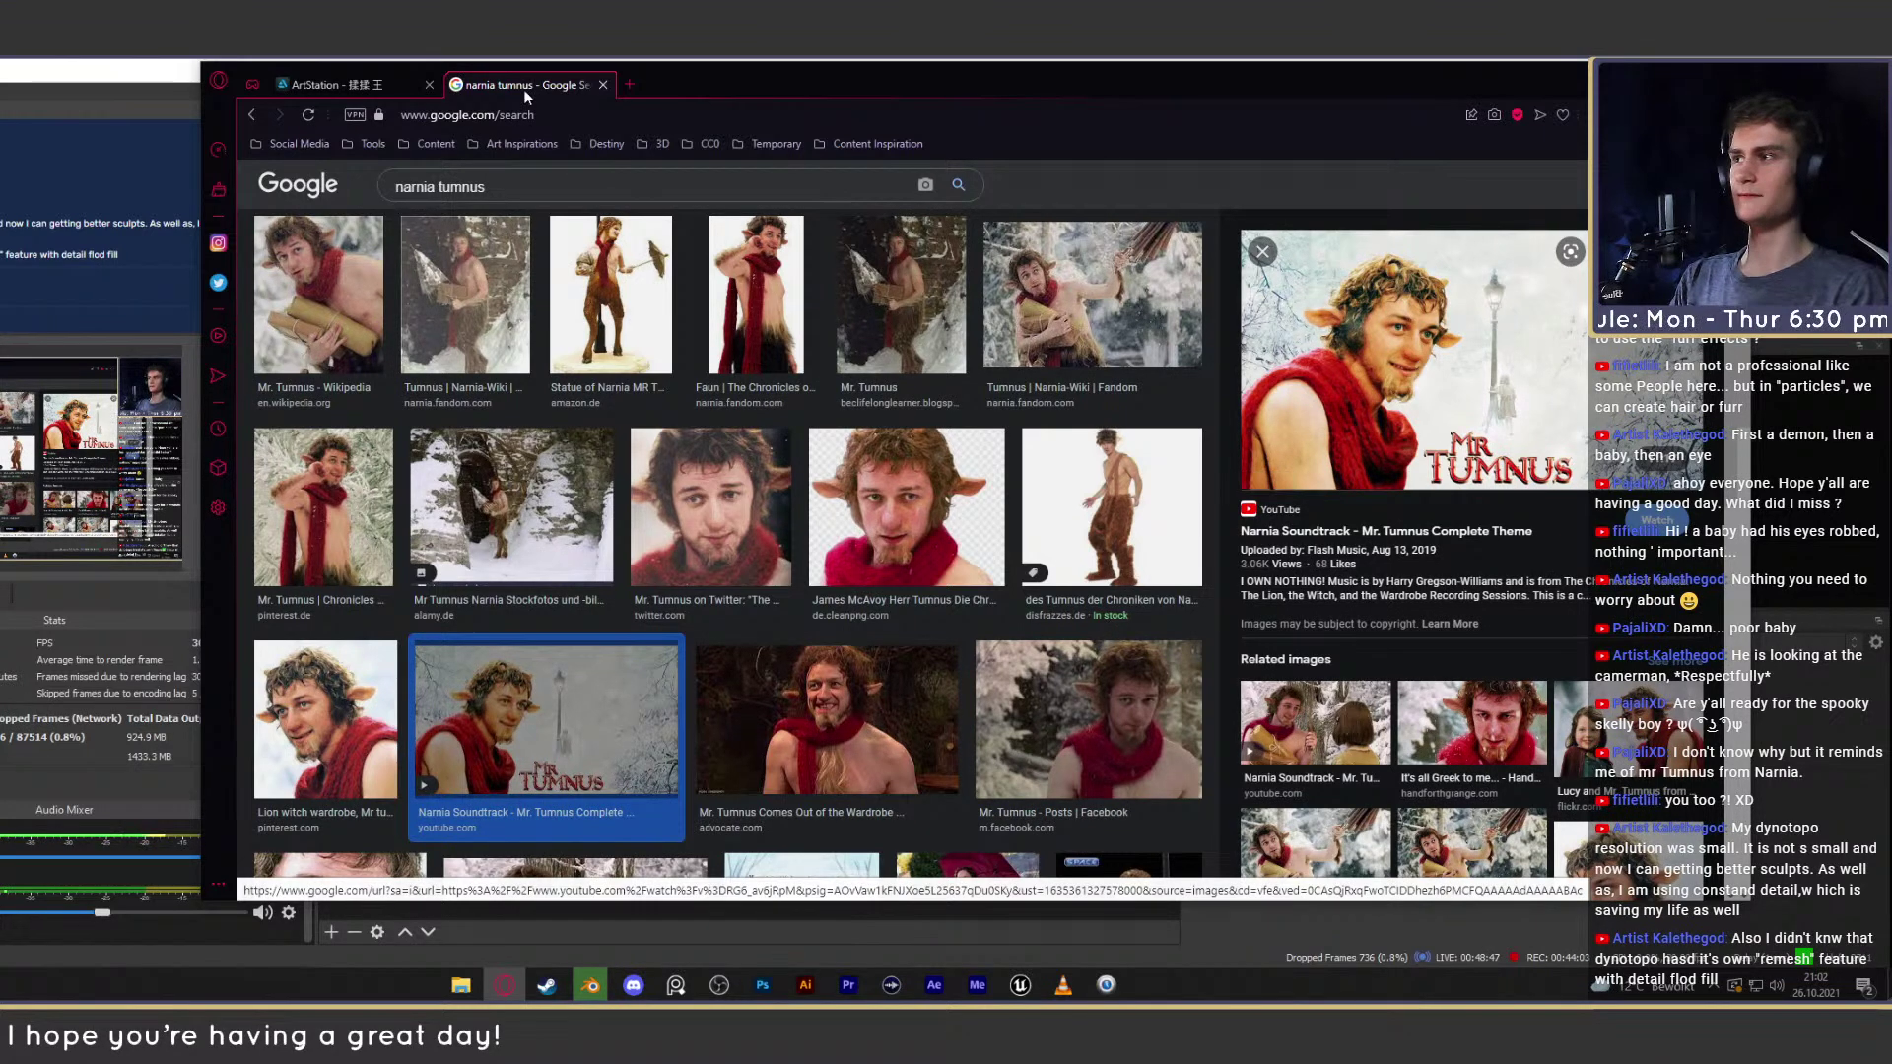
# Search for "glass movie" images in a new browser tab and enlarge two of the film stills.
pyautogui.hotkey('ctrl', 't')
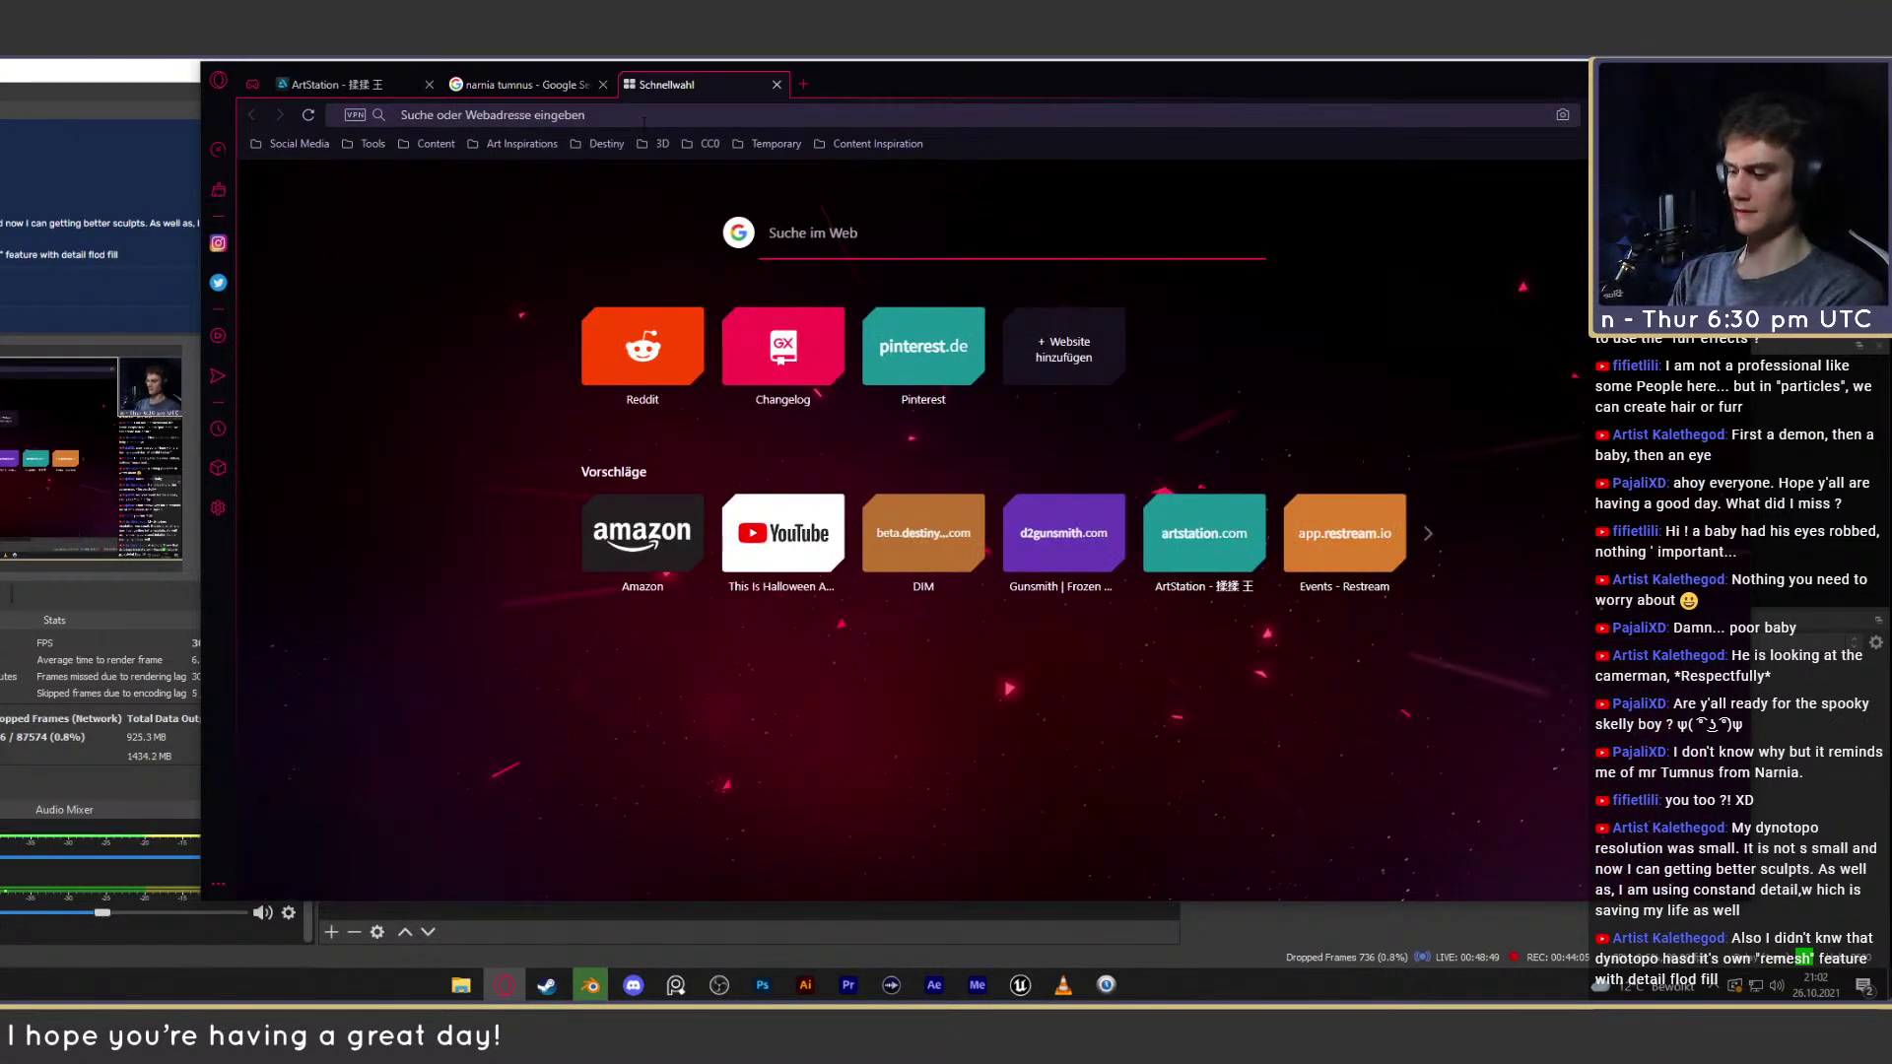
pyautogui.click(642, 122)
pyautogui.write('glass movie')
pyautogui.press('Return')
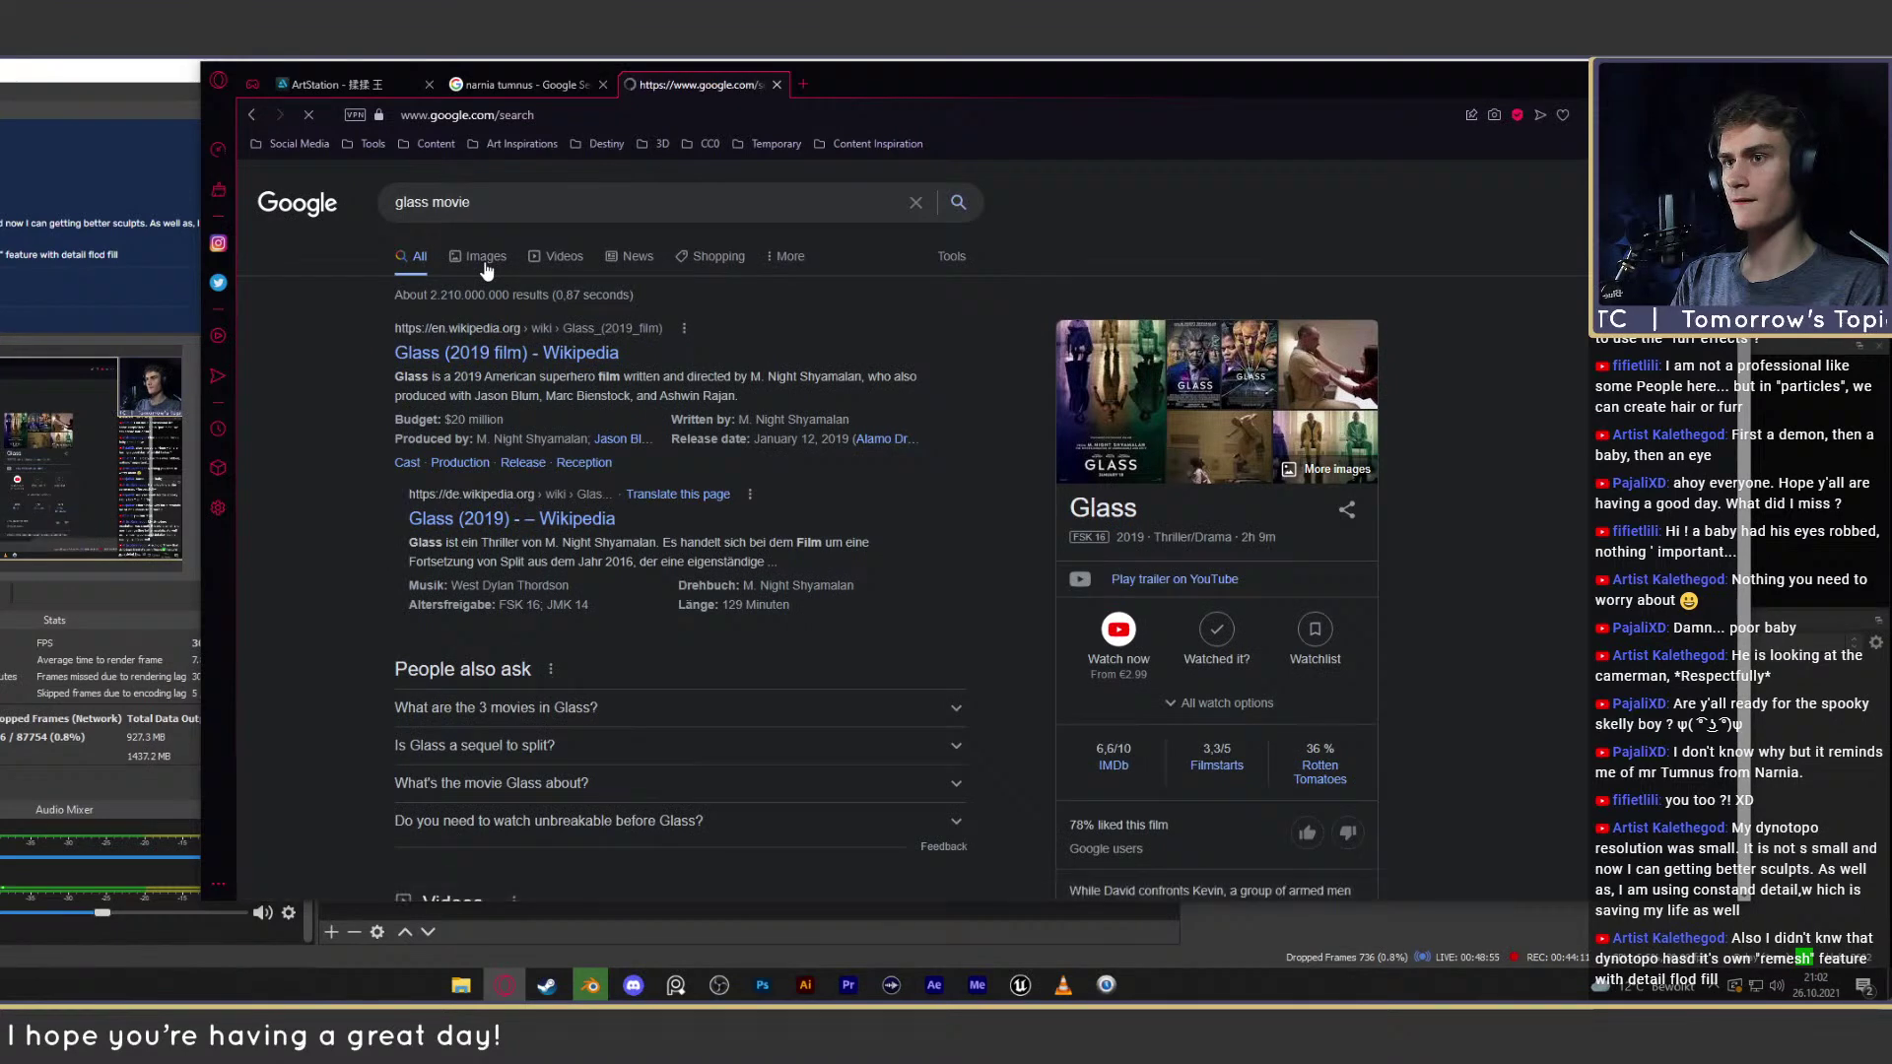
pyautogui.click(486, 258)
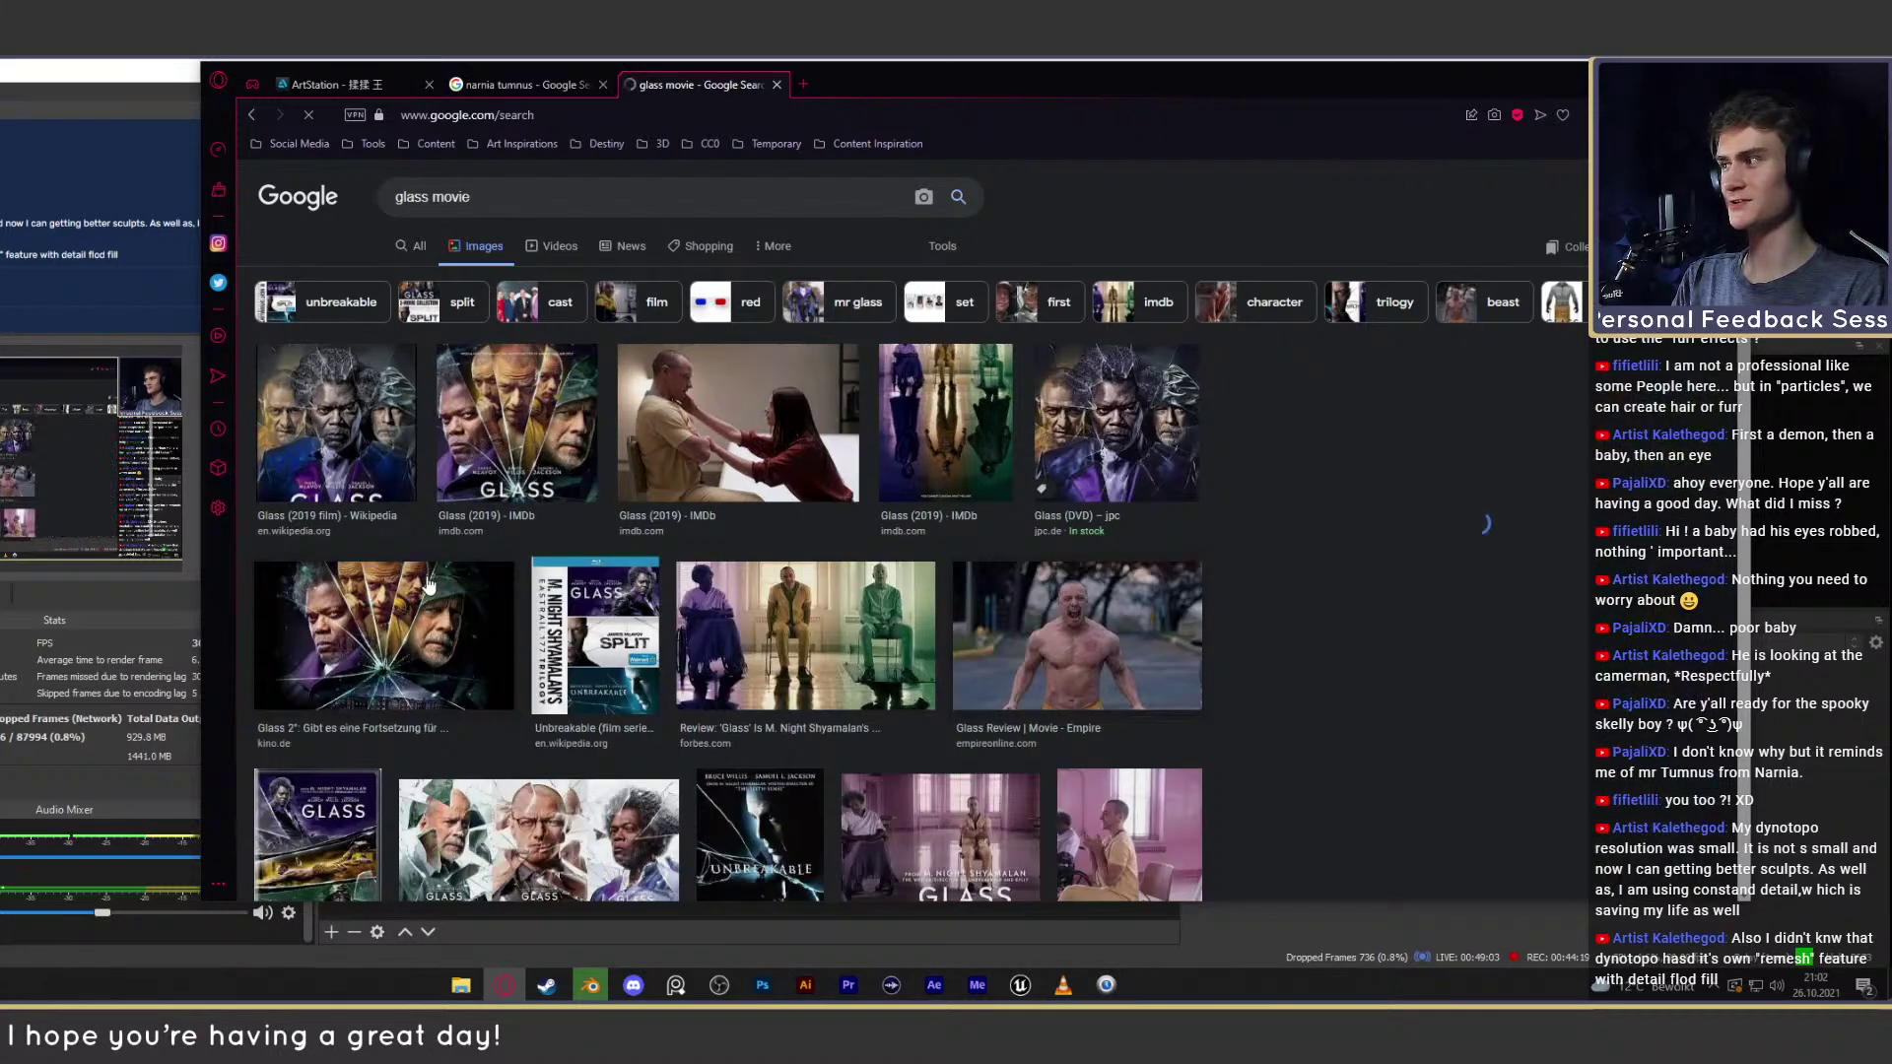
pyautogui.click(1077, 636)
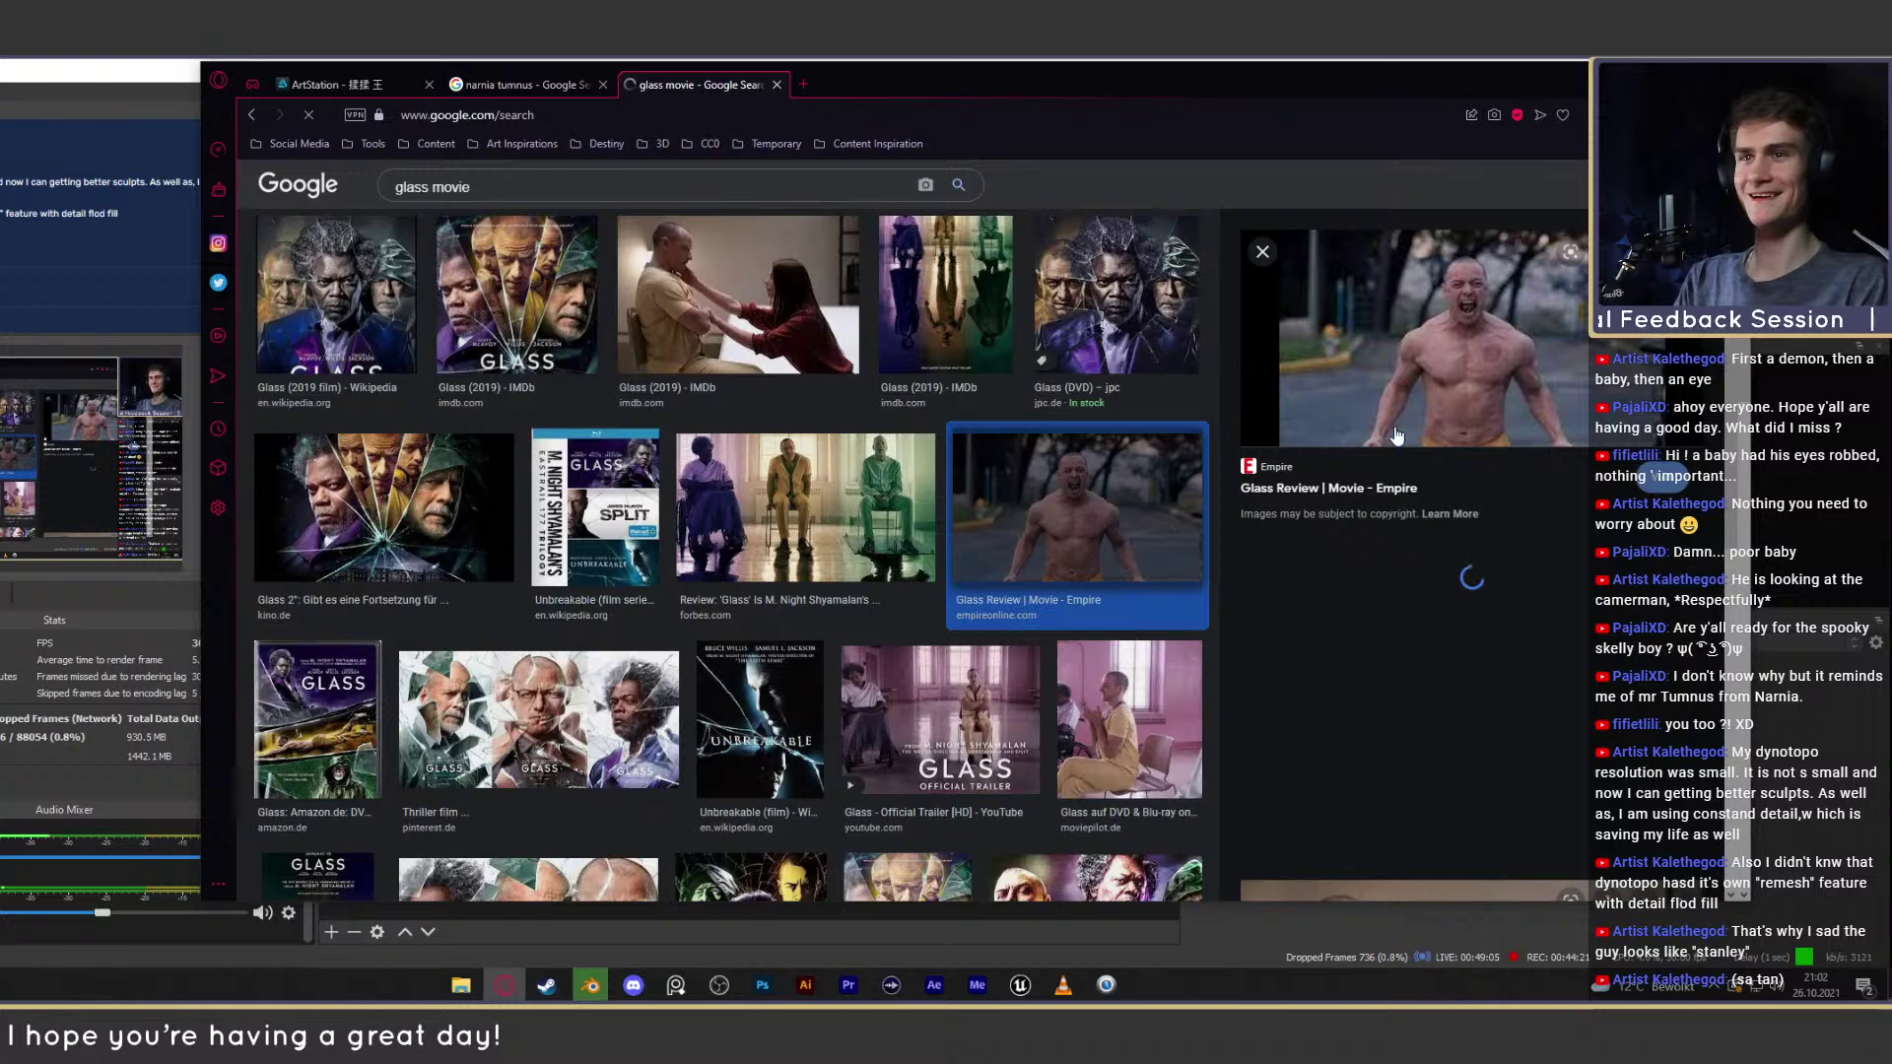
pyautogui.click(738, 296)
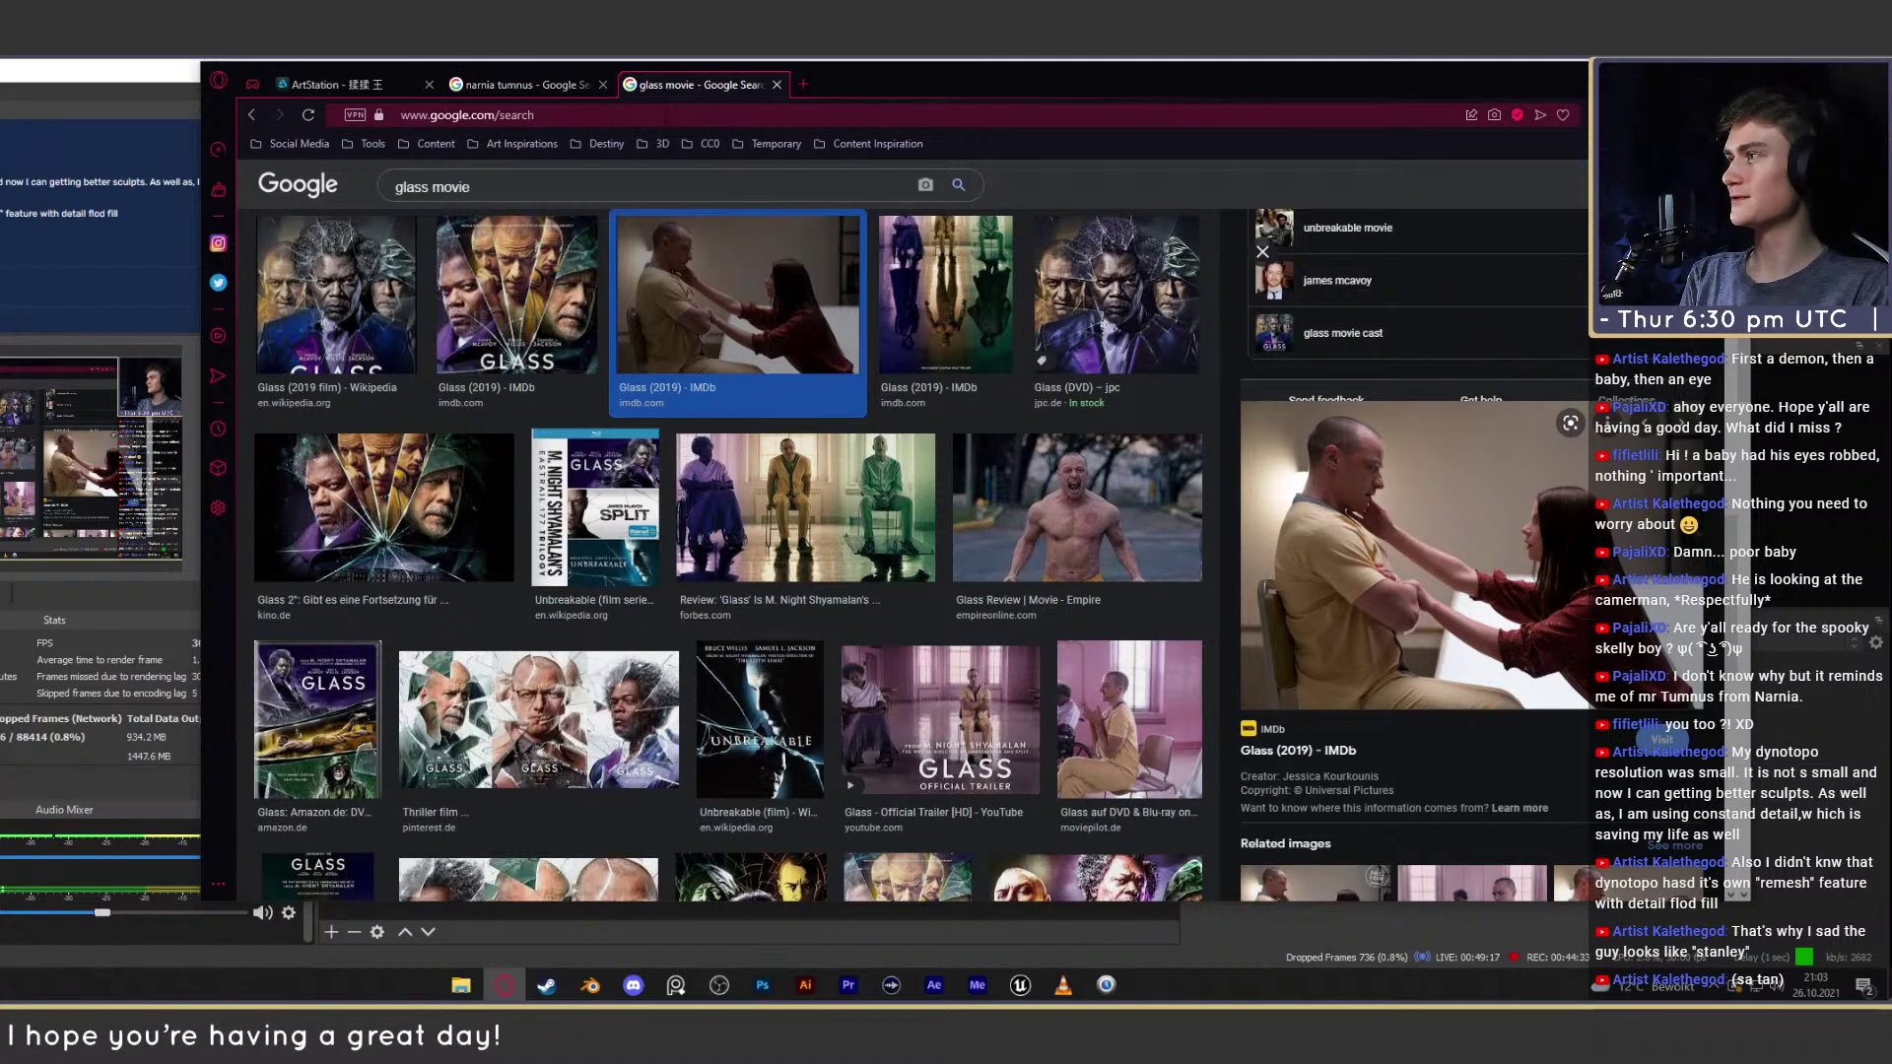
# Browse further through the "glass movie" image results for stills of the film's characters.
pyautogui.moveTo(865, 78)
pyautogui.mouseDown()
pyautogui.moveTo(1050, 76)
pyautogui.moveTo(900, 89)
pyautogui.mouseUp()
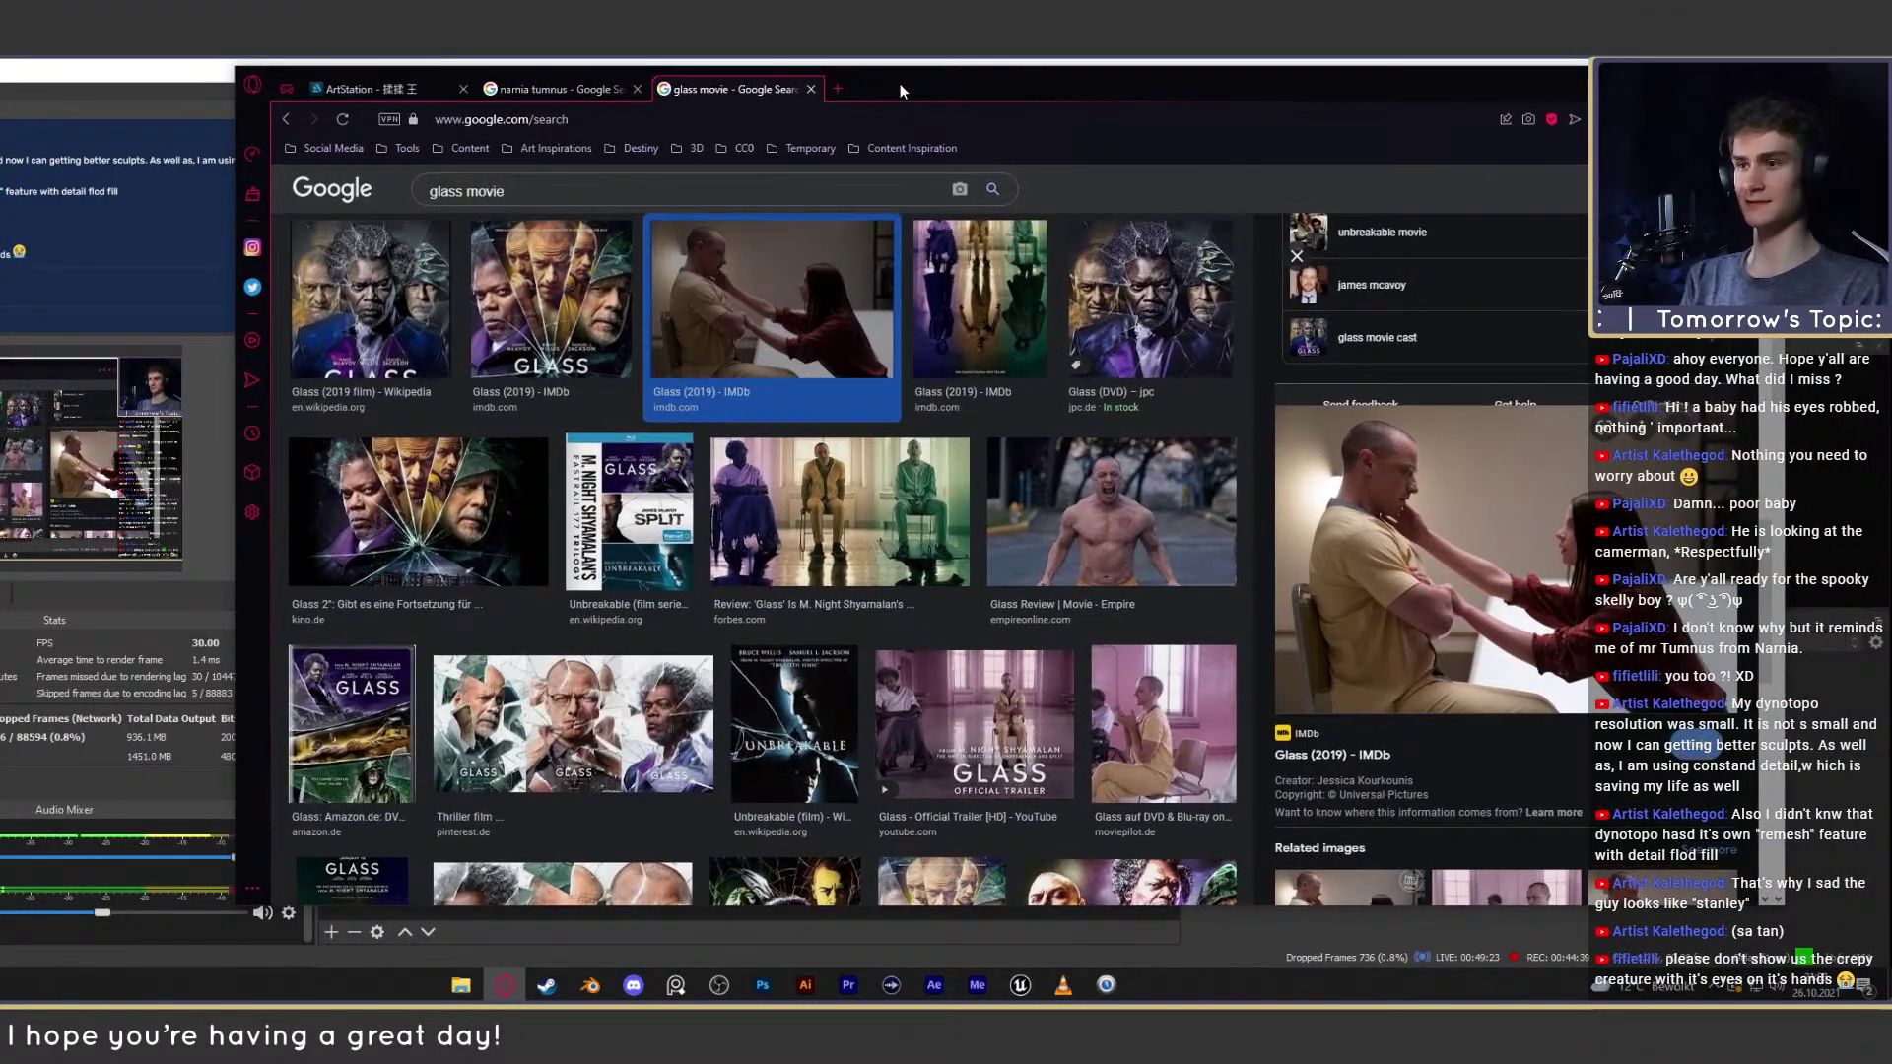
pyautogui.scroll(-3, 1017, 460)
pyautogui.scroll(3, 1016, 460)
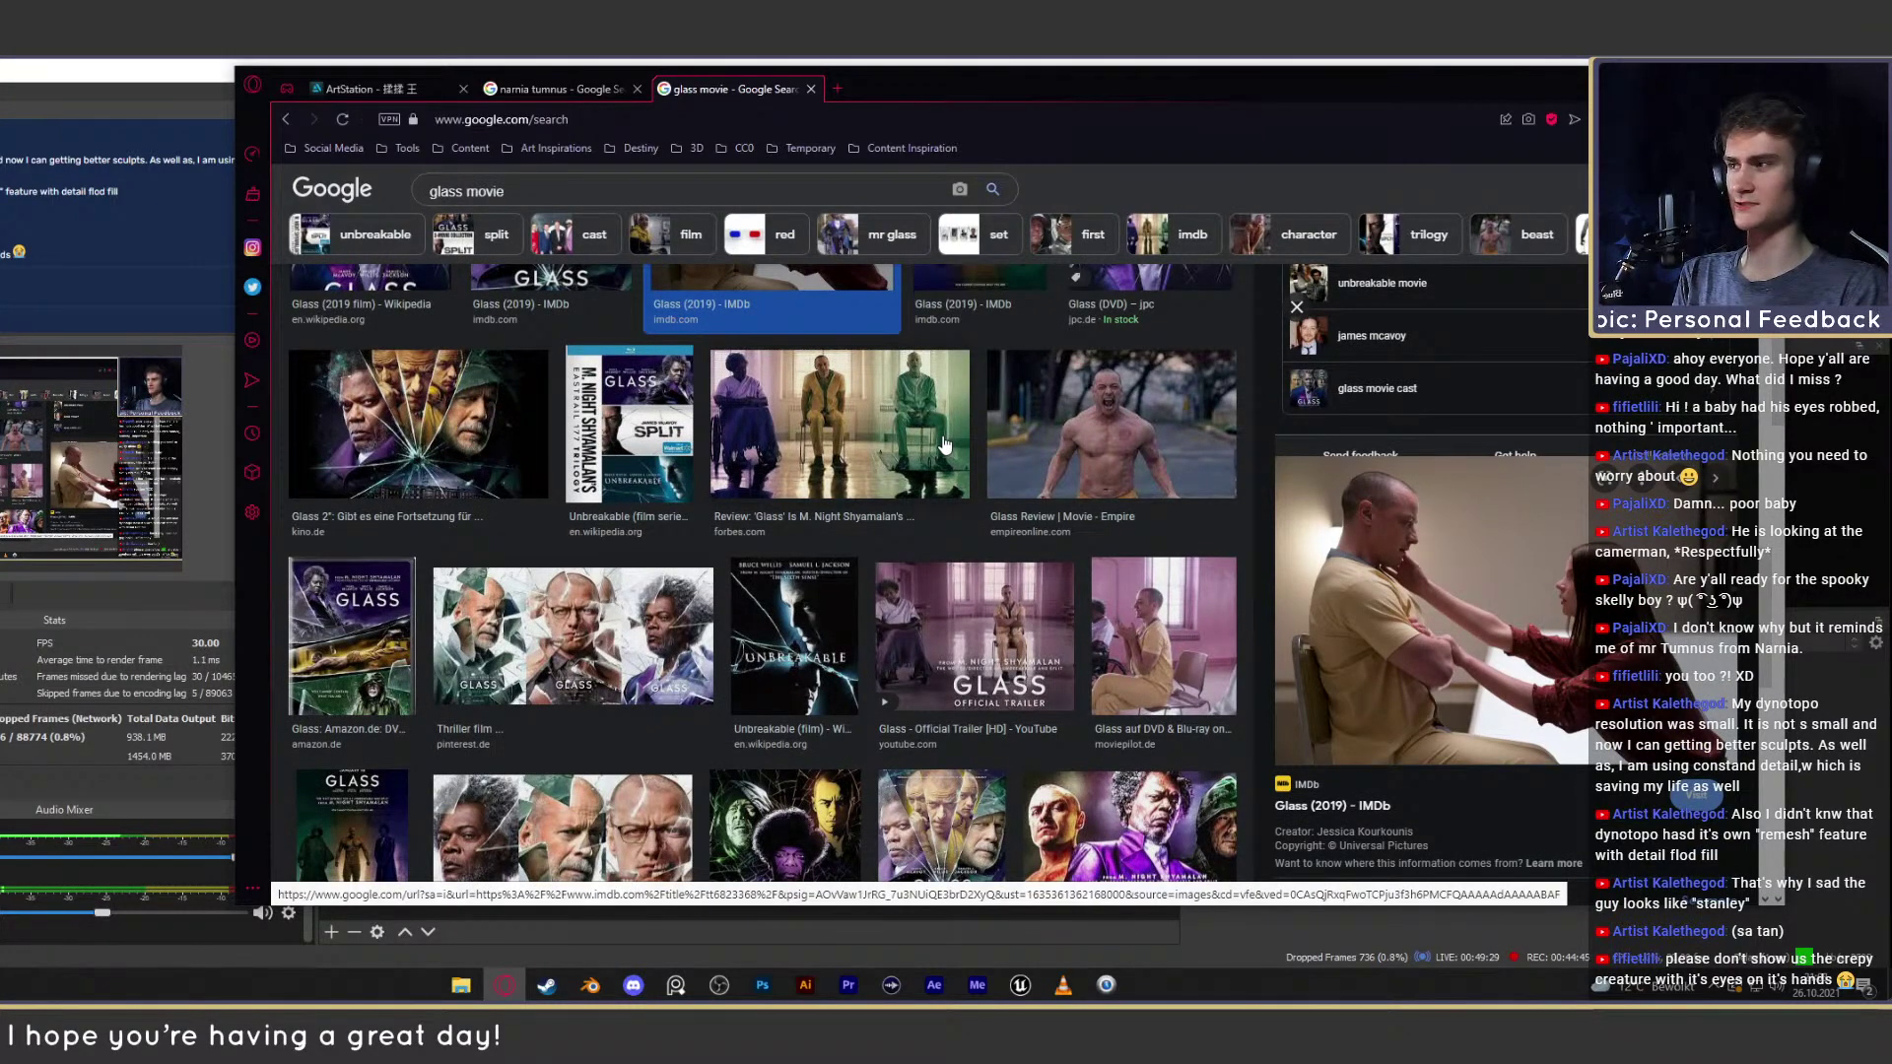
pyautogui.scroll(-3, 924, 394)
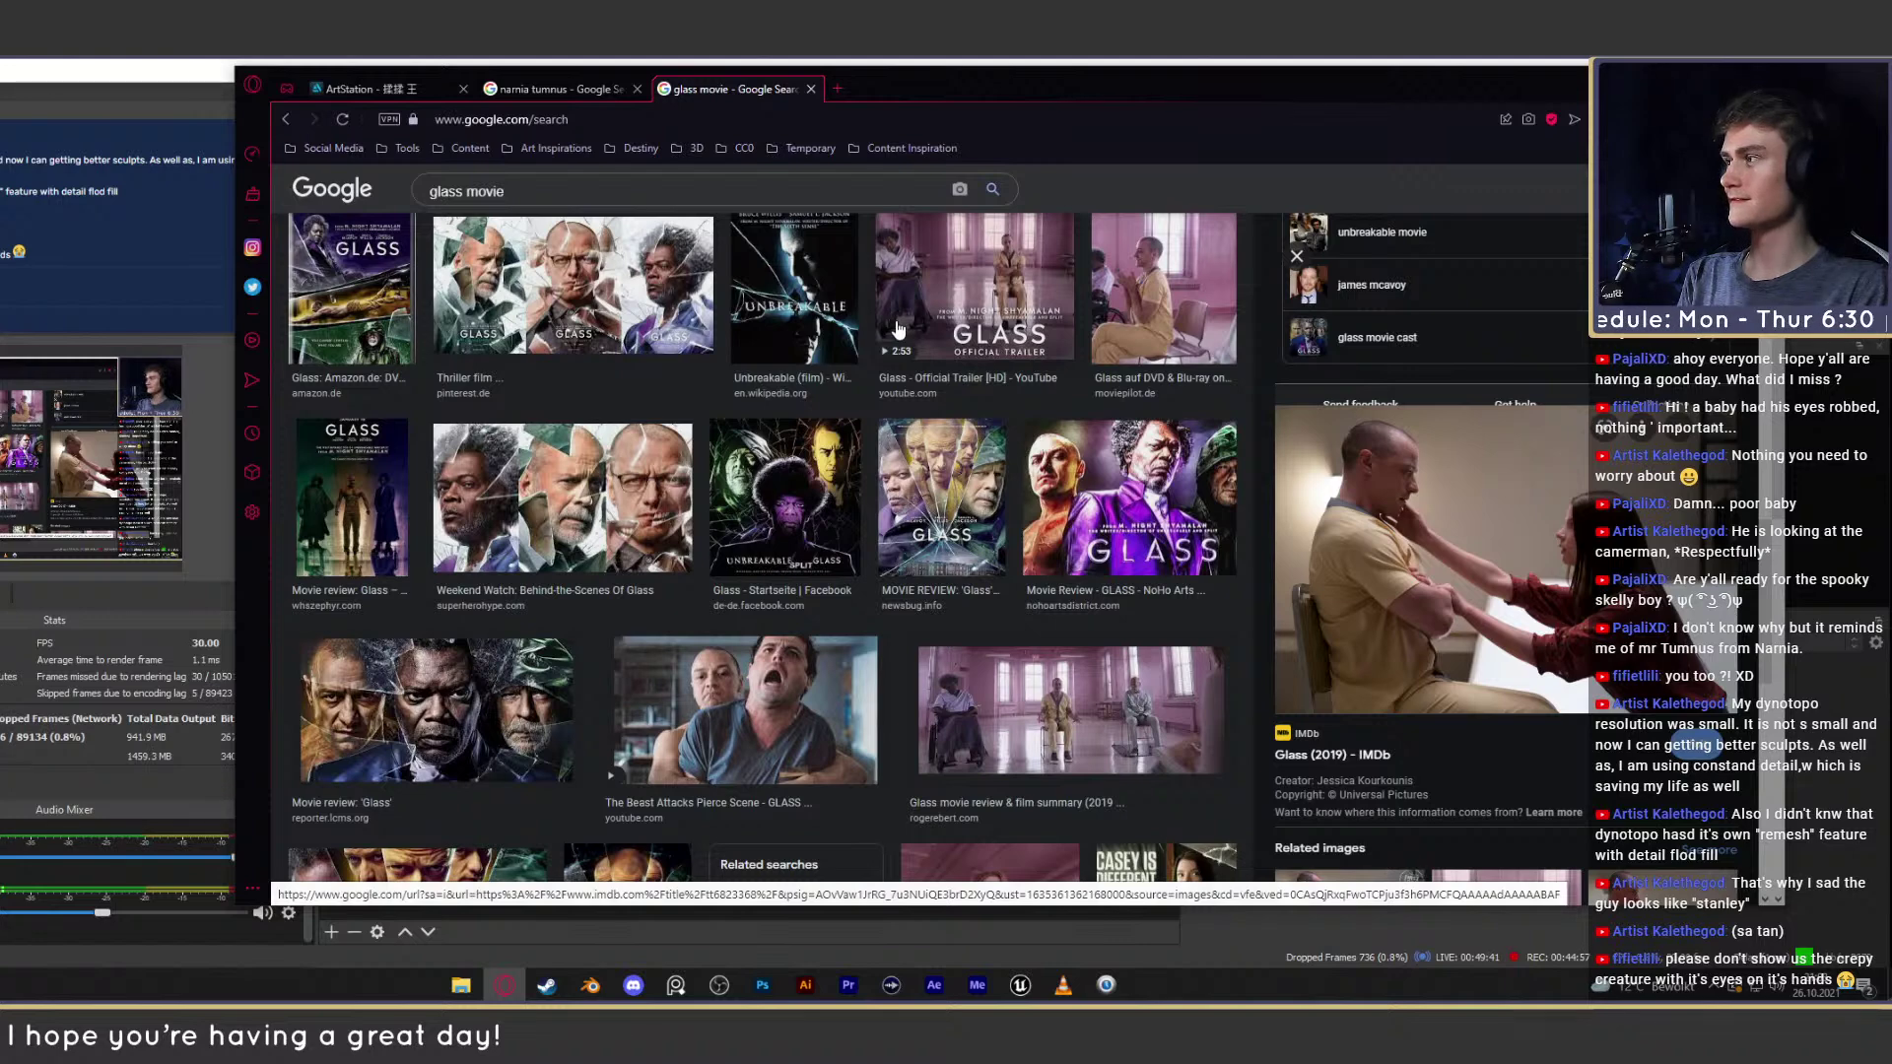
# Switch to Blender, view the finished render of the horned bust, and close the render view.
pyautogui.moveTo(712, 986)
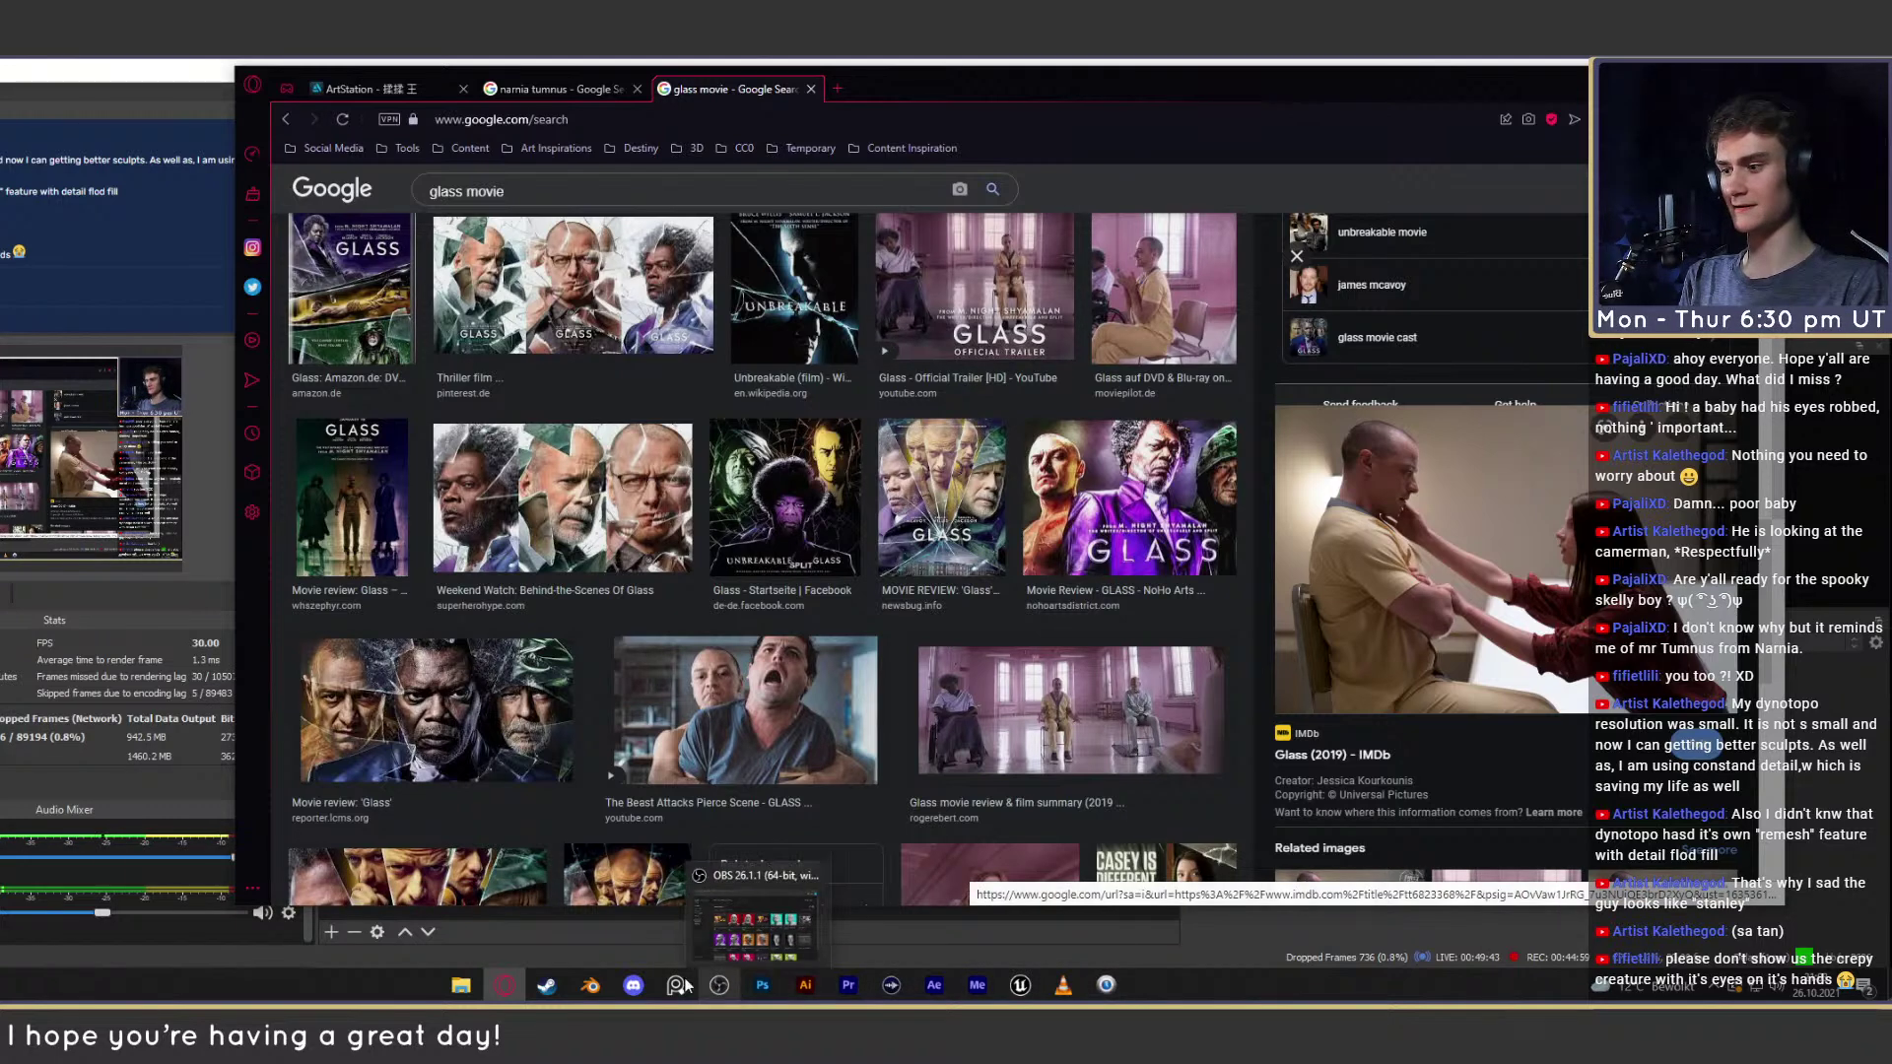
pyautogui.click(601, 918)
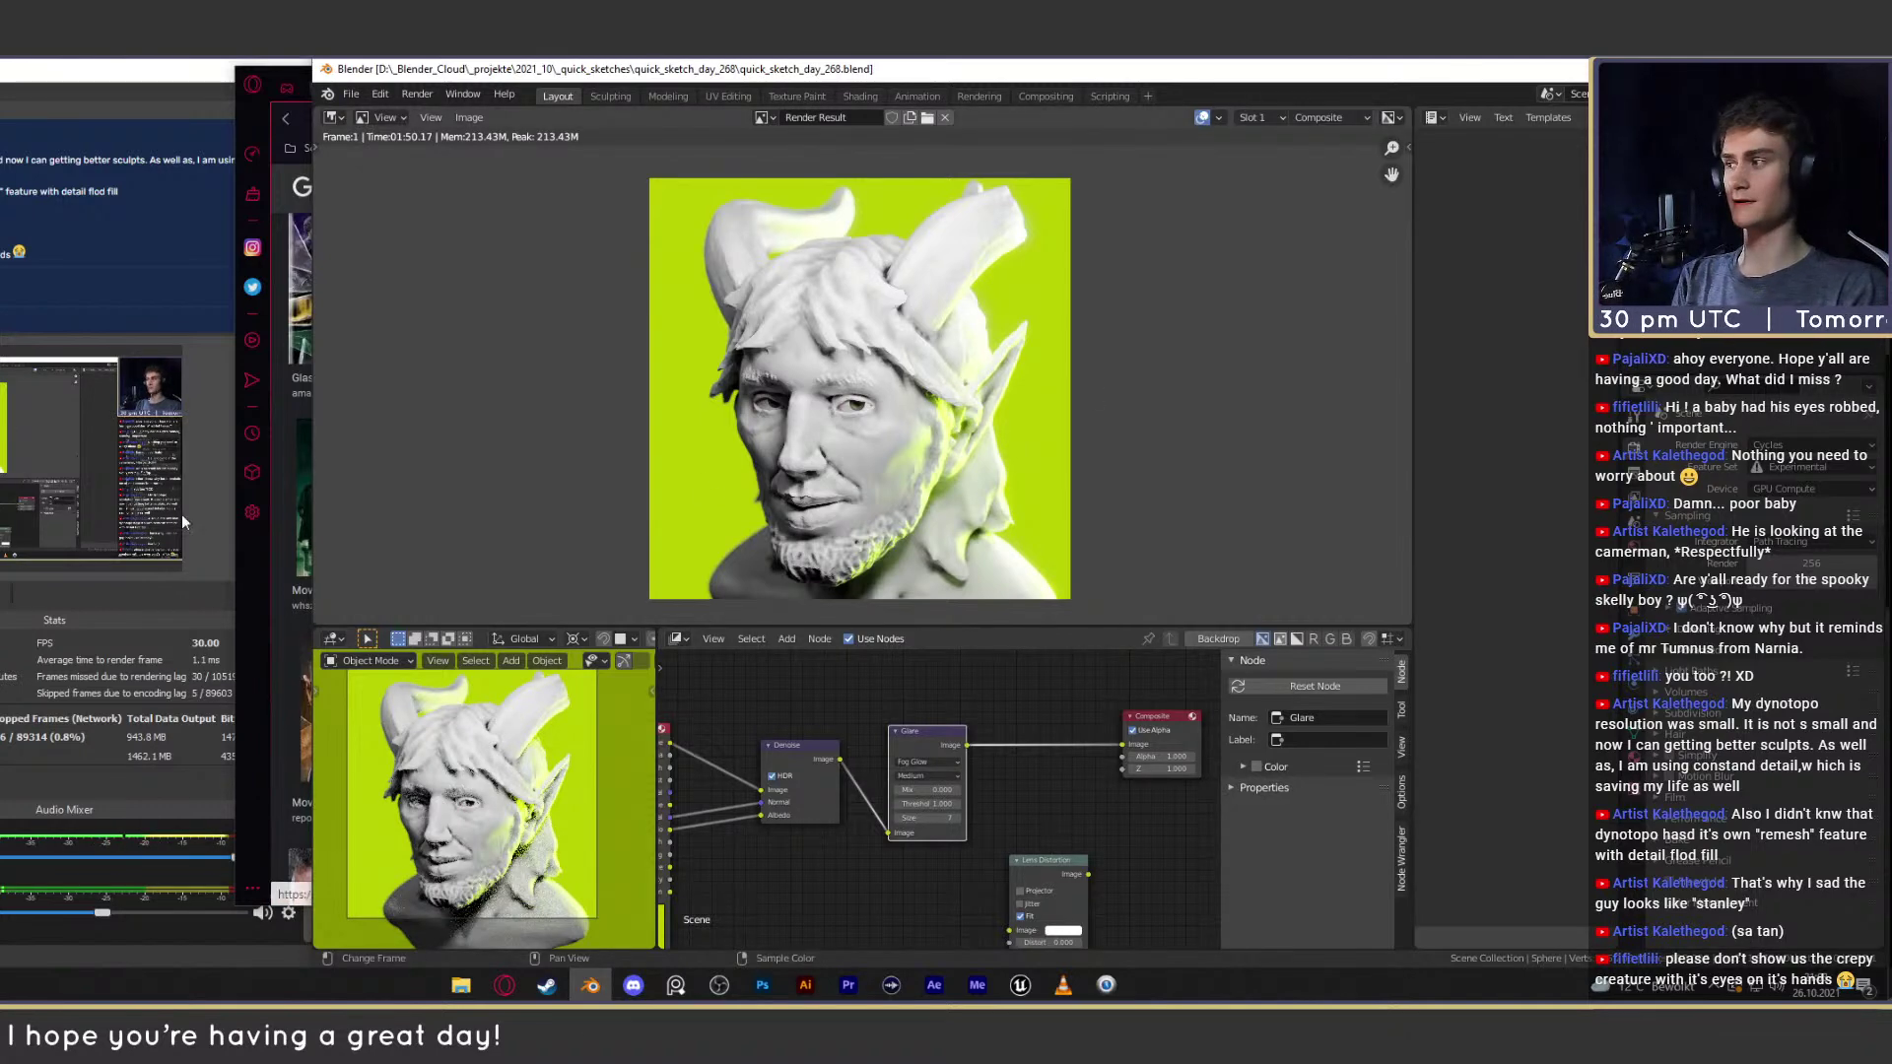
pyautogui.click(222, 512)
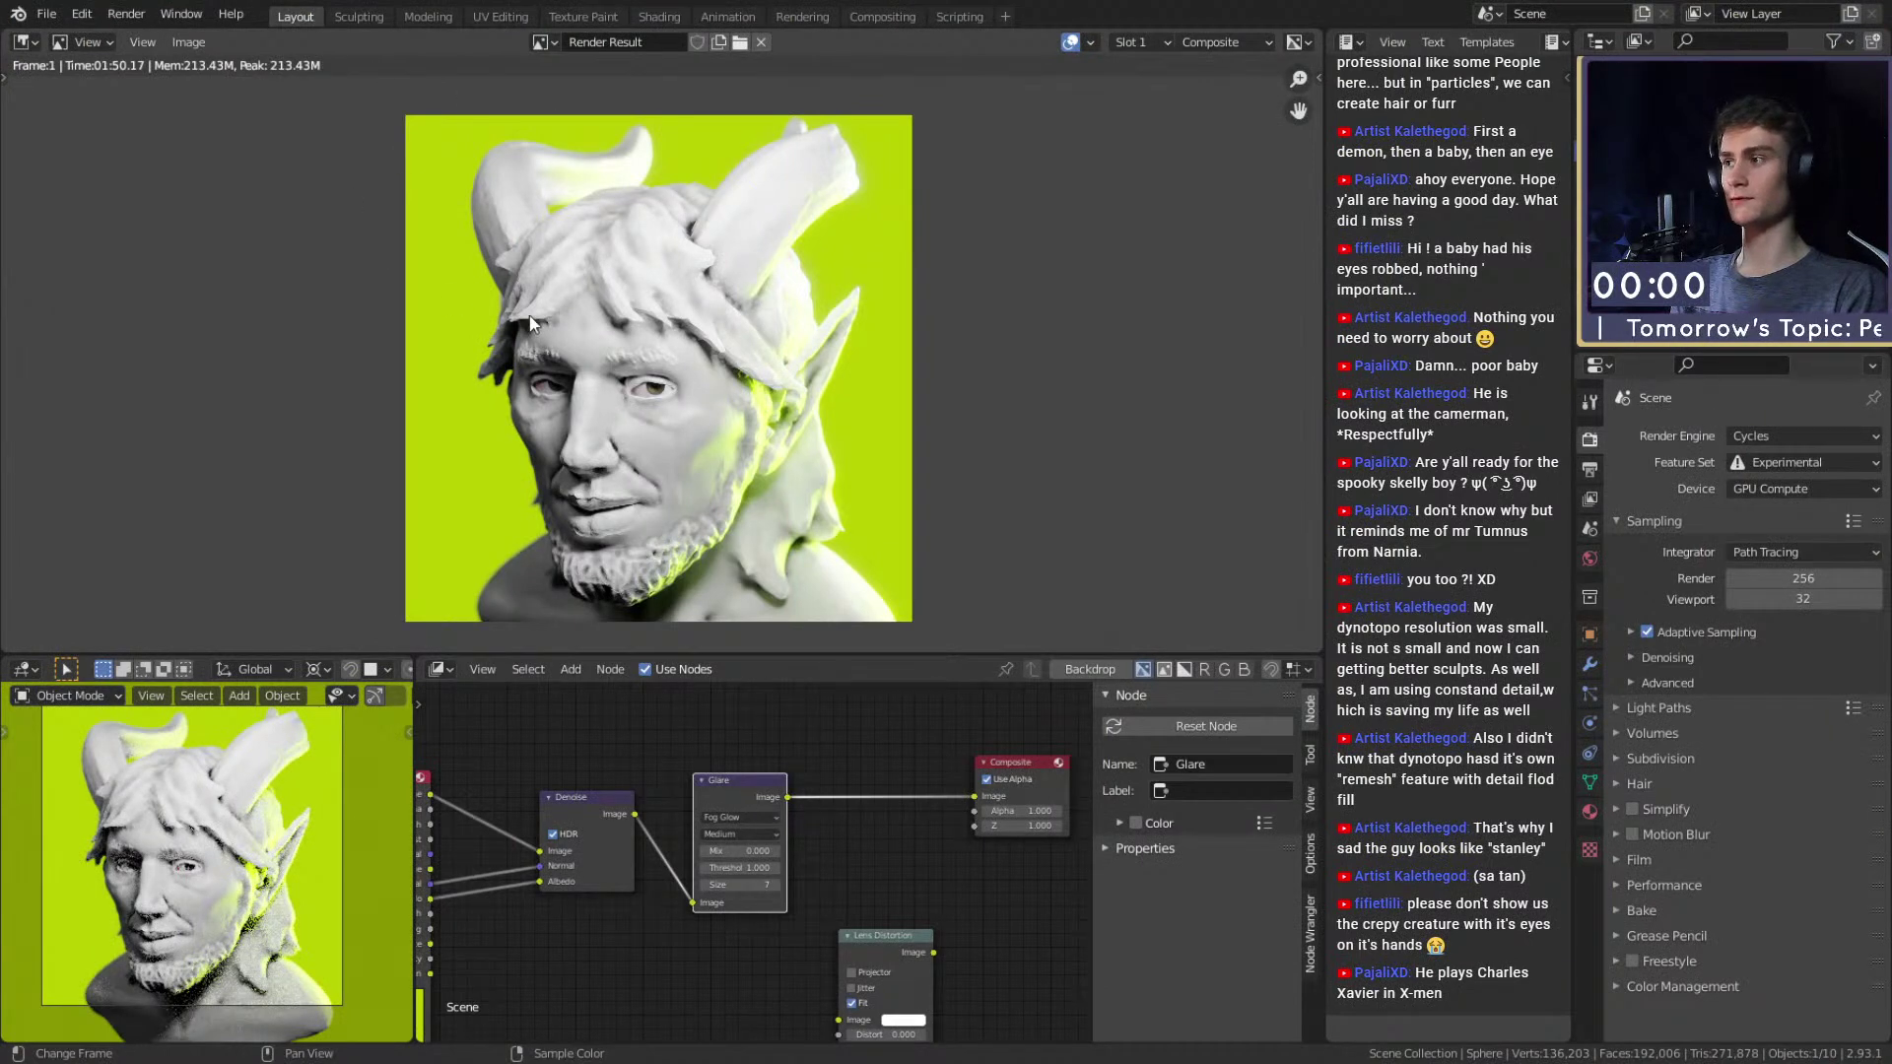
pyautogui.click(181, 14)
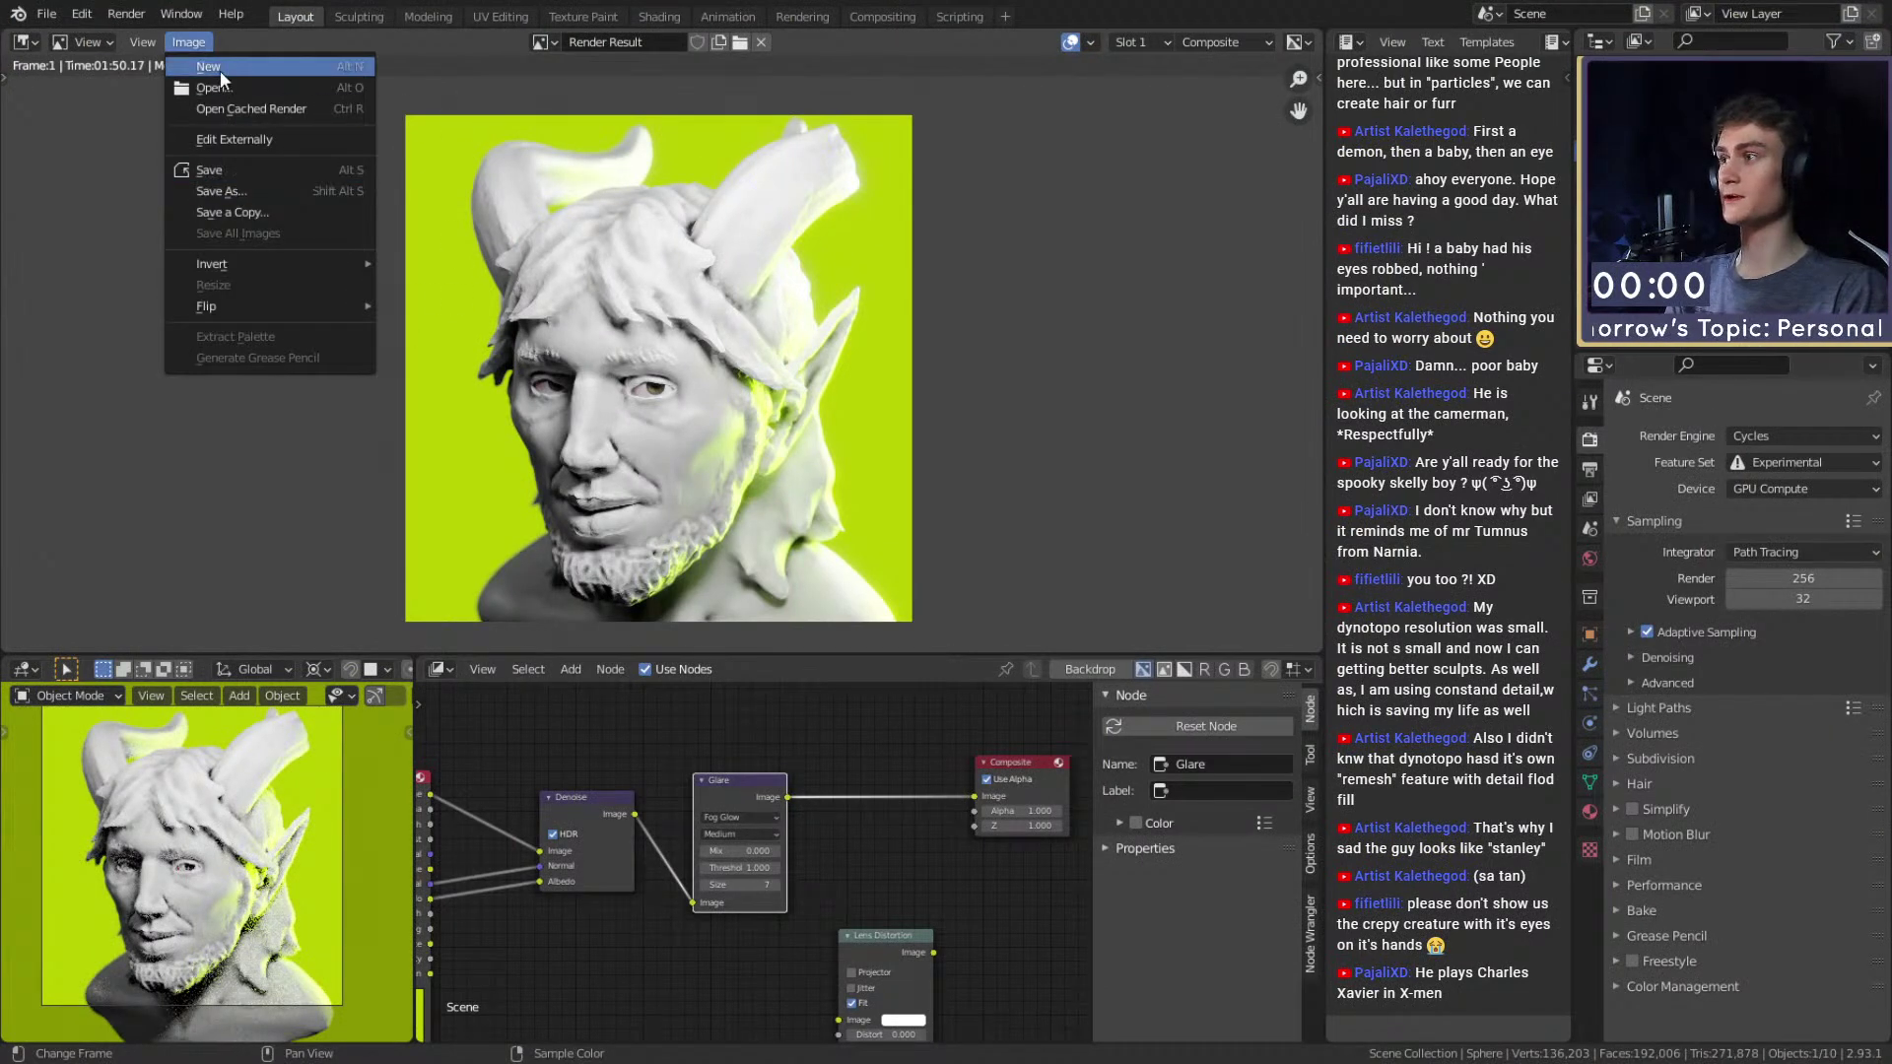
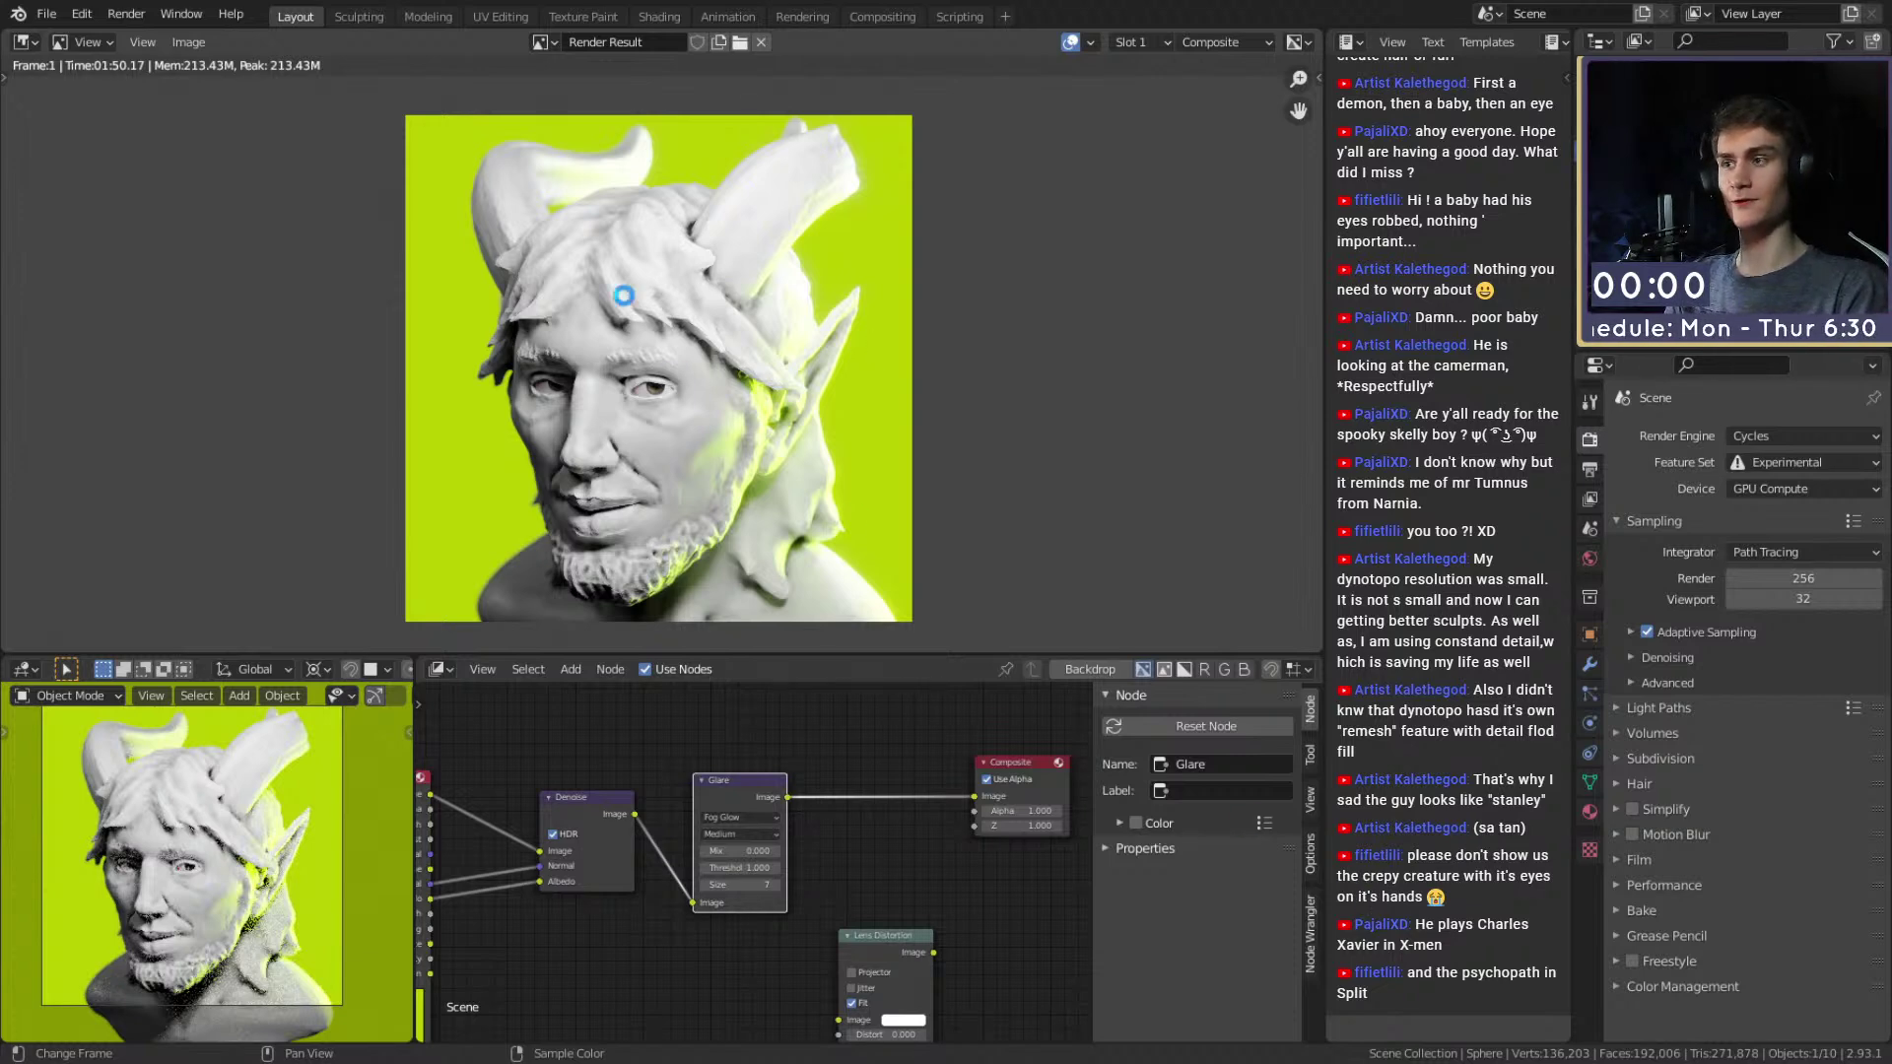
pyautogui.press('Escape')
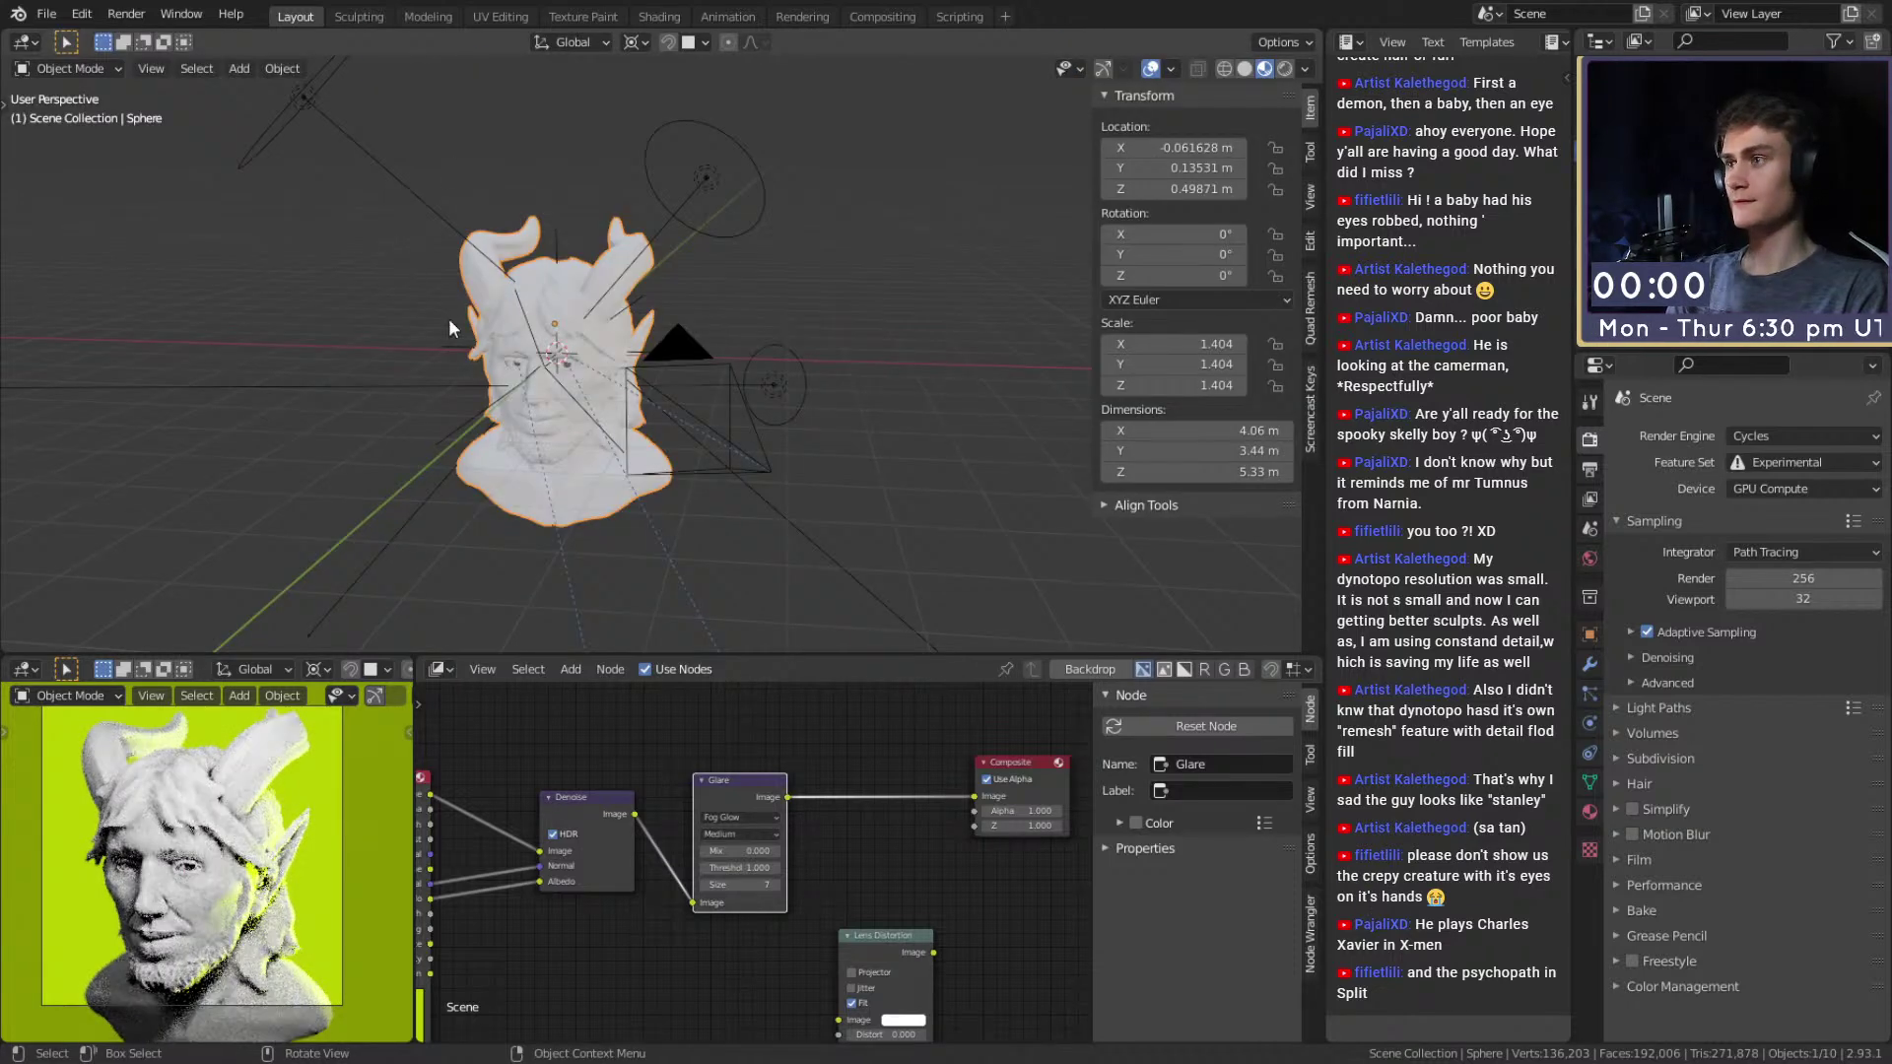
# Open the Sculpting workspace on the bust's head and set the Grab brush radius to 62 px.
pyautogui.press('z')
pyautogui.click(359, 17)
pyautogui.moveTo(652, 438)
pyautogui.mouseDown(button='middle')
pyautogui.moveTo(789, 330)
pyautogui.moveTo(772, 560)
pyautogui.moveTo(722, 388)
pyautogui.moveTo(680, 412)
pyautogui.moveTo(698, 404)
pyautogui.mouseUp(button='middle')
pyautogui.press('f')
pyautogui.click(733, 394)
pyautogui.moveTo(1673, 1033); pyautogui.dragTo(1622, 812, button='middle')
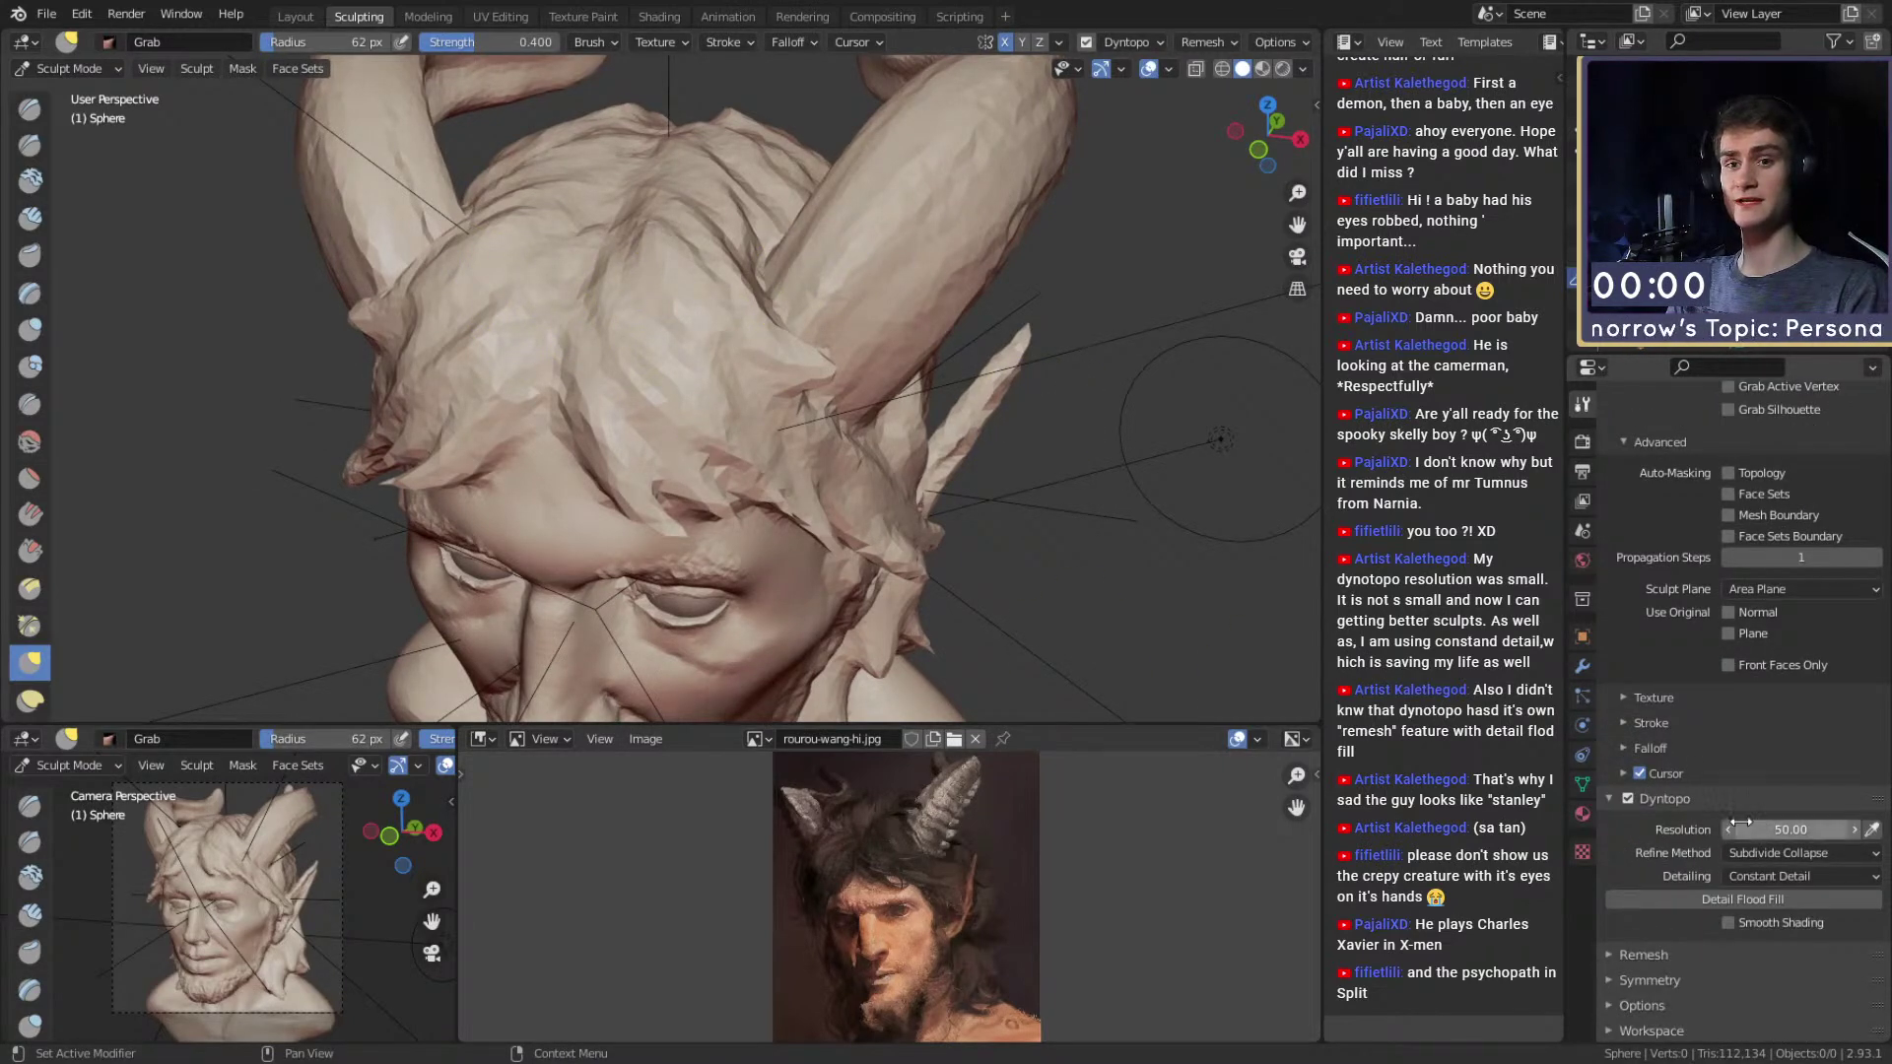
pyautogui.keyDown('shift'); pyautogui.moveTo(747, 335); pyautogui.dragTo(730, 311, button='middle'); pyautogui.keyUp('shift')
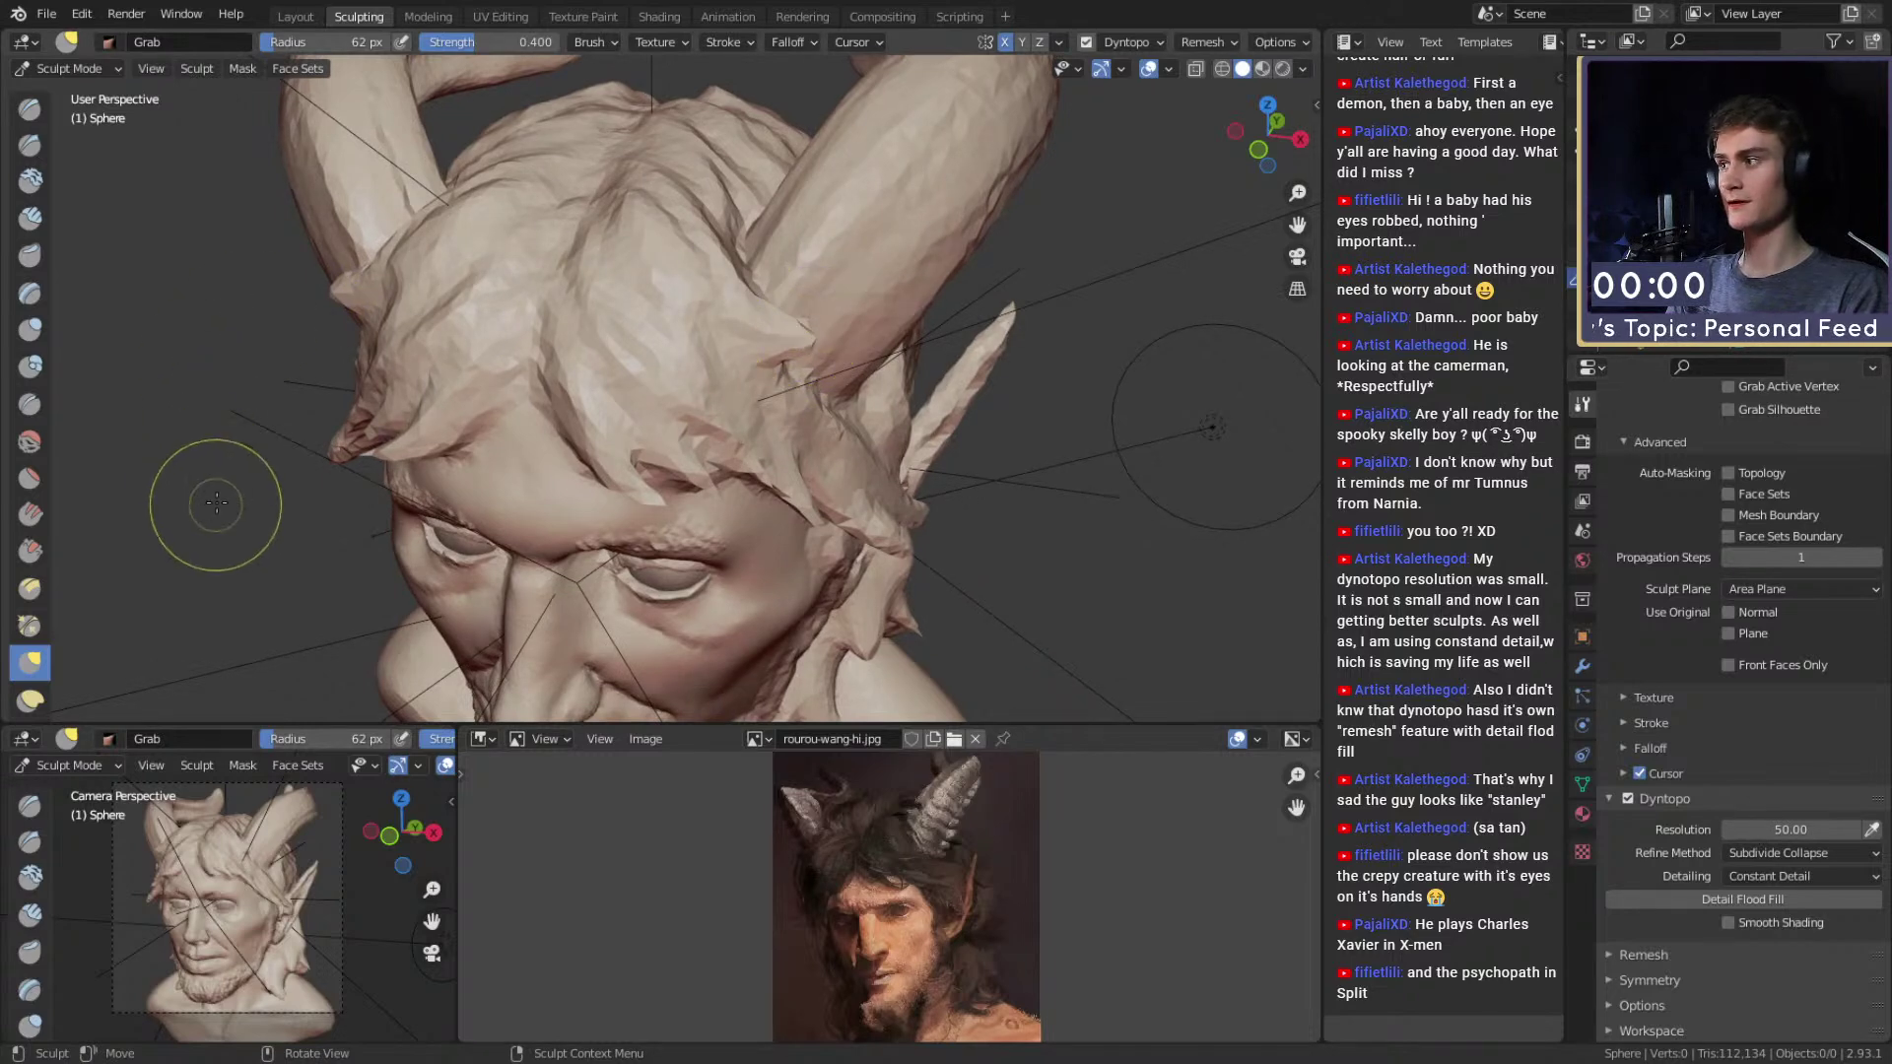
# Switch to the Clay Strips brush at a 40 px radius and sample the Dyntopo resolution from the front hair.
pyautogui.press('c')
pyautogui.moveTo(597, 374); pyautogui.dragTo(669, 369, button='middle')
pyautogui.press('f')
pyautogui.click(692, 340)
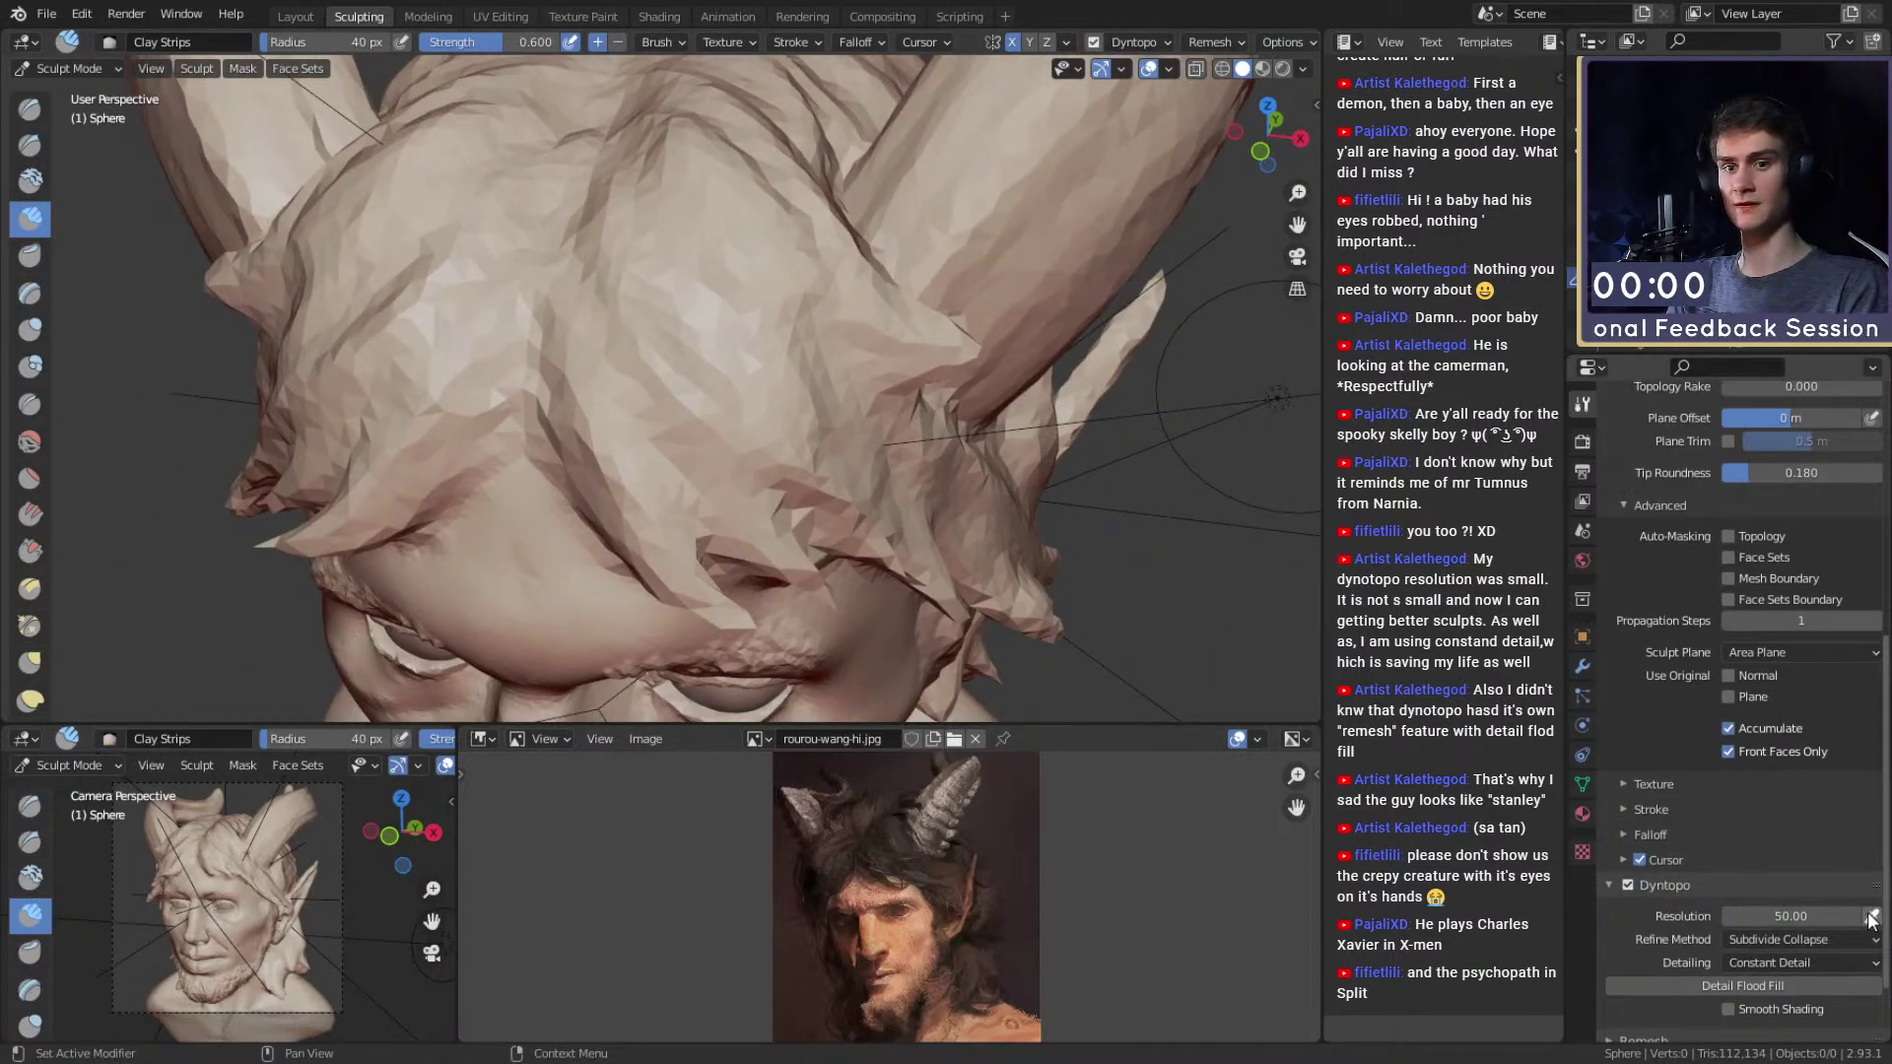
pyautogui.click(1871, 918)
pyautogui.click(690, 288)
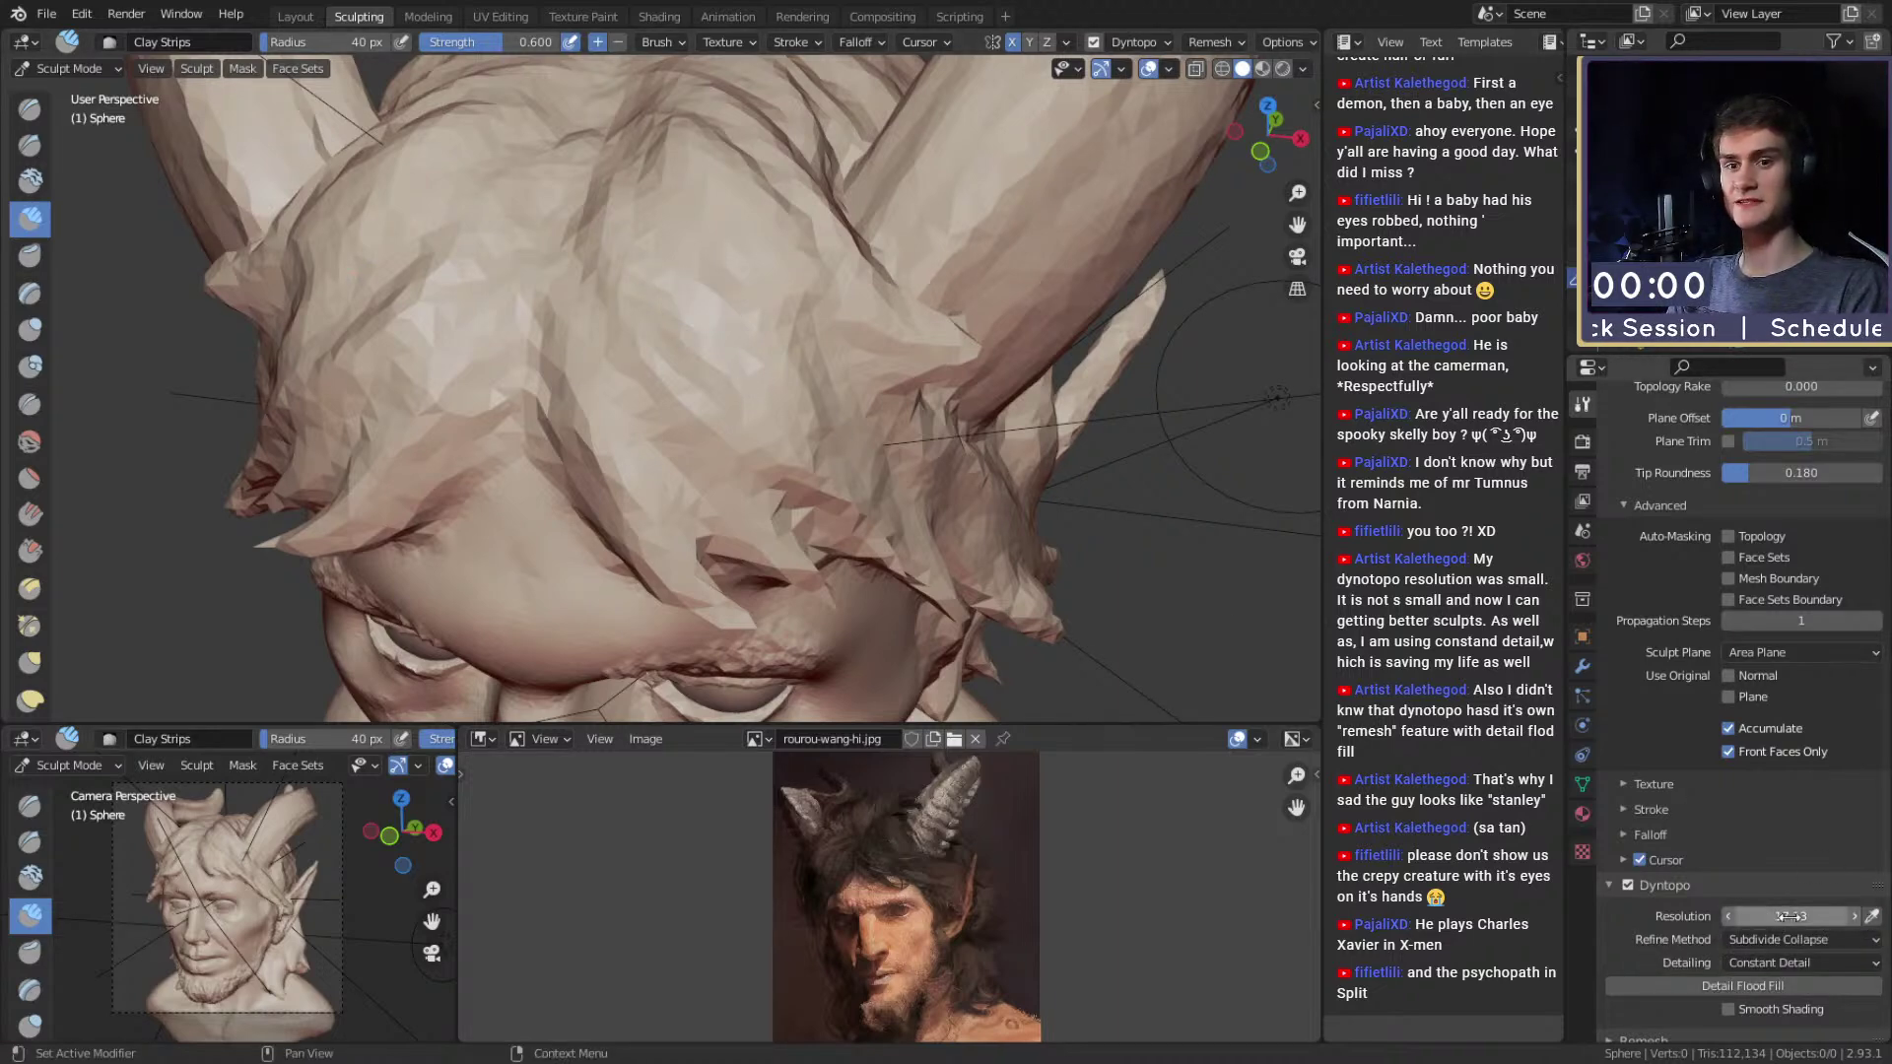
pyautogui.moveTo(814, 349); pyautogui.dragTo(798, 313, button='middle')
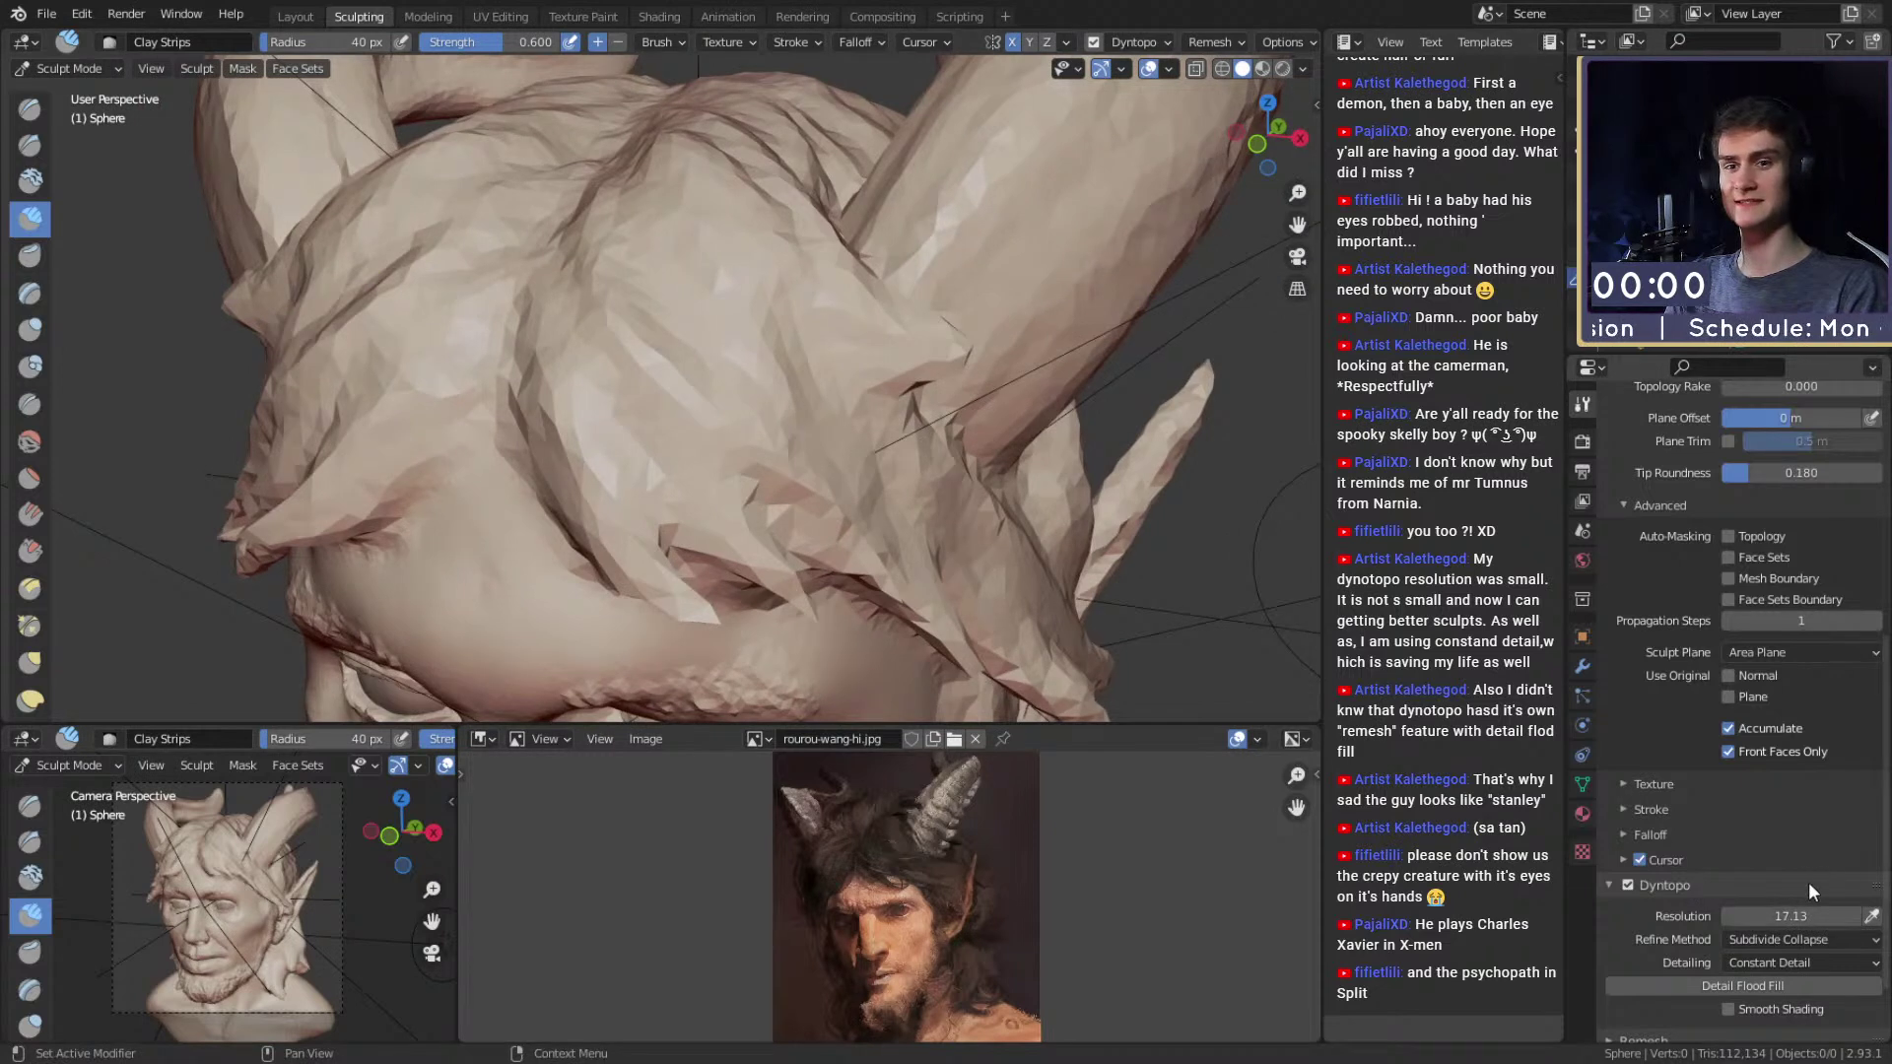
# Try a Clay Strips stroke across the front hair at a Dyntopo resolution of 20 and undo it.
pyautogui.click(1793, 915)
pyautogui.write('20')
pyautogui.press('Return')
pyautogui.moveTo(642, 248)
pyautogui.mouseDown()
pyautogui.moveTo(703, 304)
pyautogui.moveTo(706, 355)
pyautogui.mouseUp()
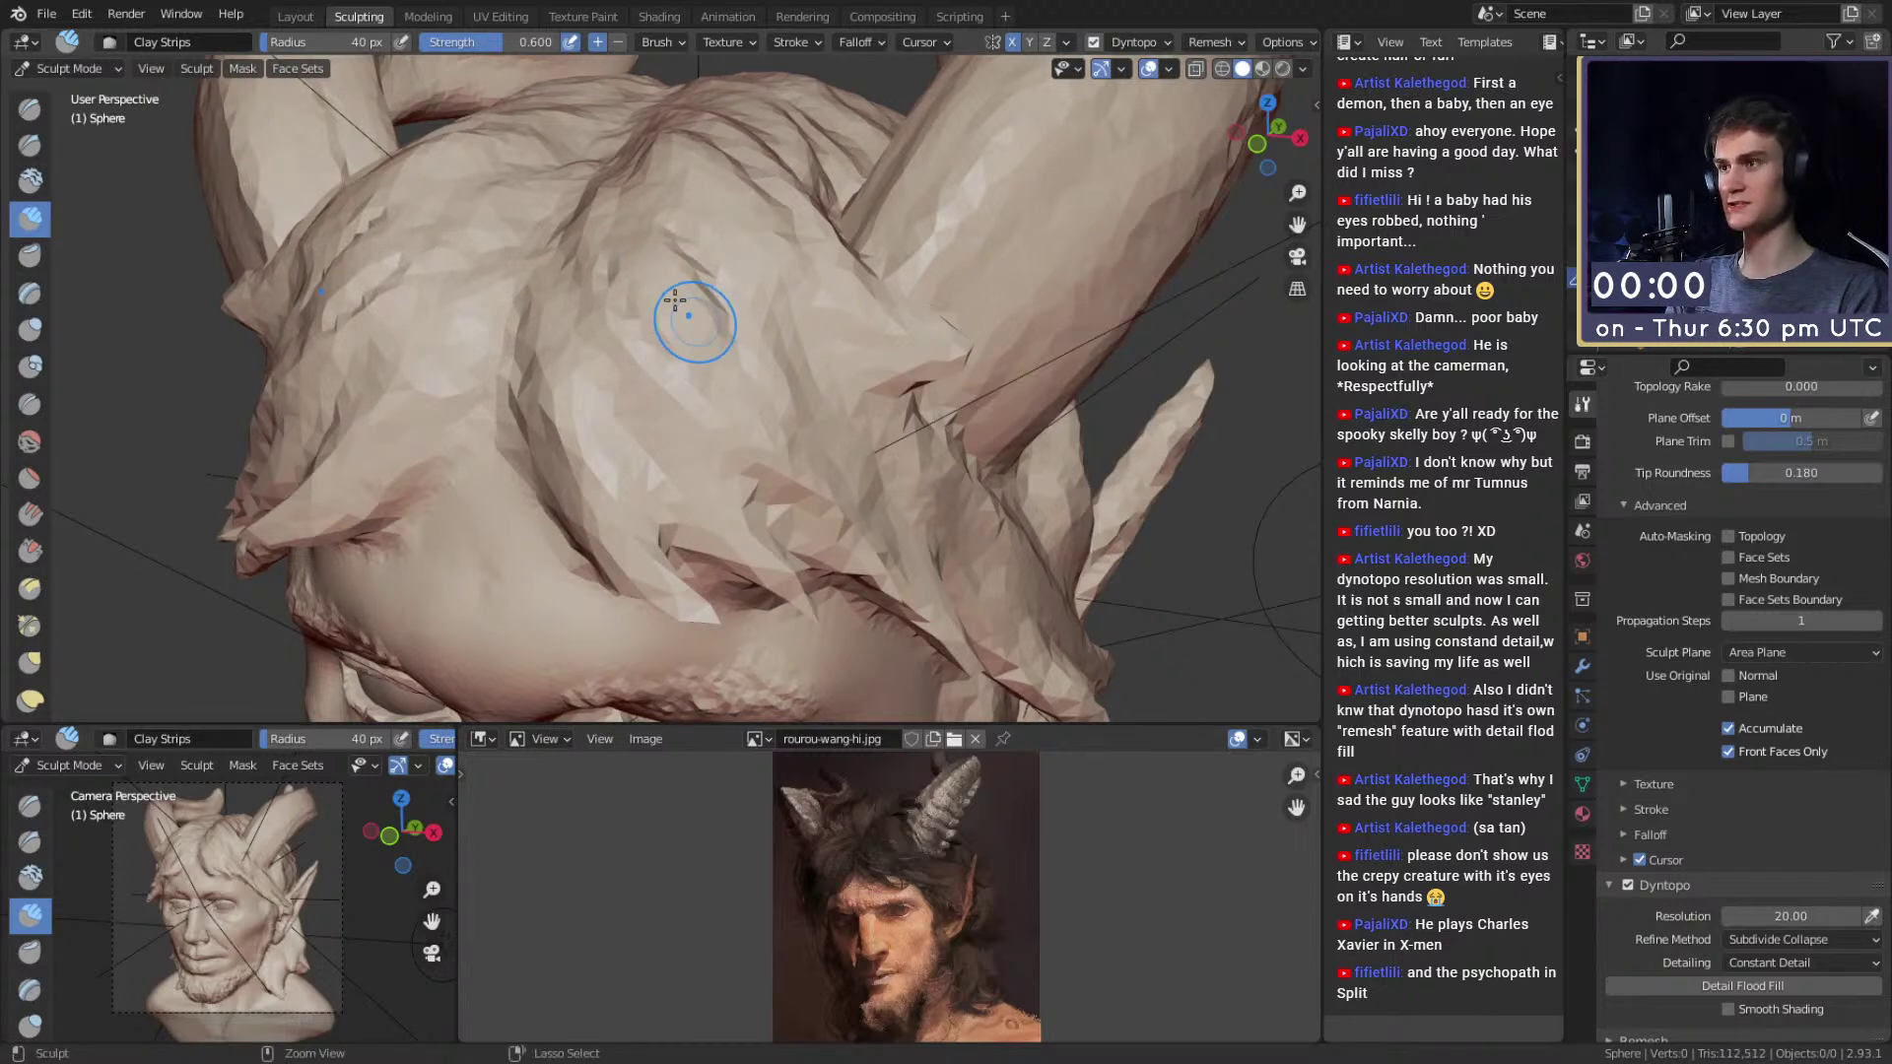
pyautogui.hotkey('ctrl', 'z')
pyautogui.hotkey('ctrl', 'z')
pyautogui.hotkey('ctrl', 'z')
pyautogui.moveTo(664, 305); pyautogui.dragTo(671, 342, button='middle')
pyautogui.scroll(1, 660, 341)
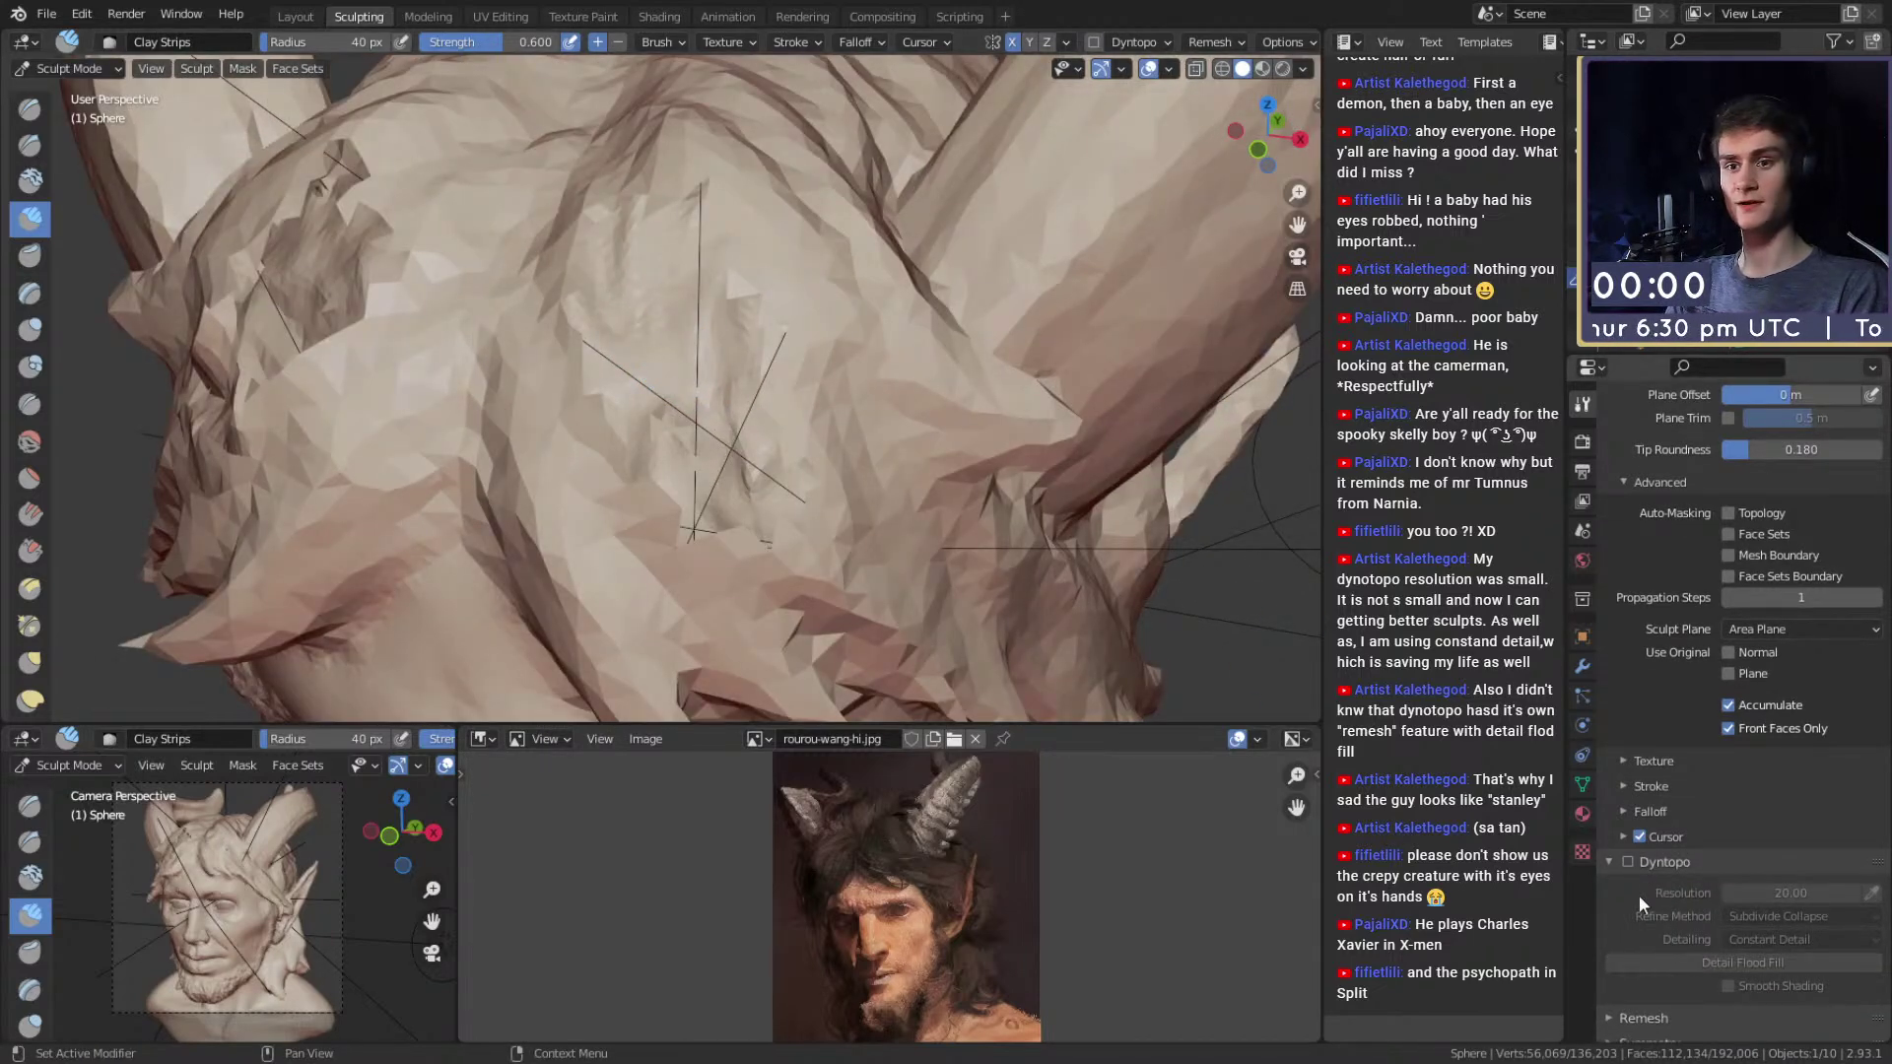
# Re-enable Dyntopo on the bust and set its constant detail resolution to 50.
pyautogui.click(1628, 862)
pyautogui.click(1783, 916)
pyautogui.write('50')
pyautogui.press('Return')
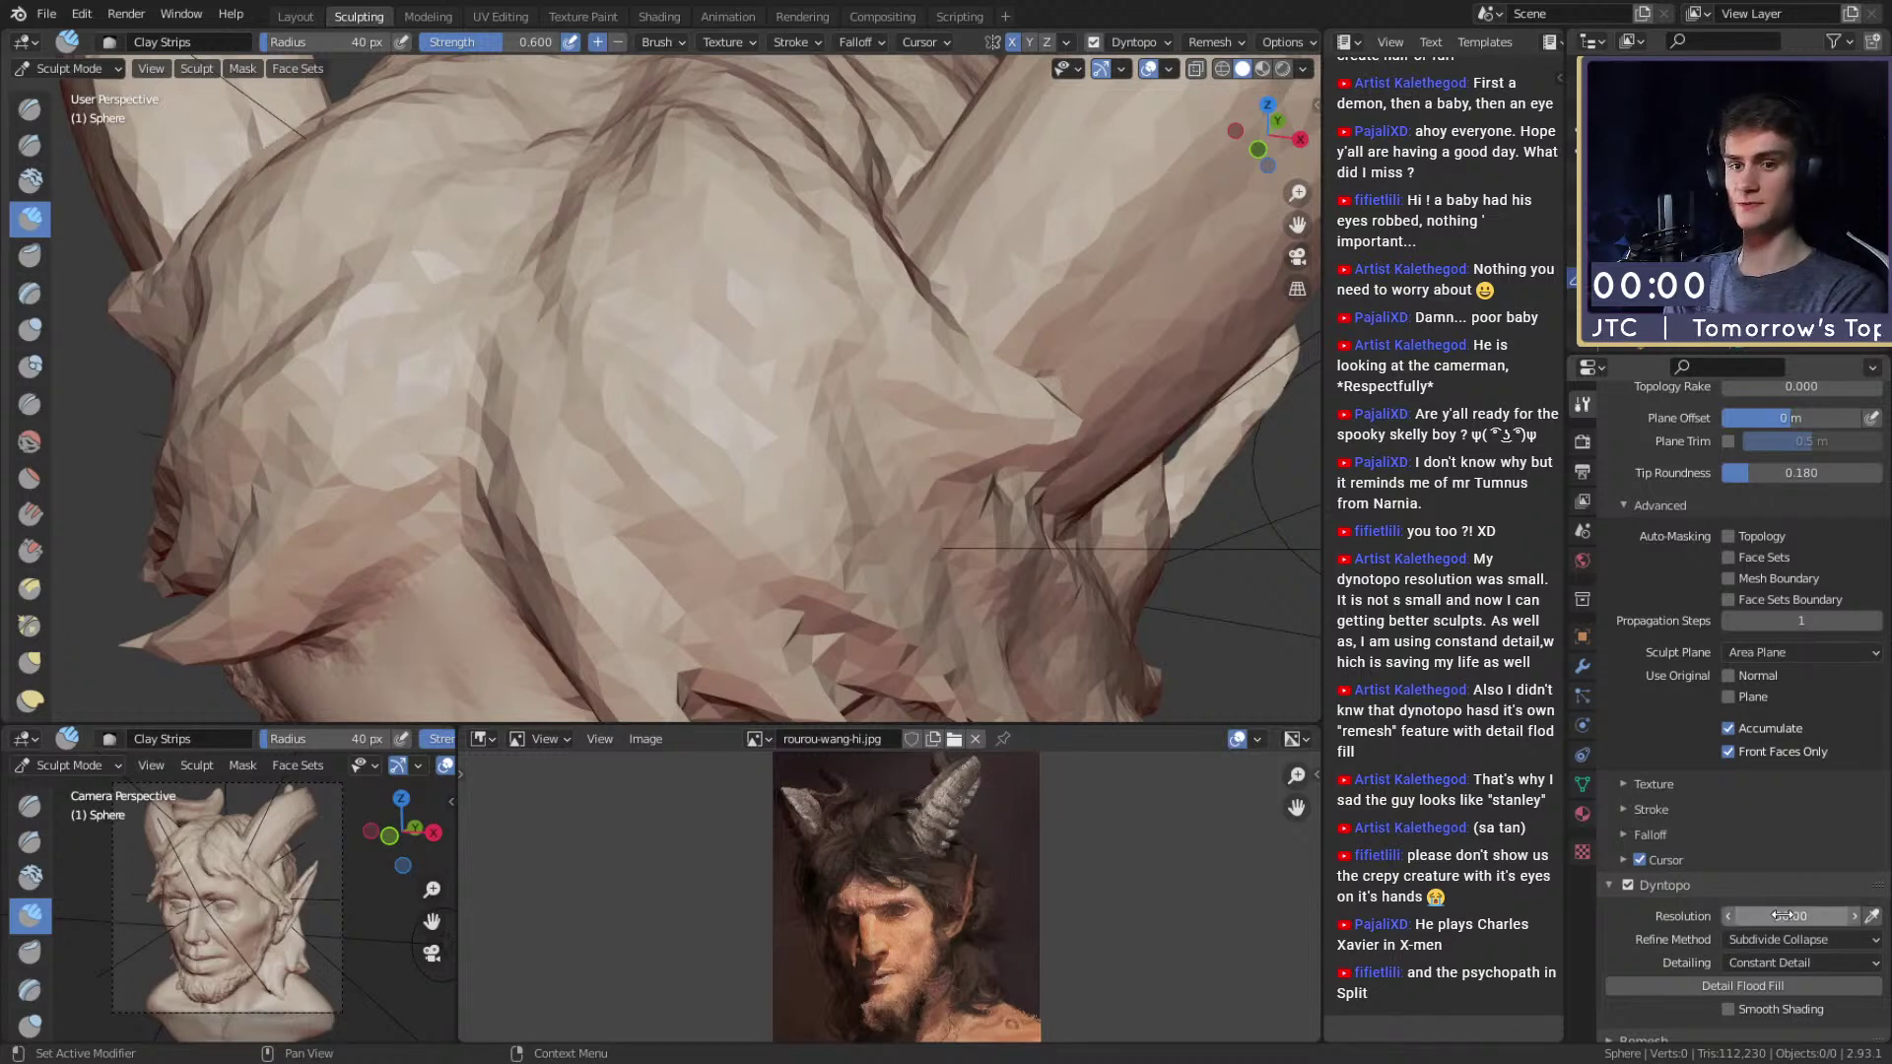
pyautogui.moveTo(689, 318)
pyautogui.mouseDown()
pyautogui.moveTo(717, 419)
pyautogui.moveTo(709, 358)
pyautogui.moveTo(752, 410)
pyautogui.mouseUp()
pyautogui.scroll(-6, 739, 402)
pyautogui.moveTo(763, 401); pyautogui.dragTo(766, 356, button='middle')
pyautogui.scroll(5, 765, 355)
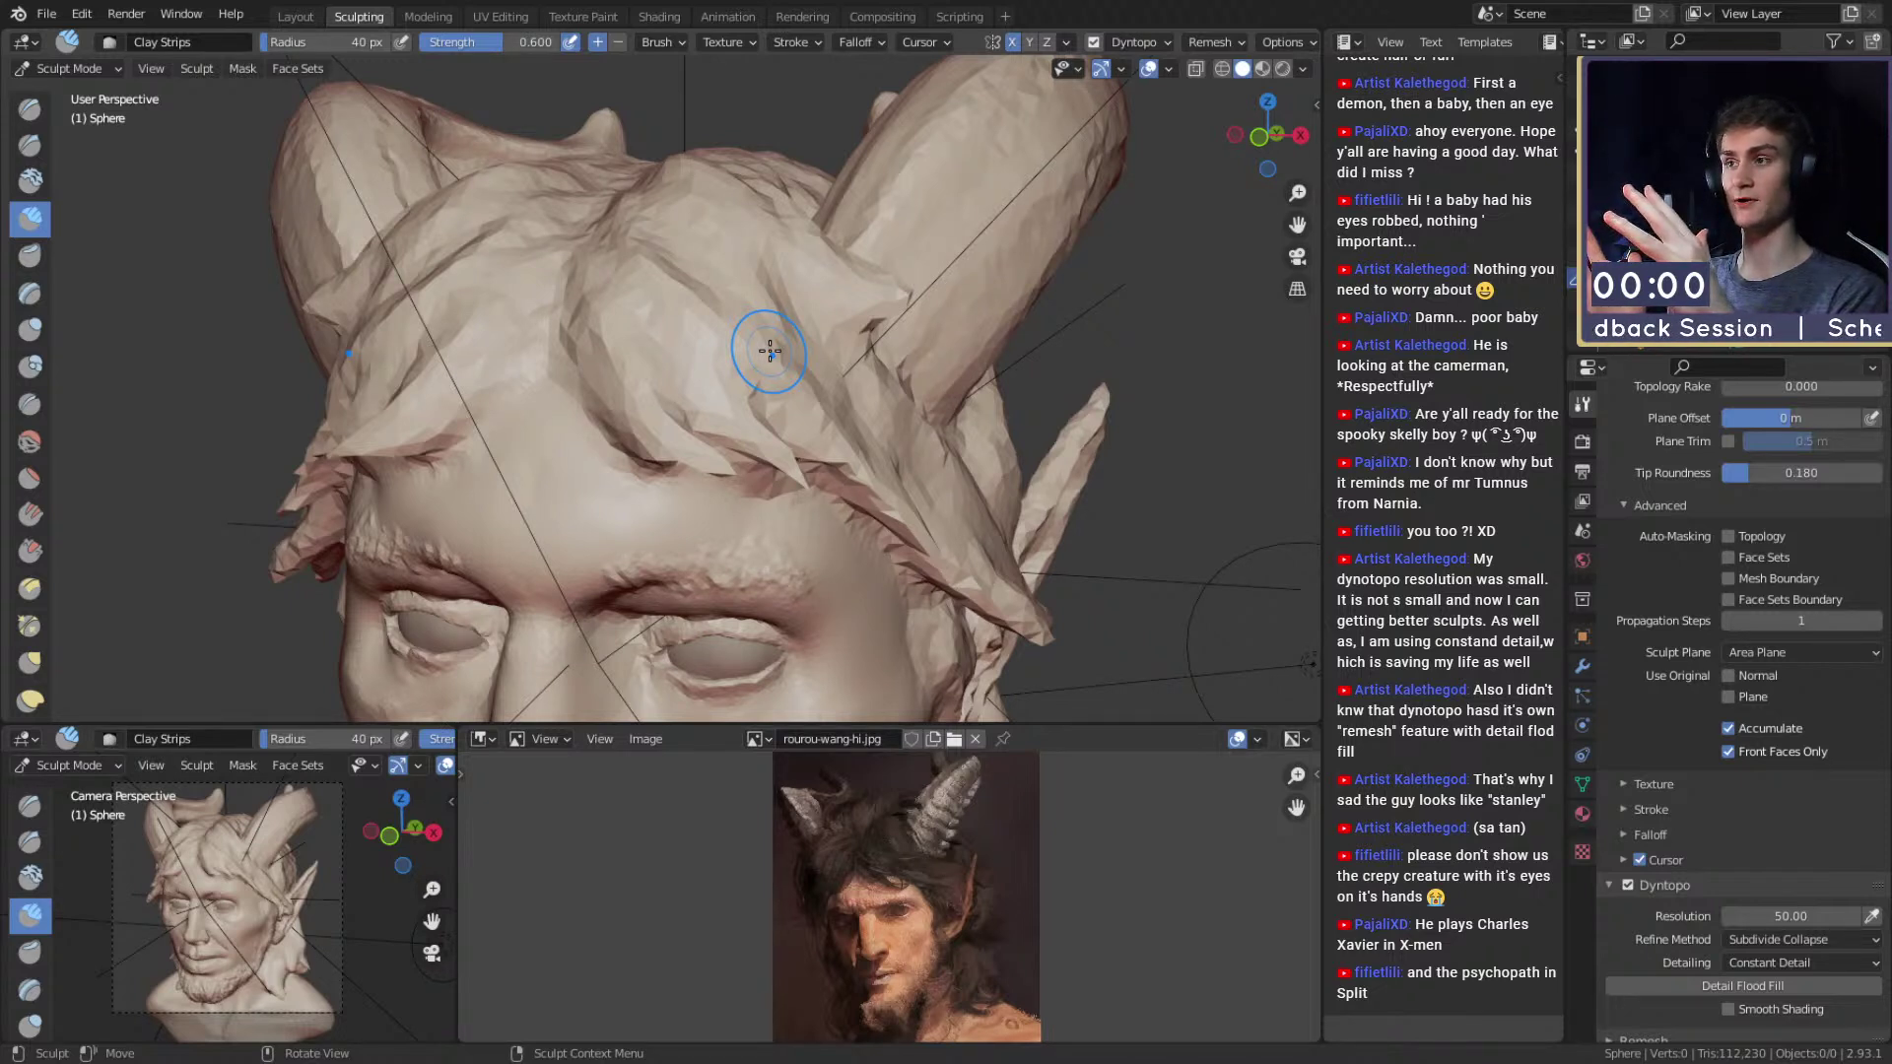
# Select the Simplify brush with a 65 px radius and display the bust in wireframe shading.
pyautogui.scroll(-1, 21, 458)
pyautogui.scroll(-12, 21, 458)
pyautogui.click(32, 480)
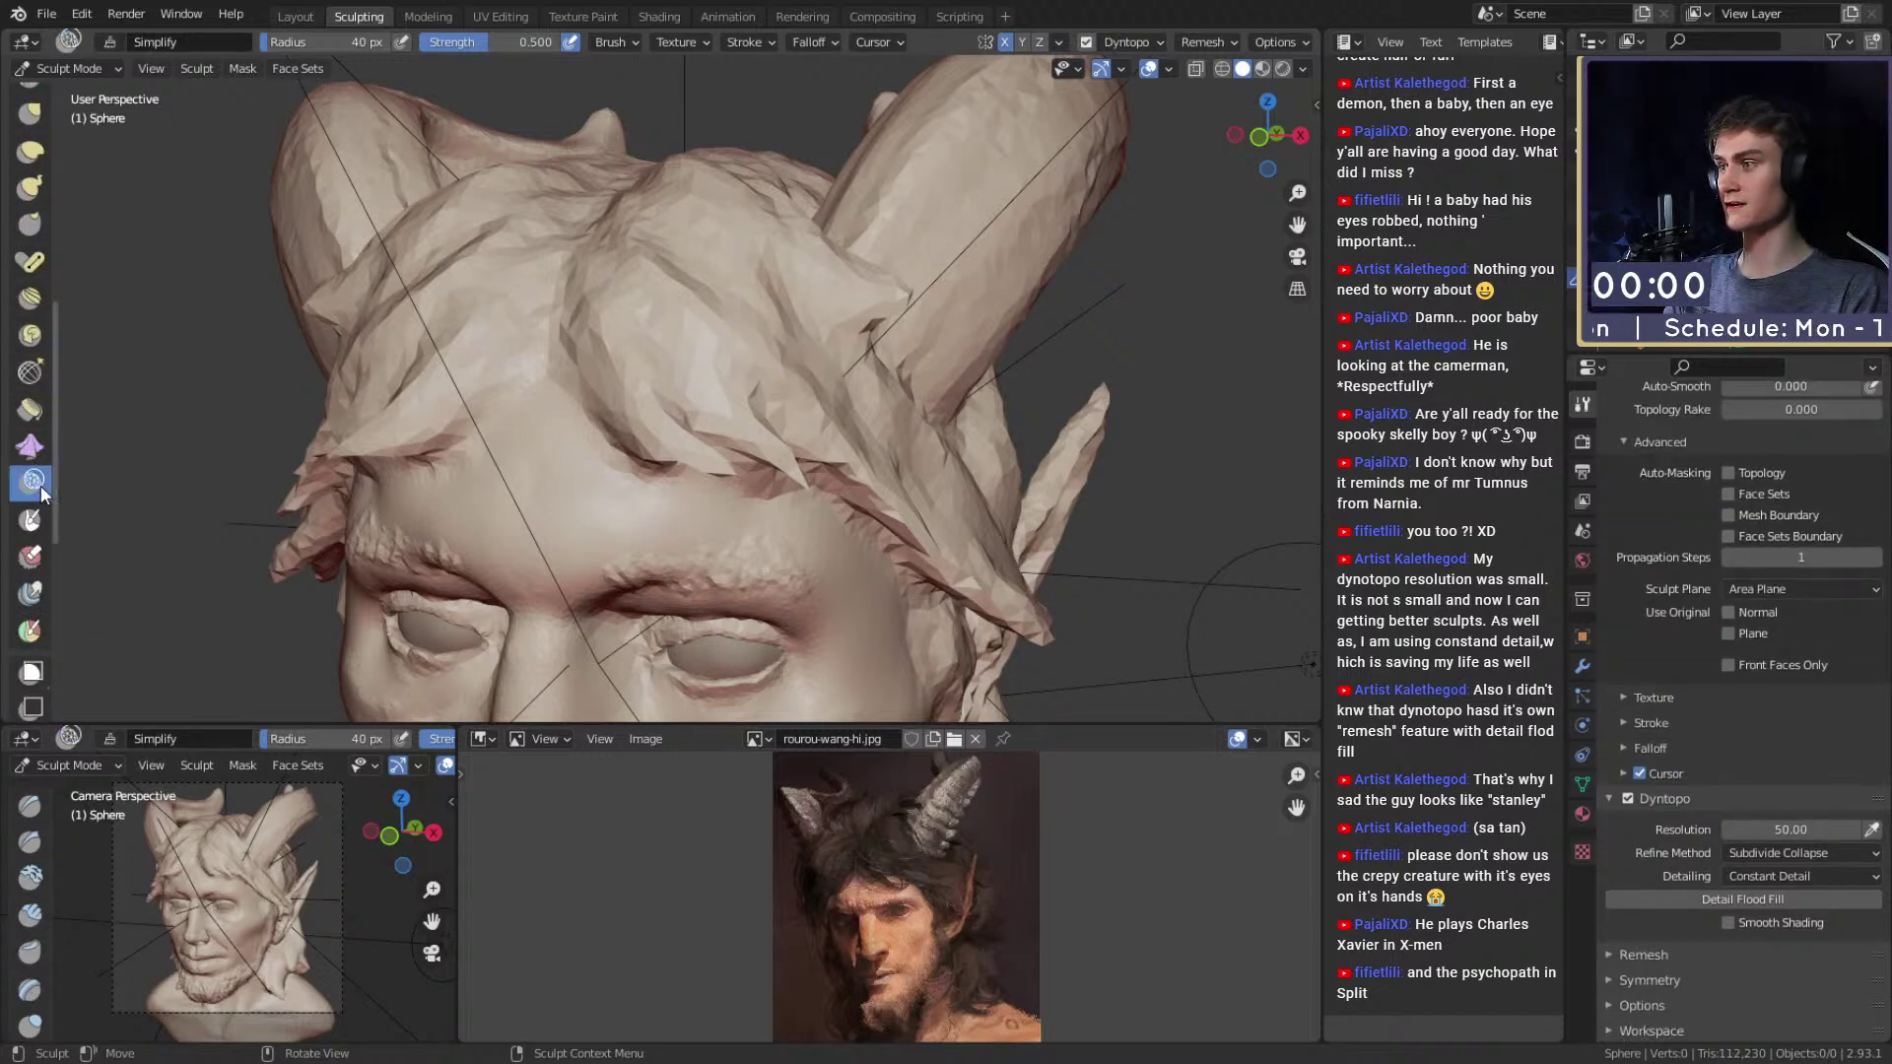
pyautogui.moveTo(670, 388)
pyautogui.mouseDown(button='middle')
pyautogui.moveTo(696, 405)
pyautogui.moveTo(689, 346)
pyautogui.moveTo(720, 419)
pyautogui.mouseUp(button='middle')
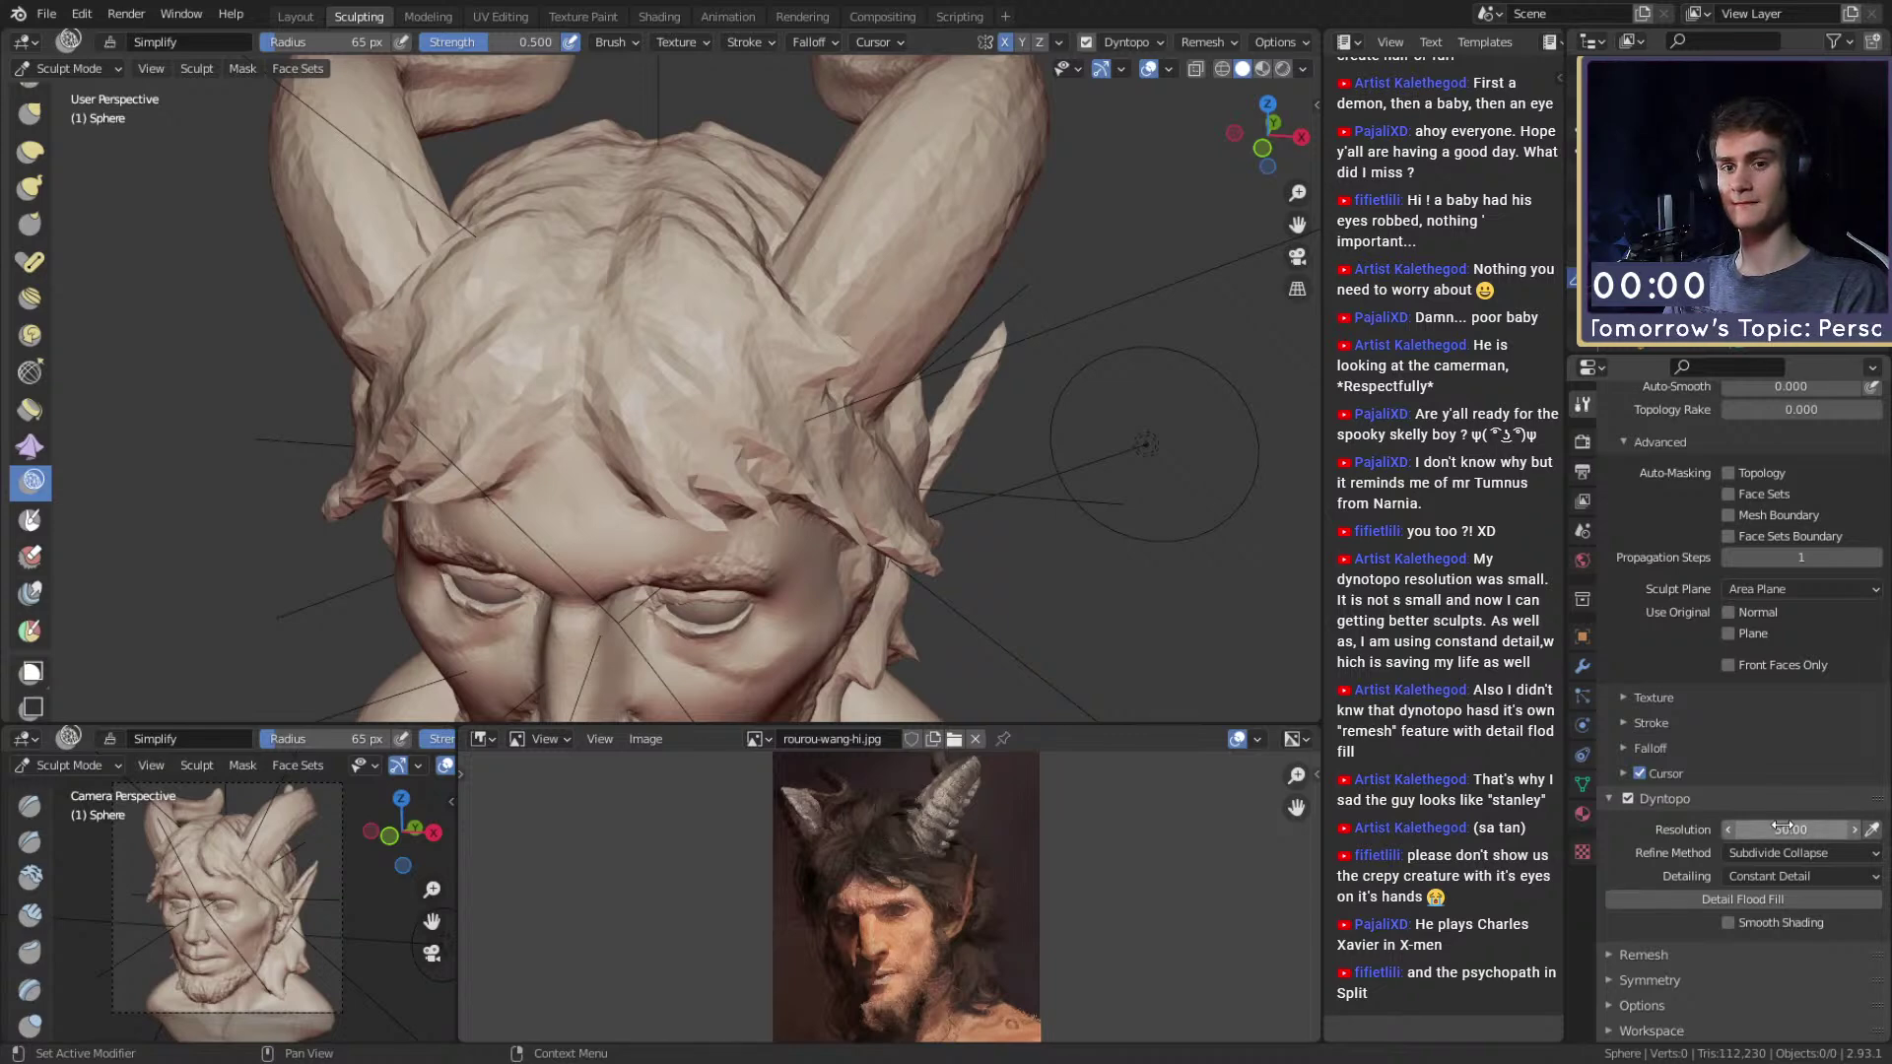
pyautogui.scroll(2, 684, 374)
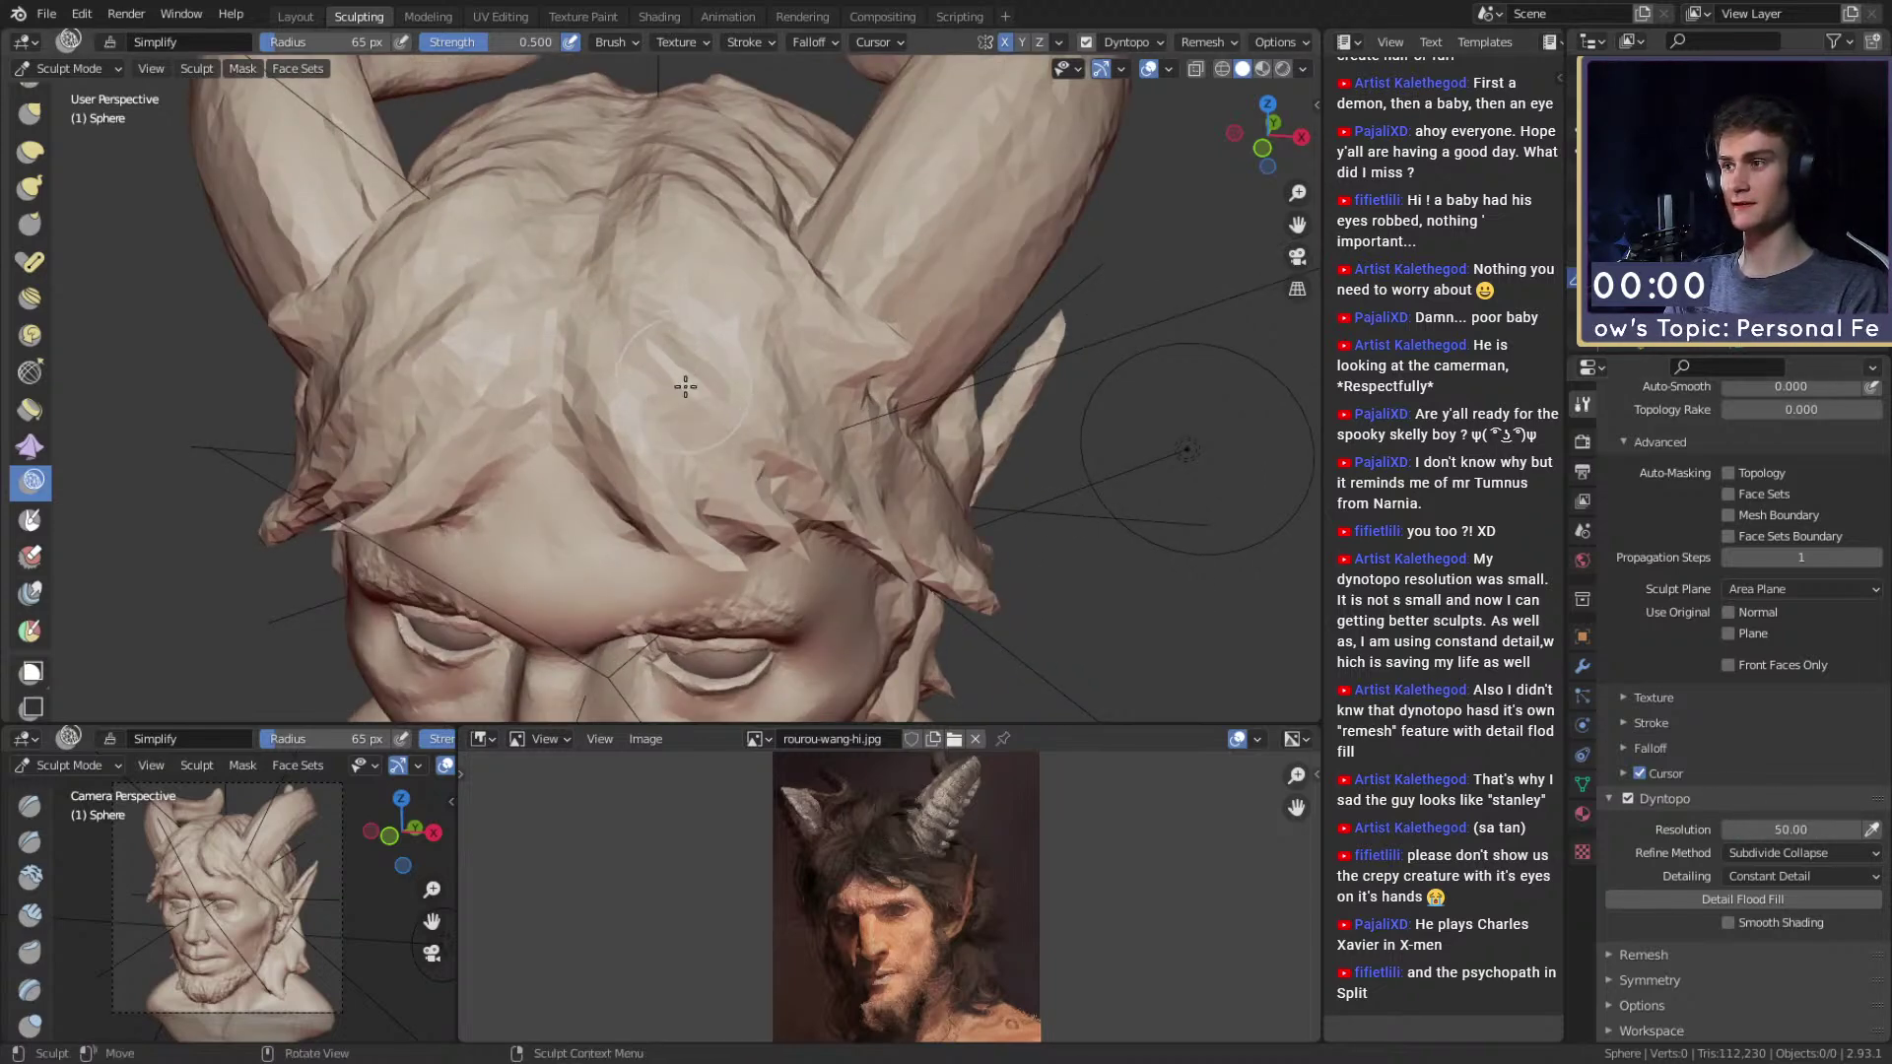
pyautogui.press('z')
pyautogui.click(995, 428)
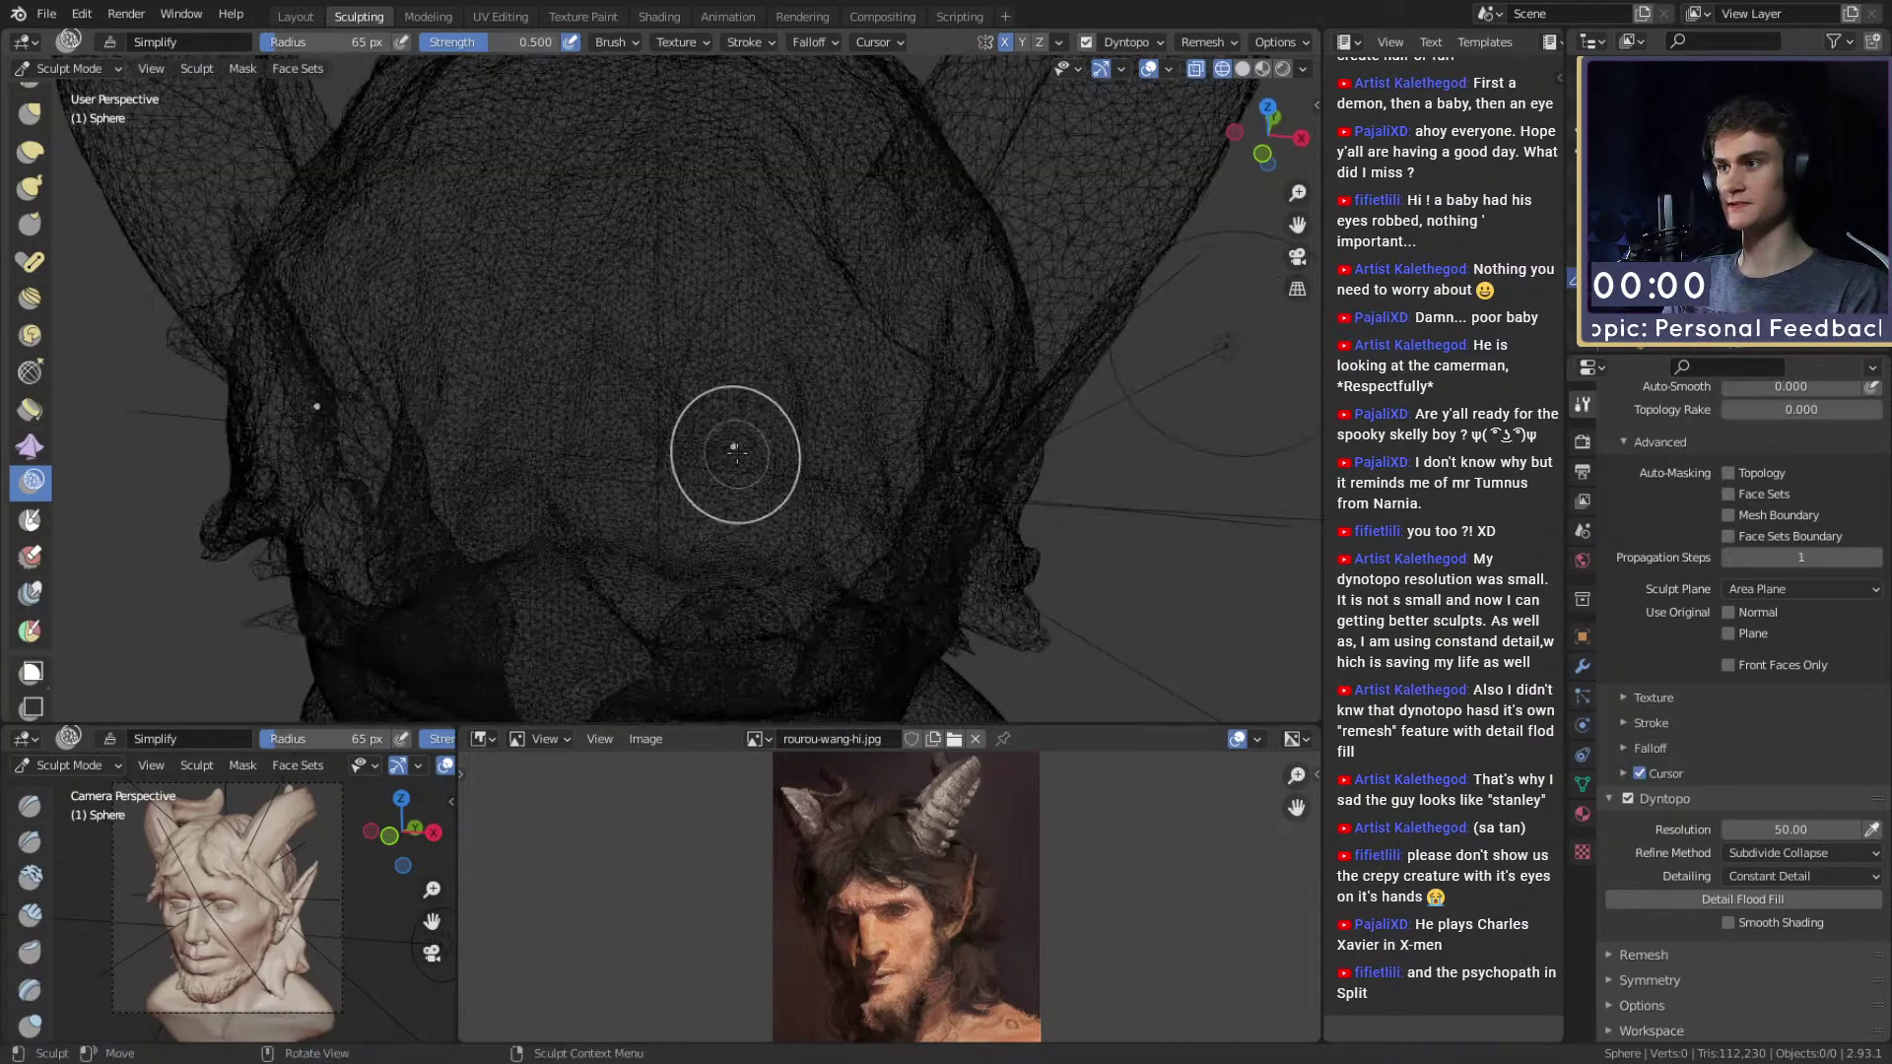
# Try Simplify strokes on the front hair, set the brush radius to 51 px, and turn off X-ray for the wireframe.
pyautogui.moveTo(692, 424)
pyautogui.mouseDown()
pyautogui.moveTo(635, 382)
pyautogui.moveTo(662, 335)
pyautogui.moveTo(726, 329)
pyautogui.mouseUp()
pyautogui.moveTo(724, 330); pyautogui.dragTo(654, 393, button='middle')
pyautogui.scroll(2, 772, 394)
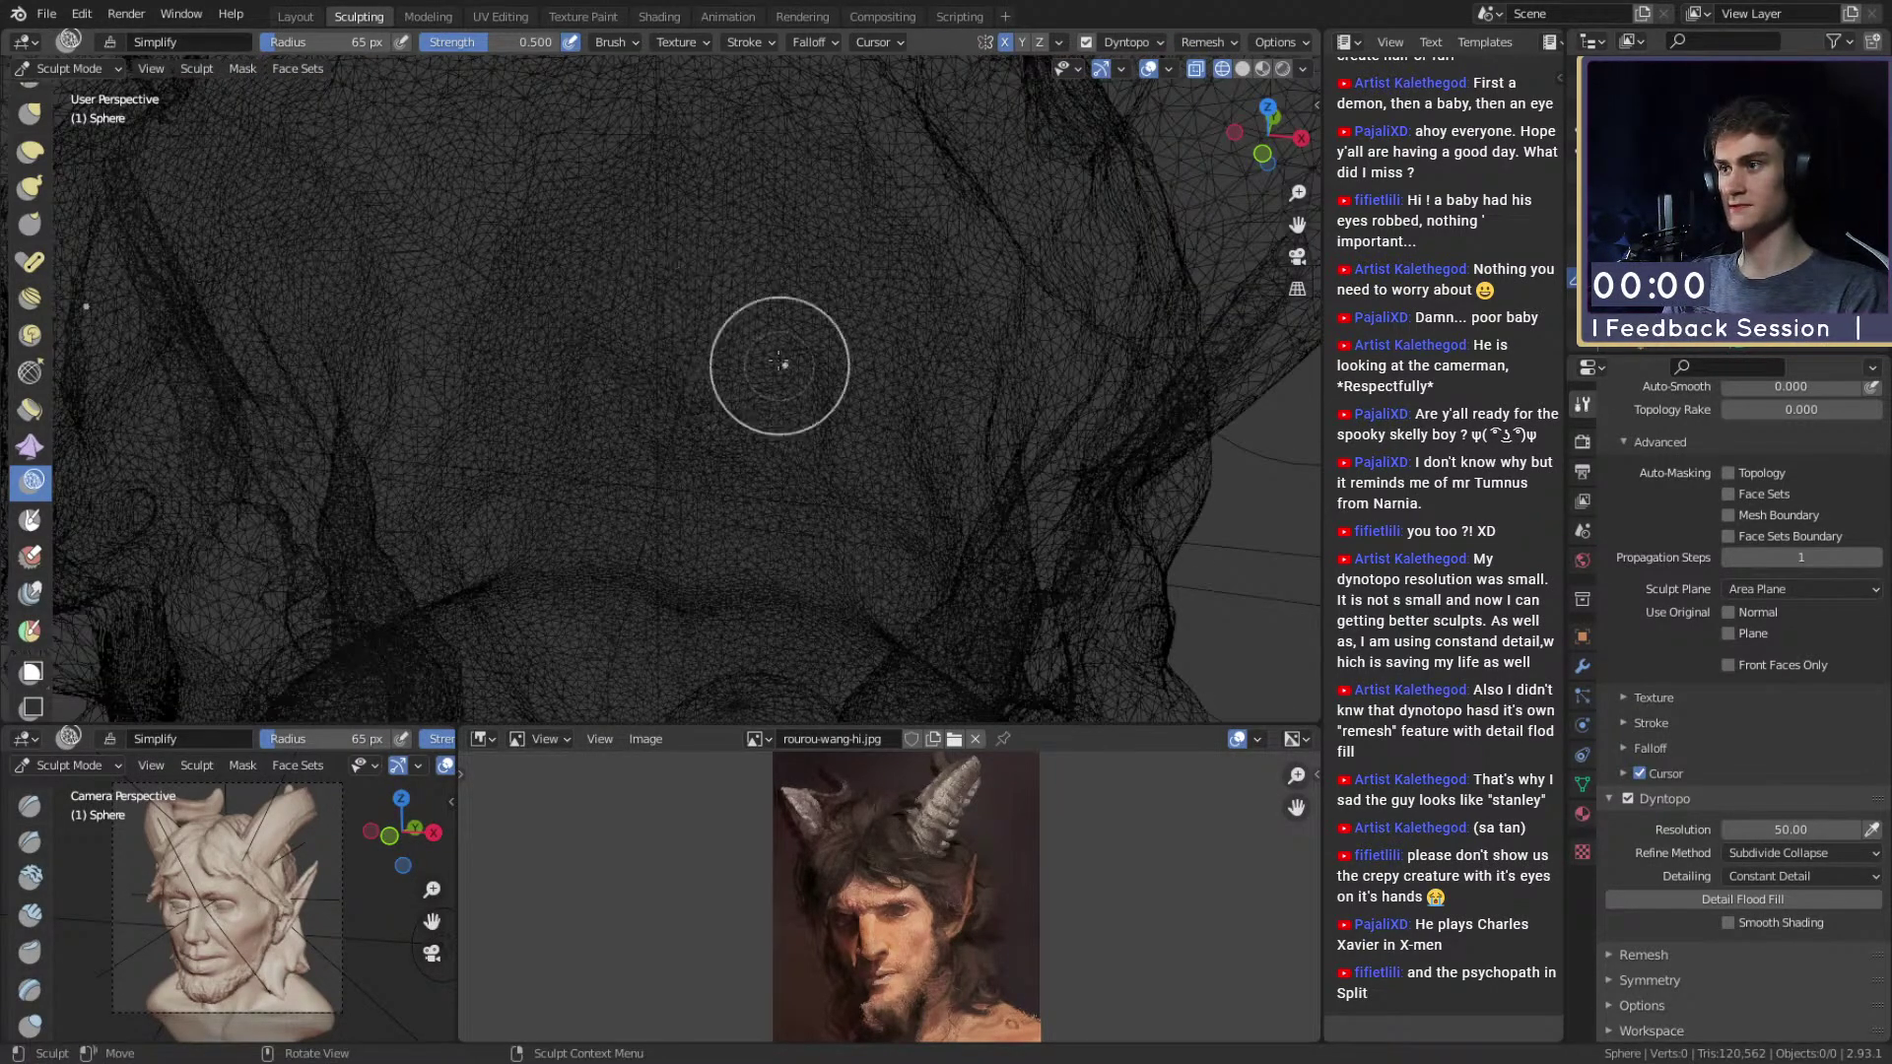
pyautogui.scroll(-3, 772, 396)
pyautogui.moveTo(747, 425)
pyautogui.mouseDown()
pyautogui.moveTo(665, 347)
pyautogui.moveTo(696, 280)
pyautogui.mouseUp()
pyautogui.press('f')
pyautogui.click(754, 371)
pyautogui.click(697, 280)
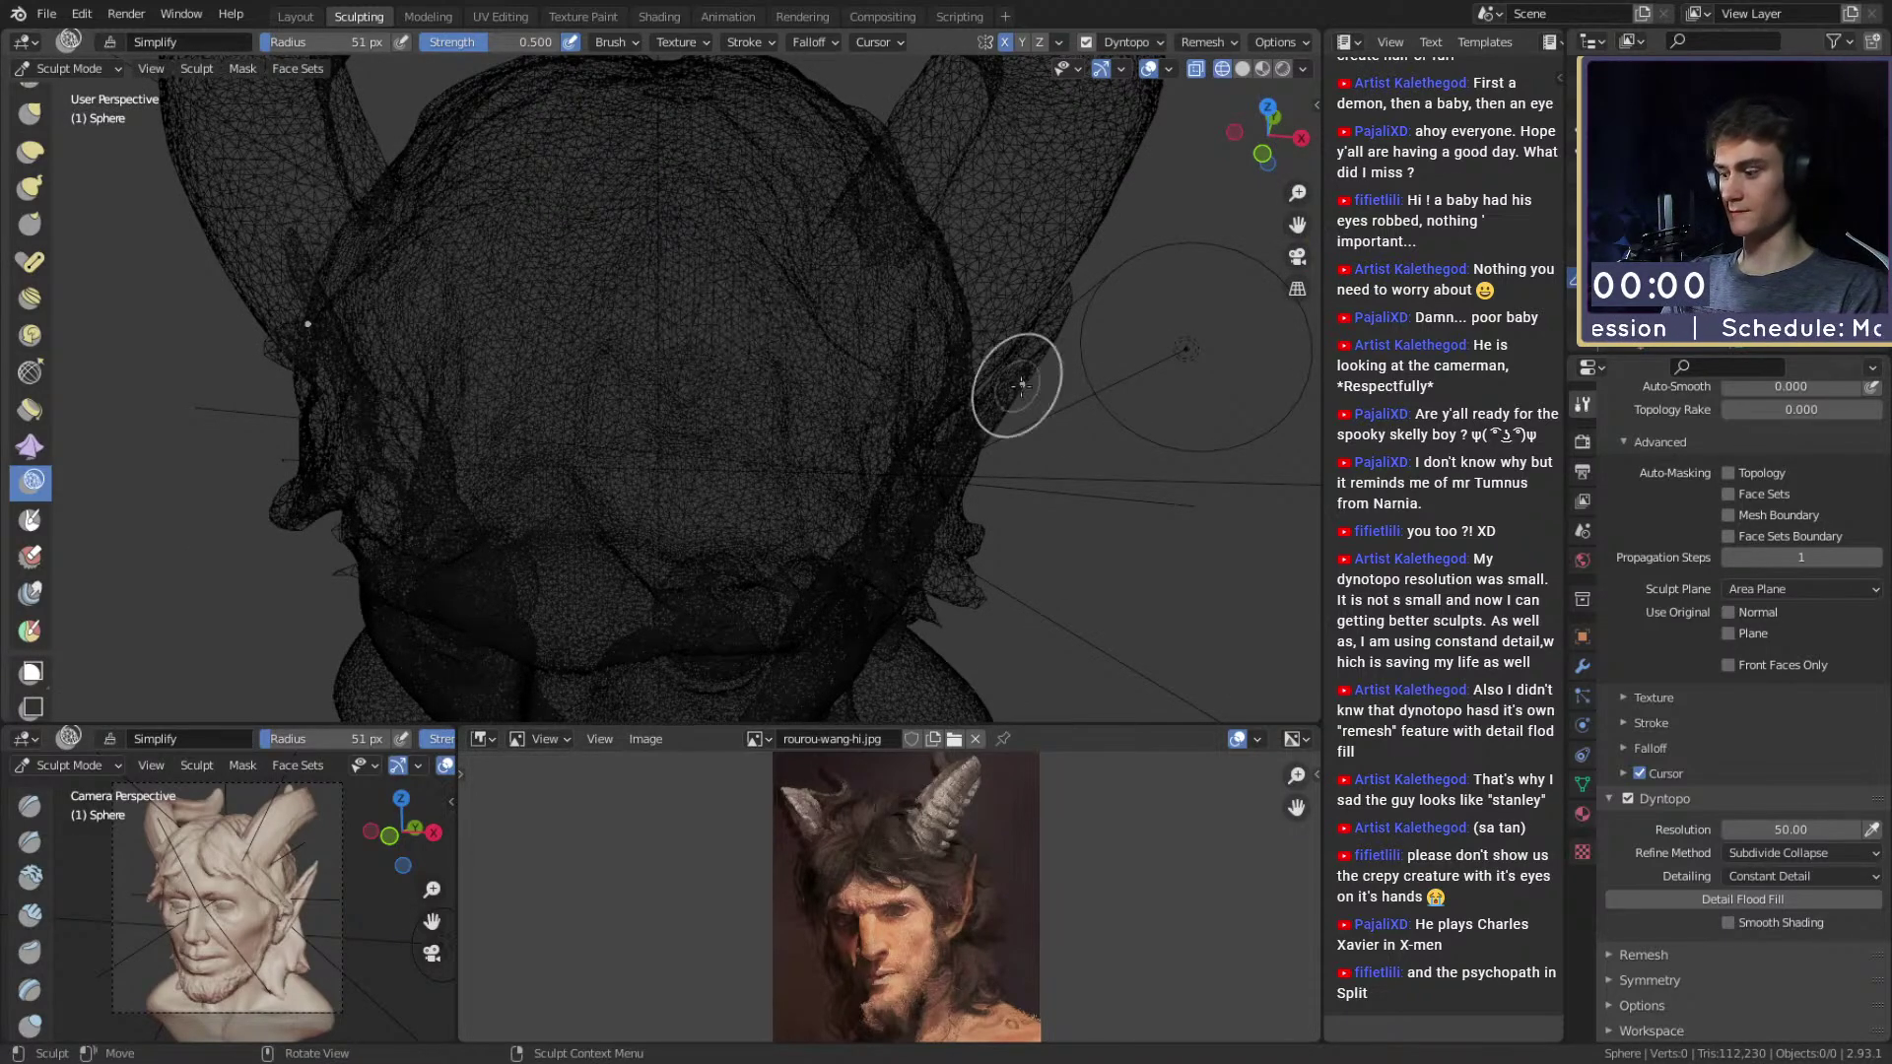
pyautogui.hotkey('alt', 'z')
pyautogui.moveTo(727, 394); pyautogui.dragTo(705, 333)
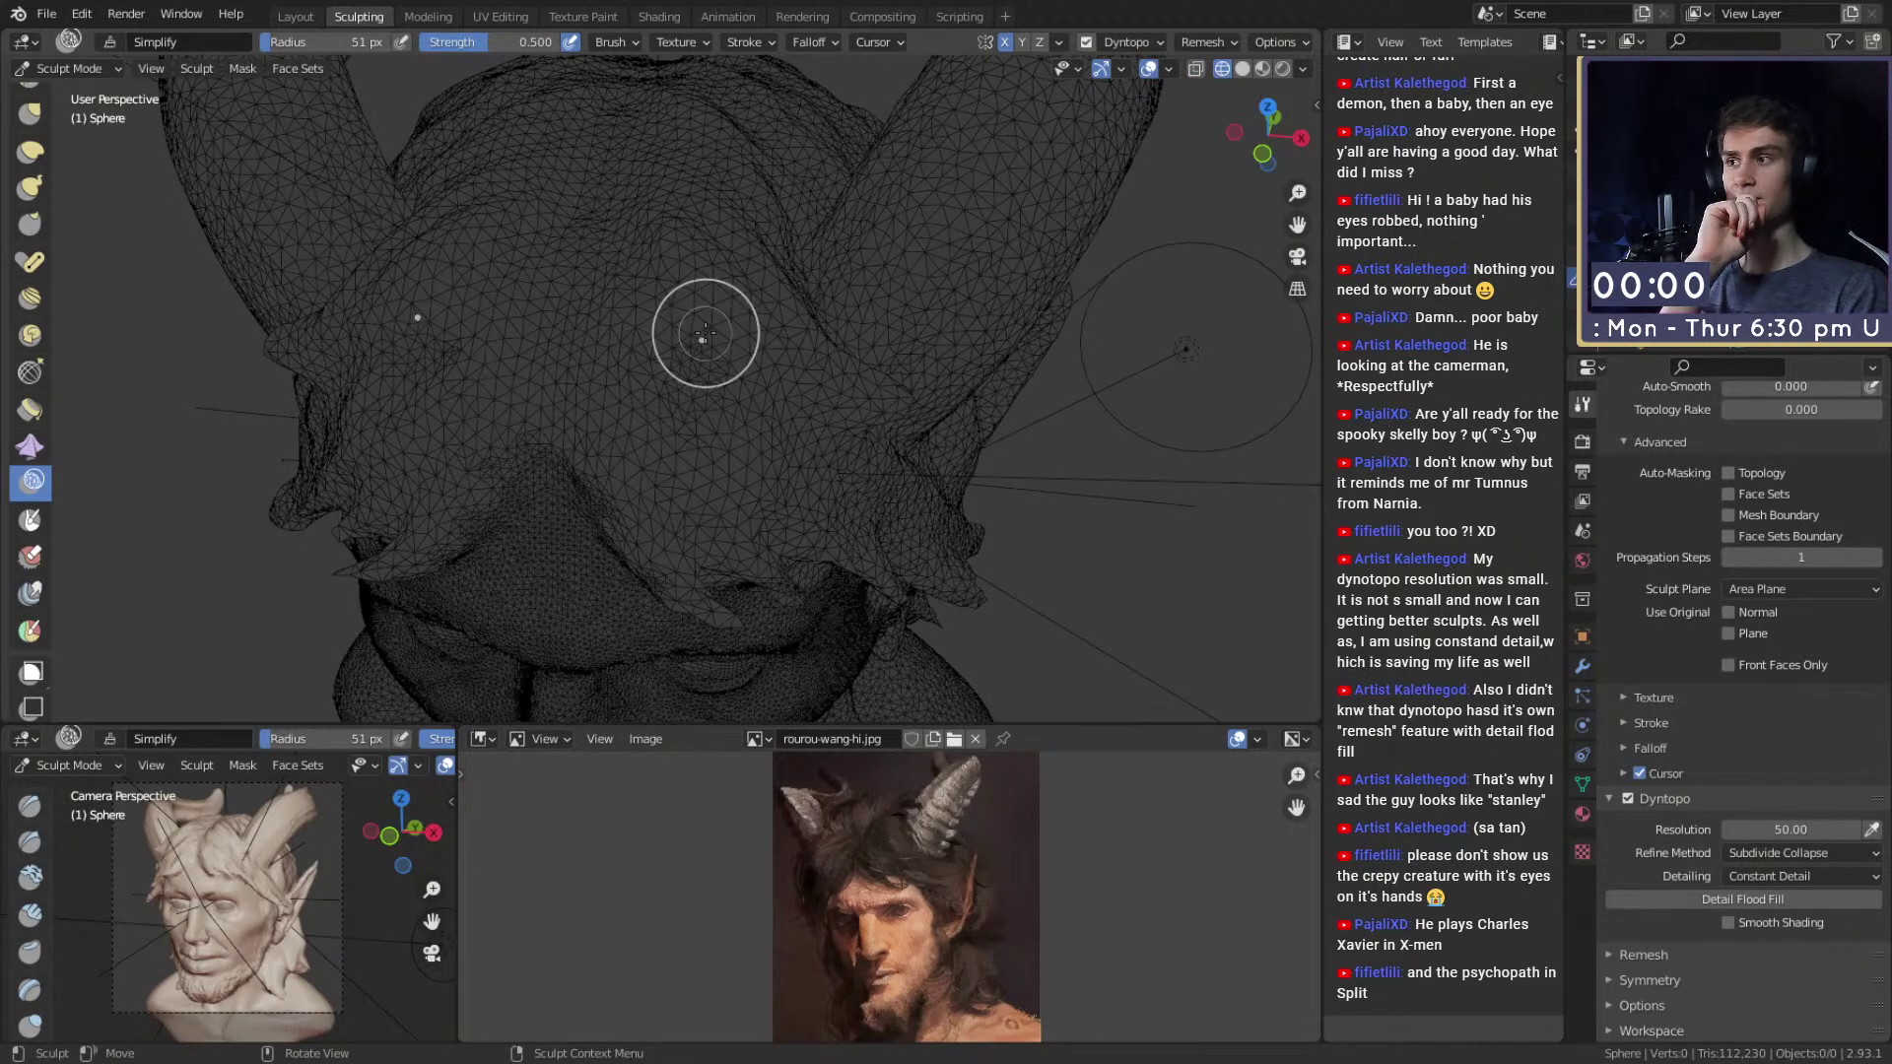
# Try Clay Strips strokes with a 66 px radius on the wireframe hair and undo them.
pyautogui.hotkey('shift', 'c')
pyautogui.press('f')
pyautogui.click(729, 374)
pyautogui.moveTo(734, 369)
pyautogui.mouseDown()
pyautogui.moveTo(694, 296)
pyautogui.moveTo(599, 315)
pyautogui.moveTo(623, 404)
pyautogui.moveTo(715, 473)
pyautogui.moveTo(742, 410)
pyautogui.moveTo(731, 358)
pyautogui.moveTo(743, 368)
pyautogui.mouseUp()
pyautogui.hotkey('ctrl', 'z')
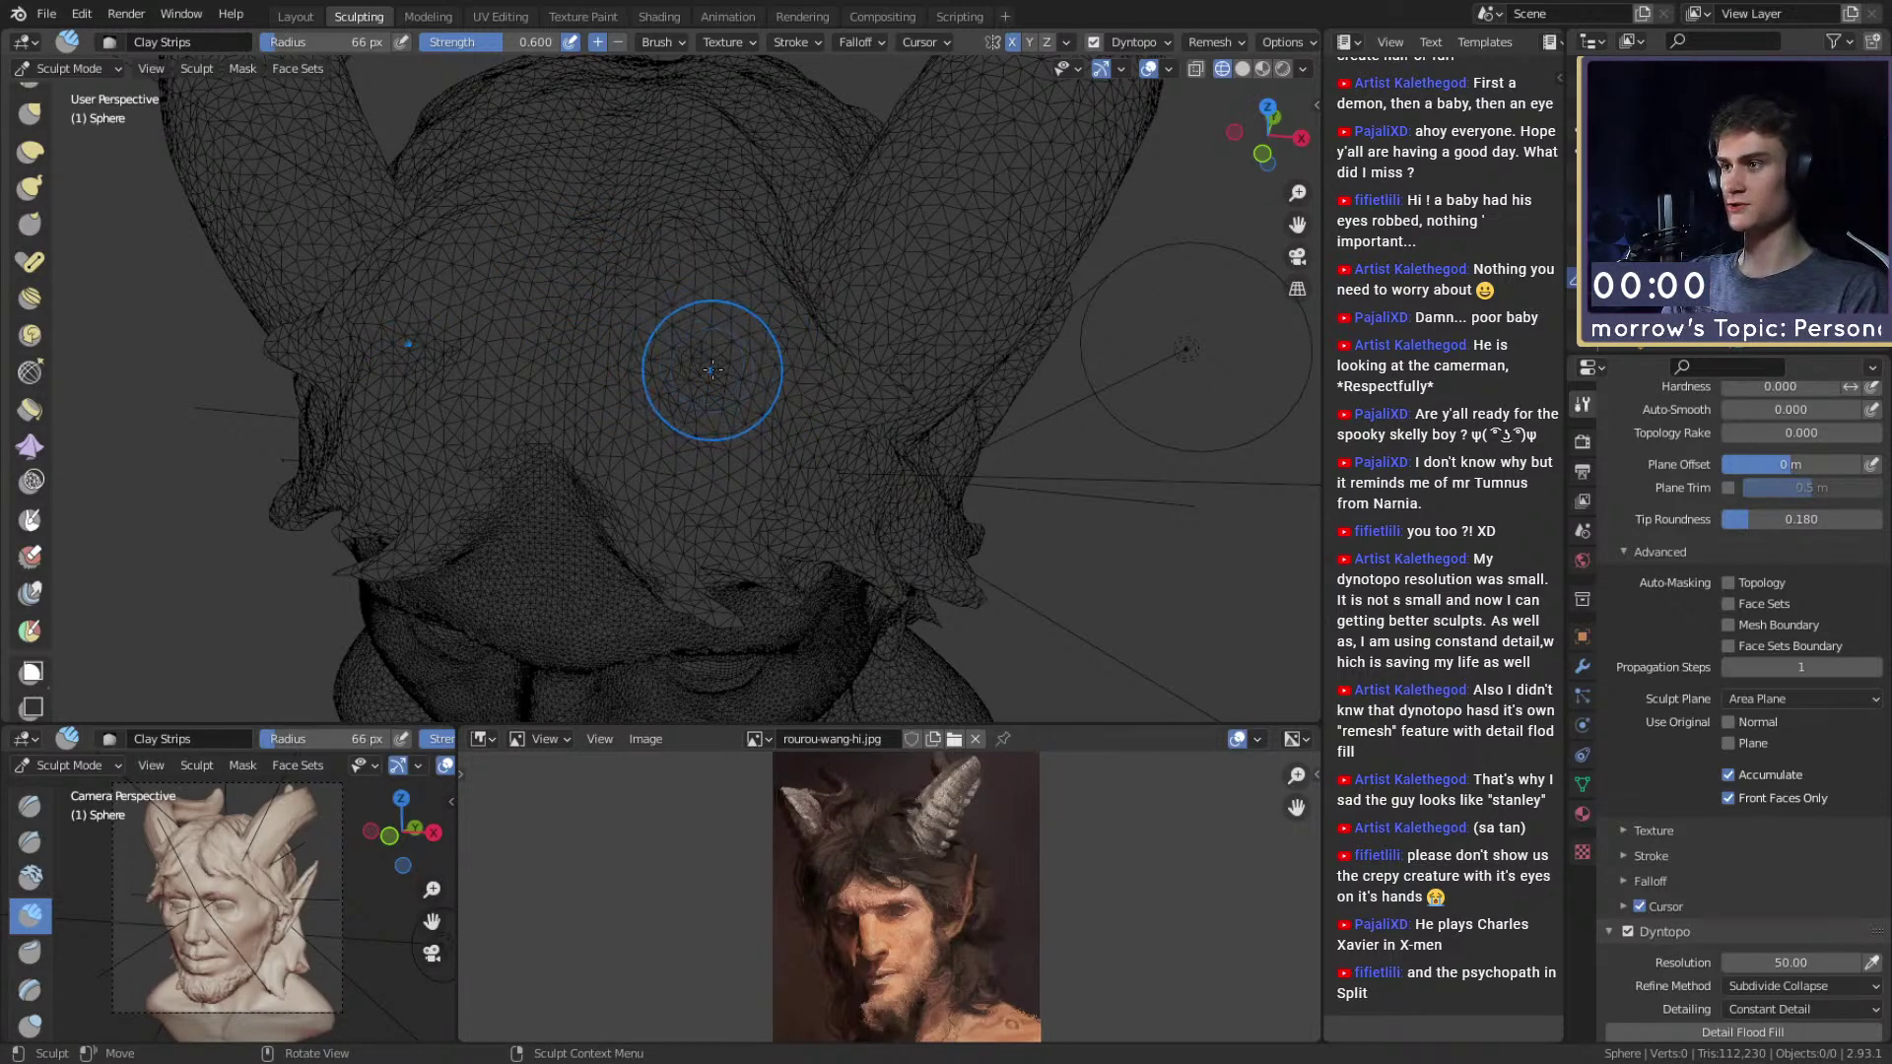
pyautogui.moveTo(711, 372)
pyautogui.mouseDown()
pyautogui.moveTo(754, 301)
pyautogui.moveTo(647, 304)
pyautogui.moveTo(680, 483)
pyautogui.moveTo(699, 340)
pyautogui.mouseUp()
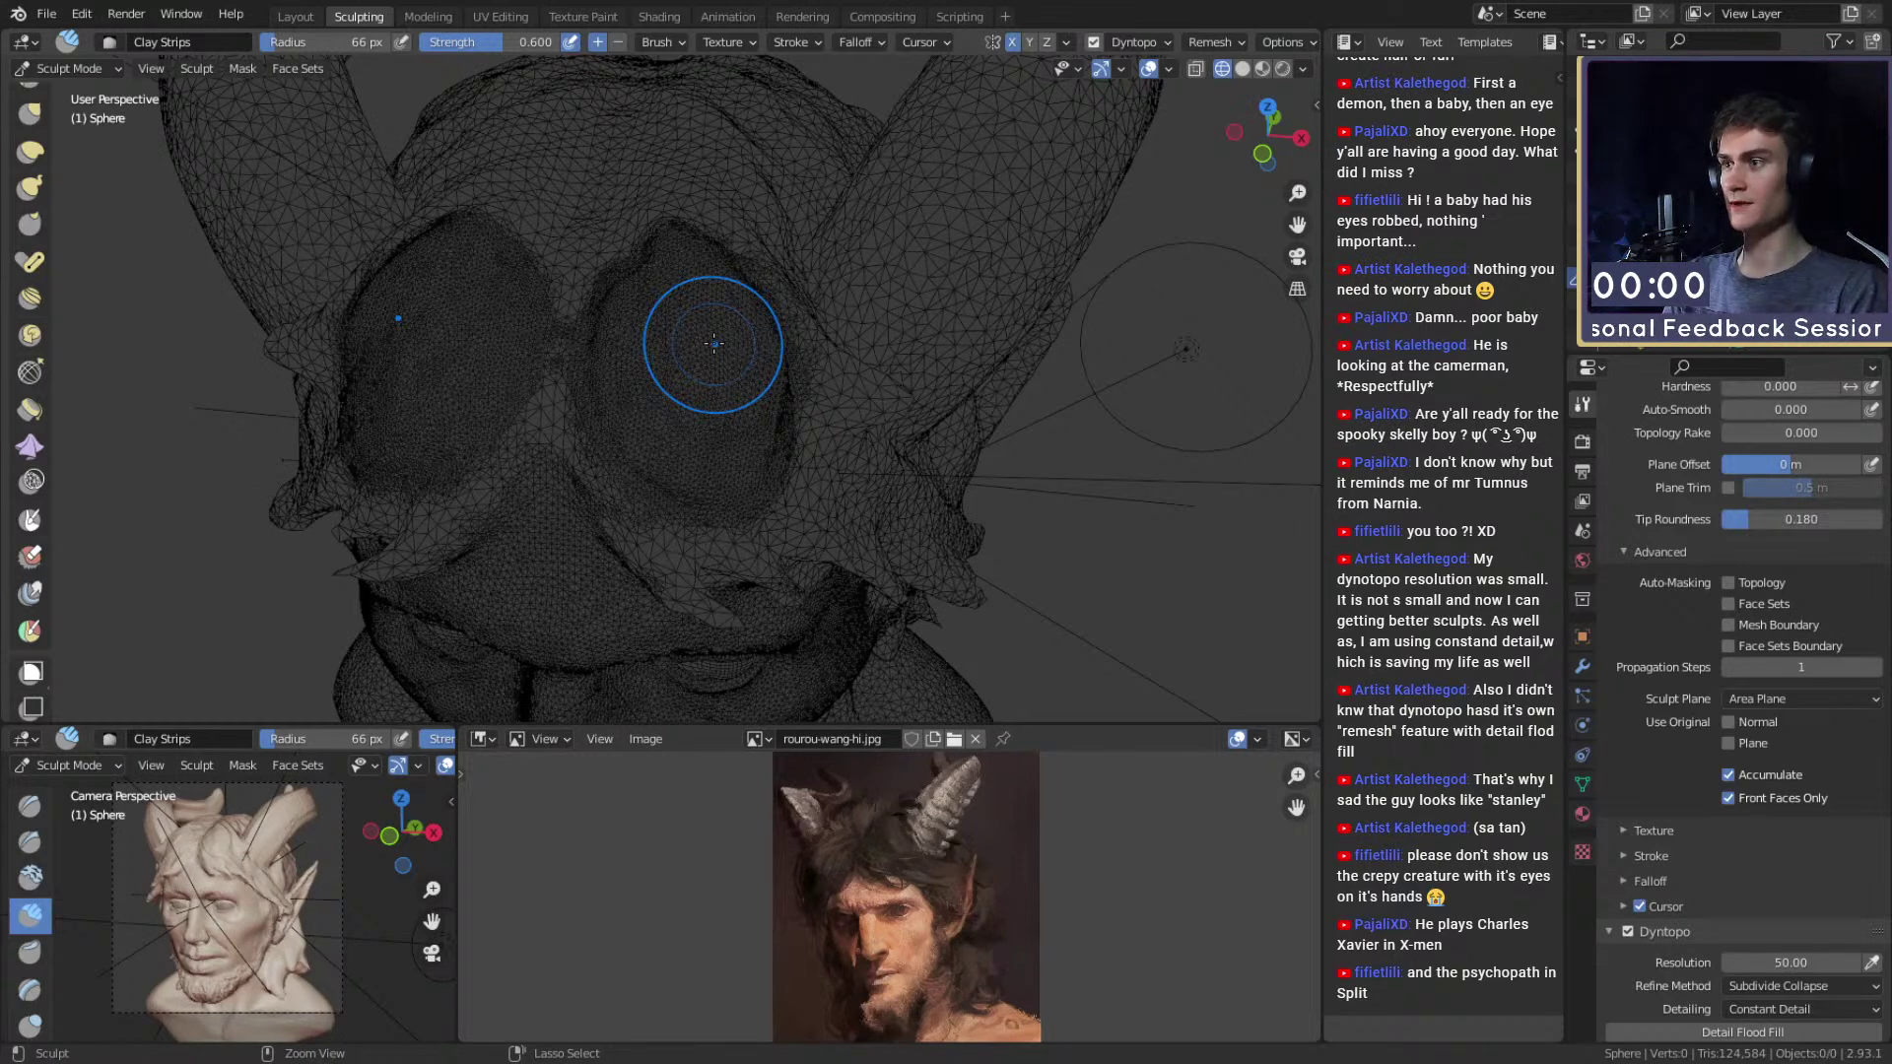
pyautogui.hotkey('ctrl', 'z')
pyautogui.hotkey('shift', 'f')
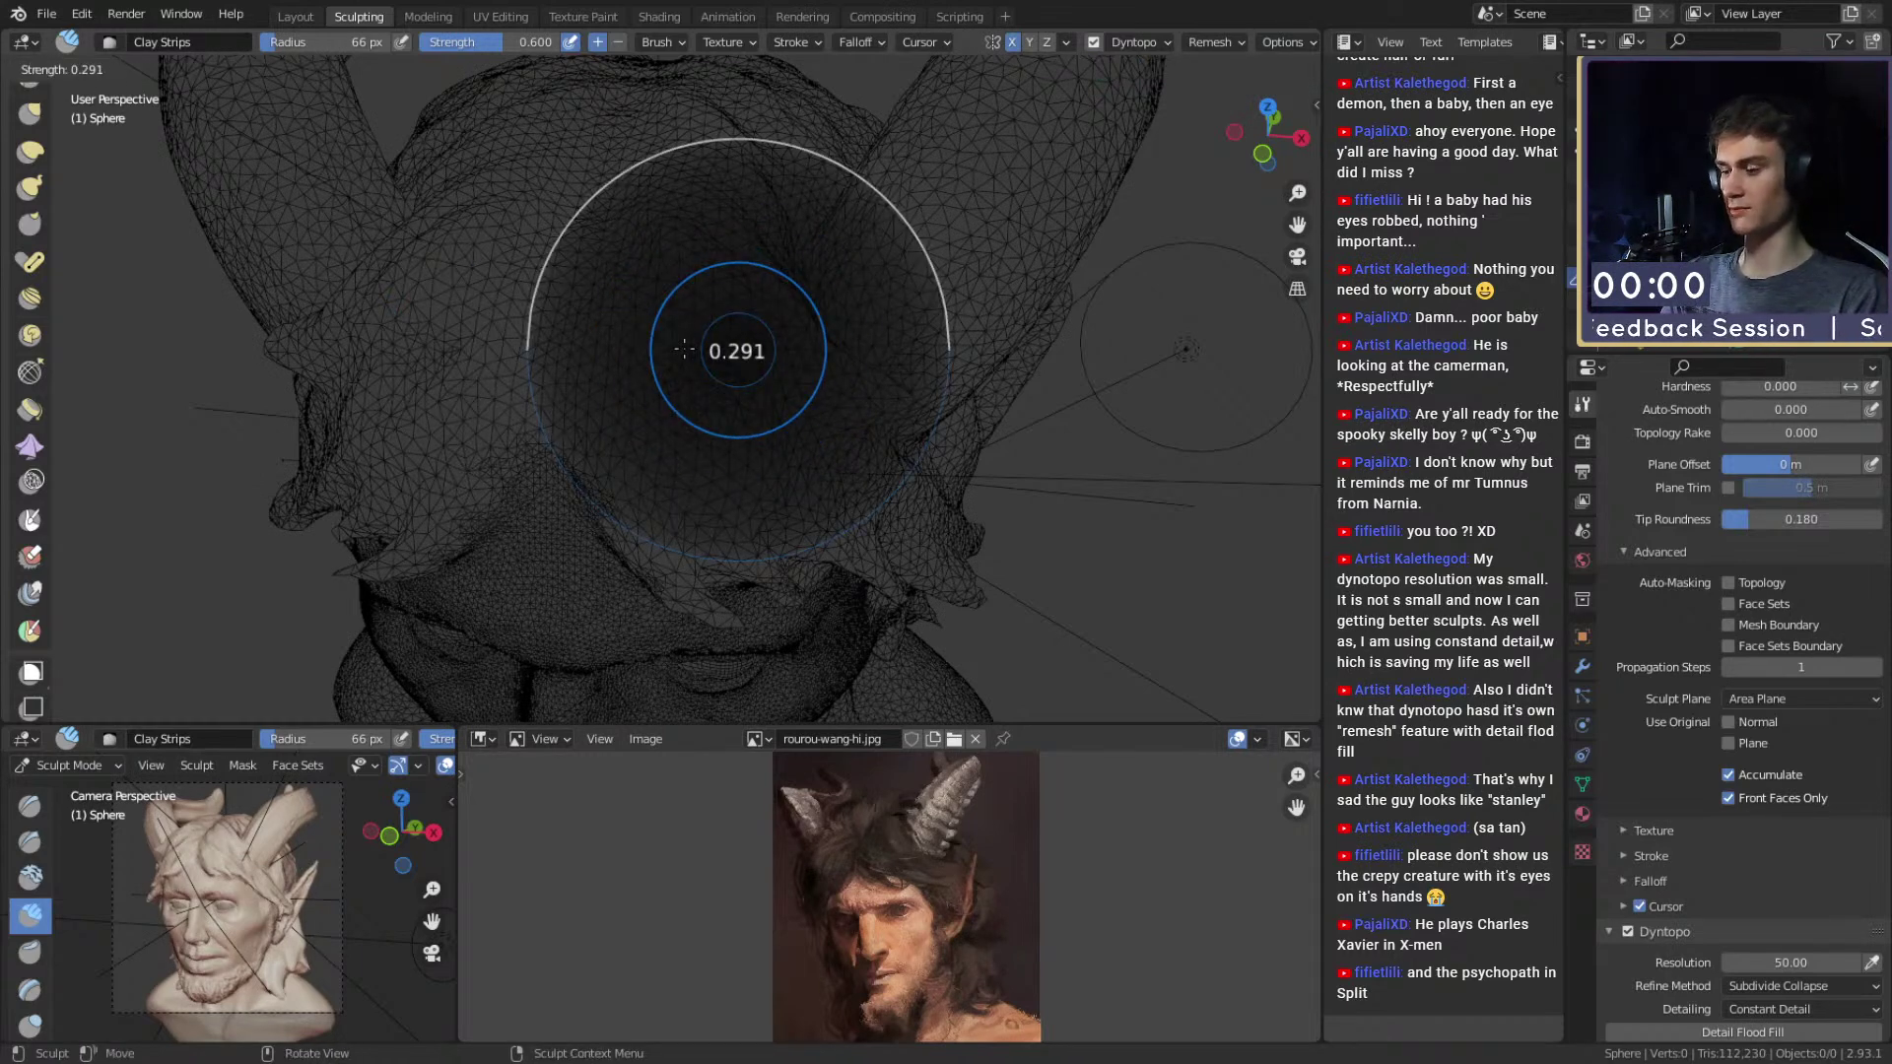
pyautogui.press('Escape')
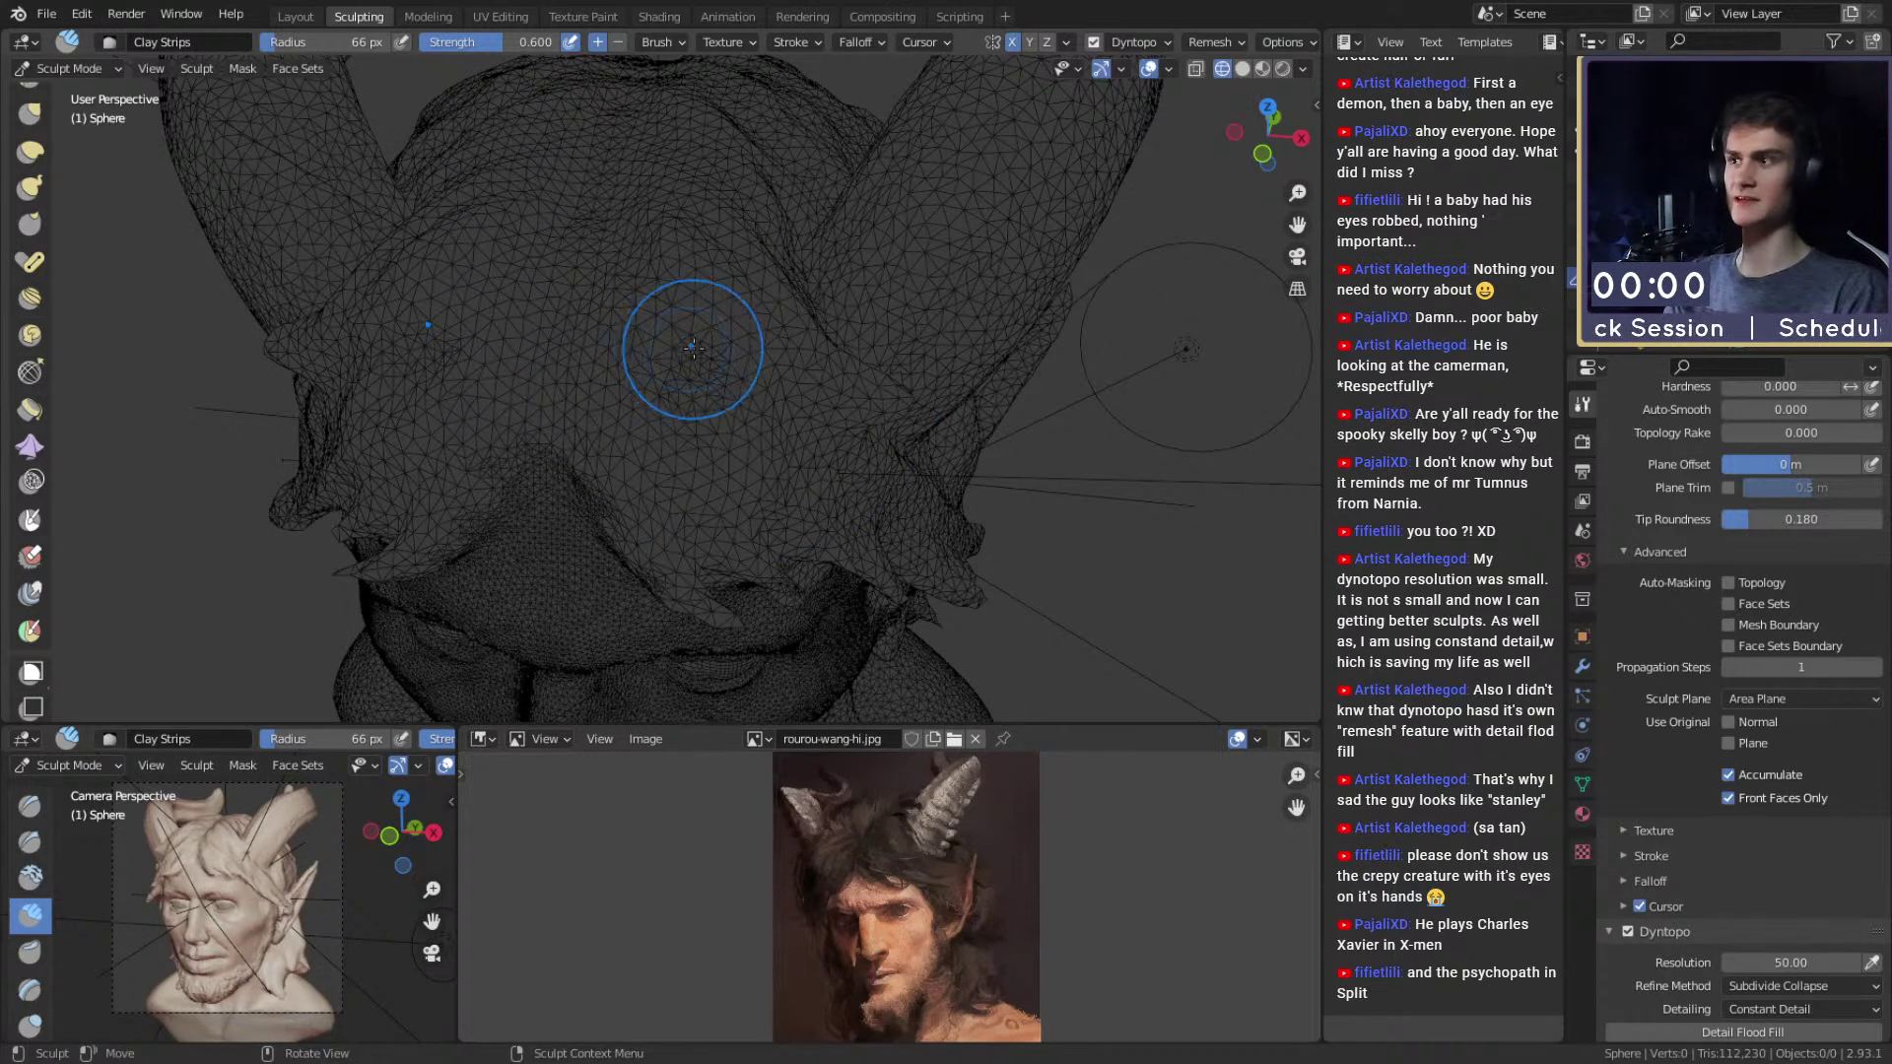
# Try a Simplify stroke with a 97 px radius on the front hair and undo it.
pyautogui.click(30, 481)
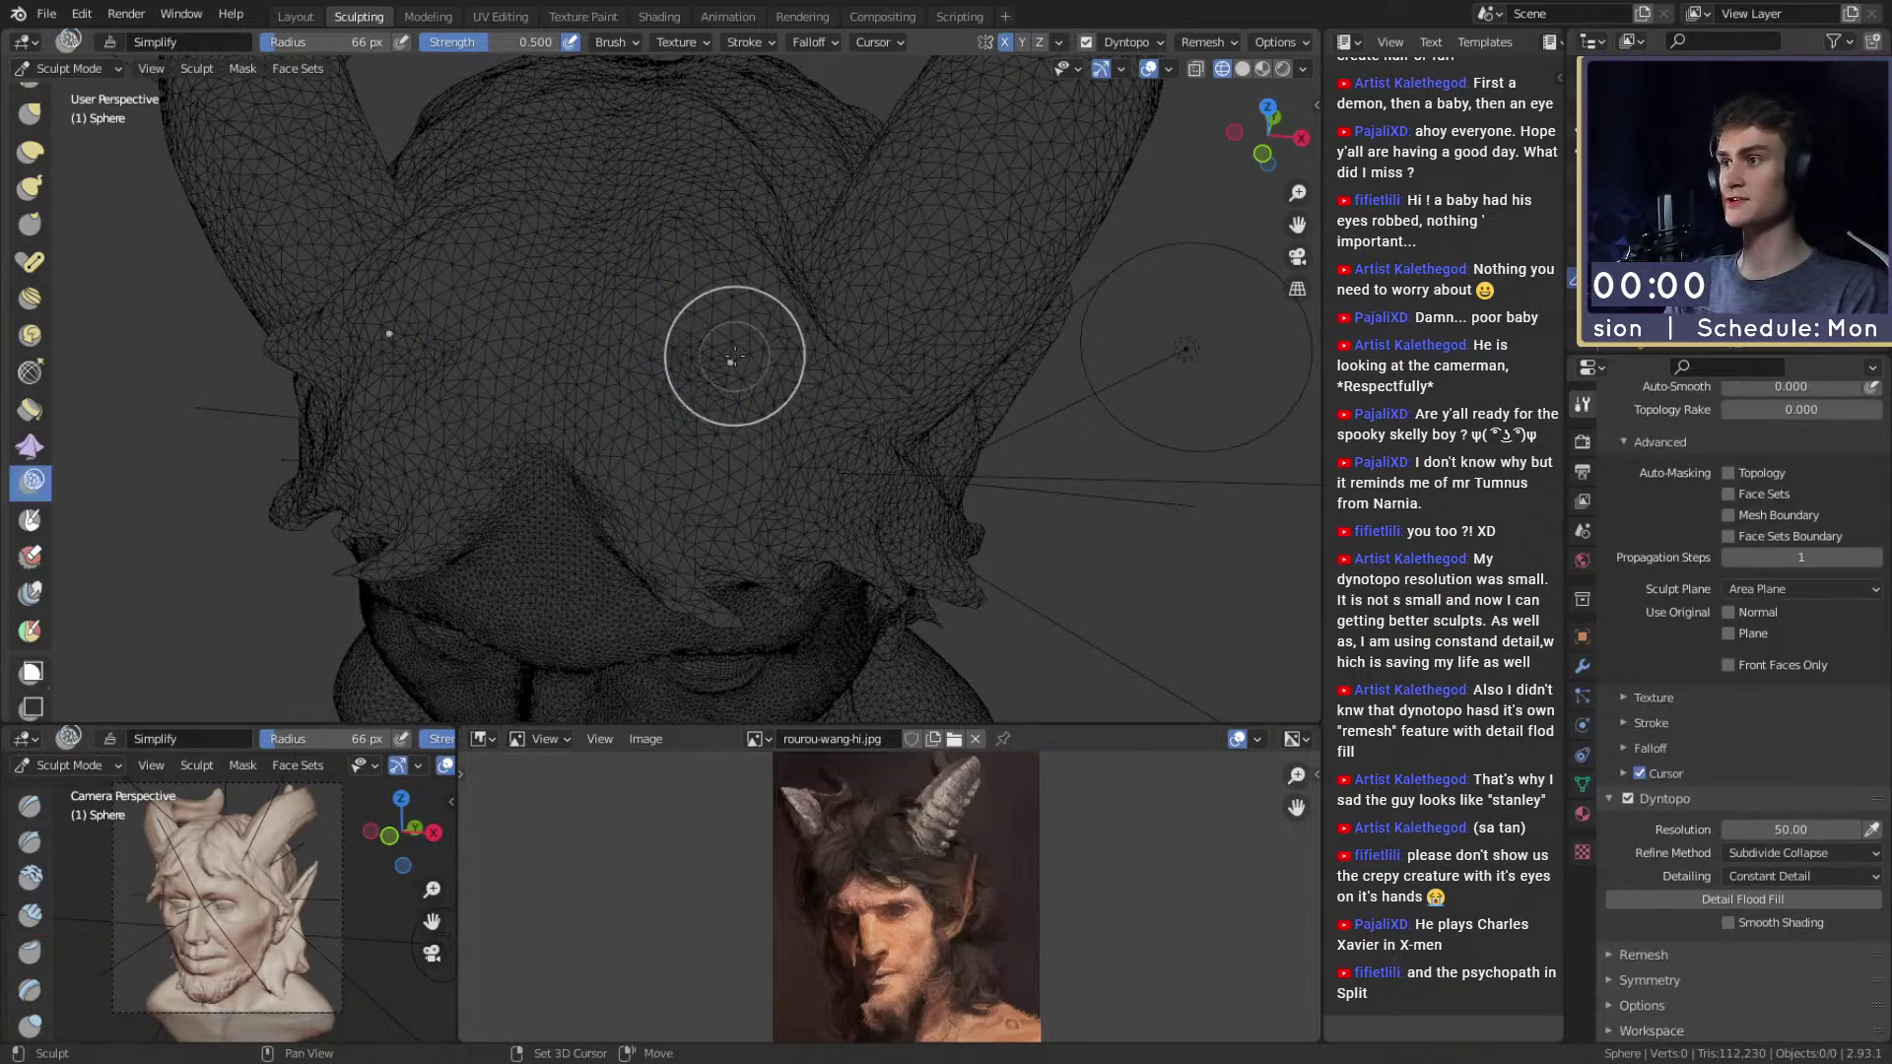
pyautogui.press('f')
pyautogui.click(706, 388)
pyautogui.moveTo(659, 348)
pyautogui.mouseDown()
pyautogui.moveTo(726, 425)
pyautogui.moveTo(672, 306)
pyautogui.moveTo(705, 362)
pyautogui.mouseUp()
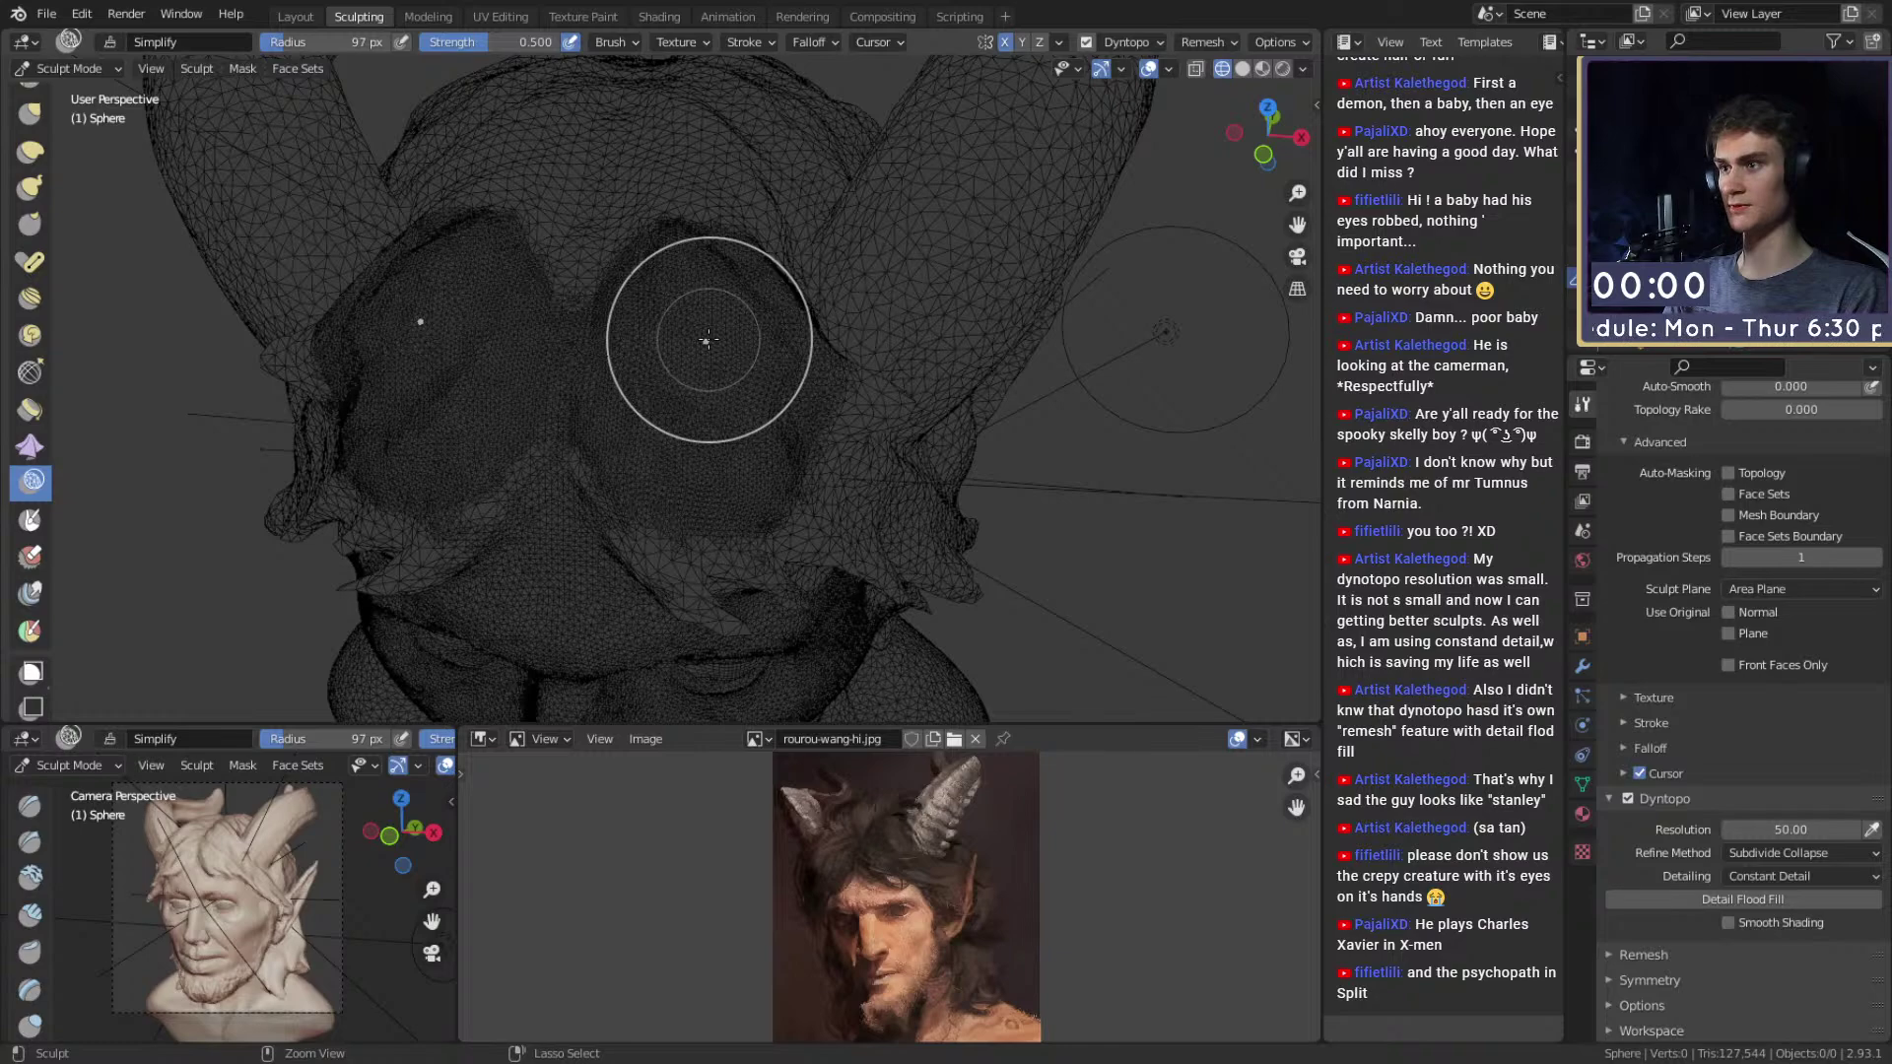
pyautogui.hotkey('ctrl', 'z')
# Set the Simplify brush radius to 79 px and the Dyntopo resolution to 100.
pyautogui.press('f')
pyautogui.click(676, 339)
pyautogui.moveTo(676, 339); pyautogui.dragTo(687, 378, button='middle')
pyautogui.scroll(-3, 684, 338)
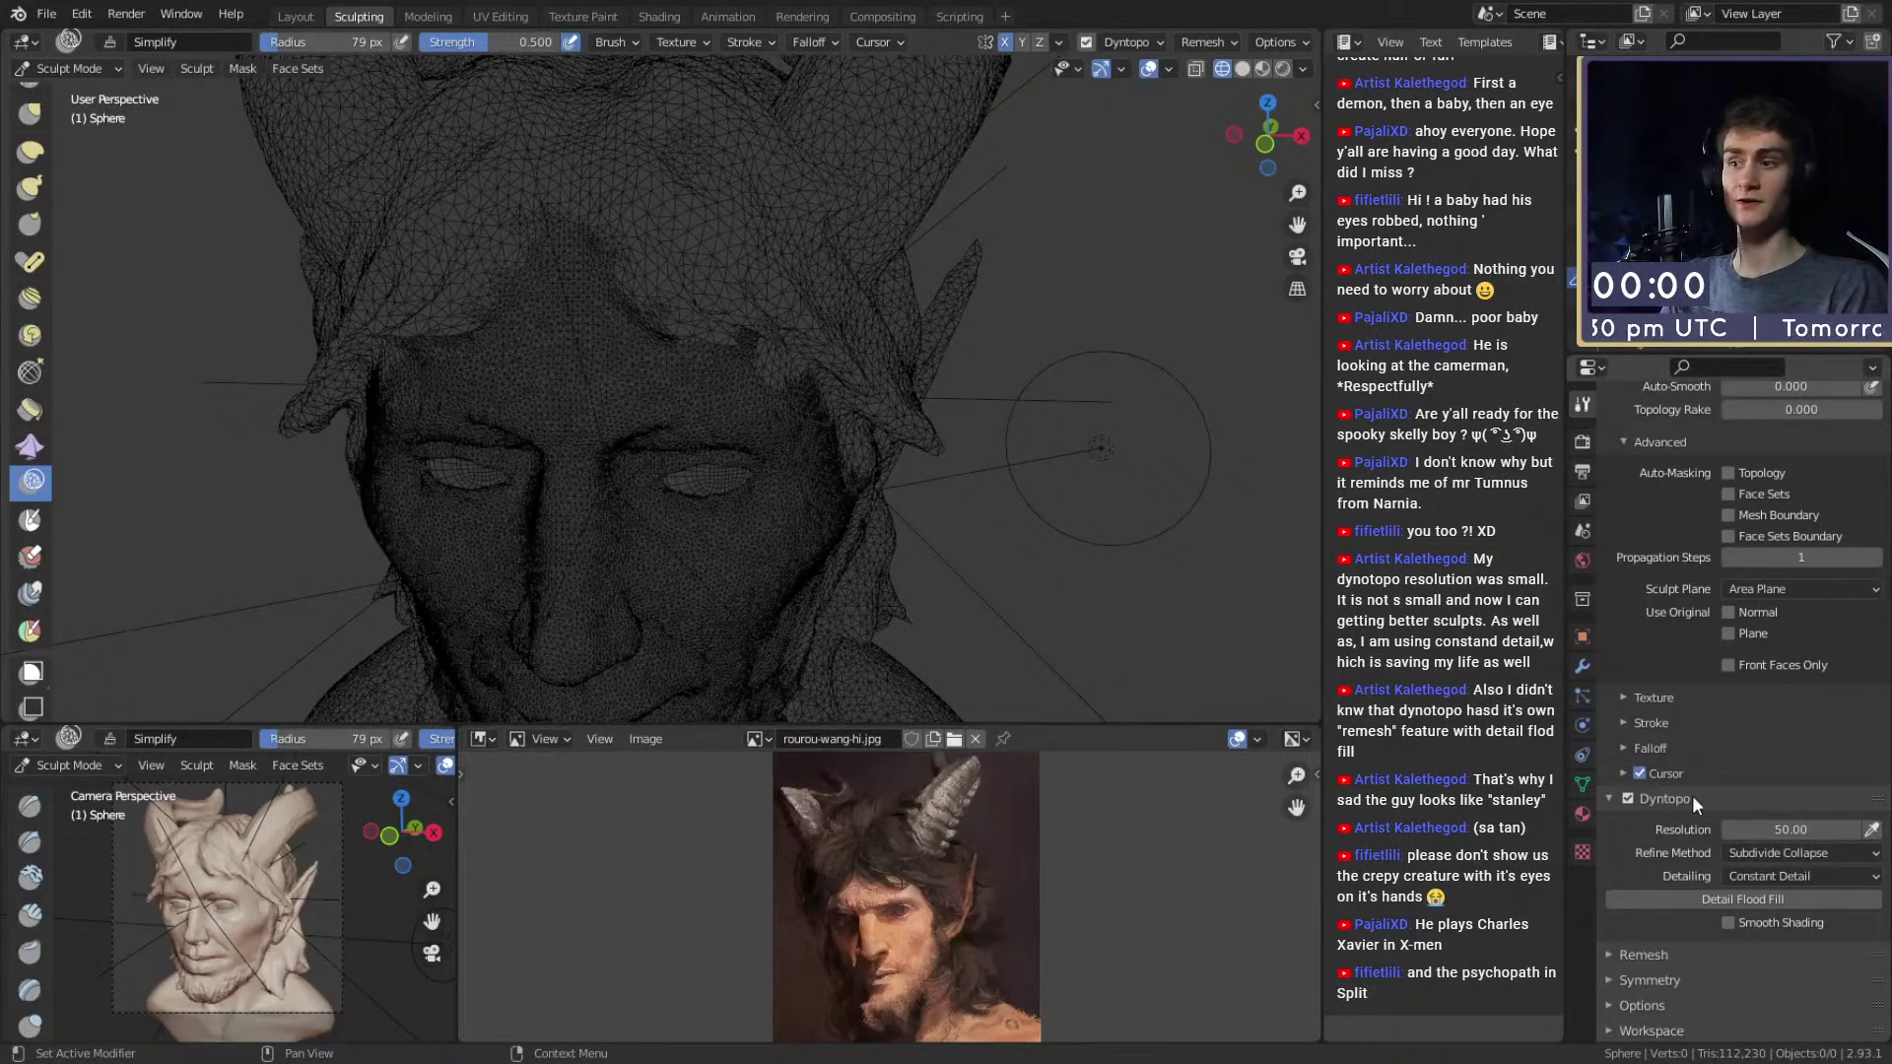
pyautogui.click(1773, 829)
pyautogui.write('100')
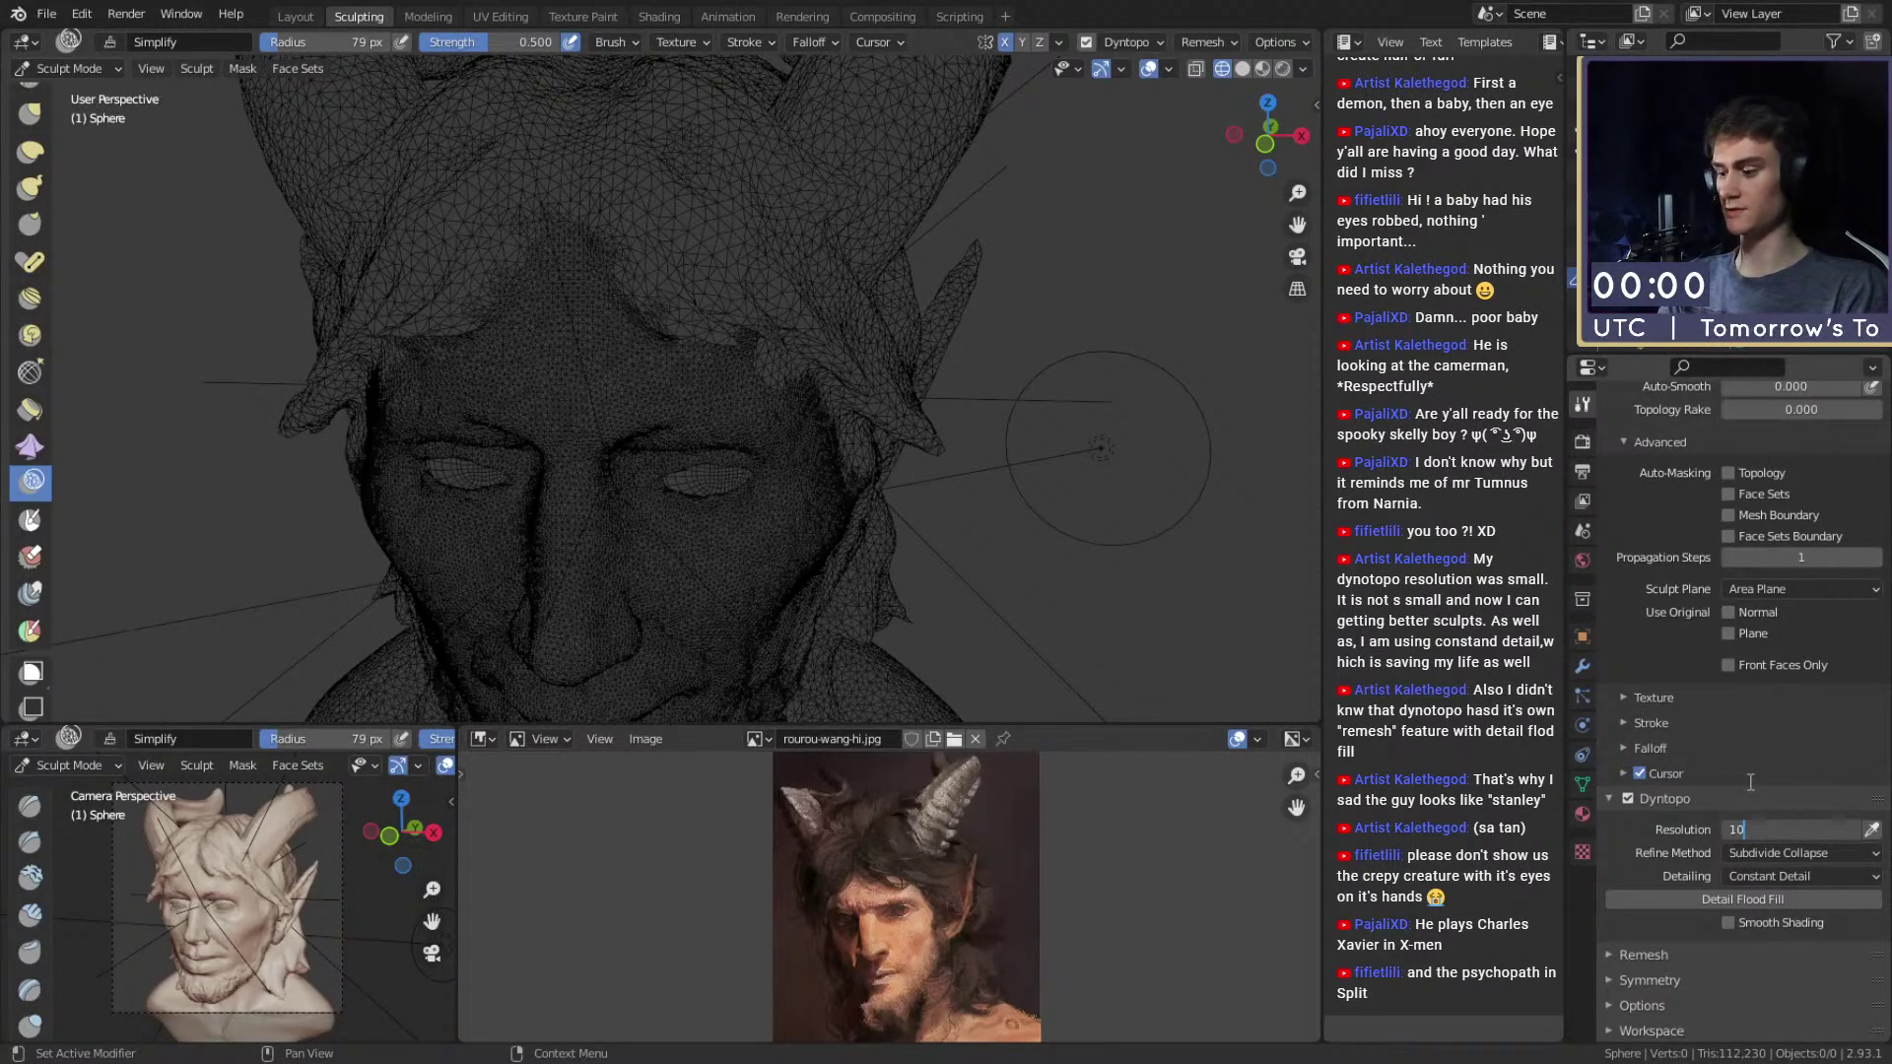
pyautogui.click(712, 595)
# Set the Simplify brush radius to 59 px and try a Detail Flood Fill on the bust mesh.
pyautogui.moveTo(645, 498)
pyautogui.mouseDown(button='middle')
pyautogui.moveTo(630, 448)
pyautogui.moveTo(663, 384)
pyautogui.mouseUp(button='middle')
pyautogui.press('f')
pyautogui.click(743, 406)
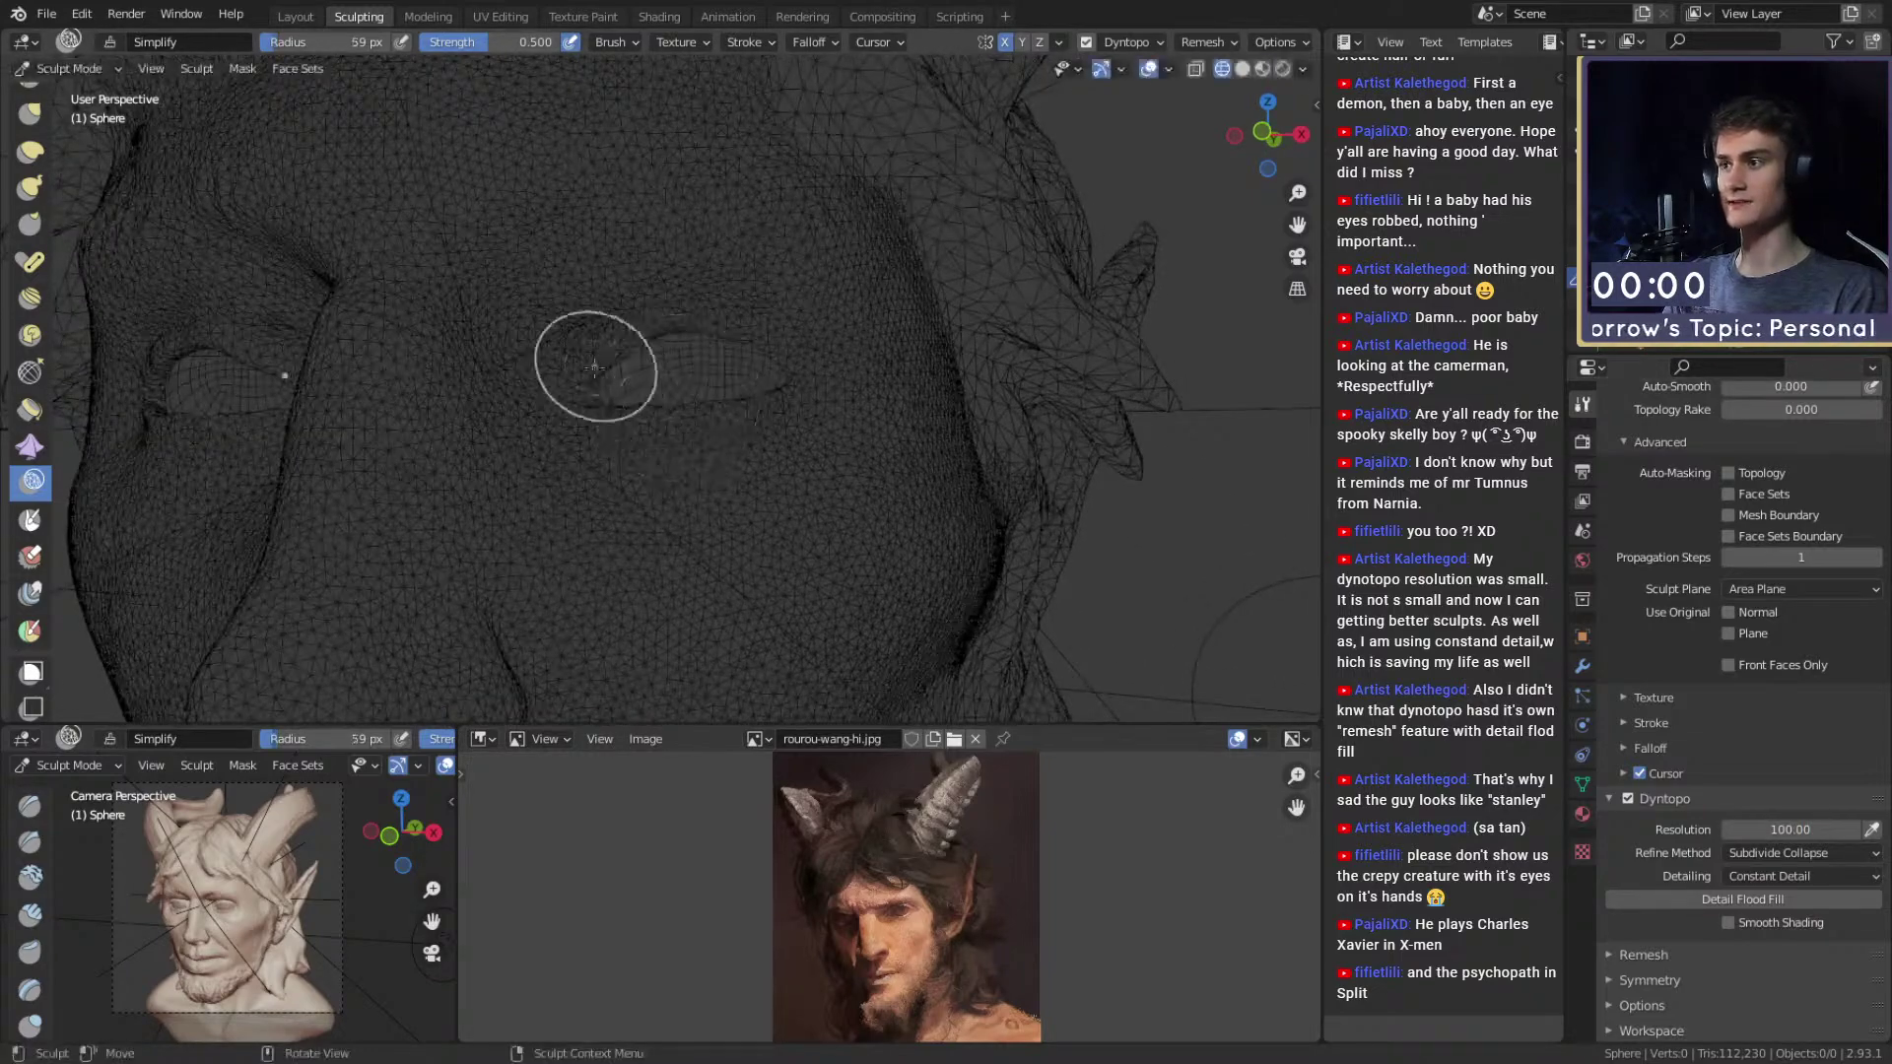
pyautogui.scroll(-4, 623, 378)
pyautogui.scroll(-3, 746, 432)
pyautogui.moveTo(746, 432); pyautogui.dragTo(752, 522, button='middle')
pyautogui.scroll(2, 753, 522)
pyautogui.click(1714, 903)
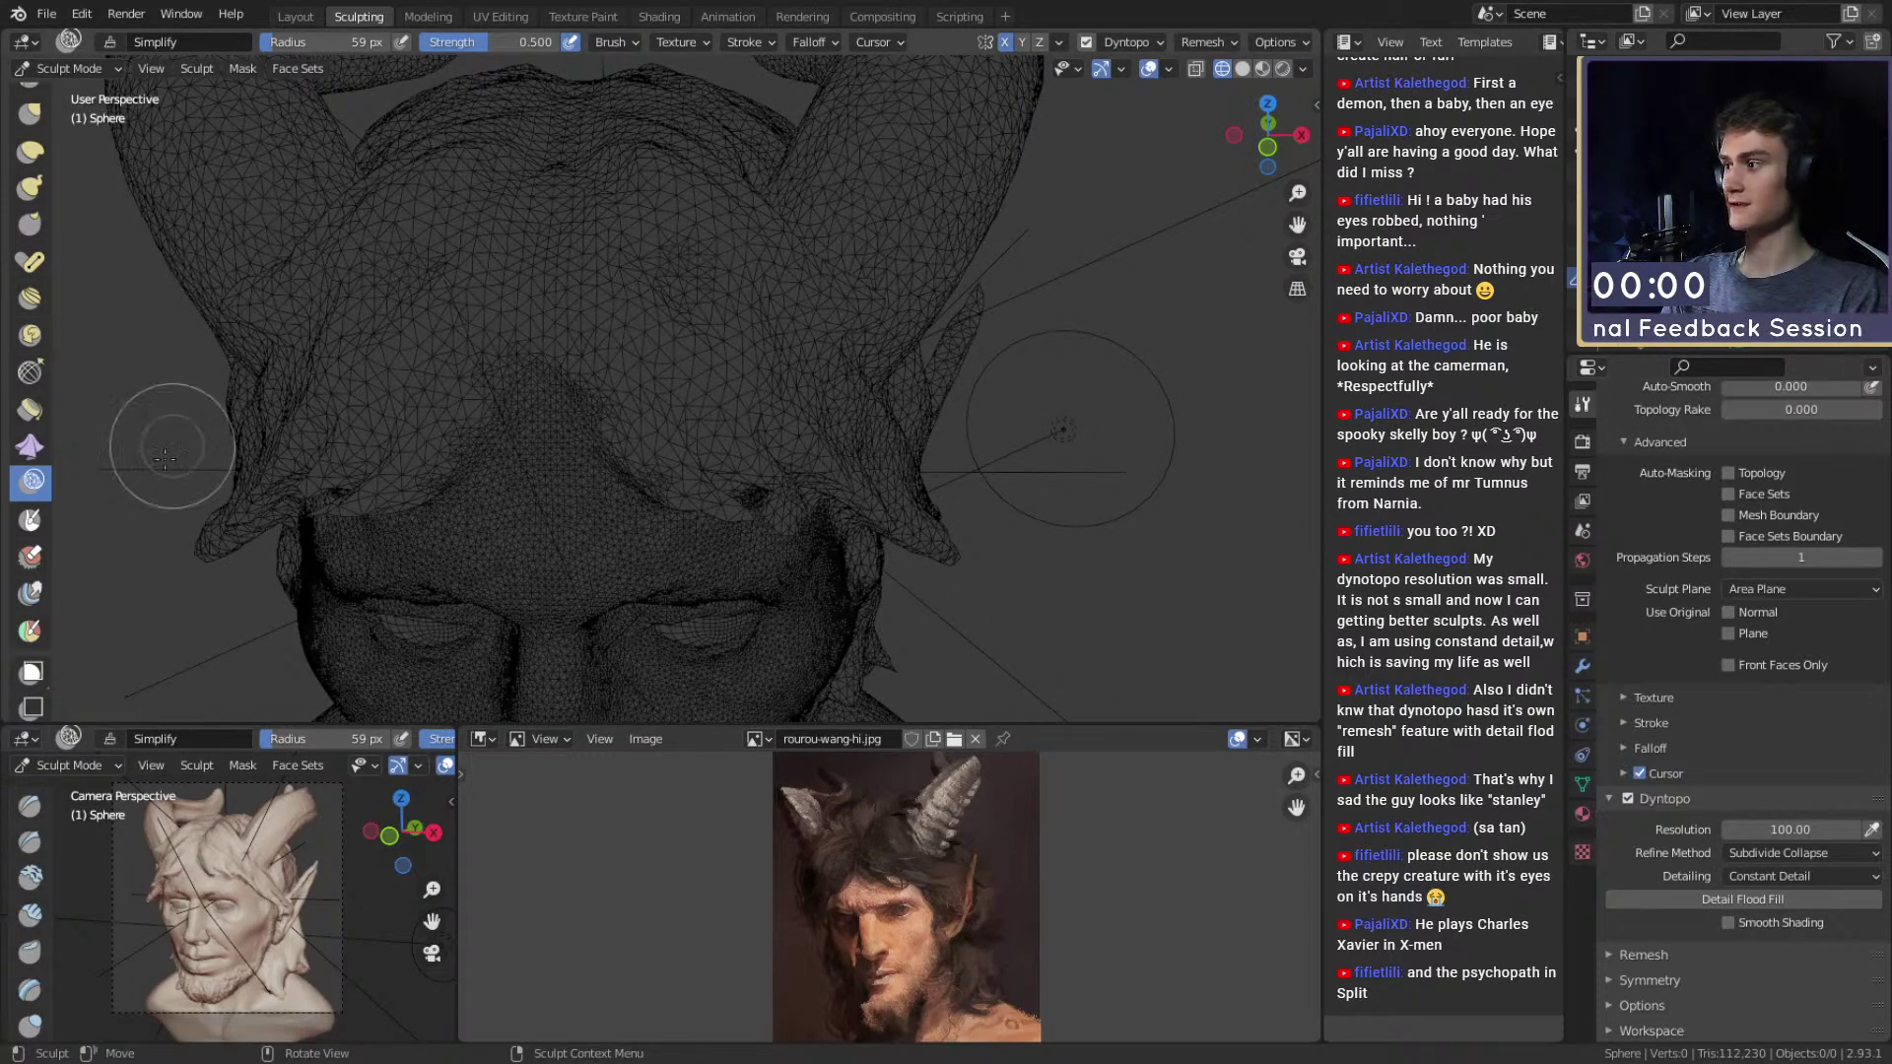
# Switch to the Clay Strips brush, set the Dyntopo resolution to 50 and apply a Detail Flood Fill to the bust.
pyautogui.press('c')
pyautogui.scroll(-3, 1674, 833)
pyautogui.click(1786, 830)
pyautogui.write('50')
pyautogui.press('Return')
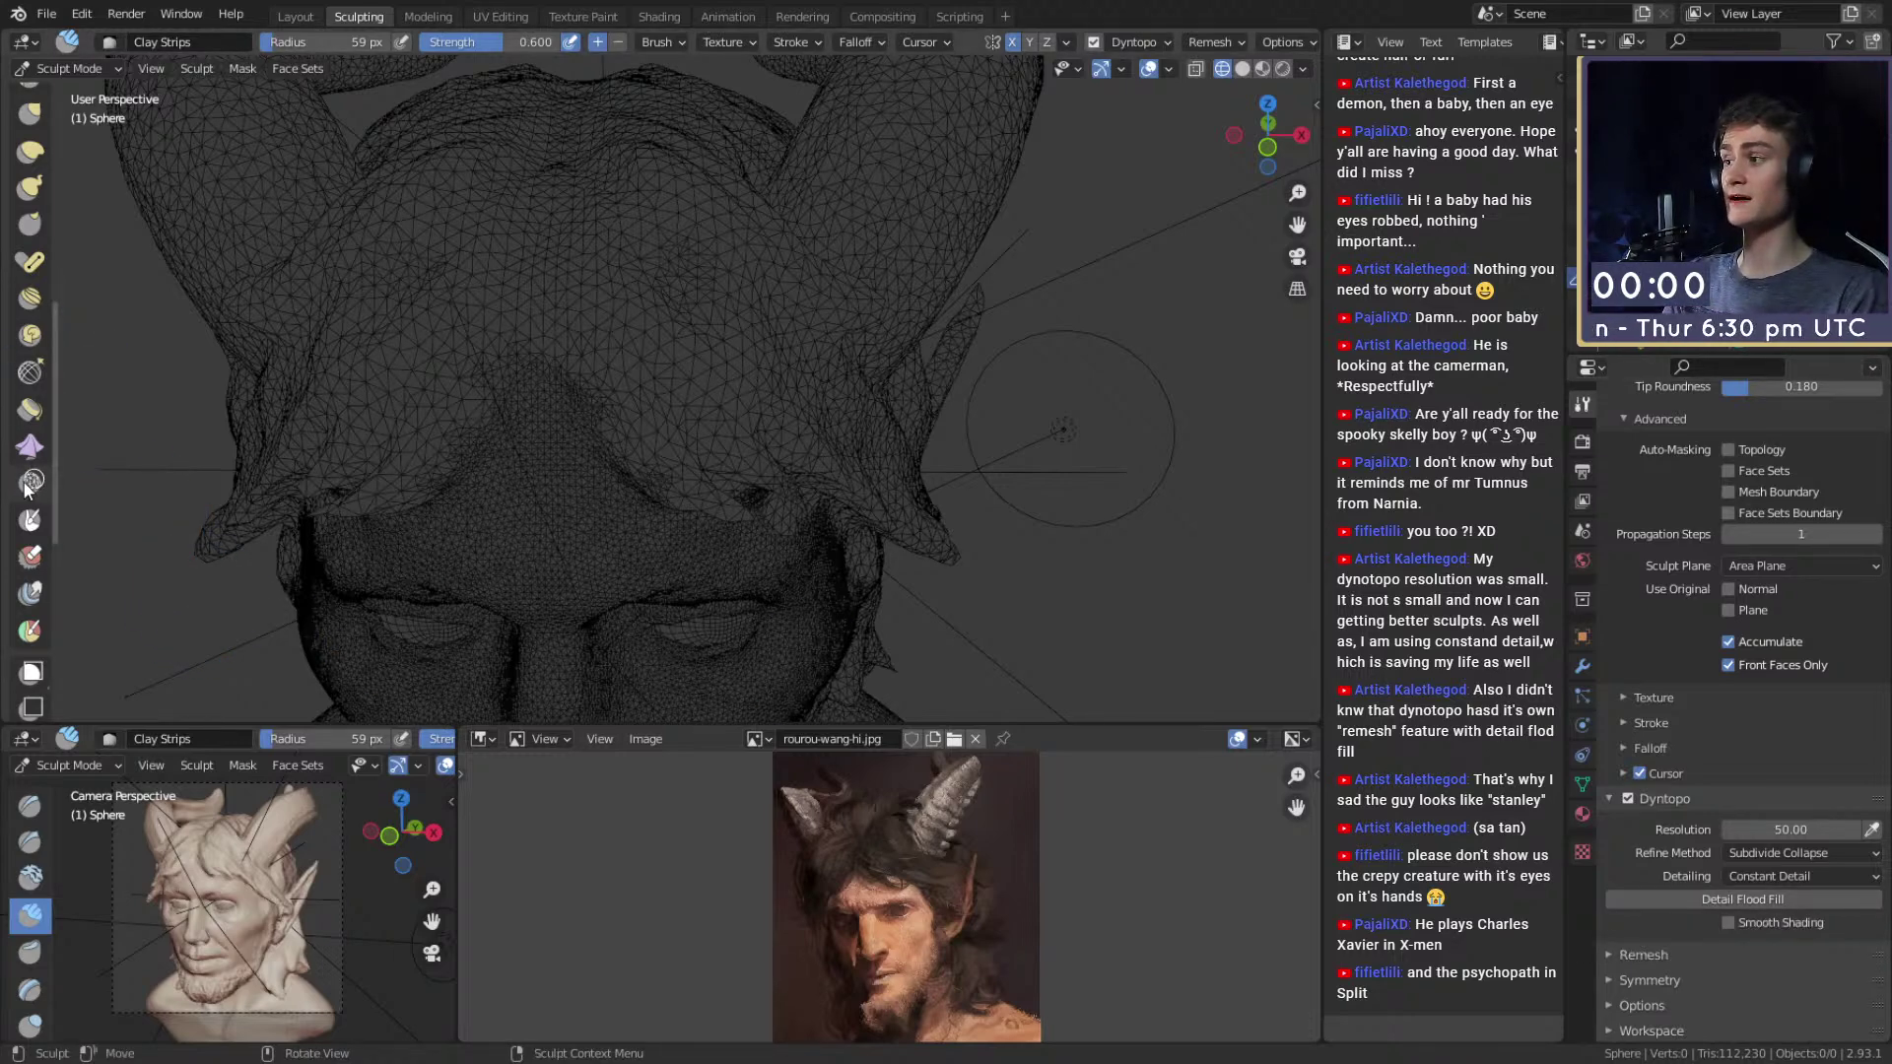
pyautogui.click(1700, 898)
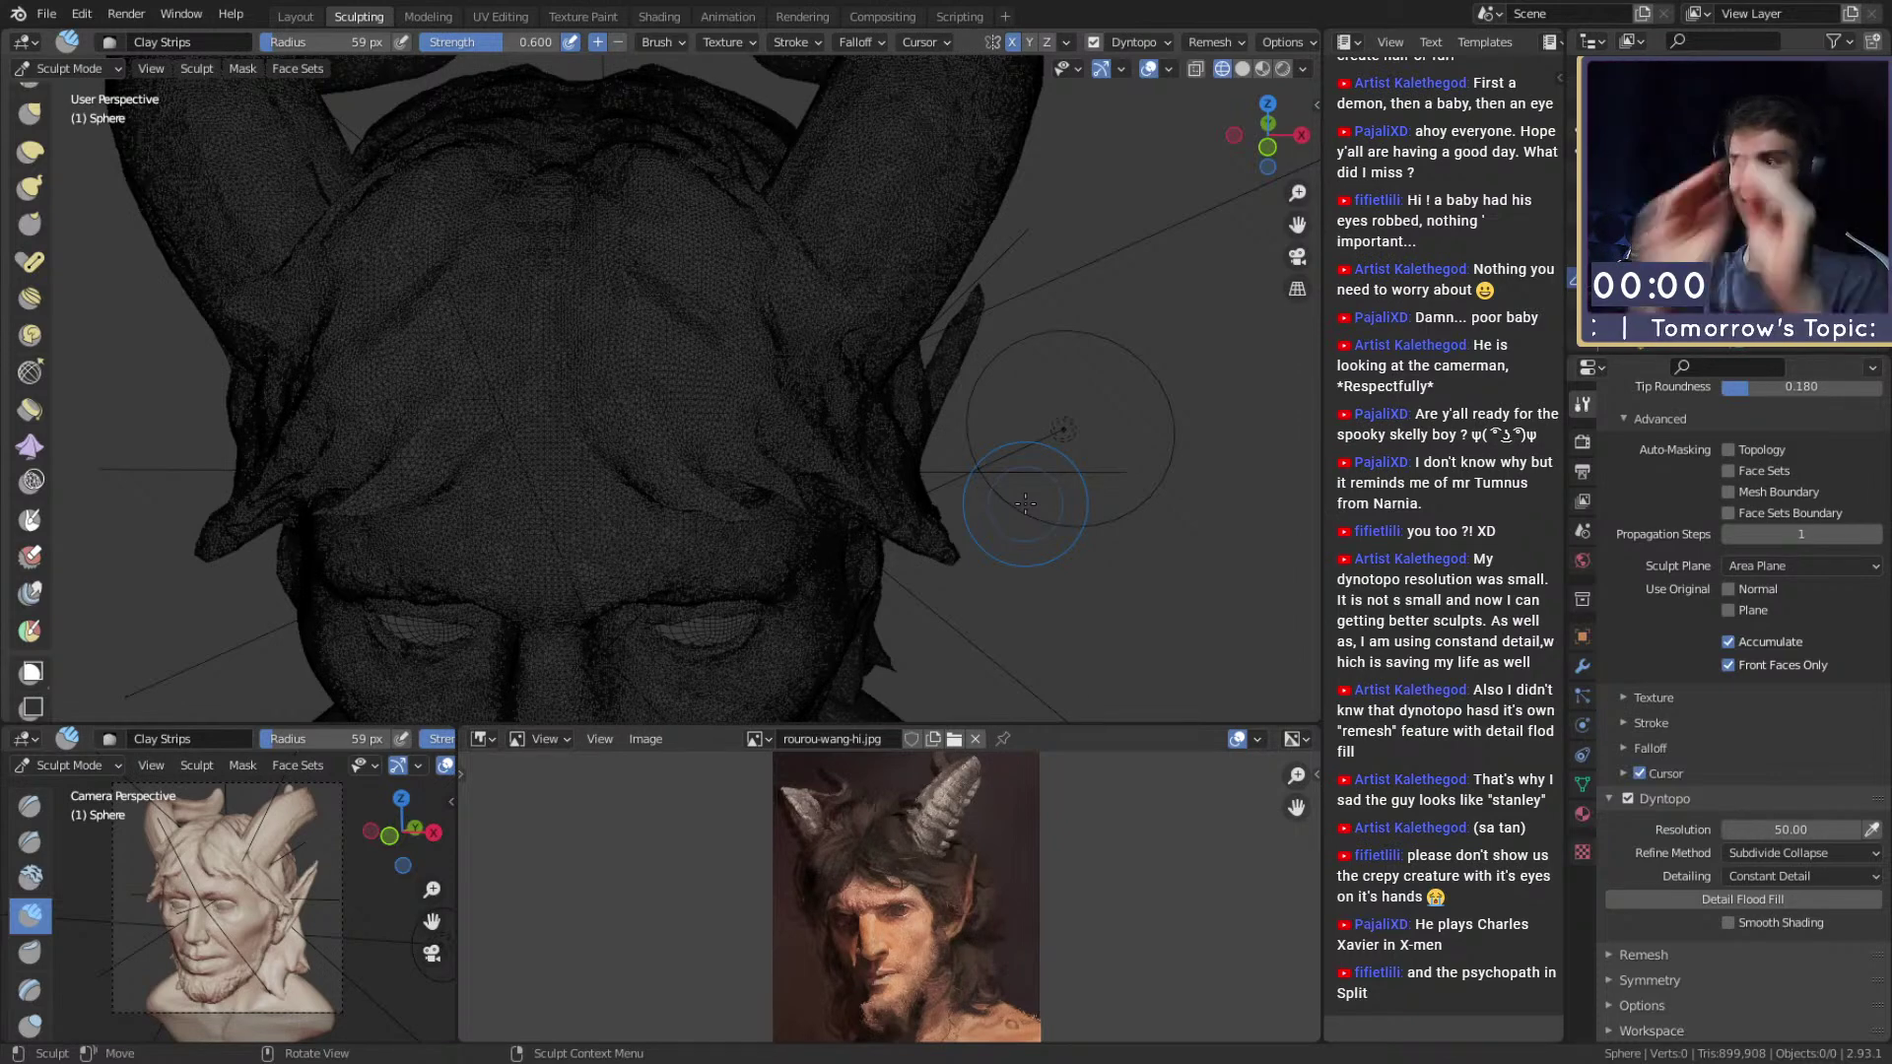
# Examine the hair's wireframe mesh density and return the viewport to solid shading.
pyautogui.scroll(-5, 655, 394)
pyautogui.scroll(5, 654, 354)
pyautogui.scroll(-5, 654, 341)
pyautogui.moveTo(654, 305); pyautogui.dragTo(689, 325, button='middle')
pyautogui.scroll(5, 755, 415)
pyautogui.moveTo(756, 415); pyautogui.dragTo(802, 401, button='middle')
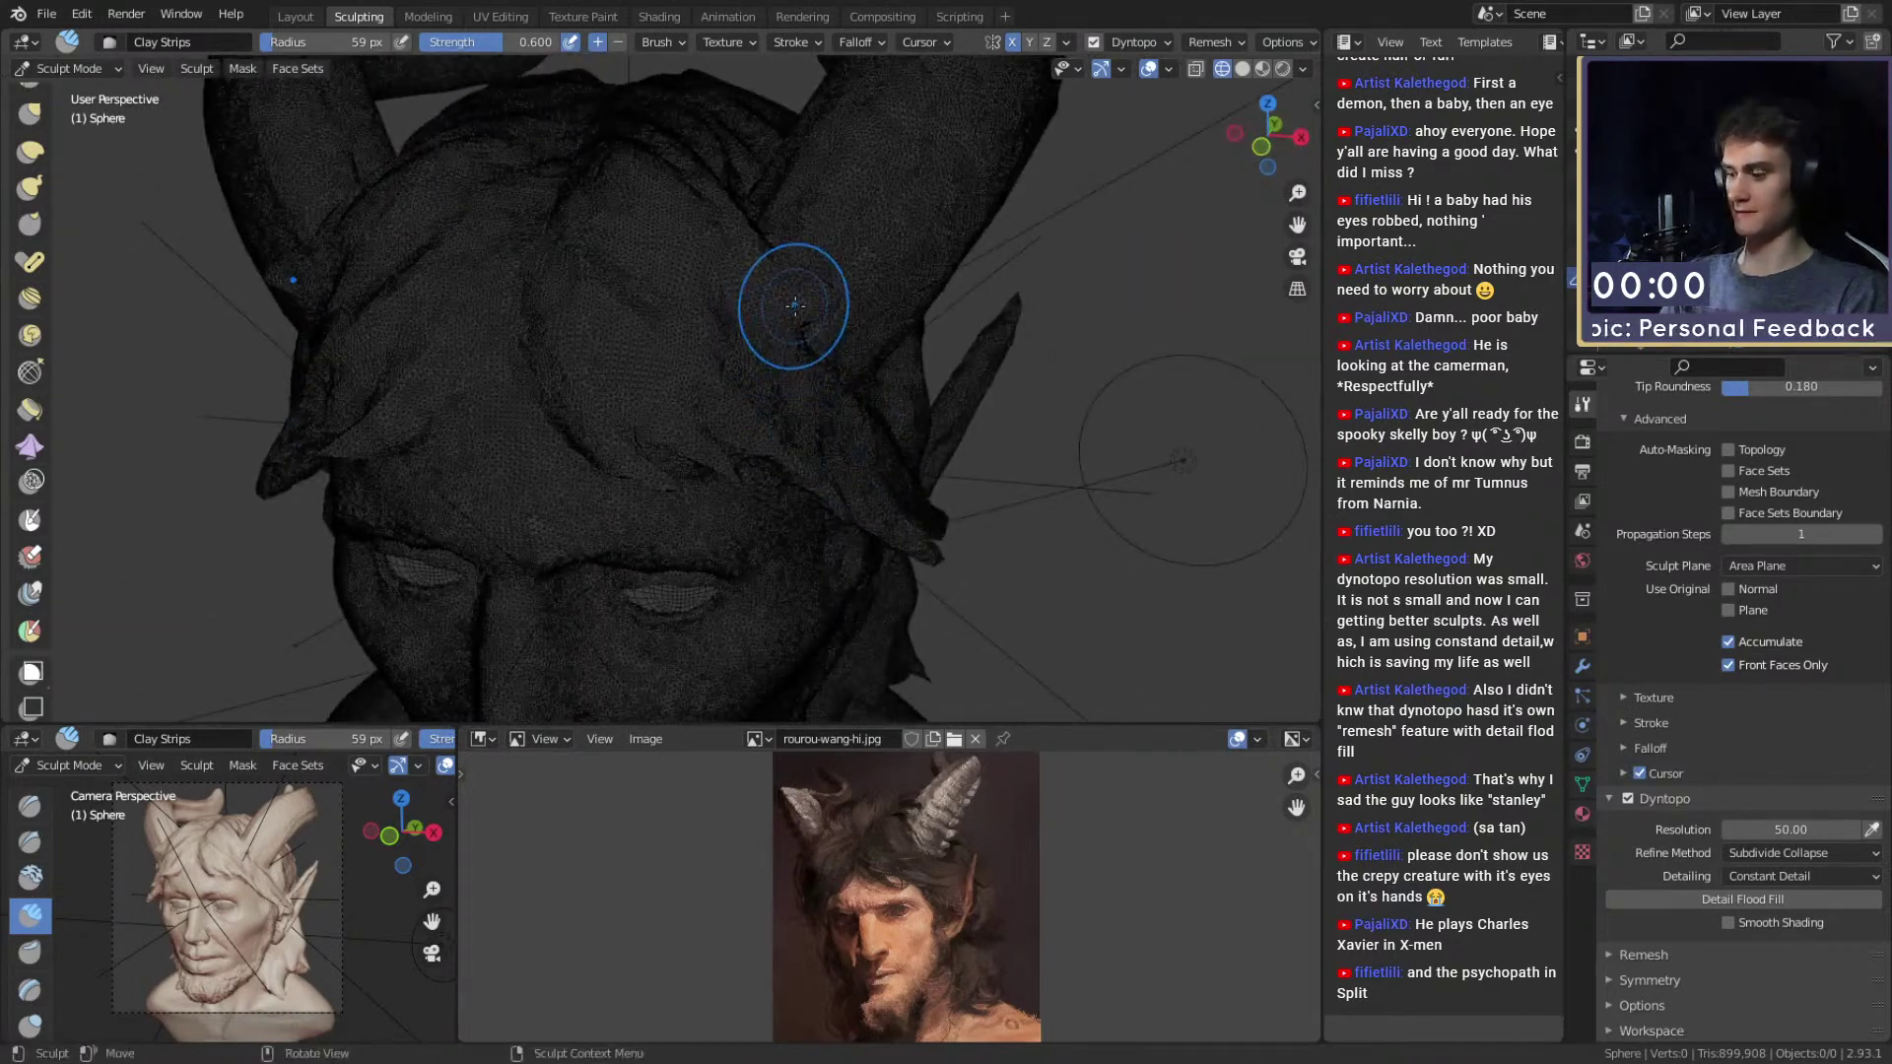
pyautogui.press('z')
pyautogui.click(1097, 352)
pyautogui.moveTo(1098, 352); pyautogui.dragTo(870, 317, button='middle')
# Try a brush stroke over the front hair in solid view and undo it.
pyautogui.scroll(-5, 677, 325)
pyautogui.moveTo(677, 325); pyautogui.dragTo(683, 410, button='middle')
pyautogui.scroll(5, 684, 410)
pyautogui.moveTo(684, 410)
pyautogui.mouseDown()
pyautogui.moveTo(639, 280)
pyautogui.moveTo(689, 279)
pyautogui.moveTo(777, 378)
pyautogui.mouseUp()
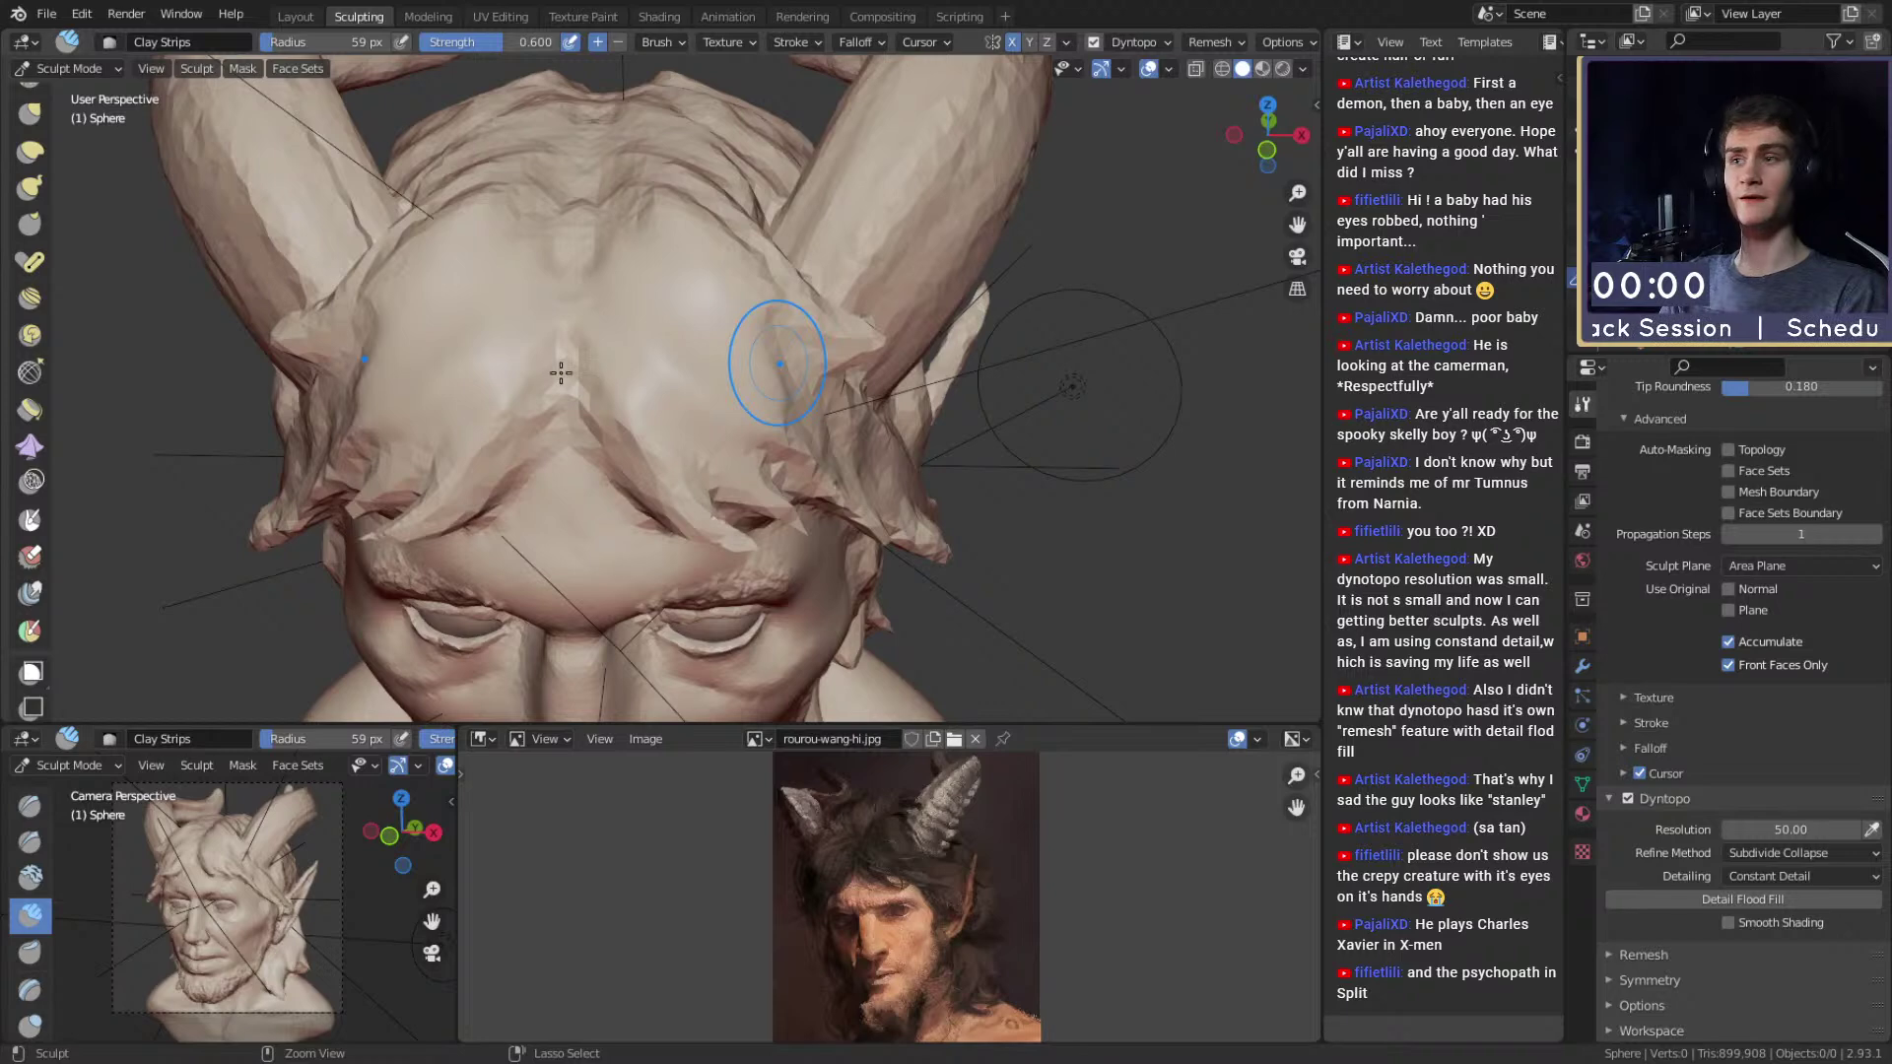
pyautogui.hotkey('ctrl', 'z')
pyautogui.scroll(-4, 919, 461)
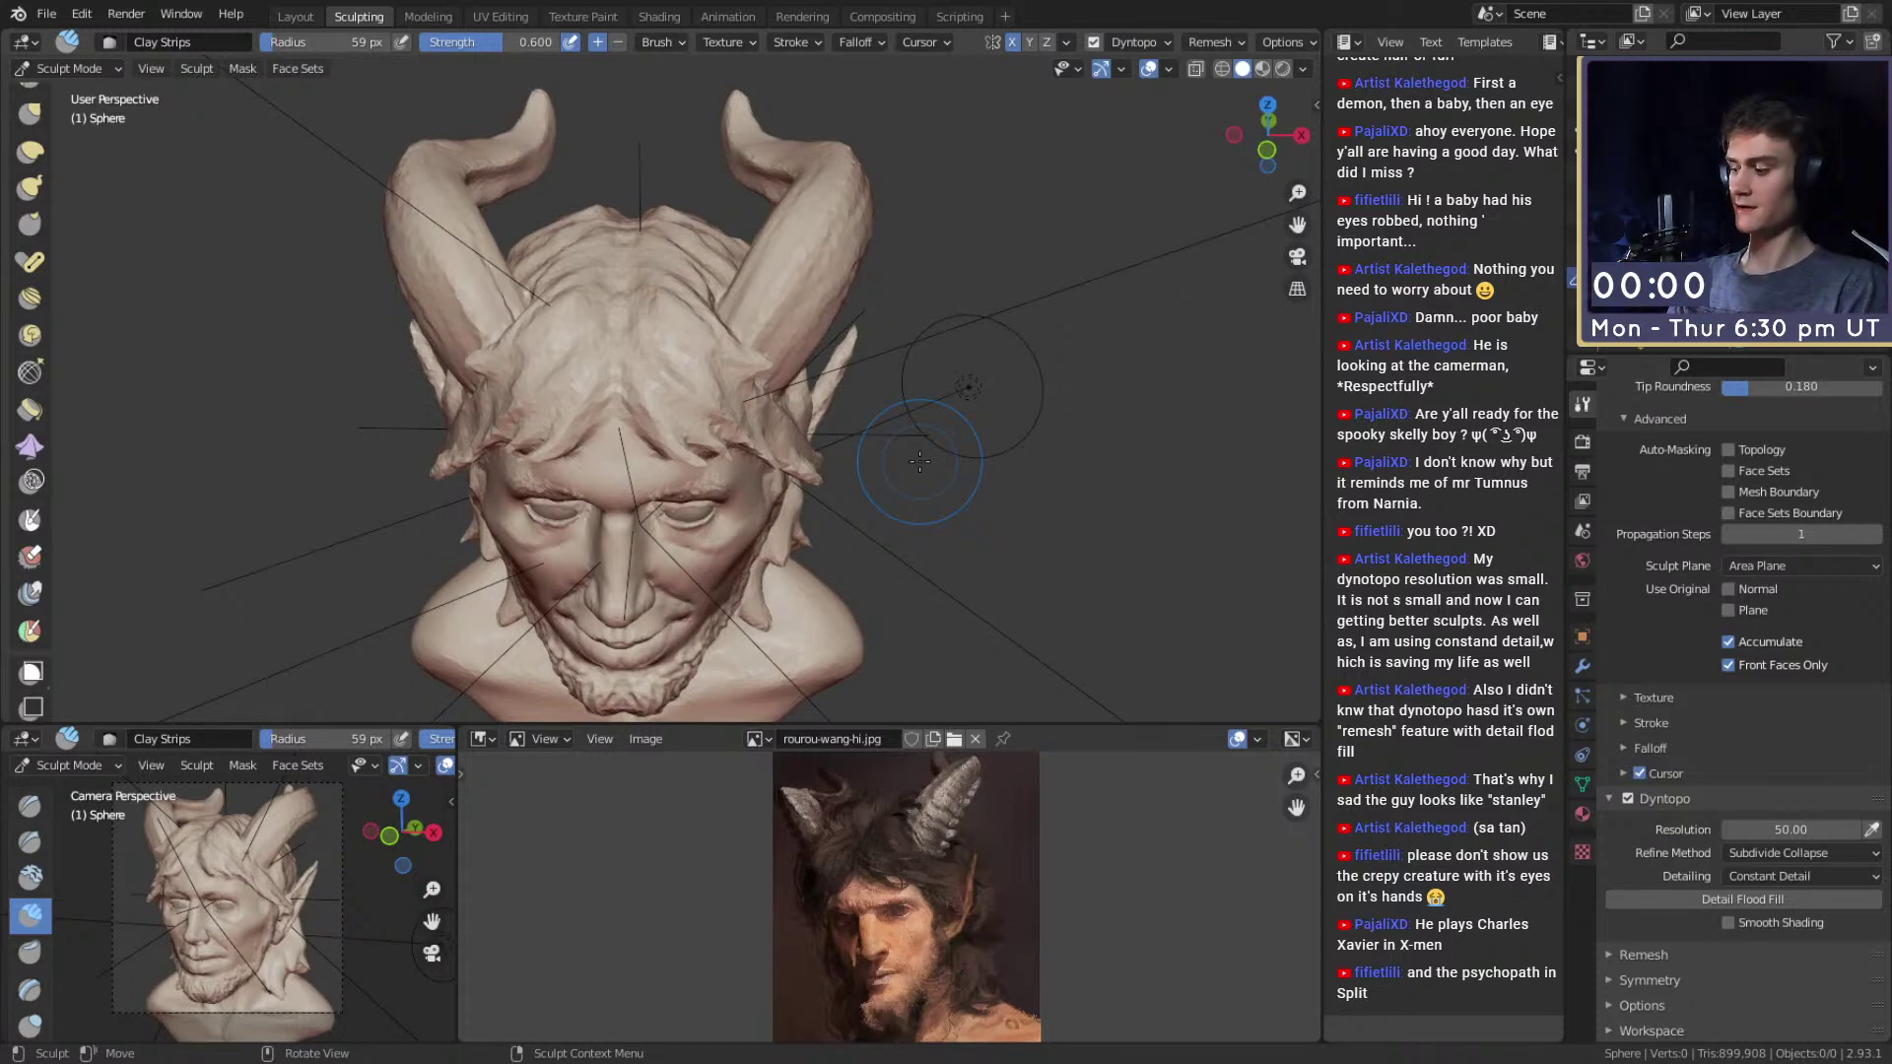
# Set the Dyntopo resolution to 20 and save the Blender file.
pyautogui.scroll(1, 658, 384)
pyautogui.moveTo(658, 384); pyautogui.dragTo(696, 371, button='middle')
pyautogui.scroll(3, 658, 388)
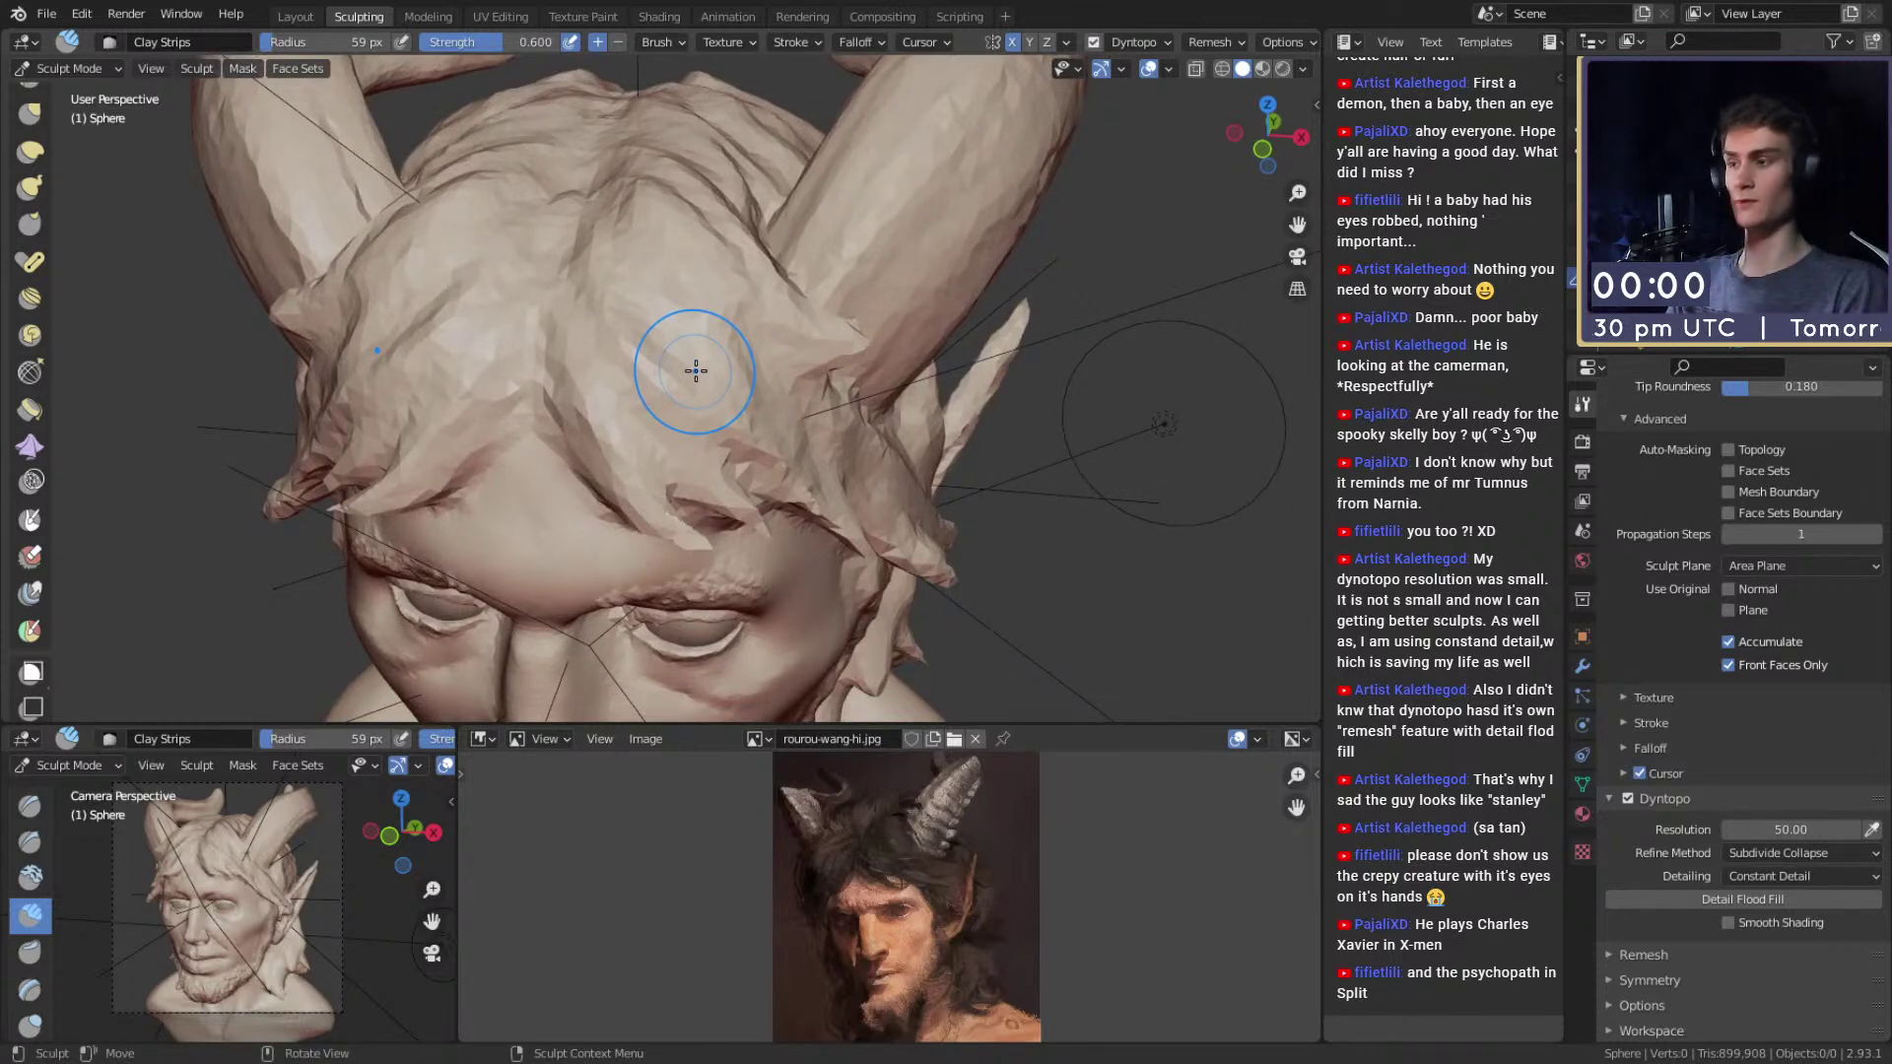
pyautogui.scroll(-2, 662, 394)
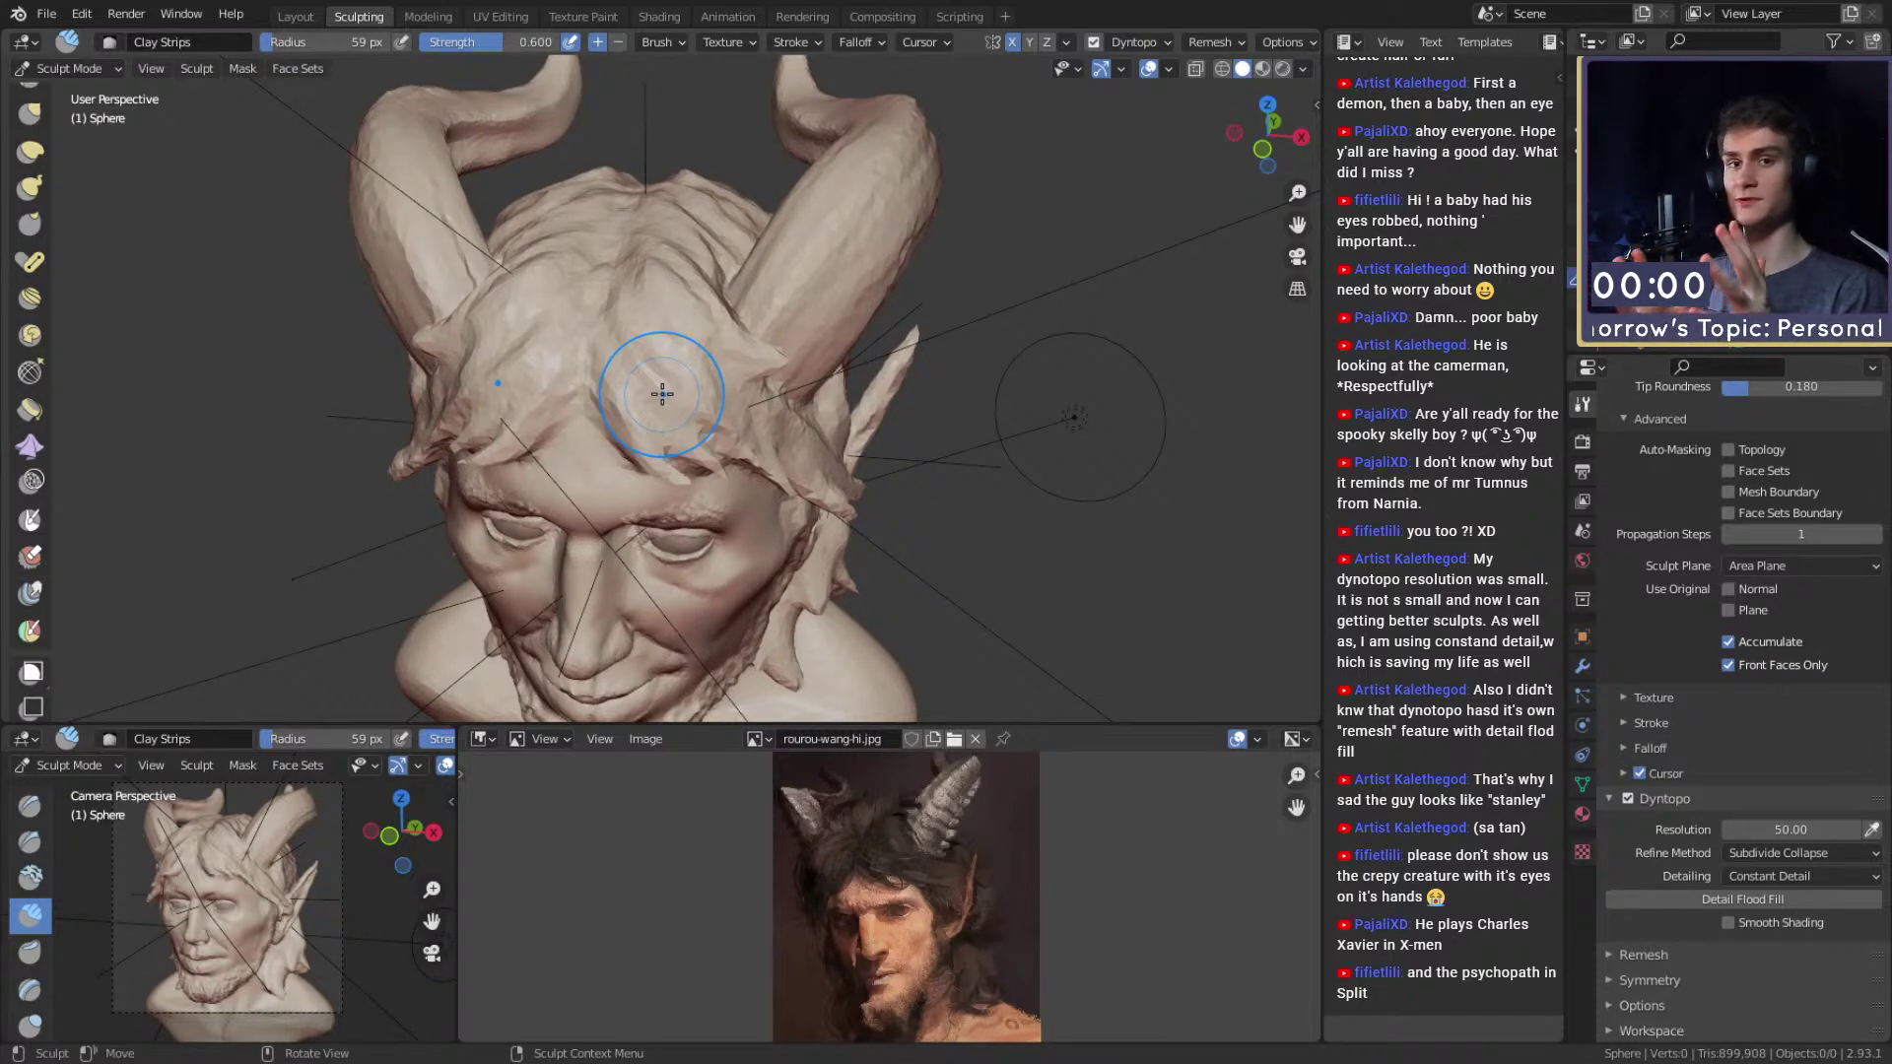
pyautogui.moveTo(635, 374)
pyautogui.mouseDown(button='middle')
pyautogui.moveTo(634, 434)
pyautogui.moveTo(628, 338)
pyautogui.mouseUp(button='middle')
pyautogui.moveTo(627, 338); pyautogui.dragTo(730, 387)
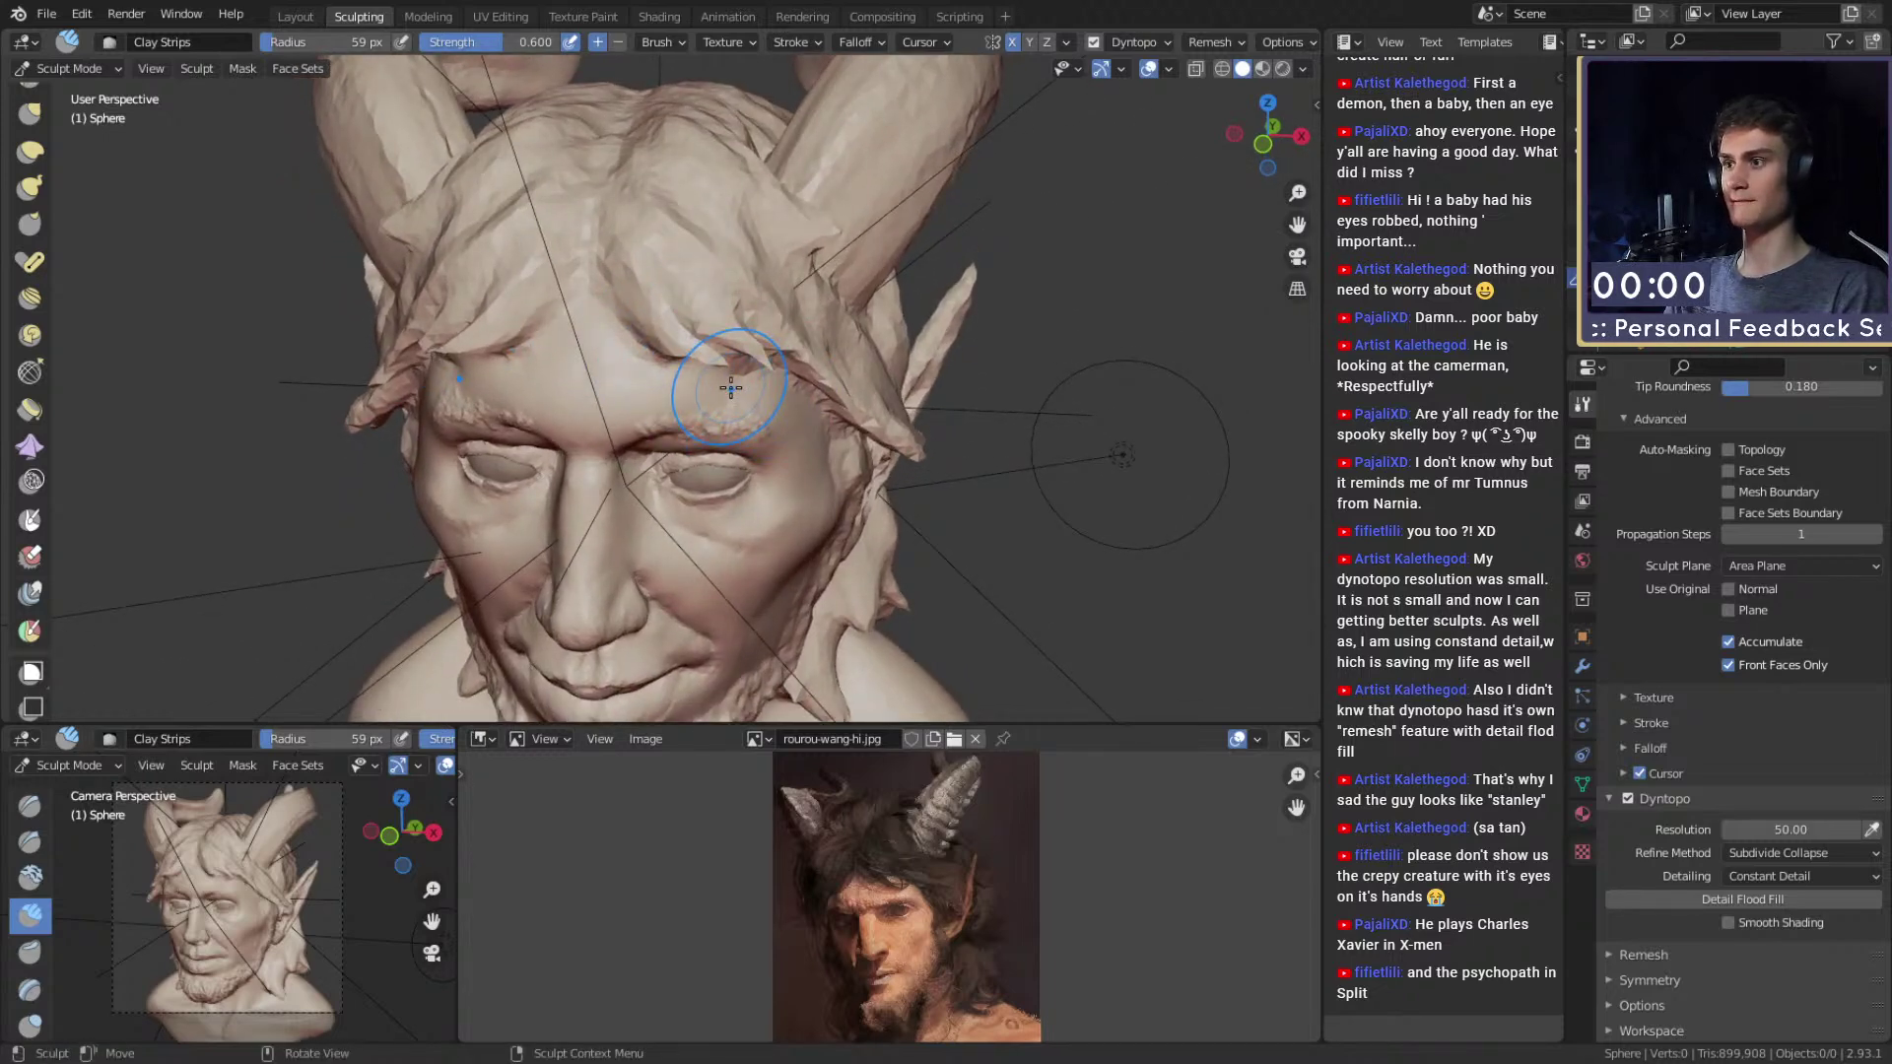
pyautogui.click(1789, 829)
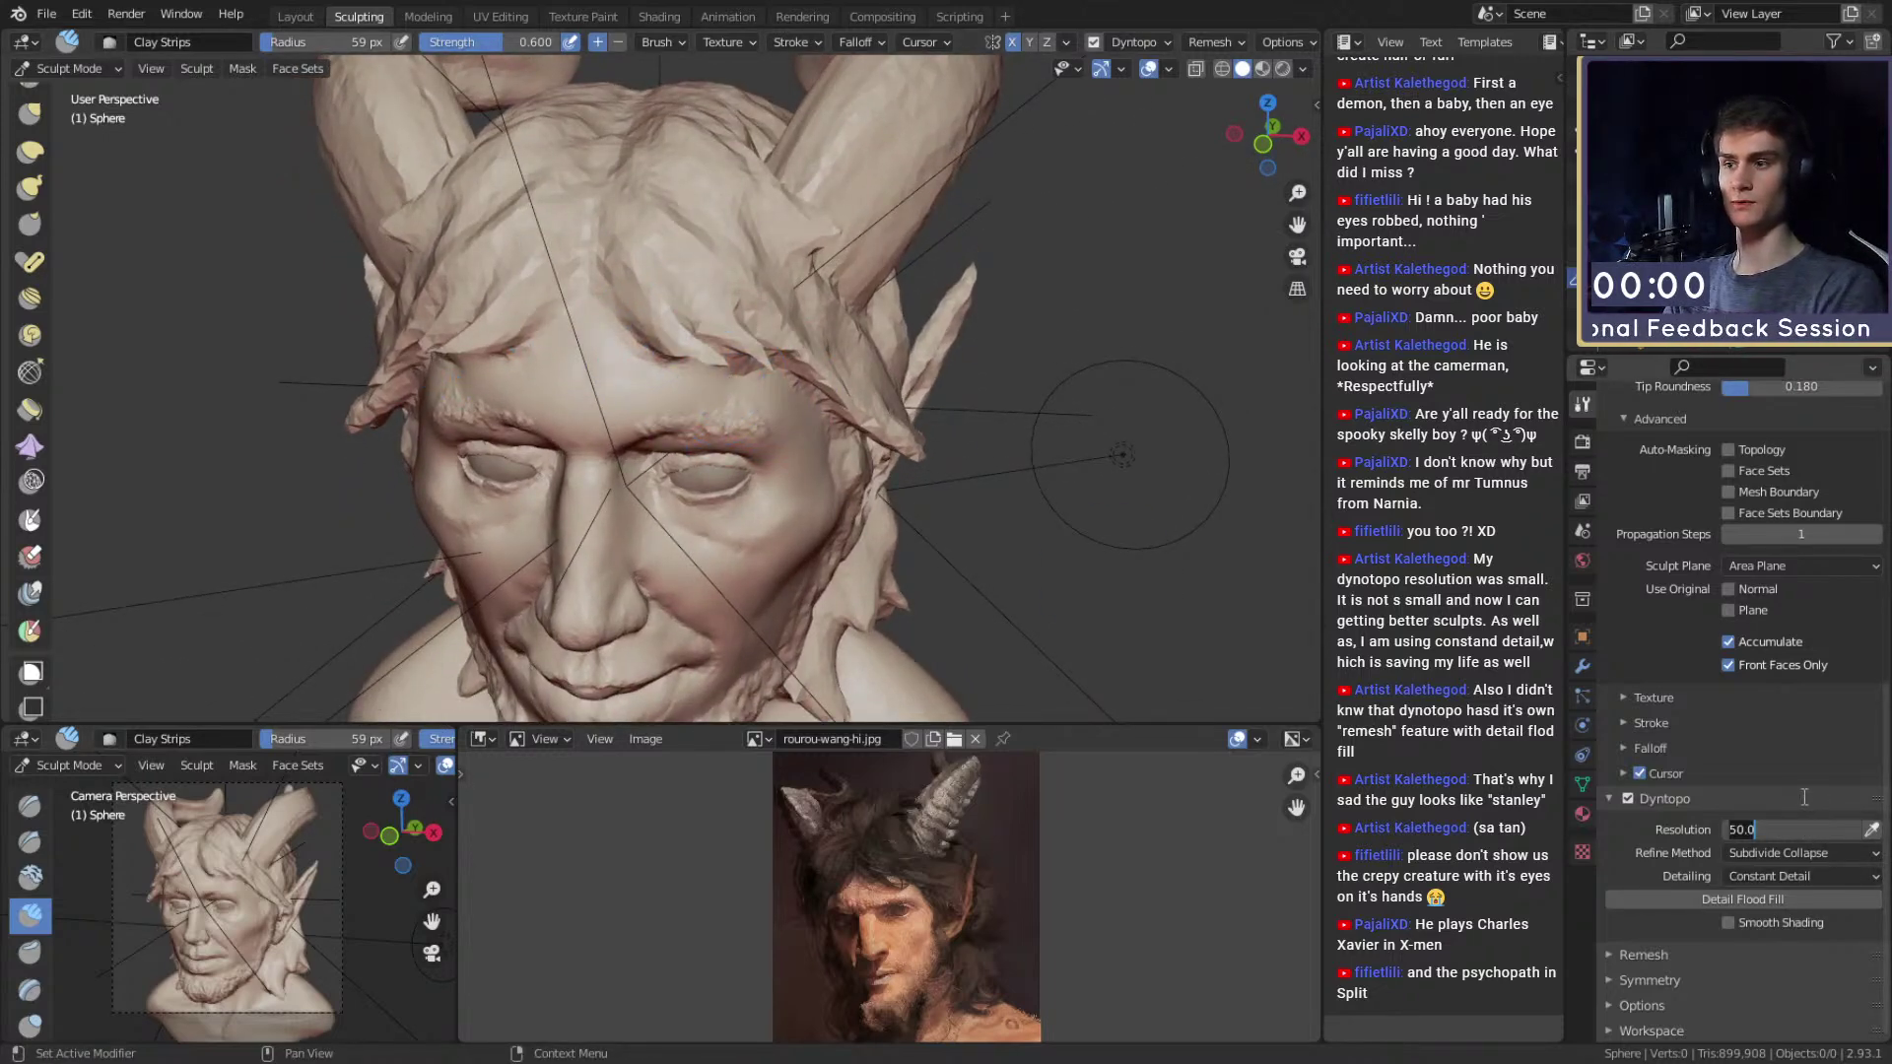
pyautogui.write('20')
pyautogui.press('Return')
pyautogui.keyDown('ctrl'); pyautogui.moveTo(897, 432); pyautogui.dragTo(996, 425); pyautogui.keyUp('ctrl')
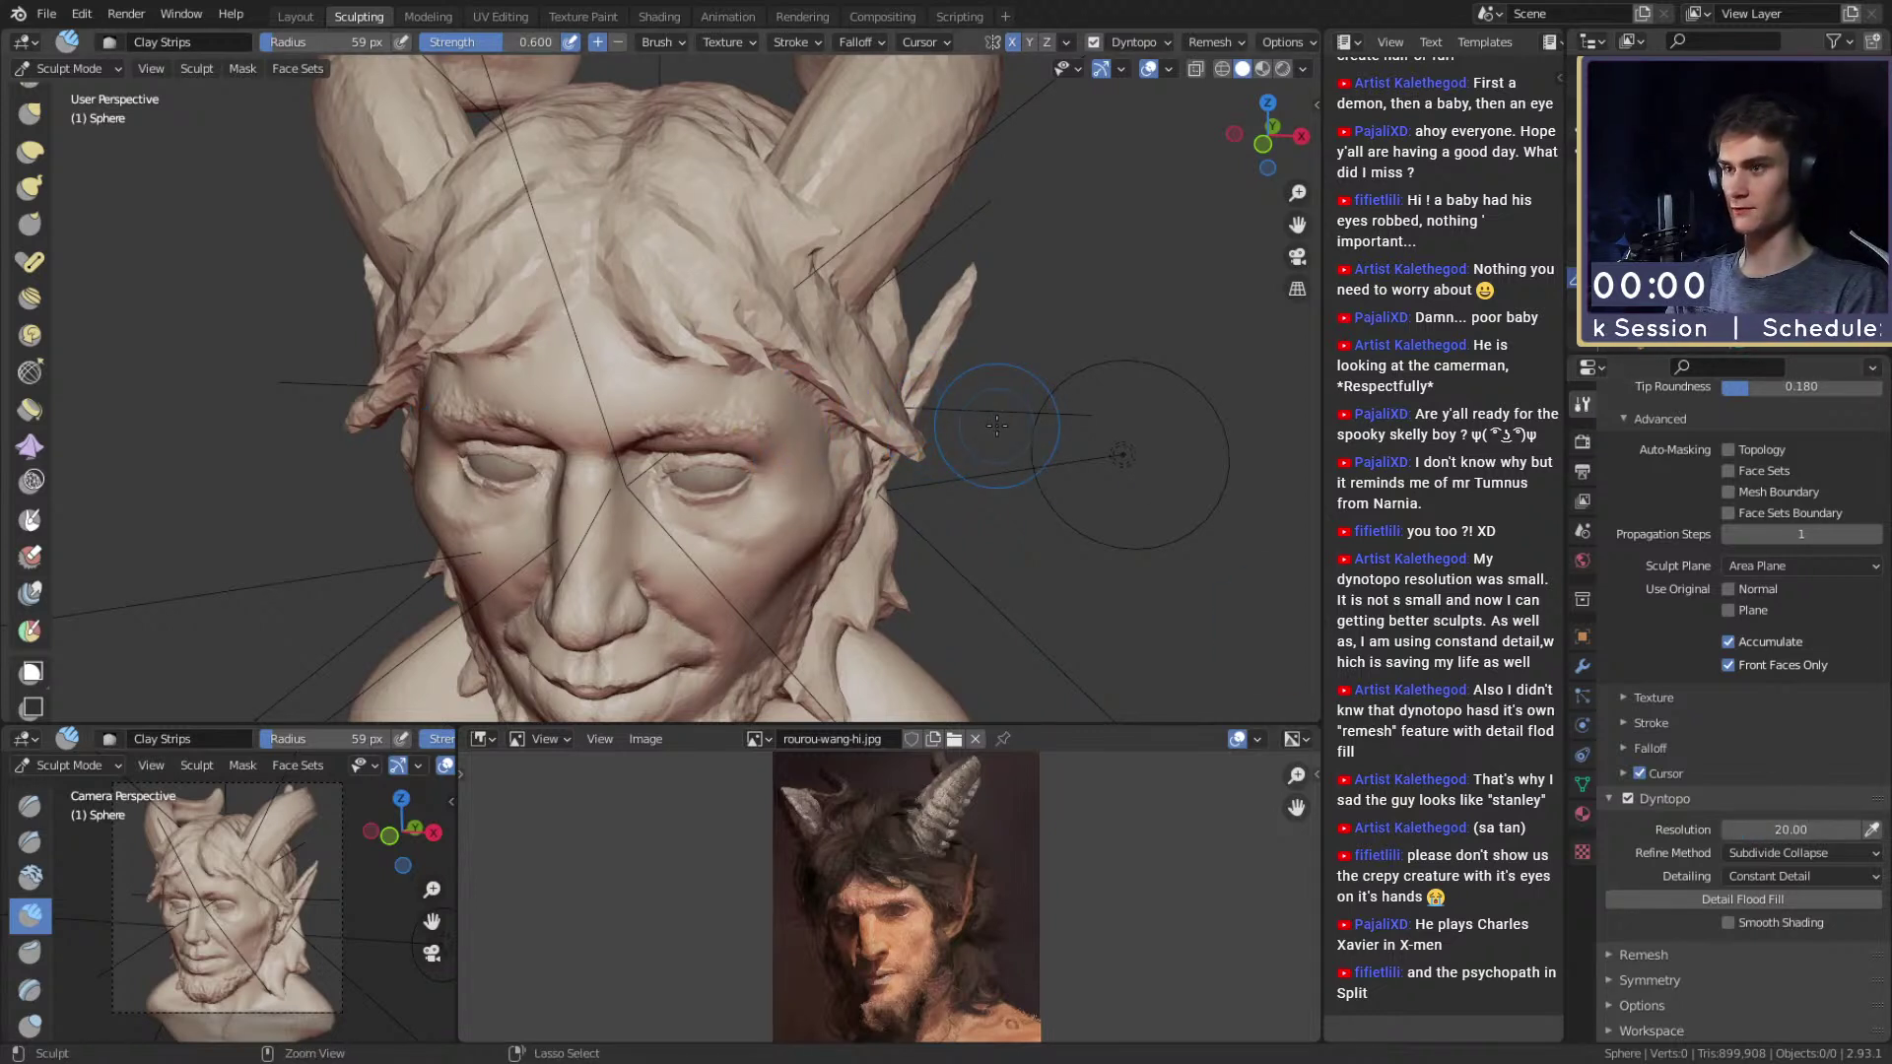
pyautogui.hotkey('ctrl', 's')
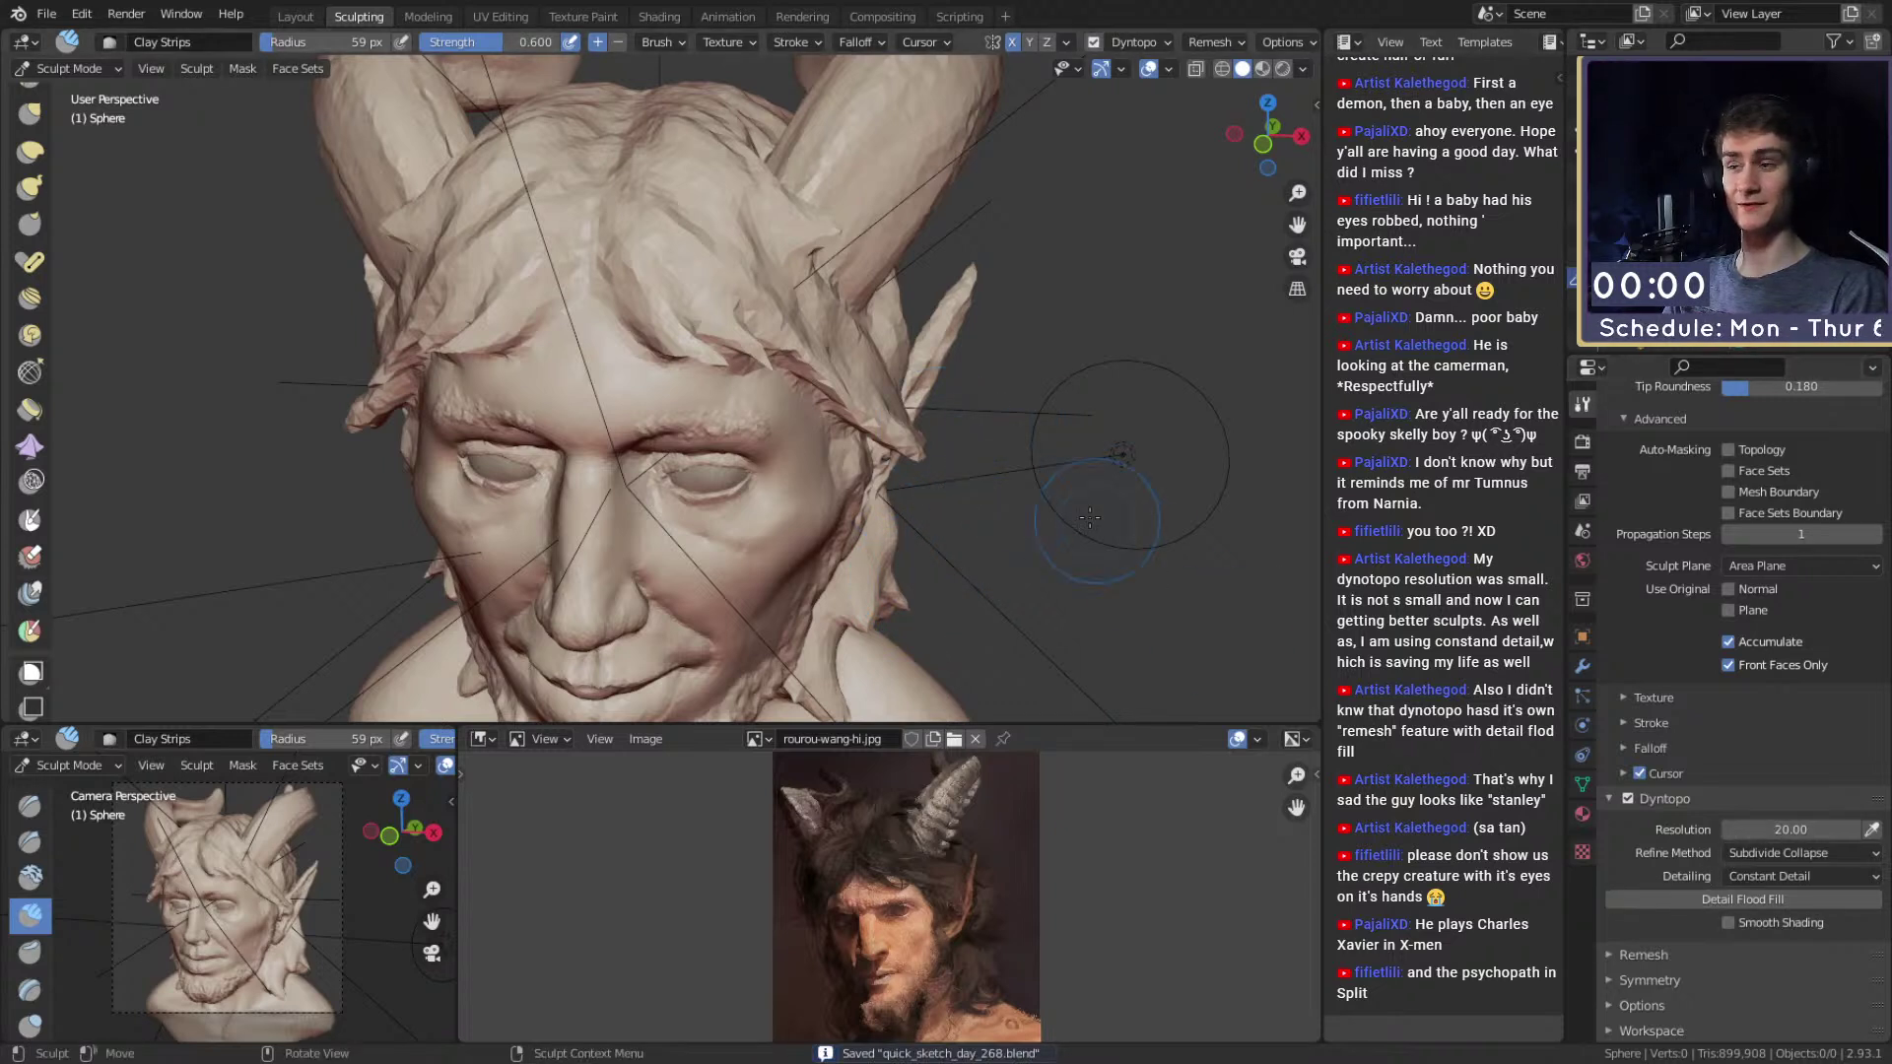
# Apply a Detail Flood Fill to the bust and view the face's mesh in wireframe.
pyautogui.click(1699, 898)
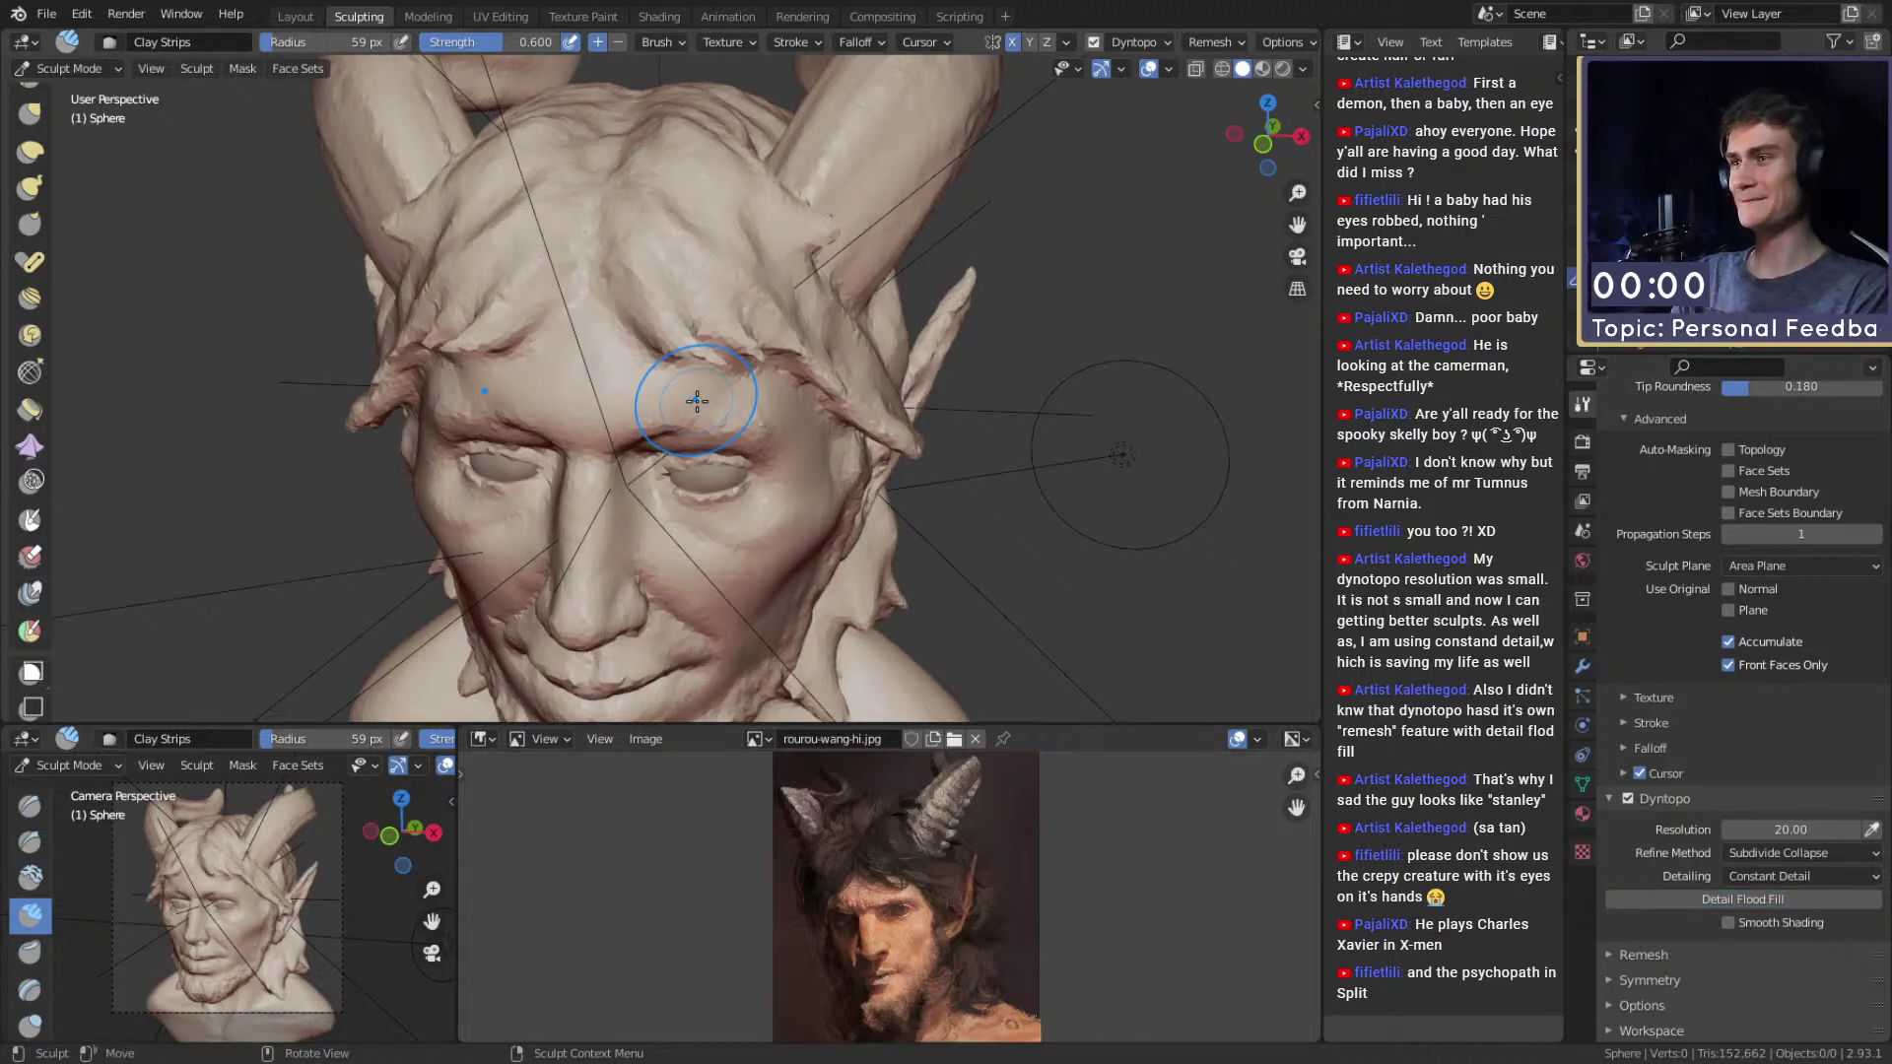
pyautogui.moveTo(696, 400)
pyautogui.mouseDown(button='middle')
pyautogui.moveTo(696, 371)
pyautogui.moveTo(762, 360)
pyautogui.moveTo(753, 390)
pyautogui.mouseUp(button='middle')
pyautogui.scroll(4, 761, 360)
pyautogui.press('z')
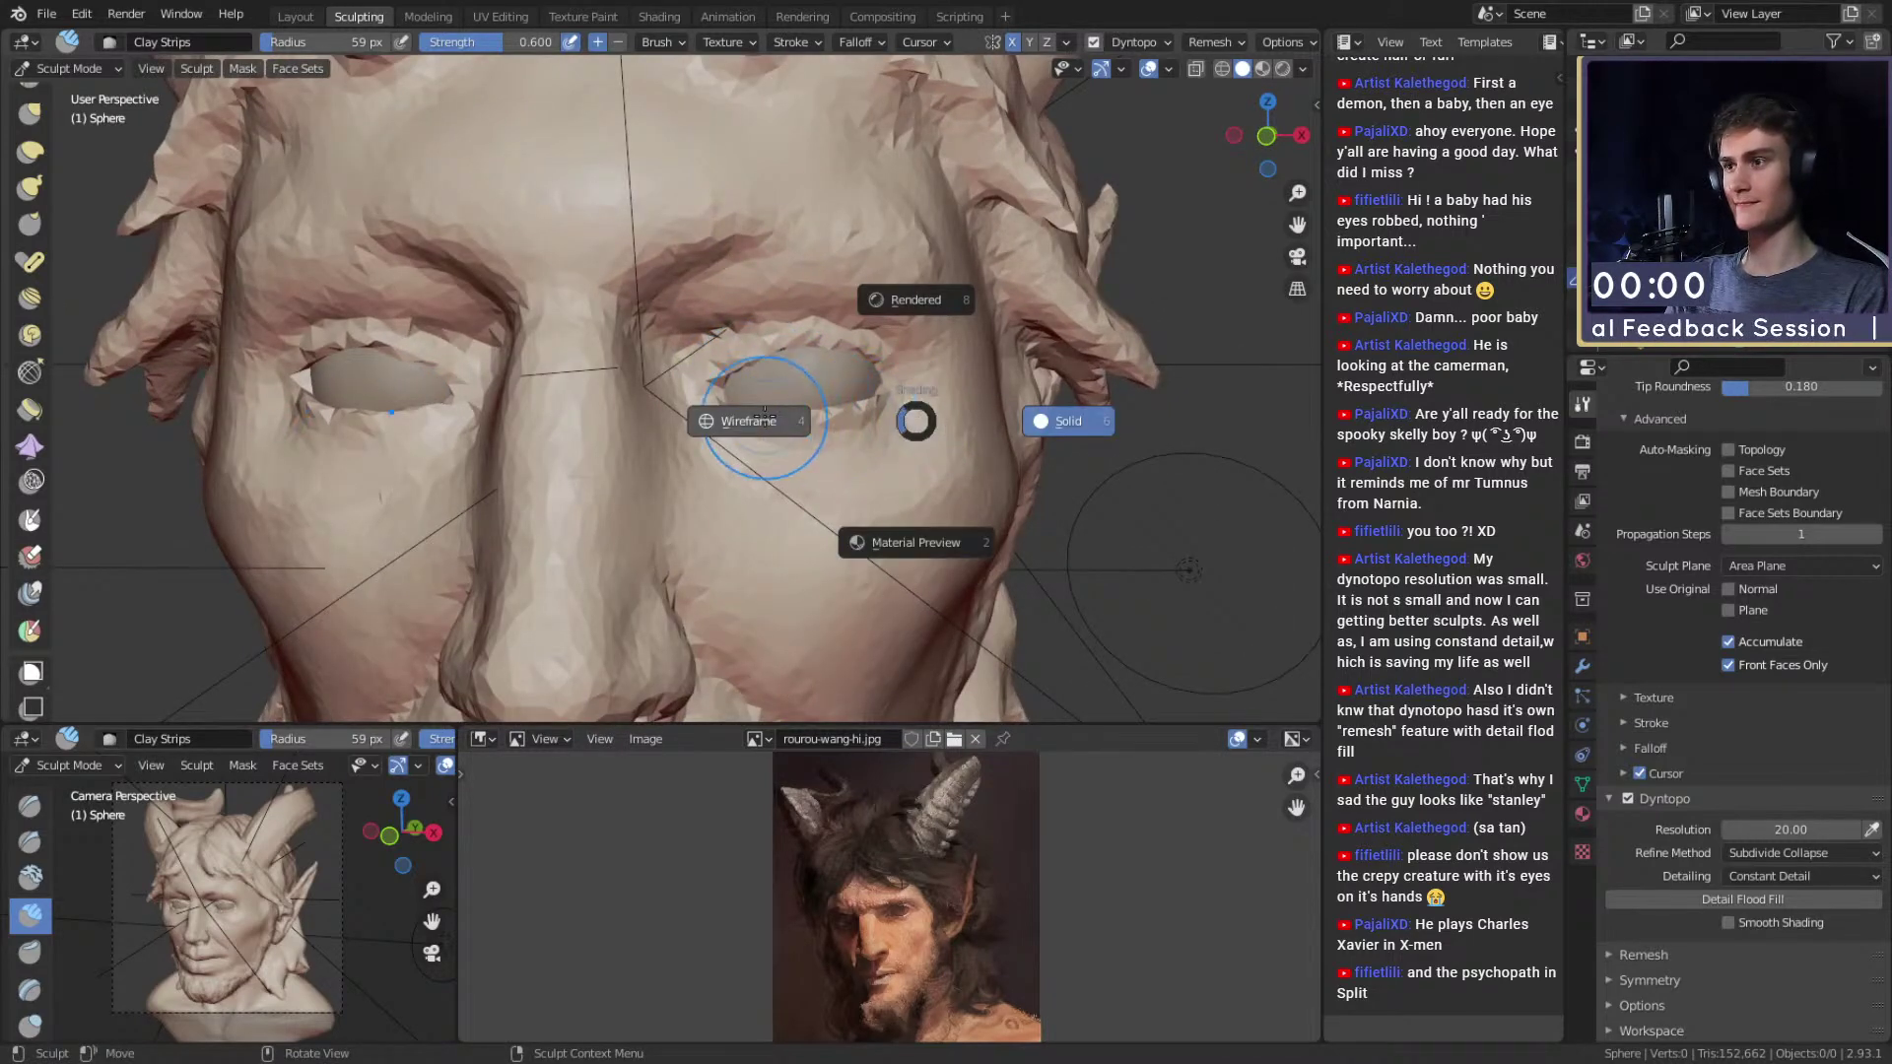
pyautogui.click(761, 416)
pyautogui.scroll(-3, 948, 452)
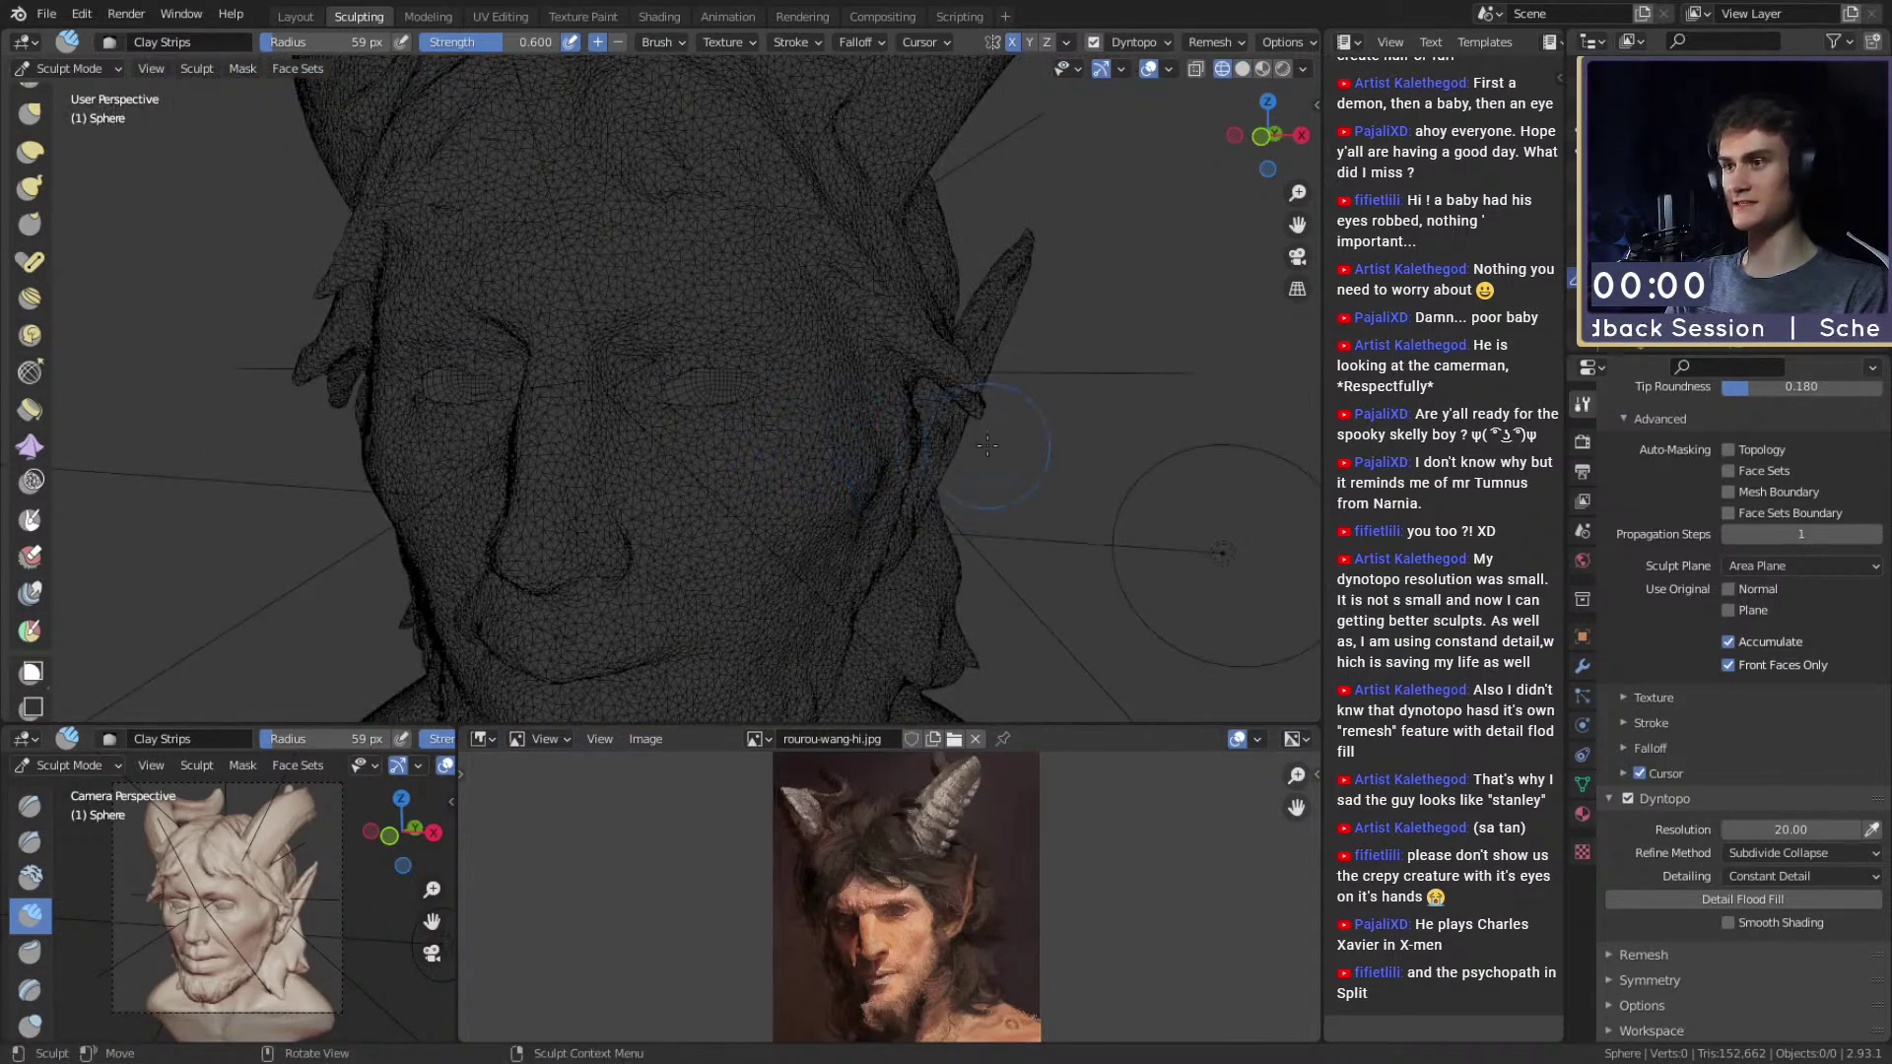
# Return the viewport to solid shading and examine the bust's face from the front.
pyautogui.press('z')
pyautogui.click(1201, 449)
pyautogui.scroll(-3, 1083, 443)
pyautogui.moveTo(788, 420)
pyautogui.mouseDown(button='middle')
pyautogui.moveTo(832, 416)
pyautogui.moveTo(835, 393)
pyautogui.mouseUp(button='middle')
pyautogui.scroll(2, 833, 416)
pyautogui.moveTo(836, 393); pyautogui.dragTo(827, 394, button='middle')
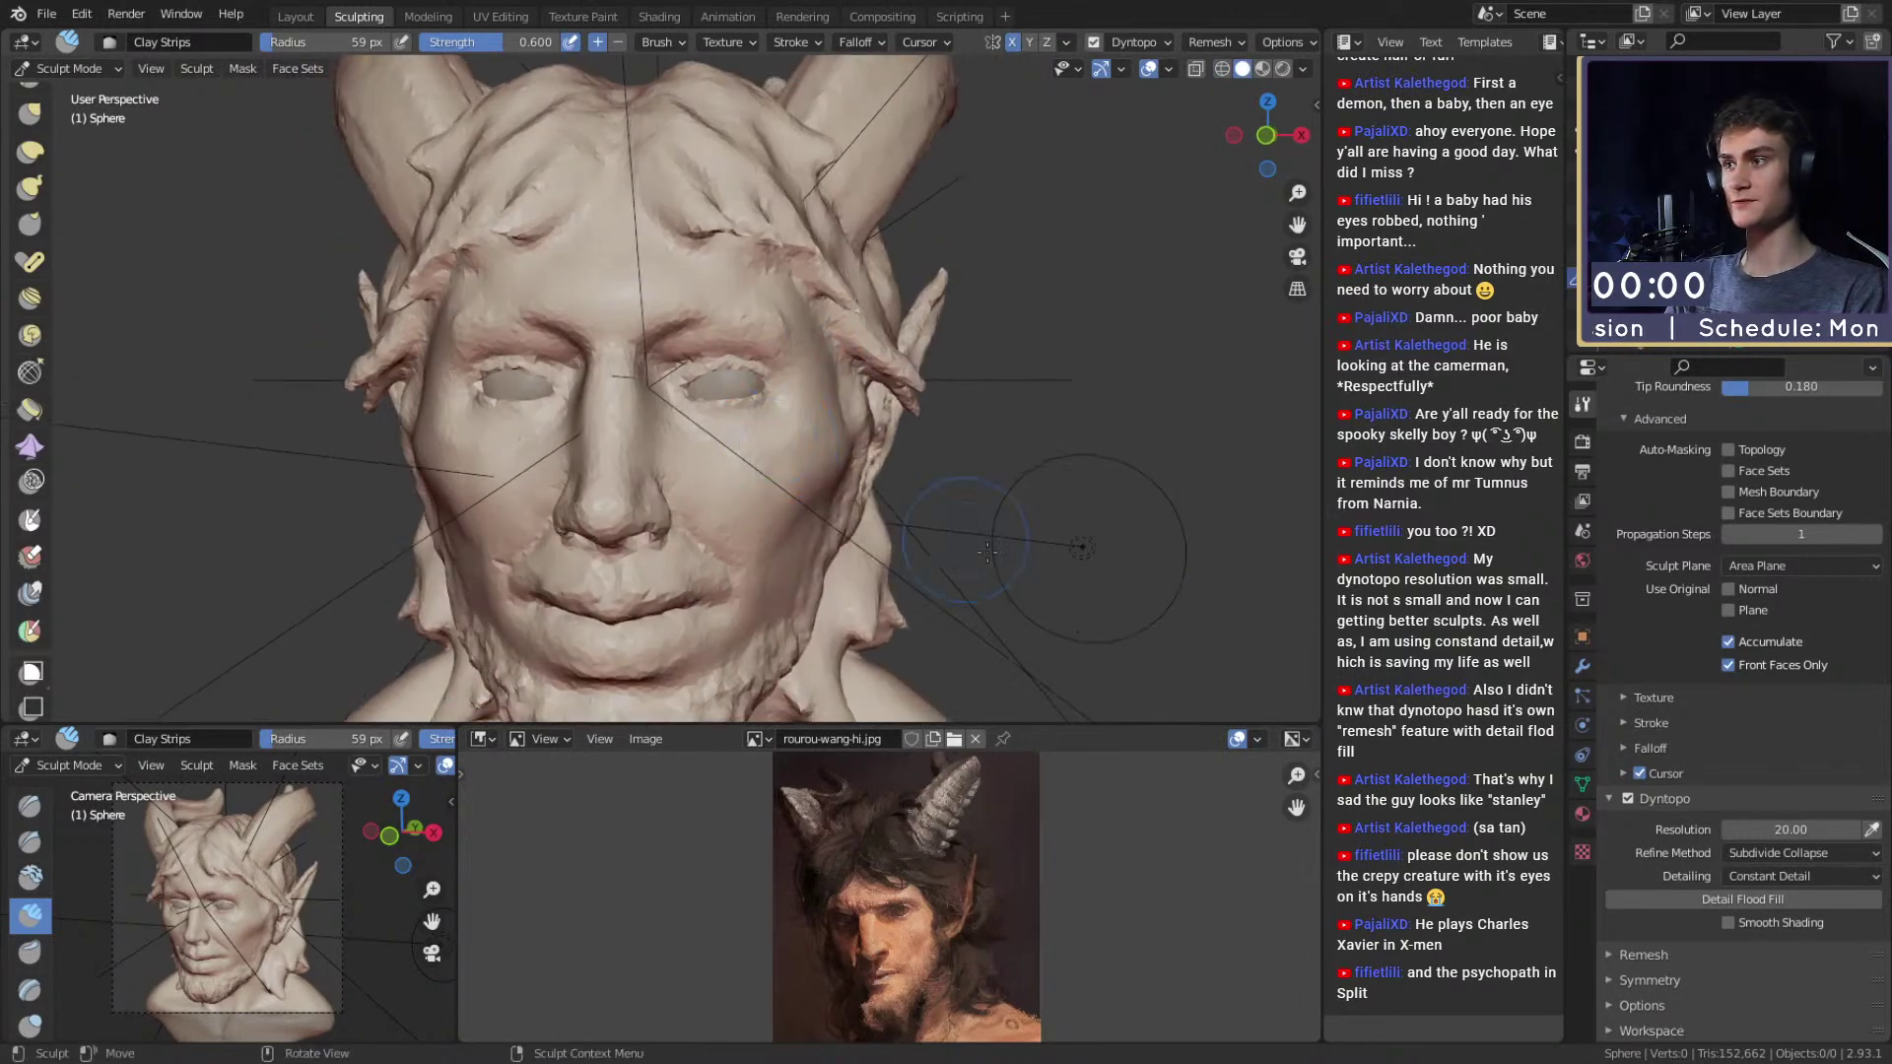
pyautogui.click(1610, 954)
pyautogui.click(1605, 746)
pyautogui.scroll(1, 660, 424)
pyautogui.moveTo(616, 369); pyautogui.dragTo(610, 392, button='middle')
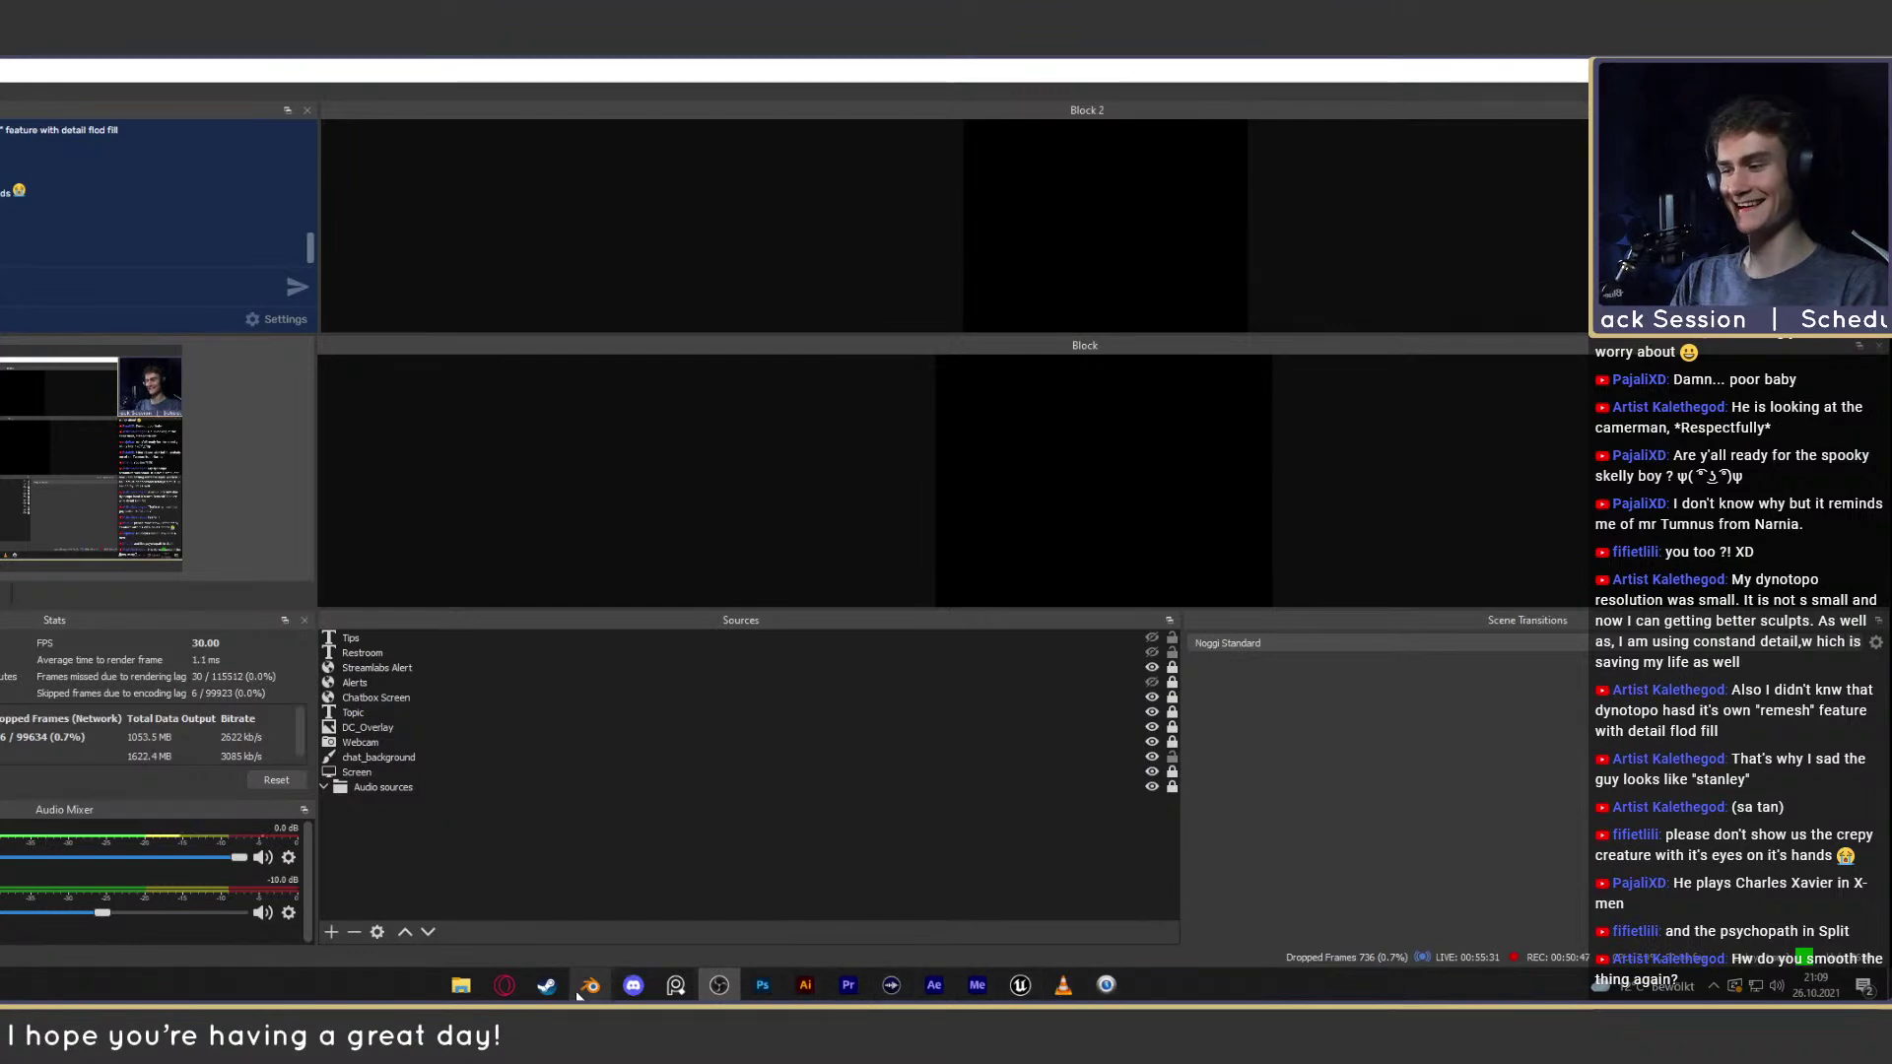
# Switch back to Blender, set the Clay Strips radius to 27 px and examine the bust from the side.
pyautogui.moveTo(590, 985)
pyautogui.click(582, 932)
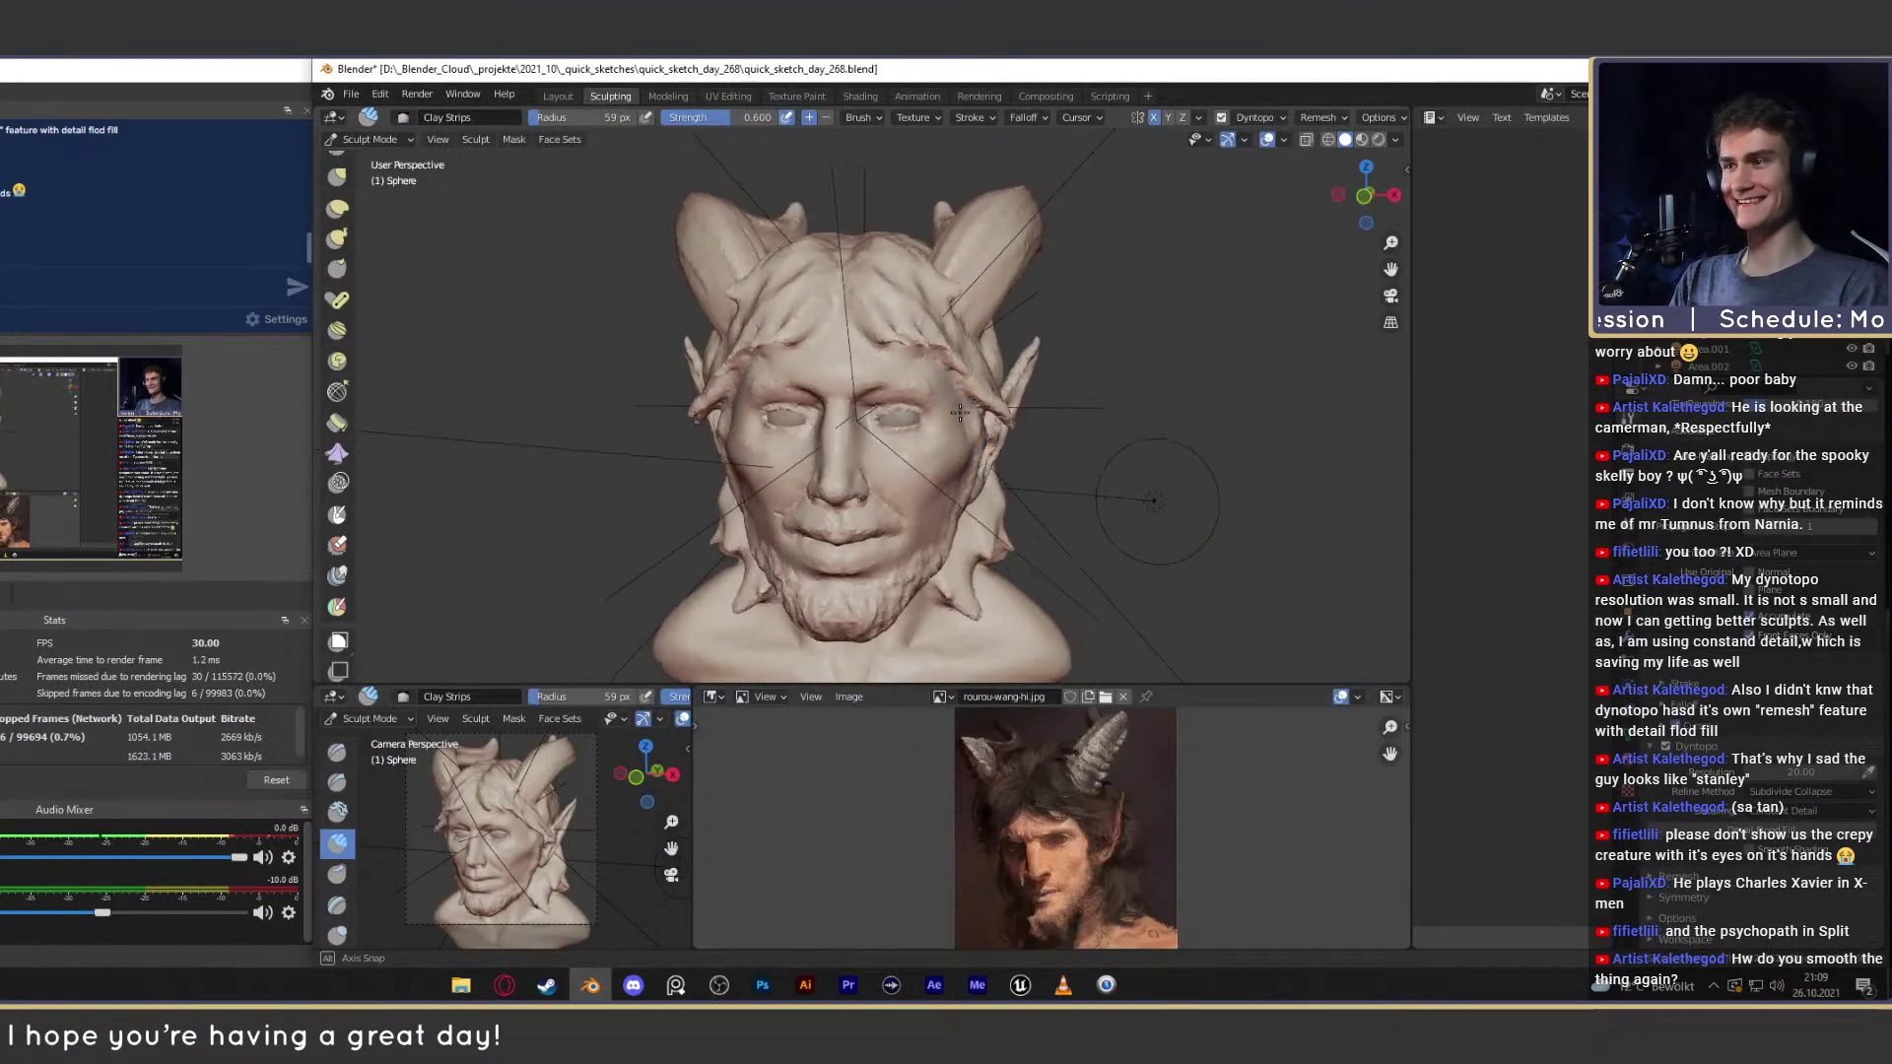
pyautogui.moveTo(970, 440)
pyautogui.mouseDown(button='middle')
pyautogui.moveTo(963, 464)
pyautogui.moveTo(978, 433)
pyautogui.mouseUp(button='middle')
pyautogui.moveTo(680, 350)
pyautogui.mouseDown(button='middle')
pyautogui.moveTo(985, 394)
pyautogui.moveTo(788, 394)
pyautogui.mouseUp(button='middle')
pyautogui.press('f')
pyautogui.click(932, 389)
pyautogui.moveTo(932, 389)
pyautogui.mouseDown(button='middle')
pyautogui.moveTo(965, 404)
pyautogui.moveTo(957, 422)
pyautogui.moveTo(885, 447)
pyautogui.mouseUp(button='middle')
pyautogui.scroll(-2, 886, 447)
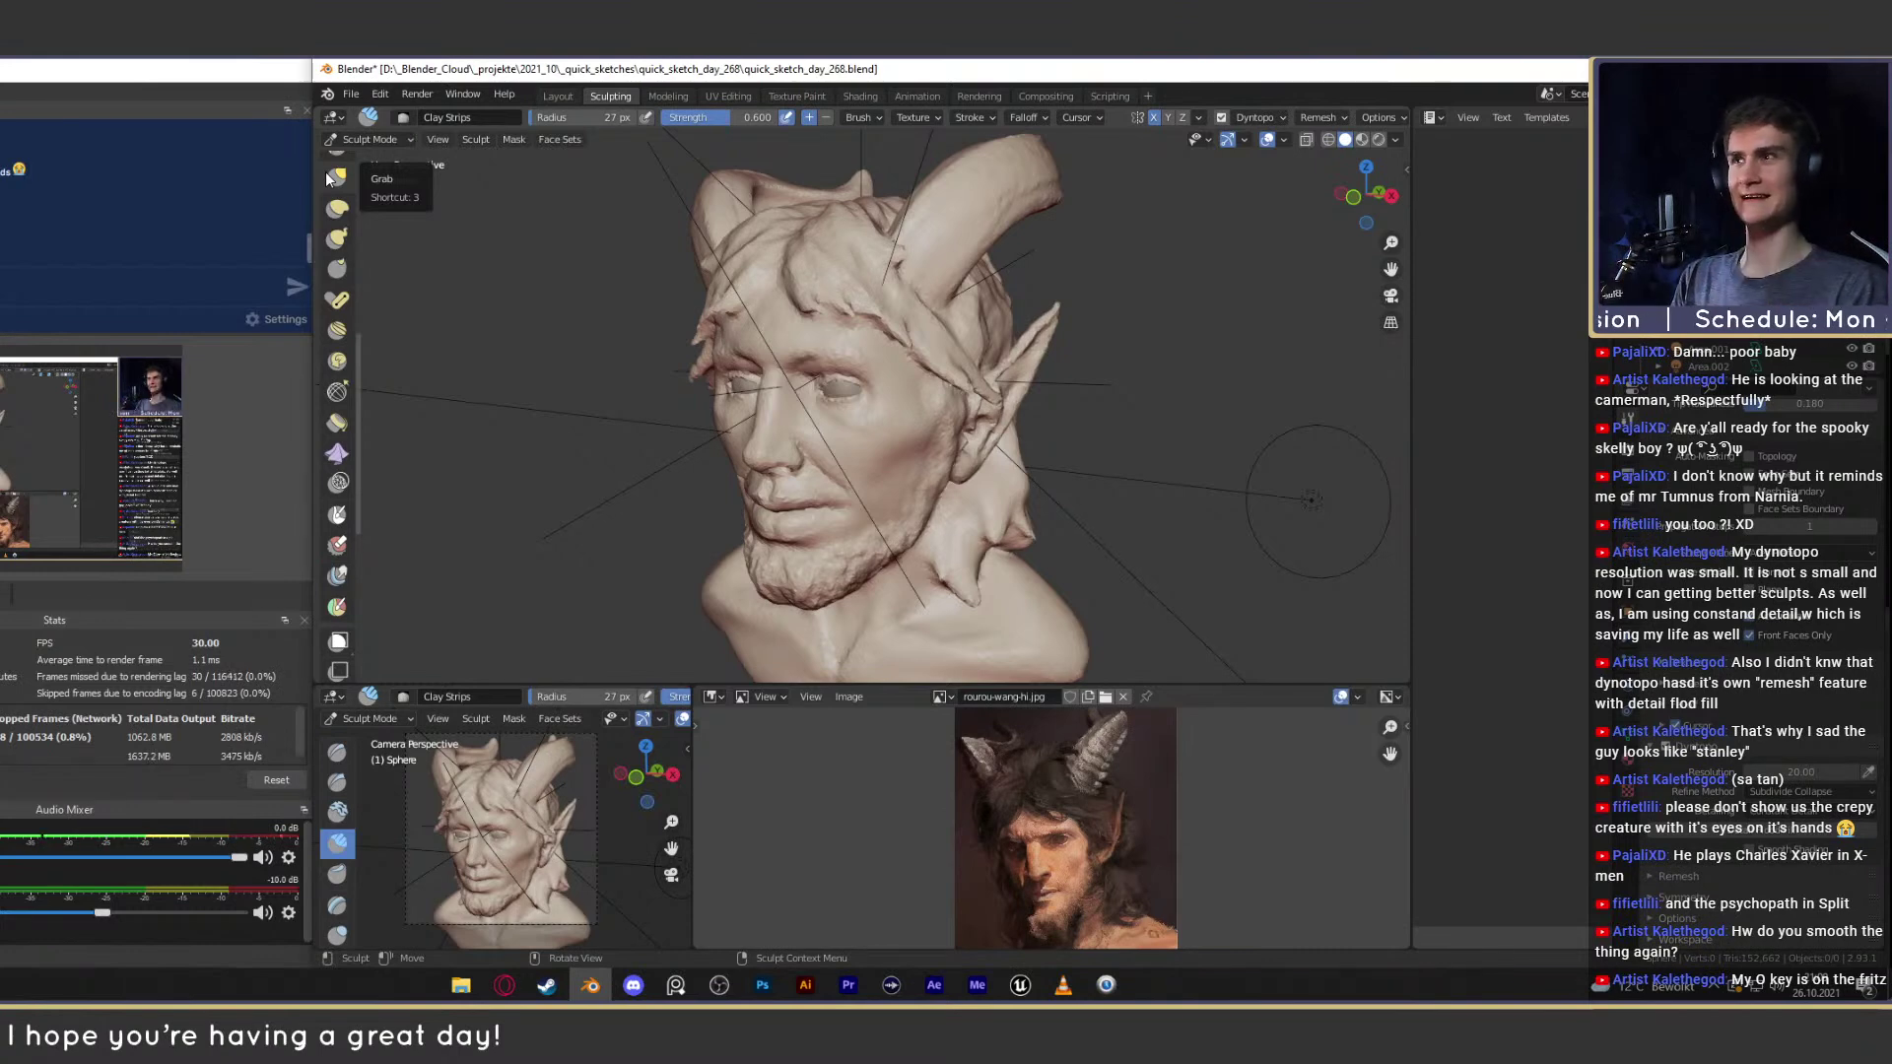
pyautogui.moveTo(870, 233); pyautogui.dragTo(788, 248, button='middle')
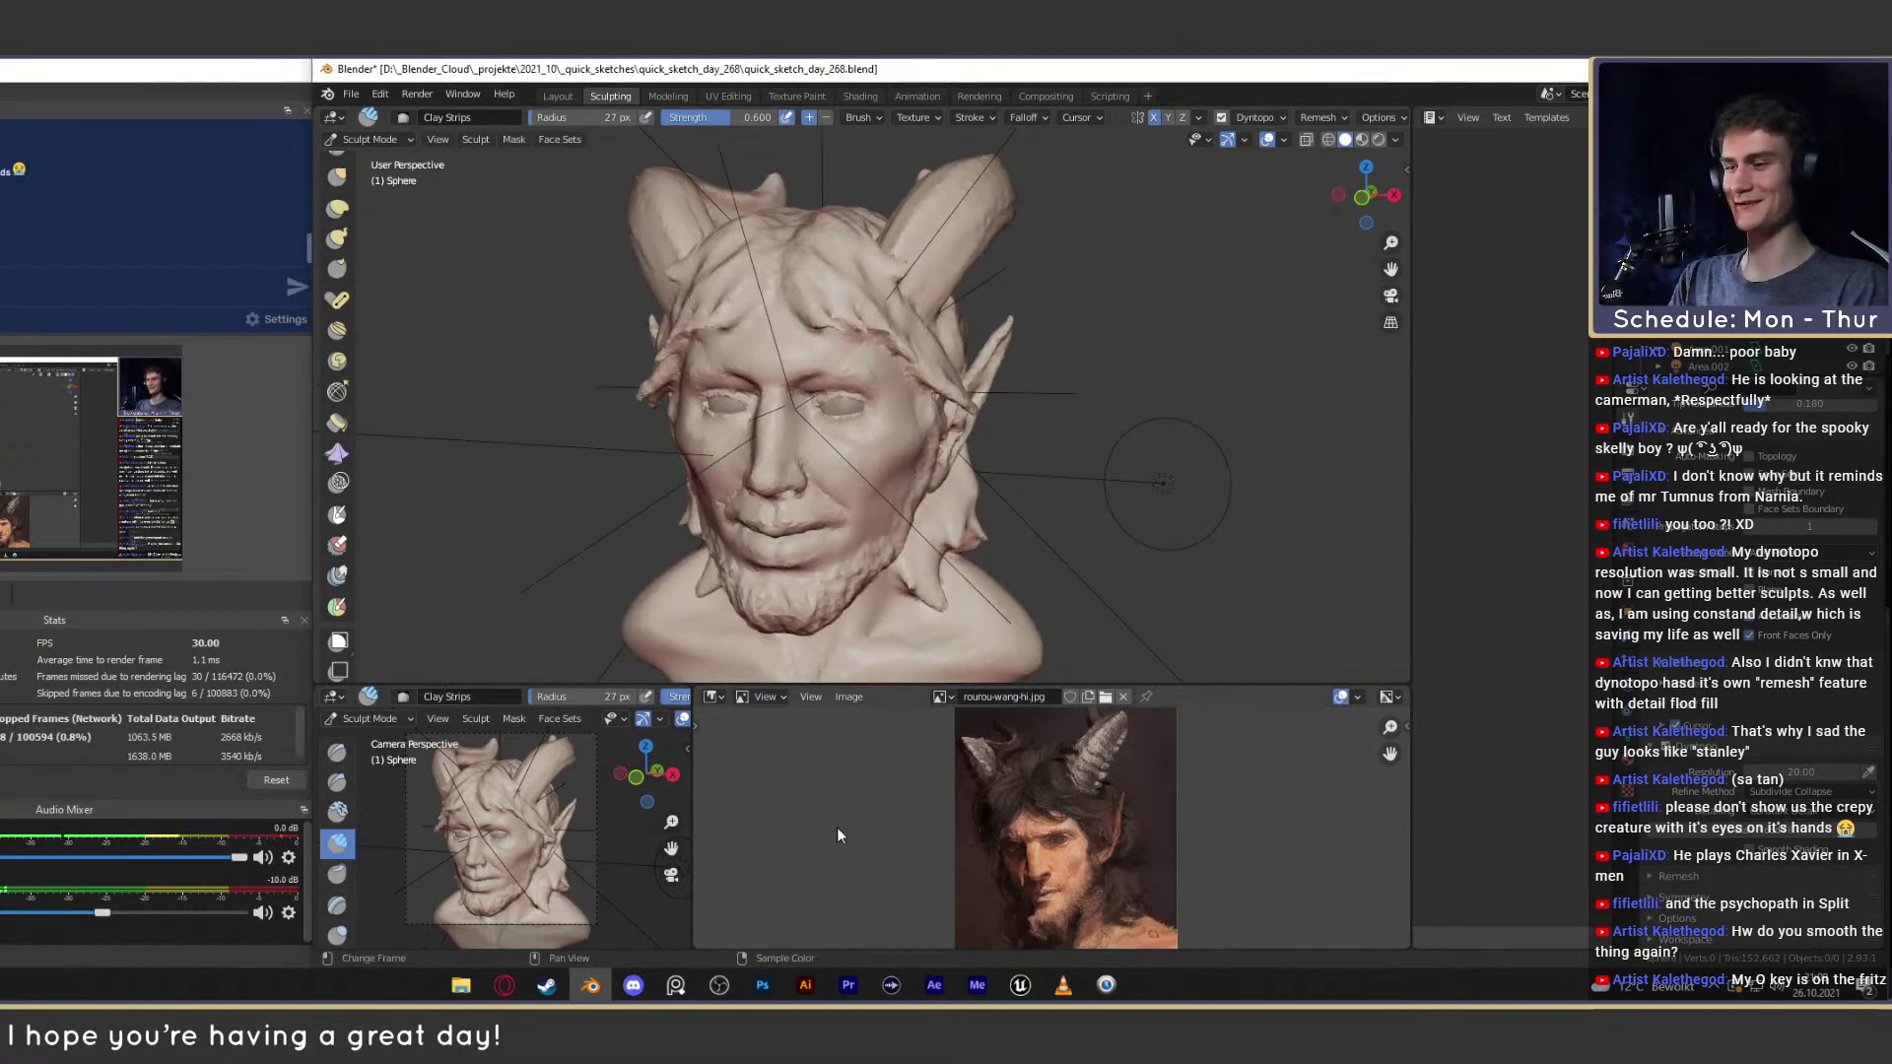
# Switch to Photoshop and add a Selective Color adjustment layer above the render.
pyautogui.click(761, 984)
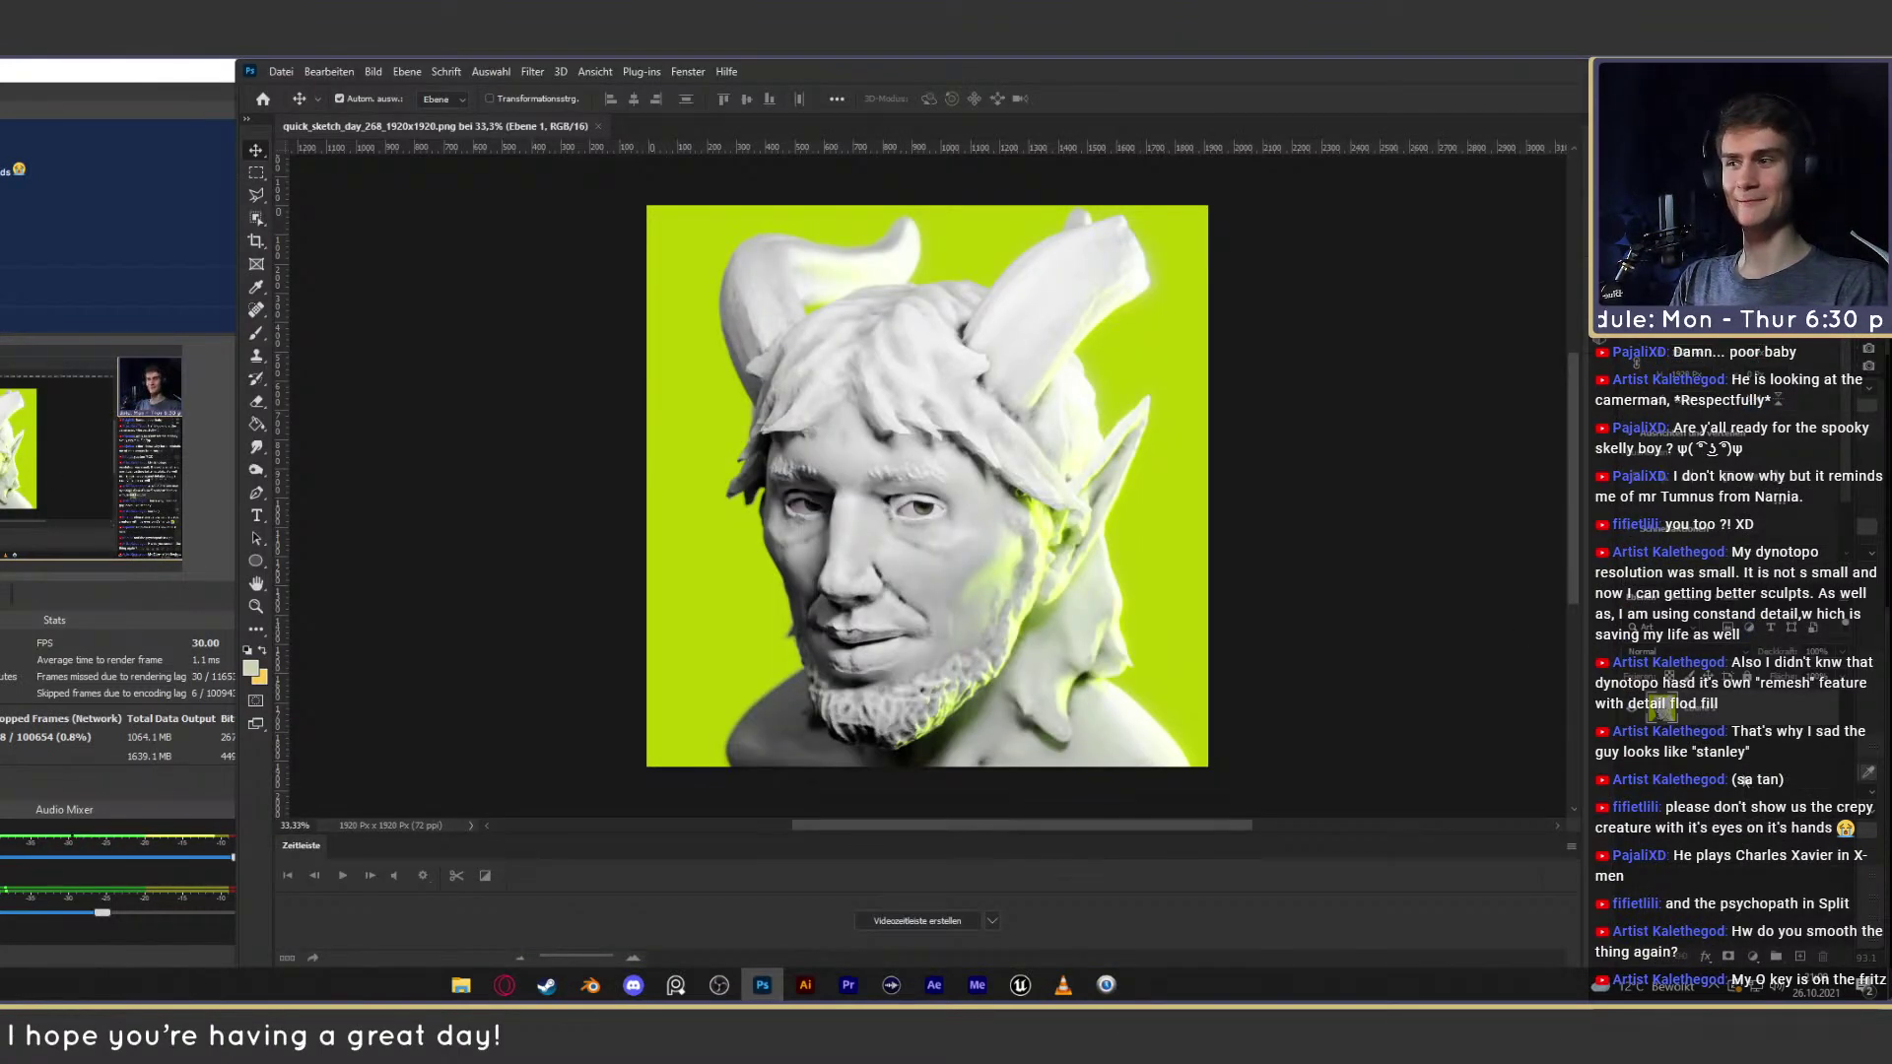
pyautogui.click(1724, 710)
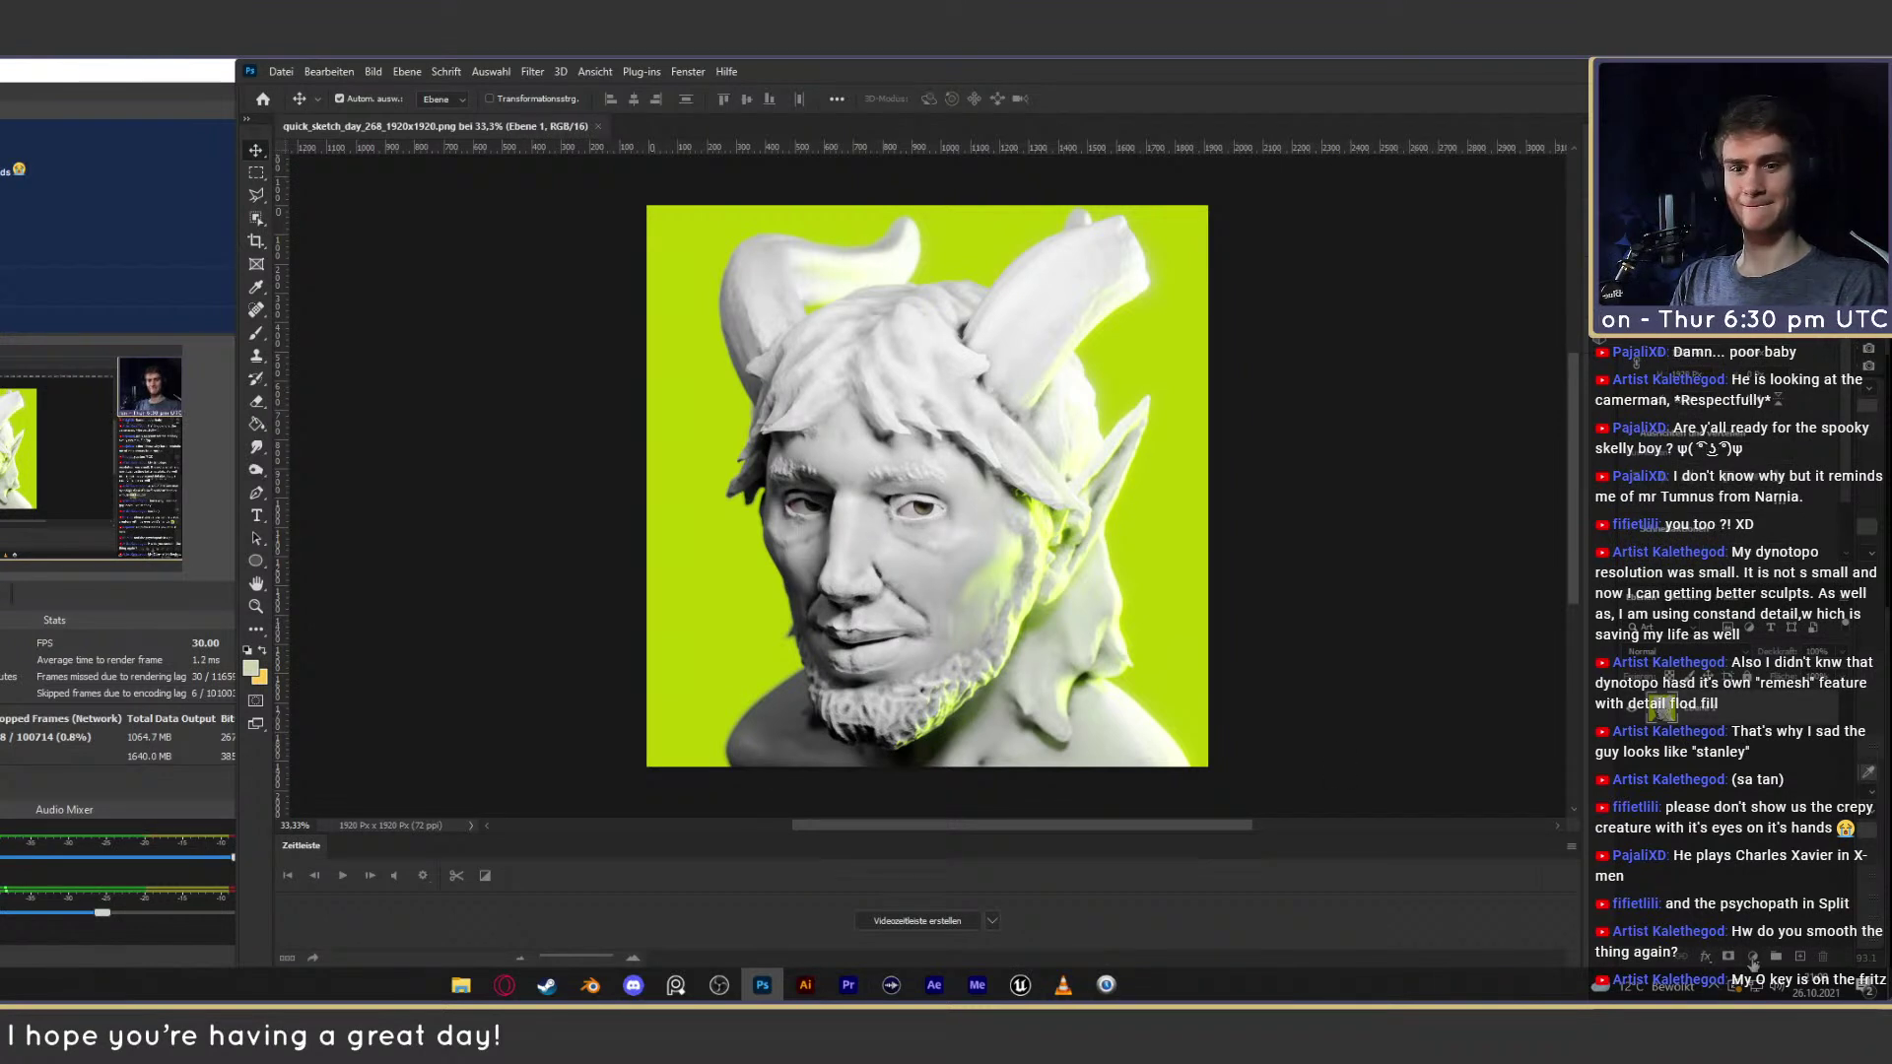
pyautogui.click(1754, 964)
pyautogui.click(1803, 948)
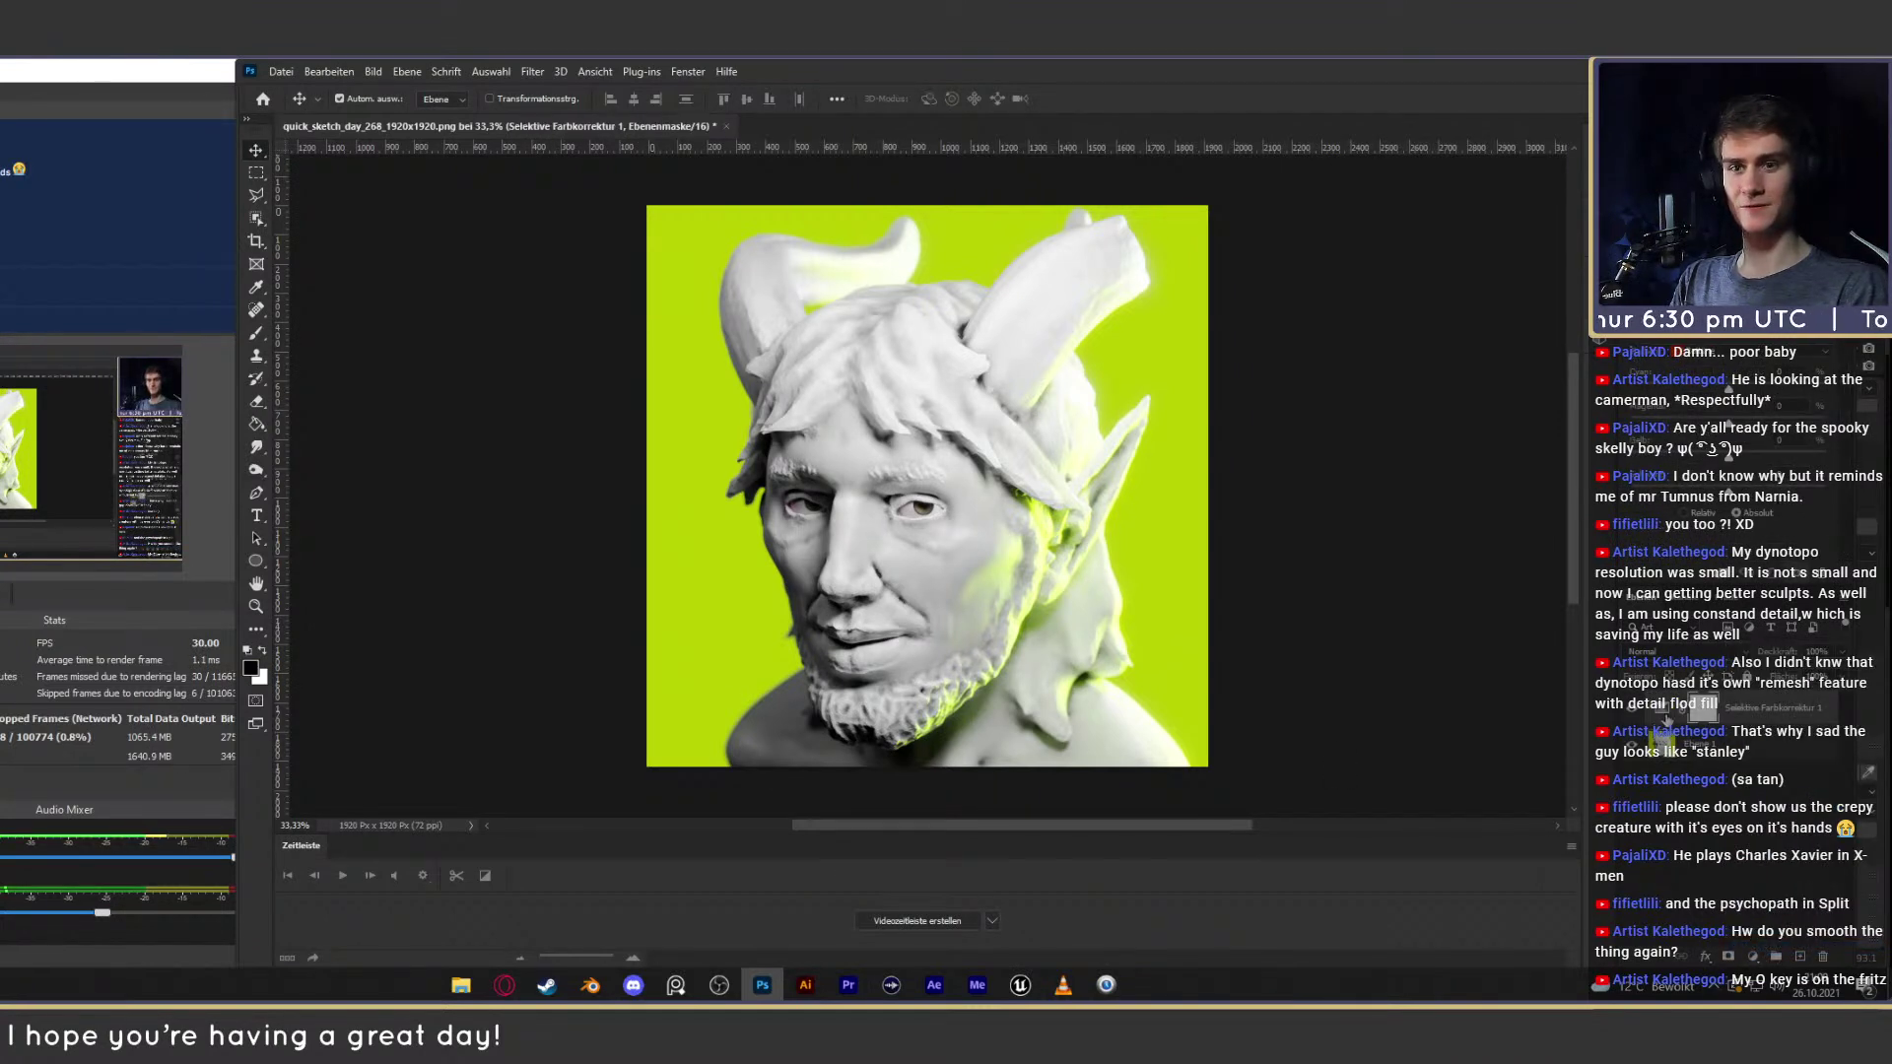
# Adjust two color ranges of the Selective Color layer to slightly deepen the render's tones.
pyautogui.click(1724, 351)
pyautogui.click(1716, 471)
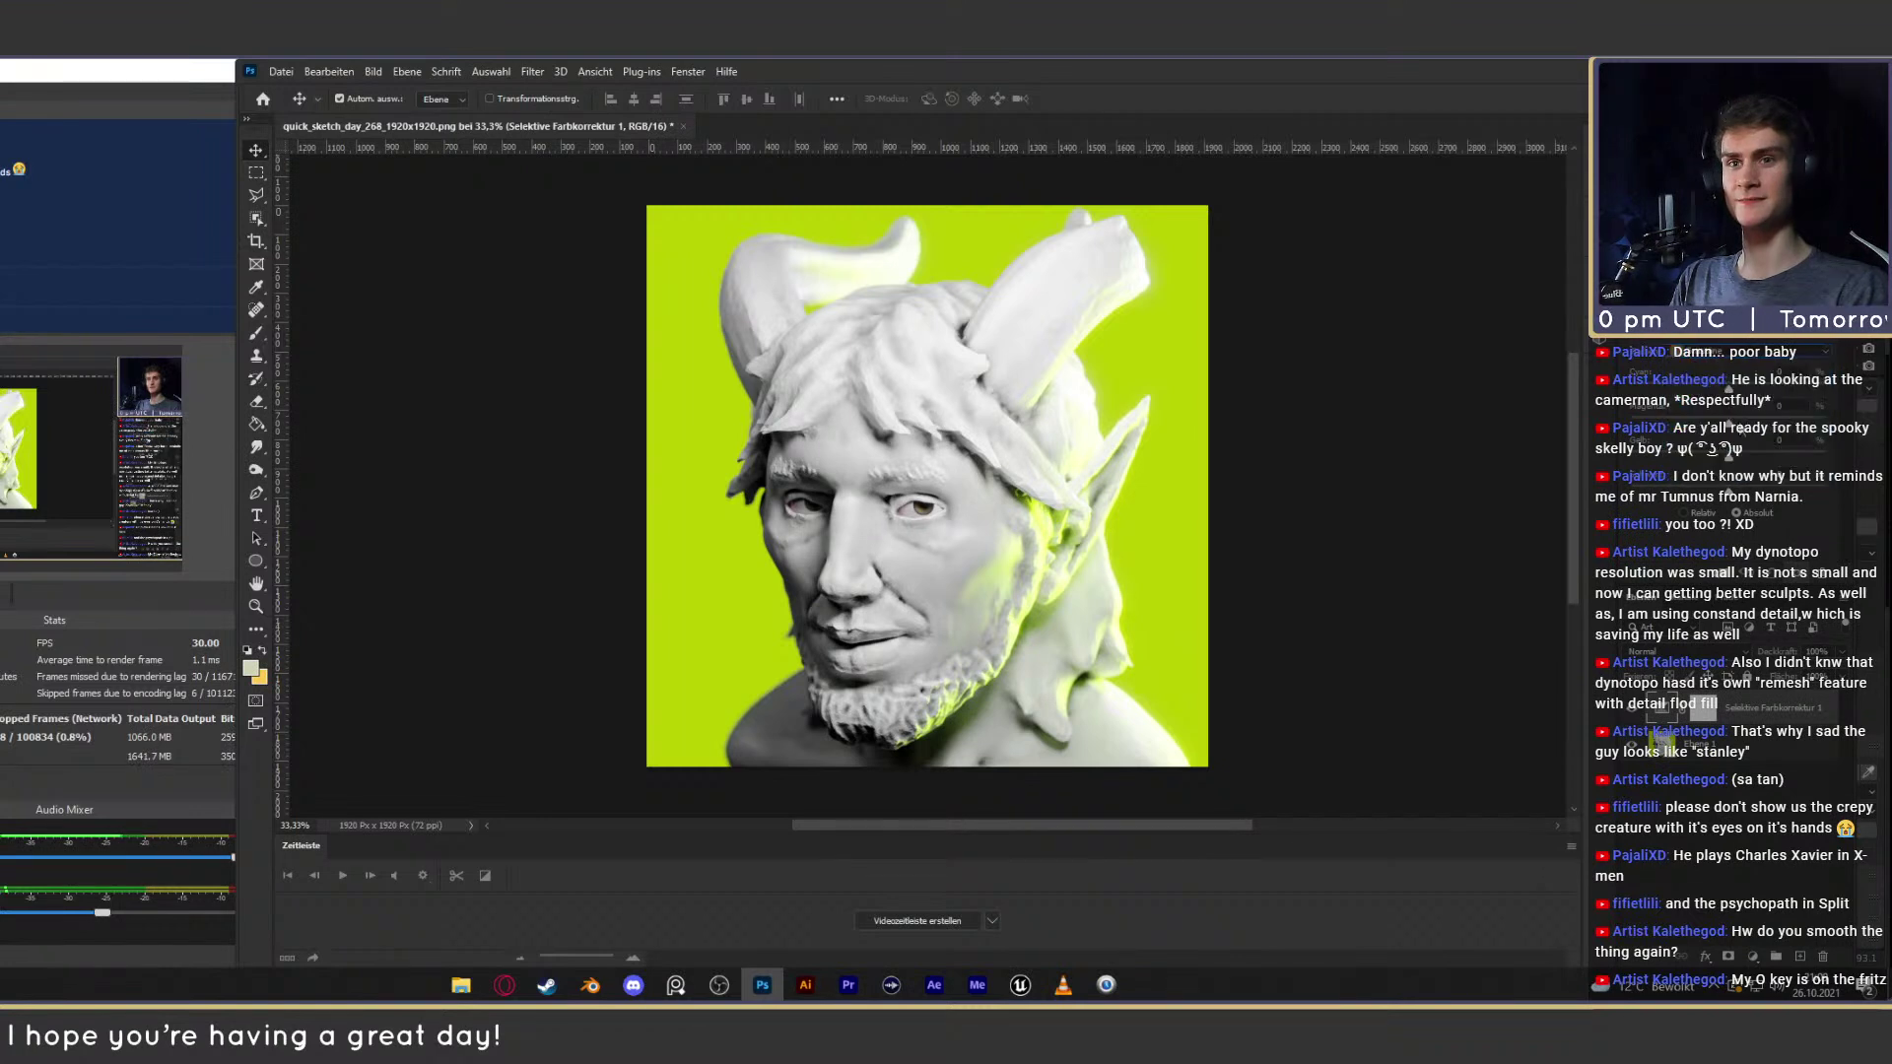
pyautogui.moveTo(1728, 493); pyautogui.dragTo(1731, 493)
pyautogui.click(1716, 353)
pyautogui.click(1721, 481)
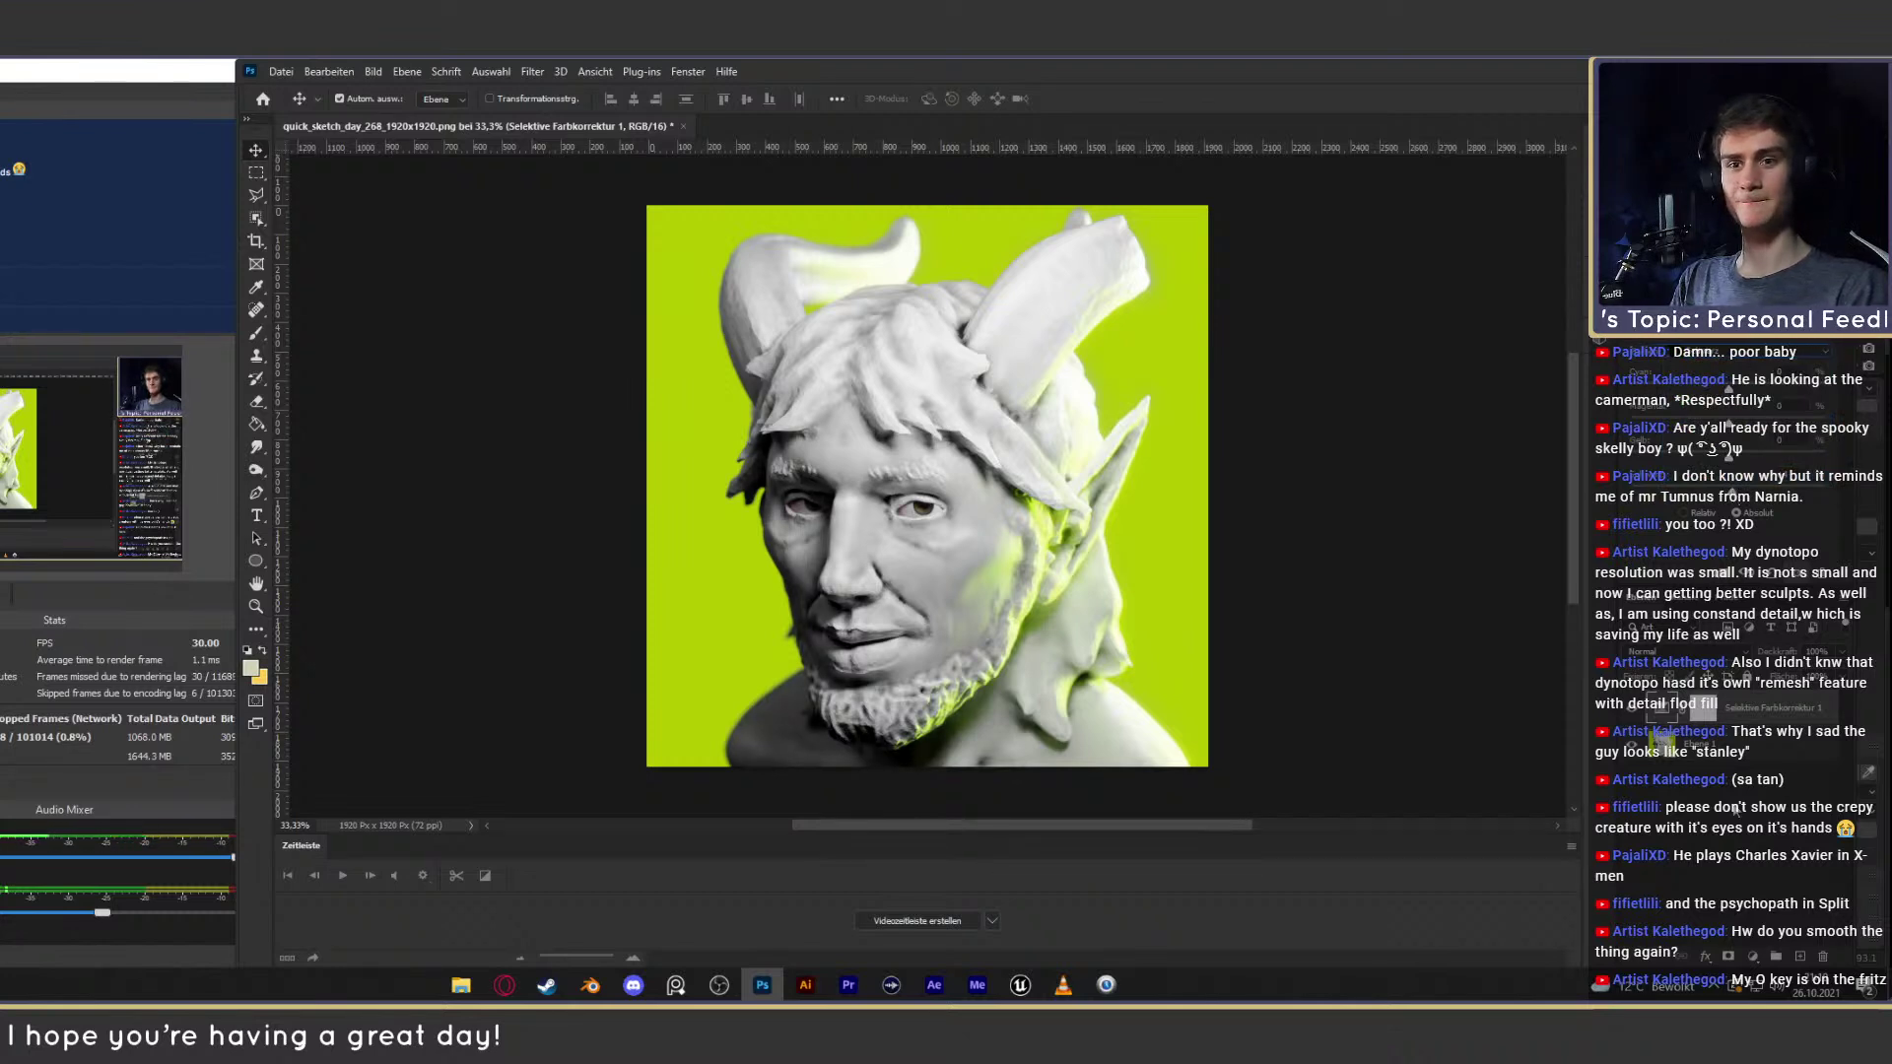
# Add a Vibrance adjustment layer above the Selective Color layer and examine the image.
pyautogui.click(1753, 956)
pyautogui.click(1768, 785)
pyautogui.click(1663, 713)
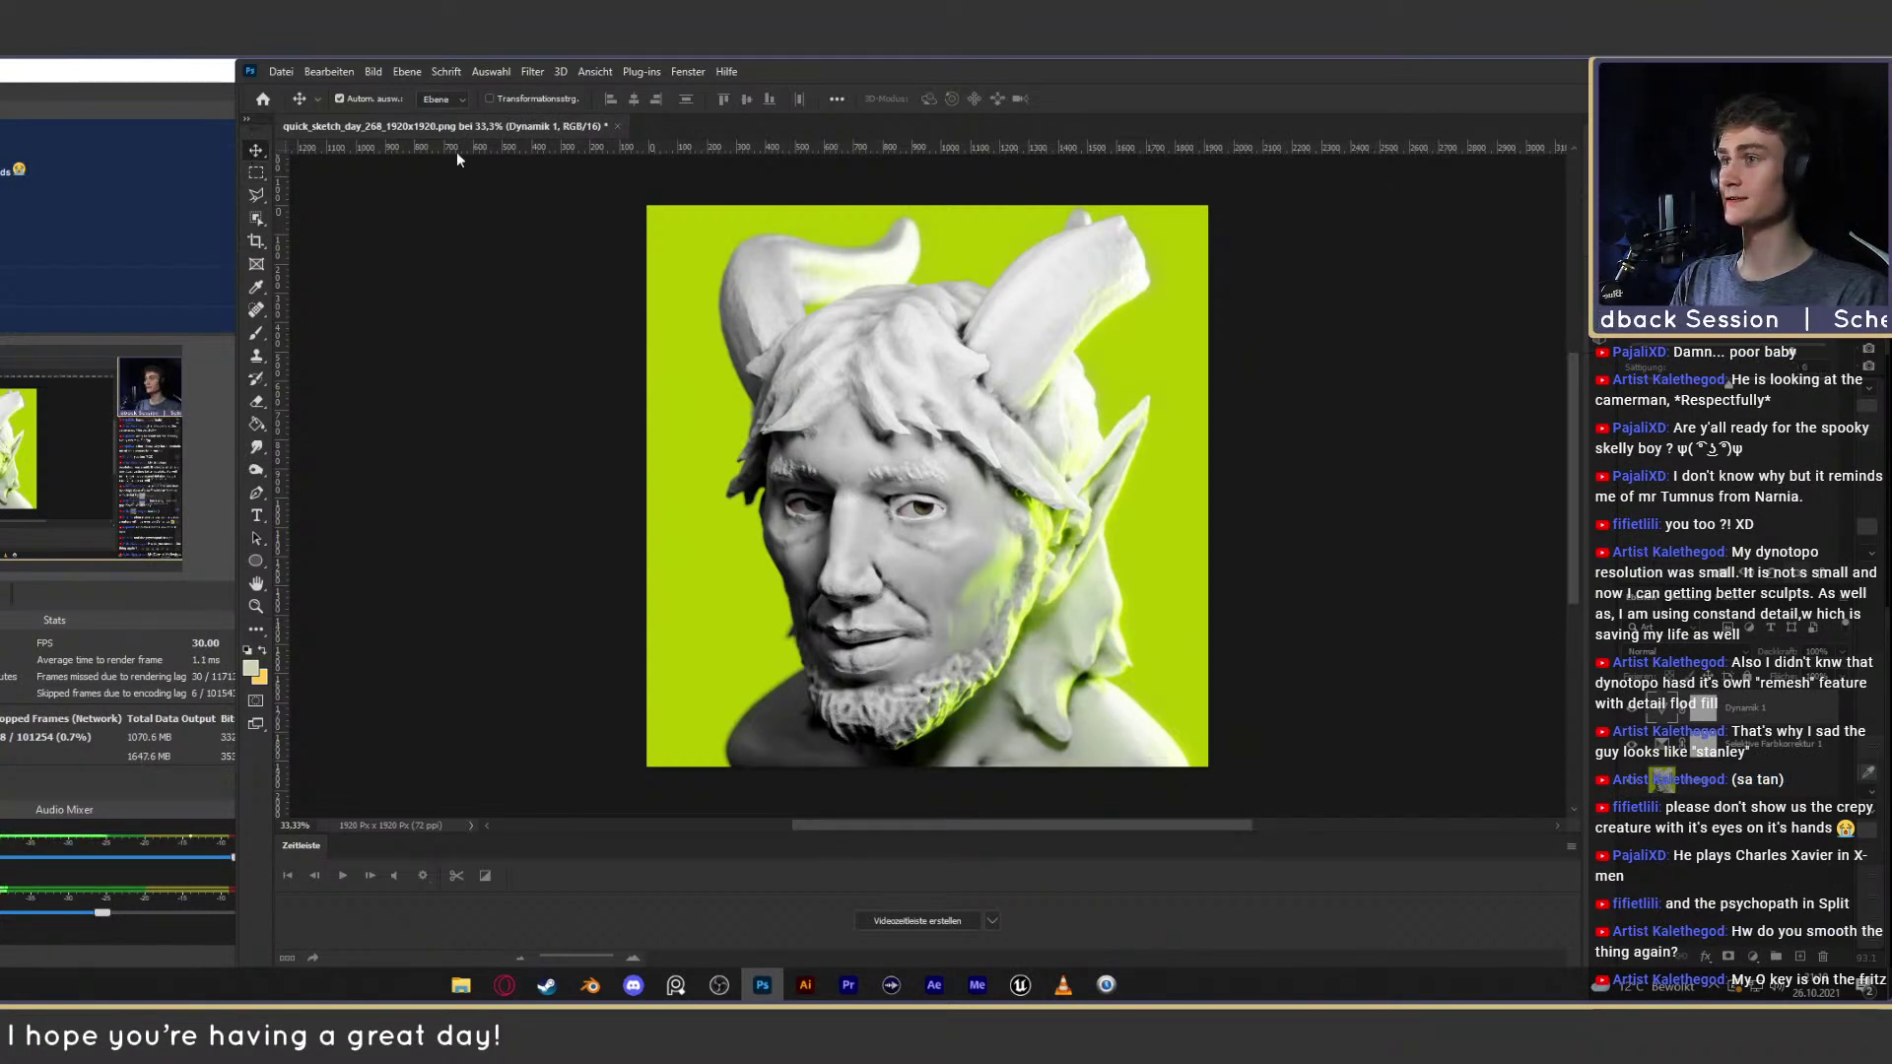
pyautogui.press('z')
pyautogui.moveTo(934, 469)
pyautogui.mouseDown()
pyautogui.moveTo(819, 464)
pyautogui.moveTo(907, 464)
pyautogui.mouseUp()
pyautogui.click(986, 492)
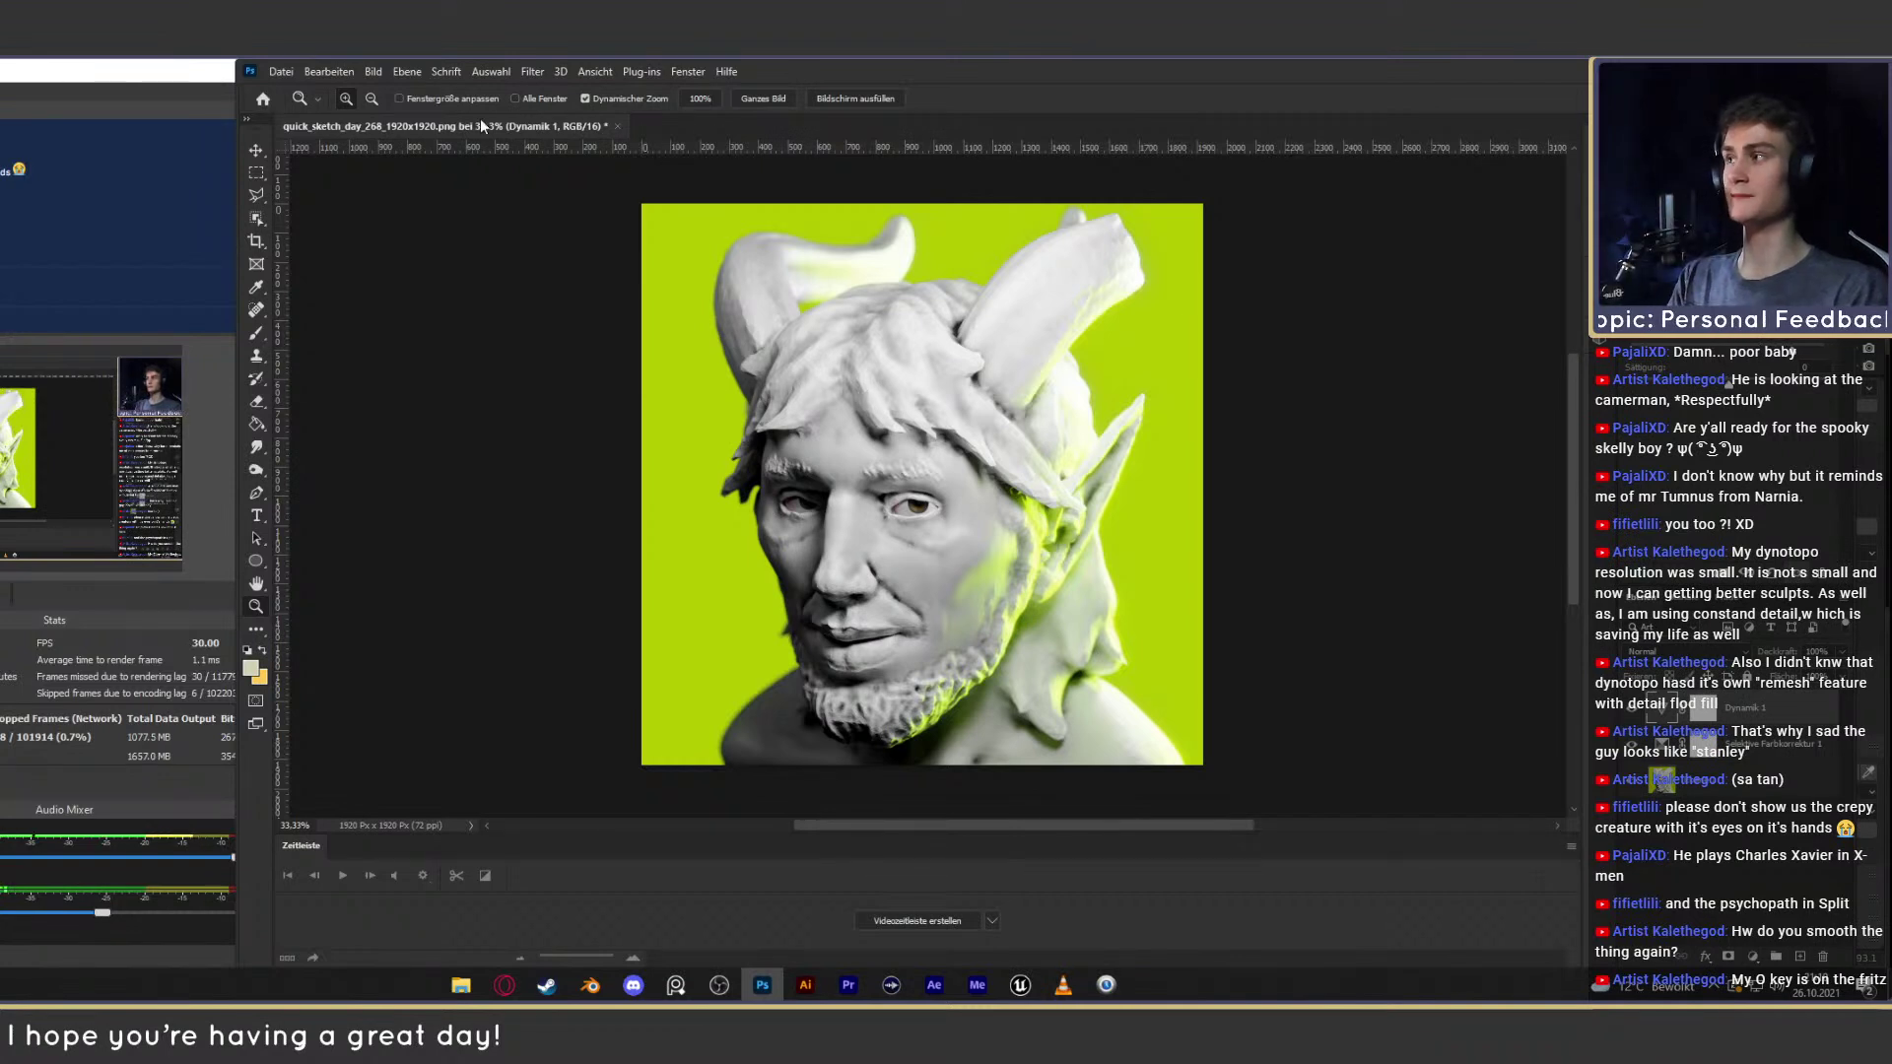
# Save the layered image as quick_sketch_day_268_1920x1920.psd in the quick_sketch_day_268 folder with maximized compatibility.
pyautogui.click(256, 149)
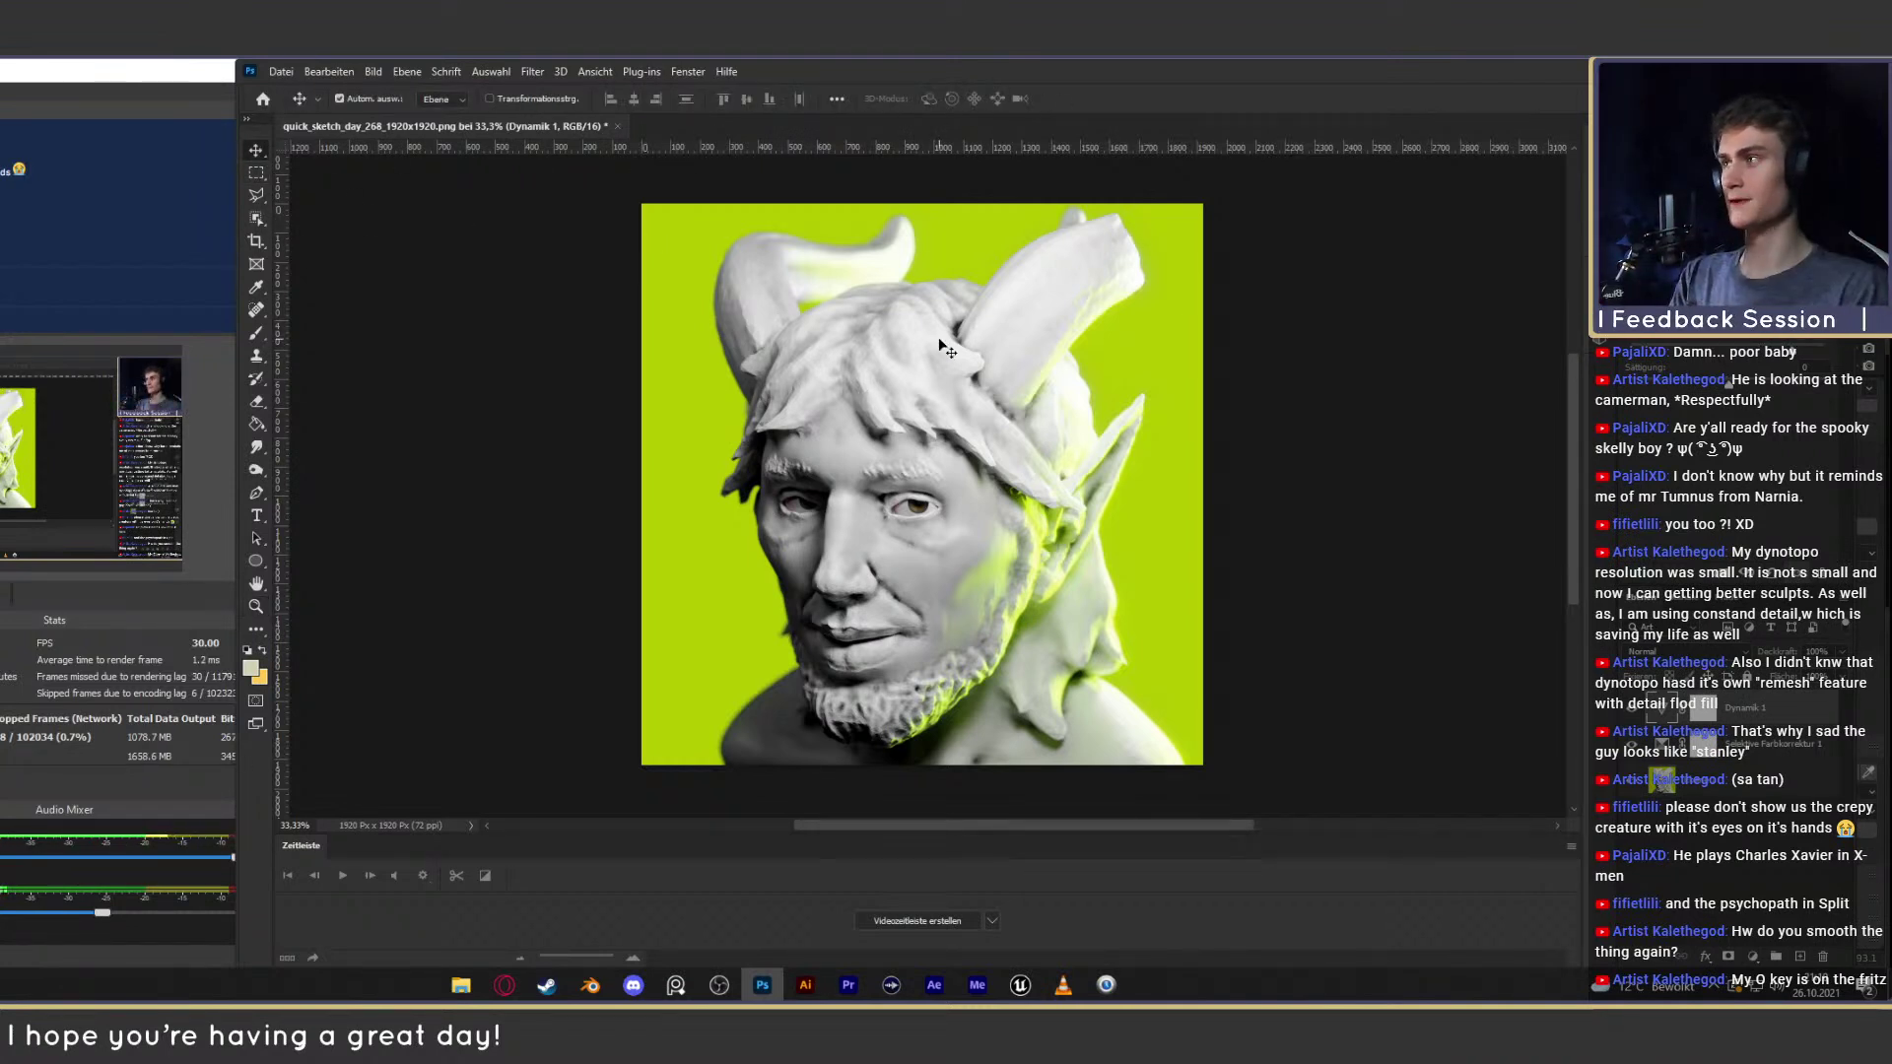
pyautogui.click(1215, 522)
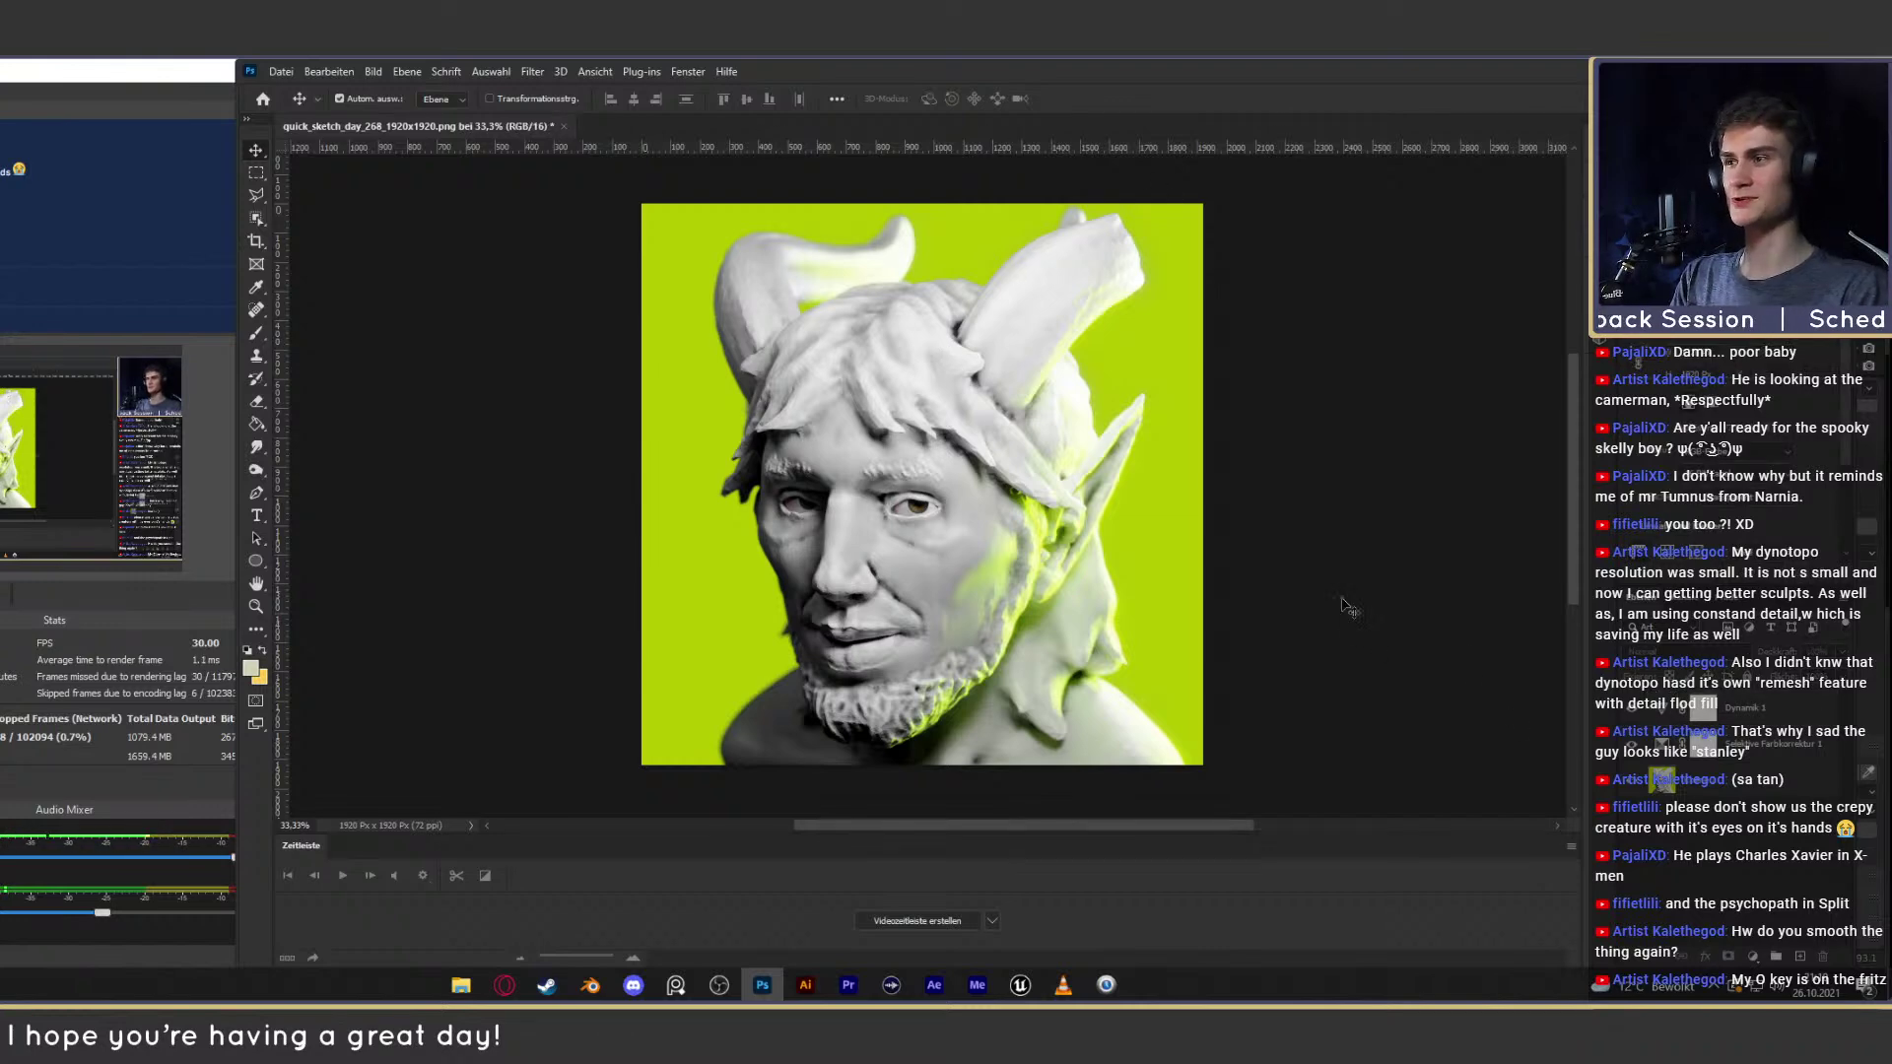
pyautogui.click(1031, 365)
pyautogui.hotkey('ctrl', 'shift', 's')
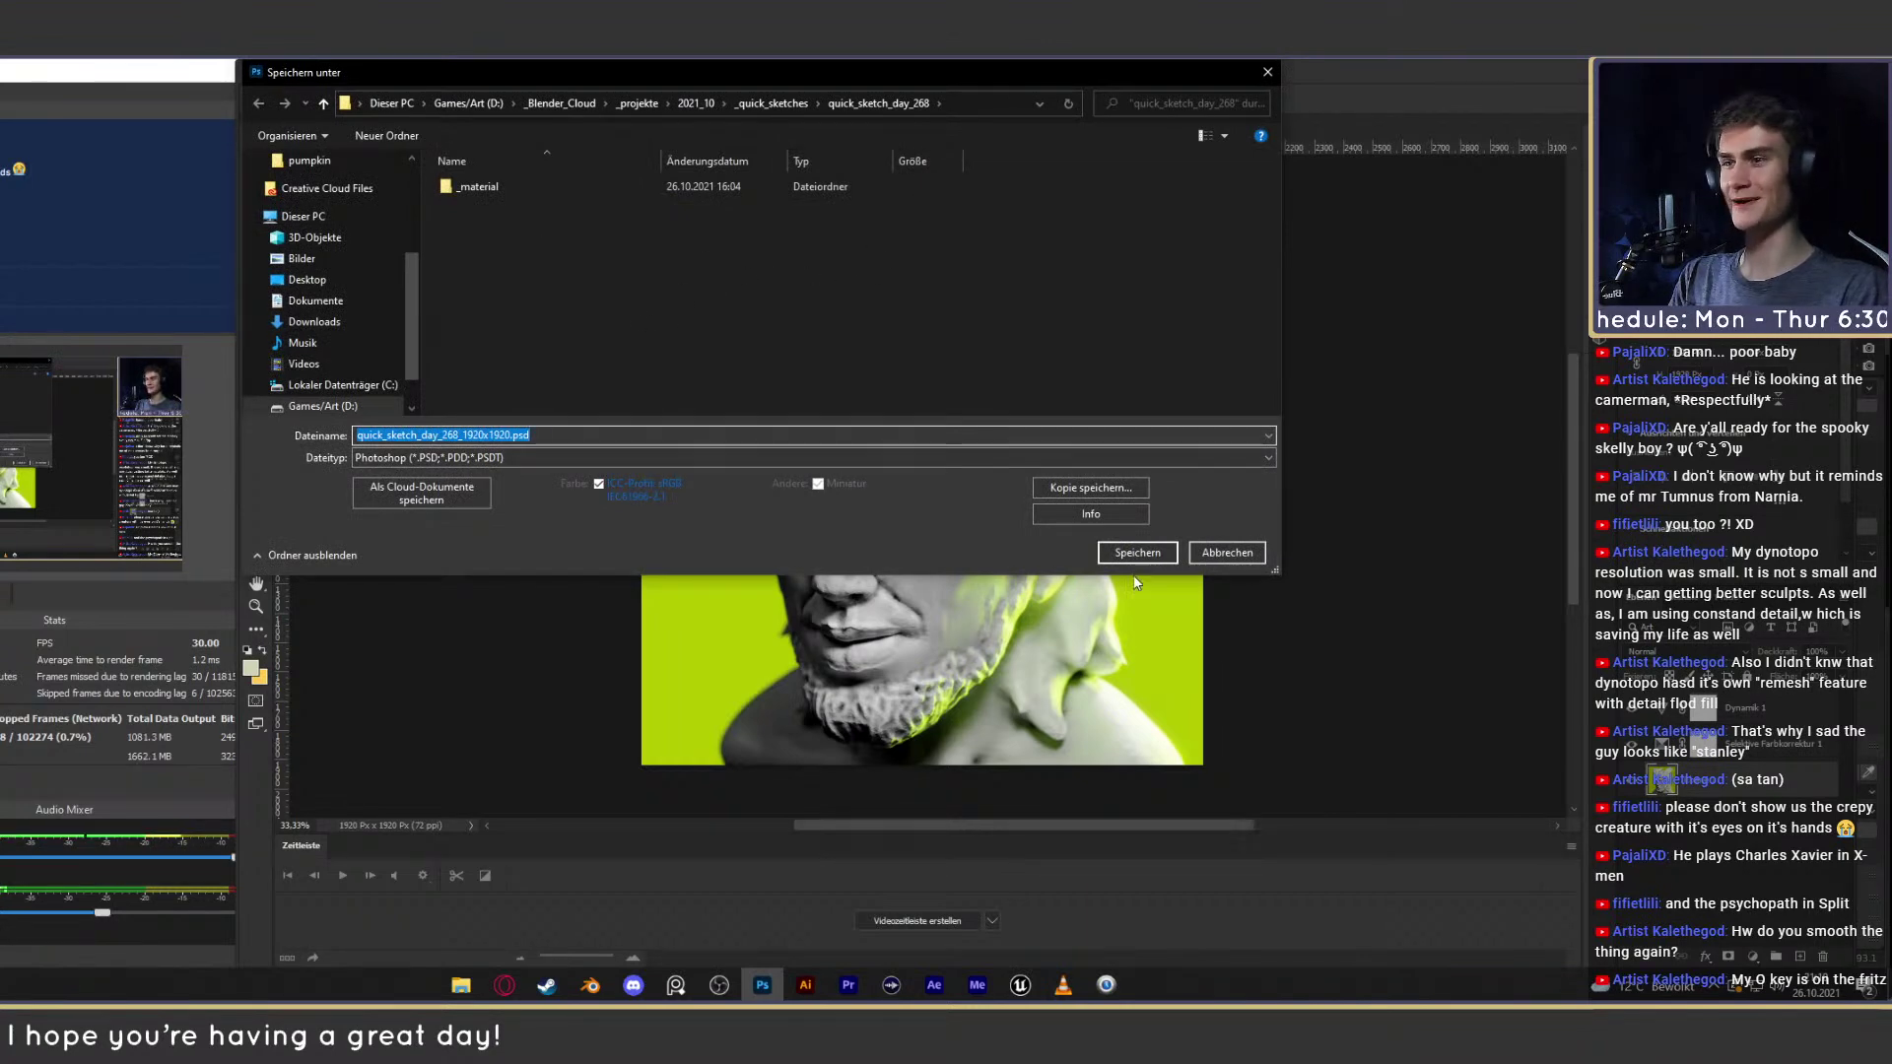
pyautogui.click(1105, 552)
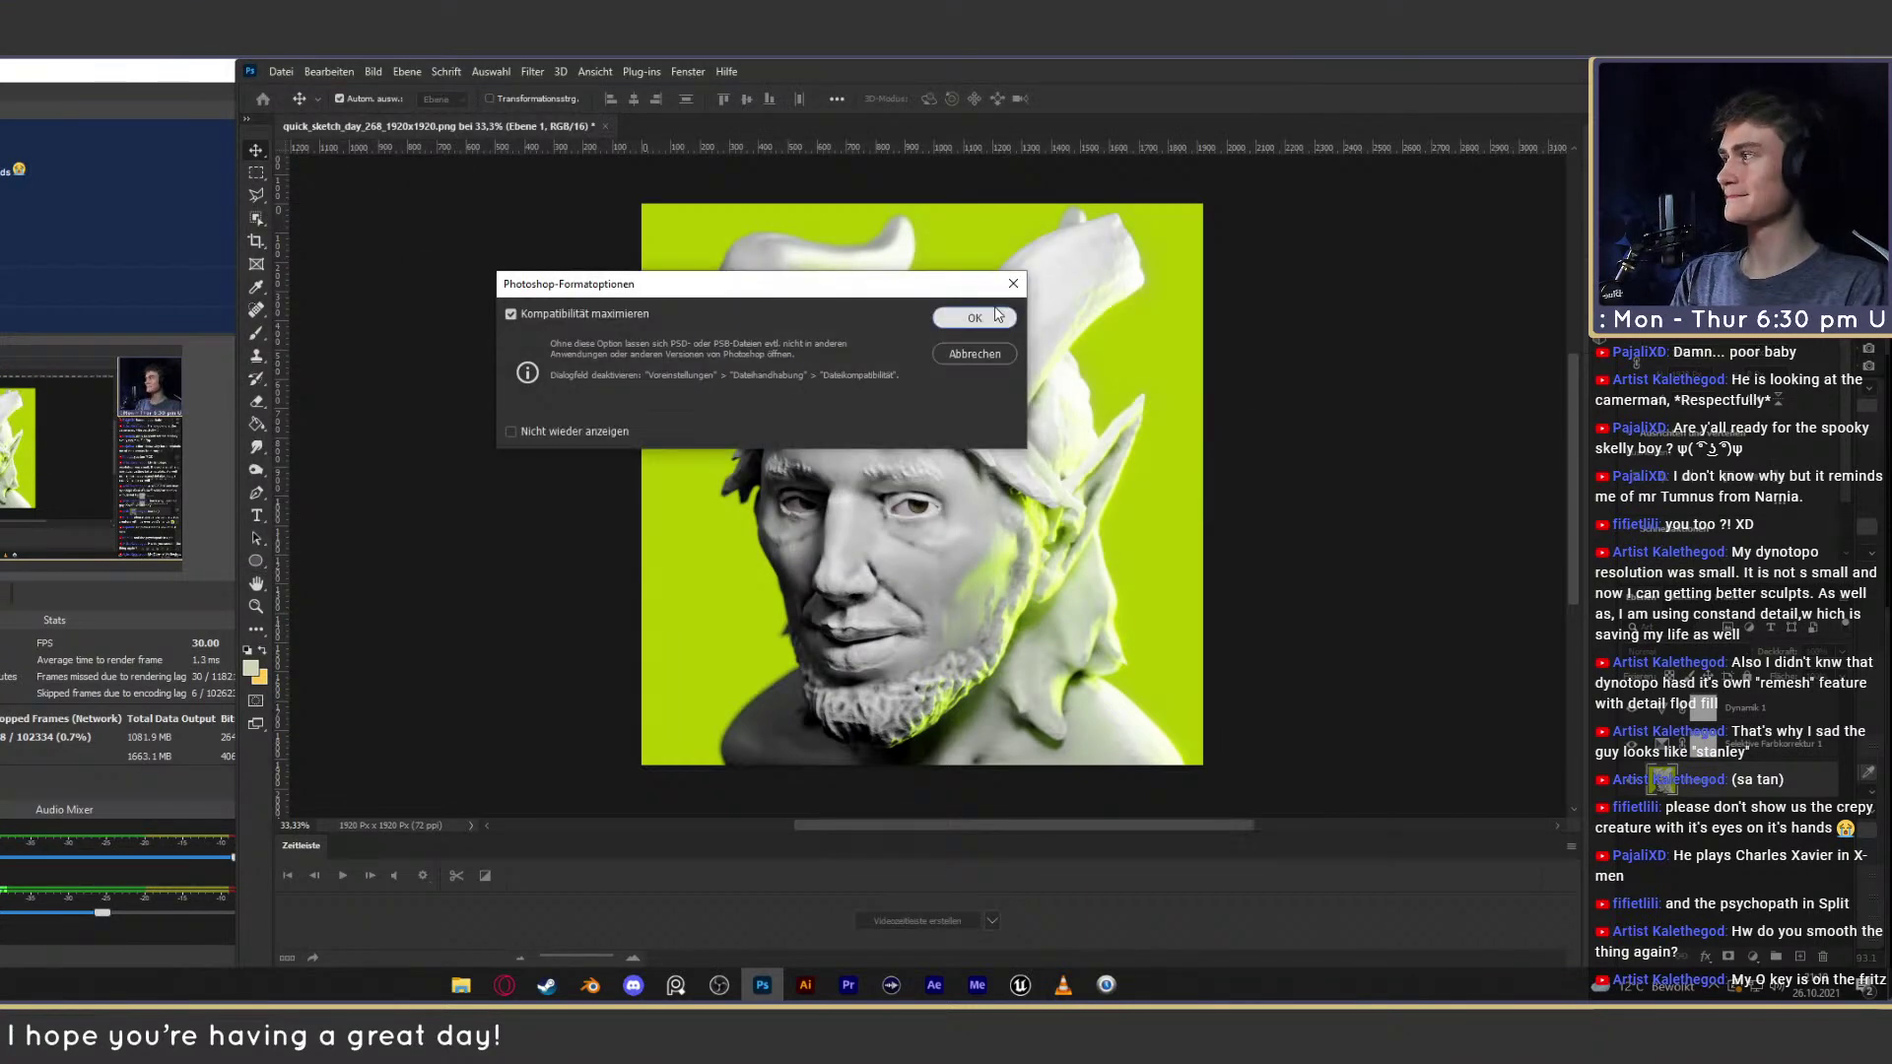
pyautogui.click(995, 315)
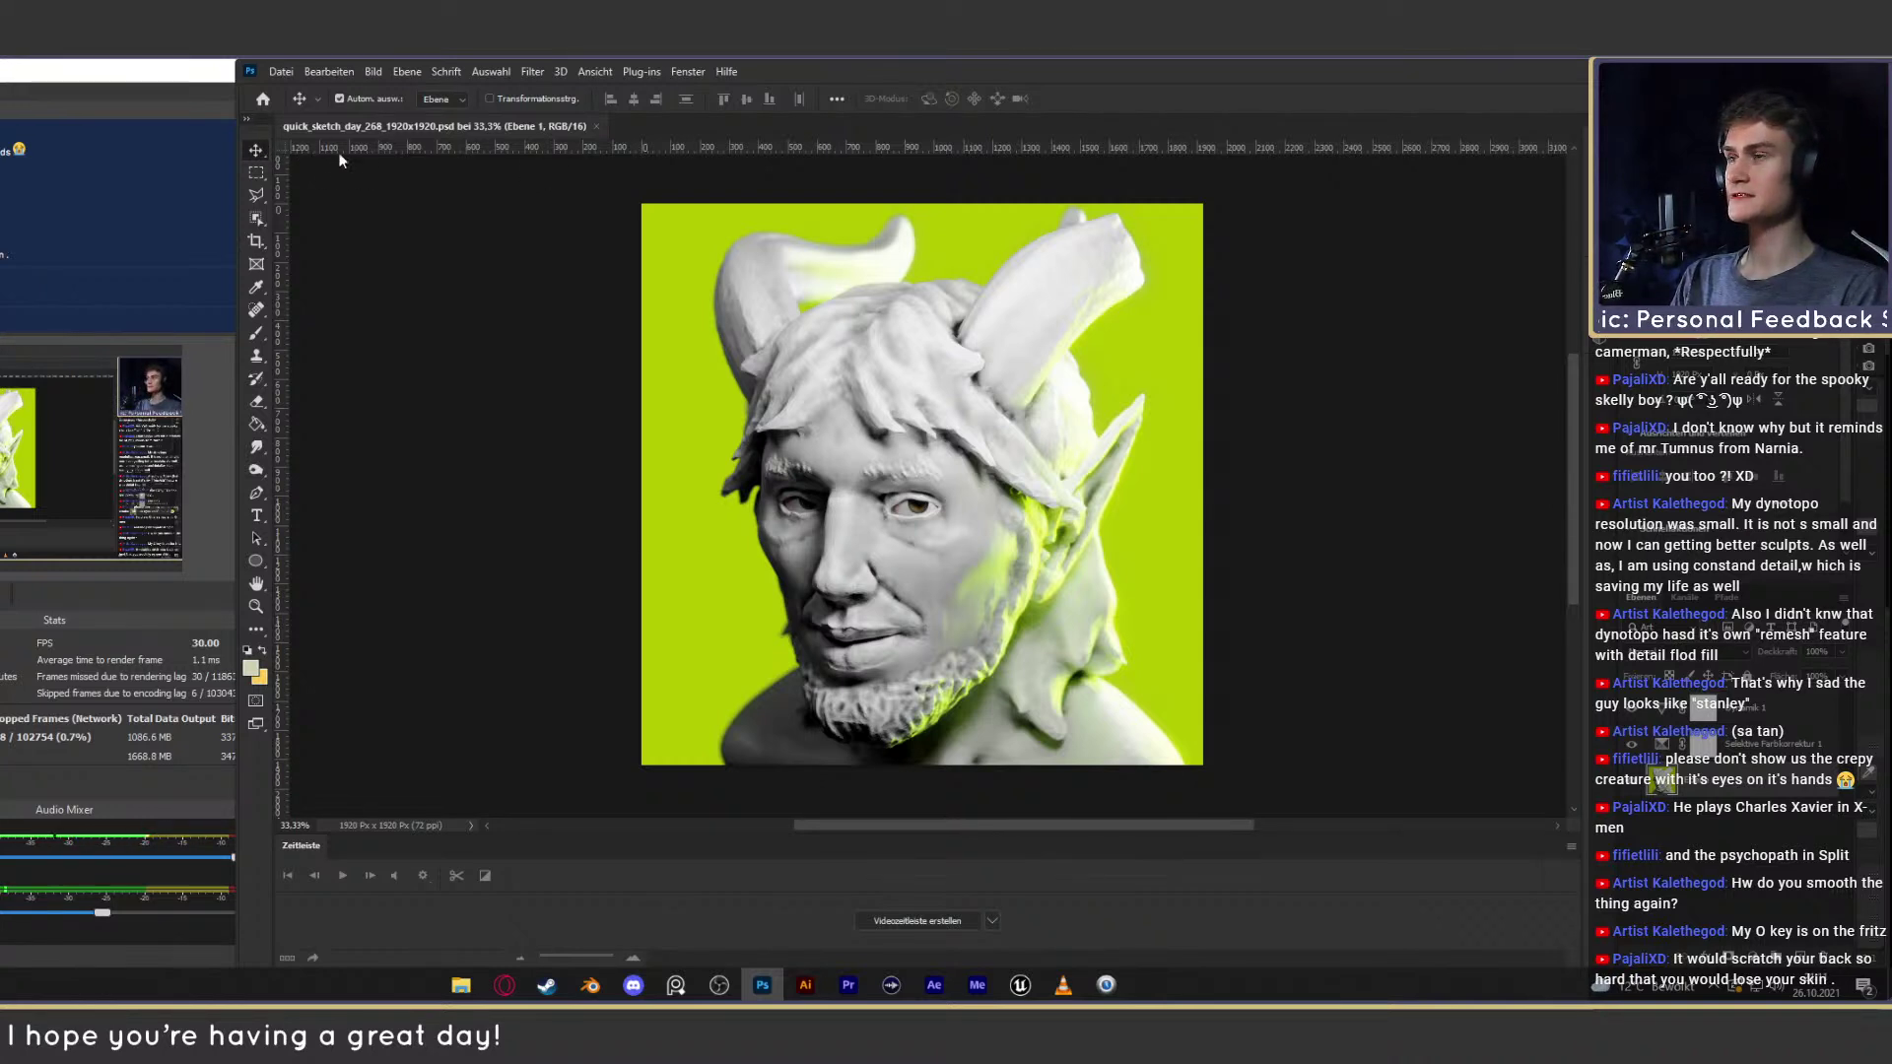
# Export the image for web as quick_sketch_day_268_1920x1920.jpg into the quick_sketch_day_268 folder, and save the layered document.
pyautogui.click(1677, 864)
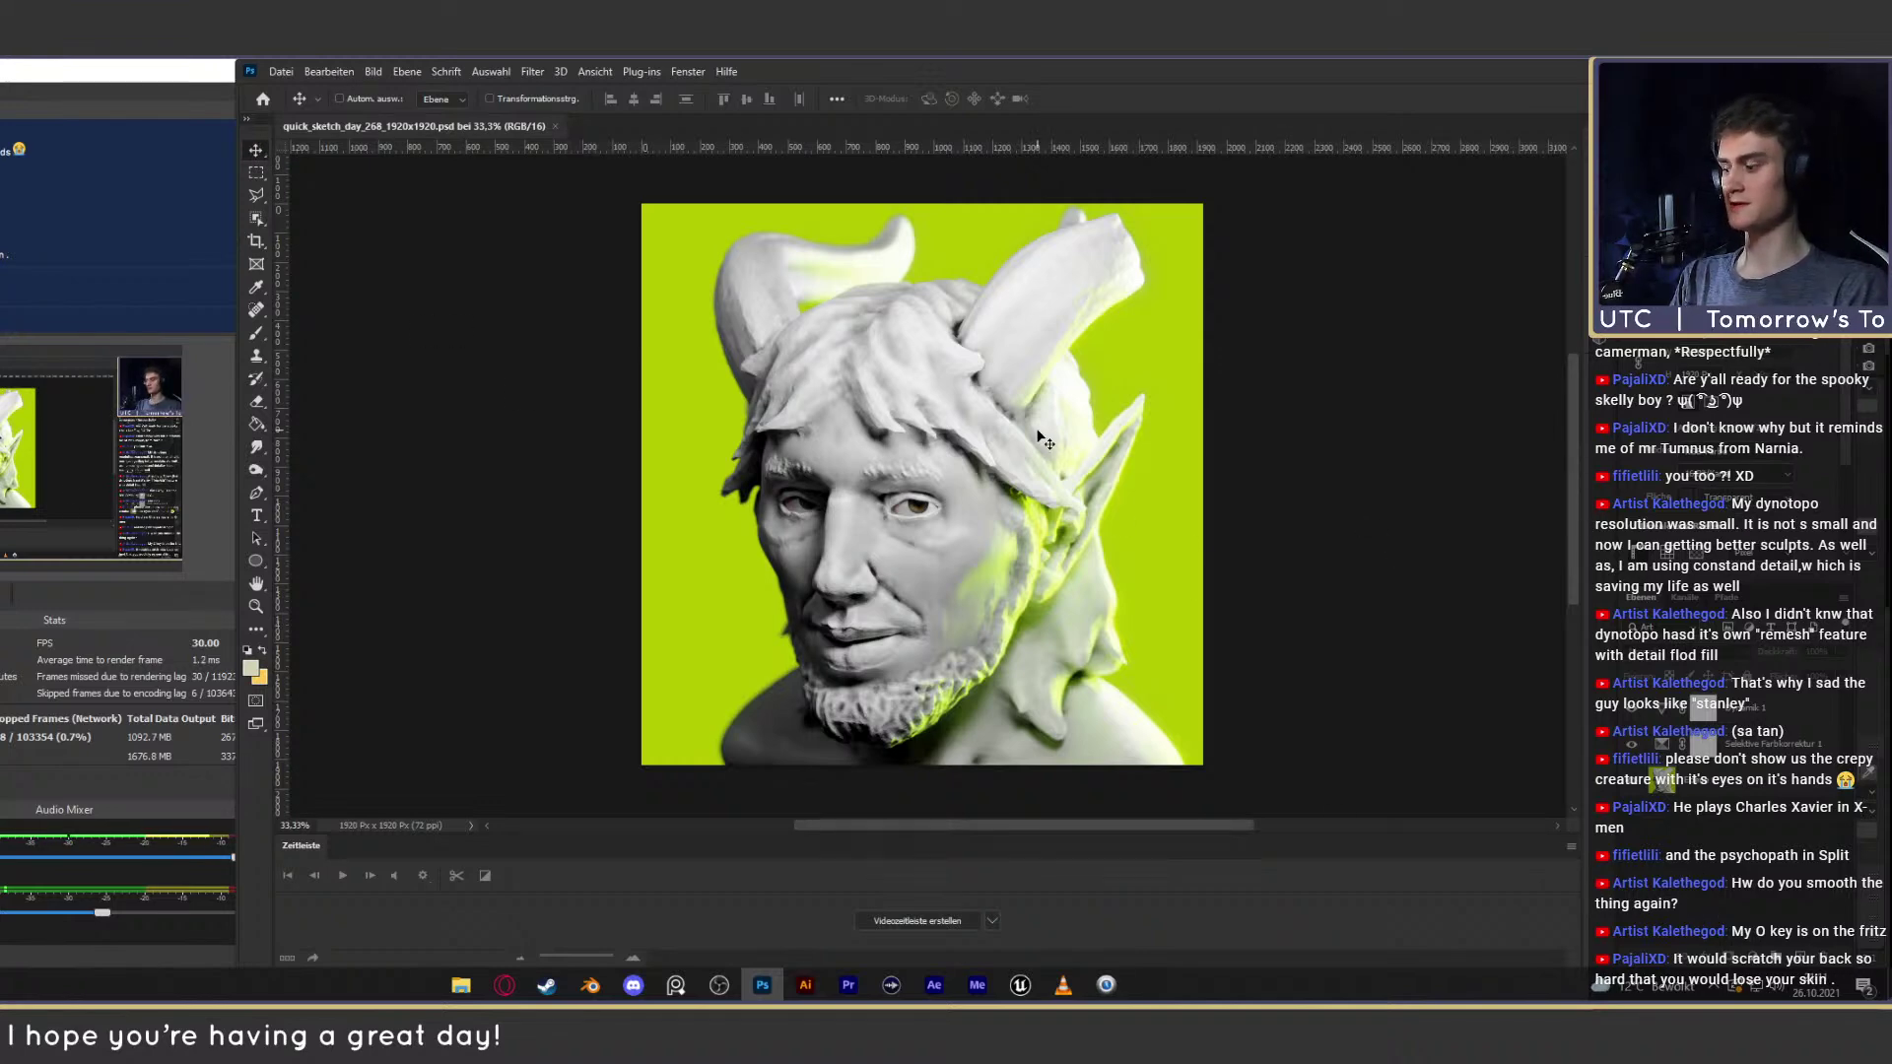
pyautogui.hotkey('ctrl', 'alt', 'shift', 's')
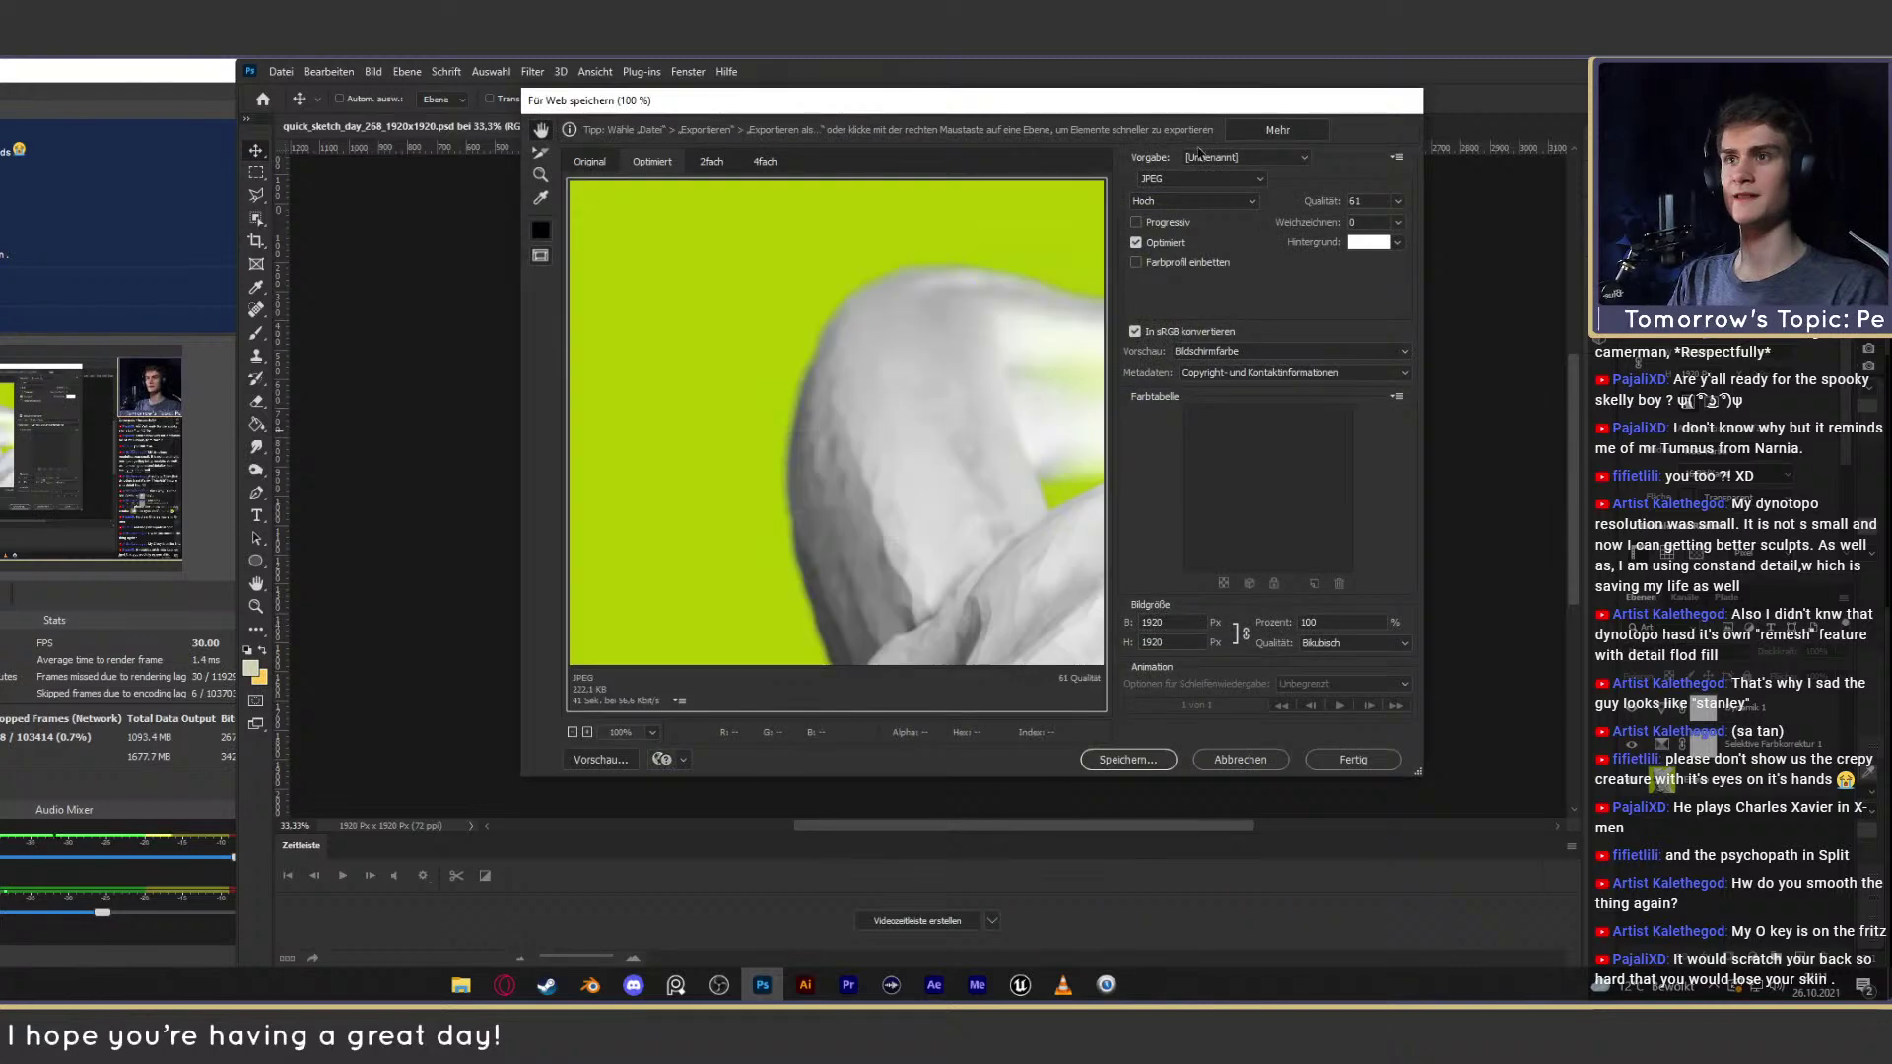
pyautogui.click(1128, 759)
pyautogui.click(884, 159)
pyautogui.click(884, 159)
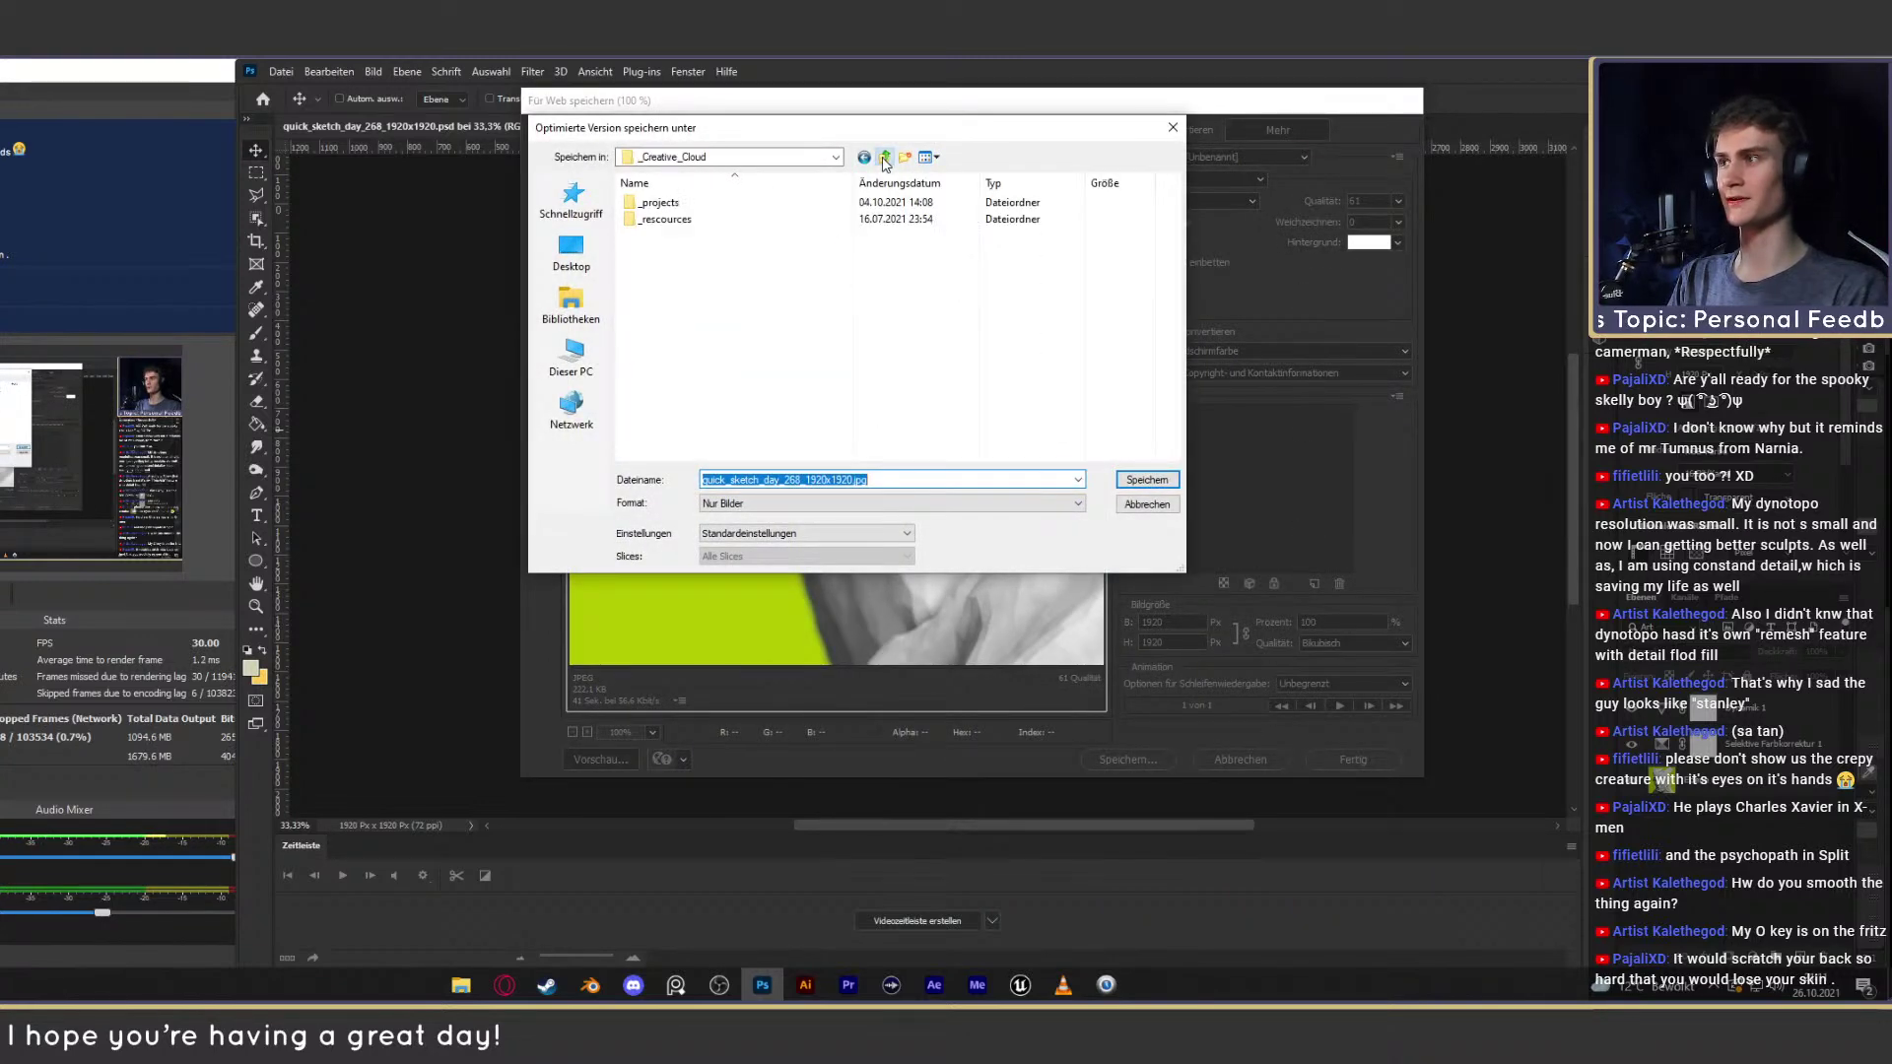
pyautogui.click(884, 158)
pyautogui.doubleClick(686, 234)
pyautogui.doubleClick(662, 236)
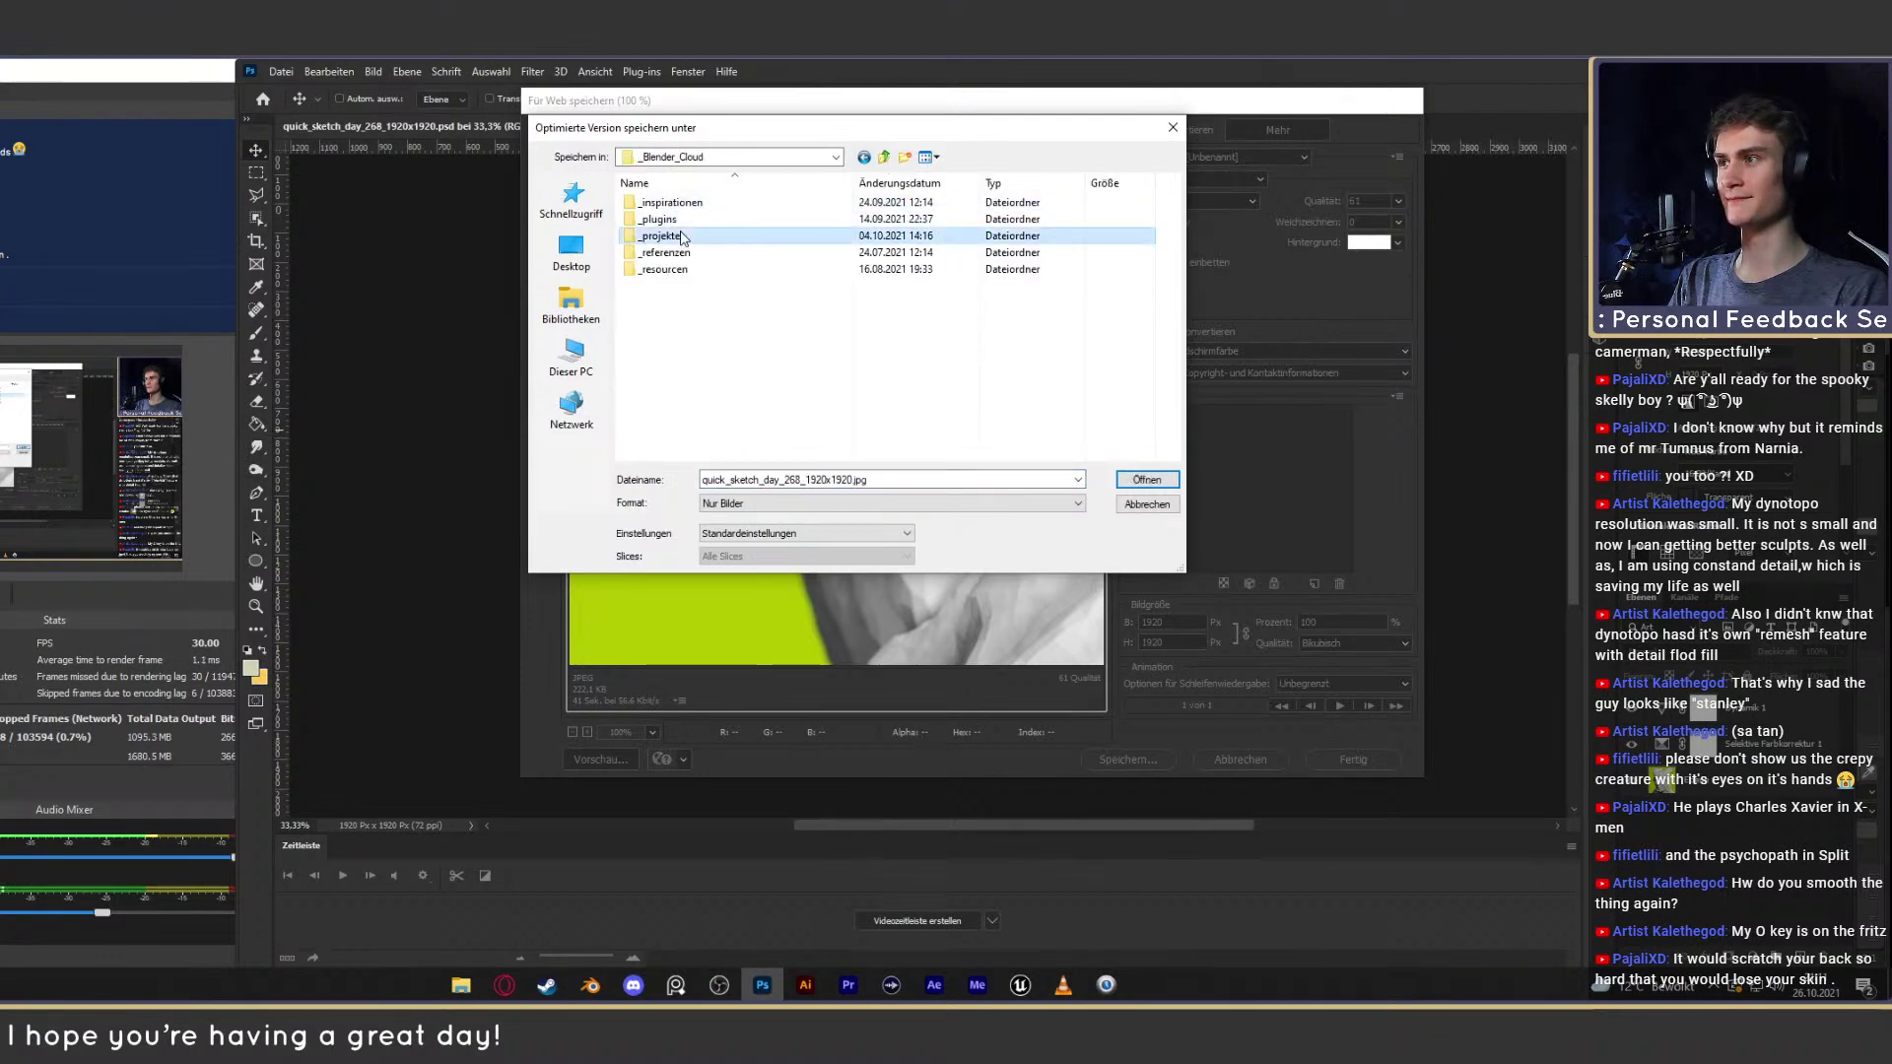
pyautogui.scroll(-3, 788, 325)
pyautogui.doubleClick(653, 451)
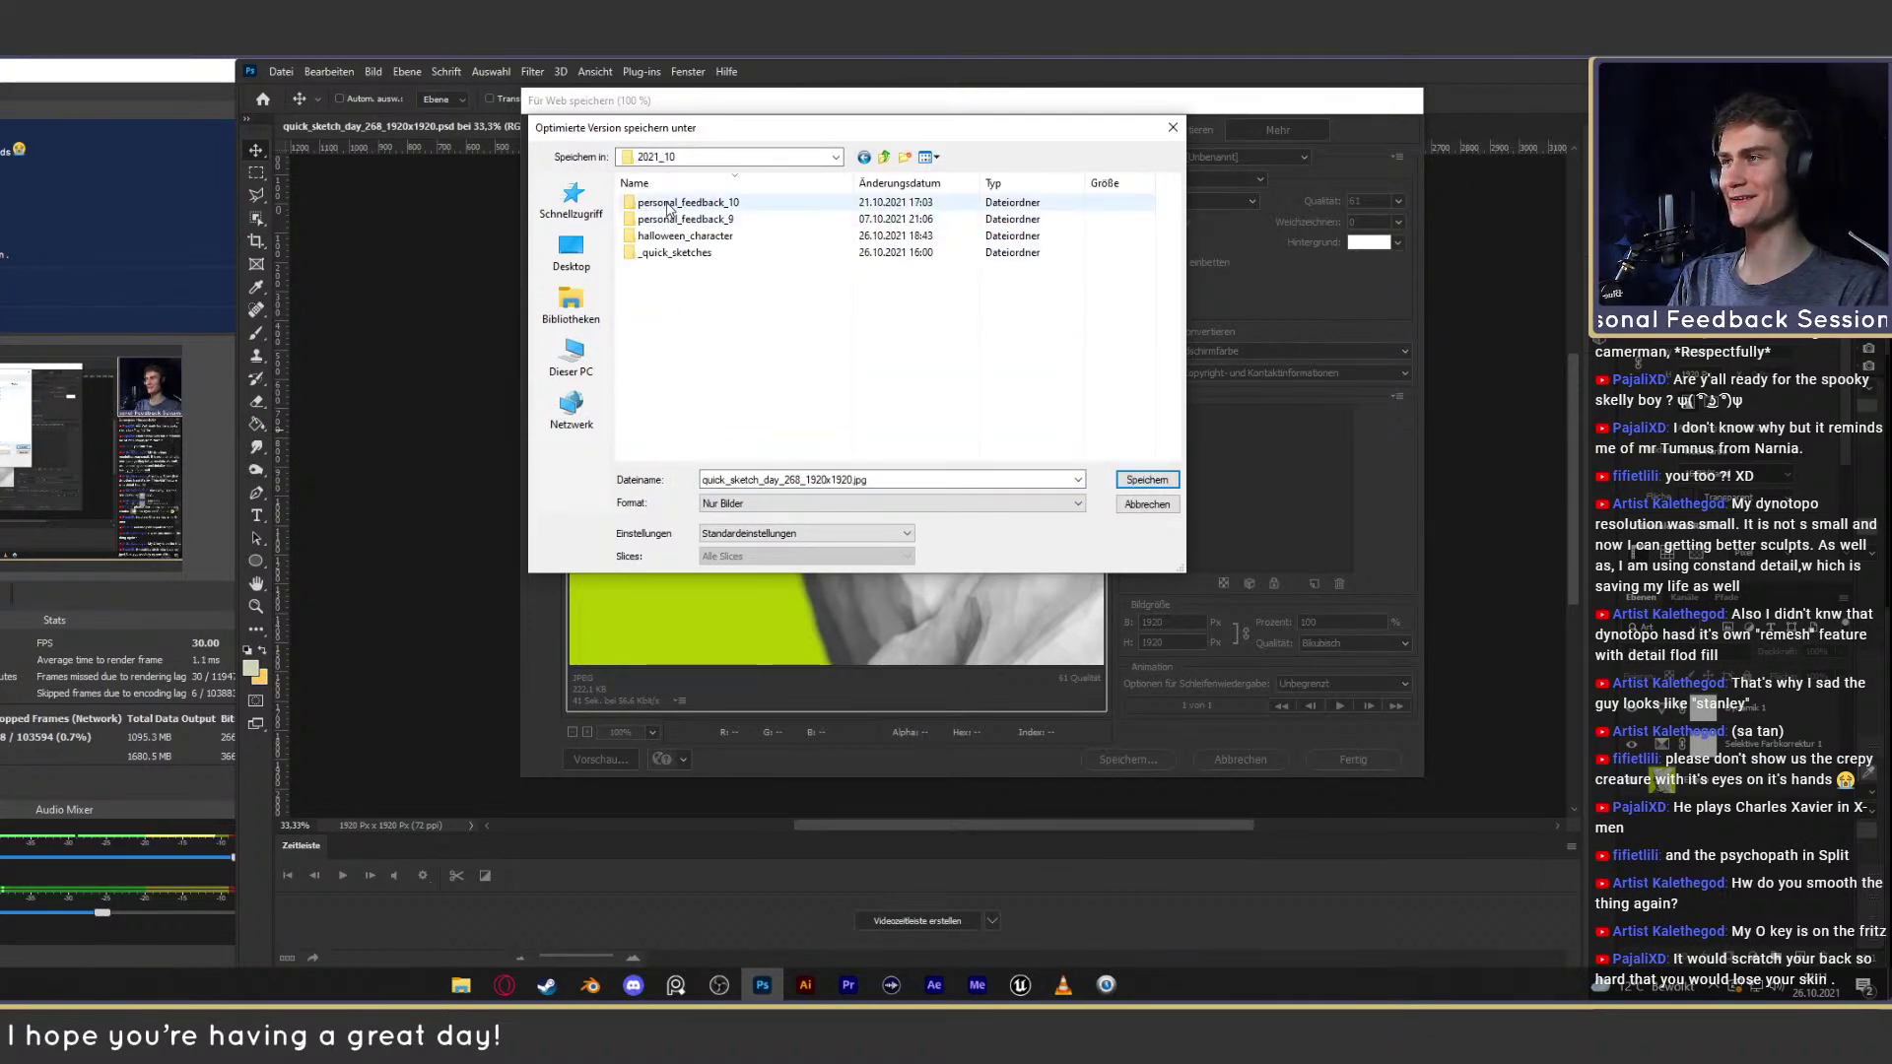
pyautogui.doubleClick(676, 253)
pyautogui.doubleClick(731, 453)
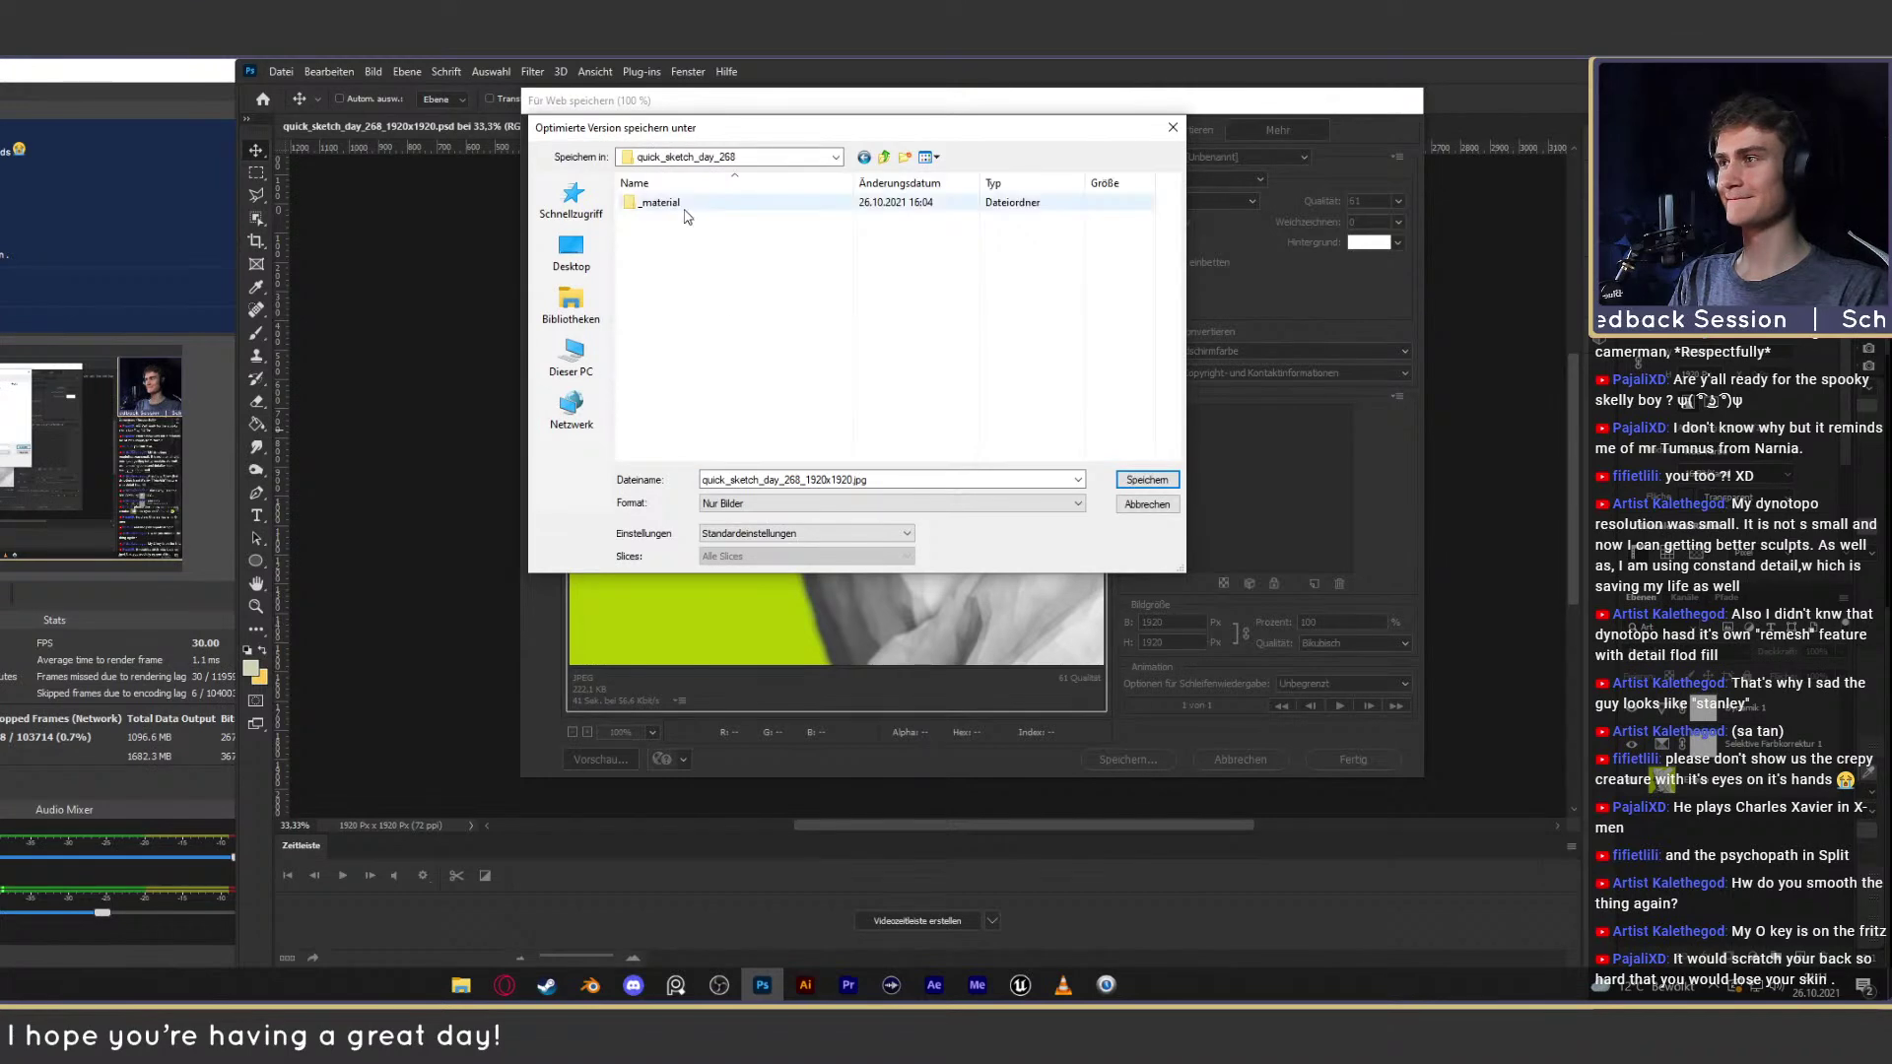
pyautogui.click(1146, 480)
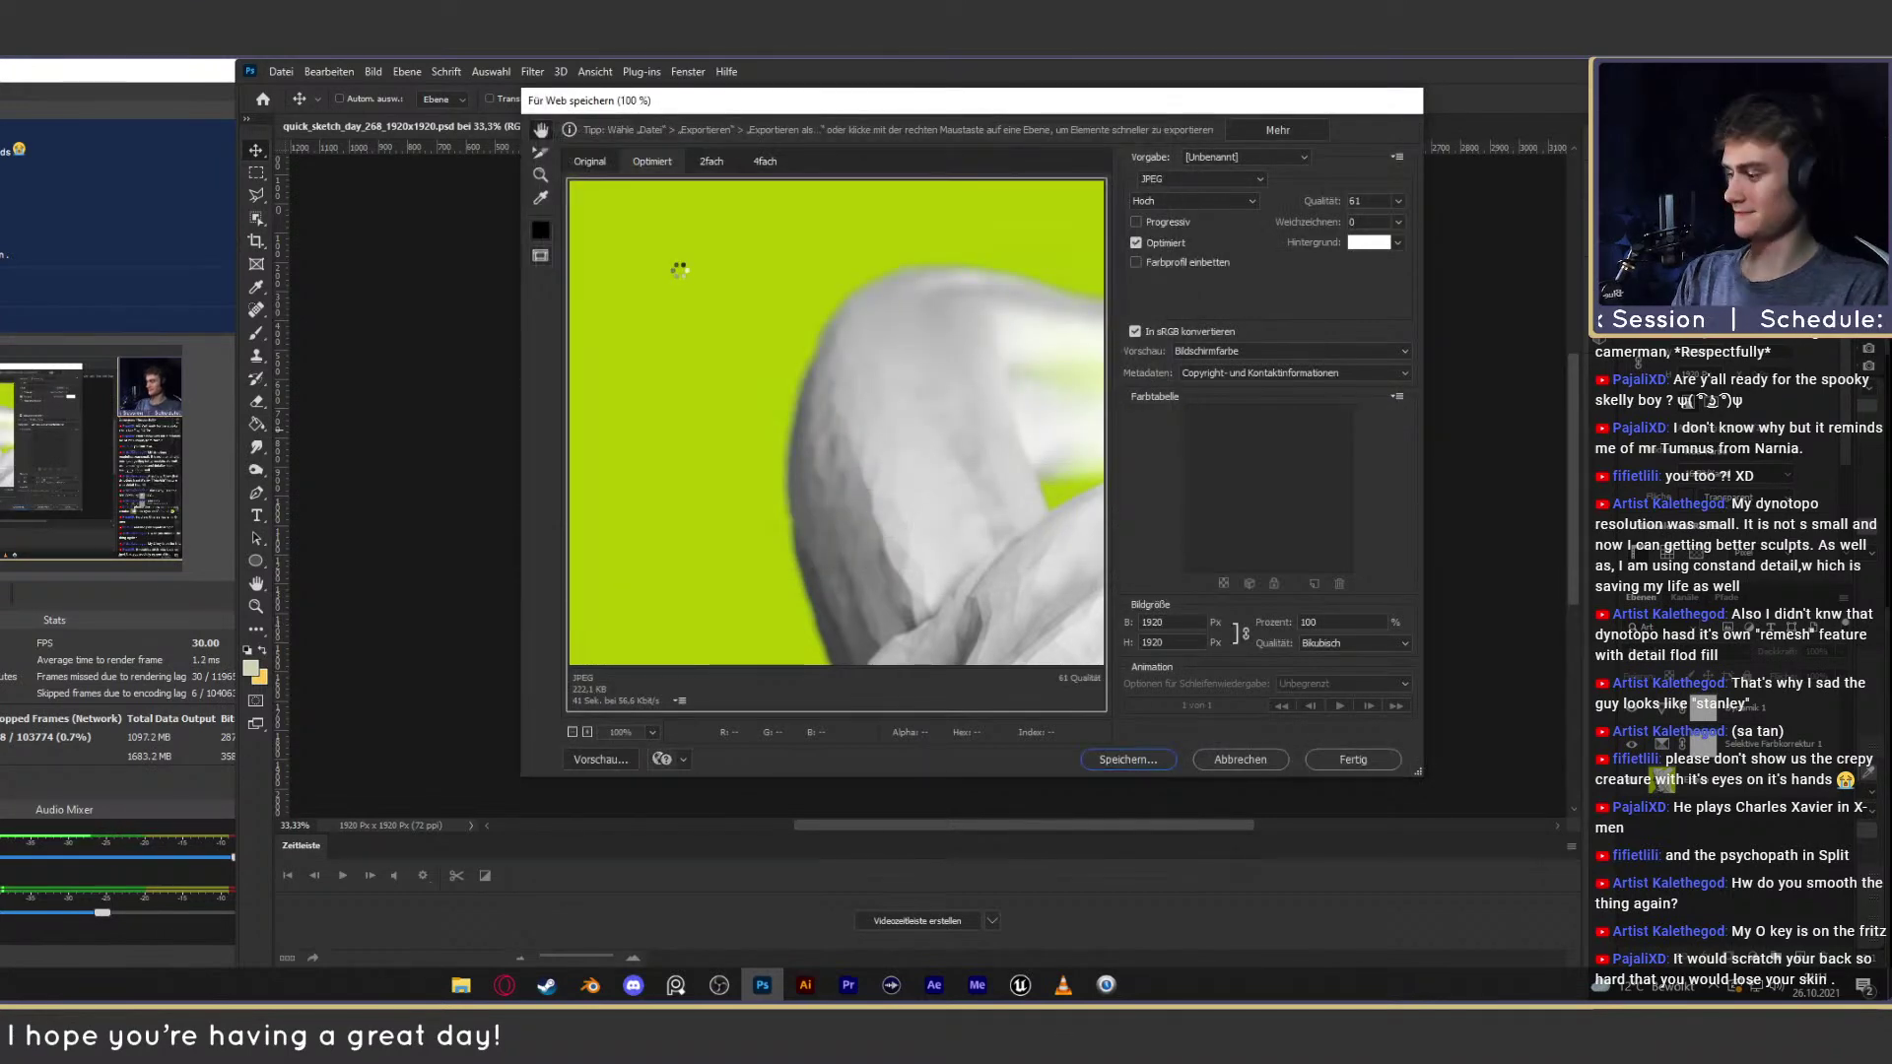
pyautogui.hotkey('ctrl', 's')
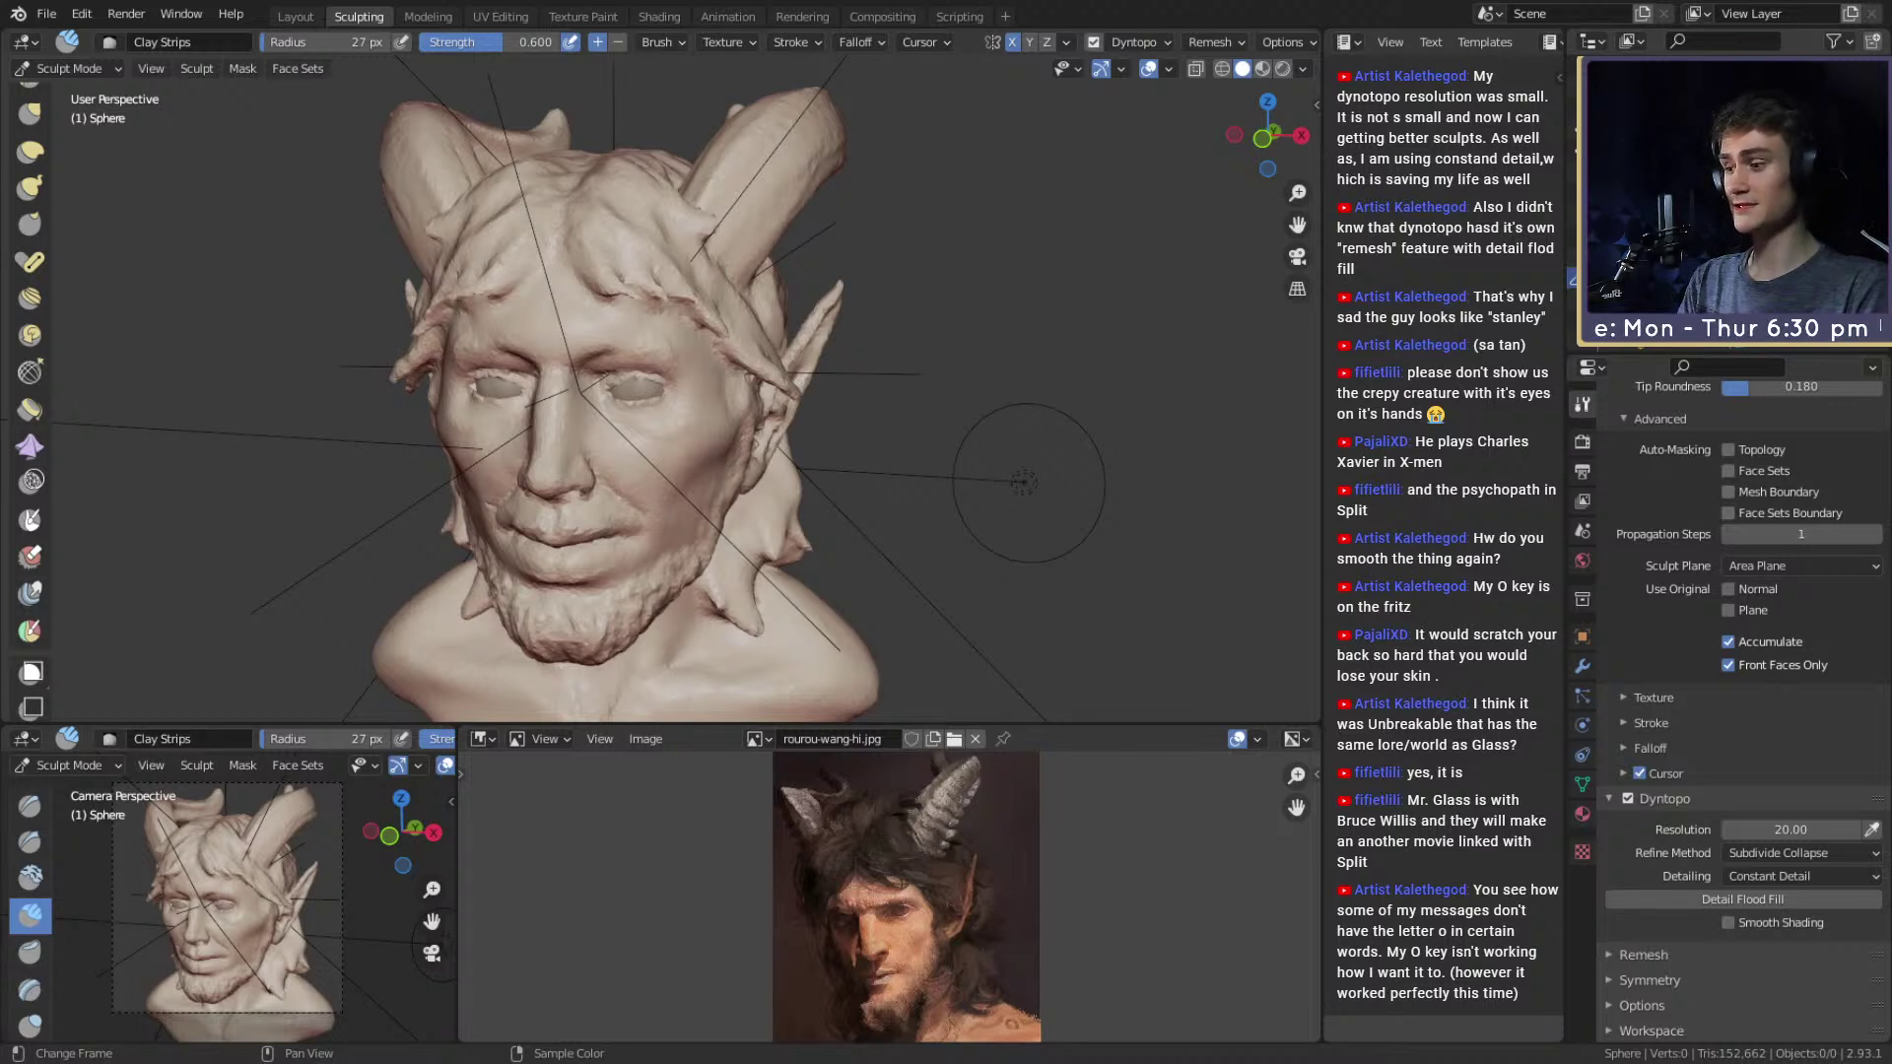
# In Blender, save the horned bust file, and open the recent ghost_ridaaa sculpt file without saving further changes.
pyautogui.click(46, 14)
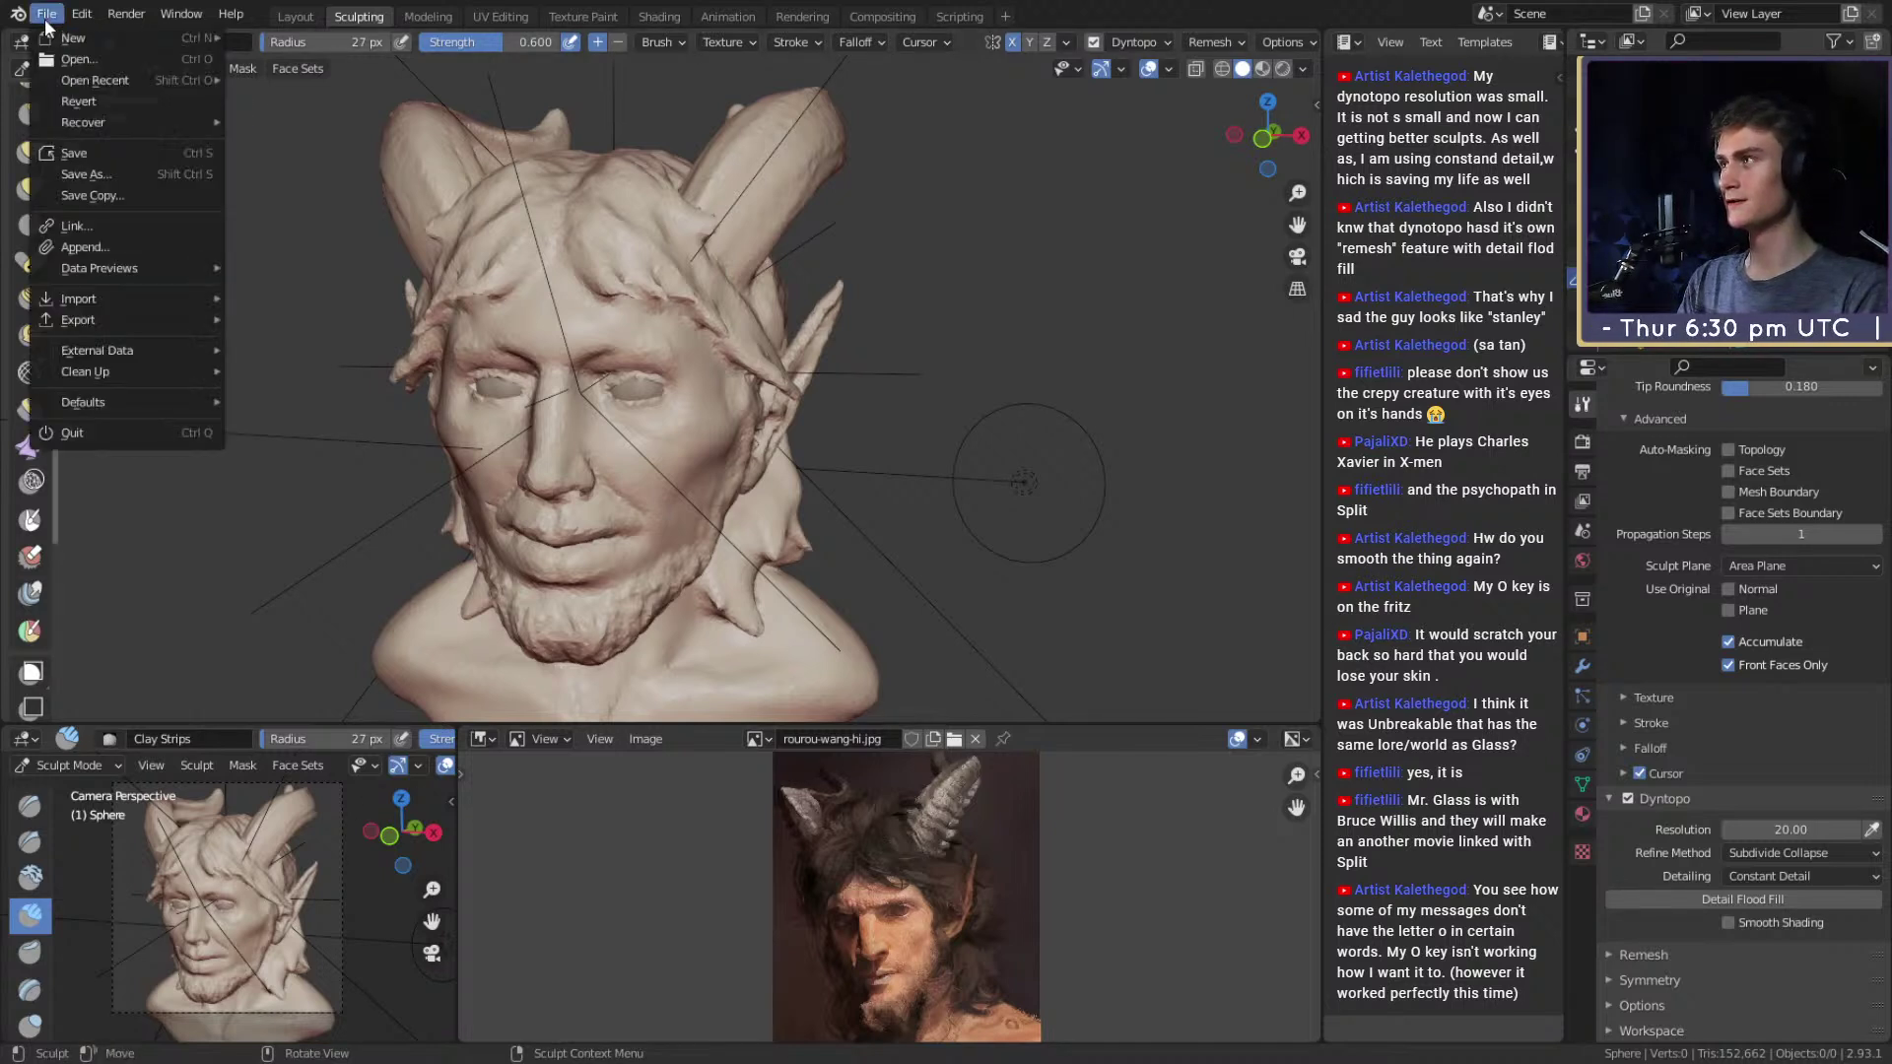
pyautogui.click(101, 153)
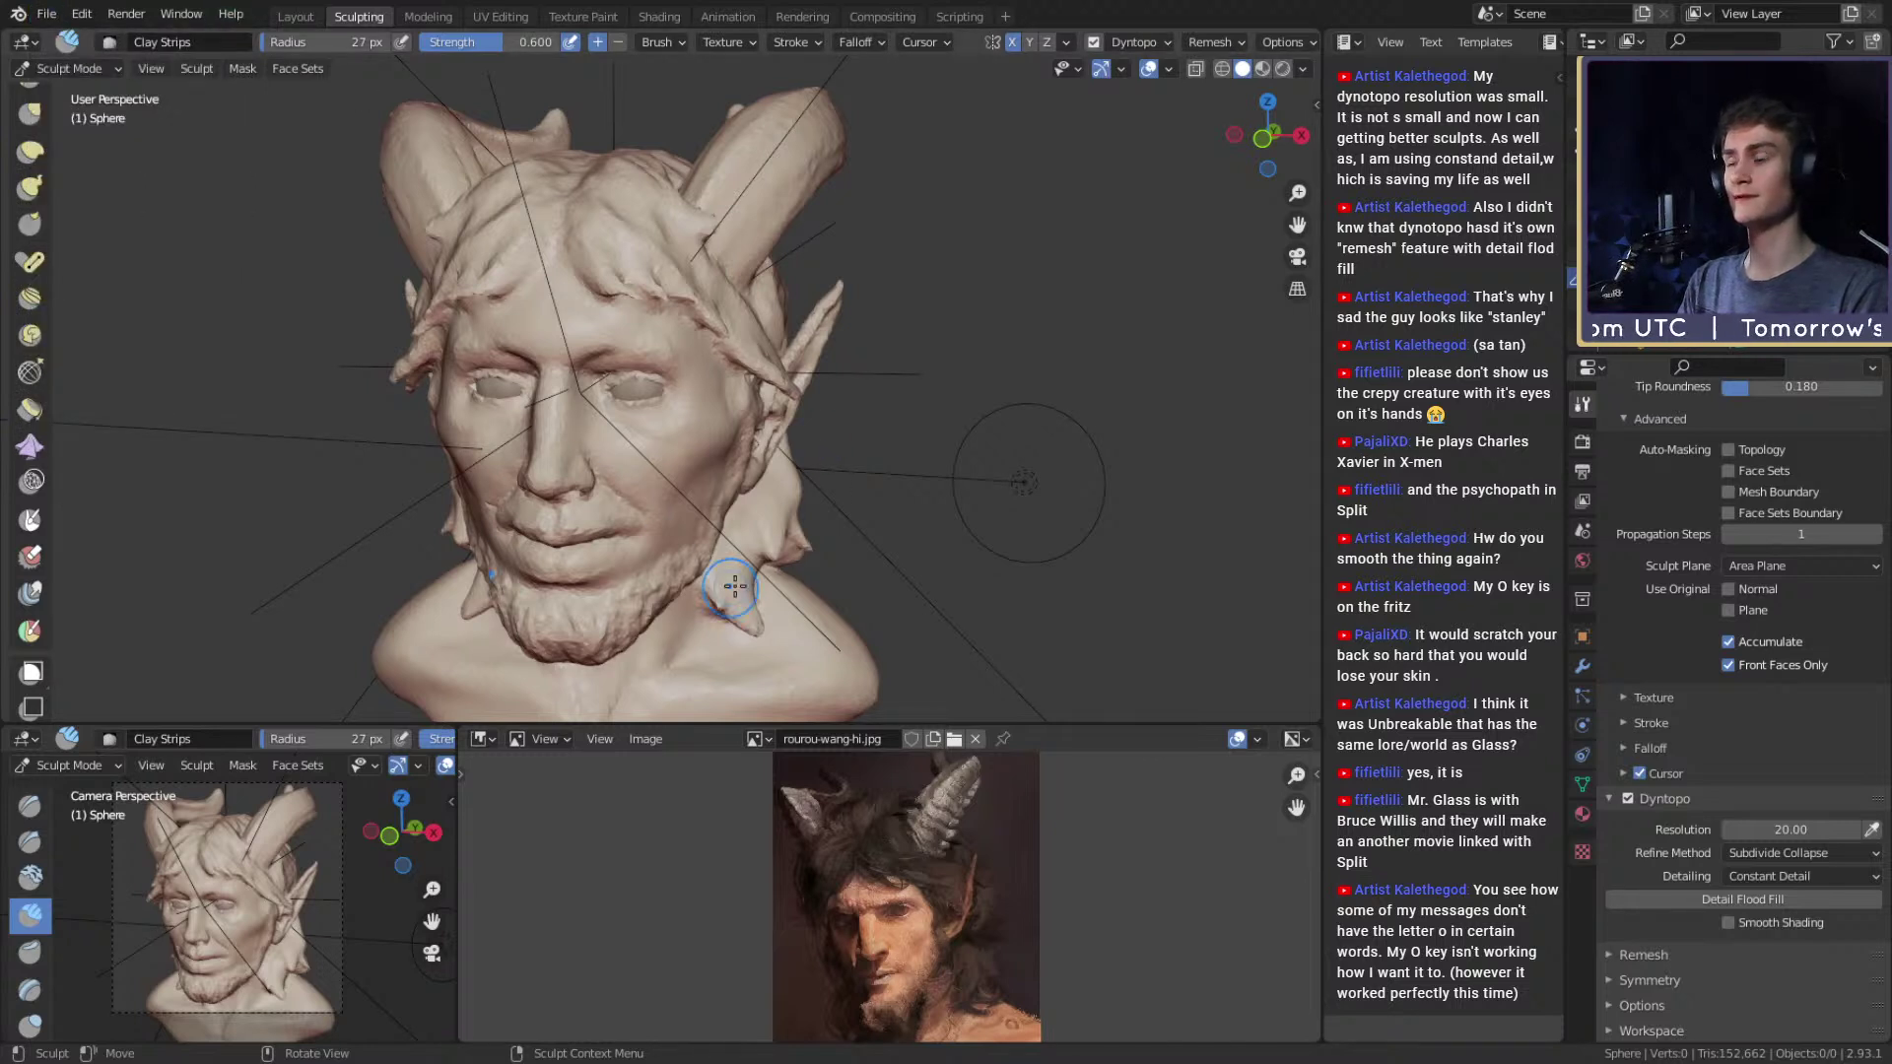
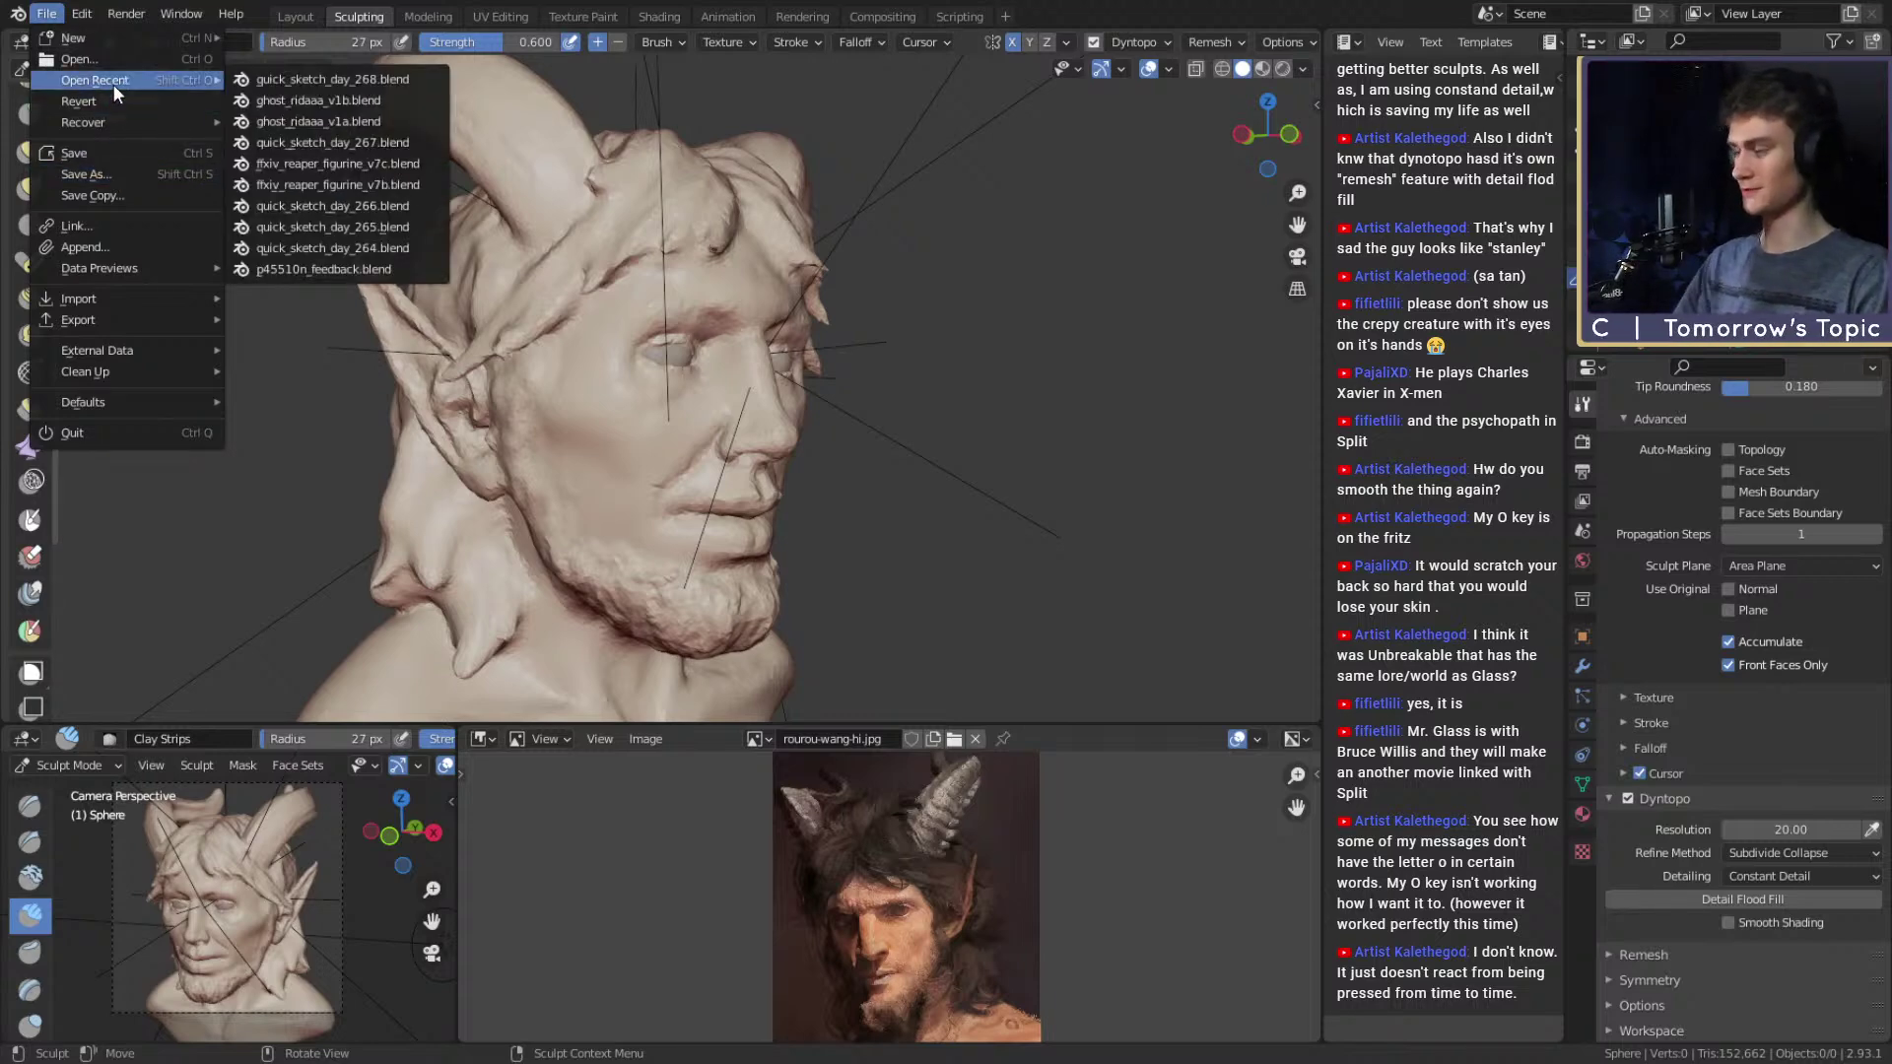
pyautogui.click(326, 78)
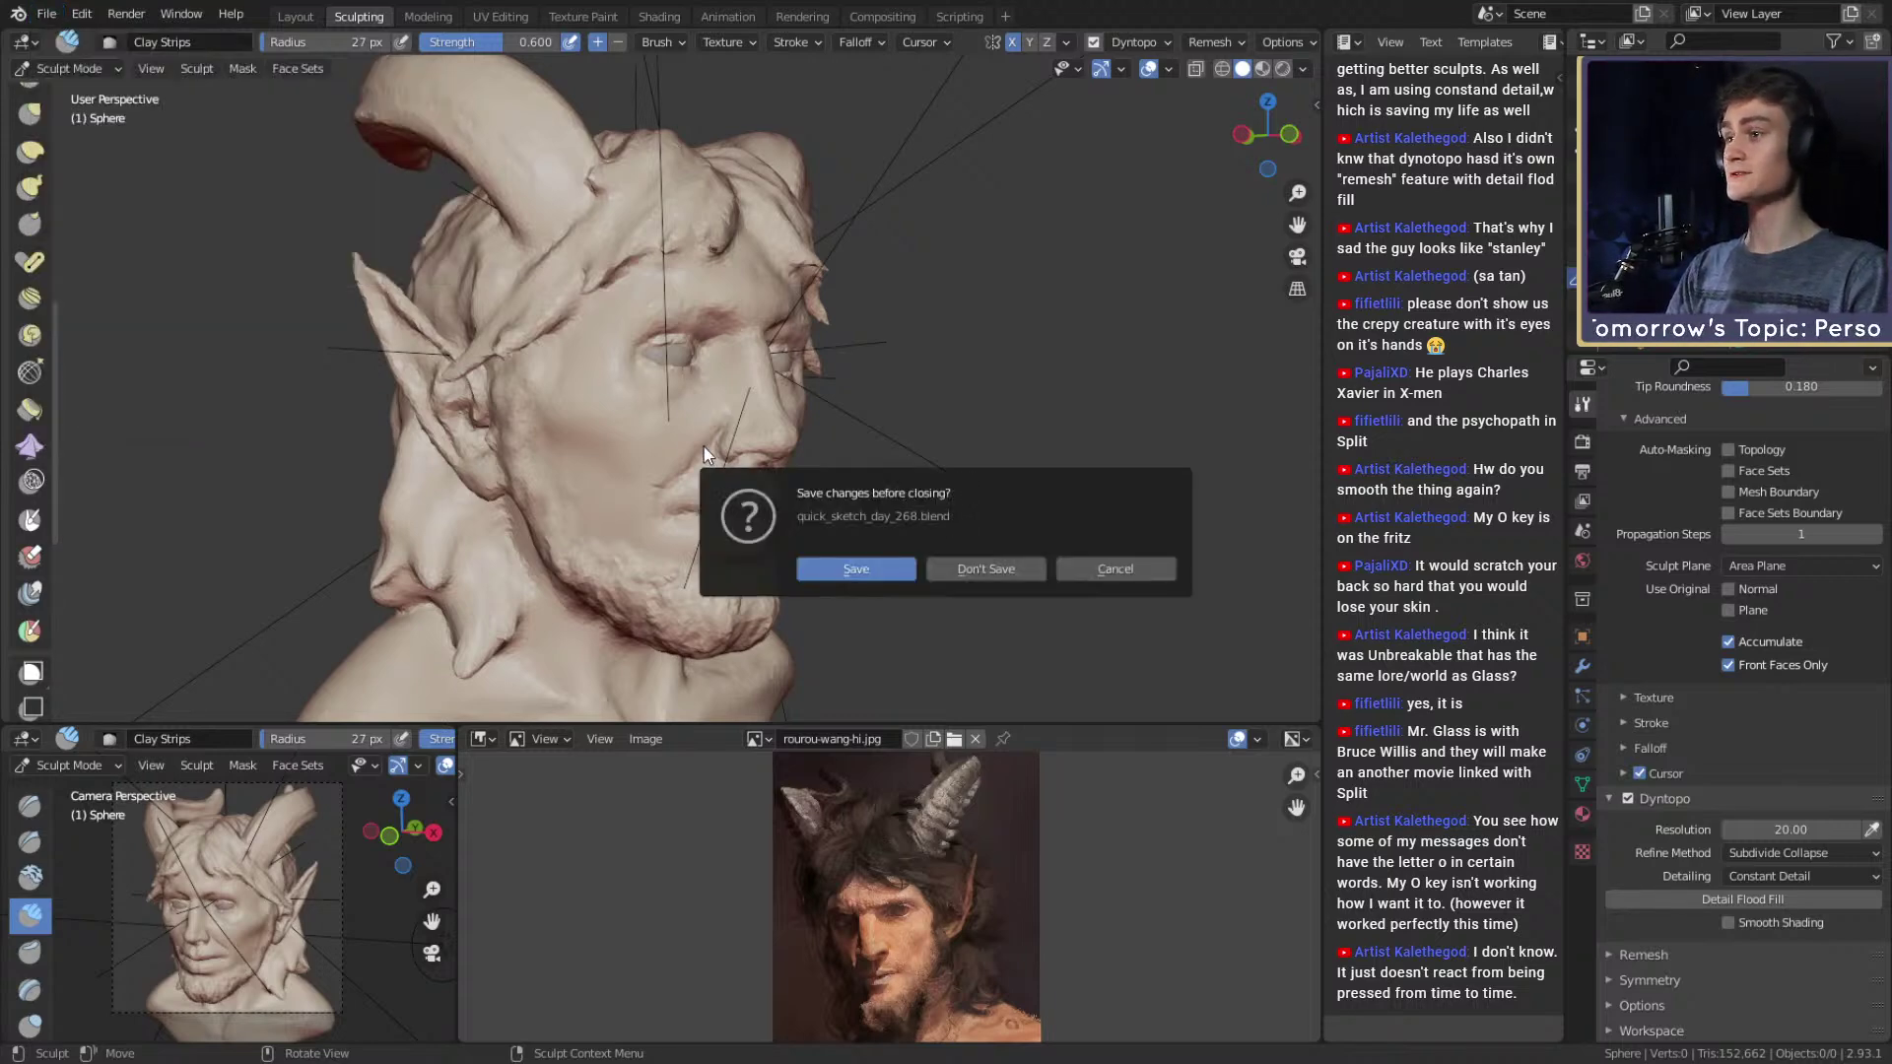
pyautogui.click(984, 576)
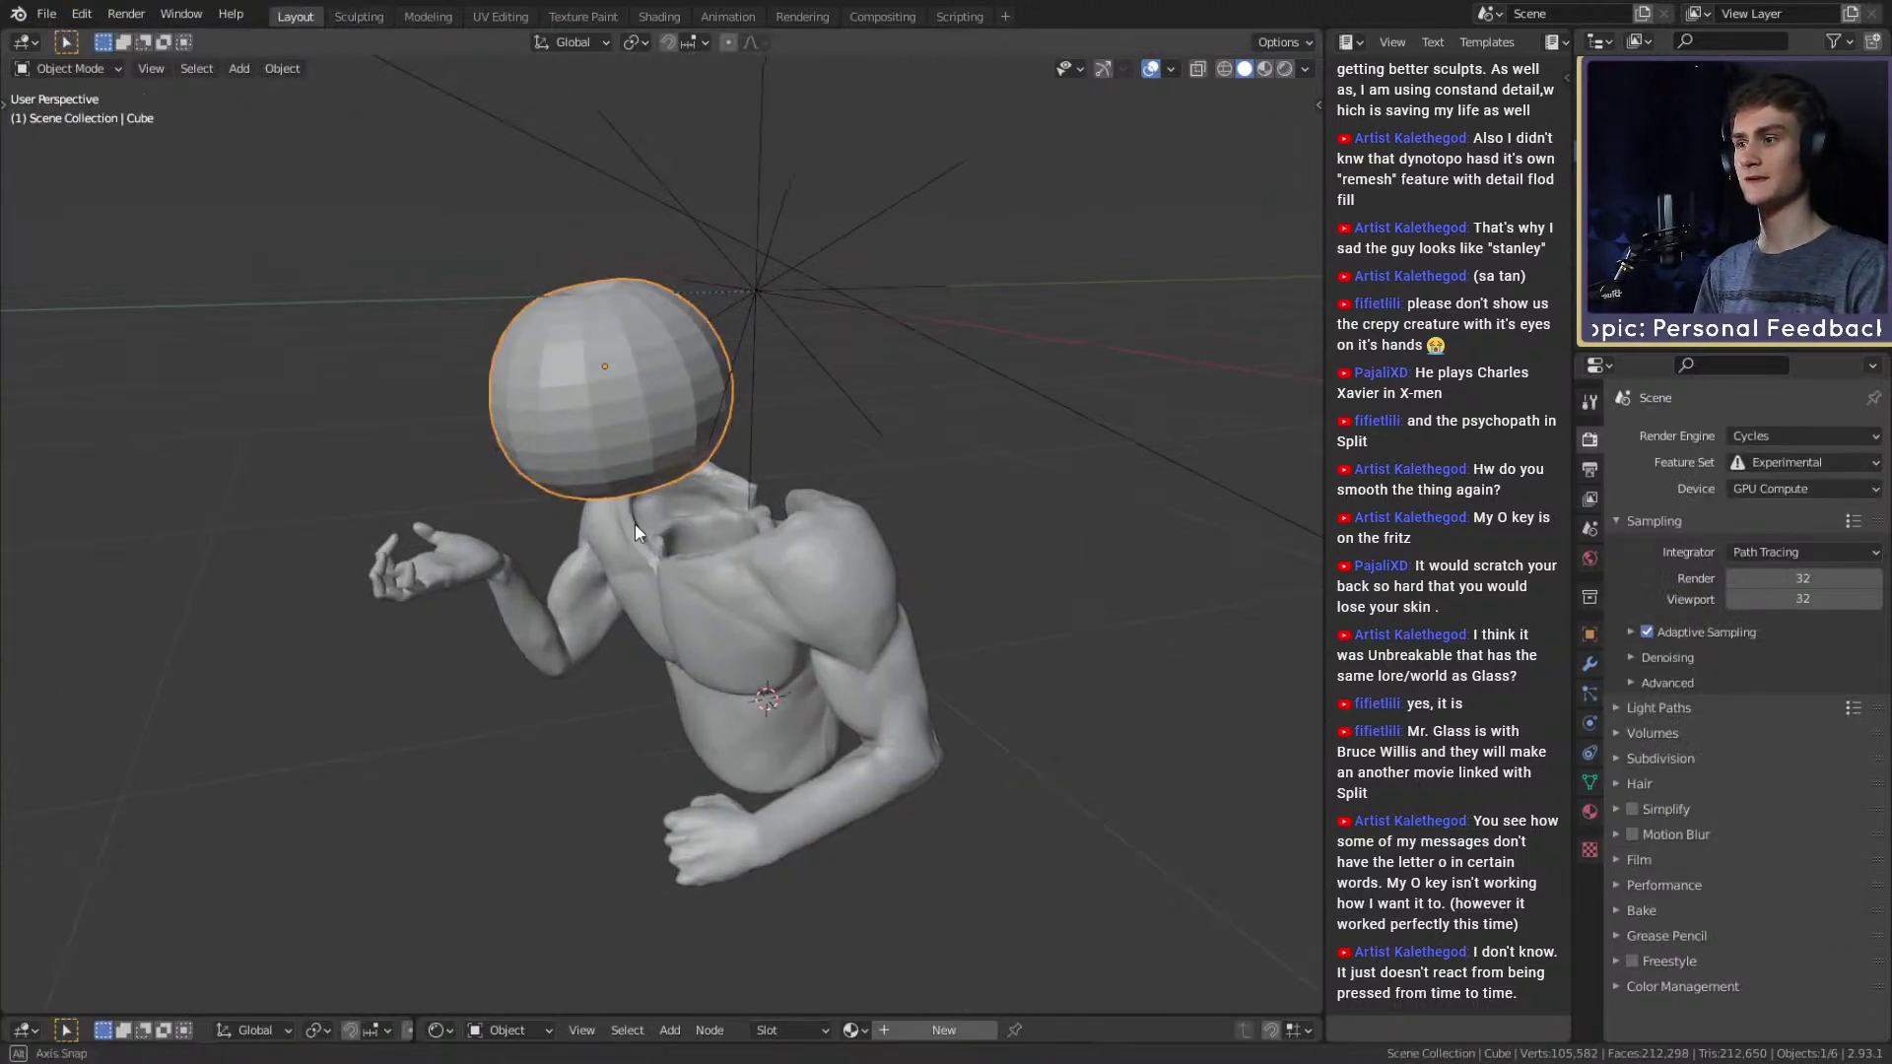
# Hide the open-collared torso with its round head, show the skull-headed version, and examine it from several angles.
pyautogui.moveTo(635, 523); pyautogui.dragTo(889, 599, button='middle')
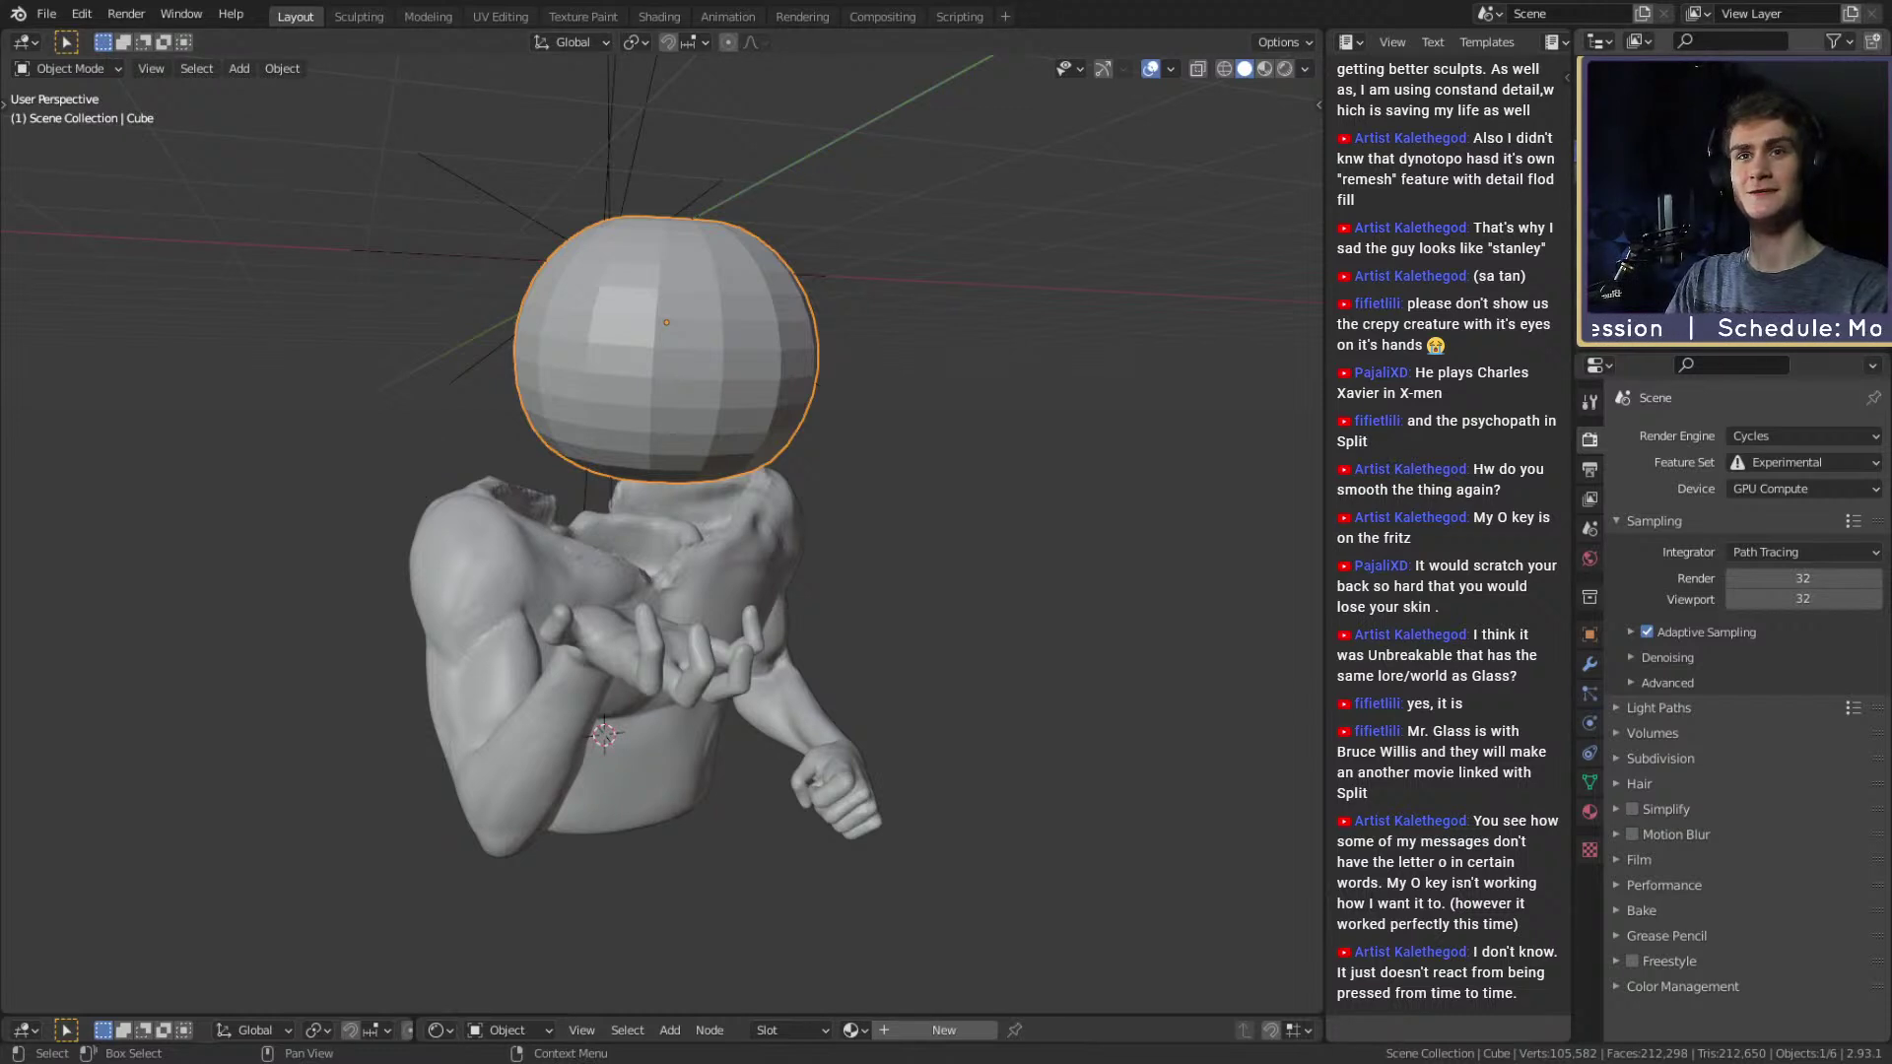
pyautogui.click(1852, 109)
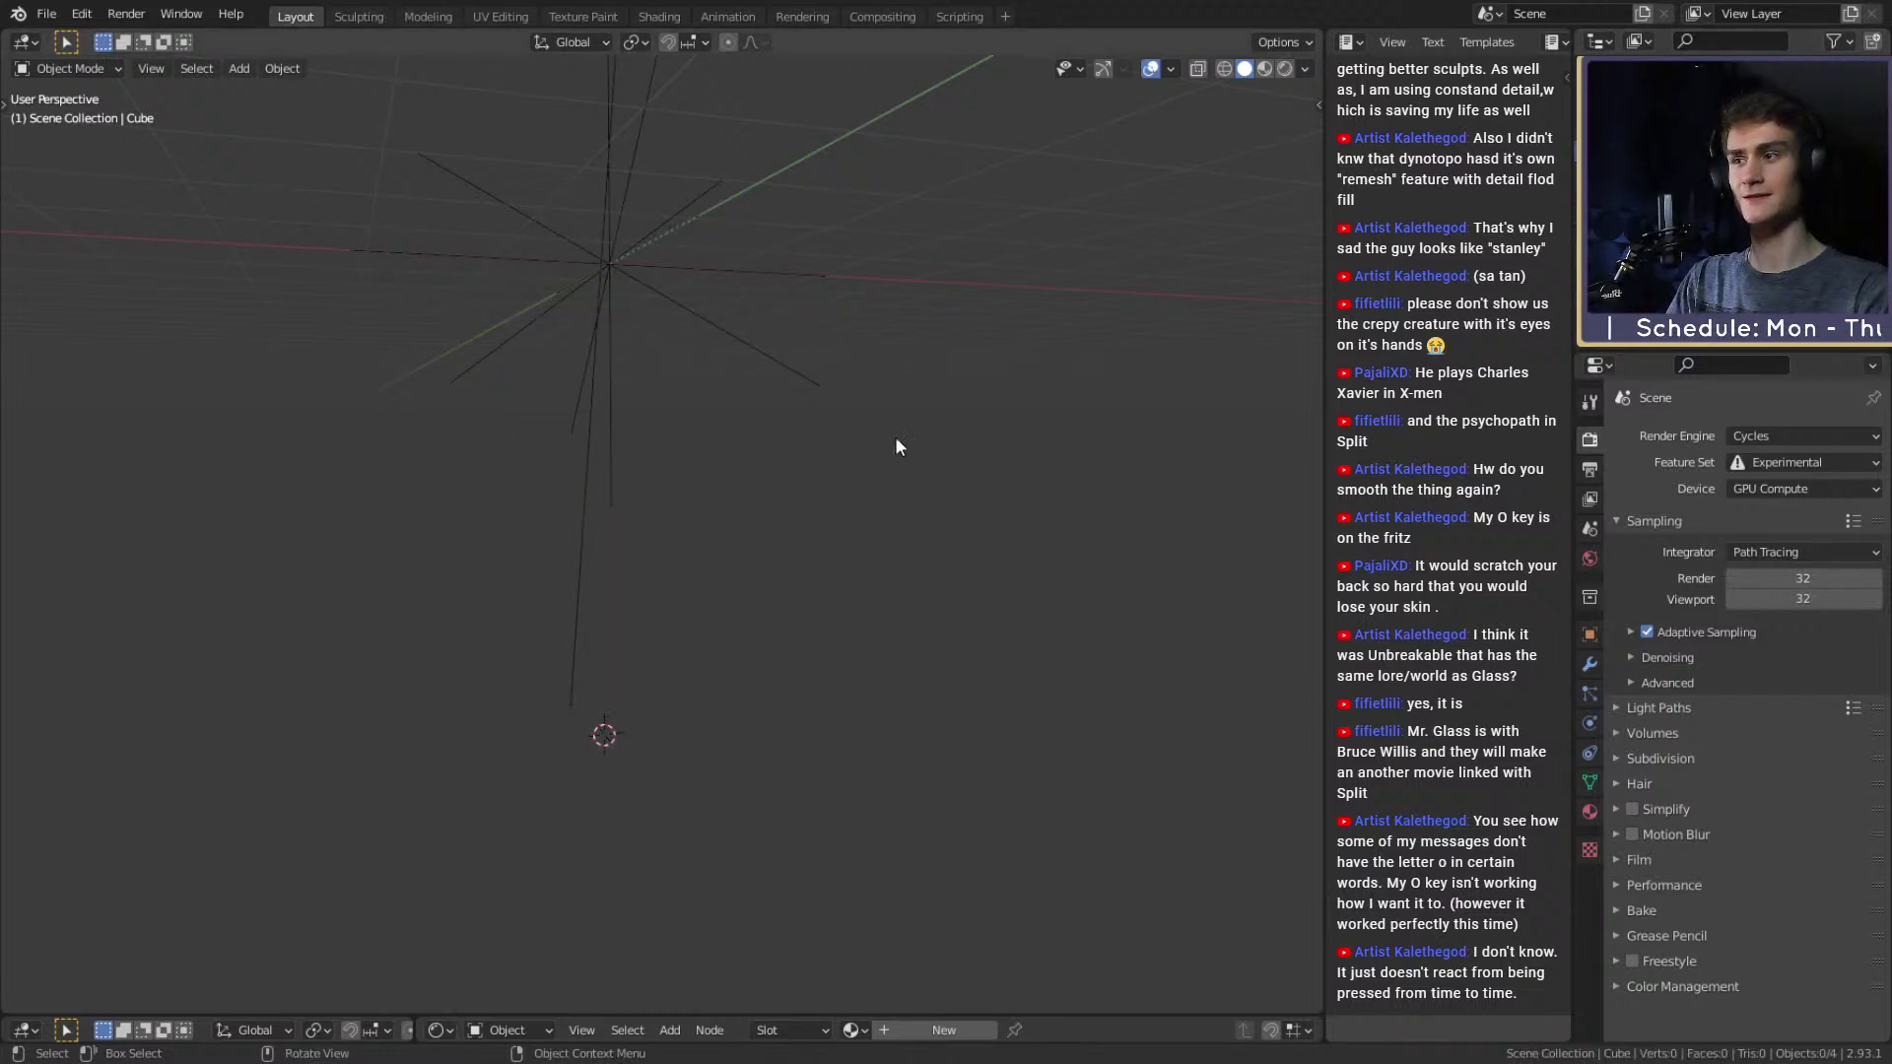
pyautogui.click(1852, 109)
pyautogui.scroll(-4, 763, 477)
pyautogui.scroll(4, 712, 530)
pyautogui.moveTo(762, 477)
pyautogui.mouseDown(button='middle')
pyautogui.moveTo(712, 530)
pyautogui.moveTo(797, 502)
pyautogui.moveTo(718, 511)
pyautogui.moveTo(855, 553)
pyautogui.moveTo(613, 567)
pyautogui.moveTo(666, 550)
pyautogui.mouseUp(button='middle')
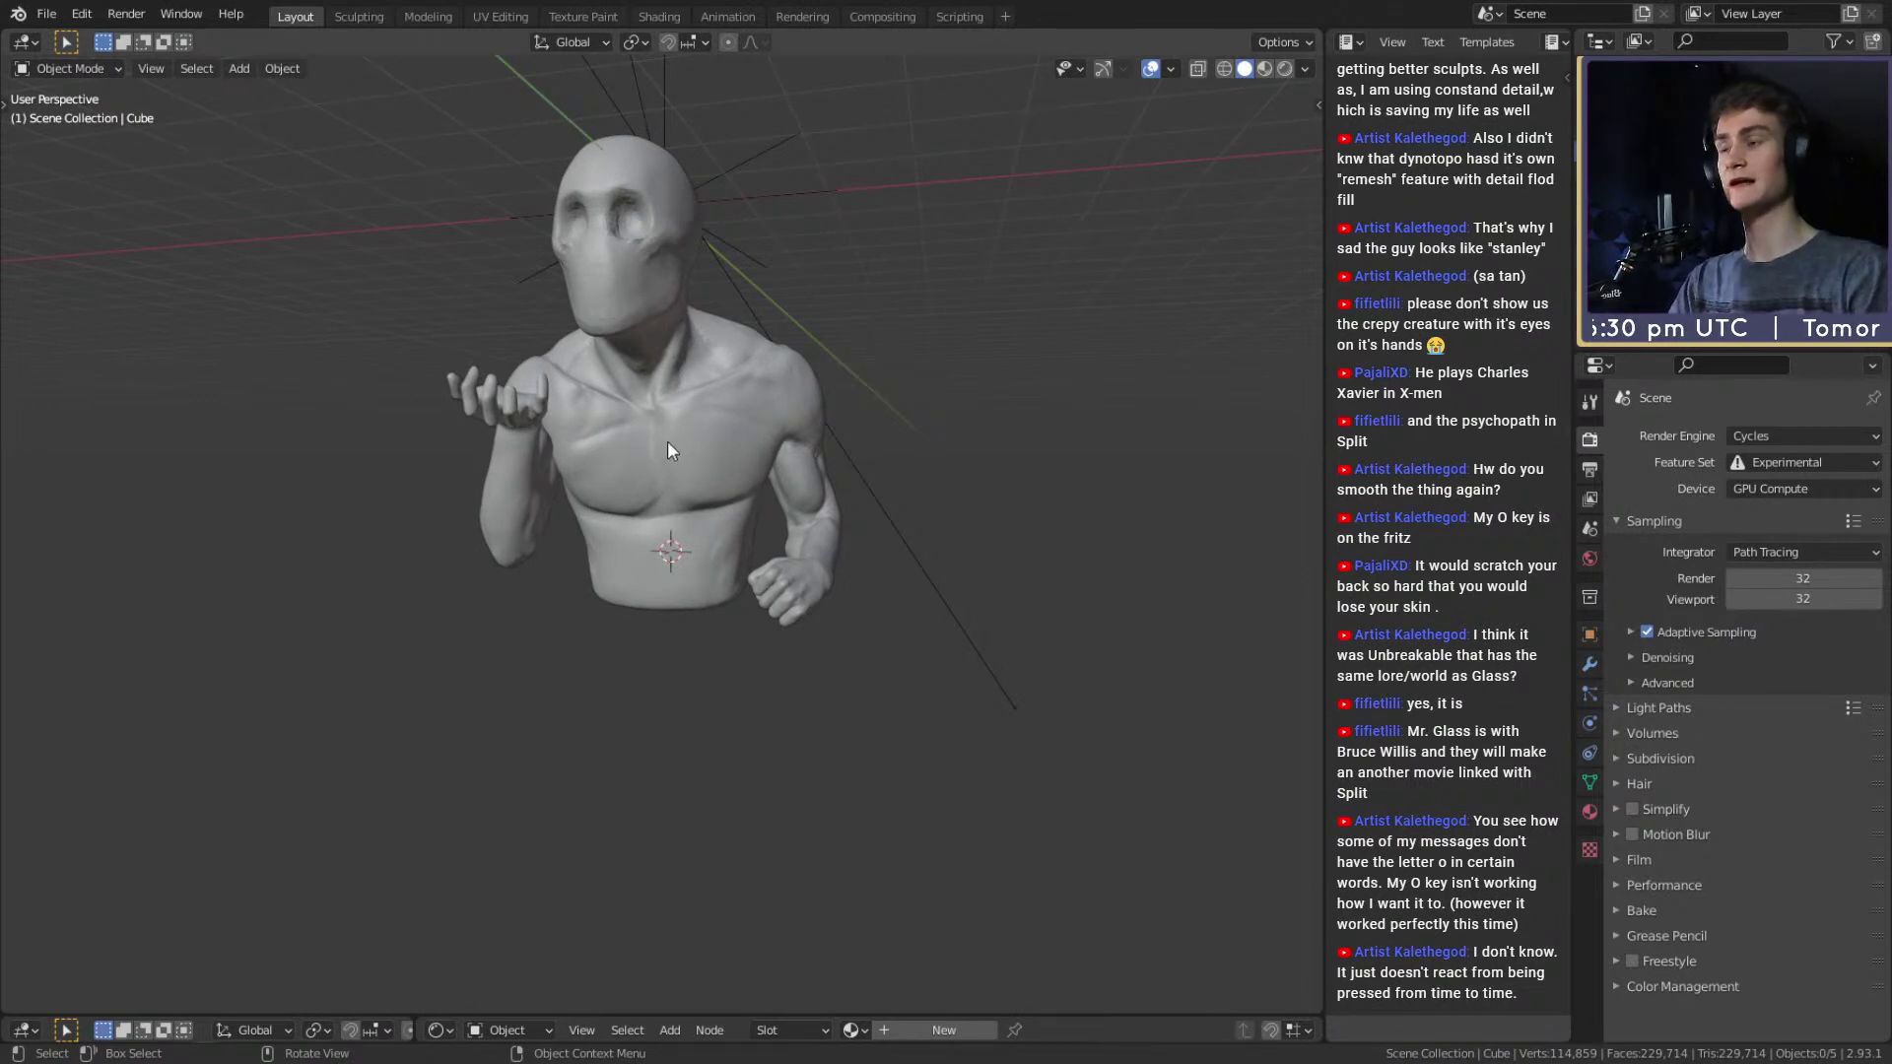
pyautogui.moveTo(669, 459)
pyautogui.mouseDown(button='middle')
pyautogui.moveTo(642, 437)
pyautogui.moveTo(648, 459)
pyautogui.moveTo(628, 295)
pyautogui.moveTo(669, 425)
pyautogui.mouseUp(button='middle')
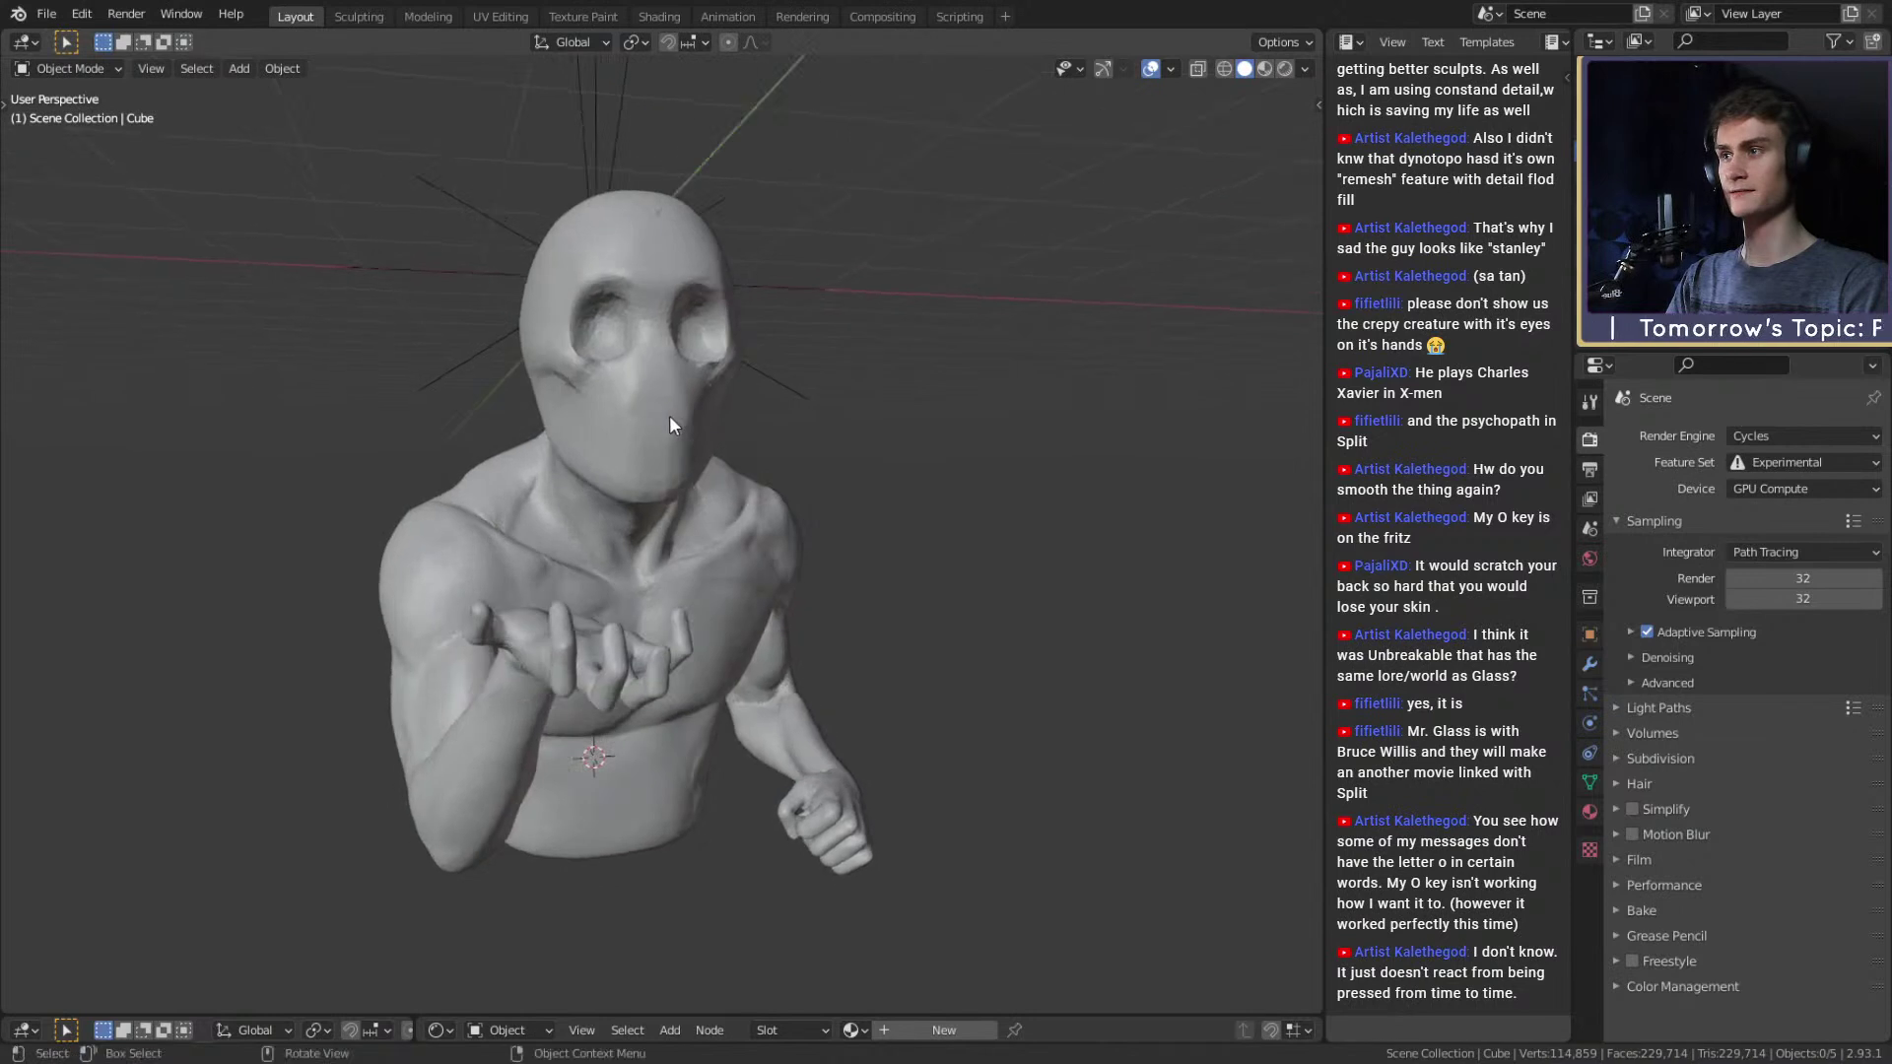
# Show the round blockout head over the skull-headed figure for comparison, hide it again, and inspect the figure.
pyautogui.click(1857, 152)
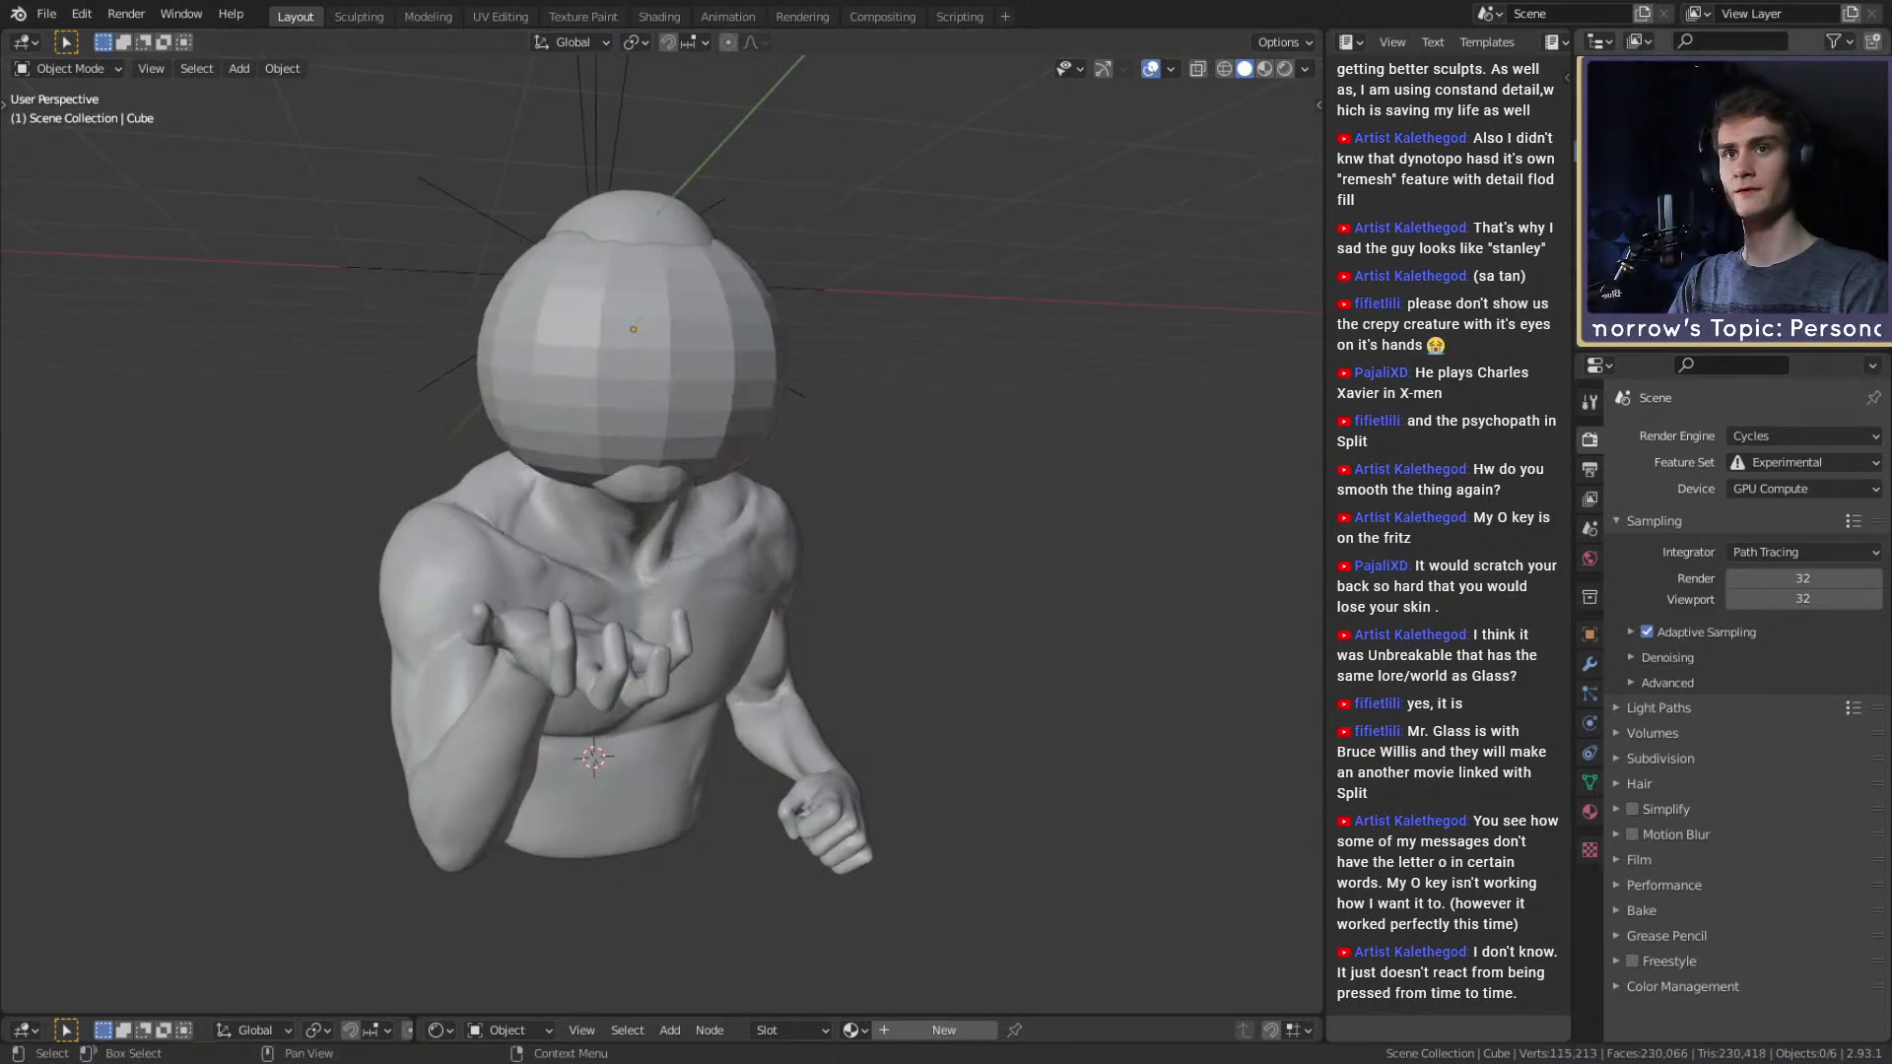
pyautogui.press('a')
pyautogui.click(1857, 152)
pyautogui.click(936, 428)
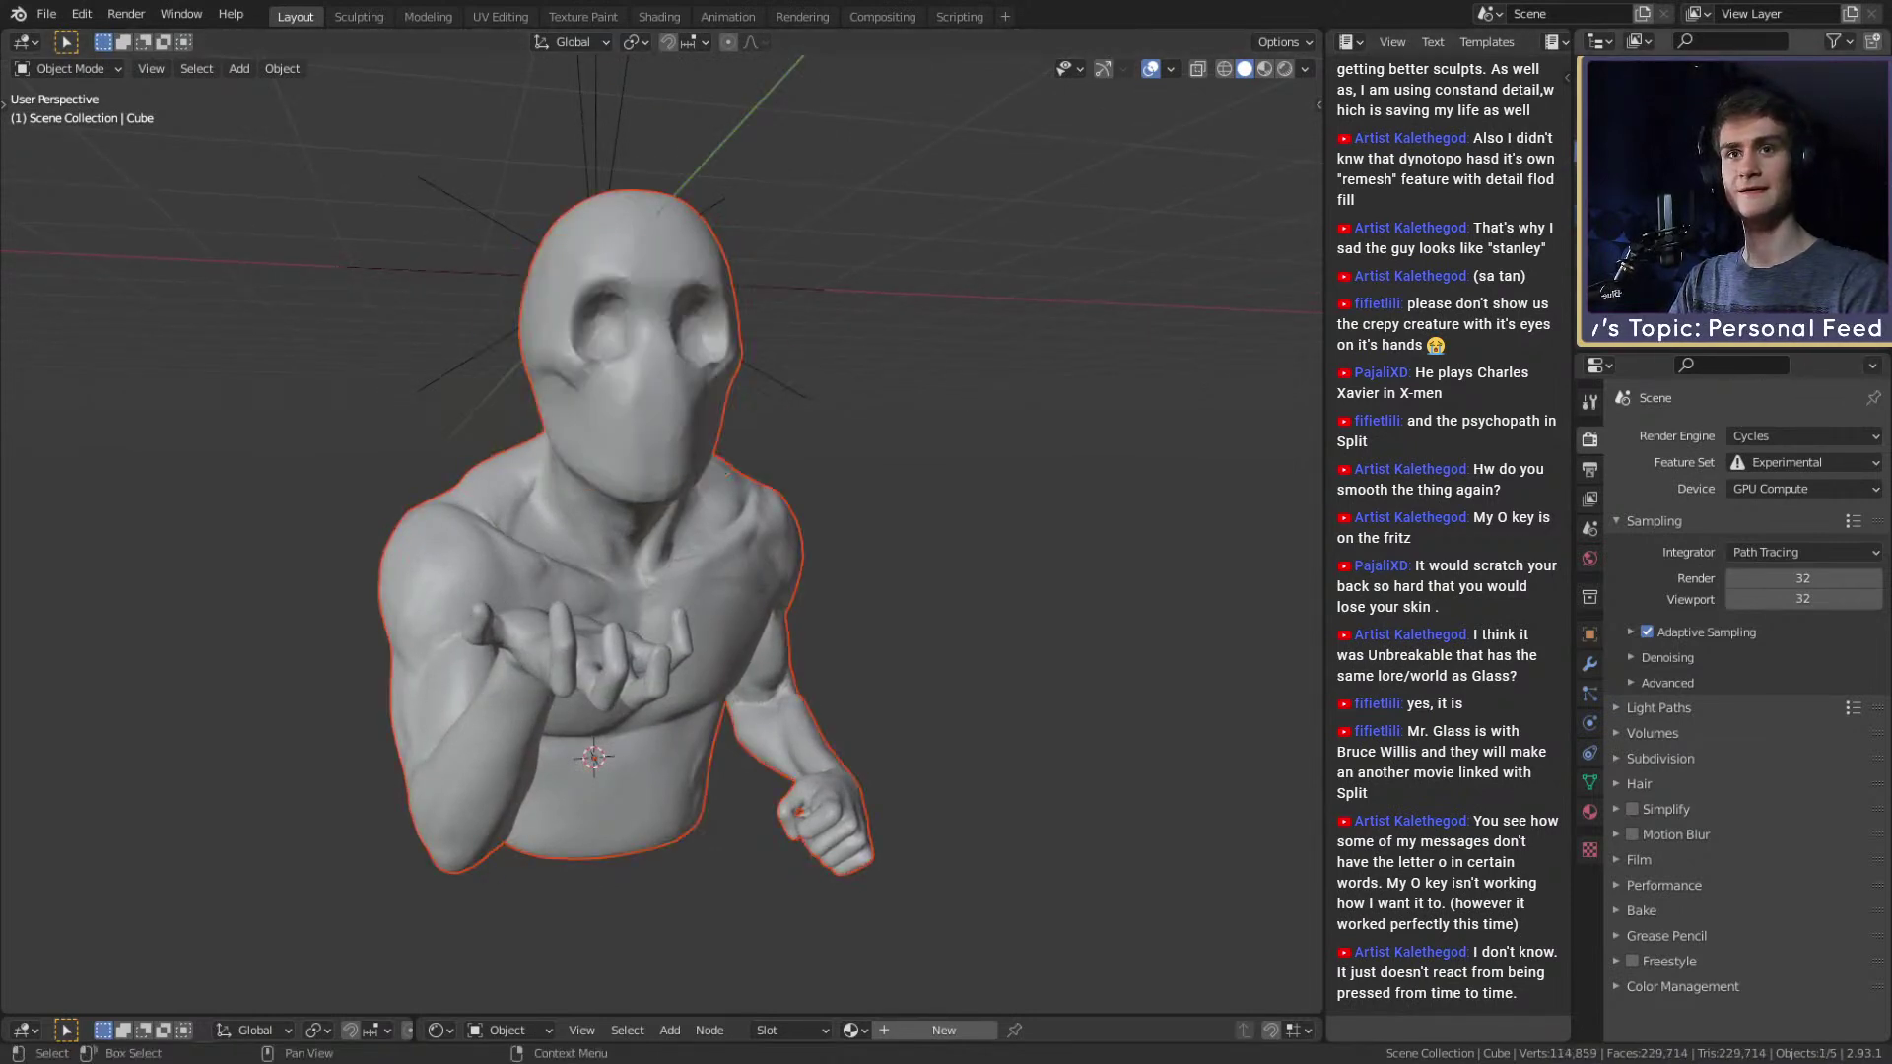
pyautogui.scroll(-3, 931, 434)
pyautogui.moveTo(922, 448)
pyautogui.mouseDown(button='middle')
pyautogui.moveTo(795, 552)
pyautogui.moveTo(783, 507)
pyautogui.mouseUp(button='middle')
pyautogui.scroll(2, 826, 507)
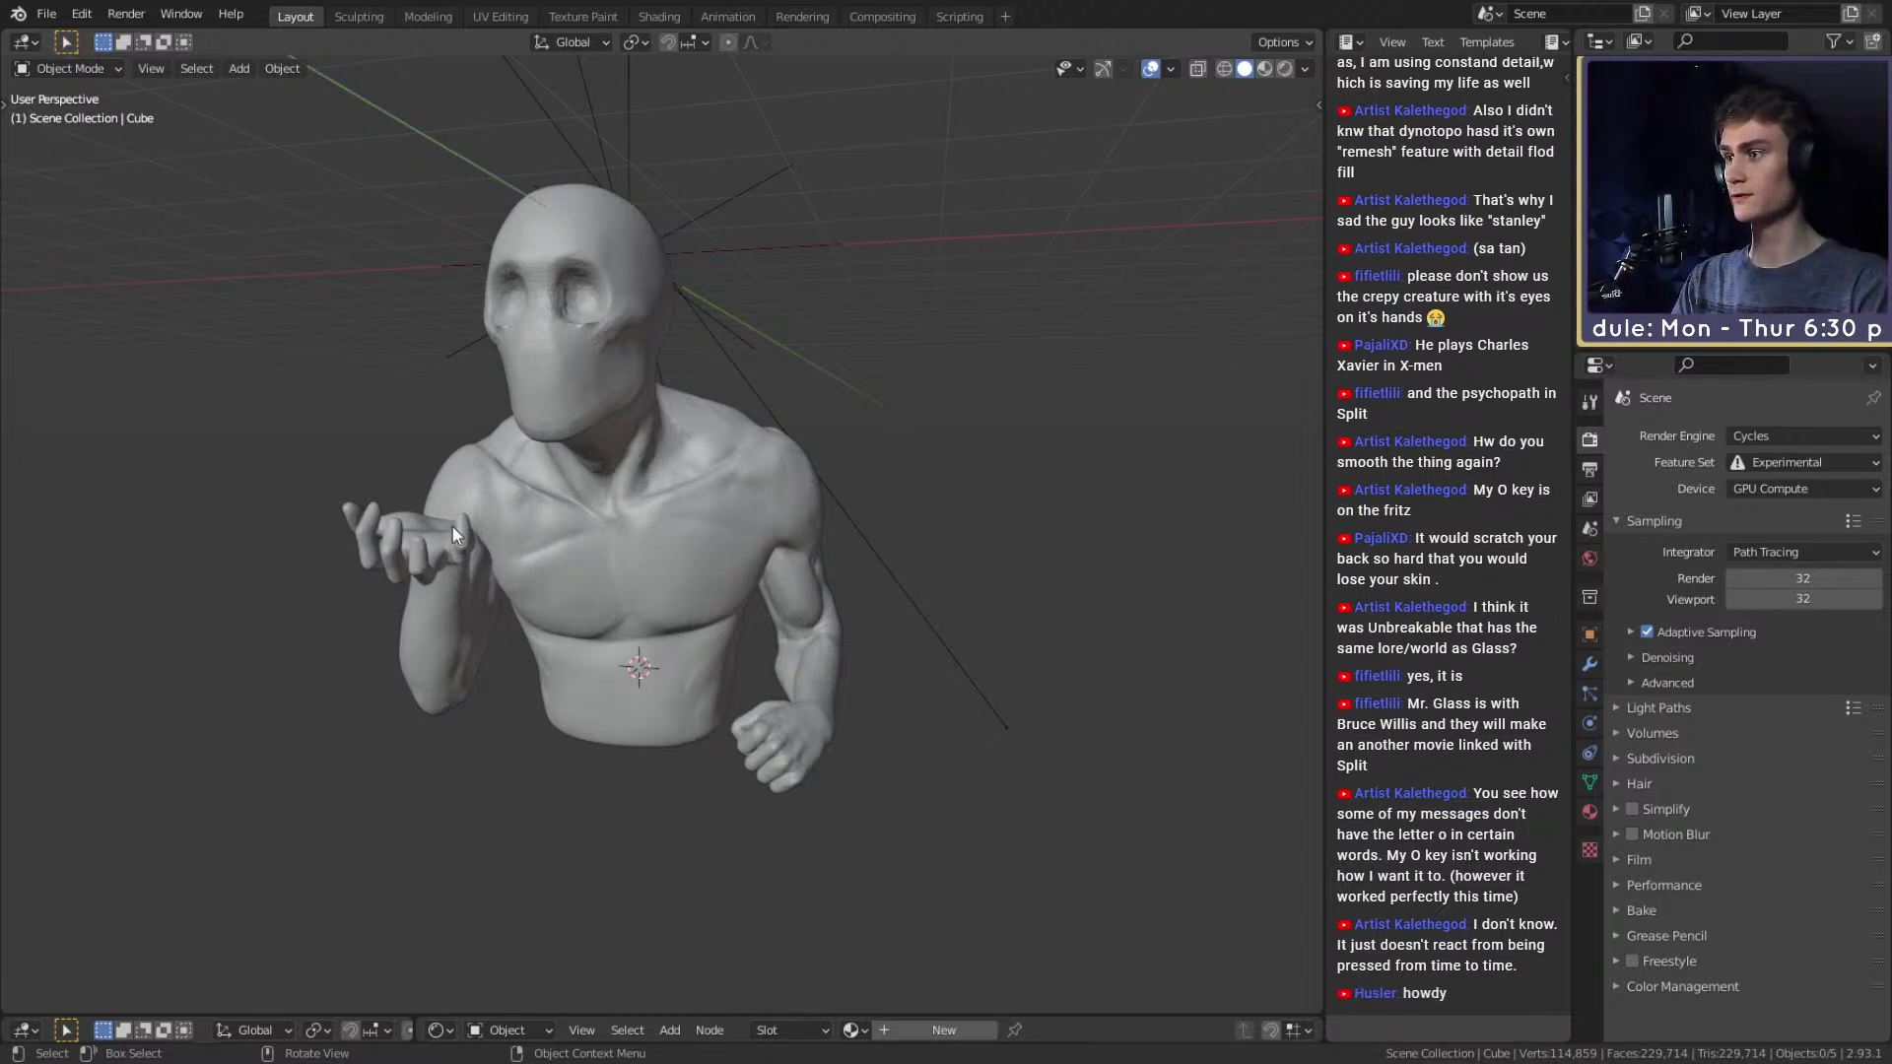
# Select the skull-headed body and inspect its chest, raised hand and bent arm up close.
pyautogui.moveTo(595, 548)
pyautogui.mouseDown(button='middle')
pyautogui.moveTo(696, 551)
pyautogui.moveTo(637, 601)
pyautogui.moveTo(918, 587)
pyautogui.moveTo(783, 606)
pyautogui.moveTo(872, 595)
pyautogui.mouseUp(button='middle')
pyautogui.click(690, 540)
pyautogui.moveTo(689, 540)
pyautogui.mouseDown(button='middle')
pyautogui.moveTo(634, 564)
pyautogui.moveTo(890, 552)
pyautogui.moveTo(648, 494)
pyautogui.moveTo(754, 629)
pyautogui.moveTo(741, 522)
pyautogui.moveTo(714, 589)
pyautogui.mouseUp(button='middle')
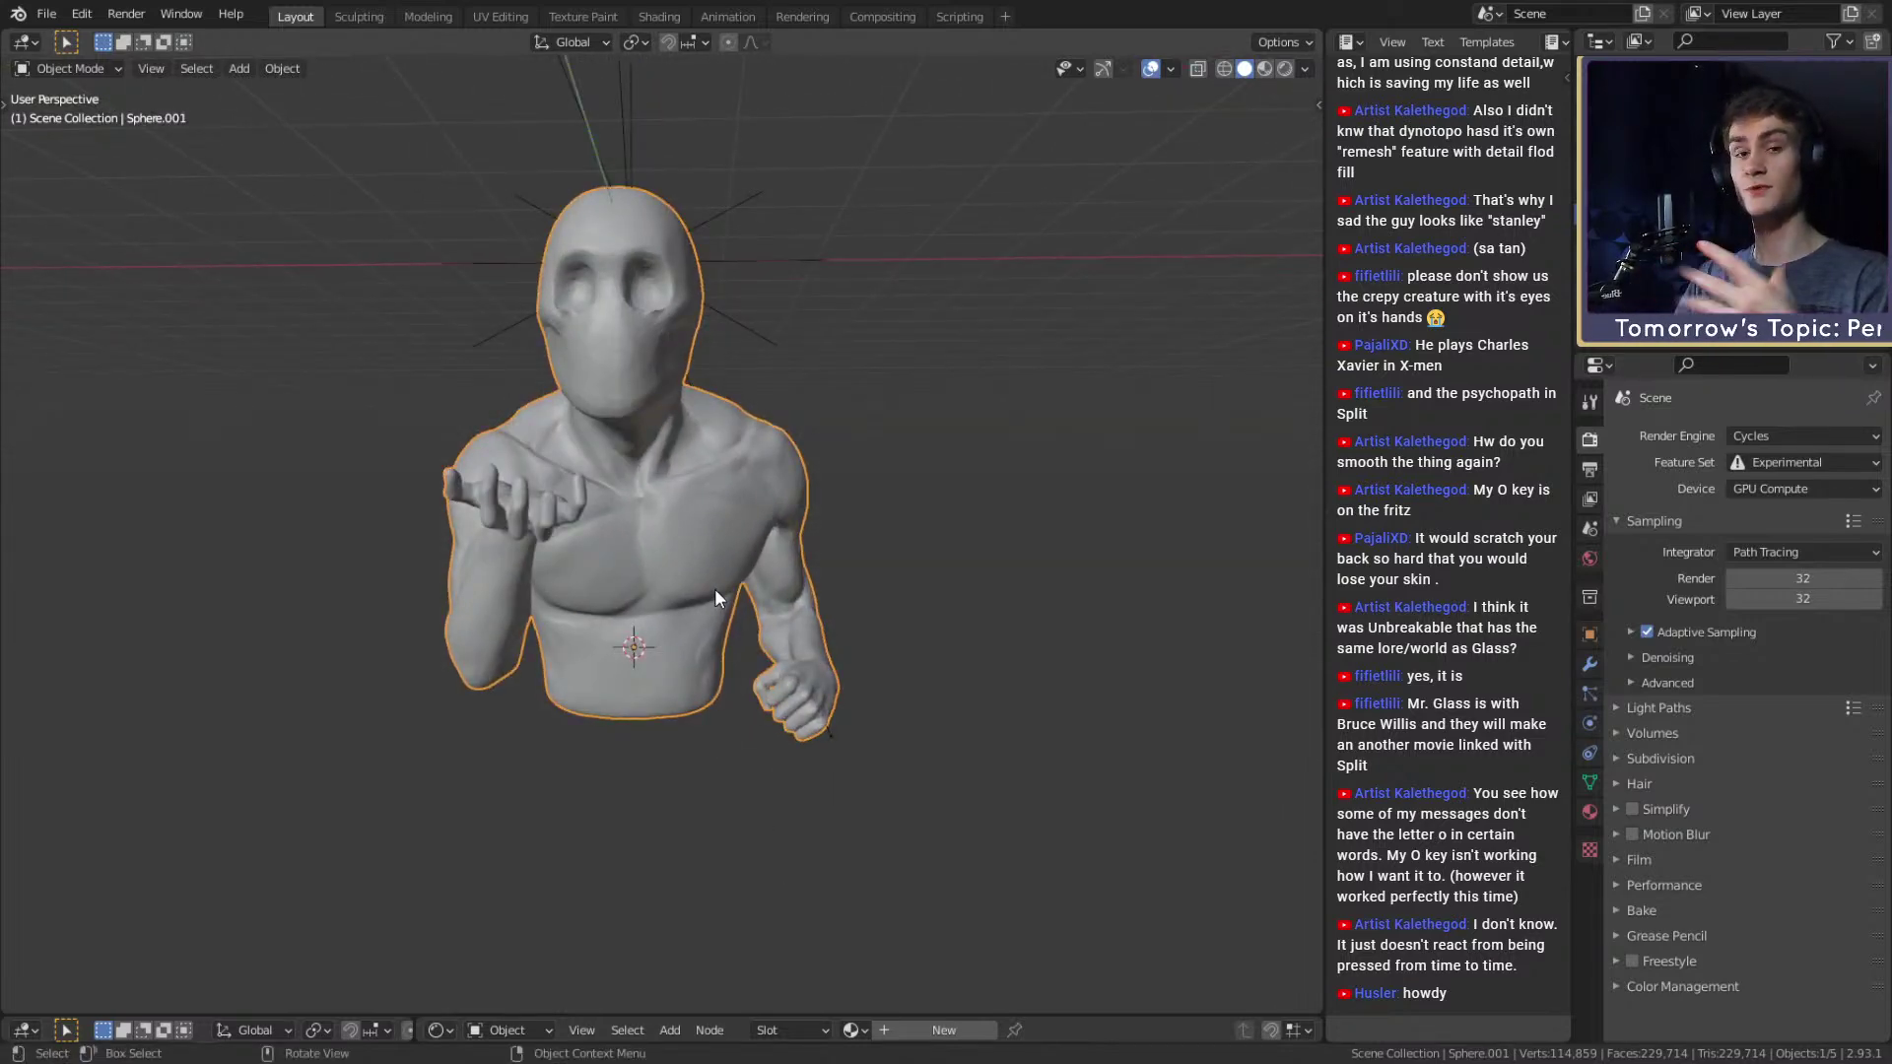
pyautogui.scroll(-3, 713, 588)
pyautogui.scroll(3, 723, 565)
pyautogui.moveTo(715, 571)
pyautogui.mouseDown(button='middle')
pyautogui.moveTo(572, 635)
pyautogui.moveTo(686, 607)
pyautogui.moveTo(869, 603)
pyautogui.moveTo(867, 635)
pyautogui.moveTo(666, 511)
pyautogui.moveTo(893, 575)
pyautogui.moveTo(631, 565)
pyautogui.moveTo(678, 587)
pyautogui.mouseUp(button='middle')
pyautogui.scroll(4, 835, 643)
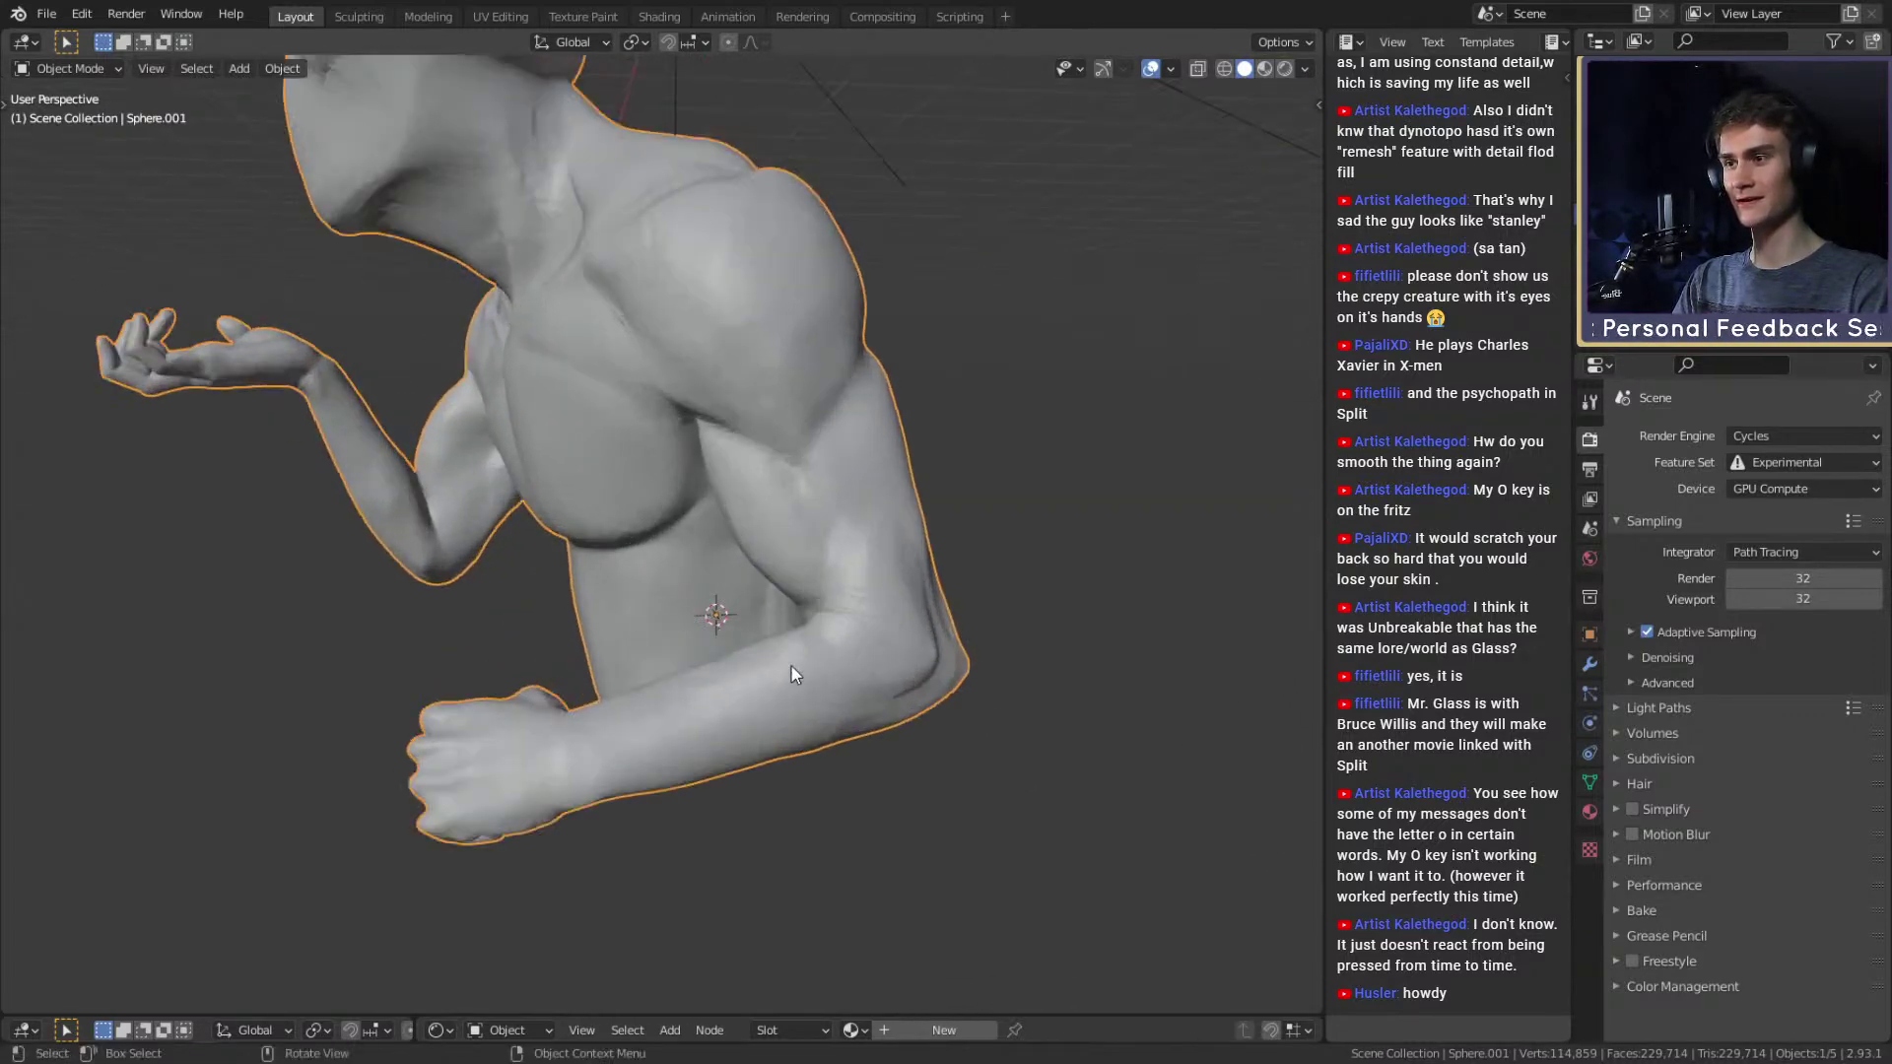
pyautogui.moveTo(776, 670)
pyautogui.mouseDown(button='middle')
pyautogui.moveTo(908, 541)
pyautogui.moveTo(808, 650)
pyautogui.moveTo(985, 677)
pyautogui.moveTo(654, 571)
pyautogui.moveTo(887, 612)
pyautogui.moveTo(778, 589)
pyautogui.moveTo(1026, 595)
pyautogui.moveTo(834, 594)
pyautogui.moveTo(902, 603)
pyautogui.moveTo(922, 583)
pyautogui.moveTo(776, 552)
pyautogui.moveTo(1068, 599)
pyautogui.moveTo(1206, 372)
pyautogui.mouseUp(button='middle')
pyautogui.scroll(3, 802, 660)
pyautogui.scroll(-5, 654, 571)
# Return to the open-collared torso version and examine its collar opening and chest.
pyautogui.hotkey('ctrl', 'z')
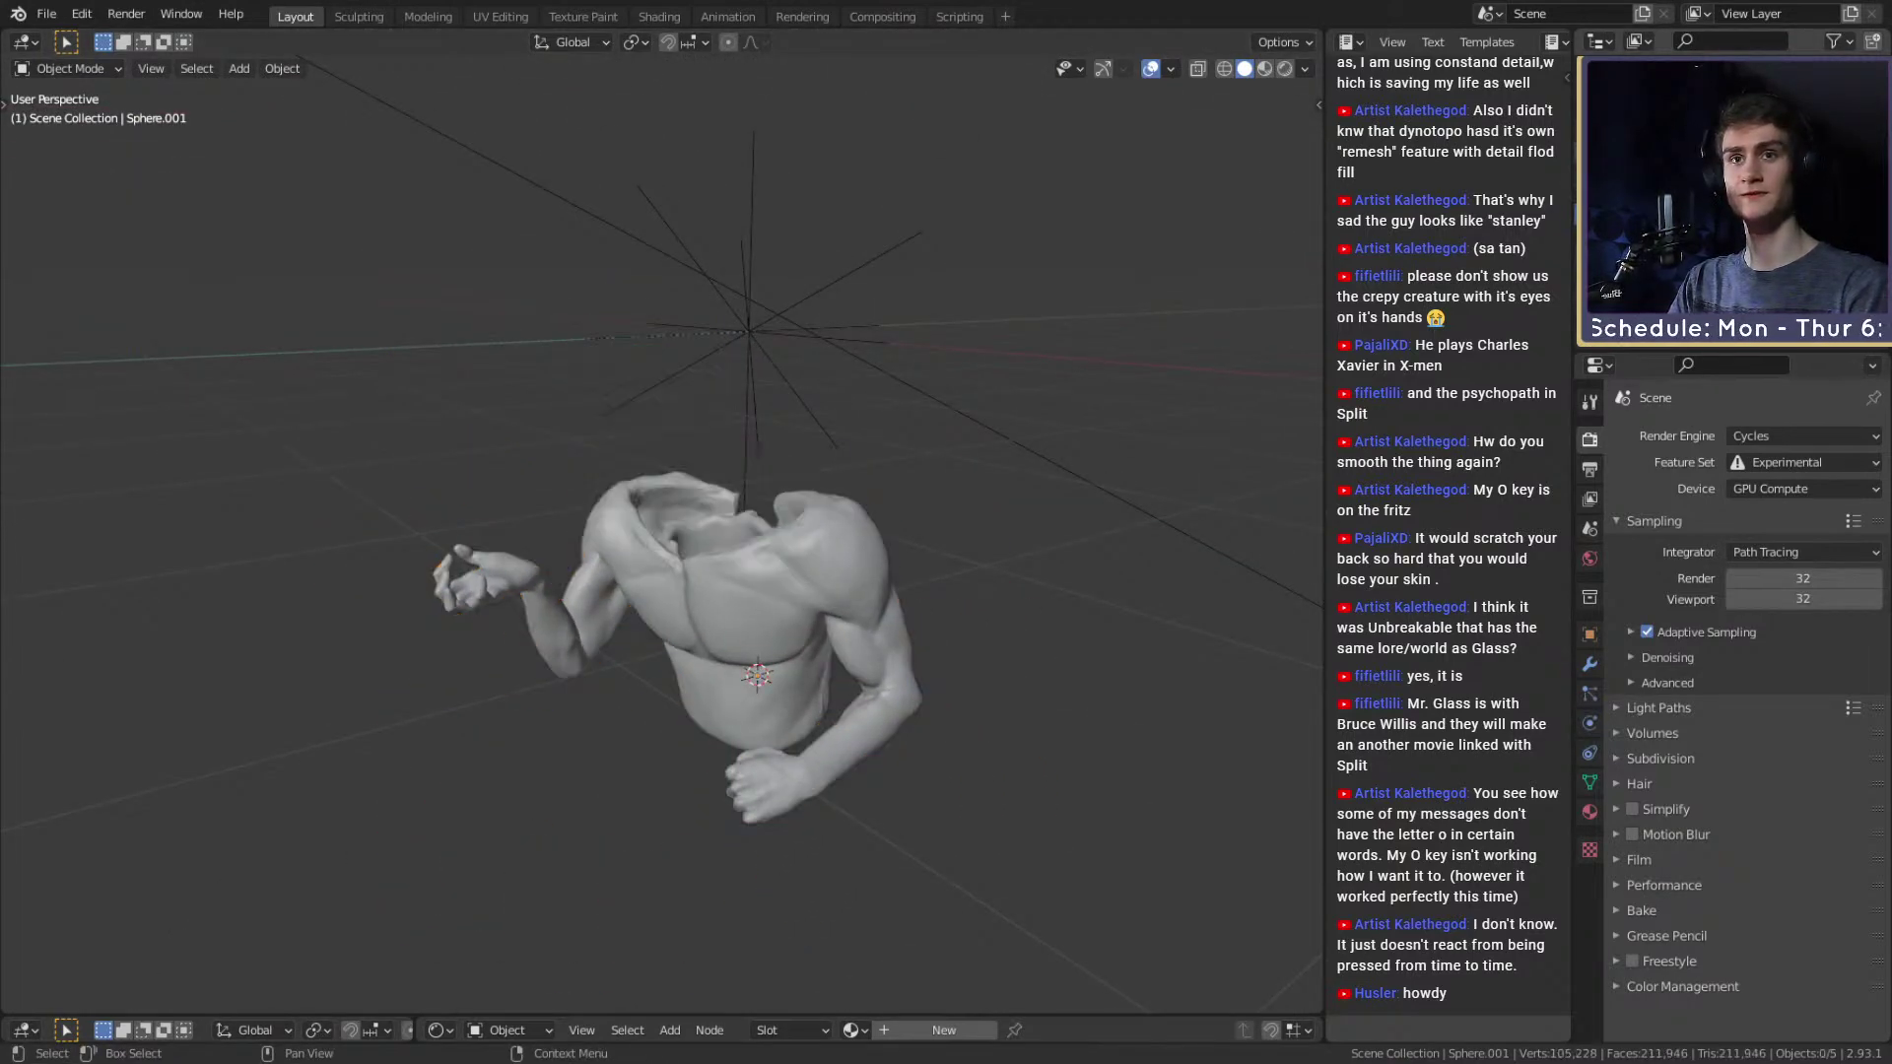
pyautogui.moveTo(788, 498)
pyautogui.mouseDown(button='middle')
pyautogui.moveTo(890, 574)
pyautogui.moveTo(749, 537)
pyautogui.mouseUp(button='middle')
pyautogui.scroll(4, 786, 563)
pyautogui.moveTo(892, 537); pyautogui.dragTo(781, 473, button='middle')
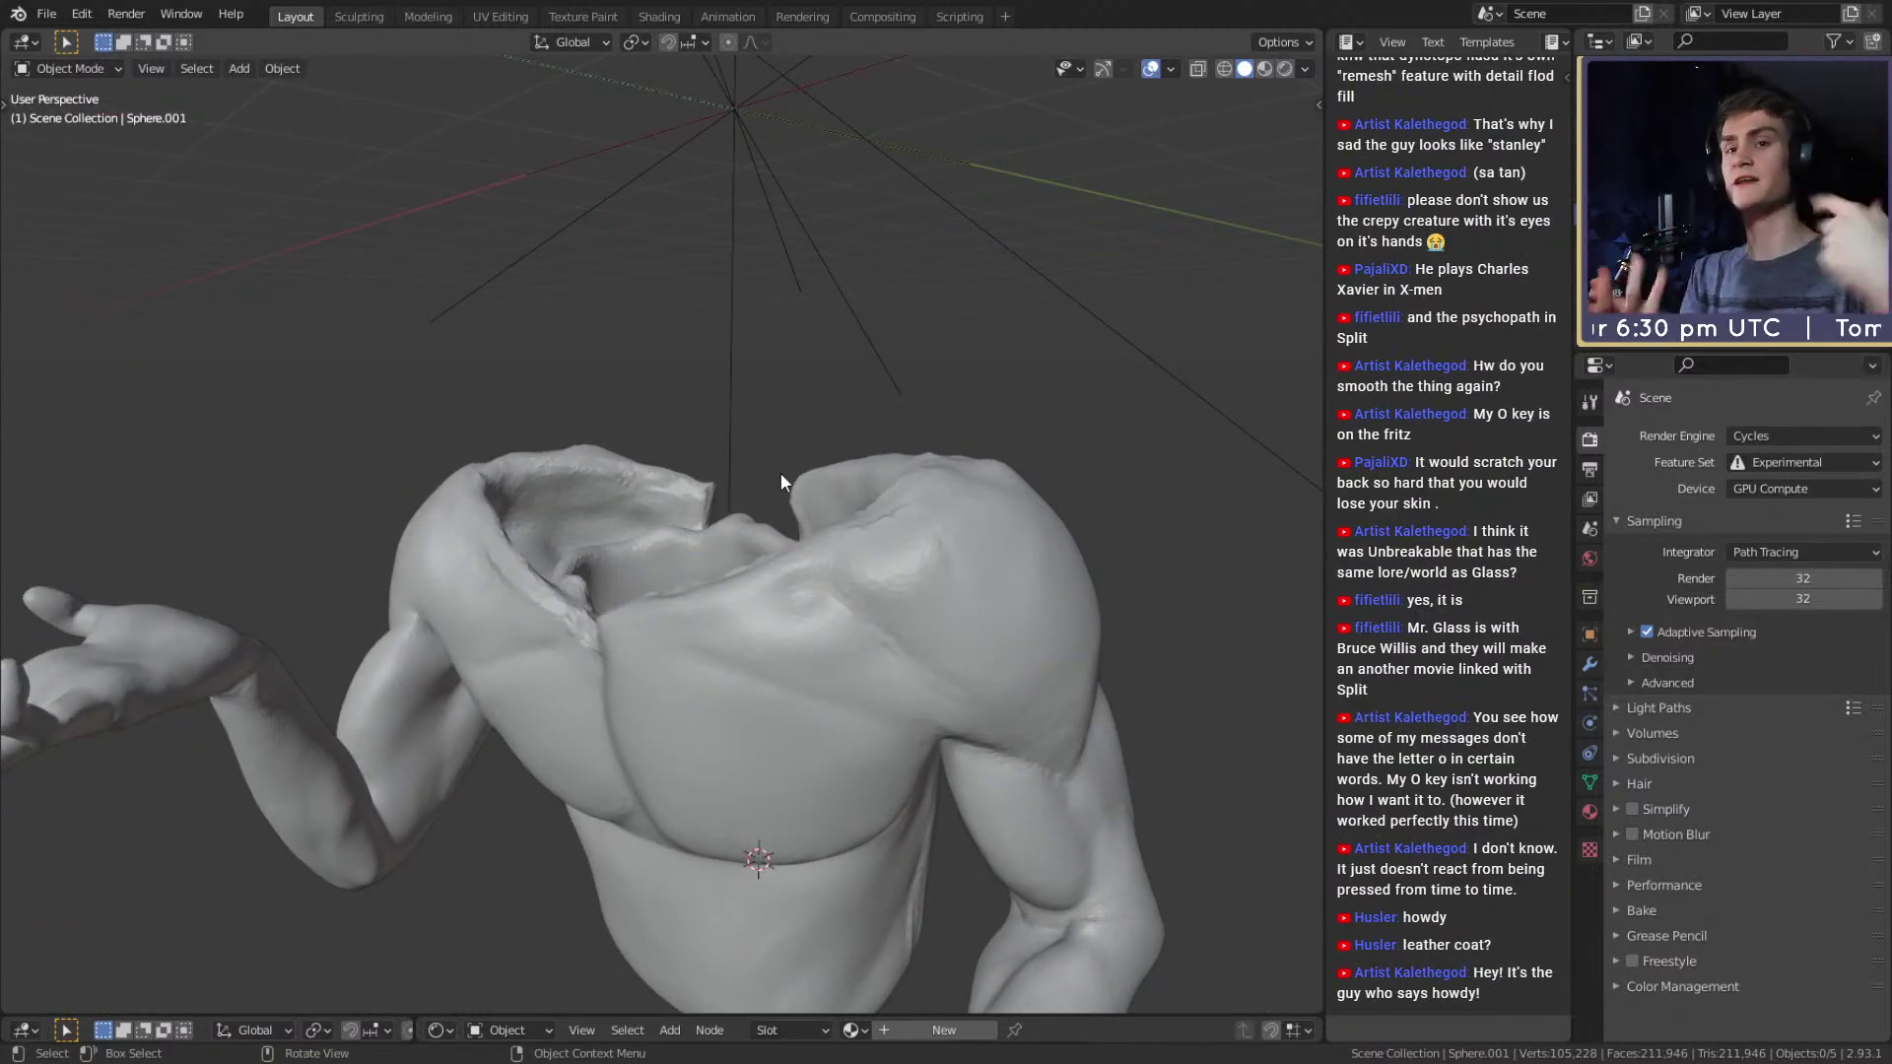
pyautogui.moveTo(639, 679); pyautogui.dragTo(802, 538, button='middle')
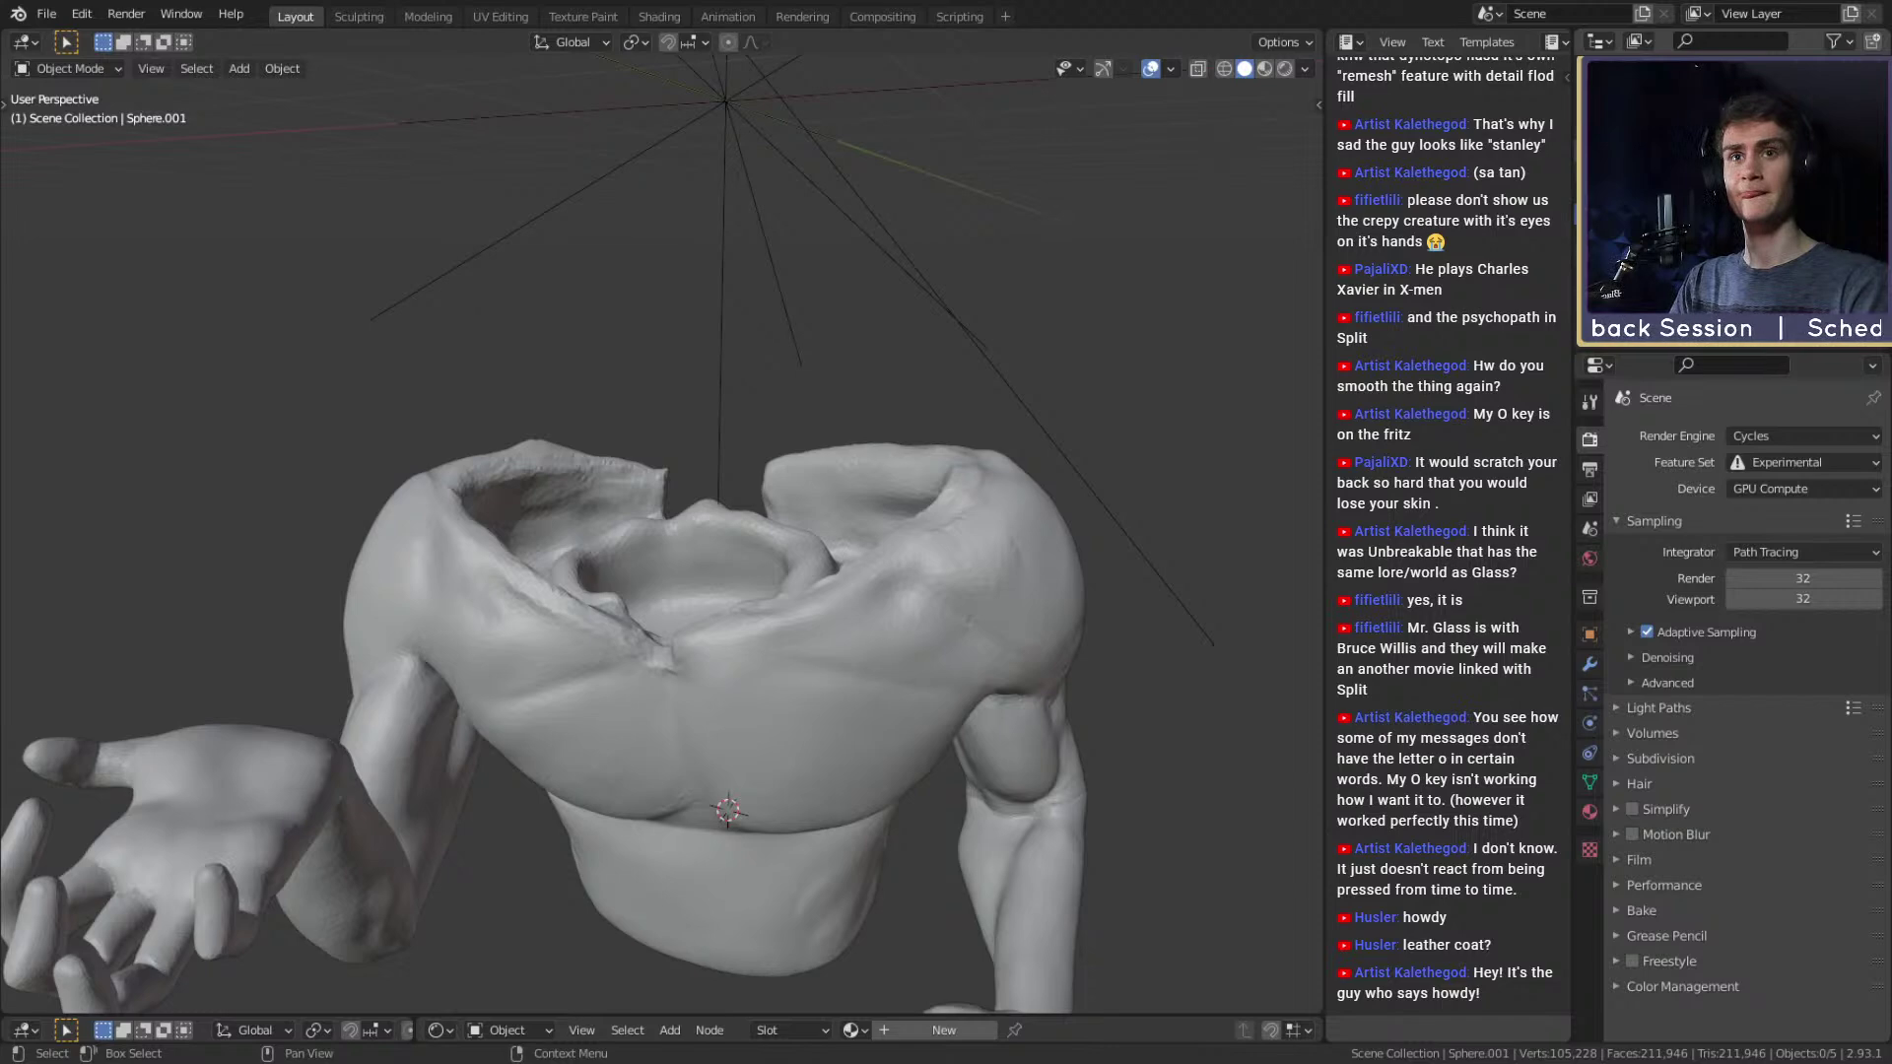
# Unhide the round blockout head above the torso and review the whole figure from several angles.
pyautogui.hotkey('alt', 'h')
pyautogui.scroll(-5, 966, 393)
pyautogui.moveTo(718, 473); pyautogui.dragTo(458, 640, button='middle')
pyautogui.scroll(5, 798, 481)
pyautogui.scroll(-4, 743, 359)
pyautogui.scroll(1, 678, 553)
pyautogui.scroll(-1, 696, 573)
pyautogui.scroll(3, 591, 646)
pyautogui.moveTo(678, 654); pyautogui.dragTo(897, 644, button='middle')
pyautogui.scroll(-5, 700, 565)
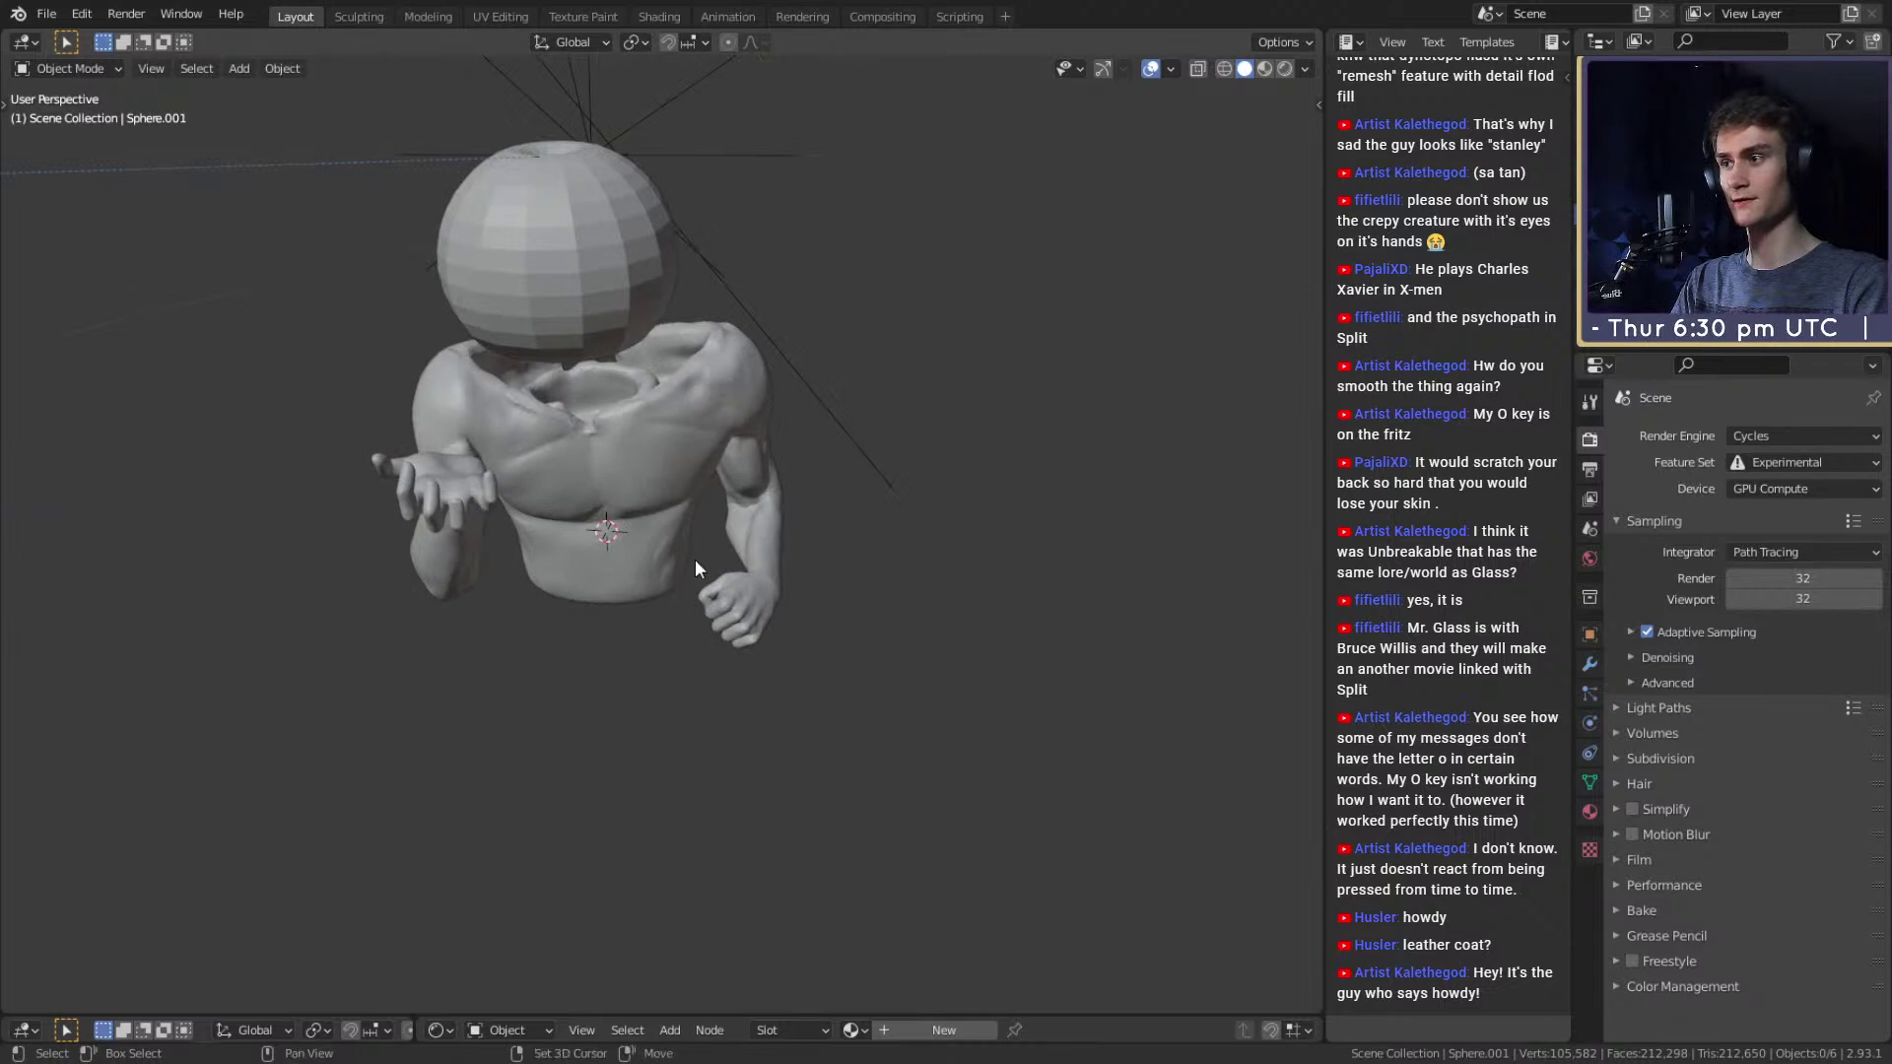
pyautogui.moveTo(700, 566); pyautogui.dragTo(760, 570, button='middle')
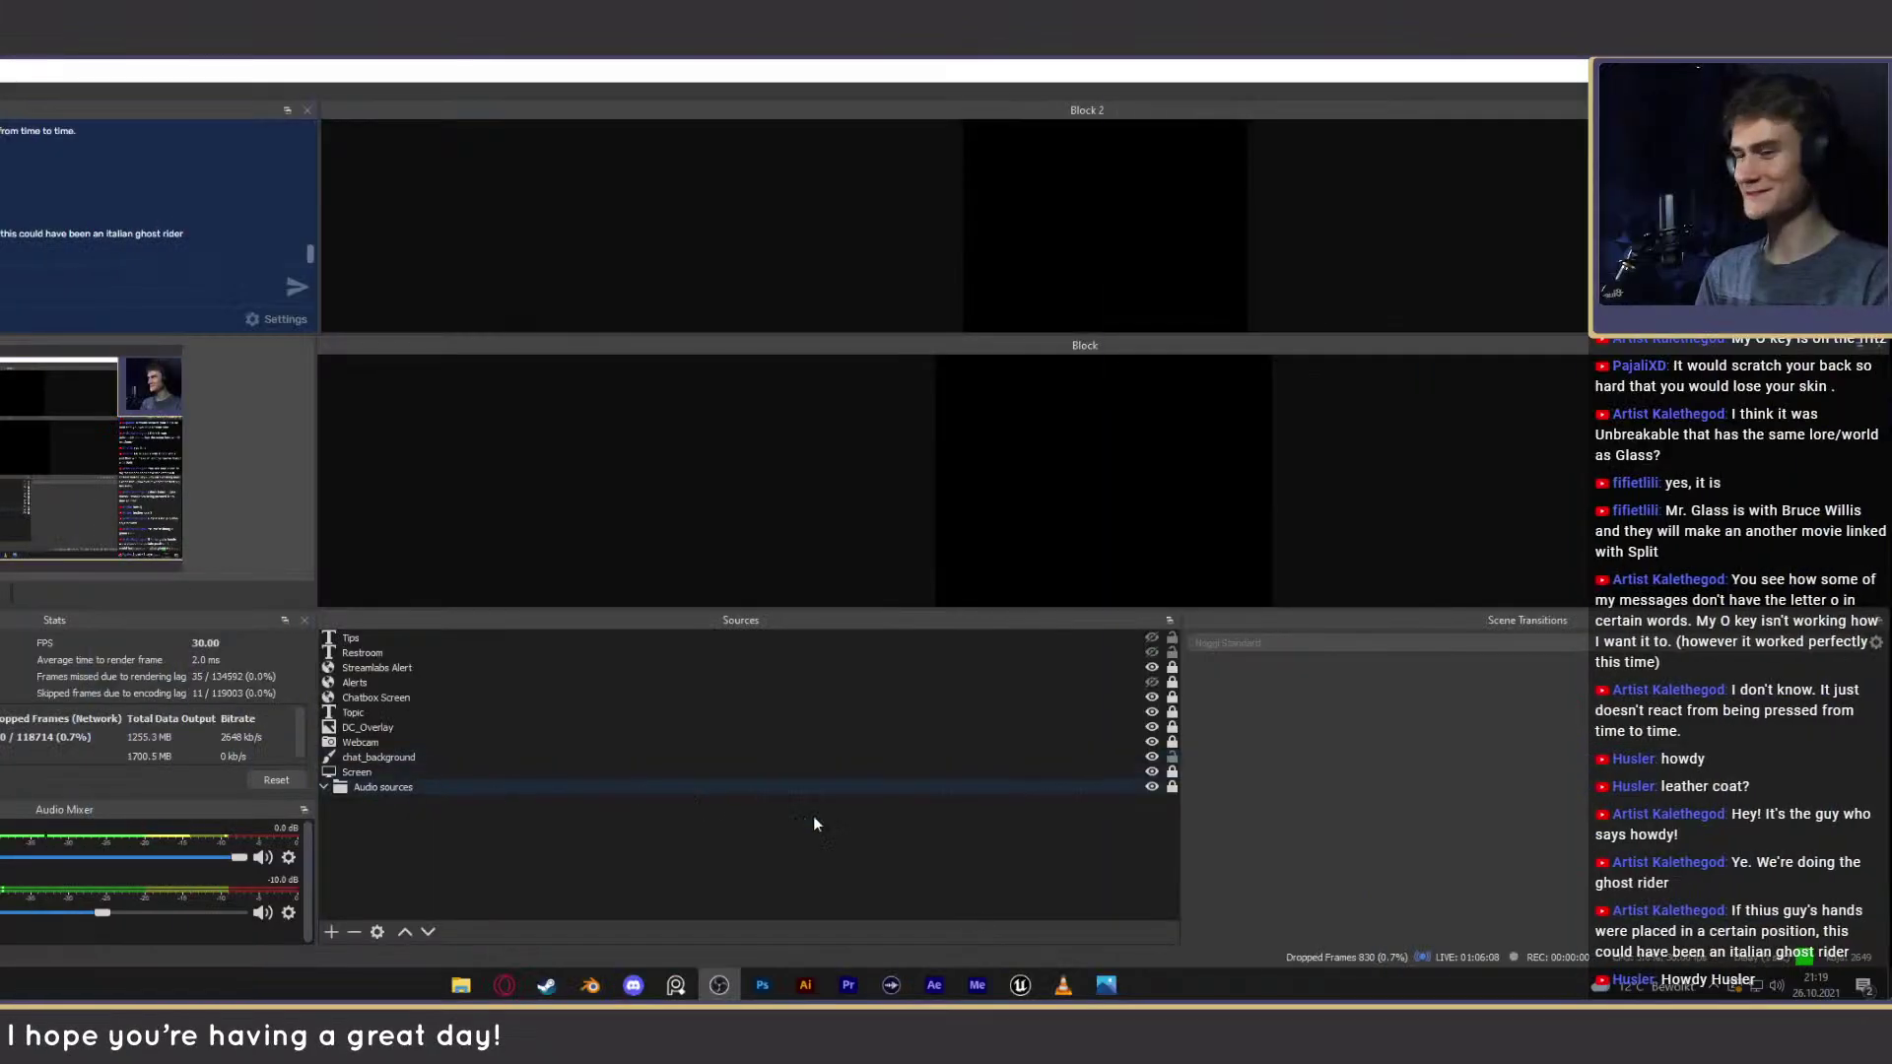
# Switch to the photo viewer, examine the coat collar in the headless horseman reference image, and close the image.
pyautogui.click(1106, 985)
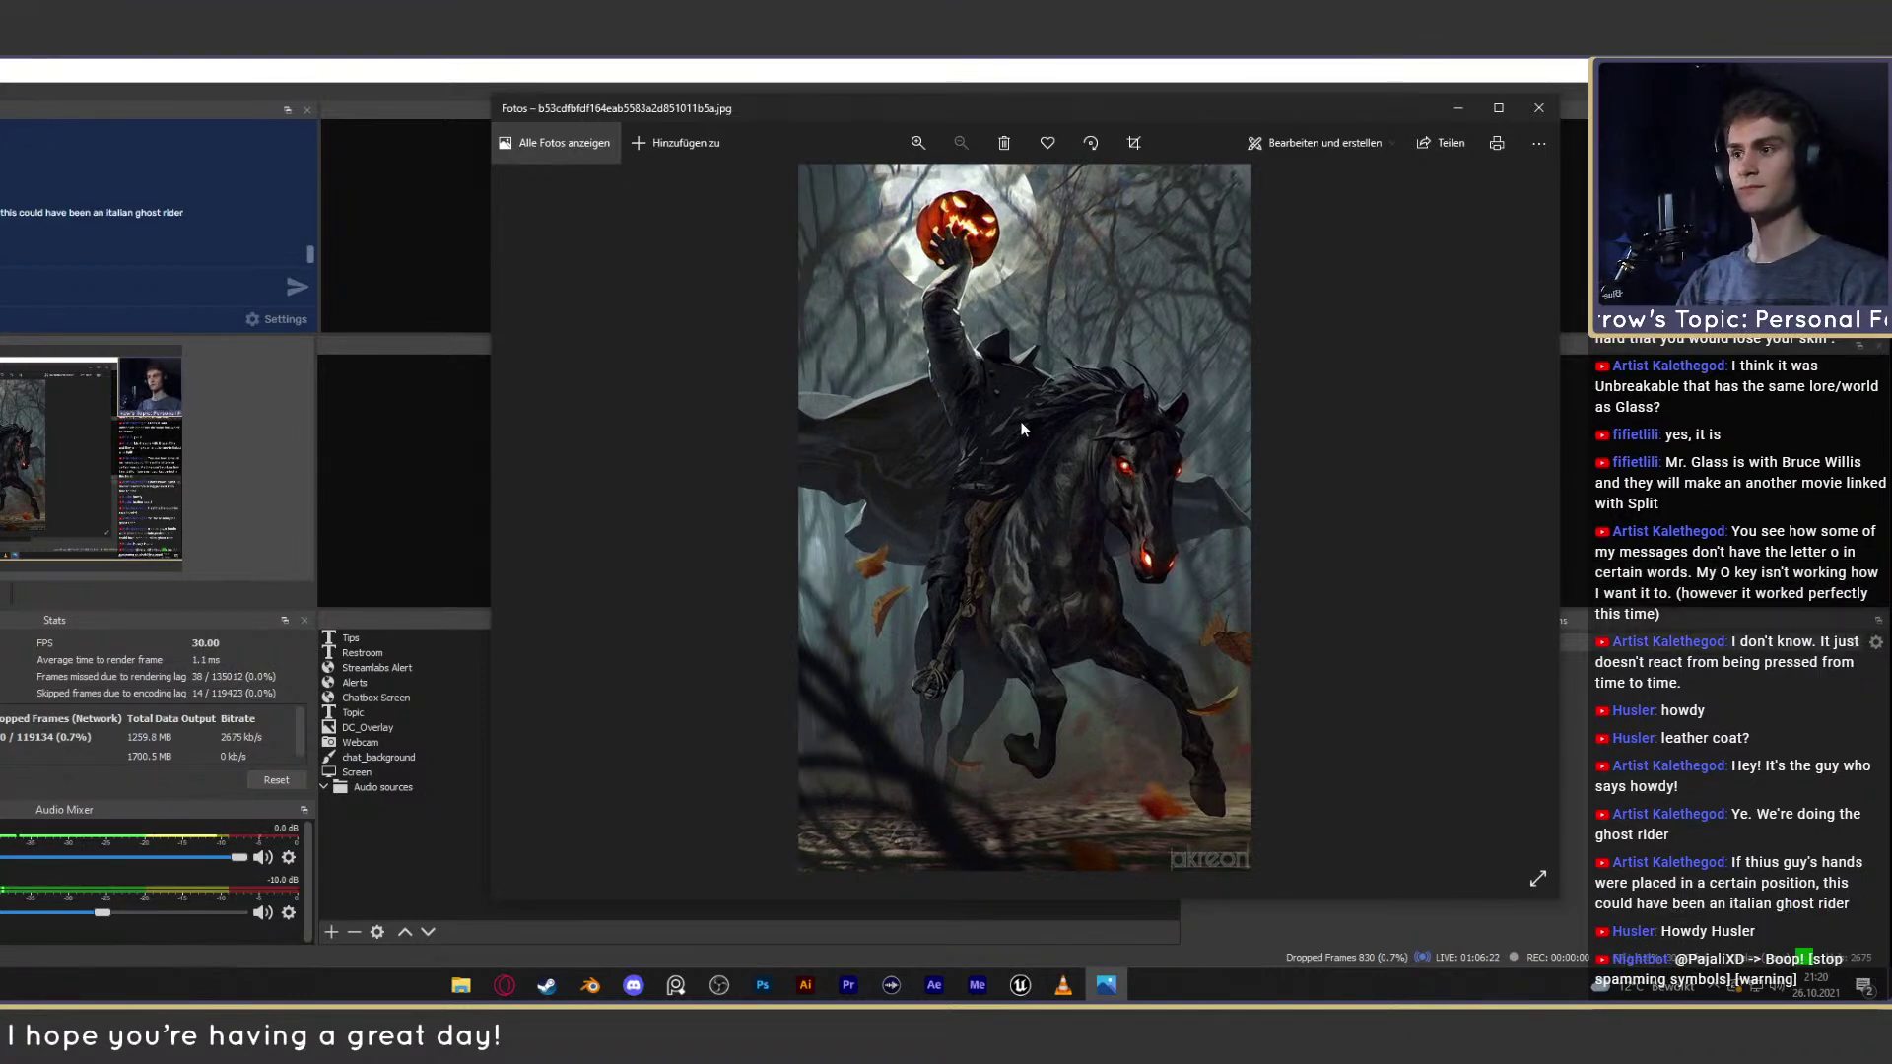
pyautogui.scroll(3, 1017, 420)
pyautogui.scroll(2, 1015, 424)
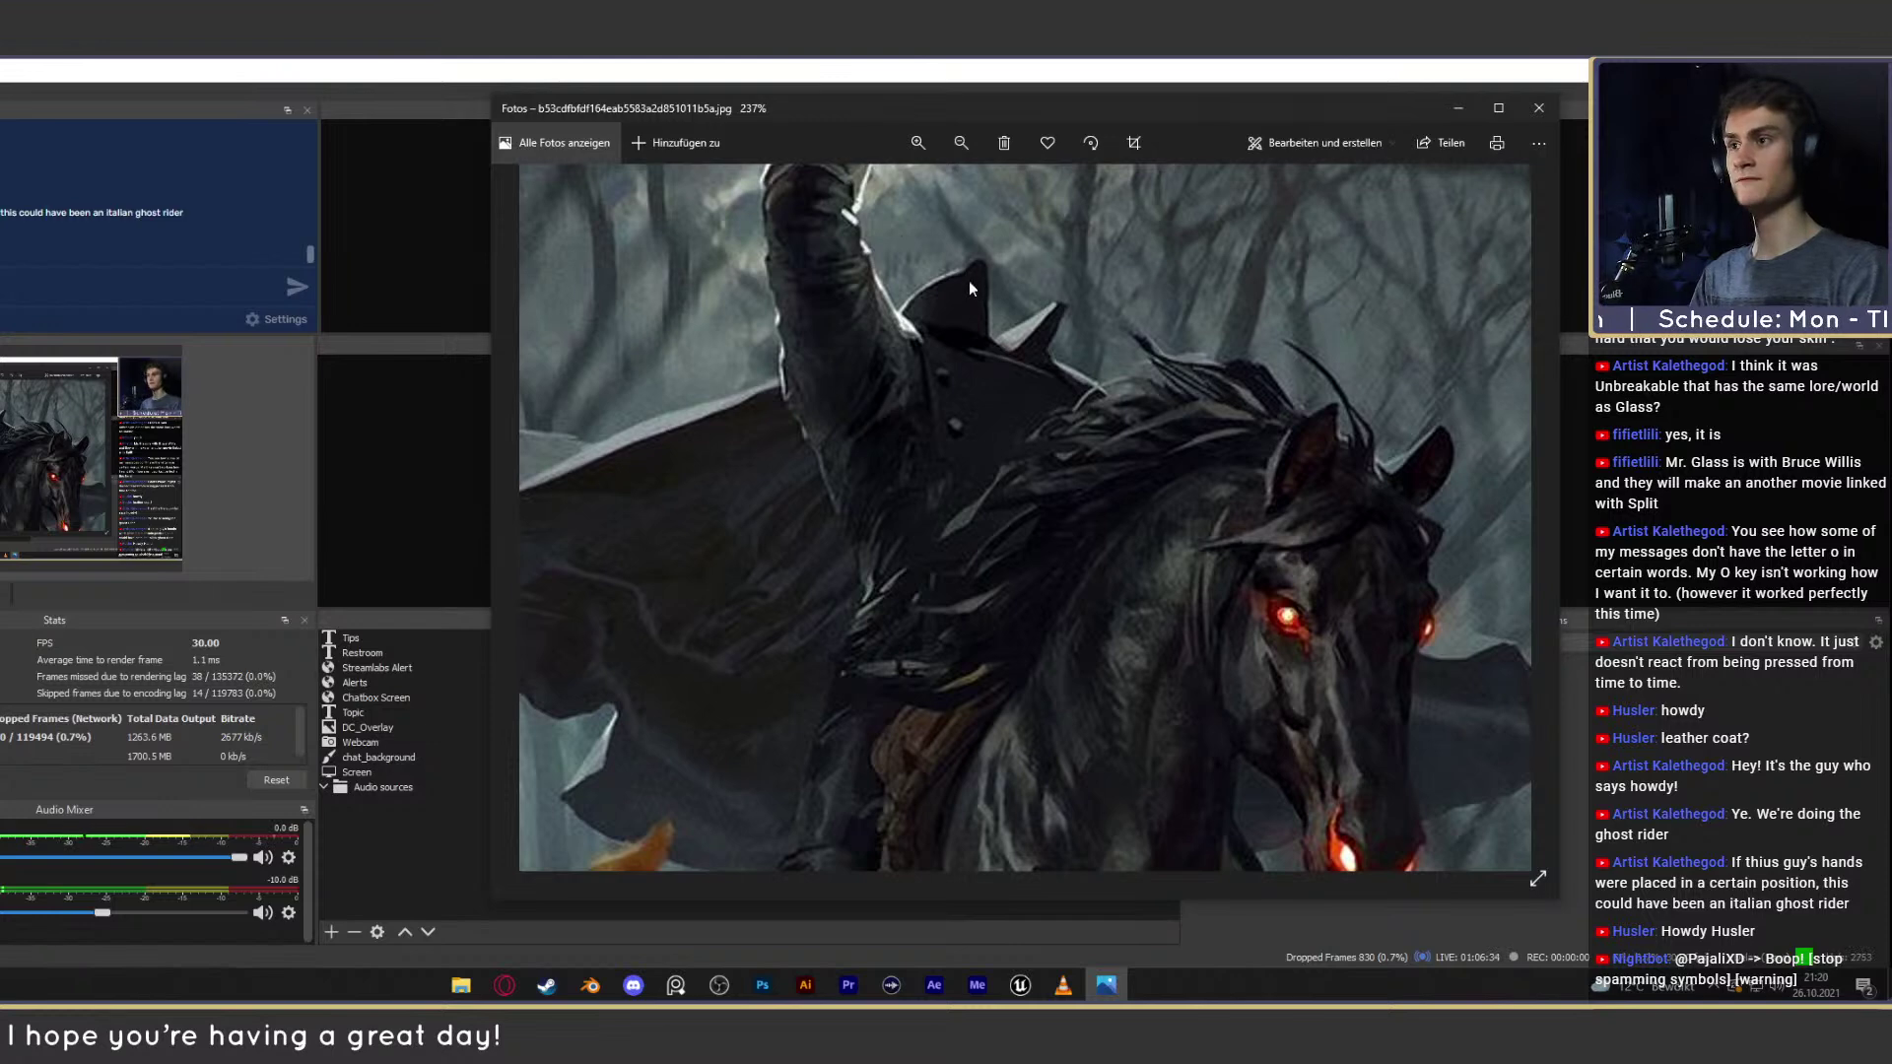
pyautogui.scroll(-6, 991, 526)
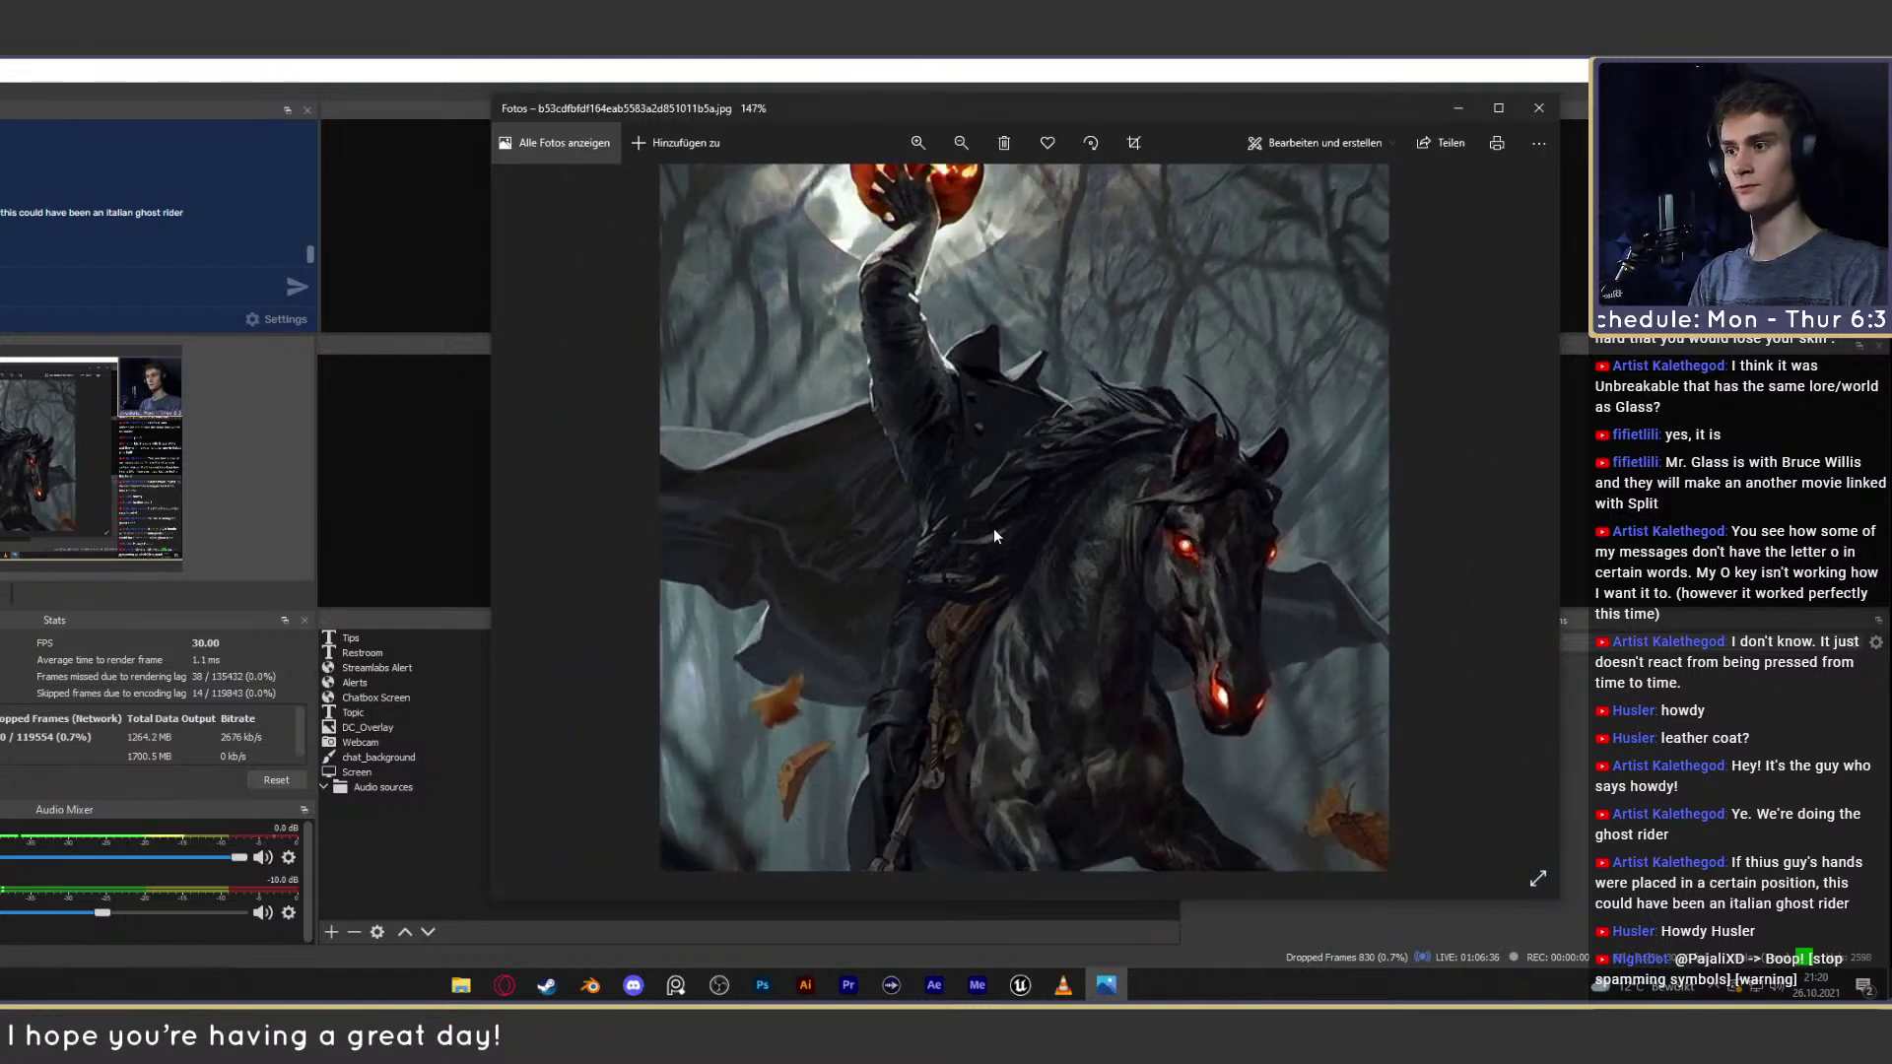
pyautogui.scroll(4, 1025, 483)
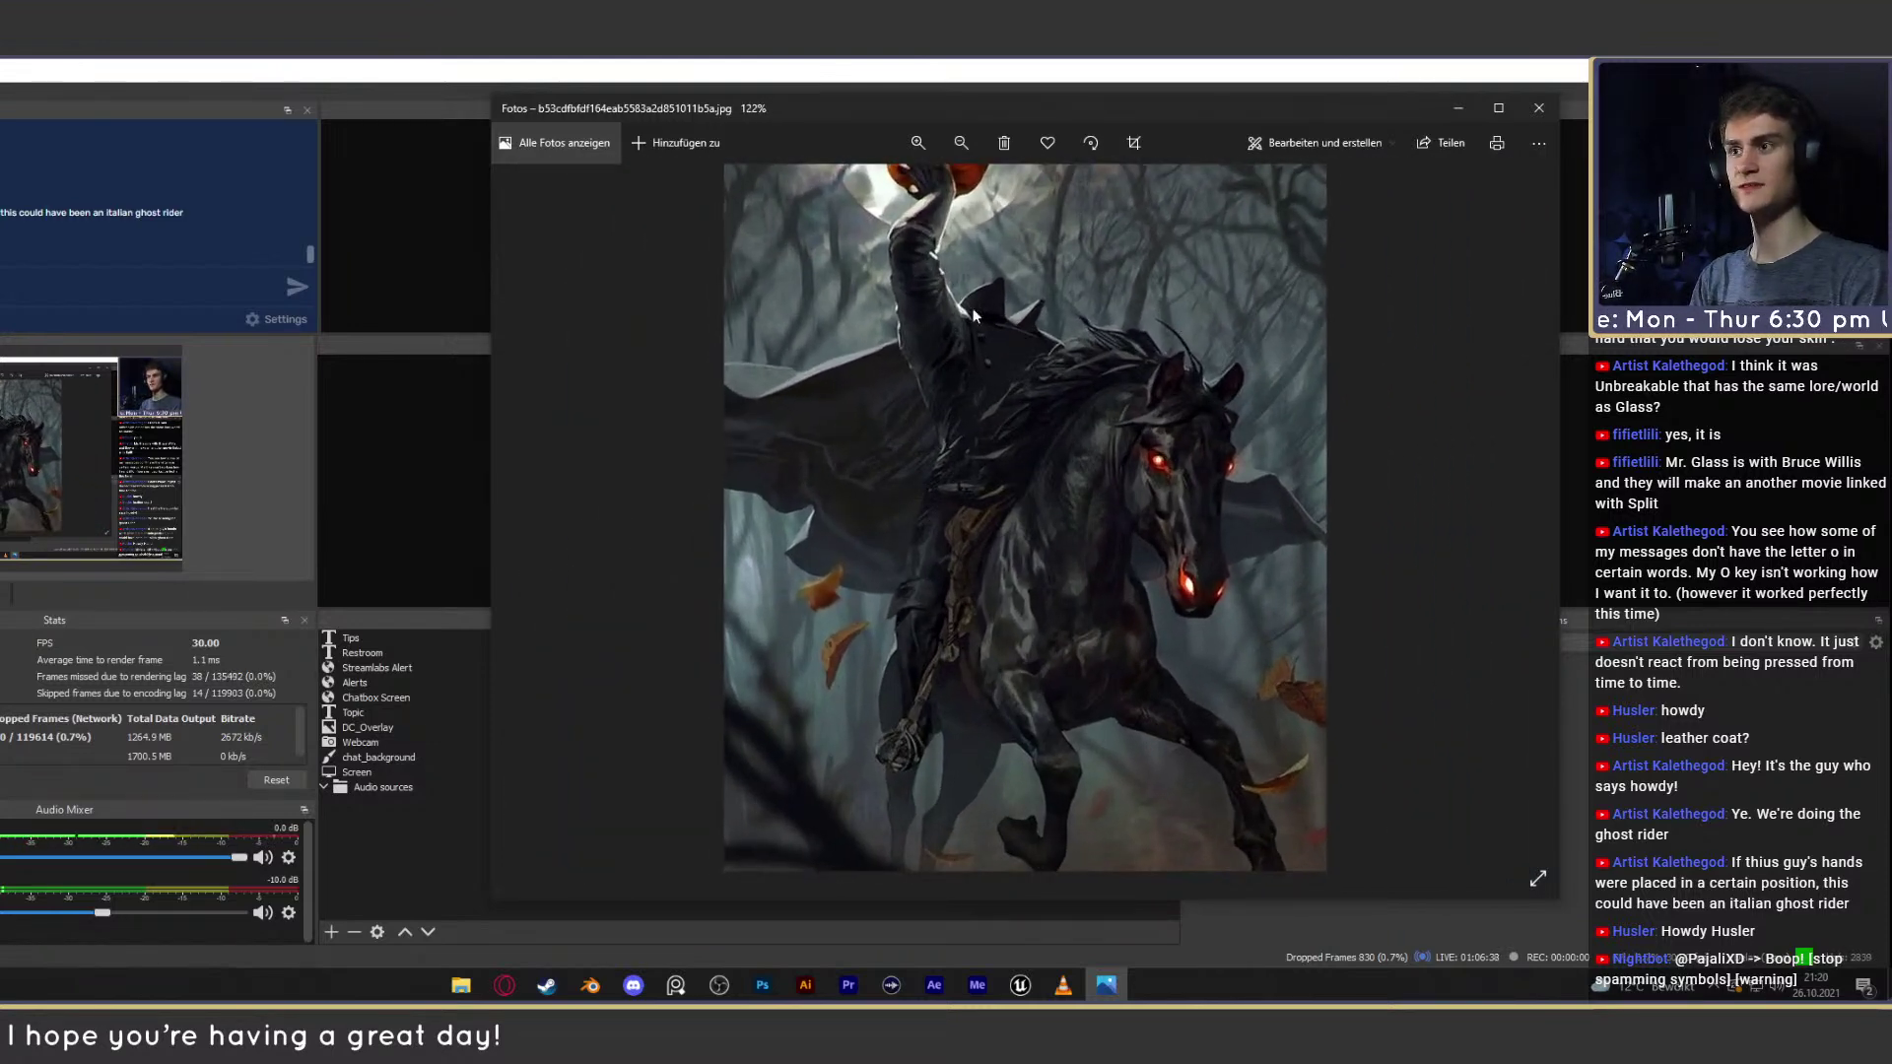
pyautogui.scroll(2, 1005, 363)
pyautogui.click(1538, 107)
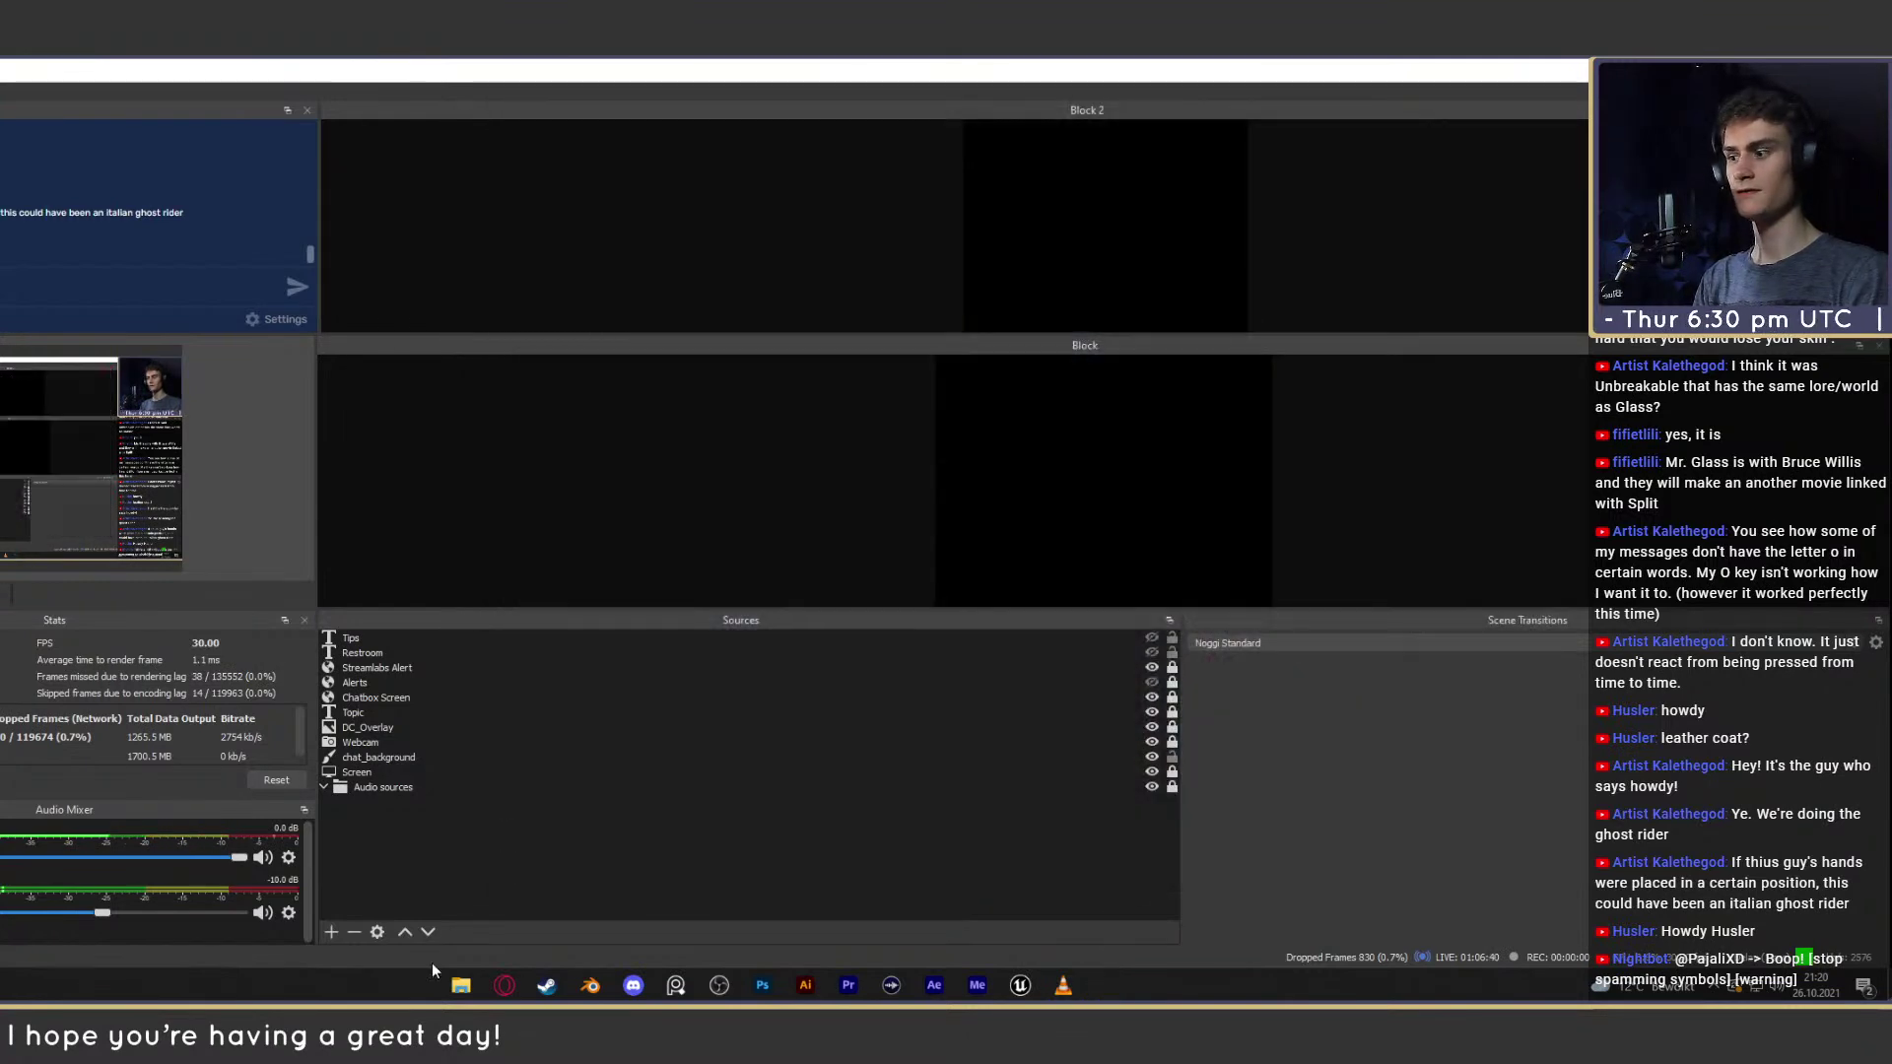
# Open the flaming-skull figure reference in a leather jacket from the pumpkin material folder, examine it closely, and close it.
pyautogui.click(460, 985)
pyautogui.doubleClick(1025, 350)
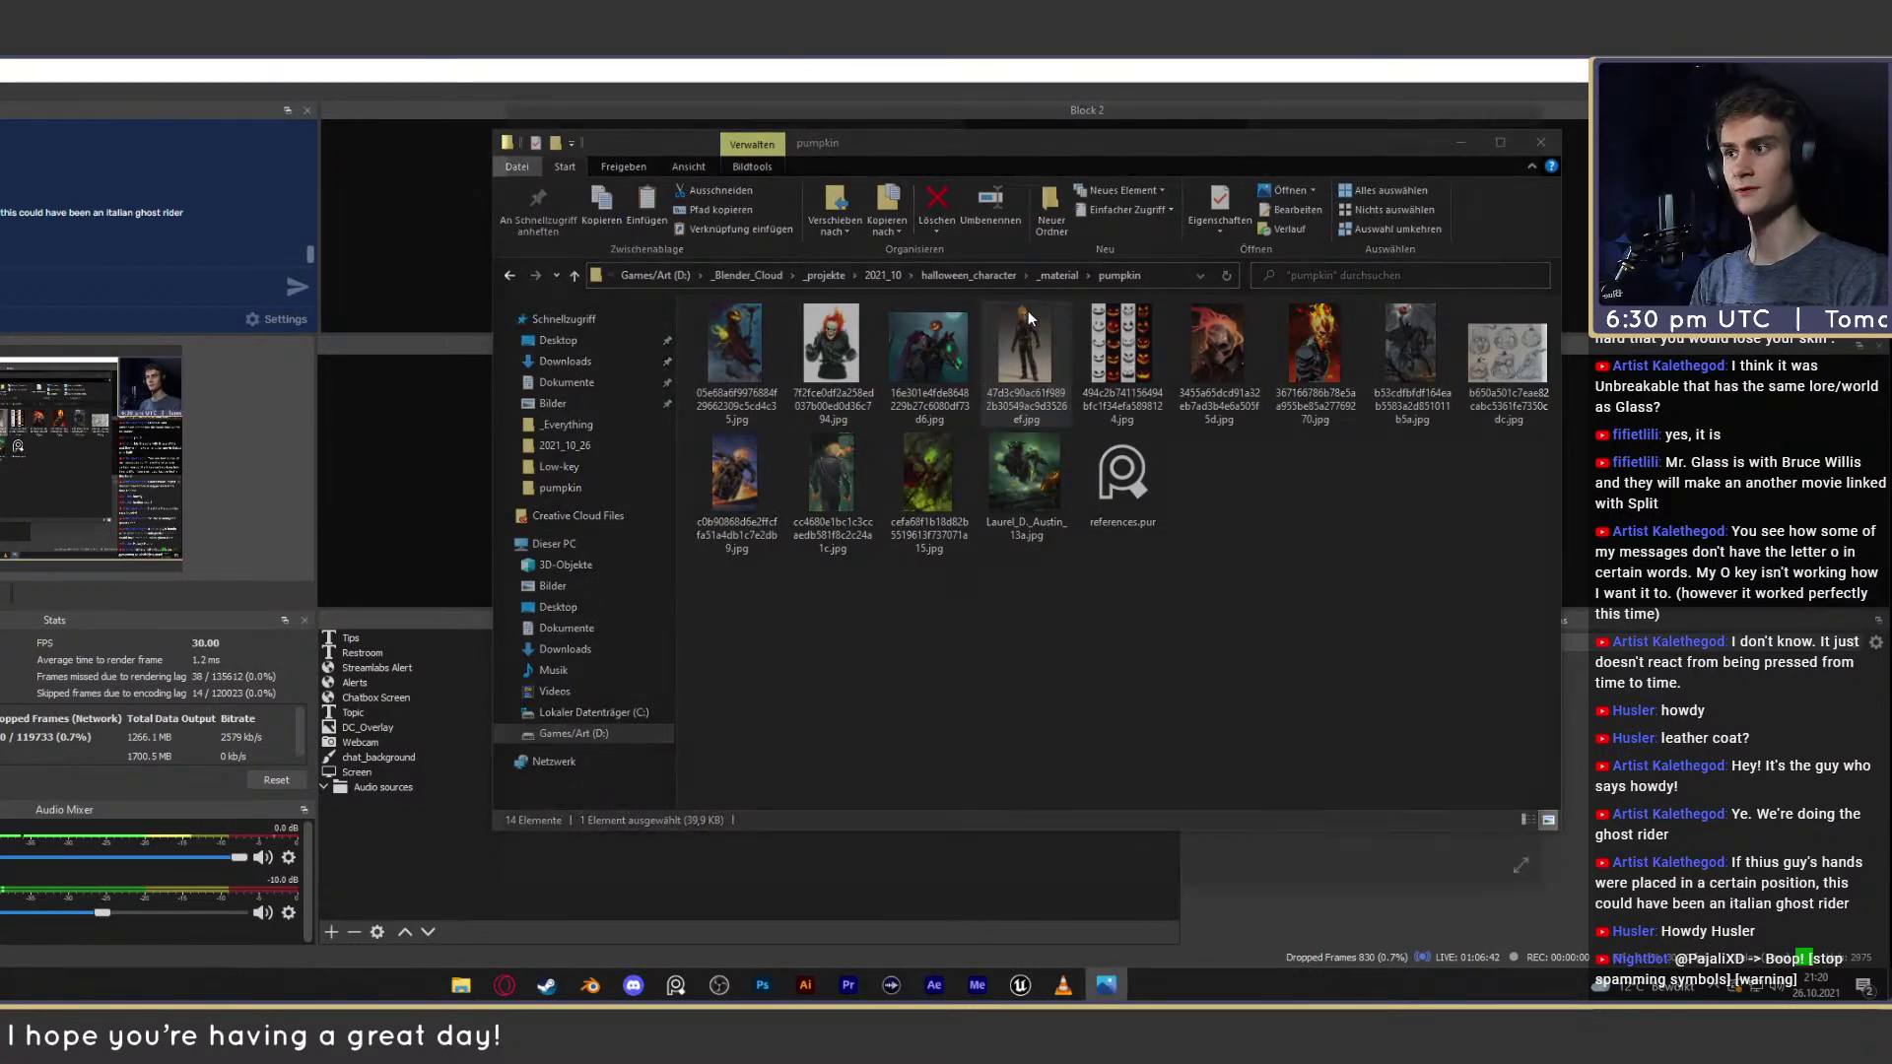
pyautogui.scroll(4, 1047, 390)
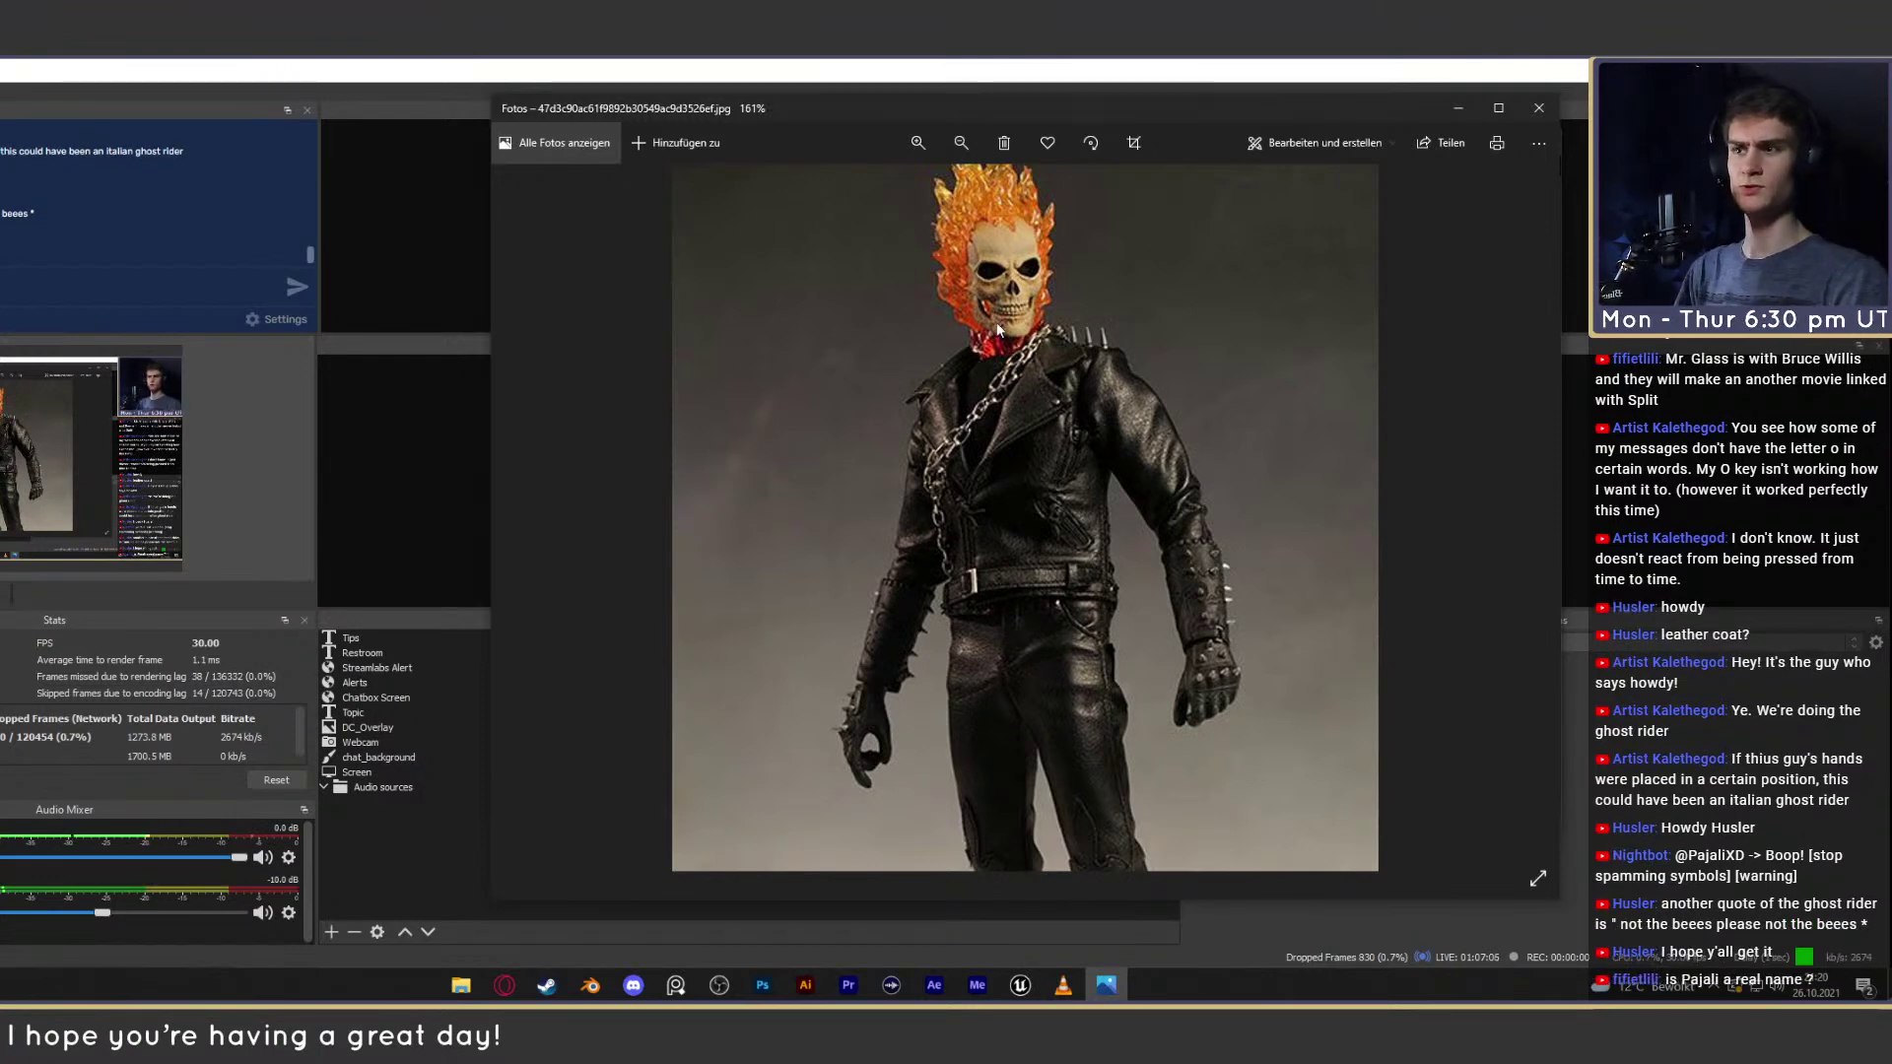
pyautogui.click(1539, 108)
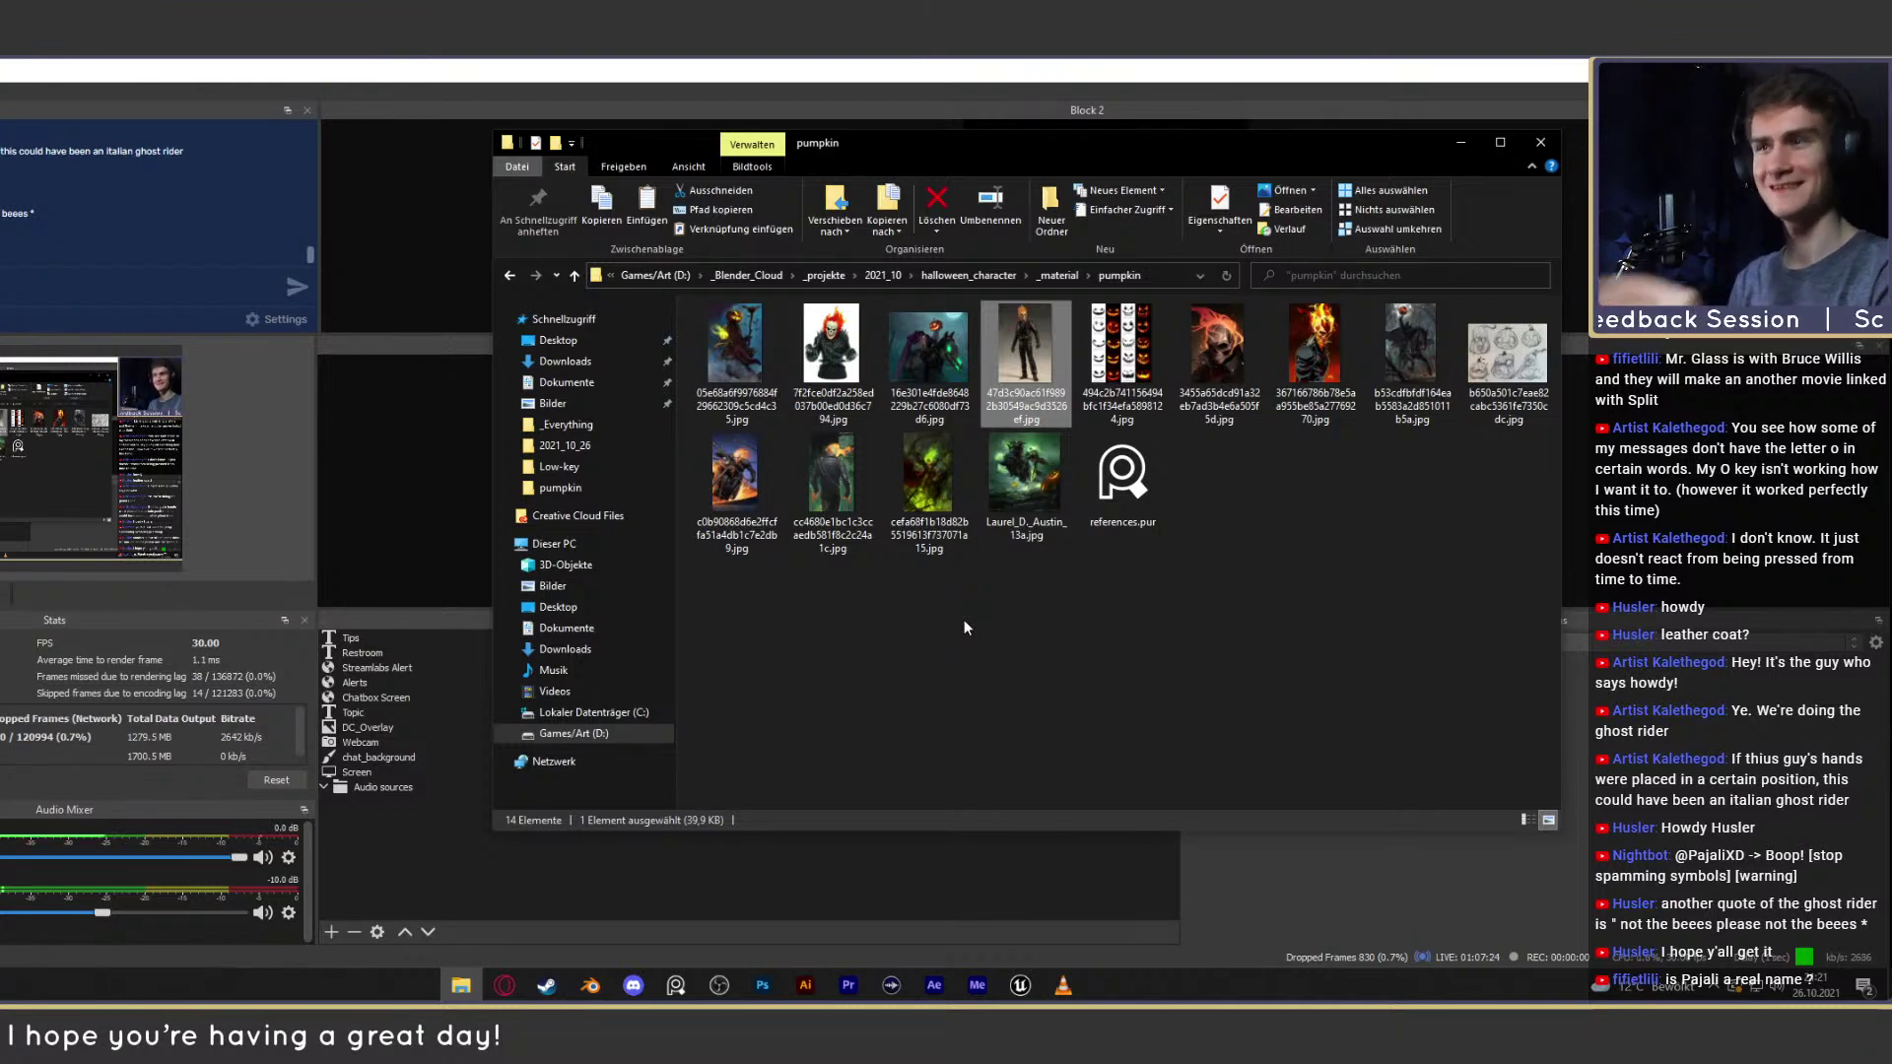
# View the side-facing flaming-skull painting in a leather jacket and the headless horseman image from the pumpkin folder, closing each.
pyautogui.click(1242, 605)
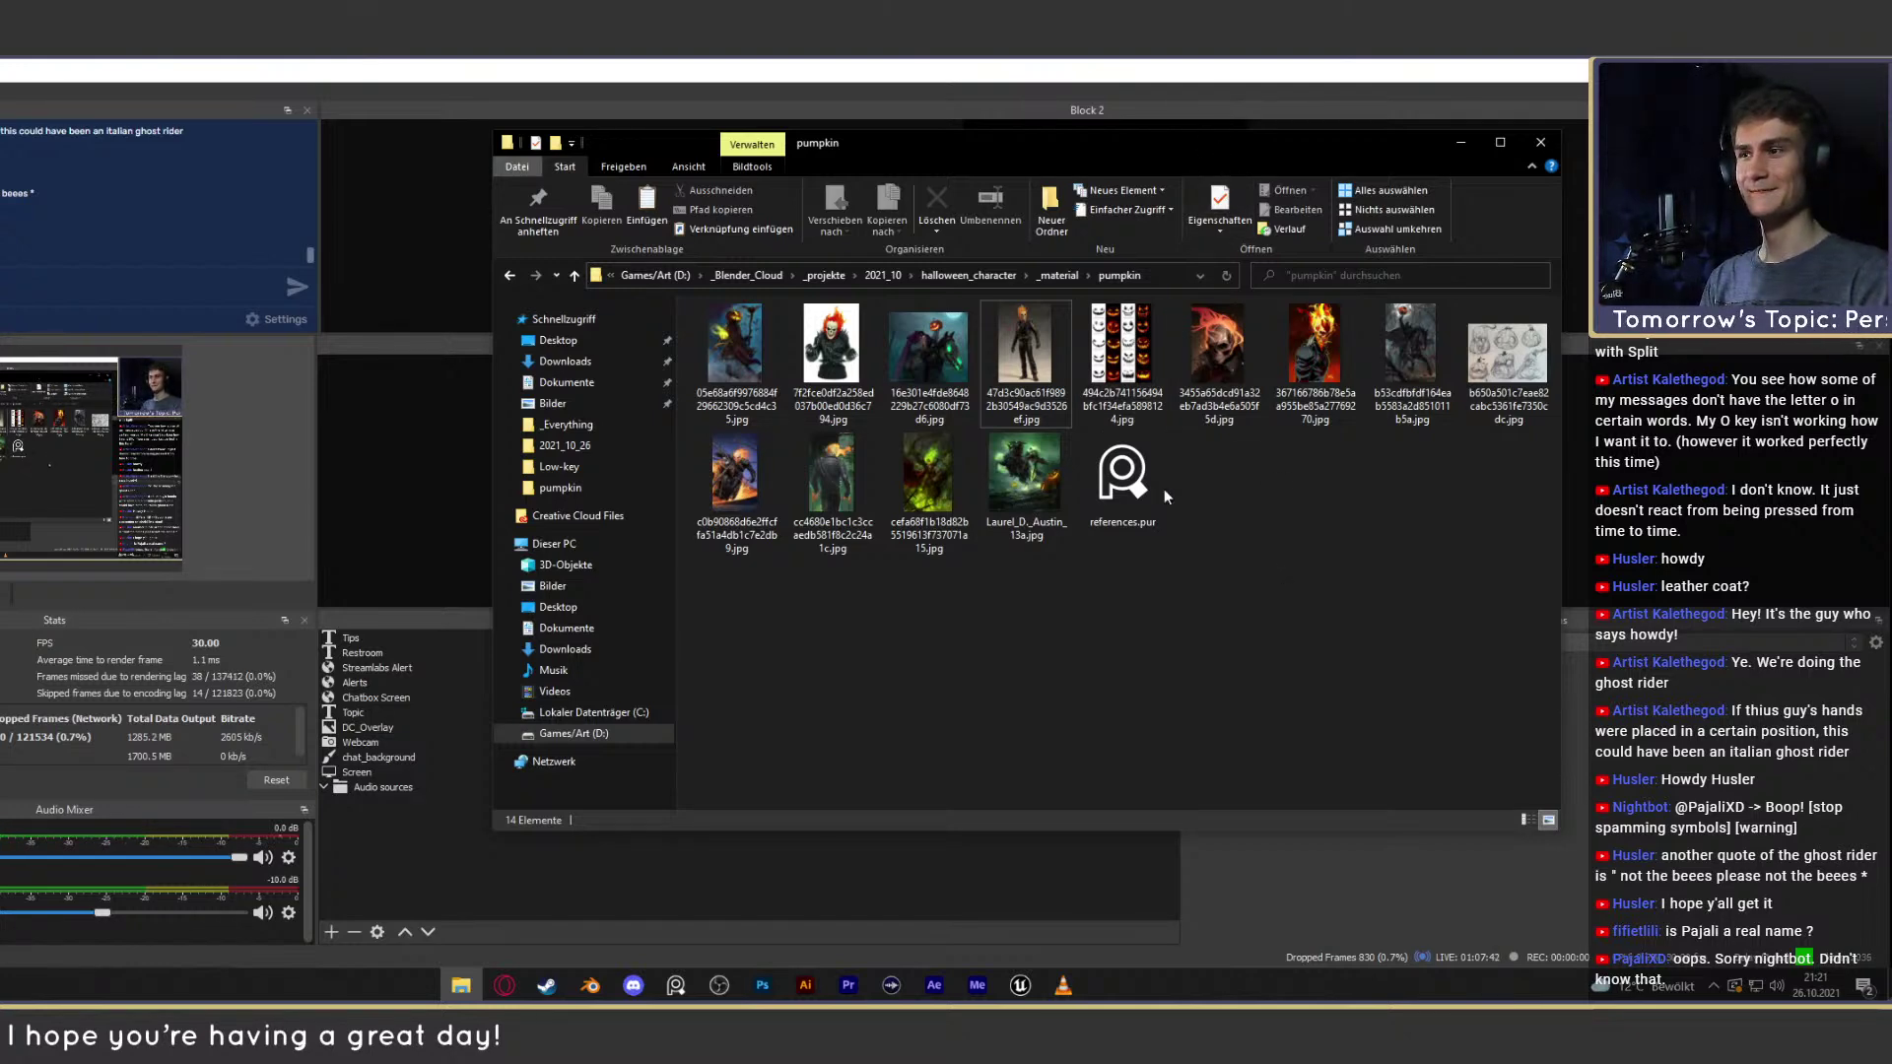
pyautogui.click(1331, 367)
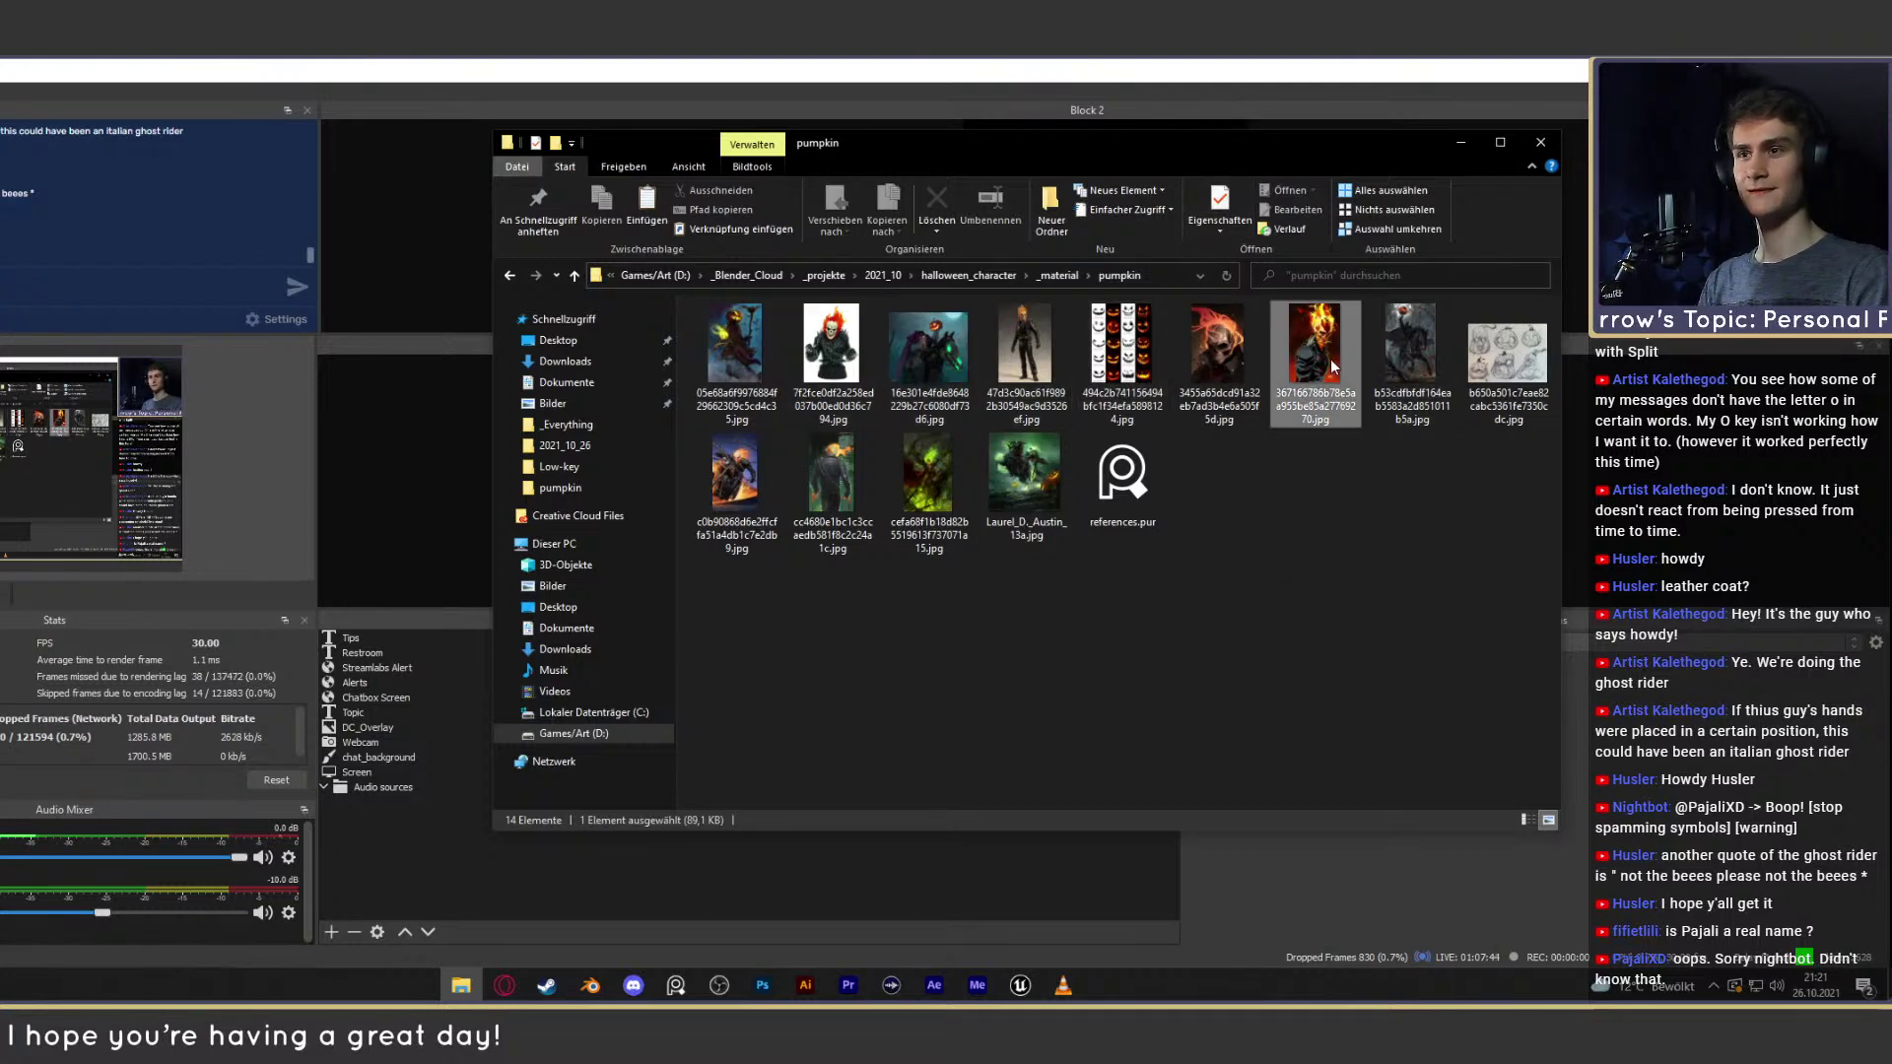
pyautogui.doubleClick(1331, 367)
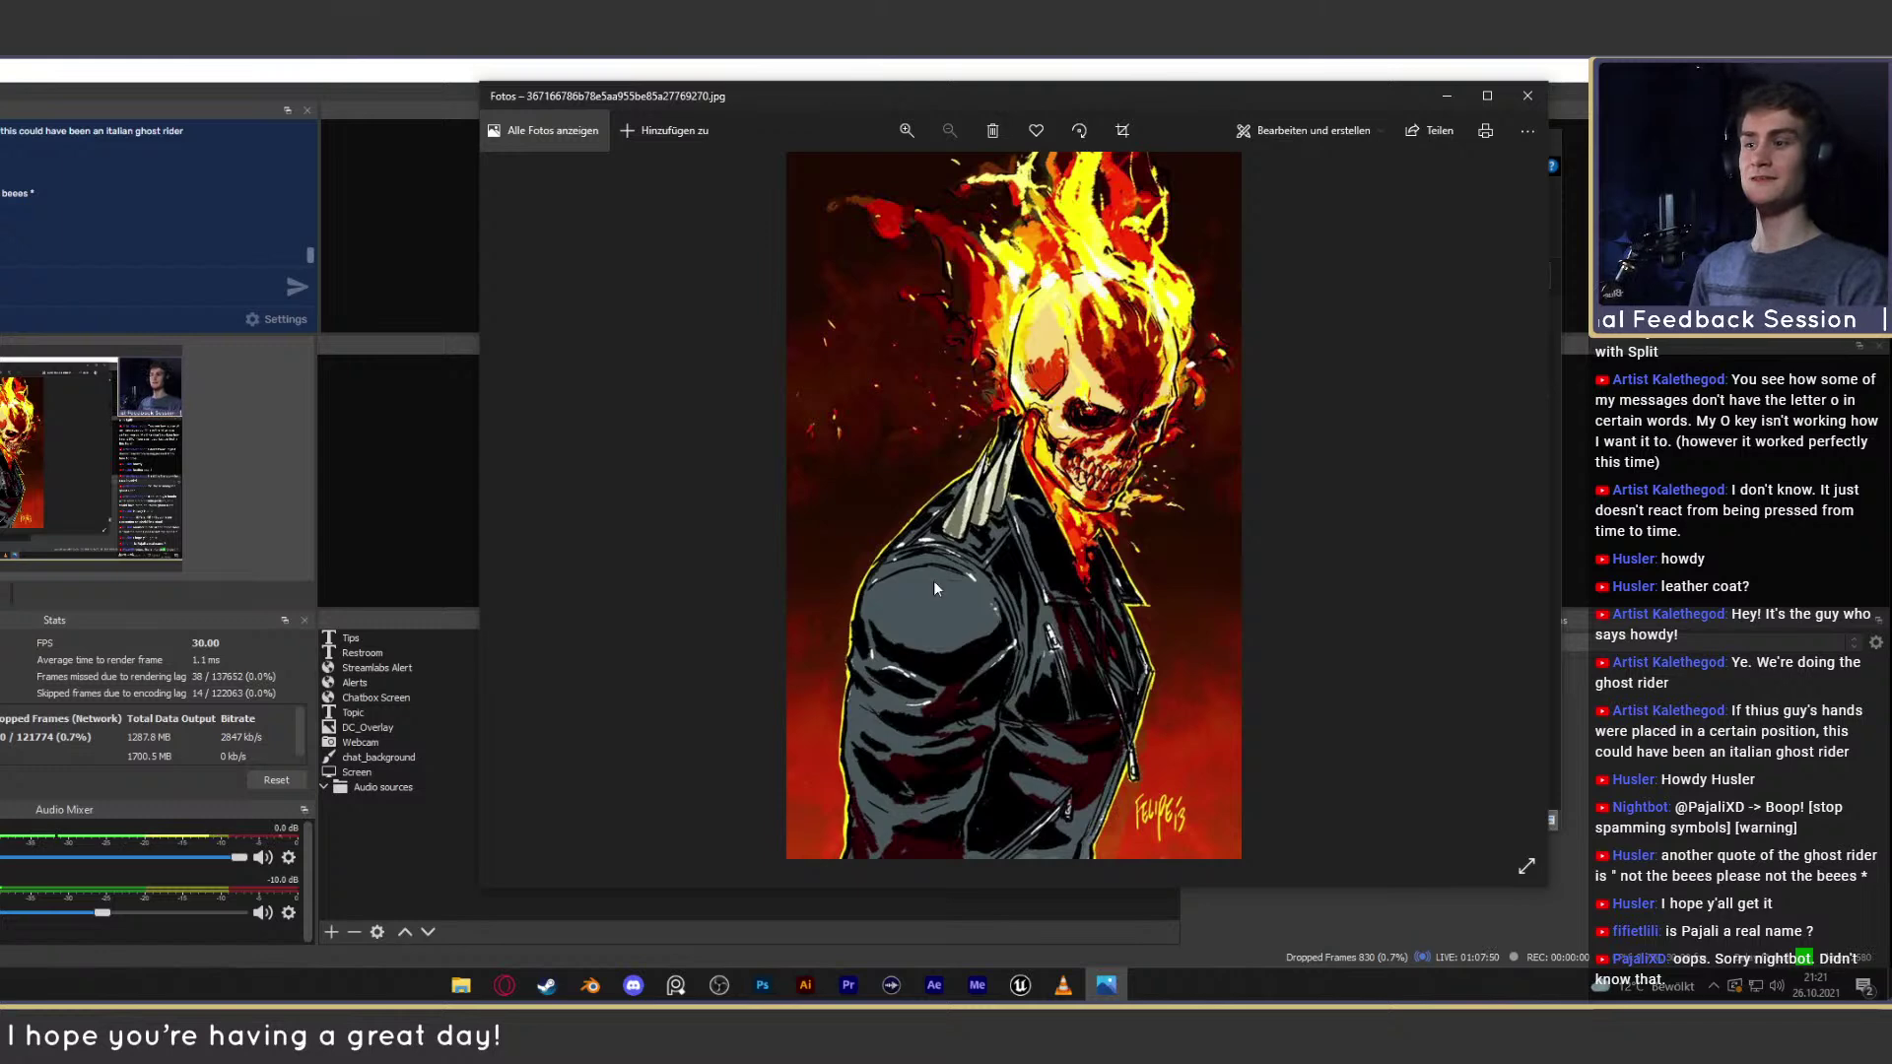
pyautogui.click(1527, 96)
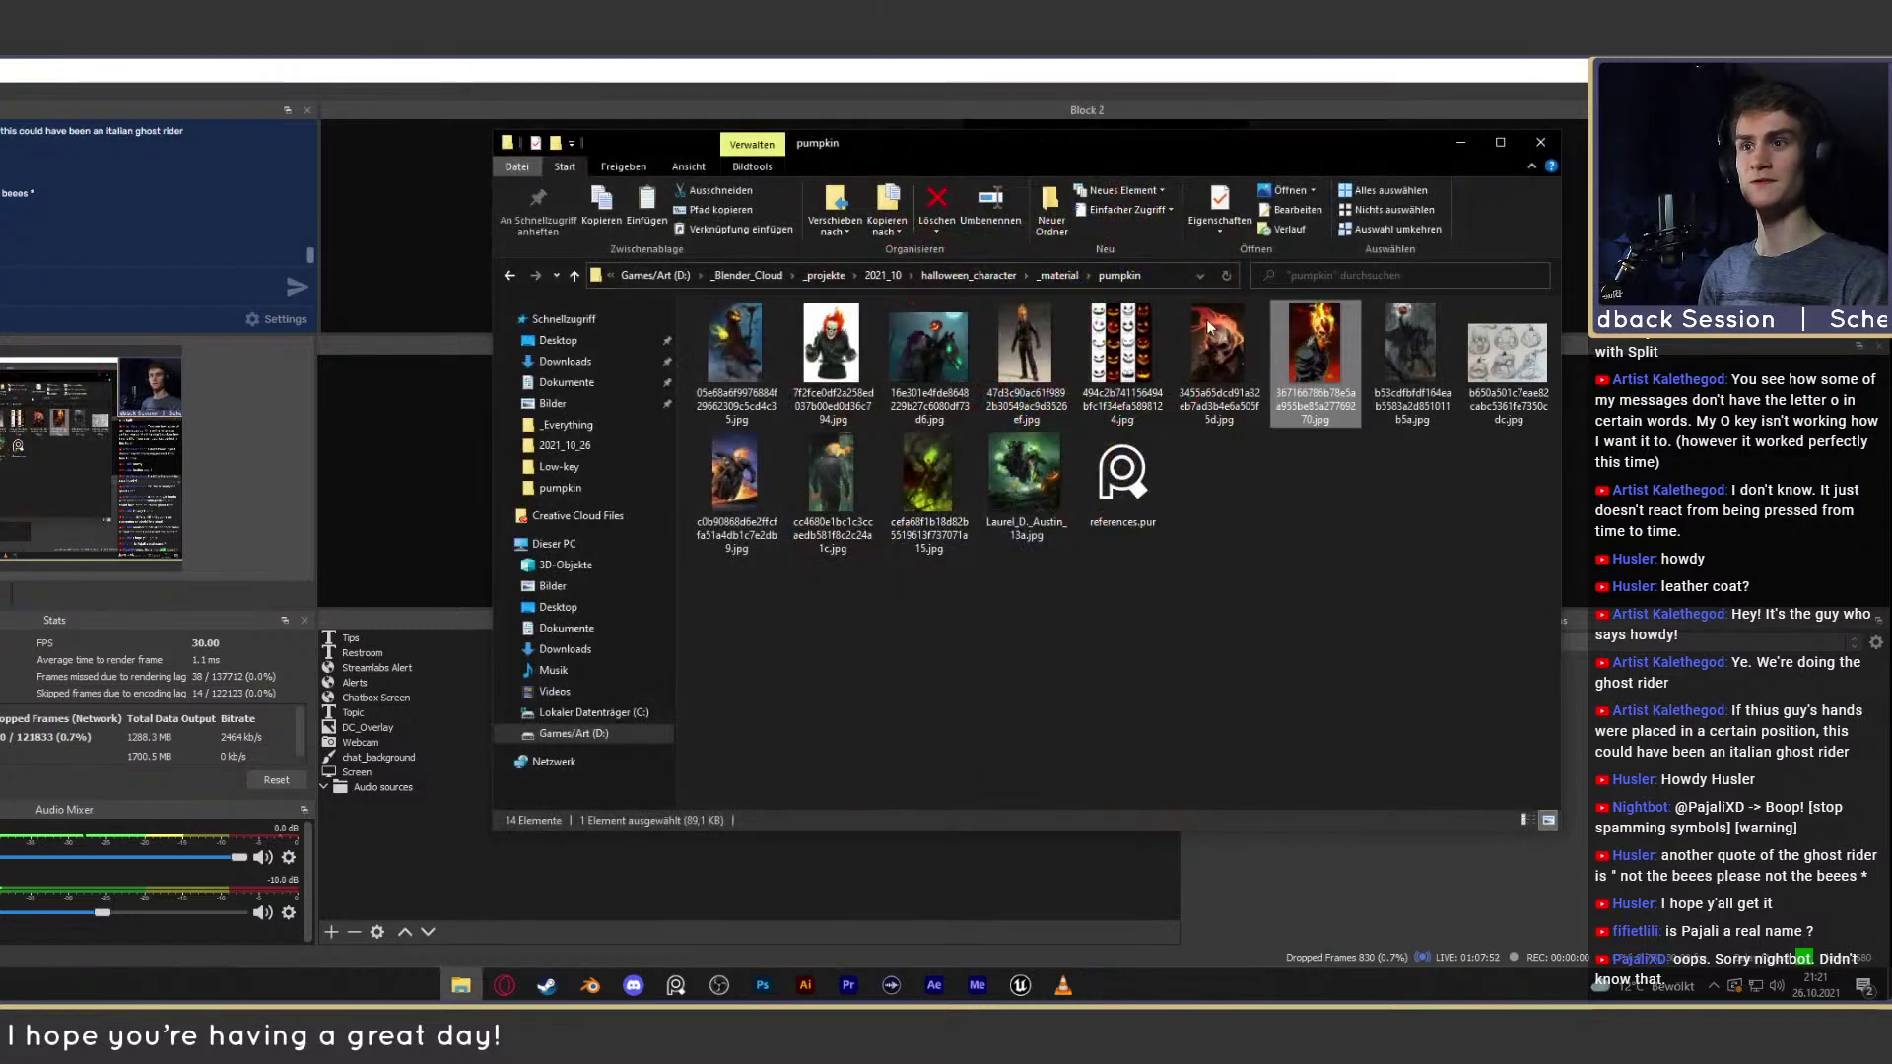
pyautogui.doubleClick(1389, 364)
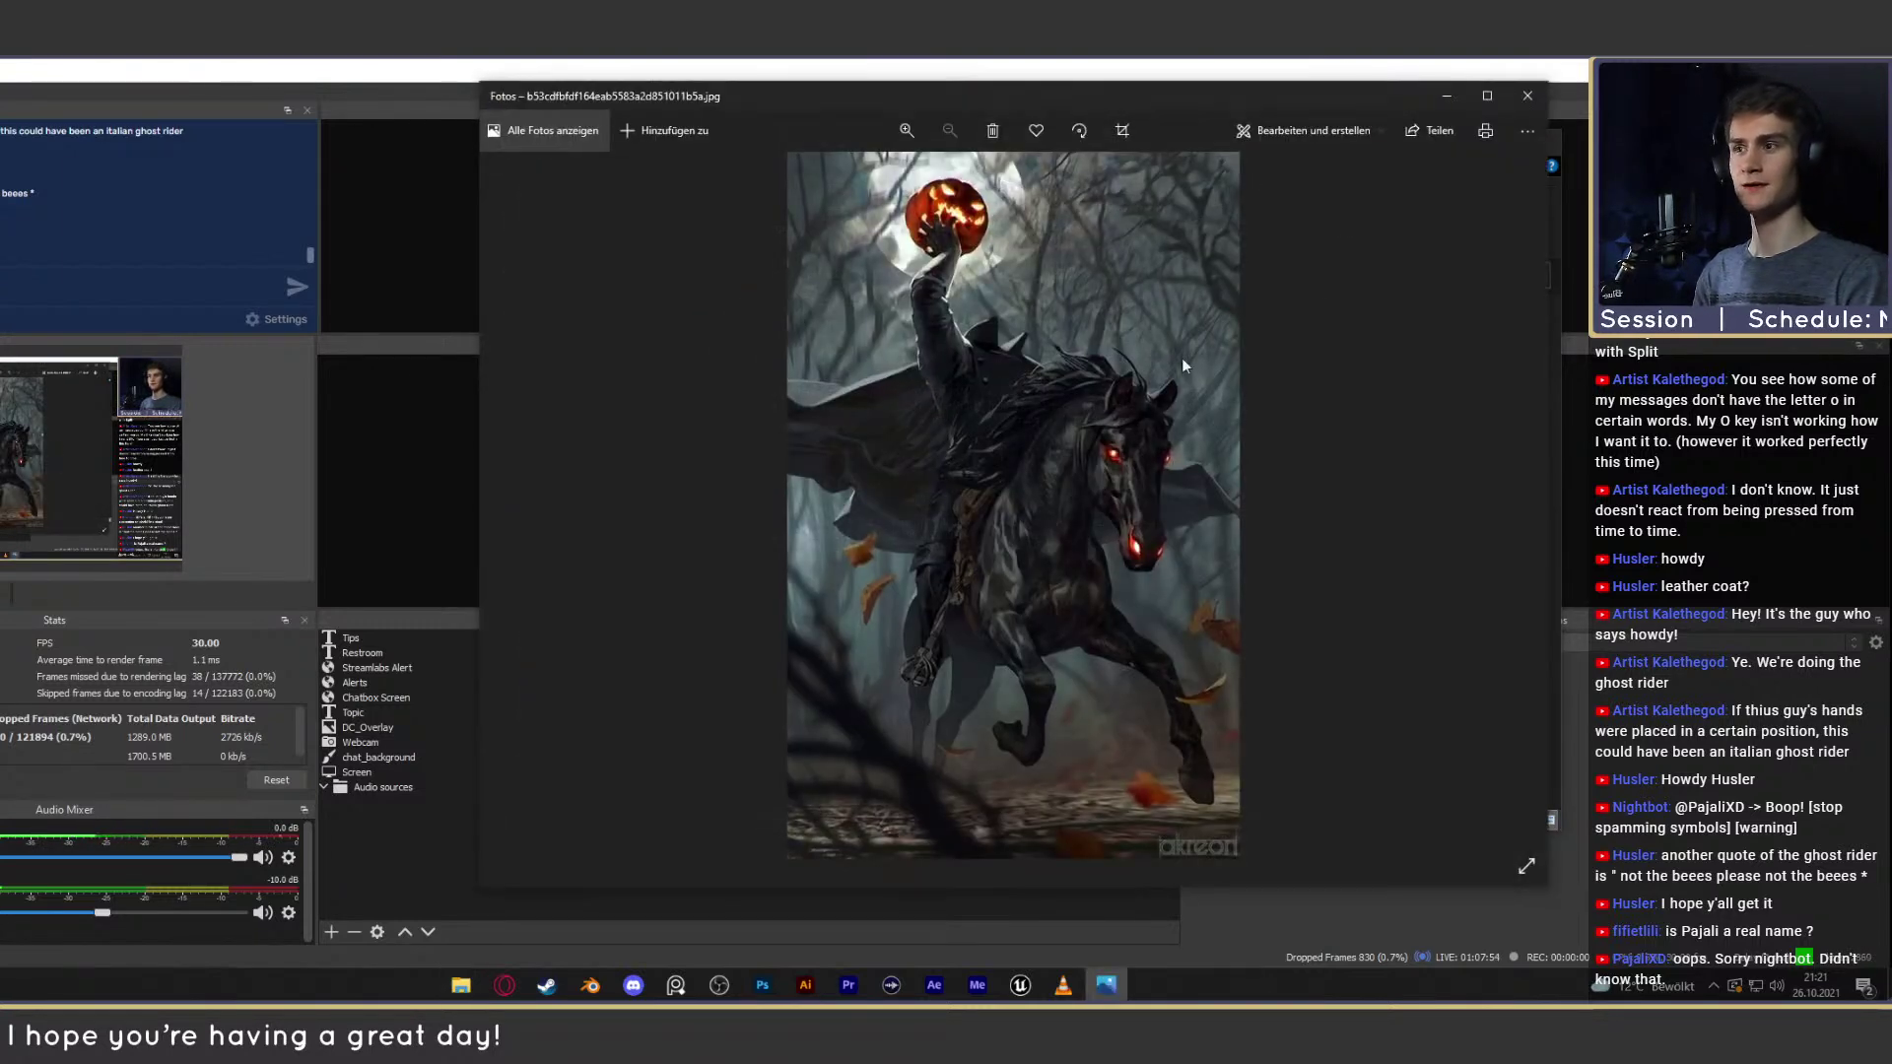
pyautogui.click(1530, 100)
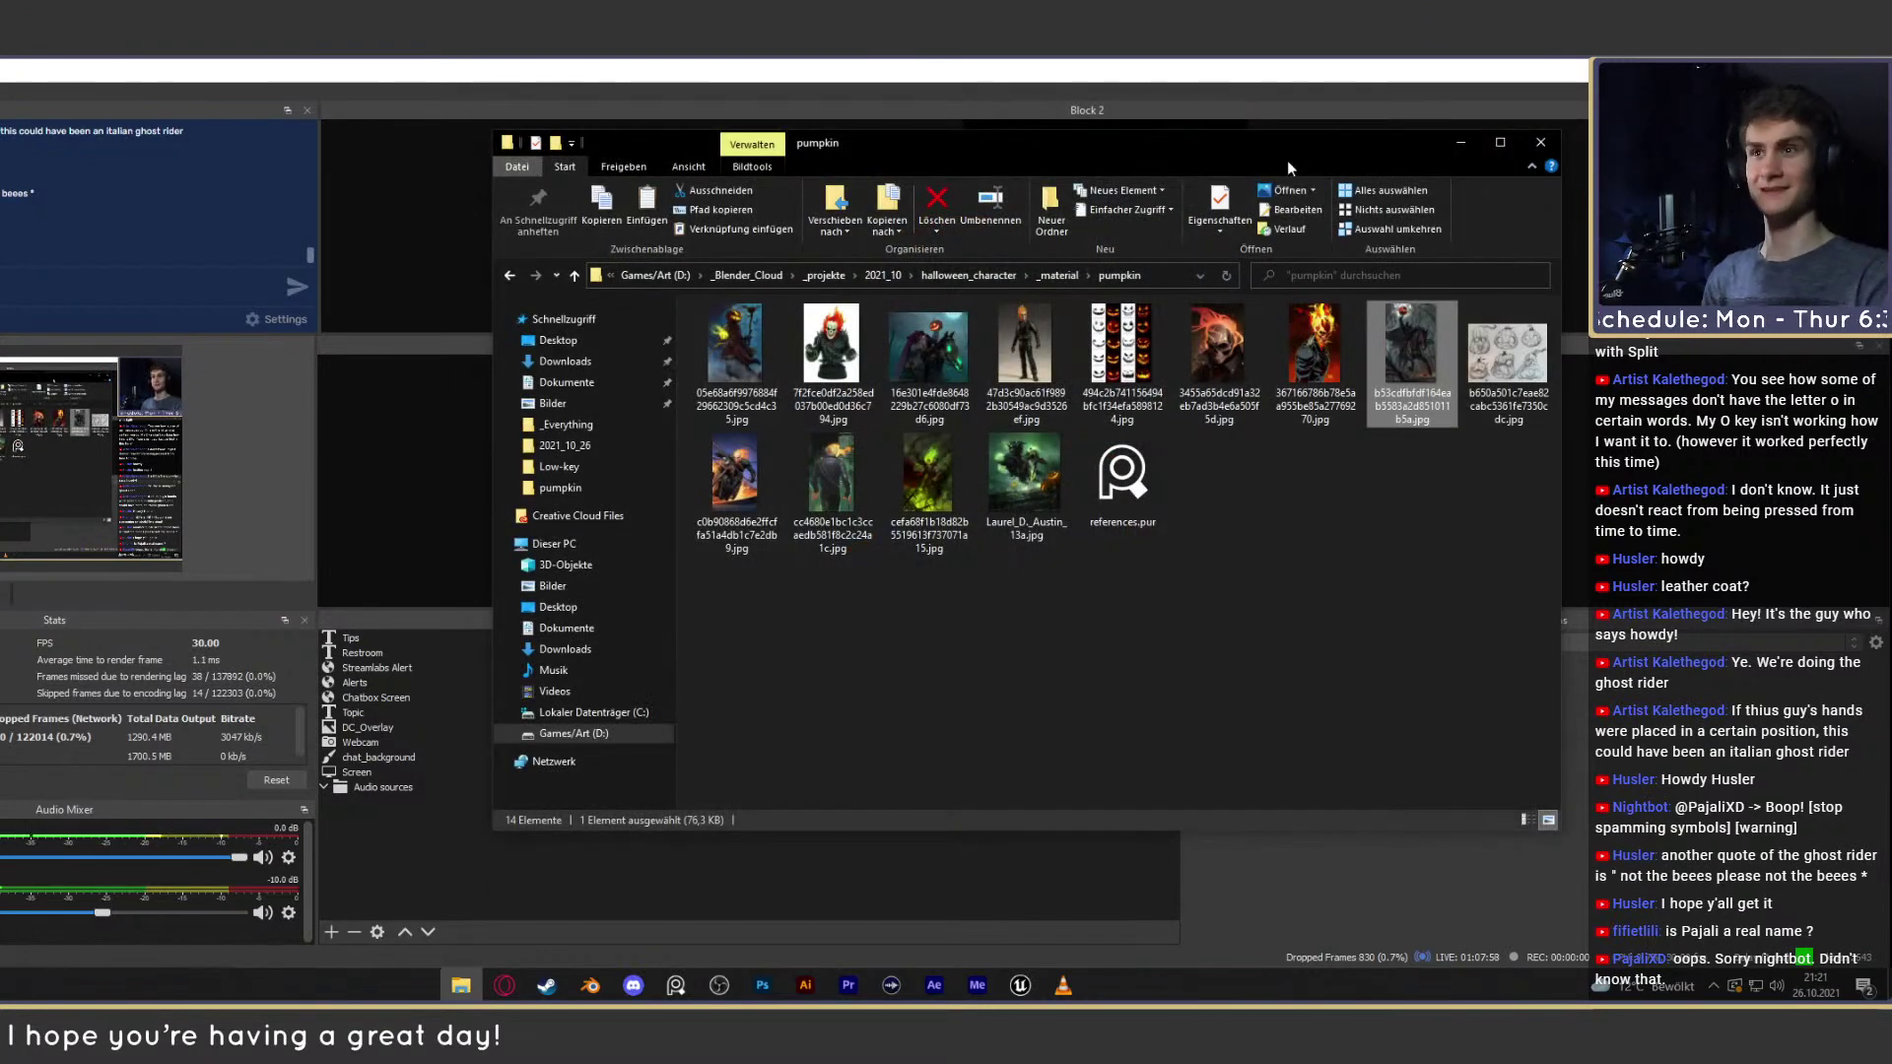
# Examine the green-flamed pumpkin rider image and the standing figure in the long coat, closing each image after viewing.
pyautogui.doubleClick(943, 483)
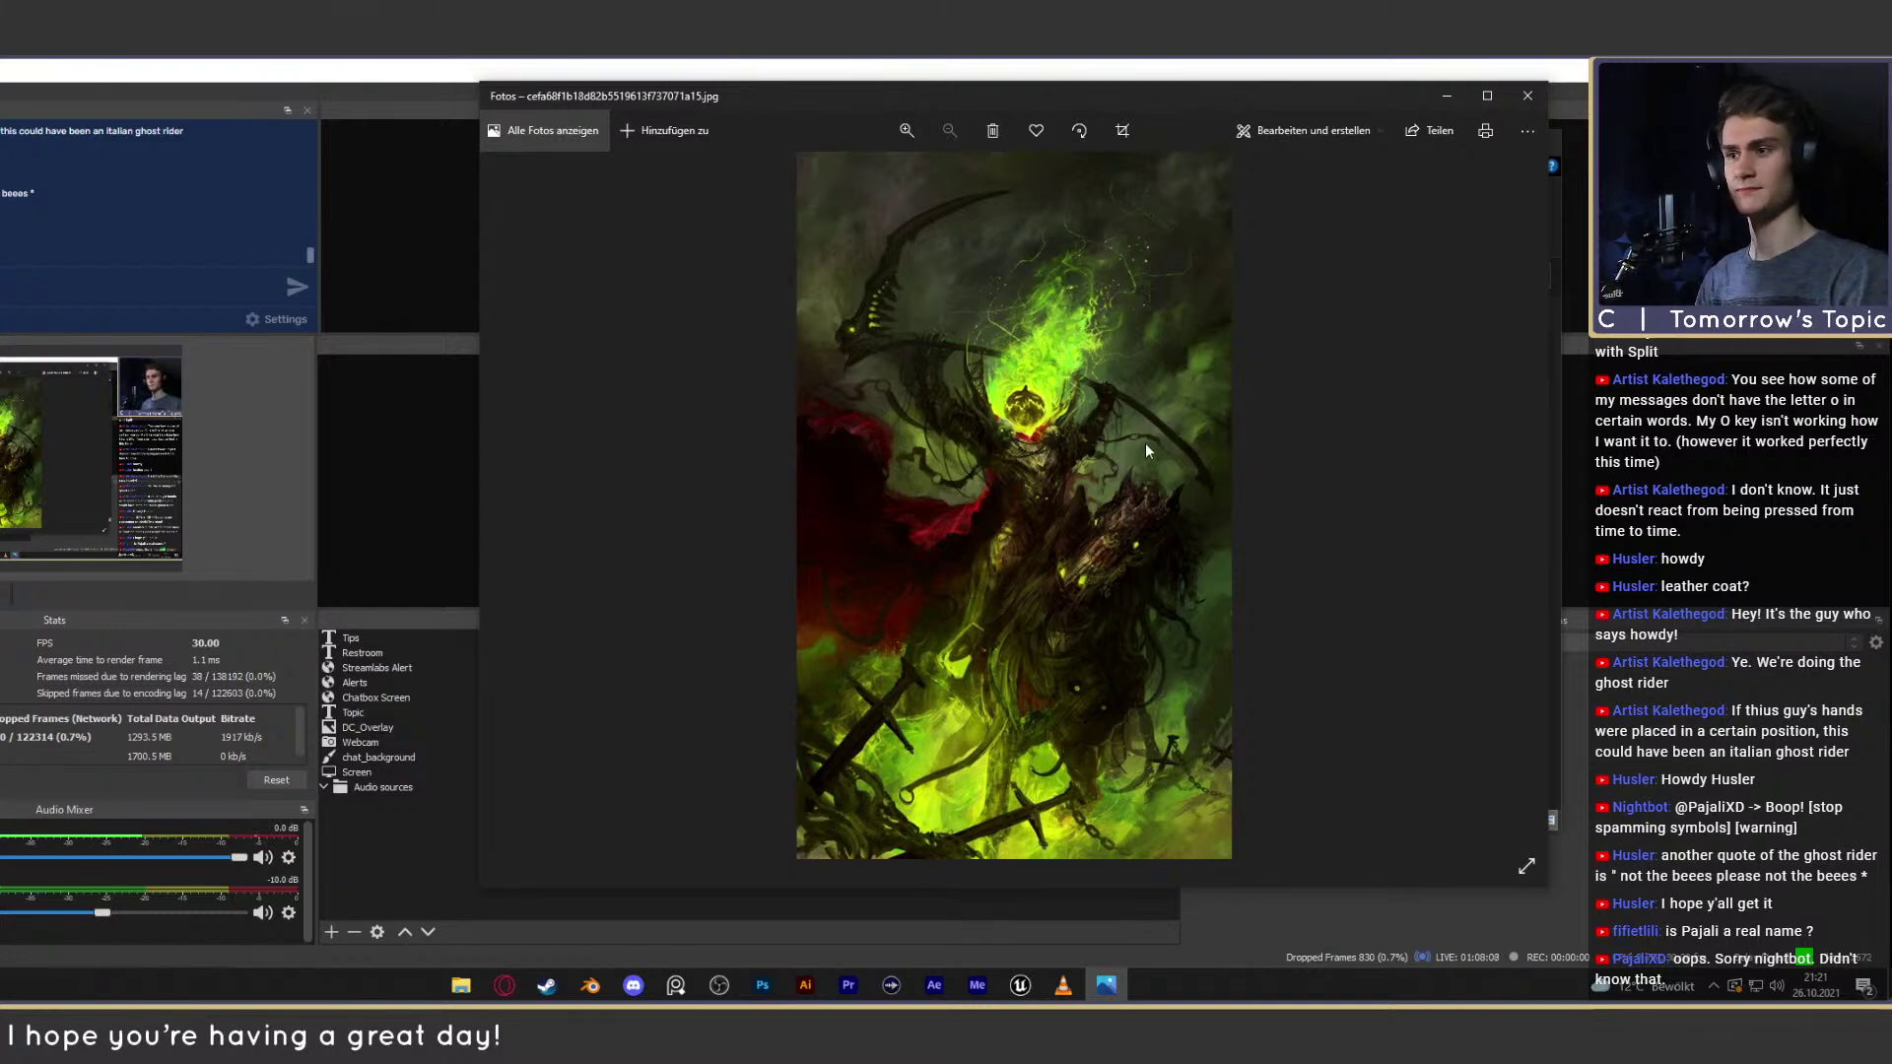
pyautogui.click(1527, 96)
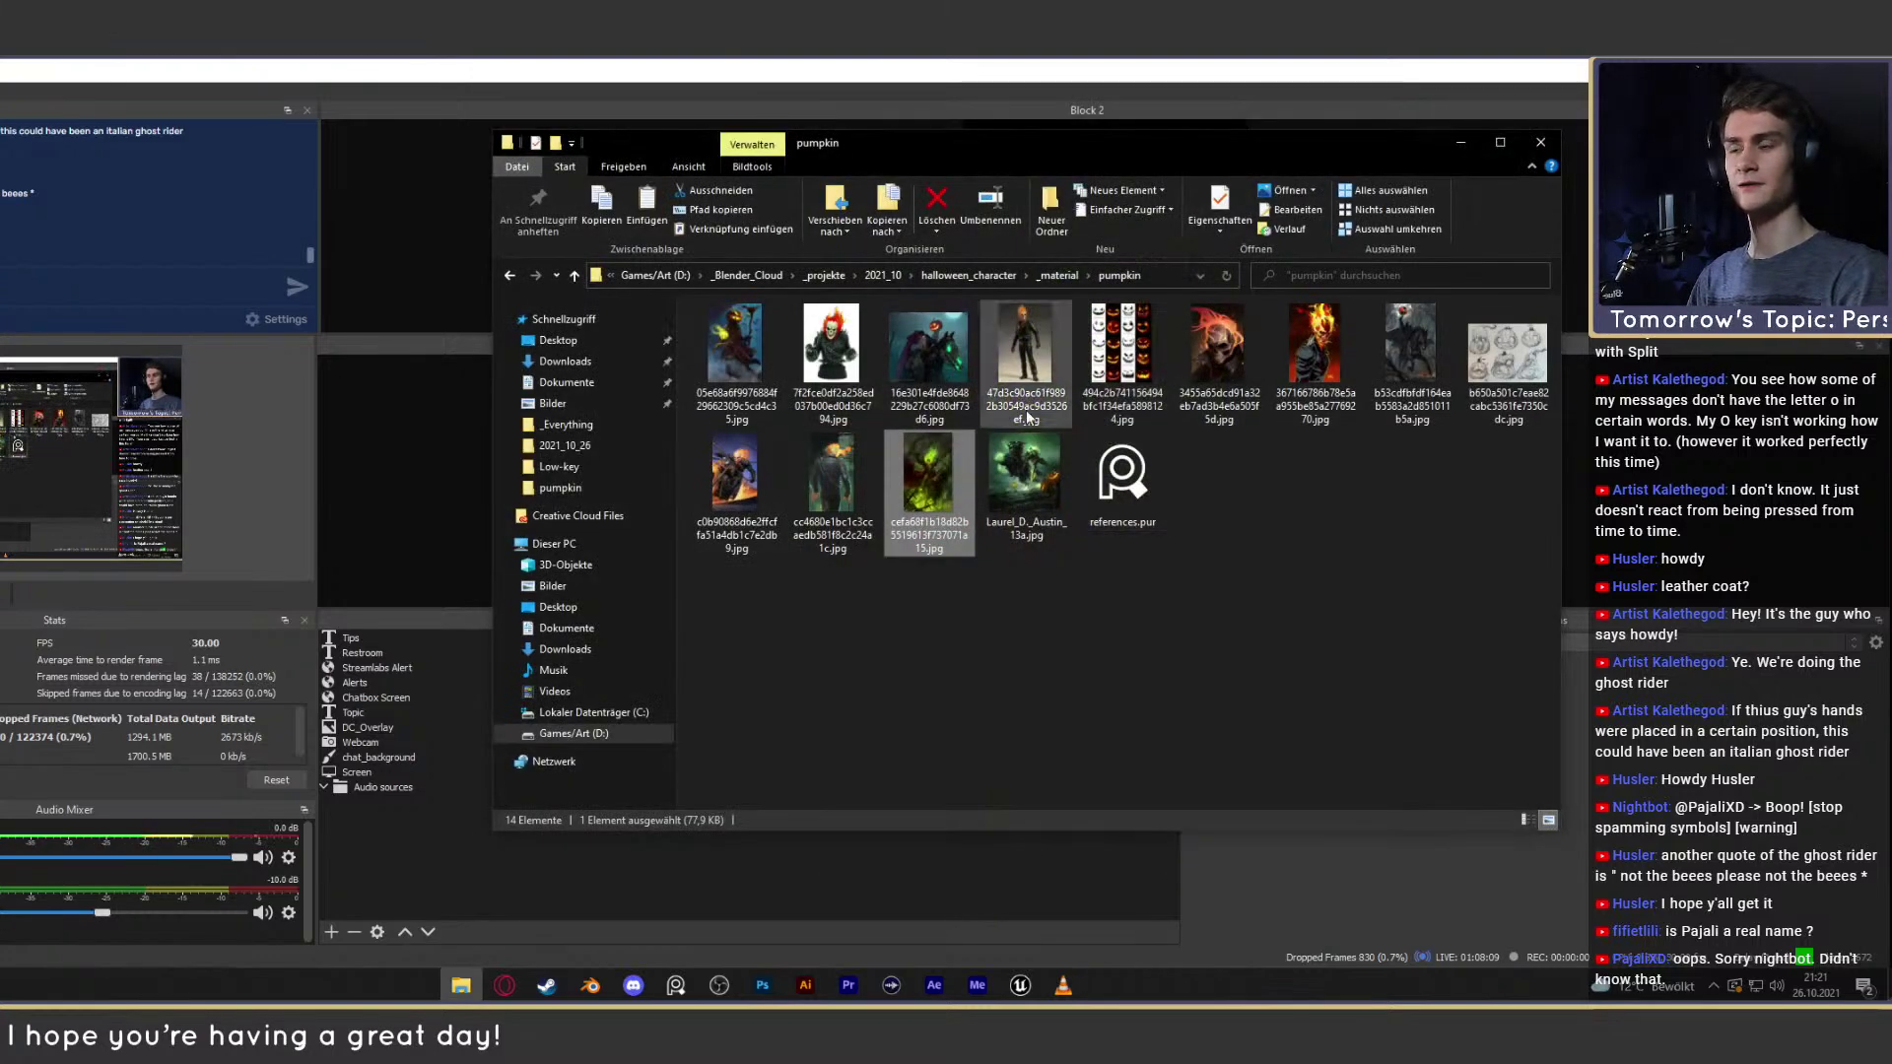
pyautogui.doubleClick(936, 500)
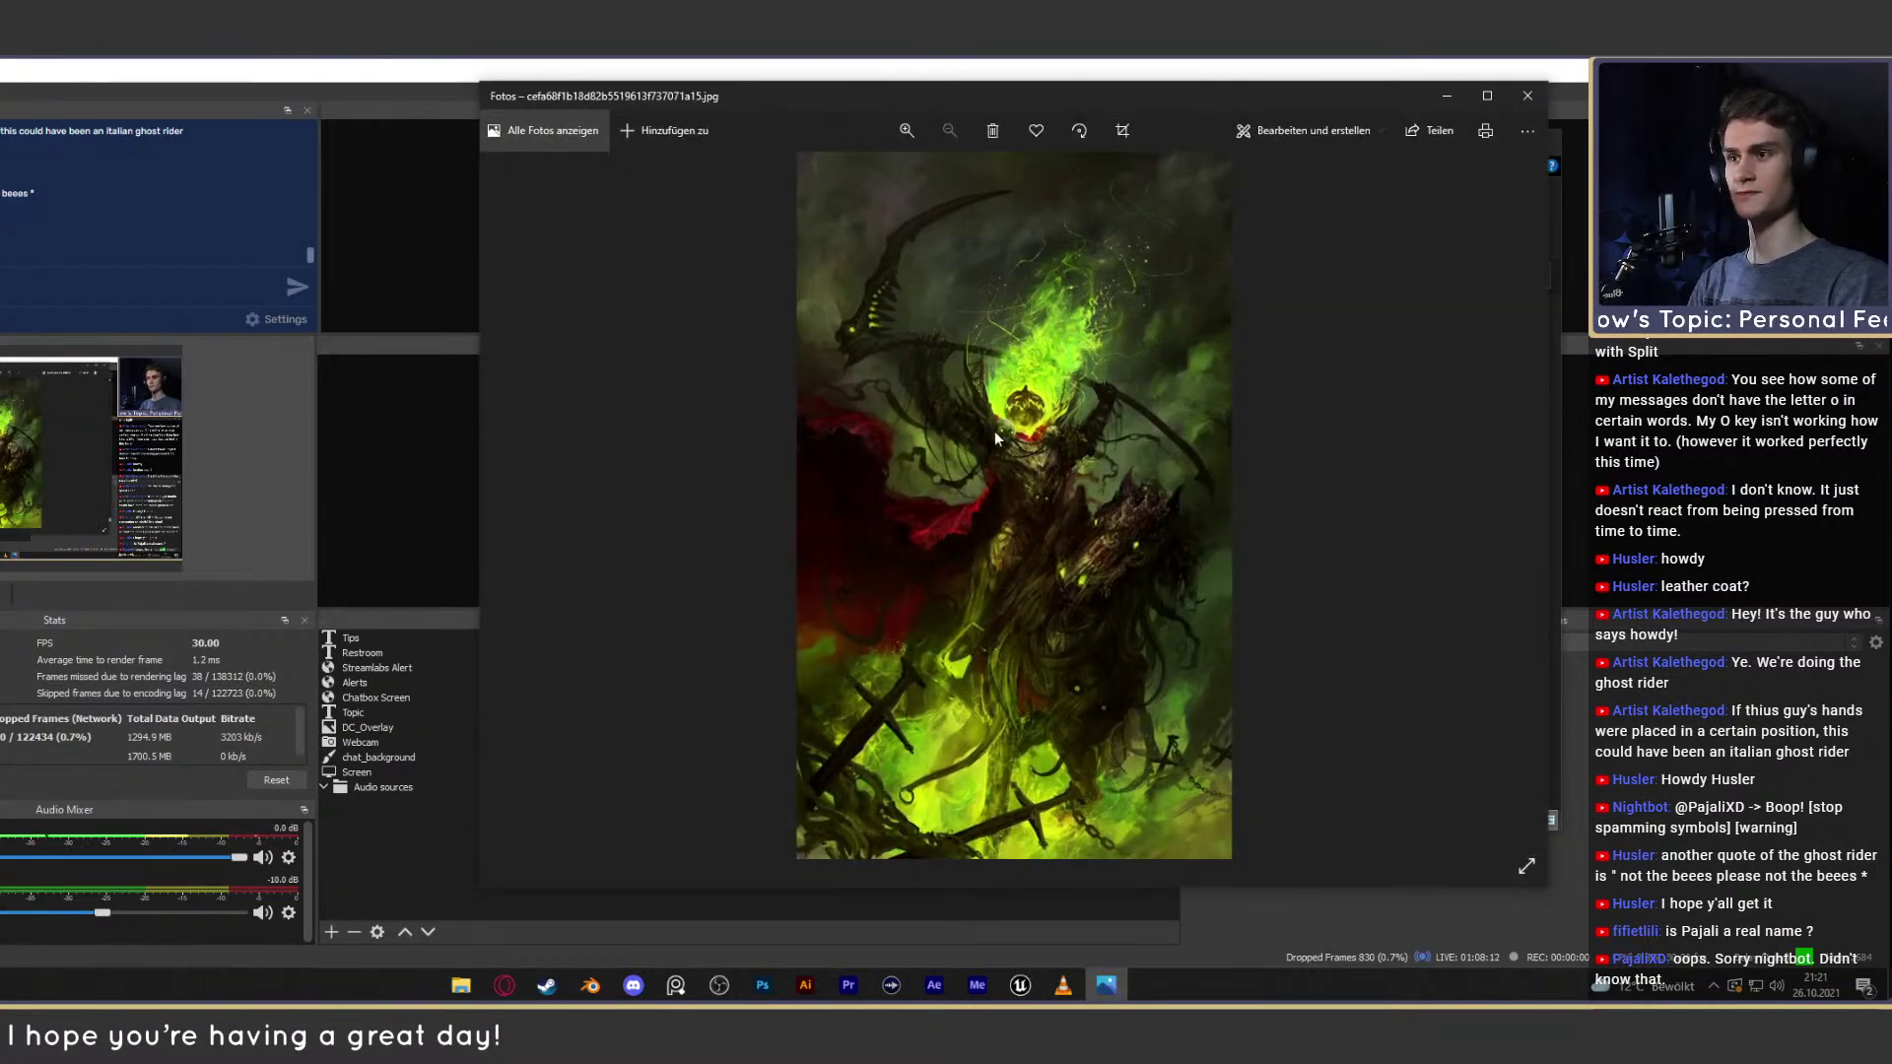
pyautogui.click(1527, 96)
pyautogui.click(795, 498)
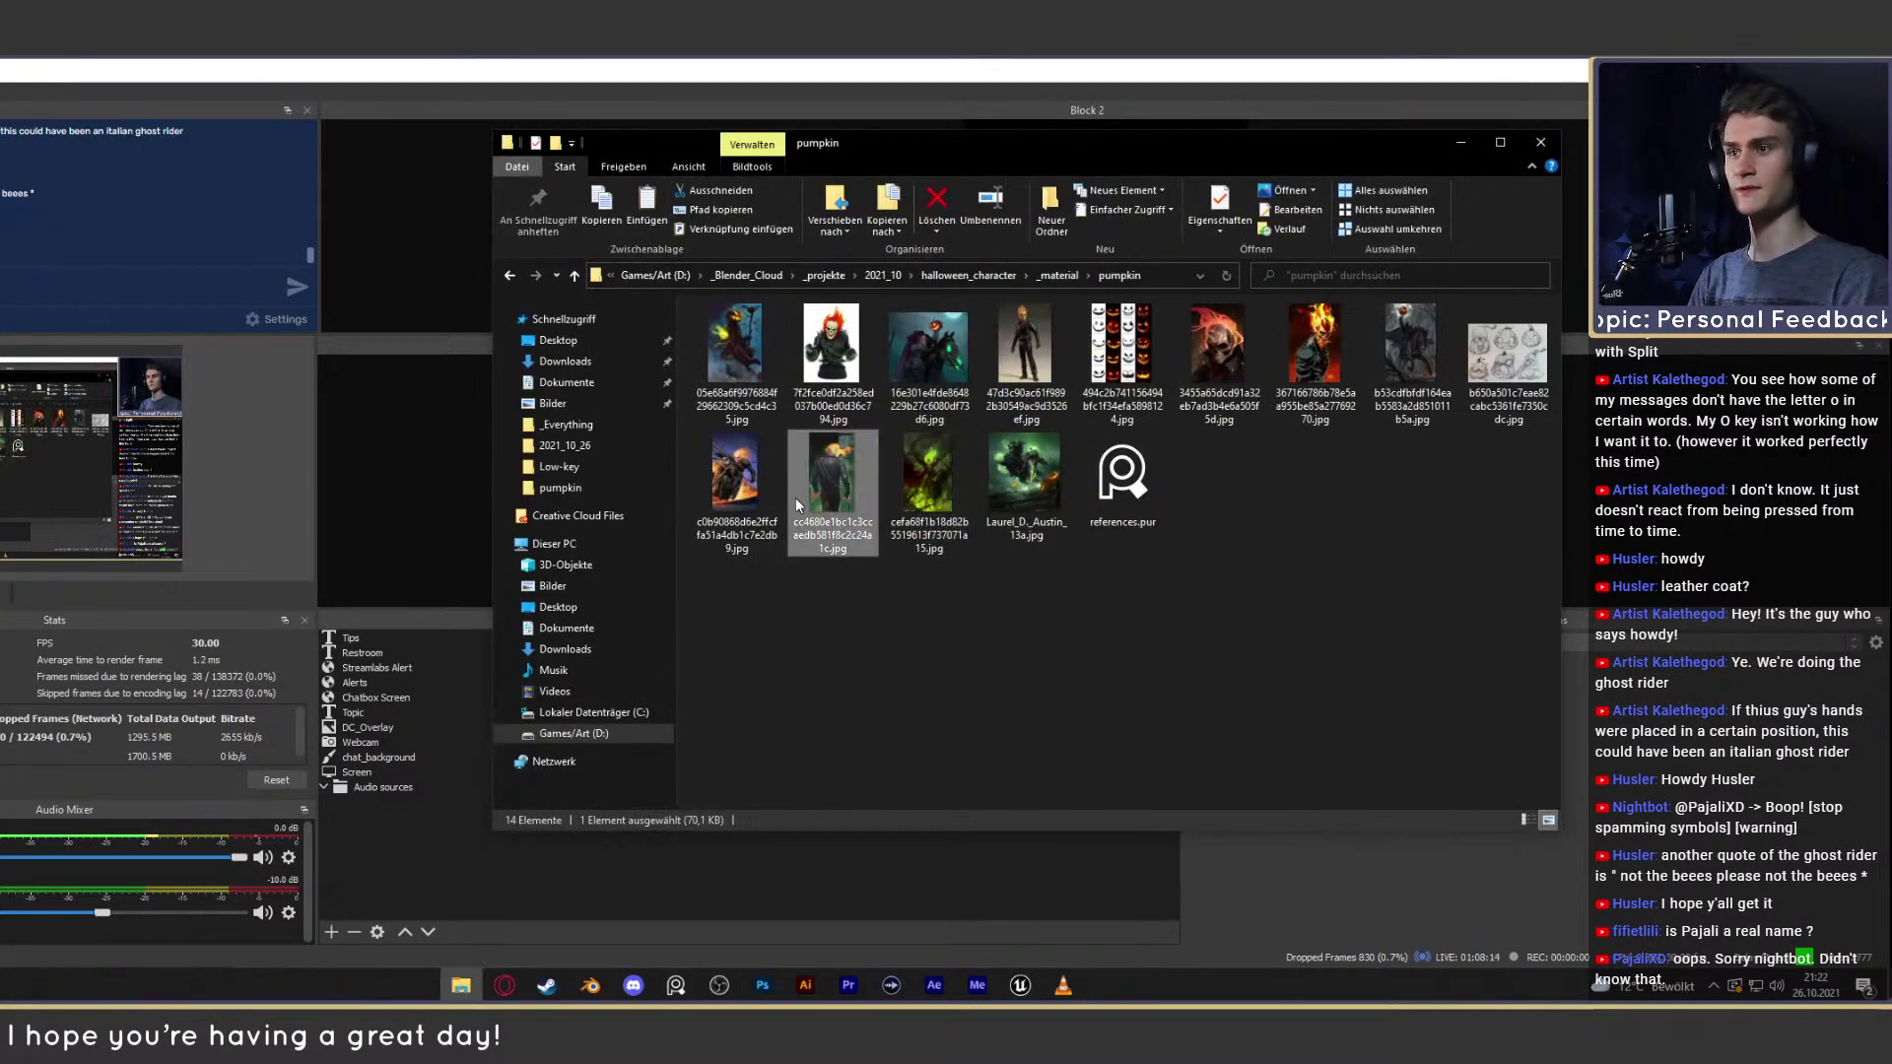
pyautogui.doubleClick(795, 498)
pyautogui.click(1527, 96)
# Reopen the headless horseman reference with the raised pumpkin, study the rider's coat and collar, and close the image.
pyautogui.click(1399, 369)
pyautogui.doubleClick(1399, 368)
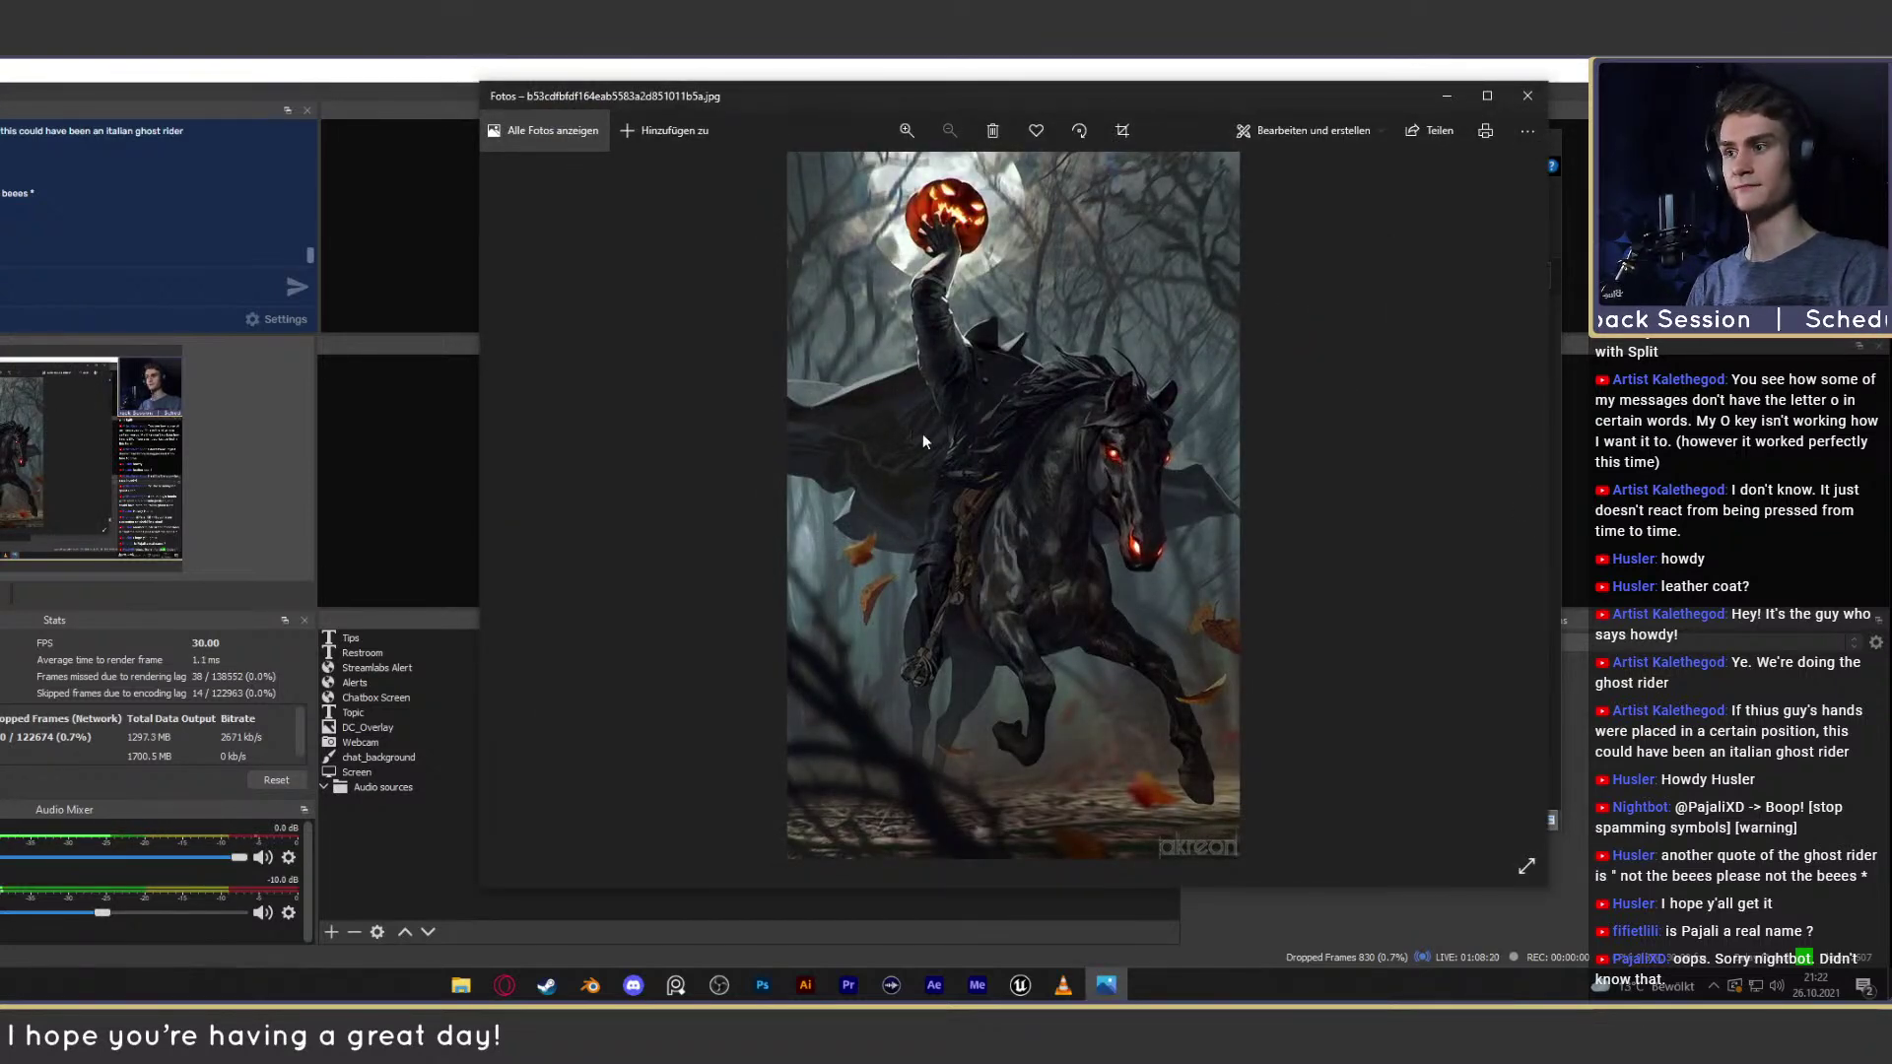
pyautogui.click(1527, 96)
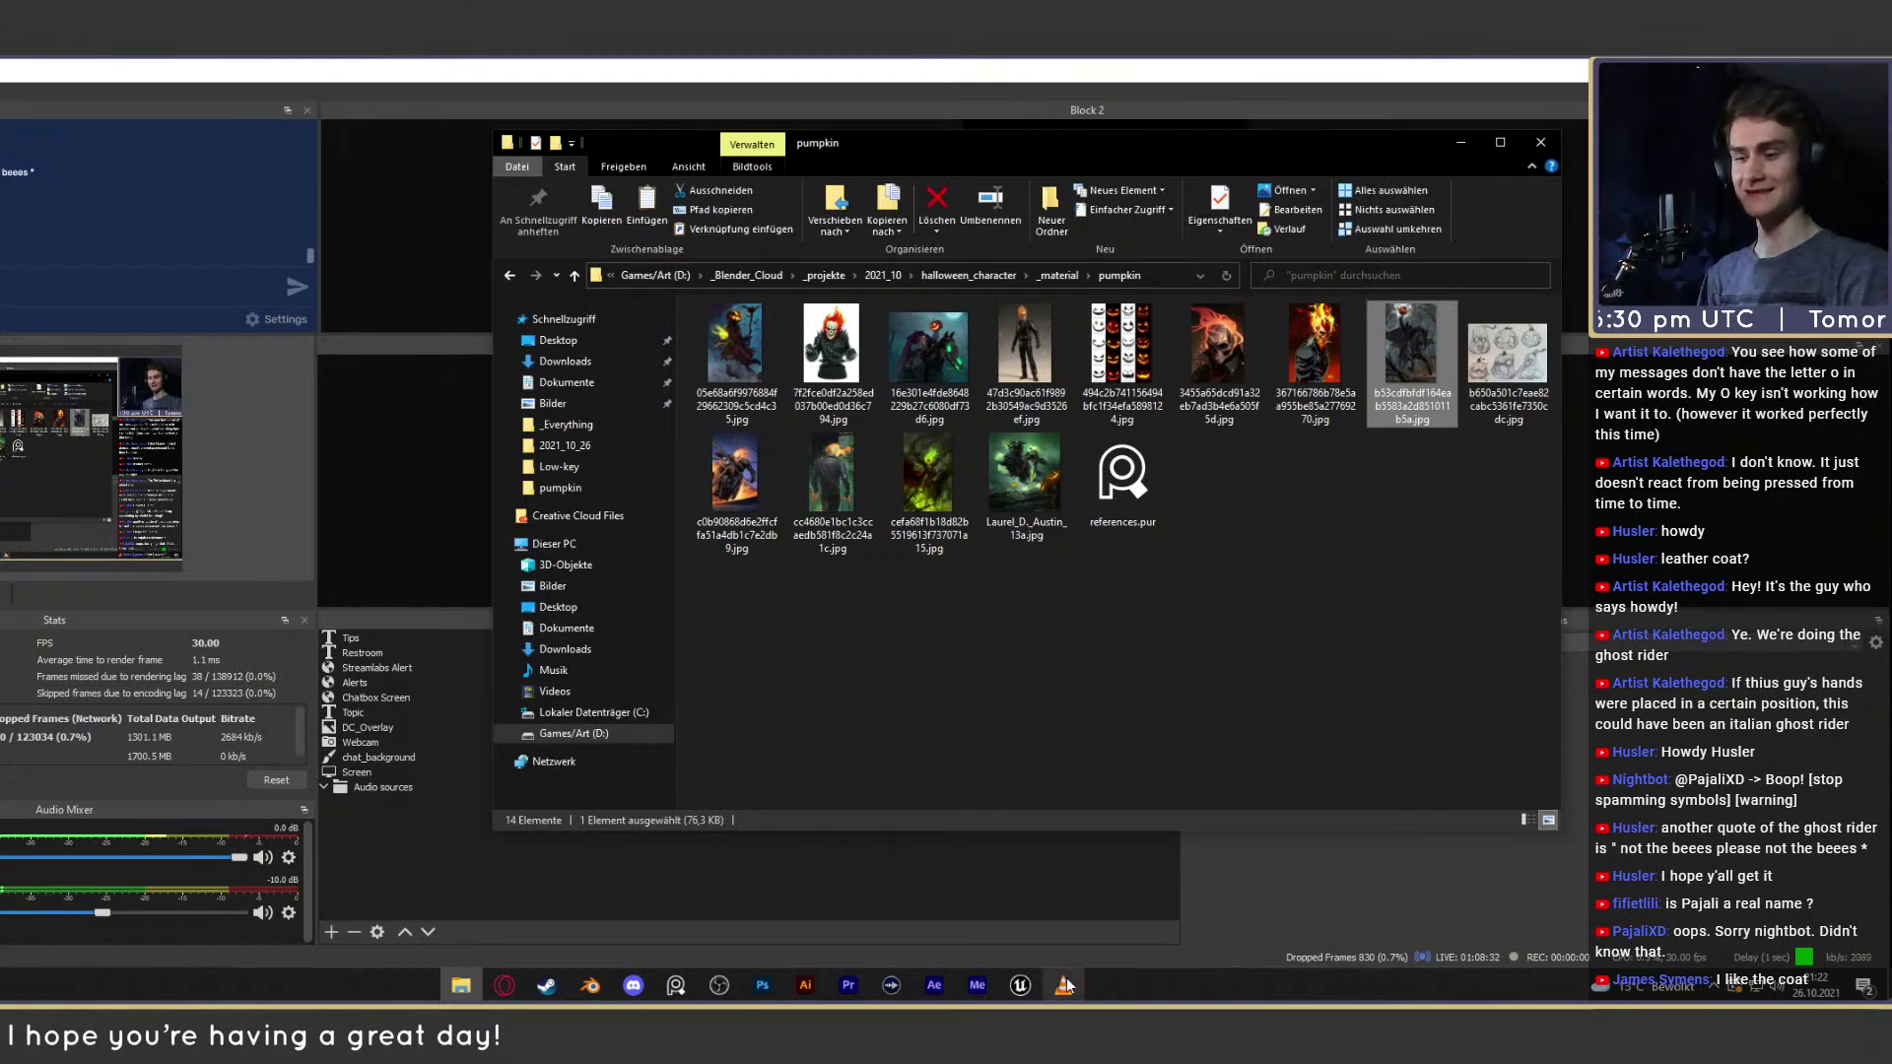
pyautogui.moveTo(1068, 985)
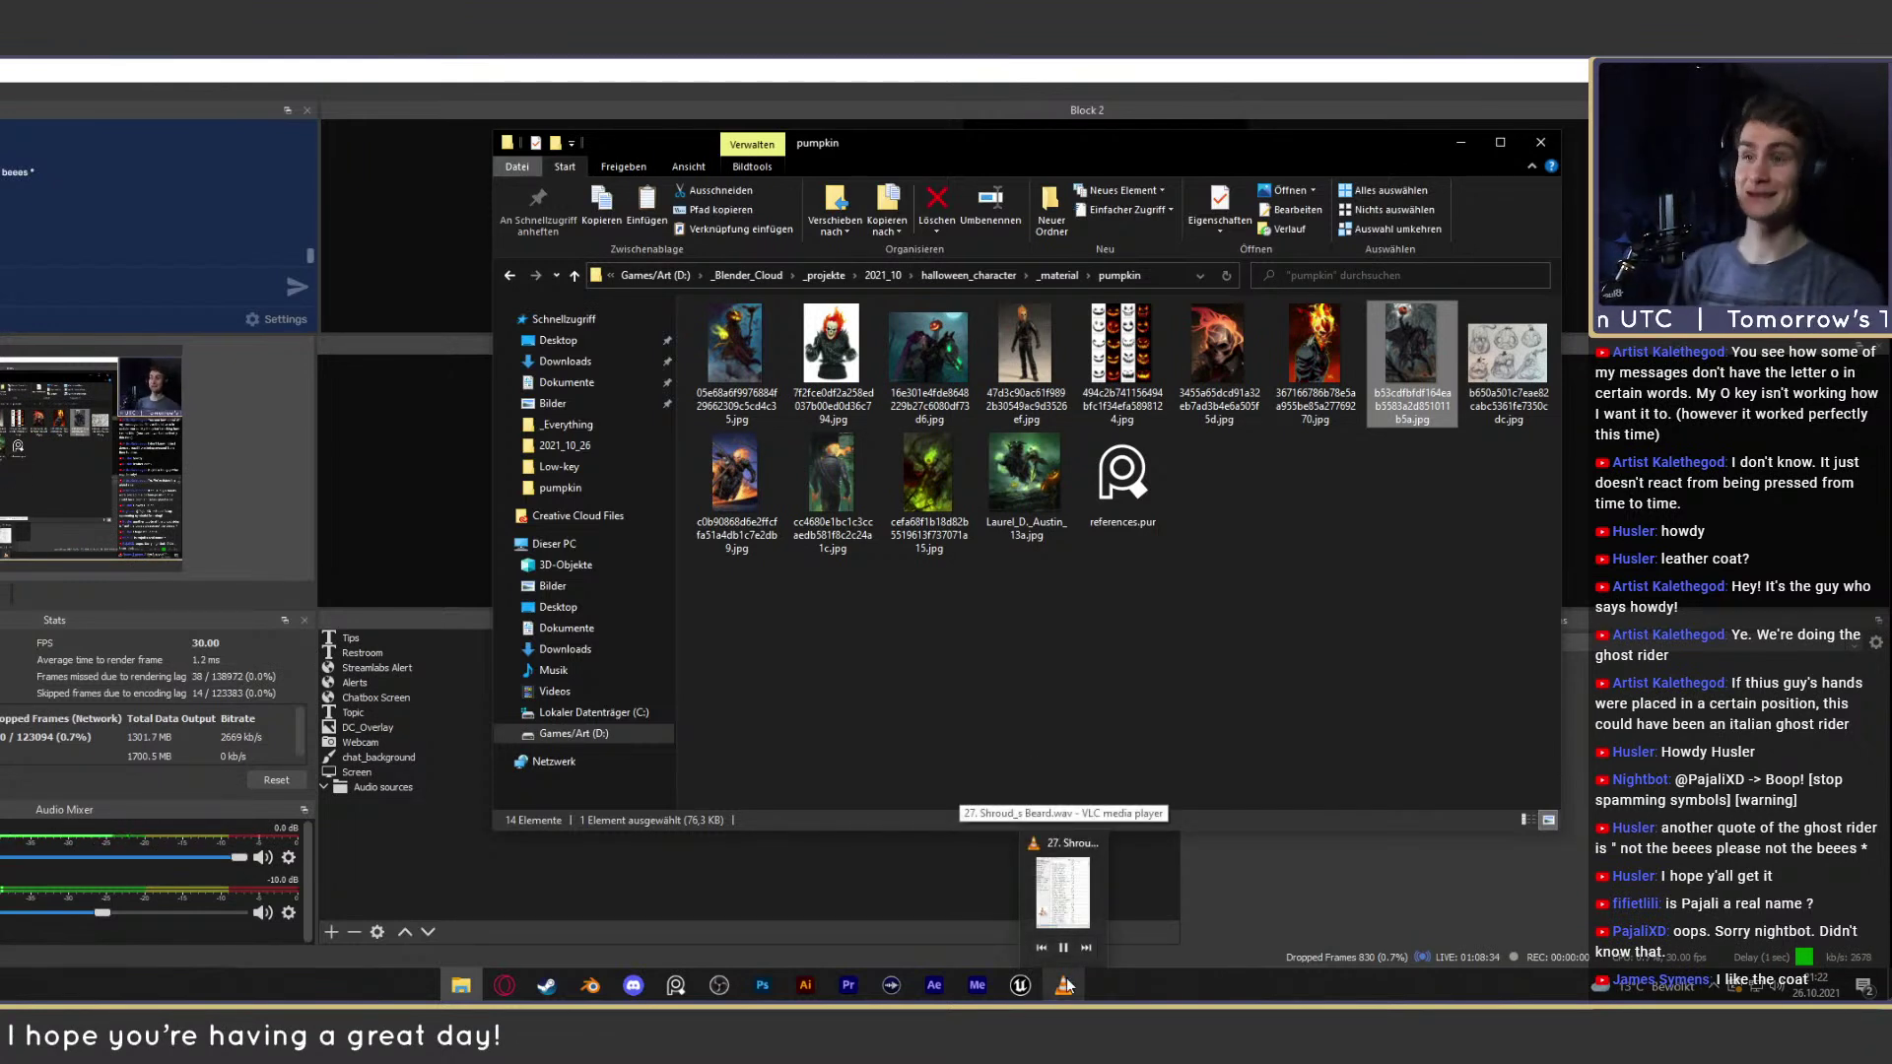
pyautogui.click(1109, 687)
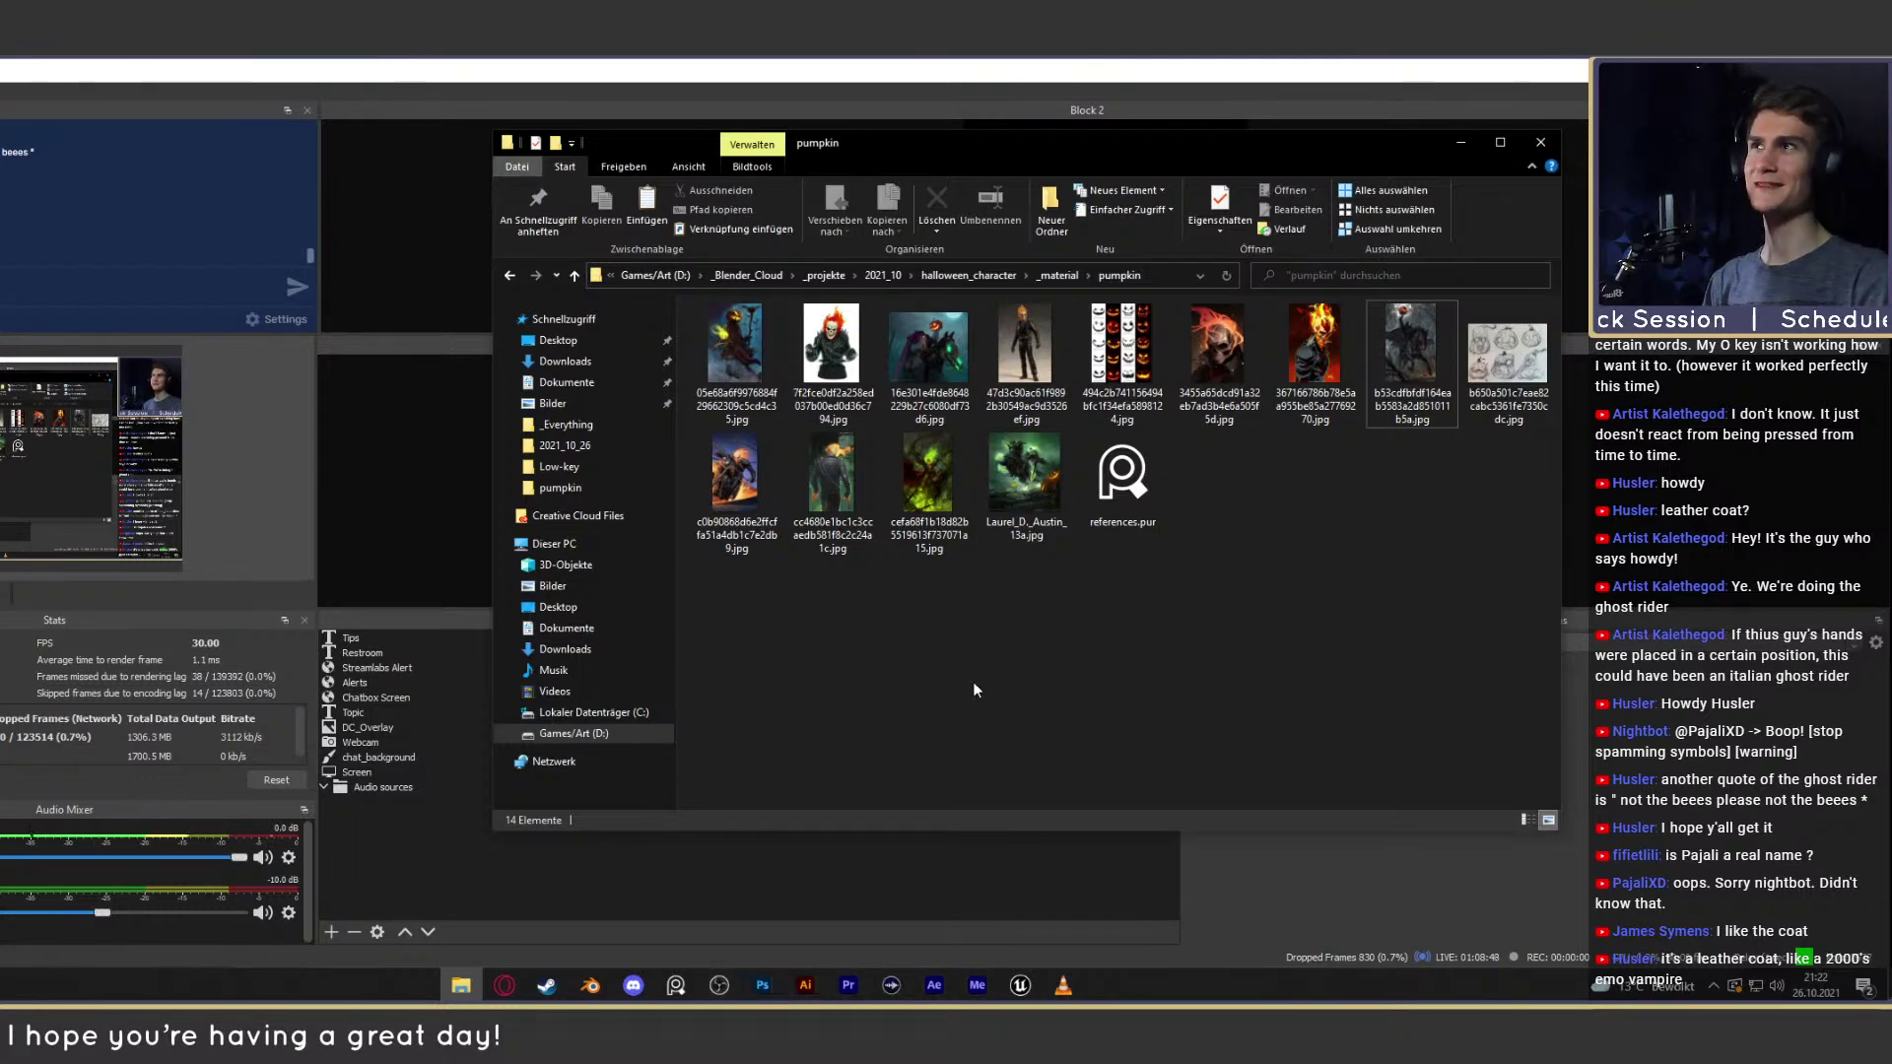
# Switch to Blender, review the torso and arms from another angle, and select the round blockout head.
pyautogui.click(590, 985)
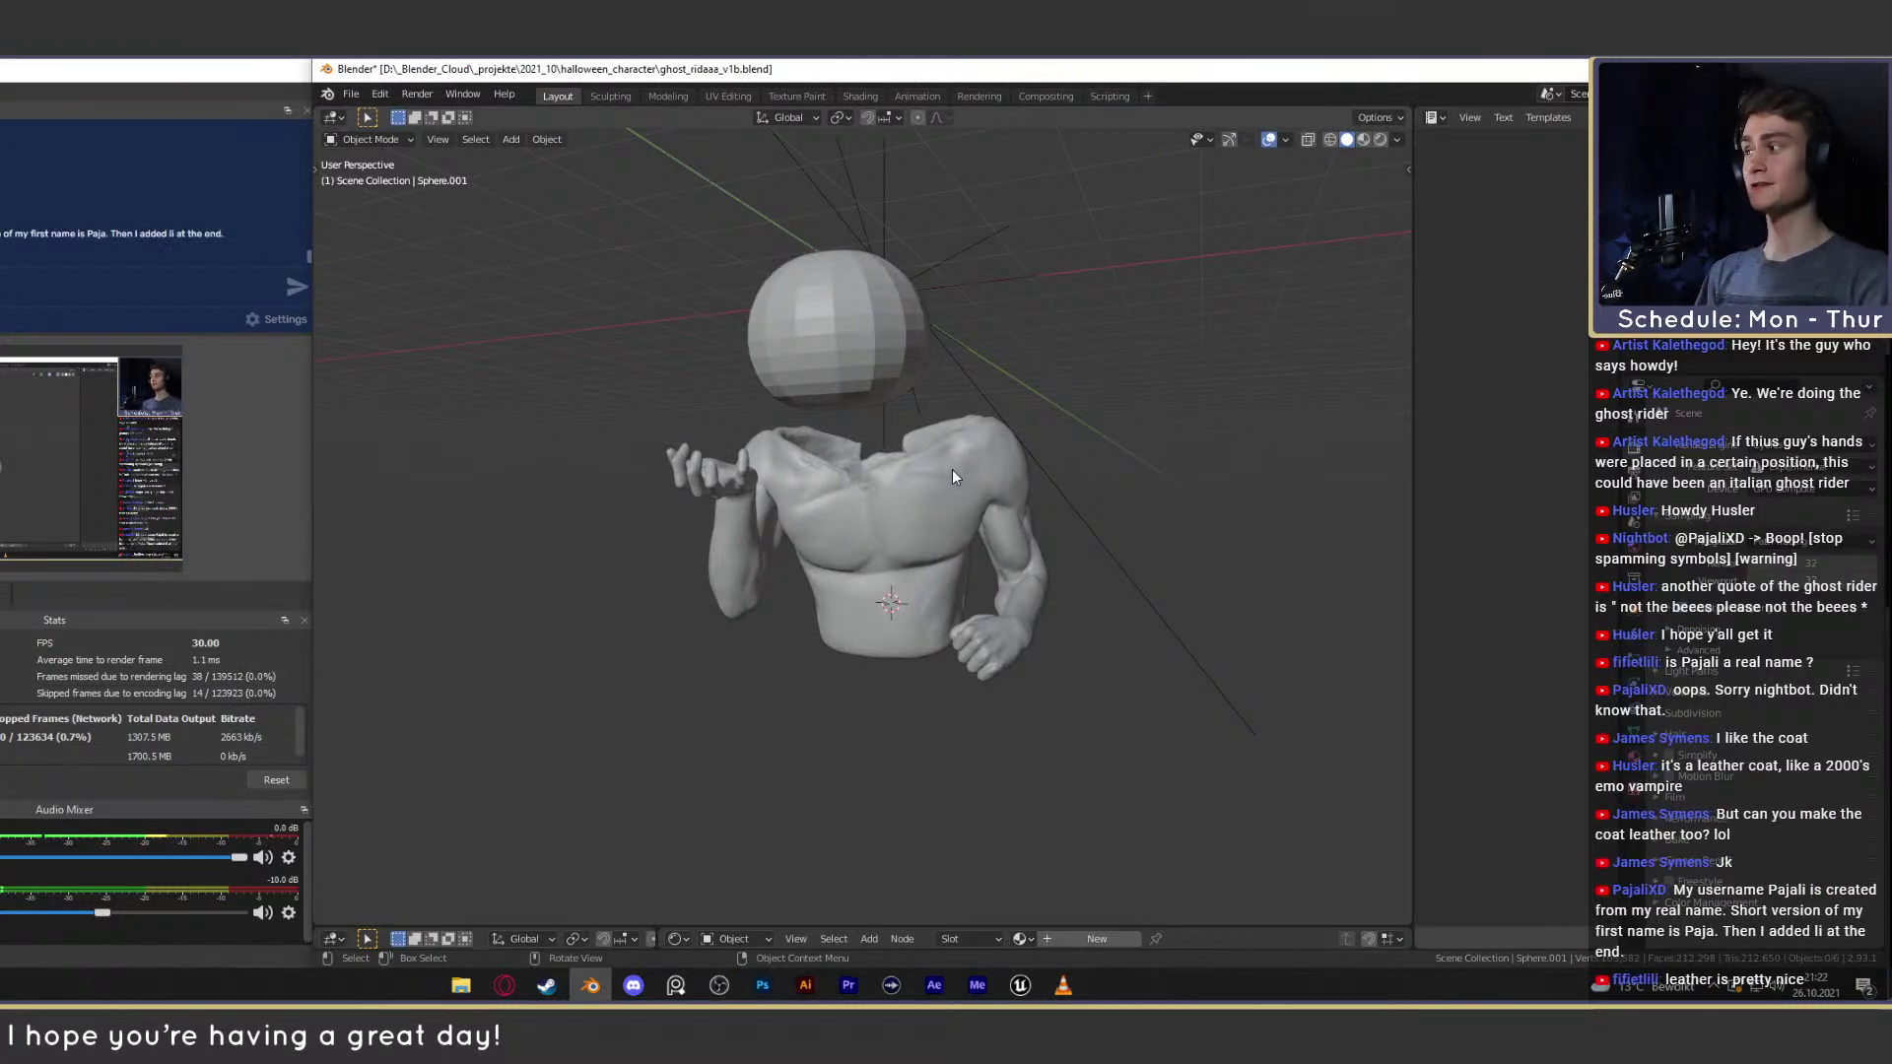
pyautogui.moveTo(926, 463)
pyautogui.mouseDown(button='middle')
pyautogui.moveTo(1009, 523)
pyautogui.moveTo(1044, 493)
pyautogui.moveTo(776, 512)
pyautogui.moveTo(893, 459)
pyautogui.moveTo(941, 498)
pyautogui.mouseUp(button='middle')
pyautogui.click(906, 481)
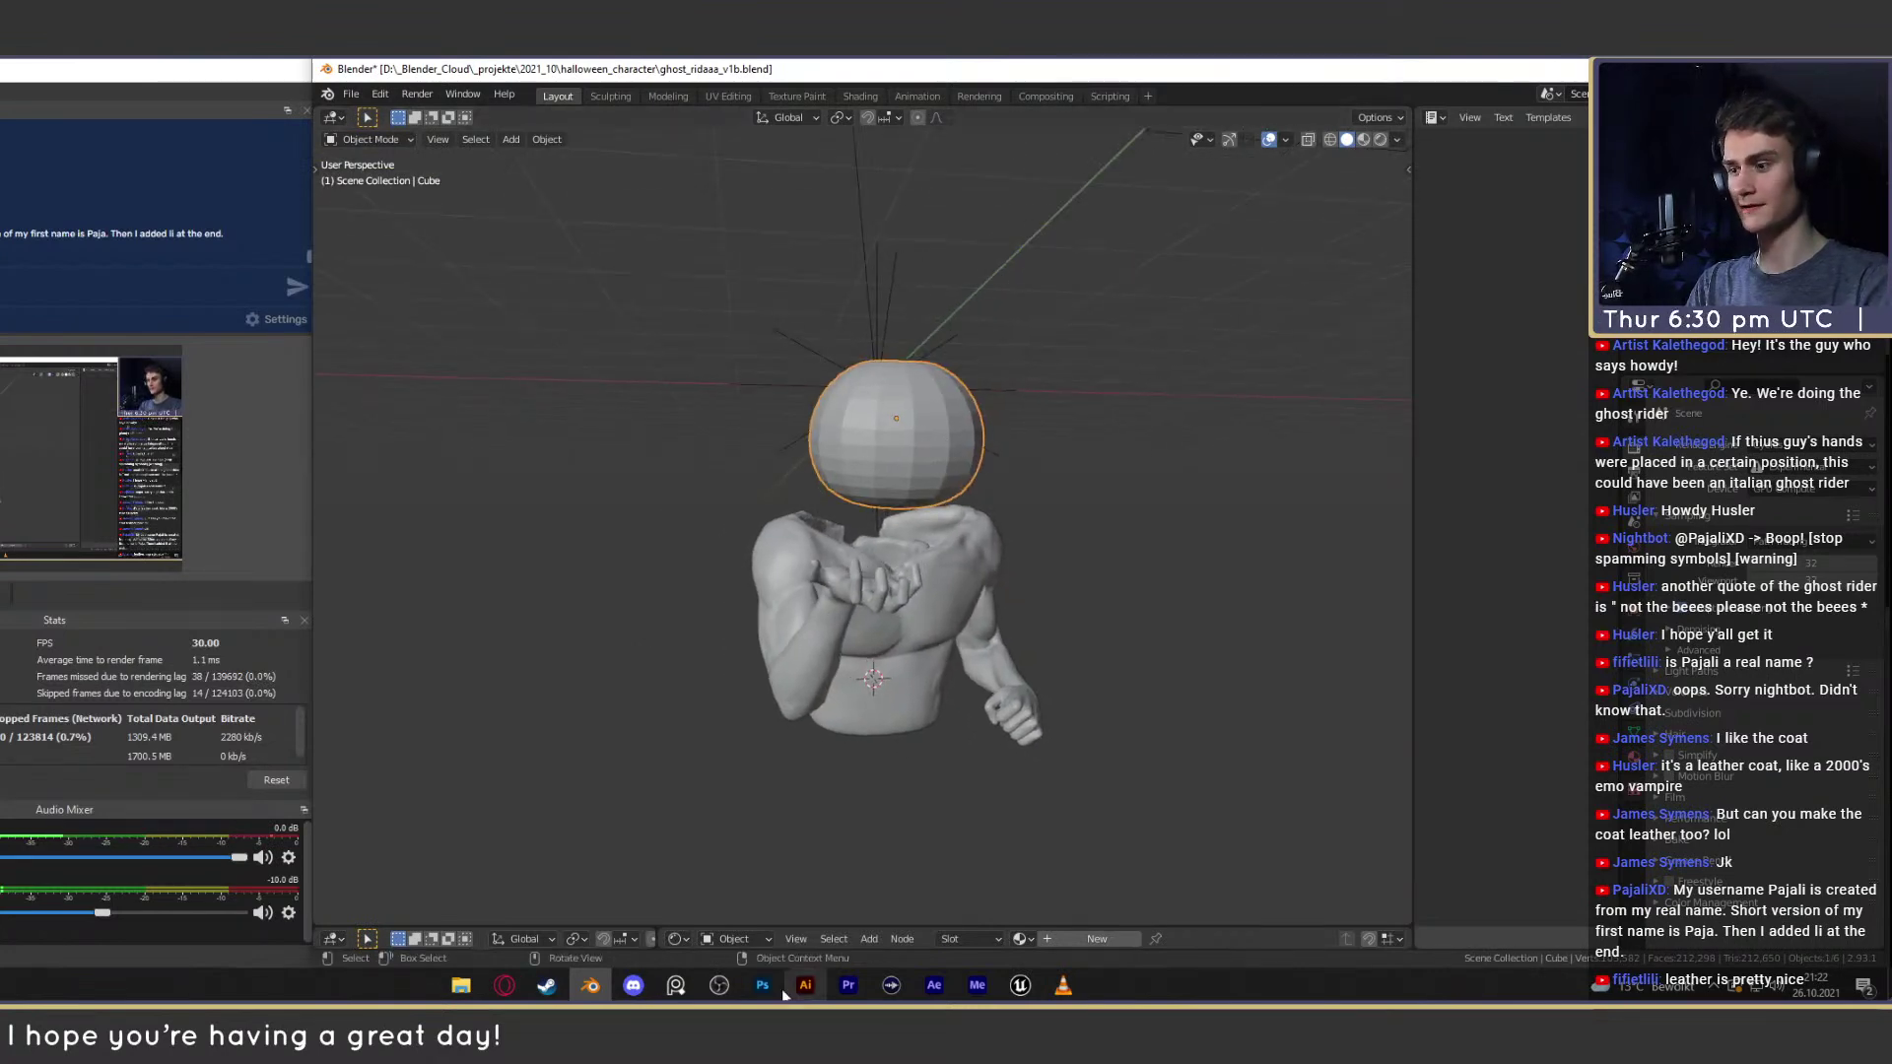
# Go back to the pumpkin folder and compare the headless horseman image with the purple-caped rider holding a pumpkin, closing both.
pyautogui.click(471, 984)
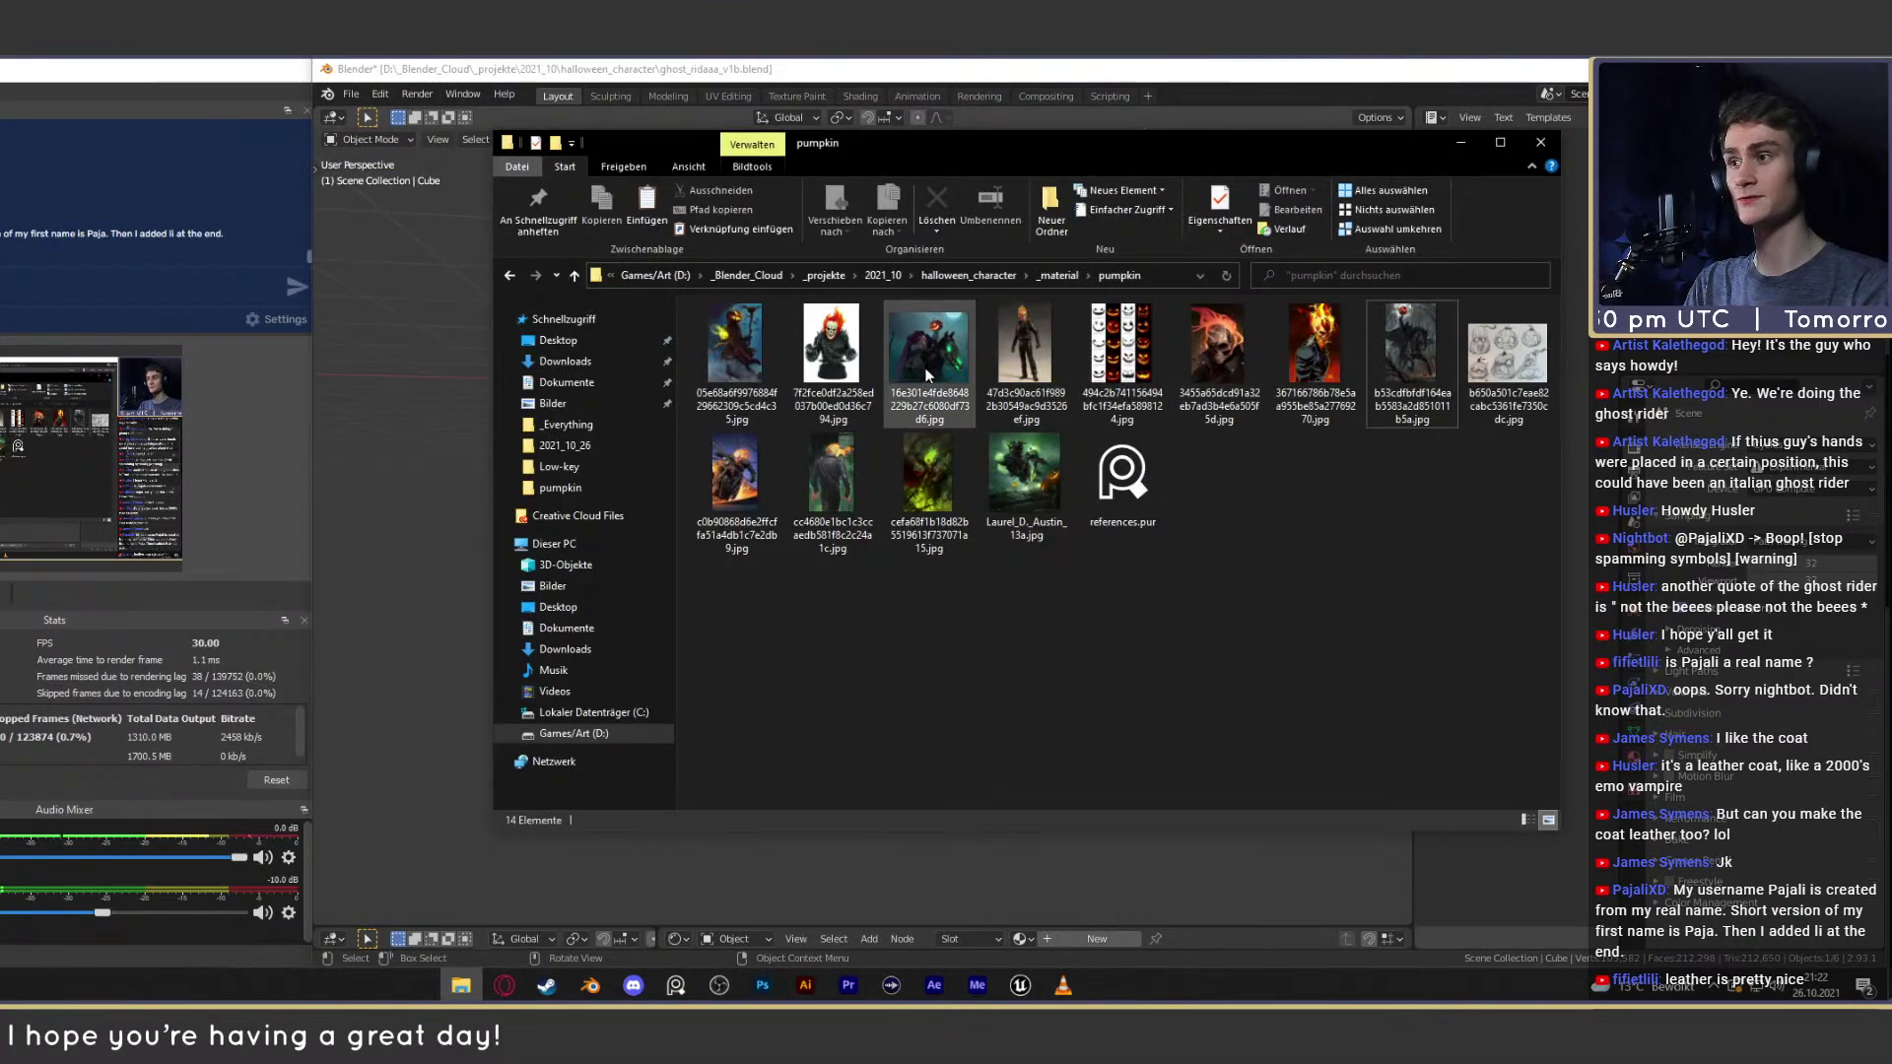
pyautogui.doubleClick(1338, 327)
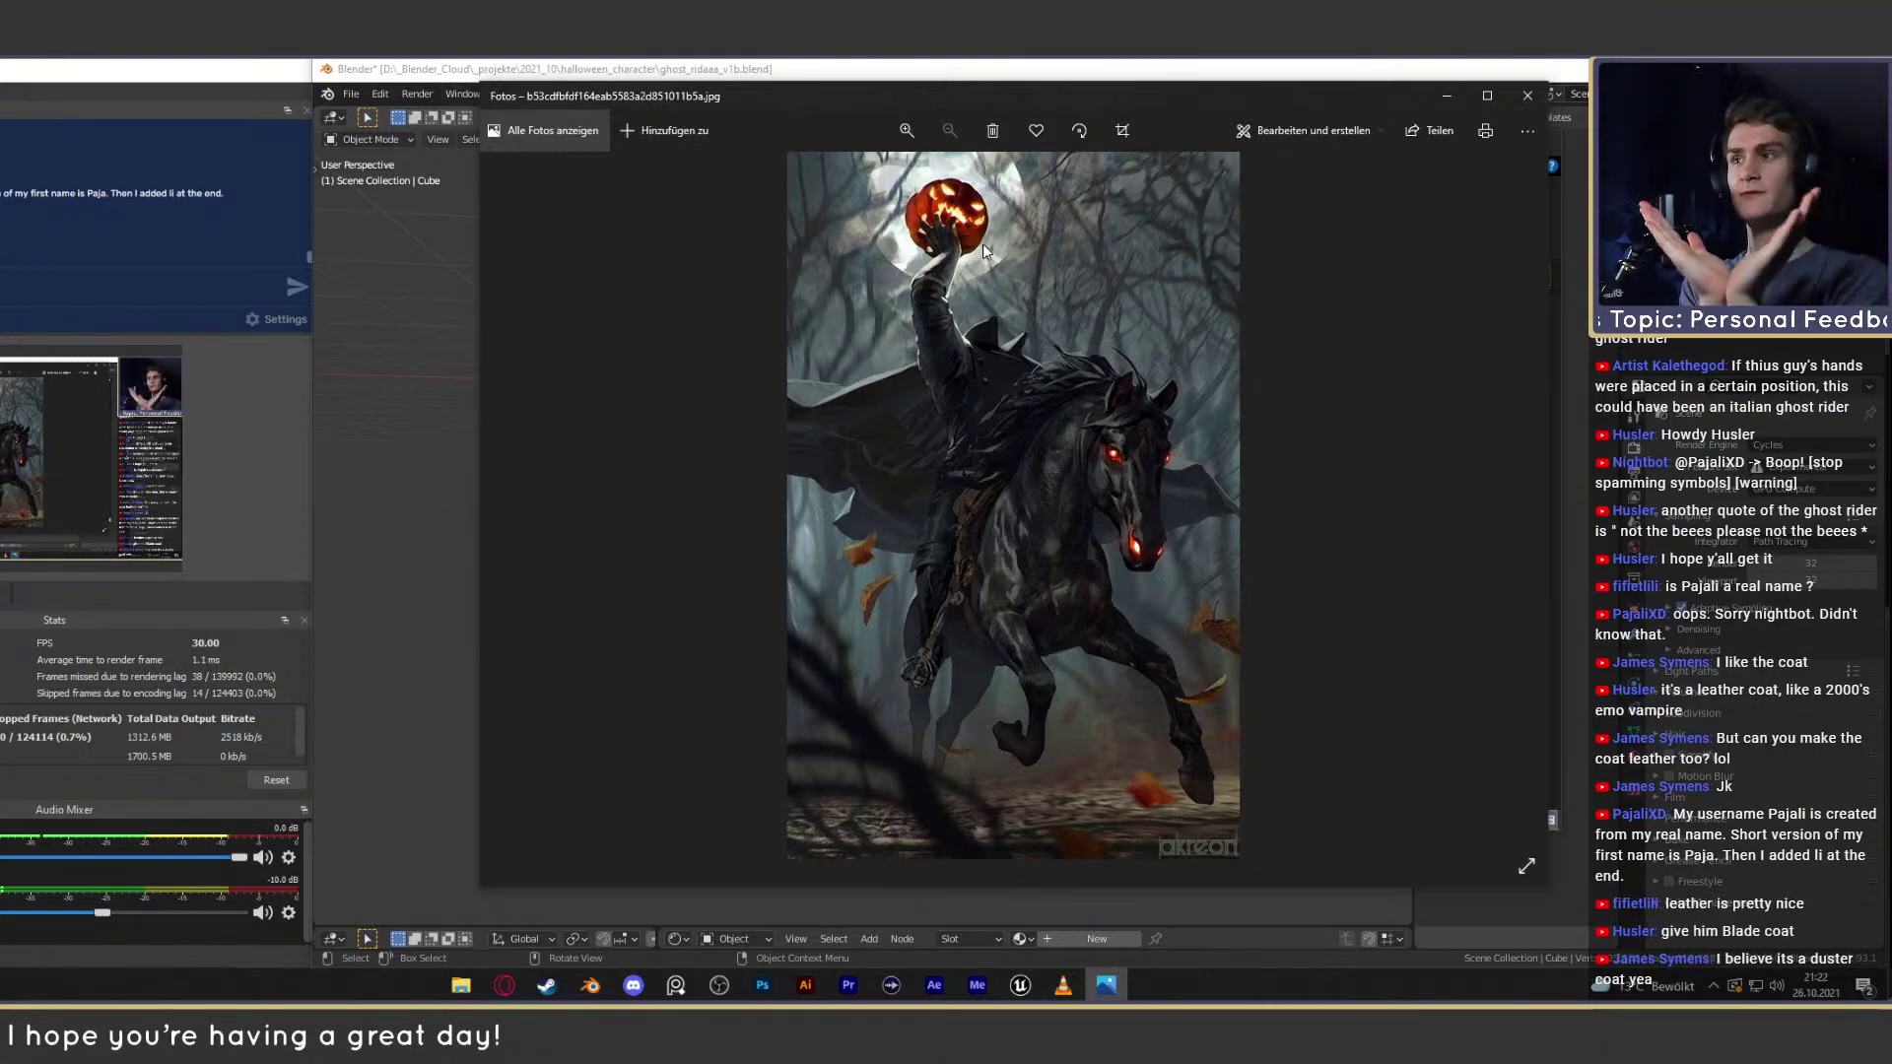
pyautogui.click(1548, 92)
pyautogui.click(931, 350)
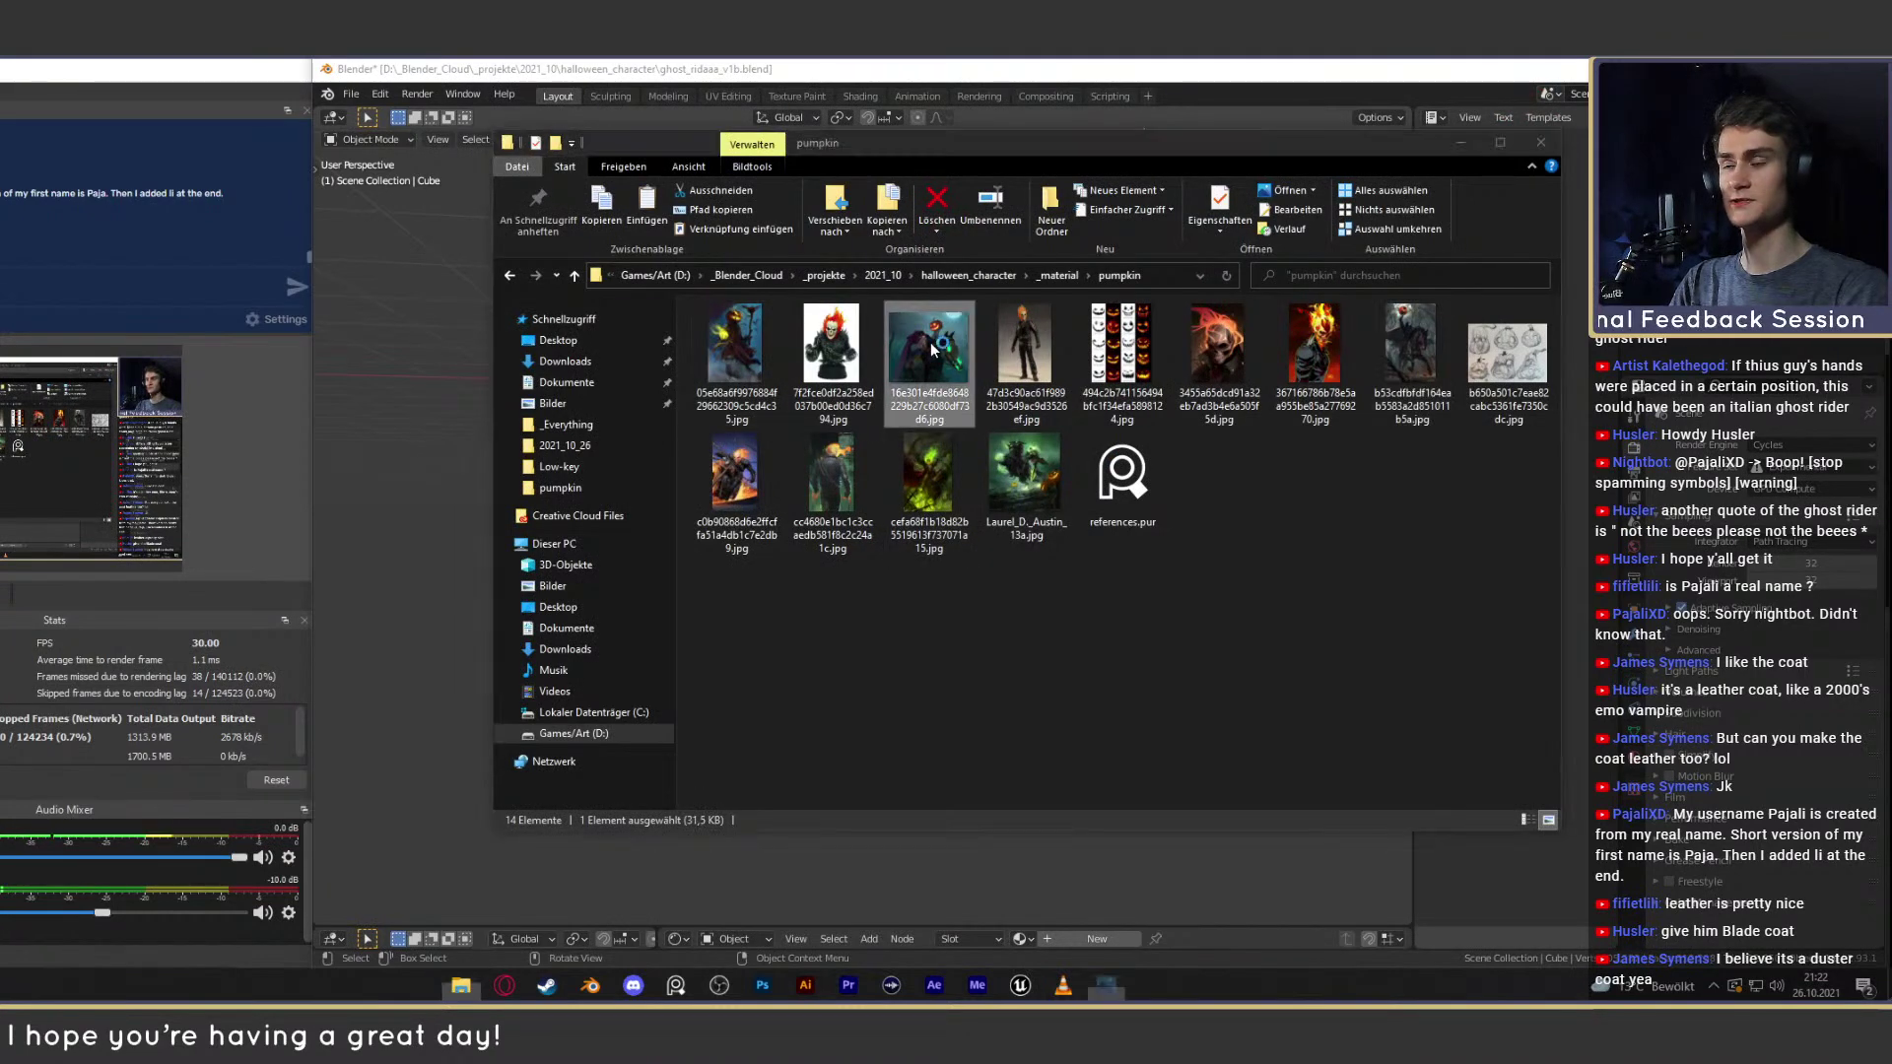
pyautogui.doubleClick(931, 349)
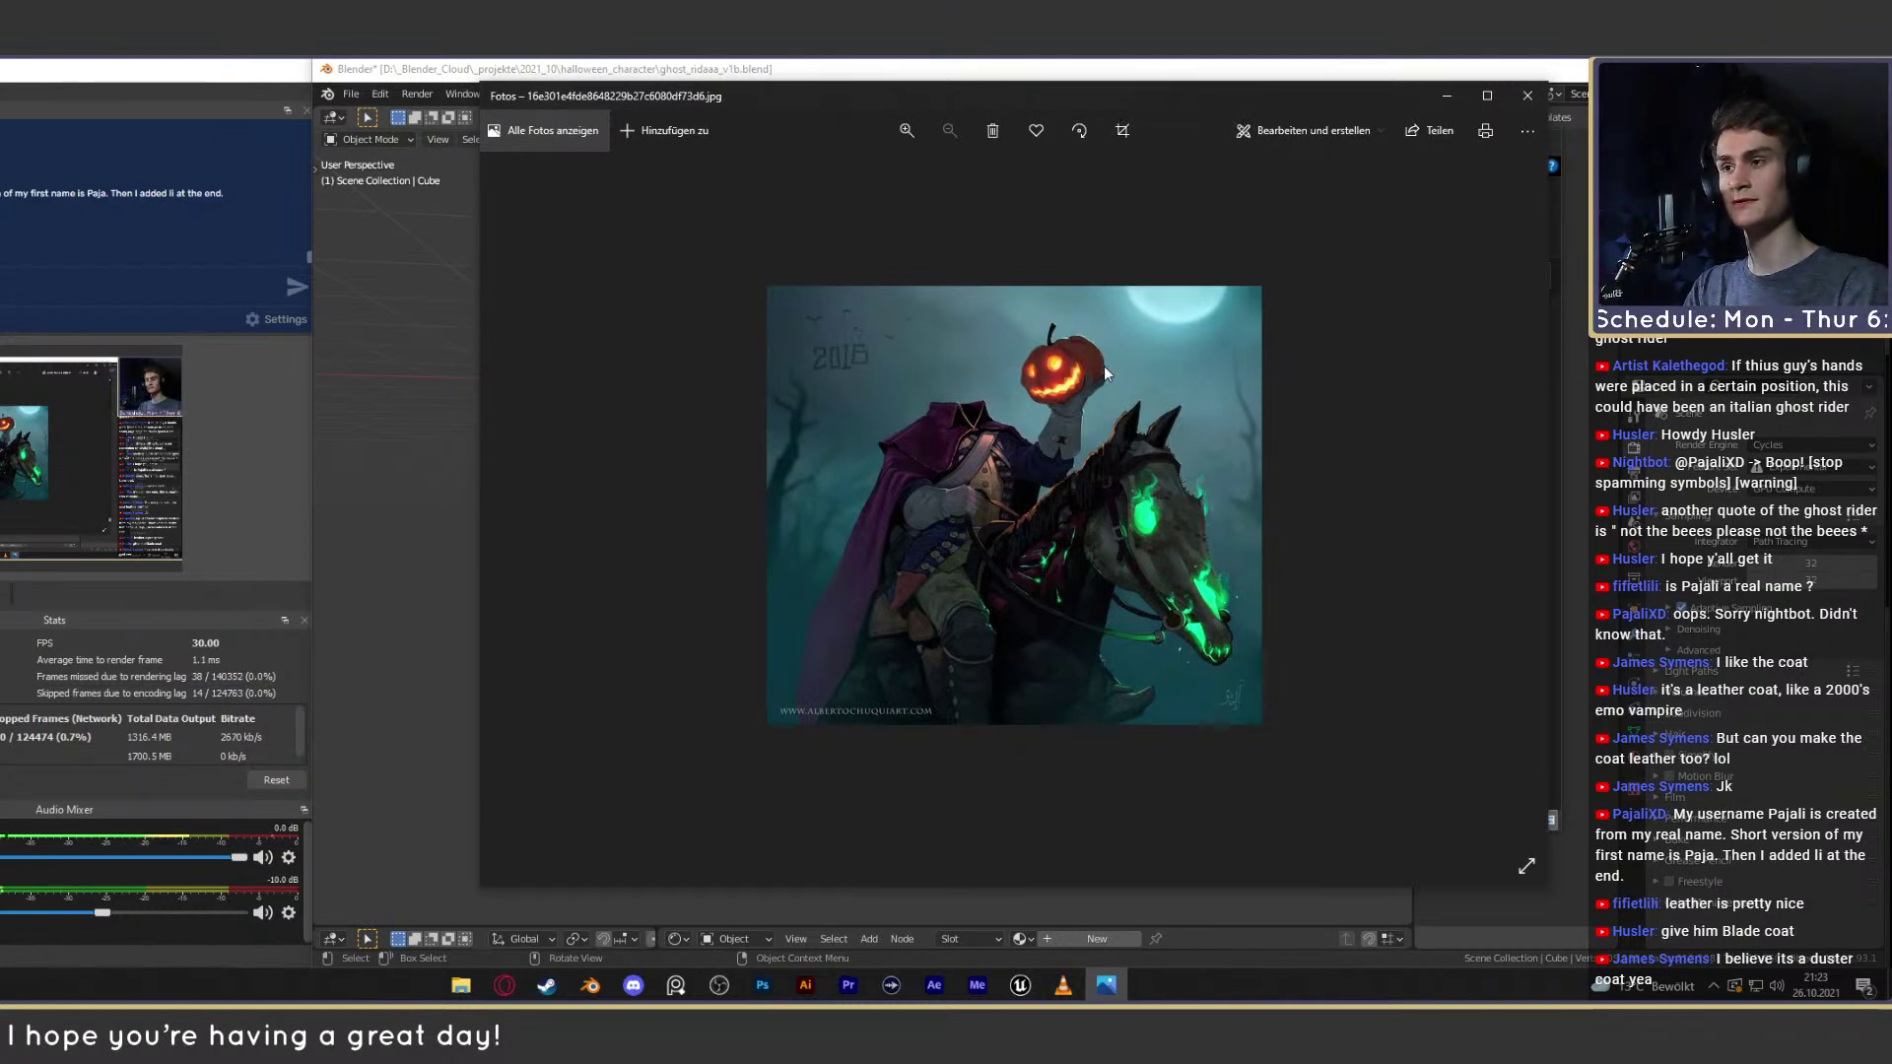
pyautogui.click(1527, 96)
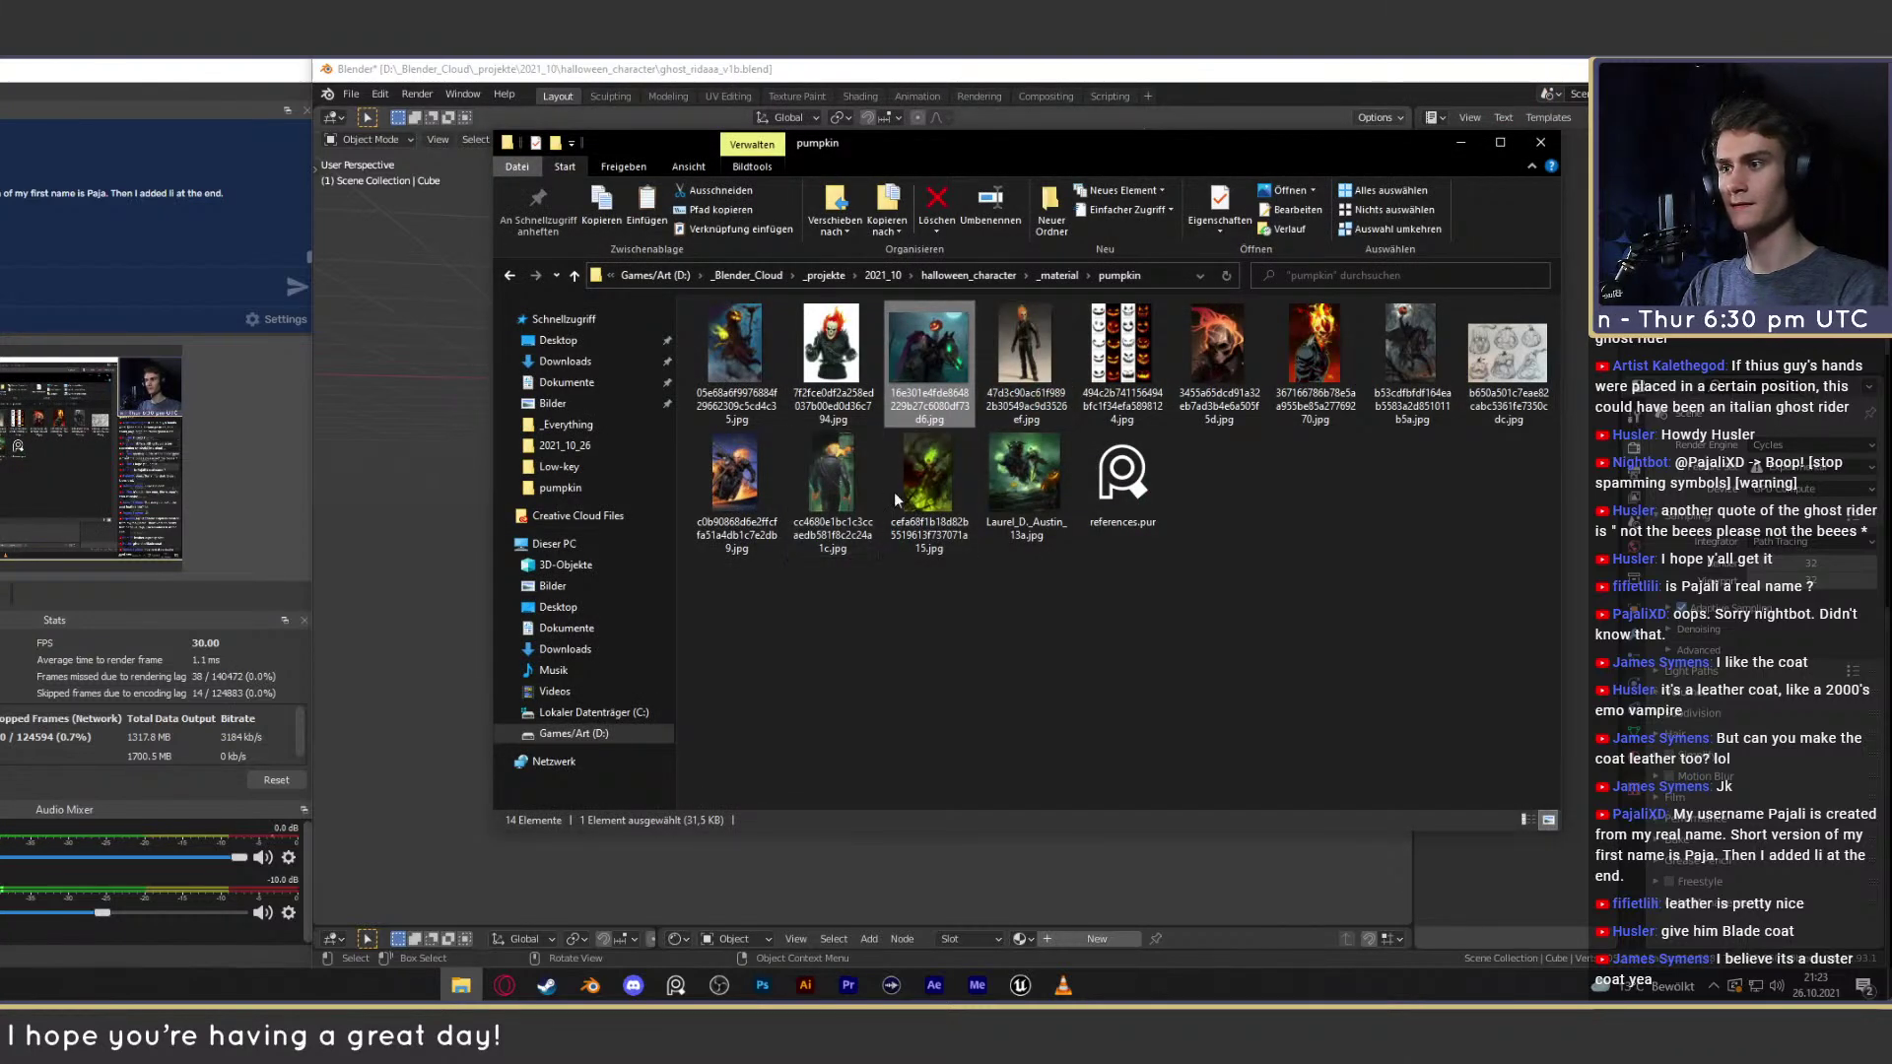
# View the green-flamed rider and the pumpkin-headed mage with a staff, close both images, and return to the Blender sculpt.
pyautogui.doubleClick(926, 482)
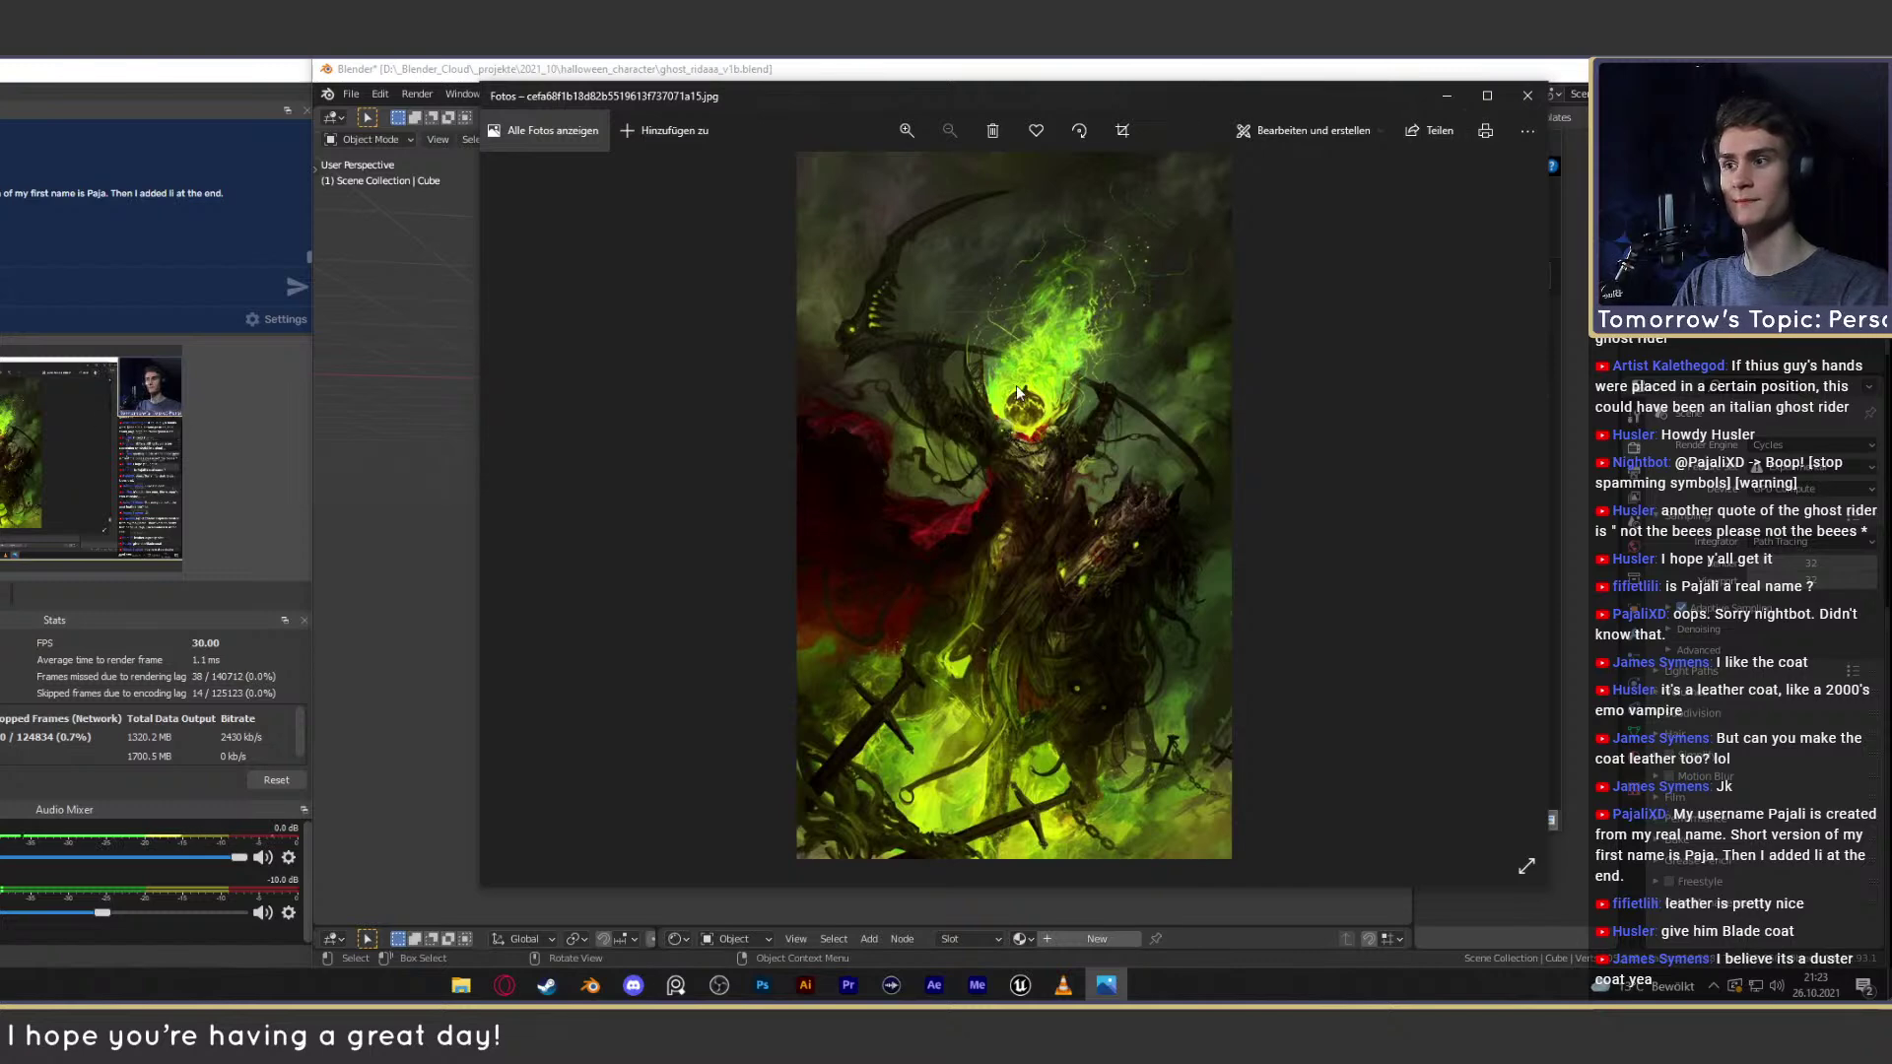
pyautogui.click(1525, 95)
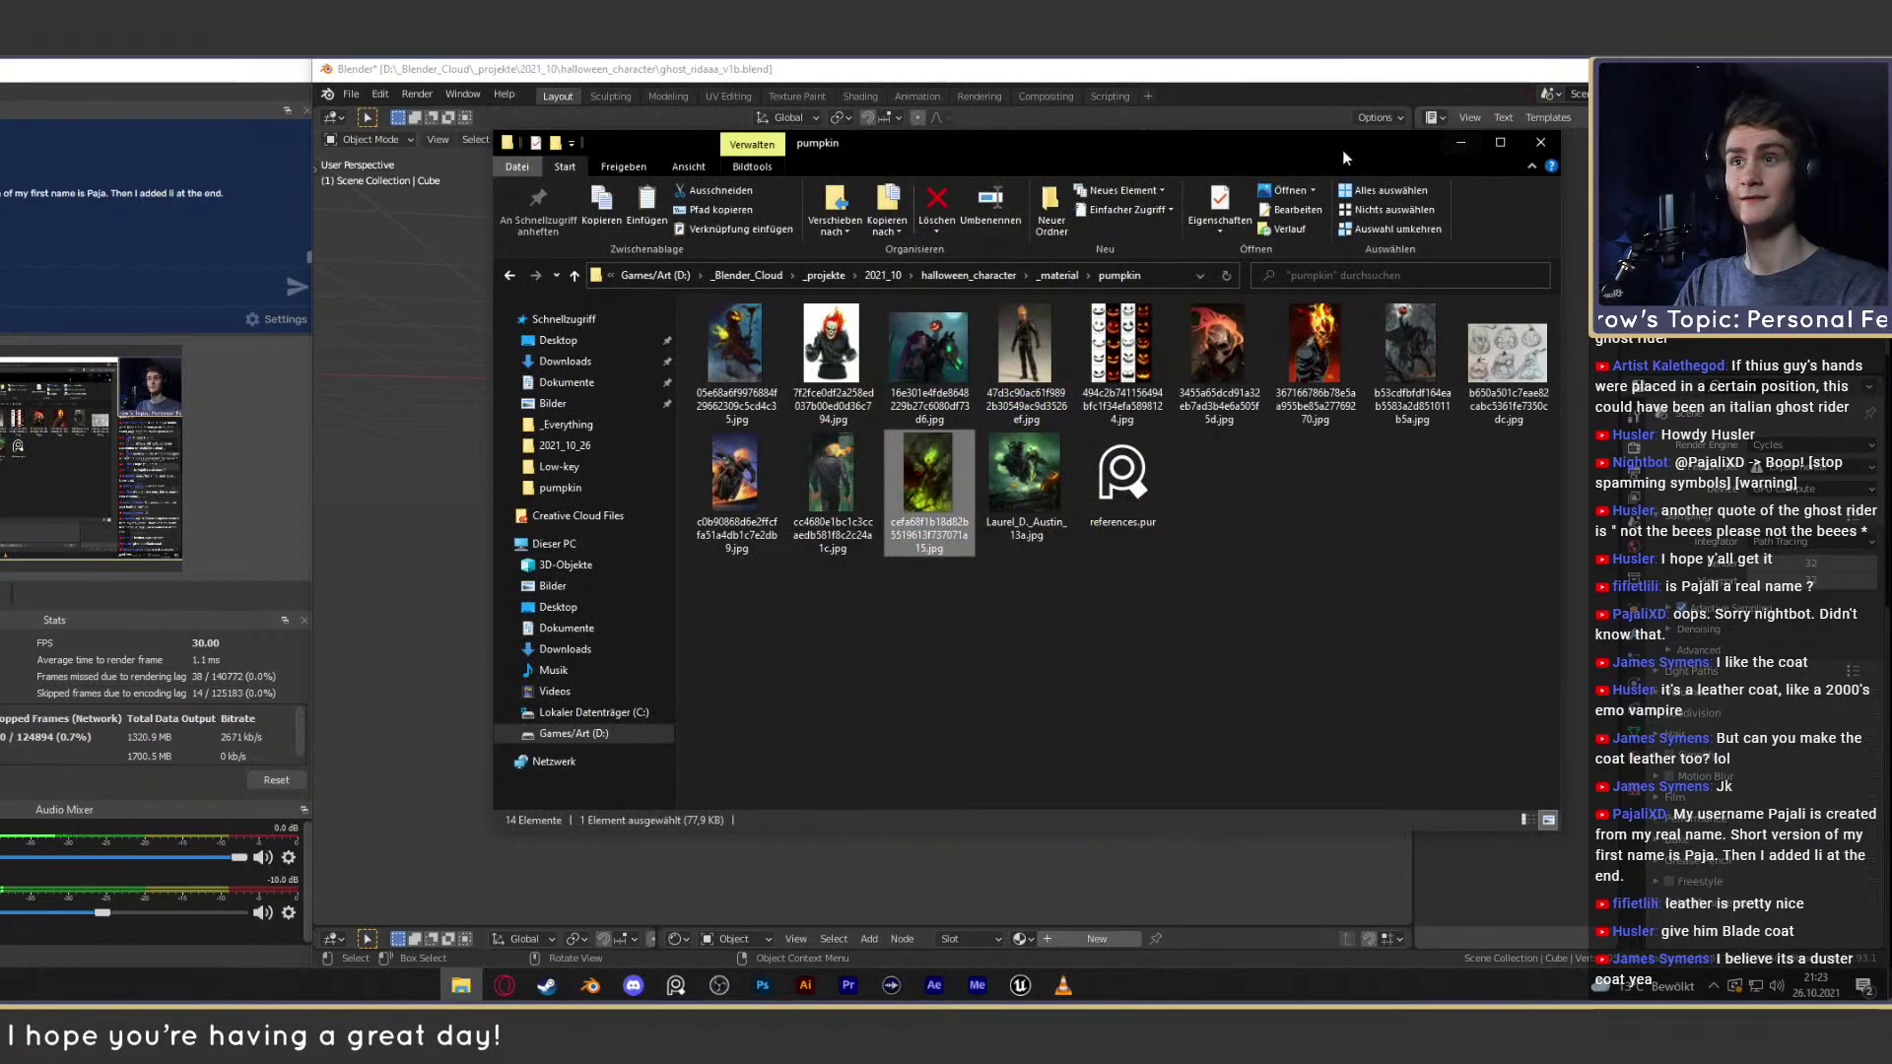
pyautogui.moveTo(1250, 158); pyautogui.dragTo(1214, 157)
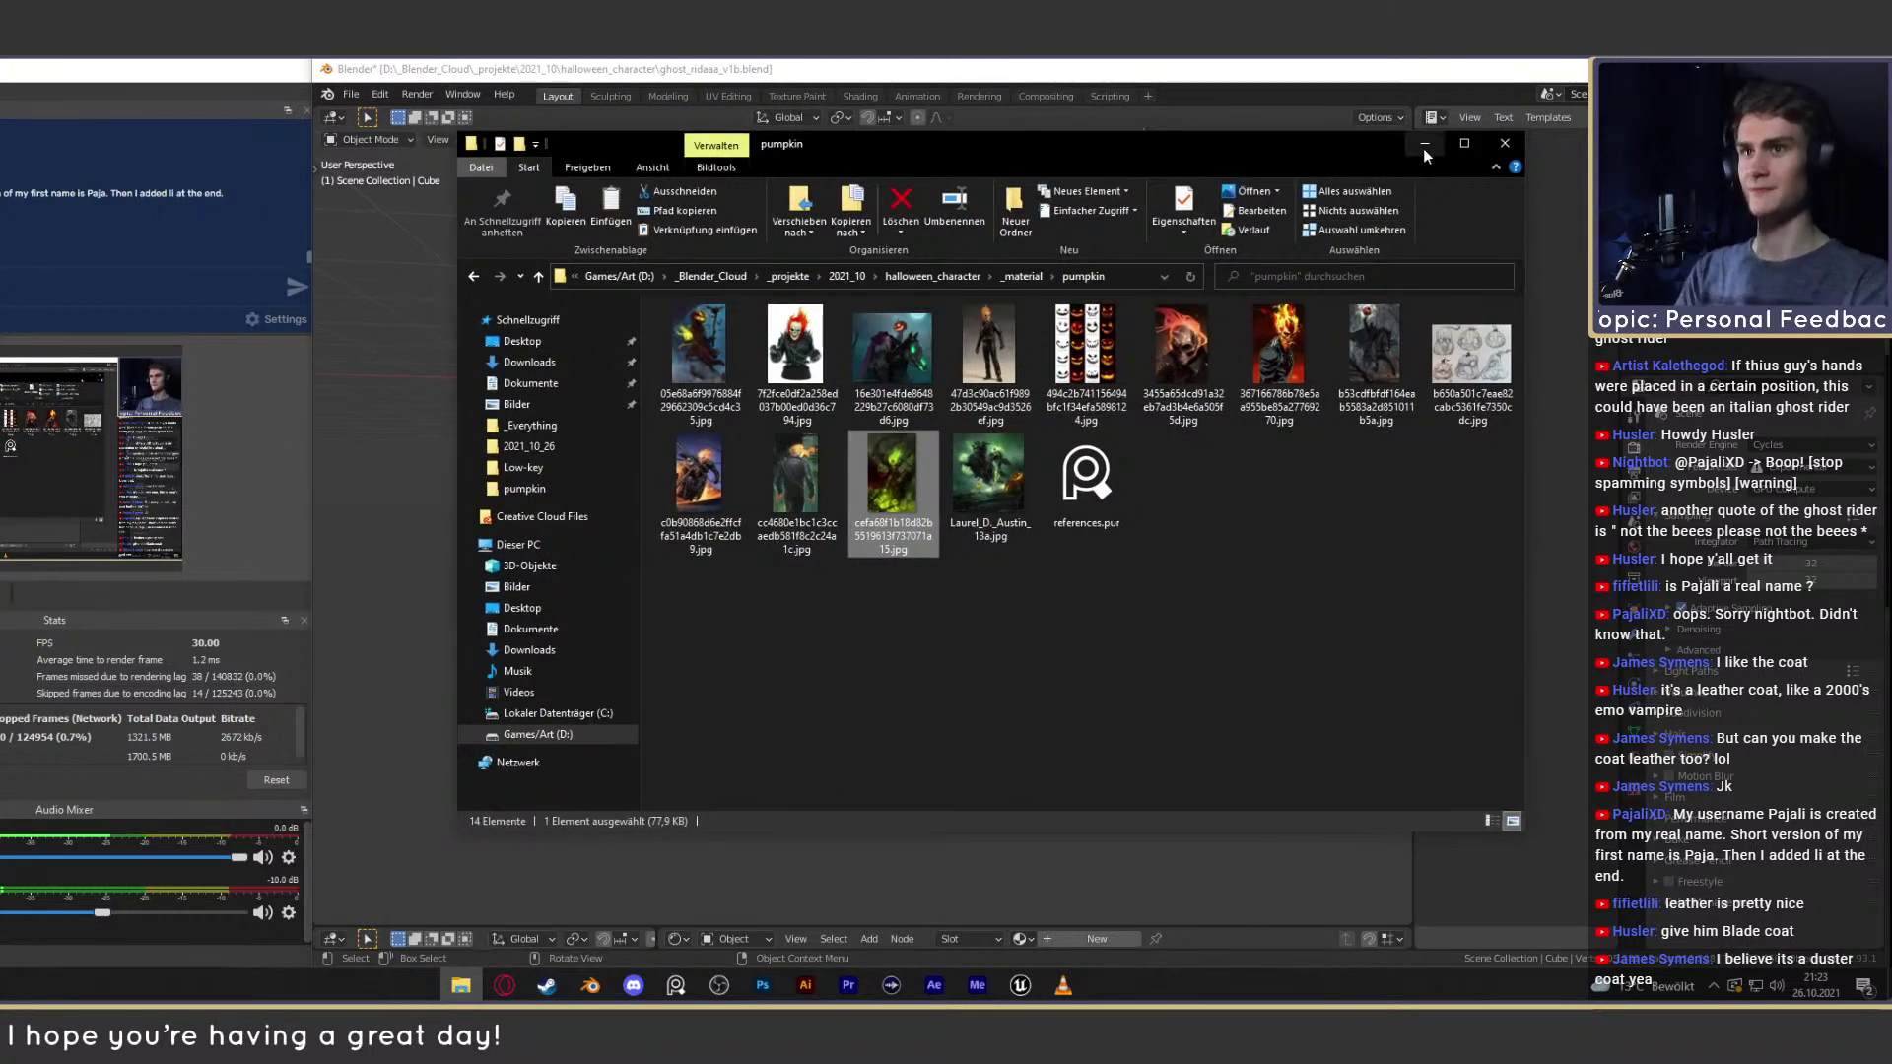
pyautogui.doubleClick(714, 343)
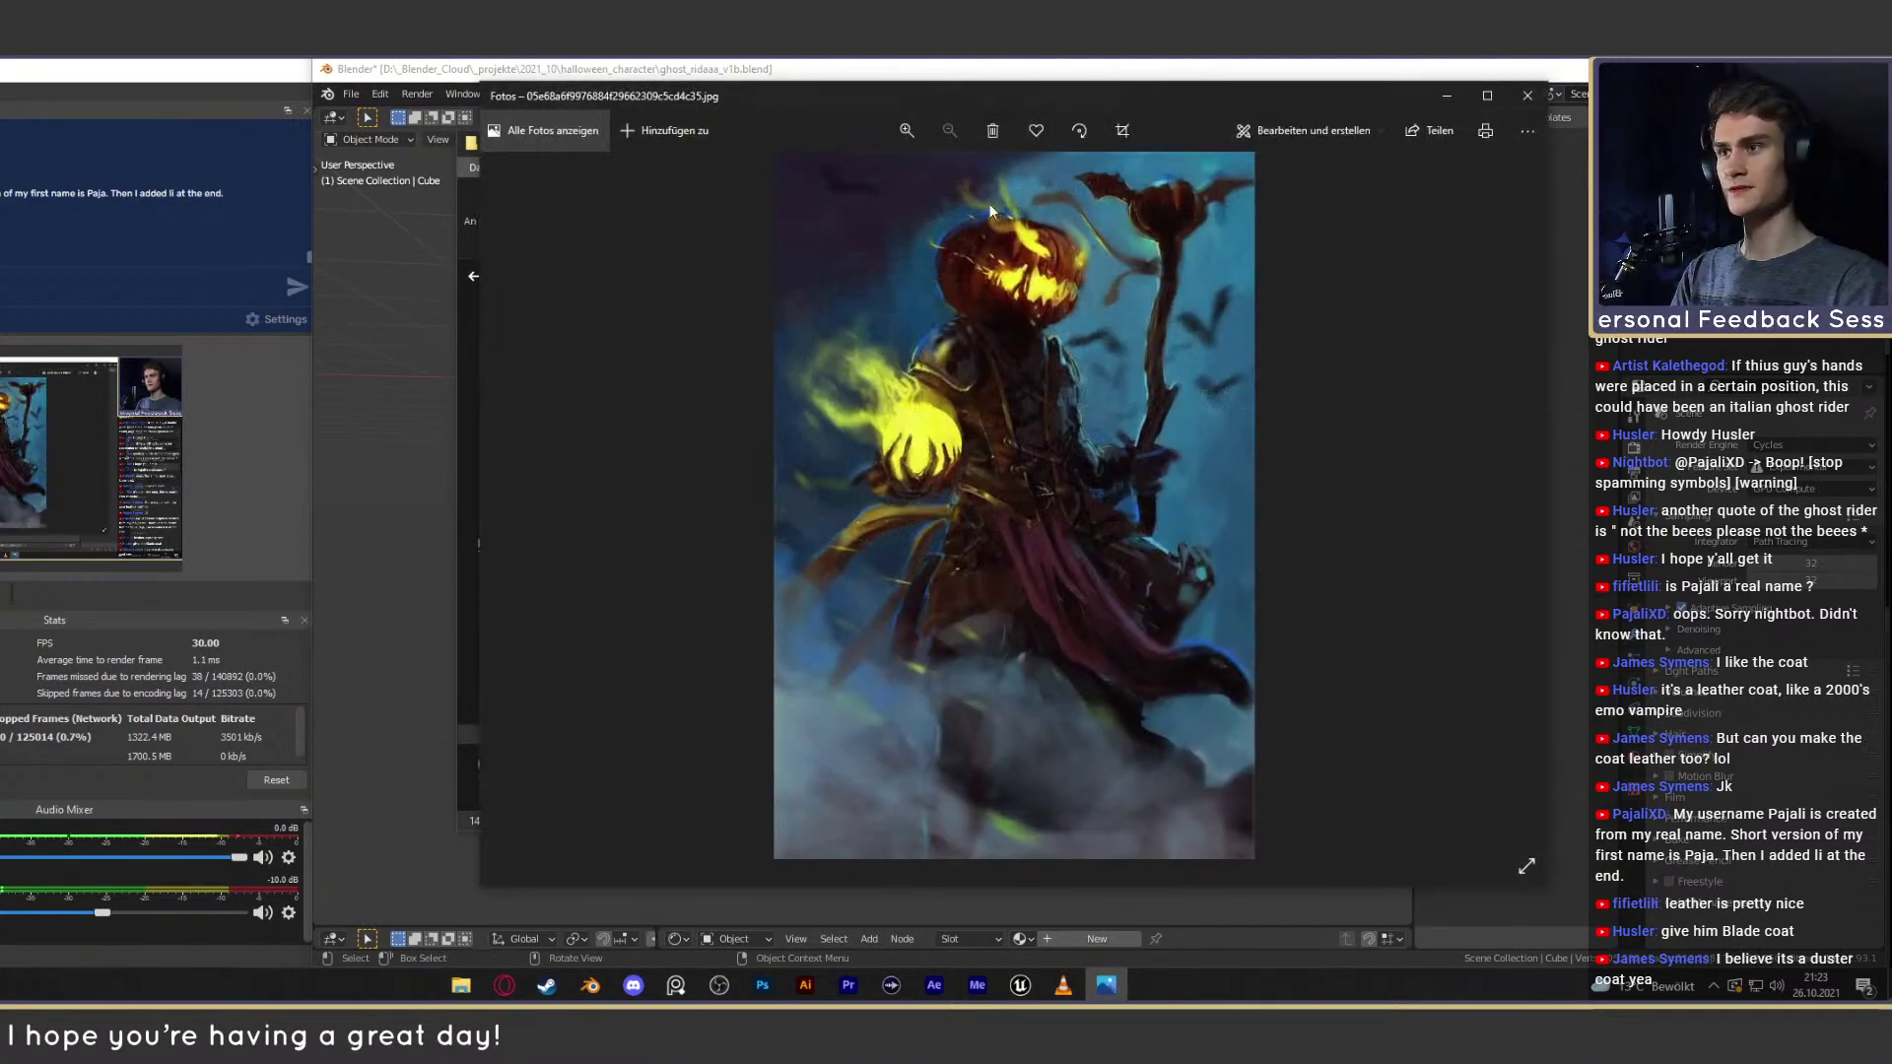
pyautogui.click(1528, 95)
pyautogui.click(1435, 145)
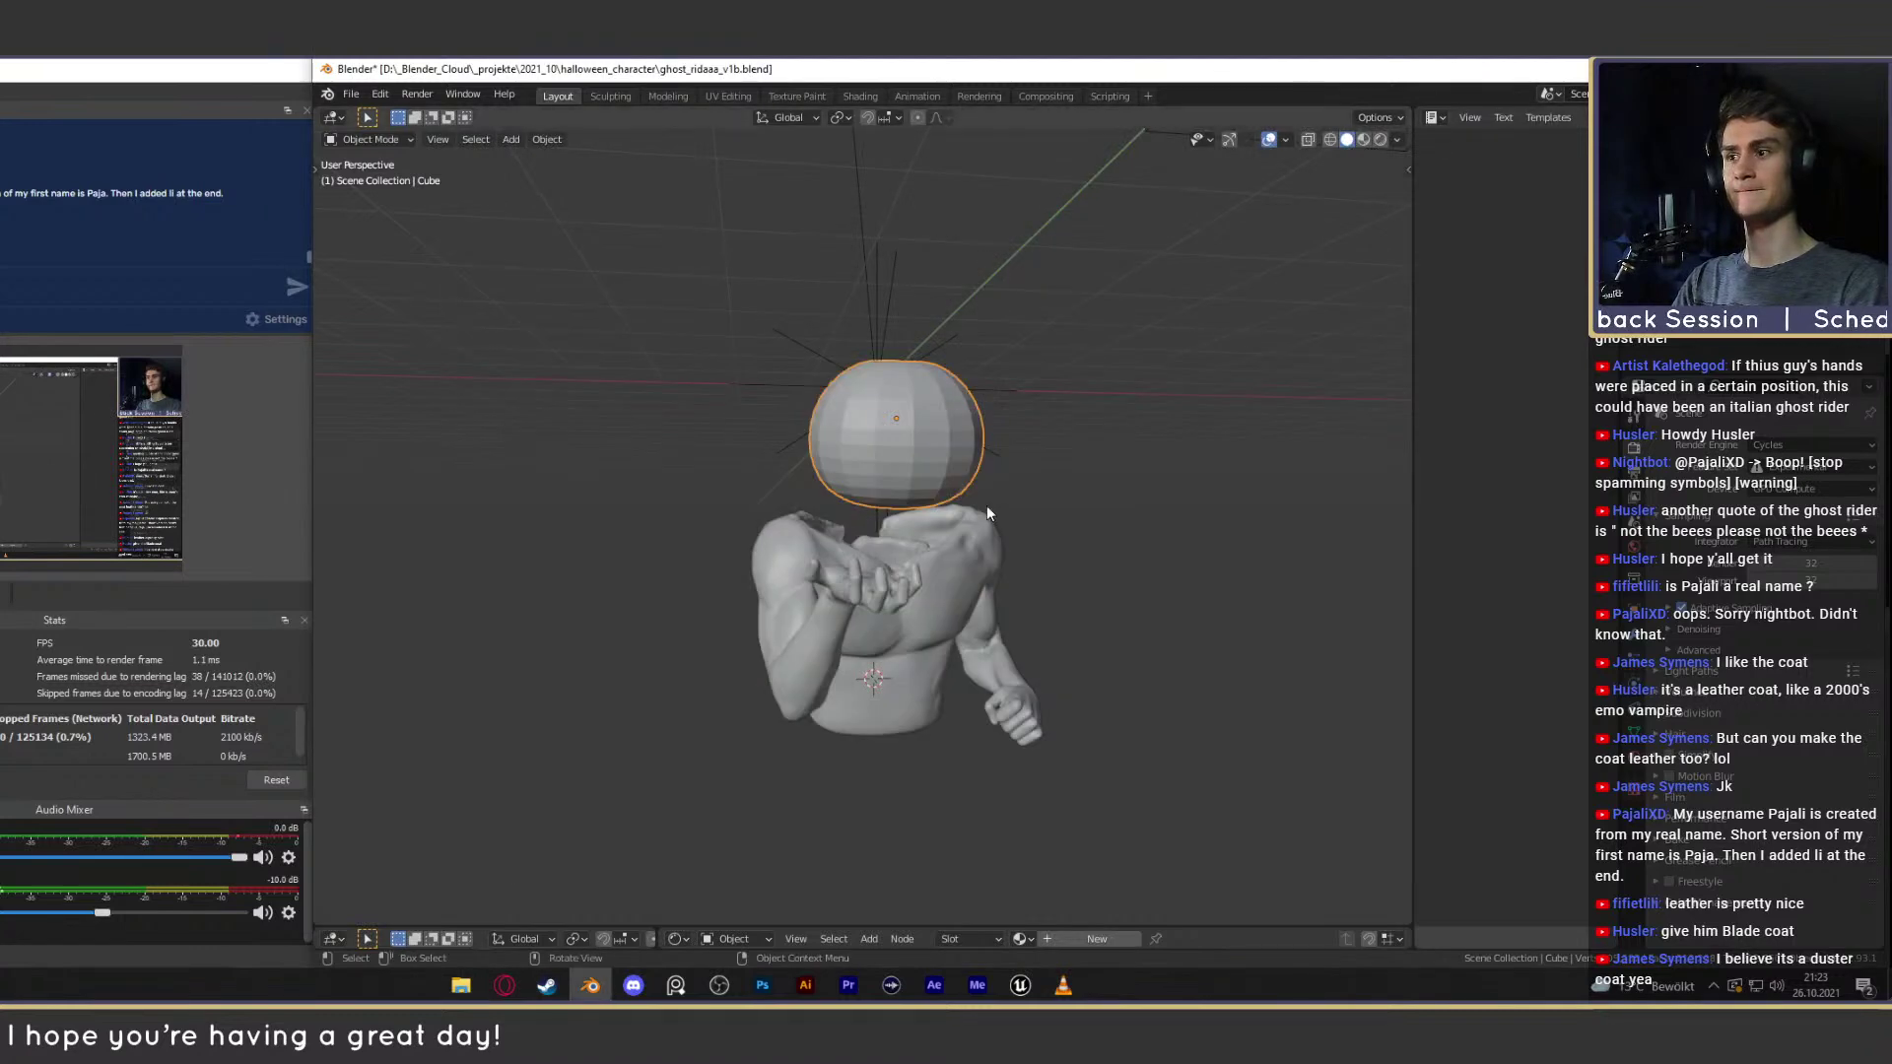
# Examine the round head, open collar and raised hand of the figure up close from the front and side.
pyautogui.scroll(2, 878, 502)
pyautogui.moveTo(878, 503); pyautogui.dragTo(917, 498, button='middle')
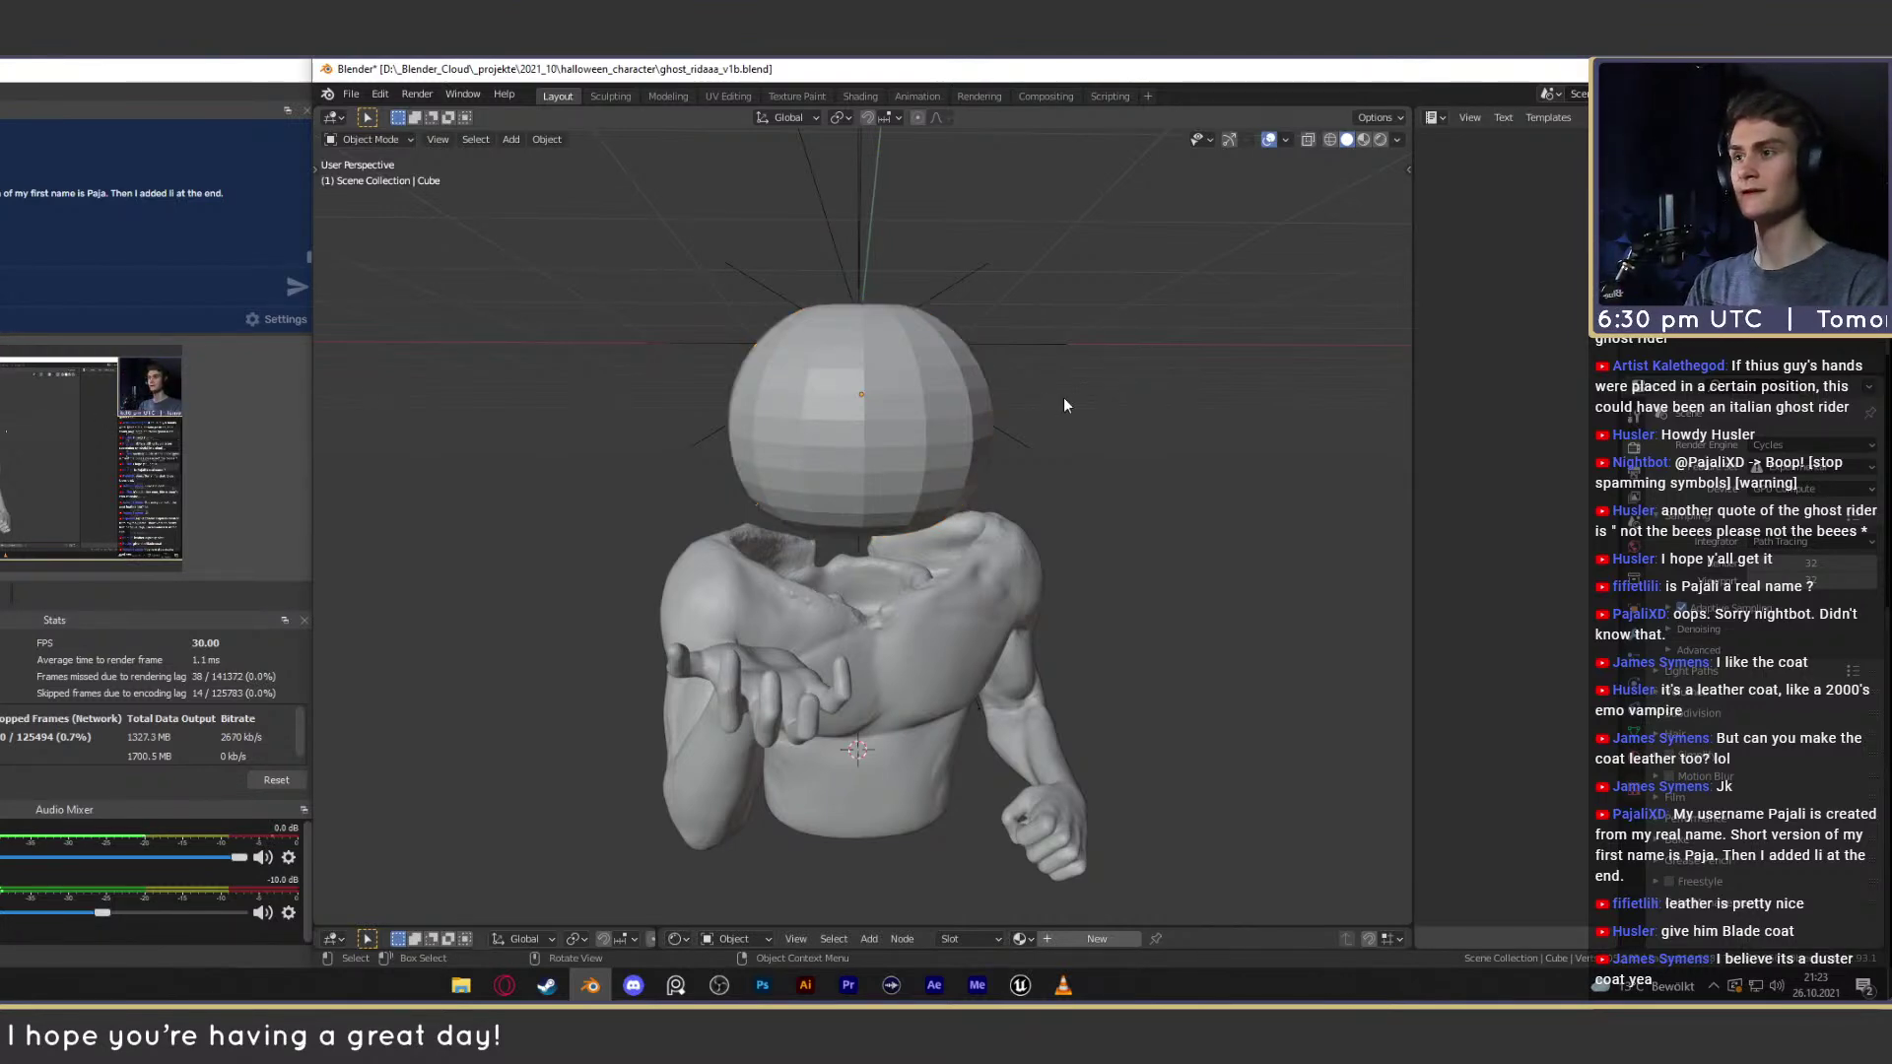
pyautogui.moveTo(1038, 521); pyautogui.dragTo(954, 527, button='middle')
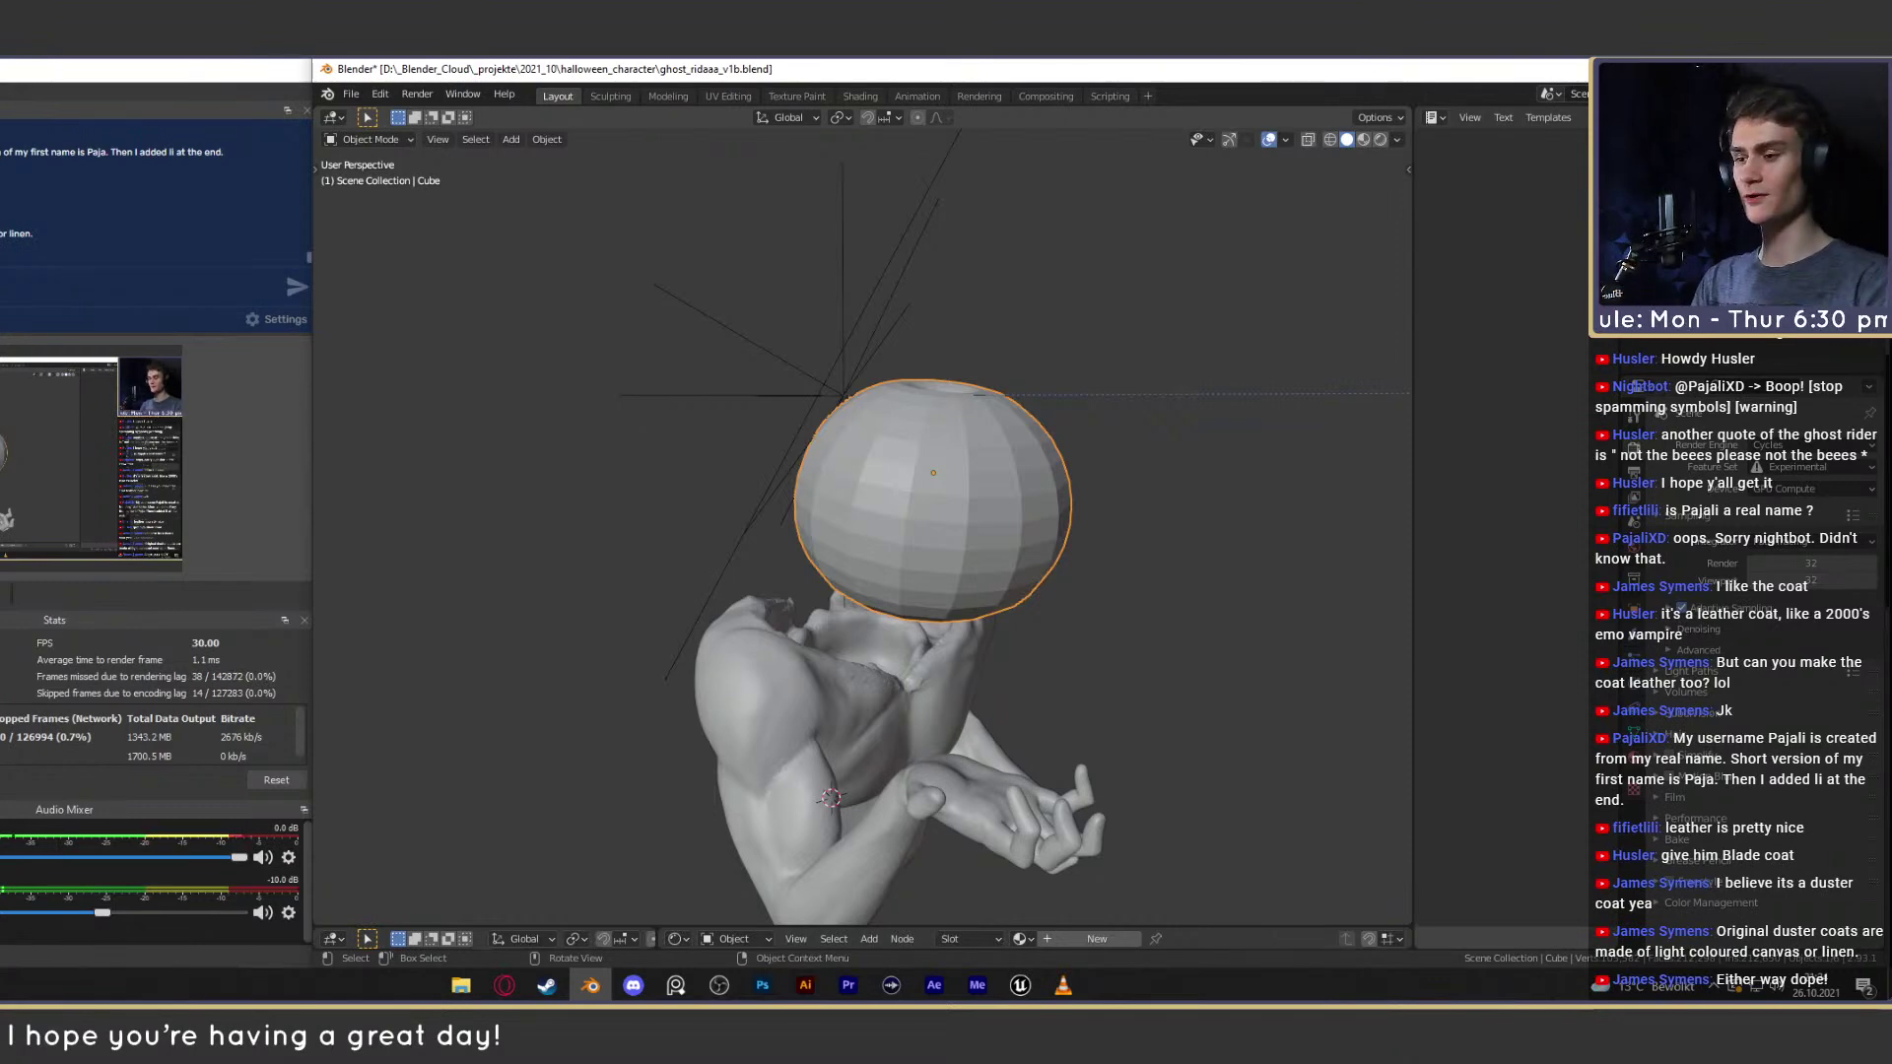
# Compare the leather-jacketed flaming-skull figure with the headless horseman reference, close both images, and minimize the folder window.
pyautogui.click(460, 986)
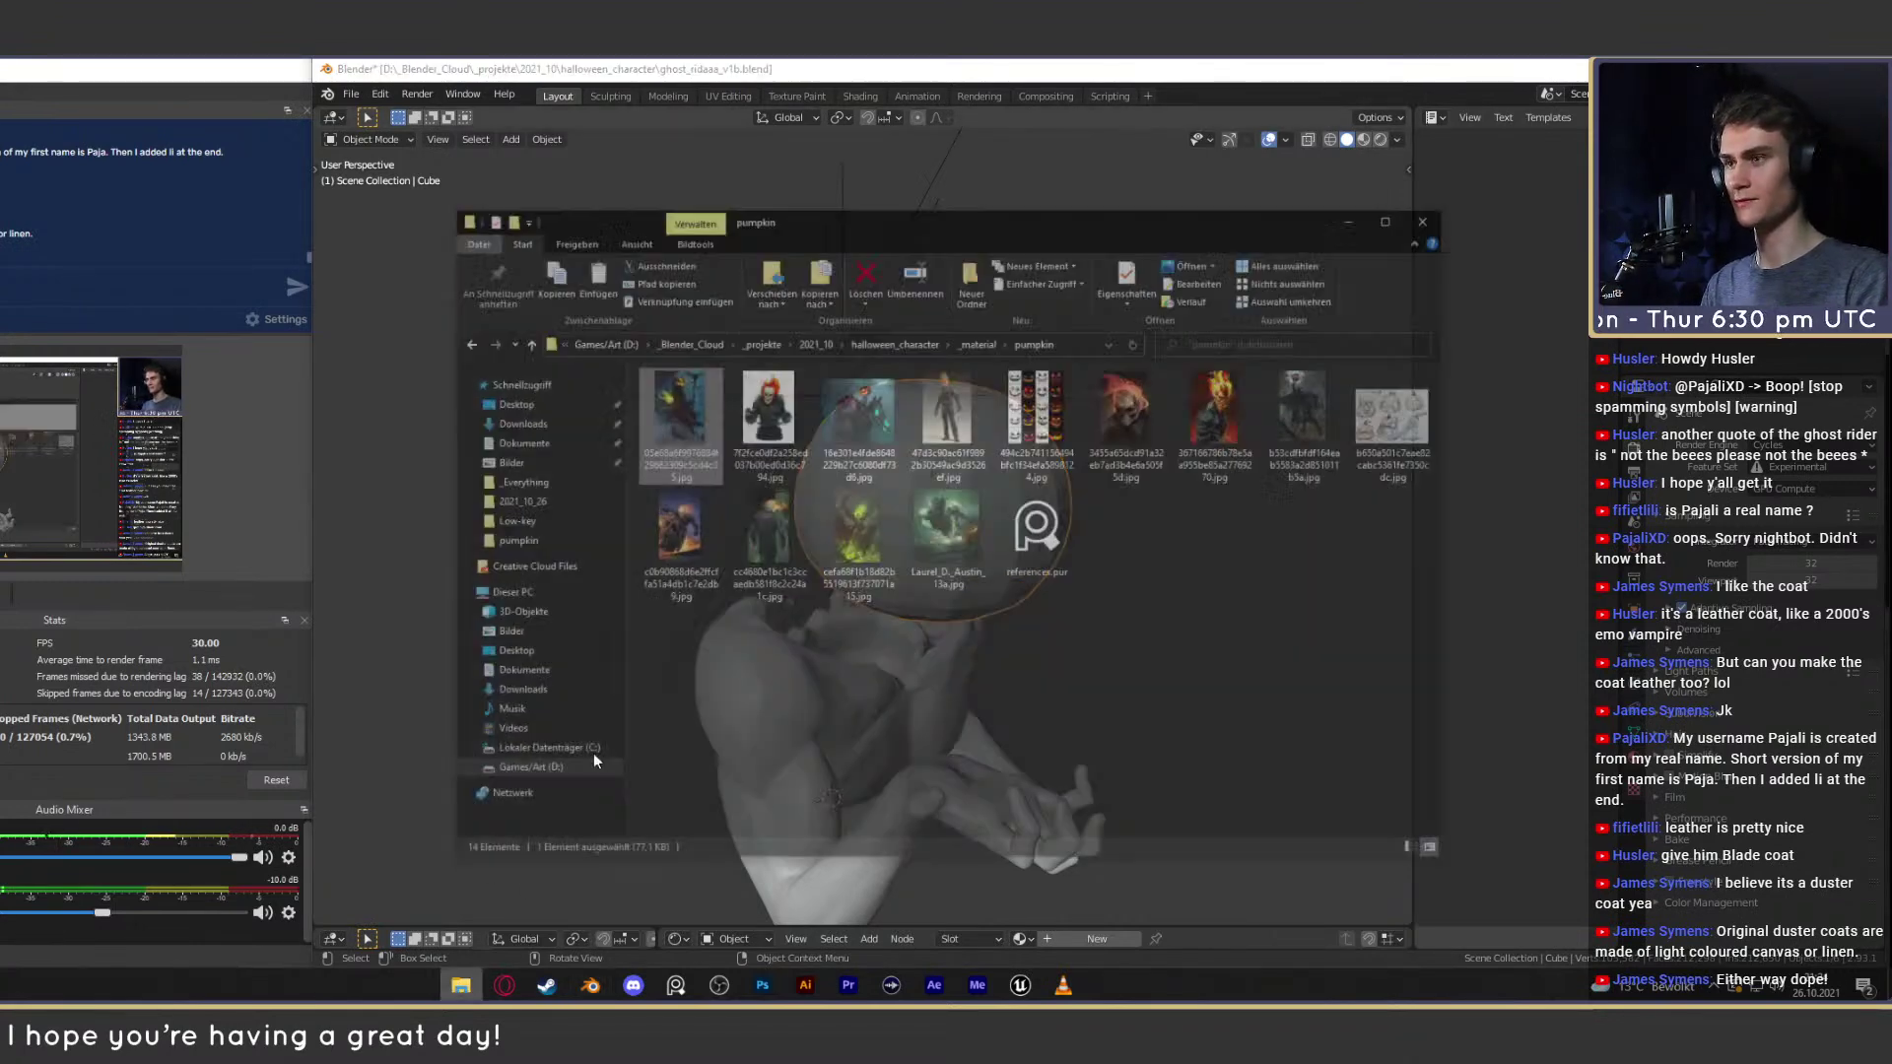
pyautogui.doubleClick(995, 357)
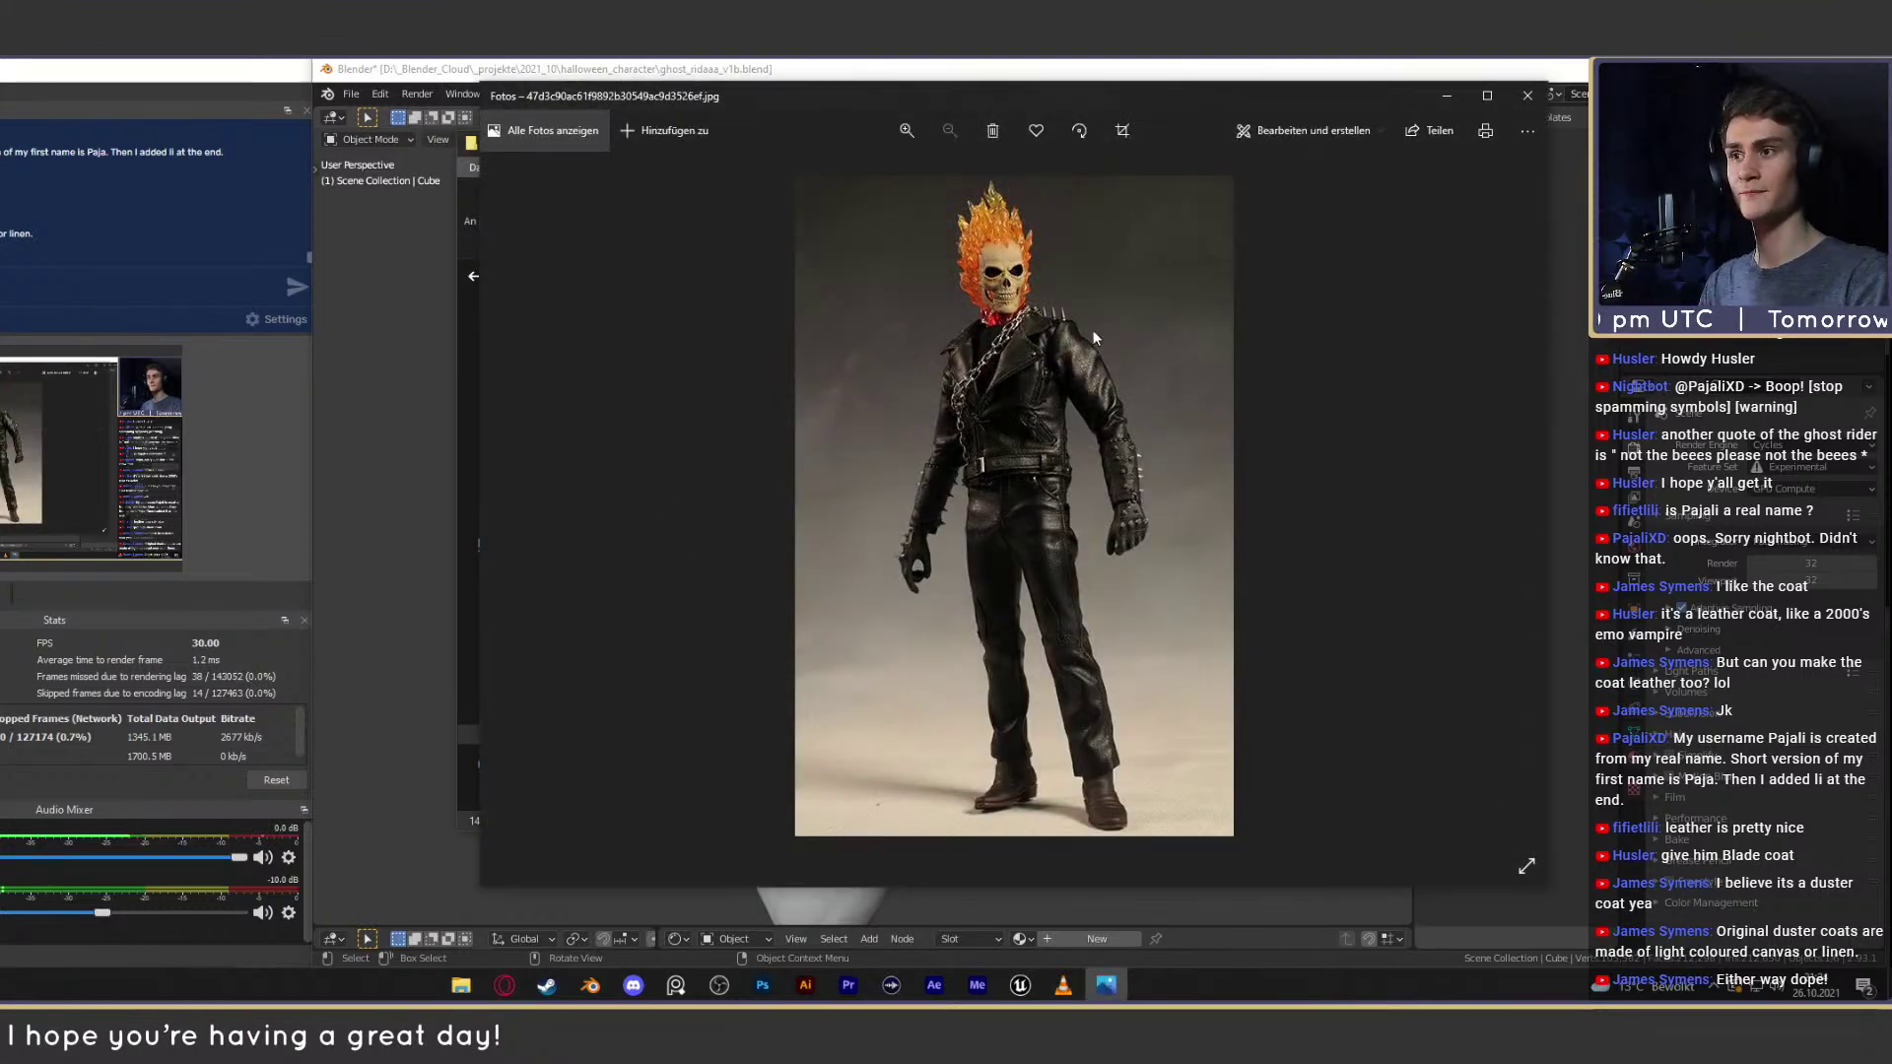
pyautogui.click(1527, 95)
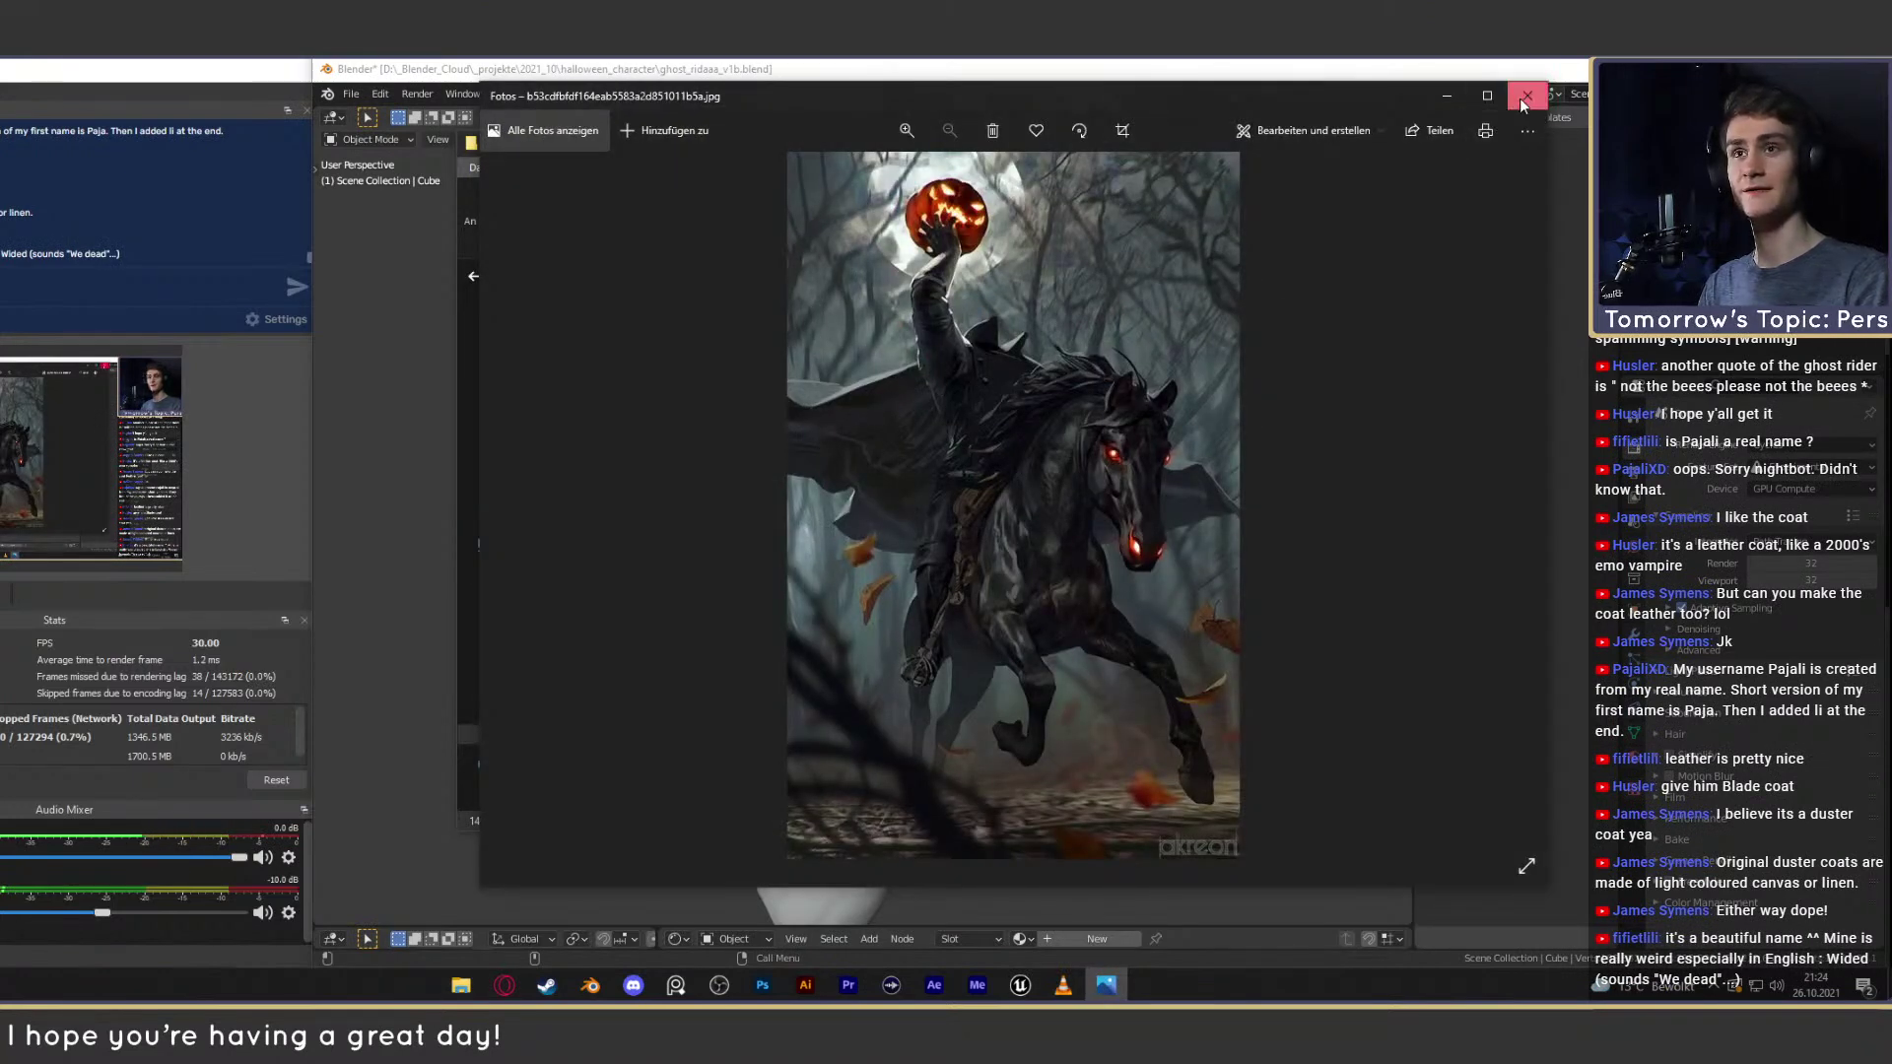
pyautogui.click(1532, 95)
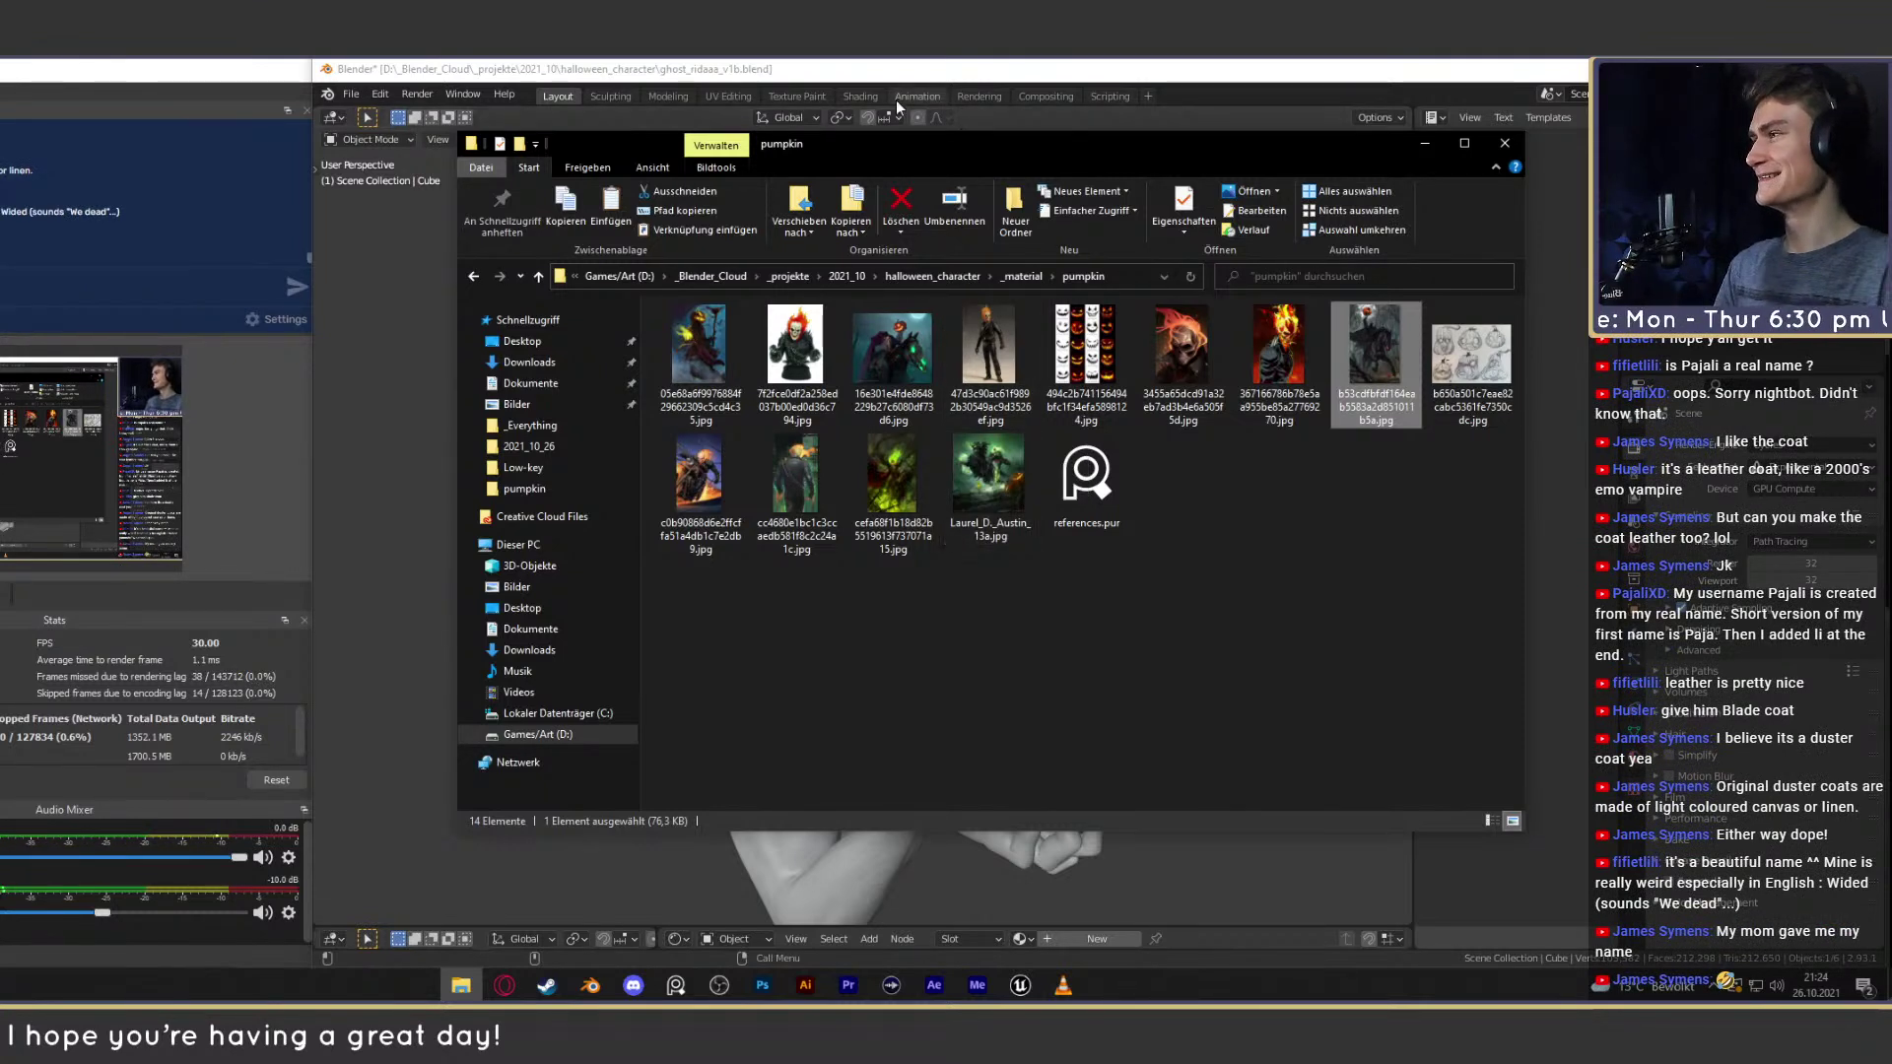
pyautogui.click(1424, 143)
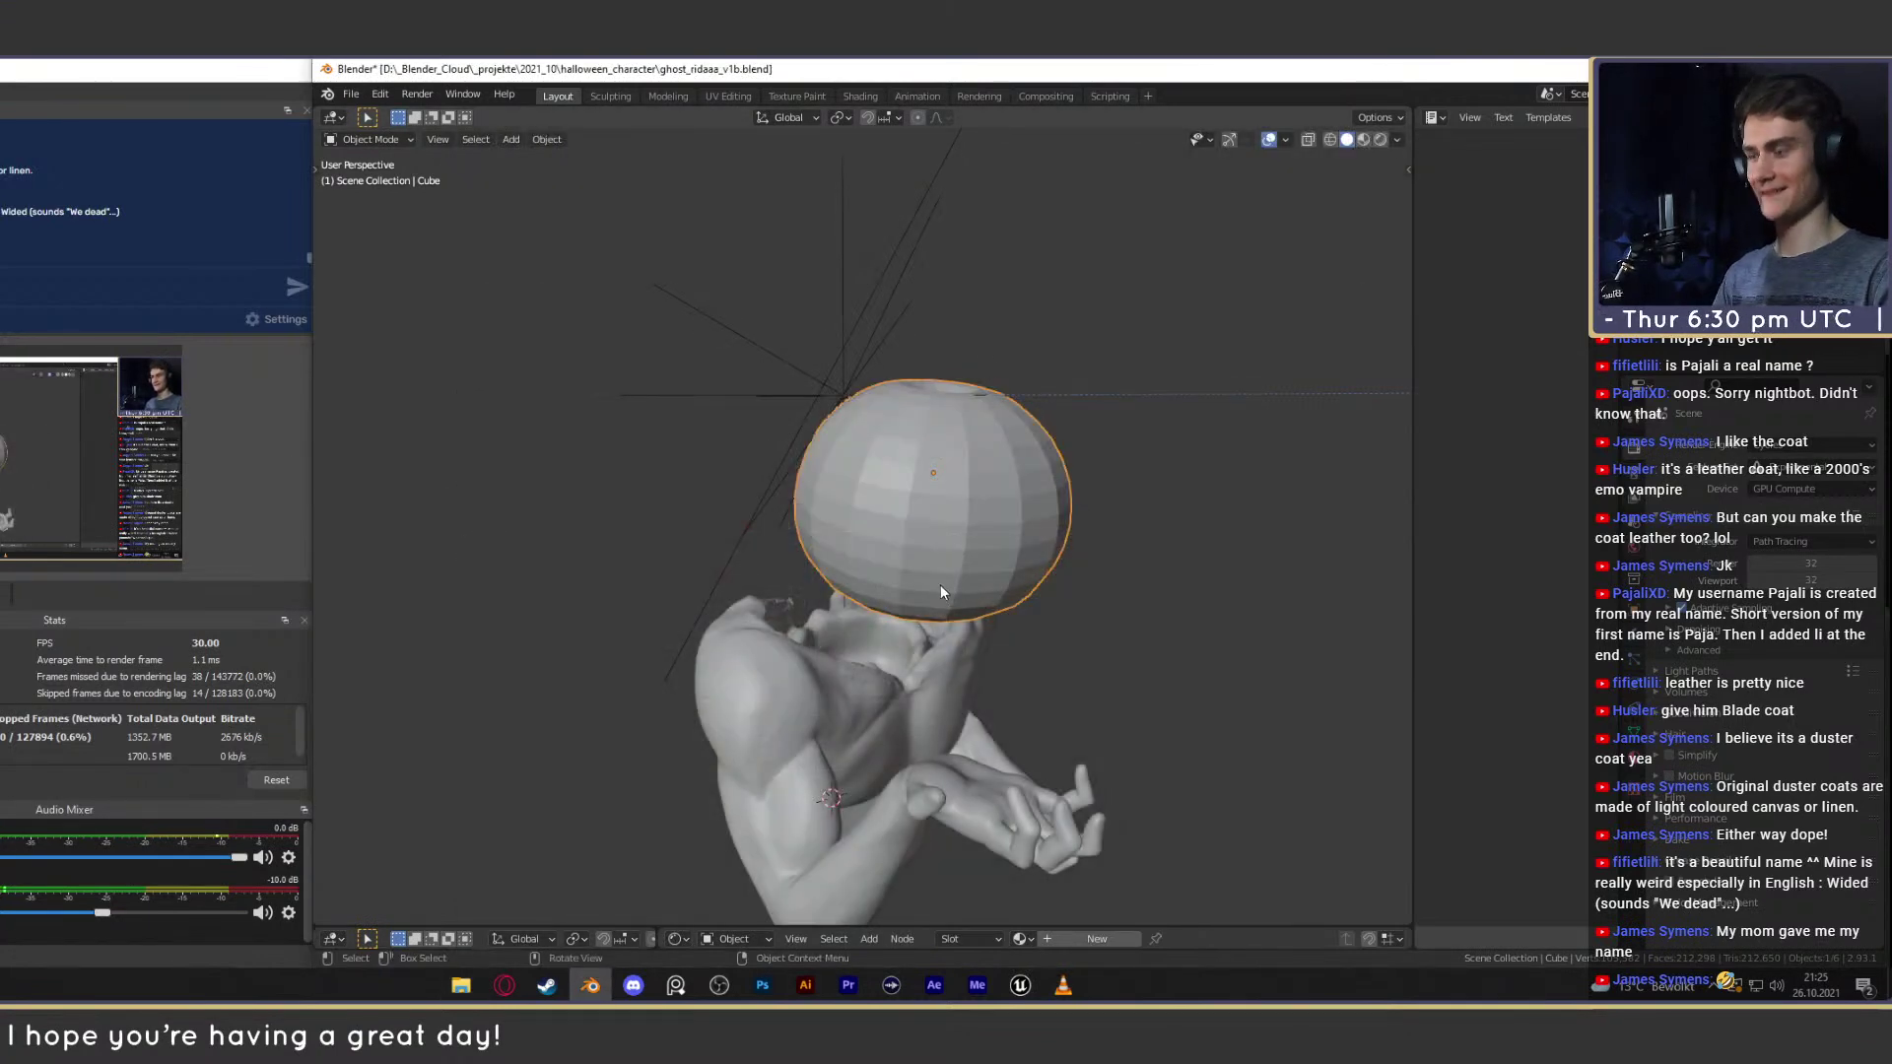
# Check the whole figure from the front, select the round blockout head, and save the ghost rider Blender file.
pyautogui.moveTo(918, 681); pyautogui.dragTo(804, 640, button='middle')
pyautogui.scroll(-4, 829, 602)
pyautogui.scroll(3, 855, 564)
pyautogui.moveTo(855, 563); pyautogui.dragTo(920, 576, button='middle')
pyautogui.click(926, 462)
pyautogui.click(926, 471)
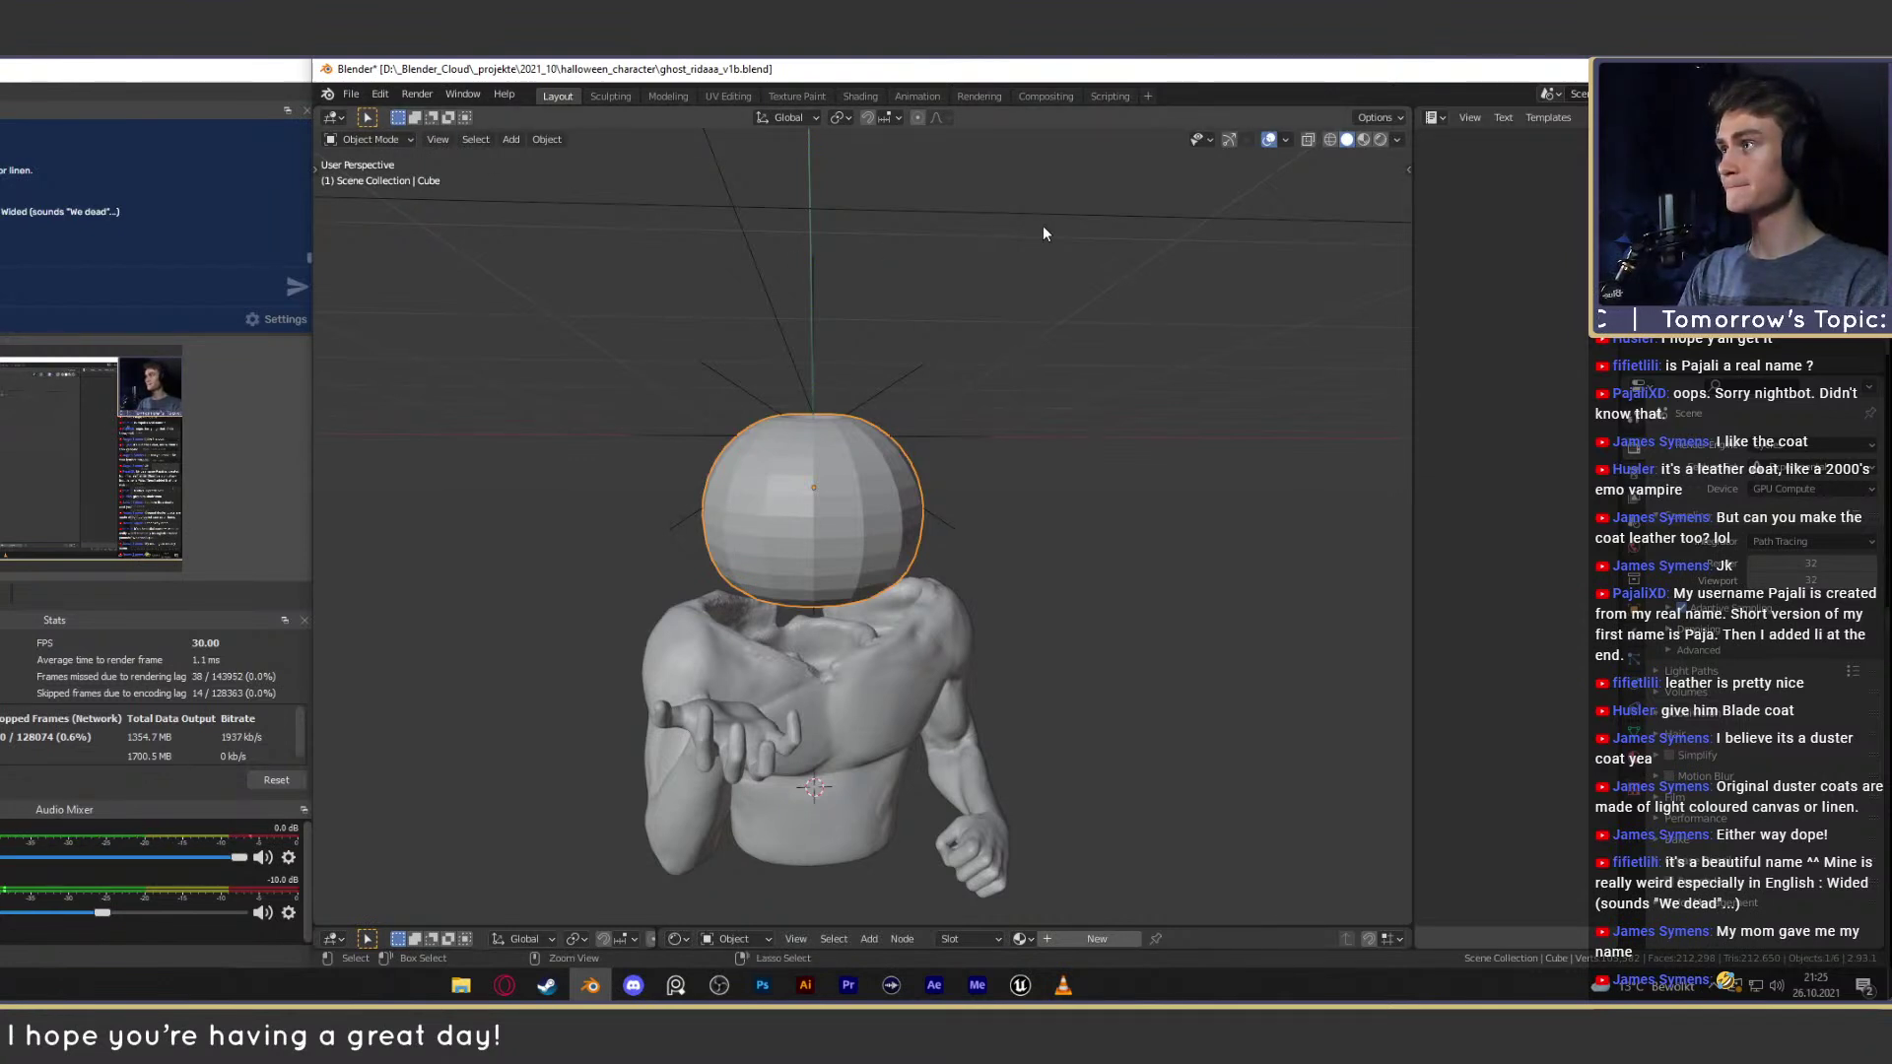
pyautogui.hotkey('ctrl', 's')
pyautogui.moveTo(972, 593); pyautogui.dragTo(985, 581, button='middle')
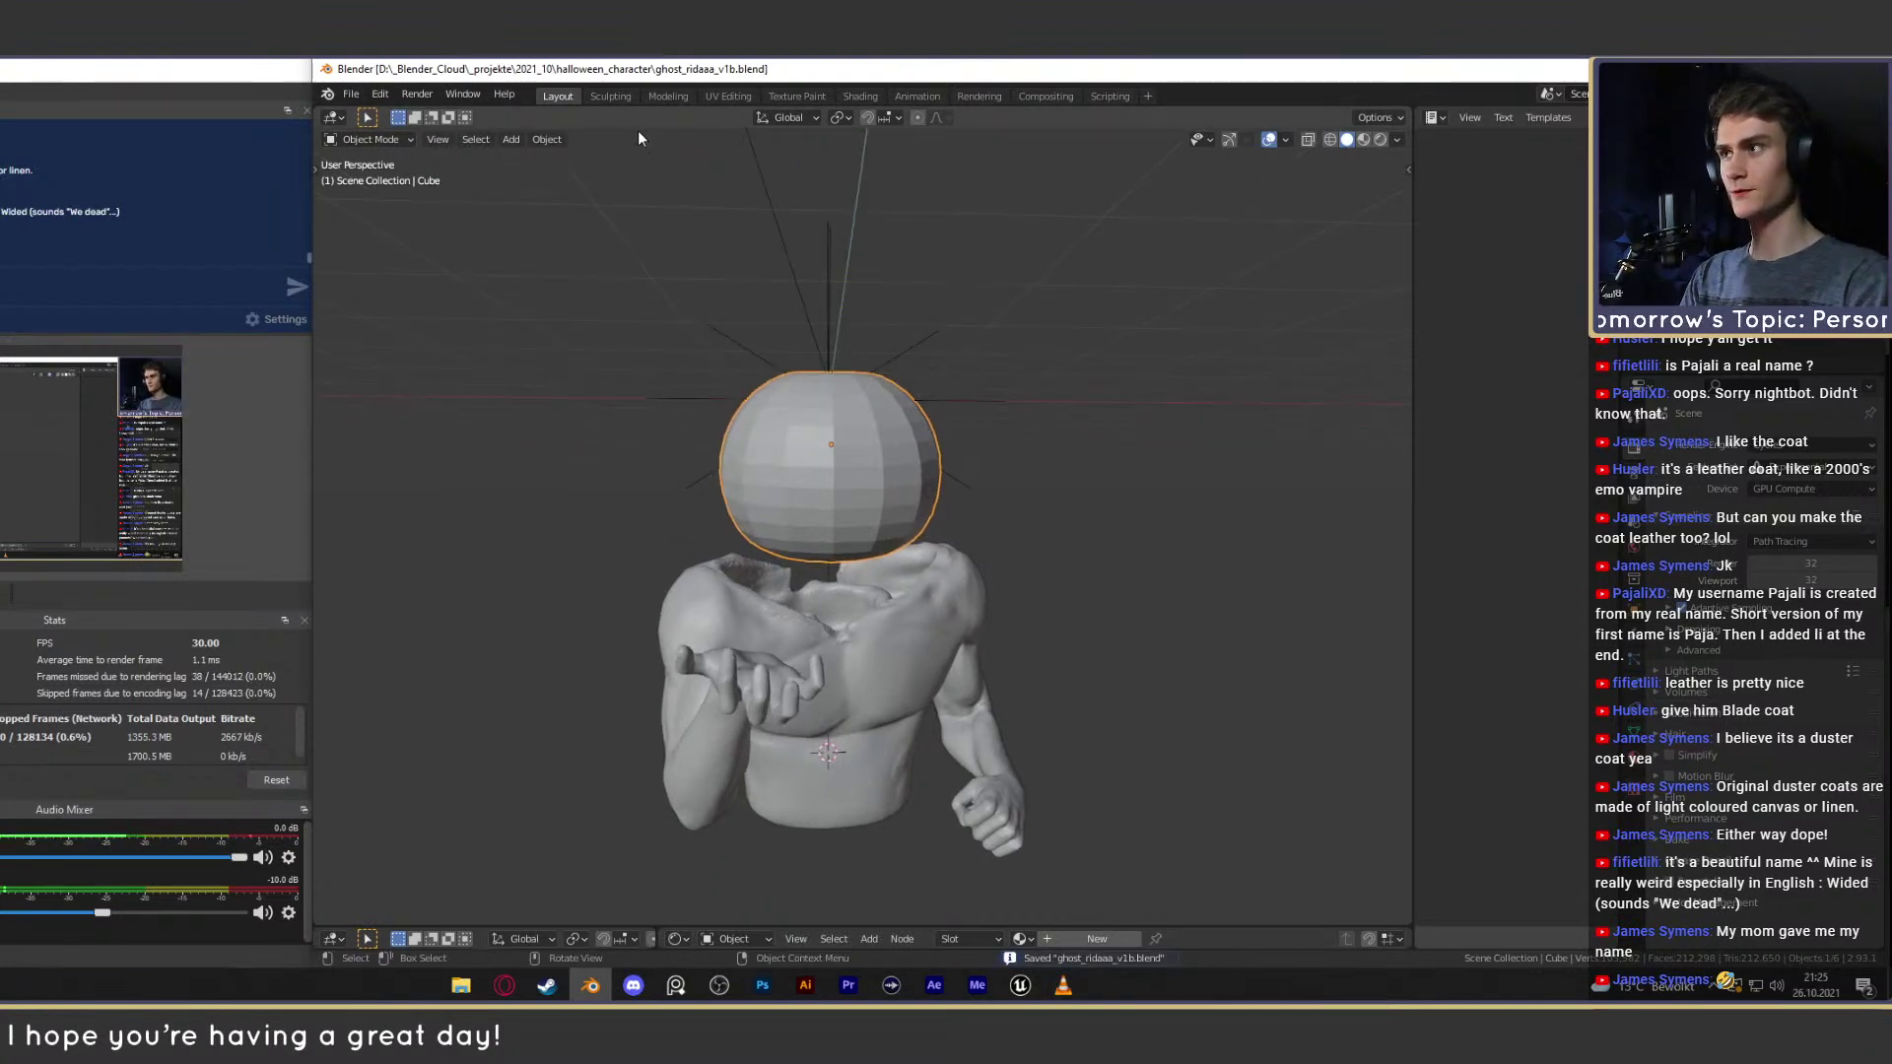
pyautogui.click(610, 96)
pyautogui.scroll(5, 944, 469)
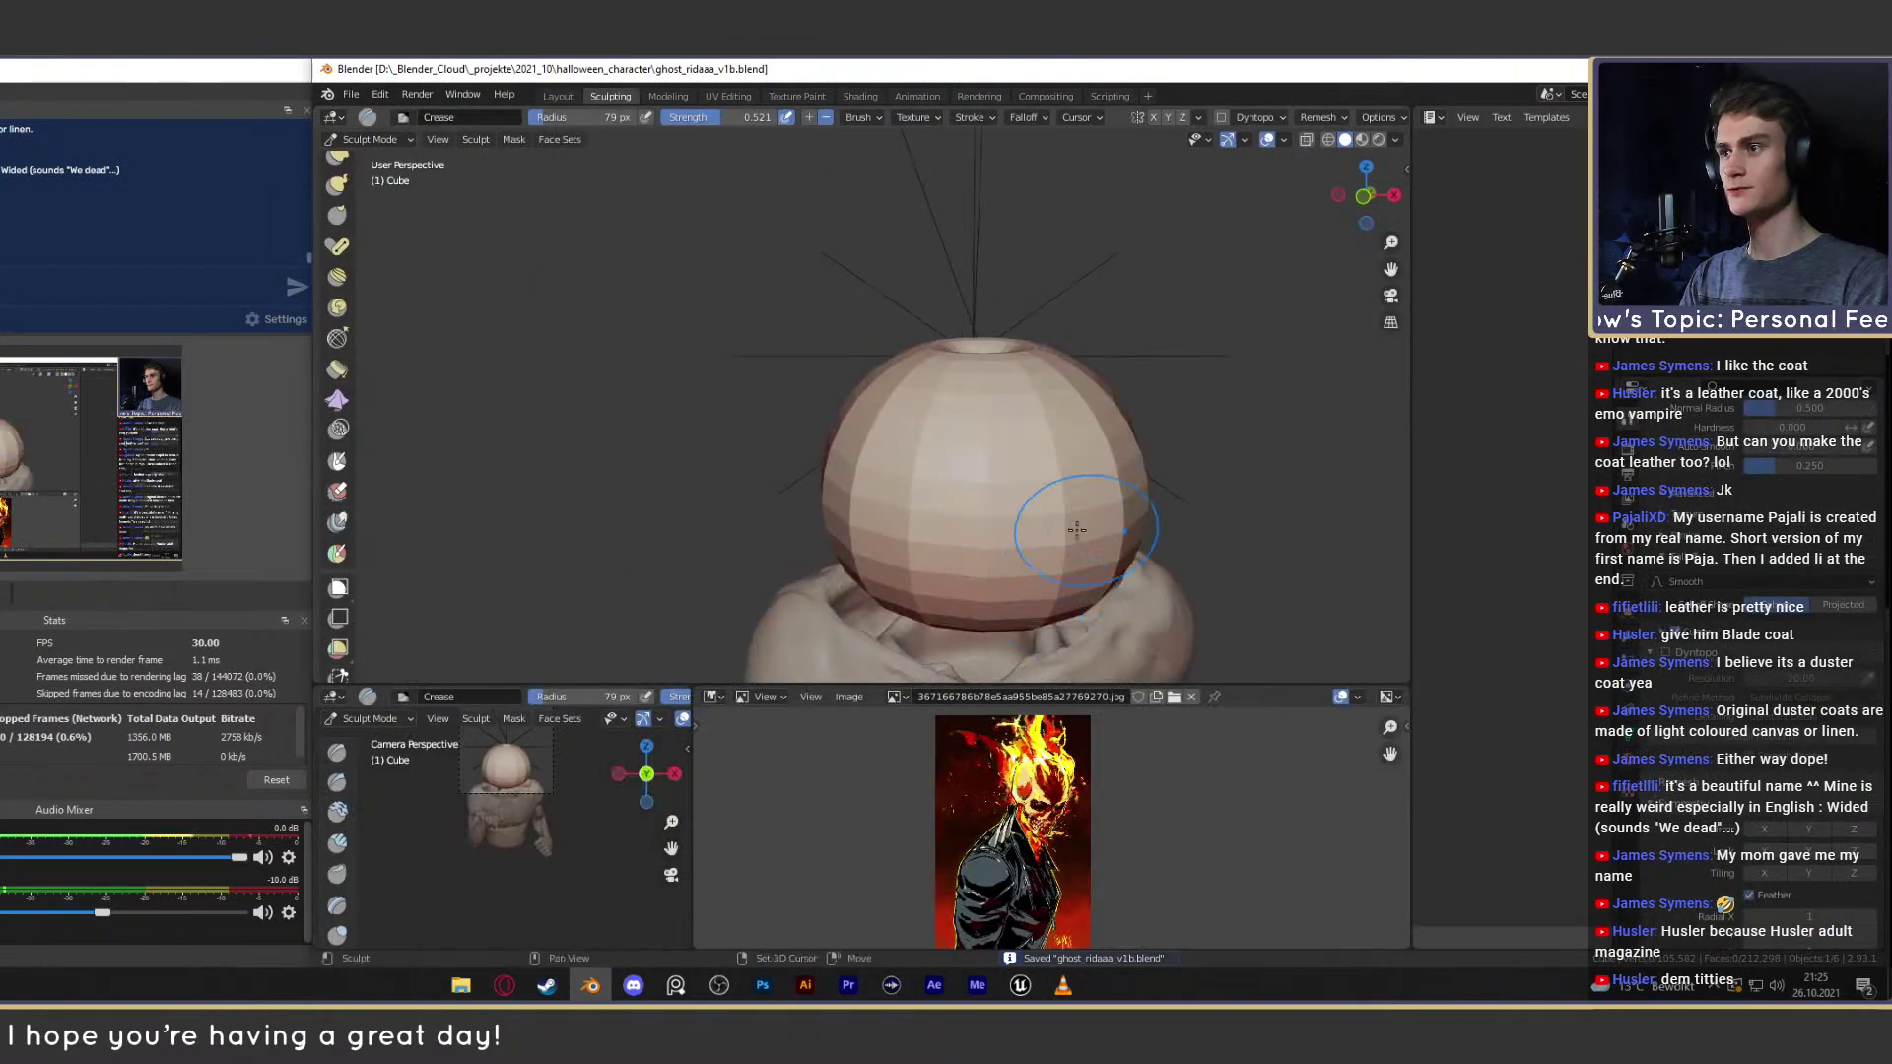
pyautogui.click(558, 95)
# Reset the round blockout head's X rotation to 0°.
pyautogui.moveTo(930, 392); pyautogui.dragTo(1075, 422, button='middle')
pyautogui.hotkey('ctrl', 'z')
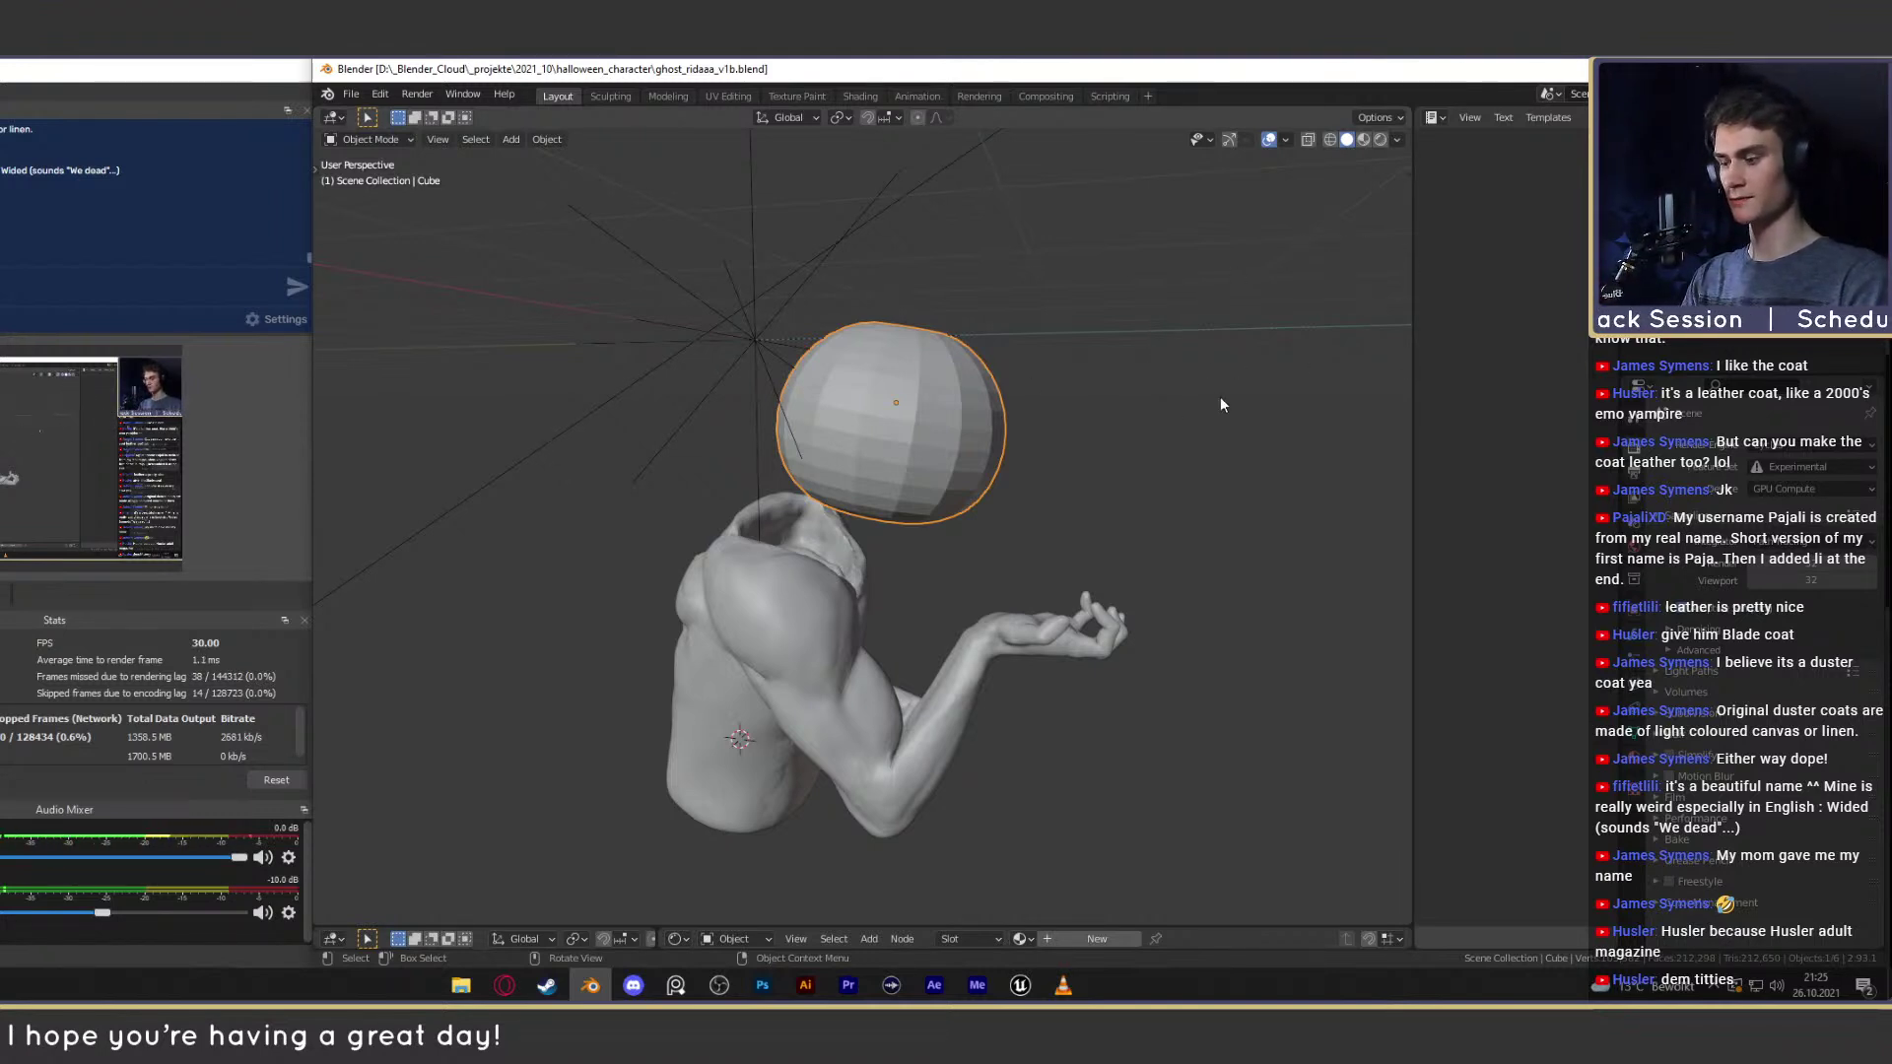
pyautogui.press('n')
pyautogui.click(1402, 177)
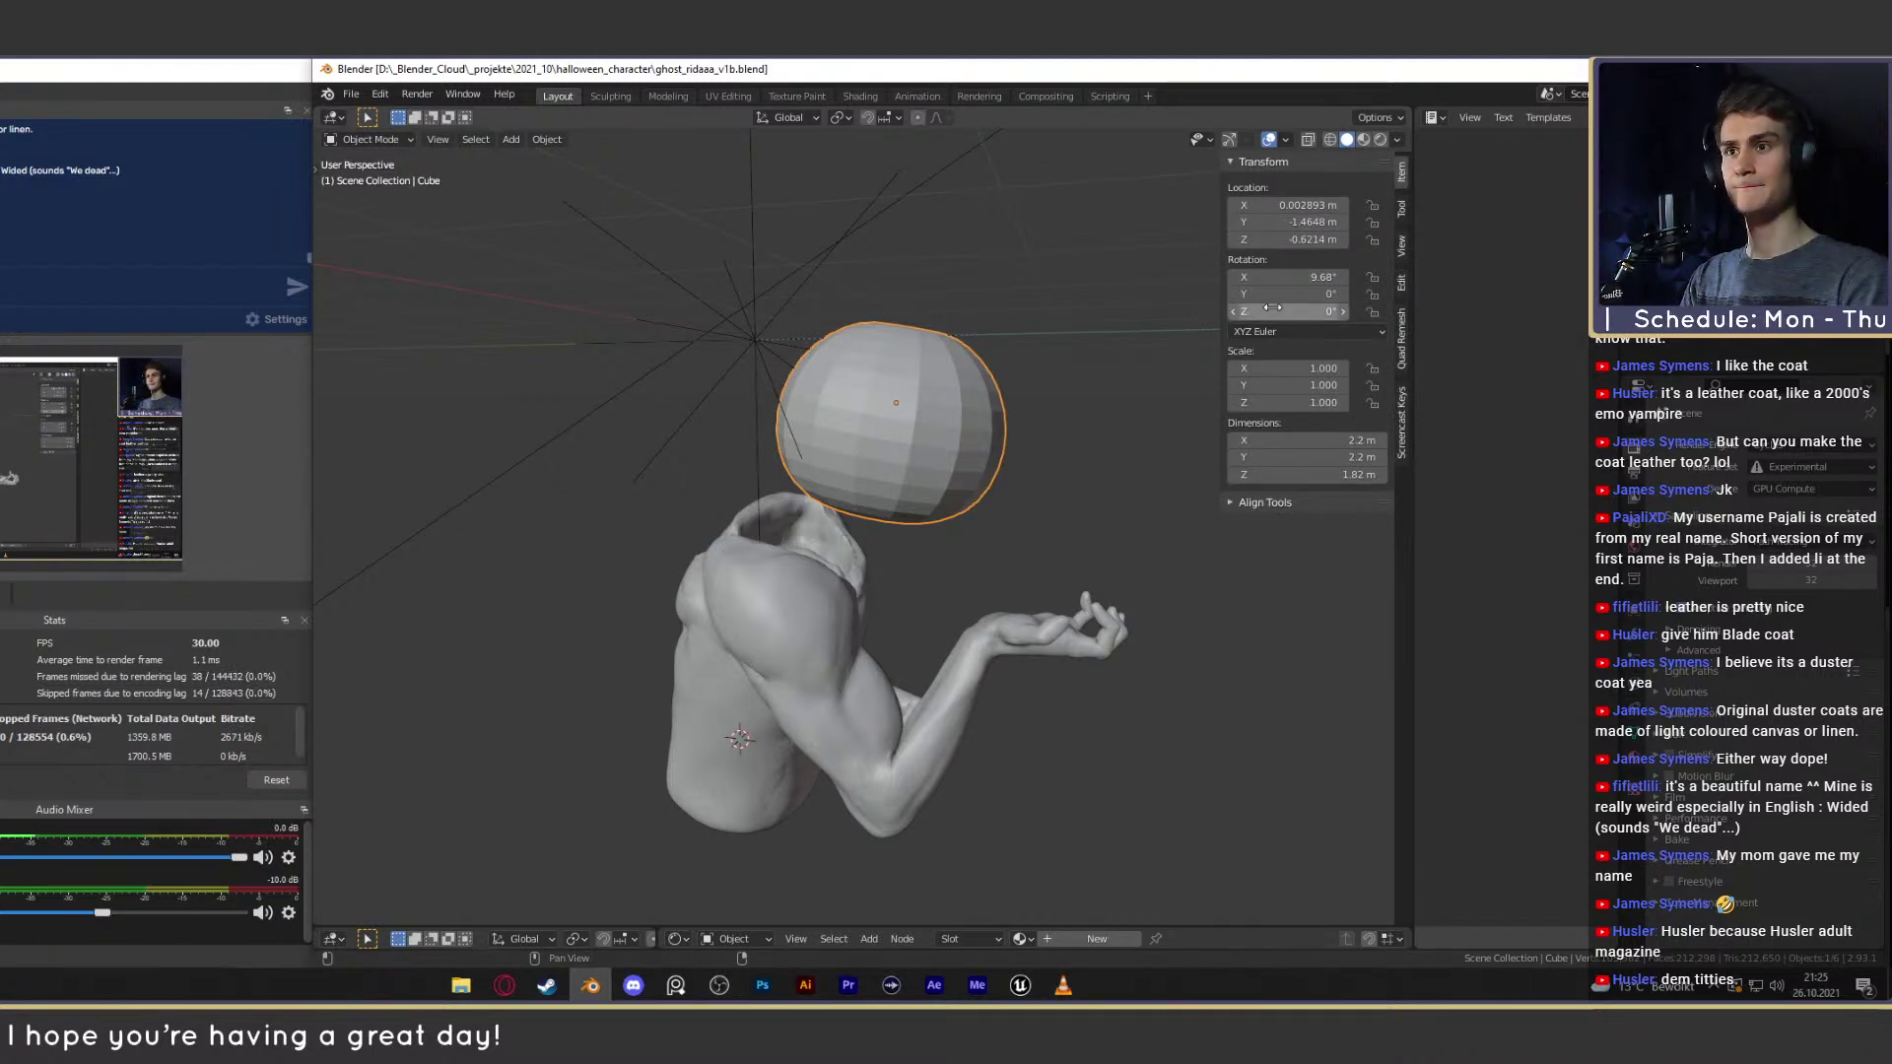
pyautogui.press('BackSpace')
pyautogui.moveTo(1185, 320); pyautogui.dragTo(899, 441, button='middle')
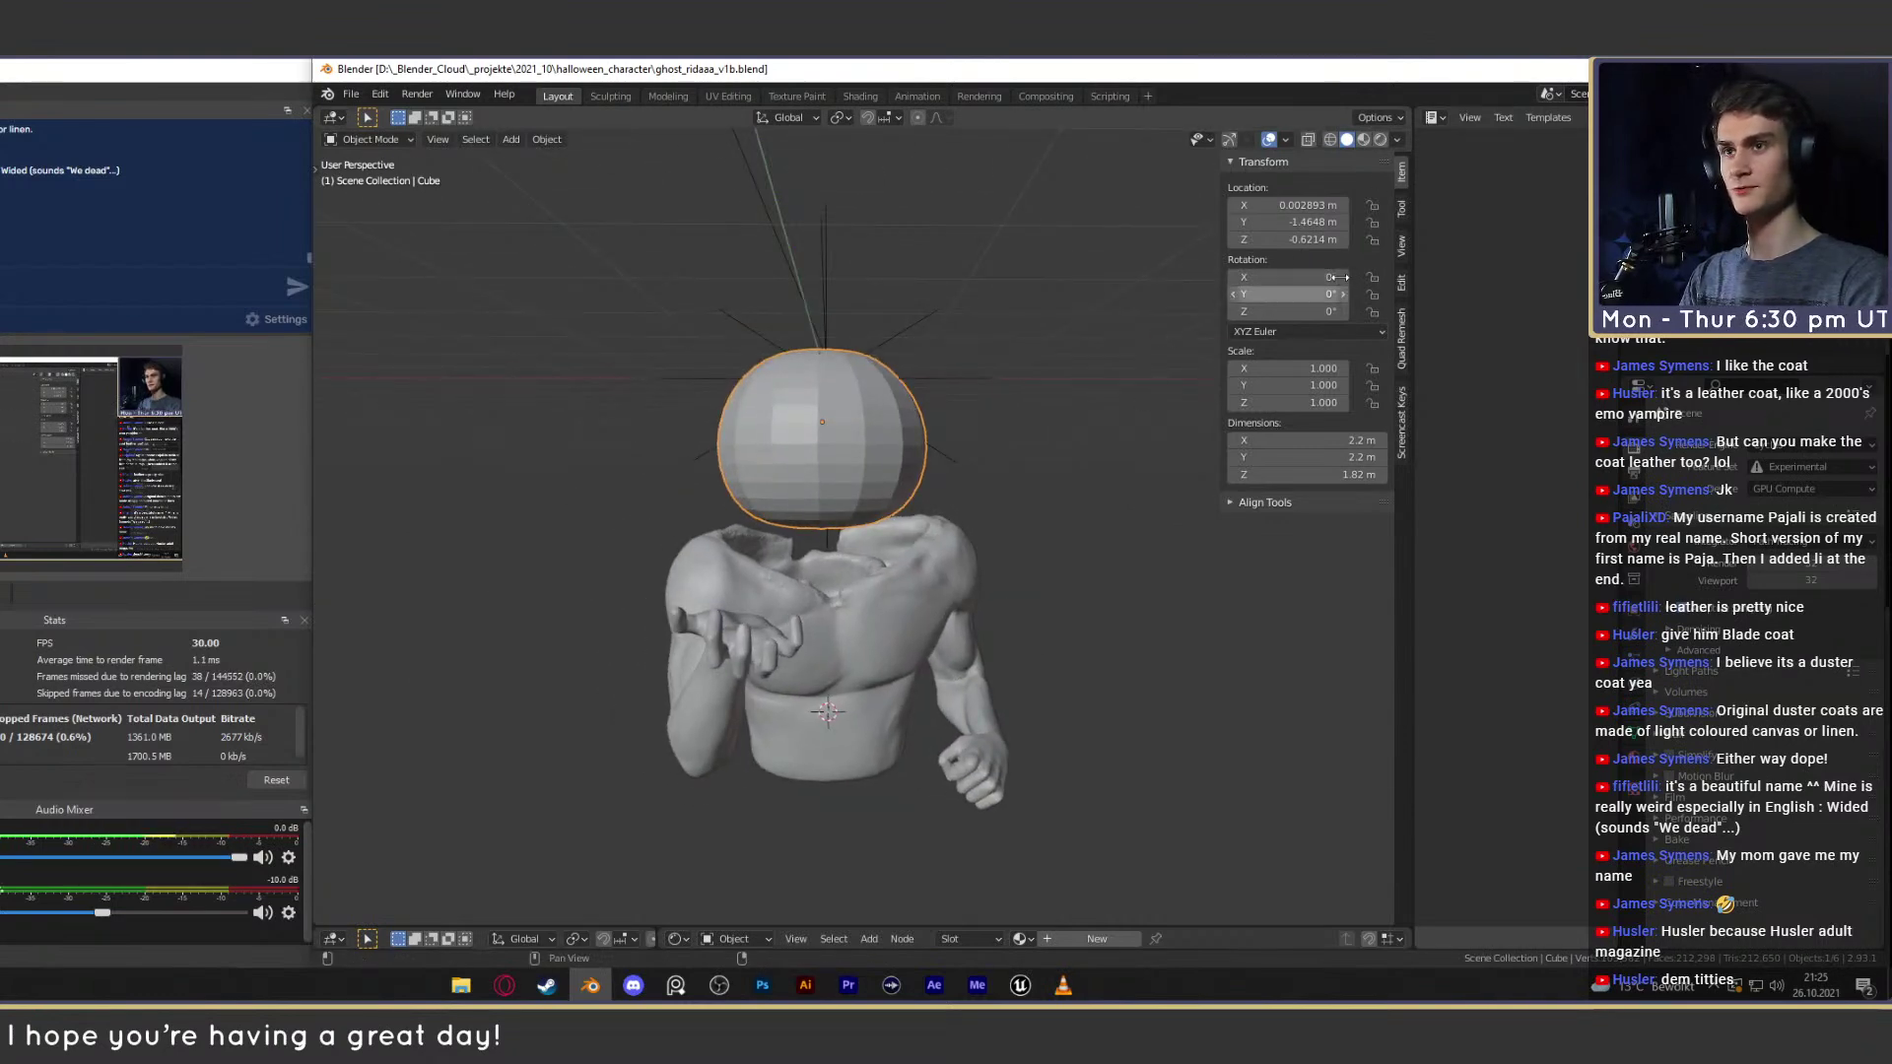
pyautogui.press('n')
# Switch to the Opera browser and search Google Images for "pumpkin" in a new tab.
pyautogui.click(507, 987)
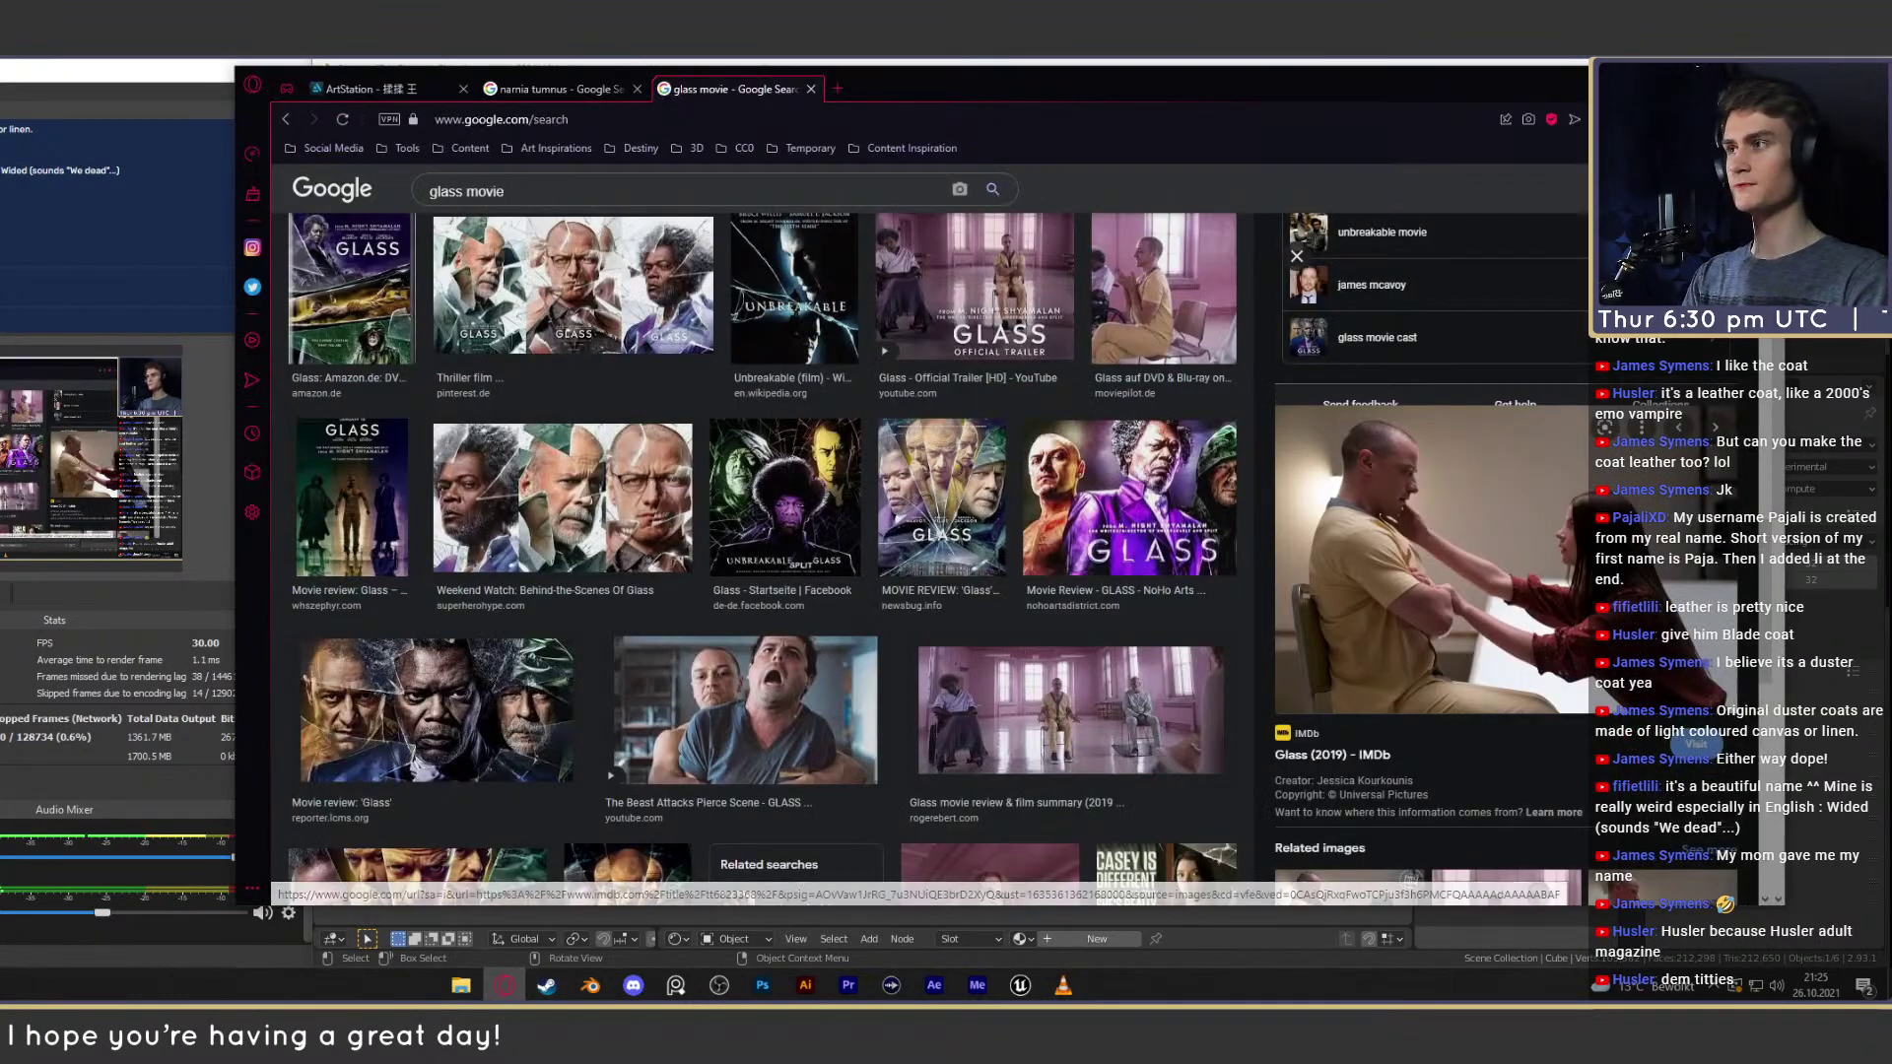
pyautogui.click(836, 89)
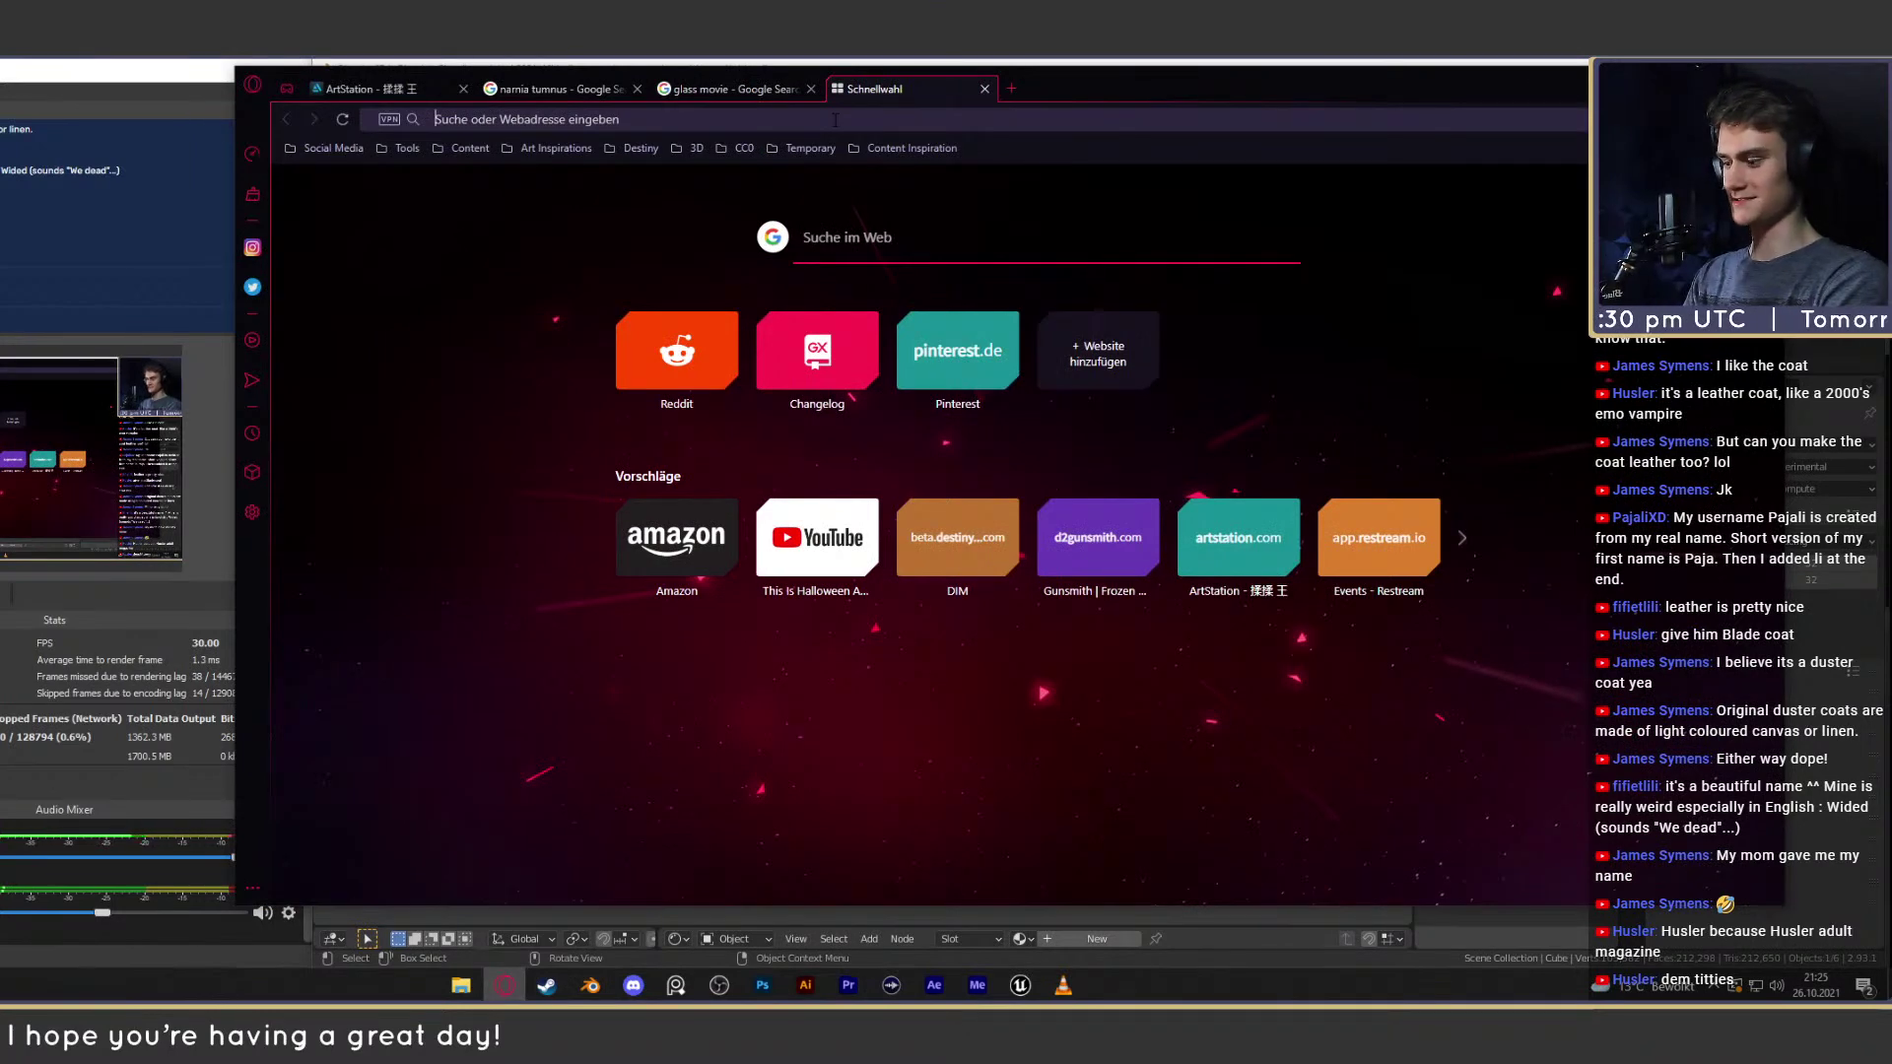
pyautogui.click(835, 119)
pyautogui.write('pumpkin')
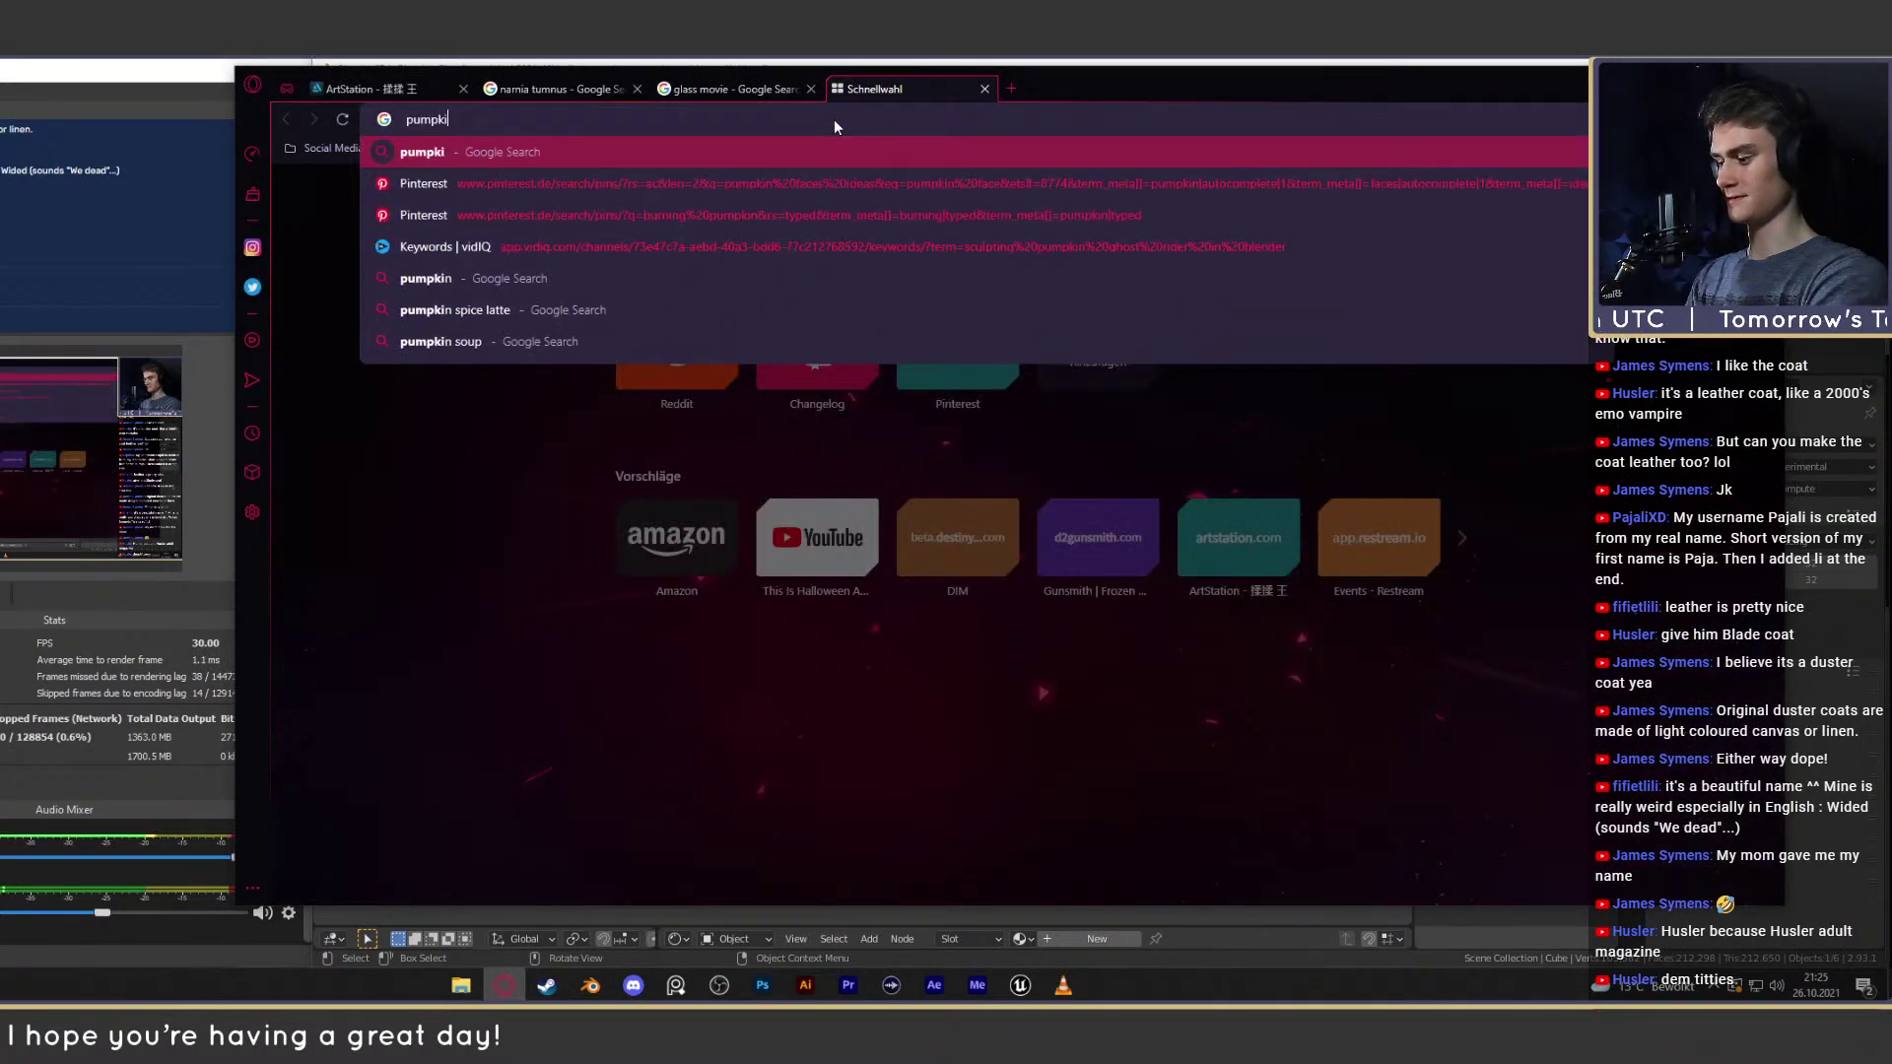
pyautogui.press('Return')
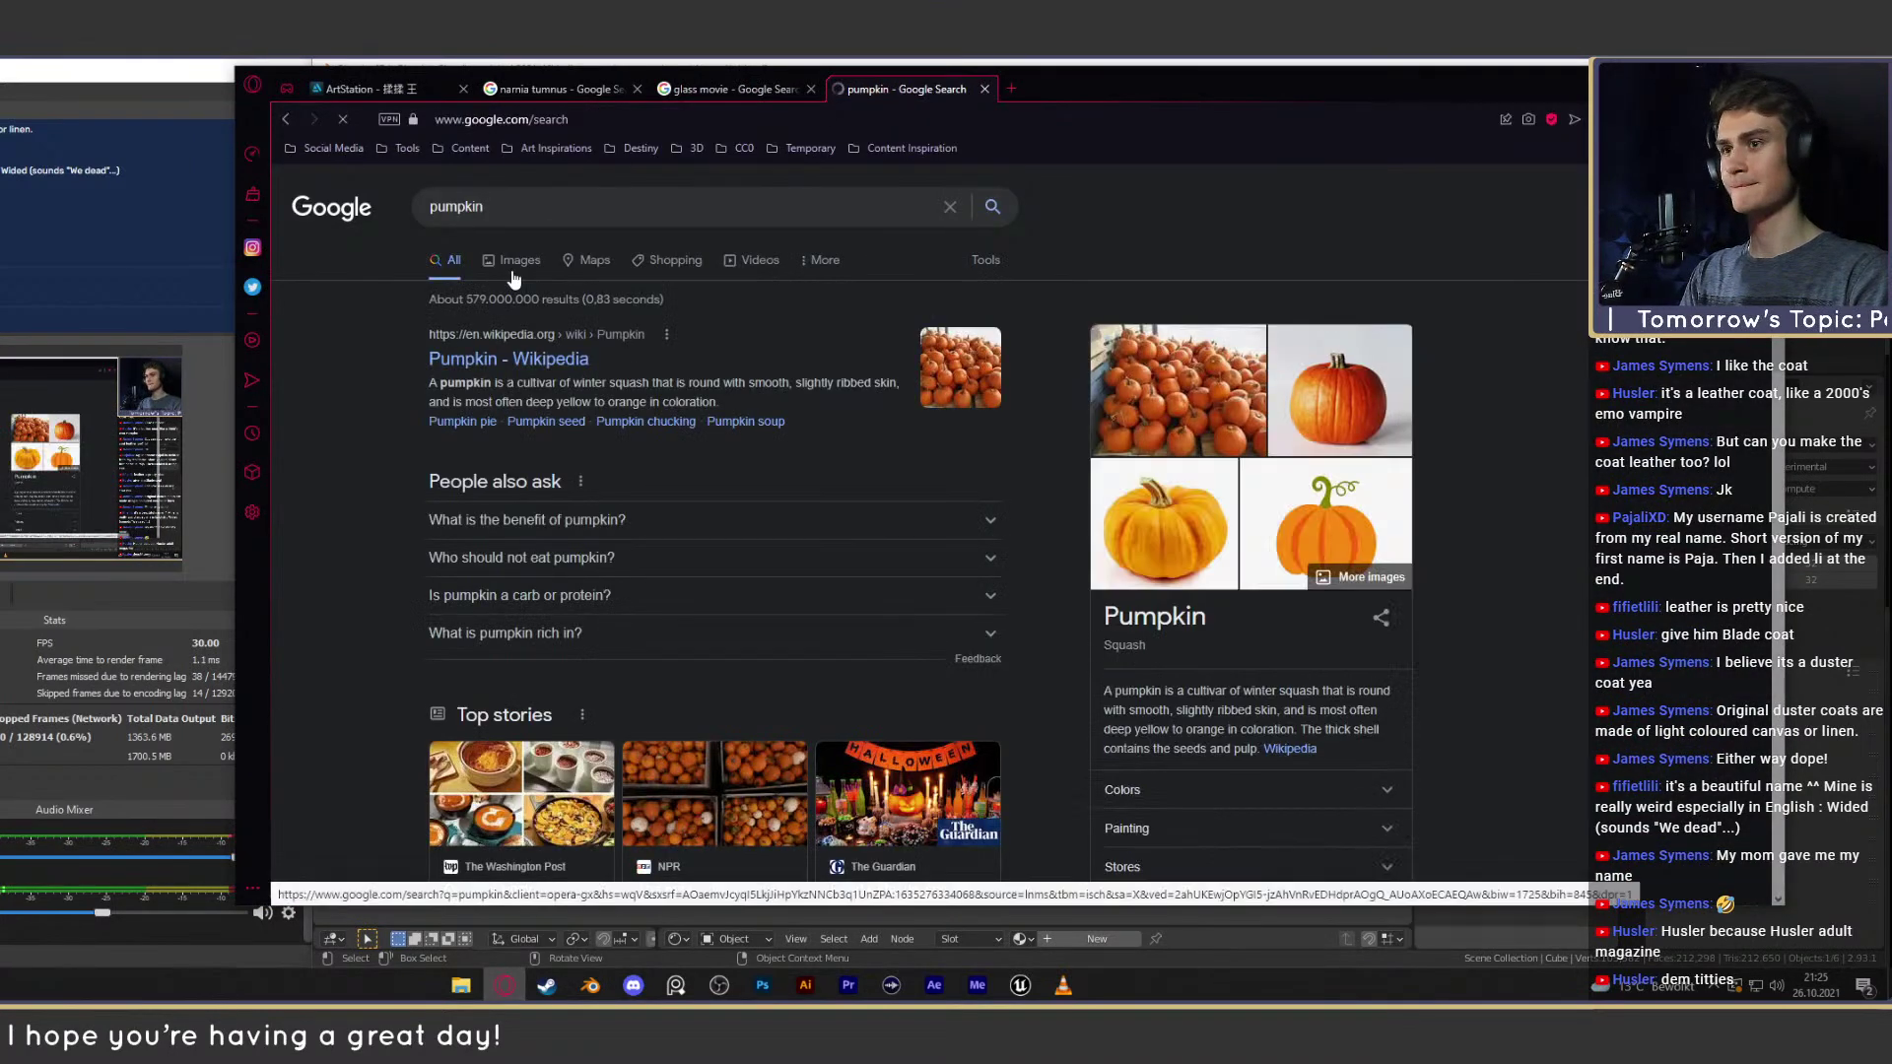
pyautogui.click(508, 260)
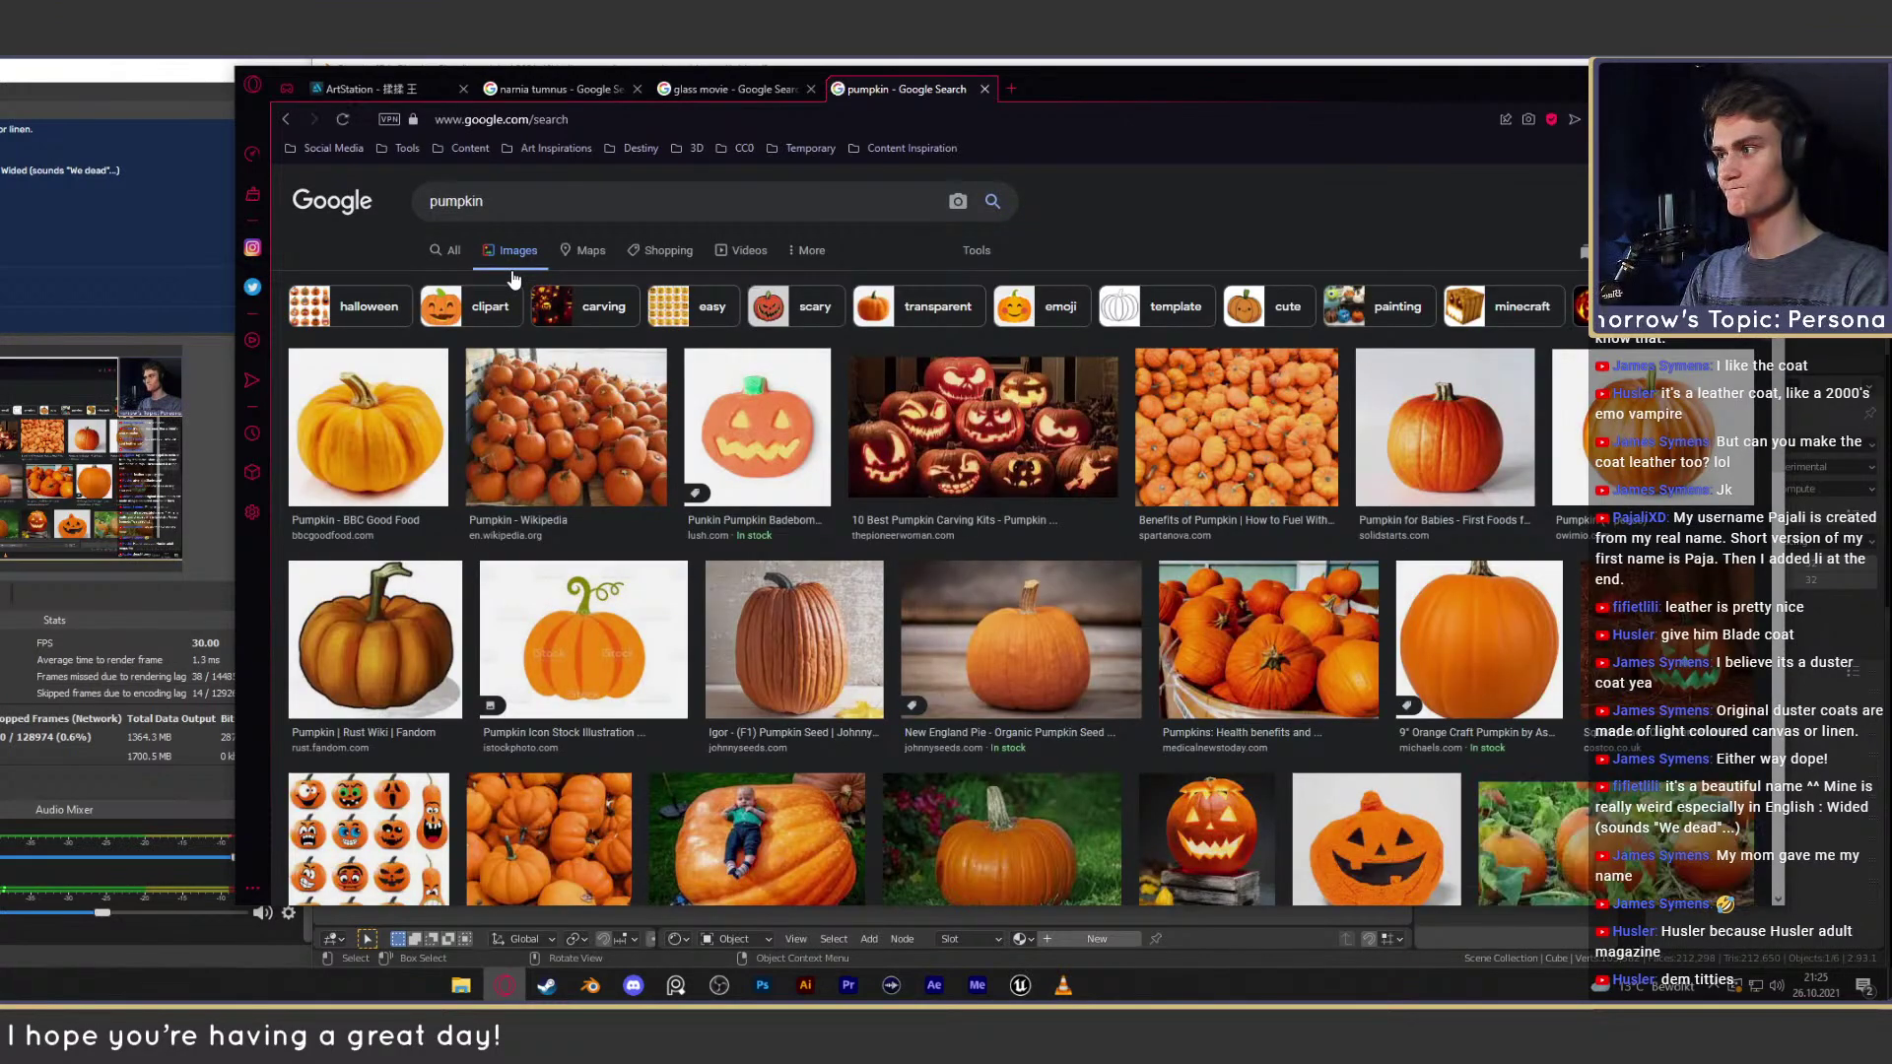
# Compare the shape, ribs and stem of several pumpkin photos in the image results, including the BBC Good Food, New England Pie and HEB ones.
pyautogui.click(397, 389)
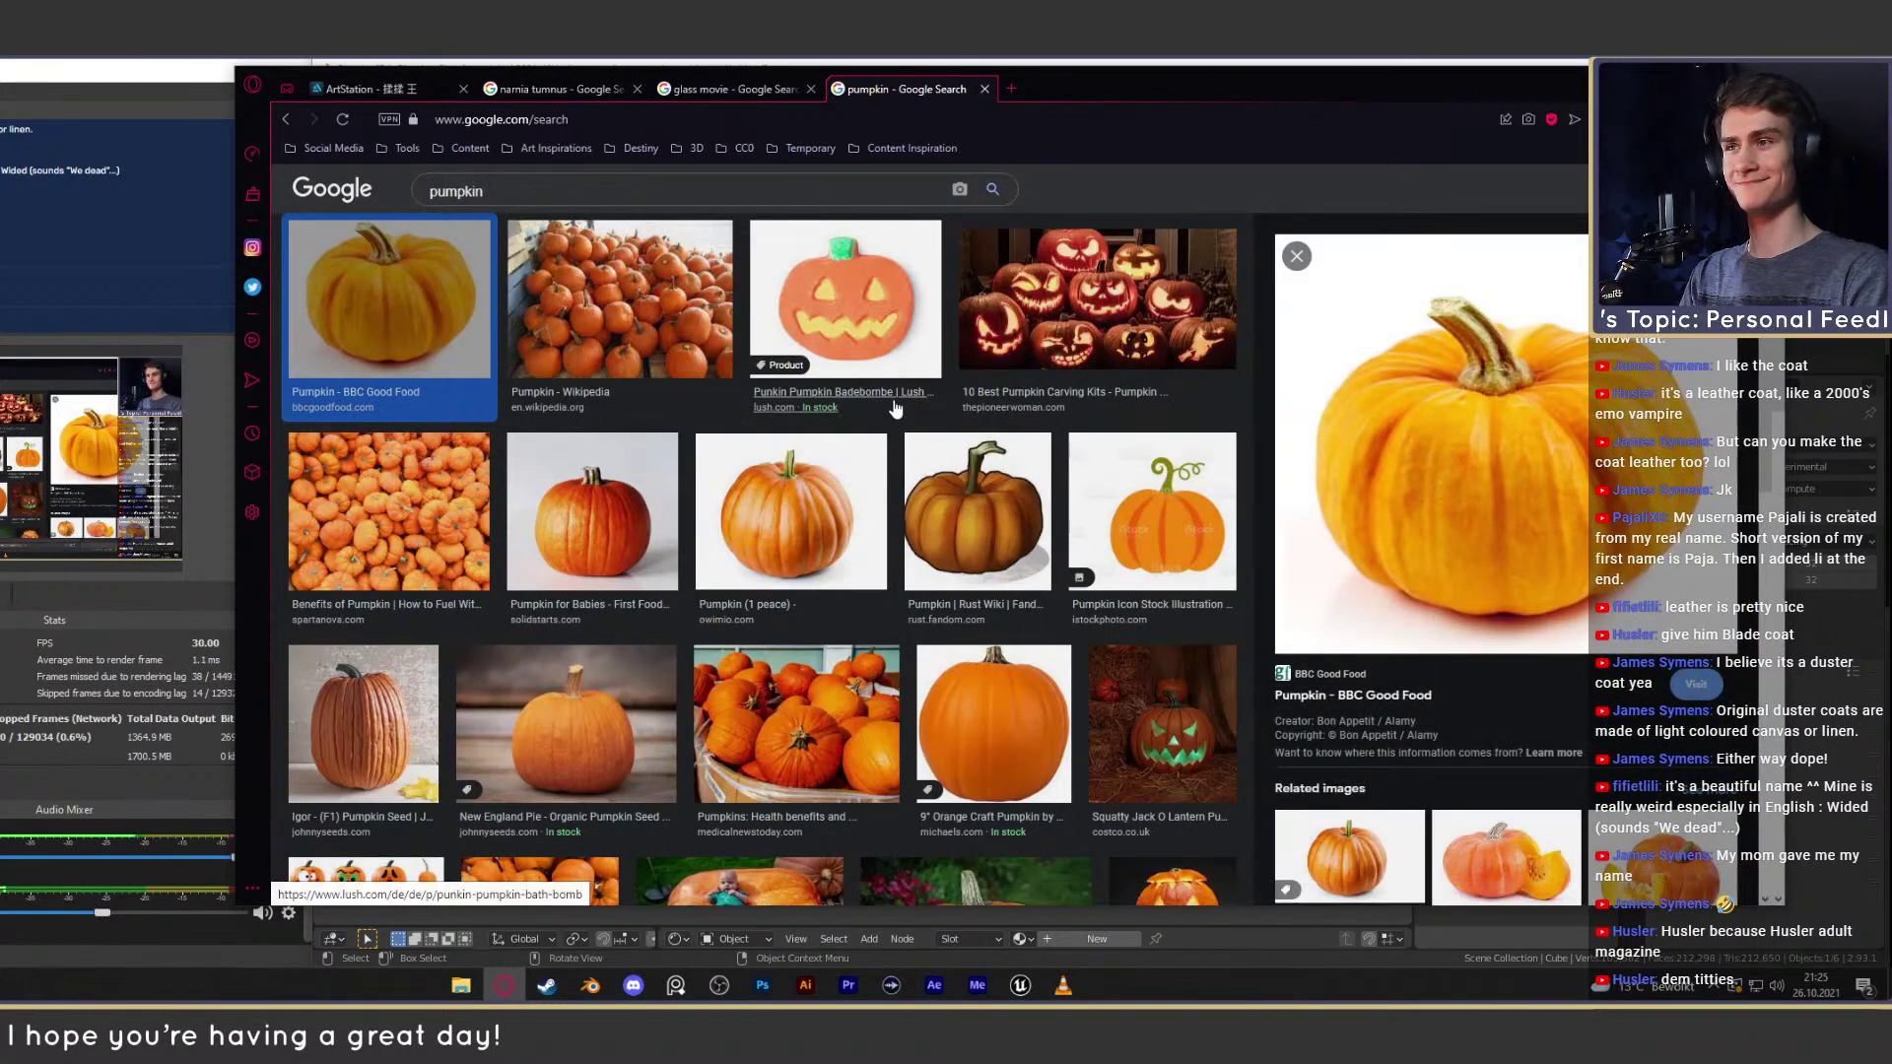
pyautogui.scroll(-3, 926, 297)
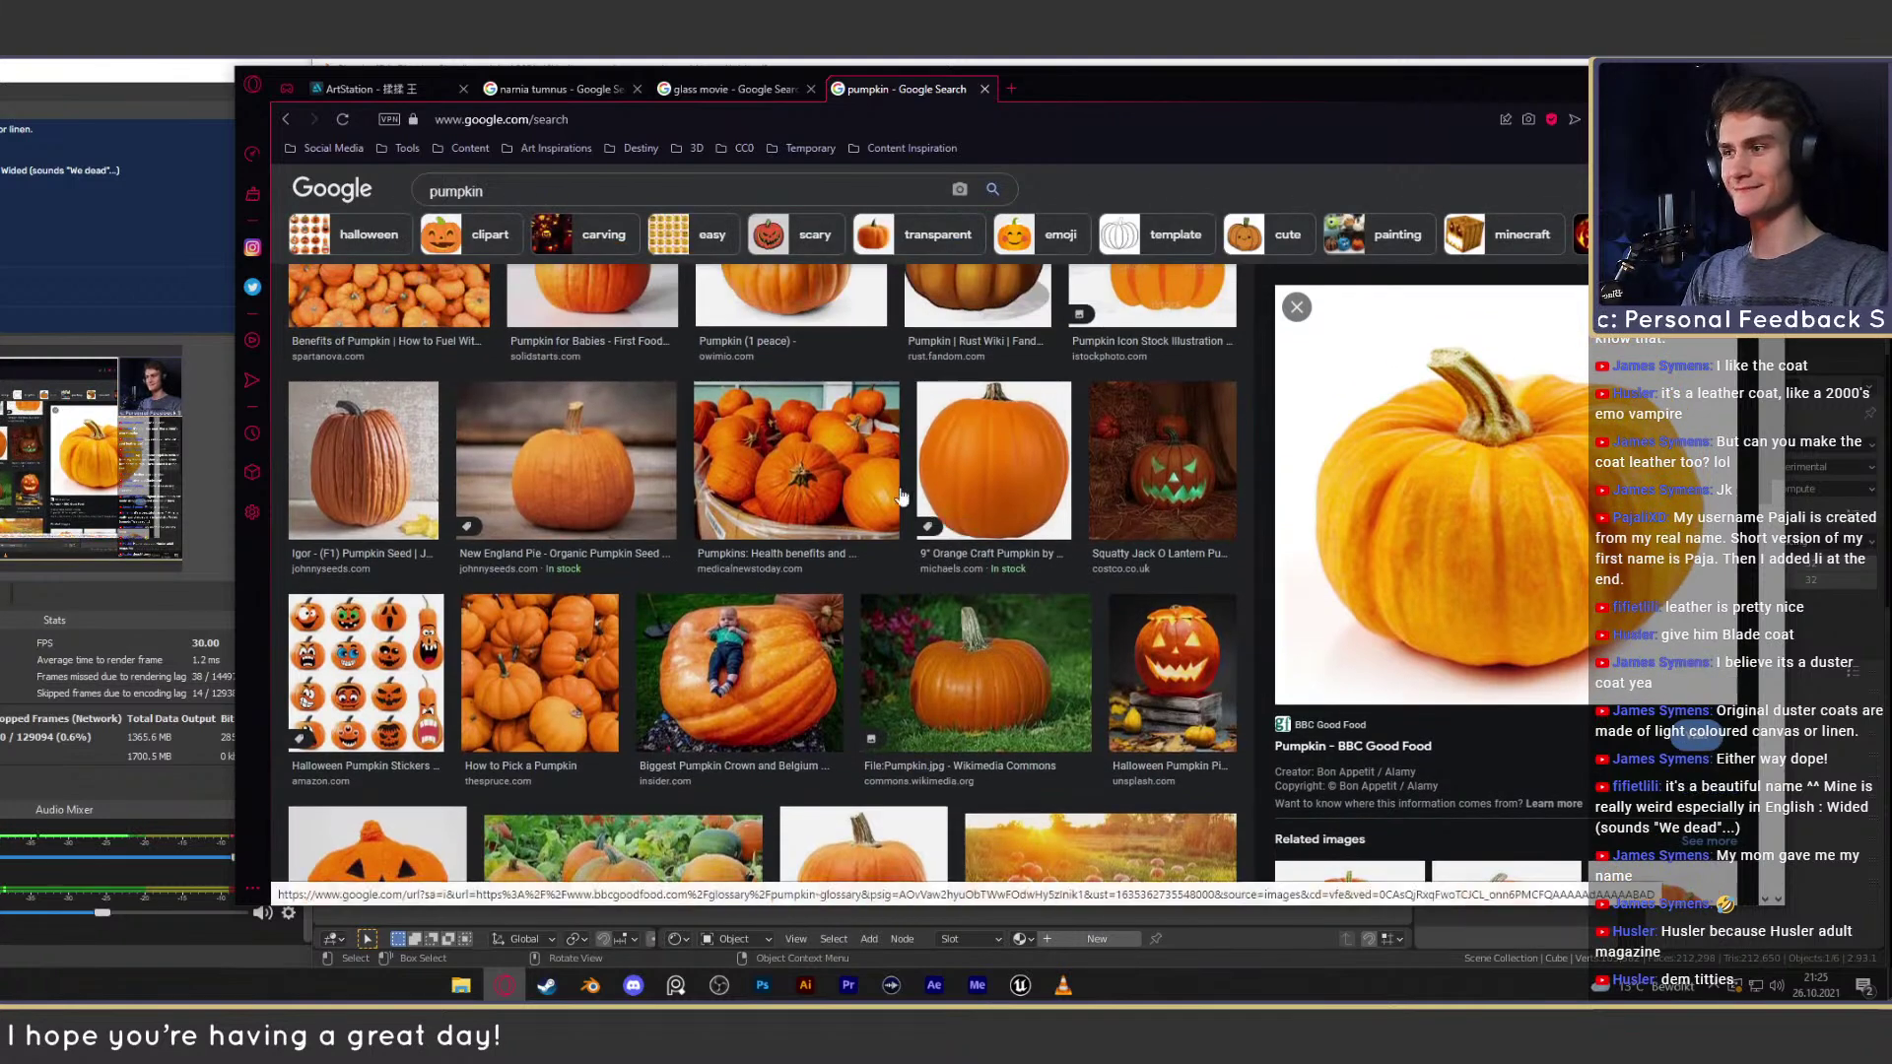
pyautogui.click(577, 446)
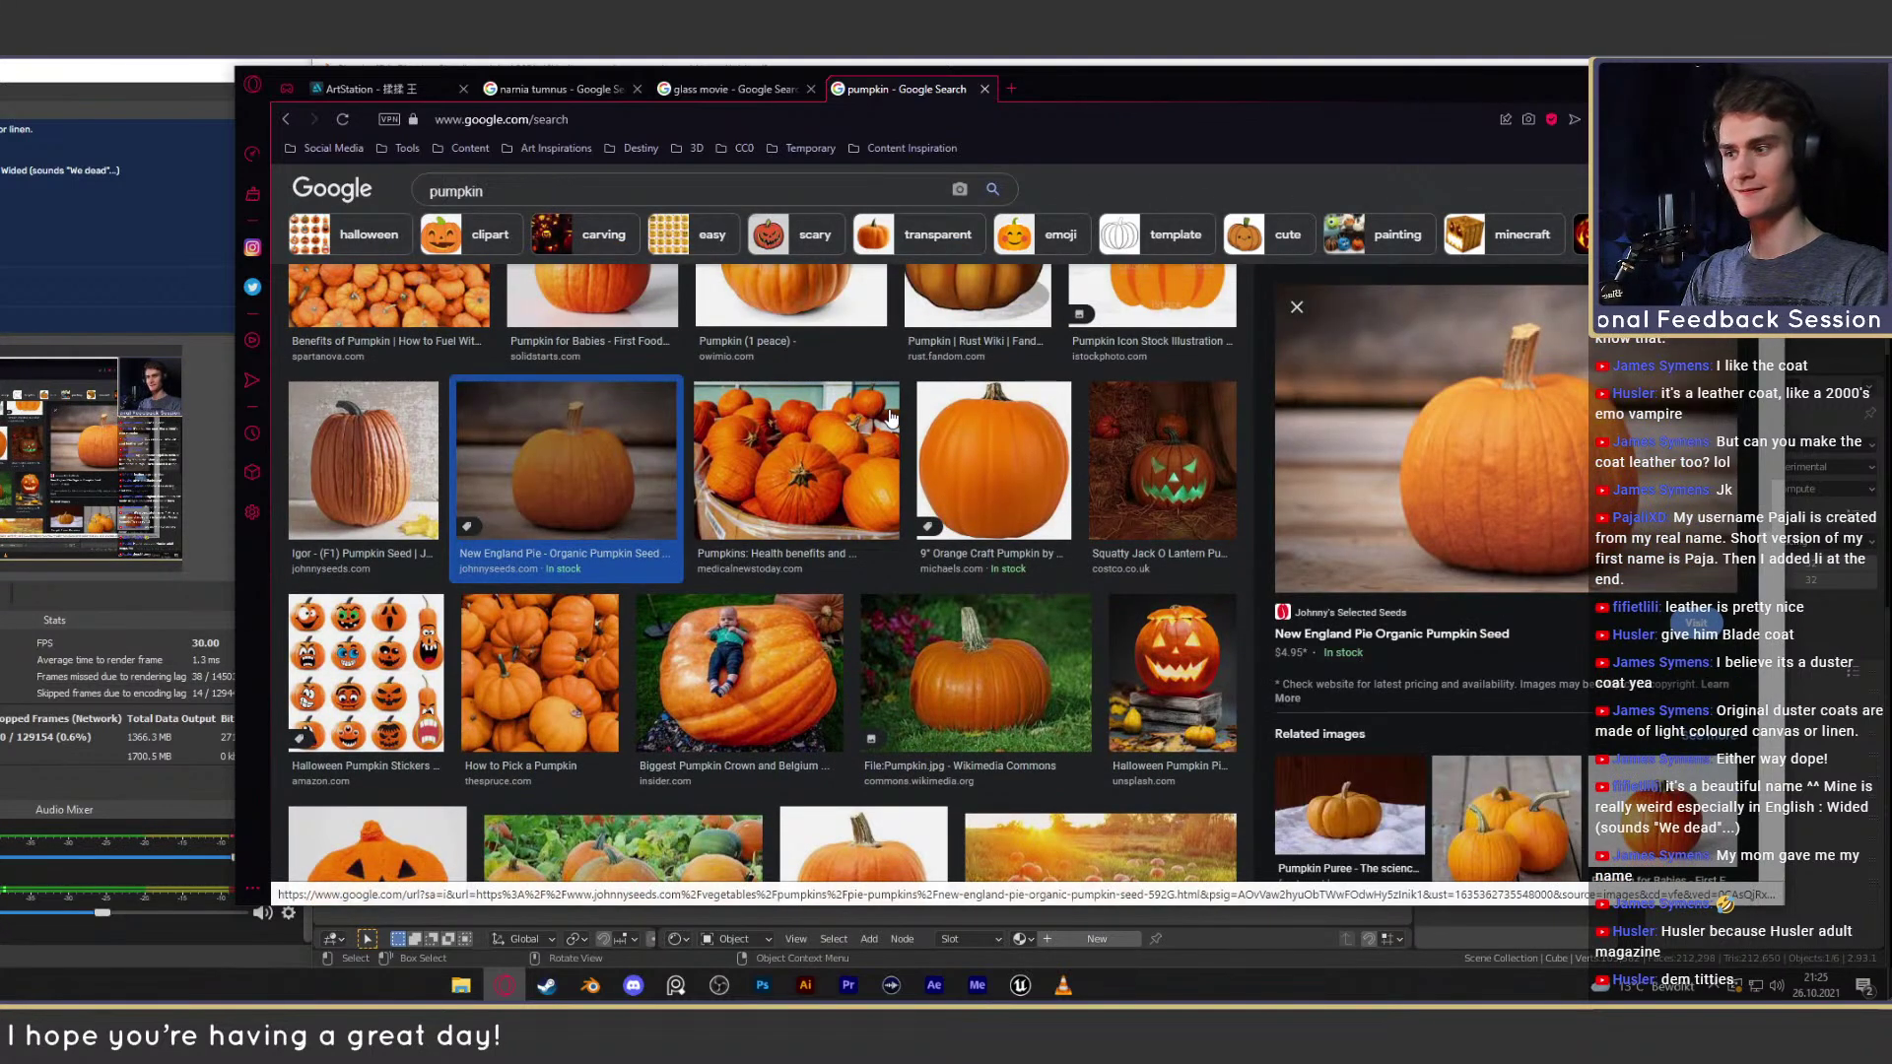
pyautogui.scroll(-1, 890, 417)
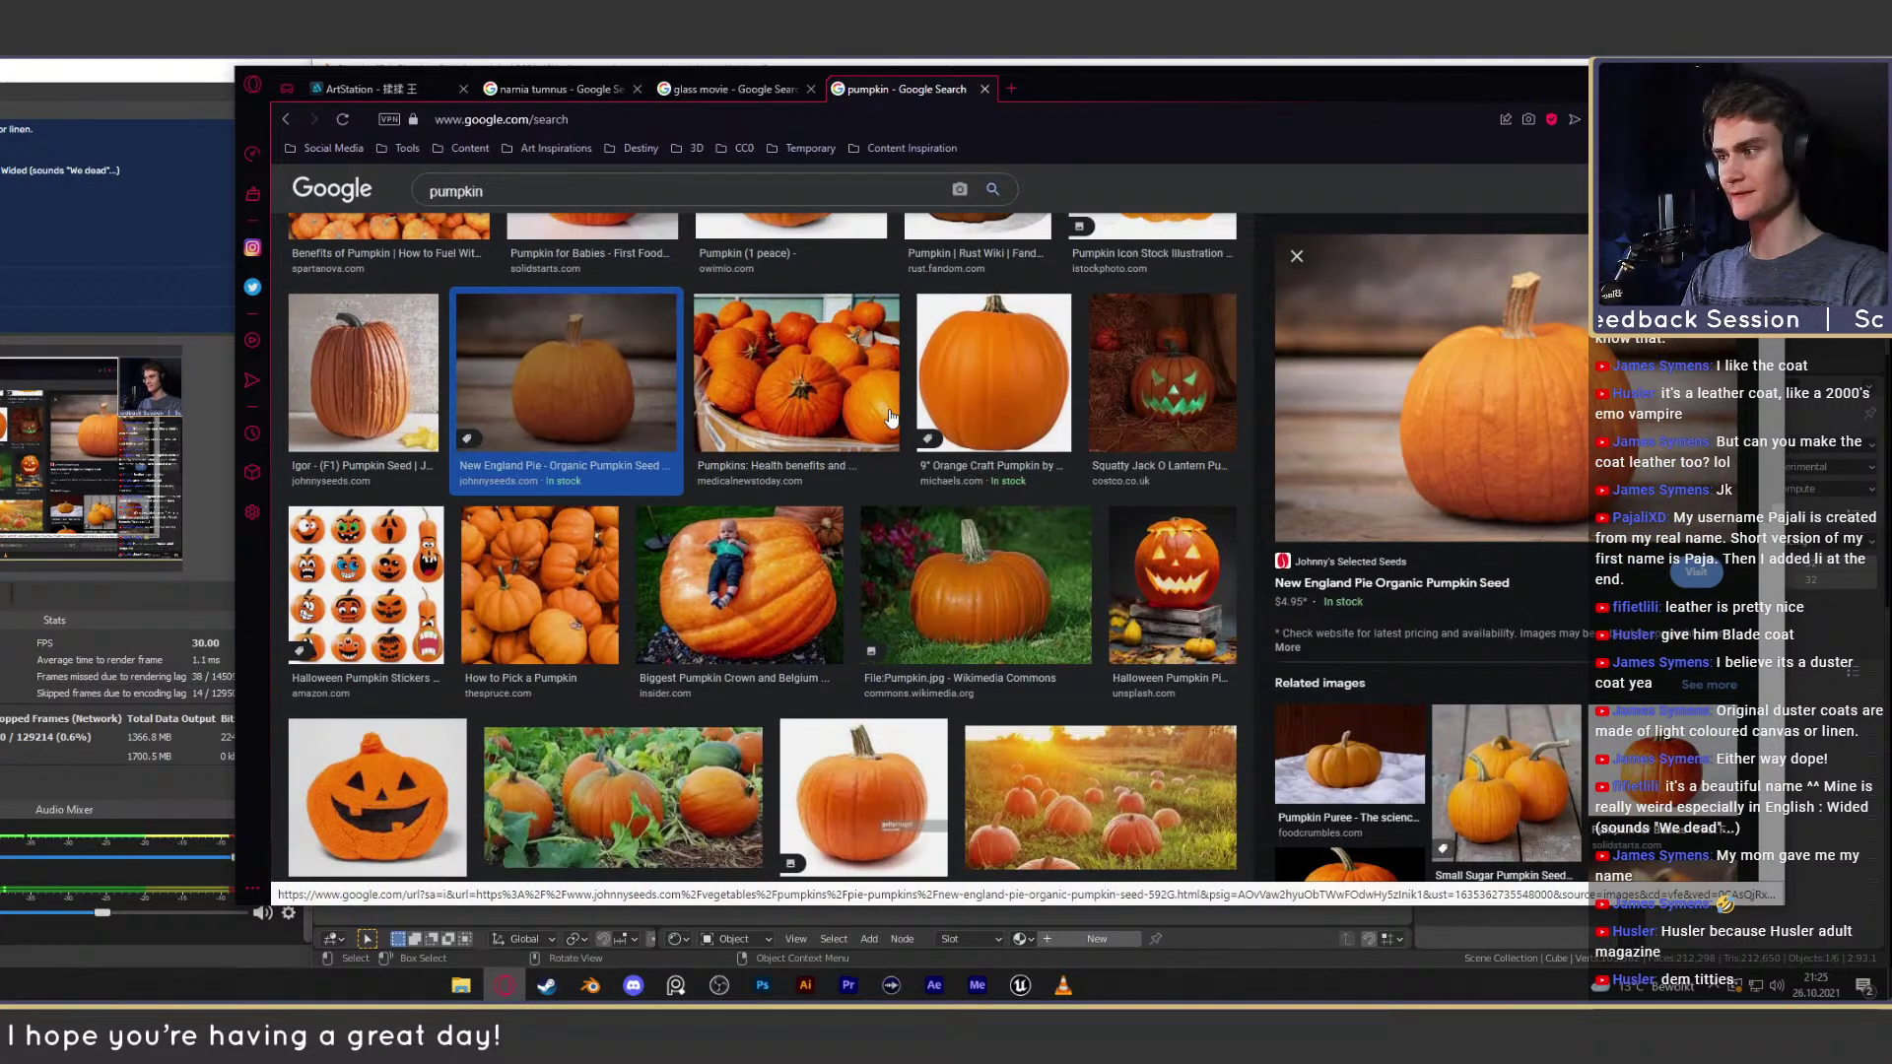
pyautogui.press('Down')
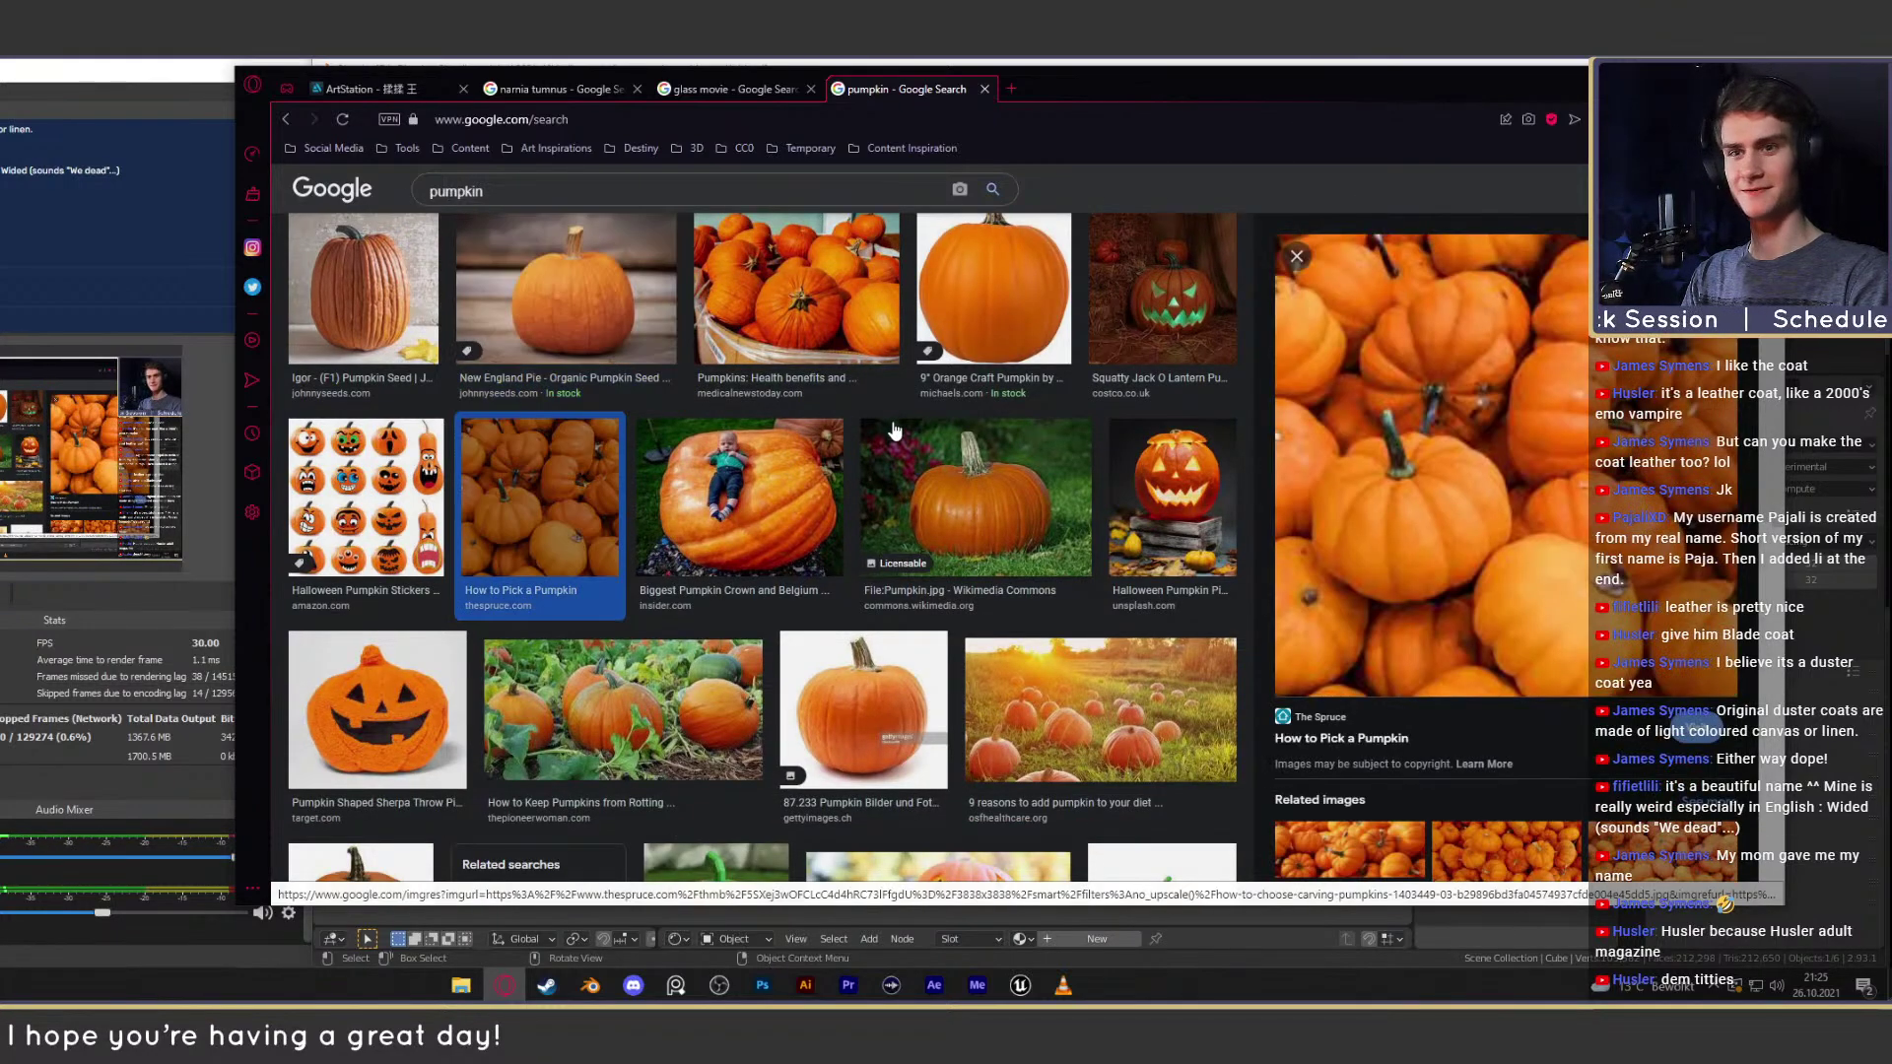
pyautogui.scroll(-5, 894, 431)
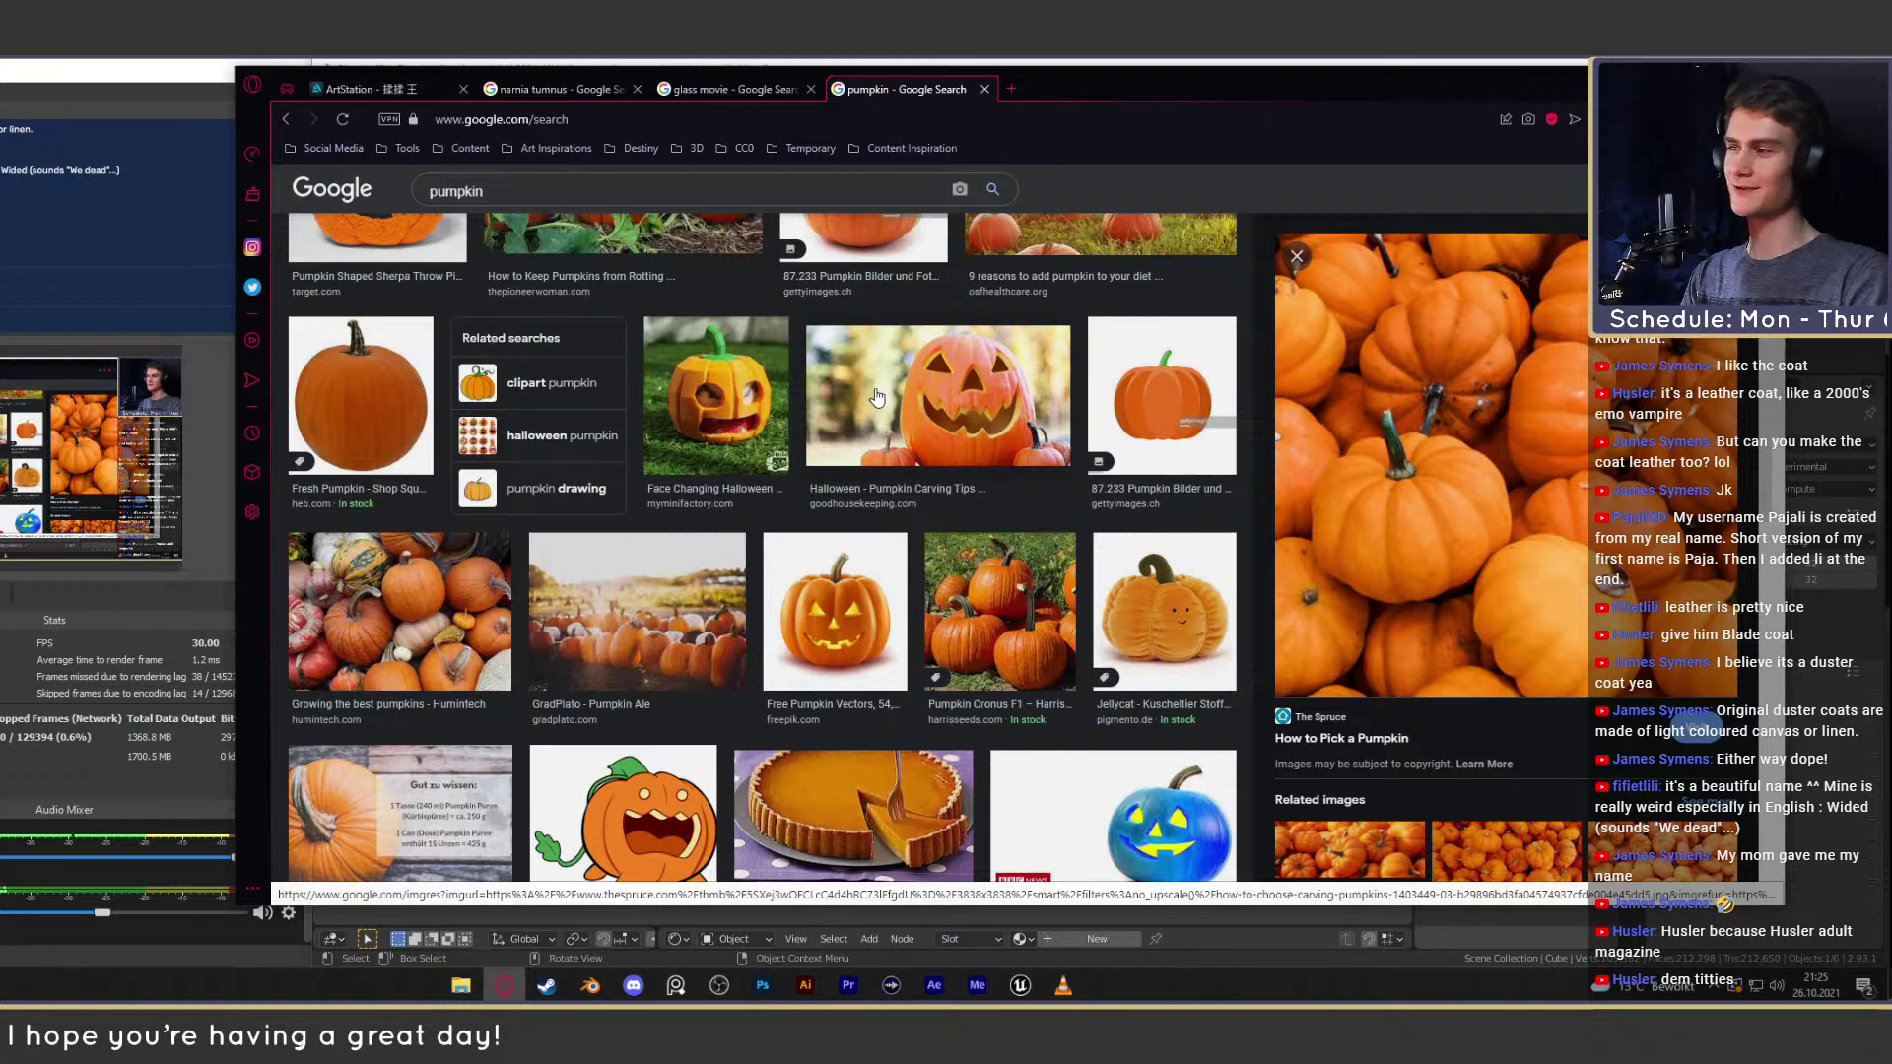
pyautogui.scroll(2, 875, 396)
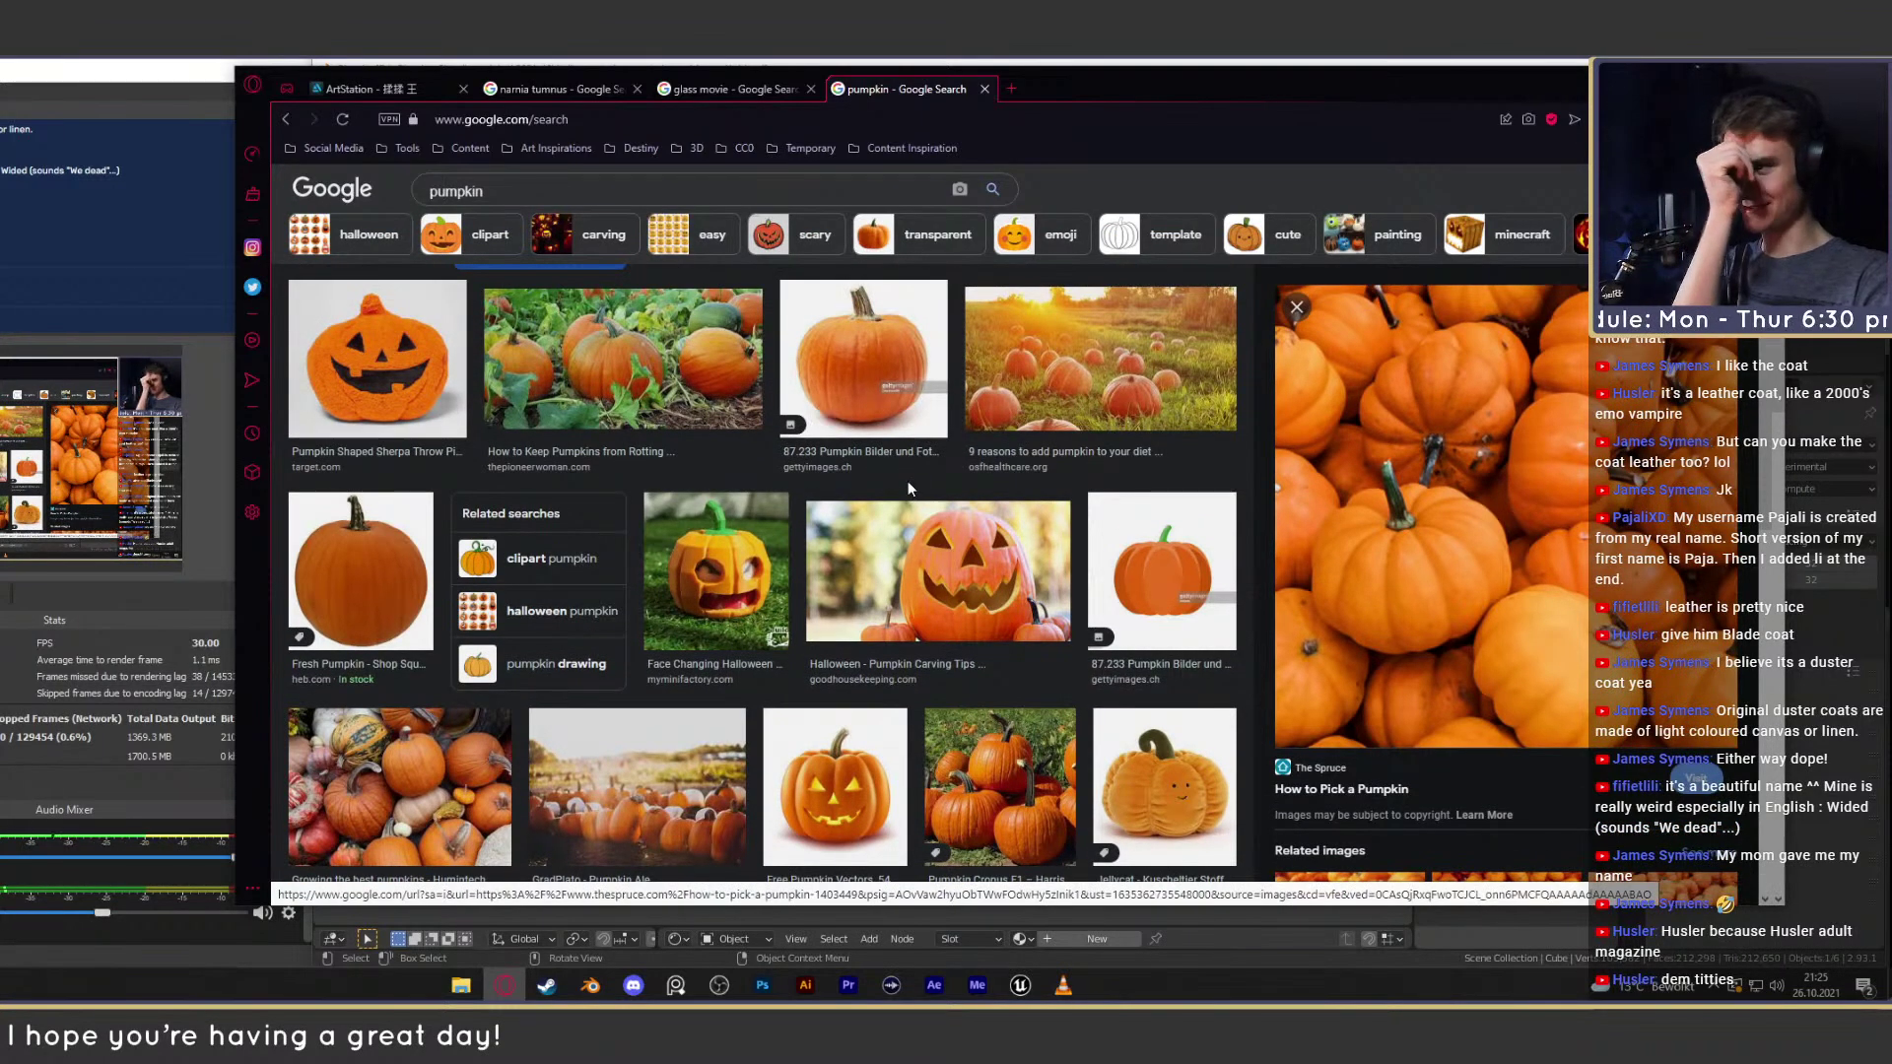
pyautogui.click(391, 554)
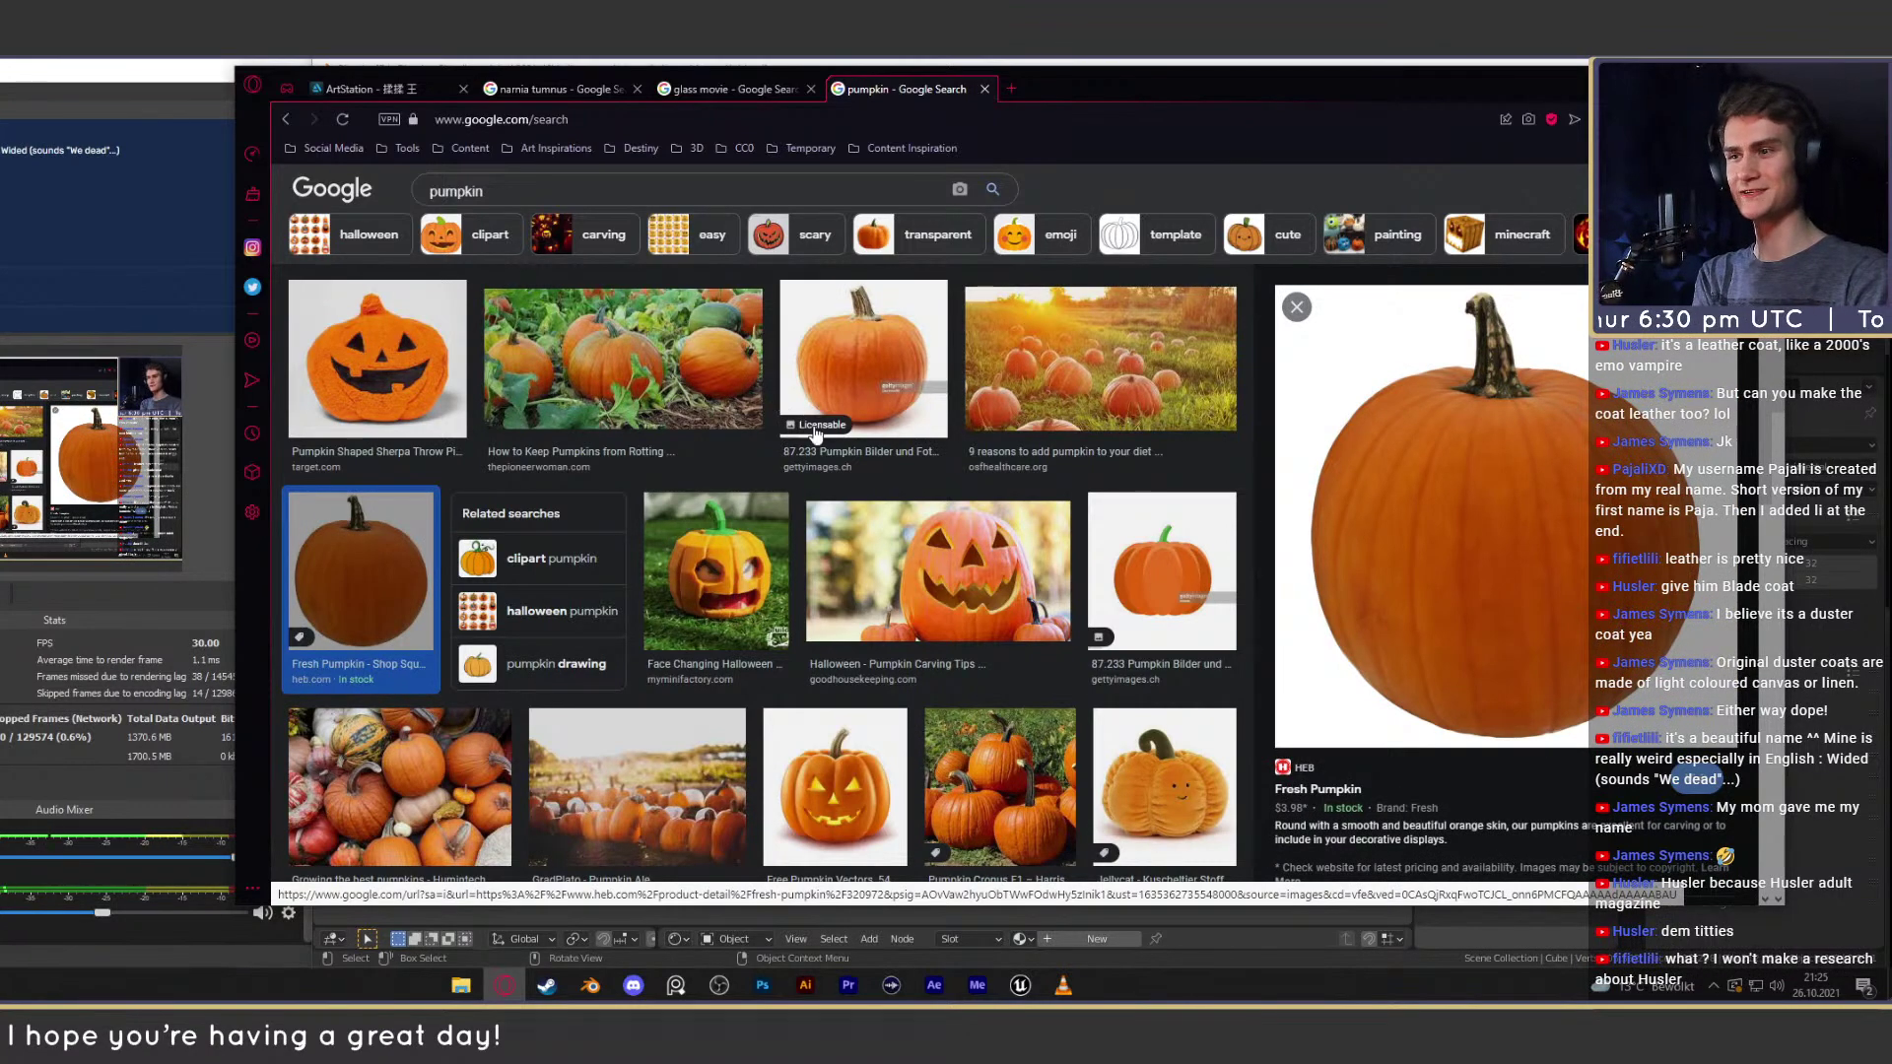
pyautogui.scroll(-2, 825, 453)
pyautogui.scroll(-1, 835, 493)
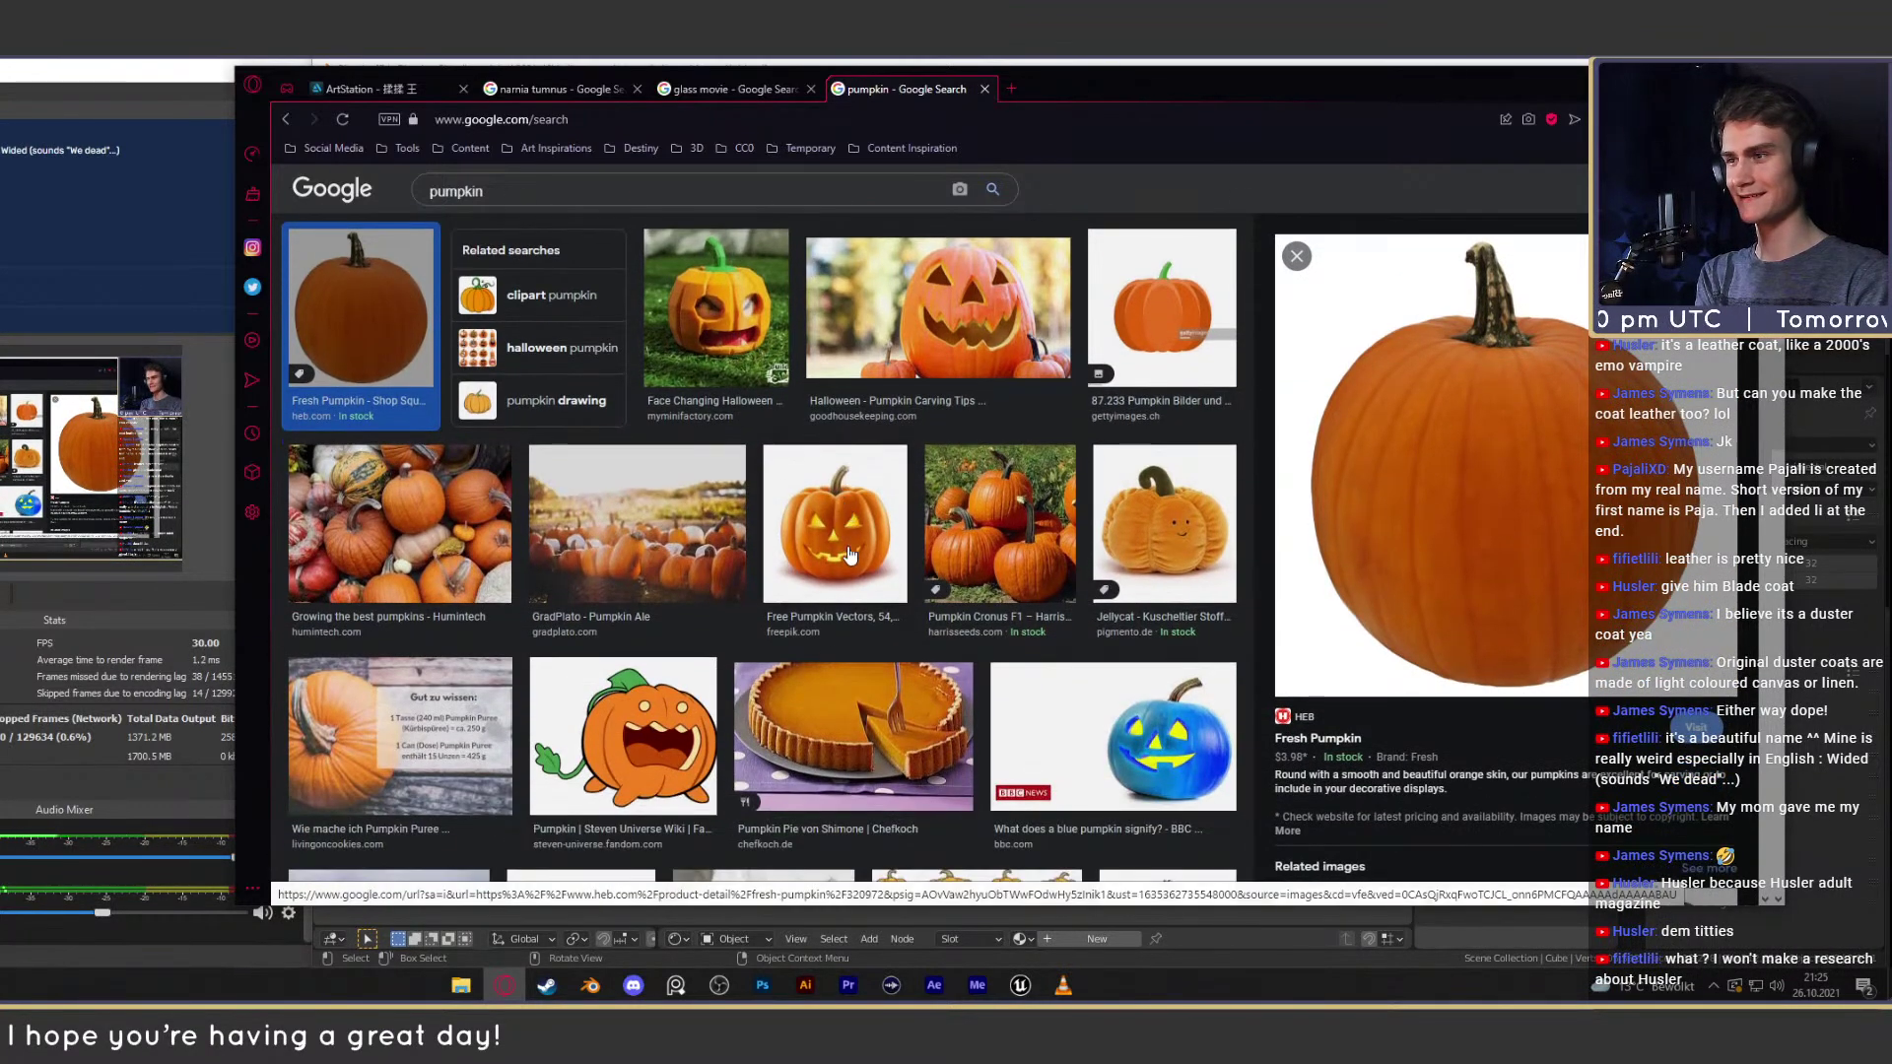
pyautogui.scroll(12, 848, 556)
# Open the BBC Good Food pumpkin photo in its own tab and shrink and move the browser window beside the sculpt.
pyautogui.click(423, 419)
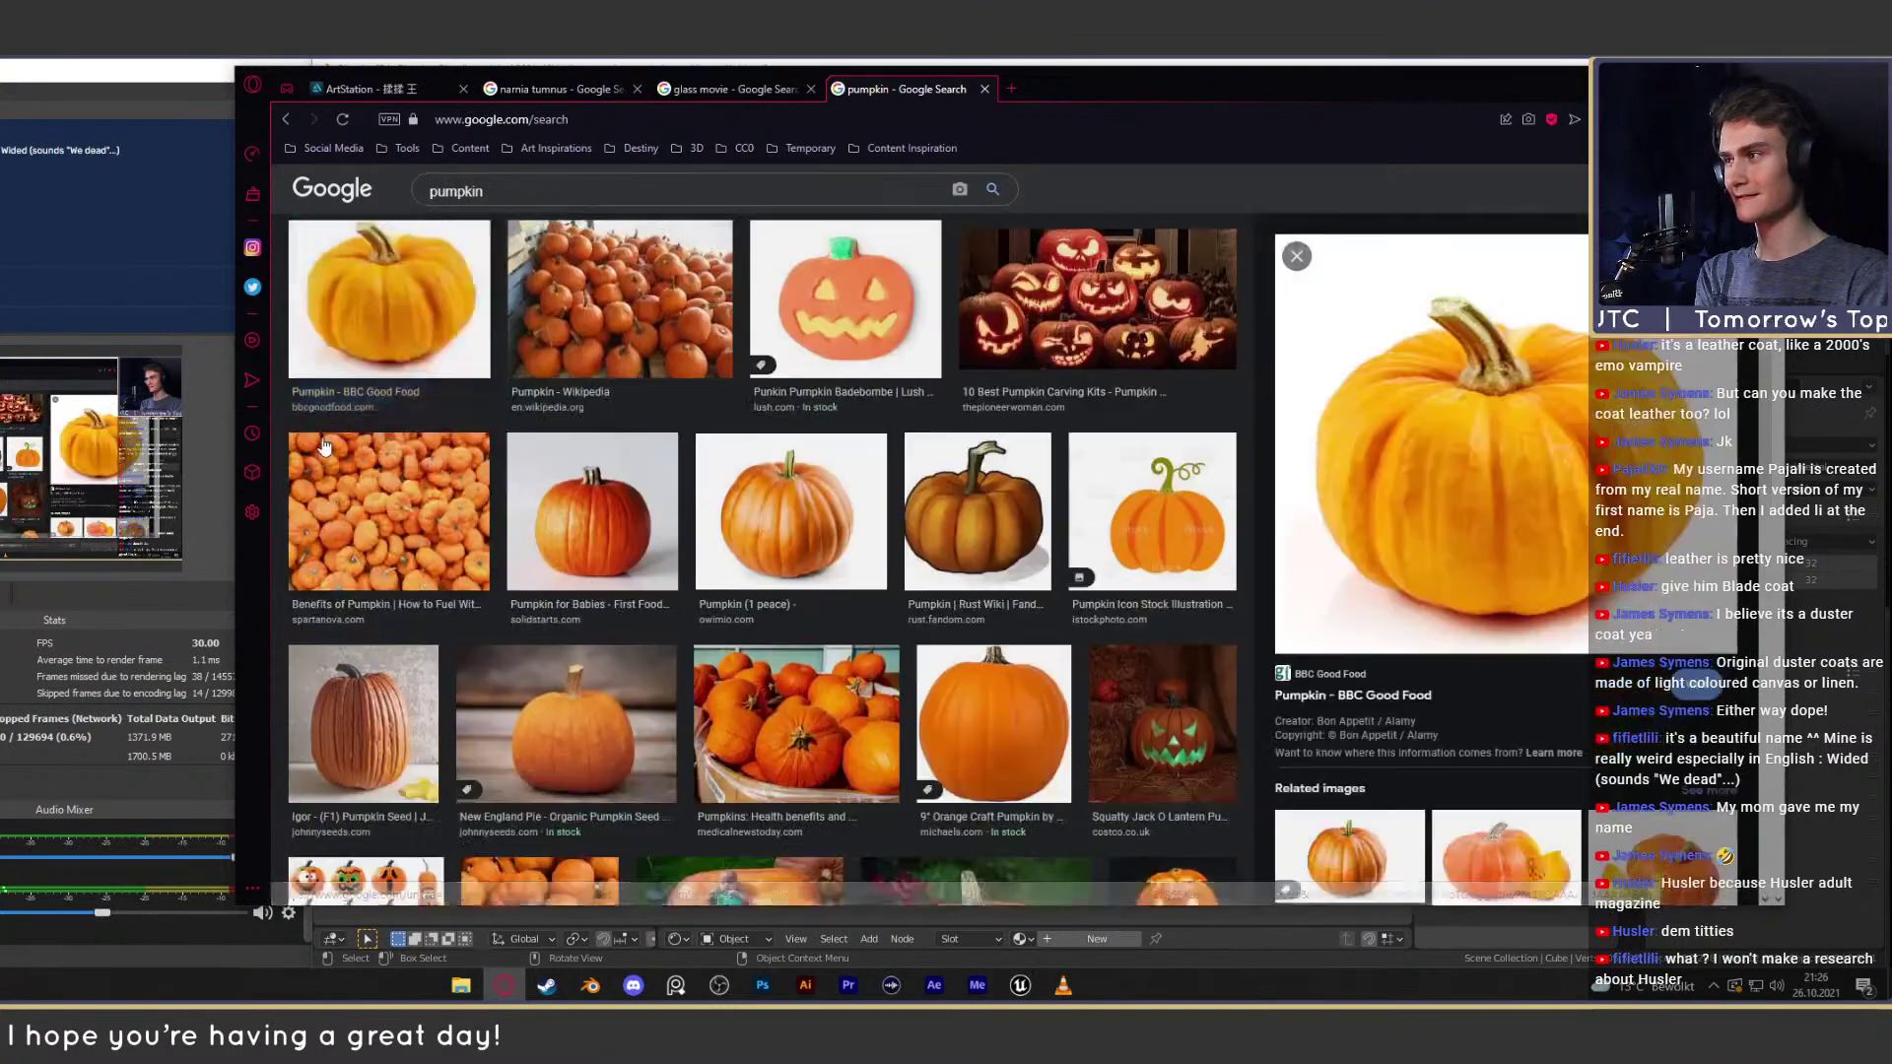
pyautogui.moveTo(1785, 66); pyautogui.dragTo(1003, 163)
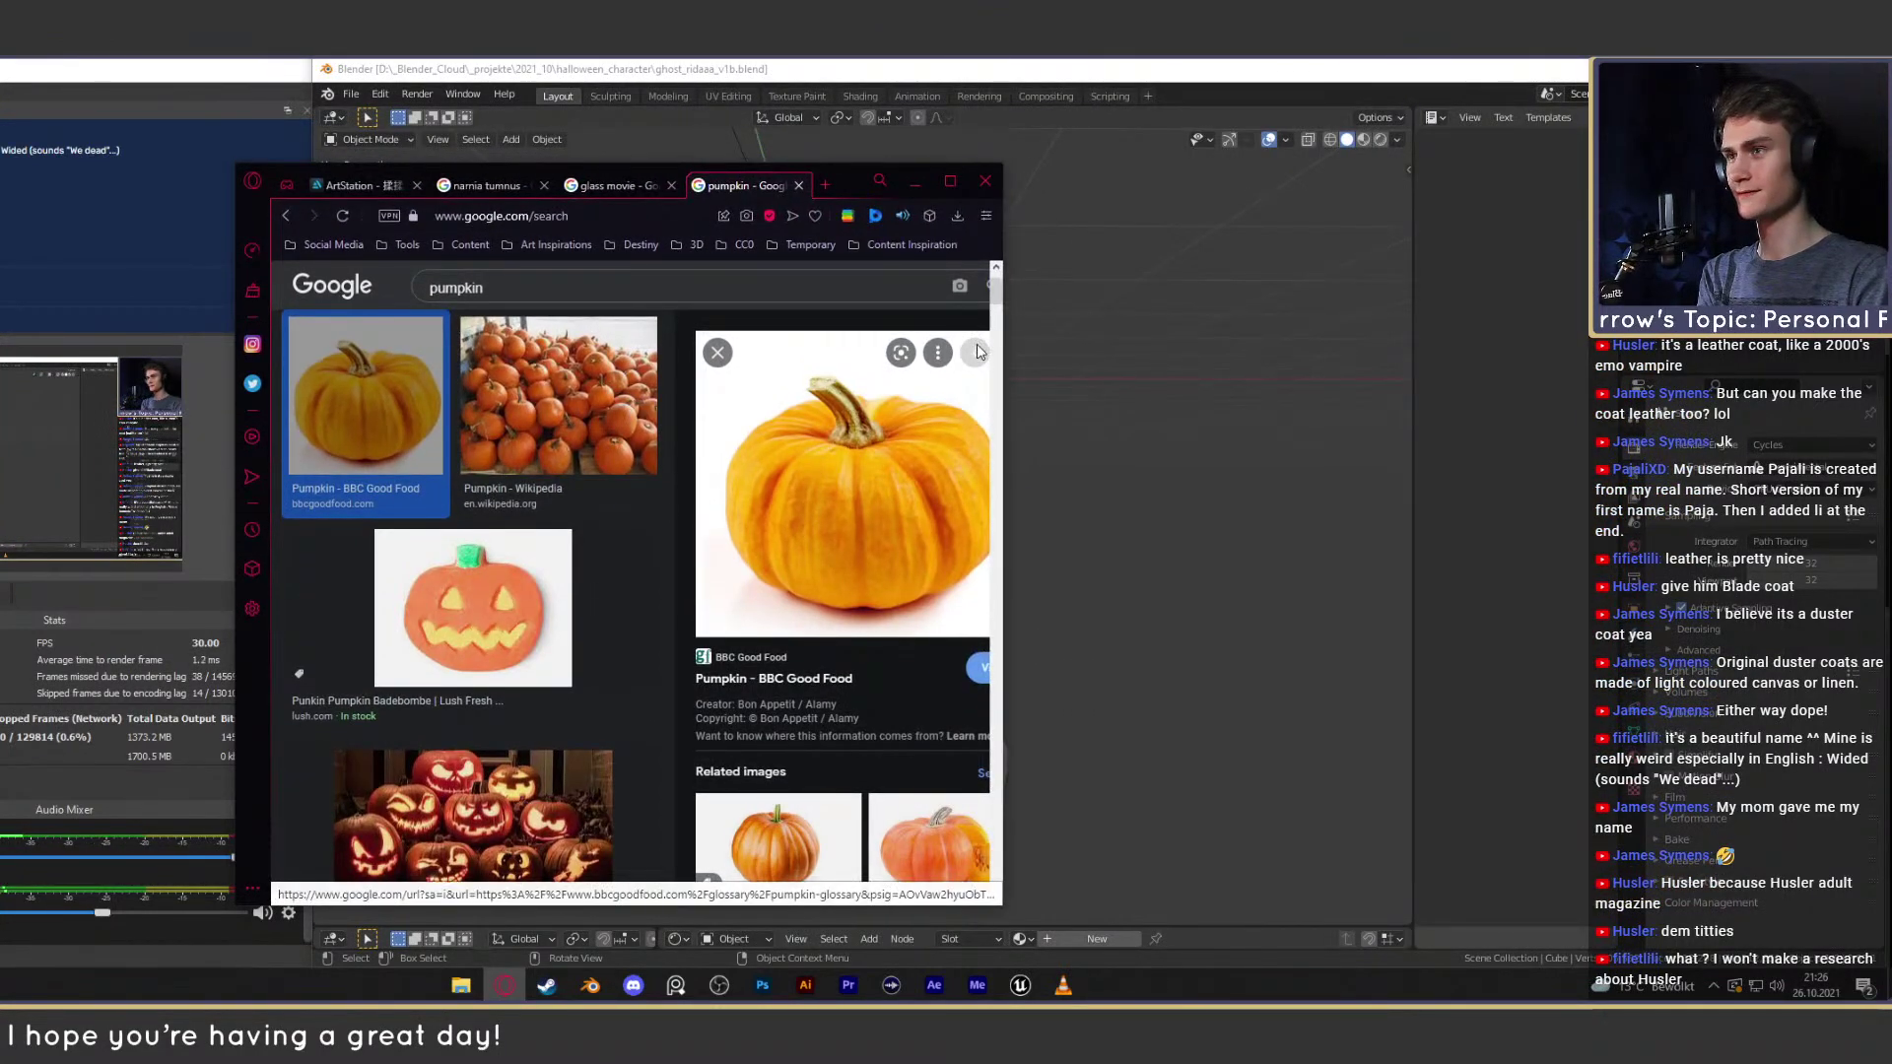
pyautogui.rightClick(847, 445)
pyautogui.click(938, 623)
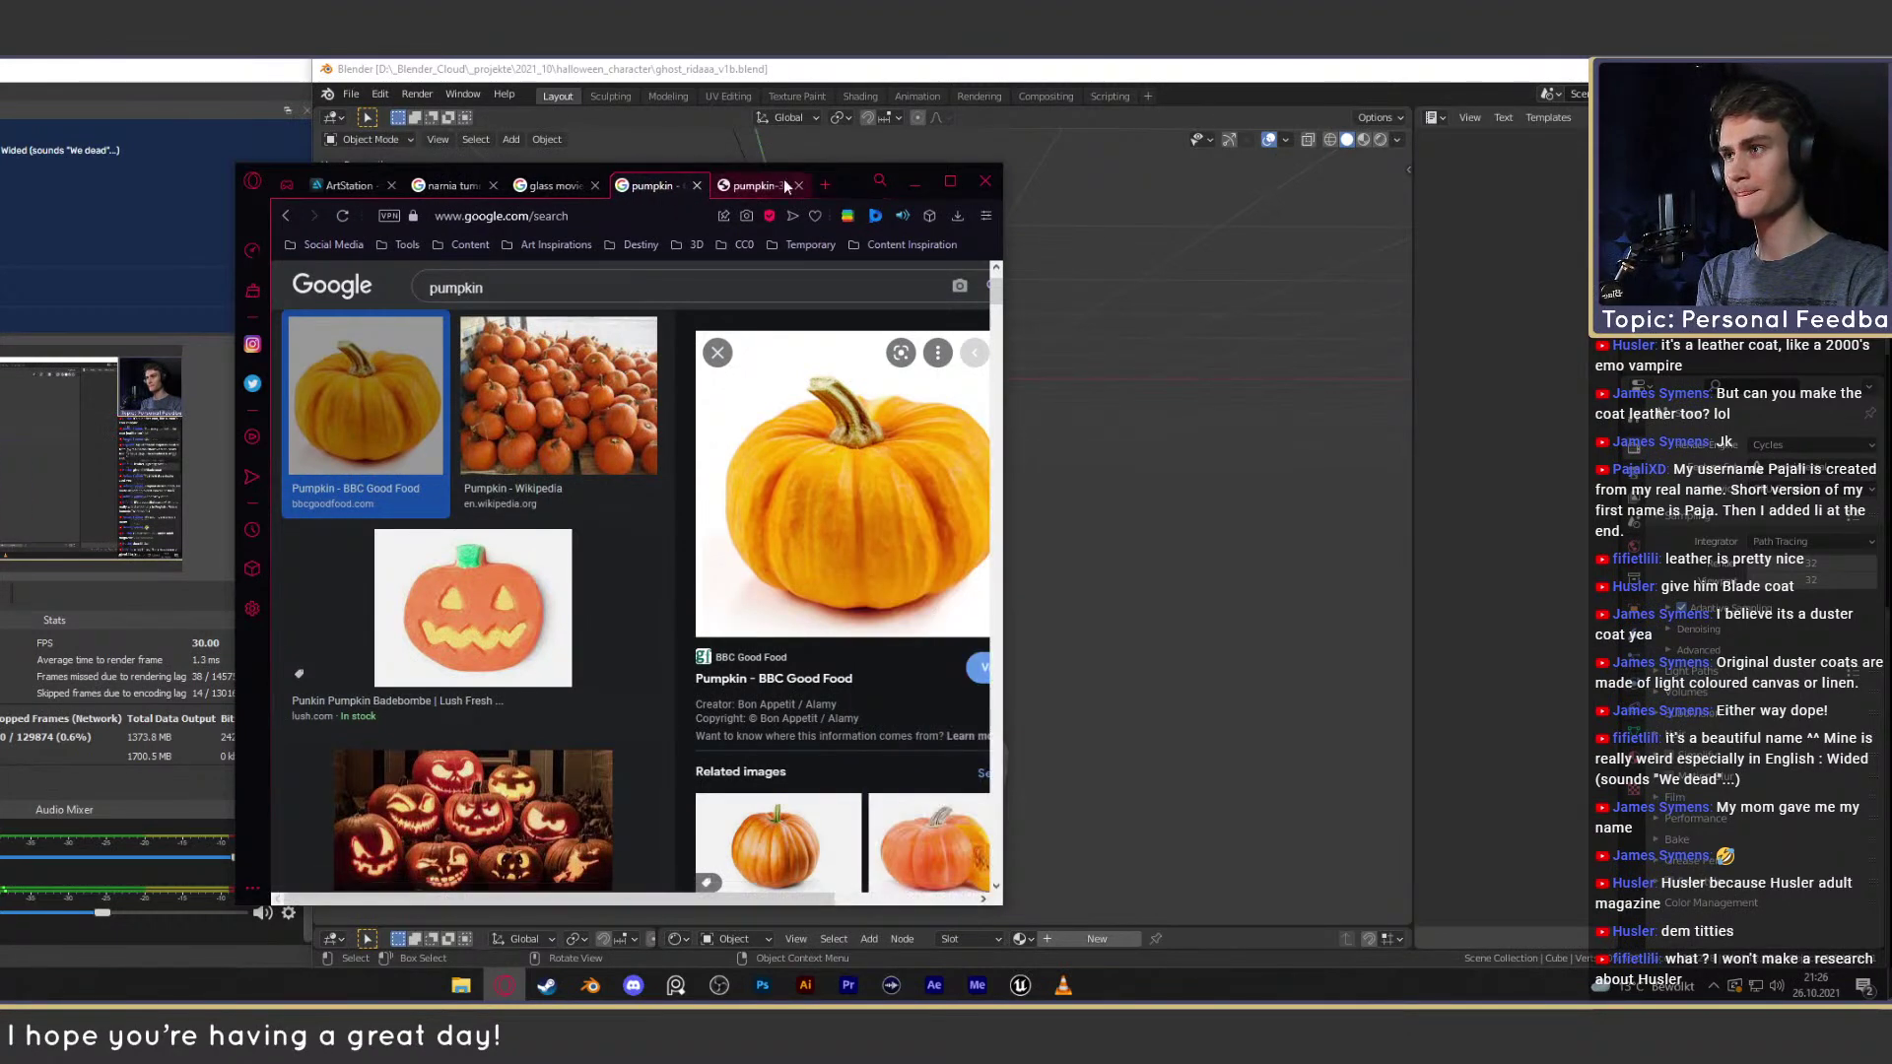
pyautogui.click(769, 187)
pyautogui.moveTo(852, 189); pyautogui.dragTo(662, 158)
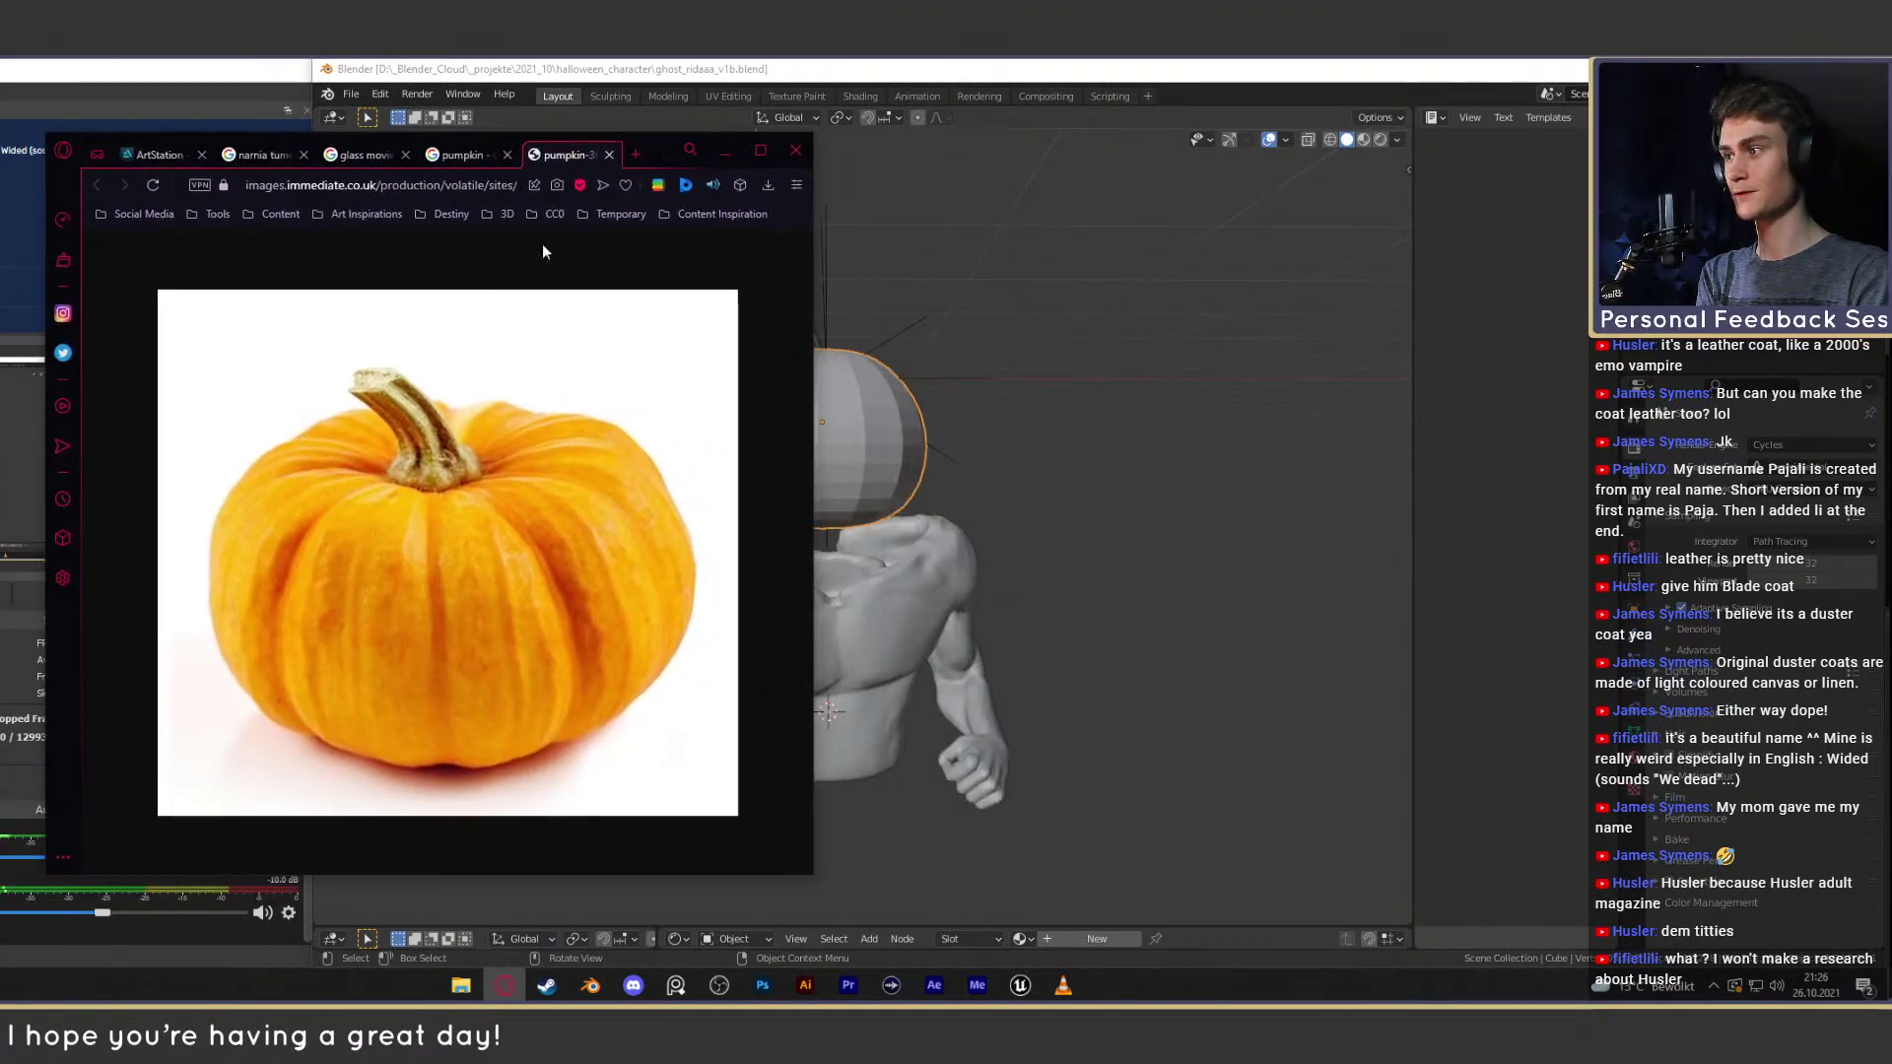
# Save the pumpkin photo as pumpkin-3f3d894.jpg in 2021_10/halloween_character/_material/pumpkin and close the browser.
pyautogui.rightClick(496, 524)
pyautogui.click(592, 570)
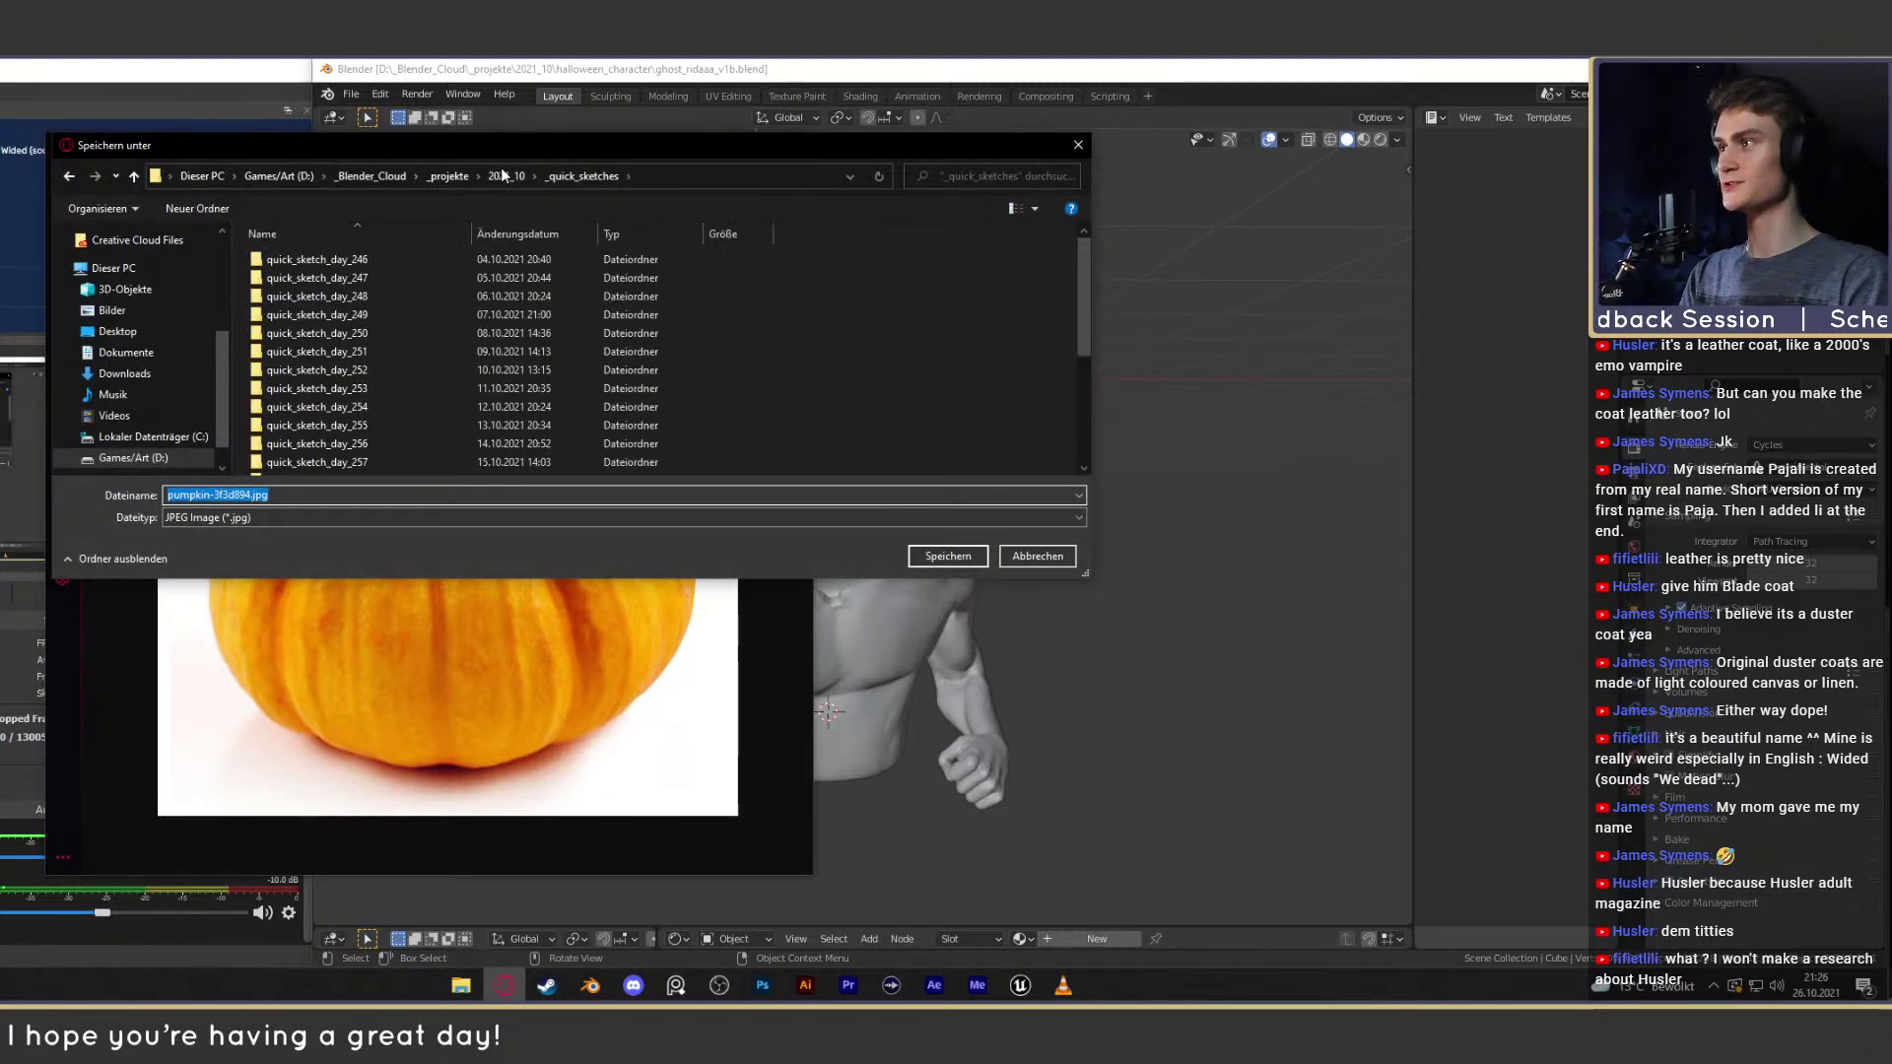
pyautogui.click(504, 175)
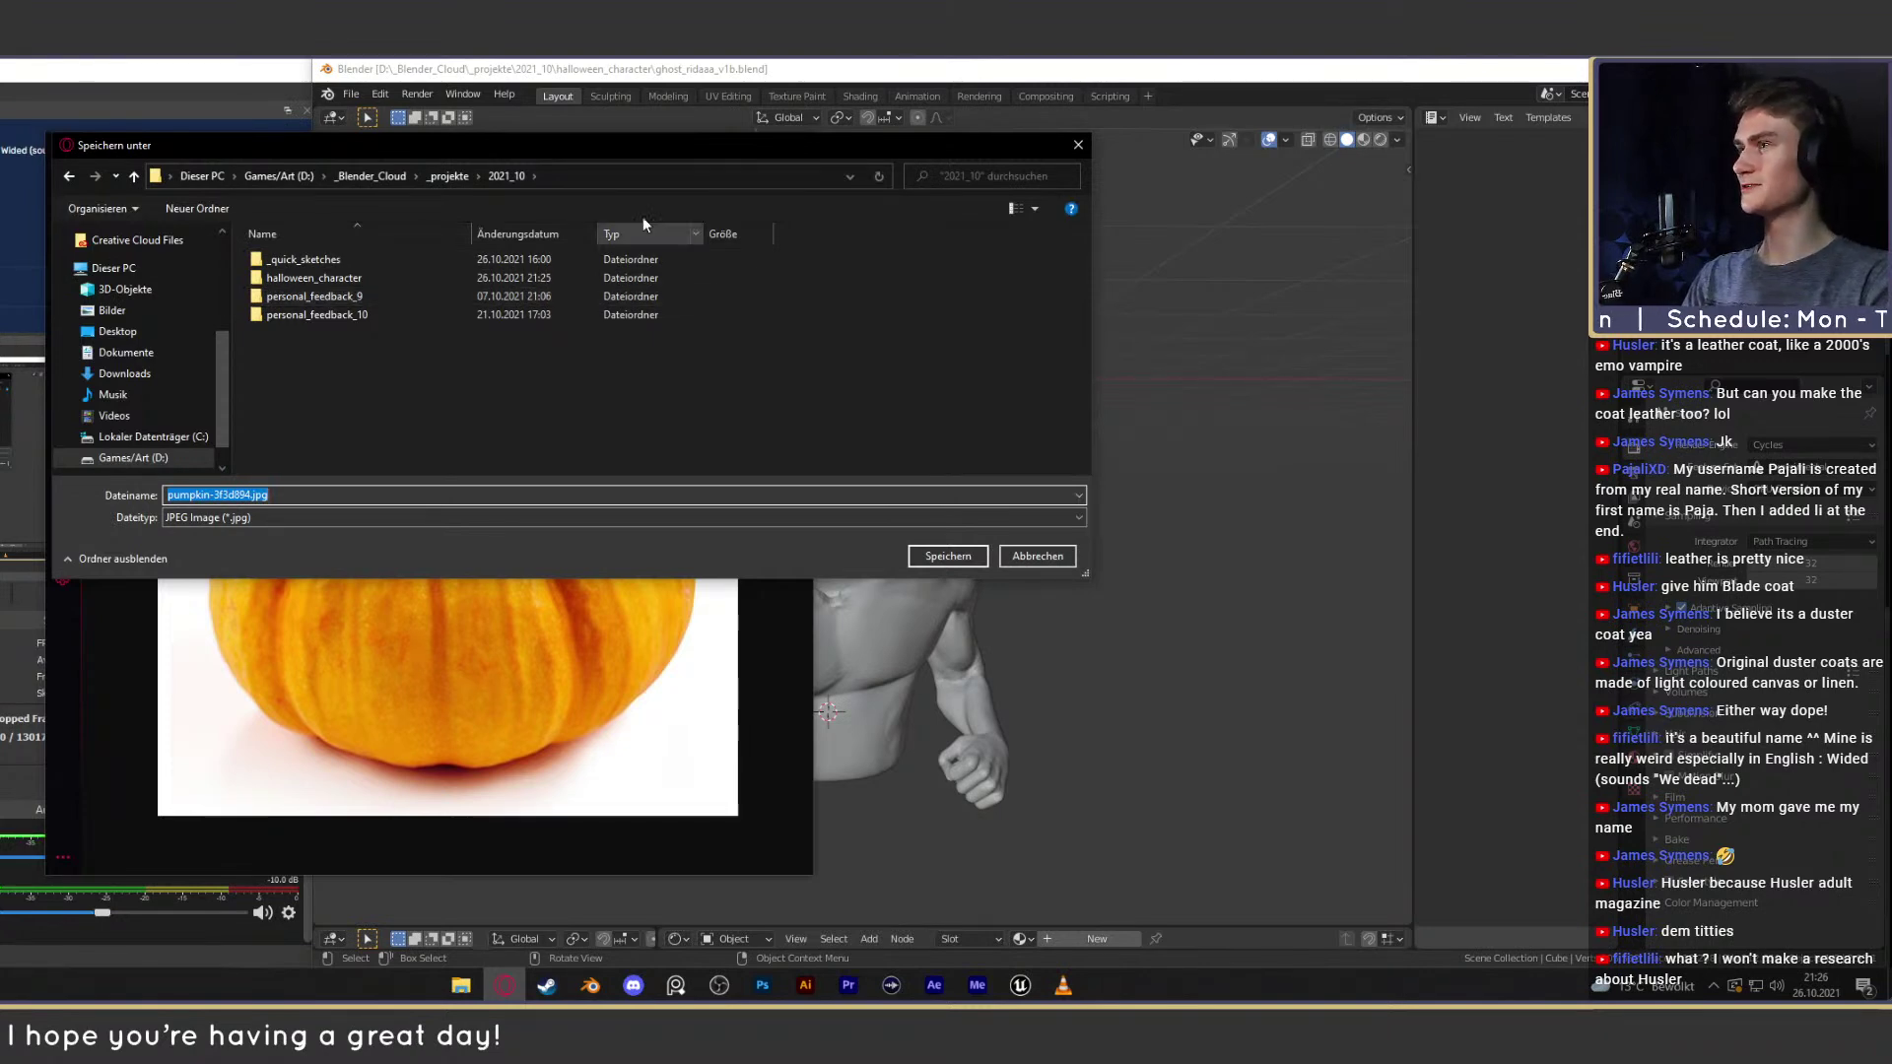
pyautogui.moveTo(635, 157); pyautogui.dragTo(807, 313)
pyautogui.click(575, 343)
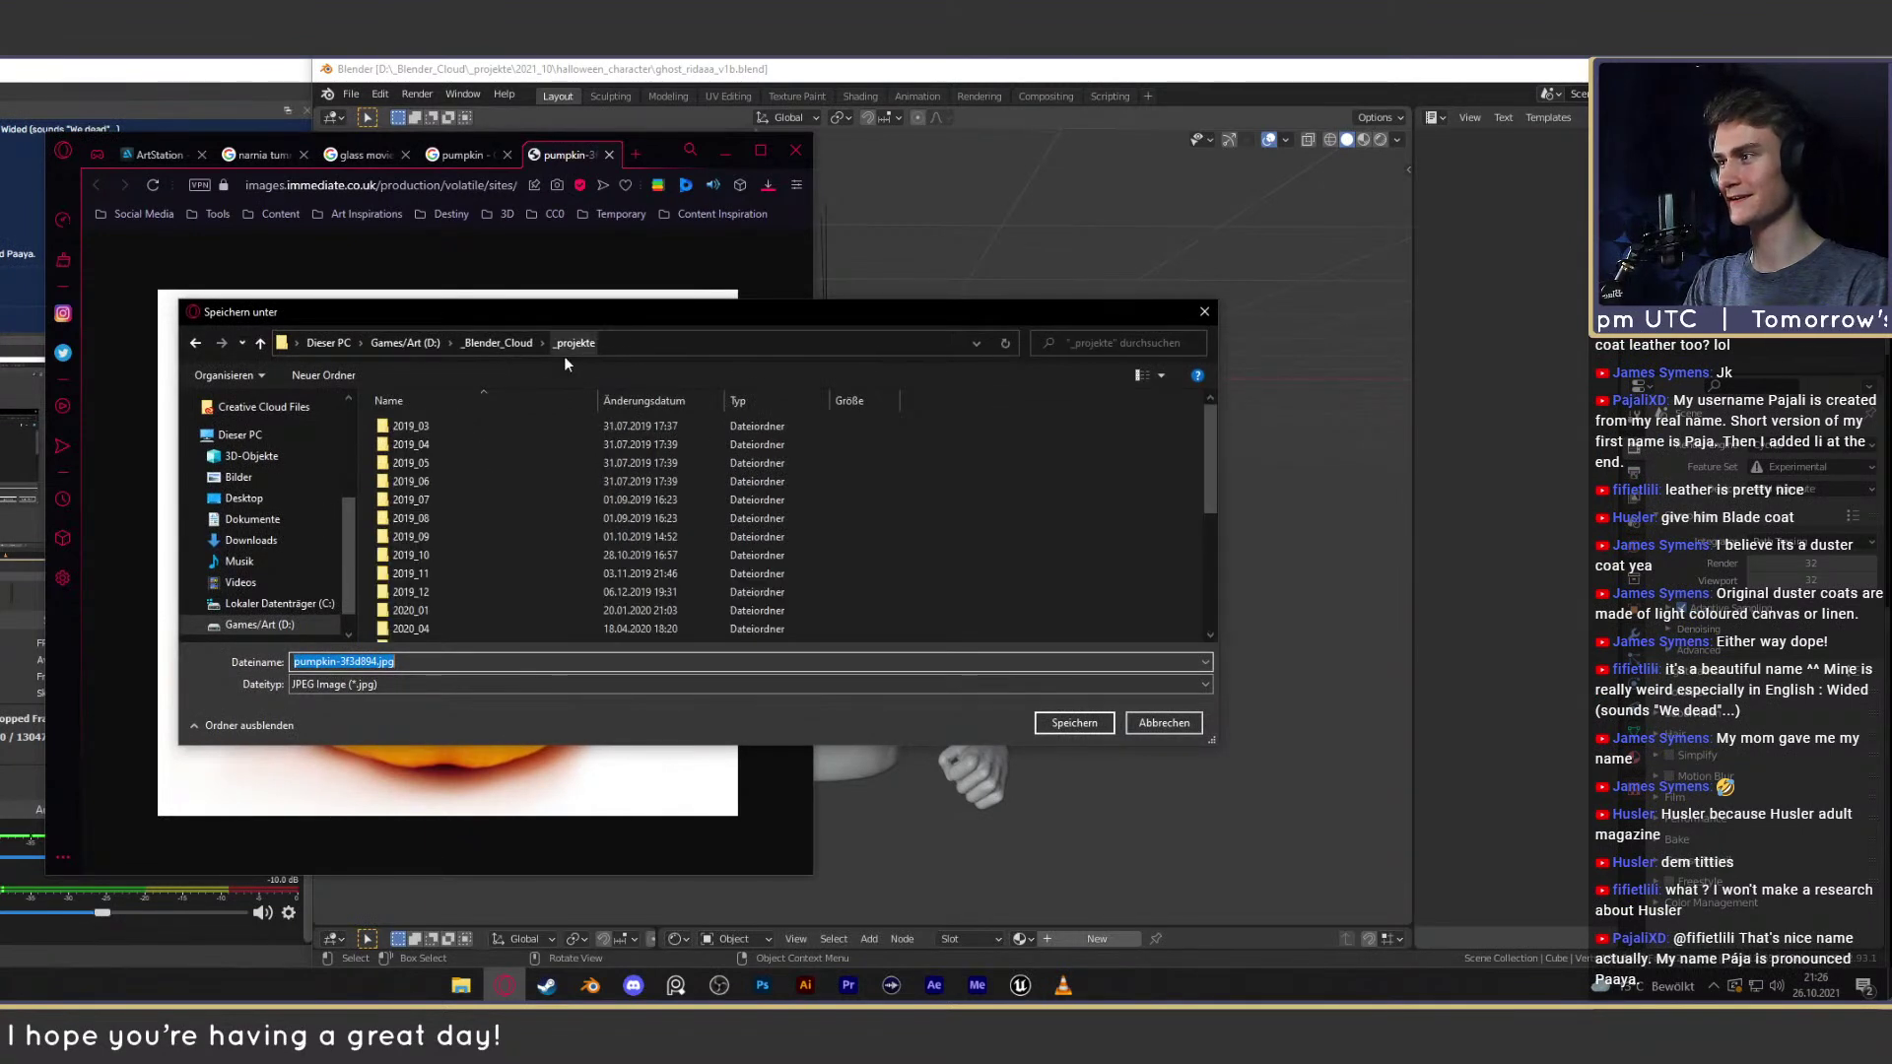
pyautogui.doubleClick(423, 629)
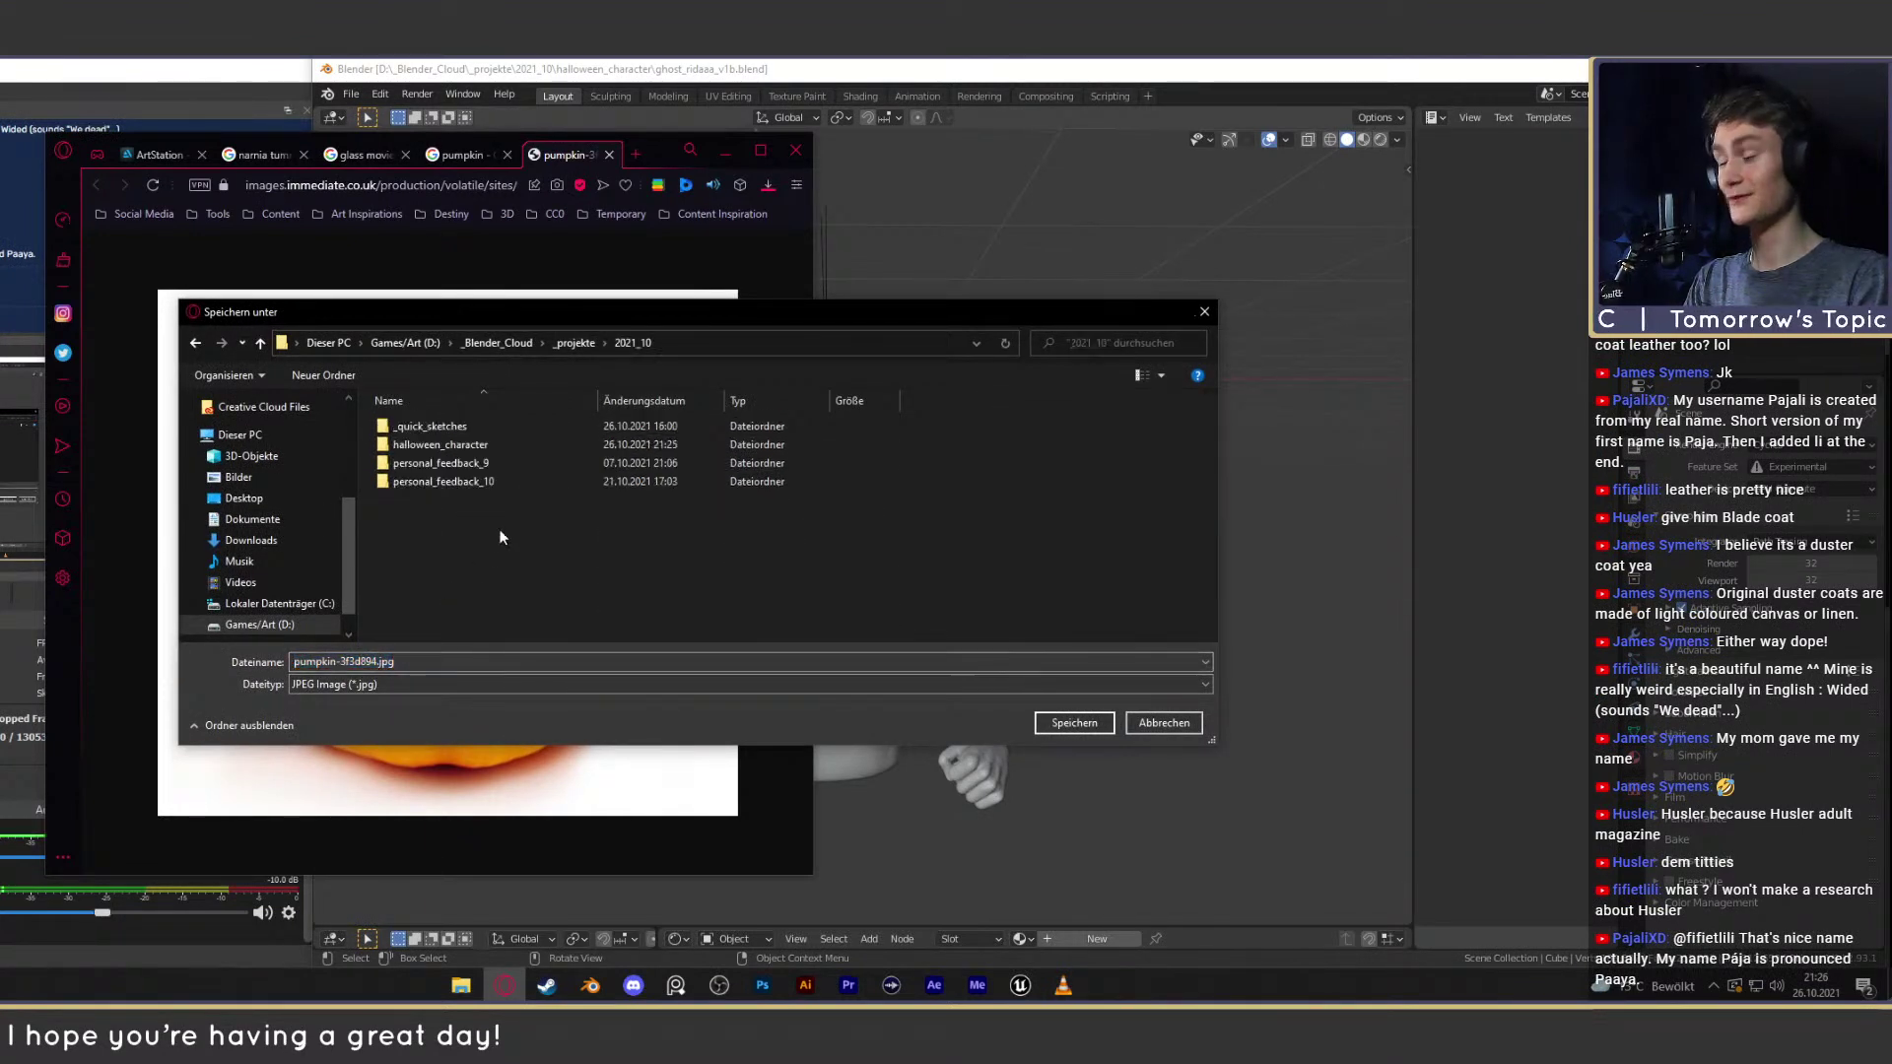
pyautogui.moveTo(724, 310)
pyautogui.mouseDown()
pyautogui.moveTo(743, 316)
pyautogui.moveTo(721, 309)
pyautogui.mouseUp()
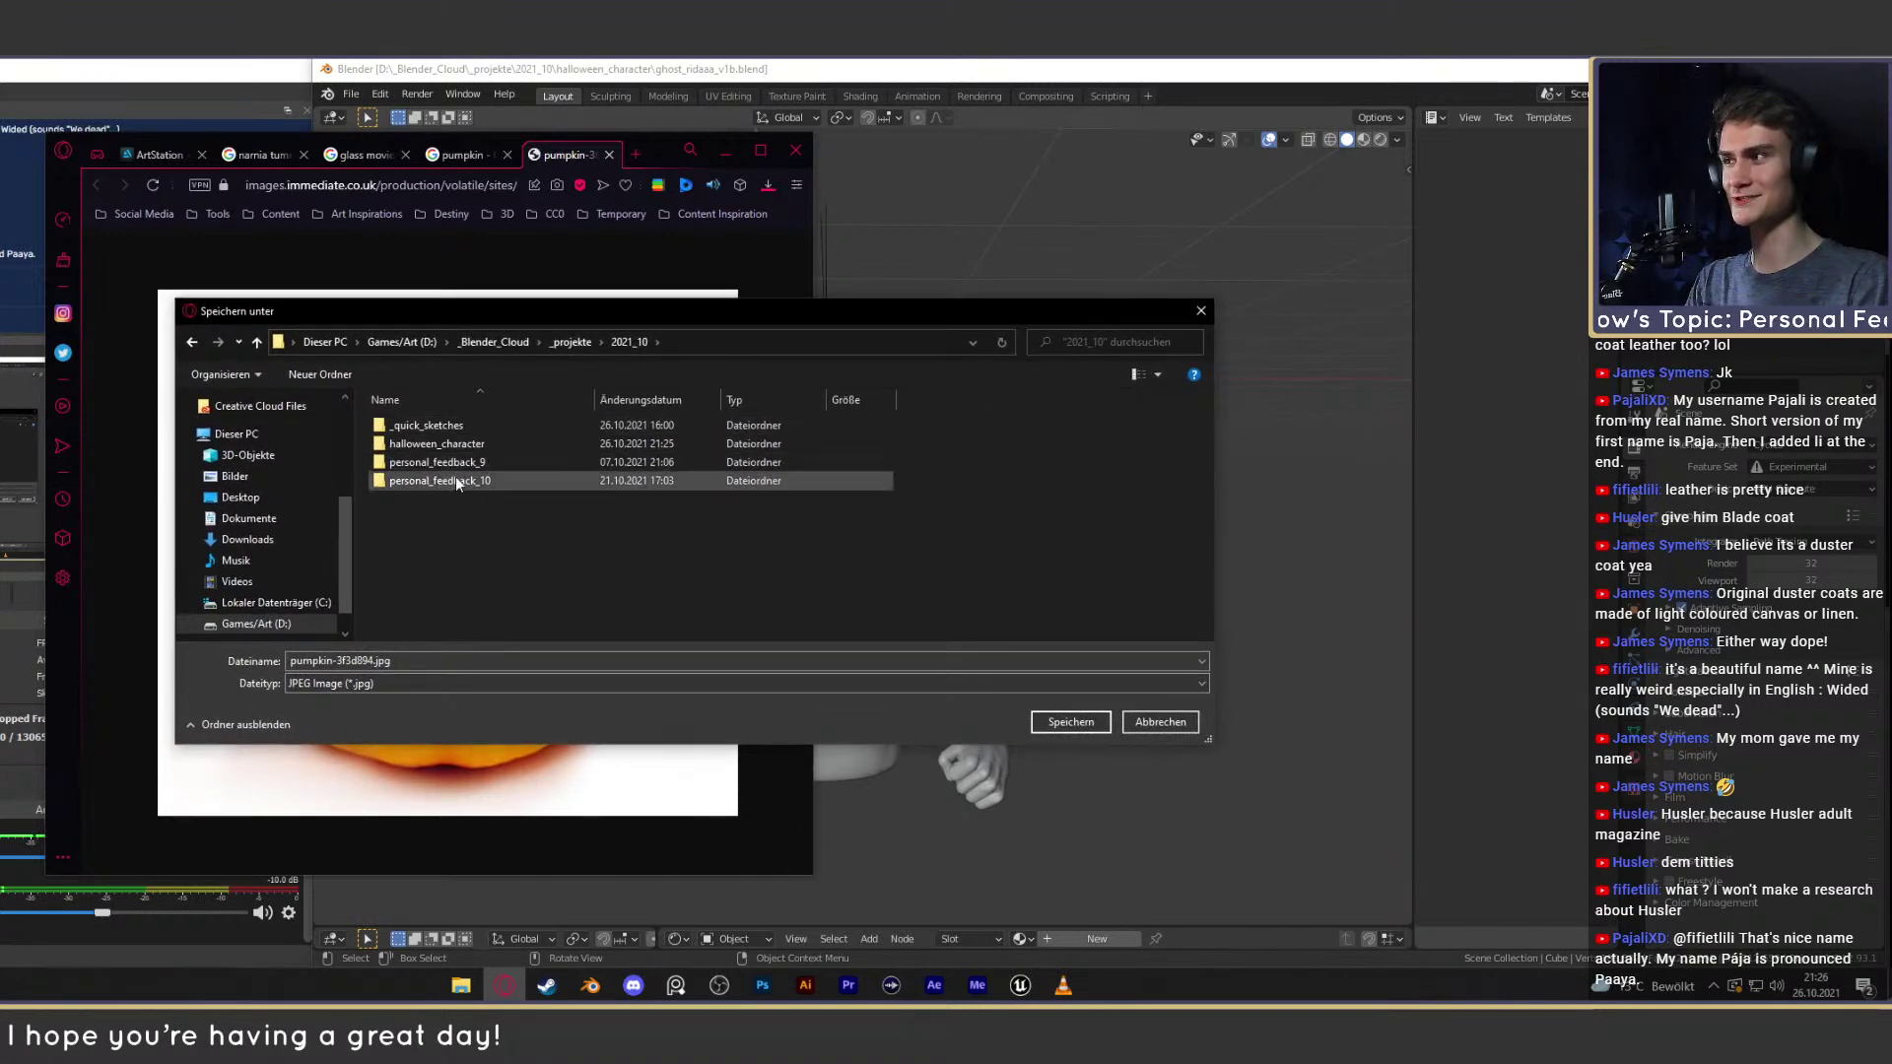
pyautogui.doubleClick(437, 444)
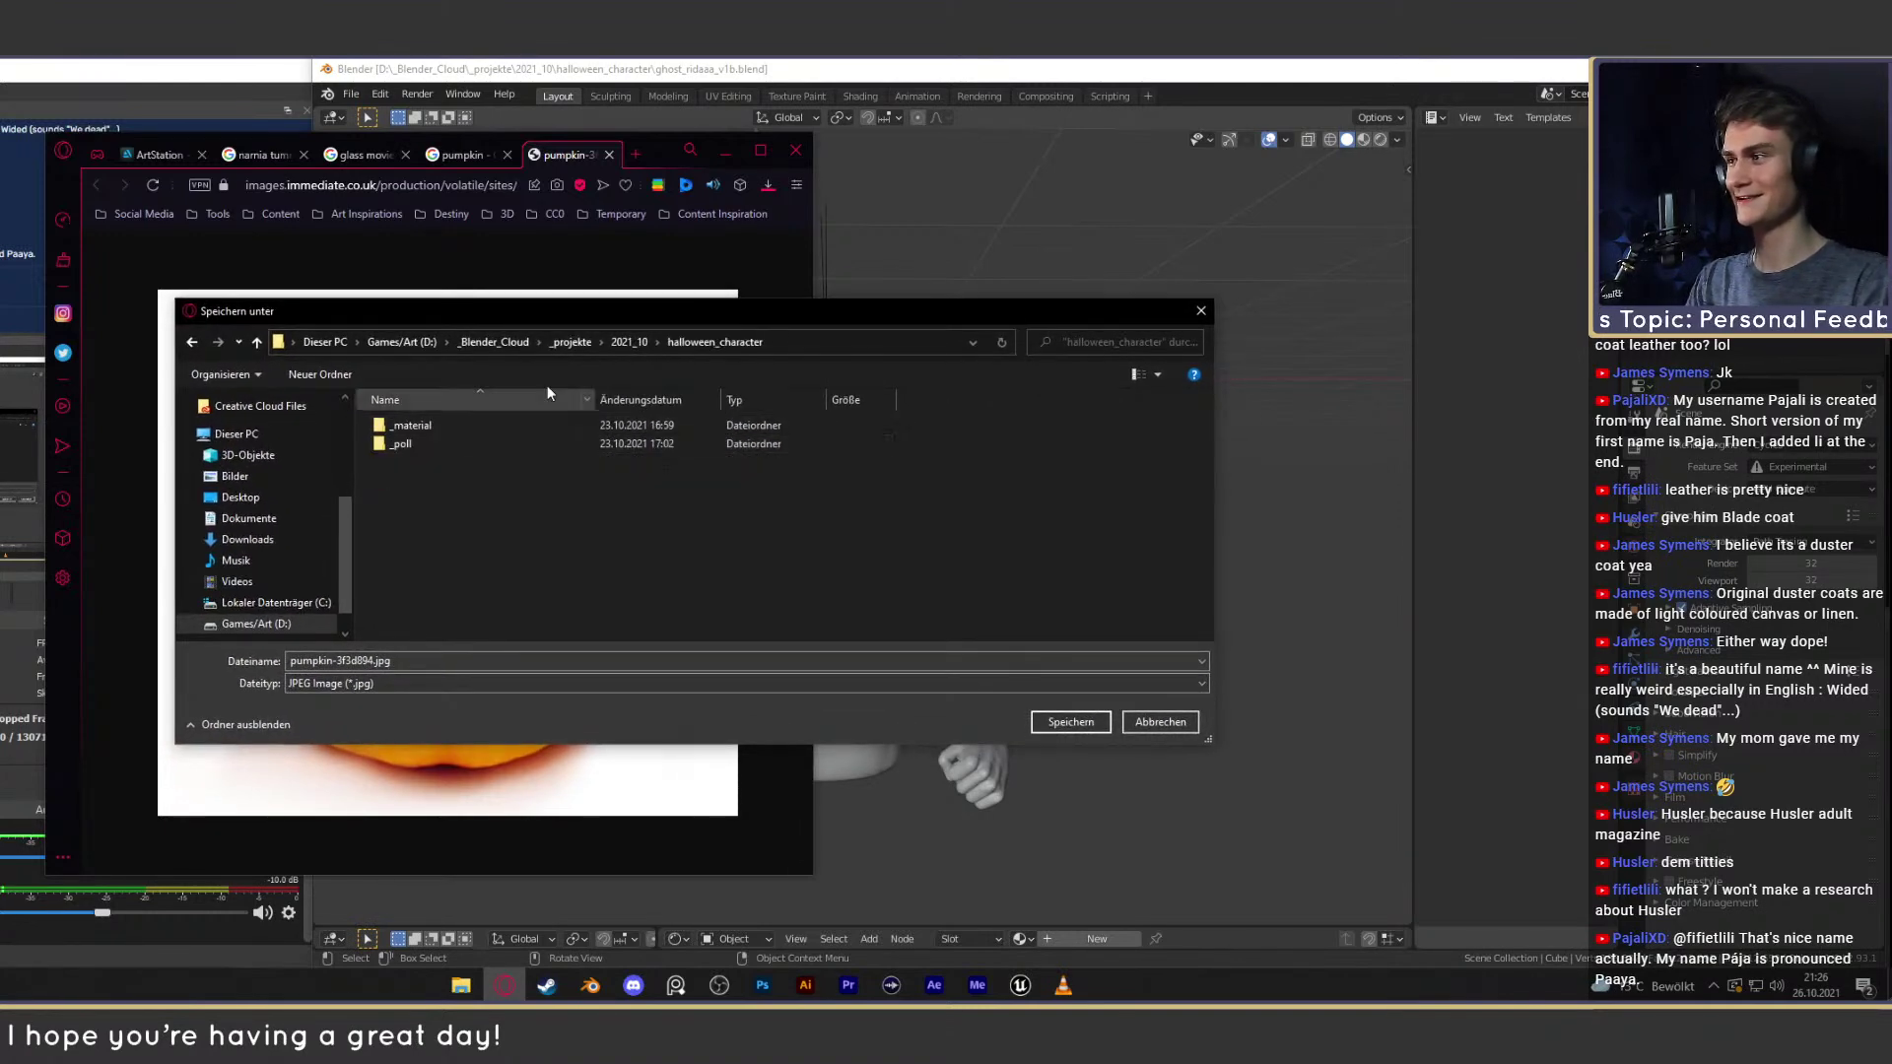
pyautogui.click(429, 431)
pyautogui.doubleClick(429, 431)
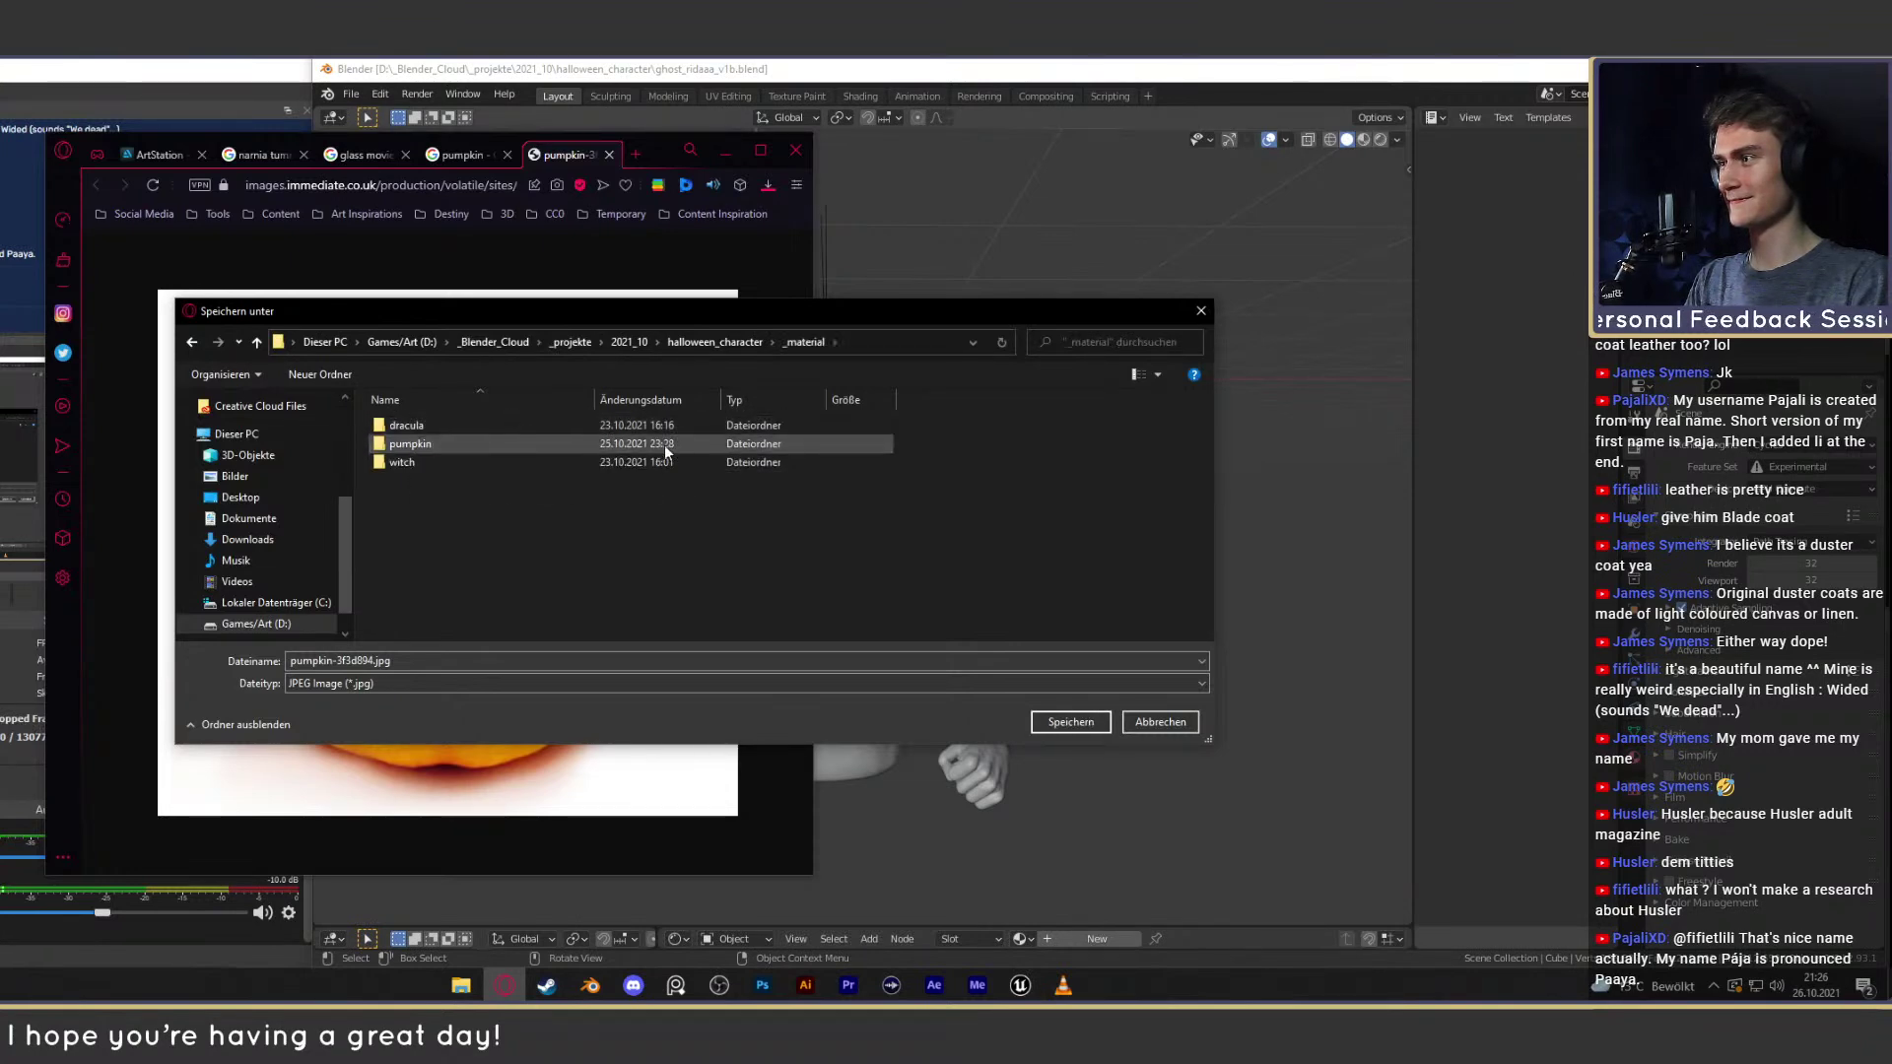
pyautogui.doubleClick(436, 444)
pyautogui.click(1044, 722)
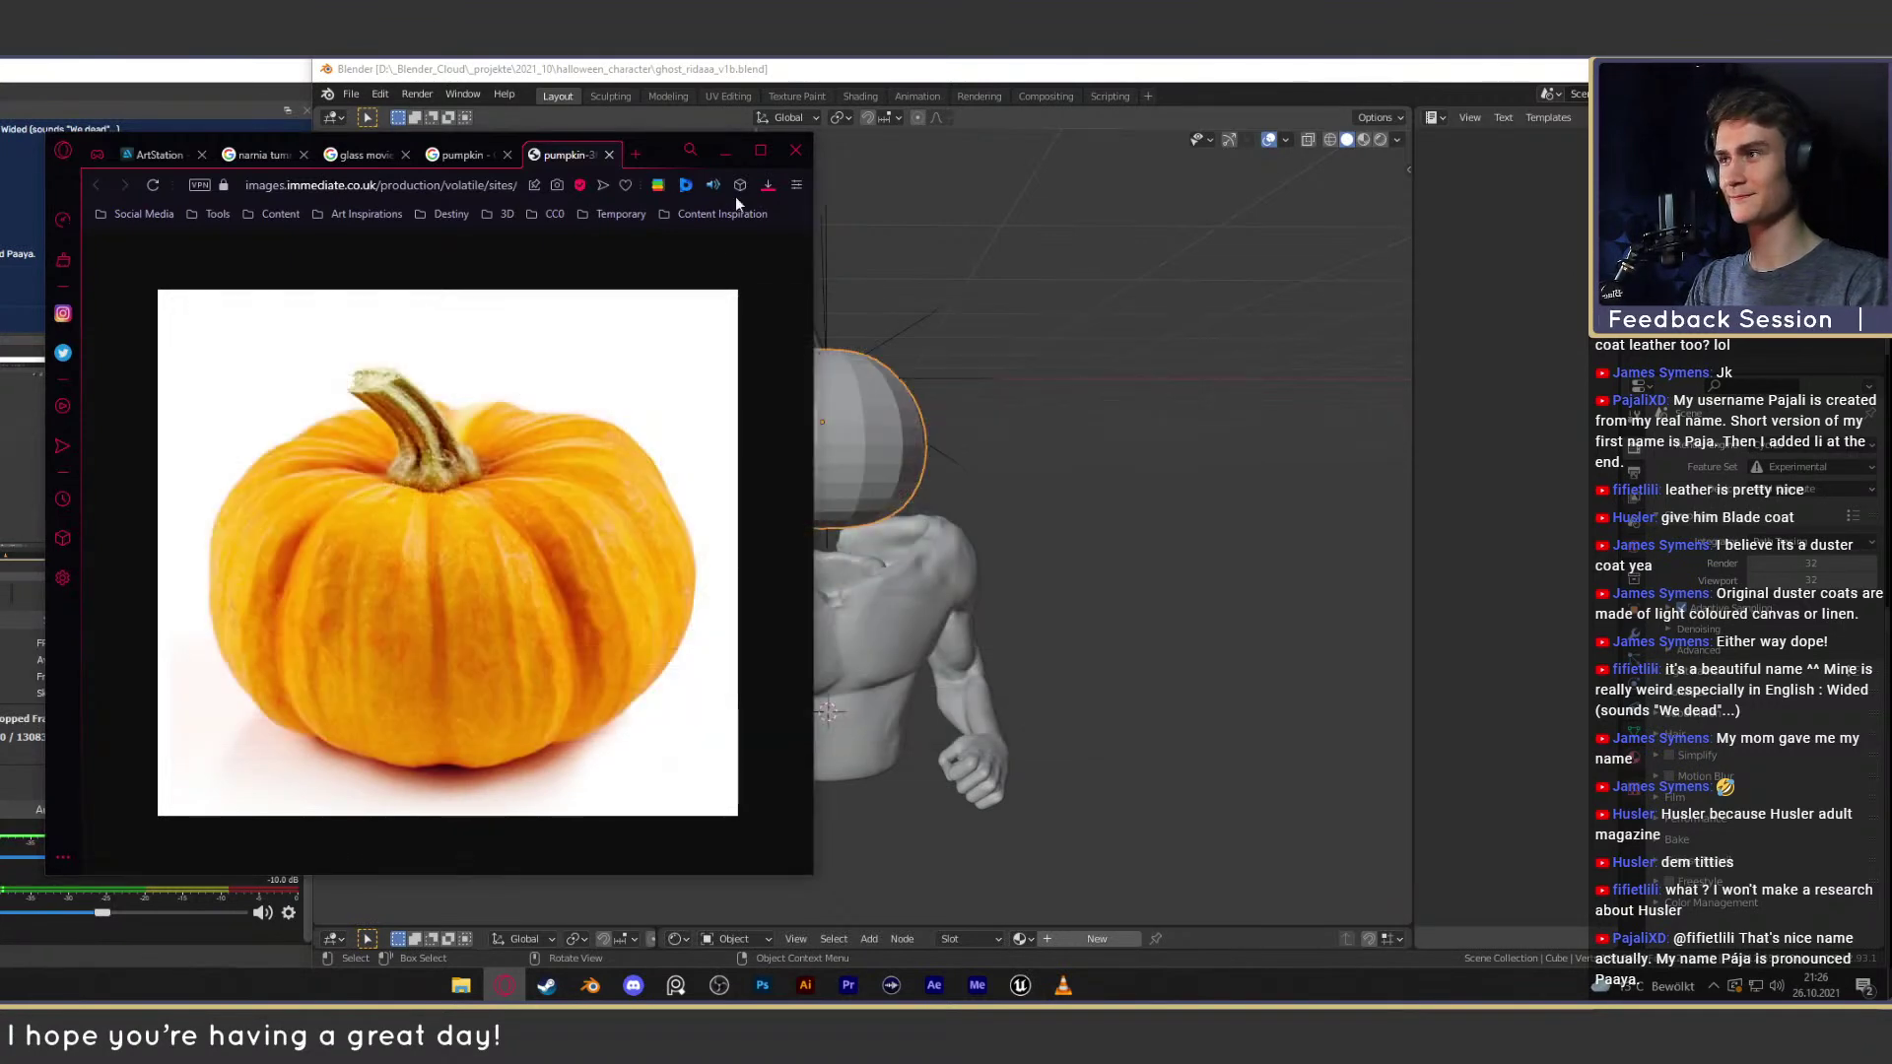
pyautogui.click(795, 151)
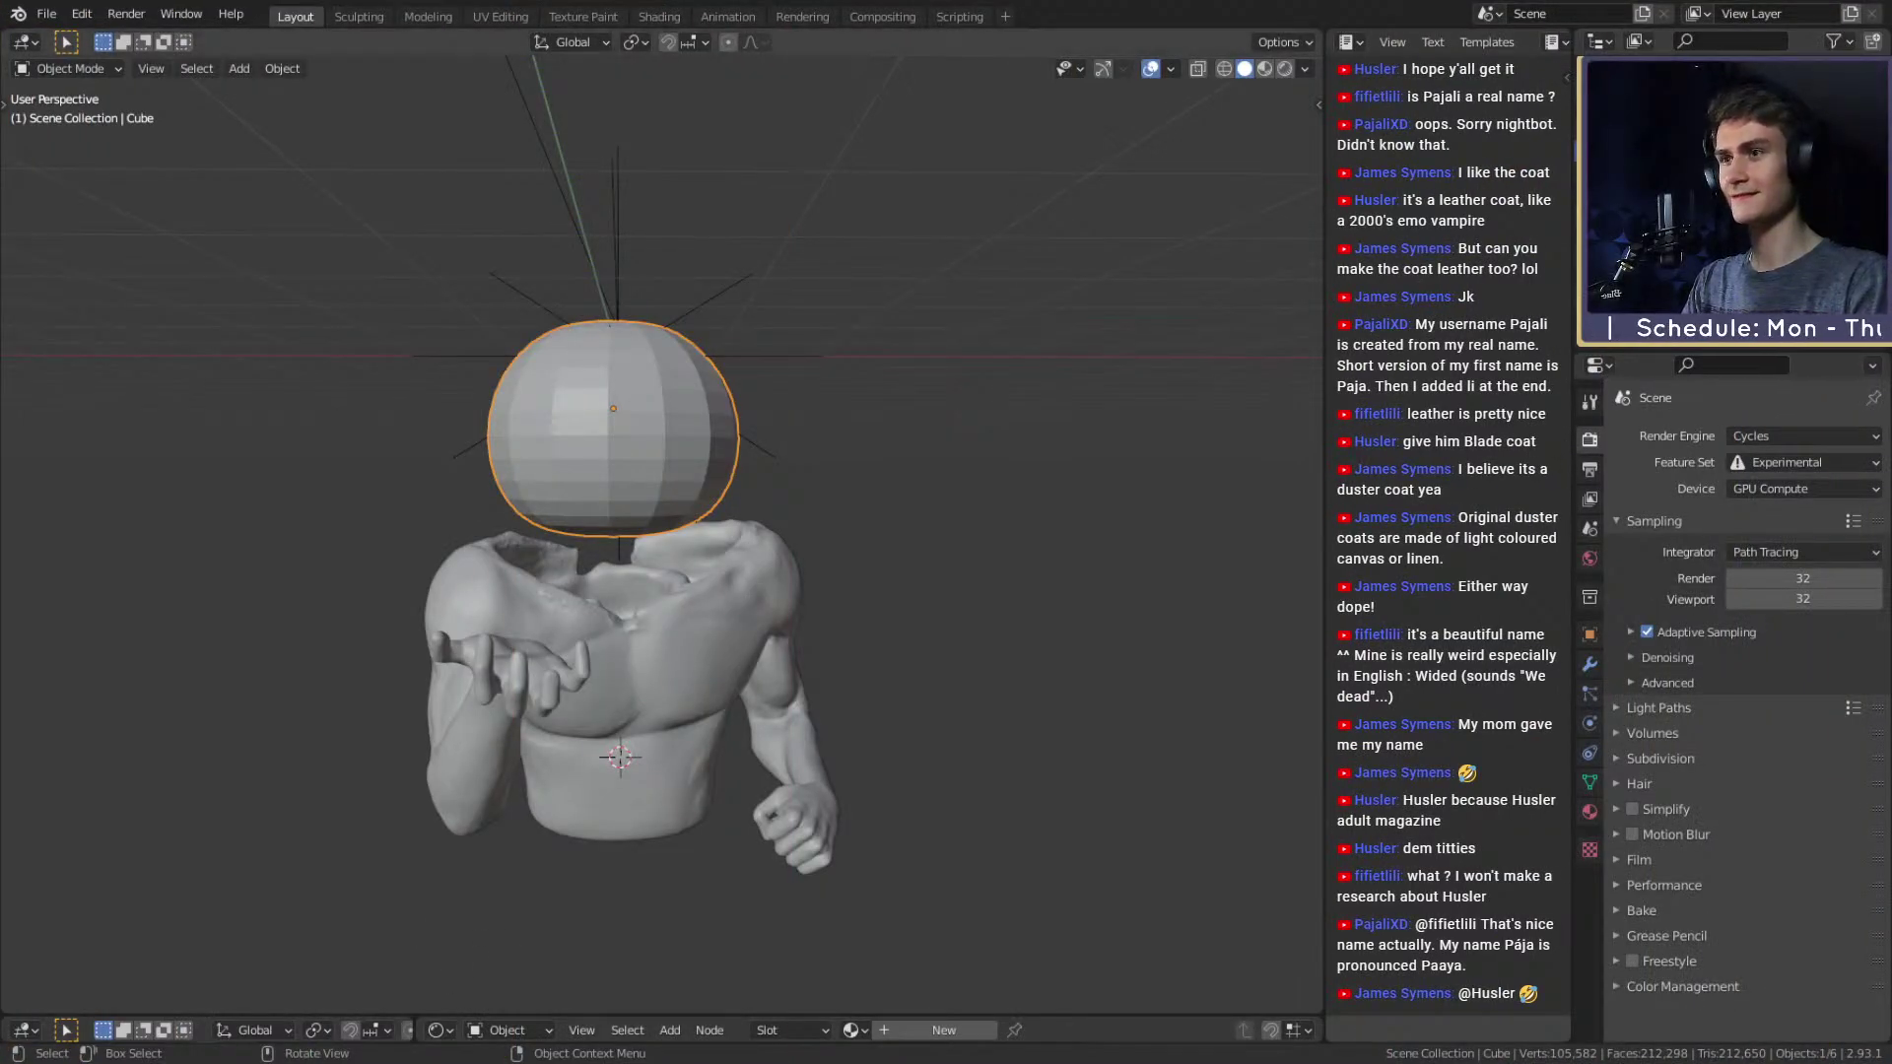
# Show pumpkin-3f3d894.jpg in an Image Editor below the enlarged 3D view in Blender, fitting the whole pumpkin beside the head for comparison.
pyautogui.moveTo(650, 1016); pyautogui.dragTo(650, 698)
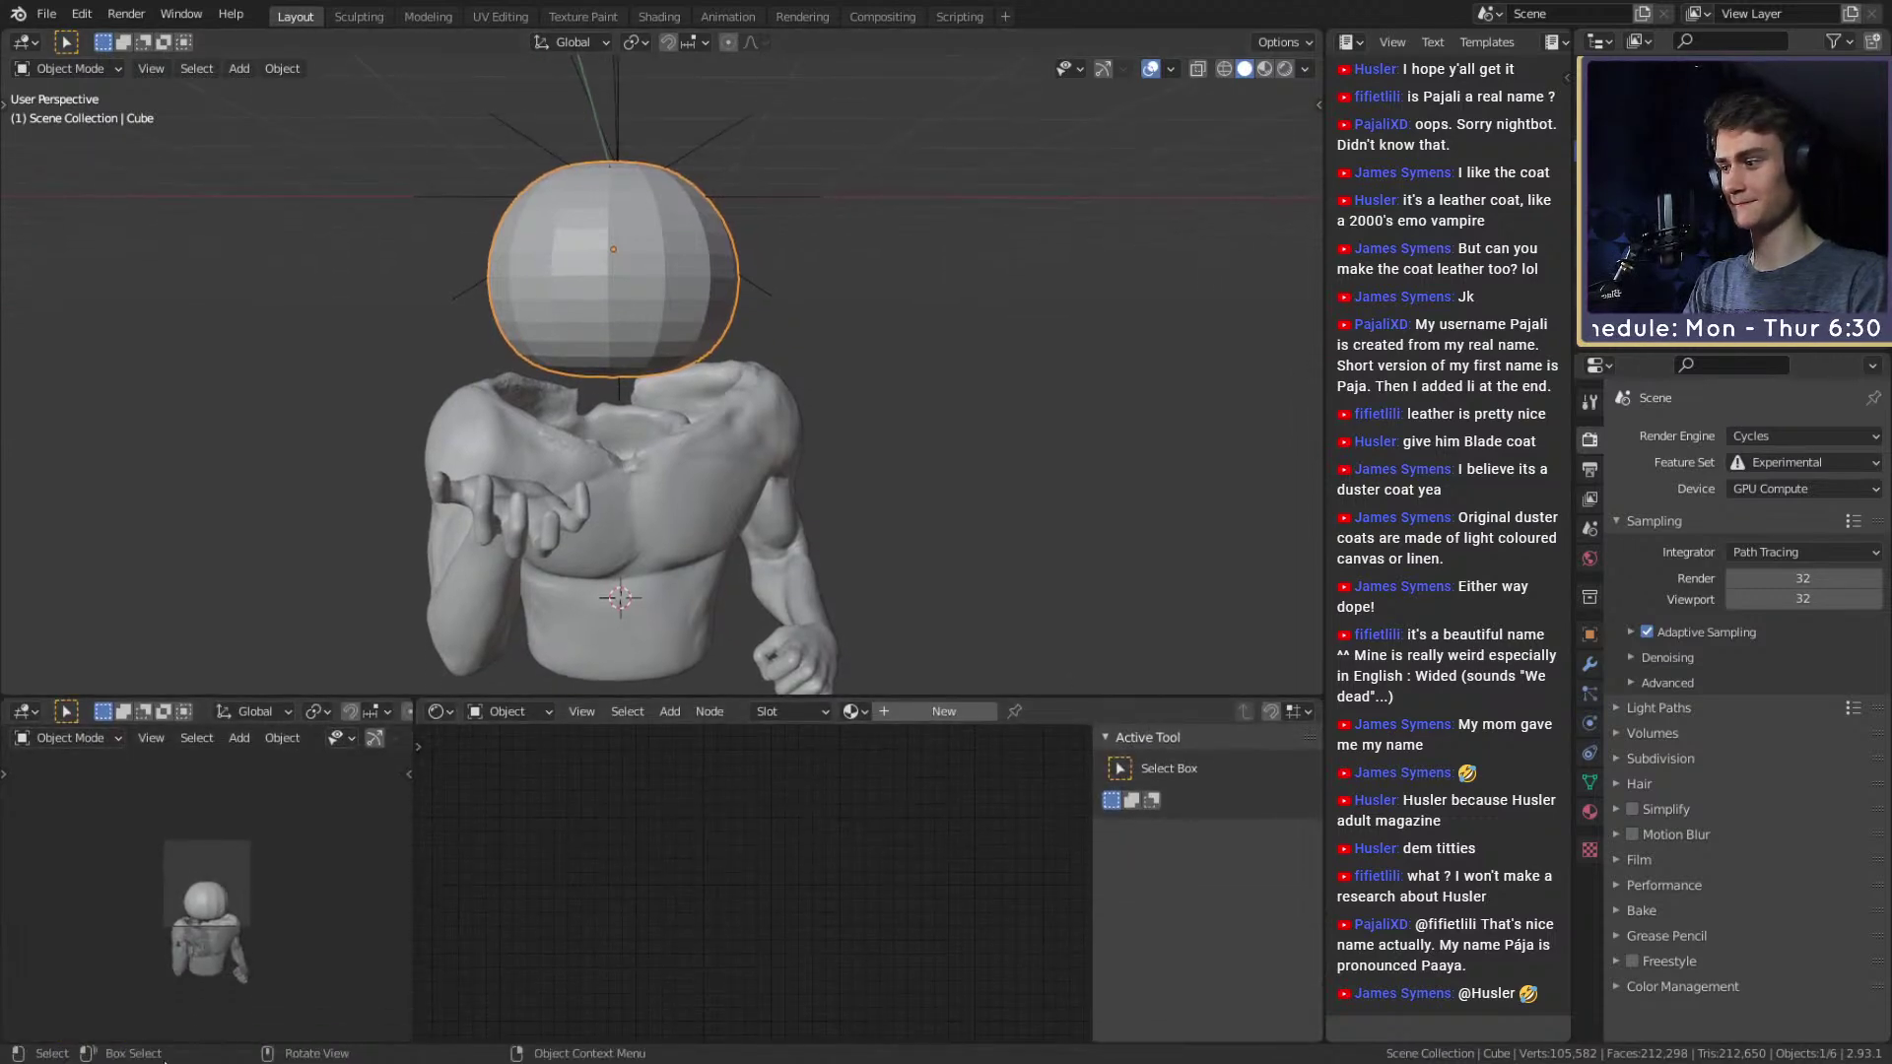
pyautogui.hotkey('shift', 'F10')
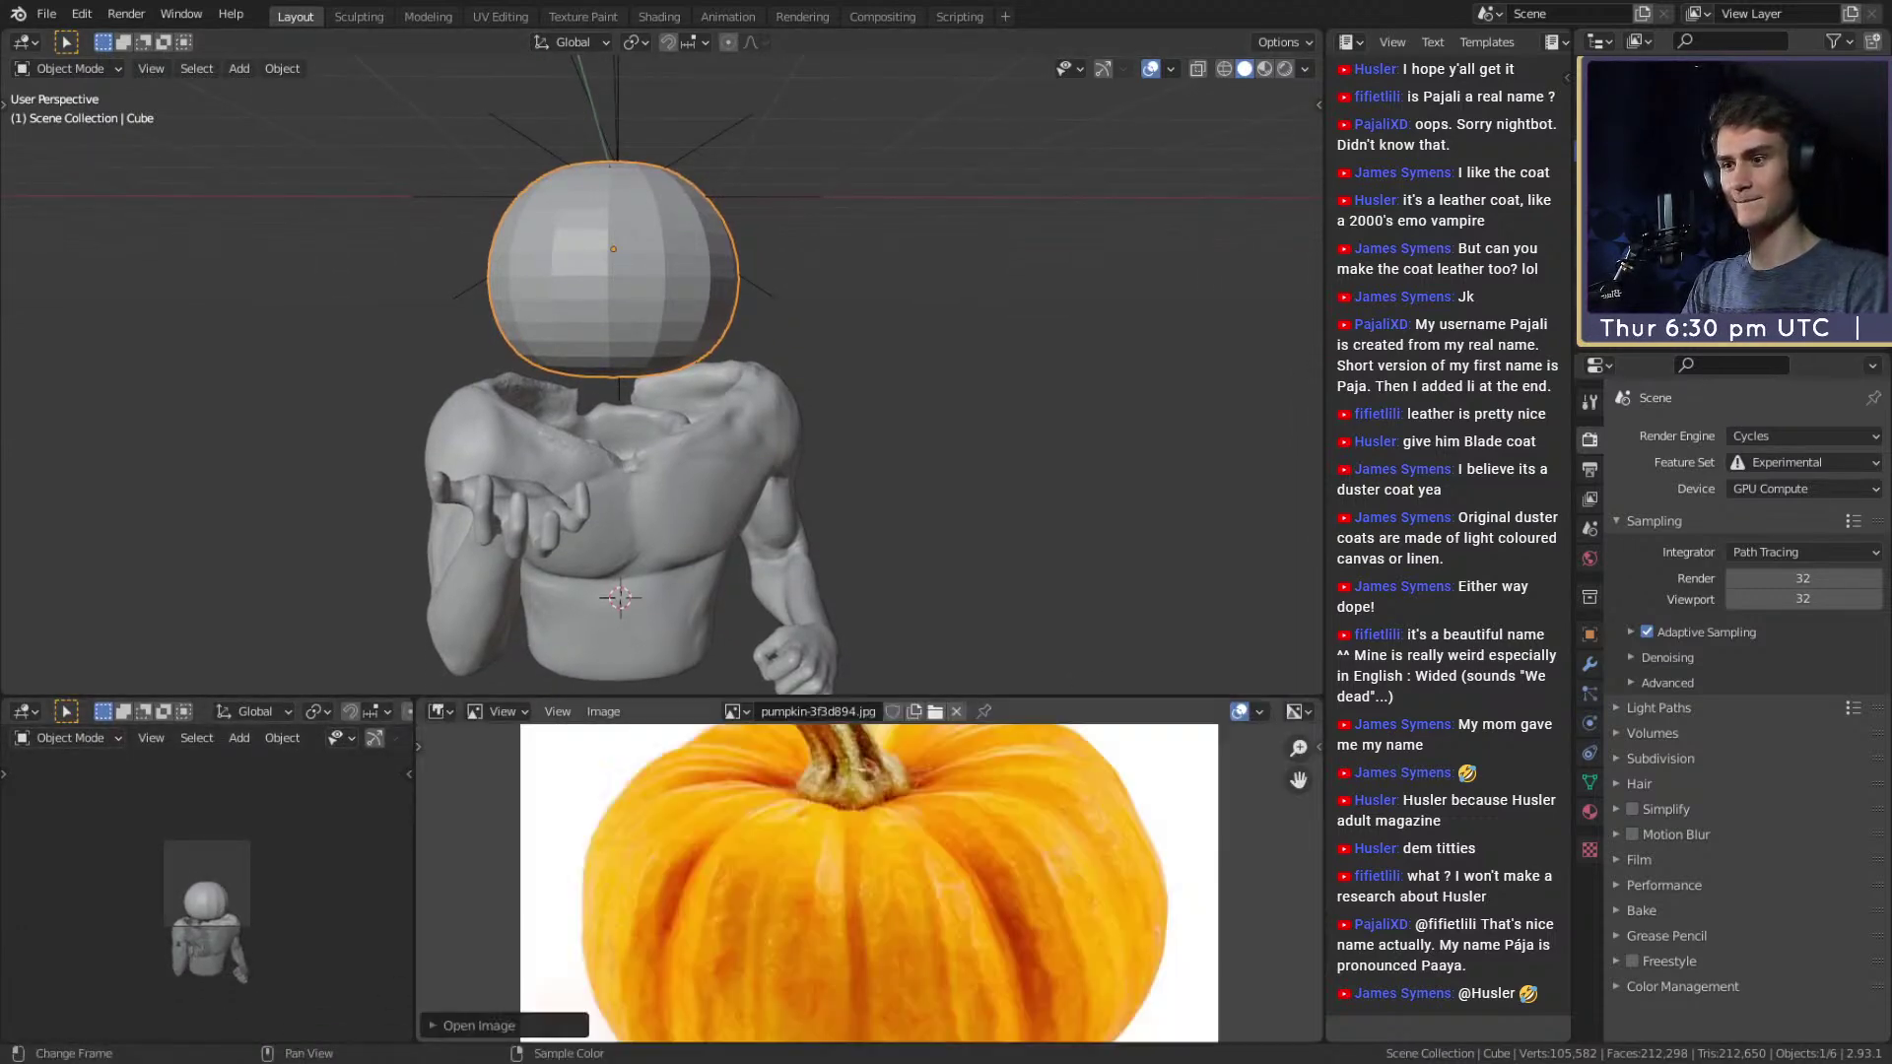
pyautogui.moveTo(1027, 692); pyautogui.dragTo(1070, 634)
pyautogui.scroll(-2, 883, 800)
pyautogui.scroll(1, 897, 778)
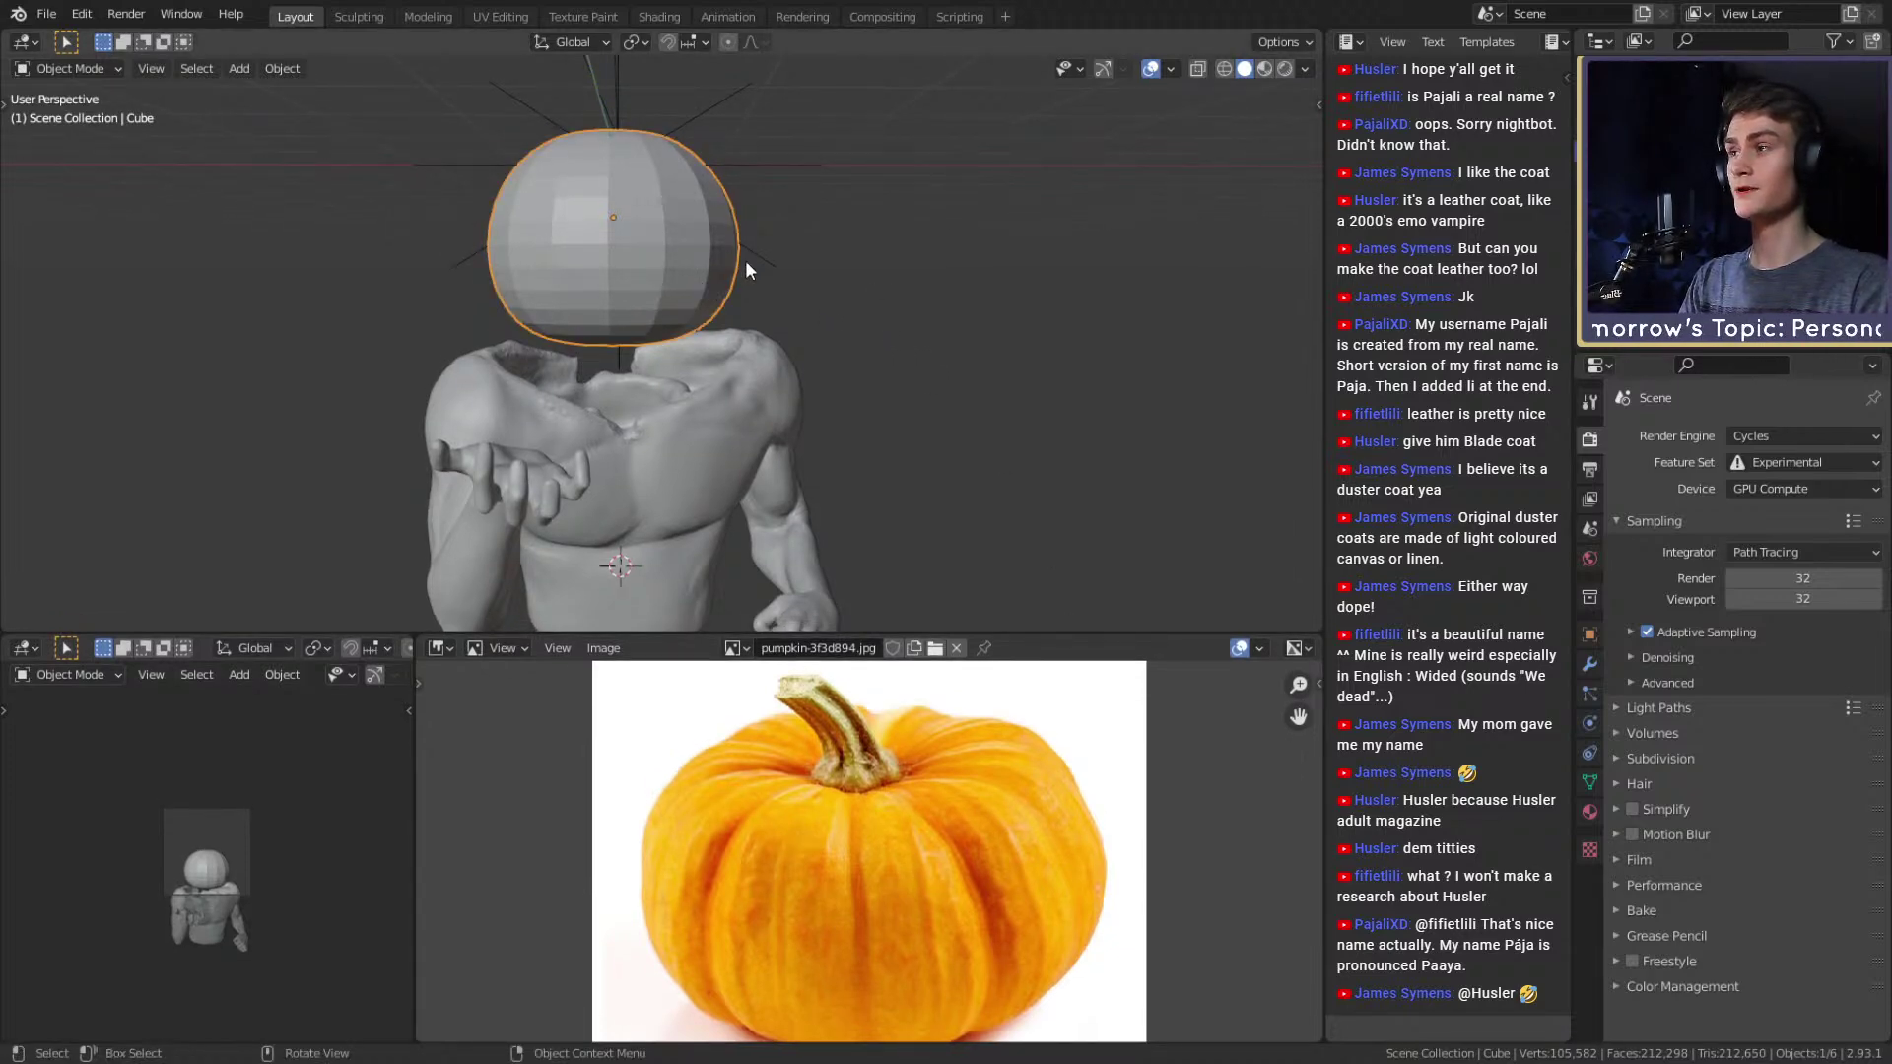
pyautogui.scroll(3, 800, 406)
pyautogui.moveTo(769, 309); pyautogui.dragTo(789, 410, button='middle')
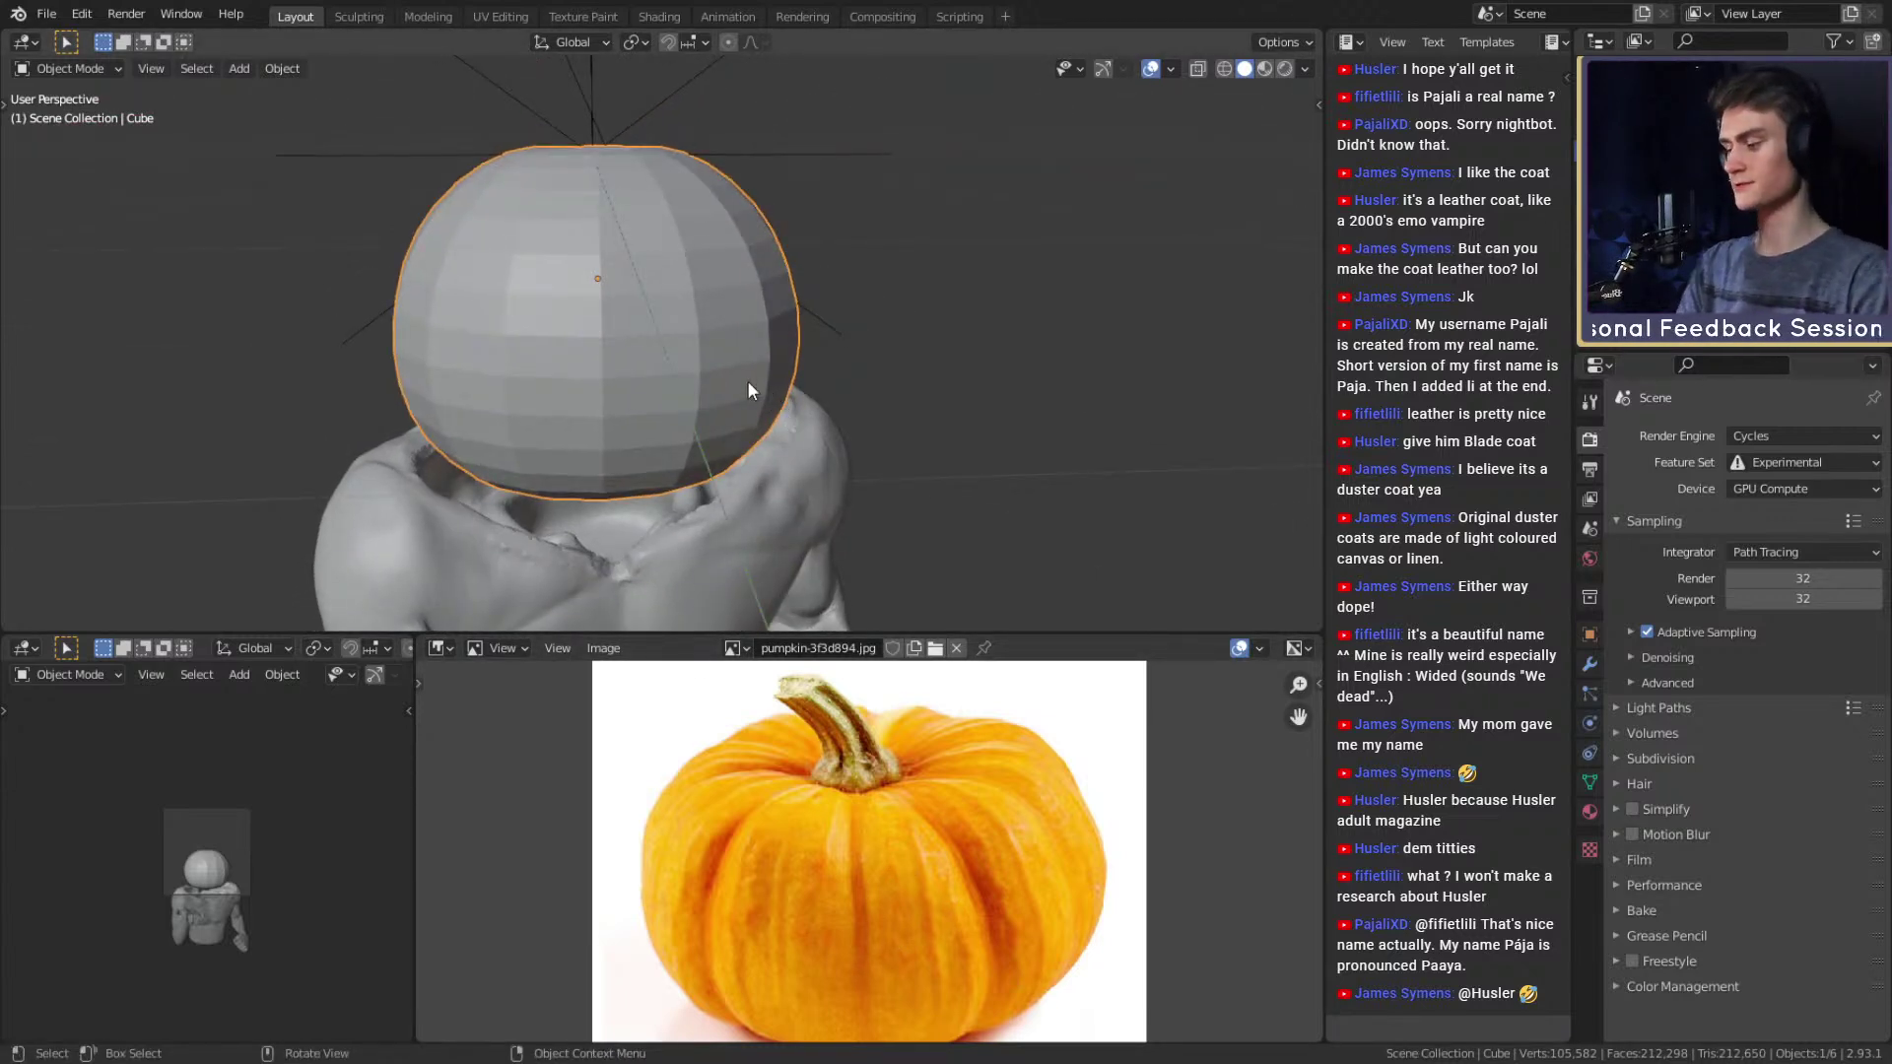
# Raise the head's Subdivision levels to 3 for both viewport and render, and apply the modifier.
pyautogui.click(1589, 665)
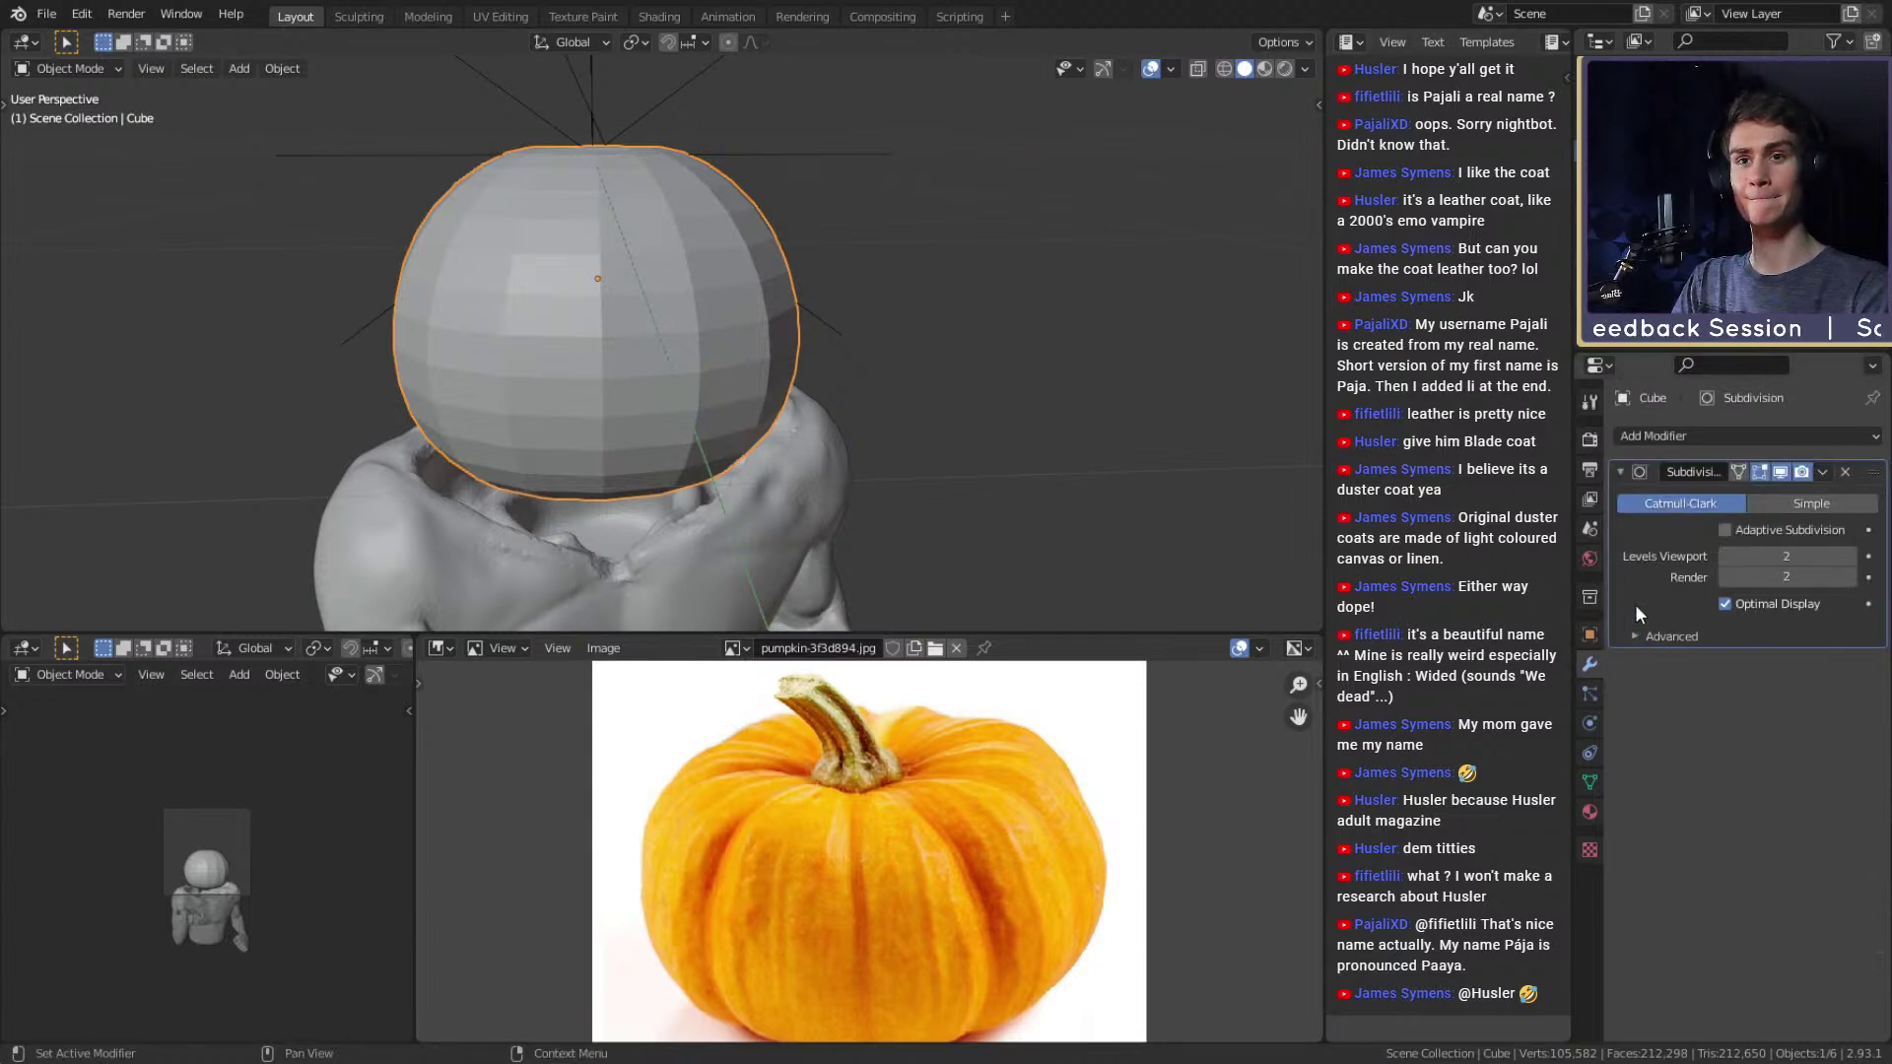
pyautogui.click(1851, 555)
pyautogui.click(1850, 578)
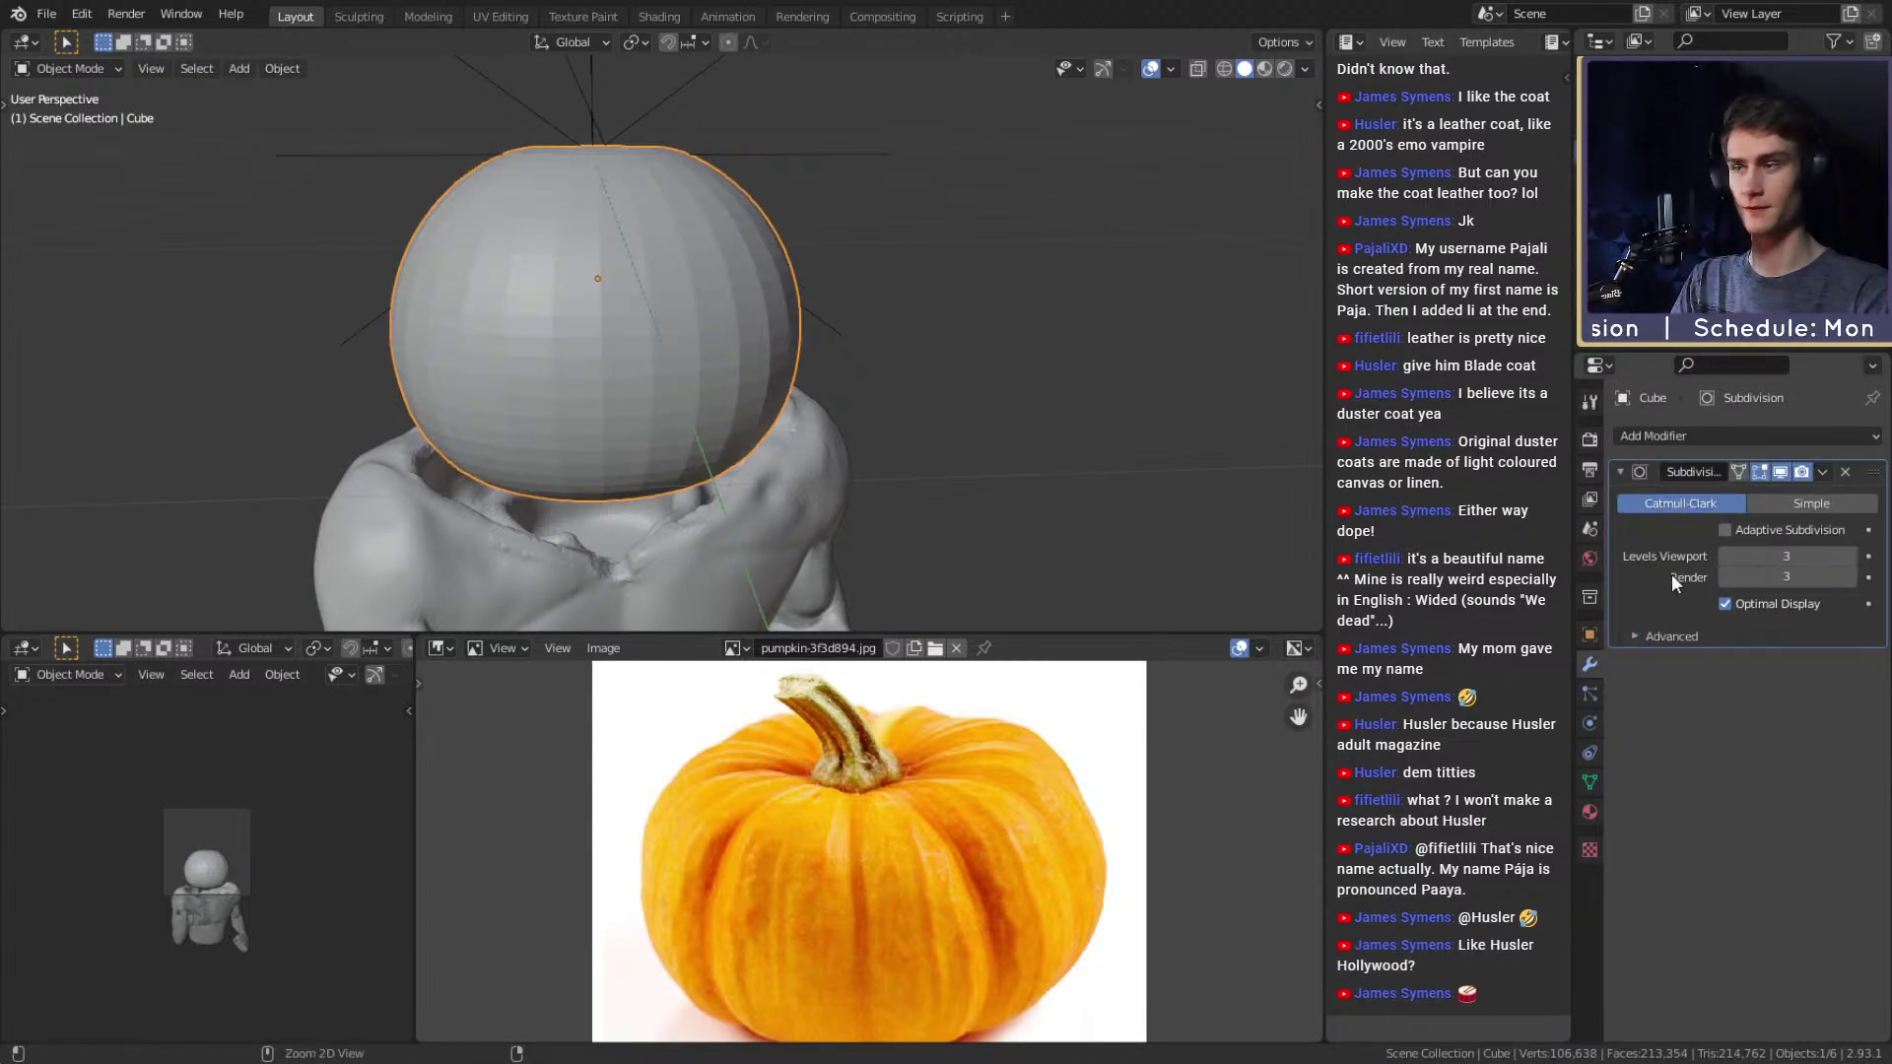
pyautogui.hotkey('ctrl', 'a')
# Apply the head's scale and check the resulting transform values.
pyautogui.moveTo(946, 315); pyautogui.dragTo(894, 258, button='middle')
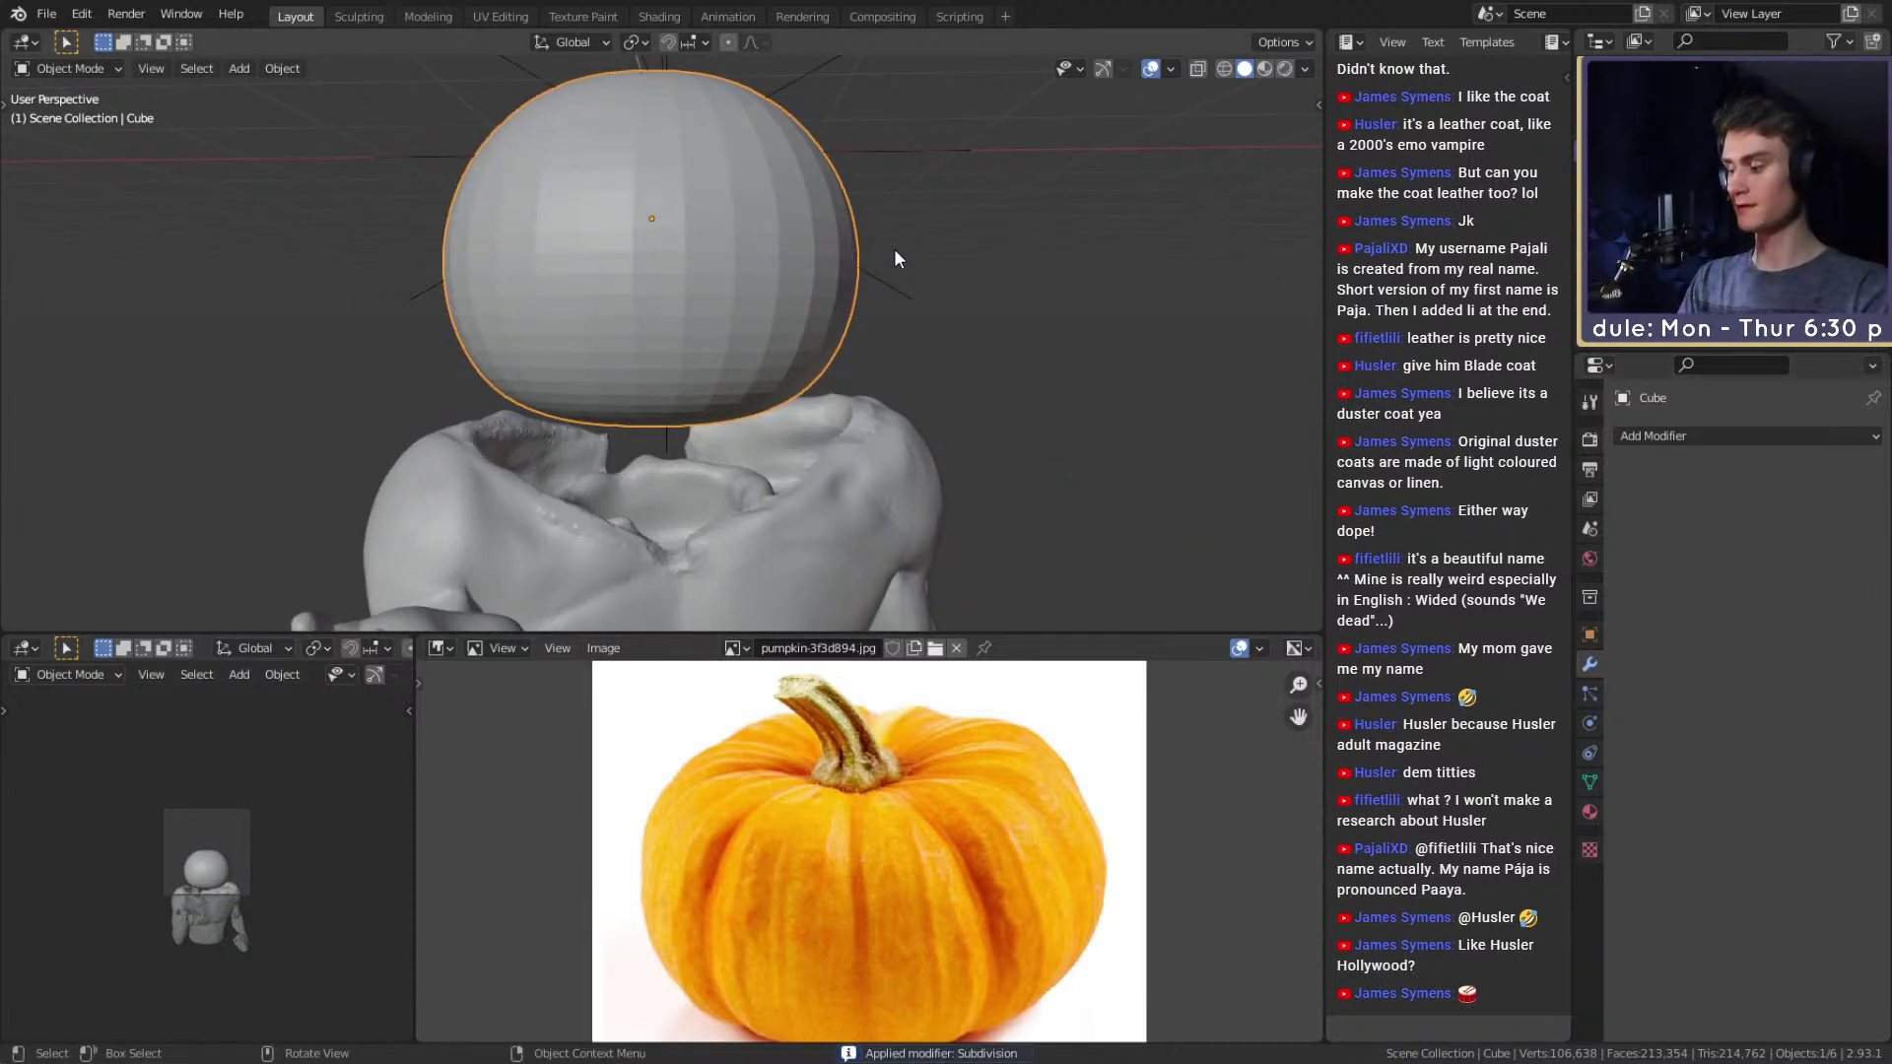
pyautogui.hotkey('ctrl', 'a')
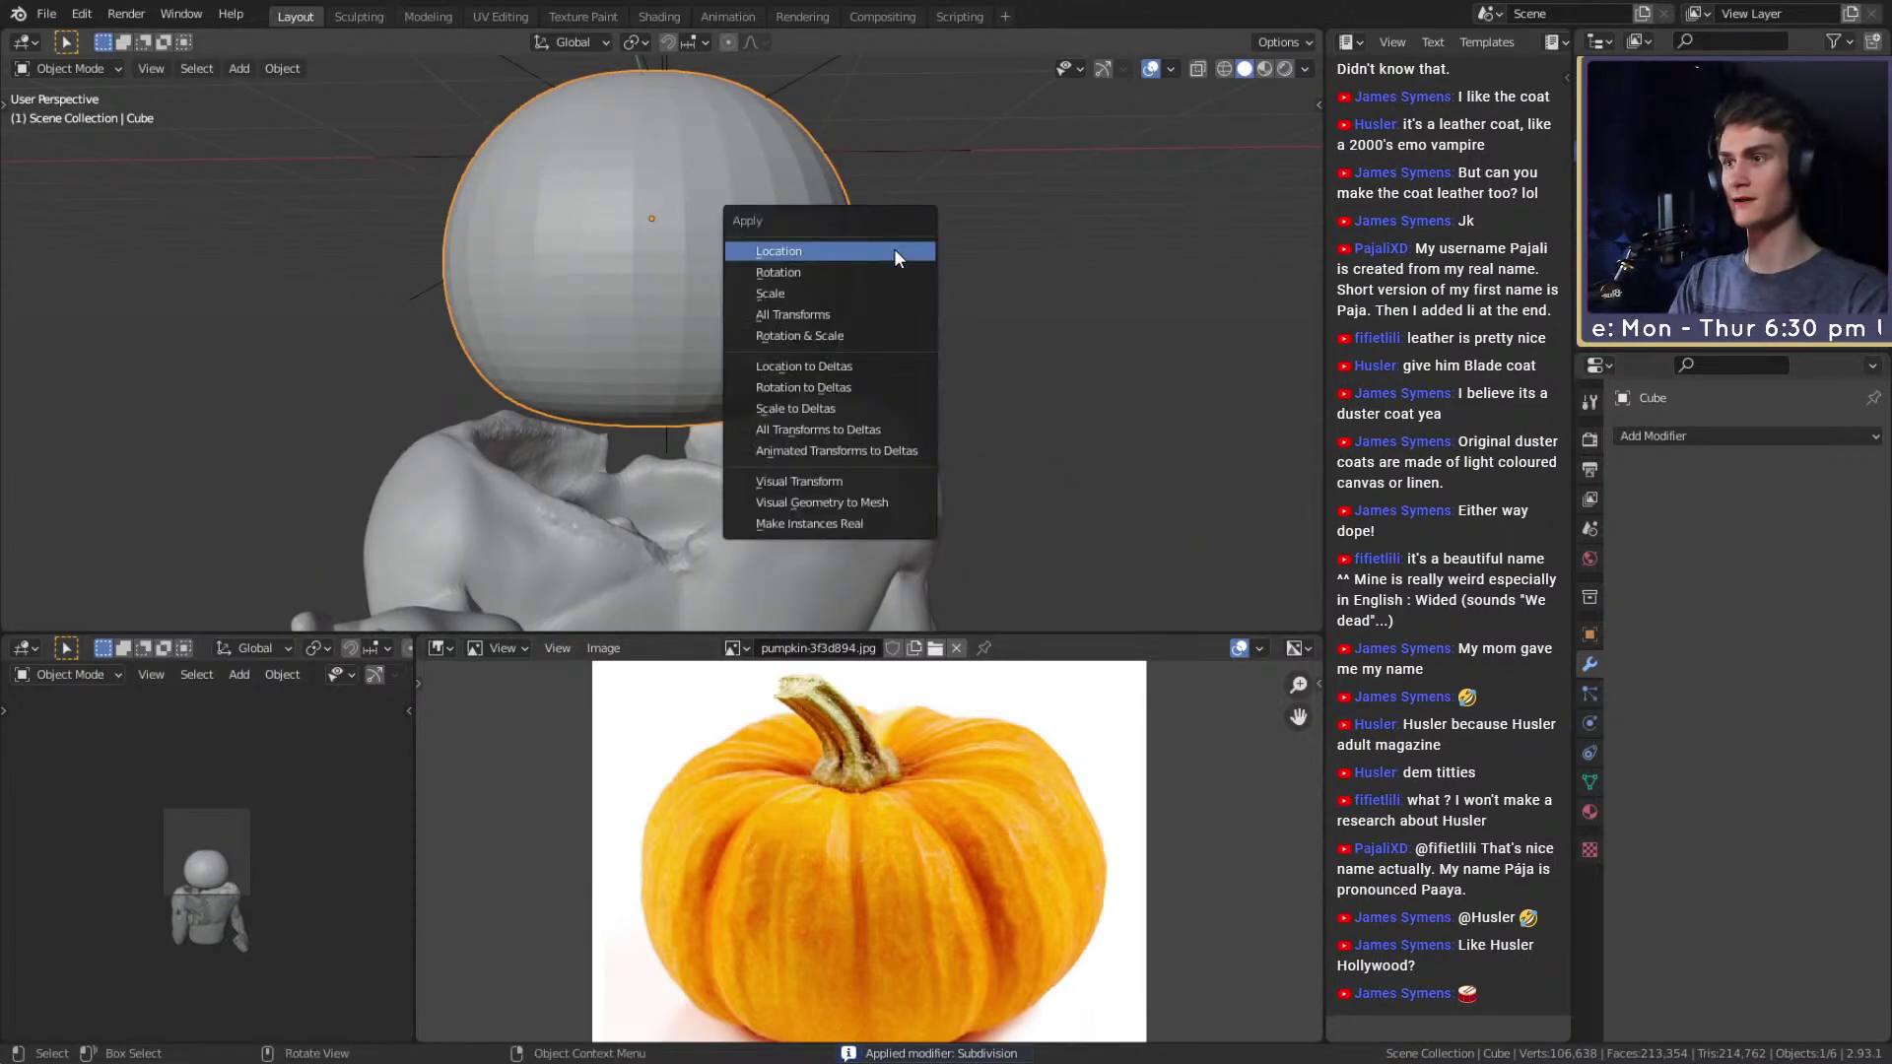
pyautogui.click(789, 293)
pyautogui.click(1318, 106)
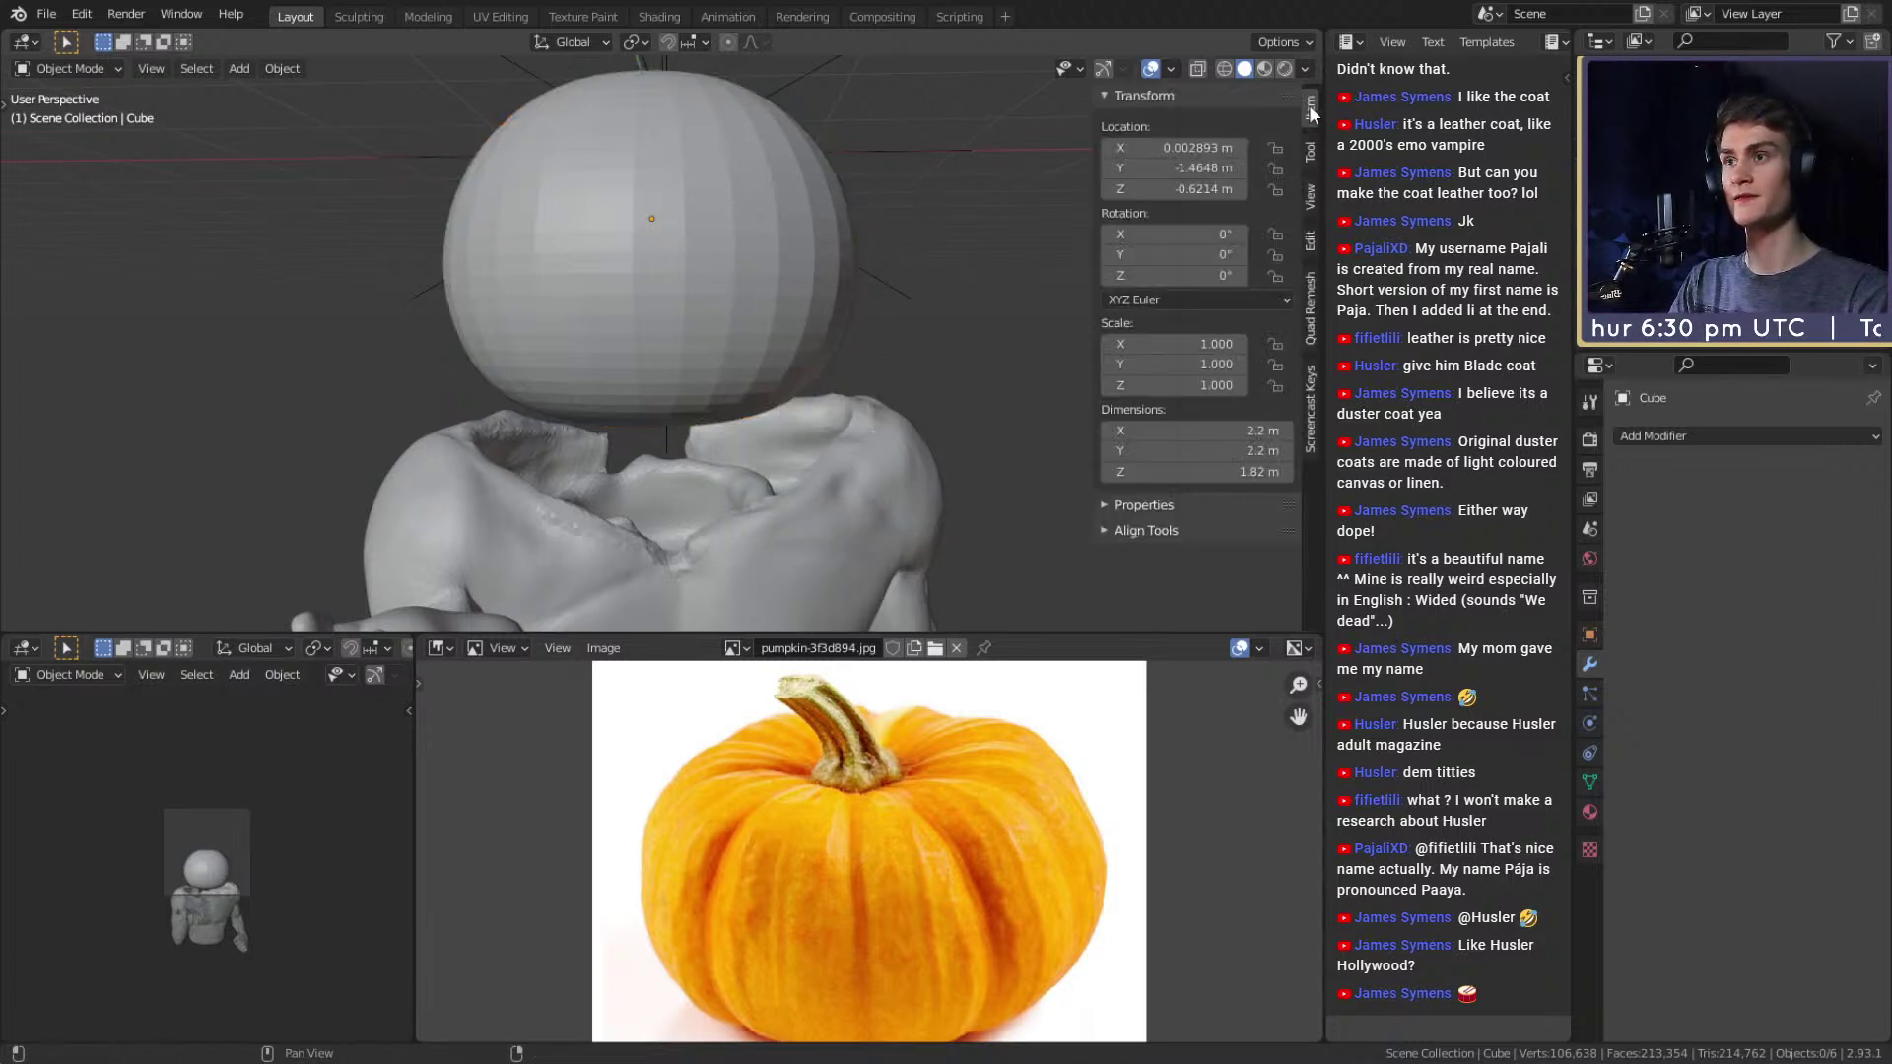
pyautogui.keyDown('shift'); pyautogui.moveTo(958, 367); pyautogui.dragTo(962, 351, button='middle'); pyautogui.keyUp('shift')
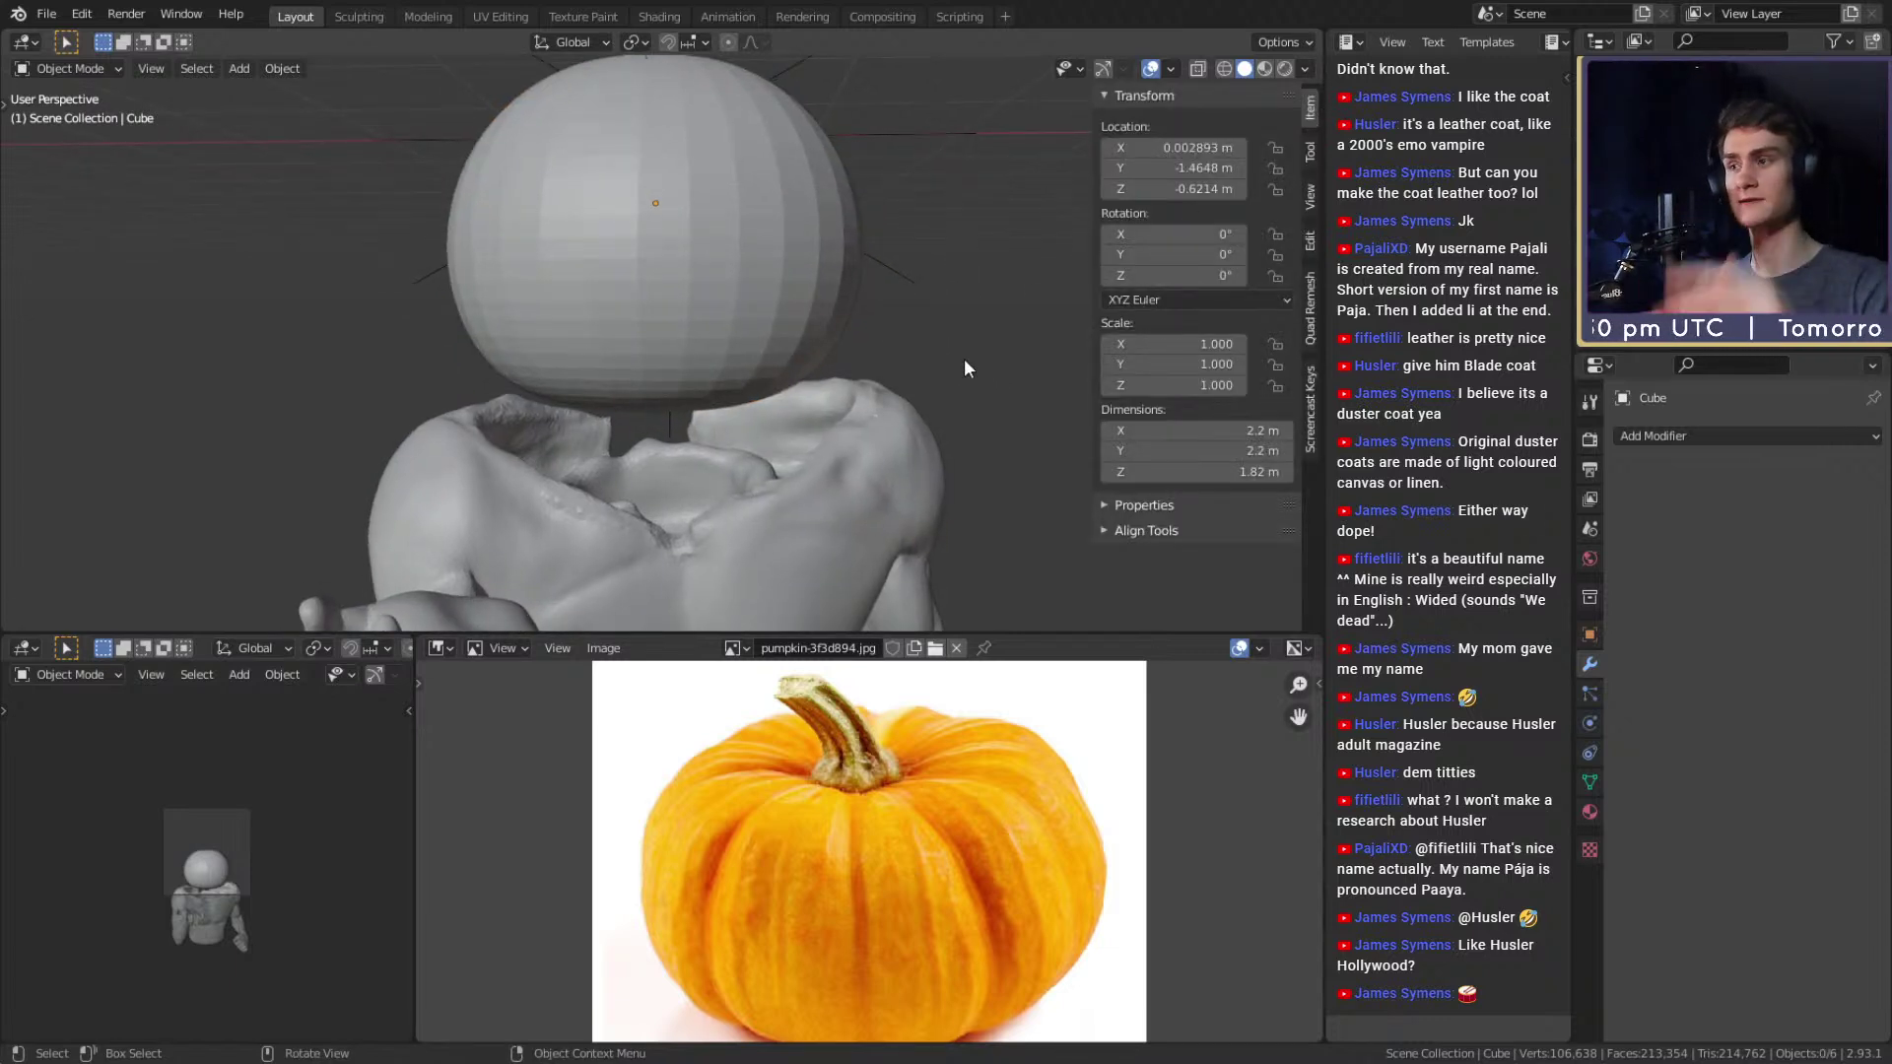
pyautogui.press('n')
# Take the head into the Sculpting workspace and show pumpkin-3f3d894.jpg as the reference image there.
pyautogui.click(778, 222)
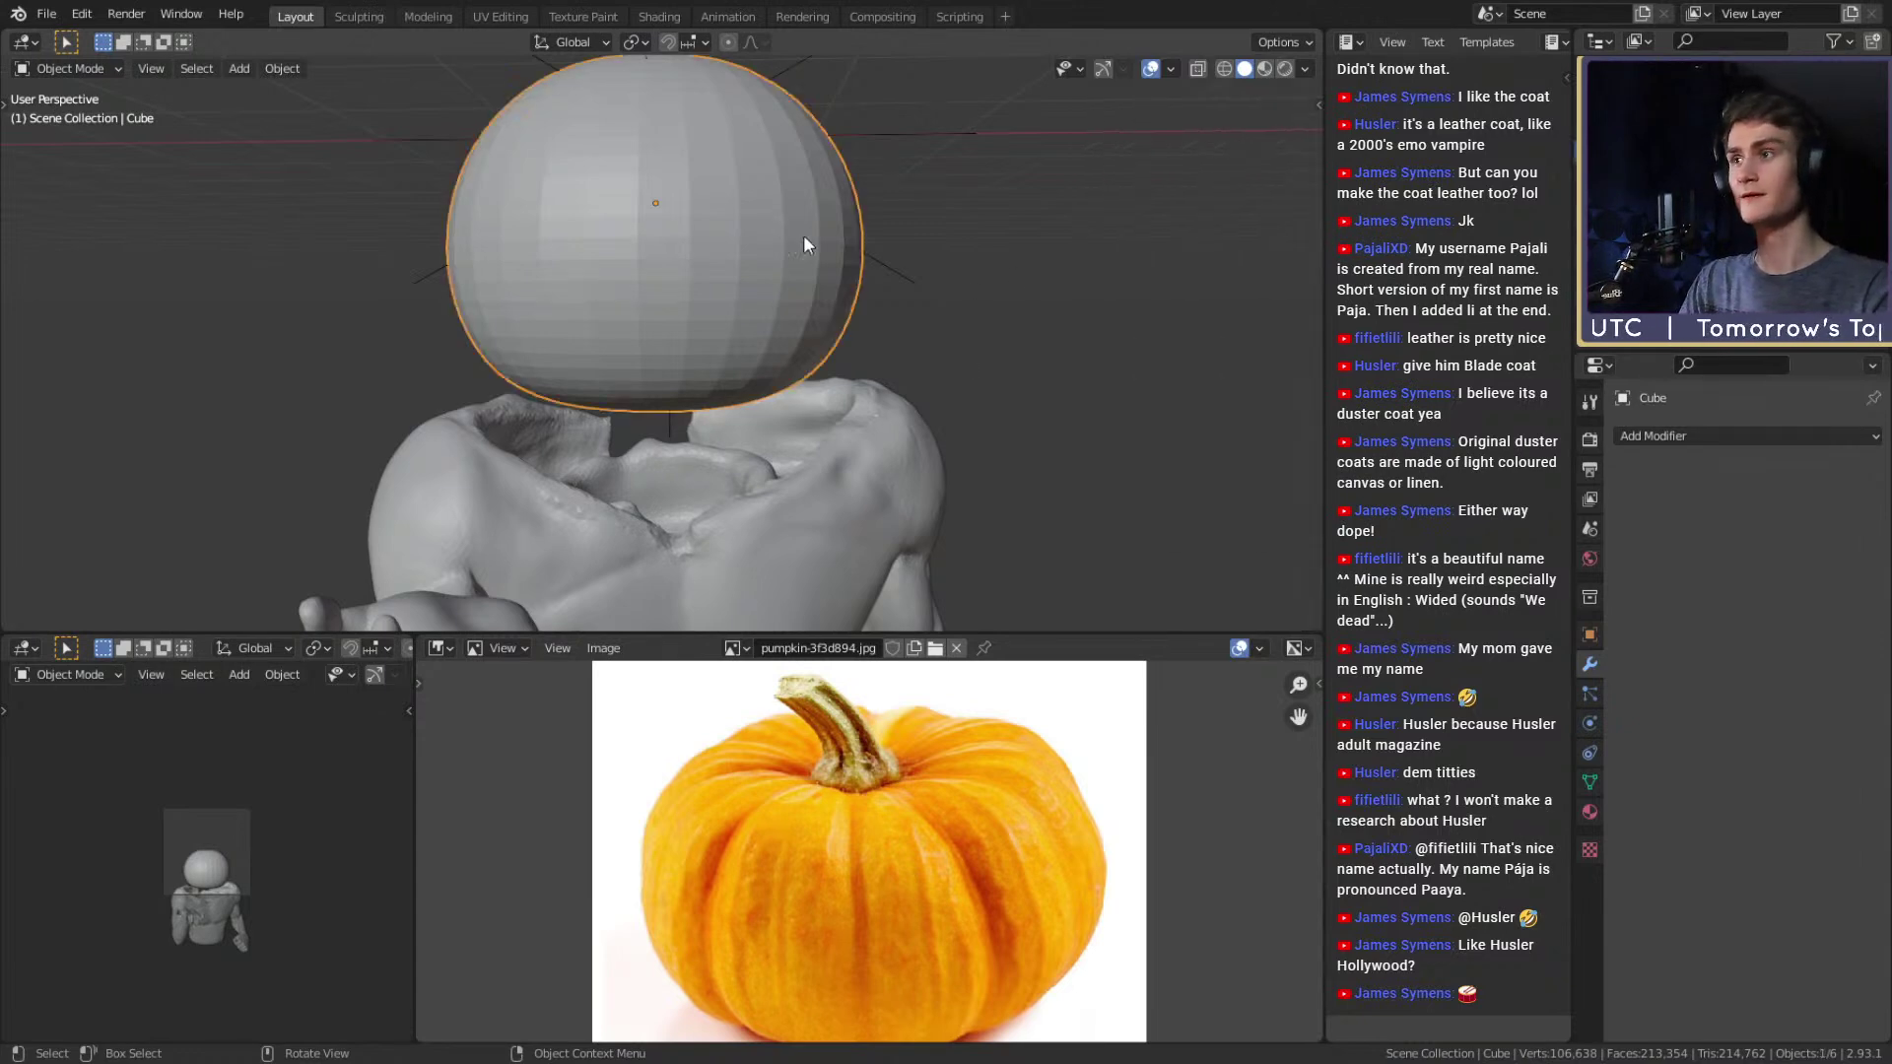
pyautogui.click(358, 16)
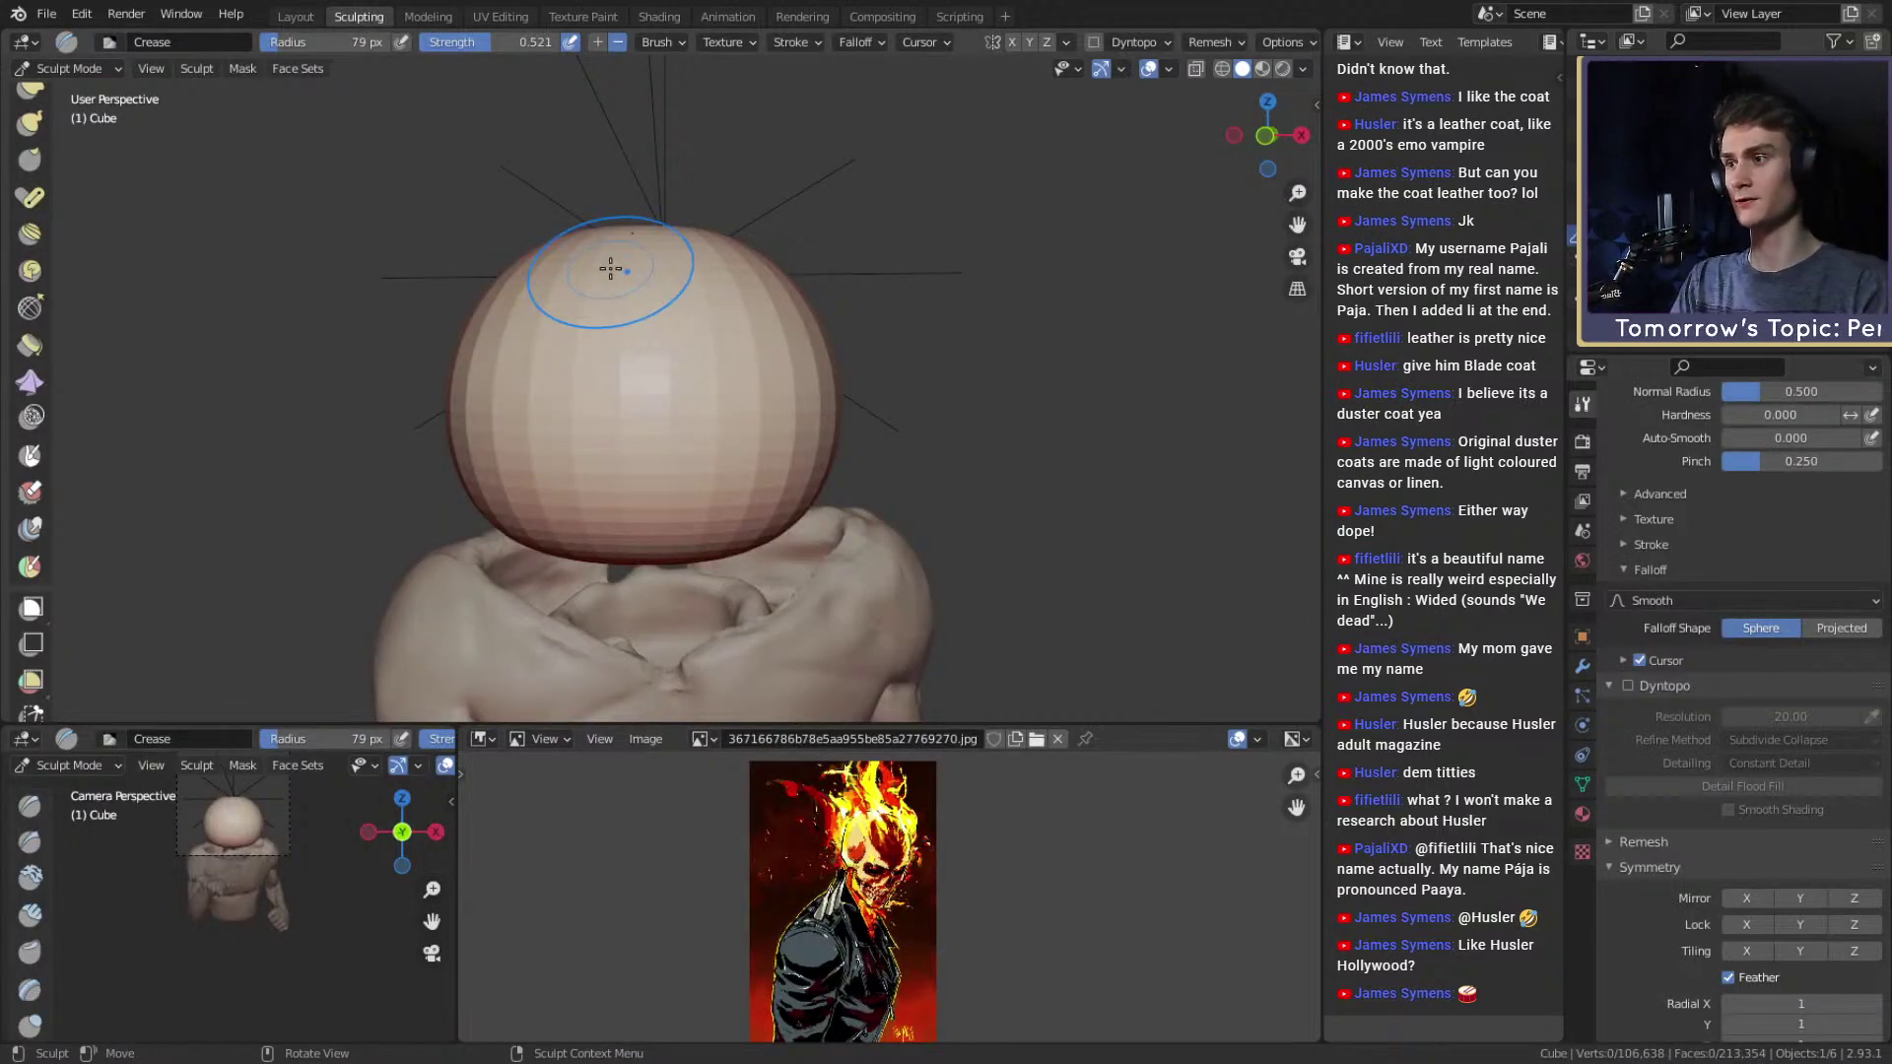
pyautogui.click(699, 738)
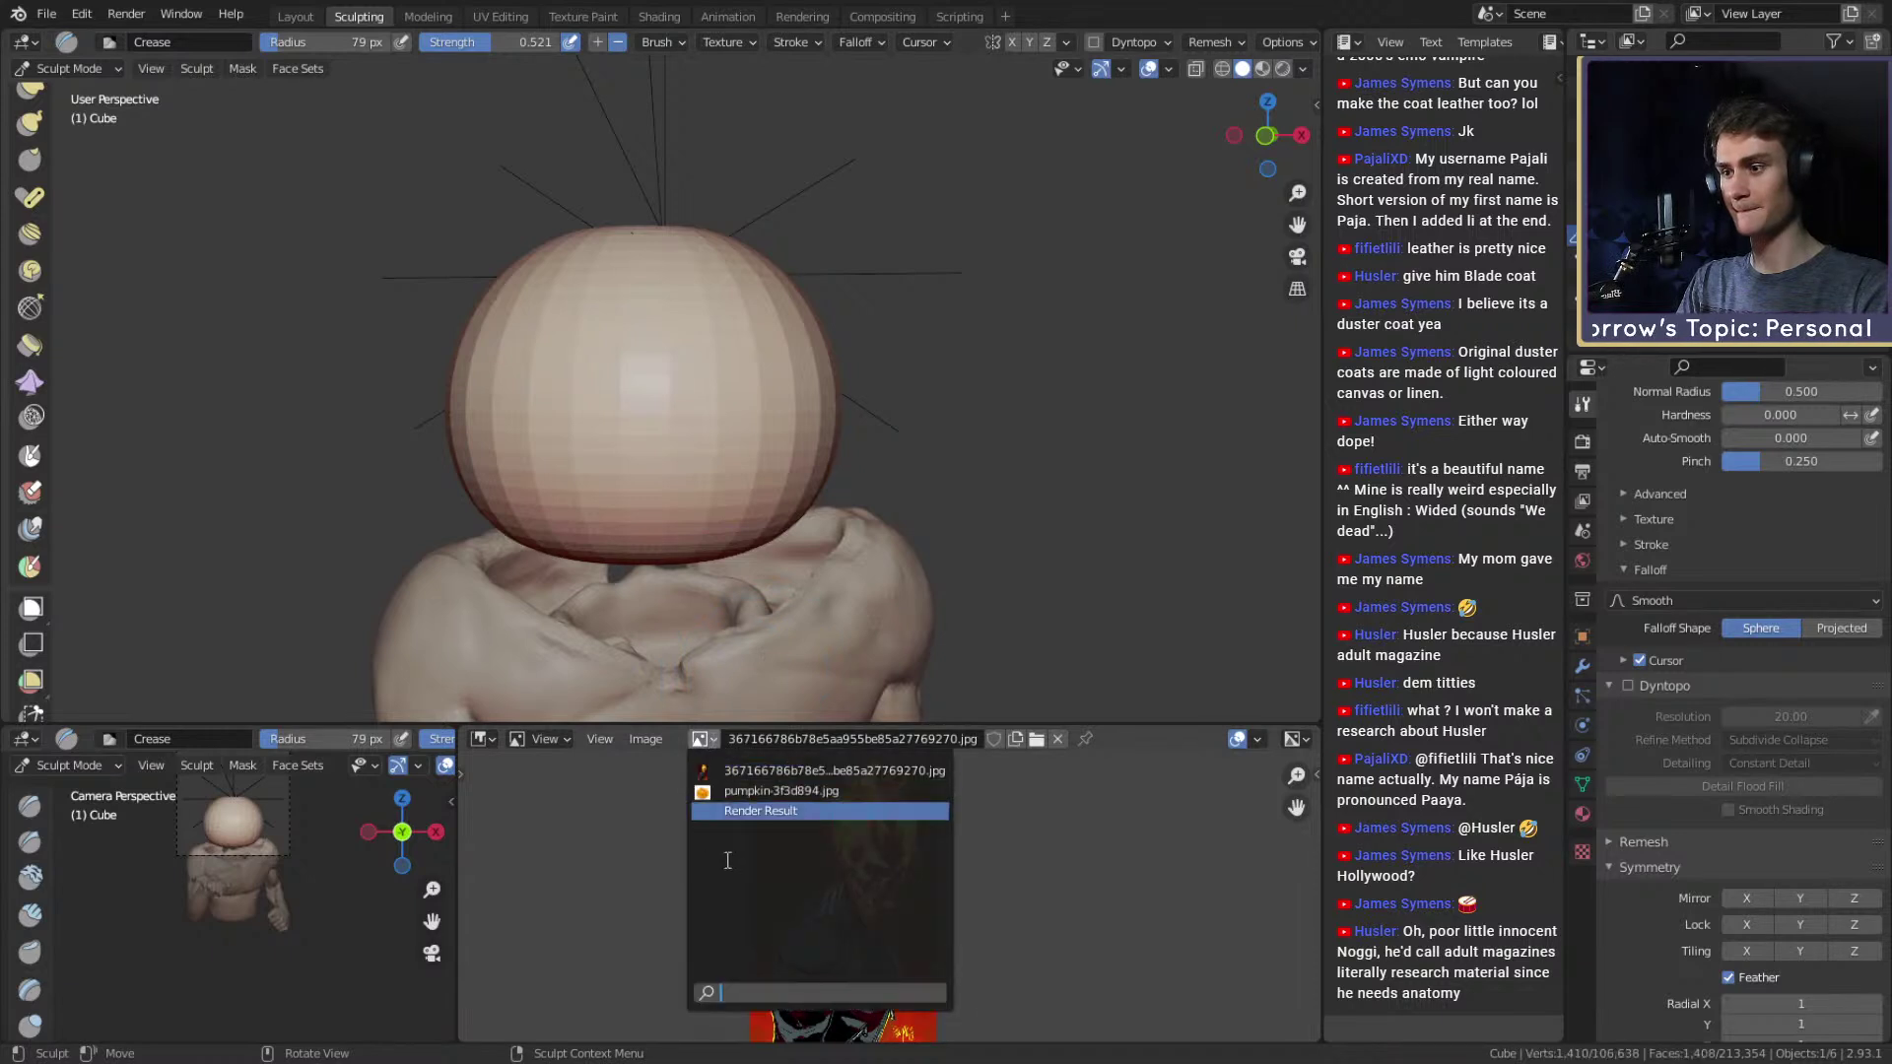
pyautogui.click(746, 794)
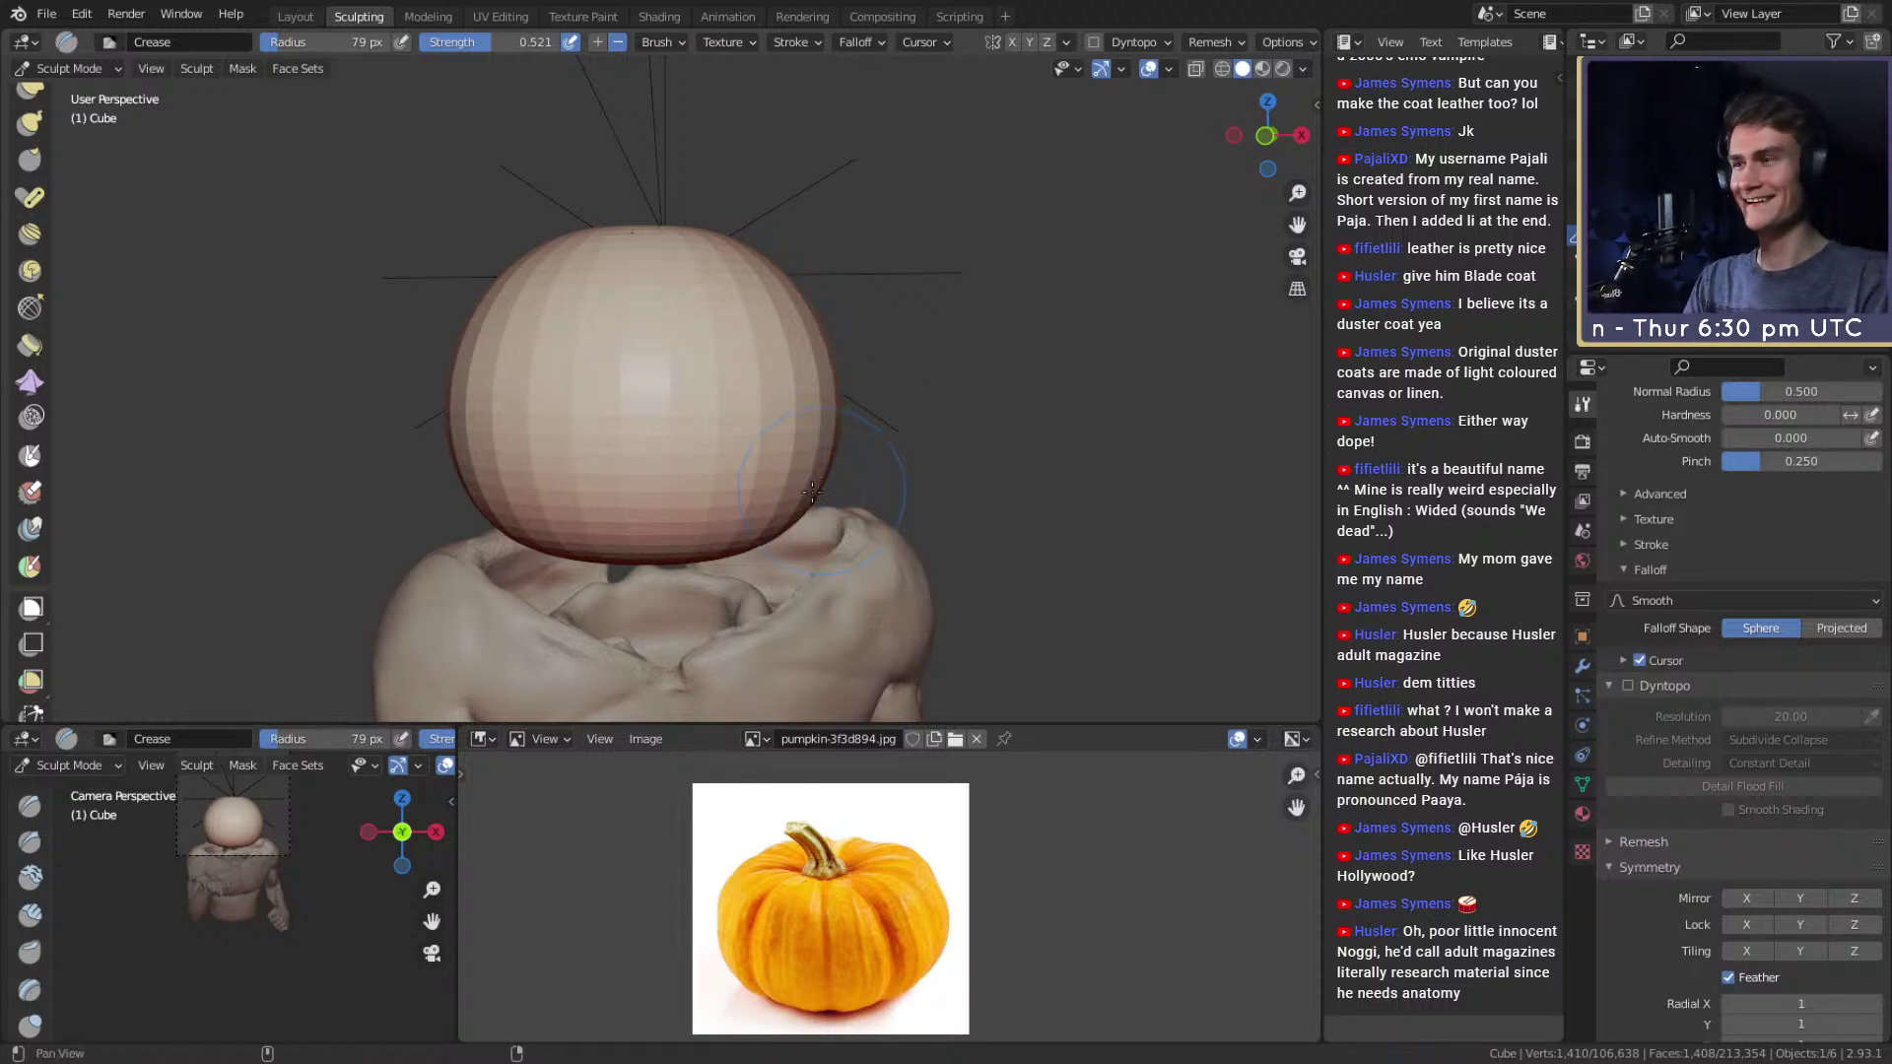
# Crease a small dent into the centre of the head's underside with a 45 px brush and enable Dyntopo.
pyautogui.keyDown('alt'); pyautogui.moveTo(885, 465); pyautogui.dragTo(877, 424); pyautogui.keyUp('alt')
pyautogui.press('f')
pyautogui.click(668, 434)
pyautogui.moveTo(729, 483)
pyautogui.keyDown('ctrl'); pyautogui.keyDown('alt'); pyautogui.mouseDown()
pyautogui.moveTo(724, 432)
pyautogui.moveTo(682, 428)
pyautogui.moveTo(676, 473)
pyautogui.moveTo(697, 380)
pyautogui.moveTo(712, 388)
pyautogui.moveTo(679, 414)
pyautogui.moveTo(666, 392)
pyautogui.moveTo(579, 422)
pyautogui.moveTo(651, 472)
pyautogui.mouseUp(); pyautogui.keyUp('alt'); pyautogui.keyUp('ctrl')
pyautogui.press('f')
pyautogui.click(718, 388)
pyautogui.press('f')
pyautogui.click(667, 381)
pyautogui.press('f')
pyautogui.click(600, 358)
pyautogui.click(1629, 685)
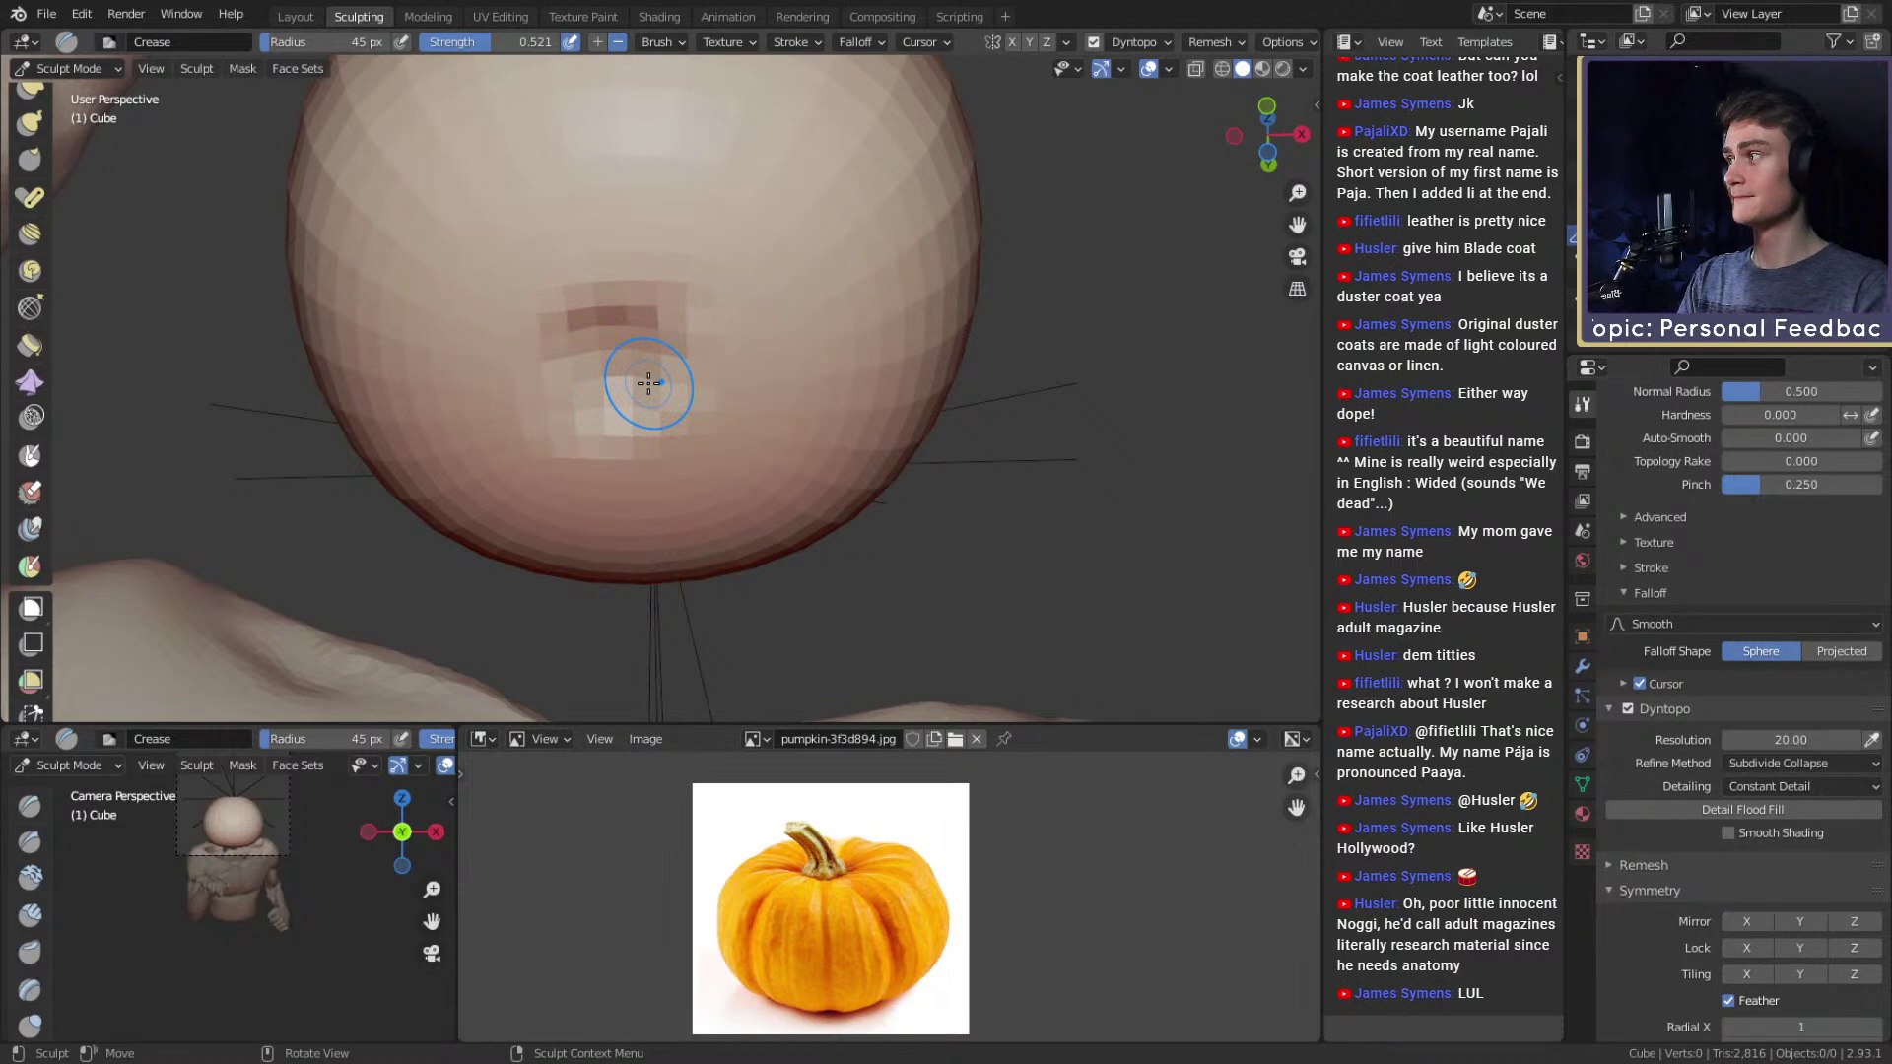
# Hide the body so only the head remains, and deepen the underside dent with the Crease brush at 80 px.
pyautogui.moveTo(648, 382)
pyautogui.mouseDown(button='middle')
pyautogui.moveTo(667, 401)
pyautogui.moveTo(639, 382)
pyautogui.moveTo(627, 460)
pyautogui.mouseUp(button='middle')
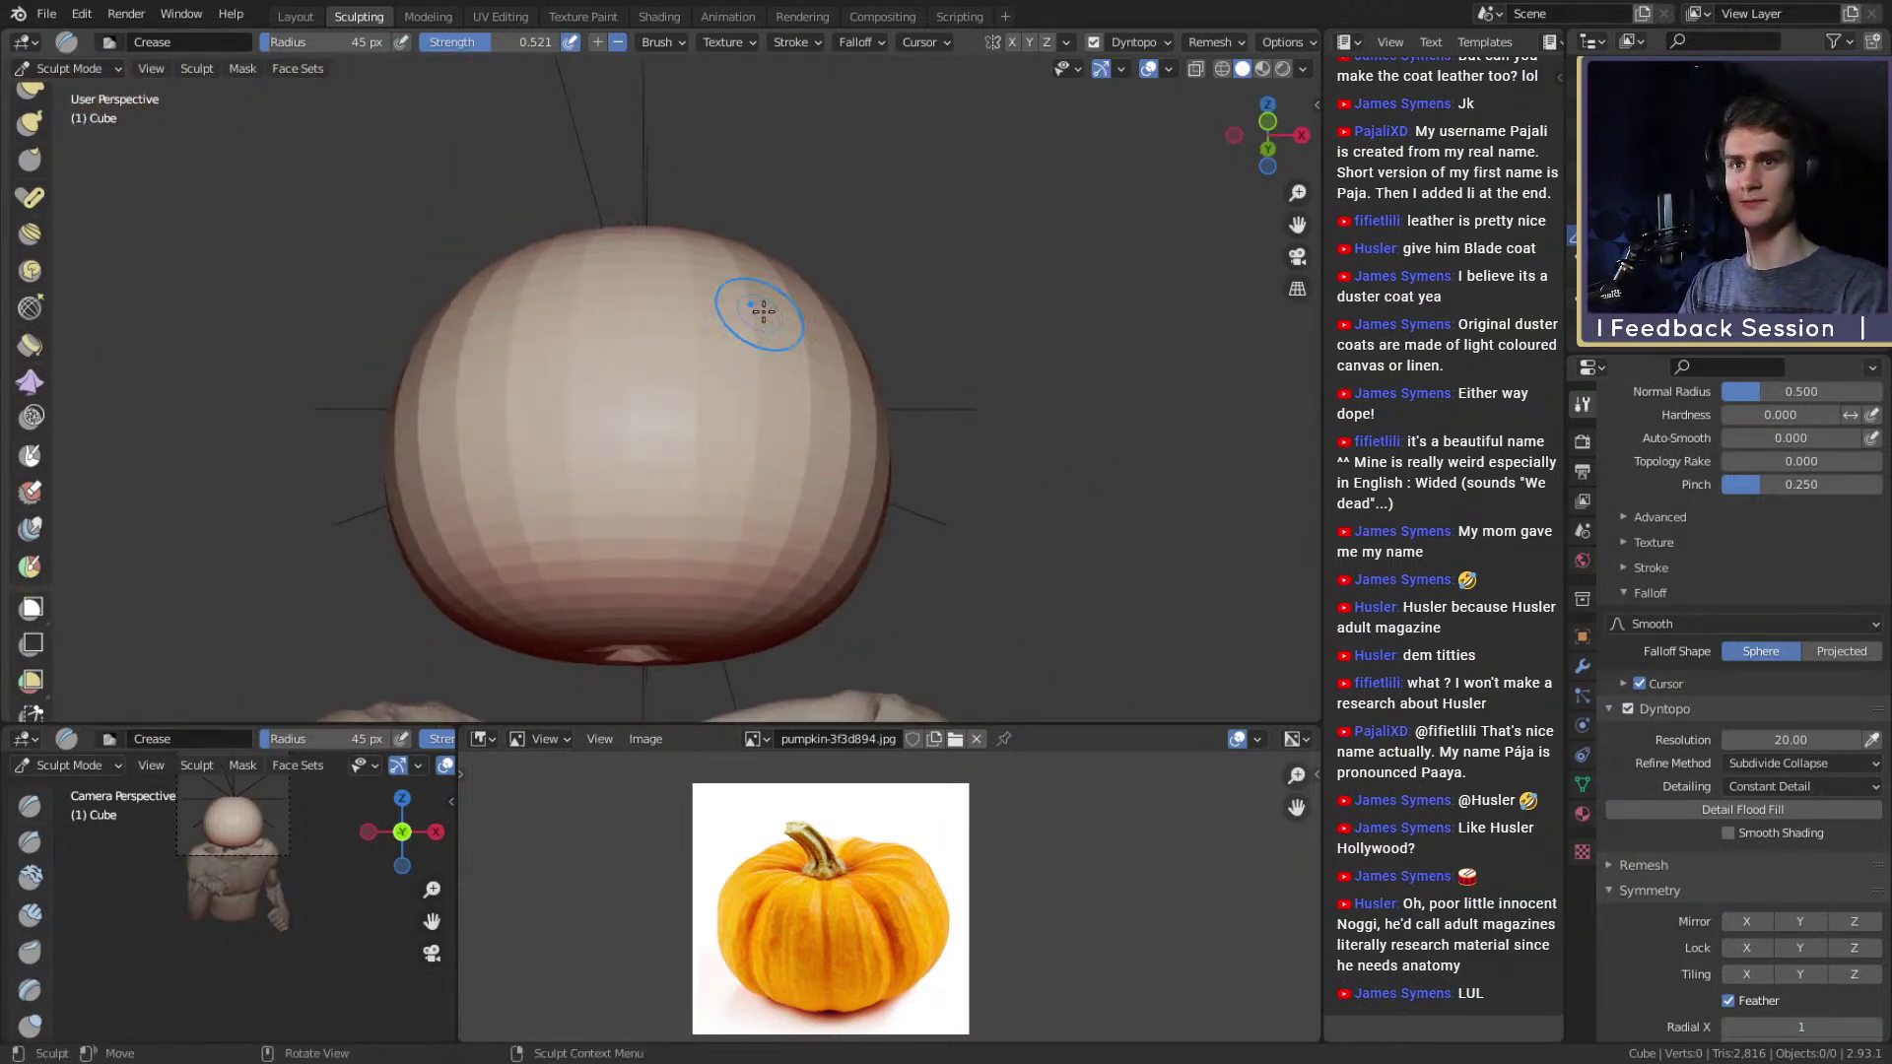
pyautogui.click(1852, 258)
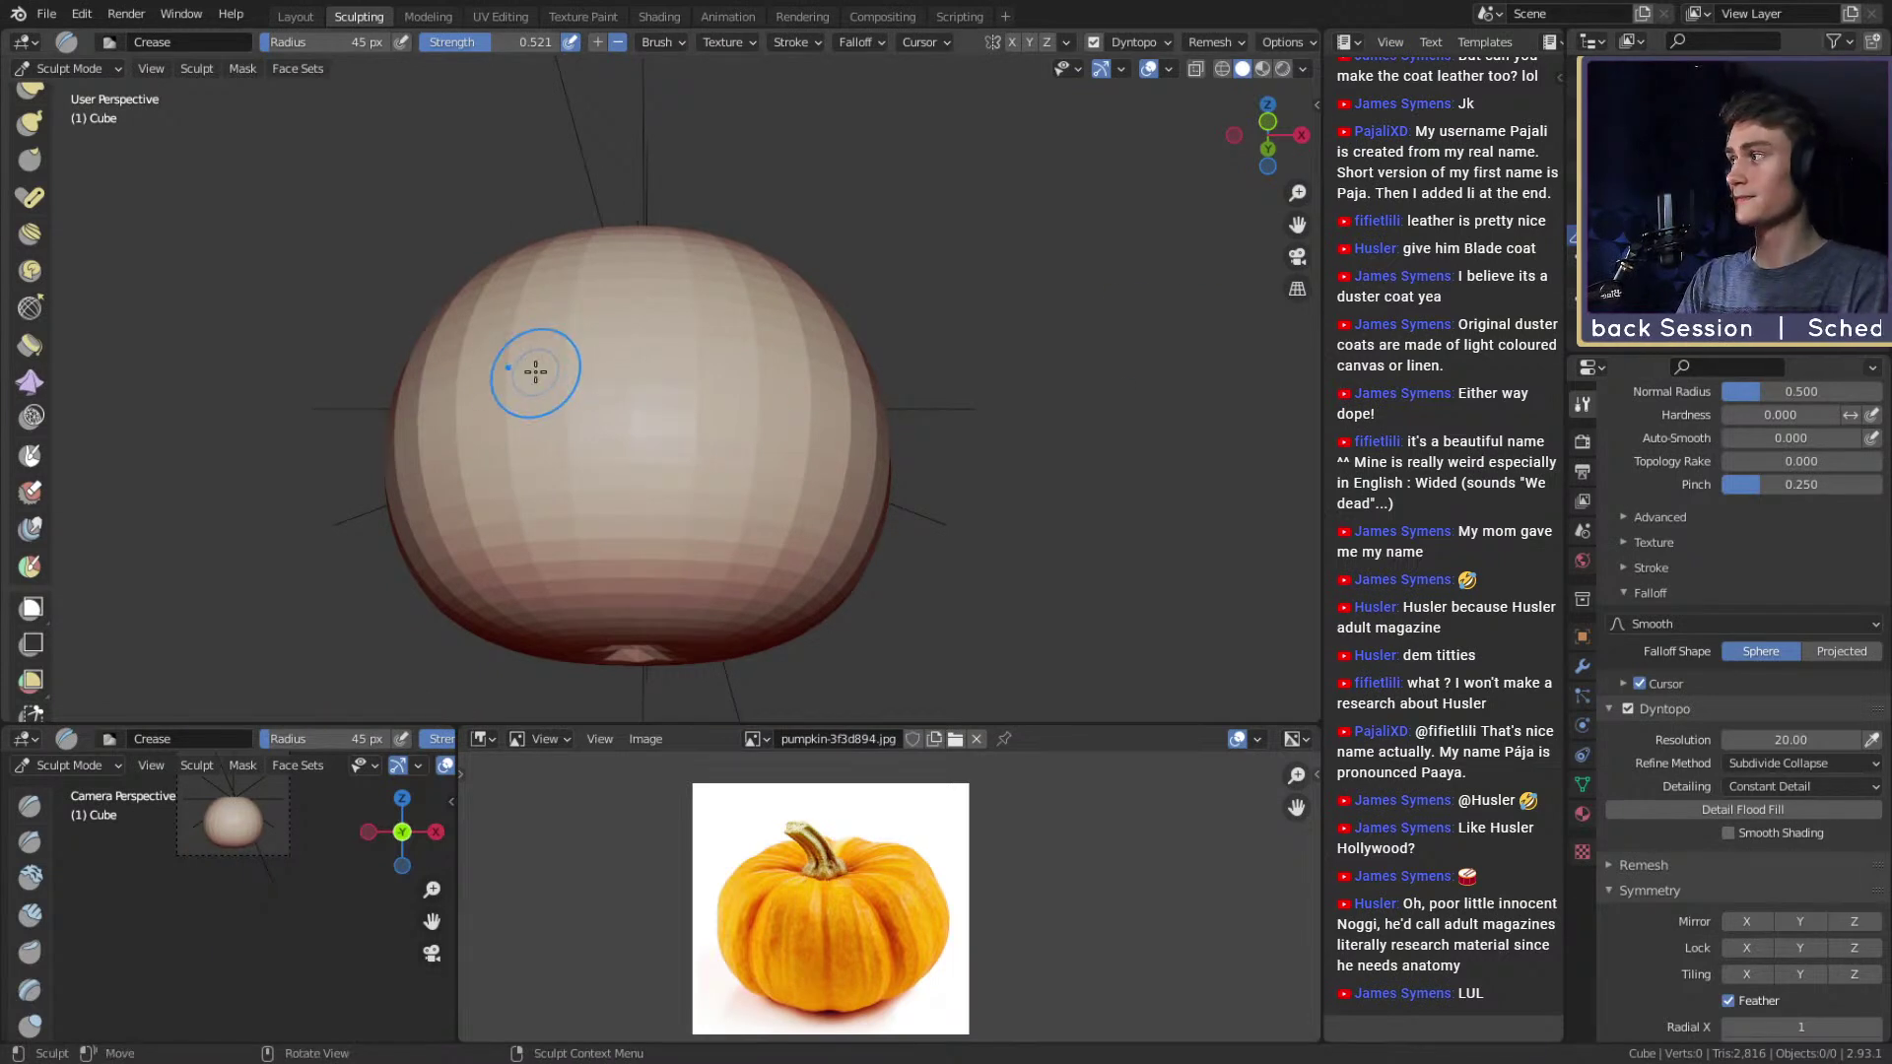
pyautogui.moveTo(748, 457)
pyautogui.mouseDown(button='middle')
pyautogui.moveTo(697, 452)
pyautogui.moveTo(636, 384)
pyautogui.mouseUp(button='middle')
pyautogui.moveTo(693, 390)
pyautogui.keyDown('alt'); pyautogui.keyDown('shift'); pyautogui.mouseDown()
pyautogui.moveTo(654, 346)
pyautogui.moveTo(662, 429)
pyautogui.mouseUp(); pyautogui.keyUp('shift'); pyautogui.keyUp('alt')
pyautogui.moveTo(663, 410)
pyautogui.mouseDown(button='middle')
pyautogui.moveTo(675, 388)
pyautogui.moveTo(655, 369)
pyautogui.mouseUp(button='middle')
pyautogui.moveTo(656, 369)
pyautogui.keyDown('alt'); pyautogui.mouseDown()
pyautogui.moveTo(659, 393)
pyautogui.moveTo(683, 371)
pyautogui.moveTo(669, 475)
pyautogui.mouseUp(); pyautogui.keyUp('alt')
pyautogui.press('f')
pyautogui.click(687, 397)
pyautogui.moveTo(669, 475); pyautogui.dragTo(666, 439, button='middle')
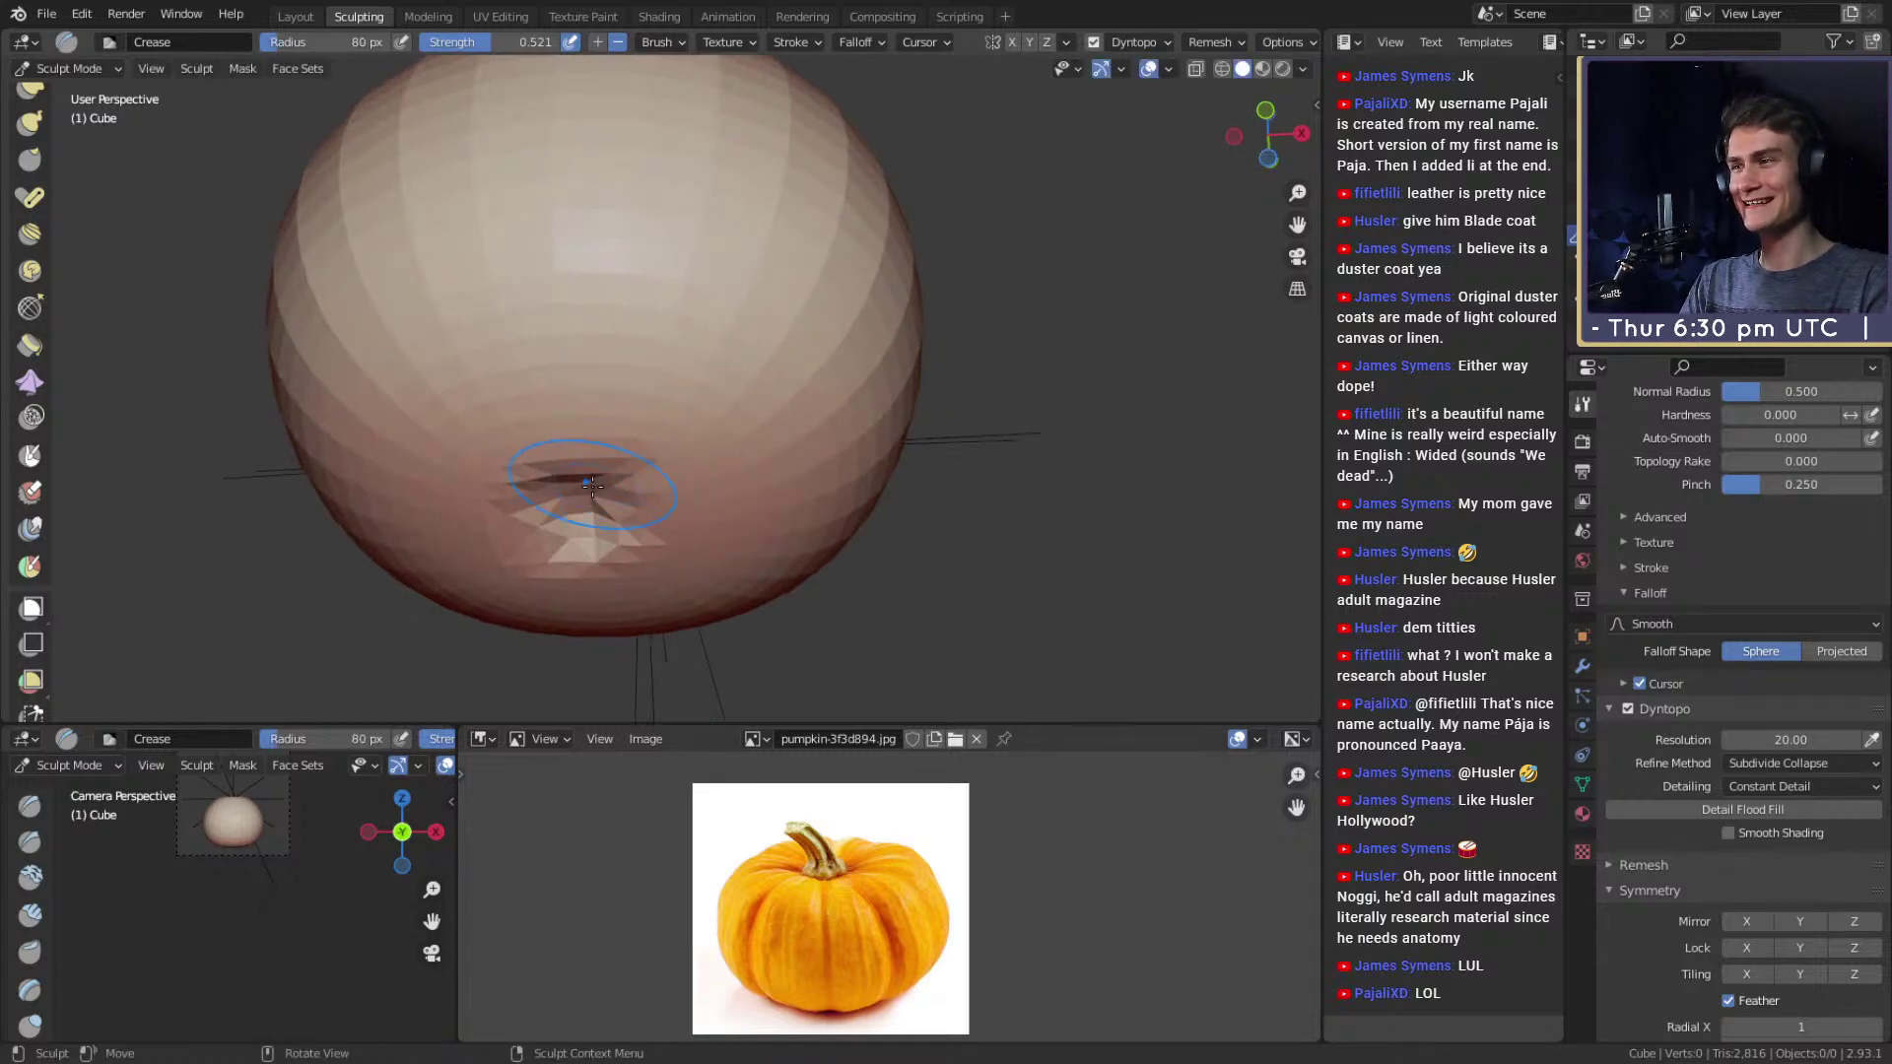
# Carve Crease strokes outward from the underside dent to start the pumpkin's rib grooves.
pyautogui.press('f')
pyautogui.click(699, 392)
pyautogui.moveTo(586, 478); pyautogui.dragTo(676, 431)
pyautogui.keyDown('alt'); pyautogui.moveTo(798, 295); pyautogui.dragTo(727, 360); pyautogui.keyUp('alt')
pyautogui.moveTo(726, 361)
pyautogui.keyDown('ctrl'); pyautogui.mouseDown(button='middle')
pyautogui.moveTo(705, 410)
pyautogui.moveTo(697, 388)
pyautogui.mouseUp(button='middle'); pyautogui.keyUp('ctrl')
pyautogui.press('f')
pyautogui.click(641, 477)
pyautogui.moveTo(638, 480); pyautogui.dragTo(625, 379)
# Extend a rib groove from the underside up the side of the head with the Crease brush at 82 px.
pyautogui.moveTo(630, 430)
pyautogui.mouseDown(button='middle')
pyautogui.moveTo(673, 407)
pyautogui.moveTo(640, 444)
pyautogui.moveTo(654, 393)
pyautogui.moveTo(639, 483)
pyautogui.mouseUp(button='middle')
pyautogui.keyDown('ctrl'); pyautogui.moveTo(638, 483); pyautogui.dragTo(634, 460, button='middle'); pyautogui.keyUp('ctrl')
pyautogui.moveTo(634, 460); pyautogui.dragTo(643, 332)
pyautogui.press('f')
pyautogui.click(690, 335)
pyautogui.moveTo(690, 335)
pyautogui.mouseDown(button='middle')
pyautogui.moveTo(671, 338)
pyautogui.moveTo(663, 426)
pyautogui.moveTo(663, 409)
pyautogui.mouseUp(button='middle')
pyautogui.press('f')
pyautogui.click(655, 492)
pyautogui.moveTo(654, 494); pyautogui.dragTo(644, 296)
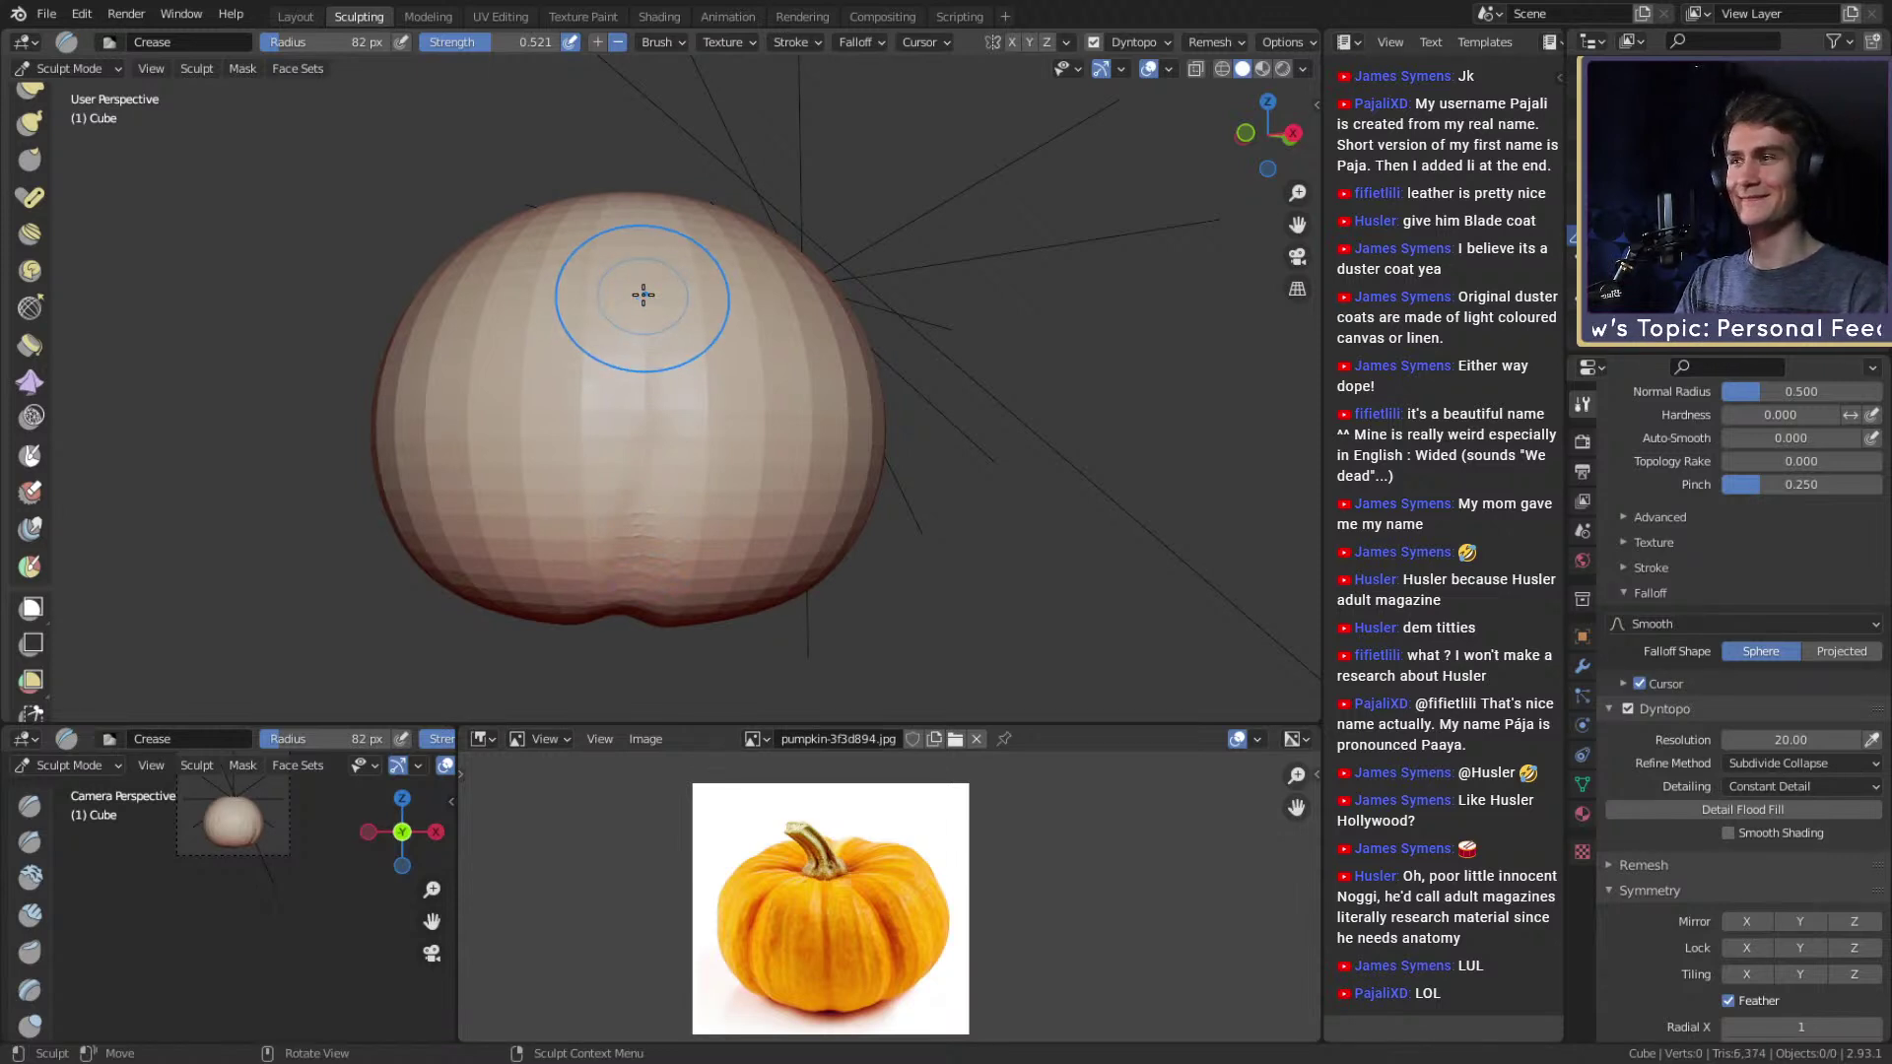
pyautogui.scroll(12, 29, 227)
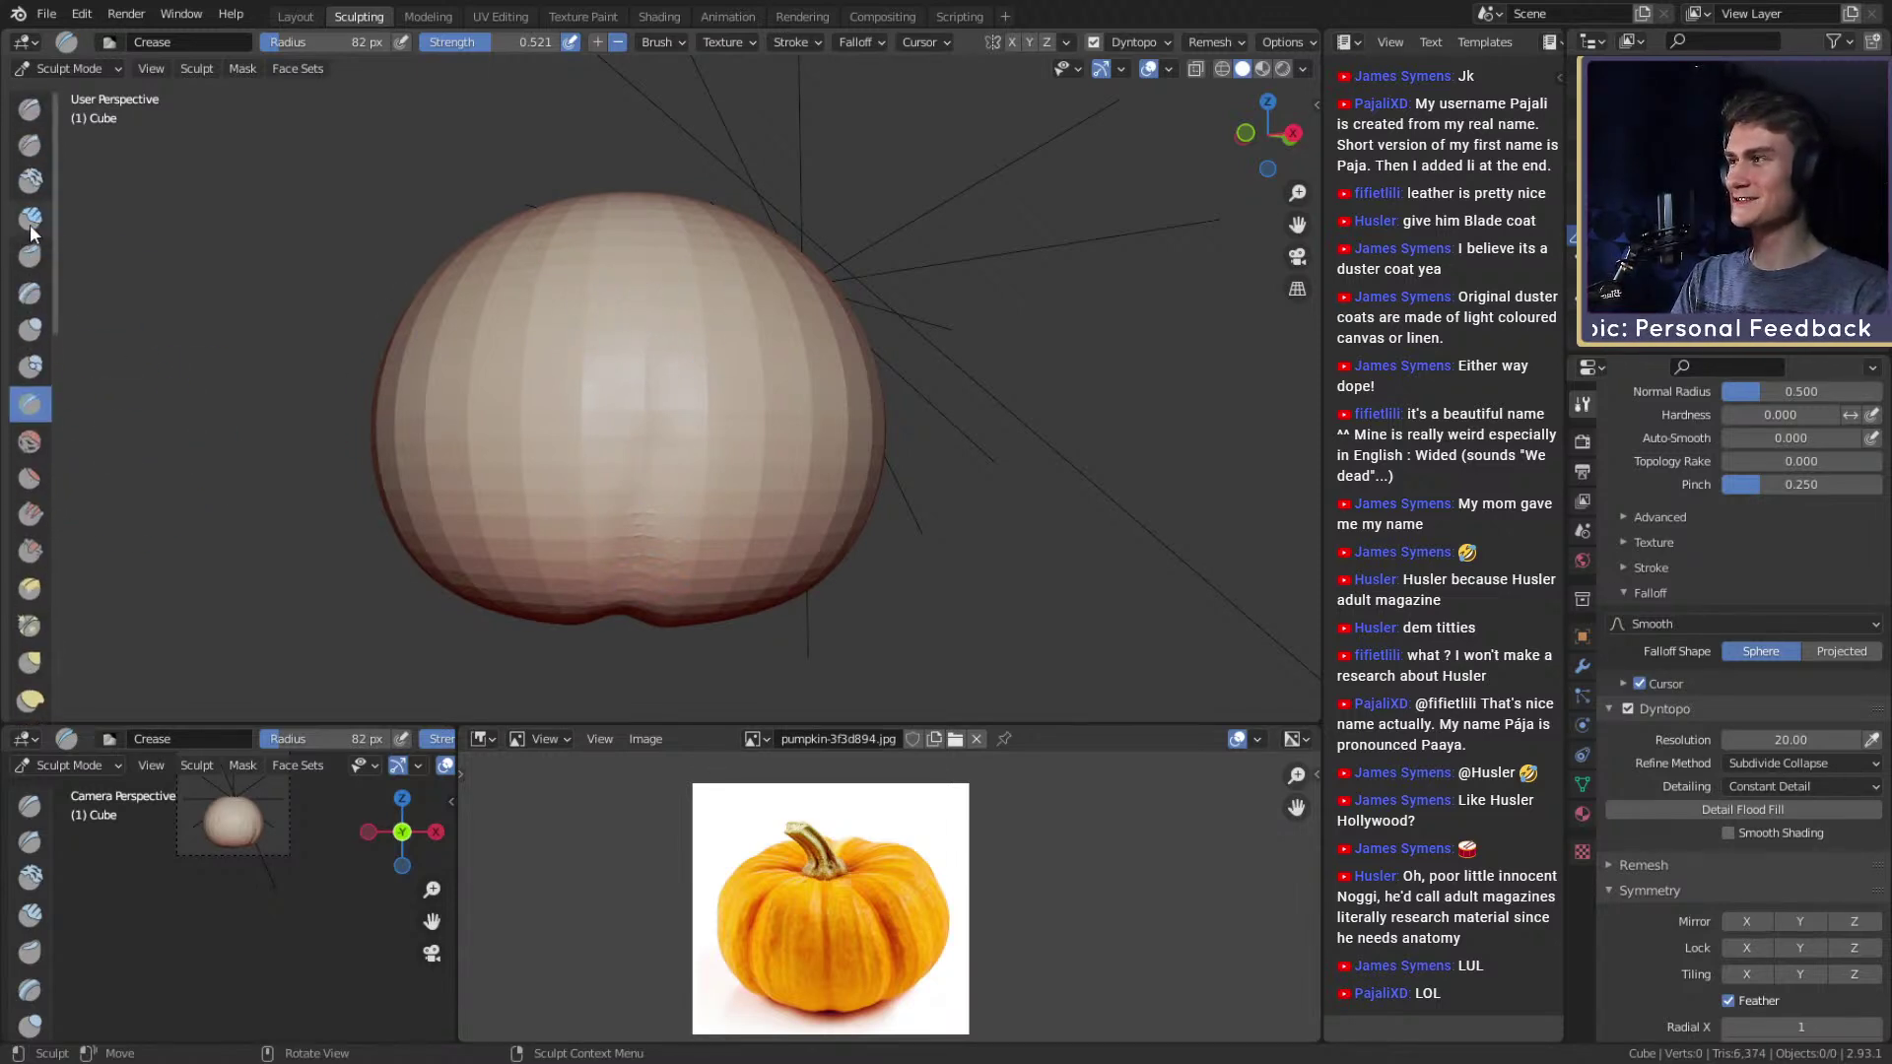
# Deepen the front groove of the pumpkin body with Crease strokes running down its lower half.
pyautogui.click(34, 154)
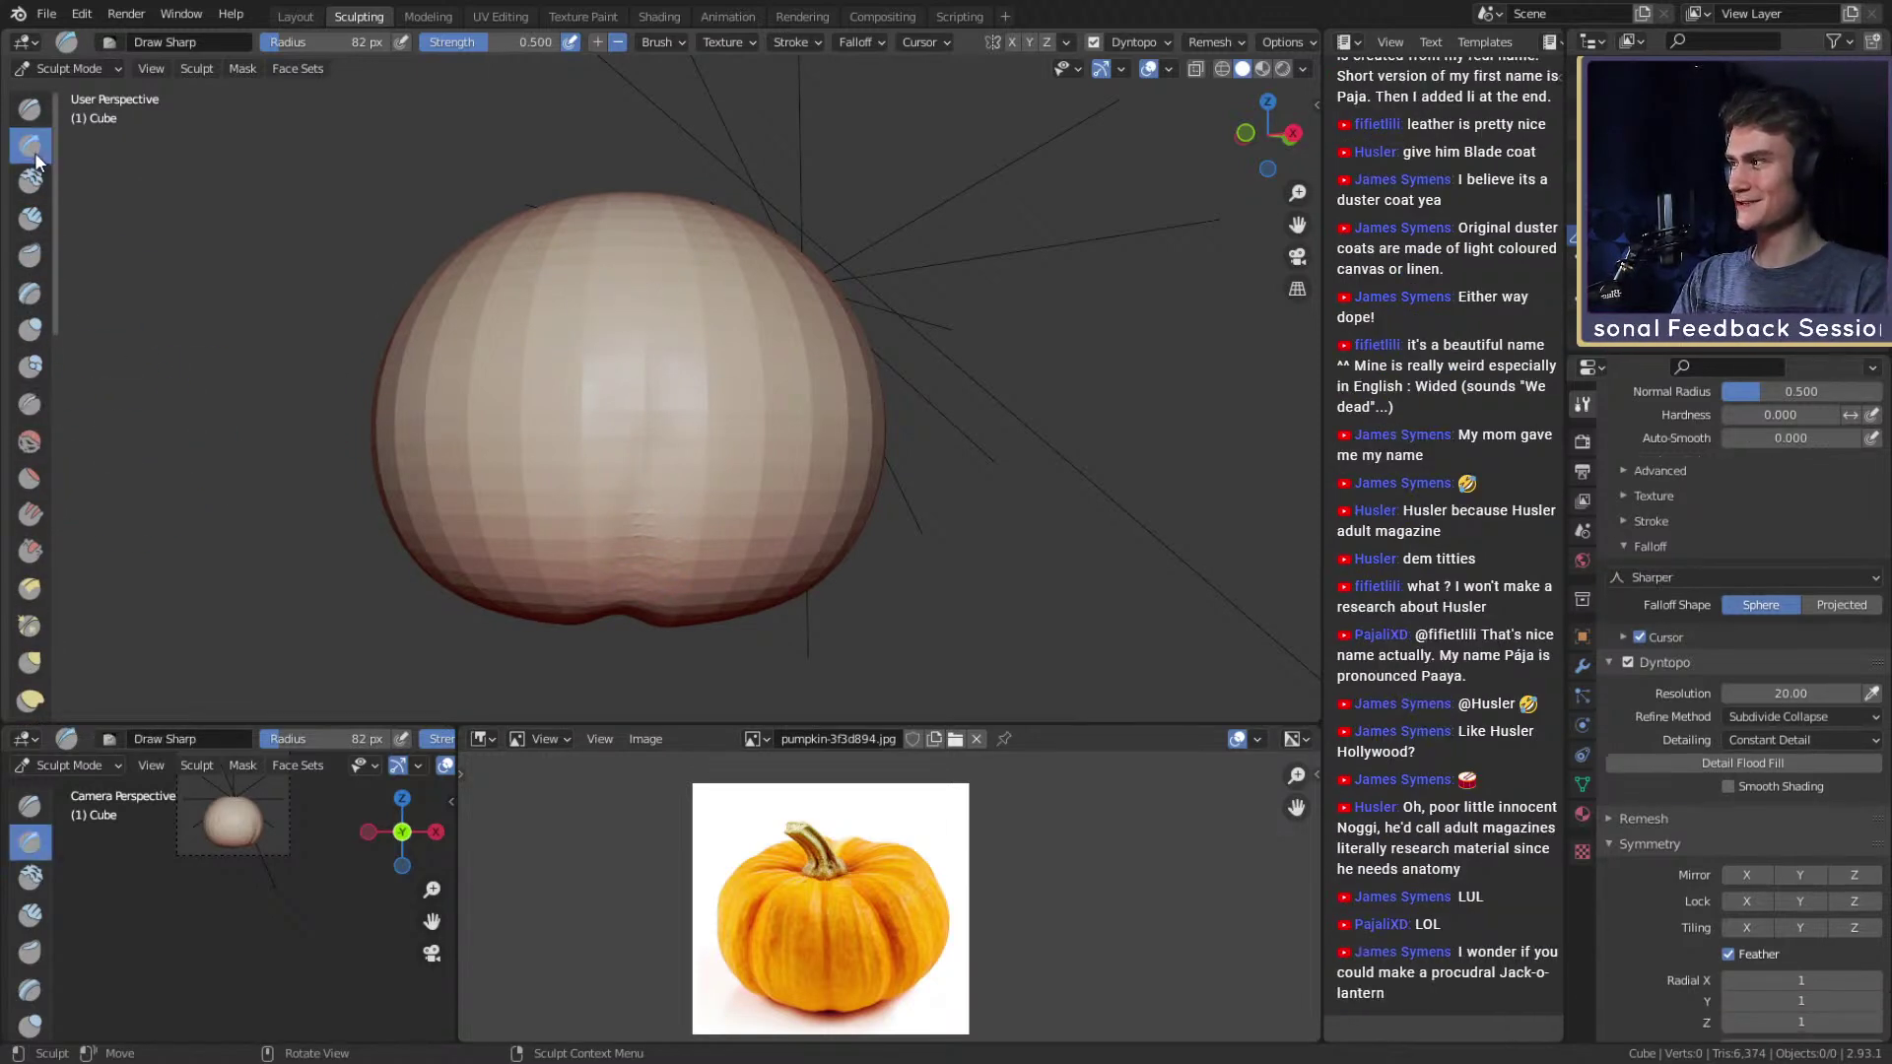
pyautogui.moveTo(712, 479)
pyautogui.mouseDown(button='middle')
pyautogui.moveTo(739, 452)
pyautogui.moveTo(815, 456)
pyautogui.moveTo(828, 434)
pyautogui.moveTo(709, 308)
pyautogui.moveTo(722, 460)
pyautogui.mouseUp(button='middle')
pyautogui.hotkey('shift', 'c')
pyautogui.scroll(1, 722, 460)
pyautogui.press('f')
pyautogui.click(653, 479)
pyautogui.moveTo(683, 227); pyautogui.dragTo(635, 492)
pyautogui.moveTo(683, 294); pyautogui.dragTo(637, 527)
pyautogui.moveTo(637, 541)
pyautogui.mouseDown(button='middle')
pyautogui.moveTo(652, 415)
pyautogui.moveTo(613, 484)
pyautogui.mouseUp(button='middle')
pyautogui.moveTo(703, 361)
pyautogui.mouseDown(button='middle')
pyautogui.moveTo(722, 256)
pyautogui.moveTo(663, 388)
pyautogui.moveTo(692, 411)
pyautogui.mouseUp(button='middle')
pyautogui.moveTo(663, 579)
pyautogui.mouseDown(button='middle')
pyautogui.moveTo(680, 359)
pyautogui.moveTo(663, 371)
pyautogui.moveTo(676, 435)
pyautogui.moveTo(655, 396)
pyautogui.mouseUp(button='middle')
pyautogui.moveTo(643, 298); pyautogui.dragTo(675, 426, button='middle')
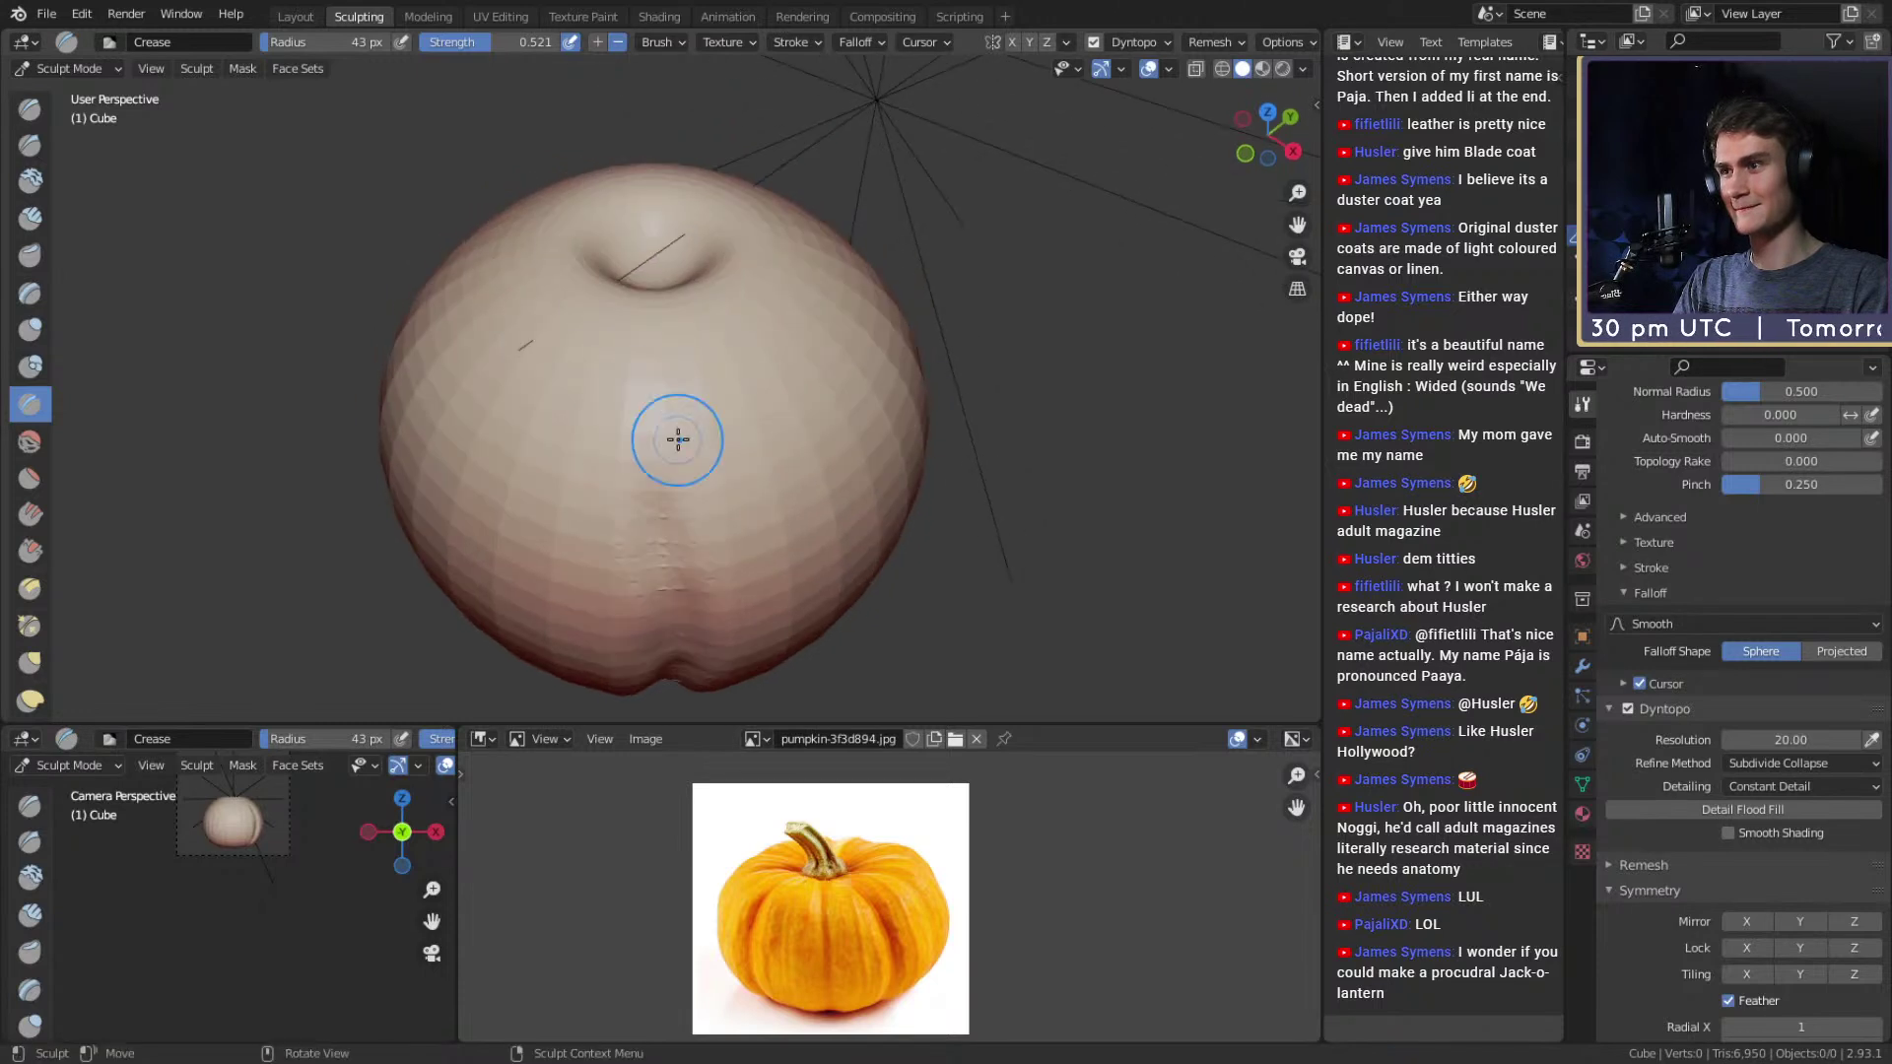
# Start a second groove beside the front one, carving outward from the top dimple with the Crease brush at 34 px.
pyautogui.moveTo(663, 345); pyautogui.dragTo(674, 548, button='middle')
pyautogui.scroll(2, 678, 519)
pyautogui.moveTo(648, 384); pyautogui.dragTo(722, 422, button='middle')
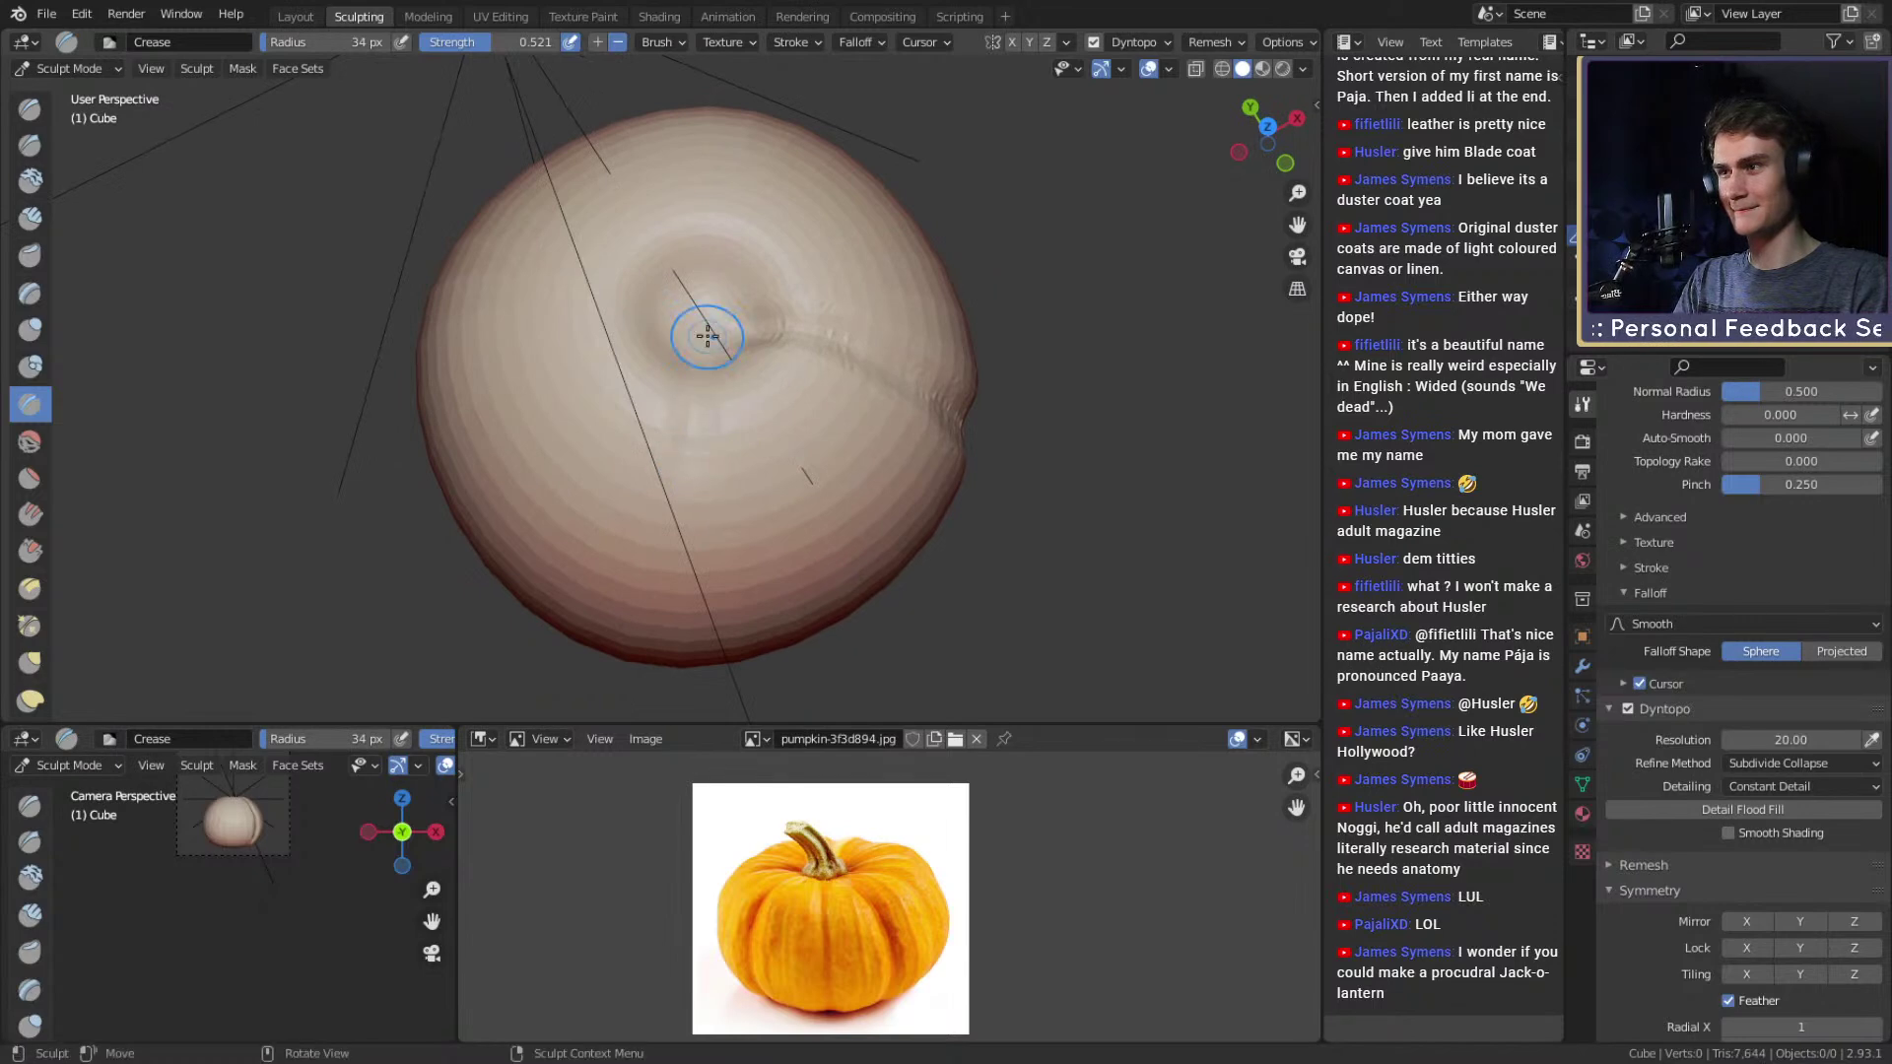
pyautogui.moveTo(704, 364); pyautogui.dragTo(686, 468)
pyautogui.moveTo(667, 547); pyautogui.dragTo(696, 433, button='middle')
pyautogui.moveTo(699, 317); pyautogui.dragTo(682, 458)
# Extend the second groove down the pumpkin's upper side, enlarging the Crease brush to 70 px.
pyautogui.moveTo(667, 538); pyautogui.dragTo(688, 394, button='middle')
pyautogui.press('f')
pyautogui.click(712, 270)
pyautogui.moveTo(678, 218); pyautogui.dragTo(653, 503)
pyautogui.moveTo(659, 280); pyautogui.dragTo(649, 527)
pyautogui.moveTo(648, 548); pyautogui.dragTo(685, 361, button='middle')
pyautogui.press('f')
pyautogui.click(724, 286)
pyautogui.moveTo(676, 237); pyautogui.dragTo(658, 460)
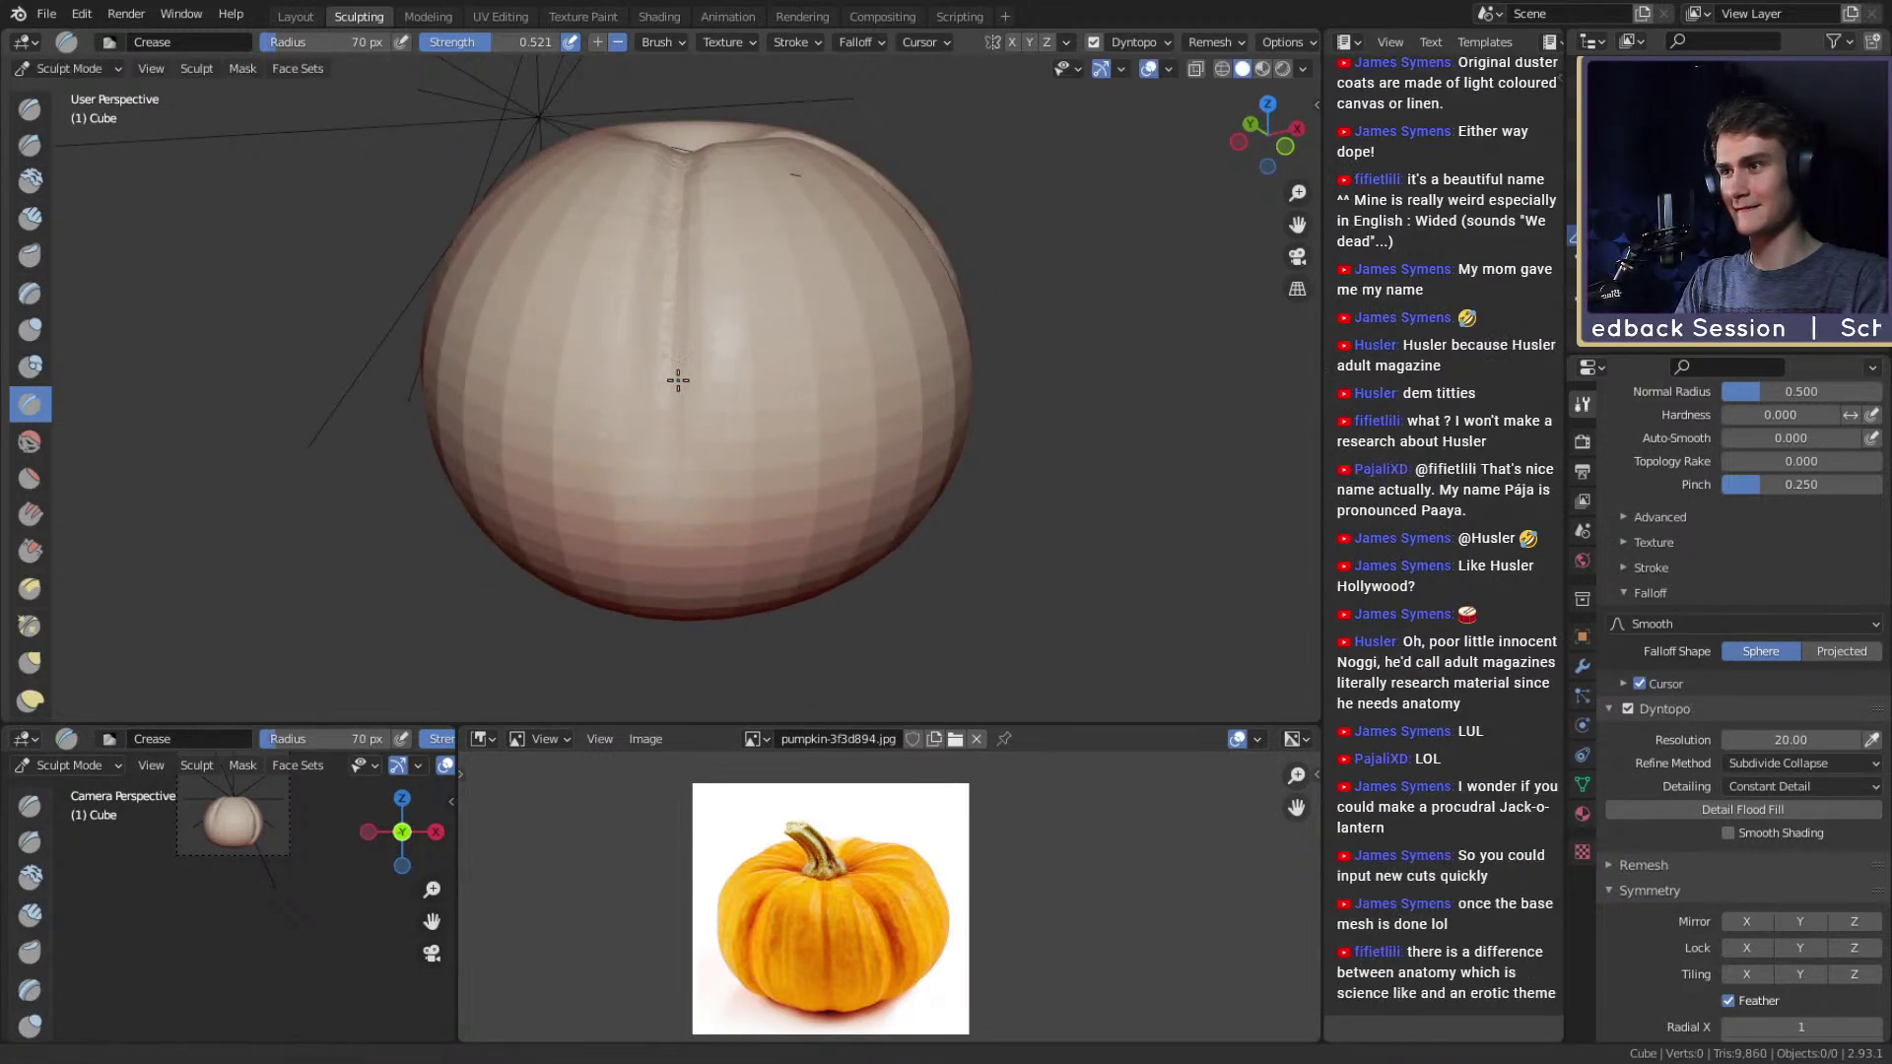
pyautogui.moveTo(673, 384); pyautogui.dragTo(676, 354, button='middle')
# Set the Crease brush's pinch to 0.500 and keep its falloff curve on Smooth.
pyautogui.scroll(5, 1801, 674)
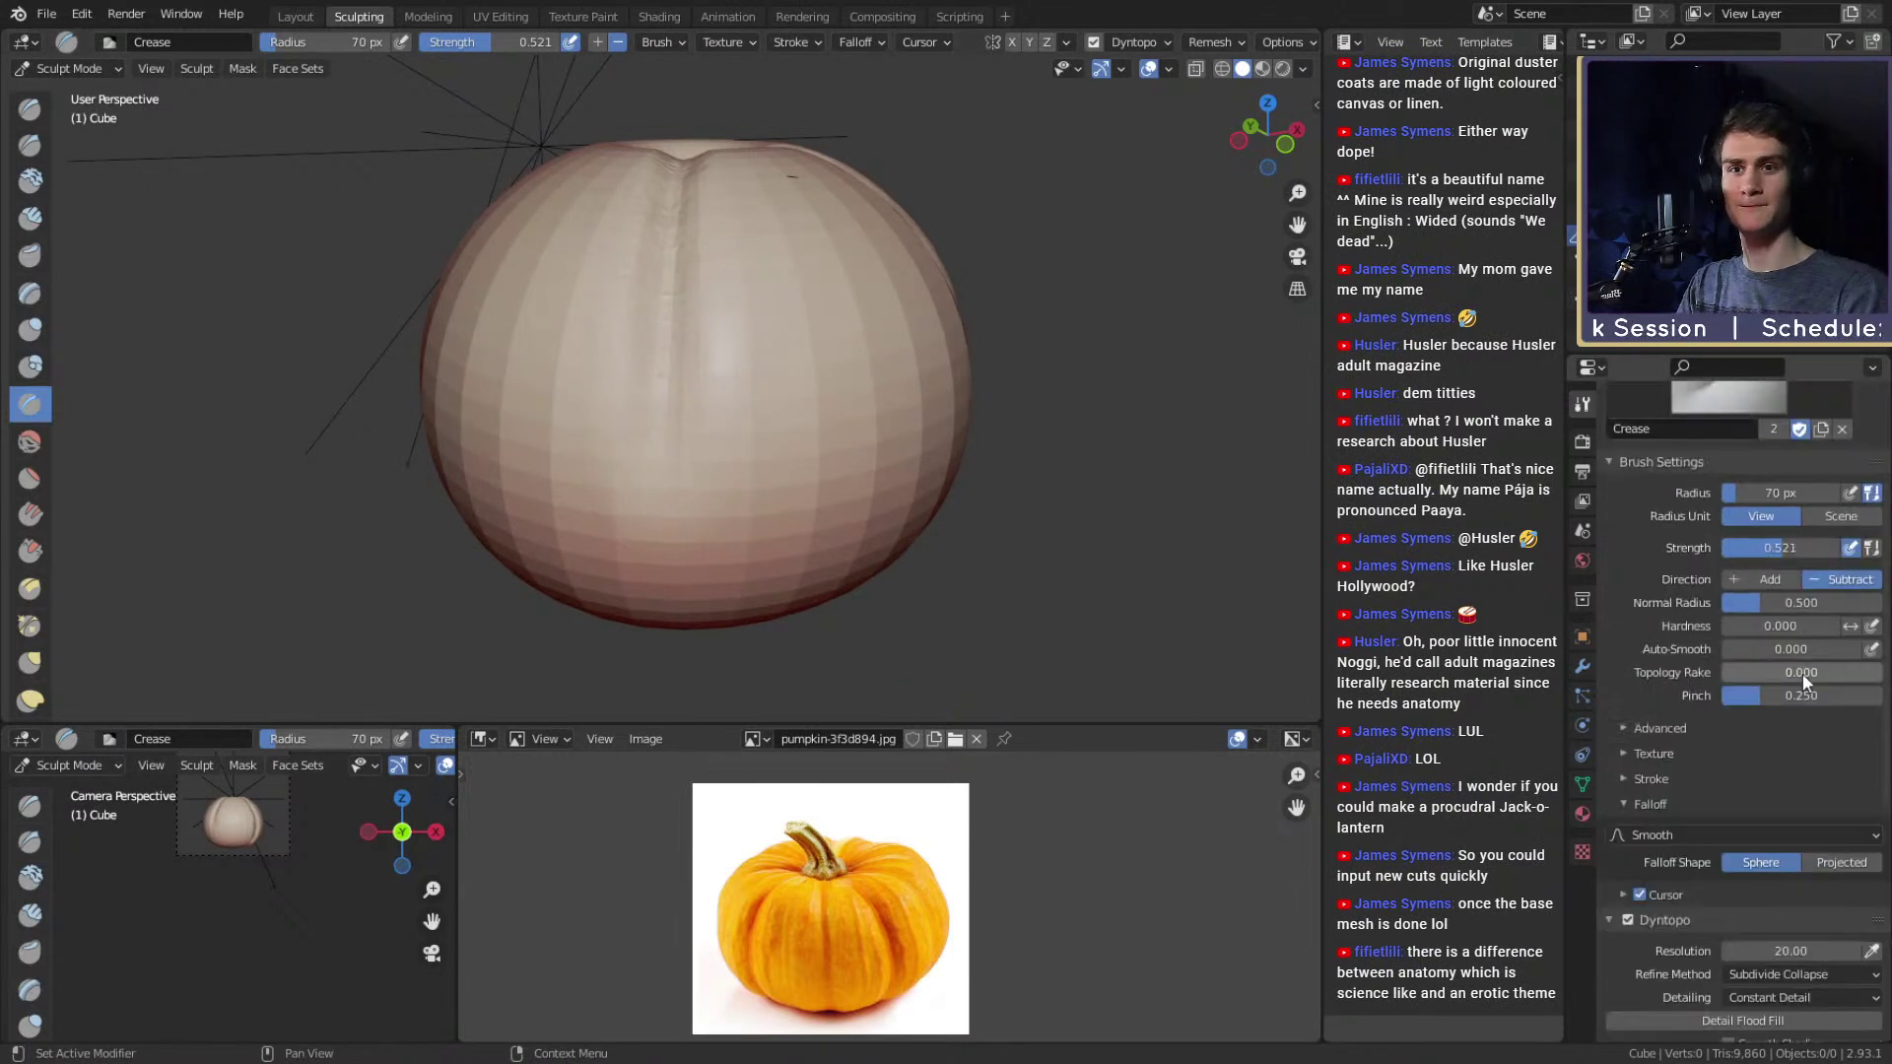
pyautogui.scroll(-1, 1675, 749)
pyautogui.click(1665, 792)
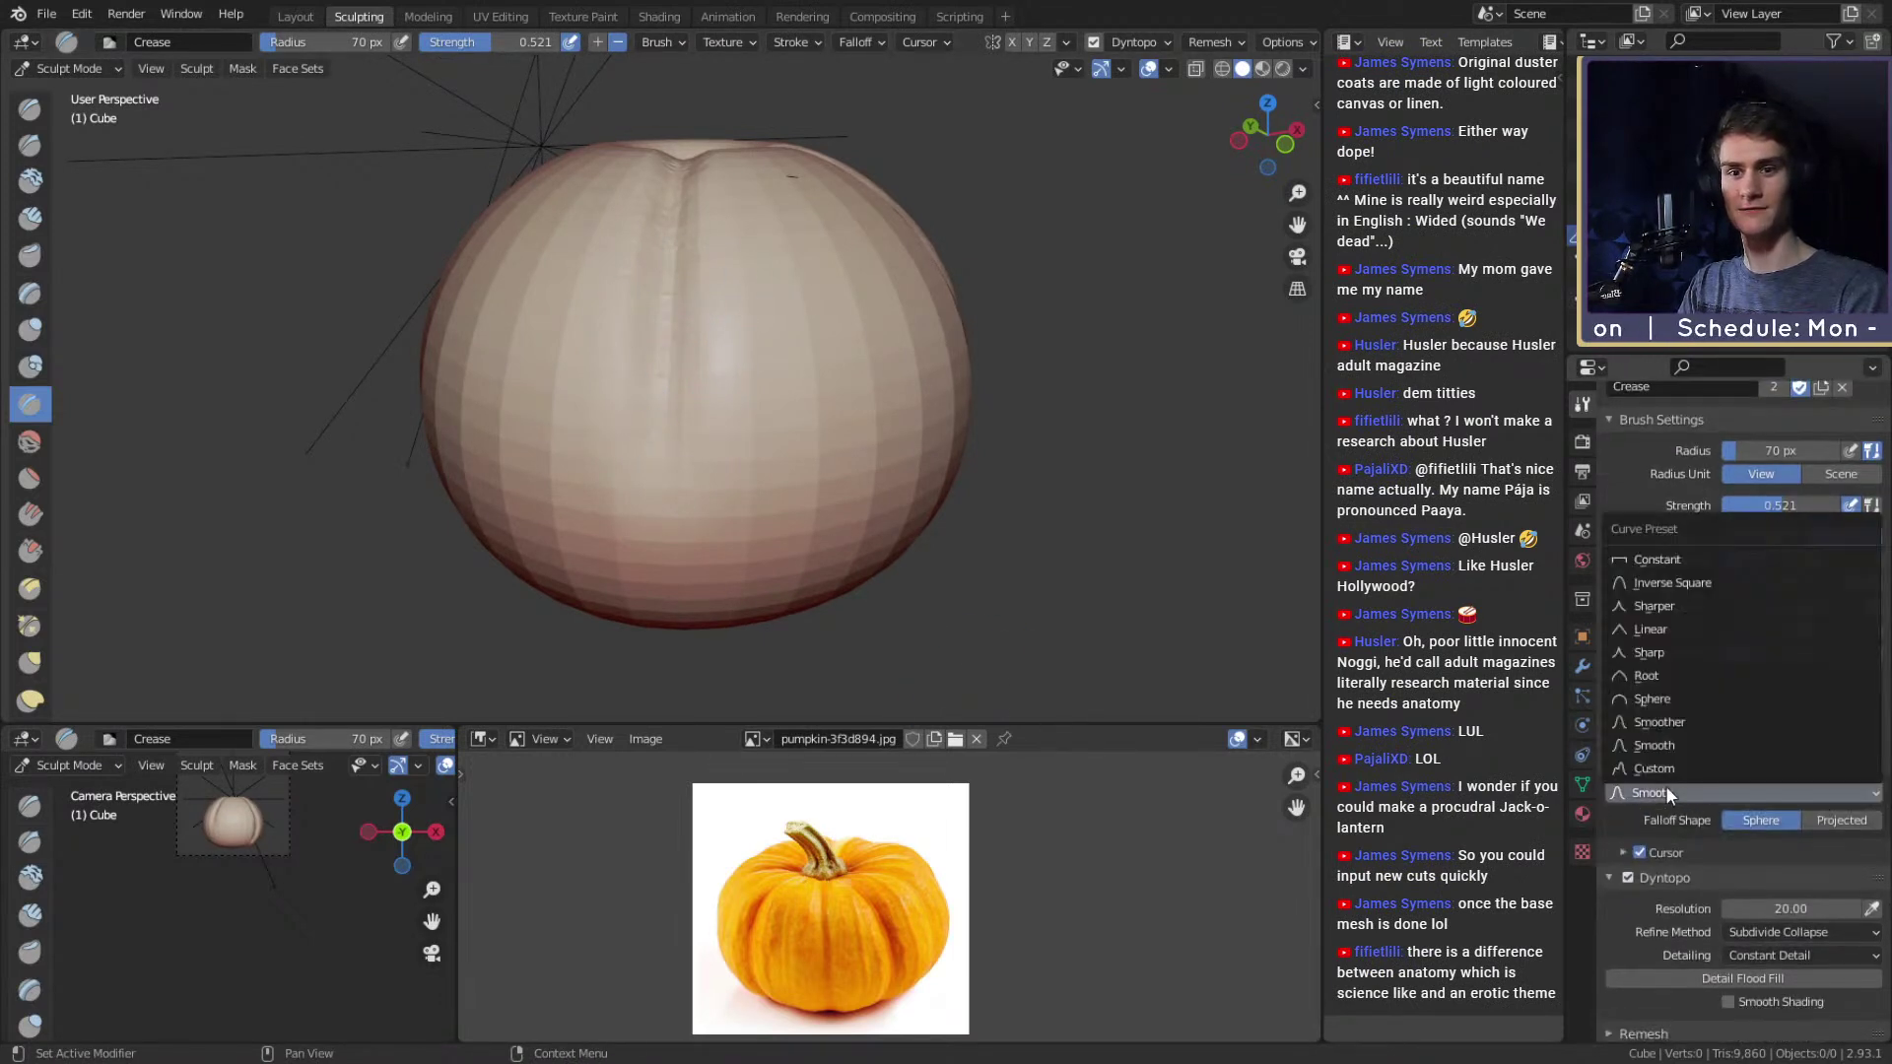
pyautogui.click(1655, 745)
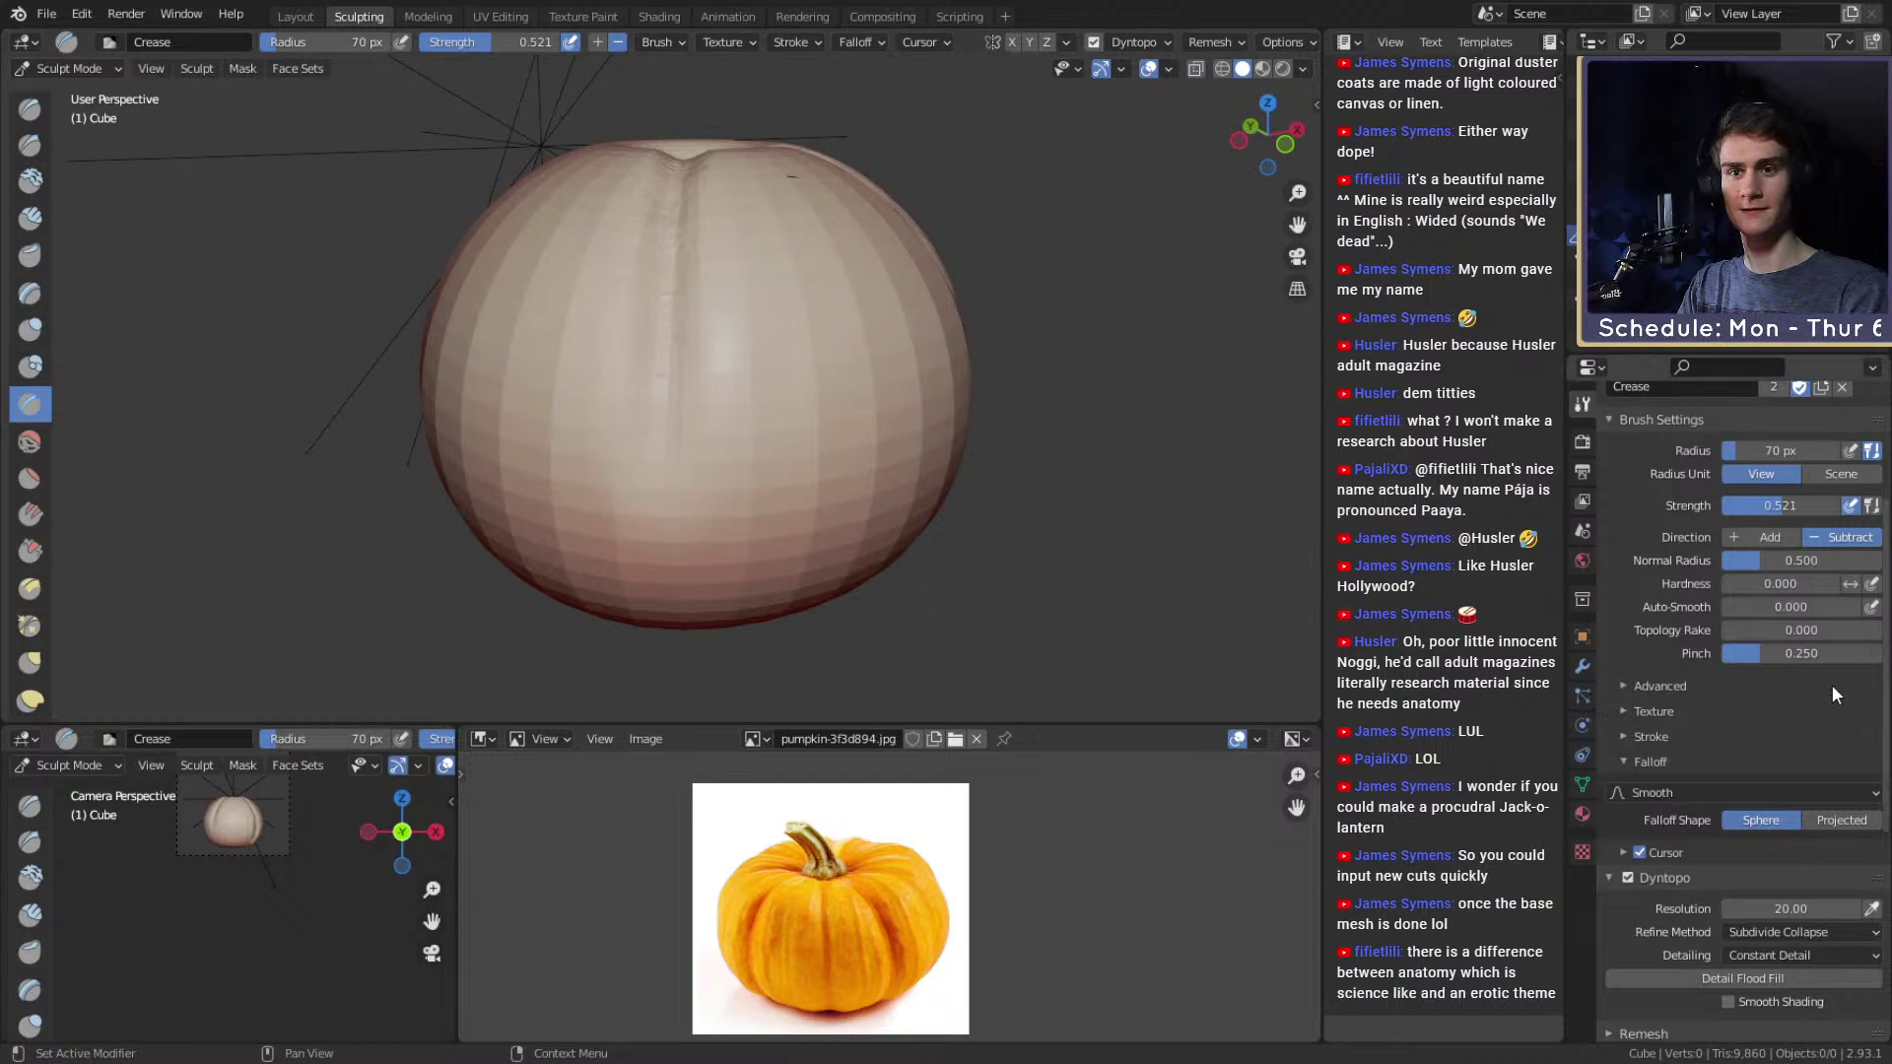
pyautogui.doubleClick(1811, 656)
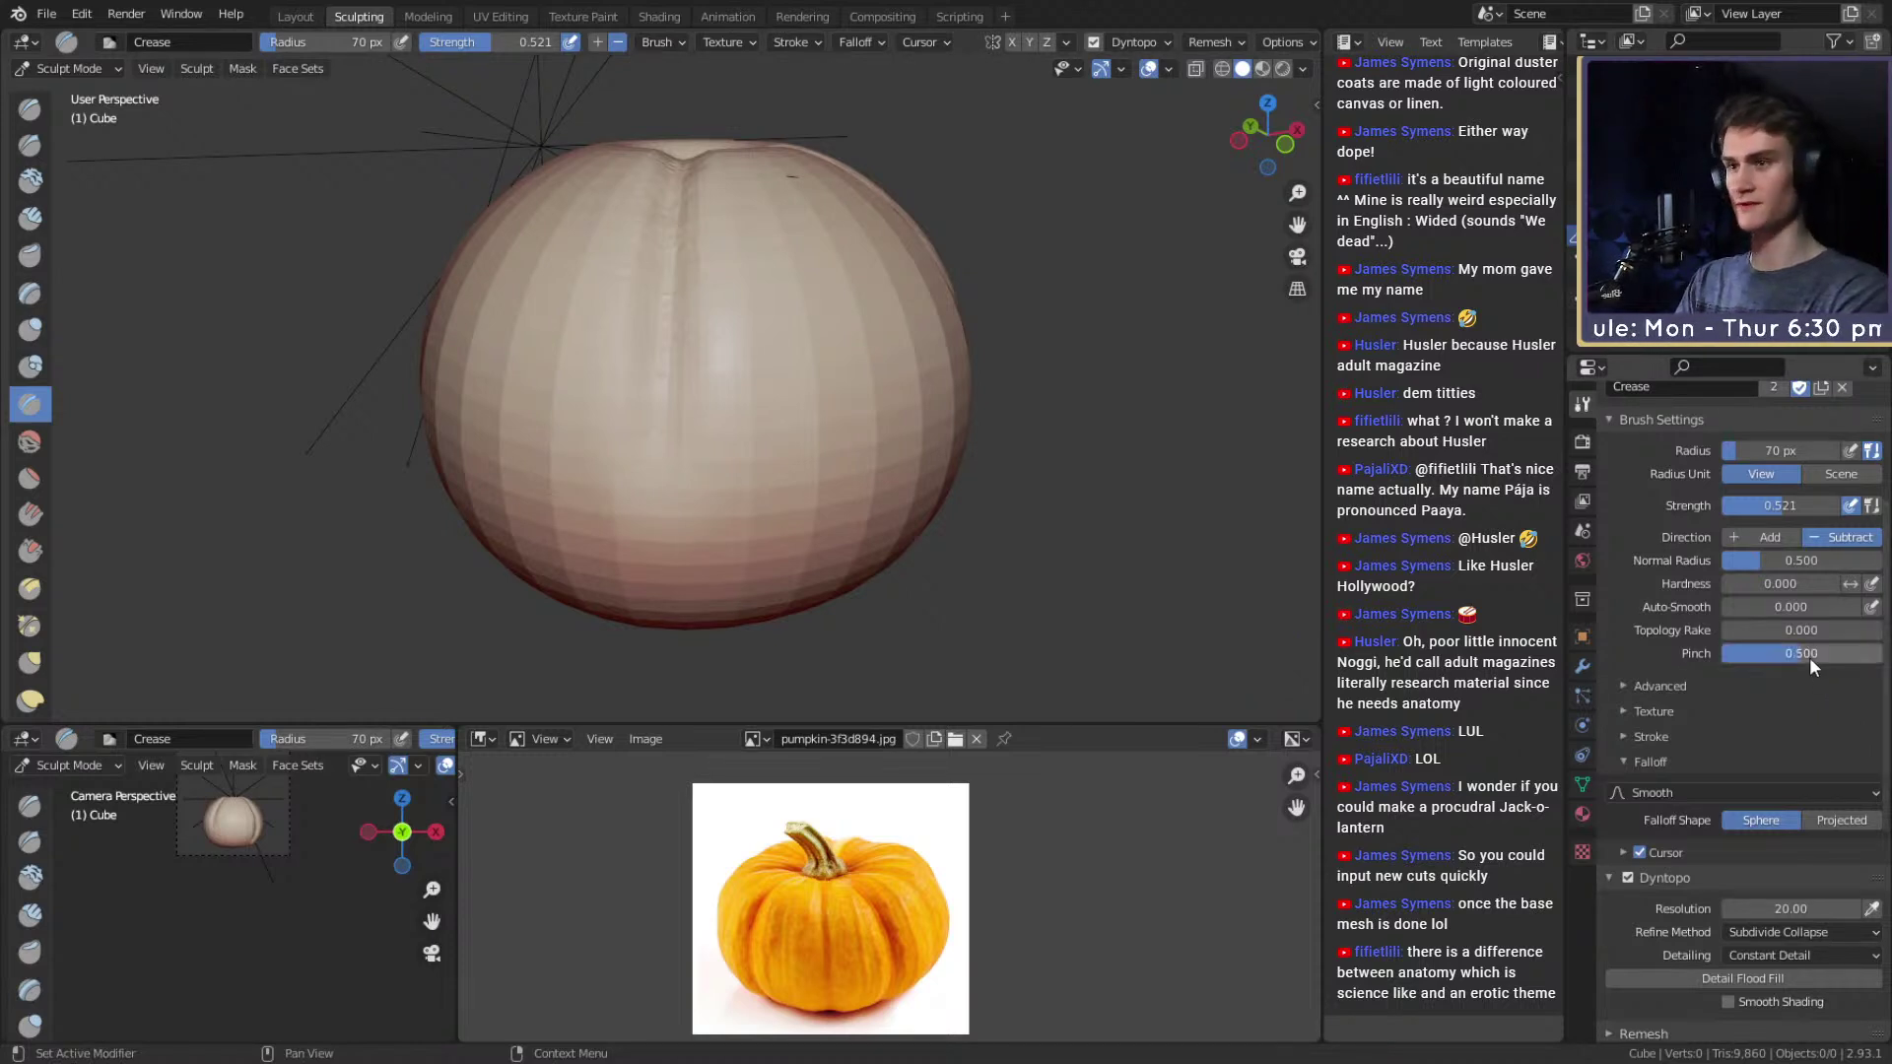
# Deepen the second groove along the middle of the pumpkin's side with the sharper Crease brush.
pyautogui.moveTo(784, 270); pyautogui.dragTo(798, 387, button='middle')
pyautogui.press('f')
pyautogui.click(779, 383)
pyautogui.moveTo(698, 345); pyautogui.dragTo(696, 553)
pyautogui.moveTo(696, 522); pyautogui.dragTo(699, 424, button='middle')
pyautogui.press('f')
pyautogui.click(720, 380)
pyautogui.moveTo(682, 369); pyautogui.dragTo(692, 552)
pyautogui.moveTo(696, 483); pyautogui.dragTo(700, 434, button='middle')
pyautogui.moveTo(686, 261); pyautogui.dragTo(691, 482)
# Continue the second groove around the pumpkin's underside to the centre of the base.
pyautogui.moveTo(695, 488); pyautogui.dragTo(711, 384, button='middle')
pyautogui.moveTo(690, 217); pyautogui.dragTo(692, 473)
pyautogui.moveTo(696, 478); pyautogui.dragTo(703, 440, button='middle')
pyautogui.keyDown('alt'); pyautogui.moveTo(703, 440); pyautogui.dragTo(714, 347); pyautogui.keyUp('alt')
pyautogui.moveTo(690, 189); pyautogui.dragTo(693, 443)
pyautogui.moveTo(683, 247); pyautogui.dragTo(691, 463)
pyautogui.keyDown('alt'); pyautogui.moveTo(695, 444); pyautogui.dragTo(702, 323); pyautogui.keyUp('alt')
pyautogui.moveTo(678, 387); pyautogui.dragTo(668, 512)
# Start a third groove next to the second, creasing from the top dimple down the pumpkin's side.
pyautogui.moveTo(675, 333)
pyautogui.keyDown('alt'); pyautogui.mouseDown()
pyautogui.moveTo(684, 287)
pyautogui.moveTo(684, 498)
pyautogui.moveTo(870, 340)
pyautogui.moveTo(832, 422)
pyautogui.moveTo(768, 450)
pyautogui.mouseUp(); pyautogui.keyUp('alt')
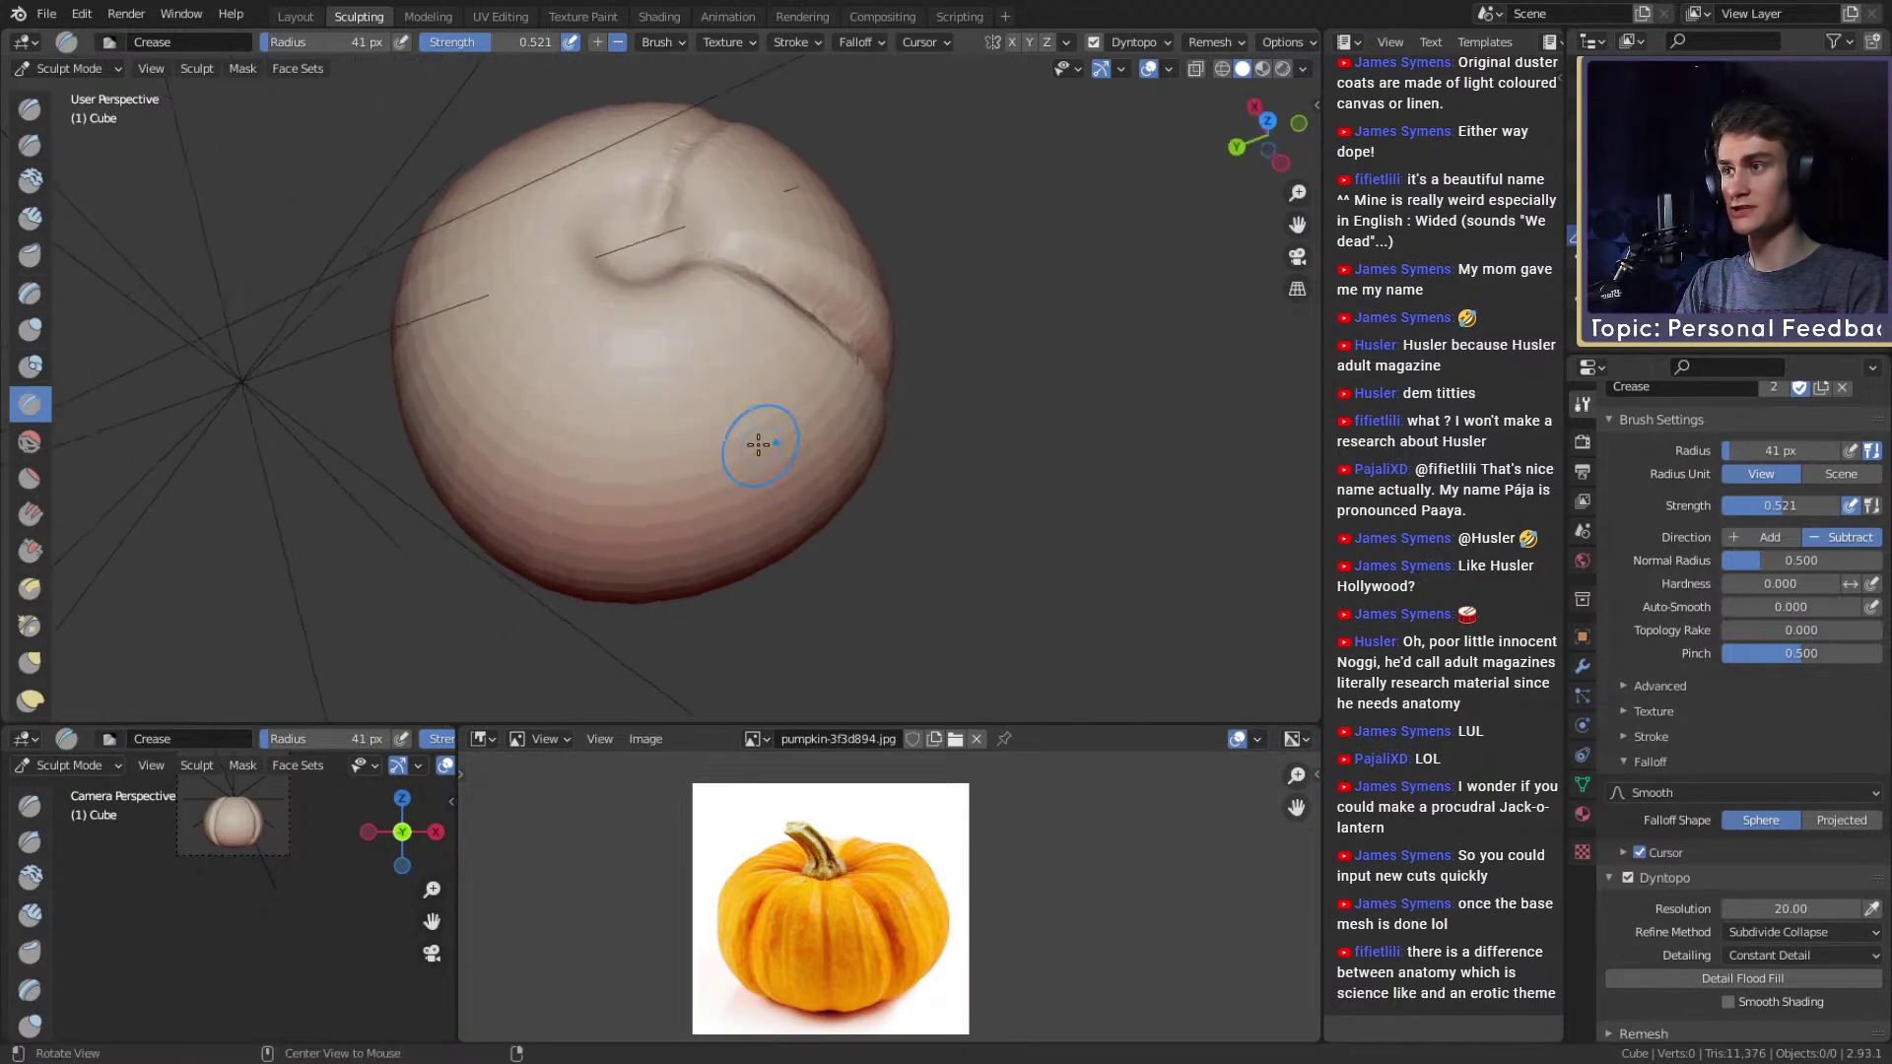
pyautogui.moveTo(632, 443)
pyautogui.keyDown('alt'); pyautogui.mouseDown()
pyautogui.moveTo(646, 335)
pyautogui.moveTo(670, 423)
pyautogui.mouseUp(); pyautogui.keyUp('alt')
pyautogui.moveTo(670, 424)
pyautogui.keyDown('alt'); pyautogui.mouseDown()
pyautogui.moveTo(667, 330)
pyautogui.moveTo(672, 419)
pyautogui.mouseUp(); pyautogui.keyUp('alt')
pyautogui.press('f')
pyautogui.click(659, 285)
pyautogui.keyDown('alt'); pyautogui.moveTo(672, 419); pyautogui.dragTo(670, 372); pyautogui.keyUp('alt')
pyautogui.moveTo(669, 372); pyautogui.dragTo(666, 325, button='middle')
pyautogui.moveTo(658, 271); pyautogui.dragTo(667, 506)
# Carry the third groove around the underside to where the grooves meet, and deepen it with the 51 px Crease brush.
pyautogui.moveTo(667, 506); pyautogui.dragTo(662, 394, button='middle')
pyautogui.moveTo(654, 263); pyautogui.dragTo(667, 430)
pyautogui.moveTo(667, 431); pyautogui.dragTo(662, 355, button='middle')
pyautogui.moveTo(654, 220)
pyautogui.mouseDown()
pyautogui.moveTo(671, 296)
pyautogui.moveTo(651, 460)
pyautogui.moveTo(675, 339)
pyautogui.mouseUp()
pyautogui.moveTo(649, 480)
pyautogui.keyDown('alt'); pyautogui.mouseDown()
pyautogui.moveTo(659, 359)
pyautogui.moveTo(662, 522)
pyautogui.mouseUp(); pyautogui.keyUp('alt')
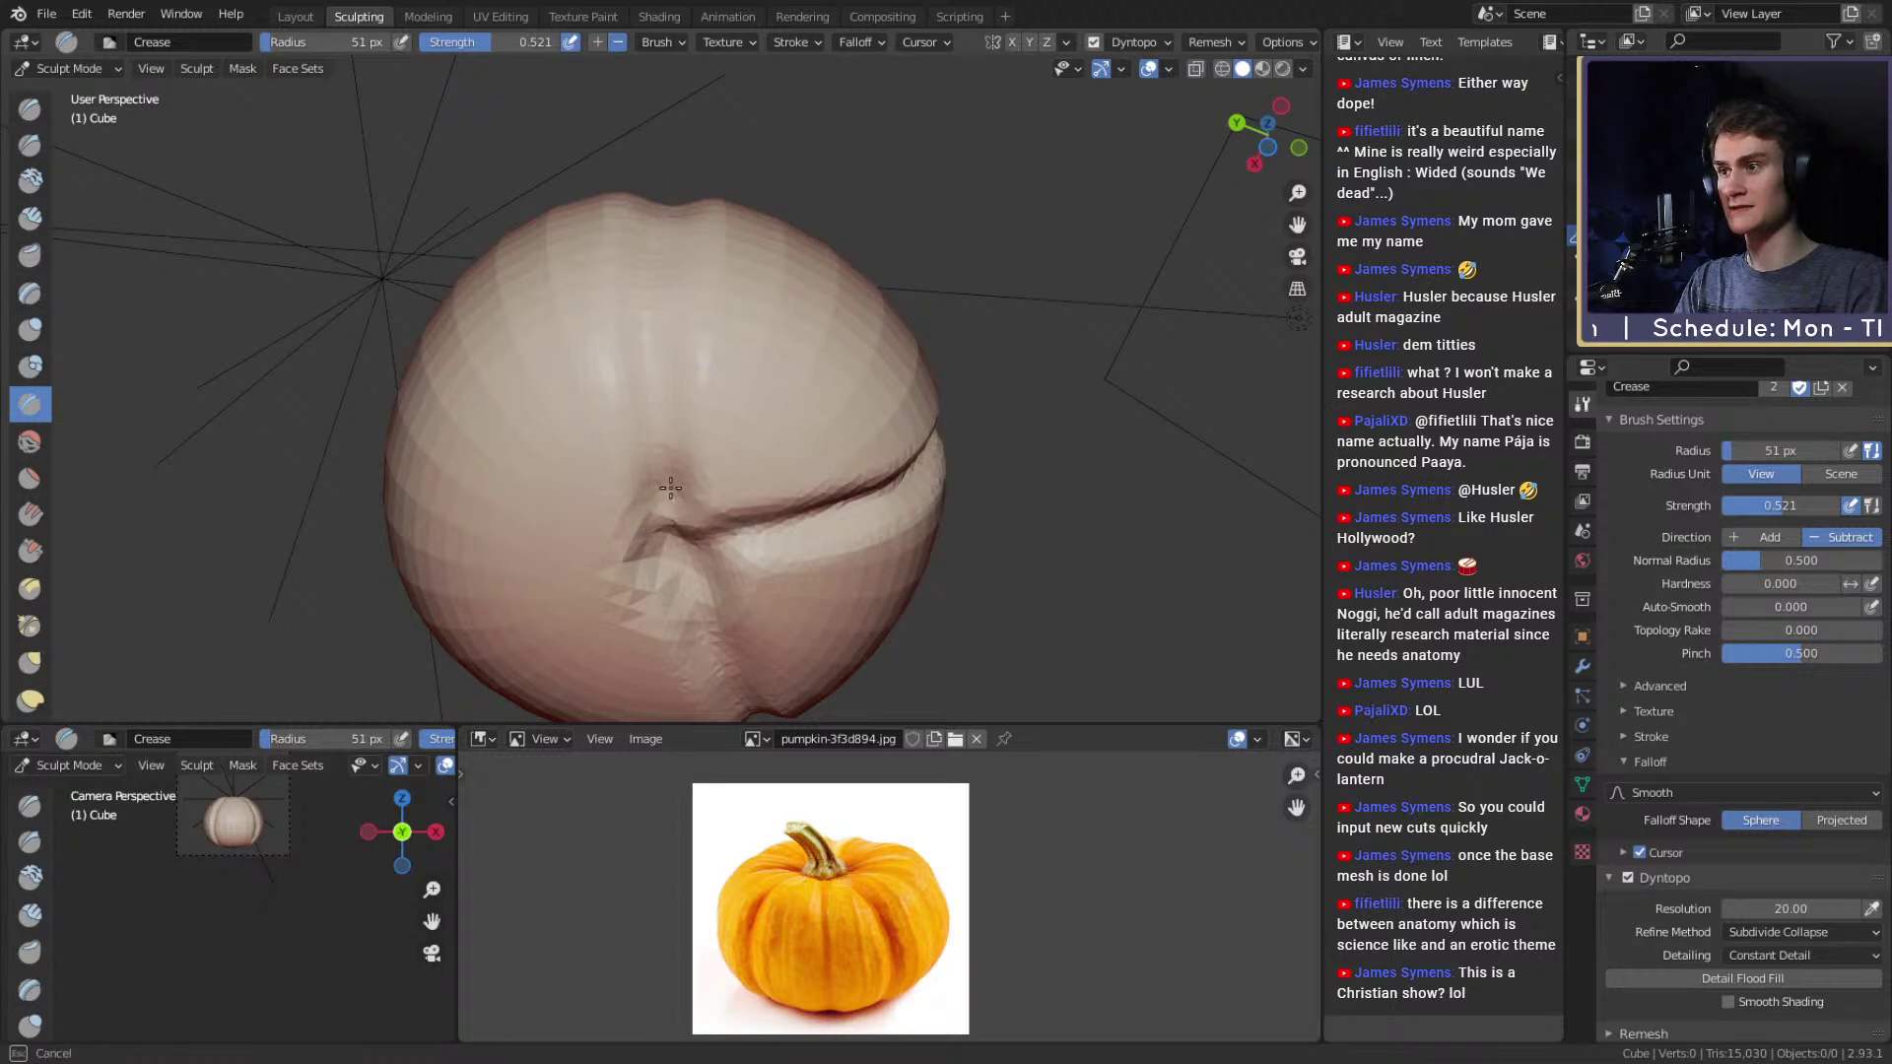
pyautogui.moveTo(645, 289); pyautogui.dragTo(660, 434)
pyautogui.moveTo(660, 452); pyautogui.dragTo(663, 499, button='middle')
pyautogui.moveTo(657, 347); pyautogui.dragTo(662, 429, button='middle')
pyautogui.moveTo(673, 237); pyautogui.dragTo(671, 427)
pyautogui.moveTo(671, 360)
pyautogui.keyDown('alt'); pyautogui.mouseDown()
pyautogui.moveTo(663, 499)
pyautogui.moveTo(658, 345)
pyautogui.mouseUp(); pyautogui.keyUp('alt')
pyautogui.moveTo(667, 426)
pyautogui.mouseDown()
pyautogui.moveTo(663, 308)
pyautogui.moveTo(636, 286)
pyautogui.mouseUp()
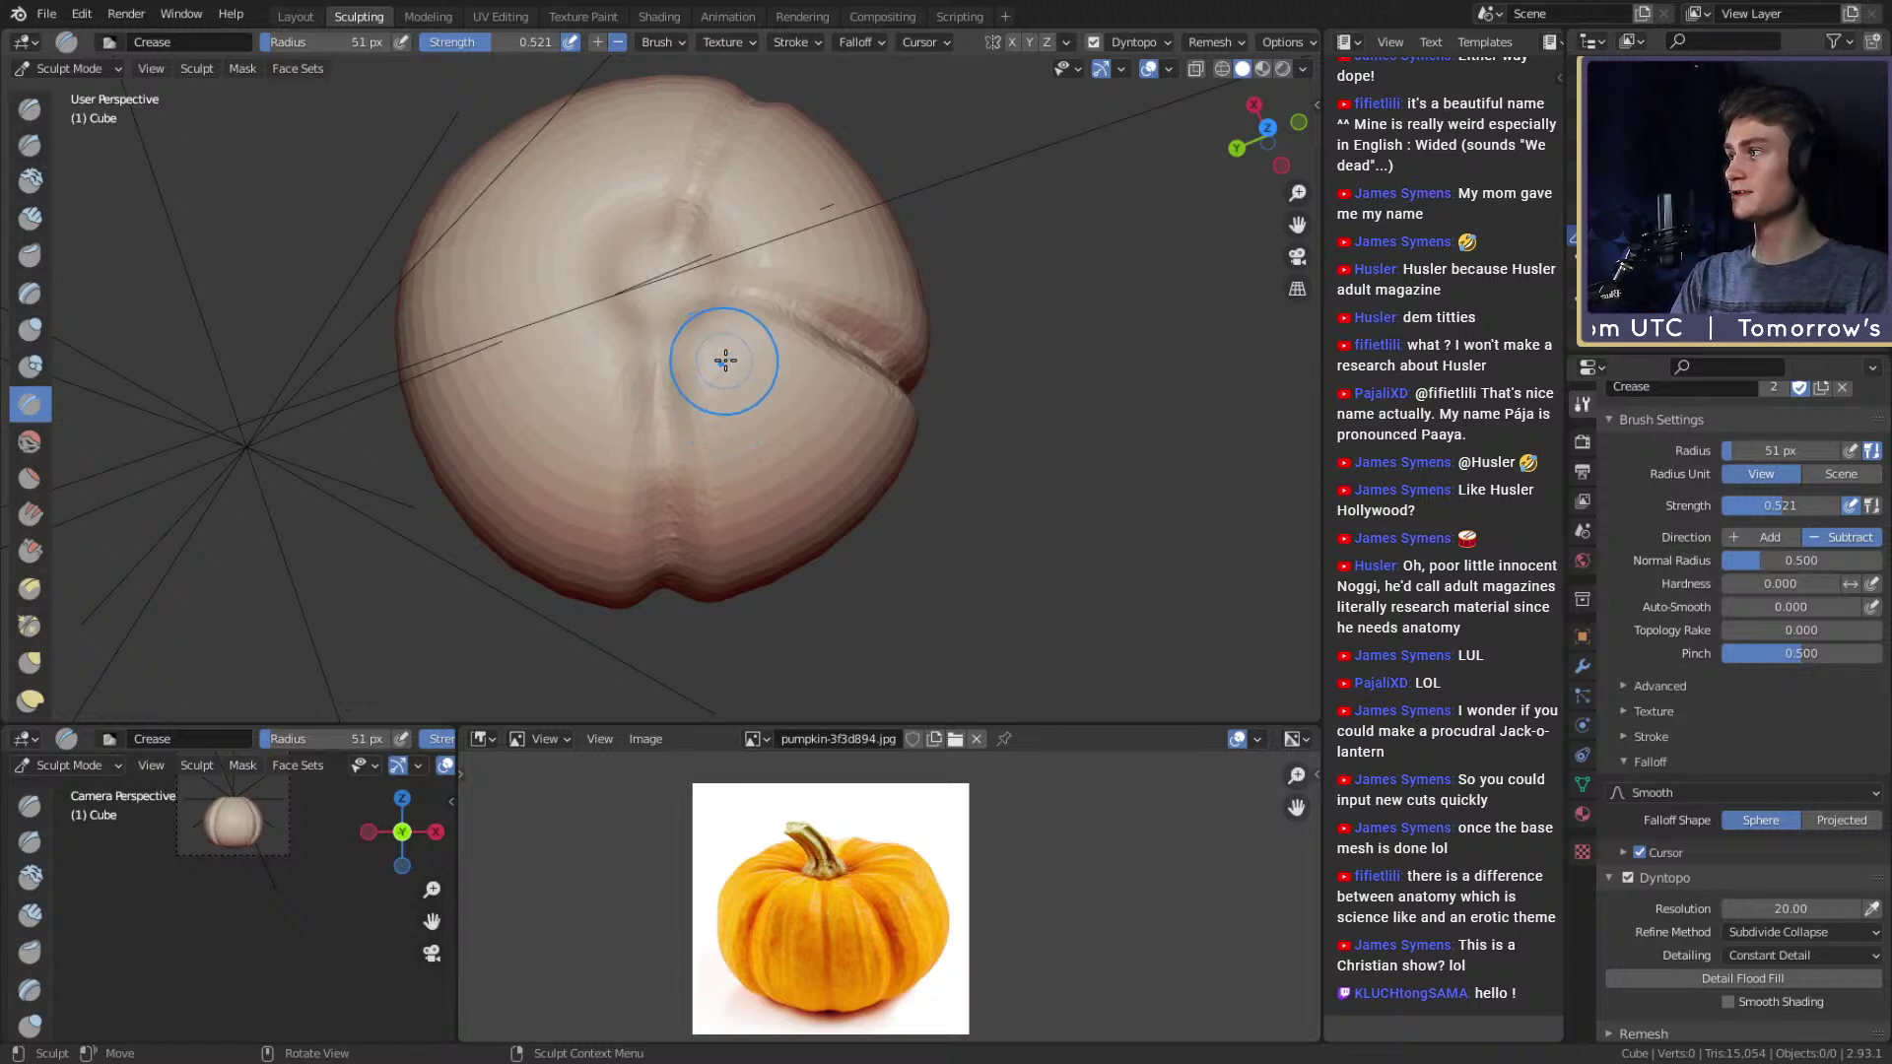
# Begin a fourth groove at the edge of the top dimple with the Crease brush at about 57 px.
pyautogui.moveTo(649, 358)
pyautogui.keyDown('alt'); pyautogui.mouseDown()
pyautogui.moveTo(756, 367)
pyautogui.moveTo(636, 403)
pyautogui.moveTo(684, 417)
pyautogui.mouseUp(); pyautogui.keyUp('alt')
pyautogui.press('f')
pyautogui.click(633, 359)
pyautogui.press('f')
pyautogui.click(684, 342)
pyautogui.moveTo(684, 342); pyautogui.dragTo(699, 449)
pyautogui.moveTo(702, 423); pyautogui.dragTo(710, 380, button='middle')
pyautogui.moveTo(709, 381); pyautogui.dragTo(706, 515)
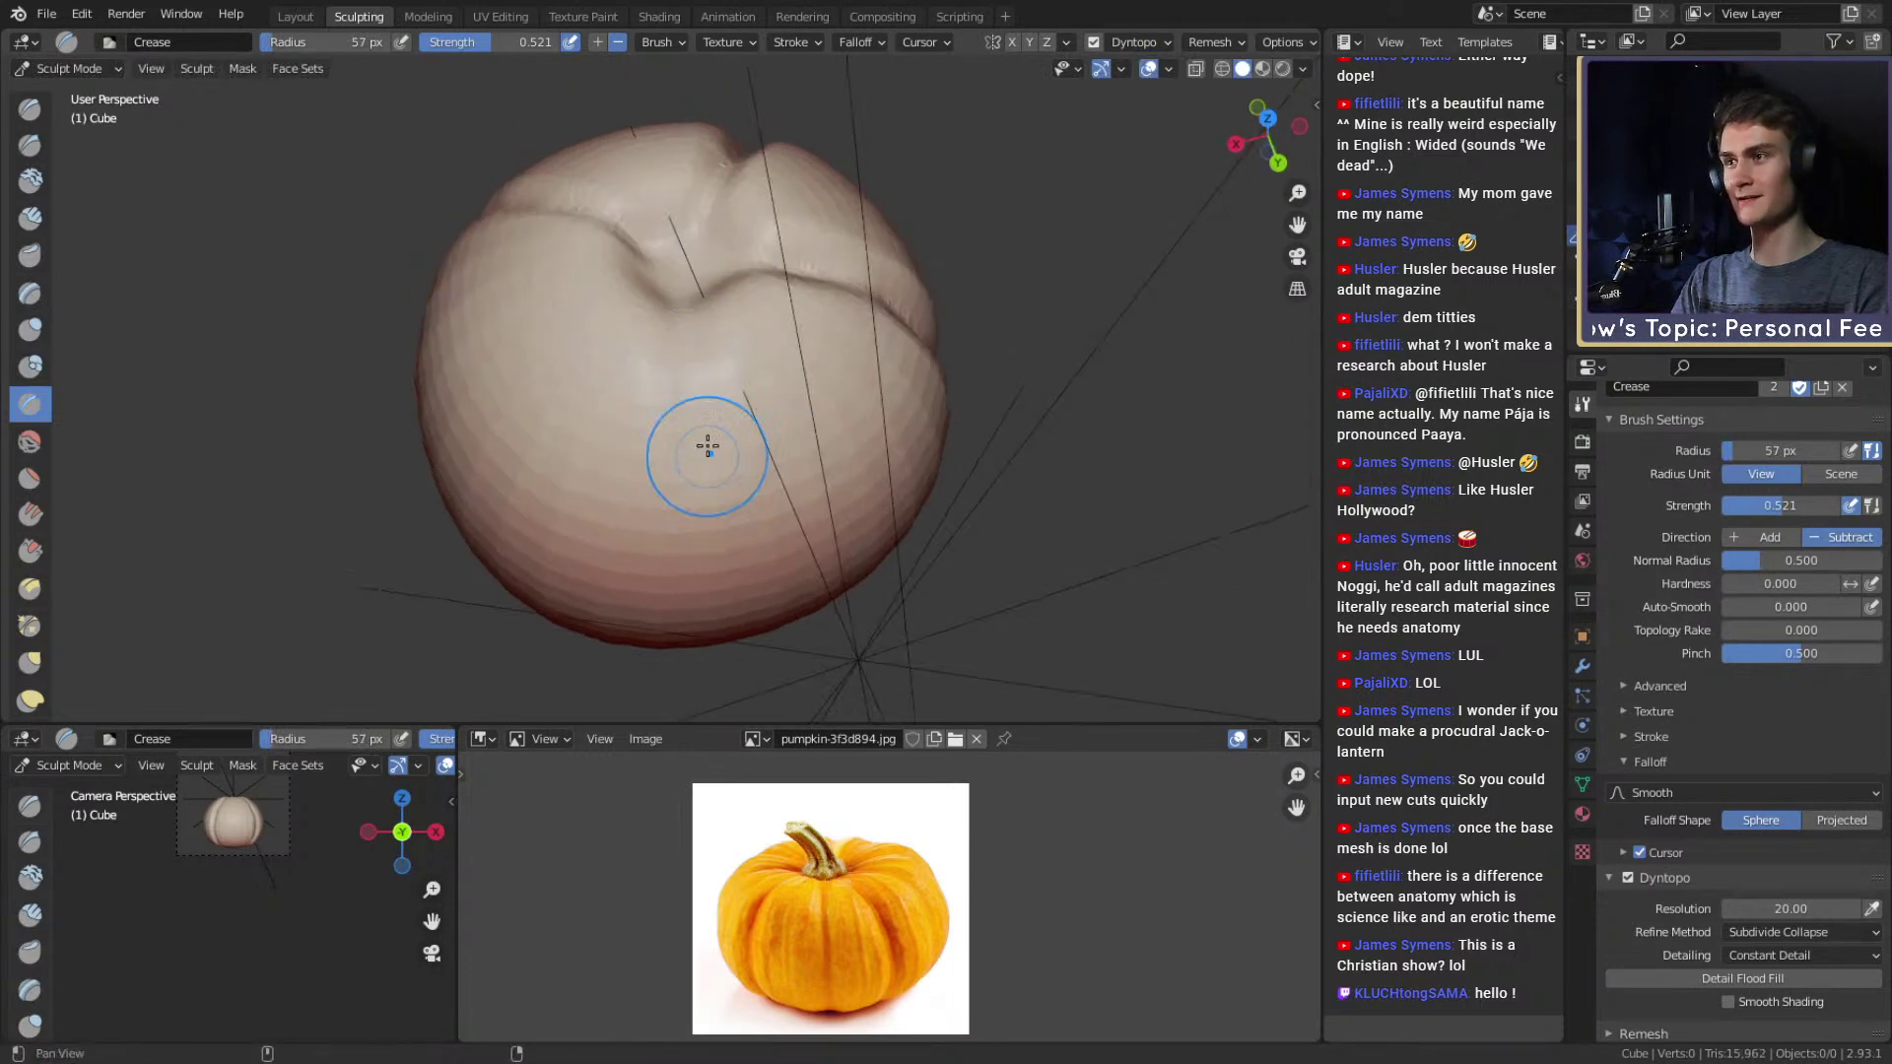
# Extend the fourth groove down the upper side of the pumpkin with the Crease brush at about 54 px.
pyautogui.press('f')
pyautogui.click(692, 358)
pyautogui.moveTo(692, 359); pyautogui.dragTo(695, 394, button='middle')
pyautogui.moveTo(695, 394); pyautogui.dragTo(689, 321)
pyautogui.moveTo(700, 410); pyautogui.dragTo(696, 348, button='middle')
pyautogui.keyDown('alt'); pyautogui.moveTo(695, 347); pyautogui.dragTo(701, 359); pyautogui.keyUp('alt')
pyautogui.keyDown('alt'); pyautogui.moveTo(697, 480); pyautogui.dragTo(687, 420); pyautogui.keyUp('alt')
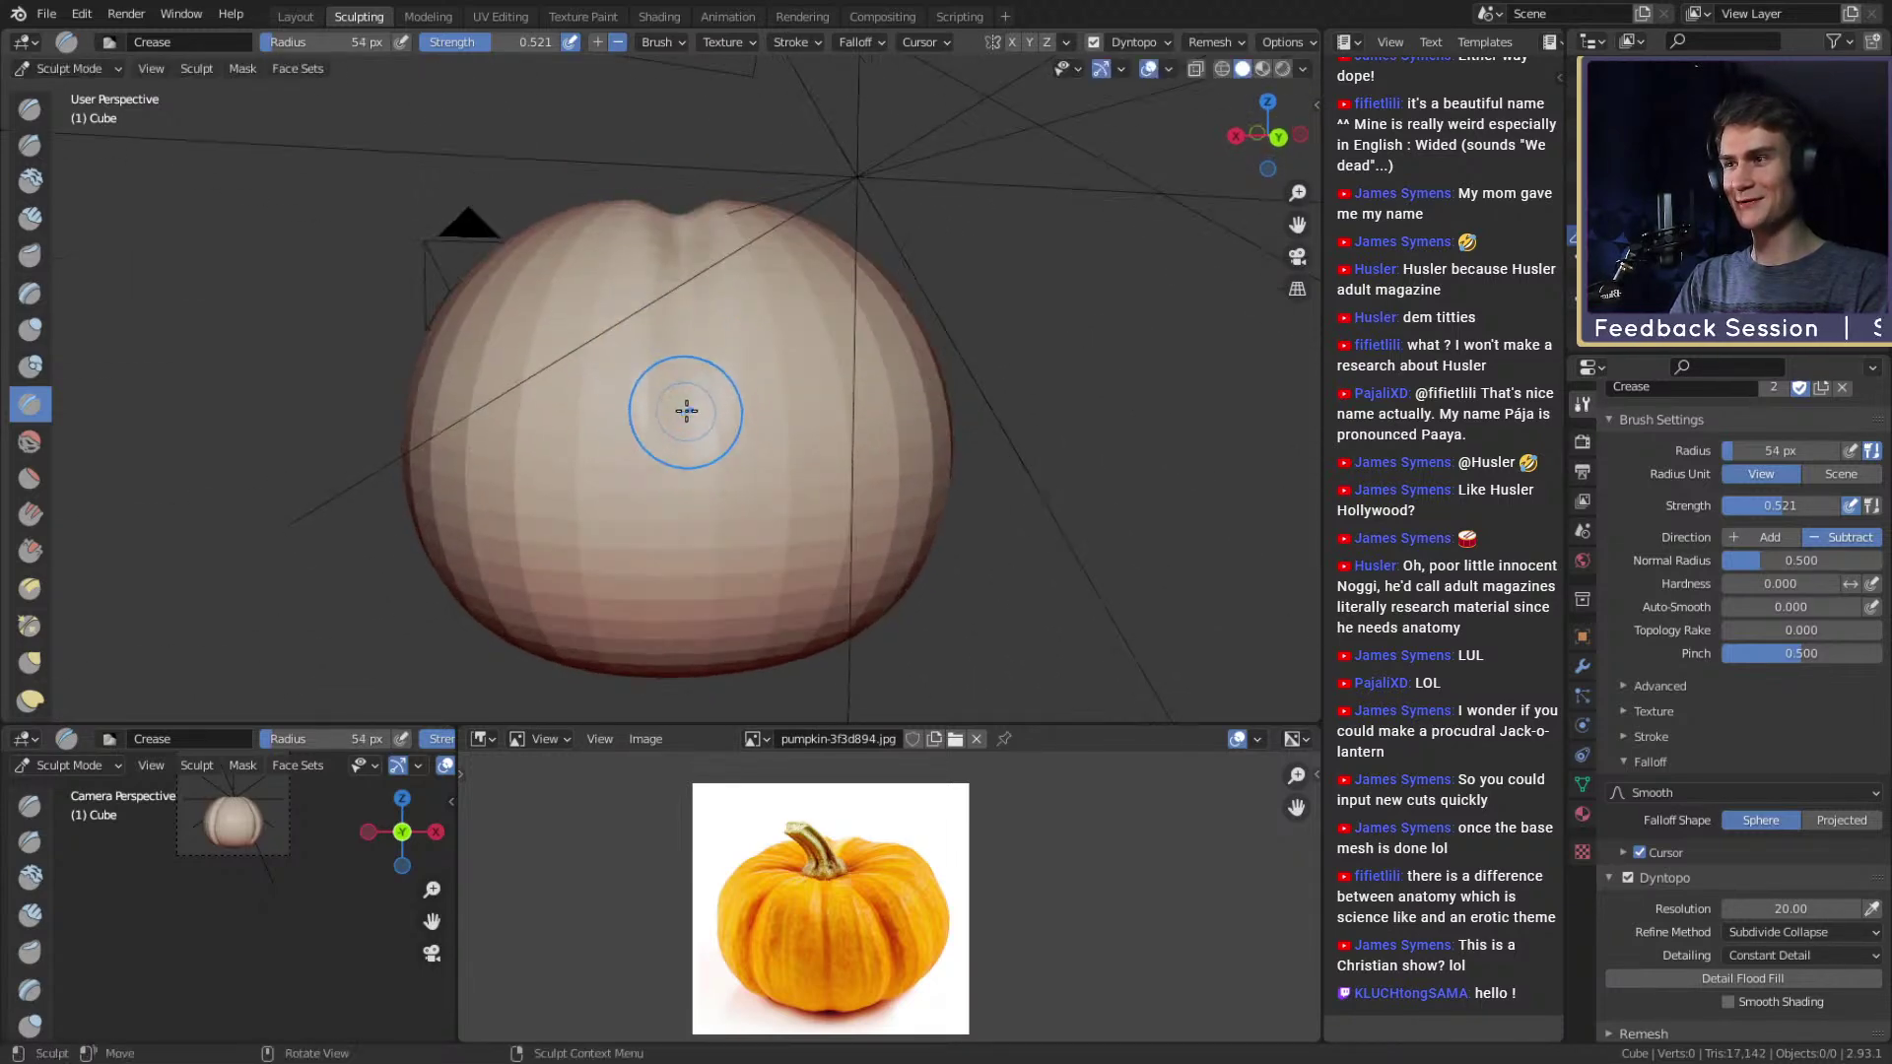
pyautogui.moveTo(689, 314); pyautogui.dragTo(699, 438)
pyautogui.keyDown('alt'); pyautogui.moveTo(699, 439); pyautogui.dragTo(699, 379); pyautogui.keyUp('alt')
# Deepen the fourth groove from the top dimple outward with the Crease brush at about 51 px.
pyautogui.press('f')
pyautogui.click(697, 261)
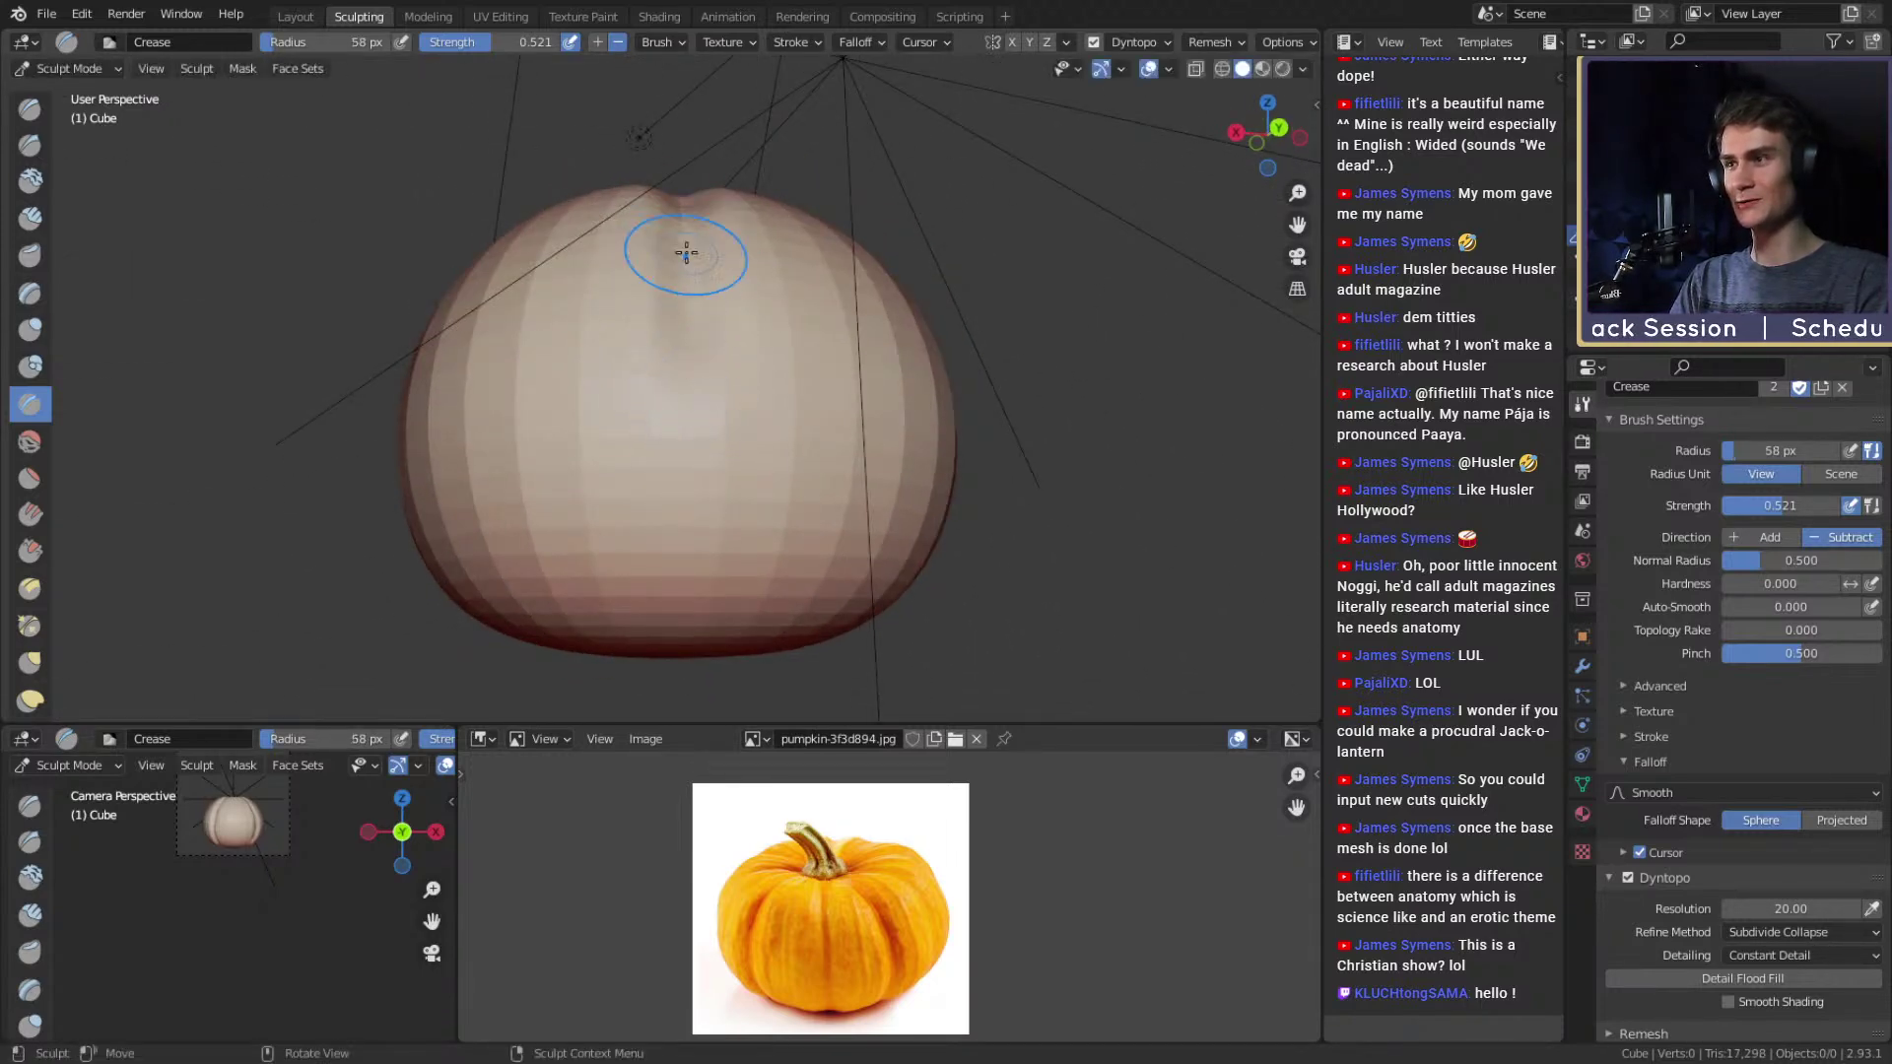
pyautogui.keyDown('alt'); pyautogui.moveTo(703, 283); pyautogui.dragTo(692, 414); pyautogui.keyUp('alt')
pyautogui.keyDown('alt'); pyautogui.moveTo(676, 253); pyautogui.dragTo(694, 463); pyautogui.keyUp('alt')
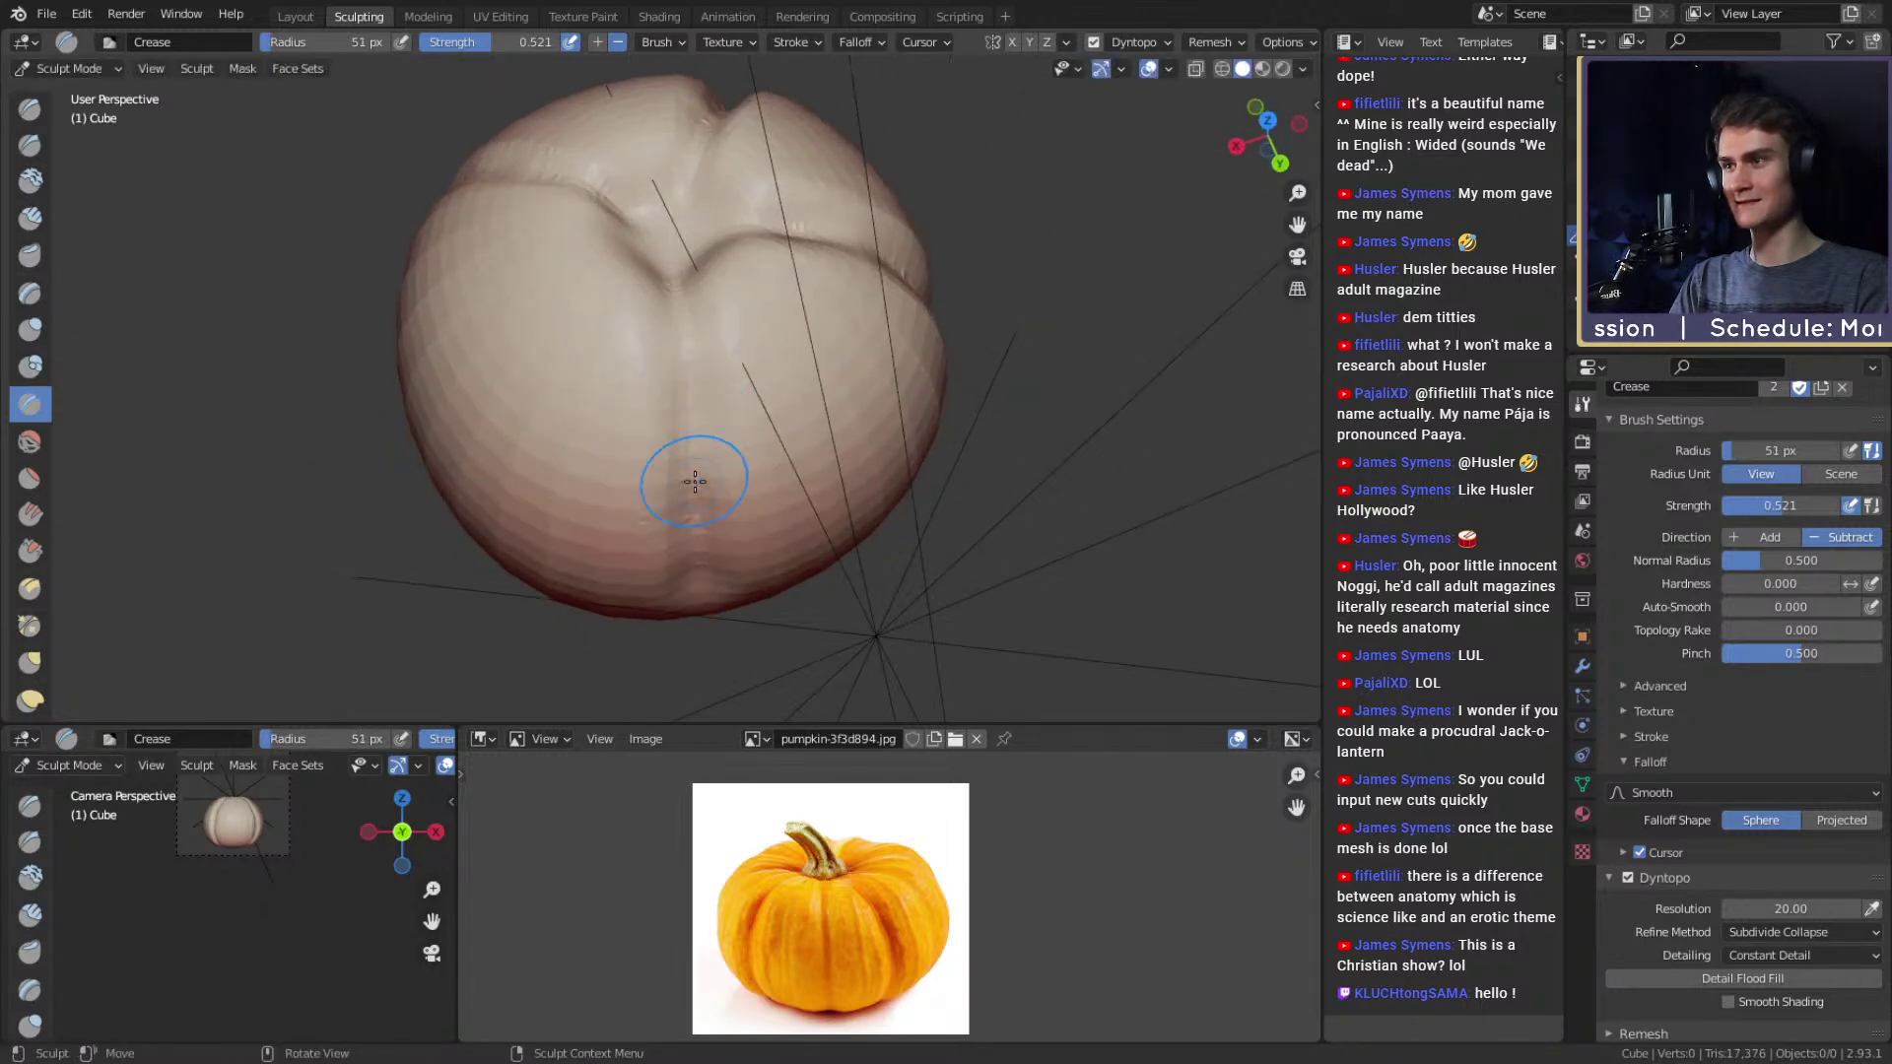
pyautogui.moveTo(672, 247)
pyautogui.keyDown('alt'); pyautogui.mouseDown()
pyautogui.moveTo(701, 380)
pyautogui.moveTo(688, 316)
pyautogui.mouseUp(); pyautogui.keyUp('alt')
# Carve the fourth groove down the lower side and onto the underside, enlarging the Crease brush to 67 px.
pyautogui.moveTo(682, 500); pyautogui.dragTo(680, 356, button='middle')
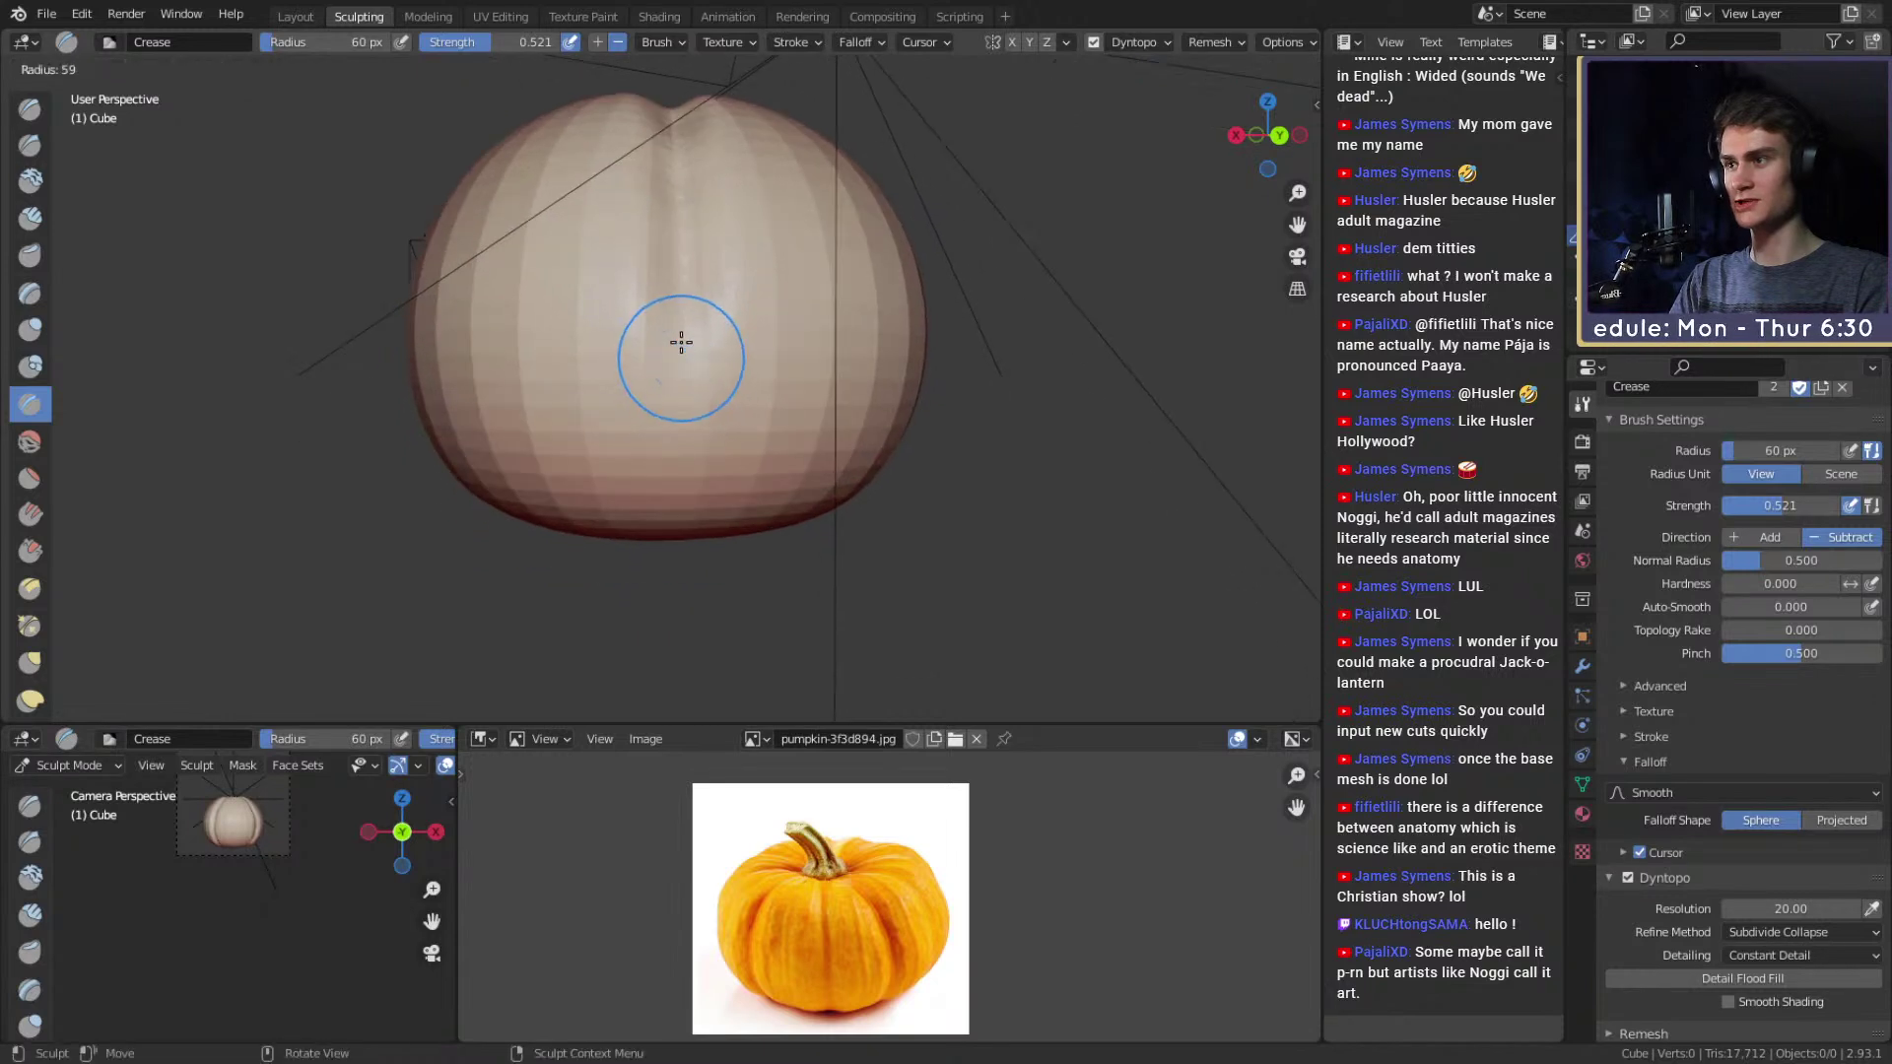
pyautogui.moveTo(676, 480); pyautogui.dragTo(678, 287, button='middle')
pyautogui.keyDown('alt'); pyautogui.keyDown('shift'); pyautogui.moveTo(681, 293); pyautogui.dragTo(690, 351); pyautogui.keyUp('shift'); pyautogui.keyUp('alt')
pyautogui.scroll(1, 690, 332)
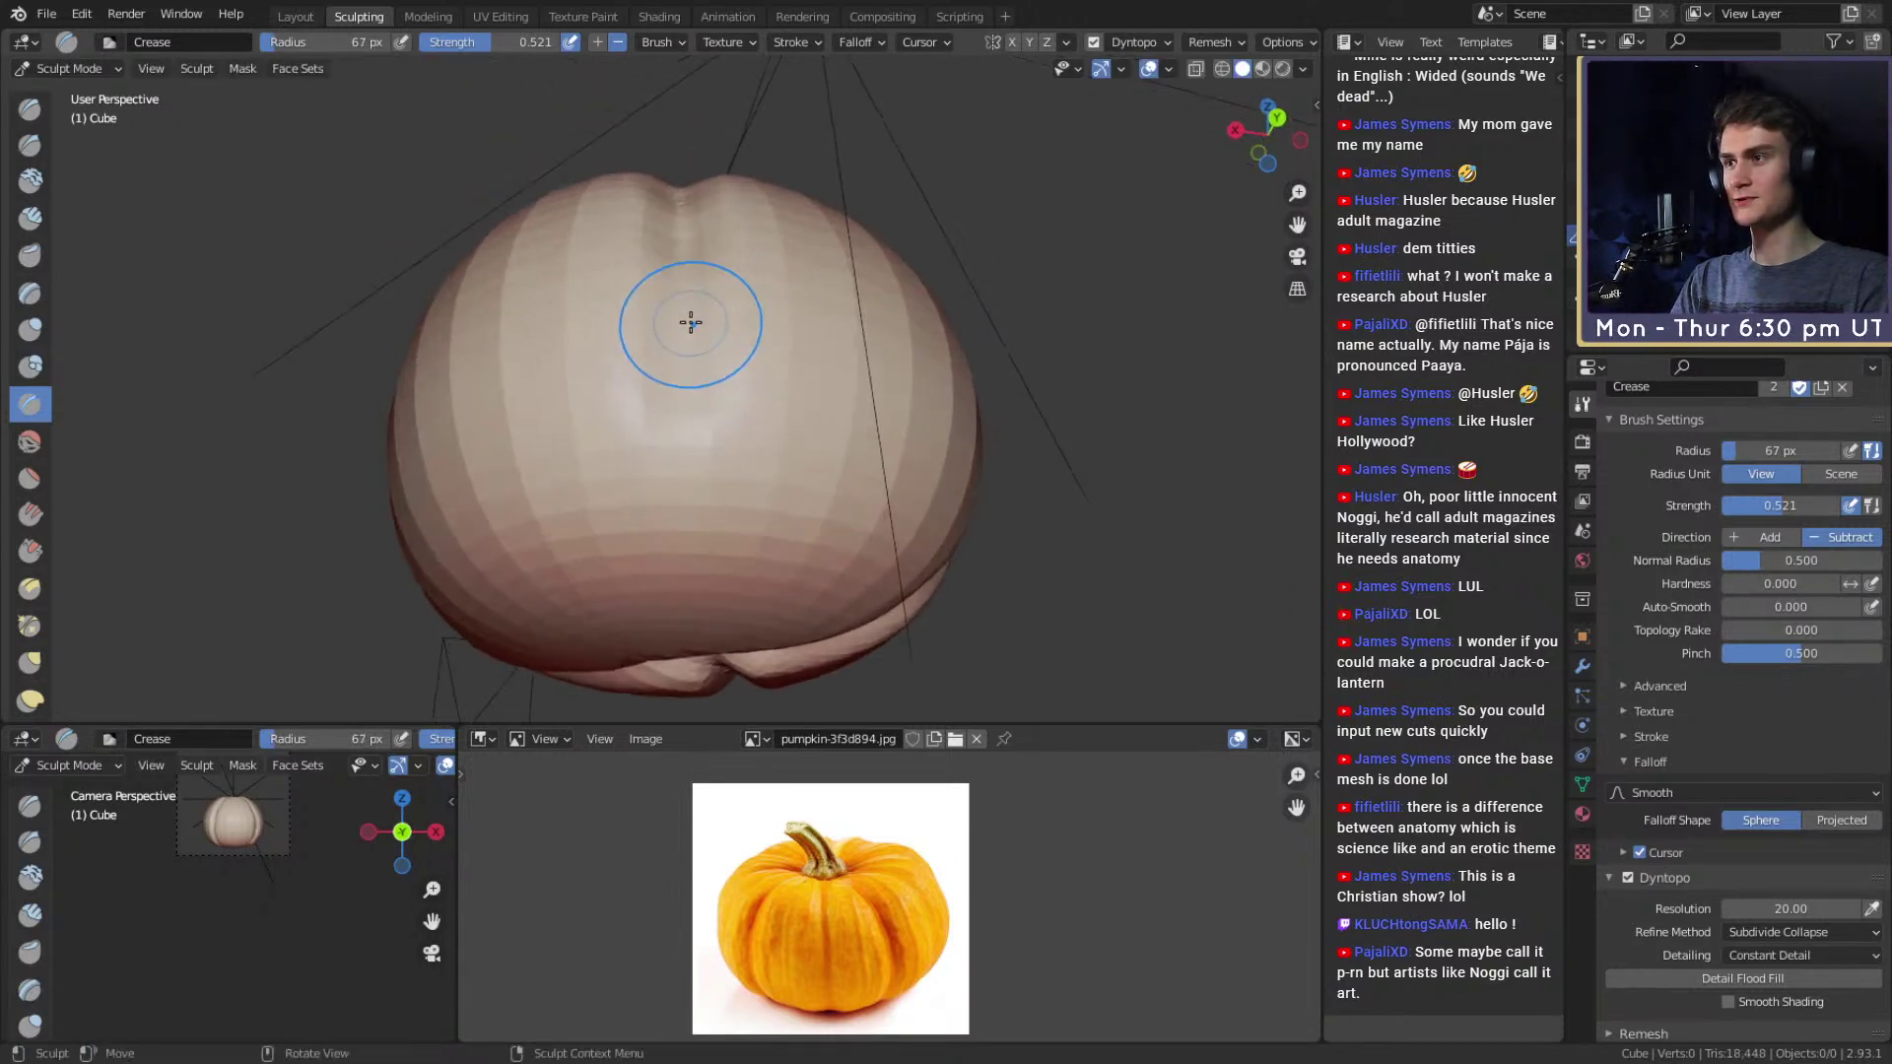
pyautogui.moveTo(672, 238); pyautogui.dragTo(683, 384, button='middle')
pyautogui.moveTo(684, 526)
pyautogui.mouseDown(button='middle')
pyautogui.moveTo(676, 334)
pyautogui.moveTo(688, 460)
pyautogui.moveTo(688, 381)
pyautogui.mouseUp(button='middle')
# Join the fourth groove to the other grooves at the base centre using a 46 px Crease brush.
pyautogui.press('f')
pyautogui.click(680, 381)
pyautogui.moveTo(683, 470); pyautogui.dragTo(688, 533, button='middle')
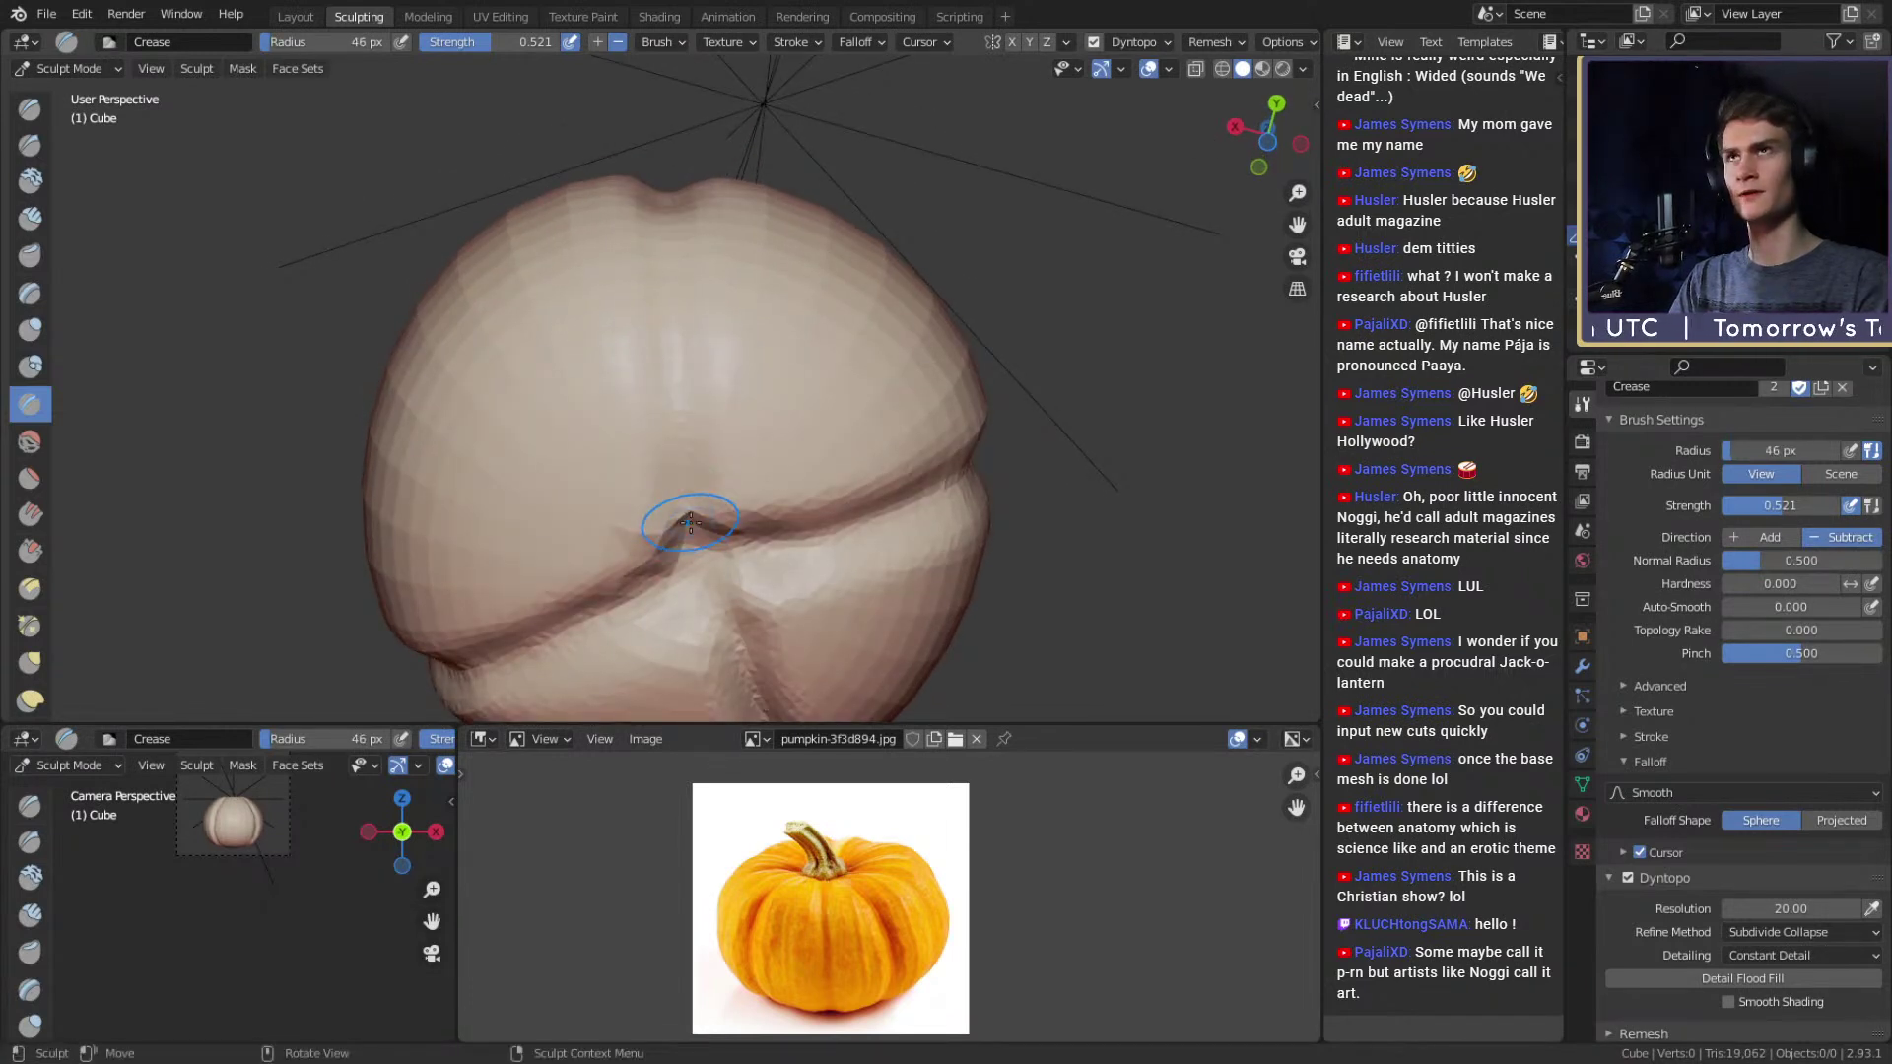
pyautogui.moveTo(666, 248); pyautogui.dragTo(678, 378, button='middle')
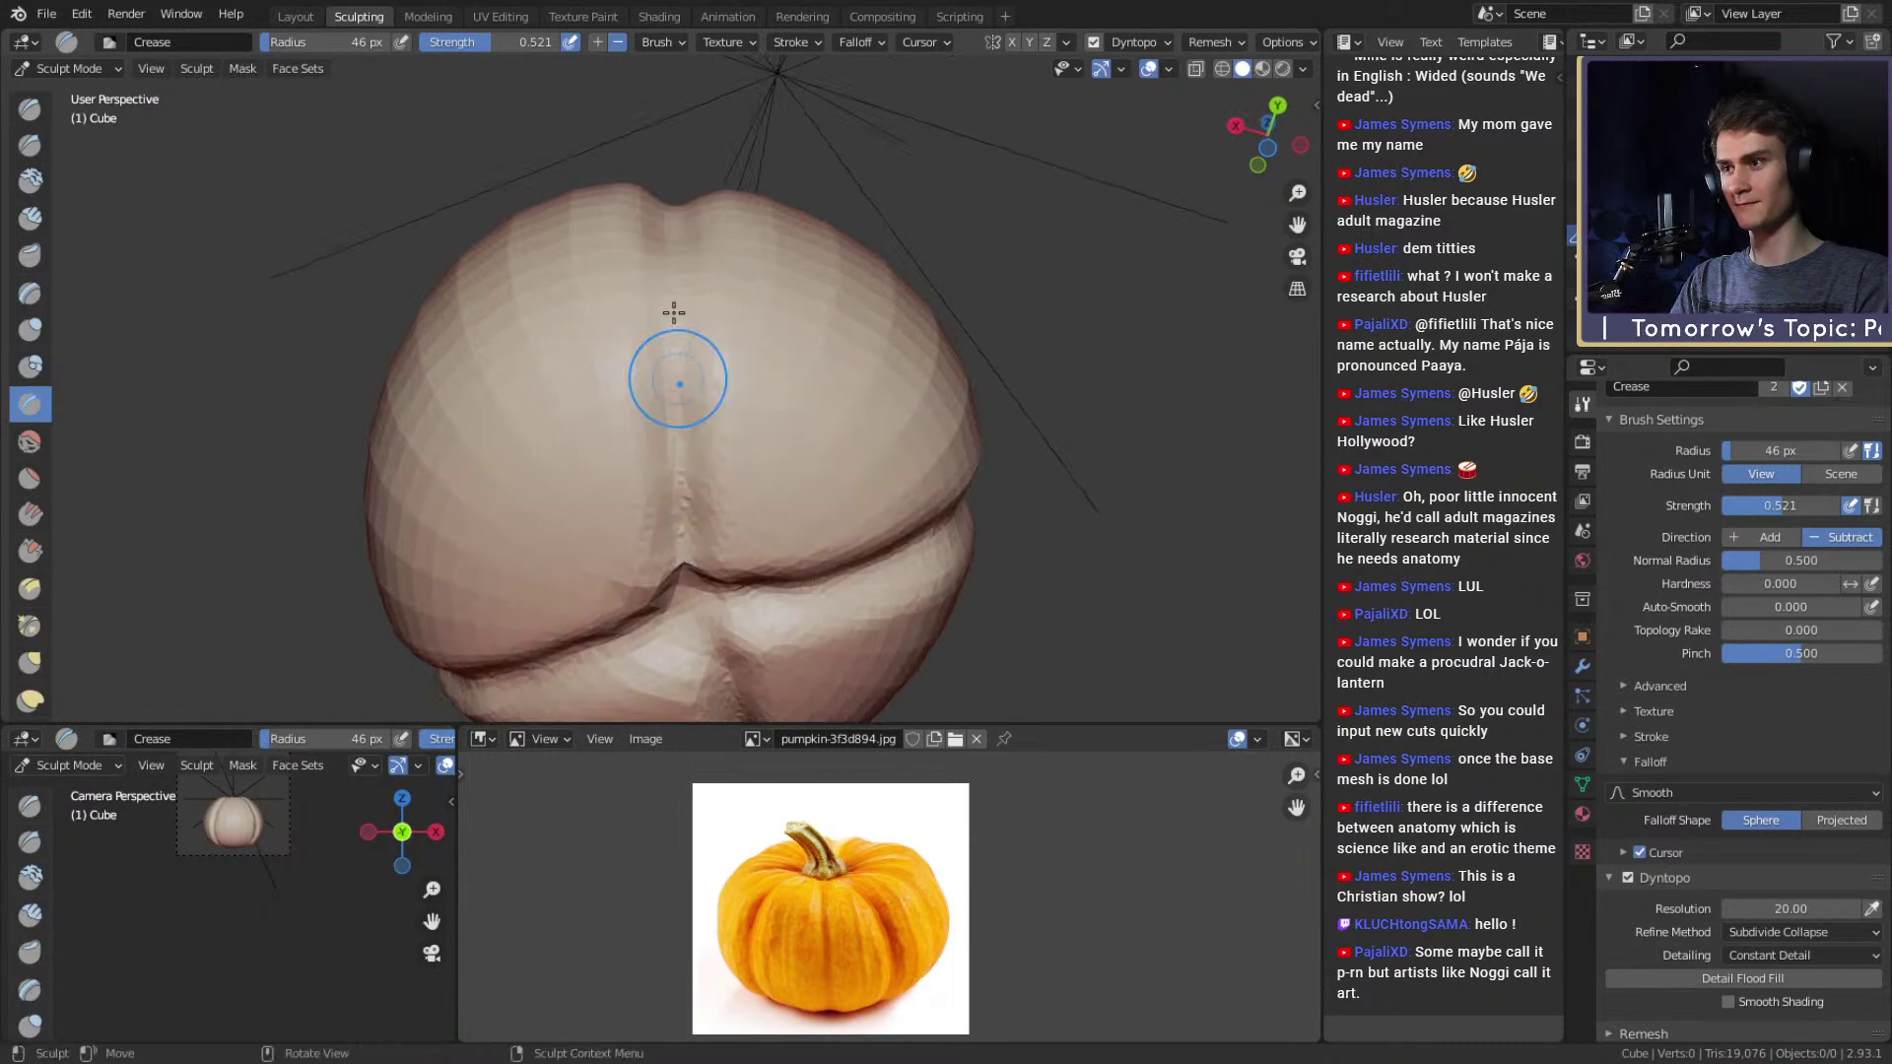
pyautogui.moveTo(667, 247); pyautogui.dragTo(676, 478, button='middle')
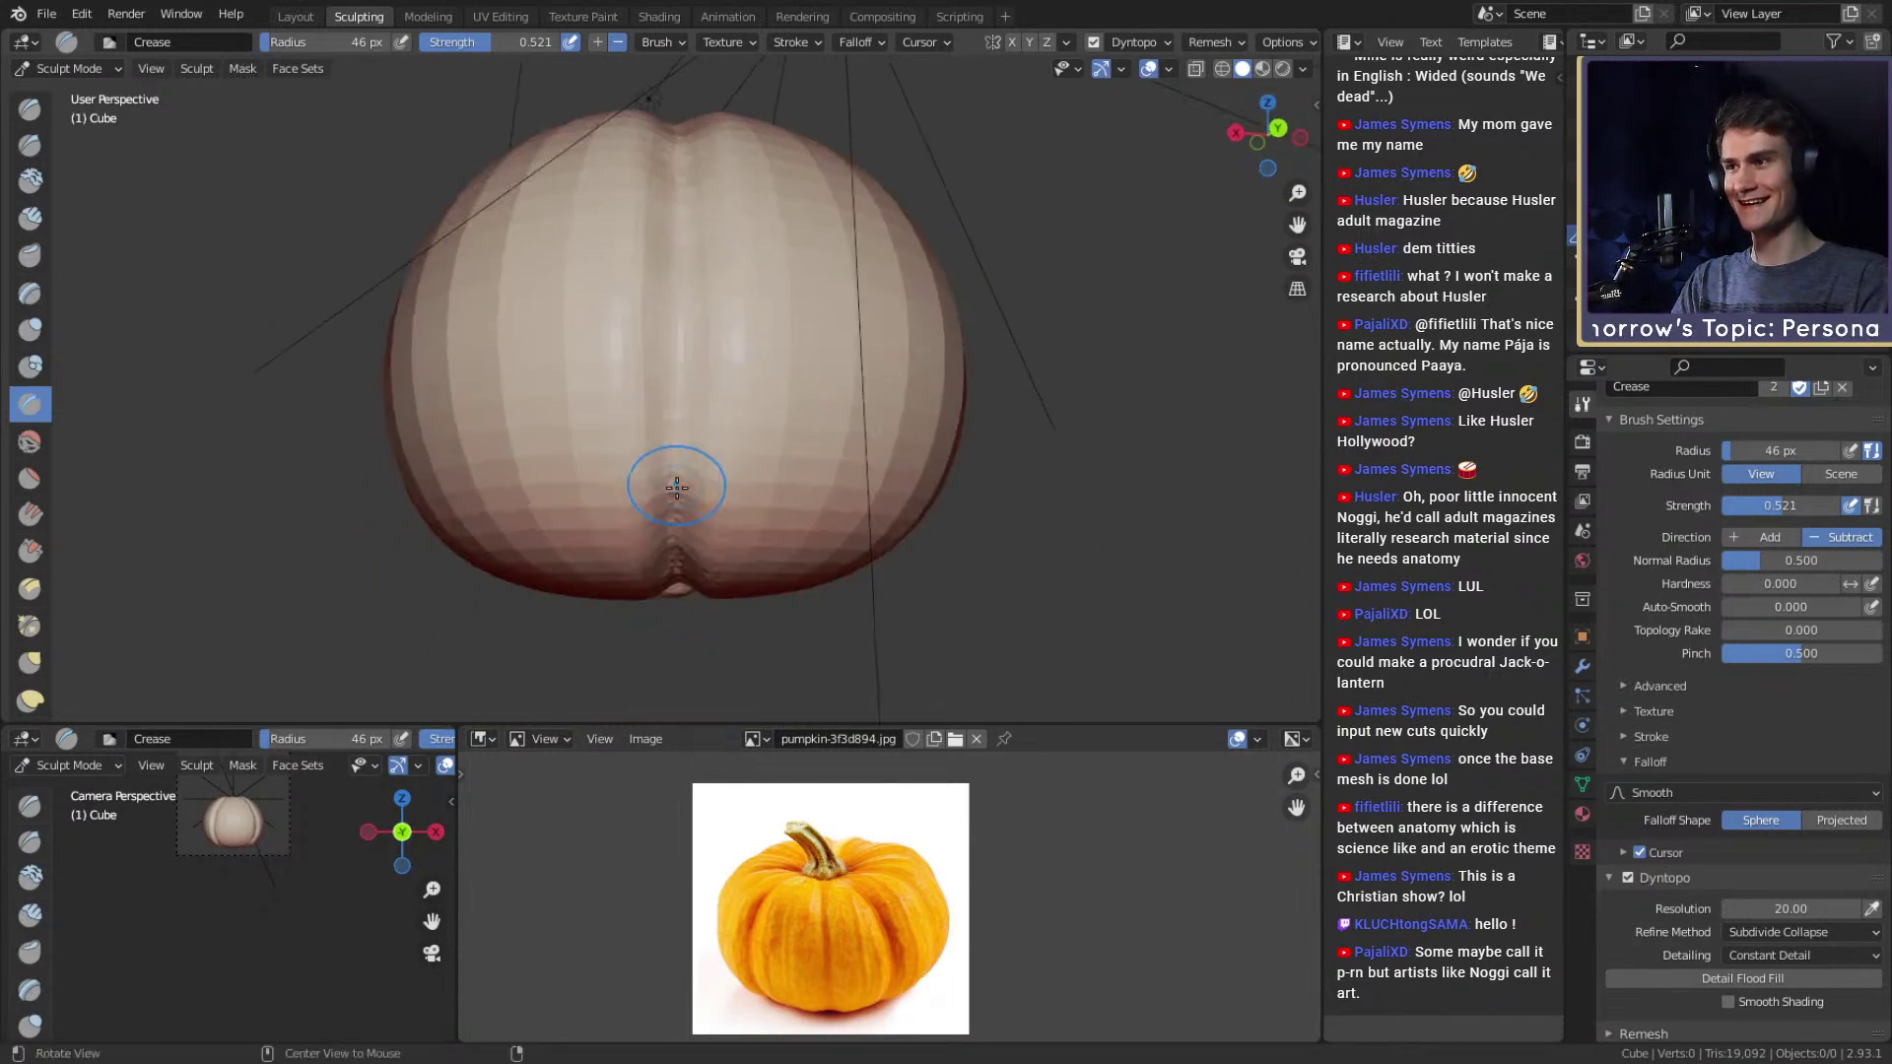
# Start a fifth groove on the uncut section of the pumpkin, creasing outward from the top dimple.
pyautogui.moveTo(680, 313)
pyautogui.mouseDown(button='middle')
pyautogui.moveTo(680, 410)
pyautogui.moveTo(681, 318)
pyautogui.mouseUp(button='middle')
pyautogui.moveTo(659, 384); pyautogui.dragTo(716, 411, button='middle')
pyautogui.moveTo(726, 457); pyautogui.dragTo(728, 471)
pyautogui.moveTo(729, 467); pyautogui.dragTo(725, 390, button='middle')
pyautogui.moveTo(705, 355); pyautogui.dragTo(723, 433)
pyautogui.moveTo(725, 435); pyautogui.dragTo(719, 374, button='middle')
pyautogui.press('f')
pyautogui.click(693, 323)
pyautogui.moveTo(692, 319); pyautogui.dragTo(713, 464)
pyautogui.moveTo(713, 464)
pyautogui.mouseDown(button='middle')
pyautogui.moveTo(693, 359)
pyautogui.moveTo(707, 427)
pyautogui.mouseUp(button='middle')
# Strengthen the upper part of the fifth groove with repeated Crease strokes over the pumpkin's shoulder.
pyautogui.press('f')
pyautogui.click(693, 321)
pyautogui.moveTo(707, 426); pyautogui.dragTo(705, 500)
pyautogui.moveTo(705, 500); pyautogui.dragTo(695, 388, button='middle')
pyautogui.press('f')
pyautogui.click(709, 388)
pyautogui.moveTo(710, 388); pyautogui.dragTo(689, 518)
pyautogui.moveTo(689, 517); pyautogui.dragTo(687, 314, button='middle')
pyautogui.moveTo(687, 313); pyautogui.dragTo(689, 473)
# Extend the fifth groove down the middle of the pumpkin's side, enlarging the Crease brush to 75 px.
pyautogui.keyDown('shift'); pyautogui.moveTo(690, 473); pyautogui.dragTo(689, 355, button='middle'); pyautogui.keyUp('shift')
pyautogui.press('f')
pyautogui.click(693, 320)
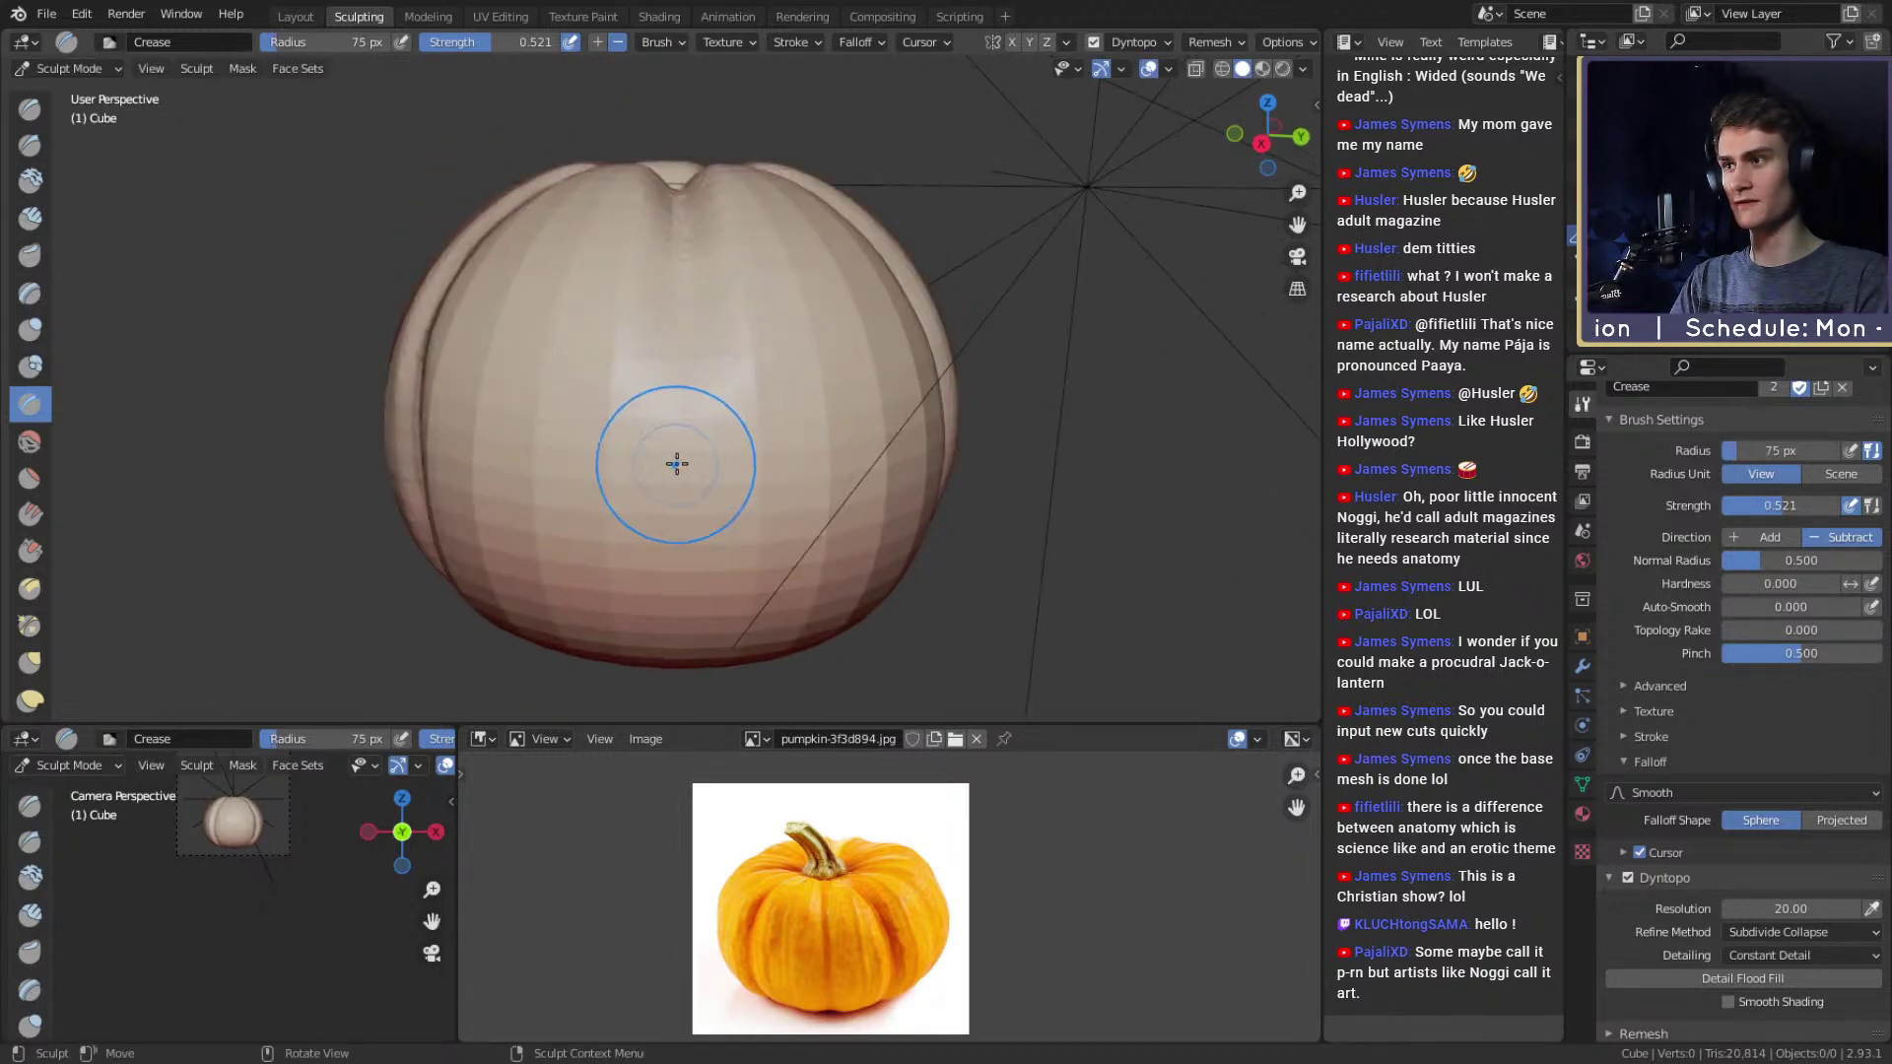
pyautogui.moveTo(674, 466); pyautogui.dragTo(680, 439, button='middle')
pyautogui.moveTo(688, 316); pyautogui.dragTo(688, 469)
pyautogui.press('f')
pyautogui.moveTo(687, 469); pyautogui.dragTo(693, 304, button='middle')
pyautogui.click(684, 338)
pyautogui.moveTo(692, 304); pyautogui.dragTo(692, 477)
# Bring the fifth groove over the pumpkin's lower edge onto the underside with a smaller Crease brush.
pyautogui.moveTo(693, 477); pyautogui.dragTo(693, 329, button='middle')
pyautogui.press('f')
pyautogui.click(679, 490)
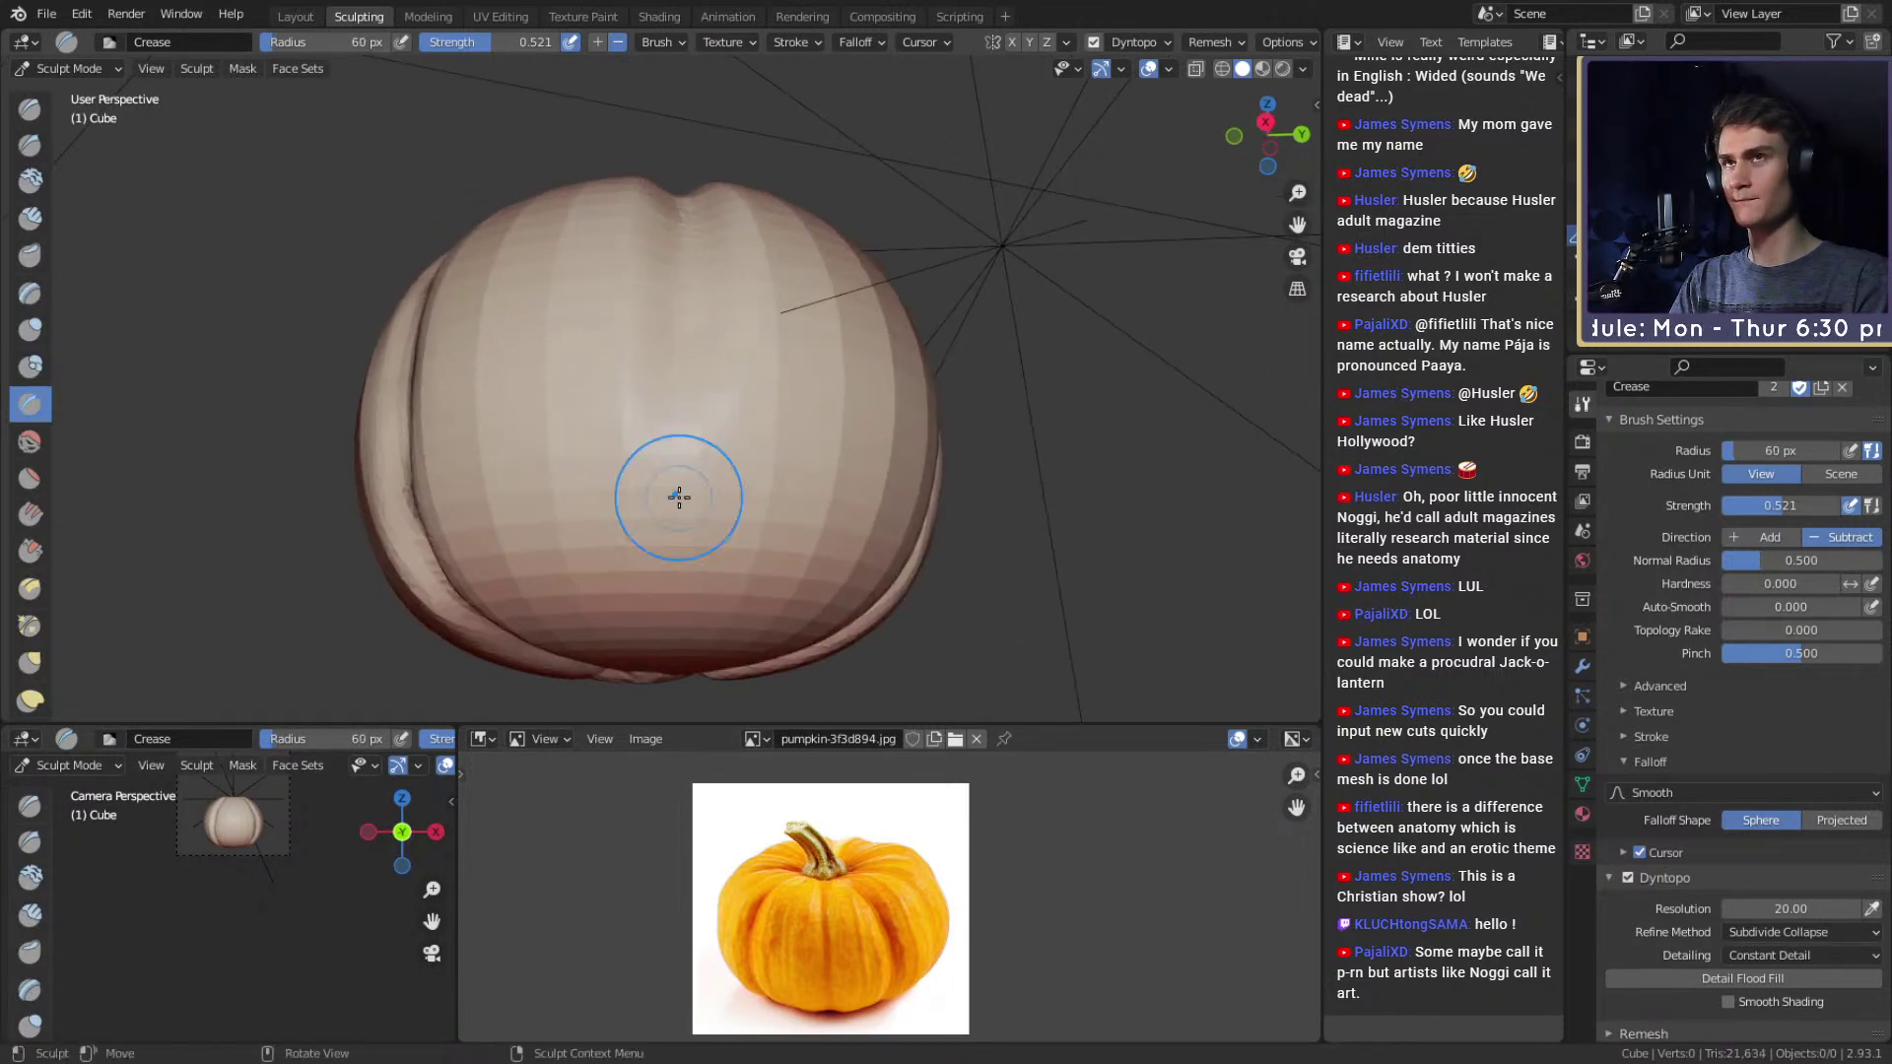
pyautogui.moveTo(679, 489); pyautogui.dragTo(695, 380, button='middle')
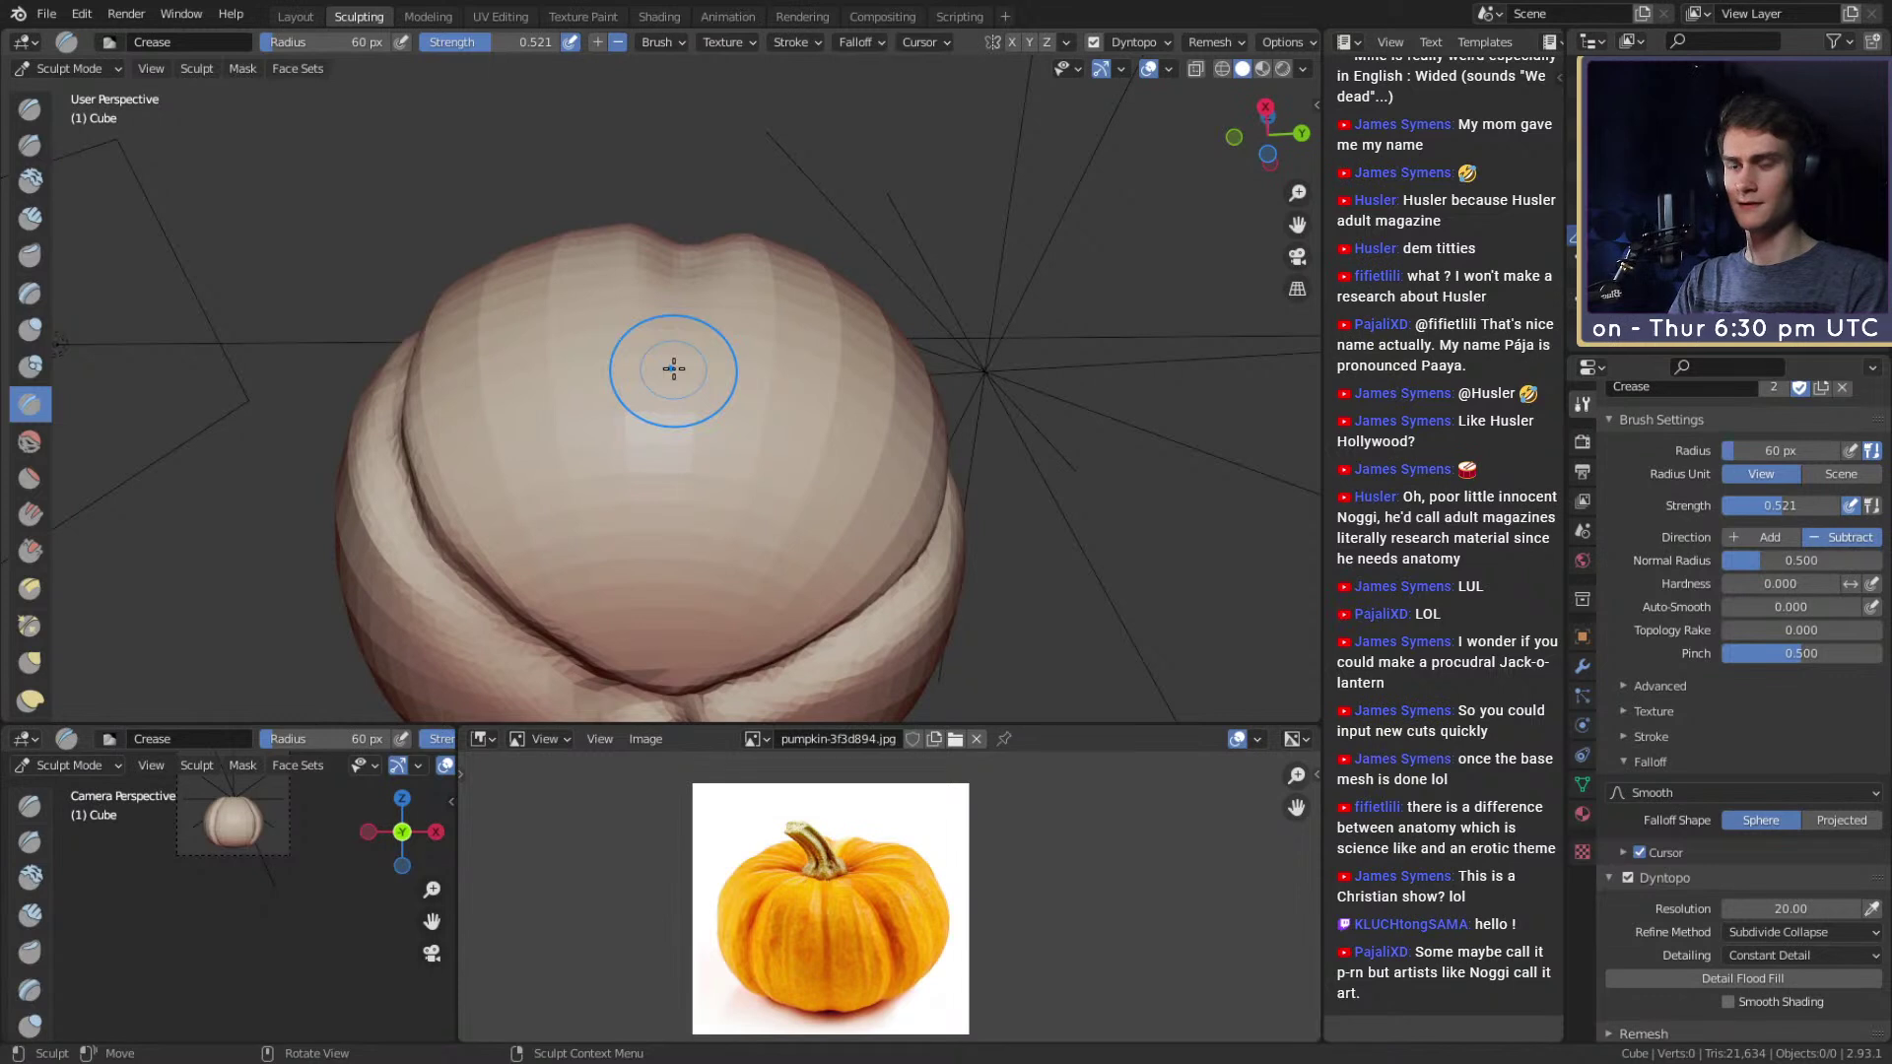
pyautogui.press('f')
pyautogui.click(713, 342)
pyautogui.moveTo(712, 357); pyautogui.dragTo(705, 423, button='middle')
pyautogui.moveTo(687, 301); pyautogui.dragTo(690, 433)
# Carve the groove further down the uncut section of the pumpkin with Crease strokes, reducing the brush to 49 px.
pyautogui.moveTo(690, 433); pyautogui.dragTo(698, 363, button='middle')
pyautogui.press('f')
pyautogui.click(696, 304)
pyautogui.moveTo(697, 300); pyautogui.dragTo(680, 441)
pyautogui.moveTo(680, 440); pyautogui.dragTo(692, 373, button='middle')
pyautogui.press('f')
pyautogui.click(693, 367)
pyautogui.moveTo(692, 368); pyautogui.dragTo(689, 452)
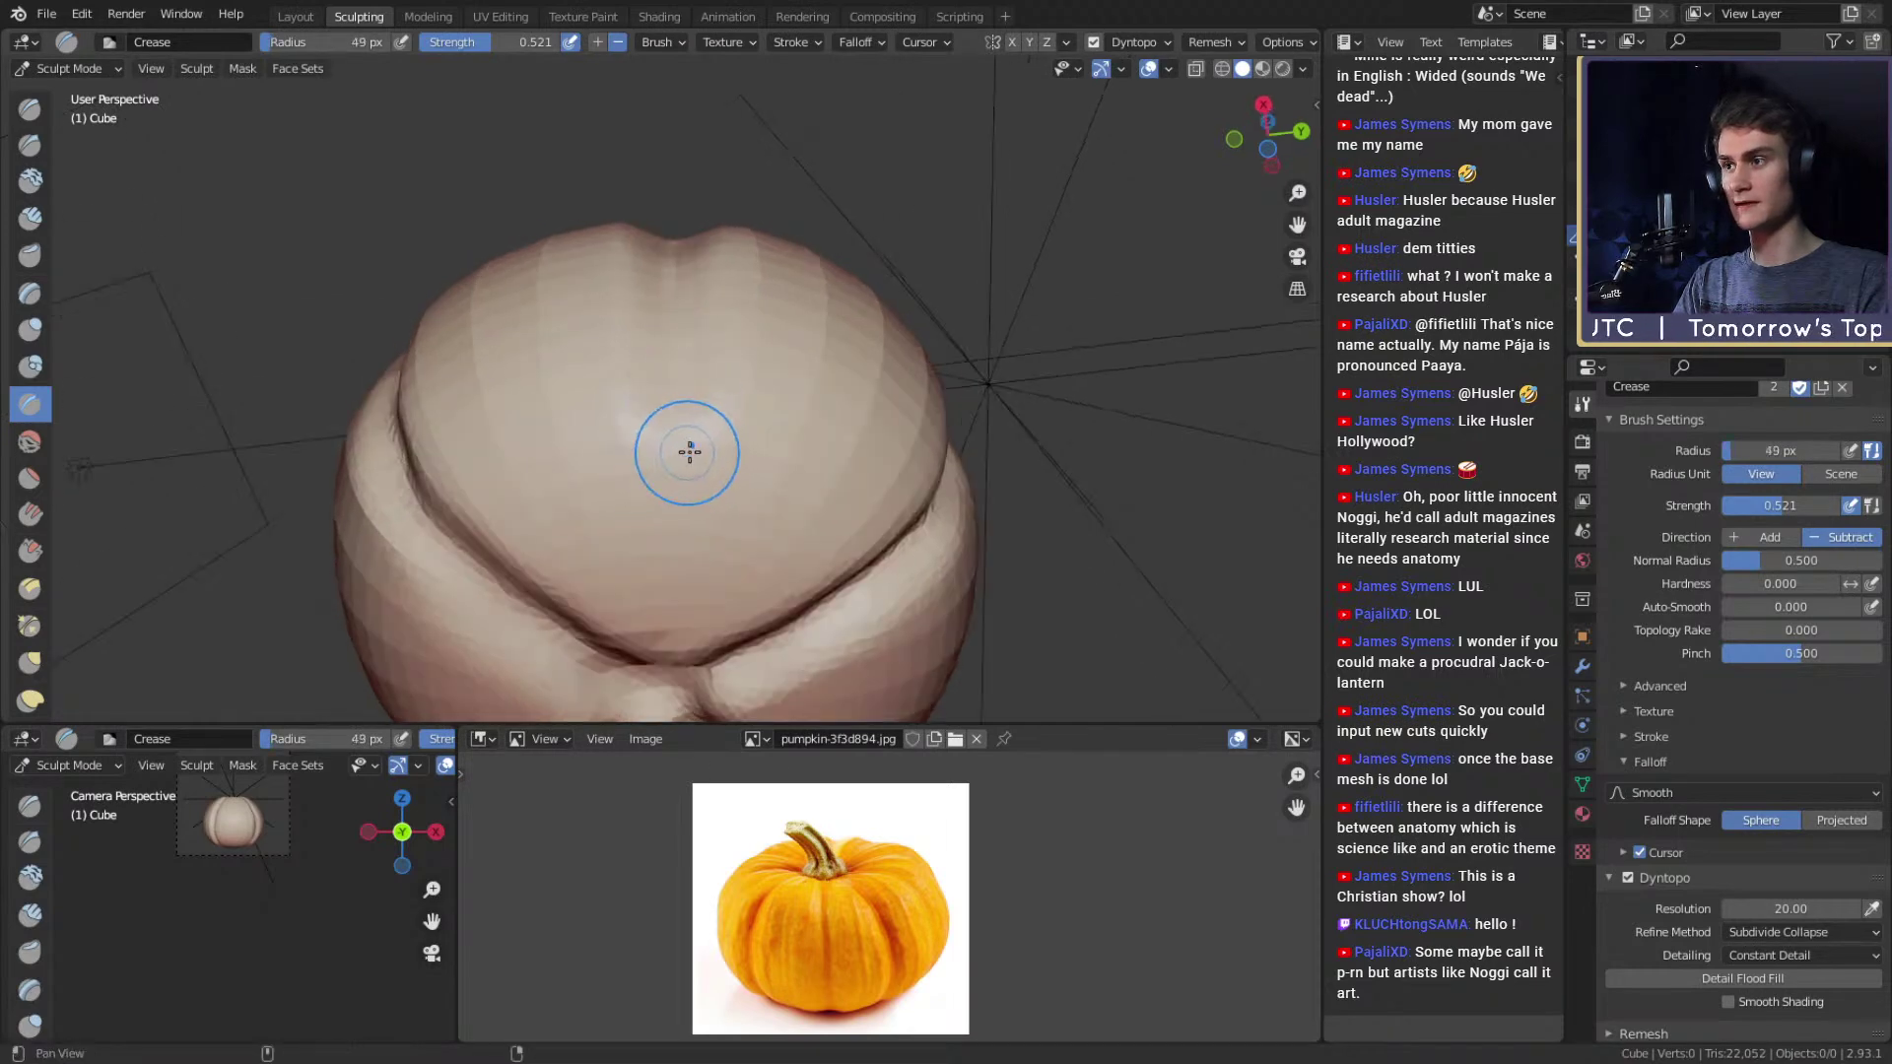
# Continue the Crease groove across the lower part of the section toward the underside dimple.
pyautogui.moveTo(689, 452); pyautogui.dragTo(683, 404, button='middle')
pyautogui.moveTo(683, 372); pyautogui.dragTo(688, 507)
pyautogui.moveTo(688, 507); pyautogui.dragTo(689, 477, button='middle')
pyautogui.press('f')
pyautogui.click(685, 515)
pyautogui.moveTo(686, 522)
pyautogui.mouseDown()
pyautogui.moveTo(682, 565)
pyautogui.moveTo(678, 470)
pyautogui.mouseUp()
pyautogui.moveTo(680, 522)
pyautogui.mouseDown()
pyautogui.moveTo(676, 625)
pyautogui.moveTo(676, 262)
pyautogui.moveTo(667, 439)
pyautogui.moveTo(673, 275)
pyautogui.moveTo(663, 393)
pyautogui.moveTo(704, 497)
pyautogui.moveTo(719, 393)
pyautogui.moveTo(743, 391)
pyautogui.moveTo(516, 266)
pyautogui.mouseUp()
# Switch to the Clay Strips brush at 67 px and lay the first strips across one rib's middle and shoulder.
pyautogui.press('c')
pyautogui.press('f')
pyautogui.click(706, 366)
pyautogui.moveTo(706, 367)
pyautogui.mouseDown(button='middle')
pyautogui.moveTo(730, 346)
pyautogui.moveTo(693, 397)
pyautogui.moveTo(613, 399)
pyautogui.moveTo(664, 385)
pyautogui.mouseUp(button='middle')
pyautogui.moveTo(664, 385)
pyautogui.keyDown('alt'); pyautogui.mouseDown()
pyautogui.moveTo(764, 389)
pyautogui.moveTo(591, 427)
pyautogui.mouseUp(); pyautogui.keyUp('alt')
pyautogui.press('f')
pyautogui.moveTo(726, 420); pyautogui.dragTo(741, 408)
pyautogui.moveTo(696, 420); pyautogui.dragTo(697, 439, button='middle')
pyautogui.press('f')
pyautogui.click(669, 440)
pyautogui.moveTo(672, 433); pyautogui.dragTo(706, 384)
pyautogui.moveTo(706, 384)
pyautogui.mouseDown(button='middle')
pyautogui.moveTo(807, 434)
pyautogui.moveTo(713, 414)
pyautogui.mouseUp(button='middle')
pyautogui.press('f')
pyautogui.click(736, 428)
pyautogui.moveTo(731, 439)
pyautogui.mouseDown()
pyautogui.moveTo(698, 273)
pyautogui.moveTo(671, 331)
pyautogui.mouseUp()
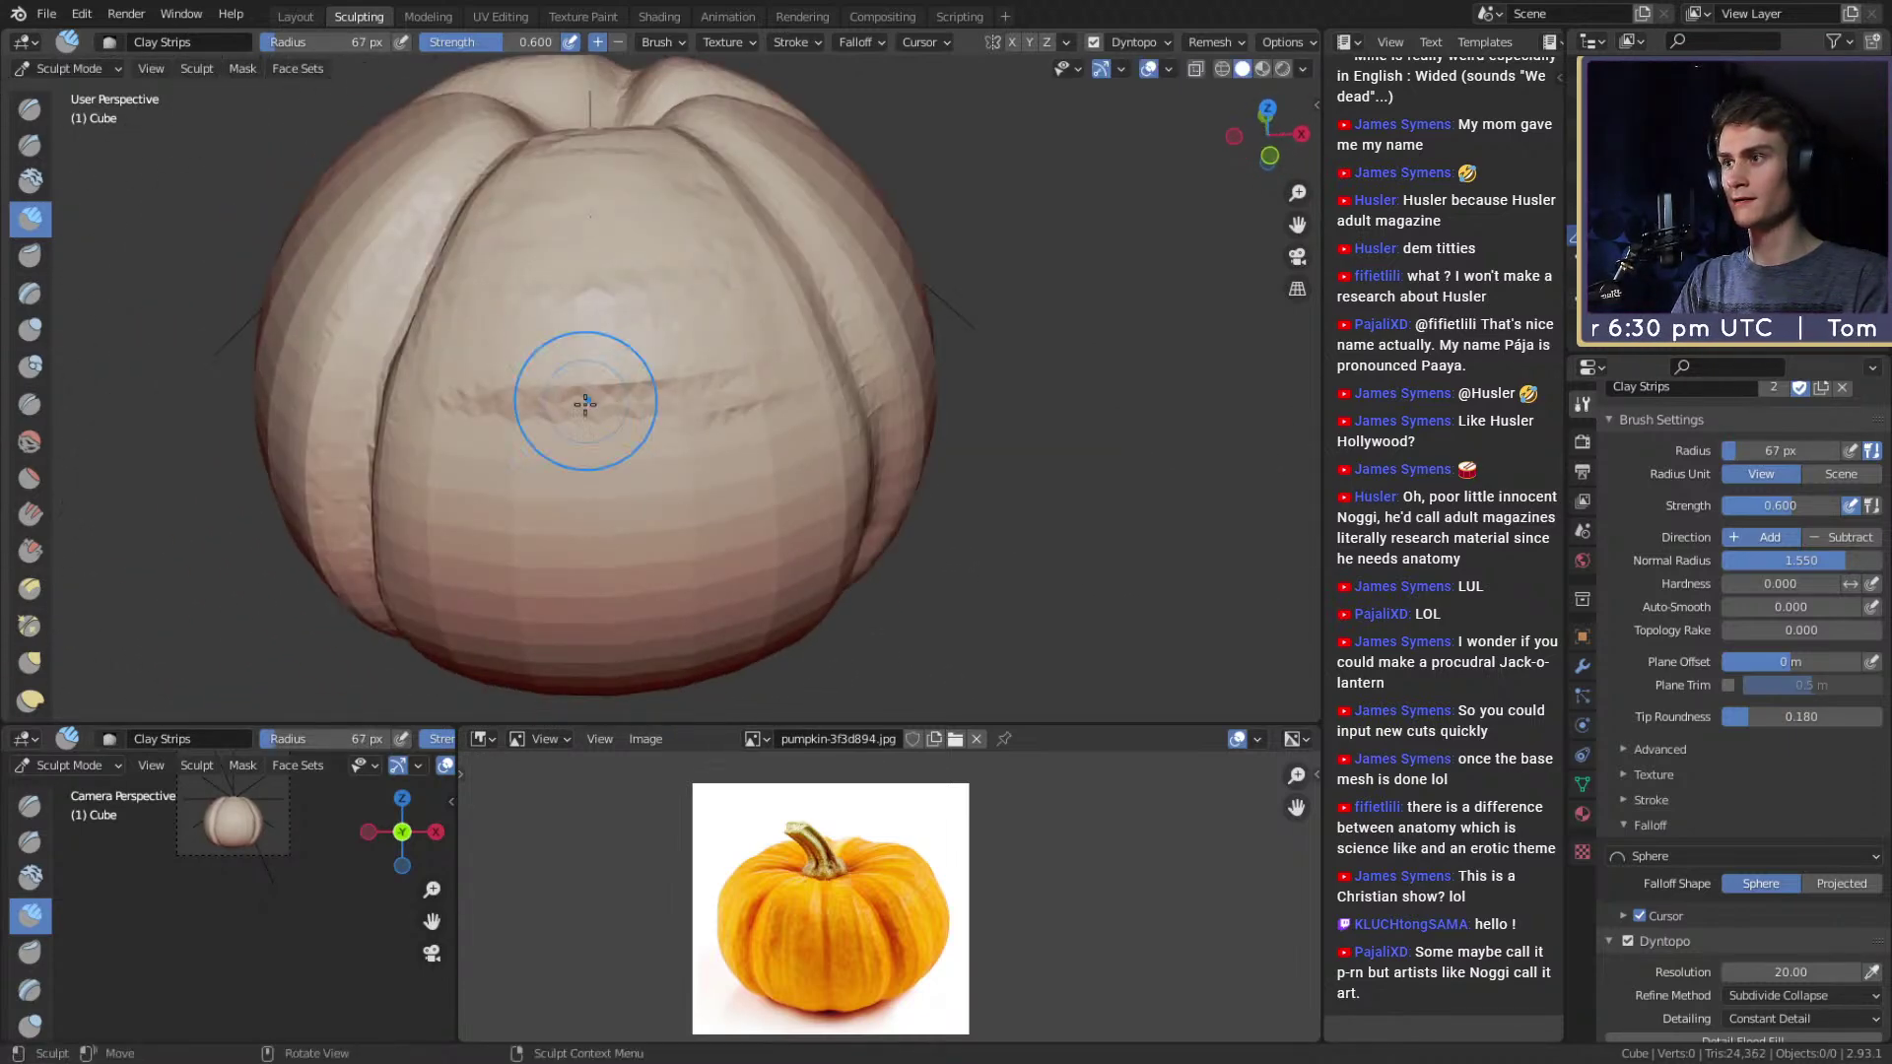
# Build up the upper half of the rib with wide Clay Strips strokes running between its two grooves.
pyautogui.keyDown('alt'); pyautogui.moveTo(607, 388); pyautogui.dragTo(676, 371); pyautogui.keyUp('alt')
pyautogui.keyDown('alt'); pyautogui.moveTo(570, 423); pyautogui.dragTo(634, 367); pyautogui.keyUp('alt')
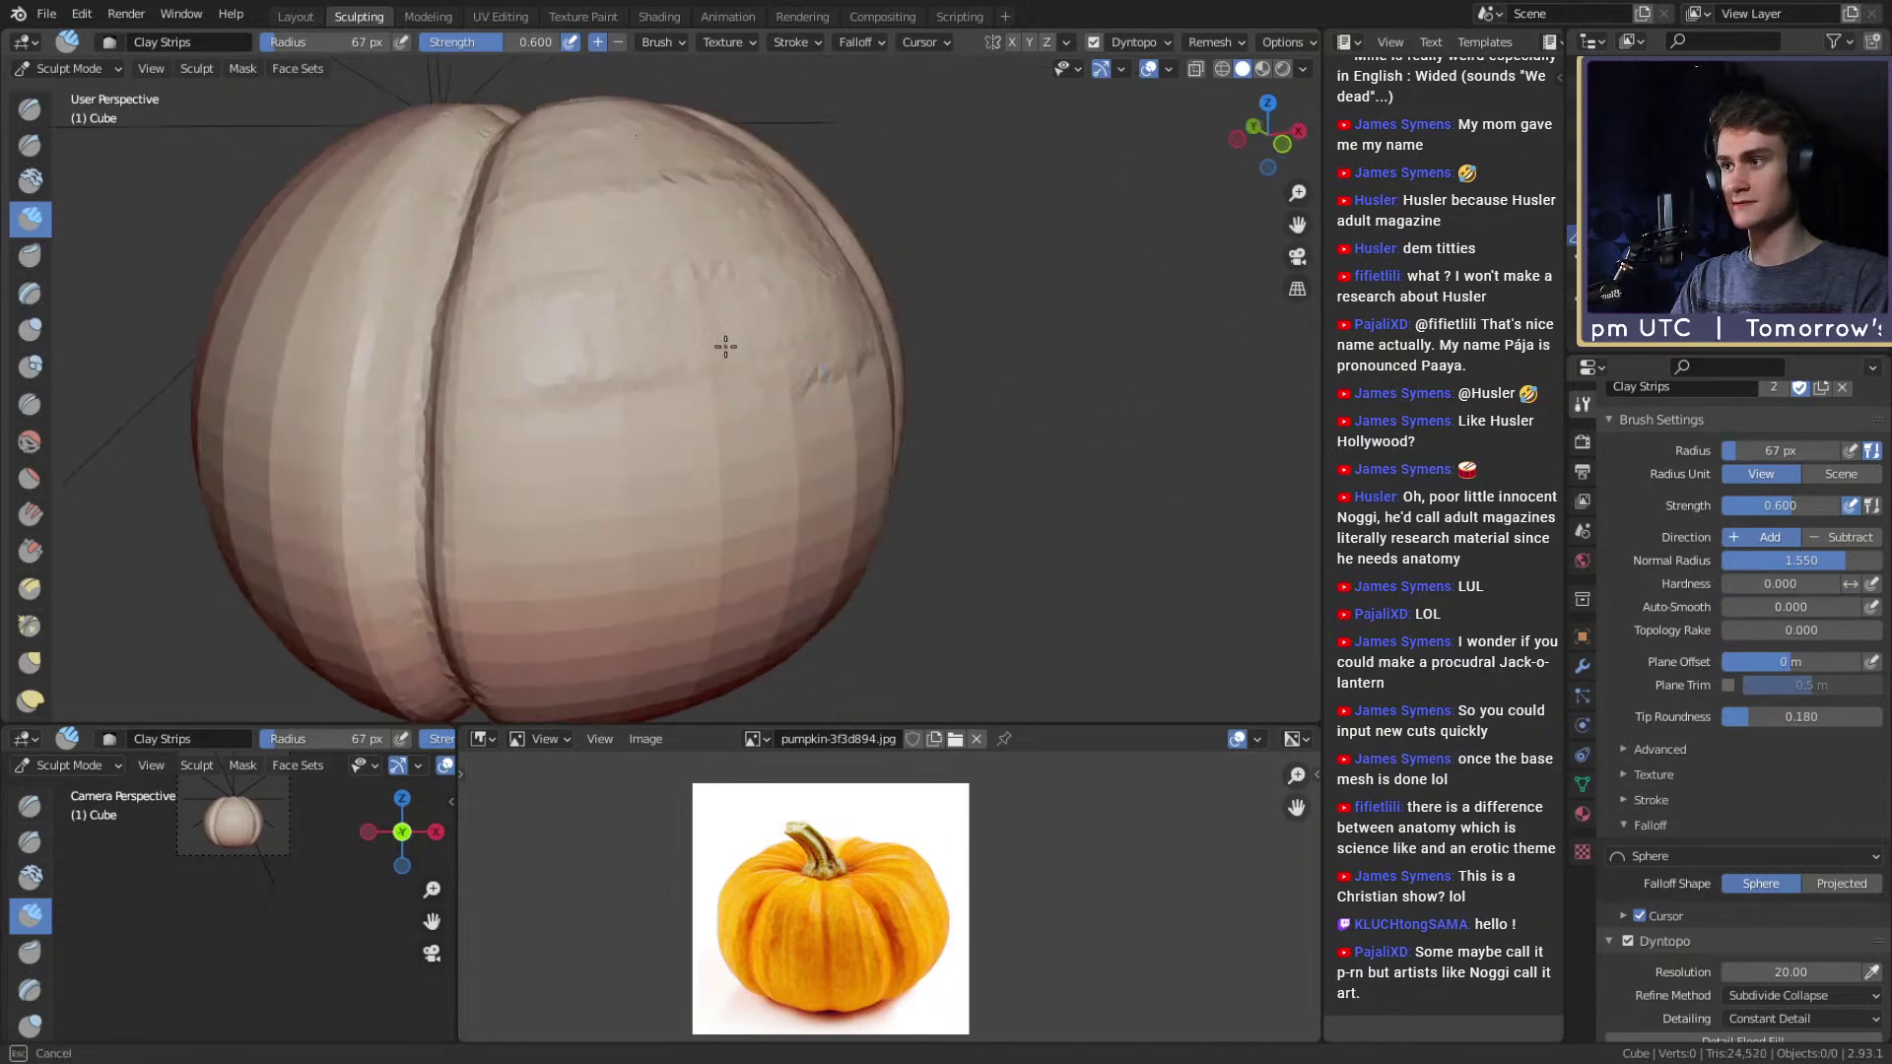
pyautogui.keyDown('alt'); pyautogui.moveTo(776, 330); pyautogui.dragTo(586, 343); pyautogui.keyUp('alt')
pyautogui.moveTo(676, 421)
pyautogui.keyDown('alt'); pyautogui.mouseDown()
pyautogui.moveTo(604, 371)
pyautogui.moveTo(755, 358)
pyautogui.mouseUp(); pyautogui.keyUp('alt')
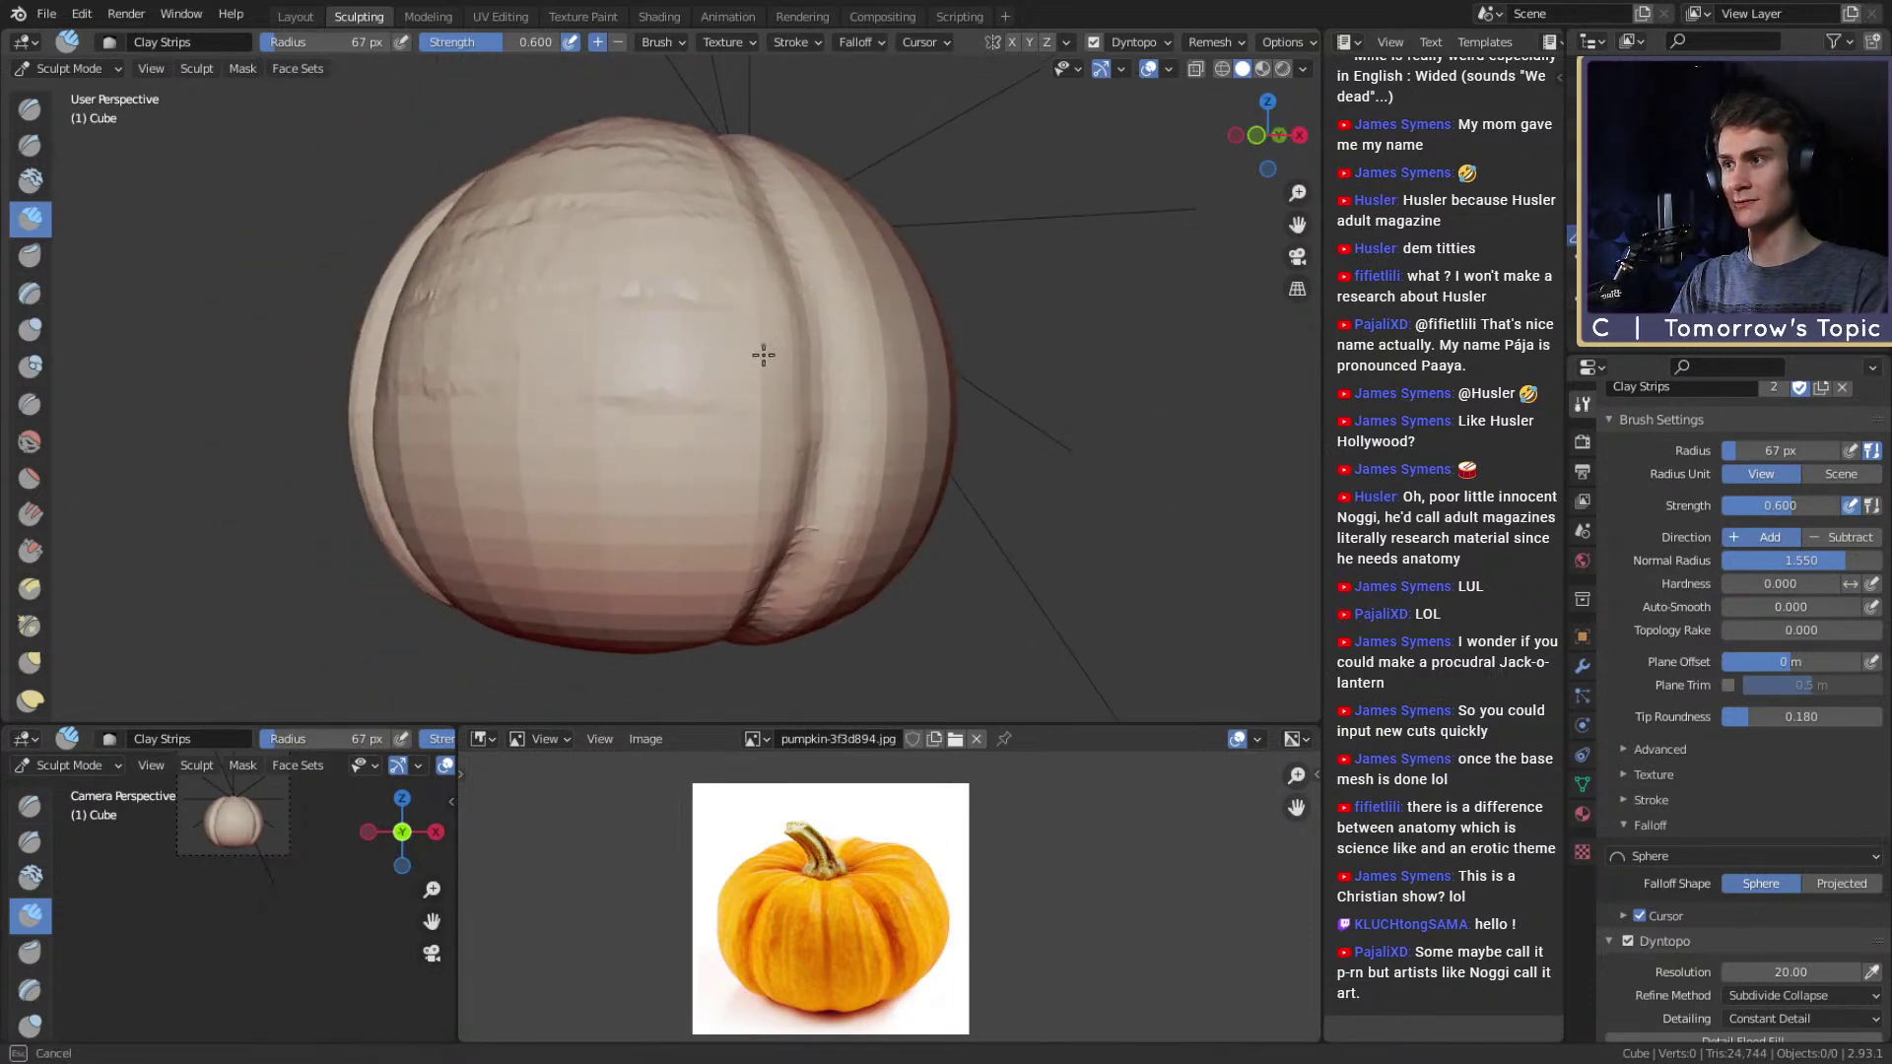
pyautogui.keyDown('alt'); pyautogui.moveTo(499, 345); pyautogui.dragTo(646, 436); pyautogui.keyUp('alt')
pyautogui.moveTo(505, 321)
pyautogui.mouseDown()
pyautogui.moveTo(729, 232)
pyautogui.moveTo(667, 363)
pyautogui.moveTo(730, 279)
pyautogui.moveTo(749, 286)
pyautogui.moveTo(687, 302)
pyautogui.mouseUp()
# Fill out the rib's shoulder and side edges with a 59 px Clay Strips brush.
pyautogui.press('f')
pyautogui.click(738, 286)
pyautogui.keyDown('alt'); pyautogui.moveTo(633, 545); pyautogui.dragTo(616, 412); pyautogui.keyUp('alt')
pyautogui.moveTo(615, 412)
pyautogui.mouseDown()
pyautogui.moveTo(578, 194)
pyautogui.moveTo(565, 506)
pyautogui.moveTo(593, 298)
pyautogui.moveTo(552, 397)
pyautogui.mouseUp()
pyautogui.keyDown('alt'); pyautogui.moveTo(570, 486); pyautogui.dragTo(533, 532); pyautogui.keyUp('alt')
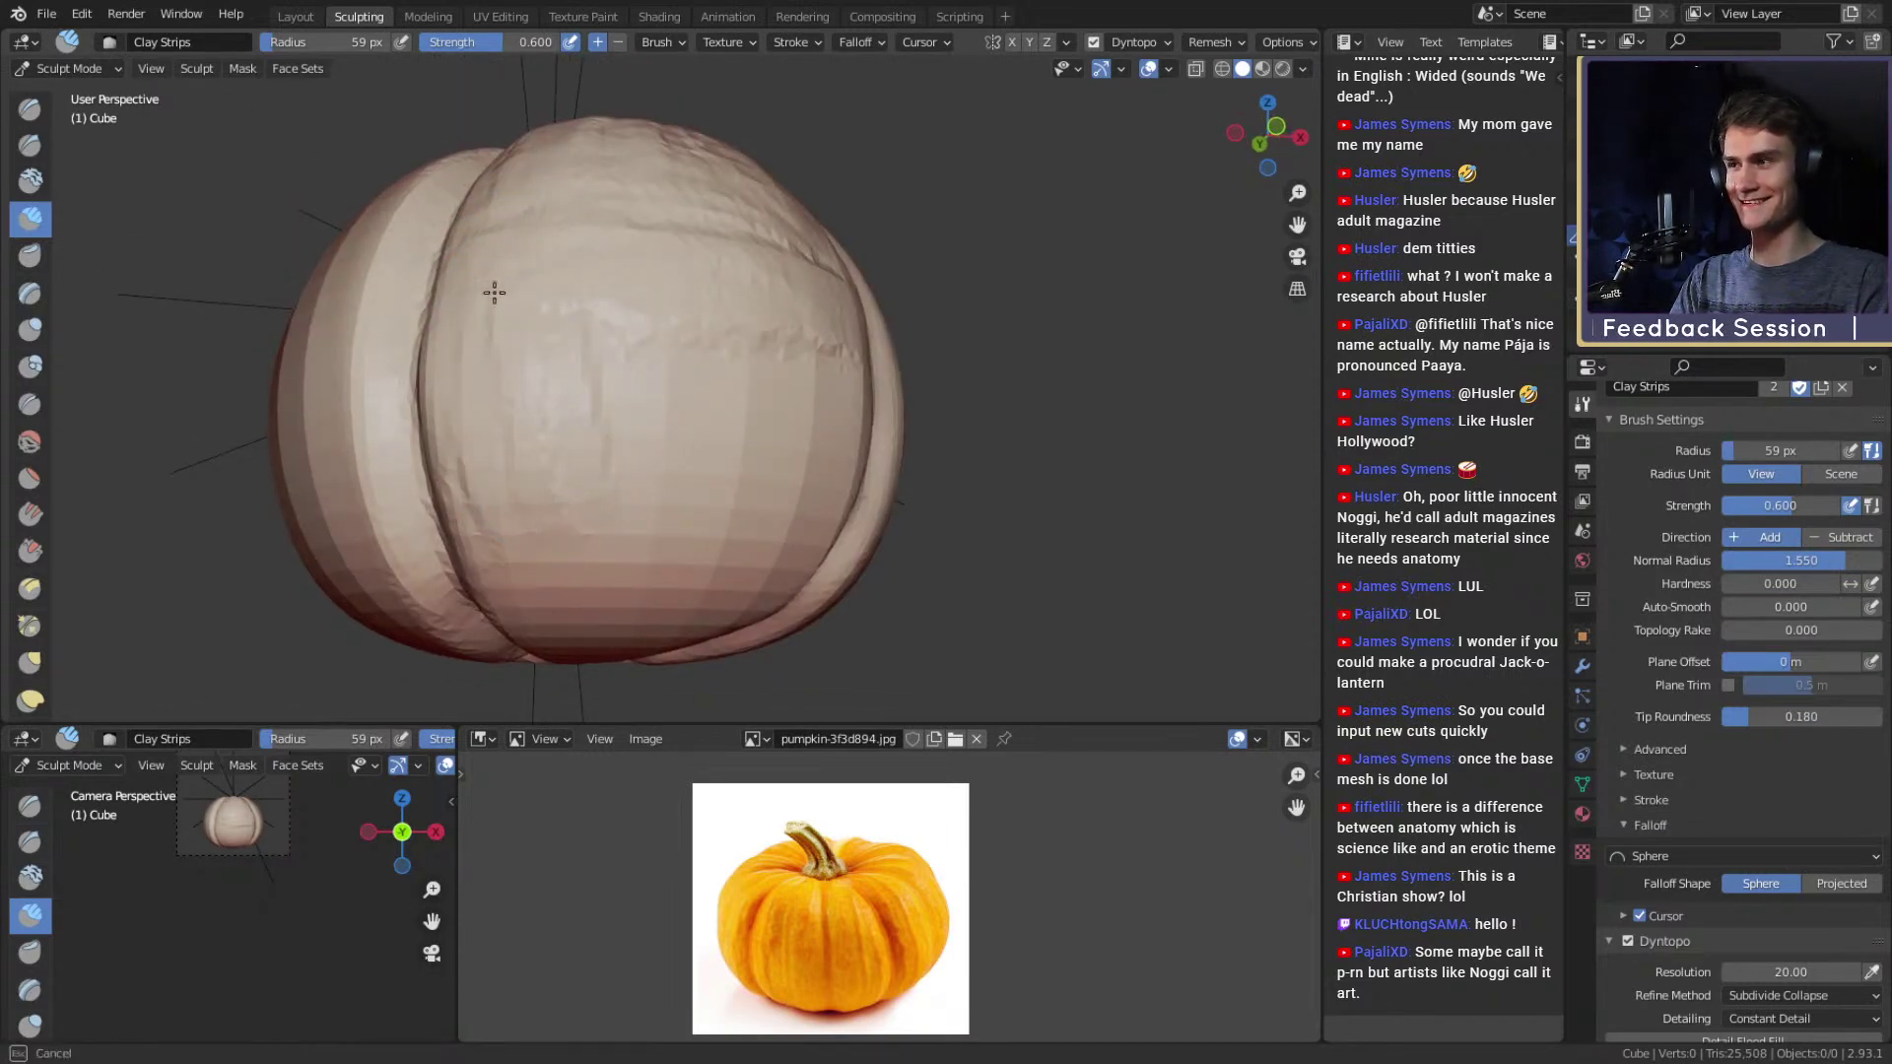
pyautogui.moveTo(552, 211)
pyautogui.keyDown('alt'); pyautogui.mouseDown()
pyautogui.moveTo(676, 385)
pyautogui.moveTo(616, 393)
pyautogui.moveTo(726, 435)
pyautogui.moveTo(644, 372)
pyautogui.mouseUp(); pyautogui.keyUp('alt')
pyautogui.moveTo(764, 313)
pyautogui.mouseDown()
pyautogui.moveTo(609, 385)
pyautogui.moveTo(667, 388)
pyautogui.moveTo(768, 348)
pyautogui.mouseUp()
pyautogui.moveTo(591, 393)
pyautogui.keyDown('alt'); pyautogui.mouseDown()
pyautogui.moveTo(718, 410)
pyautogui.moveTo(647, 571)
pyautogui.moveTo(544, 225)
pyautogui.mouseUp(); pyautogui.keyUp('alt')
# Bulk up the rib's lower half with vertical Clay Strips strokes down to the pumpkin's lower edge.
pyautogui.moveTo(624, 407)
pyautogui.mouseDown()
pyautogui.moveTo(693, 438)
pyautogui.moveTo(625, 493)
pyautogui.mouseUp()
pyautogui.moveTo(764, 299); pyautogui.dragTo(739, 552)
pyautogui.moveTo(542, 483)
pyautogui.mouseDown()
pyautogui.moveTo(478, 365)
pyautogui.moveTo(579, 186)
pyautogui.moveTo(601, 483)
pyautogui.mouseUp()
pyautogui.moveTo(626, 423); pyautogui.dragTo(637, 490, button='middle')
pyautogui.moveTo(637, 489); pyautogui.dragTo(662, 581)
pyautogui.moveTo(685, 394); pyautogui.dragTo(647, 434, button='middle')
pyautogui.moveTo(670, 352); pyautogui.dragTo(680, 566)
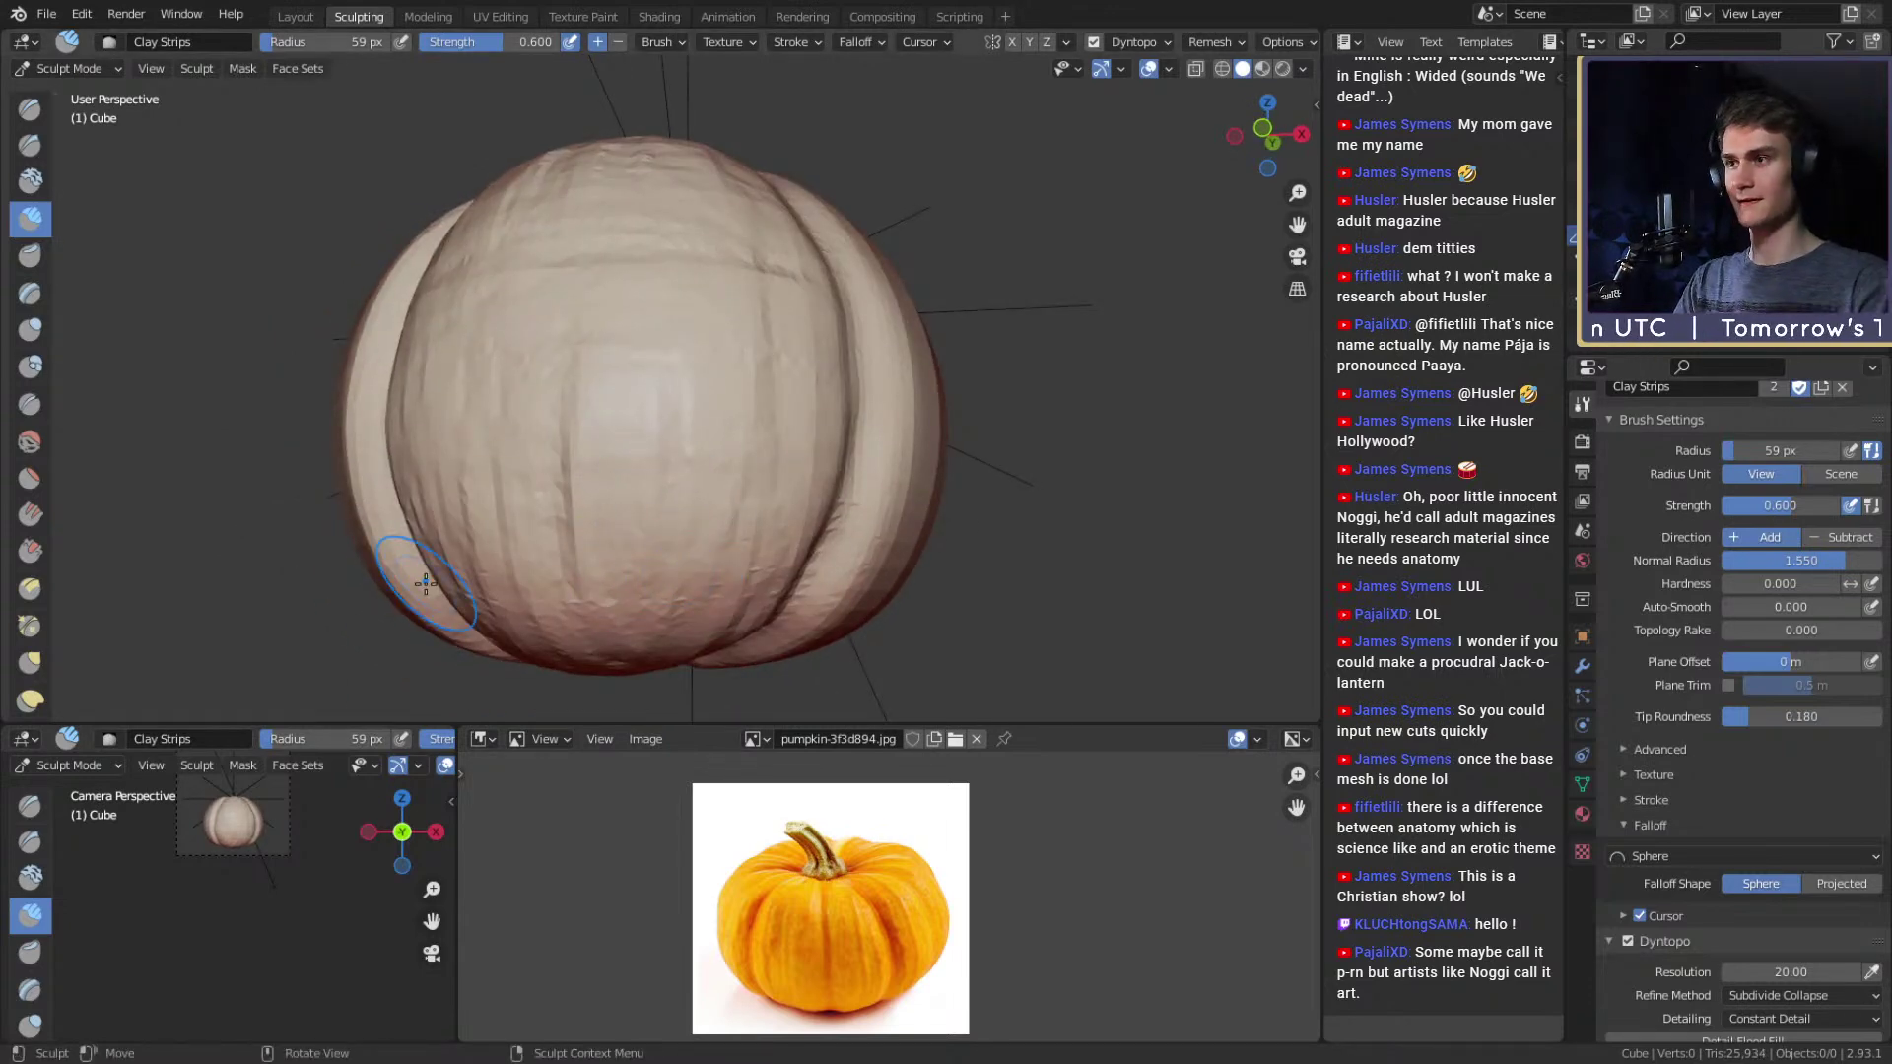
# Round out the rib's side next to the groove with short Clay Strips strokes.
pyautogui.moveTo(701, 482); pyautogui.dragTo(768, 440, button='middle')
pyautogui.moveTo(658, 492); pyautogui.dragTo(645, 335)
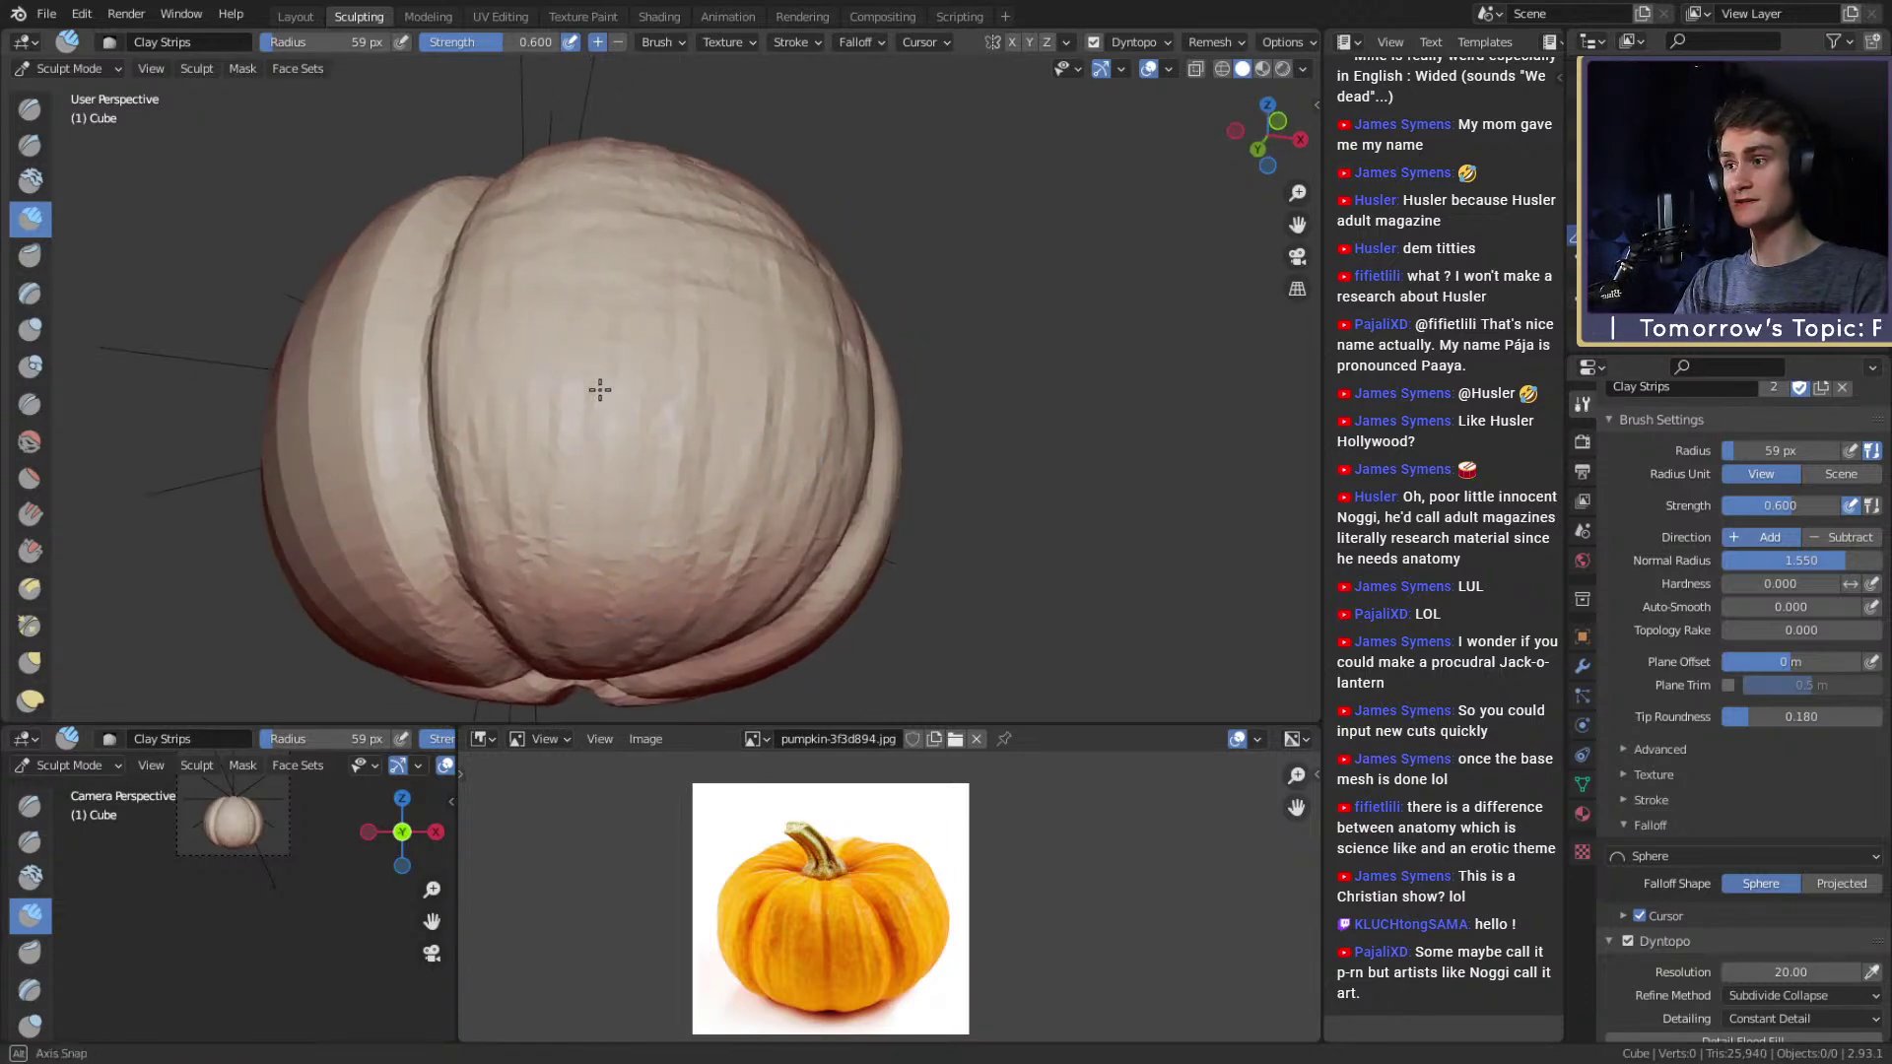
pyautogui.moveTo(595, 414); pyautogui.dragTo(577, 532, button='middle')
pyautogui.moveTo(542, 247); pyautogui.dragTo(537, 434)
pyautogui.moveTo(548, 366); pyautogui.dragTo(512, 449, button='middle')
pyautogui.moveTo(512, 449)
pyautogui.mouseDown()
pyautogui.moveTo(493, 266)
pyautogui.moveTo(483, 453)
pyautogui.mouseUp()
pyautogui.moveTo(552, 295); pyautogui.dragTo(593, 291)
pyautogui.moveTo(676, 418); pyautogui.dragTo(647, 399, button='middle')
# Run long vertical Clay Strips strokes from the rib's shoulder to its lower edge.
pyautogui.moveTo(648, 399)
pyautogui.mouseDown()
pyautogui.moveTo(604, 198)
pyautogui.moveTo(601, 481)
pyautogui.mouseUp()
pyautogui.moveTo(601, 481)
pyautogui.mouseDown()
pyautogui.moveTo(578, 232)
pyautogui.moveTo(547, 333)
pyautogui.mouseUp()
pyautogui.moveTo(547, 333); pyautogui.dragTo(508, 608)
pyautogui.moveTo(508, 608); pyautogui.dragTo(602, 392, button='middle')
pyautogui.moveTo(602, 392); pyautogui.dragTo(593, 473)
pyautogui.moveTo(607, 187); pyautogui.dragTo(523, 478)
pyautogui.moveTo(635, 216); pyautogui.dragTo(630, 463)
pyautogui.moveTo(680, 240); pyautogui.dragTo(695, 532)
# Add finer vertical ridges down the same rib with the Clay Strips brush reduced to 45 px.
pyautogui.keyDown('ctrl'); pyautogui.moveTo(695, 538); pyautogui.dragTo(693, 576, button='middle'); pyautogui.keyUp('ctrl')
pyautogui.keyDown('alt'); pyautogui.moveTo(695, 570); pyautogui.dragTo(696, 473); pyautogui.keyUp('alt')
pyautogui.keyDown('ctrl'); pyautogui.keyDown('alt'); pyautogui.moveTo(695, 473); pyautogui.dragTo(719, 406); pyautogui.keyUp('alt'); pyautogui.keyUp('ctrl')
pyautogui.moveTo(719, 406)
pyautogui.keyDown('alt'); pyautogui.keyDown('shift'); pyautogui.mouseDown()
pyautogui.moveTo(781, 410)
pyautogui.moveTo(726, 438)
pyautogui.moveTo(696, 409)
pyautogui.mouseUp(); pyautogui.keyUp('shift'); pyautogui.keyUp('alt')
pyautogui.press('f')
pyautogui.click(667, 329)
pyautogui.moveTo(603, 211); pyautogui.dragTo(596, 453)
pyautogui.moveTo(603, 370); pyautogui.dragTo(606, 527)
# Smooth the groove bordering the built-up rib from top to underside with a 47 px brush.
pyautogui.moveTo(682, 507)
pyautogui.keyDown('alt'); pyautogui.mouseDown()
pyautogui.moveTo(718, 393)
pyautogui.moveTo(689, 365)
pyautogui.mouseUp(); pyautogui.keyUp('alt')
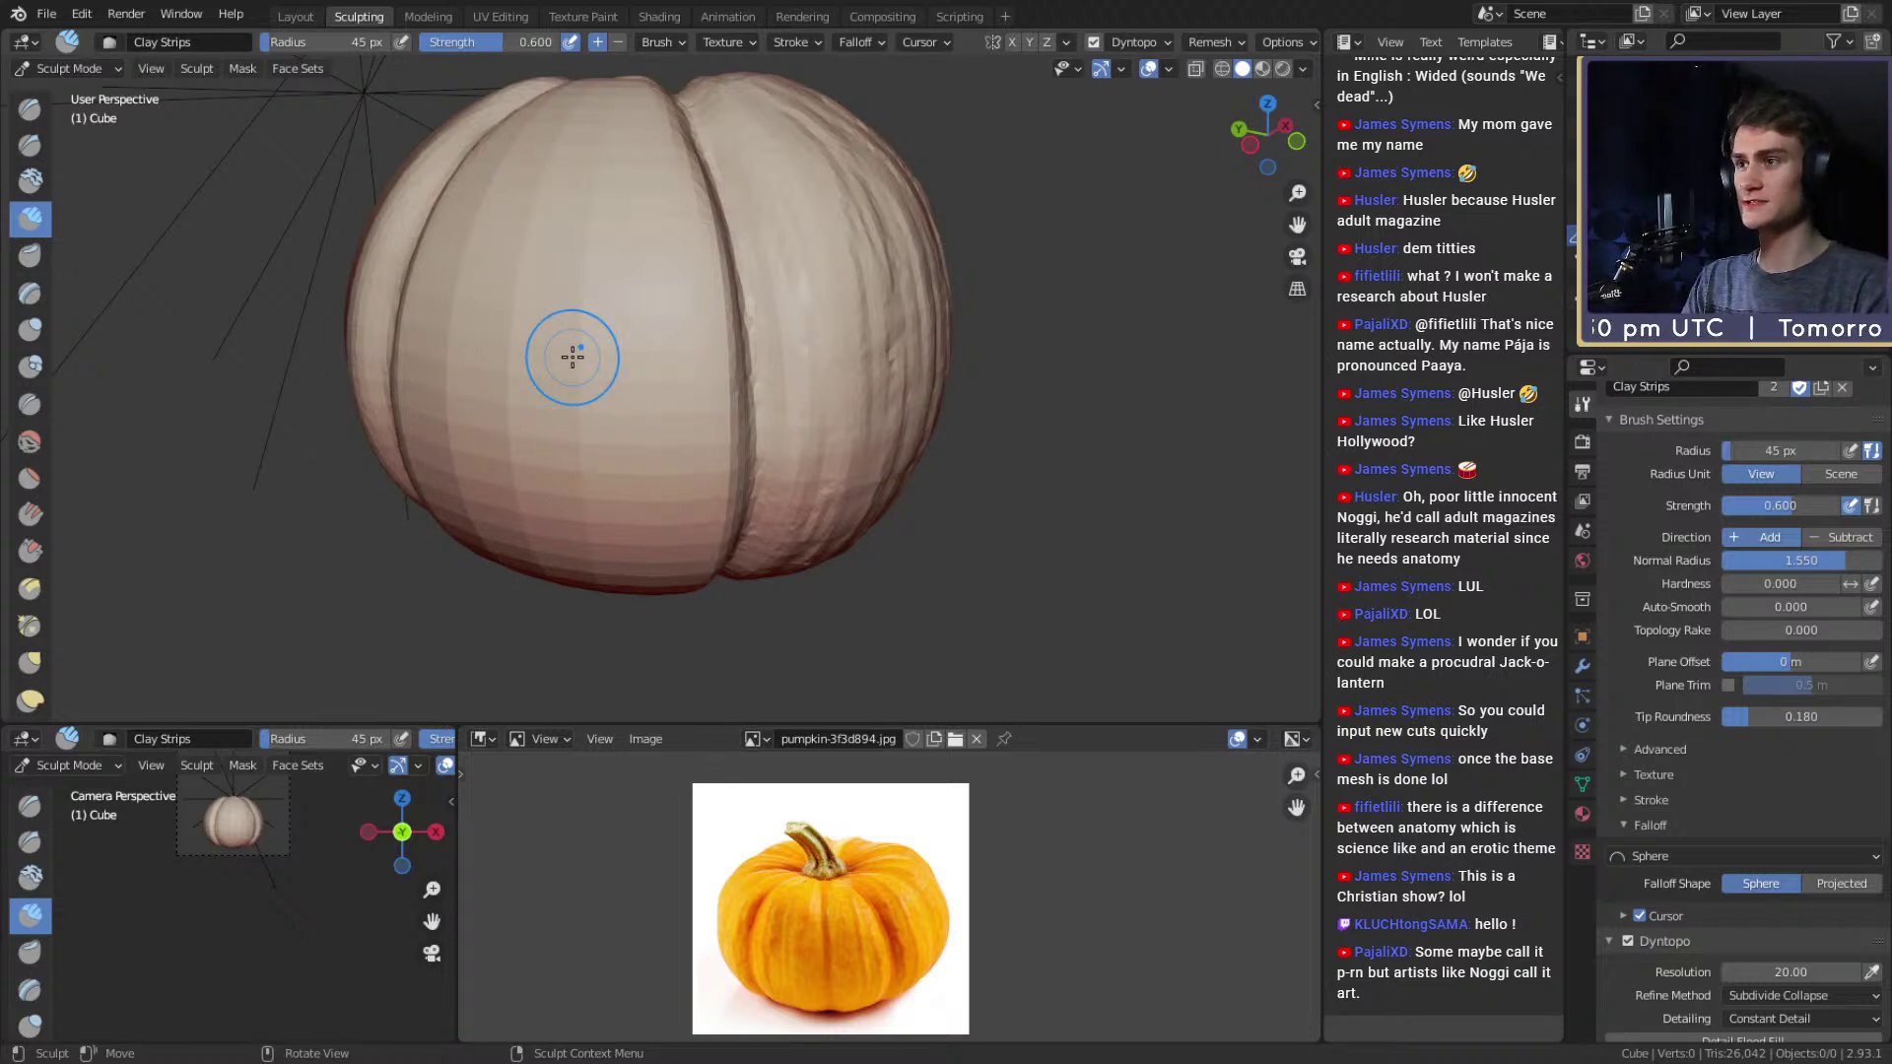
pyautogui.moveTo(573, 357)
pyautogui.mouseDown(button='middle')
pyautogui.moveTo(718, 329)
pyautogui.moveTo(676, 295)
pyautogui.mouseUp(button='middle')
pyautogui.moveTo(675, 476); pyautogui.dragTo(641, 376, button='middle')
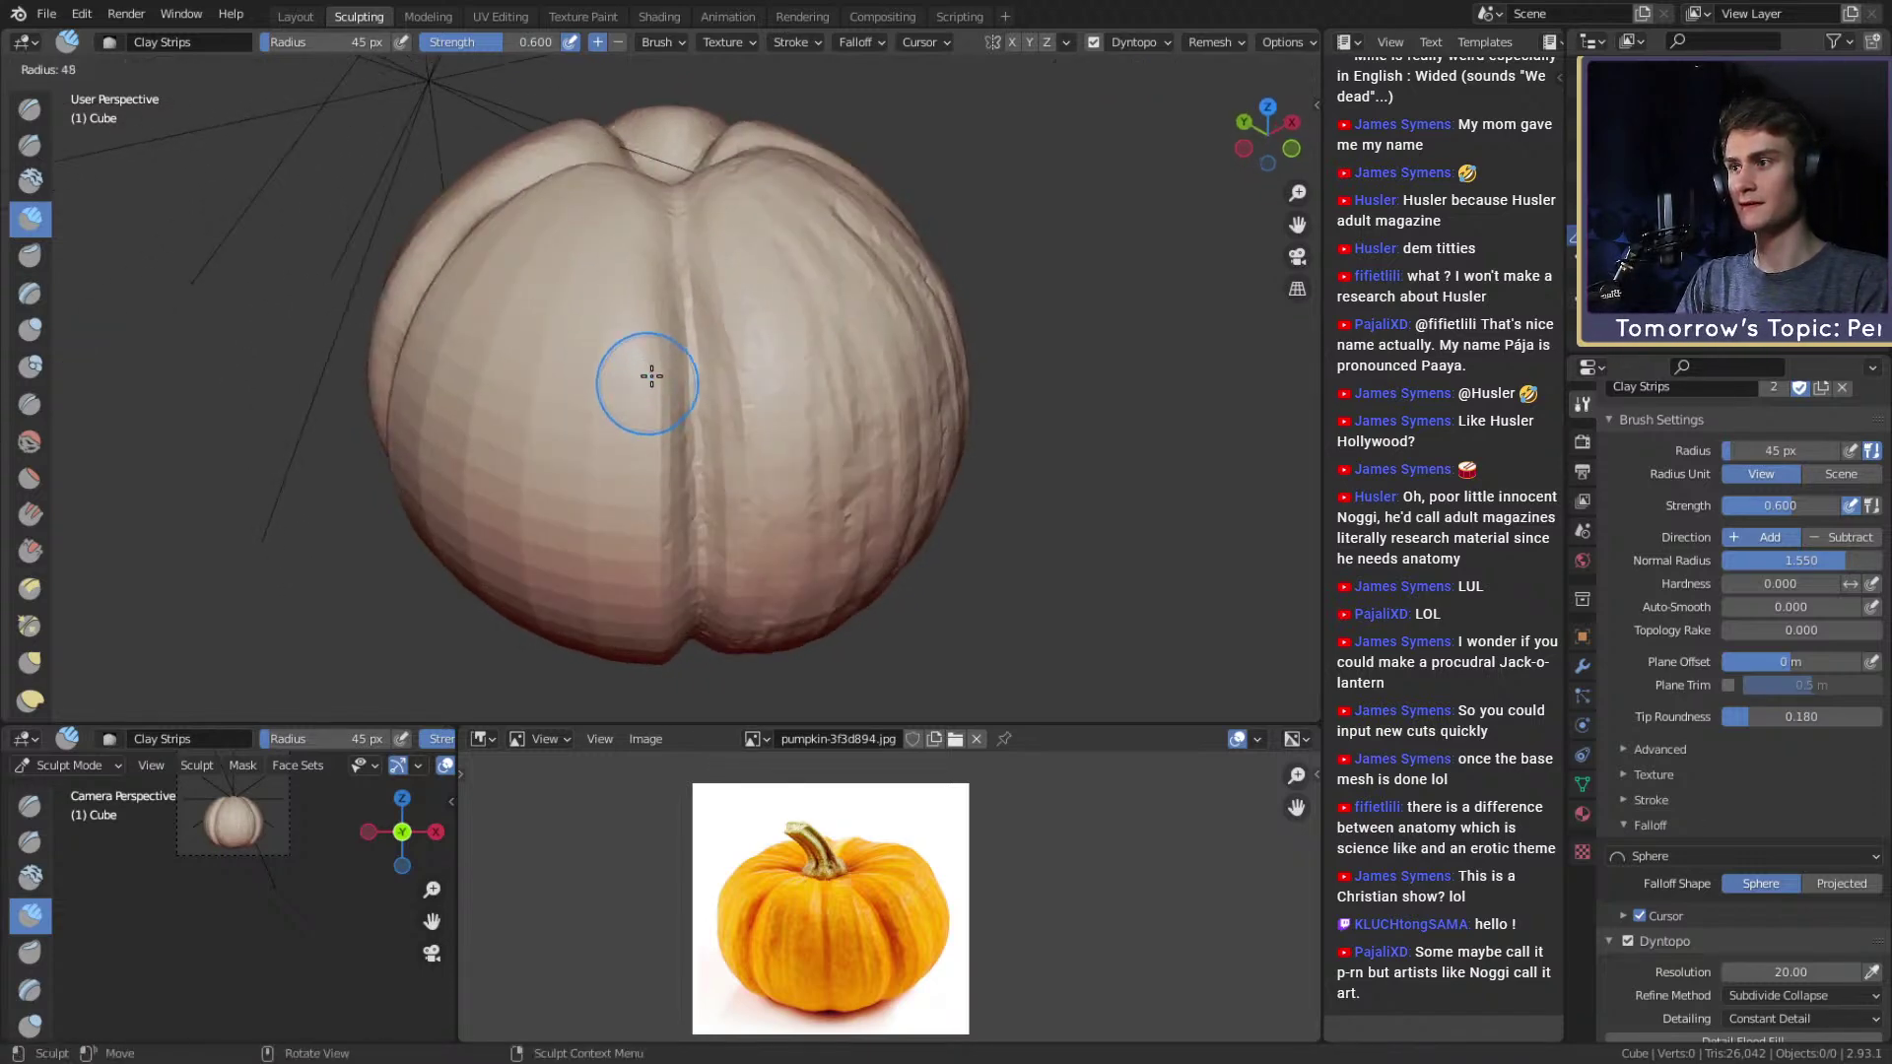
pyautogui.moveTo(654, 548); pyautogui.dragTo(659, 355, button='middle')
pyautogui.press('f')
pyautogui.click(646, 353)
pyautogui.moveTo(660, 258); pyautogui.dragTo(660, 252)
pyautogui.moveTo(660, 251); pyautogui.dragTo(663, 342, button='middle')
pyautogui.moveTo(606, 532); pyautogui.dragTo(704, 435, button='middle')
pyautogui.moveTo(720, 501)
pyautogui.keyDown('shift'); pyautogui.mouseDown()
pyautogui.moveTo(697, 507)
pyautogui.moveTo(765, 304)
pyautogui.mouseUp(); pyautogui.keyUp('shift')
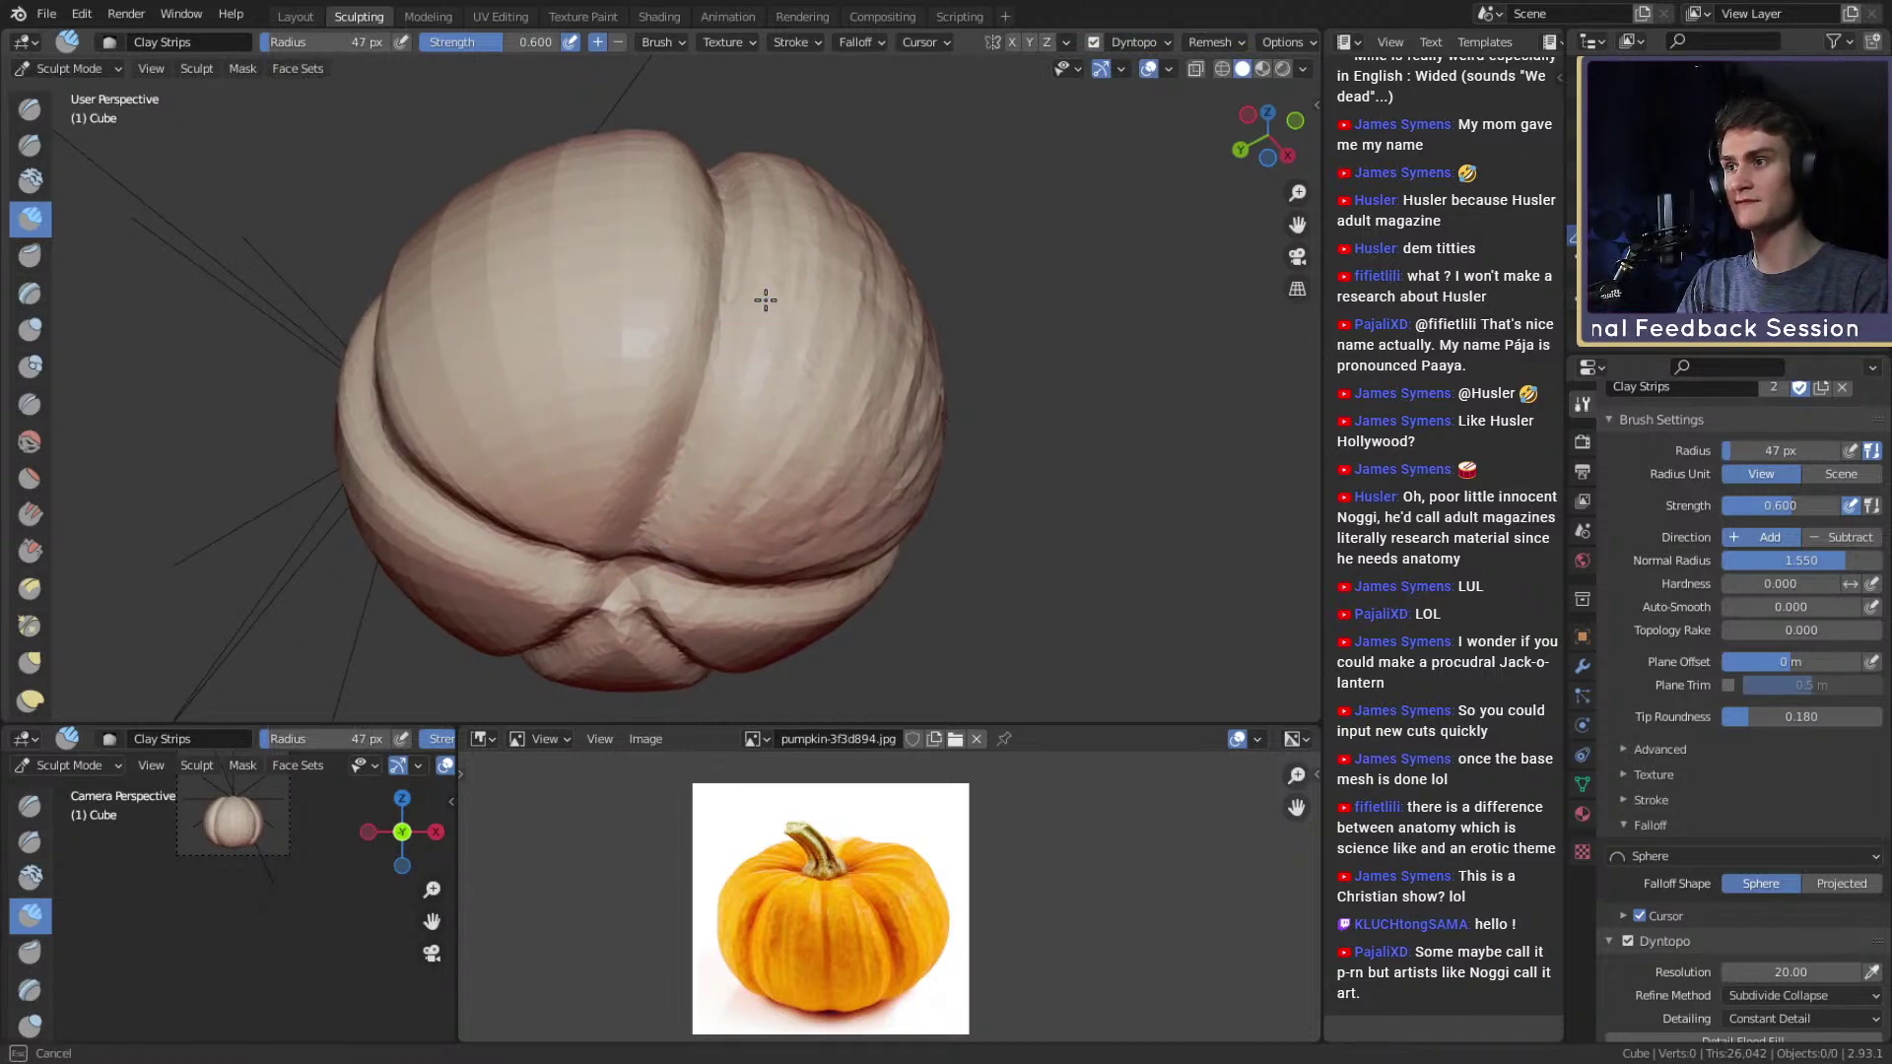
pyautogui.moveTo(751, 174); pyautogui.dragTo(758, 395, button='middle')
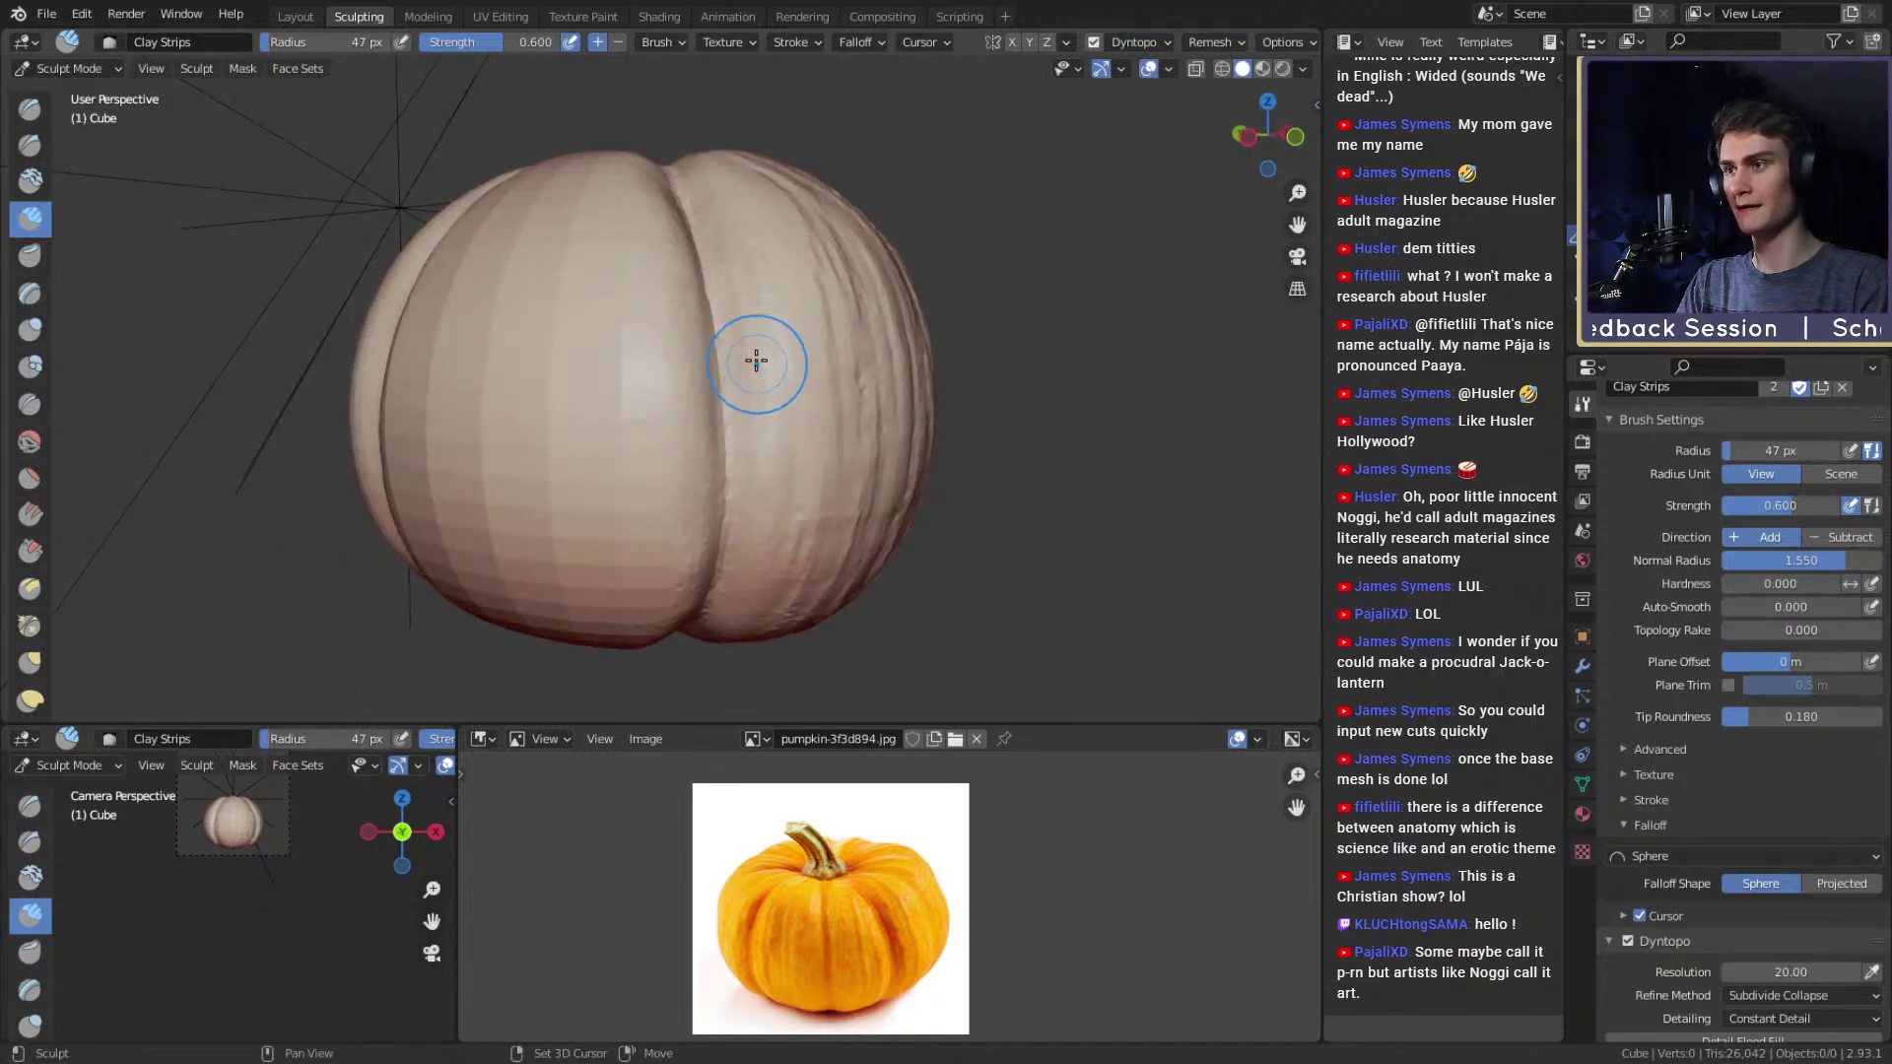
# Smooth the groove on the far side of the neighbouring flat rib with a 65 px brush.
pyautogui.moveTo(744, 287)
pyautogui.mouseDown(button='middle')
pyautogui.moveTo(751, 267)
pyautogui.moveTo(762, 333)
pyautogui.moveTo(706, 350)
pyautogui.moveTo(666, 294)
pyautogui.mouseUp(button='middle')
pyautogui.moveTo(720, 467); pyautogui.dragTo(666, 279, button='middle')
pyautogui.moveTo(672, 453); pyautogui.dragTo(681, 364, button='middle')
pyautogui.press('f')
pyautogui.click(671, 359)
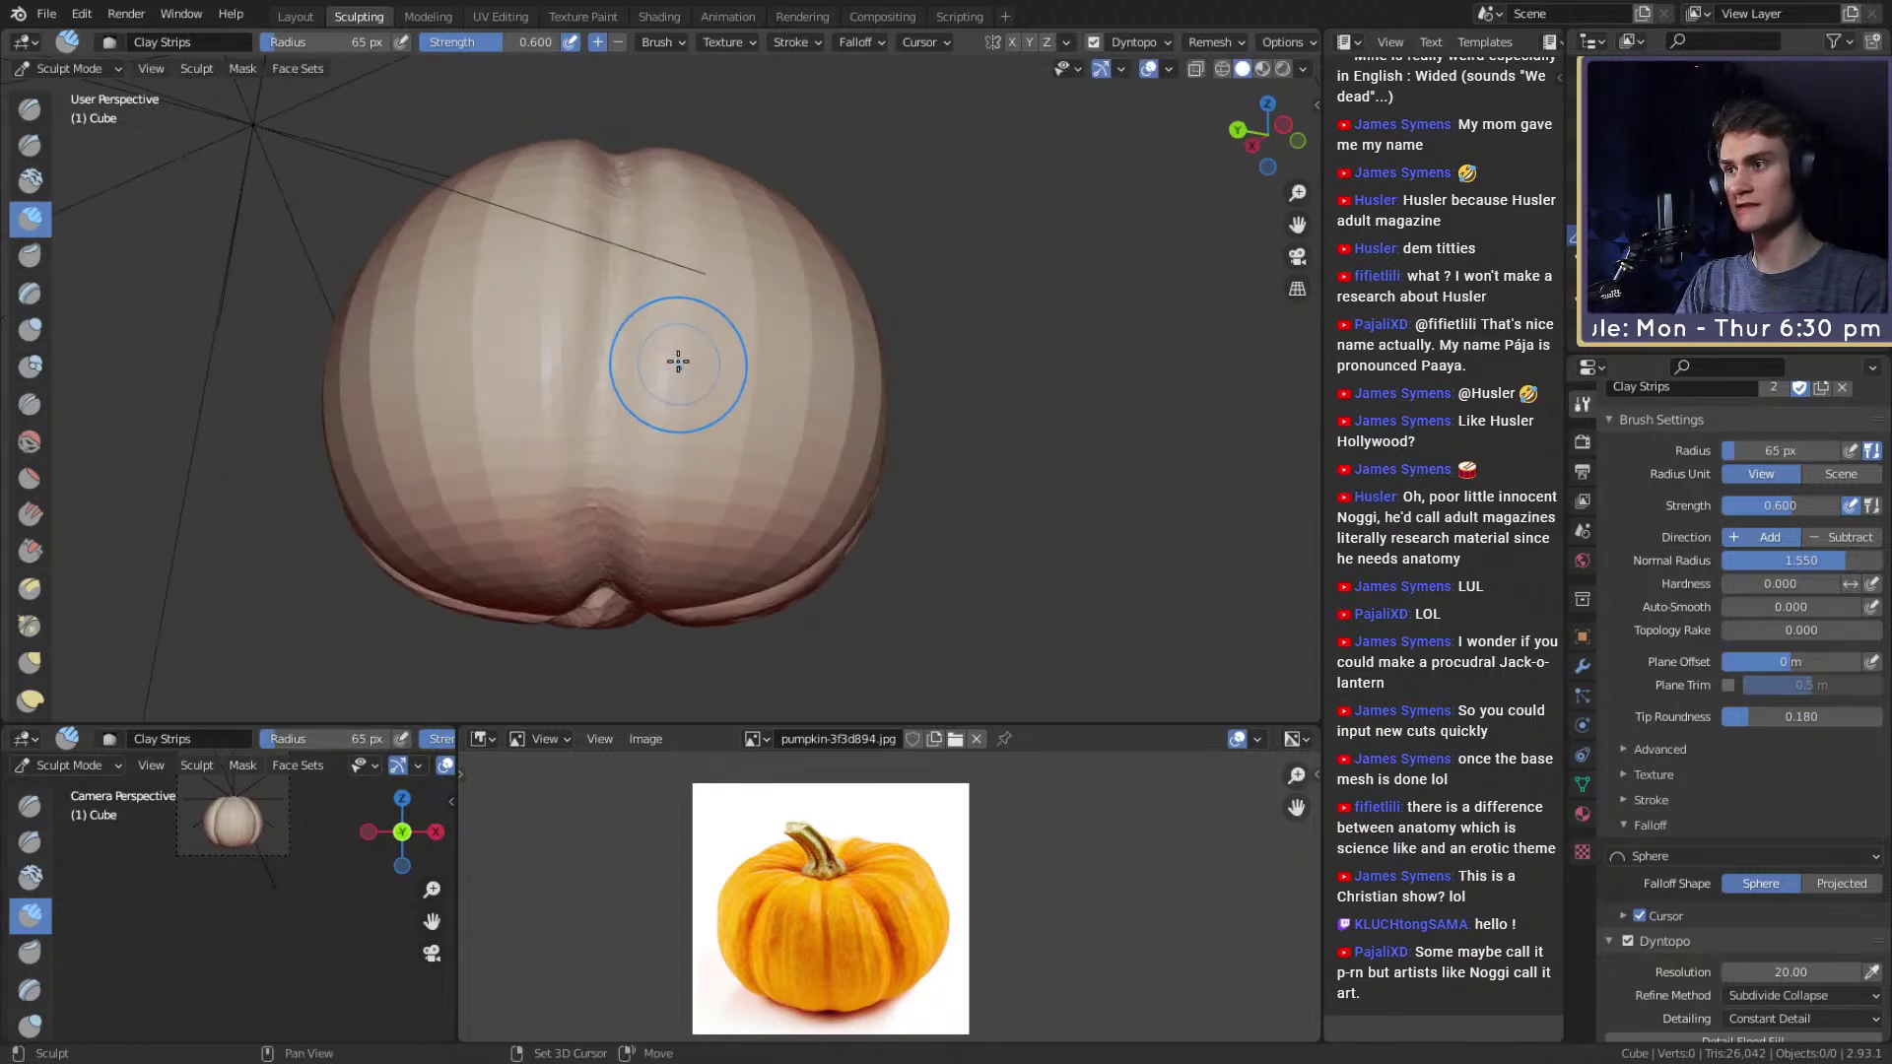
pyautogui.moveTo(653, 469); pyautogui.dragTo(684, 371, button='middle')
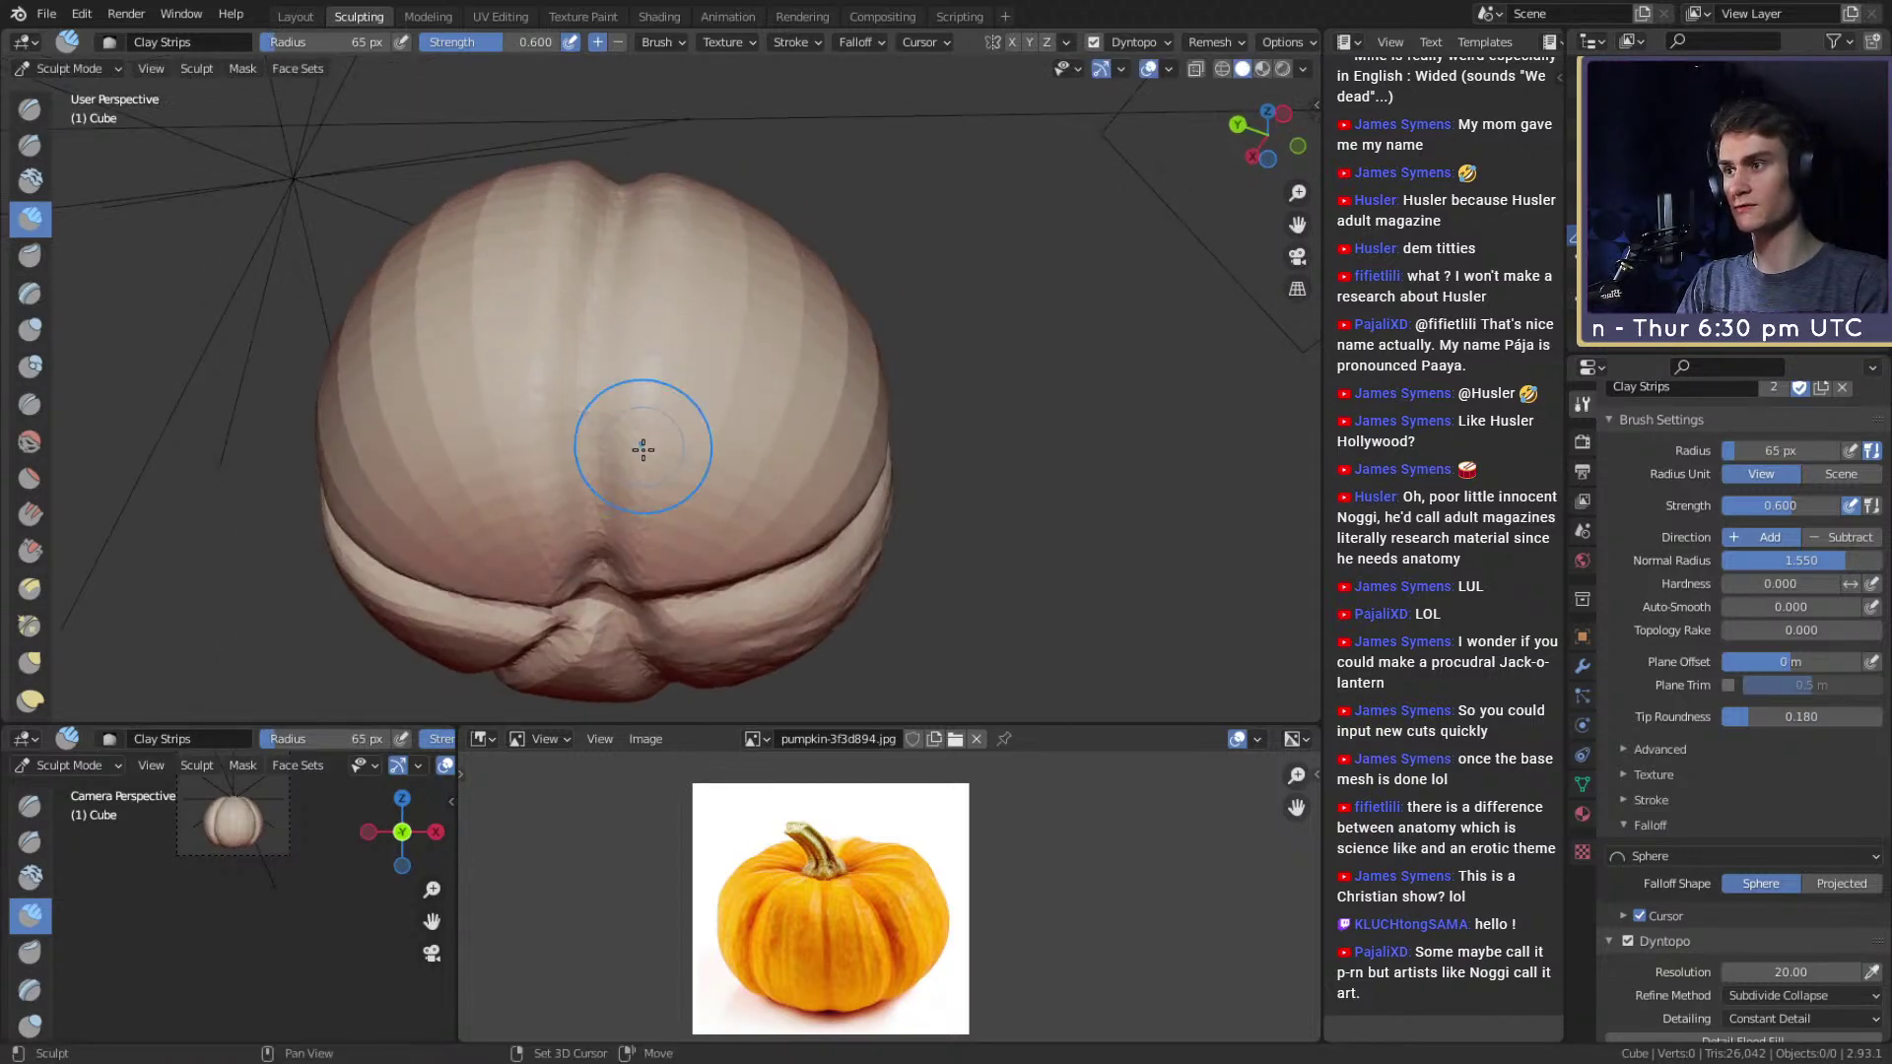
pyautogui.moveTo(645, 535); pyautogui.dragTo(625, 384, button='middle')
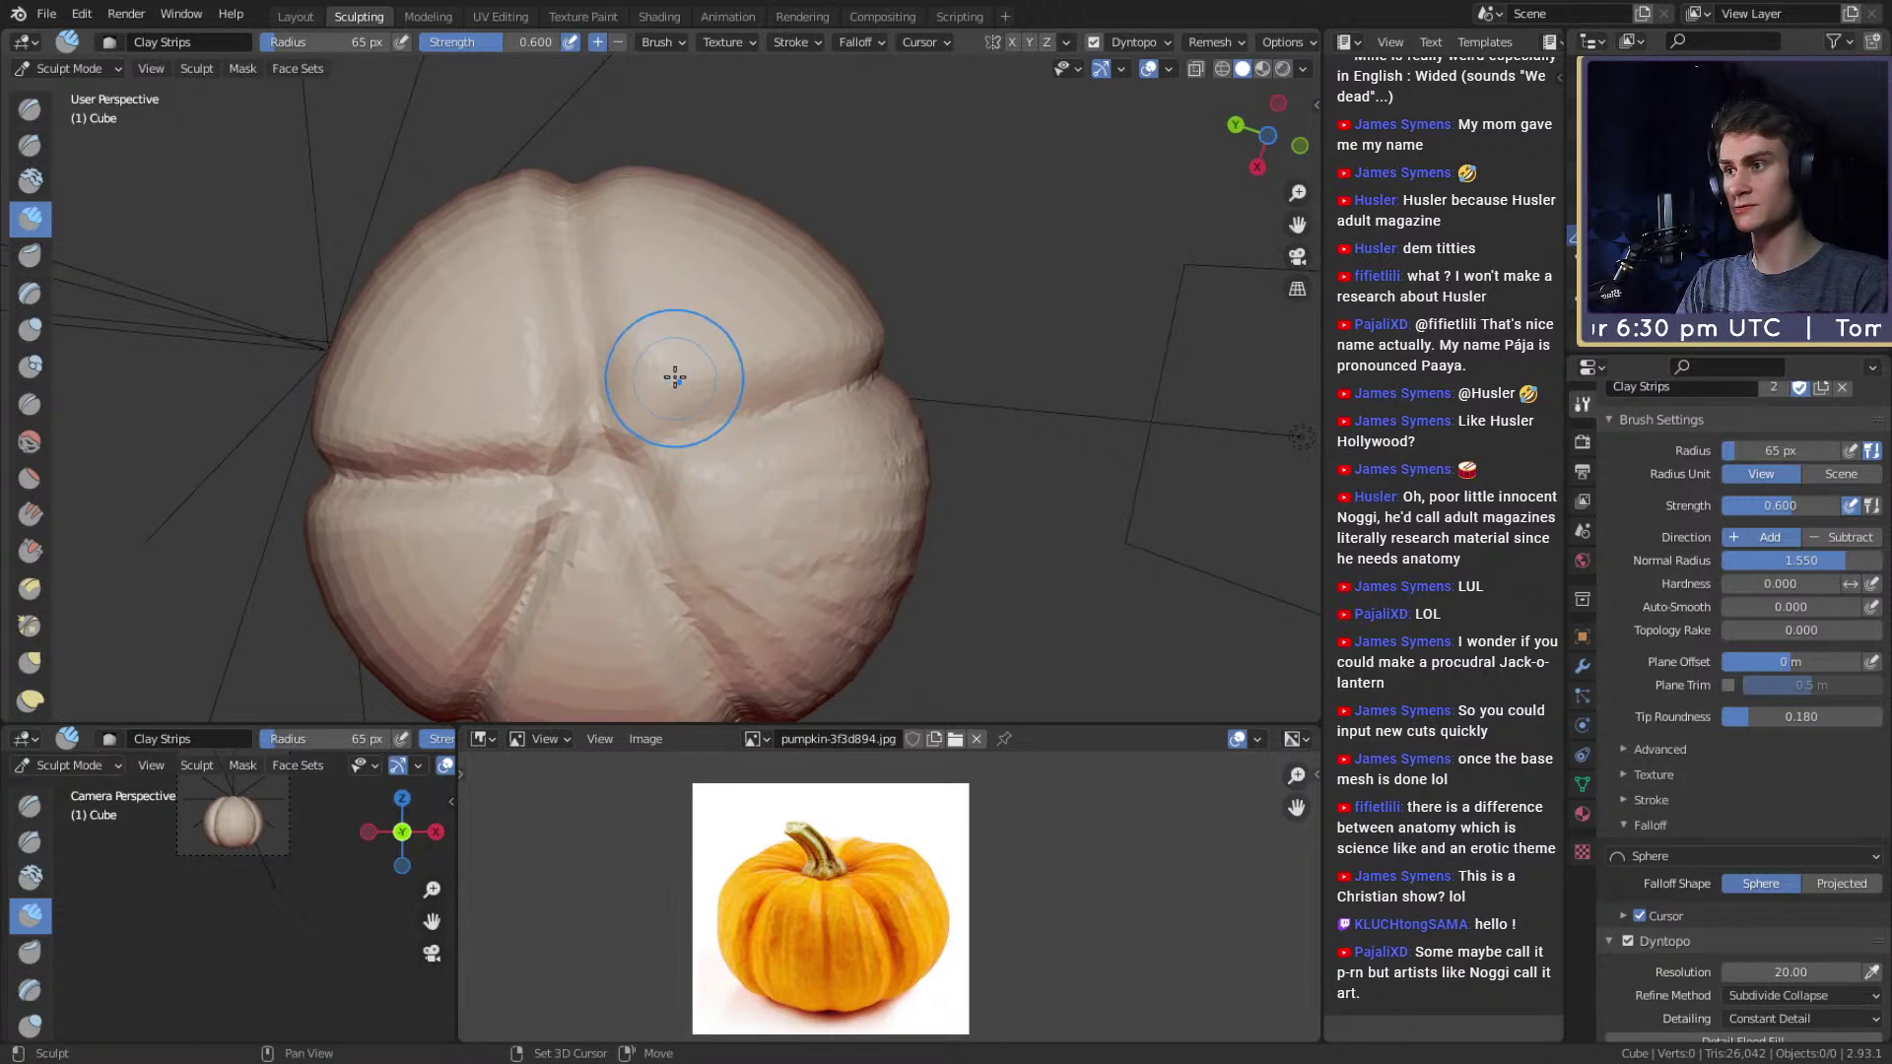
pyautogui.keyDown('shift'); pyautogui.moveTo(623, 421); pyautogui.dragTo(739, 280); pyautogui.keyUp('shift')
# Start building up the neighbouring rib with vertical Clay Strips strokes at 56 px.
pyautogui.moveTo(754, 258); pyautogui.dragTo(690, 423, button='middle')
pyautogui.press('f')
pyautogui.click(705, 433)
pyautogui.moveTo(639, 241); pyautogui.dragTo(638, 256)
pyautogui.moveTo(637, 256); pyautogui.dragTo(630, 334, button='middle')
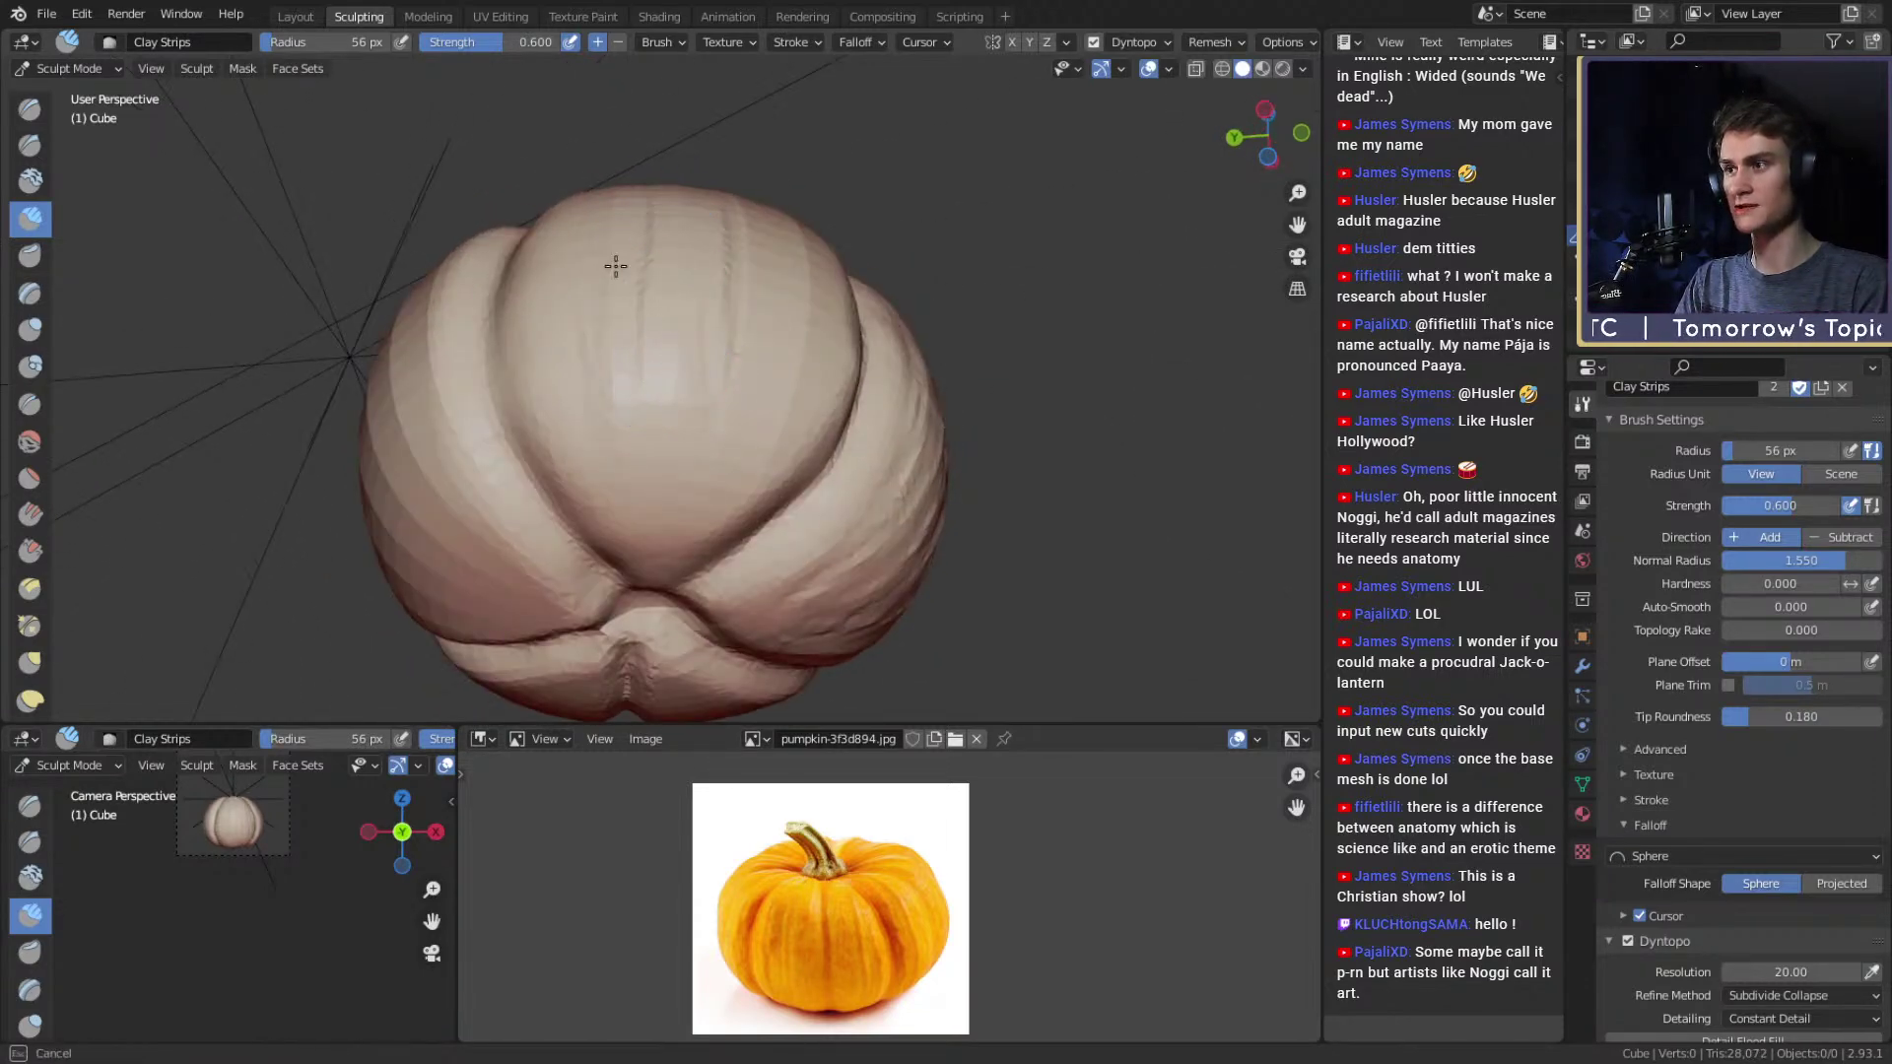
pyautogui.moveTo(586, 268); pyautogui.dragTo(581, 324)
# Extend the Clay Strips strokes over the second rib's lower part toward the underside.
pyautogui.moveTo(591, 379); pyautogui.dragTo(600, 401, button='middle')
pyautogui.moveTo(605, 326); pyautogui.dragTo(605, 389)
pyautogui.moveTo(591, 340); pyautogui.dragTo(609, 488)
pyautogui.moveTo(637, 414); pyautogui.dragTo(632, 392, button='middle')
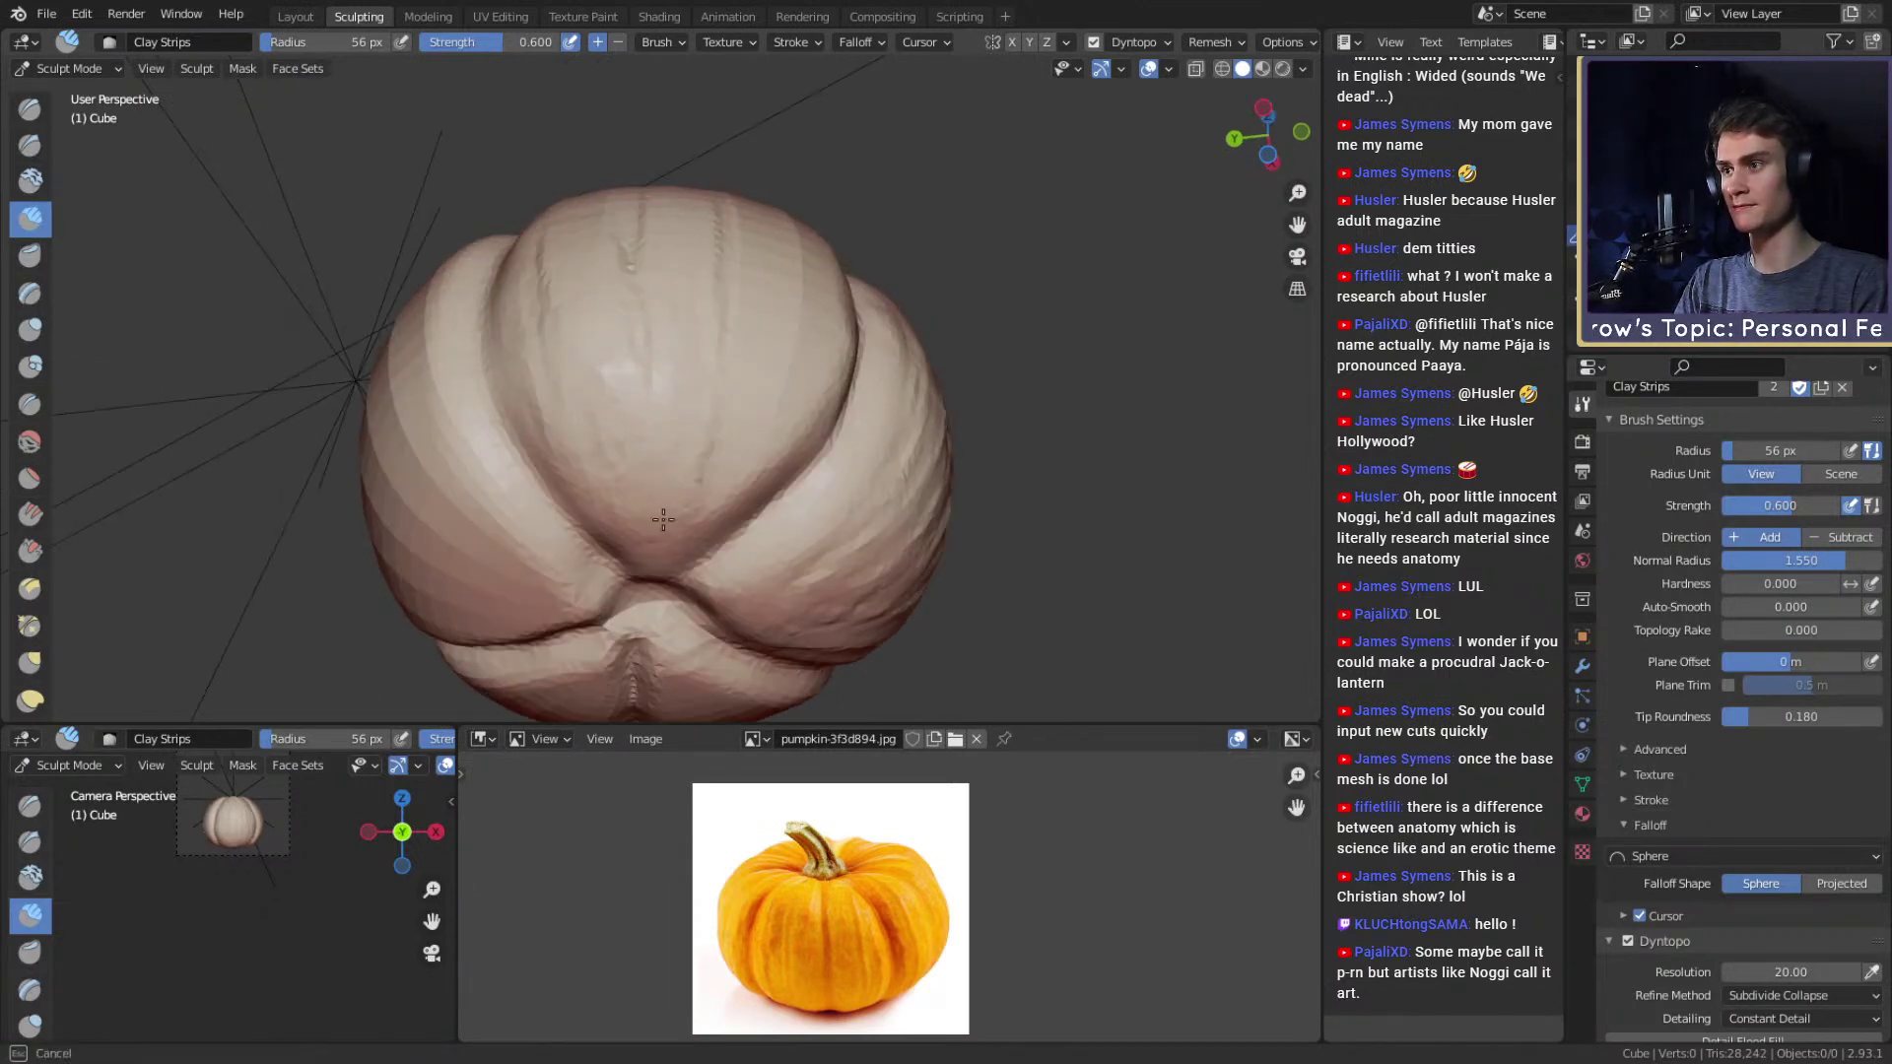
pyautogui.moveTo(800, 320); pyautogui.dragTo(796, 352, button='middle')
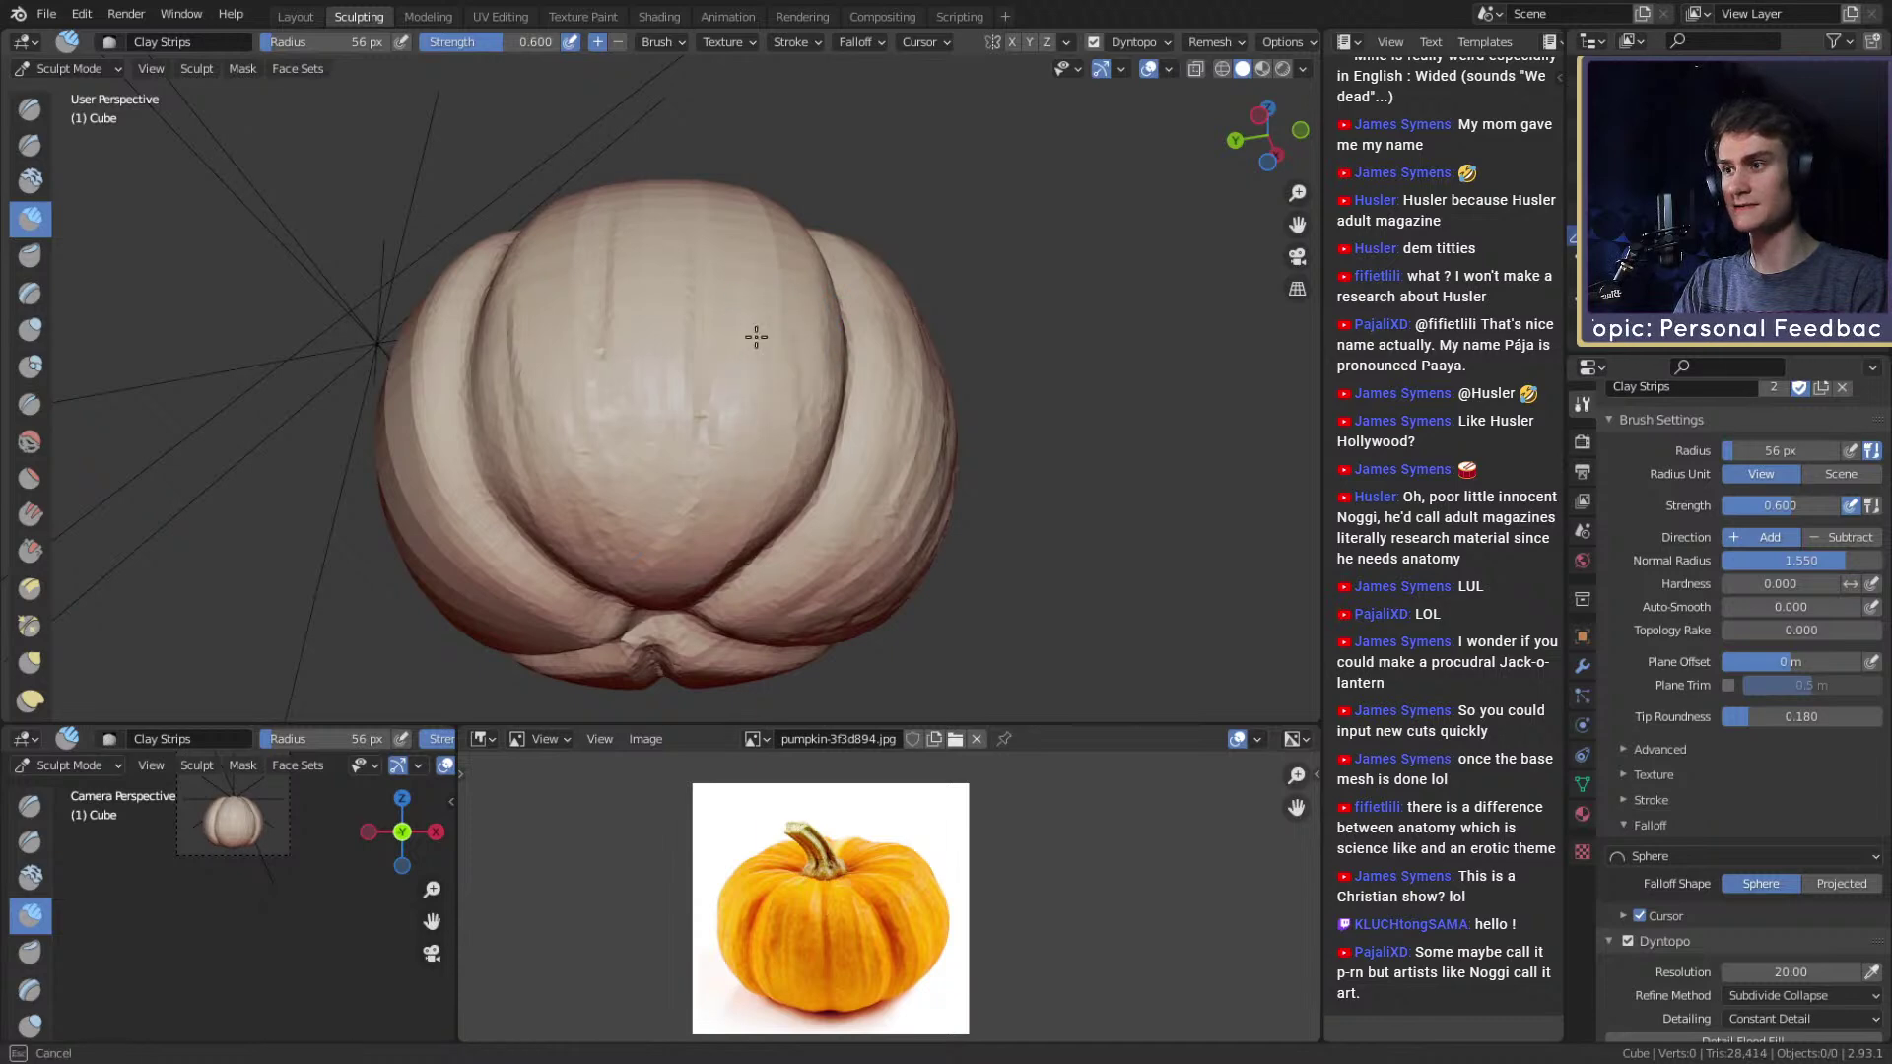
pyautogui.moveTo(675, 537); pyautogui.dragTo(646, 383, button='middle')
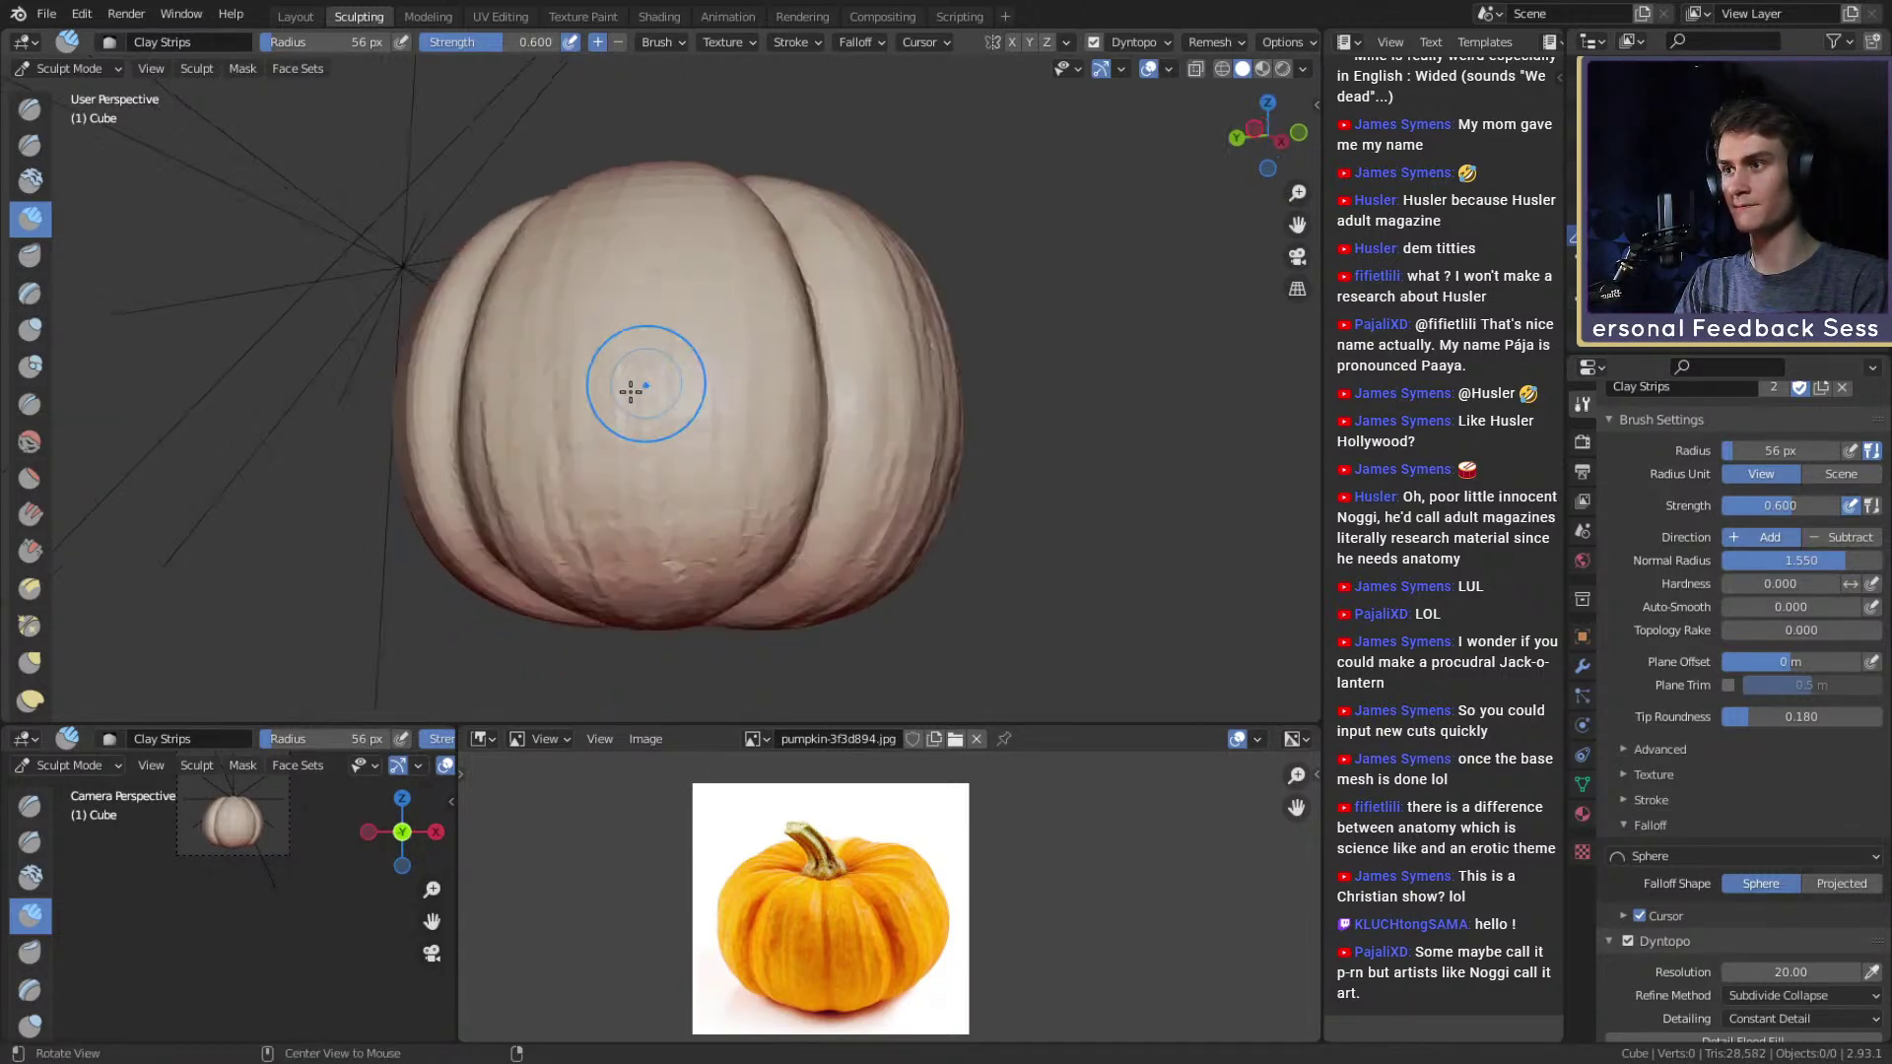
# Even out the second rib's sides and shoulder with more vertical Clay Strips strokes.
pyautogui.moveTo(702, 522); pyautogui.dragTo(738, 389, button='middle')
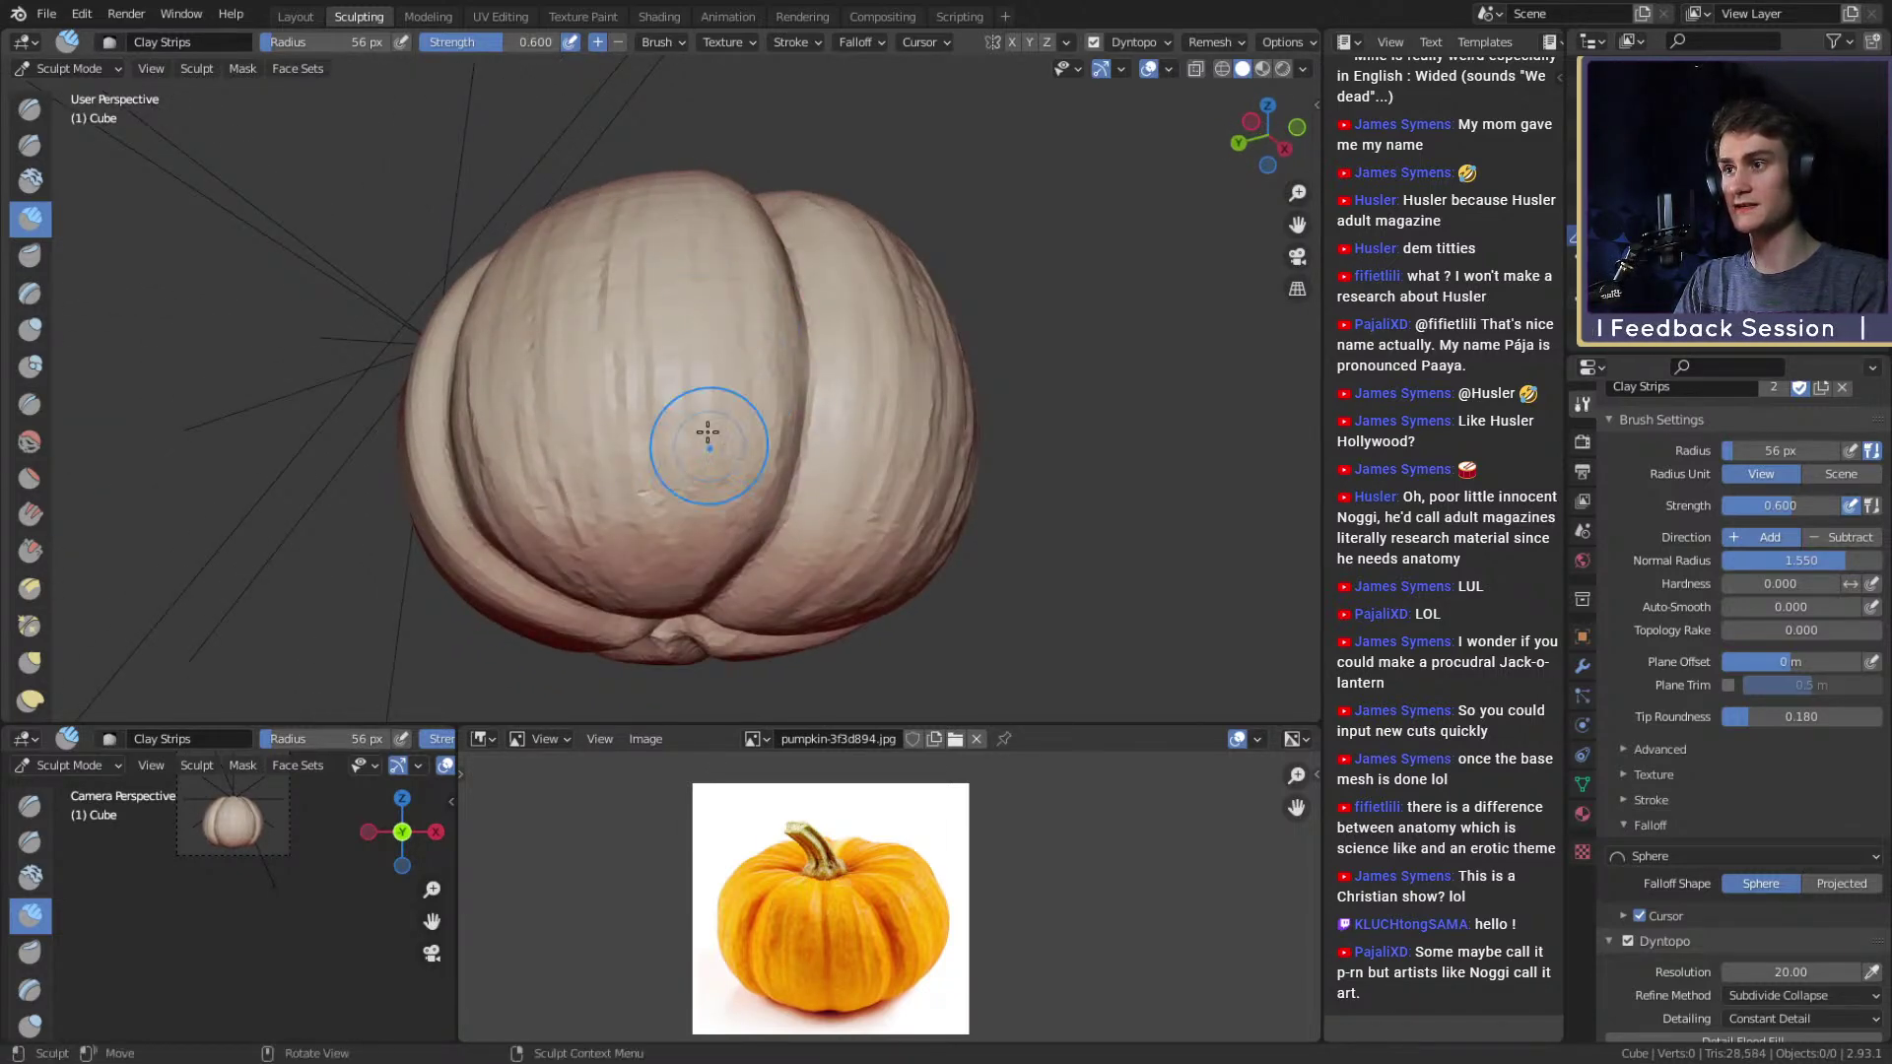
pyautogui.moveTo(633, 425); pyautogui.dragTo(683, 562, button='middle')
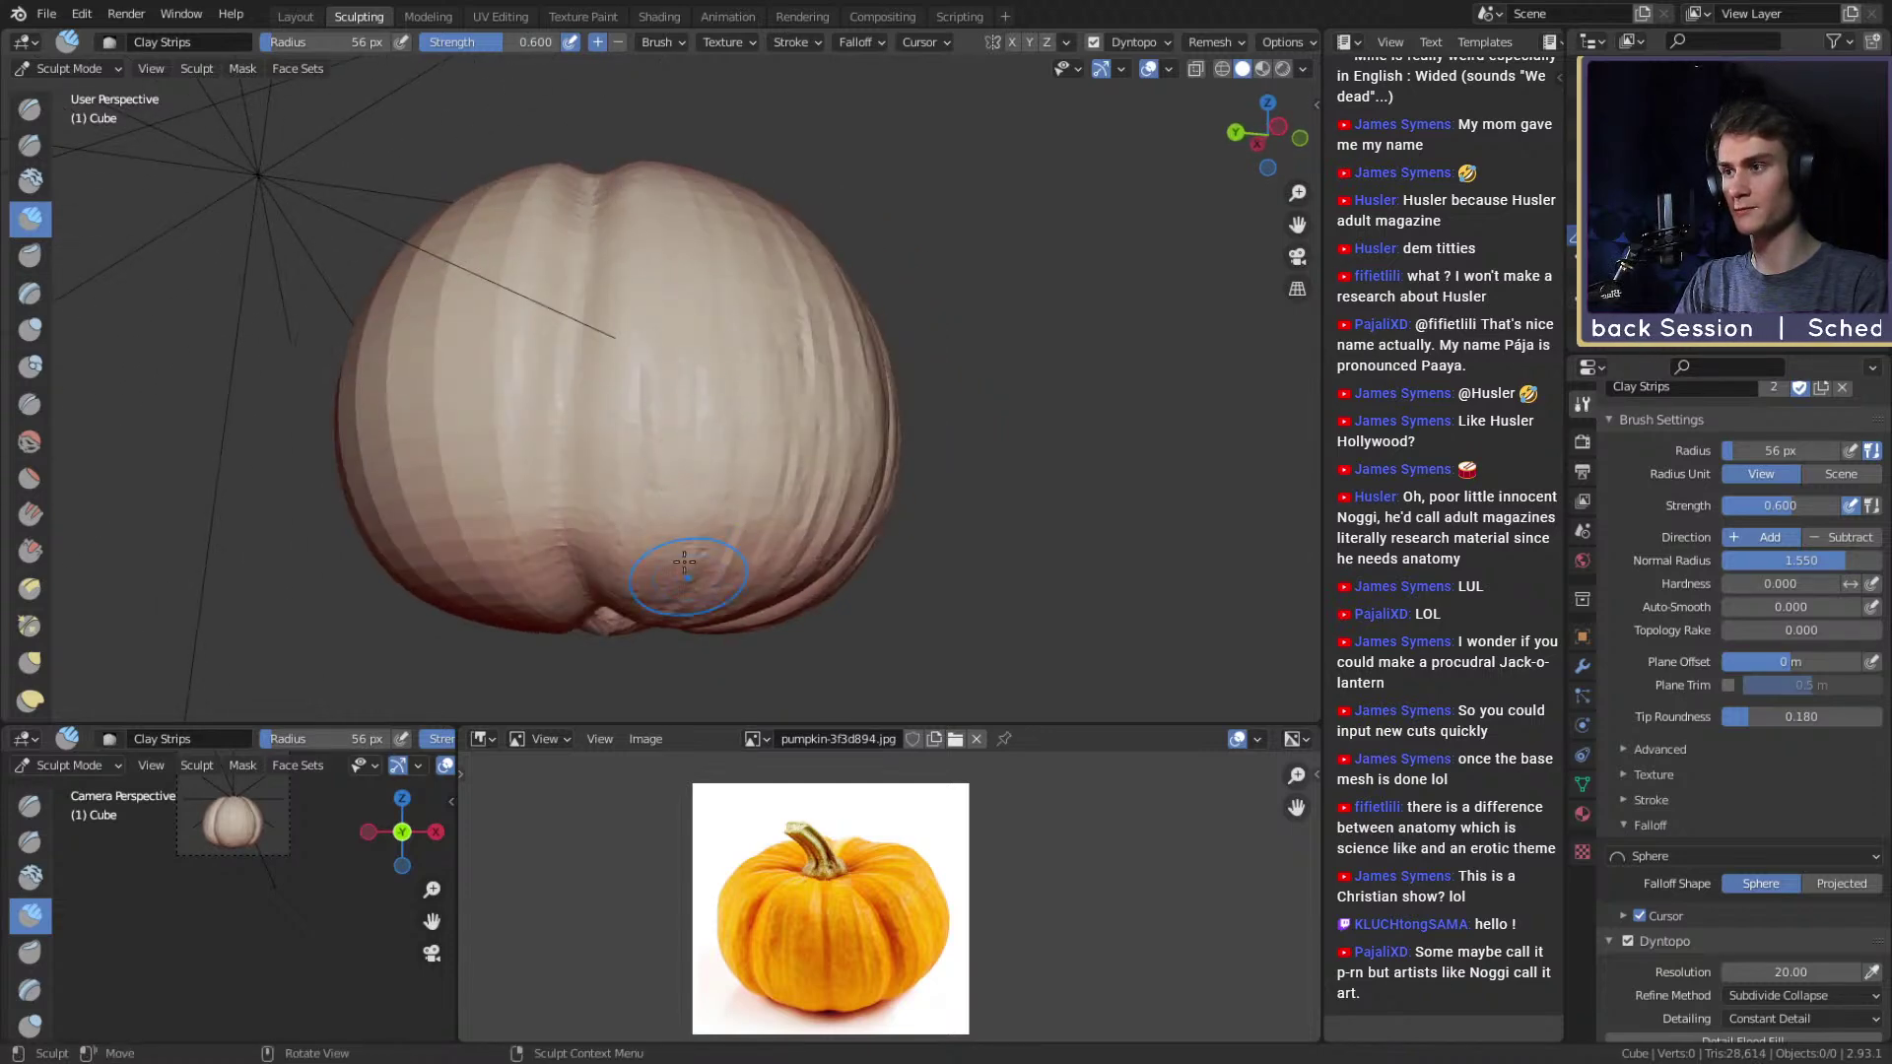
pyautogui.moveTo(717, 286); pyautogui.dragTo(641, 631, button='middle')
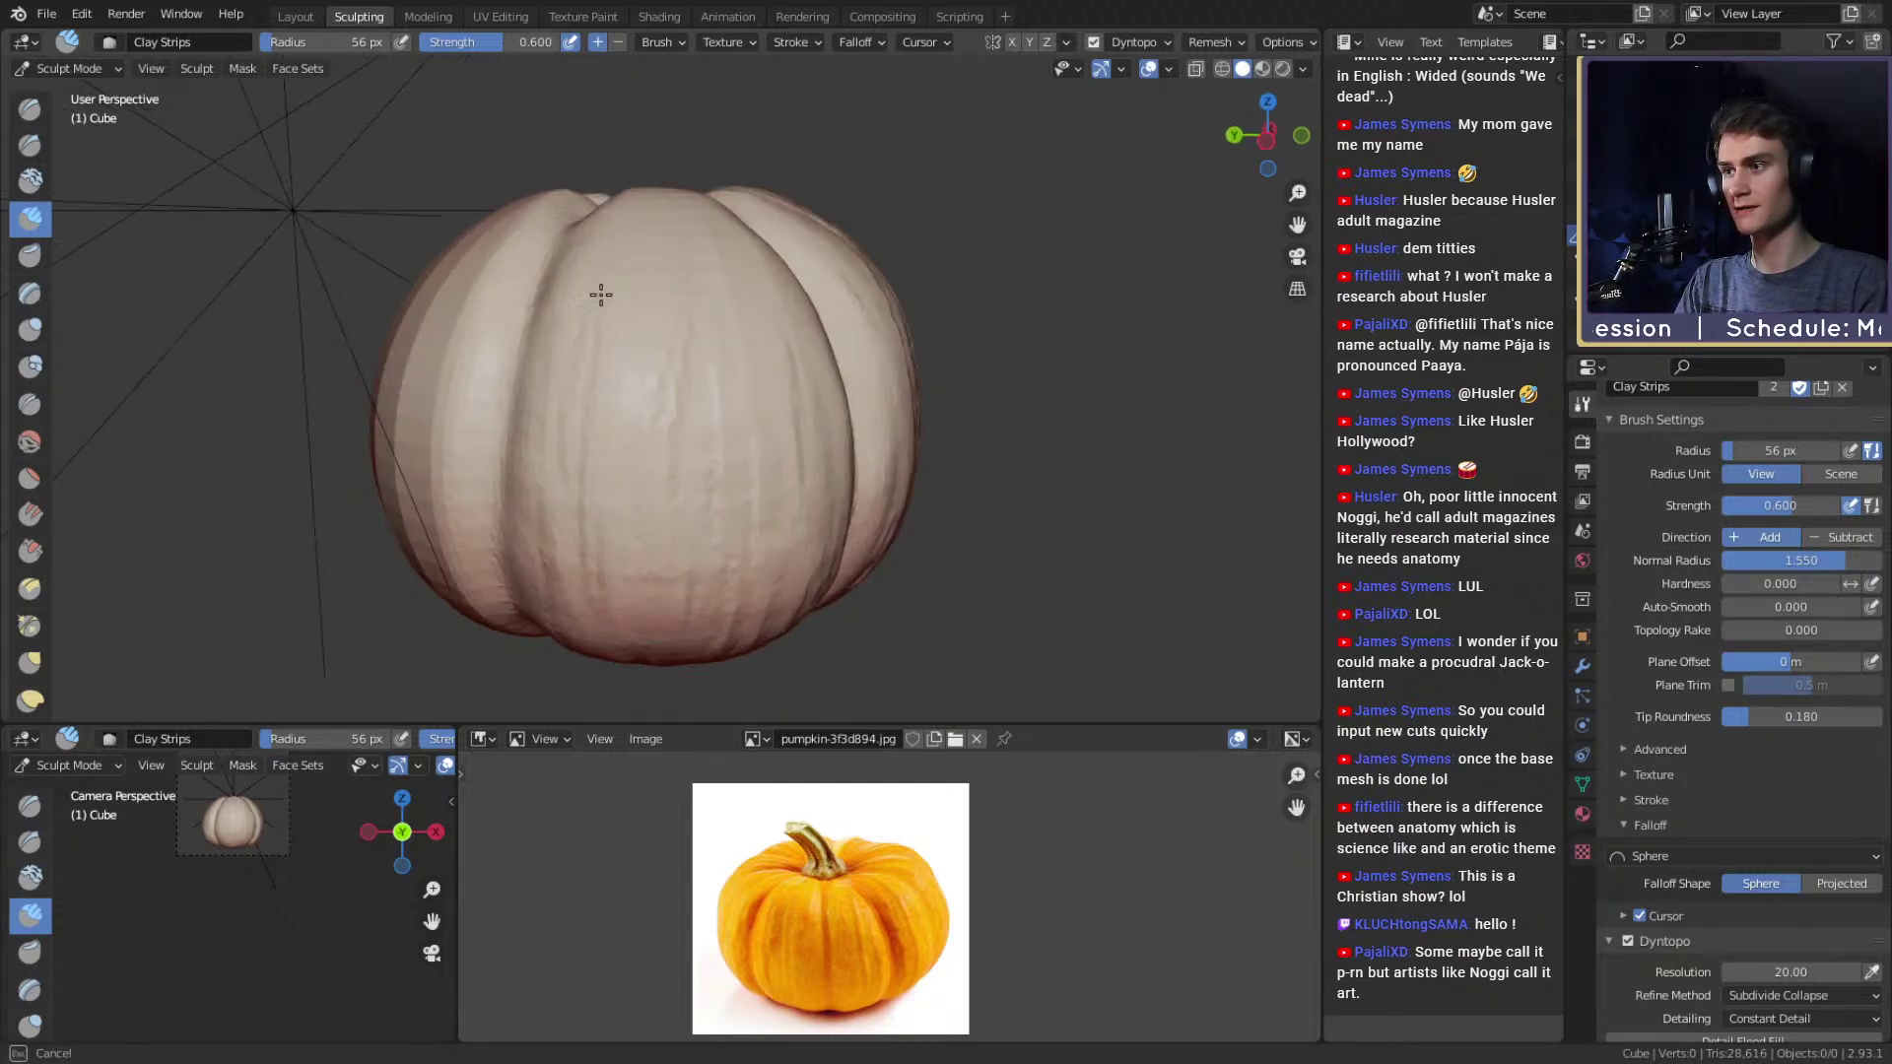
pyautogui.moveTo(591, 350); pyautogui.dragTo(599, 559, button='middle')
pyautogui.moveTo(689, 409); pyautogui.dragTo(679, 340, button='middle')
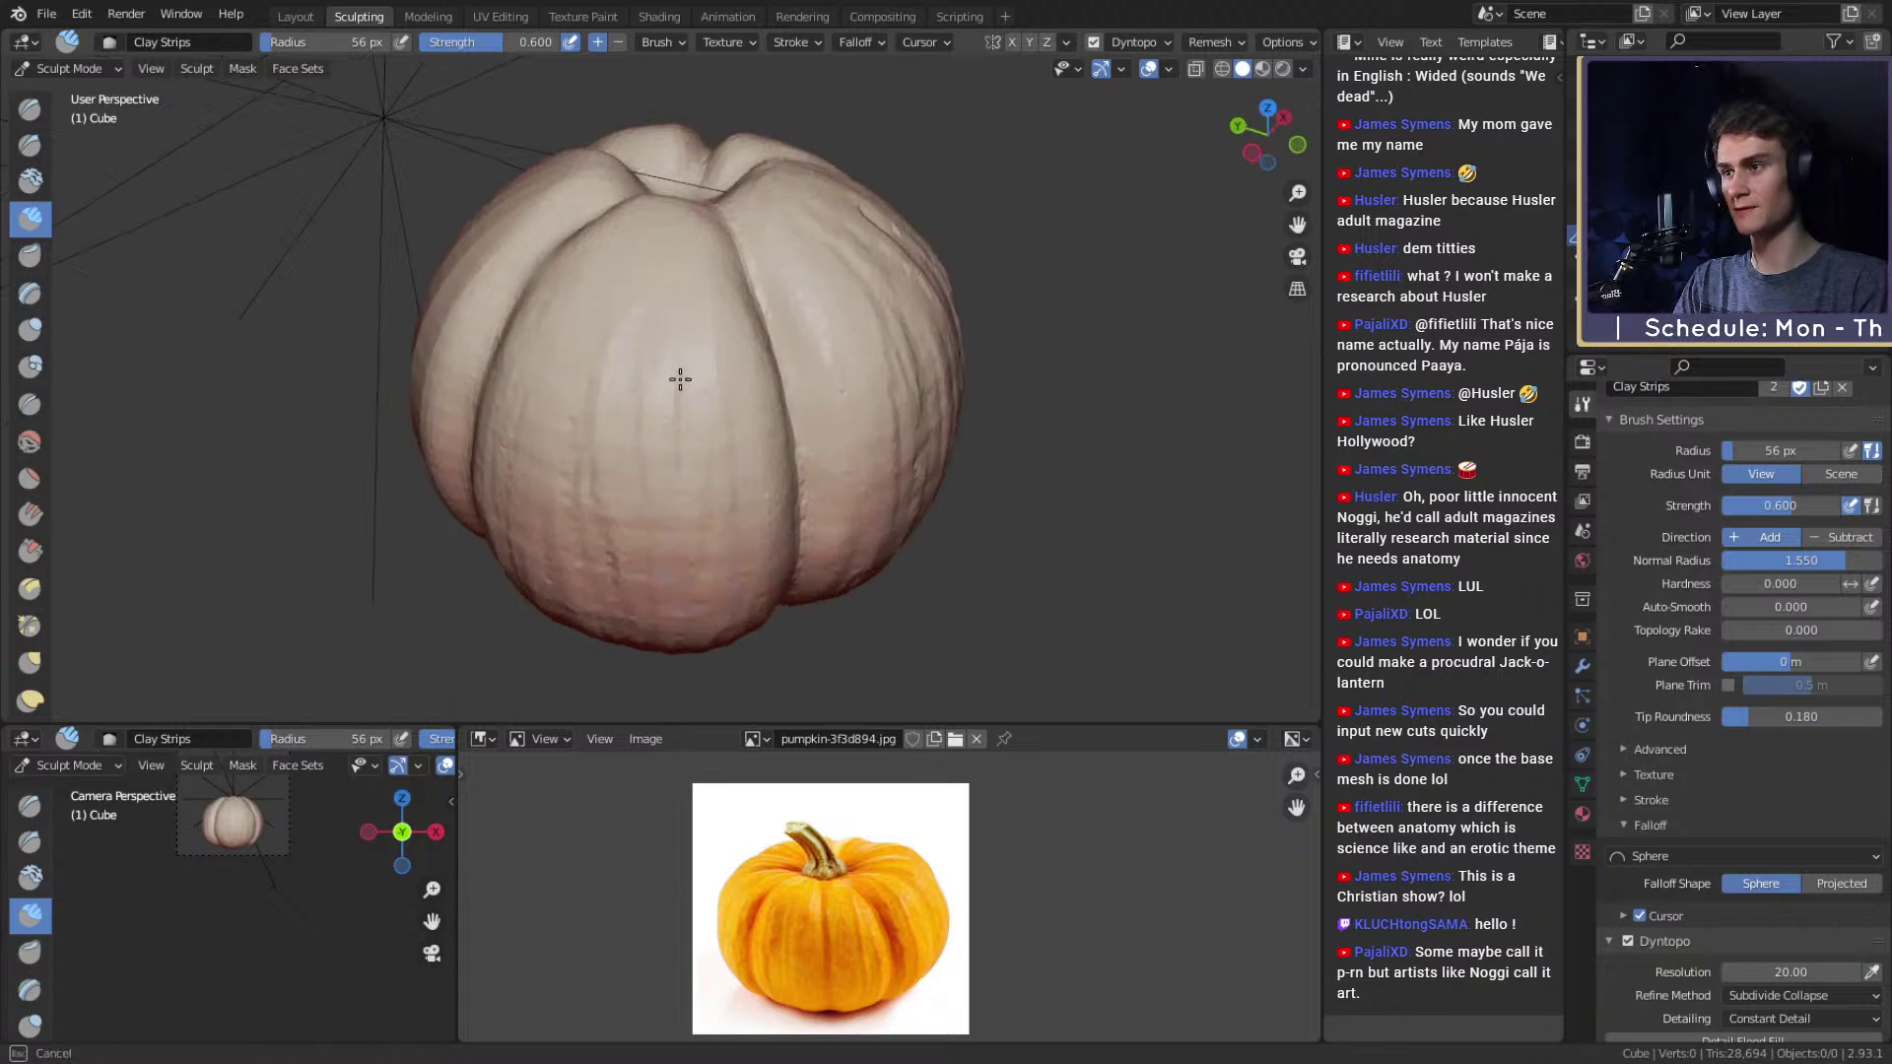
pyautogui.moveTo(755, 565); pyautogui.dragTo(726, 536, button='middle')
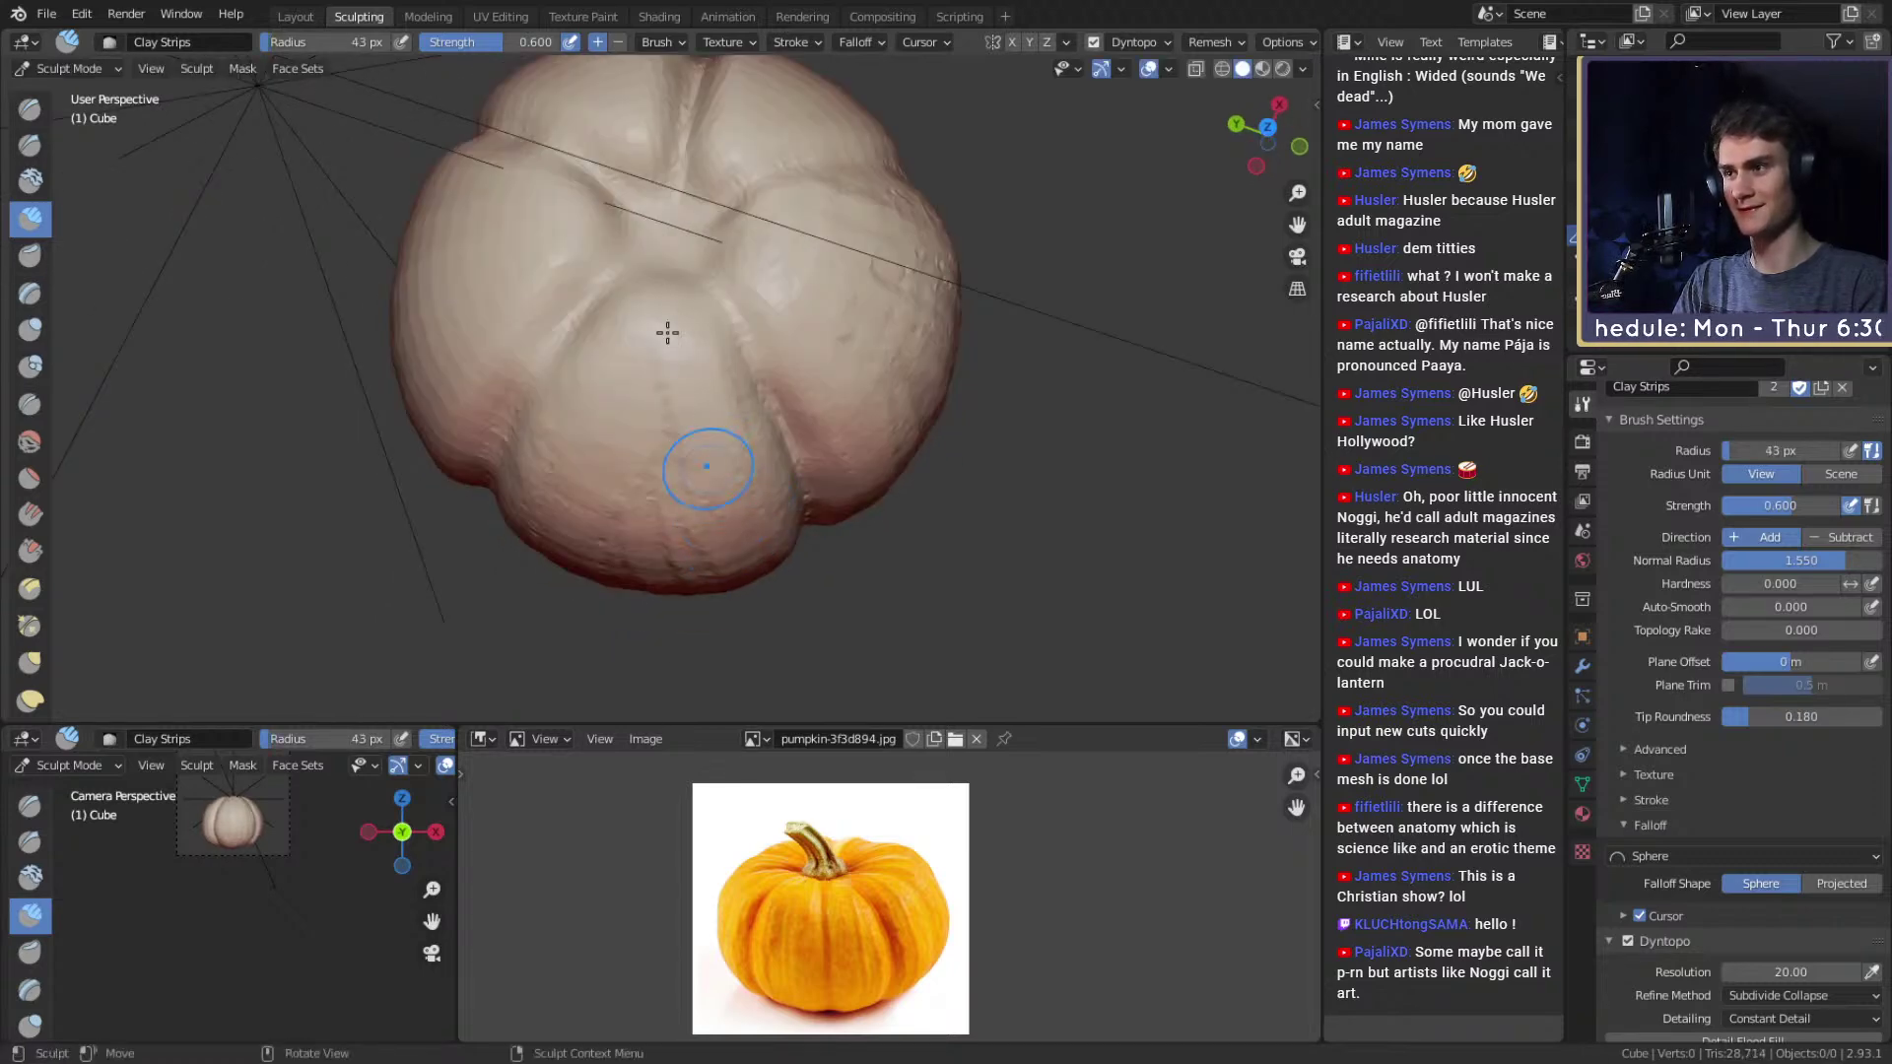
# Shape the second rib's top end near the dimple with a 43 px Clay Strips brush.
pyautogui.moveTo(698, 436); pyautogui.dragTo(731, 451, button='middle')
pyautogui.moveTo(661, 431)
pyautogui.mouseDown()
pyautogui.moveTo(595, 505)
pyautogui.moveTo(676, 485)
pyautogui.mouseUp()
pyautogui.moveTo(676, 484)
pyautogui.mouseDown(button='middle')
pyautogui.moveTo(709, 440)
pyautogui.moveTo(713, 380)
pyautogui.mouseUp(button='middle')
pyautogui.moveTo(713, 380); pyautogui.dragTo(777, 476)
pyautogui.moveTo(778, 477); pyautogui.dragTo(744, 463, button='middle')
# Enlarge the Clay Strips brush to 64 px and thicken the middle of the second rib.
pyautogui.press('f')
pyautogui.click(708, 345)
pyautogui.moveTo(708, 345); pyautogui.dragTo(647, 393)
pyautogui.moveTo(646, 393); pyautogui.dragTo(692, 340, button='middle')
pyautogui.moveTo(693, 532); pyautogui.dragTo(718, 414)
pyautogui.moveTo(717, 414); pyautogui.dragTo(676, 422, button='middle')
pyautogui.moveTo(676, 423); pyautogui.dragTo(693, 363)
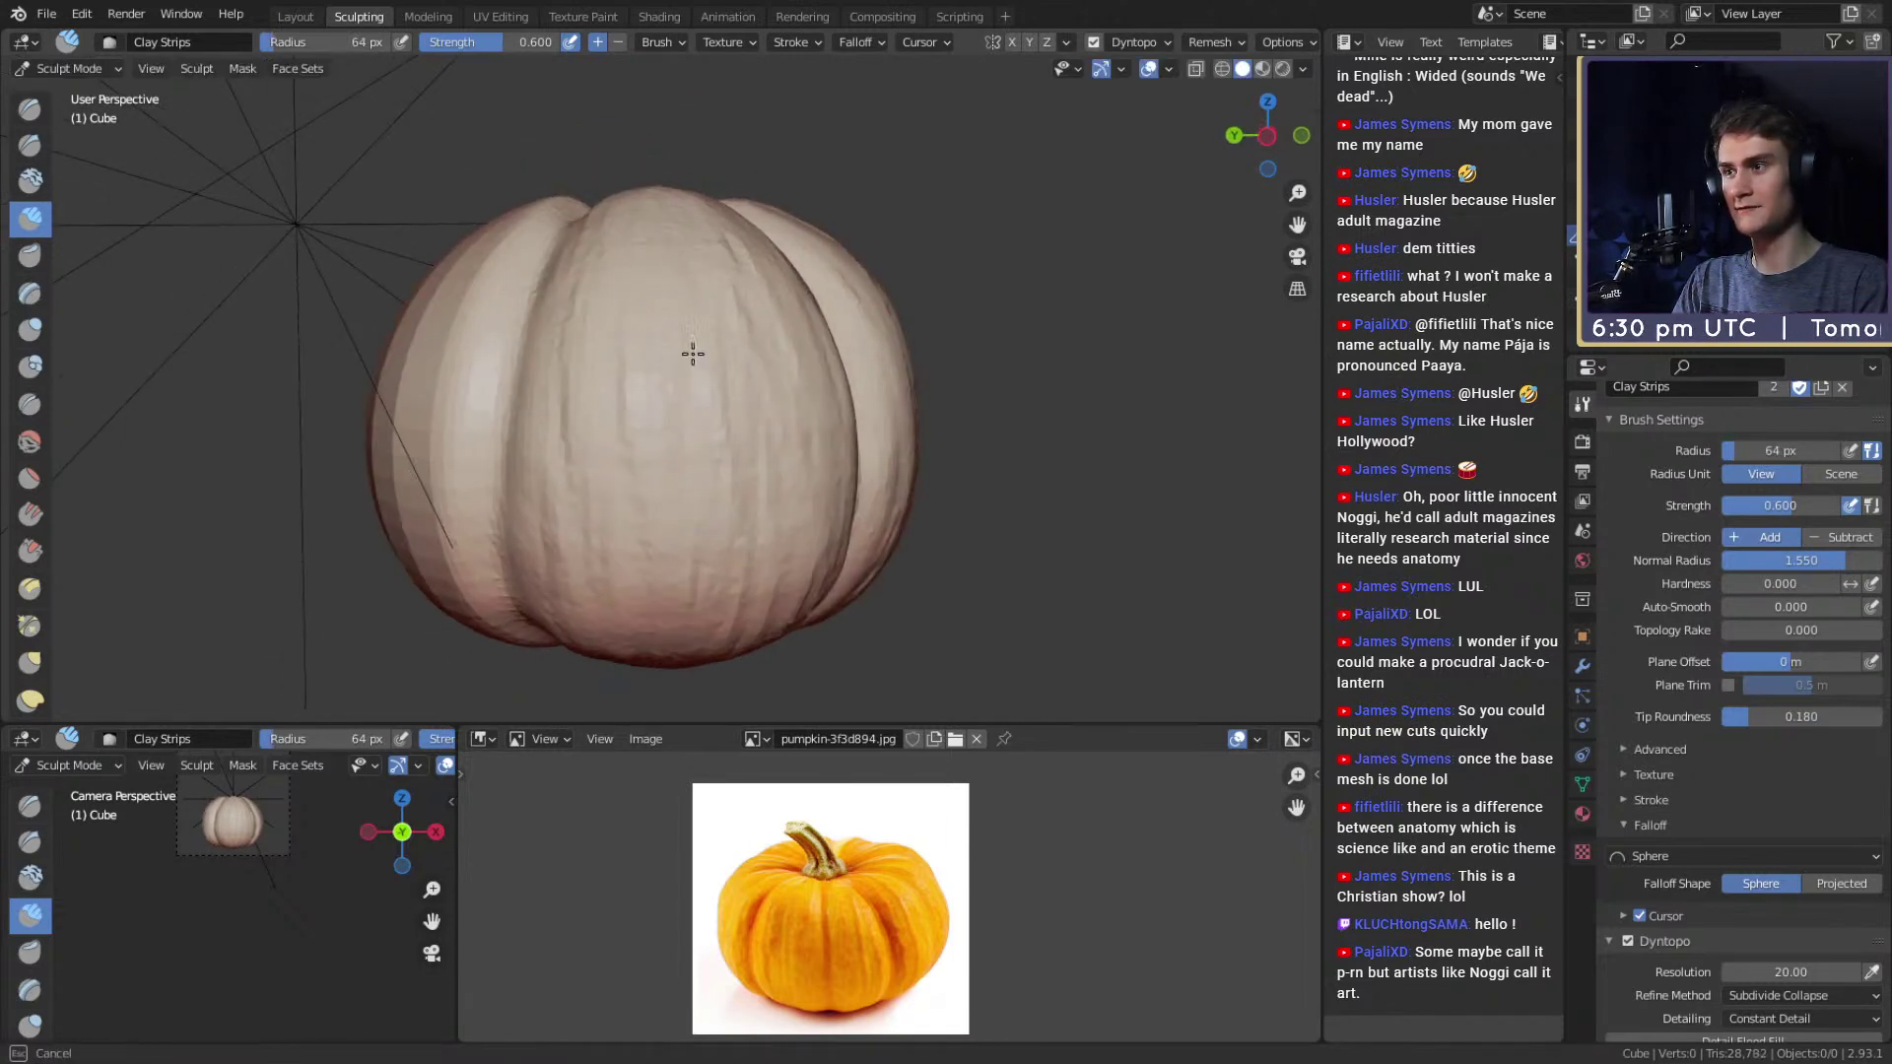
pyautogui.moveTo(692, 364); pyautogui.dragTo(698, 473, button='middle')
pyautogui.moveTo(678, 251); pyautogui.dragTo(782, 511)
# Add Clay Strips volume along the second rib's edge beside the groove and over its upper face.
pyautogui.moveTo(781, 512); pyautogui.dragTo(713, 464, button='middle')
pyautogui.moveTo(502, 374); pyautogui.dragTo(458, 522)
pyautogui.moveTo(591, 246); pyautogui.dragTo(671, 309, button='middle')
pyautogui.moveTo(671, 309); pyautogui.dragTo(616, 419)
pyautogui.moveTo(615, 419)
pyautogui.mouseDown(button='middle')
pyautogui.moveTo(674, 351)
pyautogui.moveTo(646, 305)
pyautogui.mouseUp(button='middle')
pyautogui.moveTo(636, 394)
pyautogui.mouseDown()
pyautogui.moveTo(613, 262)
pyautogui.moveTo(646, 330)
pyautogui.mouseUp()
# Bulge out the second rib's underside with Clay Strips strokes at 54 px.
pyautogui.moveTo(667, 517); pyautogui.dragTo(662, 468, button='middle')
pyautogui.moveTo(658, 478)
pyautogui.mouseDown()
pyautogui.moveTo(635, 568)
pyautogui.moveTo(655, 561)
pyautogui.mouseUp()
pyautogui.moveTo(780, 322); pyautogui.dragTo(734, 502)
pyautogui.moveTo(801, 358); pyautogui.dragTo(719, 394, button='middle')
pyautogui.moveTo(754, 383); pyautogui.dragTo(722, 509)
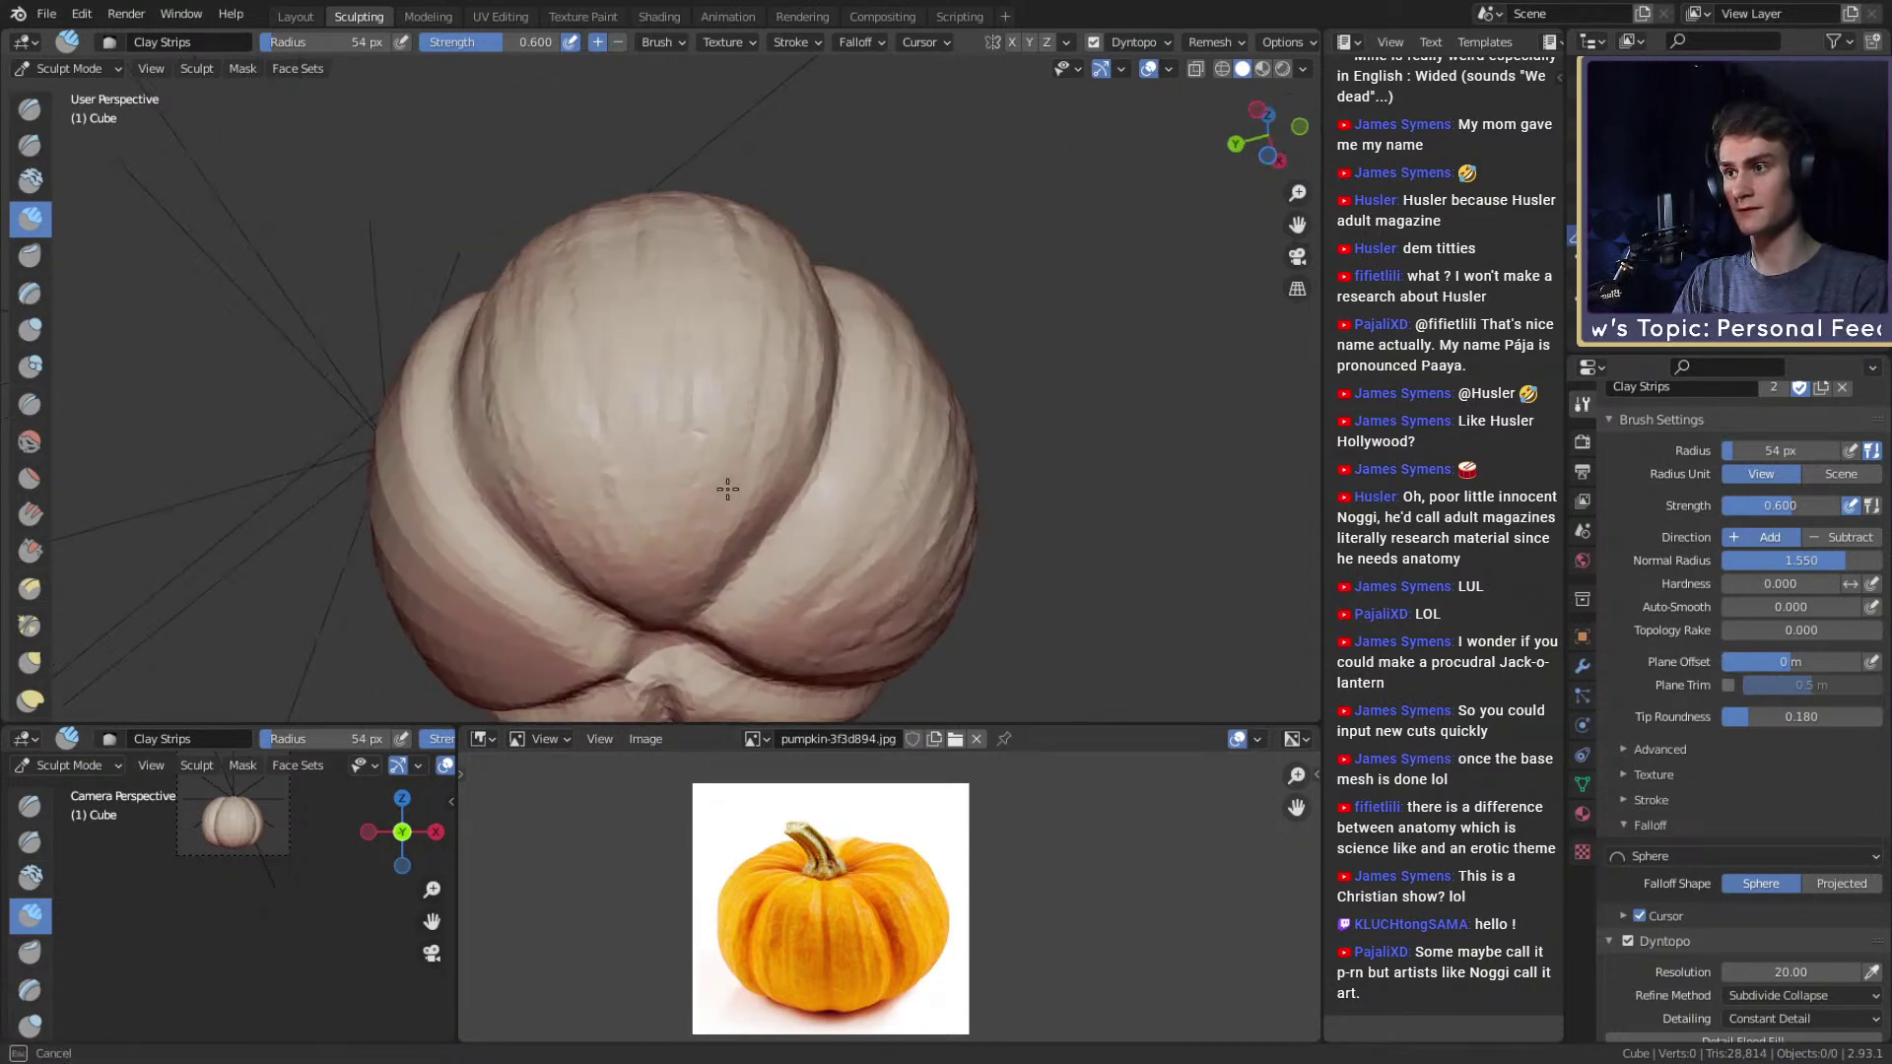
pyautogui.moveTo(656, 360); pyautogui.dragTo(640, 463)
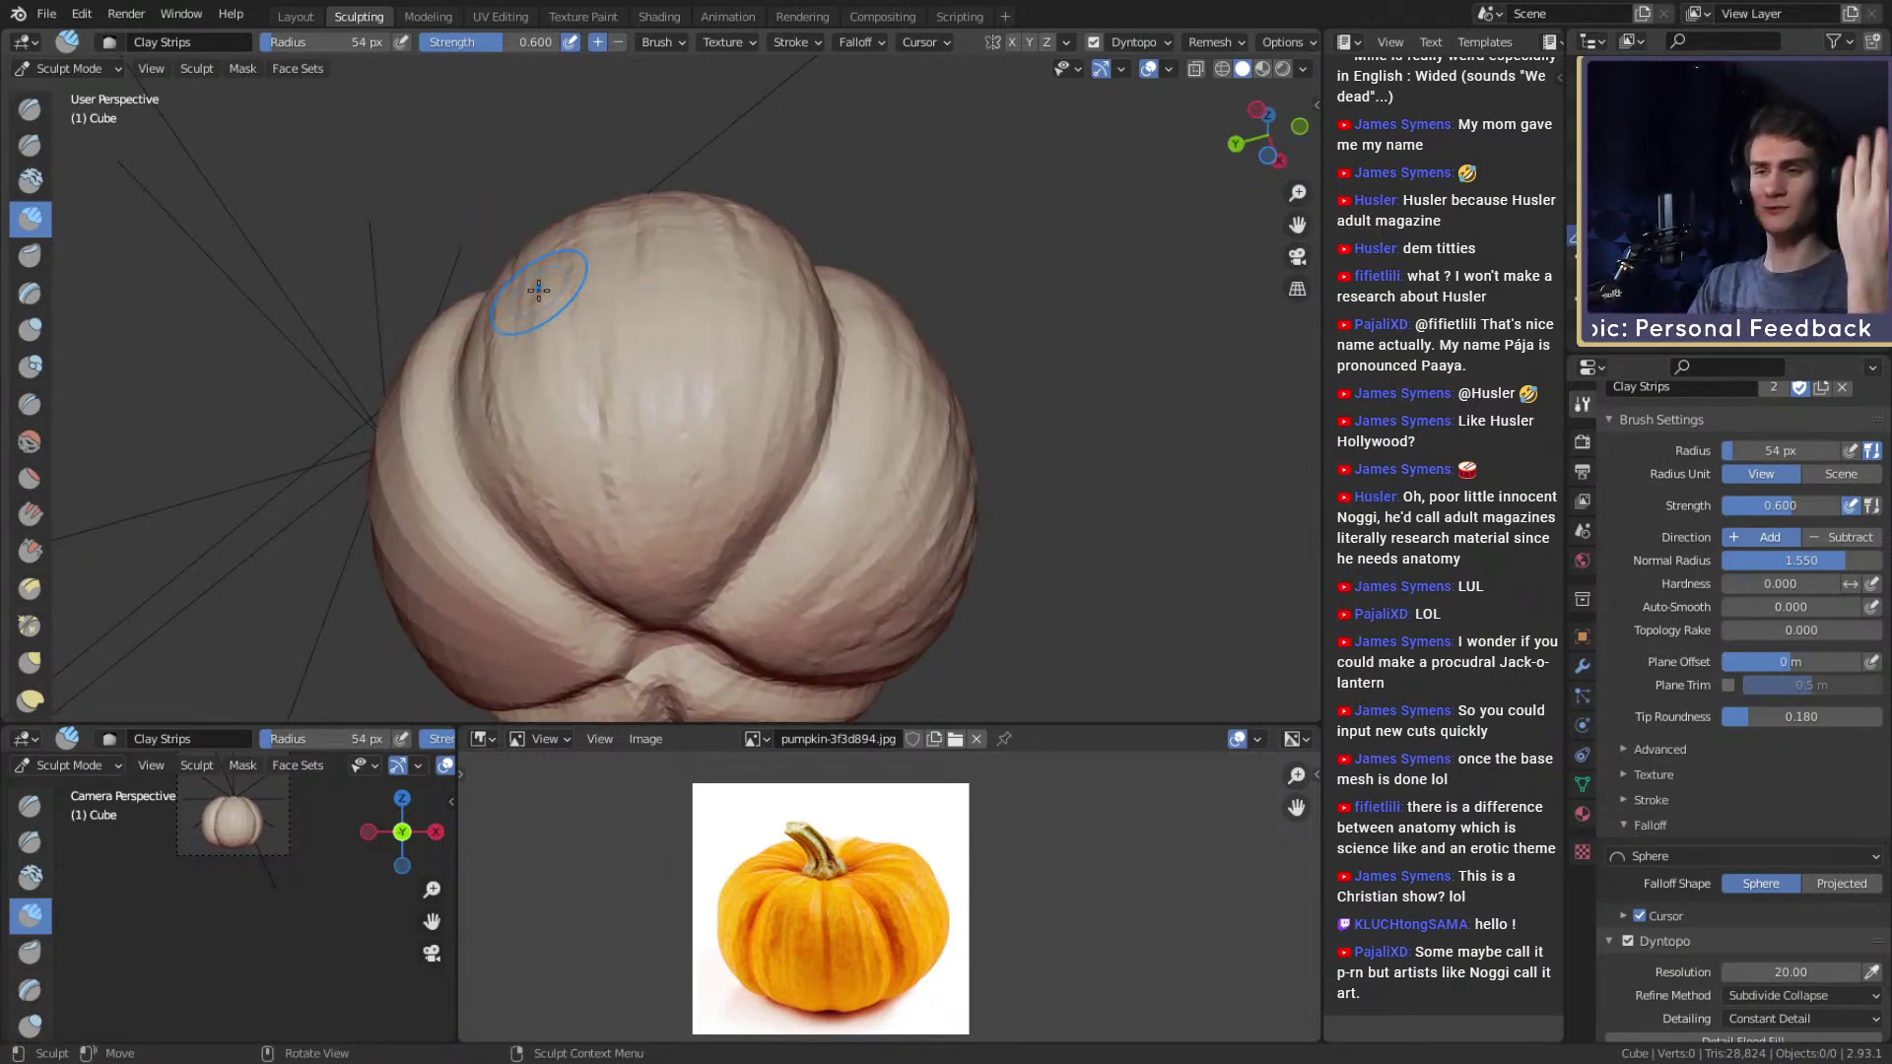
# Touch up the second rib's lower edges with short Clay Strips strokes from several angles.
pyautogui.moveTo(689, 462)
pyautogui.keyDown('alt'); pyautogui.mouseDown()
pyautogui.moveTo(735, 515)
pyautogui.moveTo(705, 437)
pyautogui.moveTo(695, 562)
pyautogui.mouseUp(); pyautogui.keyUp('alt')
pyautogui.keyDown('alt'); pyautogui.moveTo(630, 471); pyautogui.dragTo(705, 465); pyautogui.keyUp('alt')
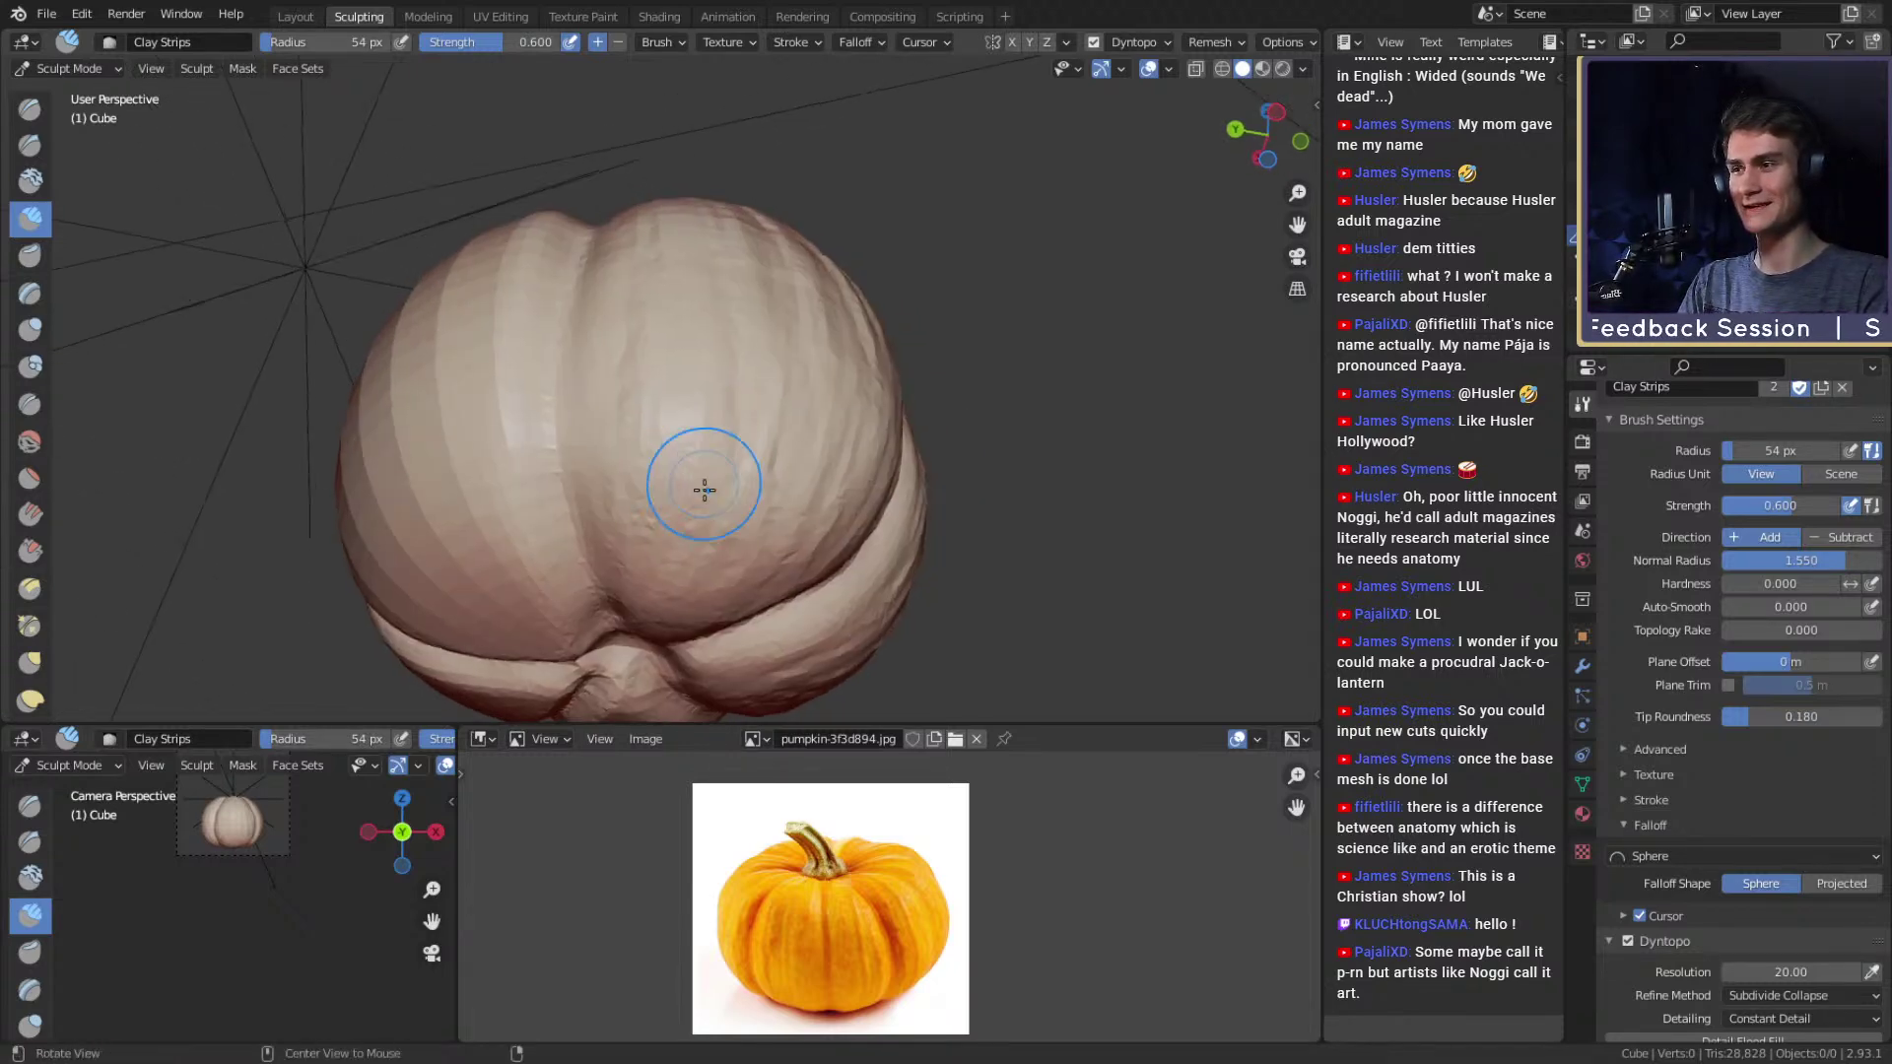
pyautogui.moveTo(644, 523); pyautogui.dragTo(641, 478)
pyautogui.moveTo(640, 473)
pyautogui.keyDown('alt'); pyautogui.mouseDown()
pyautogui.moveTo(642, 540)
pyautogui.moveTo(622, 369)
pyautogui.mouseUp(); pyautogui.keyUp('alt')
pyautogui.moveTo(705, 441)
pyautogui.keyDown('alt'); pyautogui.mouseDown()
pyautogui.moveTo(697, 556)
pyautogui.moveTo(618, 494)
pyautogui.mouseUp(); pyautogui.keyUp('alt')
pyautogui.moveTo(619, 495)
pyautogui.mouseDown(button='middle')
pyautogui.moveTo(621, 461)
pyautogui.moveTo(615, 507)
pyautogui.moveTo(722, 443)
pyautogui.moveTo(718, 270)
pyautogui.mouseUp(button='middle')
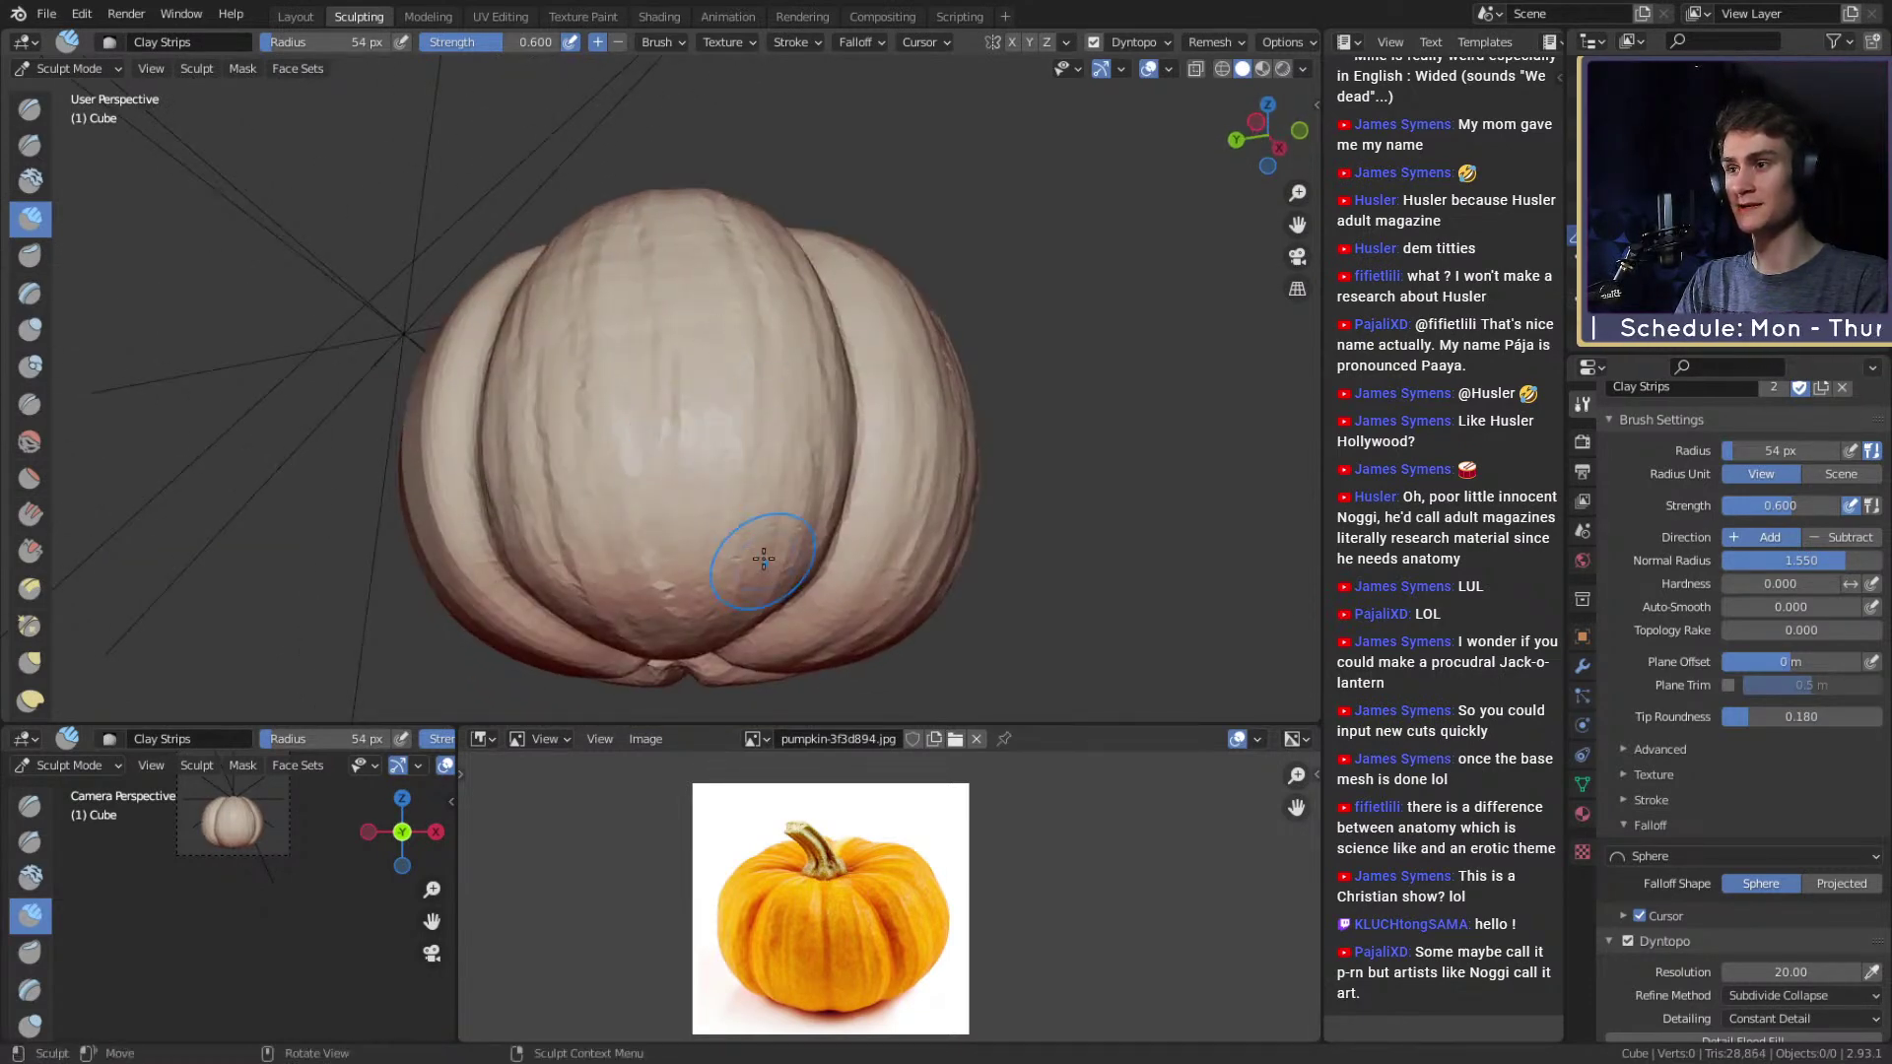
pyautogui.moveTo(772, 549); pyautogui.dragTo(762, 535, button='middle')
# Switch to the Crease brush and deepen the groove between two flat ribs from the top dimple downward, reducing to 33 px.
pyautogui.moveTo(577, 329)
pyautogui.mouseDown(button='middle')
pyautogui.moveTo(731, 473)
pyautogui.moveTo(831, 452)
pyautogui.moveTo(611, 338)
pyautogui.moveTo(646, 349)
pyautogui.moveTo(620, 299)
pyautogui.mouseUp(button='middle')
pyautogui.hotkey('shift', 'c')
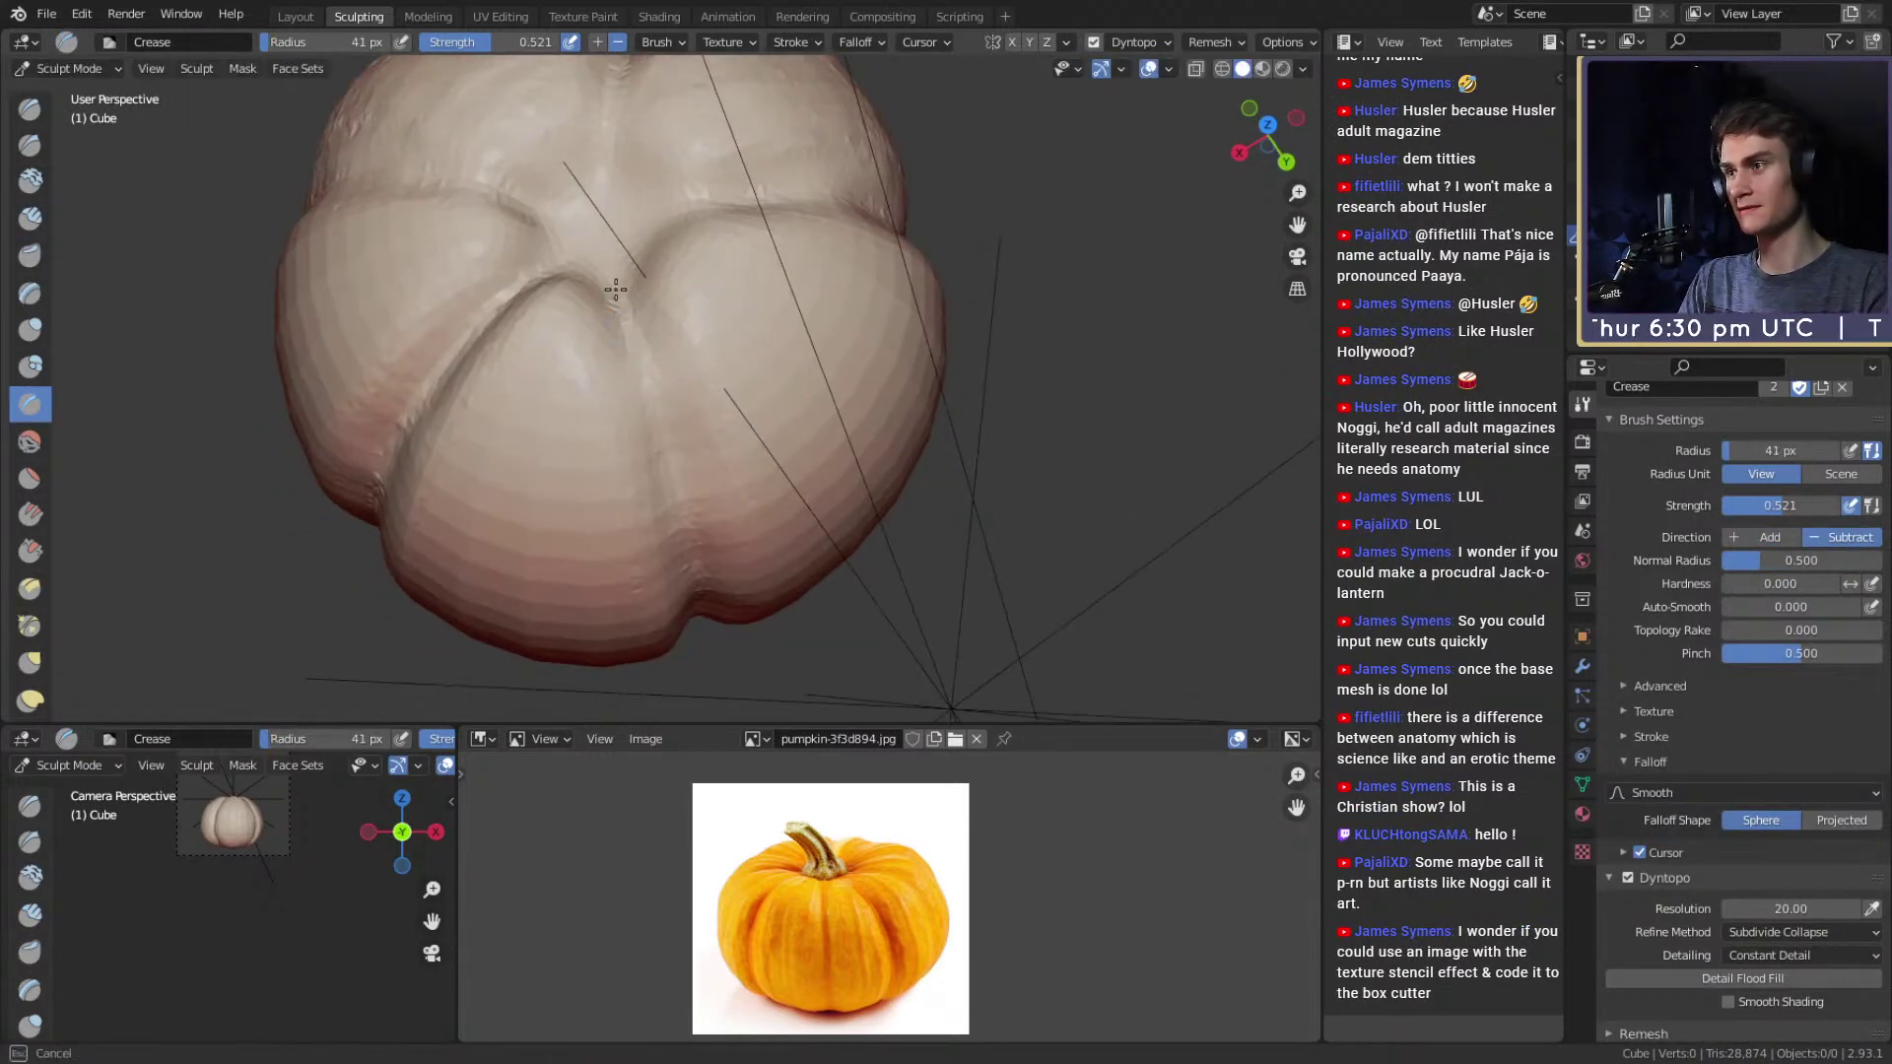
pyautogui.moveTo(657, 388); pyautogui.dragTo(667, 406, button='middle')
pyautogui.moveTo(666, 488); pyautogui.dragTo(668, 426, button='middle')
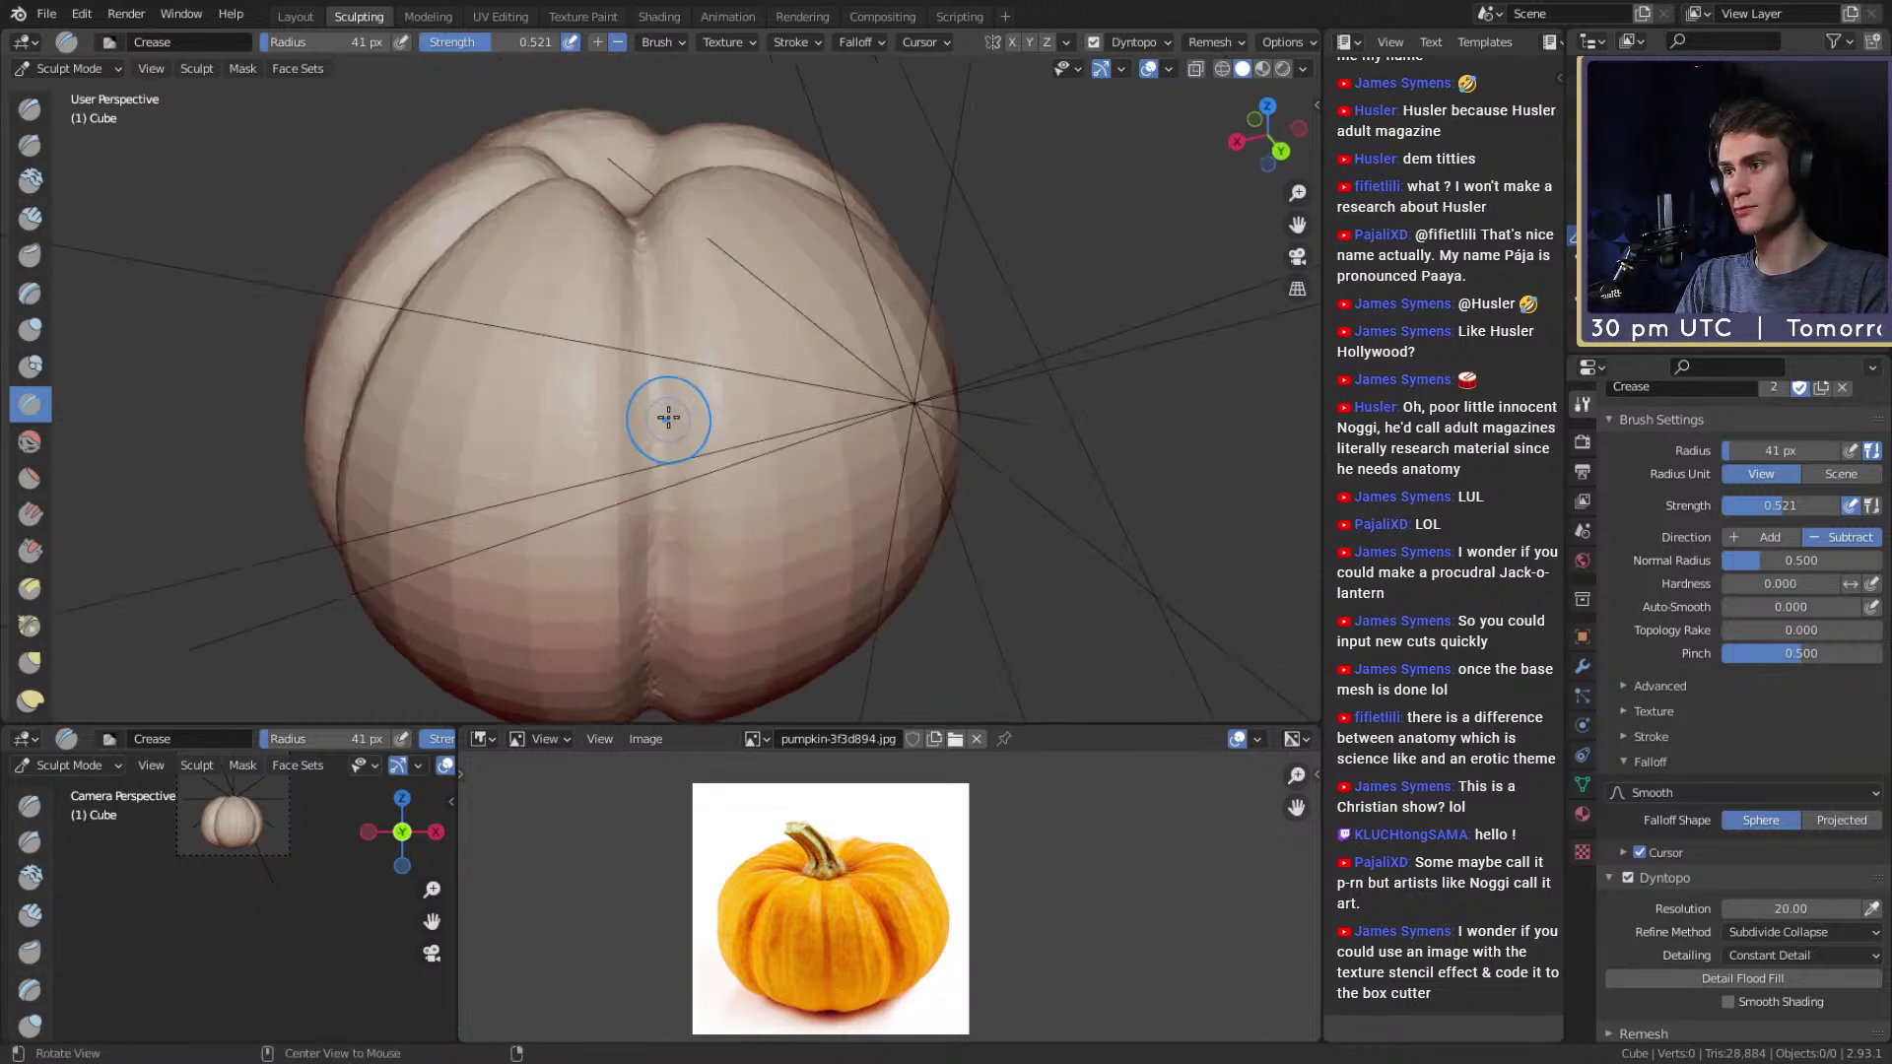
pyautogui.moveTo(663, 523); pyautogui.dragTo(652, 420, button='middle')
pyautogui.moveTo(662, 519)
pyautogui.mouseDown(button='middle')
pyautogui.moveTo(654, 367)
pyautogui.moveTo(659, 517)
pyautogui.mouseUp(button='middle')
pyautogui.moveTo(637, 316); pyautogui.dragTo(657, 581)
pyautogui.moveTo(657, 582); pyautogui.dragTo(640, 384, button='middle')
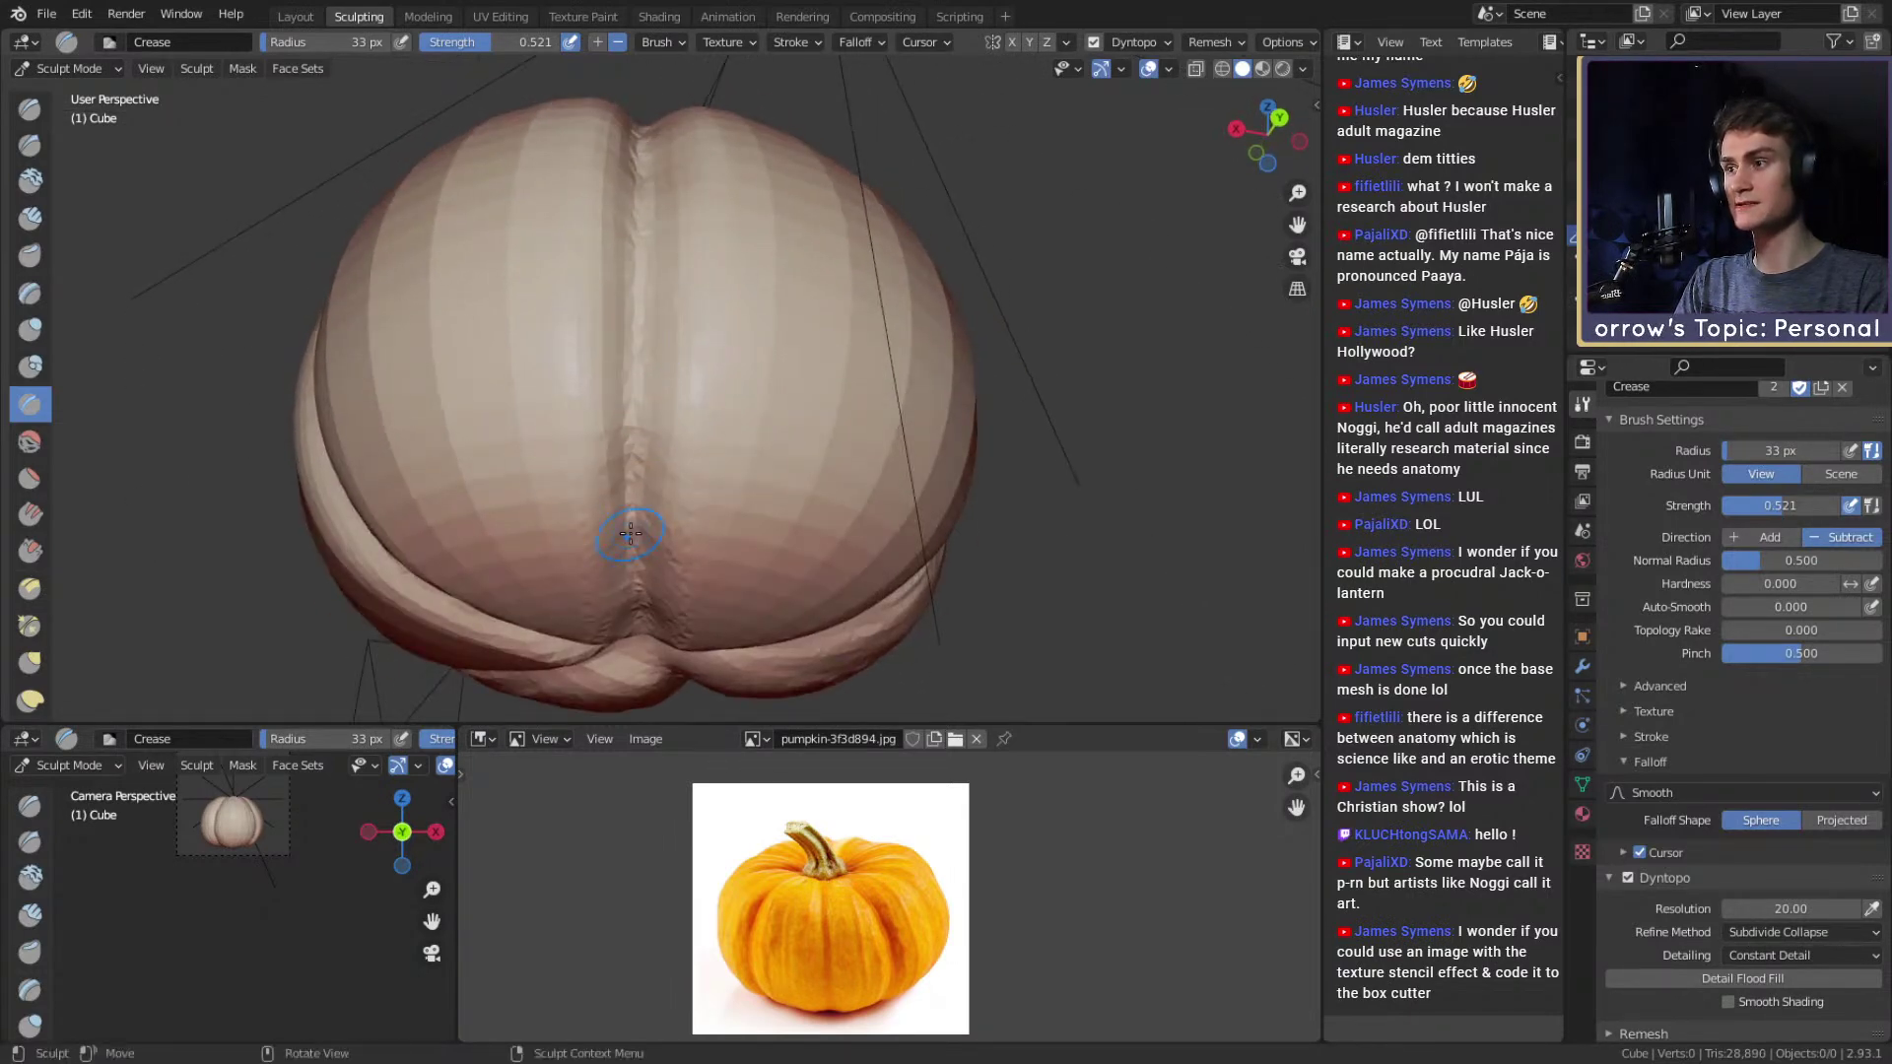
# Switch to the Clay Strips brush at 70 px and start filling out the flat rib beside the deepened groove.
pyautogui.moveTo(630, 536); pyautogui.dragTo(646, 473, button='middle')
pyautogui.moveTo(641, 562); pyautogui.dragTo(622, 500, button='middle')
pyautogui.moveTo(684, 453)
pyautogui.keyDown('alt'); pyautogui.mouseDown()
pyautogui.moveTo(620, 452)
pyautogui.moveTo(768, 473)
pyautogui.moveTo(680, 508)
pyautogui.mouseUp(); pyautogui.keyUp('alt')
pyautogui.press('c')
pyautogui.press('f')
pyautogui.click(726, 486)
pyautogui.moveTo(672, 510); pyautogui.dragTo(827, 488)
pyautogui.moveTo(876, 370)
pyautogui.mouseDown()
pyautogui.moveTo(705, 342)
pyautogui.moveTo(640, 202)
pyautogui.mouseUp()
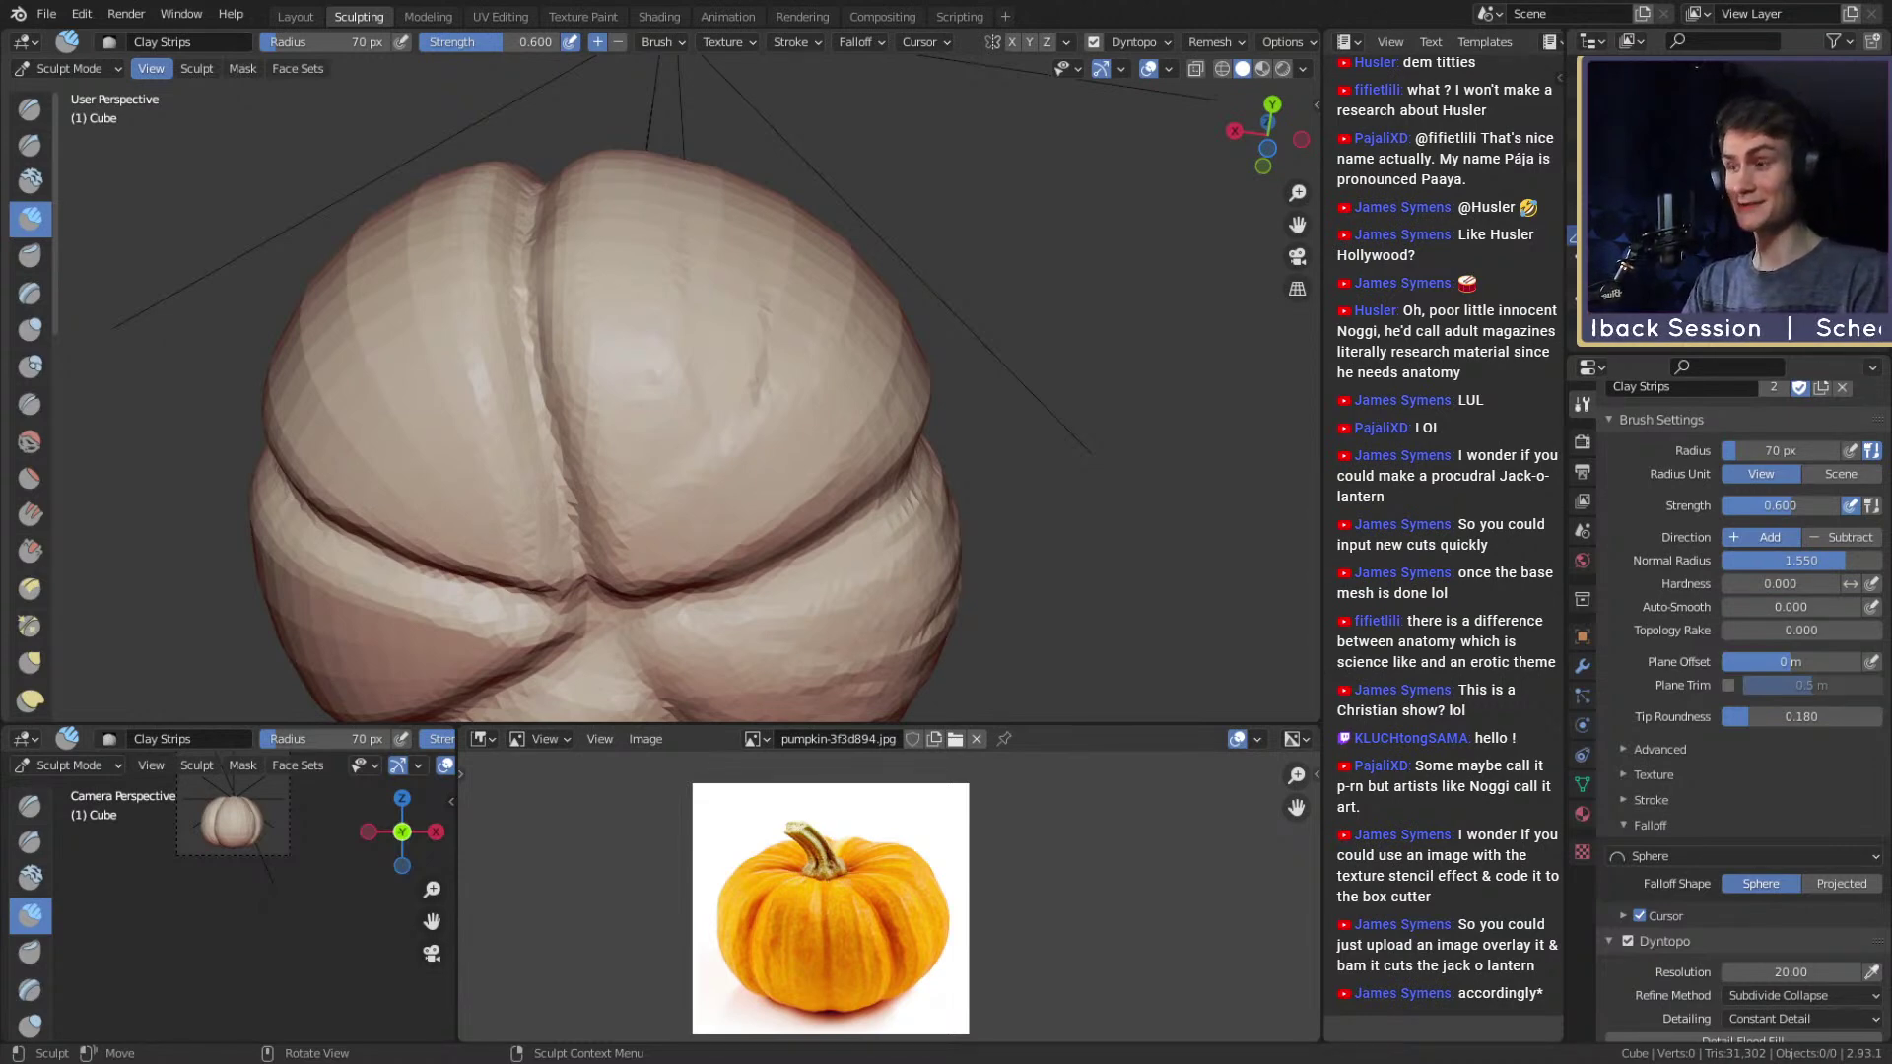
# Build up the rib's lower body with 70 px Clay Strips strokes, running up from the underside towards its middle.
pyautogui.moveTo(713, 476); pyautogui.dragTo(661, 541, button='middle')
pyautogui.click(673, 500)
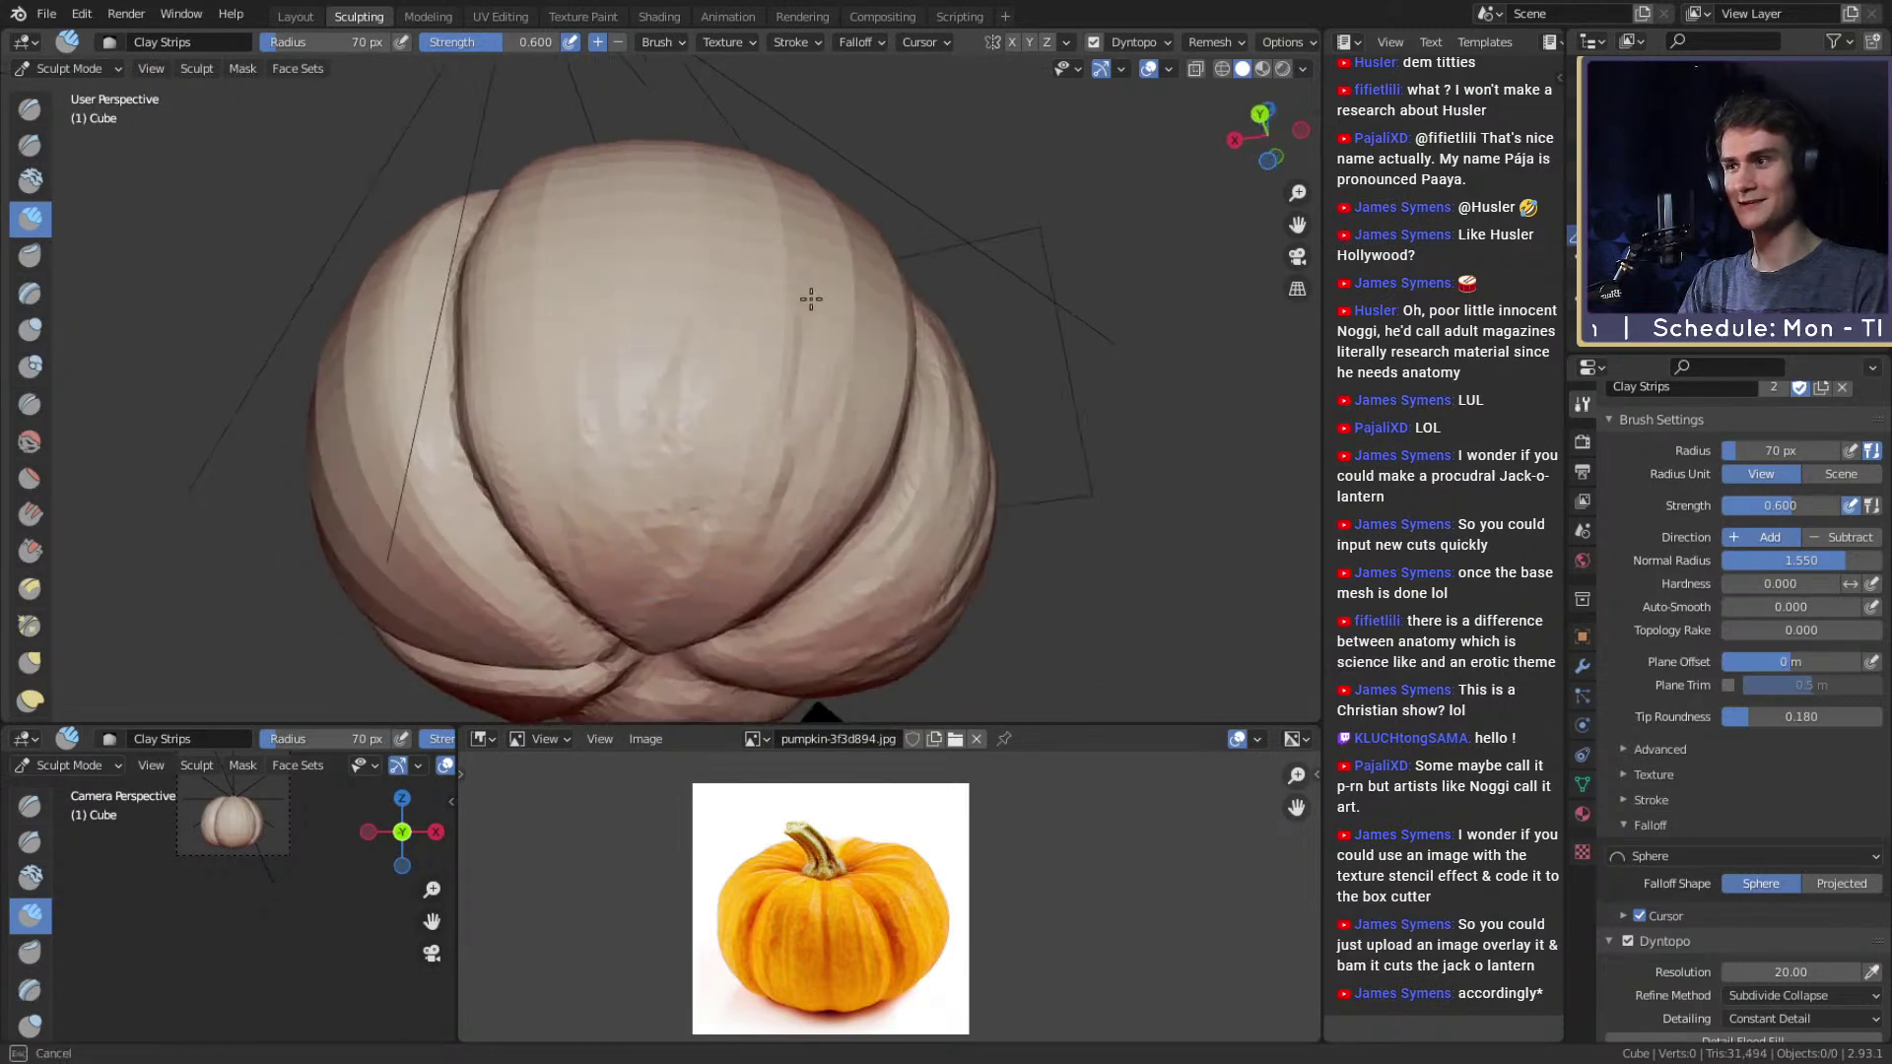
pyautogui.moveTo(790, 338); pyautogui.dragTo(752, 477, button='middle')
pyautogui.moveTo(845, 275); pyautogui.dragTo(777, 495, button='middle')
pyautogui.moveTo(776, 495)
pyautogui.mouseDown()
pyautogui.moveTo(595, 388)
pyautogui.moveTo(522, 454)
pyautogui.moveTo(575, 358)
pyautogui.moveTo(620, 498)
pyautogui.moveTo(704, 357)
pyautogui.mouseUp()
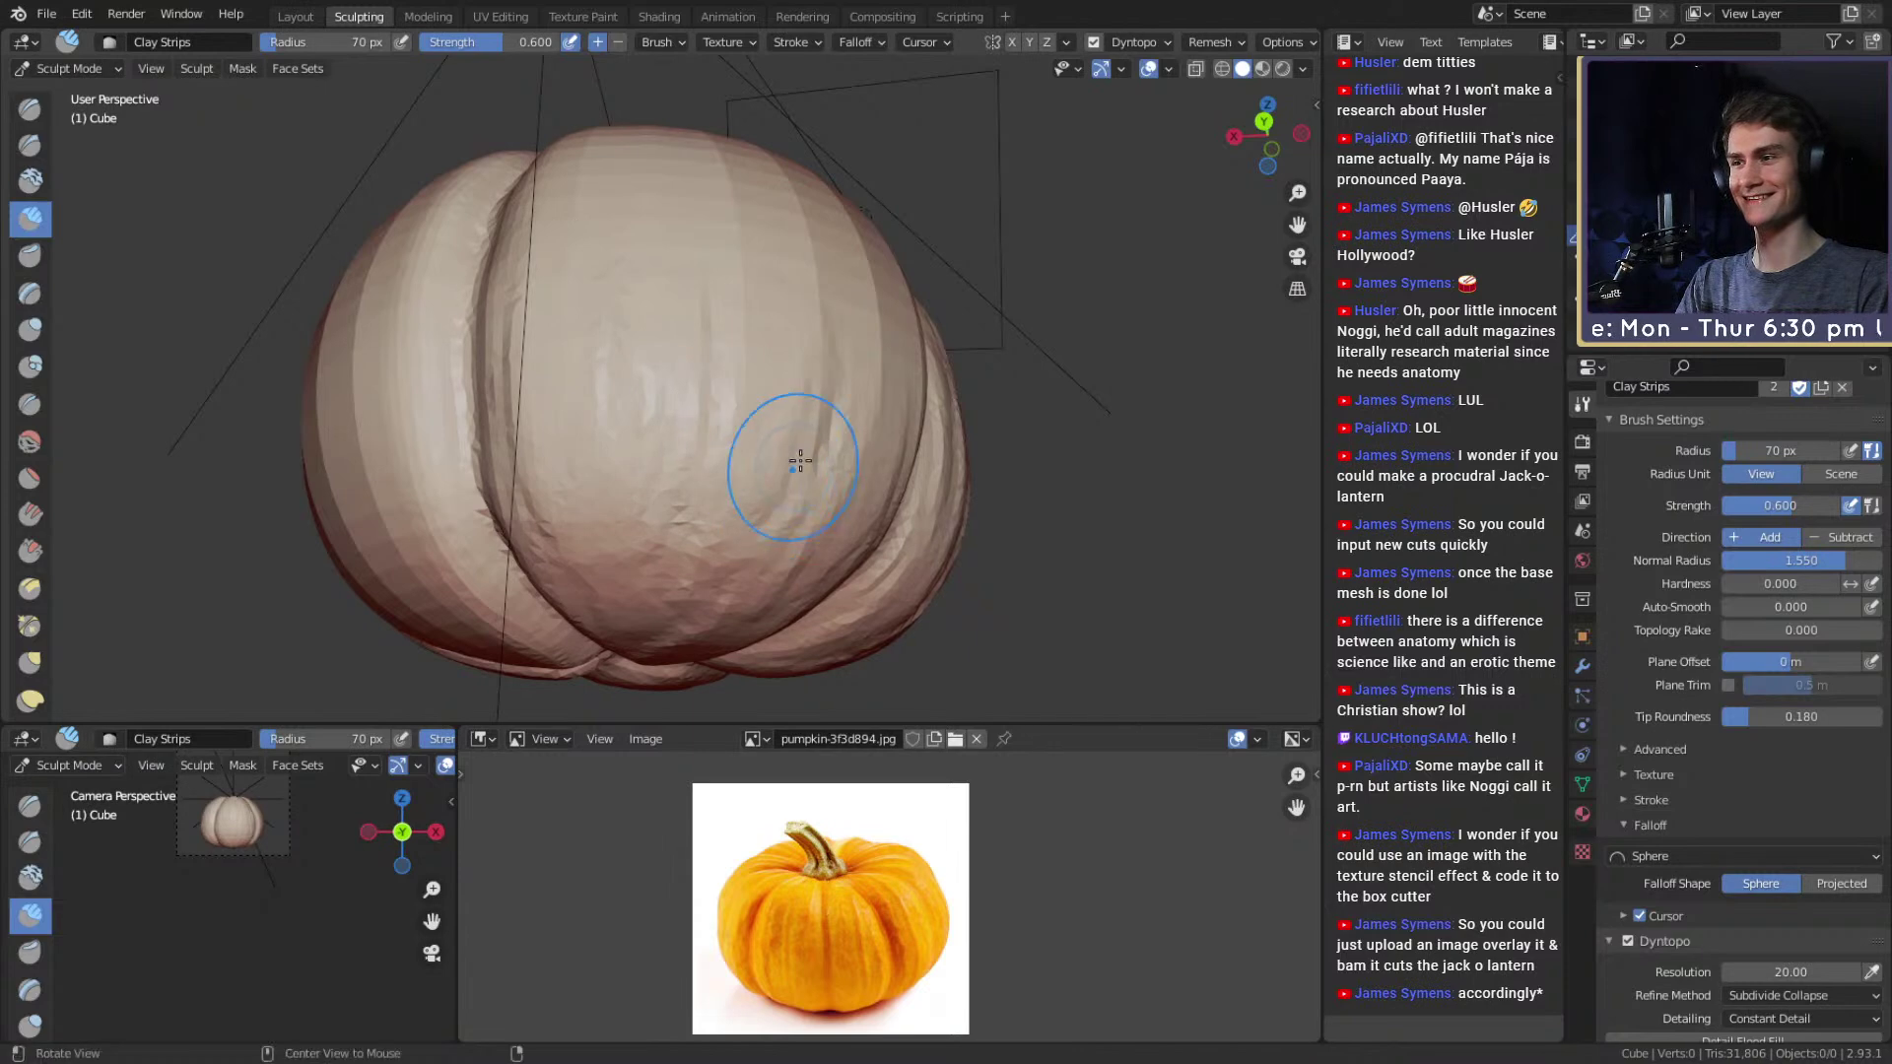
pyautogui.moveTo(778, 486); pyautogui.dragTo(690, 497, button='middle')
pyautogui.moveTo(788, 532); pyautogui.dragTo(789, 186)
pyautogui.moveTo(818, 443); pyautogui.dragTo(788, 335, button='middle')
pyautogui.moveTo(814, 505)
pyautogui.mouseDown()
pyautogui.moveTo(783, 219)
pyautogui.moveTo(794, 549)
pyautogui.mouseUp()
# Thicken the rib's underside and its edge along the neighbouring groove with long Clay Strips strokes.
pyautogui.moveTo(794, 549); pyautogui.dragTo(858, 537, button='middle')
pyautogui.moveTo(792, 517)
pyautogui.mouseDown()
pyautogui.moveTo(719, 309)
pyautogui.moveTo(641, 499)
pyautogui.mouseUp()
pyautogui.moveTo(642, 498); pyautogui.dragTo(660, 512, button='middle')
pyautogui.moveTo(631, 581)
pyautogui.mouseDown()
pyautogui.moveTo(604, 239)
pyautogui.moveTo(587, 309)
pyautogui.mouseUp()
pyautogui.moveTo(587, 309); pyautogui.dragTo(604, 127, button='middle')
pyautogui.moveTo(604, 127); pyautogui.dragTo(608, 358)
pyautogui.moveTo(608, 359)
pyautogui.mouseDown(button='middle')
pyautogui.moveTo(592, 220)
pyautogui.moveTo(591, 427)
pyautogui.mouseUp(button='middle')
pyautogui.moveTo(591, 427); pyautogui.dragTo(626, 278)
pyautogui.moveTo(626, 278)
pyautogui.mouseDown(button='middle')
pyautogui.moveTo(642, 325)
pyautogui.moveTo(620, 307)
pyautogui.mouseUp(button='middle')
# Adjust the Clay Strips radius and add lengthwise strokes down the rib's outer face.
pyautogui.press('f')
pyautogui.click(641, 259)
pyautogui.moveTo(621, 308)
pyautogui.mouseDown()
pyautogui.moveTo(605, 292)
pyautogui.moveTo(603, 312)
pyautogui.mouseUp()
pyautogui.moveTo(603, 311); pyautogui.dragTo(636, 368, button='middle')
pyautogui.press('f')
pyautogui.click(652, 345)
pyautogui.moveTo(642, 298); pyautogui.dragTo(618, 492)
pyautogui.moveTo(680, 478)
pyautogui.mouseDown(button='middle')
pyautogui.moveTo(693, 486)
pyautogui.moveTo(711, 418)
pyautogui.mouseUp(button='middle')
pyautogui.press('f')
pyautogui.click(697, 394)
pyautogui.moveTo(697, 338); pyautogui.dragTo(739, 523)
# Lay parallel 62 px Clay Strips strokes down the rib from its upper shoulder to bulge out the whole face.
pyautogui.moveTo(773, 532); pyautogui.dragTo(739, 423, button='middle')
pyautogui.moveTo(722, 232); pyautogui.dragTo(737, 424)
pyautogui.moveTo(741, 441); pyautogui.dragTo(770, 623)
pyautogui.moveTo(771, 611); pyautogui.dragTo(749, 507, button='middle')
pyautogui.moveTo(739, 413); pyautogui.dragTo(744, 517)
pyautogui.moveTo(755, 306); pyautogui.dragTo(739, 512)
pyautogui.moveTo(694, 197); pyautogui.dragTo(689, 424)
pyautogui.moveTo(694, 444); pyautogui.dragTo(730, 418, button='middle')
pyautogui.moveTo(694, 300); pyautogui.dragTo(701, 478)
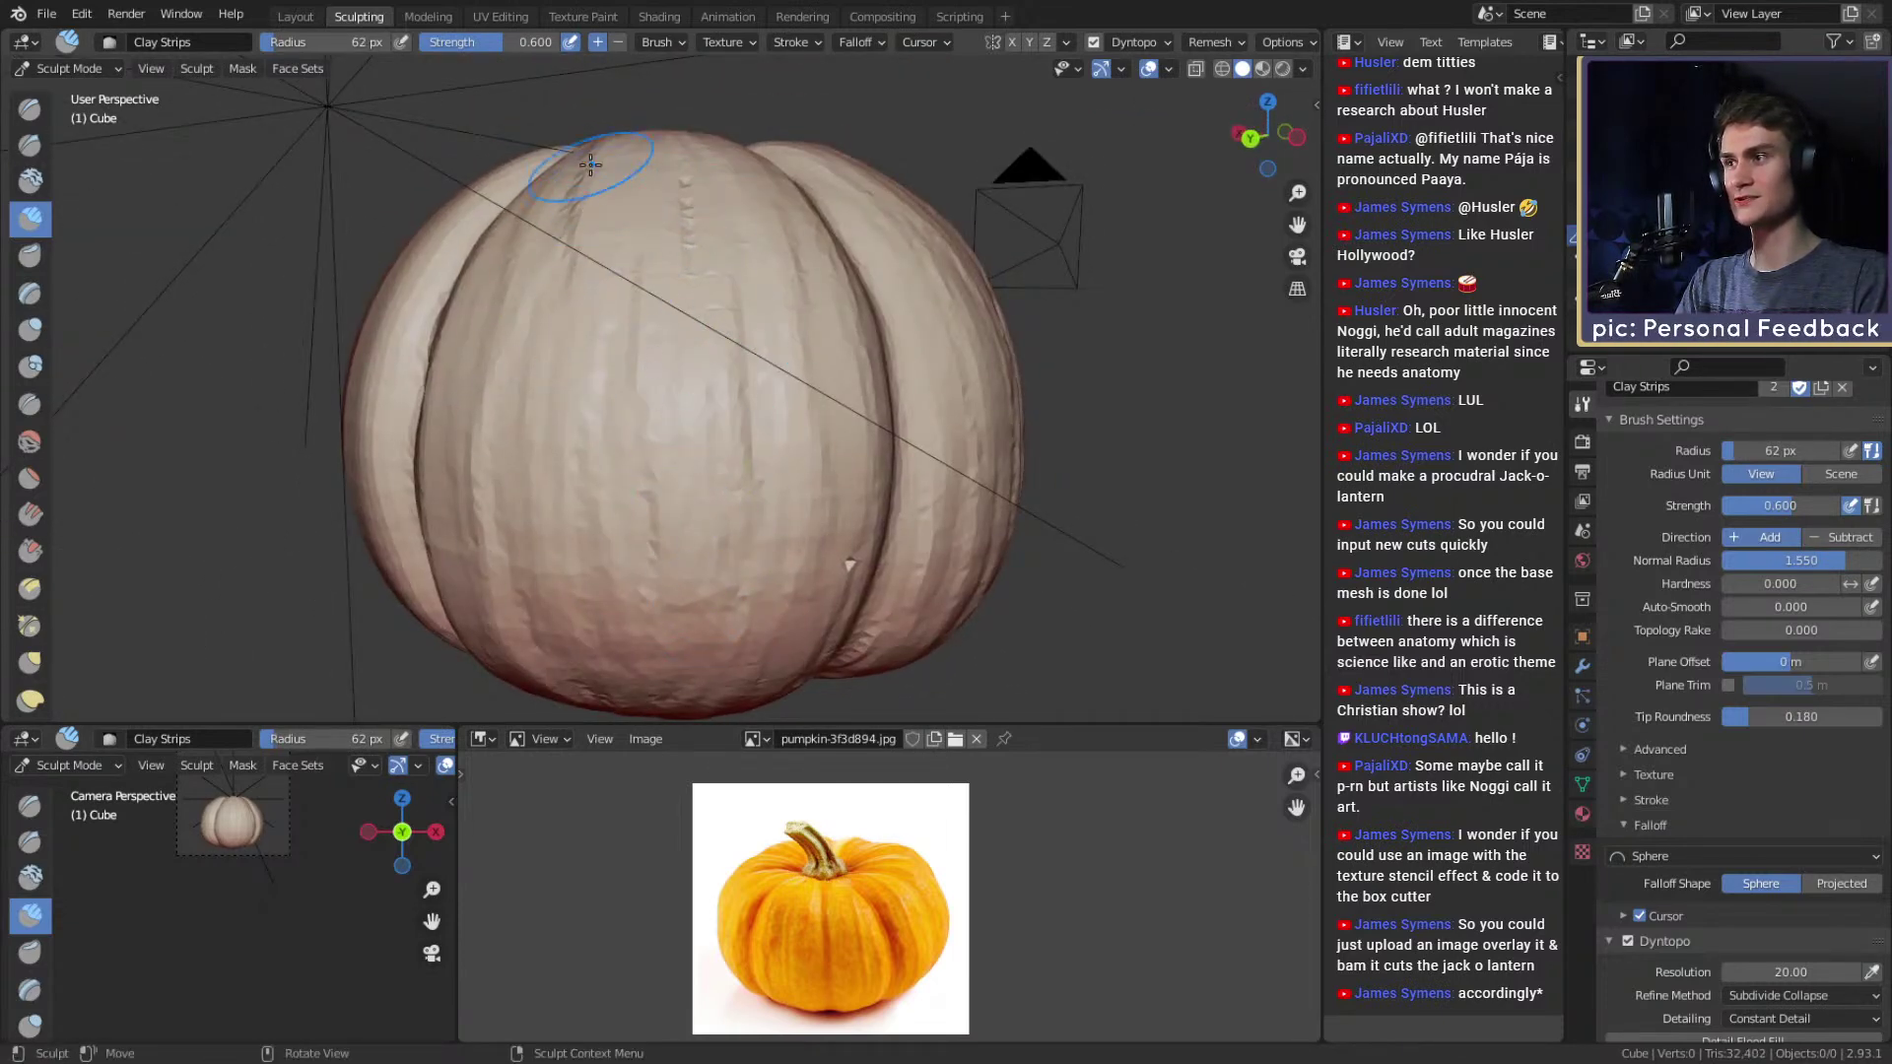
pyautogui.moveTo(583, 179); pyautogui.dragTo(528, 412)
# Reduce the Clay Strips radius to 58 px and touch up the rib with a short stroke across its lower part.
pyautogui.moveTo(571, 395); pyautogui.dragTo(611, 360, button='middle')
pyautogui.press('f')
pyautogui.click(603, 284)
pyautogui.moveTo(601, 258); pyautogui.dragTo(611, 375, button='middle')
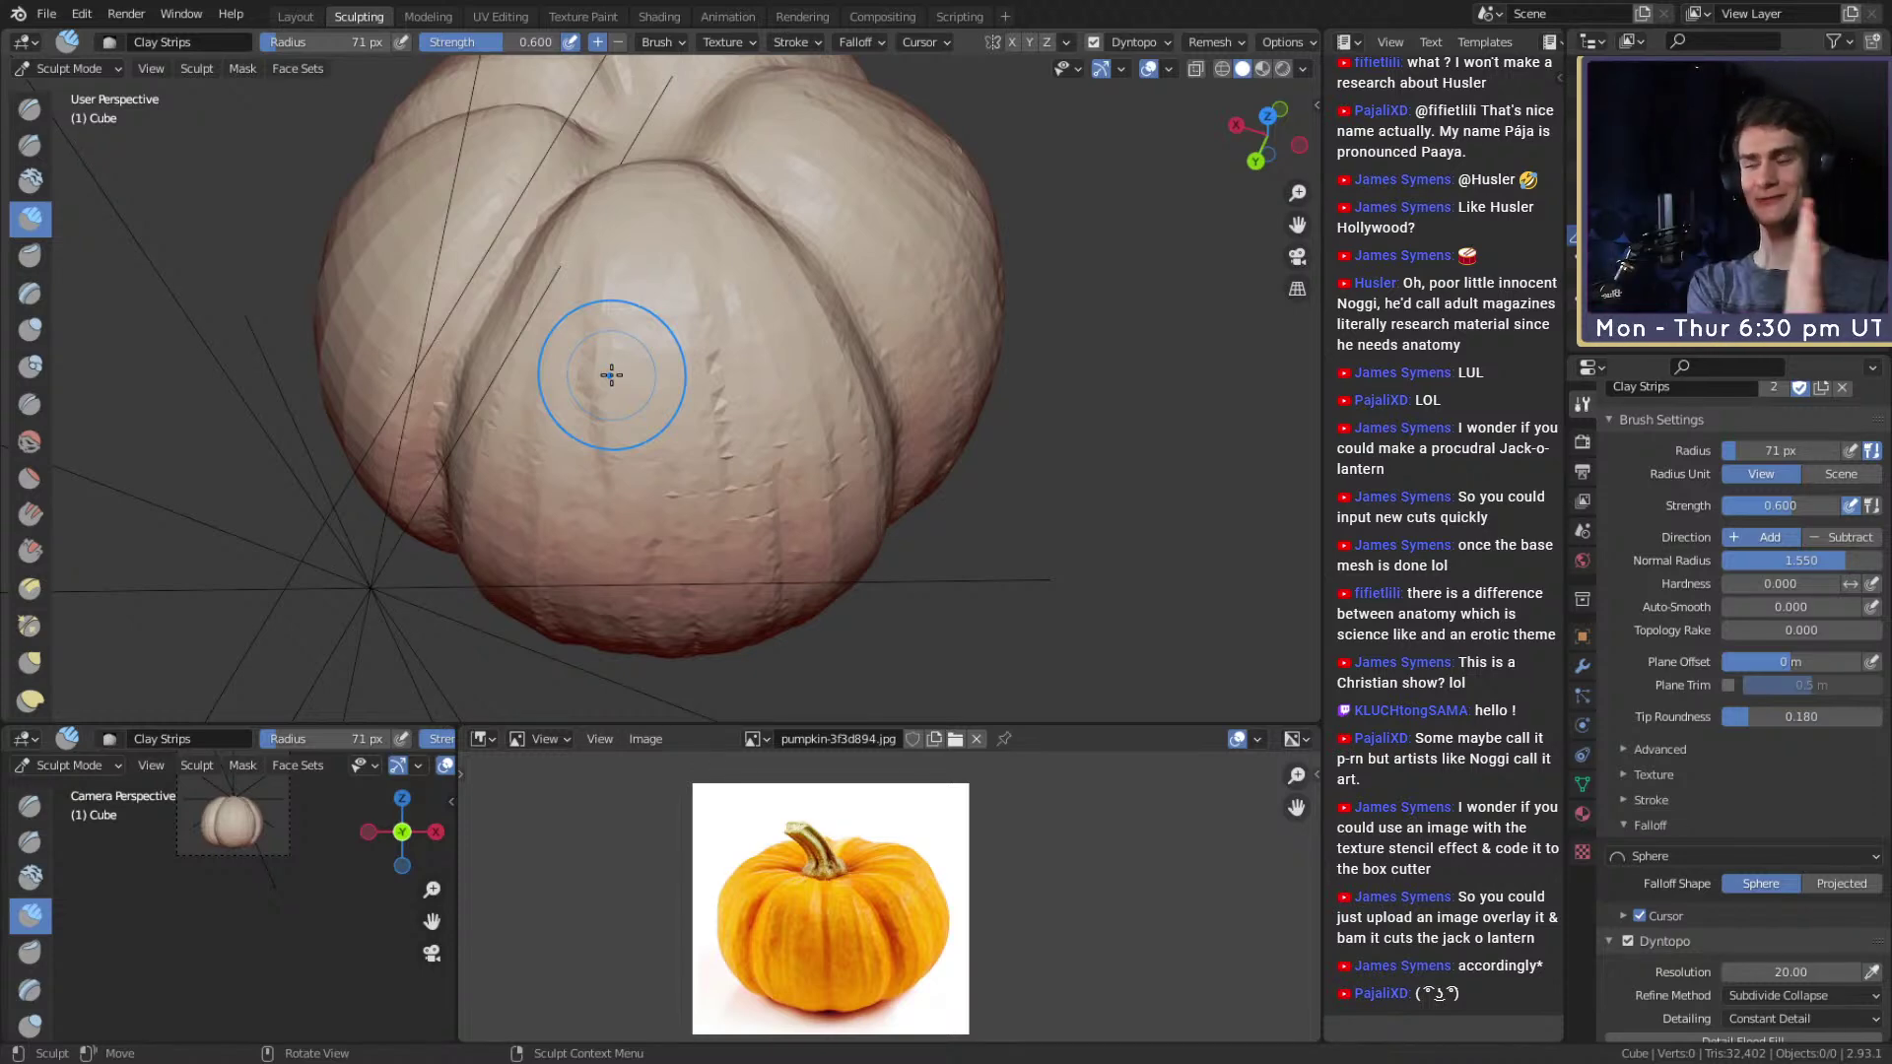
pyautogui.moveTo(670, 433); pyautogui.dragTo(678, 313, button='middle')
pyautogui.press('f')
pyautogui.click(700, 202)
pyautogui.moveTo(605, 414); pyautogui.dragTo(616, 339, button='middle')
pyautogui.moveTo(561, 245)
pyautogui.mouseDown(button='middle')
pyautogui.moveTo(612, 410)
pyautogui.moveTo(548, 477)
pyautogui.moveTo(631, 424)
pyautogui.mouseUp(button='middle')
pyautogui.moveTo(654, 493)
pyautogui.mouseDown(button='middle')
pyautogui.moveTo(684, 467)
pyautogui.moveTo(680, 379)
pyautogui.mouseUp(button='middle')
pyautogui.press('f')
pyautogui.click(715, 392)
pyautogui.moveTo(603, 528); pyautogui.dragTo(654, 542)
pyautogui.moveTo(662, 547); pyautogui.dragTo(685, 352, button='middle')
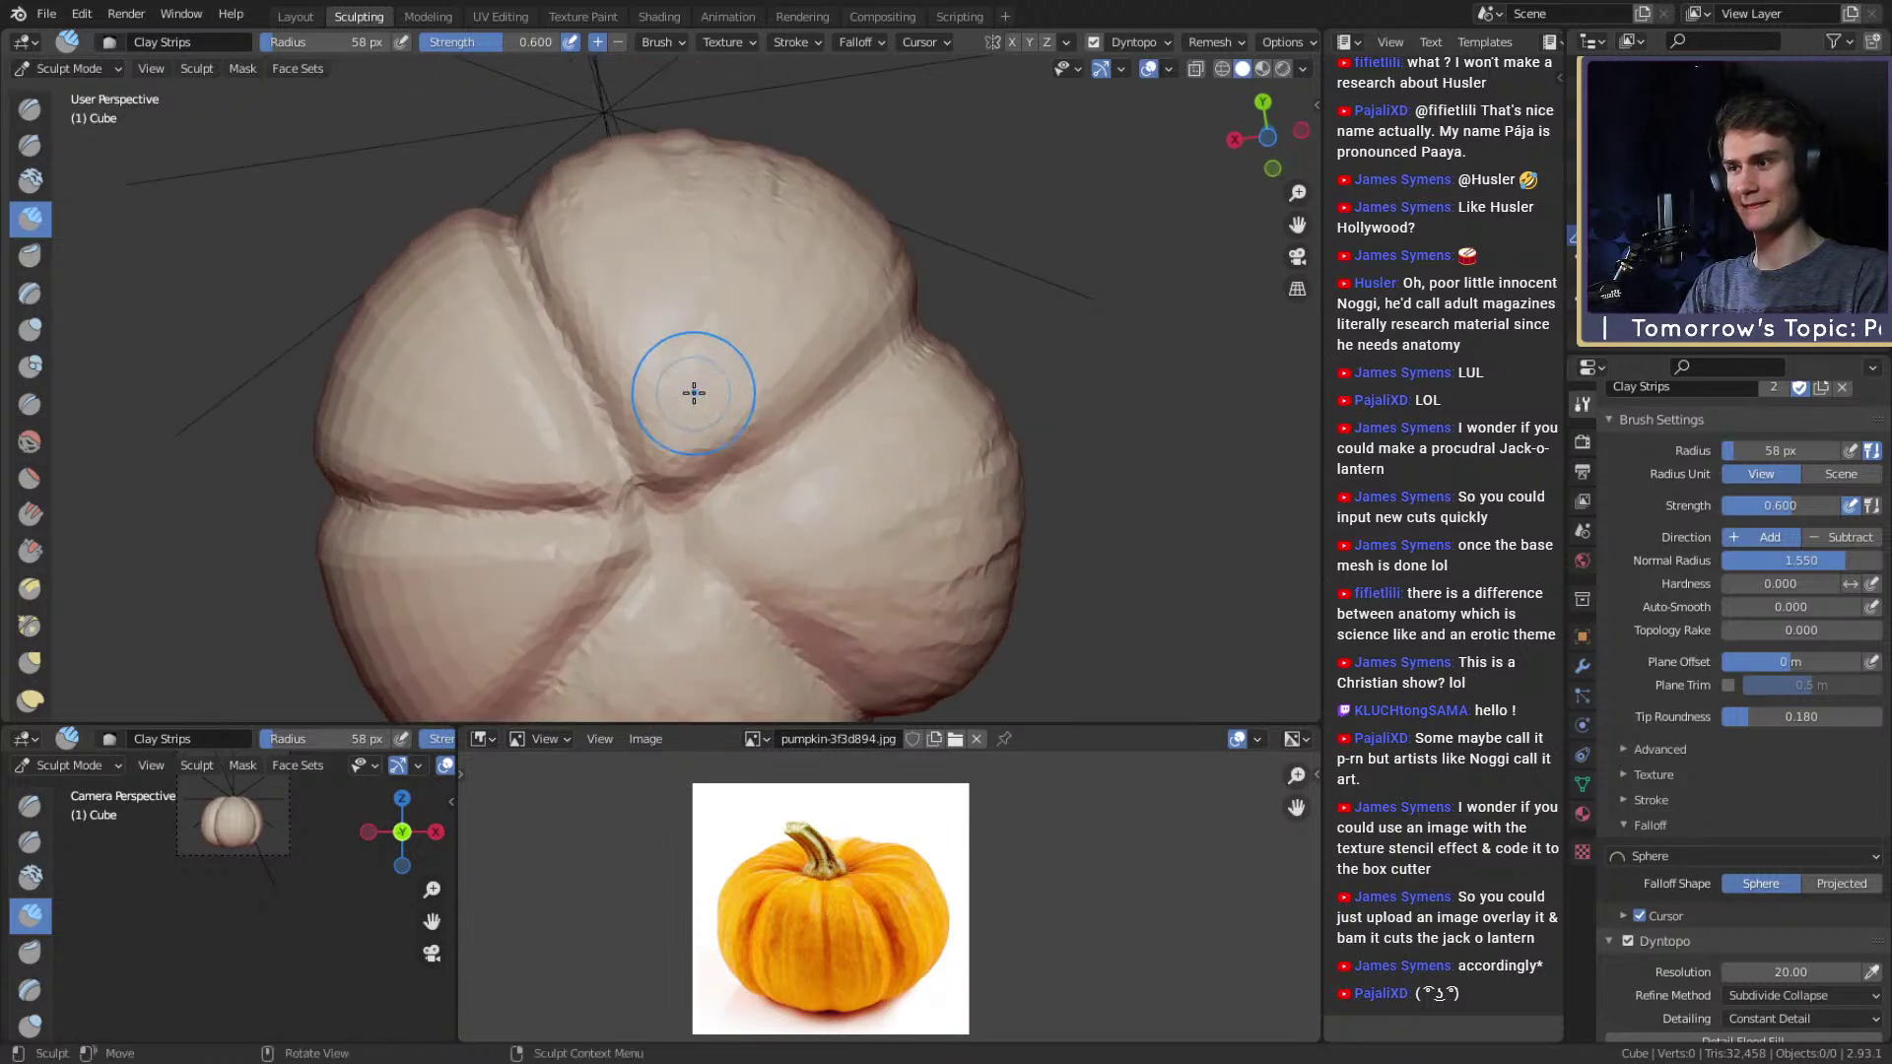
# Resize the Clay Strips brush and add volume to the next flat rib where it meets the bottom centre.
pyautogui.moveTo(659, 443); pyautogui.dragTo(660, 427)
pyautogui.moveTo(659, 427)
pyautogui.mouseDown(button='middle')
pyautogui.moveTo(680, 363)
pyautogui.moveTo(560, 266)
pyautogui.mouseUp(button='middle')
pyautogui.press('f')
pyautogui.click(647, 482)
pyautogui.moveTo(648, 482)
pyautogui.mouseDown()
pyautogui.moveTo(593, 460)
pyautogui.moveTo(562, 414)
pyautogui.mouseUp()
pyautogui.moveTo(513, 262)
pyautogui.mouseDown()
pyautogui.moveTo(519, 320)
pyautogui.moveTo(535, 306)
pyautogui.mouseUp()
pyautogui.moveTo(623, 360); pyautogui.dragTo(628, 392, button='middle')
pyautogui.moveTo(672, 349); pyautogui.dragTo(671, 452)
# Set the Clay Strips radius to 64 px and fill out the rib's lower half between its two grooves.
pyautogui.moveTo(693, 485); pyautogui.dragTo(671, 460, button='middle')
pyautogui.press('f')
pyautogui.click(760, 461)
pyautogui.moveTo(759, 283); pyautogui.dragTo(768, 463)
pyautogui.moveTo(676, 494); pyautogui.dragTo(698, 522, button='middle')
pyautogui.moveTo(698, 522)
pyautogui.mouseDown()
pyautogui.moveTo(561, 237)
pyautogui.moveTo(548, 492)
pyautogui.mouseUp()
pyautogui.moveTo(571, 331); pyautogui.dragTo(589, 373, button='middle')
pyautogui.moveTo(522, 375)
pyautogui.mouseDown()
pyautogui.moveTo(553, 477)
pyautogui.moveTo(522, 508)
pyautogui.mouseUp()
pyautogui.moveTo(640, 448)
pyautogui.mouseDown()
pyautogui.moveTo(615, 334)
pyautogui.moveTo(677, 266)
pyautogui.mouseUp()
pyautogui.moveTo(666, 508); pyautogui.dragTo(635, 535, button='middle')
pyautogui.moveTo(712, 514); pyautogui.dragTo(748, 211)
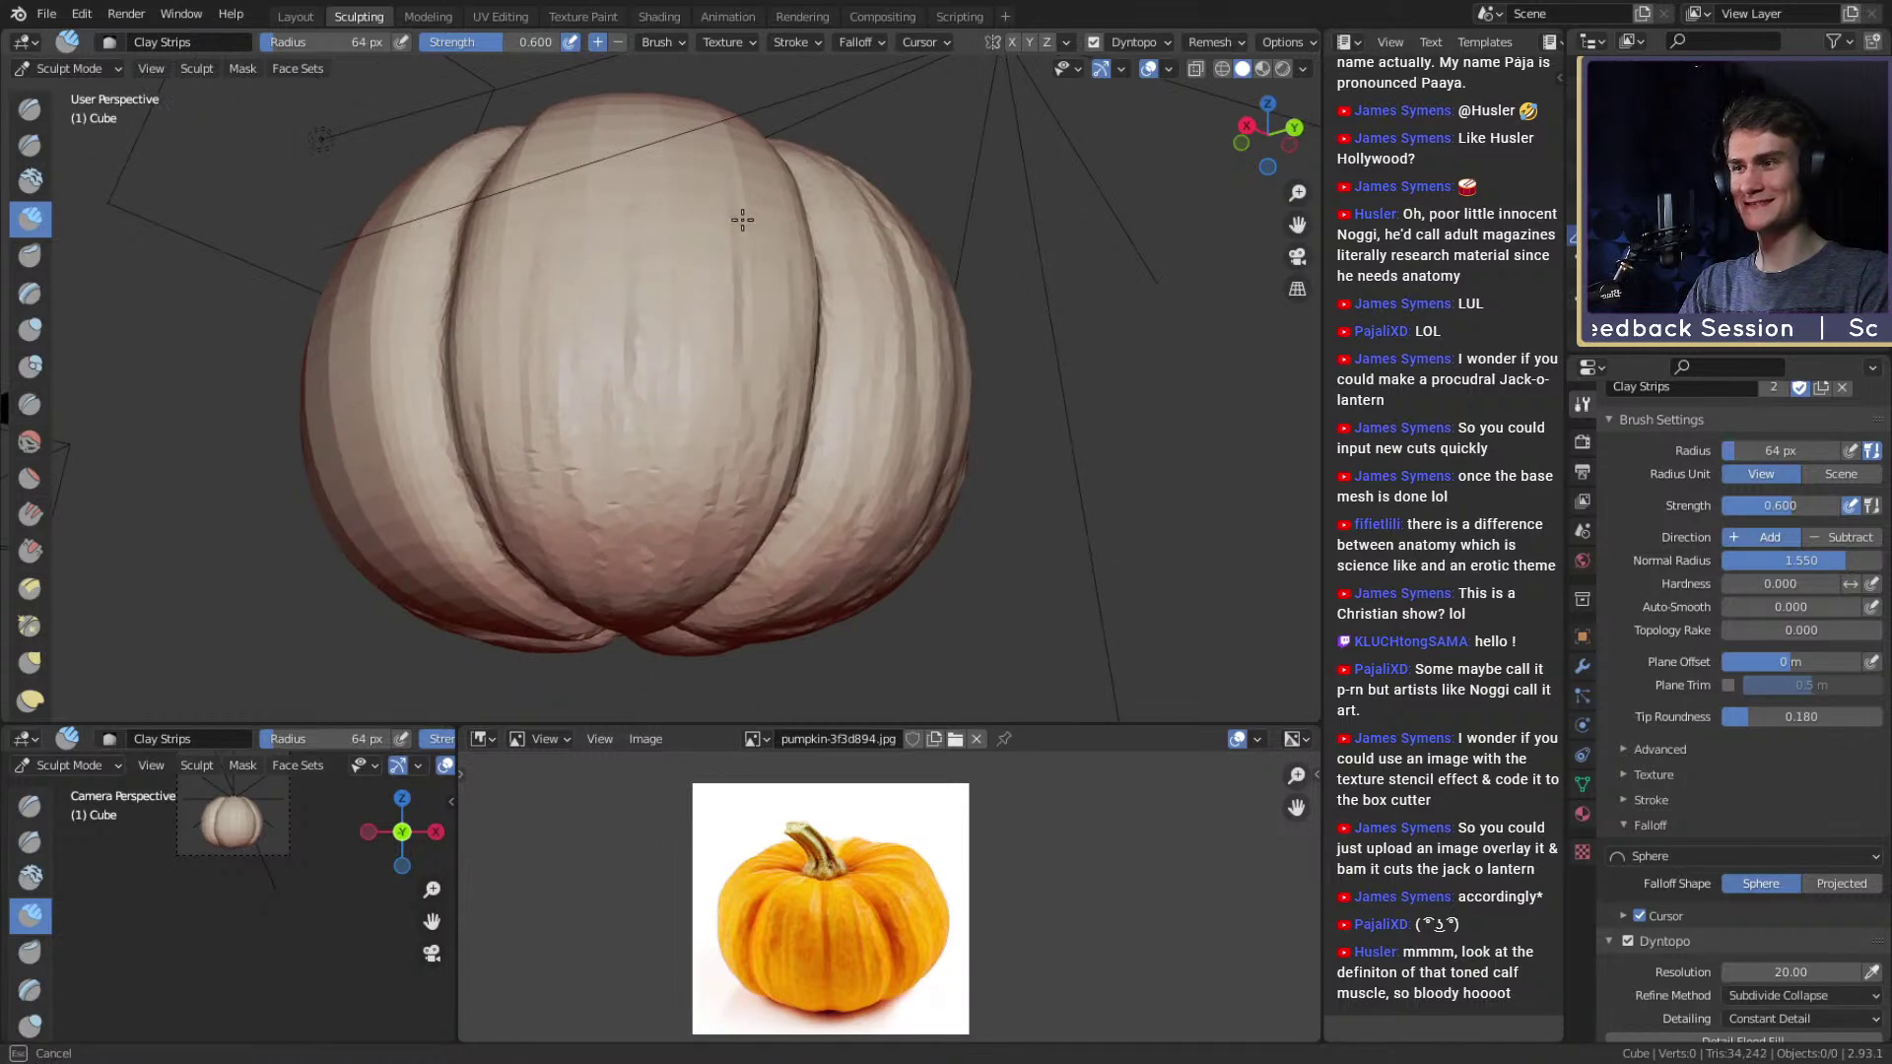
# Run 64 px Clay Strips strokes up the rib along both grooves and through its centre.
pyautogui.moveTo(682, 443); pyautogui.dragTo(654, 481, button='middle')
pyautogui.moveTo(763, 507); pyautogui.dragTo(788, 325)
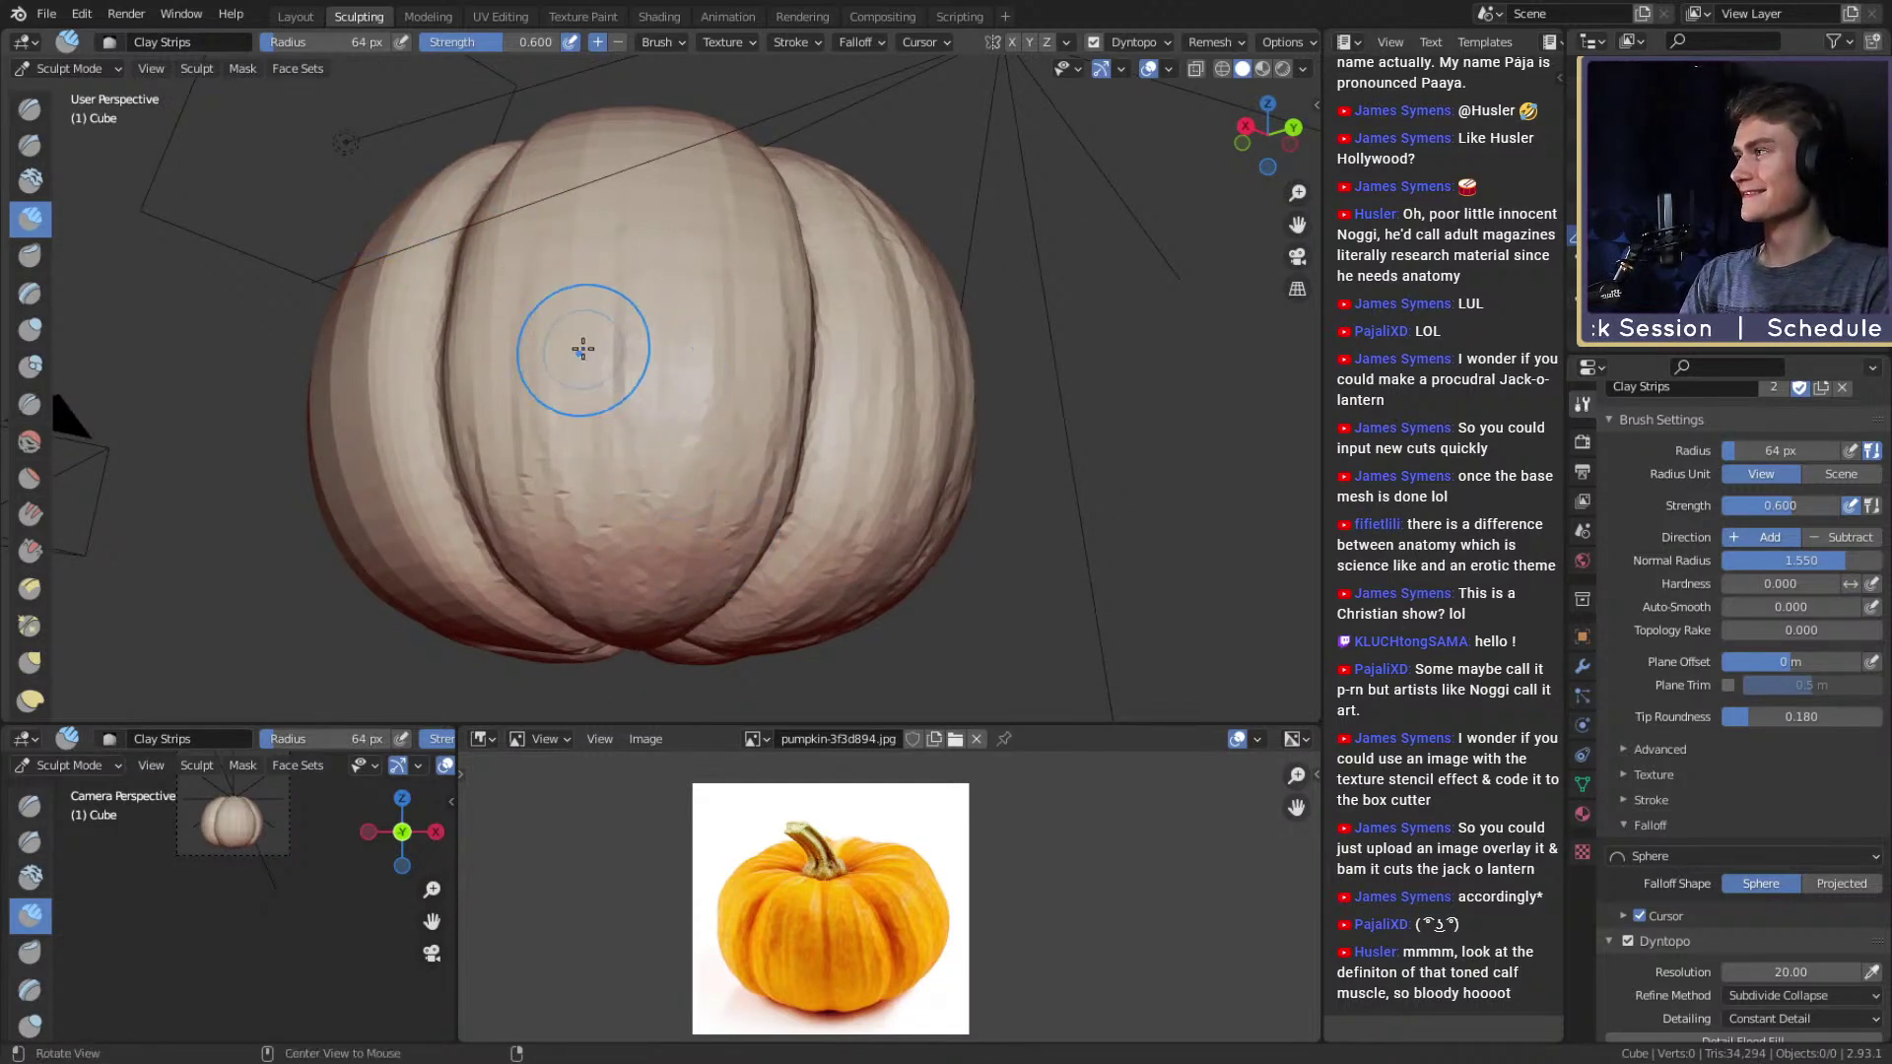
pyautogui.moveTo(600, 340); pyautogui.dragTo(628, 402, button='middle')
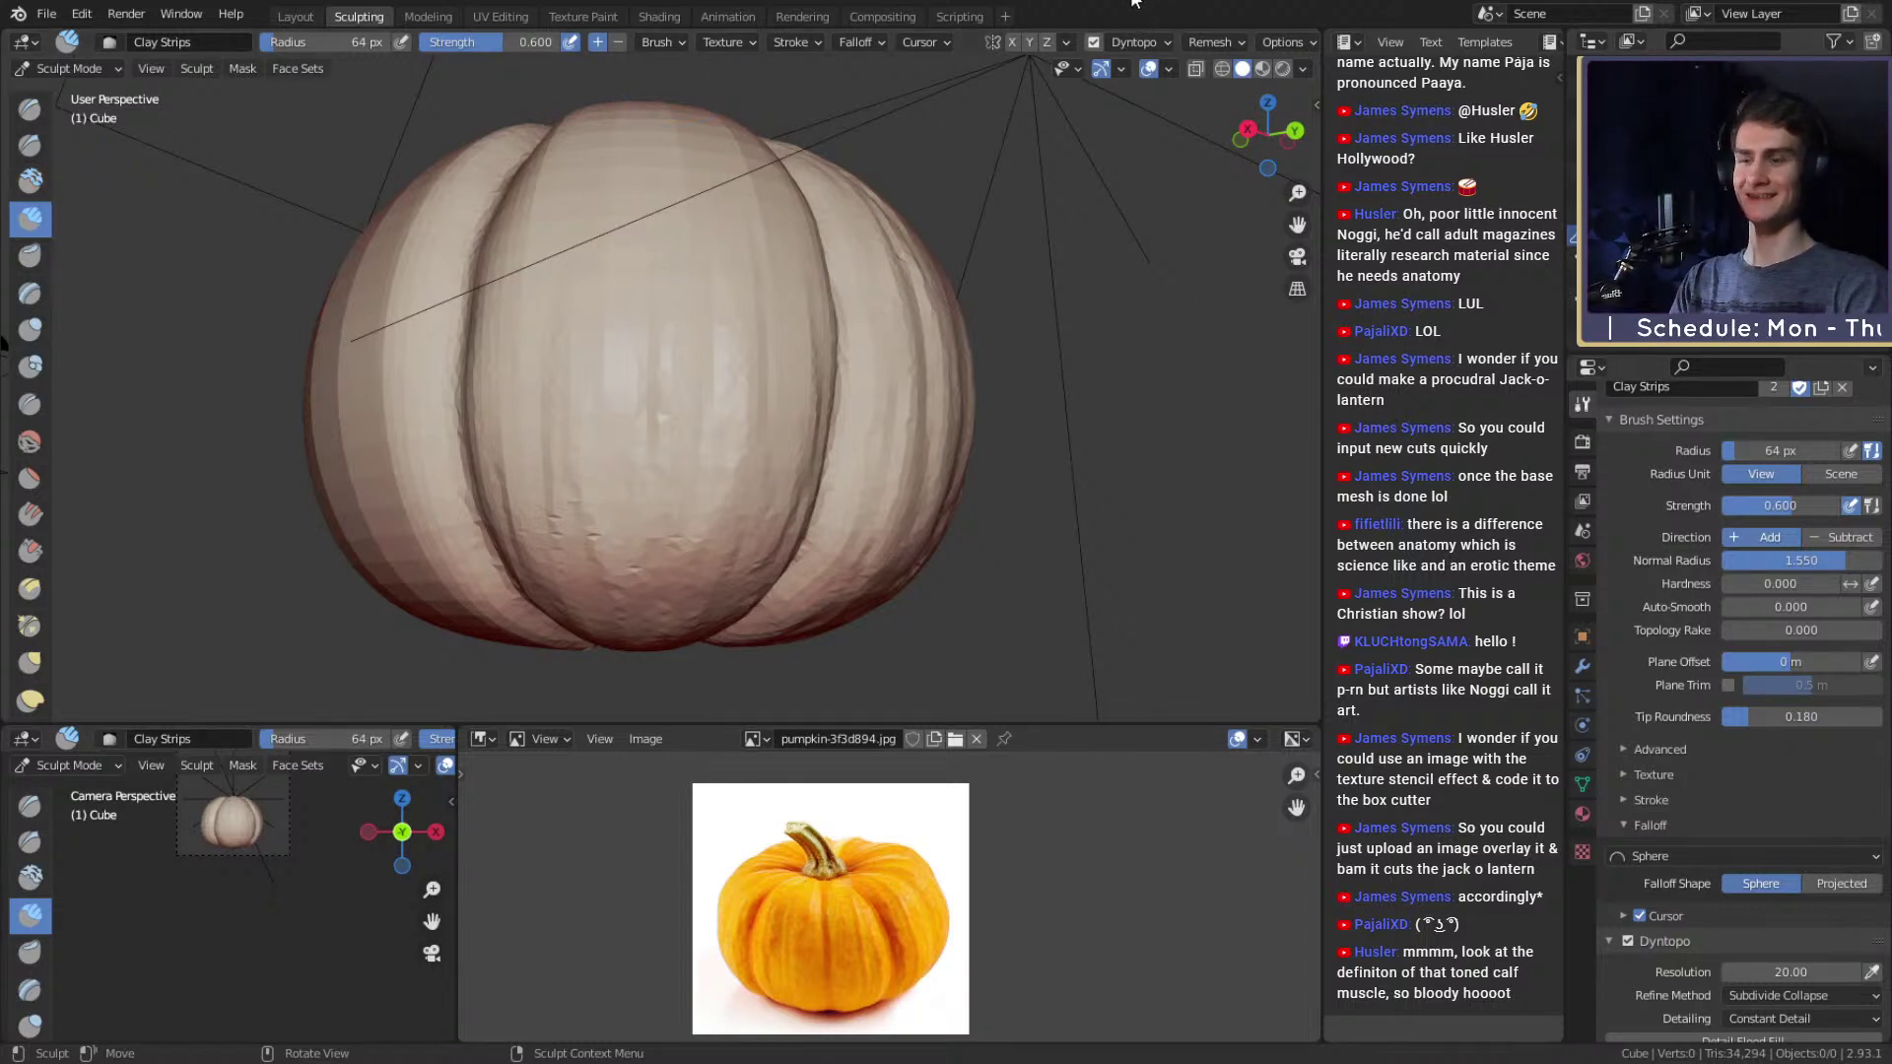
pyautogui.moveTo(689, 515); pyautogui.dragTo(719, 495, button='middle')
pyautogui.moveTo(573, 507); pyautogui.dragTo(566, 285)
pyautogui.moveTo(582, 514); pyautogui.dragTo(617, 416, button='middle')
pyautogui.moveTo(658, 443); pyautogui.dragTo(678, 242)
pyautogui.moveTo(665, 482)
pyautogui.mouseDown(button='middle')
pyautogui.moveTo(688, 410)
pyautogui.moveTo(670, 518)
pyautogui.mouseUp(button='middle')
pyautogui.moveTo(680, 508); pyautogui.dragTo(706, 249)
# Layer more upward Clay Strips strokes across the rib's middle to round out its face.
pyautogui.moveTo(636, 468); pyautogui.dragTo(605, 258)
pyautogui.moveTo(605, 258); pyautogui.dragTo(618, 498, button='middle')
pyautogui.moveTo(619, 498); pyautogui.dragTo(561, 291)
pyautogui.moveTo(679, 463); pyautogui.dragTo(702, 258)
pyautogui.moveTo(701, 258); pyautogui.dragTo(680, 443, button='middle')
pyautogui.moveTo(680, 444); pyautogui.dragTo(713, 236)
pyautogui.moveTo(694, 424); pyautogui.dragTo(680, 498, button='middle')
pyautogui.moveTo(665, 498)
pyautogui.mouseDown()
pyautogui.moveTo(595, 448)
pyautogui.moveTo(589, 384)
pyautogui.mouseUp()
# Resize the Clay Strips brush and add strokes over the rib's central ridge.
pyautogui.moveTo(625, 367); pyautogui.dragTo(711, 361, button='middle')
pyautogui.press('f')
pyautogui.click(622, 376)
pyautogui.moveTo(622, 376); pyautogui.dragTo(630, 316)
pyautogui.moveTo(615, 403); pyautogui.dragTo(600, 354, button='middle')
pyautogui.press('f')
pyautogui.click(630, 333)
pyautogui.moveTo(630, 427)
pyautogui.mouseDown(button='middle')
pyautogui.moveTo(601, 384)
pyautogui.moveTo(637, 435)
pyautogui.mouseUp(button='middle')
pyautogui.moveTo(612, 612); pyautogui.dragTo(622, 249, button='middle')
pyautogui.moveTo(622, 249); pyautogui.dragTo(696, 536)
# Readjust the Clay Strips radius and build up the rib's upper face and the side next to the groove.
pyautogui.moveTo(697, 536); pyautogui.dragTo(675, 346, button='middle')
pyautogui.press('f')
pyautogui.click(658, 344)
pyautogui.moveTo(729, 522); pyautogui.dragTo(775, 277)
pyautogui.moveTo(774, 277)
pyautogui.mouseDown(button='middle')
pyautogui.moveTo(781, 372)
pyautogui.moveTo(633, 498)
pyautogui.moveTo(601, 433)
pyautogui.mouseUp(button='middle')
pyautogui.moveTo(601, 432); pyautogui.dragTo(640, 148)
pyautogui.moveTo(639, 148)
pyautogui.mouseDown(button='middle')
pyautogui.moveTo(794, 372)
pyautogui.moveTo(735, 410)
pyautogui.moveTo(637, 376)
pyautogui.mouseUp(button='middle')
pyautogui.moveTo(637, 376); pyautogui.dragTo(667, 463)
# Change the Clay Strips radius again and add lengthwise strokes along the rib's lower side.
pyautogui.moveTo(667, 463); pyautogui.dragTo(595, 351, button='middle')
pyautogui.press('f')
pyautogui.click(620, 351)
pyautogui.moveTo(611, 394); pyautogui.dragTo(584, 520)
pyautogui.keyDown('alt'); pyautogui.moveTo(582, 259); pyautogui.dragTo(604, 220); pyautogui.keyUp('alt')
pyautogui.moveTo(599, 570)
pyautogui.keyDown('alt'); pyautogui.mouseDown()
pyautogui.moveTo(621, 424)
pyautogui.moveTo(641, 455)
pyautogui.moveTo(613, 239)
pyautogui.mouseUp(); pyautogui.keyUp('alt')
pyautogui.press('f')
pyautogui.click(625, 375)
pyautogui.keyDown('alt'); pyautogui.moveTo(646, 388); pyautogui.dragTo(663, 376); pyautogui.keyUp('alt')
# Fine-tune the brush radius and finish the rib with upward Clay Strips strokes beside its edge.
pyautogui.press('f')
pyautogui.click(618, 379)
pyautogui.press('f')
pyautogui.click(637, 330)
pyautogui.keyDown('alt'); pyautogui.moveTo(604, 464); pyautogui.dragTo(589, 177); pyautogui.keyUp('alt')
pyautogui.moveTo(651, 372); pyautogui.dragTo(620, 380, button='middle')
pyautogui.press('f')
pyautogui.click(605, 381)
pyautogui.moveTo(544, 394); pyautogui.dragTo(571, 218)
# Resize the Clay Strips brush and add strokes around the lower part of the smooth rib between two textured ones.
pyautogui.press('f')
pyautogui.click(587, 139)
pyautogui.moveTo(611, 362)
pyautogui.mouseDown(button='middle')
pyautogui.moveTo(578, 321)
pyautogui.moveTo(705, 253)
pyautogui.mouseUp(button='middle')
pyautogui.press('f')
pyautogui.click(578, 321)
pyautogui.press('f')
pyautogui.click(667, 325)
pyautogui.moveTo(676, 542); pyautogui.dragTo(691, 417, button='middle')
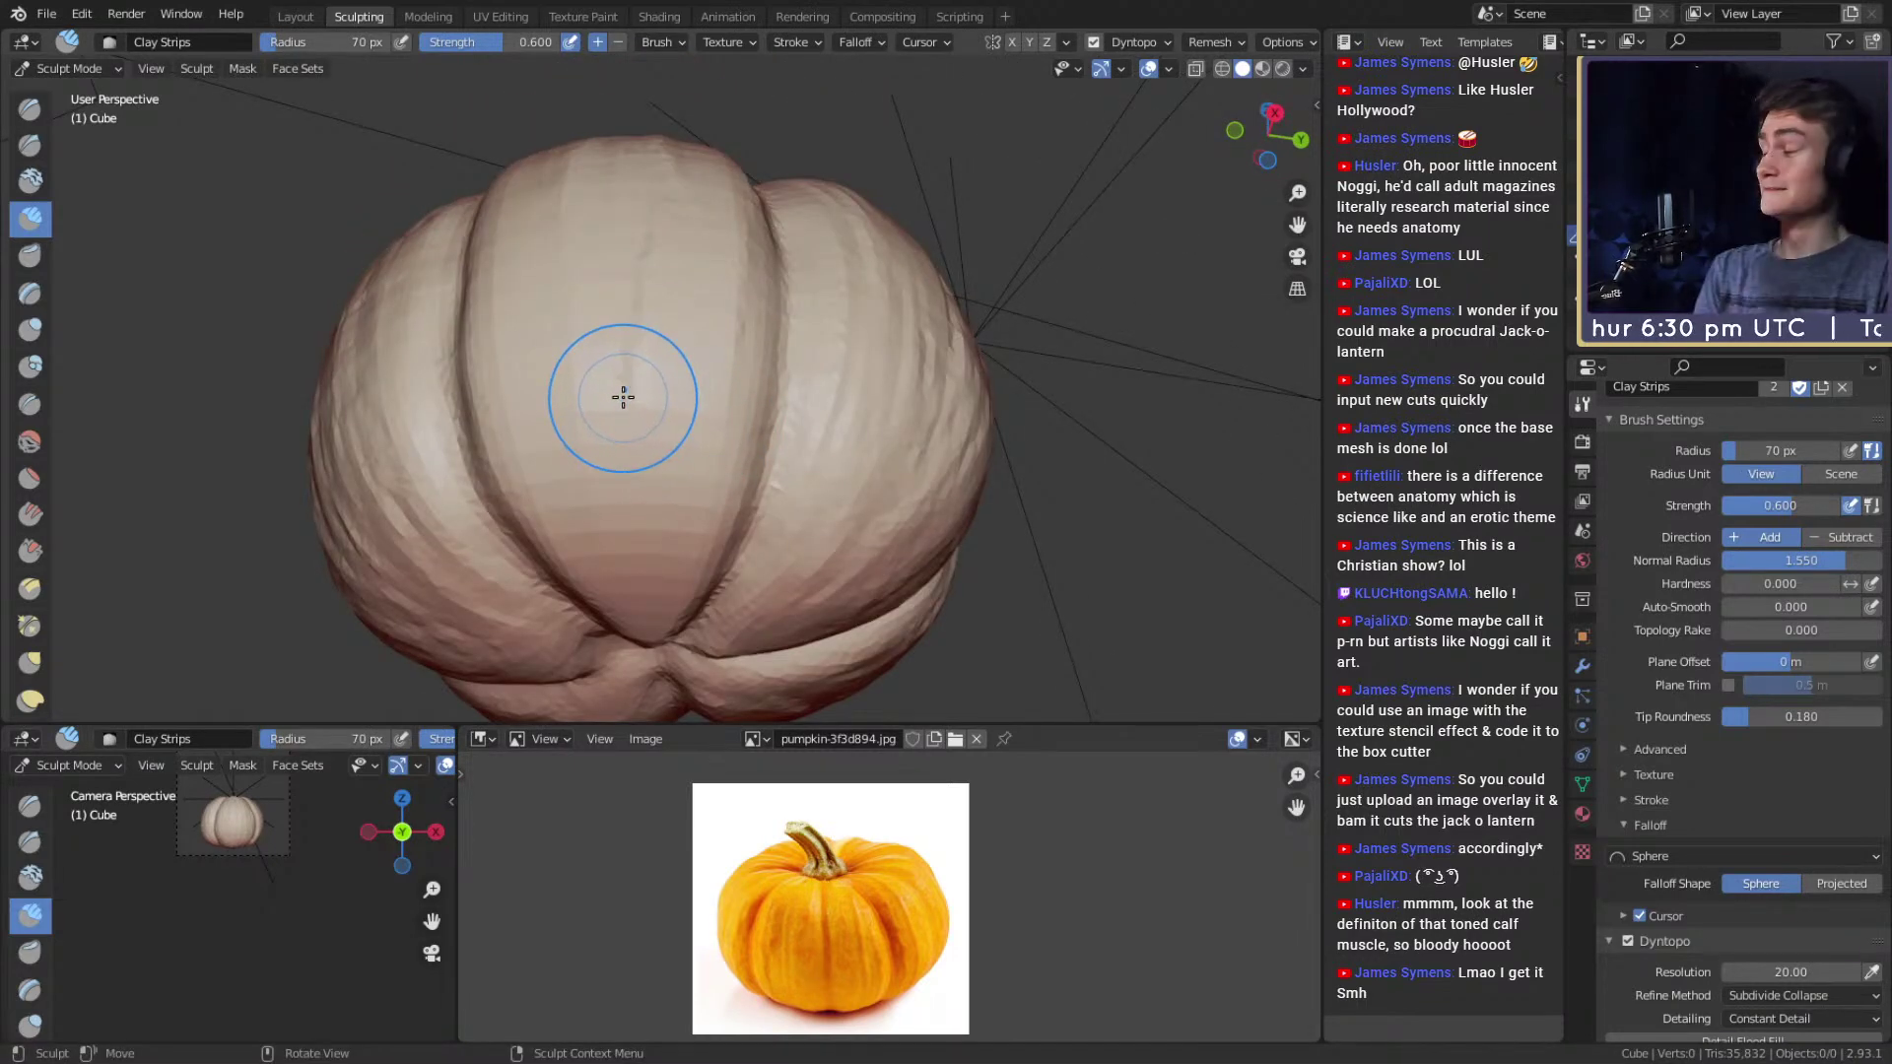
pyautogui.moveTo(653, 429); pyautogui.dragTo(641, 367, button='middle')
pyautogui.press('f')
pyautogui.click(693, 313)
pyautogui.moveTo(678, 457); pyautogui.dragTo(669, 428, button='middle')
pyautogui.moveTo(669, 429)
pyautogui.mouseDown()
pyautogui.moveTo(600, 570)
pyautogui.moveTo(559, 560)
pyautogui.mouseUp()
pyautogui.moveTo(500, 279)
pyautogui.mouseDown()
pyautogui.moveTo(587, 548)
pyautogui.moveTo(631, 591)
pyautogui.mouseUp()
pyautogui.moveTo(689, 329)
pyautogui.mouseDown(button='middle')
pyautogui.moveTo(663, 275)
pyautogui.moveTo(619, 595)
pyautogui.mouseUp(button='middle')
pyautogui.moveTo(620, 596)
pyautogui.mouseDown()
pyautogui.moveTo(558, 309)
pyautogui.moveTo(650, 299)
pyautogui.moveTo(858, 485)
pyautogui.moveTo(828, 501)
pyautogui.mouseUp()
# Switch to the Draw Sharp brush and set its radius to 21 px for detailing a built-up rib.
pyautogui.scroll(-6, 857, 485)
pyautogui.moveTo(829, 499); pyautogui.dragTo(632, 321, button='middle')
pyautogui.hotkey('shift', 'c')
pyautogui.moveTo(718, 366); pyautogui.dragTo(710, 371, button='middle')
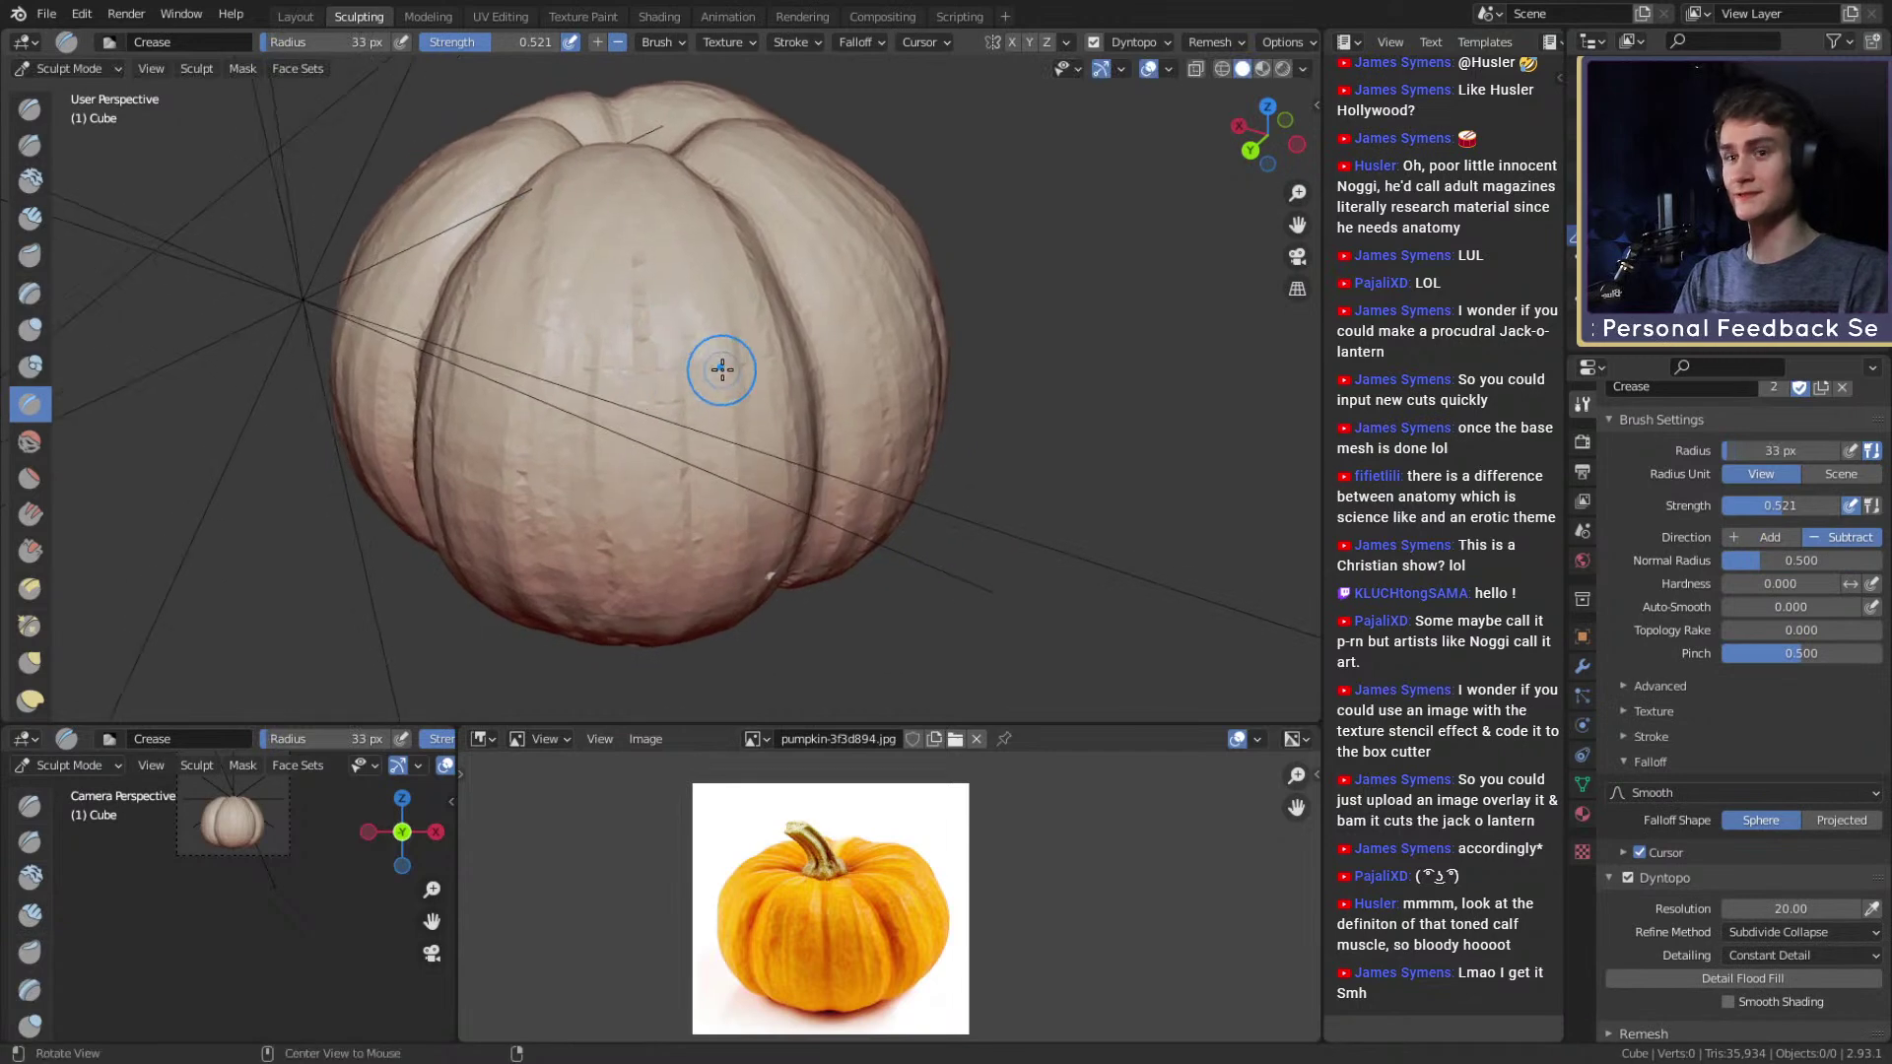
pyautogui.click(45, 145)
pyautogui.keyDown('shift'); pyautogui.moveTo(702, 498); pyautogui.dragTo(638, 305, button='middle'); pyautogui.keyUp('shift')
pyautogui.scroll(2, 660, 393)
pyautogui.press('f')
pyautogui.click(649, 385)
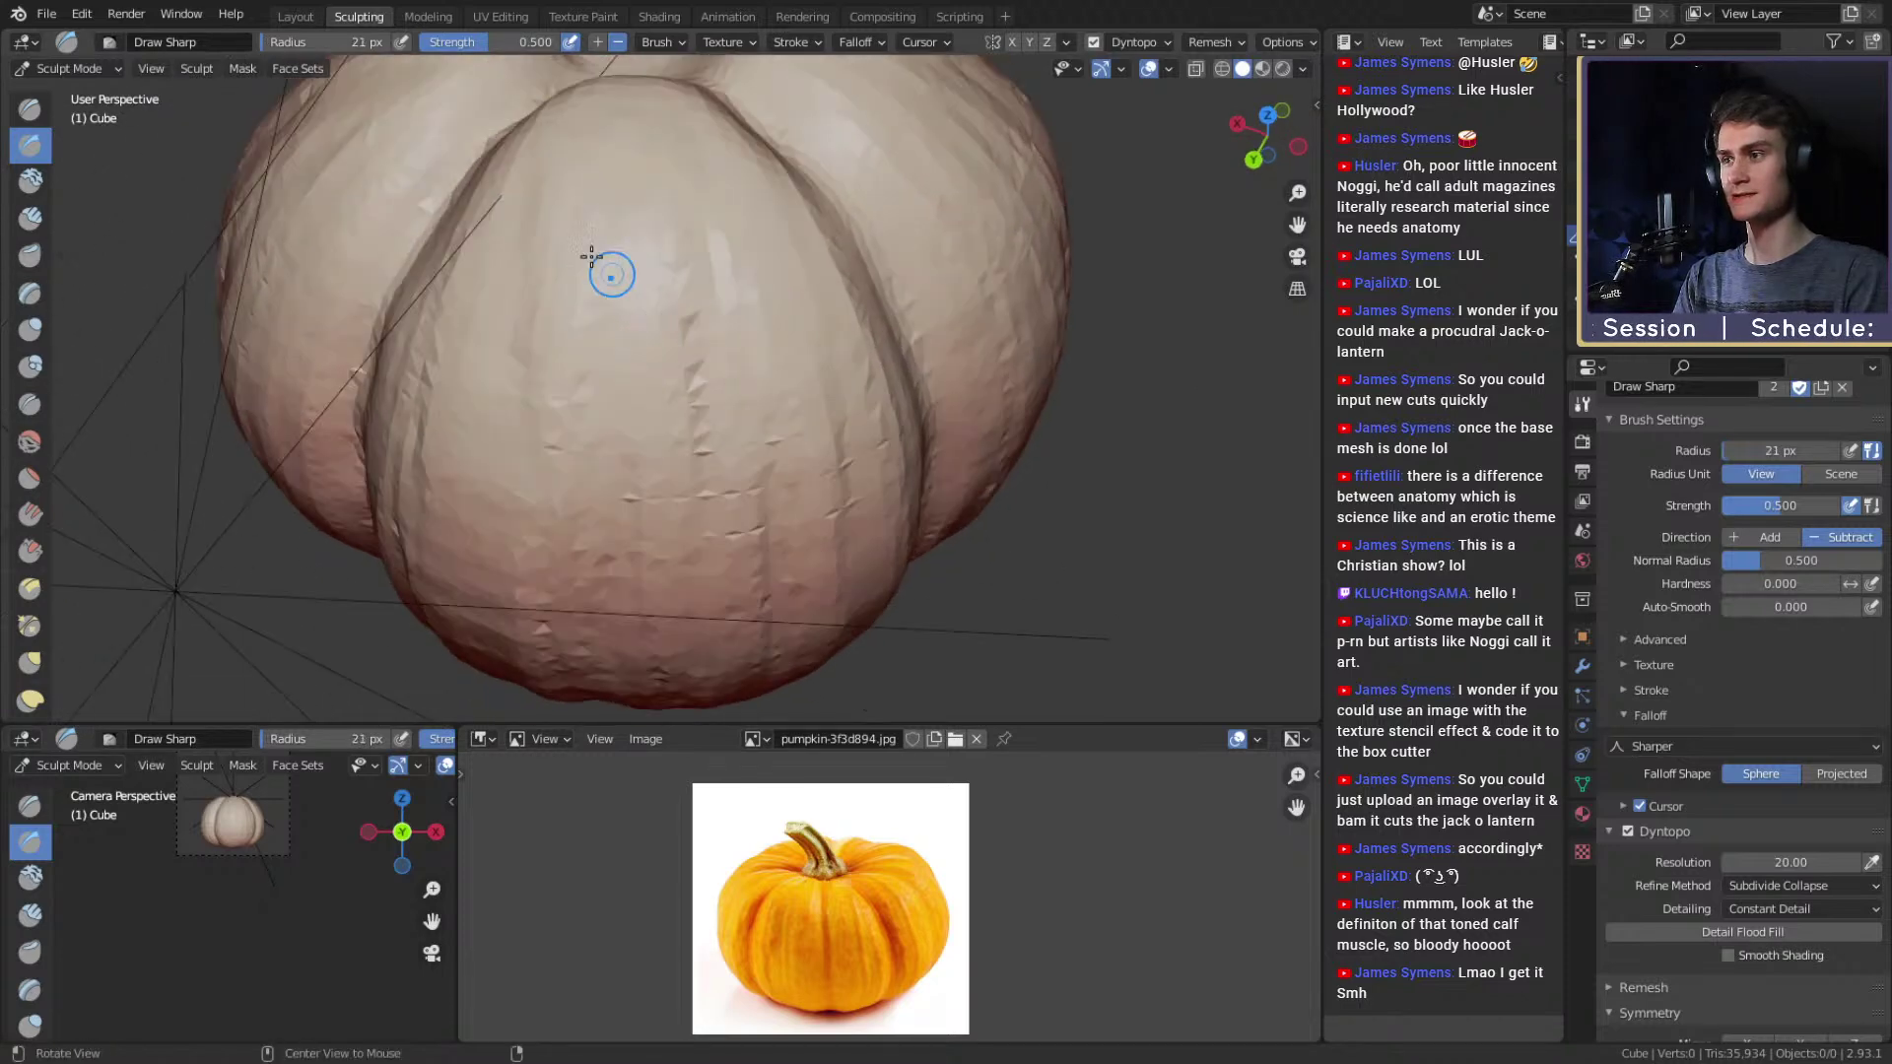
# Try a downward Draw Sharp stroke on the front rib with Dyntopo resolution 100 and a 40 px radius.
pyautogui.moveTo(763, 321); pyautogui.dragTo(650, 310, button='middle')
pyautogui.click(1785, 860)
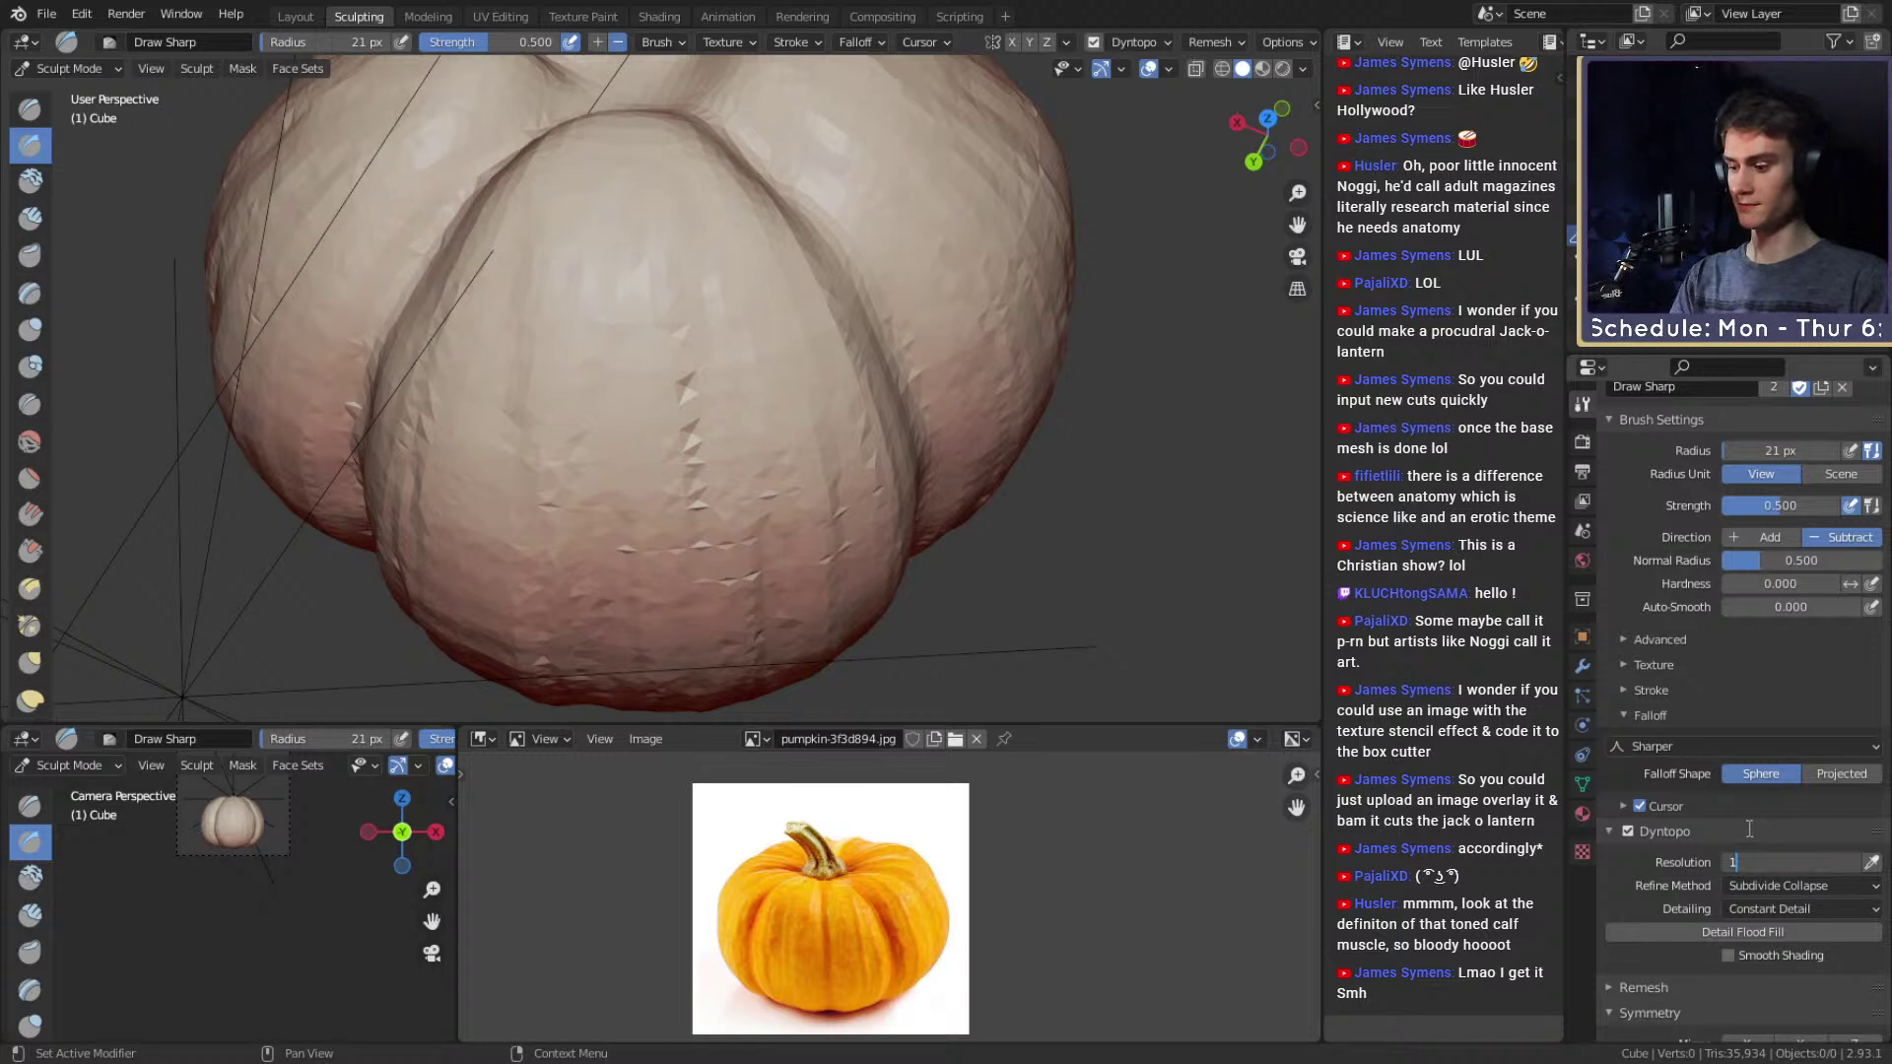
pyautogui.write('100')
pyautogui.press('Return')
pyautogui.press(']')
pyautogui.press(']')
pyautogui.press(']')
pyautogui.press(']')
pyautogui.press(']')
pyautogui.press(']')
pyautogui.press(']')
pyautogui.press(']')
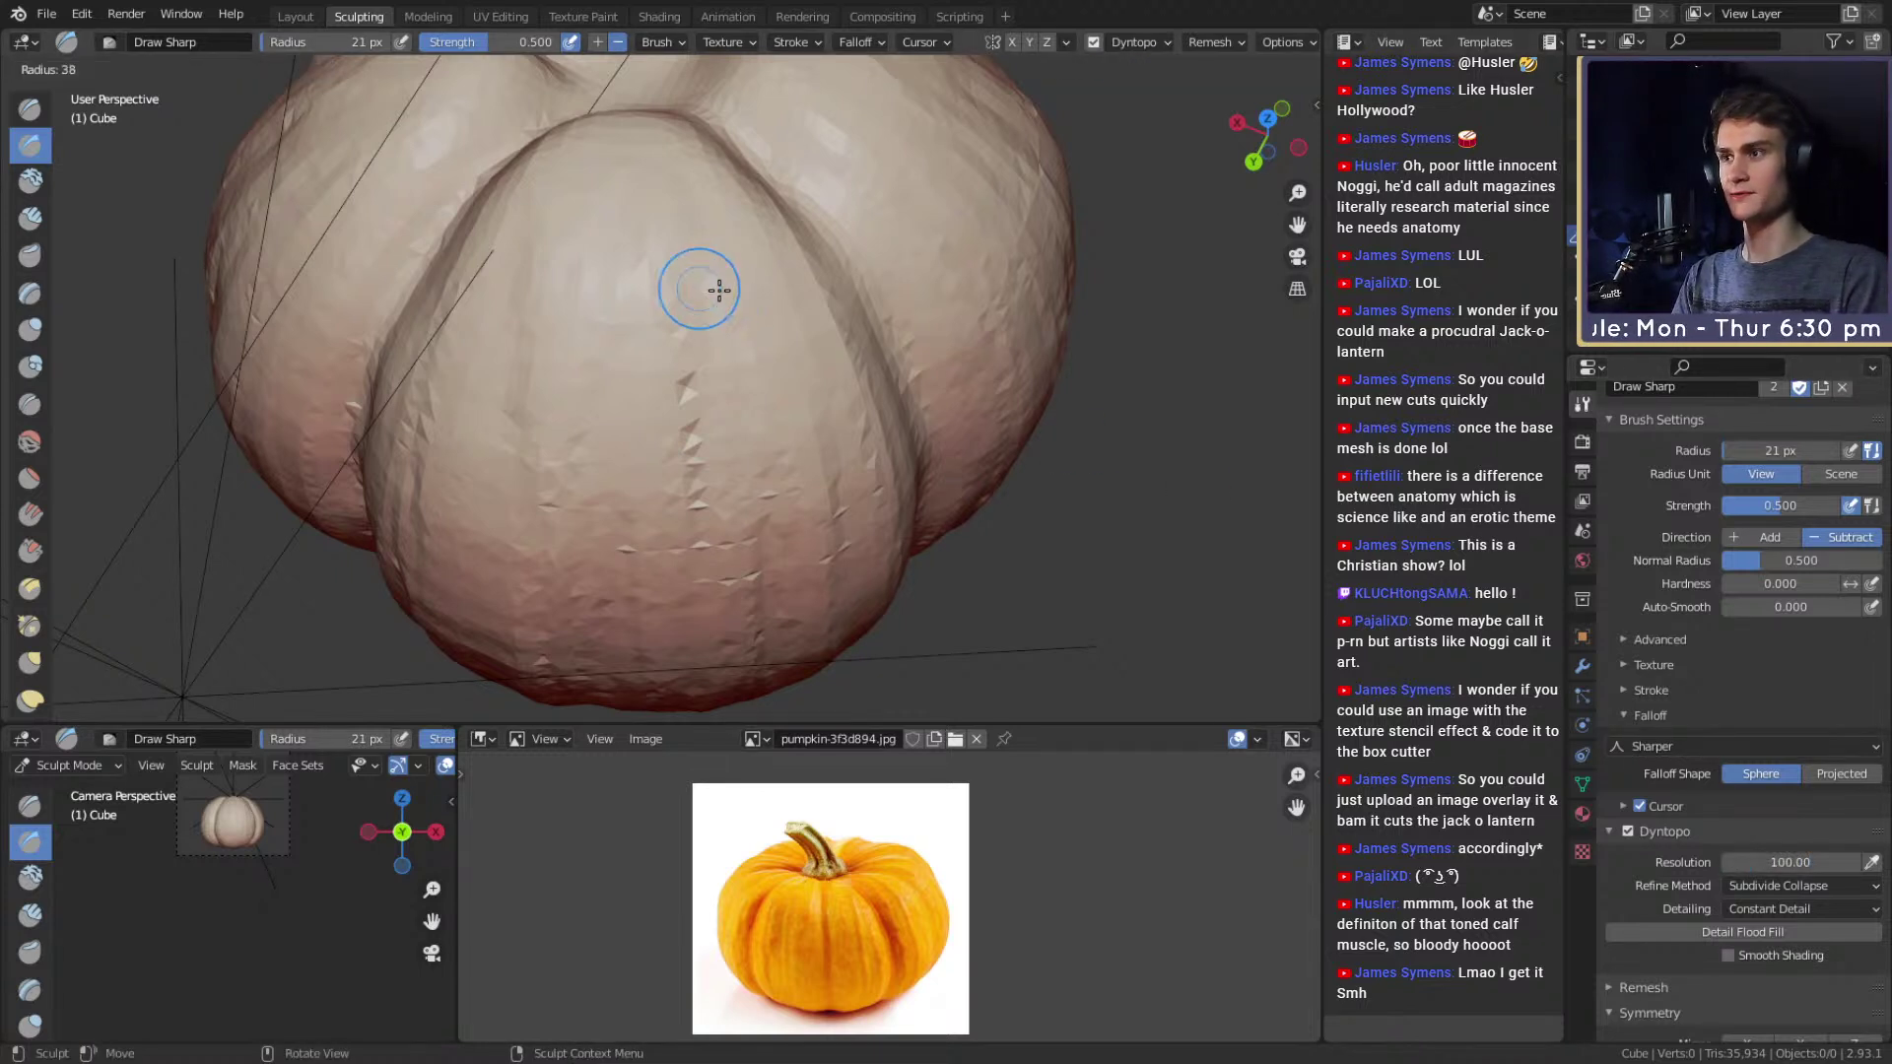
pyautogui.moveTo(759, 281)
pyautogui.mouseDown()
pyautogui.moveTo(591, 304)
pyautogui.moveTo(633, 447)
pyautogui.moveTo(764, 411)
pyautogui.moveTo(625, 388)
pyautogui.moveTo(645, 438)
pyautogui.moveTo(690, 301)
pyautogui.moveTo(736, 302)
pyautogui.moveTo(680, 380)
pyautogui.moveTo(740, 332)
pyautogui.moveTo(579, 186)
pyautogui.moveTo(742, 329)
pyautogui.moveTo(658, 404)
pyautogui.moveTo(752, 391)
pyautogui.moveTo(679, 231)
pyautogui.moveTo(566, 463)
pyautogui.moveTo(808, 463)
pyautogui.moveTo(721, 486)
pyautogui.mouseUp()
pyautogui.hotkey('ctrl', 'z')
# Check the mesh density in wireframe shading, restore the Dyntopo resolution to 20, and return to solid shading.
pyautogui.press('z')
pyautogui.click(658, 377)
pyautogui.click(30, 109)
pyautogui.hotkey('ctrl', 'z')
pyautogui.click(29, 146)
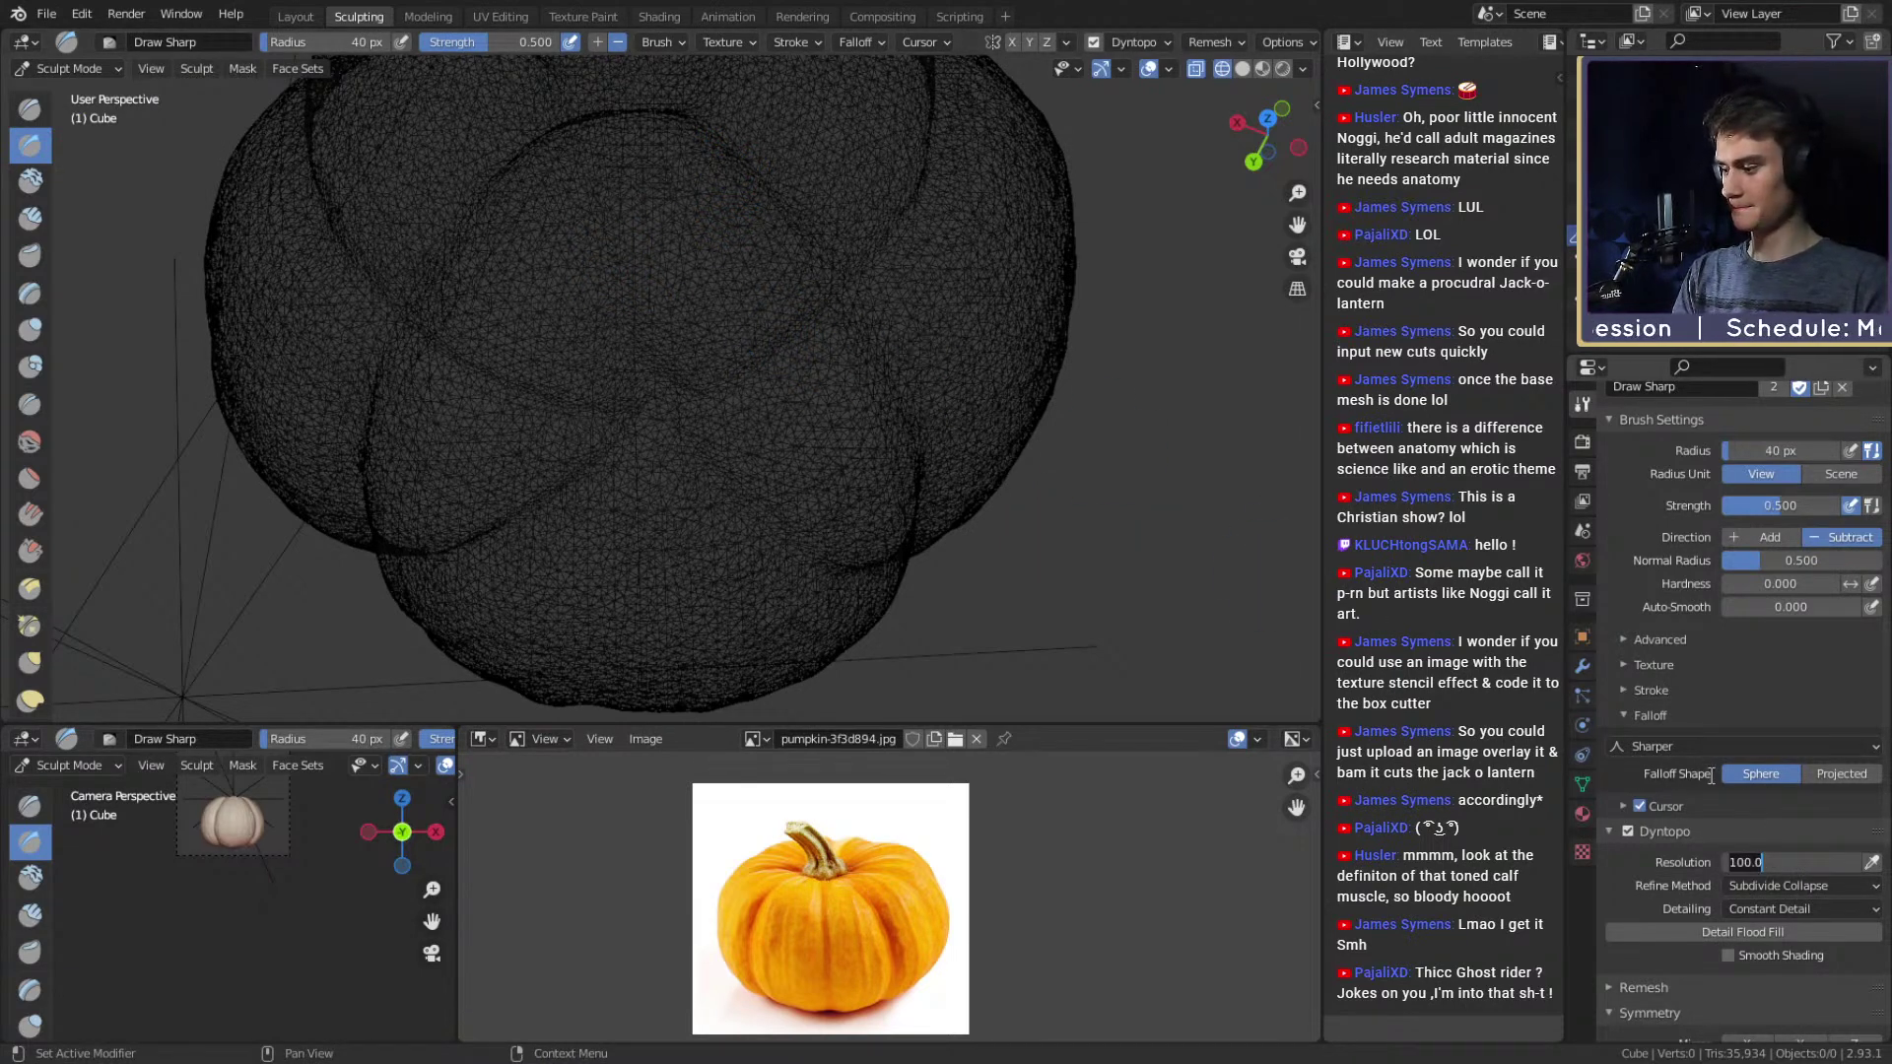
pyautogui.press('Return')
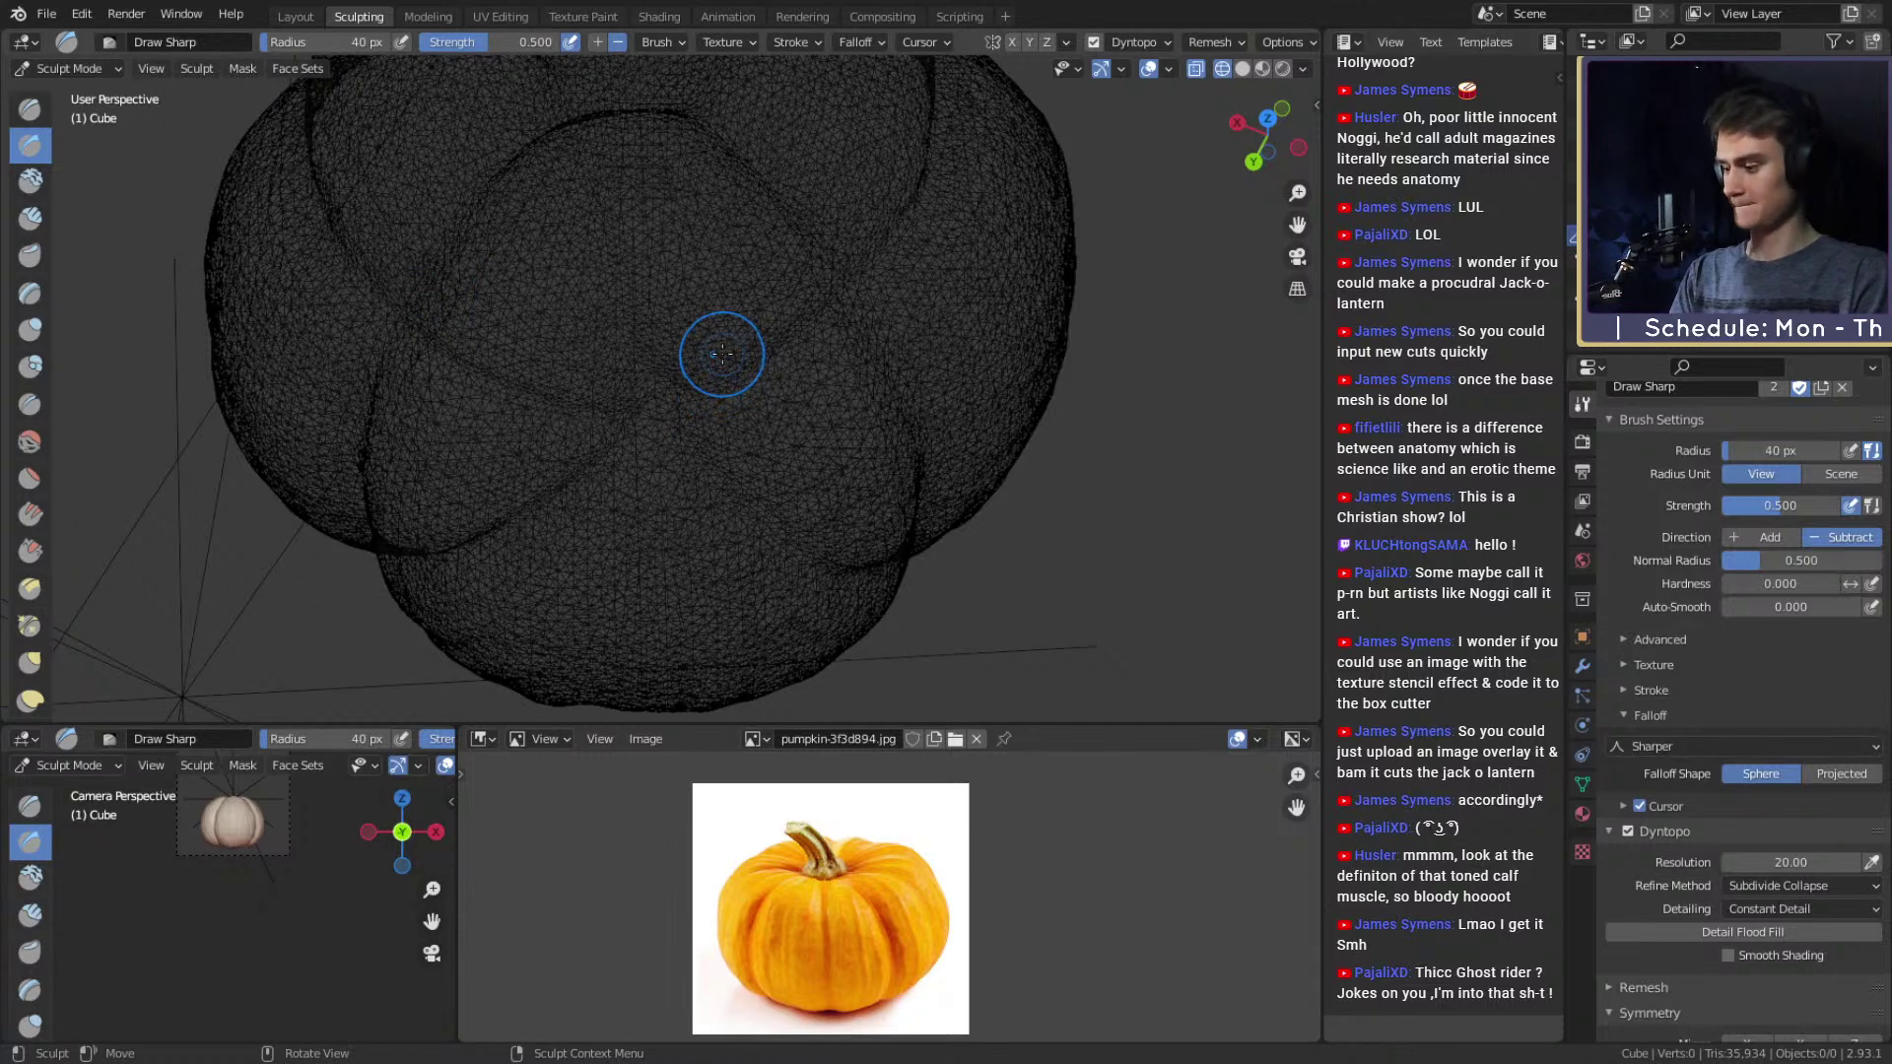
pyautogui.press('z')
pyautogui.click(968, 325)
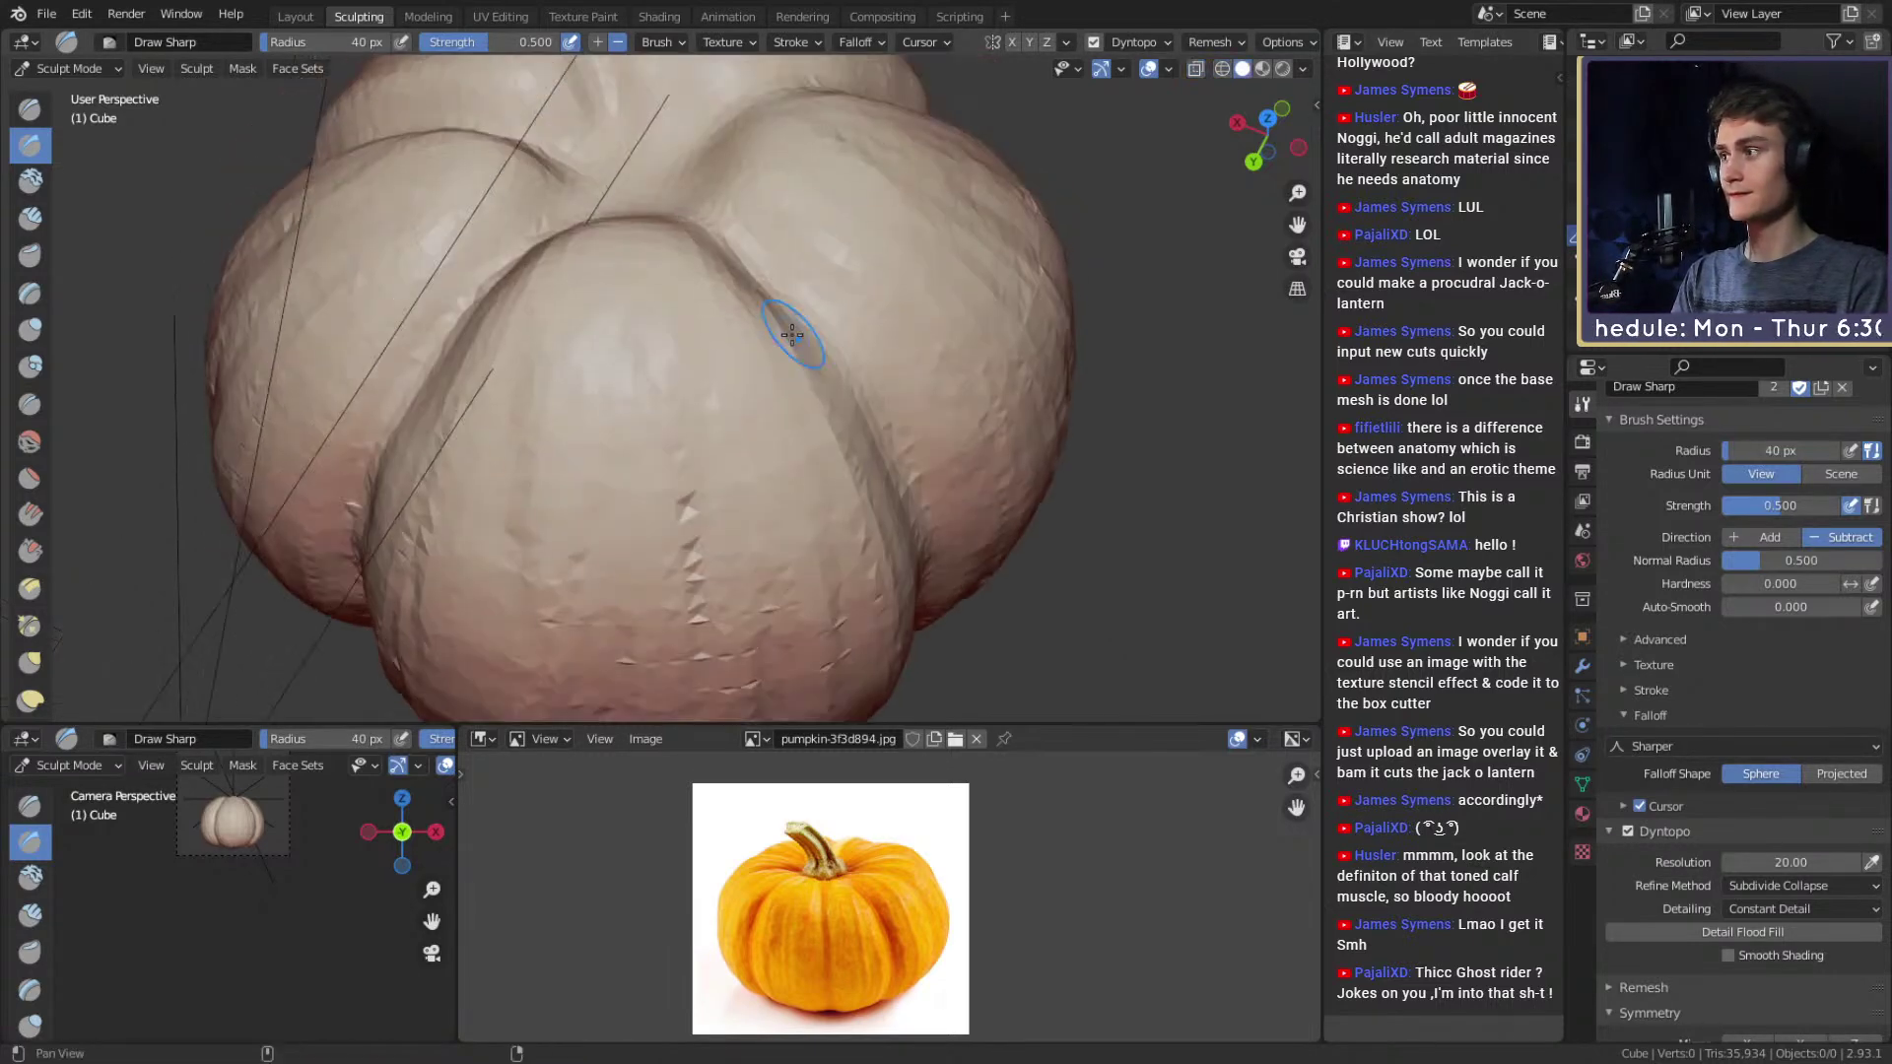
# Switch to the Crease brush and set its strength to 0.303.
pyautogui.press('c')
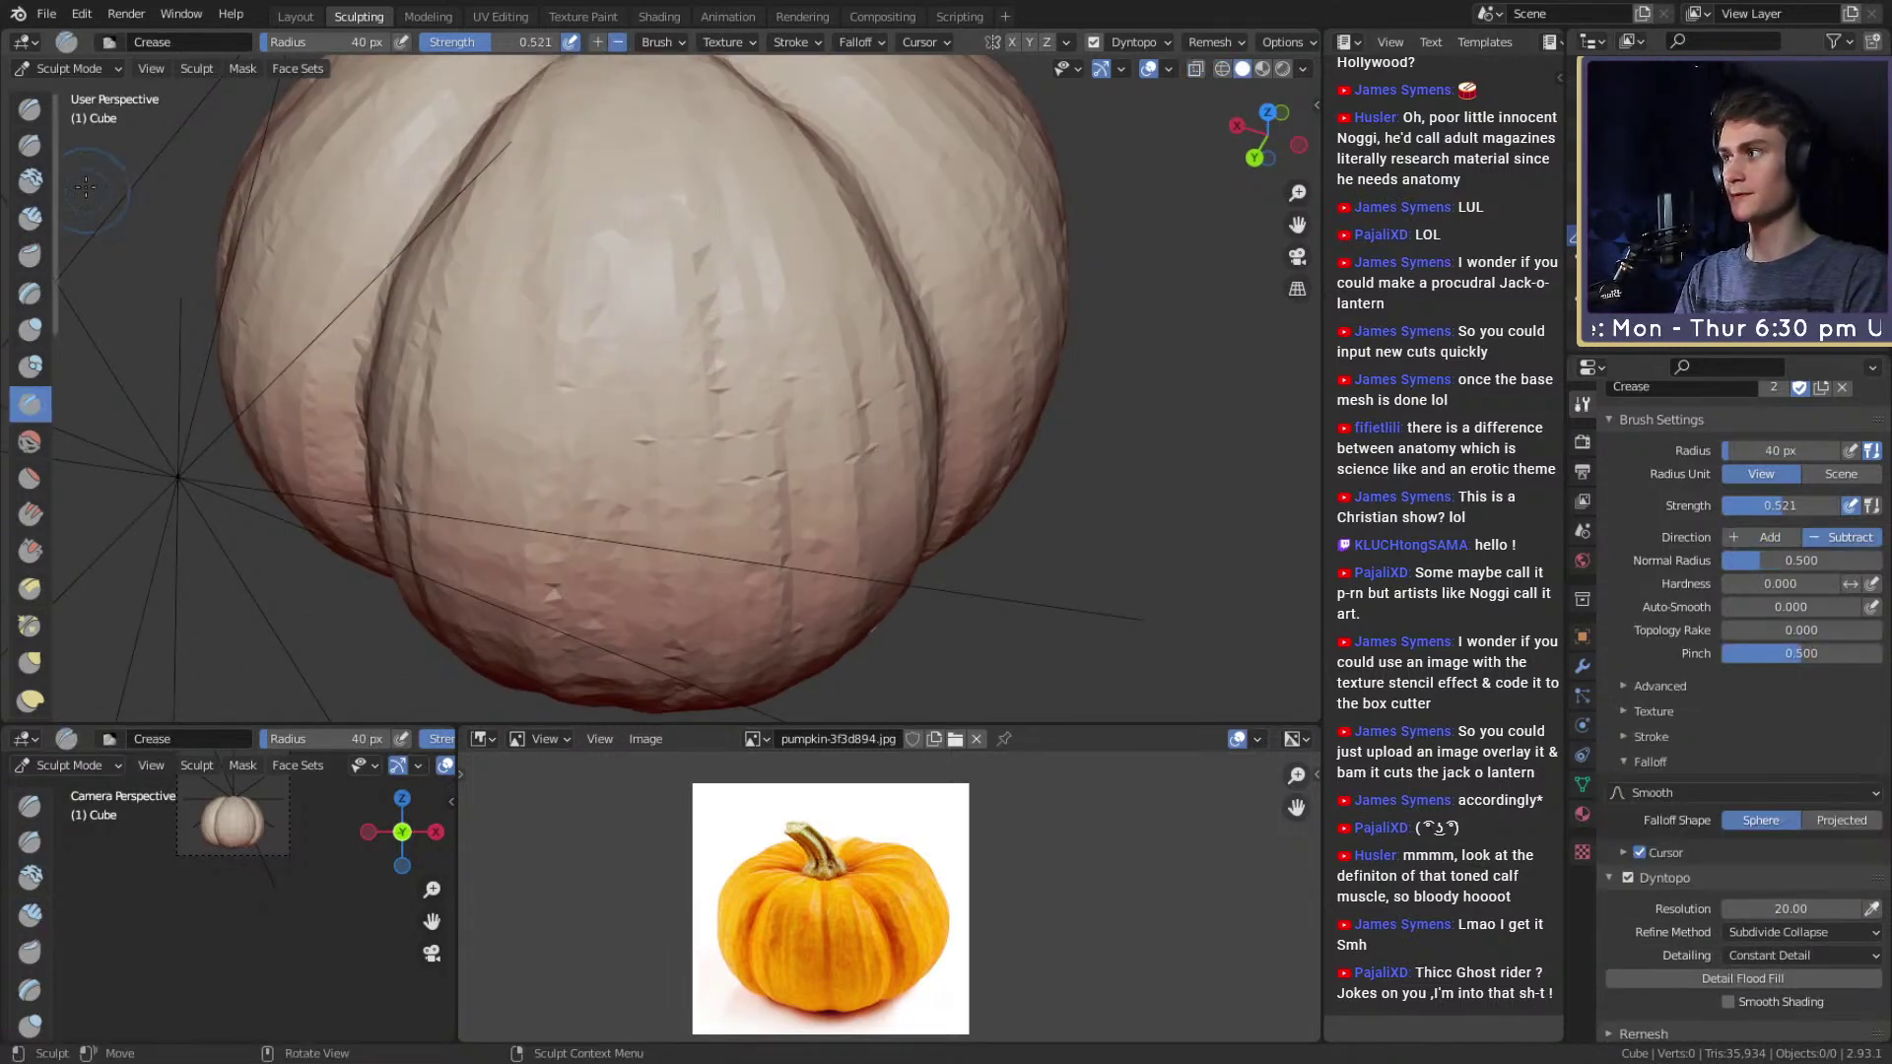
pyautogui.moveTo(660, 276)
pyautogui.keyDown('alt'); pyautogui.mouseDown()
pyautogui.moveTo(667, 334)
pyautogui.moveTo(623, 312)
pyautogui.mouseUp(); pyautogui.keyUp('alt')
pyautogui.hotkey('shift', 'f')
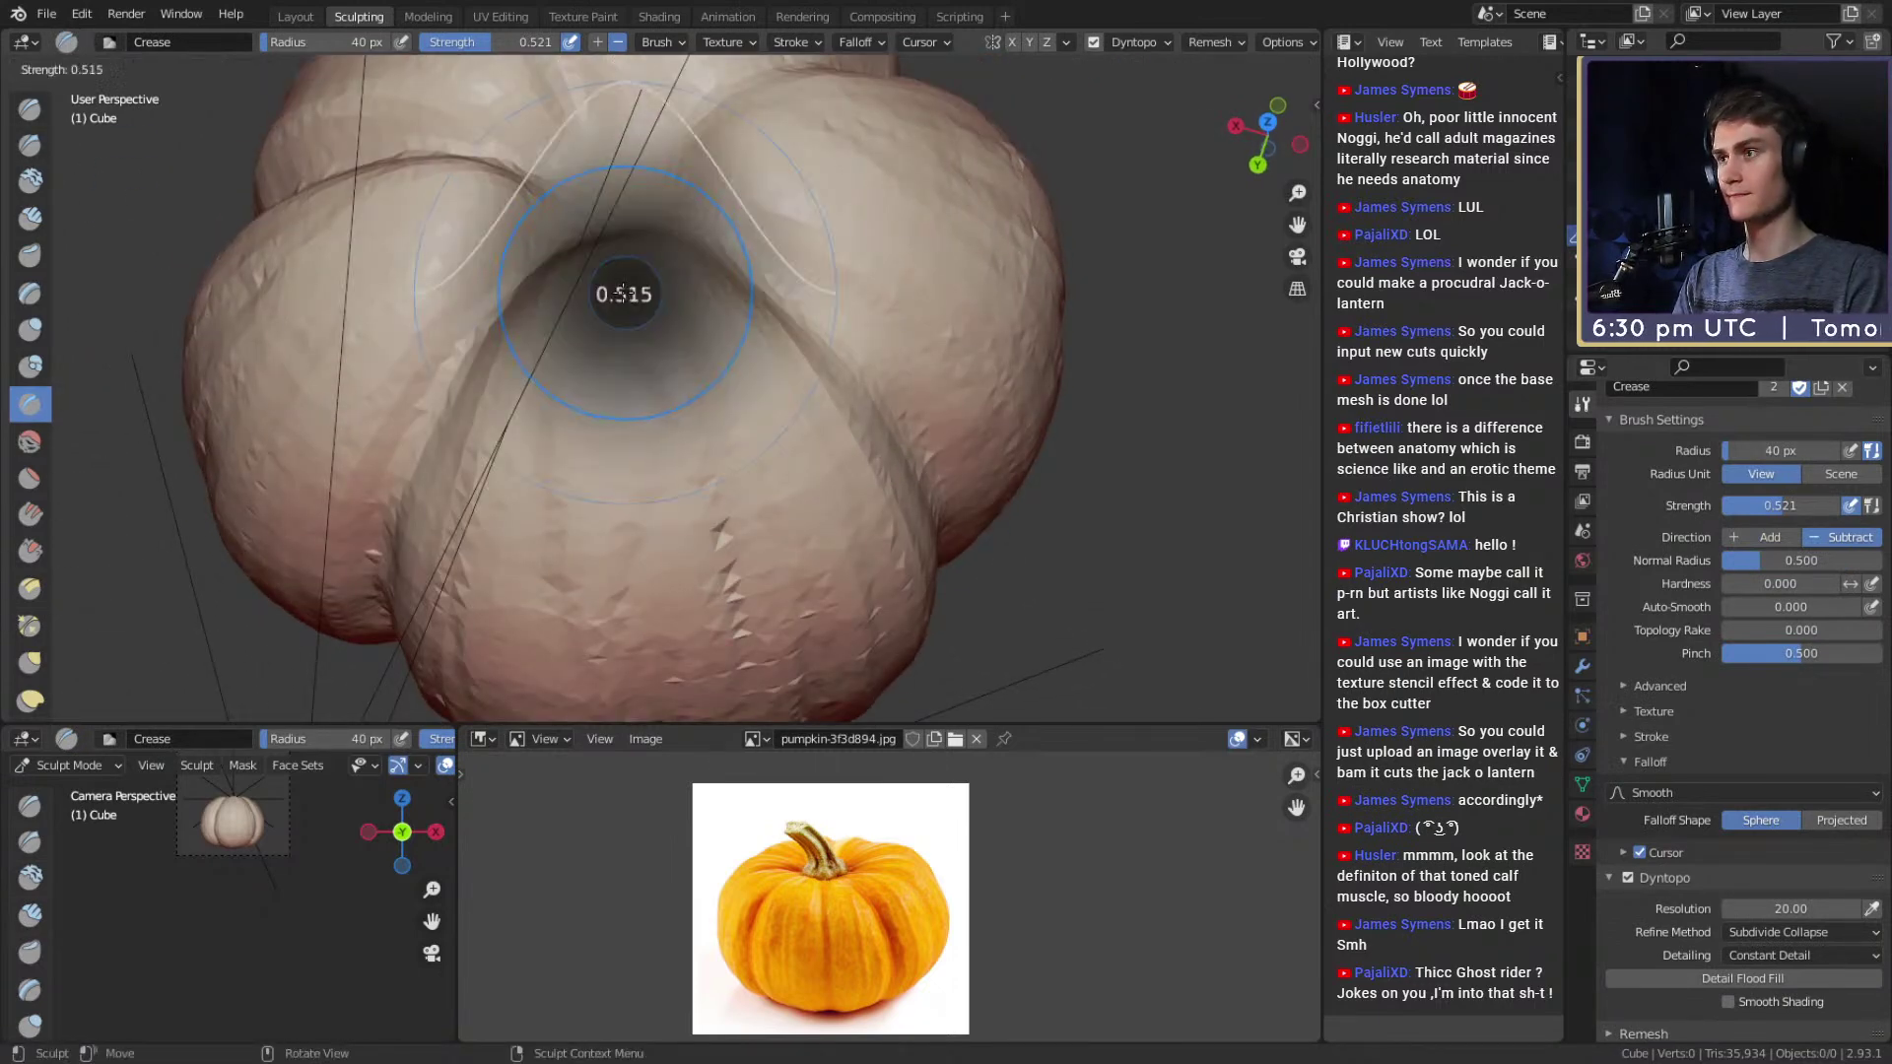
pyautogui.click(607, 294)
# Resize the Crease brush and carve a lengthwise groove into the upper part of the front rib.
pyautogui.moveTo(623, 519); pyautogui.dragTo(621, 433)
pyautogui.keyDown('alt'); pyautogui.moveTo(619, 345); pyautogui.dragTo(617, 310); pyautogui.keyUp('alt')
pyautogui.press('f')
pyautogui.click(616, 295)
pyautogui.moveTo(650, 542); pyautogui.dragTo(621, 249)
pyautogui.keyDown('alt'); pyautogui.moveTo(646, 463); pyautogui.dragTo(645, 409); pyautogui.keyUp('alt')
pyautogui.moveTo(616, 493); pyautogui.dragTo(609, 345)
pyautogui.moveTo(609, 296)
pyautogui.mouseDown(button='middle')
pyautogui.moveTo(612, 410)
pyautogui.moveTo(619, 353)
pyautogui.mouseUp(button='middle')
# Extend the groove down the front rib's side with further Crease strokes, adjusting the radius up to 49 px.
pyautogui.press('f')
pyautogui.click(595, 352)
pyautogui.moveTo(598, 597); pyautogui.dragTo(596, 532)
pyautogui.moveTo(596, 532); pyautogui.dragTo(591, 384, button='middle')
pyautogui.press('f')
pyautogui.click(597, 386)
pyautogui.moveTo(594, 582); pyautogui.dragTo(583, 464)
pyautogui.moveTo(581, 552); pyautogui.dragTo(589, 315, button='middle')
pyautogui.moveTo(589, 315); pyautogui.dragTo(608, 148)
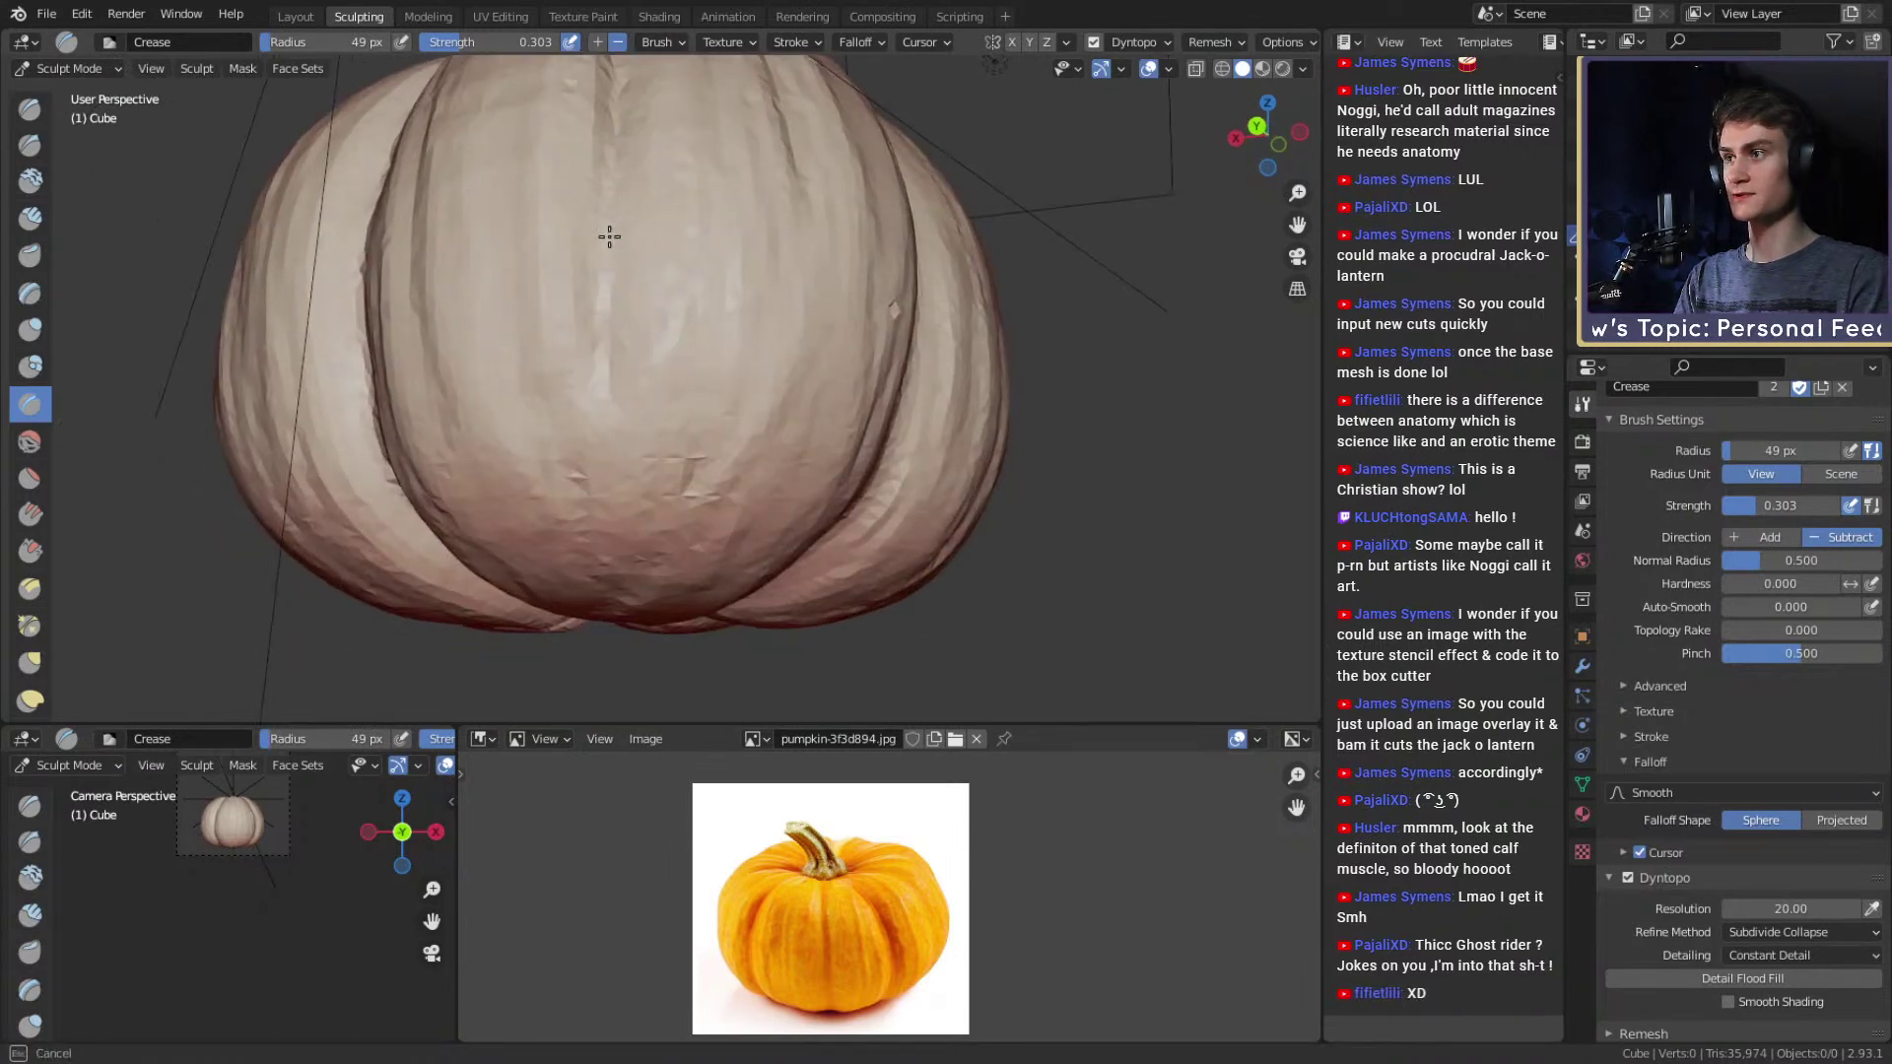
# Set the Crease radius to 36 px and finish the groove toward the front rib's underside.
pyautogui.moveTo(621, 413); pyautogui.dragTo(628, 325, button='middle')
pyautogui.press('f')
pyautogui.click(616, 328)
pyautogui.moveTo(613, 483); pyautogui.dragTo(608, 434)
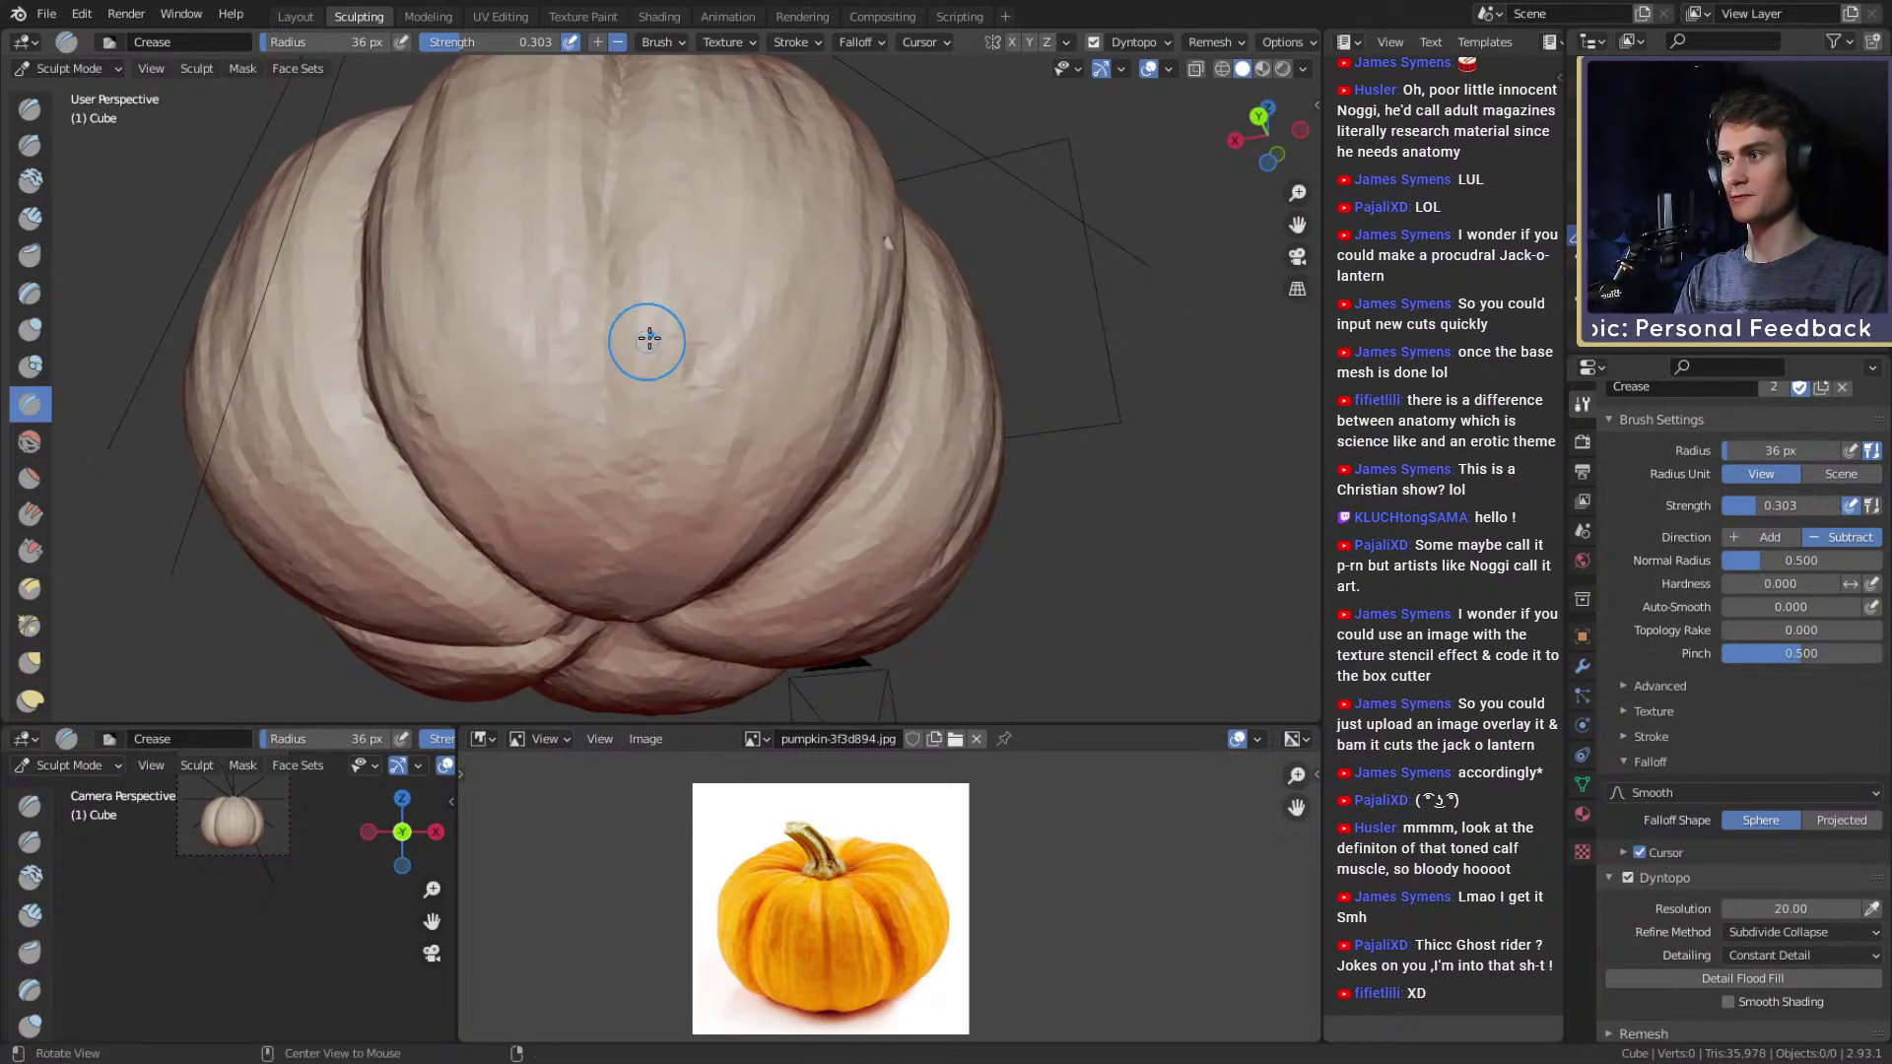
# Return to the top of the front rib and set the Crease radius to 44 px for a second groove.
pyautogui.moveTo(642, 358); pyautogui.dragTo(612, 287, button='middle')
pyautogui.moveTo(631, 111)
pyautogui.mouseDown(button='middle')
pyautogui.moveTo(608, 241)
pyautogui.moveTo(578, 177)
pyautogui.mouseUp(button='middle')
pyautogui.moveTo(576, 428)
pyautogui.mouseDown(button='middle')
pyautogui.moveTo(604, 338)
pyautogui.moveTo(582, 233)
pyautogui.mouseUp(button='middle')
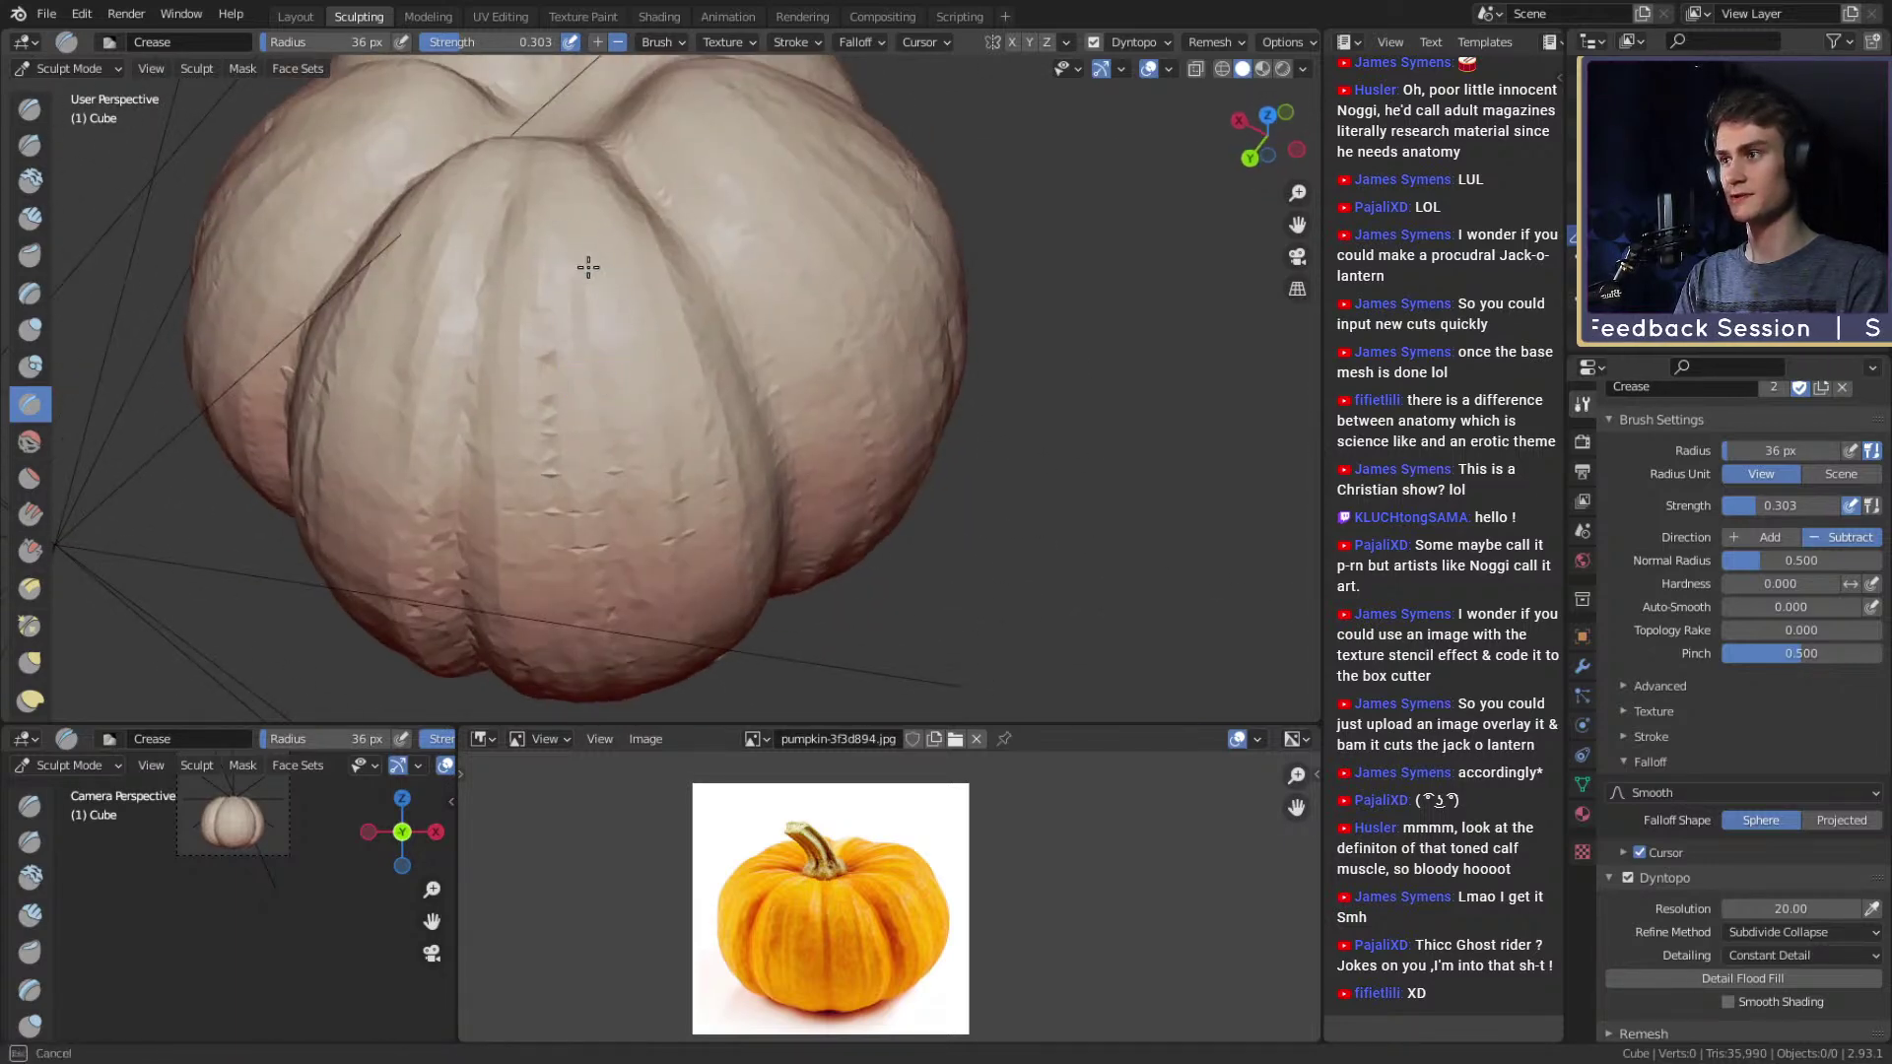
pyautogui.moveTo(631, 502)
pyautogui.mouseDown(button='middle')
pyautogui.moveTo(604, 283)
pyautogui.moveTo(604, 422)
pyautogui.mouseUp(button='middle')
pyautogui.press(']')
pyautogui.press(']')
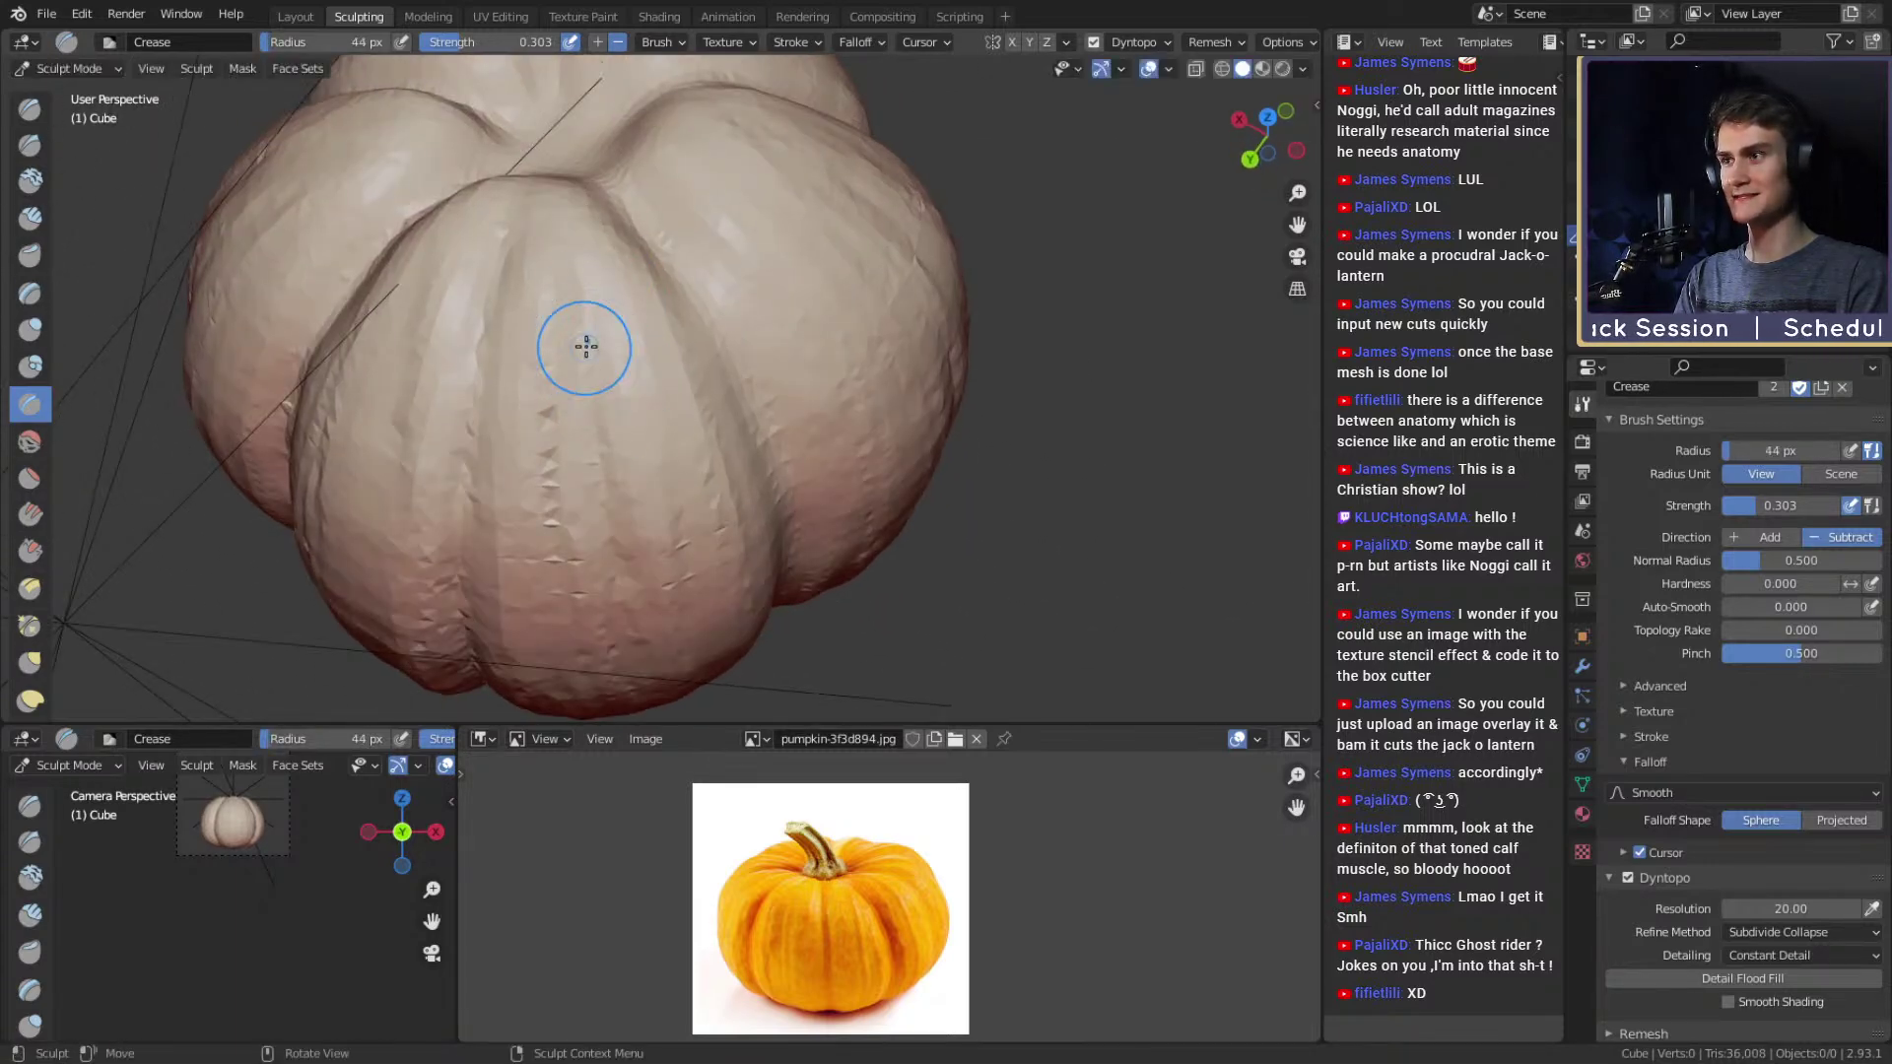
# Enlarge the Crease radius to 60 px while carving the second groove down the rib's upper half.
pyautogui.moveTo(631, 492); pyautogui.dragTo(610, 234, button='middle')
pyautogui.press(']')
pyautogui.press(']')
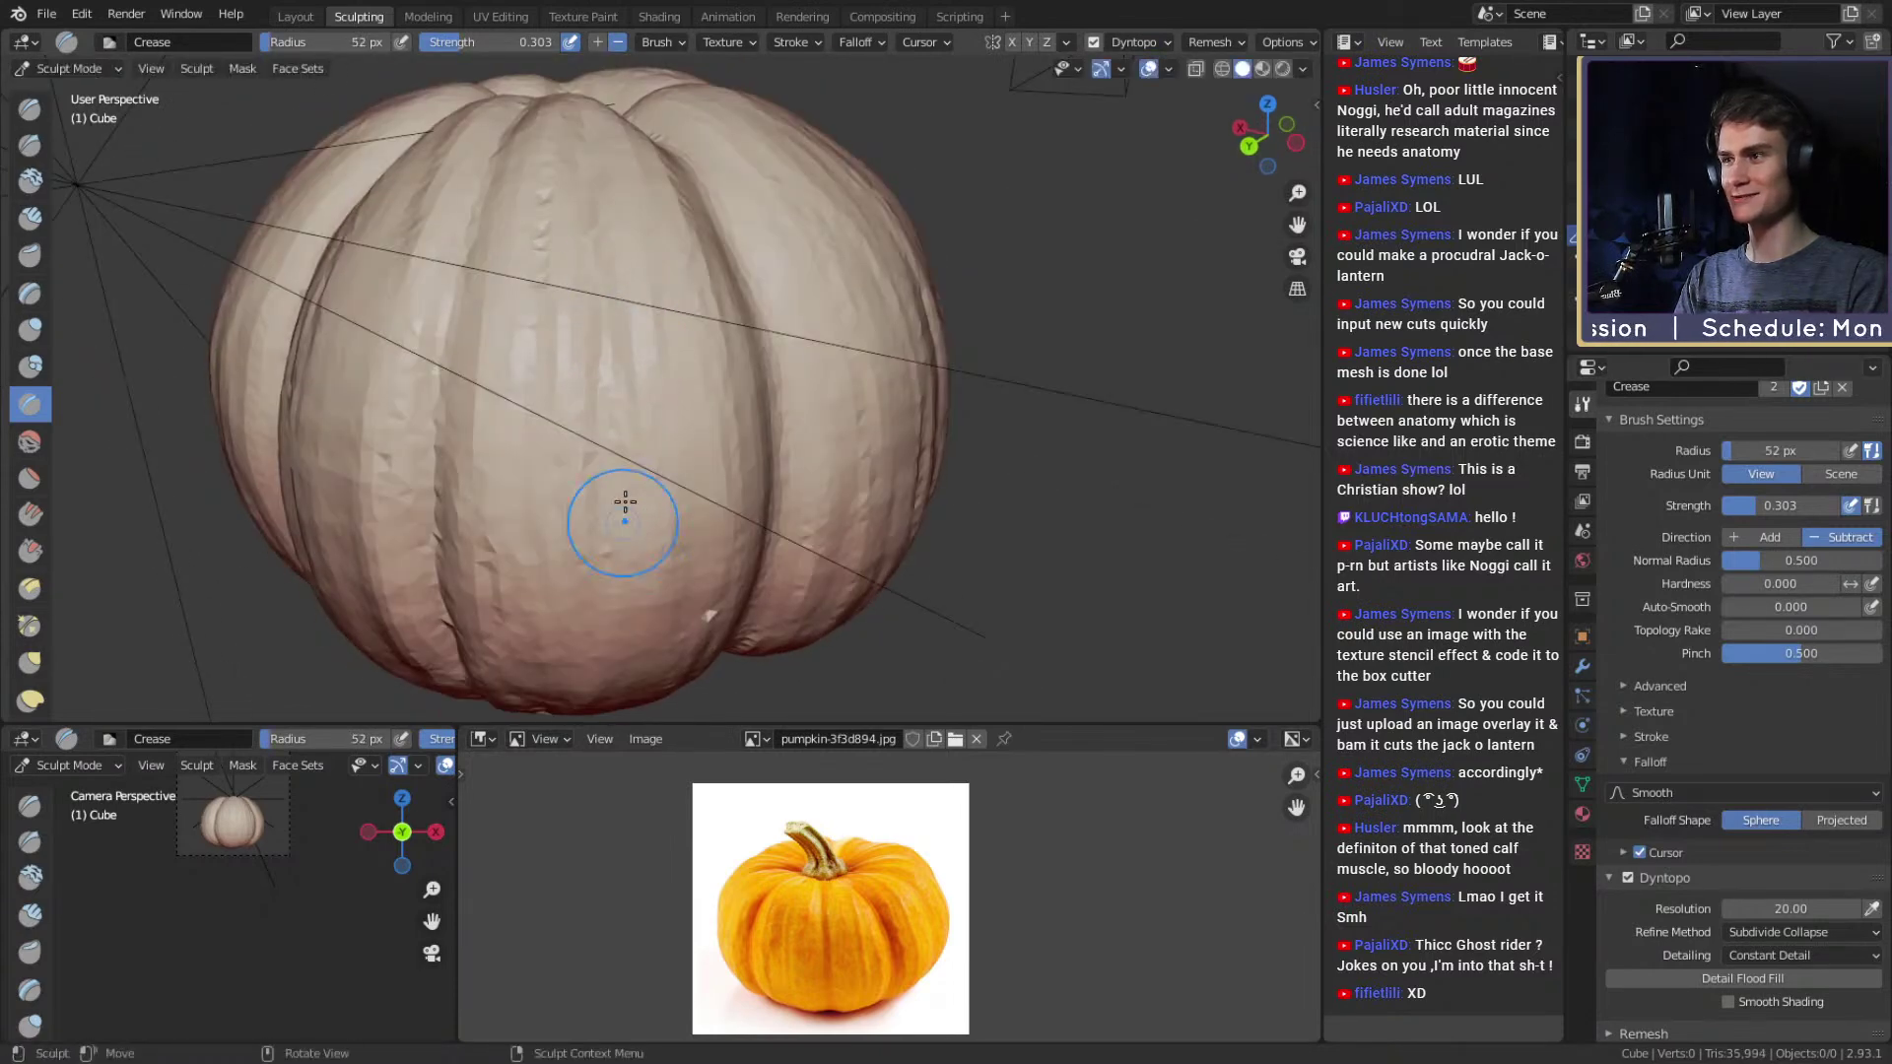
pyautogui.press(']')
pyautogui.press(']')
pyautogui.moveTo(612, 309)
pyautogui.mouseDown(button='middle')
pyautogui.moveTo(633, 456)
pyautogui.moveTo(609, 293)
pyautogui.mouseUp(button='middle')
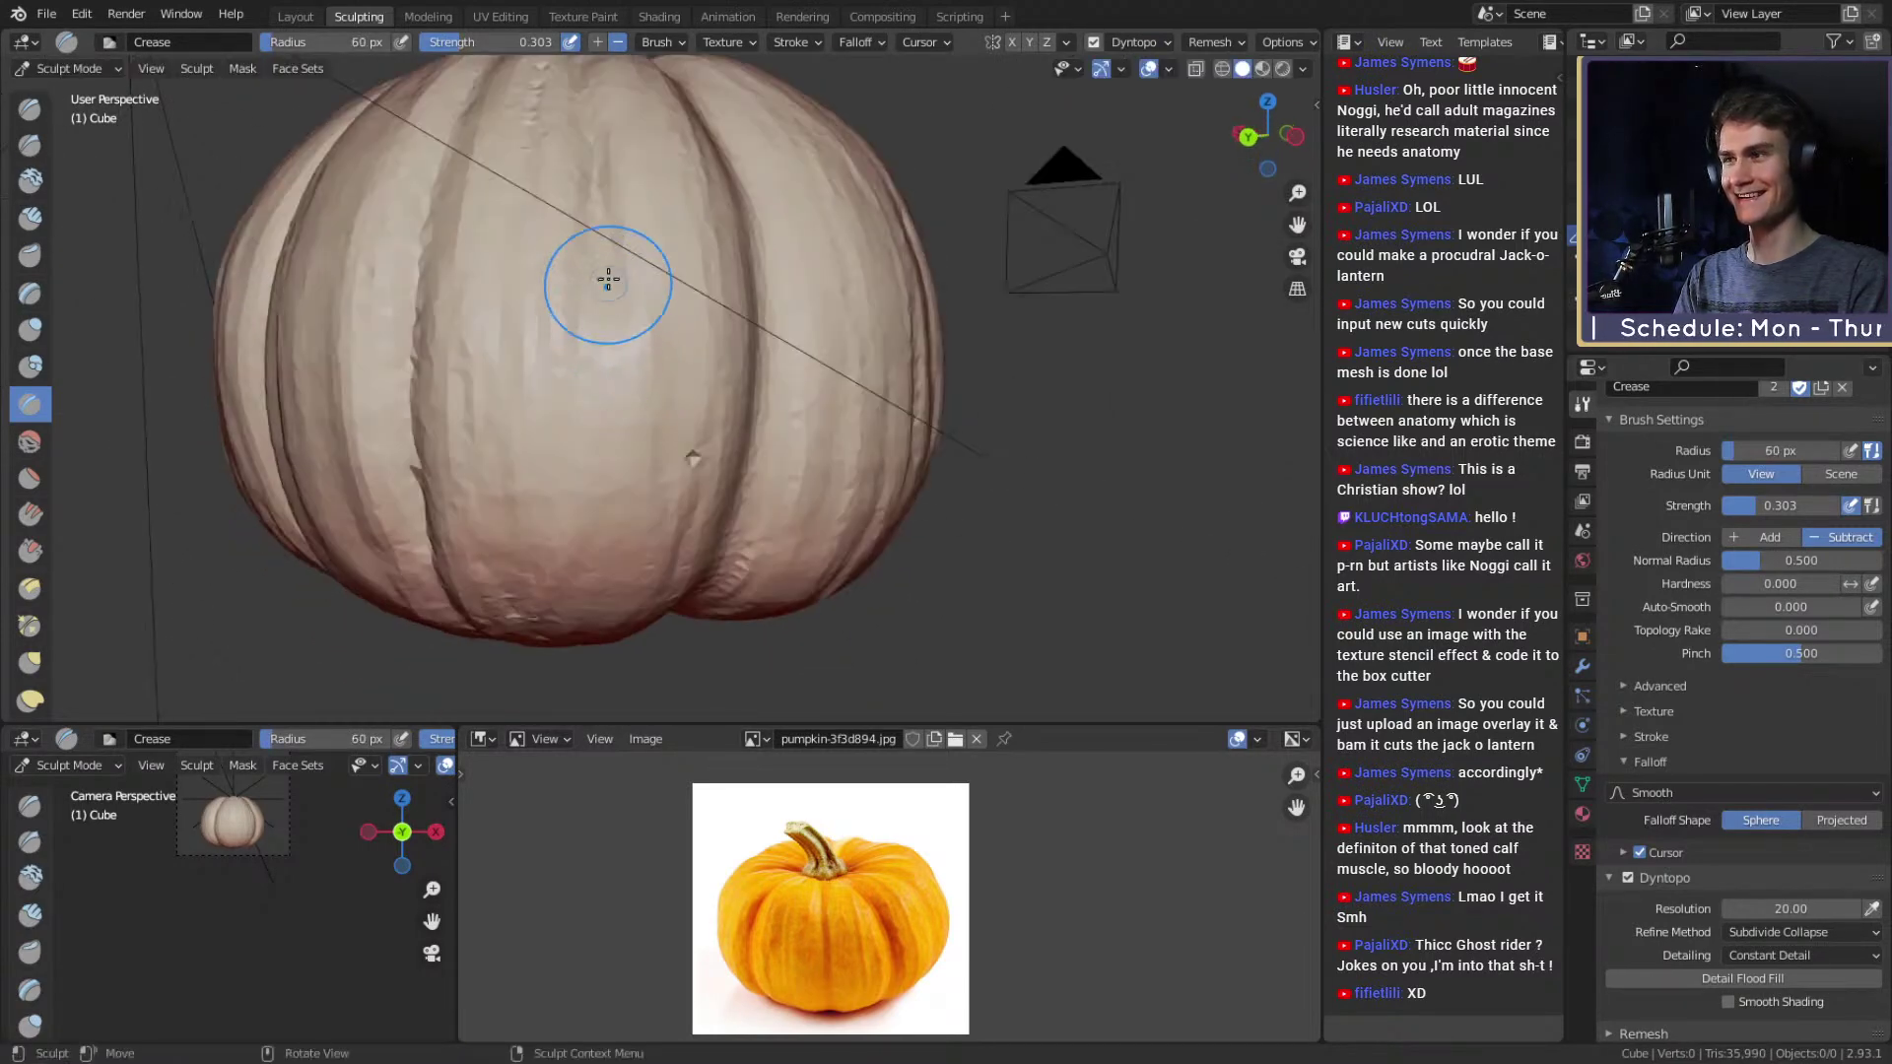
# Reduce the Crease radius to 37 px and continue the second groove down to the rib's underside.
pyautogui.moveTo(593, 451); pyautogui.dragTo(633, 237, button='middle')
pyautogui.press('[')
pyautogui.press('[')
pyautogui.press('[')
pyautogui.press('[')
pyautogui.press('[')
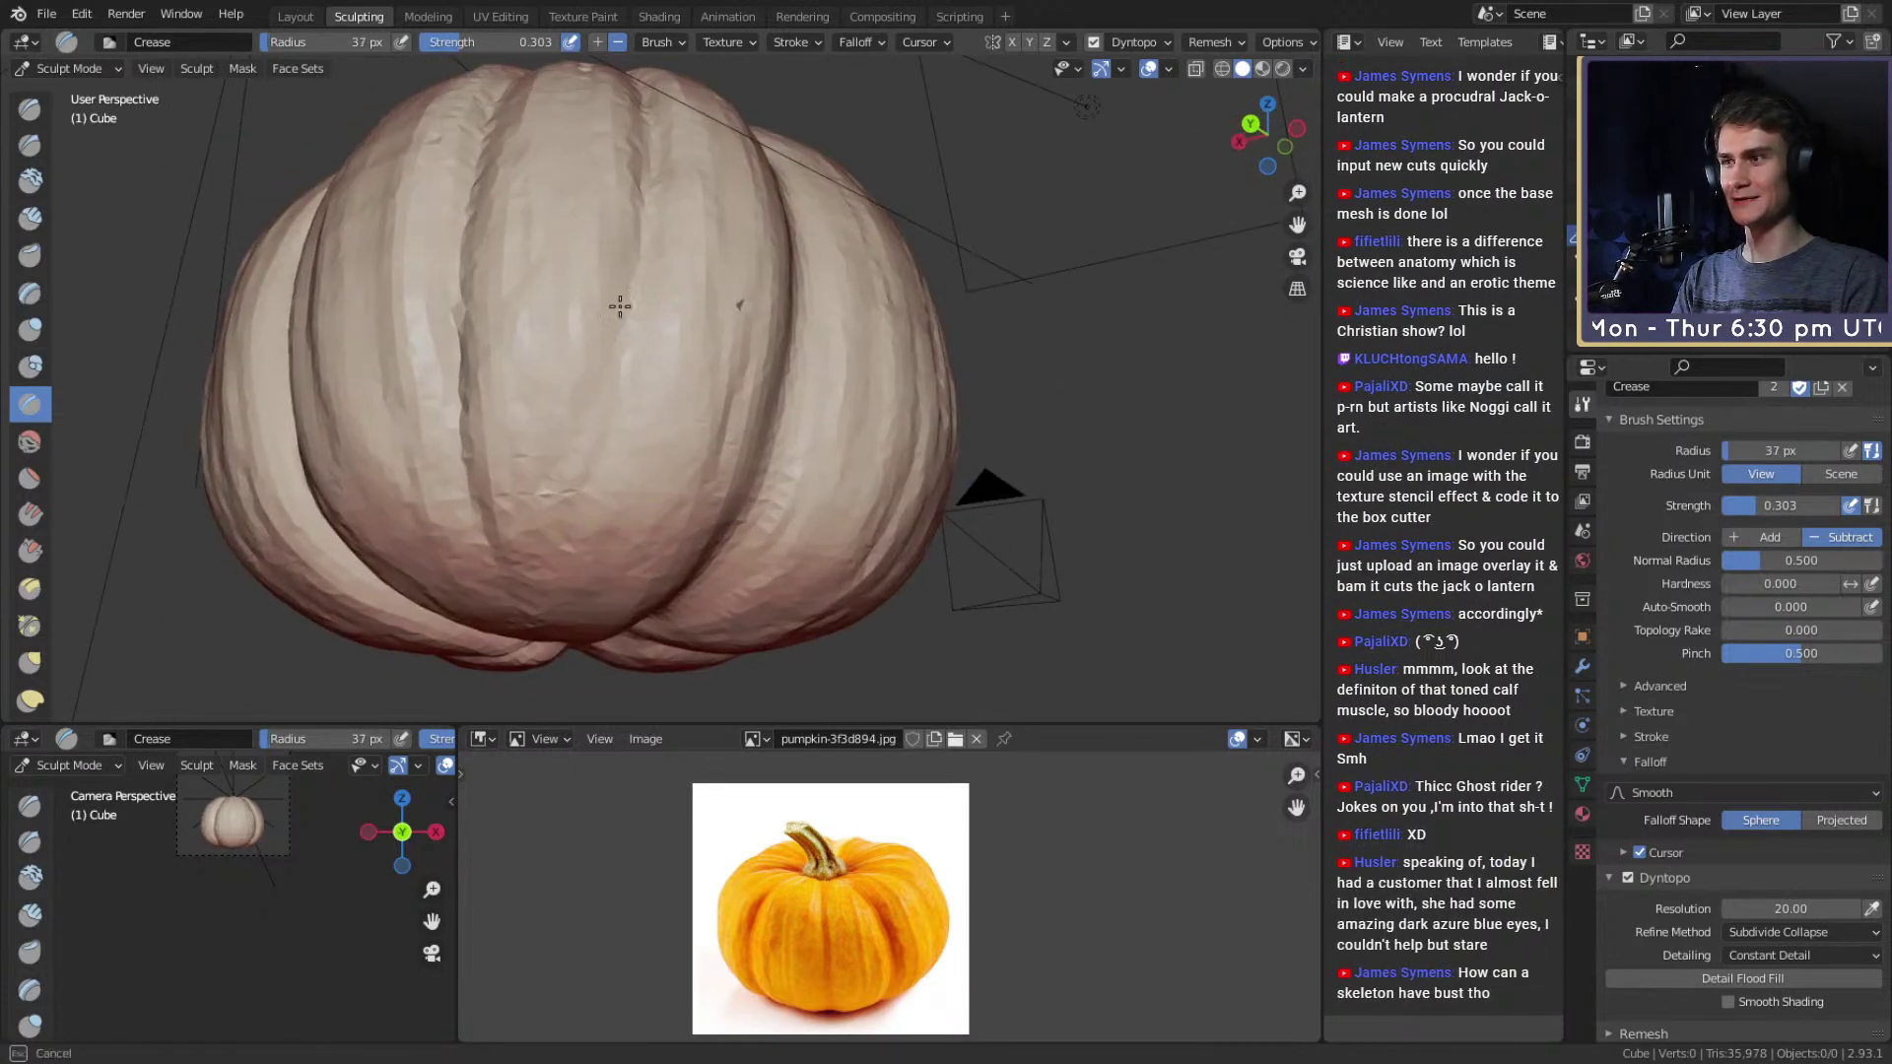
pyautogui.moveTo(559, 453); pyautogui.dragTo(656, 400, button='middle')
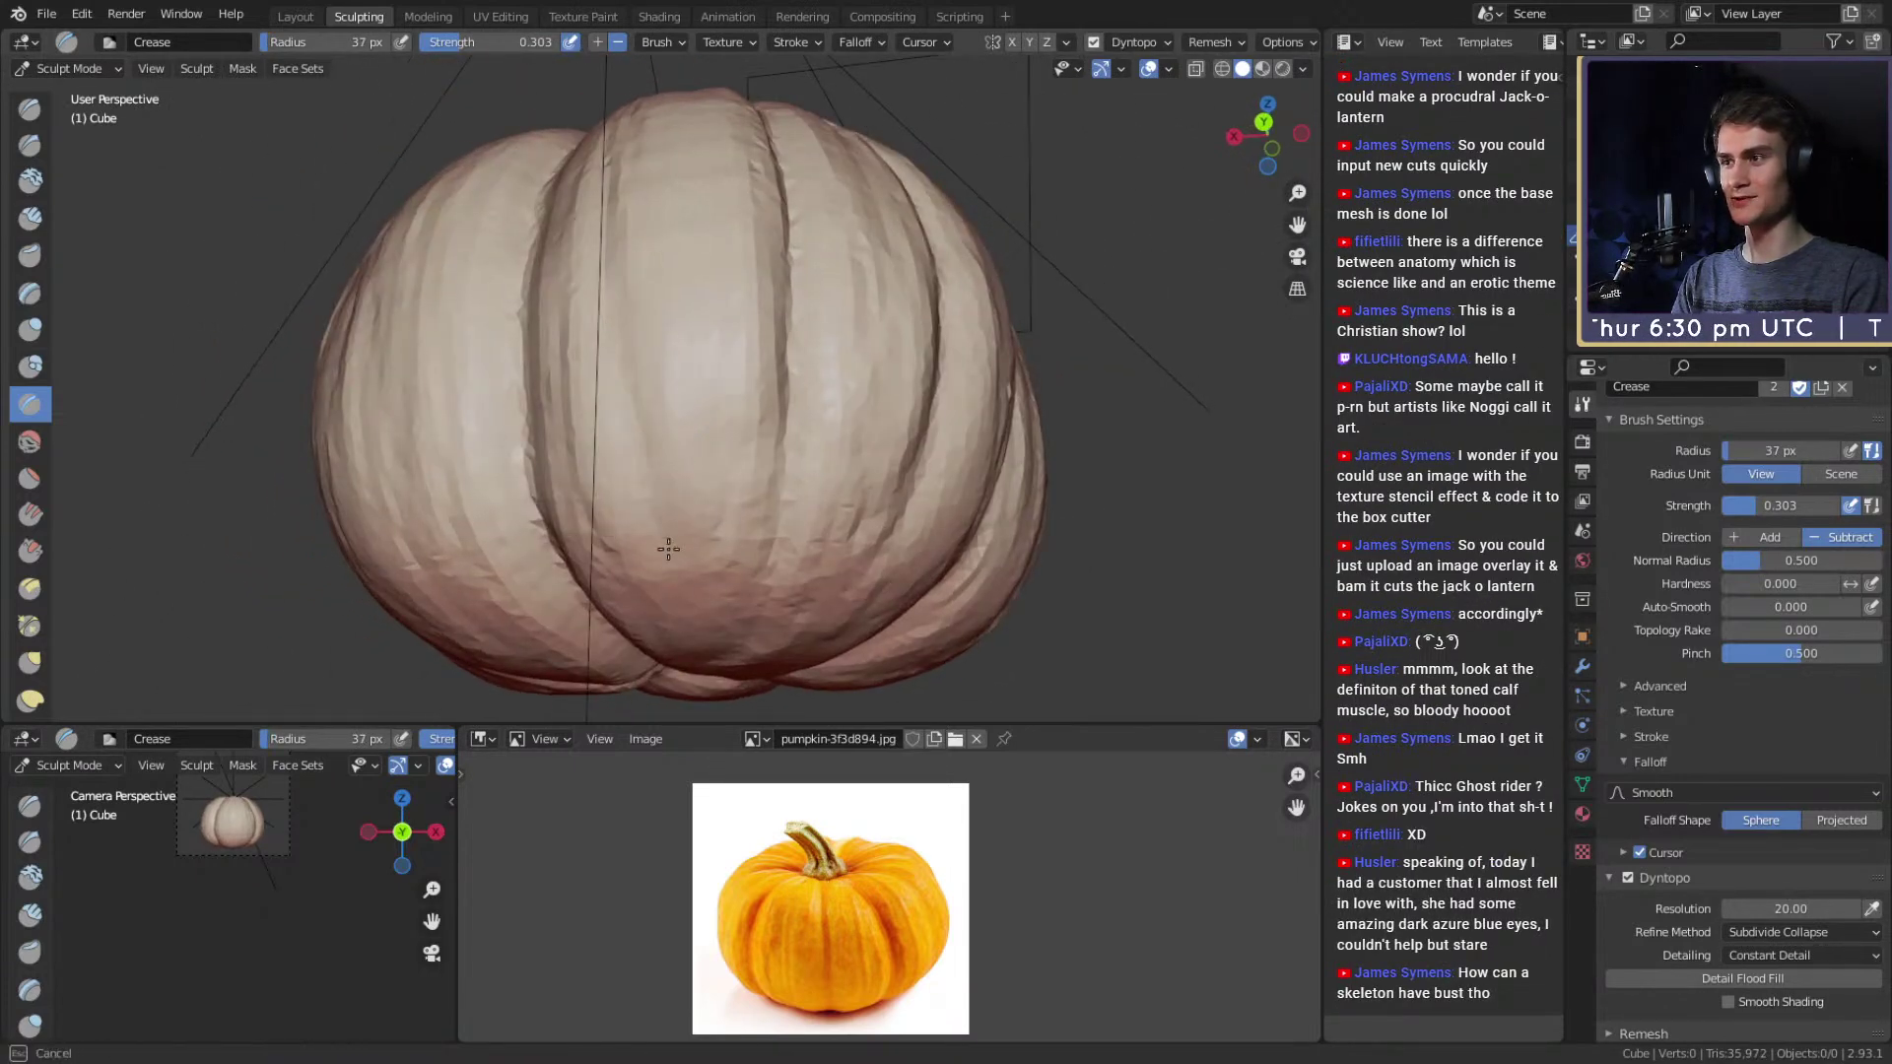
pyautogui.moveTo(669, 558); pyautogui.dragTo(669, 431, button='middle')
# Carve a third lengthwise groove into the front rib's remaining wide section, reducing the Crease radius to 34 px.
pyautogui.moveTo(679, 632); pyautogui.dragTo(663, 429, button='middle')
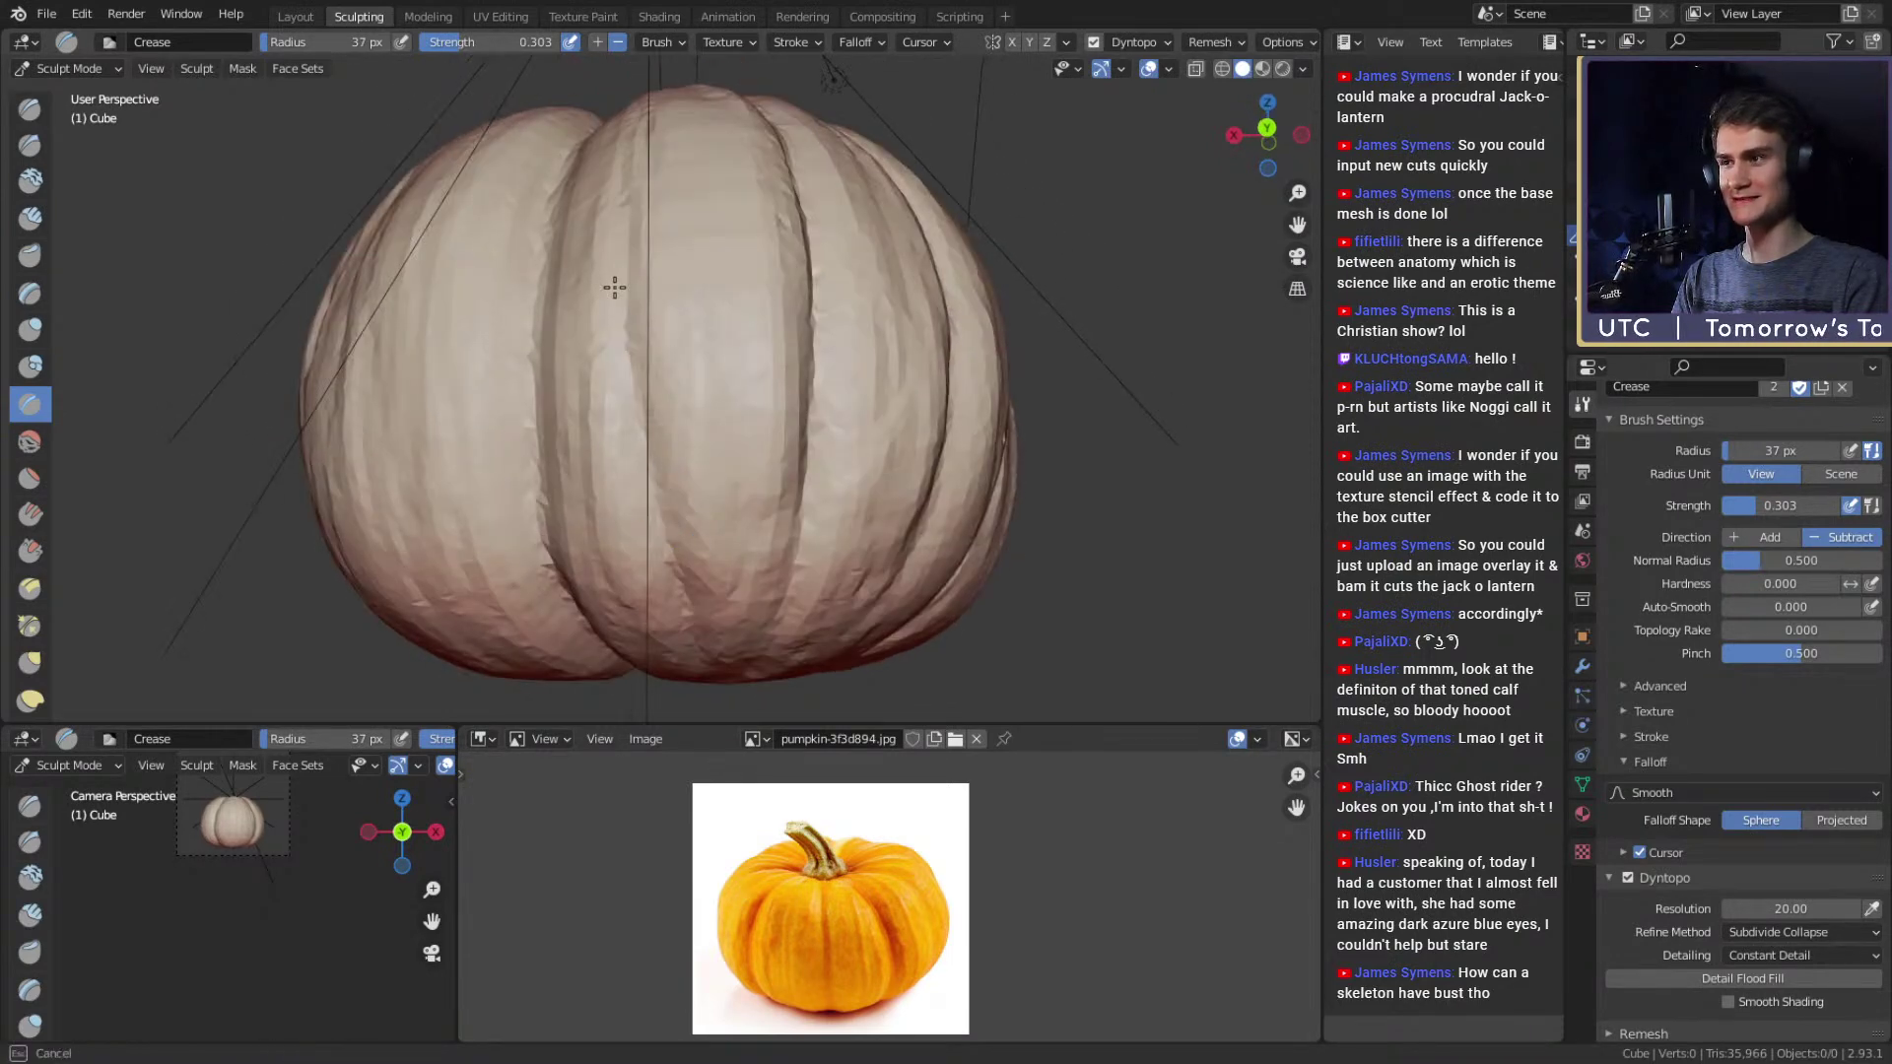
pyautogui.moveTo(620, 363); pyautogui.dragTo(650, 382, button='middle')
pyautogui.moveTo(638, 482); pyautogui.dragTo(616, 329, button='middle')
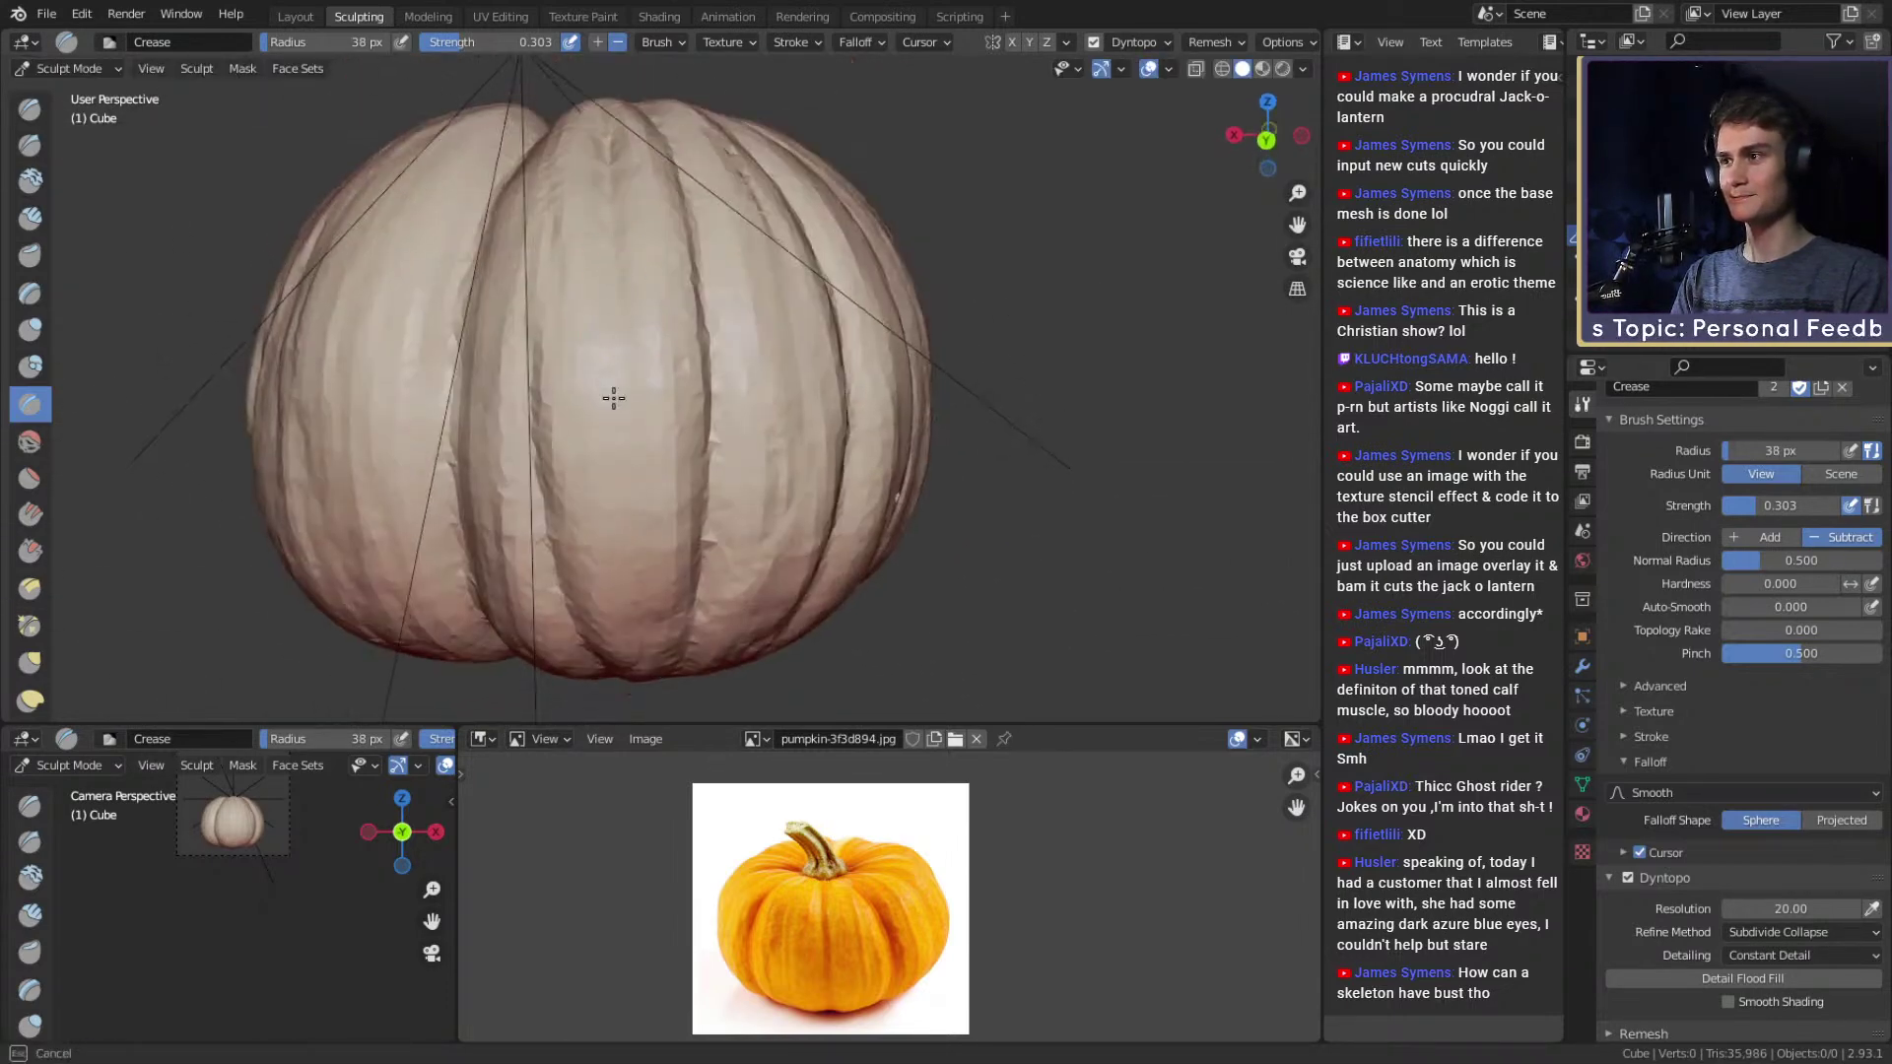
pyautogui.moveTo(609, 395)
pyautogui.mouseDown(button='middle')
pyautogui.moveTo(633, 427)
pyautogui.moveTo(616, 364)
pyautogui.mouseUp(button='middle')
pyautogui.press('[')
pyautogui.moveTo(631, 461); pyautogui.dragTo(660, 414, button='middle')
pyautogui.moveTo(660, 414)
pyautogui.mouseDown(button='middle')
pyautogui.moveTo(845, 401)
pyautogui.moveTo(739, 526)
pyautogui.moveTo(654, 380)
pyautogui.moveTo(624, 447)
pyautogui.moveTo(582, 457)
pyautogui.moveTo(569, 328)
pyautogui.mouseUp(button='middle')
pyautogui.moveTo(629, 449); pyautogui.dragTo(551, 359, button='middle')
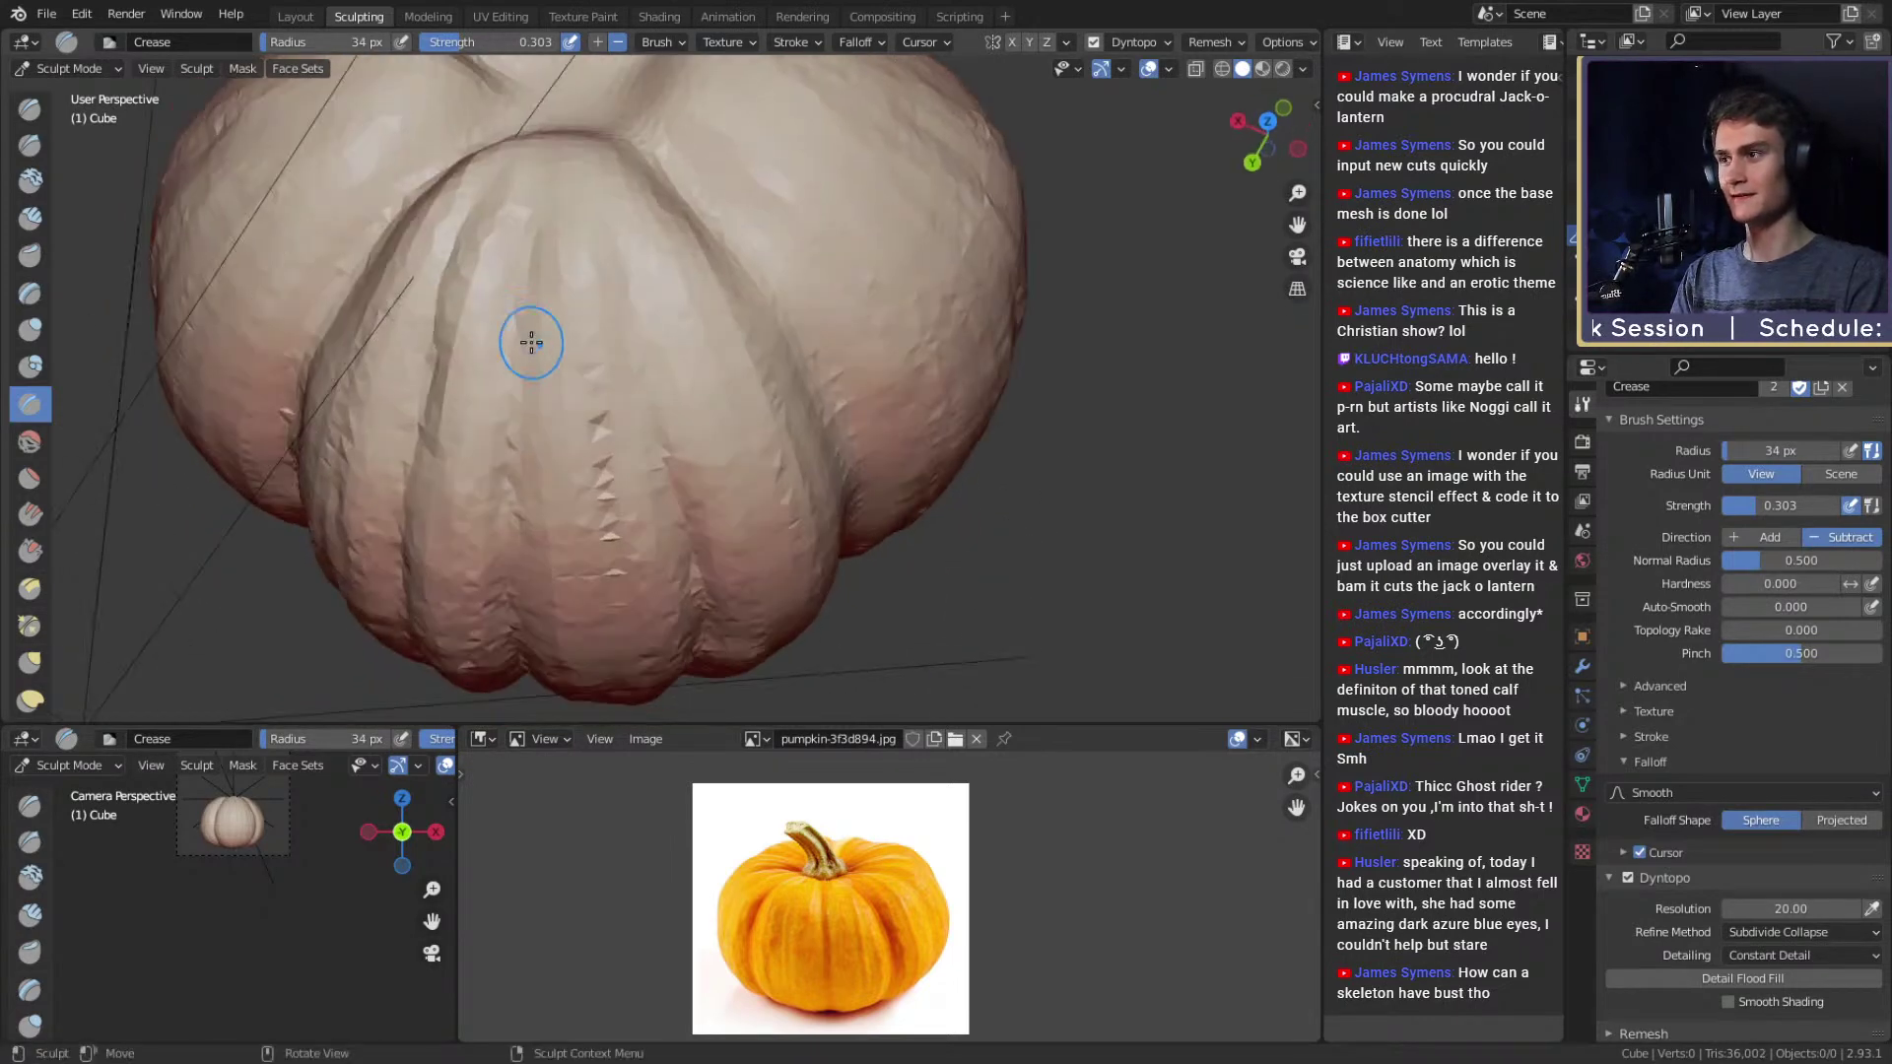
# Set the Crease radius to 36 px and carve a groove downward from the top of the ribs.
pyautogui.moveTo(646, 281)
pyautogui.mouseDown(button='middle')
pyautogui.moveTo(646, 262)
pyautogui.moveTo(614, 415)
pyautogui.mouseUp(button='middle')
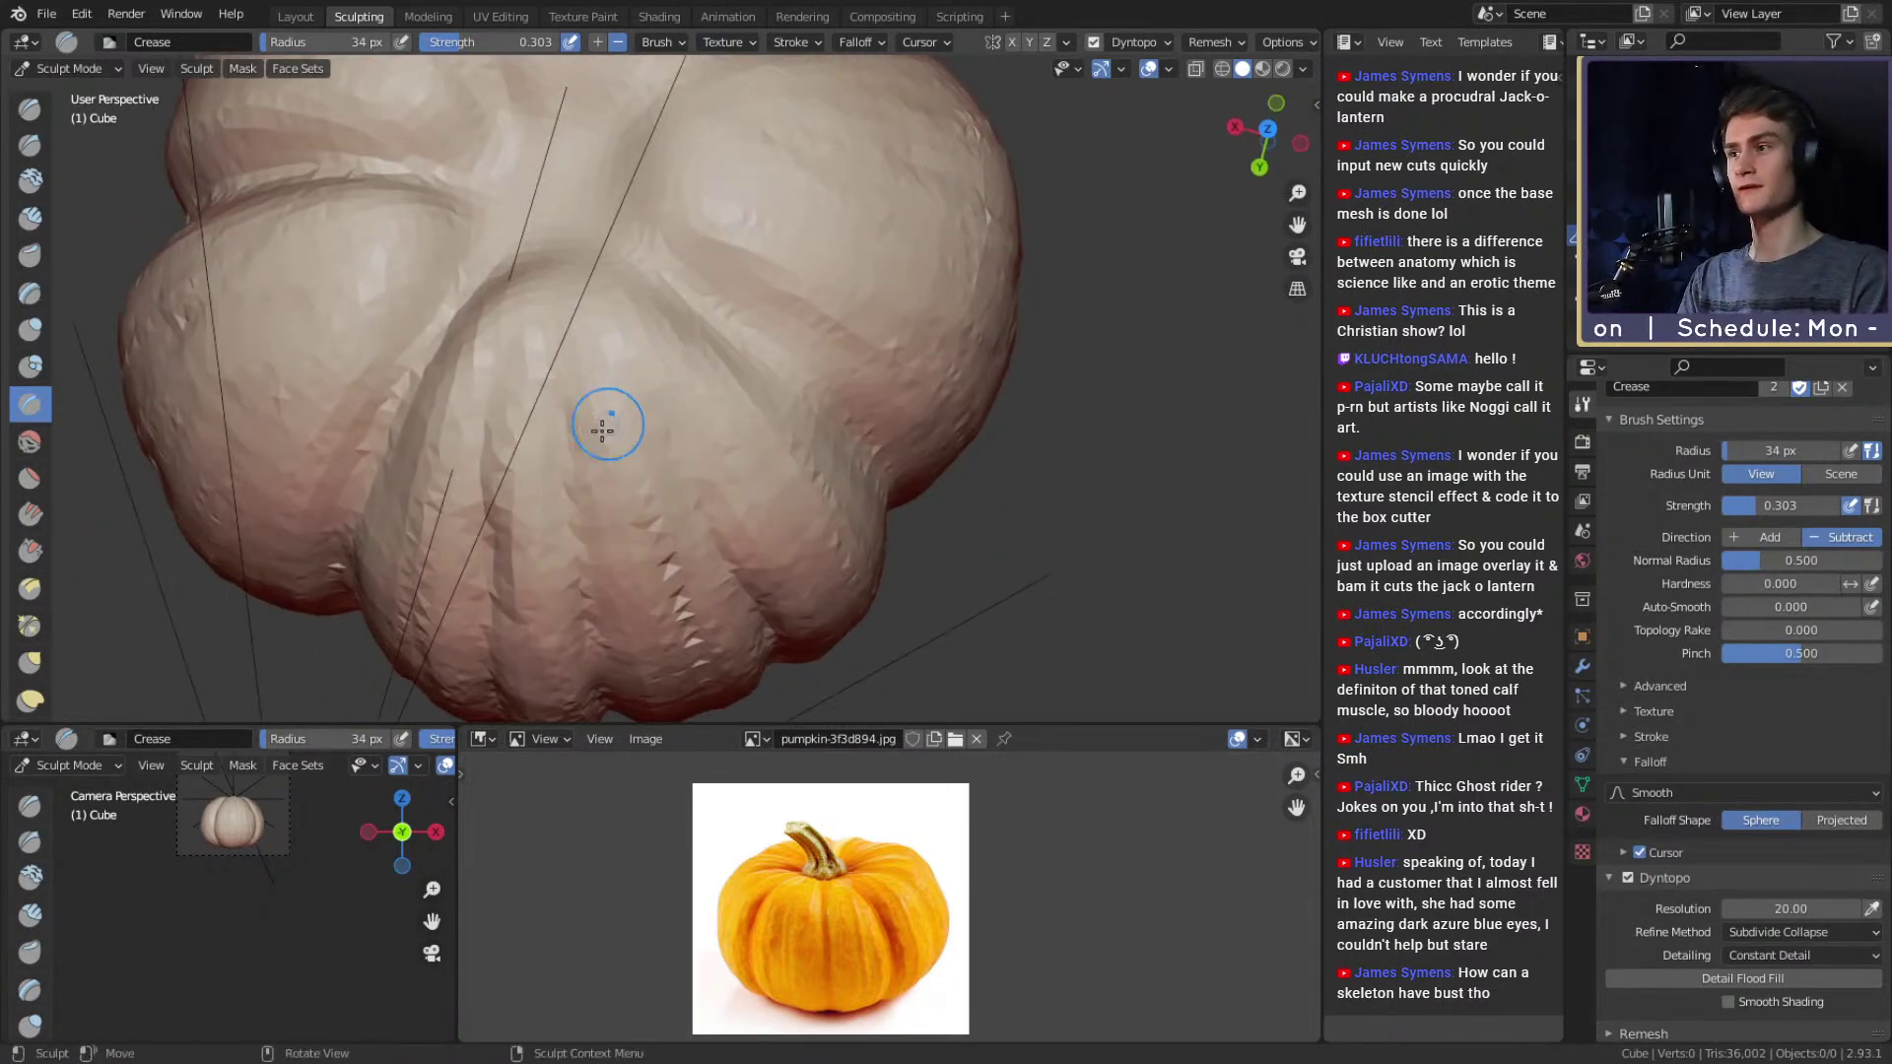
pyautogui.moveTo(558, 325); pyautogui.dragTo(659, 418, button='middle')
pyautogui.moveTo(679, 335)
pyautogui.mouseDown(button='middle')
pyautogui.moveTo(722, 430)
pyautogui.moveTo(773, 346)
pyautogui.moveTo(654, 233)
pyautogui.moveTo(683, 295)
pyautogui.moveTo(676, 367)
pyautogui.mouseUp(button='middle')
pyautogui.press('f')
pyautogui.click(663, 283)
pyautogui.moveTo(603, 166); pyautogui.dragTo(637, 335)
pyautogui.moveTo(658, 380); pyautogui.dragTo(668, 313, button='middle')
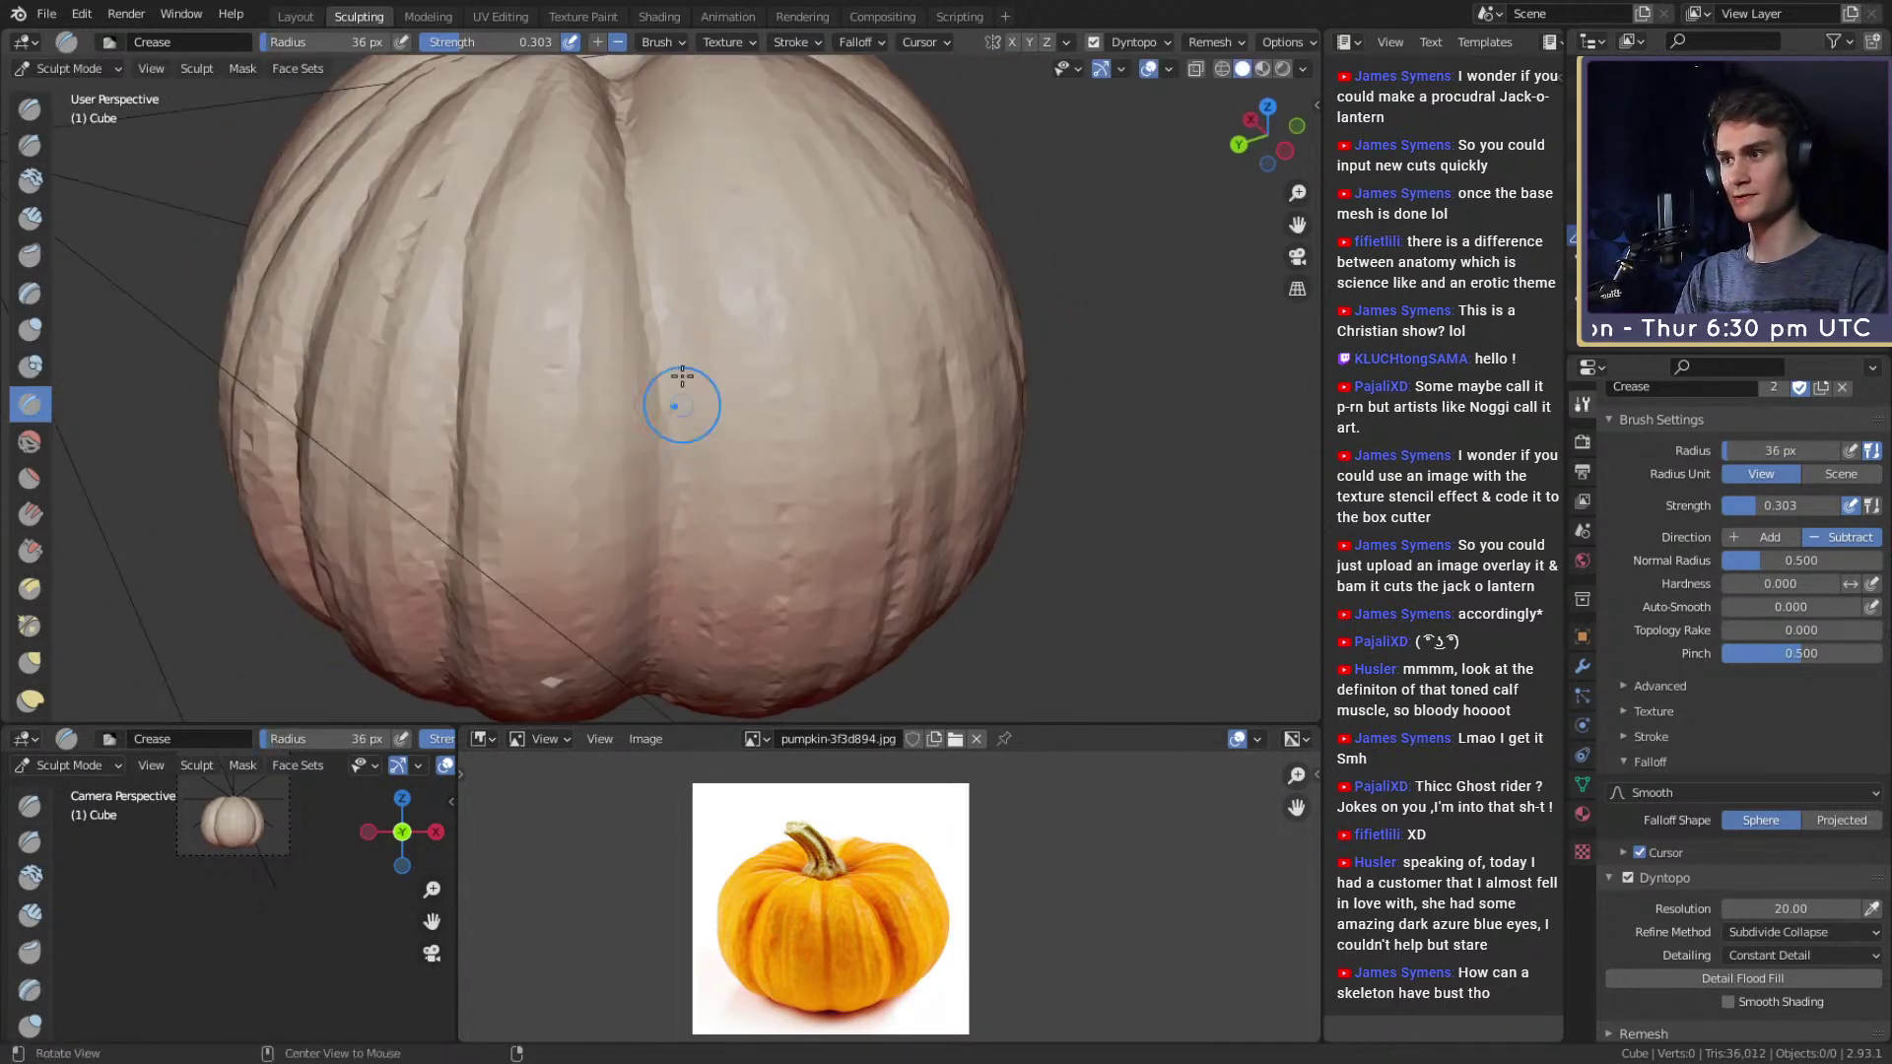
# Resize the Crease brush and repeat long downward strokes to extend the groove along the pumpkin's side.
pyautogui.keyDown('alt'); pyautogui.moveTo(677, 435); pyautogui.dragTo(672, 334); pyautogui.keyUp('alt')
pyautogui.press('f')
pyautogui.click(640, 216)
pyautogui.moveTo(638, 211)
pyautogui.mouseDown()
pyautogui.moveTo(633, 414)
pyautogui.moveTo(654, 220)
pyautogui.moveTo(631, 375)
pyautogui.mouseUp()
pyautogui.keyDown('shift'); pyautogui.moveTo(514, 400); pyautogui.dragTo(504, 395); pyautogui.keyUp('shift')
pyautogui.moveTo(624, 215); pyautogui.dragTo(642, 481)
pyautogui.press('f')
pyautogui.click(646, 416)
# Set the Crease radius to 28 px and carry the grooves down to the pumpkin's underside.
pyautogui.moveTo(638, 379)
pyautogui.keyDown('alt'); pyautogui.mouseDown()
pyautogui.moveTo(663, 418)
pyautogui.moveTo(735, 338)
pyautogui.moveTo(731, 449)
pyautogui.mouseUp(); pyautogui.keyUp('alt')
pyautogui.moveTo(730, 449); pyautogui.dragTo(690, 345, button='middle')
pyautogui.scroll(4, 667, 354)
pyautogui.press('f')
pyautogui.click(708, 330)
pyautogui.moveTo(713, 294)
pyautogui.mouseDown()
pyautogui.moveTo(690, 483)
pyautogui.moveTo(619, 461)
pyautogui.mouseUp()
pyautogui.moveTo(502, 178); pyautogui.dragTo(577, 466)
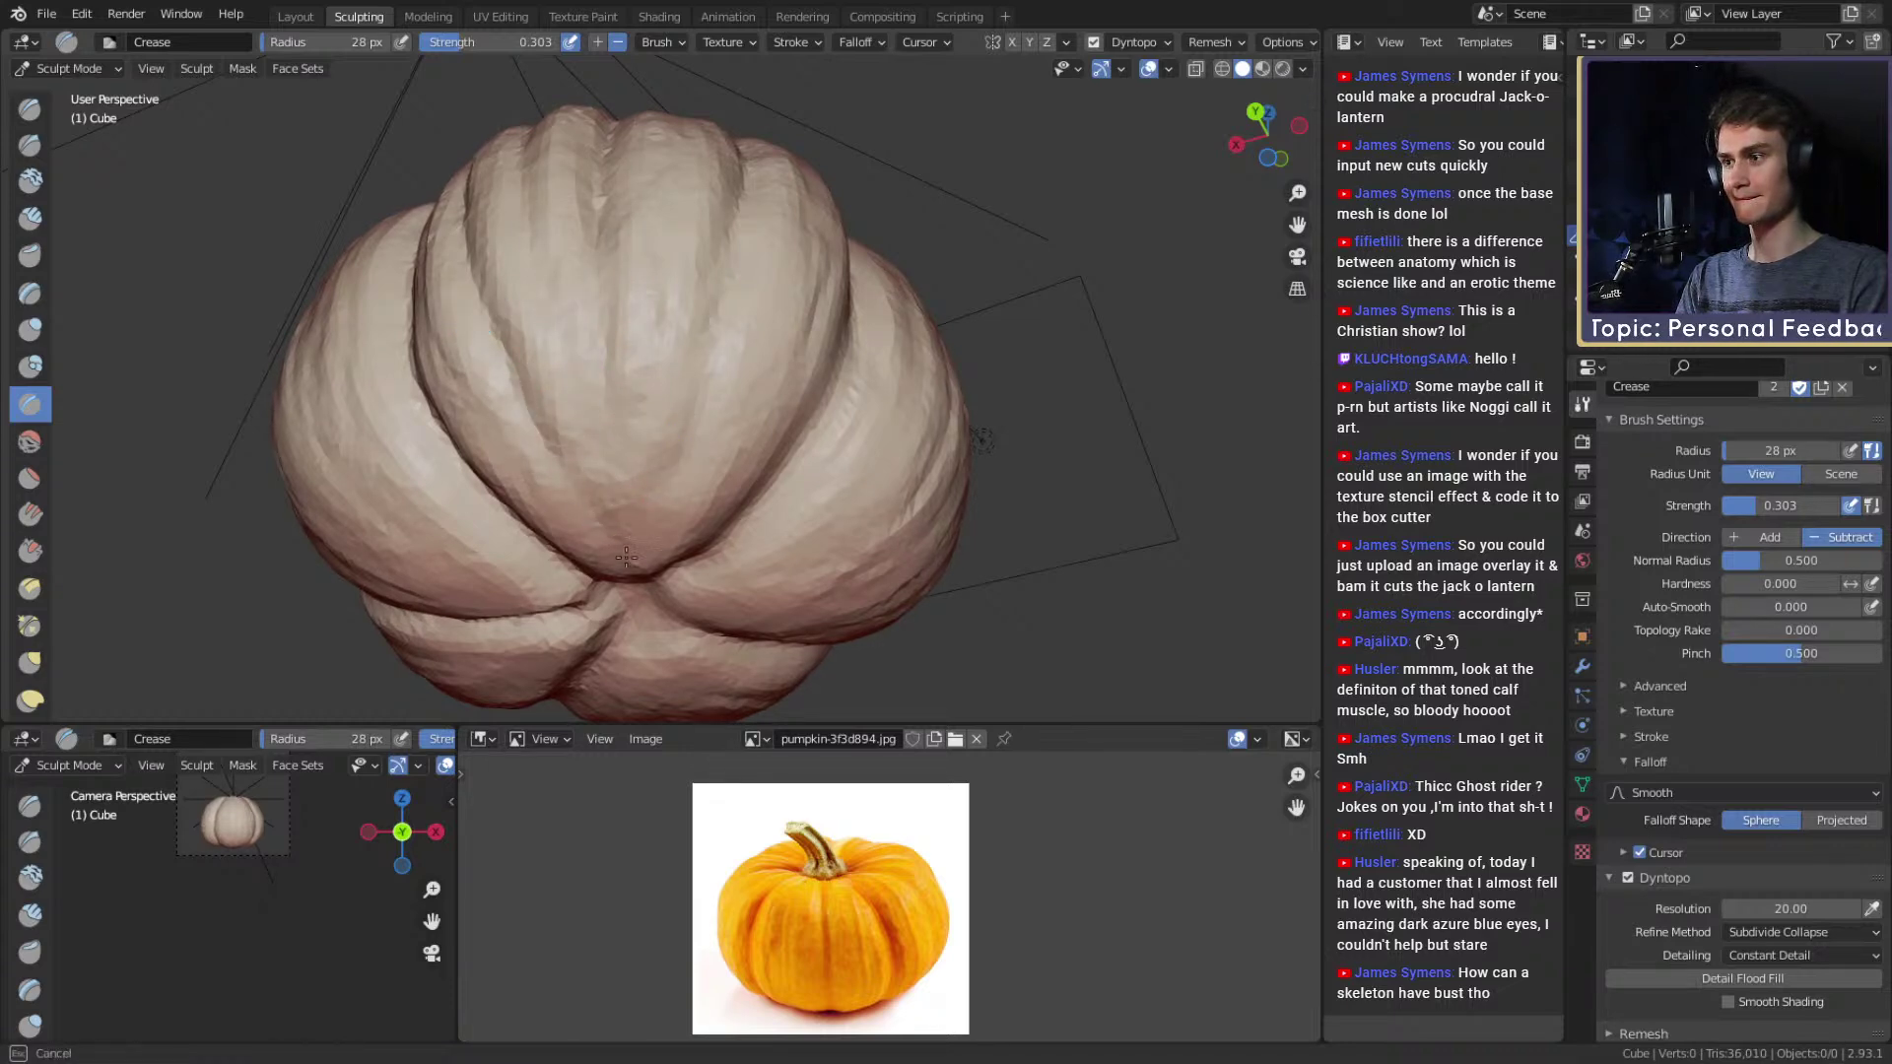
pyautogui.moveTo(632, 541); pyautogui.dragTo(689, 410, button='middle')
pyautogui.moveTo(593, 466)
pyautogui.mouseDown()
pyautogui.moveTo(588, 404)
pyautogui.moveTo(739, 295)
pyautogui.moveTo(792, 215)
pyautogui.mouseUp()
# Set the Crease radius to 41 px and start a groove at the top center of another undivided rib.
pyautogui.scroll(-2, 790, 256)
pyautogui.moveTo(787, 296); pyautogui.dragTo(781, 404, button='middle')
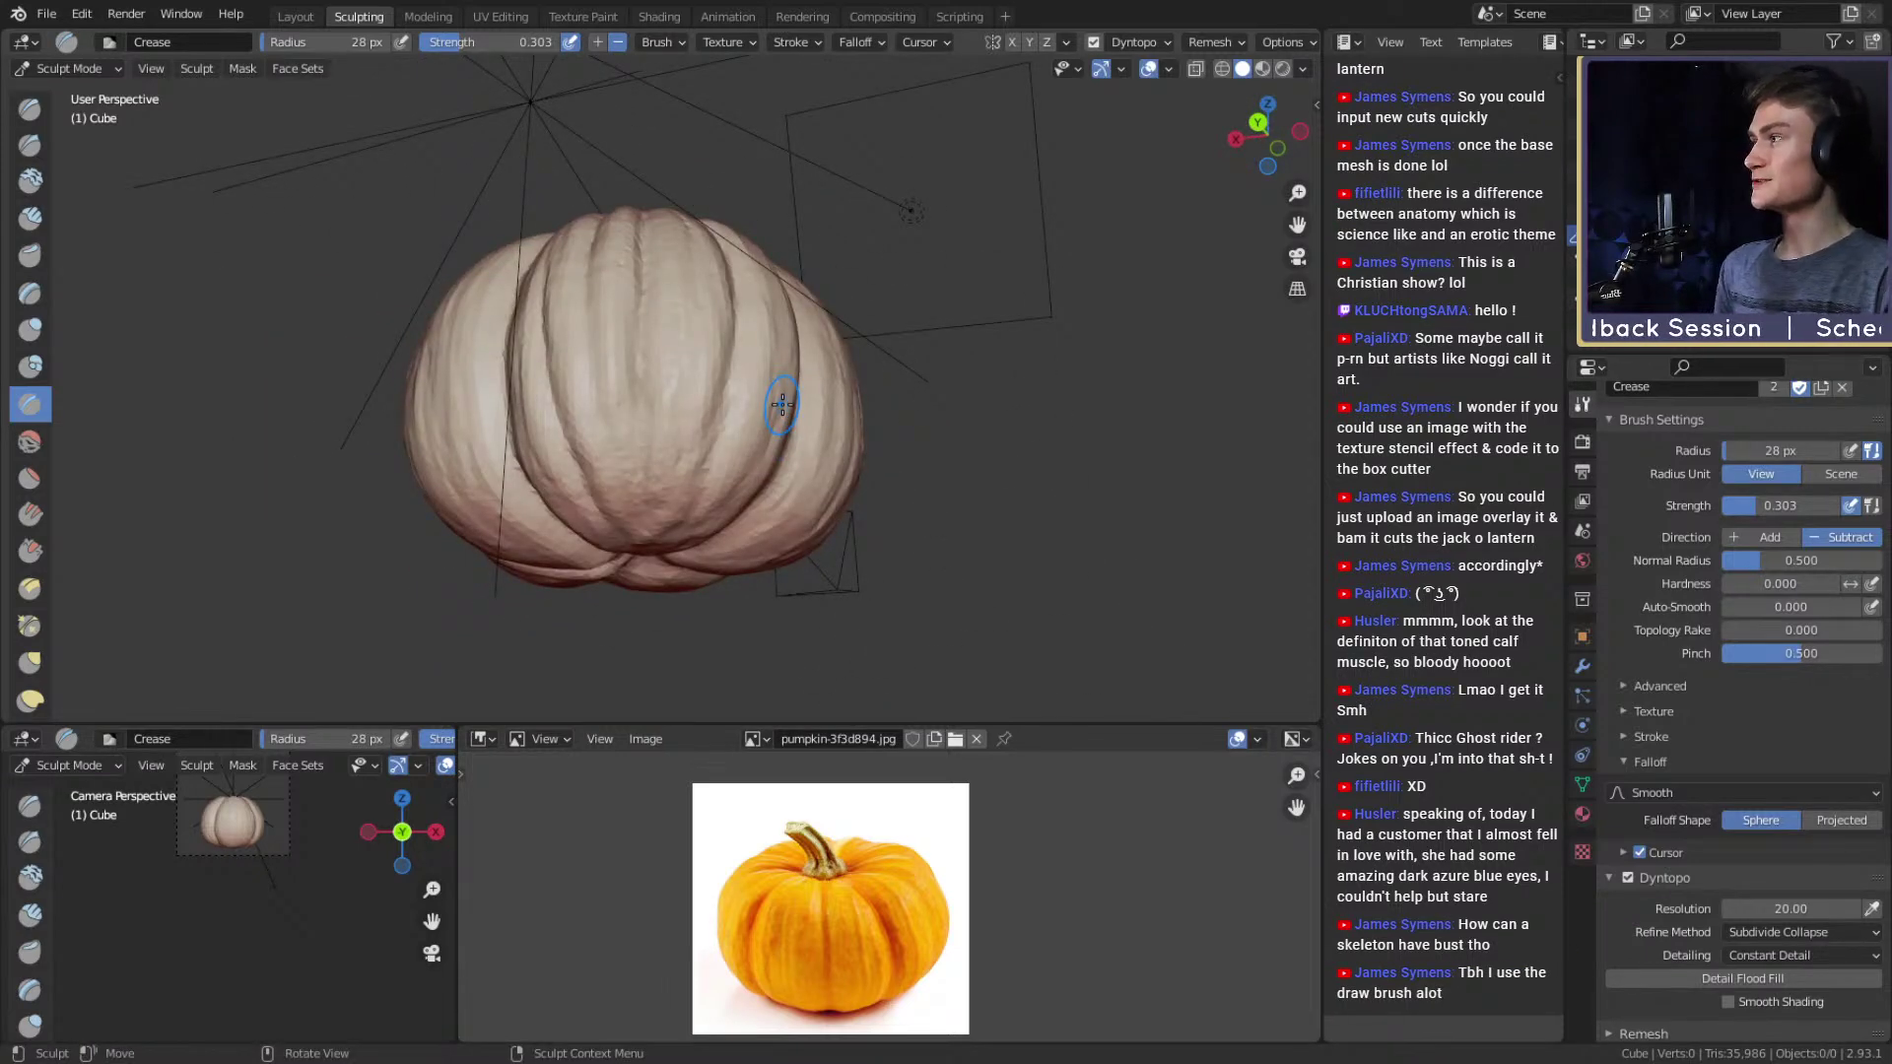
pyautogui.moveTo(710, 335); pyautogui.dragTo(690, 416, button='middle')
pyautogui.moveTo(690, 417)
pyautogui.keyDown('ctrl'); pyautogui.keyDown('alt'); pyautogui.mouseDown()
pyautogui.moveTo(700, 371)
pyautogui.moveTo(693, 356)
pyautogui.moveTo(701, 392)
pyautogui.moveTo(647, 277)
pyautogui.moveTo(634, 417)
pyautogui.mouseUp(); pyautogui.keyUp('alt'); pyautogui.keyUp('ctrl')
pyautogui.press('f')
pyautogui.click(691, 347)
pyautogui.press(']')
pyautogui.press(']')
pyautogui.press(']')
pyautogui.moveTo(645, 323)
pyautogui.mouseDown()
pyautogui.moveTo(630, 380)
pyautogui.moveTo(646, 461)
pyautogui.mouseUp()
pyautogui.moveTo(682, 263); pyautogui.dragTo(691, 265)
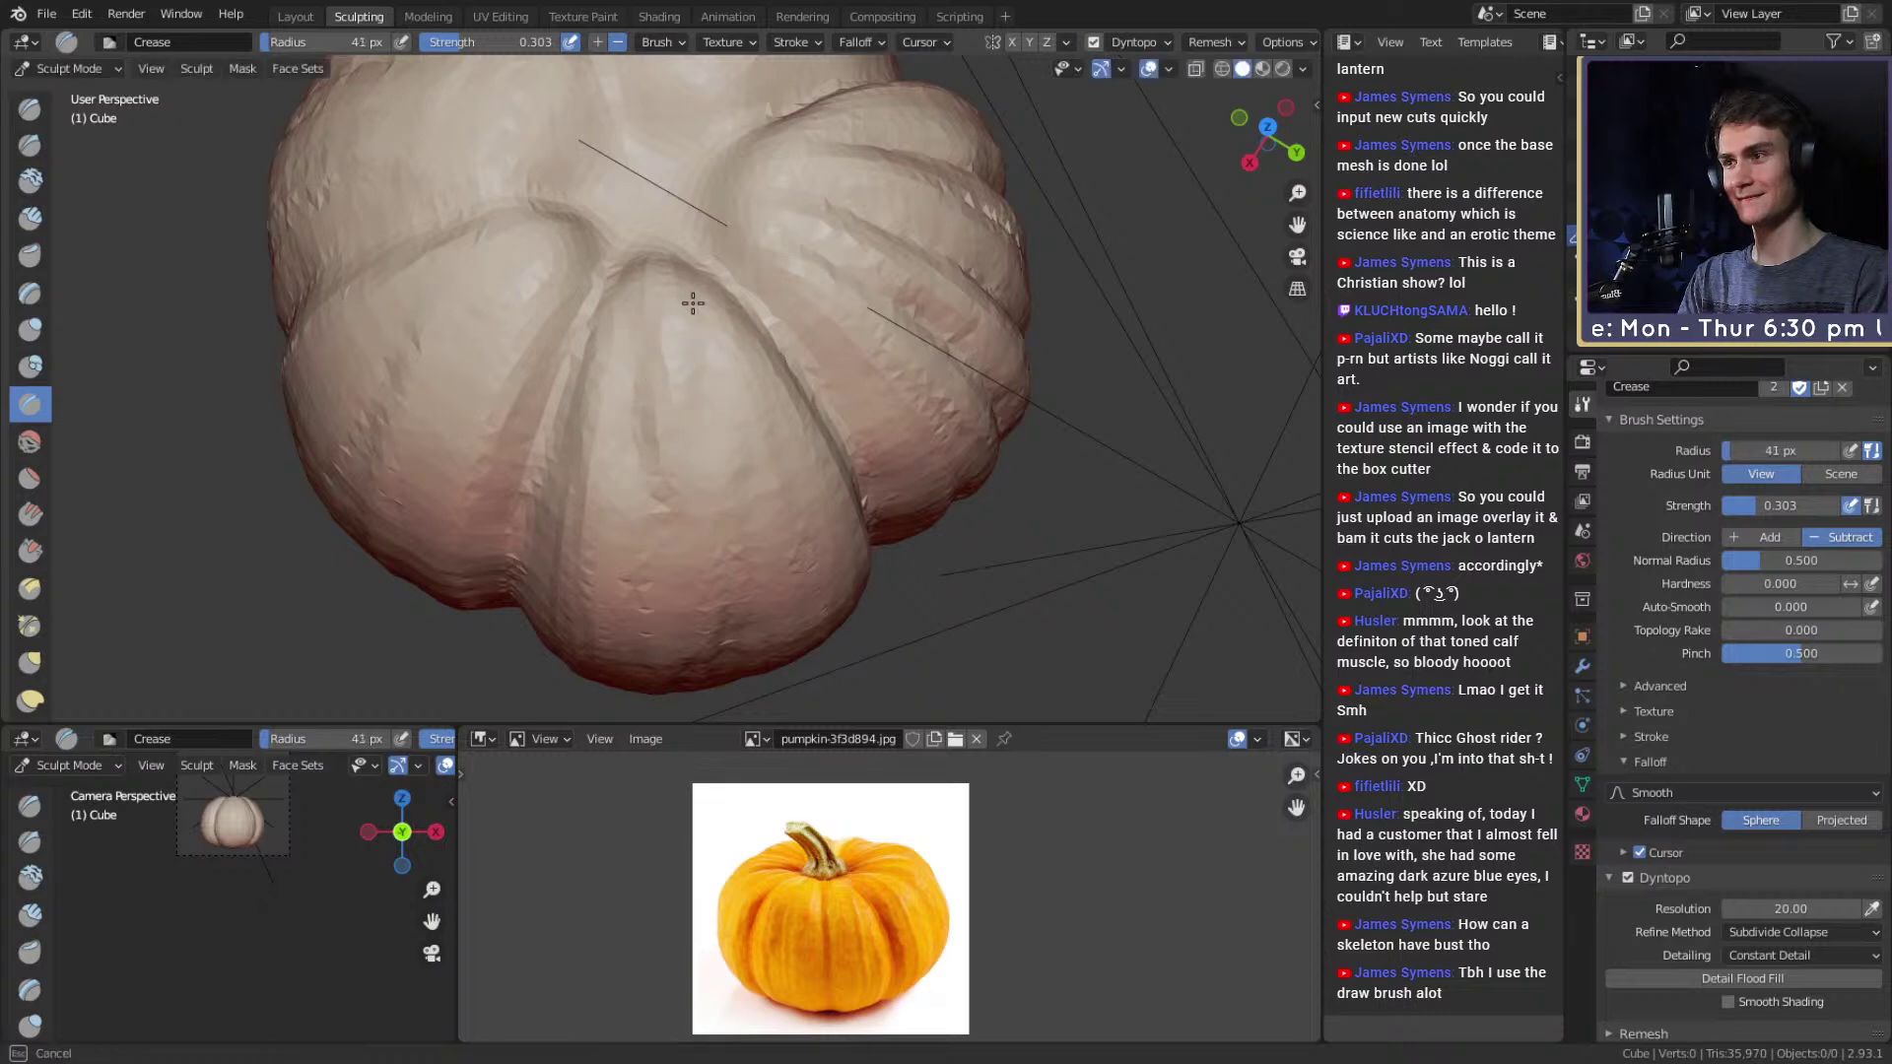
# Extend the new groove down the middle of the rib and adjust the Crease radius.
pyautogui.moveTo(690, 265); pyautogui.dragTo(701, 384, button='middle')
pyautogui.moveTo(730, 486); pyautogui.dragTo(654, 262, button='middle')
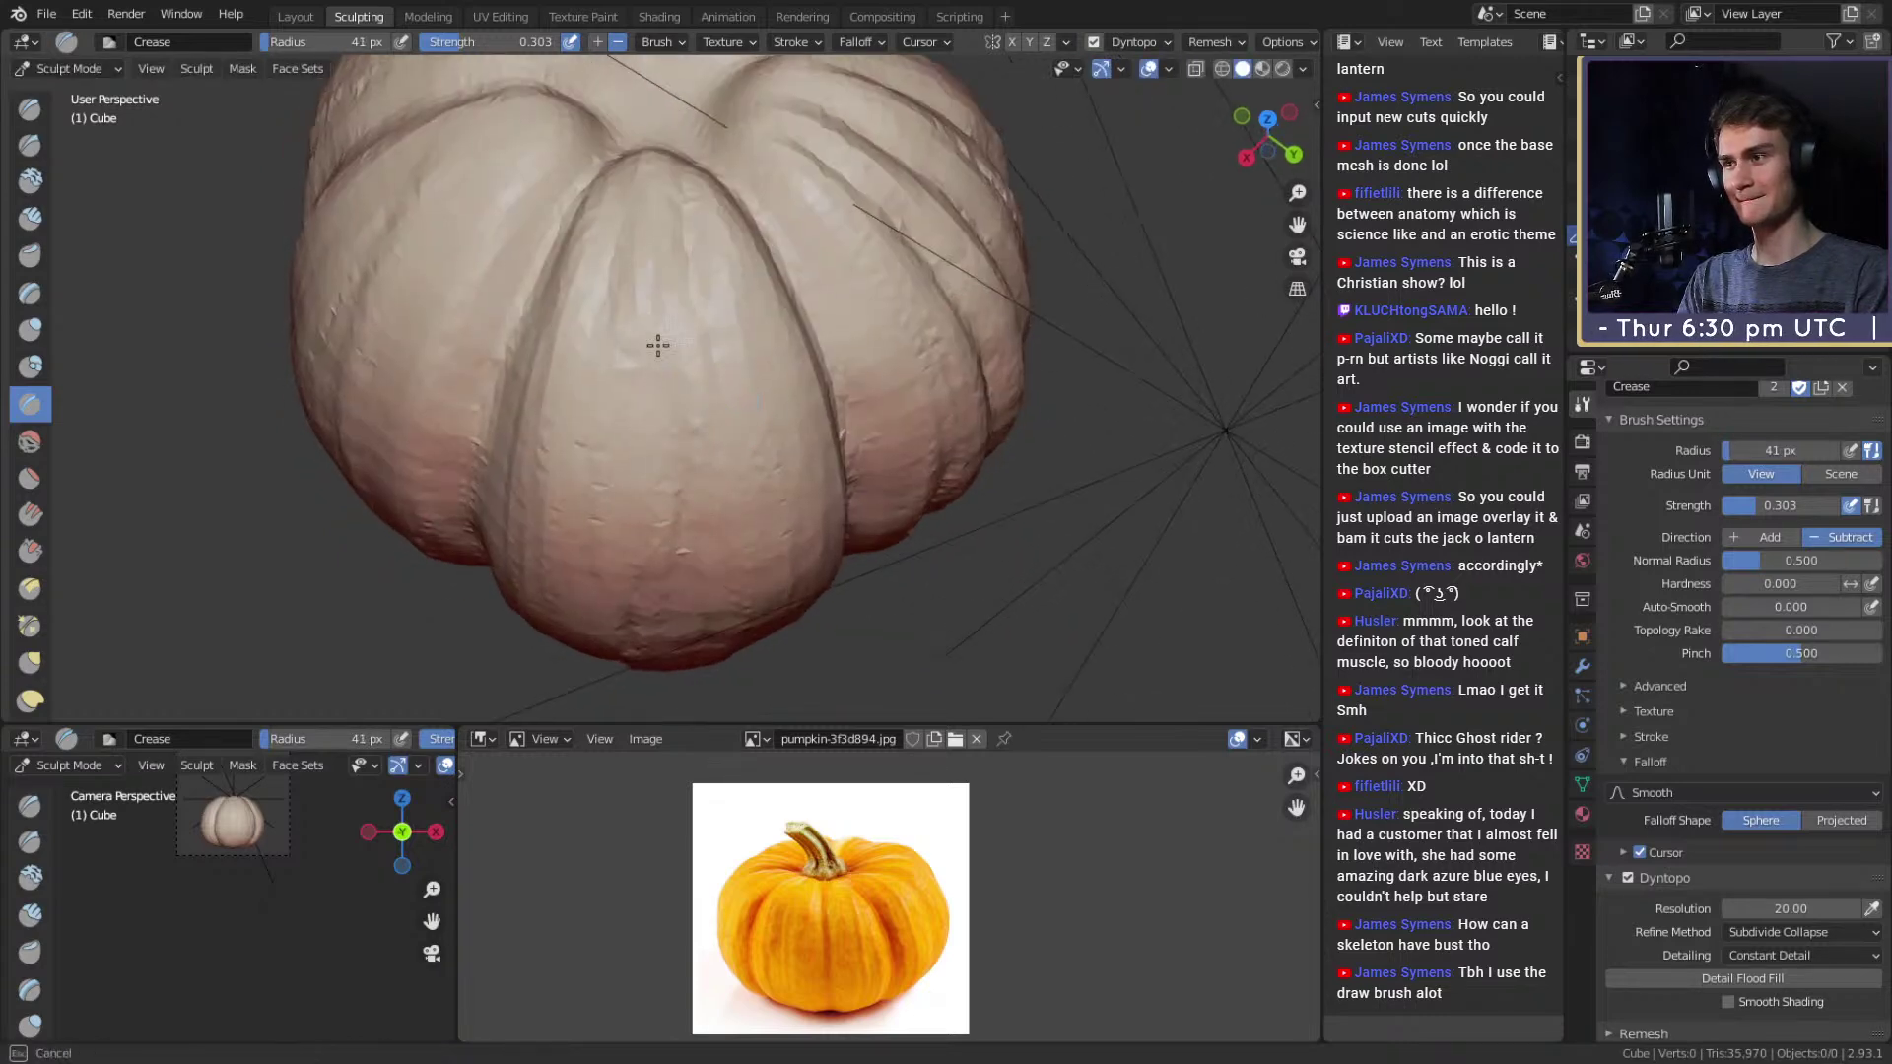
pyautogui.moveTo(666, 429); pyautogui.dragTo(668, 473)
pyautogui.moveTo(669, 488); pyautogui.dragTo(675, 413, button='middle')
pyautogui.press('f')
pyautogui.click(690, 402)
pyautogui.moveTo(667, 216); pyautogui.dragTo(665, 258, button='middle')
# Deepen the rib's central groove with lengthwise Crease strokes, setting the radius to 38 px.
pyautogui.moveTo(665, 259); pyautogui.dragTo(666, 419)
pyautogui.moveTo(668, 418); pyautogui.dragTo(672, 399, button='middle')
pyautogui.moveTo(666, 414); pyautogui.dragTo(659, 549)
pyautogui.moveTo(659, 549)
pyautogui.mouseDown(button='middle')
pyautogui.moveTo(670, 399)
pyautogui.moveTo(648, 416)
pyautogui.moveTo(656, 524)
pyautogui.moveTo(649, 349)
pyautogui.mouseUp(button='middle')
pyautogui.press('f')
pyautogui.click(647, 430)
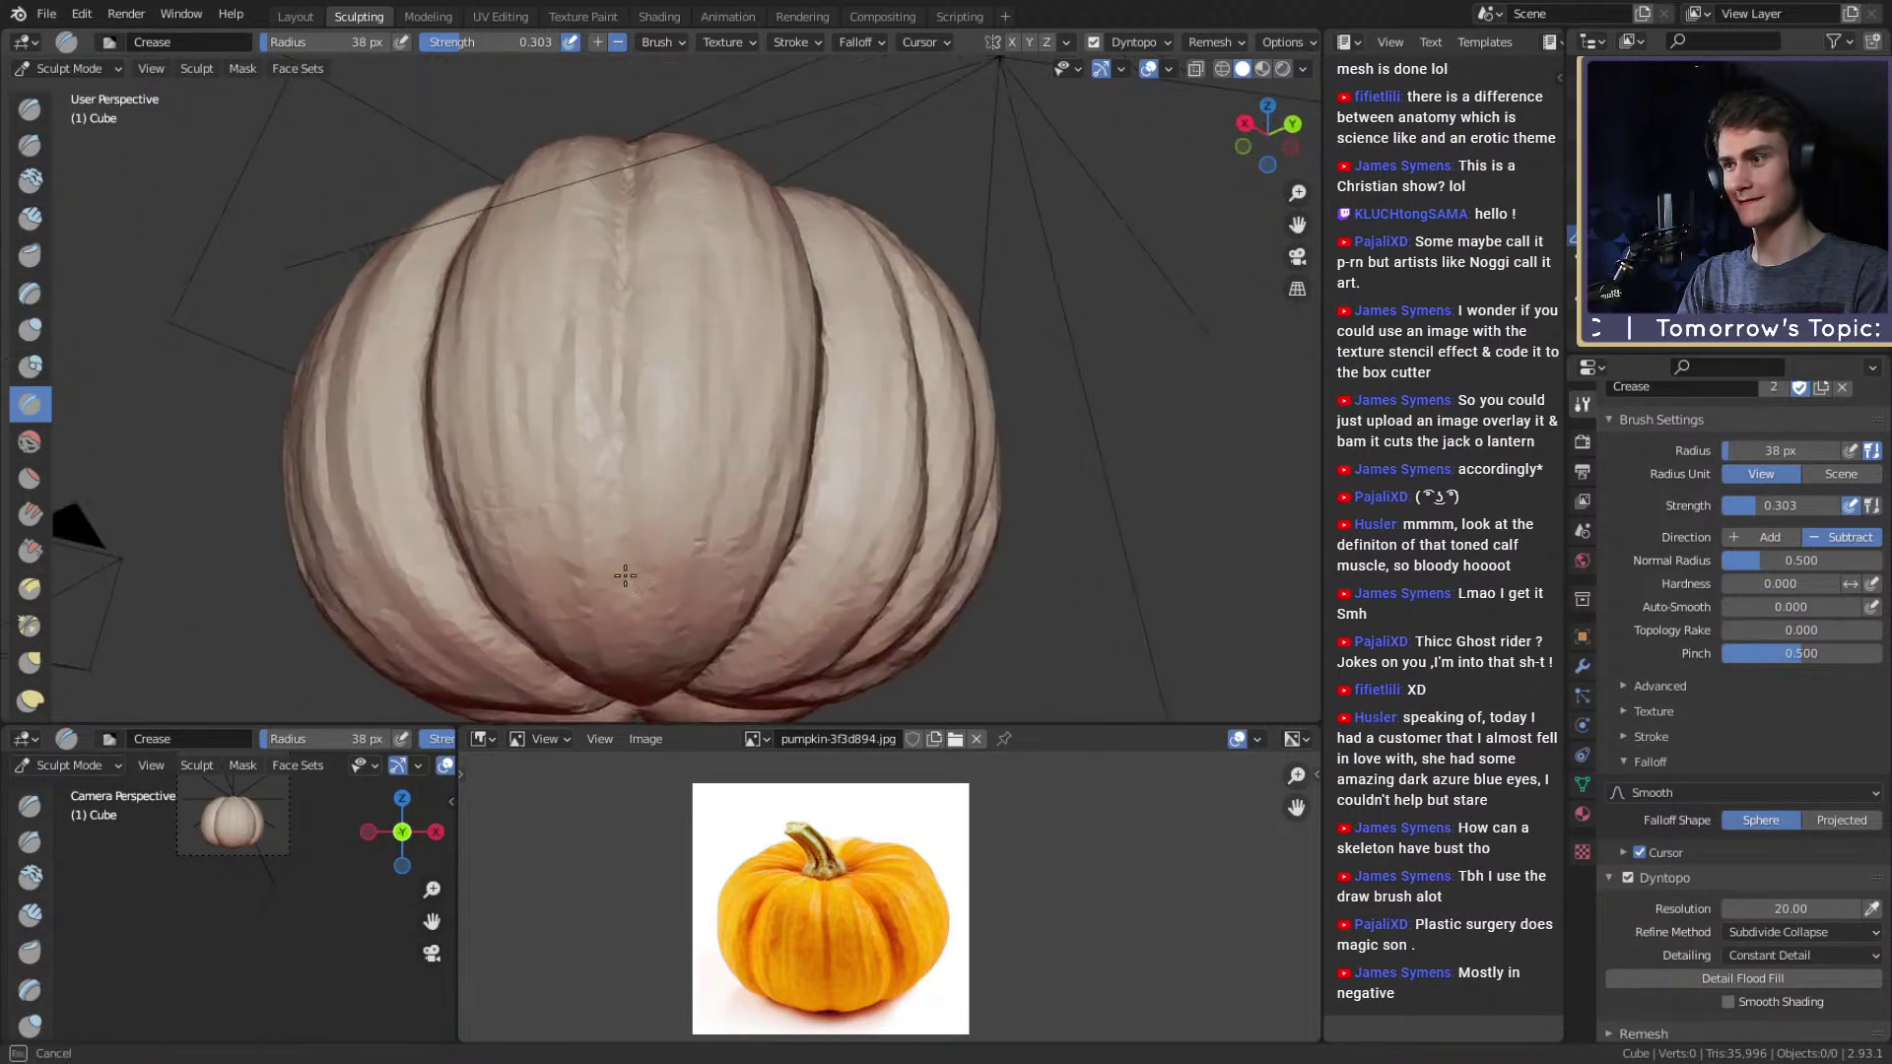
# Finish the central groove toward the pumpkin's underside with the Crease brush.
pyautogui.moveTo(616, 628); pyautogui.dragTo(634, 459, button='middle')
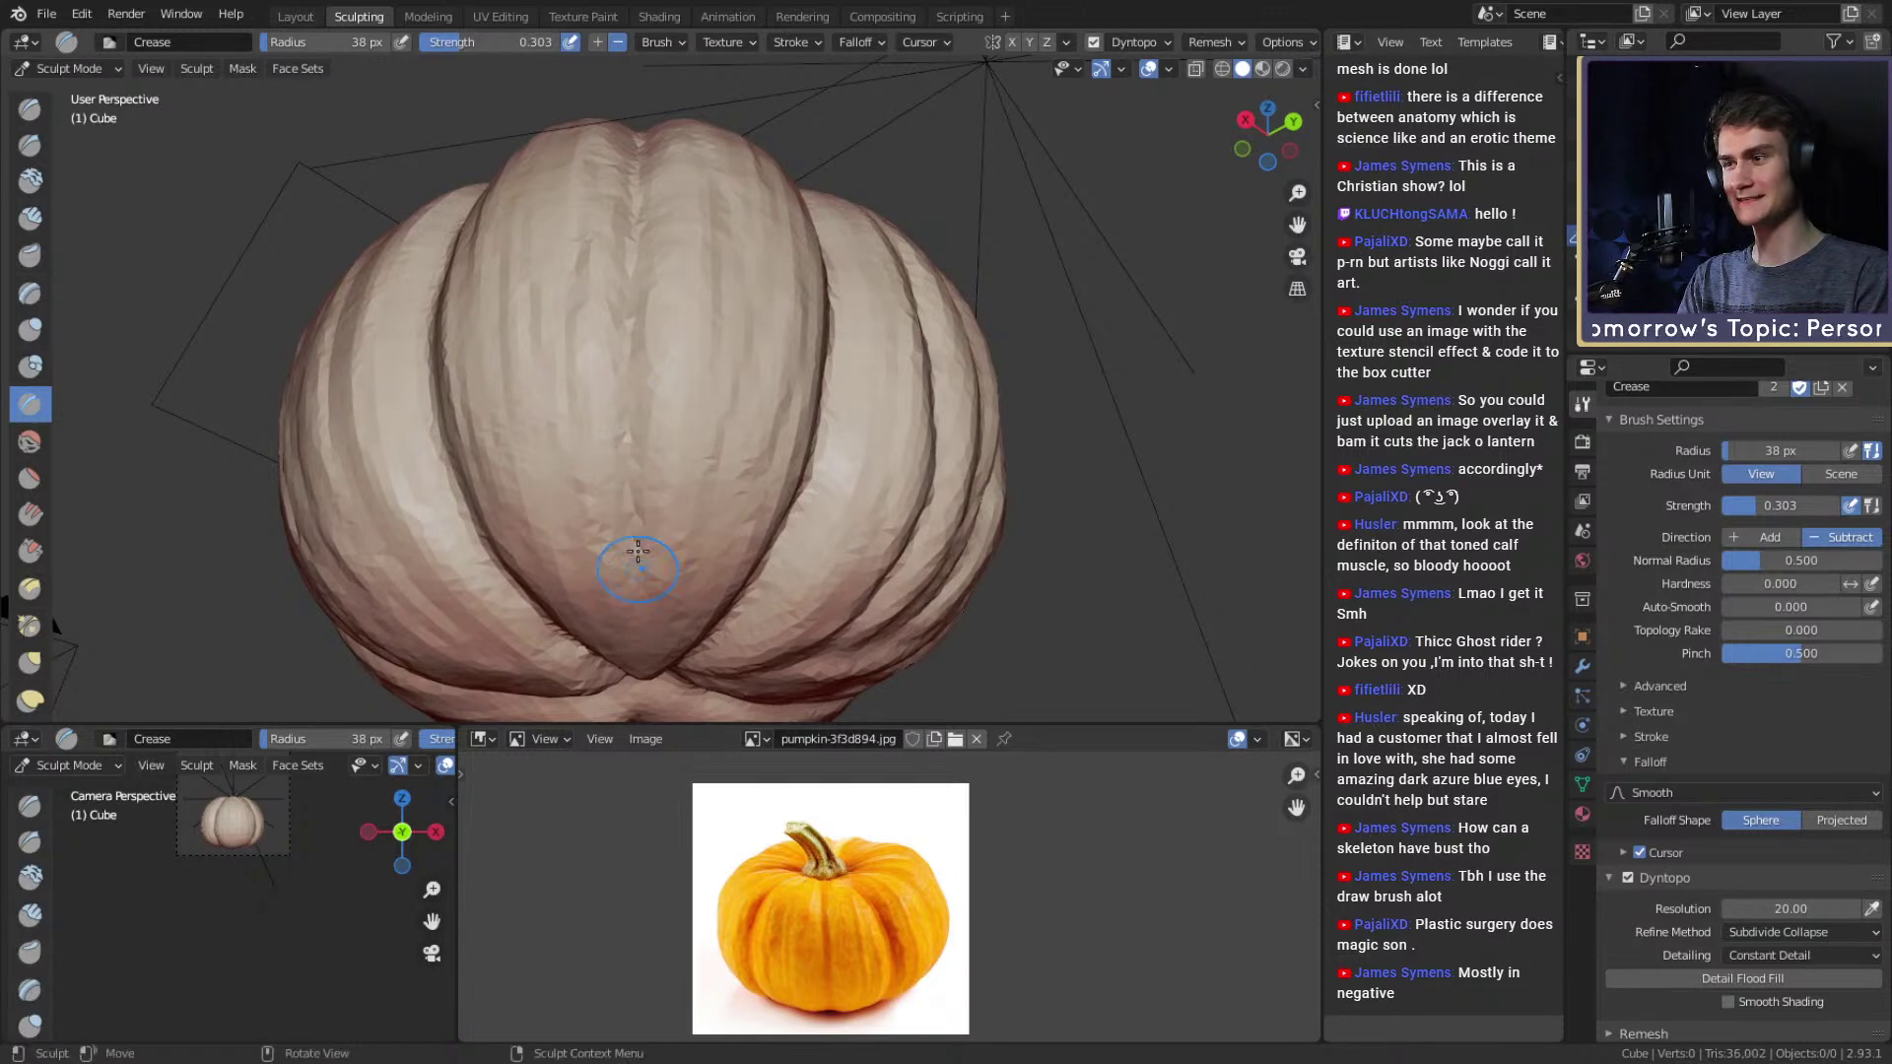
pyautogui.moveTo(624, 234); pyautogui.dragTo(648, 552, button='middle')
pyautogui.moveTo(641, 328)
pyautogui.mouseDown(button='middle')
pyautogui.moveTo(663, 384)
pyautogui.moveTo(654, 325)
pyautogui.mouseUp(button='middle')
pyautogui.moveTo(634, 393)
pyautogui.mouseDown(button='middle')
pyautogui.moveTo(698, 502)
pyautogui.moveTo(691, 584)
pyautogui.moveTo(689, 358)
pyautogui.moveTo(680, 532)
pyautogui.moveTo(670, 443)
pyautogui.moveTo(763, 447)
pyautogui.moveTo(761, 518)
pyautogui.moveTo(759, 440)
pyautogui.mouseUp(button='middle')
# Bring the next undivided narrow rib into view and set the Crease radius to 48 px.
pyautogui.scroll(-6, 670, 444)
pyautogui.scroll(4, 689, 313)
pyautogui.keyDown('shift'); pyautogui.moveTo(682, 340); pyautogui.dragTo(705, 375, button='middle'); pyautogui.keyUp('shift')
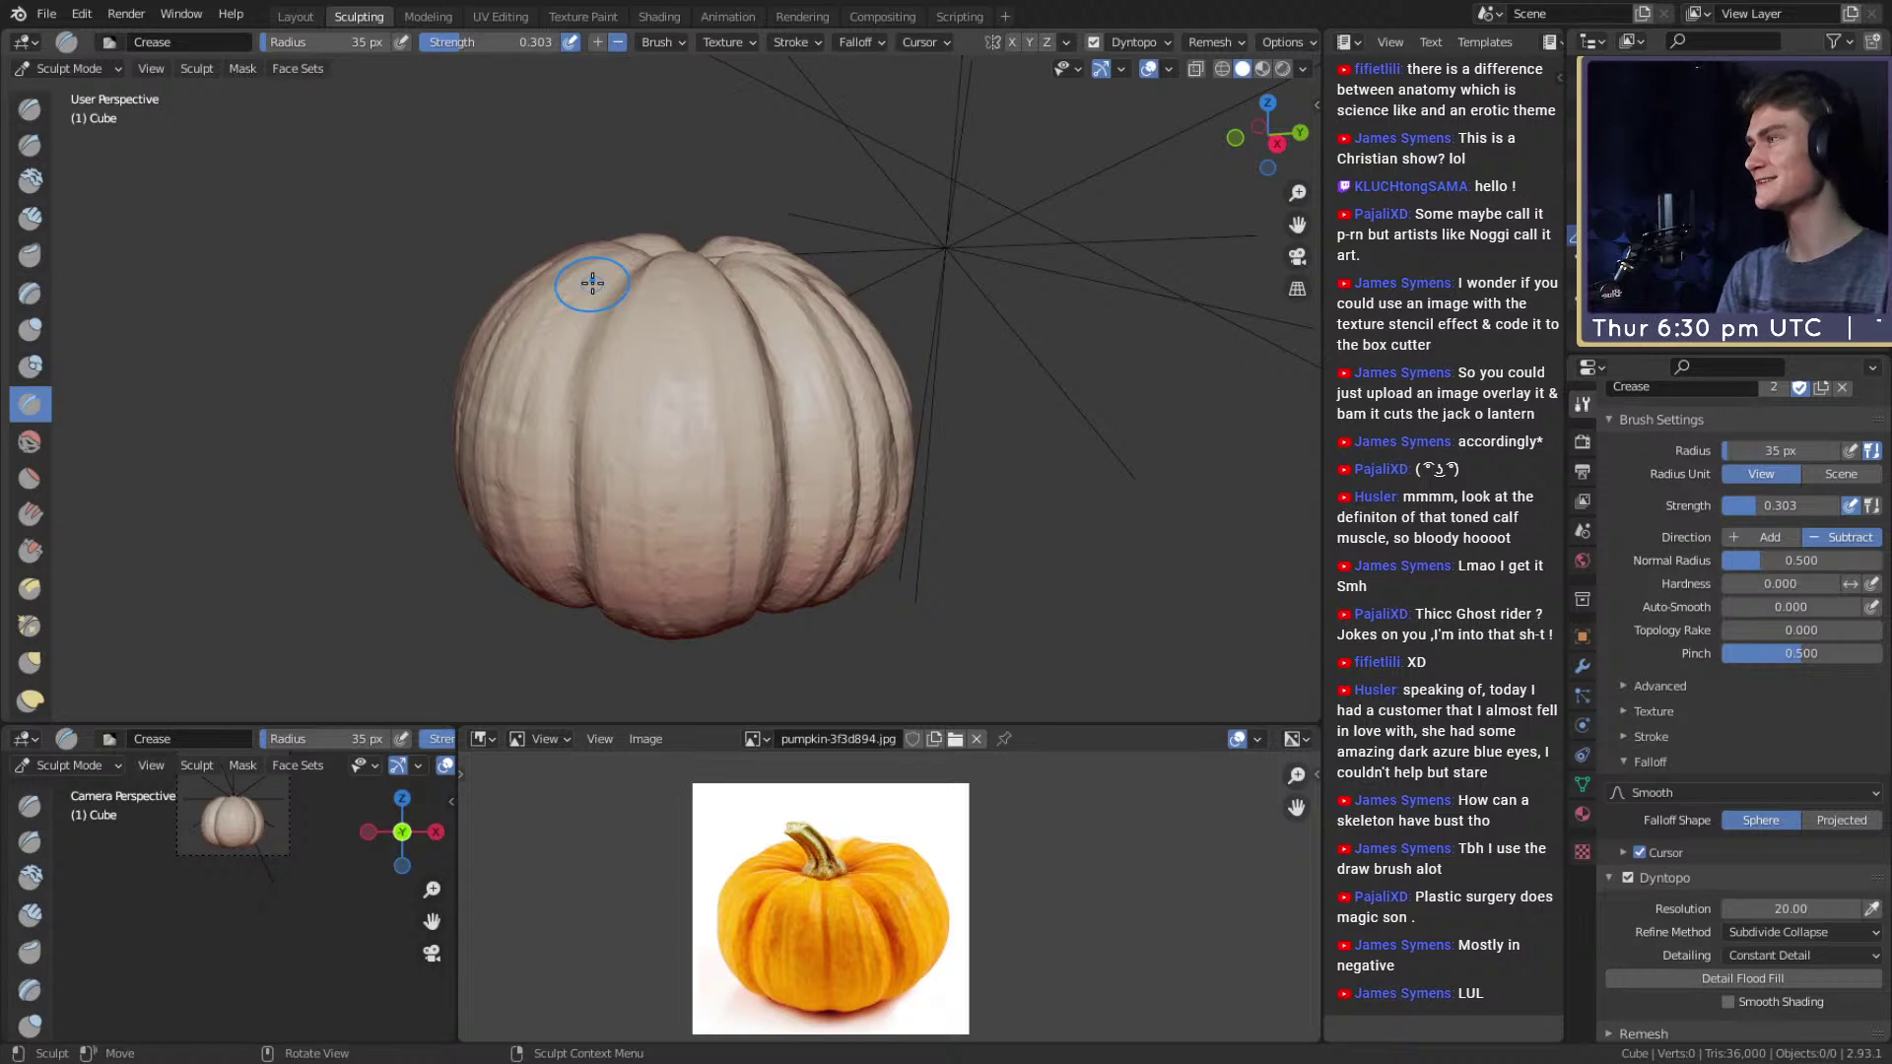
pyautogui.moveTo(738, 380)
pyautogui.mouseDown(button='middle')
pyautogui.moveTo(718, 443)
pyautogui.moveTo(718, 367)
pyautogui.mouseUp(button='middle')
pyautogui.scroll(5, 721, 394)
pyautogui.moveTo(722, 432)
pyautogui.mouseDown(button='middle')
pyautogui.moveTo(696, 371)
pyautogui.moveTo(646, 460)
pyautogui.moveTo(654, 266)
pyautogui.moveTo(638, 384)
pyautogui.moveTo(672, 483)
pyautogui.mouseUp(button='middle')
pyautogui.keyDown('alt'); pyautogui.moveTo(671, 484); pyautogui.dragTo(676, 335); pyautogui.keyUp('alt')
pyautogui.moveTo(685, 422)
pyautogui.keyDown('alt'); pyautogui.mouseDown()
pyautogui.moveTo(688, 381)
pyautogui.moveTo(651, 356)
pyautogui.mouseUp(); pyautogui.keyUp('alt')
pyautogui.press('f')
pyautogui.click(701, 380)
pyautogui.click(652, 356)
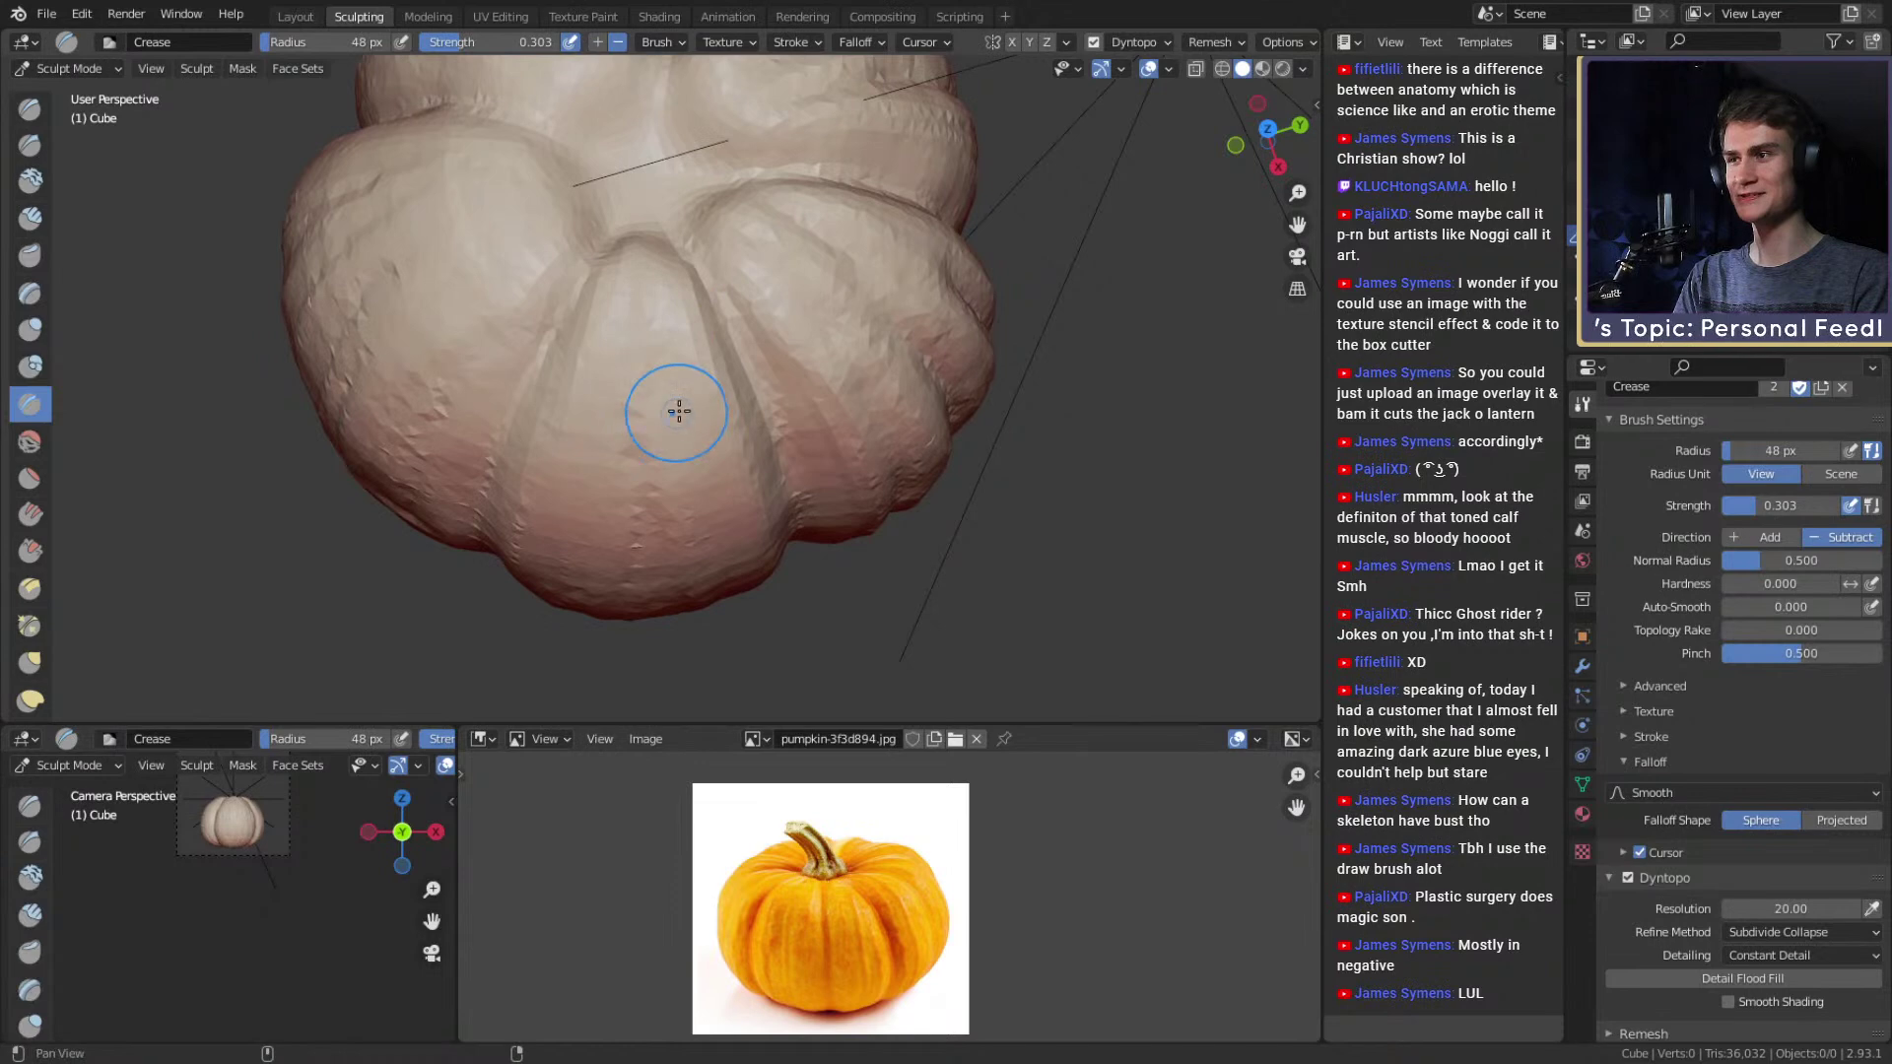
# Carve a groove from the top down the middle of the narrow rib with the Crease brush.
pyautogui.moveTo(676, 423); pyautogui.dragTo(634, 308, button='middle')
pyautogui.moveTo(643, 423); pyautogui.dragTo(665, 333, button='middle')
pyautogui.moveTo(625, 236)
pyautogui.mouseDown(button='middle')
pyautogui.moveTo(663, 367)
pyautogui.moveTo(650, 296)
pyautogui.mouseUp(button='middle')
pyautogui.moveTo(620, 211); pyautogui.dragTo(640, 413)
pyautogui.moveTo(642, 433); pyautogui.dragTo(666, 333, button='middle')
# Readjust the Crease radius and add a stroke along the middle of the narrow rib.
pyautogui.press('f')
pyautogui.click(647, 331)
pyautogui.keyDown('shift'); pyautogui.moveTo(642, 486); pyautogui.dragTo(643, 455, button='middle'); pyautogui.keyUp('shift')
pyautogui.press('f')
pyautogui.click(640, 351)
pyautogui.moveTo(627, 438); pyautogui.dragTo(632, 340)
# Readjust the Crease radius and carve a stroke into the upper middle of the narrow rib.
pyautogui.moveTo(640, 364)
pyautogui.keyDown('shift'); pyautogui.mouseDown(button='middle')
pyautogui.moveTo(650, 460)
pyautogui.moveTo(650, 384)
pyautogui.mouseUp(button='middle'); pyautogui.keyUp('shift')
pyautogui.press('f')
pyautogui.click(638, 270)
pyautogui.moveTo(638, 269); pyautogui.dragTo(658, 388, button='middle')
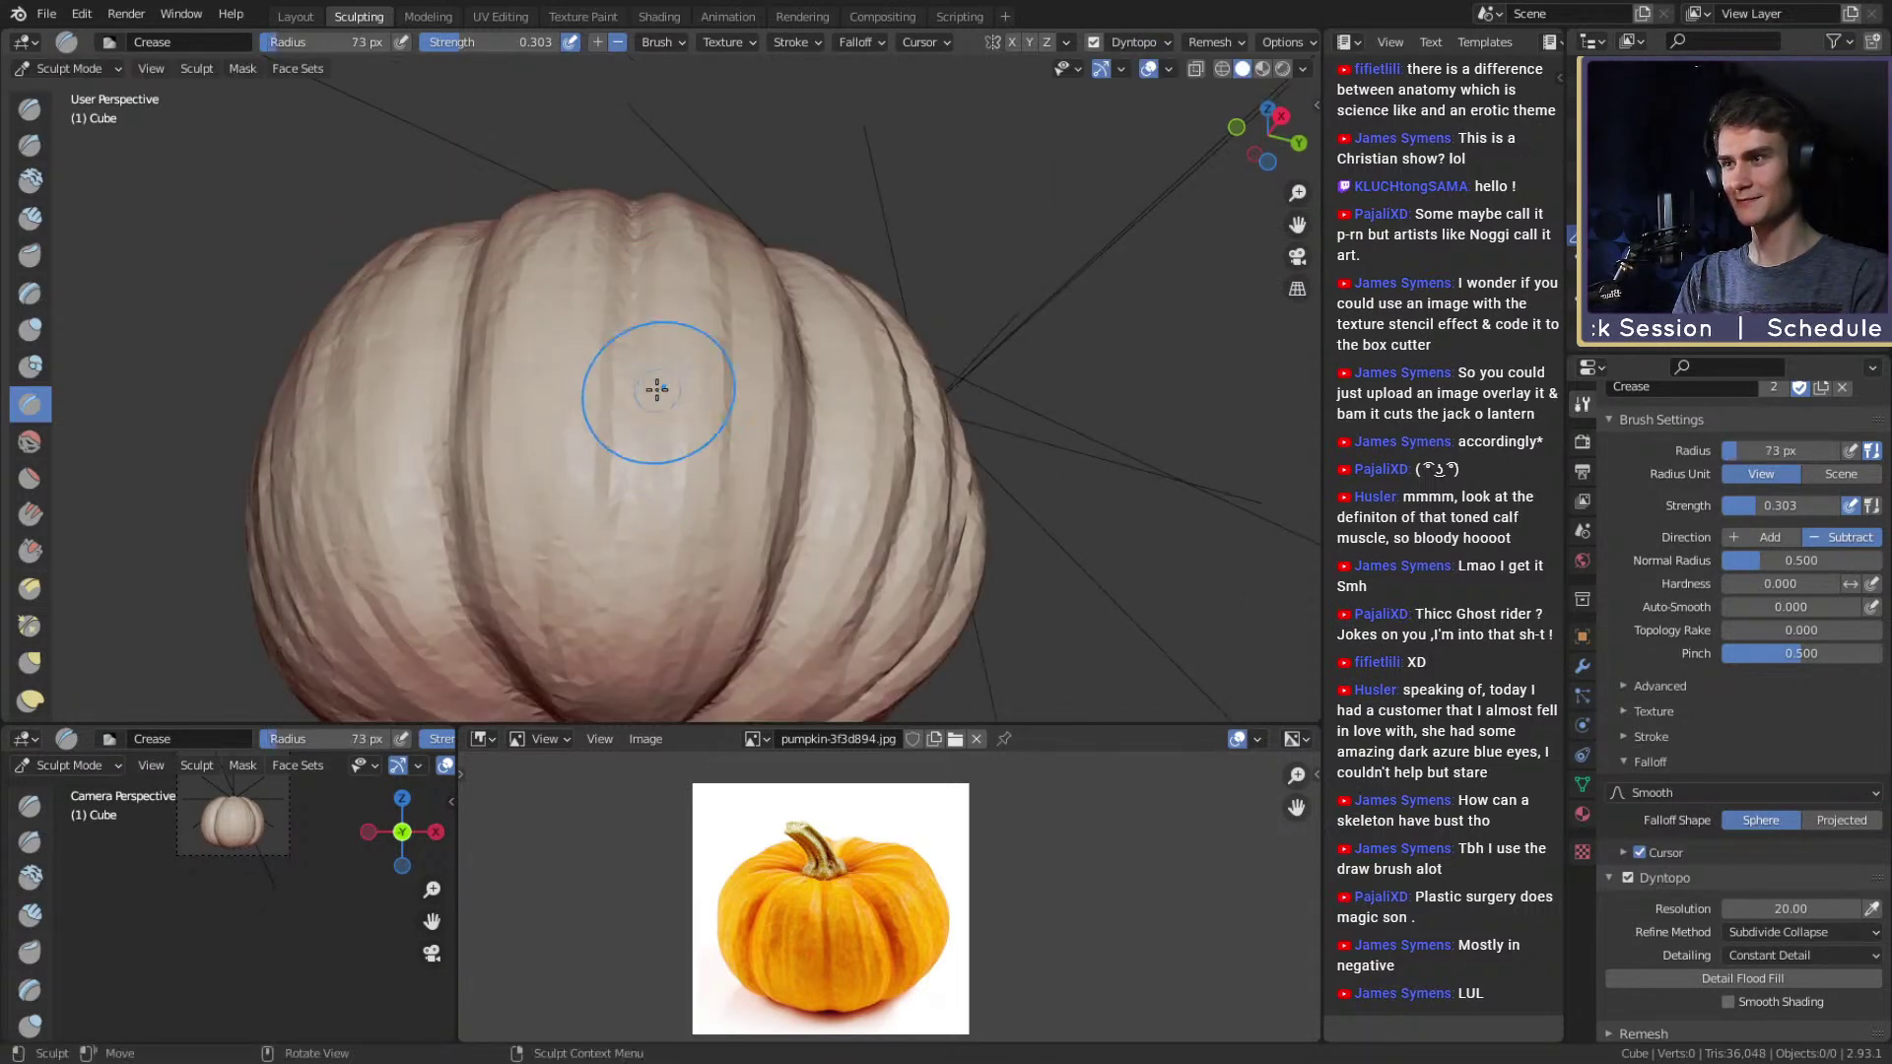
pyautogui.press(']')
pyautogui.press(']')
pyautogui.press(']')
pyautogui.moveTo(624, 481)
pyautogui.mouseDown(button='middle')
pyautogui.moveTo(650, 359)
pyautogui.moveTo(654, 431)
pyautogui.moveTo(625, 463)
pyautogui.mouseUp(button='middle')
pyautogui.moveTo(620, 355)
pyautogui.mouseDown(button='middle')
pyautogui.moveTo(634, 393)
pyautogui.moveTo(642, 367)
pyautogui.moveTo(681, 557)
pyautogui.moveTo(632, 370)
pyautogui.mouseUp(button='middle')
pyautogui.moveTo(675, 489); pyautogui.dragTo(655, 350, button='middle')
pyautogui.press('f')
pyautogui.click(650, 334)
pyautogui.moveTo(645, 330); pyautogui.dragTo(620, 401)
# Set the Crease radius to 33 px and extend the rib's middle groove down toward the underside.
pyautogui.press('f')
pyautogui.click(629, 311)
pyautogui.moveTo(630, 305); pyautogui.dragTo(638, 508)
pyautogui.moveTo(639, 508); pyautogui.dragTo(648, 400, button='middle')
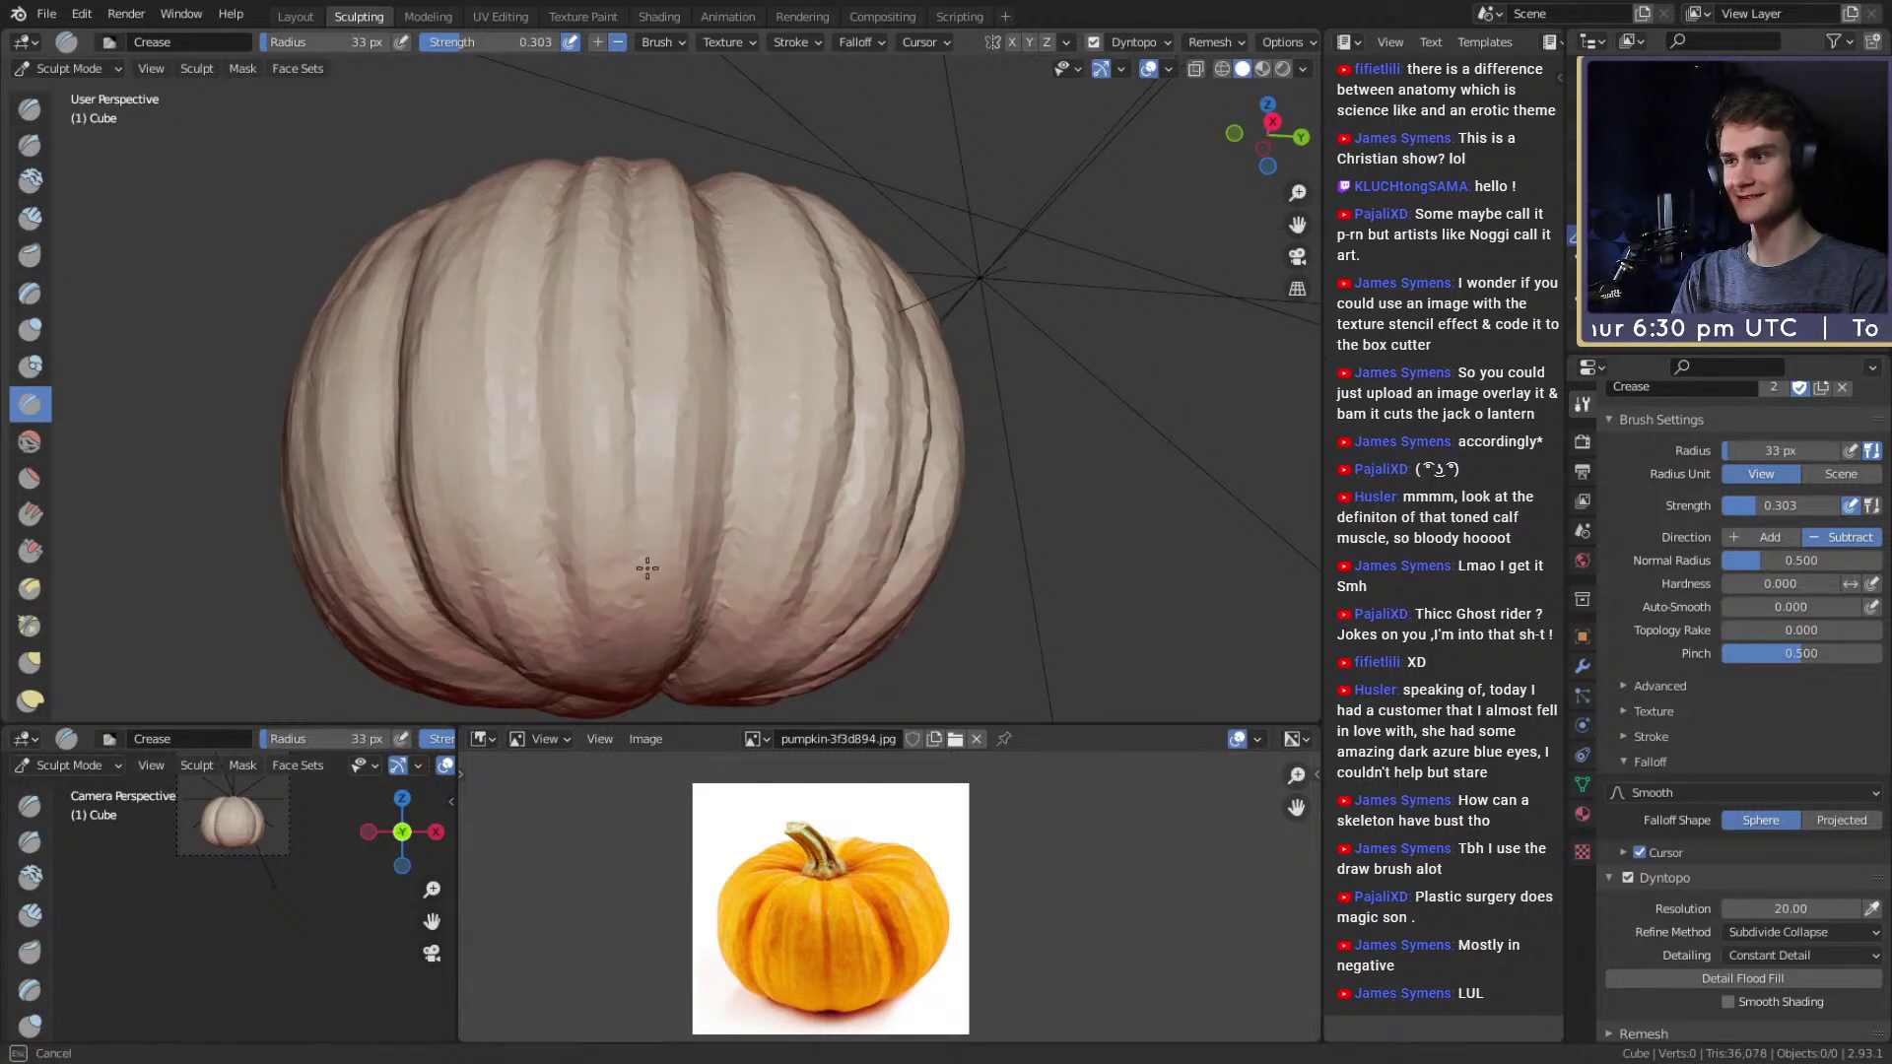
pyautogui.moveTo(642, 567); pyautogui.dragTo(667, 342, button='middle')
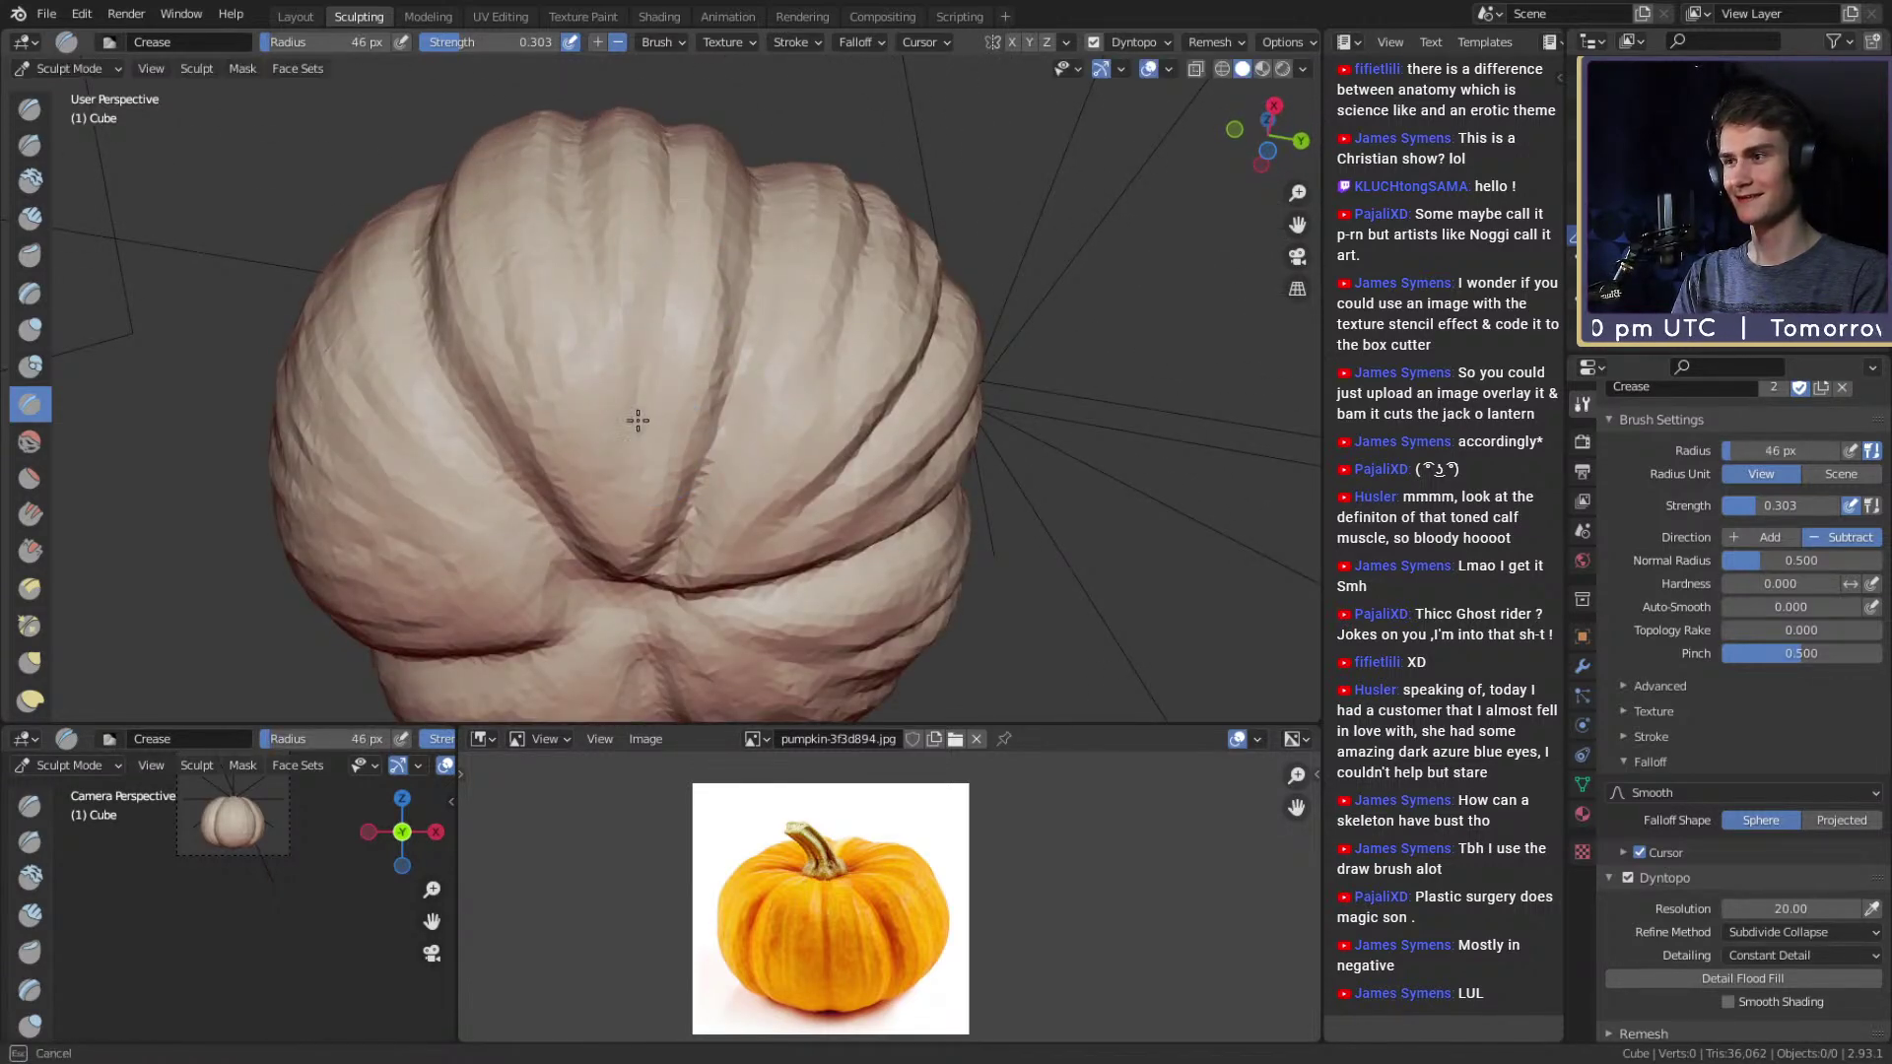
pyautogui.moveTo(606, 406)
pyautogui.mouseDown(button='middle')
pyautogui.moveTo(676, 399)
pyautogui.moveTo(604, 426)
pyautogui.moveTo(581, 339)
pyautogui.moveTo(624, 372)
pyautogui.moveTo(606, 481)
pyautogui.mouseUp(button='middle')
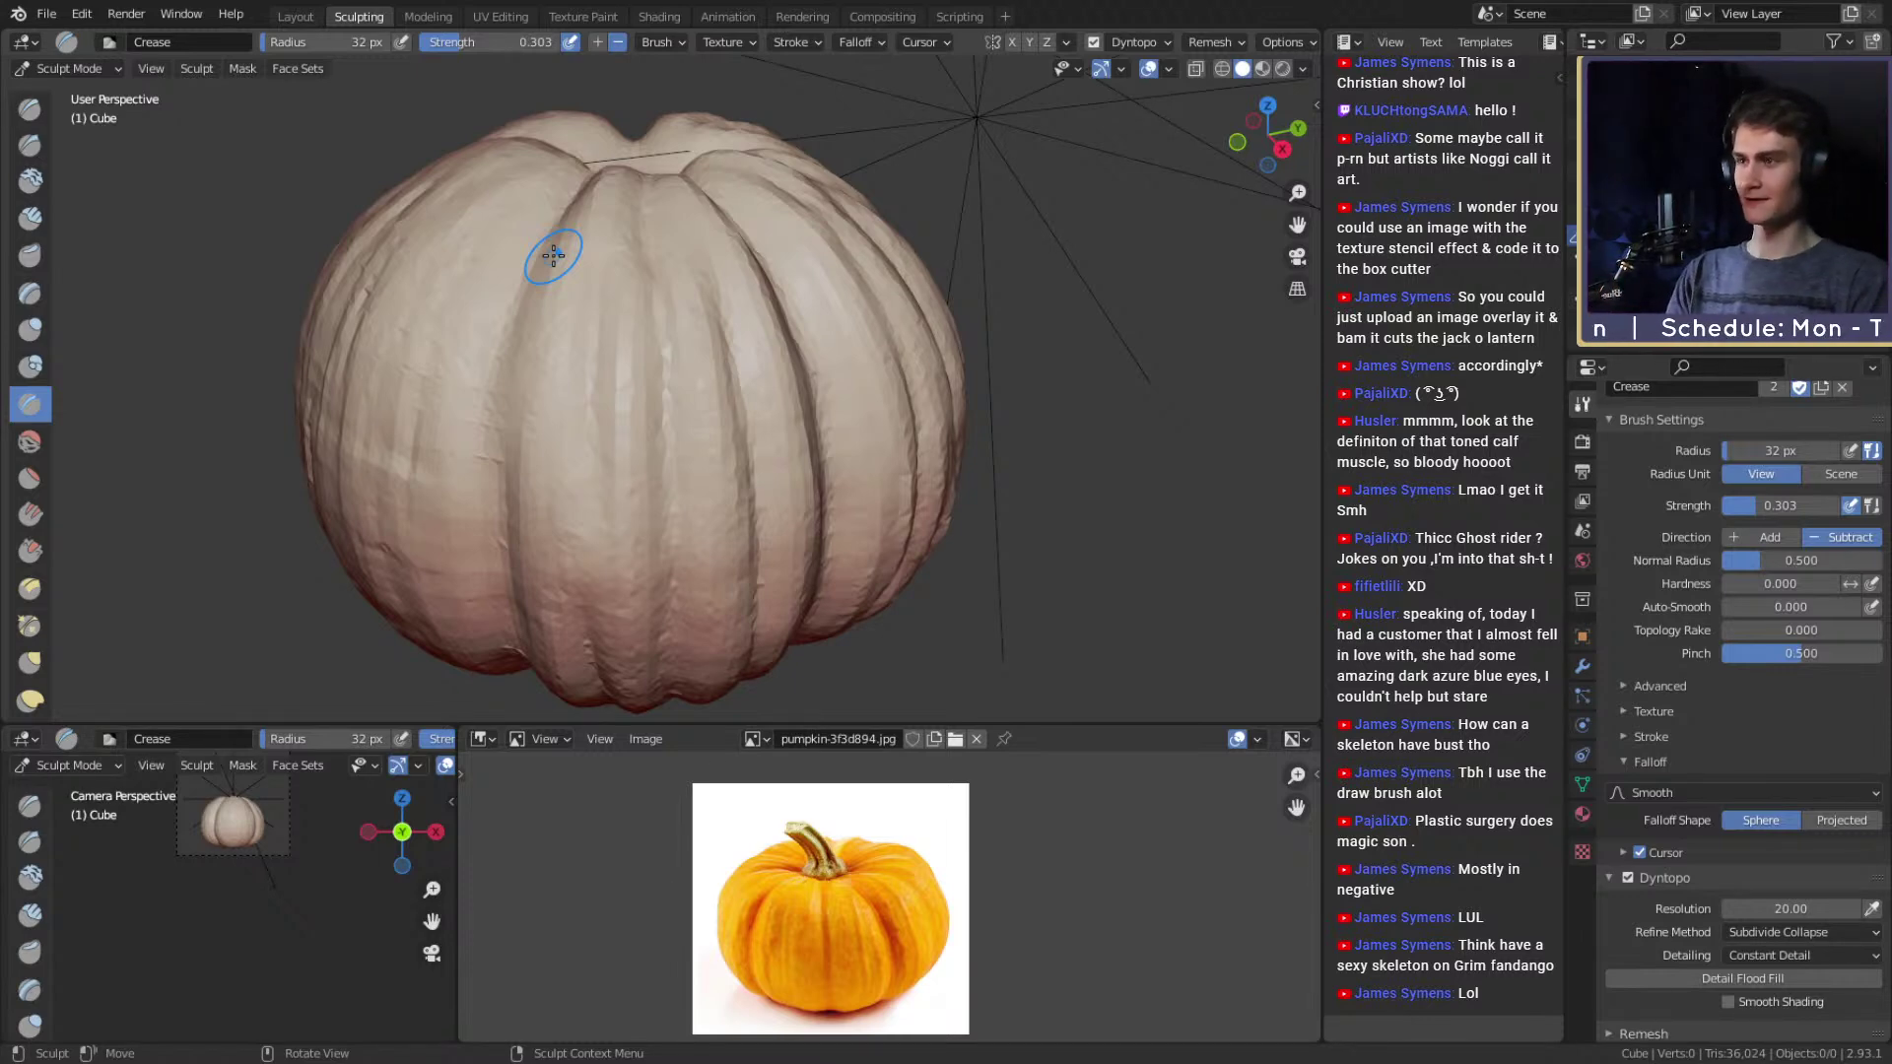
# Carve further passes along the upper half of the narrow rib's middle groove with the Crease brush.
pyautogui.moveTo(644, 430)
pyautogui.mouseDown(button='middle')
pyautogui.moveTo(676, 401)
pyautogui.moveTo(659, 325)
pyautogui.moveTo(625, 435)
pyautogui.moveTo(620, 413)
pyautogui.mouseUp(button='middle')
pyautogui.moveTo(620, 413); pyautogui.dragTo(615, 459)
pyautogui.moveTo(604, 371); pyautogui.dragTo(627, 458, button='middle')
pyautogui.moveTo(624, 264); pyautogui.dragTo(630, 414)
pyautogui.moveTo(630, 296); pyautogui.dragTo(632, 350, button='middle')
# Set the Crease radius to 43 px and deepen the narrow rib's grooves near the pumpkin's top.
pyautogui.press('f')
pyautogui.click(626, 345)
pyautogui.moveTo(625, 322); pyautogui.dragTo(610, 257)
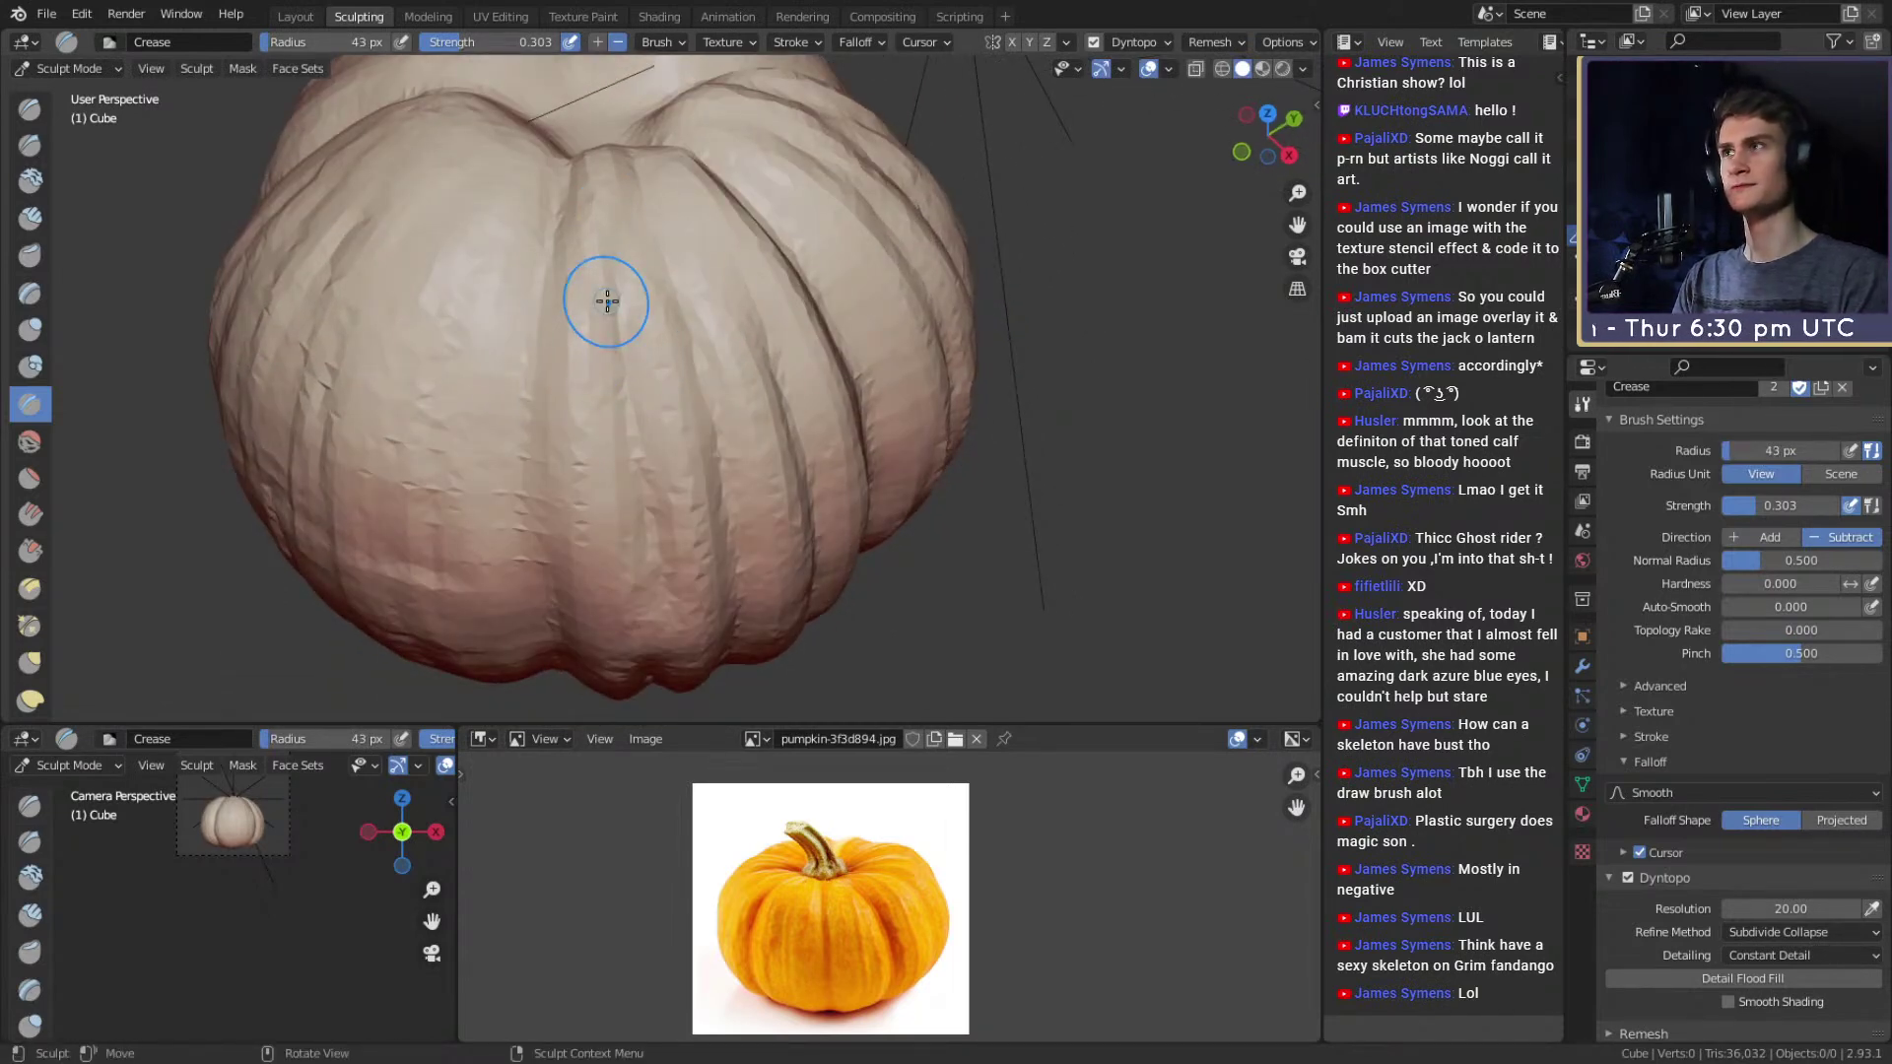
pyautogui.moveTo(828, 371)
pyautogui.mouseDown(button='middle')
pyautogui.moveTo(706, 321)
pyautogui.moveTo(638, 364)
pyautogui.moveTo(675, 364)
pyautogui.mouseUp(button='middle')
pyautogui.moveTo(676, 363); pyautogui.dragTo(680, 457)
pyautogui.moveTo(690, 376); pyautogui.dragTo(659, 322, button='middle')
# Set the Crease radius to 46 px and deepen the lower end of the main groove beside the wide rib.
pyautogui.press('f')
pyautogui.click(672, 414)
pyautogui.press('f')
pyautogui.click(642, 410)
pyautogui.moveTo(642, 410)
pyautogui.mouseDown(button='middle')
pyautogui.moveTo(664, 376)
pyautogui.moveTo(641, 456)
pyautogui.moveTo(628, 398)
pyautogui.mouseUp(button='middle')
pyautogui.press('f')
pyautogui.click(662, 363)
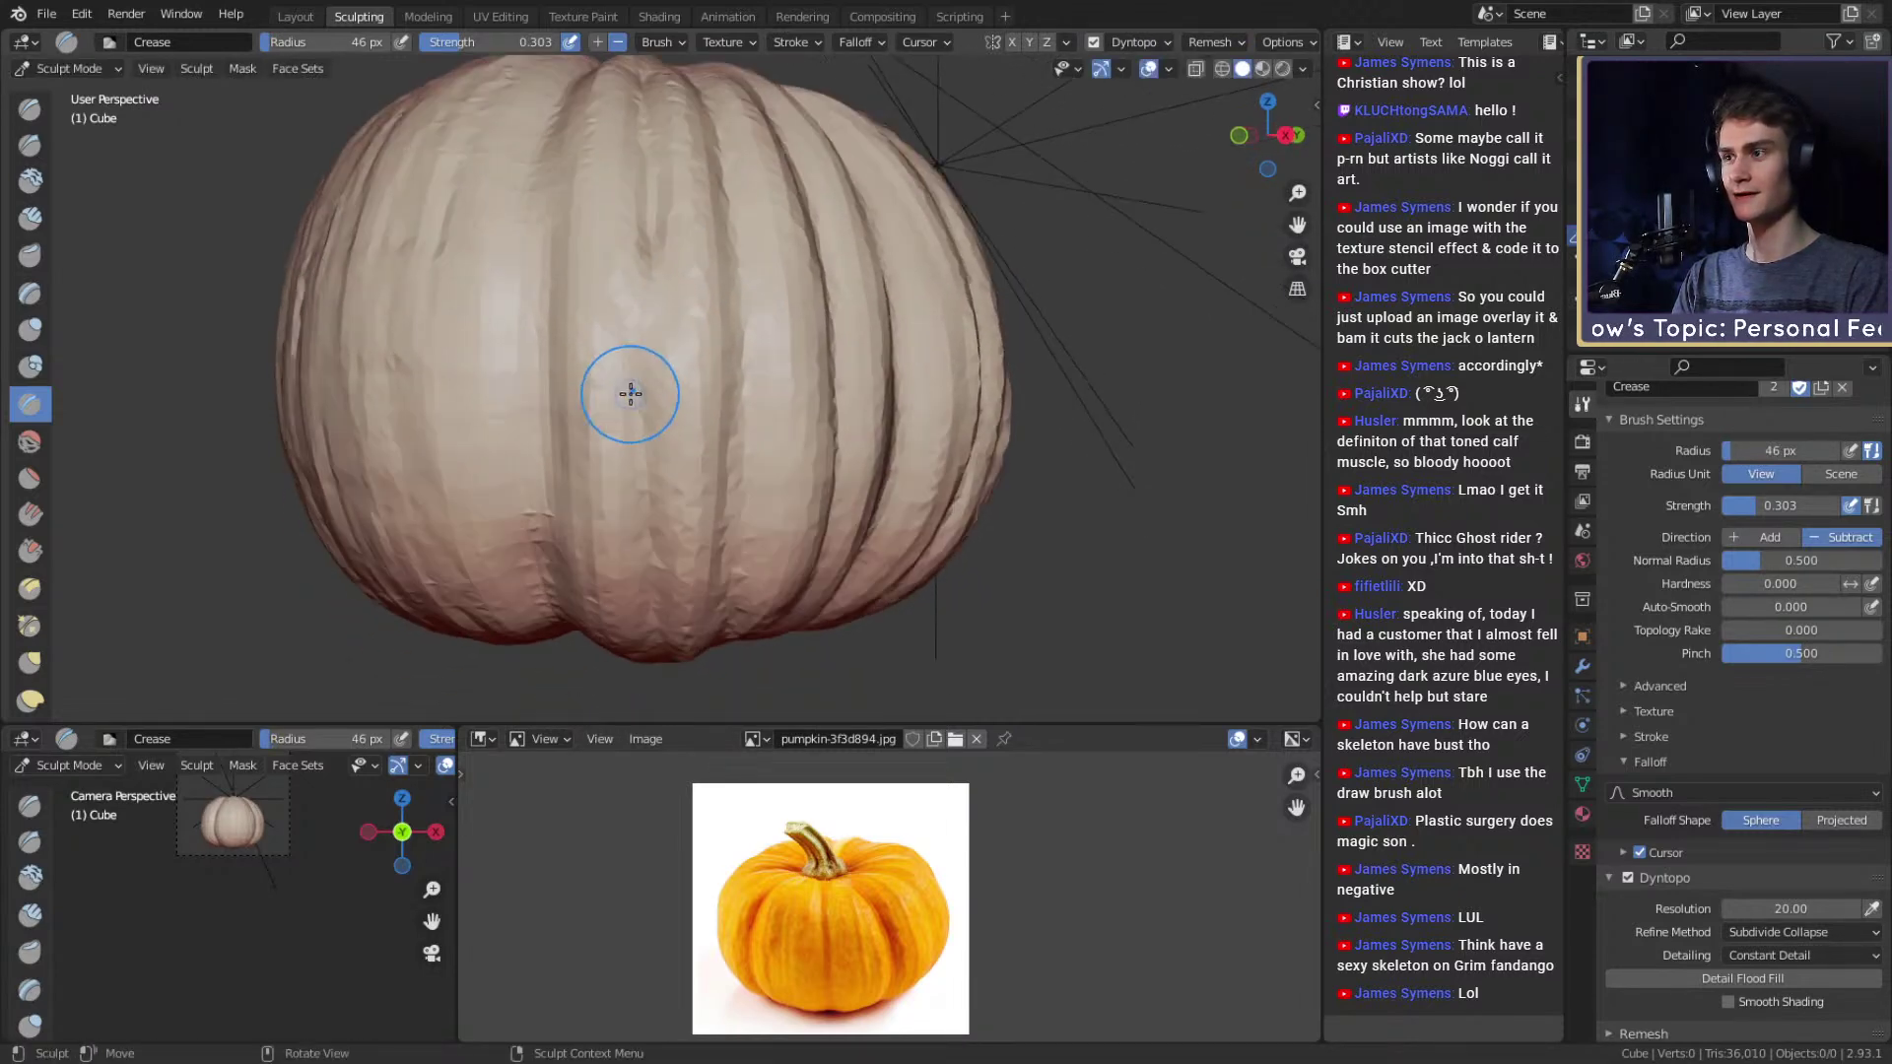
pyautogui.moveTo(608, 314)
pyautogui.mouseDown(button='middle')
pyautogui.moveTo(634, 346)
pyautogui.moveTo(667, 316)
pyautogui.moveTo(699, 346)
pyautogui.moveTo(697, 187)
pyautogui.mouseUp(button='middle')
pyautogui.moveTo(650, 125); pyautogui.dragTo(641, 178, button='middle')
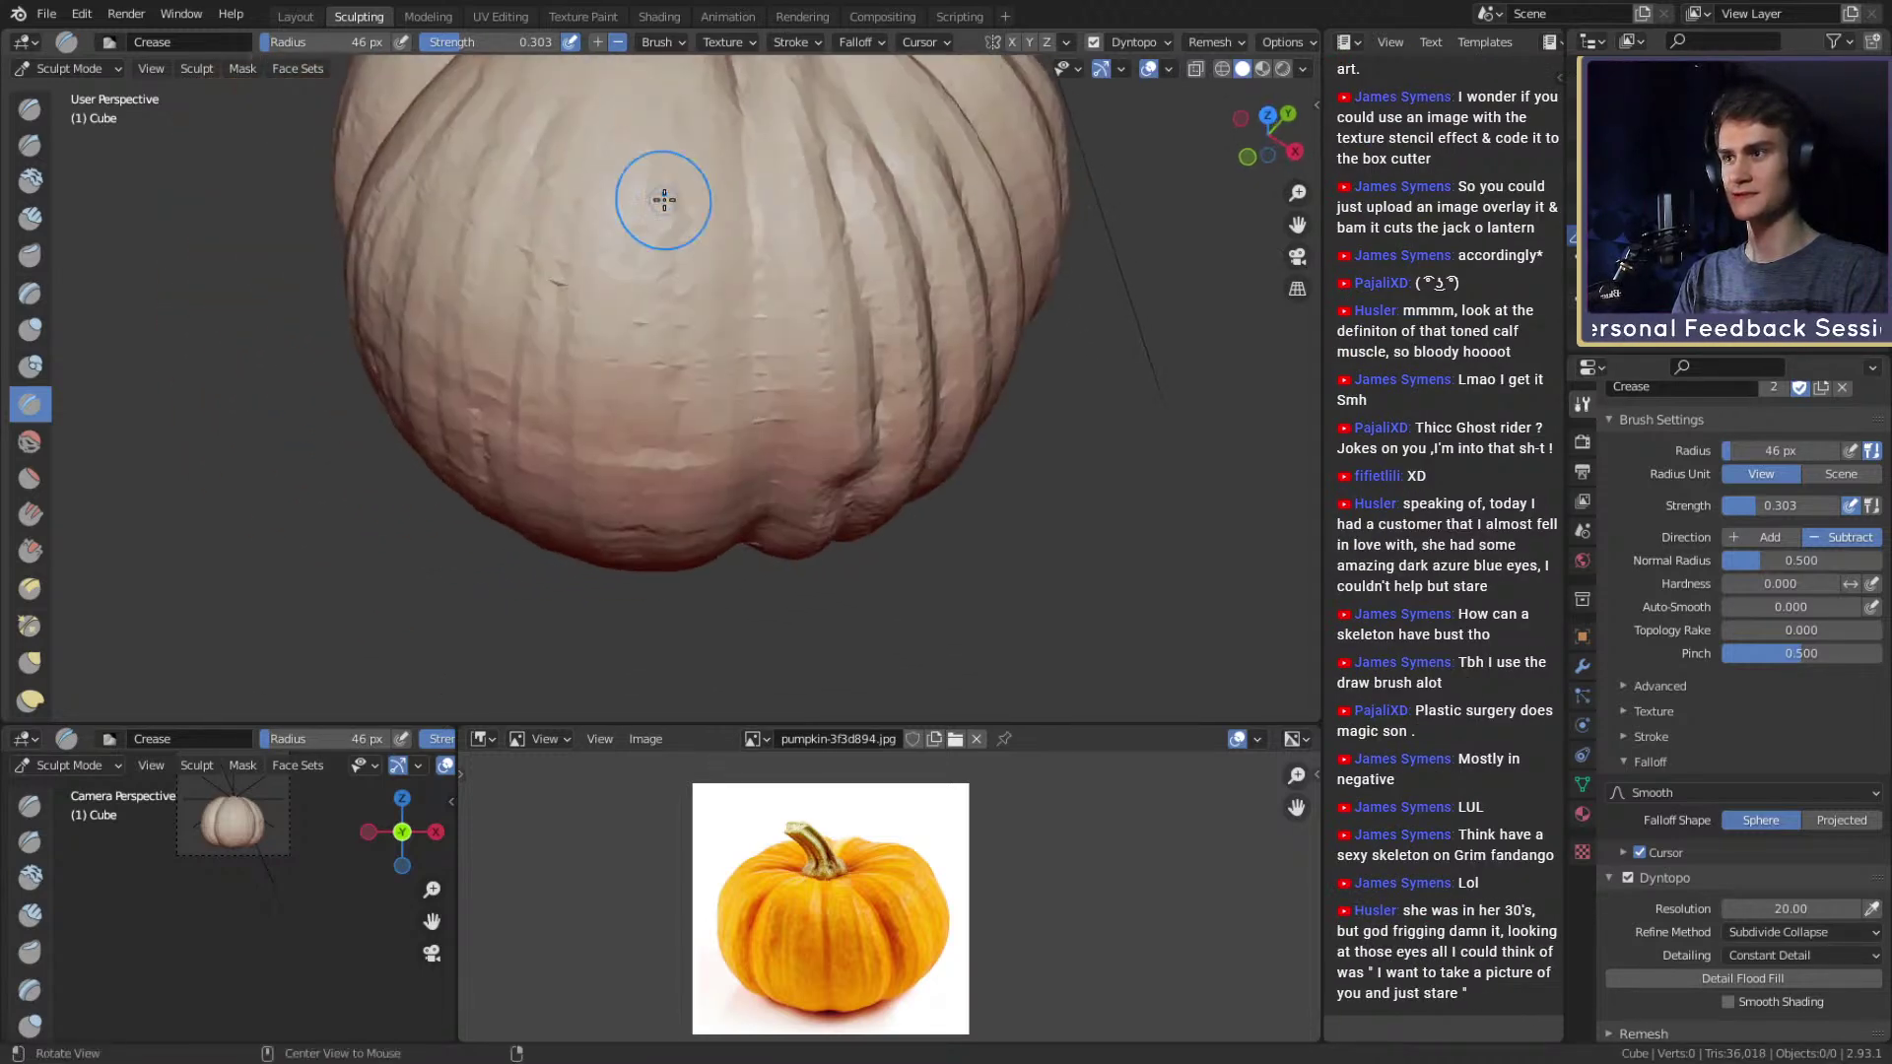
pyautogui.moveTo(802, 241); pyautogui.dragTo(723, 241, button='middle')
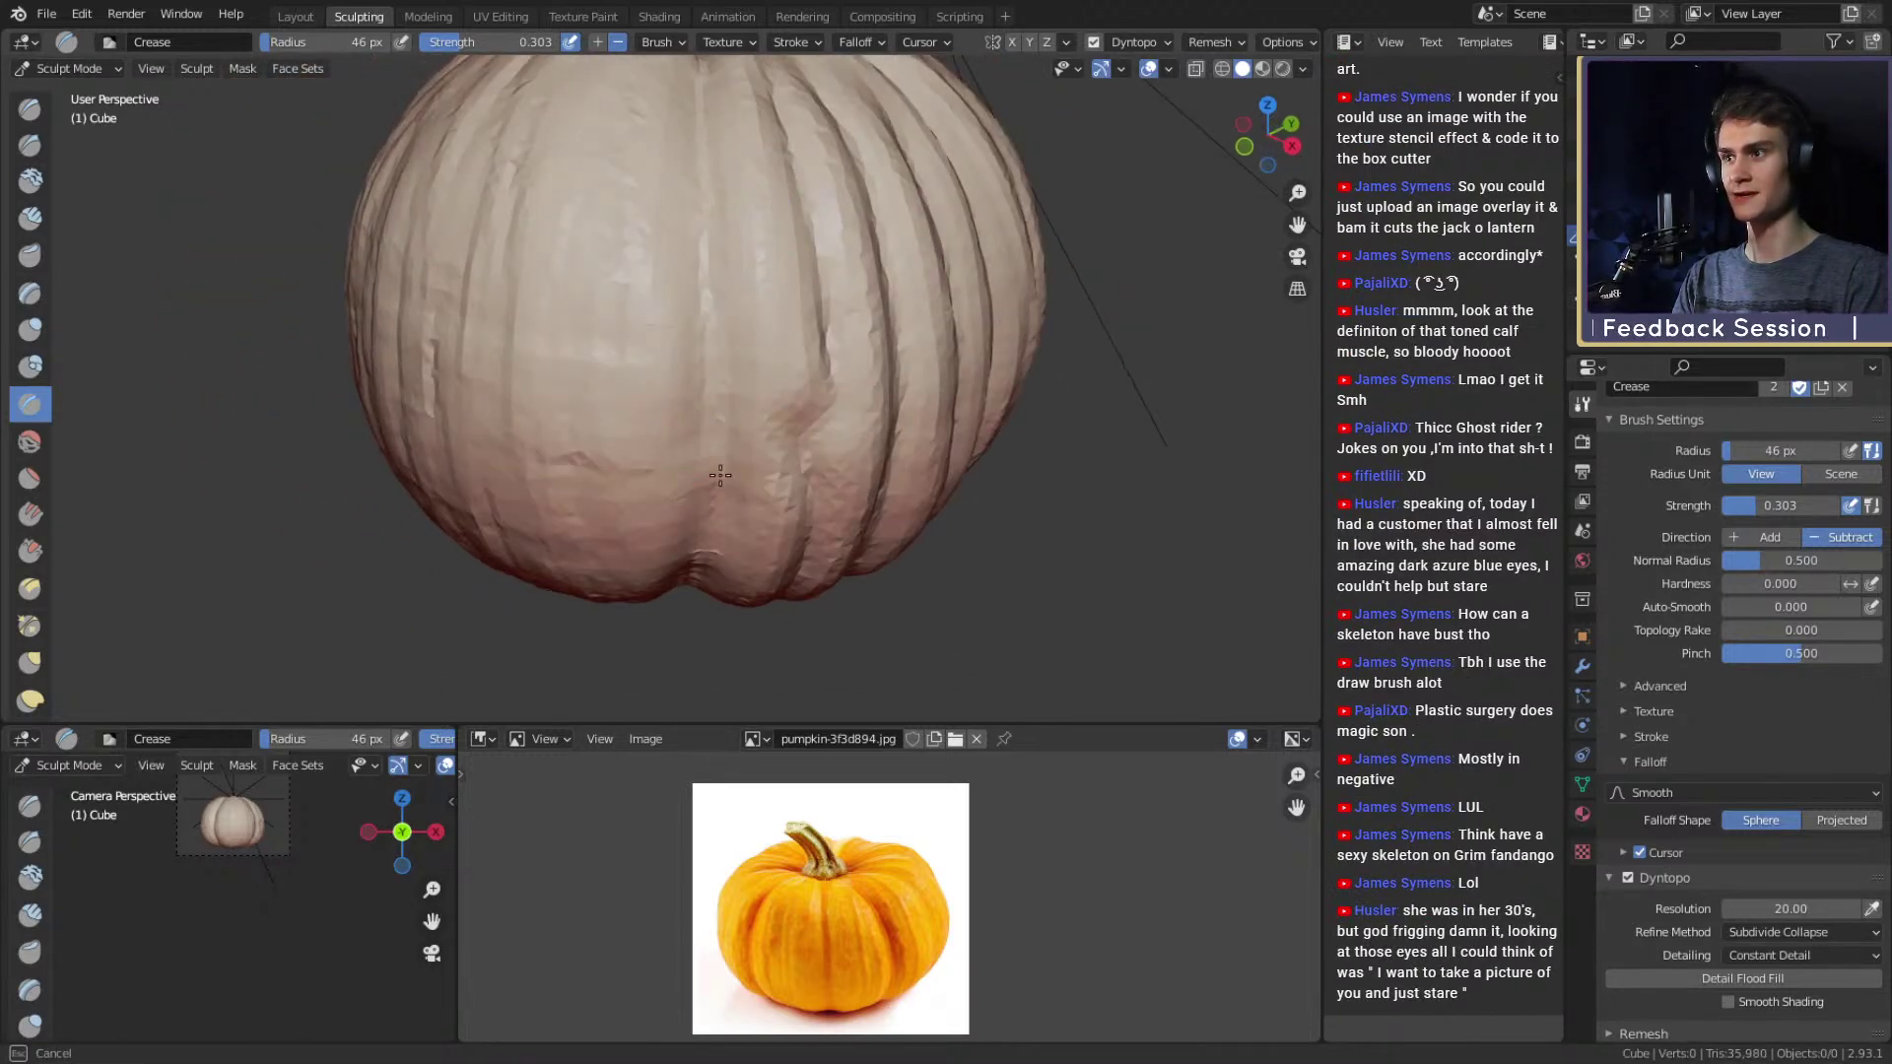
pyautogui.moveTo(719, 474); pyautogui.dragTo(718, 485)
# Carve two long passes down the main groove beside the wide rib with the Crease brush.
pyautogui.moveTo(715, 345); pyautogui.dragTo(713, 326, button='middle')
pyautogui.moveTo(696, 291); pyautogui.dragTo(690, 463)
pyautogui.moveTo(674, 291); pyautogui.dragTo(667, 493)
# Readjust the Crease radius and start a lengthwise groove in the left part of the next wide rib.
pyautogui.press('f')
pyautogui.click(682, 360)
pyautogui.moveTo(667, 494)
pyautogui.mouseDown(button='middle')
pyautogui.moveTo(678, 361)
pyautogui.moveTo(727, 329)
pyautogui.moveTo(779, 453)
pyautogui.mouseUp(button='middle')
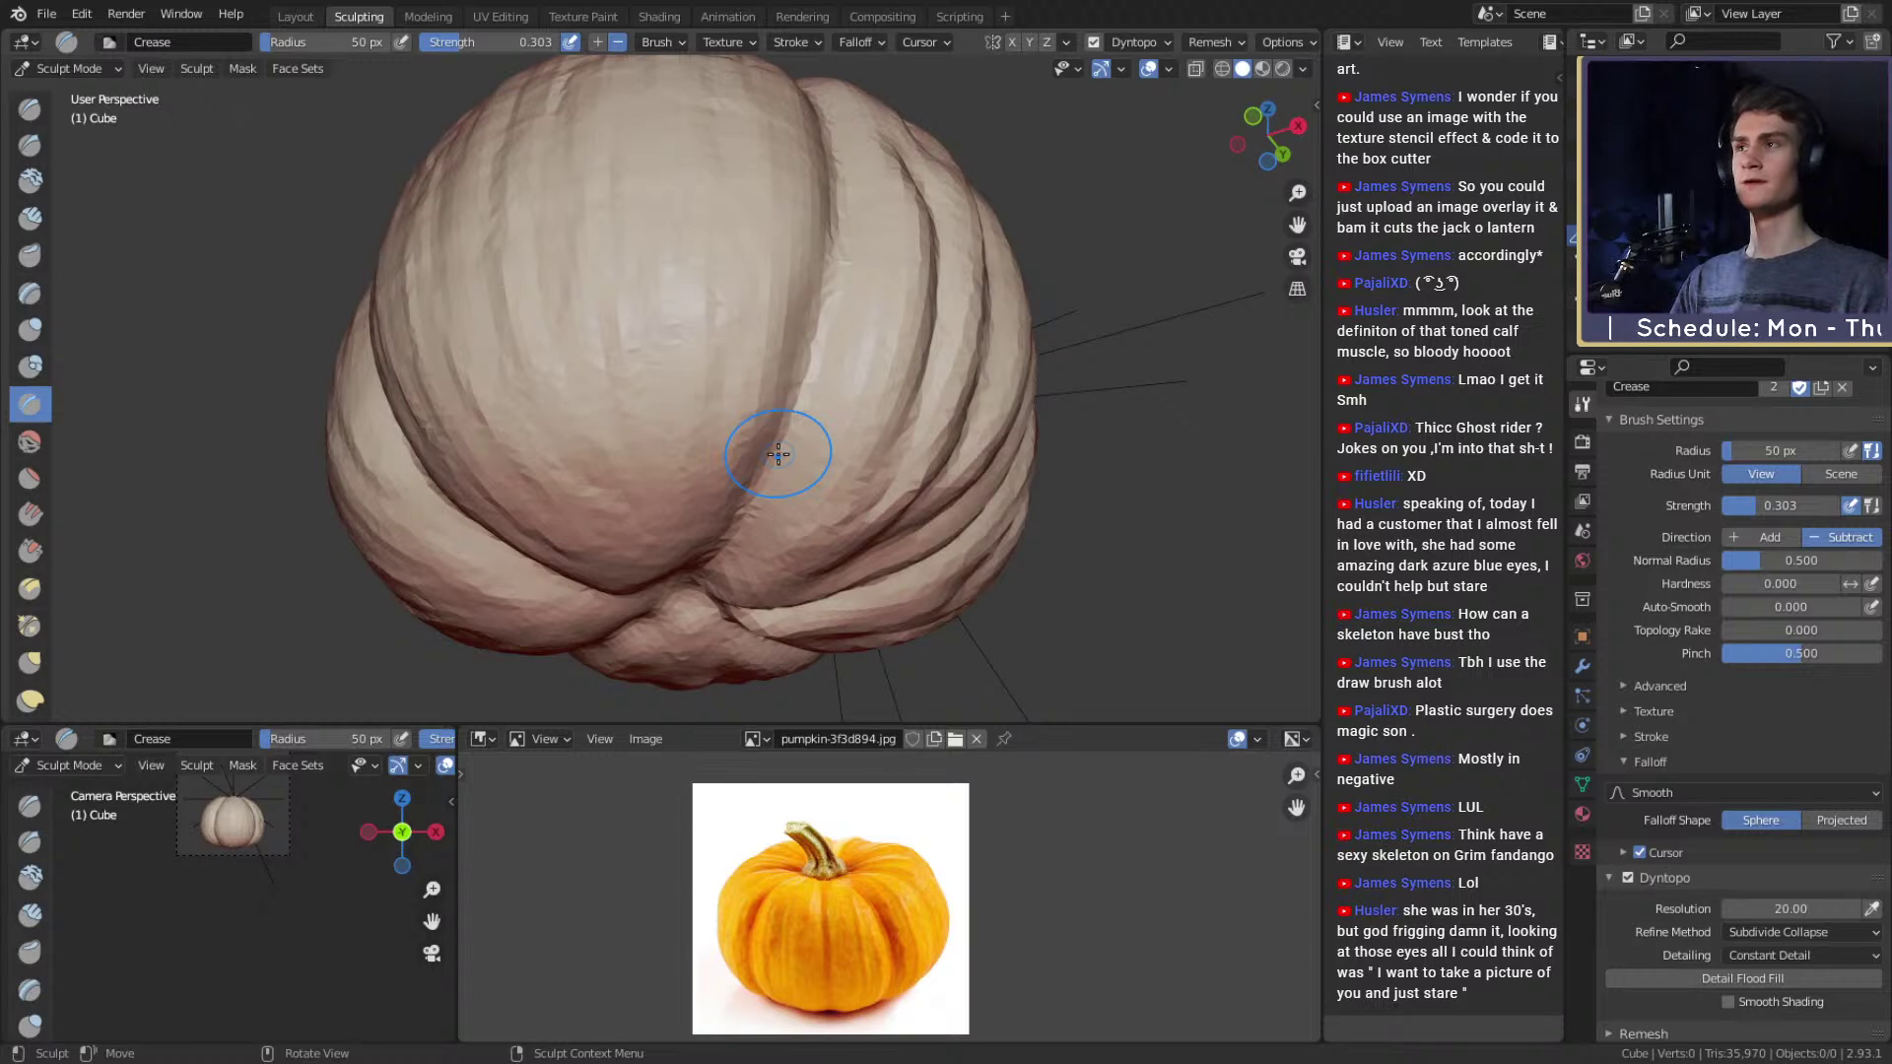
pyautogui.moveTo(686, 368)
pyautogui.mouseDown(button='middle')
pyautogui.moveTo(709, 351)
pyautogui.moveTo(695, 395)
pyautogui.mouseUp(button='middle')
pyautogui.press('f')
pyautogui.click(688, 477)
pyautogui.moveTo(581, 379); pyautogui.dragTo(576, 210)
# Set the Crease radius to 60 px and carve the wide rib's left groove from its lower part up to the top.
pyautogui.moveTo(616, 307); pyautogui.dragTo(635, 323, button='middle')
pyautogui.press('f')
pyautogui.click(633, 323)
pyautogui.moveTo(630, 546)
pyautogui.mouseDown()
pyautogui.moveTo(589, 221)
pyautogui.moveTo(605, 414)
pyautogui.mouseUp()
pyautogui.press('f')
pyautogui.click(617, 448)
pyautogui.moveTo(612, 487); pyautogui.dragTo(566, 160)
pyautogui.moveTo(577, 434)
pyautogui.keyDown('alt'); pyautogui.mouseDown()
pyautogui.moveTo(583, 489)
pyautogui.moveTo(605, 158)
pyautogui.mouseUp(); pyautogui.keyUp('alt')
# Readjust the Crease radius and finish the upper end of the wide rib's left groove.
pyautogui.moveTo(605, 157)
pyautogui.mouseDown(button='middle')
pyautogui.moveTo(578, 286)
pyautogui.moveTo(634, 329)
pyautogui.moveTo(633, 372)
pyautogui.mouseUp(button='middle')
pyautogui.press('f')
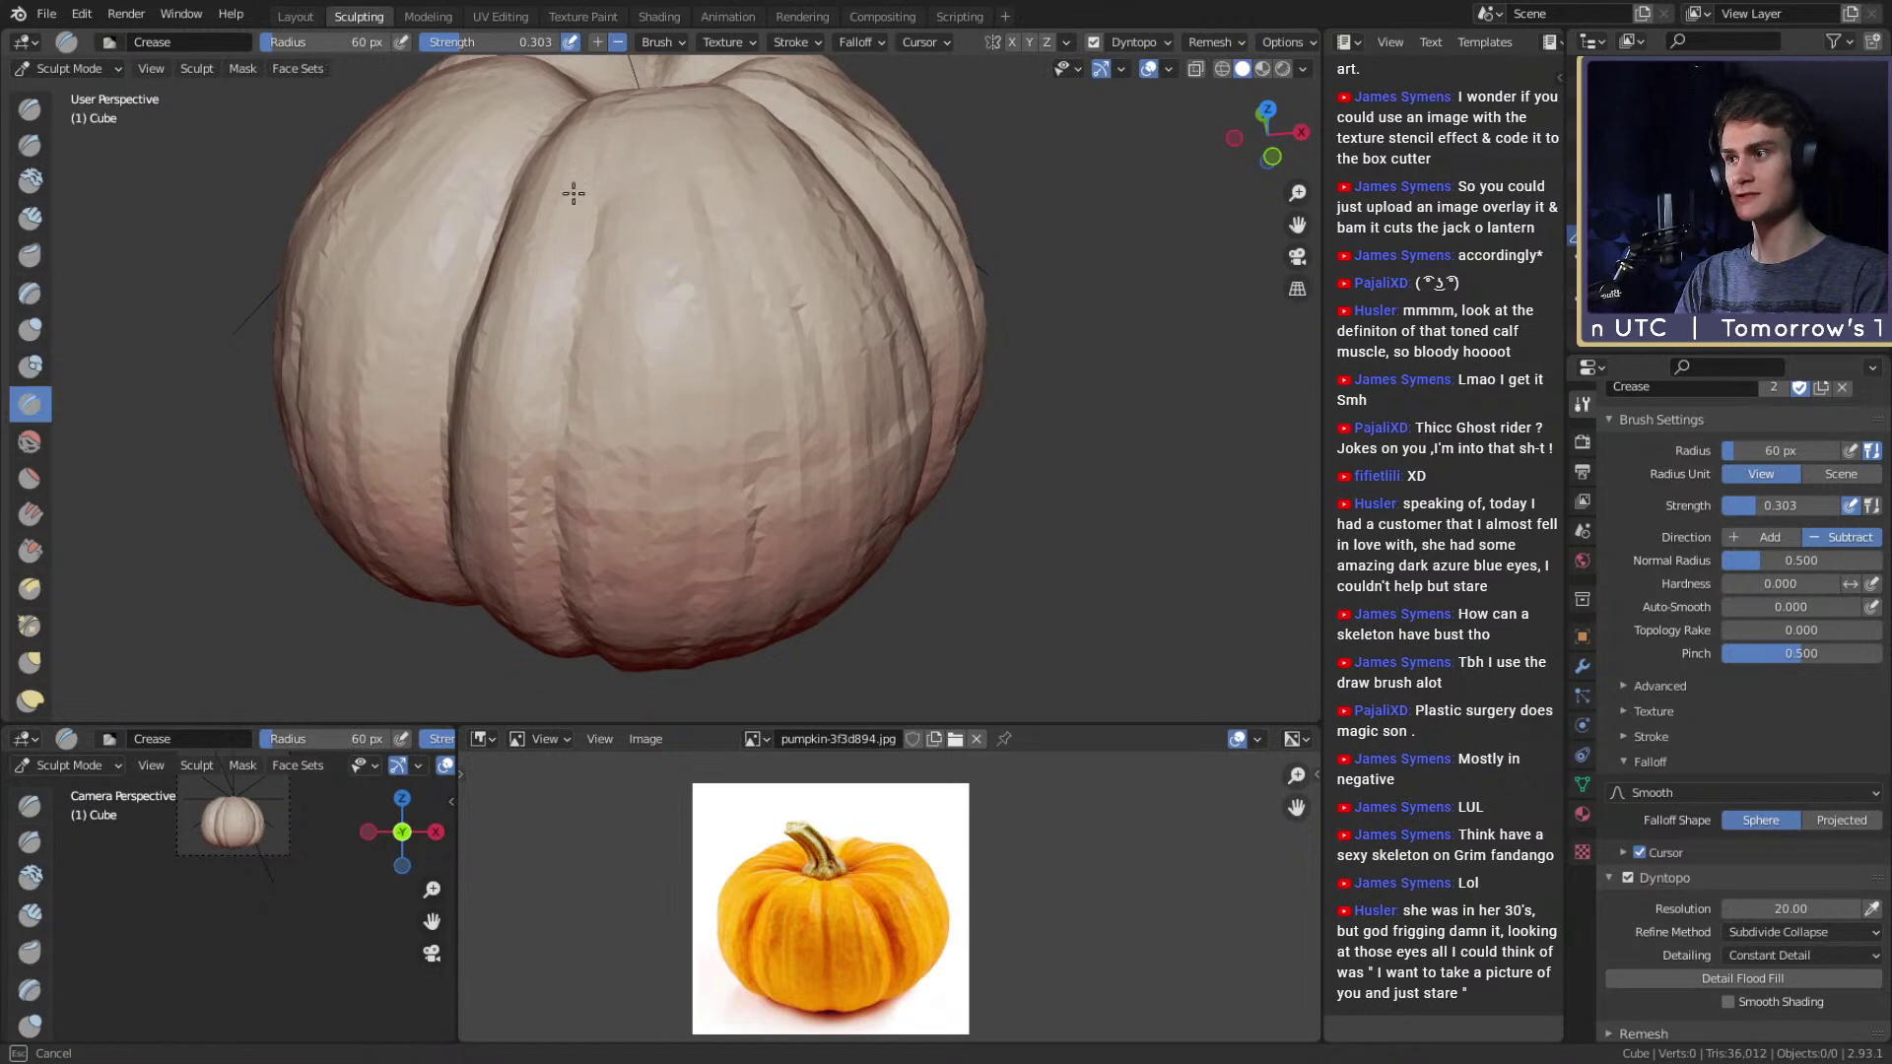
pyautogui.moveTo(581, 269); pyautogui.dragTo(591, 317, button='middle')
pyautogui.press('f')
pyautogui.click(613, 317)
pyautogui.moveTo(608, 252); pyautogui.dragTo(602, 231)
# Set the Crease radius to 44 px and carve a groove down the middle of the wide rib.
pyautogui.moveTo(629, 423)
pyautogui.mouseDown(button='middle')
pyautogui.moveTo(663, 422)
pyautogui.moveTo(676, 198)
pyautogui.mouseUp(button='middle')
pyautogui.moveTo(655, 202); pyautogui.dragTo(673, 482)
pyautogui.moveTo(687, 423); pyautogui.dragTo(692, 371, button='middle')
pyautogui.press('f')
pyautogui.click(667, 360)
pyautogui.moveTo(655, 340); pyautogui.dragTo(651, 547)
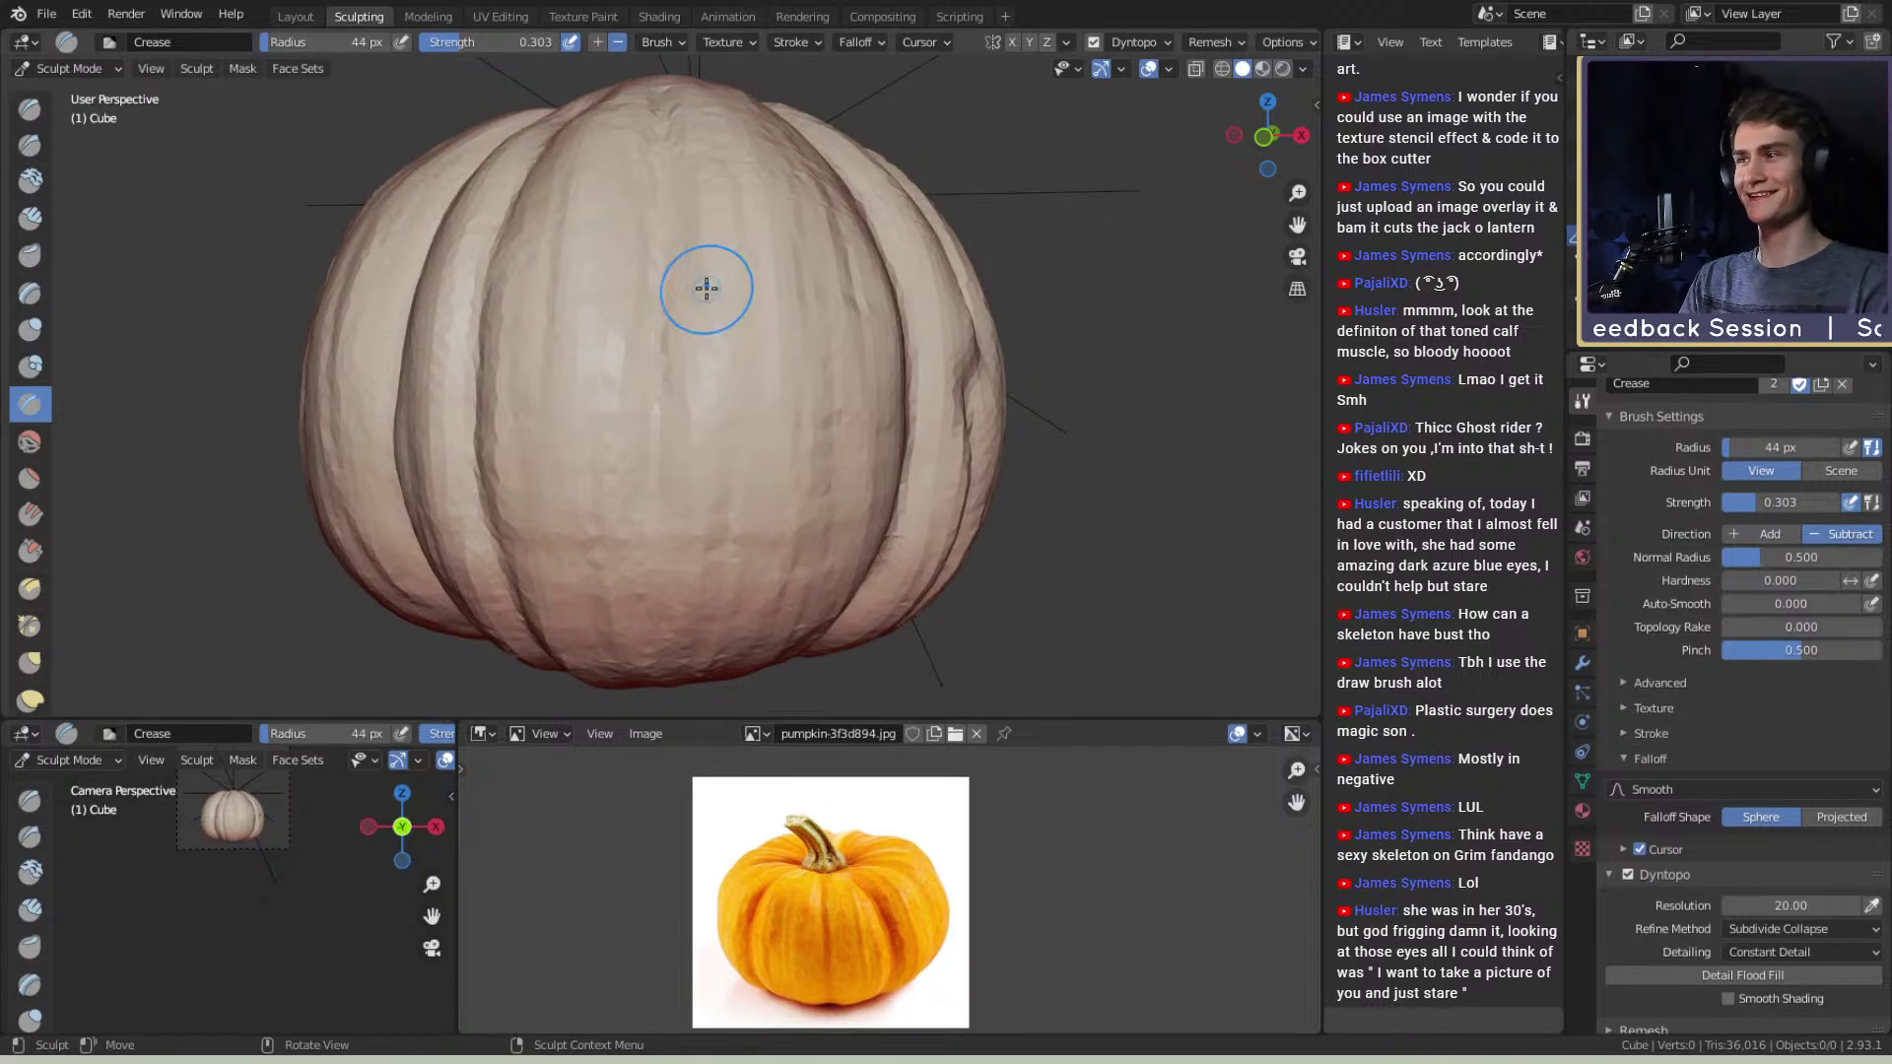
# Set the Crease radius to 58 px and continue the wide rib's middle groove through its lower half.
pyautogui.moveTo(706, 288)
pyautogui.mouseDown(button='middle')
pyautogui.moveTo(772, 401)
pyautogui.moveTo(662, 460)
pyautogui.moveTo(663, 384)
pyautogui.mouseUp(button='middle')
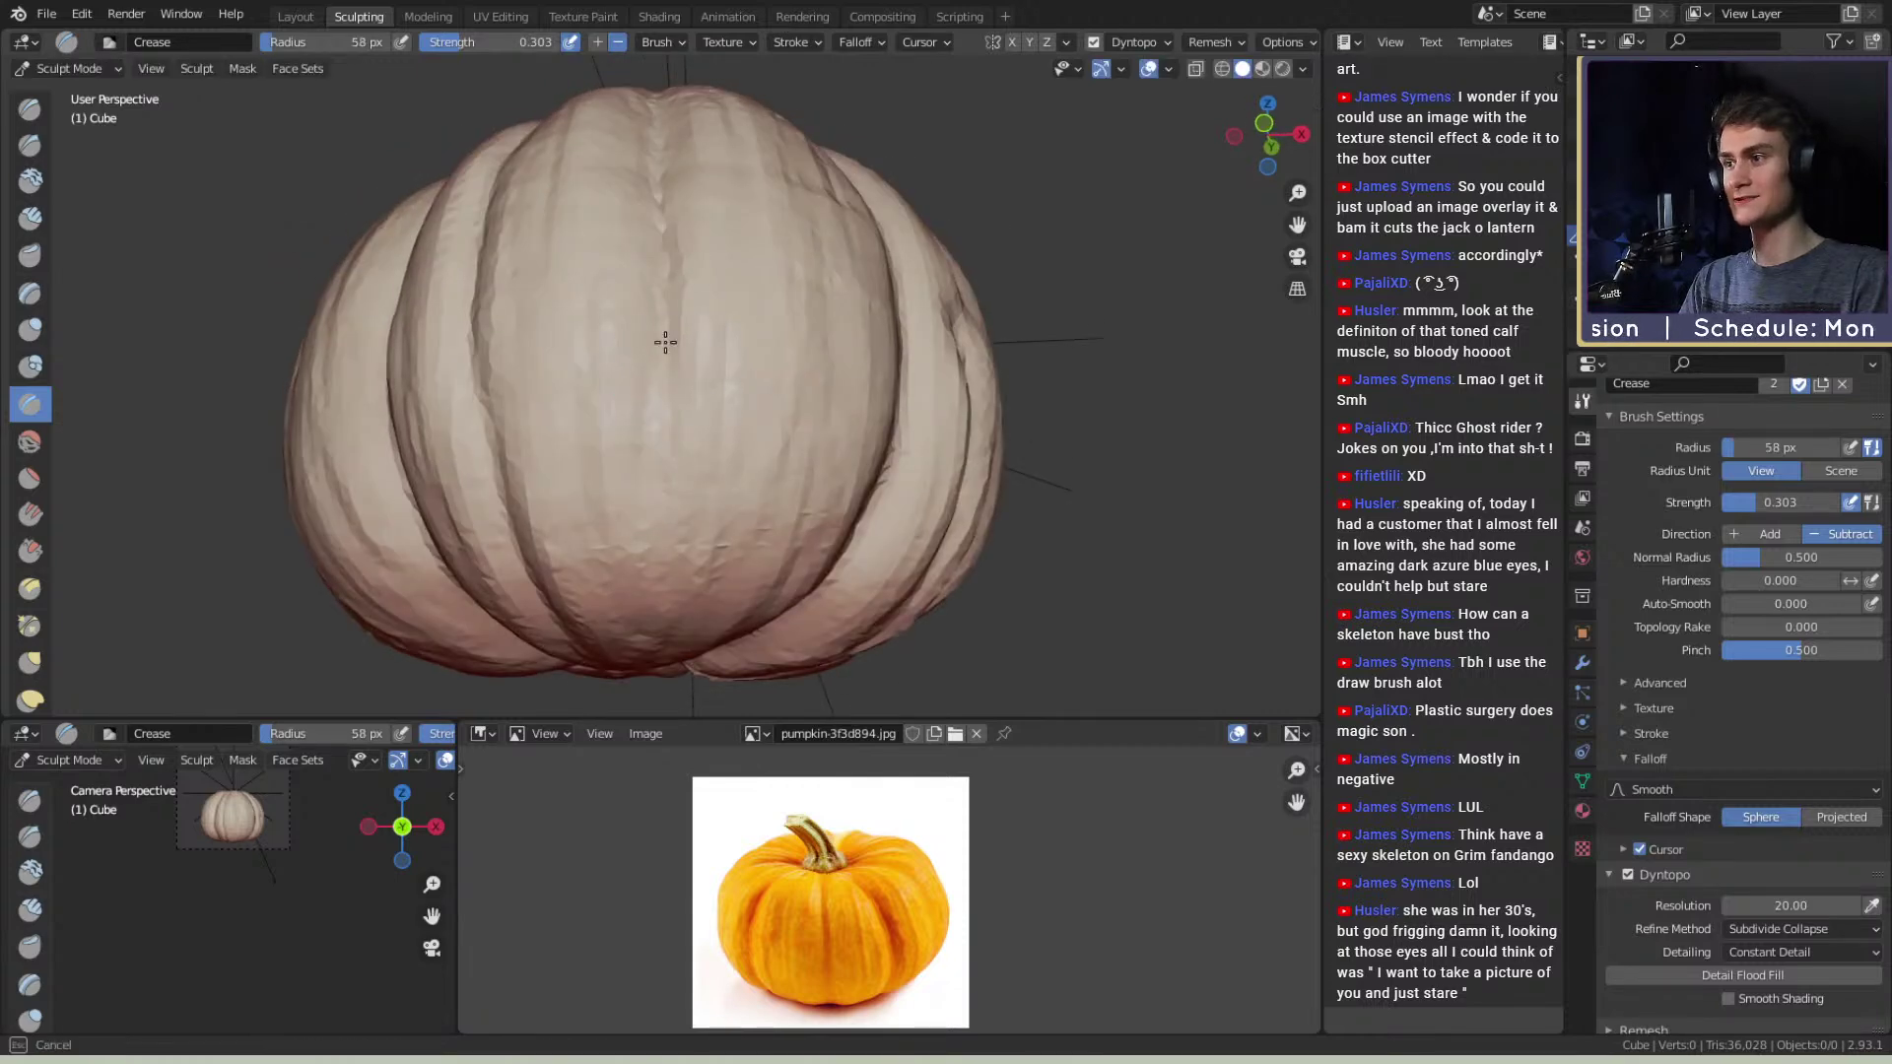
pyautogui.moveTo(735, 401); pyautogui.dragTo(740, 340, button='middle')
pyautogui.moveTo(740, 340); pyautogui.dragTo(695, 547)
pyautogui.moveTo(751, 267); pyautogui.dragTo(752, 433, button='middle')
# Set the Crease radius to 39 px and carve the upper part of the groove right of the wide rib's middle.
pyautogui.press('f')
pyautogui.click(741, 424)
pyautogui.moveTo(716, 258); pyautogui.dragTo(741, 433)
pyautogui.moveTo(734, 233); pyautogui.dragTo(724, 228)
pyautogui.moveTo(735, 380)
pyautogui.mouseDown(button='middle')
pyautogui.moveTo(706, 250)
pyautogui.moveTo(736, 469)
pyautogui.mouseUp(button='middle')
# Continue the wide rib's grooves at its top and toward the underside with a 43 px Crease brush.
pyautogui.moveTo(740, 404); pyautogui.dragTo(630, 378, button='middle')
pyautogui.moveTo(655, 246); pyautogui.dragTo(660, 261, button='middle')
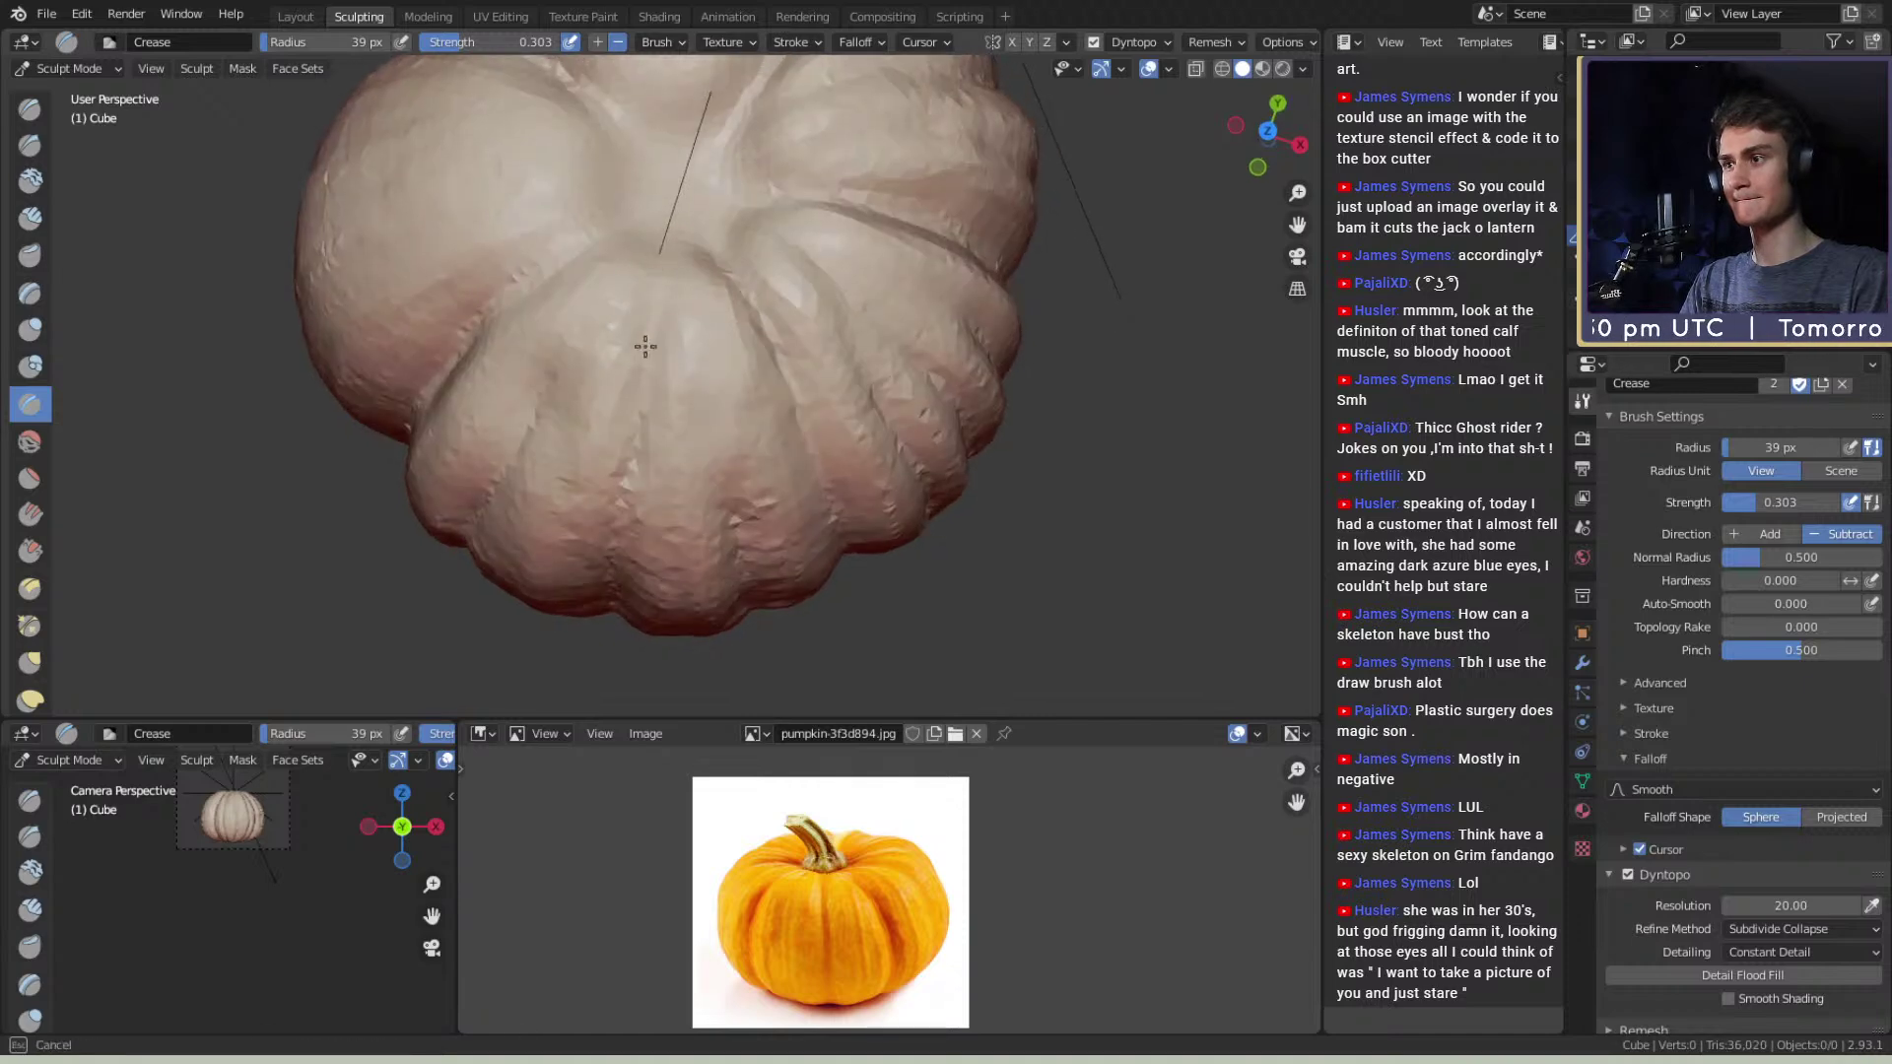
pyautogui.moveTo(746, 495)
pyautogui.mouseDown(button='middle')
pyautogui.moveTo(549, 219)
pyautogui.moveTo(722, 410)
pyautogui.moveTo(744, 397)
pyautogui.moveTo(710, 359)
pyautogui.moveTo(772, 401)
pyautogui.moveTo(741, 438)
pyautogui.mouseUp(button='middle')
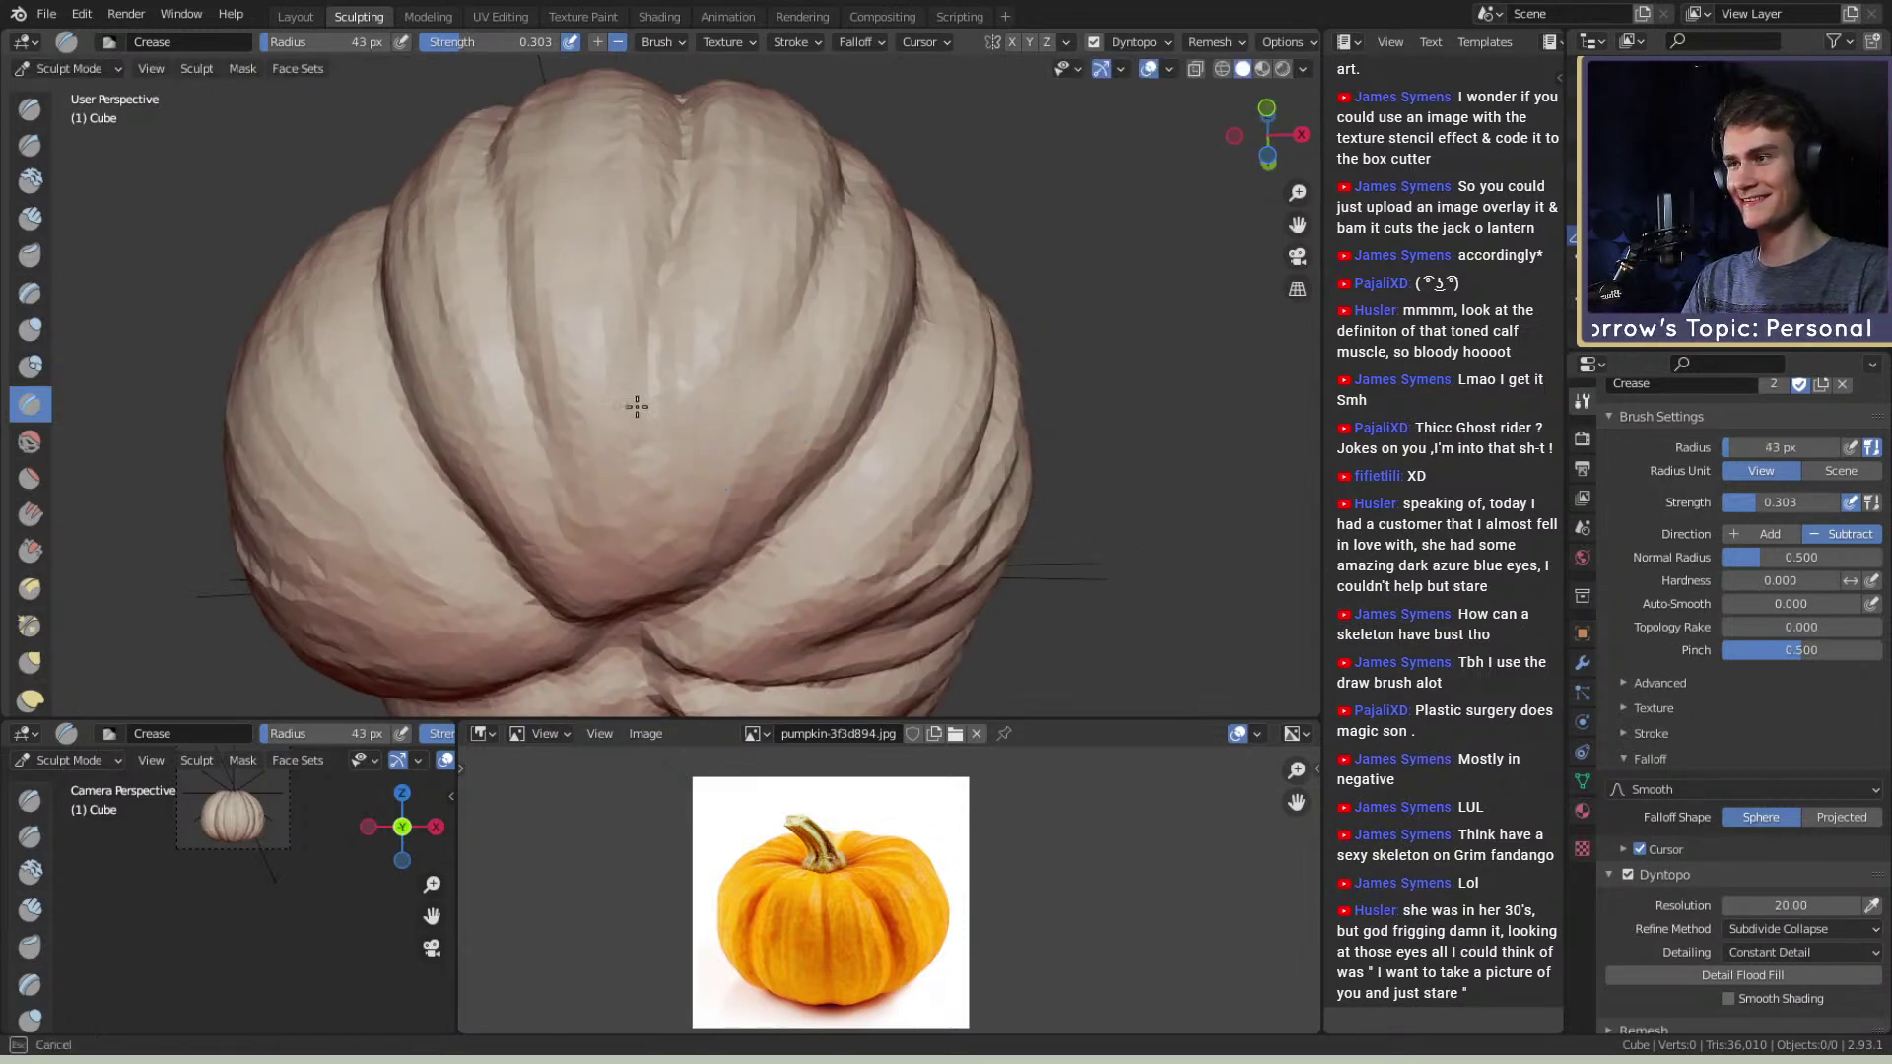
pyautogui.moveTo(777, 372)
pyautogui.mouseDown(button='middle')
pyautogui.moveTo(759, 388)
pyautogui.moveTo(746, 295)
pyautogui.mouseUp(button='middle')
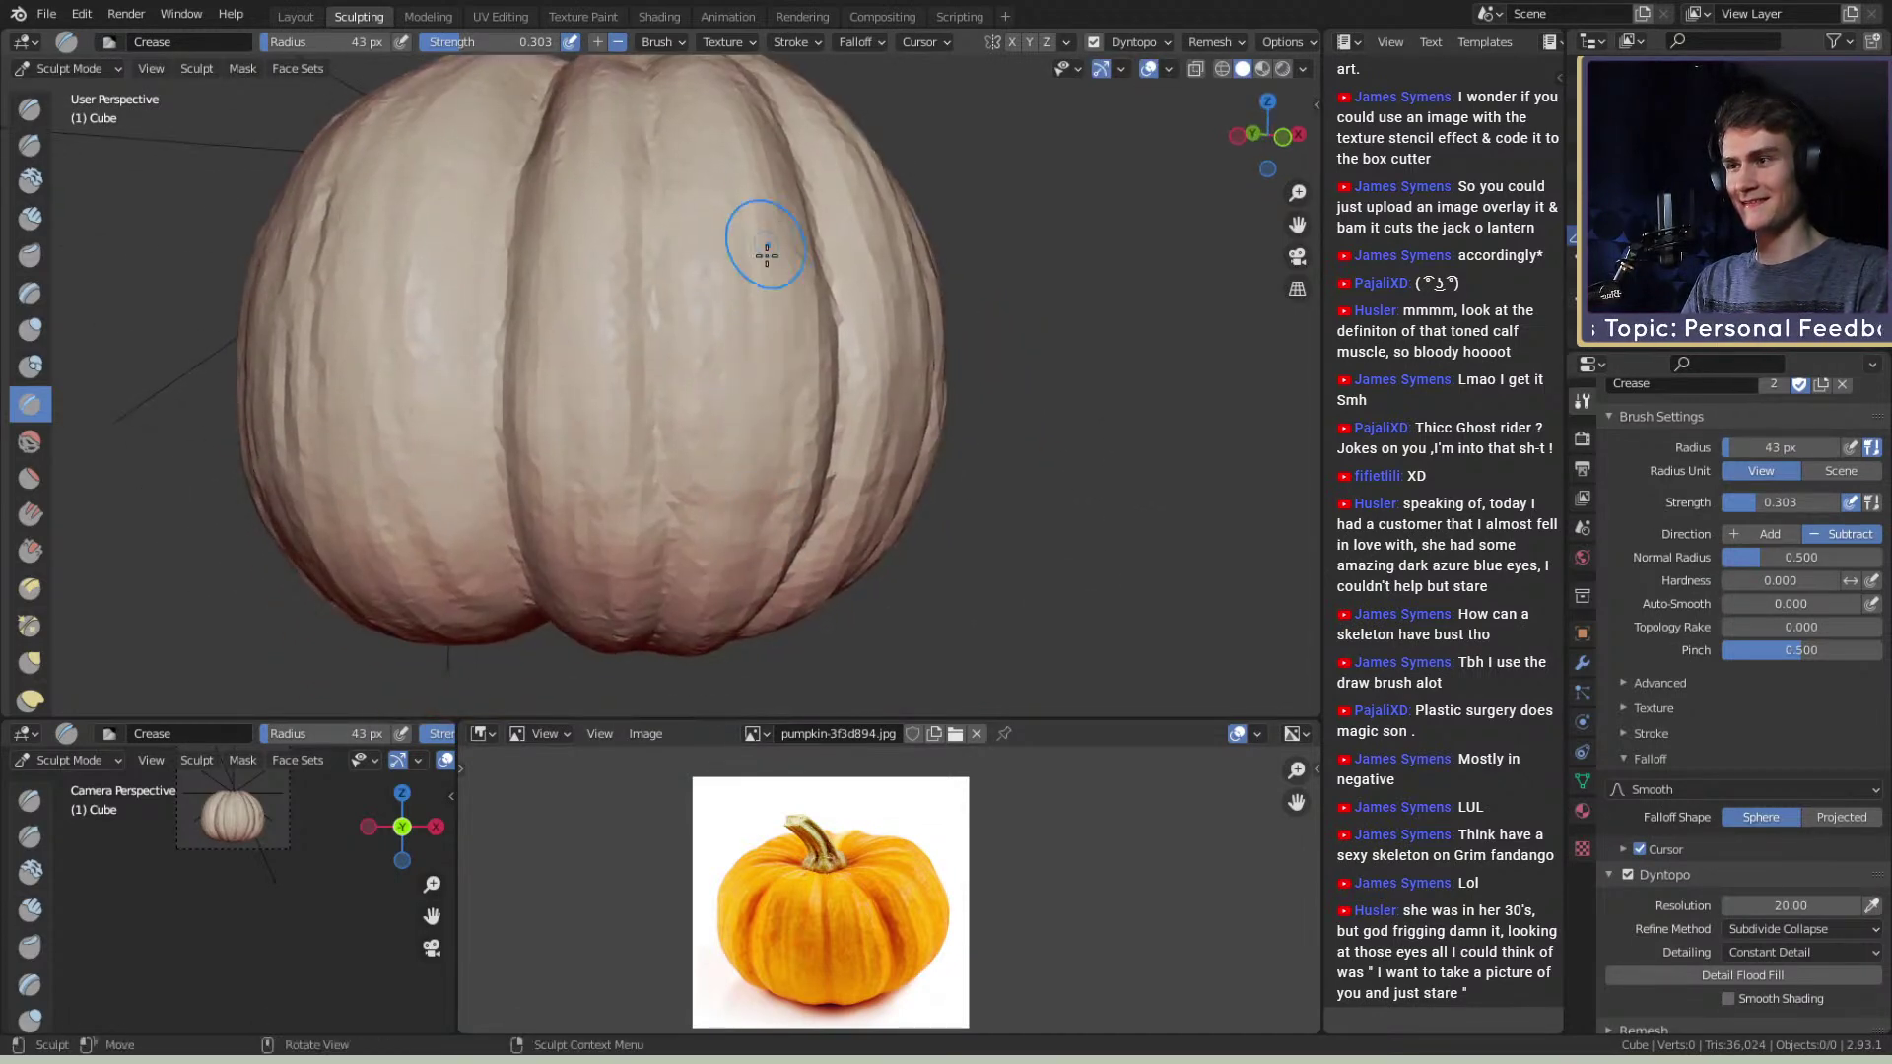
# Carve a groove along the middle of the next undivided rib with a 49 px Crease brush.
pyautogui.moveTo(764, 195)
pyautogui.keyDown('ctrl'); pyautogui.mouseDown(button='middle')
pyautogui.moveTo(831, 430)
pyautogui.moveTo(877, 512)
pyautogui.moveTo(701, 329)
pyautogui.moveTo(712, 517)
pyautogui.moveTo(686, 427)
pyautogui.mouseUp(button='middle'); pyautogui.keyUp('ctrl')
pyautogui.moveTo(630, 234); pyautogui.dragTo(682, 204, button='middle')
pyautogui.moveTo(709, 438); pyautogui.dragTo(625, 264, button='middle')
pyautogui.moveTo(639, 536); pyautogui.dragTo(657, 294, button='middle')
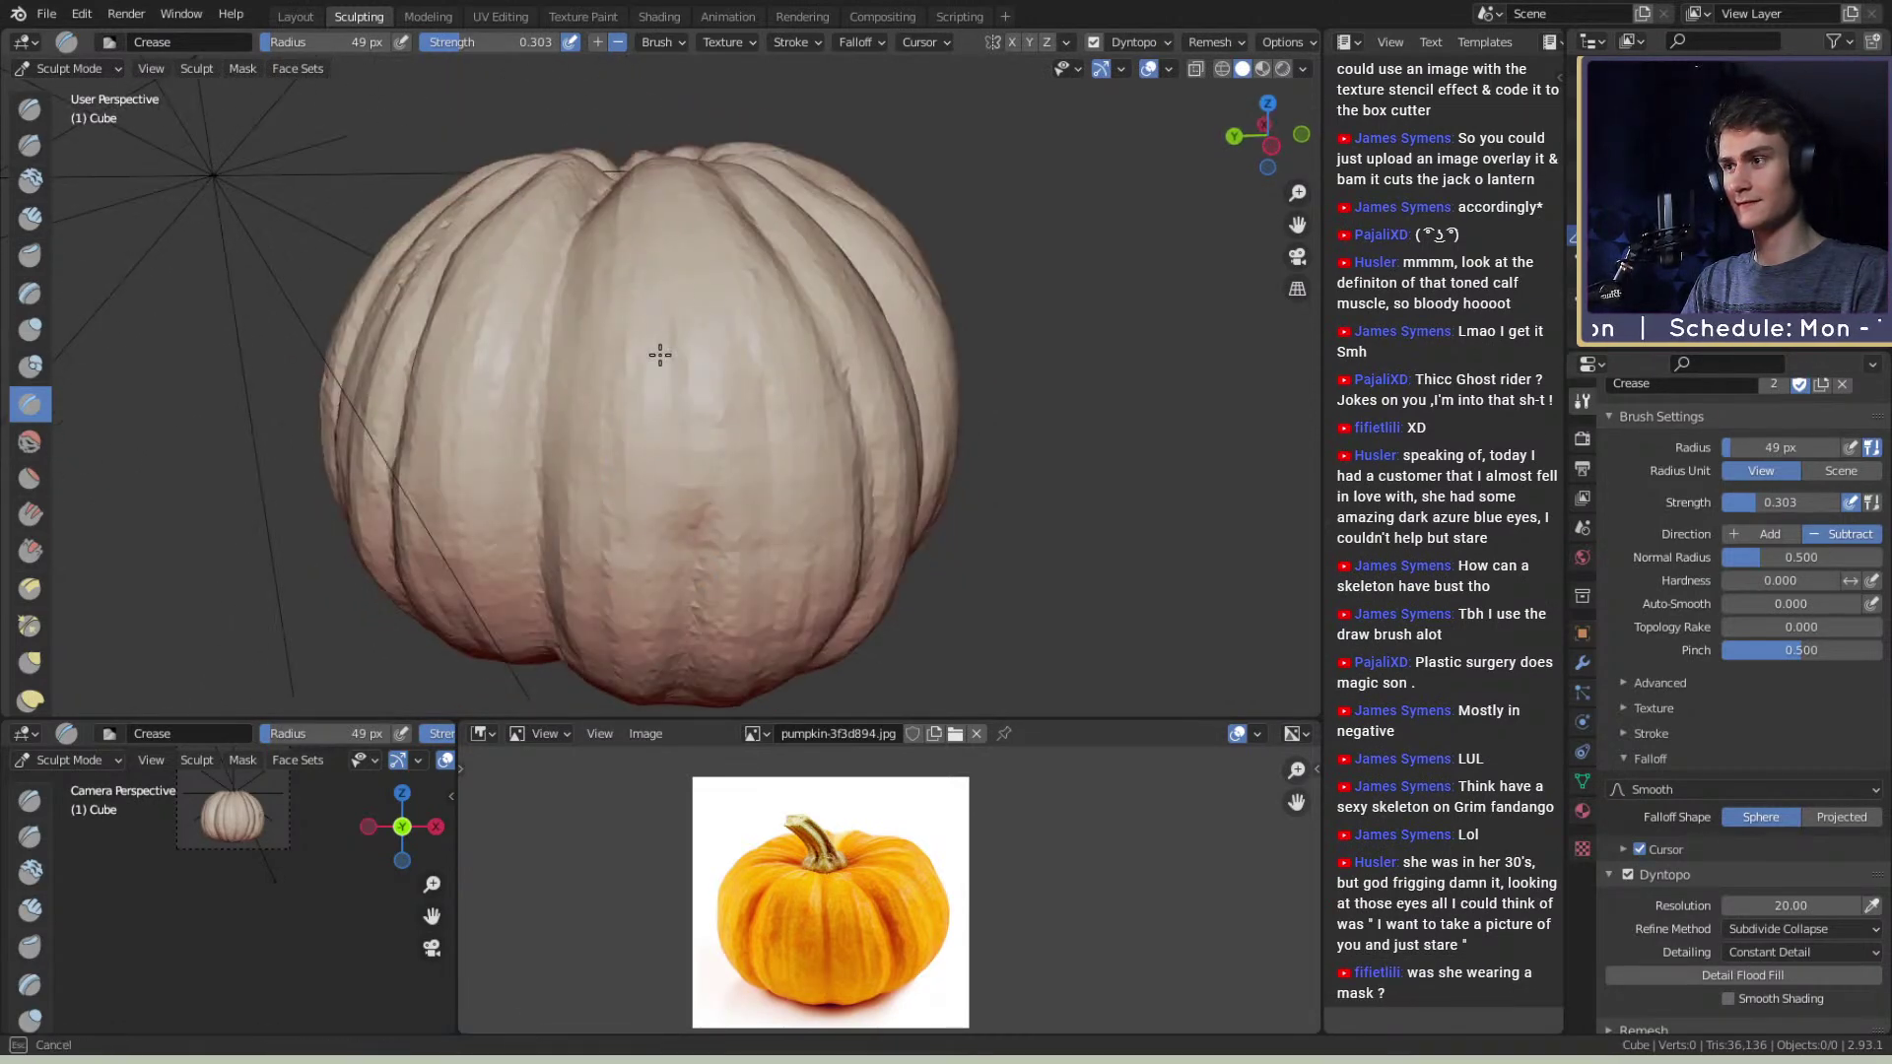
pyautogui.moveTo(681, 487); pyautogui.dragTo(659, 233)
# Start a thin ridge inside the deep groove between two ribs with inverted Crease strokes, and set the radius to 69 px.
pyautogui.scroll(-5, 659, 232)
pyautogui.moveTo(741, 419); pyautogui.dragTo(888, 373, button='middle')
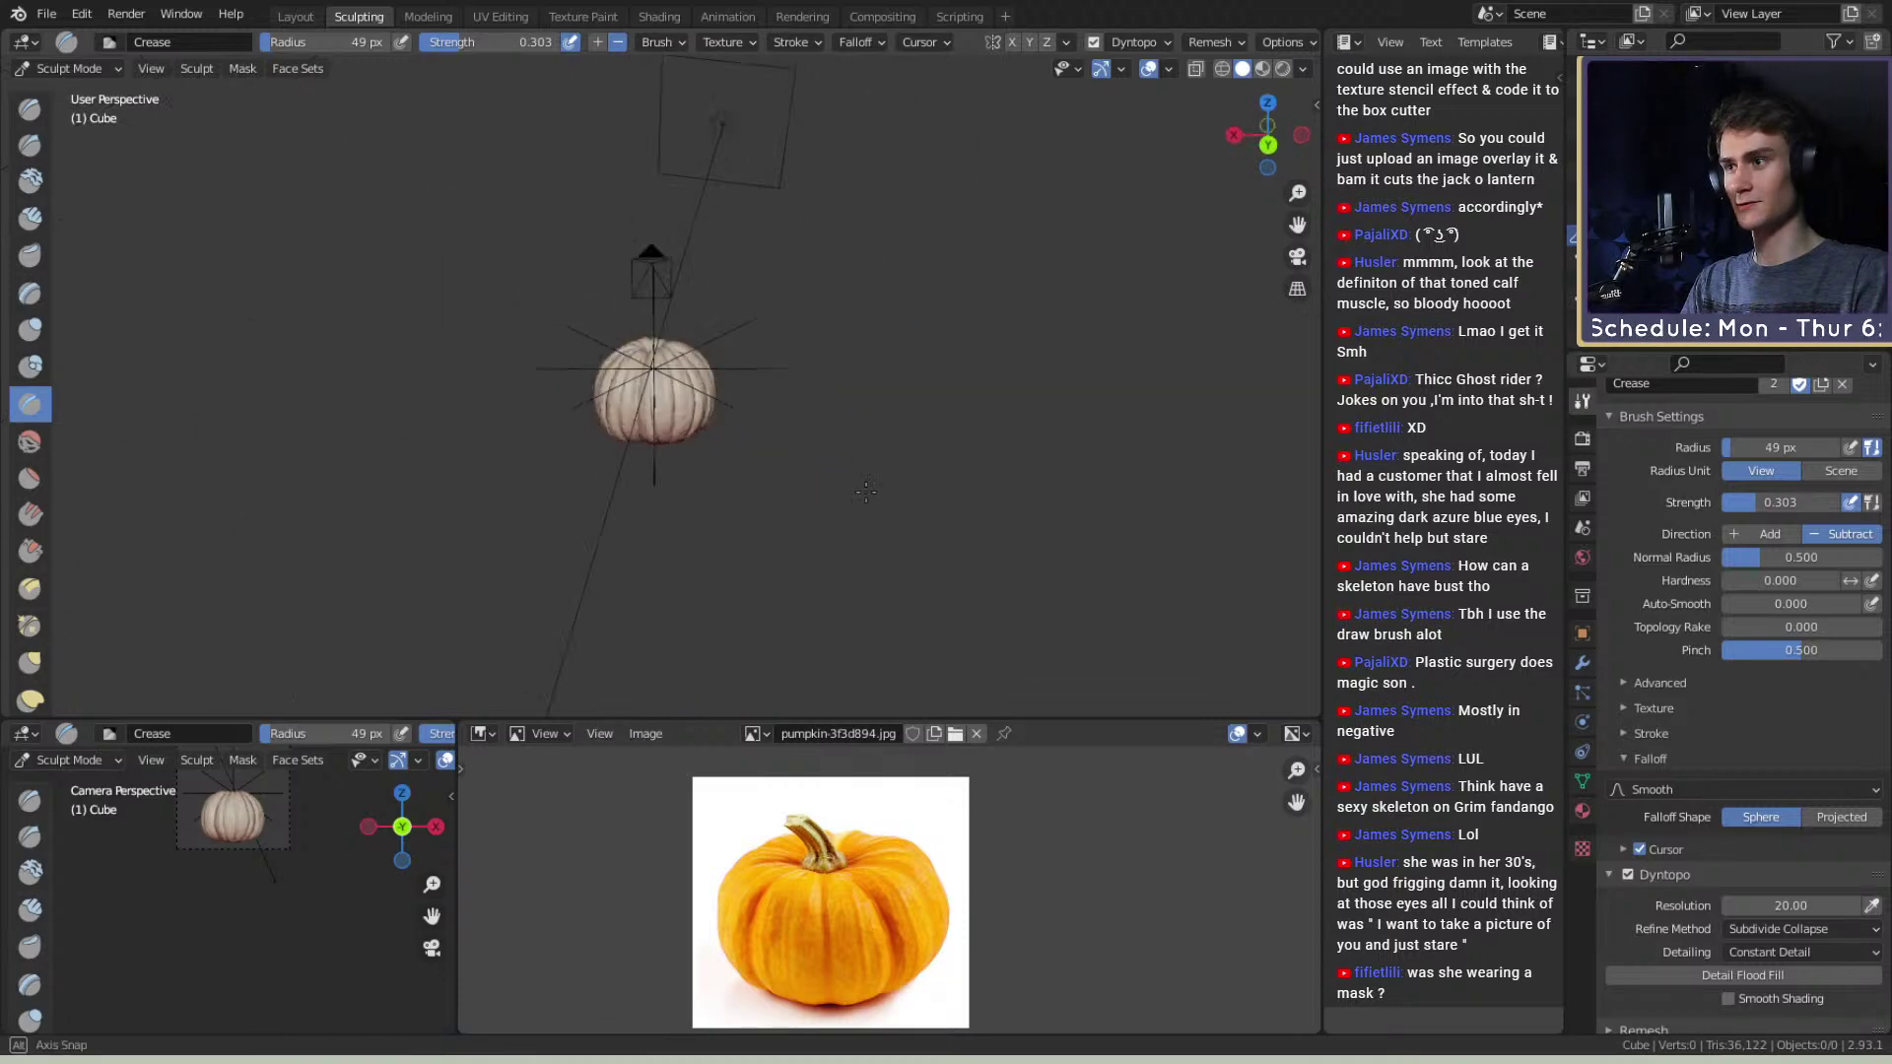
pyautogui.moveTo(783, 467); pyautogui.dragTo(746, 473, button='middle')
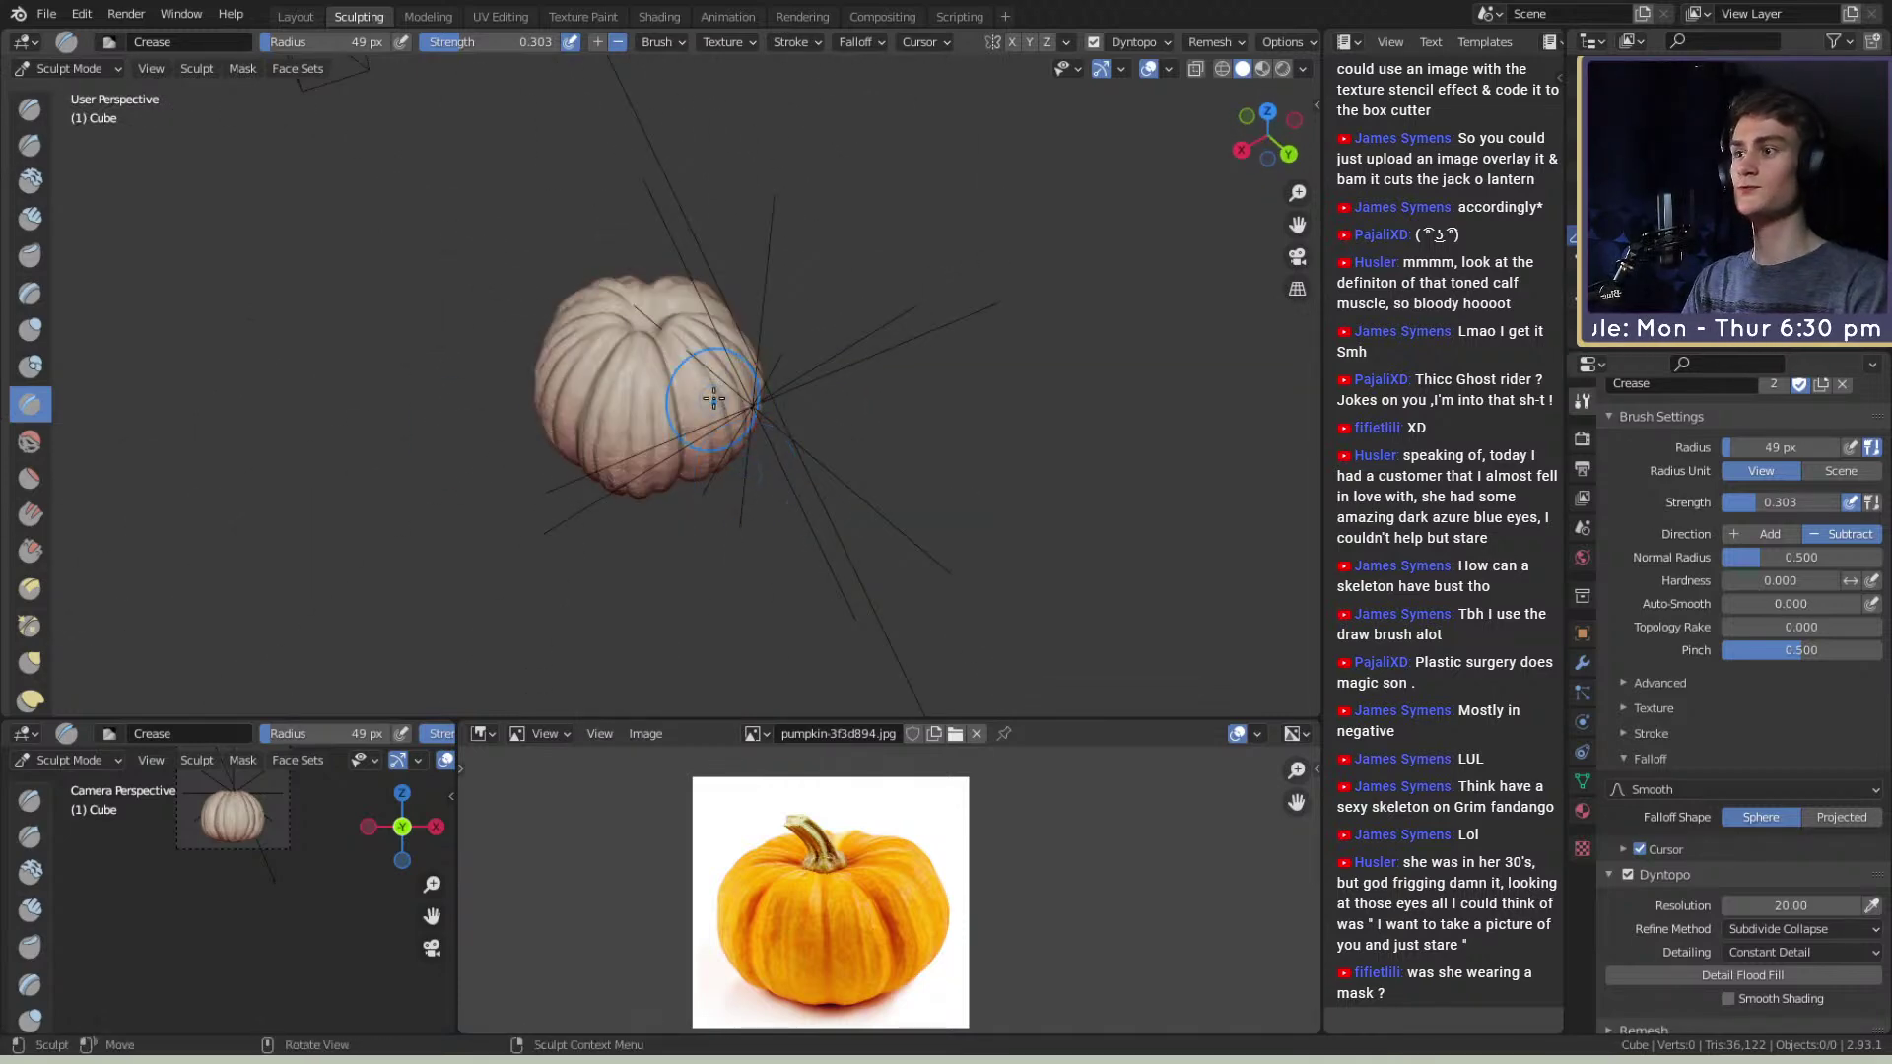
pyautogui.scroll(2, 716, 404)
pyautogui.moveTo(726, 389)
pyautogui.mouseDown(button='middle')
pyautogui.moveTo(760, 467)
pyautogui.moveTo(561, 422)
pyautogui.moveTo(783, 422)
pyautogui.moveTo(788, 532)
pyautogui.moveTo(770, 448)
pyautogui.mouseUp(button='middle')
pyautogui.scroll(1, 760, 467)
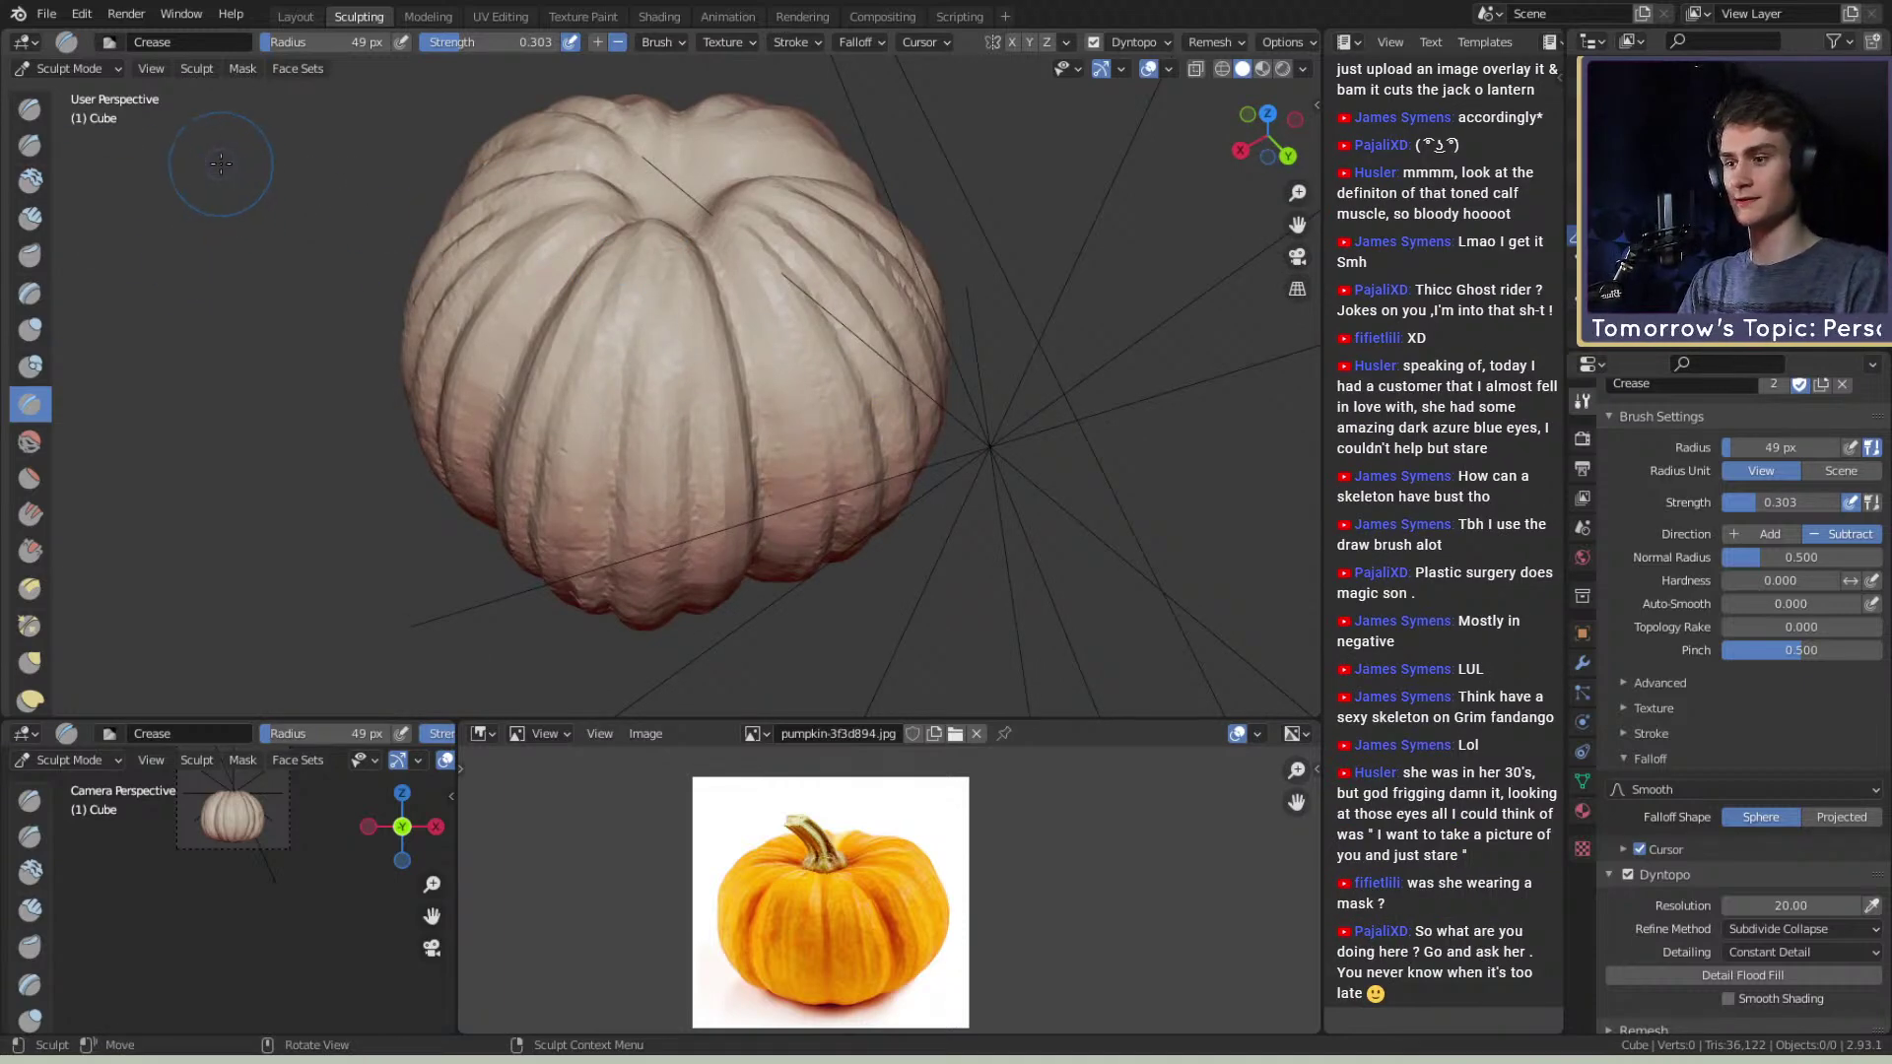
pyautogui.scroll(4, 729, 423)
pyautogui.moveTo(682, 410)
pyautogui.keyDown('ctrl'); pyautogui.mouseDown()
pyautogui.moveTo(683, 582)
pyautogui.moveTo(663, 388)
pyautogui.mouseUp(); pyautogui.keyUp('ctrl')
pyautogui.moveTo(694, 572)
pyautogui.mouseDown(button='middle')
pyautogui.moveTo(705, 405)
pyautogui.moveTo(646, 234)
pyautogui.mouseUp(button='middle')
pyautogui.press('f')
pyautogui.click(672, 235)
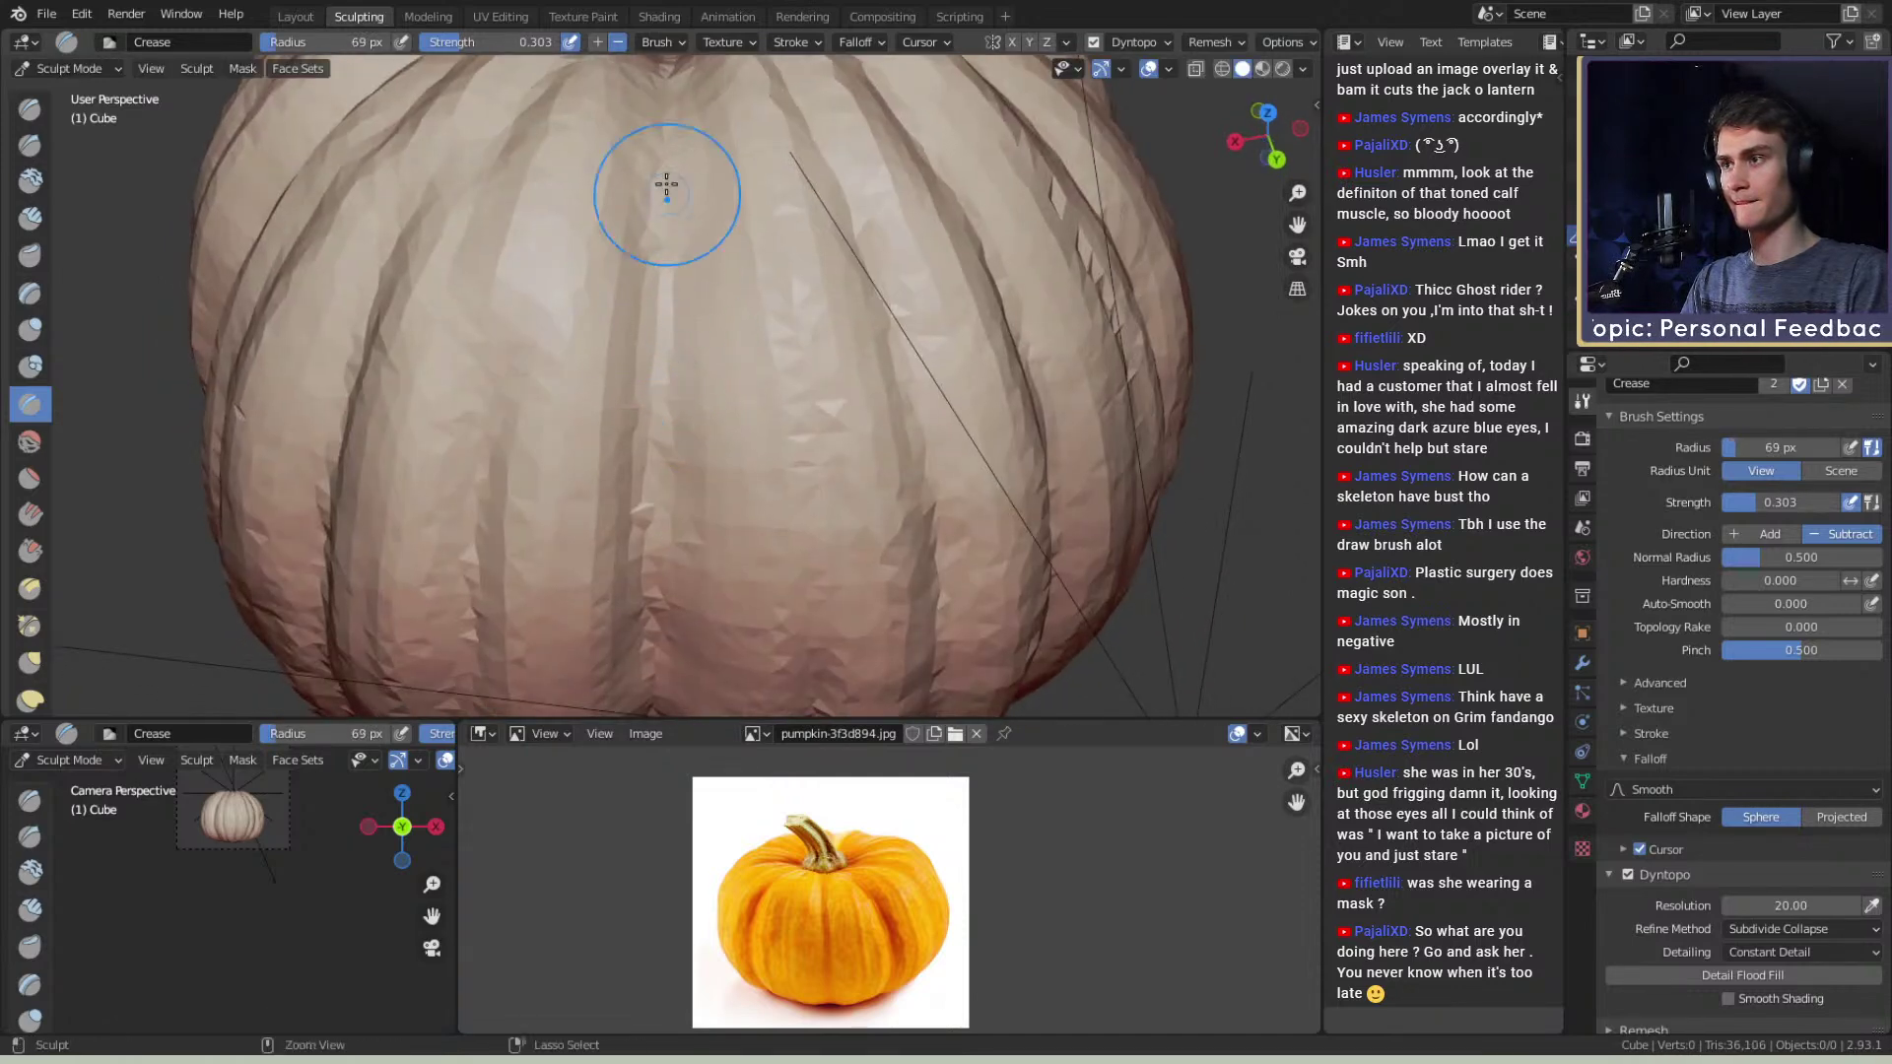
# Work along the deep groove's lower end and up to the pumpkin's top with the Crease brush at 53 px.
pyautogui.scroll(-4, 690, 315)
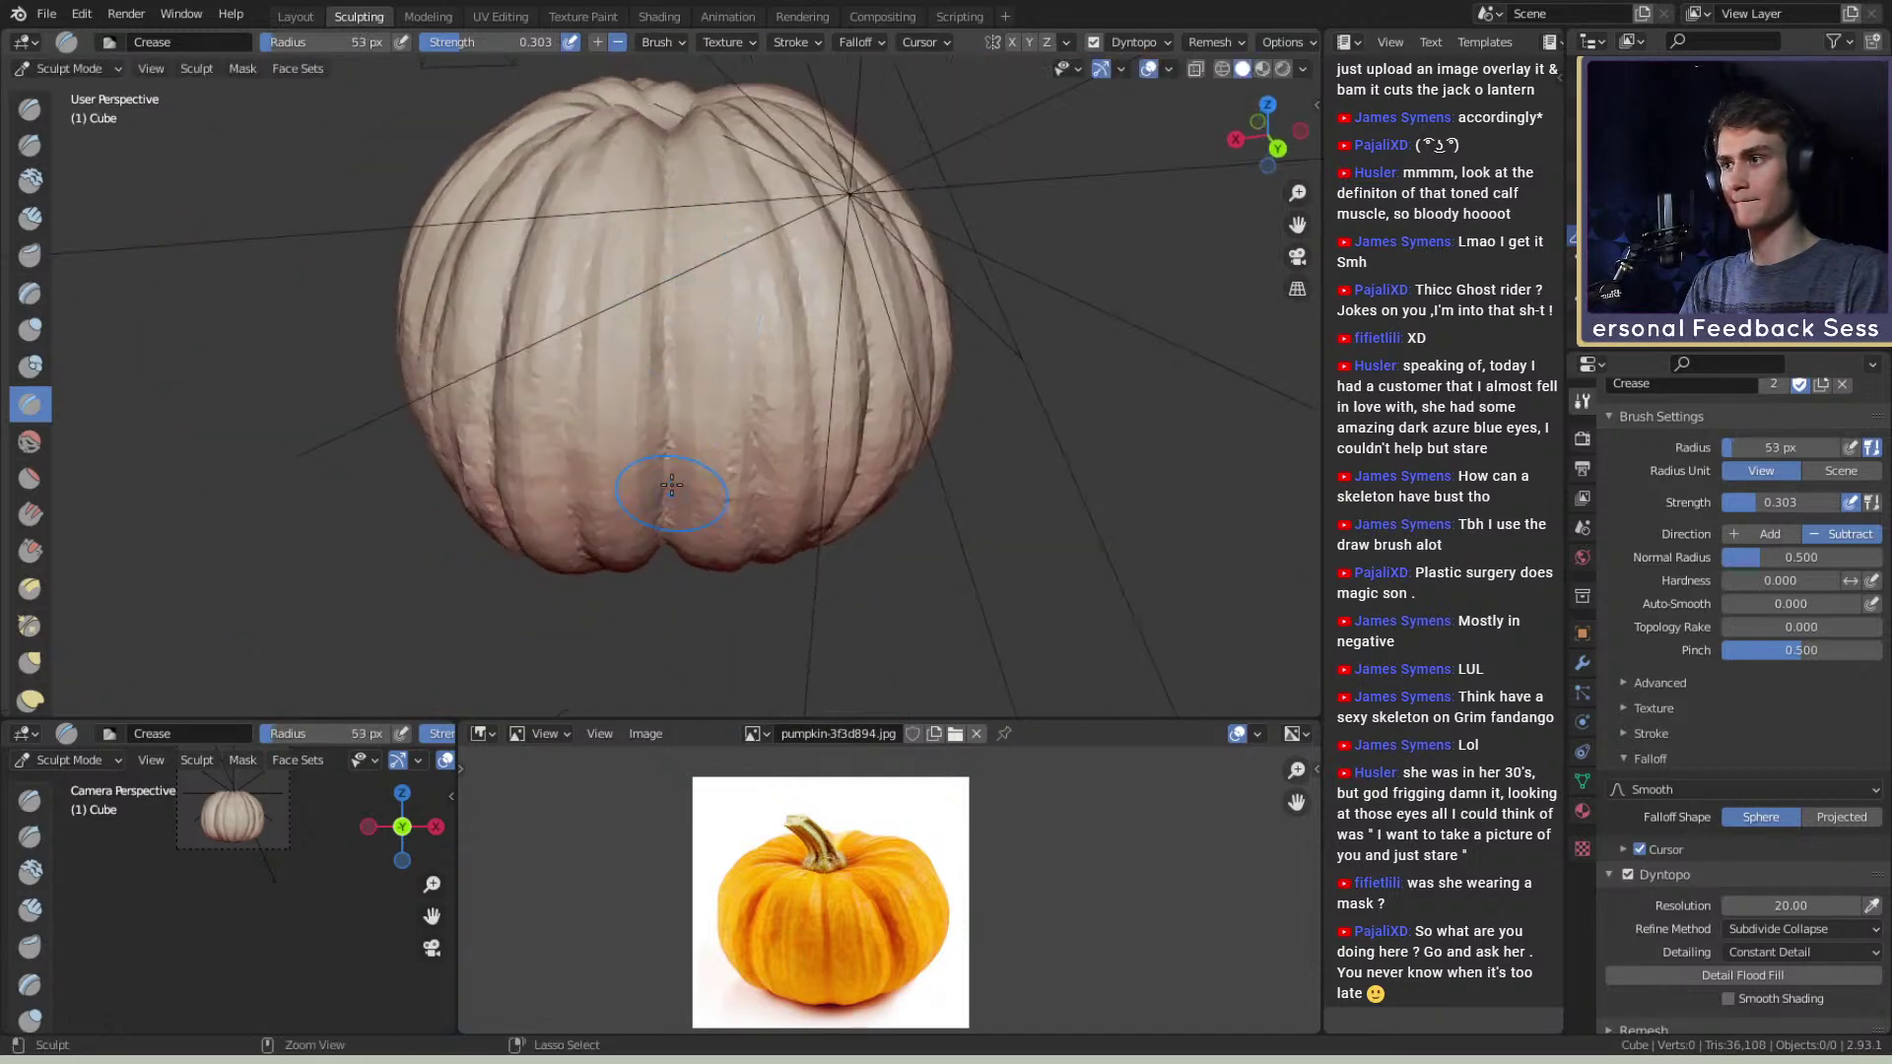
pyautogui.moveTo(655, 325); pyautogui.dragTo(663, 287, button='middle')
pyautogui.moveTo(652, 519); pyautogui.dragTo(653, 528)
pyautogui.moveTo(663, 229); pyautogui.dragTo(678, 452, button='middle')
pyautogui.scroll(2, 678, 452)
pyautogui.moveTo(672, 491); pyautogui.dragTo(660, 420)
# Set the Crease radius to 44 px and make an inverted stroke across the centre of the pumpkin's top.
pyautogui.press('f')
pyautogui.click(660, 393)
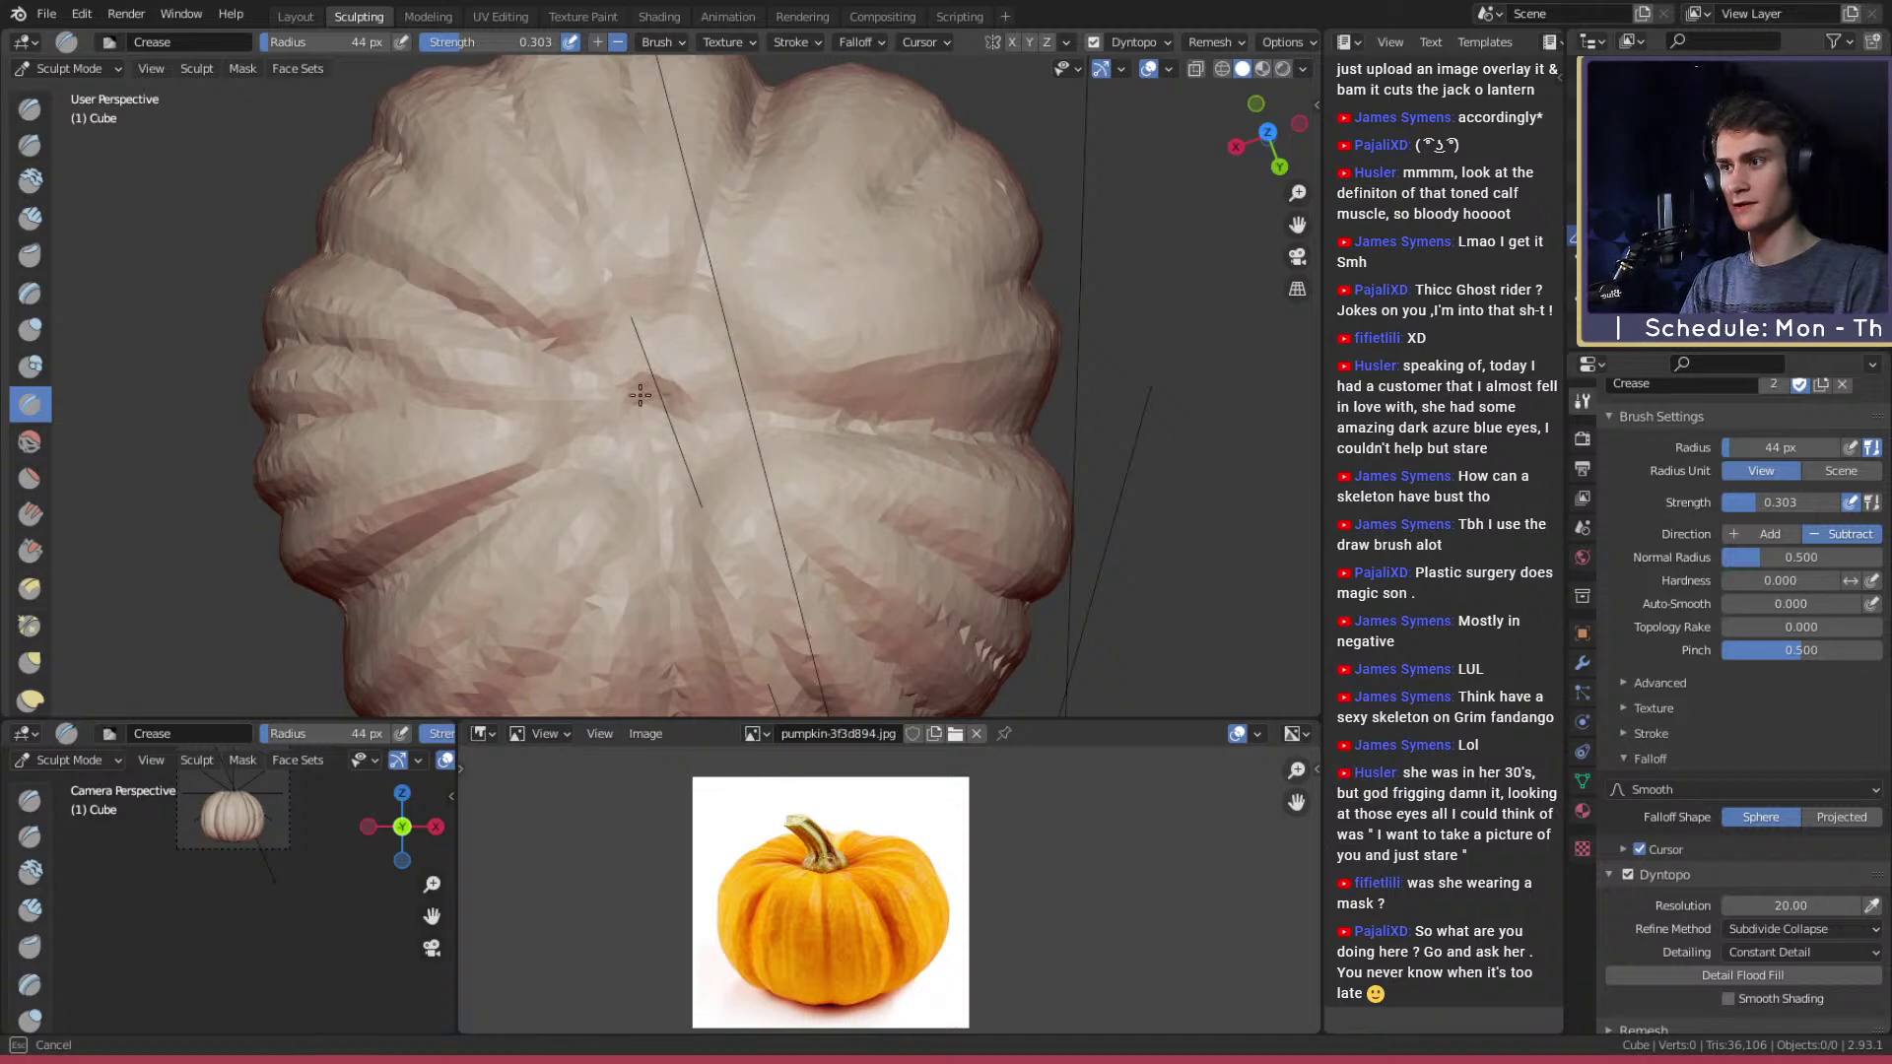
pyautogui.keyDown('ctrl'); pyautogui.moveTo(668, 369); pyautogui.dragTo(613, 402); pyautogui.keyUp('ctrl')
# Raise the centre of the pumpkin's underside with inverted Crease strokes at a 59 px radius.
pyautogui.scroll(-6, 789, 321)
pyautogui.moveTo(793, 295)
pyautogui.mouseDown(button='middle')
pyautogui.moveTo(806, 170)
pyautogui.moveTo(760, 338)
pyautogui.mouseUp(button='middle')
pyautogui.scroll(5, 705, 351)
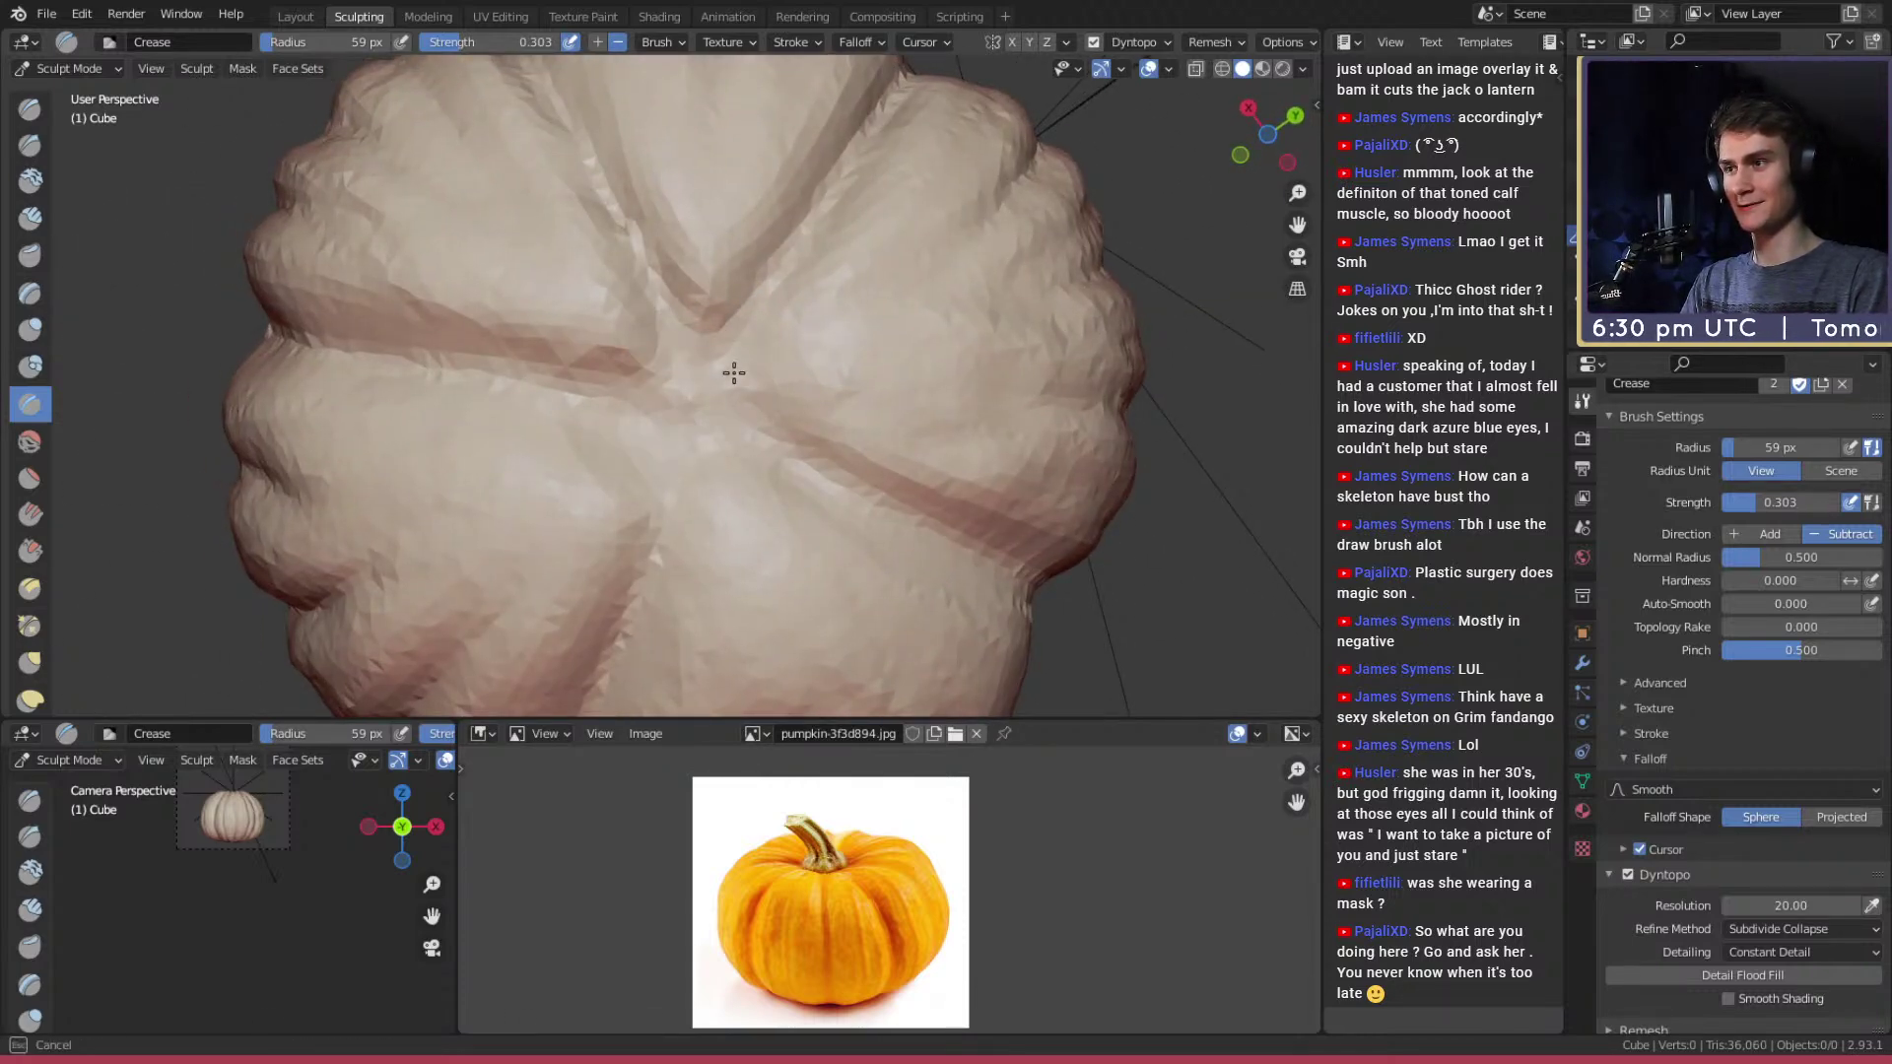
pyautogui.moveTo(742, 356)
pyautogui.keyDown('ctrl'); pyautogui.mouseDown()
pyautogui.moveTo(709, 388)
pyautogui.moveTo(710, 350)
pyautogui.mouseUp(); pyautogui.keyUp('ctrl')
# Set the Crease radius to 42 px and deepen the grooves converging on the underside's centre.
pyautogui.press('[')
pyautogui.press('[')
pyautogui.press('[')
pyautogui.scroll(-5, 785, 316)
pyautogui.moveTo(785, 316)
pyautogui.mouseDown(button='middle')
pyautogui.moveTo(785, 422)
pyautogui.moveTo(794, 316)
pyautogui.moveTo(735, 483)
pyautogui.moveTo(700, 372)
pyautogui.mouseUp(button='middle')
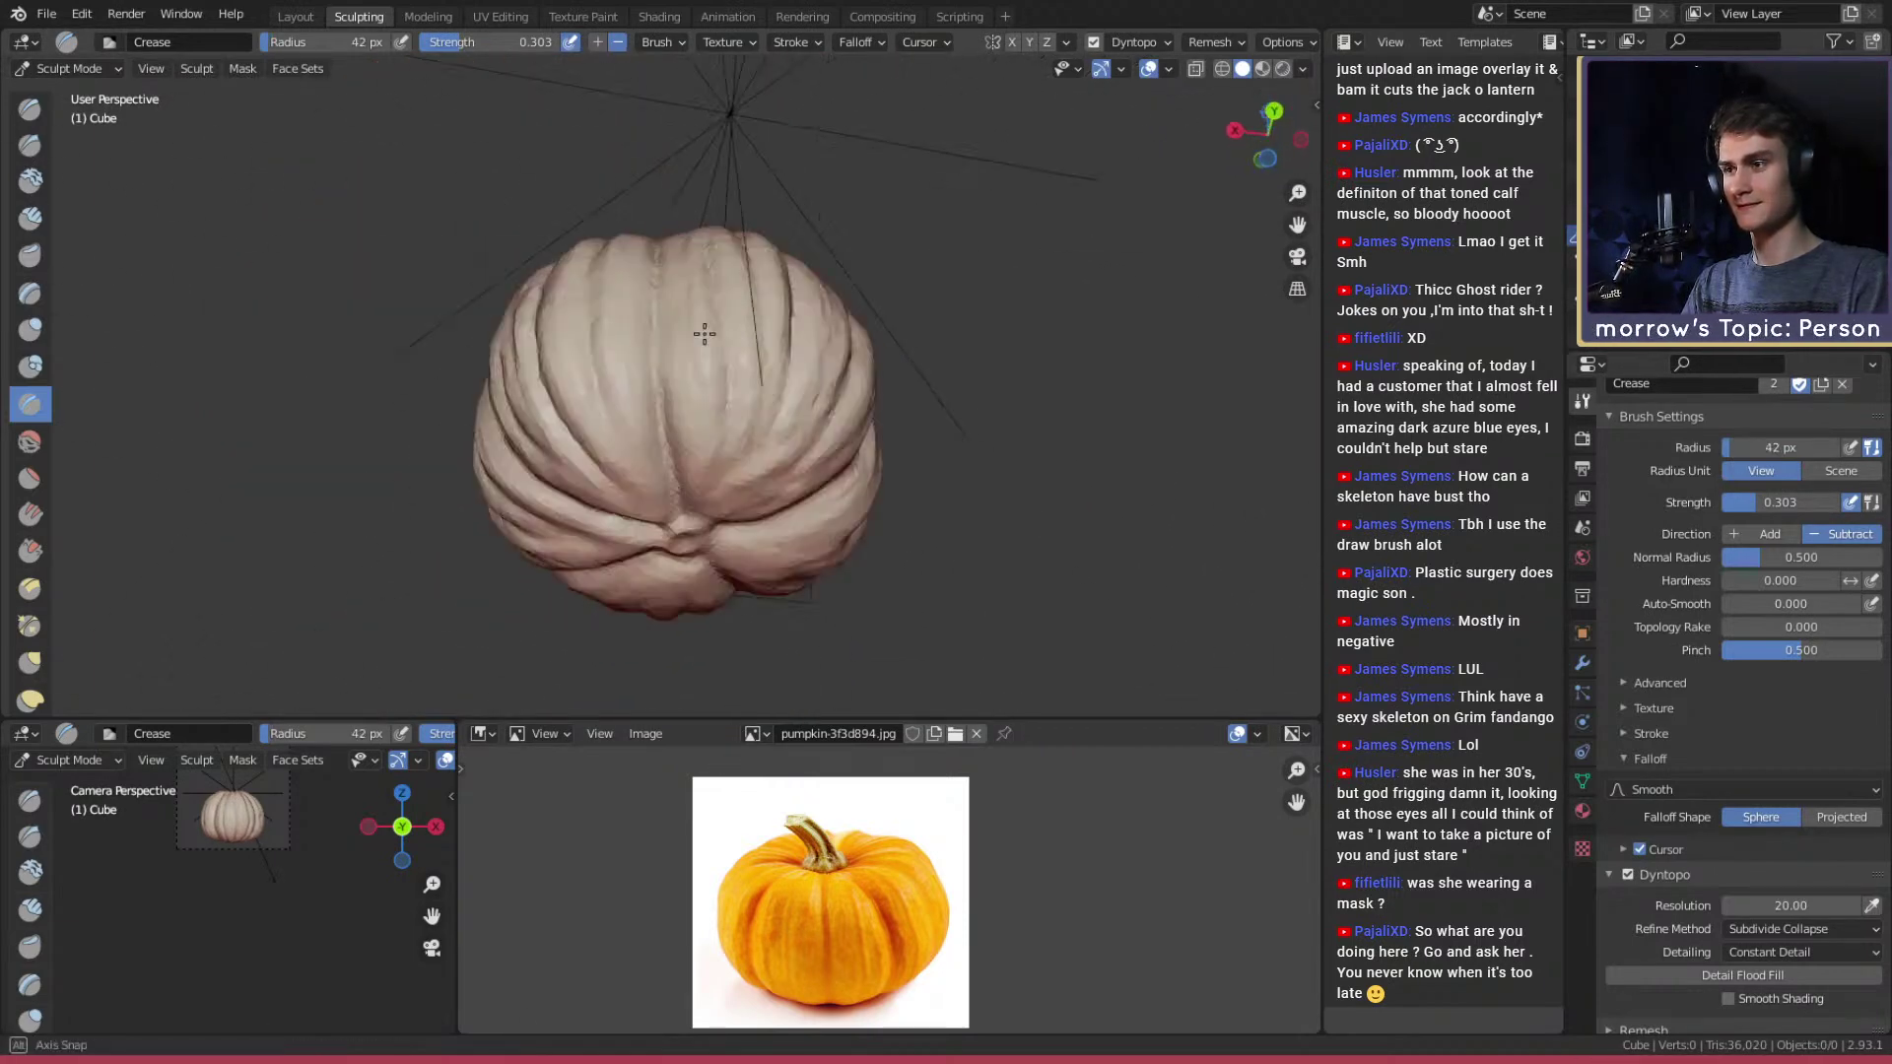
pyautogui.scroll(5, 701, 372)
pyautogui.moveTo(544, 473)
pyautogui.mouseDown()
pyautogui.moveTo(617, 499)
pyautogui.moveTo(482, 499)
pyautogui.mouseUp()
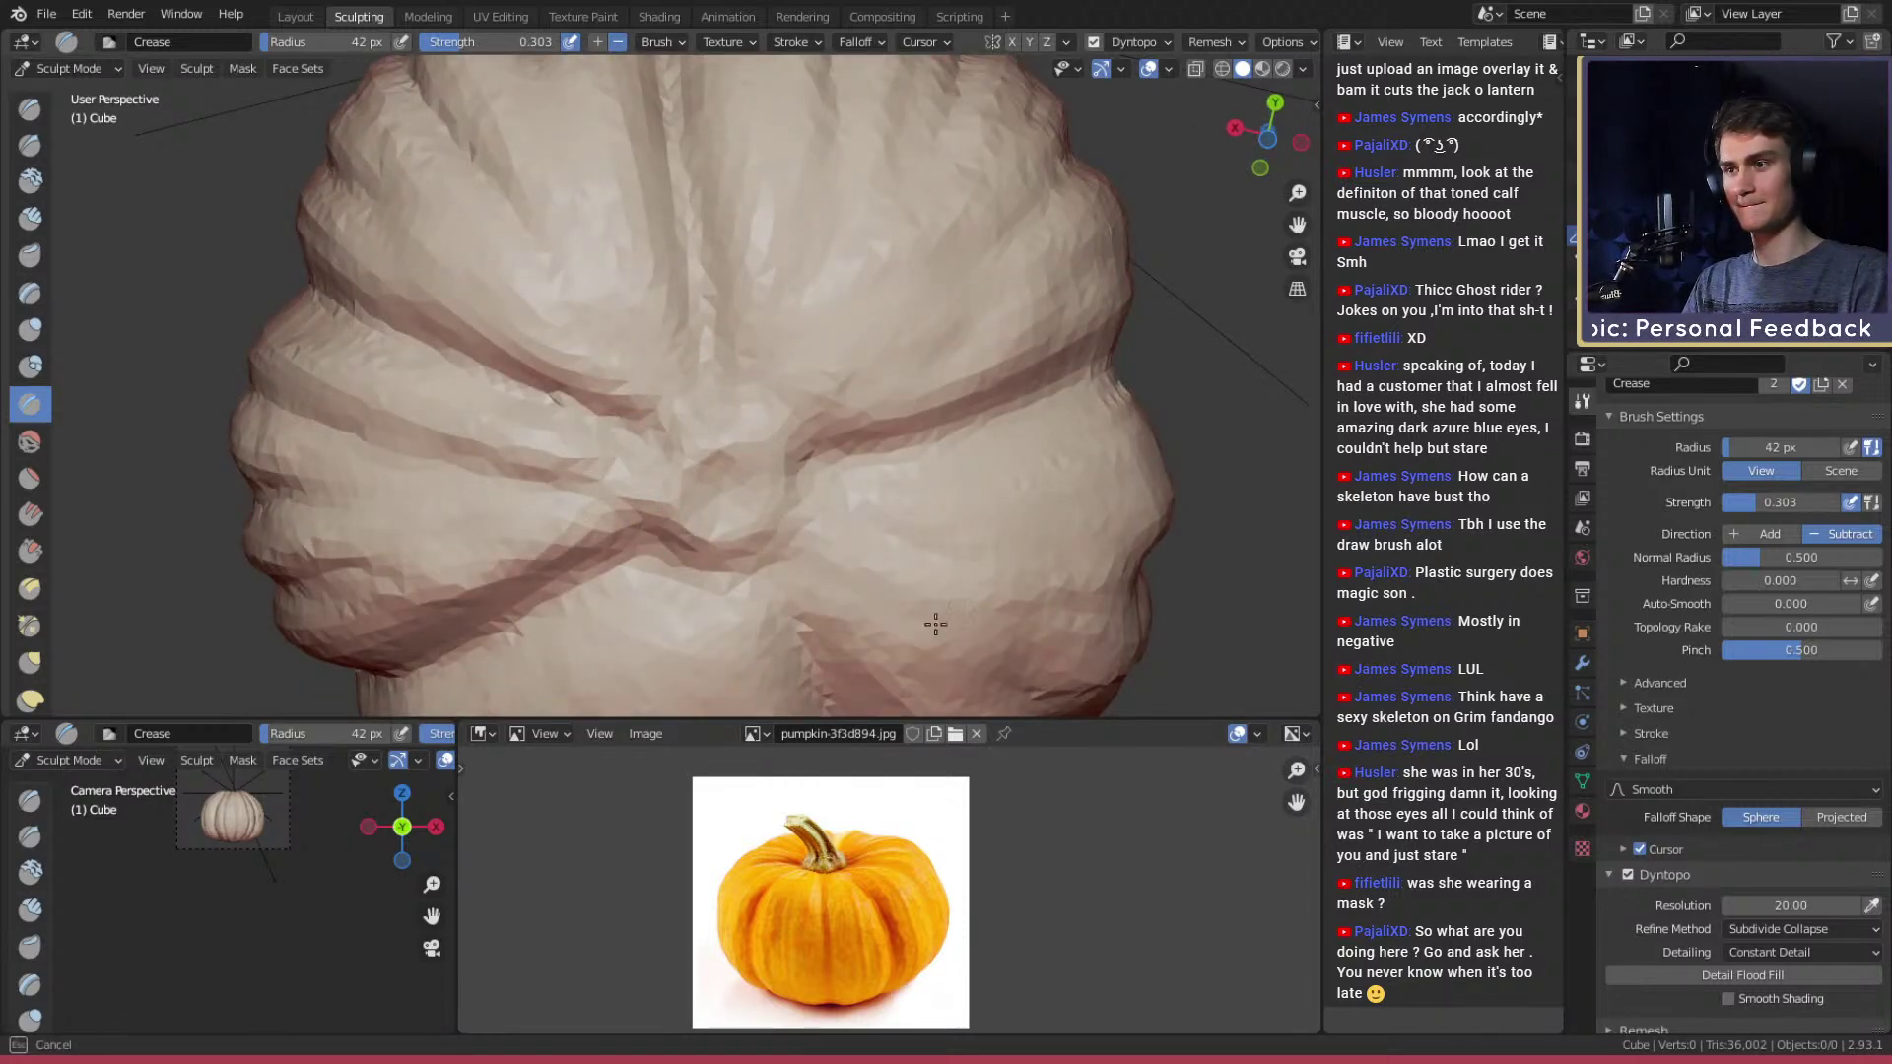
pyautogui.moveTo(858, 594); pyautogui.dragTo(926, 630)
pyautogui.keyDown('shift'); pyautogui.moveTo(878, 583); pyautogui.dragTo(781, 494, button='middle'); pyautogui.keyUp('shift')
pyautogui.moveTo(781, 494)
pyautogui.mouseDown()
pyautogui.moveTo(688, 627)
pyautogui.moveTo(537, 588)
pyautogui.mouseUp()
# Set the Crease radius to 26 px and refine the deep grooves running from the underside up between the ribs.
pyautogui.scroll(-6, 555, 511)
pyautogui.moveTo(720, 373)
pyautogui.keyDown('alt'); pyautogui.mouseDown()
pyautogui.moveTo(704, 615)
pyautogui.moveTo(710, 457)
pyautogui.moveTo(650, 381)
pyautogui.moveTo(642, 277)
pyautogui.mouseUp(); pyautogui.keyUp('alt')
pyautogui.press('f')
pyautogui.click(651, 379)
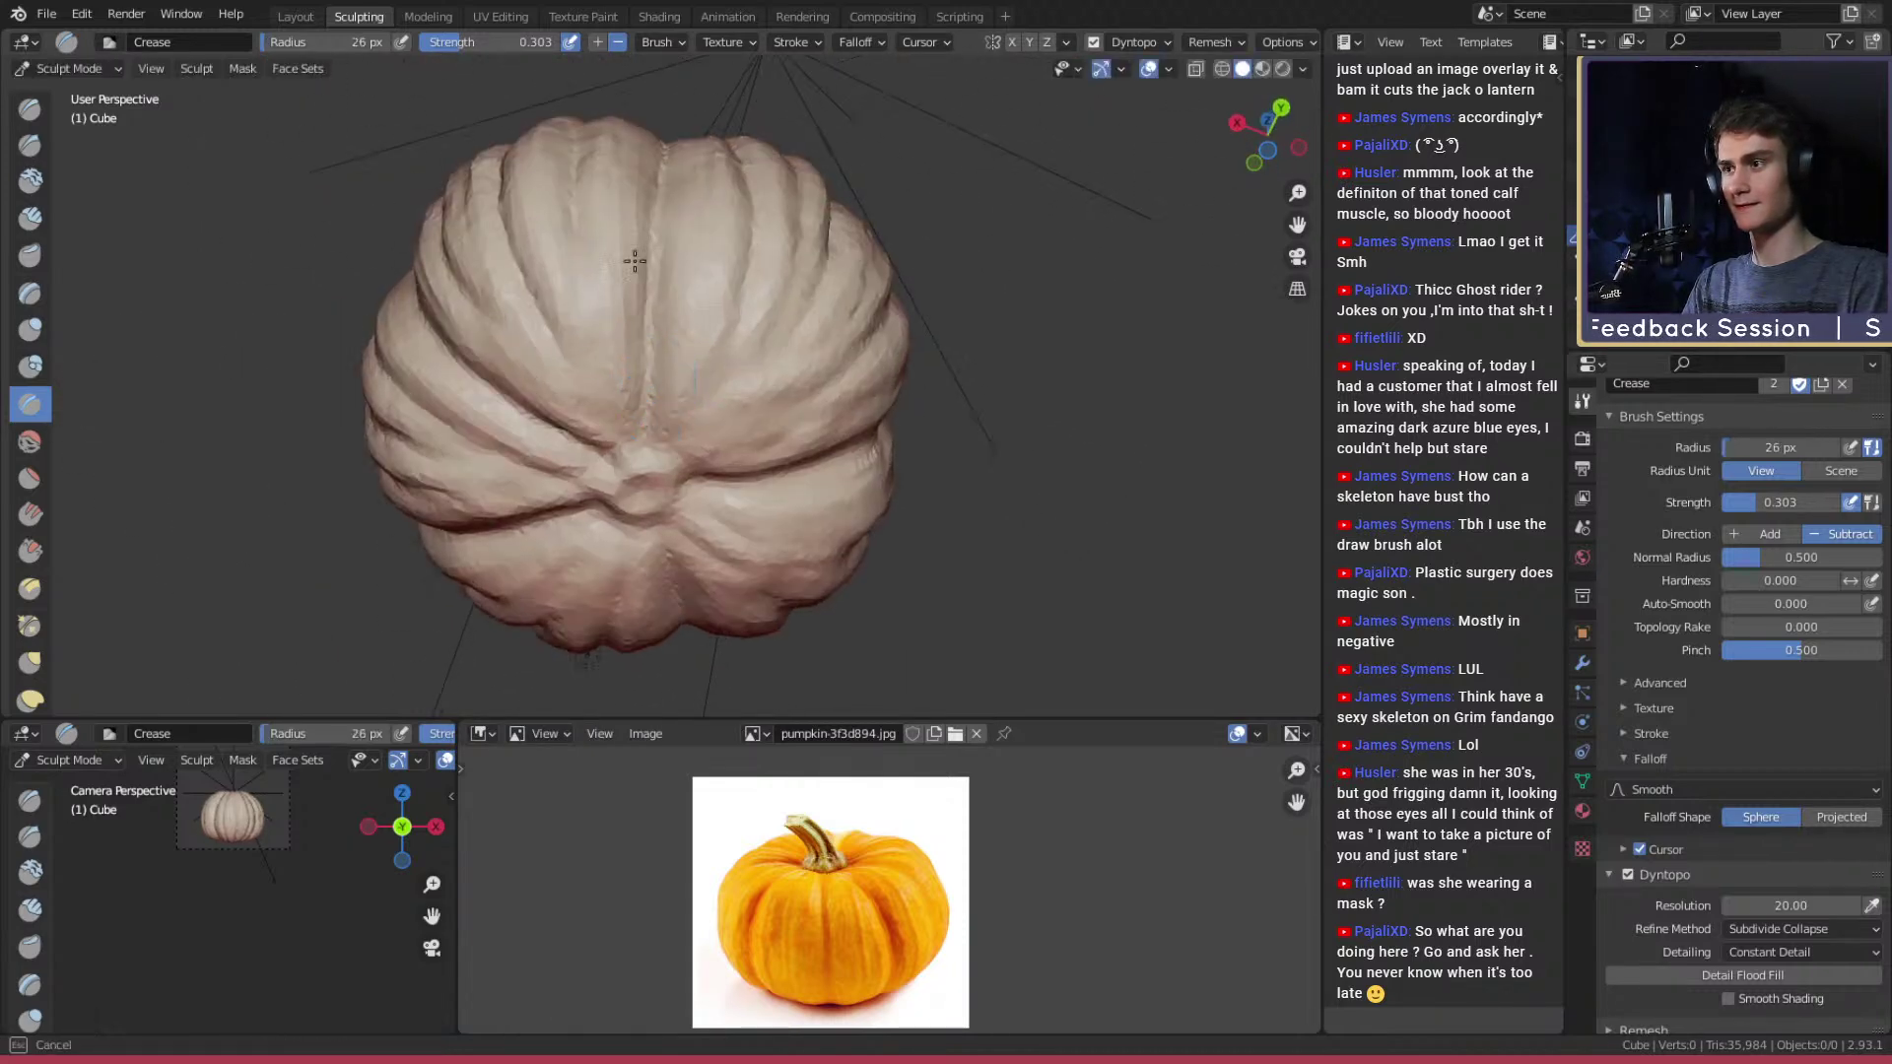
pyautogui.moveTo(624, 328); pyautogui.dragTo(676, 286, button='middle')
pyautogui.moveTo(688, 234)
pyautogui.keyDown('alt'); pyautogui.mouseDown()
pyautogui.moveTo(703, 521)
pyautogui.moveTo(692, 401)
pyautogui.moveTo(665, 447)
pyautogui.moveTo(745, 365)
pyautogui.moveTo(709, 330)
pyautogui.moveTo(697, 213)
pyautogui.mouseUp(); pyautogui.keyUp('alt')
pyautogui.keyDown('alt'); pyautogui.moveTo(695, 475); pyautogui.dragTo(772, 405); pyautogui.keyUp('alt')
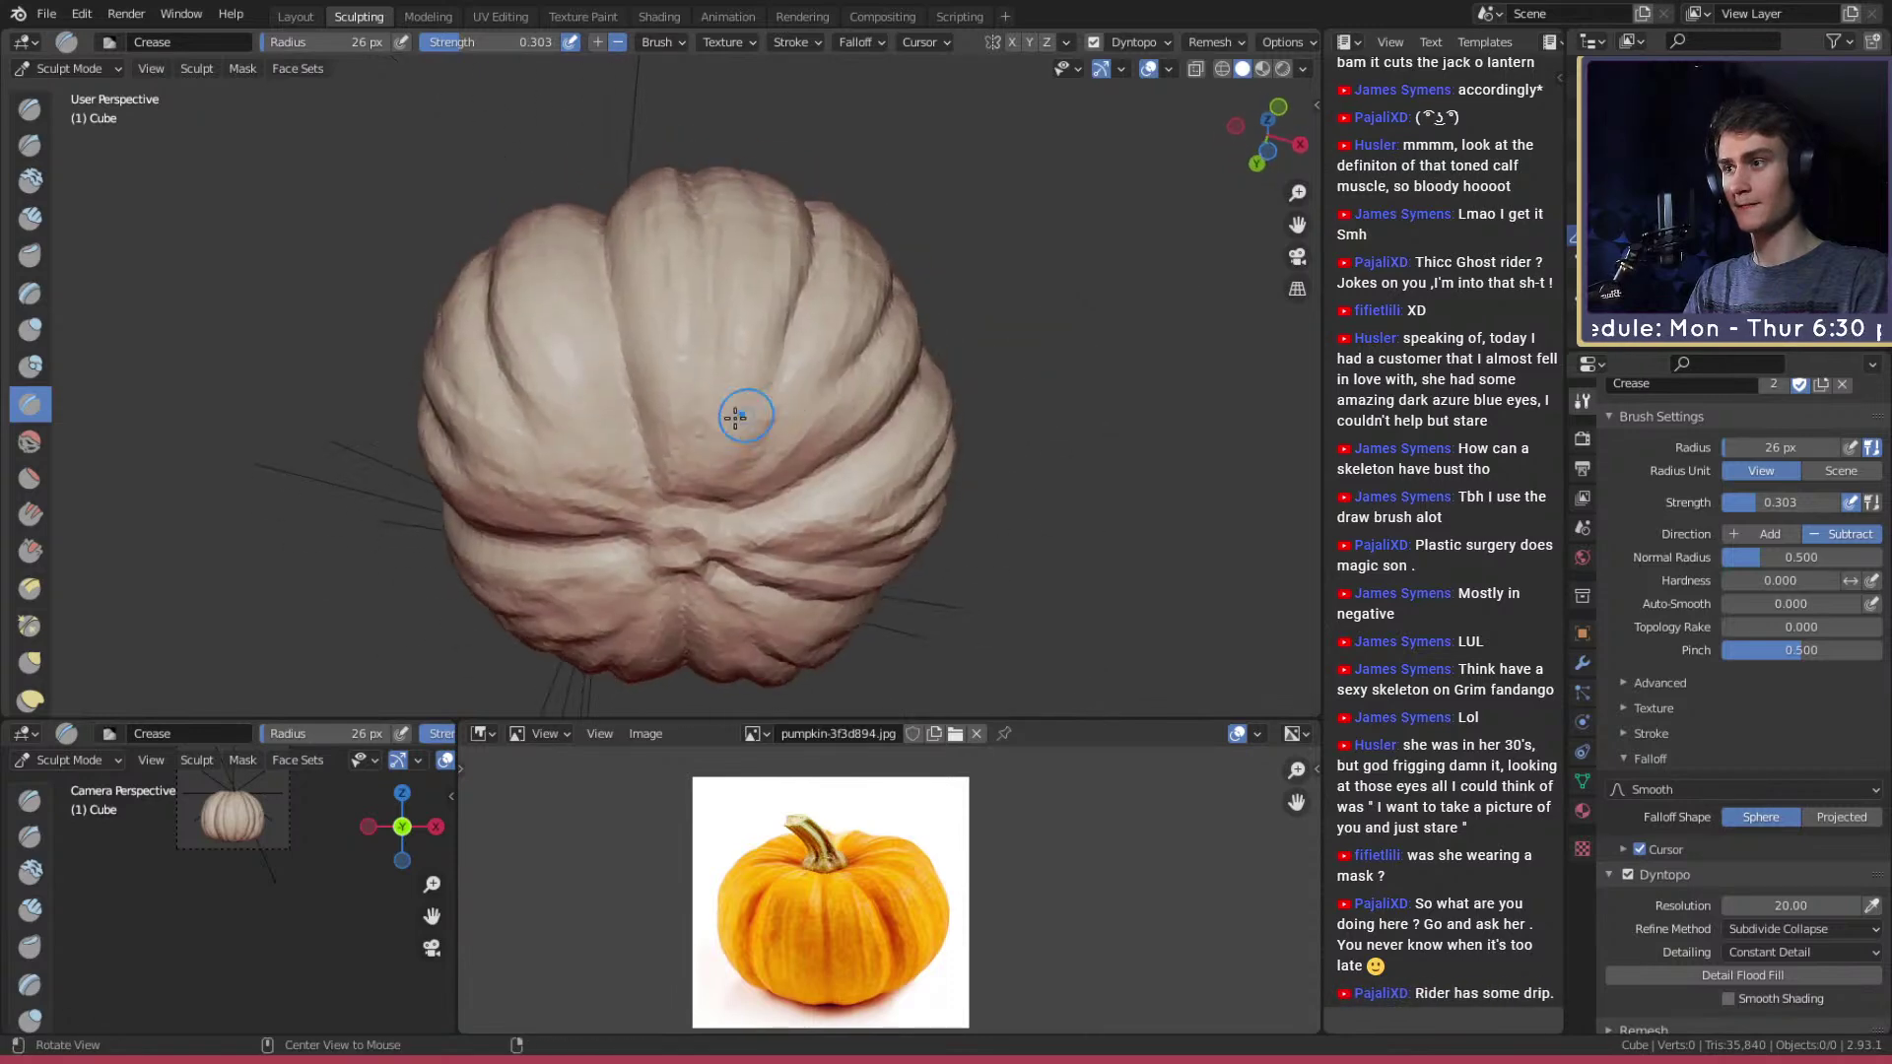
pyautogui.keyDown('alt'); pyautogui.moveTo(634, 414); pyautogui.dragTo(655, 402); pyautogui.keyUp('alt')
pyautogui.keyDown('alt'); pyautogui.moveTo(646, 287); pyautogui.dragTo(656, 420); pyautogui.keyUp('alt')
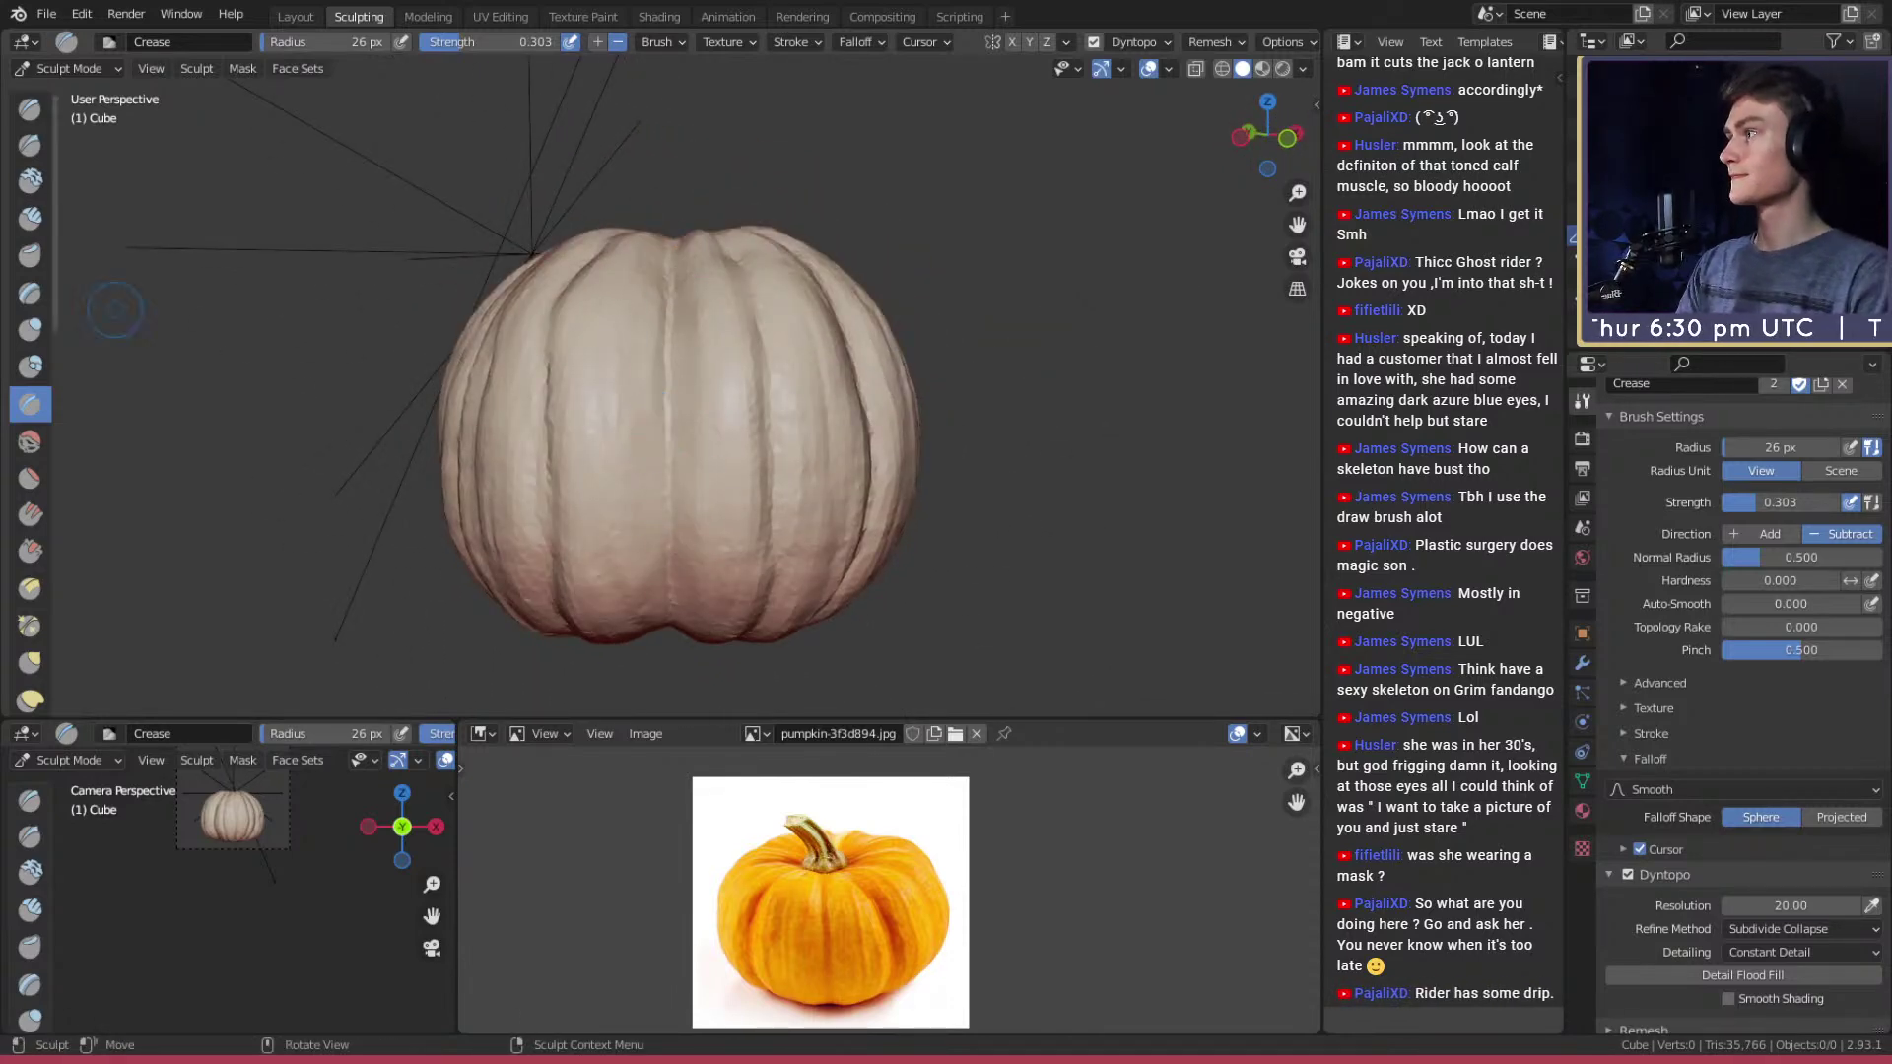
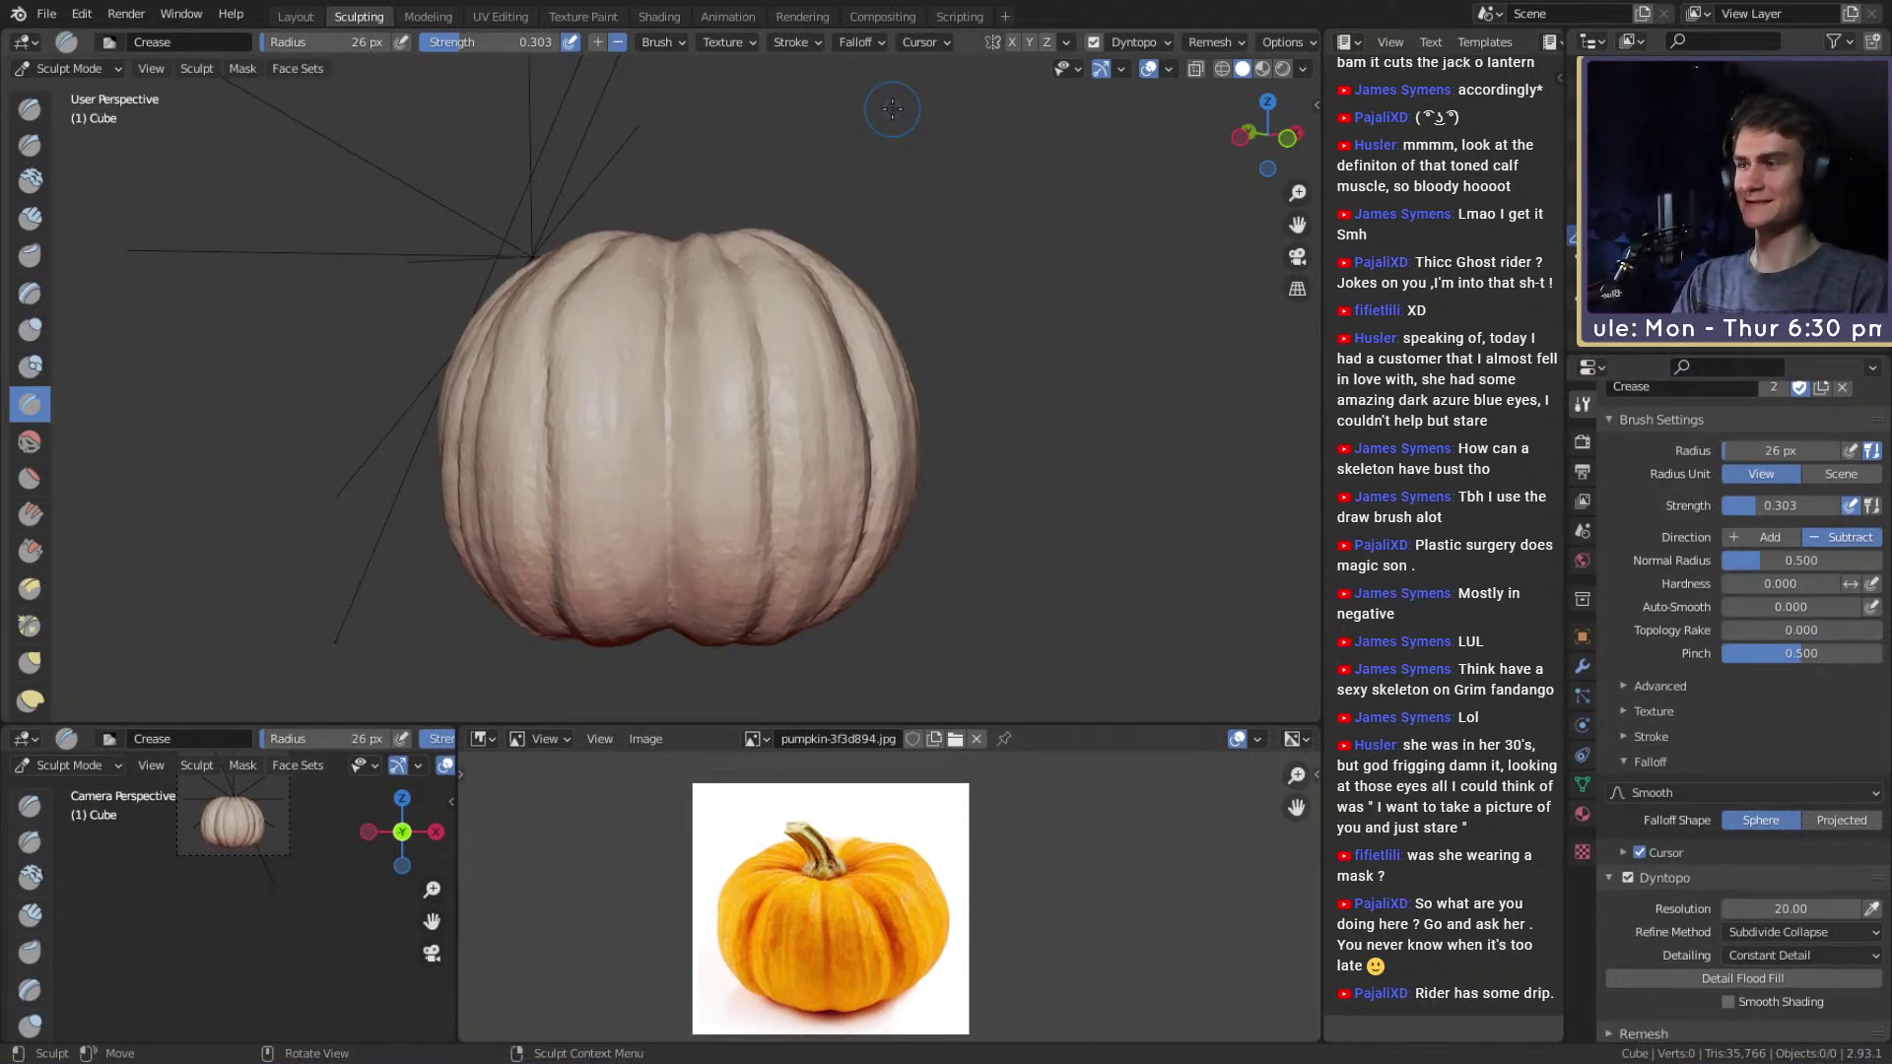
# Set the Crease radius to 25 px and sharpen the lower part of the deep groove between the two front ribs.
pyautogui.moveTo(822, 443)
pyautogui.mouseDown(button='middle')
pyautogui.moveTo(814, 416)
pyautogui.moveTo(775, 415)
pyautogui.mouseUp(button='middle')
pyautogui.press('f')
pyautogui.click(665, 289)
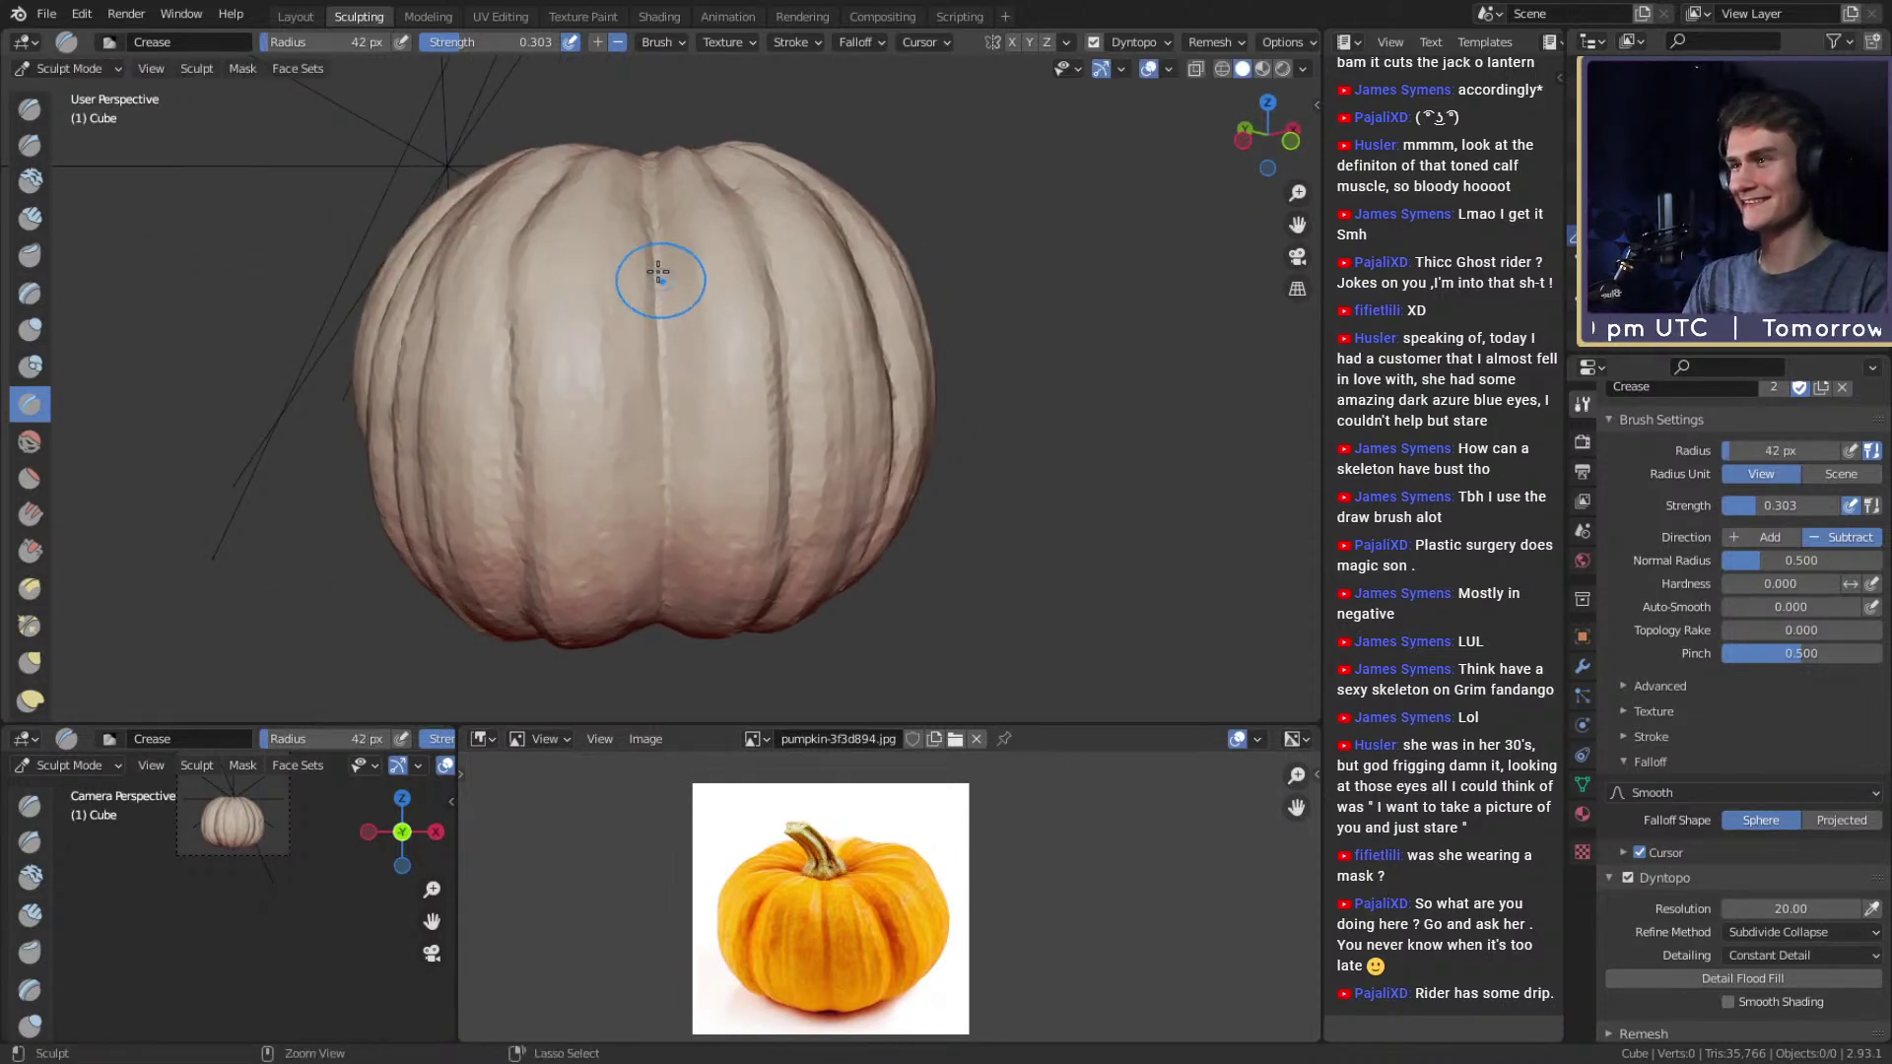
pyautogui.moveTo(684, 358); pyautogui.dragTo(697, 316, button='middle')
pyautogui.press('f')
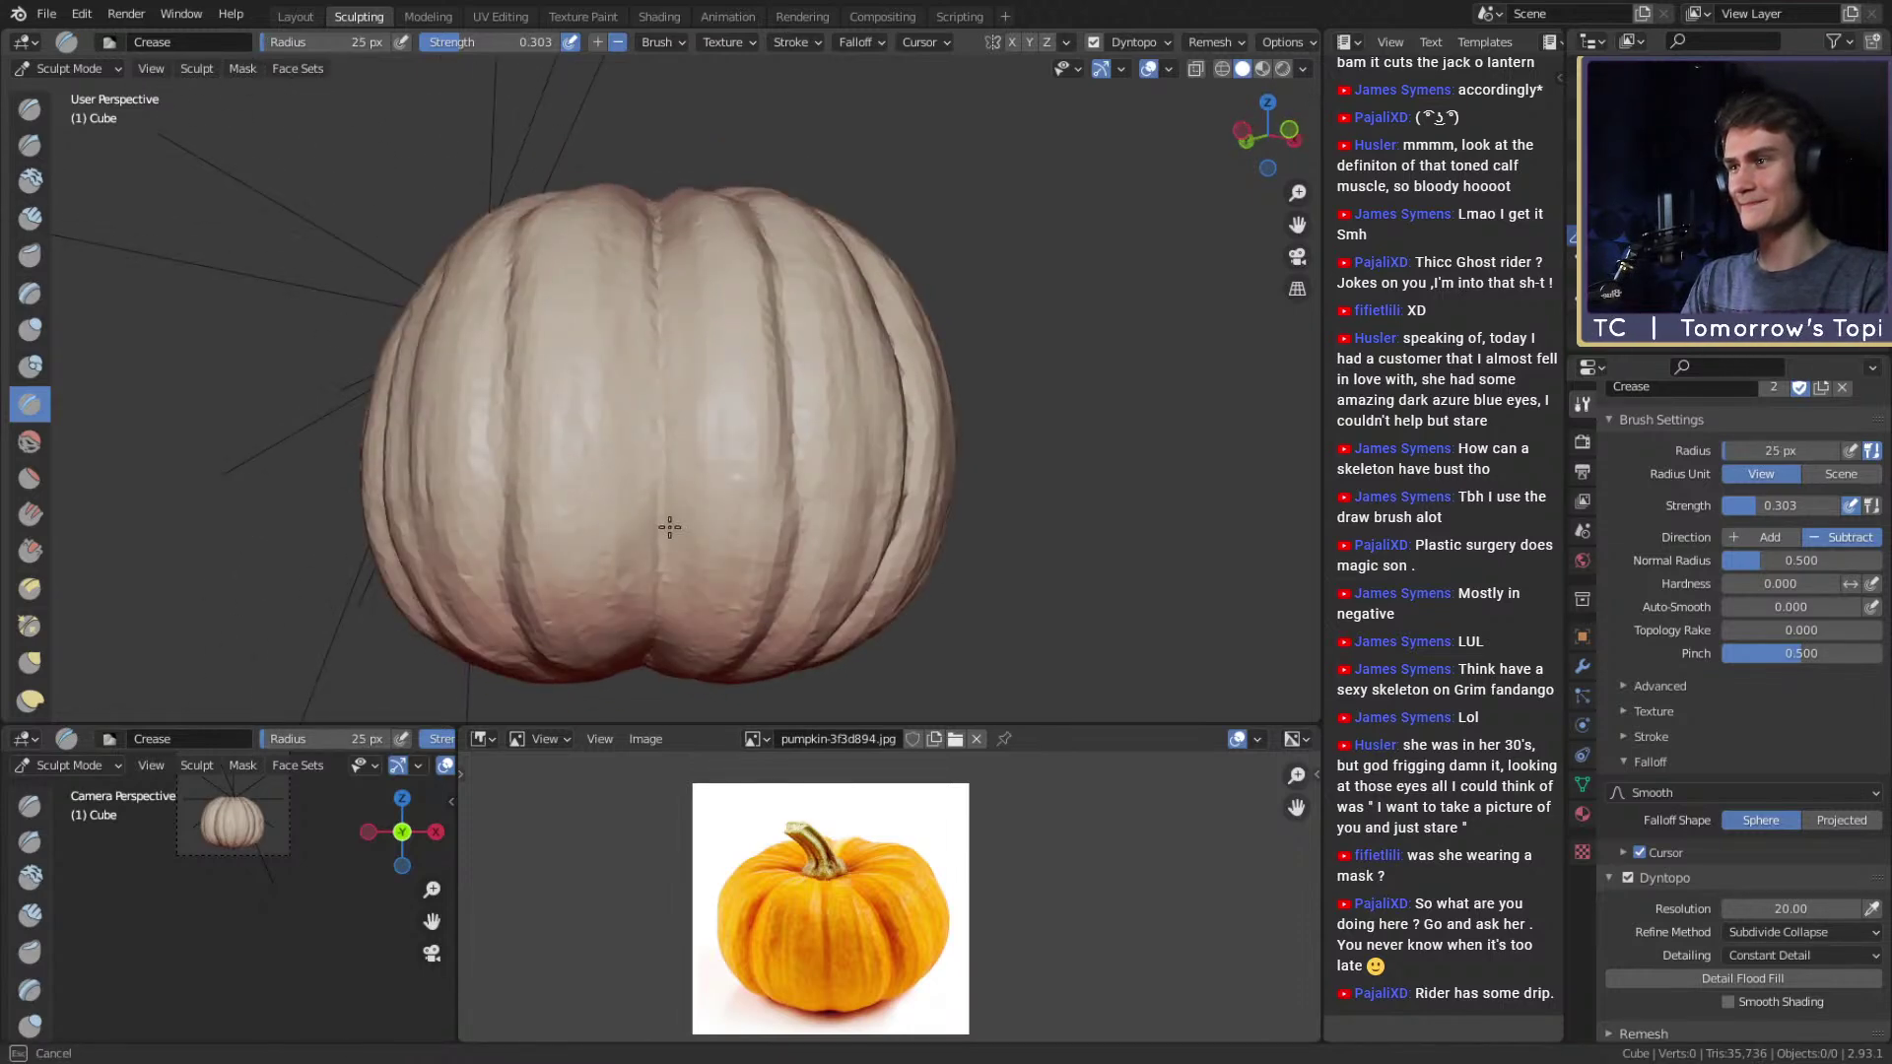
pyautogui.moveTo(655, 515); pyautogui.dragTo(645, 410, button='middle')
pyautogui.moveTo(654, 494)
pyautogui.mouseDown(button='middle')
pyautogui.moveTo(642, 241)
pyautogui.moveTo(620, 440)
pyautogui.moveTo(548, 393)
pyautogui.moveTo(726, 456)
pyautogui.moveTo(642, 359)
pyautogui.mouseUp(button='middle')
# Carve a long pass from the top down the deep groove between the front ribs with the Crease brush.
pyautogui.click(662, 242)
pyautogui.moveTo(646, 187); pyautogui.dragTo(659, 452)
pyautogui.moveTo(658, 451)
pyautogui.keyDown('alt'); pyautogui.mouseDown()
pyautogui.moveTo(667, 317)
pyautogui.moveTo(650, 417)
pyautogui.mouseUp(); pyautogui.keyUp('alt')
pyautogui.keyDown('ctrl'); pyautogui.keyDown('alt'); pyautogui.moveTo(651, 417); pyautogui.dragTo(680, 350); pyautogui.keyUp('alt'); pyautogui.keyUp('ctrl')
pyautogui.keyDown('ctrl'); pyautogui.keyDown('alt'); pyautogui.moveTo(679, 350); pyautogui.dragTo(693, 322); pyautogui.keyUp('alt'); pyautogui.keyUp('ctrl')
# Set the Crease radius to 36 px and carve another deep groove from the pumpkin's top down its side.
pyautogui.press('f')
pyautogui.click(705, 296)
pyautogui.moveTo(765, 169); pyautogui.dragTo(726, 472)
pyautogui.keyDown('ctrl'); pyautogui.keyDown('alt'); pyautogui.moveTo(714, 276); pyautogui.dragTo(715, 362); pyautogui.keyUp('alt'); pyautogui.keyUp('ctrl')
pyautogui.moveTo(713, 361); pyautogui.dragTo(650, 413, button='middle')
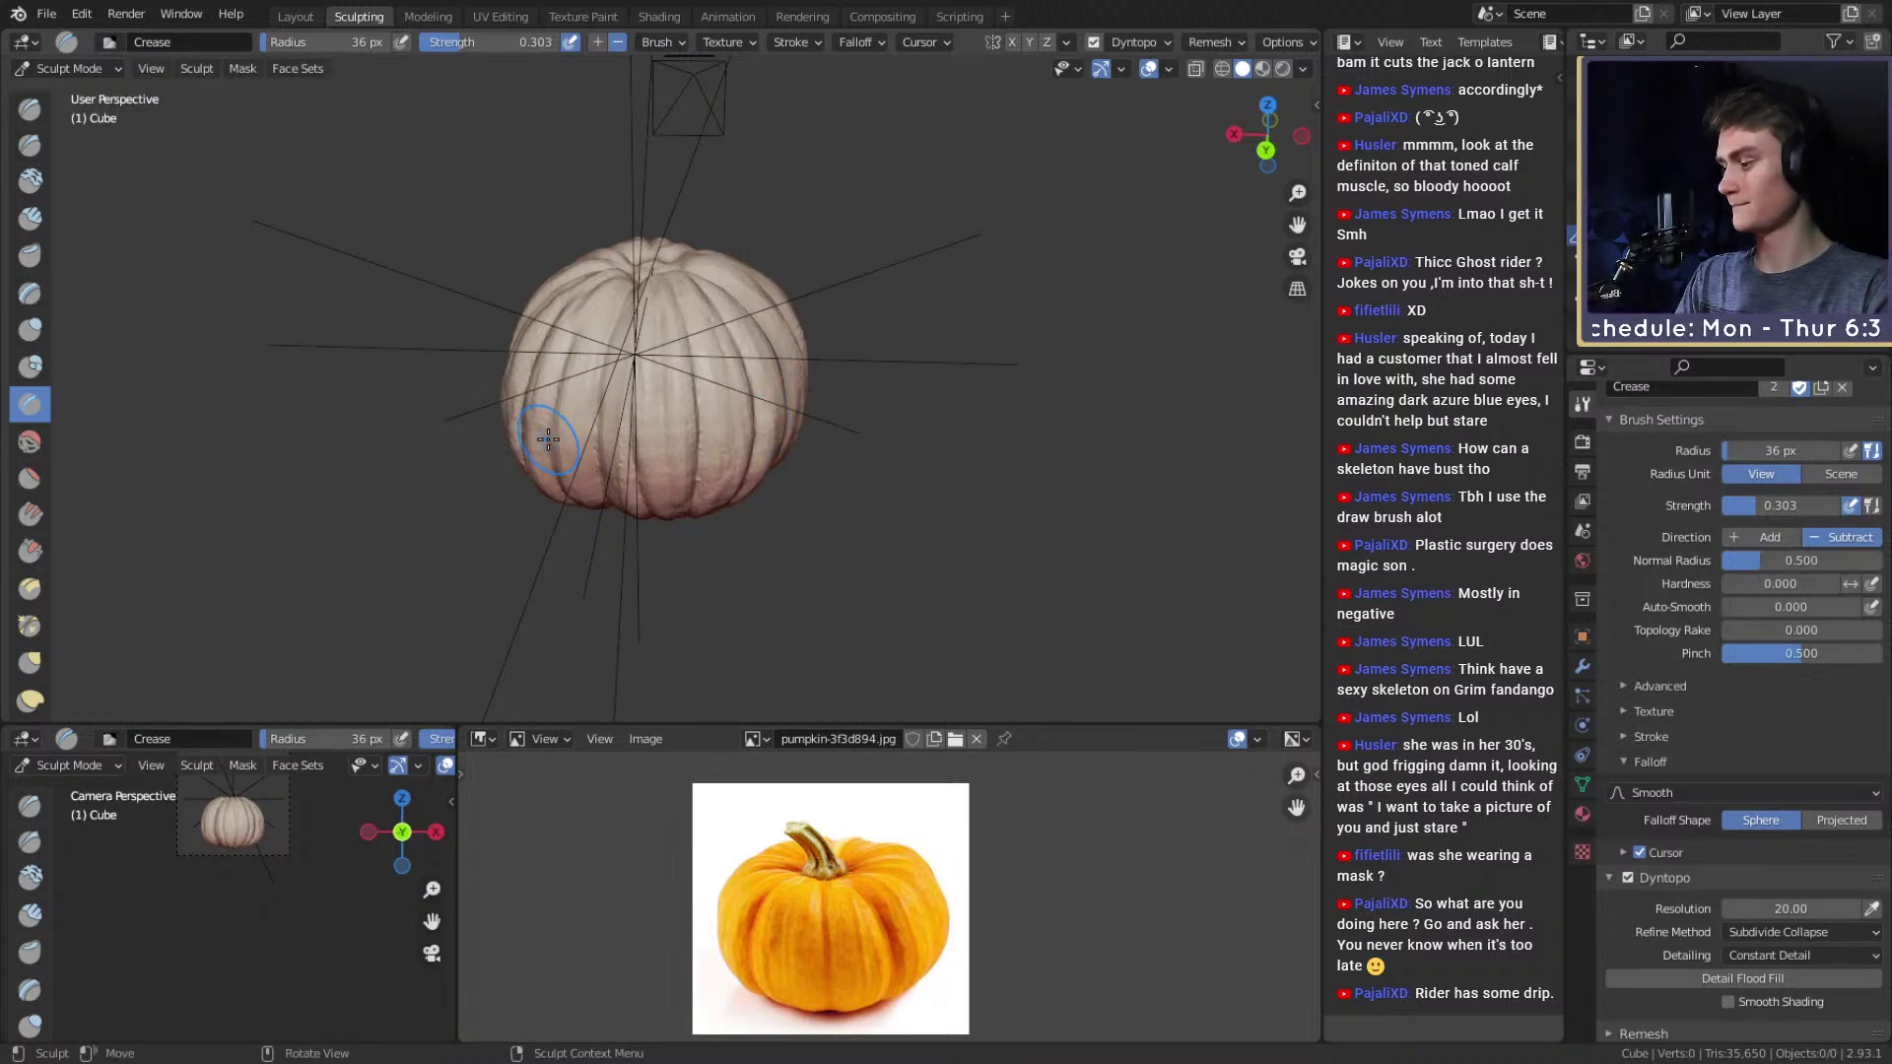
# Save the file, set the Crease radius to 31 px and carve into the groove near the pumpkin's top centre.
pyautogui.hotkey('ctrl', 's')
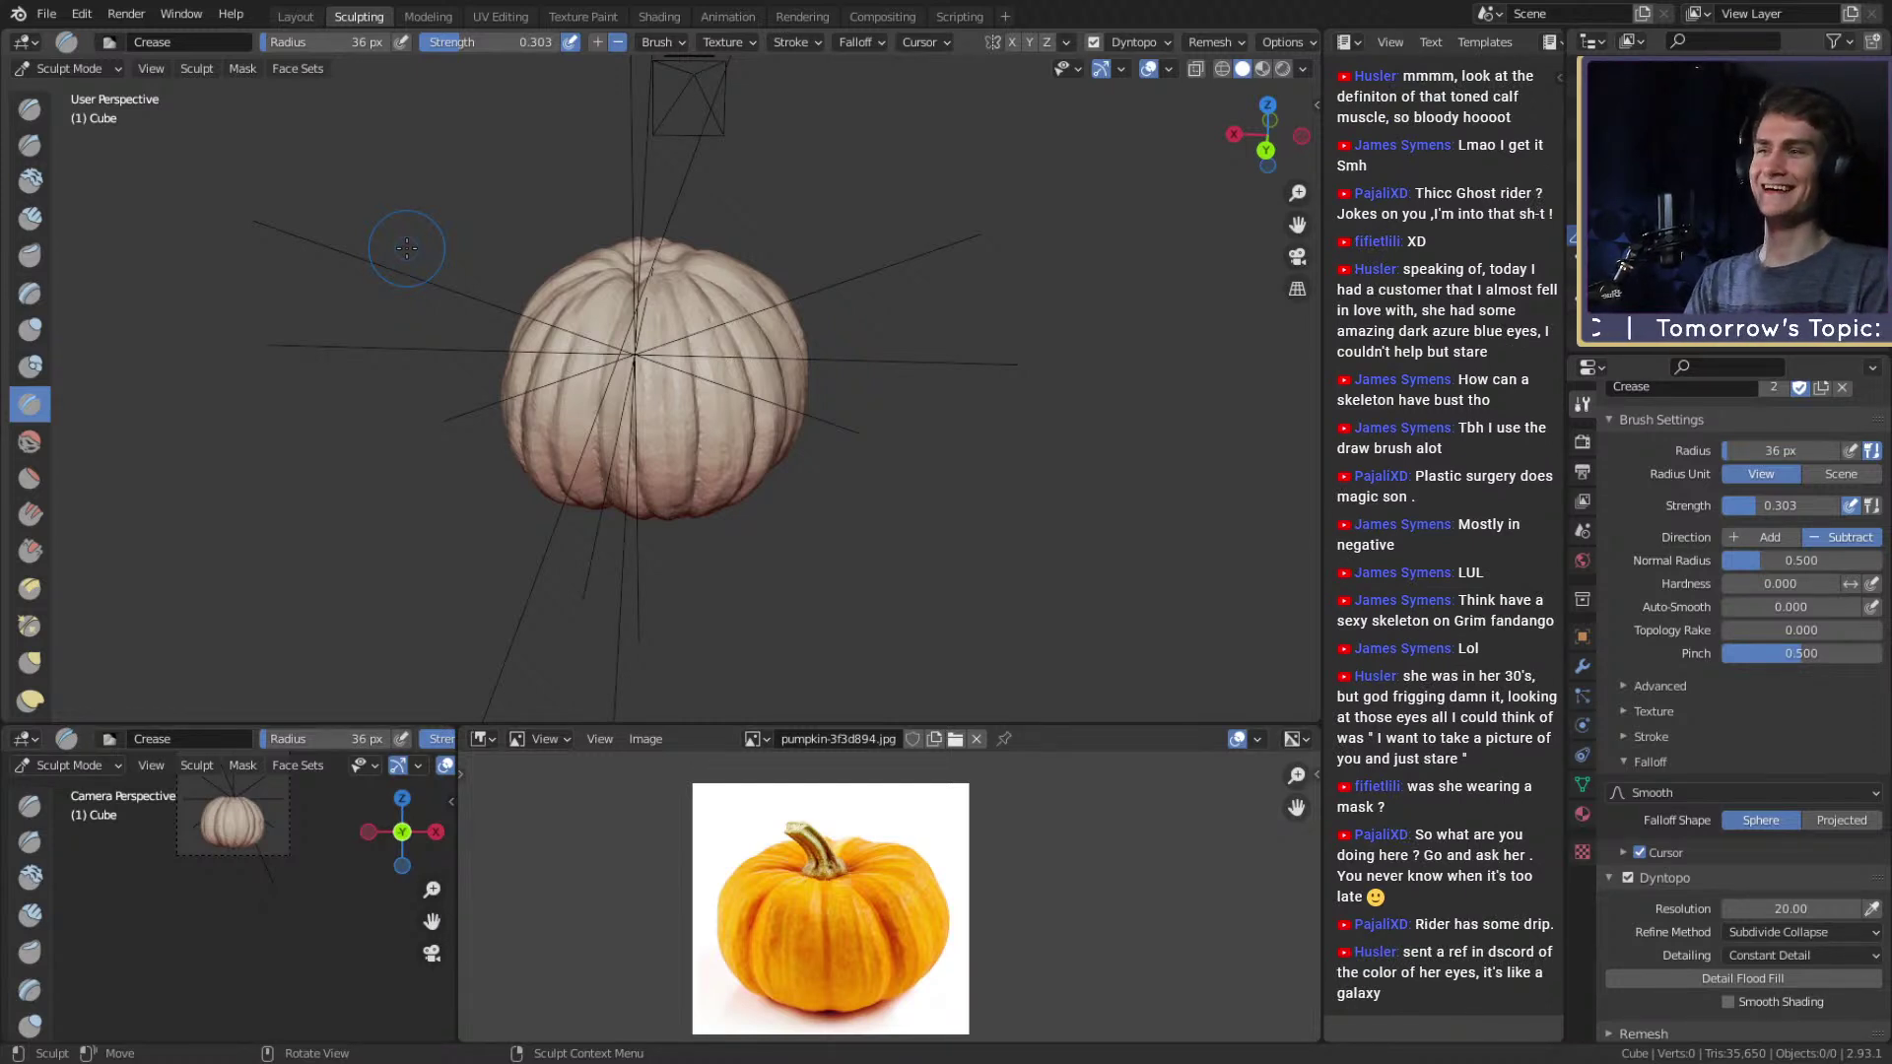
pyautogui.moveTo(760, 393); pyautogui.dragTo(705, 447, button='middle')
pyautogui.scroll(2, 726, 434)
pyautogui.scroll(1, 705, 447)
pyautogui.press('f')
pyautogui.click(697, 433)
pyautogui.moveTo(690, 424); pyautogui.dragTo(650, 402)
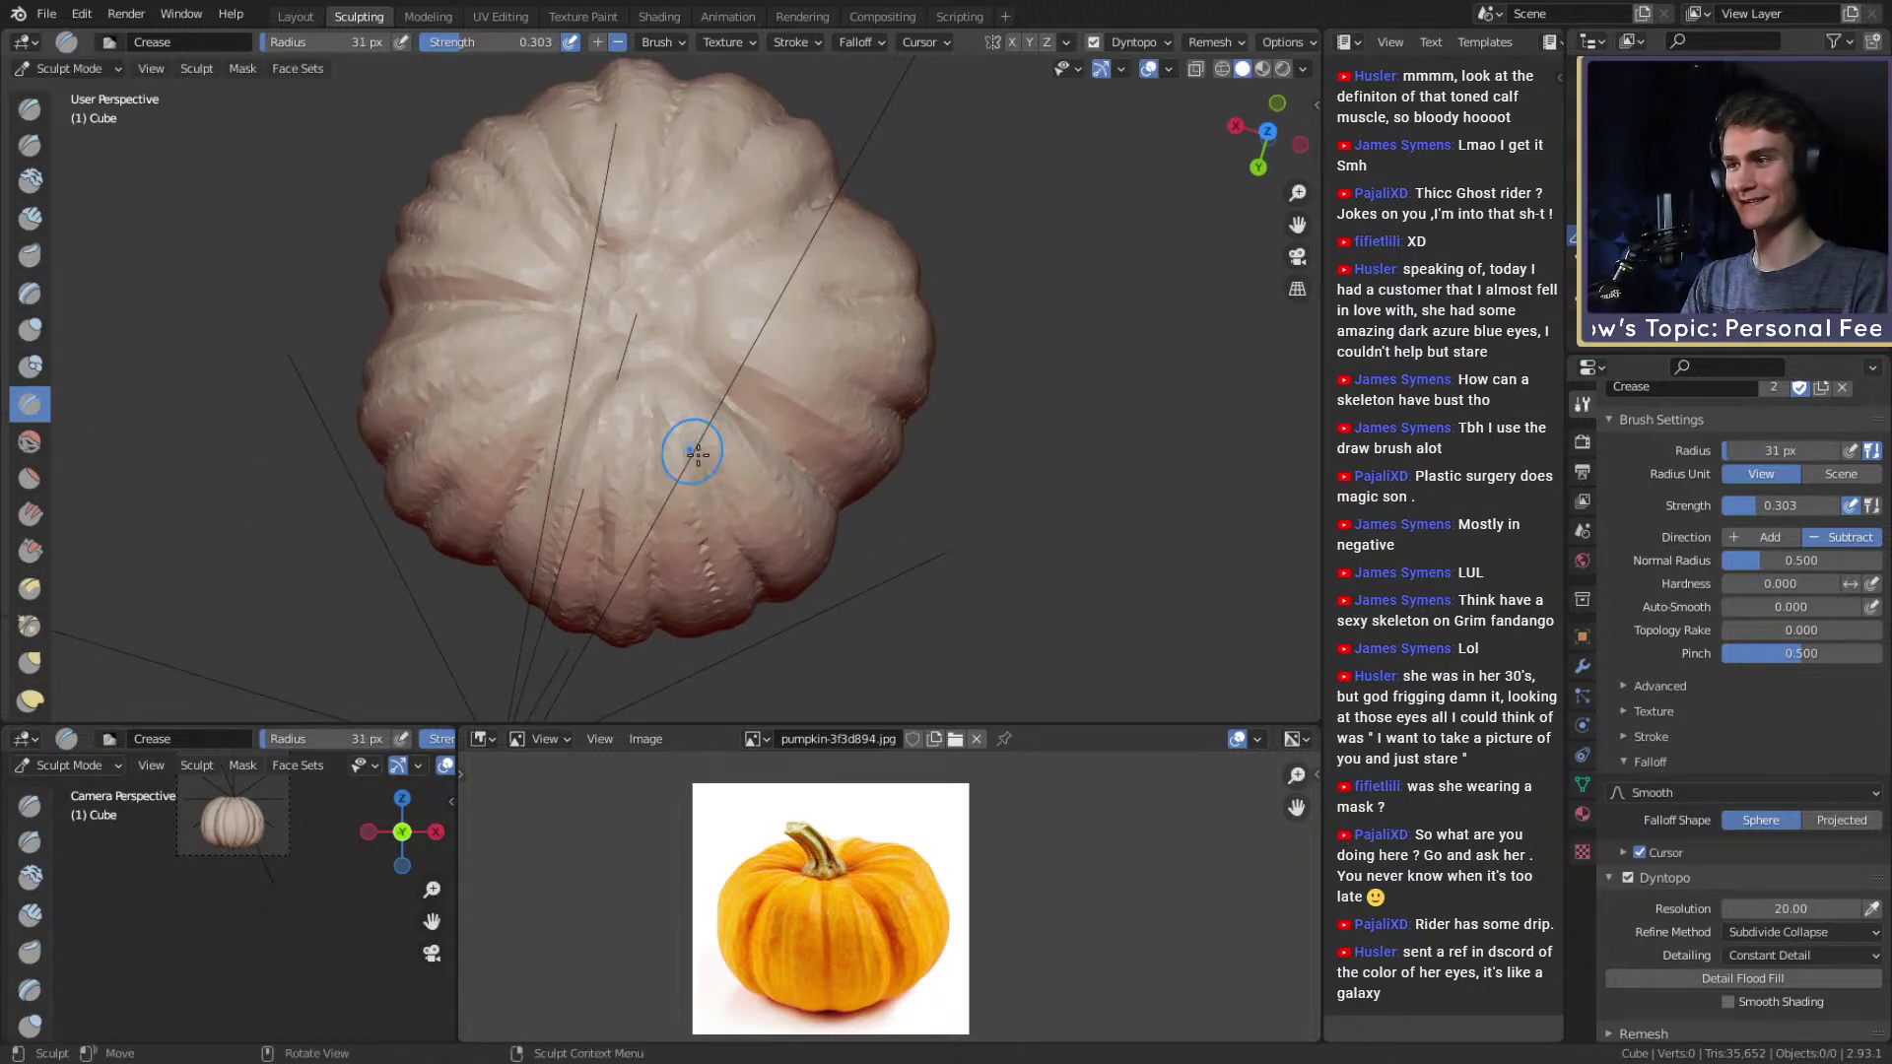
# Switch to the Grab brush, enlarge it and pull the side of the pumpkin upward to adjust its silhouette.
pyautogui.moveTo(701, 417)
pyautogui.mouseDown(button='middle')
pyautogui.moveTo(684, 405)
pyautogui.moveTo(806, 413)
pyautogui.moveTo(676, 435)
pyautogui.moveTo(776, 446)
pyautogui.moveTo(765, 410)
pyautogui.moveTo(739, 463)
pyautogui.moveTo(760, 456)
pyautogui.moveTo(653, 452)
pyautogui.mouseUp(button='middle')
pyautogui.scroll(-4, 765, 410)
pyautogui.scroll(3, 759, 456)
pyautogui.press('g')
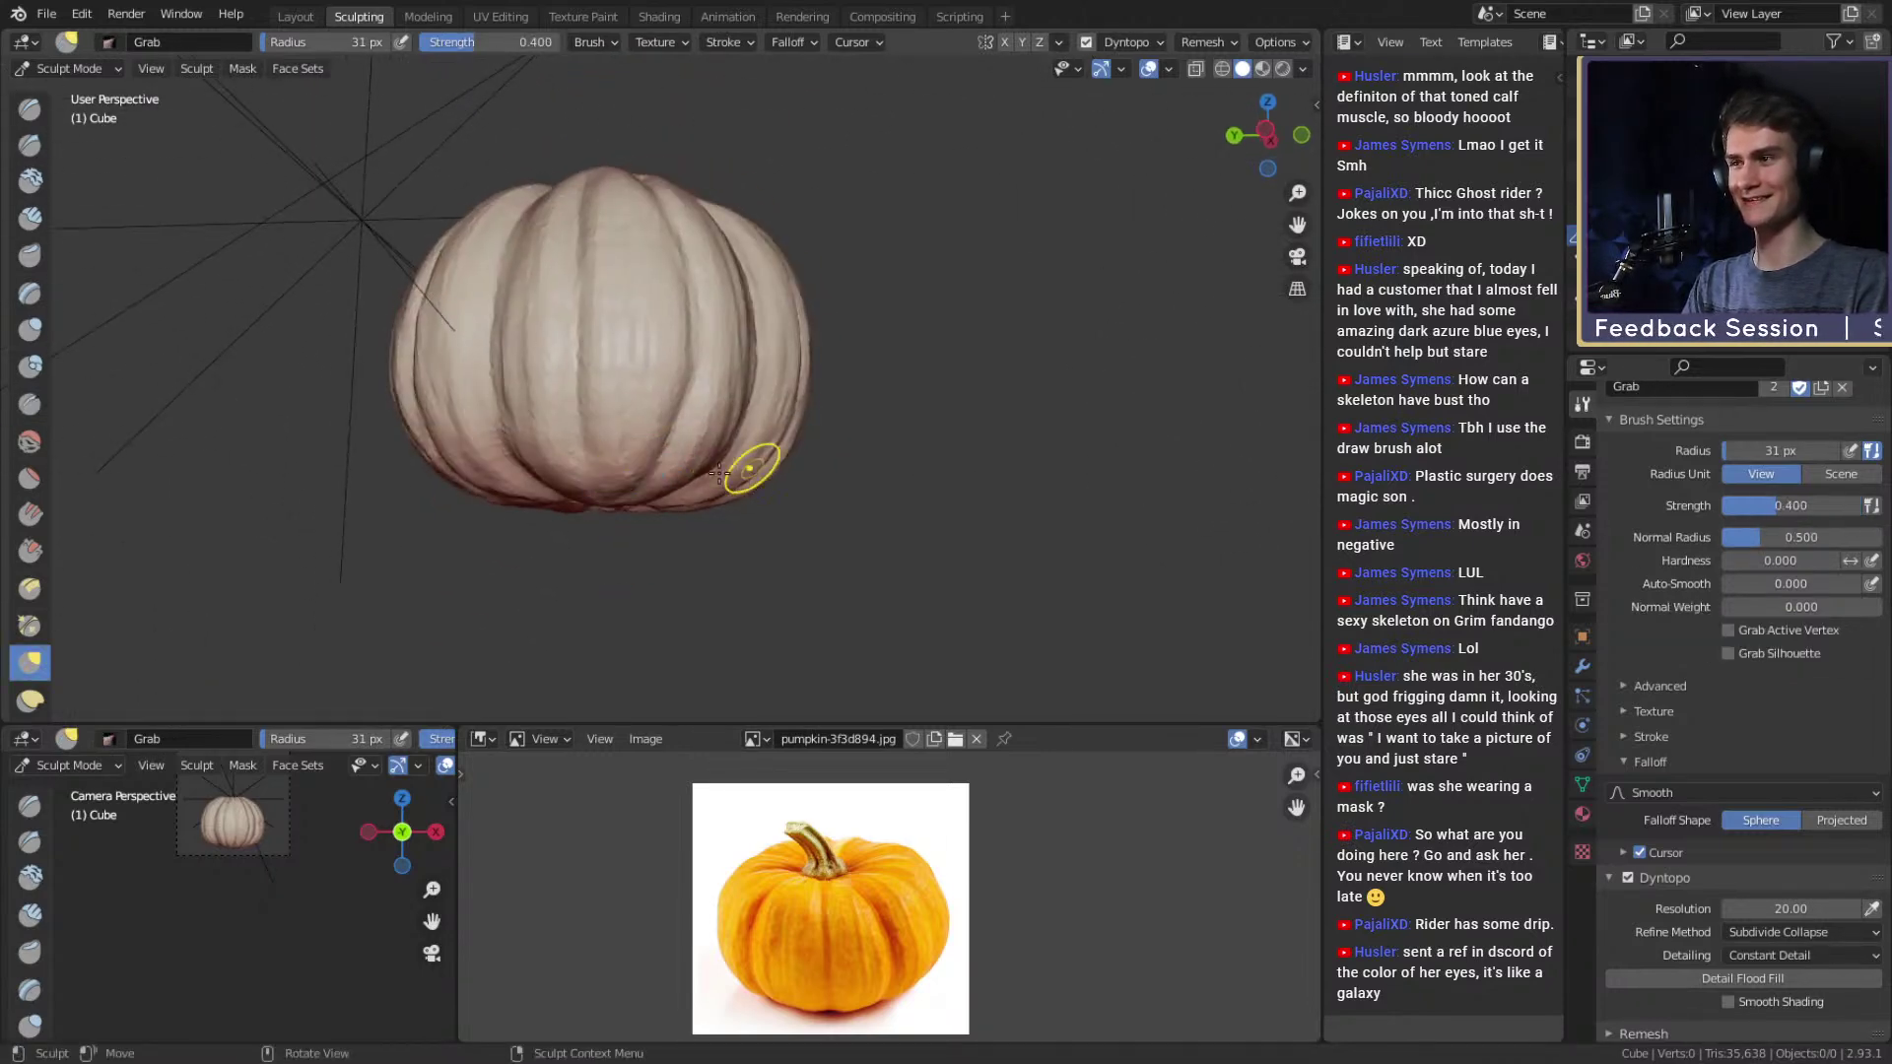
pyautogui.scroll(2, 659, 506)
pyautogui.moveTo(619, 514)
pyautogui.mouseDown(button='middle')
pyautogui.moveTo(706, 512)
pyautogui.moveTo(648, 489)
pyautogui.moveTo(707, 467)
pyautogui.moveTo(857, 477)
pyautogui.mouseUp(button='middle')
pyautogui.press('f')
pyautogui.click(826, 477)
pyautogui.moveTo(744, 463); pyautogui.dragTo(687, 429, button='middle')
pyautogui.press('f')
pyautogui.click(713, 434)
pyautogui.keyDown('alt'); pyautogui.moveTo(649, 457); pyautogui.dragTo(803, 458); pyautogui.keyUp('alt')
pyautogui.moveTo(675, 395); pyautogui.dragTo(685, 321)
pyautogui.keyDown('alt'); pyautogui.moveTo(685, 320); pyautogui.dragTo(707, 327); pyautogui.keyUp('alt')
# Set the Grab radius to 246 px and nudge the upper part of the pumpkin outward.
pyautogui.keyDown('shift'); pyautogui.moveTo(709, 255); pyautogui.dragTo(712, 394, button='middle'); pyautogui.keyUp('shift')
pyautogui.moveTo(712, 394)
pyautogui.mouseDown(button='middle')
pyautogui.moveTo(752, 384)
pyautogui.moveTo(699, 379)
pyautogui.mouseUp(button='middle')
pyautogui.press('f')
pyautogui.click(750, 350)
pyautogui.moveTo(747, 345); pyautogui.dragTo(763, 347)
pyautogui.moveTo(726, 423)
pyautogui.mouseDown(button='middle')
pyautogui.moveTo(897, 423)
pyautogui.moveTo(829, 441)
pyautogui.moveTo(887, 512)
pyautogui.moveTo(848, 517)
pyautogui.mouseUp(button='middle')
pyautogui.scroll(-2, 840, 414)
pyautogui.scroll(-2, 828, 444)
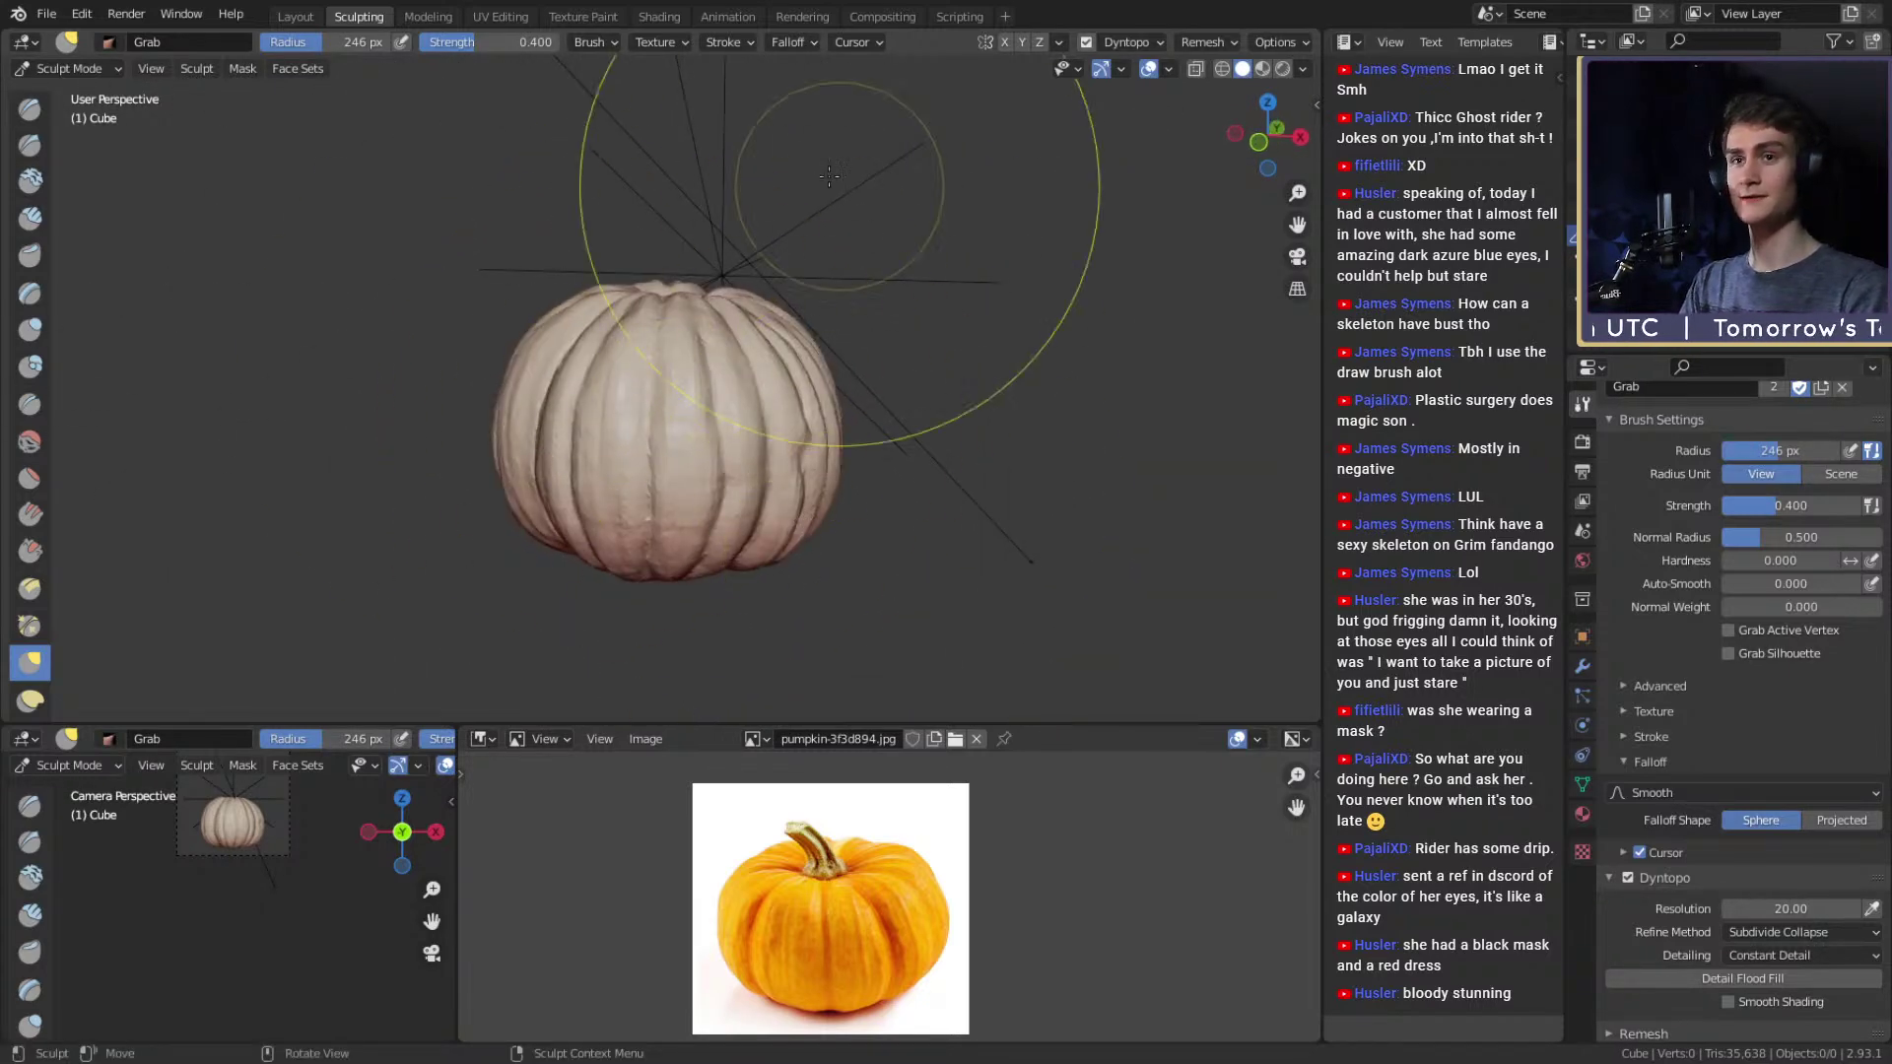
# Save the file, set the Dyntopo resolution to 50 and flood fill the whole mesh at that detail.
pyautogui.hotkey('ctrl', 's')
pyautogui.keyDown('ctrl'); pyautogui.moveTo(831, 281); pyautogui.dragTo(690, 423, button='middle'); pyautogui.keyUp('ctrl')
pyautogui.scroll(-4, 1655, 746)
pyautogui.click(1790, 740)
pyautogui.press('Return')
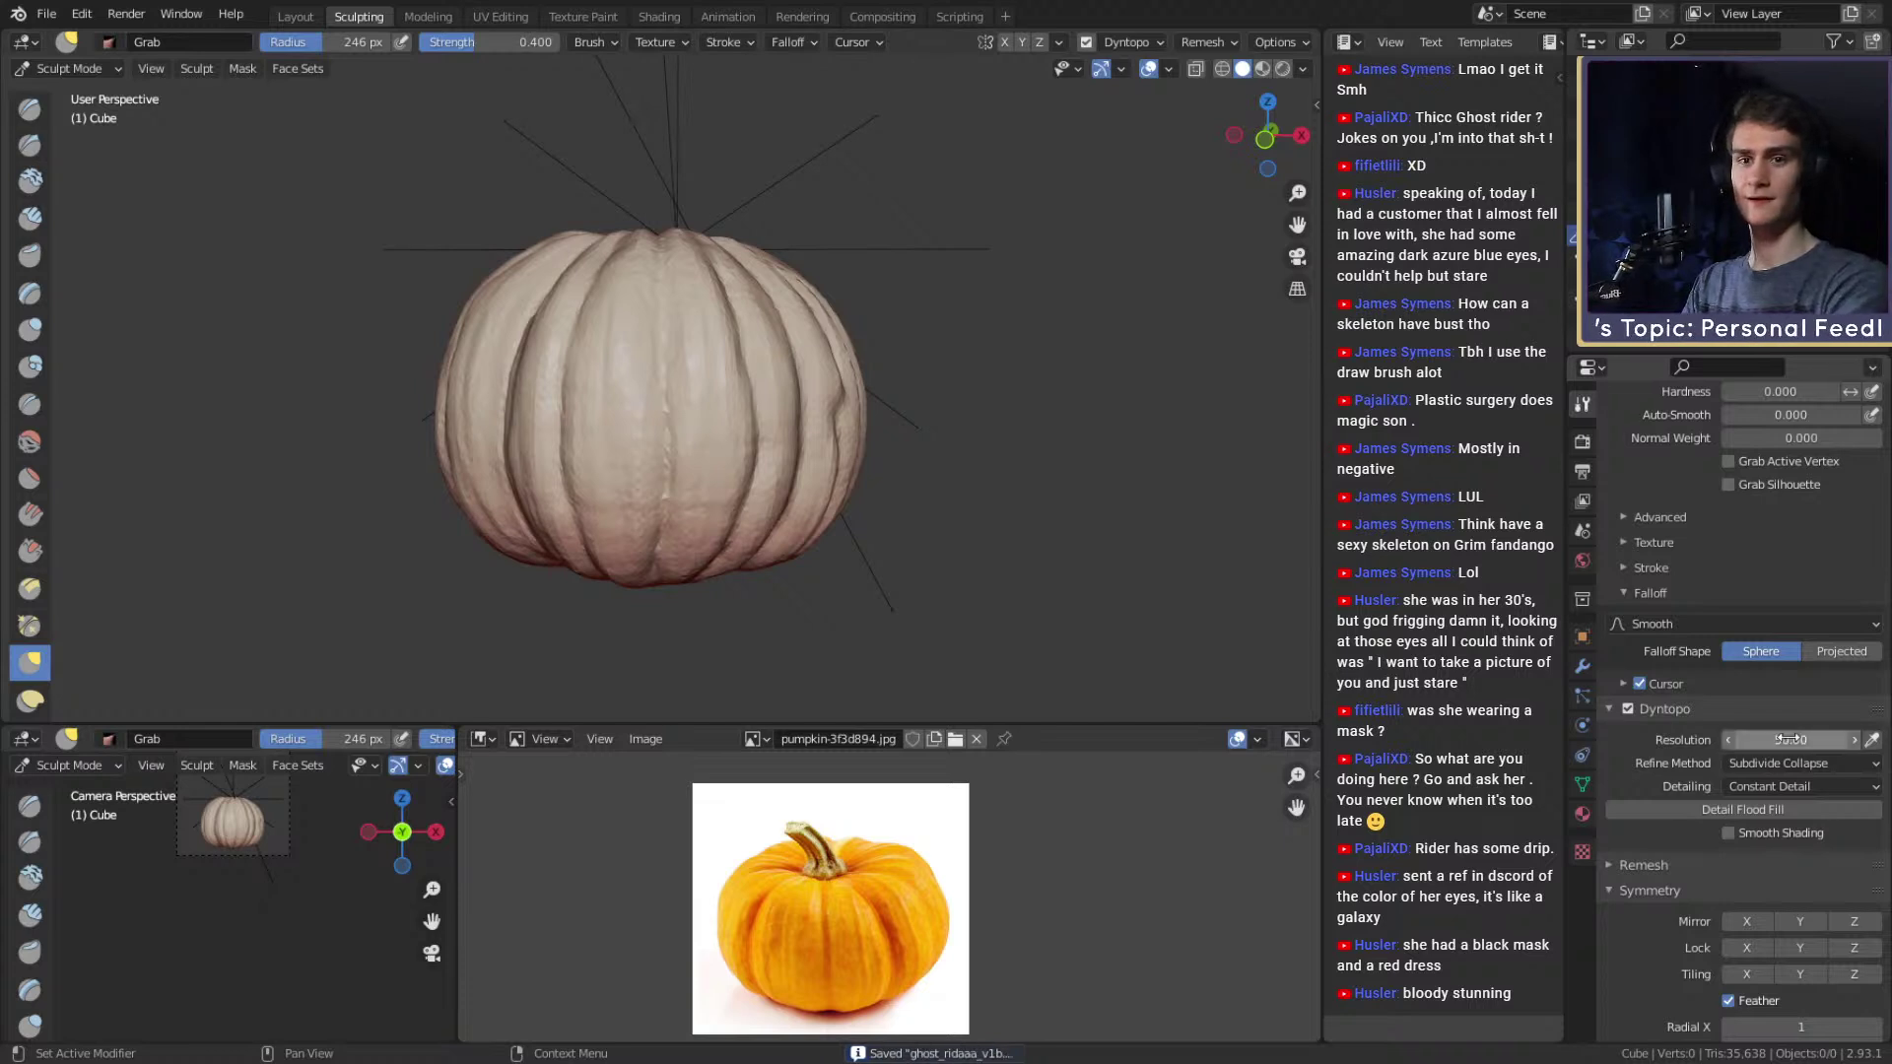
pyautogui.click(1721, 808)
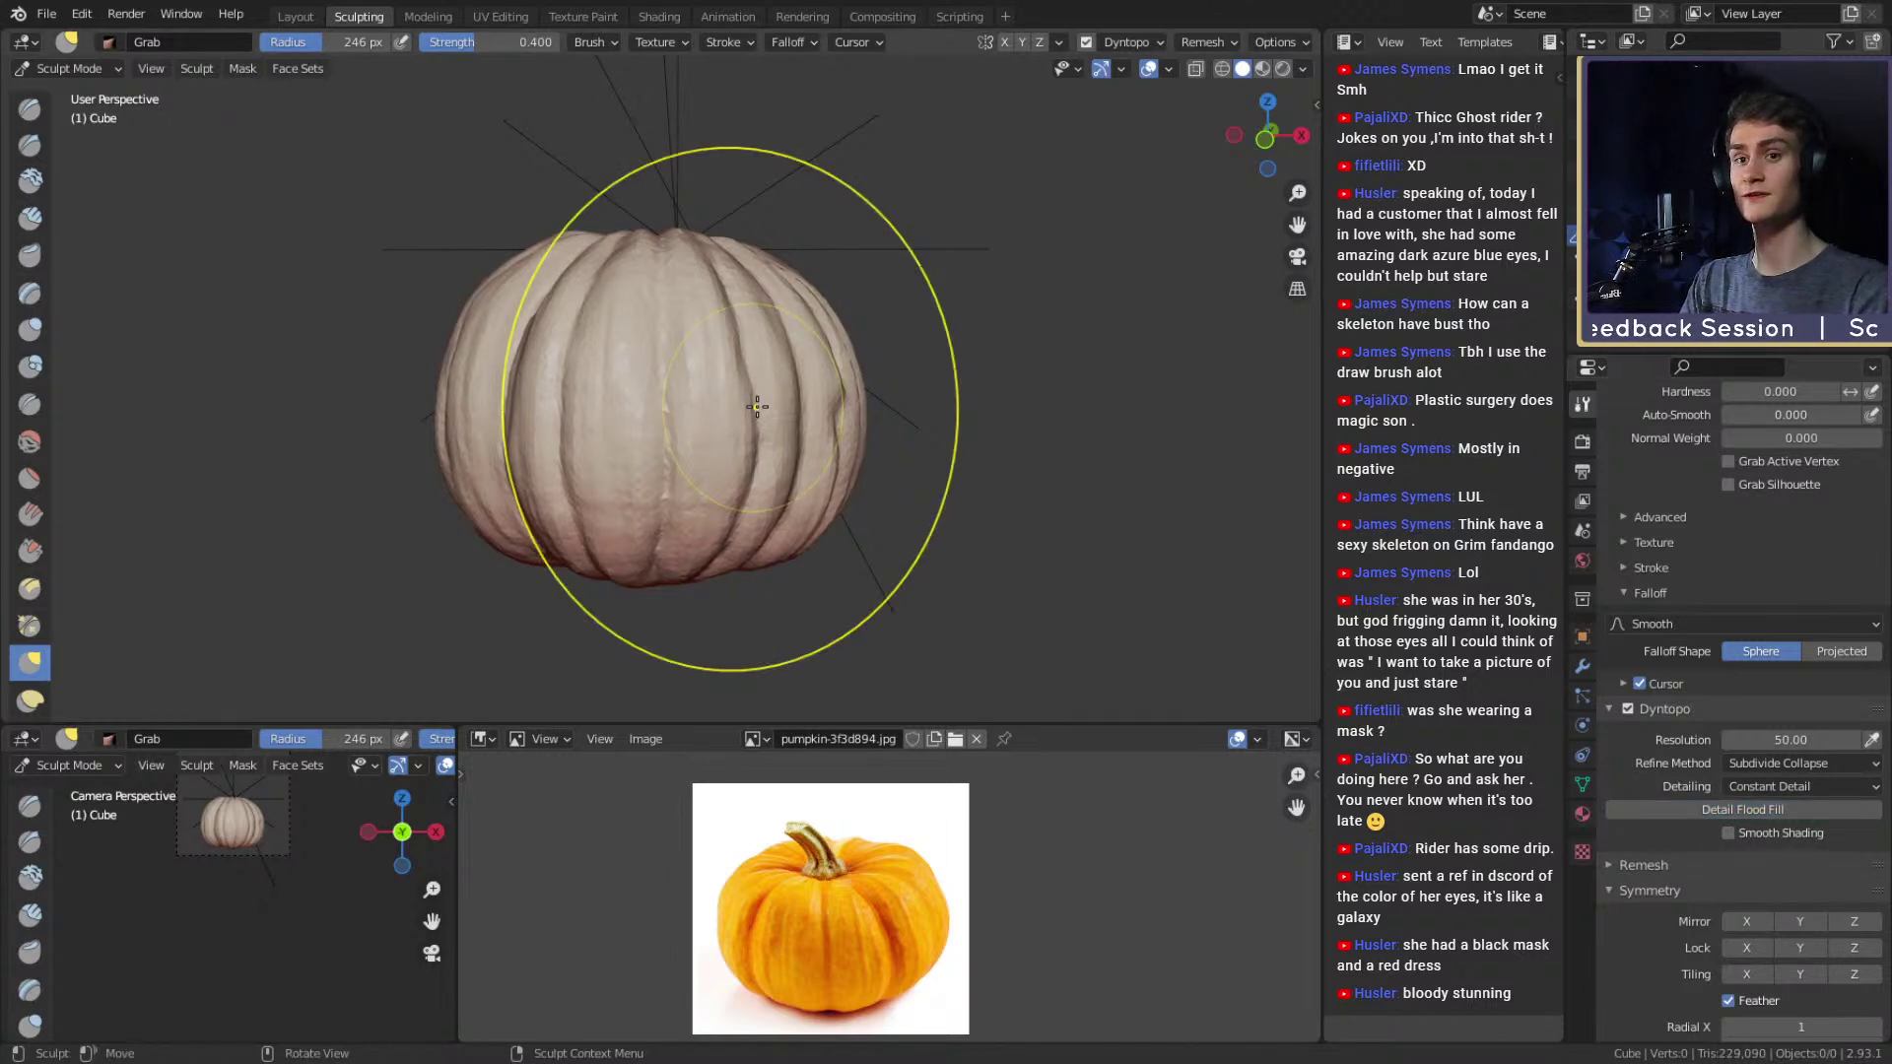
# Examine the pumpkin's mesh density in wireframe shading, then return to solid shading.
pyautogui.scroll(1, 680, 414)
pyautogui.press('z')
pyautogui.click(952, 415)
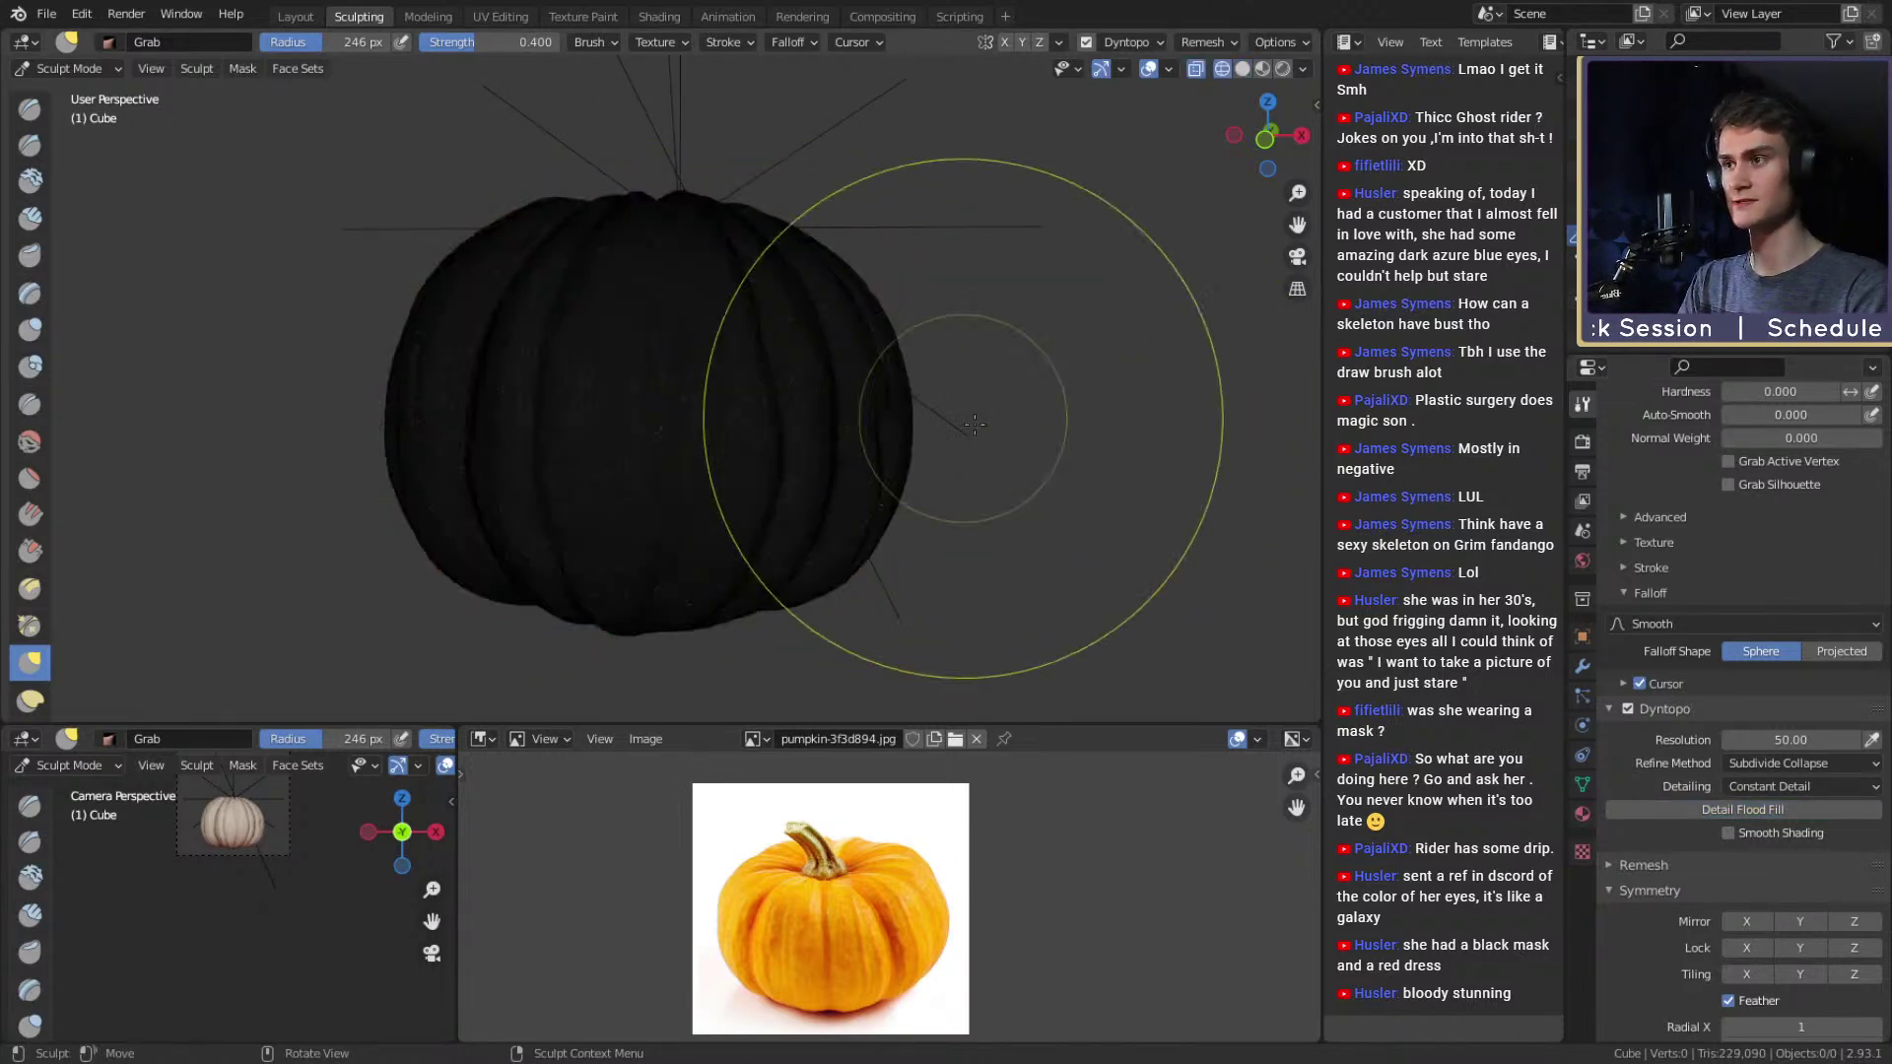
pyautogui.scroll(3, 951, 416)
pyautogui.moveTo(808, 395)
pyautogui.mouseDown(button='middle')
pyautogui.moveTo(798, 422)
pyautogui.moveTo(197, 325)
pyautogui.mouseUp(button='middle')
pyautogui.scroll(-1, 798, 422)
pyautogui.press('z')
pyautogui.click(919, 422)
pyautogui.scroll(-2, 892, 420)
# Configure the Smooth brush with Surface deformation, a shape preservation of 0.5 and 5 iterations.
pyautogui.click(30, 441)
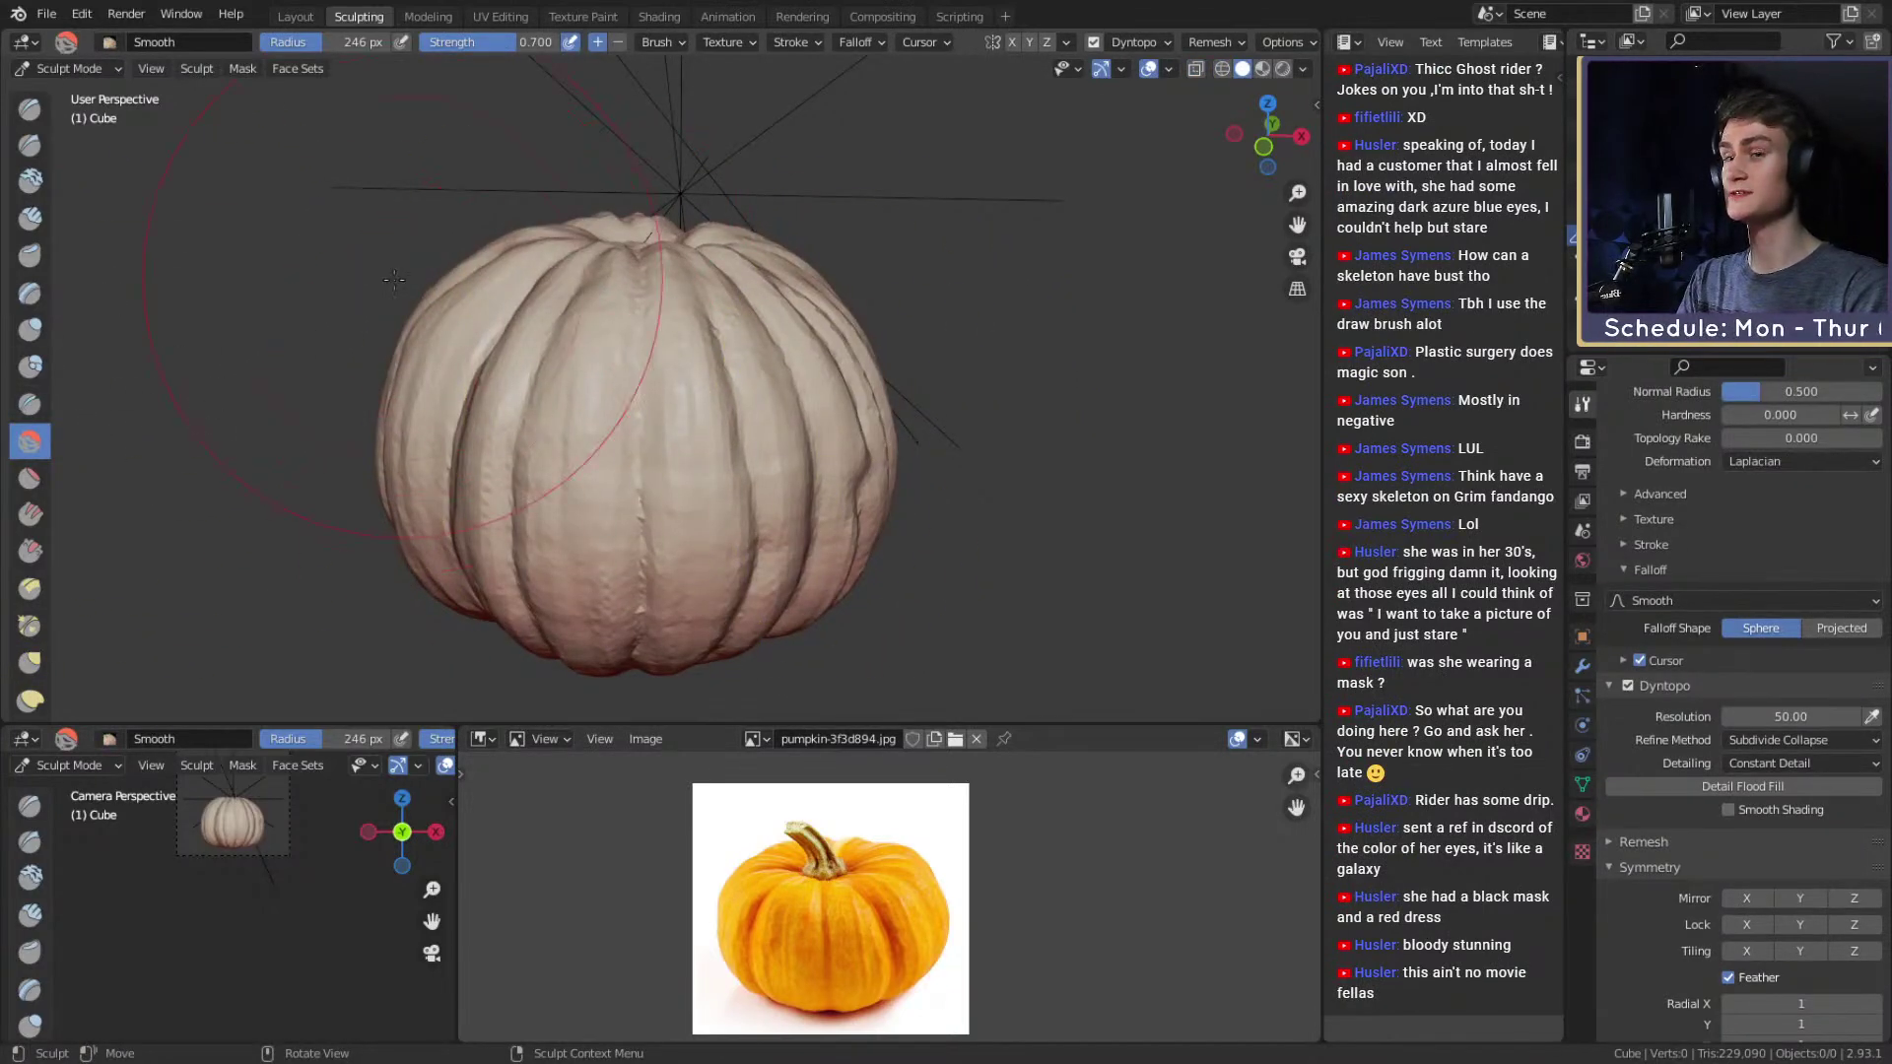
pyautogui.scroll(3, 1686, 599)
pyautogui.click(1767, 587)
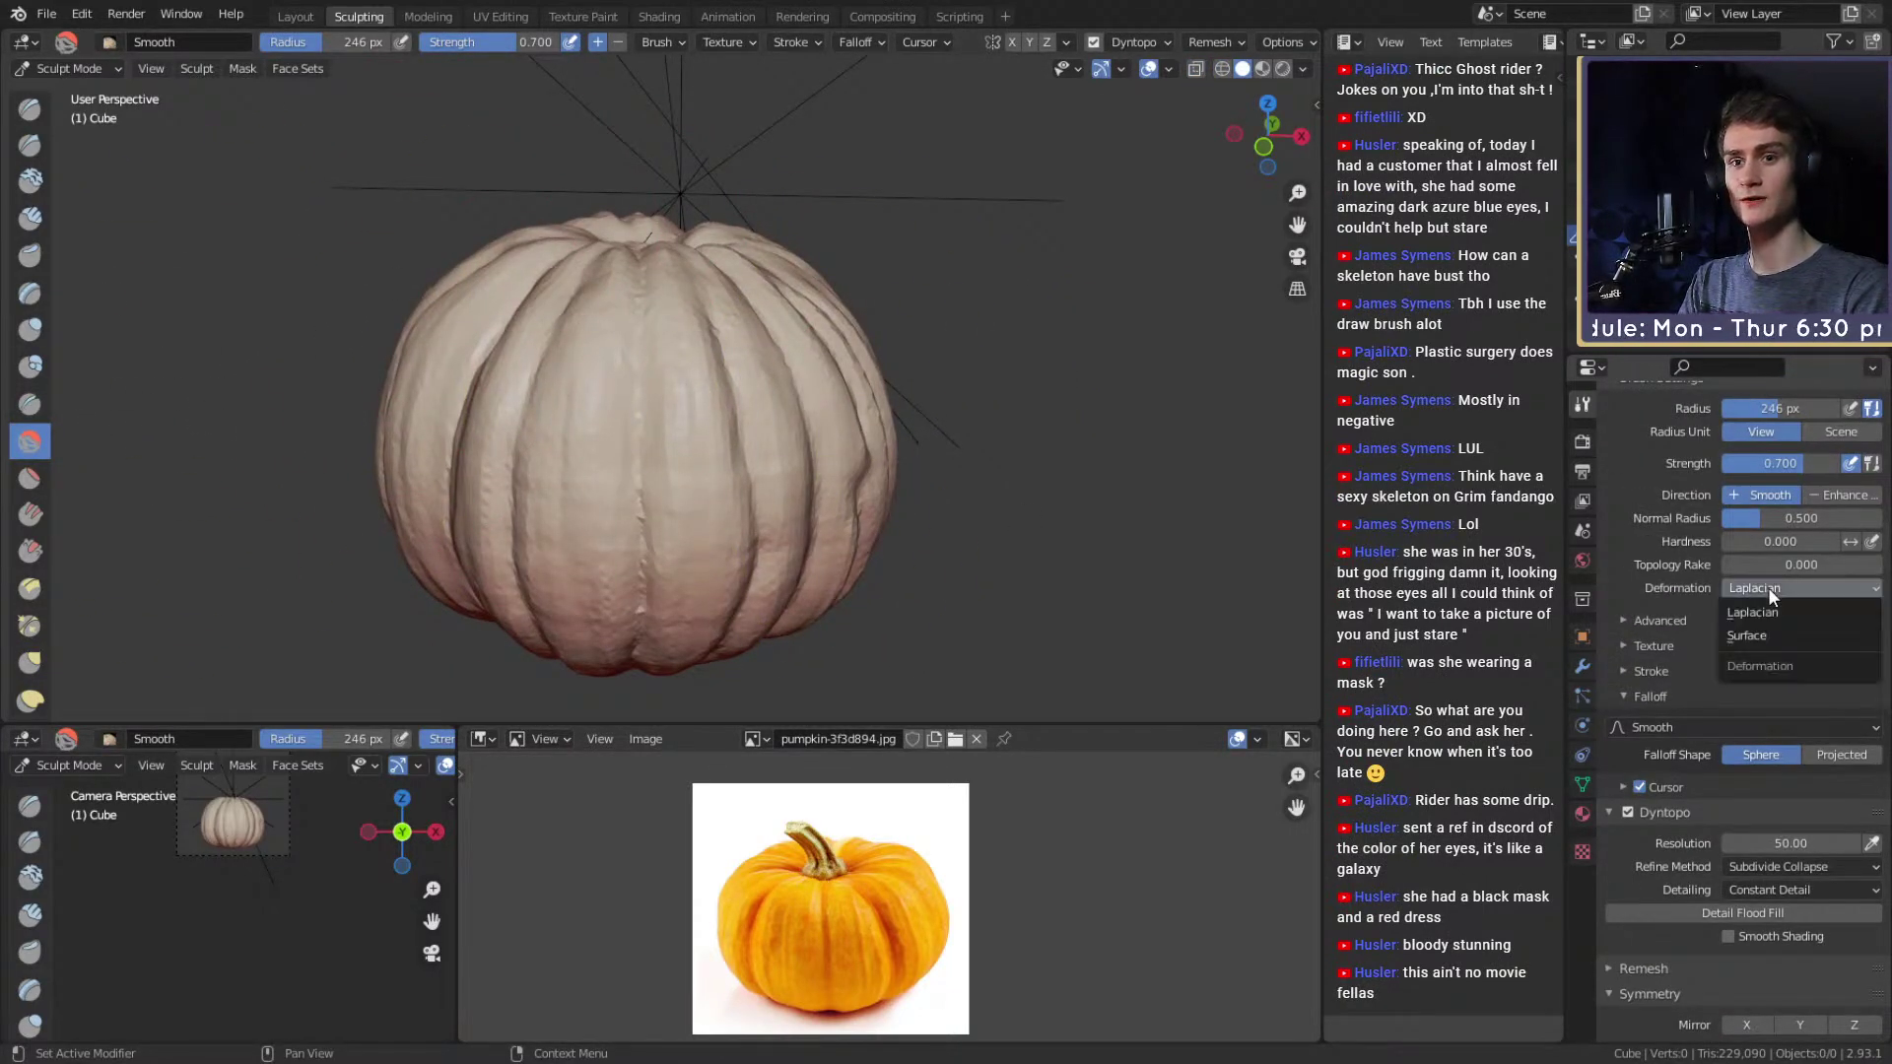
pyautogui.click(1746, 635)
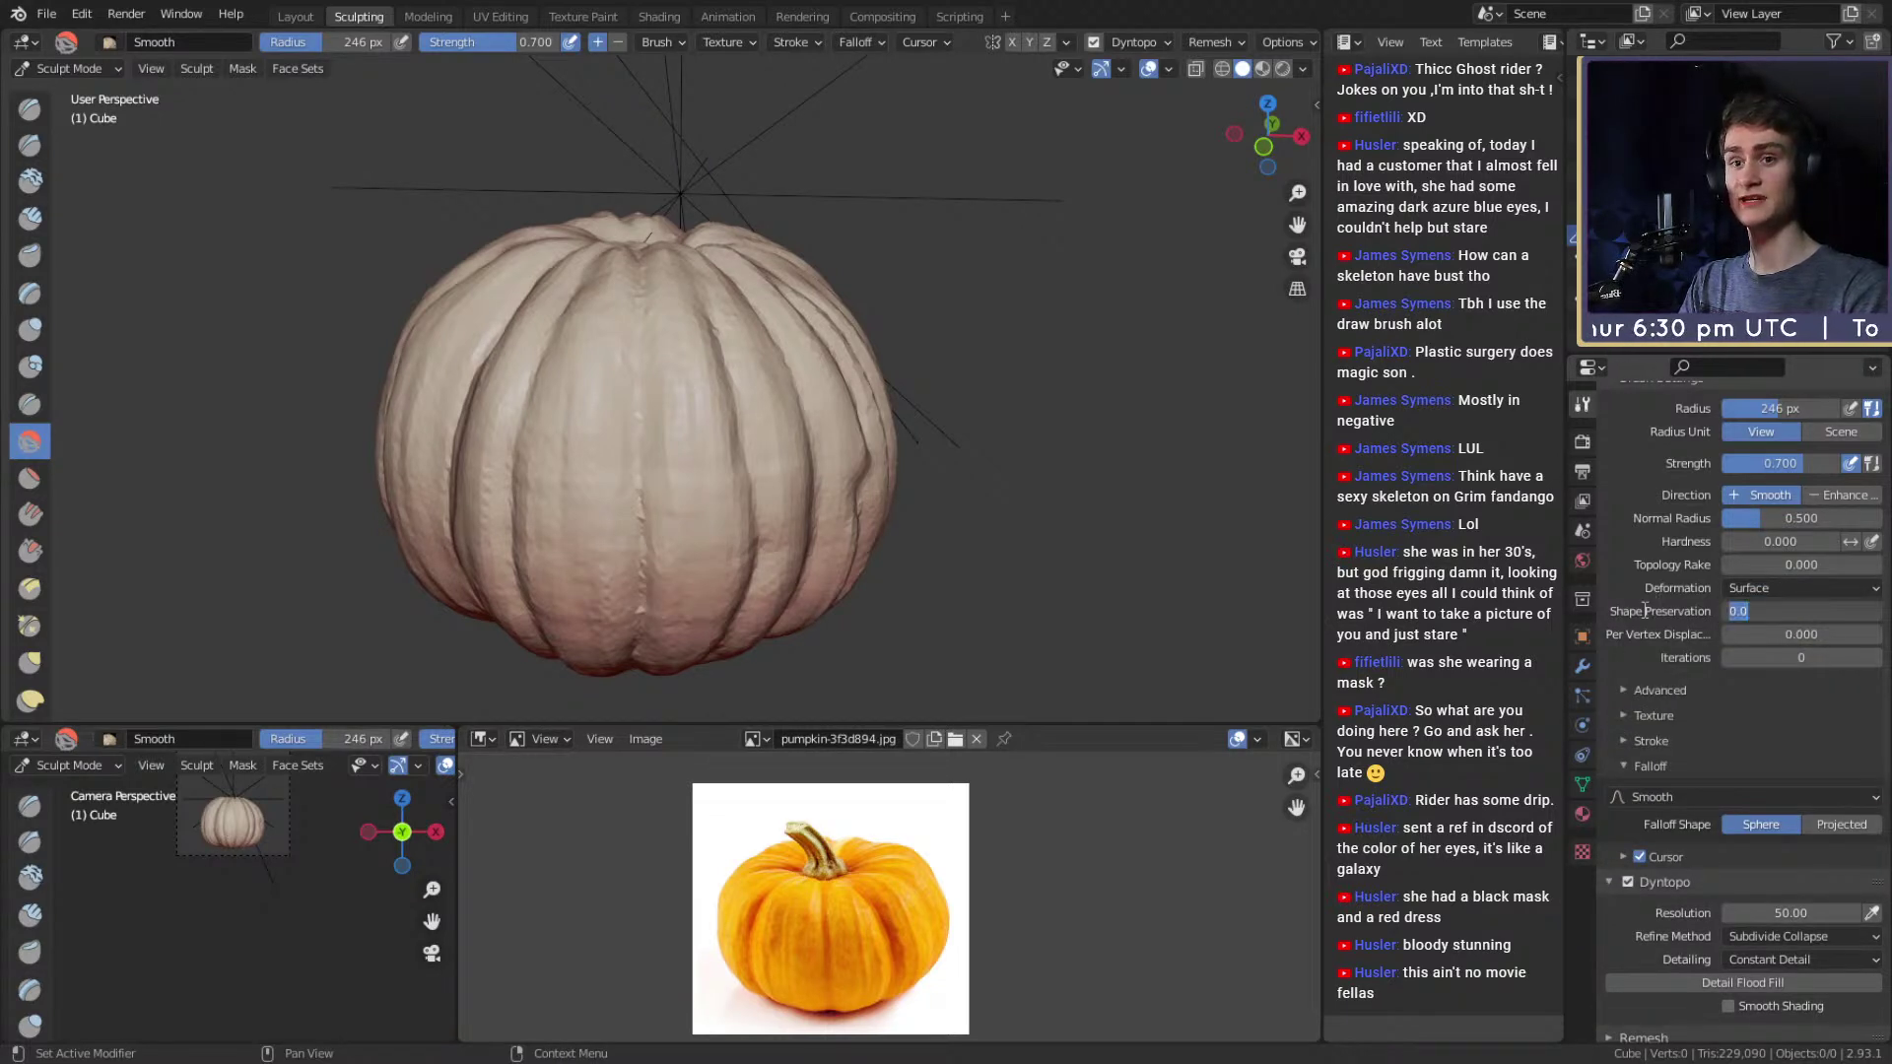
pyautogui.write('0.5')
pyautogui.press('Return')
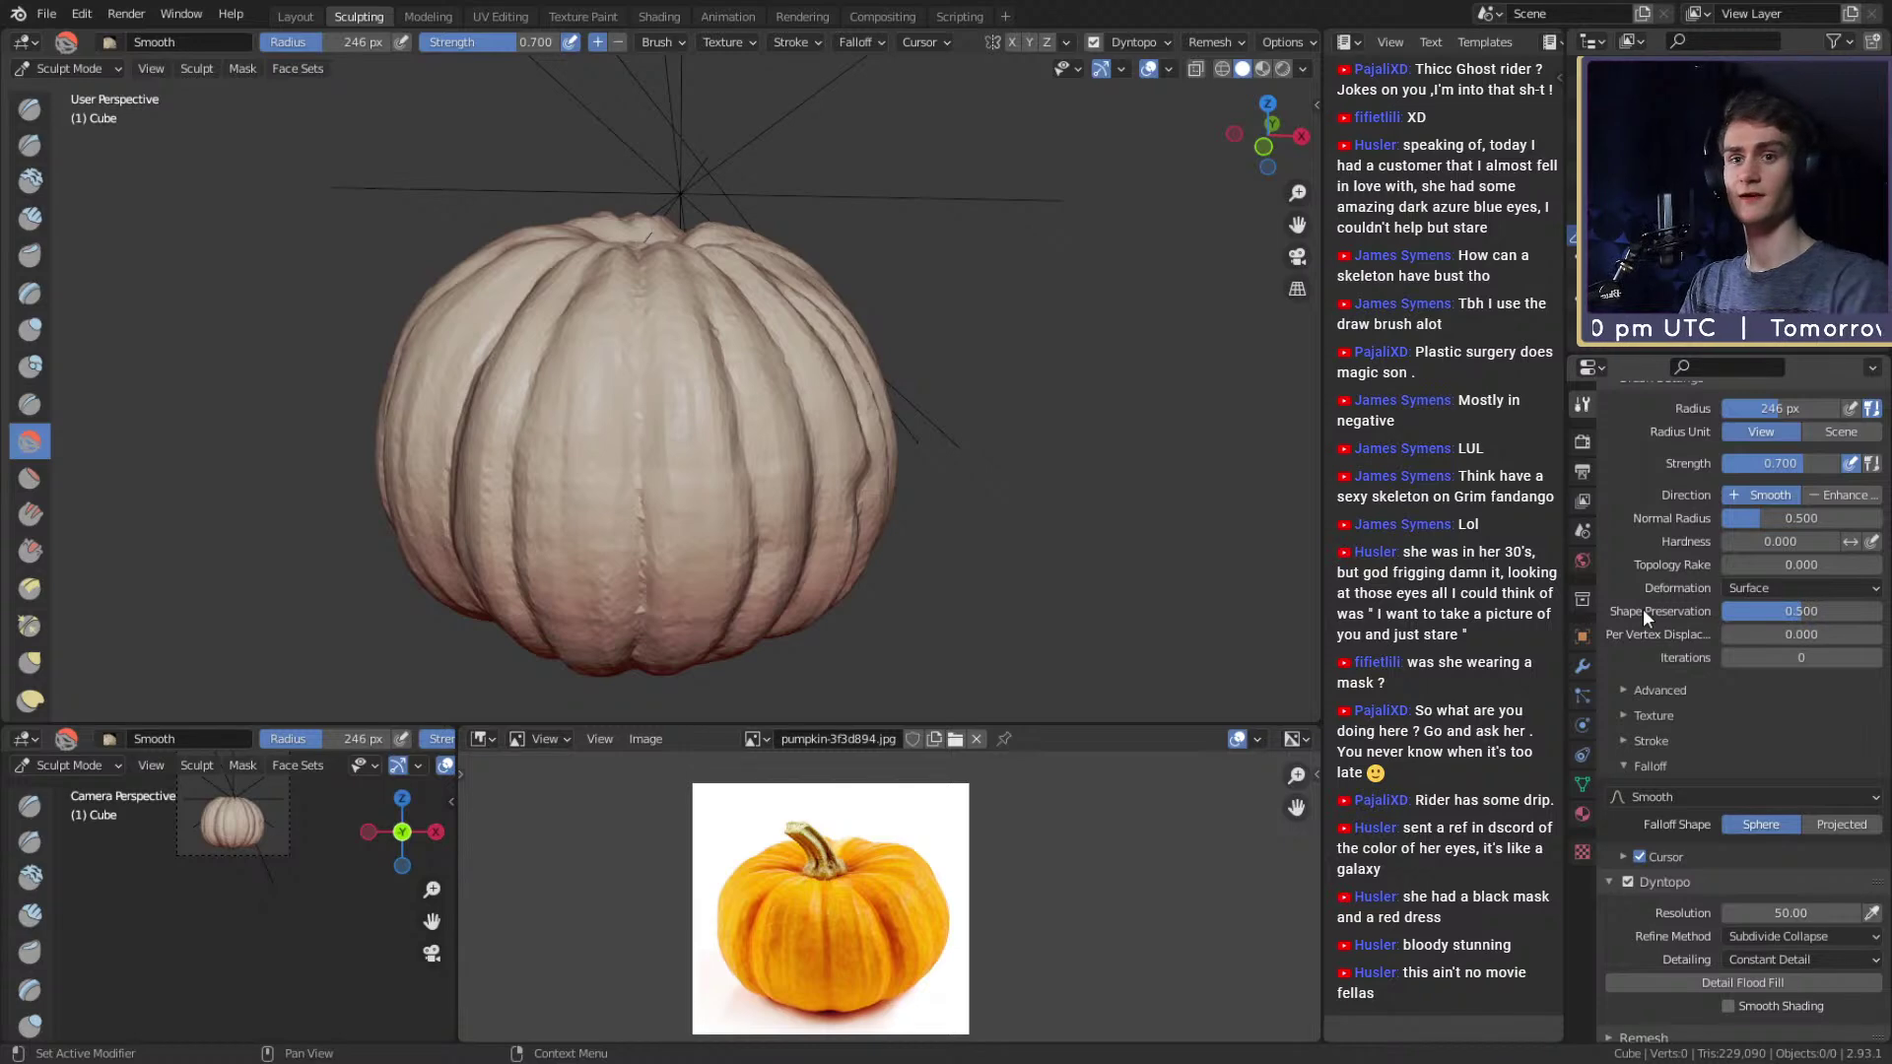
pyautogui.click(1795, 655)
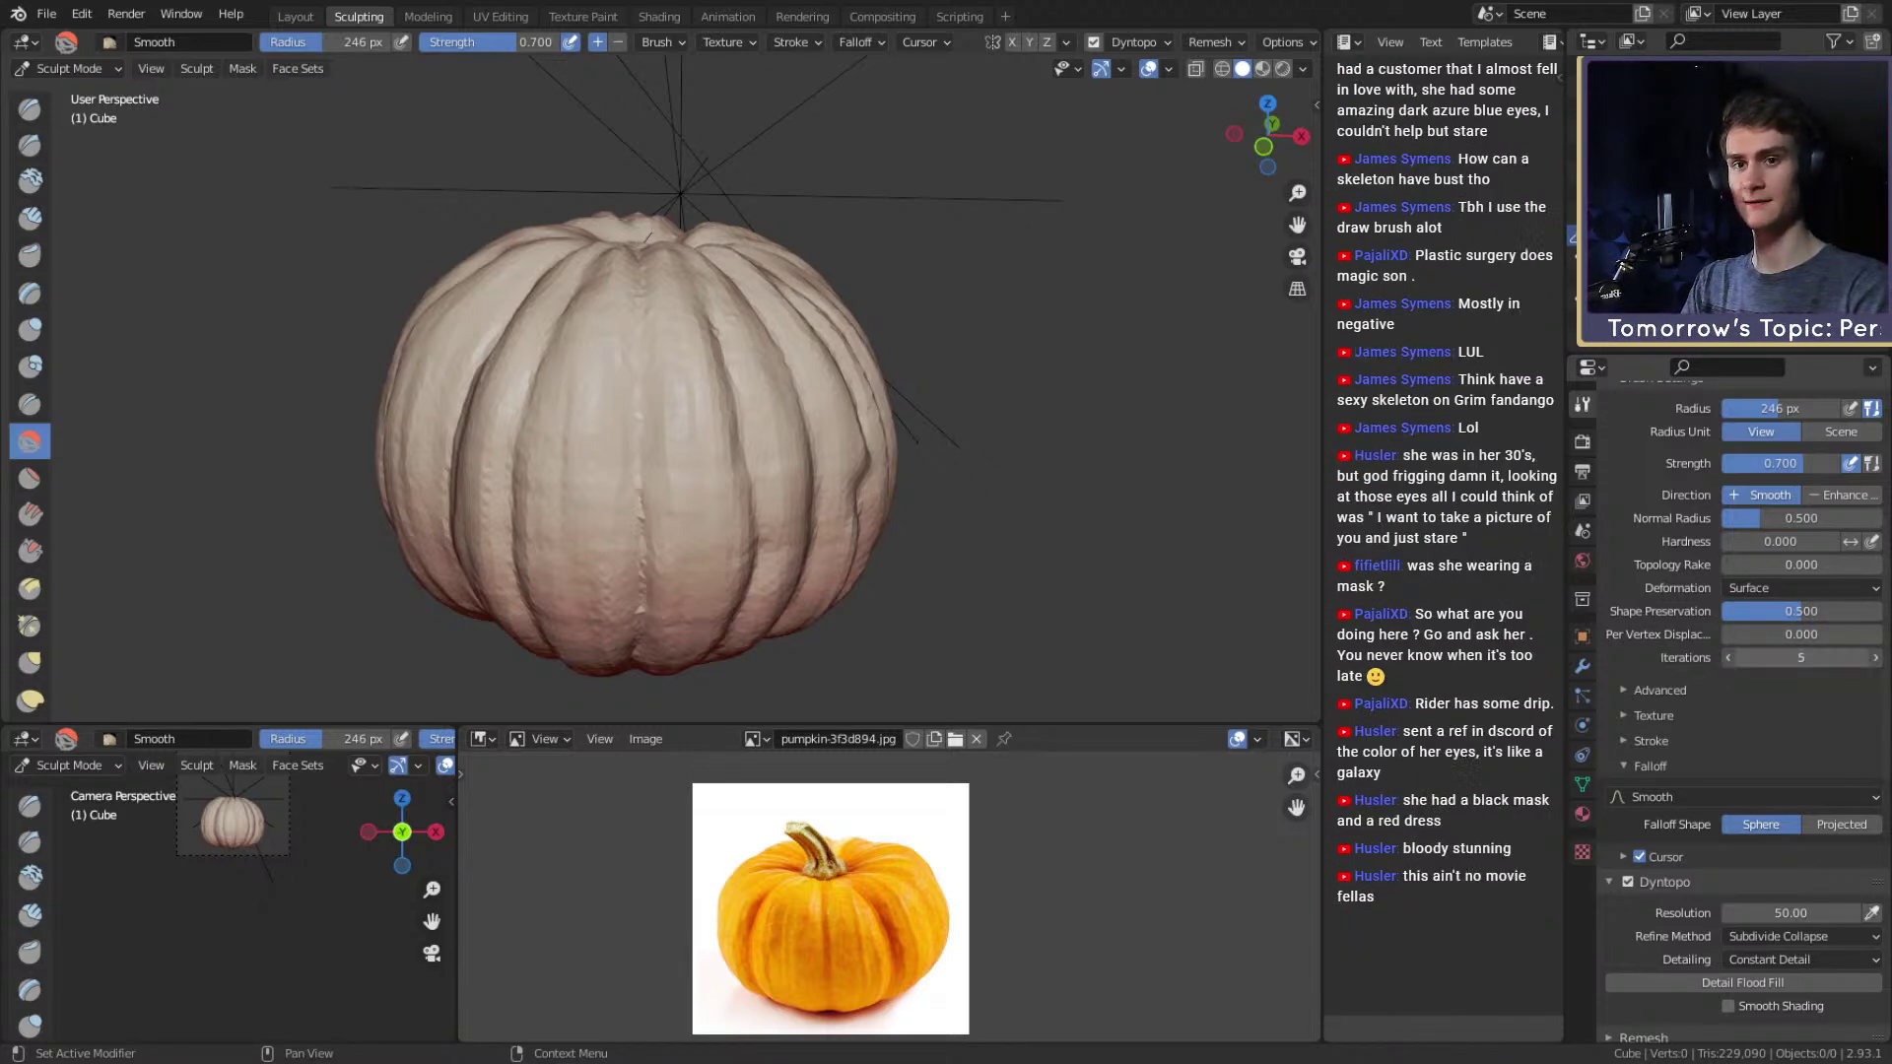
pyautogui.press('Return')
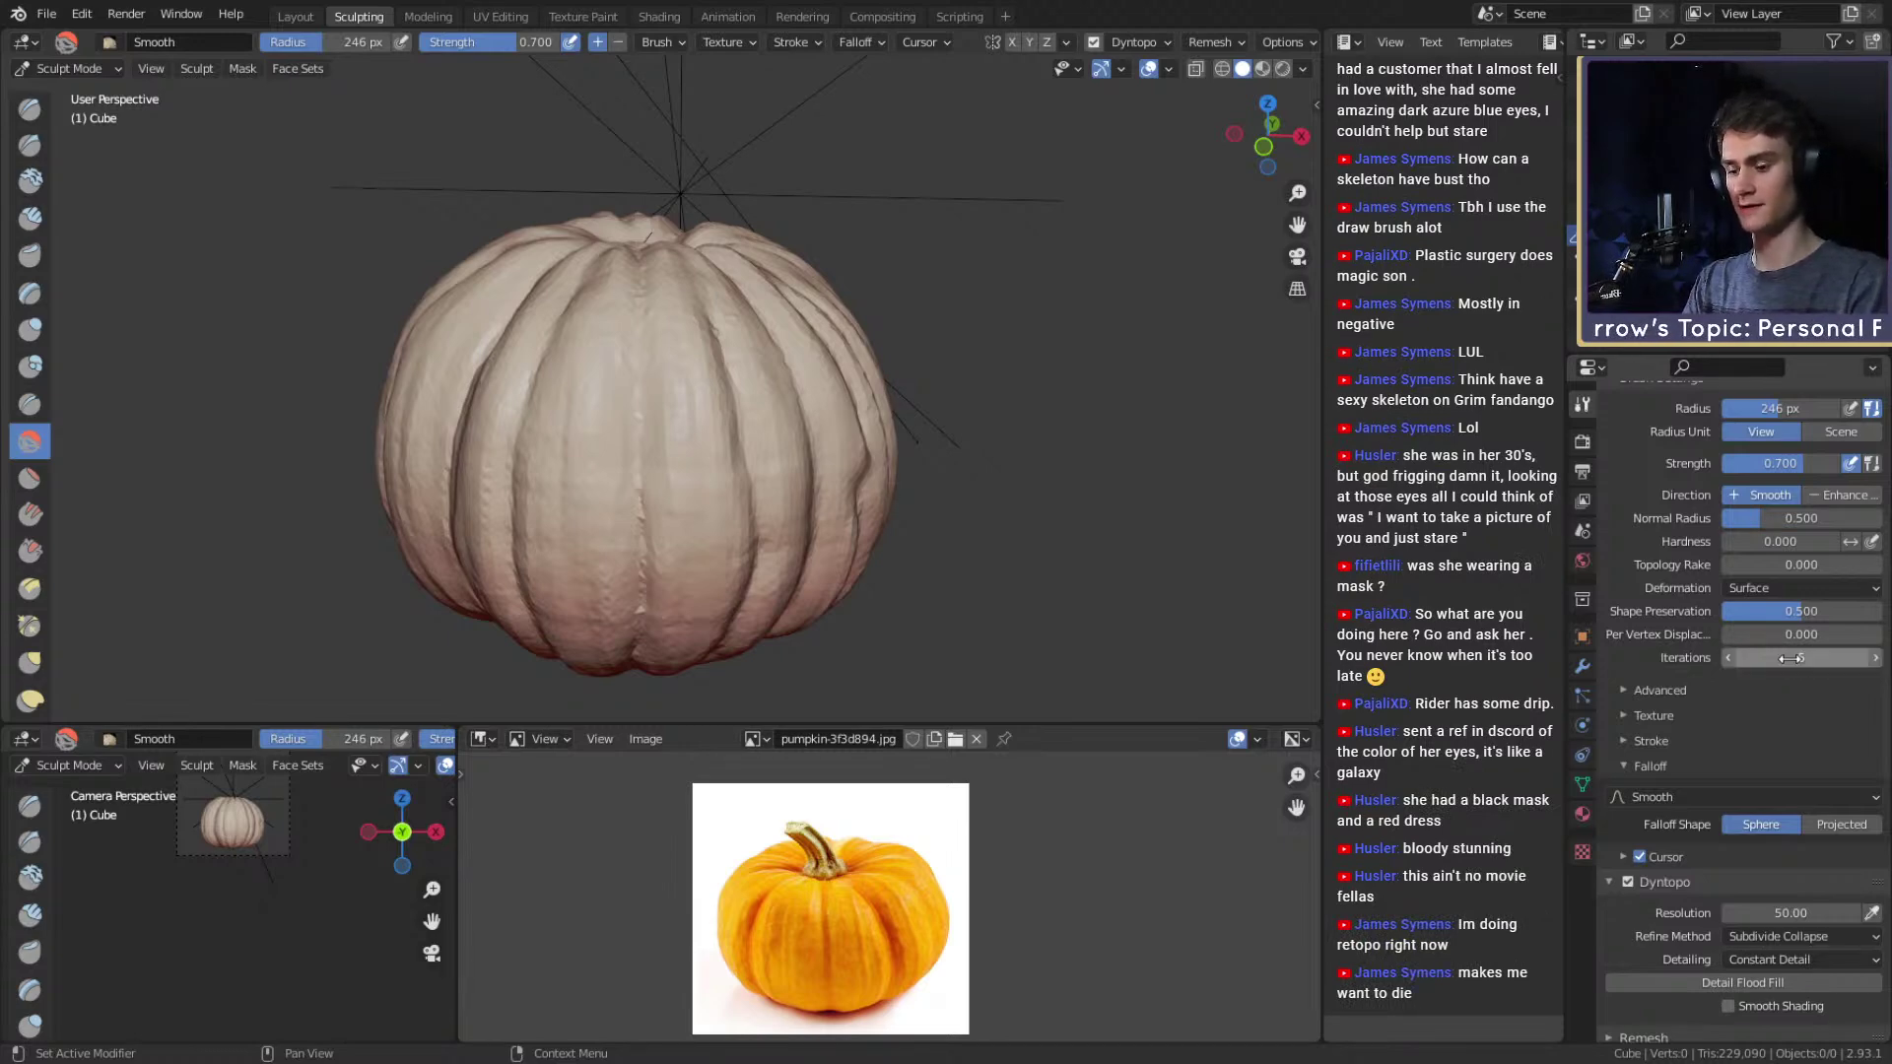
# Set the Smooth radius to 122 px and smooth the surface of the pumpkin's front ribs.
pyautogui.moveTo(726, 463)
pyautogui.keyDown('alt'); pyautogui.mouseDown()
pyautogui.moveTo(701, 477)
pyautogui.moveTo(706, 404)
pyautogui.mouseUp(); pyautogui.keyUp('alt')
pyautogui.press('f')
pyautogui.click(581, 405)
pyautogui.keyDown('alt'); pyautogui.moveTo(581, 405); pyautogui.dragTo(641, 509); pyautogui.keyUp('alt')
pyautogui.moveTo(641, 510)
pyautogui.mouseDown(button='middle')
pyautogui.moveTo(663, 410)
pyautogui.moveTo(672, 434)
pyautogui.mouseUp(button='middle')
pyautogui.keyDown('alt'); pyautogui.moveTo(789, 404); pyautogui.dragTo(748, 389); pyautogui.keyUp('alt')
pyautogui.moveTo(703, 406); pyautogui.dragTo(757, 460, button='middle')
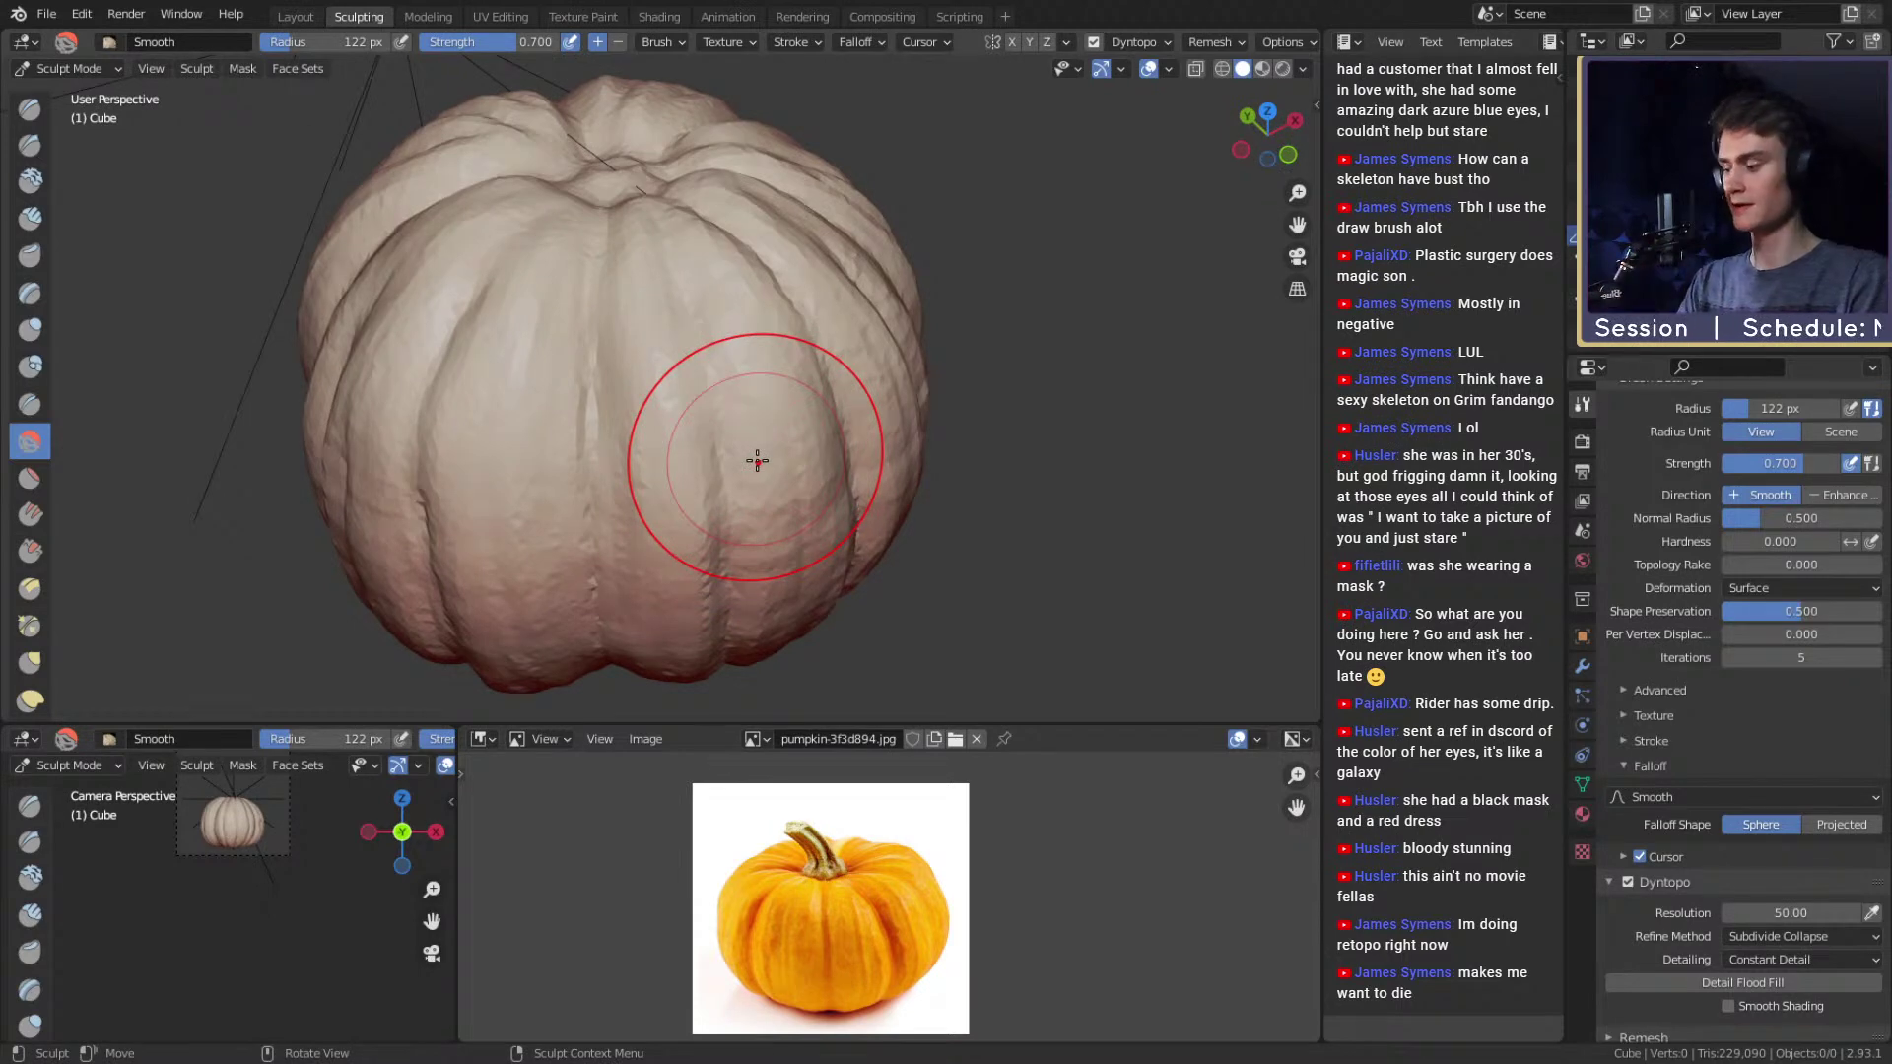
# Set the Smooth radius to 158 px and try smoothing the front ribs with Laplacian deformation.
pyautogui.click(1759, 582)
pyautogui.click(1760, 613)
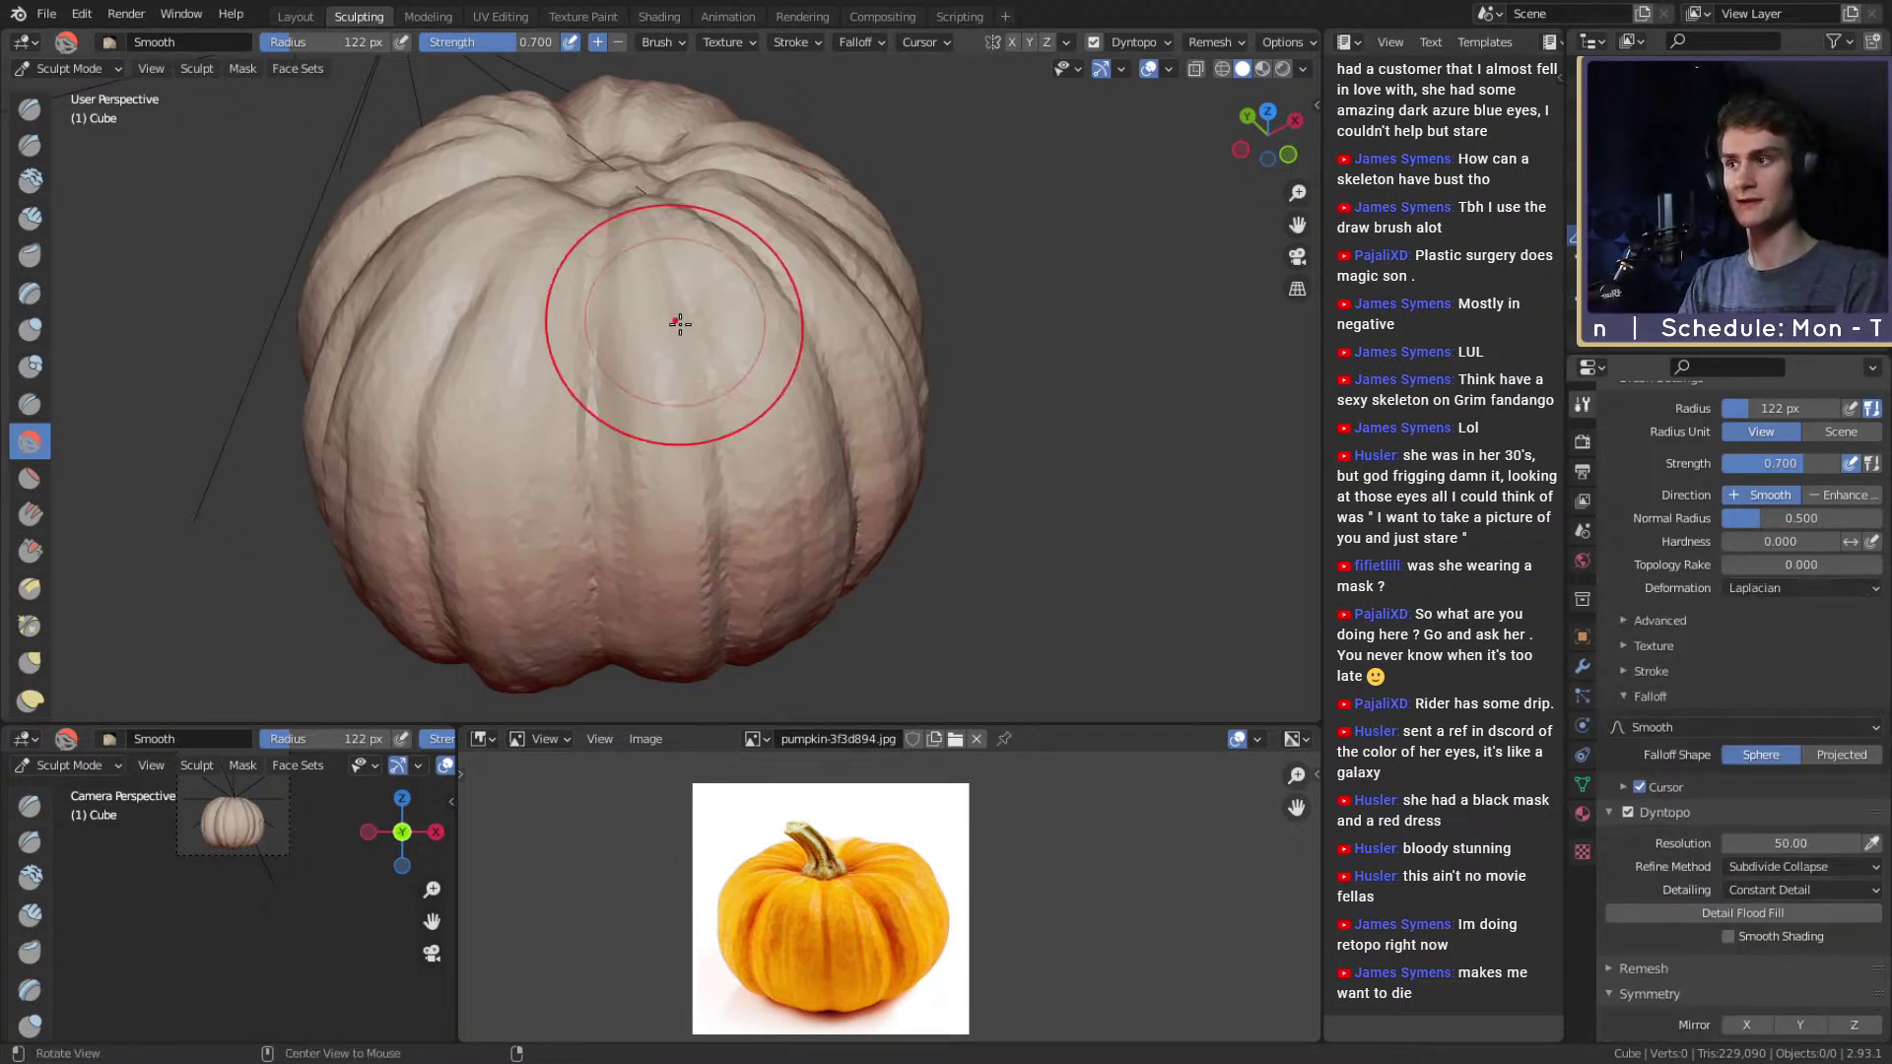
pyautogui.press('f')
pyautogui.click(711, 350)
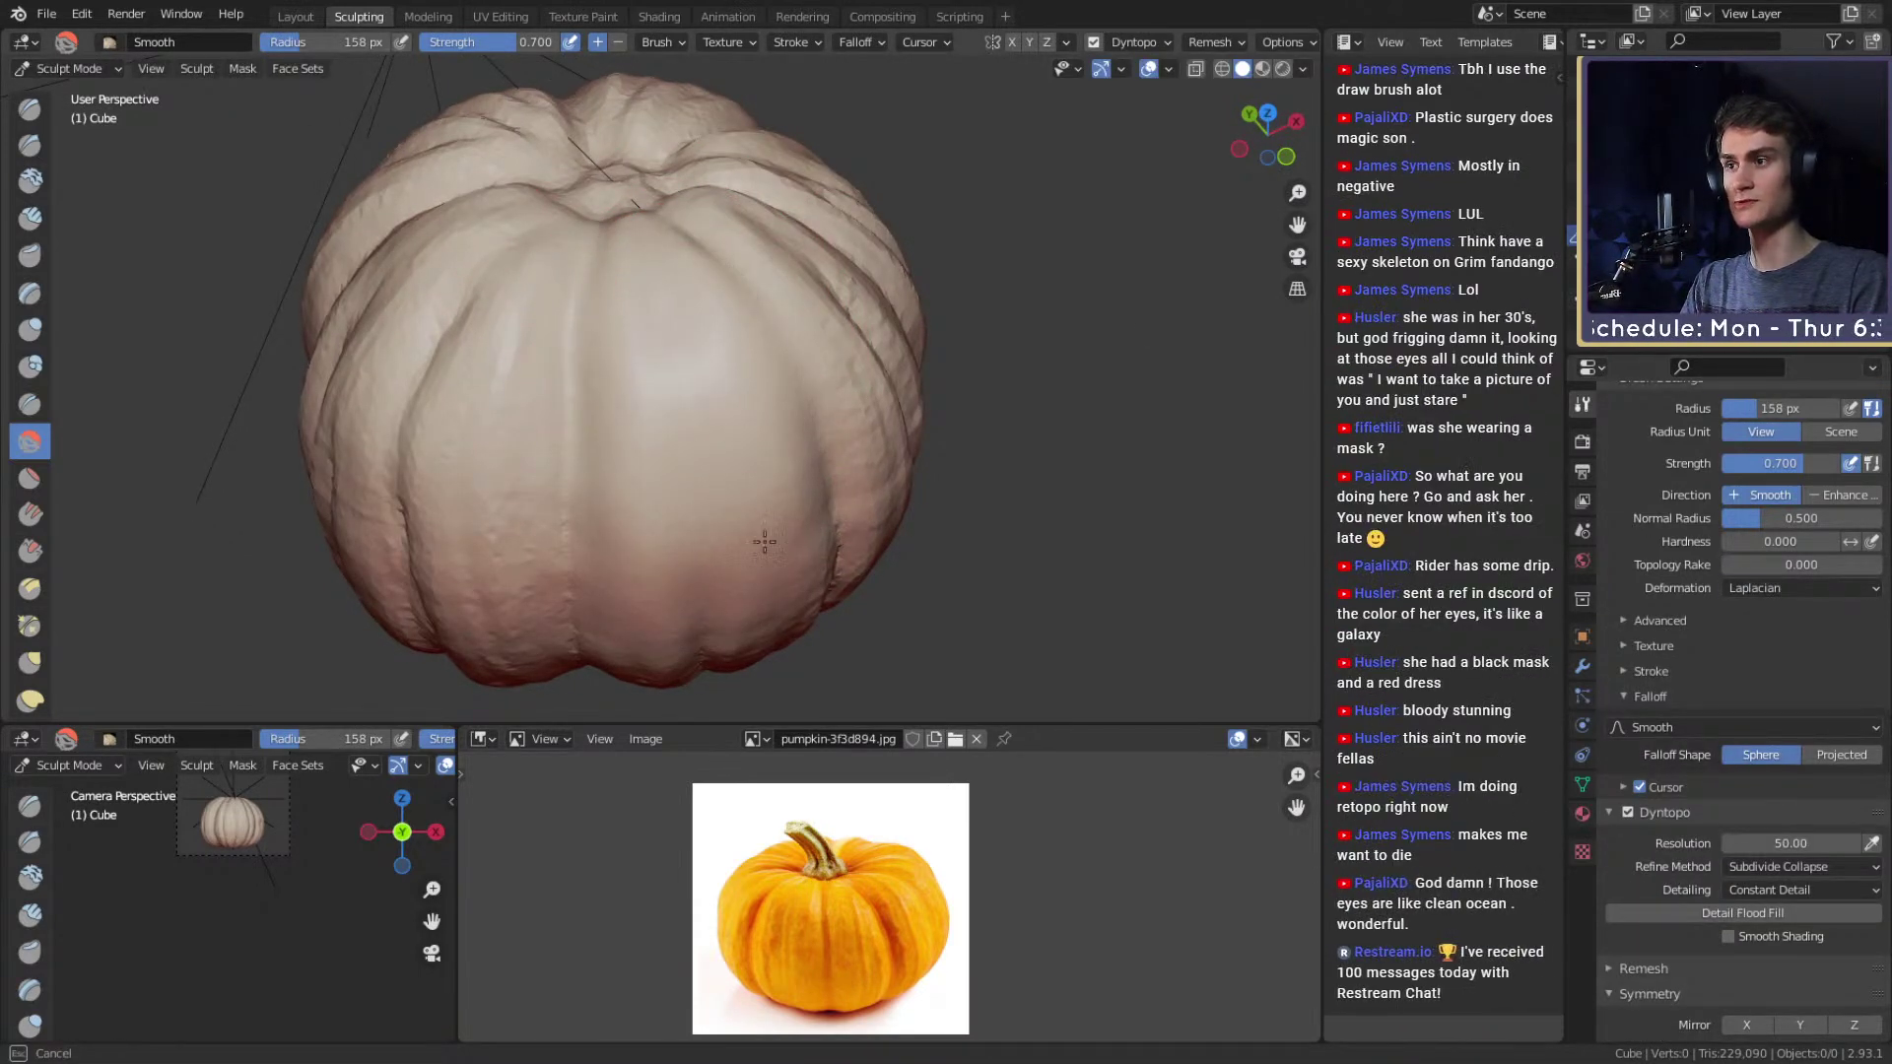
pyautogui.moveTo(659, 325); pyautogui.dragTo(910, 384, button='middle')
pyautogui.moveTo(887, 316); pyautogui.dragTo(739, 262, button='middle')
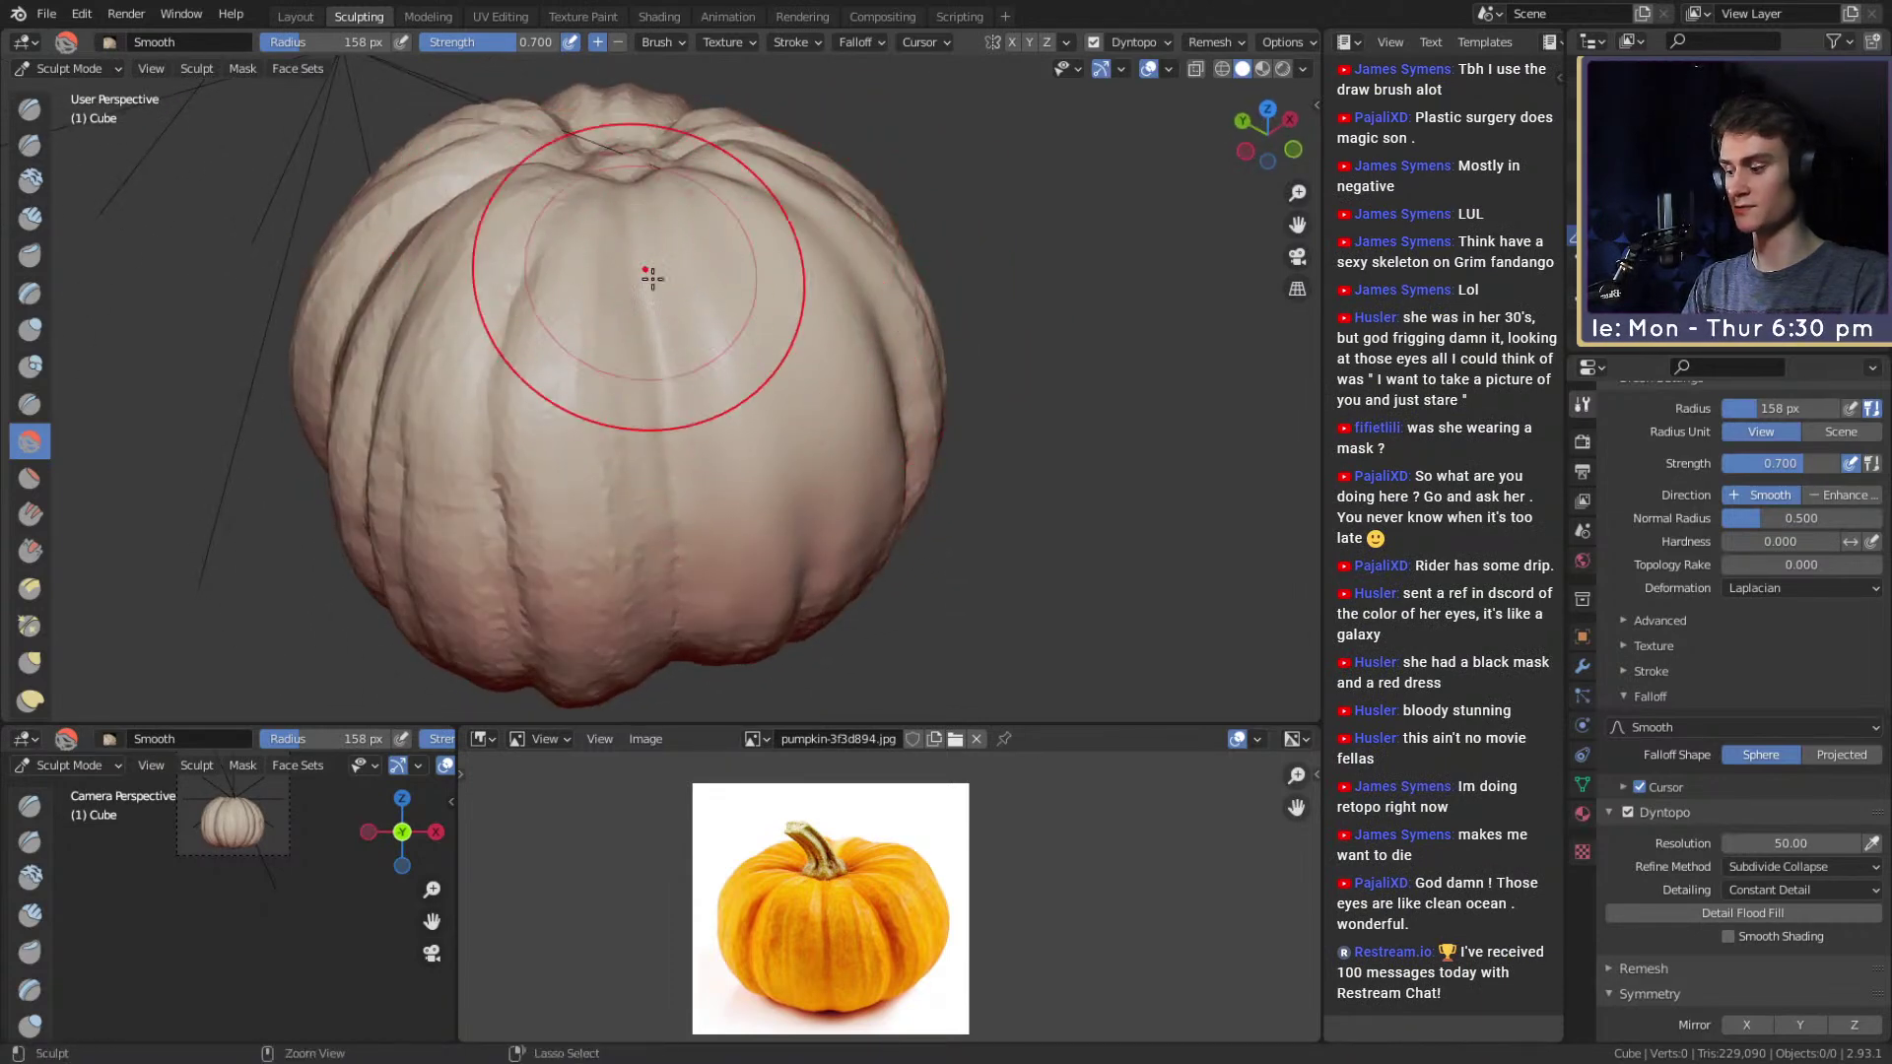
# Switch the Smooth deformation back to Surface and smooth the front ribs from the top down to the underside.
pyautogui.click(1794, 591)
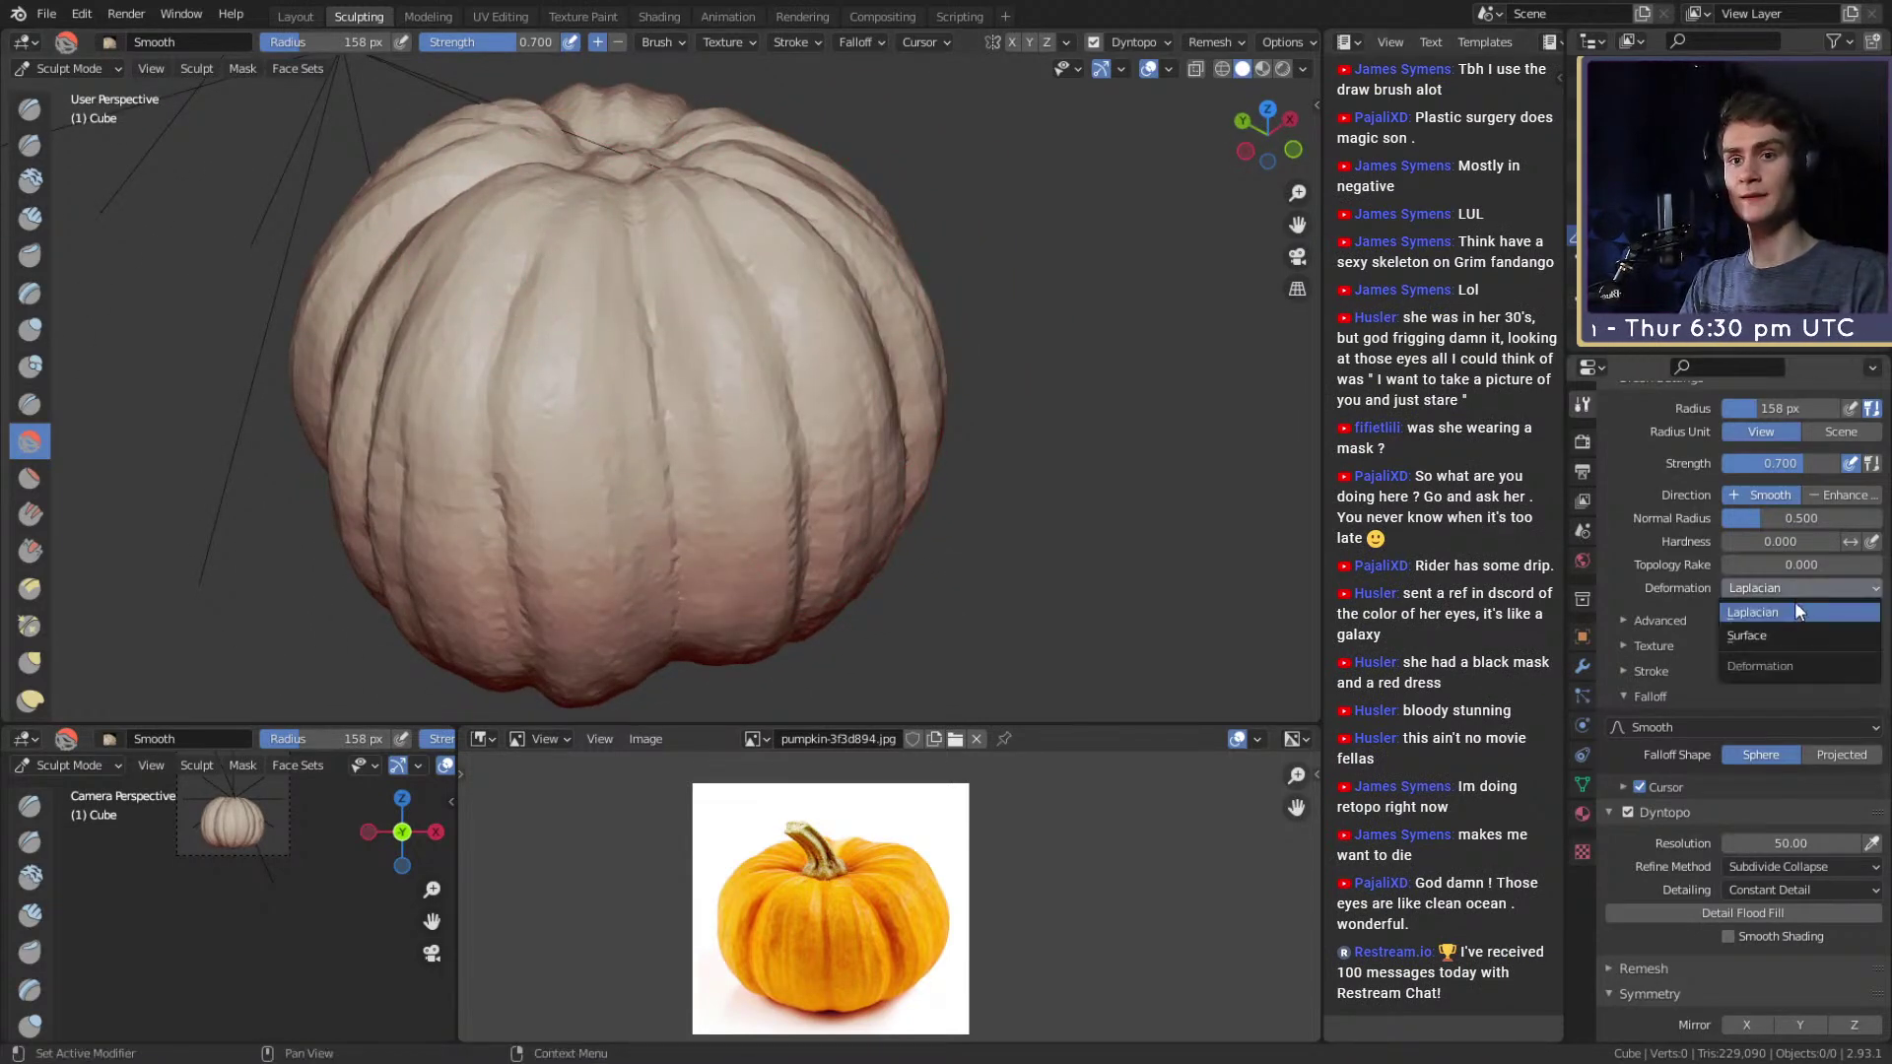
pyautogui.click(1773, 620)
pyautogui.moveTo(772, 435); pyautogui.dragTo(867, 532, button='middle')
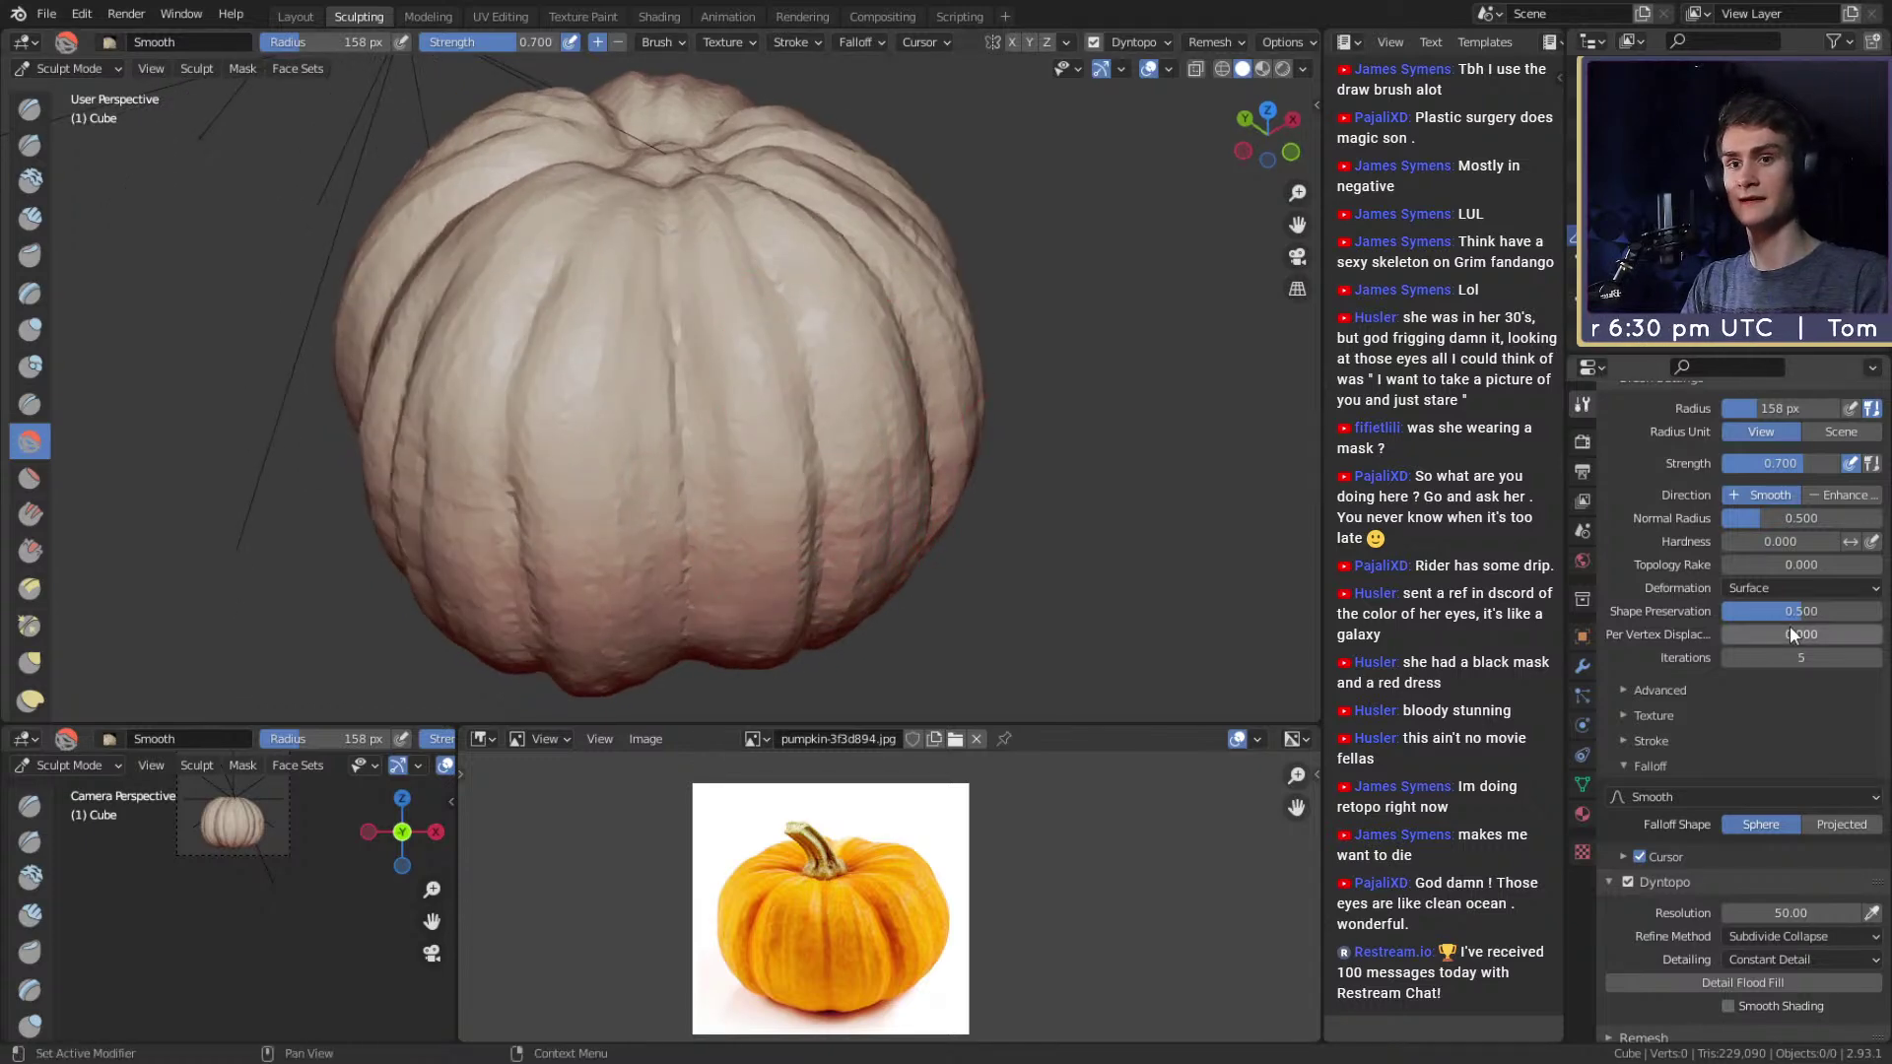
pyautogui.moveTo(828, 419); pyautogui.dragTo(725, 400, button='middle')
pyautogui.moveTo(671, 232); pyautogui.dragTo(649, 608)
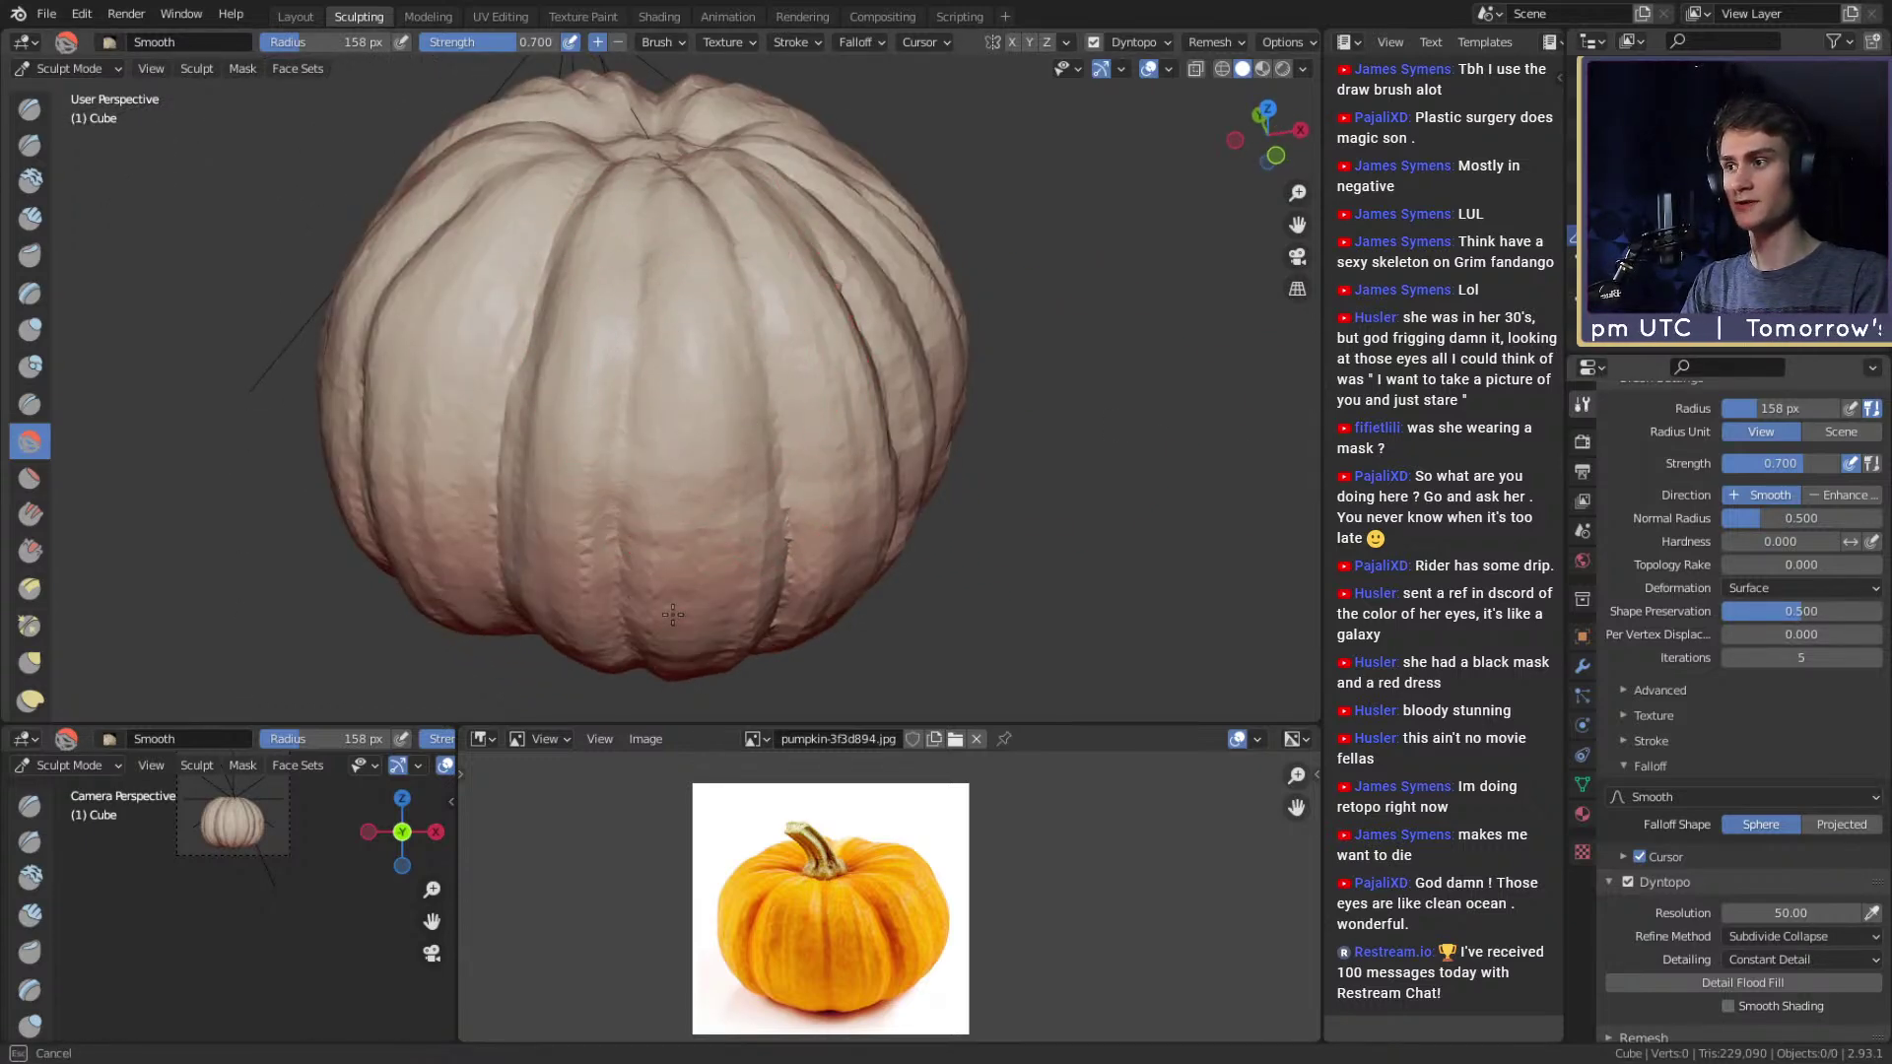
pyautogui.moveTo(840, 502); pyautogui.dragTo(781, 316, button='middle')
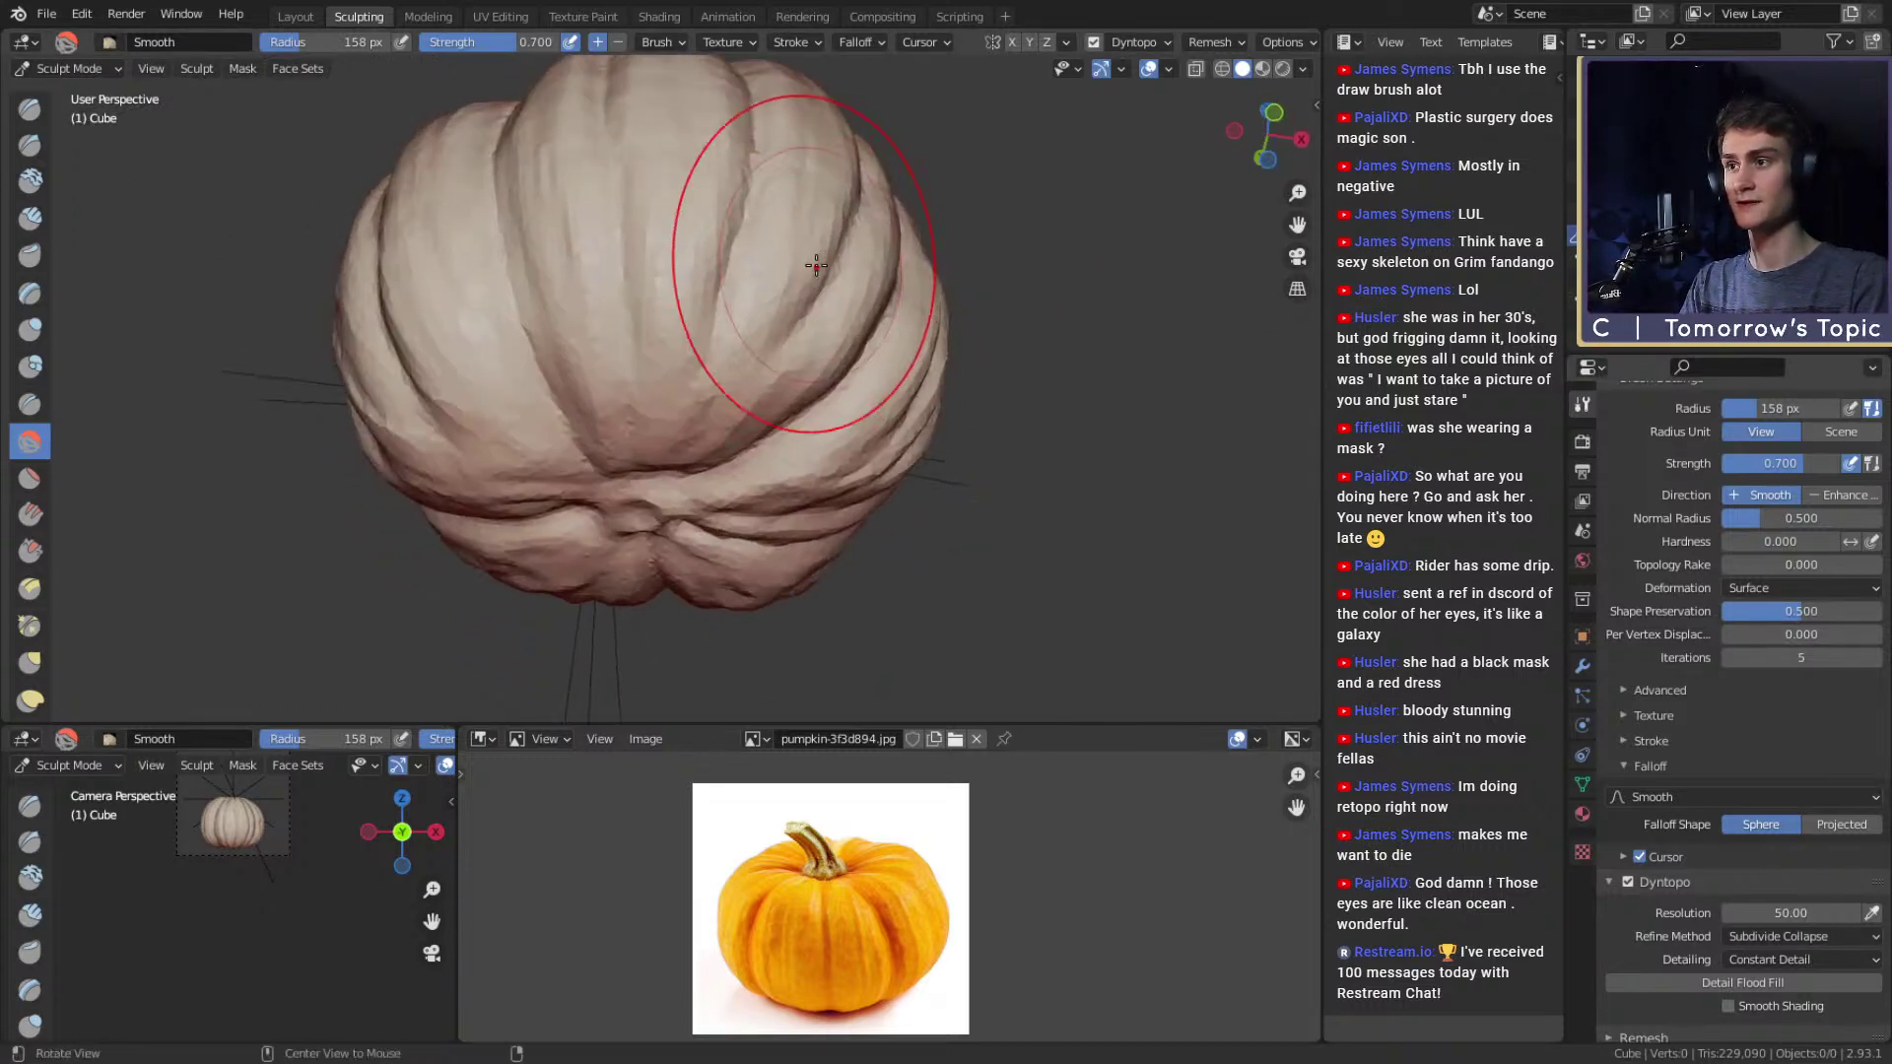
# Smooth the lumpy ribs around the pumpkin's side from the top rim down to the base.
pyautogui.moveTo(541, 218)
pyautogui.mouseDown(button='middle')
pyautogui.moveTo(692, 424)
pyautogui.moveTo(724, 347)
pyautogui.moveTo(756, 492)
pyautogui.mouseUp(button='middle')
pyautogui.moveTo(697, 239); pyautogui.dragTo(730, 499, button='middle')
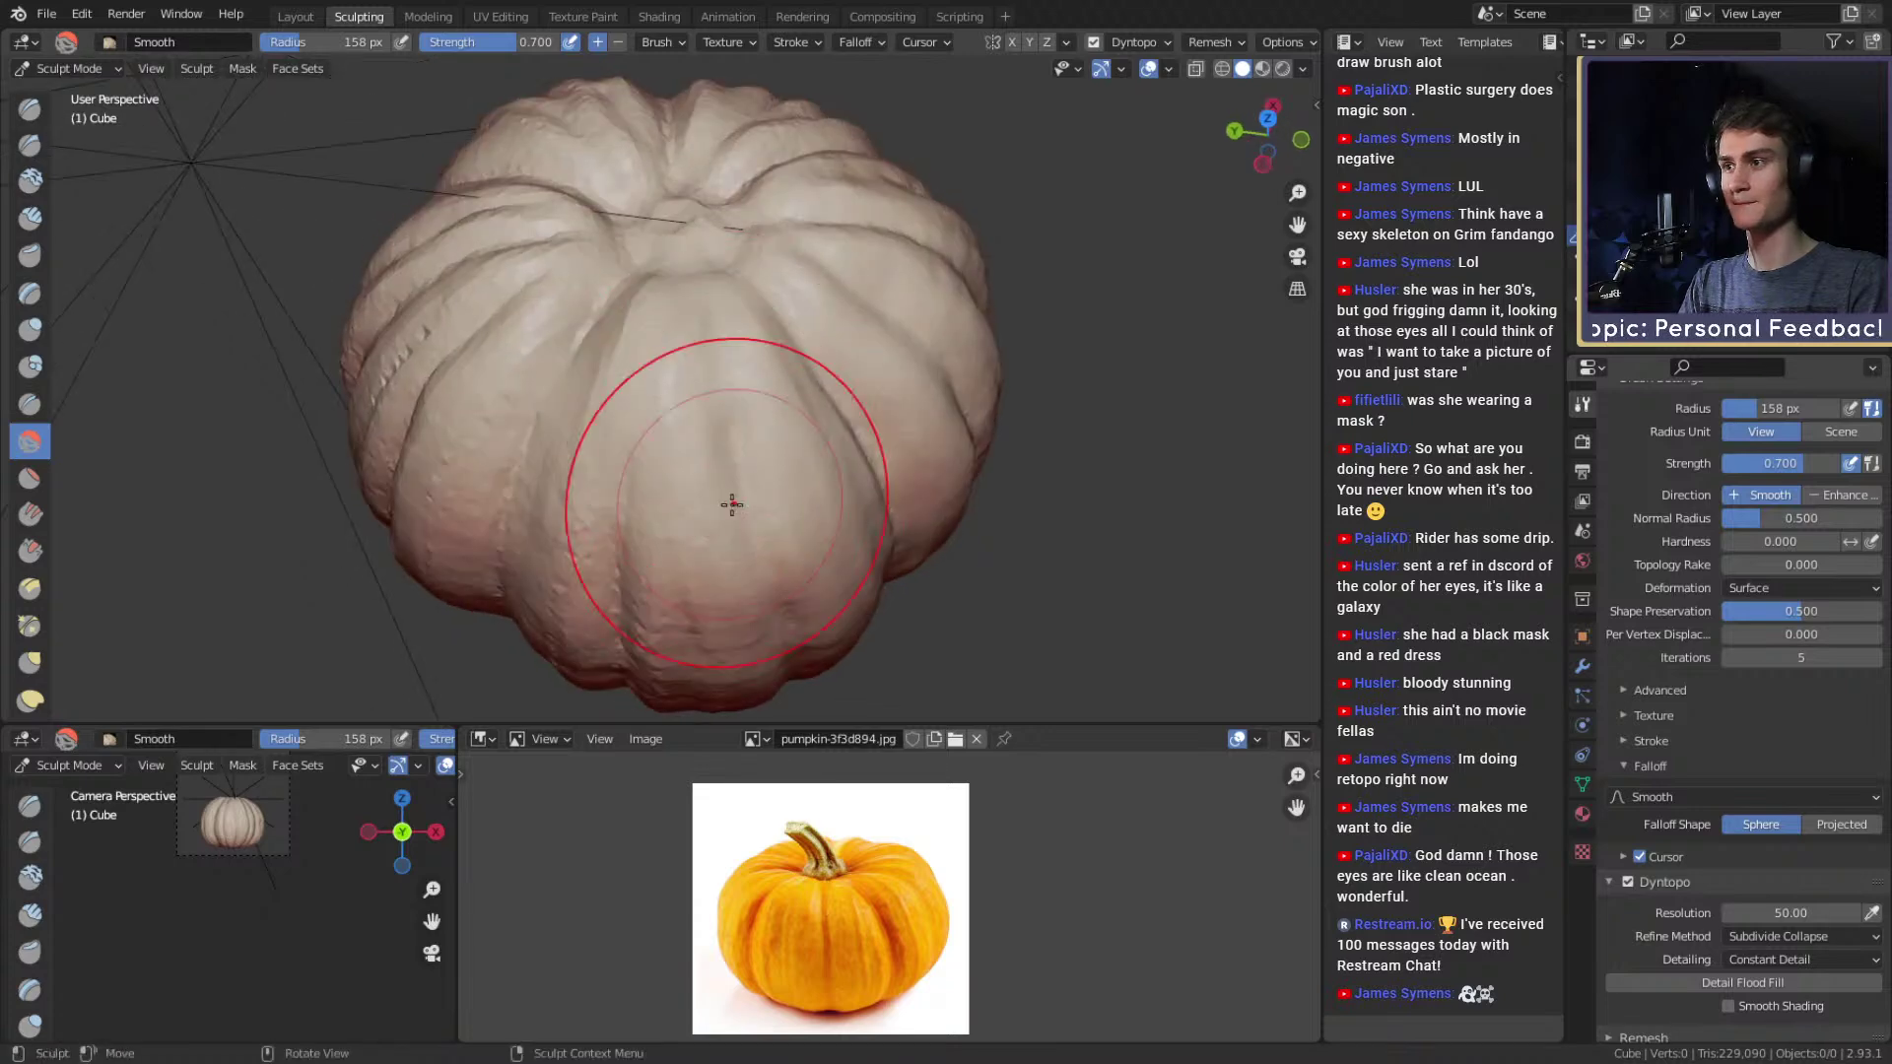
pyautogui.moveTo(659, 375); pyautogui.dragTo(728, 178, button='middle')
pyautogui.moveTo(705, 203); pyautogui.dragTo(681, 324)
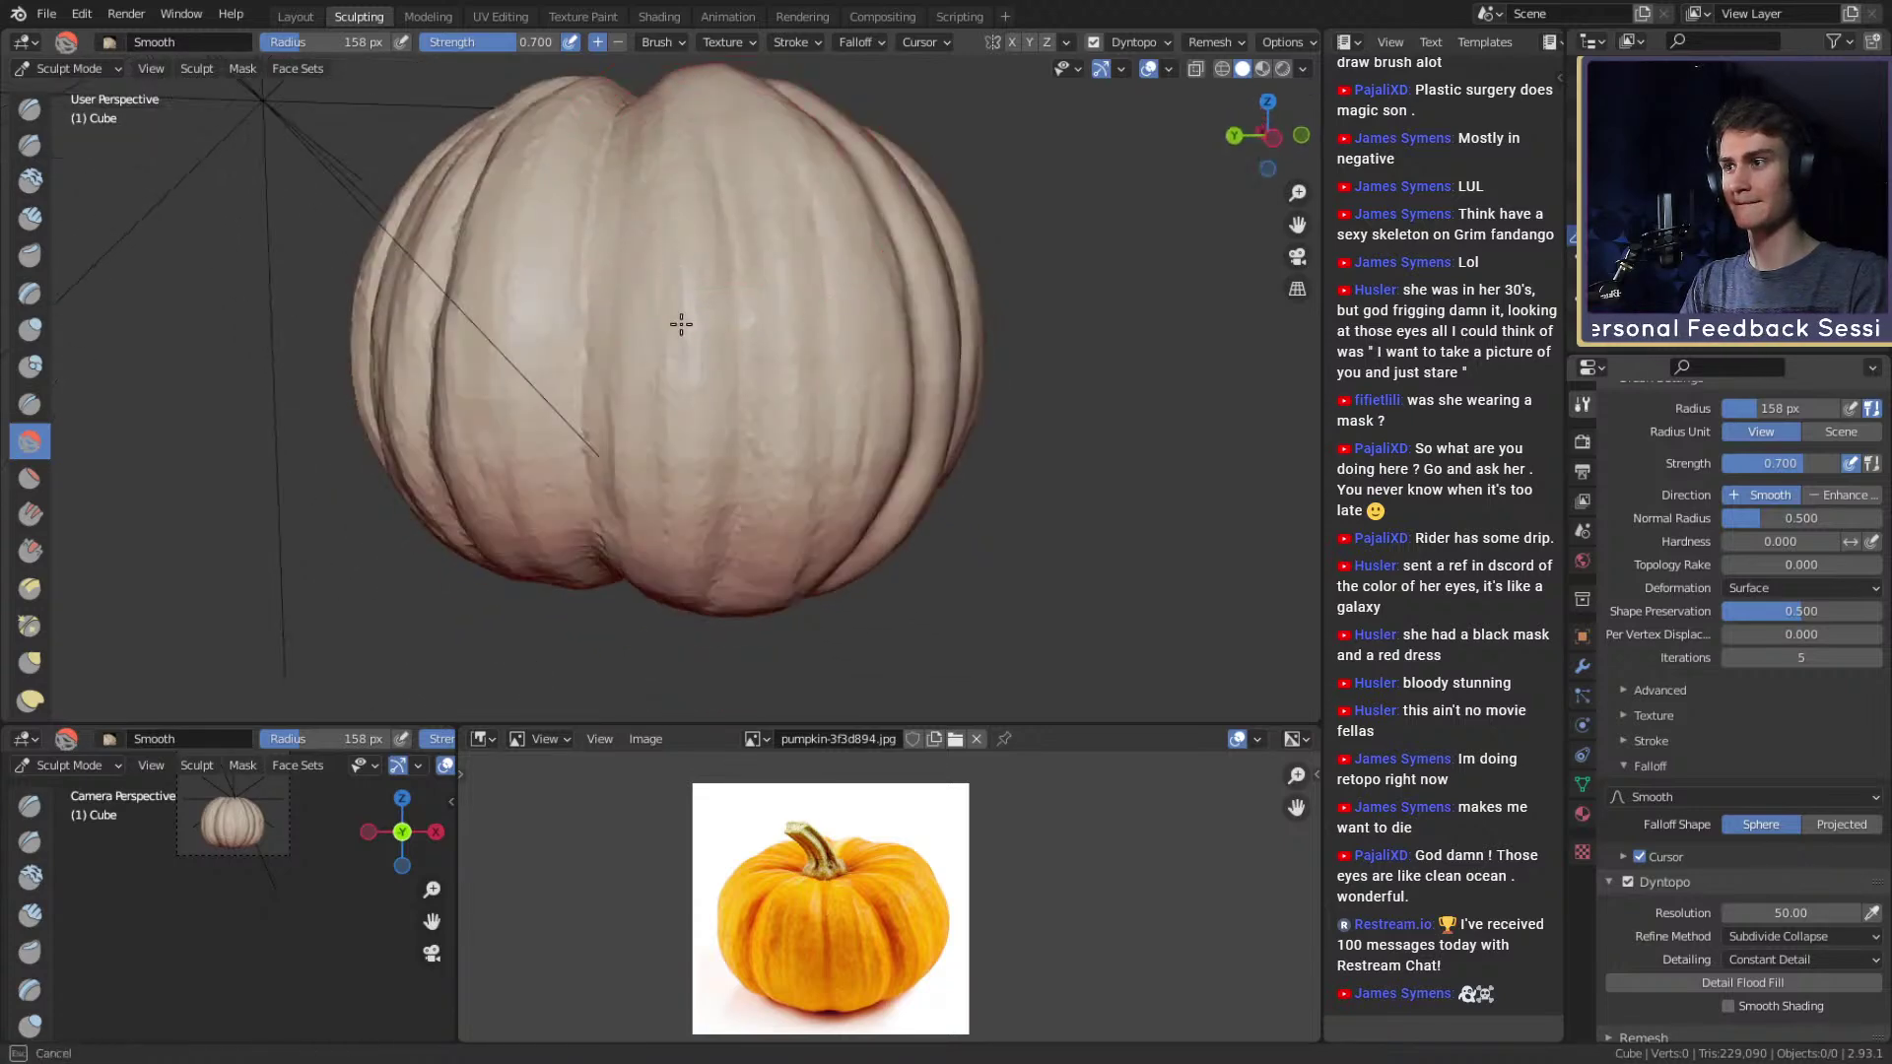
pyautogui.moveTo(784, 129)
pyautogui.mouseDown(button='middle')
pyautogui.moveTo(831, 233)
pyautogui.moveTo(747, 338)
pyautogui.mouseUp(button='middle')
pyautogui.moveTo(512, 277)
pyautogui.mouseDown(button='middle')
pyautogui.moveTo(654, 439)
pyautogui.moveTo(650, 301)
pyautogui.mouseUp(button='middle')
pyautogui.moveTo(408, 286)
pyautogui.mouseDown(button='middle')
pyautogui.moveTo(713, 371)
pyautogui.moveTo(693, 439)
pyautogui.mouseUp(button='middle')
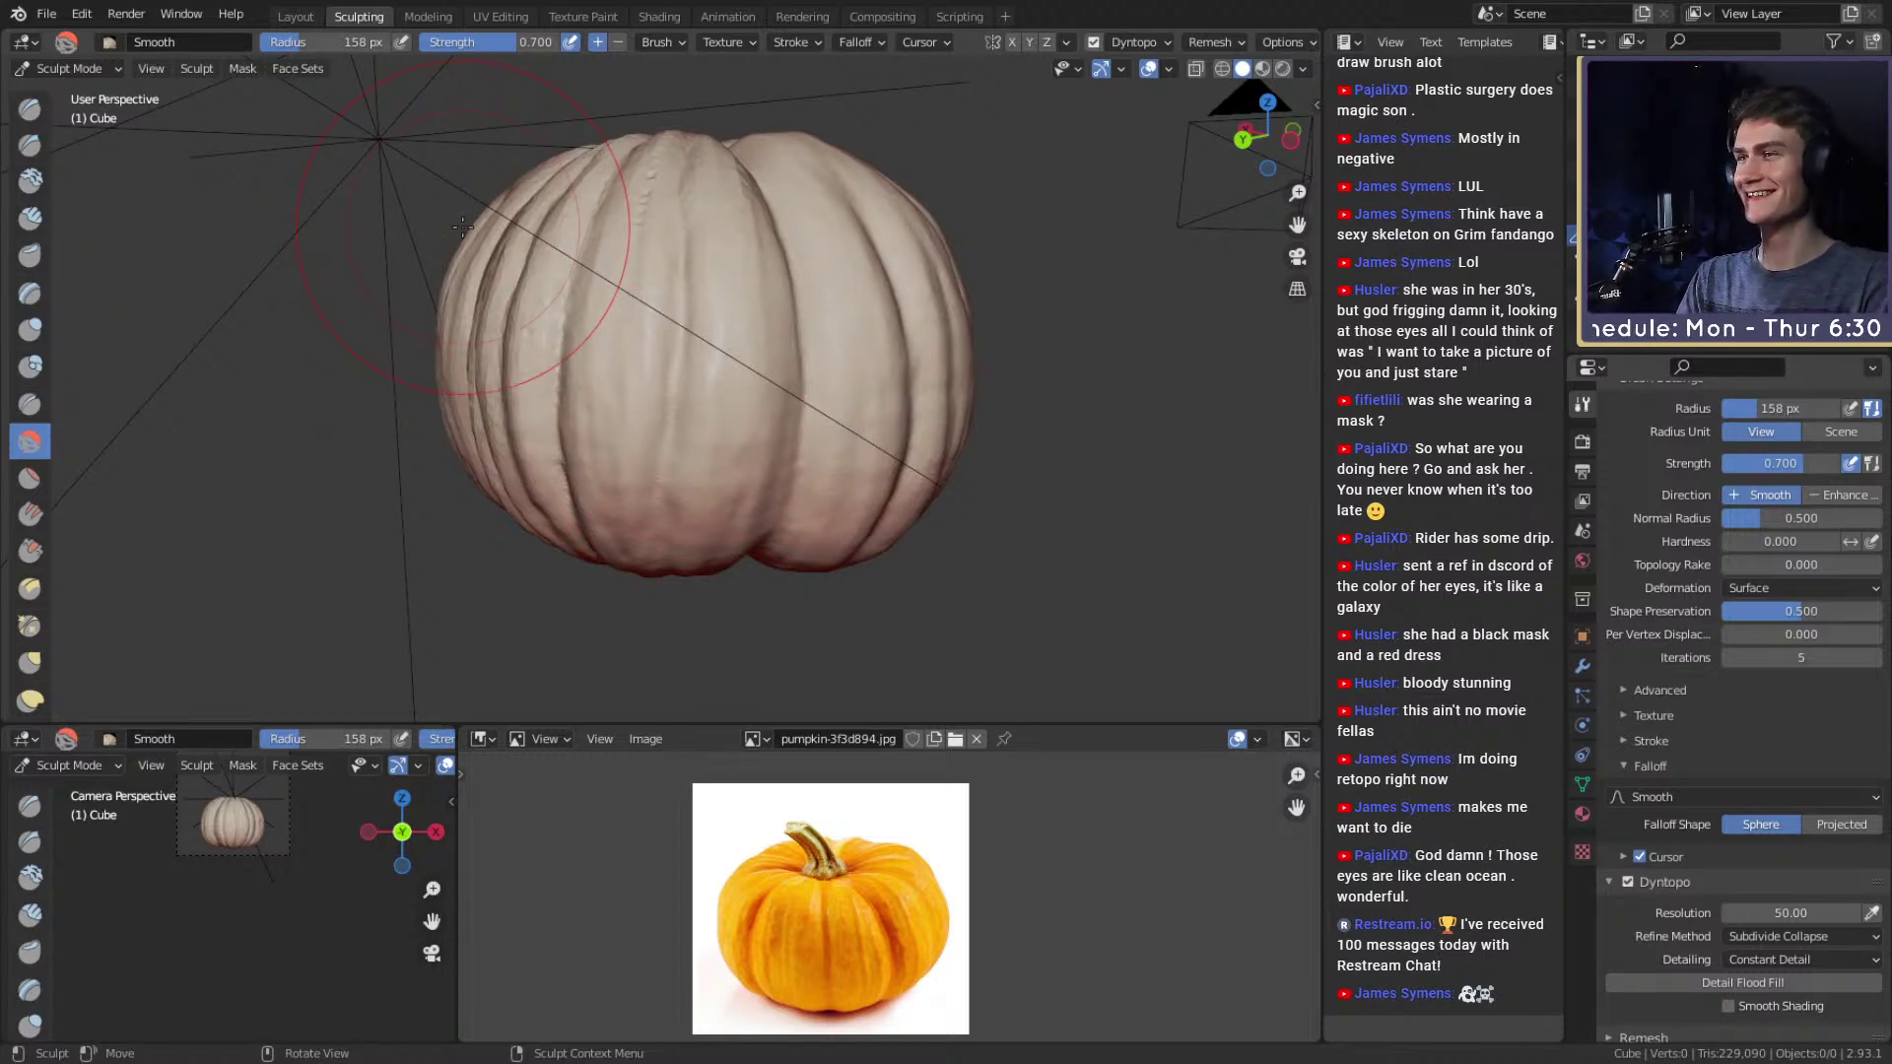
# Smooth the bumpy narrow ribs and stitched-looking grooves on the next side of the pumpkin, from top to base.
pyautogui.moveTo(612, 381)
pyautogui.mouseDown(button='middle')
pyautogui.moveTo(655, 486)
pyautogui.moveTo(573, 381)
pyautogui.mouseUp(button='middle')
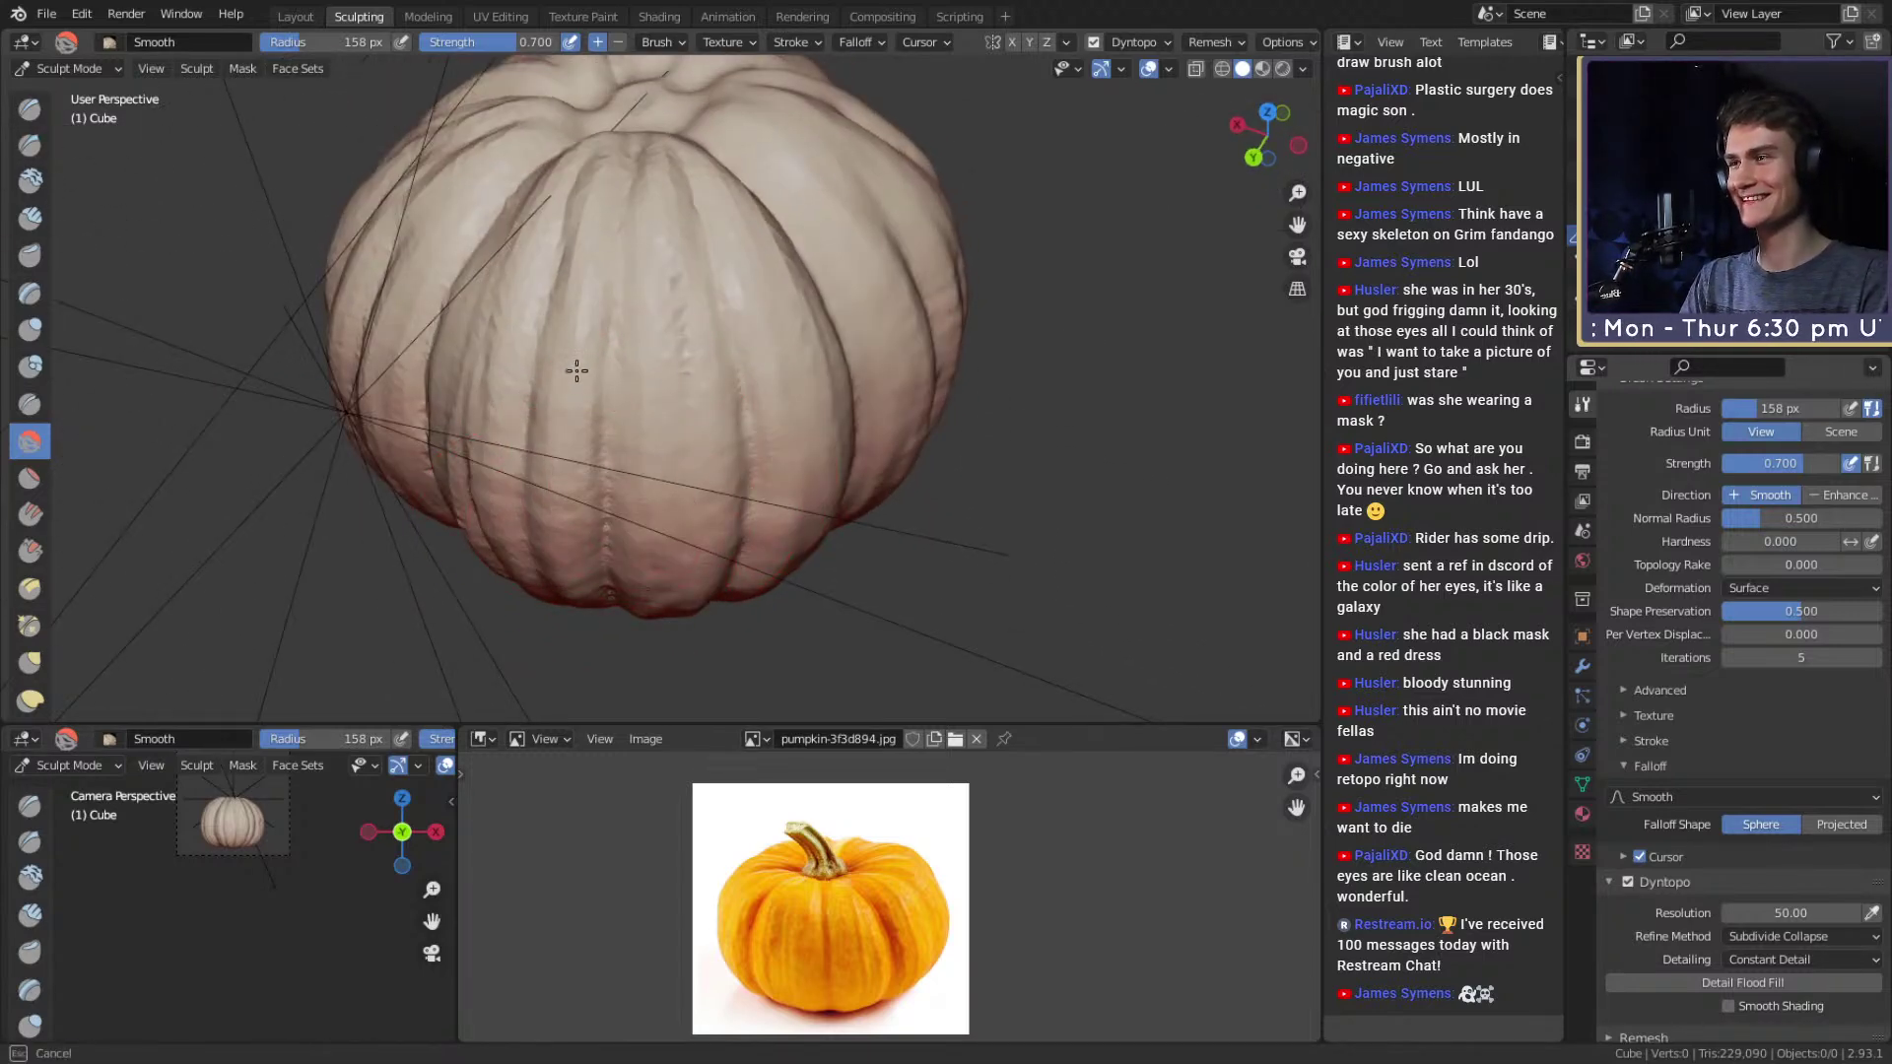
pyautogui.moveTo(772, 386)
pyautogui.mouseDown(button='middle')
pyautogui.moveTo(697, 397)
pyautogui.moveTo(717, 444)
pyautogui.mouseUp(button='middle')
pyautogui.moveTo(726, 355)
pyautogui.mouseDown(button='middle')
pyautogui.moveTo(778, 438)
pyautogui.moveTo(652, 288)
pyautogui.mouseUp(button='middle')
pyautogui.moveTo(585, 431)
pyautogui.mouseDown(button='middle')
pyautogui.moveTo(591, 325)
pyautogui.moveTo(781, 329)
pyautogui.moveTo(696, 423)
pyautogui.moveTo(593, 300)
pyautogui.mouseUp(button='middle')
pyautogui.moveTo(593, 301); pyautogui.dragTo(611, 620)
# Smooth the ribs where they meet the underside and continue up the adjoining side.
pyautogui.moveTo(722, 415); pyautogui.dragTo(709, 266, button='middle')
pyautogui.moveTo(723, 606); pyautogui.dragTo(722, 612, button='middle')
pyautogui.moveTo(745, 469)
pyautogui.mouseDown(button='middle')
pyautogui.moveTo(785, 296)
pyautogui.moveTo(713, 515)
pyautogui.mouseUp(button='middle')
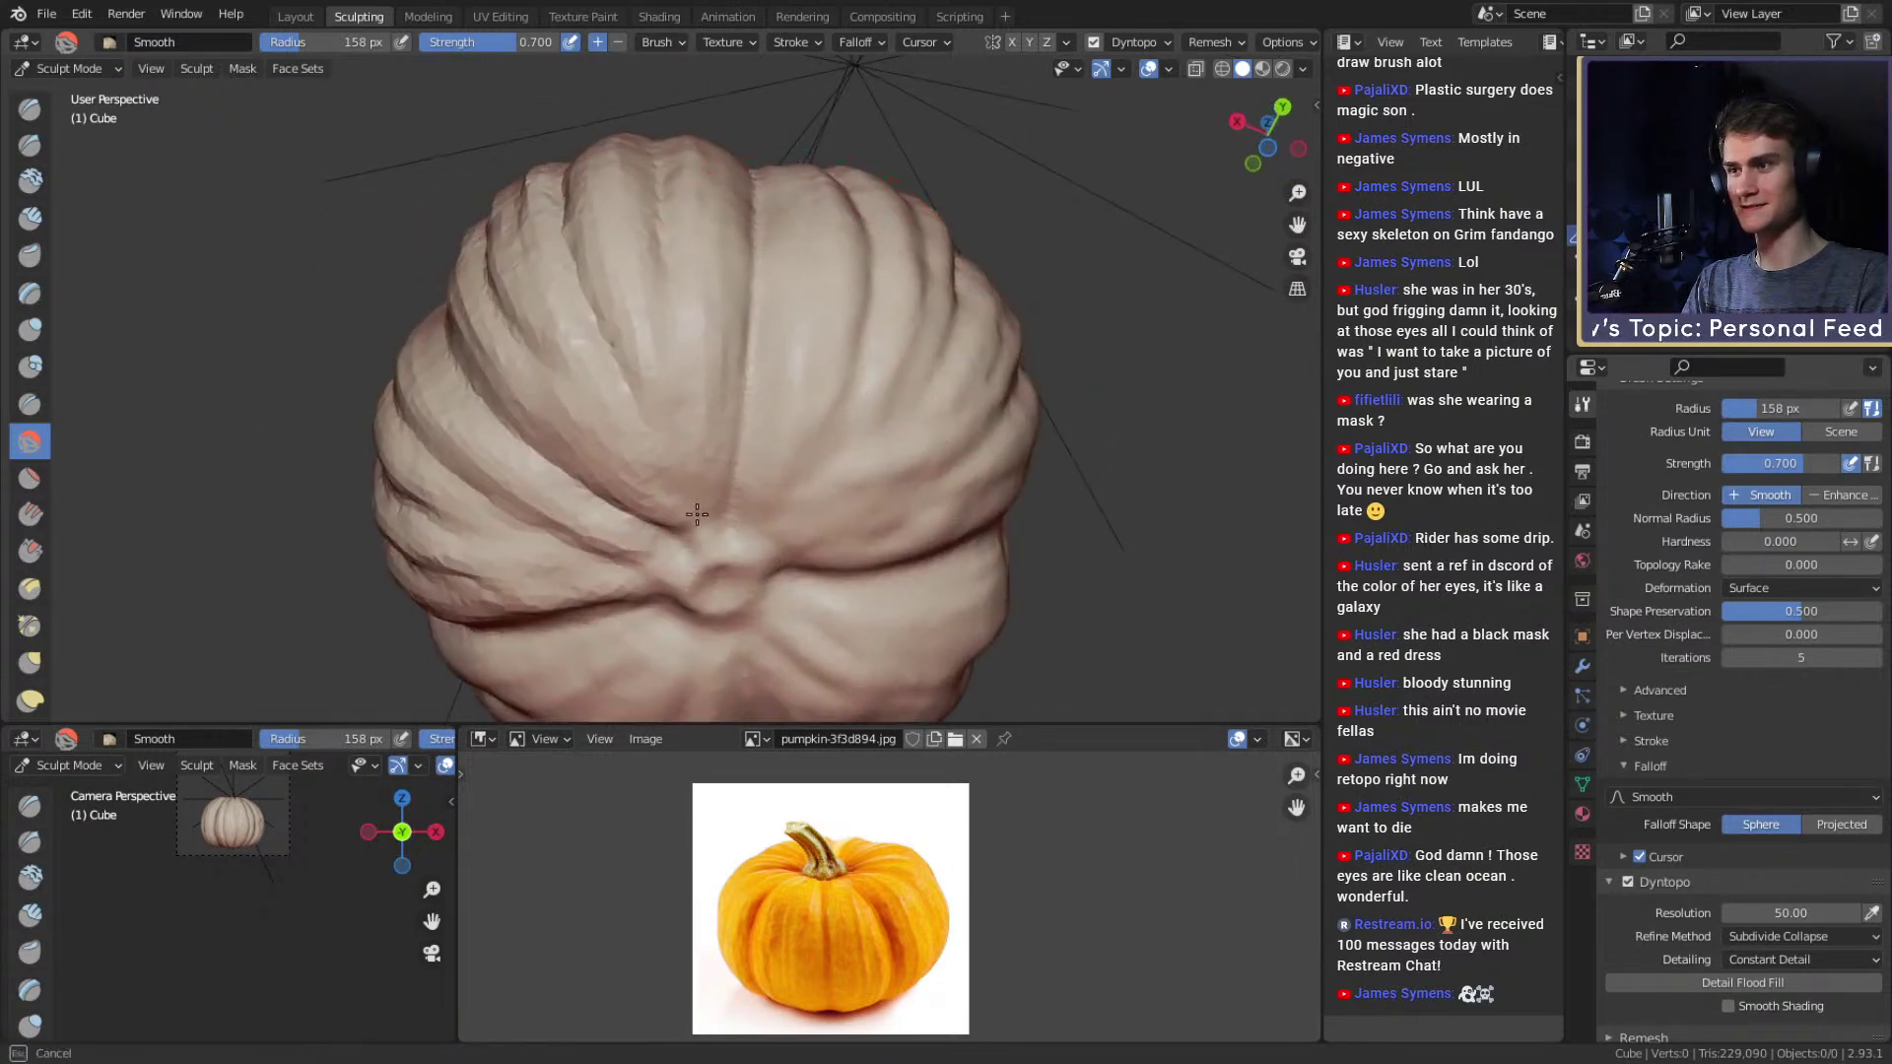
pyautogui.moveTo(476, 300)
pyautogui.mouseDown(button='middle')
pyautogui.moveTo(591, 308)
pyautogui.moveTo(598, 344)
pyautogui.mouseUp(button='middle')
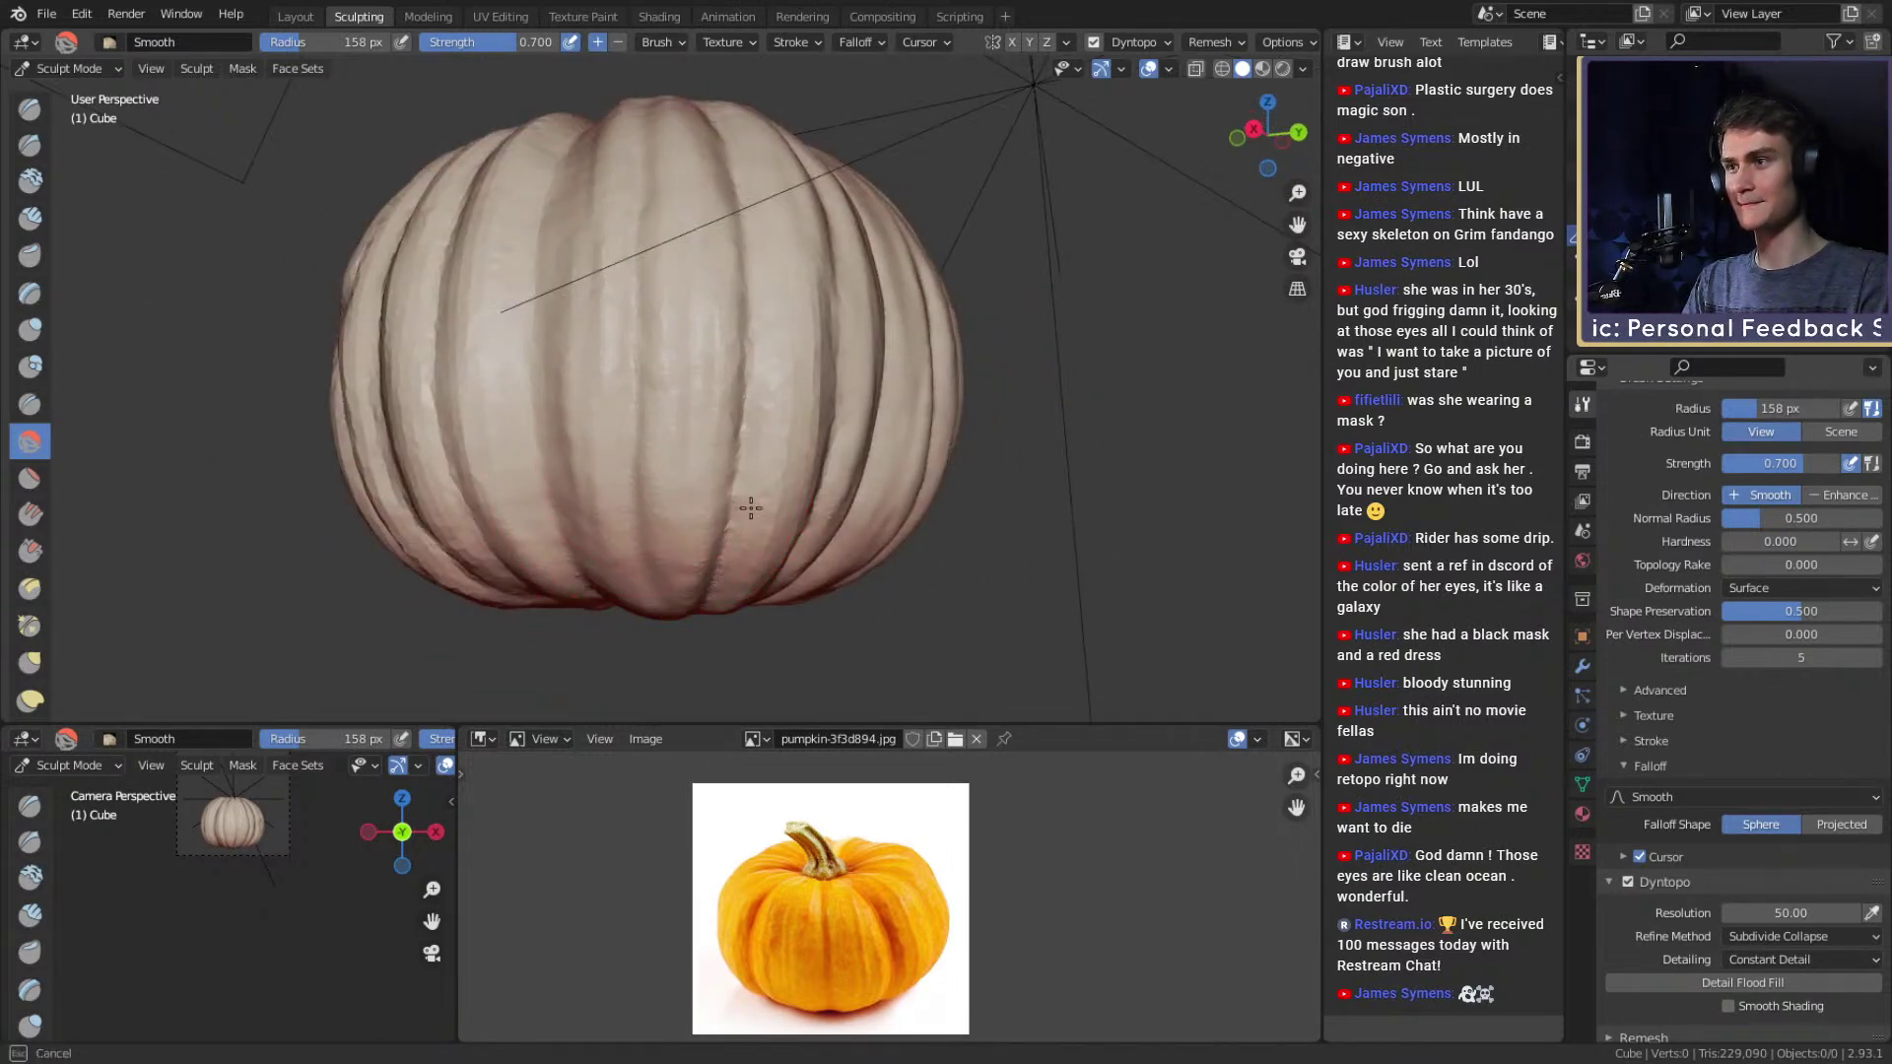
pyautogui.moveTo(689, 477); pyautogui.dragTo(689, 427, button='middle')
pyautogui.moveTo(541, 359)
pyautogui.mouseDown(button='middle')
pyautogui.moveTo(718, 388)
pyautogui.moveTo(604, 543)
pyautogui.mouseUp(button='middle')
# Smooth the remaining rough ribs and grooves around the pumpkin with long passes between top and base.
pyautogui.moveTo(749, 250)
pyautogui.mouseDown(button='middle')
pyautogui.moveTo(700, 359)
pyautogui.moveTo(572, 364)
pyautogui.moveTo(701, 393)
pyautogui.moveTo(690, 581)
pyautogui.mouseUp(button='middle')
pyautogui.moveTo(680, 575)
pyautogui.mouseDown()
pyautogui.moveTo(628, 297)
pyautogui.moveTo(611, 306)
pyautogui.mouseUp()
pyautogui.keyDown('ctrl'); pyautogui.keyDown('alt'); pyautogui.moveTo(690, 394); pyautogui.dragTo(707, 630); pyautogui.keyUp('alt'); pyautogui.keyUp('ctrl')
pyautogui.moveTo(620, 512)
pyautogui.keyDown('alt'); pyautogui.mouseDown()
pyautogui.moveTo(901, 452)
pyautogui.moveTo(743, 401)
pyautogui.mouseUp(); pyautogui.keyUp('alt')
pyautogui.moveTo(737, 295); pyautogui.dragTo(754, 446)
pyautogui.moveTo(584, 509); pyautogui.dragTo(591, 502)
pyautogui.moveTo(591, 503)
pyautogui.mouseDown(button='middle')
pyautogui.moveTo(763, 389)
pyautogui.moveTo(1011, 422)
pyautogui.moveTo(739, 409)
pyautogui.moveTo(637, 367)
pyautogui.mouseUp(button='middle')
pyautogui.scroll(-4, 726, 427)
pyautogui.scroll(3, 734, 365)
# Set the Smooth radius to 61 px and smooth the remaining rough patches on the side ribs.
pyautogui.press('f')
pyautogui.click(634, 414)
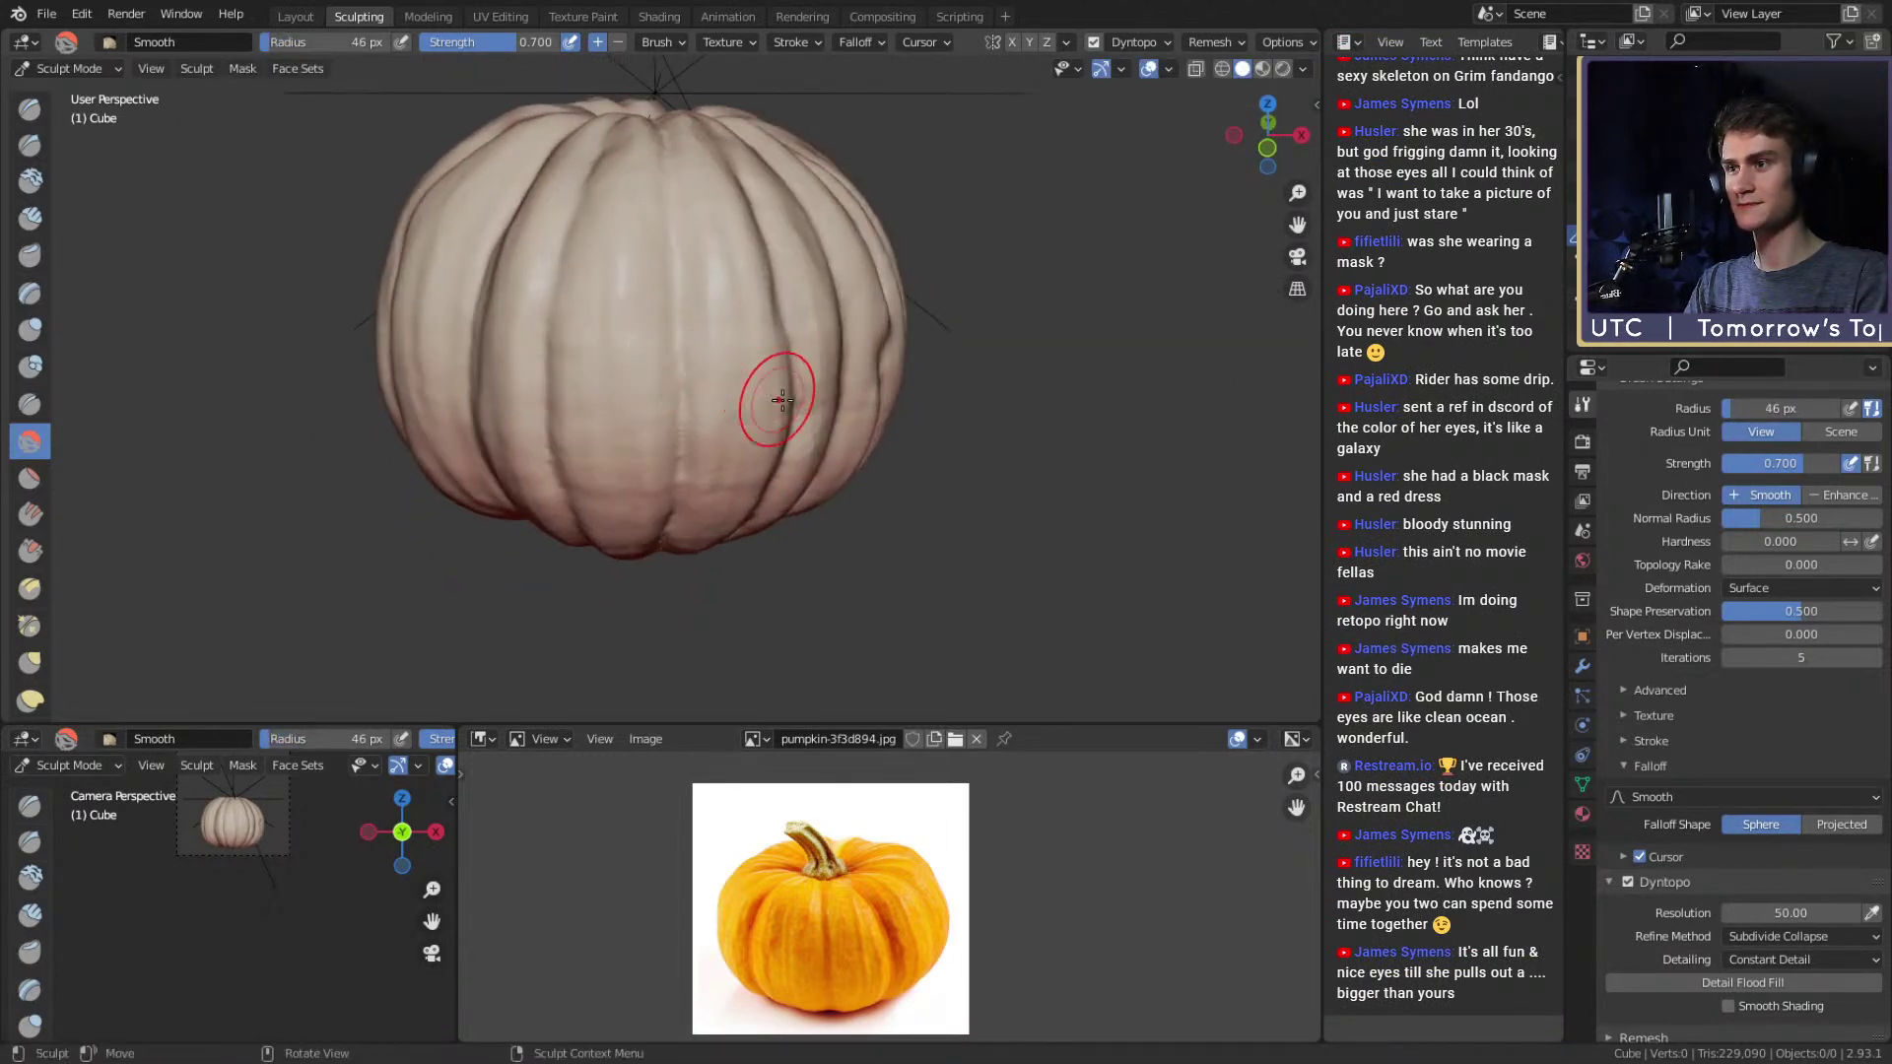
pyautogui.moveTo(769, 394); pyautogui.dragTo(718, 376, button='middle')
pyautogui.press('f')
pyautogui.click(780, 357)
pyautogui.moveTo(671, 304); pyautogui.dragTo(734, 394)
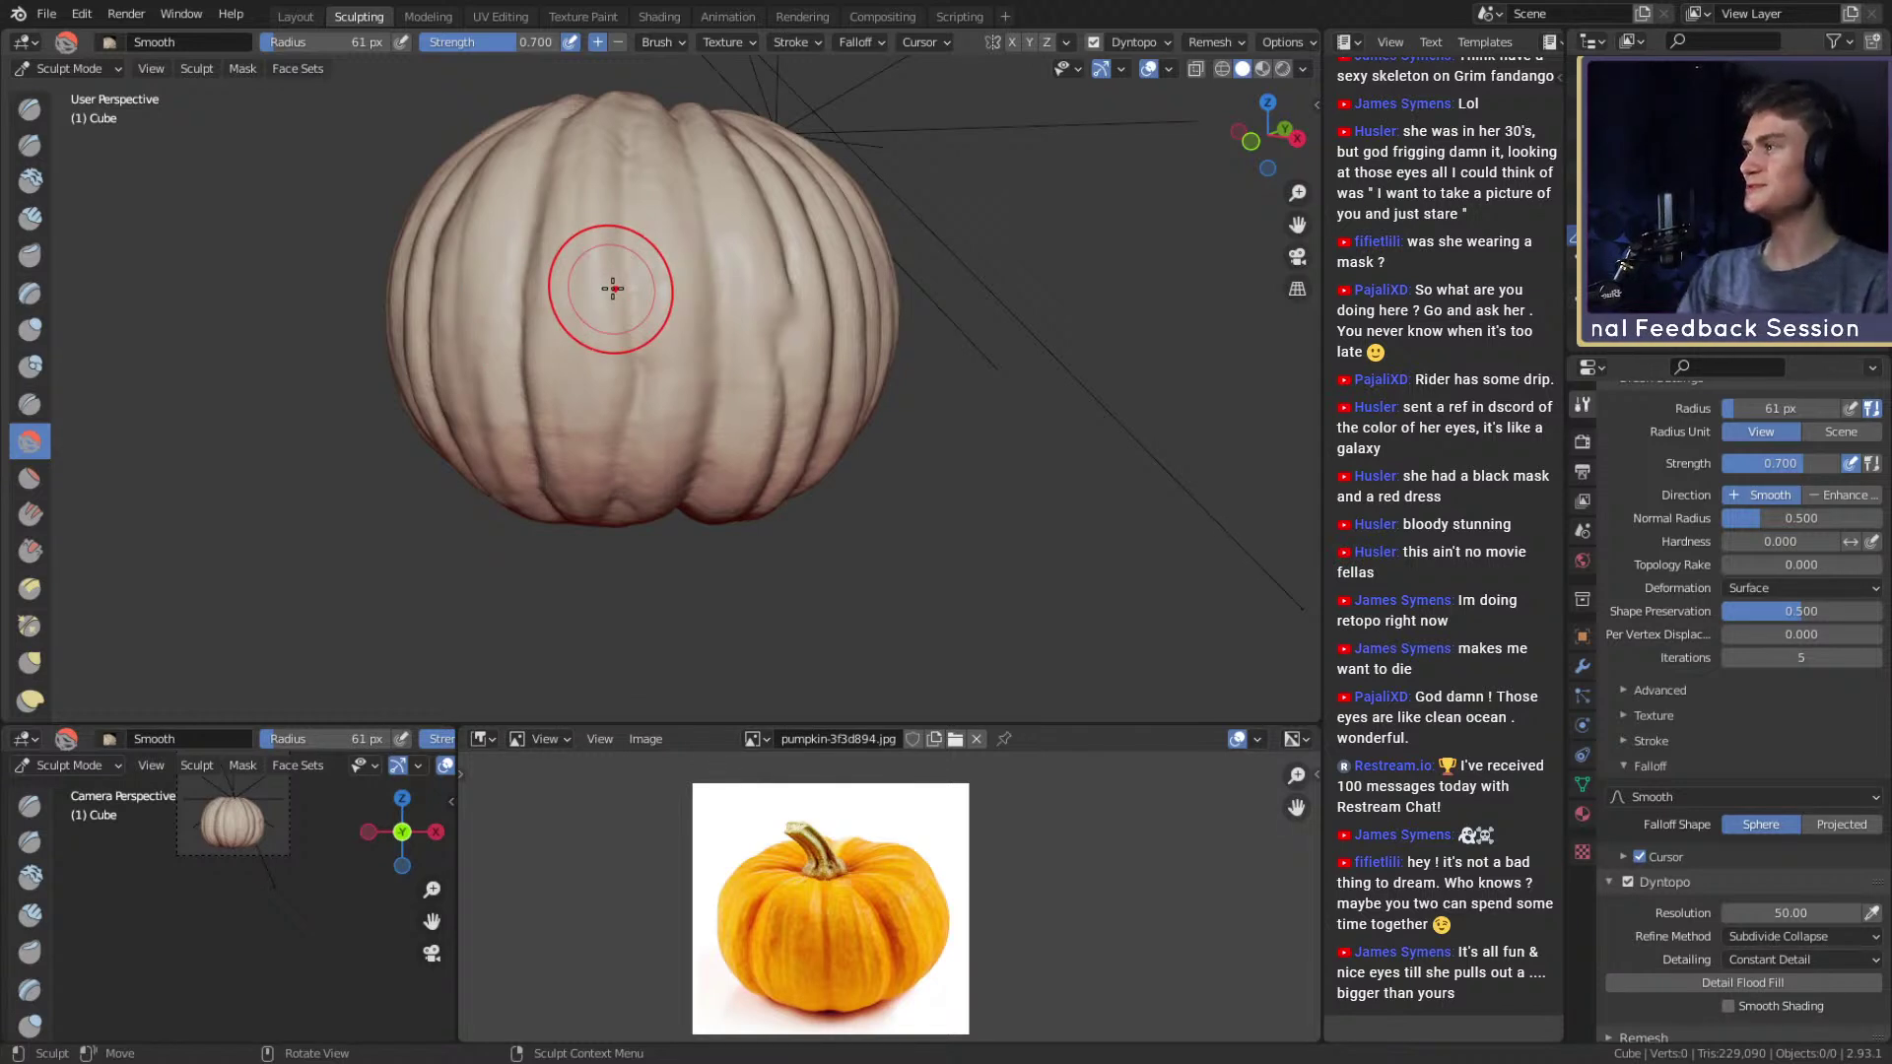
# Switch to the Crease brush and set its radius to 24 px for finer work on the ribs.
pyautogui.moveTo(676, 371); pyautogui.dragTo(717, 405, button='middle')
pyautogui.scroll(2, 704, 384)
pyautogui.hotkey('shift', 'c')
pyautogui.scroll(2, 702, 345)
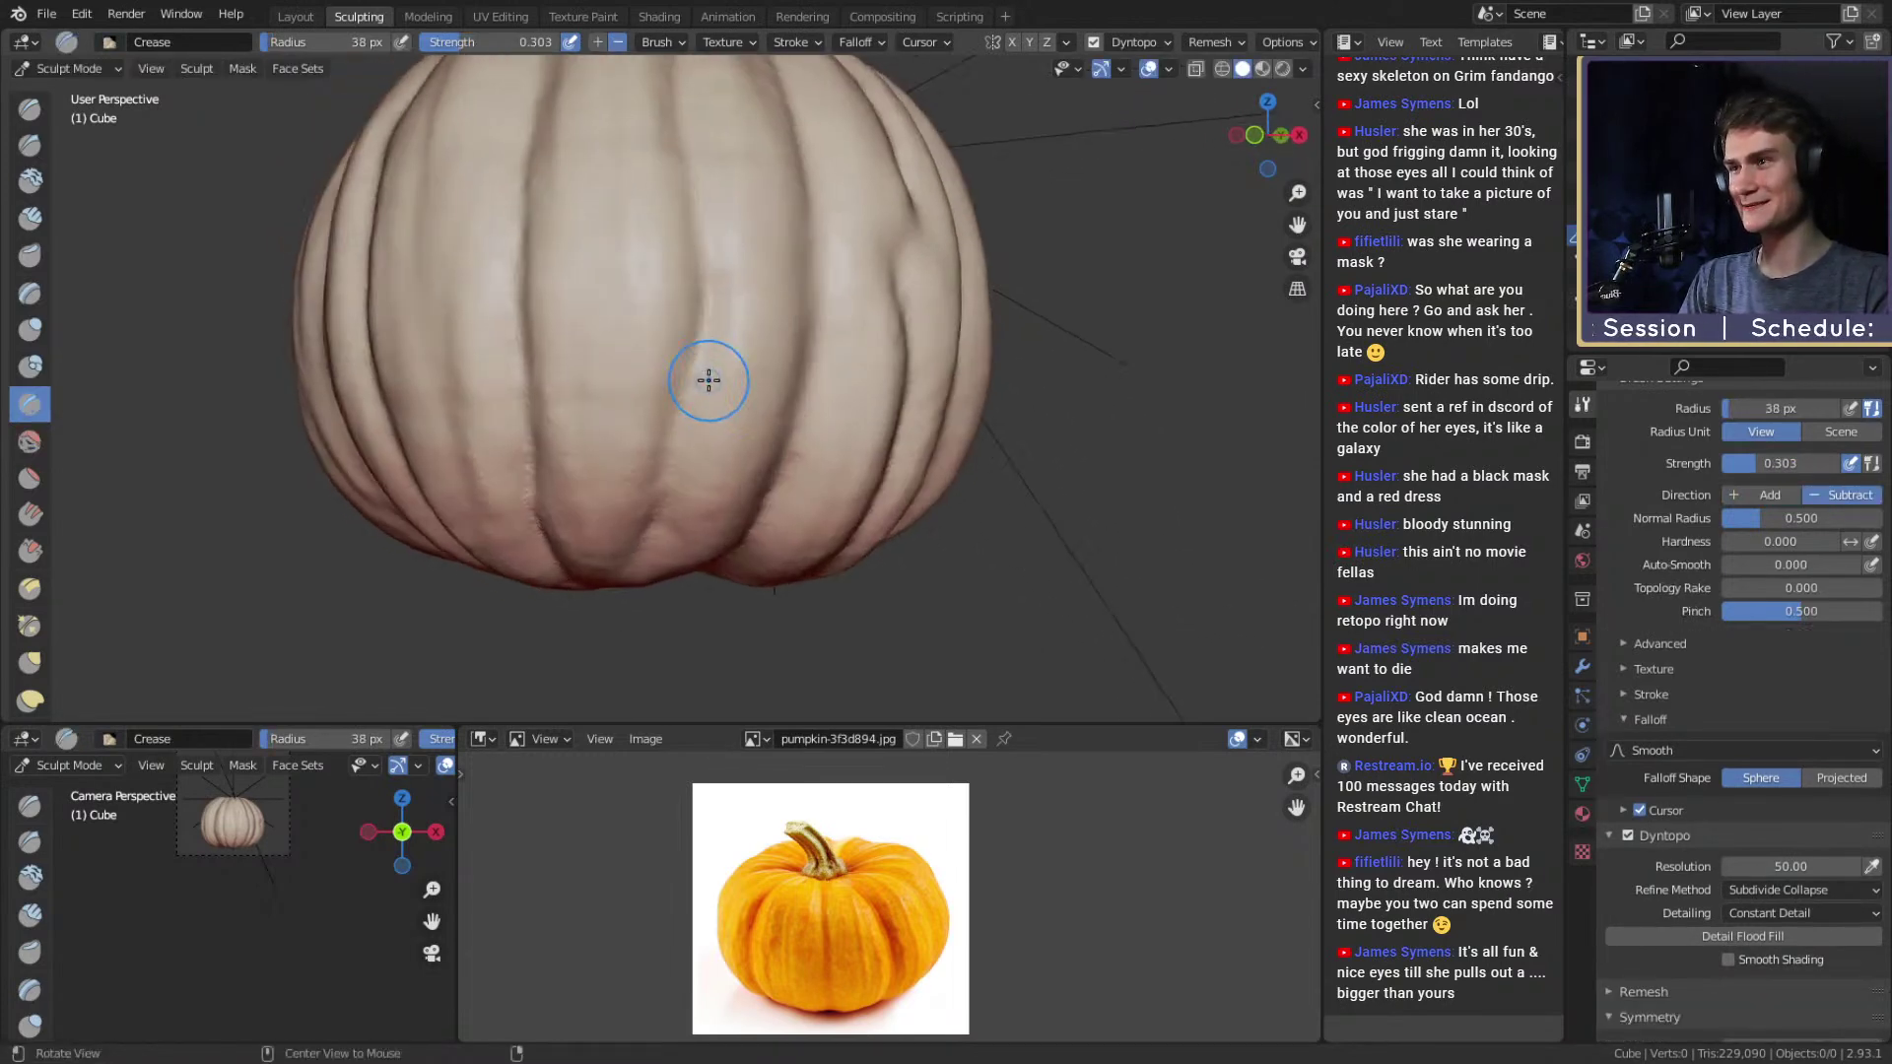
pyautogui.keyDown('shift'); pyautogui.moveTo(719, 312); pyautogui.dragTo(715, 364, button='middle'); pyautogui.keyUp('shift')
pyautogui.press('f')
pyautogui.click(713, 362)
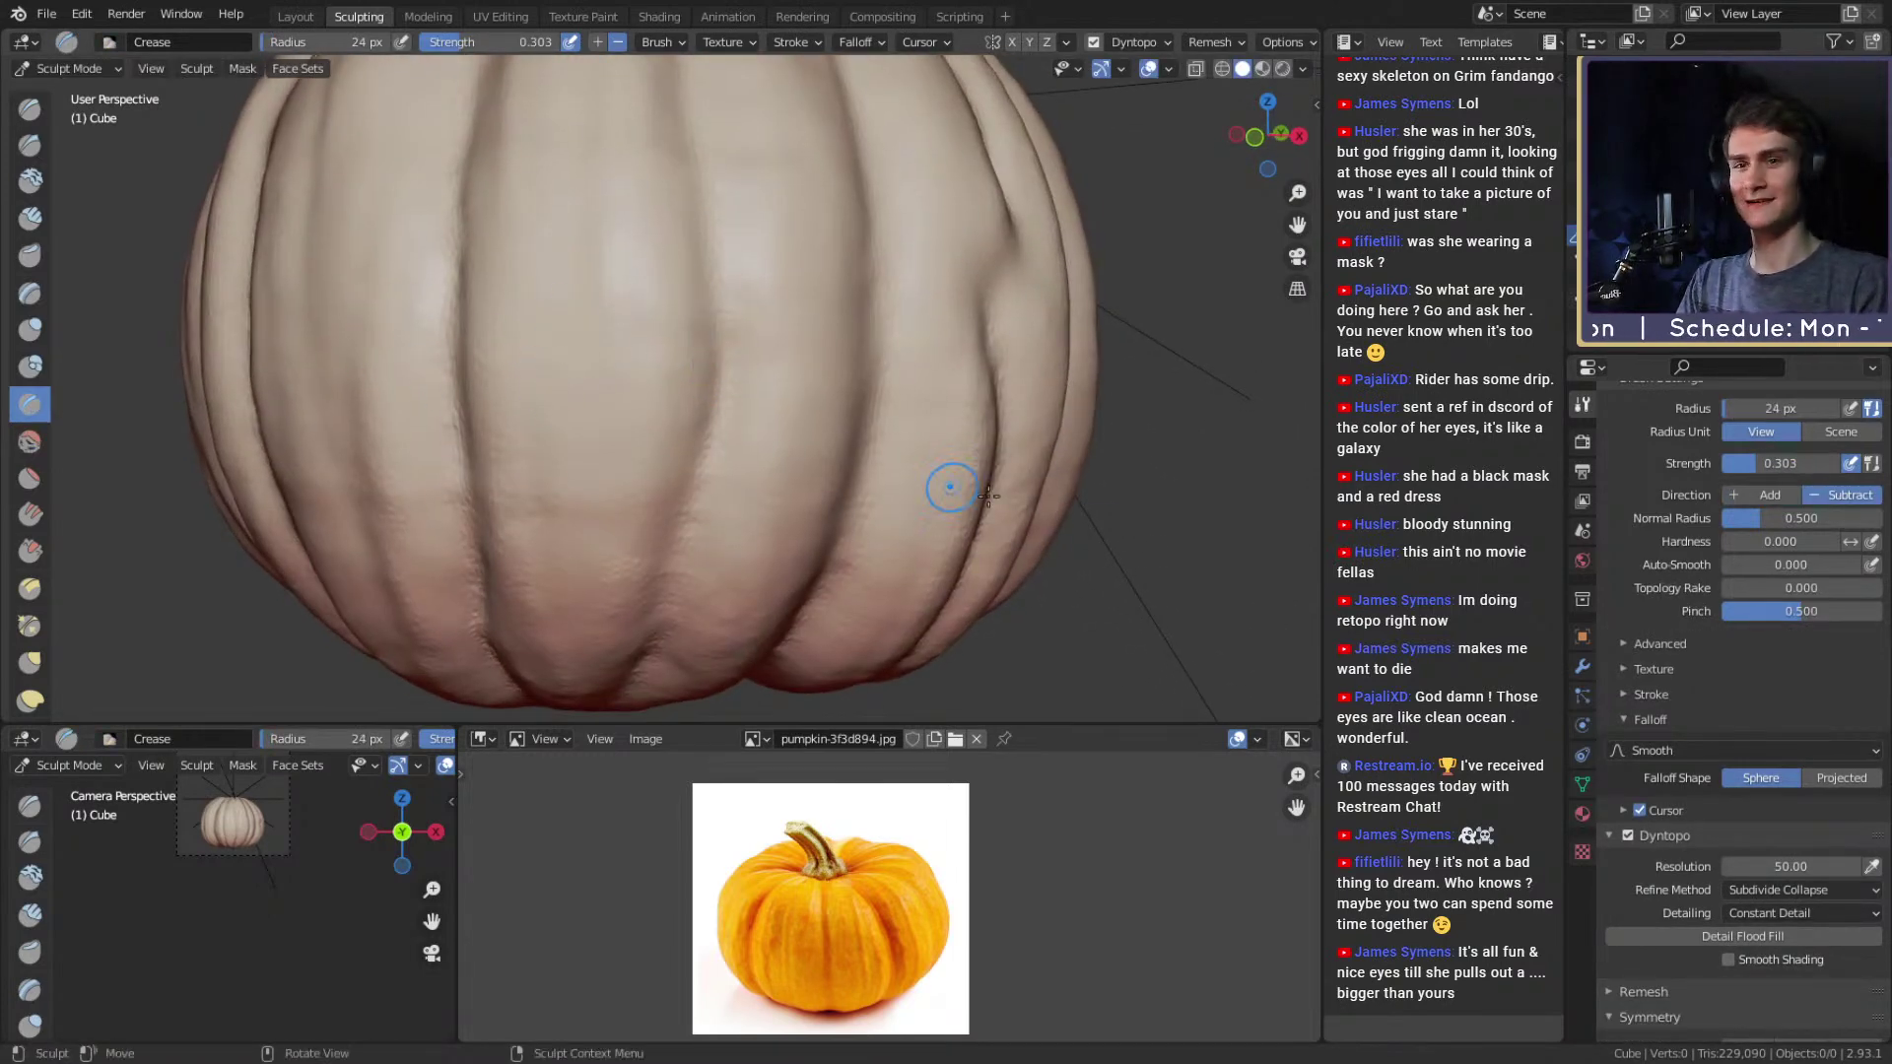
pyautogui.scroll(5, 1633, 544)
pyautogui.scroll(-5, 1658, 563)
pyautogui.scroll(5, 1610, 736)
pyautogui.keyDown('alt'); pyautogui.moveTo(823, 362); pyautogui.dragTo(751, 384); pyautogui.keyUp('alt')
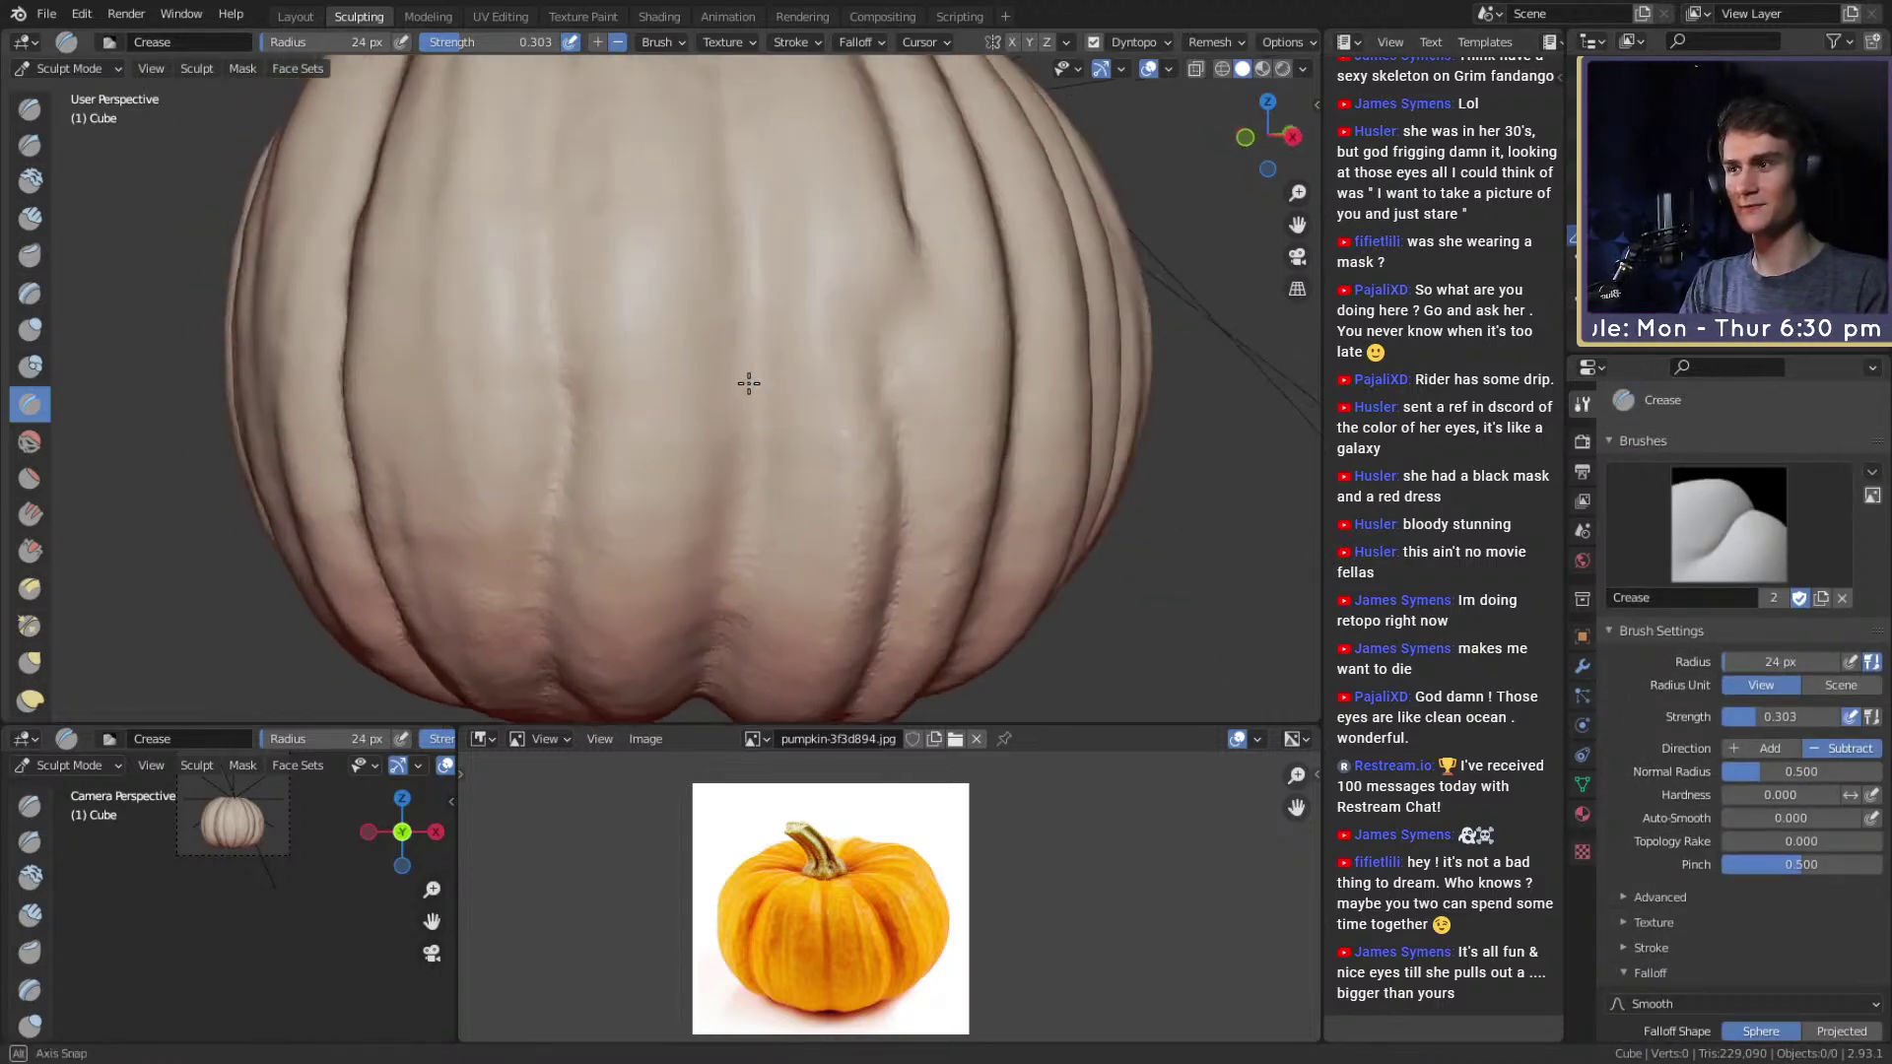
# Set the Crease radius to 29 px and carve fine lengthwise grooves down the front ribs.
pyautogui.press('f')
pyautogui.click(750, 385)
pyautogui.moveTo(747, 253)
pyautogui.mouseDown(button='middle')
pyautogui.moveTo(772, 309)
pyautogui.moveTo(700, 519)
pyautogui.moveTo(709, 410)
pyautogui.mouseUp(button='middle')
pyautogui.press('f')
pyautogui.click(694, 331)
pyautogui.press('f')
pyautogui.keyDown('shift'); pyautogui.moveTo(706, 258); pyautogui.dragTo(713, 304, button='middle'); pyautogui.keyUp('shift')
pyautogui.press('f')
pyautogui.click(721, 166)
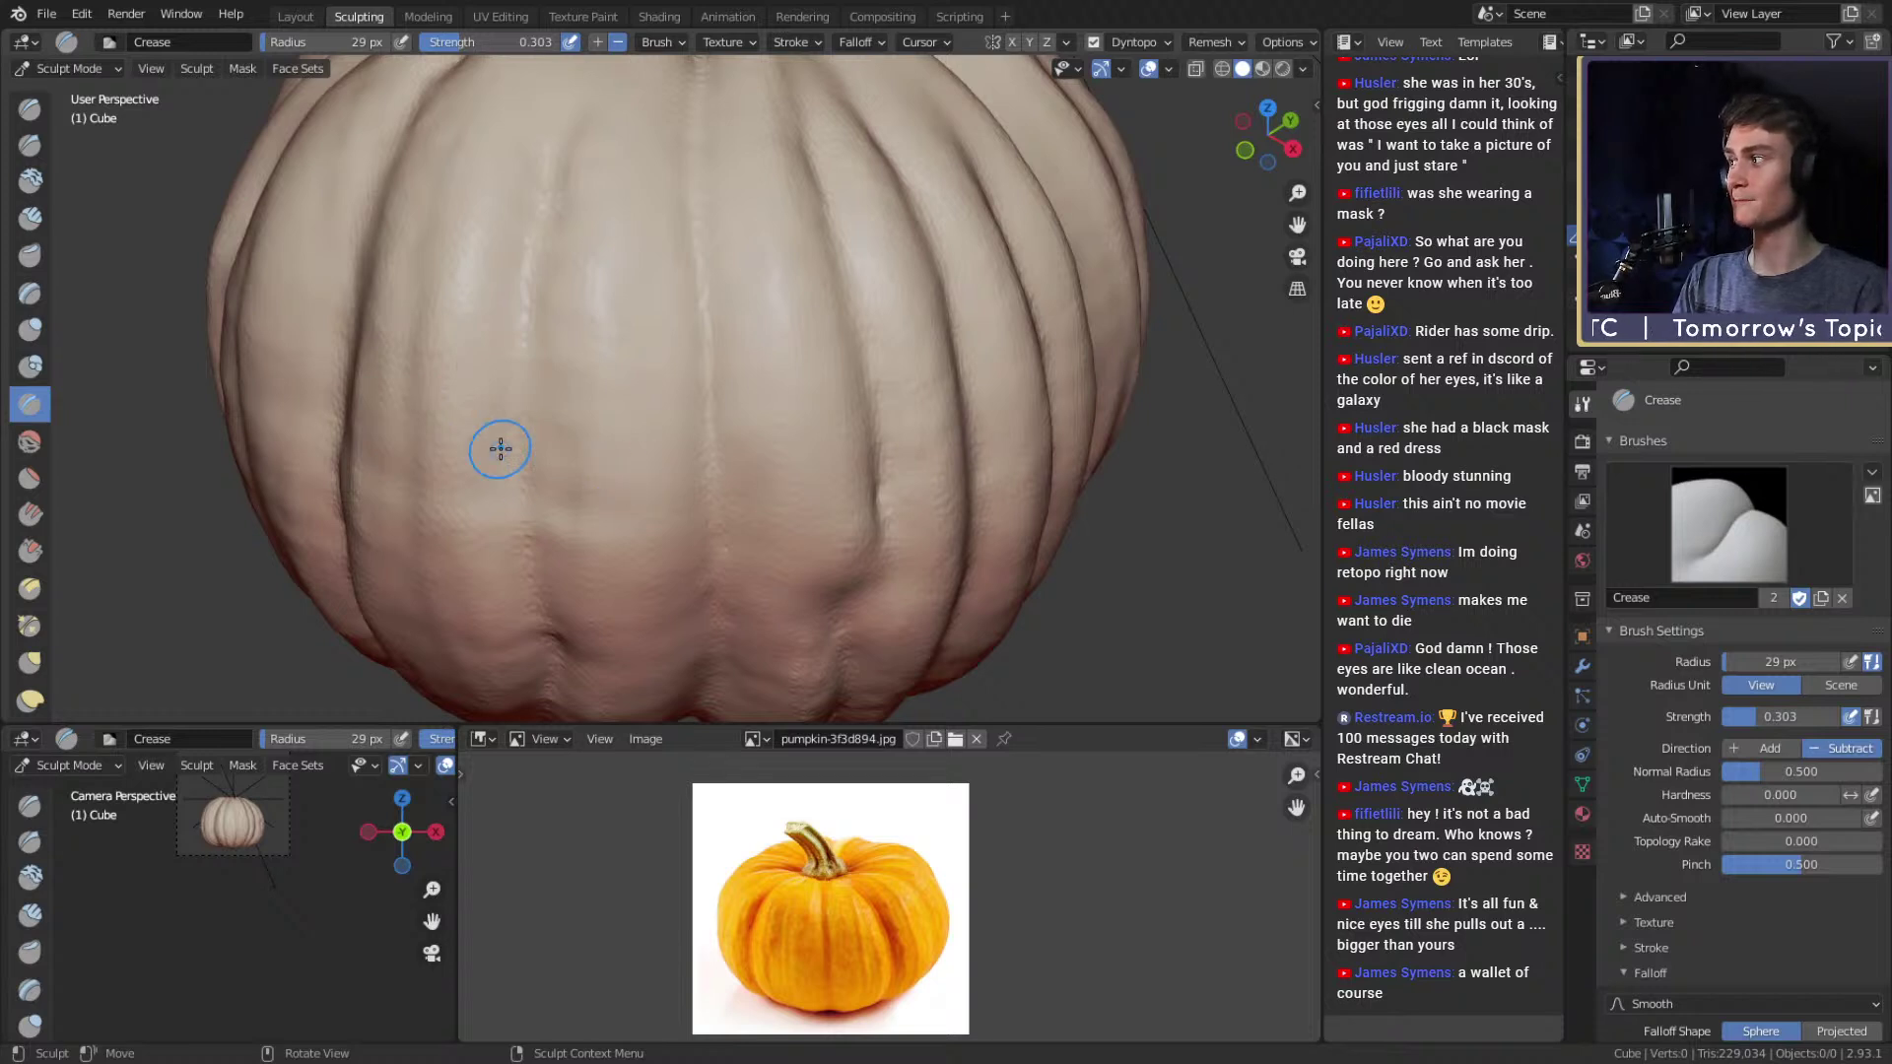
# Set the Crease pinch to 0.750 and carve a sharper groove down the middle of the front rib.
pyautogui.click(1828, 863)
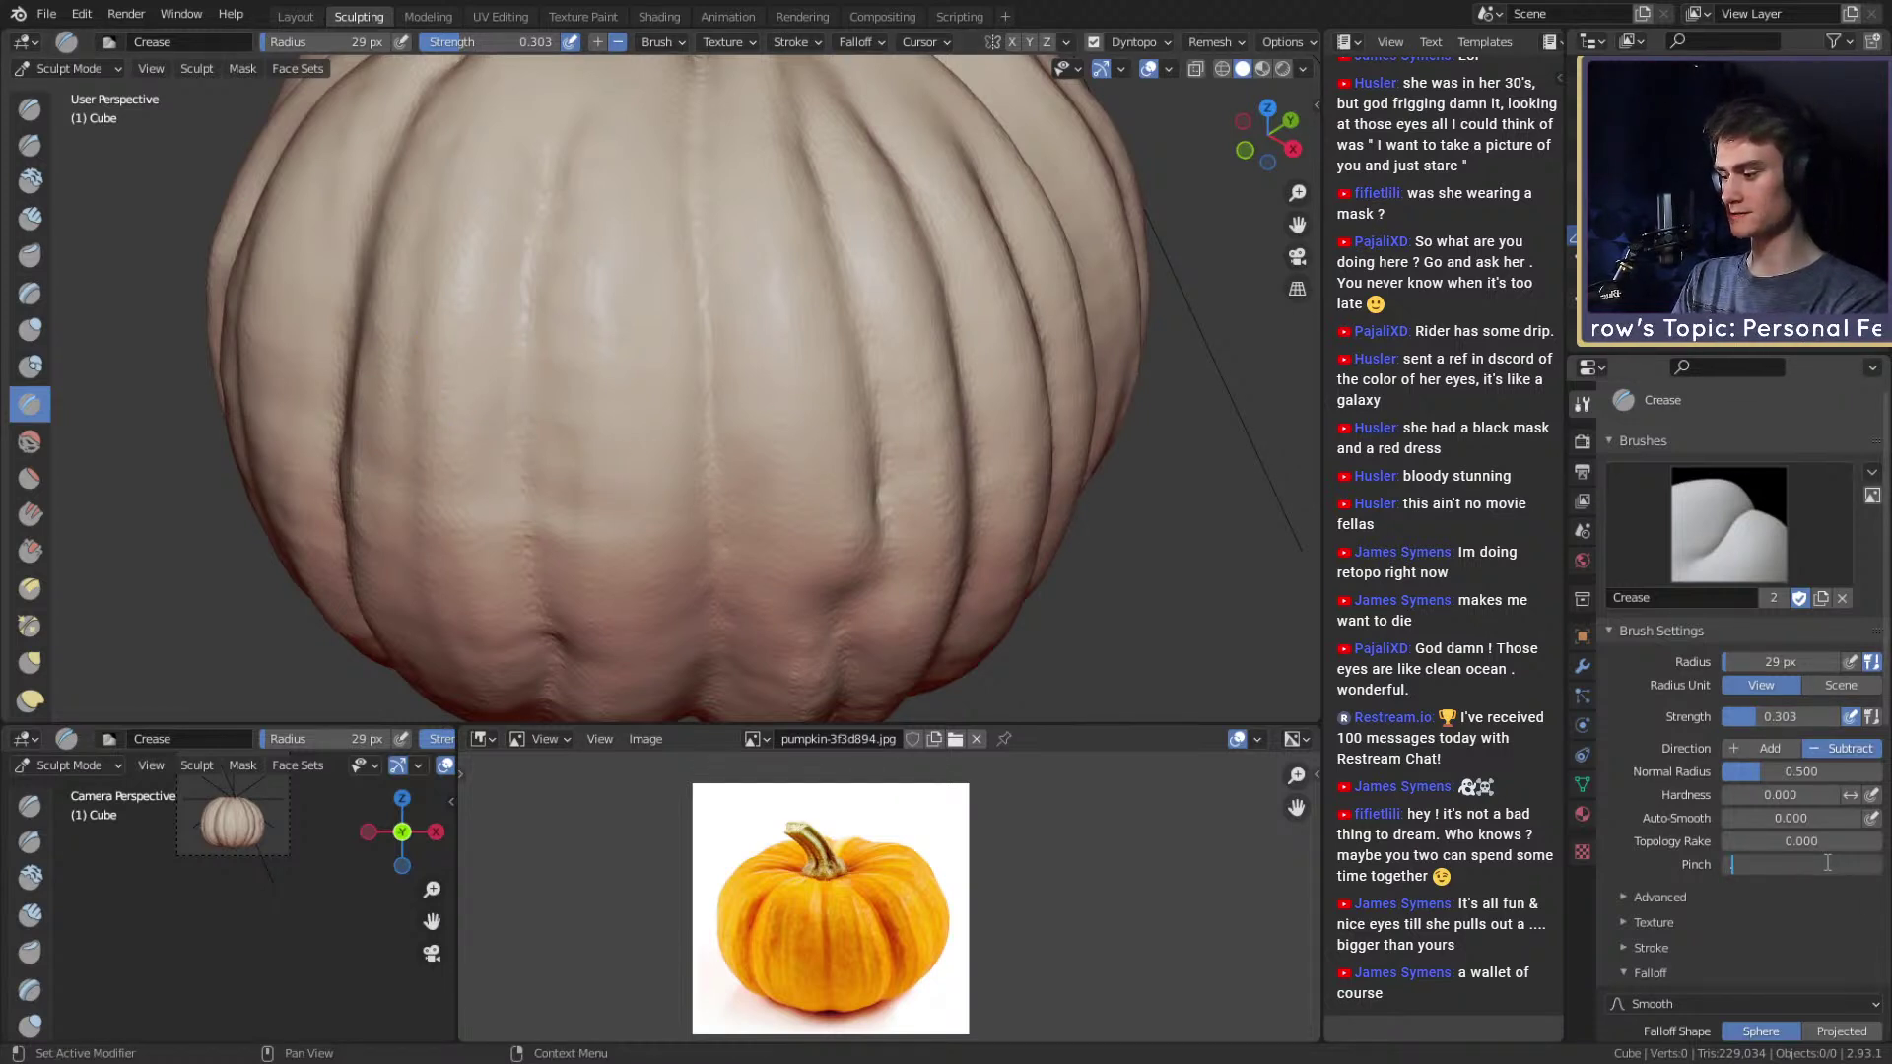
pyautogui.moveTo(745, 357); pyautogui.dragTo(733, 344, button='middle')
pyautogui.scroll(1, 689, 363)
pyautogui.press('f')
pyautogui.click(702, 384)
pyautogui.moveTo(684, 405)
pyautogui.mouseDown()
pyautogui.moveTo(681, 286)
pyautogui.moveTo(688, 532)
pyautogui.mouseUp()
# Set the Crease radius to 30 px and sharpen the front rib's centre groove from the upper shoulder down to the base.
pyautogui.press('f')
pyautogui.click(667, 316)
pyautogui.moveTo(690, 363); pyautogui.dragTo(674, 503, button='middle')
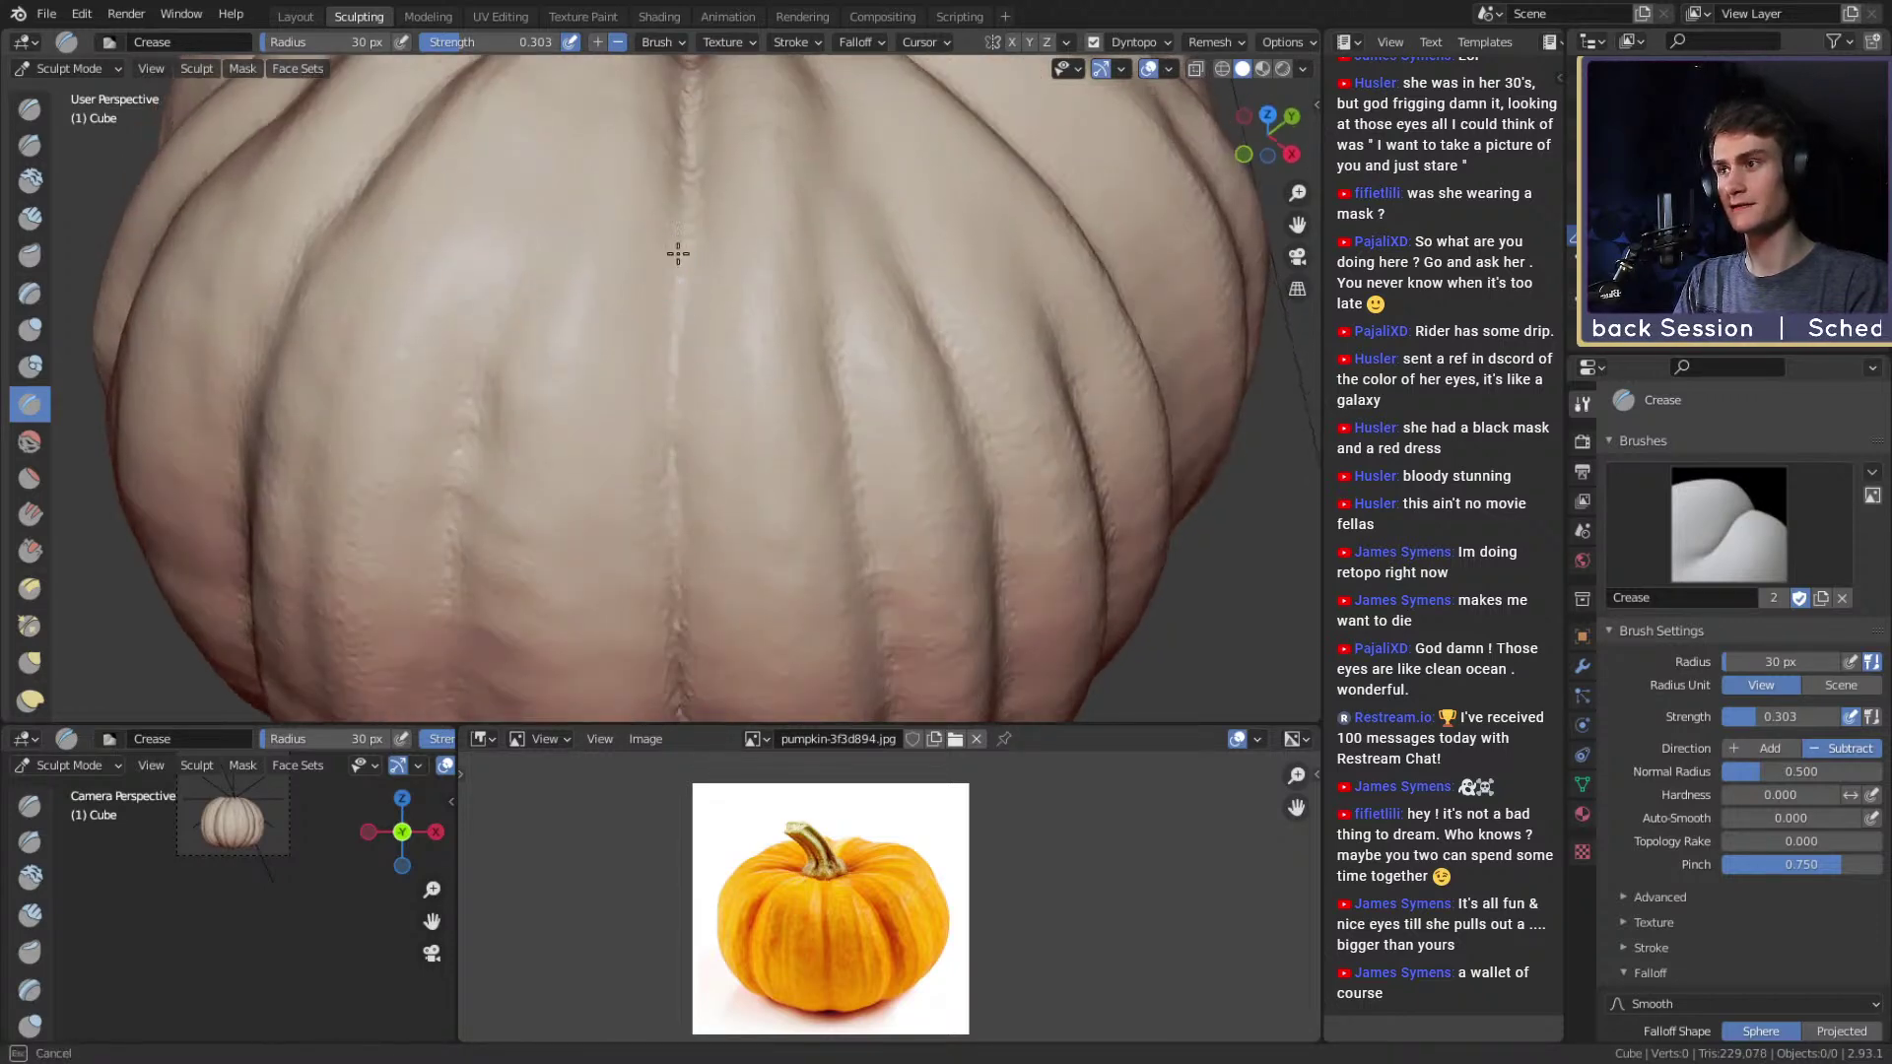
pyautogui.moveTo(684, 114)
pyautogui.mouseDown(button='middle')
pyautogui.moveTo(659, 405)
pyautogui.moveTo(709, 241)
pyautogui.moveTo(633, 316)
pyautogui.mouseUp(button='middle')
pyautogui.moveTo(619, 501); pyautogui.dragTo(574, 157, button='middle')
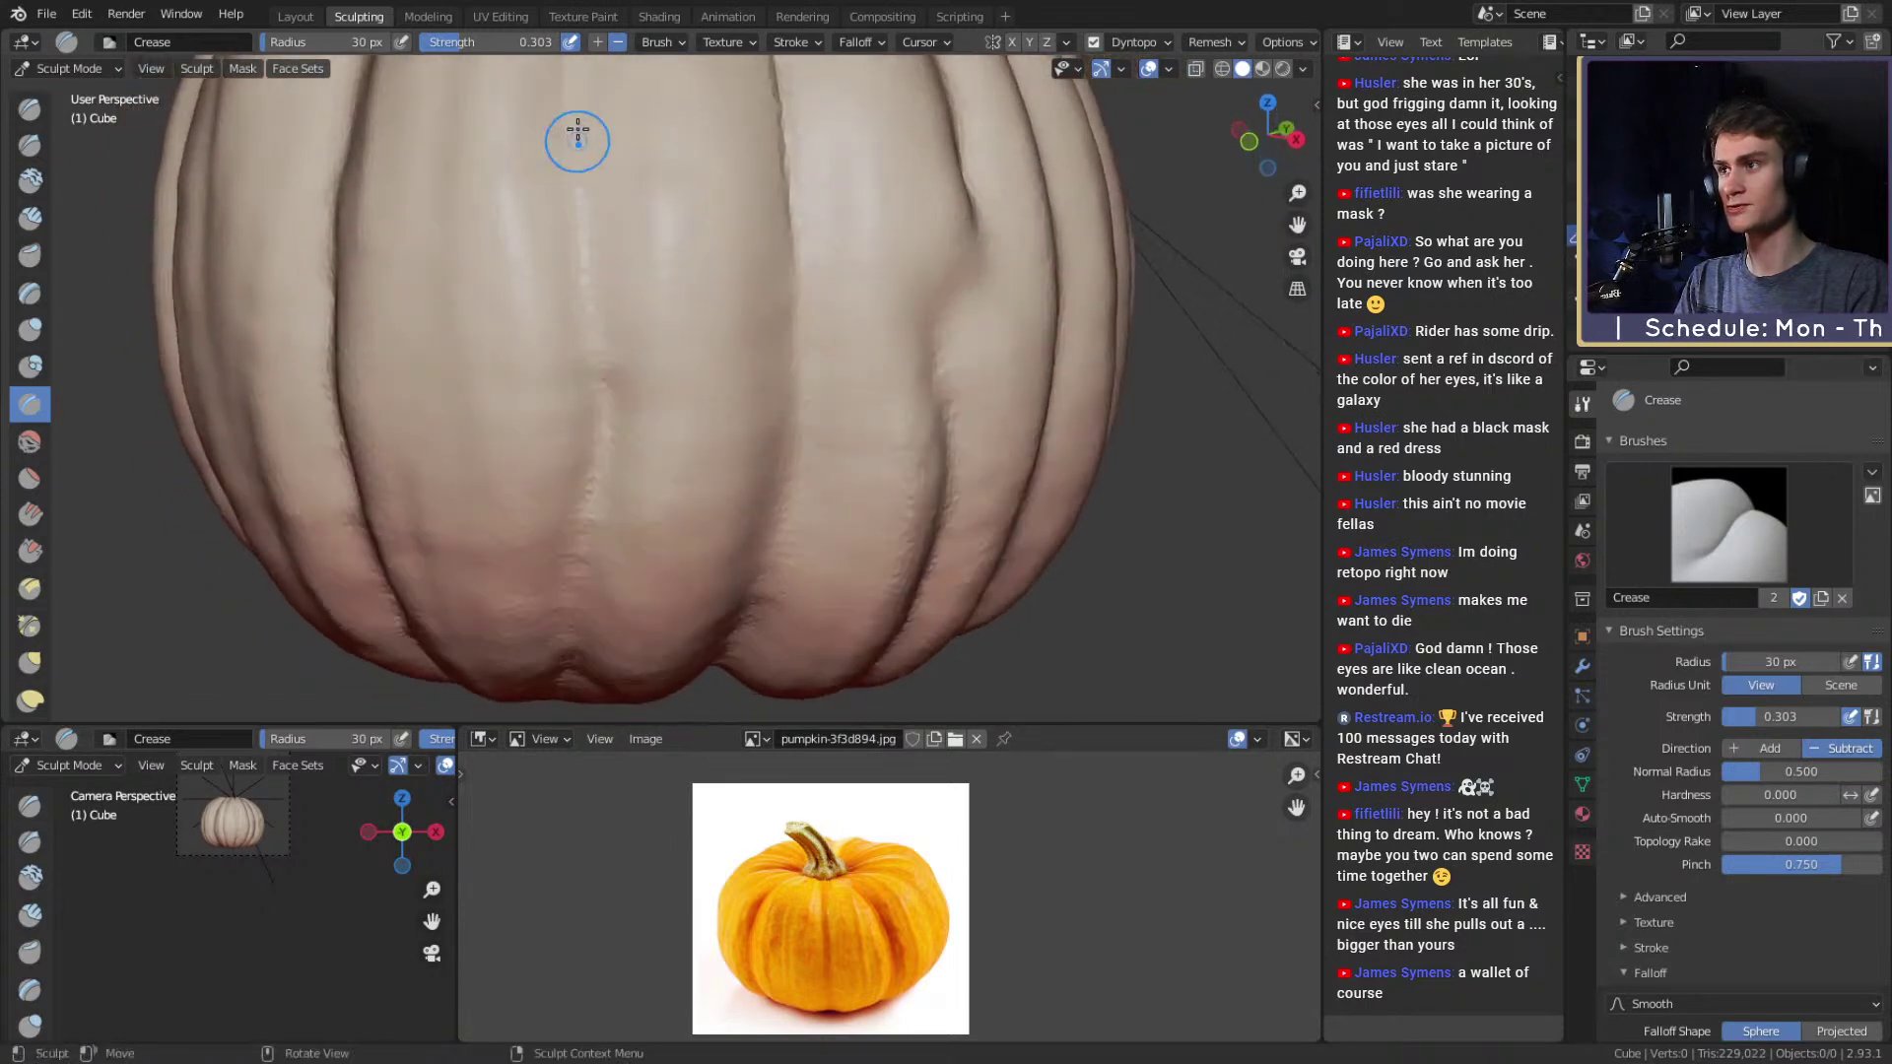
# Carve fine lengthwise grooves with the Crease brush down the middle of the neighbouring ribs.
pyautogui.moveTo(608, 451)
pyautogui.mouseDown(button='middle')
pyautogui.moveTo(707, 194)
pyautogui.moveTo(726, 325)
pyautogui.moveTo(704, 401)
pyautogui.moveTo(719, 240)
pyautogui.mouseUp(button='middle')
pyautogui.keyDown('ctrl'); pyautogui.keyDown('alt'); pyautogui.moveTo(765, 173); pyautogui.dragTo(686, 337); pyautogui.keyUp('alt'); pyautogui.keyUp('ctrl')
pyautogui.moveTo(686, 337); pyautogui.dragTo(678, 470, button='middle')
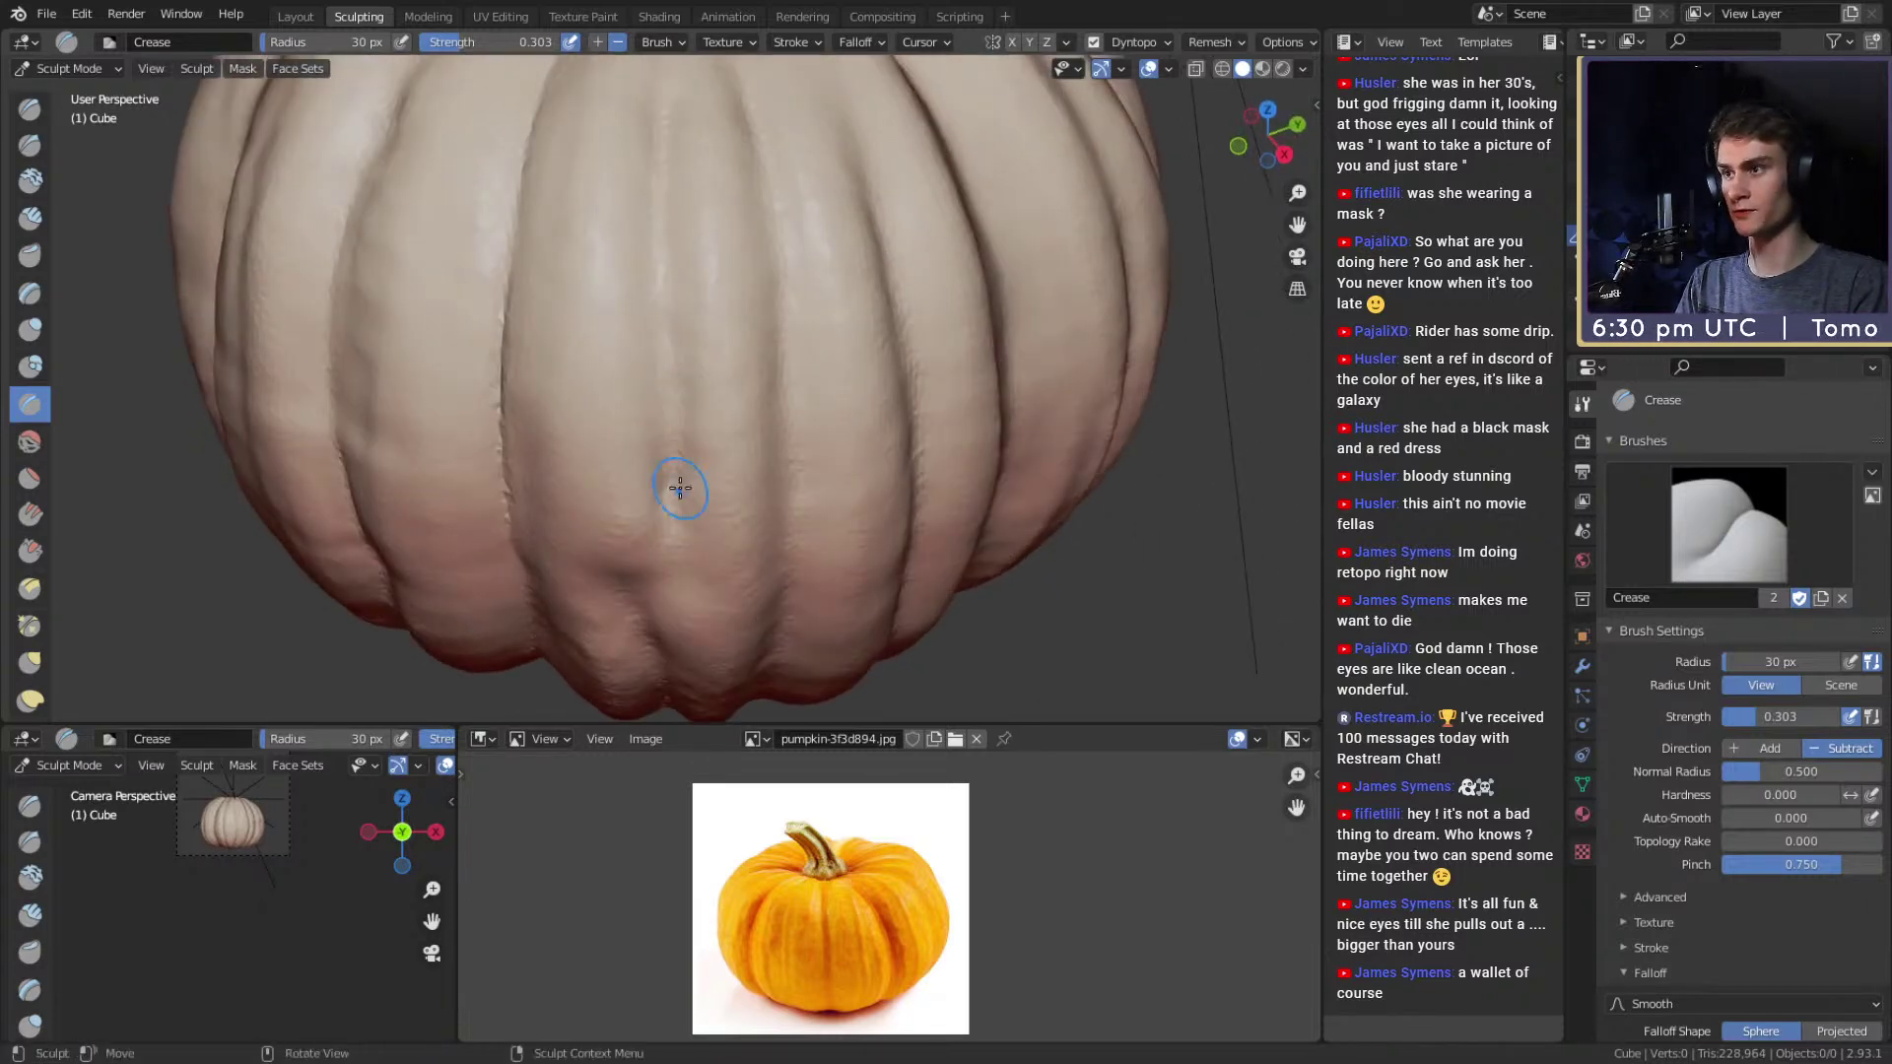
pyautogui.moveTo(662, 327); pyautogui.dragTo(673, 410, button='middle')
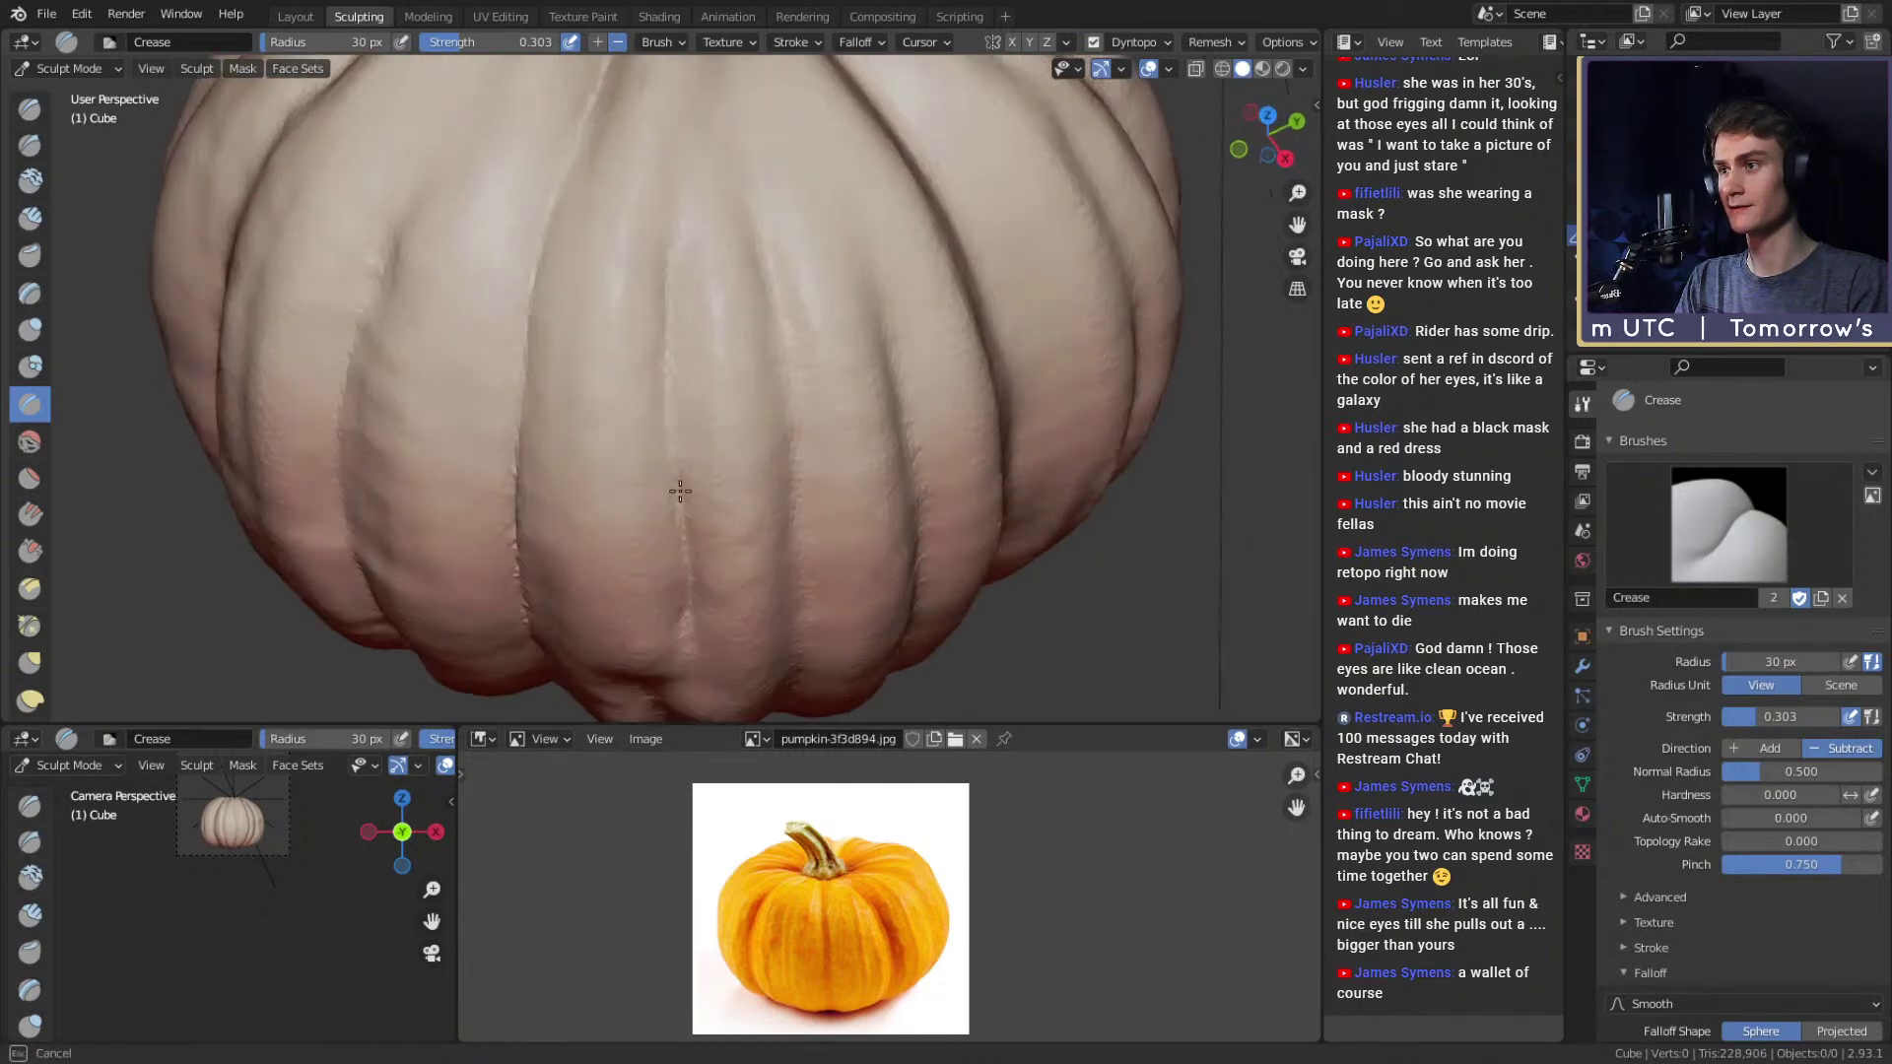
pyautogui.moveTo(694, 149); pyautogui.dragTo(712, 250, button='middle')
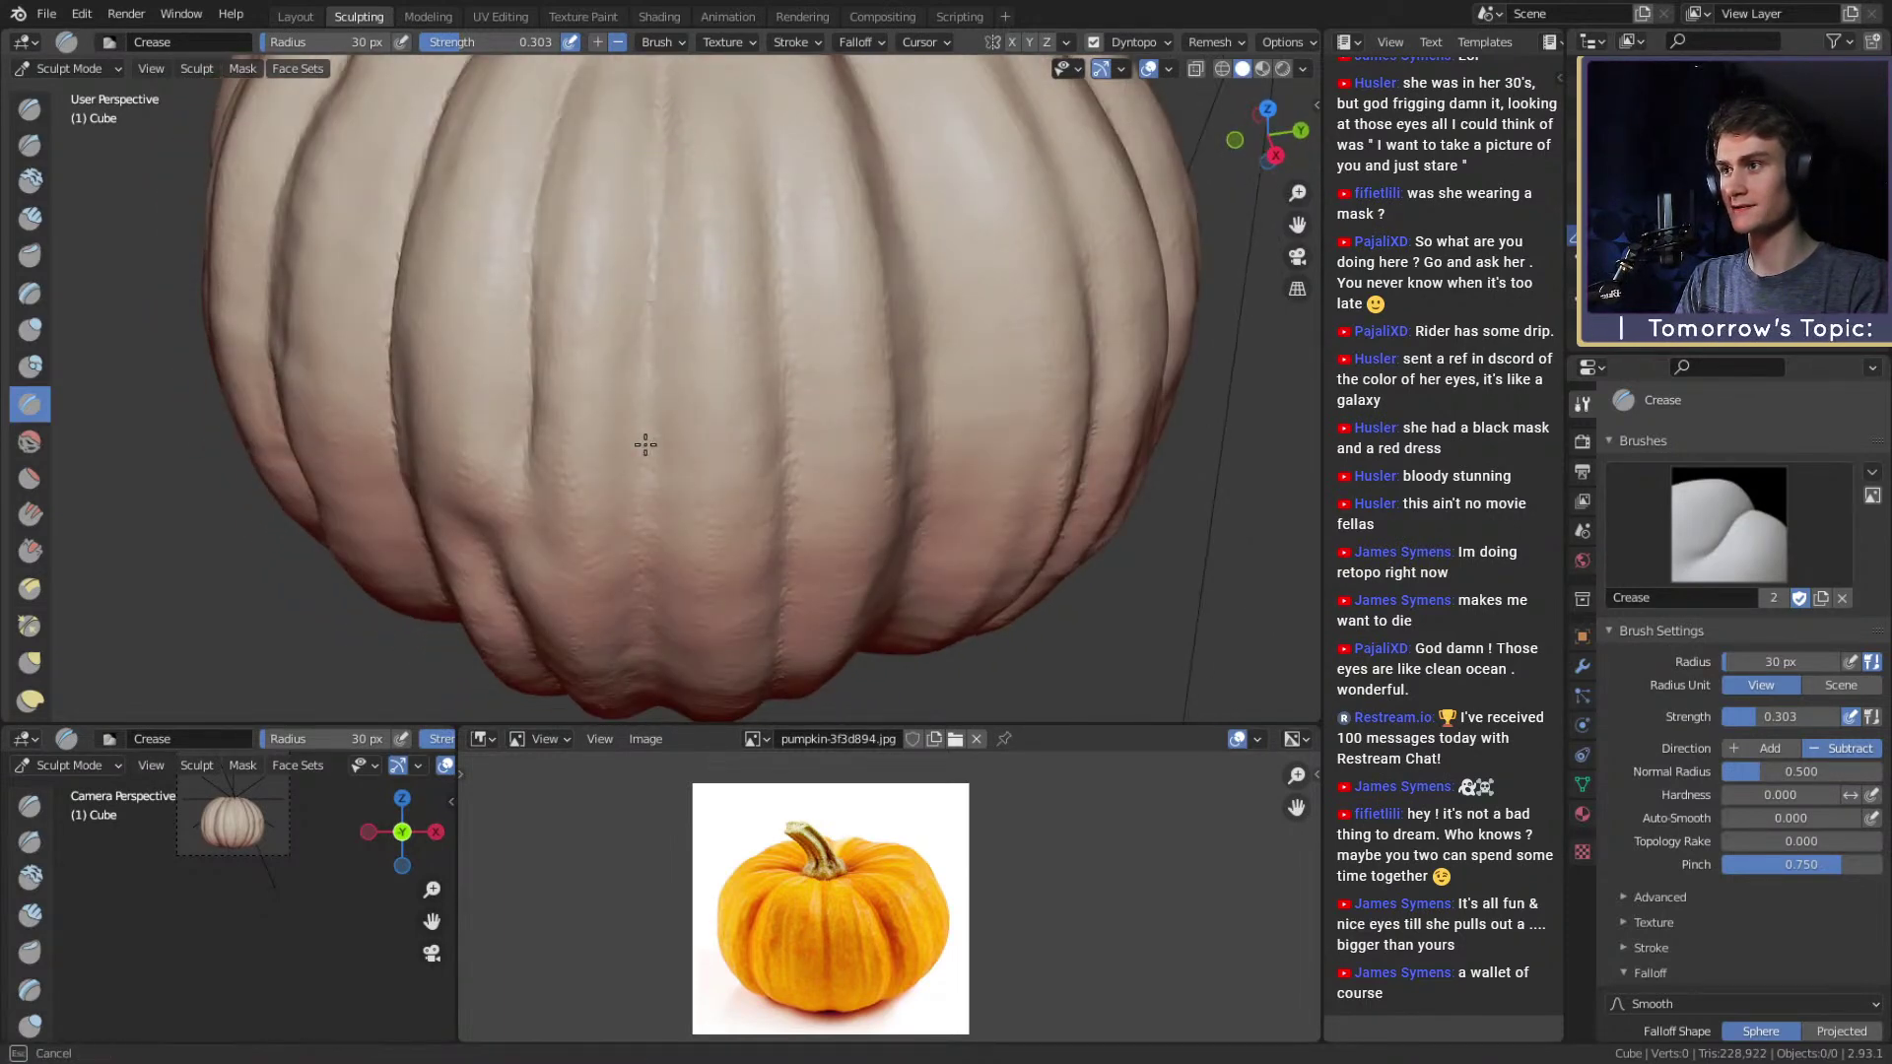
pyautogui.moveTo(640, 525); pyautogui.dragTo(687, 221, button='middle')
pyautogui.moveTo(696, 354)
pyautogui.mouseDown(button='middle')
pyautogui.moveTo(692, 447)
pyautogui.moveTo(686, 176)
pyautogui.moveTo(704, 297)
pyautogui.mouseUp(button='middle')
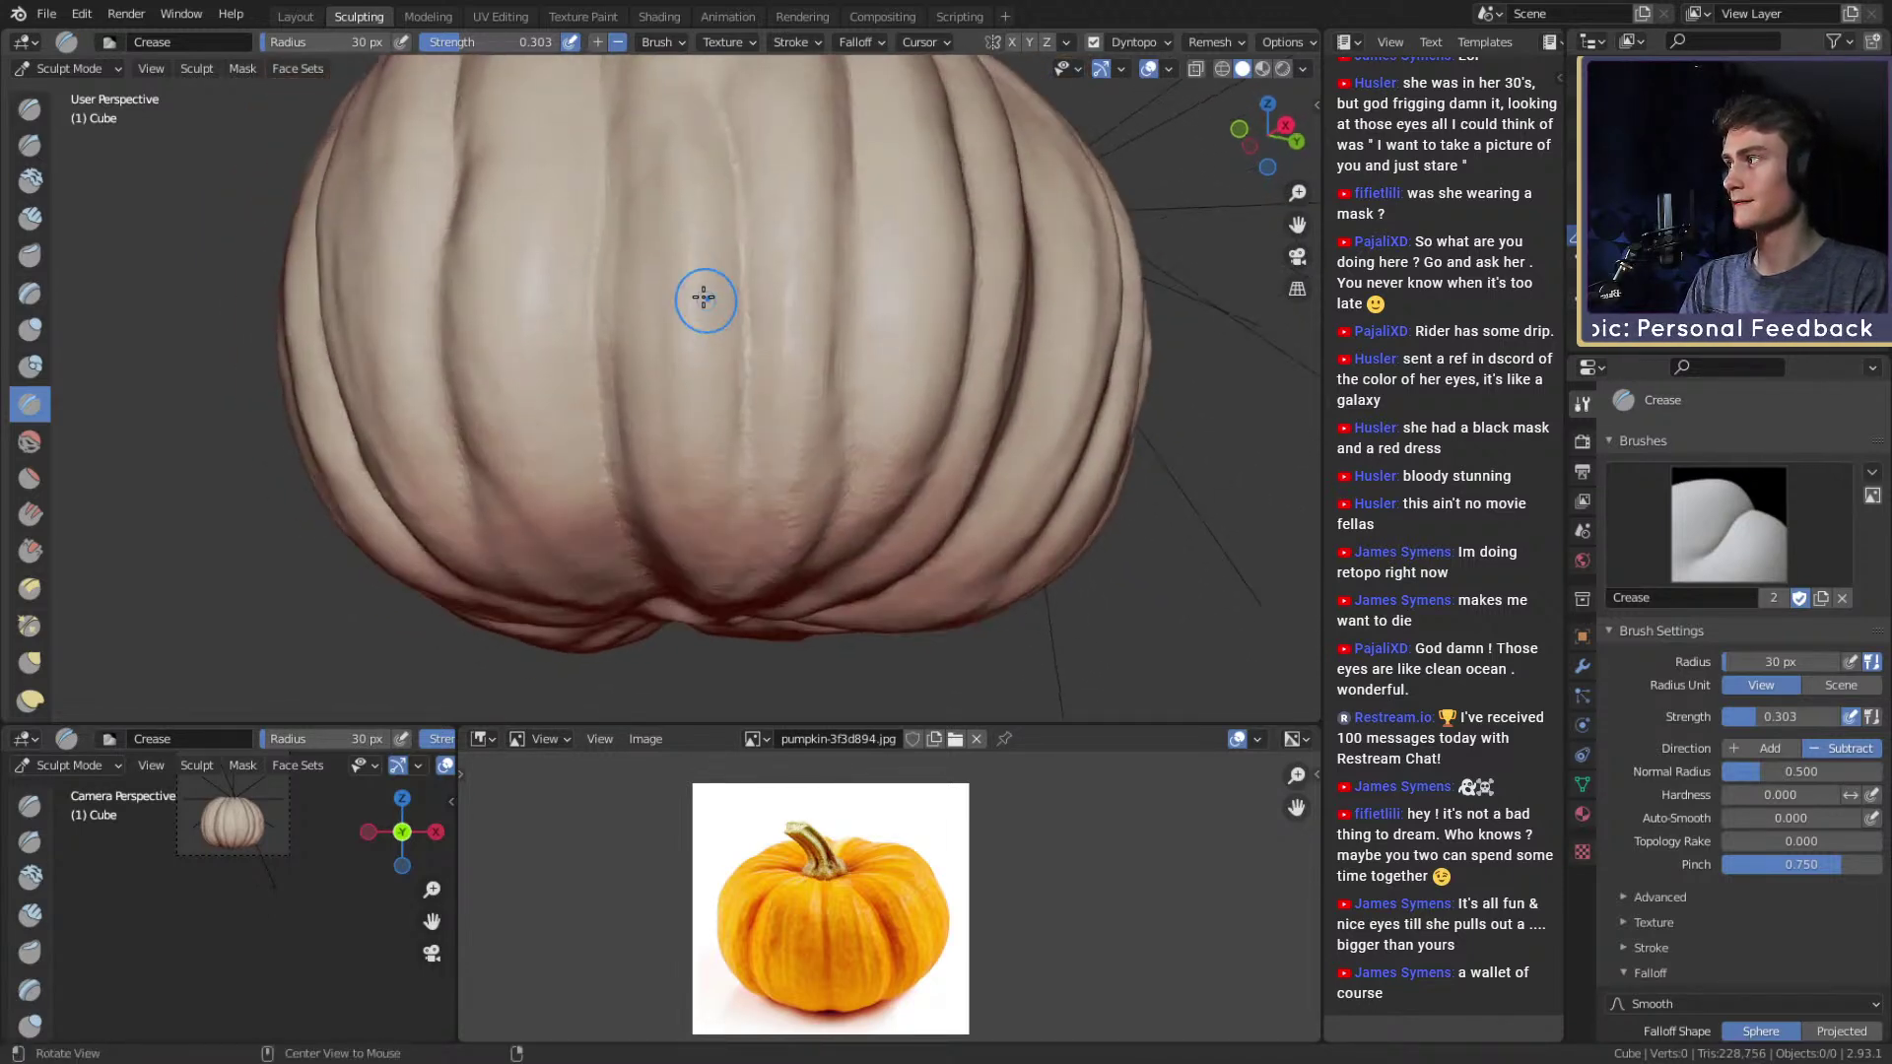
# Set the Crease radius to 31 px and carve a lengthwise groove down the next rib towards the underside.
pyautogui.moveTo(796, 341)
pyautogui.mouseDown(button='middle')
pyautogui.moveTo(710, 351)
pyautogui.moveTo(713, 325)
pyautogui.moveTo(726, 380)
pyautogui.moveTo(706, 334)
pyautogui.moveTo(679, 401)
pyautogui.moveTo(739, 354)
pyautogui.moveTo(718, 415)
pyautogui.mouseUp(button='middle')
pyautogui.moveTo(680, 413)
pyautogui.keyDown('alt'); pyautogui.mouseDown()
pyautogui.moveTo(676, 325)
pyautogui.moveTo(663, 354)
pyautogui.mouseUp(); pyautogui.keyUp('alt')
pyautogui.press('f')
pyautogui.click(654, 258)
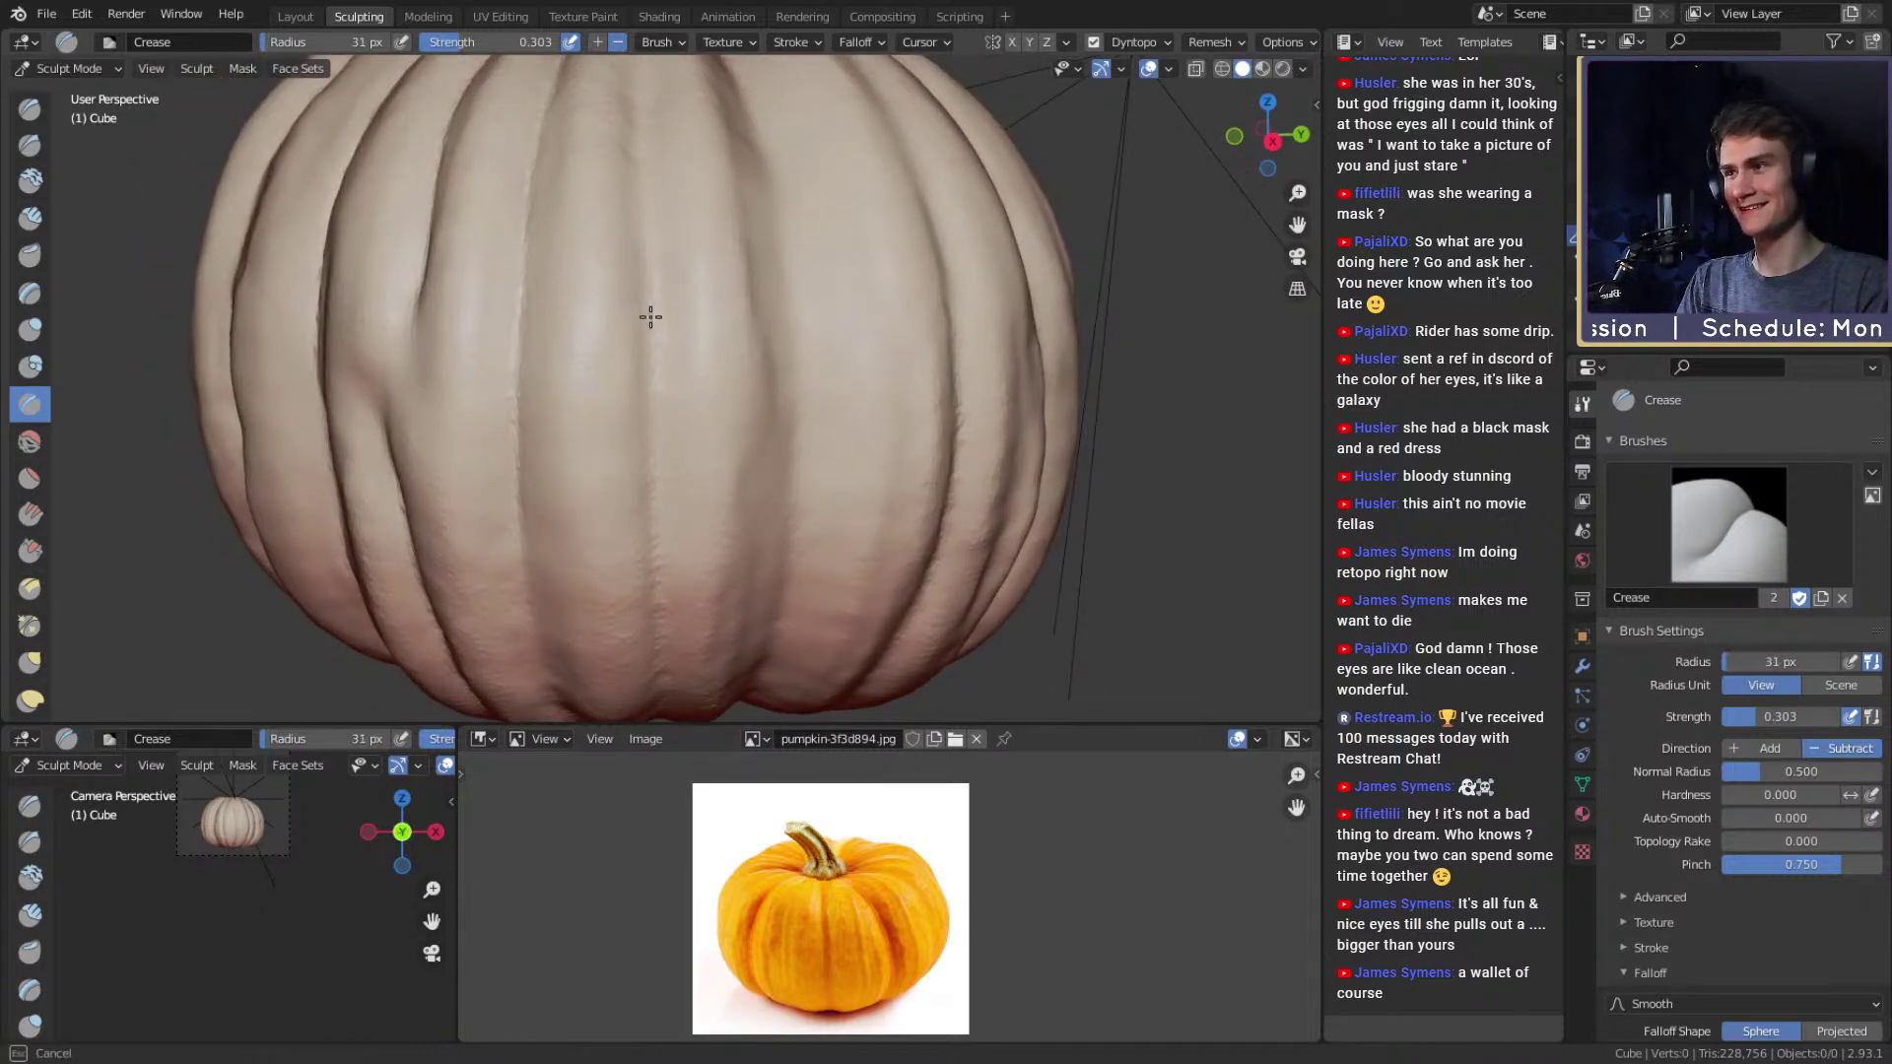
pyautogui.moveTo(645, 341)
pyautogui.mouseDown(button='middle')
pyautogui.moveTo(667, 367)
pyautogui.moveTo(670, 454)
pyautogui.moveTo(773, 405)
pyautogui.moveTo(701, 417)
pyautogui.moveTo(684, 329)
pyautogui.moveTo(684, 393)
pyautogui.moveTo(710, 375)
pyautogui.moveTo(697, 262)
pyautogui.moveTo(726, 454)
pyautogui.moveTo(745, 431)
pyautogui.moveTo(670, 499)
pyautogui.mouseUp(button='middle')
pyautogui.moveTo(603, 292); pyautogui.dragTo(640, 571, button='middle')
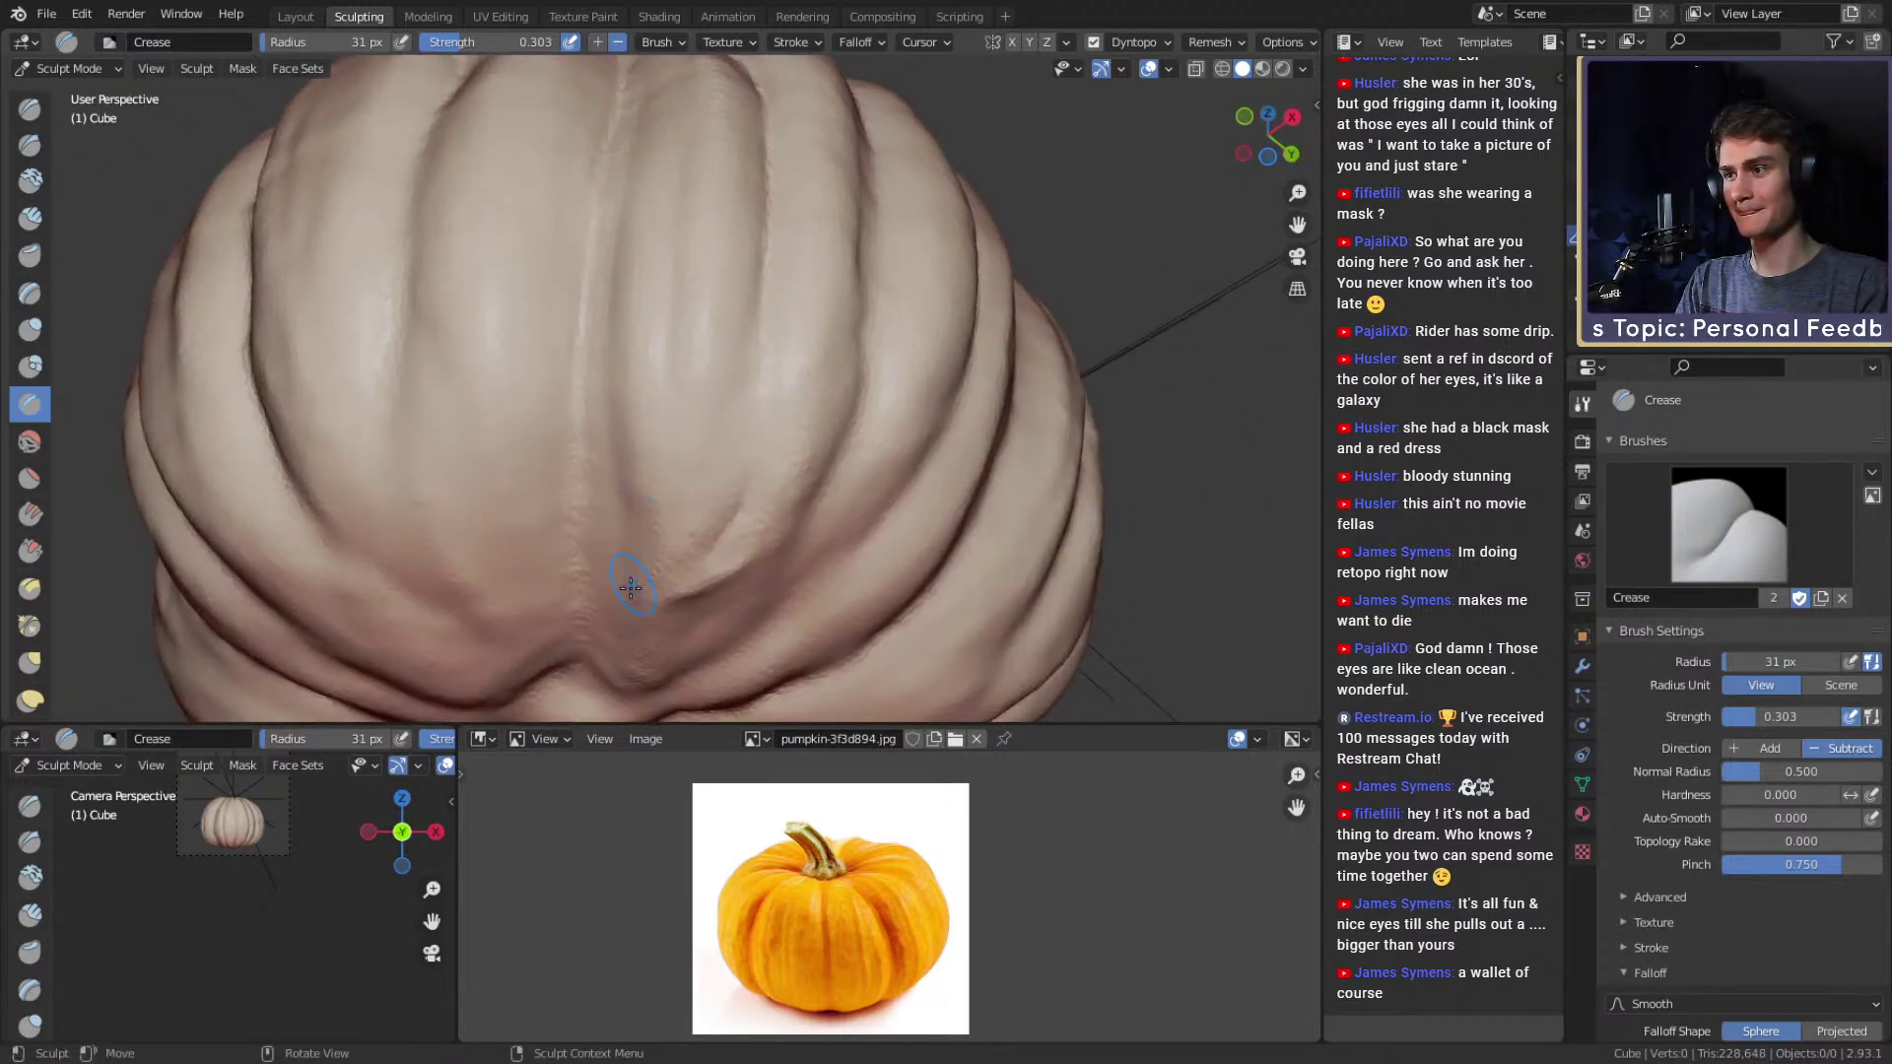
# Set the Crease radius to 41 px and deepen the grooves on the lower half of the adjacent ribs.
pyautogui.moveTo(660, 414); pyautogui.dragTo(622, 481, button='middle')
pyautogui.press('f')
pyautogui.click(636, 484)
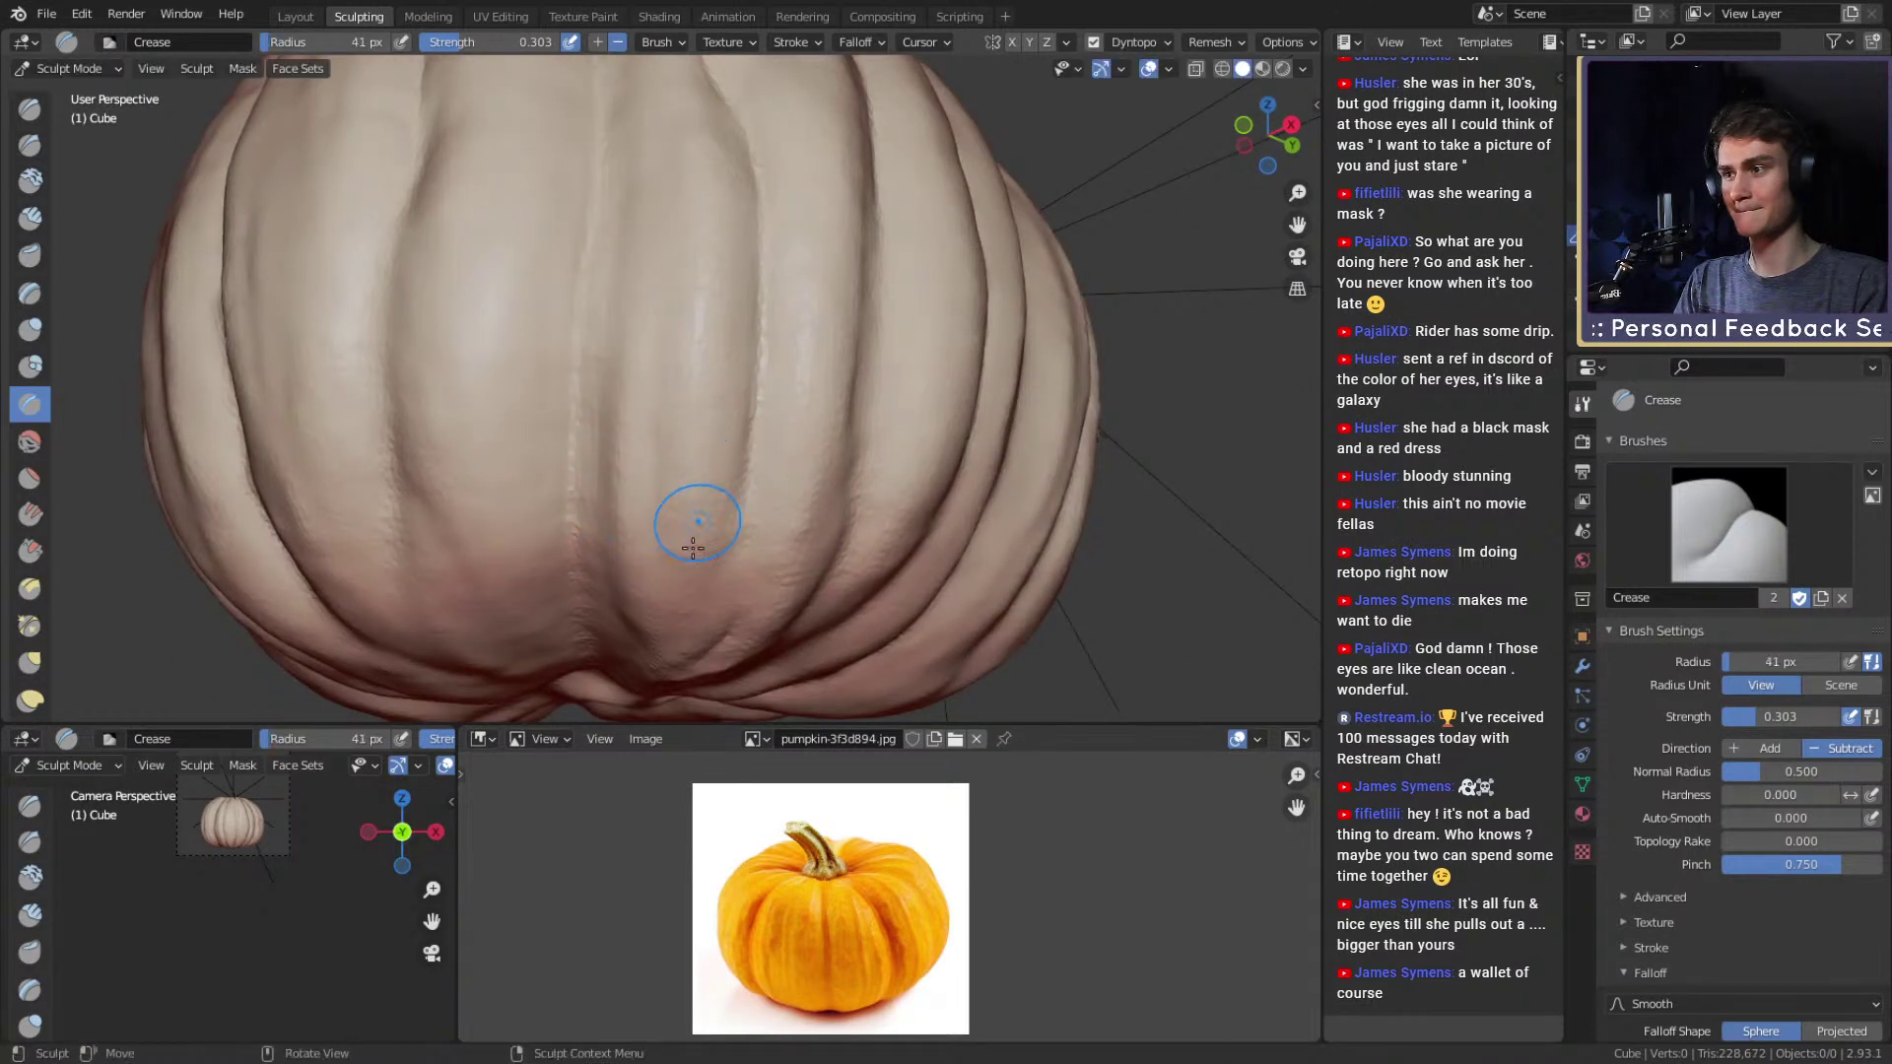
pyautogui.moveTo(715, 237); pyautogui.dragTo(673, 347, button='middle')
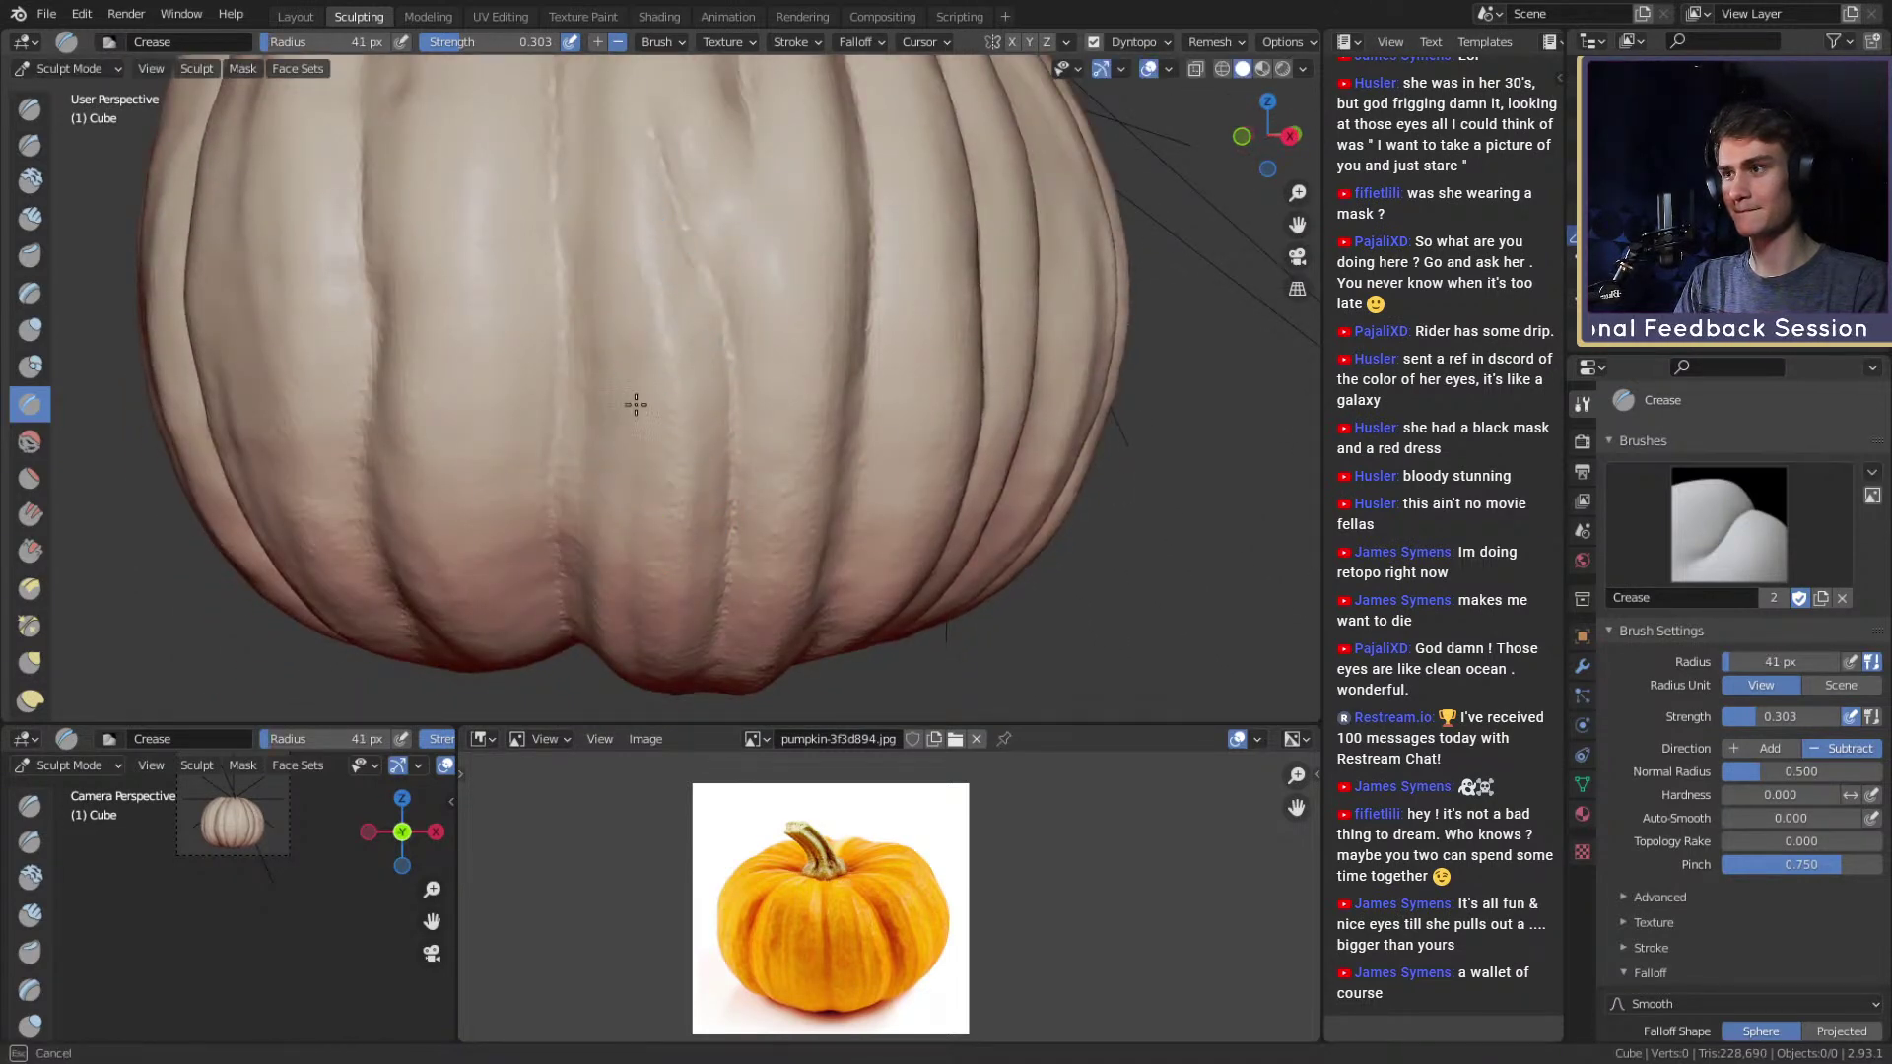
# Carve more fine creases along the next rib from its upper shoulder down to the base.
pyautogui.scroll(-5, 692, 443)
pyautogui.moveTo(739, 443); pyautogui.dragTo(700, 457, button='middle')
pyautogui.scroll(5, 701, 433)
pyautogui.keyDown('shift'); pyautogui.moveTo(706, 318); pyautogui.dragTo(697, 310, button='middle'); pyautogui.keyUp('shift')
pyautogui.moveTo(686, 225); pyautogui.dragTo(688, 148)
pyautogui.keyDown('shift'); pyautogui.moveTo(688, 148); pyautogui.dragTo(667, 426, button='middle'); pyautogui.keyUp('shift')
pyautogui.moveTo(690, 271)
pyautogui.mouseDown(button='middle')
pyautogui.moveTo(739, 380)
pyautogui.moveTo(718, 350)
pyautogui.moveTo(643, 469)
pyautogui.mouseUp(button='middle')
# Set the Crease radius to 61 px and carve broader grooves into the upper part of the facing rib.
pyautogui.press('f')
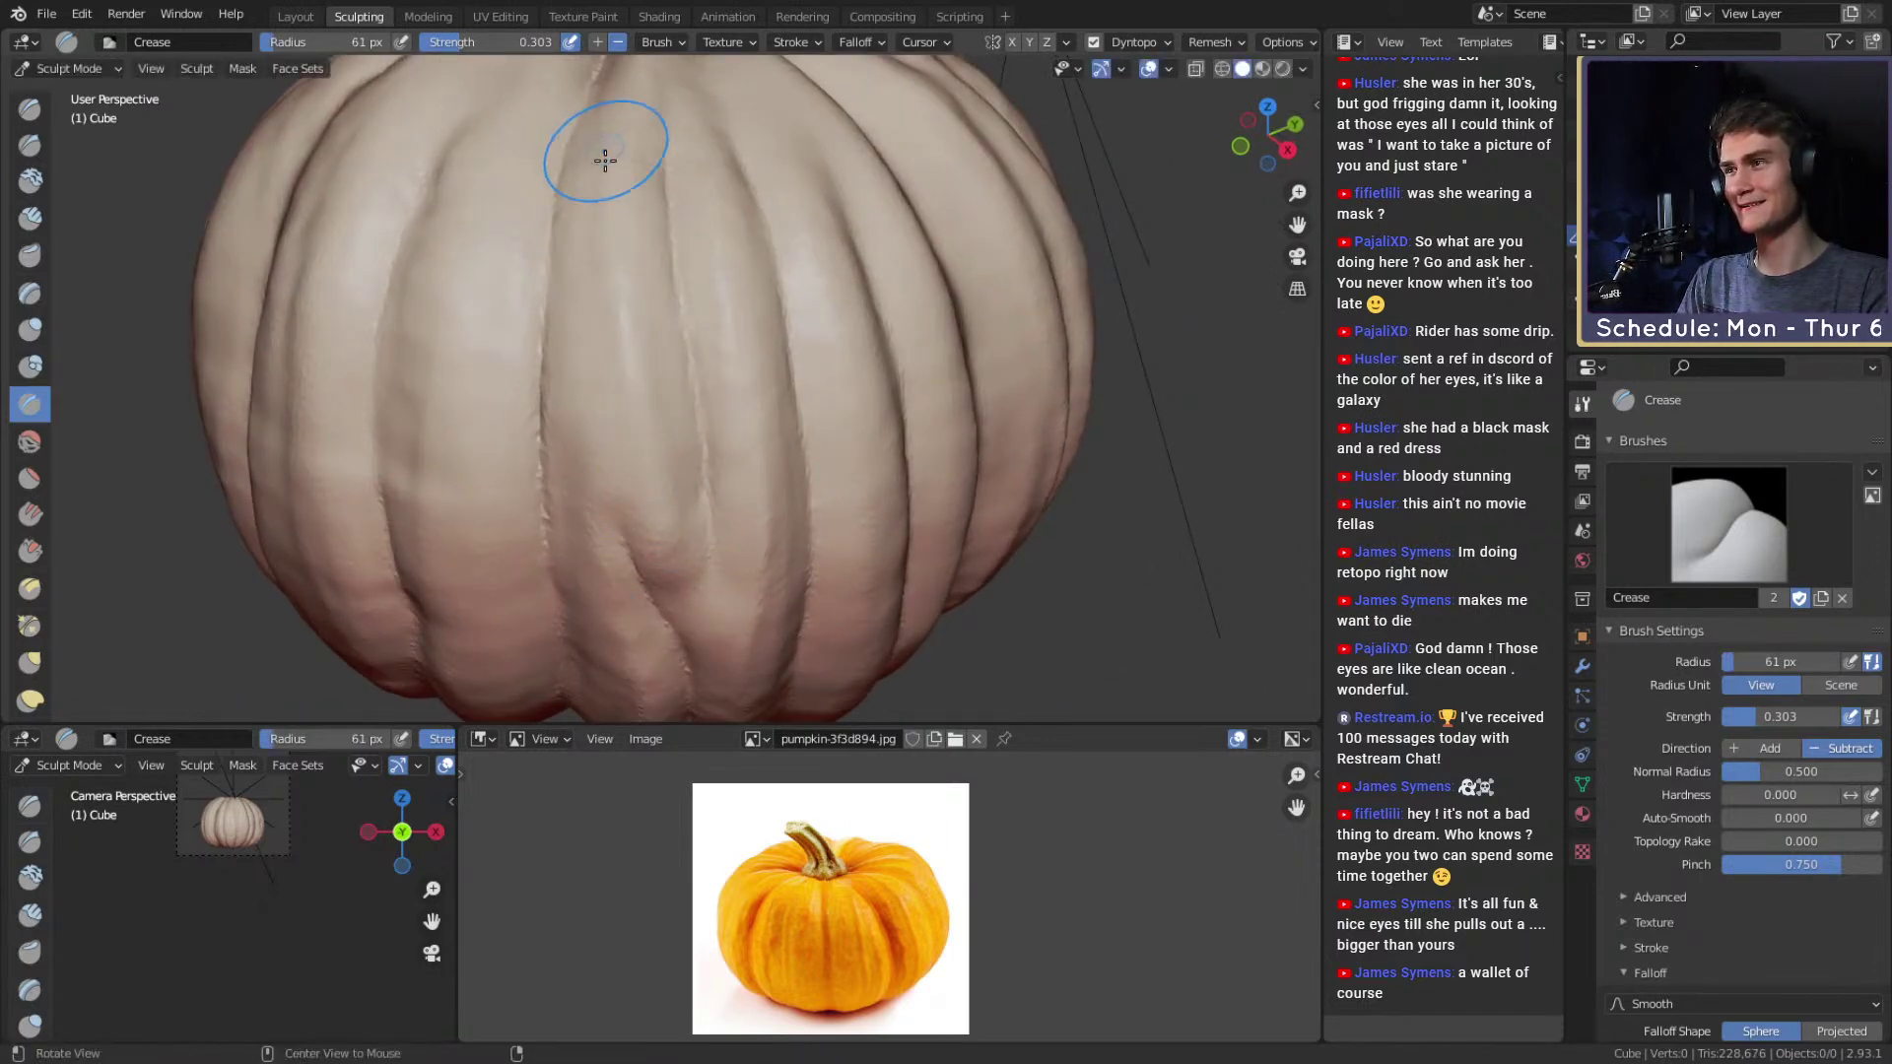
pyautogui.moveTo(605, 148); pyautogui.dragTo(638, 296, button='middle')
pyautogui.press('f')
pyautogui.click(641, 309)
pyautogui.moveTo(667, 185); pyautogui.dragTo(684, 346, button='middle')
# Set the Crease radius to 40 px and carve grooves from the top dip down the ribs' upper slopes.
pyautogui.press('f')
pyautogui.click(671, 355)
pyautogui.moveTo(687, 177); pyautogui.dragTo(694, 452, button='middle')
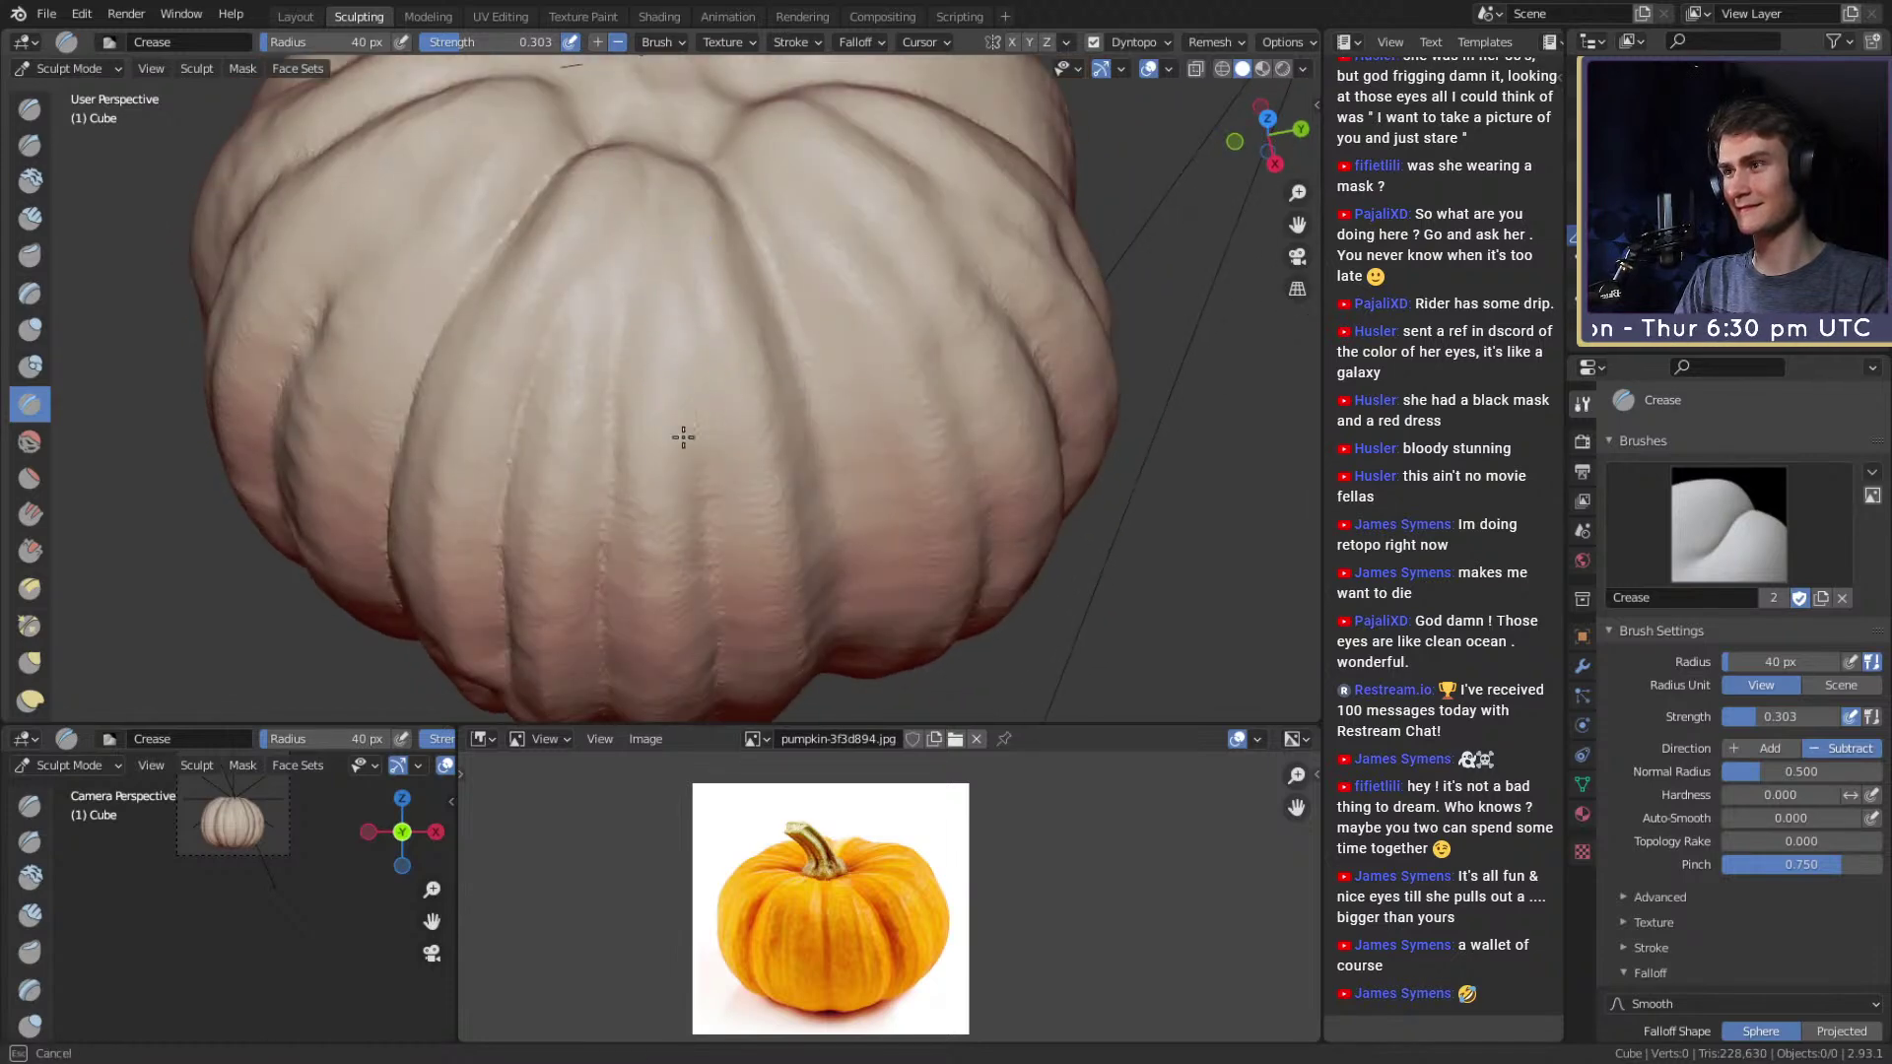
pyautogui.moveTo(680, 294); pyautogui.dragTo(661, 399, button='middle')
pyautogui.moveTo(631, 281); pyautogui.dragTo(664, 329, button='middle')
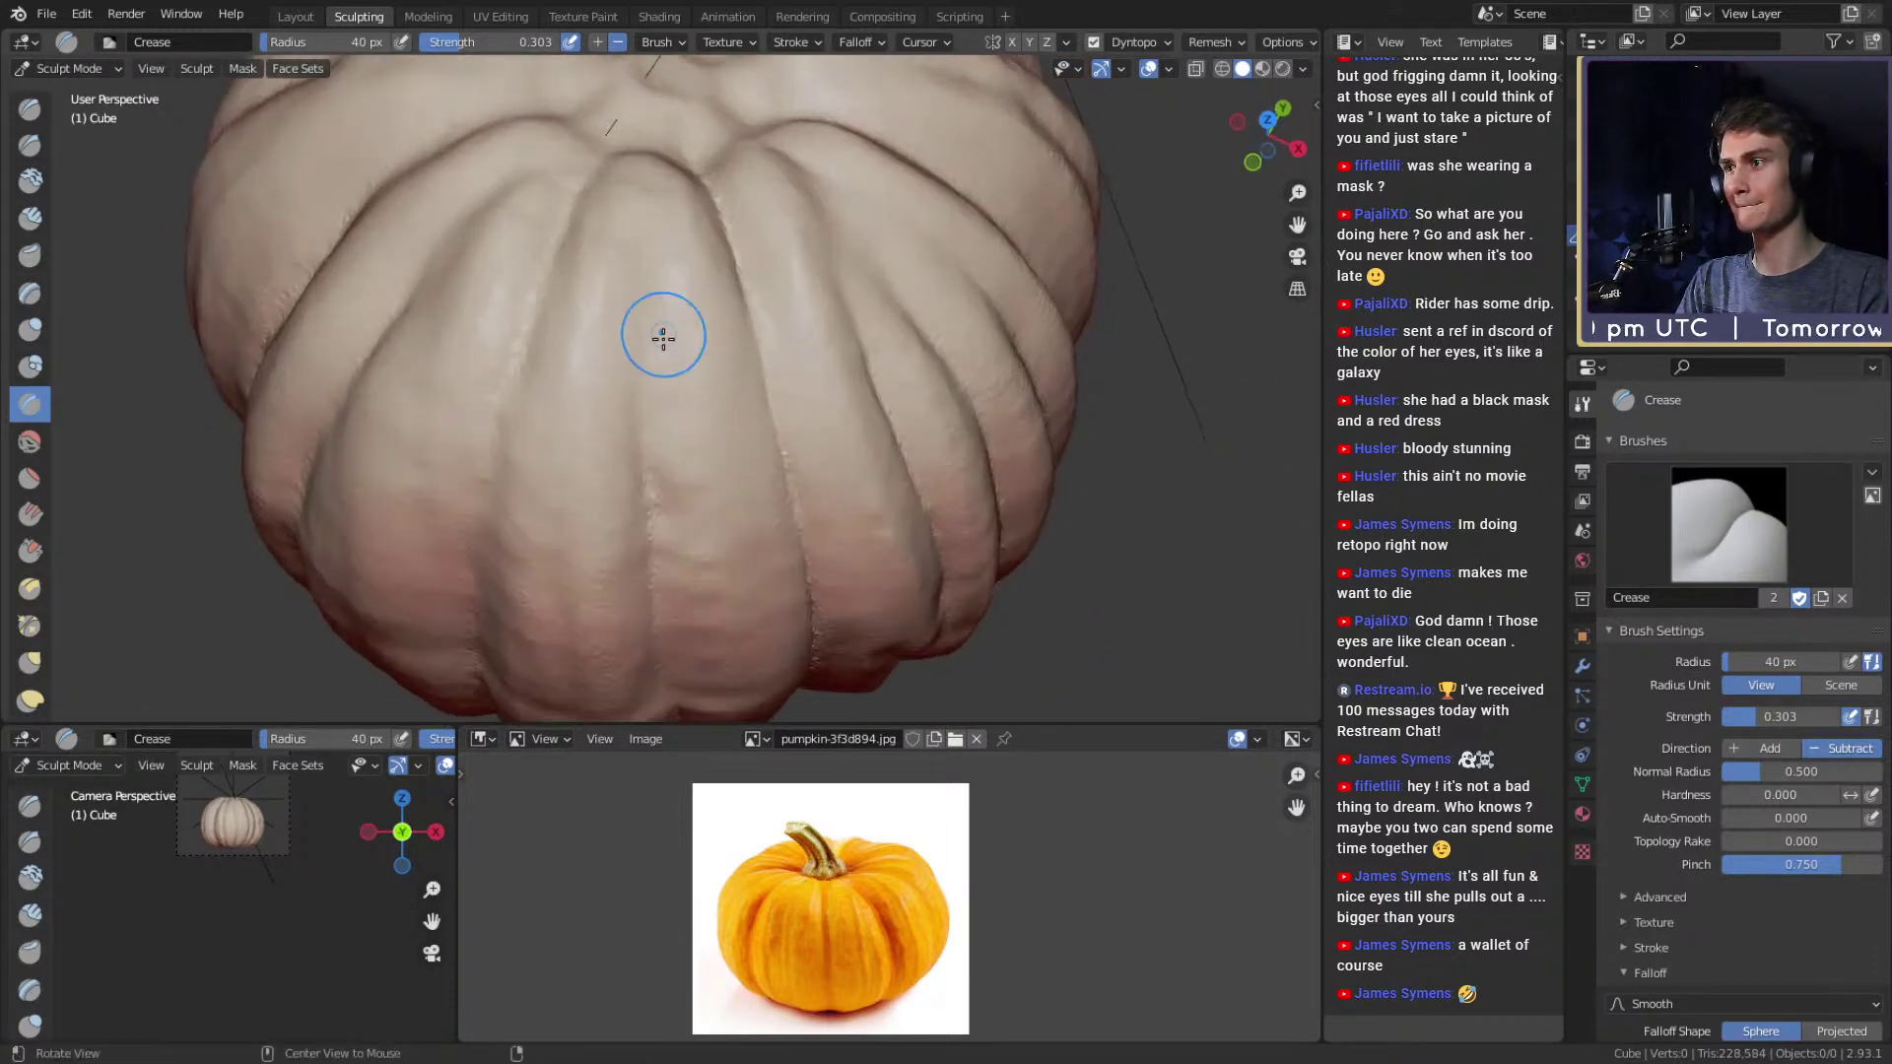
pyautogui.moveTo(587, 441); pyautogui.dragTo(641, 372, button='middle')
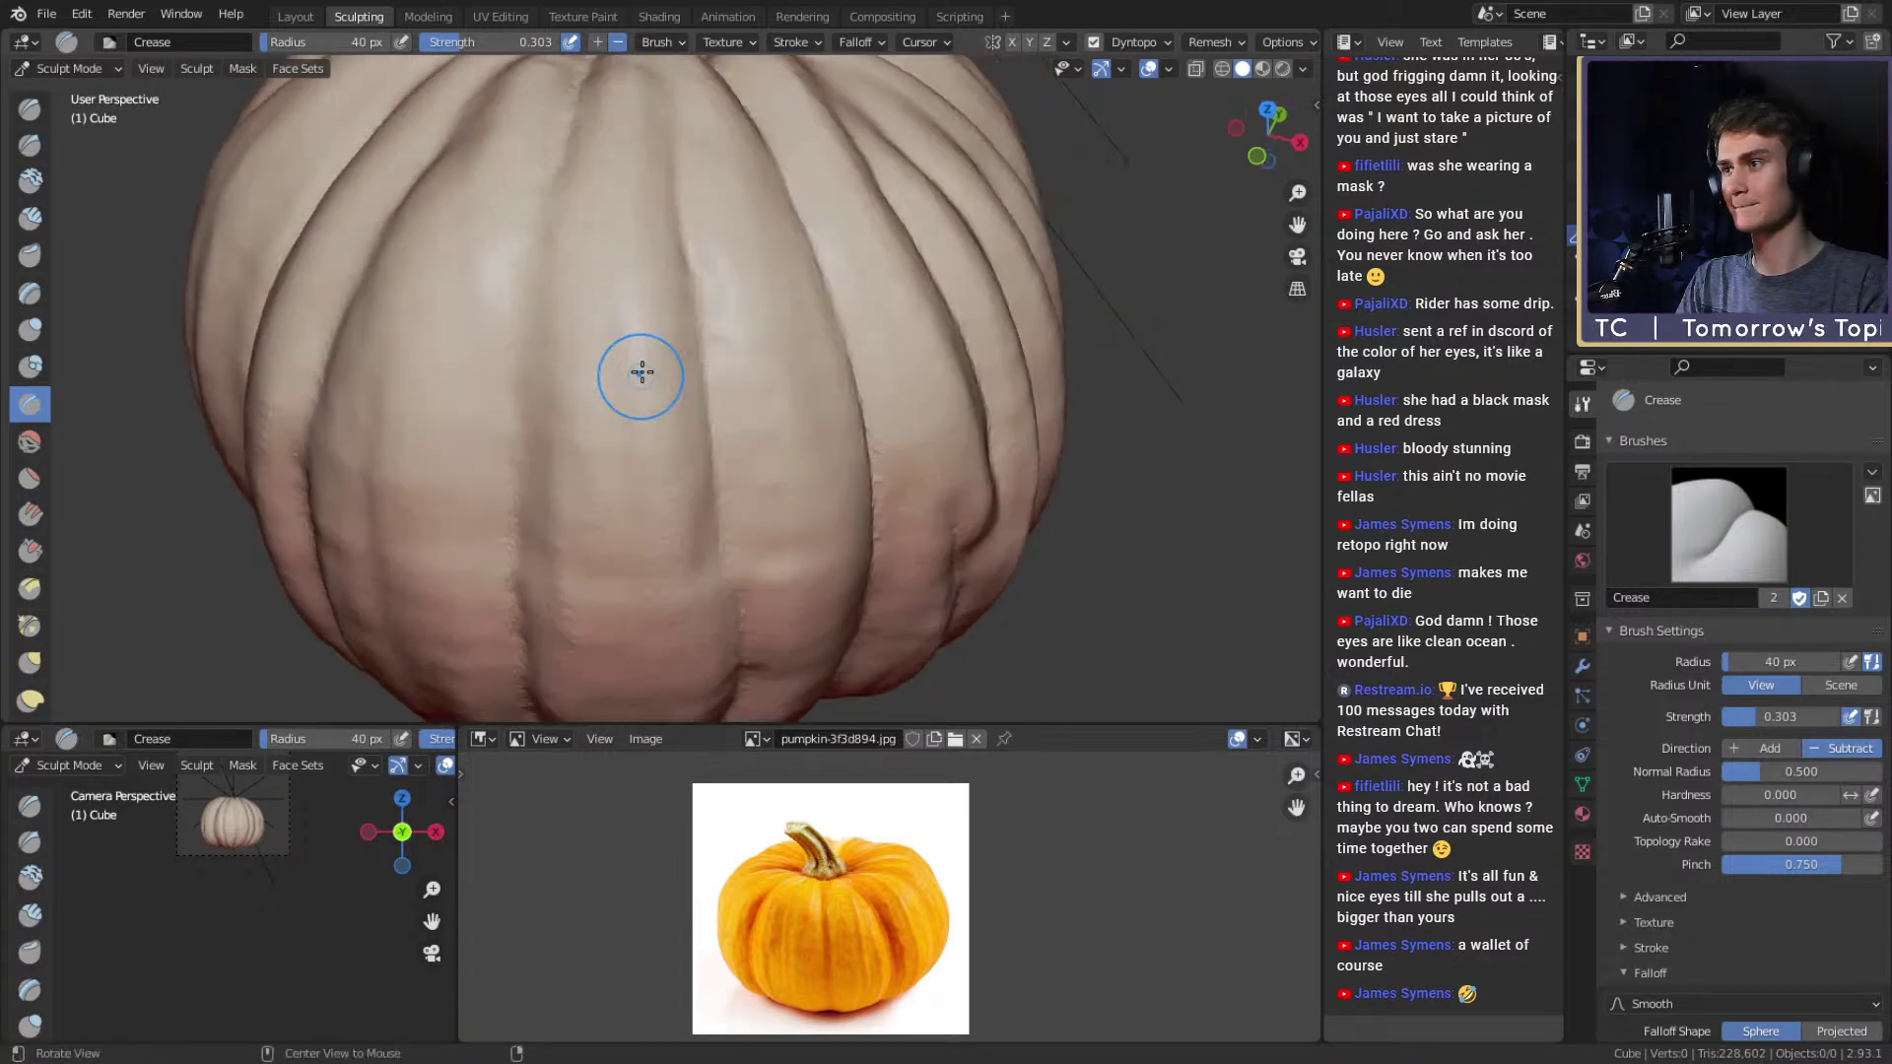
# Set the Crease radius to 37 px and carve fine lines down the wide smooth rib.
pyautogui.press('f')
pyautogui.click(605, 423)
pyautogui.moveTo(652, 484); pyautogui.dragTo(660, 433, button='middle')
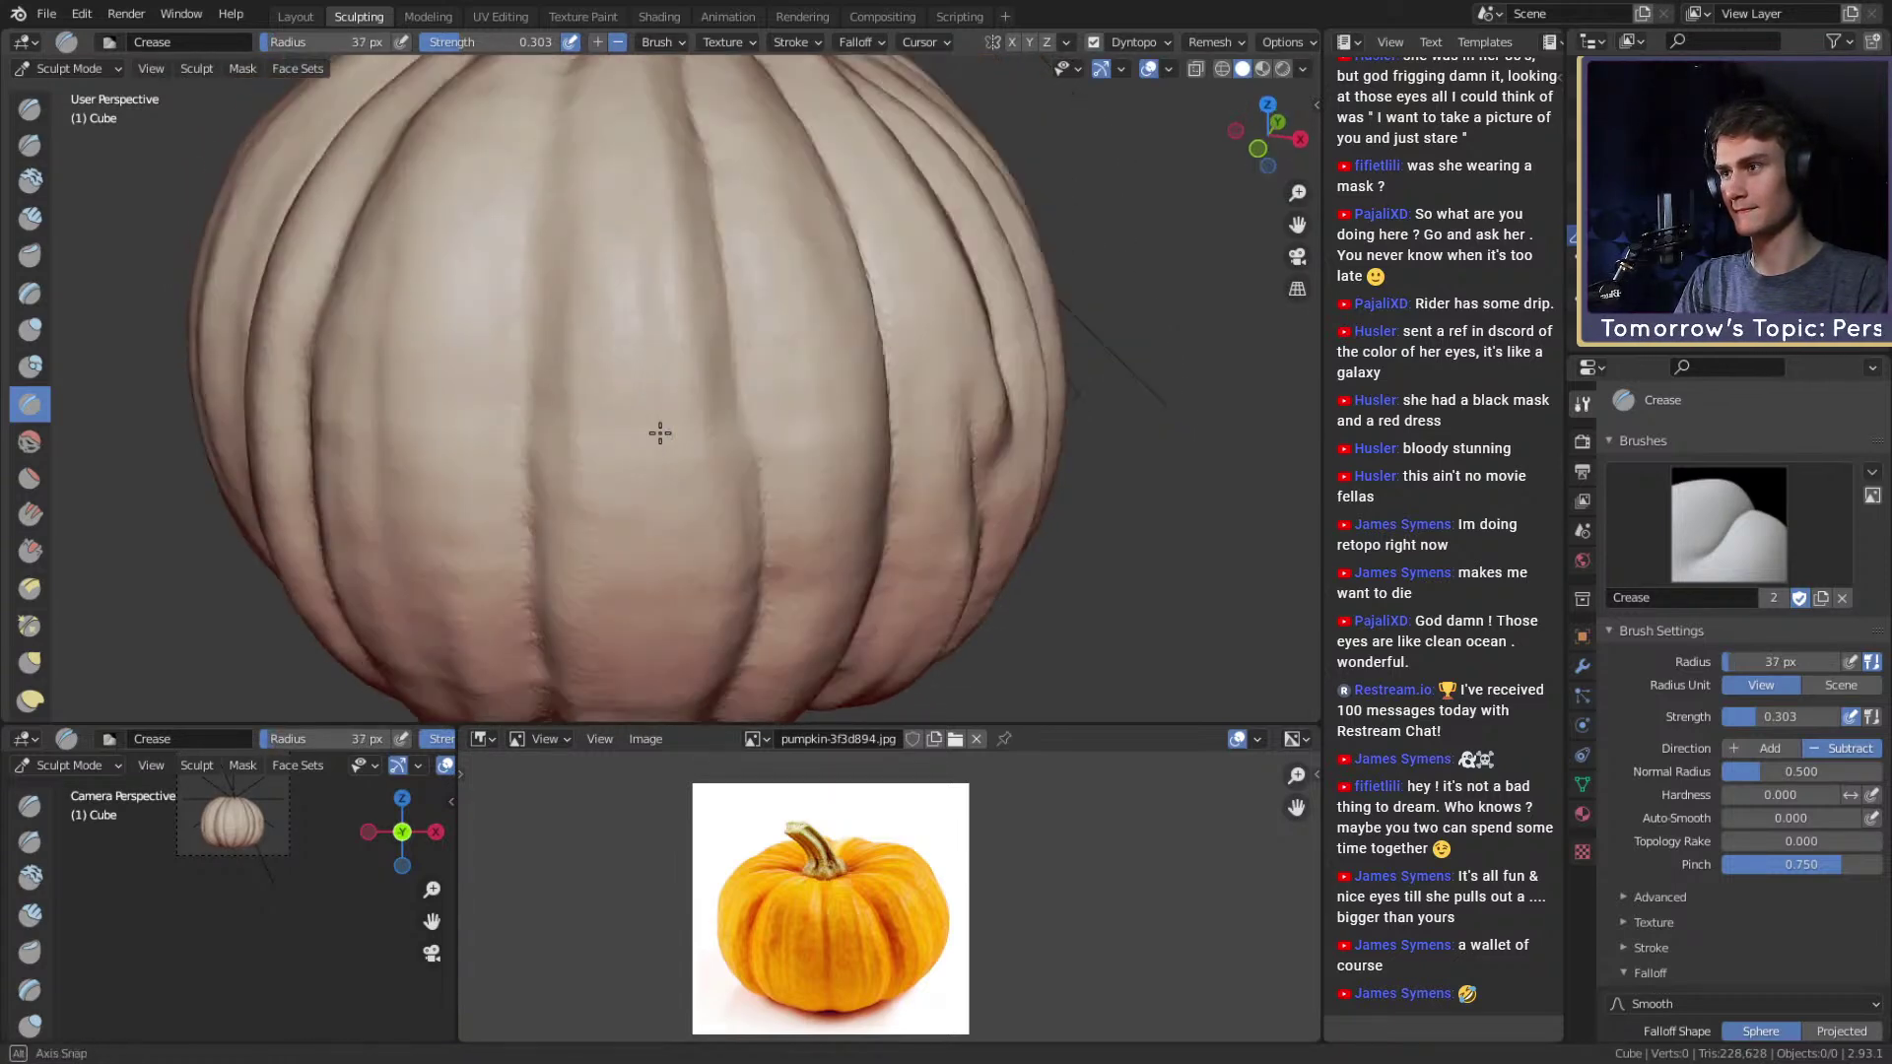
pyautogui.moveTo(665, 577); pyautogui.dragTo(664, 540, button='middle')
# Set the Crease radius to 34 px and sharpen the grooves beside the wide rib's middle.
pyautogui.press('f')
pyautogui.click(702, 334)
pyautogui.press('f')
pyautogui.click(638, 380)
pyautogui.moveTo(655, 344); pyautogui.dragTo(651, 345, button='middle')
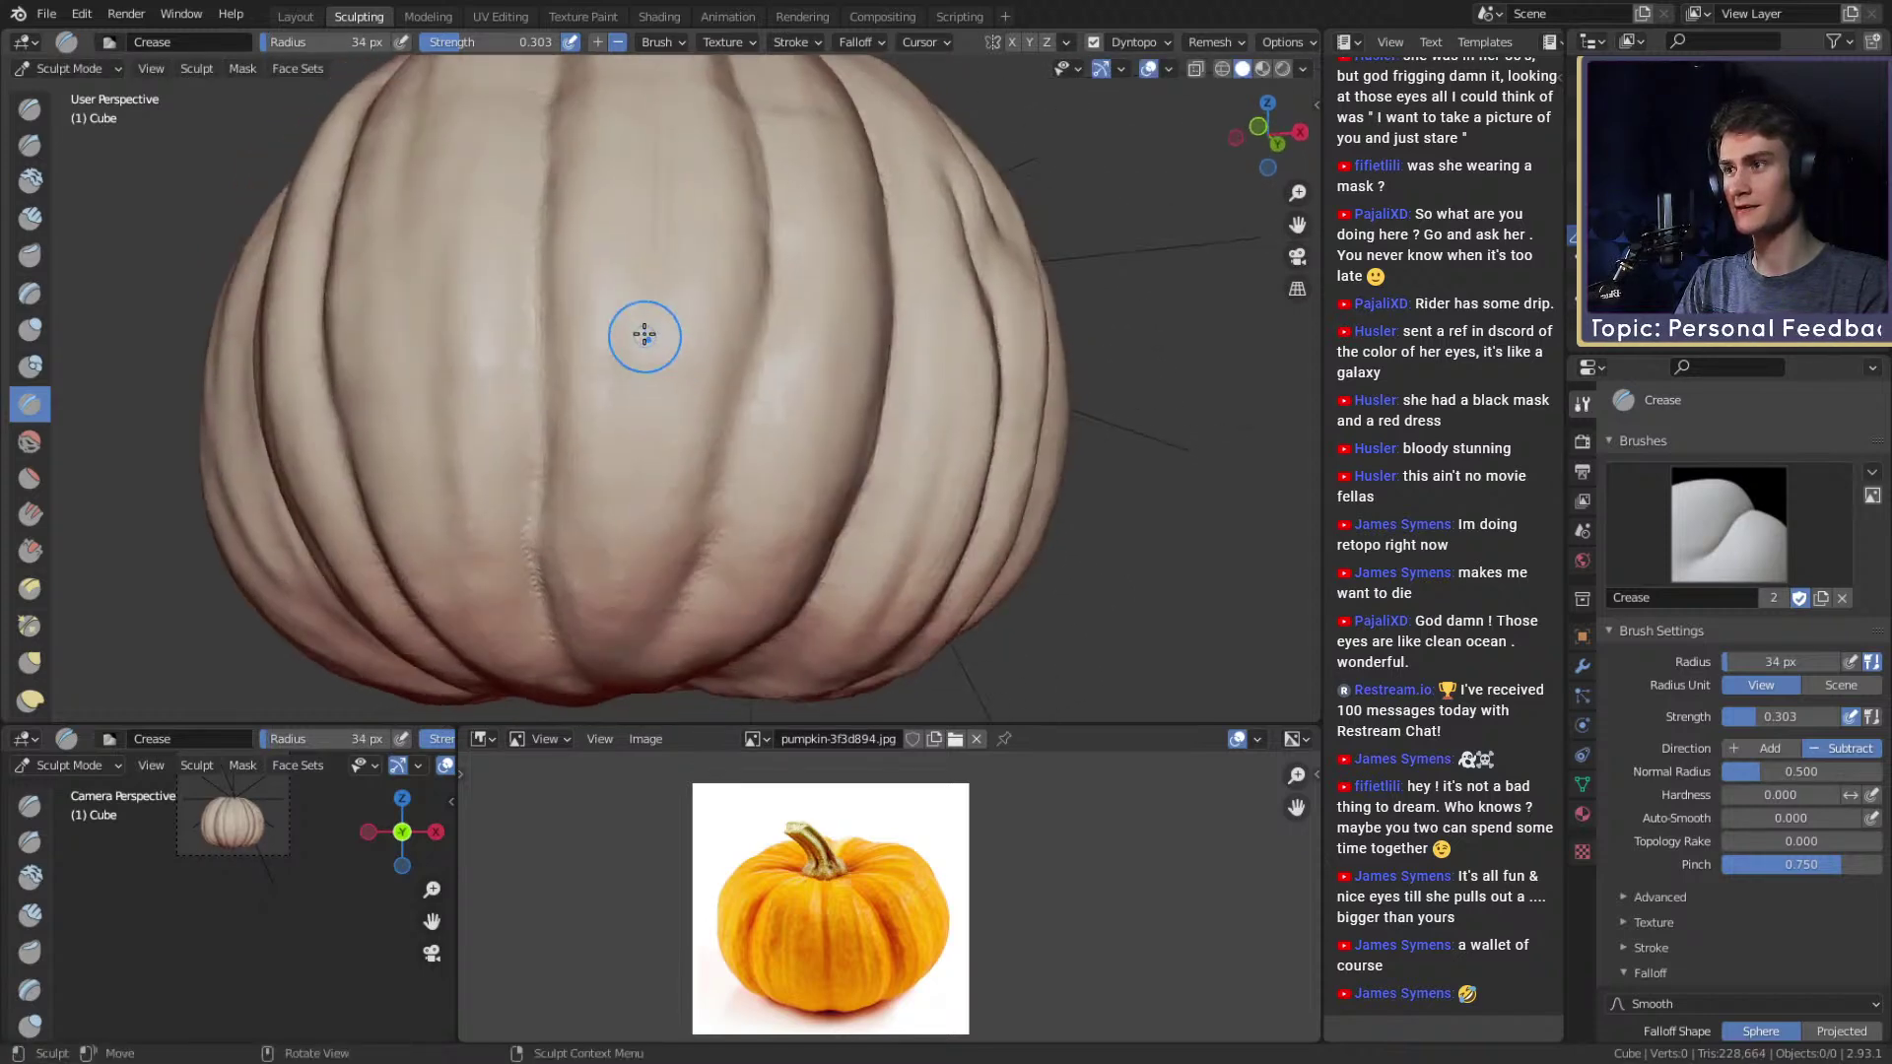
pyautogui.moveTo(641, 440)
pyautogui.mouseDown(button='middle')
pyautogui.moveTo(624, 307)
pyautogui.moveTo(654, 471)
pyautogui.moveTo(660, 439)
pyautogui.mouseUp(button='middle')
# Carve creases down the lower part of the wide rib towards the underside with a 39 px Crease radius.
pyautogui.keyDown('shift'); pyautogui.moveTo(678, 627); pyautogui.dragTo(670, 427, button='middle'); pyautogui.keyUp('shift')
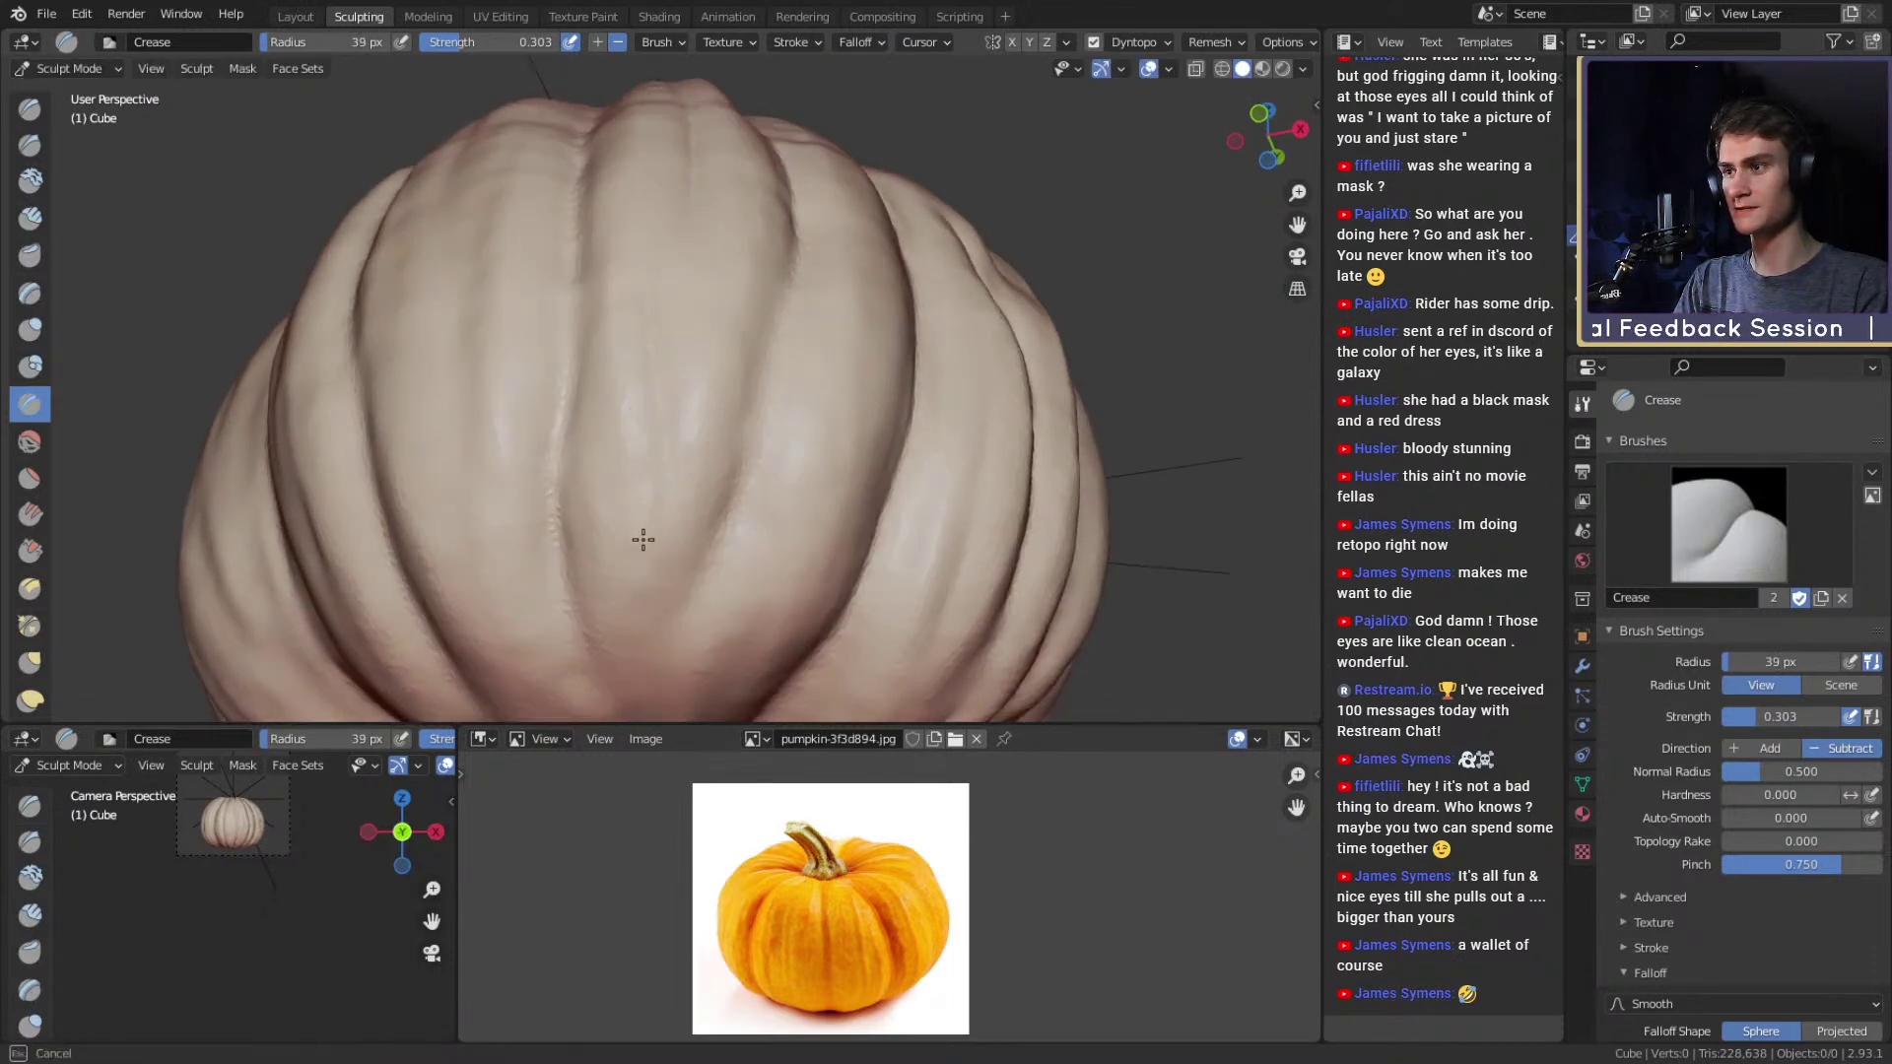
pyautogui.moveTo(663, 554)
pyautogui.mouseDown(button='middle')
pyautogui.moveTo(644, 499)
pyautogui.moveTo(676, 395)
pyautogui.mouseUp(button='middle')
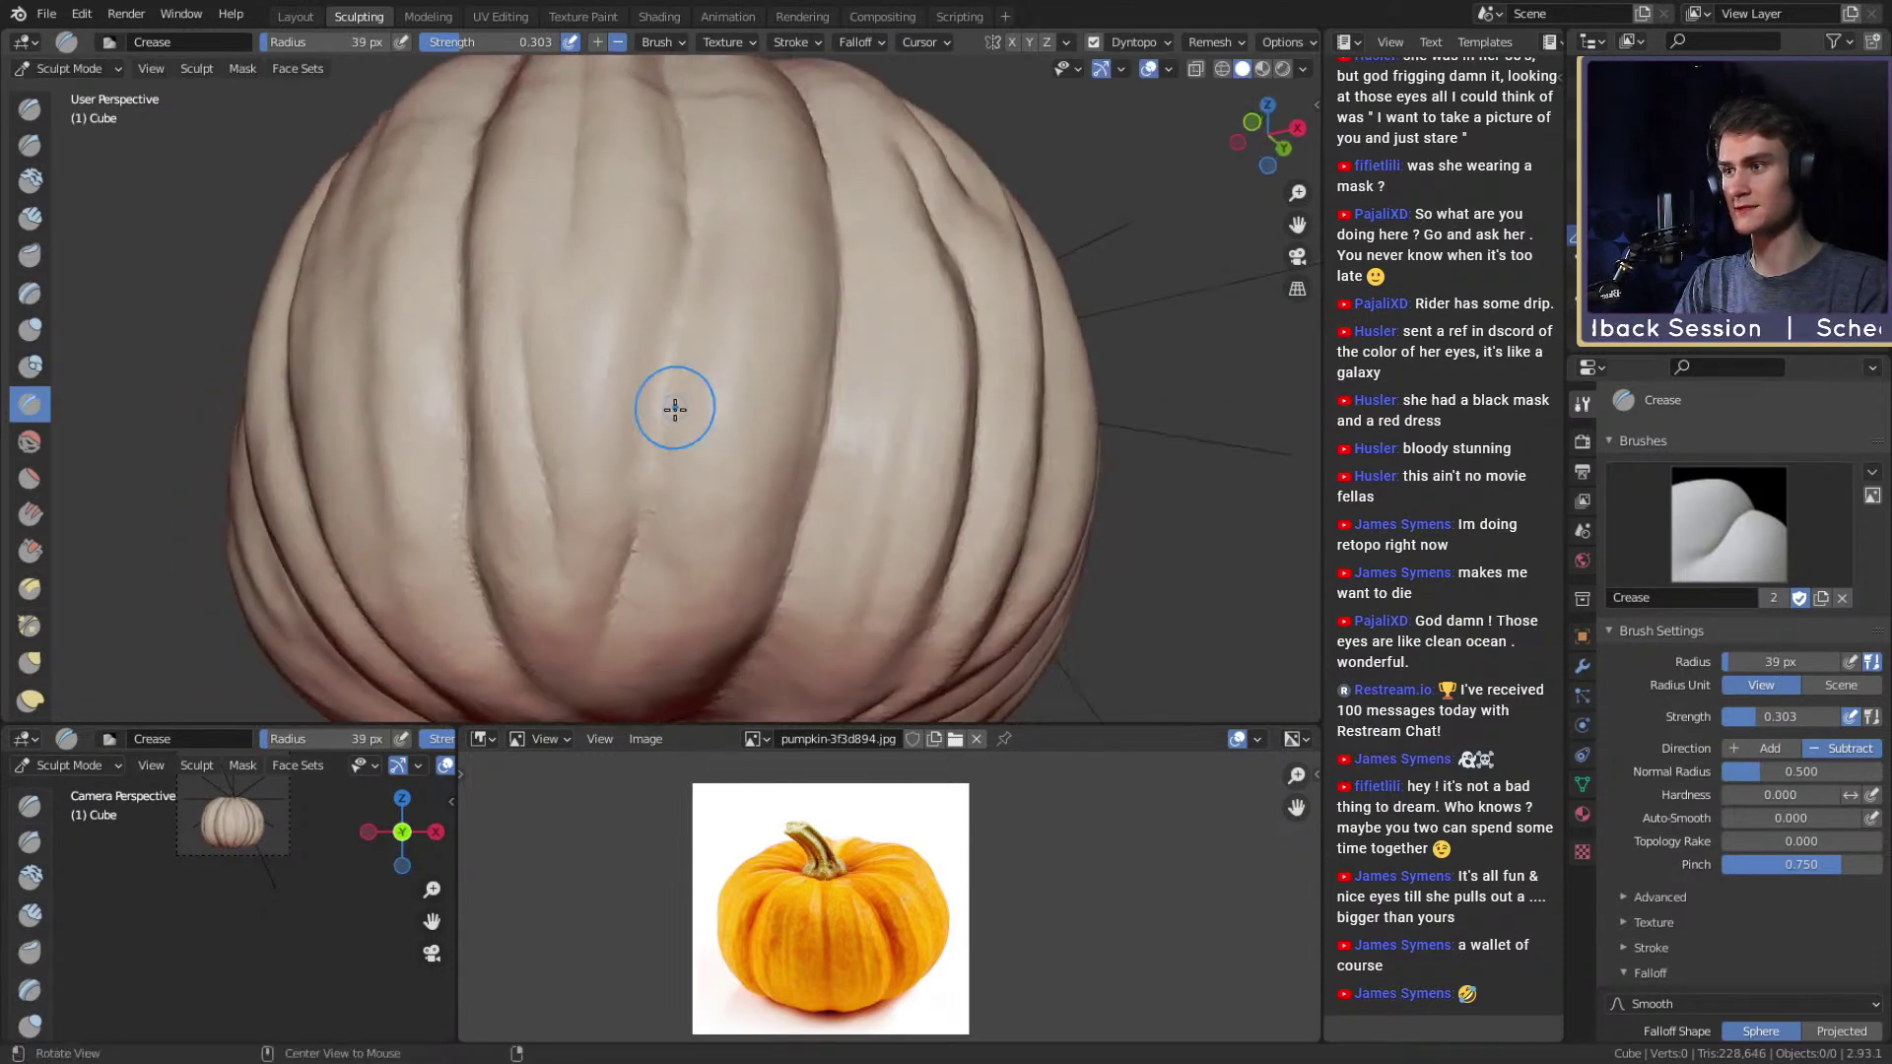
pyautogui.moveTo(701, 247)
pyautogui.mouseDown(button='middle')
pyautogui.moveTo(678, 465)
pyautogui.moveTo(663, 321)
pyautogui.moveTo(693, 295)
pyautogui.moveTo(706, 325)
pyautogui.moveTo(655, 445)
pyautogui.mouseUp(button='middle')
# Set the Crease radius to 34 px and carve a thin groove down the centre of the wide rib.
pyautogui.press('f')
pyautogui.click(677, 414)
pyautogui.keyDown('ctrl'); pyautogui.moveTo(633, 296); pyautogui.dragTo(638, 443); pyautogui.keyUp('ctrl')
pyautogui.press('f')
pyautogui.moveTo(650, 459)
pyautogui.mouseDown(button='middle')
pyautogui.moveTo(678, 388)
pyautogui.moveTo(689, 423)
pyautogui.moveTo(700, 394)
pyautogui.mouseUp(button='middle')
pyautogui.click(659, 390)
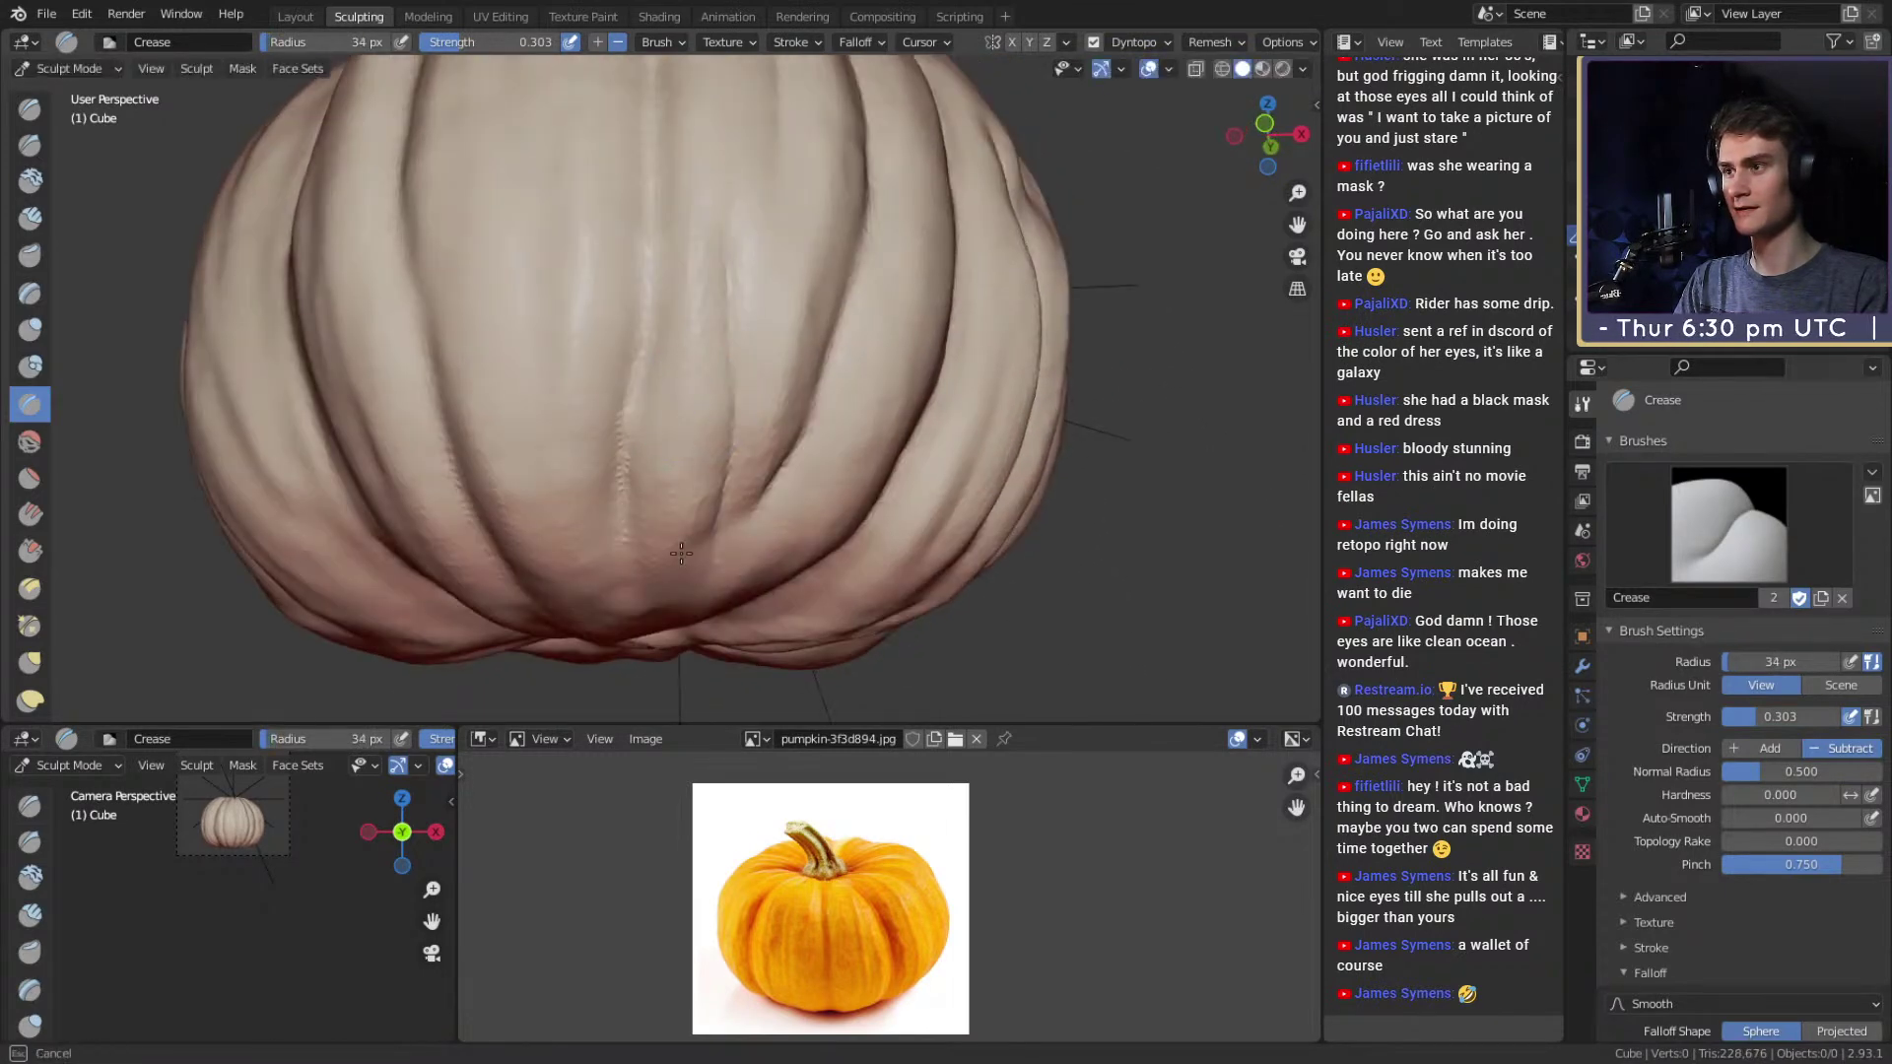
# Set the Crease radius to 35 px and carve thin grooves down the ribs from the pumpkin's upper shoulder.
pyautogui.press('f')
pyautogui.moveTo(707, 395)
pyautogui.keyDown('alt'); pyautogui.mouseDown()
pyautogui.moveTo(727, 425)
pyautogui.moveTo(700, 434)
pyautogui.moveTo(704, 483)
pyautogui.mouseUp(); pyautogui.keyUp('alt')
pyautogui.click(730, 426)
pyautogui.press('f')
pyautogui.click(682, 424)
pyautogui.moveTo(709, 333)
pyautogui.keyDown('alt'); pyautogui.mouseDown()
pyautogui.moveTo(697, 424)
pyautogui.moveTo(638, 313)
pyautogui.moveTo(697, 315)
pyautogui.moveTo(685, 430)
pyautogui.moveTo(630, 457)
pyautogui.moveTo(664, 381)
pyautogui.mouseUp(); pyautogui.keyUp('alt')
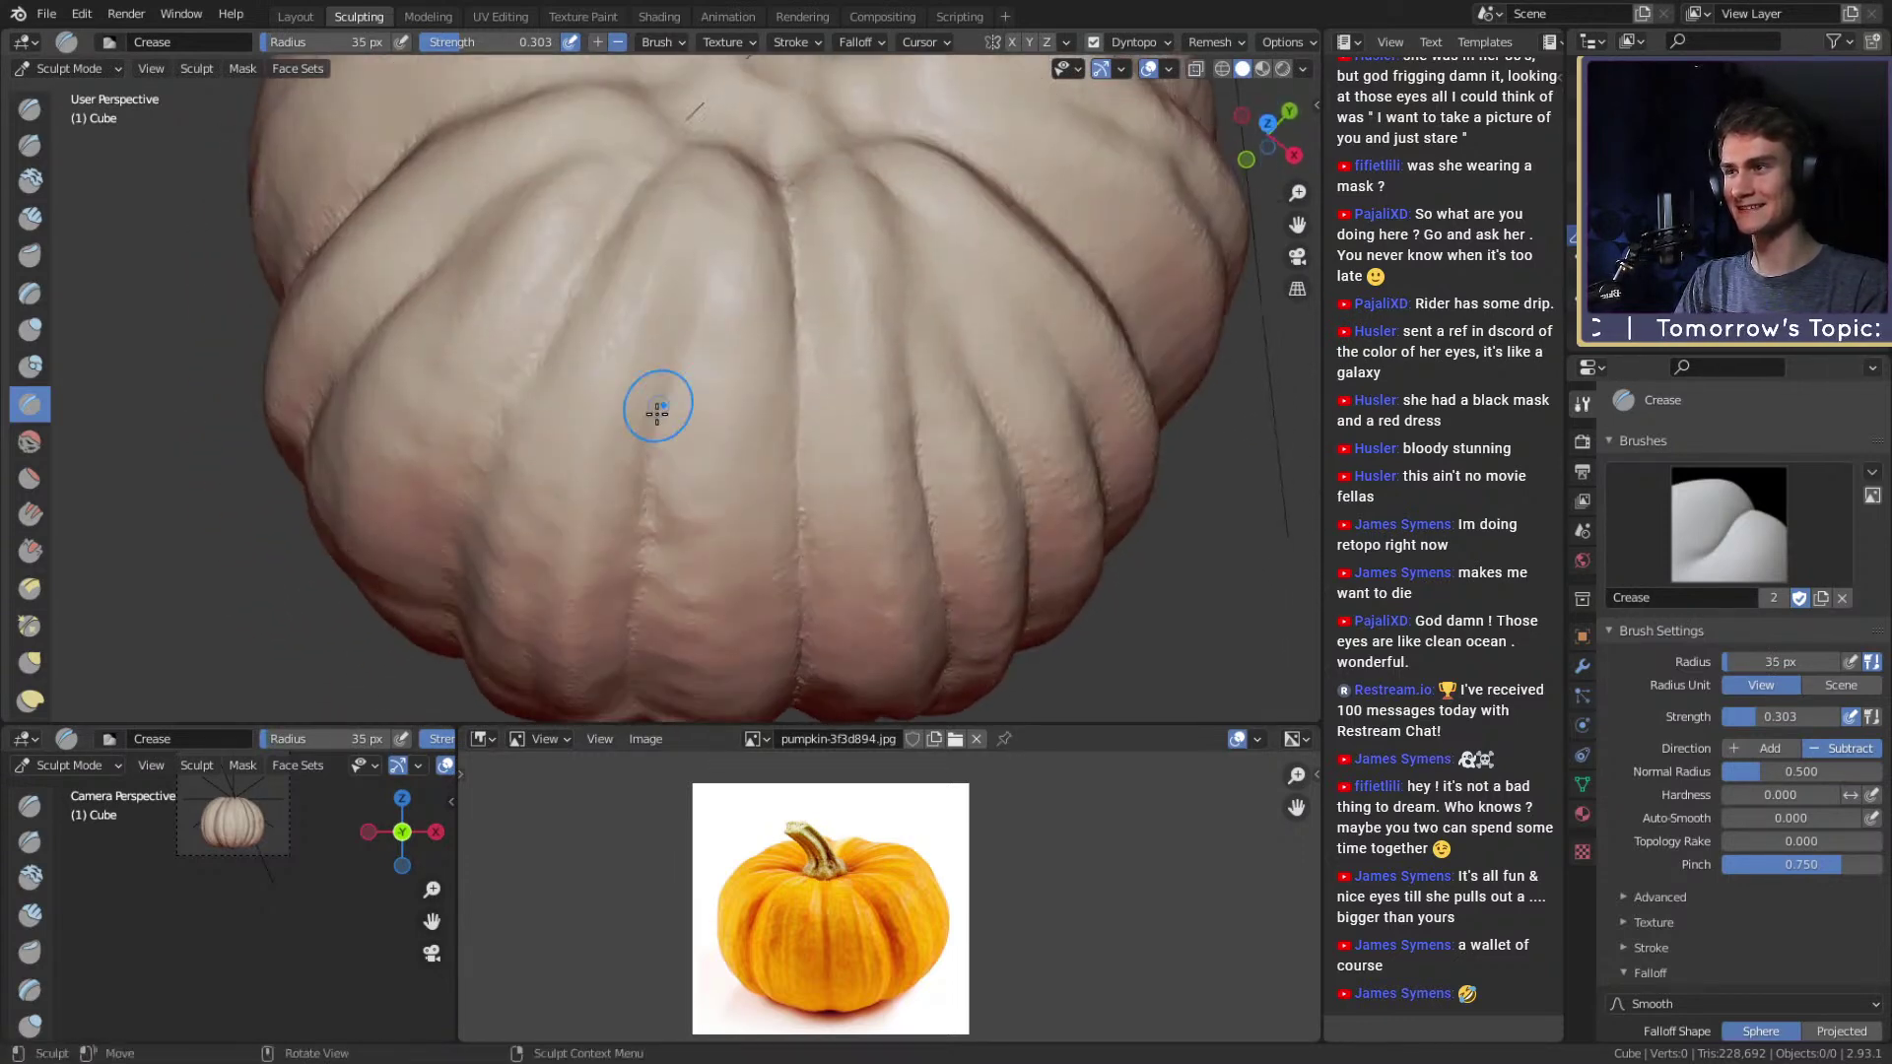
pyautogui.keyDown('alt'); pyautogui.moveTo(709, 252); pyautogui.dragTo(744, 304); pyautogui.keyUp('alt')
# Carve the groove between the upper ribs, enlarging the Crease radius to 85 px for the valley near the top.
pyautogui.press('f')
pyautogui.click(769, 304)
pyautogui.keyDown('alt'); pyautogui.moveTo(688, 540); pyautogui.dragTo(718, 367); pyautogui.keyUp('alt')
pyautogui.keyDown('alt'); pyautogui.moveTo(705, 236); pyautogui.dragTo(687, 356); pyautogui.keyUp('alt')
pyautogui.press('f')
pyautogui.click(724, 218)
pyautogui.press('f')
pyautogui.click(730, 216)
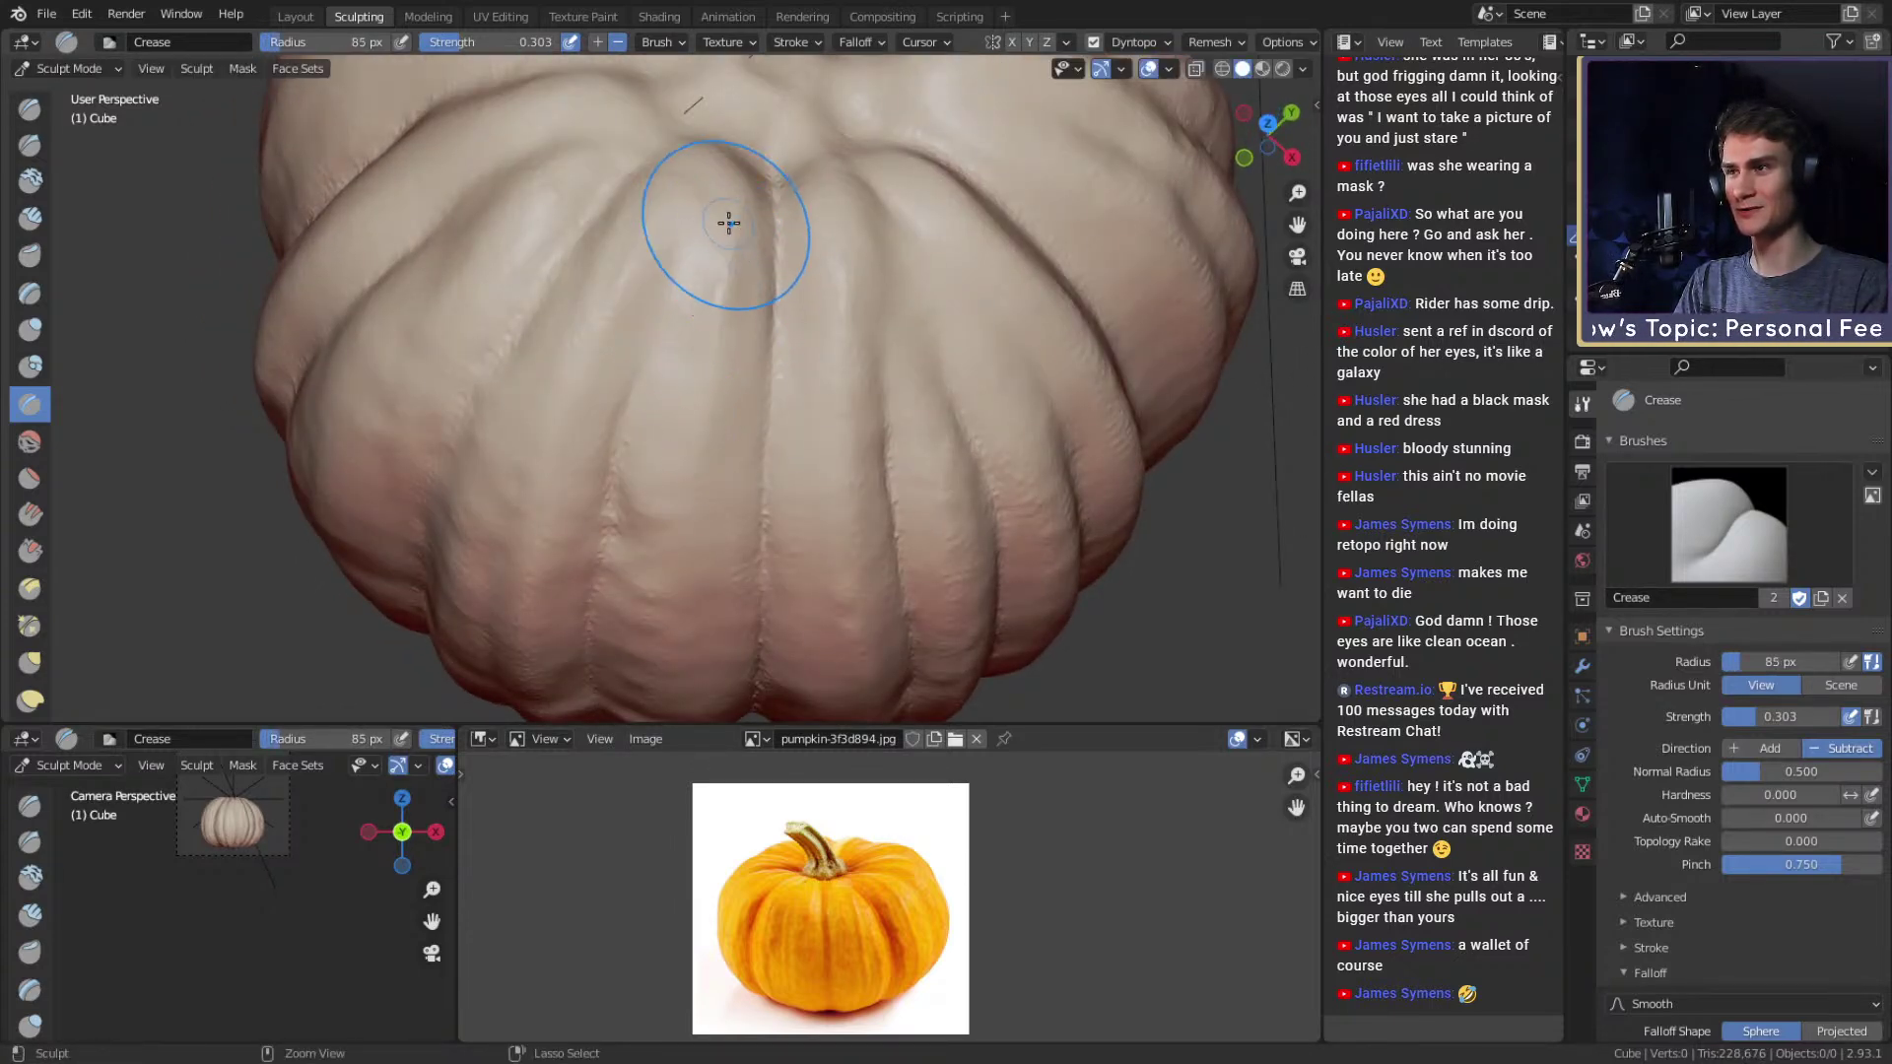
# Set the Crease radius to 51 px and deepen the main groove between the ribs along the side.
pyautogui.keyDown('alt'); pyautogui.moveTo(730, 420); pyautogui.dragTo(741, 252); pyautogui.keyUp('alt')
pyautogui.press('f')
pyautogui.click(722, 252)
pyautogui.moveTo(729, 390)
pyautogui.keyDown('alt'); pyautogui.mouseDown()
pyautogui.moveTo(764, 84)
pyautogui.moveTo(785, 283)
pyautogui.moveTo(798, 186)
pyautogui.moveTo(786, 331)
pyautogui.mouseUp(); pyautogui.keyUp('alt')
pyautogui.press('f')
pyautogui.click(784, 186)
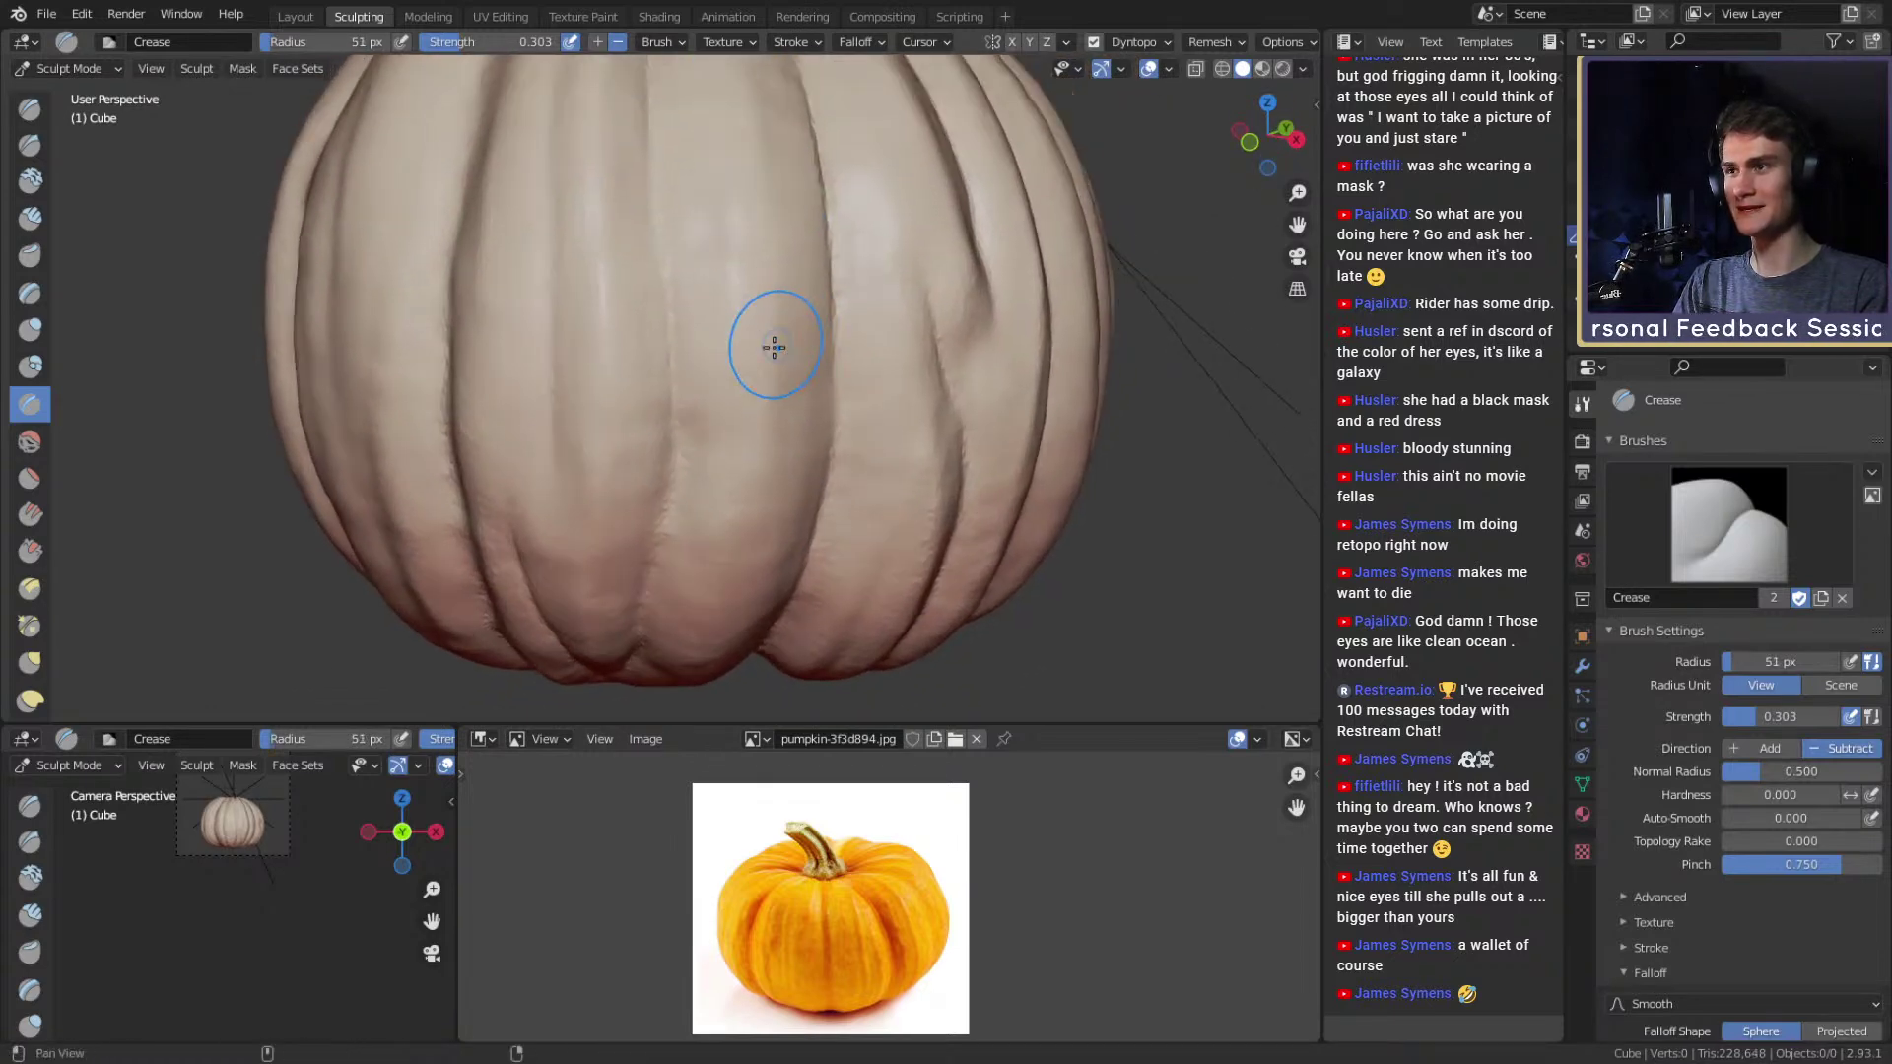
# Set the Crease radius to 90 px and deepen the main valley between the ribs down to the base.
pyautogui.moveTo(787, 331); pyautogui.dragTo(782, 279, button='middle')
pyautogui.press('f')
pyautogui.click(803, 279)
pyautogui.moveTo(781, 279); pyautogui.dragTo(765, 372)
pyautogui.moveTo(765, 372); pyautogui.dragTo(768, 295, button='middle')
pyautogui.press('f')
pyautogui.click(785, 296)
pyautogui.moveTo(741, 588); pyautogui.dragTo(763, 347, button='middle')
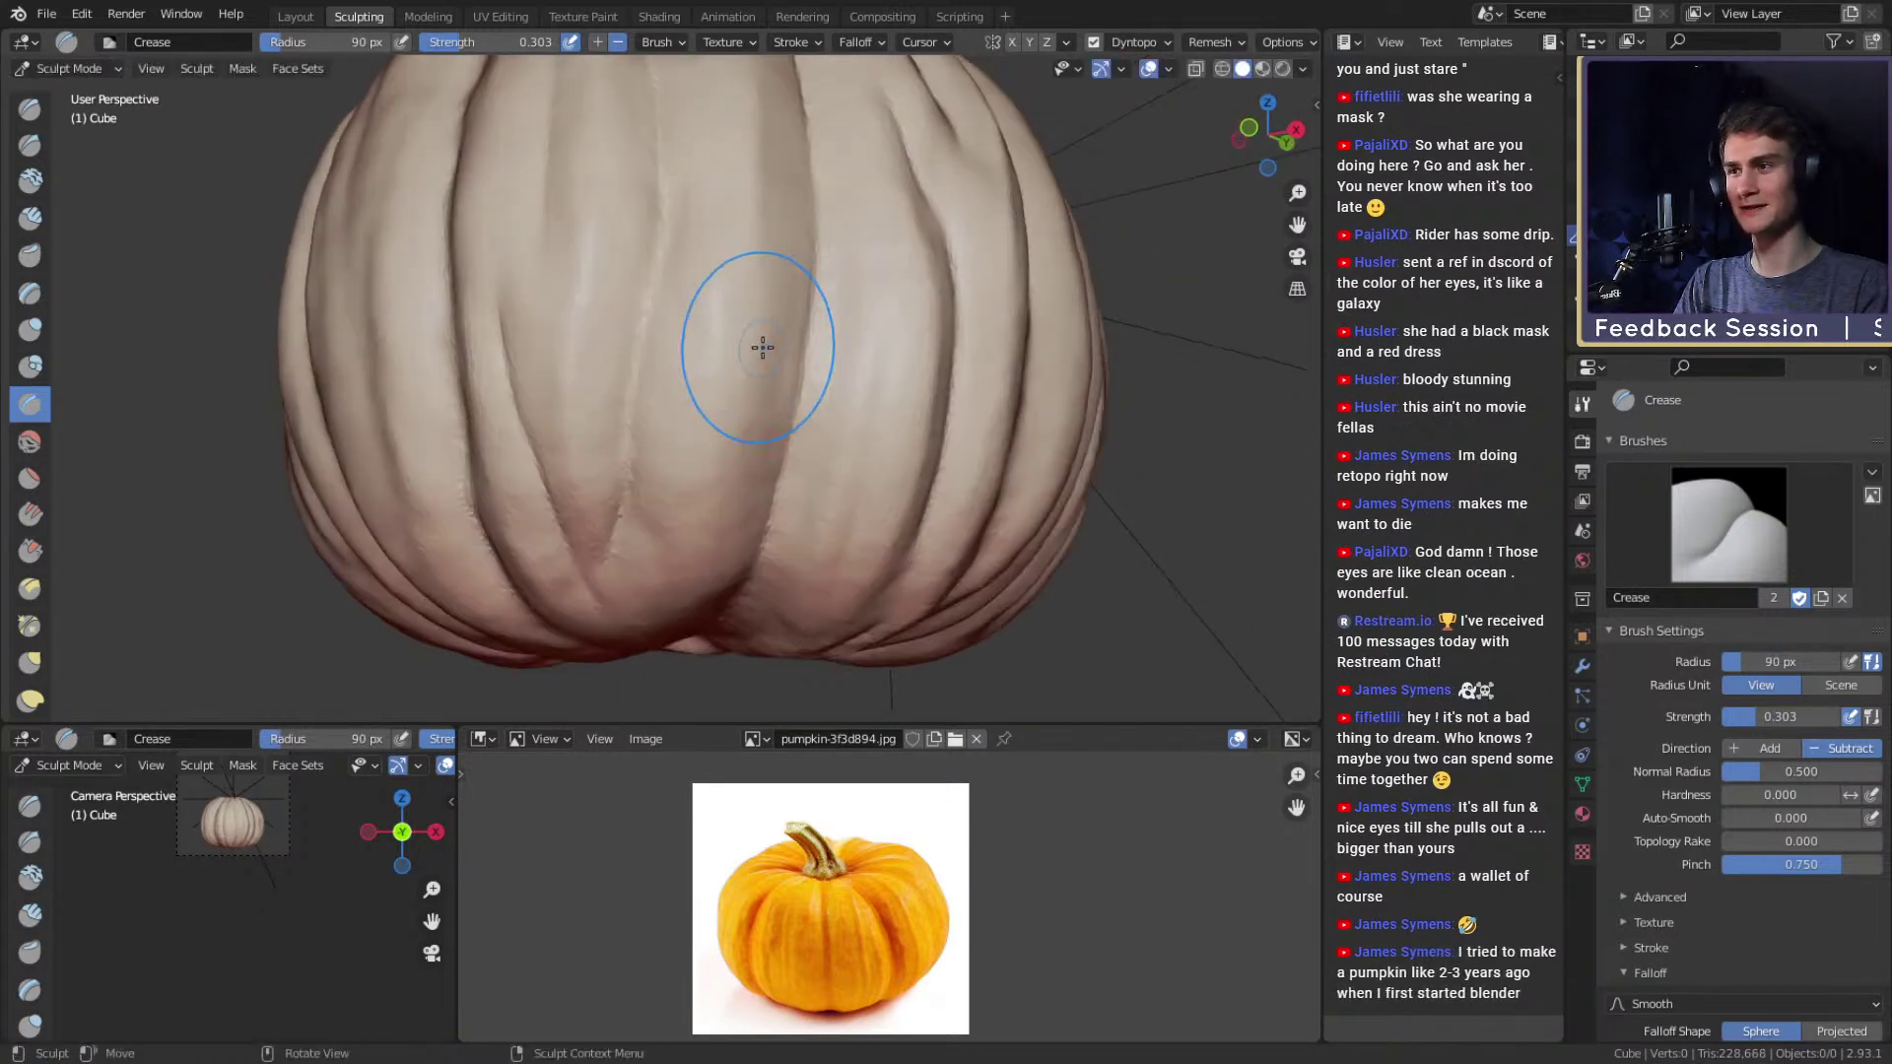
# Reduce the Crease radius to 44 px and carve grooves where the ribs converge on the underside.
pyautogui.keyDown('alt'); pyautogui.moveTo(733, 421); pyautogui.dragTo(755, 275); pyautogui.keyUp('alt')
pyautogui.keyDown('alt'); pyautogui.moveTo(719, 345); pyautogui.dragTo(752, 330); pyautogui.keyUp('alt')
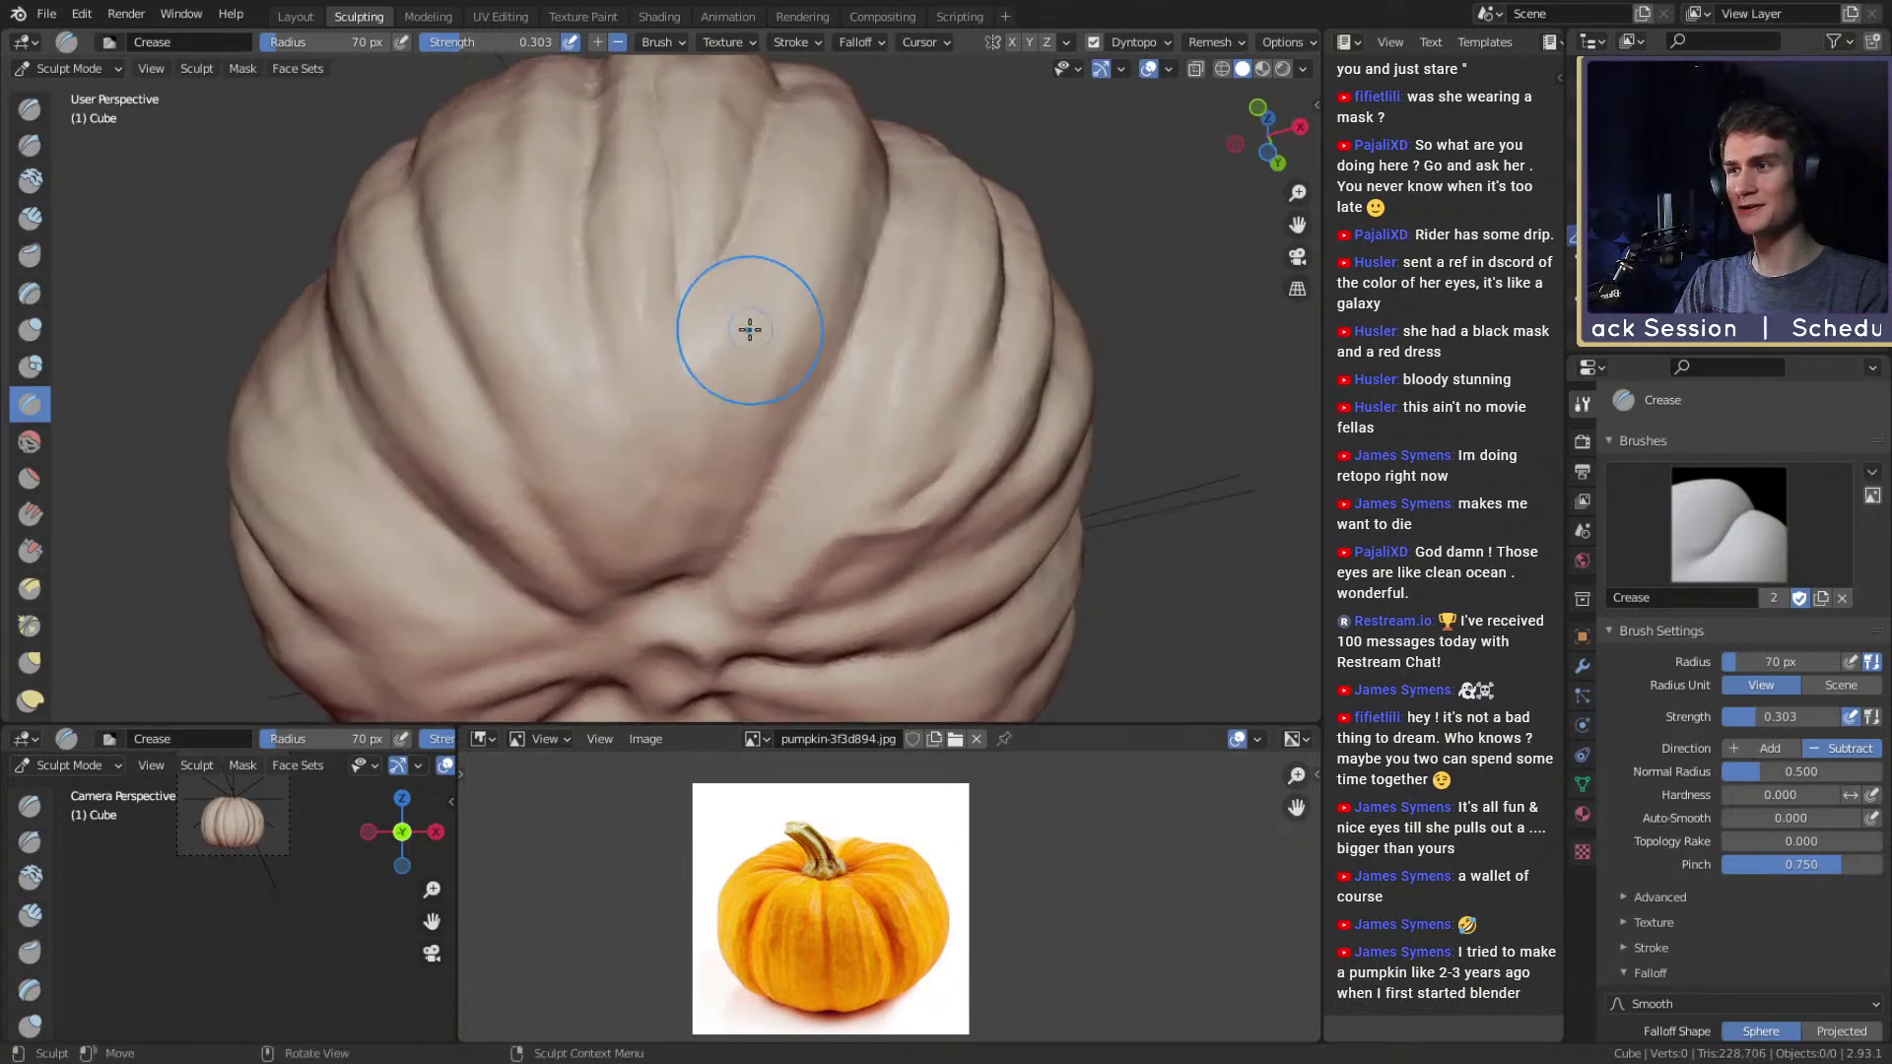
pyautogui.keyDown('alt'); pyautogui.moveTo(695, 489); pyautogui.dragTo(739, 432); pyautogui.keyUp('alt')
pyautogui.moveTo(688, 558)
pyautogui.keyDown('alt'); pyautogui.mouseDown()
pyautogui.moveTo(688, 490)
pyautogui.moveTo(677, 524)
pyautogui.mouseUp(); pyautogui.keyUp('alt')
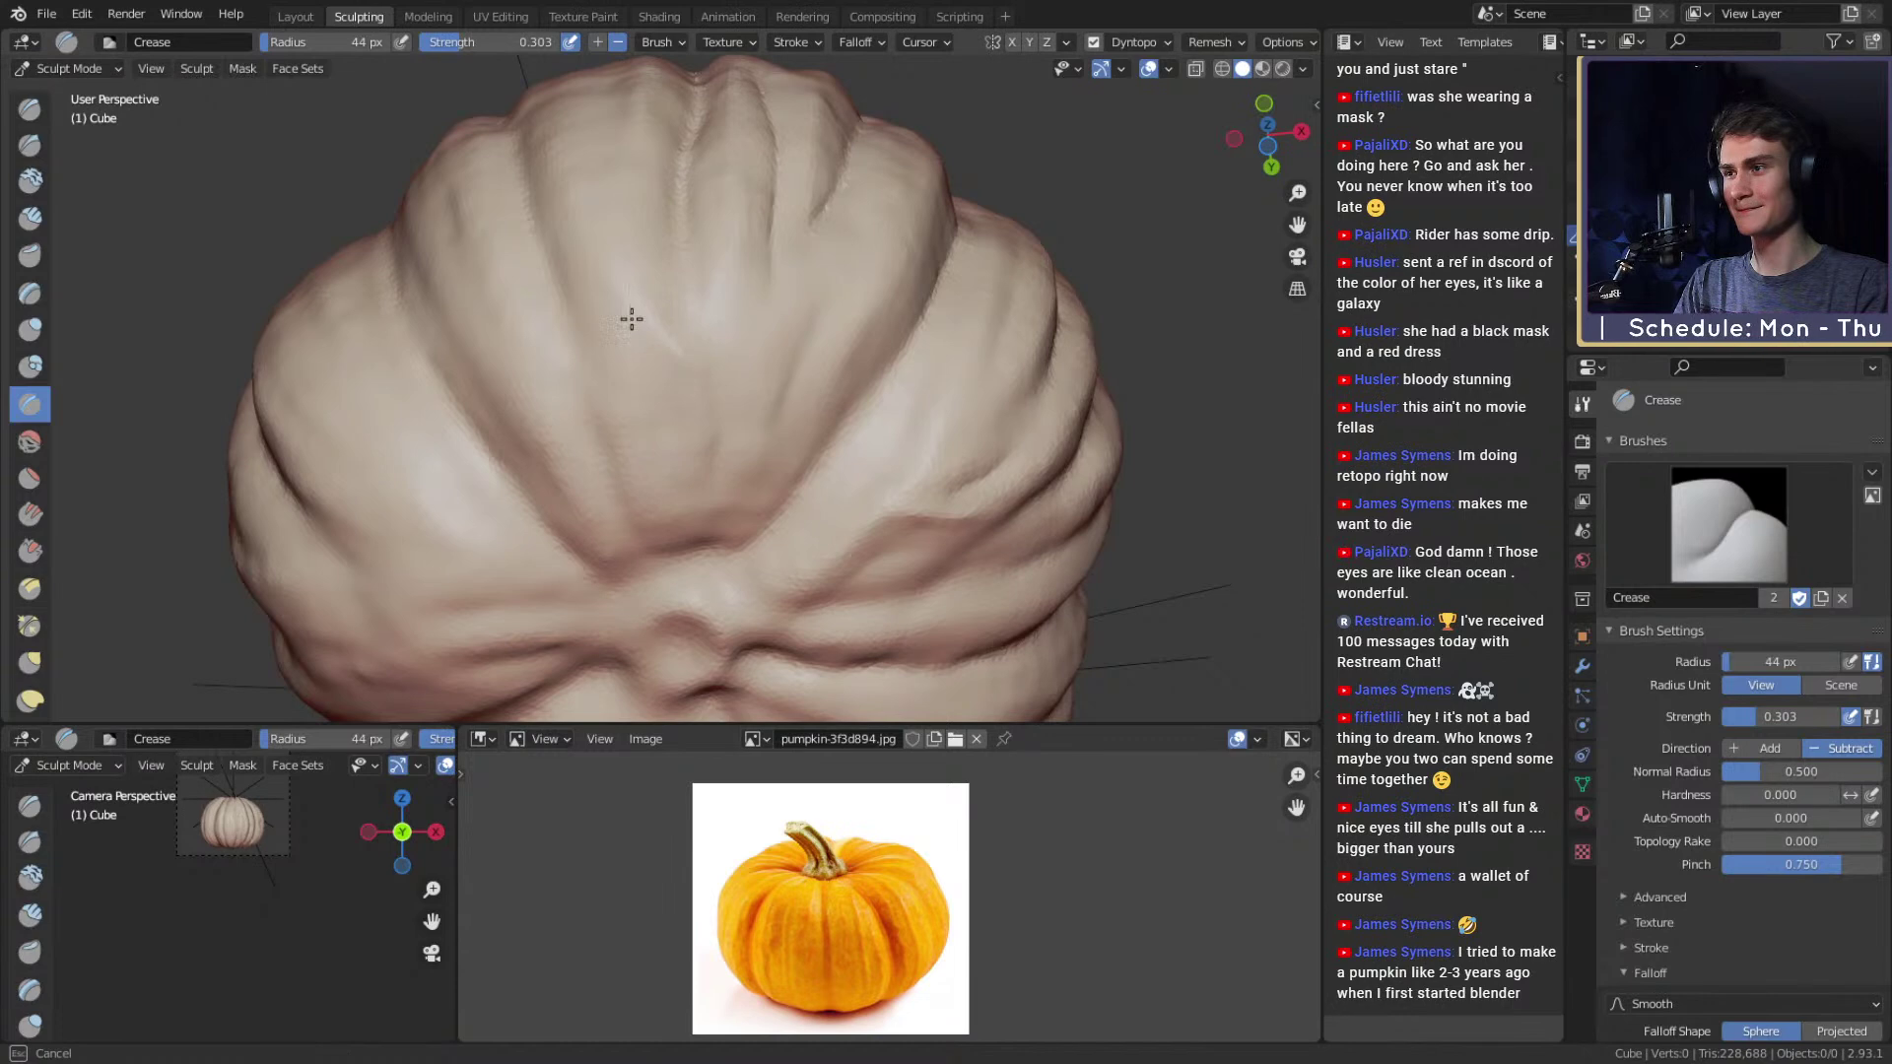
# Set the Crease radius to 61 px and carve lengthwise grooves along the broad rib's side.
pyautogui.moveTo(698, 310)
pyautogui.keyDown('alt'); pyautogui.mouseDown()
pyautogui.moveTo(726, 338)
pyautogui.moveTo(710, 439)
pyautogui.moveTo(760, 170)
pyautogui.moveTo(717, 372)
pyautogui.mouseUp(); pyautogui.keyUp('alt')
pyautogui.press('f')
pyautogui.click(727, 372)
pyautogui.keyDown('alt'); pyautogui.moveTo(752, 174); pyautogui.dragTo(730, 371); pyautogui.keyUp('alt')
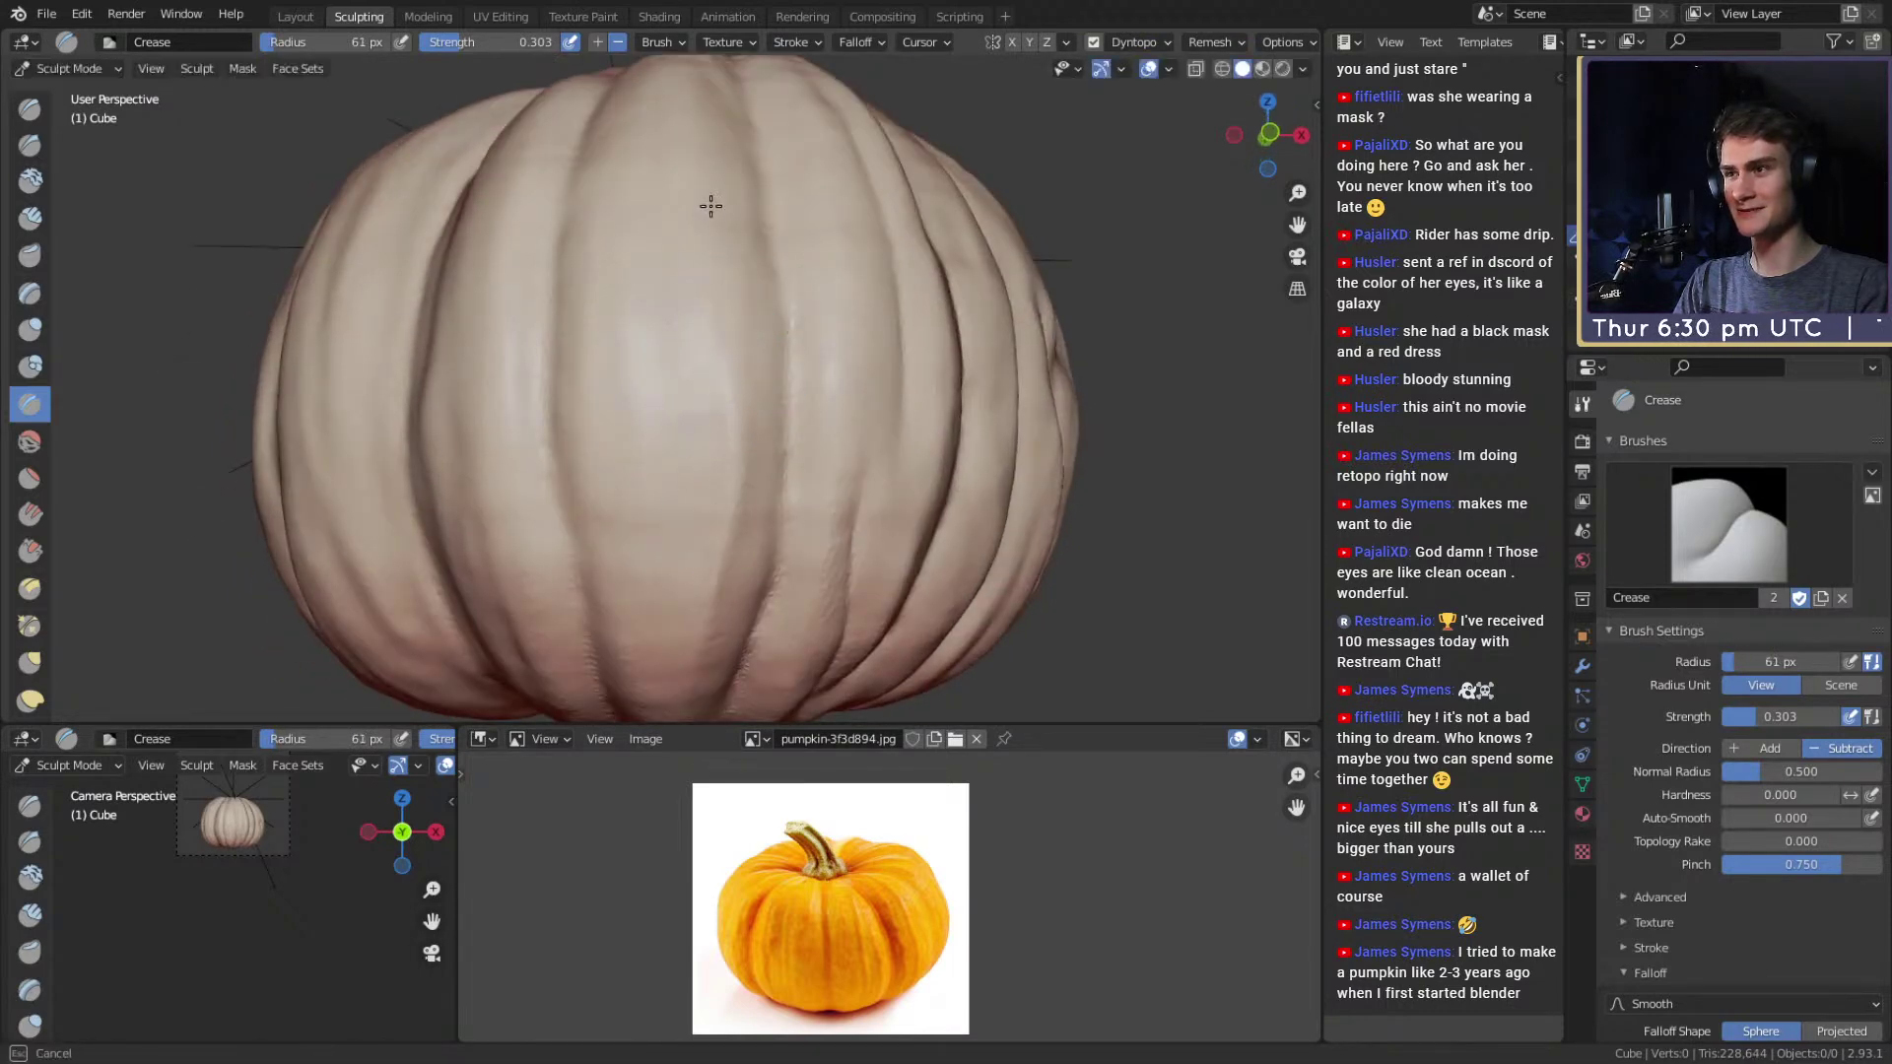
pyautogui.keyDown('alt'); pyautogui.moveTo(710, 204); pyautogui.dragTo(714, 412); pyautogui.keyUp('alt')
pyautogui.moveTo(701, 246); pyautogui.dragTo(689, 166)
pyautogui.moveTo(702, 495)
pyautogui.mouseDown()
pyautogui.moveTo(713, 216)
pyautogui.moveTo(724, 295)
pyautogui.mouseUp()
pyautogui.moveTo(715, 414)
pyautogui.mouseDown()
pyautogui.moveTo(671, 177)
pyautogui.moveTo(694, 180)
pyautogui.mouseUp()
# Reduce the Crease radius to 34 px and carve finer grooves down the same broad rib.
pyautogui.moveTo(701, 182)
pyautogui.keyDown('ctrl'); pyautogui.keyDown('alt'); pyautogui.mouseDown()
pyautogui.moveTo(738, 421)
pyautogui.moveTo(729, 364)
pyautogui.mouseUp(); pyautogui.keyUp('alt'); pyautogui.keyUp('ctrl')
pyautogui.moveTo(724, 443)
pyautogui.keyDown('ctrl'); pyautogui.keyDown('alt'); pyautogui.mouseDown()
pyautogui.moveTo(697, 334)
pyautogui.moveTo(735, 375)
pyautogui.moveTo(717, 428)
pyautogui.moveTo(708, 340)
pyautogui.mouseUp(); pyautogui.keyUp('alt'); pyautogui.keyUp('ctrl')
pyautogui.press('[')
pyautogui.press('[')
pyautogui.press('[')
pyautogui.keyDown('ctrl'); pyautogui.keyDown('alt'); pyautogui.moveTo(704, 492); pyautogui.dragTo(696, 292); pyautogui.keyUp('alt'); pyautogui.keyUp('ctrl')
pyautogui.moveTo(670, 462); pyautogui.dragTo(670, 462)
# Carve creases around the round nub at the centre of the underside and outward between the ribs.
pyautogui.moveTo(742, 276)
pyautogui.keyDown('alt'); pyautogui.mouseDown()
pyautogui.moveTo(802, 423)
pyautogui.moveTo(760, 409)
pyautogui.moveTo(541, 464)
pyautogui.moveTo(739, 388)
pyautogui.moveTo(573, 457)
pyautogui.moveTo(588, 573)
pyautogui.mouseUp(); pyautogui.keyUp('alt')
pyautogui.moveTo(611, 532)
pyautogui.keyDown('alt'); pyautogui.mouseDown()
pyautogui.moveTo(617, 490)
pyautogui.moveTo(580, 542)
pyautogui.moveTo(797, 455)
pyautogui.mouseUp(); pyautogui.keyUp('alt')
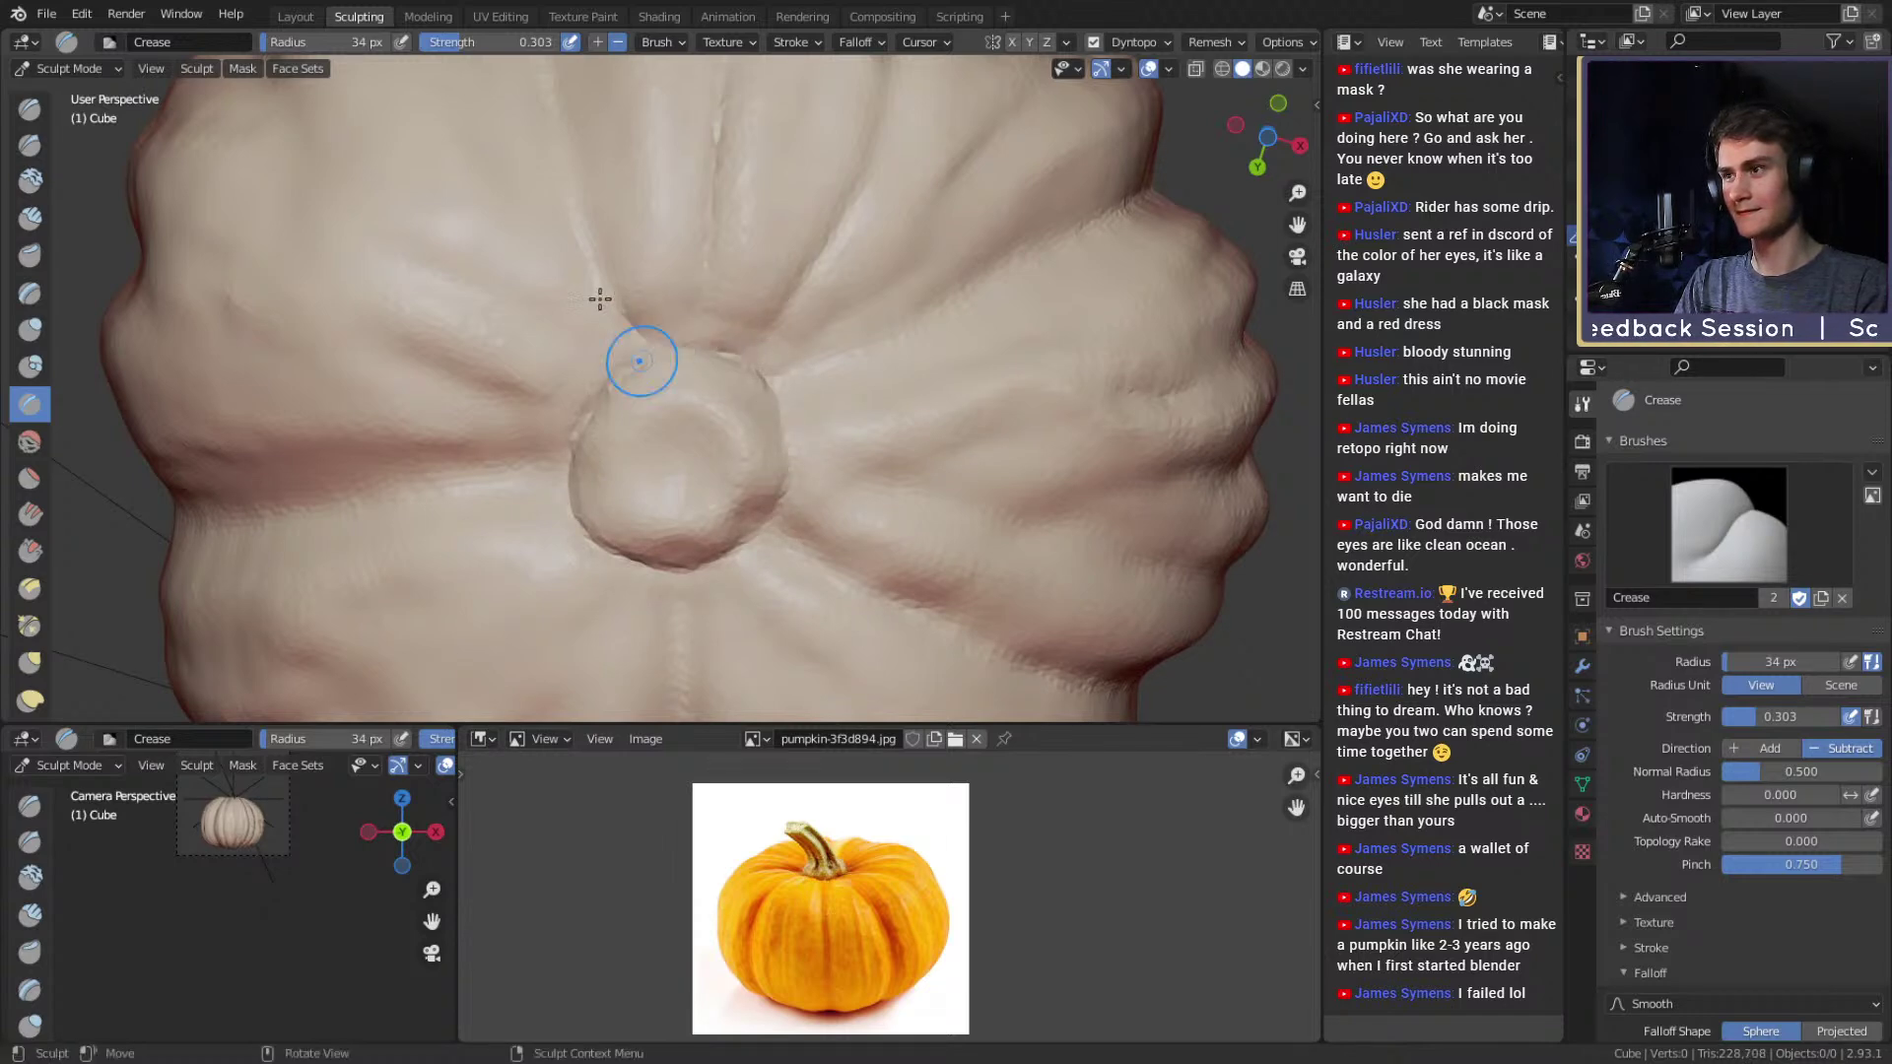
pyautogui.moveTo(665, 293); pyautogui.dragTo(663, 276)
pyautogui.moveTo(724, 360); pyautogui.dragTo(808, 302)
pyautogui.moveTo(768, 340); pyautogui.dragTo(936, 303)
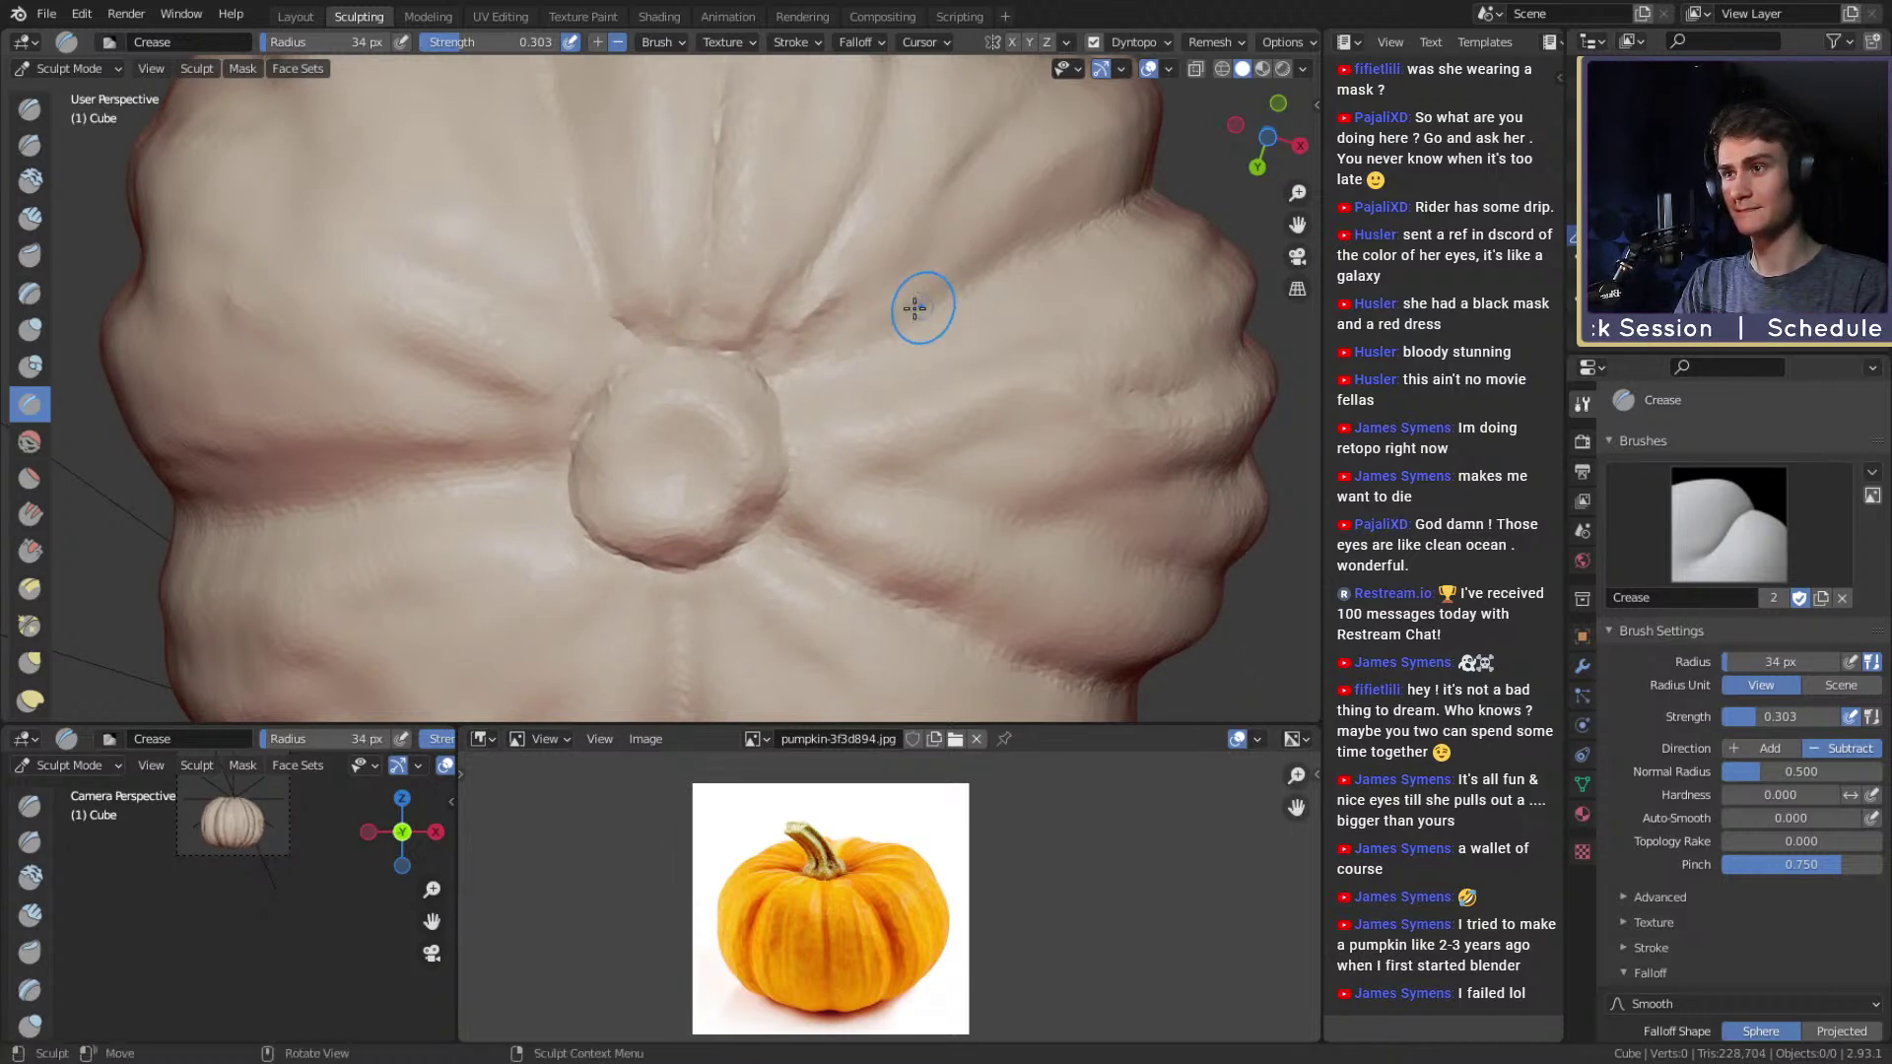
# Carve a sharp groove along the rib from the underside nub up towards the pumpkin's upper shoulder.
pyautogui.moveTo(734, 369); pyautogui.dragTo(746, 397, button='middle')
pyautogui.keyDown('alt'); pyautogui.moveTo(617, 304); pyautogui.dragTo(689, 431); pyautogui.keyUp('alt')
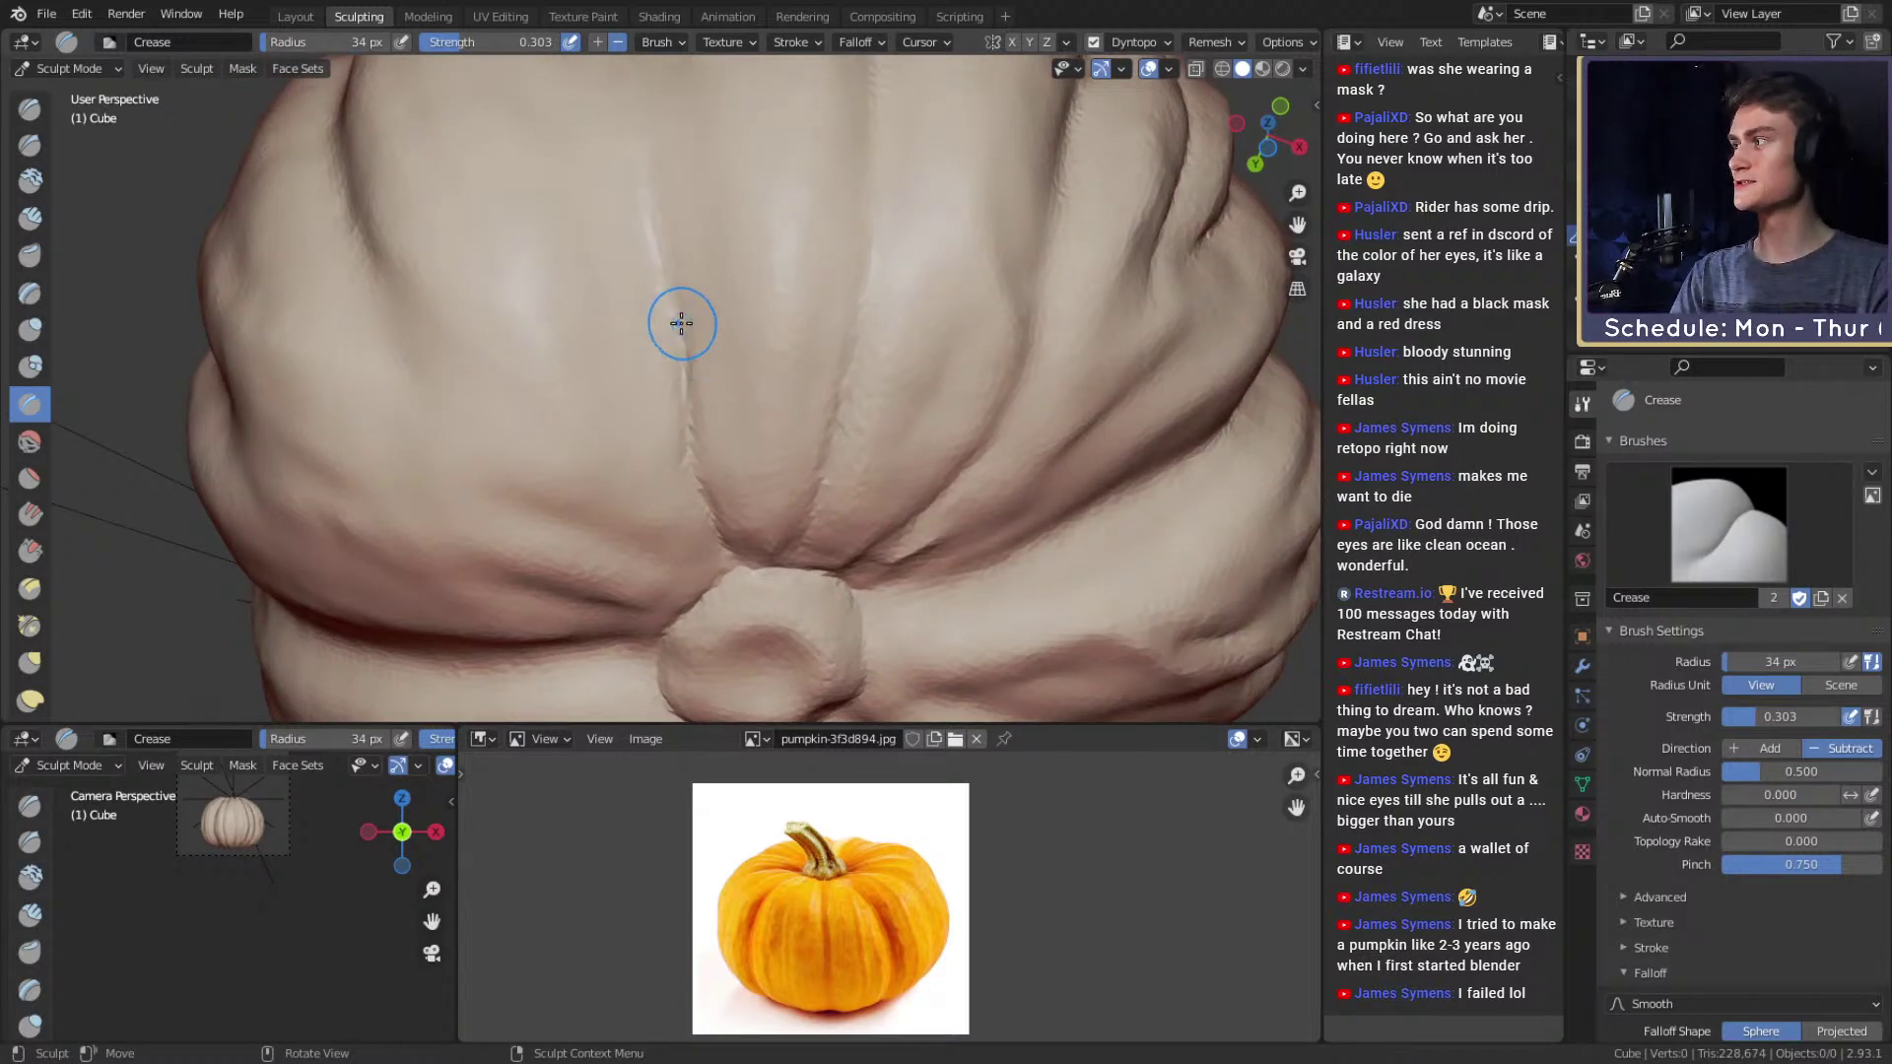
pyautogui.moveTo(742, 351)
pyautogui.mouseDown(button='middle')
pyautogui.moveTo(739, 275)
pyautogui.moveTo(698, 315)
pyautogui.moveTo(718, 305)
pyautogui.moveTo(680, 254)
pyautogui.moveTo(704, 286)
pyautogui.moveTo(697, 247)
pyautogui.moveTo(692, 286)
pyautogui.mouseUp(button='middle')
pyautogui.moveTo(676, 183)
pyautogui.mouseDown(button='middle')
pyautogui.moveTo(713, 296)
pyautogui.moveTo(696, 447)
pyautogui.moveTo(664, 245)
pyautogui.moveTo(696, 263)
pyautogui.moveTo(669, 328)
pyautogui.moveTo(709, 279)
pyautogui.moveTo(684, 139)
pyautogui.moveTo(709, 232)
pyautogui.moveTo(682, 307)
pyautogui.mouseUp(button='middle')
pyautogui.moveTo(683, 173); pyautogui.dragTo(673, 396, button='middle')
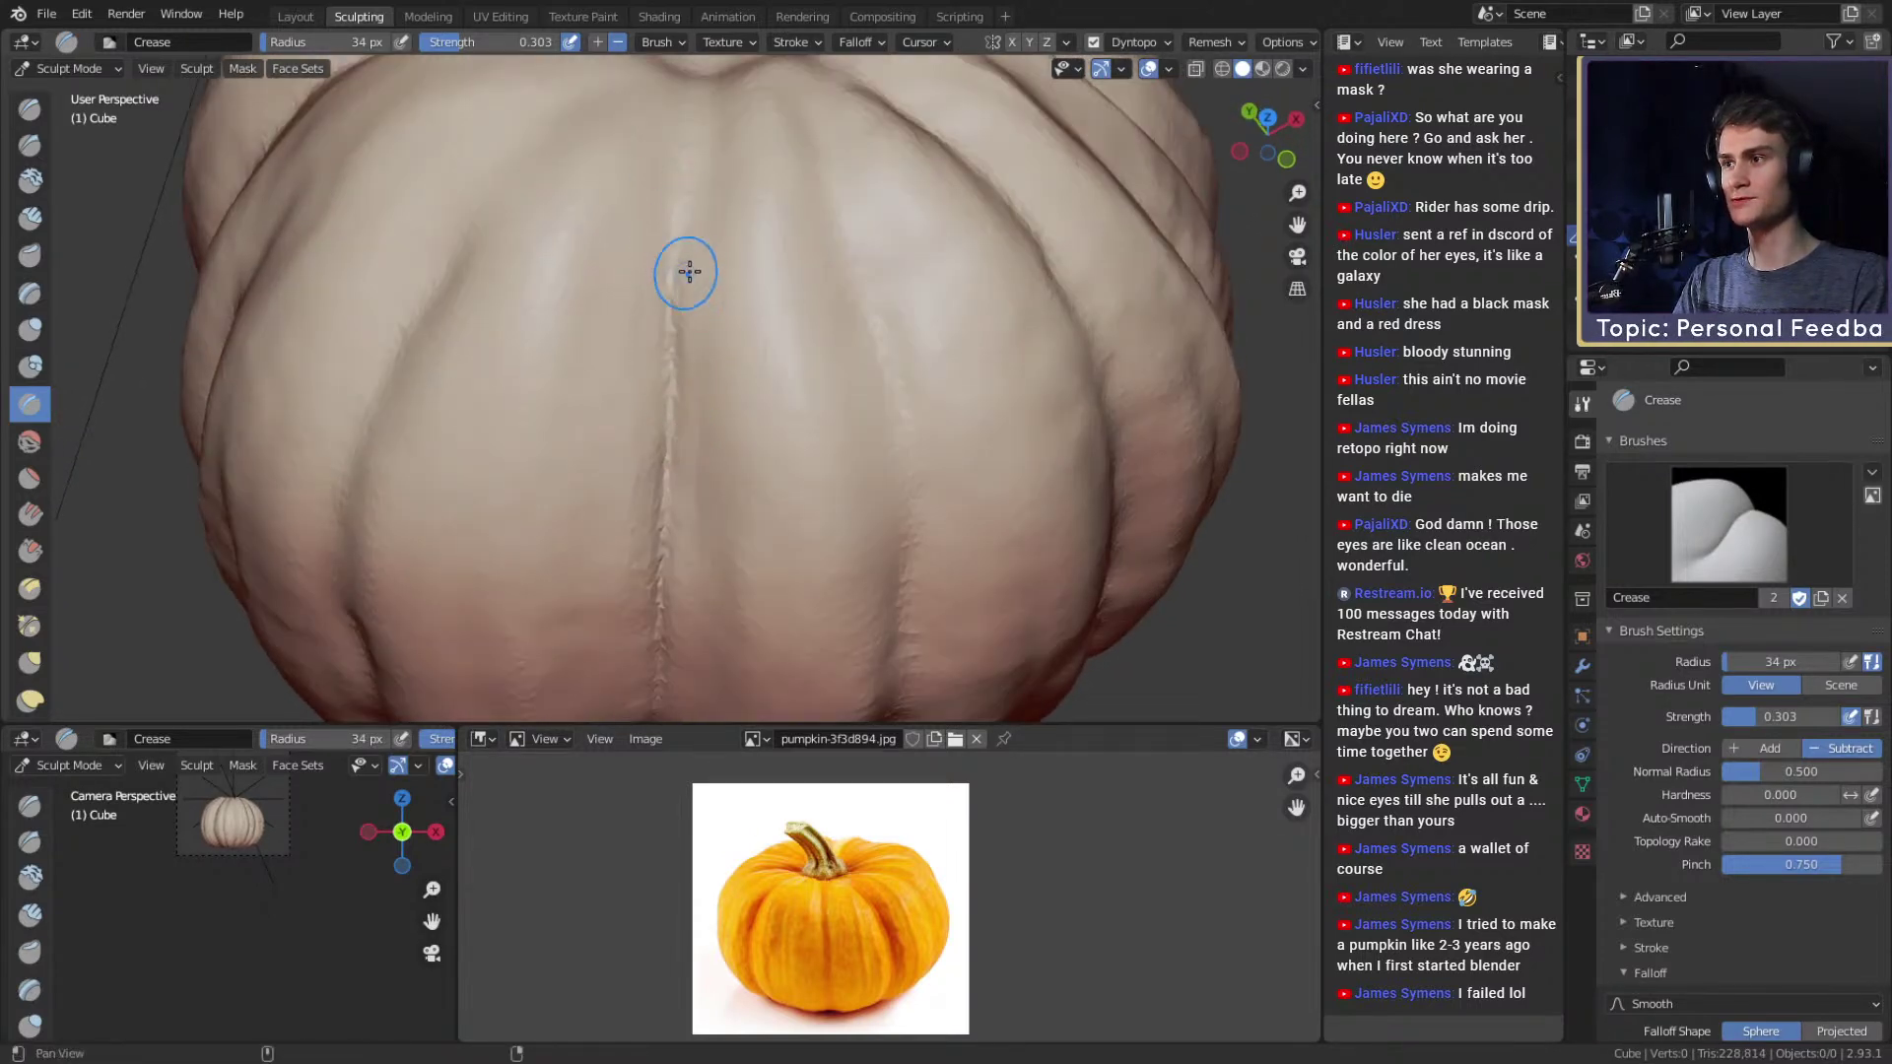
# Extend the rib's centre groove over its upper half, adjusting the Crease brush radius between strokes.
pyautogui.keyDown('shift'); pyautogui.moveTo(678, 258); pyautogui.dragTo(674, 448, button='middle'); pyautogui.keyUp('shift')
pyautogui.moveTo(701, 190); pyautogui.dragTo(691, 305)
pyautogui.moveTo(715, 258)
pyautogui.mouseDown(button='middle')
pyautogui.moveTo(692, 178)
pyautogui.moveTo(690, 264)
pyautogui.moveTo(713, 315)
pyautogui.mouseUp(button='middle')
pyautogui.press('f')
pyautogui.click(774, 258)
pyautogui.moveTo(711, 385); pyautogui.dragTo(721, 268, button='middle')
pyautogui.moveTo(685, 157); pyautogui.dragTo(662, 433)
# Set the Crease radius to 41 px and carve a lengthwise groove down the middle of the adjacent rib.
pyautogui.moveTo(659, 394)
pyautogui.mouseDown(button='middle')
pyautogui.moveTo(751, 299)
pyautogui.moveTo(744, 270)
pyautogui.mouseUp(button='middle')
pyautogui.press('f')
pyautogui.click(713, 296)
pyautogui.moveTo(721, 162); pyautogui.dragTo(736, 464)
pyautogui.moveTo(737, 529); pyautogui.dragTo(710, 266, button='middle')
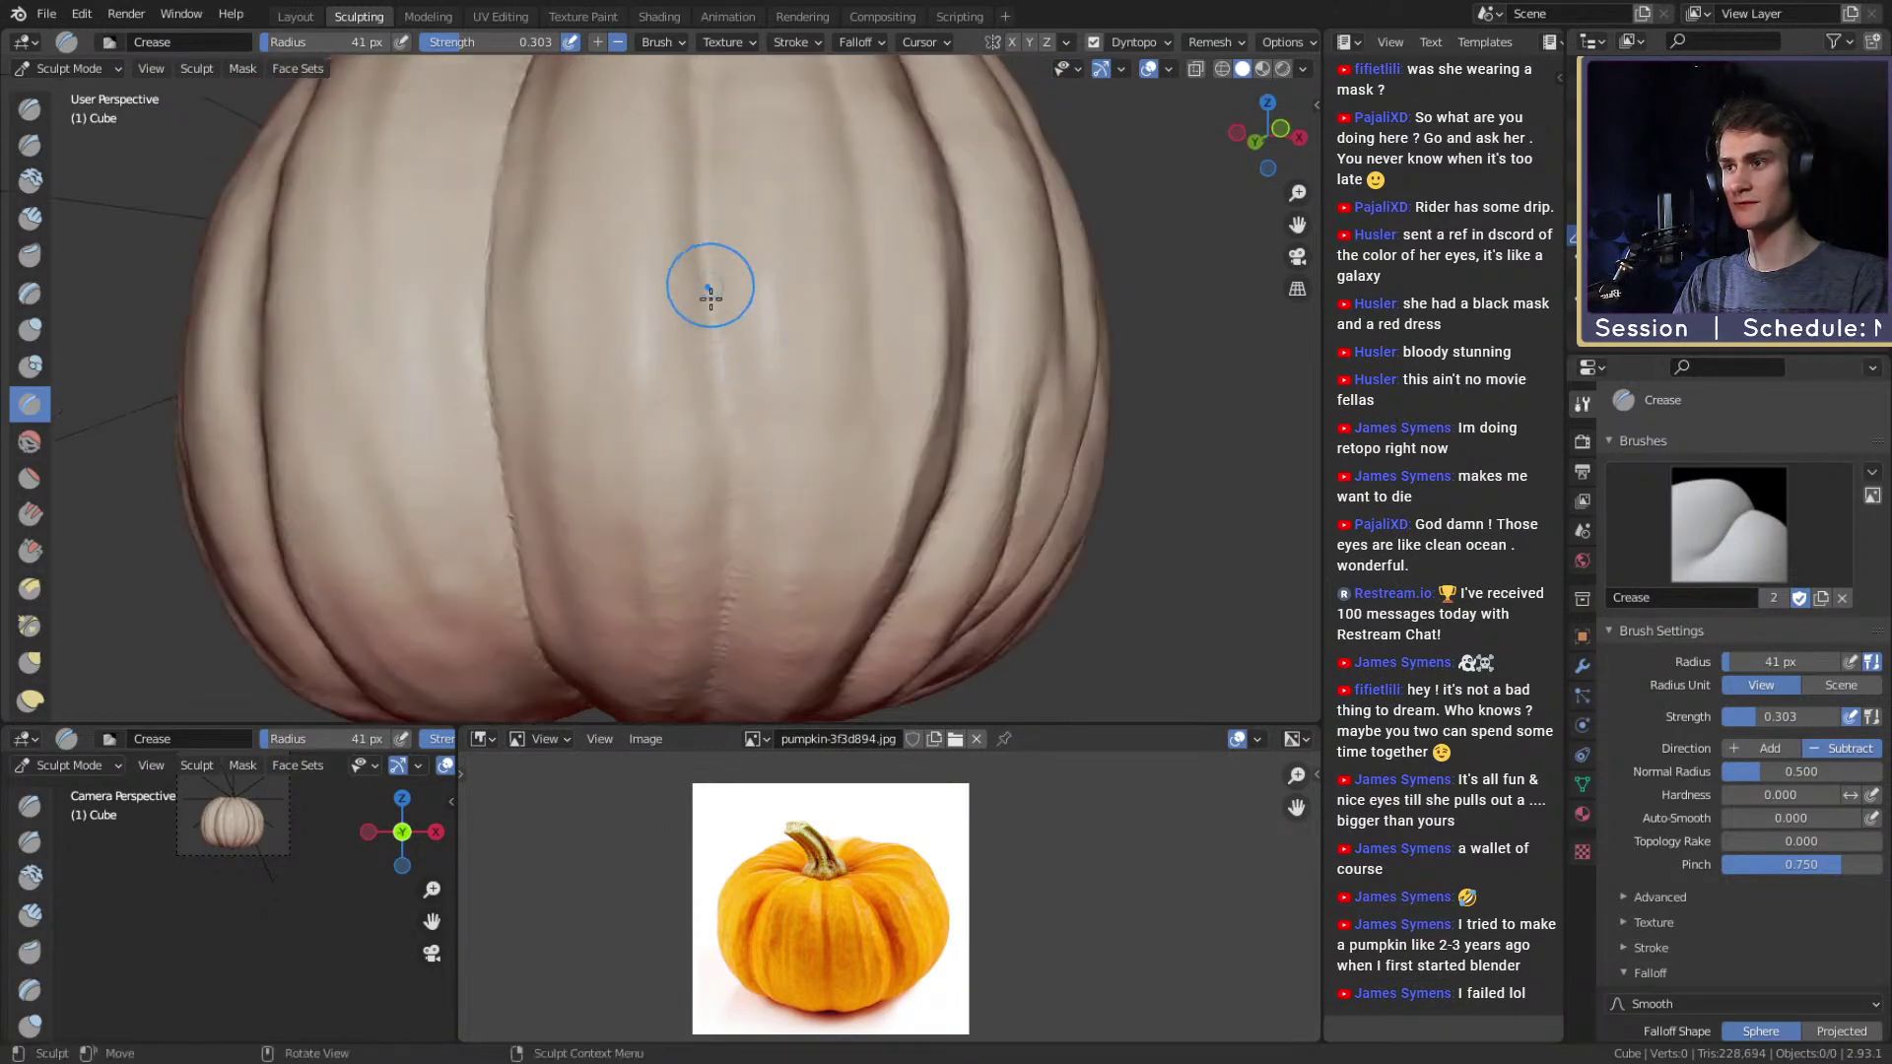
pyautogui.moveTo(793, 380)
pyautogui.mouseDown(button='middle')
pyautogui.moveTo(739, 351)
pyautogui.moveTo(689, 452)
pyautogui.mouseUp(button='middle')
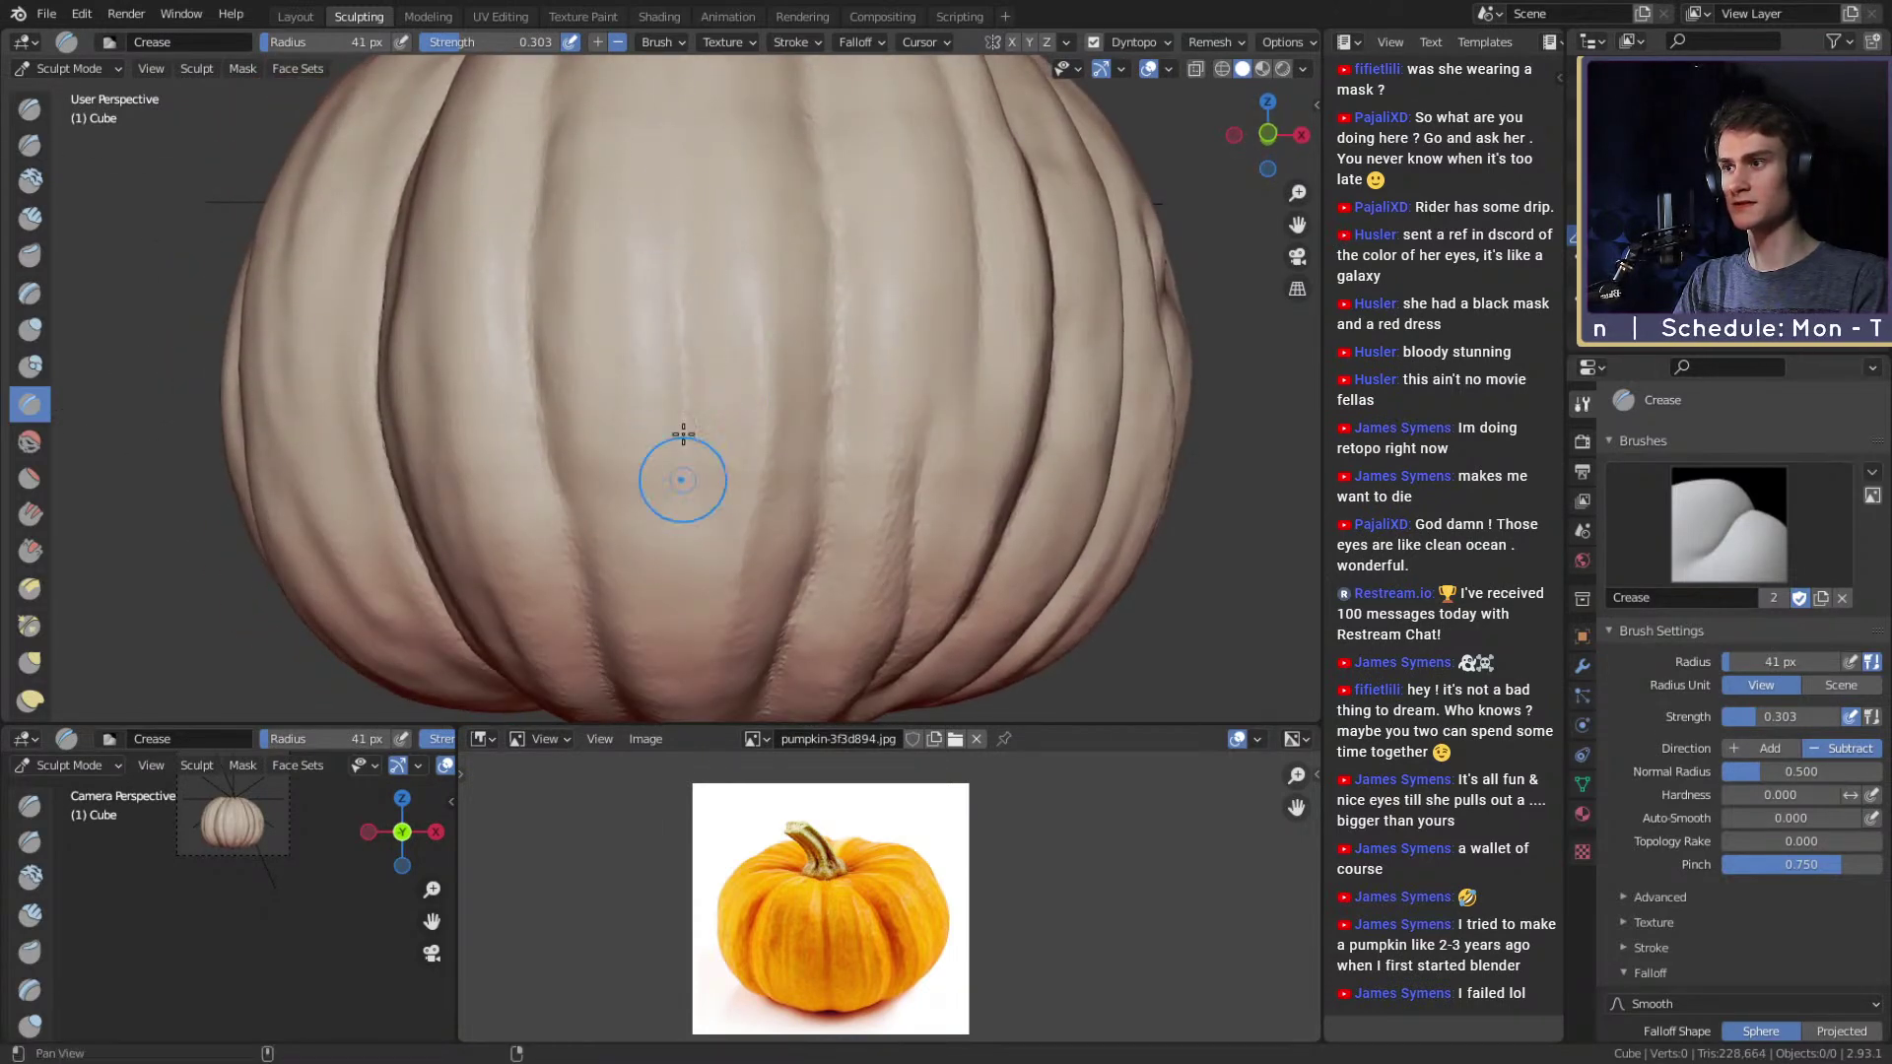
# Carve the lengthwise groove further down the middle of the front rib, adjusting the Crease brush radius around the stroke.
pyautogui.keyDown('alt'); pyautogui.moveTo(679, 514); pyautogui.dragTo(699, 488); pyautogui.keyUp('alt')
pyautogui.press('f')
pyautogui.click(689, 286)
pyautogui.moveTo(677, 178); pyautogui.dragTo(703, 542)
pyautogui.press('f')
pyautogui.click(683, 413)
pyautogui.press('f')
pyautogui.click(622, 343)
# Try an extra Crease stroke down the rib's lower half and undo it.
pyautogui.moveTo(700, 520); pyautogui.dragTo(726, 376, button='middle')
pyautogui.moveTo(779, 305); pyautogui.dragTo(799, 351, button='middle')
pyautogui.press('f')
pyautogui.click(771, 349)
pyautogui.moveTo(732, 365); pyautogui.dragTo(726, 527)
pyautogui.moveTo(778, 242); pyautogui.dragTo(746, 439, button='middle')
pyautogui.moveTo(714, 258); pyautogui.dragTo(739, 295, button='middle')
pyautogui.press('f')
pyautogui.click(776, 287)
pyautogui.hotkey('ctrl', 'z')
# Sharpen the lower part of the valley between two ribs, setting the Crease brush radius to 48 px.
pyautogui.moveTo(830, 390)
pyautogui.mouseDown(button='middle')
pyautogui.moveTo(802, 216)
pyautogui.moveTo(752, 282)
pyautogui.moveTo(770, 311)
pyautogui.mouseUp(button='middle')
pyautogui.press('f')
pyautogui.click(765, 216)
pyautogui.moveTo(758, 268)
pyautogui.keyDown('ctrl'); pyautogui.keyDown('alt'); pyautogui.mouseDown()
pyautogui.moveTo(778, 379)
pyautogui.moveTo(832, 392)
pyautogui.moveTo(738, 329)
pyautogui.moveTo(735, 397)
pyautogui.moveTo(748, 338)
pyautogui.moveTo(726, 384)
pyautogui.moveTo(737, 365)
pyautogui.moveTo(495, 206)
pyautogui.mouseUp(); pyautogui.keyUp('alt'); pyautogui.keyUp('ctrl')
pyautogui.keyDown('alt'); pyautogui.moveTo(747, 394); pyautogui.dragTo(709, 227); pyautogui.keyUp('alt')
pyautogui.moveTo(690, 335)
pyautogui.keyDown('ctrl'); pyautogui.keyDown('alt'); pyautogui.mouseDown()
pyautogui.moveTo(663, 253)
pyautogui.moveTo(789, 296)
pyautogui.moveTo(771, 324)
pyautogui.moveTo(743, 300)
pyautogui.moveTo(730, 342)
pyautogui.moveTo(705, 309)
pyautogui.moveTo(744, 396)
pyautogui.moveTo(706, 359)
pyautogui.moveTo(730, 317)
pyautogui.moveTo(697, 345)
pyautogui.mouseUp(); pyautogui.keyUp('alt'); pyautogui.keyUp('ctrl')
pyautogui.press('f')
pyautogui.click(705, 394)
pyautogui.press('f')
pyautogui.click(721, 349)
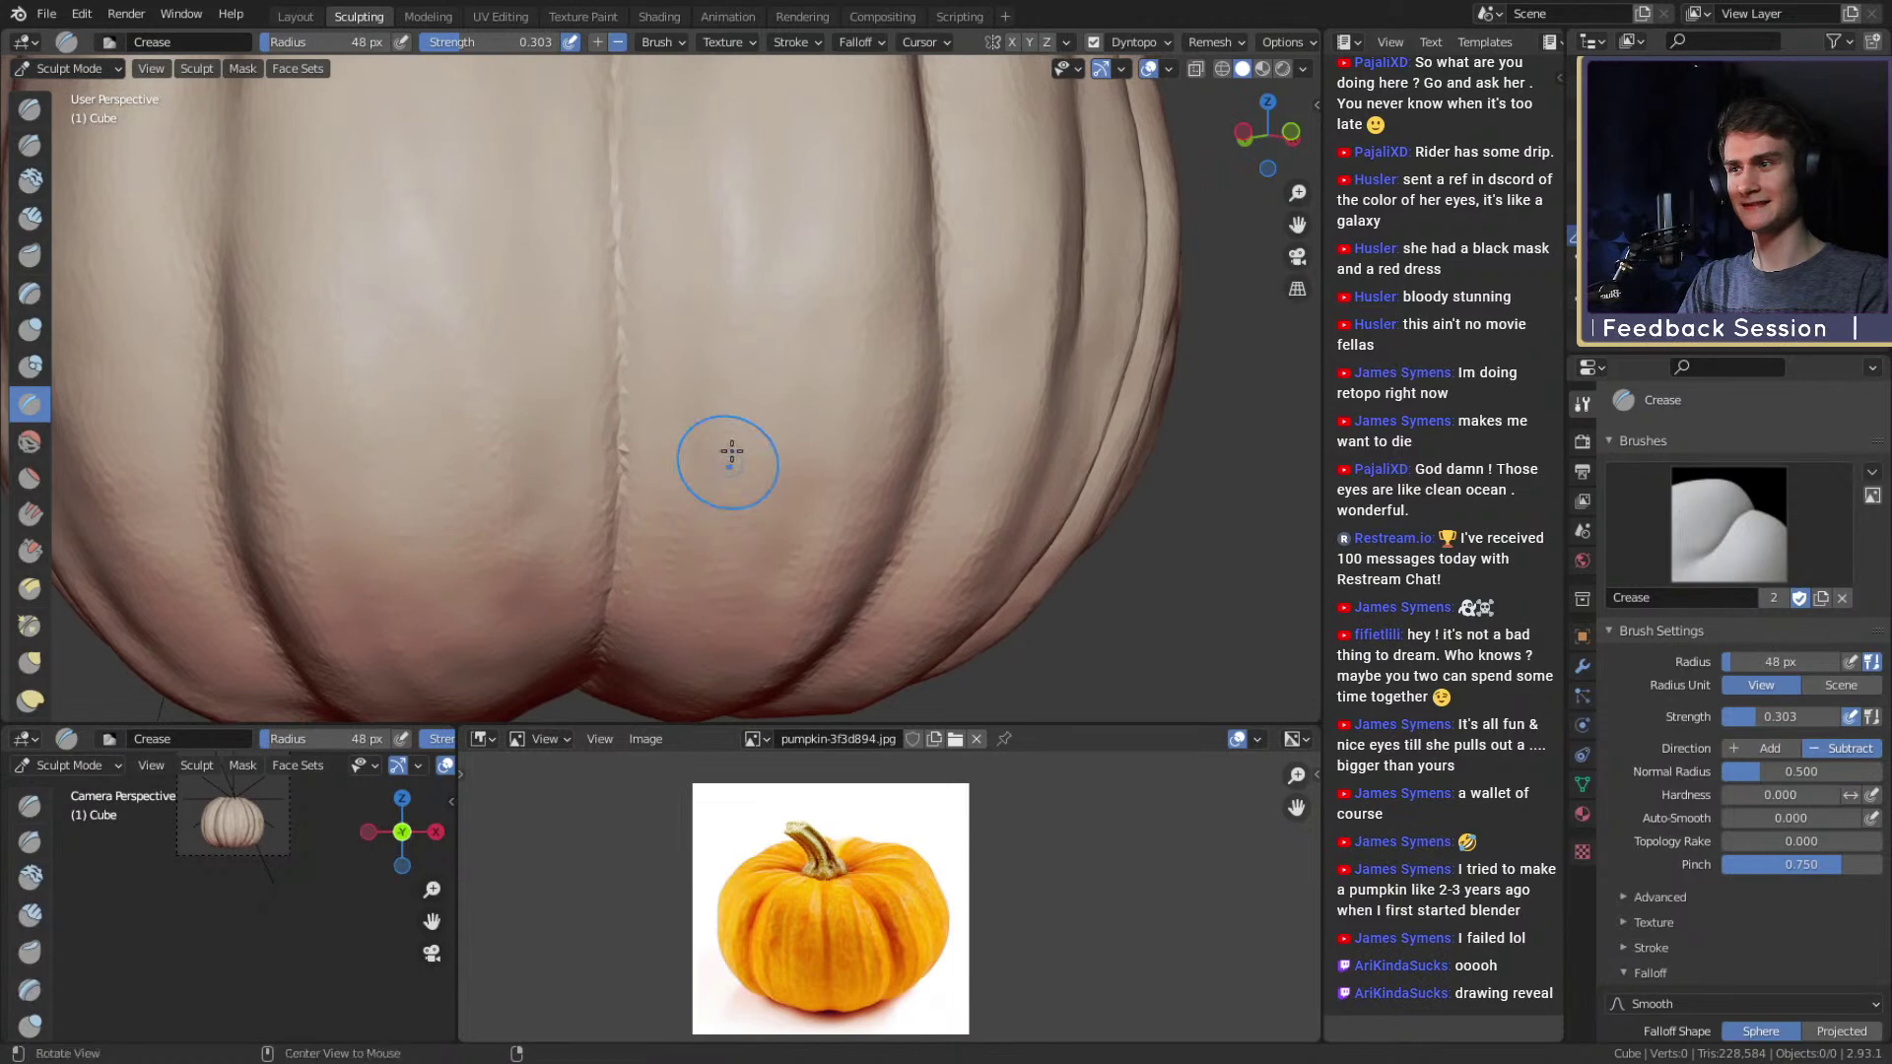
# Carve the sharp groove between the two ribs further along the pumpkin's side.
pyautogui.keyDown('ctrl'); pyautogui.keyDown('alt'); pyautogui.moveTo(722, 475); pyautogui.dragTo(687, 350); pyautogui.keyUp('alt'); pyautogui.keyUp('ctrl')
pyautogui.moveTo(620, 581)
pyautogui.keyDown('alt'); pyautogui.mouseDown()
pyautogui.moveTo(683, 418)
pyautogui.moveTo(715, 423)
pyautogui.mouseUp(); pyautogui.keyUp('alt')
pyautogui.press('f')
pyautogui.click(701, 423)
pyautogui.keyDown('alt'); pyautogui.moveTo(705, 242); pyautogui.dragTo(674, 464); pyautogui.keyUp('alt')
pyautogui.press('f')
pyautogui.moveTo(652, 221)
pyautogui.mouseDown()
pyautogui.moveTo(680, 322)
pyautogui.moveTo(722, 321)
pyautogui.moveTo(705, 429)
pyautogui.mouseUp()
pyautogui.click(705, 321)
# Continue the groove between the ribs up over the pumpkin's shoulder, ending with a Crease radius of 73 px.
pyautogui.press('f')
pyautogui.keyDown('alt'); pyautogui.moveTo(650, 335); pyautogui.dragTo(655, 389); pyautogui.keyUp('alt')
pyautogui.moveTo(637, 312)
pyautogui.keyDown('alt'); pyautogui.mouseDown()
pyautogui.moveTo(630, 275)
pyautogui.moveTo(663, 287)
pyautogui.moveTo(642, 279)
pyautogui.moveTo(648, 321)
pyautogui.mouseUp(); pyautogui.keyUp('alt')
pyautogui.moveTo(648, 322)
pyautogui.mouseDown(button='middle')
pyautogui.moveTo(634, 240)
pyautogui.moveTo(667, 393)
pyautogui.mouseUp(button='middle')
pyautogui.press('f')
pyautogui.click(625, 194)
pyautogui.keyDown('shift'); pyautogui.moveTo(626, 223); pyautogui.dragTo(646, 341, button='middle'); pyautogui.keyUp('shift')
pyautogui.press('f')
pyautogui.click(634, 219)
pyautogui.moveTo(646, 341)
pyautogui.keyDown('alt'); pyautogui.mouseDown()
pyautogui.moveTo(636, 247)
pyautogui.moveTo(674, 364)
pyautogui.mouseUp(); pyautogui.keyUp('alt')
pyautogui.press('f')
pyautogui.click(671, 345)
pyautogui.moveTo(644, 149)
pyautogui.keyDown('ctrl'); pyautogui.keyDown('alt'); pyautogui.mouseDown()
pyautogui.moveTo(710, 325)
pyautogui.moveTo(691, 223)
pyautogui.moveTo(700, 279)
pyautogui.mouseUp(); pyautogui.keyUp('alt'); pyautogui.keyUp('ctrl')
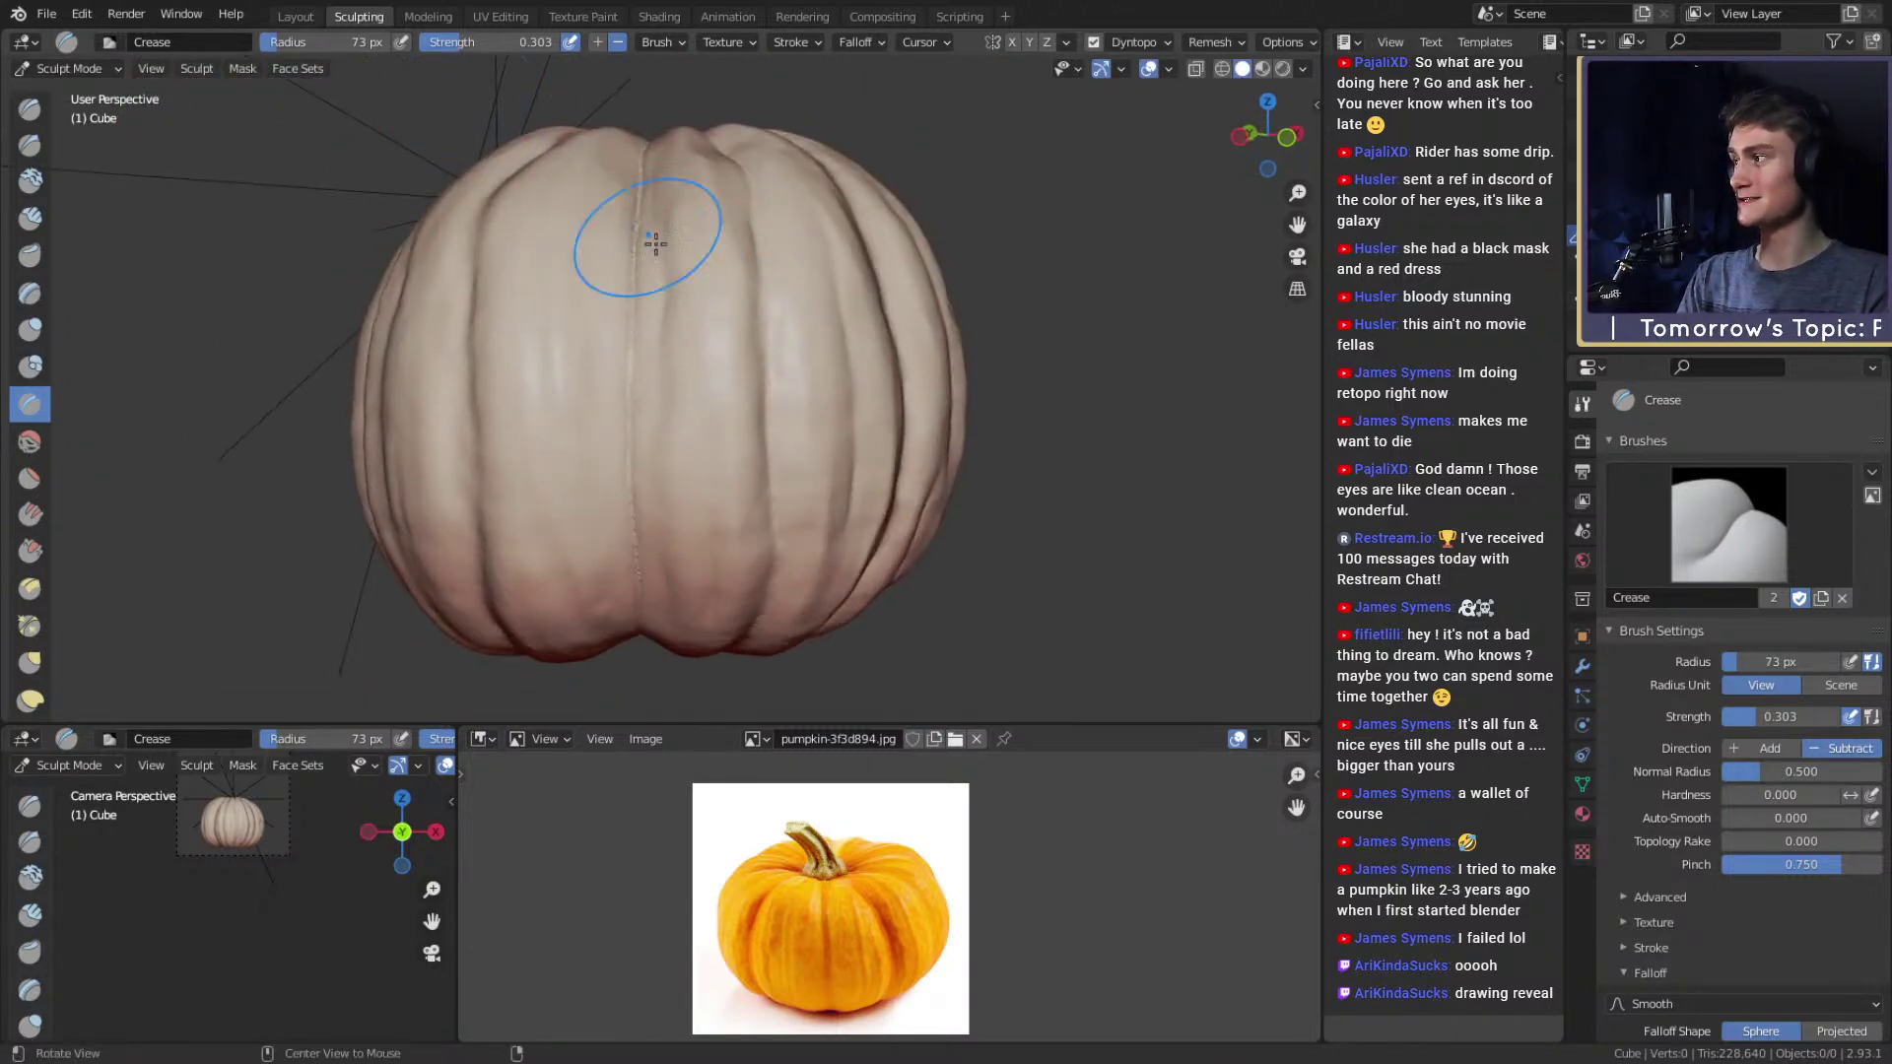
# Set the Crease radius to 50 px and carve a crease outward from the underside nub along the narrow rib.
pyautogui.moveTo(661, 404)
pyautogui.mouseDown(button='middle')
pyautogui.moveTo(676, 228)
pyautogui.moveTo(686, 332)
pyautogui.mouseUp(button='middle')
pyautogui.press('f')
pyautogui.click(664, 322)
pyautogui.keyDown('alt'); pyautogui.moveTo(664, 322); pyautogui.dragTo(695, 301); pyautogui.keyUp('alt')
pyautogui.keyDown('alt'); pyautogui.moveTo(660, 384); pyautogui.dragTo(670, 232); pyautogui.keyUp('alt')
pyautogui.keyDown('alt'); pyautogui.moveTo(621, 488); pyautogui.dragTo(658, 390); pyautogui.keyUp('alt')
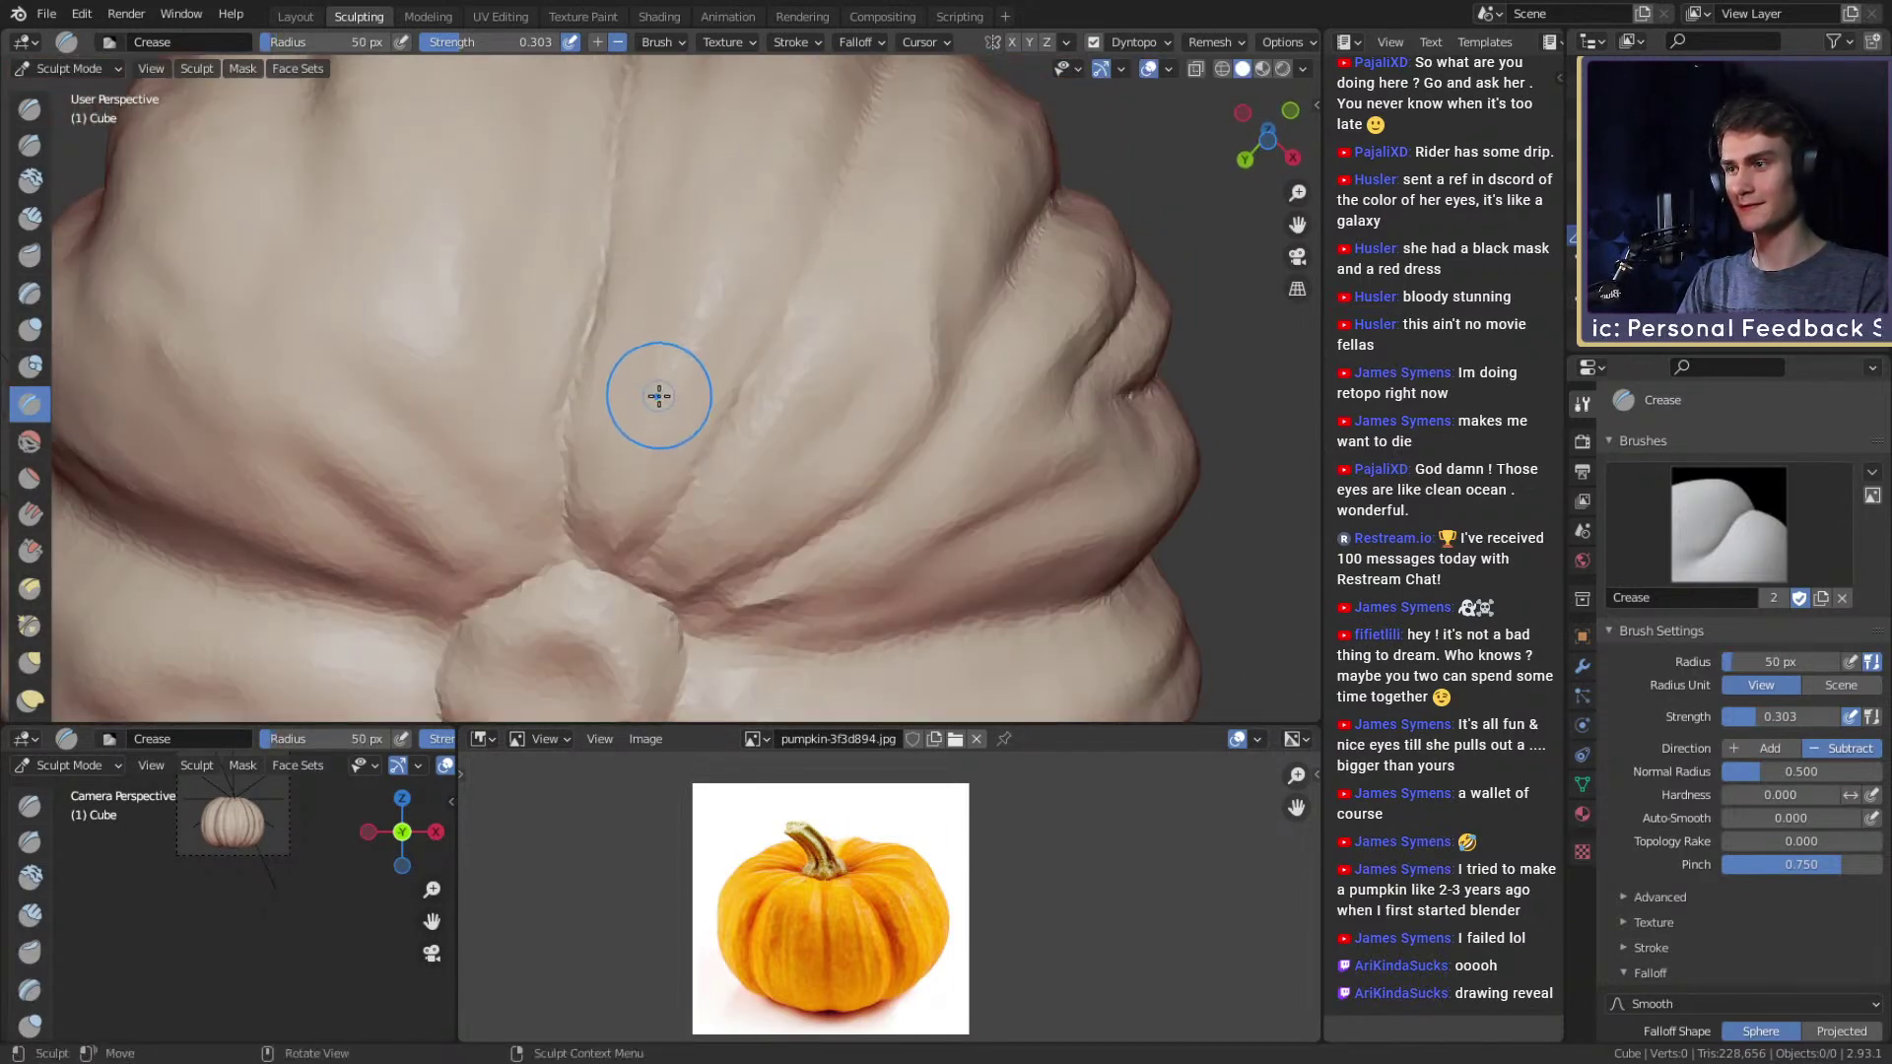
pyautogui.moveTo(607, 546)
pyautogui.mouseDown()
pyautogui.moveTo(719, 300)
pyautogui.moveTo(736, 342)
pyautogui.mouseUp()
pyautogui.press('f')
pyautogui.click(667, 435)
pyautogui.press('f')
pyautogui.click(714, 353)
# Crease the underside of the neighbouring wide rib above the nub, starting with a brush radius of 42 px.
pyautogui.moveTo(704, 478); pyautogui.dragTo(745, 427, button='middle')
pyautogui.press('f')
pyautogui.click(735, 424)
pyautogui.keyDown('shift'); pyautogui.moveTo(581, 423); pyautogui.dragTo(712, 404, button='middle'); pyautogui.keyUp('shift')
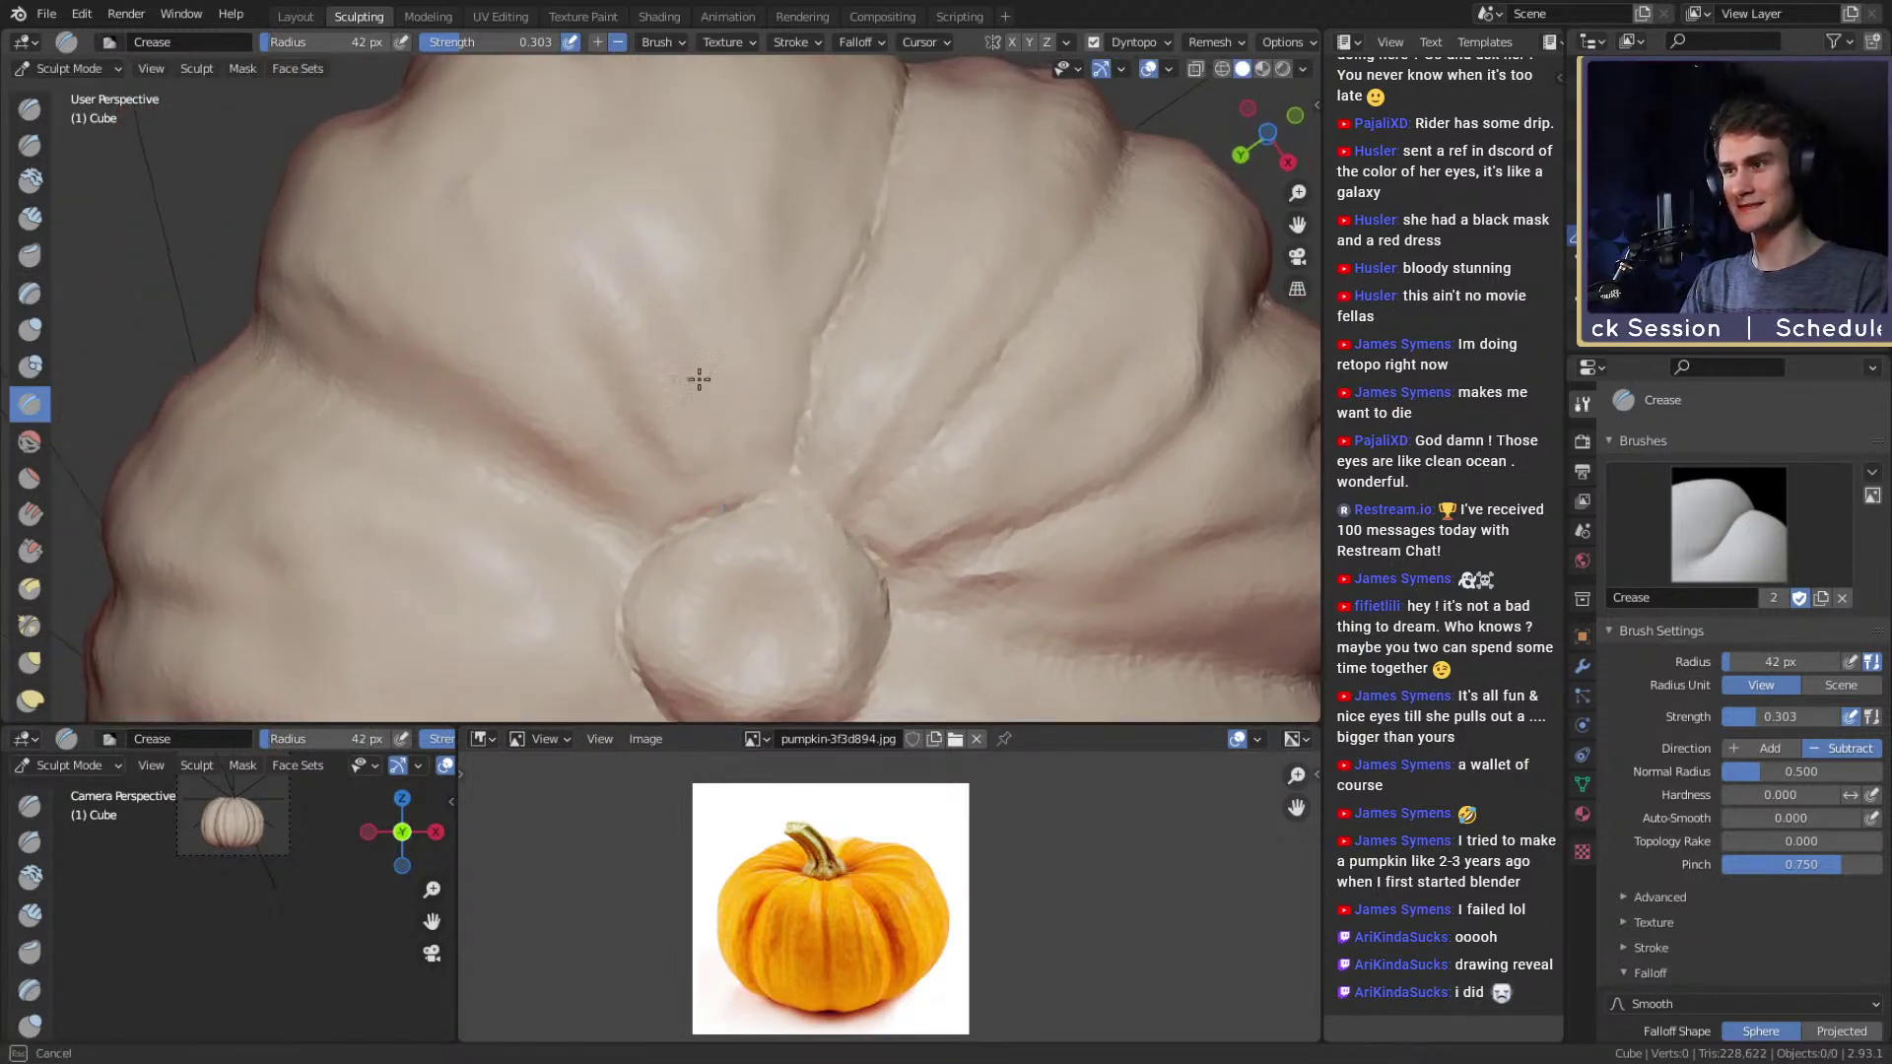
pyautogui.moveTo(660, 301)
pyautogui.mouseDown(button='middle')
pyautogui.moveTo(687, 469)
pyautogui.moveTo(612, 359)
pyautogui.moveTo(654, 389)
pyautogui.moveTo(726, 329)
pyautogui.moveTo(778, 506)
pyautogui.mouseUp(button='middle')
pyautogui.moveTo(758, 405)
pyautogui.mouseDown(button='middle')
pyautogui.moveTo(772, 371)
pyautogui.moveTo(765, 439)
pyautogui.moveTo(760, 363)
pyautogui.moveTo(745, 398)
pyautogui.mouseUp(button='middle')
pyautogui.moveTo(684, 236); pyautogui.dragTo(707, 296, button='middle')
pyautogui.moveTo(745, 458)
pyautogui.mouseDown(button='middle')
pyautogui.moveTo(739, 364)
pyautogui.moveTo(772, 476)
pyautogui.moveTo(853, 351)
pyautogui.moveTo(735, 370)
pyautogui.mouseUp(button='middle')
pyautogui.click(798, 340)
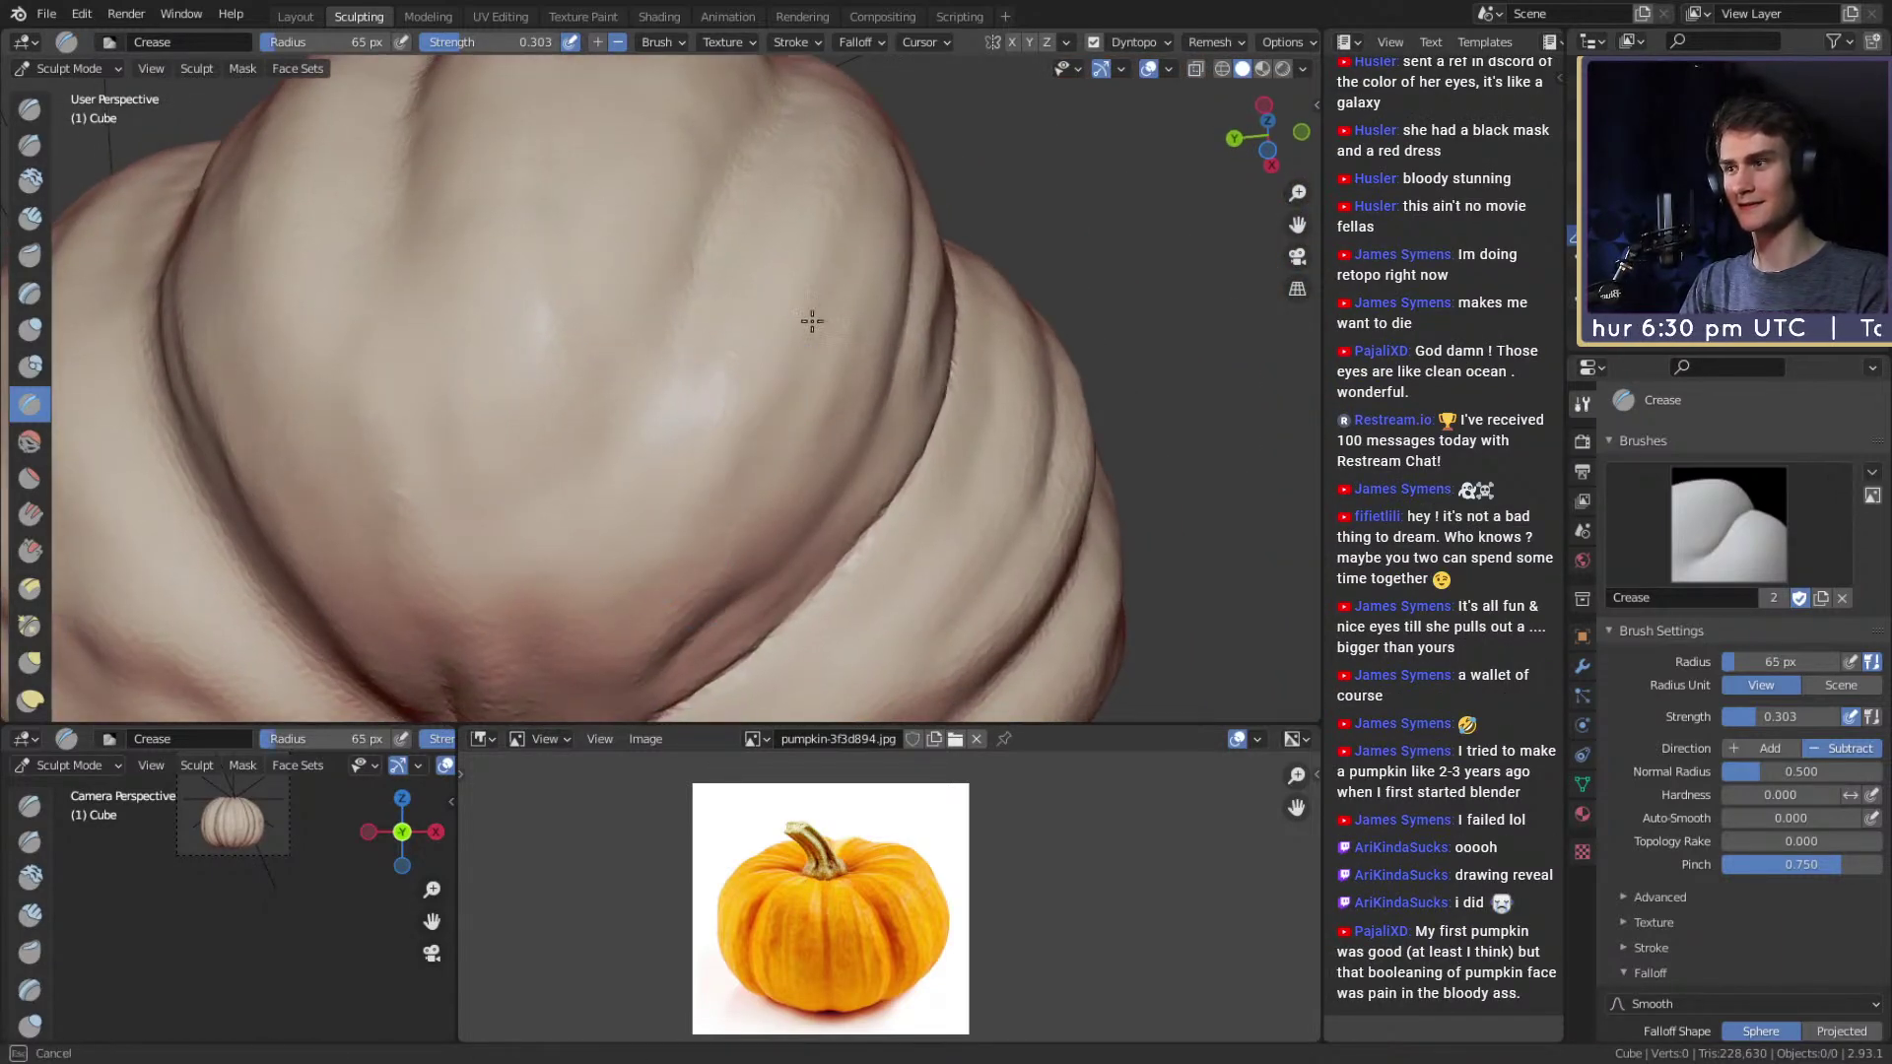
# Carve a crease up the wide rib's lower side and set the Crease radius to 58 px.
pyautogui.moveTo(831, 291); pyautogui.dragTo(734, 405, button='middle')
pyautogui.moveTo(706, 209); pyautogui.dragTo(713, 268)
pyautogui.moveTo(714, 268); pyautogui.dragTo(749, 384, button='middle')
pyautogui.press('f')
pyautogui.click(739, 305)
pyautogui.moveTo(710, 472)
pyautogui.mouseDown(button='middle')
pyautogui.moveTo(743, 388)
pyautogui.moveTo(726, 296)
pyautogui.mouseUp(button='middle')
pyautogui.press('f')
pyautogui.click(730, 359)
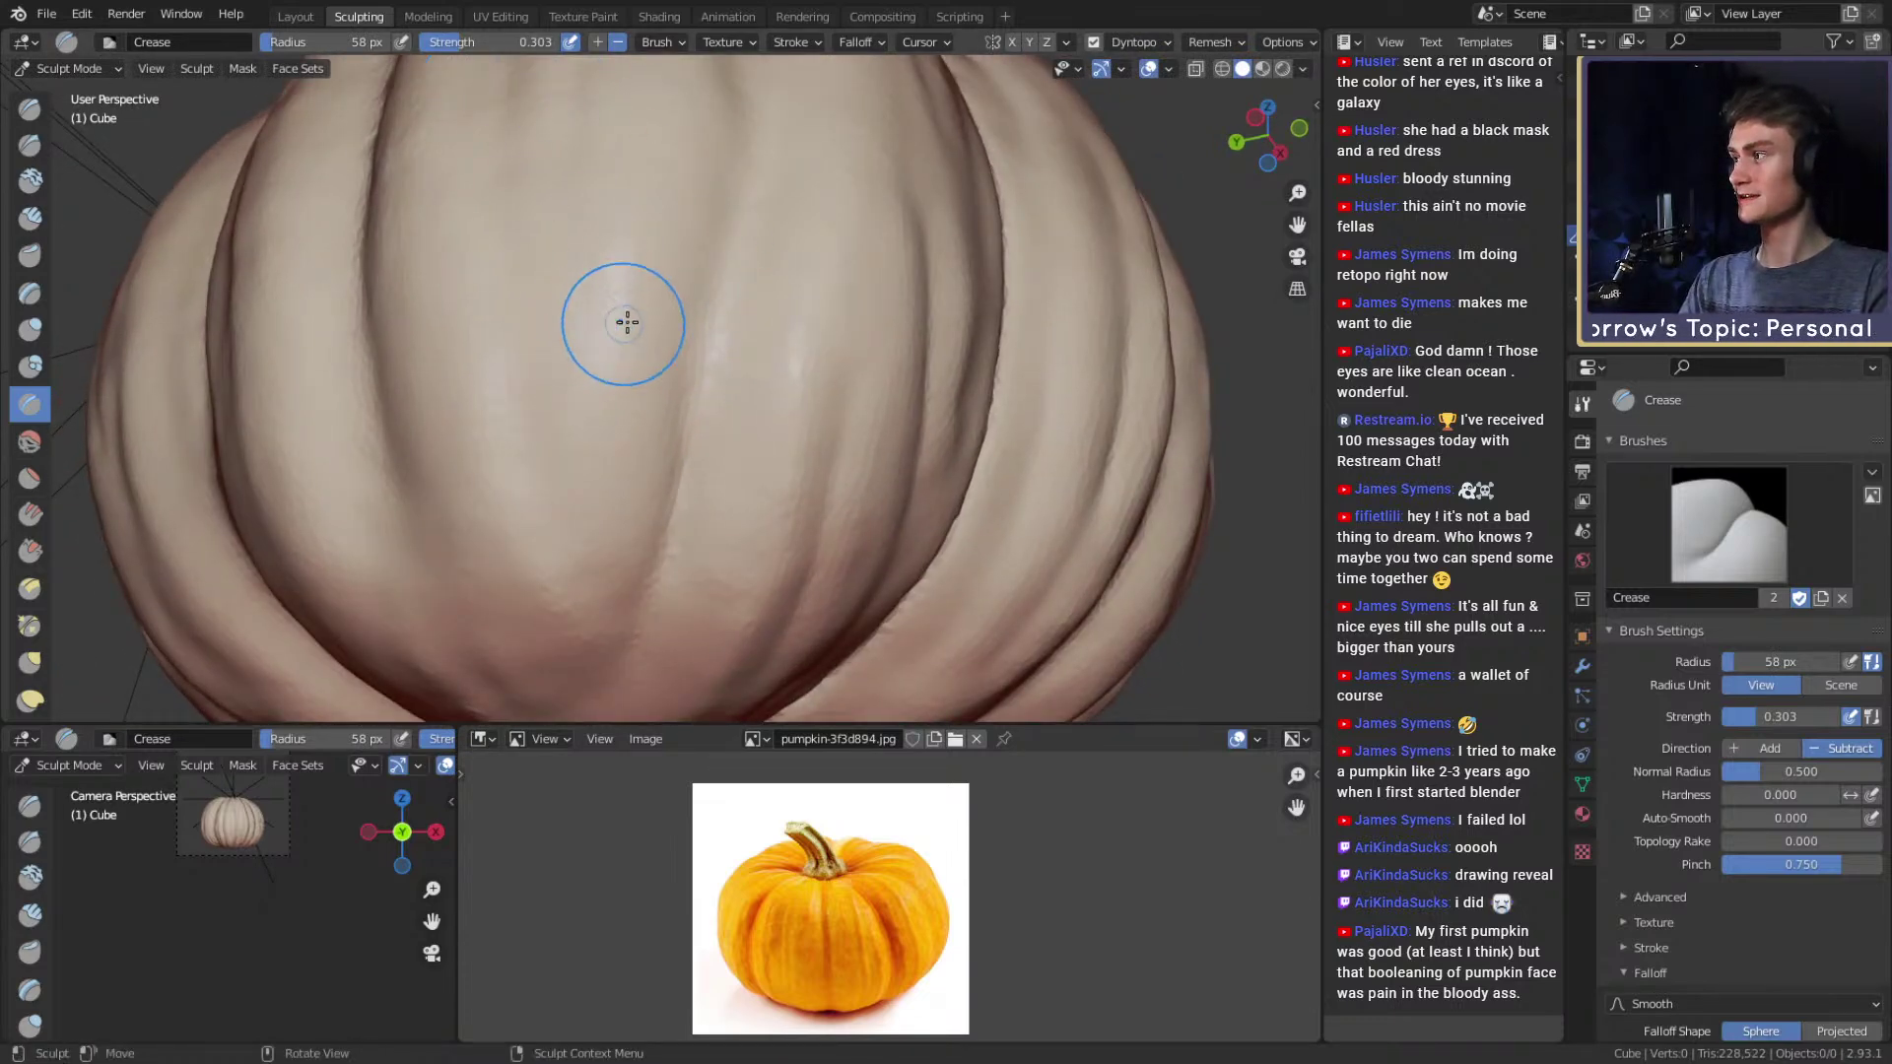
# Extend the wide rib's crease upward along its side and set the brush radius to 53 px.
pyautogui.moveTo(721, 281)
pyautogui.mouseDown(button='middle')
pyautogui.moveTo(689, 393)
pyautogui.moveTo(713, 295)
pyautogui.moveTo(686, 371)
pyautogui.moveTo(718, 371)
pyautogui.mouseUp(button='middle')
pyautogui.press('f')
pyautogui.click(671, 372)
pyautogui.press('f')
pyautogui.click(714, 371)
pyautogui.moveTo(650, 463); pyautogui.dragTo(711, 281)
pyautogui.moveTo(710, 280); pyautogui.dragTo(676, 463, button='middle')
pyautogui.press('f')
pyautogui.click(688, 476)
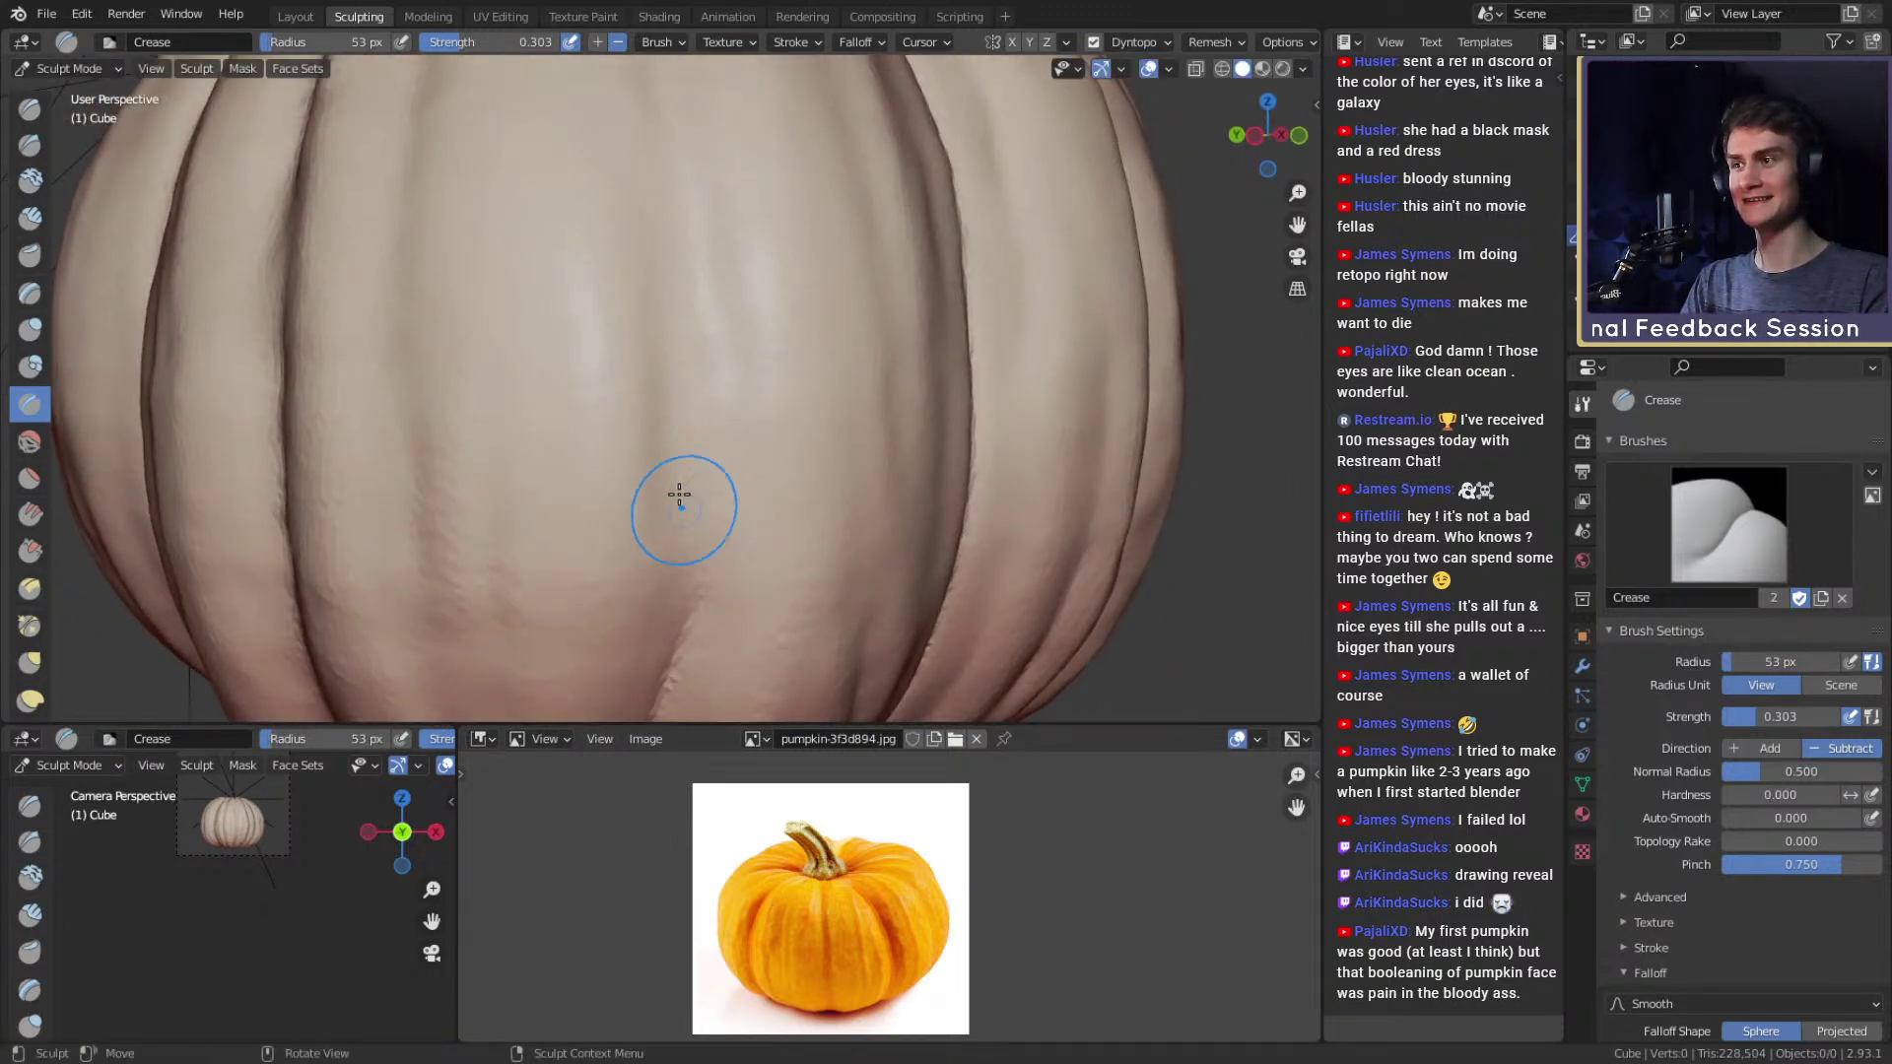
# Carve a lengthwise groove up the middle of the wide rib and set the Crease radius to 46 px.
pyautogui.moveTo(680, 230); pyautogui.dragTo(673, 209, button='middle')
pyautogui.moveTo(697, 520); pyautogui.dragTo(692, 338, button='middle')
pyautogui.moveTo(693, 434); pyautogui.dragTo(639, 185)
pyautogui.moveTo(638, 186); pyautogui.dragTo(683, 501, button='middle')
pyautogui.press('f')
pyautogui.click(653, 328)
pyautogui.moveTo(618, 208); pyautogui.dragTo(669, 452, button='middle')
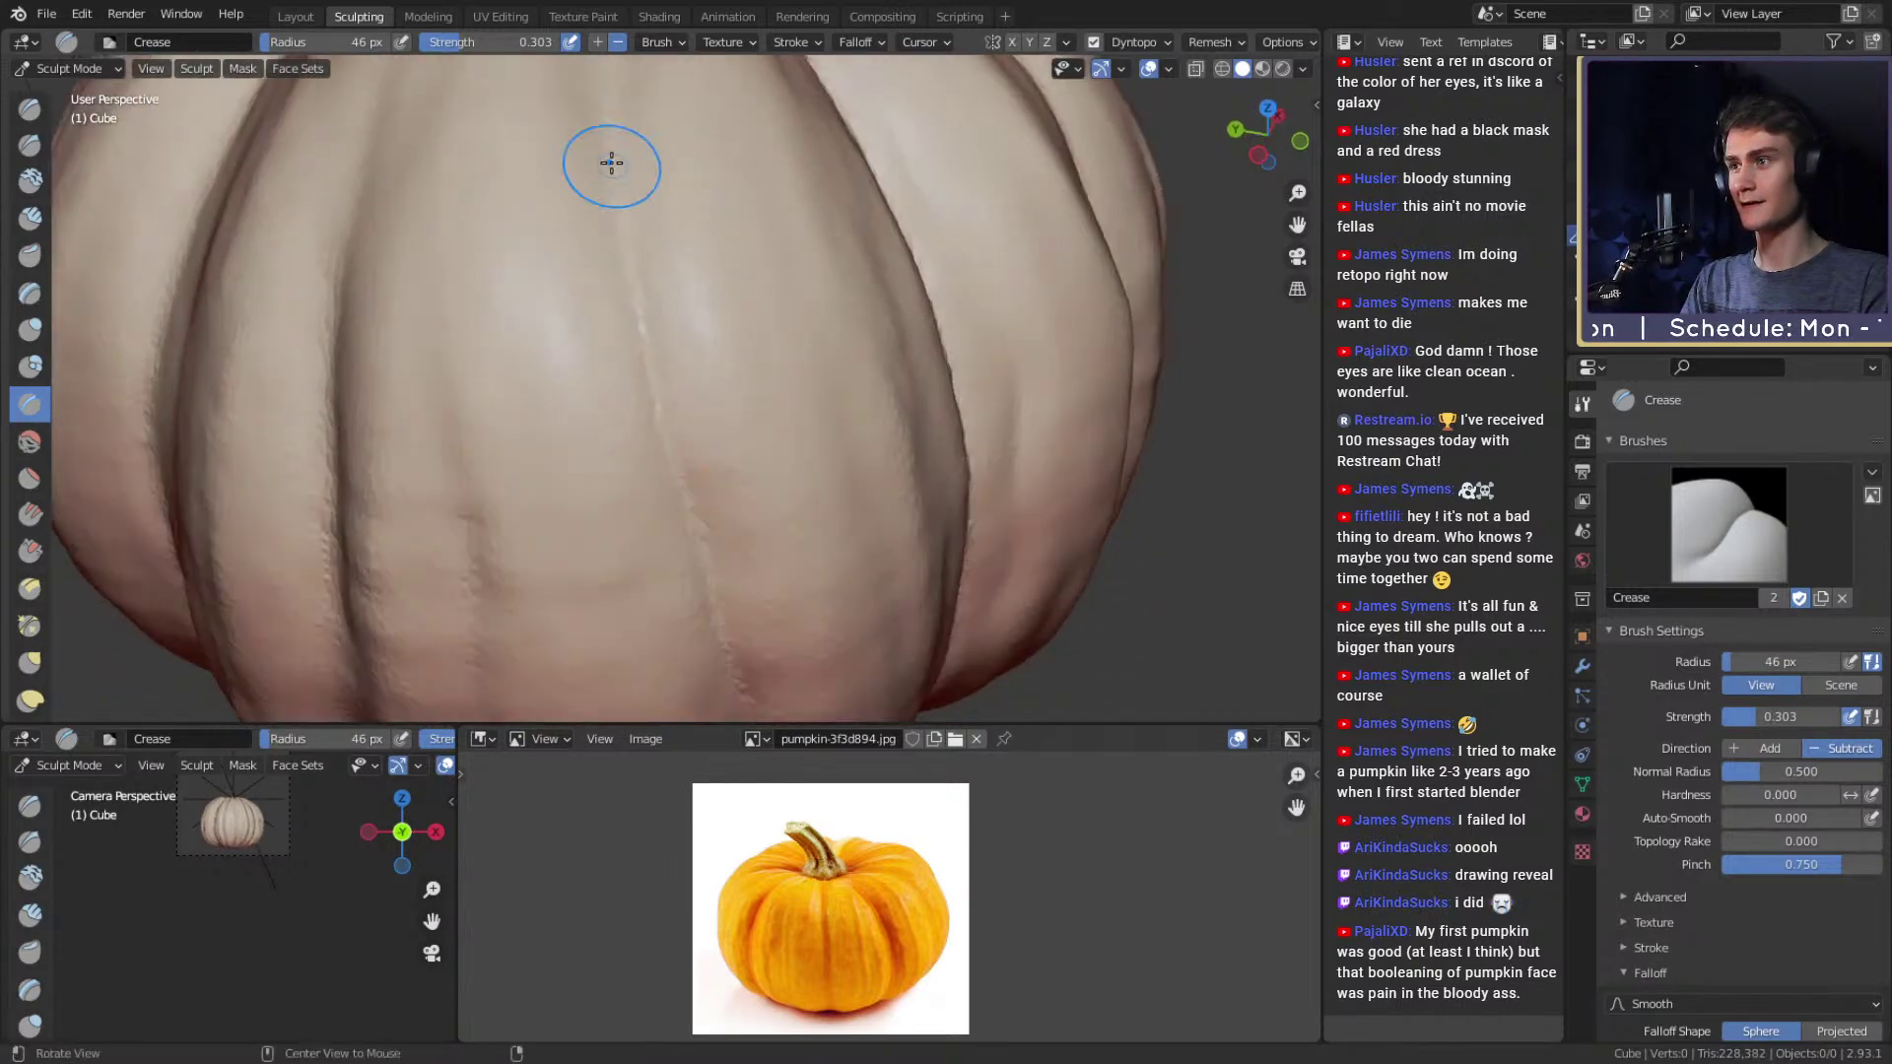
# Deepen the wide rib's centre groove with two long strokes from its lower half up to the shoulder.
pyautogui.moveTo(614, 166); pyautogui.dragTo(656, 372, button='middle')
pyautogui.press('f')
pyautogui.click(658, 373)
pyautogui.moveTo(683, 487); pyautogui.dragTo(595, 151)
pyautogui.moveTo(595, 152); pyautogui.dragTo(650, 346, button='middle')
pyautogui.press('f')
pyautogui.click(652, 347)
pyautogui.moveTo(686, 498); pyautogui.dragTo(606, 182)
pyautogui.moveTo(605, 182)
pyautogui.mouseDown(button='middle')
pyautogui.moveTo(663, 312)
pyautogui.moveTo(522, 324)
pyautogui.moveTo(602, 378)
pyautogui.mouseUp(button='middle')
# Refine the groove over the rib's upper shoulder with short Crease strokes, adjusting the brush radius between them.
pyautogui.press('f')
pyautogui.click(634, 310)
pyautogui.press('f')
pyautogui.click(558, 324)
pyautogui.moveTo(706, 520); pyautogui.dragTo(600, 305, button='middle')
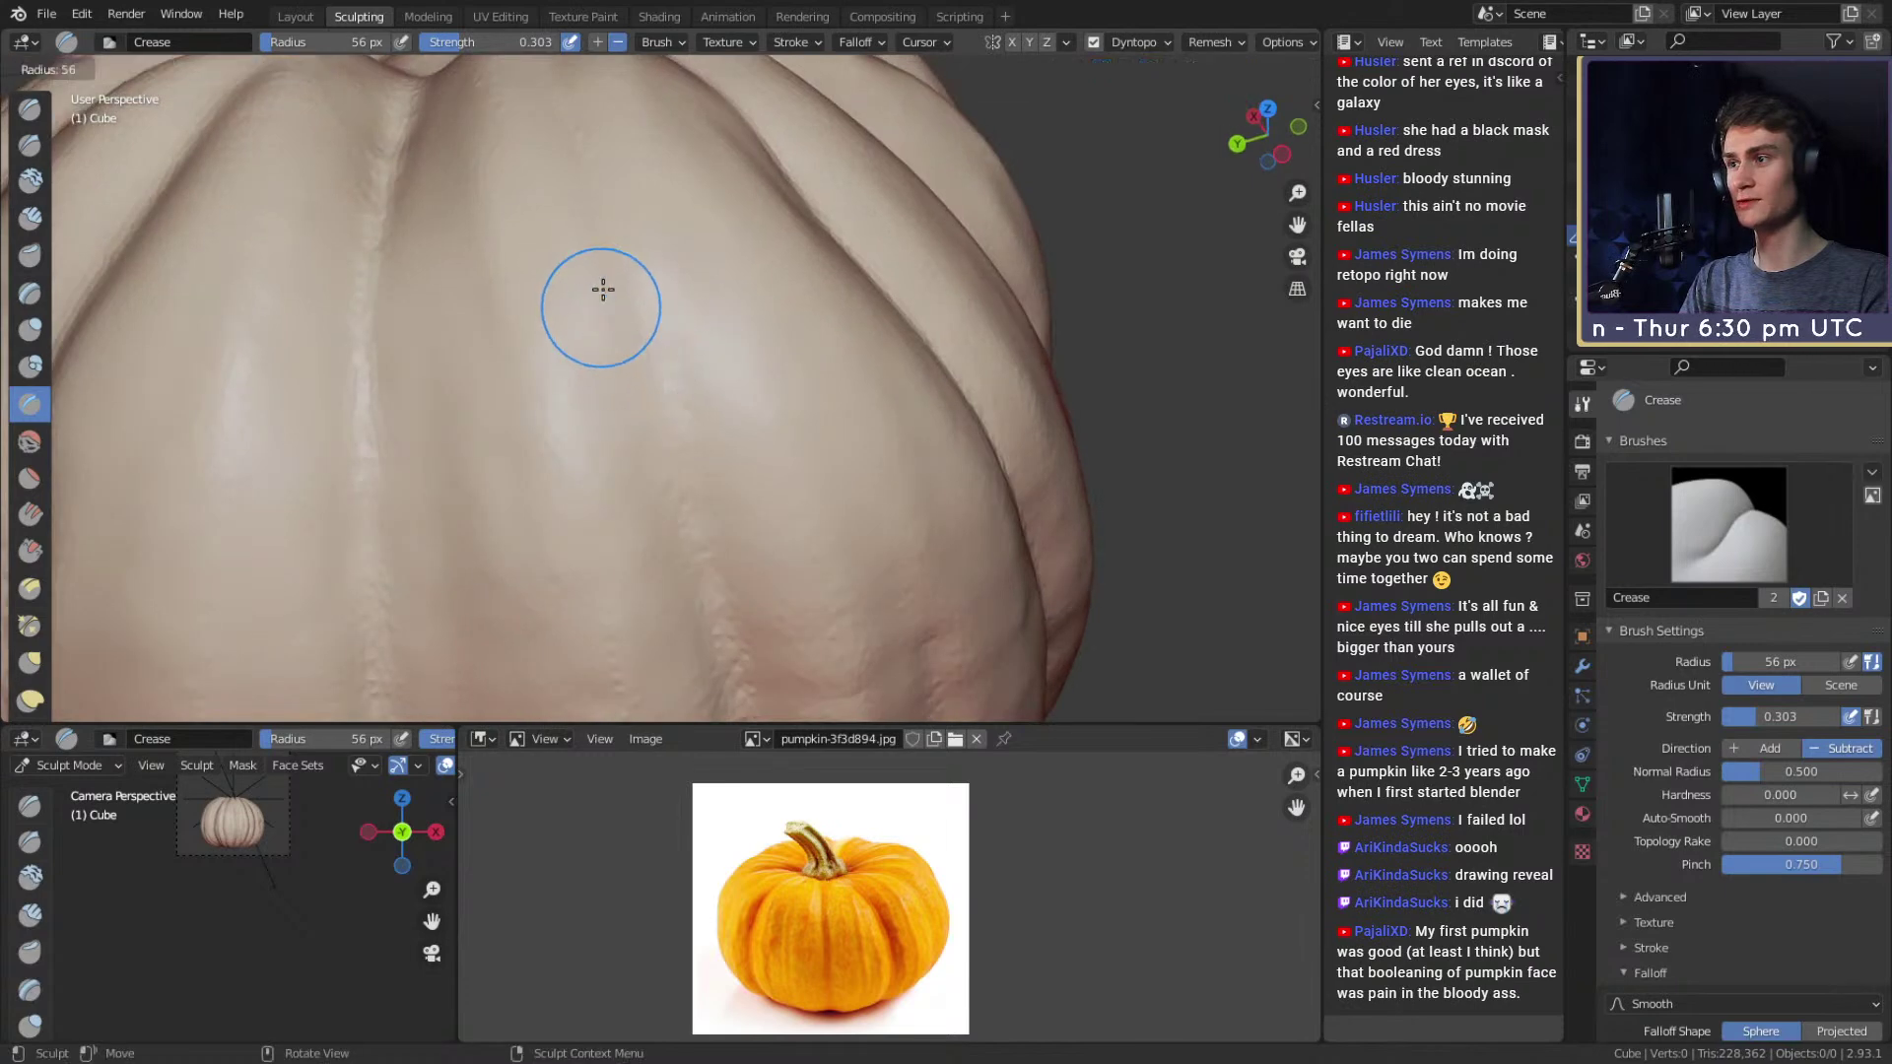
pyautogui.moveTo(666, 412)
pyautogui.mouseDown(button='middle')
pyautogui.moveTo(627, 245)
pyautogui.moveTo(642, 321)
pyautogui.mouseUp(button='middle')
pyautogui.press('f')
pyautogui.click(621, 246)
pyautogui.press('f')
pyautogui.click(627, 345)
pyautogui.moveTo(628, 346); pyautogui.dragTo(628, 346)
pyautogui.moveTo(627, 346); pyautogui.dragTo(660, 419, button='middle')
pyautogui.moveTo(595, 215); pyautogui.dragTo(629, 282)
# Set the Crease radius to 27 px and carve a fine groove down the middle of the rib's front.
pyautogui.scroll(-5, 680, 369)
pyautogui.moveTo(702, 418); pyautogui.dragTo(682, 372, button='middle')
pyautogui.scroll(1, 665, 344)
pyautogui.press('f')
pyautogui.click(631, 317)
pyautogui.moveTo(631, 285); pyautogui.dragTo(638, 526)
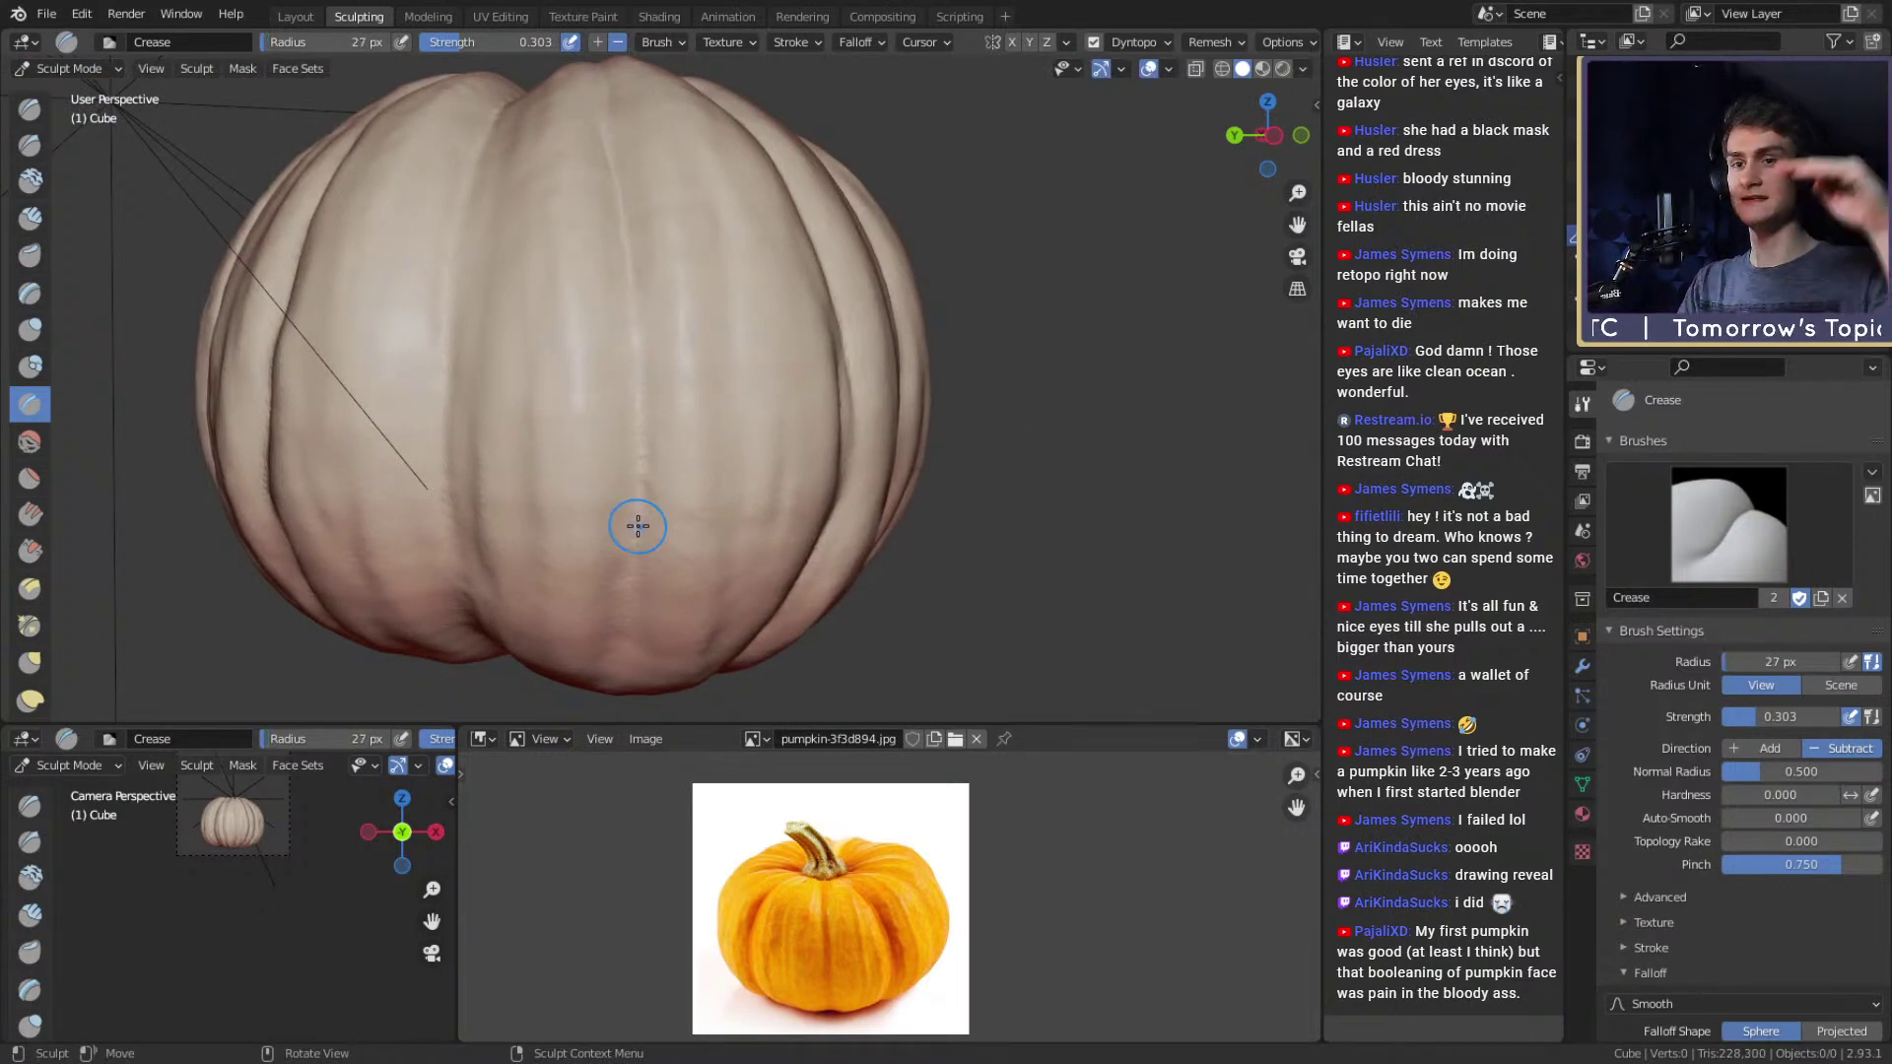
# Sharpen the upper part of the rib's centre groove and extend it down towards the base, adjusting the brush radius.
pyautogui.moveTo(680, 420)
pyautogui.keyDown('shift'); pyautogui.mouseDown(button='middle')
pyautogui.moveTo(710, 393)
pyautogui.moveTo(698, 340)
pyautogui.mouseUp(button='middle'); pyautogui.keyUp('shift')
pyautogui.press('f')
pyautogui.click(672, 288)
pyautogui.moveTo(656, 215)
pyautogui.mouseDown()
pyautogui.moveTo(639, 359)
pyautogui.moveTo(657, 287)
pyautogui.mouseUp()
pyautogui.keyDown('shift'); pyautogui.moveTo(670, 329); pyautogui.dragTo(674, 354, button='middle'); pyautogui.keyUp('shift')
pyautogui.moveTo(666, 248); pyautogui.dragTo(689, 419, button='middle')
pyautogui.press('f')
pyautogui.click(668, 320)
pyautogui.moveTo(659, 310); pyautogui.dragTo(622, 533)
pyautogui.moveTo(622, 533); pyautogui.dragTo(657, 435, button='middle')
# Set the Crease radius to 36 px and carve the rib's centre groove onto its lower, underside curve.
pyautogui.keyDown('alt'); pyautogui.moveTo(657, 436); pyautogui.dragTo(634, 351); pyautogui.keyUp('alt')
pyautogui.keyDown('alt'); pyautogui.moveTo(638, 522); pyautogui.dragTo(690, 413); pyautogui.keyUp('alt')
pyautogui.press('f')
pyautogui.click(676, 414)
pyautogui.keyDown('alt'); pyautogui.moveTo(616, 558); pyautogui.dragTo(647, 443); pyautogui.keyUp('alt')
pyautogui.moveTo(646, 444)
pyautogui.mouseDown(button='middle')
pyautogui.moveTo(629, 358)
pyautogui.moveTo(641, 393)
pyautogui.mouseUp(button='middle')
pyautogui.press('f')
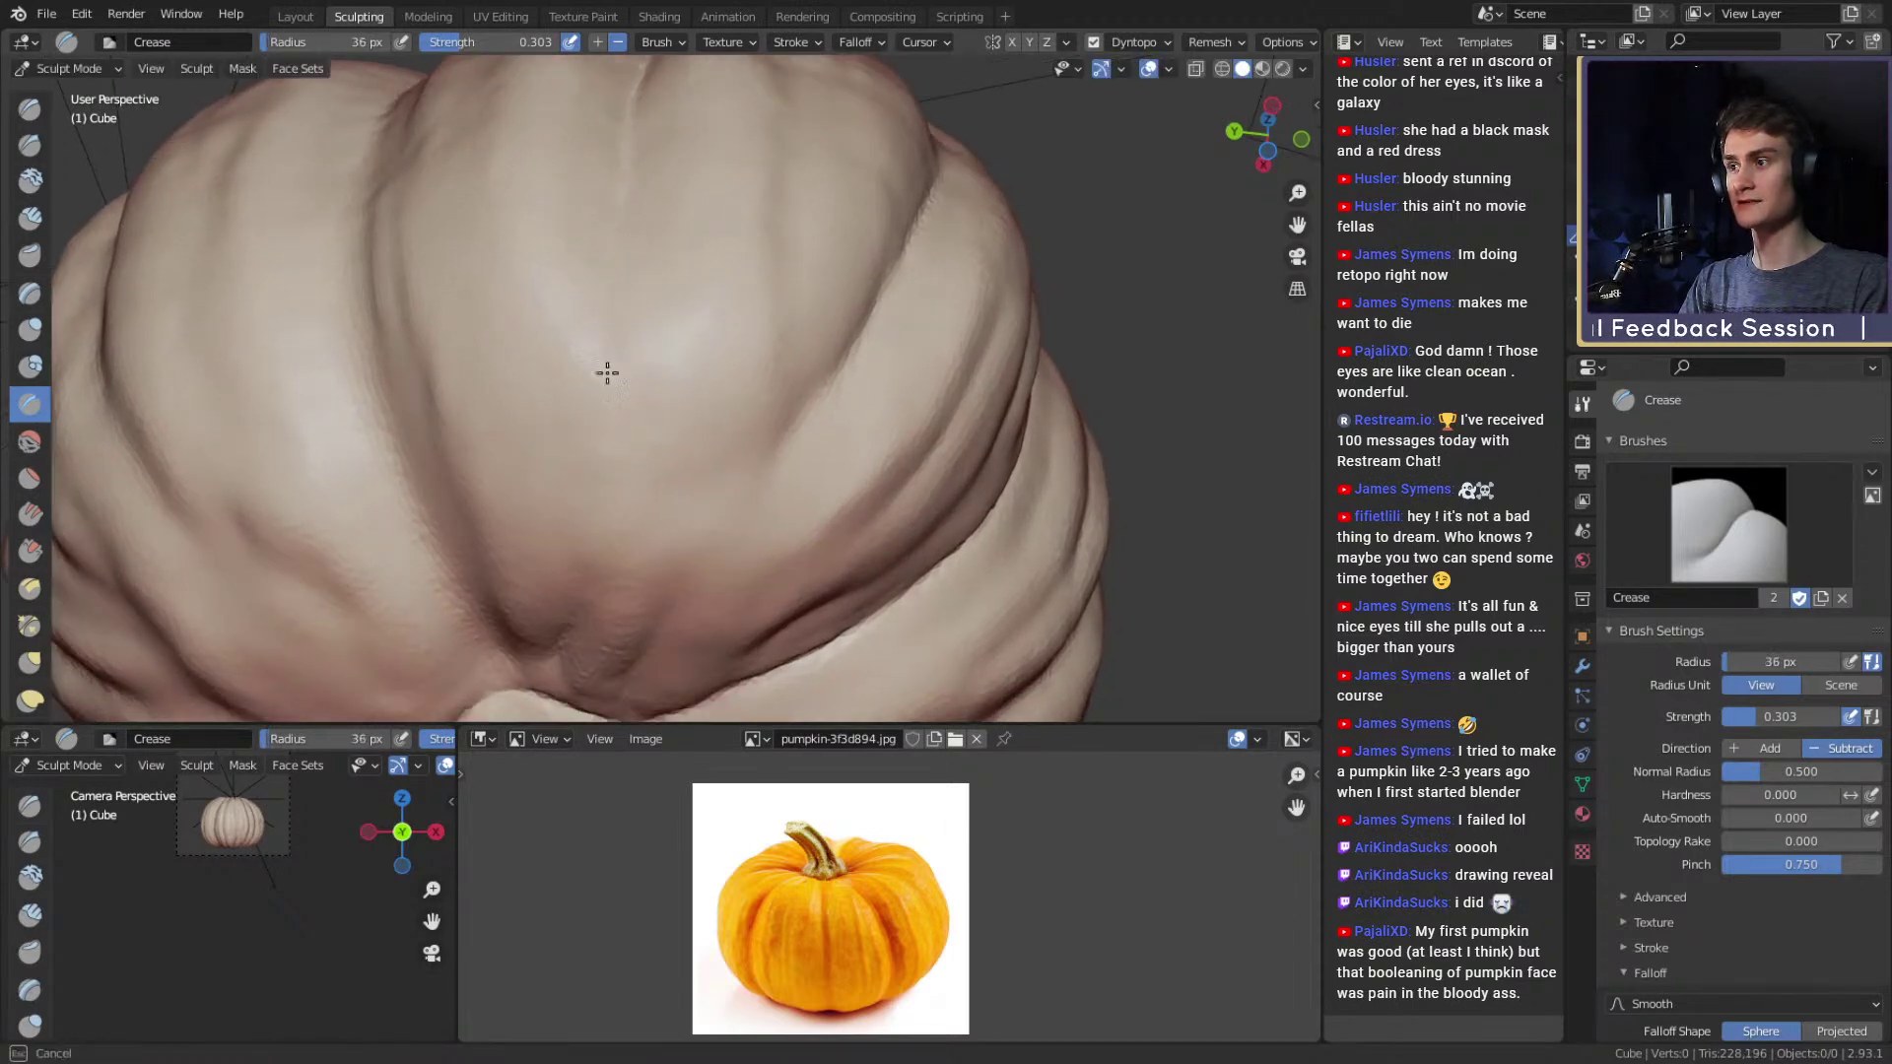
pyautogui.moveTo(602, 337); pyautogui.dragTo(629, 218)
# Set the Crease radius to 48 px and carve the centre groove up the rib and down towards the underside nub.
pyautogui.moveTo(665, 211); pyautogui.dragTo(650, 304, button='middle')
pyautogui.press('f')
pyautogui.click(665, 333)
pyautogui.moveTo(617, 515); pyautogui.dragTo(638, 473, button='middle')
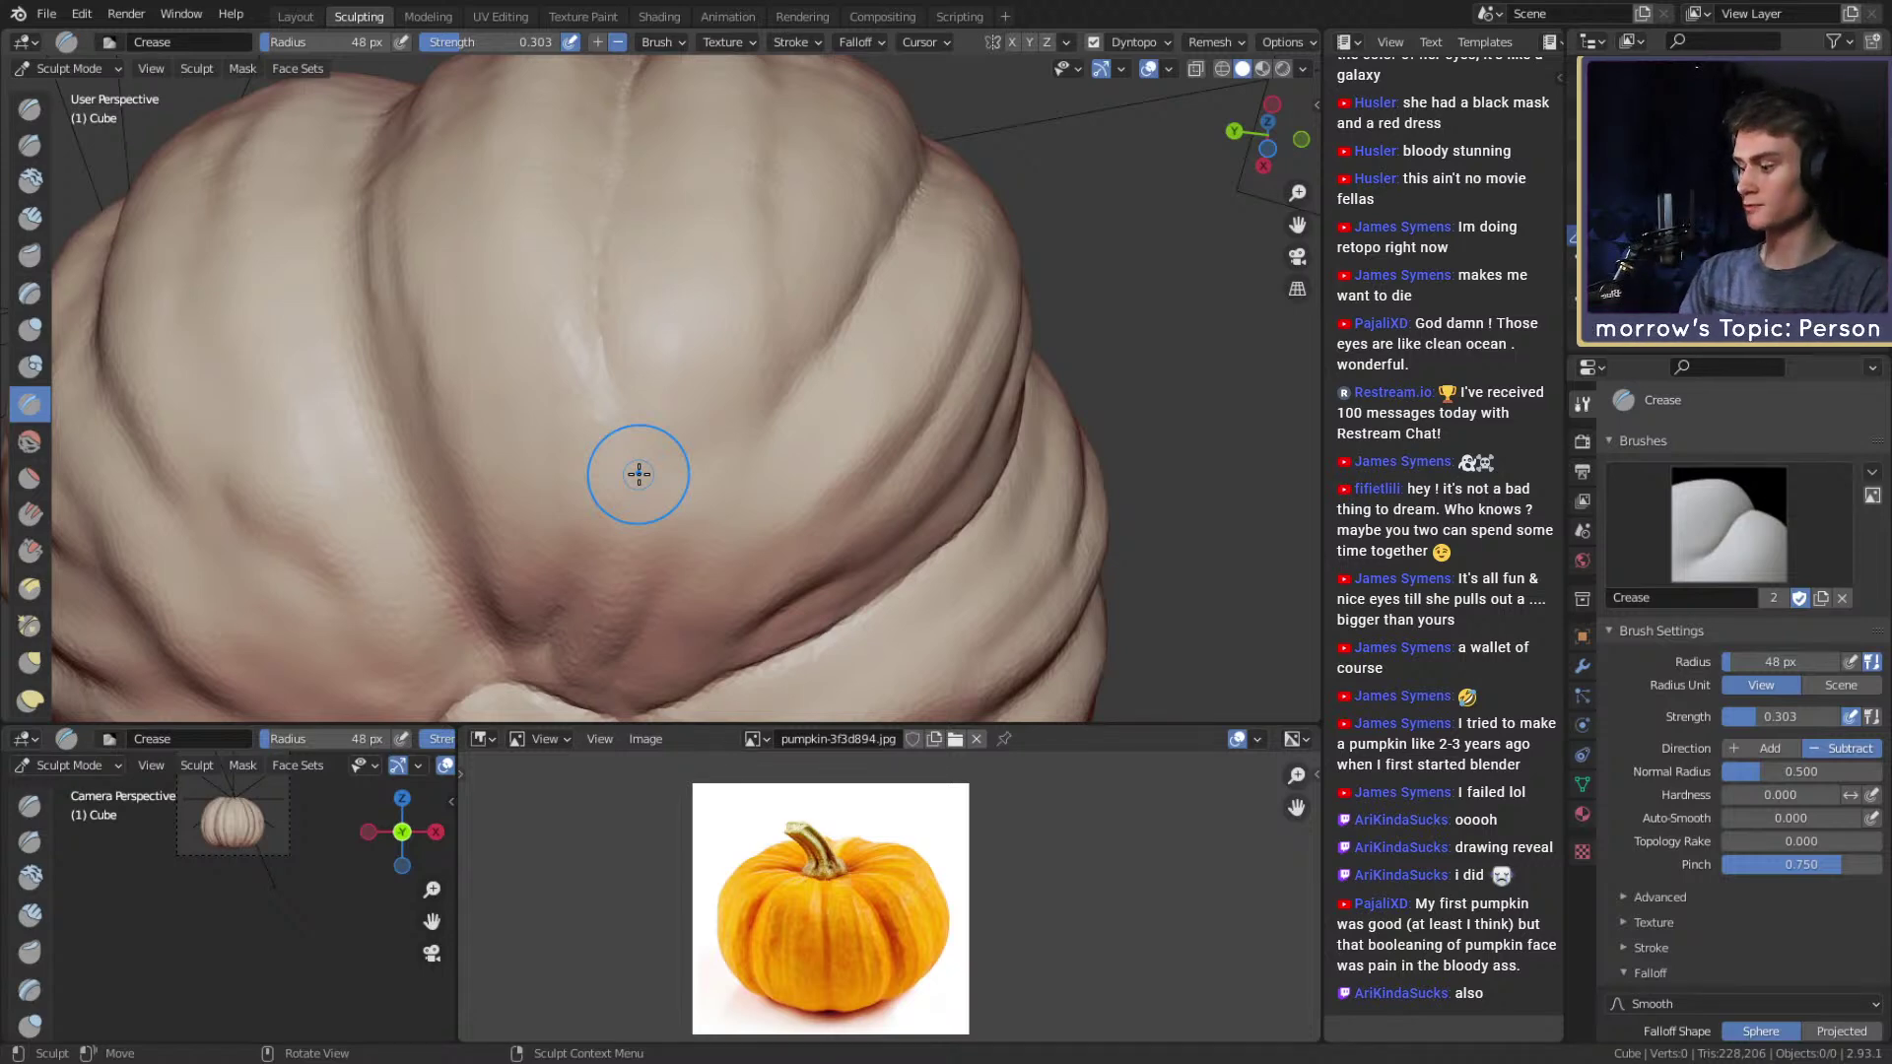
pyautogui.moveTo(638, 474)
pyautogui.mouseDown(button='middle')
pyautogui.moveTo(659, 329)
pyautogui.moveTo(659, 548)
pyautogui.moveTo(667, 351)
pyautogui.mouseUp(button='middle')
pyautogui.moveTo(667, 350); pyautogui.dragTo(654, 241)
pyautogui.moveTo(654, 241); pyautogui.dragTo(659, 342, button='middle')
pyautogui.moveTo(659, 341); pyautogui.dragTo(634, 522)
# Deepen the rib's centre groove with repeated Crease strokes along its length.
pyautogui.moveTo(662, 273); pyautogui.dragTo(671, 449, button='middle')
pyautogui.moveTo(671, 449)
pyautogui.mouseDown()
pyautogui.moveTo(683, 268)
pyautogui.moveTo(665, 394)
pyautogui.mouseUp()
pyautogui.moveTo(688, 242); pyautogui.dragTo(671, 426, button='middle')
pyautogui.moveTo(650, 379); pyautogui.dragTo(627, 609)
pyautogui.moveTo(686, 292); pyautogui.dragTo(681, 398)
pyautogui.moveTo(681, 397)
pyautogui.mouseDown(button='middle')
pyautogui.moveTo(625, 211)
pyautogui.moveTo(604, 329)
pyautogui.moveTo(663, 388)
pyautogui.moveTo(493, 198)
pyautogui.mouseUp(button='middle')
# Set the Crease radius to 54 px and carve the rib's groove along its lower curve above the underside nub.
pyautogui.moveTo(699, 347)
pyautogui.keyDown('alt'); pyautogui.mouseDown()
pyautogui.moveTo(693, 476)
pyautogui.moveTo(701, 238)
pyautogui.moveTo(688, 311)
pyautogui.mouseUp(); pyautogui.keyUp('alt')
pyautogui.scroll(2, 697, 393)
pyautogui.moveTo(687, 312)
pyautogui.keyDown('shift'); pyautogui.mouseDown(button='middle')
pyautogui.moveTo(697, 393)
pyautogui.moveTo(730, 375)
pyautogui.moveTo(659, 403)
pyautogui.mouseUp(button='middle'); pyautogui.keyUp('shift')
pyautogui.press('f')
pyautogui.click(617, 405)
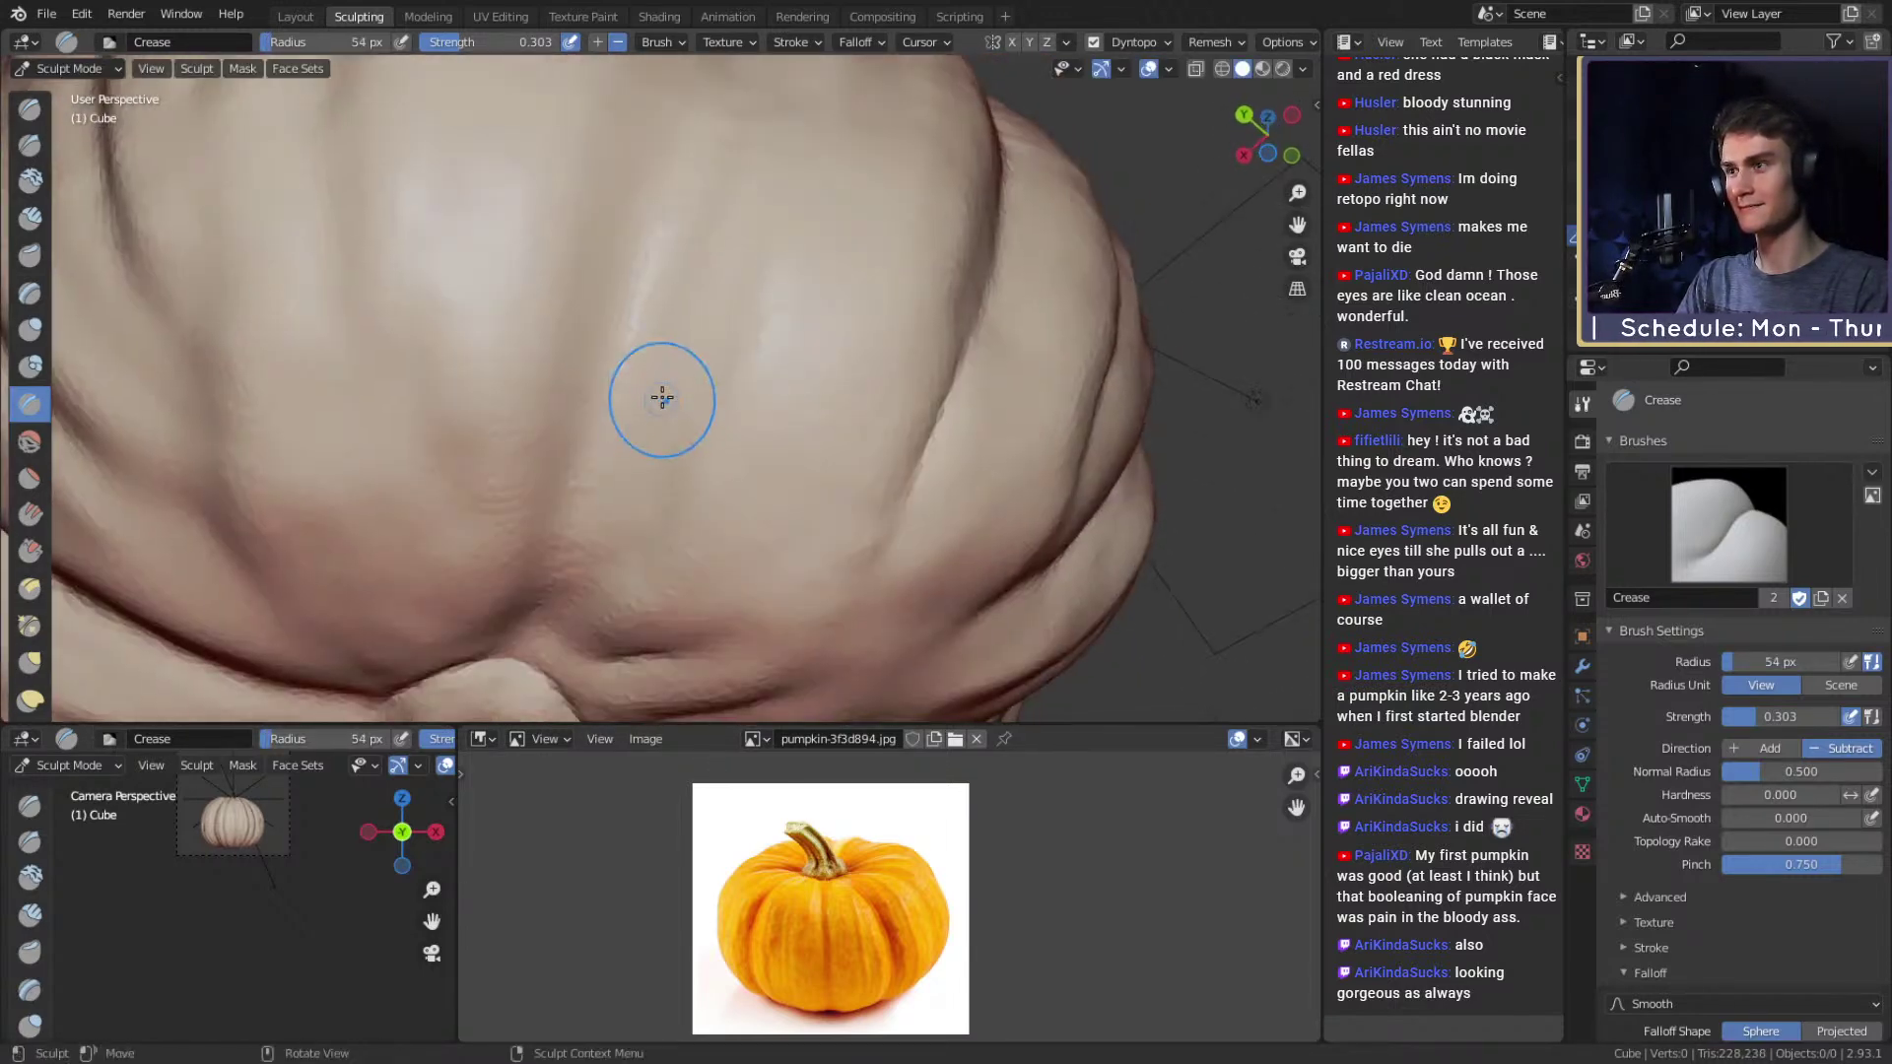
# Set the Crease radius to 45 px and continue the groove from the underside up onto the rib's side.
pyautogui.moveTo(724, 324)
pyautogui.mouseDown(button='middle')
pyautogui.moveTo(701, 350)
pyautogui.moveTo(722, 368)
pyautogui.moveTo(722, 237)
pyautogui.moveTo(690, 351)
pyautogui.mouseUp(button='middle')
pyautogui.moveTo(770, 178)
pyautogui.mouseDown(button='middle')
pyautogui.moveTo(695, 449)
pyautogui.moveTo(722, 359)
pyautogui.moveTo(680, 304)
pyautogui.moveTo(684, 380)
pyautogui.moveTo(698, 256)
pyautogui.moveTo(717, 297)
pyautogui.moveTo(641, 414)
pyautogui.moveTo(676, 371)
pyautogui.mouseUp(button='middle')
pyautogui.press('f')
pyautogui.click(737, 408)
pyautogui.scroll(-4, 718, 297)
pyautogui.scroll(2, 676, 371)
pyautogui.keyDown('alt'); pyautogui.moveTo(676, 370); pyautogui.dragTo(651, 393); pyautogui.keyUp('alt')
pyautogui.moveTo(630, 329)
pyautogui.keyDown('alt'); pyautogui.mouseDown()
pyautogui.moveTo(705, 423)
pyautogui.moveTo(709, 351)
pyautogui.moveTo(679, 456)
pyautogui.mouseUp(); pyautogui.keyUp('alt')
pyautogui.press('f')
pyautogui.click(699, 355)
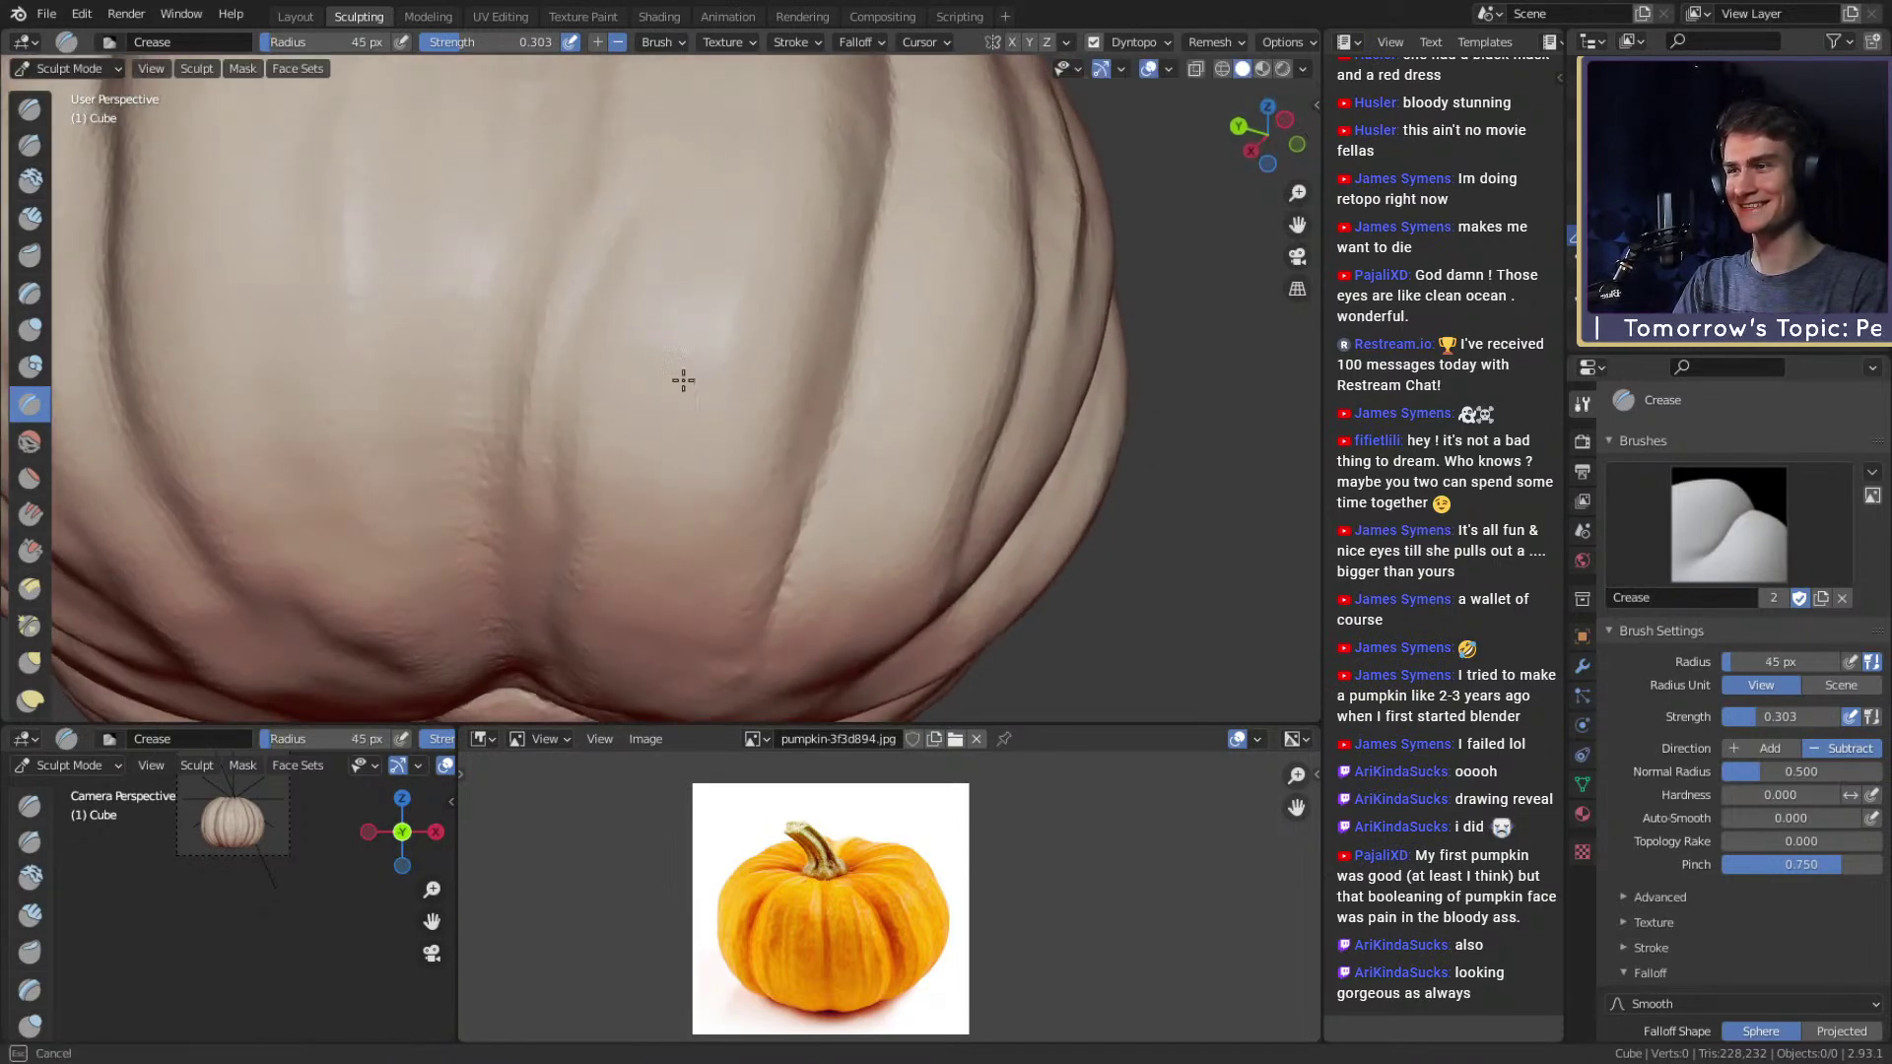
# Set the Crease radius to 49 px and carve the groove along the middle of the rib's side.
pyautogui.moveTo(680, 396)
pyautogui.mouseDown(button='middle')
pyautogui.moveTo(735, 223)
pyautogui.moveTo(701, 276)
pyautogui.moveTo(696, 477)
pyautogui.mouseUp(button='middle')
pyautogui.press('f')
pyautogui.click(650, 476)
pyautogui.moveTo(662, 178); pyautogui.dragTo(674, 434, button='middle')
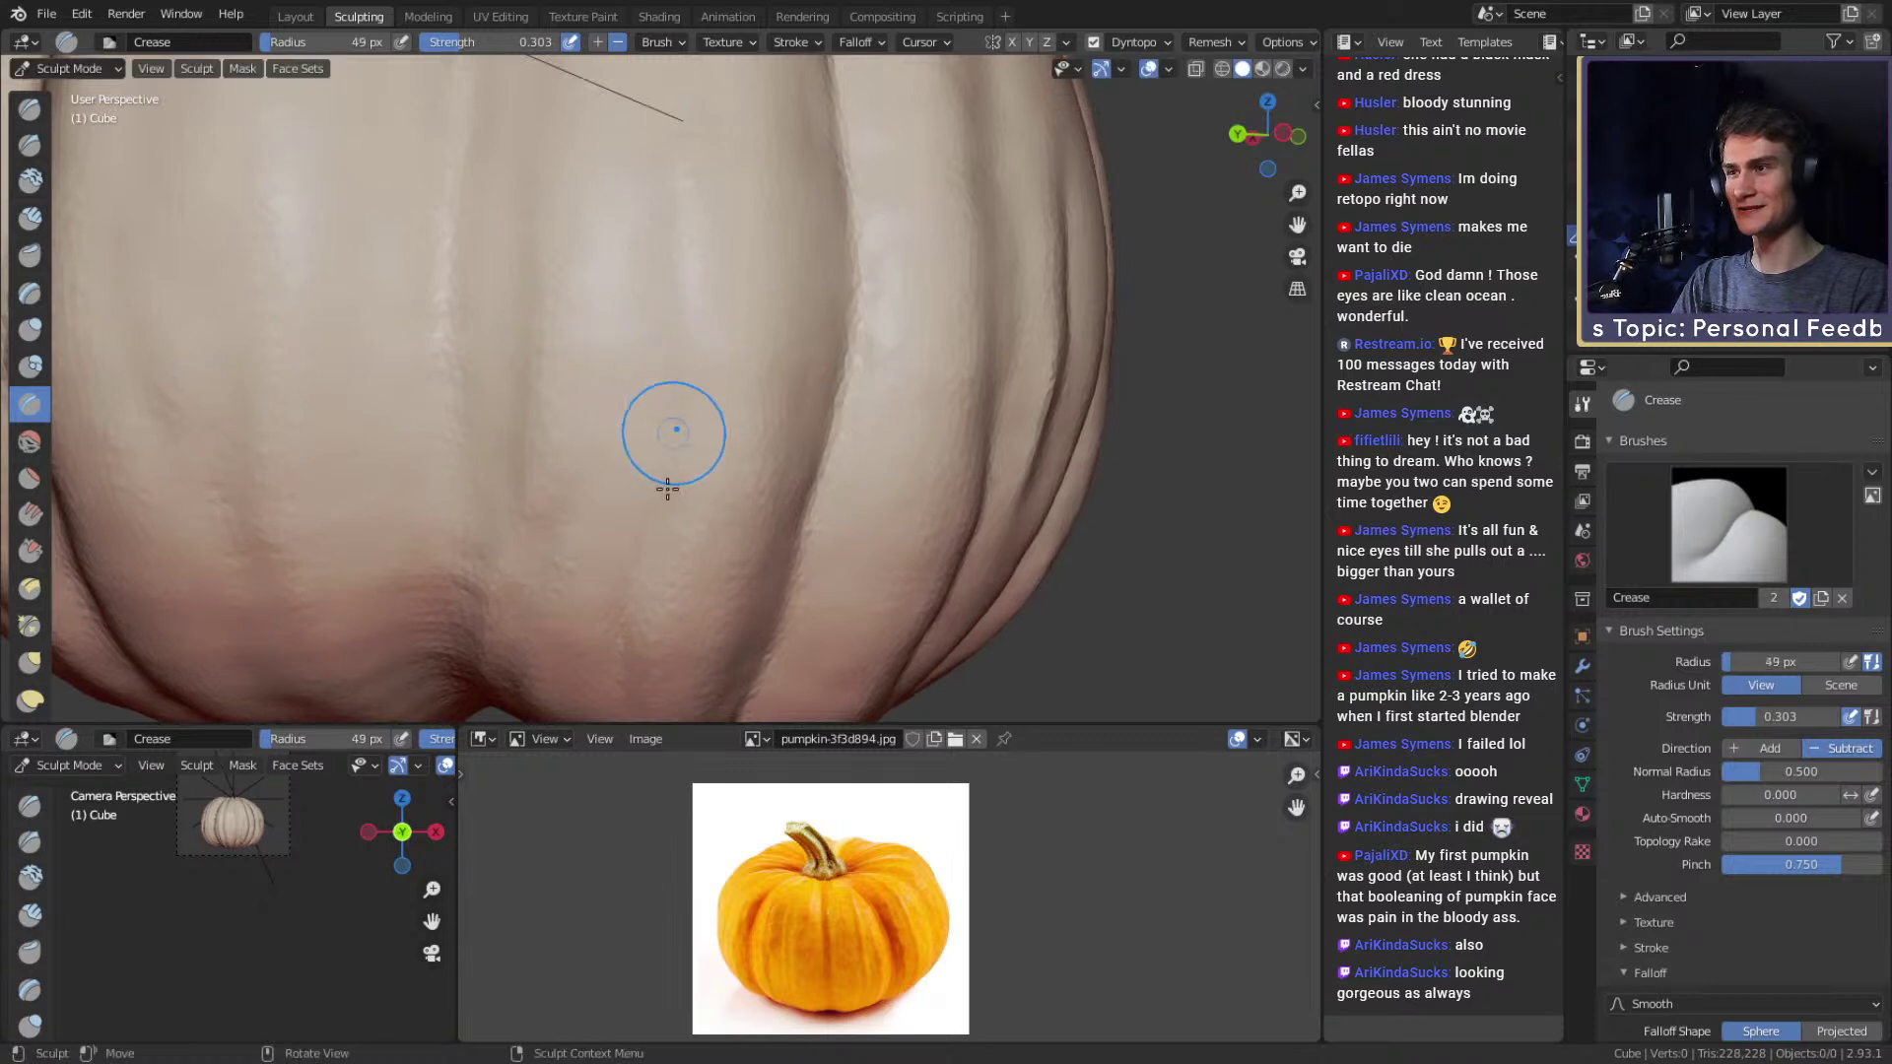
pyautogui.scroll(-4, 680, 245)
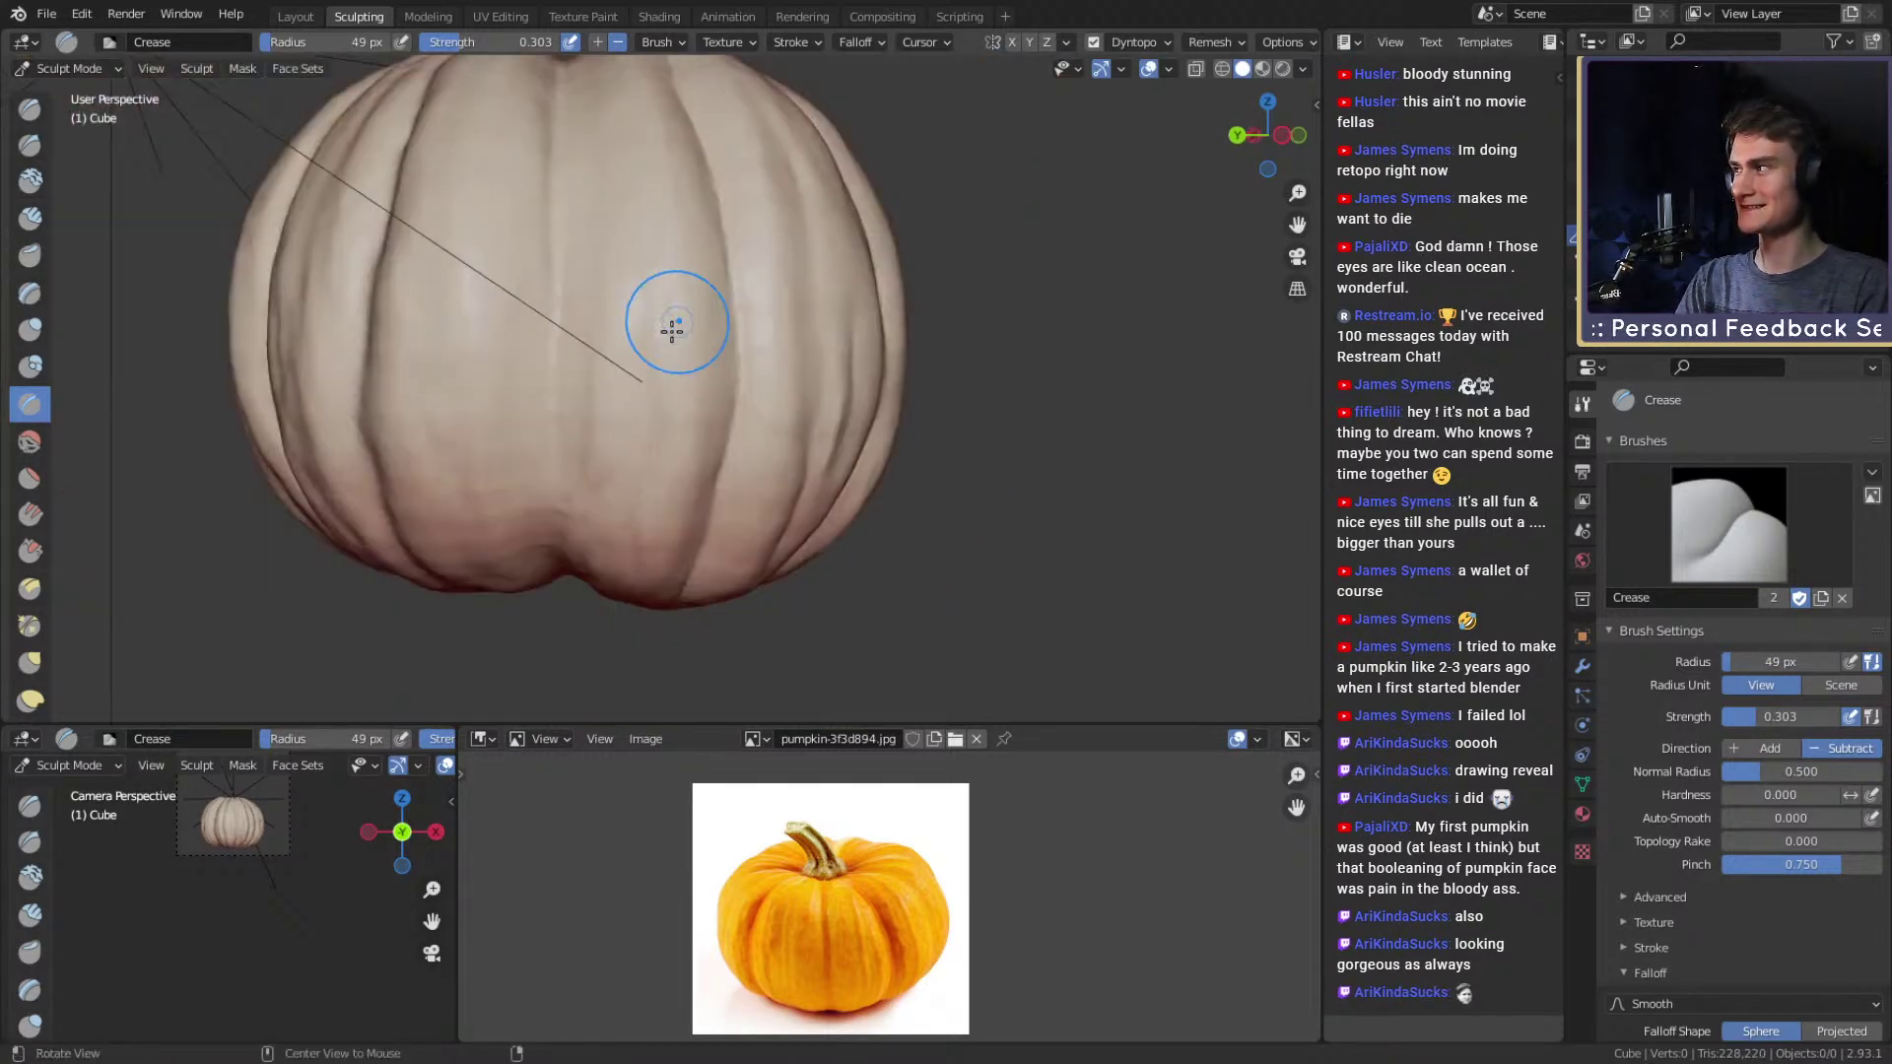
# Enlarge the Crease radius to 74 px and widen the groove on the side of the rib.
pyautogui.scroll(3, 673, 362)
pyautogui.press(']')
pyautogui.press(']')
pyautogui.press(']')
pyautogui.press(']')
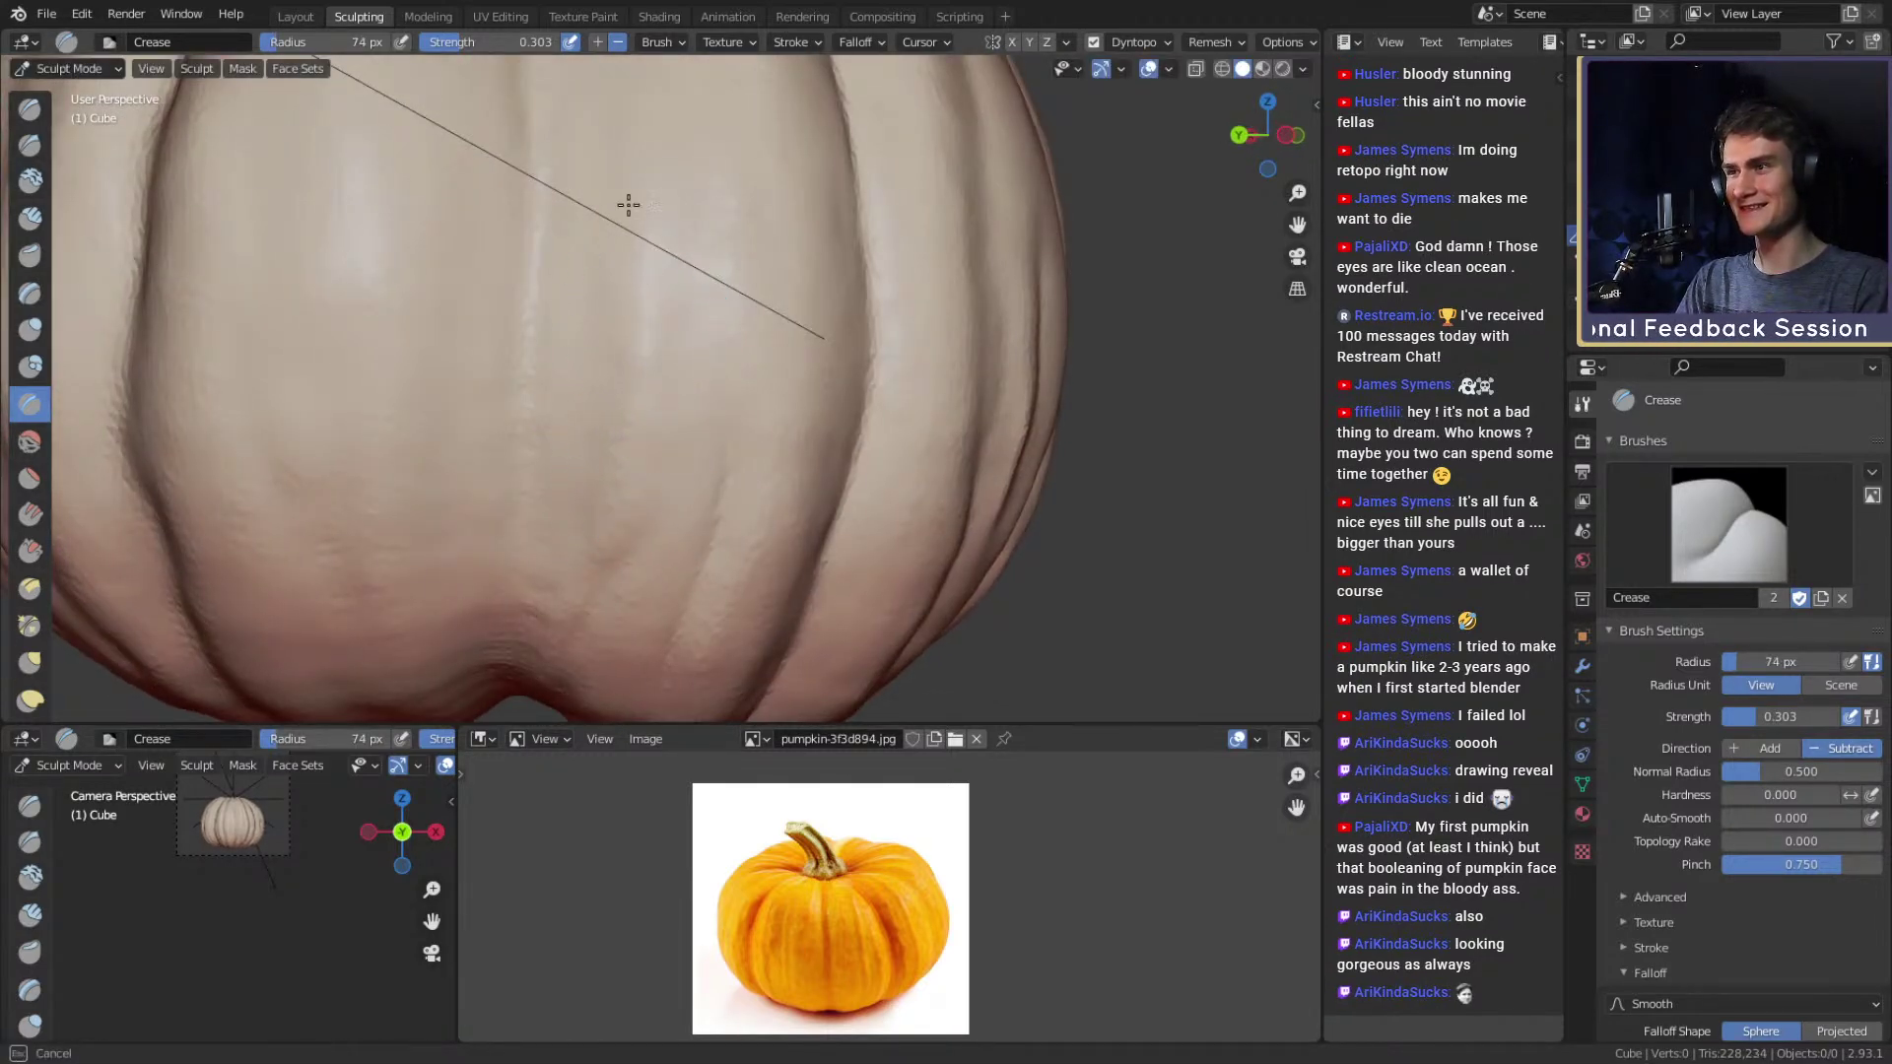
# Reduce the Crease radius to 38 px and sharpen the rib's groove along its side.
pyautogui.keyDown('alt'); pyautogui.moveTo(637, 246); pyautogui.dragTo(702, 364); pyautogui.keyUp('alt')
pyautogui.press('f')
pyautogui.click(697, 364)
pyautogui.moveTo(659, 279)
pyautogui.keyDown('ctrl'); pyautogui.keyDown('alt'); pyautogui.mouseDown()
pyautogui.moveTo(671, 449)
pyautogui.moveTo(650, 397)
pyautogui.moveTo(647, 422)
pyautogui.moveTo(667, 413)
pyautogui.moveTo(666, 350)
pyautogui.mouseUp(); pyautogui.keyUp('alt'); pyautogui.keyUp('ctrl')
pyautogui.press('f')
pyautogui.click(622, 399)
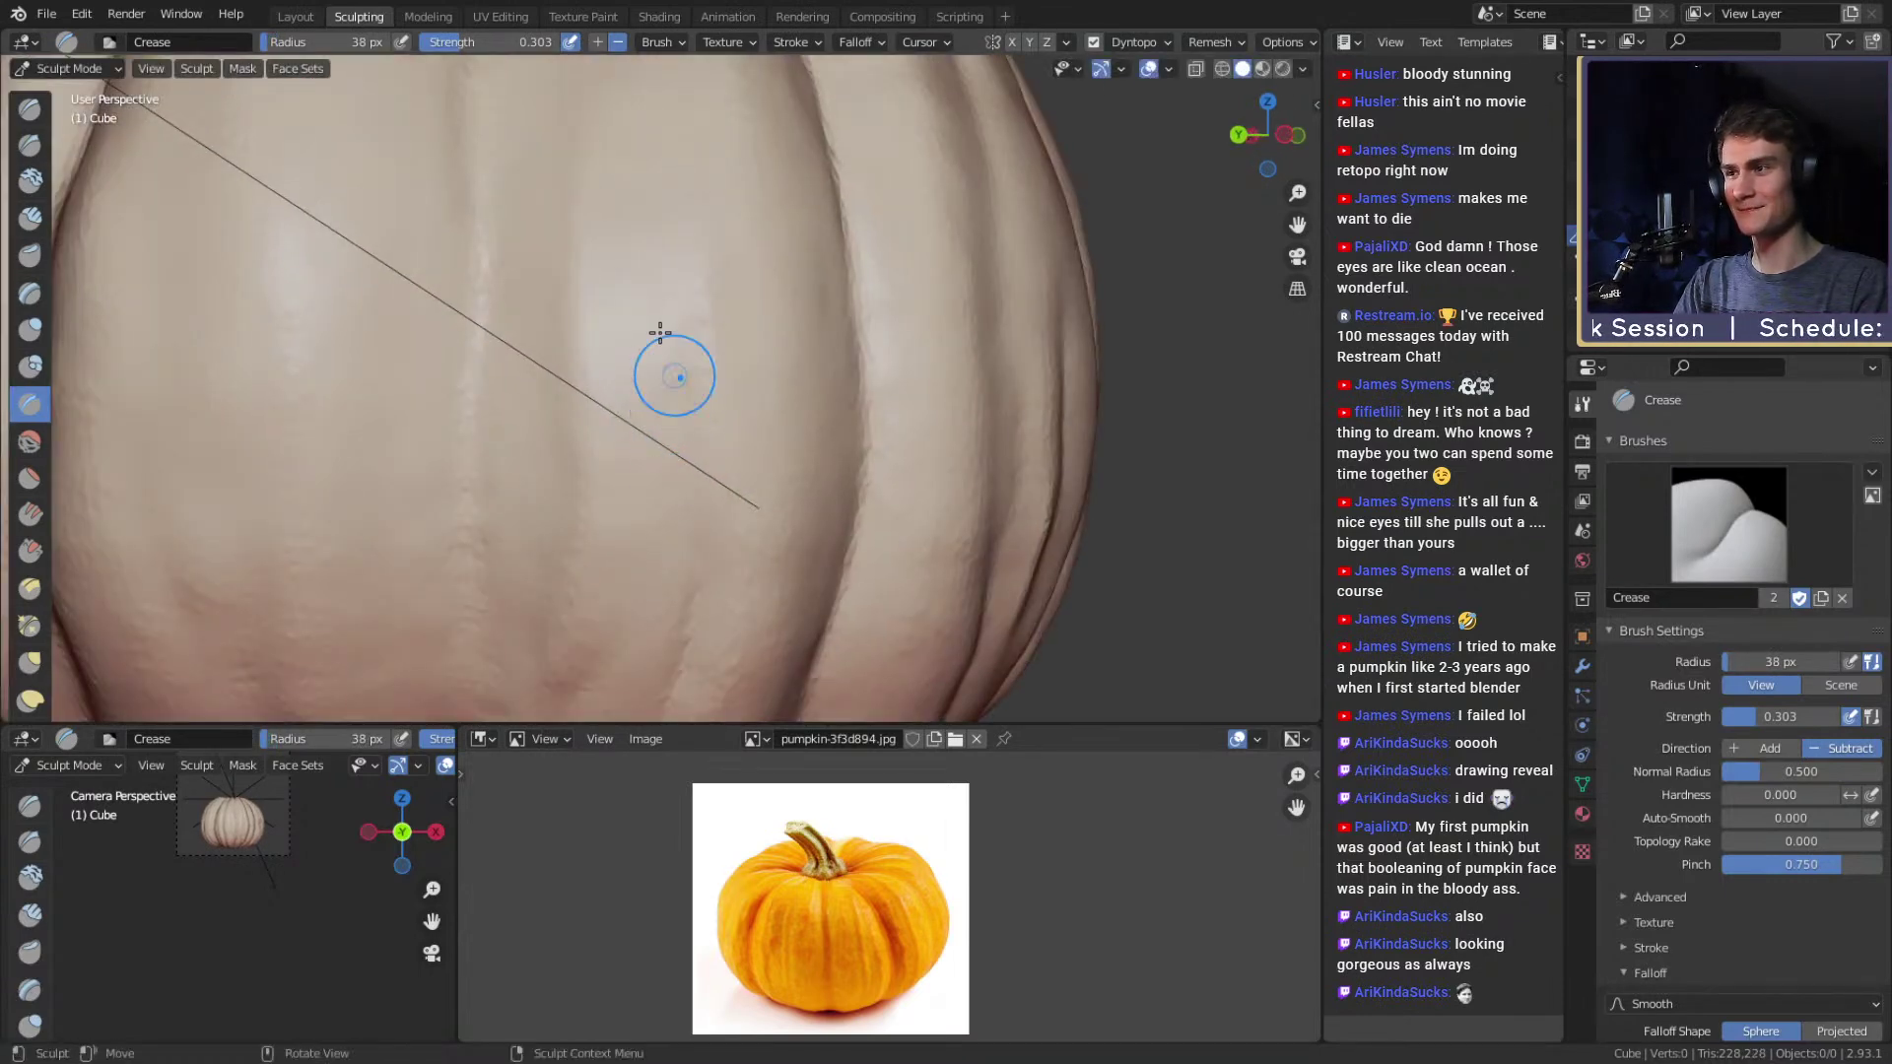
# Set the Crease radius to 57 px and carve the groove up towards the rib's shoulder.
pyautogui.moveTo(662, 230); pyautogui.dragTo(647, 372, button='middle')
pyautogui.moveTo(617, 299)
pyautogui.keyDown('alt'); pyautogui.mouseDown()
pyautogui.moveTo(664, 400)
pyautogui.moveTo(627, 410)
pyautogui.moveTo(601, 335)
pyautogui.moveTo(618, 388)
pyautogui.mouseUp(); pyautogui.keyUp('alt')
pyautogui.press('f')
pyautogui.click(638, 410)
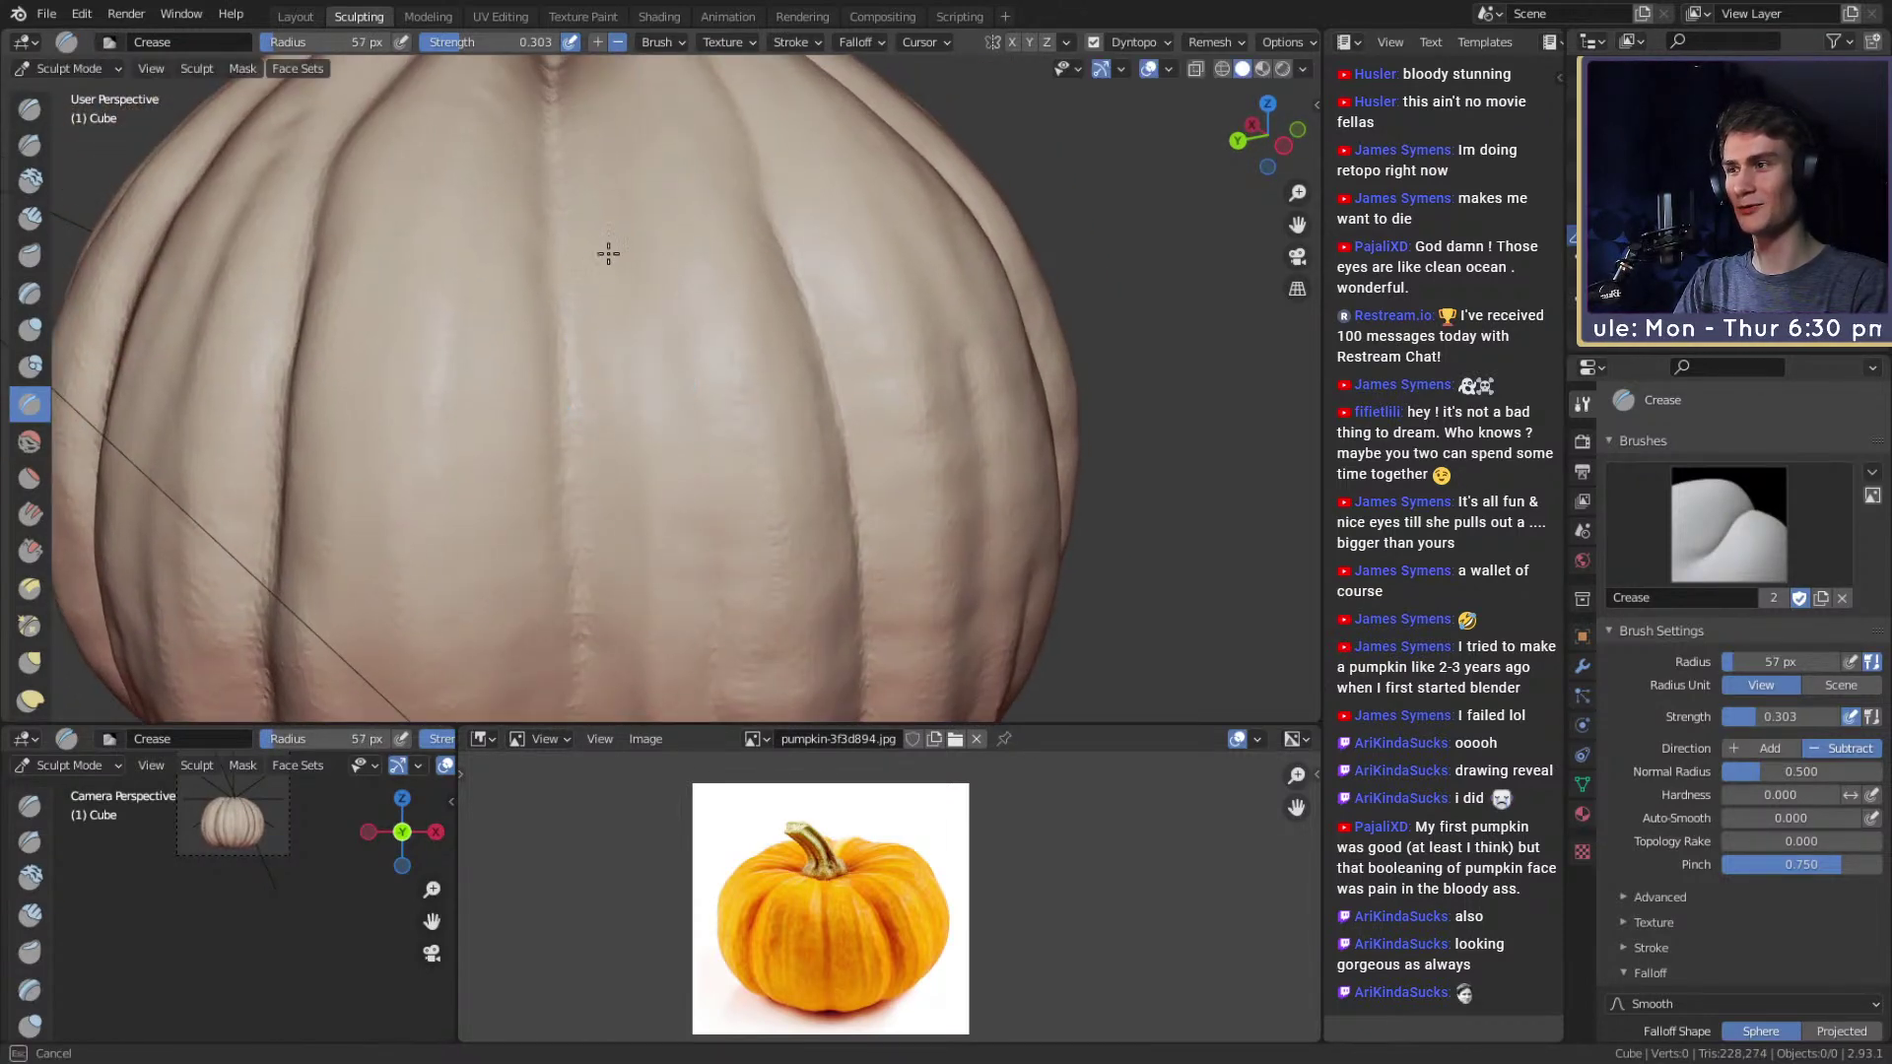
# Set the Crease radius to 37 px and refine the groove down the middle of the rib.
pyautogui.moveTo(646, 452)
pyautogui.keyDown('alt'); pyautogui.mouseDown()
pyautogui.moveTo(670, 414)
pyautogui.moveTo(659, 246)
pyautogui.mouseUp(); pyautogui.keyUp('alt')
pyautogui.press('[')
pyautogui.press('[')
pyautogui.press('[')
pyautogui.press('[')
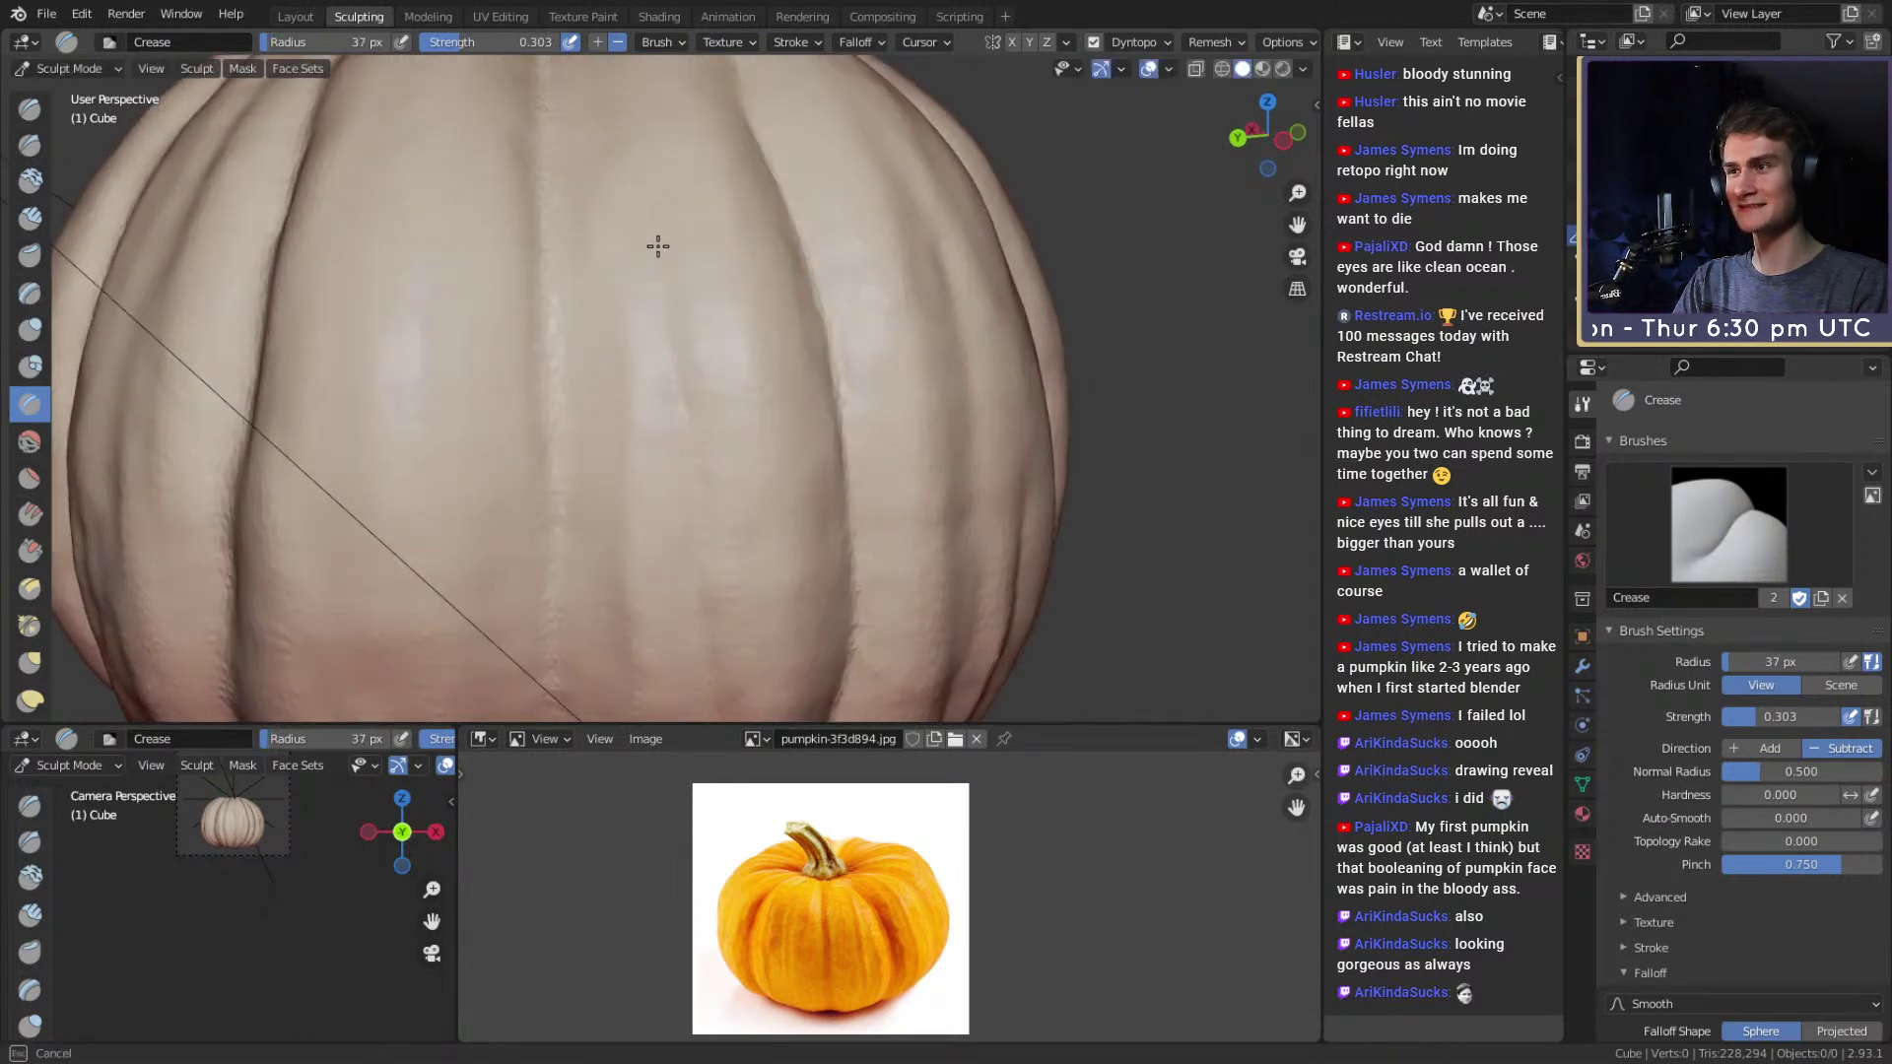
# Set the Crease radius to 61 px and deepen the groove along the rib between shoulder and base.
pyautogui.moveTo(660, 245); pyautogui.dragTo(663, 511, button='middle')
pyautogui.moveTo(663, 511); pyautogui.dragTo(650, 236)
pyautogui.moveTo(650, 236); pyautogui.dragTo(670, 386, button='middle')
pyautogui.keyDown('alt'); pyautogui.moveTo(670, 385); pyautogui.dragTo(620, 479); pyautogui.keyUp('alt')
pyautogui.press(']')
pyautogui.press(']')
pyautogui.press(']')
pyautogui.press(']')
pyautogui.press(']')
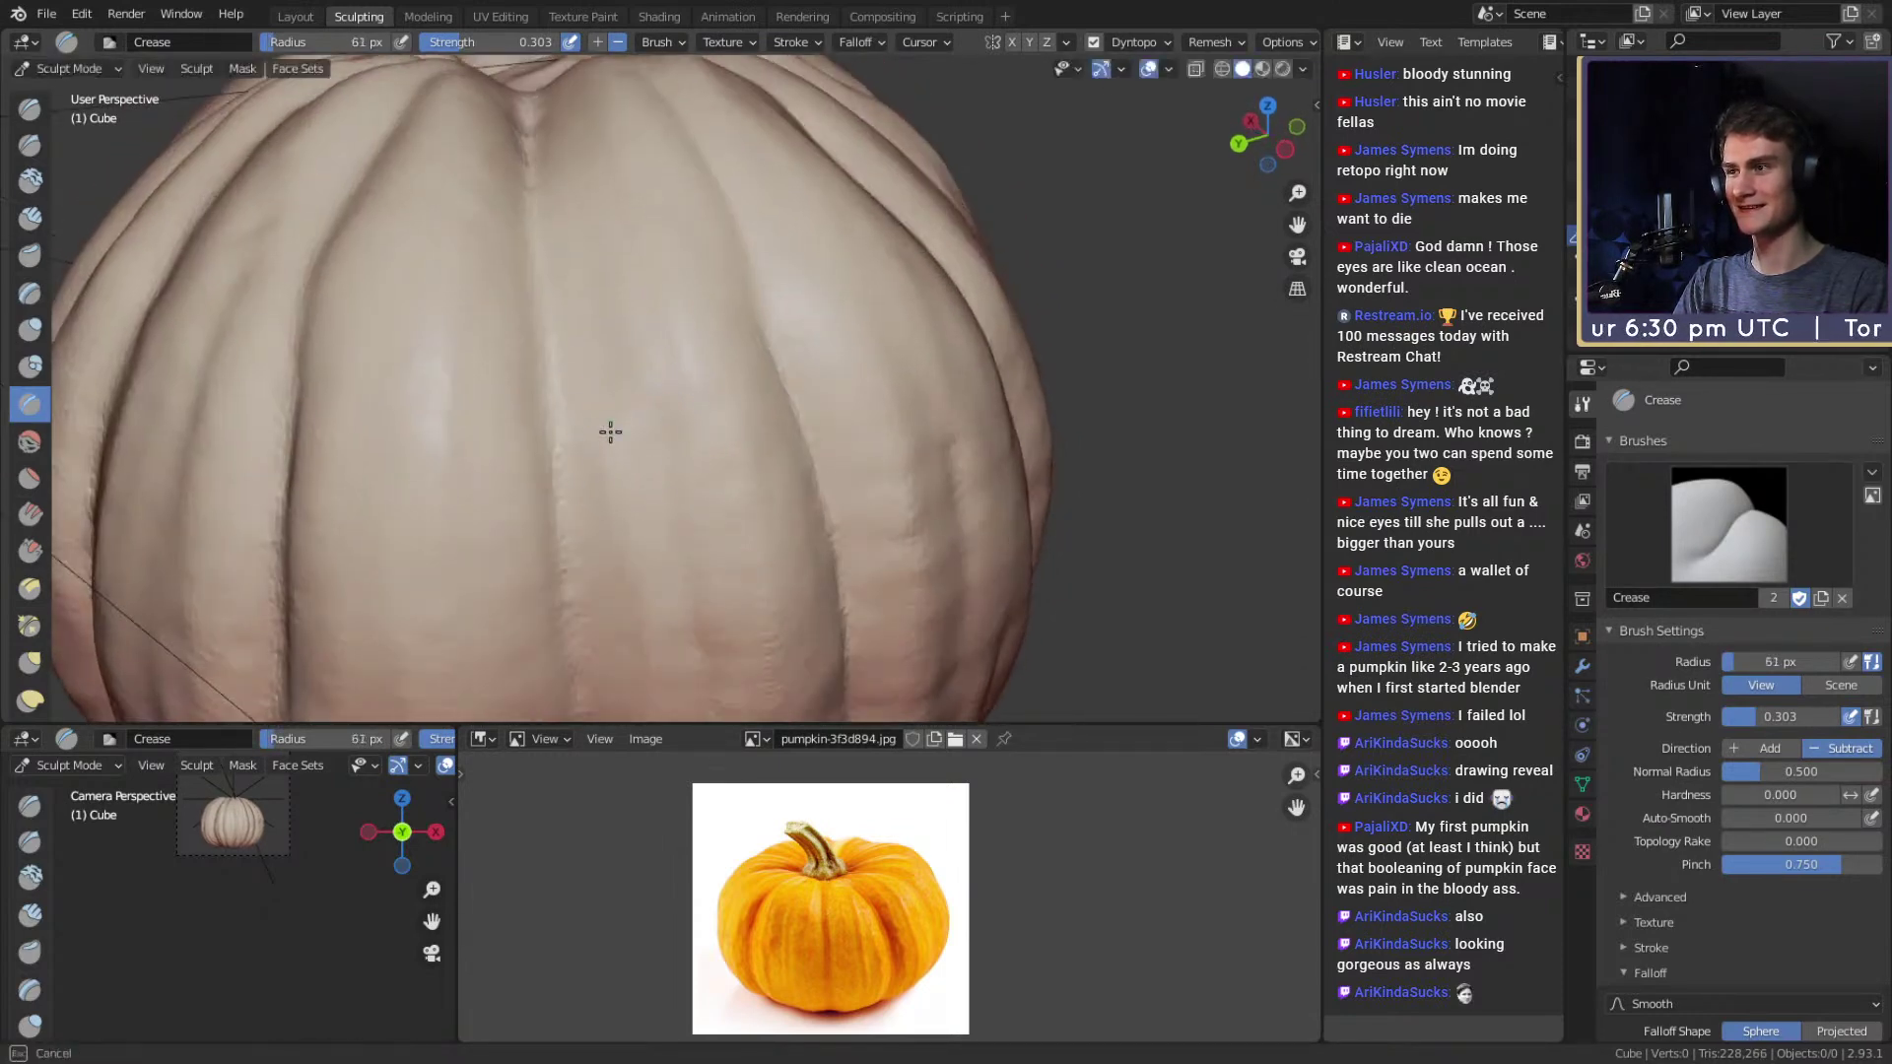
pyautogui.press('[')
pyautogui.press('[')
pyautogui.moveTo(645, 295)
pyautogui.keyDown('alt'); pyautogui.mouseDown()
pyautogui.moveTo(654, 383)
pyautogui.moveTo(656, 306)
pyautogui.mouseUp(); pyautogui.keyUp('alt')
# Set the Crease radius to 36 px and carve a sharper crease around the underside nub where the ribs meet it.
pyautogui.moveTo(659, 385)
pyautogui.keyDown('ctrl'); pyautogui.keyDown('alt'); pyautogui.mouseDown()
pyautogui.moveTo(663, 481)
pyautogui.moveTo(652, 309)
pyautogui.moveTo(650, 375)
pyautogui.moveTo(688, 469)
pyautogui.moveTo(680, 393)
pyautogui.moveTo(631, 364)
pyautogui.moveTo(667, 407)
pyautogui.moveTo(920, 329)
pyautogui.moveTo(684, 321)
pyautogui.moveTo(587, 453)
pyautogui.mouseUp(); pyautogui.keyUp('alt'); pyautogui.keyUp('ctrl')
pyautogui.press('f')
pyautogui.click(645, 364)
pyautogui.press('f')
pyautogui.click(650, 401)
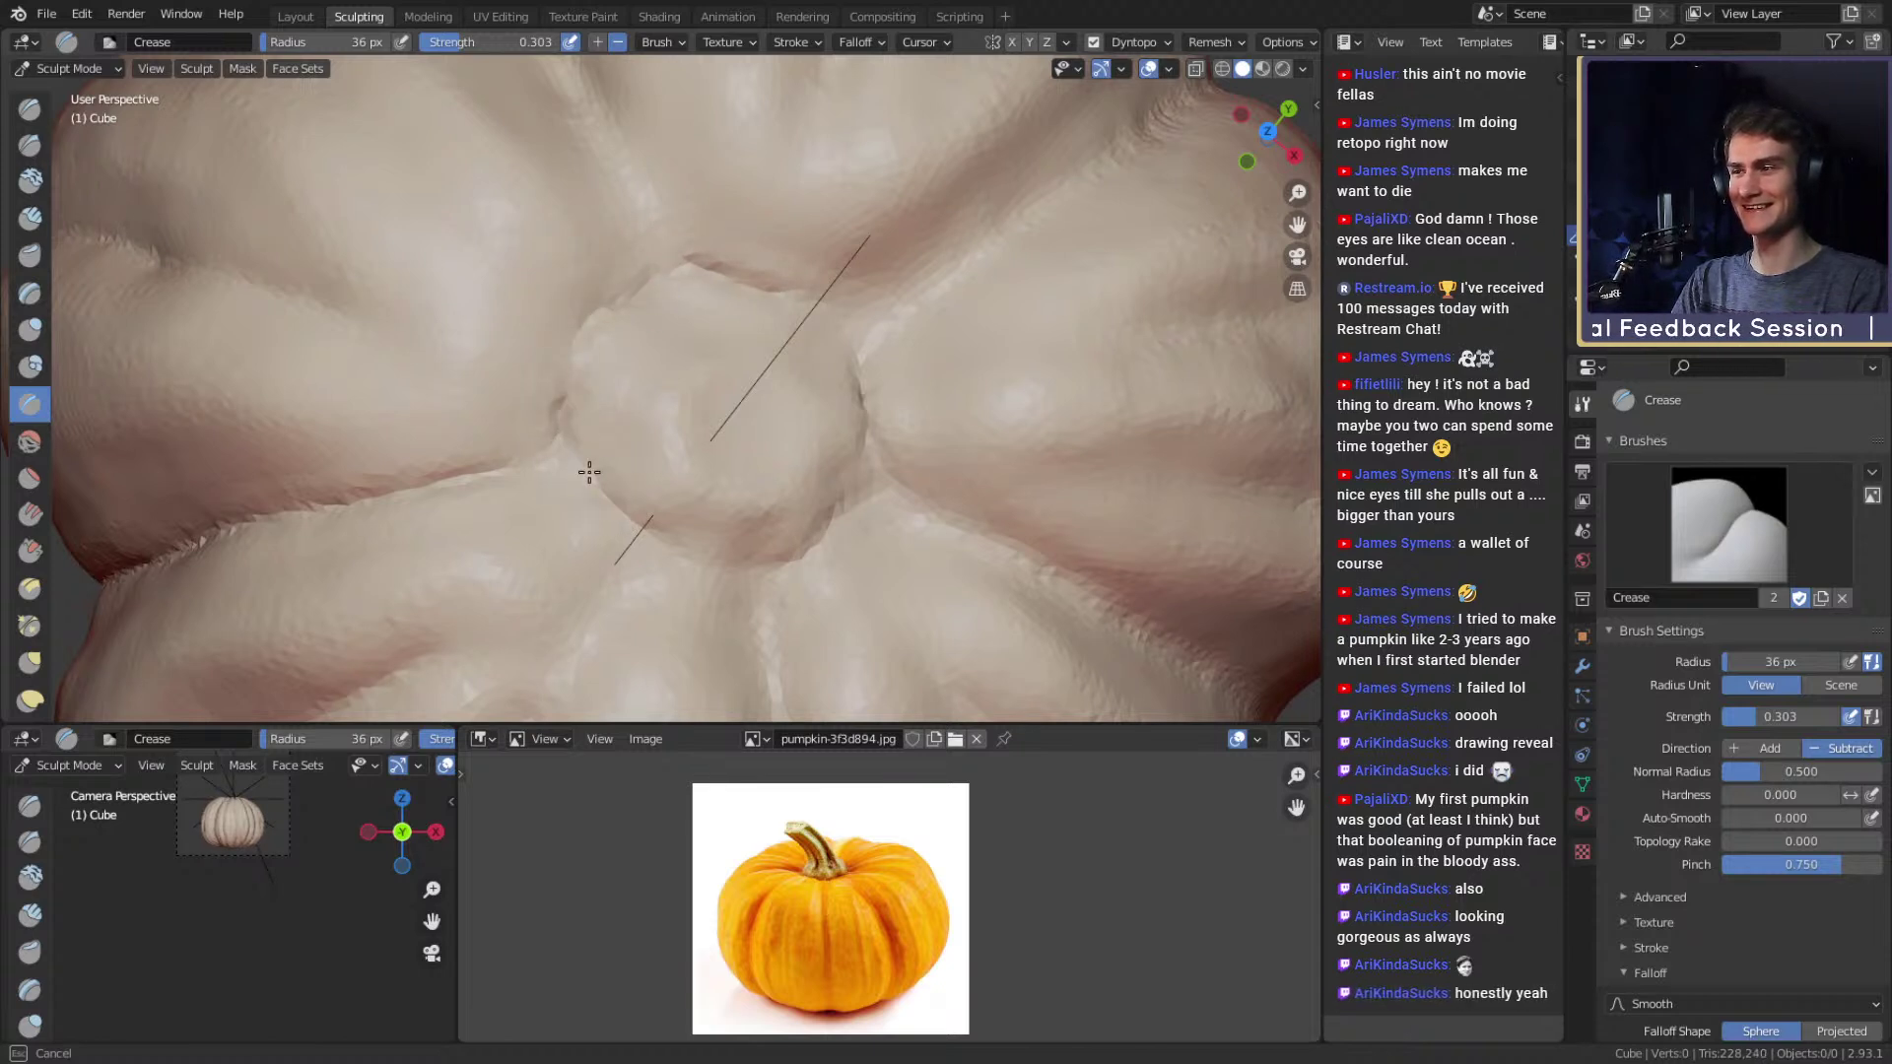
pyautogui.moveTo(527, 406); pyautogui.dragTo(574, 429)
pyautogui.moveTo(575, 347); pyautogui.dragTo(711, 268)
pyautogui.moveTo(749, 332)
pyautogui.mouseDown(button='middle')
pyautogui.moveTo(752, 371)
pyautogui.moveTo(794, 353)
pyautogui.mouseUp(button='middle')
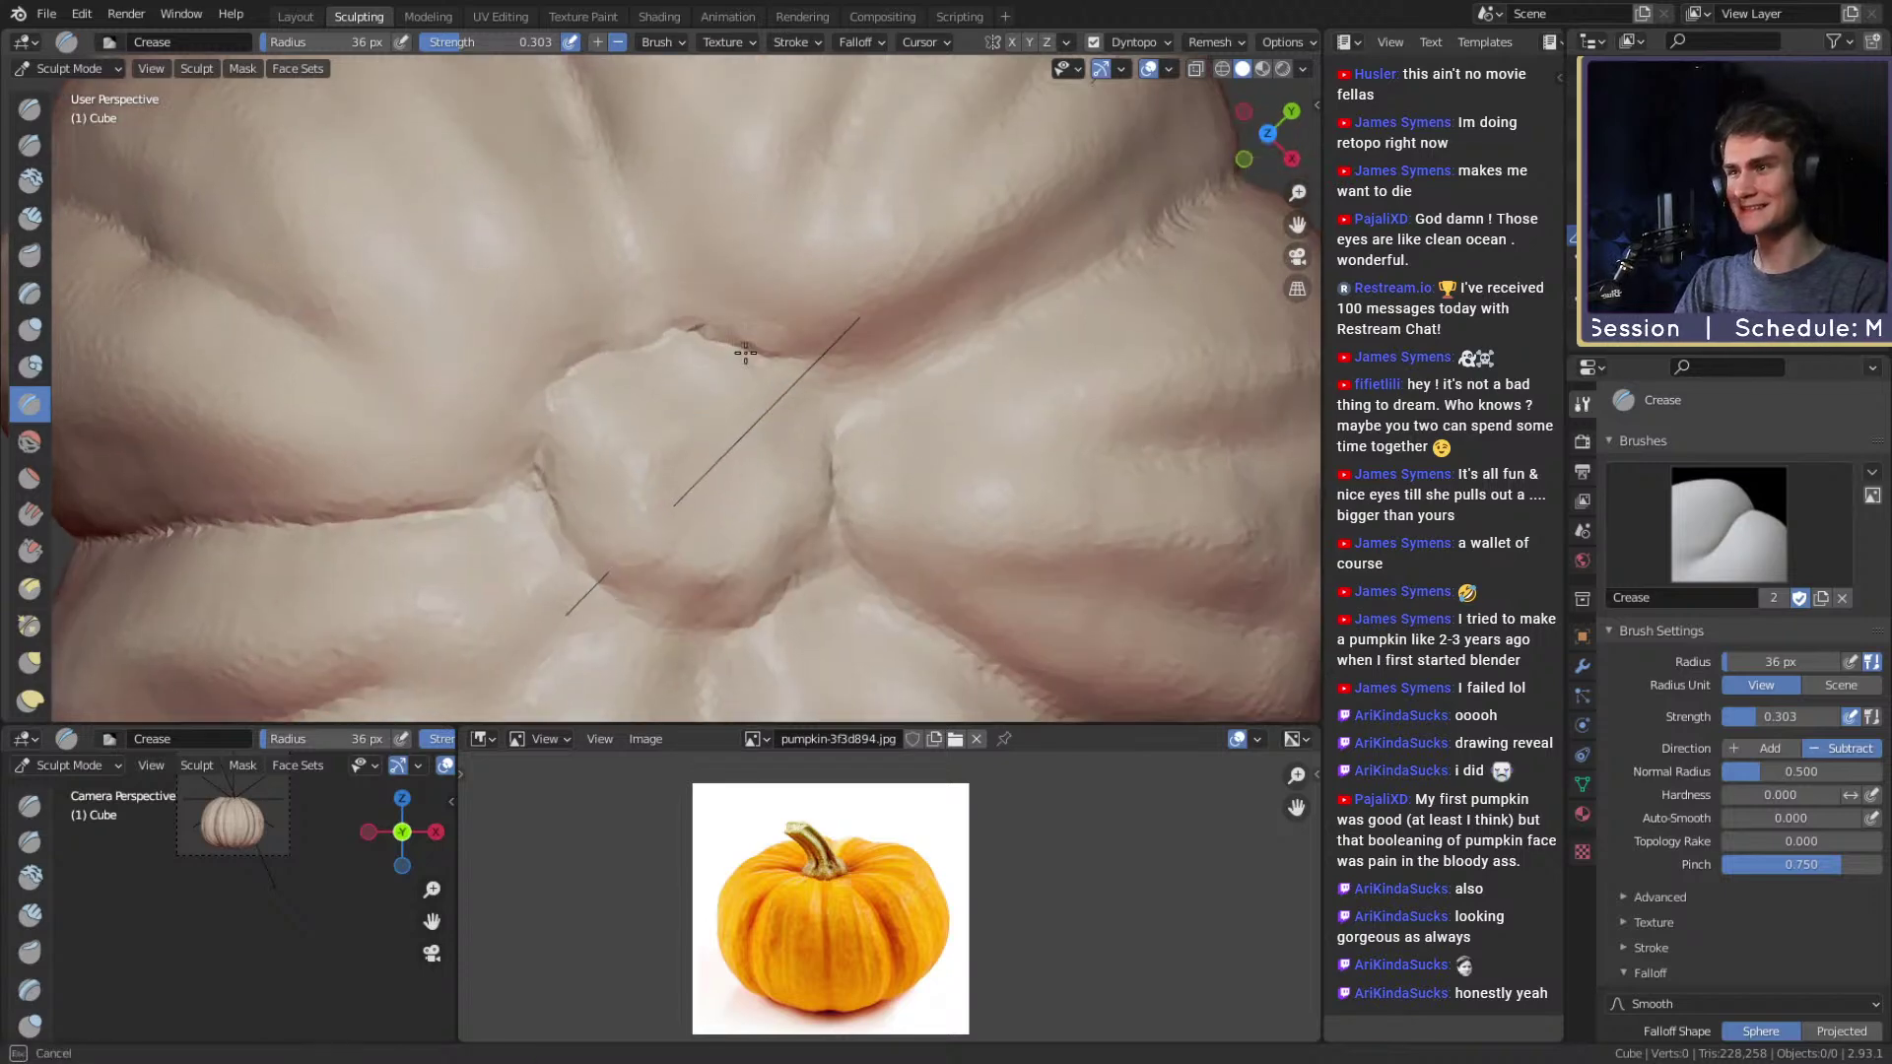
pyautogui.moveTo(756, 339); pyautogui.dragTo(729, 340)
pyautogui.moveTo(812, 370); pyautogui.dragTo(788, 386, button='middle')
pyautogui.moveTo(791, 389)
pyautogui.mouseDown()
pyautogui.moveTo(698, 346)
pyautogui.moveTo(624, 354)
pyautogui.moveTo(658, 350)
pyautogui.mouseUp()
# Adjust the Crease radius and sharpen the crease along the edge of the underside nub.
pyautogui.press('f')
pyautogui.click(658, 353)
pyautogui.press('f')
pyautogui.click(676, 339)
pyautogui.moveTo(661, 374); pyautogui.dragTo(637, 359, button='middle')
pyautogui.moveTo(565, 332); pyautogui.dragTo(647, 329)
# Set the Crease radius to 41 px and crease the grooves where the ribs run into the underside nub.
pyautogui.moveTo(711, 382); pyautogui.dragTo(751, 275, button='middle')
pyautogui.scroll(-6, 769, 335)
pyautogui.moveTo(772, 345)
pyautogui.mouseDown(button='middle')
pyautogui.moveTo(742, 312)
pyautogui.moveTo(705, 340)
pyautogui.moveTo(701, 270)
pyautogui.moveTo(654, 287)
pyautogui.moveTo(663, 384)
pyautogui.moveTo(706, 347)
pyautogui.mouseUp(button='middle')
pyautogui.scroll(5, 705, 339)
pyautogui.moveTo(759, 440); pyautogui.dragTo(739, 386, button='middle')
pyautogui.press('f')
pyautogui.click(730, 384)
pyautogui.moveTo(730, 414); pyautogui.dragTo(722, 456)
pyautogui.moveTo(750, 404)
pyautogui.mouseDown(button='middle')
pyautogui.moveTo(710, 401)
pyautogui.moveTo(706, 371)
pyautogui.moveTo(730, 362)
pyautogui.moveTo(700, 287)
pyautogui.moveTo(709, 399)
pyautogui.moveTo(730, 308)
pyautogui.moveTo(760, 350)
pyautogui.mouseUp(button='middle')
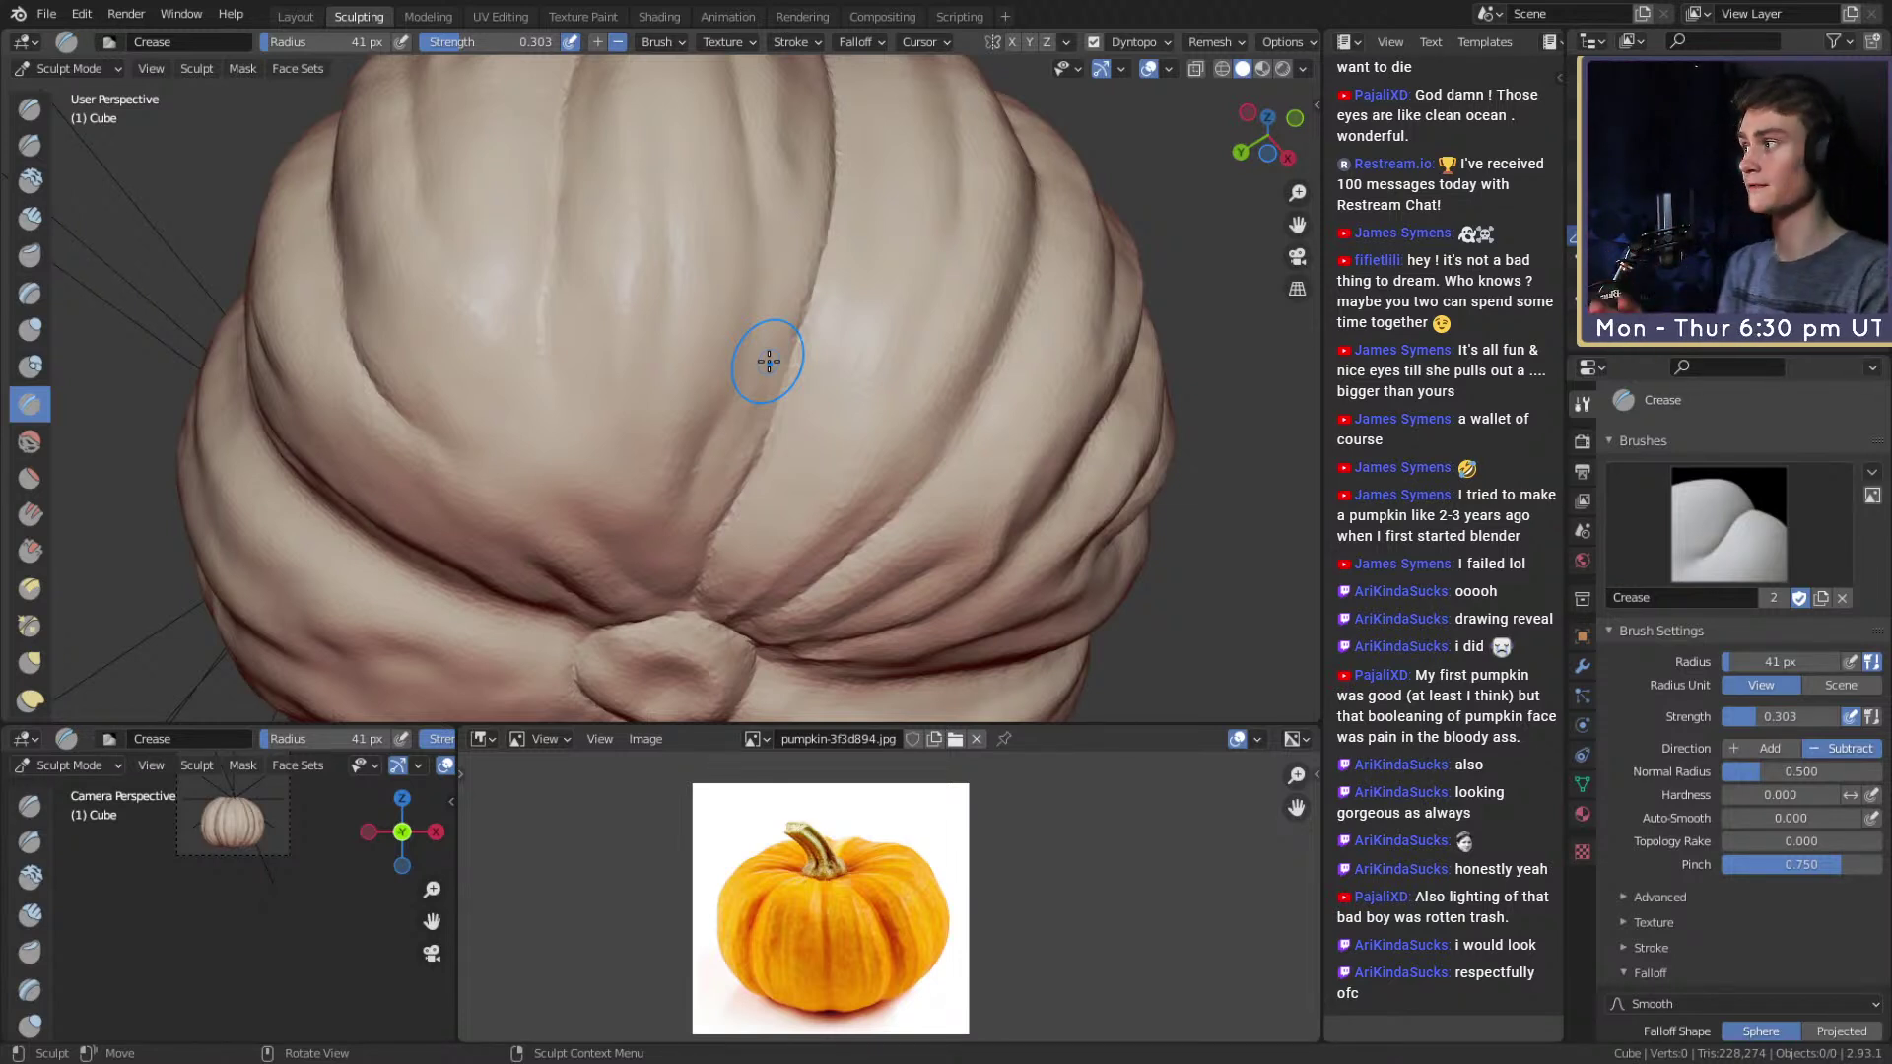
# Carve a groove down the neighbouring rib's lower curve with repeated Crease strokes, starting at a 60 px radius.
pyautogui.moveTo(533, 330); pyautogui.dragTo(684, 346, button='middle')
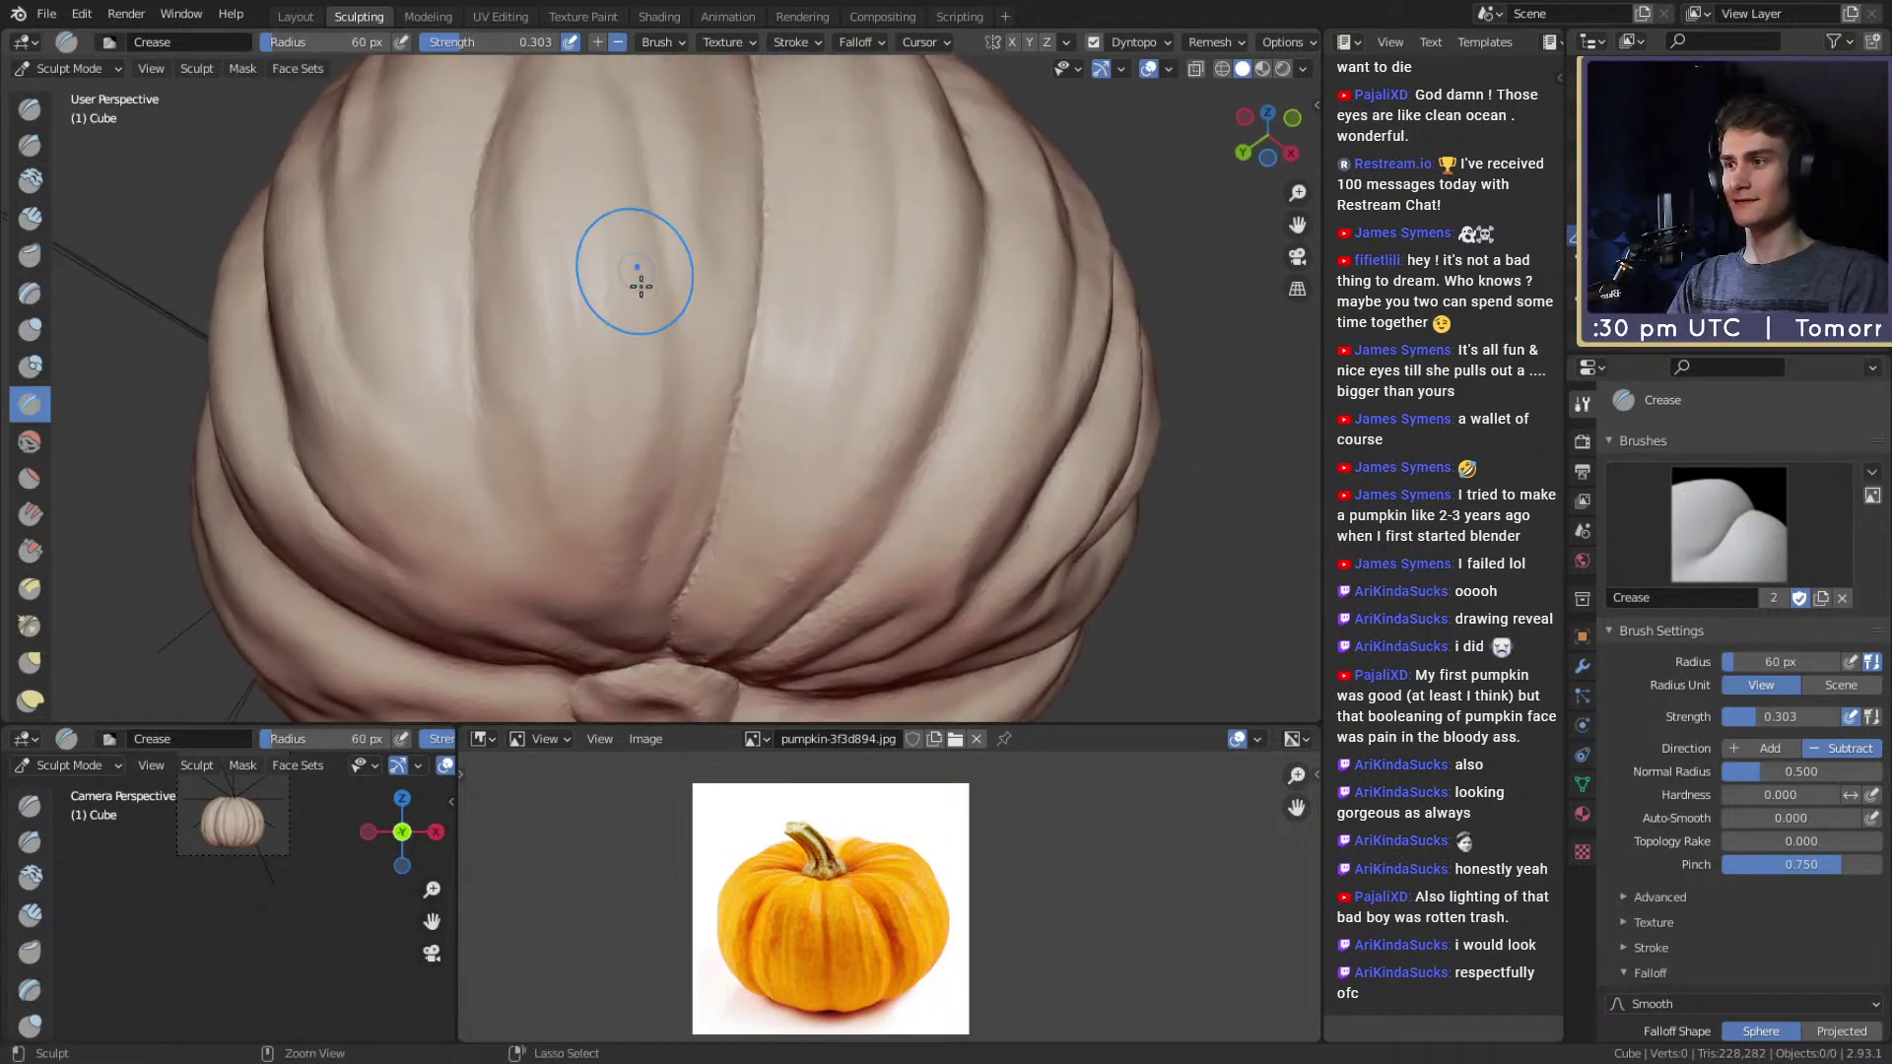
pyautogui.moveTo(630, 240)
pyautogui.mouseDown(button='middle')
pyautogui.moveTo(634, 351)
pyautogui.moveTo(667, 434)
pyautogui.moveTo(653, 404)
pyautogui.mouseUp(button='middle')
pyautogui.press('f')
pyautogui.moveTo(673, 326)
pyautogui.keyDown('alt'); pyautogui.mouseDown()
pyautogui.moveTo(663, 439)
pyautogui.moveTo(670, 325)
pyautogui.moveTo(640, 404)
pyautogui.mouseUp(); pyautogui.keyUp('alt')
pyautogui.press('f')
pyautogui.click(649, 411)
pyautogui.click(641, 419)
pyautogui.moveTo(631, 166)
pyautogui.mouseDown(button='middle')
pyautogui.moveTo(650, 434)
pyautogui.moveTo(641, 299)
pyautogui.moveTo(636, 413)
pyautogui.mouseUp(button='middle')
pyautogui.press('f')
pyautogui.click(641, 414)
# Adjust the Crease radius and extend the groove along the rib's lower side.
pyautogui.moveTo(597, 197)
pyautogui.mouseDown(button='middle')
pyautogui.moveTo(615, 361)
pyautogui.moveTo(658, 366)
pyautogui.mouseUp(button='middle')
pyautogui.press('f')
pyautogui.click(672, 443)
pyautogui.moveTo(709, 342); pyautogui.dragTo(709, 330)
pyautogui.press('f')
pyautogui.click(678, 434)
pyautogui.moveTo(676, 434); pyautogui.dragTo(695, 440)
# Set the Crease radius to 61 px and carve the groove up the side of the rib.
pyautogui.moveTo(660, 177)
pyautogui.mouseDown(button='middle')
pyautogui.moveTo(676, 439)
pyautogui.moveTo(676, 295)
pyautogui.moveTo(688, 435)
pyautogui.moveTo(689, 376)
pyautogui.moveTo(671, 384)
pyautogui.mouseUp(button='middle')
pyautogui.scroll(1, 671, 384)
pyautogui.press('f')
pyautogui.click(670, 363)
pyautogui.moveTo(671, 364); pyautogui.dragTo(673, 222)
pyautogui.press('f')
pyautogui.click(673, 221)
pyautogui.moveTo(651, 98); pyautogui.dragTo(652, 102)
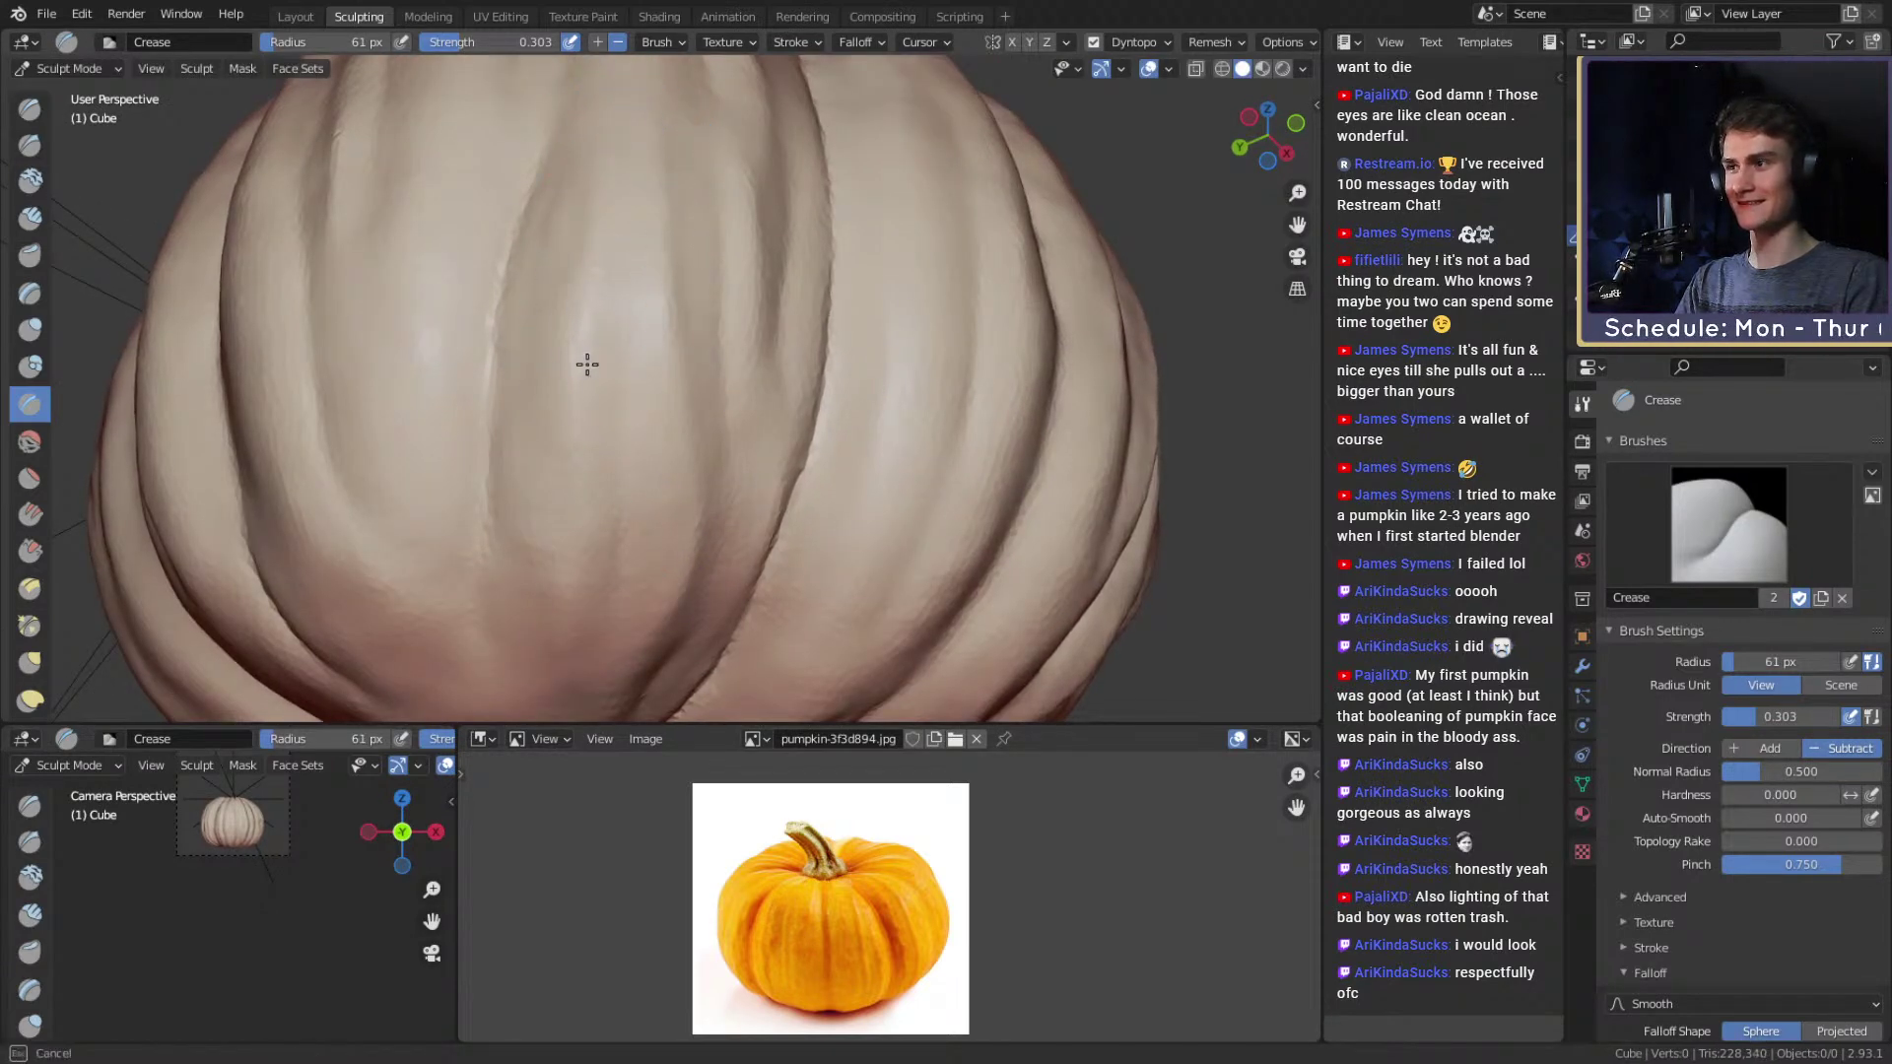
# Set the Crease radius to 37 px and carve the groove on the rib's upper side from the shoulder down.
pyautogui.moveTo(615, 416); pyautogui.dragTo(661, 293, button='middle')
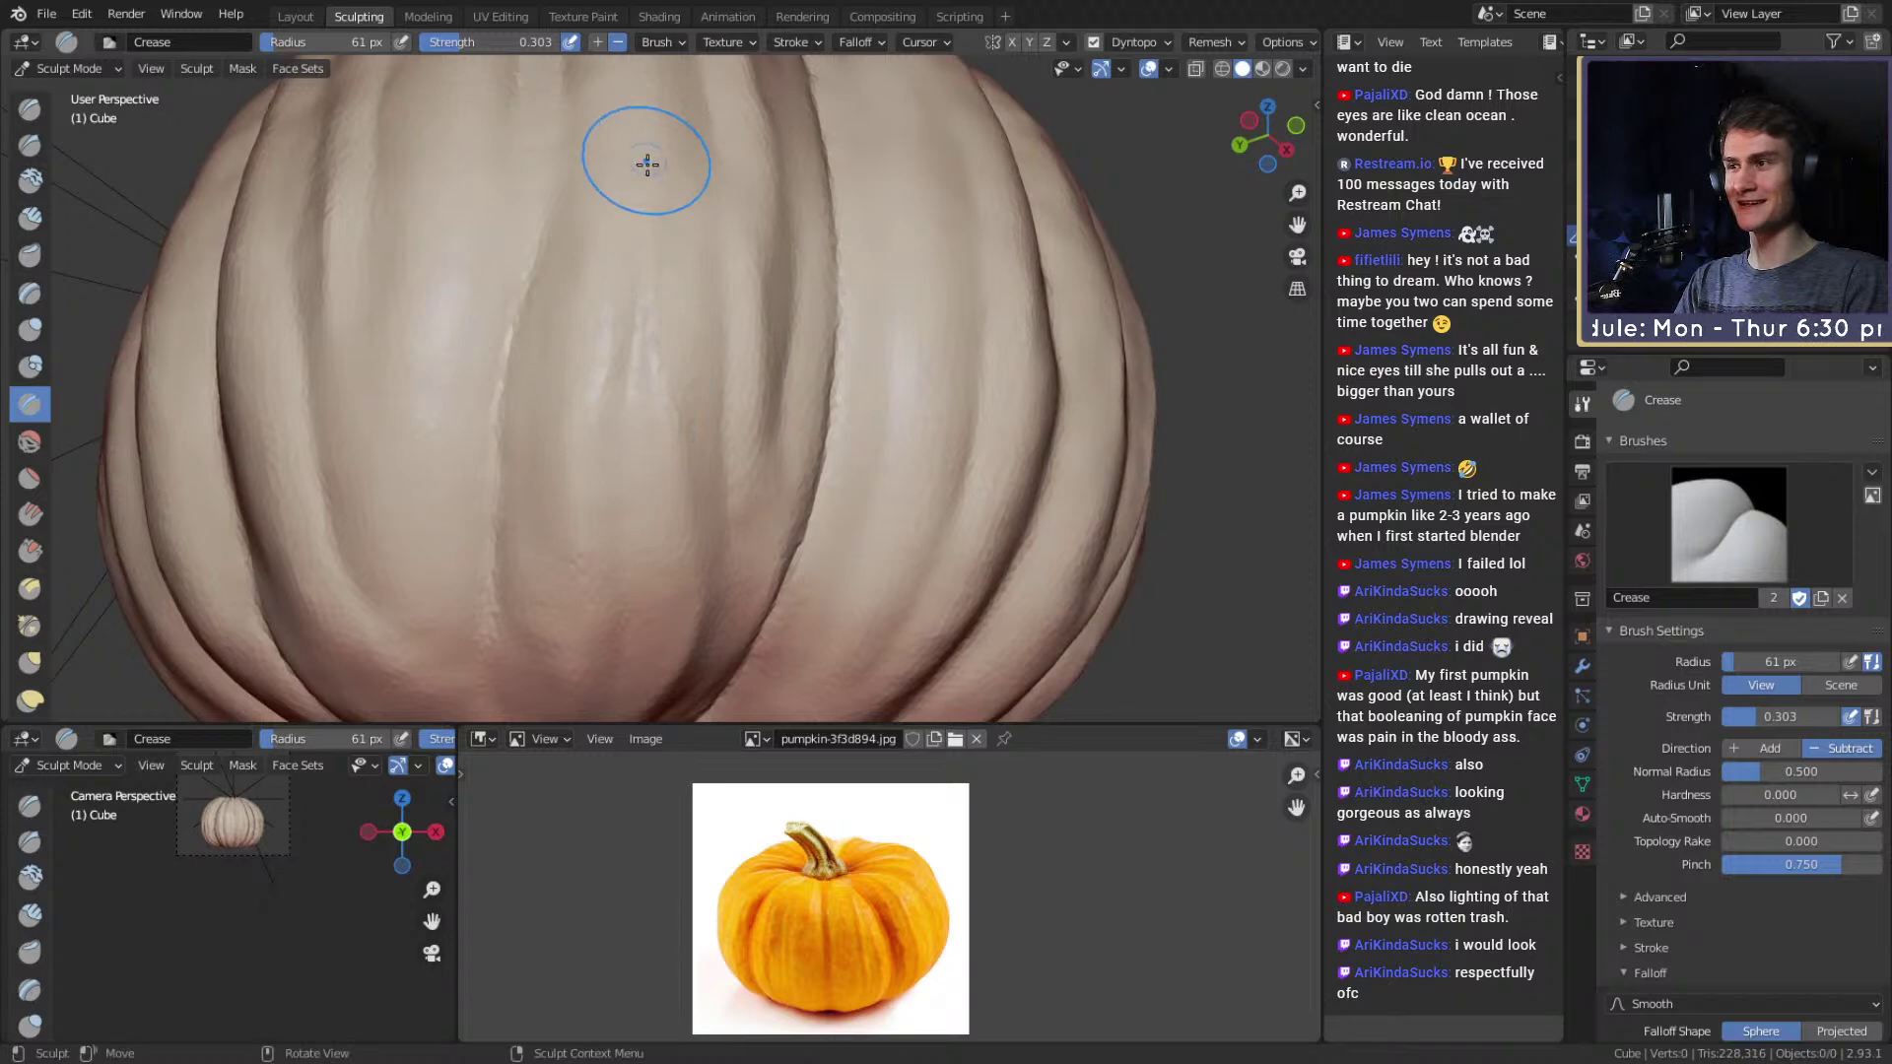
pyautogui.scroll(-6, 663, 220)
pyautogui.moveTo(727, 401); pyautogui.dragTo(676, 539, button='middle')
pyautogui.scroll(4, 659, 384)
pyautogui.press('f')
pyautogui.click(646, 393)
pyautogui.moveTo(647, 393); pyautogui.dragTo(665, 444)
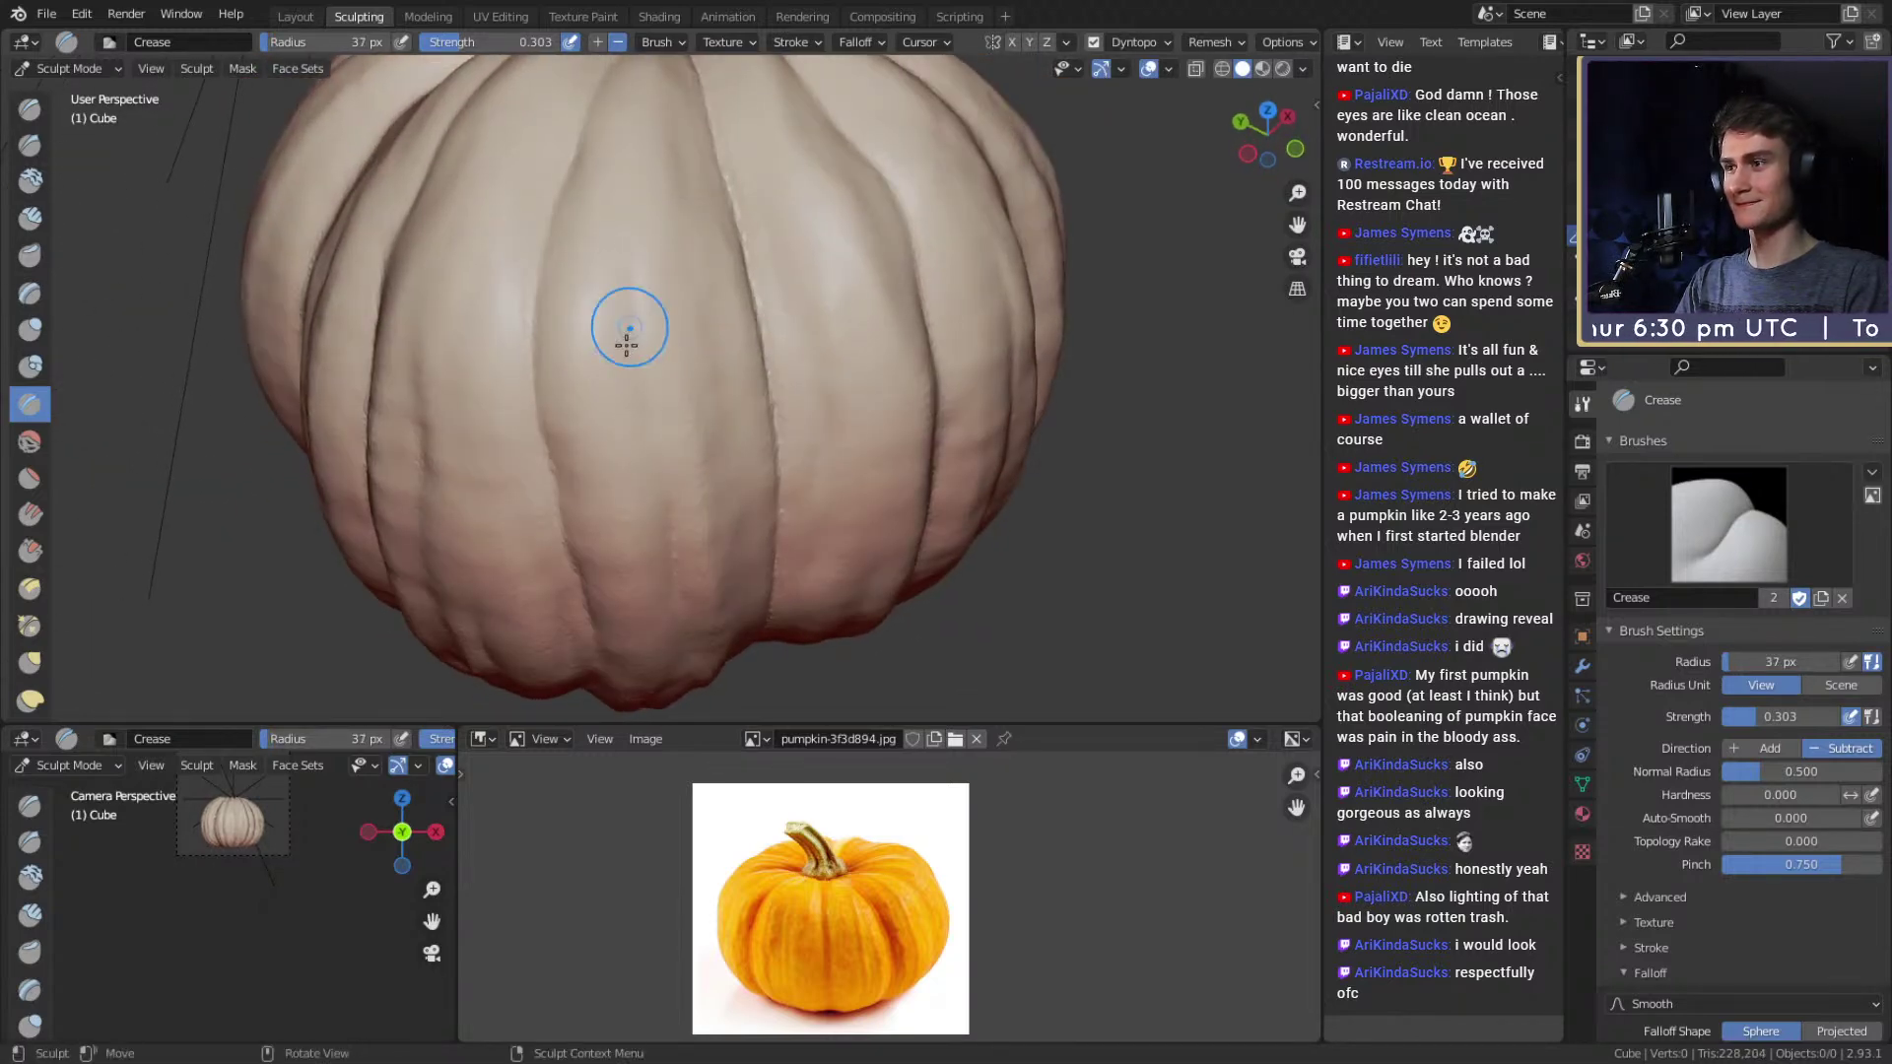
# Set the Crease radius to 47 px and deepen the groove down the centre of the rib.
pyautogui.moveTo(674, 161); pyautogui.dragTo(670, 170, button='middle')
pyautogui.press('f')
pyautogui.click(635, 302)
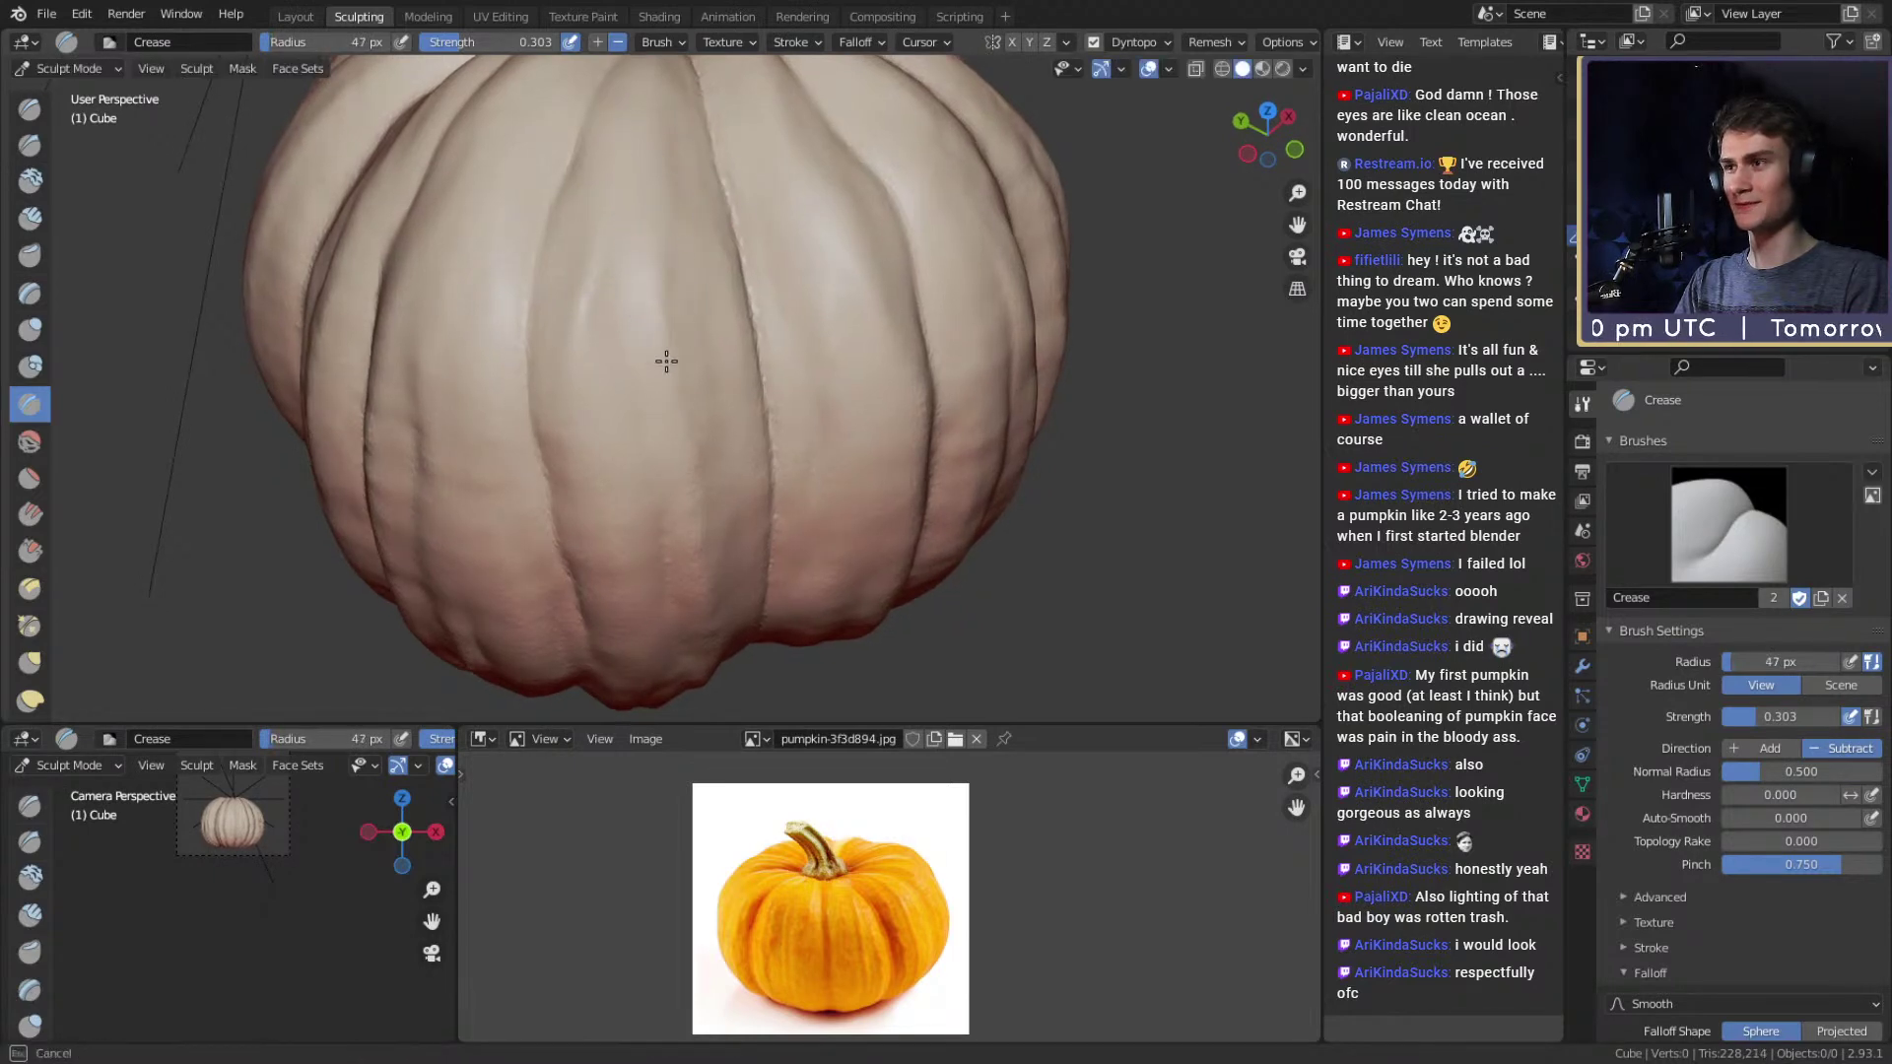
pyautogui.moveTo(665, 352); pyautogui.dragTo(663, 320)
pyautogui.moveTo(663, 320); pyautogui.dragTo(663, 338, button='middle')
# Enlarge the Crease radius to 63 px and strengthen the centre groove on the rib's upper side.
pyautogui.scroll(1, 663, 338)
pyautogui.press('f')
pyautogui.click(642, 424)
pyautogui.moveTo(637, 253); pyautogui.dragTo(665, 286, button='middle')
pyautogui.press(']')
pyautogui.press(']')
pyautogui.press(']')
pyautogui.press(']')
pyautogui.press(']')
pyautogui.press(']')
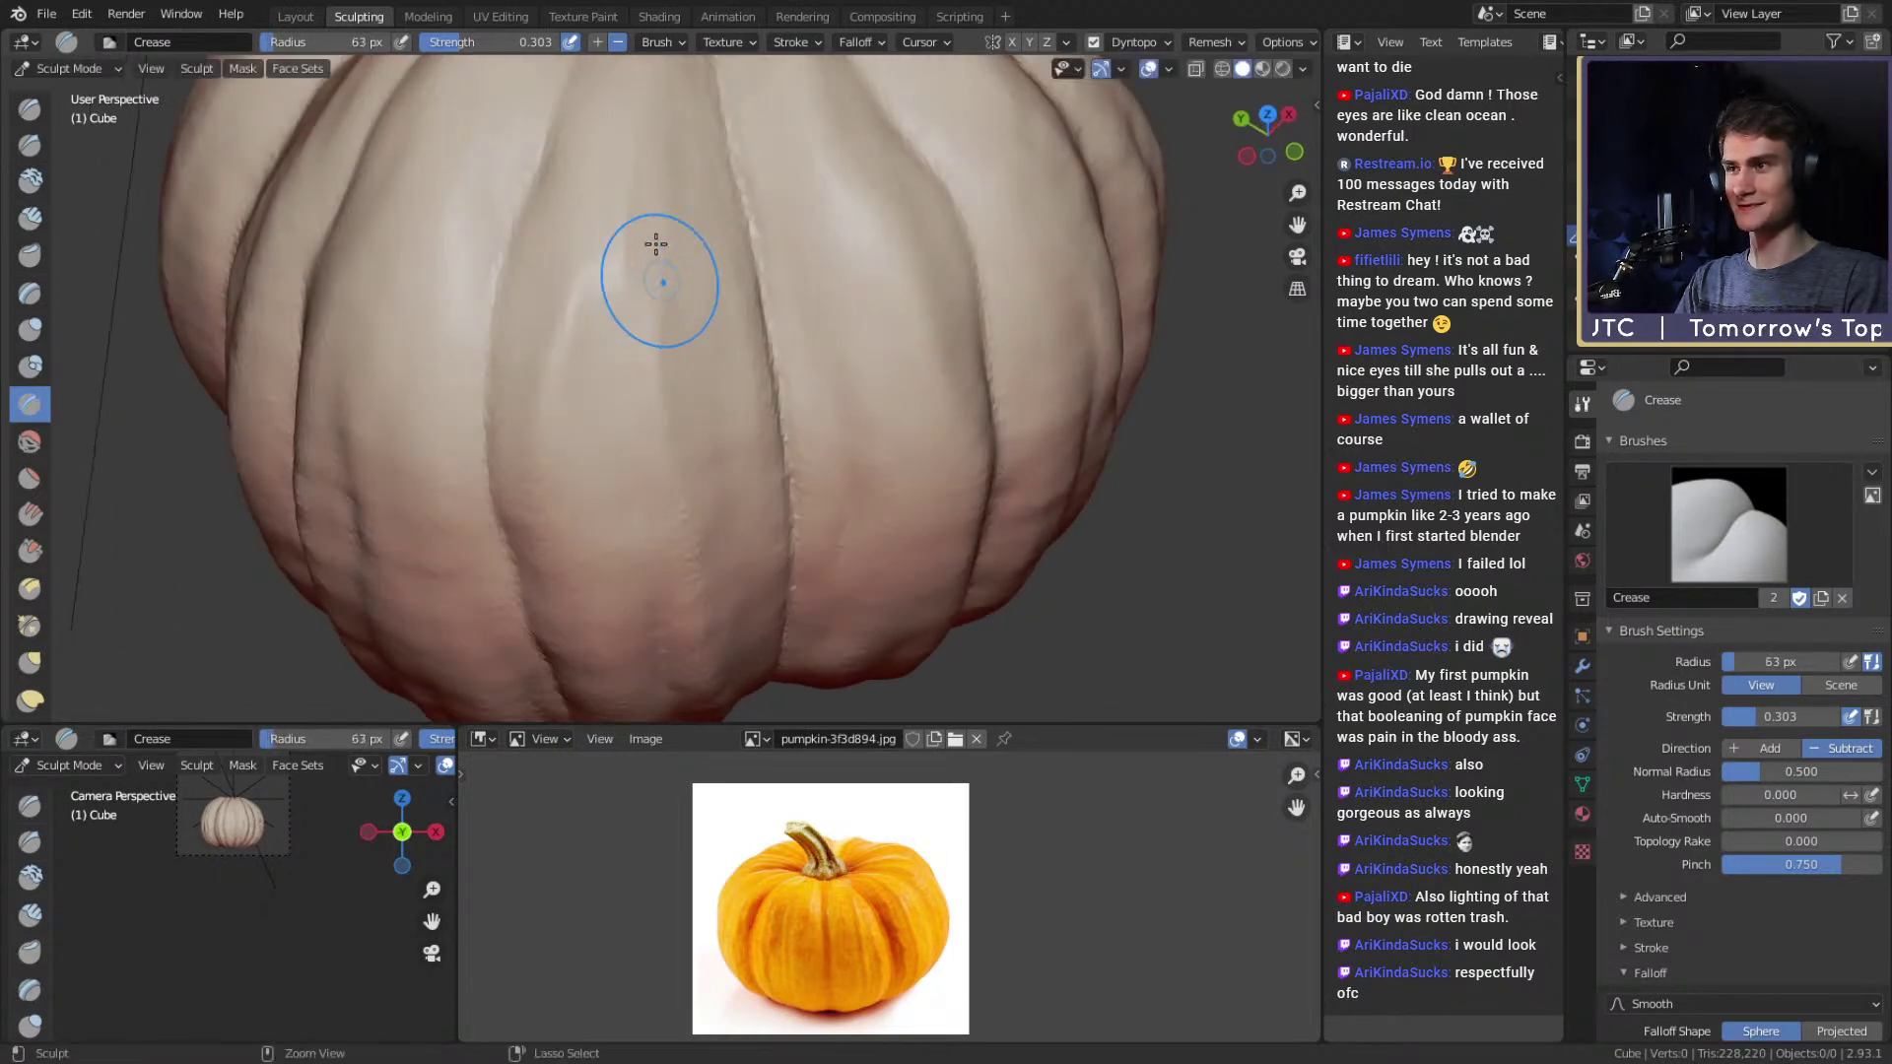
# Reduce the Crease radius to 40 px and carve a finer groove along the rib's side.
pyautogui.moveTo(701, 392)
pyautogui.mouseDown(button='middle')
pyautogui.moveTo(641, 299)
pyautogui.moveTo(654, 424)
pyautogui.mouseUp(button='middle')
pyautogui.press('[')
pyautogui.press('[')
pyautogui.press('[')
pyautogui.press('[')
pyautogui.press('[')
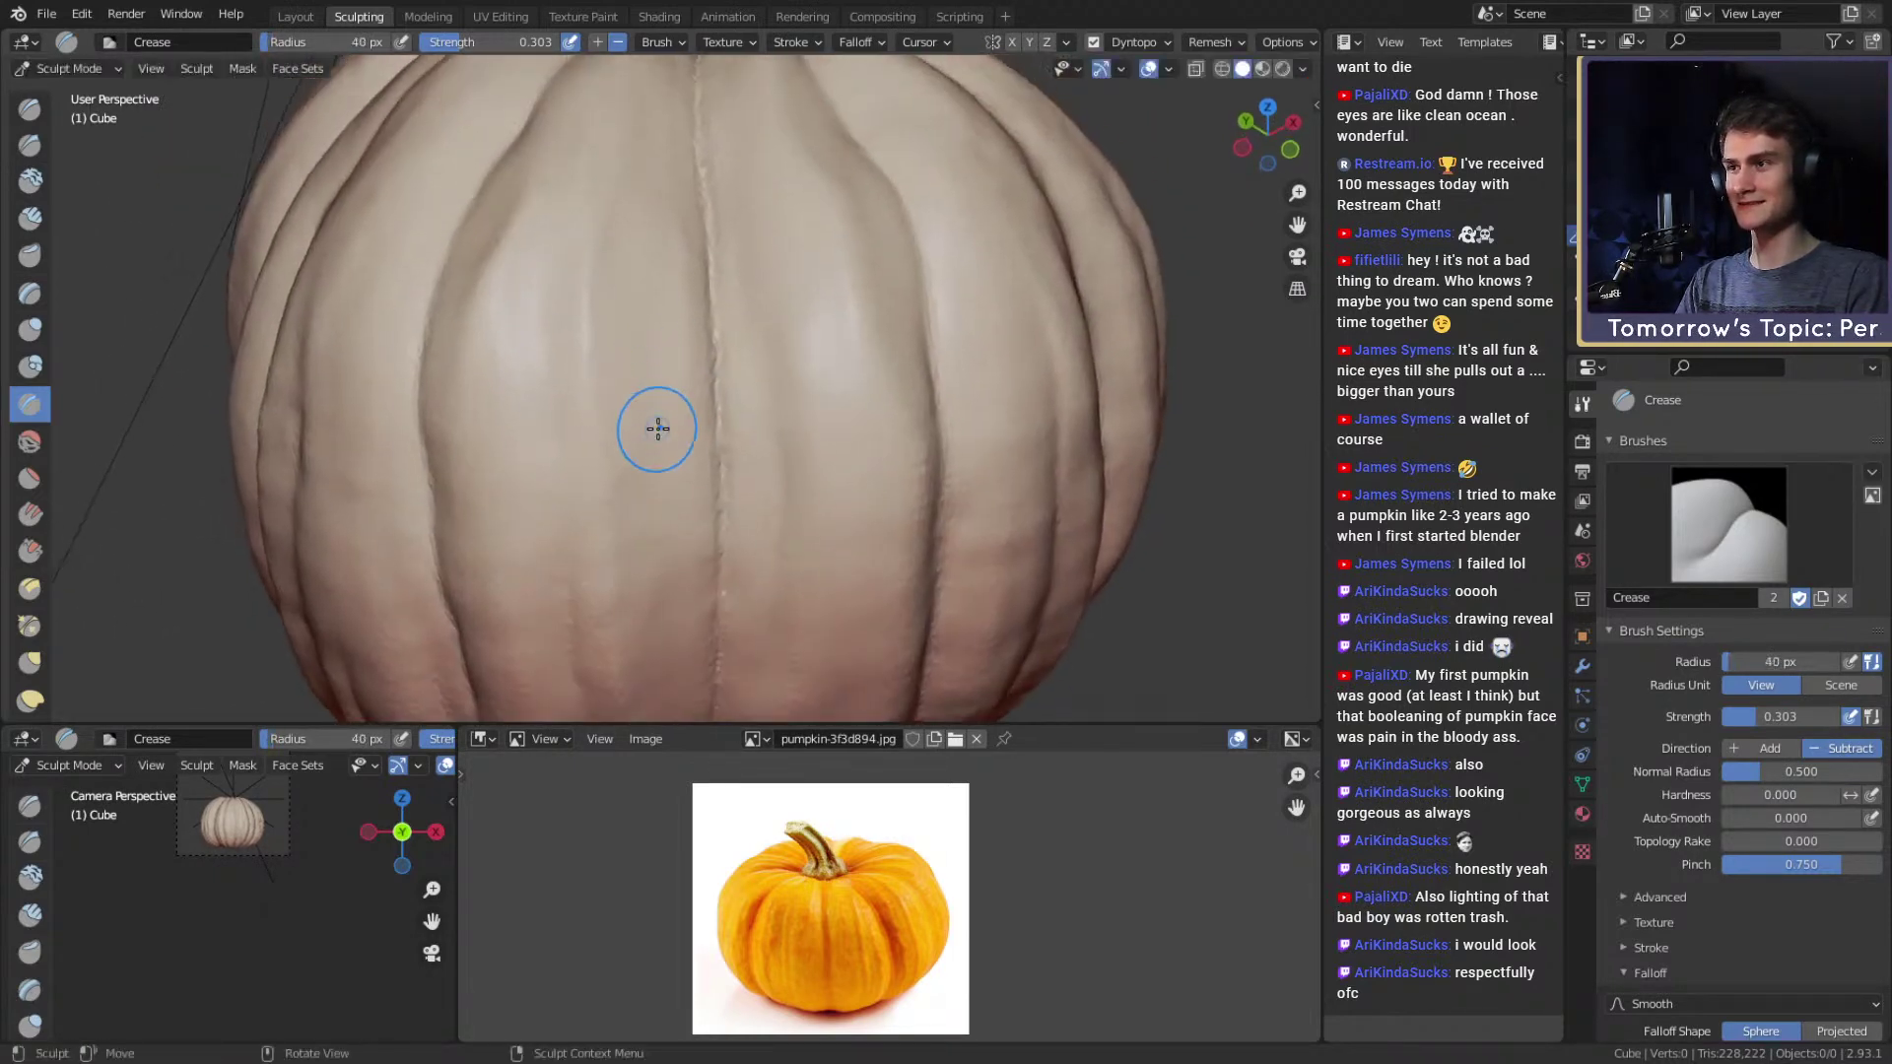
# Carve the rib's groove with the Crease radius at 69 px, finishing it at 45 px.
pyautogui.moveTo(639, 292)
pyautogui.mouseDown(button='middle')
pyautogui.moveTo(651, 266)
pyautogui.moveTo(641, 334)
pyautogui.moveTo(654, 295)
pyautogui.mouseUp(button='middle')
pyautogui.press(']')
pyautogui.press(']')
pyautogui.press(']')
pyautogui.press(']')
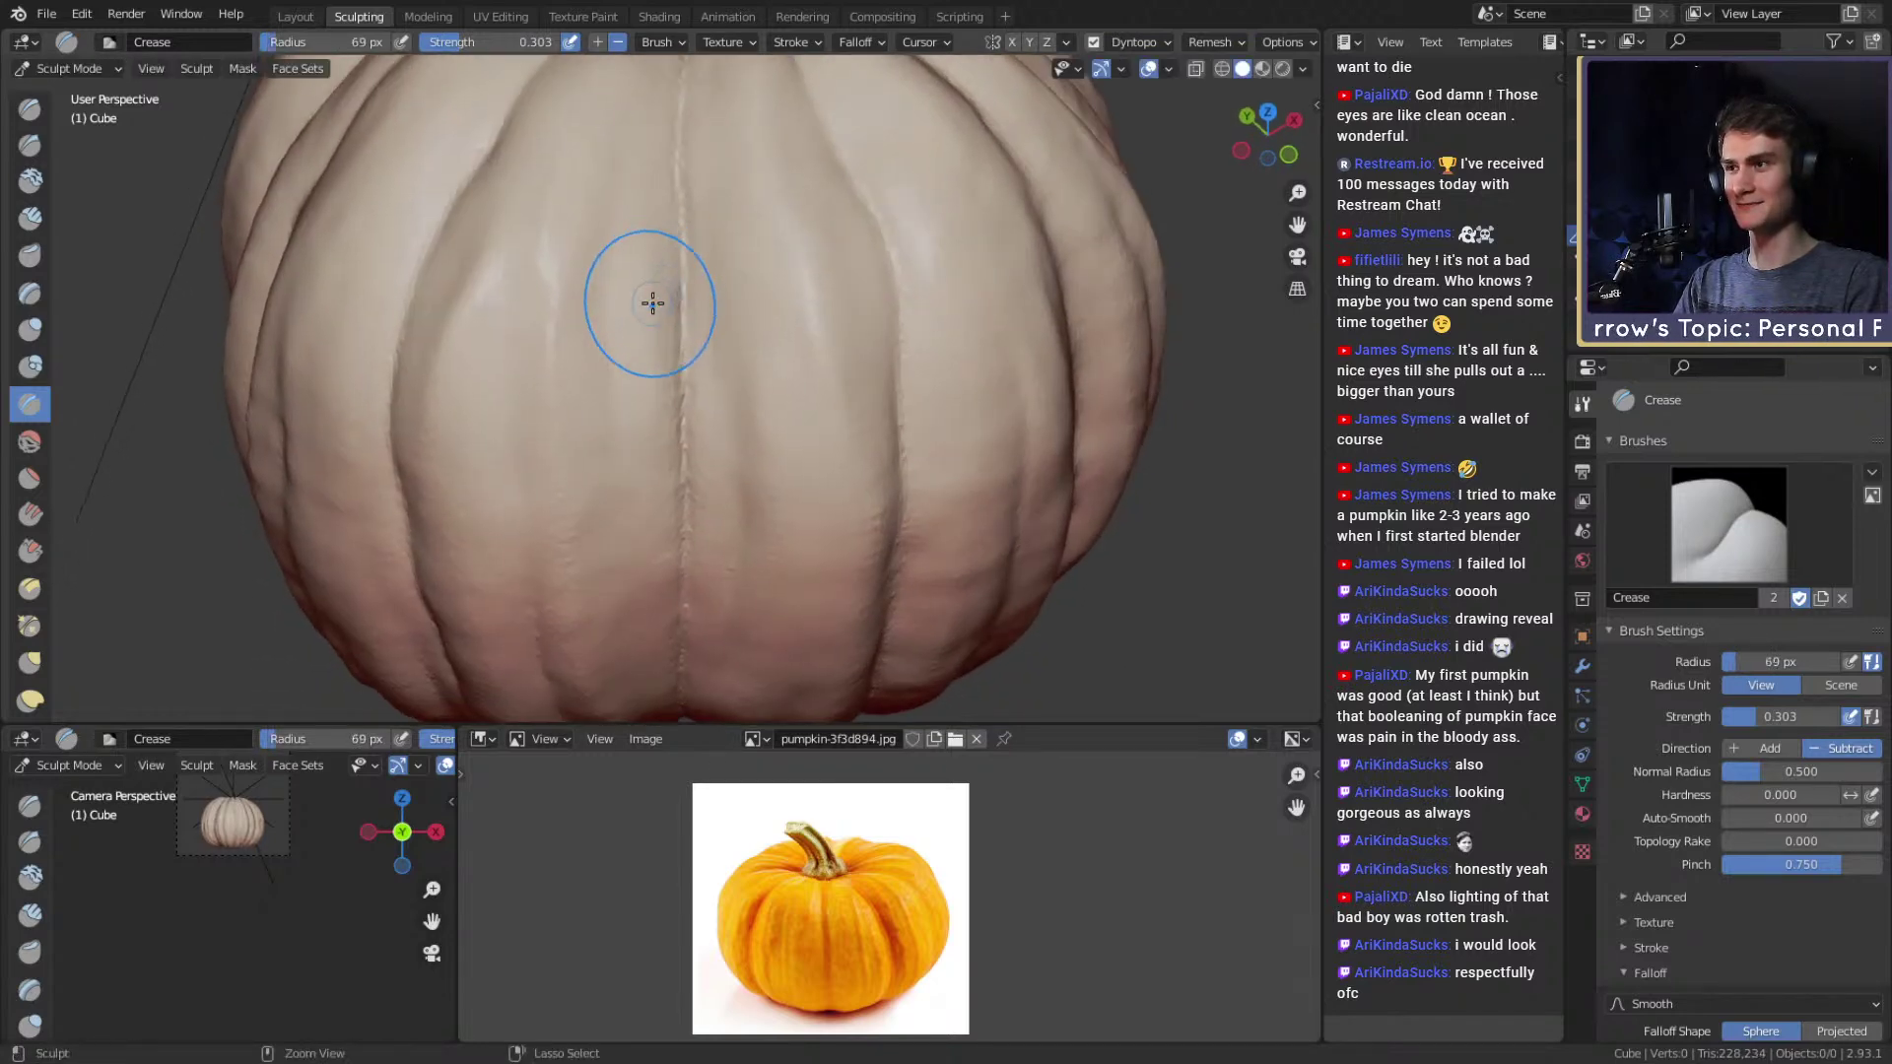
pyautogui.press('[')
pyautogui.press('[')
# Examine the carved grooves around the whole pumpkin, from the top and sides to the underside.
pyautogui.scroll(-9, 660, 399)
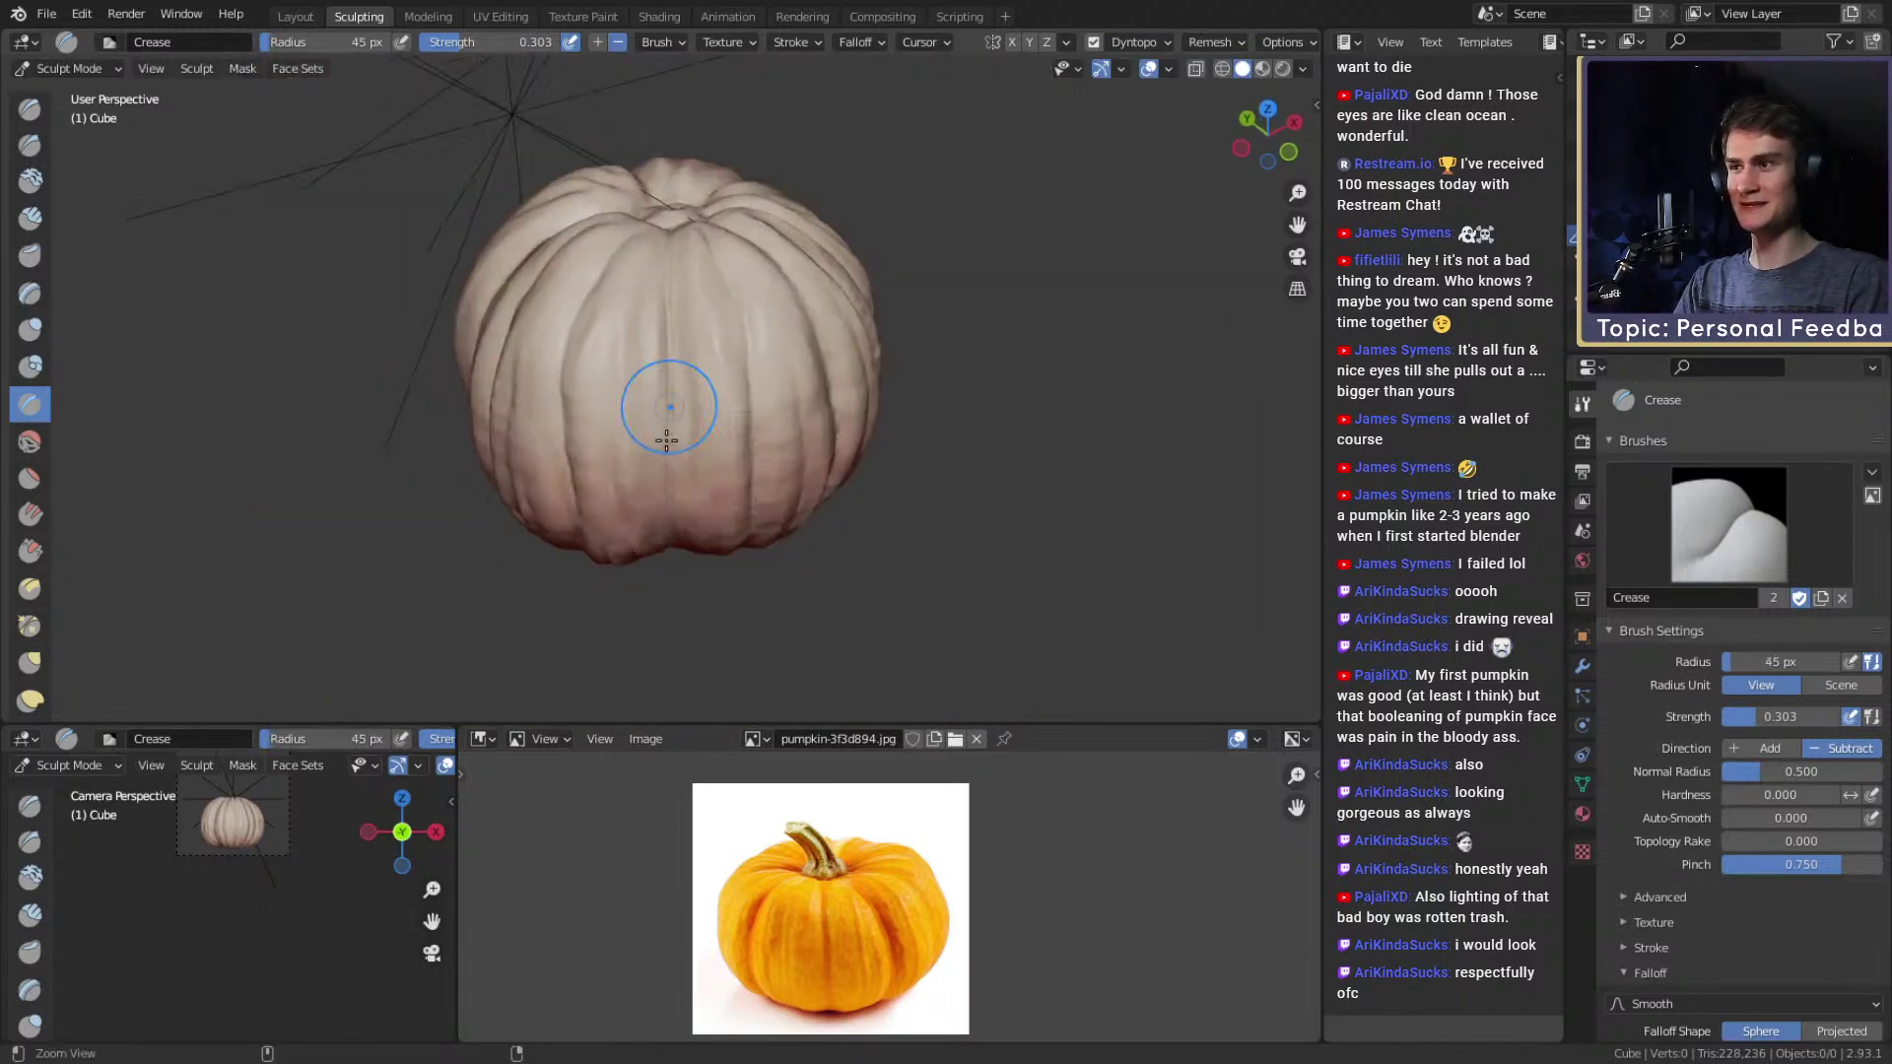
pyautogui.moveTo(733, 425); pyautogui.dragTo(877, 486, button='middle')
pyautogui.scroll(3, 878, 485)
pyautogui.moveTo(694, 335); pyautogui.dragTo(710, 443, button='middle')
pyautogui.scroll(4, 646, 338)
pyautogui.moveTo(647, 337); pyautogui.dragTo(818, 237, button='middle')
pyautogui.scroll(-8, 785, 498)
pyautogui.moveTo(785, 499); pyautogui.dragTo(765, 358, button='middle')
pyautogui.scroll(6, 803, 317)
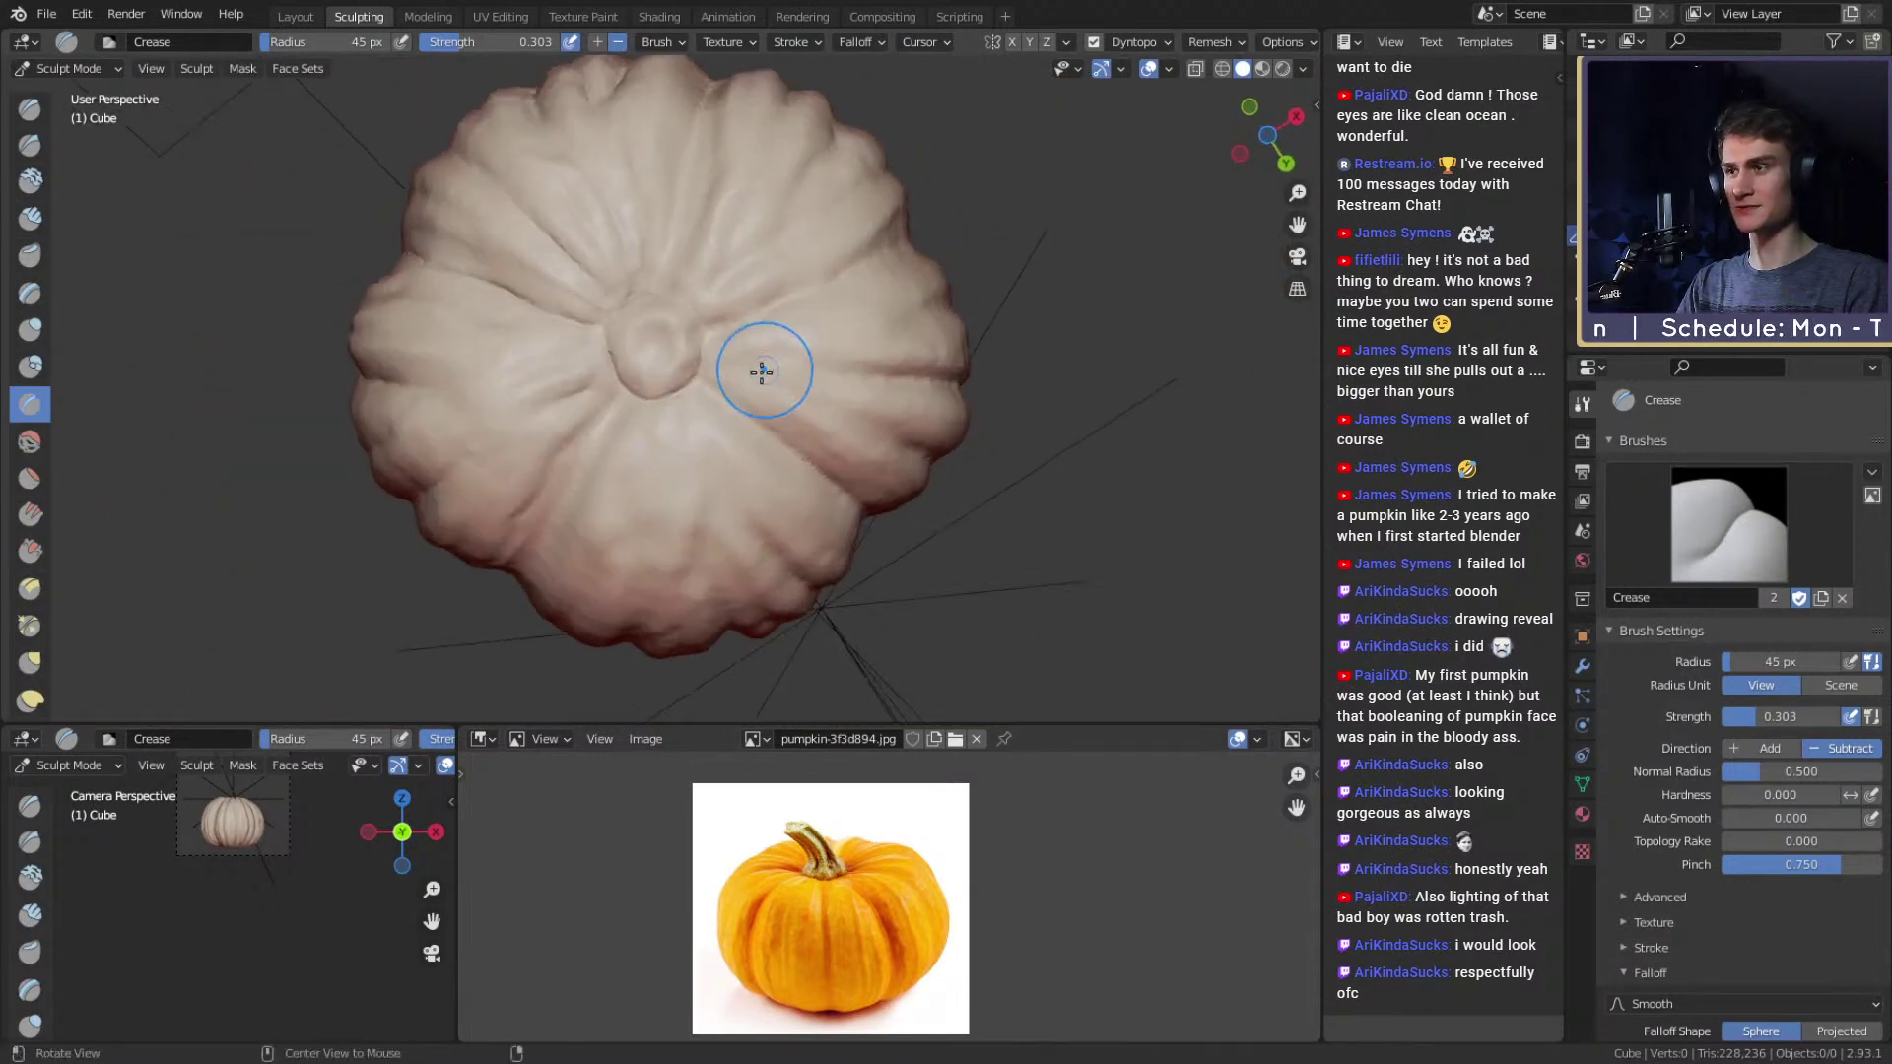
# Crease around the outline of the underside nub with the Crease radius at 37 px.
pyautogui.scroll(6, 764, 359)
pyautogui.scroll(-2, 724, 366)
pyautogui.press('f')
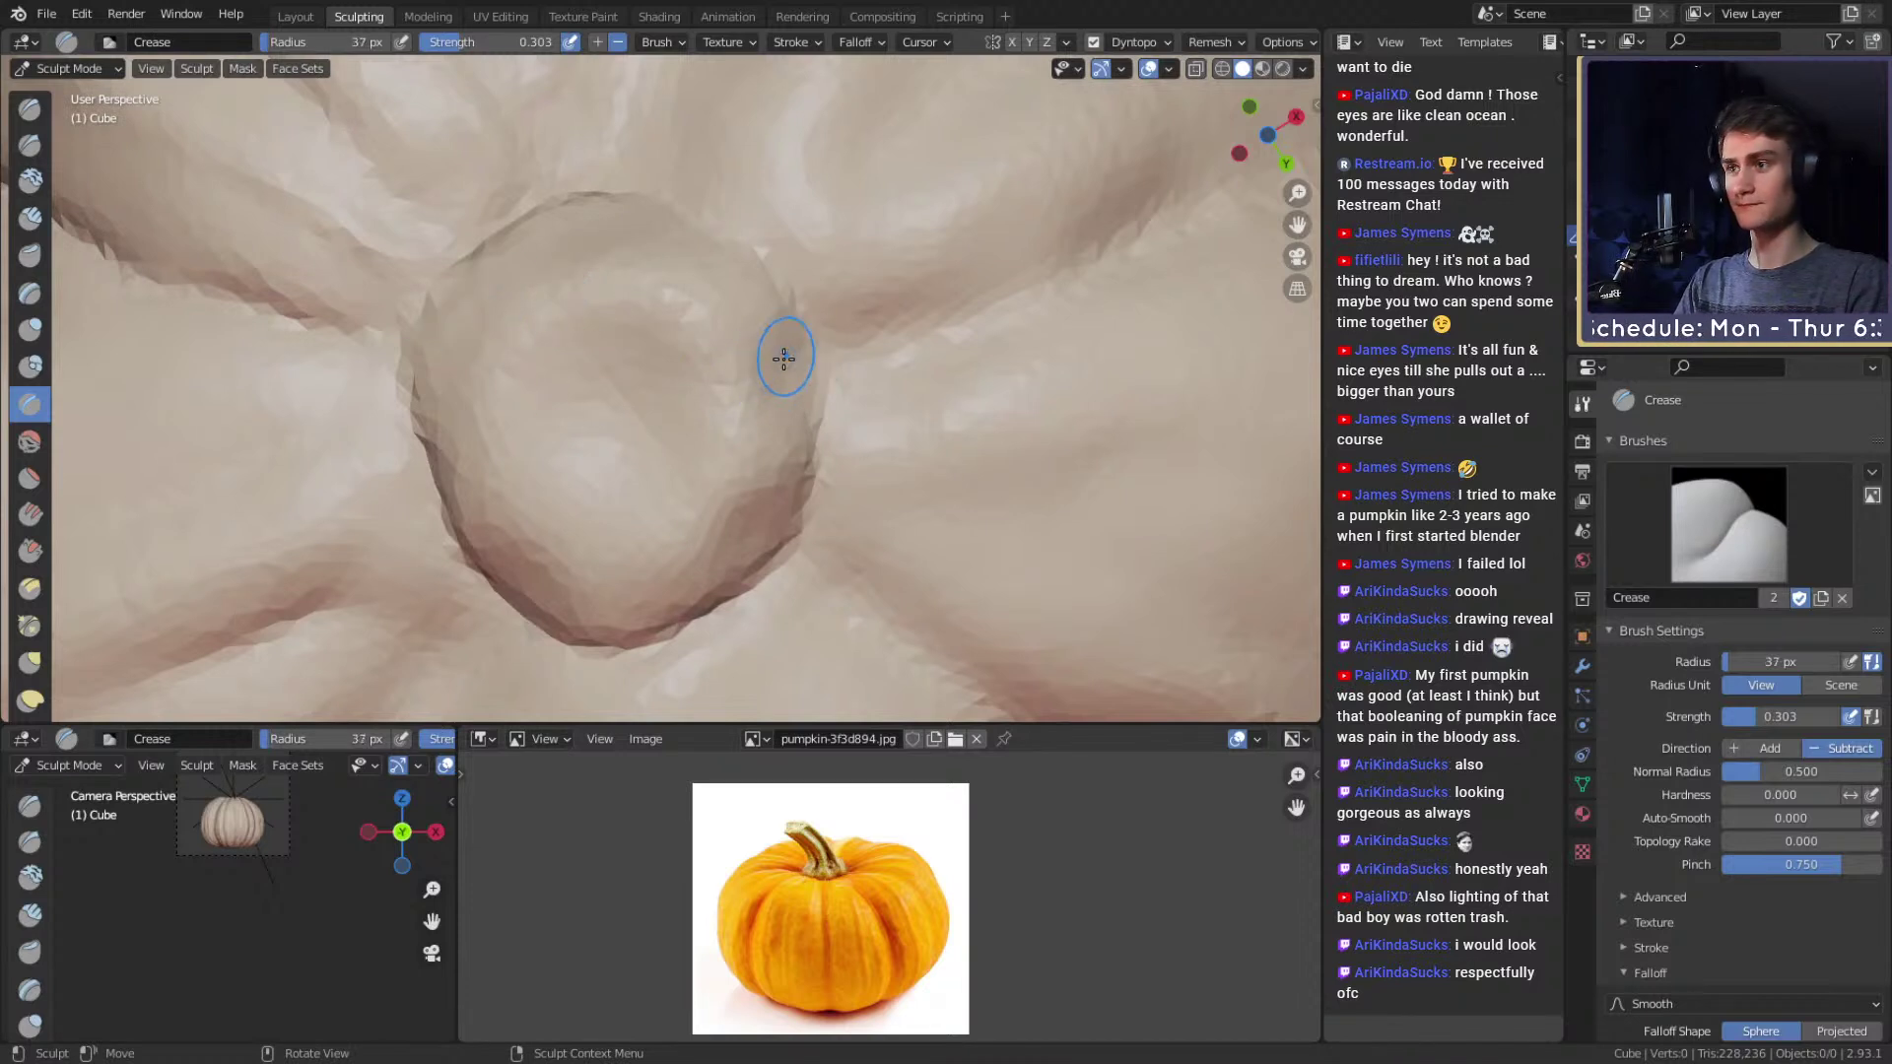
pyautogui.click(826, 354)
pyautogui.moveTo(783, 338)
pyautogui.mouseDown()
pyautogui.moveTo(659, 215)
pyautogui.moveTo(538, 231)
pyautogui.mouseUp()
pyautogui.moveTo(424, 363); pyautogui.dragTo(427, 375)
# Enlarge the Crease radius to 54 px and carve small dents into the nub's face, undoing the stray strokes.
pyautogui.press('f')
pyautogui.click(541, 304)
pyautogui.moveTo(543, 297); pyautogui.dragTo(587, 318)
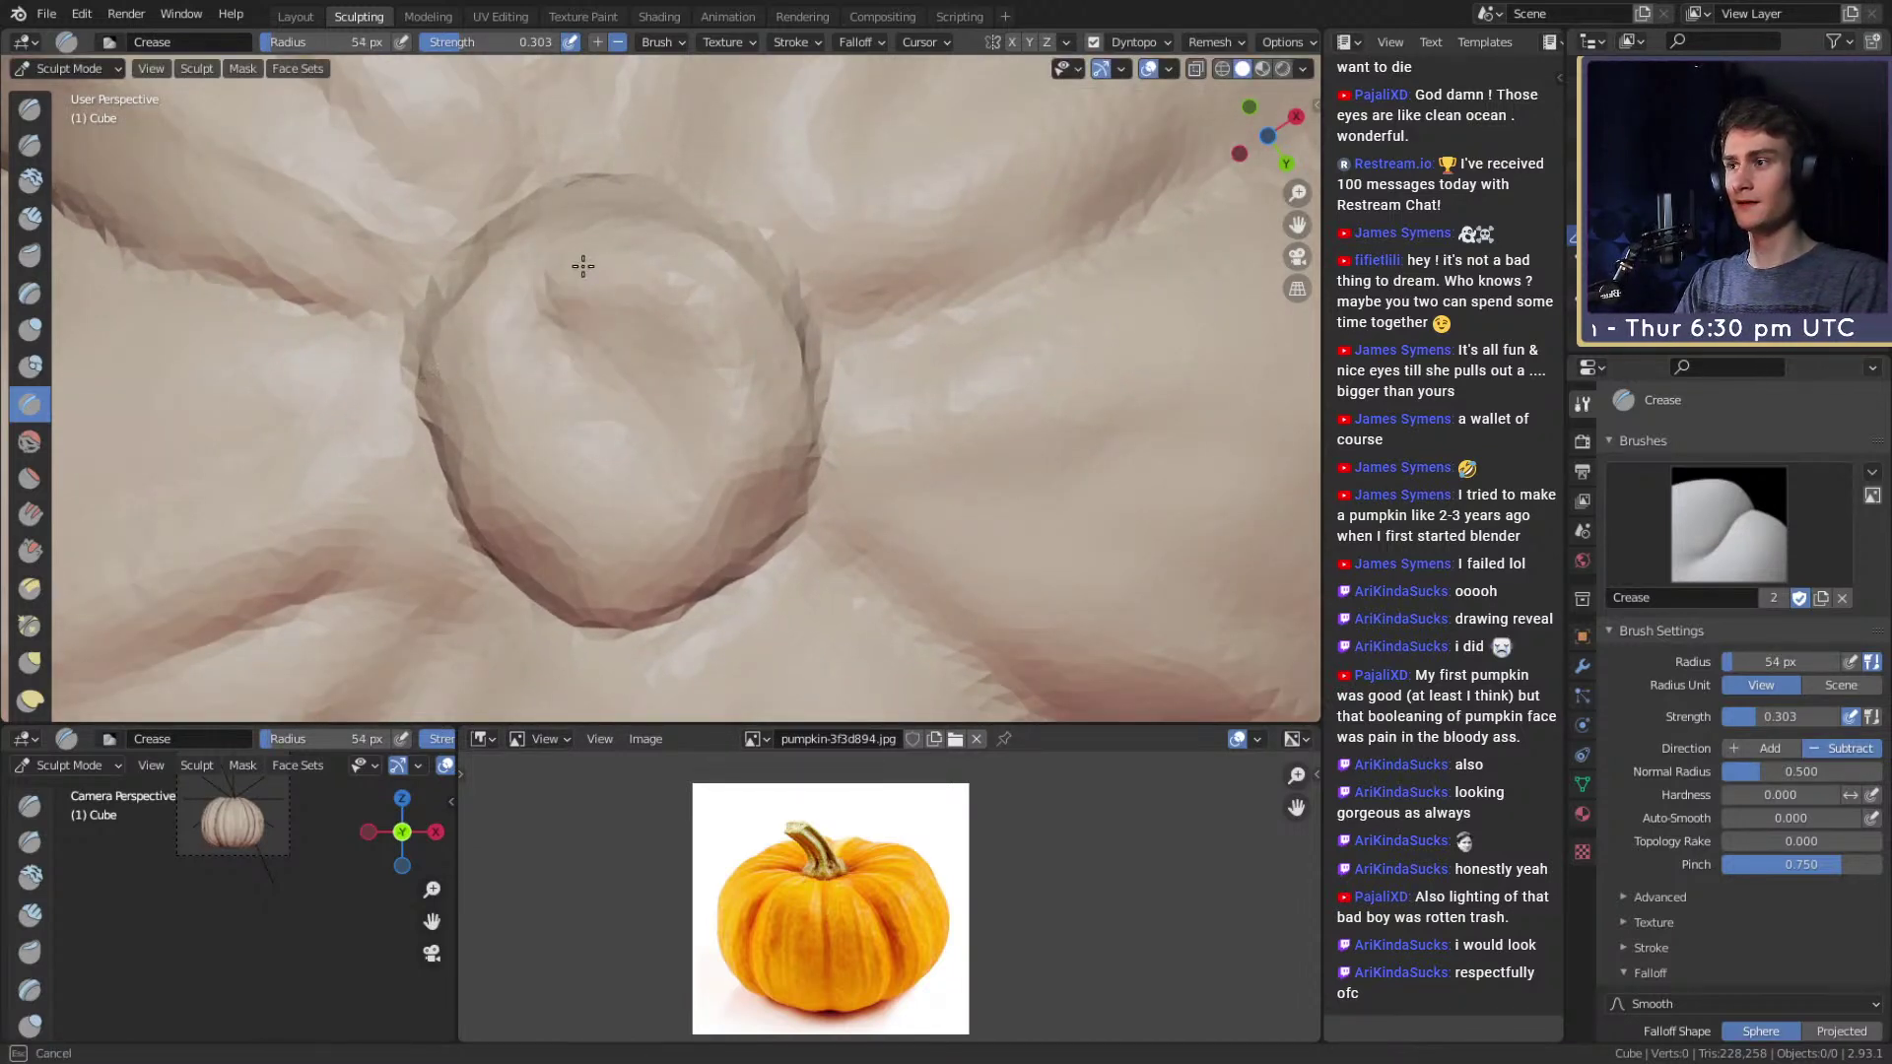
pyautogui.hotkey('ctrl', 'z')
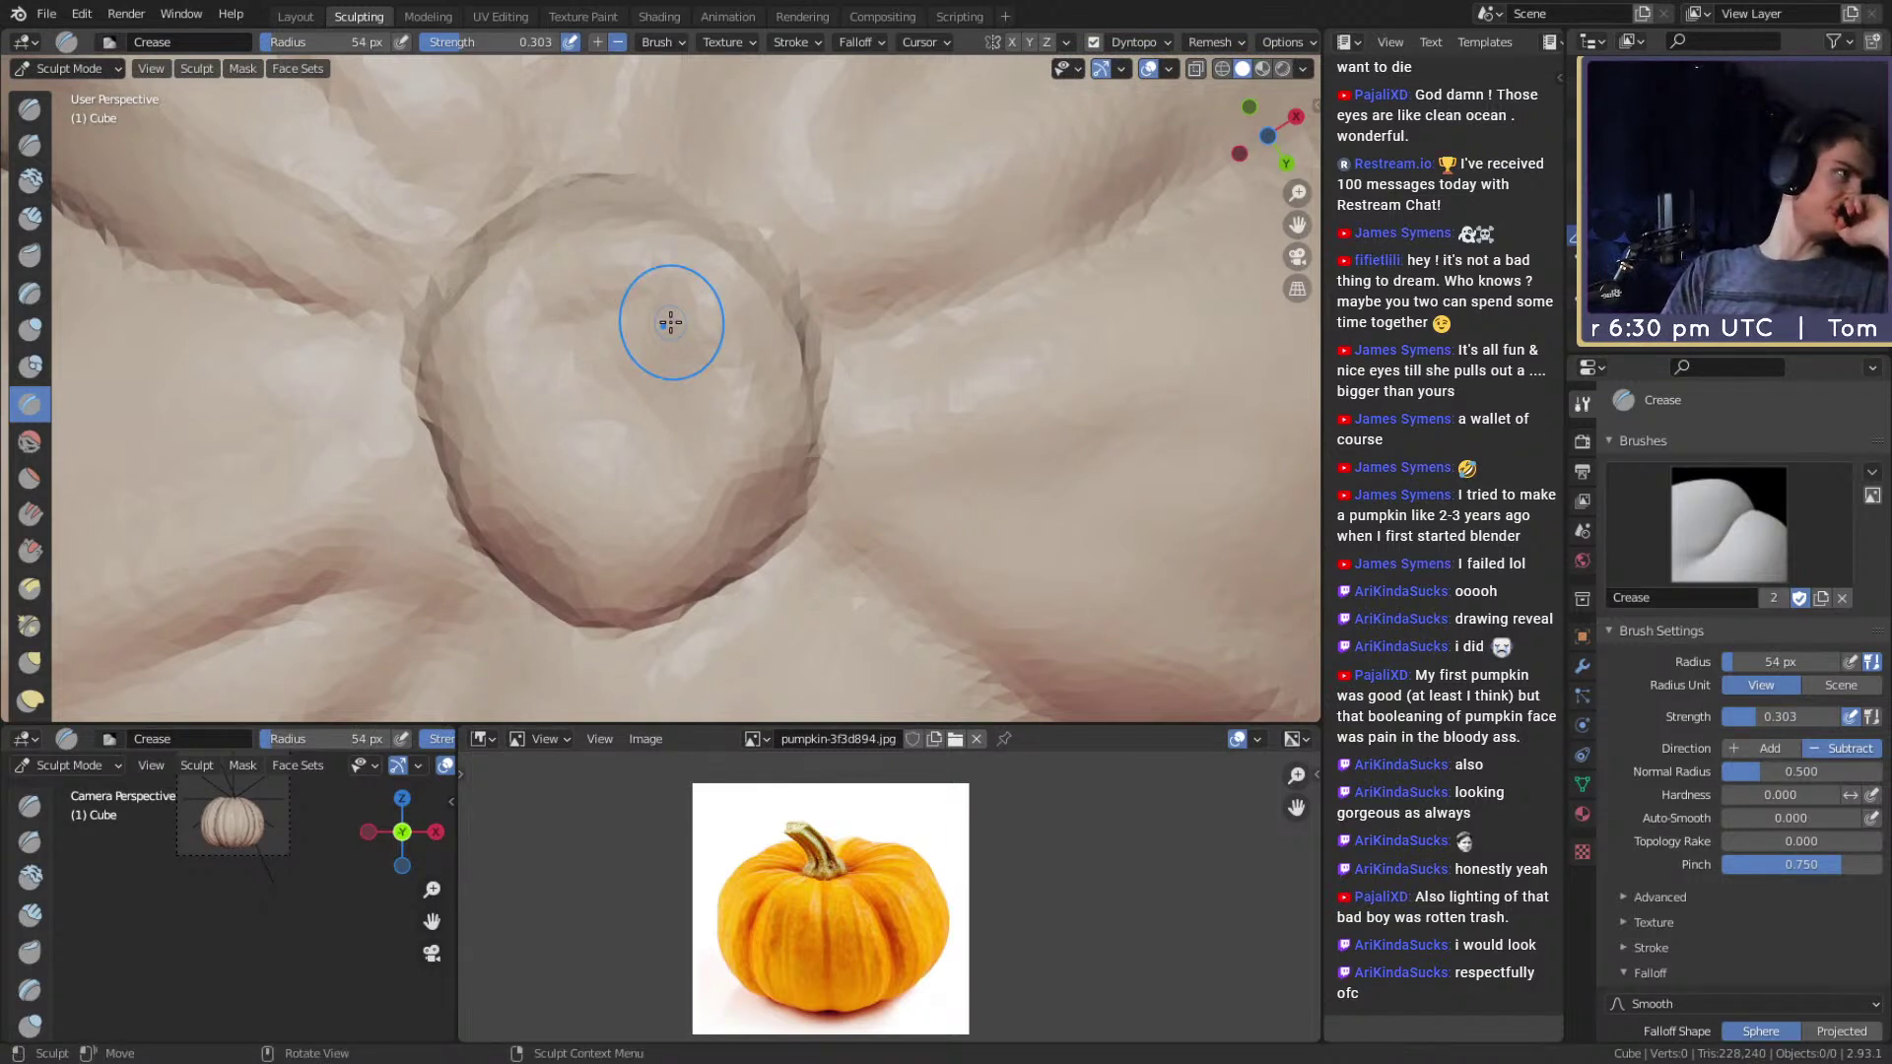
pyautogui.moveTo(695, 379)
pyautogui.mouseDown()
pyautogui.moveTo(663, 367)
pyautogui.moveTo(669, 325)
pyautogui.mouseUp()
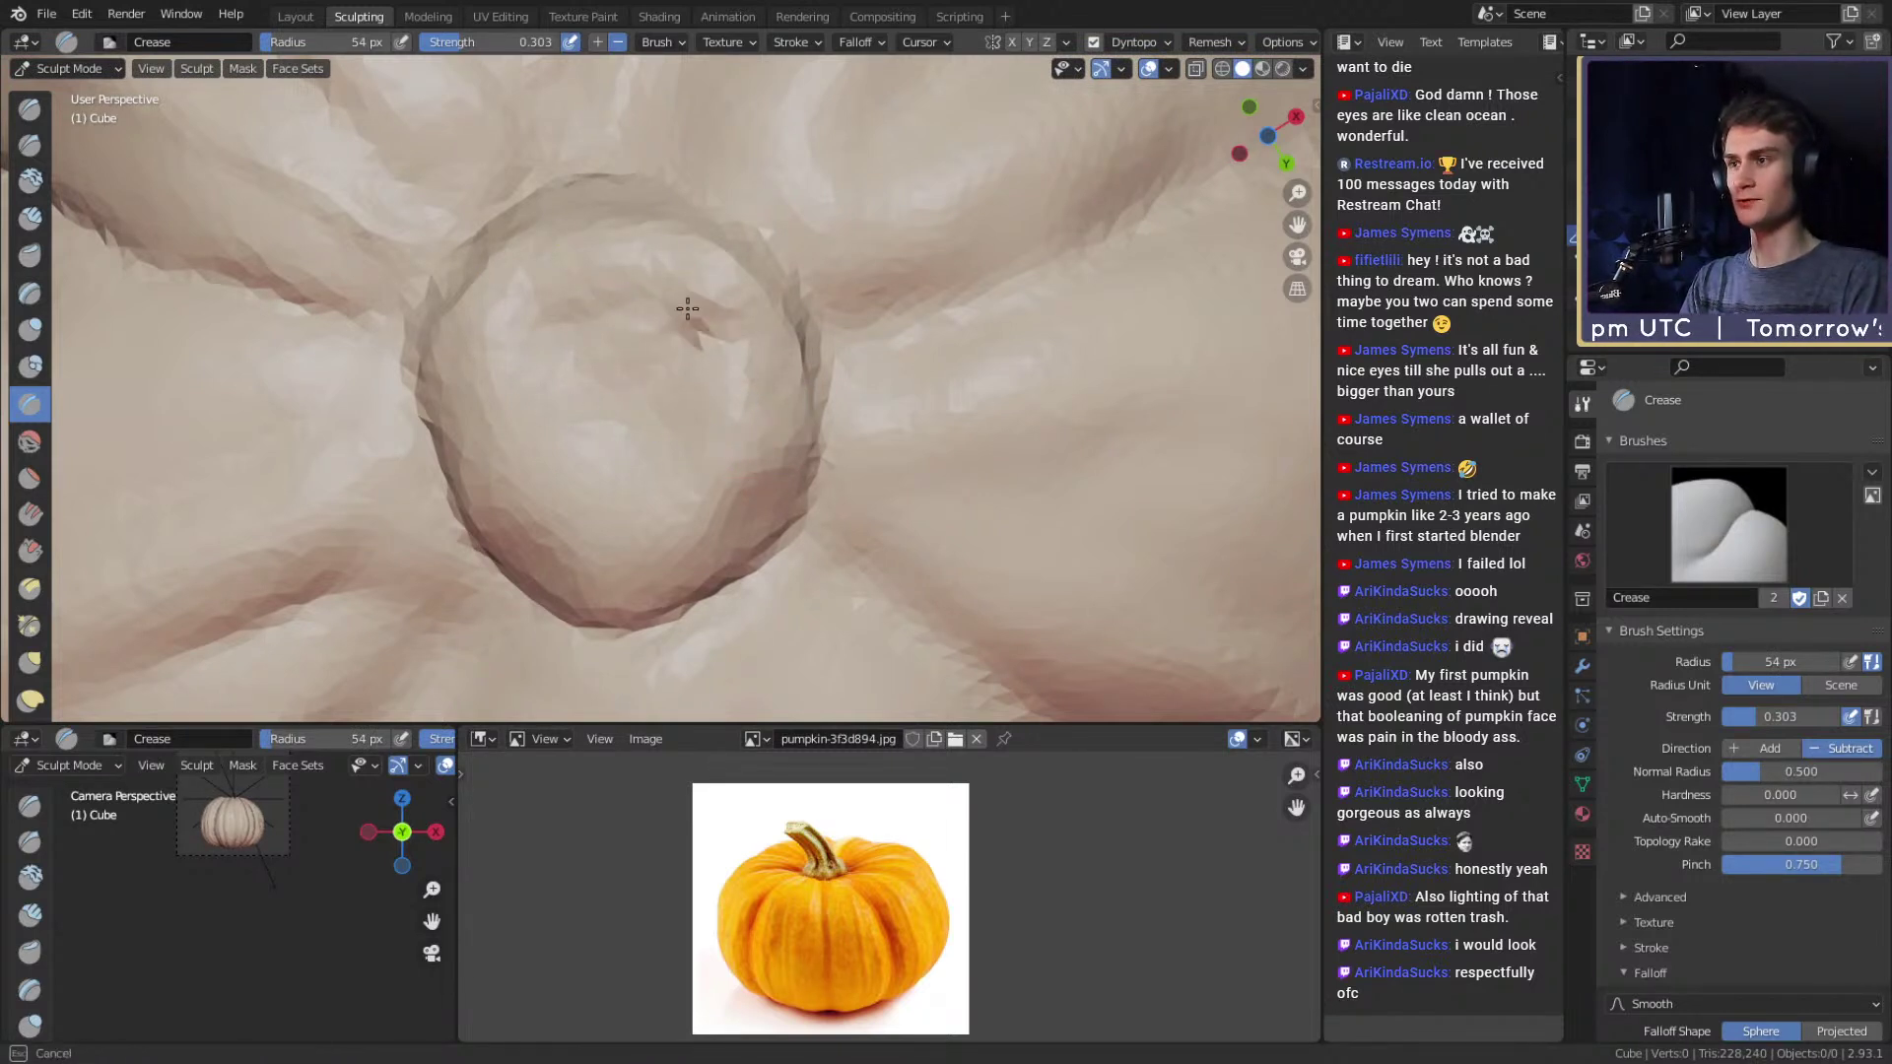
pyautogui.moveTo(768, 425)
pyautogui.mouseDown()
pyautogui.moveTo(719, 528)
pyautogui.moveTo(511, 426)
pyautogui.moveTo(509, 335)
pyautogui.moveTo(604, 367)
pyautogui.mouseUp()
pyautogui.hotkey('ctrl', 'z')
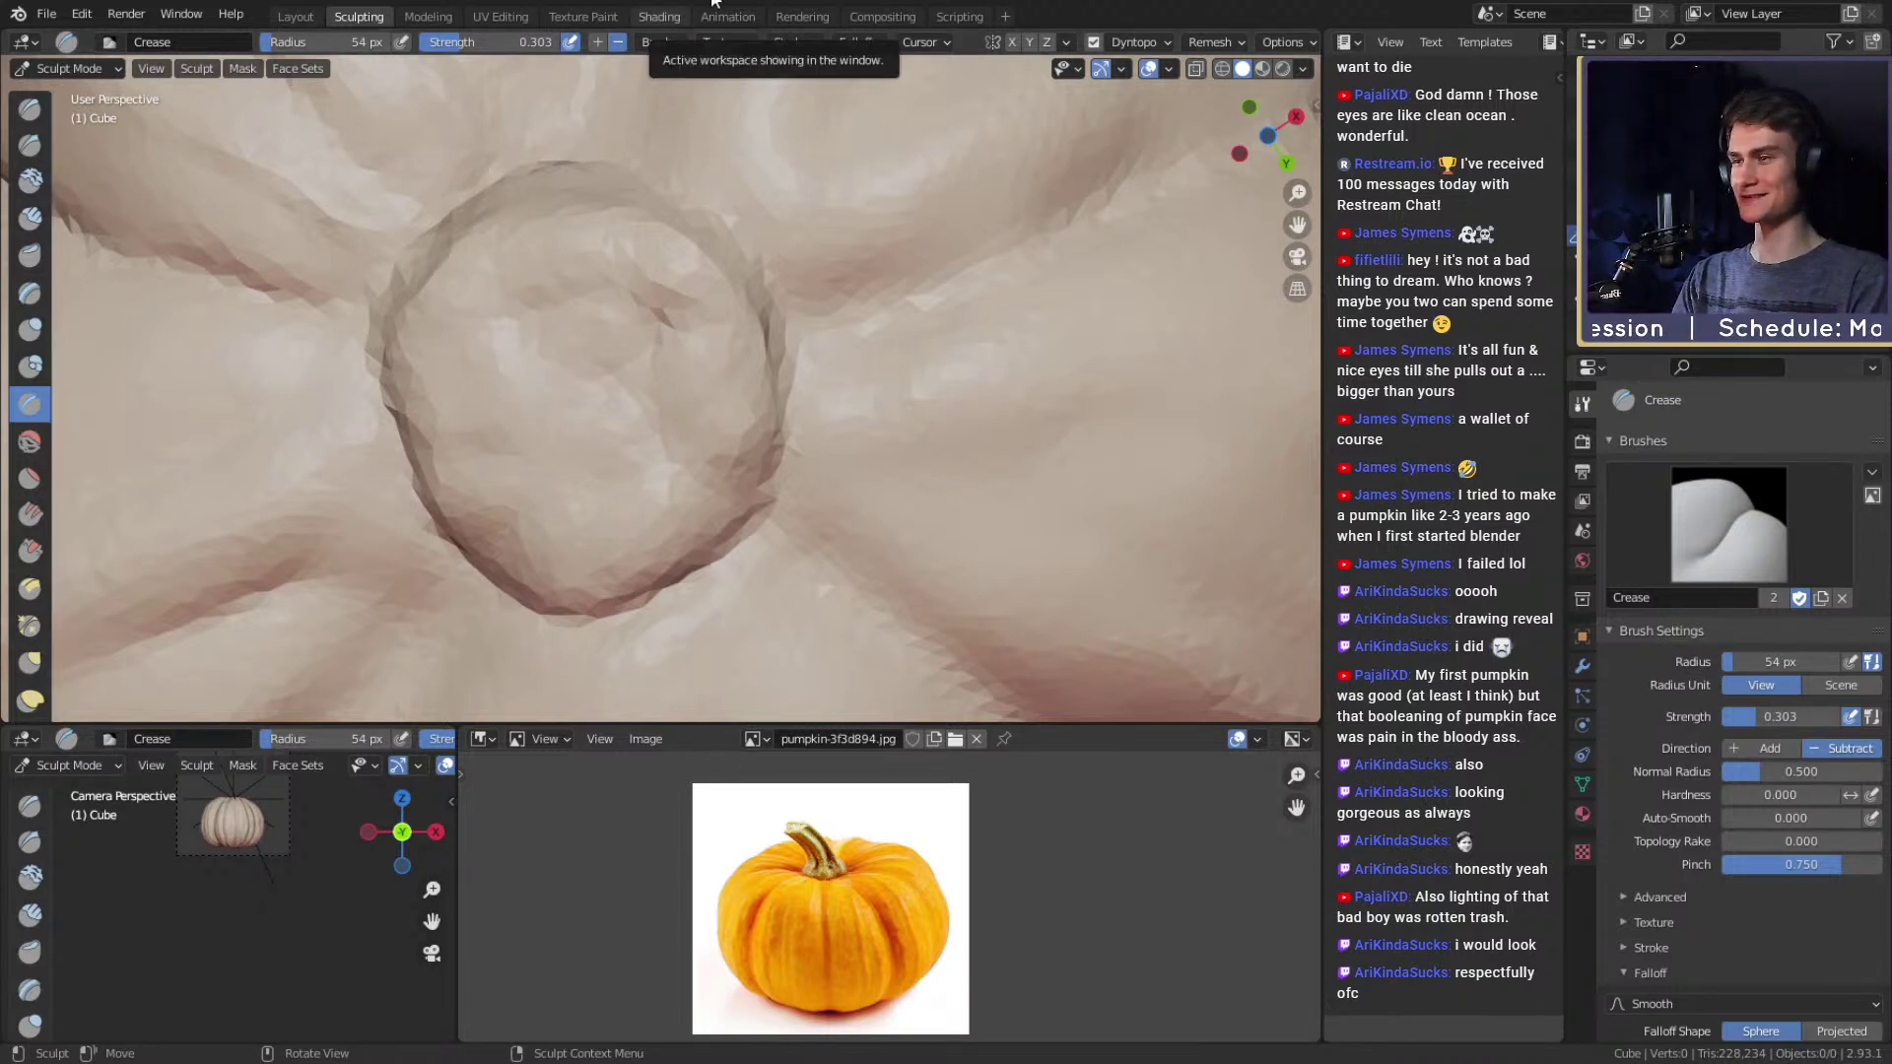
# Pull the nub's upper edge outward into a point with the Snake Hook brush at a radius of 62 px.
pyautogui.moveTo(776, 384)
pyautogui.keyDown('alt'); pyautogui.mouseDown()
pyautogui.moveTo(789, 342)
pyautogui.moveTo(760, 401)
pyautogui.moveTo(782, 411)
pyautogui.moveTo(831, 257)
pyautogui.moveTo(802, 405)
pyautogui.moveTo(802, 309)
pyautogui.moveTo(764, 296)
pyautogui.moveTo(755, 371)
pyautogui.moveTo(695, 330)
pyautogui.mouseUp(); pyautogui.keyUp('alt')
pyautogui.scroll(-6, 789, 342)
pyautogui.scroll(4, 781, 412)
pyautogui.press('k')
pyautogui.press('f')
pyautogui.click(792, 370)
pyautogui.moveTo(707, 333)
pyautogui.mouseDown(button='middle')
pyautogui.moveTo(693, 279)
pyautogui.moveTo(705, 393)
pyautogui.moveTo(688, 380)
pyautogui.mouseUp(button='middle')
pyautogui.press('f')
pyautogui.click(697, 393)
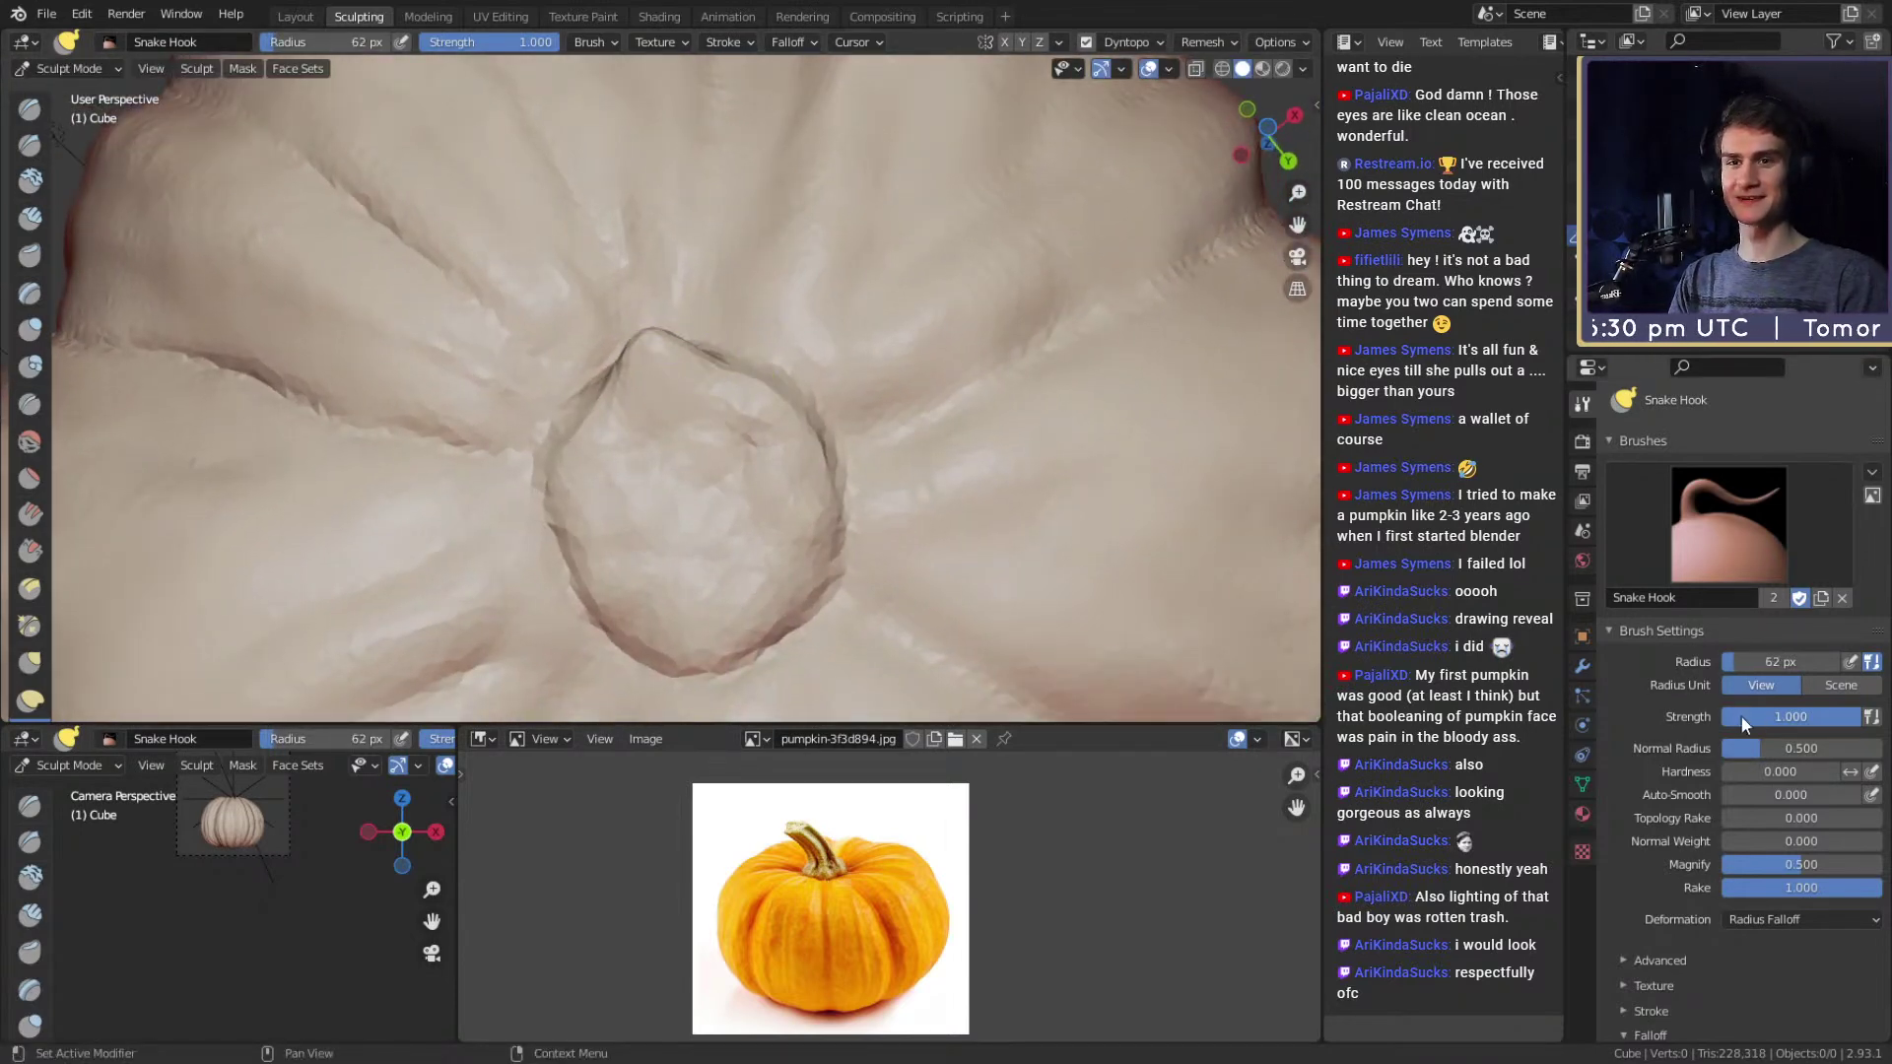
# Change the Snake Hook falloff to Linear and pull more corners out of the nub's upper edge, ending with a 53 px radius.
pyautogui.scroll(-6, 1652, 818)
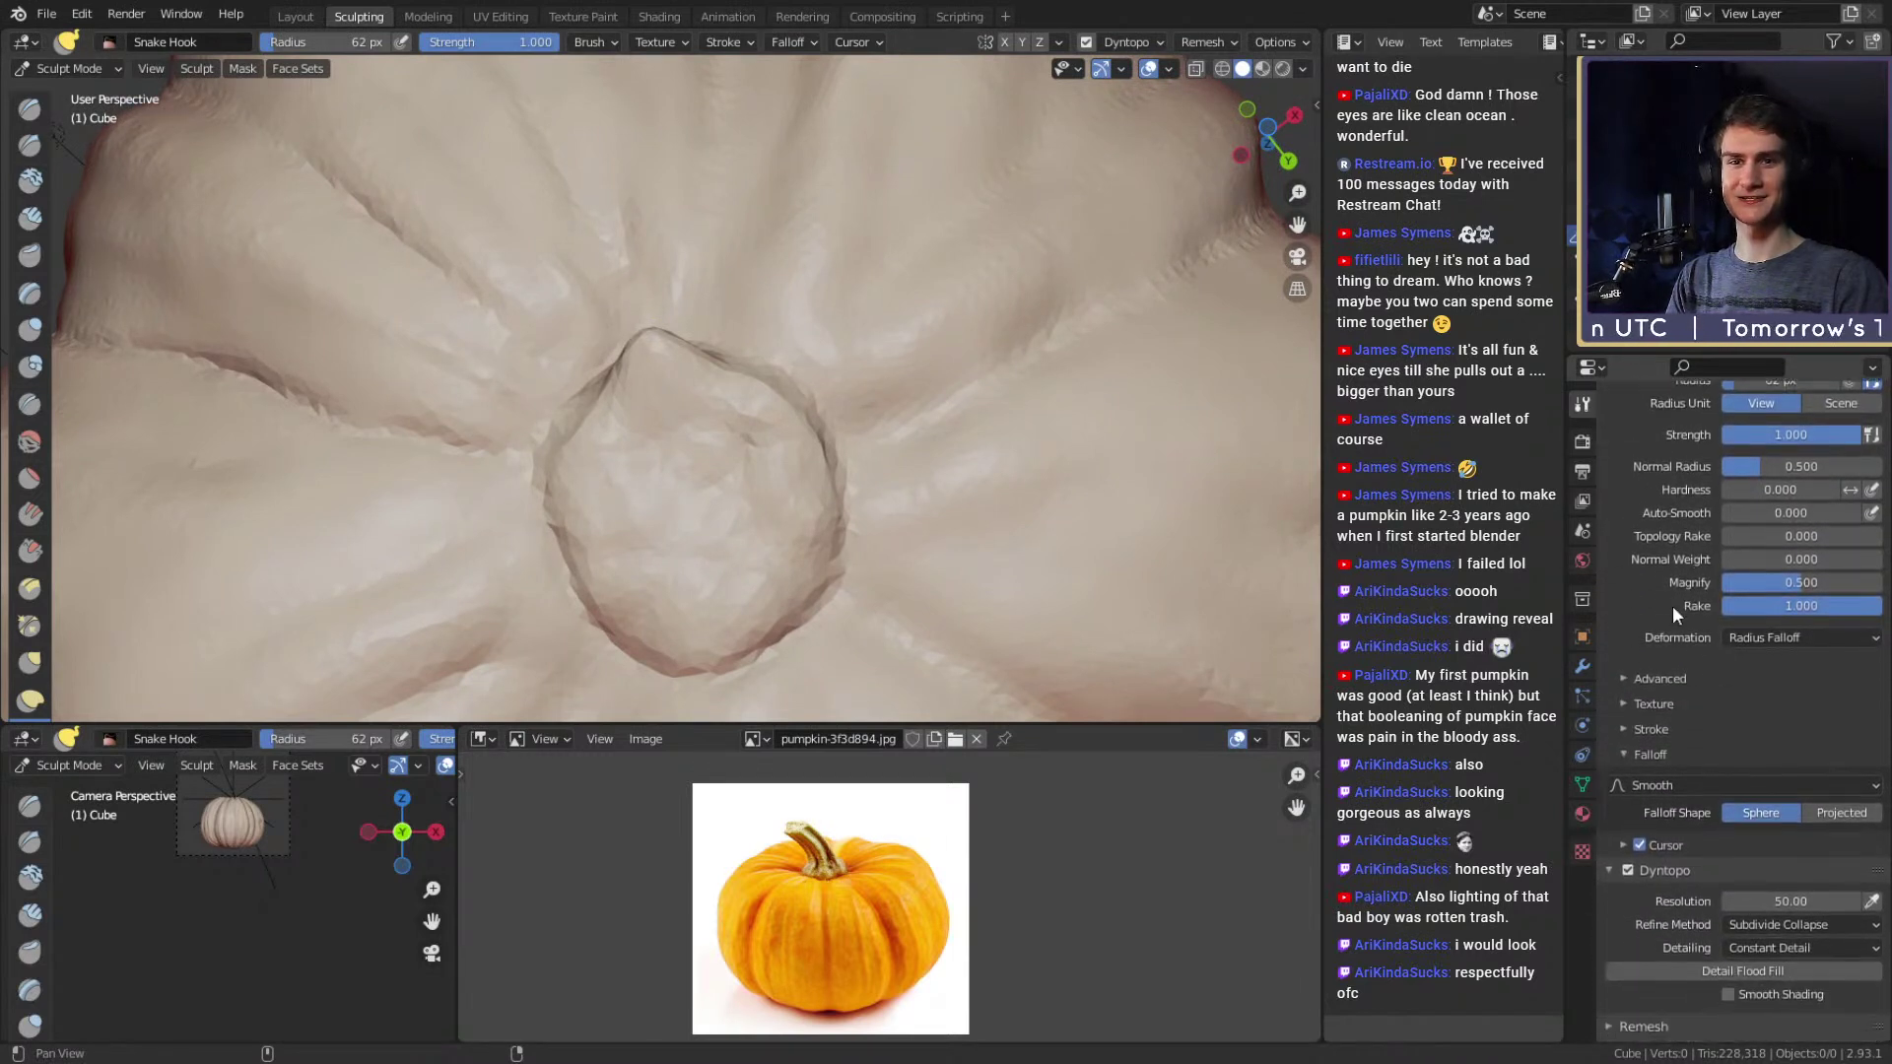
pyautogui.click(1675, 785)
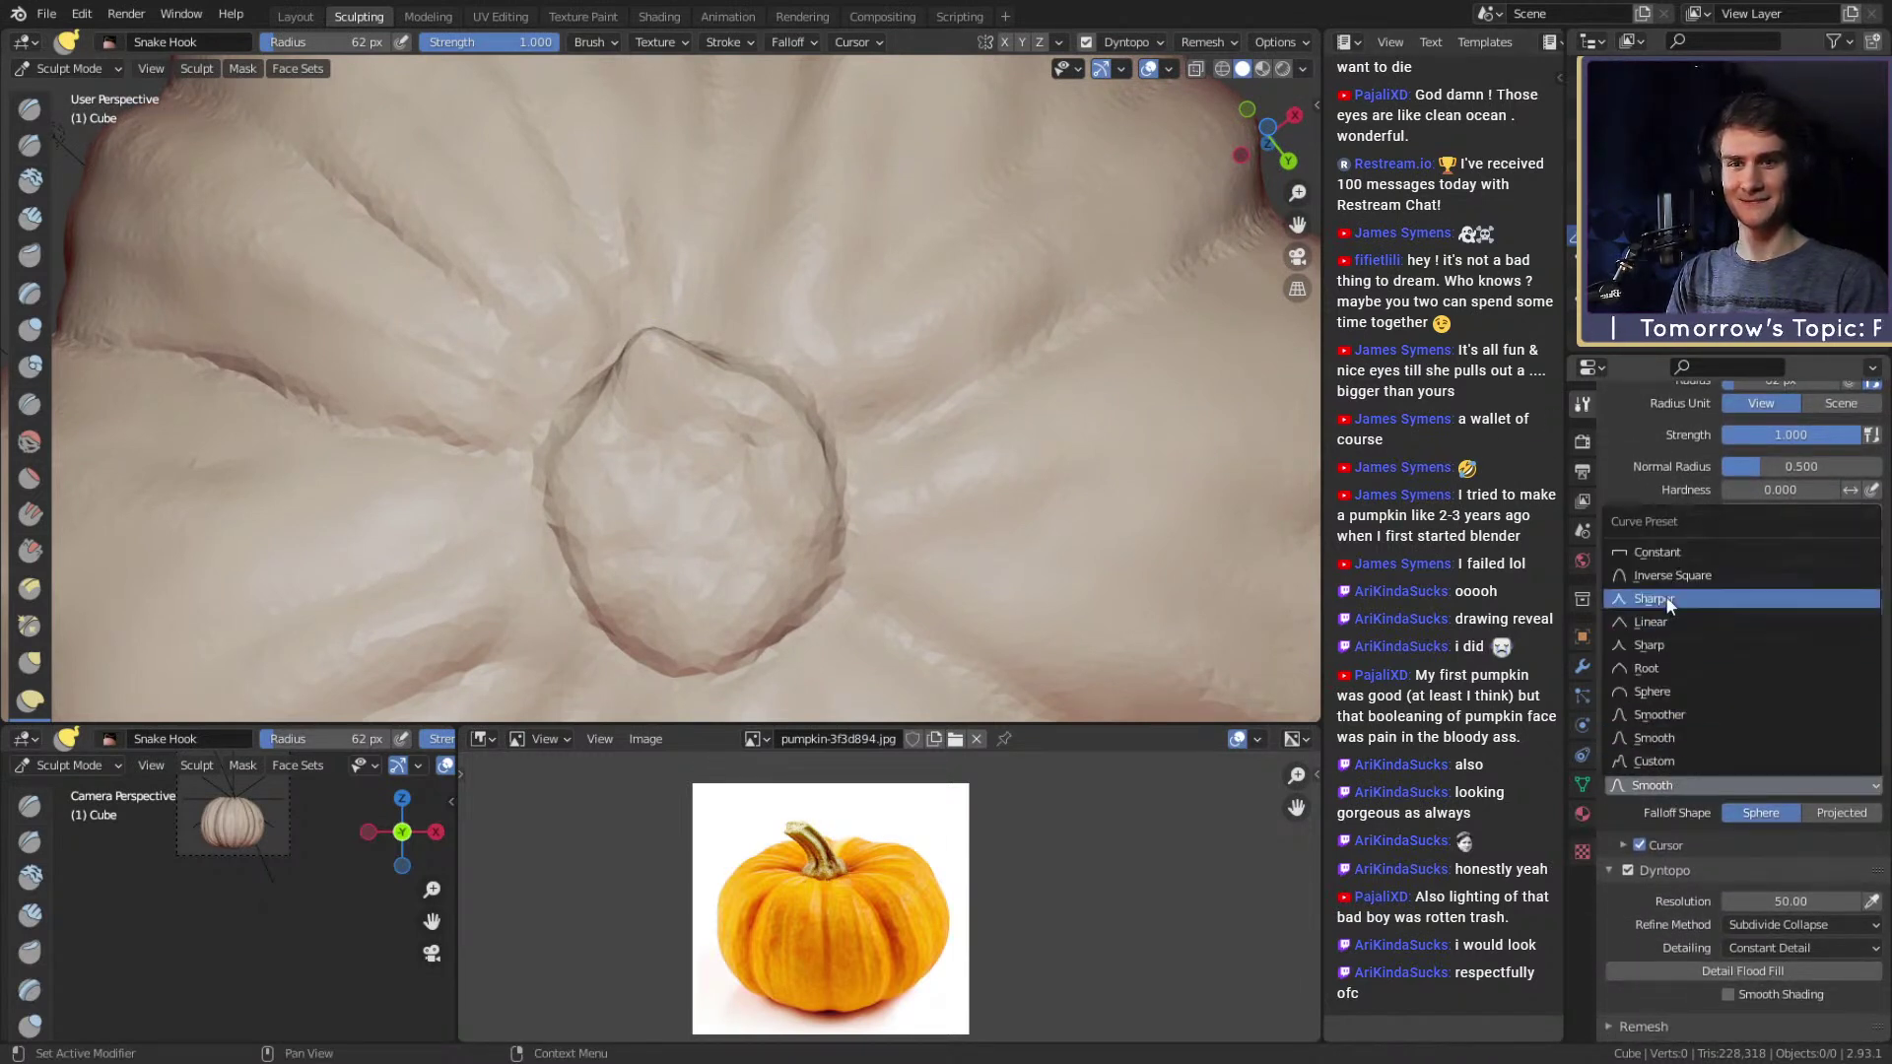
pyautogui.click(1651, 622)
pyautogui.moveTo(658, 338); pyautogui.dragTo(658, 314)
pyautogui.moveTo(669, 330)
pyautogui.keyDown('shift'); pyautogui.mouseDown(button='middle')
pyautogui.moveTo(650, 301)
pyautogui.moveTo(680, 354)
pyautogui.moveTo(765, 355)
pyautogui.moveTo(734, 302)
pyautogui.moveTo(676, 275)
pyautogui.mouseUp(button='middle'); pyautogui.keyUp('shift')
pyautogui.press('f')
pyautogui.click(763, 329)
pyautogui.press('f')
pyautogui.click(686, 276)
pyautogui.moveTo(688, 276); pyautogui.dragTo(711, 247)
pyautogui.press('f')
pyautogui.click(745, 250)
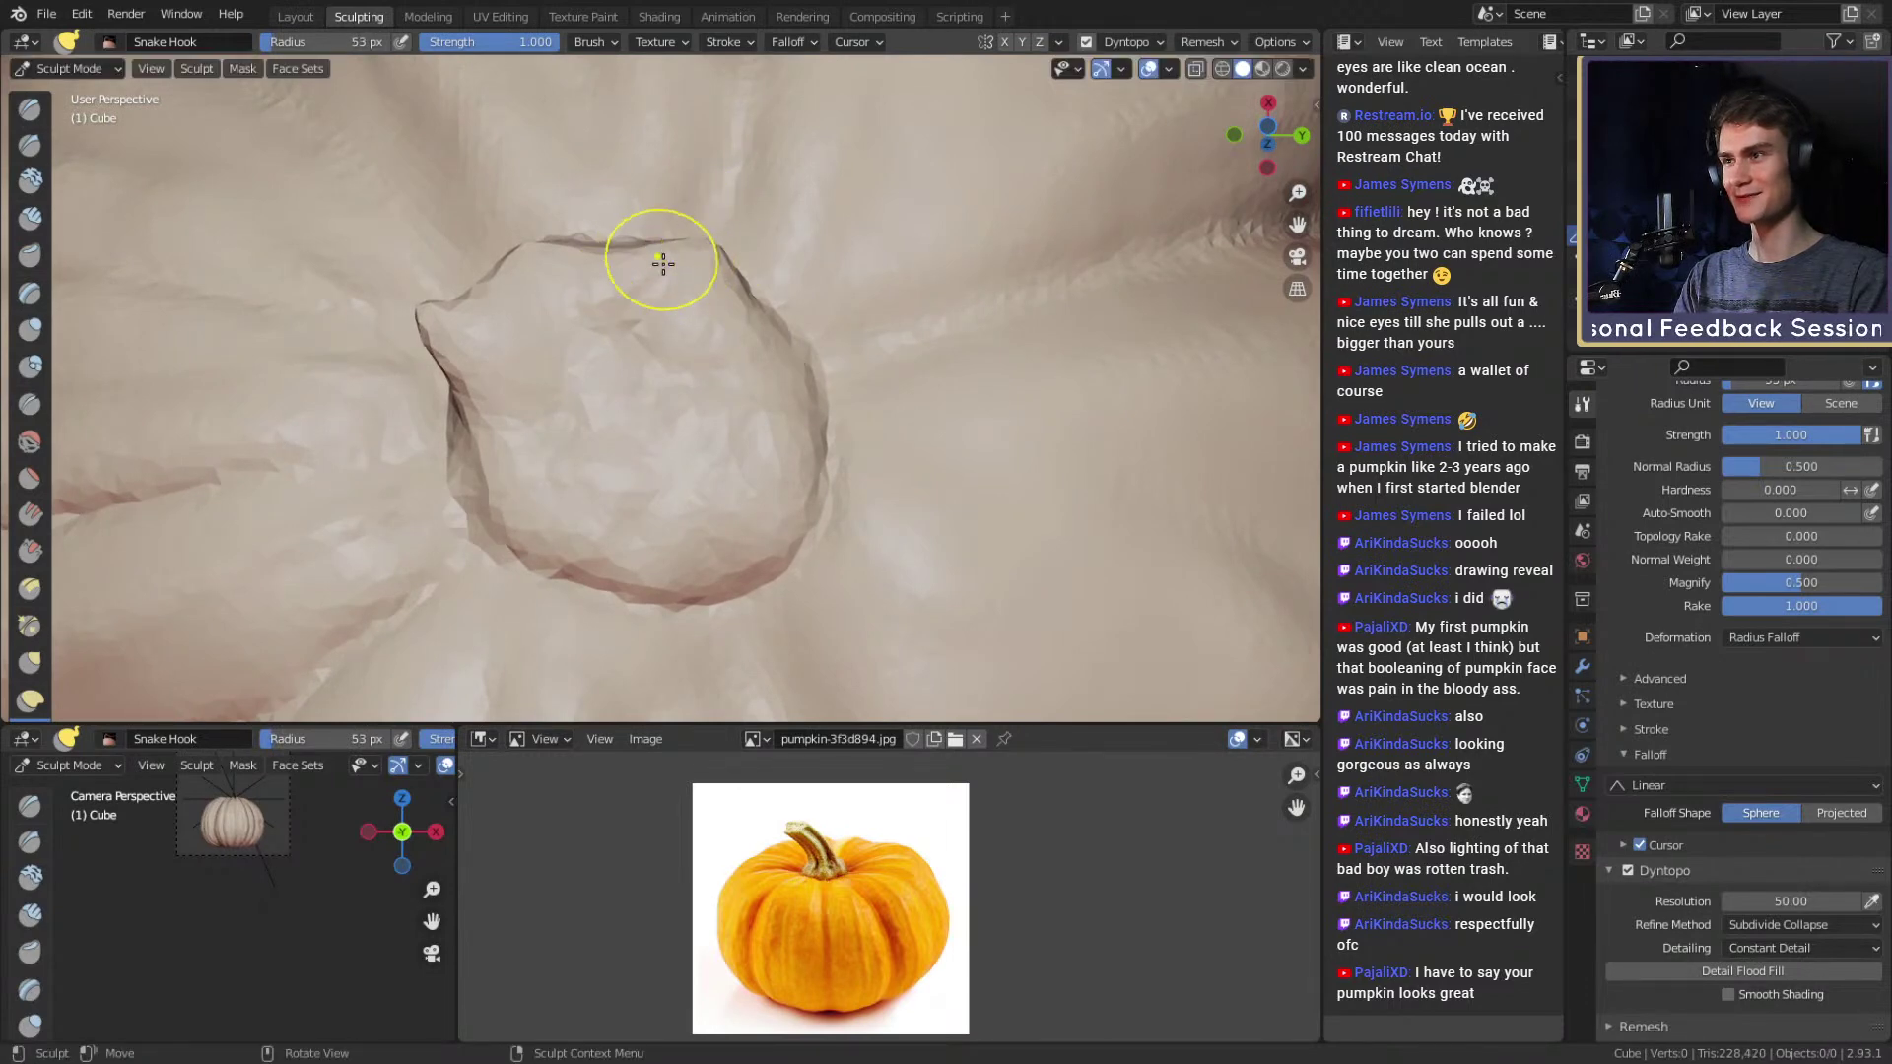
# Pull out further corners along the rest of the nub's rim with Snake Hook to make its outline irregular.
pyautogui.moveTo(720, 253)
pyautogui.mouseDown(button='middle')
pyautogui.moveTo(785, 325)
pyautogui.moveTo(752, 330)
pyautogui.moveTo(760, 346)
pyautogui.moveTo(745, 252)
pyautogui.mouseUp(button='middle')
pyautogui.press('f')
pyautogui.click(754, 329)
pyautogui.moveTo(745, 252); pyautogui.dragTo(745, 245)
pyautogui.moveTo(746, 245); pyautogui.dragTo(820, 377, button='middle')
pyautogui.moveTo(844, 459); pyautogui.dragTo(873, 513)
pyautogui.moveTo(803, 512)
pyautogui.mouseDown(button='middle')
pyautogui.moveTo(807, 536)
pyautogui.moveTo(822, 485)
pyautogui.mouseUp(button='middle')
pyautogui.moveTo(826, 494); pyautogui.dragTo(836, 507)
pyautogui.moveTo(664, 516); pyautogui.dragTo(554, 477)
# Examine the reshaped underside nub and the grooves around the pumpkin's top.
pyautogui.keyDown('ctrl'); pyautogui.keyDown('alt'); pyautogui.moveTo(739, 308); pyautogui.dragTo(763, 493); pyautogui.keyUp('alt'); pyautogui.keyUp('ctrl')
pyautogui.moveTo(762, 493)
pyautogui.keyDown('alt'); pyautogui.mouseDown()
pyautogui.moveTo(760, 547)
pyautogui.moveTo(774, 295)
pyautogui.mouseUp(); pyautogui.keyUp('alt')
pyautogui.keyDown('alt'); pyautogui.moveTo(769, 413); pyautogui.dragTo(765, 348); pyautogui.keyUp('alt')
pyautogui.hotkey('shift', 'c')
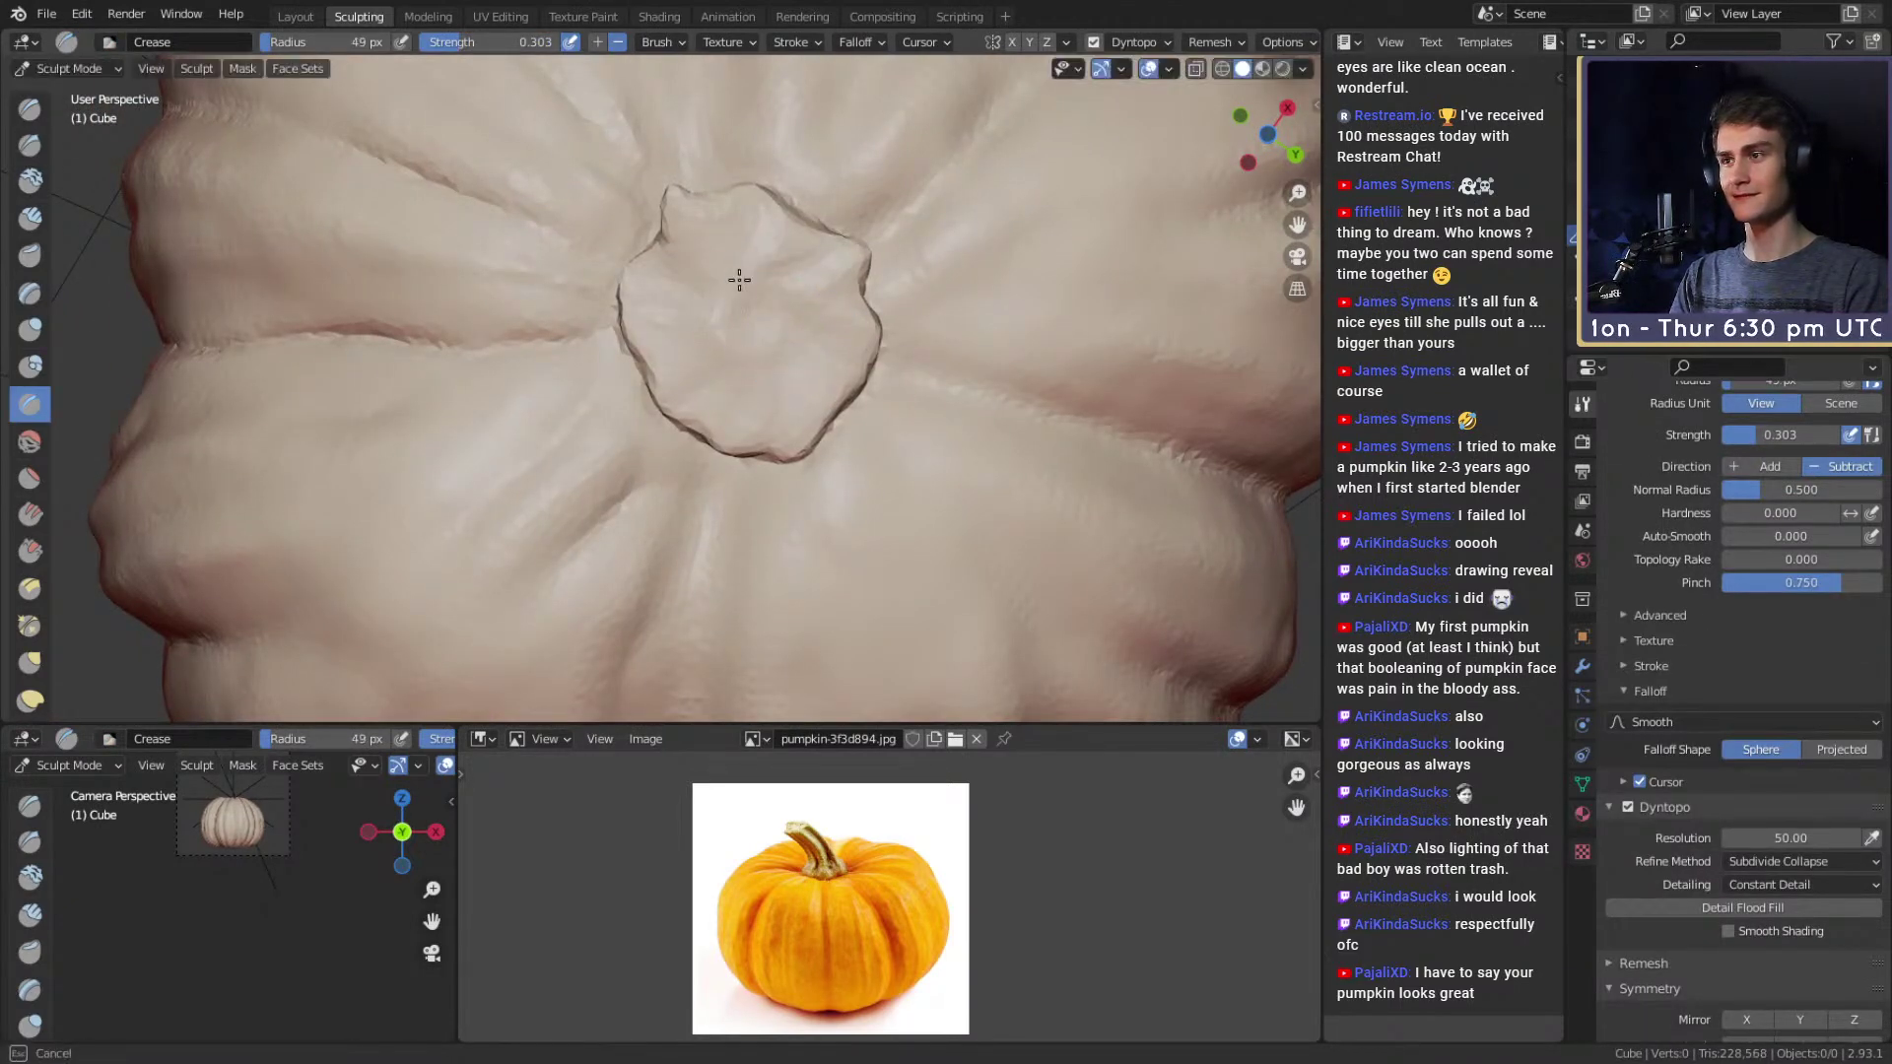
pyautogui.keyDown('ctrl'); pyautogui.moveTo(789, 263); pyautogui.dragTo(749, 296, button='middle'); pyautogui.keyUp('ctrl')
pyautogui.keyDown('alt'); pyautogui.moveTo(748, 297); pyautogui.dragTo(733, 365); pyautogui.keyUp('alt')
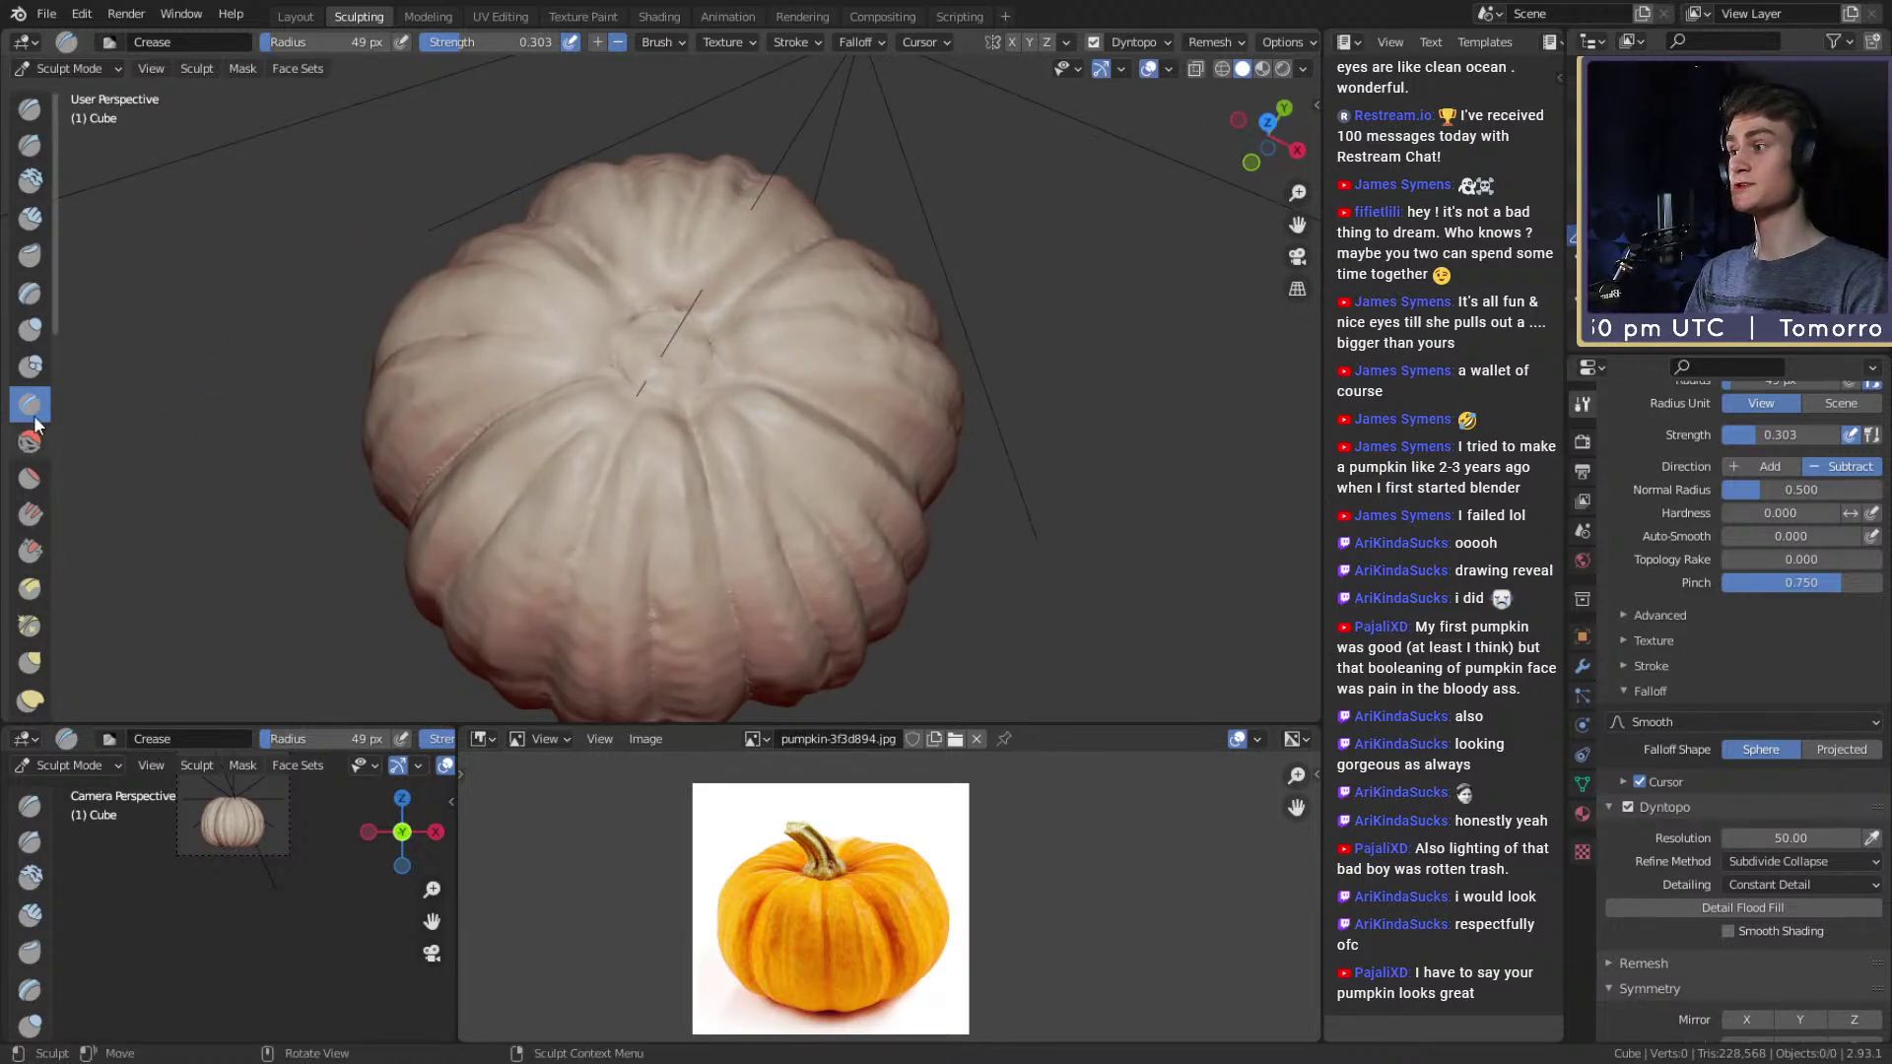
pyautogui.press('c')
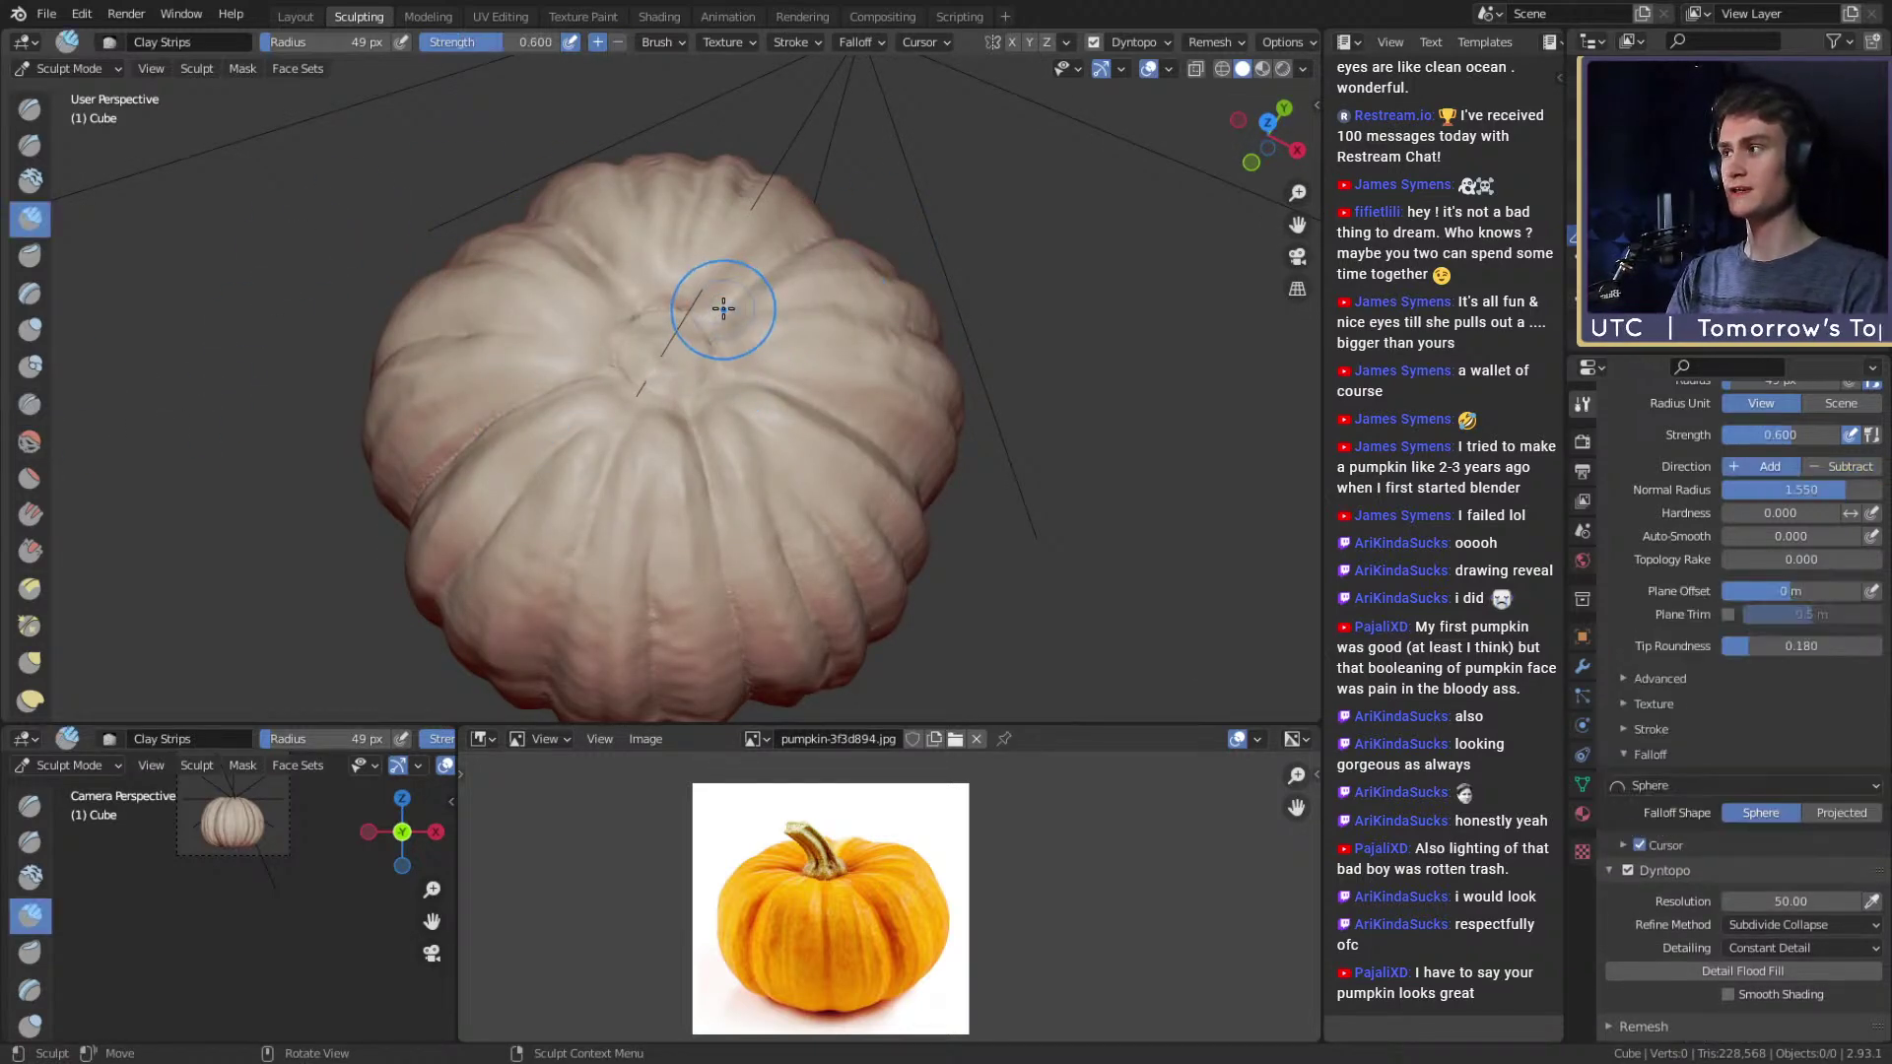
pyautogui.scroll(3, 724, 308)
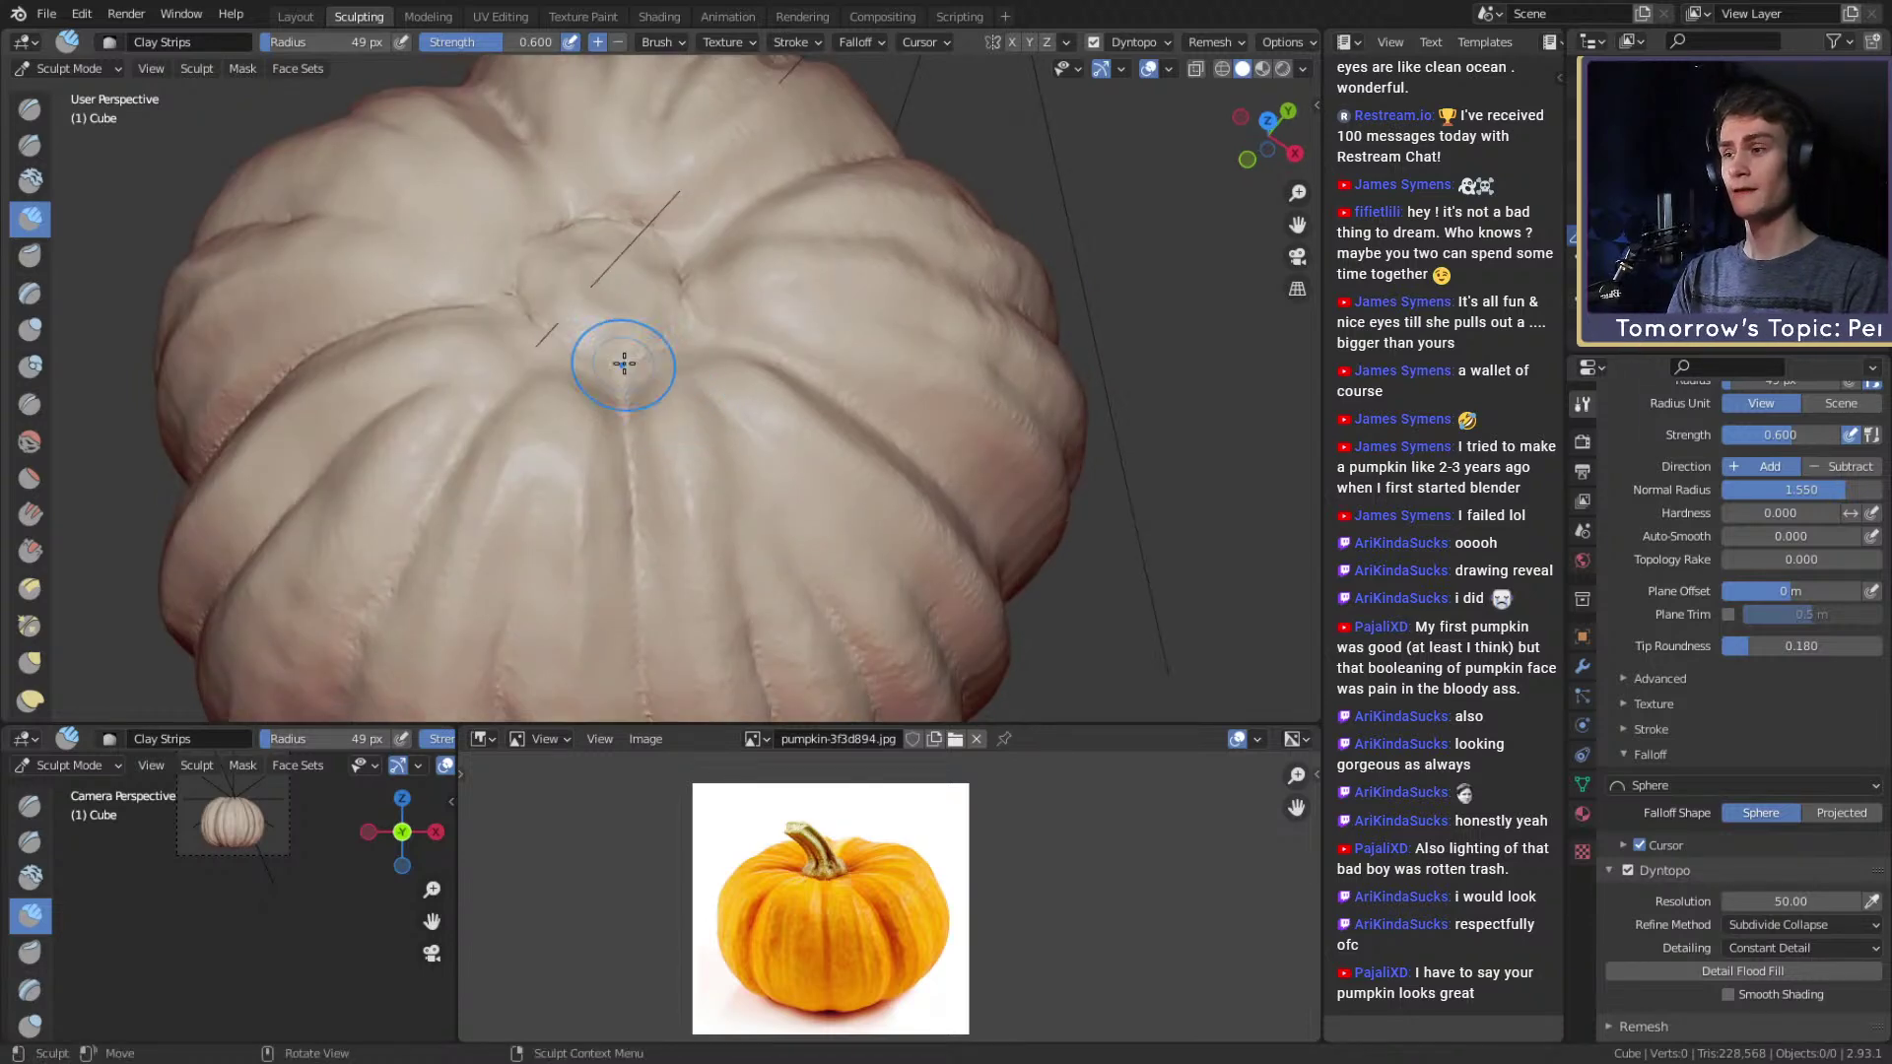
pyautogui.hotkey('shift', 'c')
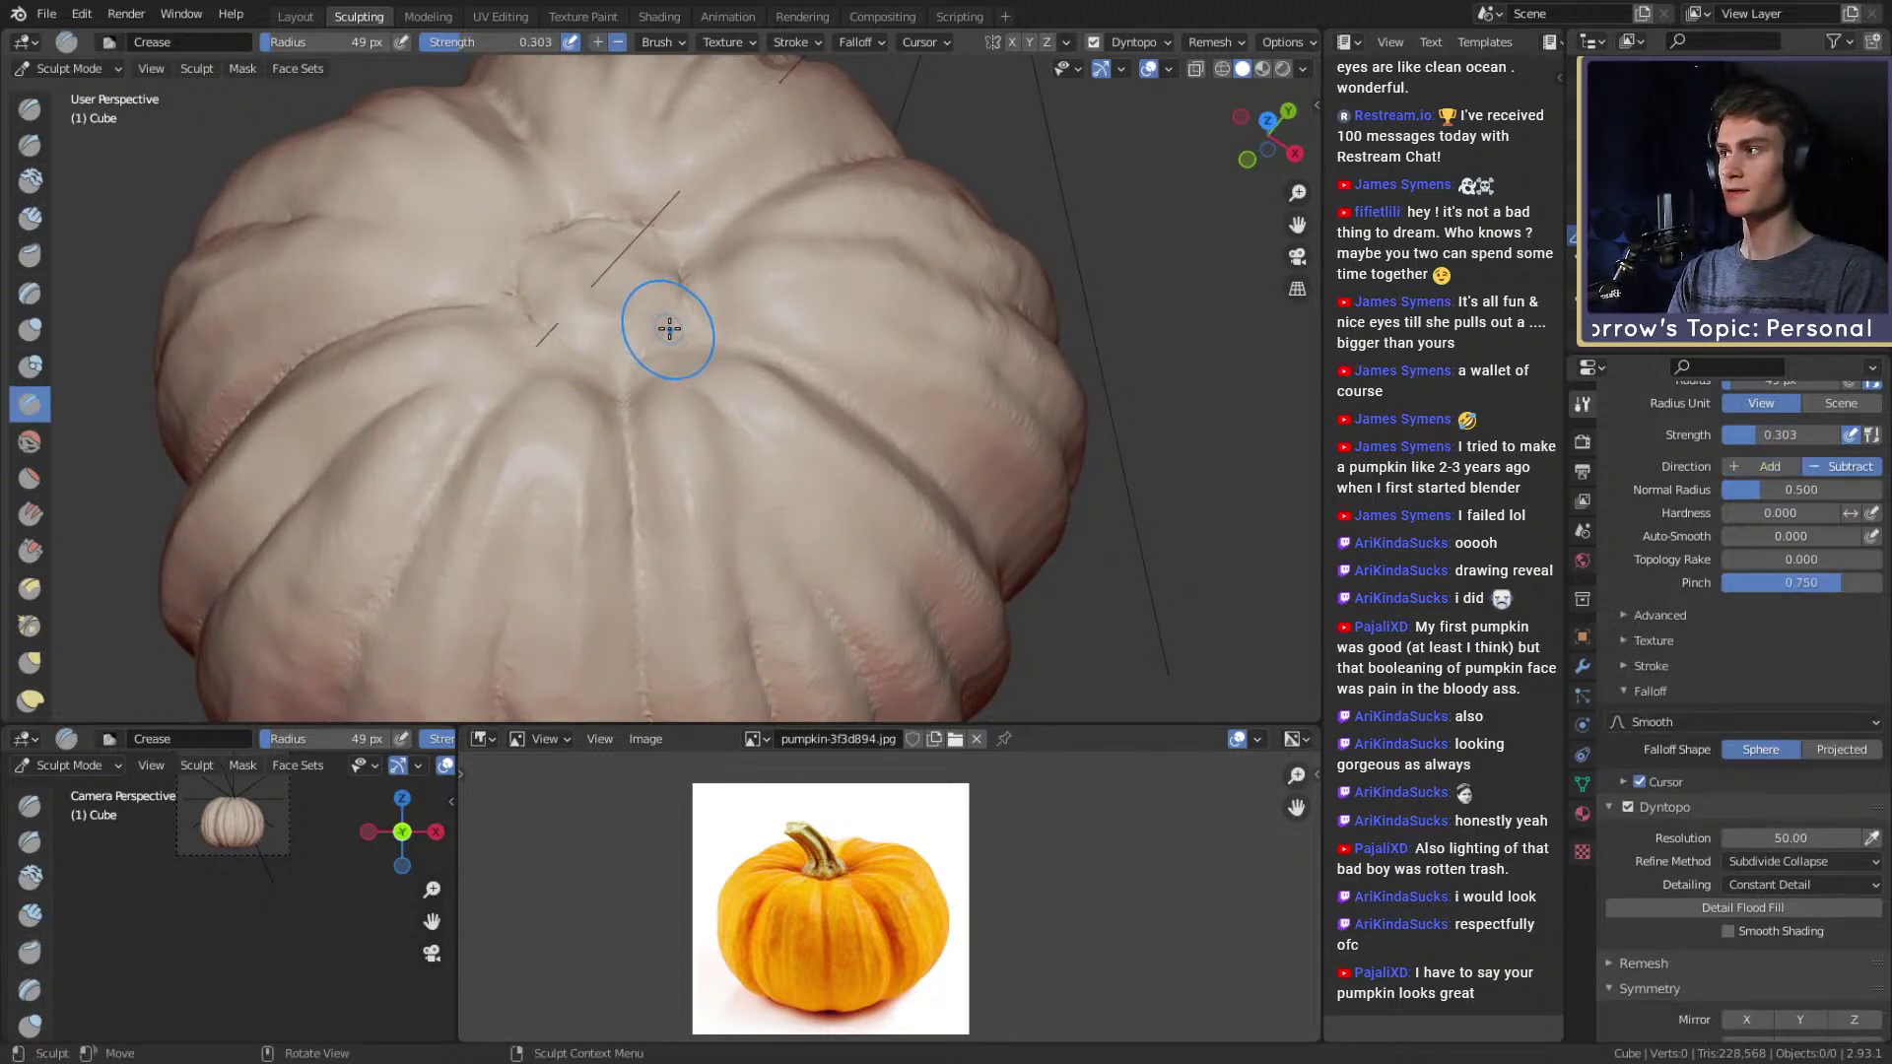
pyautogui.moveTo(652, 322); pyautogui.dragTo(639, 400, button='middle')
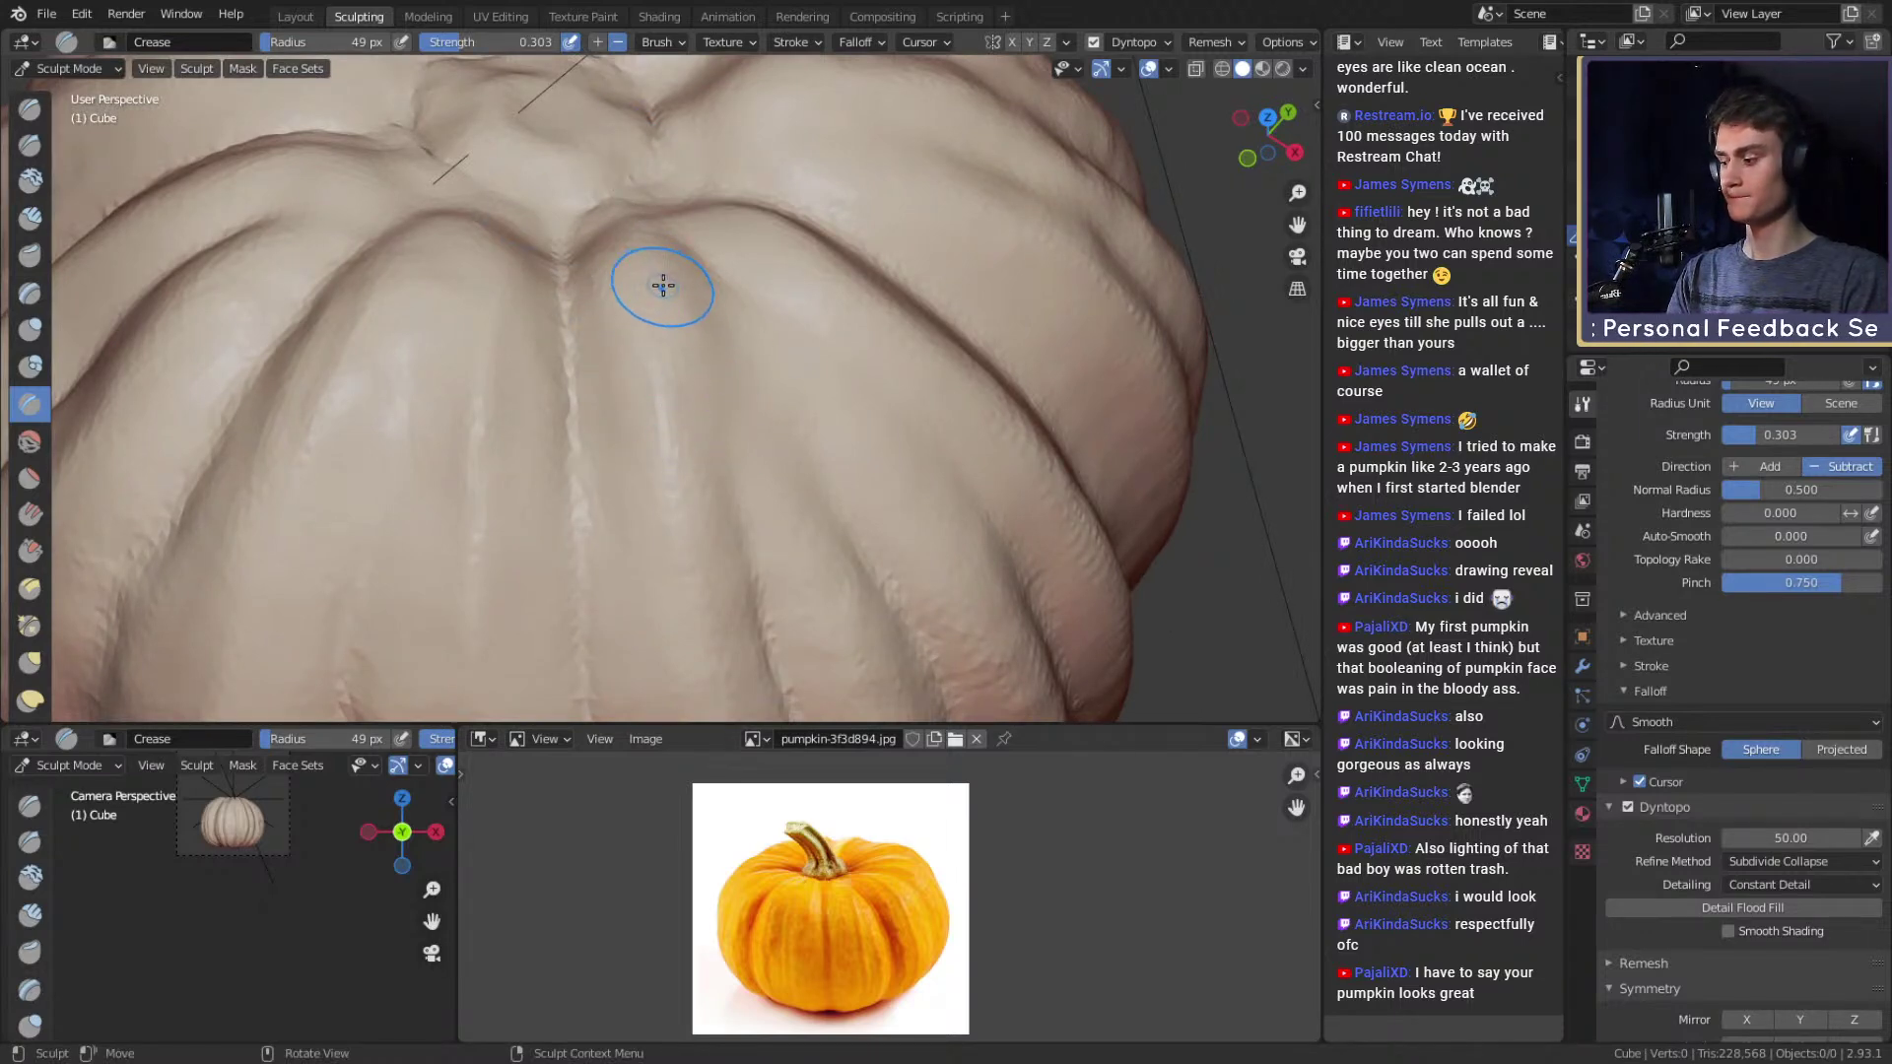
# Try to build up the upper part of the front rib beside its groove with Clay Strips at a 58 px radius.
pyautogui.press('c')
pyautogui.keyDown('shift'); pyautogui.moveTo(598, 402); pyautogui.dragTo(641, 304, button='middle'); pyautogui.keyUp('shift')
pyautogui.press('f')
pyautogui.click(708, 307)
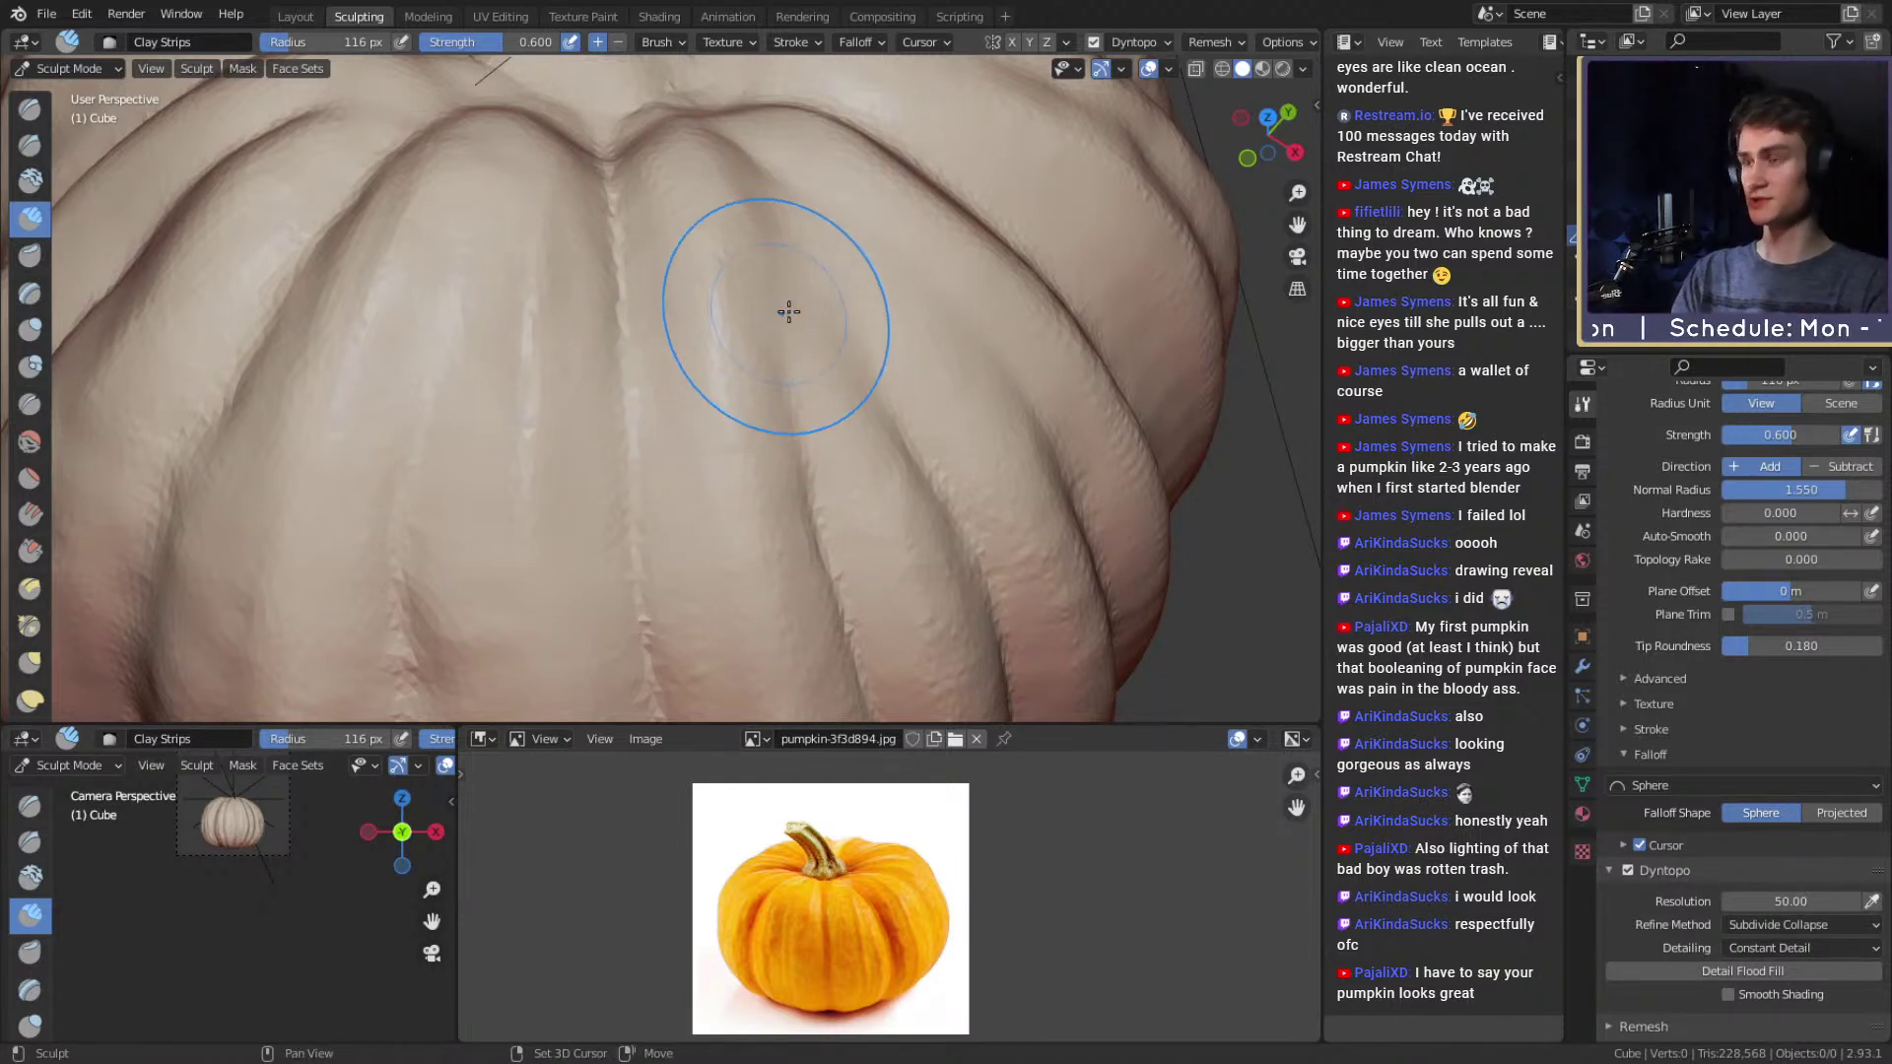
pyautogui.moveTo(757, 280); pyautogui.dragTo(747, 257, button='middle')
pyautogui.press('f')
pyautogui.click(720, 262)
pyautogui.moveTo(741, 233)
pyautogui.mouseDown()
pyautogui.moveTo(730, 278)
pyautogui.moveTo(777, 285)
pyautogui.mouseUp()
pyautogui.hotkey('ctrl', 'z')
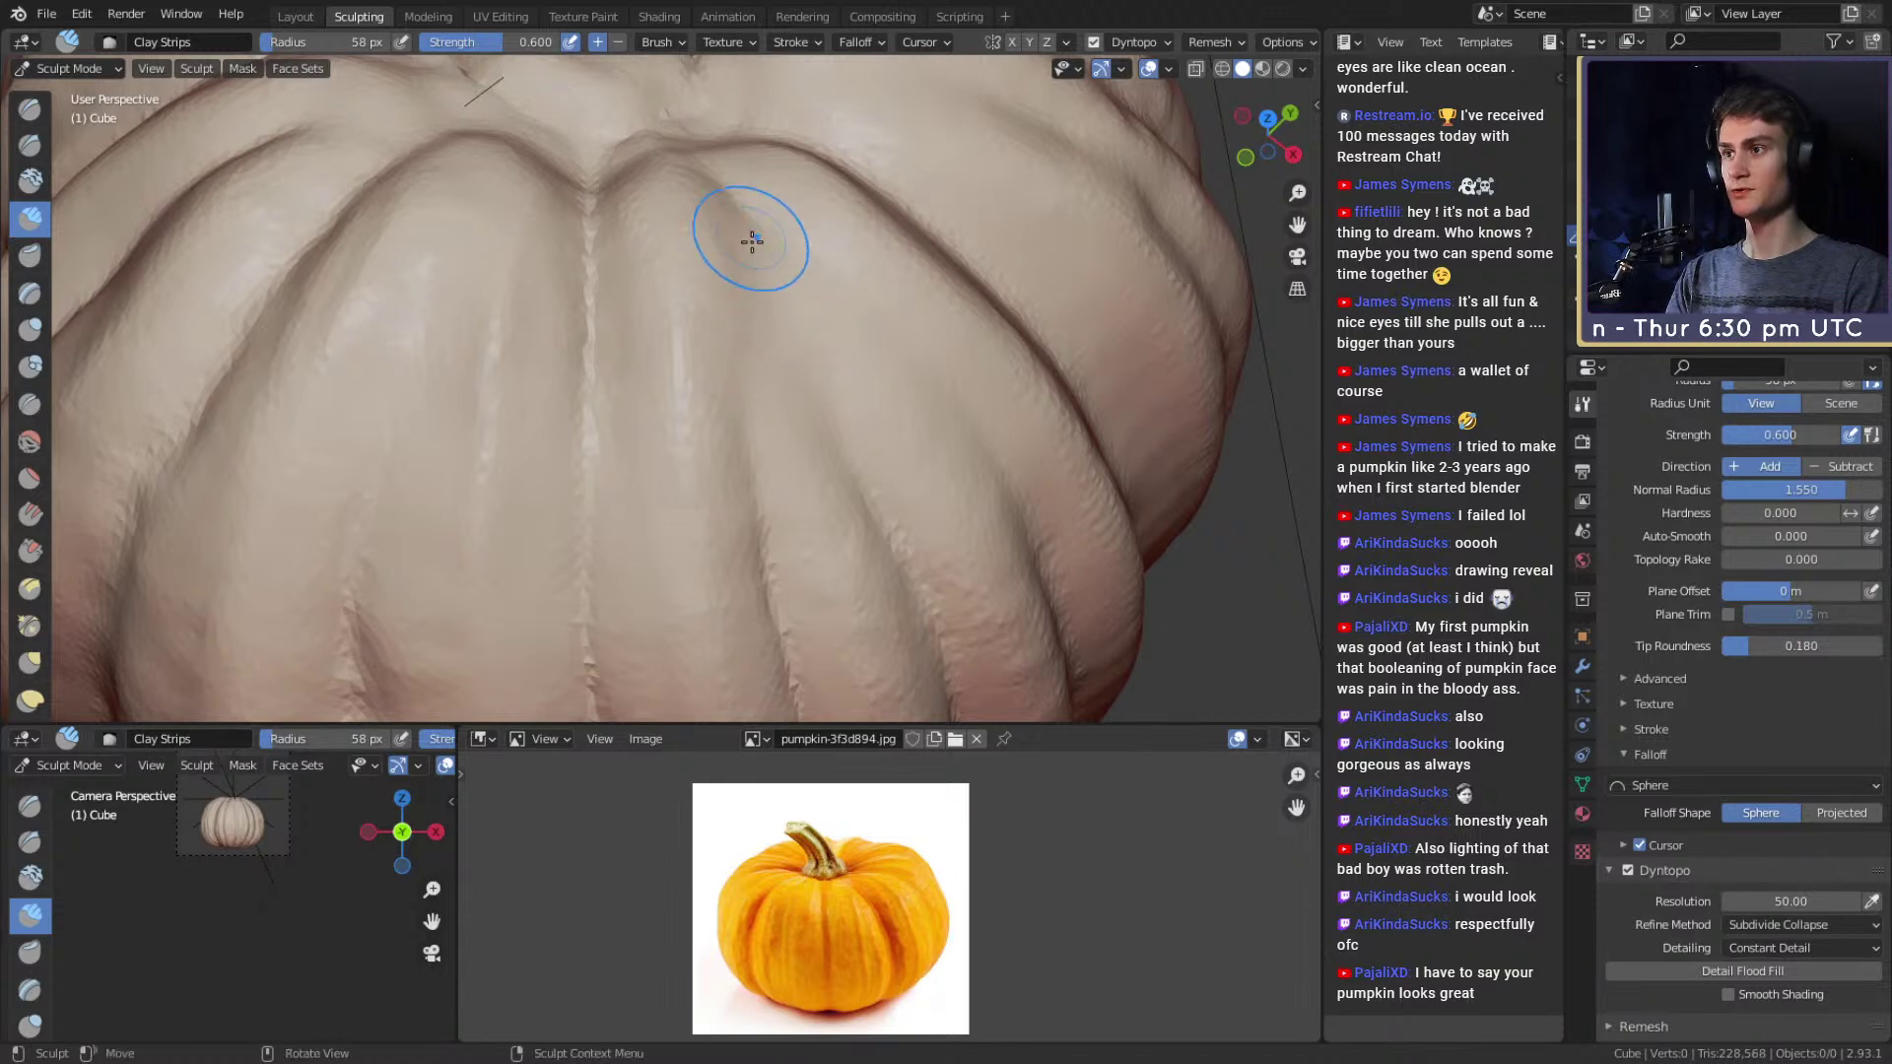
pyautogui.moveTo(692, 219)
pyautogui.mouseDown()
pyautogui.moveTo(739, 296)
pyautogui.moveTo(734, 330)
pyautogui.mouseUp()
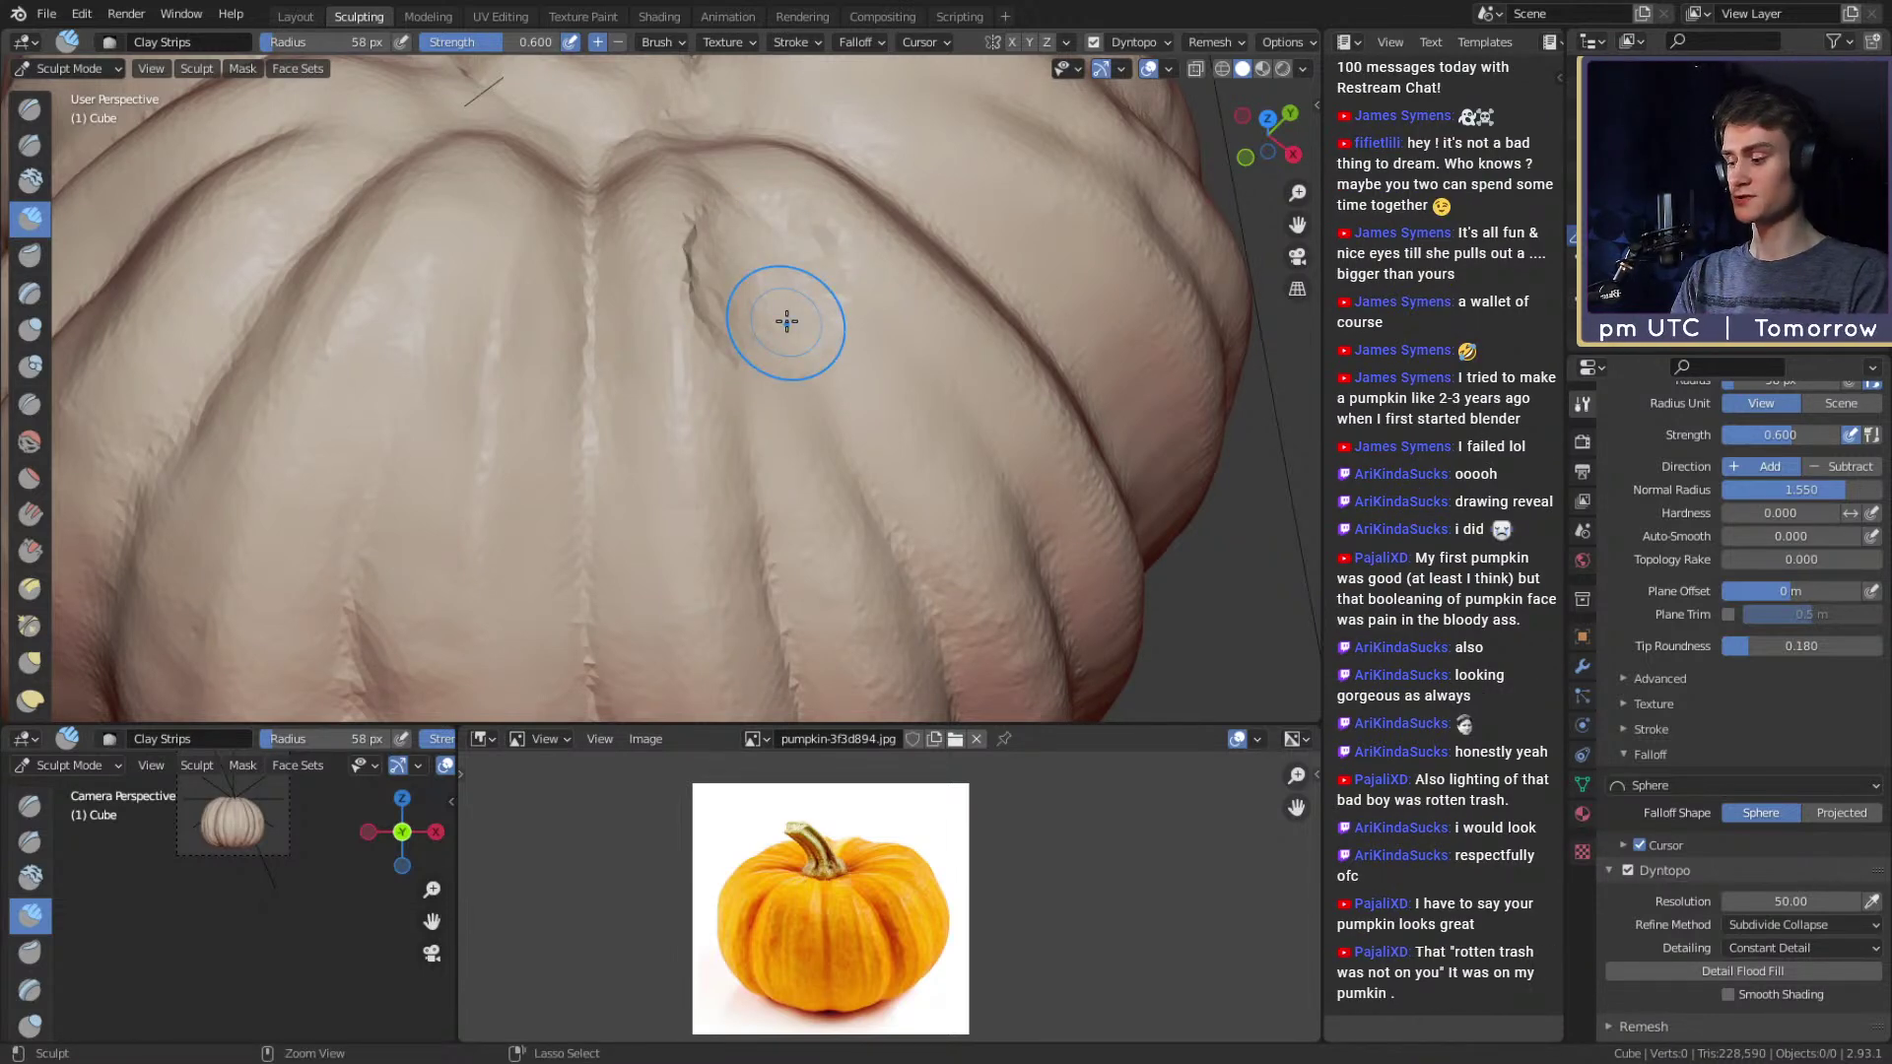
pyautogui.hotkey('ctrl', 'z')
pyautogui.moveTo(752, 253)
pyautogui.mouseDown()
pyautogui.moveTo(742, 234)
pyautogui.moveTo(700, 237)
pyautogui.mouseUp()
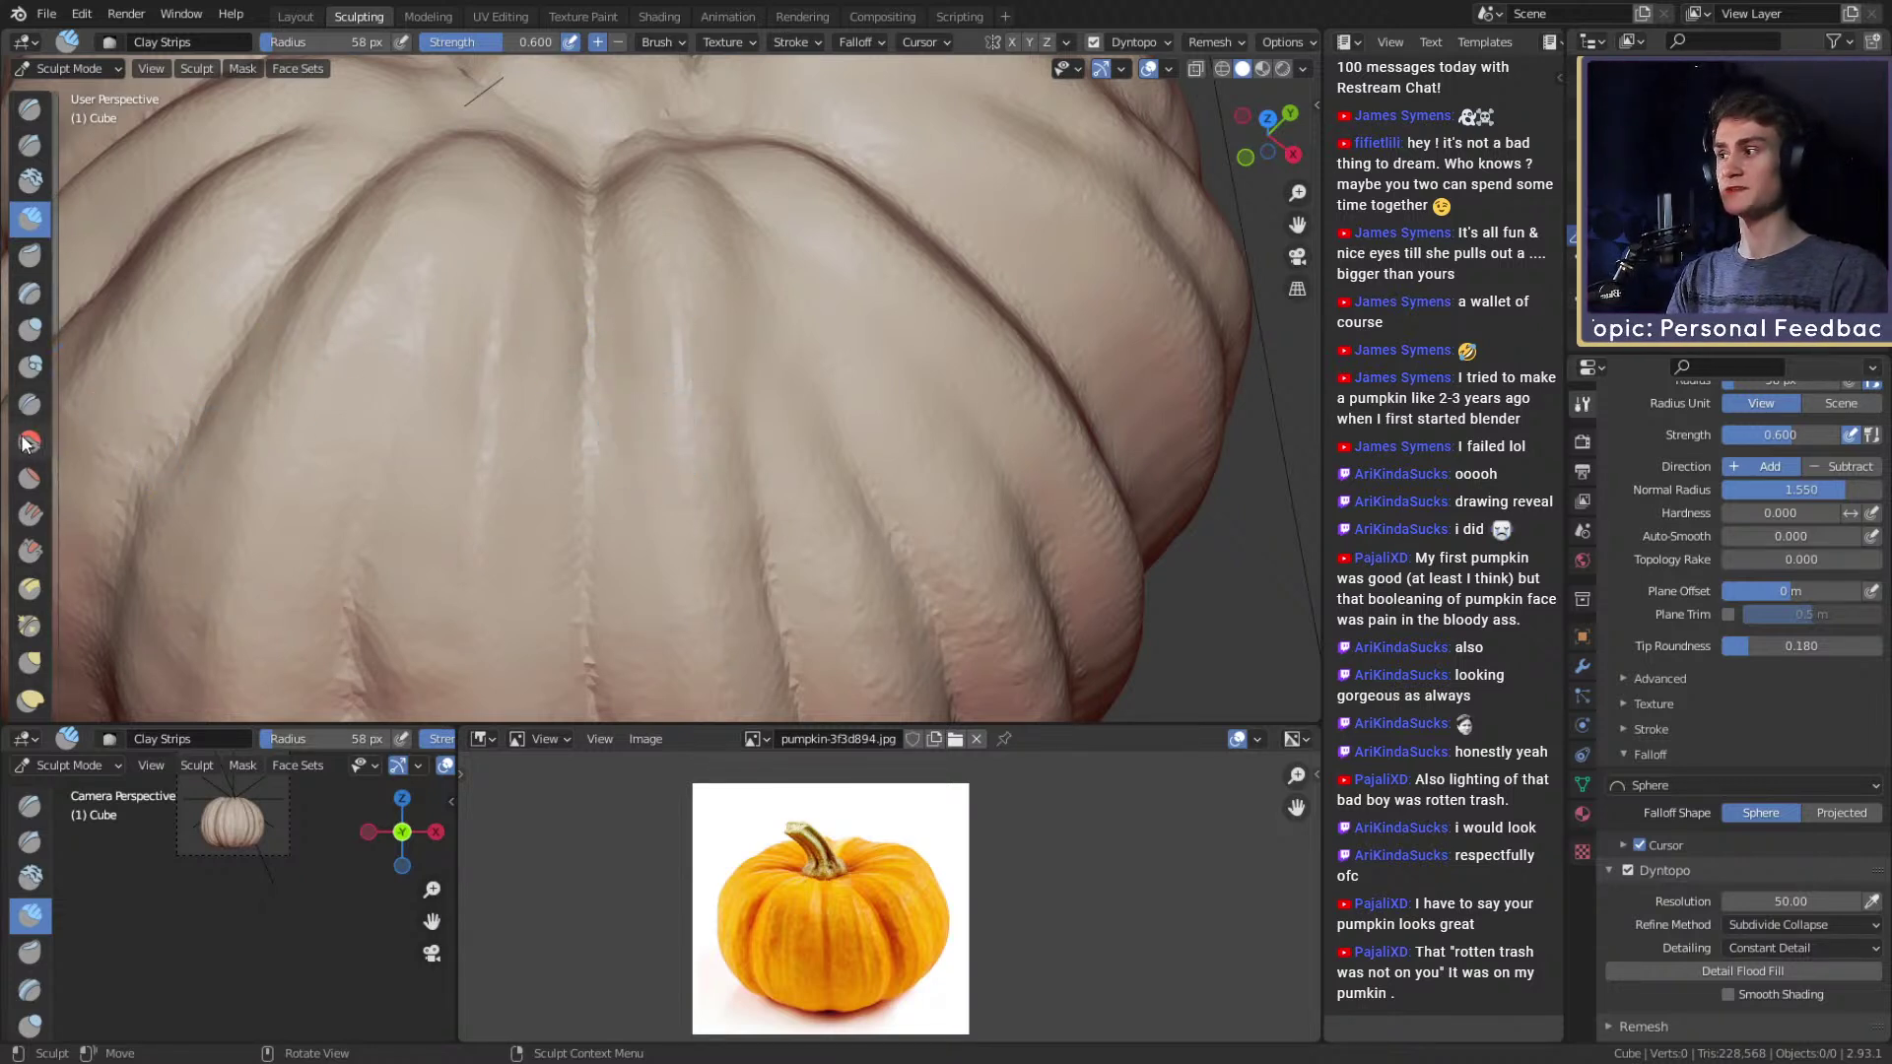
# Select the Smooth brush and set its deformation to Laplacian.
pyautogui.click(38, 439)
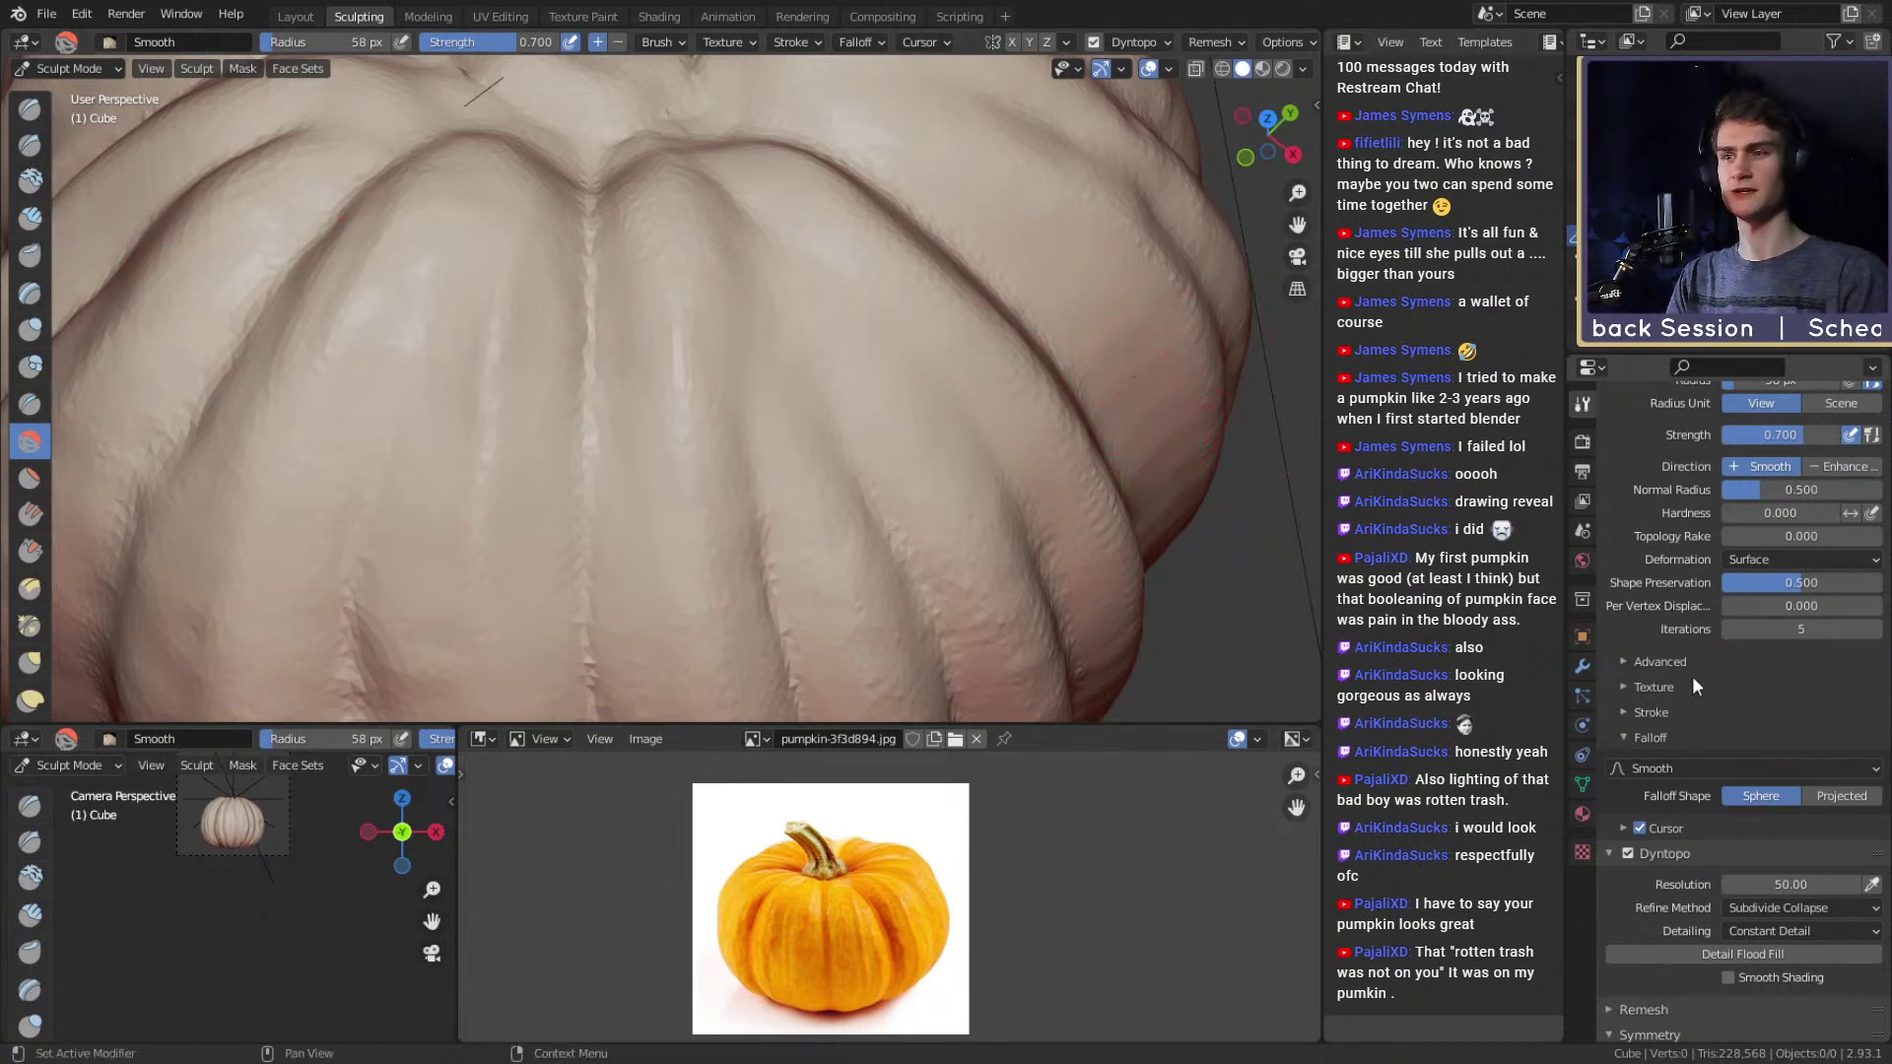
pyautogui.click(1793, 554)
pyautogui.click(1744, 548)
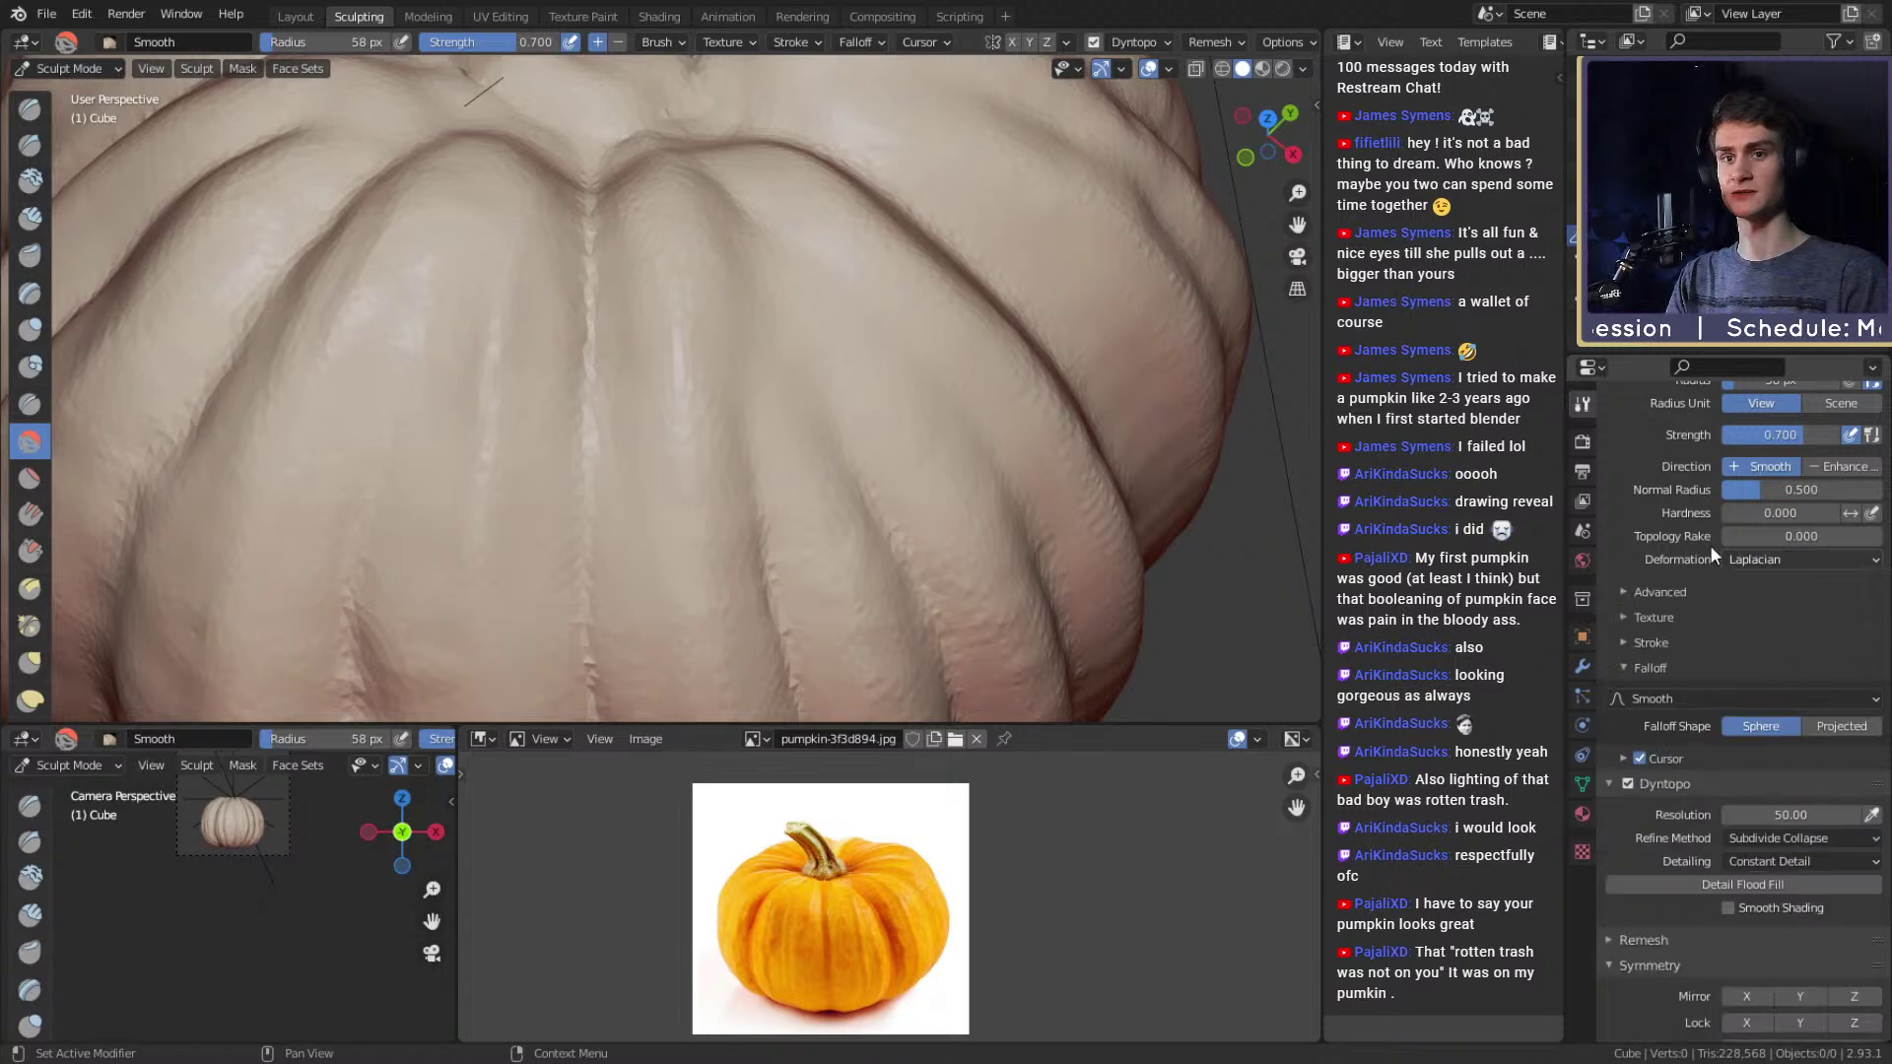
# Try to smooth the front rib with the Smooth radius at 77 px.
pyautogui.moveTo(706, 308); pyautogui.dragTo(706, 321, button='middle')
pyautogui.scroll(2, 709, 305)
pyautogui.press('f')
pyautogui.click(705, 321)
pyautogui.moveTo(705, 321)
pyautogui.mouseDown()
pyautogui.moveTo(676, 186)
pyautogui.moveTo(769, 289)
pyautogui.moveTo(778, 423)
pyautogui.mouseUp()
pyautogui.hotkey('ctrl', 'z')
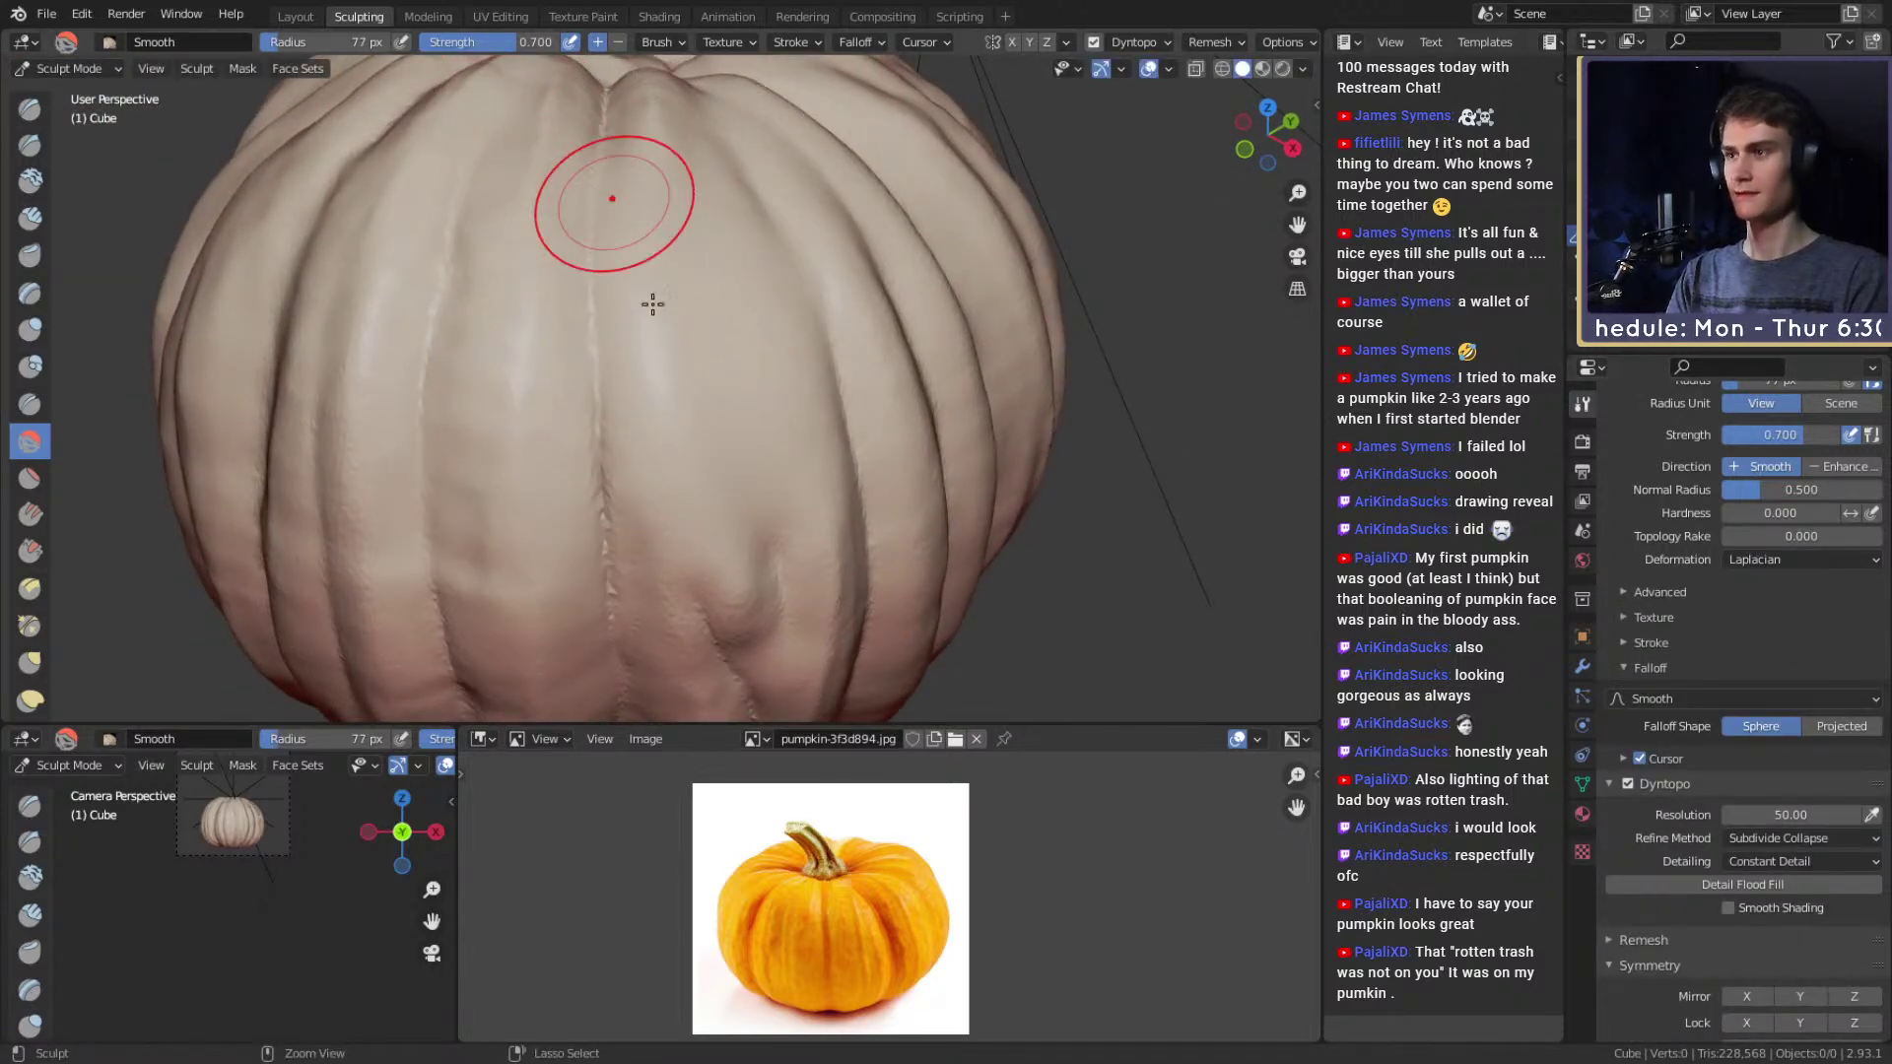
# Crease around the edge of the raised stem base on the pumpkin's top with the Crease radius at 30 px.
pyautogui.moveTo(706, 259)
pyautogui.keyDown('shift'); pyautogui.mouseDown(button='middle')
pyautogui.moveTo(688, 257)
pyautogui.moveTo(701, 358)
pyautogui.moveTo(671, 371)
pyautogui.moveTo(711, 350)
pyautogui.mouseUp(button='middle'); pyautogui.keyUp('shift')
pyautogui.press('f')
pyautogui.click(640, 369)
pyautogui.hotkey('shift', 'c')
pyautogui.press('f')
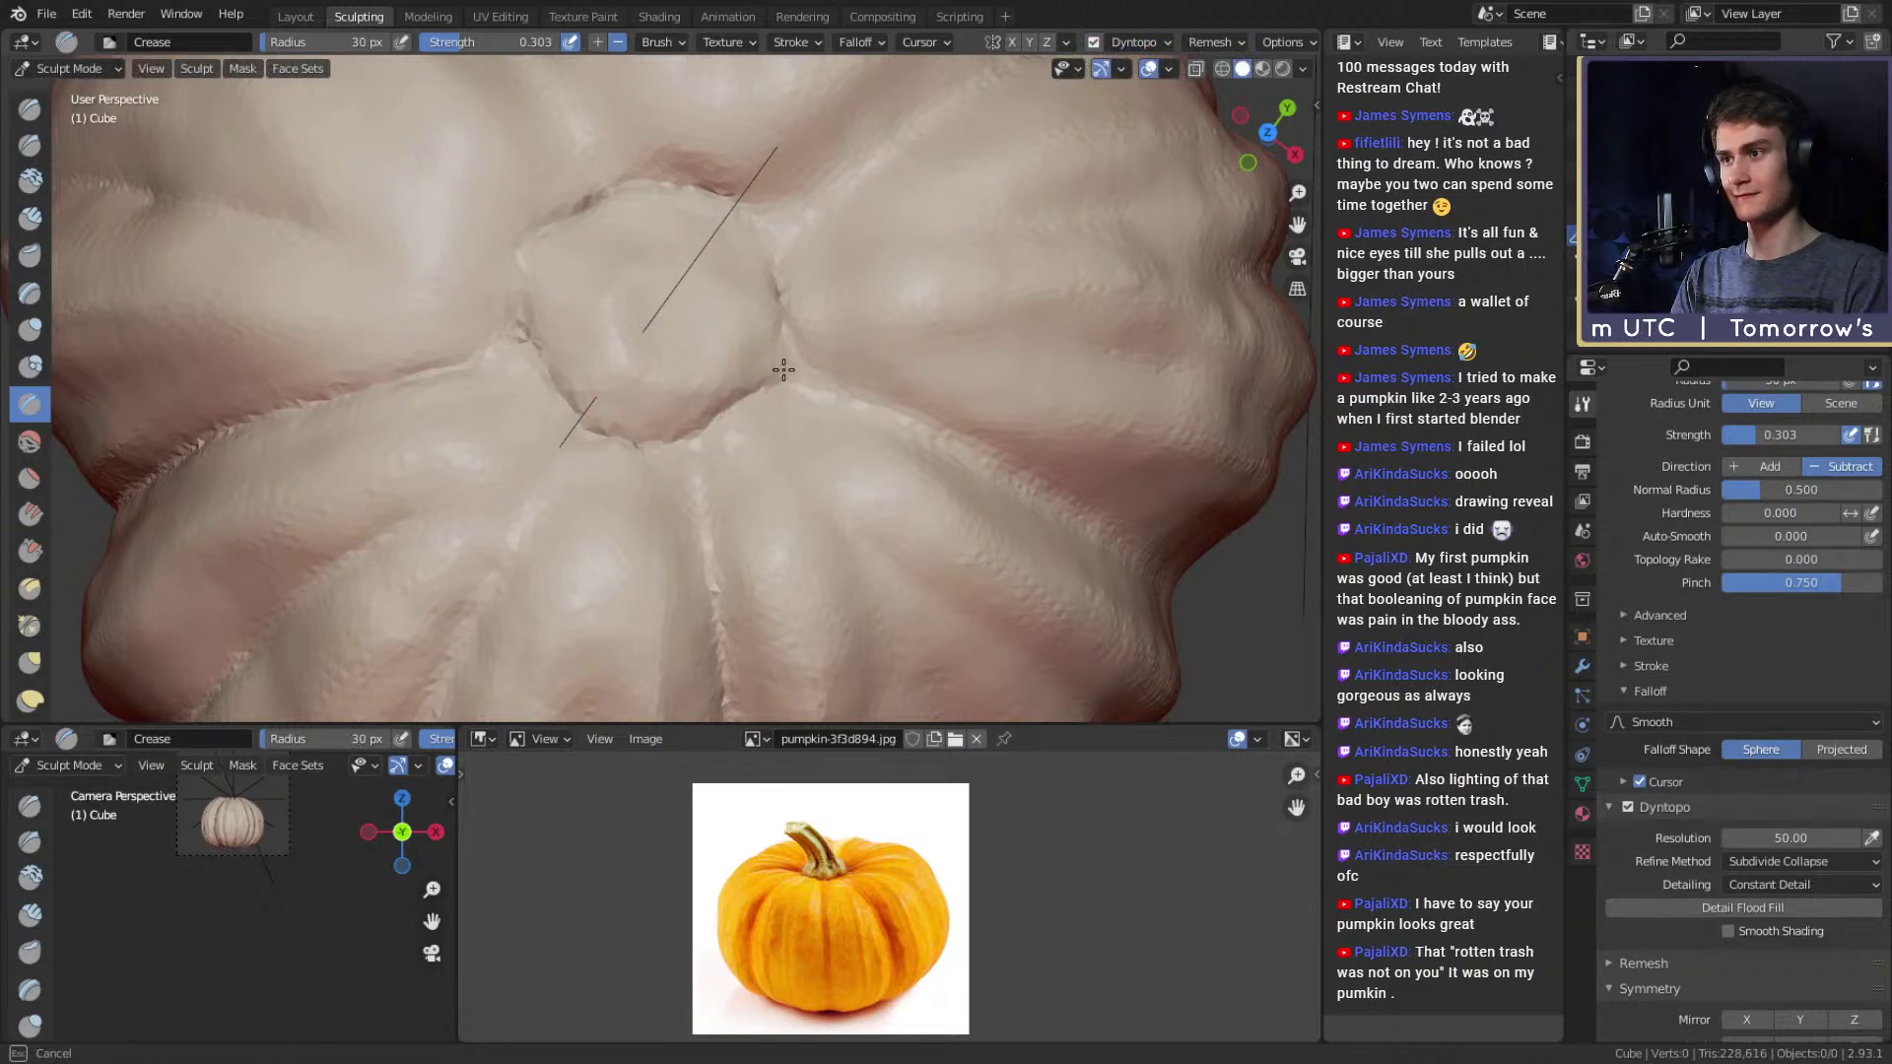
pyautogui.moveTo(781, 374); pyautogui.dragTo(767, 379, button='middle')
pyautogui.keyDown('shift'); pyautogui.moveTo(767, 380); pyautogui.dragTo(735, 423, button='middle'); pyautogui.keyUp('shift')
pyautogui.scroll(1, 738, 423)
pyautogui.moveTo(756, 427); pyautogui.dragTo(774, 442)
pyautogui.moveTo(774, 291); pyautogui.dragTo(711, 246)
pyautogui.keyDown('shift'); pyautogui.moveTo(705, 249); pyautogui.dragTo(722, 276, button='middle'); pyautogui.keyUp('shift')
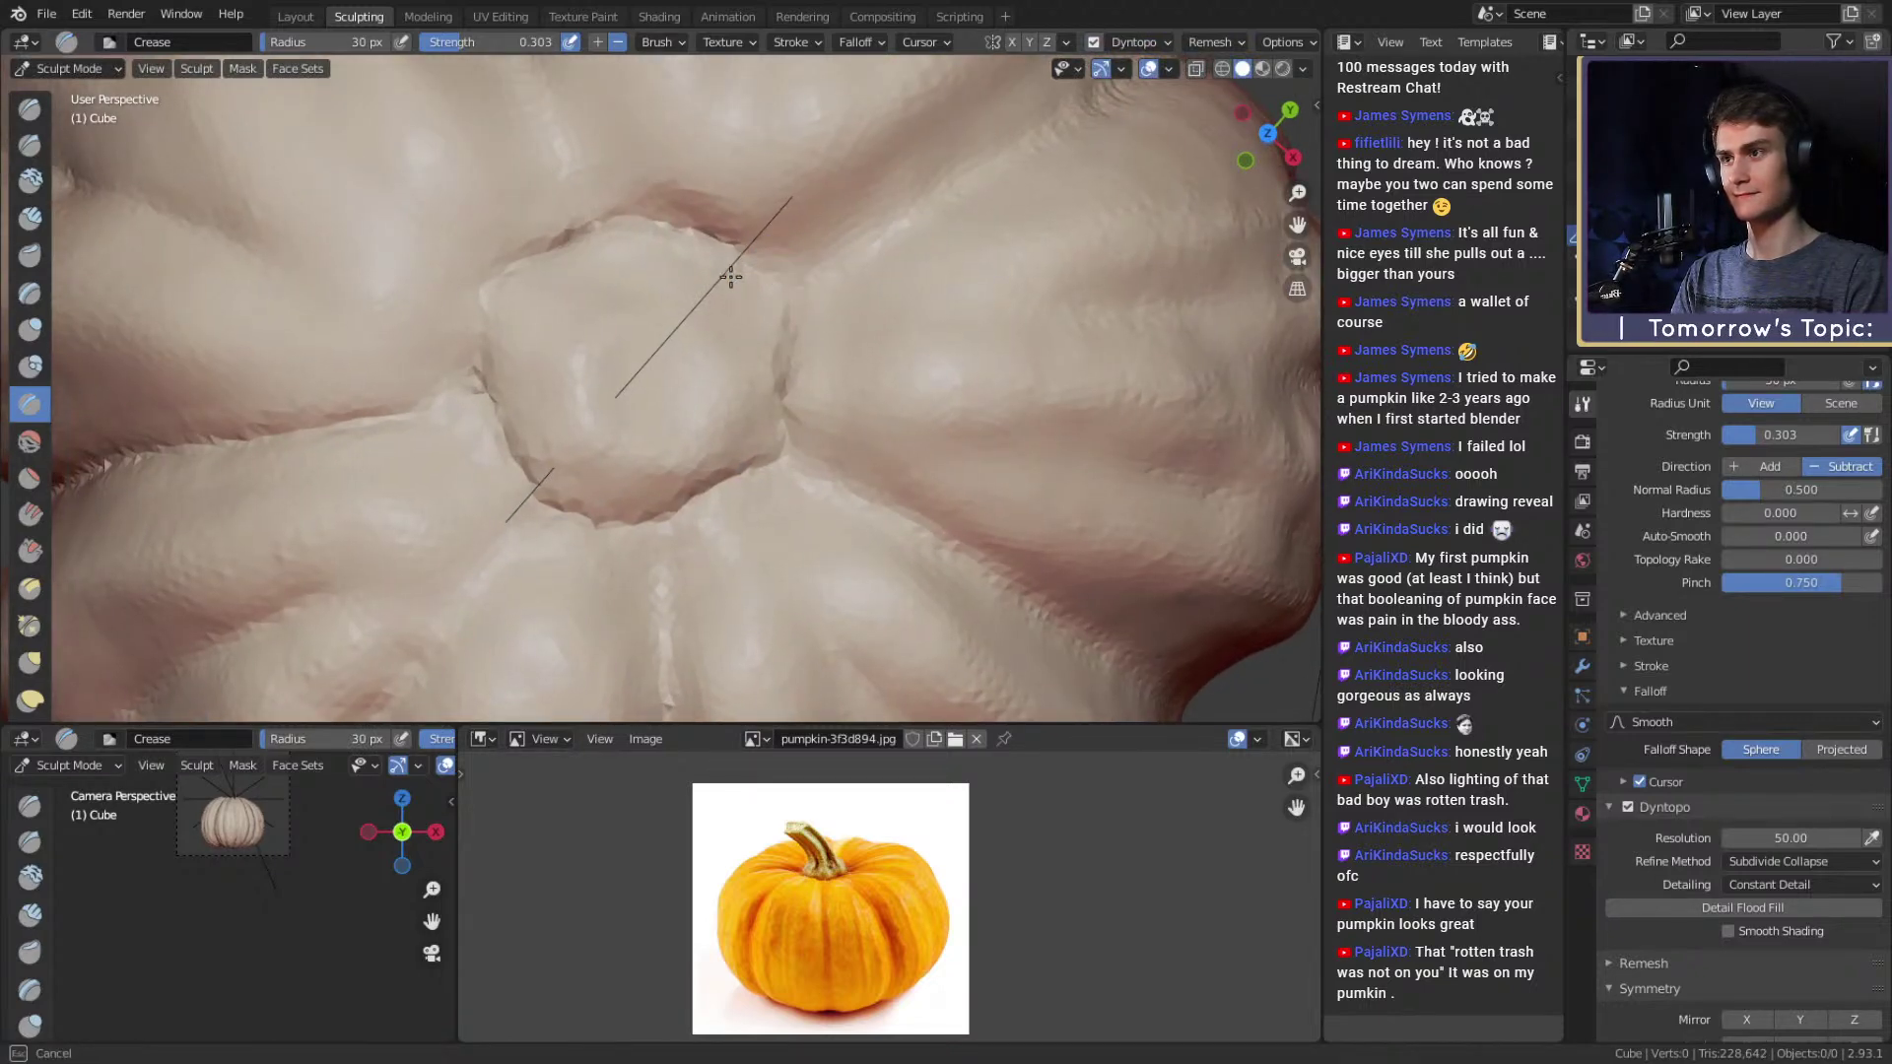
pyautogui.moveTo(497, 279); pyautogui.dragTo(492, 294)
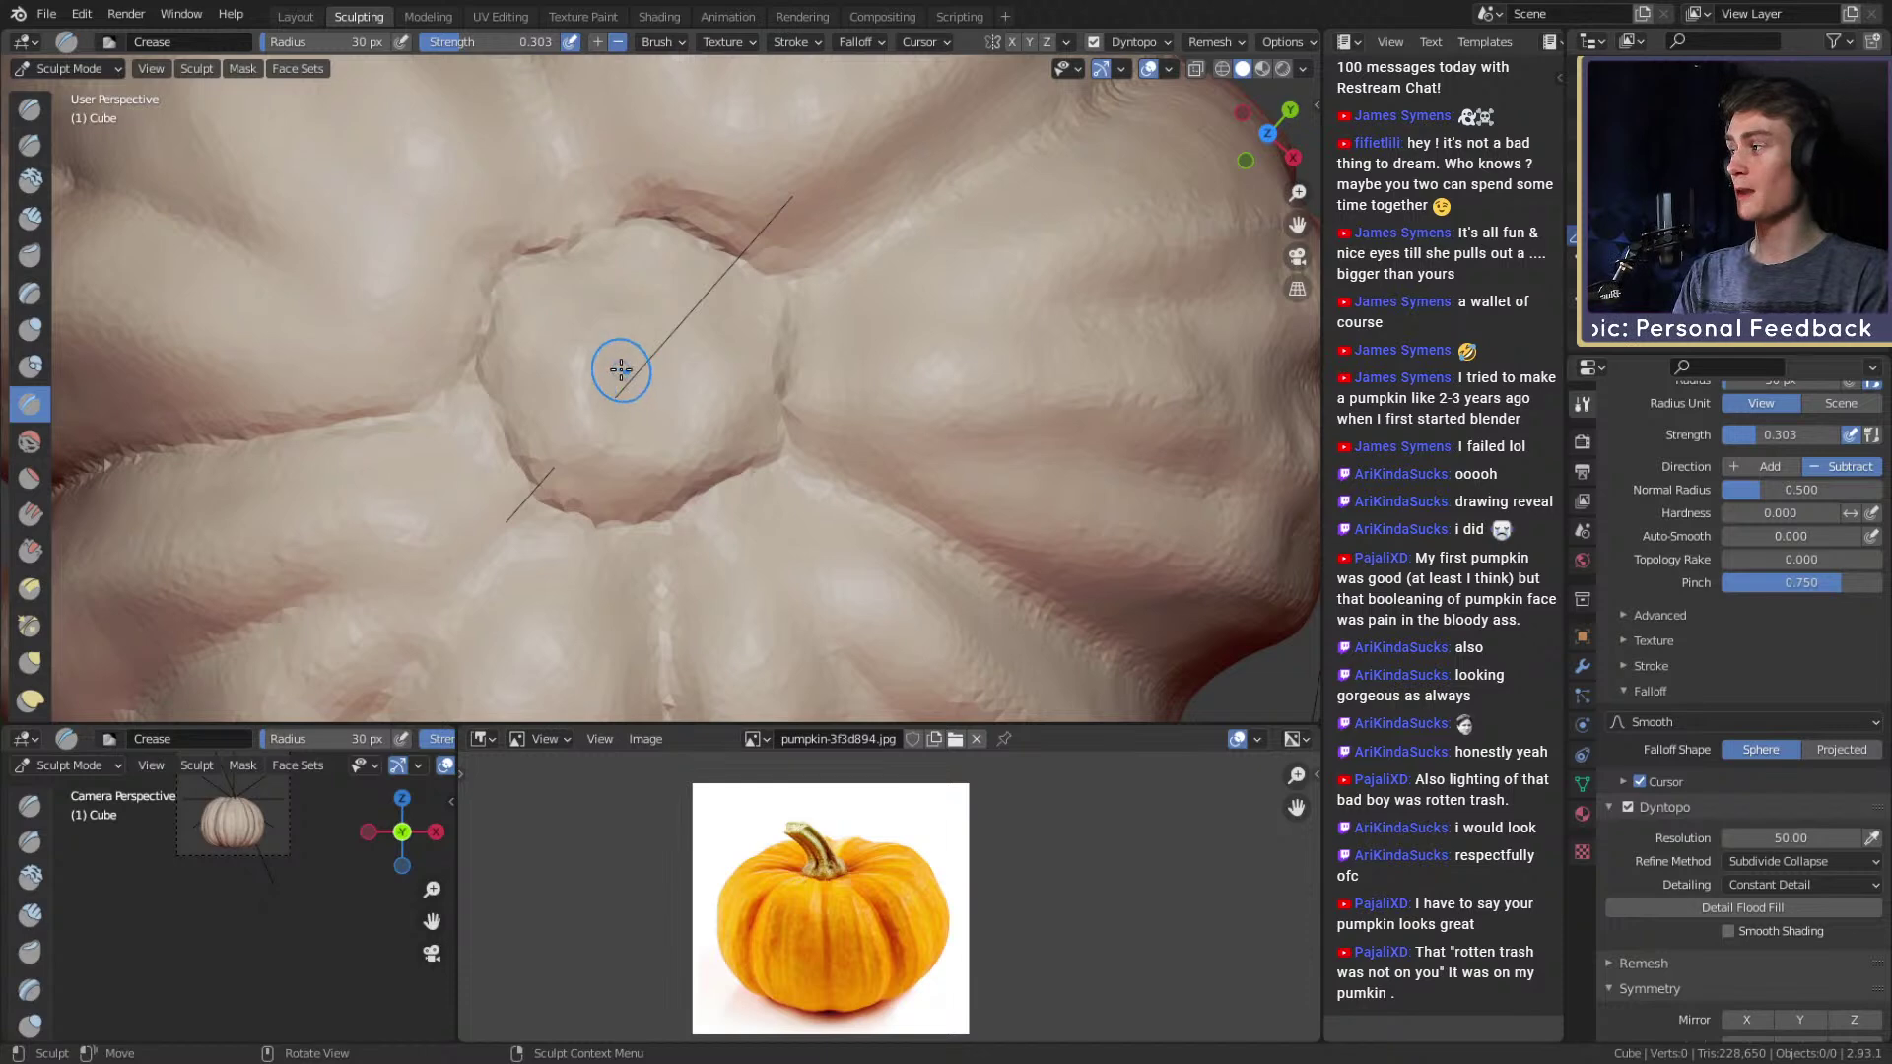
pyautogui.moveTo(637, 355)
pyautogui.mouseDown(button='middle')
pyautogui.moveTo(616, 198)
pyautogui.moveTo(634, 371)
pyautogui.moveTo(638, 355)
pyautogui.moveTo(657, 375)
pyautogui.moveTo(553, 362)
pyautogui.moveTo(616, 421)
pyautogui.mouseUp(button='middle')
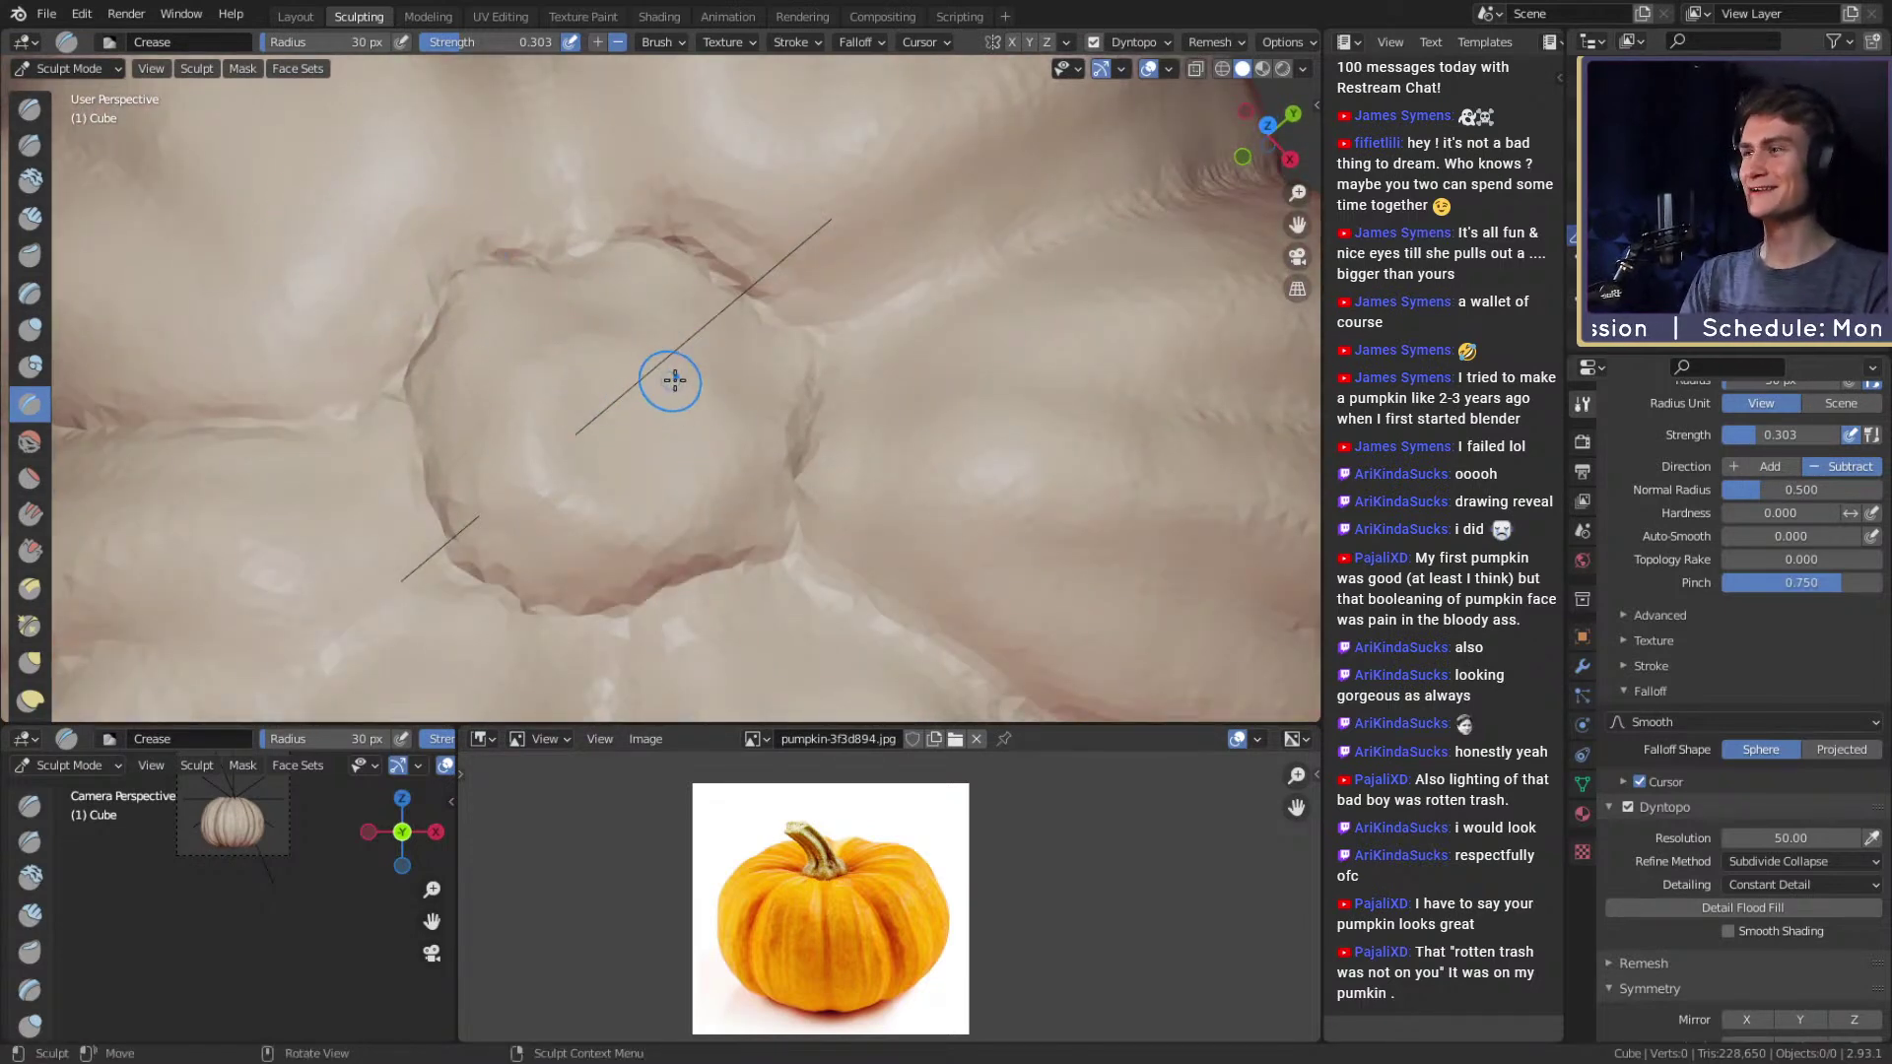
pyautogui.press('k')
pyautogui.press('f')
pyautogui.click(636, 291)
pyautogui.moveTo(633, 292); pyautogui.dragTo(664, 329, button='middle')
pyautogui.press('p')
# Paint a mask over the raised stem base at the centre of the pumpkin's top with the Mask radius at 50 px.
pyautogui.press('m')
pyautogui.press('f')
pyautogui.click(663, 308)
pyautogui.moveTo(636, 284)
pyautogui.mouseDown()
pyautogui.moveTo(489, 307)
pyautogui.moveTo(487, 392)
pyautogui.moveTo(665, 366)
pyautogui.moveTo(646, 405)
pyautogui.mouseUp()
pyautogui.press('f')
pyautogui.click(562, 374)
pyautogui.press('f')
pyautogui.click(561, 479)
pyautogui.moveTo(566, 487)
pyautogui.mouseDown()
pyautogui.moveTo(581, 514)
pyautogui.moveTo(443, 360)
pyautogui.mouseUp()
pyautogui.moveTo(560, 285)
pyautogui.mouseDown()
pyautogui.moveTo(679, 276)
pyautogui.moveTo(759, 335)
pyautogui.moveTo(747, 407)
pyautogui.mouseUp()
pyautogui.moveTo(718, 309)
pyautogui.mouseDown()
pyautogui.moveTo(767, 461)
pyautogui.moveTo(635, 523)
pyautogui.mouseUp()
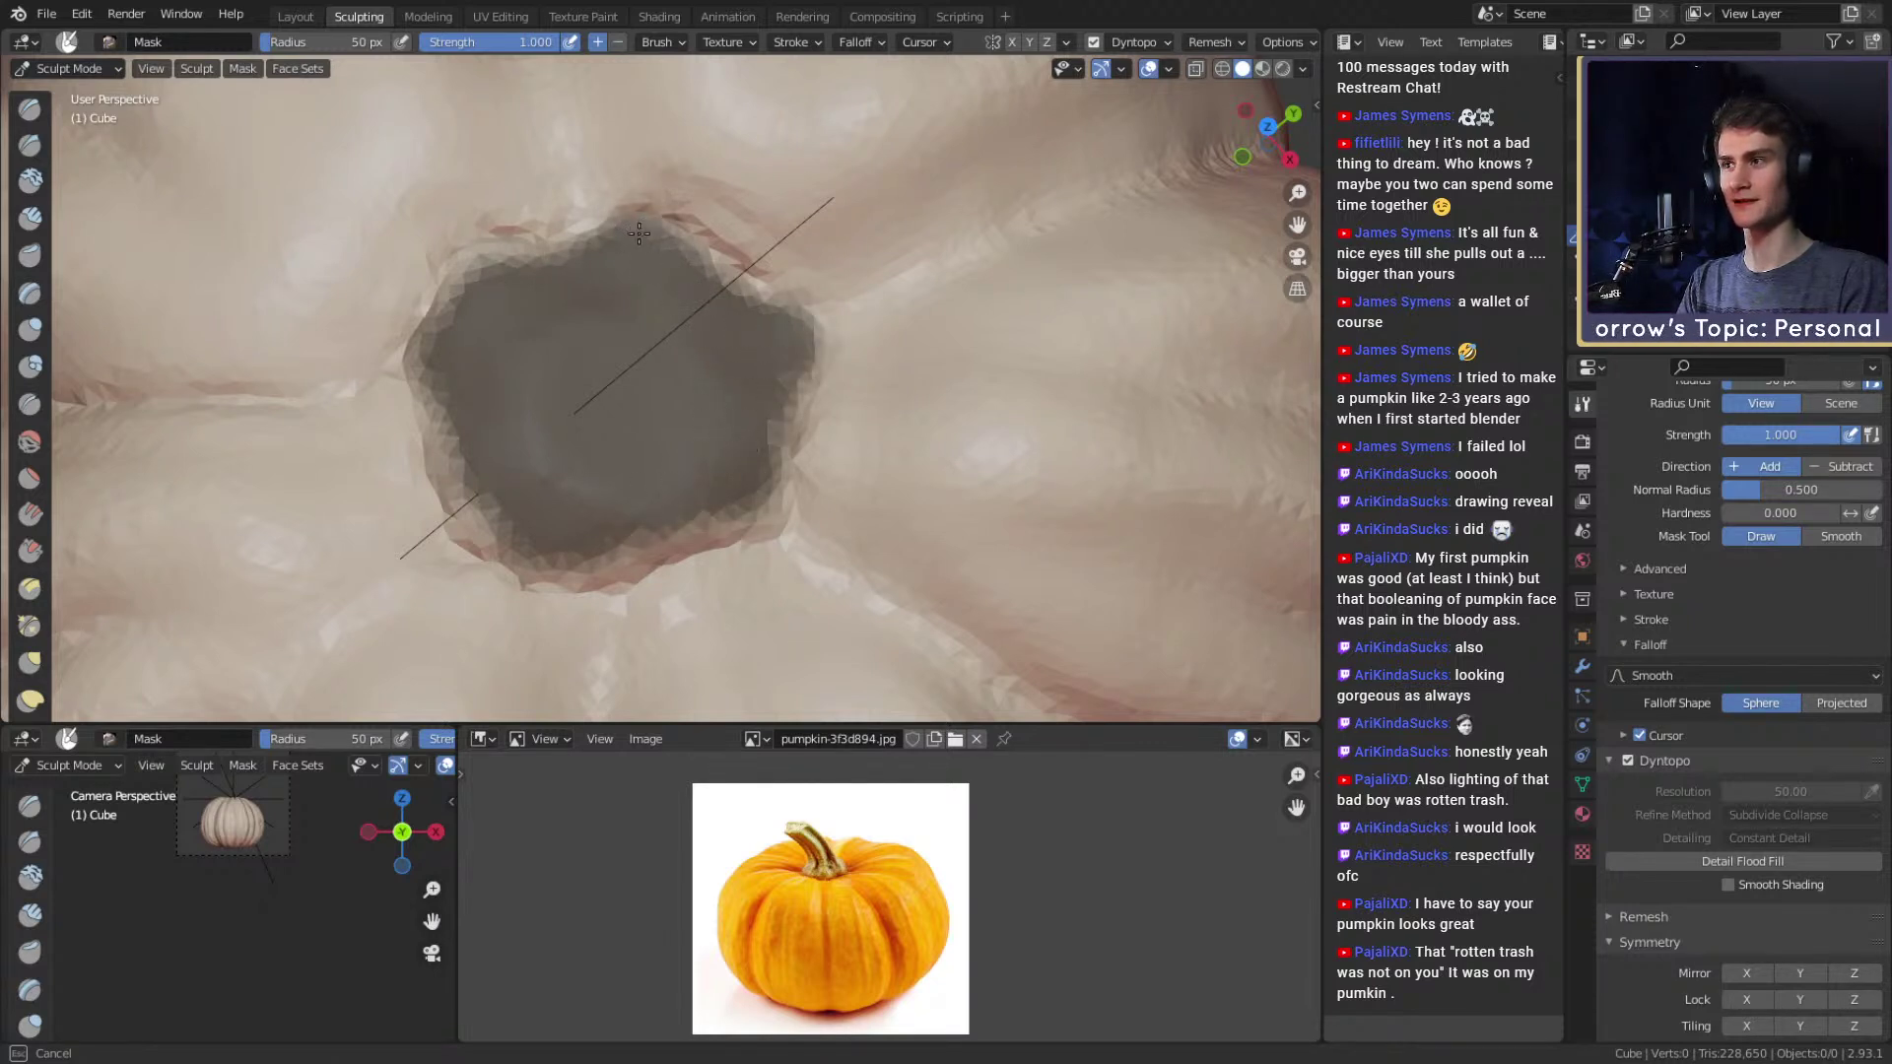
# Fill in the mask along the rim of the stem base.
pyautogui.moveTo(433, 368)
pyautogui.mouseDown()
pyautogui.moveTo(493, 527)
pyautogui.moveTo(514, 534)
pyautogui.mouseUp()
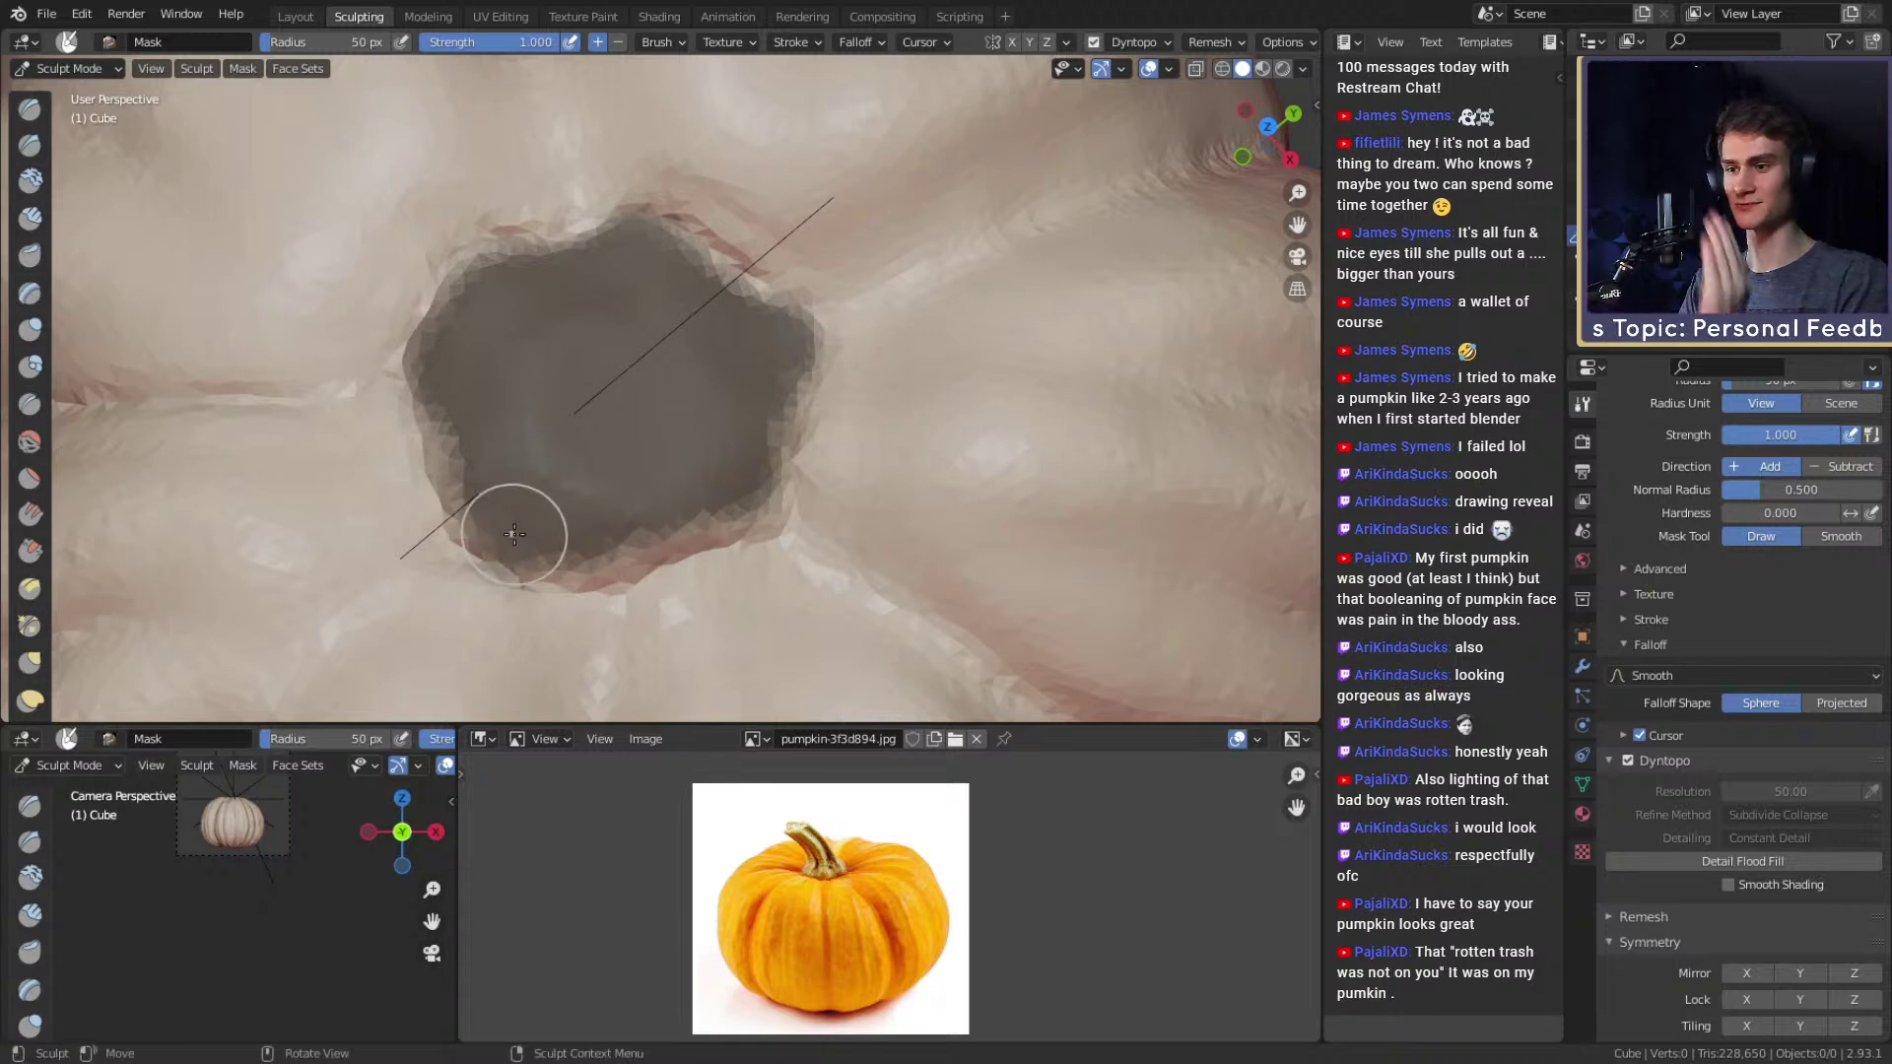
pyautogui.moveTo(641, 499); pyautogui.dragTo(651, 505)
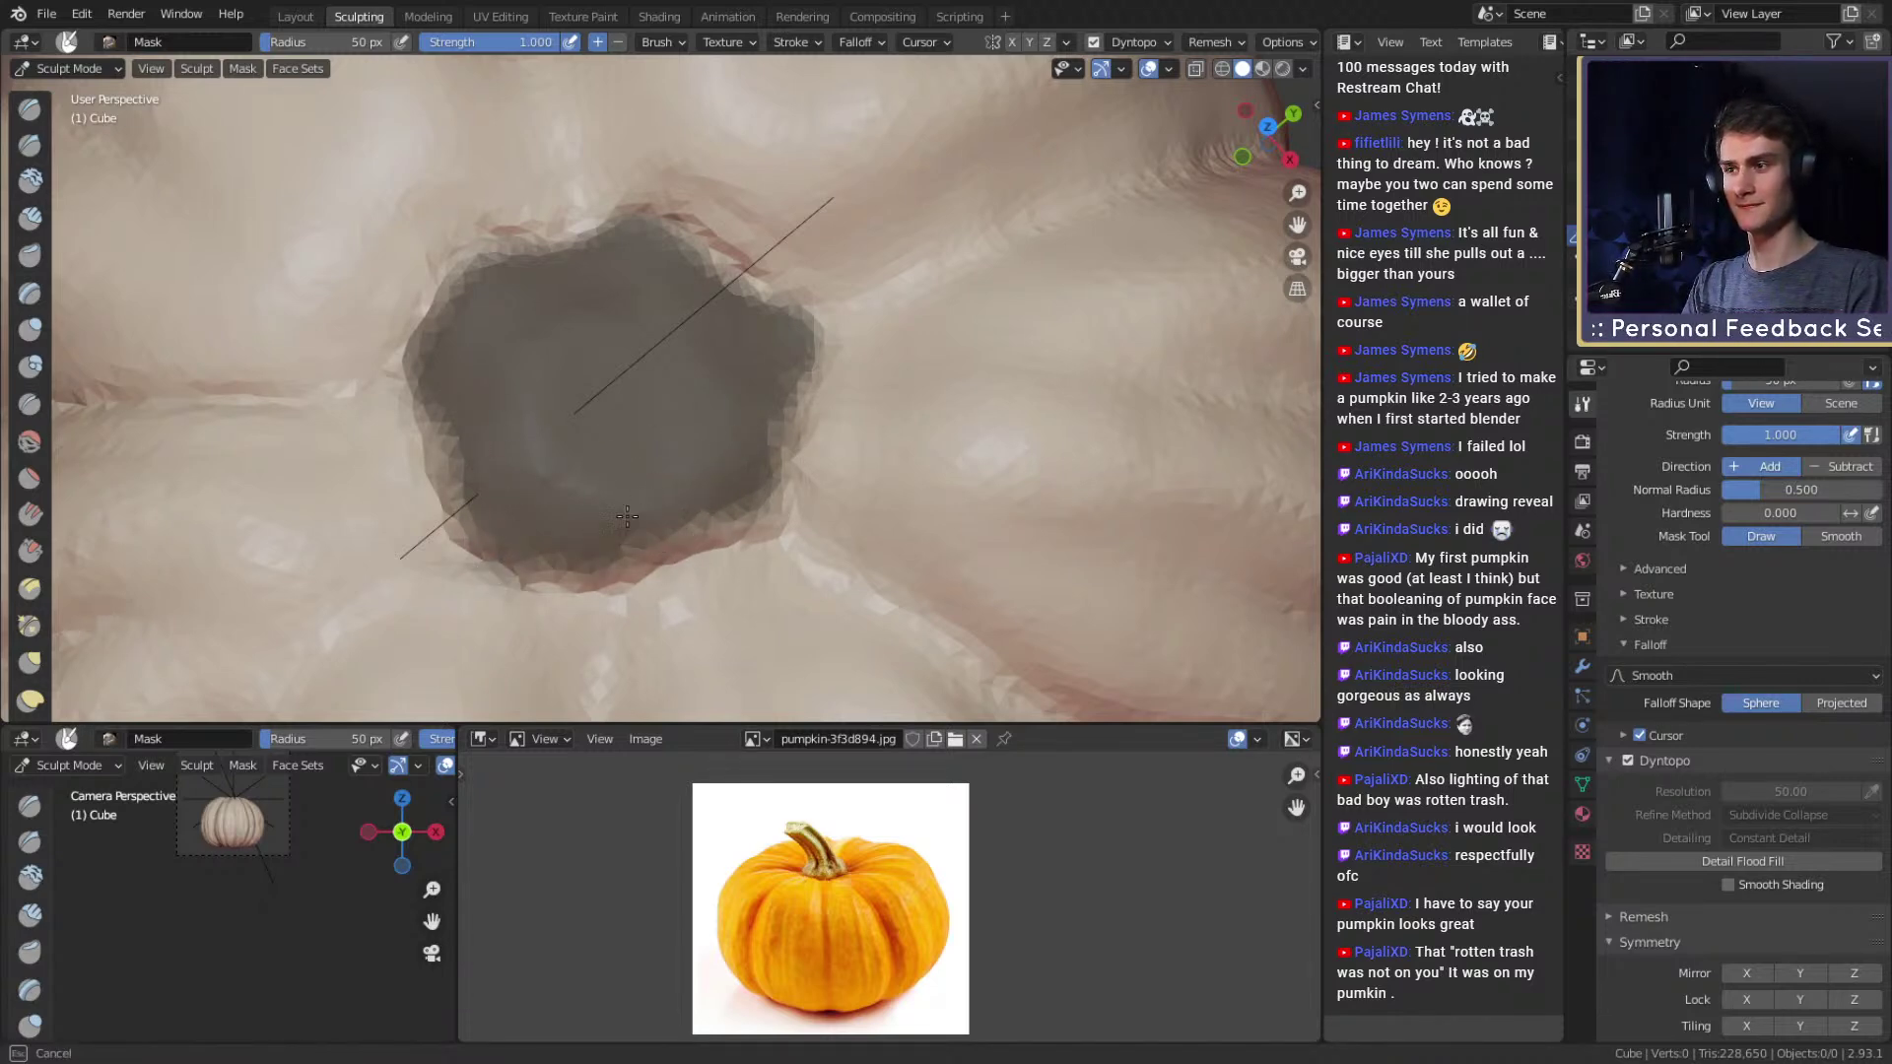
pyautogui.moveTo(739, 449); pyautogui.dragTo(743, 404)
pyautogui.moveTo(611, 426); pyautogui.dragTo(768, 245)
# Invert the mask so that only the stem base can be sculpted.
pyautogui.scroll(-8, 768, 245)
pyautogui.moveTo(716, 552)
pyautogui.mouseDown(button='middle')
pyautogui.moveTo(716, 410)
pyautogui.moveTo(684, 390)
pyautogui.moveTo(654, 423)
pyautogui.moveTo(628, 354)
pyautogui.mouseUp(button='middle')
pyautogui.scroll(-2, 716, 410)
pyautogui.scroll(4, 648, 321)
pyautogui.hotkey('ctrl', 'i')
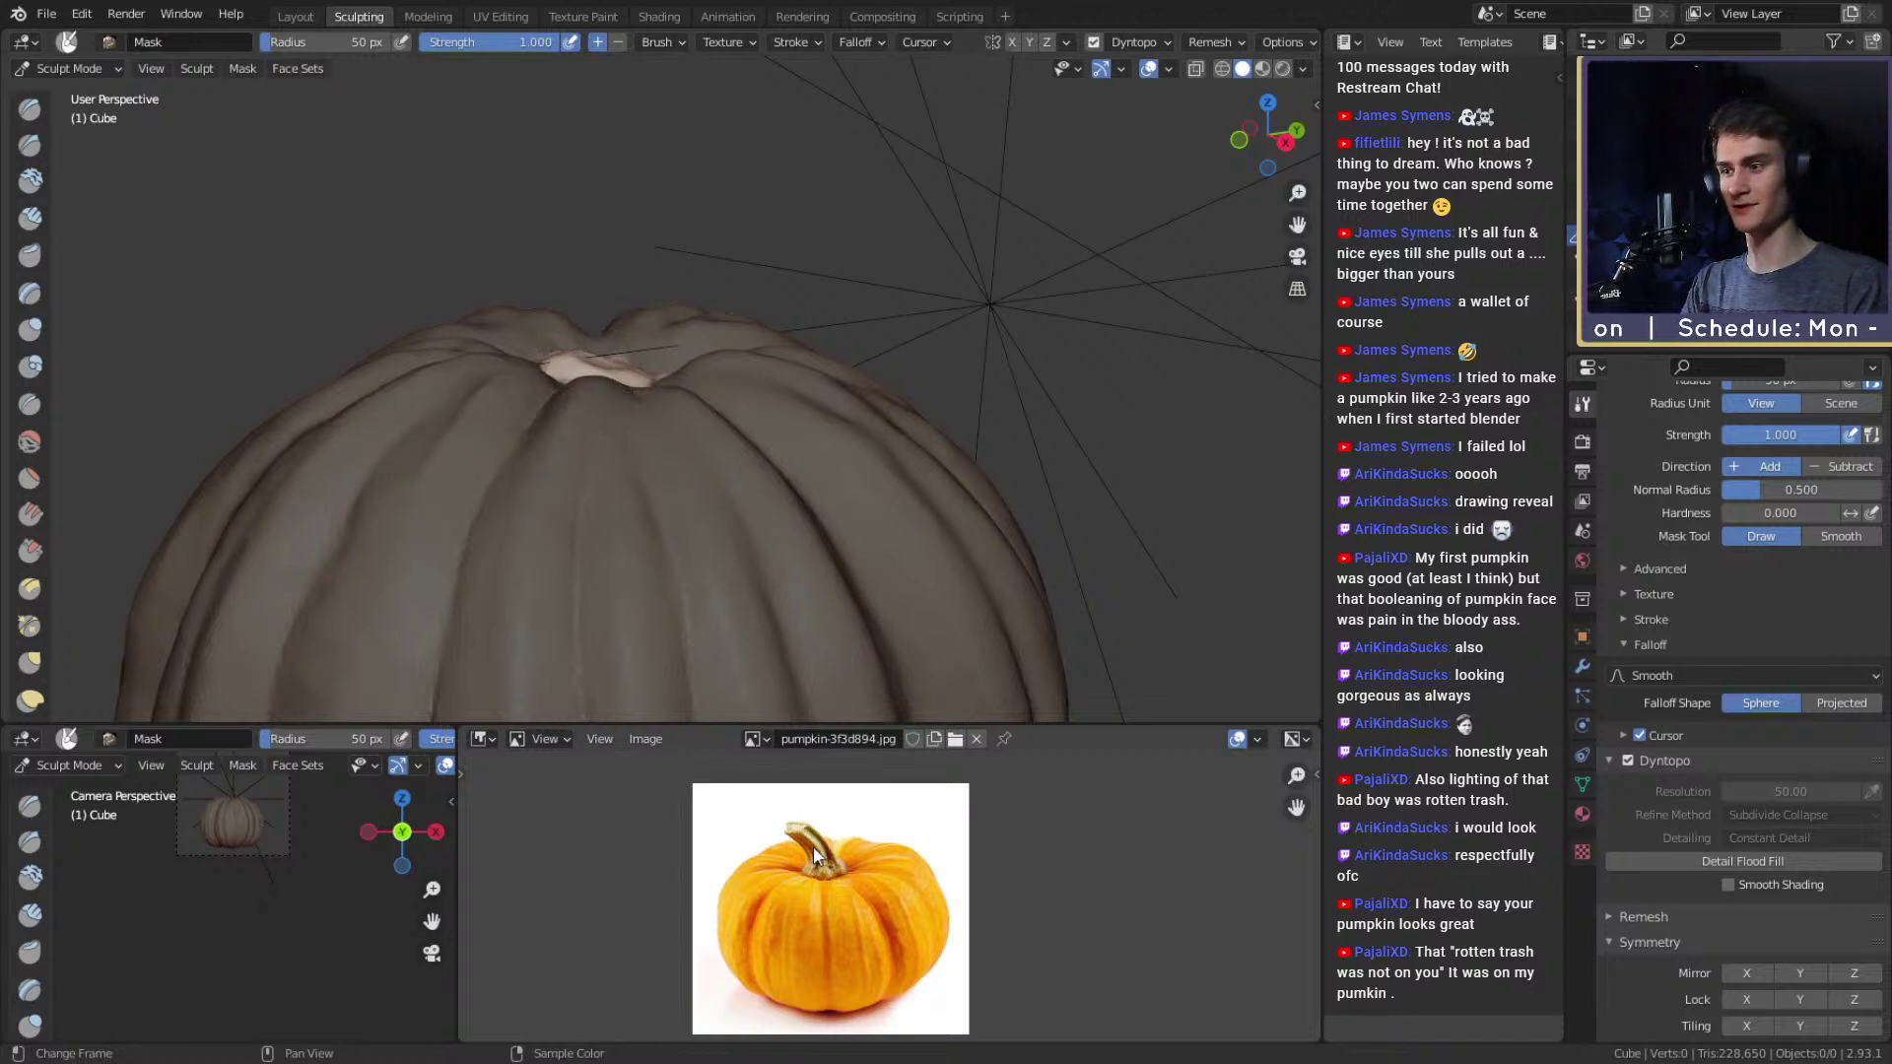
pyautogui.click(755, 738)
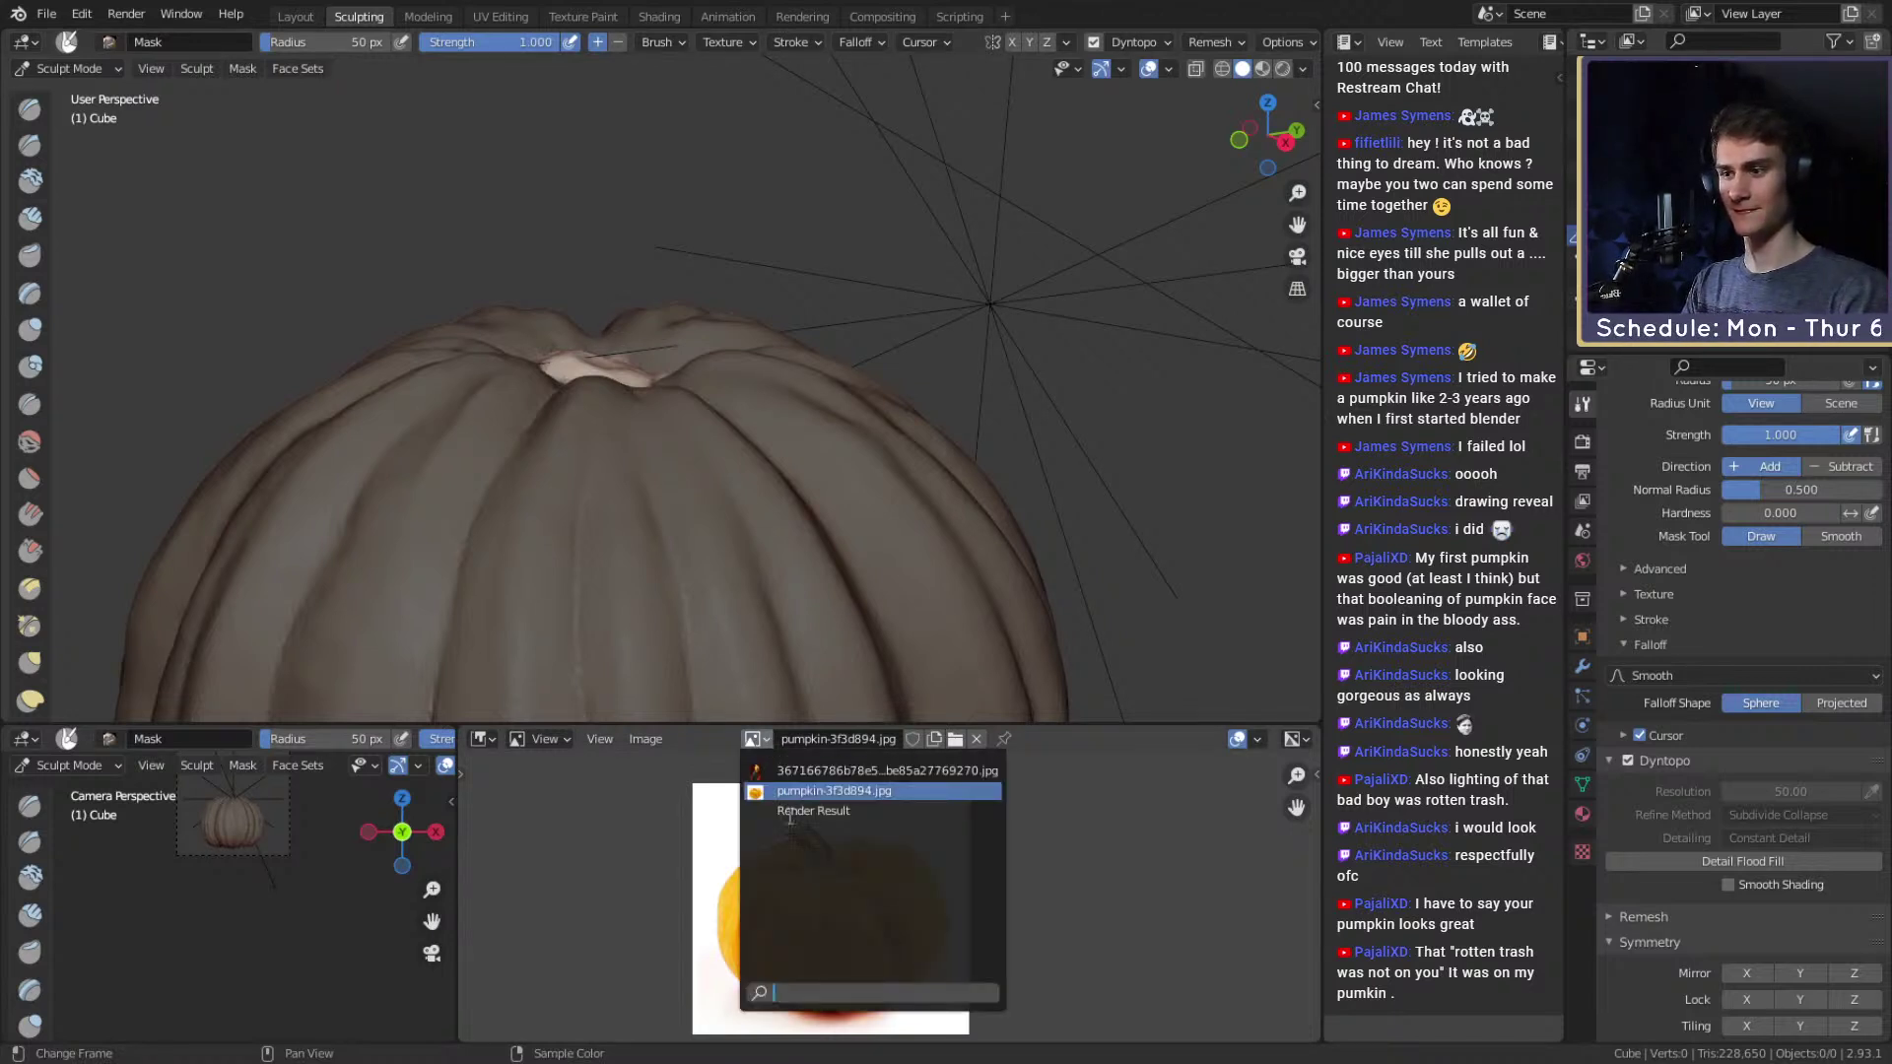
# Pull a long stem up out of the unmasked base with the Snake Hook brush at a radius of 318 px.
pyautogui.moveTo(709, 410)
pyautogui.mouseDown(button='middle')
pyautogui.moveTo(601, 354)
pyautogui.moveTo(663, 369)
pyautogui.moveTo(673, 448)
pyautogui.moveTo(627, 399)
pyautogui.mouseUp(button='middle')
pyautogui.press('k')
pyautogui.press('f')
pyautogui.click(710, 348)
pyautogui.press('f')
pyautogui.click(878, 404)
pyautogui.press('f')
pyautogui.click(904, 405)
pyautogui.press('f')
pyautogui.click(643, 399)
pyautogui.press('f')
pyautogui.click(595, 401)
pyautogui.press('f')
pyautogui.click(618, 399)
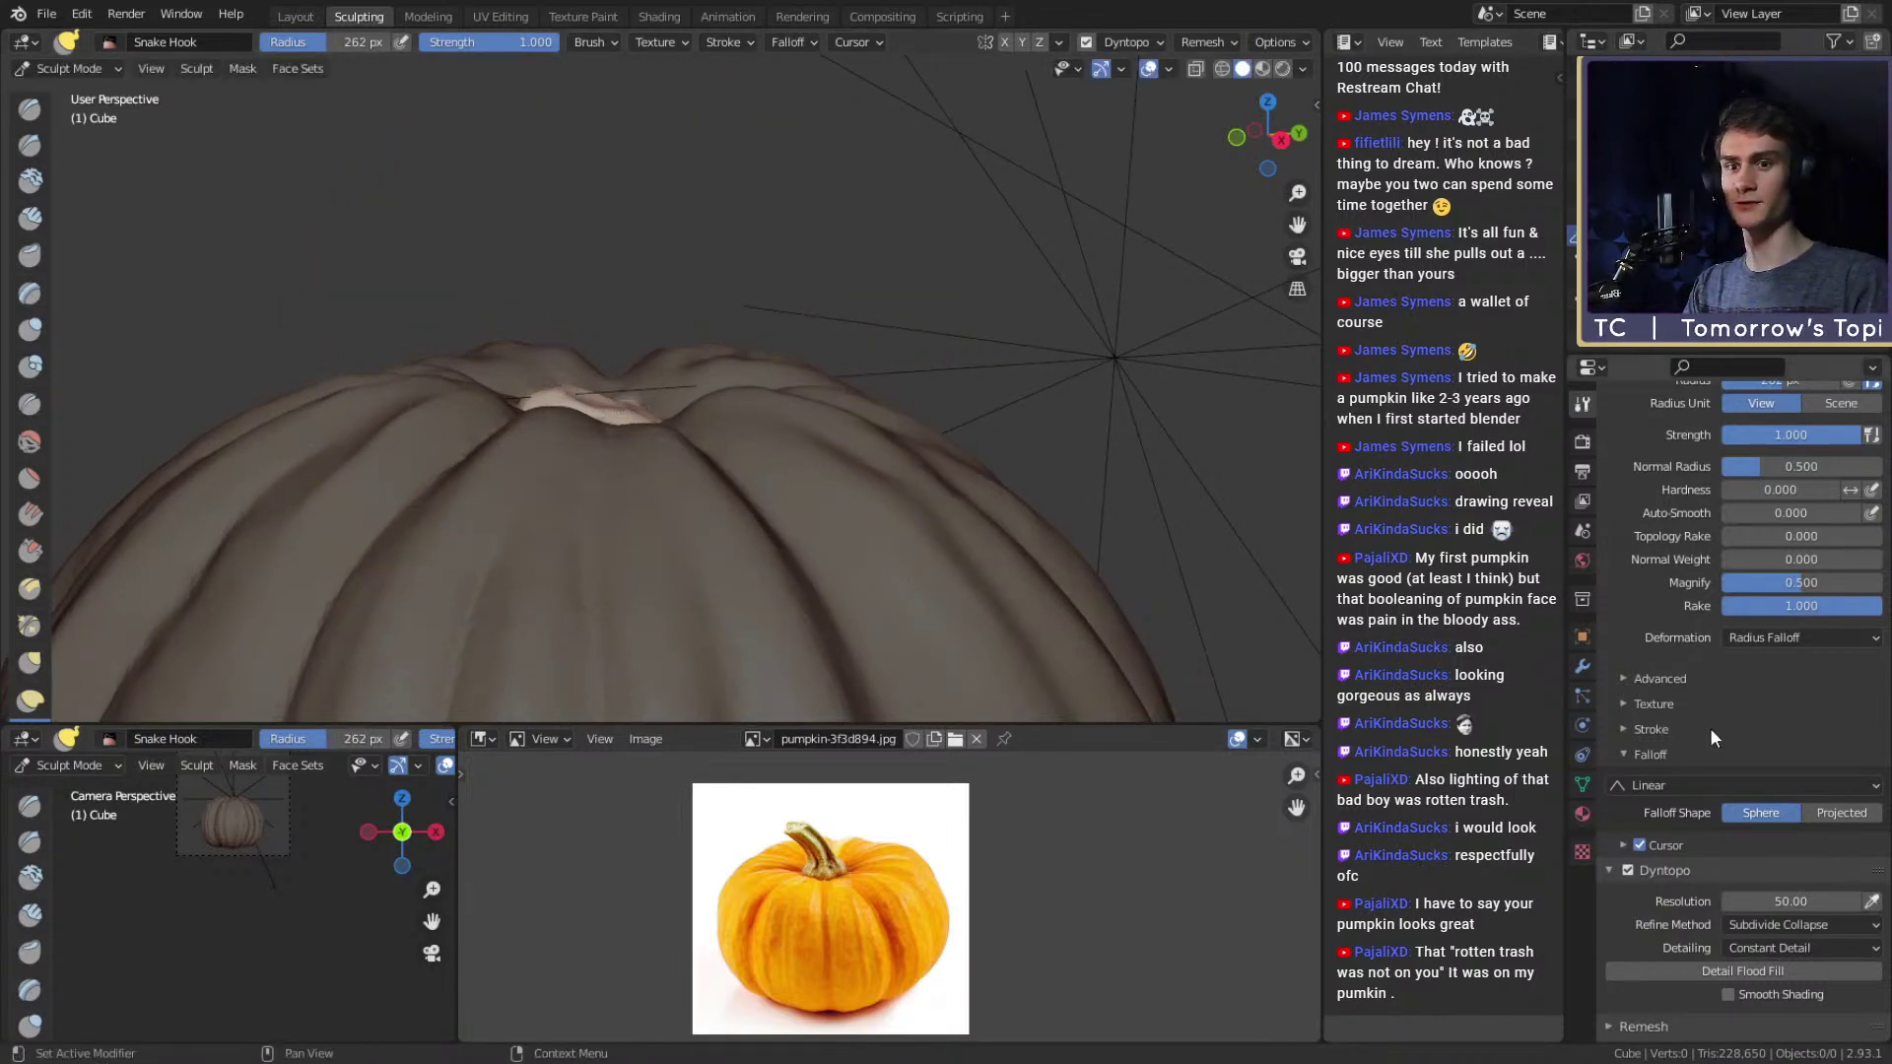
pyautogui.press('f')
pyautogui.click(662, 402)
pyautogui.moveTo(618, 400); pyautogui.dragTo(592, 341)
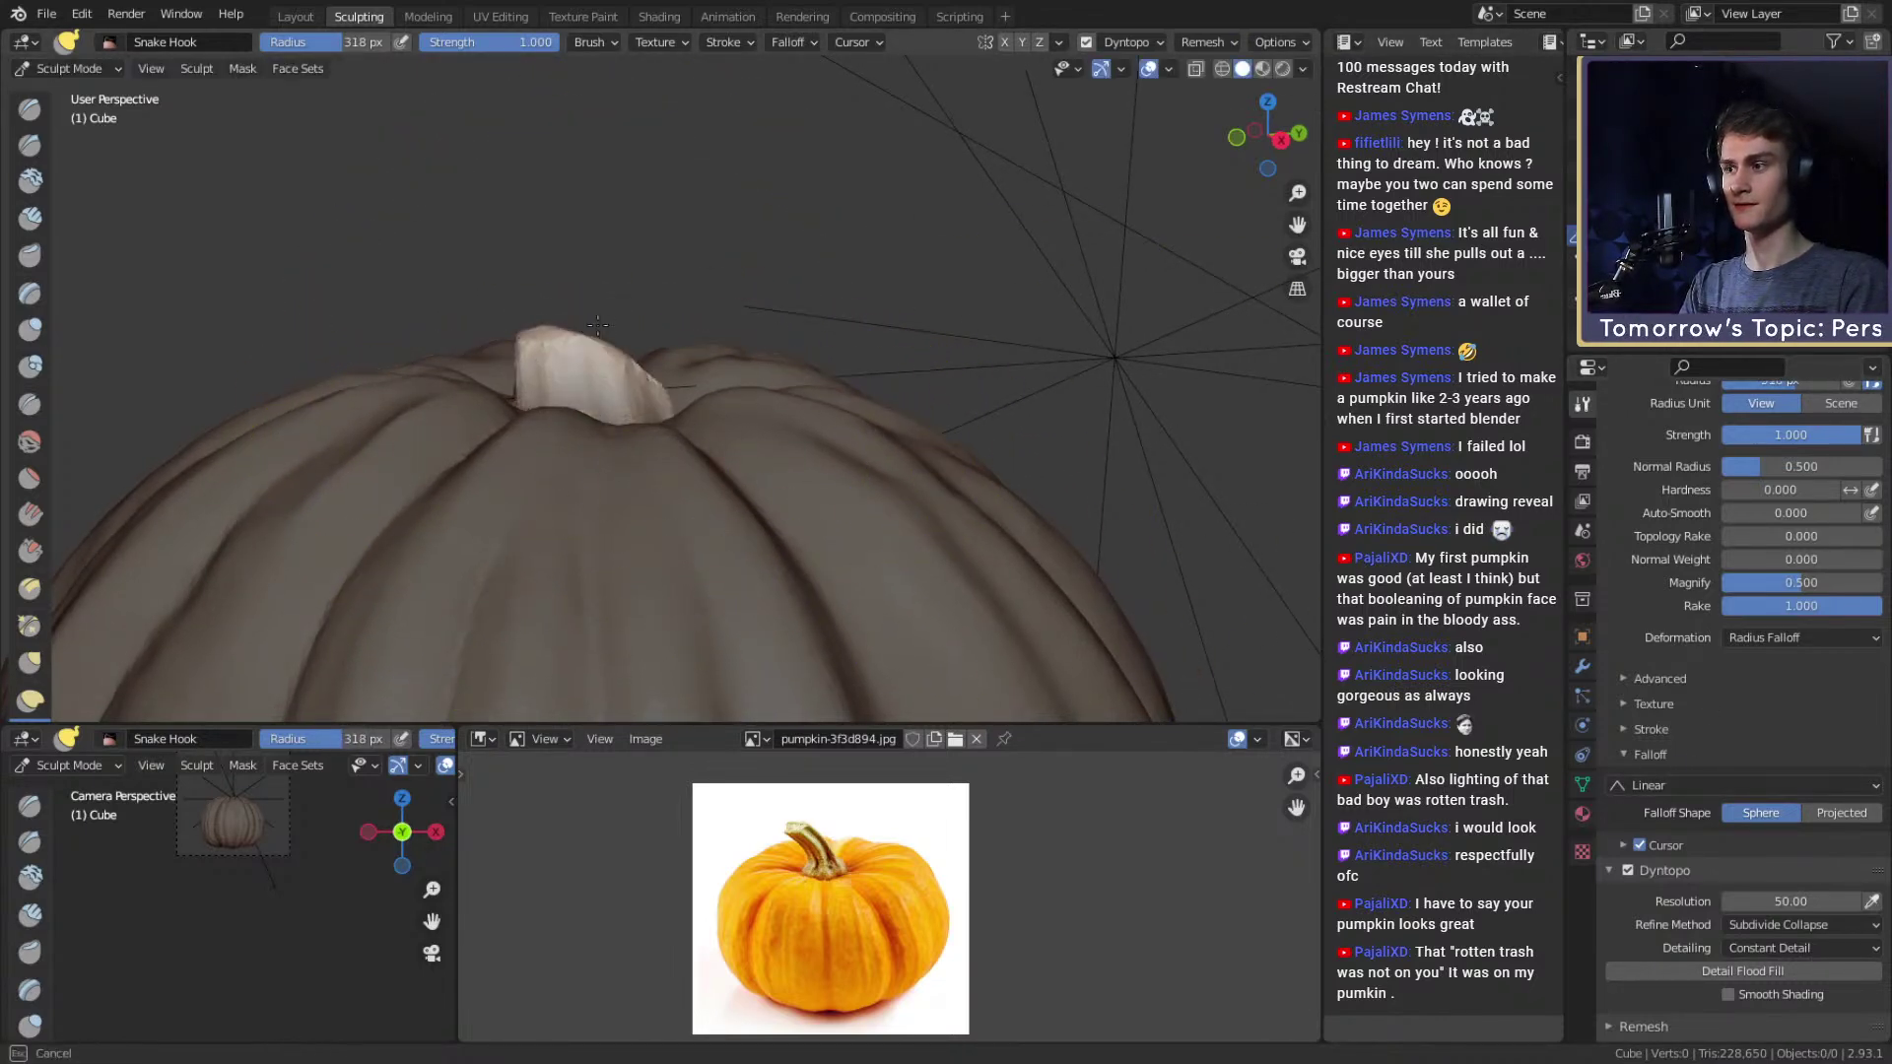
pyautogui.moveTo(679, 281)
pyautogui.mouseDown()
pyautogui.moveTo(697, 268)
pyautogui.moveTo(643, 132)
pyautogui.moveTo(621, 134)
pyautogui.mouseUp()
# Reduce the Snake Hook radius to 101 px and push in the inner side of the stem's curve.
pyautogui.press('f')
pyautogui.click(582, 295)
pyautogui.press('f')
pyautogui.click(575, 260)
pyautogui.moveTo(612, 317); pyautogui.dragTo(861, 323, button='middle')
pyautogui.moveTo(709, 323); pyautogui.dragTo(861, 380, button='middle')
pyautogui.scroll(2, 861, 380)
pyautogui.moveTo(704, 424)
pyautogui.mouseDown(button='middle')
pyautogui.moveTo(705, 359)
pyautogui.moveTo(729, 453)
pyautogui.moveTo(769, 292)
pyautogui.moveTo(707, 361)
pyautogui.moveTo(752, 340)
pyautogui.mouseUp(button='middle')
pyautogui.scroll(2, 769, 292)
pyautogui.press('f')
pyautogui.click(659, 304)
pyautogui.press('f')
pyautogui.click(771, 364)
pyautogui.press('f')
pyautogui.click(888, 338)
pyautogui.press('f')
pyautogui.click(982, 473)
pyautogui.press('f')
pyautogui.click(846, 469)
pyautogui.moveTo(781, 418); pyautogui.dragTo(745, 408)
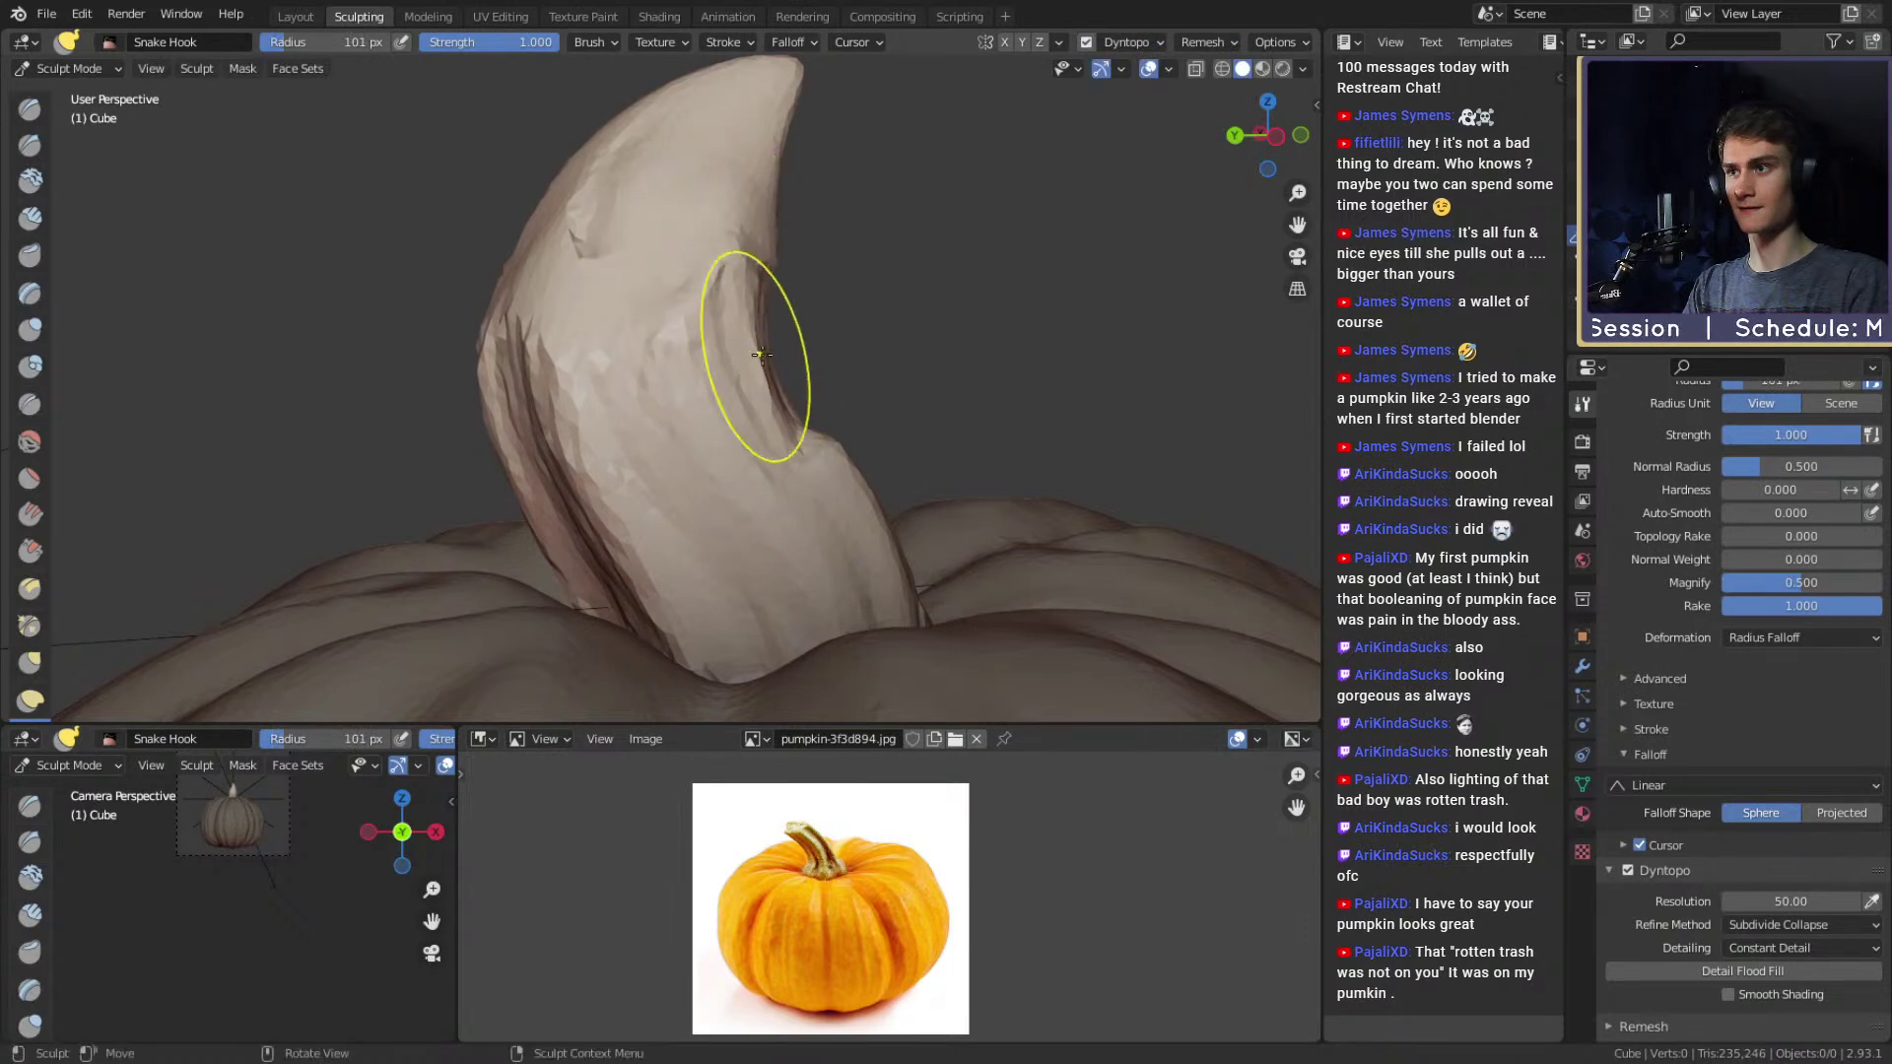
# Reshape the inner curve and side of the stem with the Snake Hook brush, reducing its radius to 75 px.
pyautogui.moveTo(764, 216); pyautogui.dragTo(768, 410, button='middle')
pyautogui.moveTo(777, 326); pyautogui.dragTo(784, 325)
pyautogui.moveTo(785, 325)
pyautogui.mouseDown(button='middle')
pyautogui.moveTo(696, 337)
pyautogui.moveTo(764, 333)
pyautogui.mouseUp(button='middle')
pyautogui.press('f')
pyautogui.click(732, 329)
pyautogui.press('f')
pyautogui.click(765, 333)
pyautogui.moveTo(706, 318); pyautogui.dragTo(718, 321)
pyautogui.press('f')
pyautogui.moveTo(718, 321)
pyautogui.mouseDown(button='middle')
pyautogui.moveTo(828, 296)
pyautogui.moveTo(764, 291)
pyautogui.moveTo(792, 336)
pyautogui.moveTo(655, 266)
pyautogui.moveTo(673, 209)
pyautogui.mouseUp(button='middle')
pyautogui.click(718, 308)
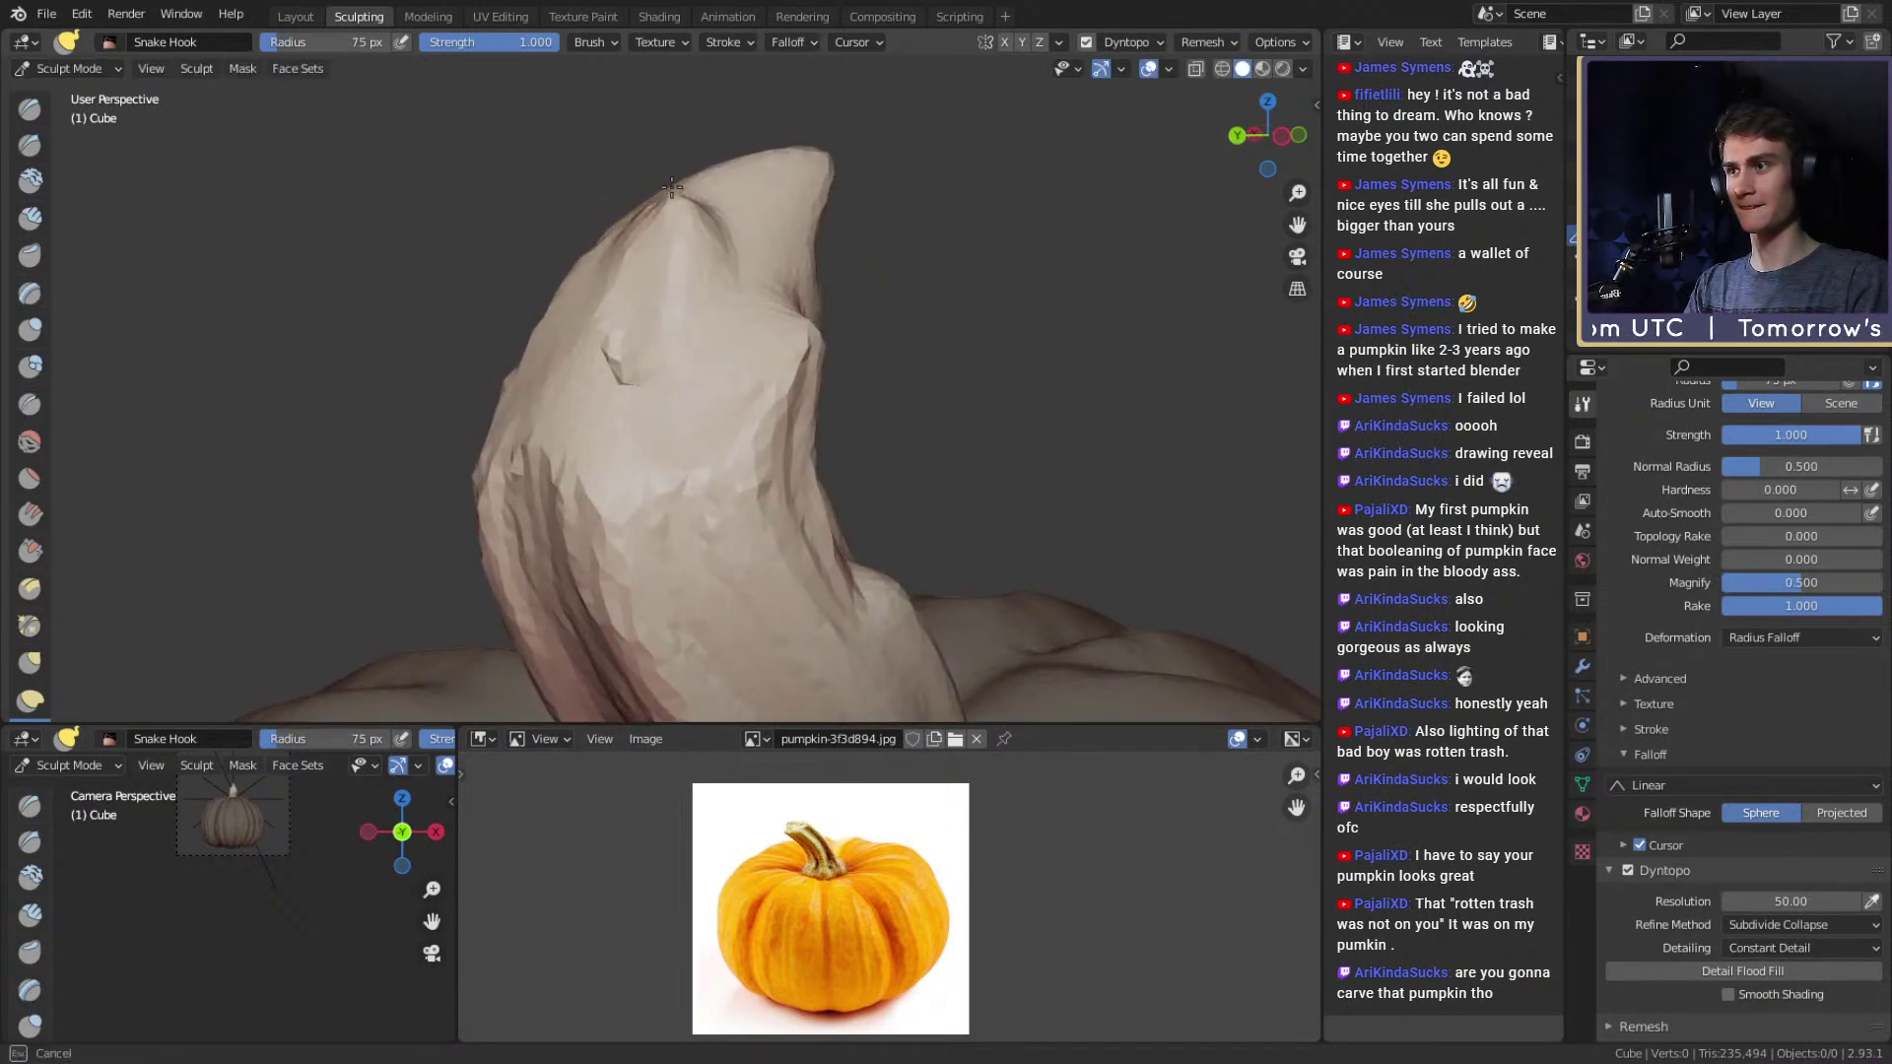
# Undo the last Snake Hook pull near the stem's tip.
pyautogui.moveTo(704, 146); pyautogui.dragTo(676, 168, button='middle')
pyautogui.press('f')
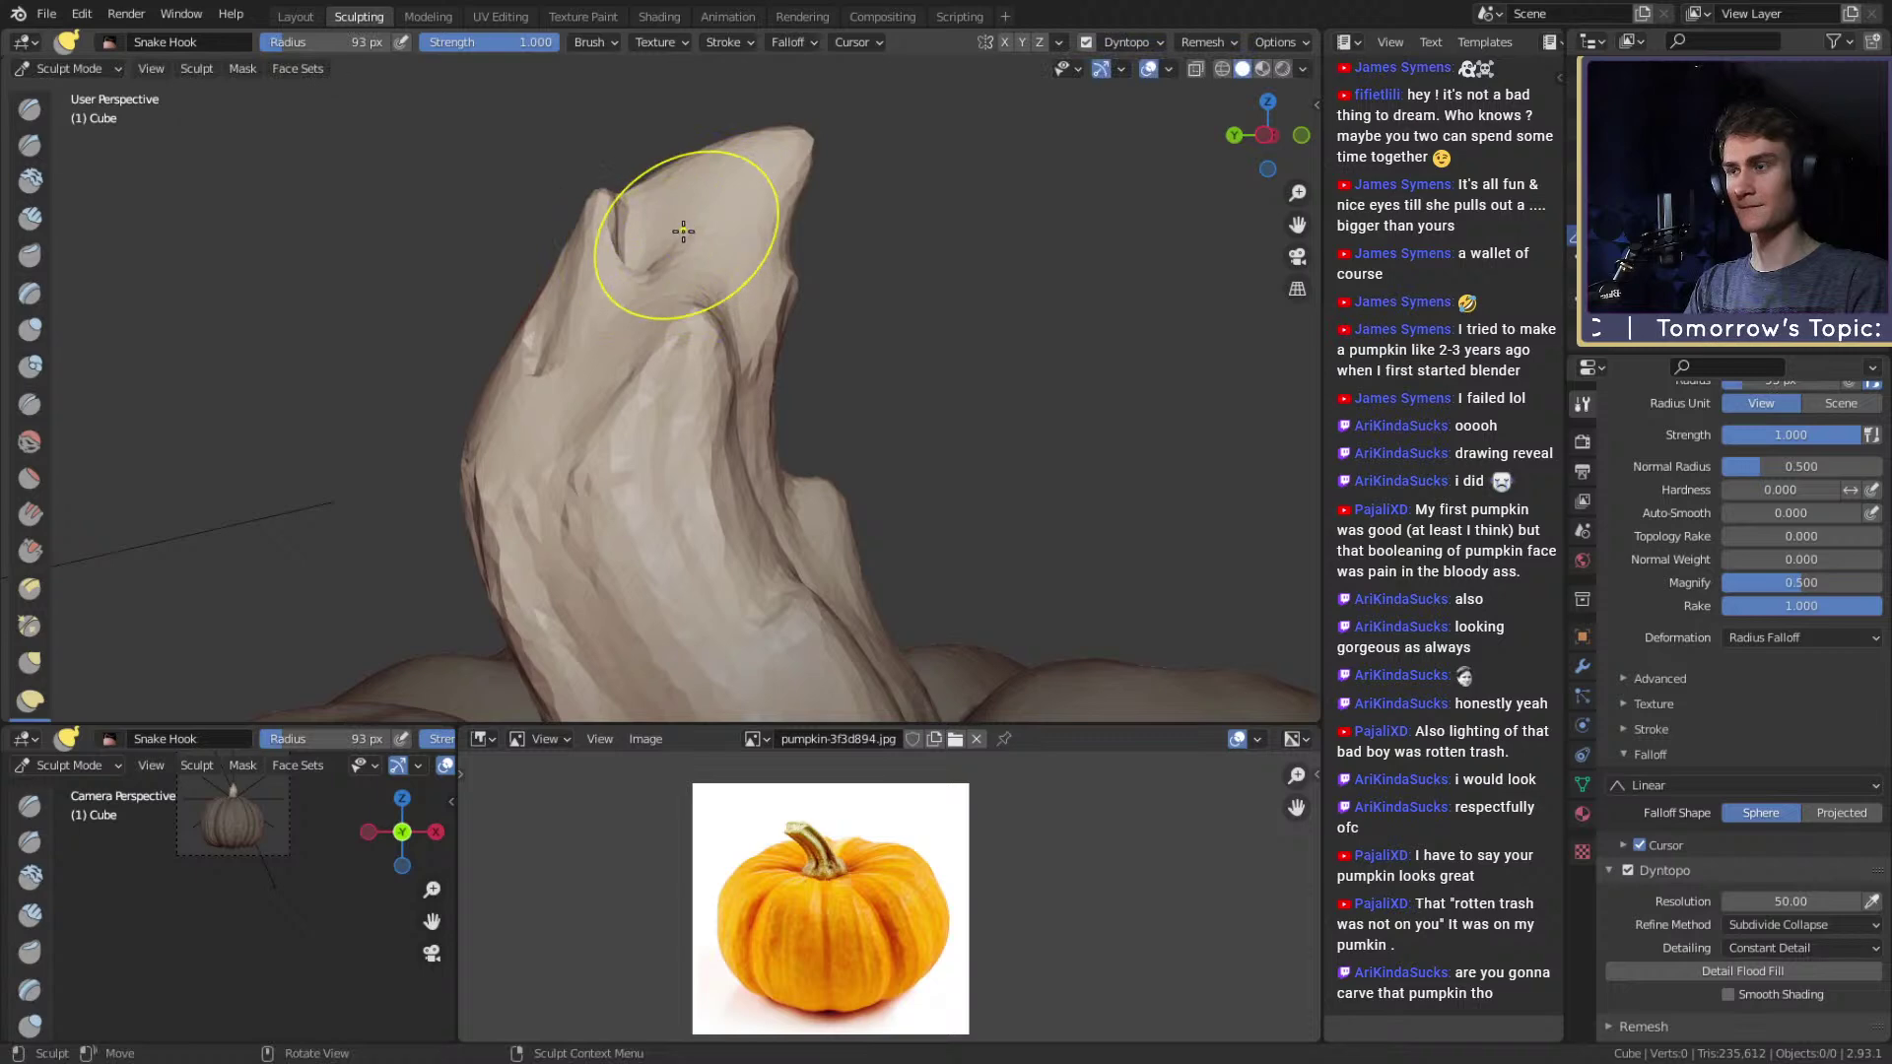
pyautogui.hotkey('ctrl', 'z')
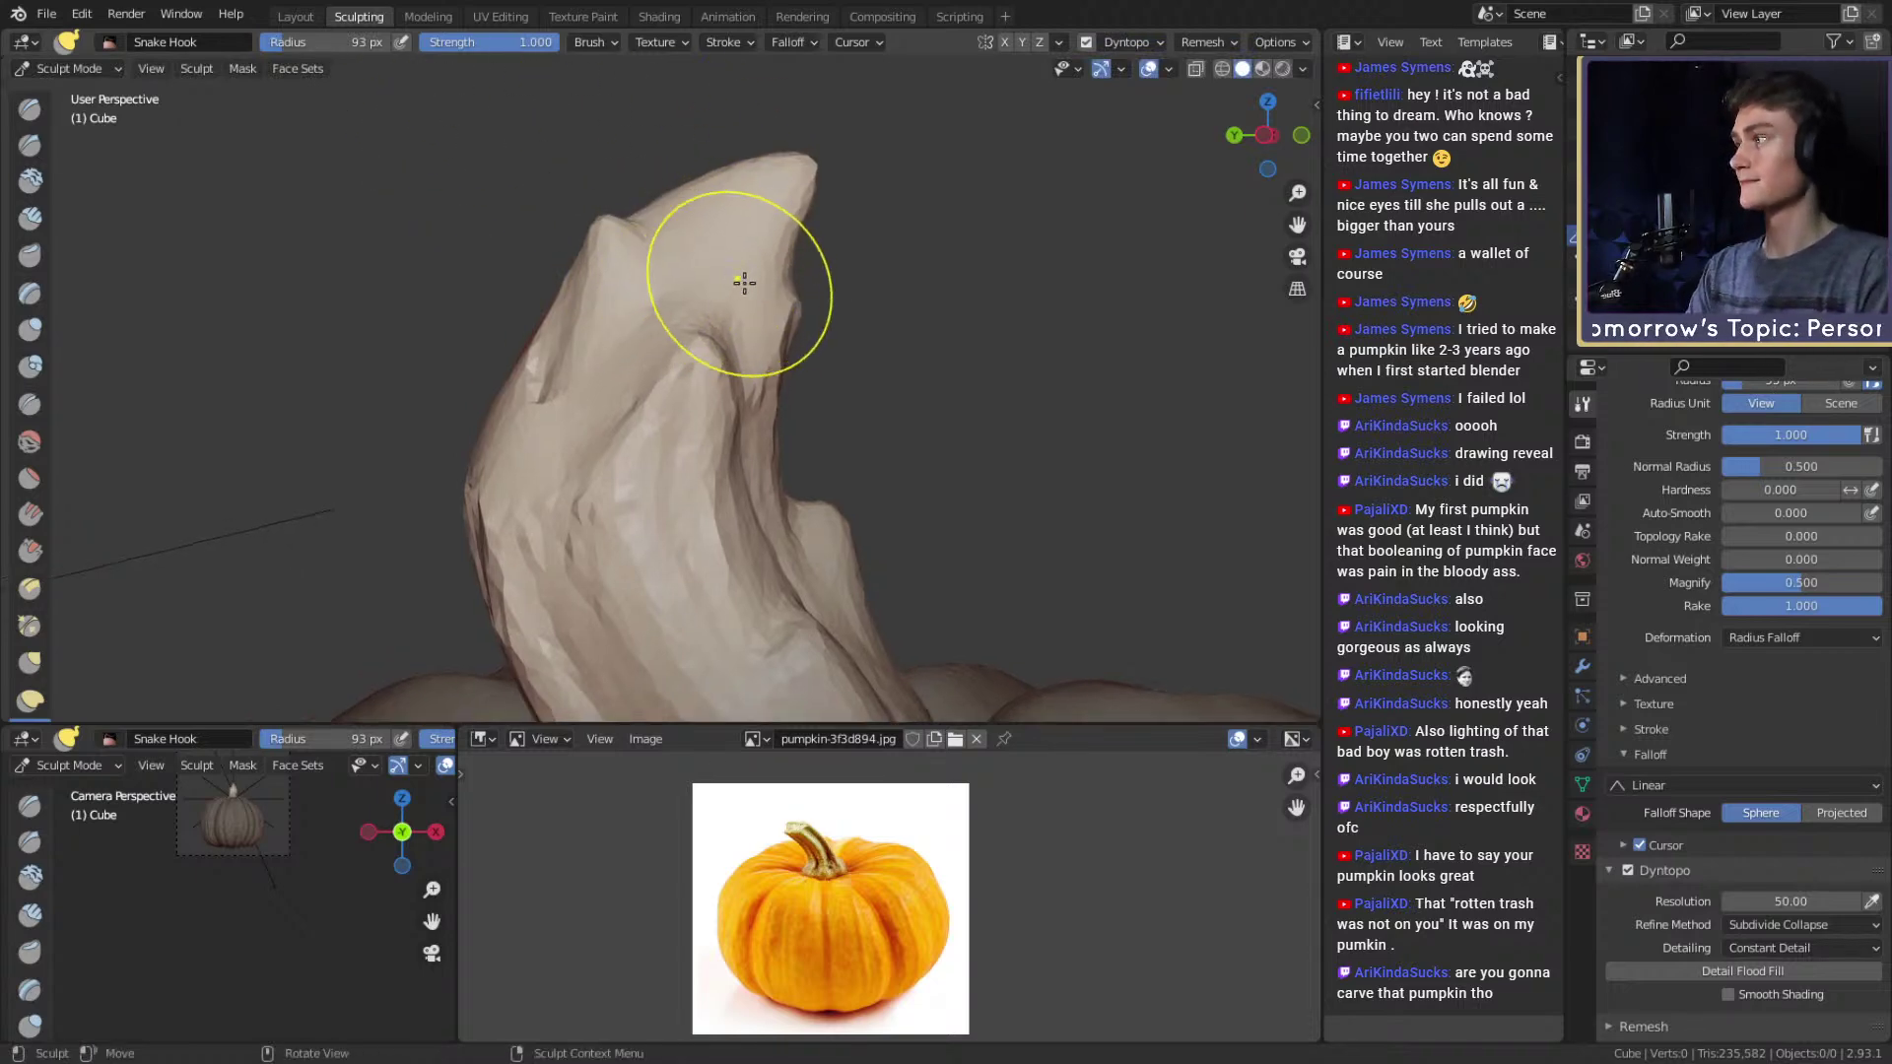
# Reduce the Snake Hook radius to 69 px and pull up the bump on the side of the upper stem.
pyautogui.moveTo(752, 549)
pyautogui.mouseDown(button='middle')
pyautogui.moveTo(930, 333)
pyautogui.moveTo(760, 316)
pyautogui.moveTo(789, 345)
pyautogui.moveTo(786, 398)
pyautogui.mouseUp(button='middle')
pyautogui.press('f')
pyautogui.click(905, 314)
pyautogui.press('[')
pyautogui.press('[')
pyautogui.press('[')
pyautogui.press('[')
pyautogui.press('f')
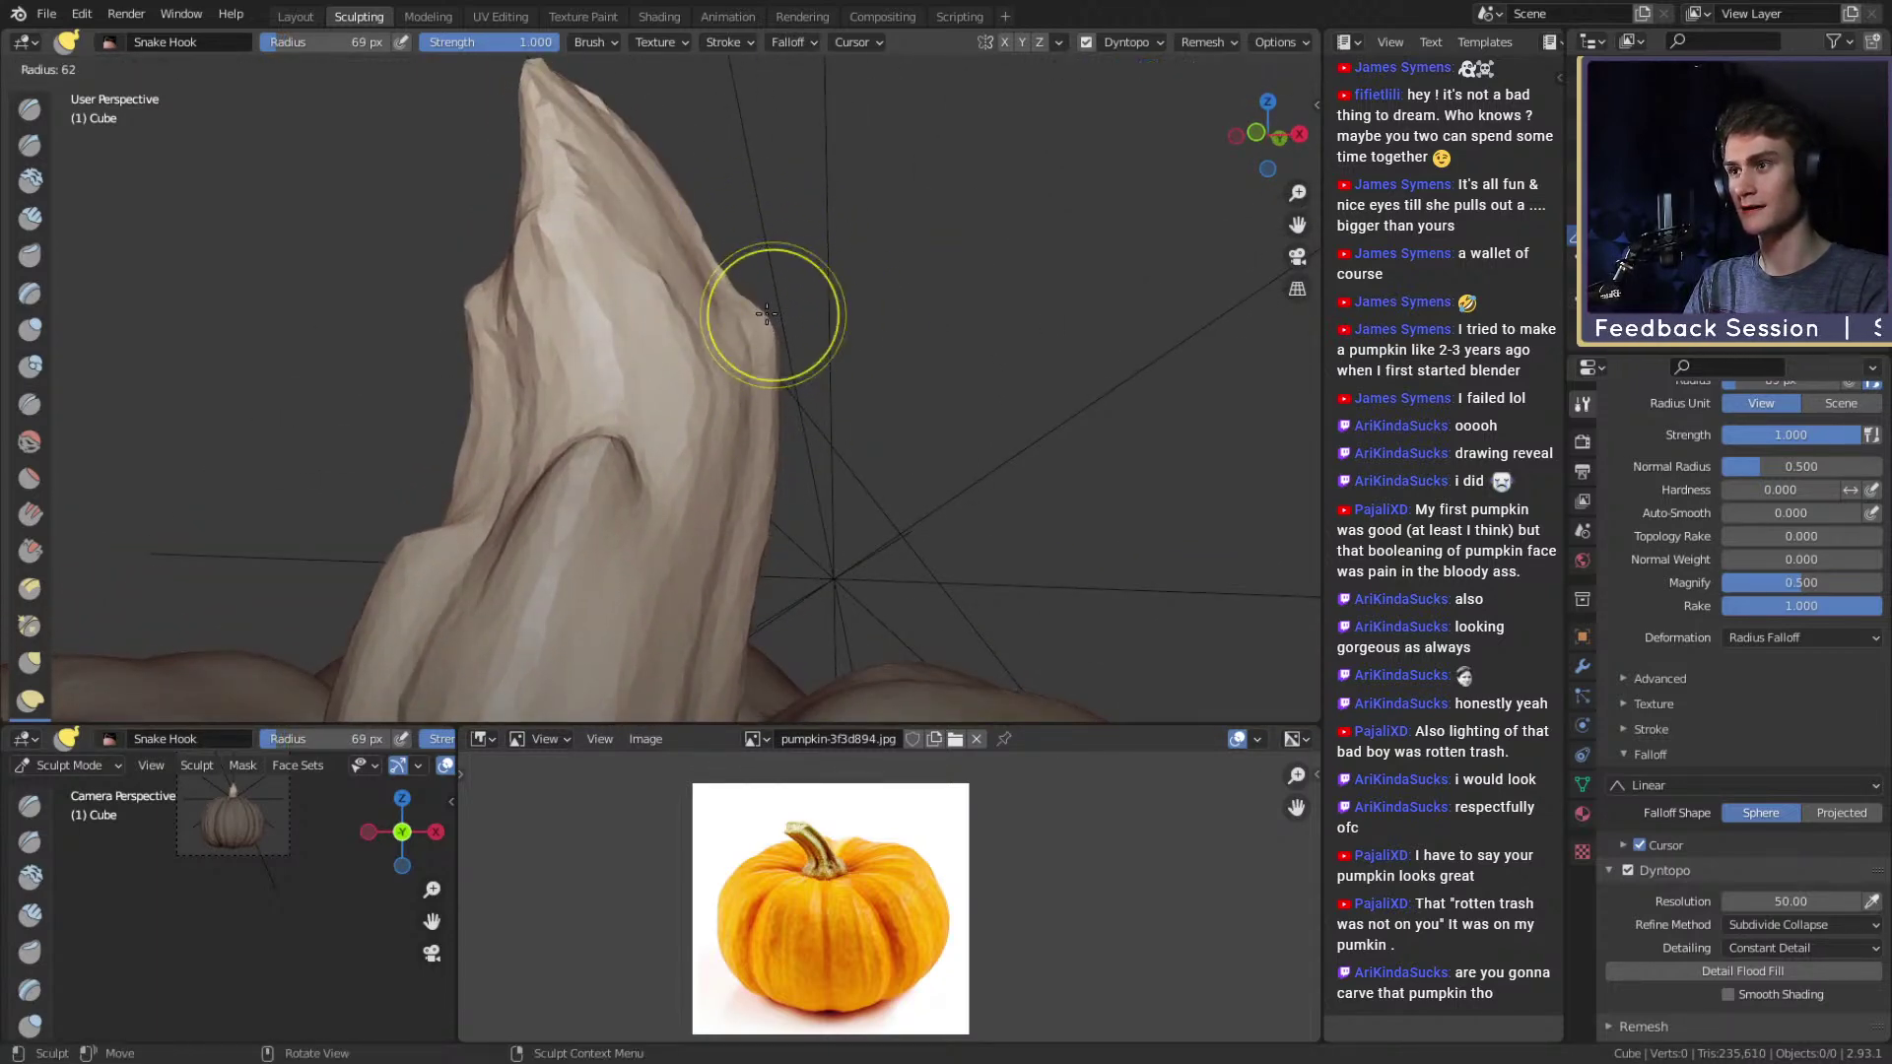
pyautogui.click(833, 316)
pyautogui.moveTo(765, 325); pyautogui.dragTo(768, 282)
pyautogui.moveTo(766, 293)
pyautogui.mouseDown(button='middle')
pyautogui.moveTo(730, 262)
pyautogui.moveTo(789, 266)
pyautogui.mouseUp(button='middle')
pyautogui.moveTo(785, 298); pyautogui.dragTo(764, 286, button='middle')
# Pull the remaining ridges and shoulders along the stem into shape with further Snake Hook strokes.
pyautogui.press('f')
pyautogui.click(867, 332)
pyautogui.press('f')
pyautogui.click(731, 313)
pyautogui.moveTo(753, 359)
pyautogui.mouseDown(button='middle')
pyautogui.moveTo(782, 246)
pyautogui.moveTo(754, 298)
pyautogui.mouseUp(button='middle')
pyautogui.press('f')
pyautogui.click(743, 259)
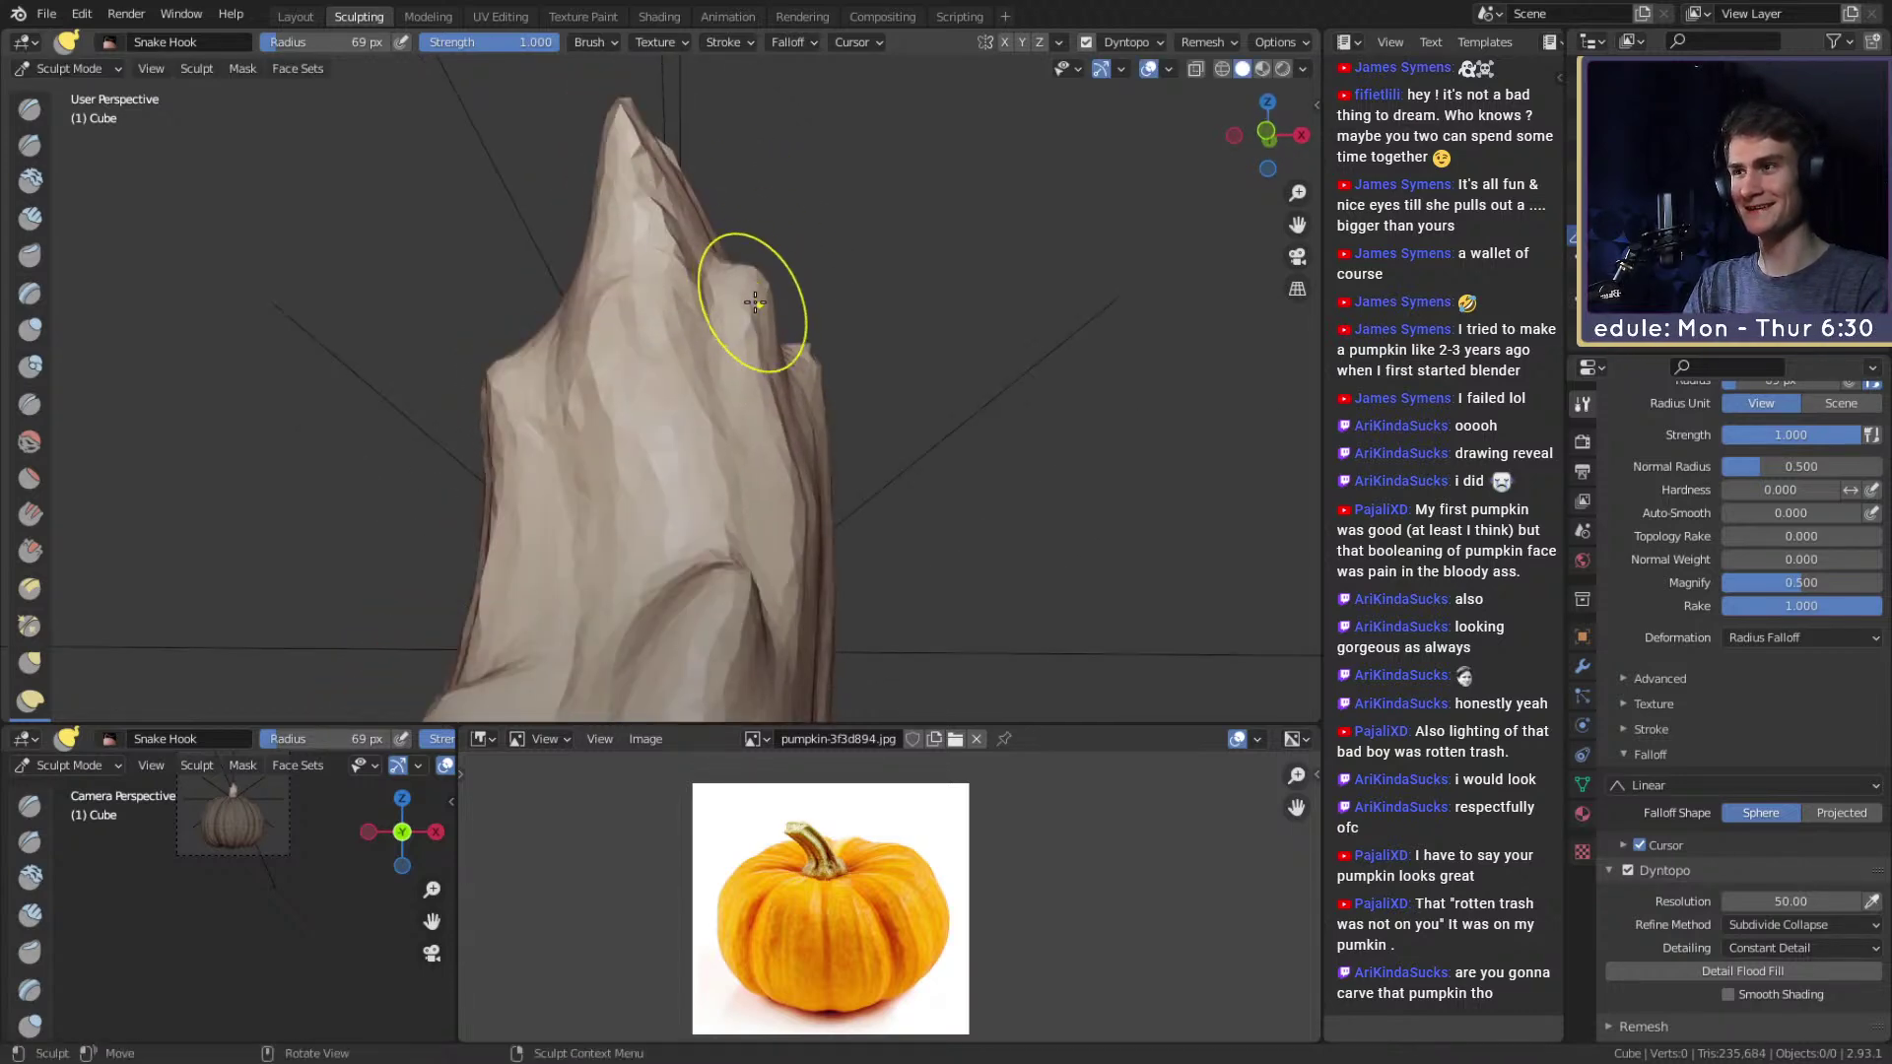
pyautogui.keyDown('ctrl'); pyautogui.moveTo(777, 220); pyautogui.dragTo(739, 346, button='middle'); pyautogui.keyUp('ctrl')
pyautogui.press('f')
pyautogui.click(777, 434)
pyautogui.press('f')
pyautogui.click(761, 451)
pyautogui.moveTo(764, 439); pyautogui.dragTo(798, 355)
# Switch to the Crease brush and clear the mask from the pumpkin.
pyautogui.moveTo(872, 240)
pyautogui.keyDown('ctrl'); pyautogui.keyDown('alt'); pyautogui.mouseDown()
pyautogui.moveTo(815, 458)
pyautogui.moveTo(648, 399)
pyautogui.moveTo(705, 494)
pyautogui.moveTo(813, 430)
pyautogui.moveTo(943, 434)
pyautogui.moveTo(624, 291)
pyautogui.mouseUp(); pyautogui.keyUp('alt'); pyautogui.keyUp('ctrl')
pyautogui.moveTo(688, 380)
pyautogui.keyDown('alt'); pyautogui.keyDown('shift'); pyautogui.mouseDown()
pyautogui.moveTo(667, 482)
pyautogui.moveTo(802, 288)
pyautogui.moveTo(662, 312)
pyautogui.mouseUp(); pyautogui.keyUp('shift'); pyautogui.keyUp('alt')
pyautogui.hotkey('shift', 'c')
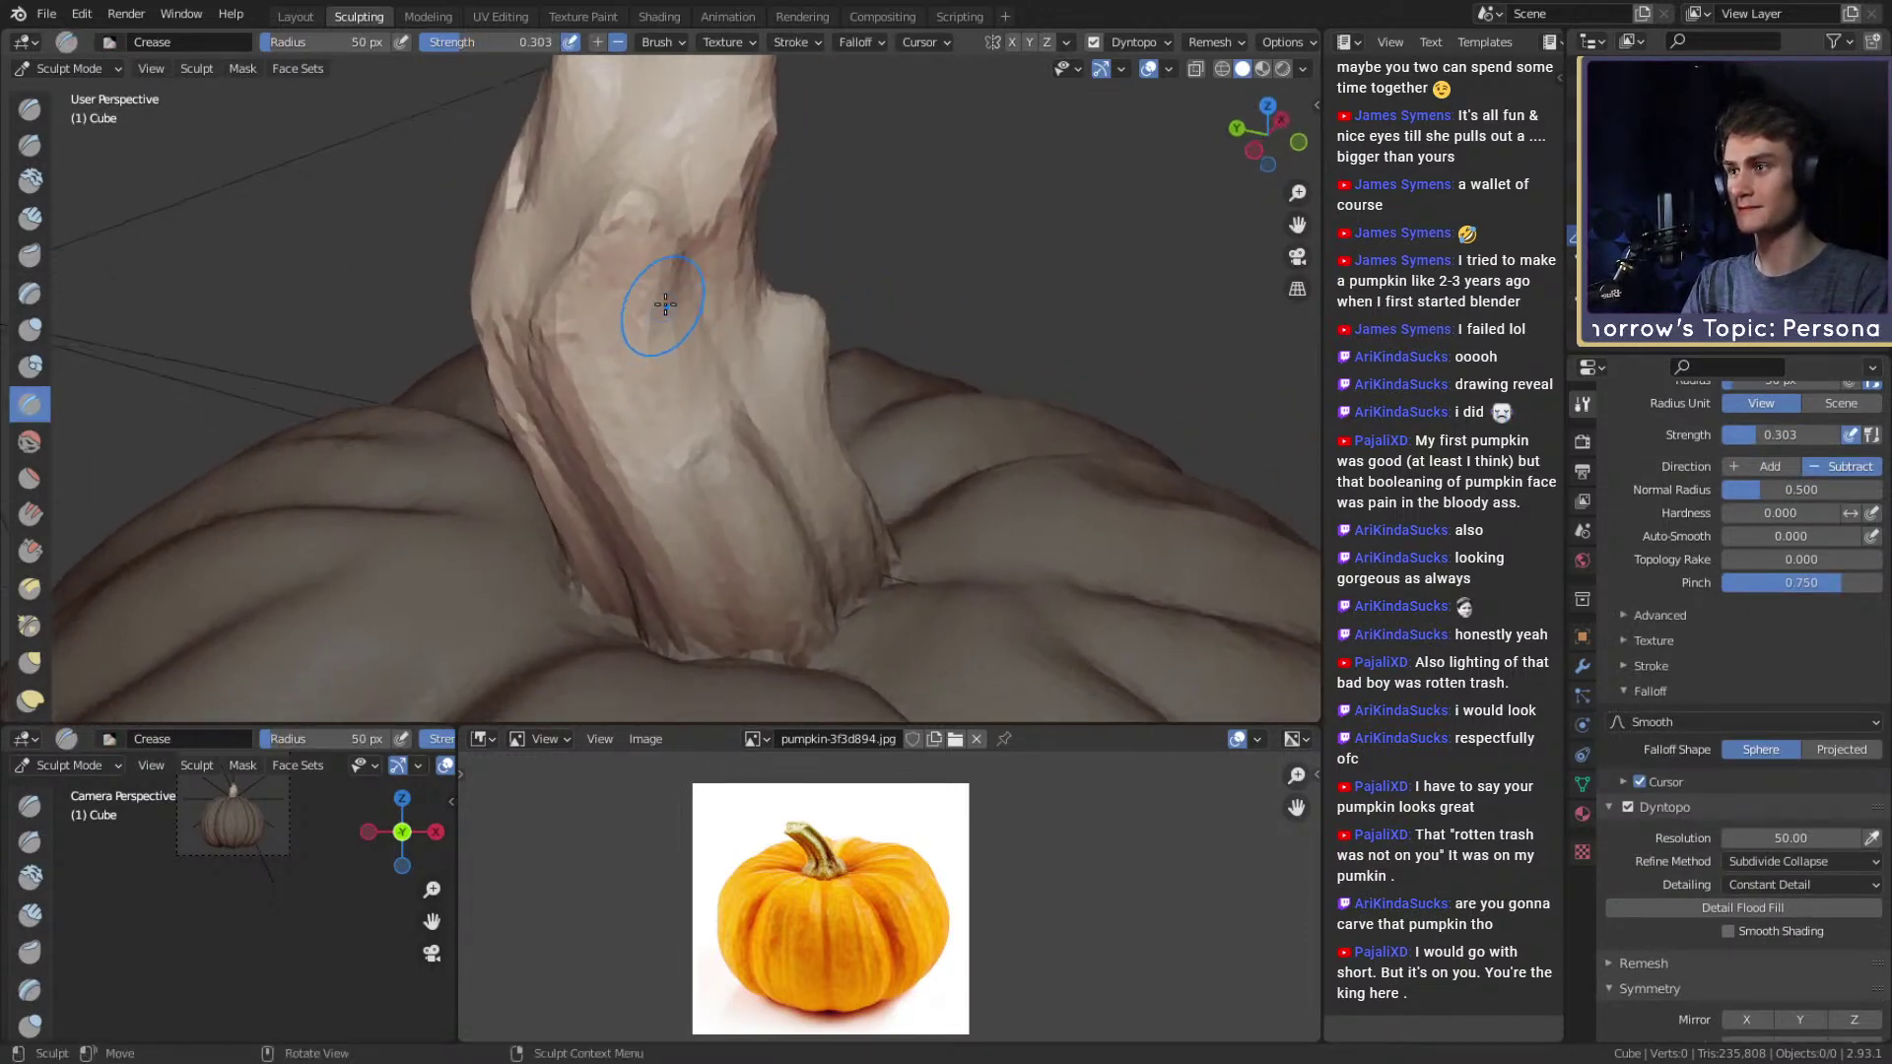
pyautogui.hotkey('alt', 'm')
# Carve lengthwise creases into the middle of the stem with the Crease brush at a radius of 32 px.
pyautogui.press('f')
pyautogui.click(716, 270)
pyautogui.press('f')
pyautogui.click(711, 268)
pyautogui.moveTo(683, 253); pyautogui.dragTo(662, 382)
pyautogui.keyDown('alt'); pyautogui.moveTo(662, 382); pyautogui.dragTo(682, 369); pyautogui.keyUp('alt')
pyautogui.moveTo(689, 285); pyautogui.dragTo(673, 341)
pyautogui.keyDown('alt'); pyautogui.moveTo(674, 341); pyautogui.dragTo(698, 321); pyautogui.keyUp('alt')
pyautogui.moveTo(701, 233); pyautogui.dragTo(698, 249)
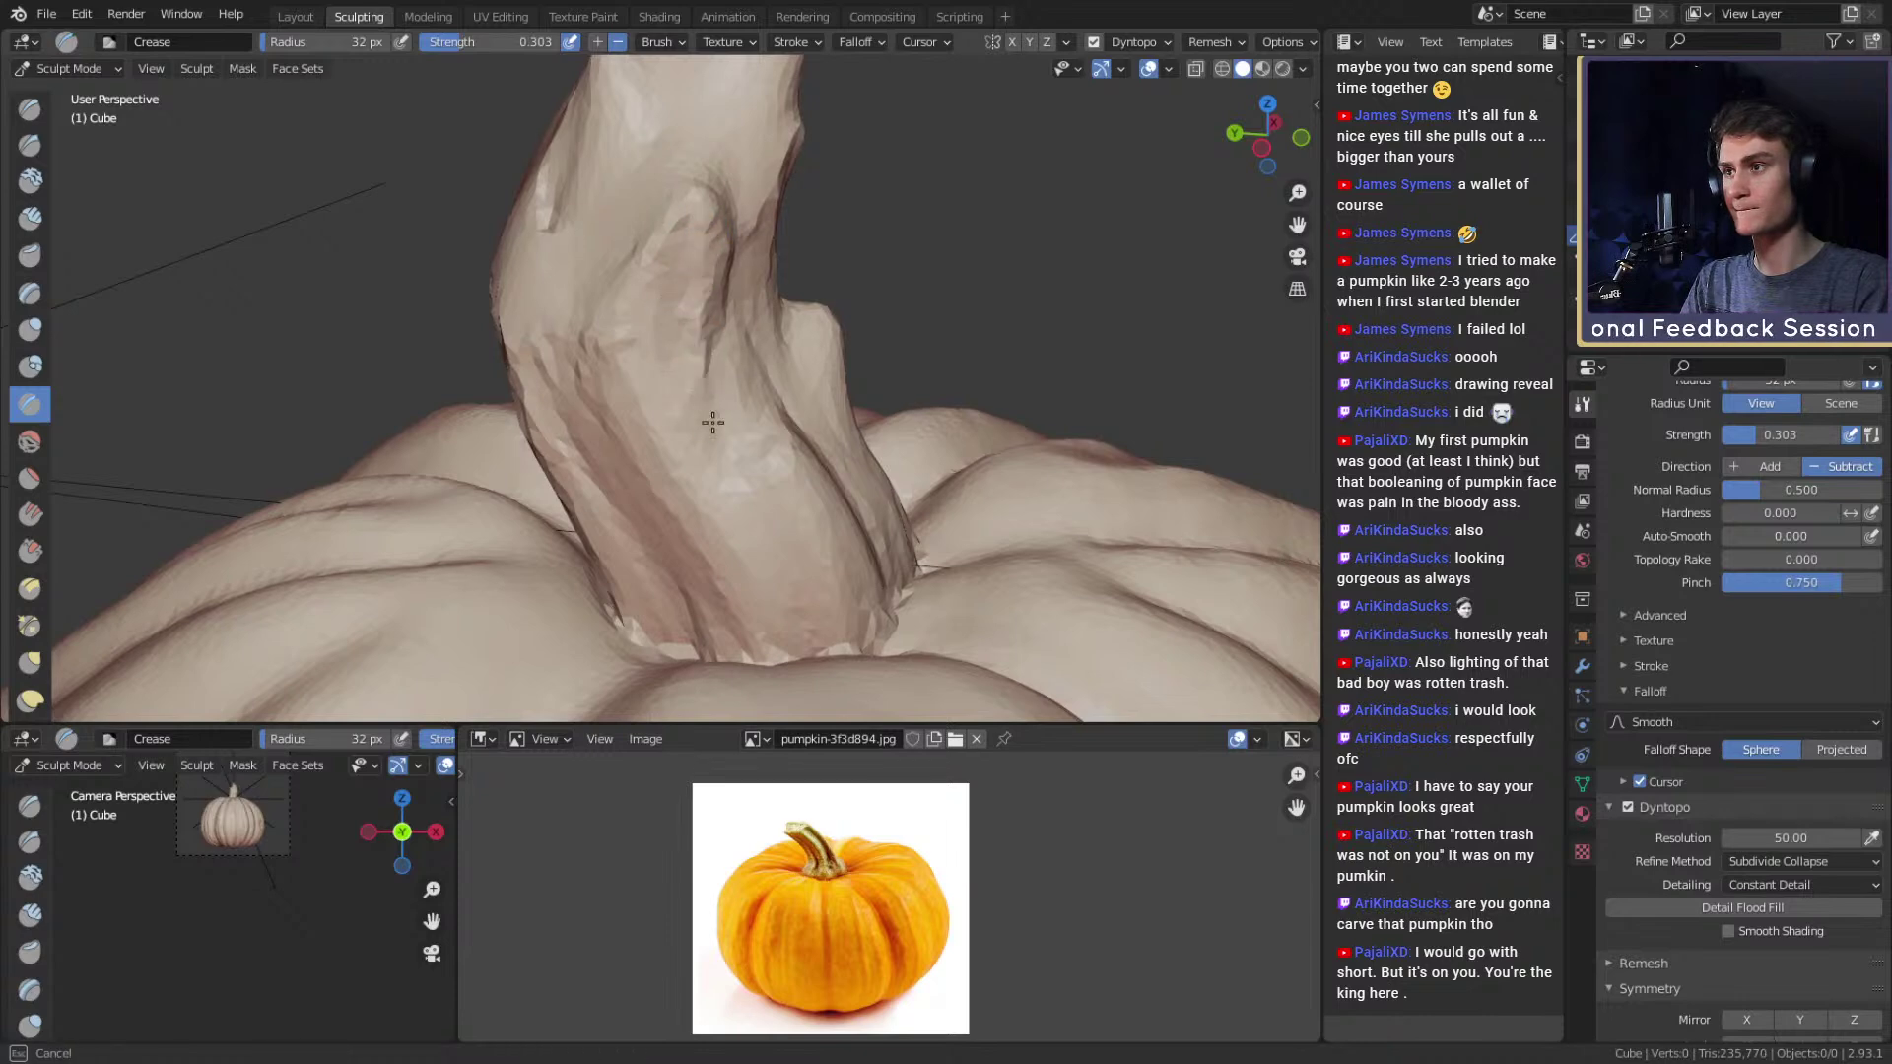
# Enlarge the Crease radius to 41 px and deepen the grooves beside the stem's middle ridge.
pyautogui.moveTo(656, 317); pyautogui.dragTo(656, 335)
pyautogui.press('f')
pyautogui.click(668, 258)
pyautogui.moveTo(658, 256); pyautogui.dragTo(658, 267)
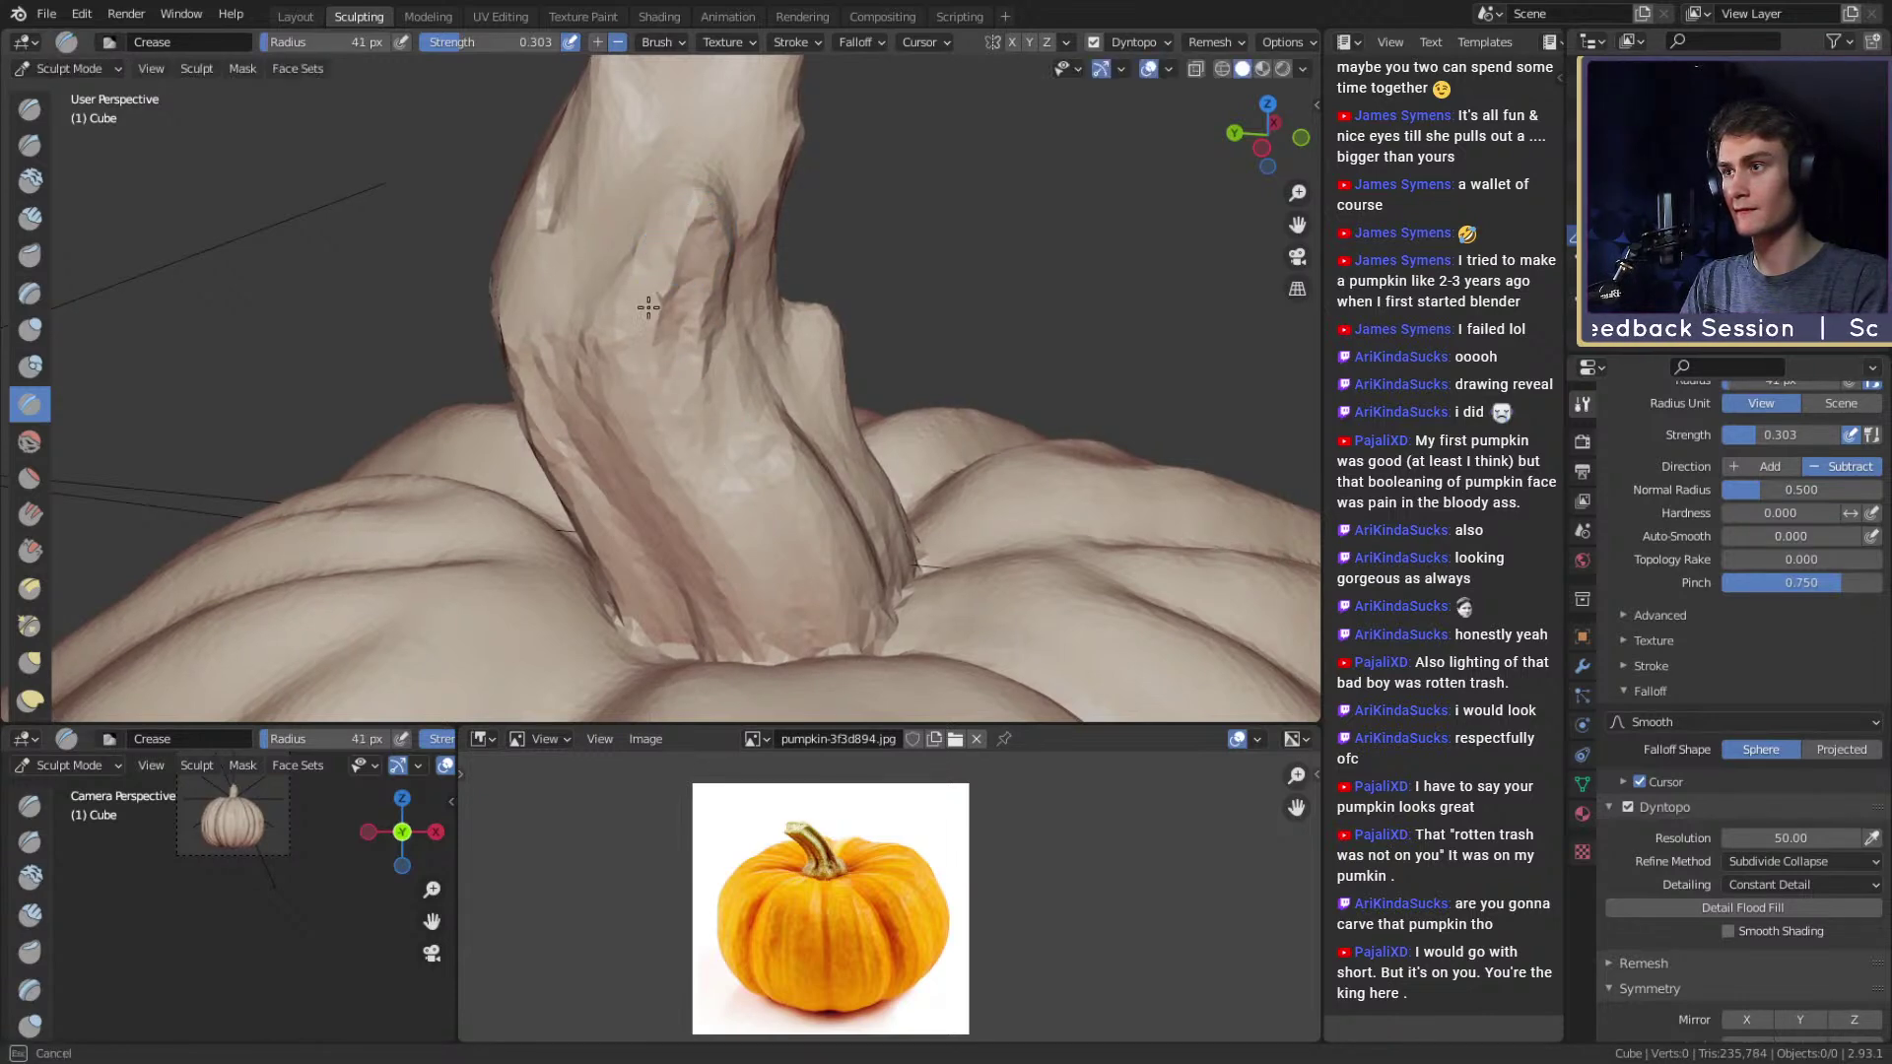
pyautogui.moveTo(708, 430)
pyautogui.keyDown('alt'); pyautogui.mouseDown()
pyautogui.moveTo(746, 404)
pyautogui.moveTo(709, 233)
pyautogui.moveTo(735, 190)
pyautogui.moveTo(657, 365)
pyautogui.mouseUp(); pyautogui.keyUp('alt')
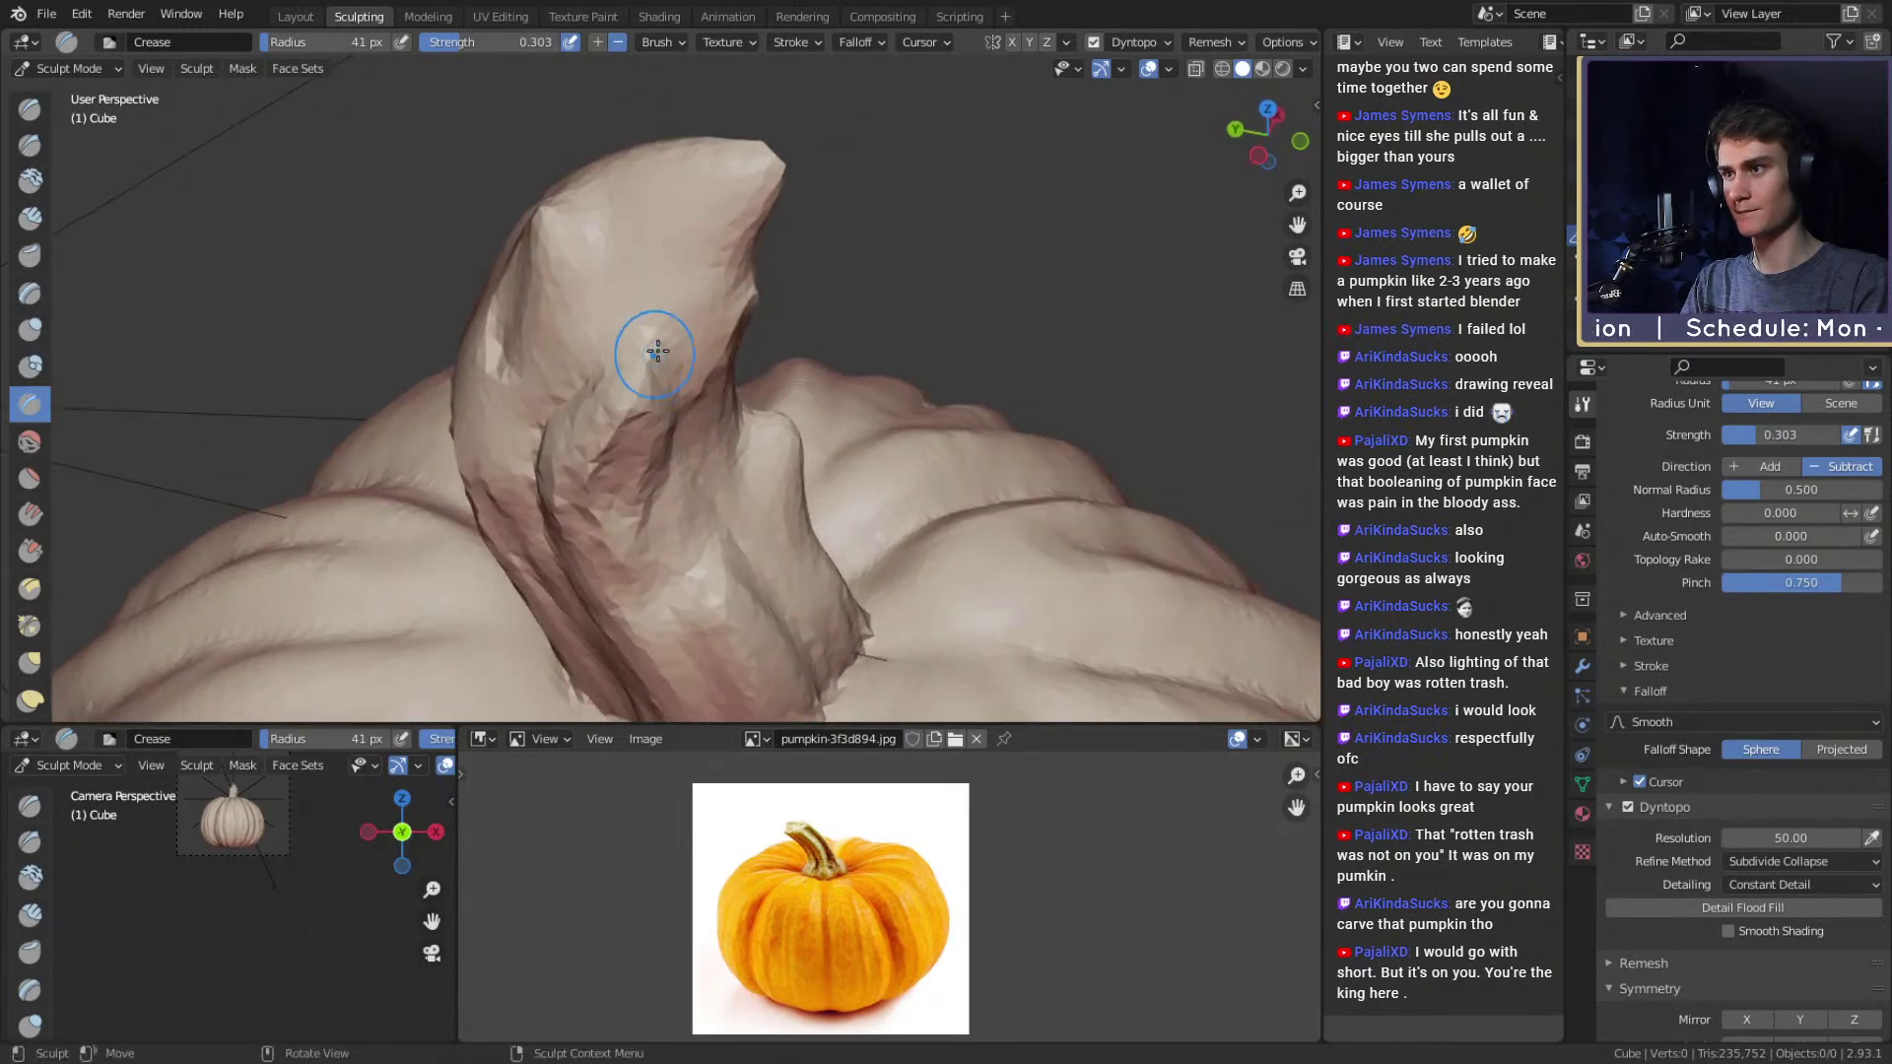
# Crease the upper part of the stem toward its tip with radii of 52 px and 44 px.
pyautogui.moveTo(676, 287)
pyautogui.mouseDown(button='middle')
pyautogui.moveTo(612, 287)
pyautogui.moveTo(612, 371)
pyautogui.mouseUp(button='middle')
pyautogui.press('f')
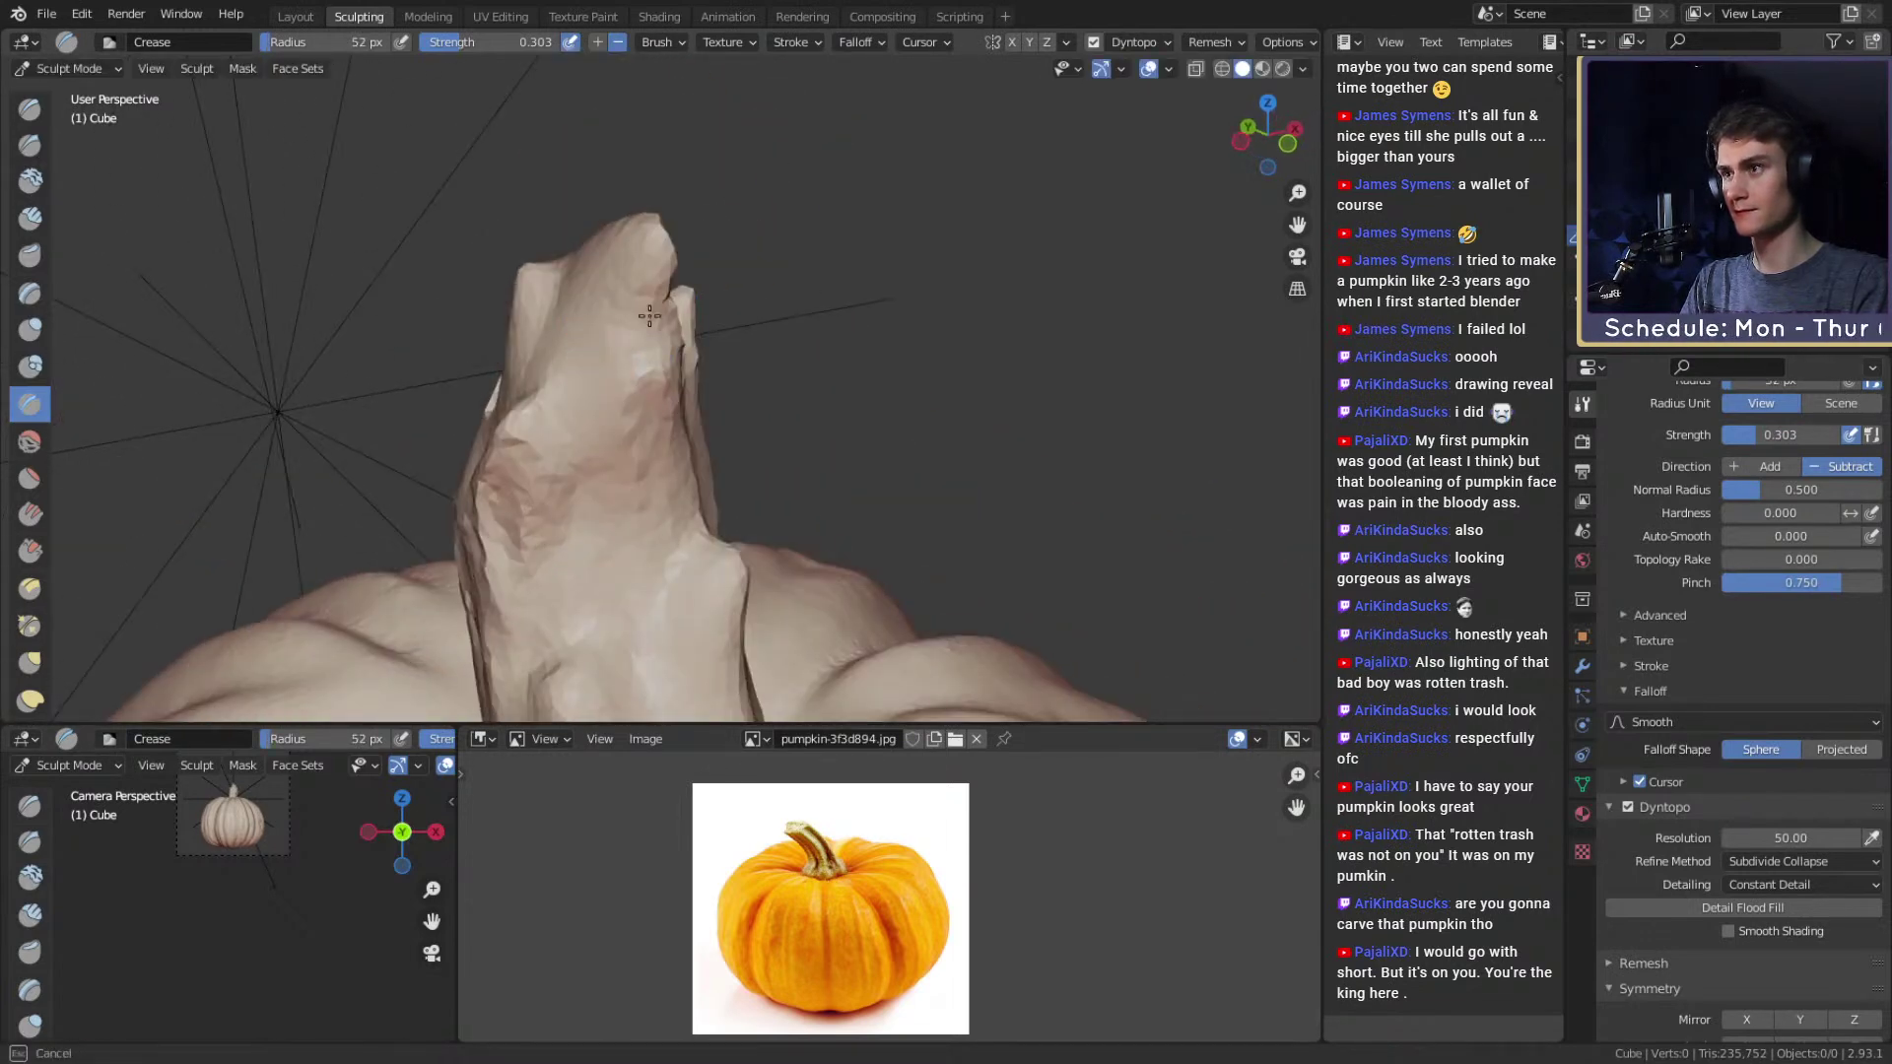
pyautogui.keyDown('alt'); pyautogui.moveTo(620, 357); pyautogui.dragTo(675, 380); pyautogui.keyUp('alt')
pyautogui.press('f')
pyautogui.moveTo(665, 445)
pyautogui.mouseDown(button='middle')
pyautogui.moveTo(726, 363)
pyautogui.moveTo(755, 384)
pyautogui.moveTo(800, 375)
pyautogui.mouseUp(button='middle')
pyautogui.moveTo(639, 464)
pyautogui.mouseDown(button='middle')
pyautogui.moveTo(719, 359)
pyautogui.moveTo(689, 386)
pyautogui.moveTo(720, 306)
pyautogui.mouseUp(button='middle')
pyautogui.moveTo(745, 387)
pyautogui.mouseDown(button='middle')
pyautogui.moveTo(718, 430)
pyautogui.moveTo(743, 384)
pyautogui.moveTo(759, 430)
pyautogui.moveTo(746, 384)
pyautogui.mouseUp(button='middle')
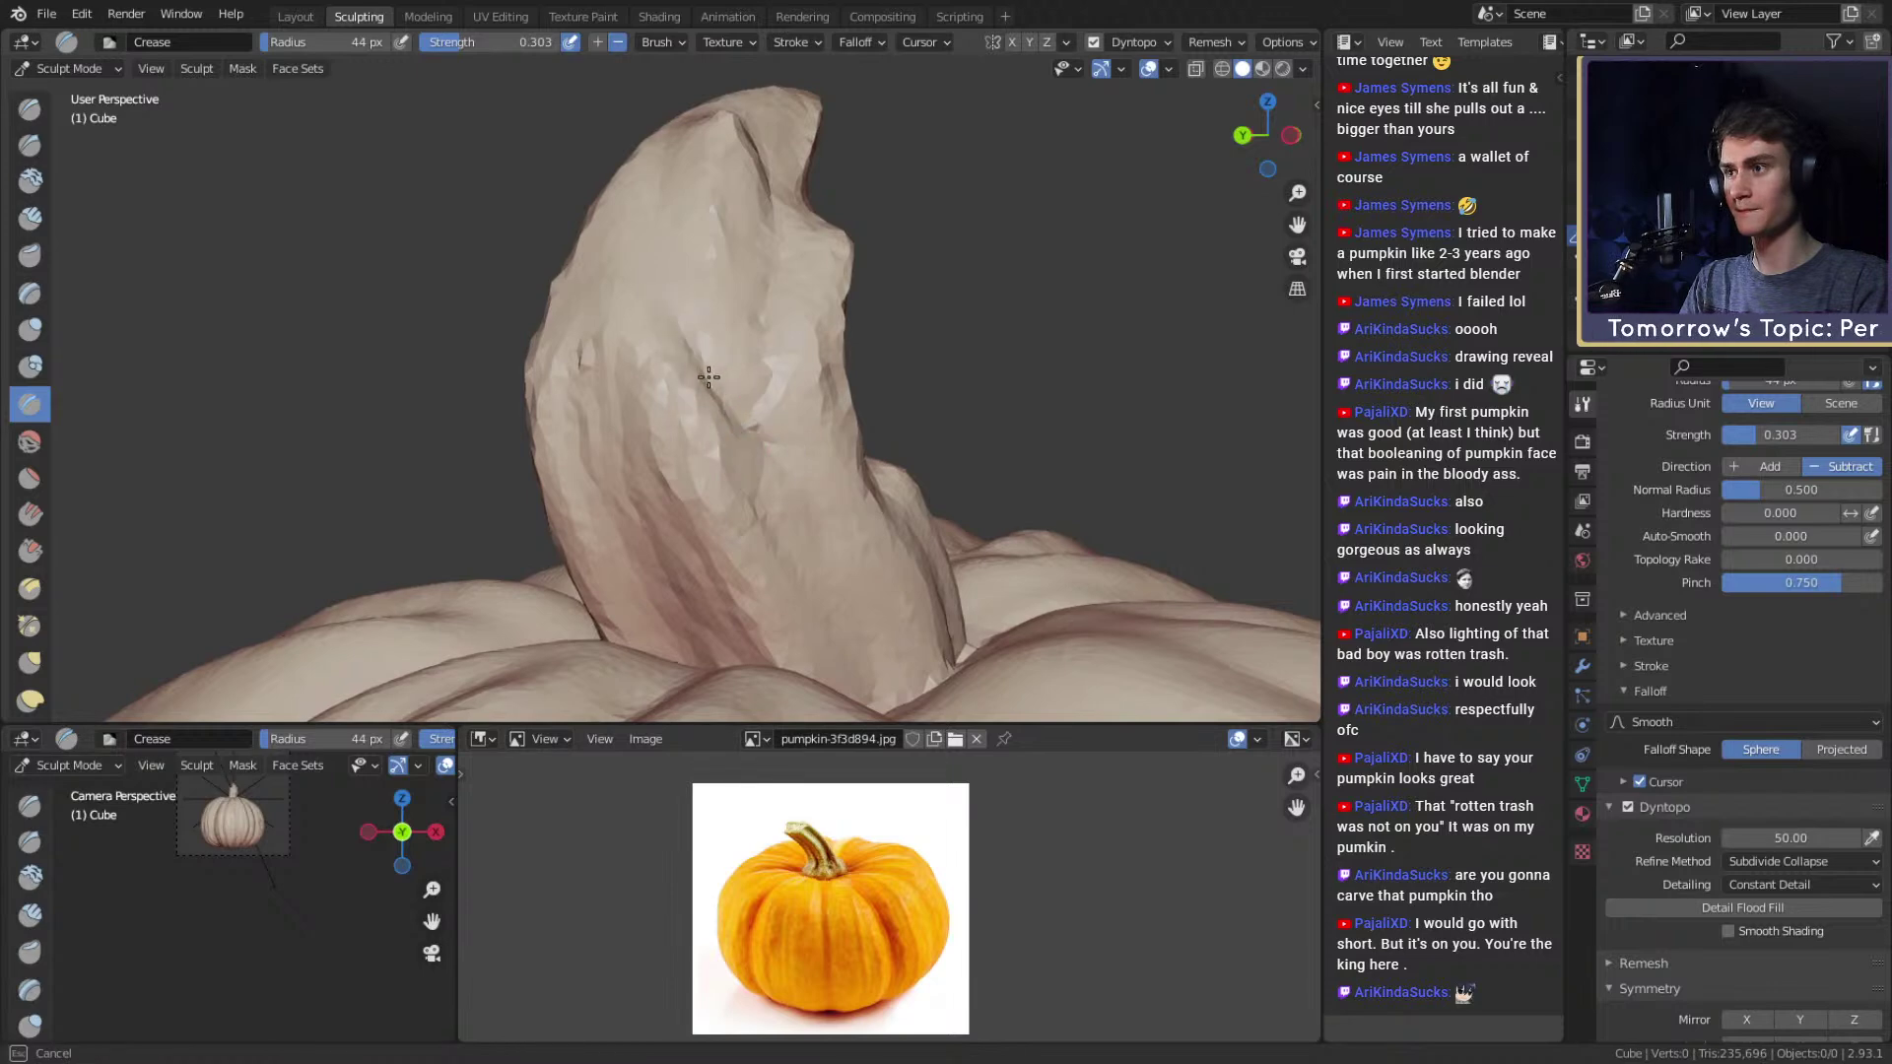
# Carve a slanted crease across the stem's outer bend at a radius of 43 px.
pyautogui.moveTo(651, 334); pyautogui.dragTo(662, 304)
pyautogui.moveTo(687, 366); pyautogui.dragTo(705, 372, button='middle')
pyautogui.press('f')
pyautogui.click(728, 379)
pyautogui.moveTo(739, 419); pyautogui.dragTo(744, 435)
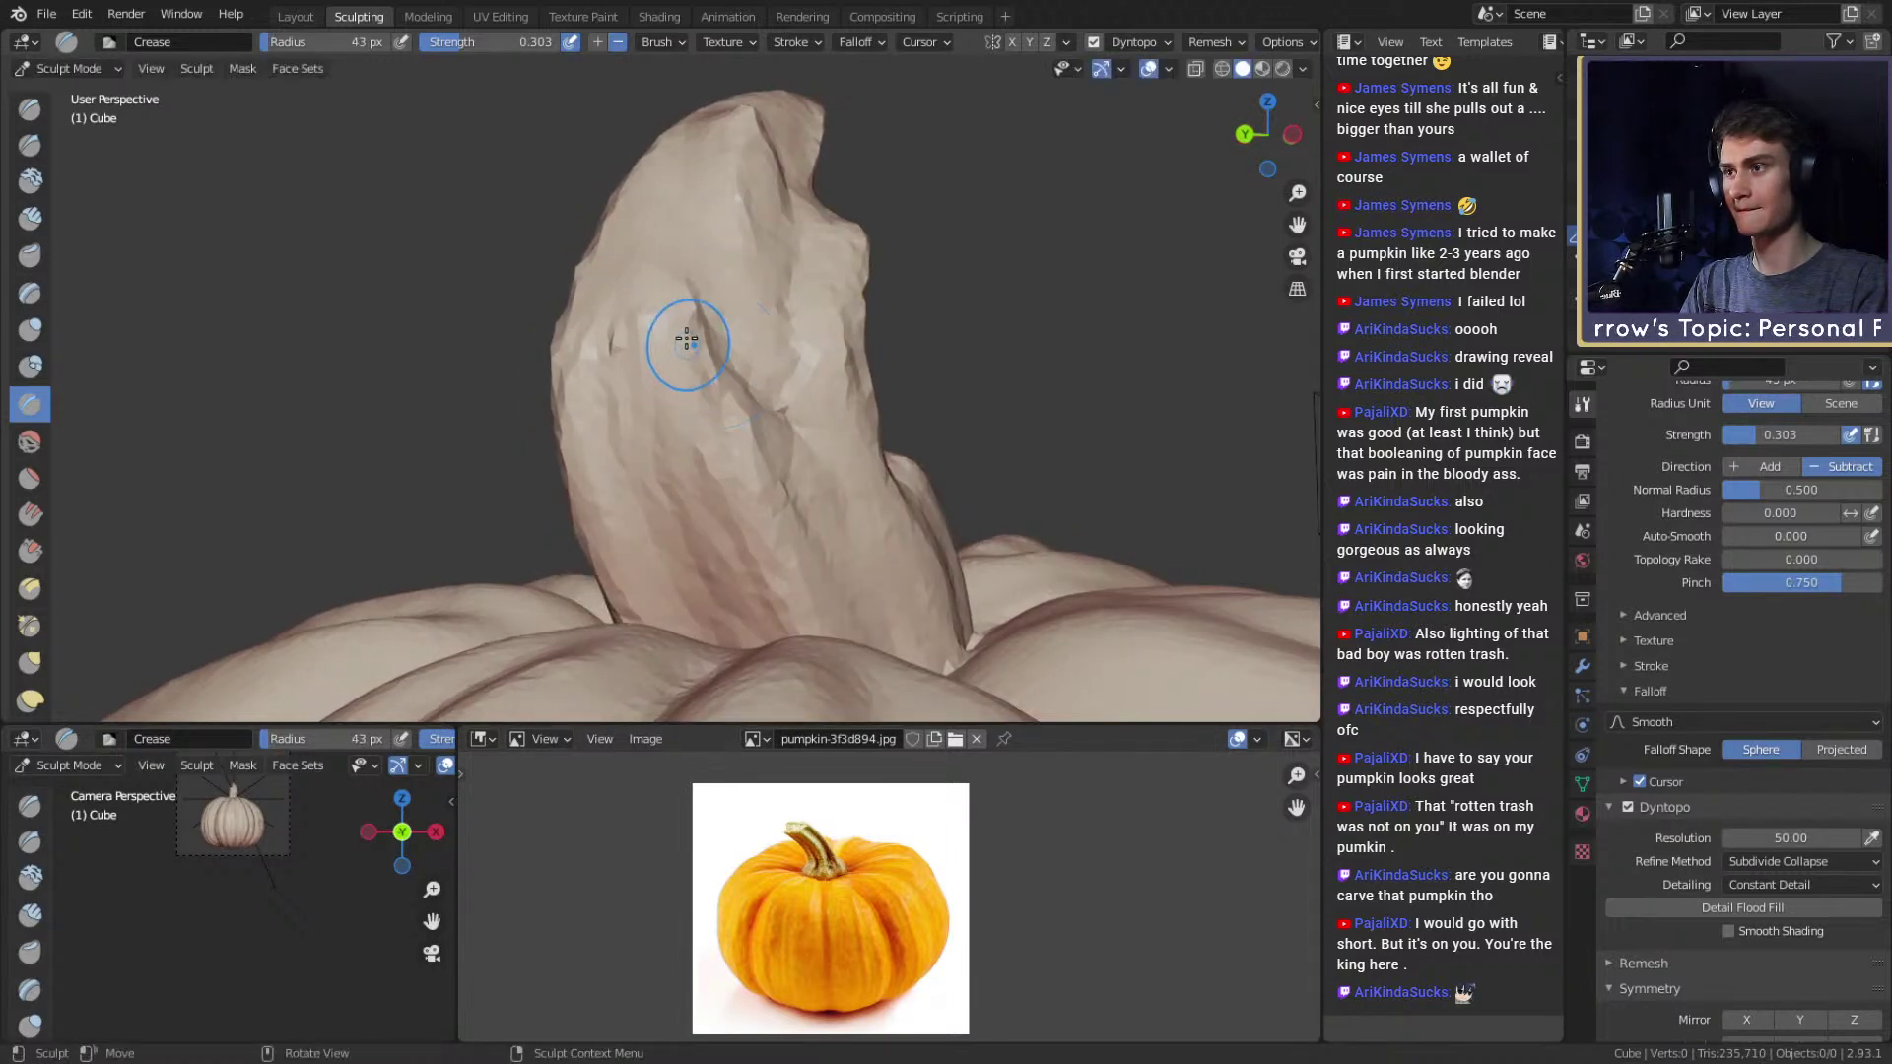
# Continue the creases down the lower stem to where it meets the pumpkin.
pyautogui.moveTo(692, 414); pyautogui.dragTo(780, 552, button='middle')
pyautogui.moveTo(838, 593); pyautogui.dragTo(834, 589)
pyautogui.keyDown('shift'); pyautogui.moveTo(786, 577); pyautogui.dragTo(658, 473, button='middle'); pyautogui.keyUp('shift')
pyautogui.moveTo(537, 362); pyautogui.dragTo(646, 414)
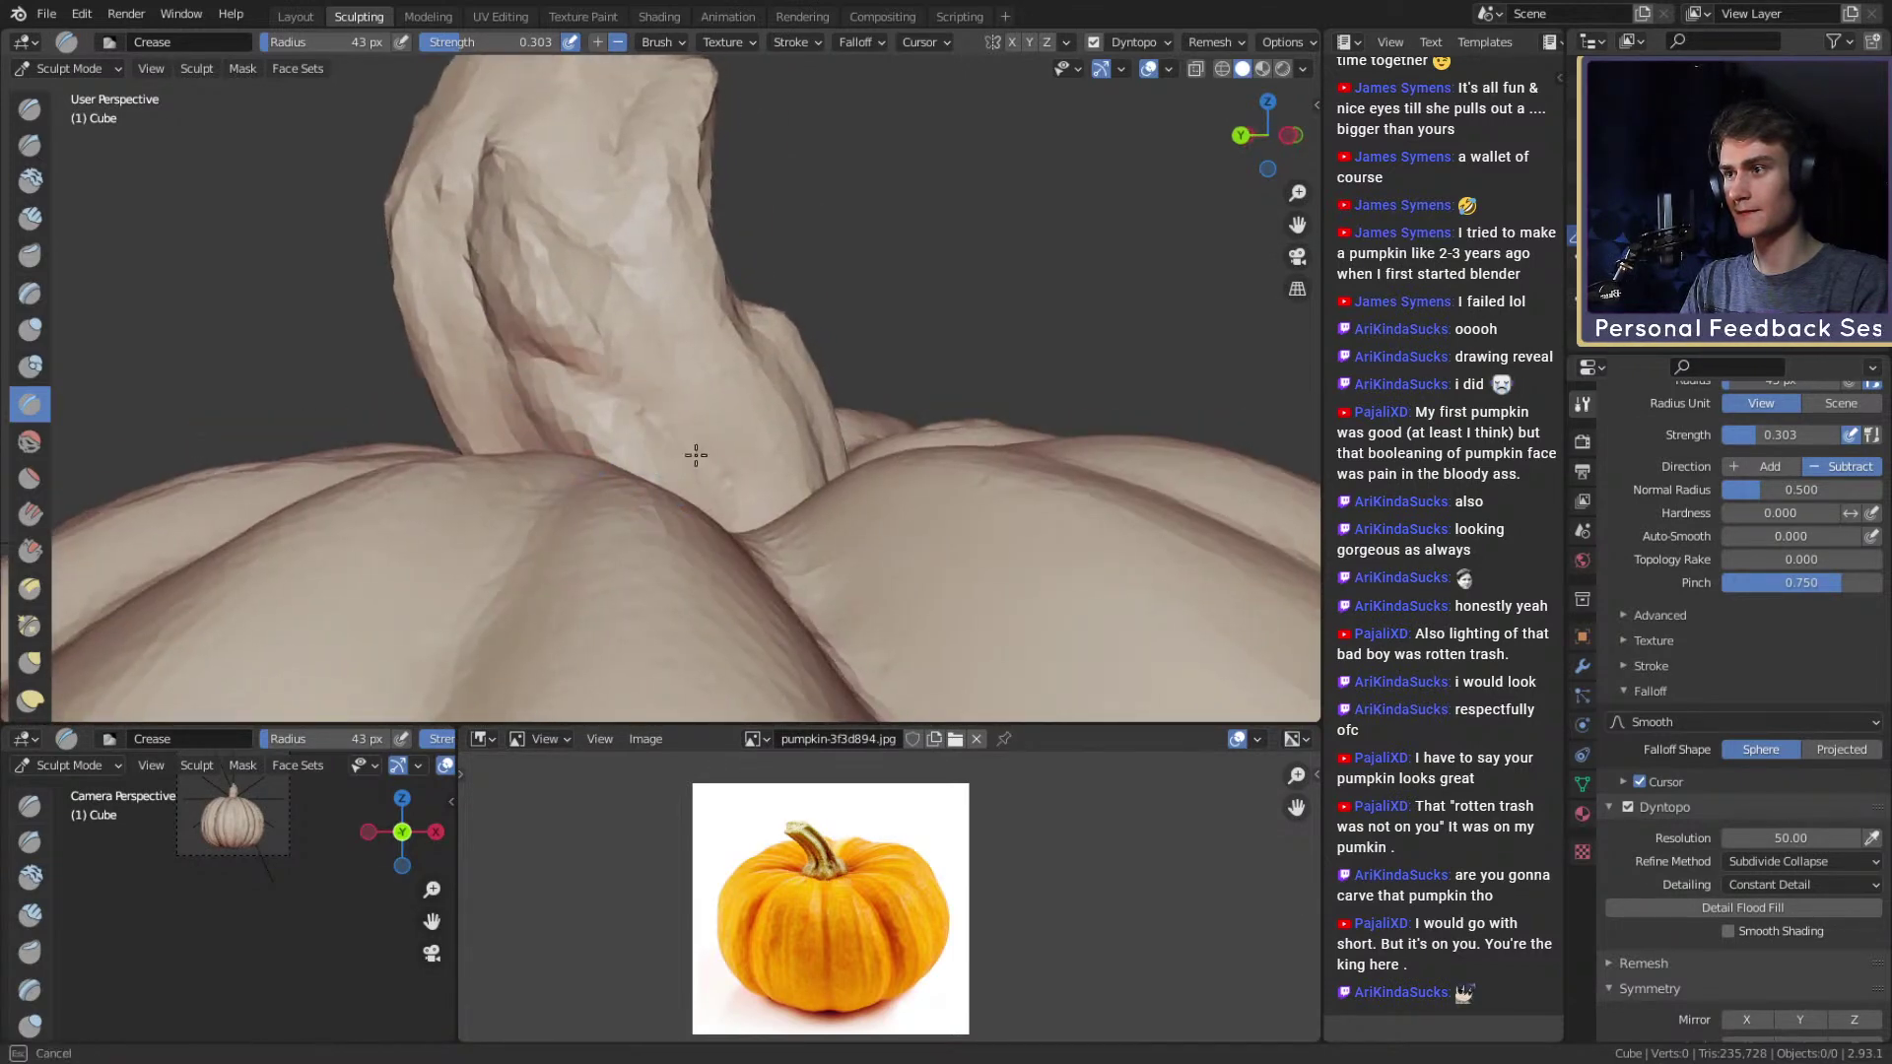
pyautogui.moveTo(741, 490); pyautogui.dragTo(581, 379, button='middle')
pyautogui.moveTo(642, 321); pyautogui.dragTo(689, 371)
pyautogui.moveTo(734, 404); pyautogui.dragTo(652, 407, button='middle')
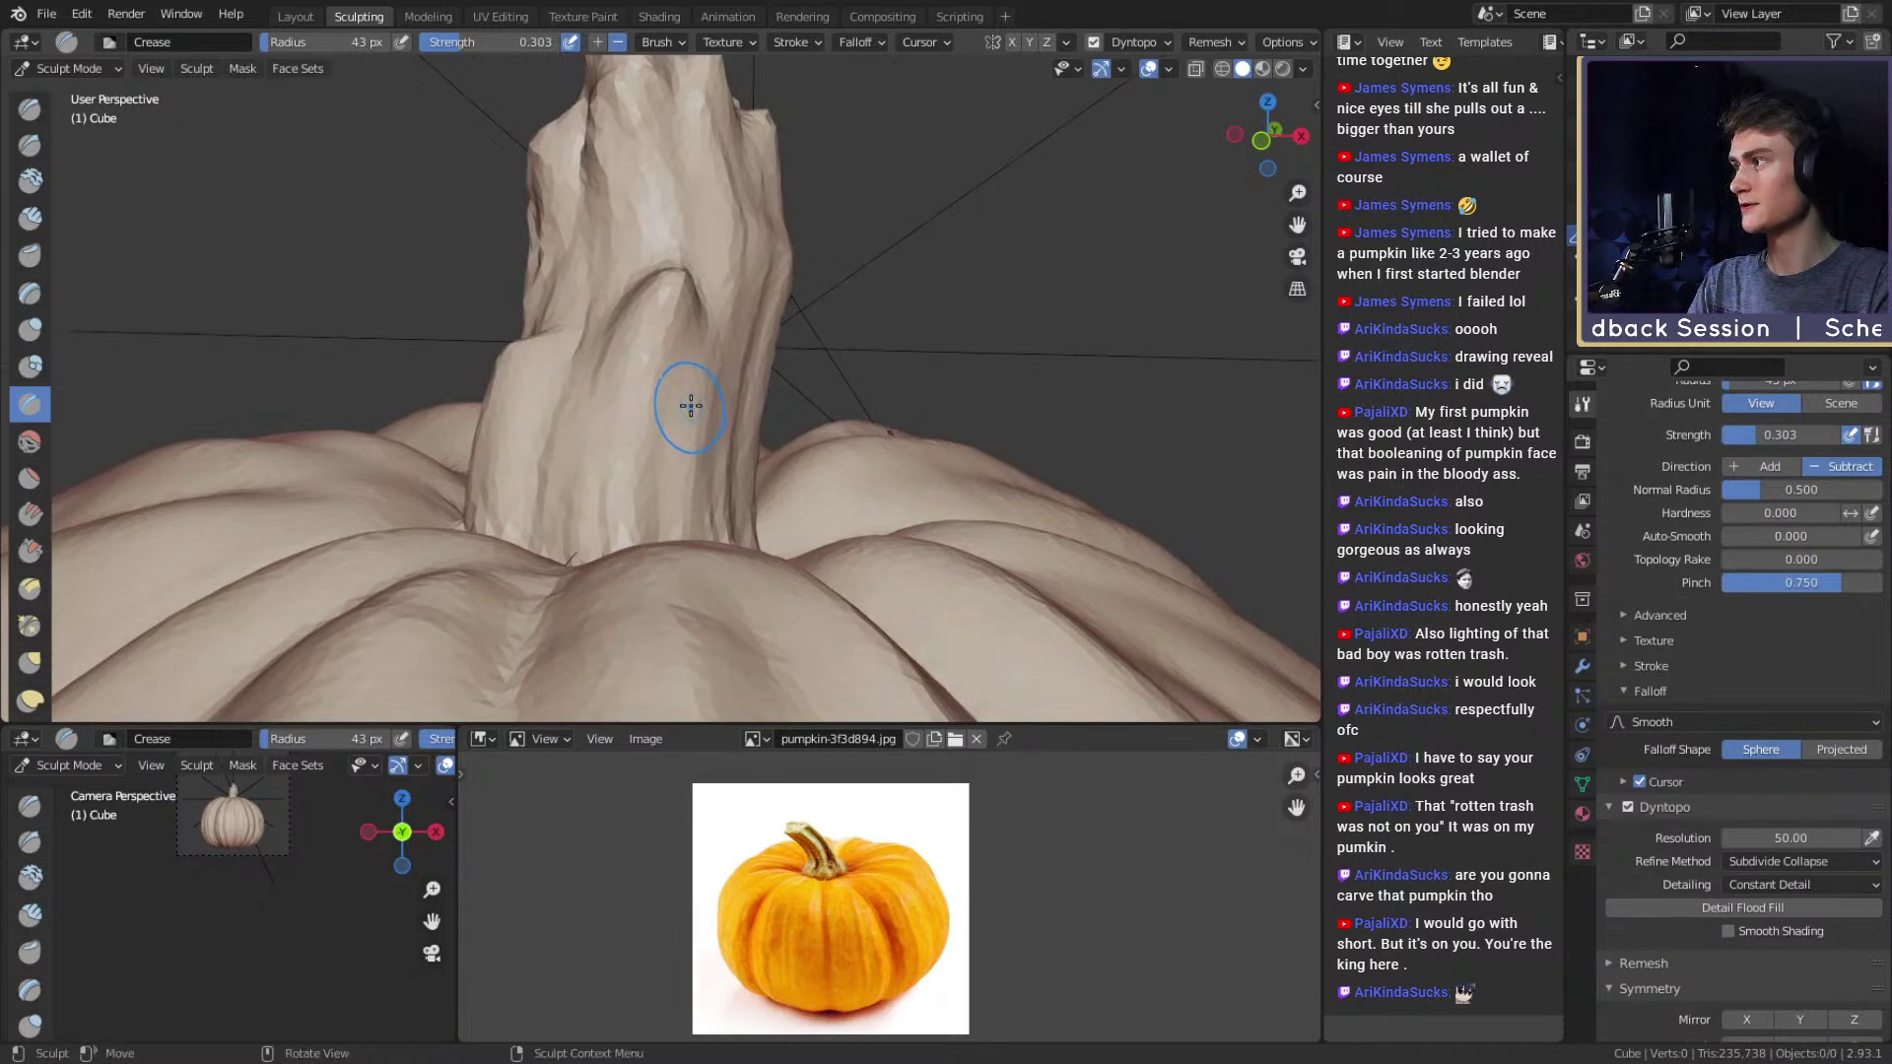
# Sharpen the grooves around the raised ridge on the stem's side at a Crease radius of 49 px.
pyautogui.keyDown('alt'); pyautogui.moveTo(766, 342); pyautogui.dragTo(795, 402); pyautogui.keyUp('alt')
pyautogui.moveTo(794, 402)
pyautogui.mouseDown(button='middle')
pyautogui.moveTo(700, 372)
pyautogui.moveTo(751, 409)
pyautogui.moveTo(690, 290)
pyautogui.moveTo(777, 322)
pyautogui.moveTo(768, 350)
pyautogui.mouseUp(button='middle')
pyautogui.press('f')
pyautogui.click(751, 353)
pyautogui.moveTo(739, 349); pyautogui.dragTo(728, 349)
pyautogui.press('f')
pyautogui.click(740, 345)
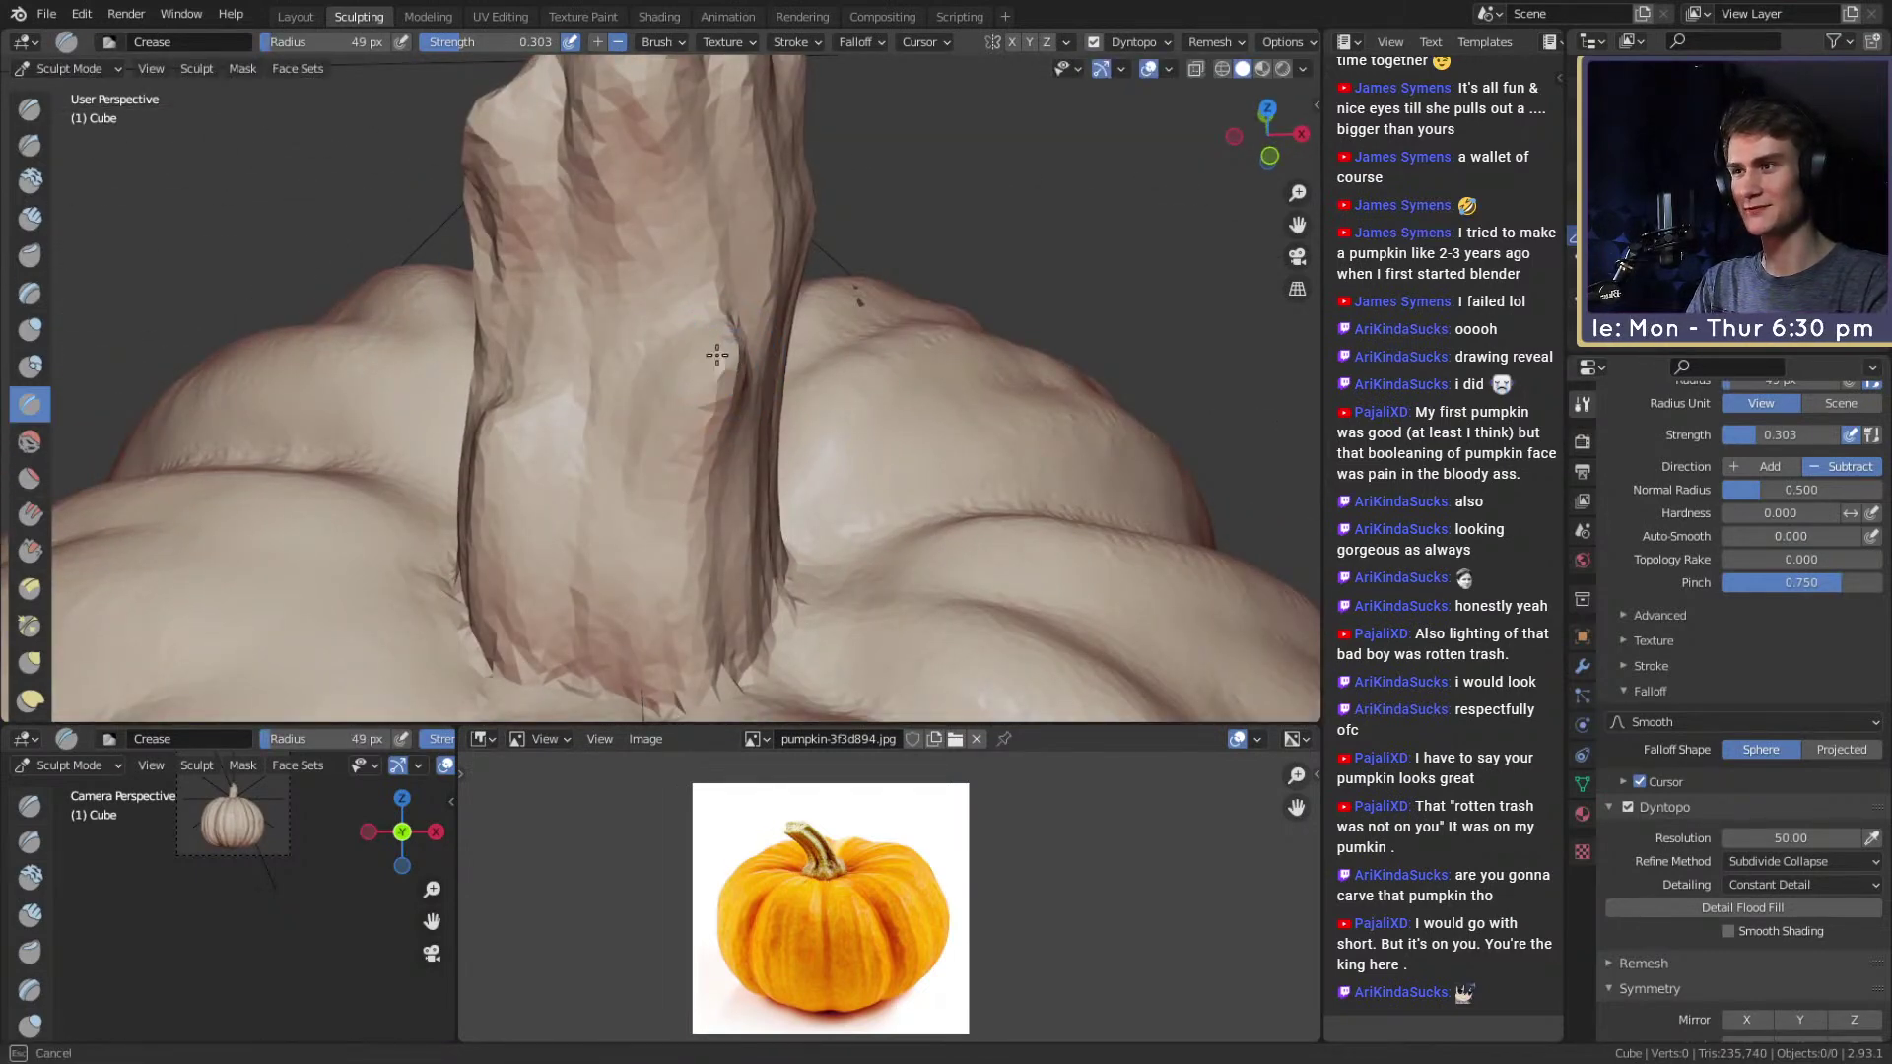
# Carve lengthwise grooves from the stem's bend down to its base at a Crease radius of 47 px.
pyautogui.moveTo(724, 375); pyautogui.dragTo(742, 266, button='middle')
pyautogui.moveTo(760, 376); pyautogui.dragTo(662, 356, button='middle')
pyautogui.press('f')
pyautogui.click(660, 381)
pyautogui.moveTo(662, 380); pyautogui.dragTo(661, 385)
pyautogui.moveTo(624, 414); pyautogui.dragTo(653, 317, button='middle')
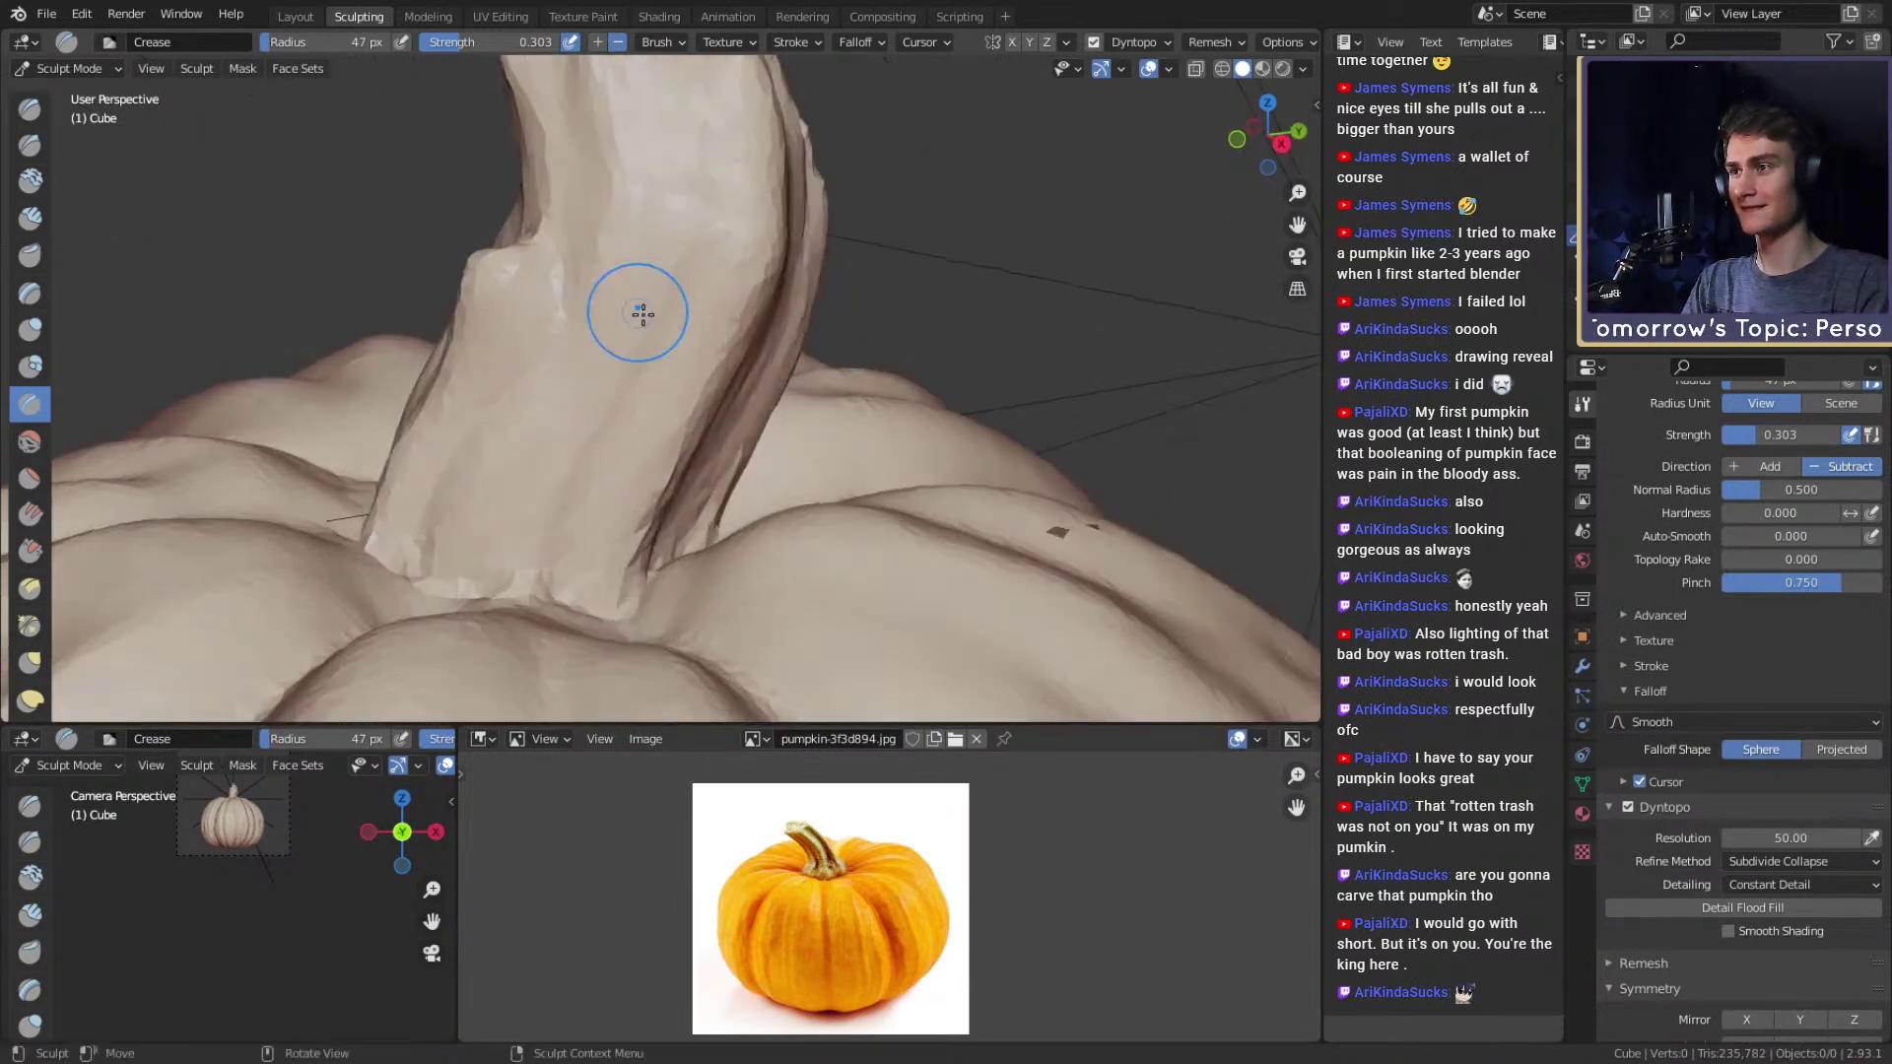
pyautogui.moveTo(637, 392); pyautogui.dragTo(594, 404, button='middle')
pyautogui.moveTo(611, 512); pyautogui.dragTo(607, 522)
pyautogui.moveTo(658, 222); pyautogui.dragTo(608, 340)
pyautogui.moveTo(667, 270); pyautogui.dragTo(659, 278, button='middle')
# Set the Crease radius to 50 px and cut deeper grooves into the broad side of the stem.
pyautogui.press('f')
pyautogui.click(646, 308)
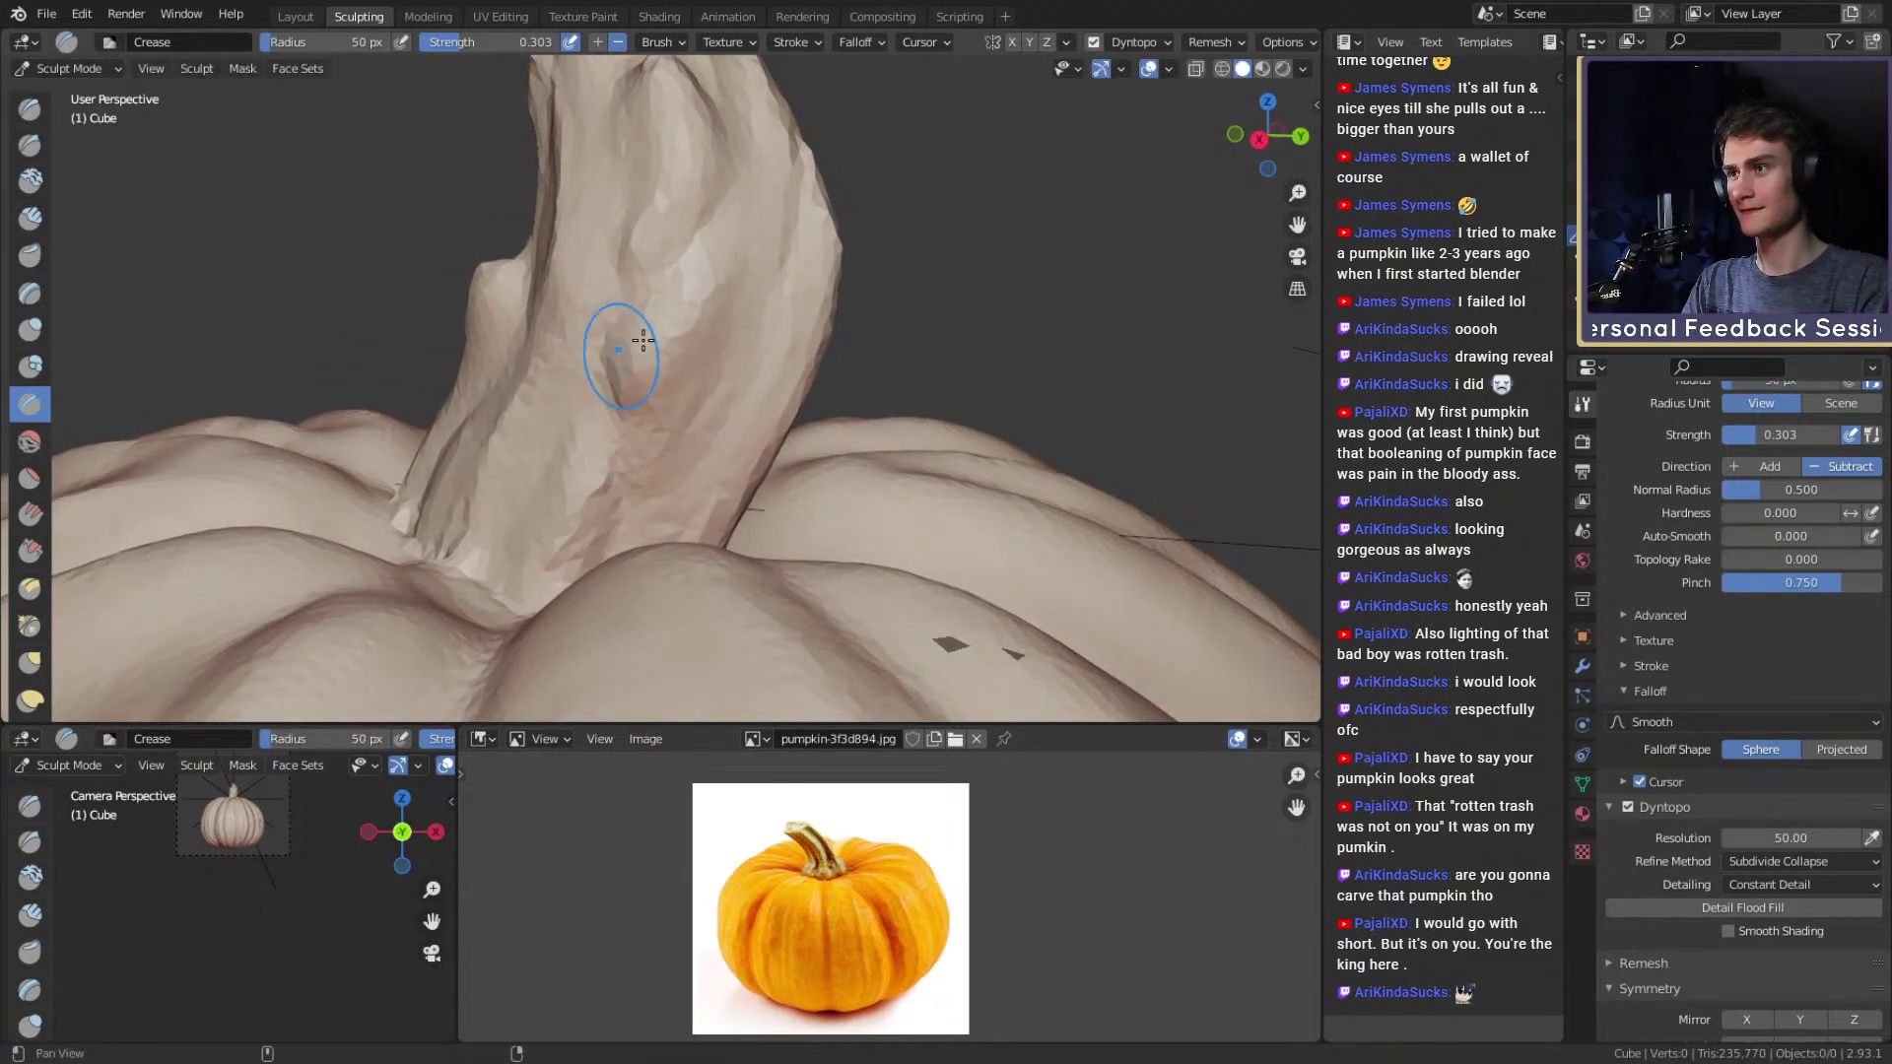
pyautogui.moveTo(574, 359); pyautogui.dragTo(648, 429, button='middle')
pyautogui.moveTo(767, 370); pyautogui.dragTo(598, 333, button='middle')
pyautogui.moveTo(663, 387); pyautogui.dragTo(723, 379, button='middle')
pyautogui.moveTo(657, 312); pyautogui.dragTo(652, 325)
pyautogui.moveTo(653, 325)
pyautogui.mouseDown(button='middle')
pyautogui.moveTo(617, 357)
pyautogui.moveTo(680, 394)
pyautogui.mouseUp(button='middle')
# Refine the grooves on the lower part of the stem at a Crease radius of 46 px.
pyautogui.press('f')
pyautogui.click(690, 401)
pyautogui.moveTo(674, 399); pyautogui.dragTo(669, 414)
pyautogui.press('f')
pyautogui.click(683, 414)
pyautogui.moveTo(690, 414)
pyautogui.mouseDown(button='middle')
pyautogui.moveTo(696, 287)
pyautogui.moveTo(692, 359)
pyautogui.moveTo(689, 329)
pyautogui.moveTo(726, 425)
pyautogui.mouseUp(button='middle')
pyautogui.keyDown('alt'); pyautogui.moveTo(727, 427); pyautogui.dragTo(634, 394); pyautogui.keyUp('alt')
pyautogui.moveTo(635, 394)
pyautogui.mouseDown(button='middle')
pyautogui.moveTo(680, 367)
pyautogui.moveTo(735, 393)
pyautogui.moveTo(800, 383)
pyautogui.moveTo(701, 371)
pyautogui.moveTo(700, 329)
pyautogui.moveTo(769, 375)
pyautogui.moveTo(749, 340)
pyautogui.moveTo(782, 328)
pyautogui.moveTo(695, 362)
pyautogui.moveTo(706, 377)
pyautogui.moveTo(600, 309)
pyautogui.moveTo(687, 373)
pyautogui.moveTo(729, 452)
pyautogui.moveTo(724, 374)
pyautogui.moveTo(752, 316)
pyautogui.moveTo(789, 393)
pyautogui.moveTo(676, 337)
pyautogui.moveTo(676, 401)
pyautogui.moveTo(719, 346)
pyautogui.moveTo(714, 403)
pyautogui.moveTo(827, 354)
pyautogui.moveTo(751, 456)
pyautogui.moveTo(712, 397)
pyautogui.mouseUp(button='middle')
pyautogui.click(759, 347)
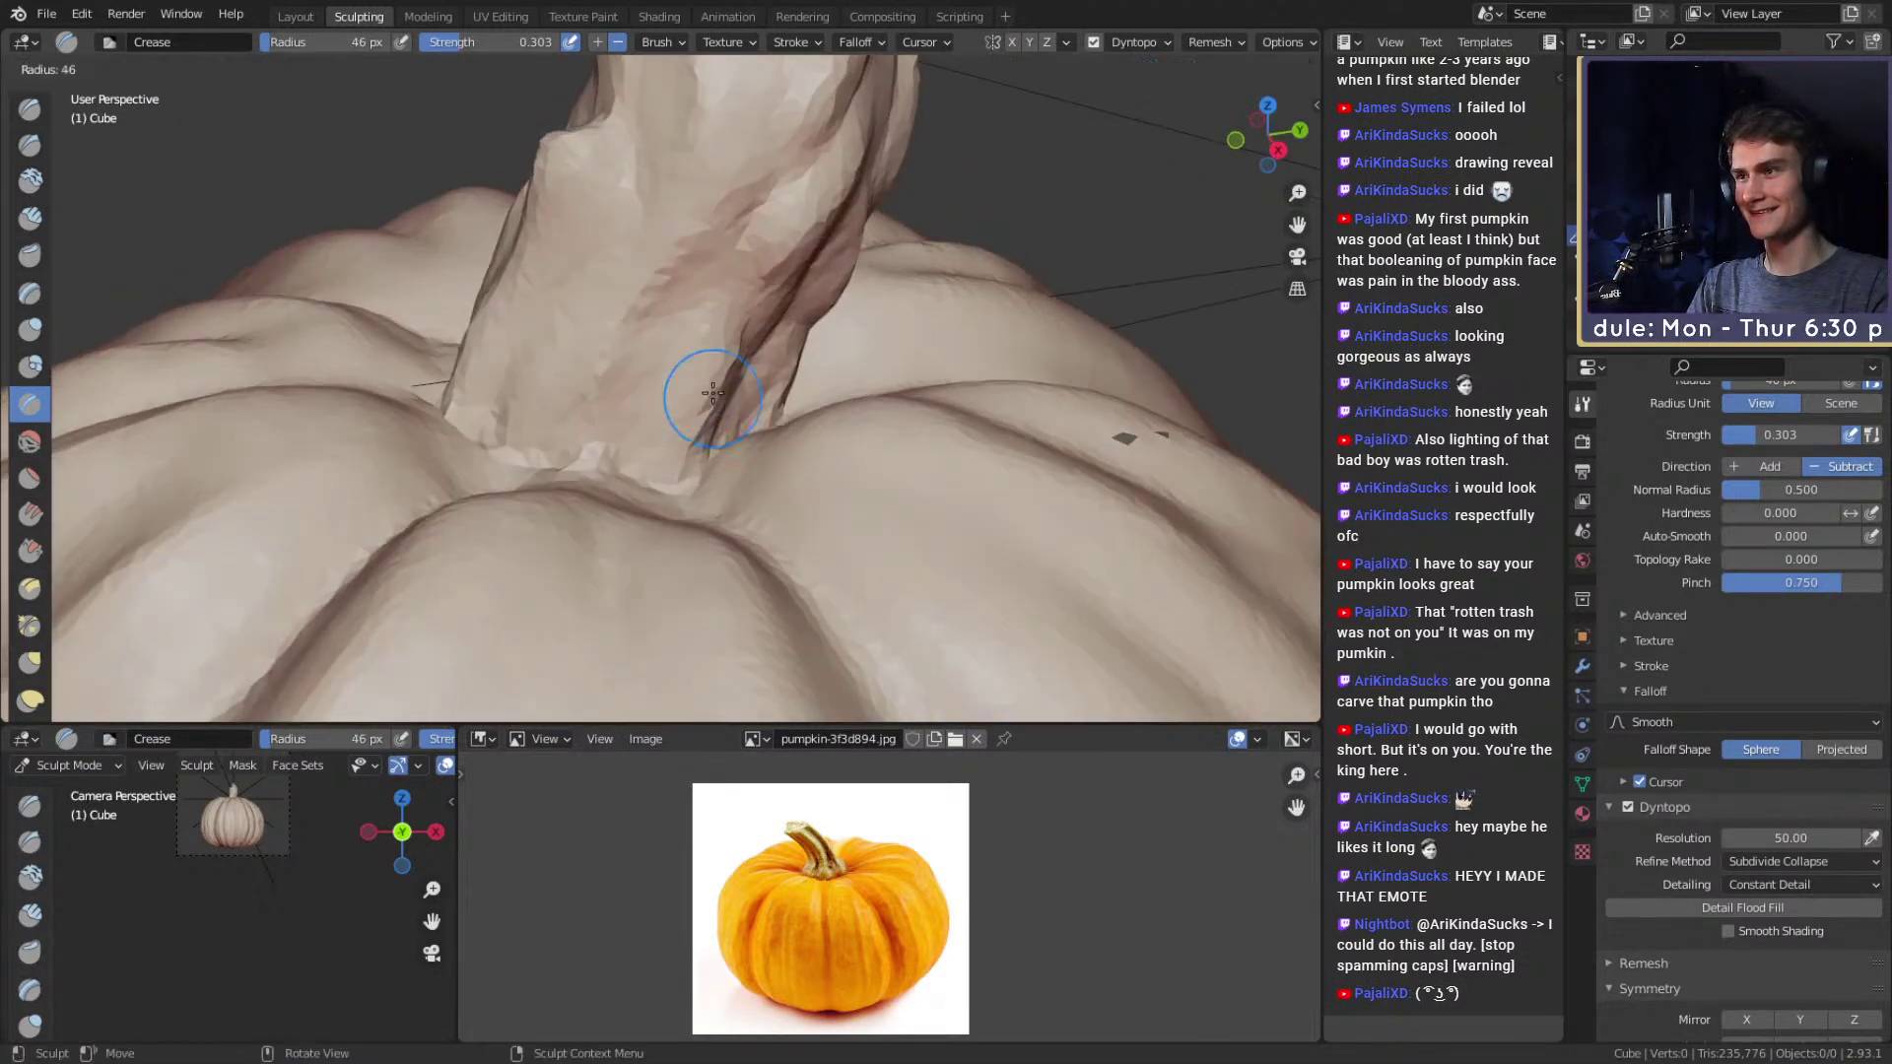
# Carve finer creases into the flared foot of the stem at a radius of 37 px.
pyautogui.moveTo(700, 326)
pyautogui.mouseDown(button='middle')
pyautogui.moveTo(739, 372)
pyautogui.moveTo(705, 384)
pyautogui.moveTo(789, 295)
pyautogui.moveTo(718, 359)
pyautogui.mouseUp(button='middle')
pyautogui.press('f')
pyautogui.click(708, 359)
pyautogui.moveTo(694, 356); pyautogui.dragTo(684, 357)
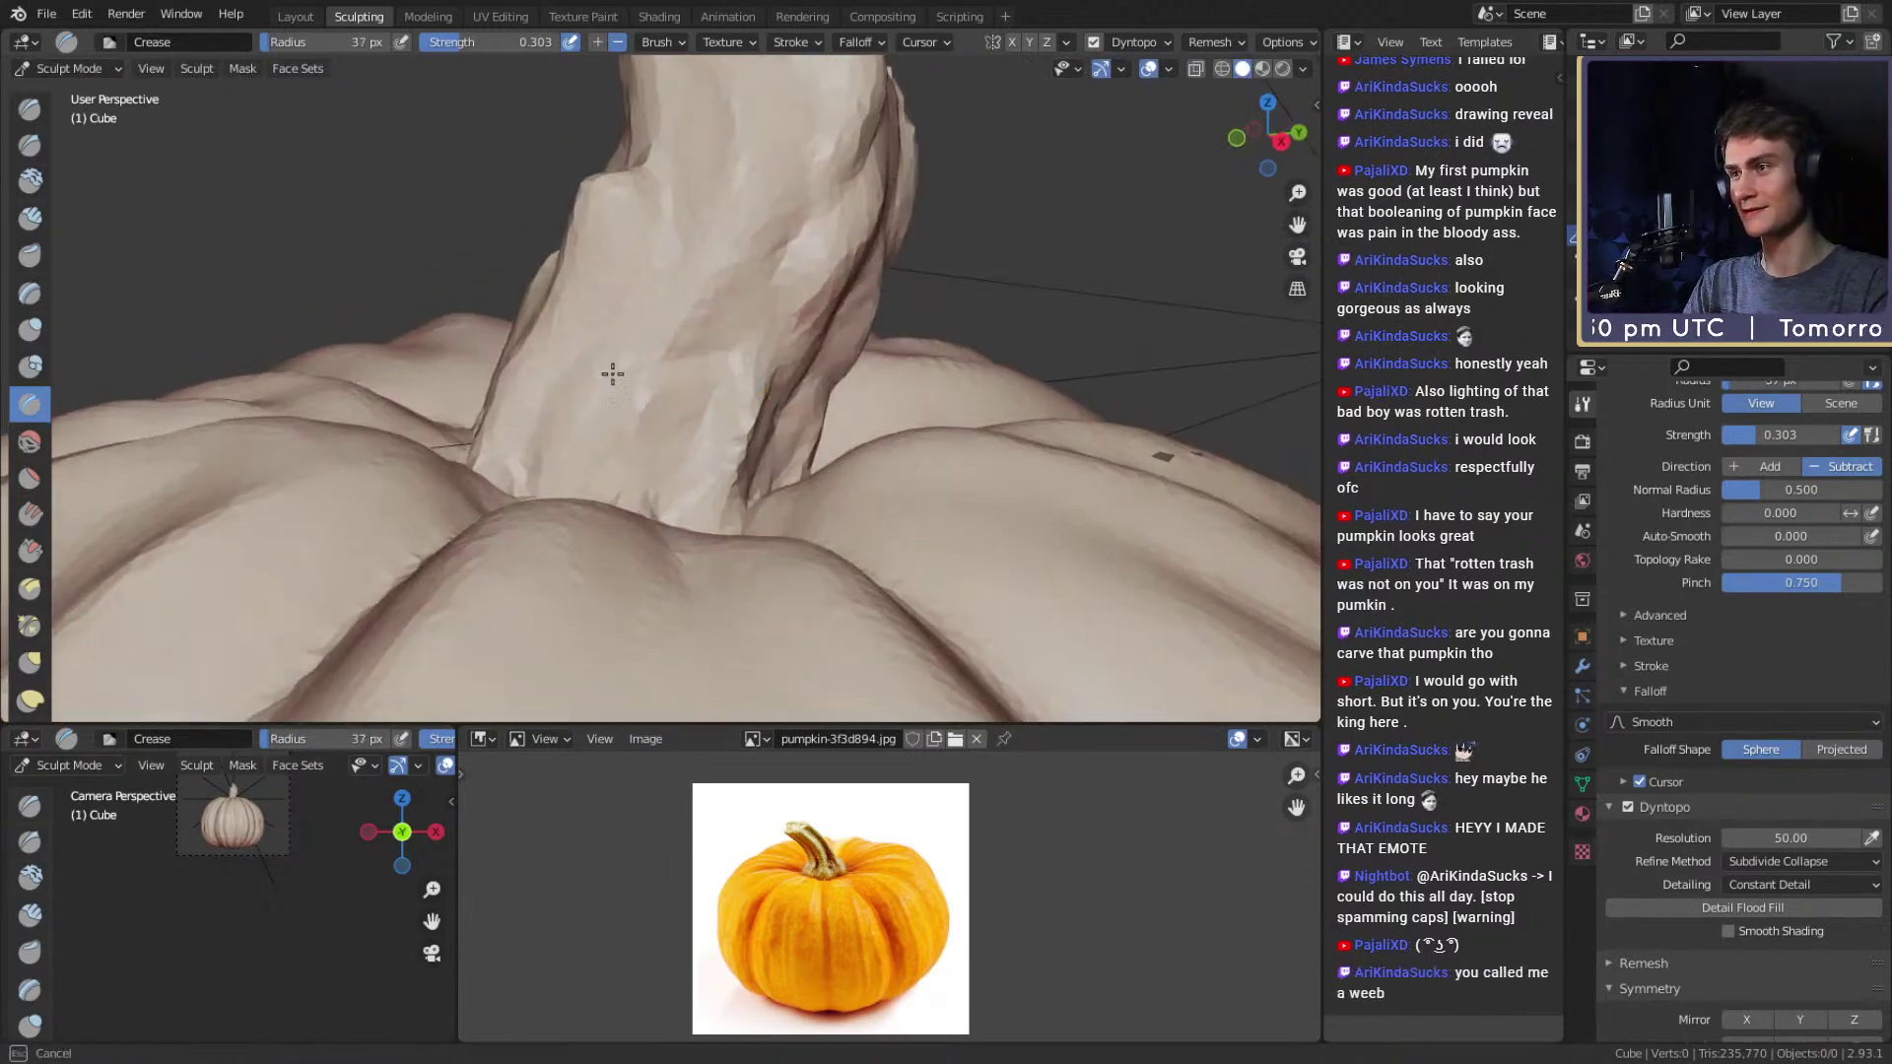
pyautogui.moveTo(558, 426); pyautogui.dragTo(542, 445)
# Run creases from the lower stem down into its base at a radius of 38 px.
pyautogui.moveTo(596, 404); pyautogui.dragTo(695, 381, button='middle')
pyautogui.press('f')
pyautogui.click(612, 434)
pyautogui.moveTo(595, 434); pyautogui.dragTo(601, 458)
pyautogui.moveTo(655, 413)
pyautogui.mouseDown(button='middle')
pyautogui.moveTo(759, 375)
pyautogui.moveTo(770, 298)
pyautogui.moveTo(752, 380)
pyautogui.mouseUp(button='middle')
pyautogui.press('f')
pyautogui.click(736, 381)
pyautogui.moveTo(736, 384); pyautogui.dragTo(717, 515)
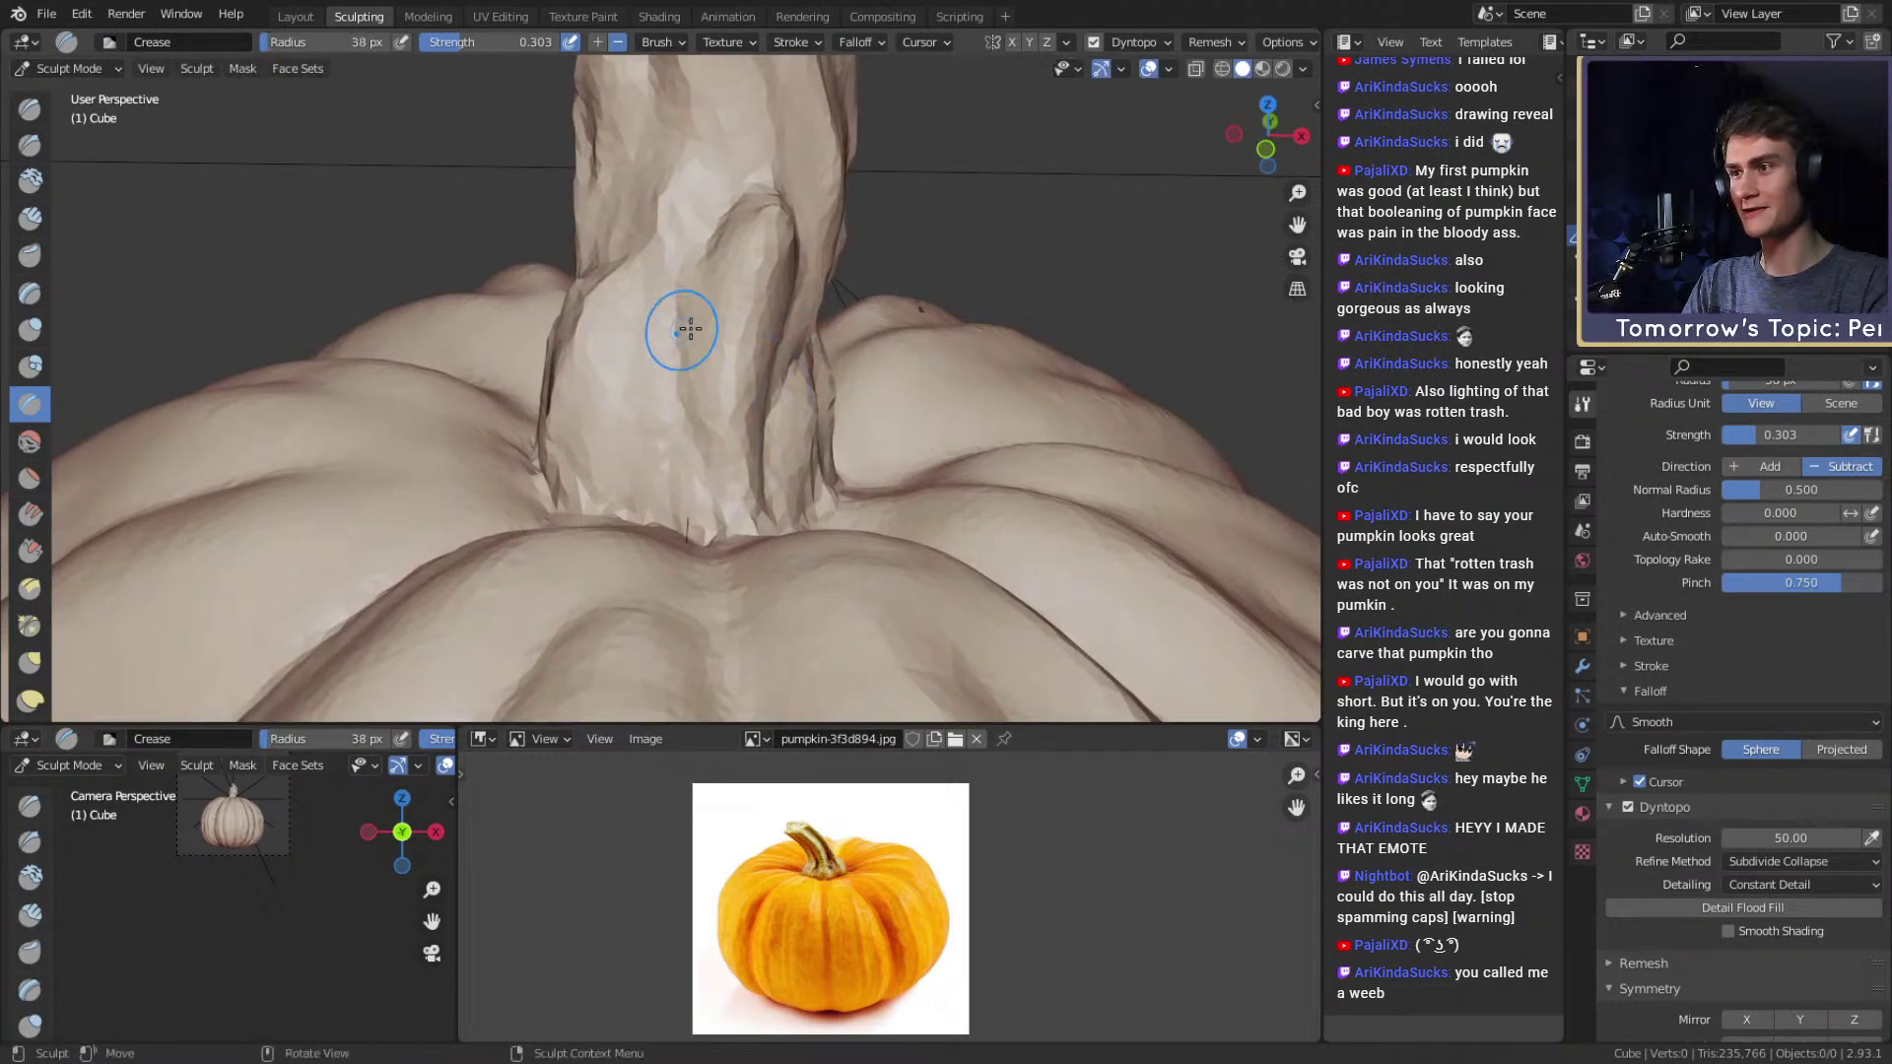
# Enlarge the Crease radius to 47 px and extend the front groove from the stem down into the pumpkin's top.
pyautogui.moveTo(675, 325); pyautogui.dragTo(707, 408, button='middle')
pyautogui.press('f')
pyautogui.click(706, 408)
pyautogui.moveTo(707, 414)
pyautogui.mouseDown()
pyautogui.moveTo(688, 489)
pyautogui.moveTo(824, 338)
pyautogui.moveTo(691, 566)
pyautogui.mouseUp()
pyautogui.moveTo(690, 565); pyautogui.dragTo(669, 415, button='middle')
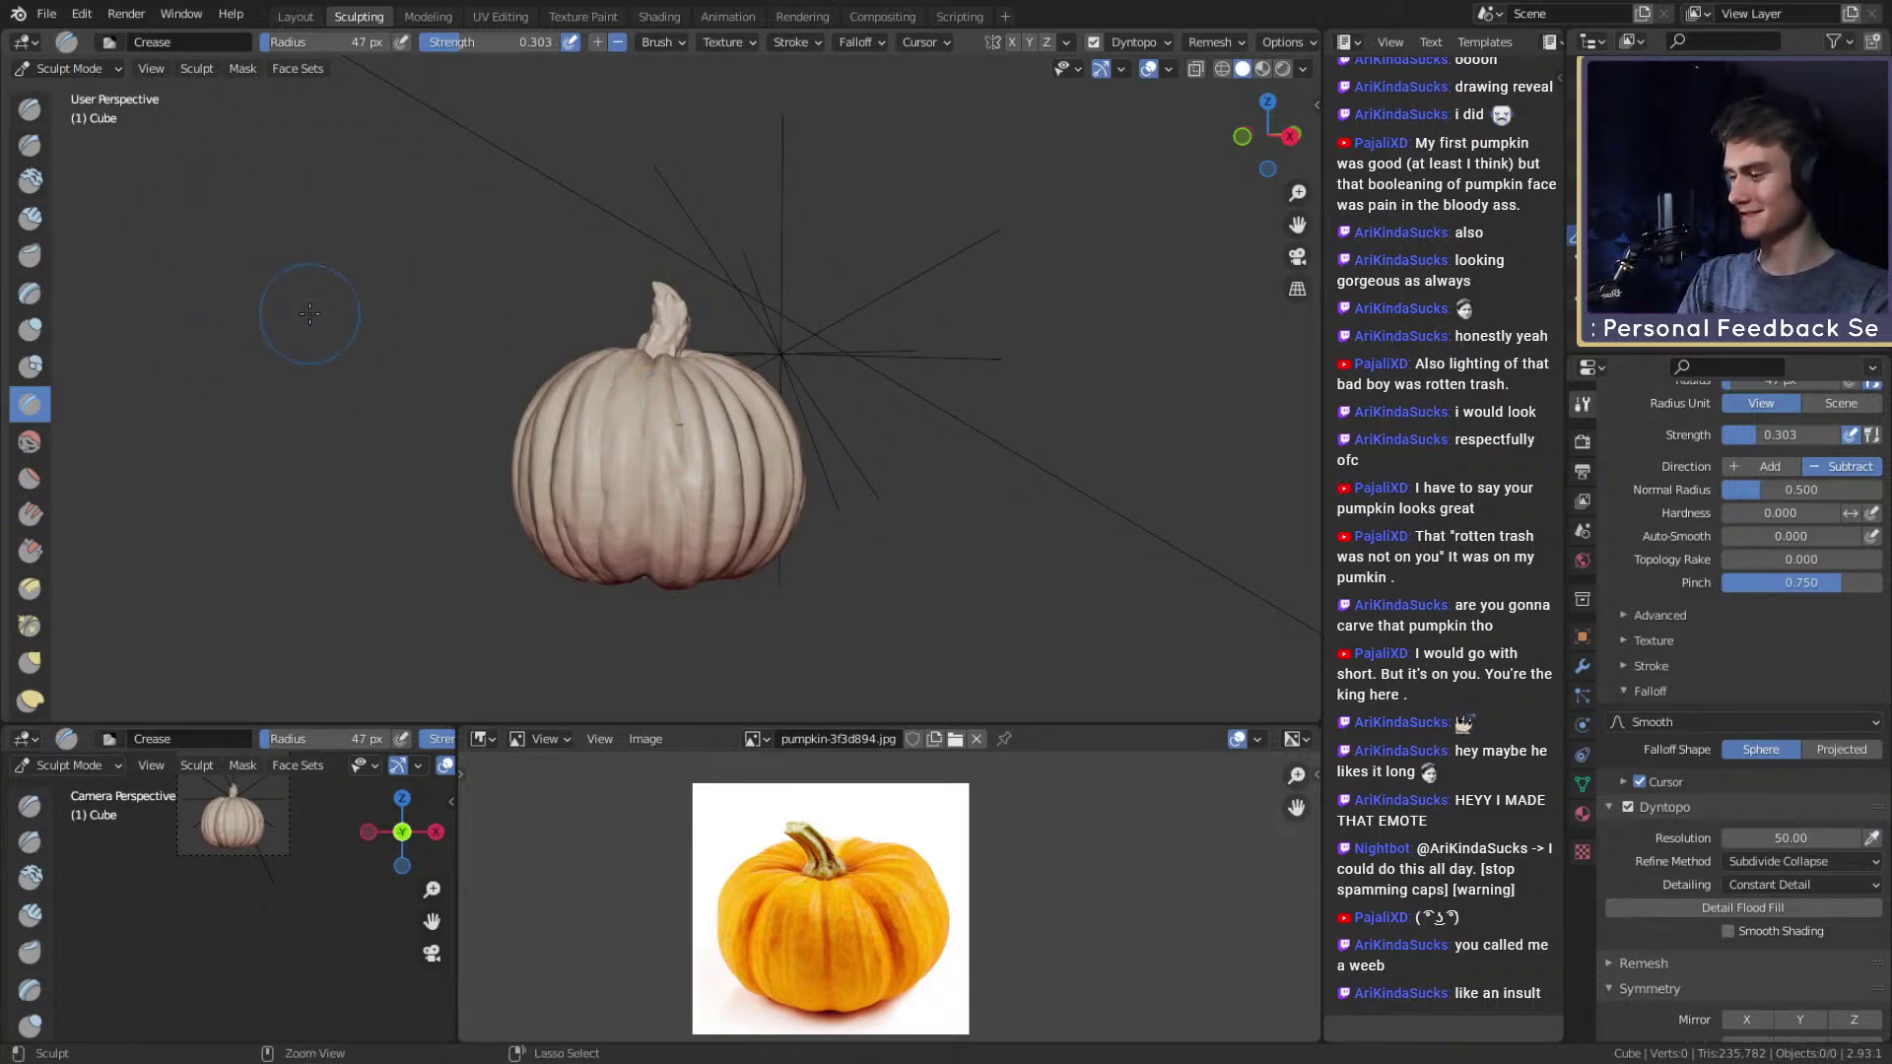
# Check the whole pumpkin from several sides and save the file.
pyautogui.moveTo(684, 482); pyautogui.dragTo(595, 422, button='middle')
pyautogui.scroll(3, 838, 463)
pyautogui.moveTo(768, 339); pyautogui.dragTo(566, 407, button='middle')
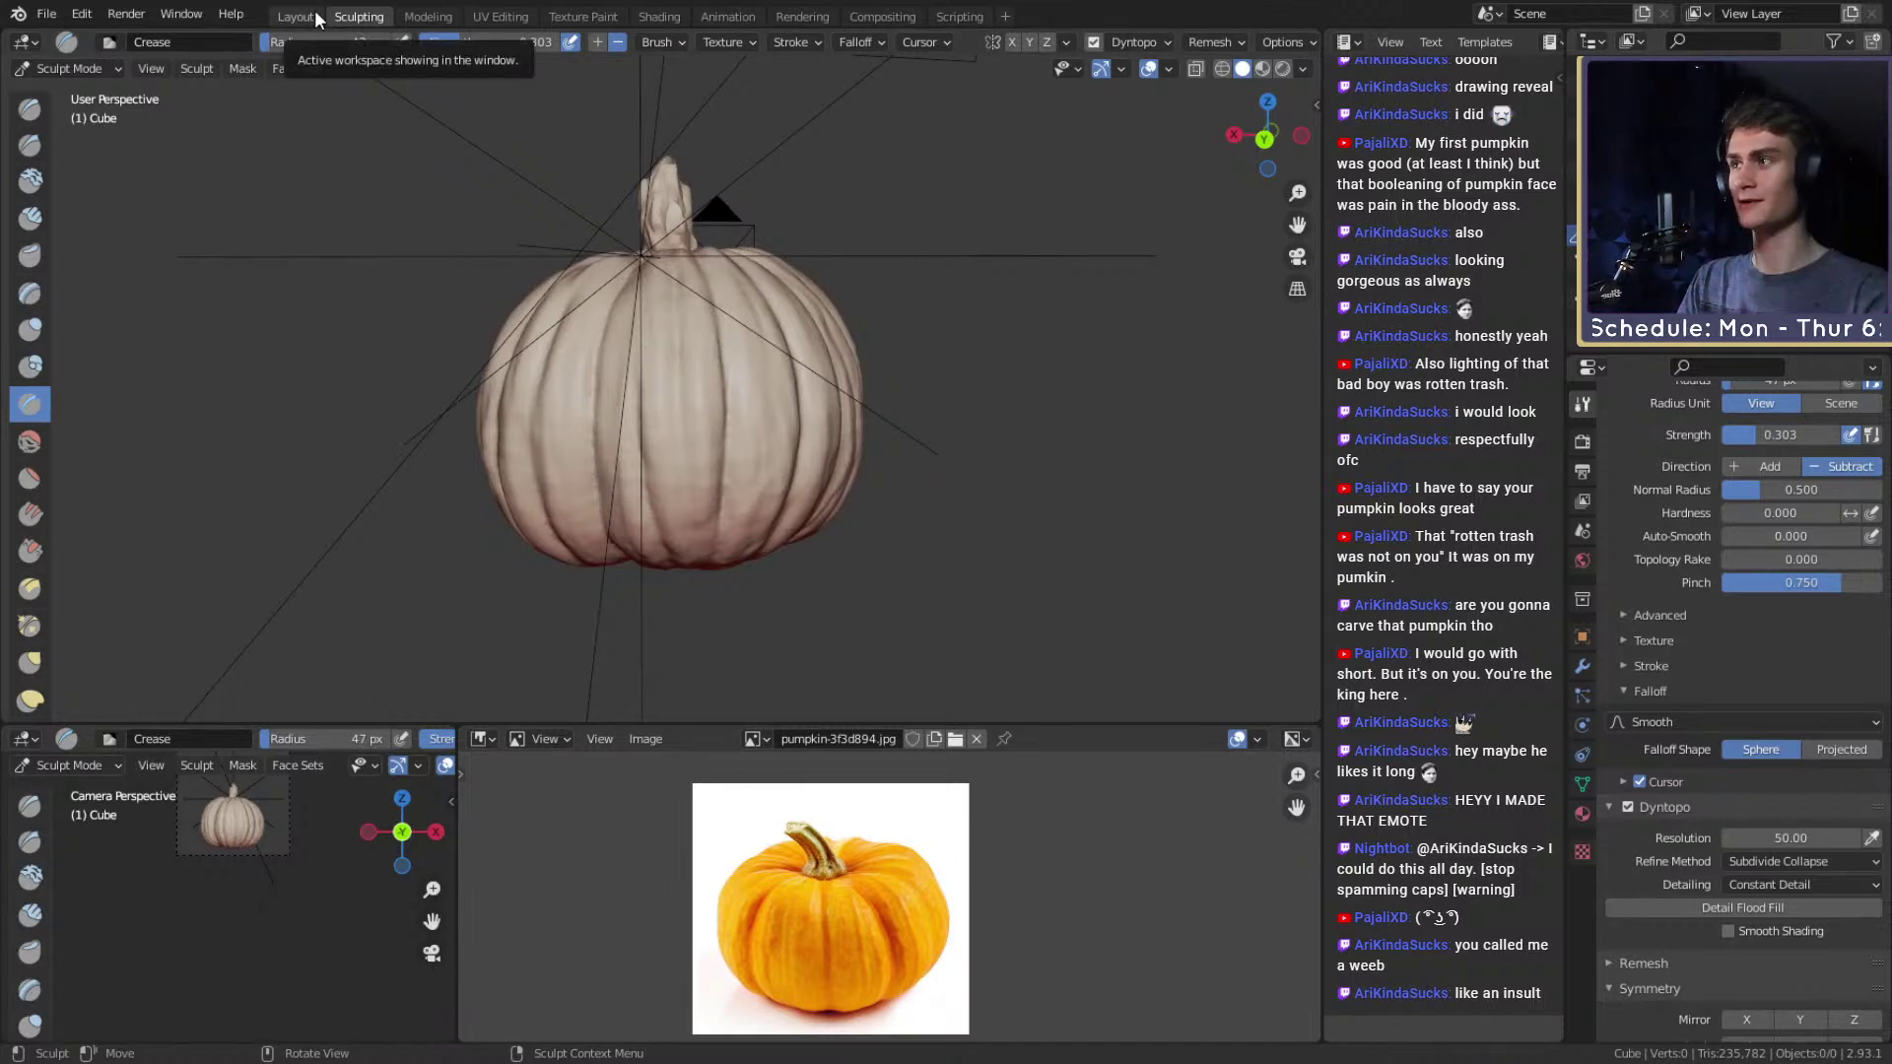
pyautogui.hotkey('ctrl', 's')
# In the Layout workspace, delete the unneeded object near the pumpkin and select the pumpkin.
pyautogui.click(288, 15)
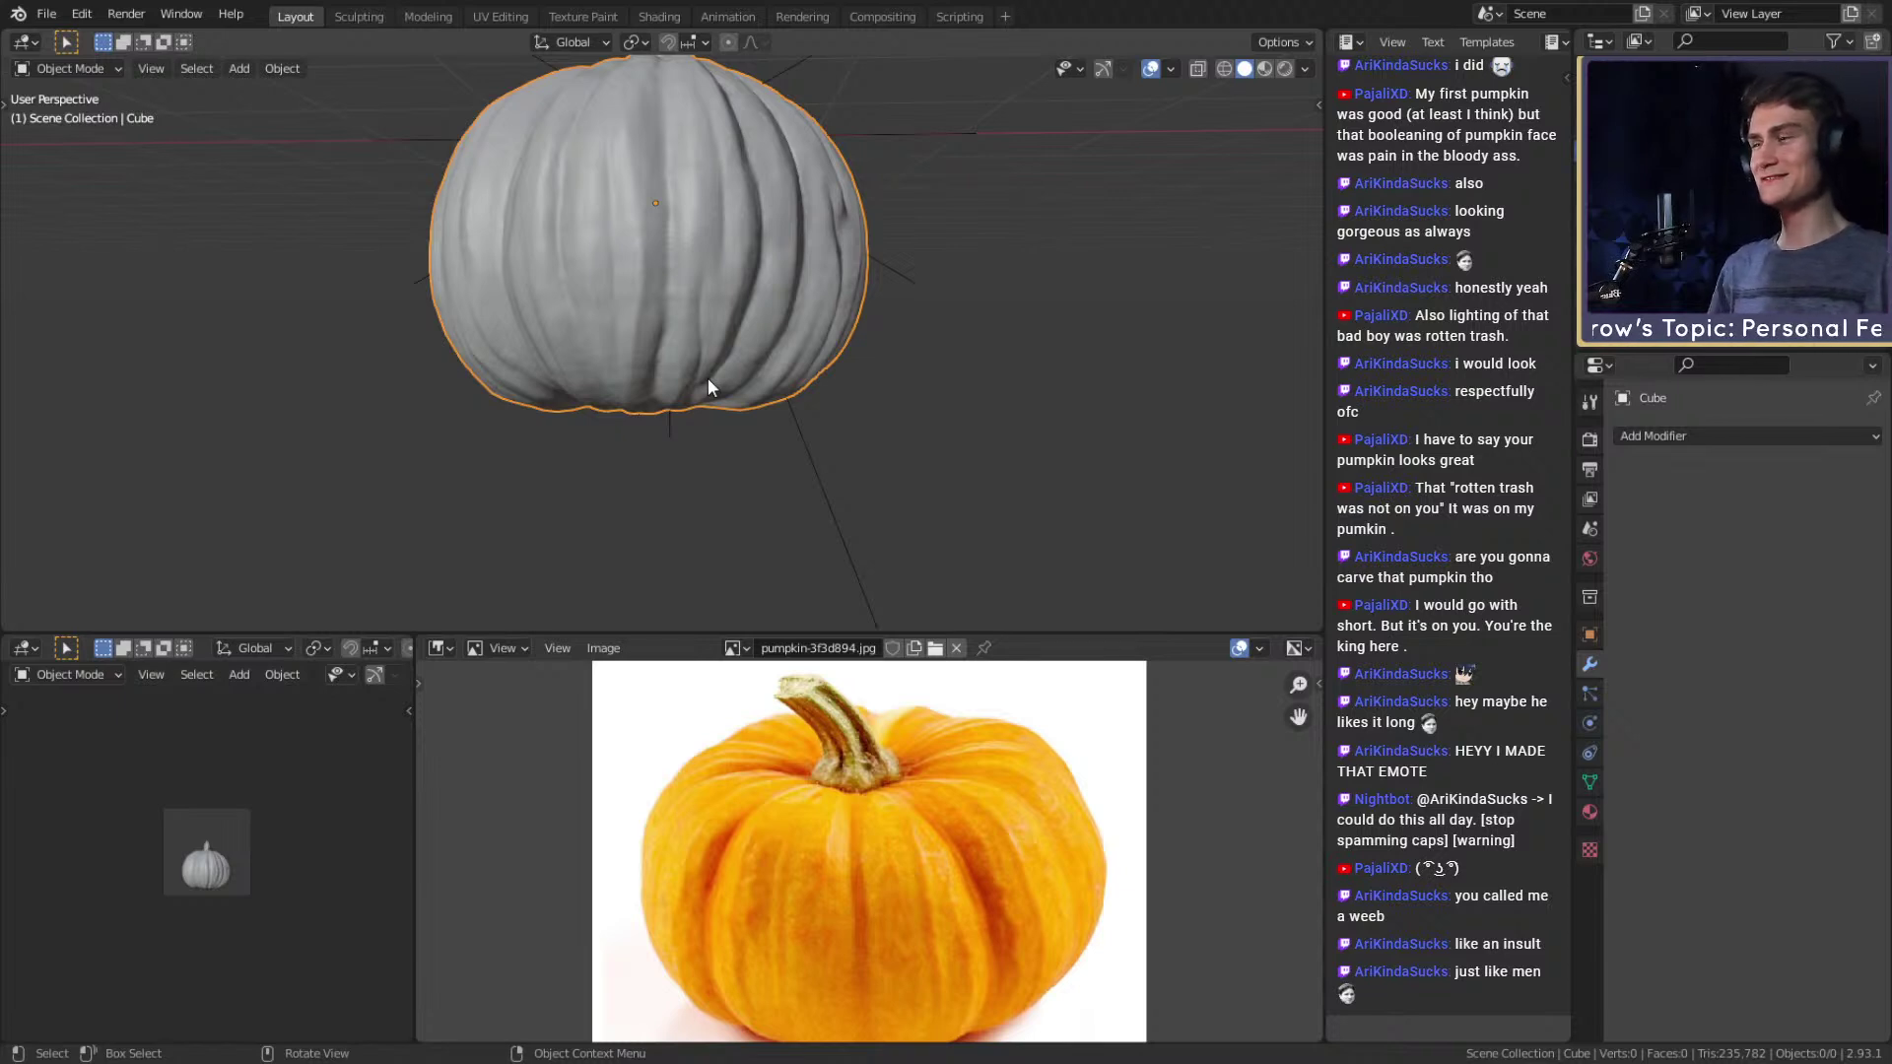
pyautogui.scroll(-5, 707, 376)
pyautogui.moveTo(718, 303); pyautogui.dragTo(719, 386, button='middle')
pyautogui.scroll(-2, 718, 386)
pyautogui.keyDown('shift'); pyautogui.moveTo(694, 258); pyautogui.dragTo(729, 356, button='middle'); pyautogui.keyUp('shift')
pyautogui.click(560, 154)
pyautogui.scroll(4, 741, 287)
pyautogui.press('Delete')
pyautogui.scroll(3, 699, 283)
pyautogui.click(699, 283)
pyautogui.scroll(-4, 676, 258)
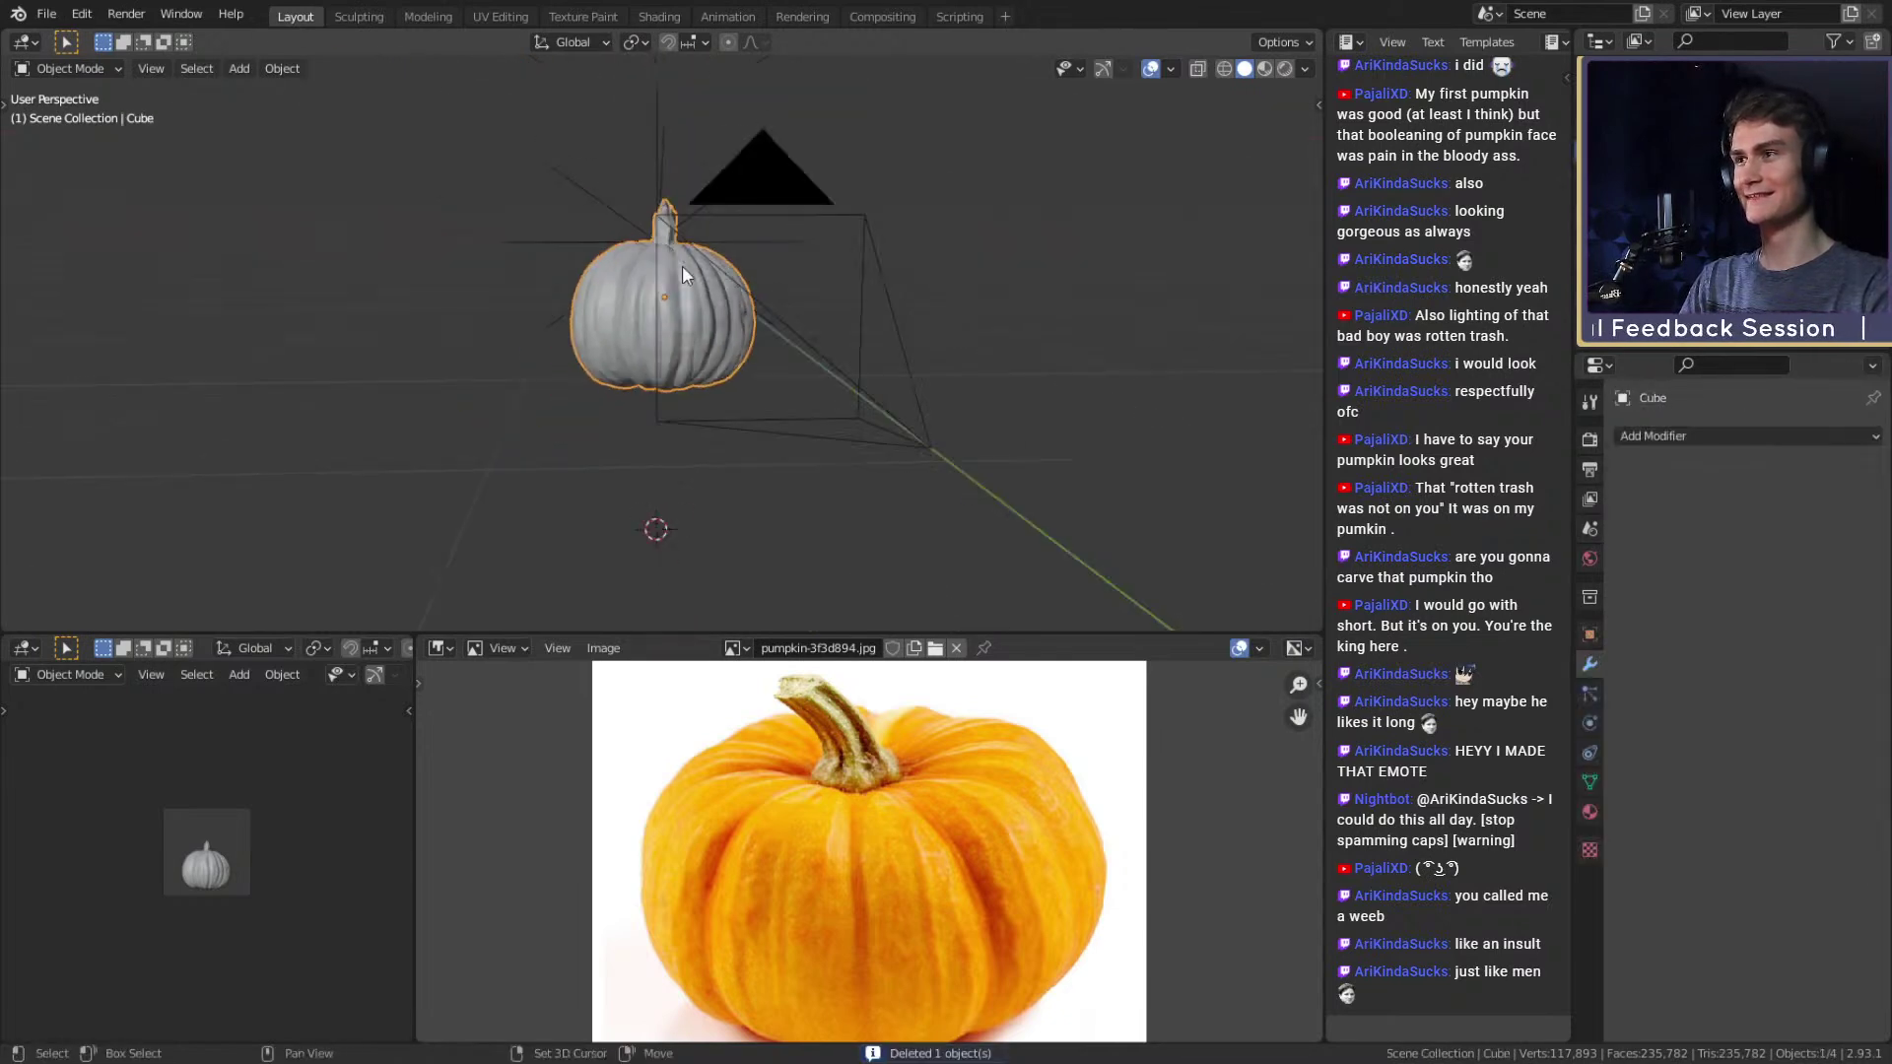
# Return to the Sculpting workspace and show the pumpkin in front view.
pyautogui.moveTo(676, 257); pyautogui.dragTo(689, 316, button='middle')
pyautogui.press('KP_1')
pyautogui.scroll(6, 739, 339)
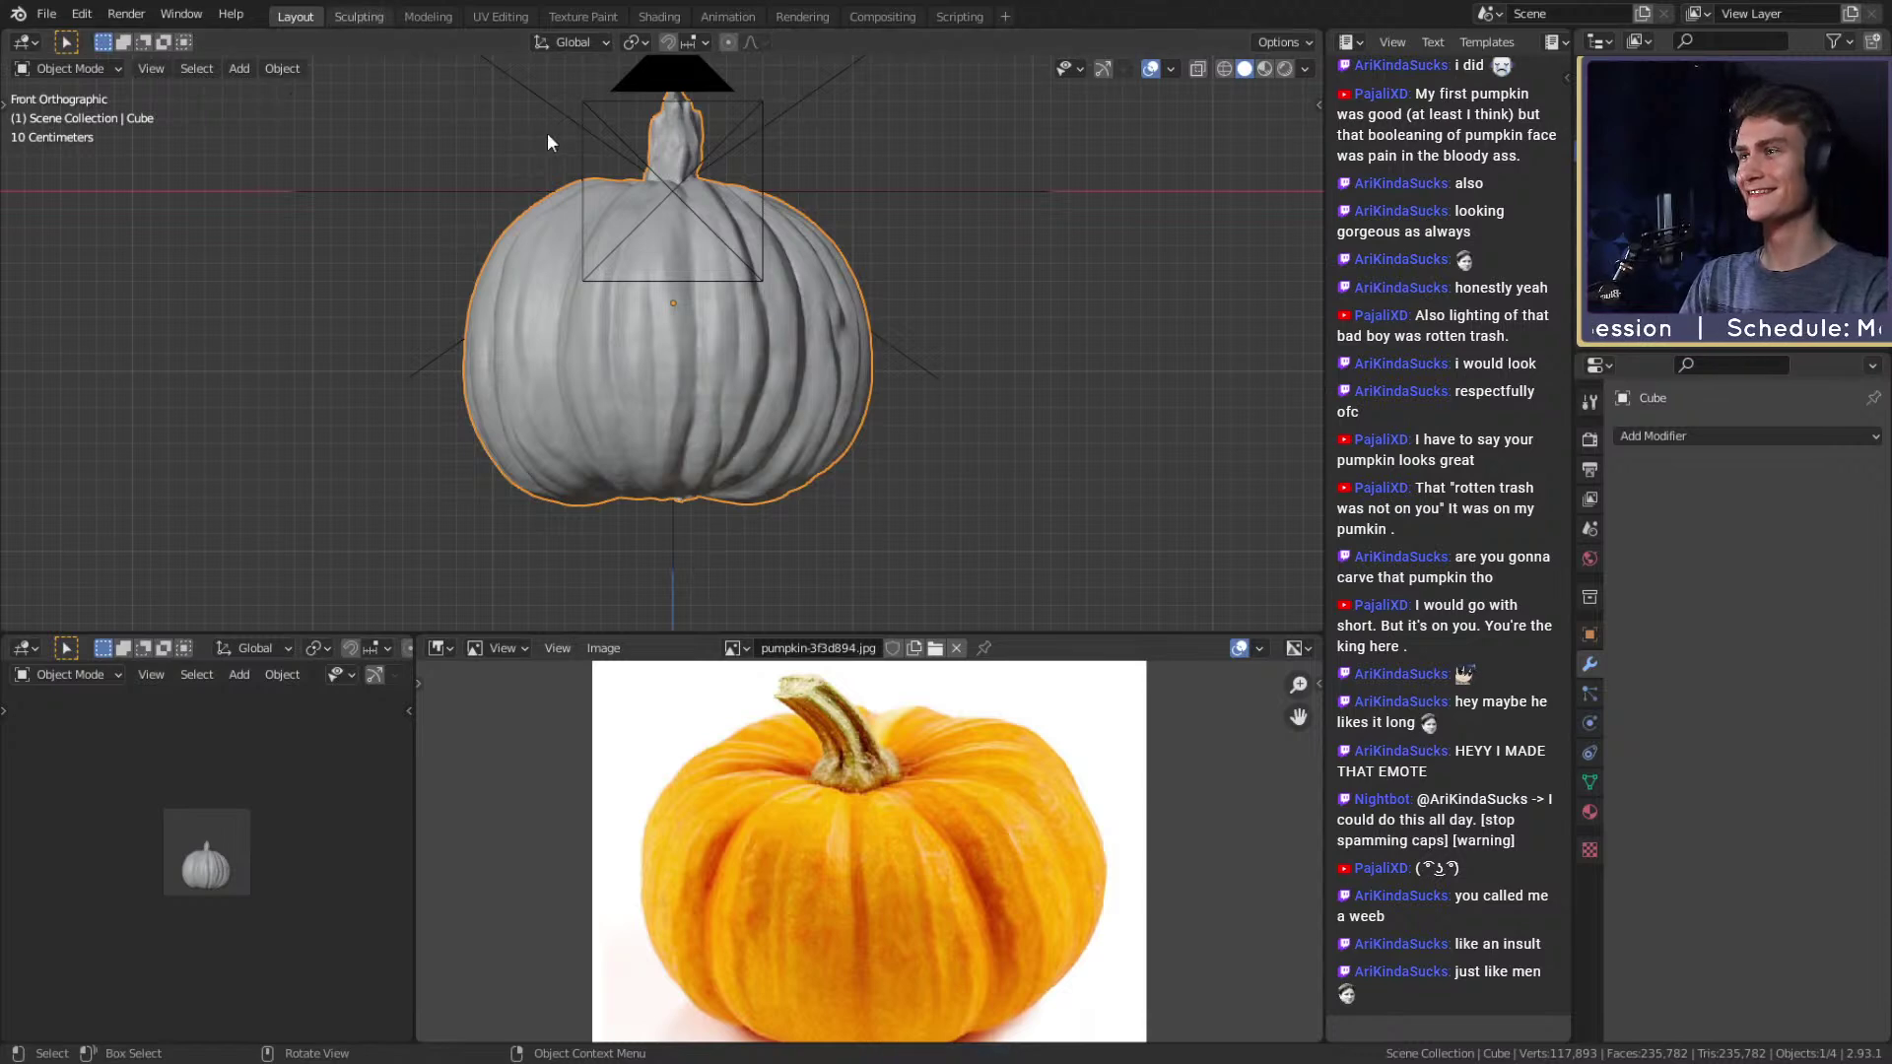
pyautogui.hotkey('ctrl', 'pagedown')
pyautogui.press('KP_1')
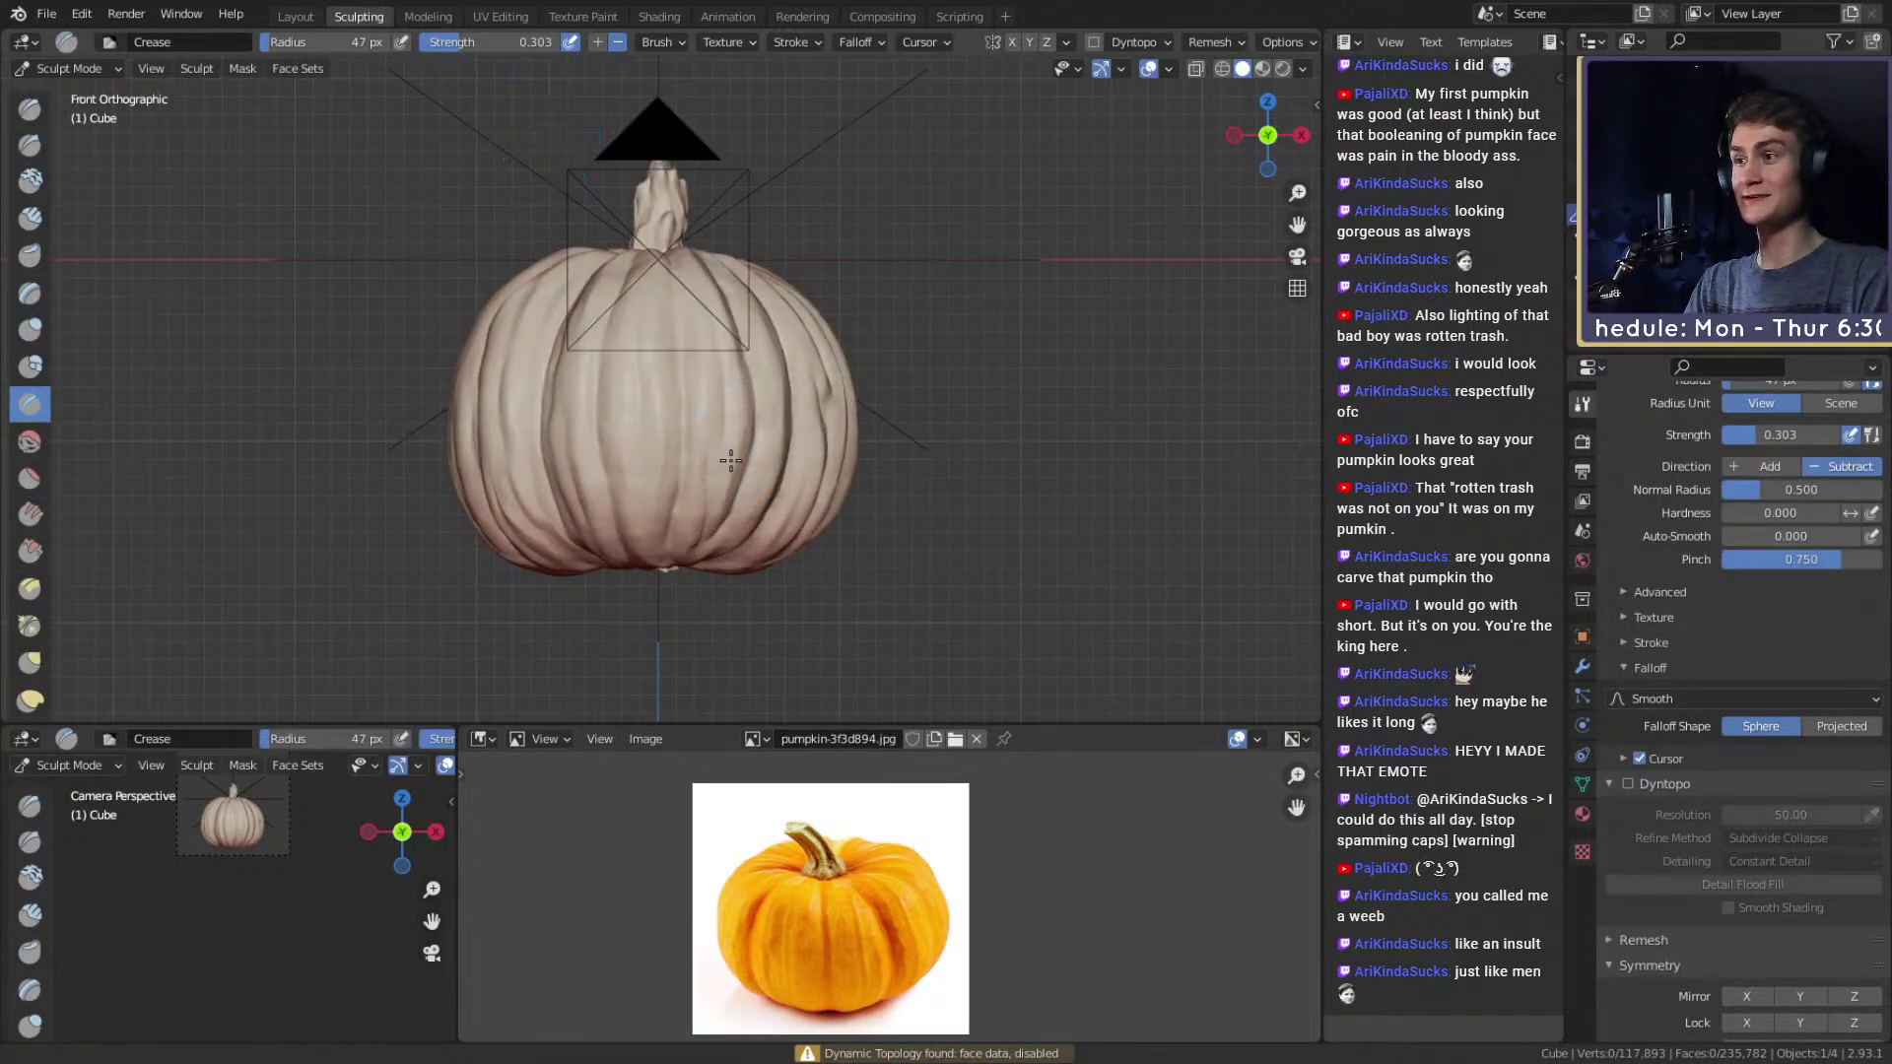
# Switch to the Mask brush and reduce its radius to 10 px for fine masking on the pumpkin's front.
pyautogui.scroll(-4, 719, 414)
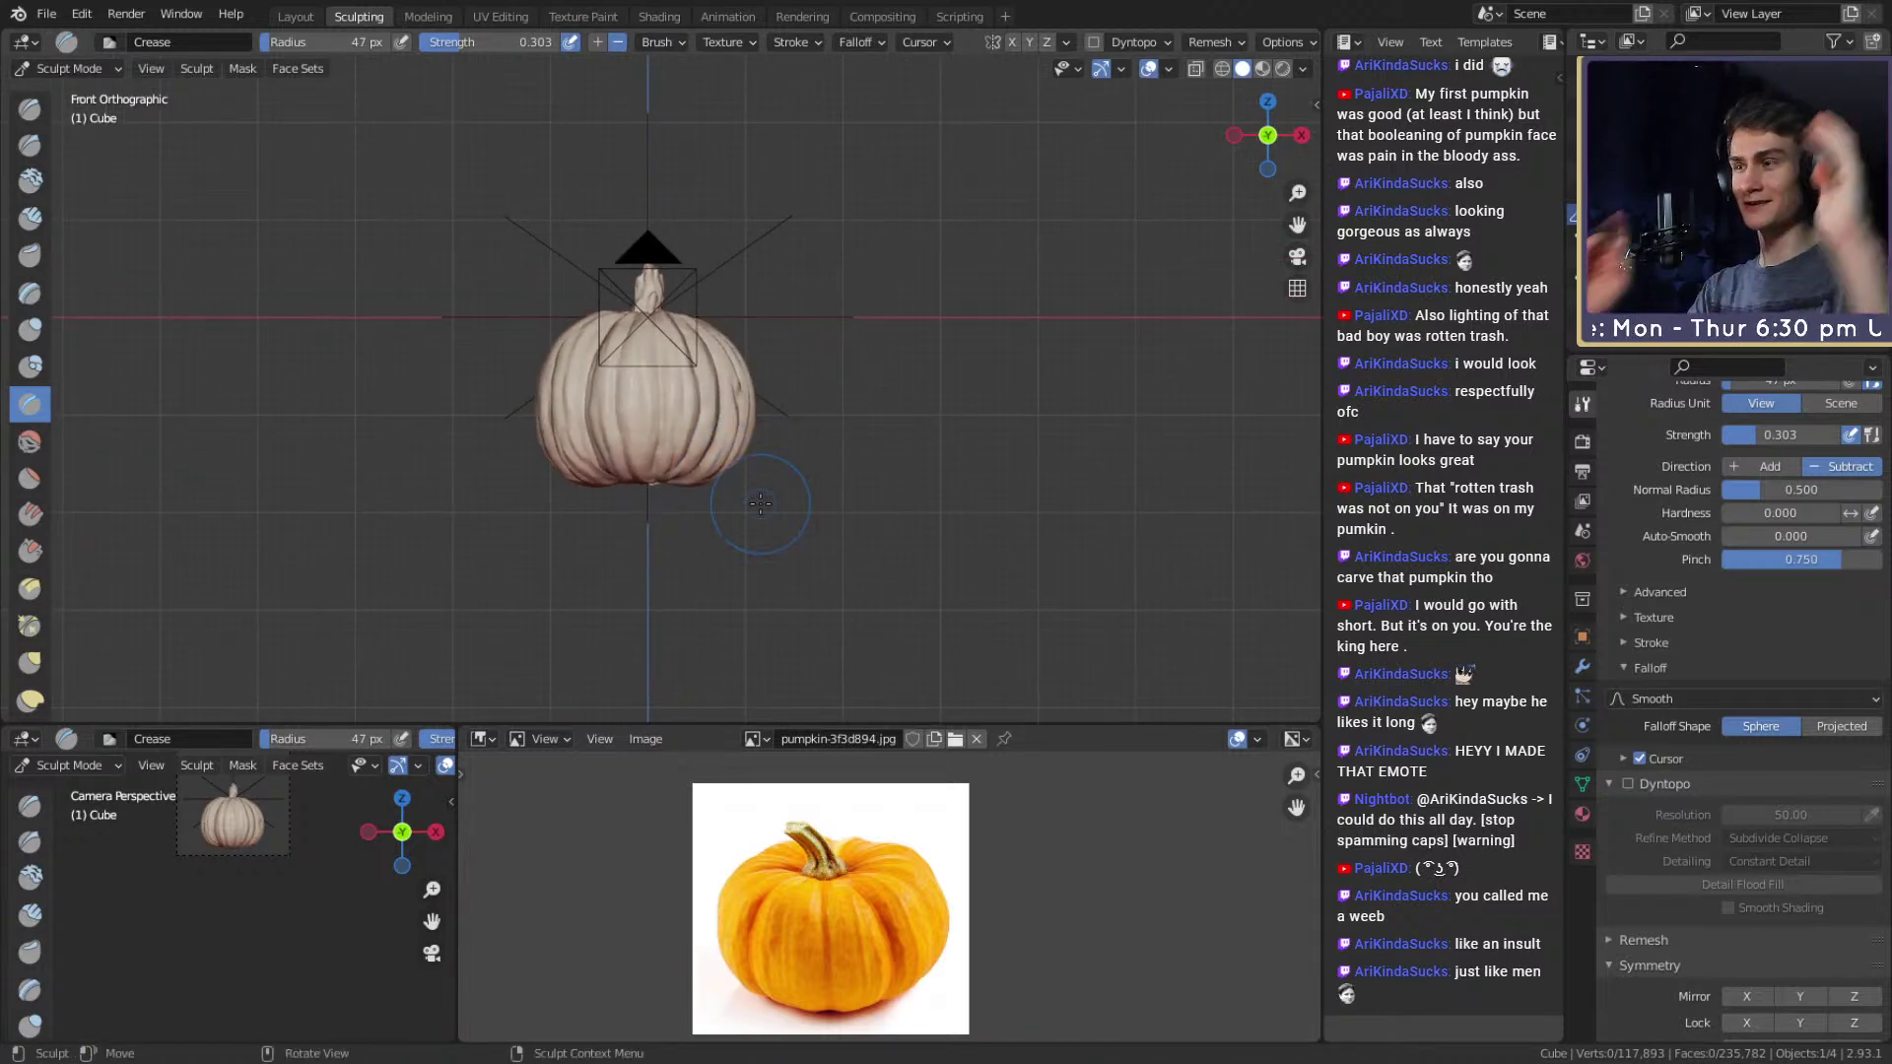
pyautogui.scroll(7, 743, 394)
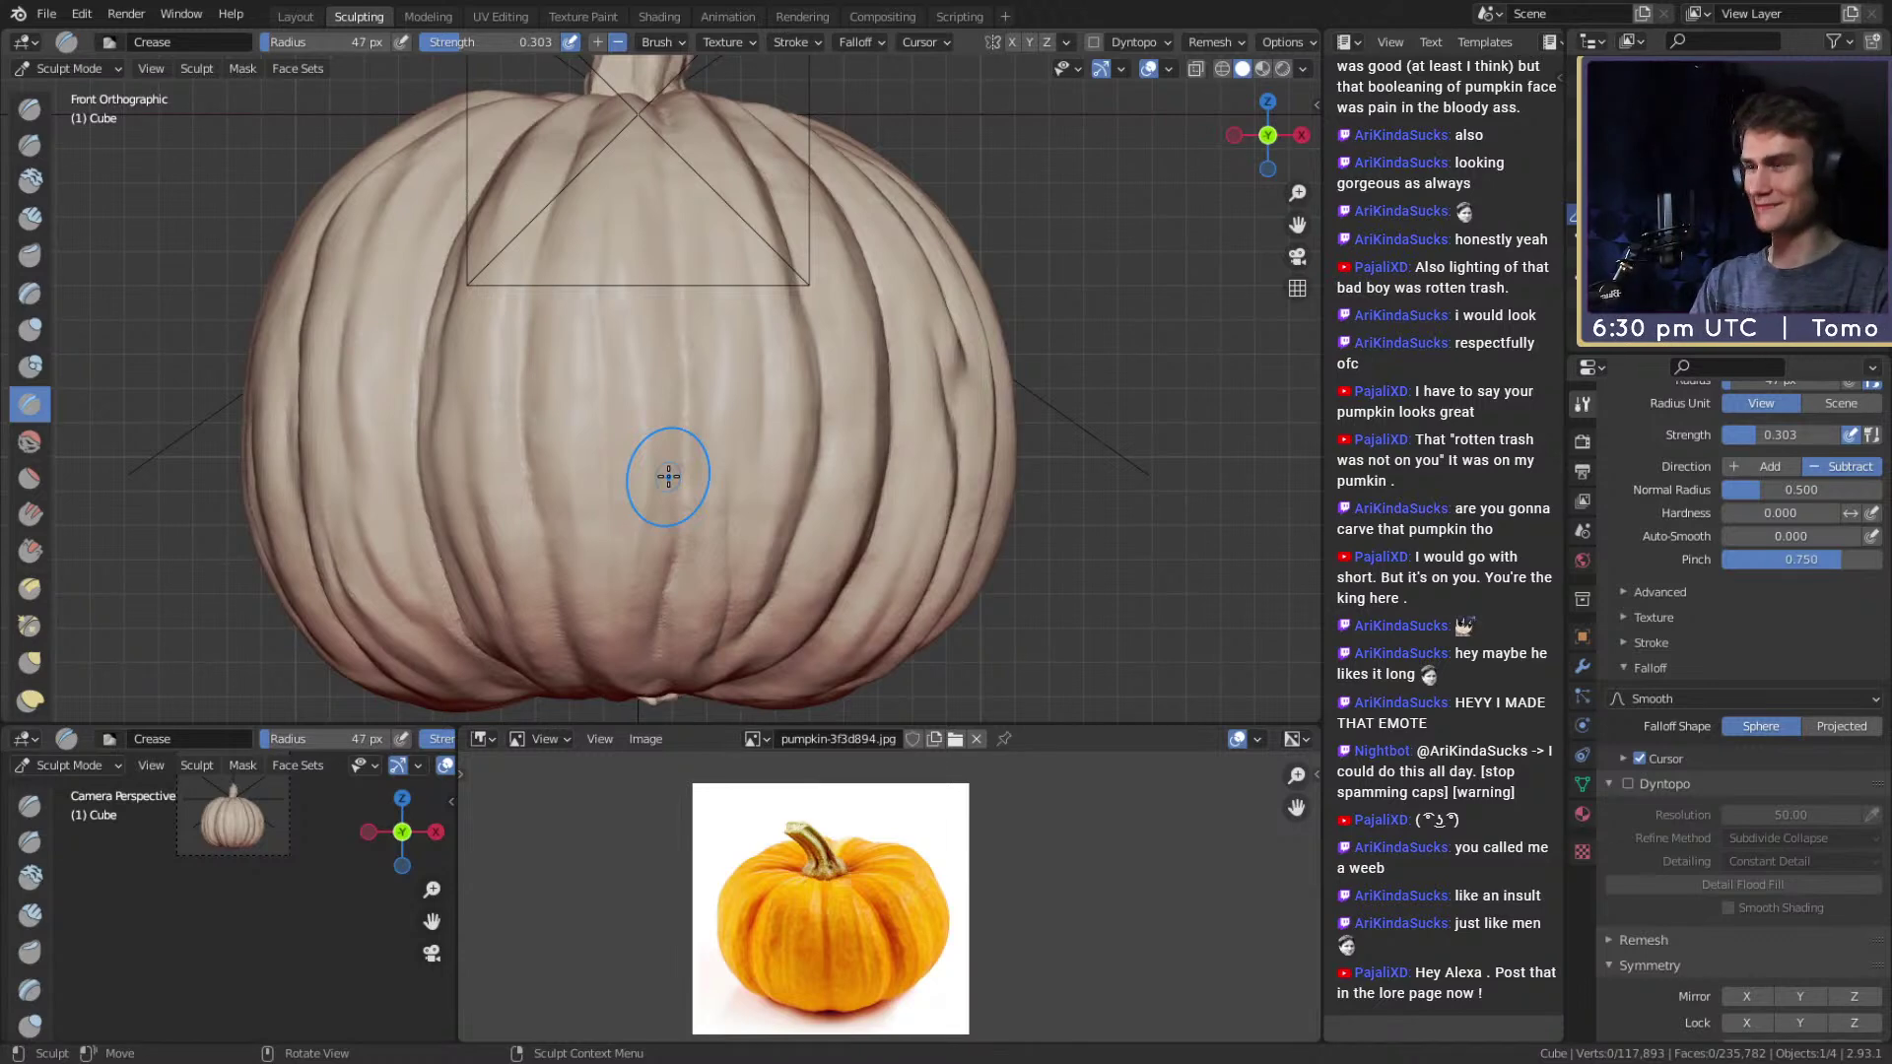
pyautogui.keyDown('shift'); pyautogui.moveTo(726, 457); pyautogui.dragTo(714, 438, button='middle'); pyautogui.keyUp('shift')
pyautogui.press('m')
pyautogui.keyDown('shift'); pyautogui.moveTo(695, 322); pyautogui.dragTo(766, 323, button='middle'); pyautogui.keyUp('shift')
pyautogui.press('f')
pyautogui.click(685, 331)
pyautogui.scroll(1, 705, 330)
pyautogui.scroll(-4, 758, 327)
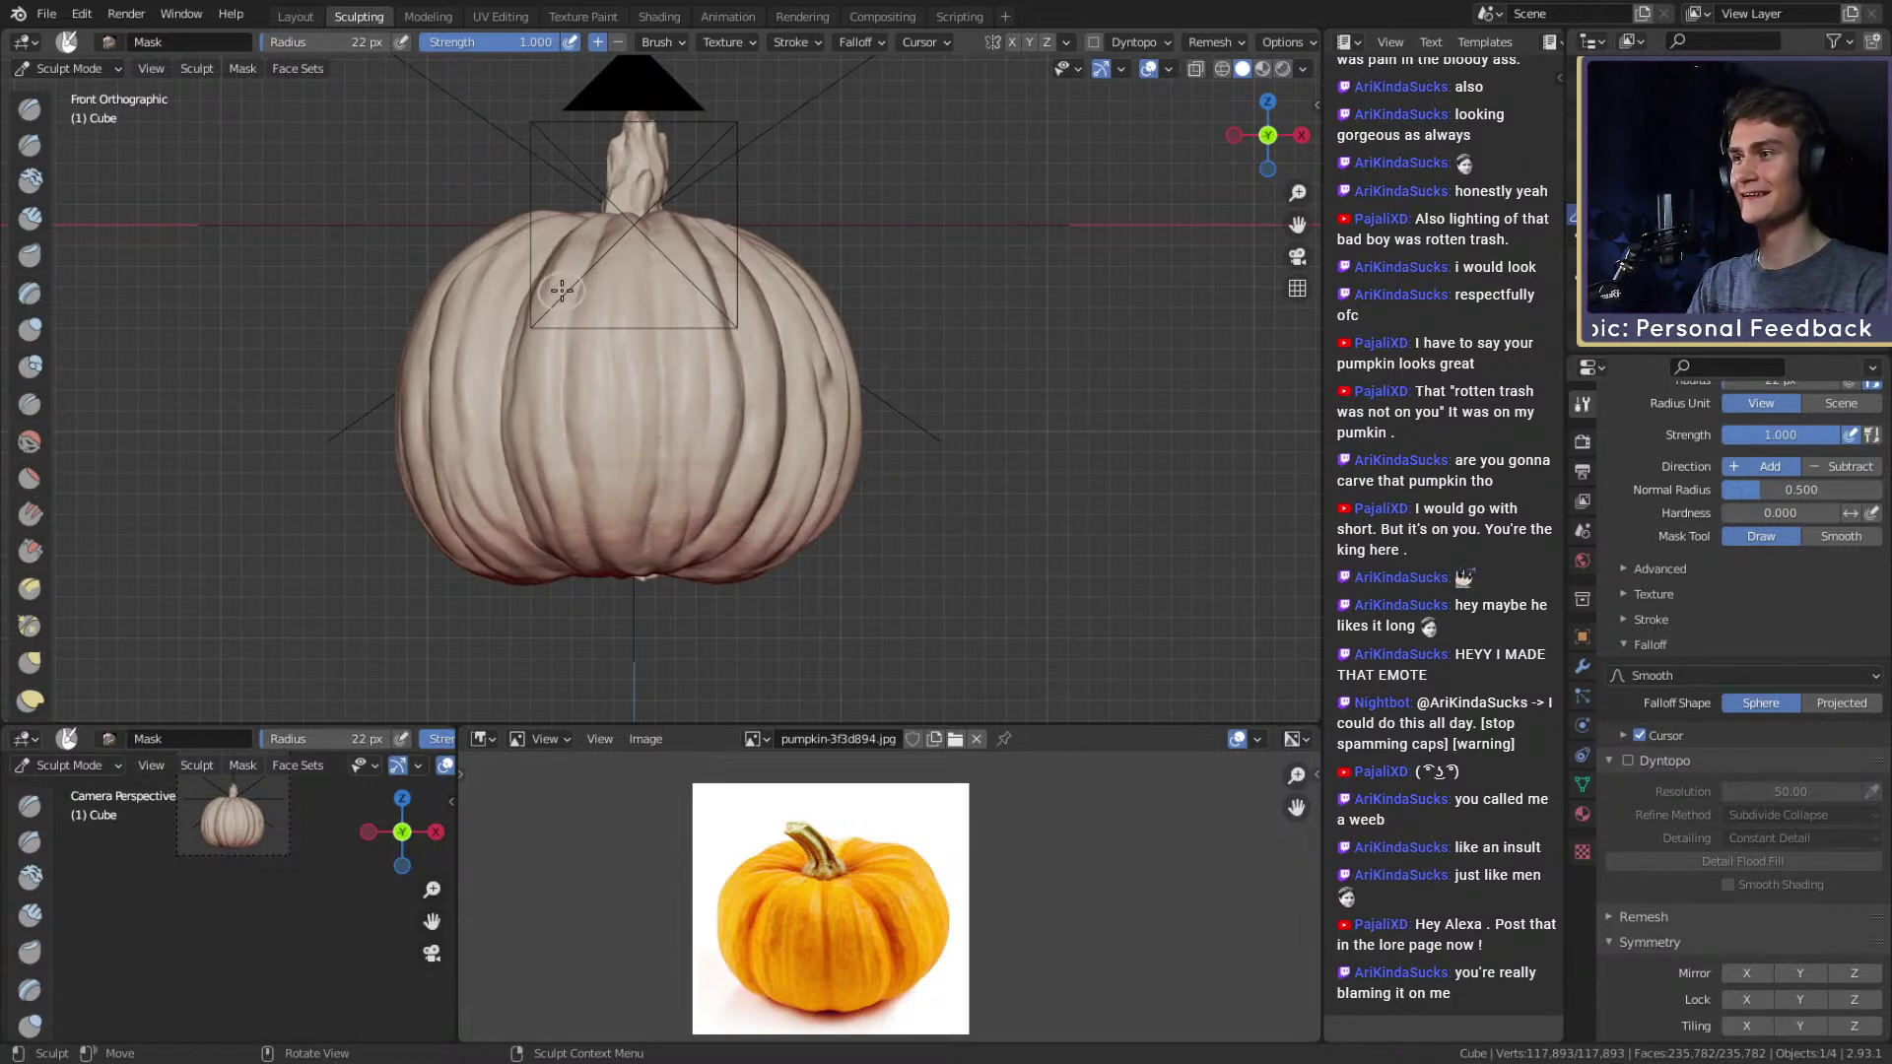
pyautogui.scroll(3, 752, 423)
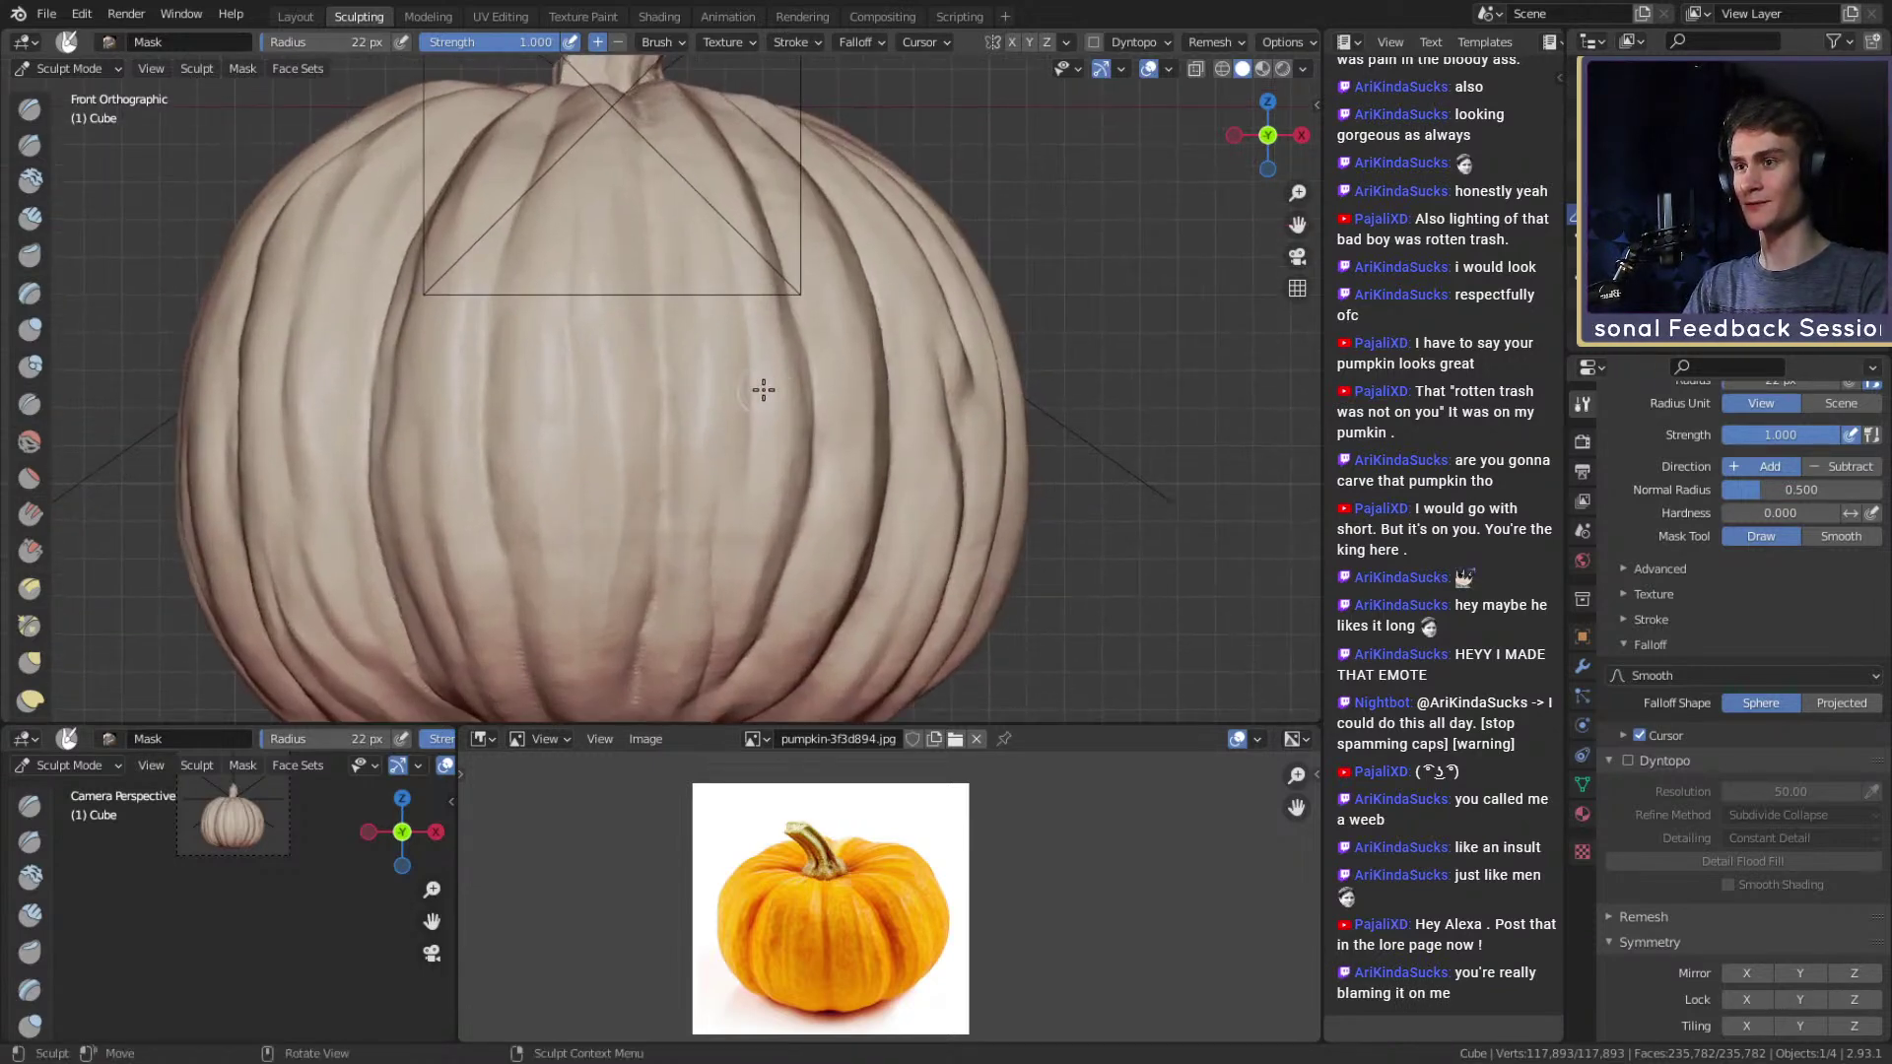
pyautogui.press('[')
pyautogui.press('[')
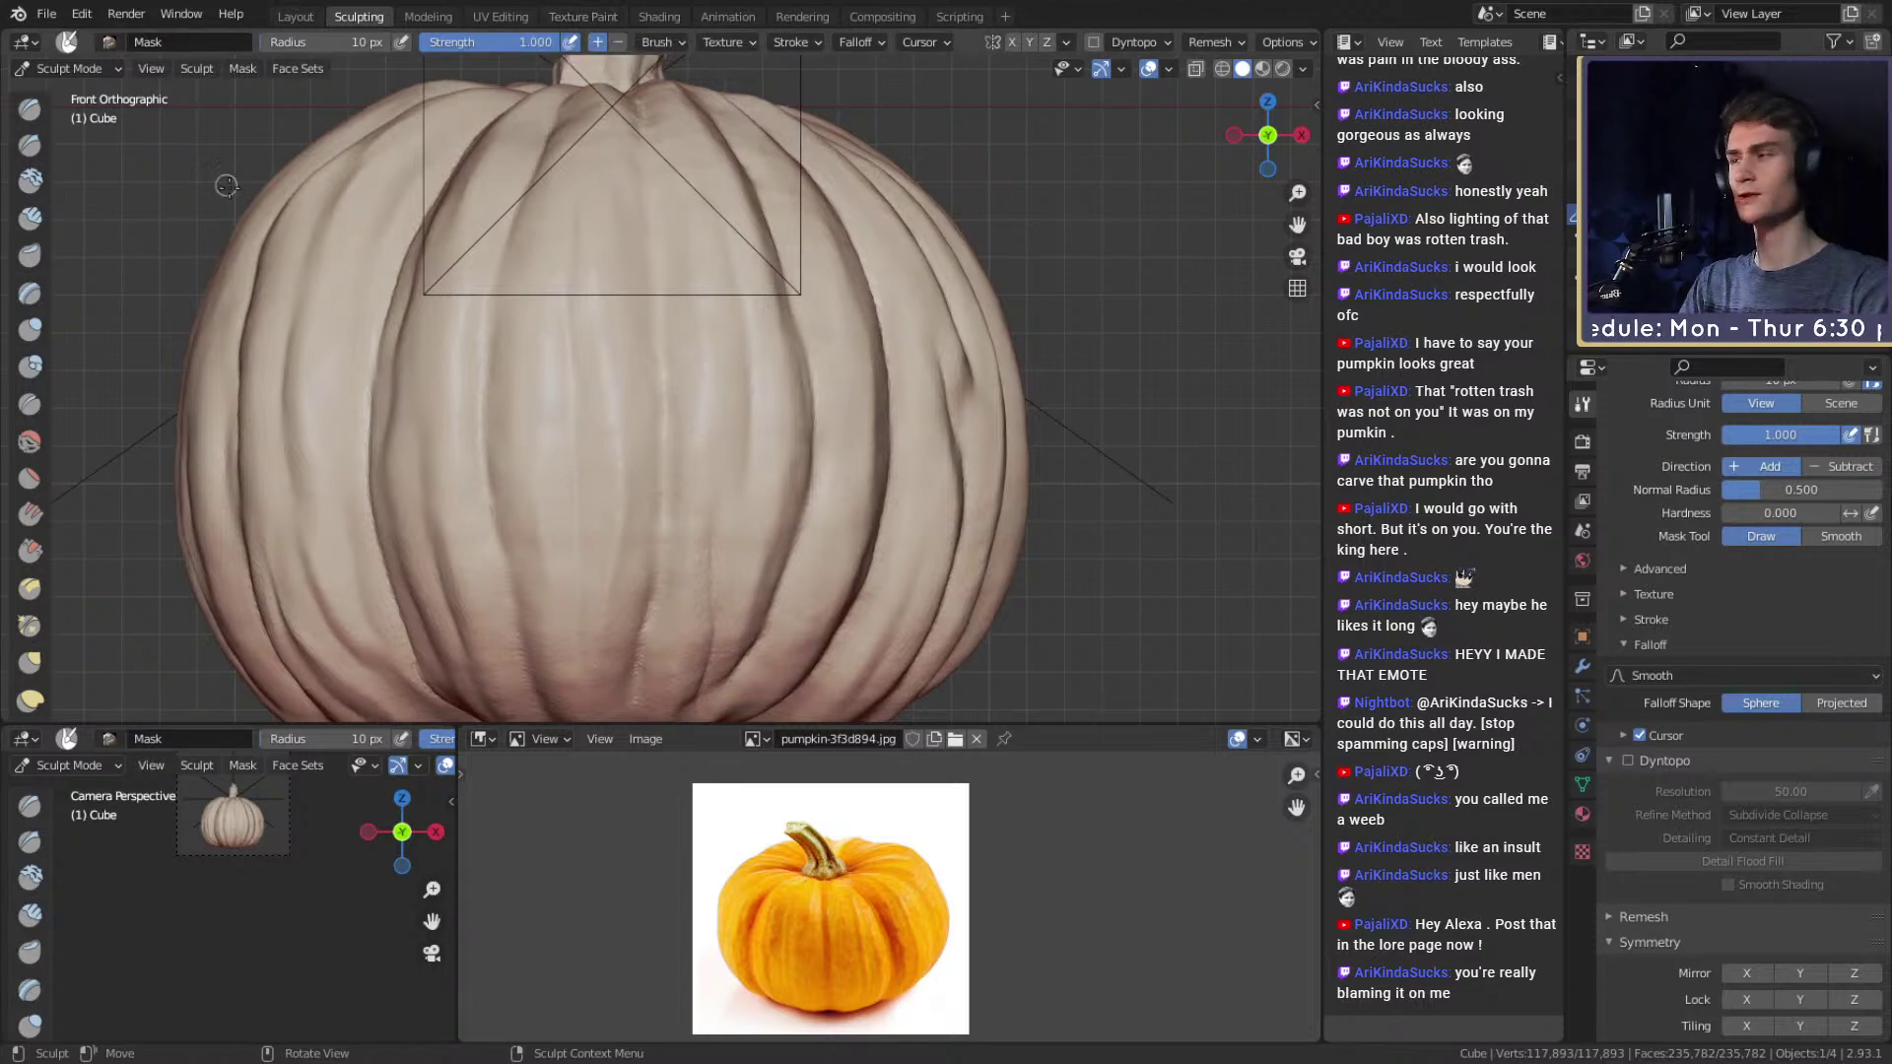
# Show the whole pumpkin in front view and switch to the Layout workspace.
pyautogui.scroll(-7, 887, 403)
pyautogui.moveTo(732, 393)
pyautogui.mouseDown(button='middle')
pyautogui.moveTo(886, 404)
pyautogui.moveTo(739, 426)
pyautogui.mouseUp(button='middle')
pyautogui.scroll(1, 886, 404)
pyautogui.scroll(1, 739, 427)
pyautogui.press('KP_1')
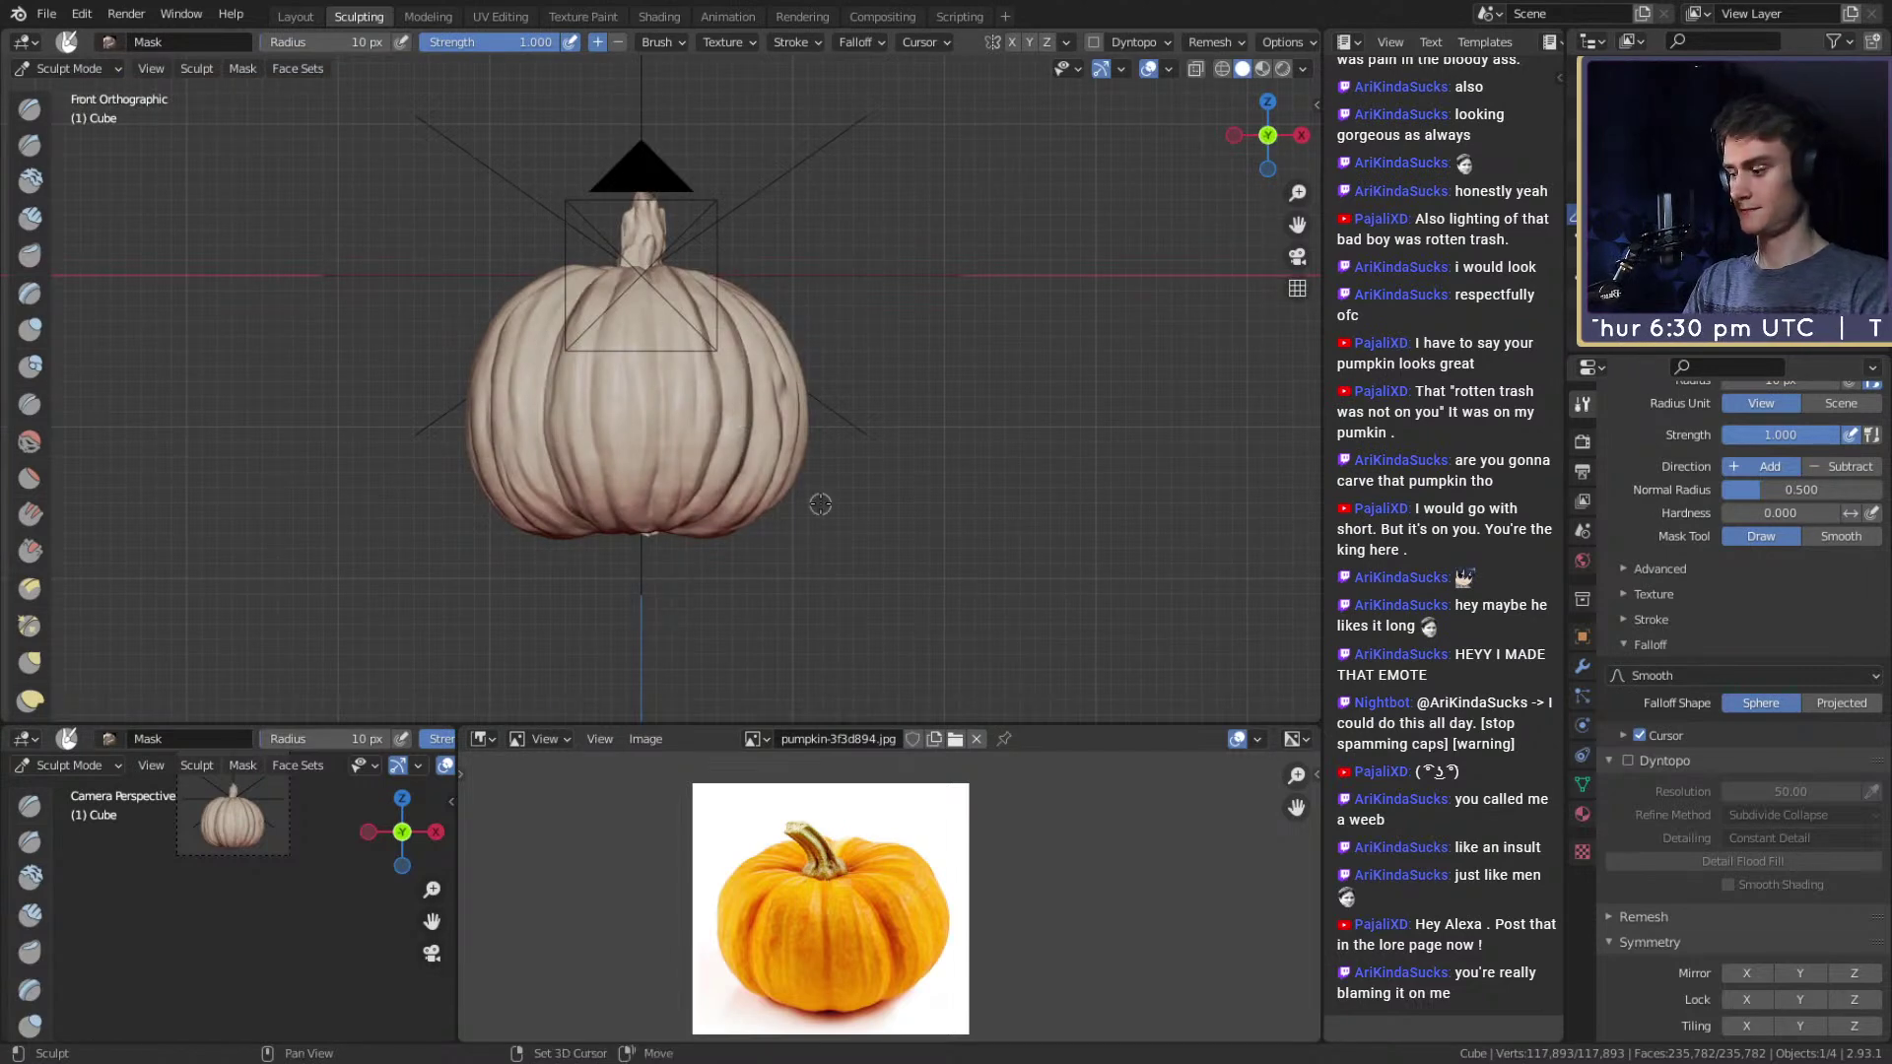
pyautogui.hotkey('shift', 's')
pyautogui.click(295, 17)
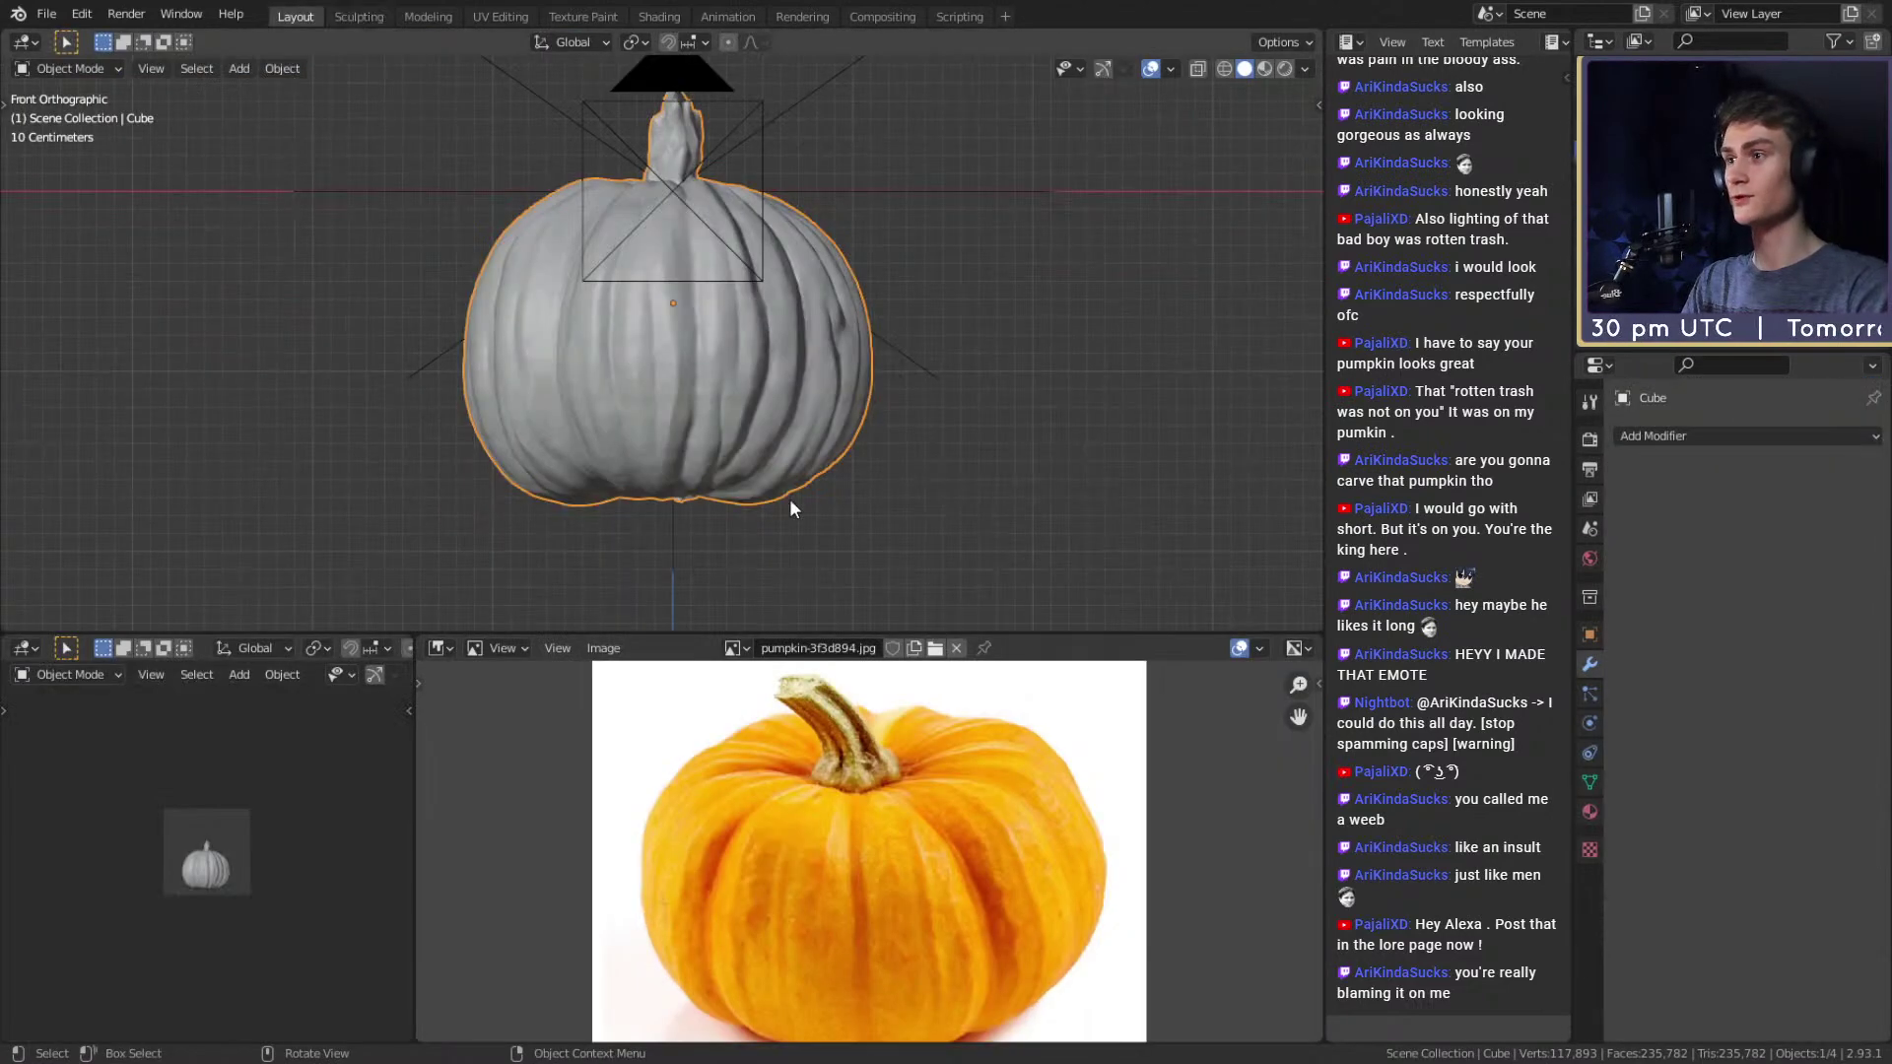
pyautogui.hotkey('shift', 'a')
pyautogui.moveTo(748, 378)
pyautogui.moveTo(666, 171)
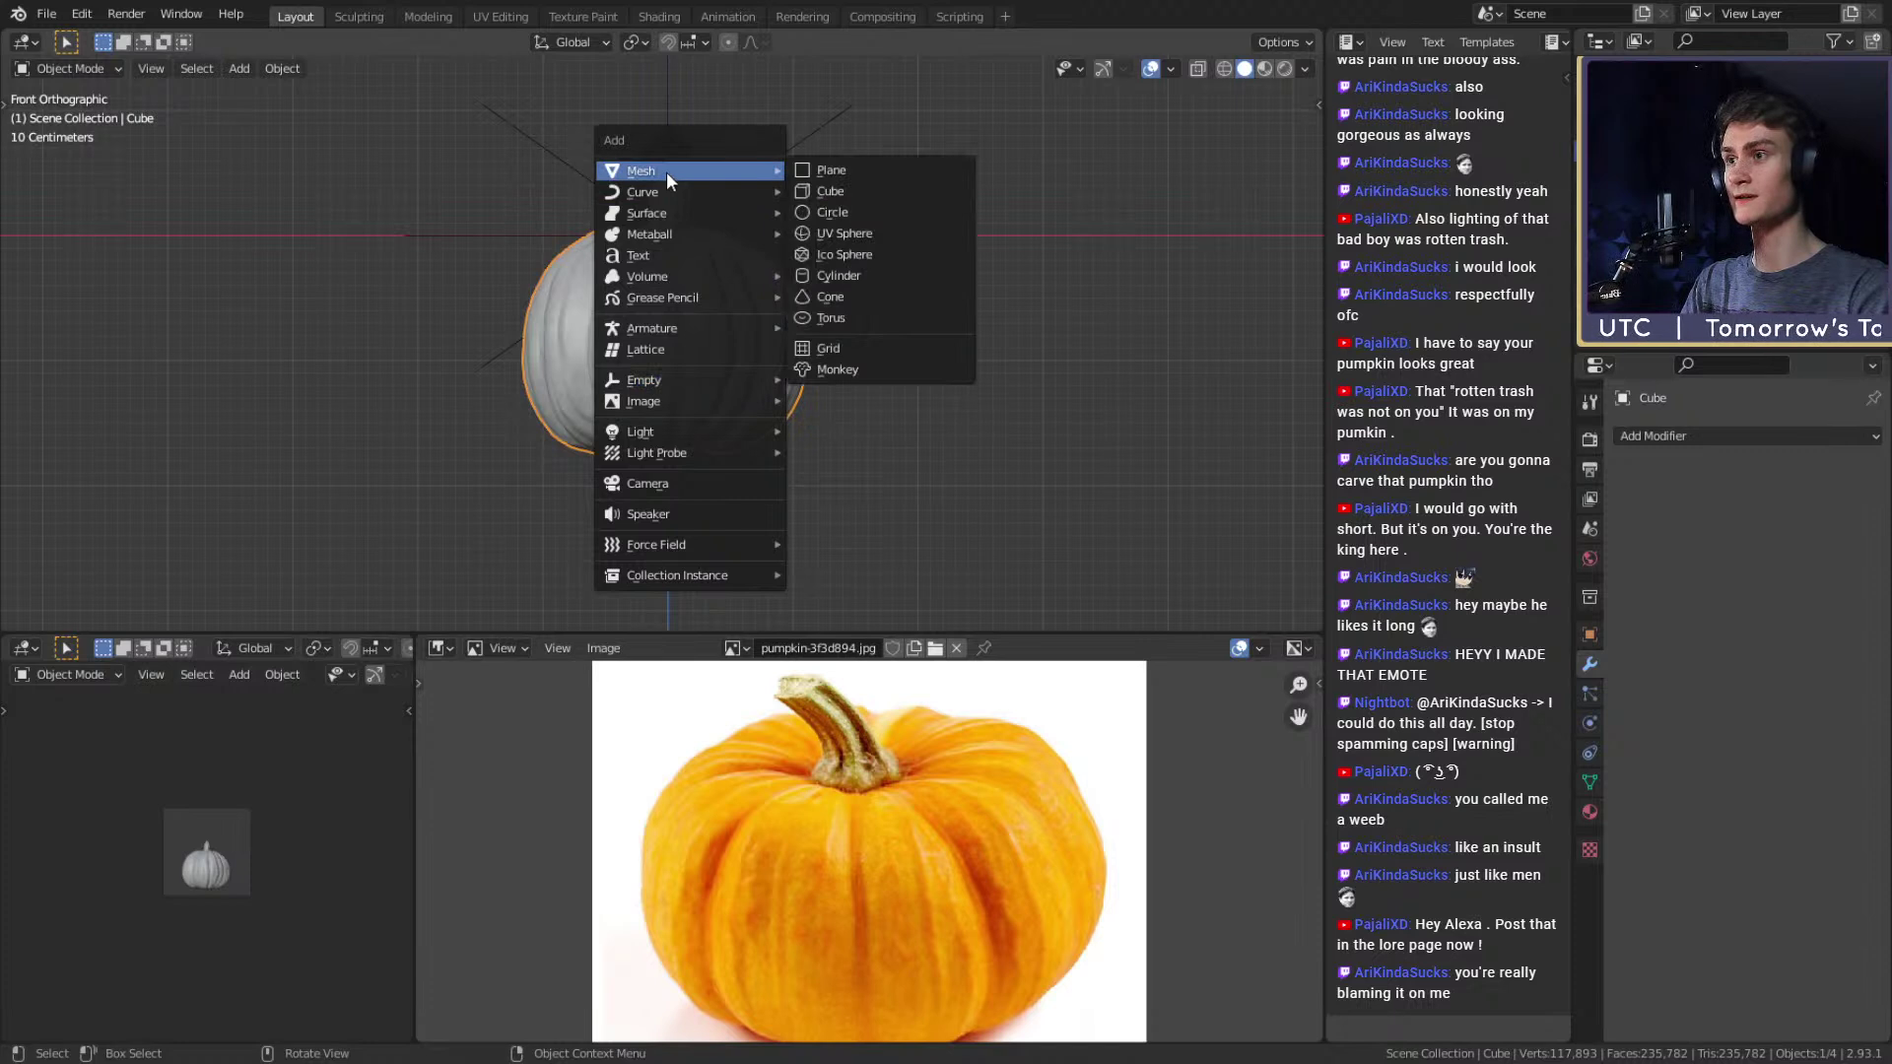
pyautogui.click(866, 169)
pyautogui.press('Delete')
# Snap the 3D cursor to the world origin and add a plane there.
pyautogui.hotkey('shift', 's')
pyautogui.click(754, 411)
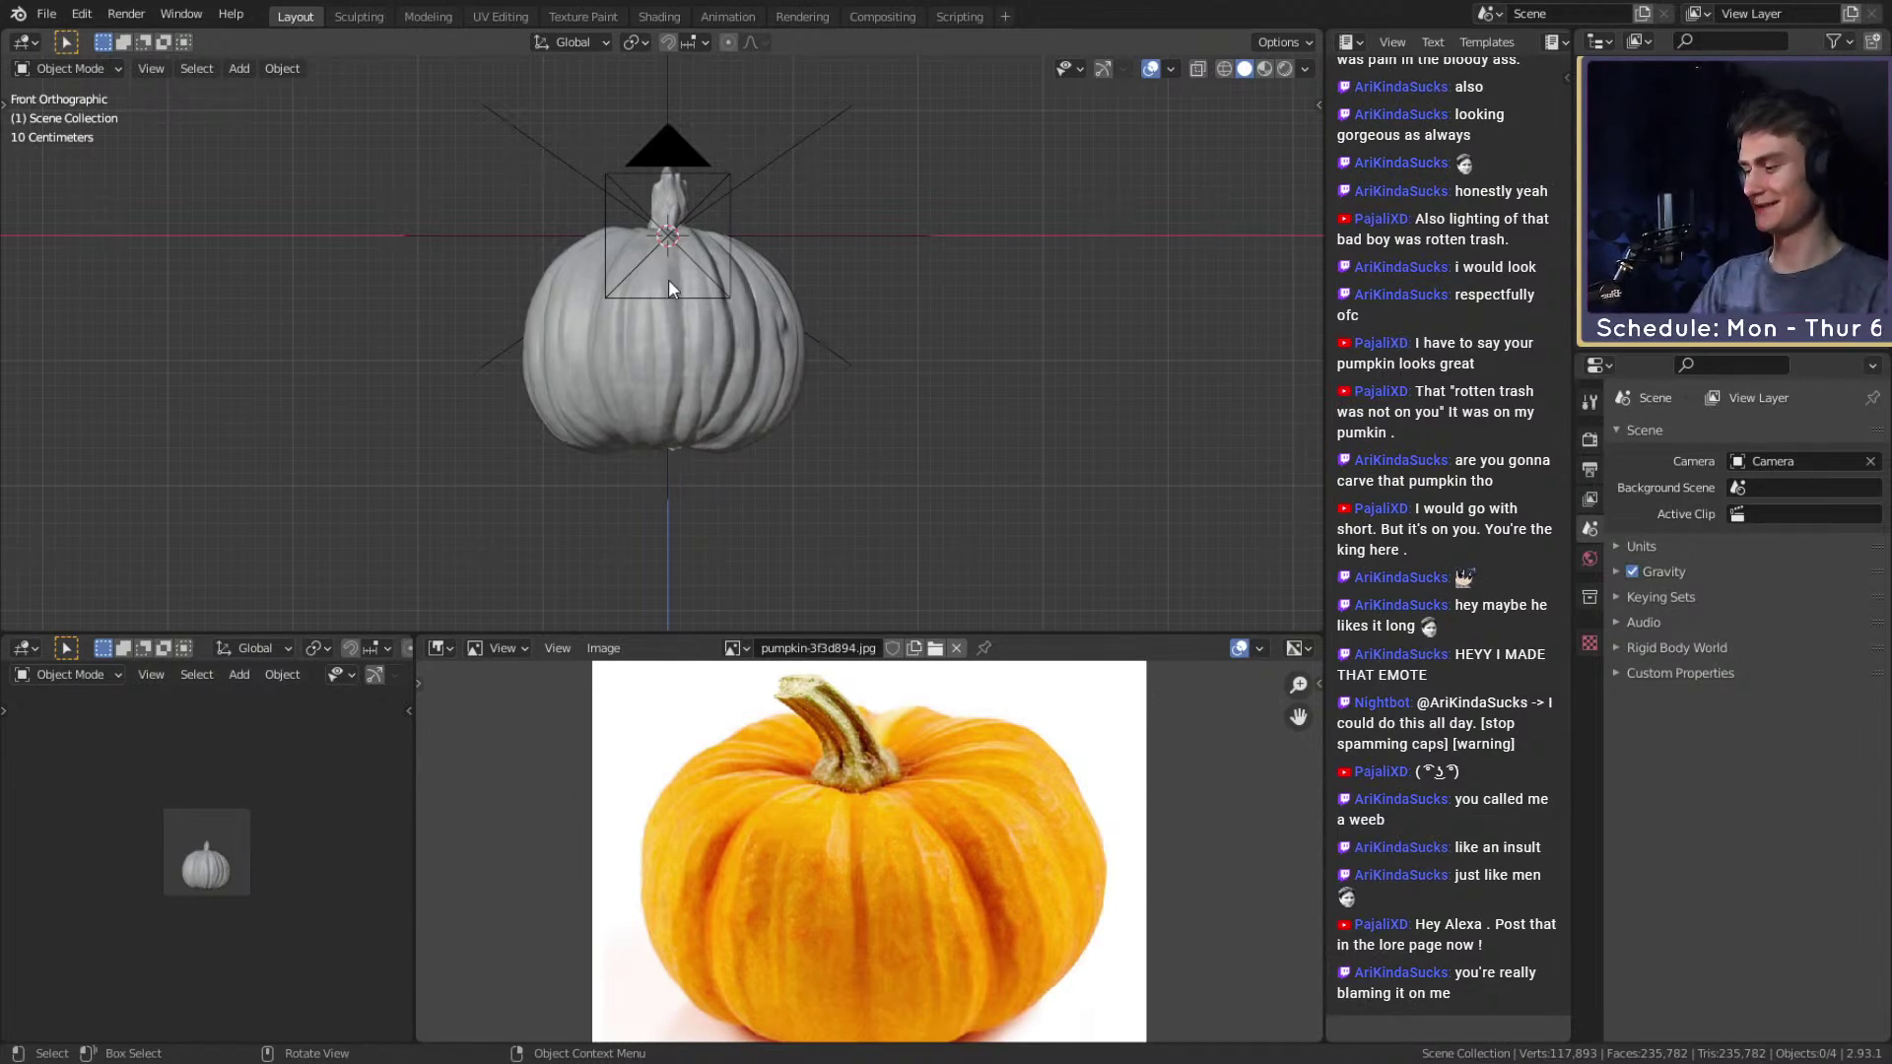
pyautogui.scroll(3, 638, 224)
pyautogui.scroll(-3, 681, 317)
pyautogui.scroll(2, 693, 375)
pyautogui.hotkey('shift', 'a')
pyautogui.moveTo(639, 287)
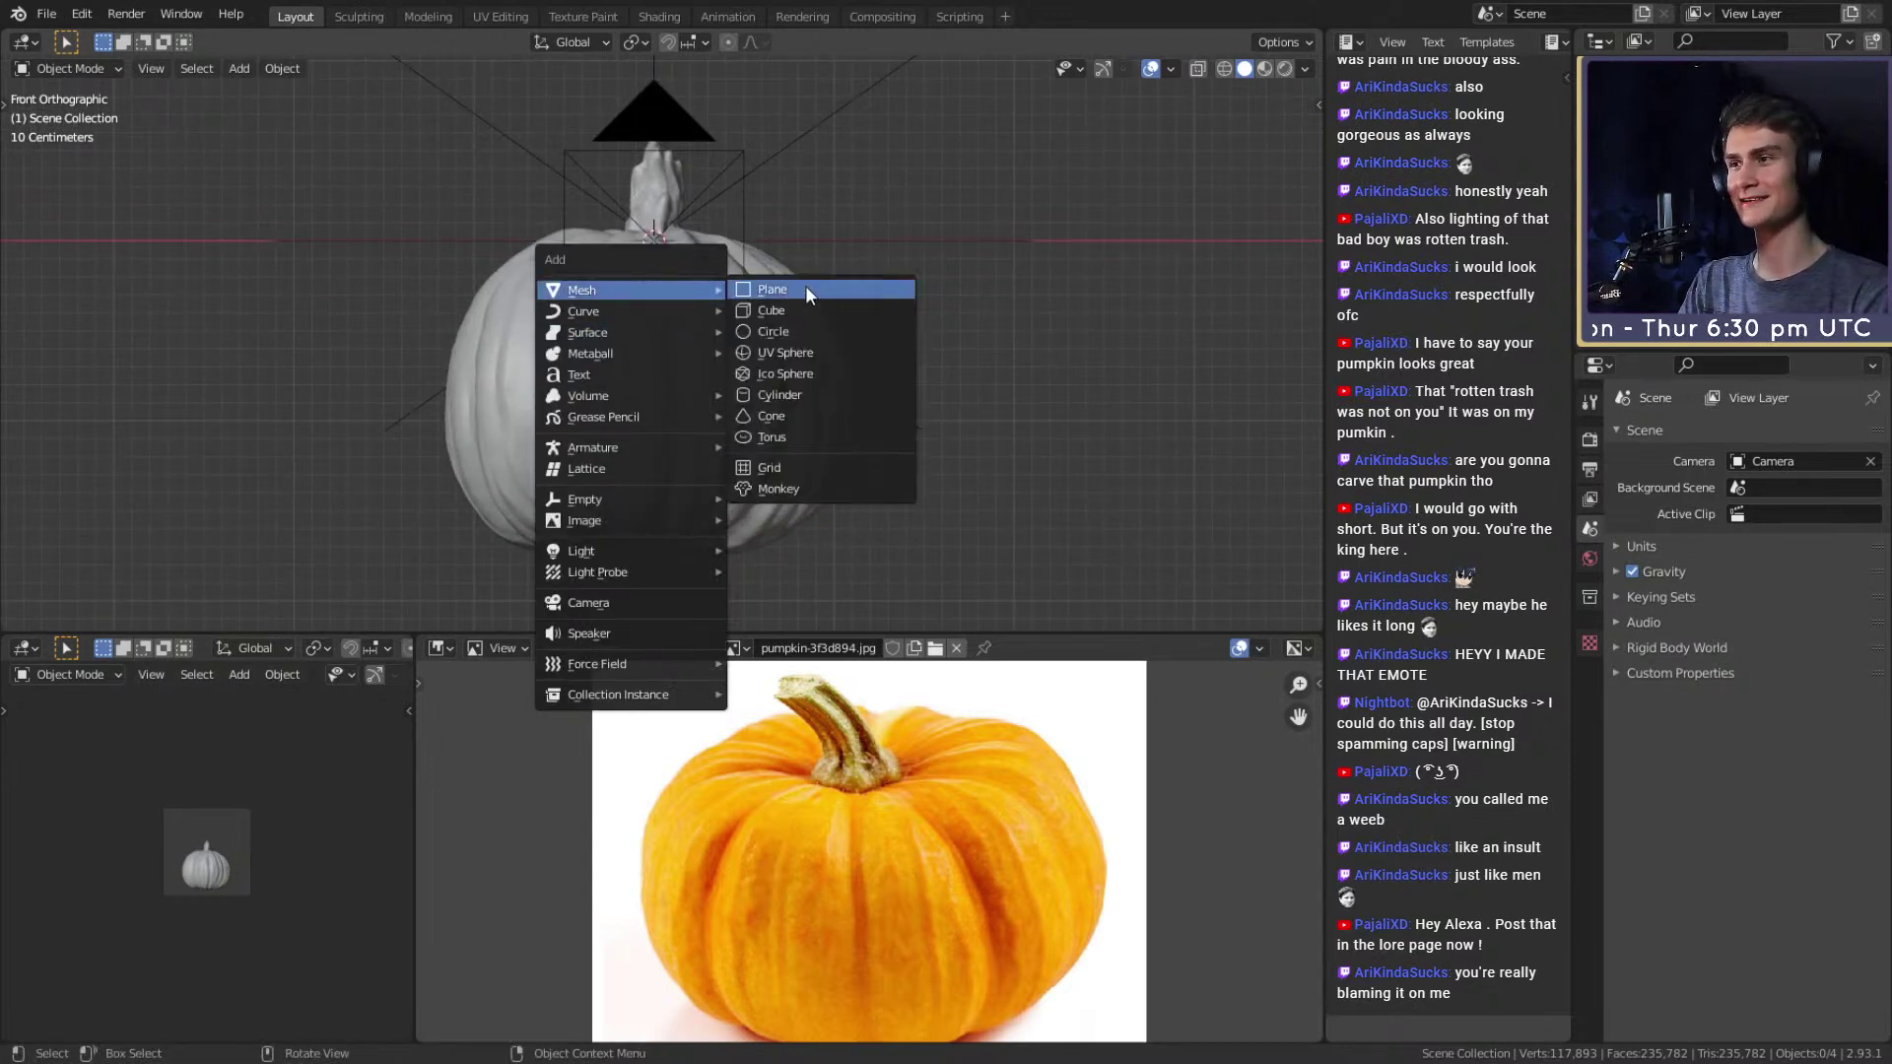
pyautogui.click(796, 288)
# Rotate the plane 90 degrees about the X axis so that it stands upright.
pyautogui.write('r')
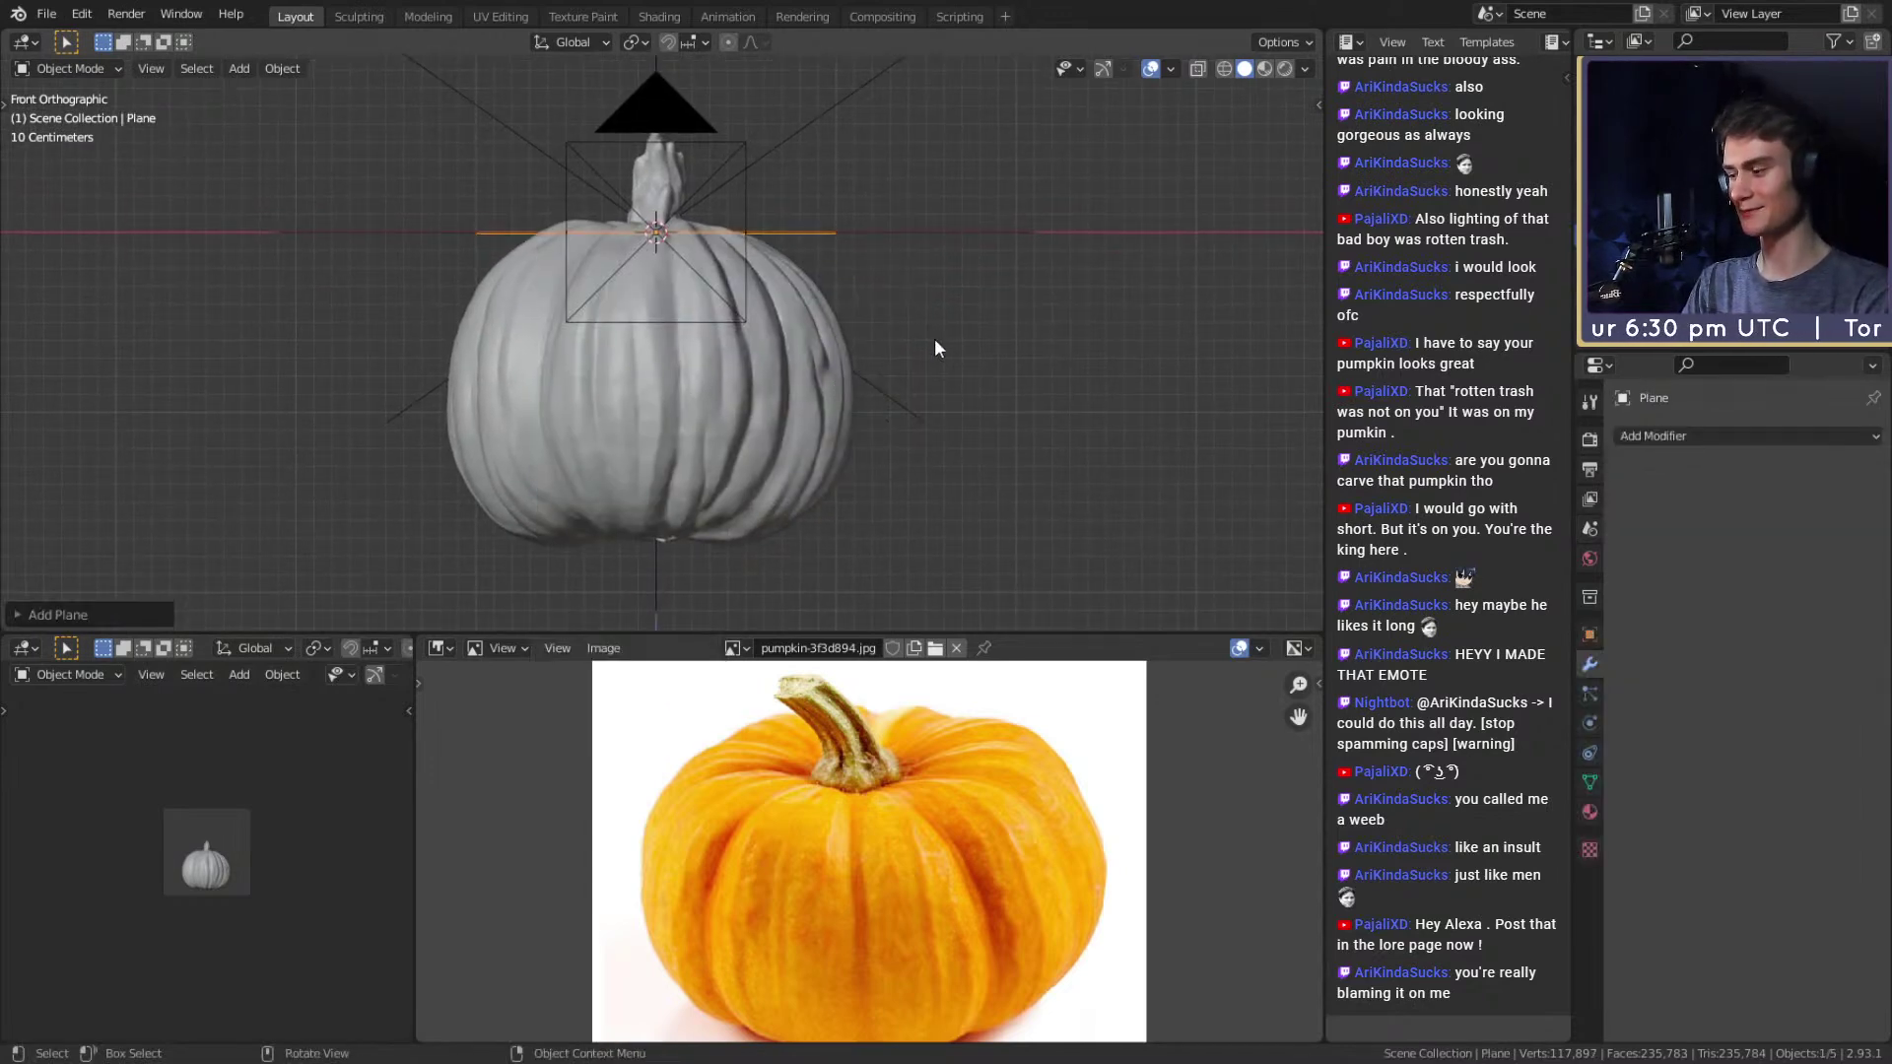
pyautogui.write('x')
pyautogui.write('90')
pyautogui.press('Return')
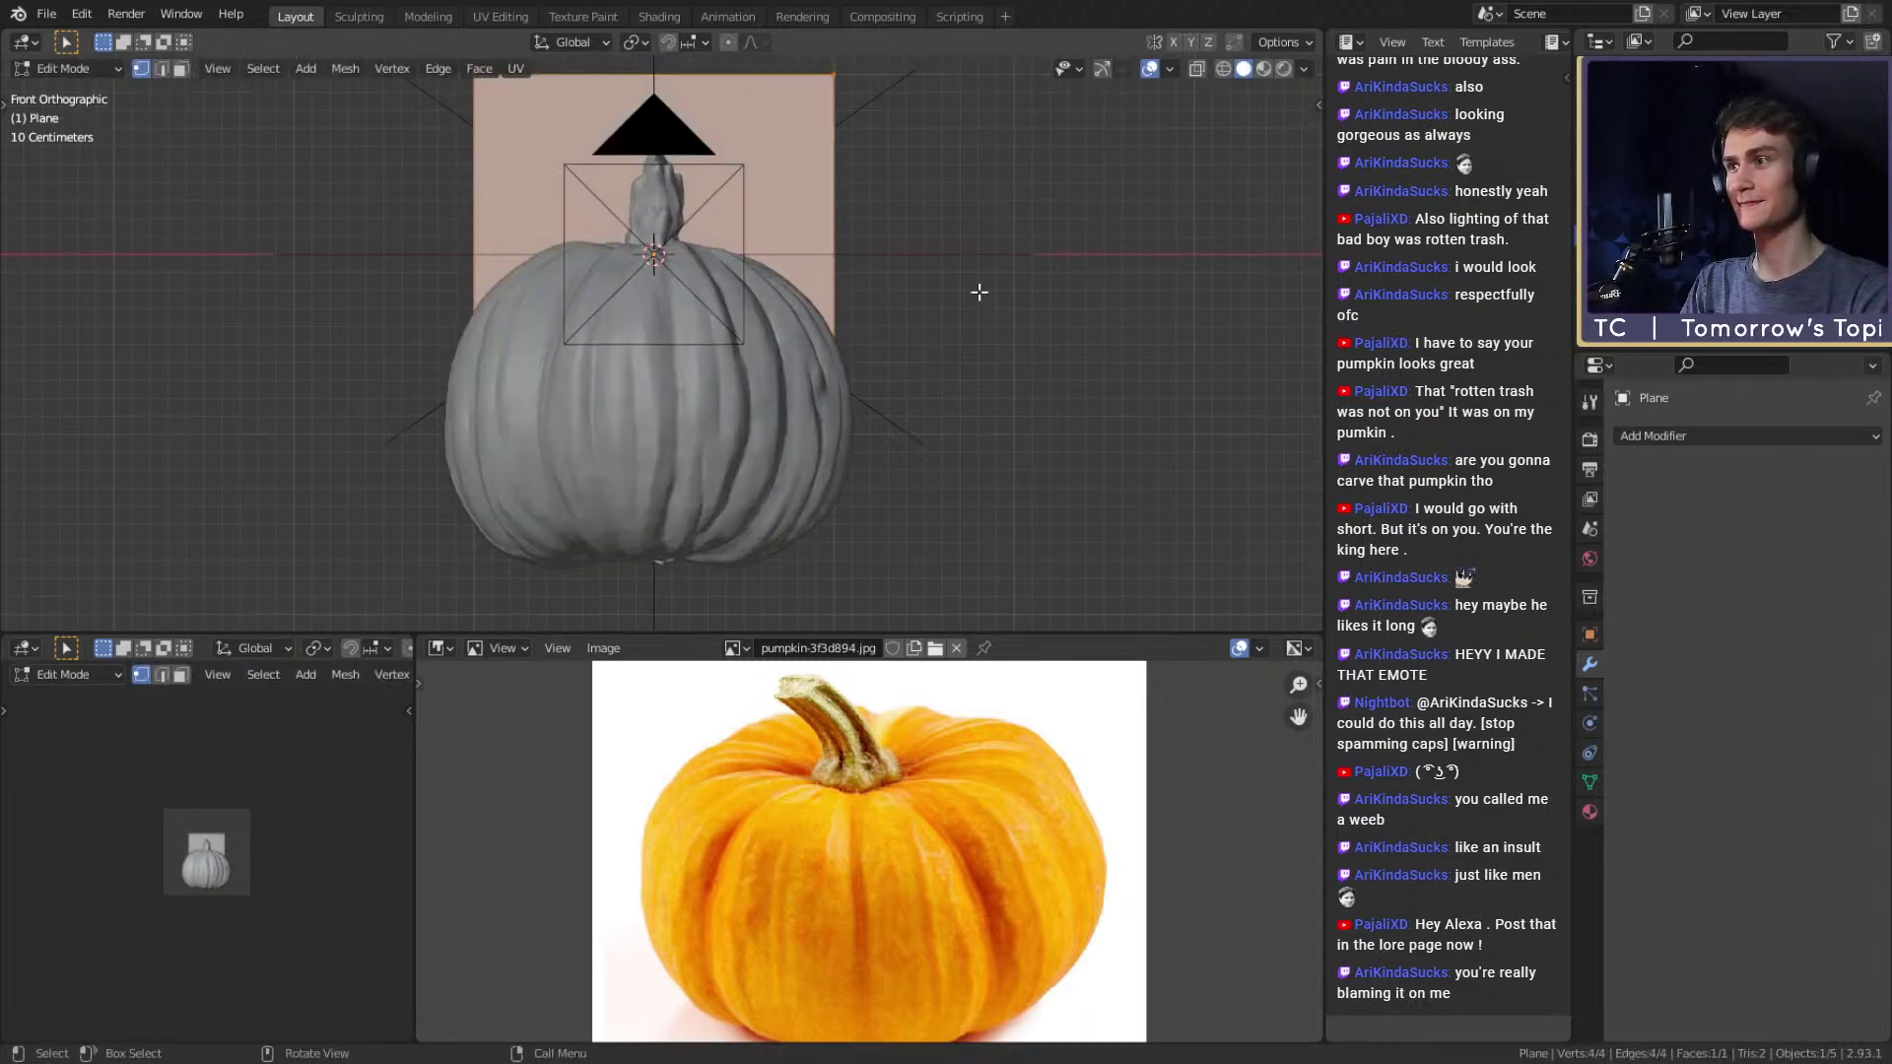
# Move the plane along the Y axis until it is in front of the pumpkin, and return to front view.
pyautogui.moveTo(944, 294); pyautogui.dragTo(1005, 318, button='middle')
pyautogui.press('g')
pyautogui.press('y')
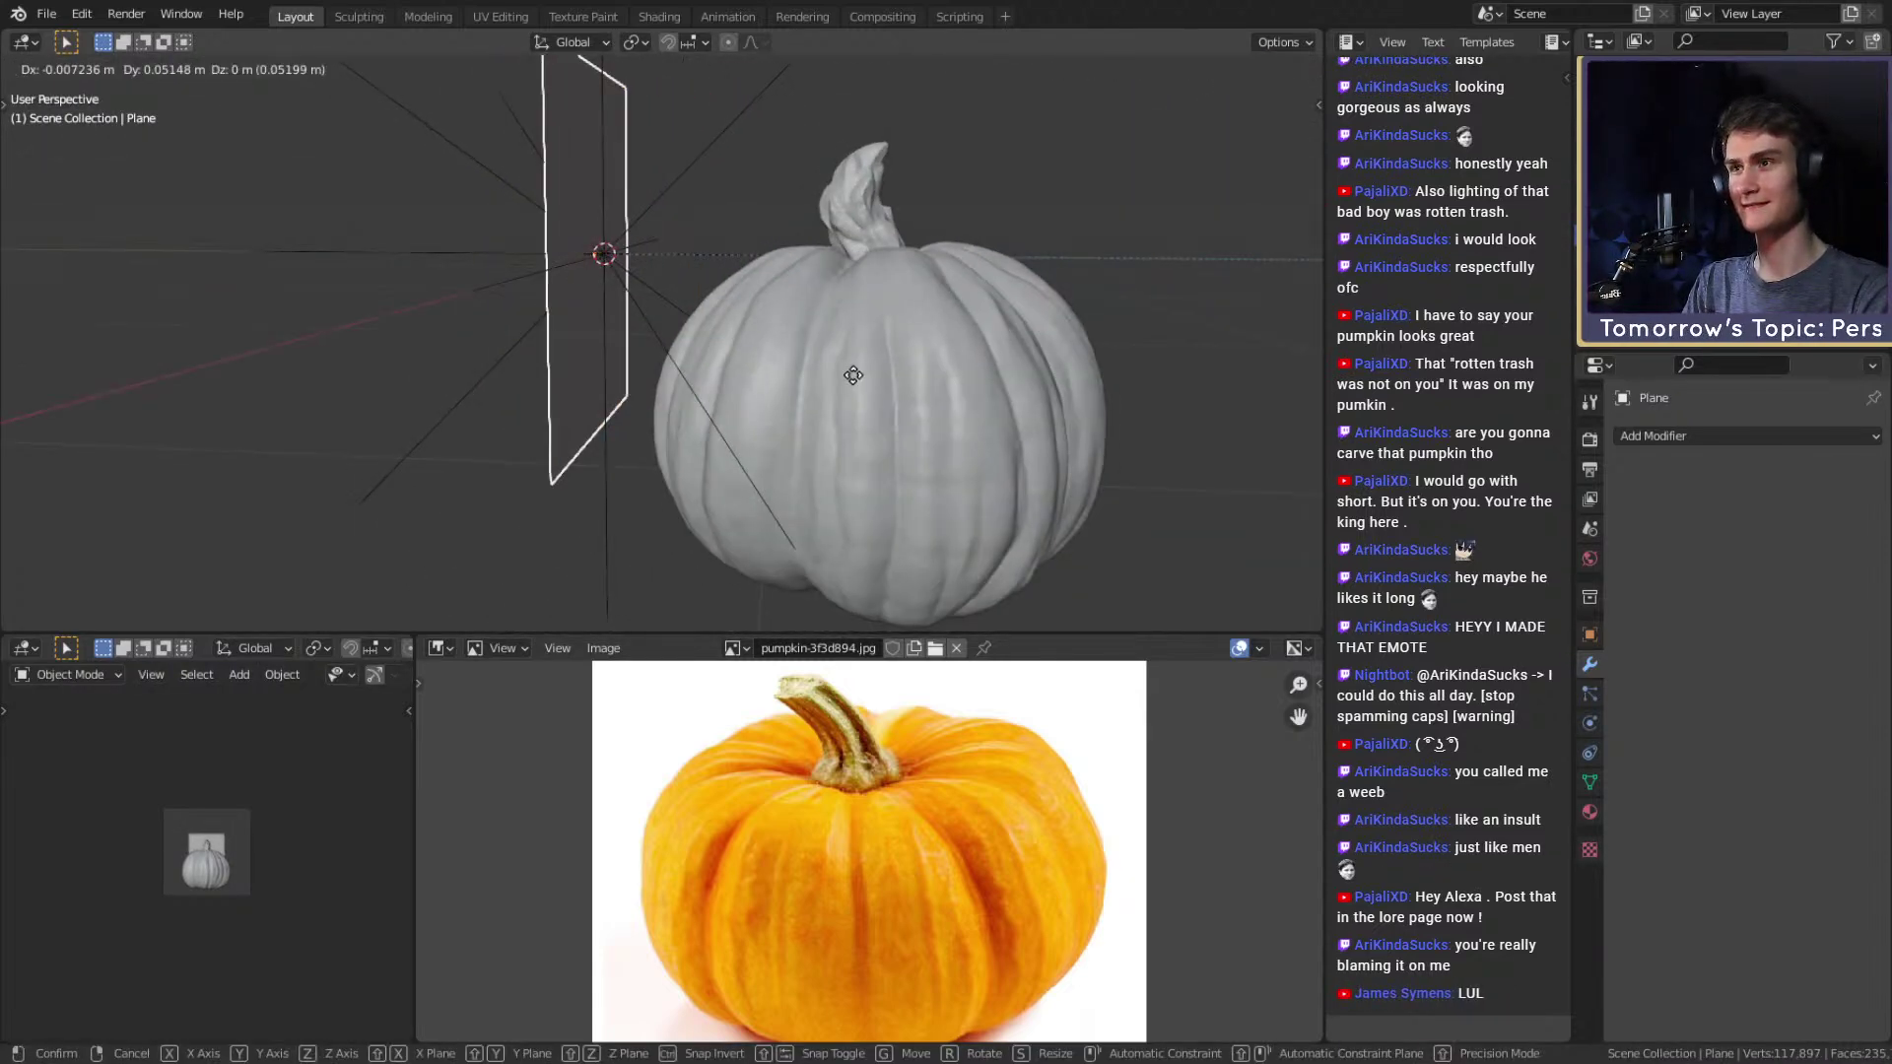
pyautogui.click(680, 398)
pyautogui.moveTo(680, 398); pyautogui.dragTo(572, 376, button='middle')
pyautogui.press('KP_1')
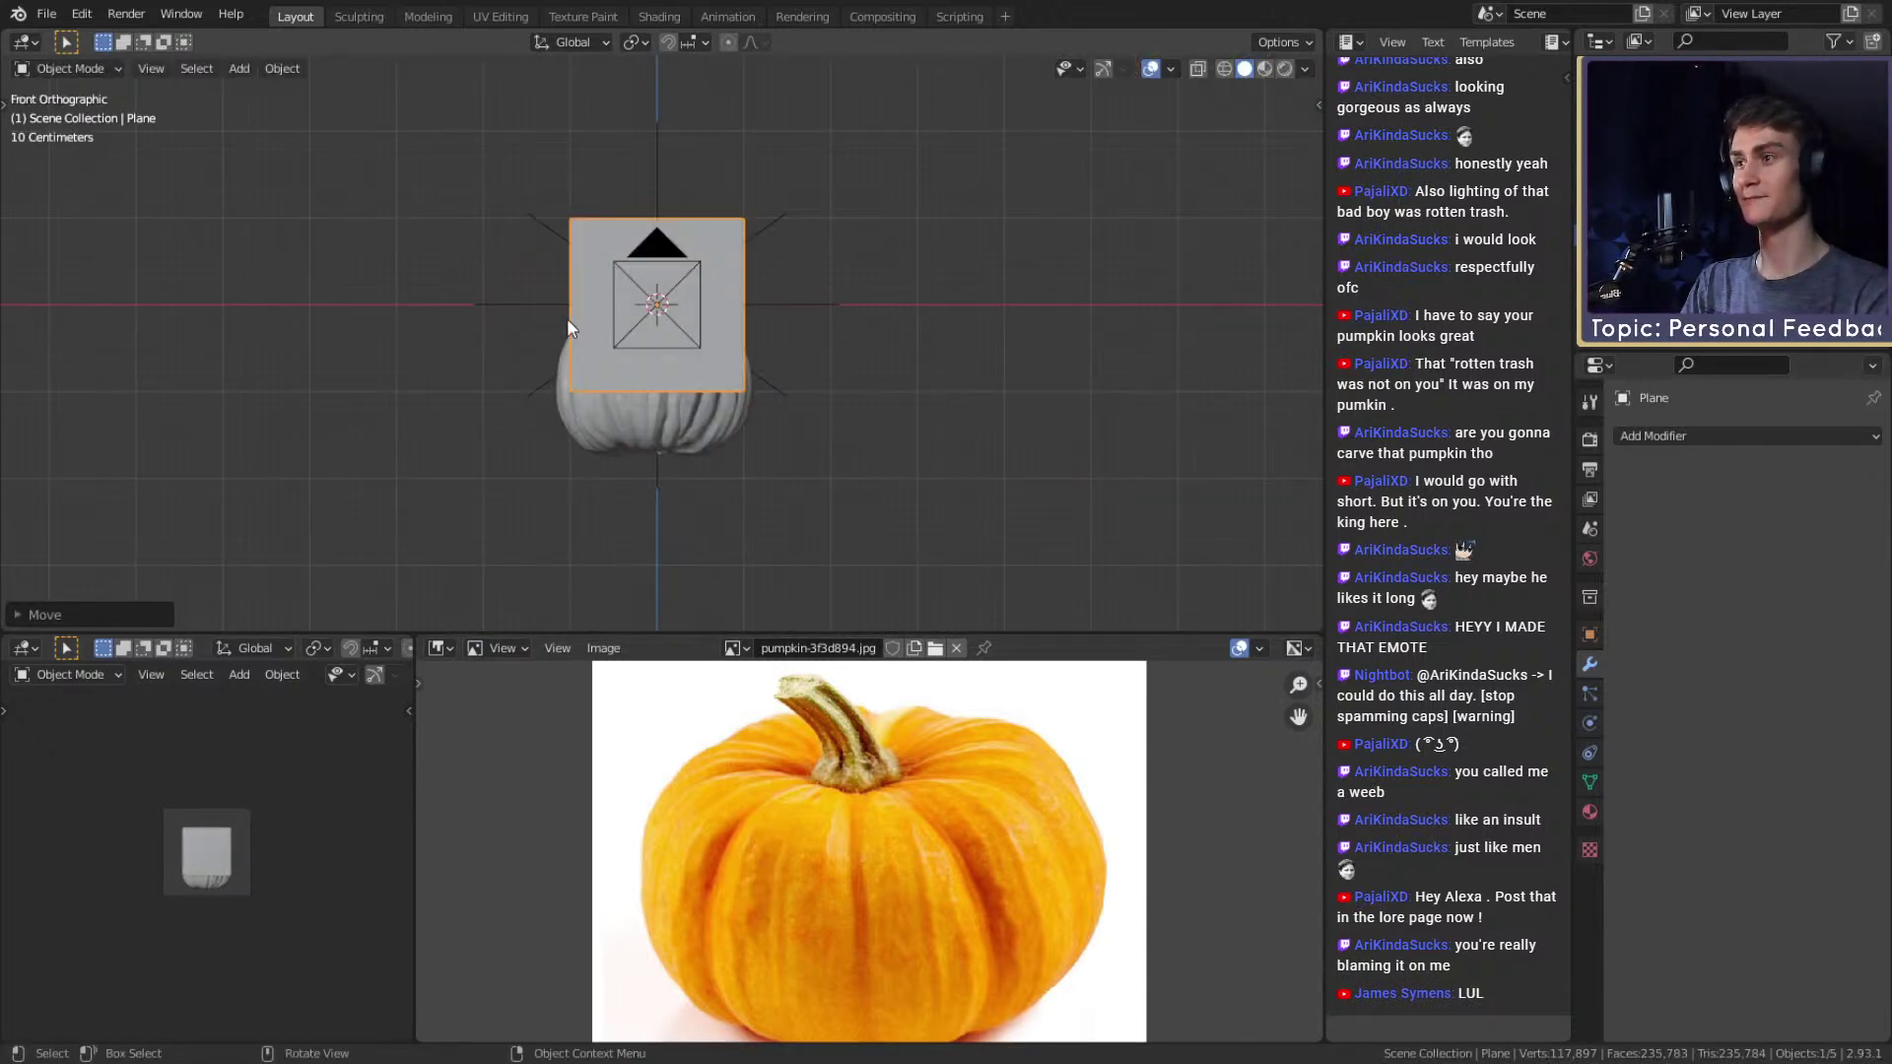
# In Edit Mode, merge all of the plane's vertices into a single vertex.
pyautogui.press('Tab')
pyautogui.scroll(6, 1048, 404)
pyautogui.press('m')
pyautogui.click(1048, 405)
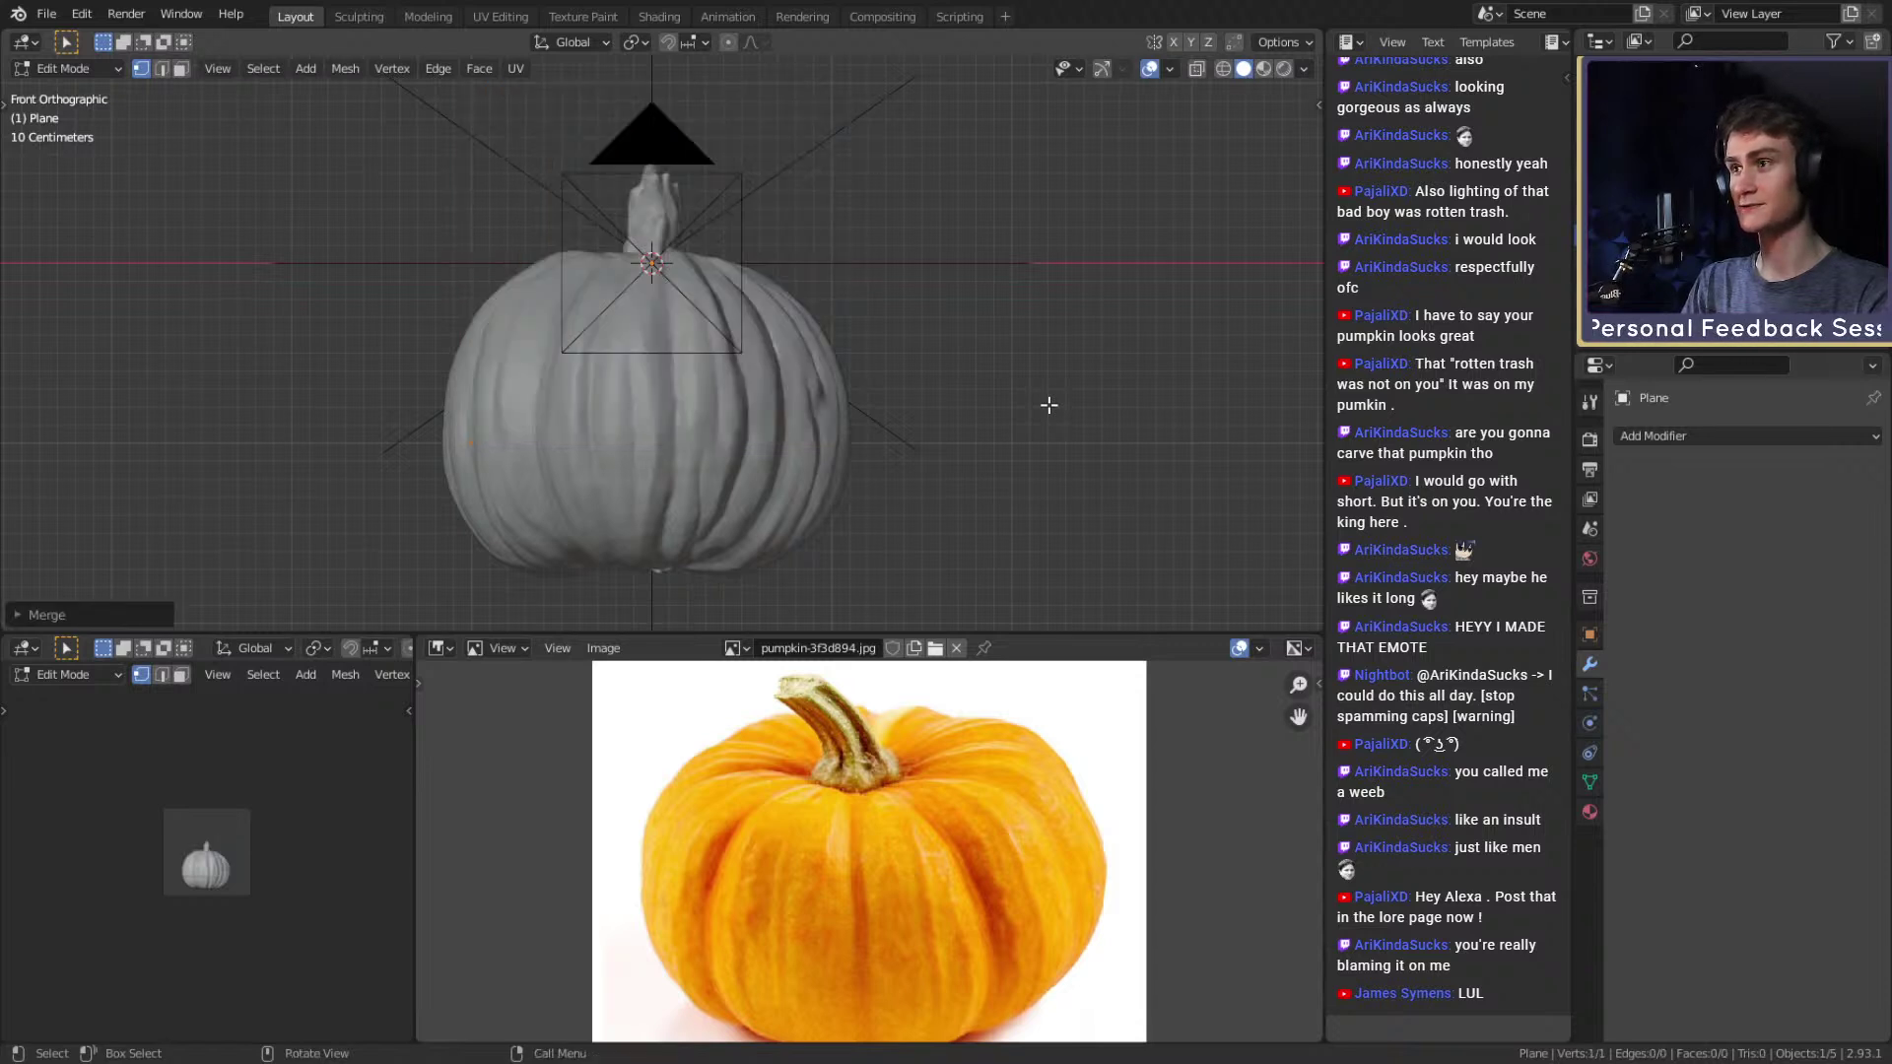
# Extrude the vertex sideways and slightly upward into an edge about 0.3 m long, and return to Object Mode.
pyautogui.scroll(5, 852, 379)
pyautogui.press('e')
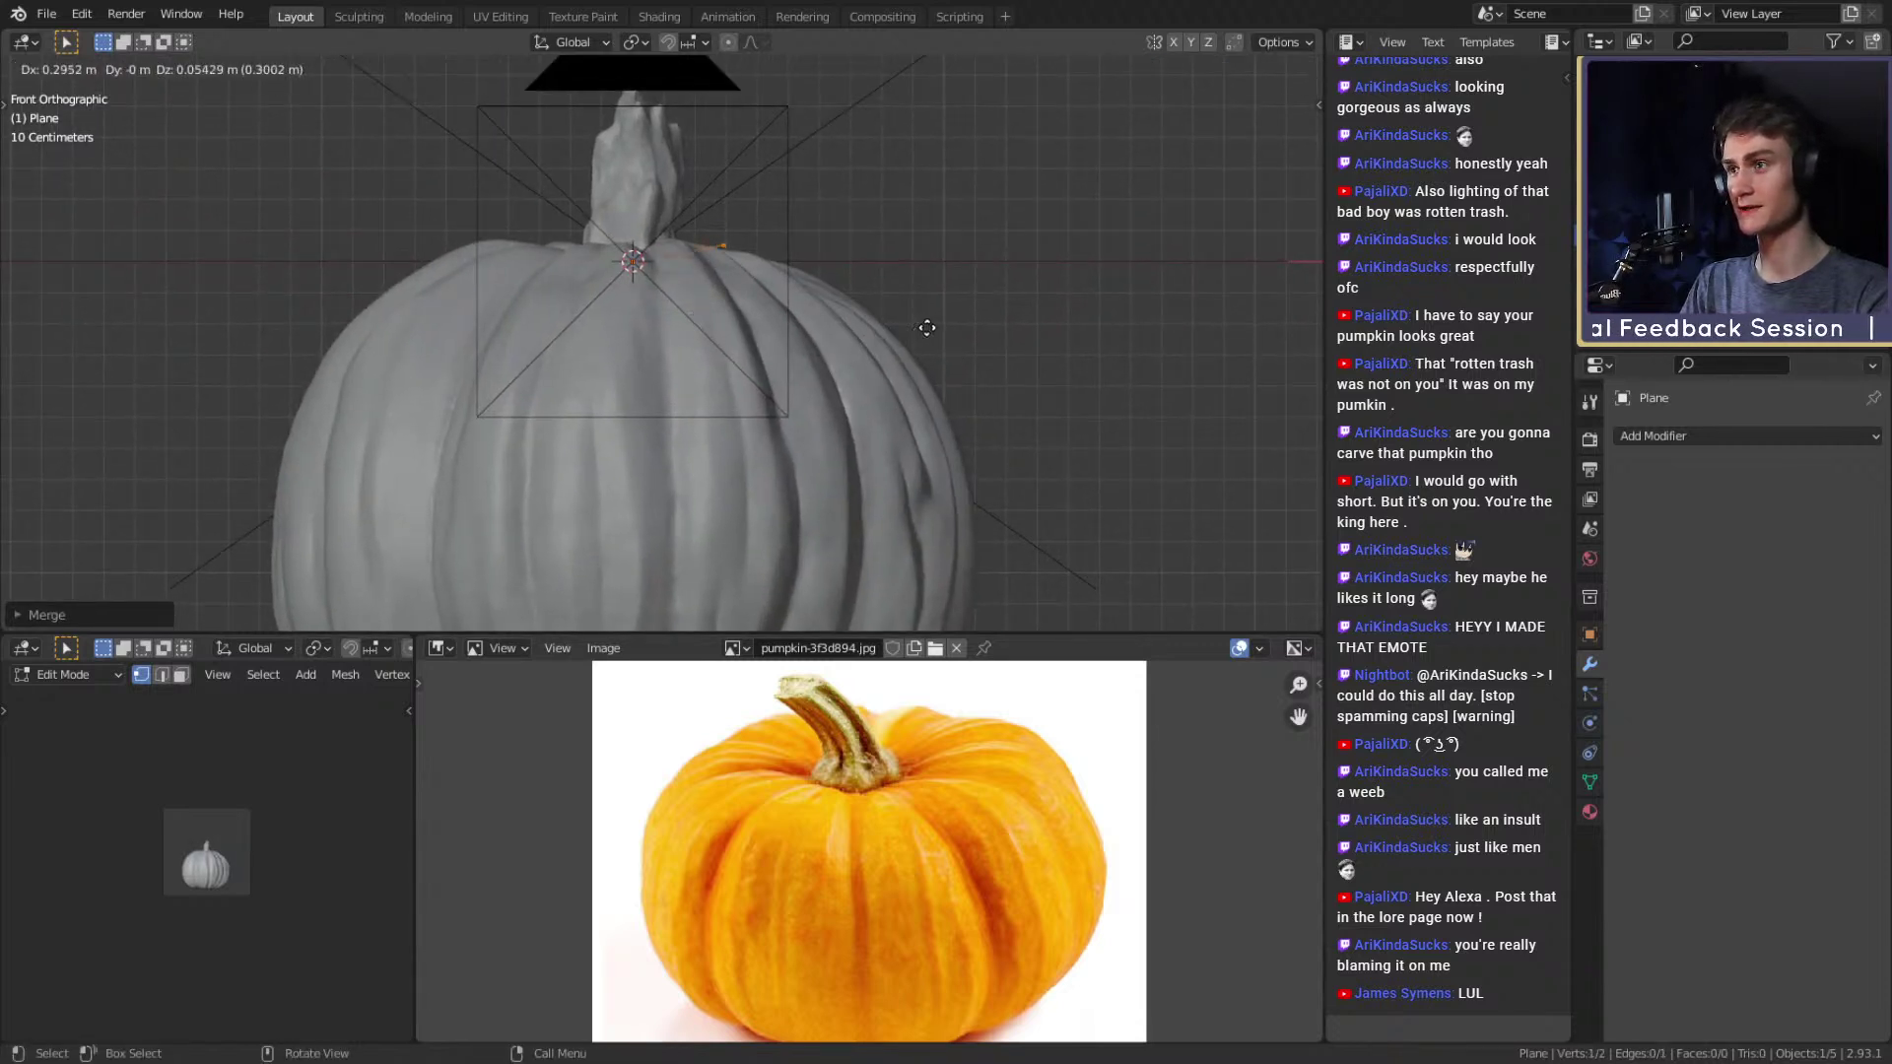
pyautogui.click(914, 327)
pyautogui.keyDown('shift'); pyautogui.moveTo(779, 373); pyautogui.dragTo(776, 353, button='middle'); pyautogui.keyUp('shift')
pyautogui.press('Tab')
# Move the edge object down in front of the middle of the pumpkin's body.
pyautogui.scroll(-1, 855, 265)
pyautogui.press('g')
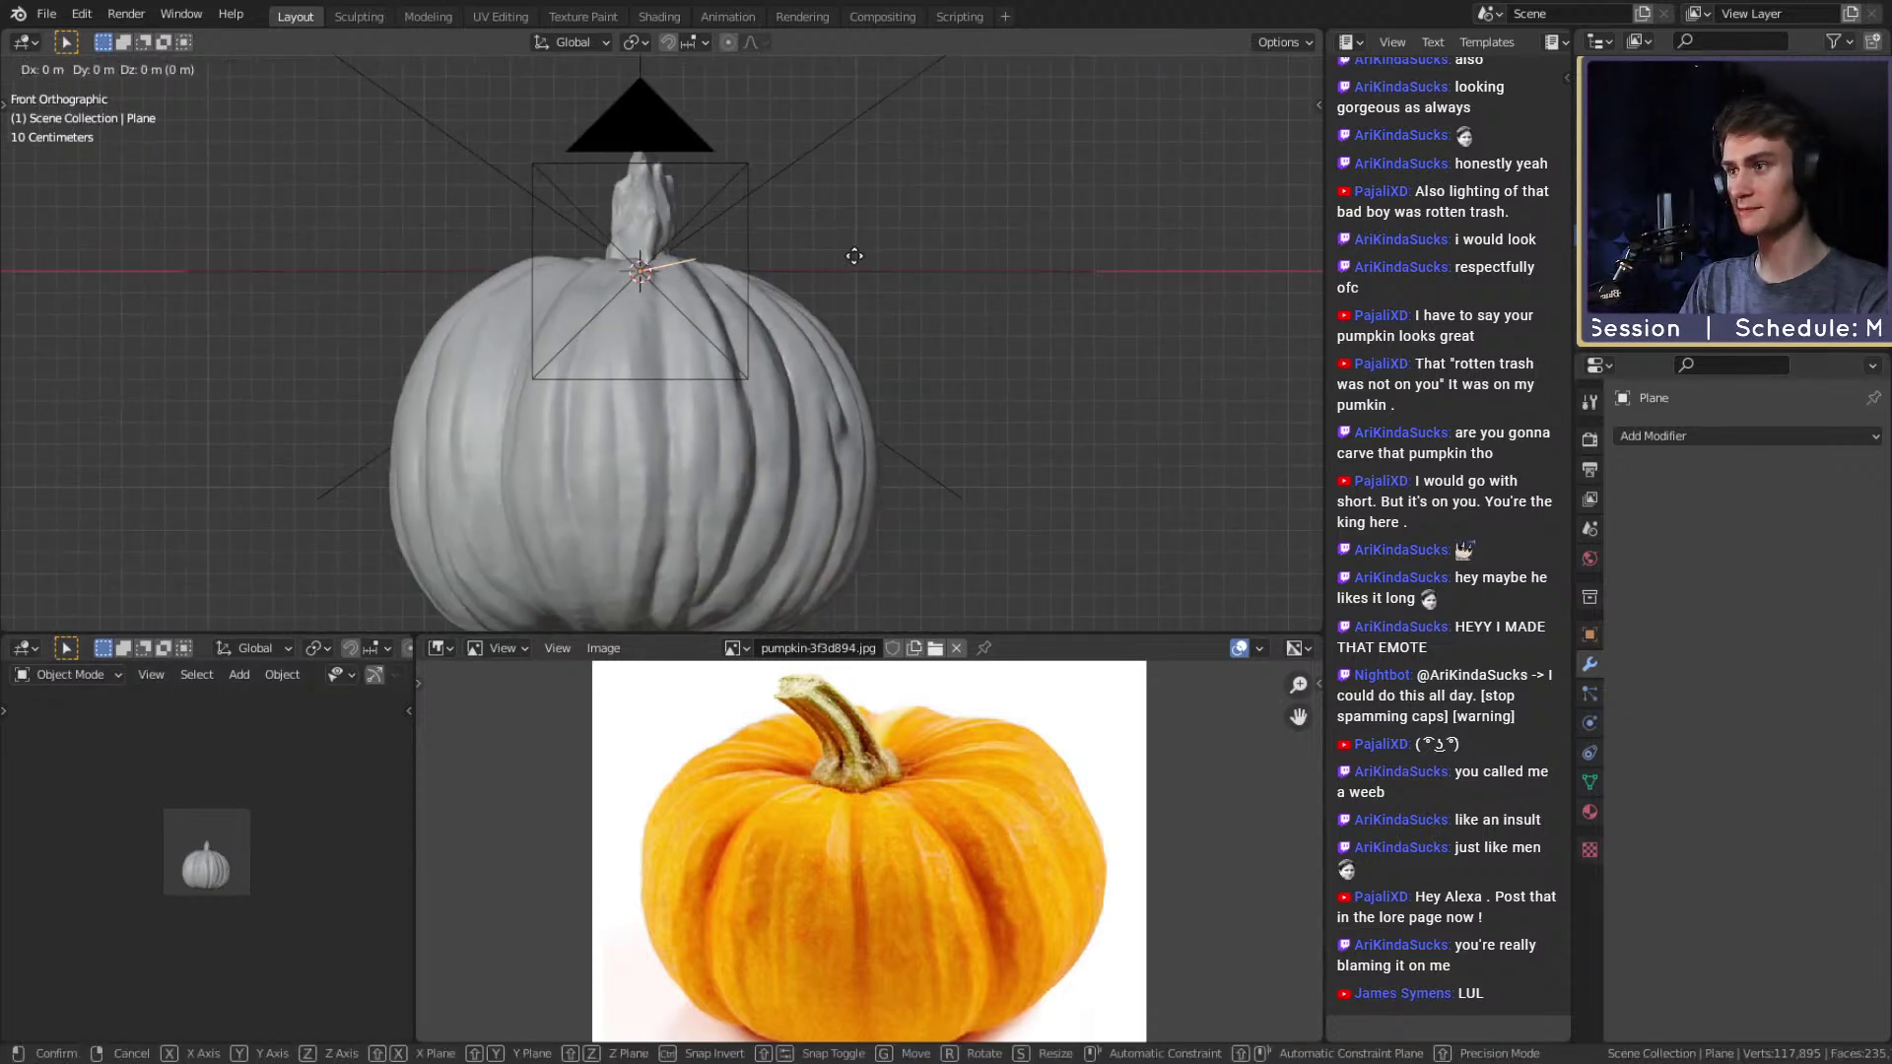
pyautogui.click(840, 430)
pyautogui.scroll(2, 836, 429)
pyautogui.keyDown('shift'); pyautogui.moveTo(806, 398); pyautogui.dragTo(761, 339, button='middle'); pyautogui.keyUp('shift')
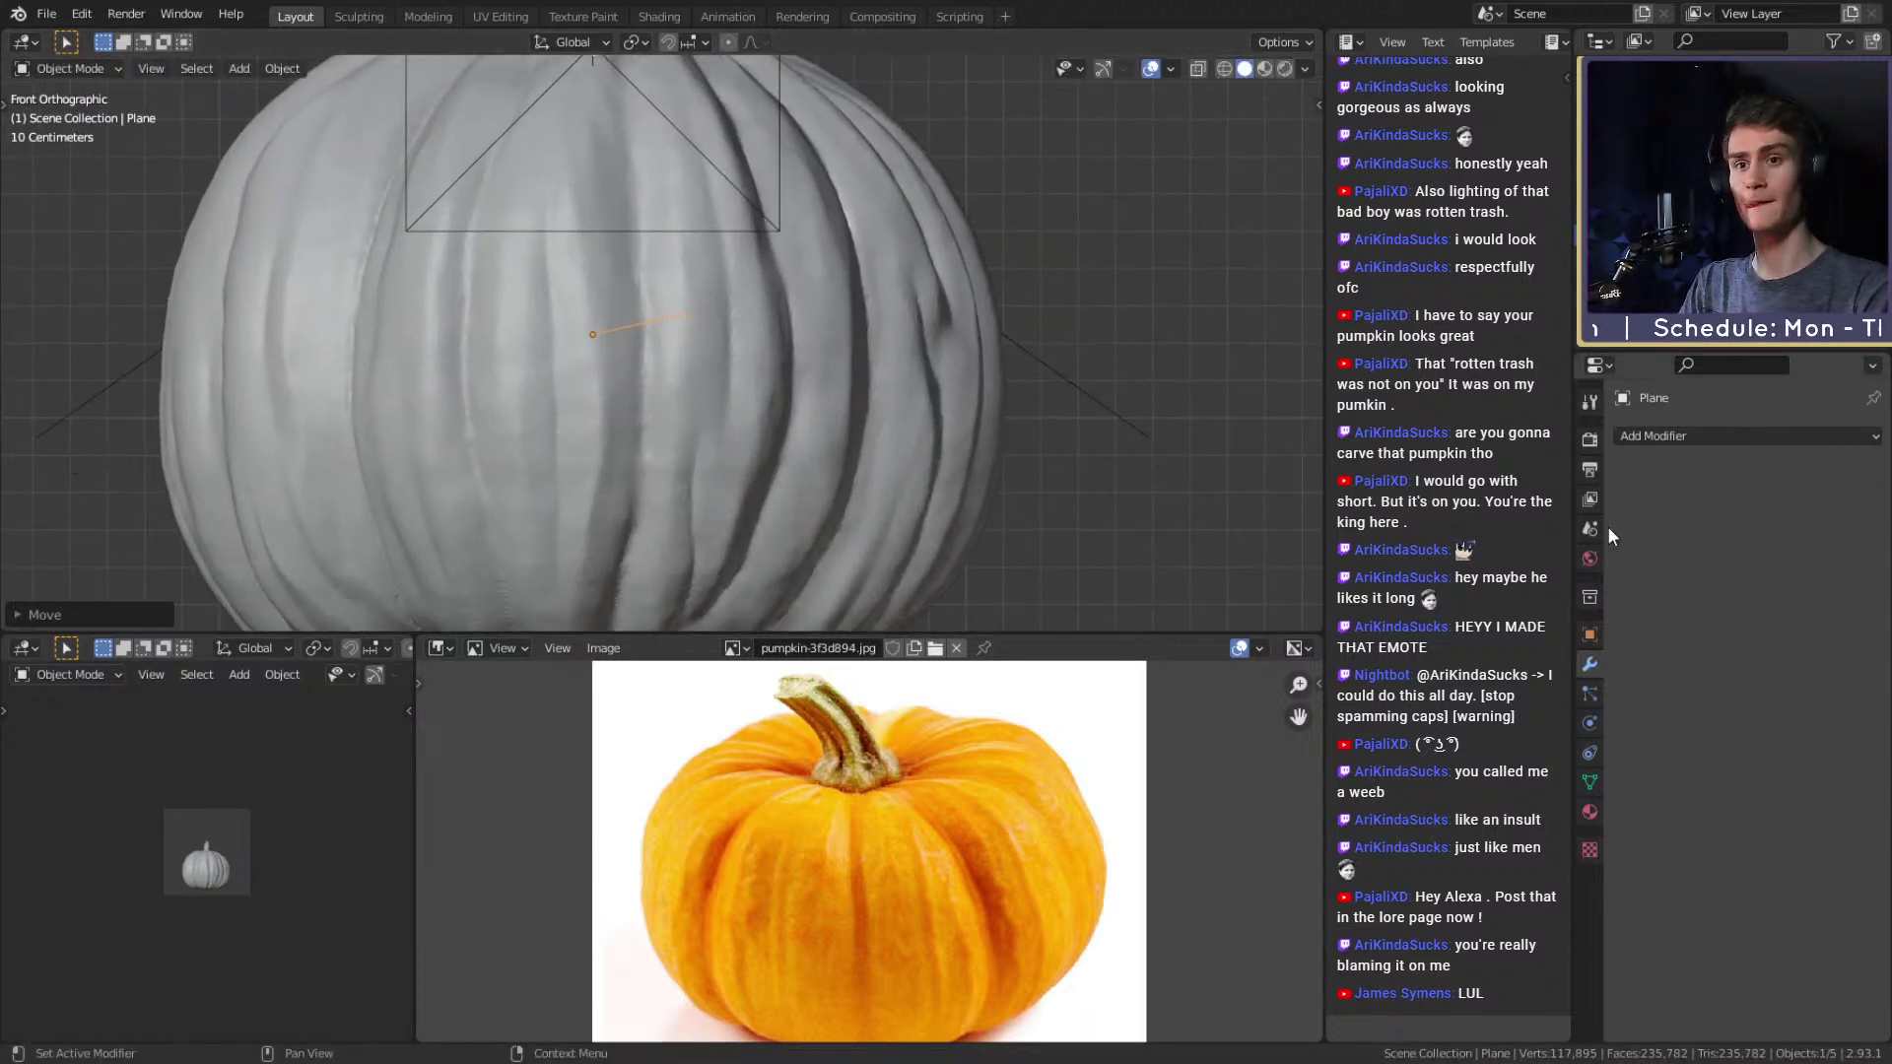
# Give the edge object a Mirror modifier on the X axis as its only modifier.
pyautogui.hotkey('ctrl', '1')
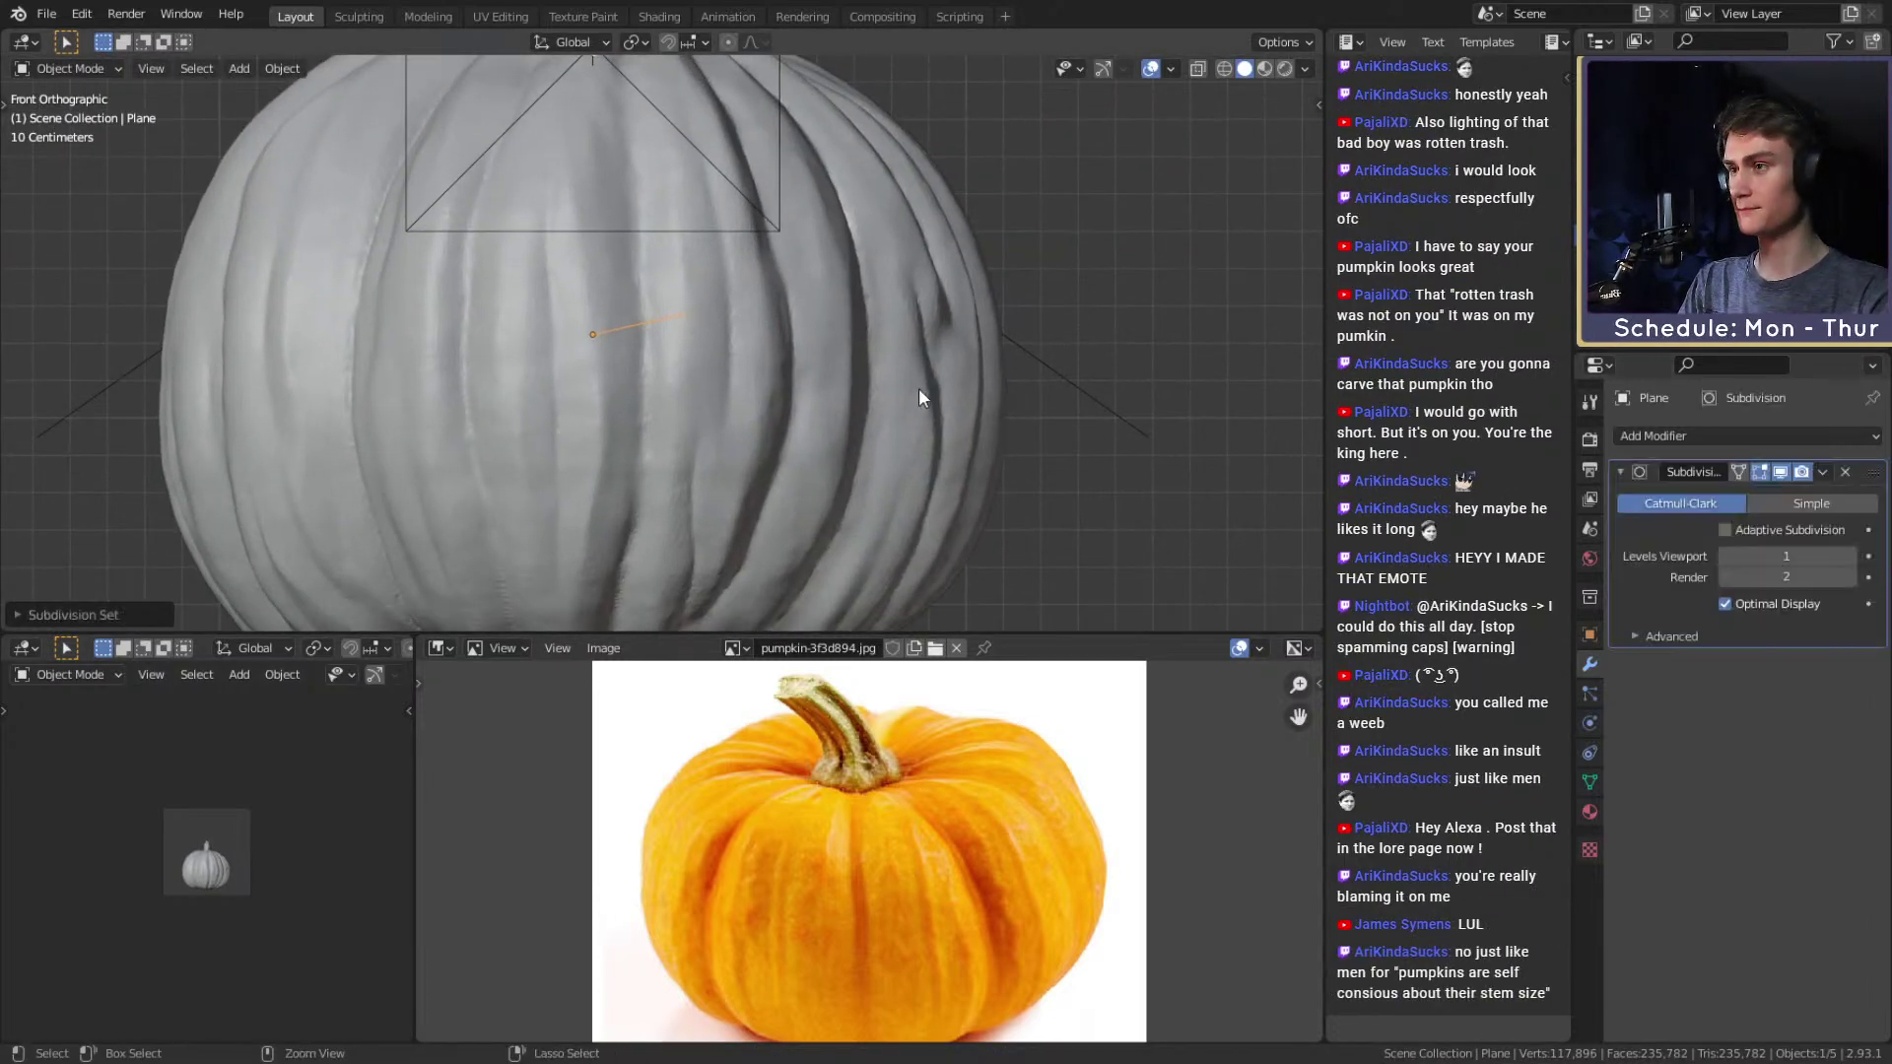
pyautogui.click(1847, 472)
pyautogui.hotkey('ctrl', 'm')
# Select both vertices of the edge and move them sideways away from the mirror centre, leaving a gap between the halves.
pyautogui.keyDown('shift'); pyautogui.moveTo(737, 379); pyautogui.dragTo(736, 339, button='middle'); pyautogui.keyUp('shift')
pyautogui.press('Tab')
pyautogui.press('Tab')
pyautogui.scroll(1, 737, 337)
pyautogui.press('Tab')
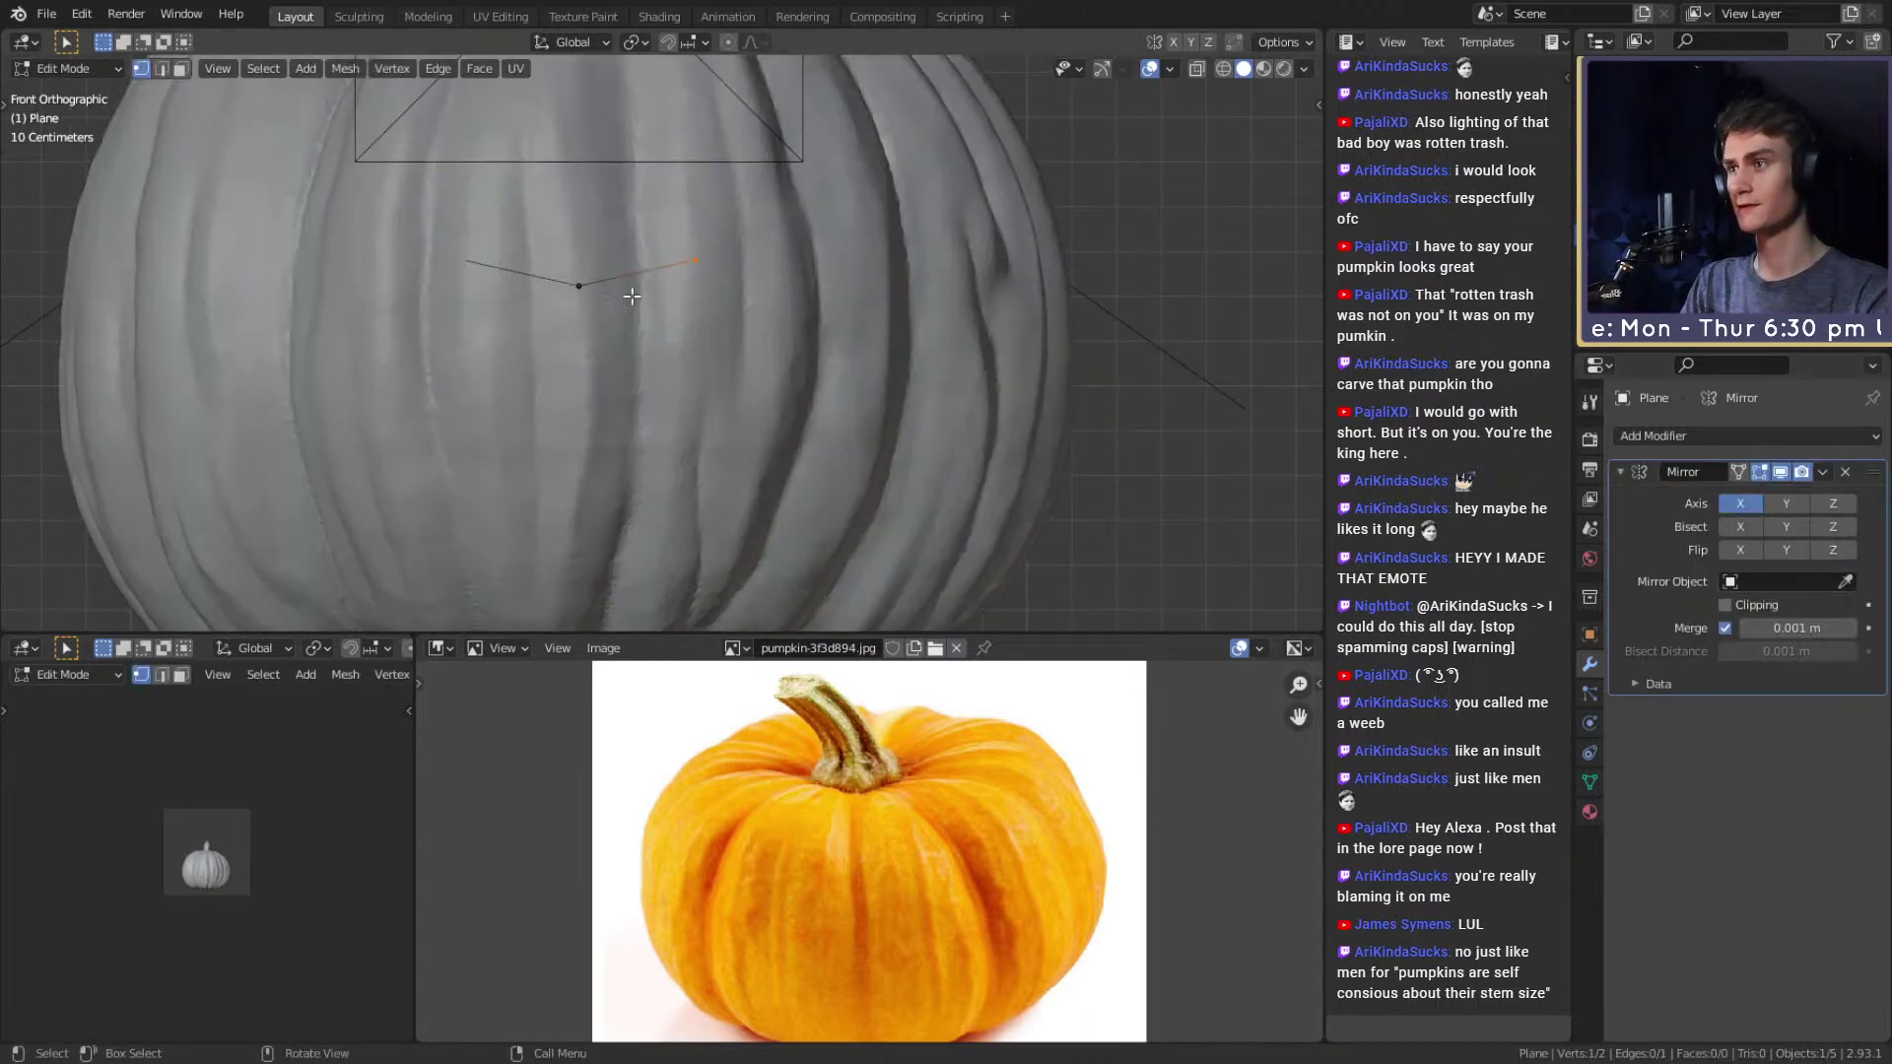
pyautogui.keyDown('shift'); pyautogui.click(579, 285); pyautogui.keyUp('shift')
pyautogui.press('g')
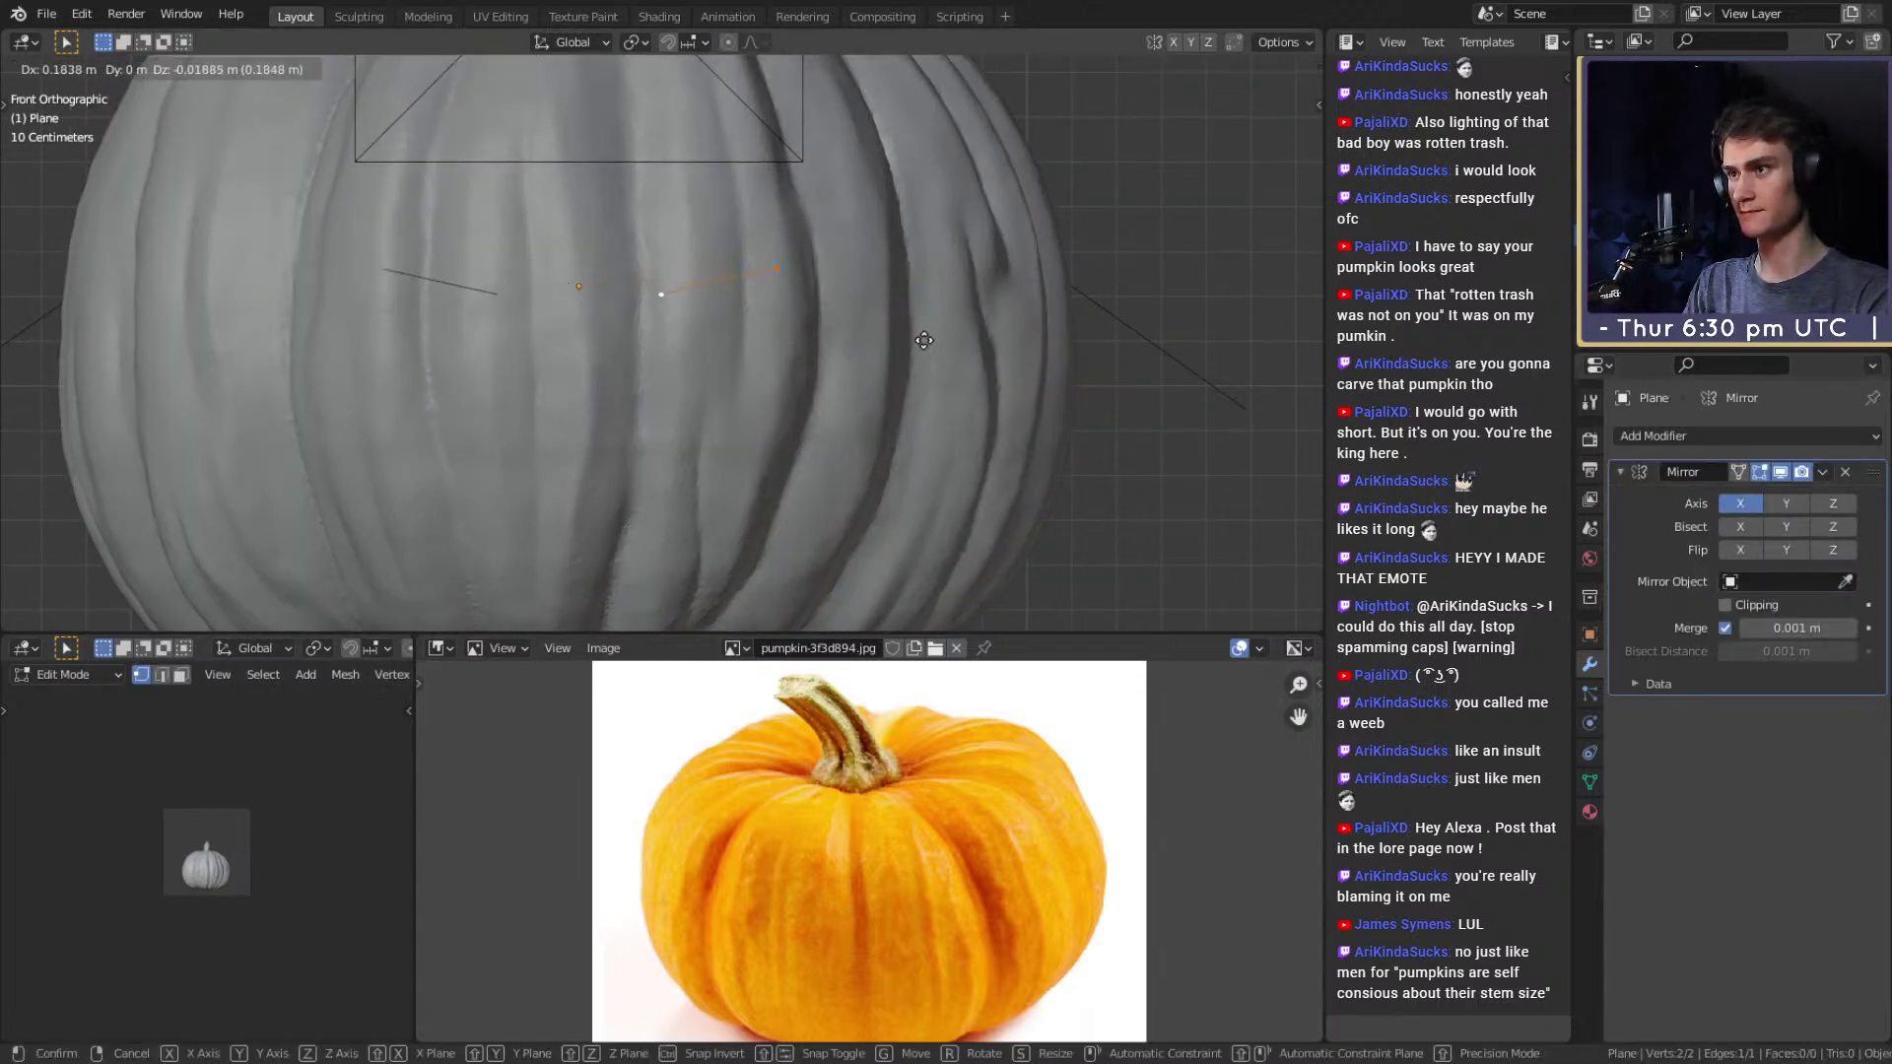
pyautogui.click(942, 318)
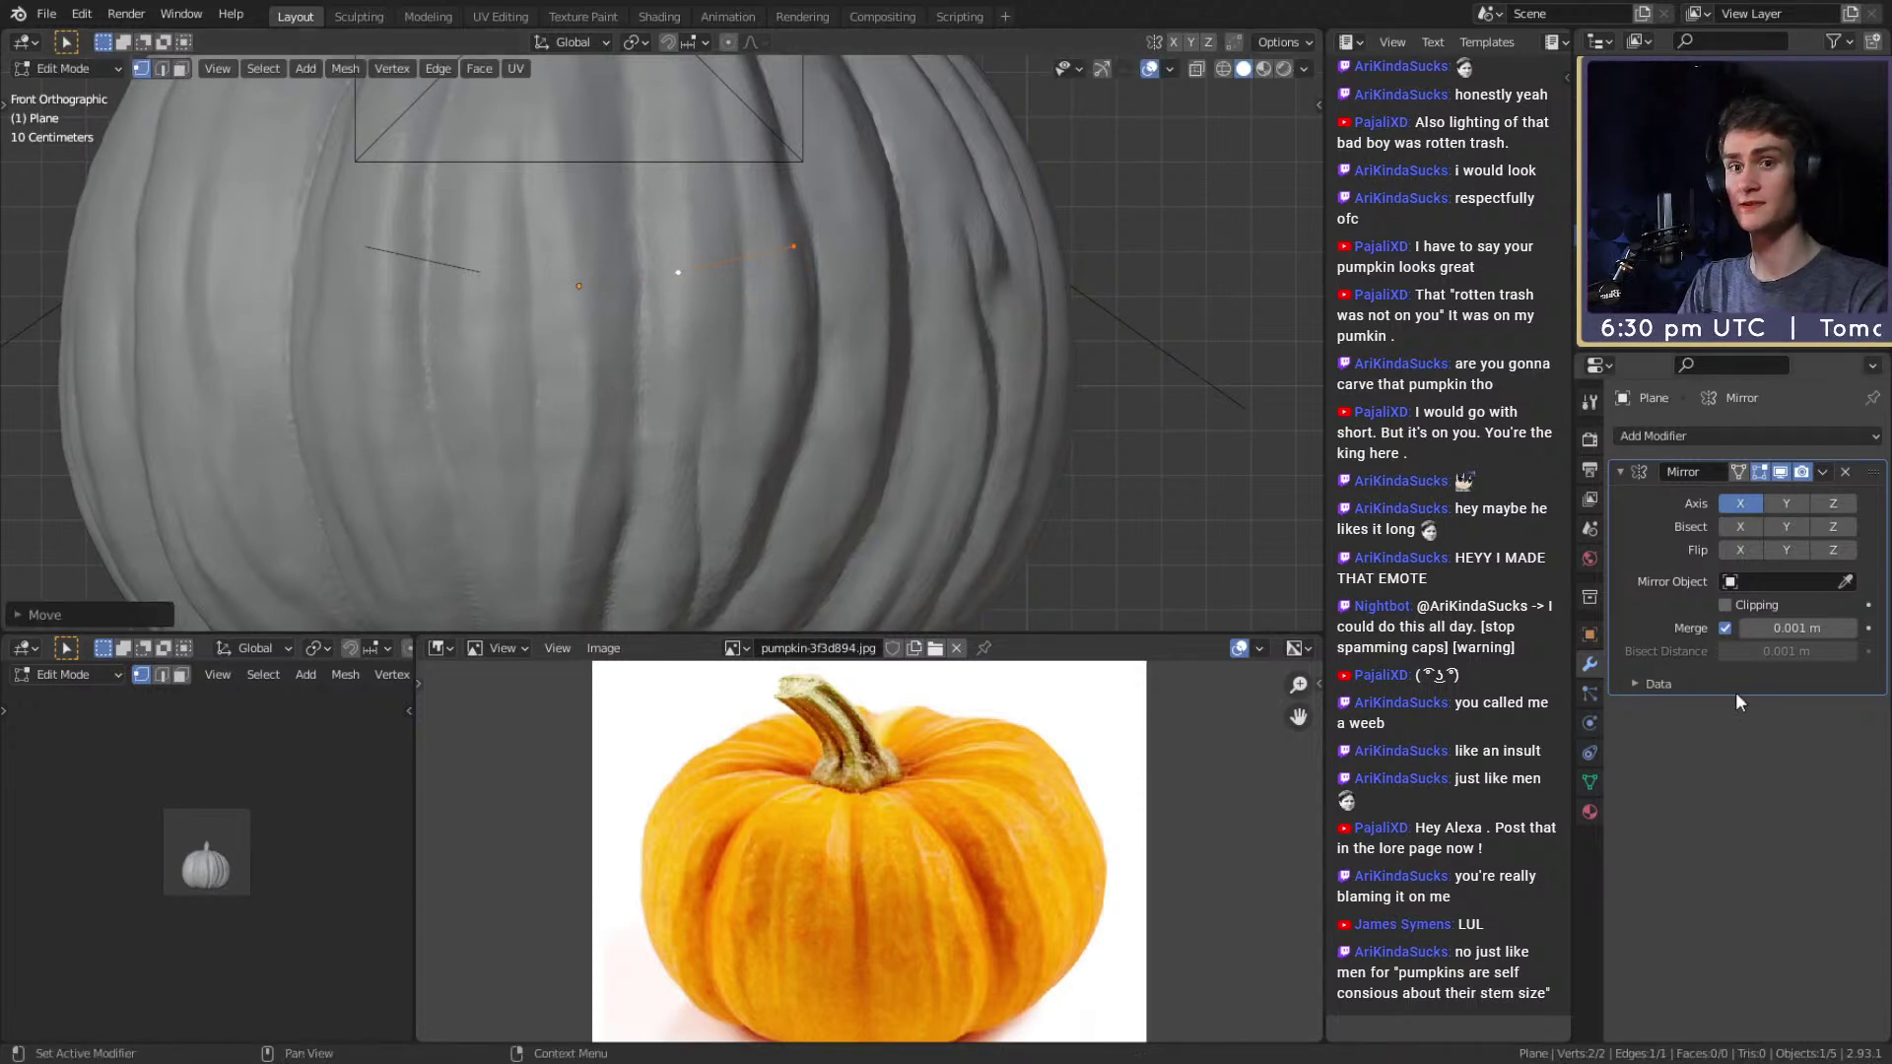
# Enable Clipping in the Mirror modifier and return to Object Mode.
pyautogui.click(1731, 605)
pyautogui.scroll(-2, 711, 389)
pyautogui.scroll(2, 712, 389)
pyautogui.keyDown('shift'); pyautogui.moveTo(711, 388); pyautogui.dragTo(711, 371, button='middle'); pyautogui.keyUp('shift')
pyautogui.scroll(-5, 712, 372)
pyautogui.scroll(4, 712, 373)
pyautogui.scroll(-2, 755, 254)
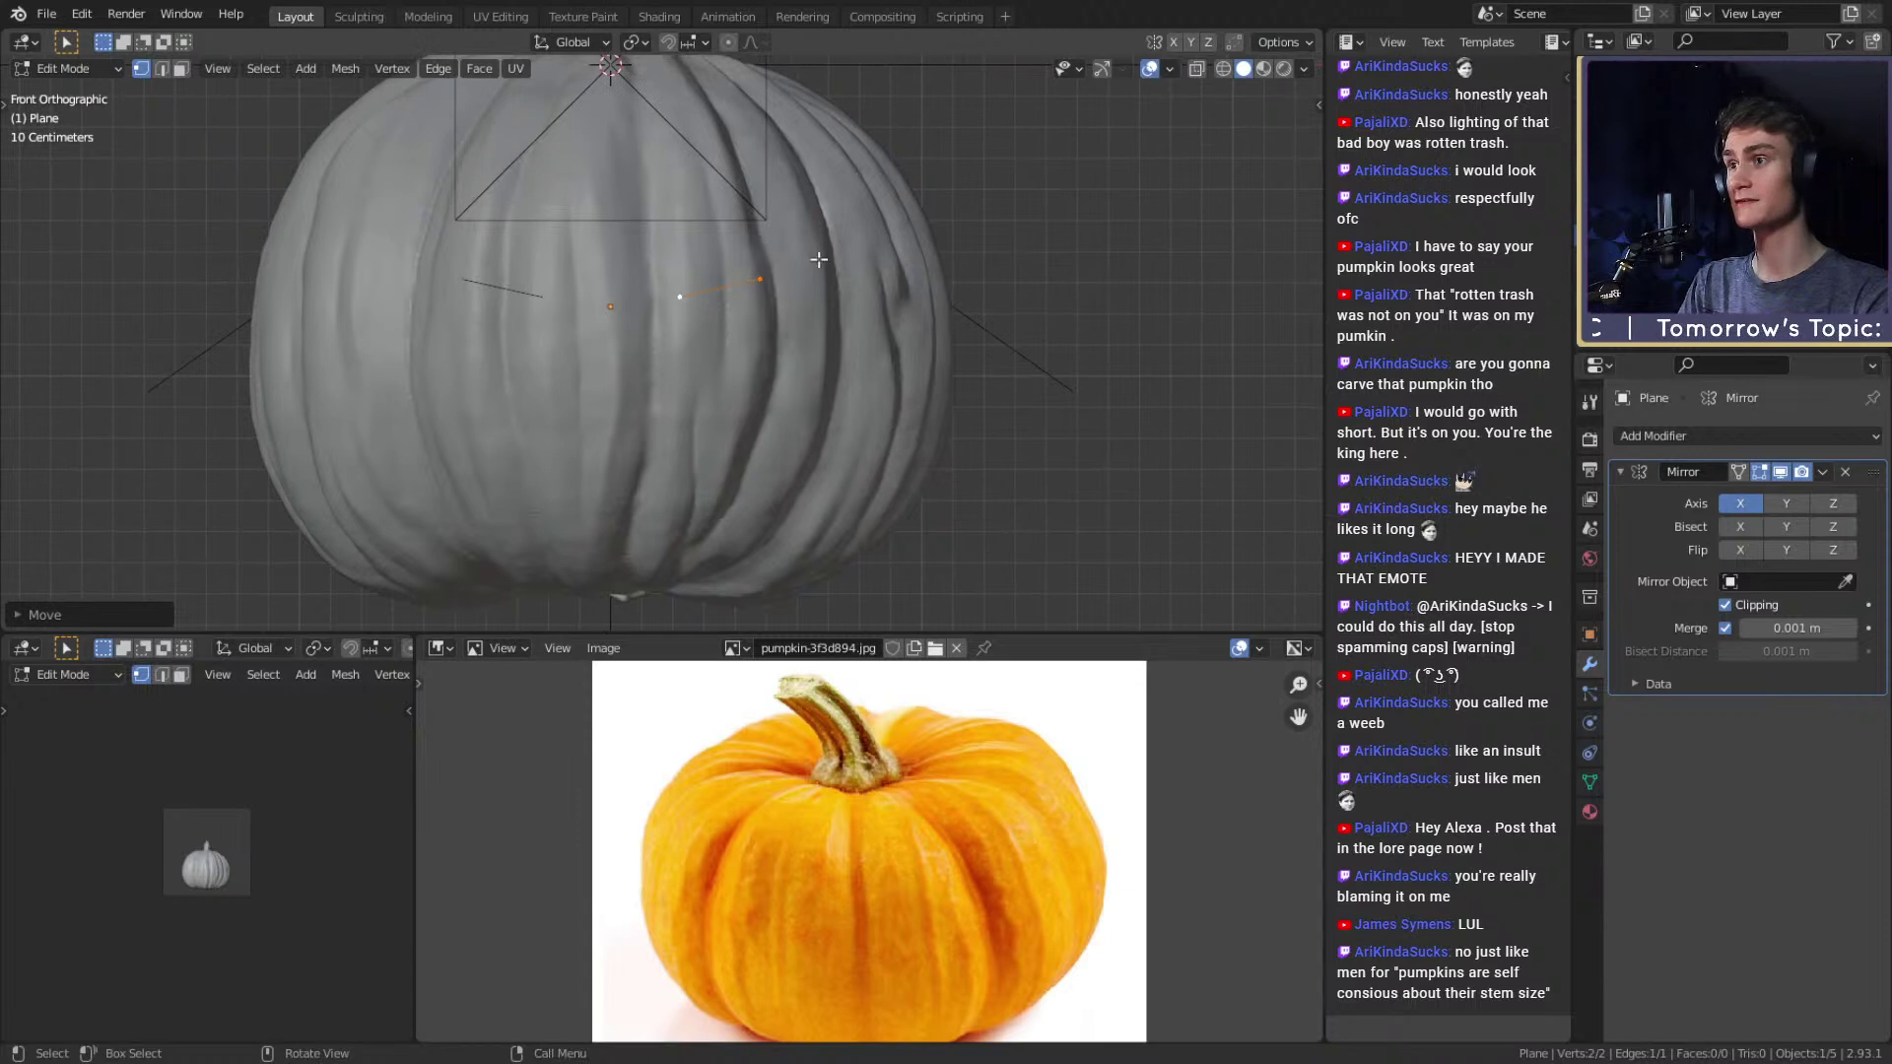
pyautogui.press('Tab')
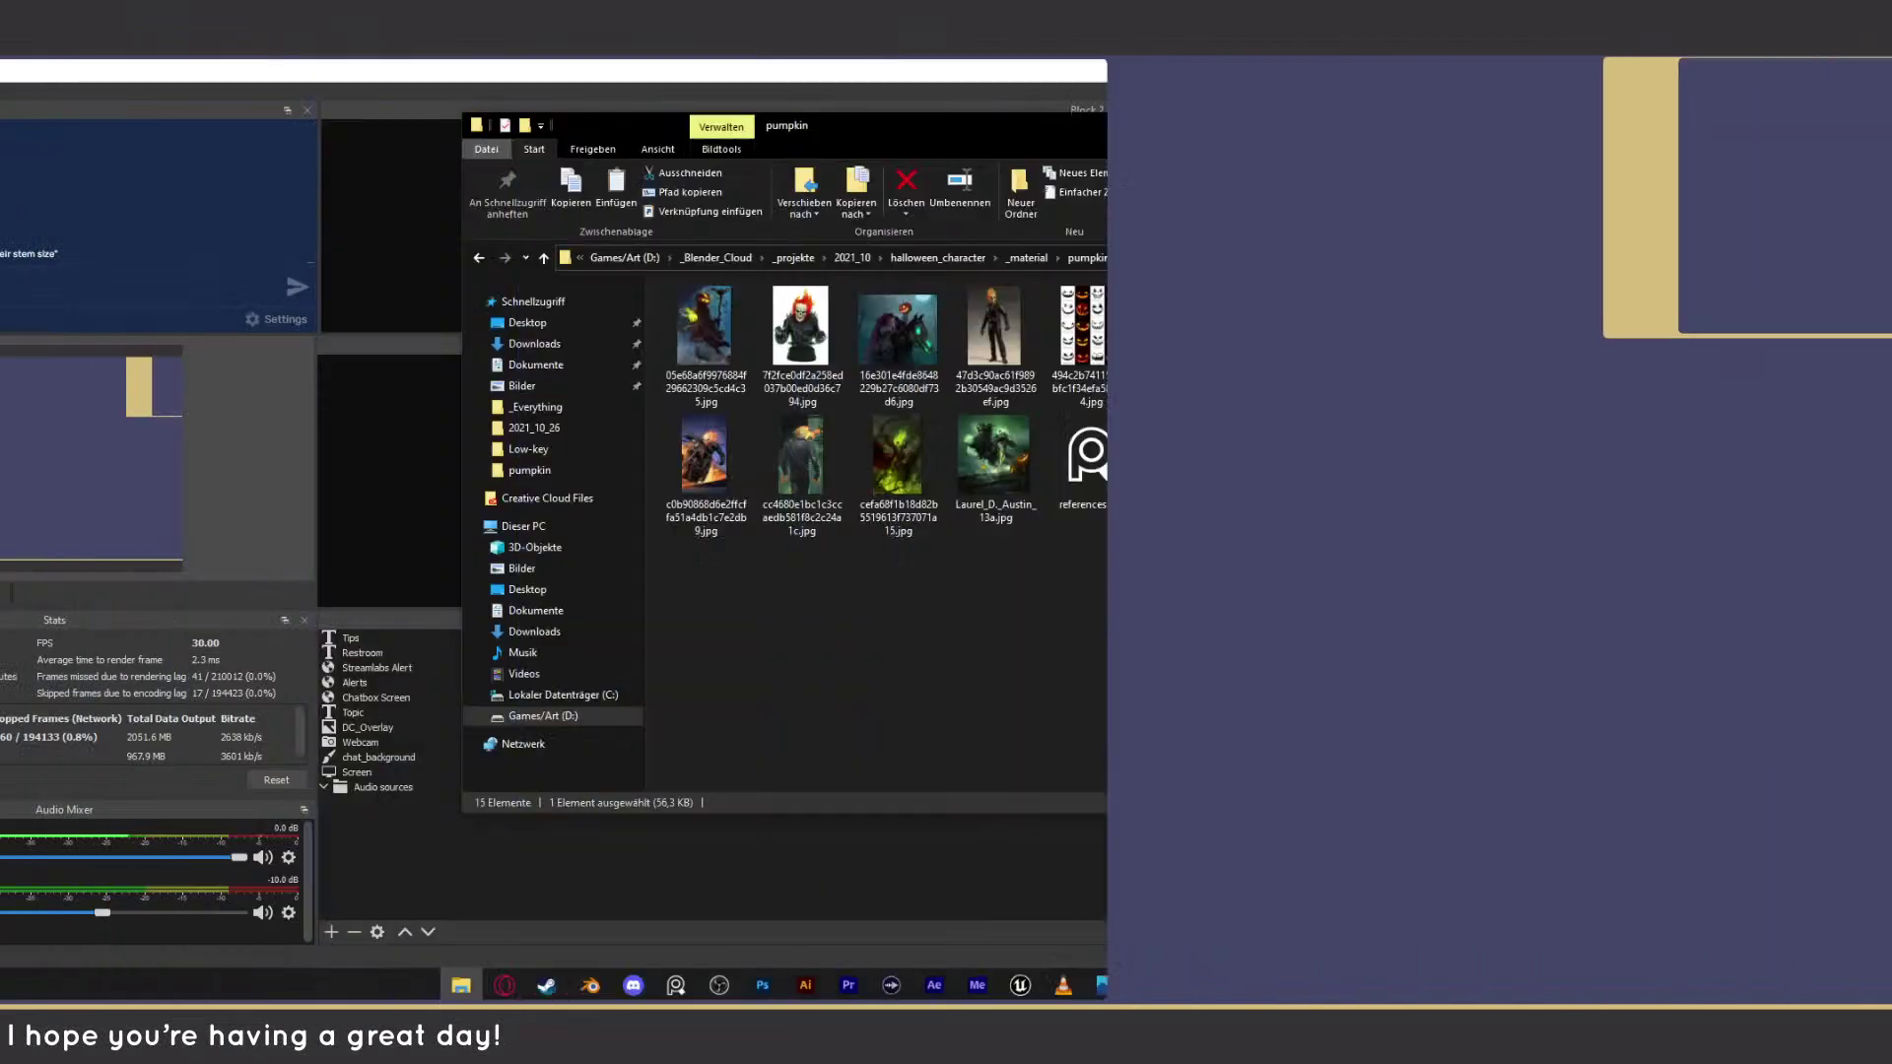
# View the sheet of six sketched pumpkin faces from the pumpkin reference folder, and close it.
pyautogui.press('Return')
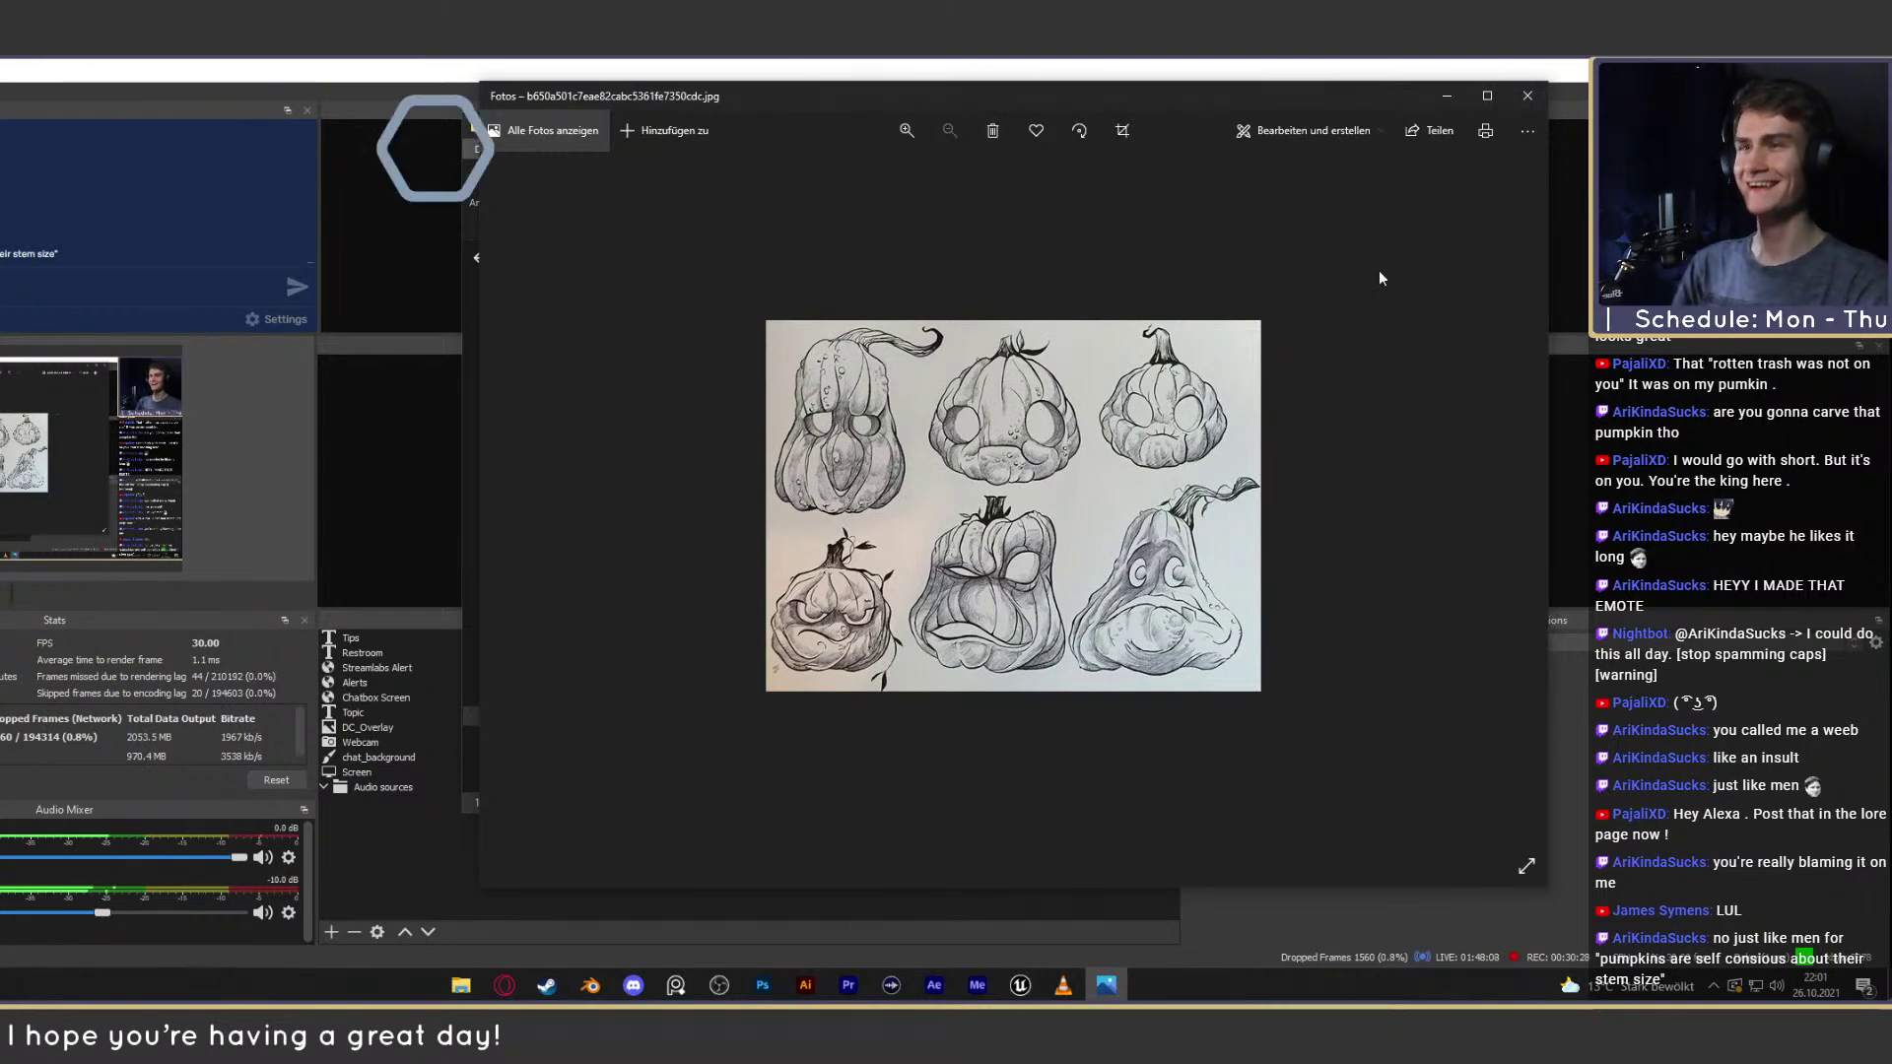
pyautogui.click(1523, 103)
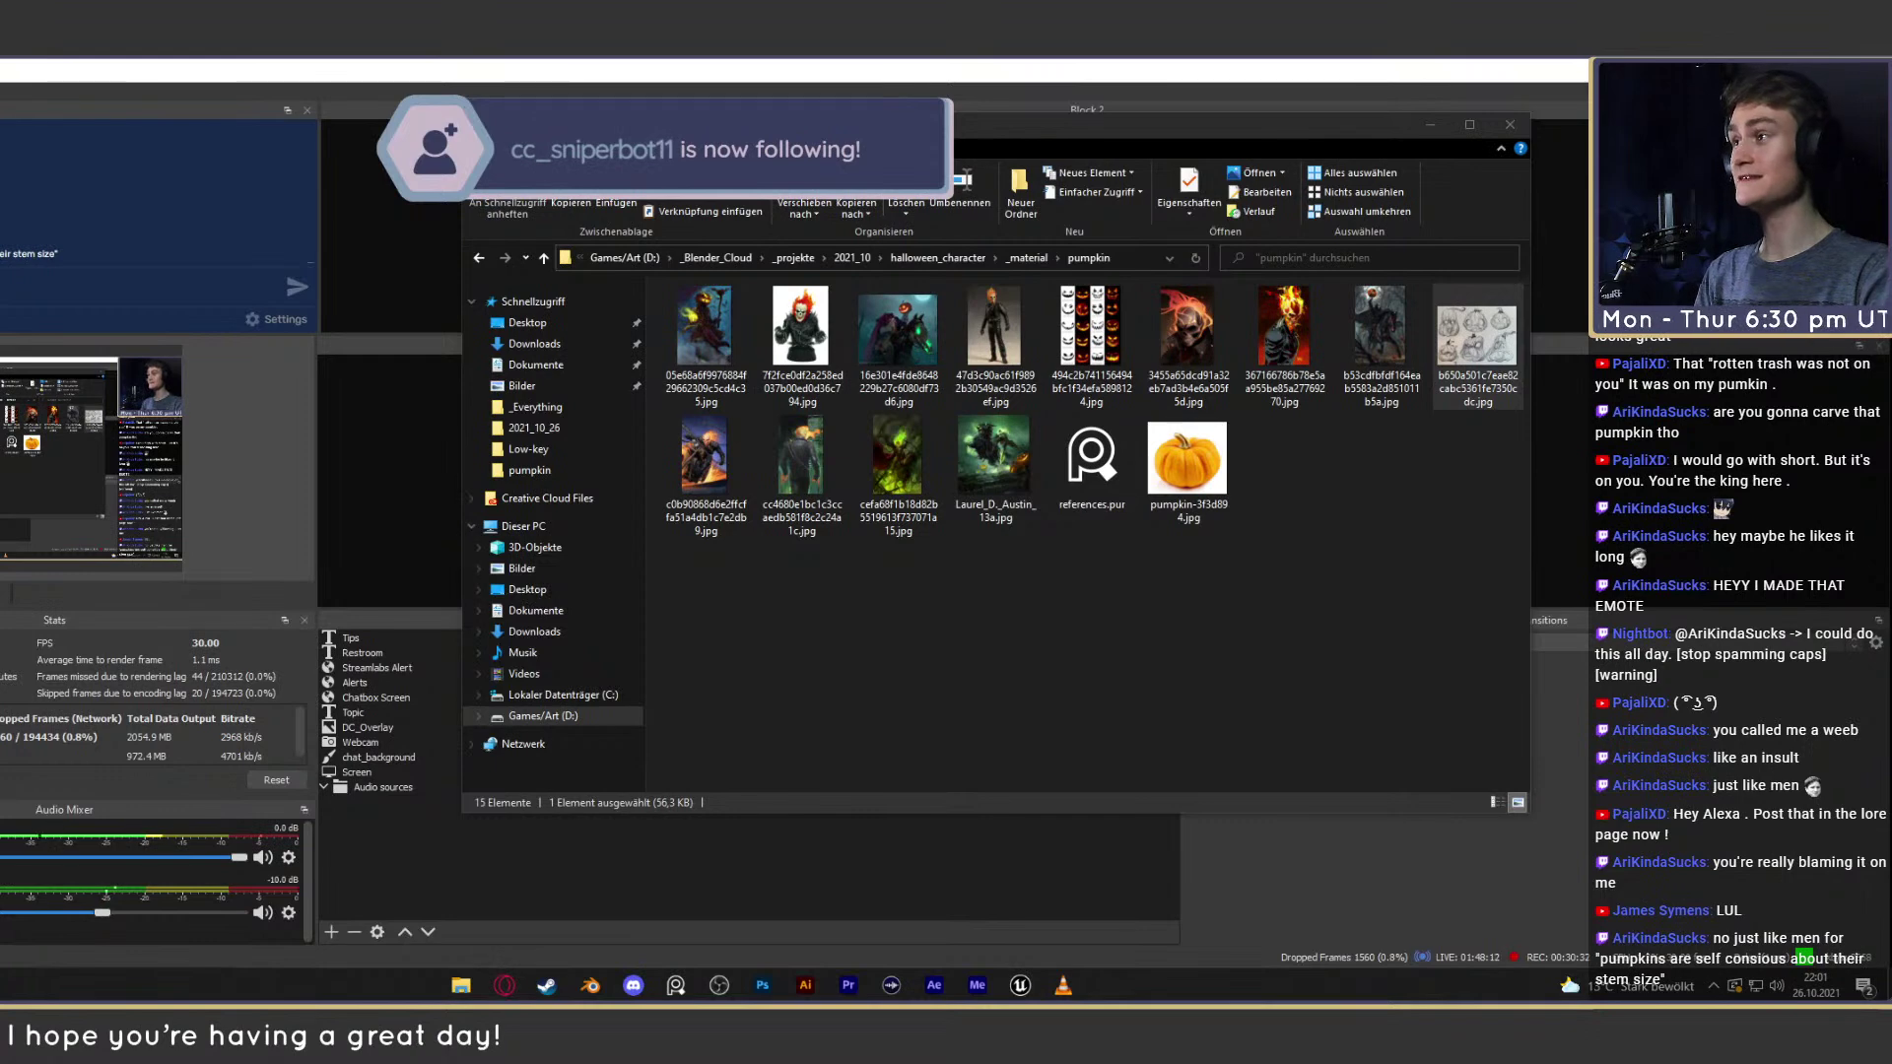
# Switch to the Opera browser and open the Streamlabs dashboard.
pyautogui.click(504, 985)
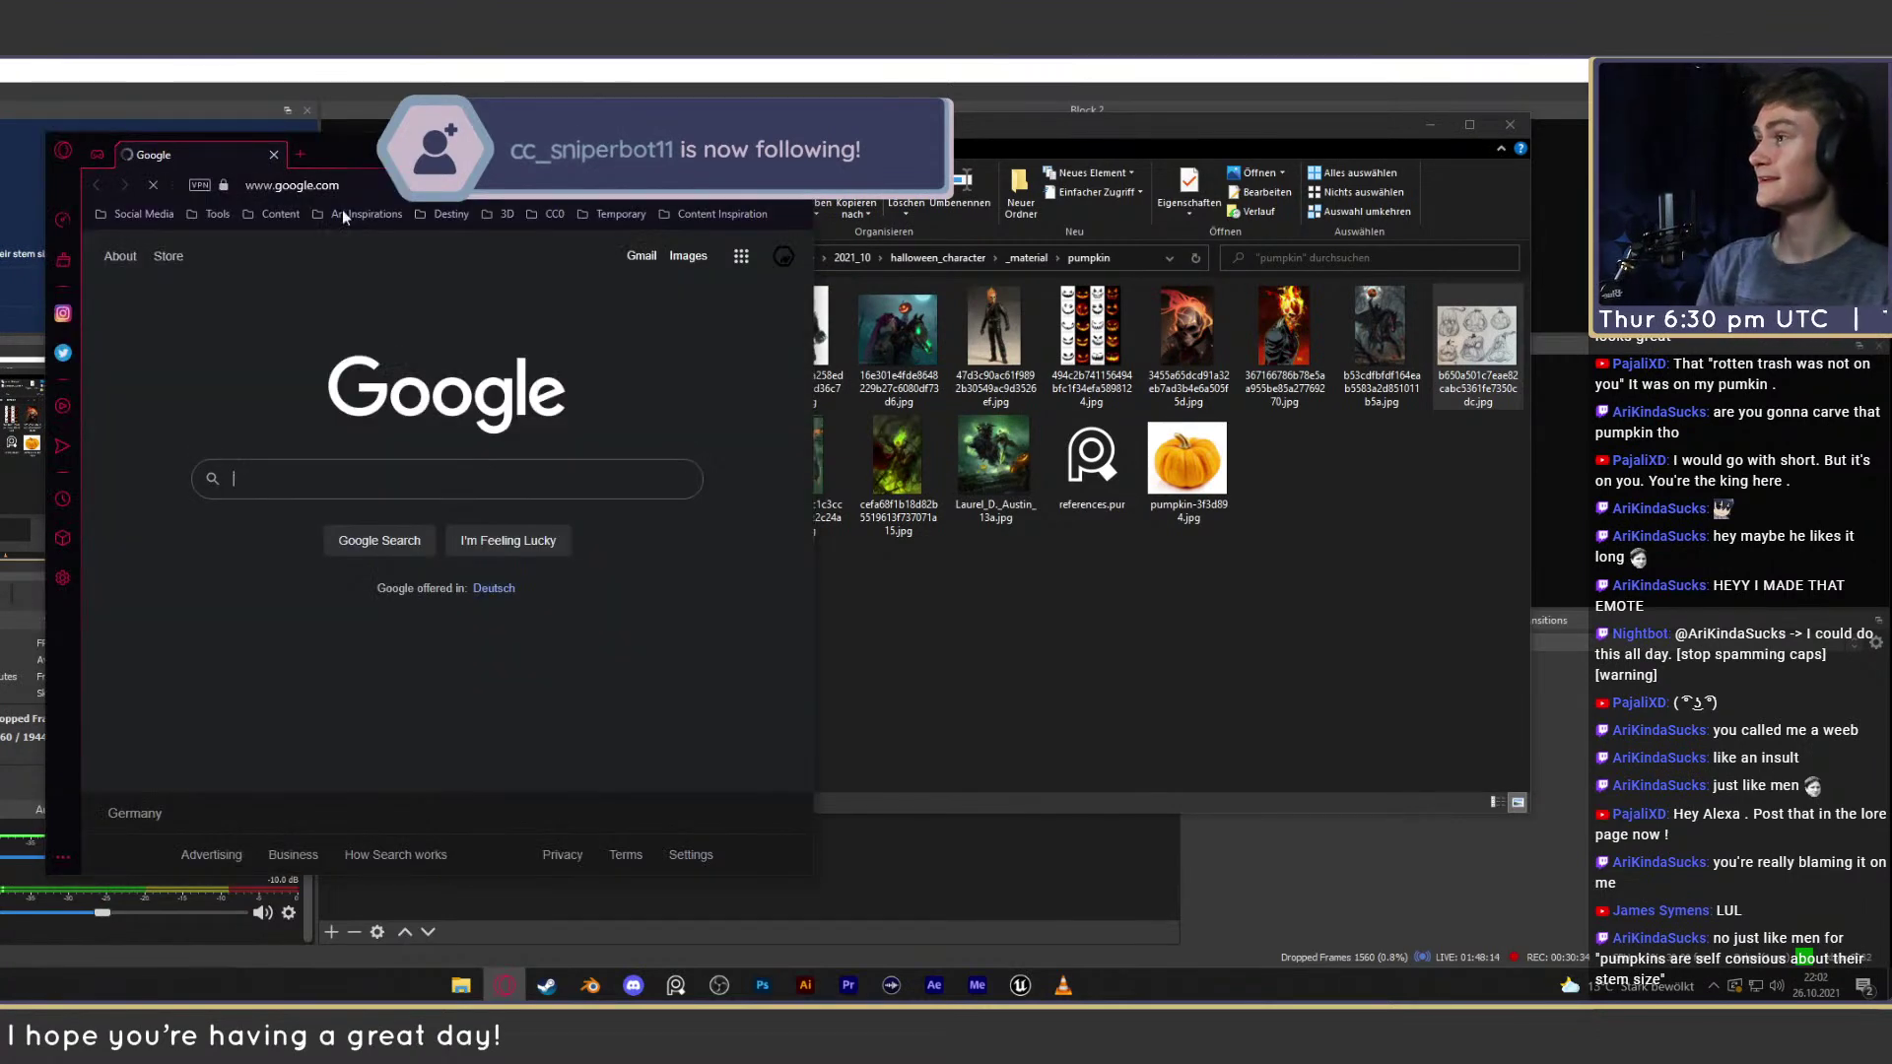
pyautogui.click(138, 214)
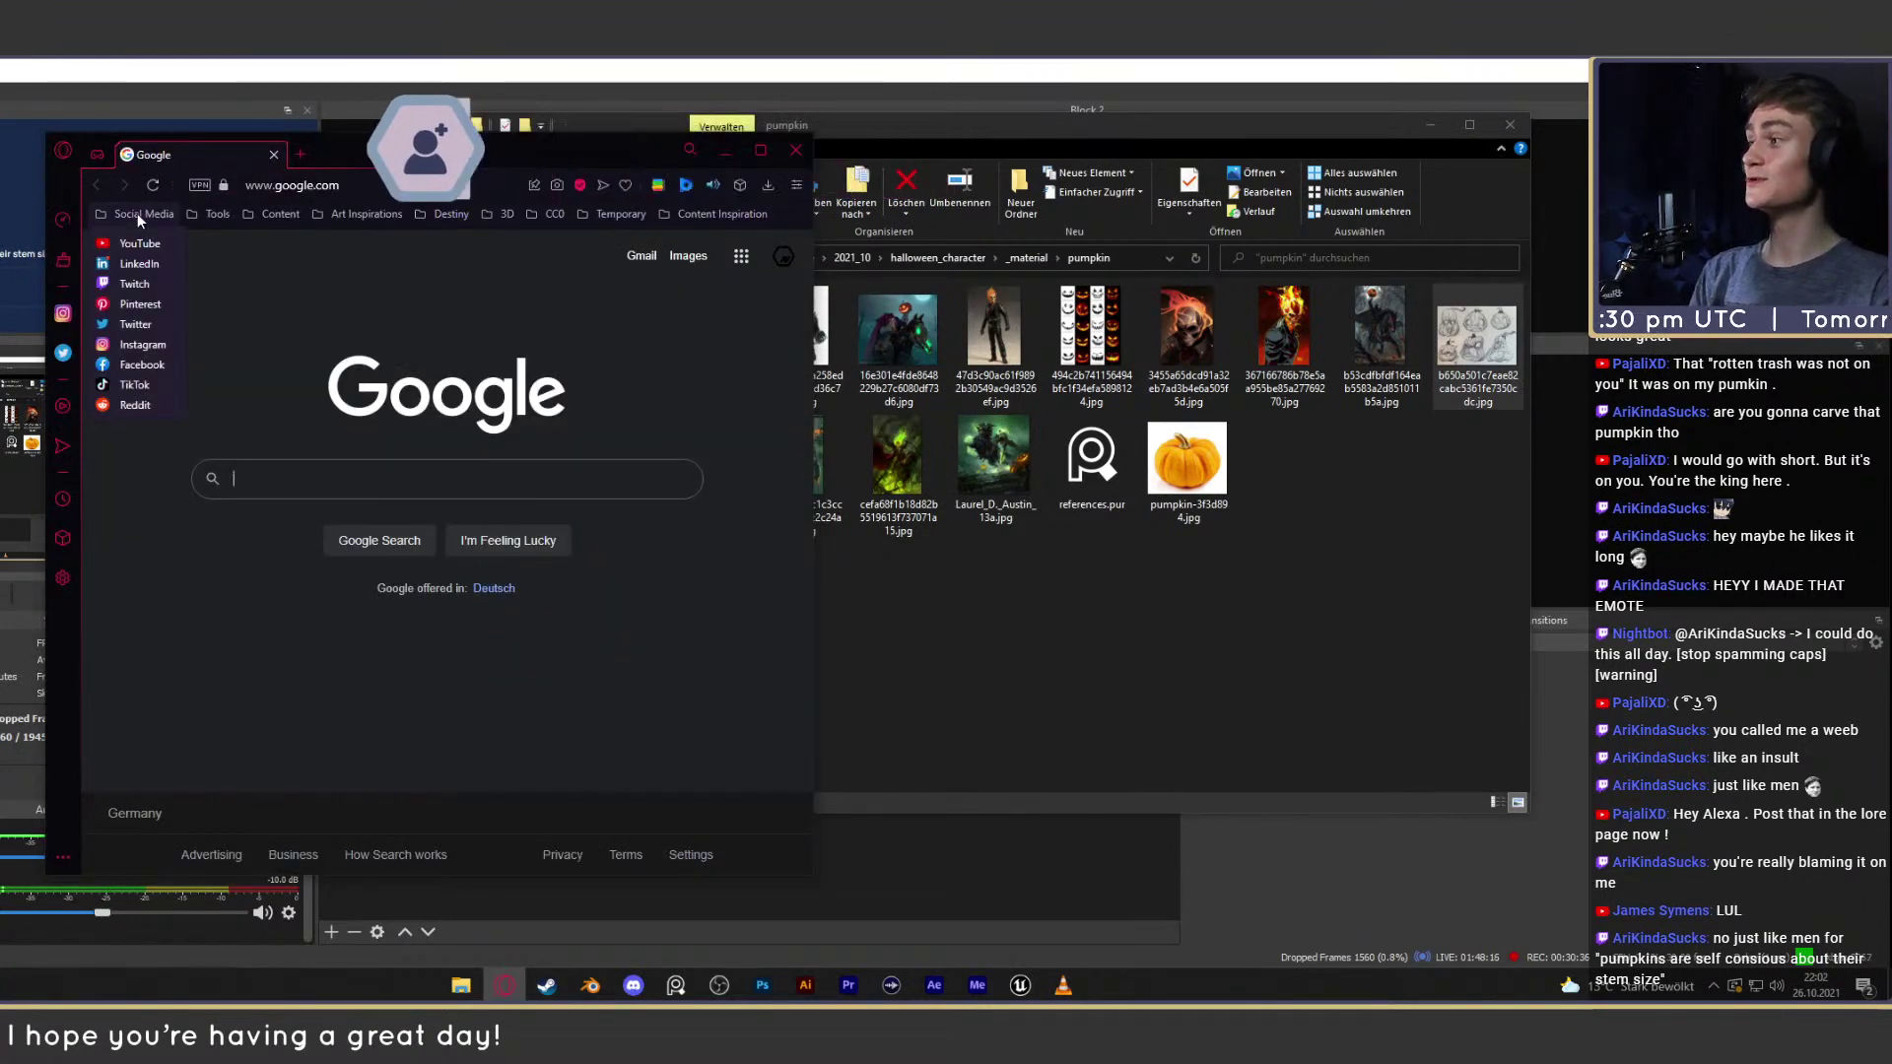
pyautogui.moveTo(191, 205)
pyautogui.click(362, 185)
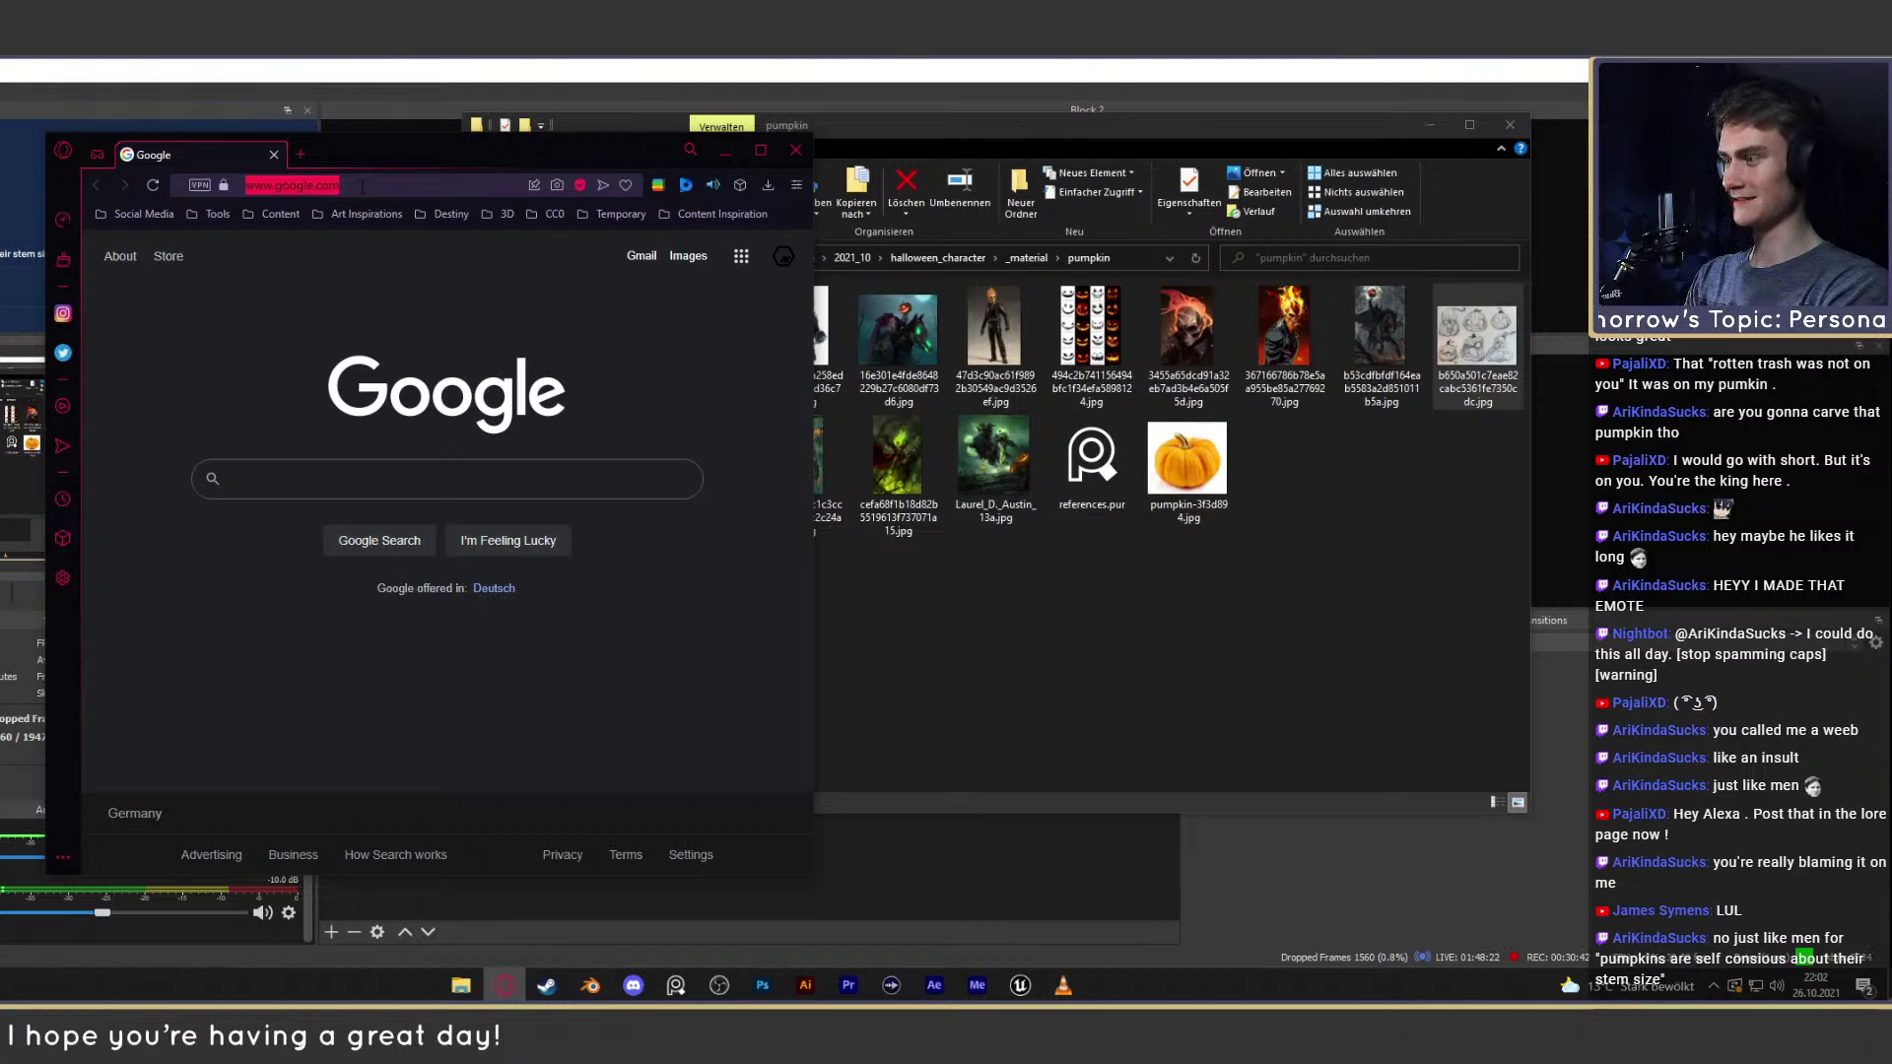
pyautogui.write('strem')
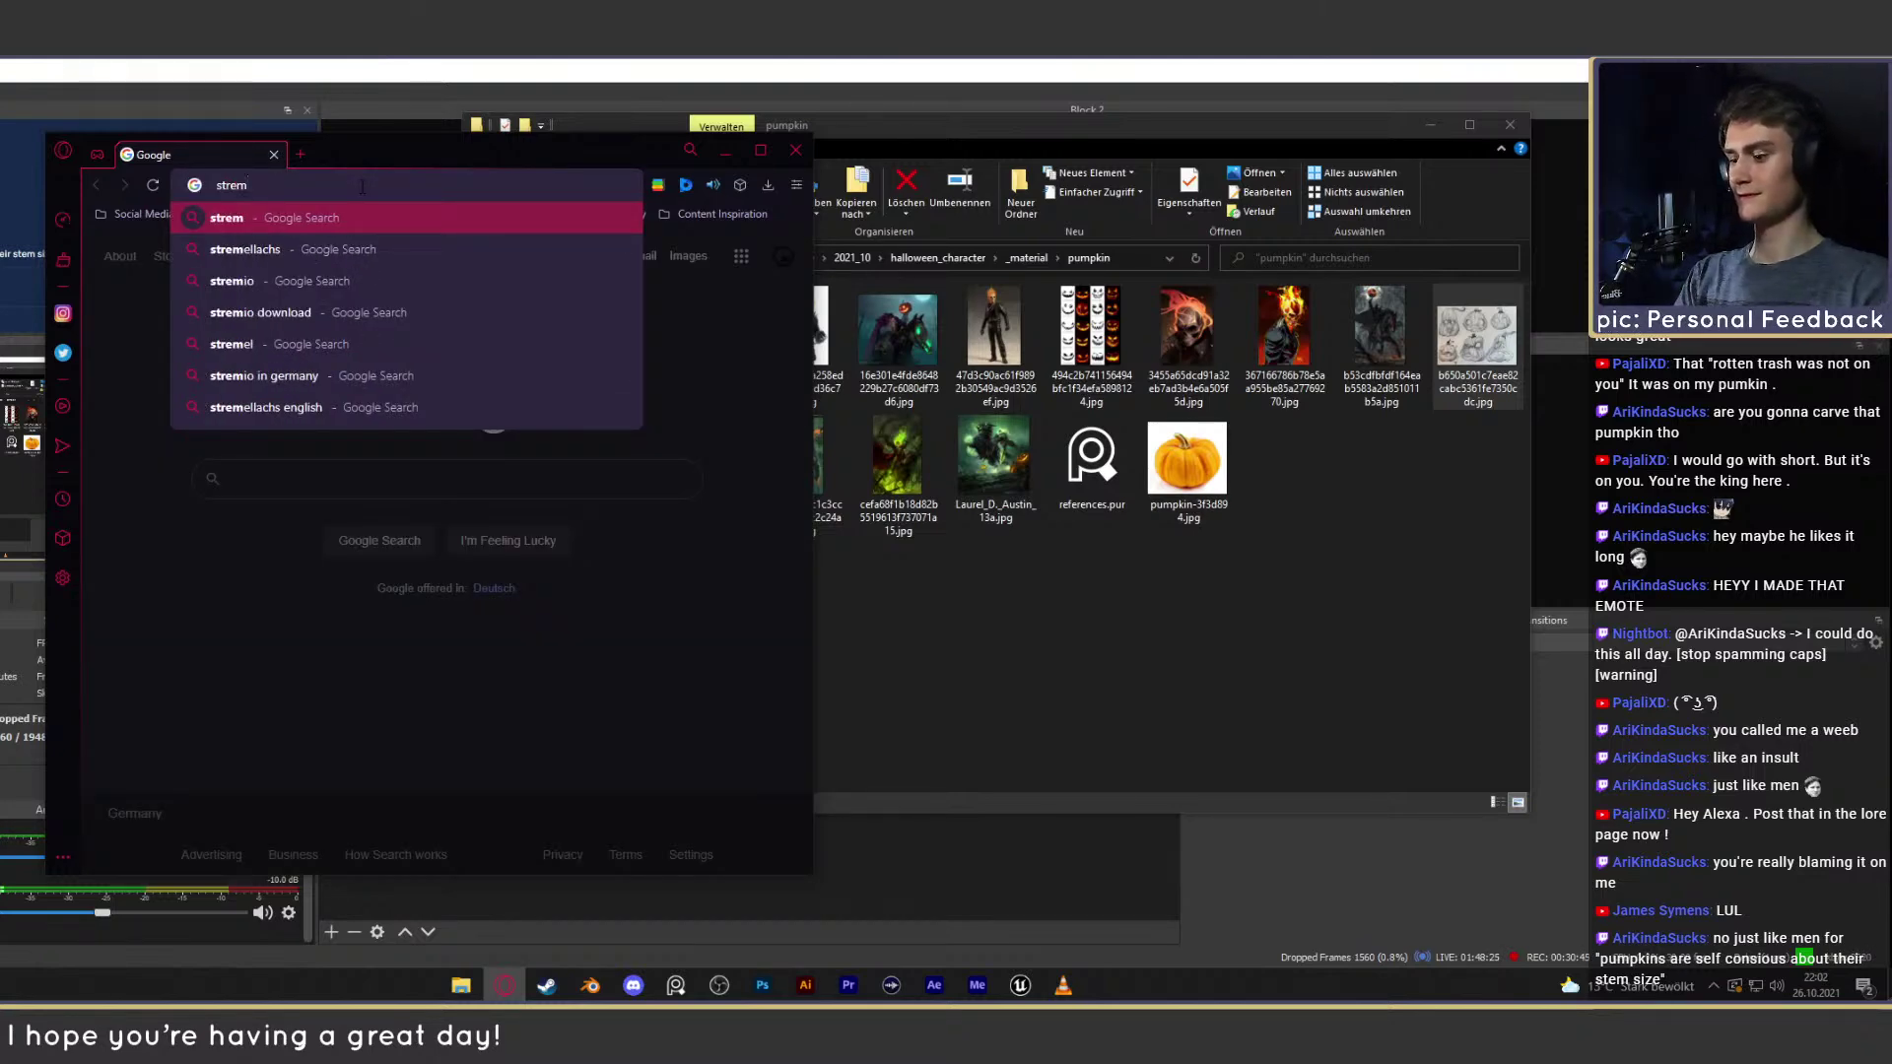
pyautogui.press('Delete')
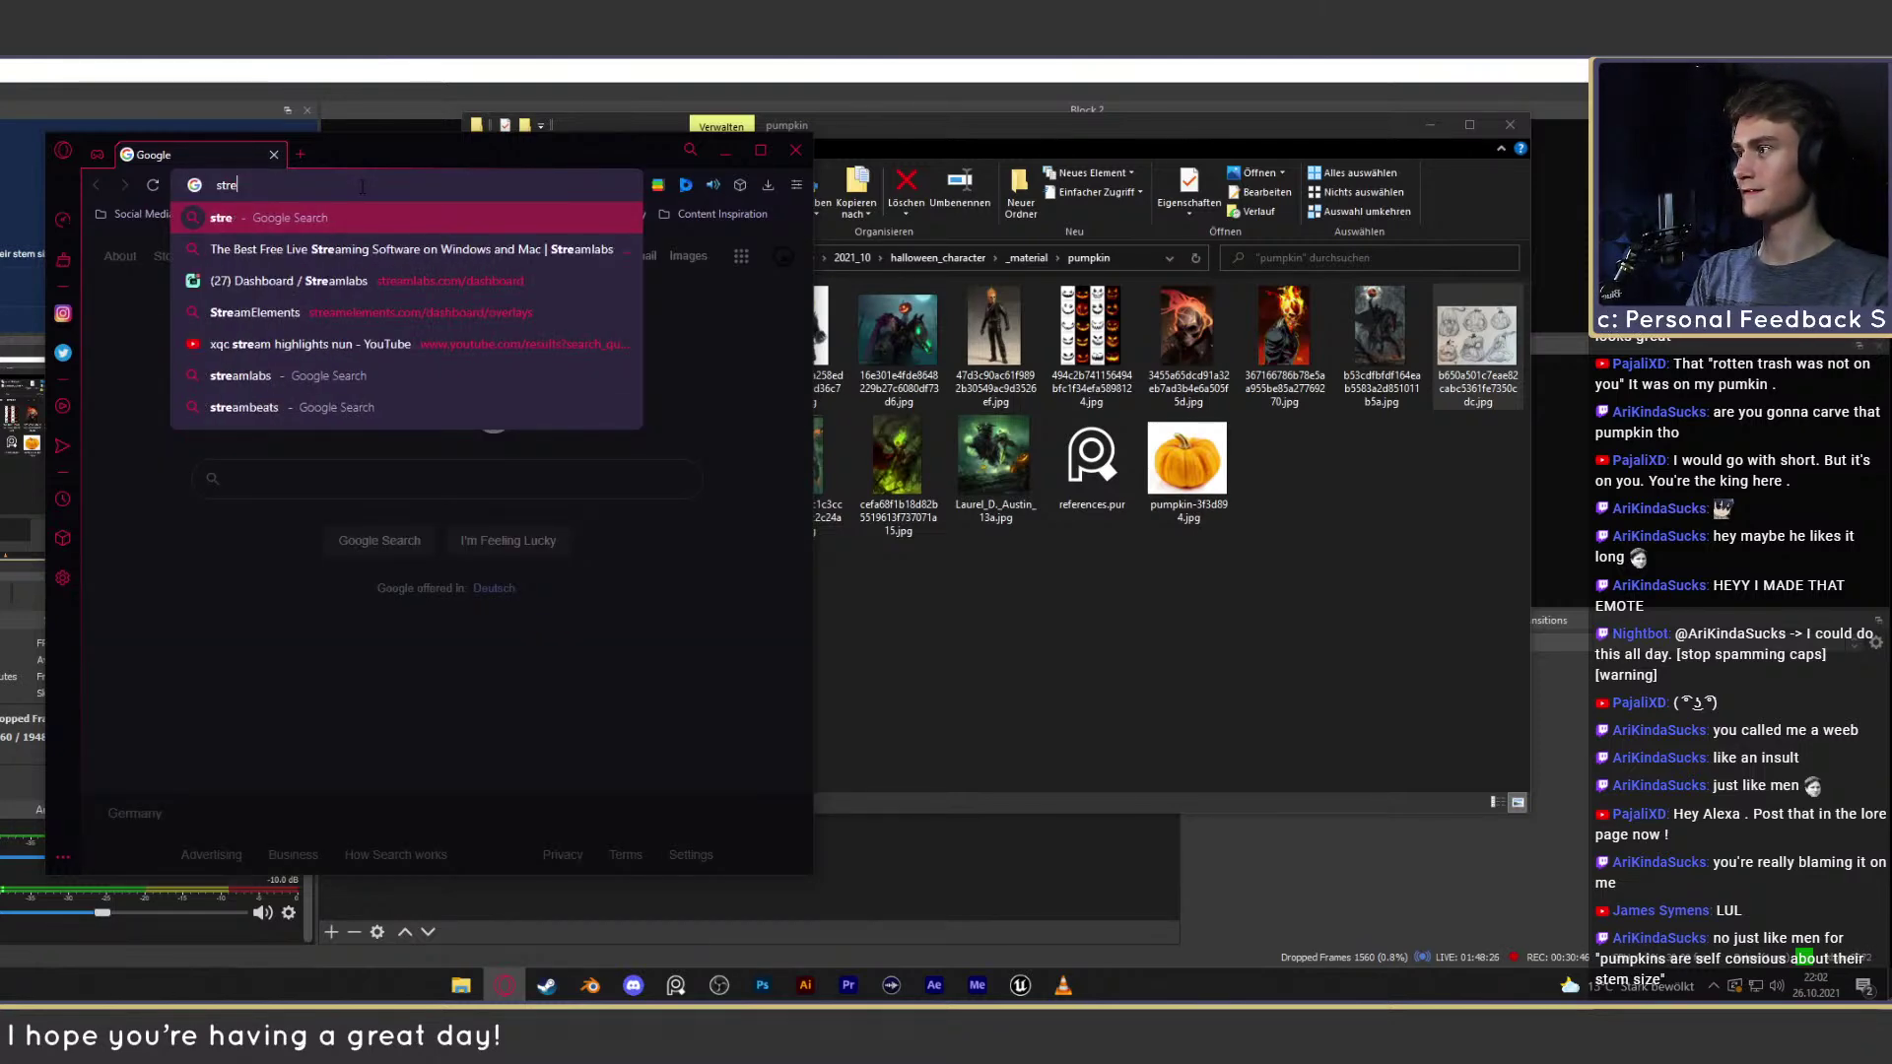
pyautogui.click(248, 282)
# Reposition and widen the browser window, and open the Streamlabs list of recent events.
pyautogui.moveTo(475, 150); pyautogui.dragTo(664, 109)
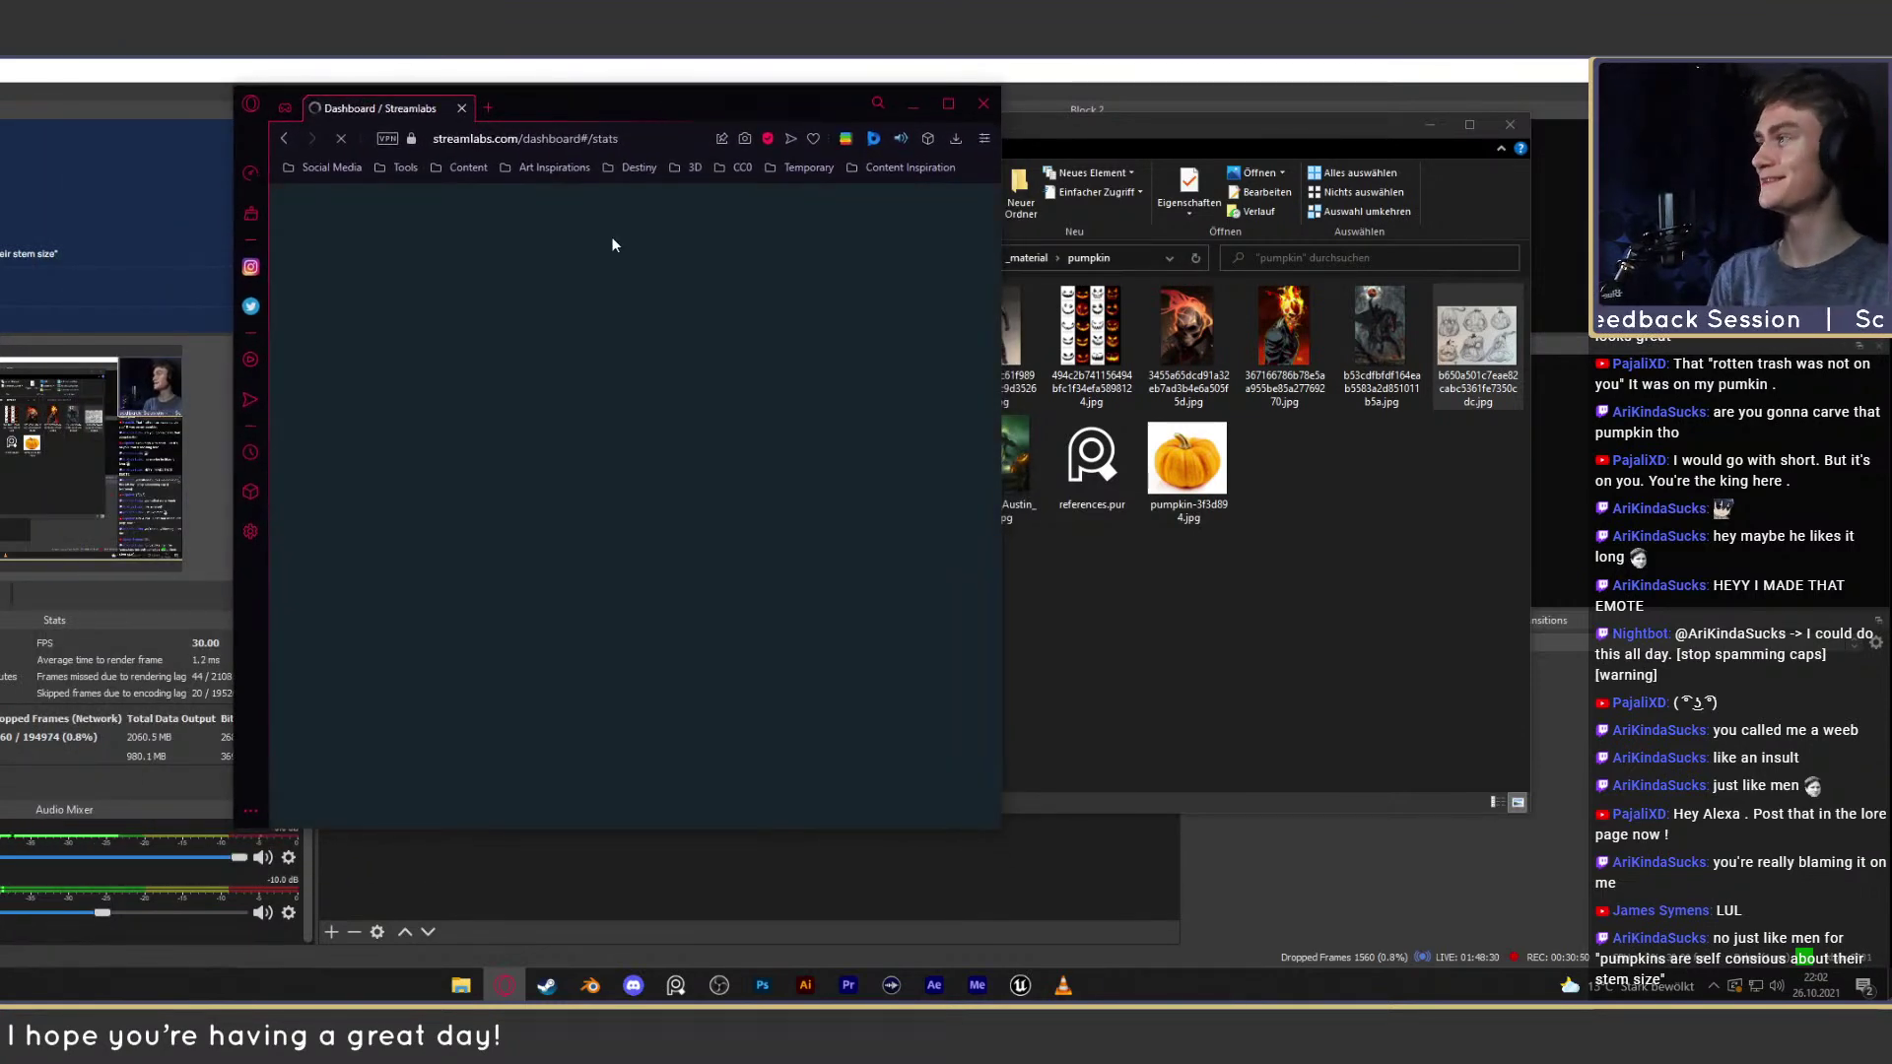
pyautogui.moveTo(654, 111); pyautogui.dragTo(619, 110)
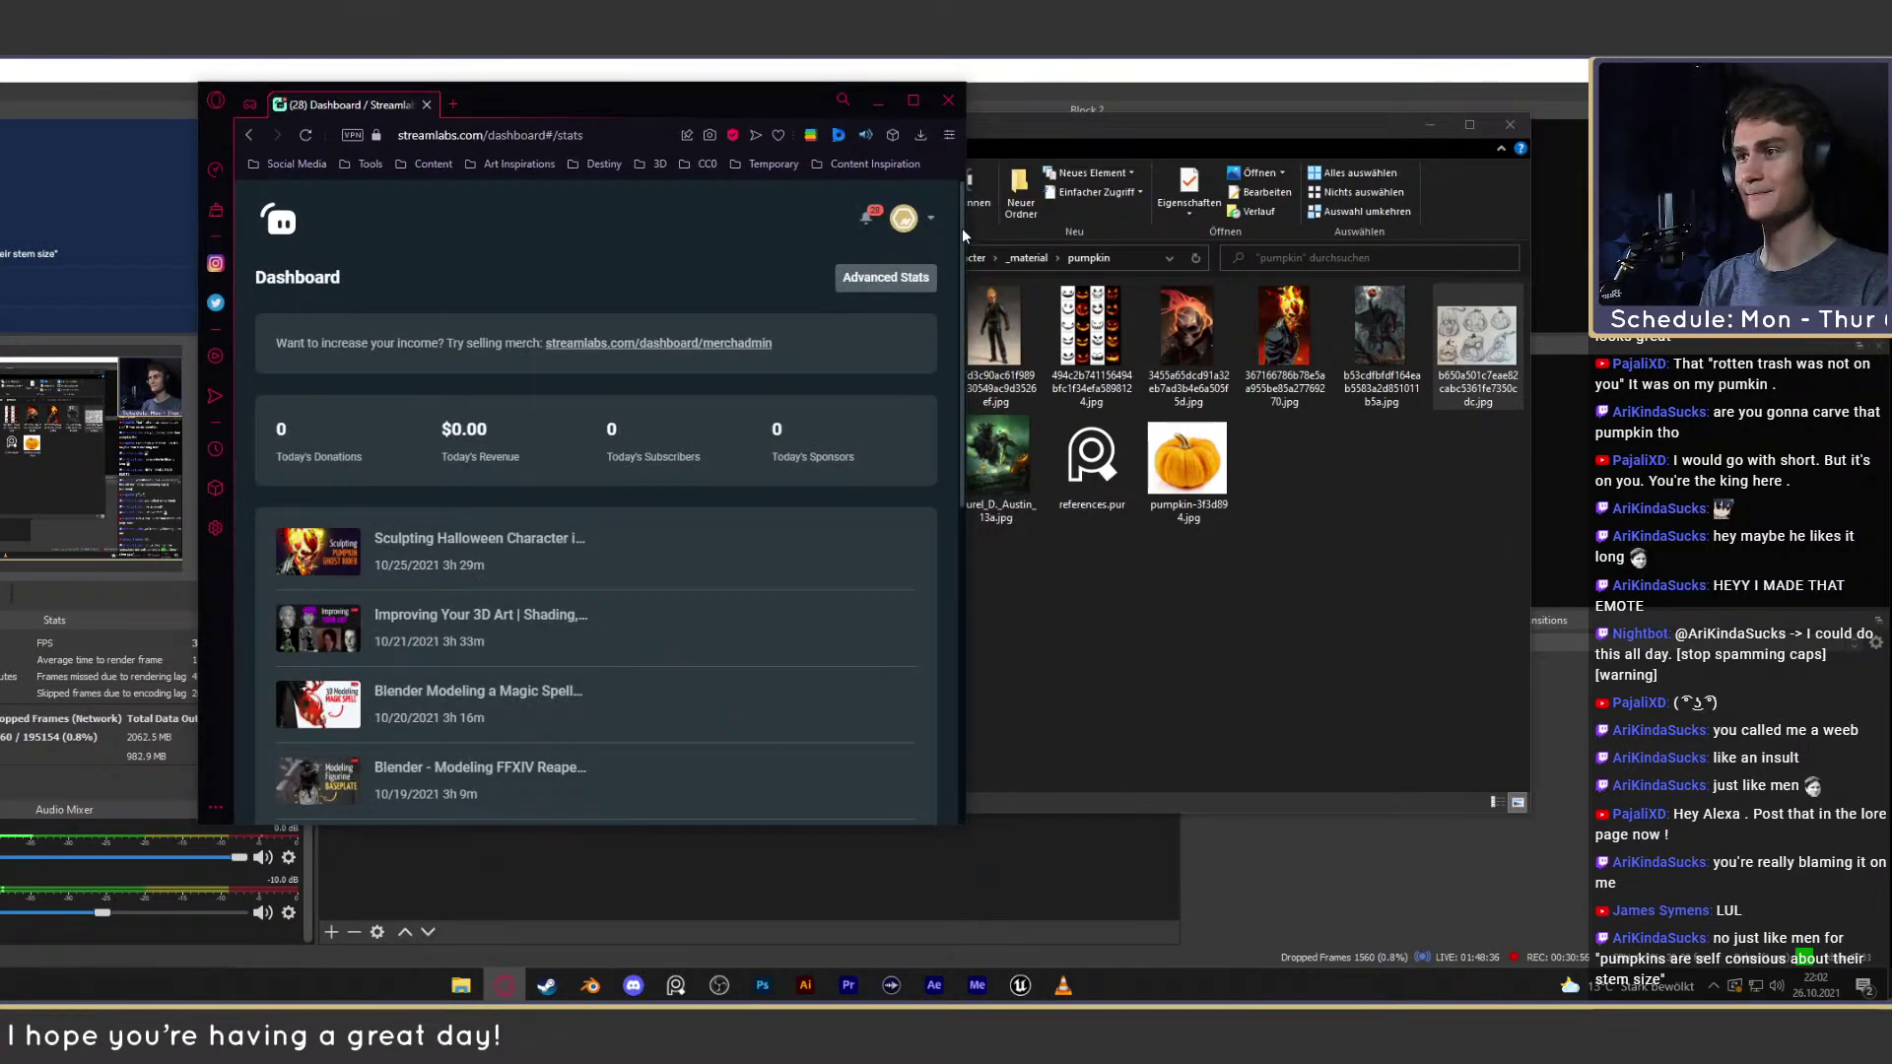
pyautogui.moveTo(966, 222); pyautogui.dragTo(1575, 223)
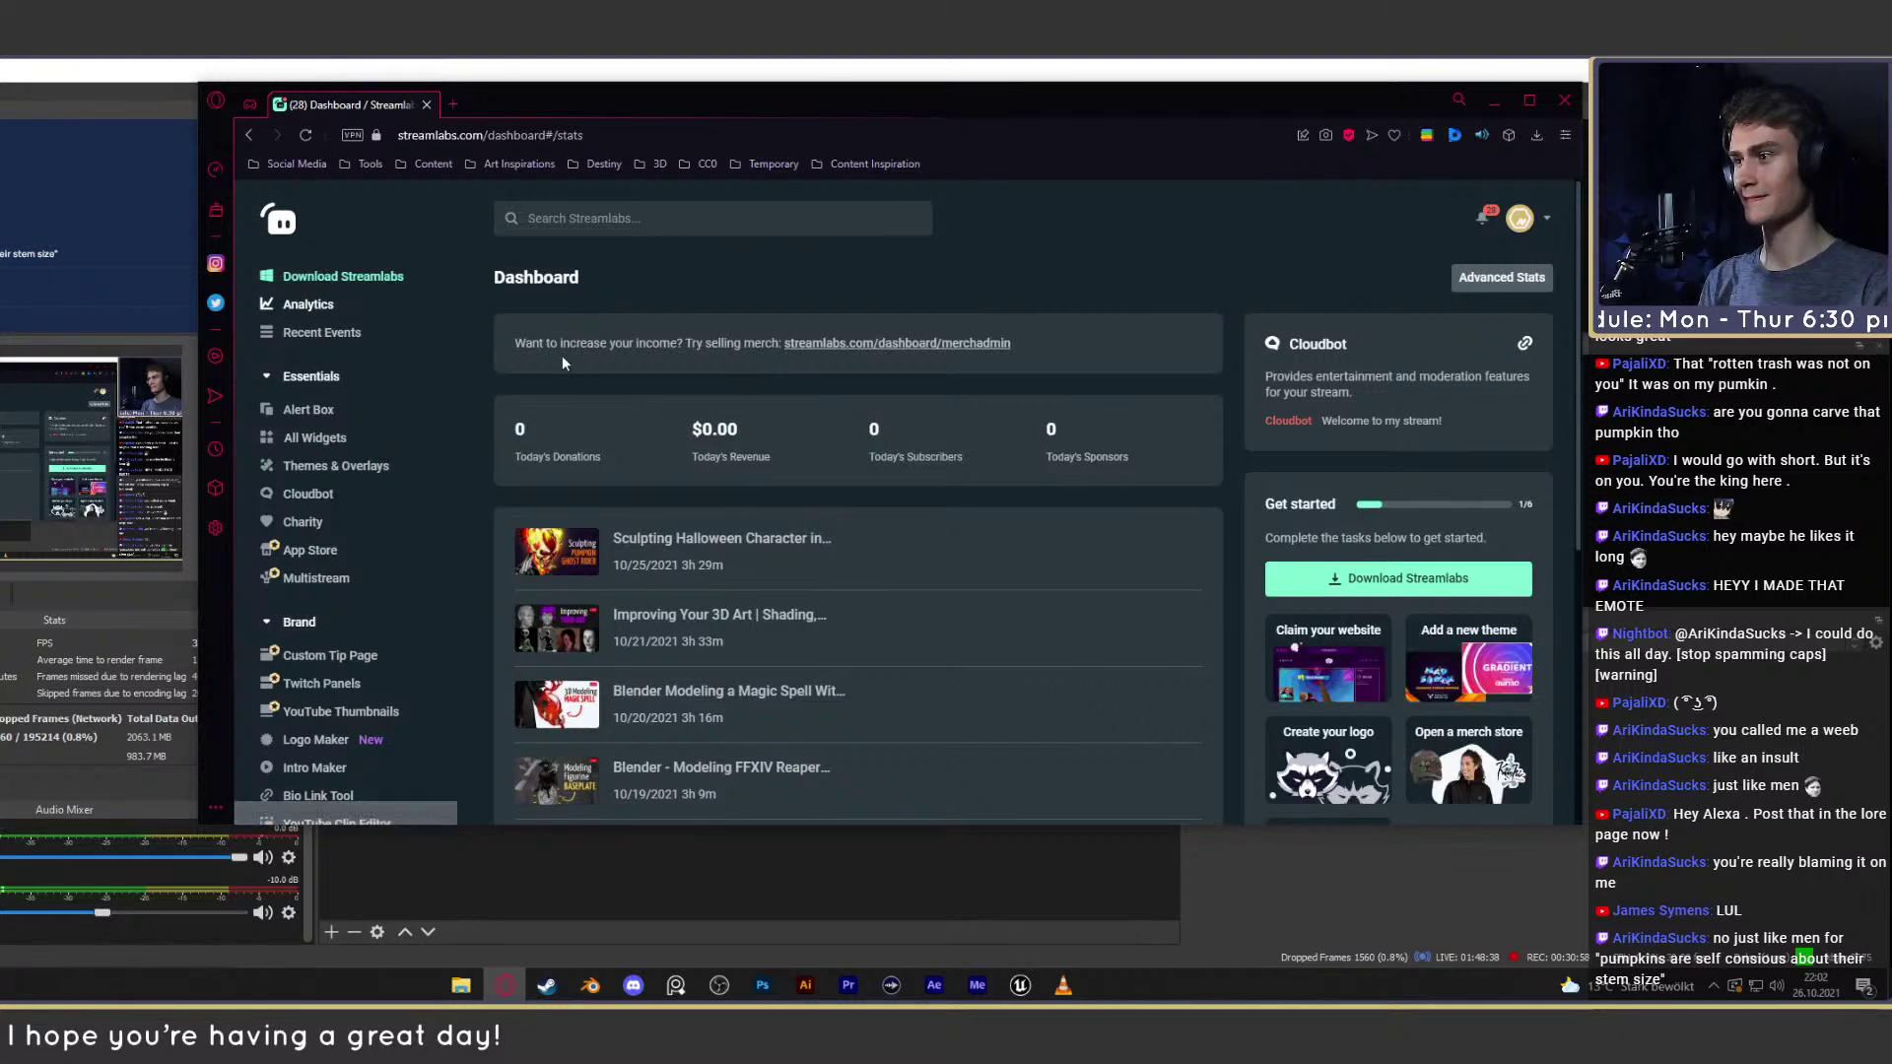
pyautogui.scroll(-5, 770, 362)
pyautogui.scroll(5, 335, 330)
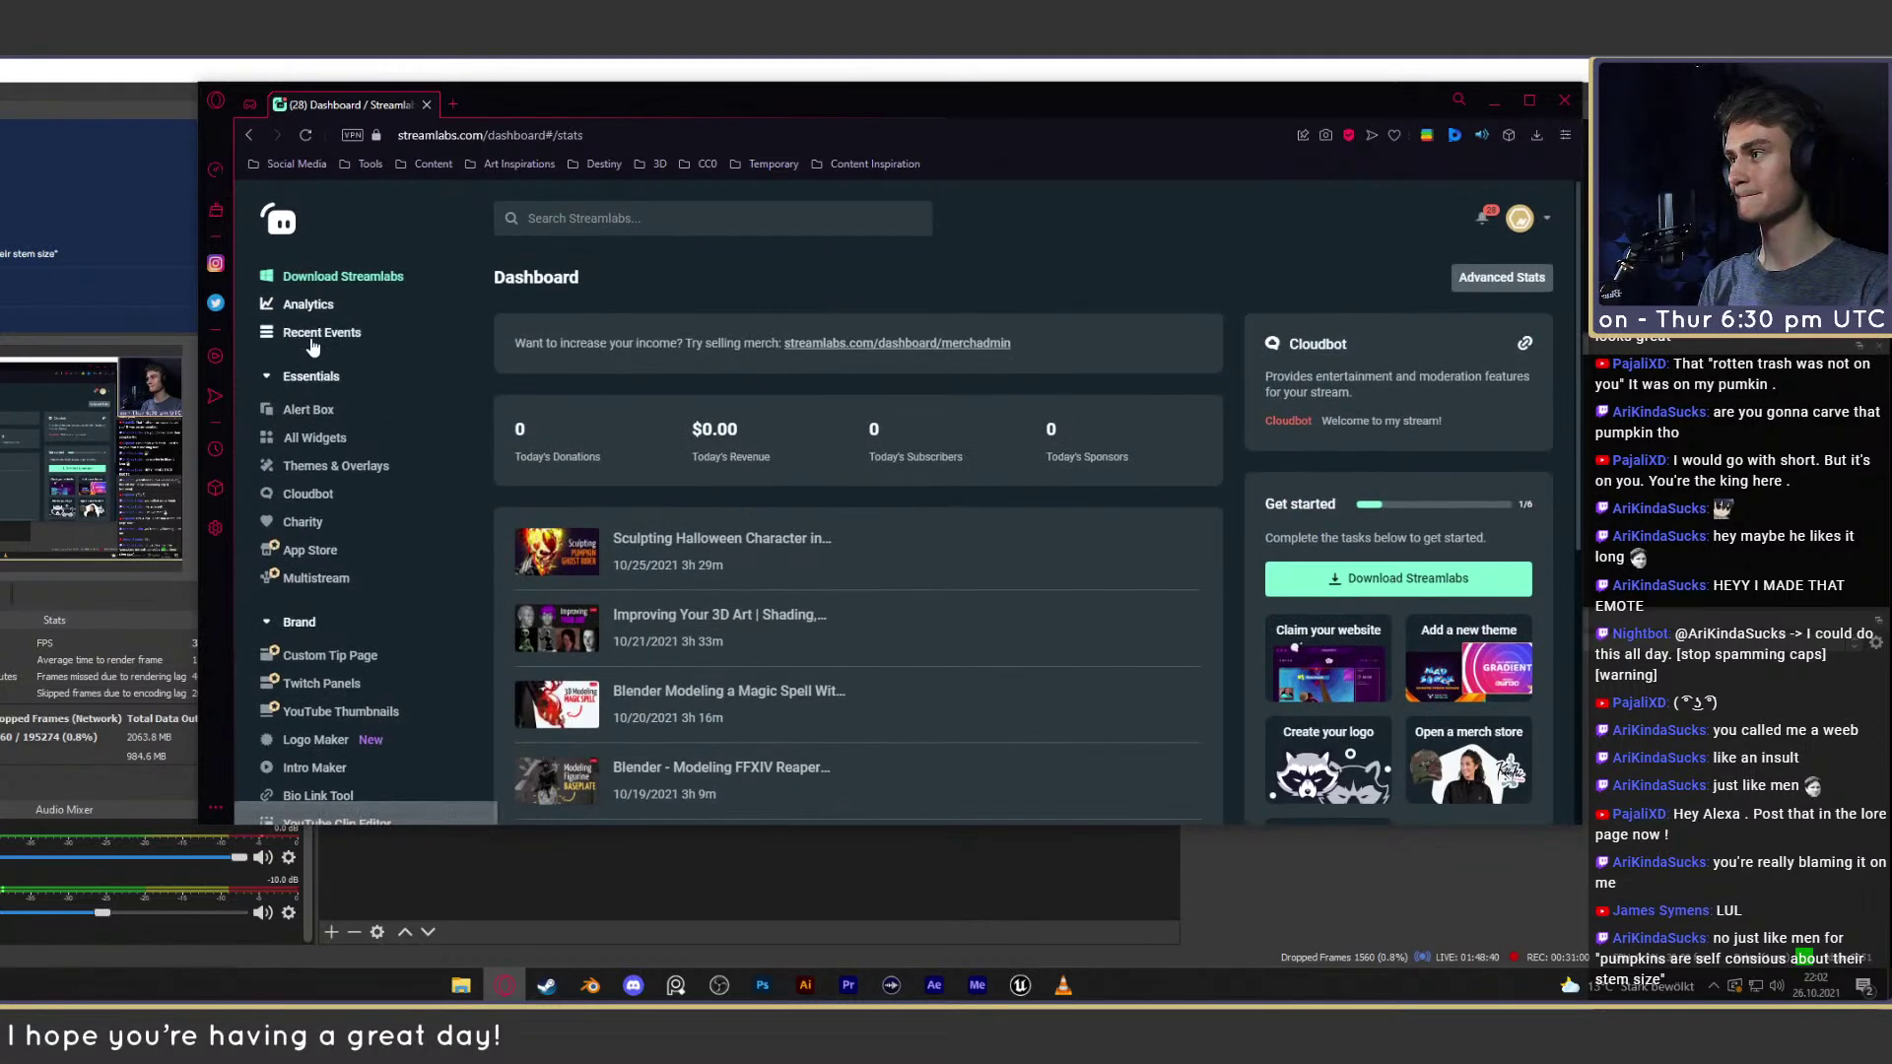
pyautogui.click(312, 335)
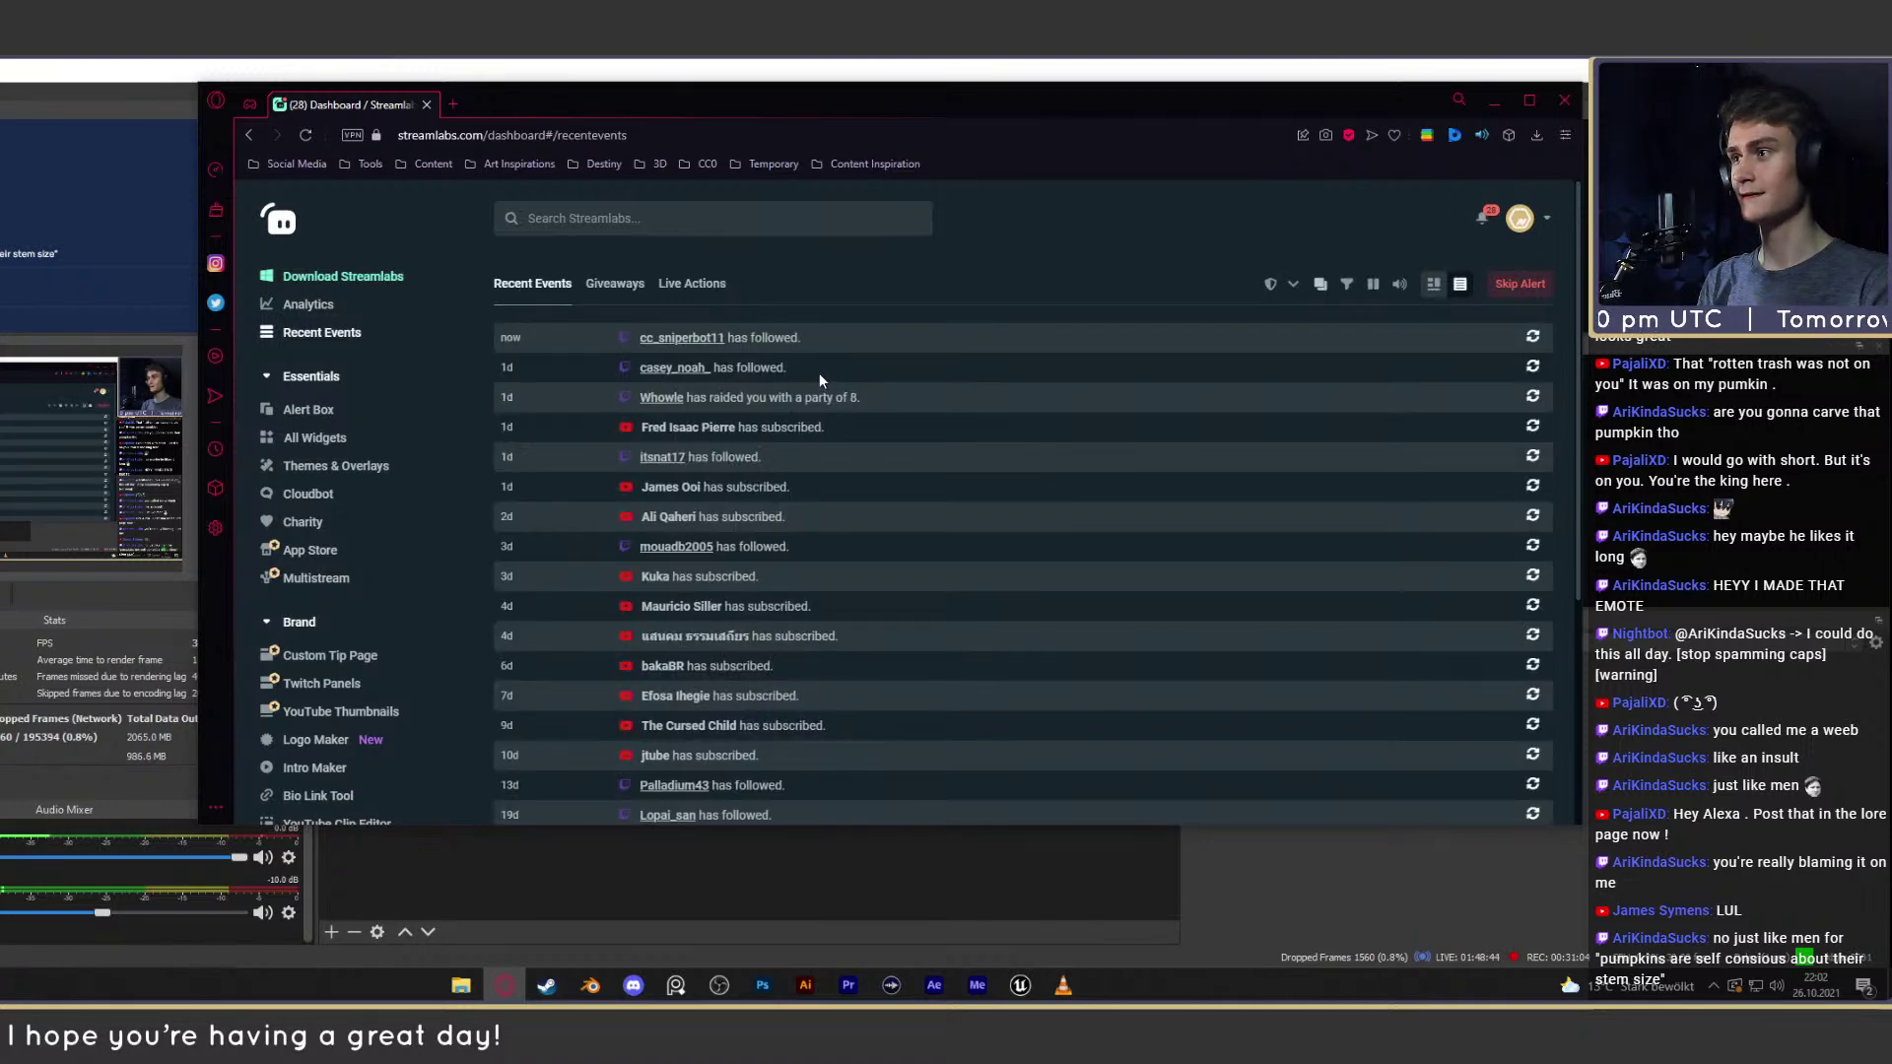
# Minimize the browser and switch back to the open pumpkin file in Blender.
pyautogui.click(1494, 101)
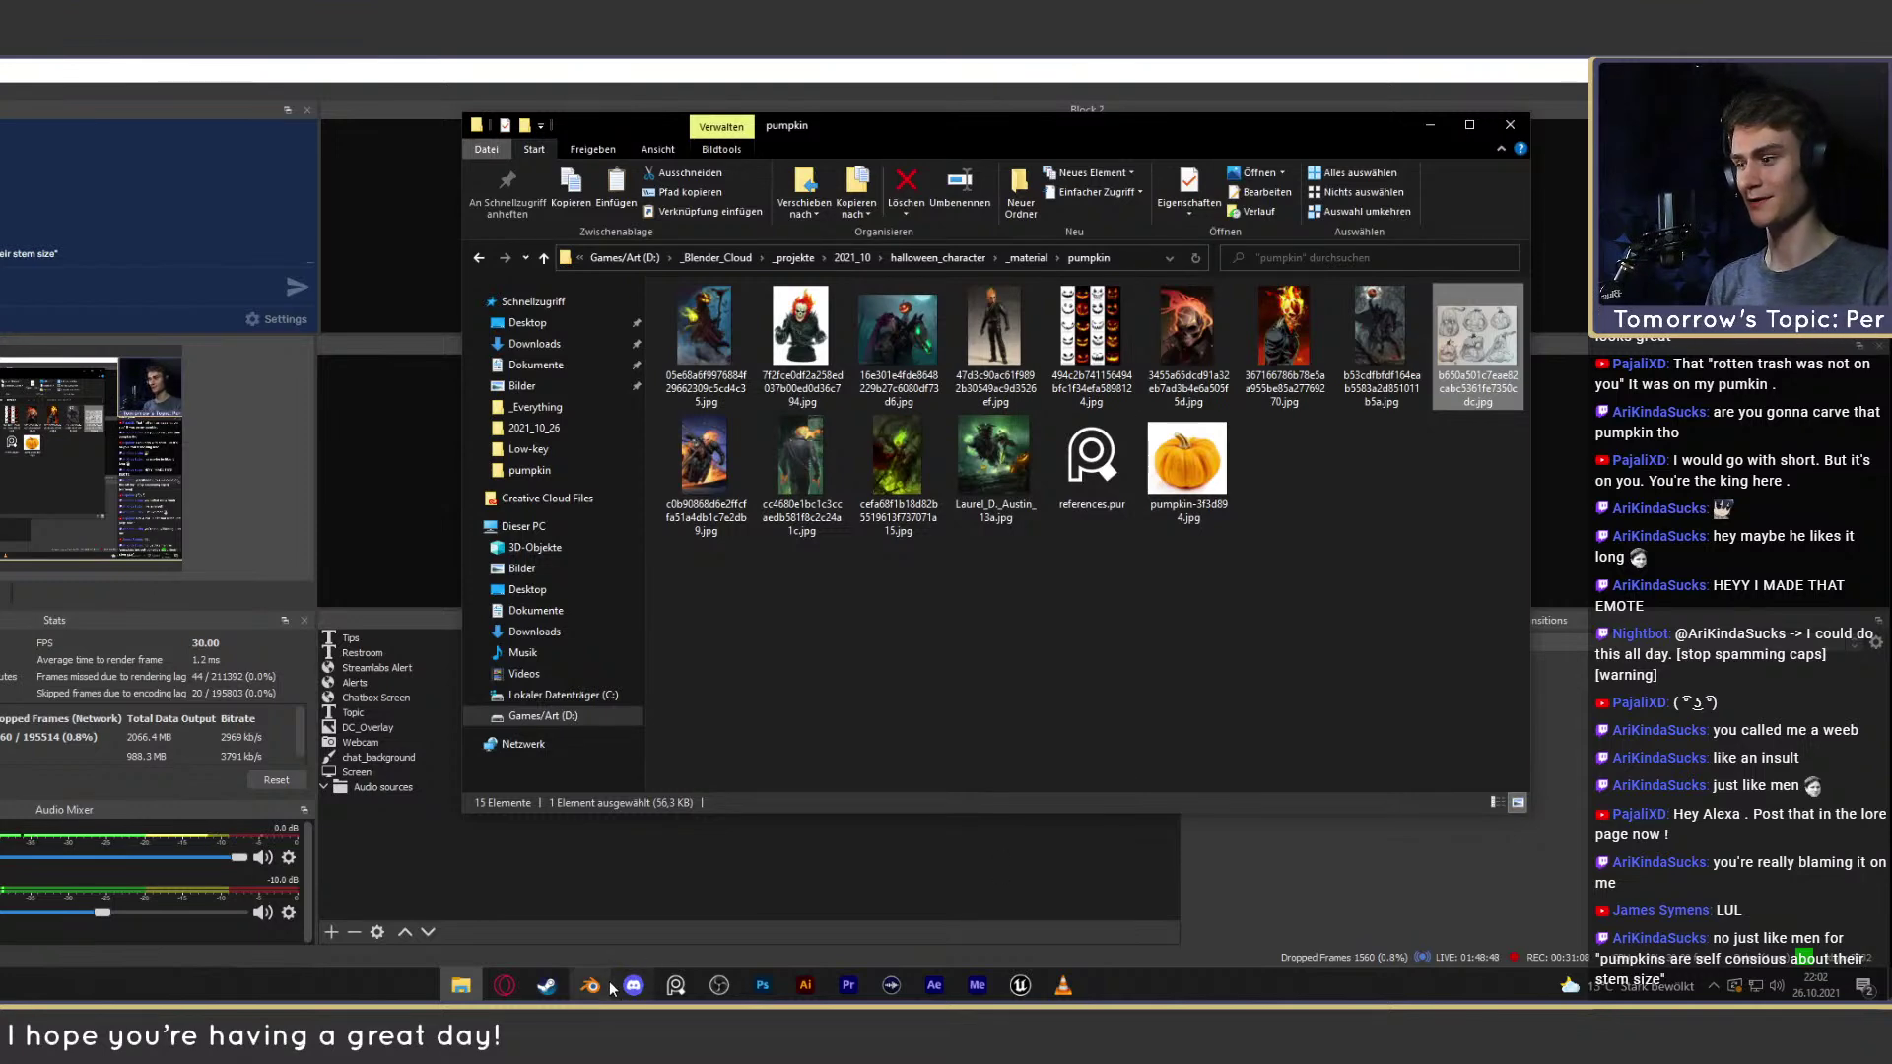
pyautogui.moveTo(591, 985)
pyautogui.click(590, 917)
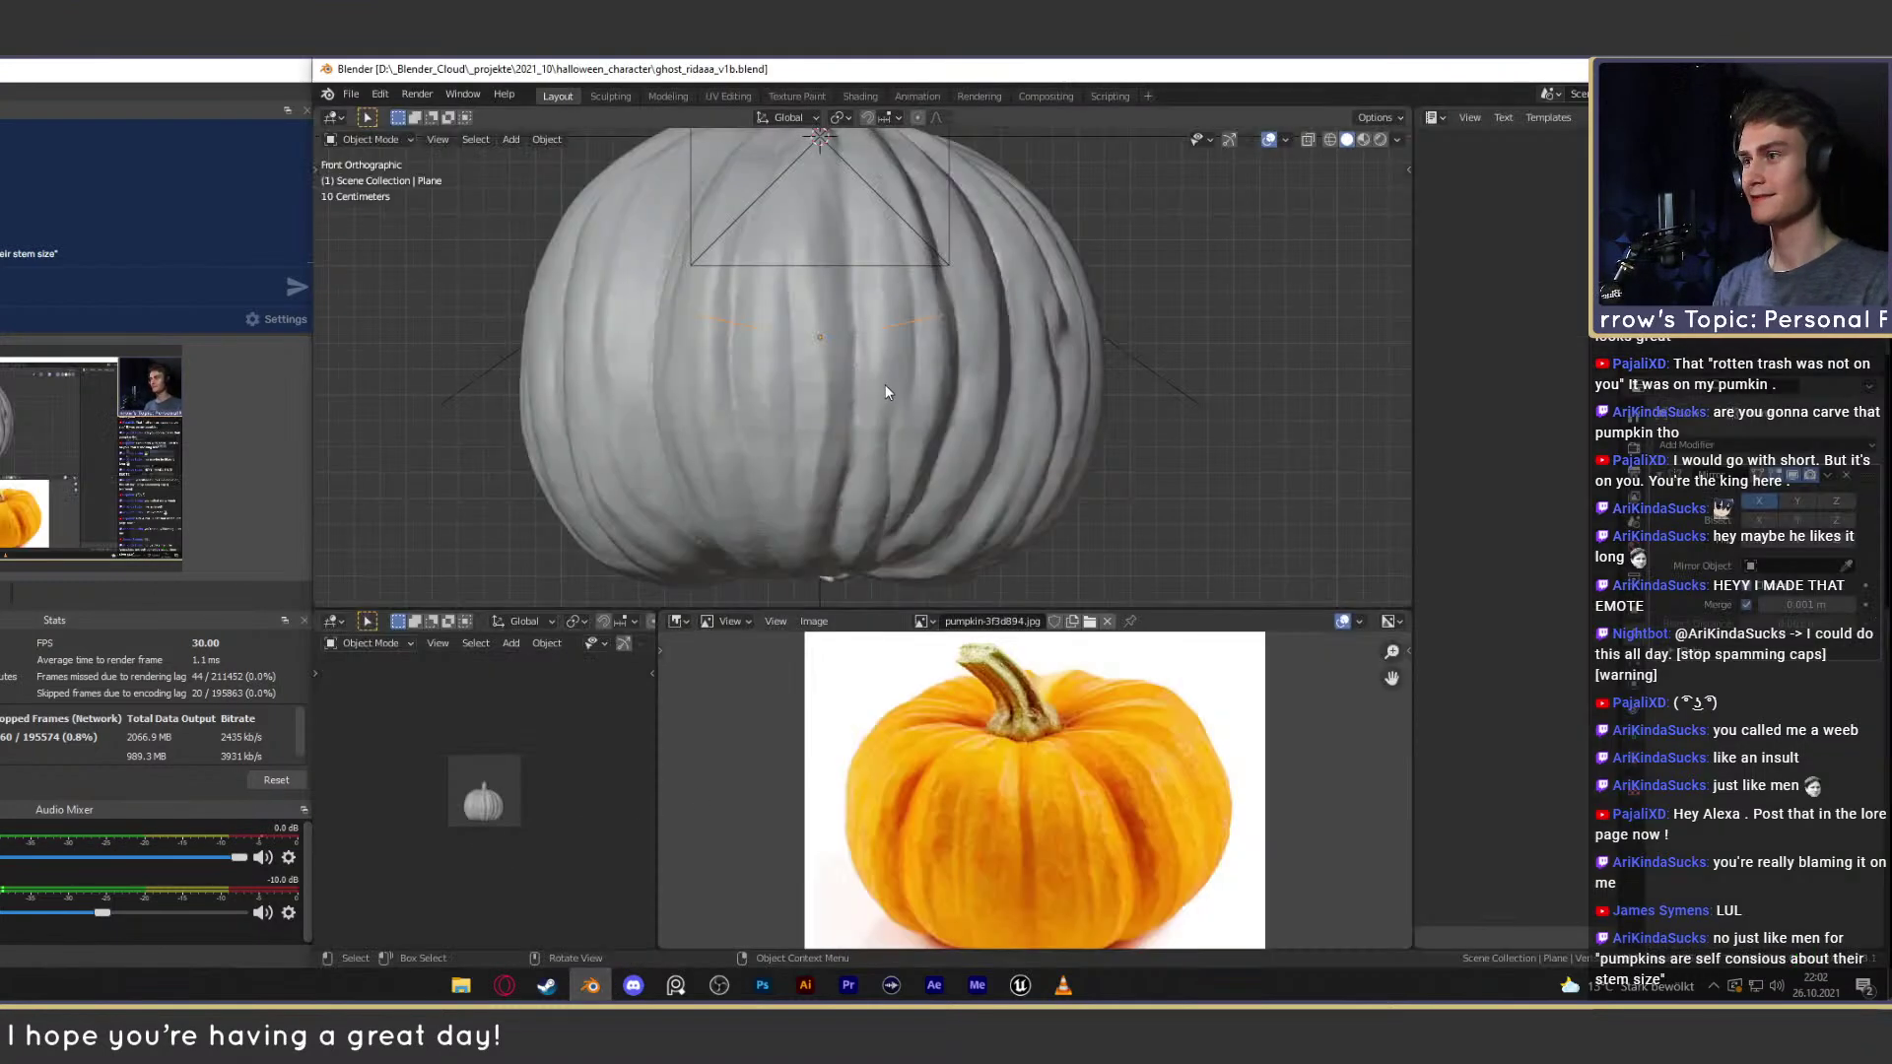
pyautogui.scroll(-3, 826, 399)
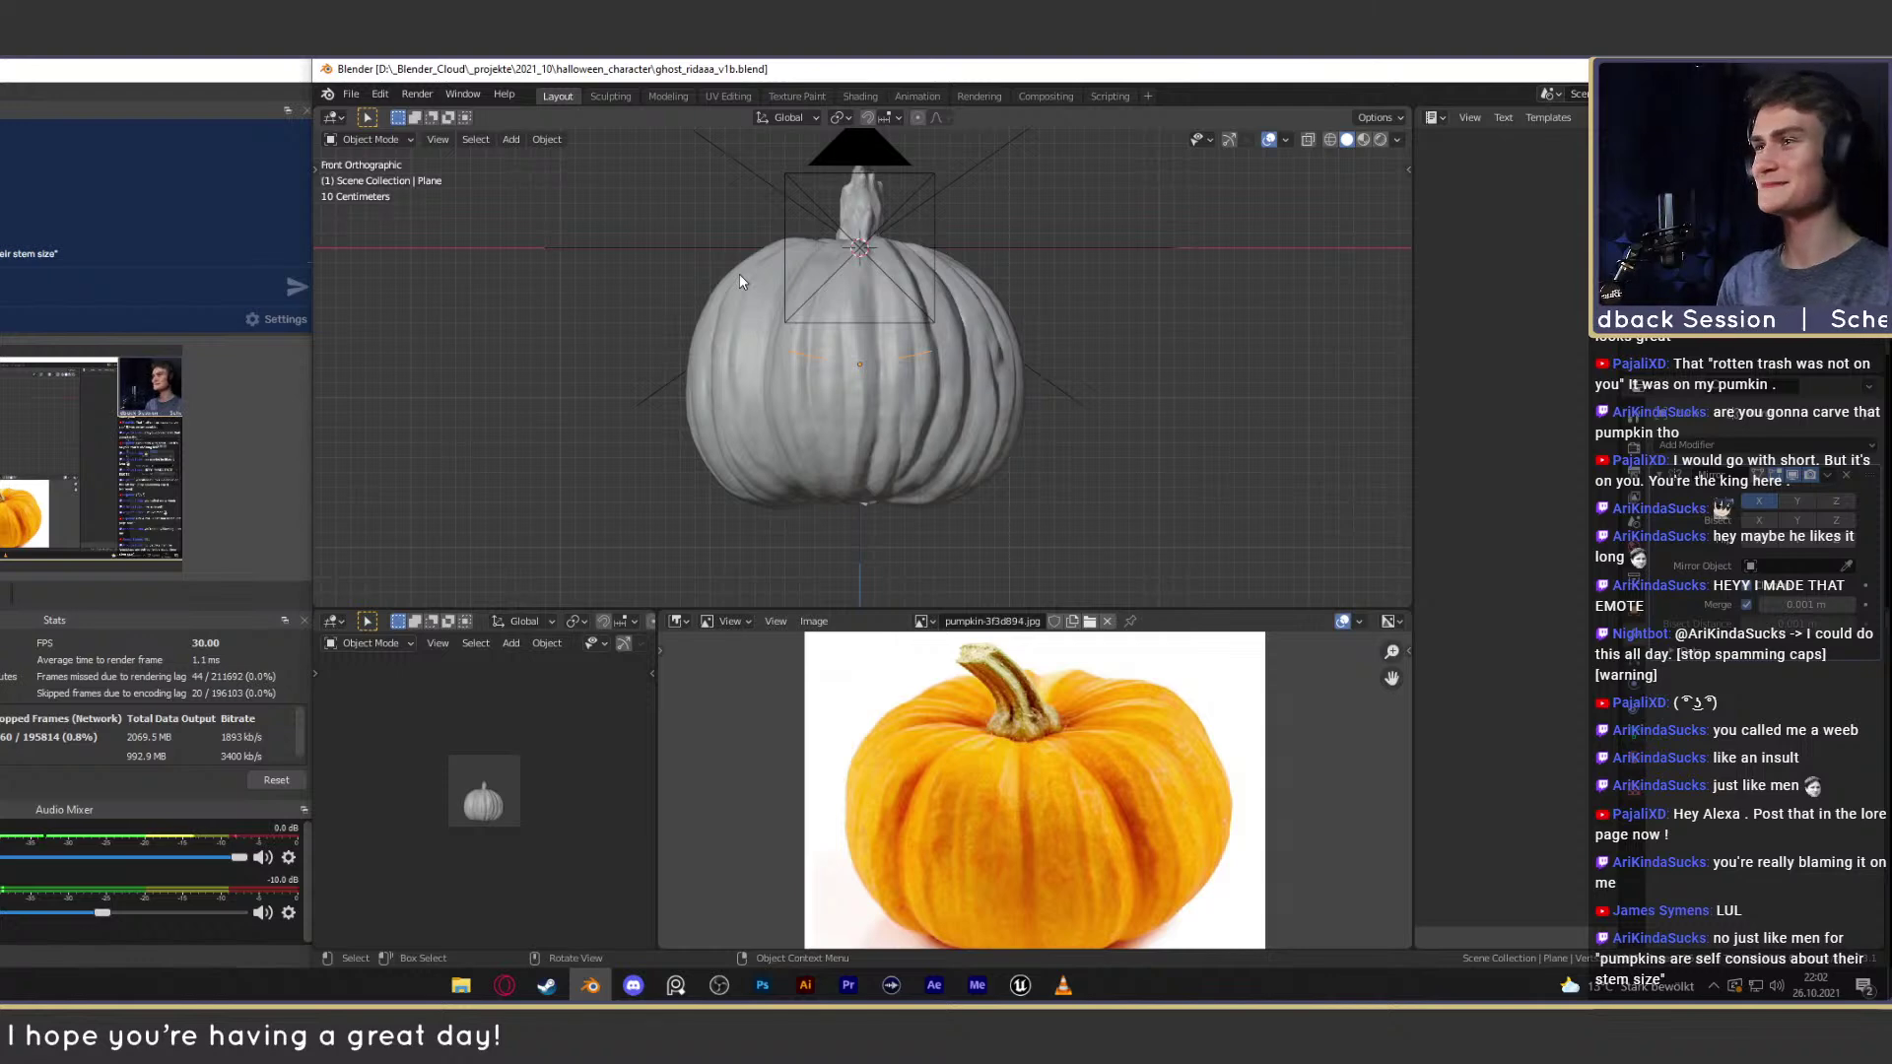
pyautogui.scroll(3, 976, 365)
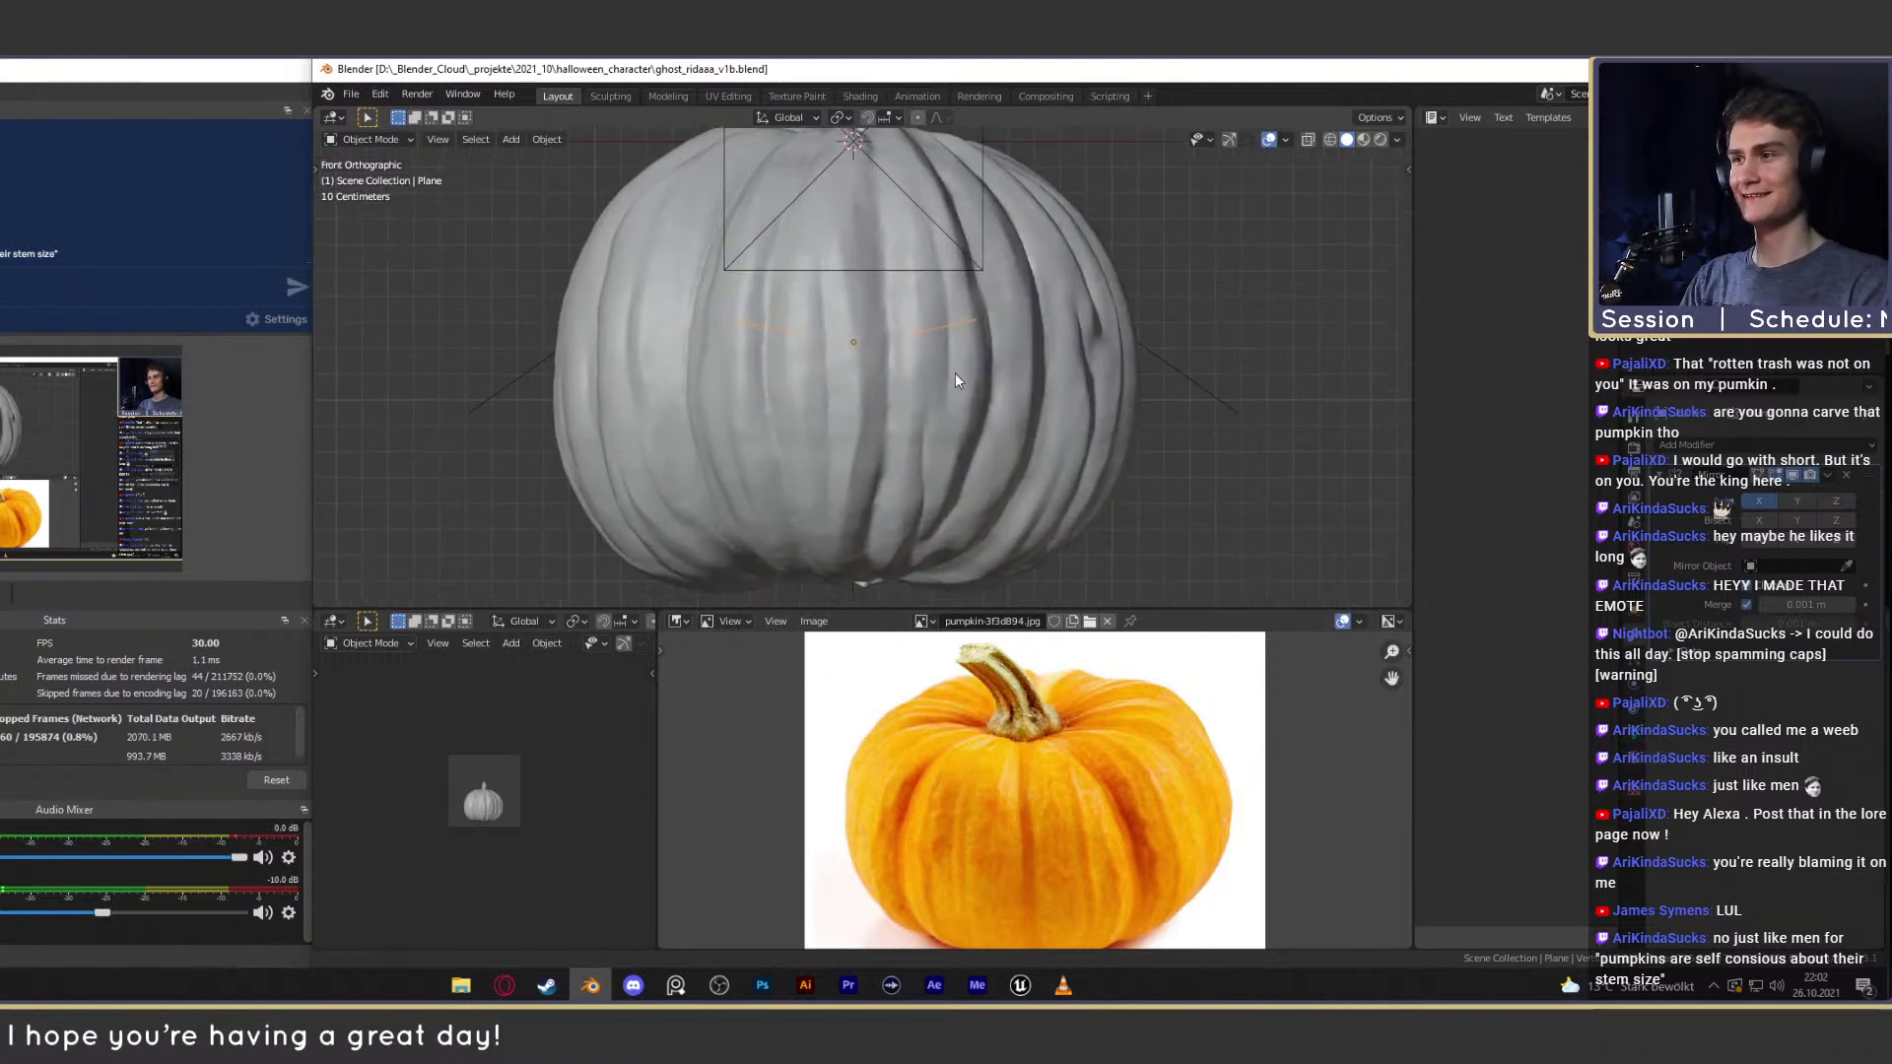
pyautogui.scroll(-3, 969, 362)
pyautogui.scroll(3, 975, 356)
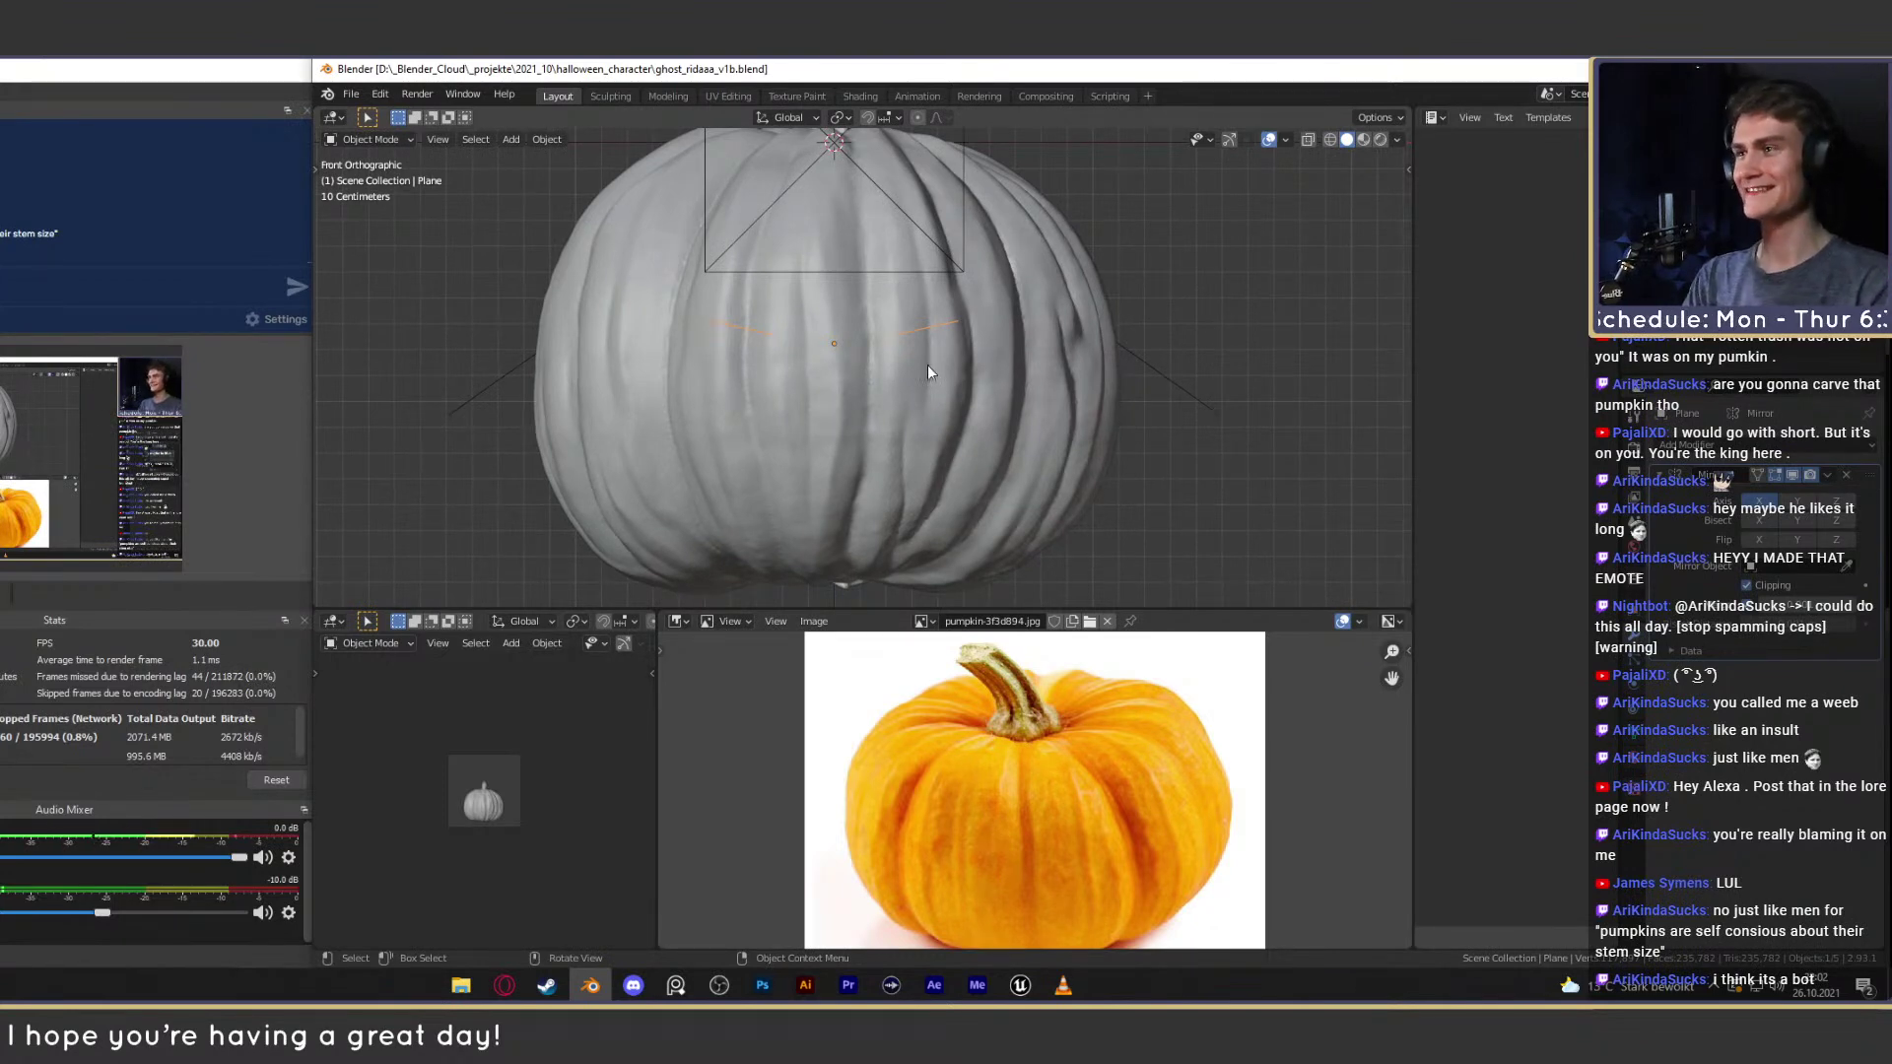
pyautogui.scroll(2, 959, 362)
pyautogui.scroll(-3, 960, 392)
pyautogui.scroll(3, 954, 344)
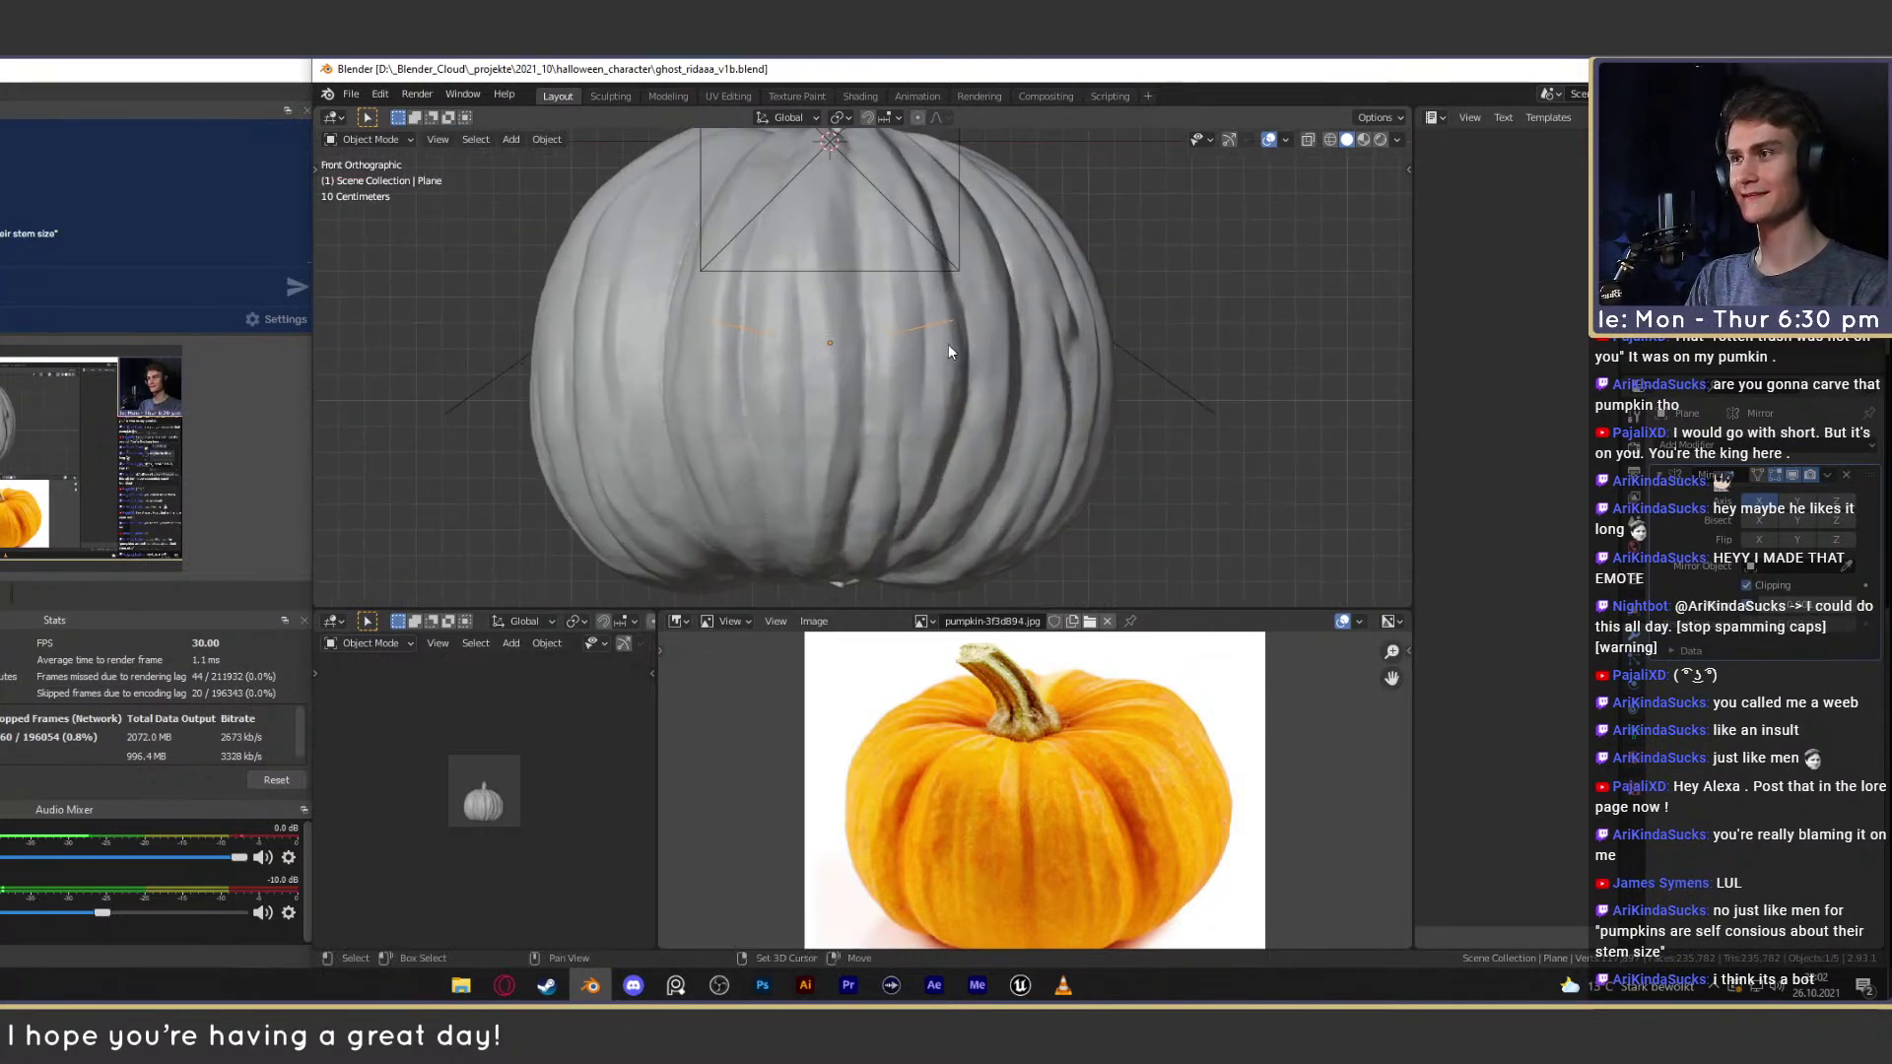
pyautogui.scroll(-3, 847, 389)
pyautogui.scroll(1, 874, 384)
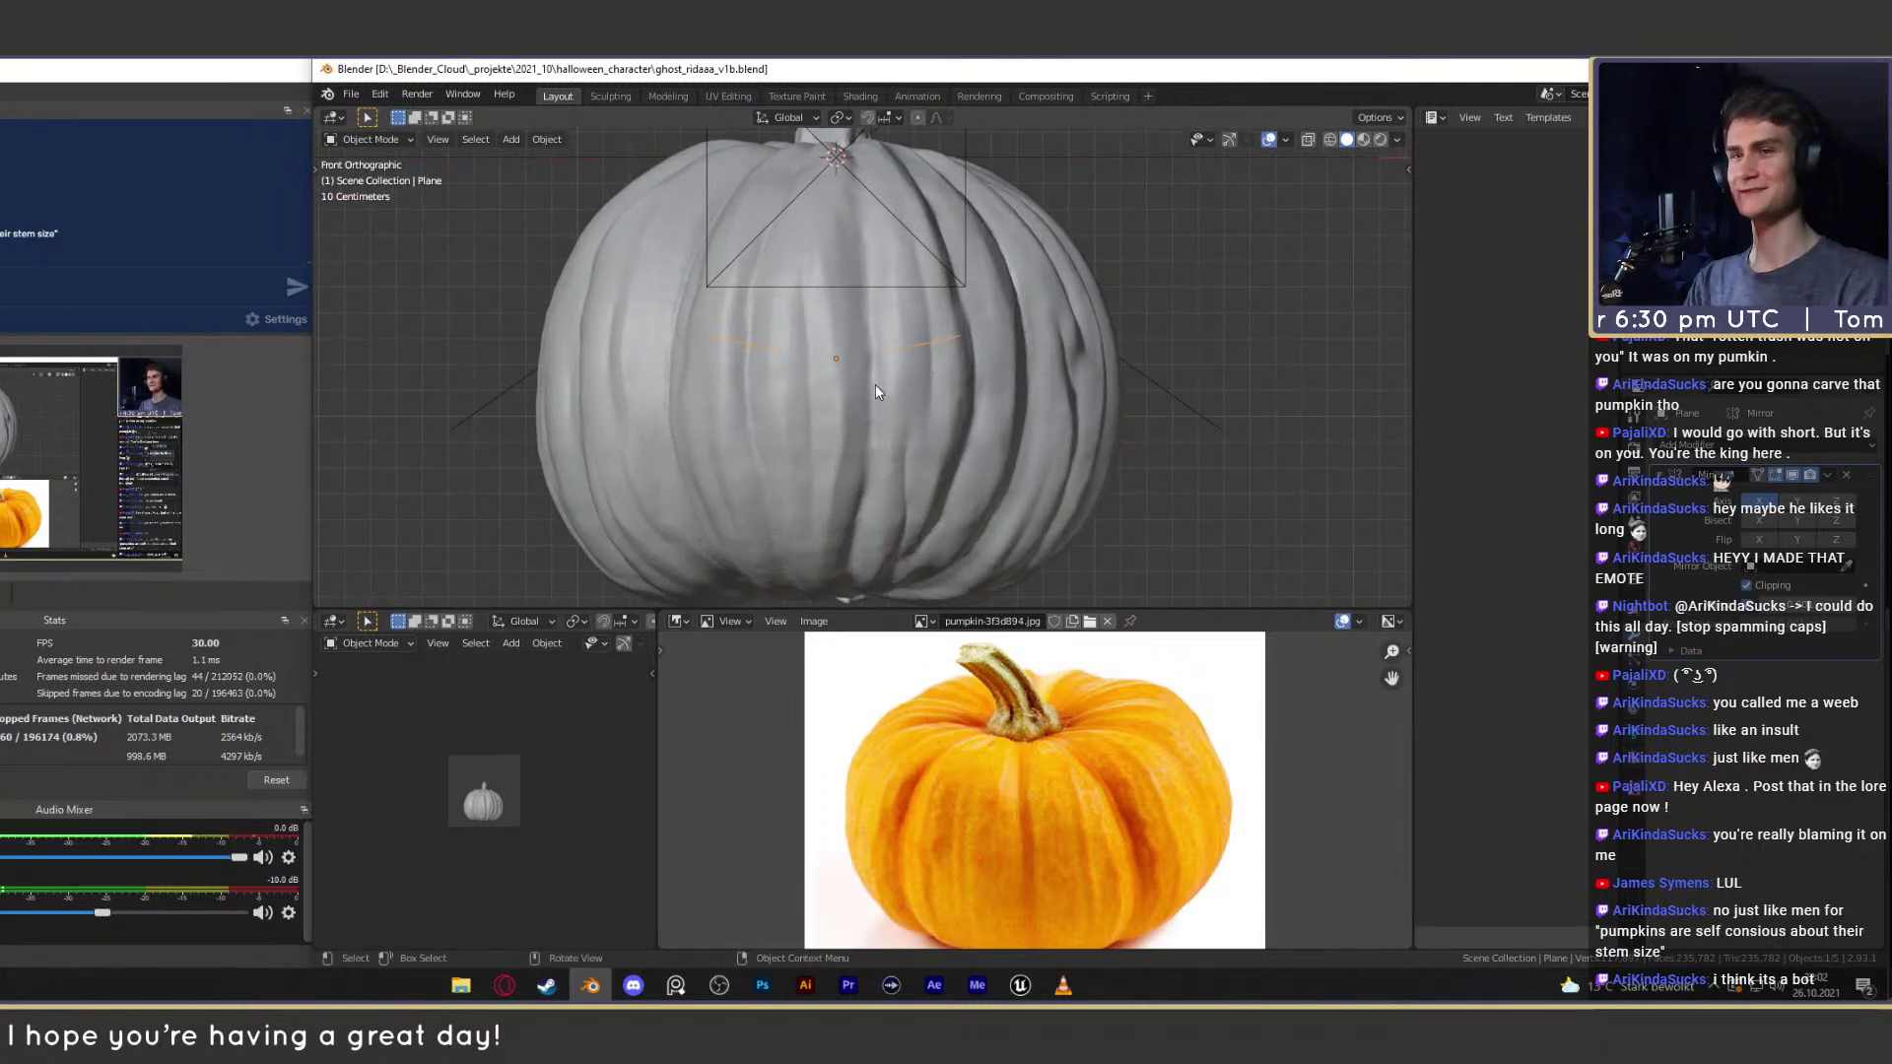
pyautogui.scroll(1, 874, 384)
pyautogui.scroll(-3, 903, 337)
pyautogui.scroll(2, 916, 350)
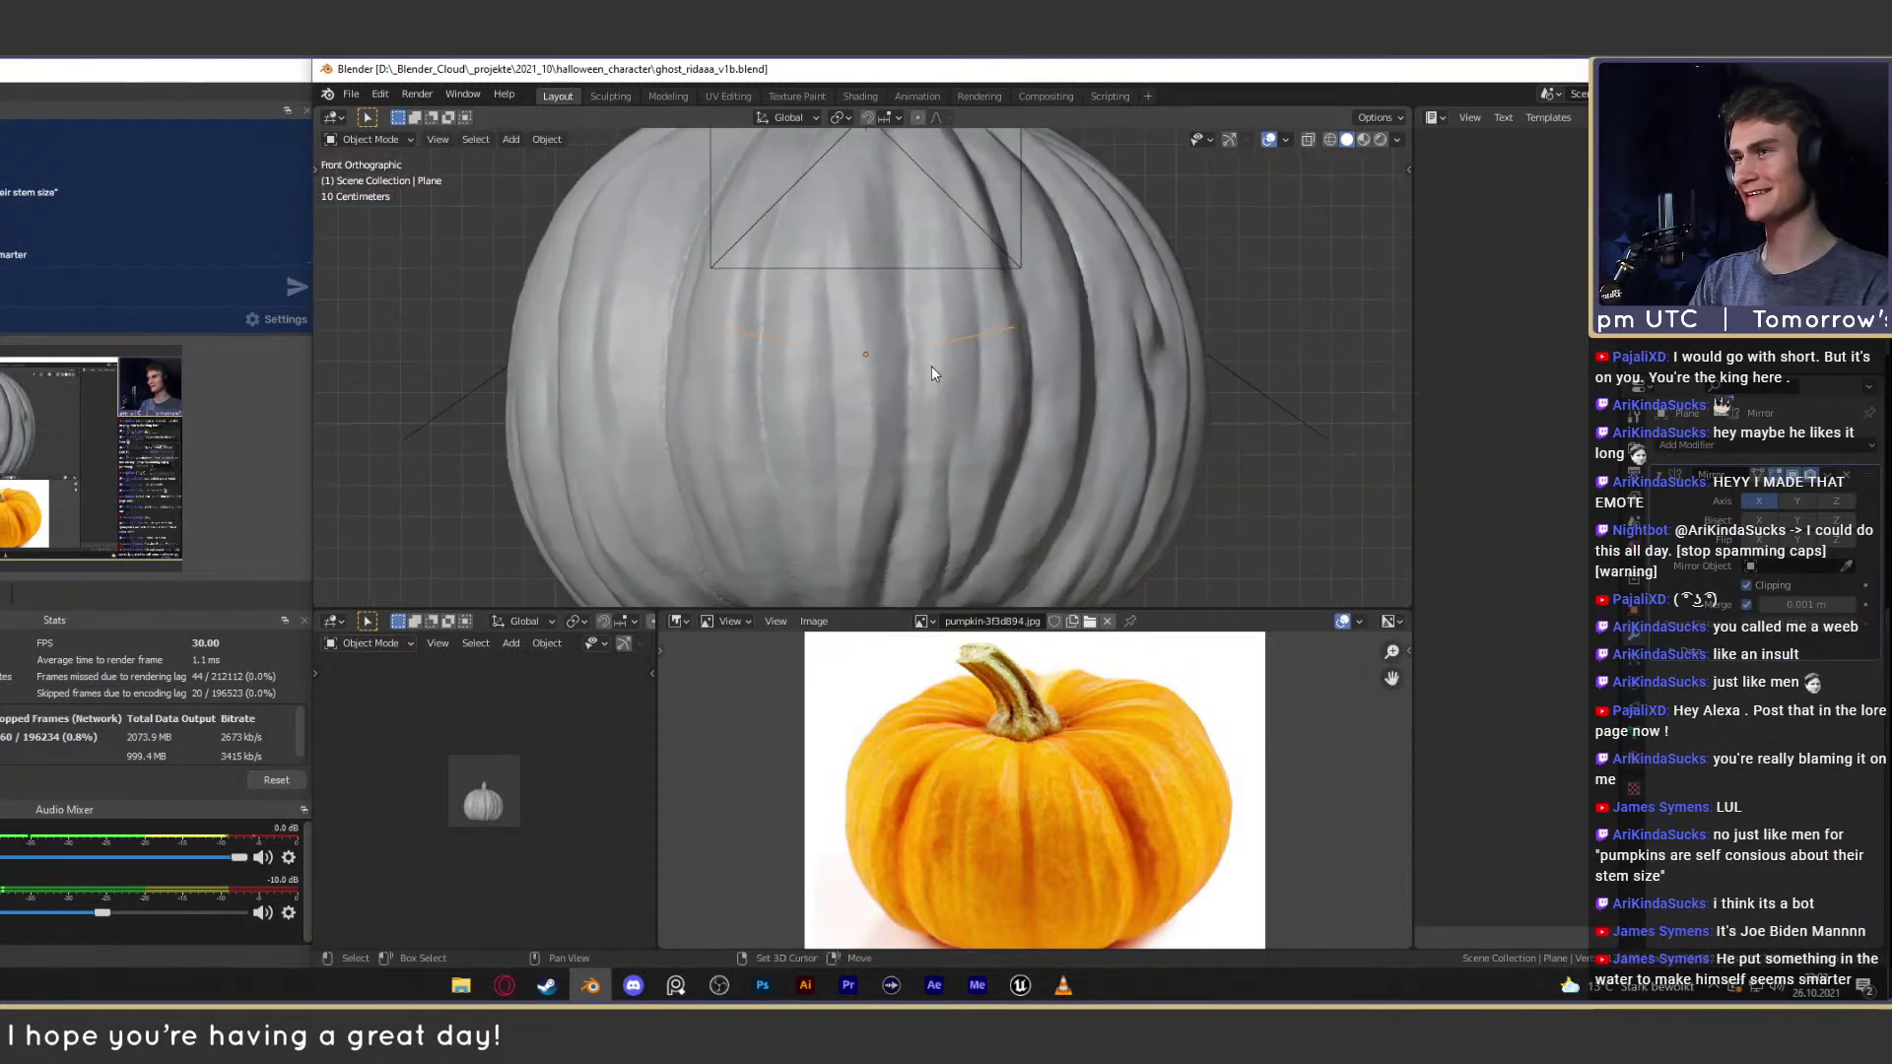
pyautogui.scroll(-1, 985, 358)
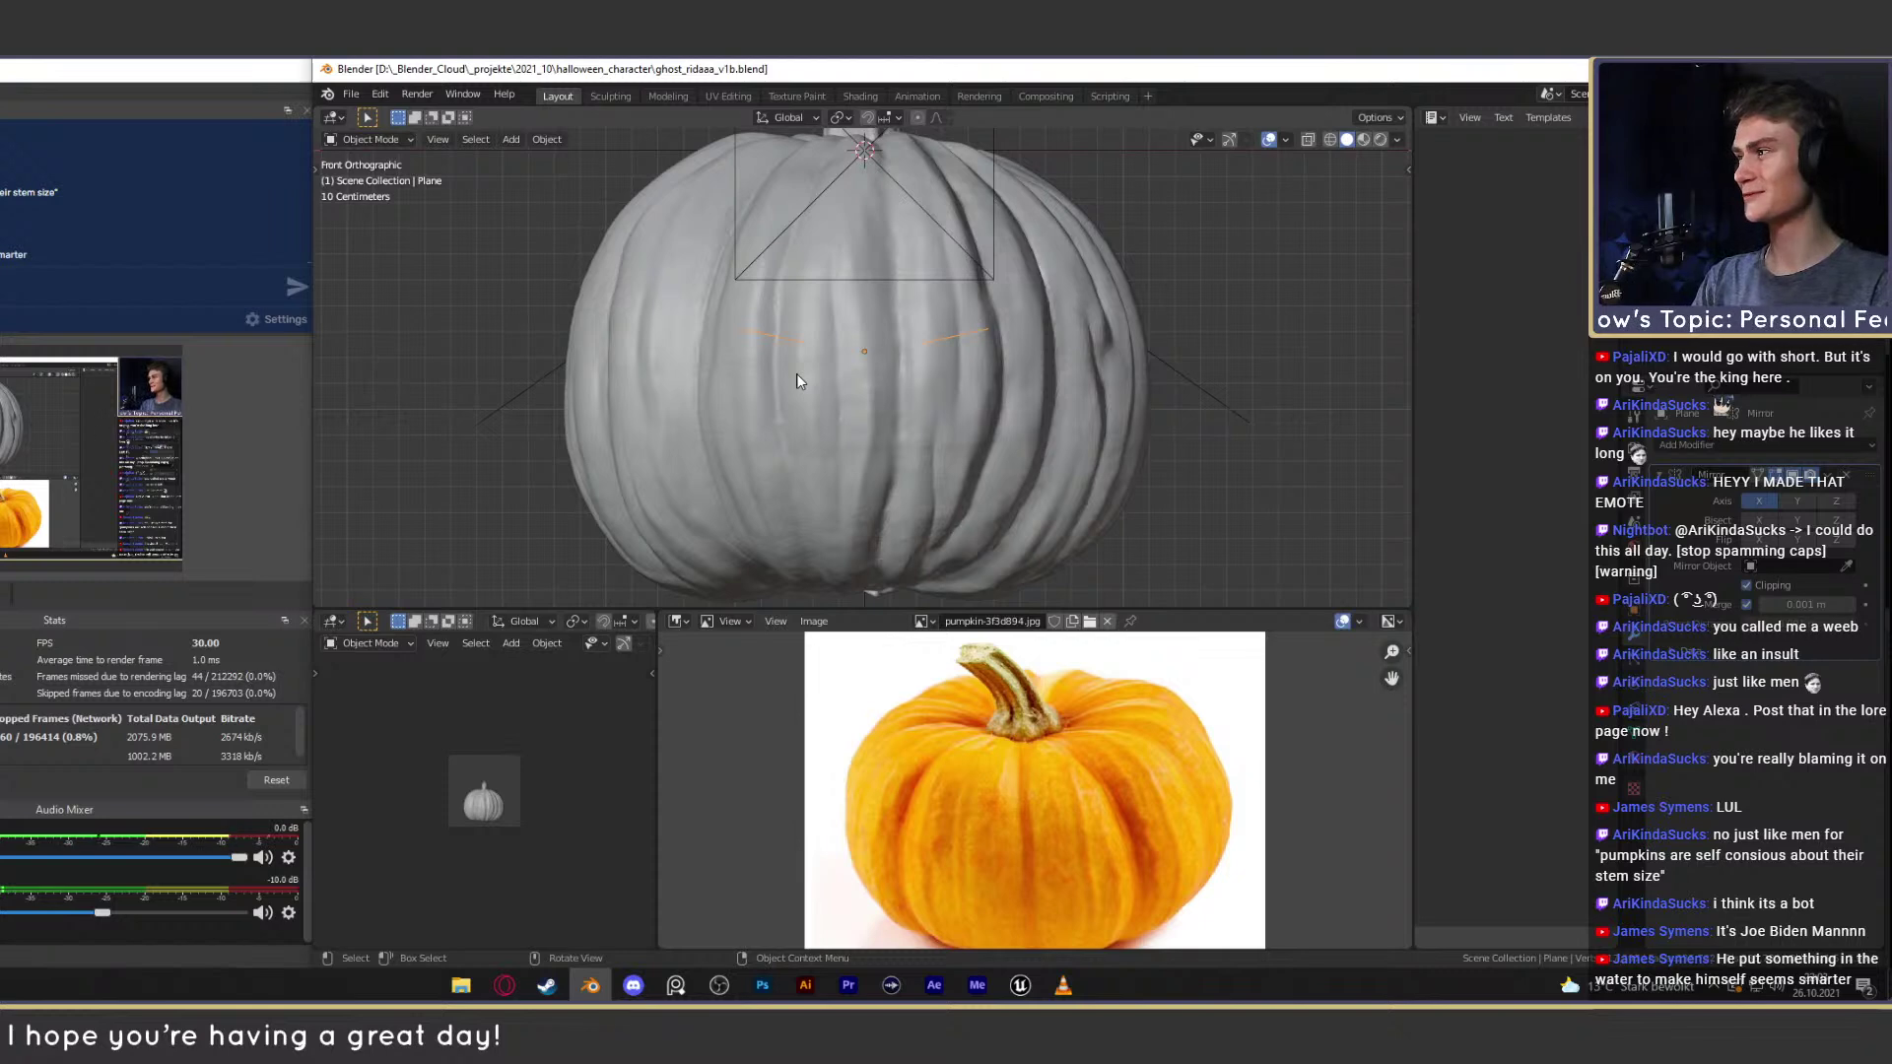
pyautogui.scroll(2, 837, 365)
pyautogui.scroll(-3, 859, 386)
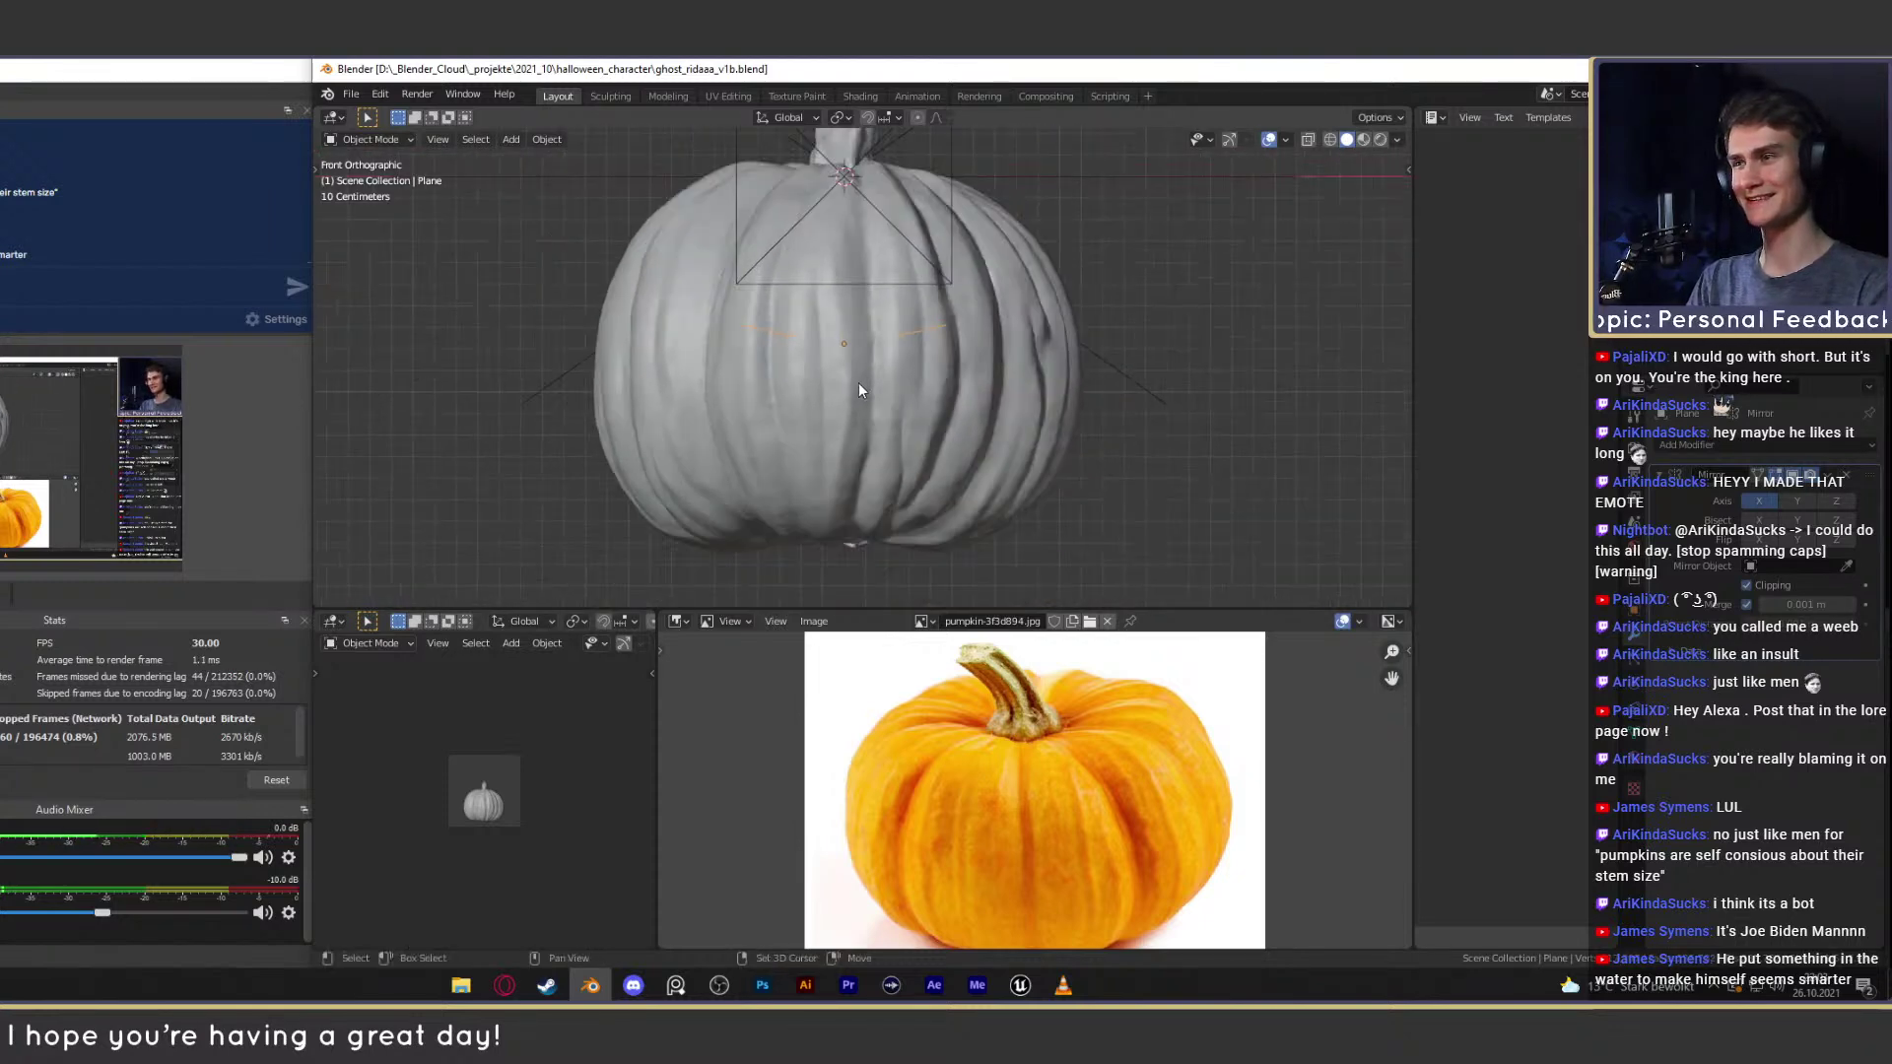
pyautogui.scroll(2, 859, 385)
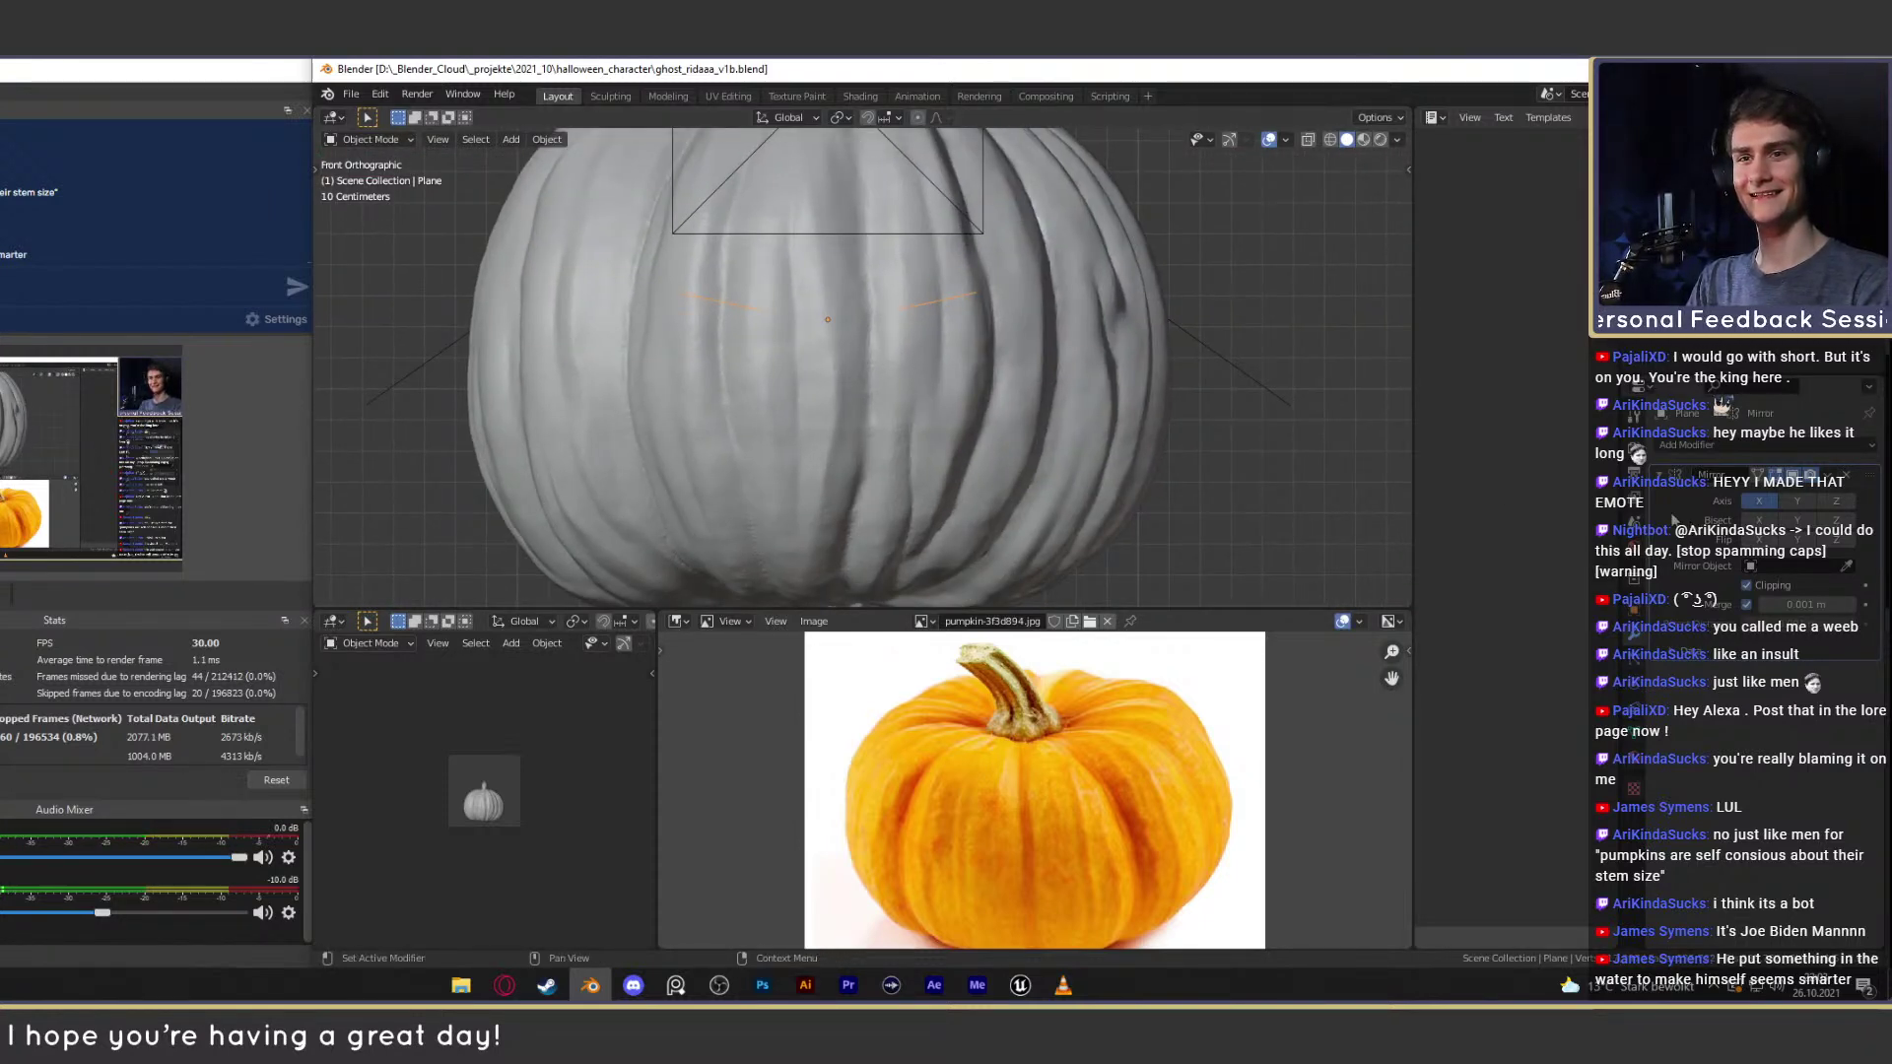
# Open the sheet of carved pumpkin faces, 494c2b741156494bfc1f34efa5898124.jpg, from the pumpkin reference folder to look at the designs.
pyautogui.click(460, 985)
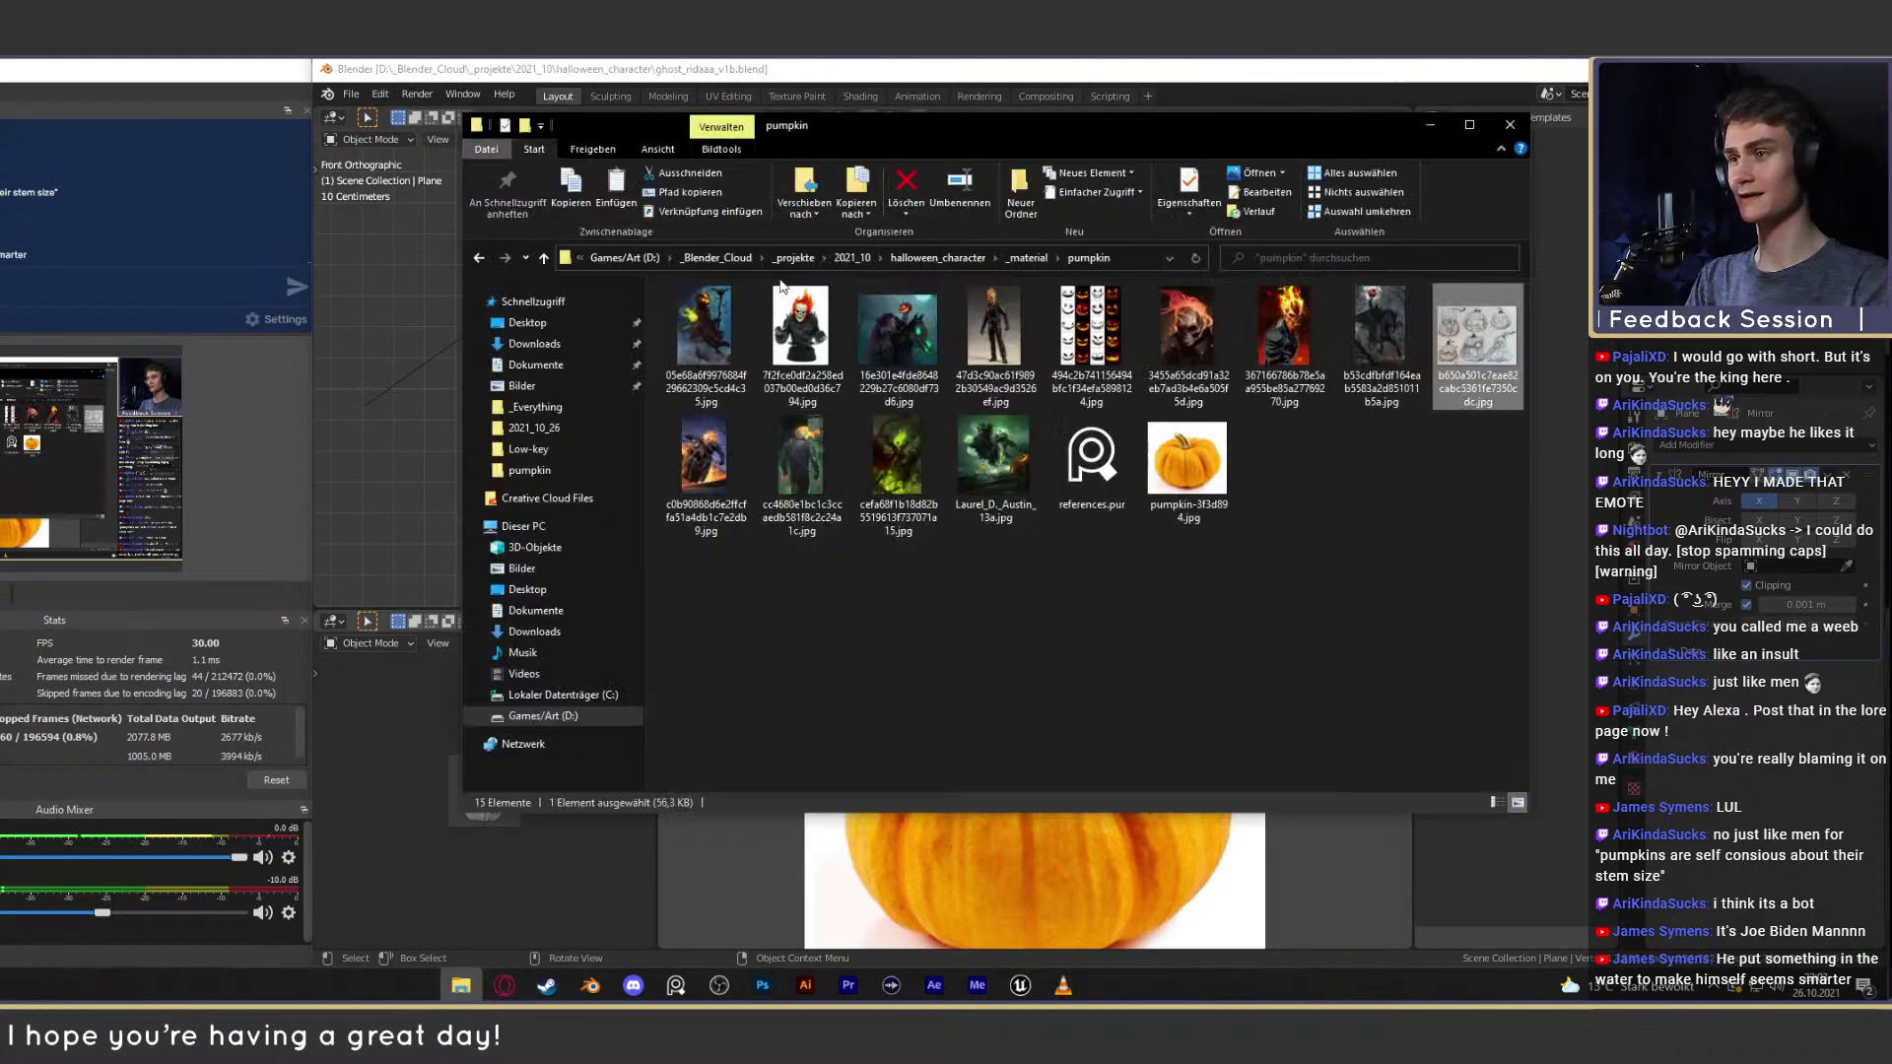
pyautogui.doubleClick(1125, 324)
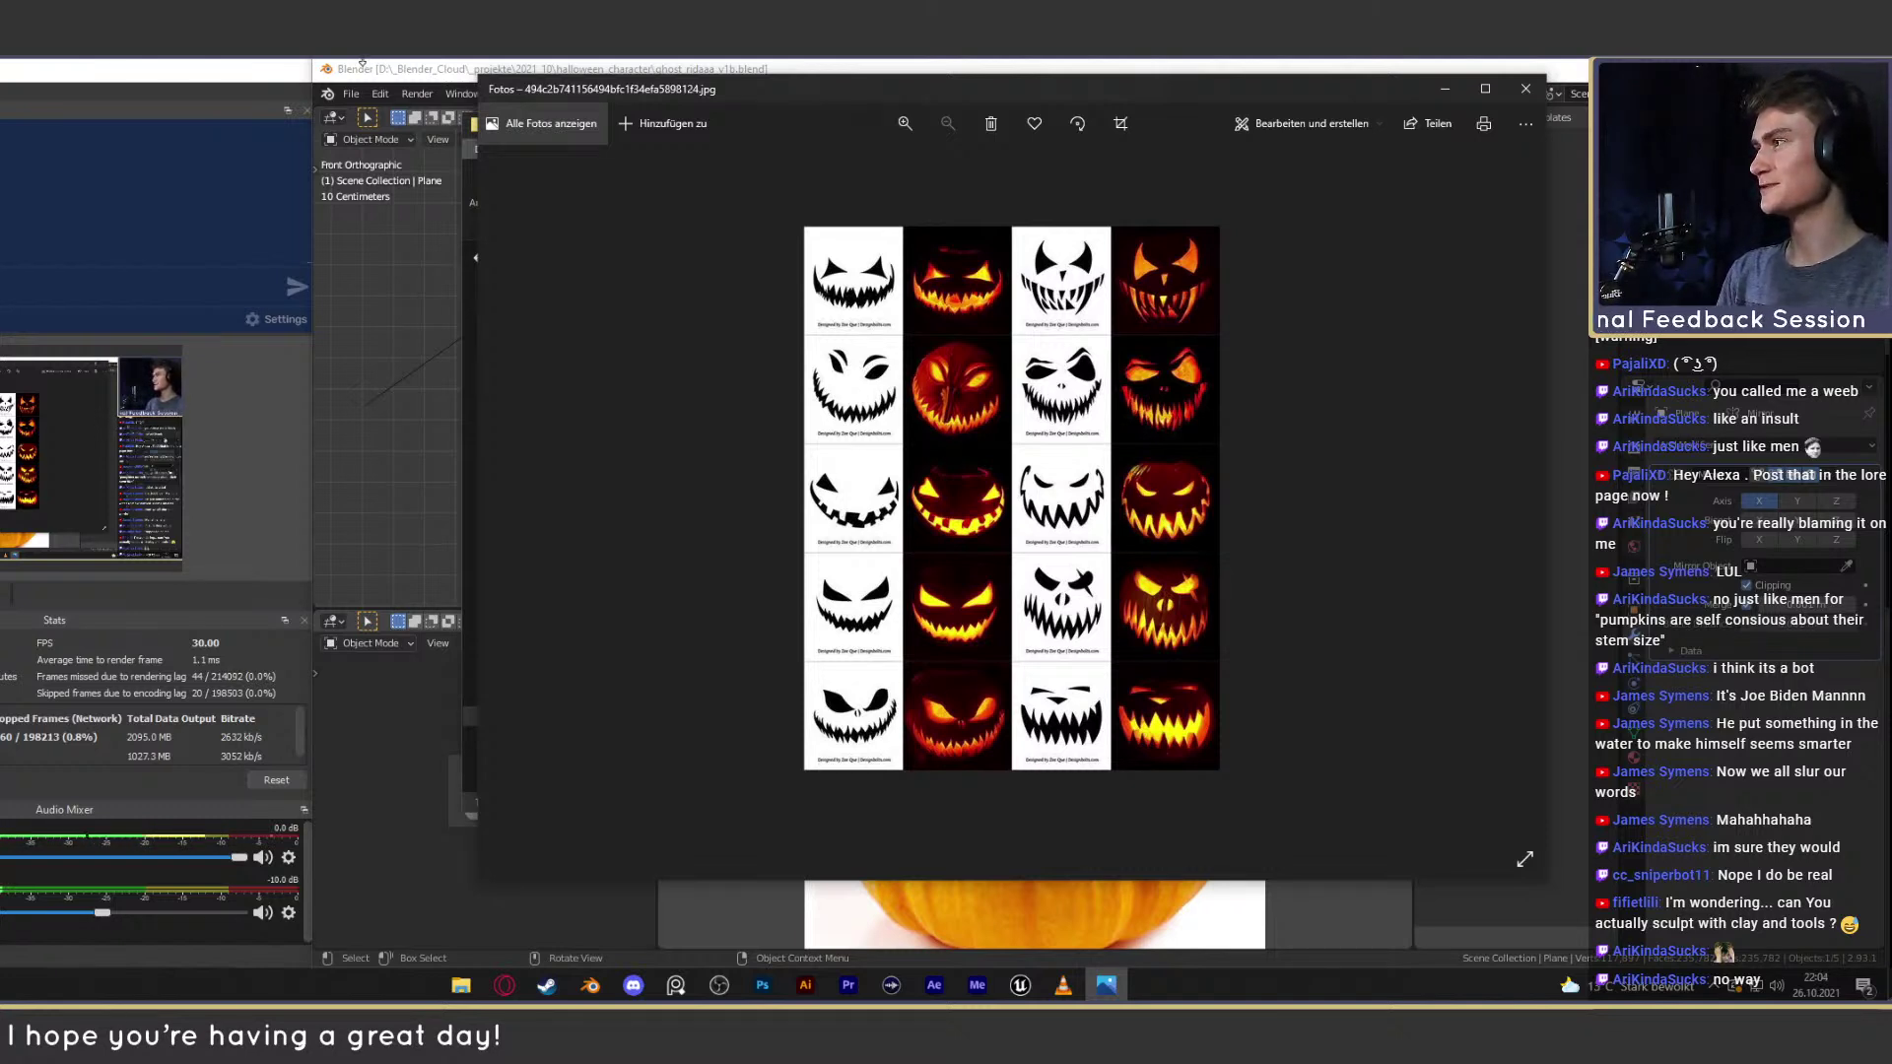
pyautogui.scroll(1, 20, 235)
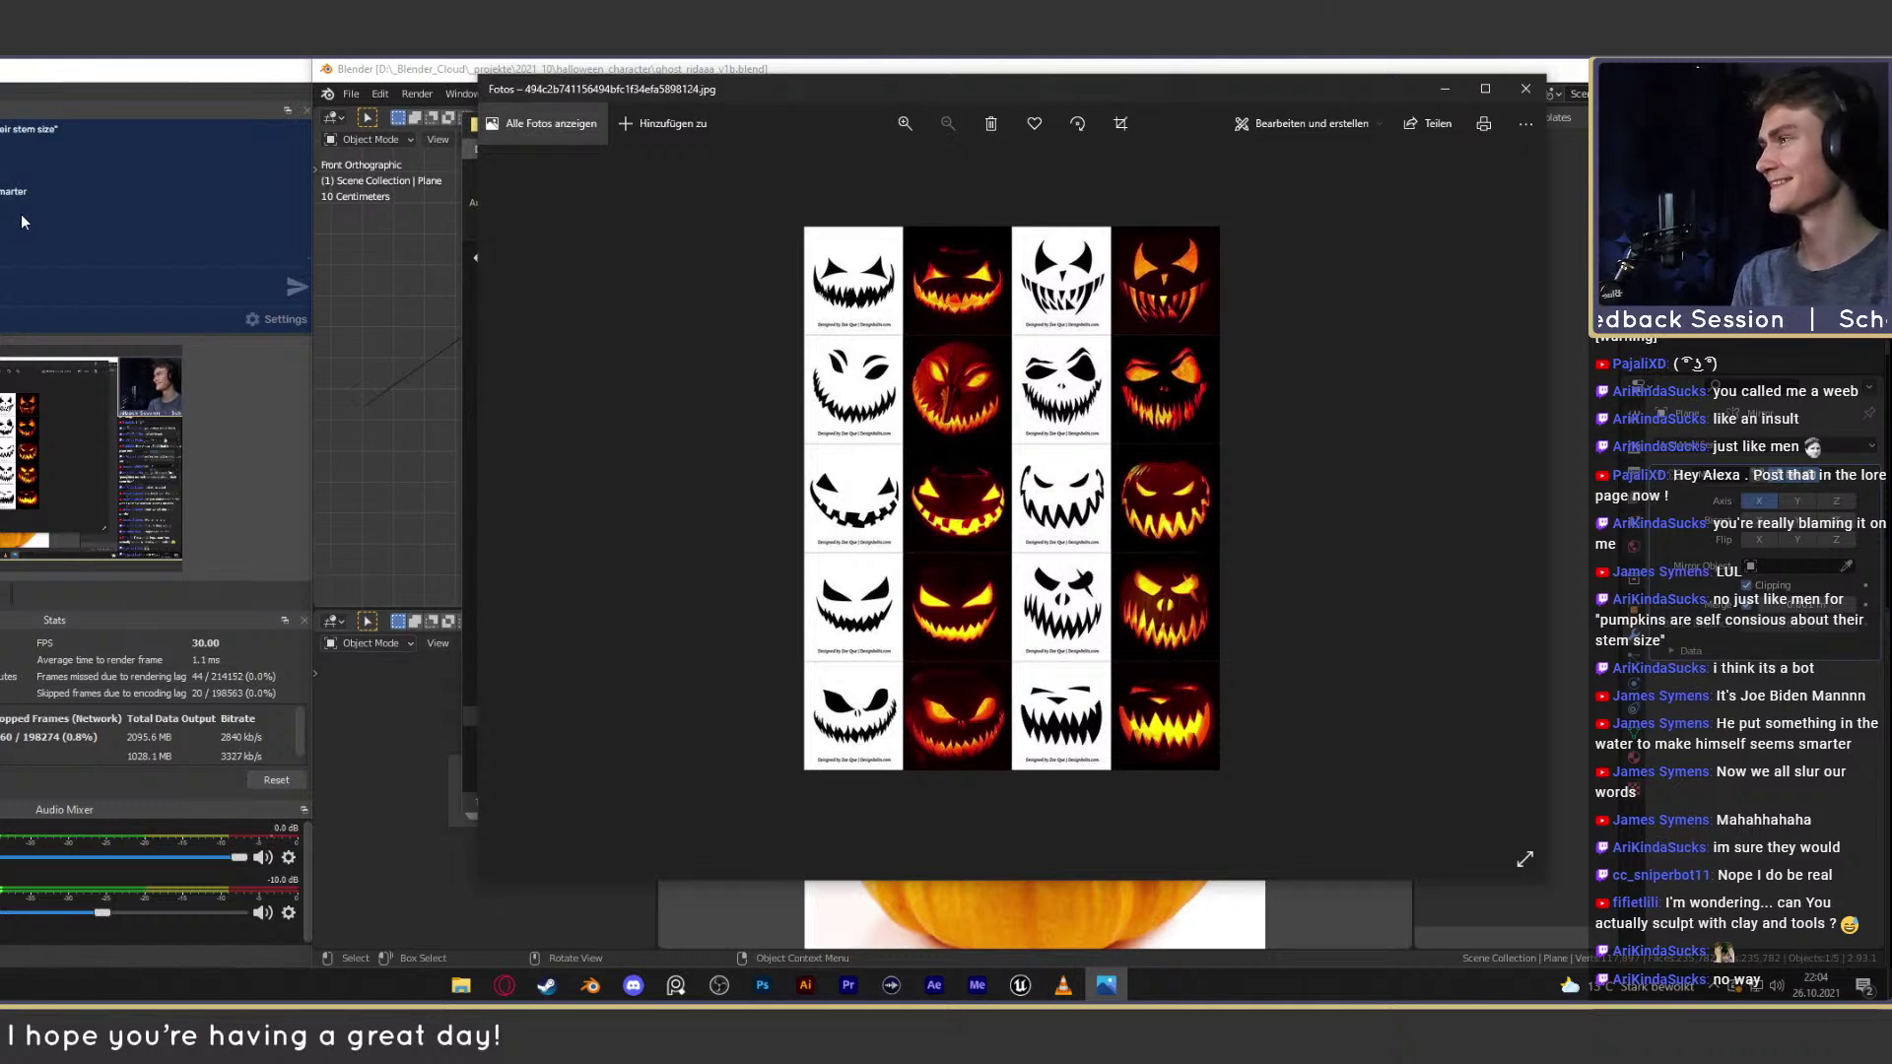
pyautogui.scroll(-1, 22, 213)
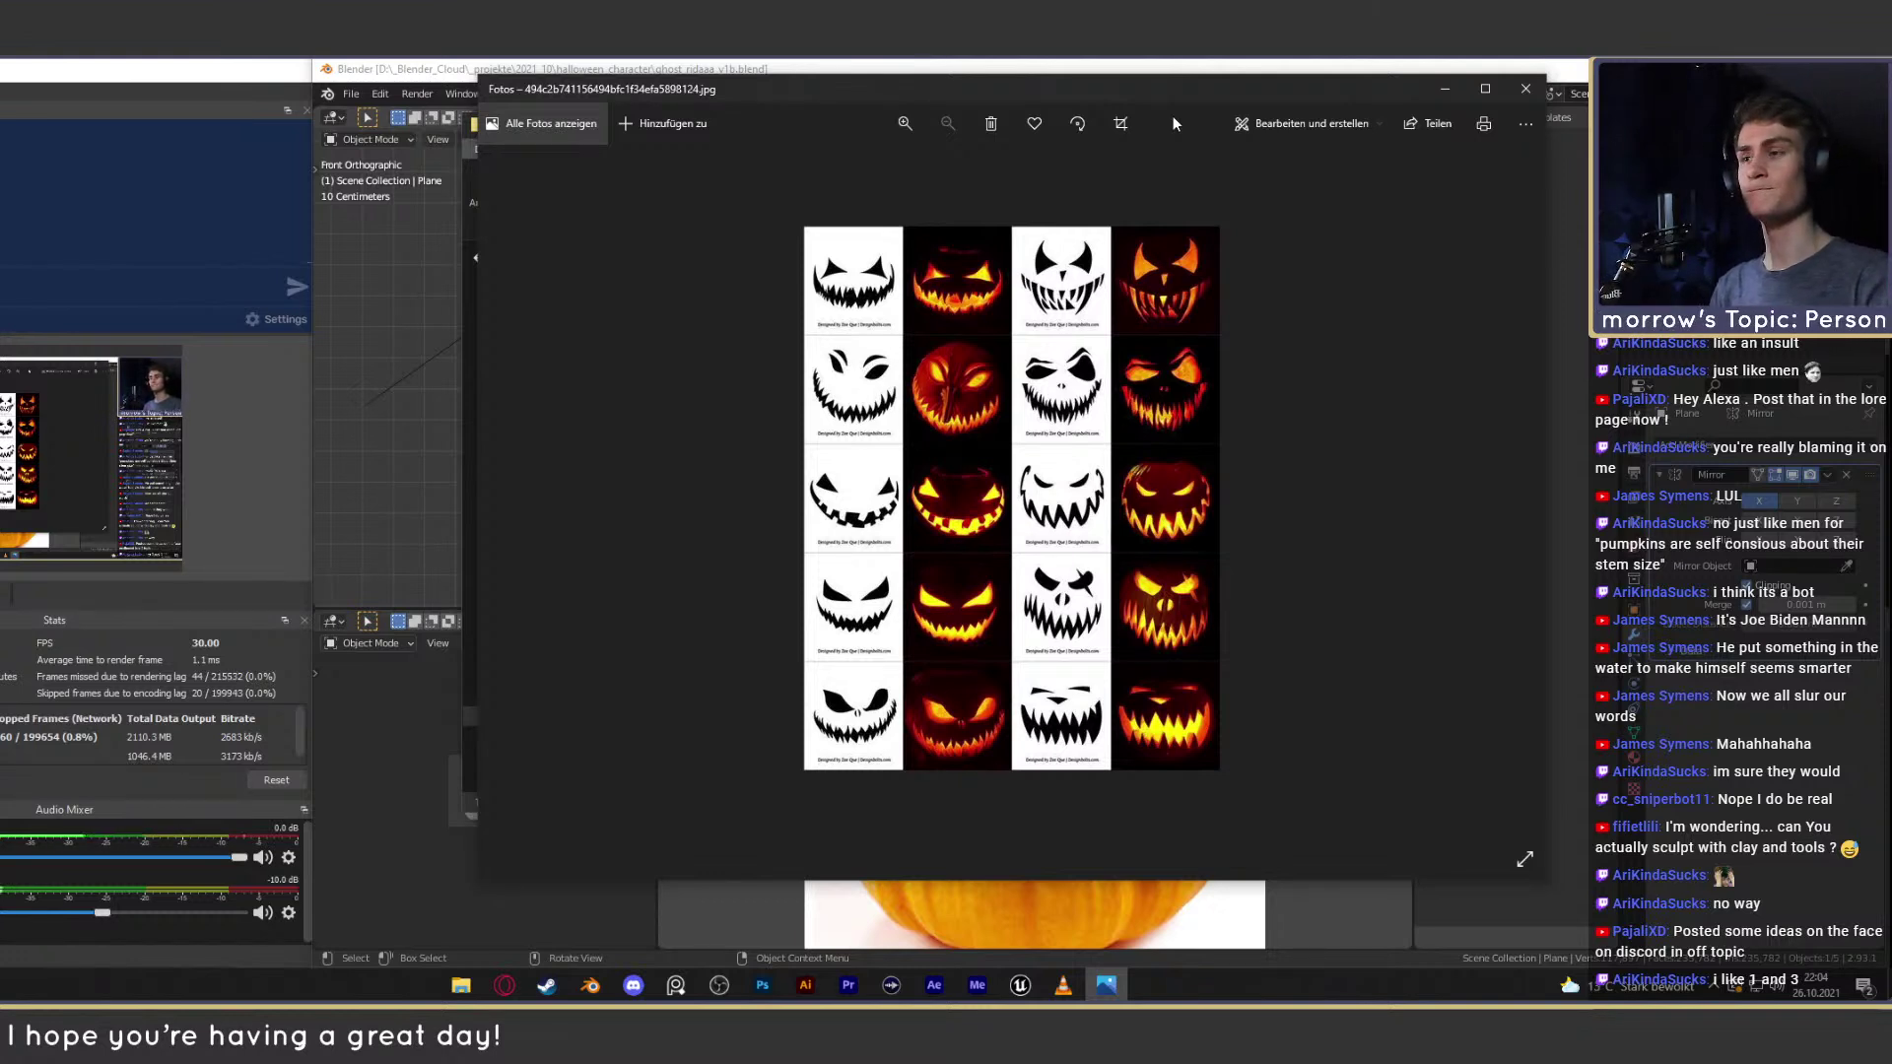
pyautogui.moveTo(1186, 92); pyautogui.dragTo(1190, 93)
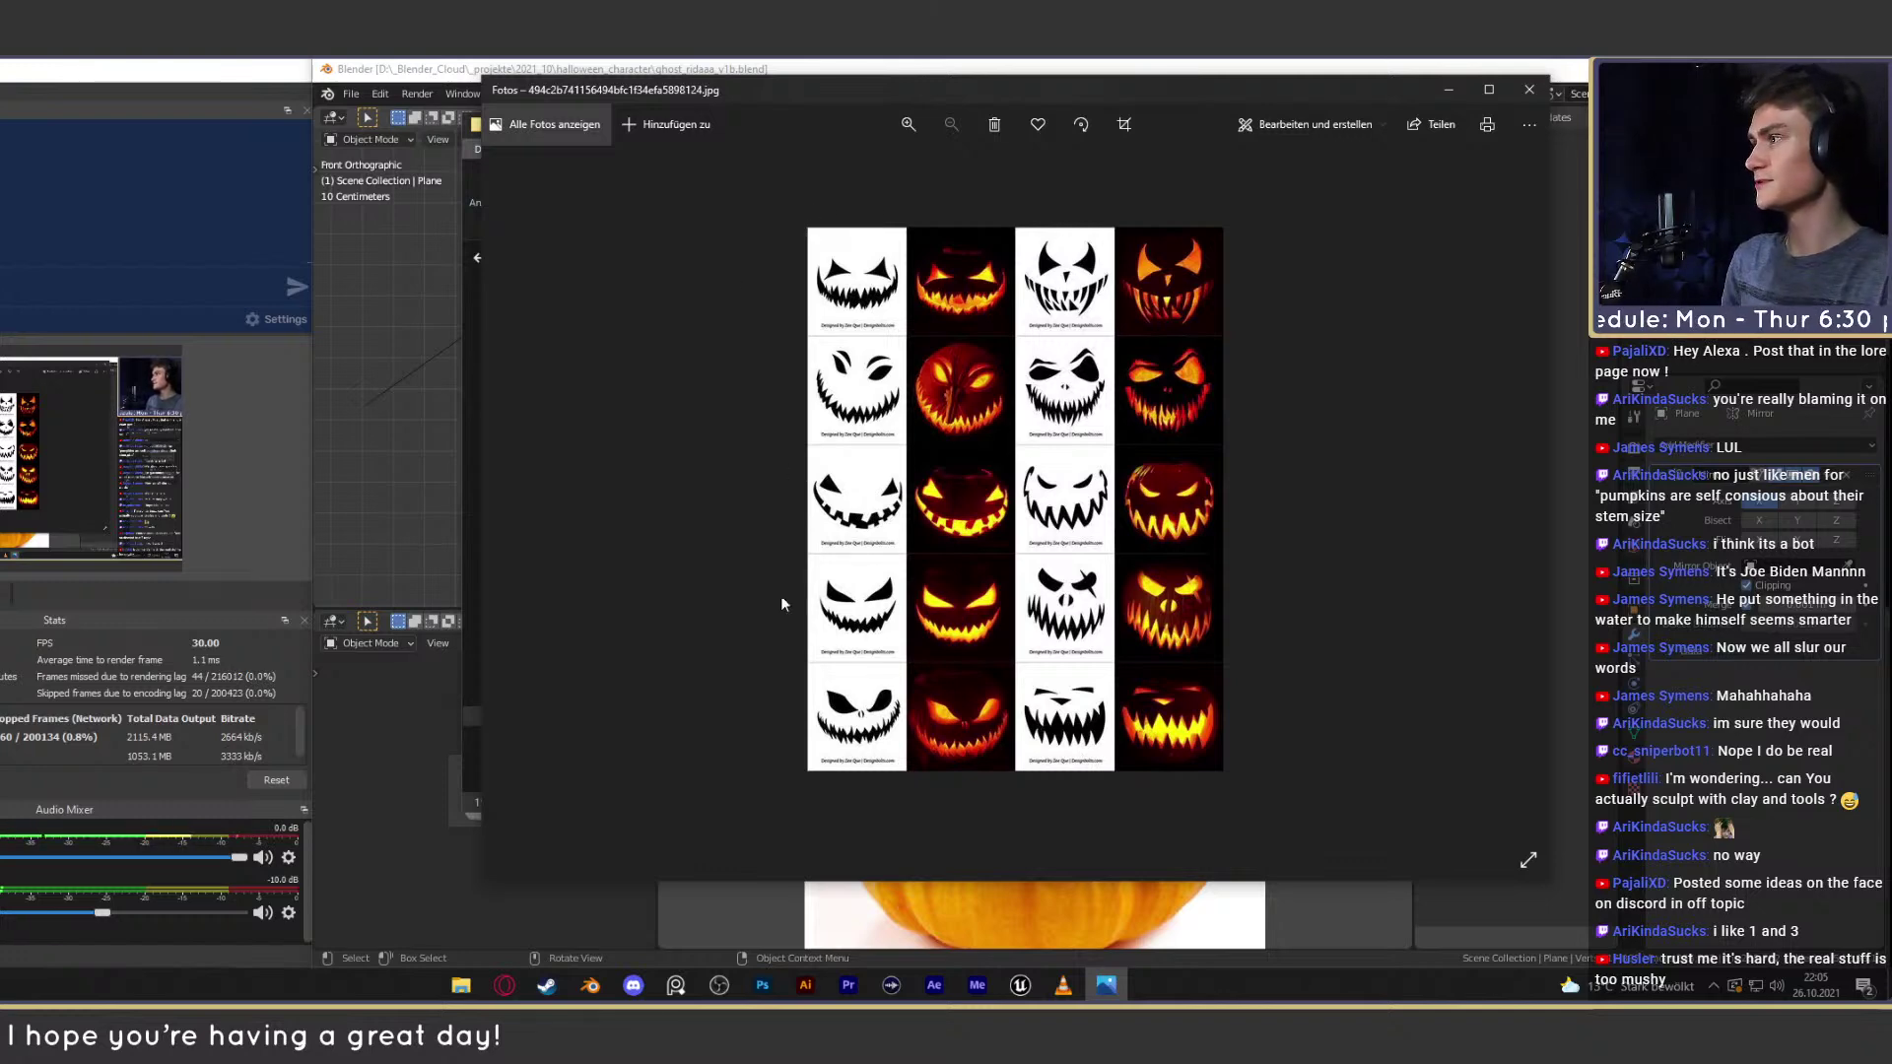
# Switch to Discord, enlarge the carved pumpkin faces picture posted in off-topic, and compare it with the face sheet.
pyautogui.click(634, 984)
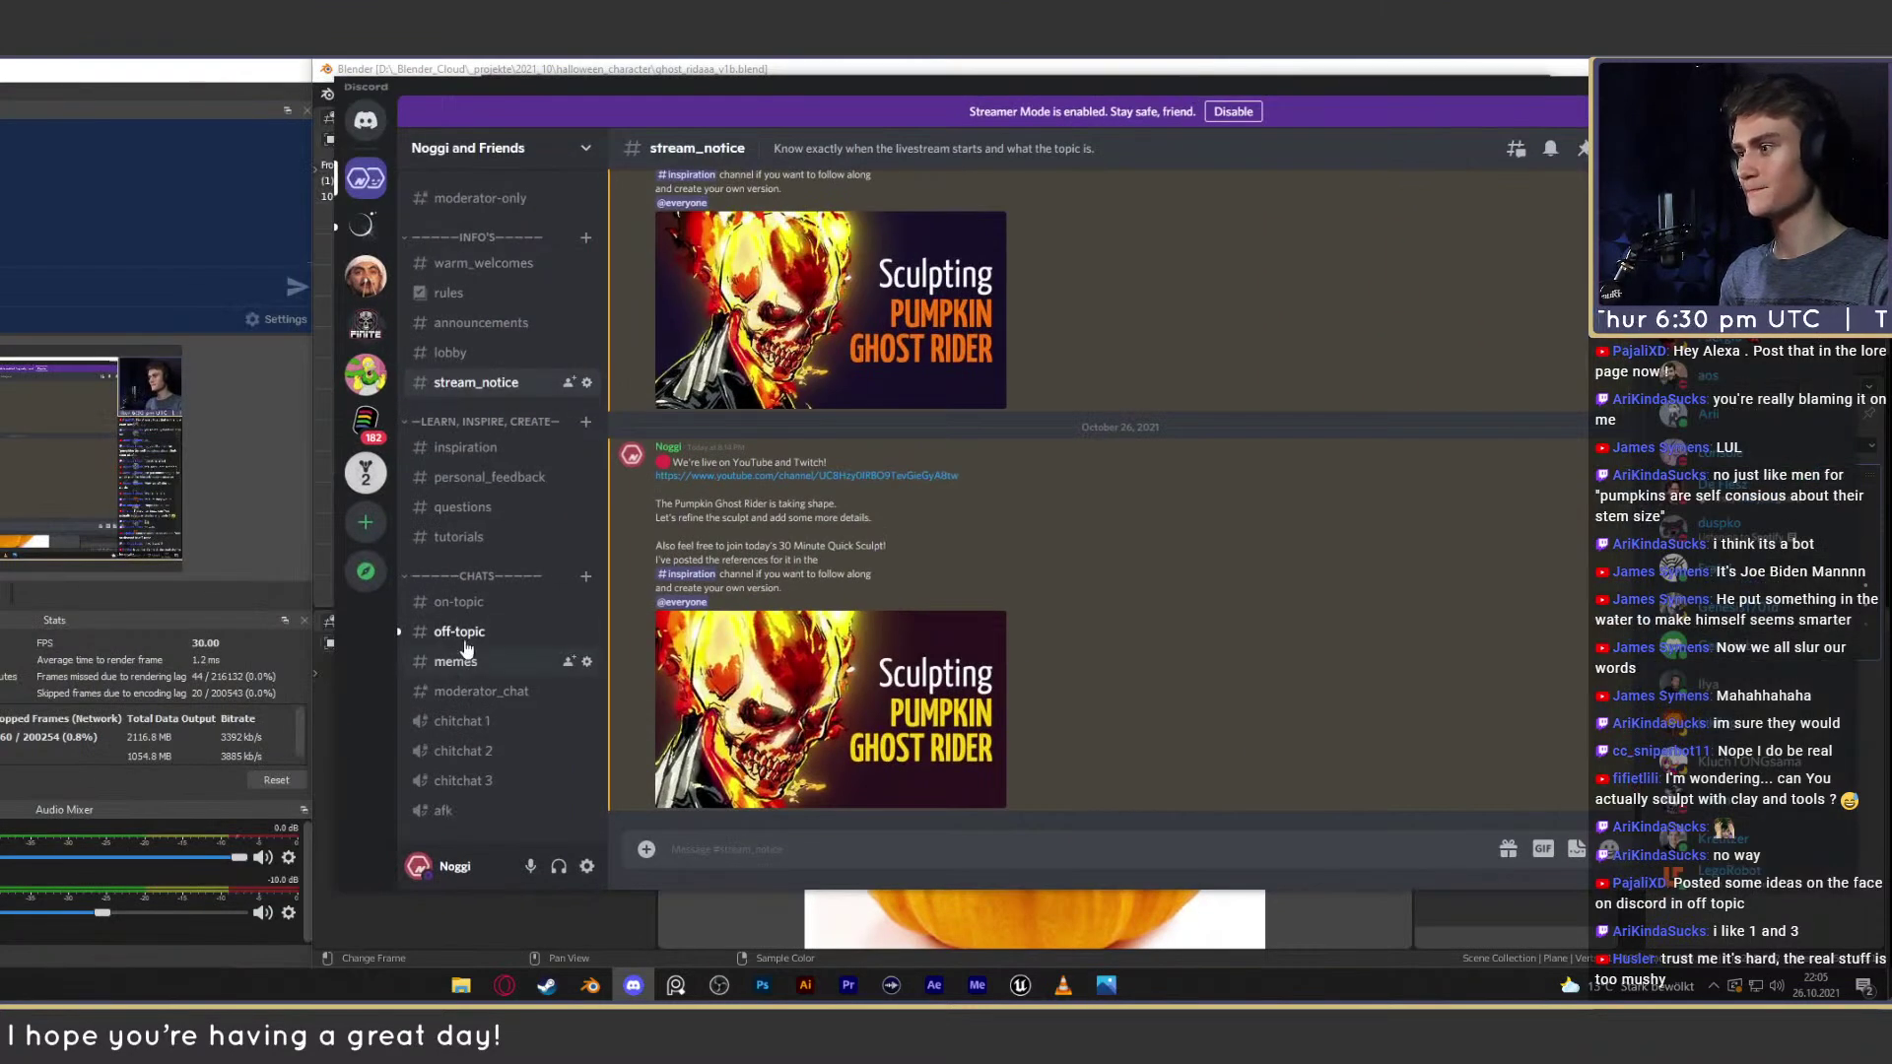
pyautogui.click(460, 632)
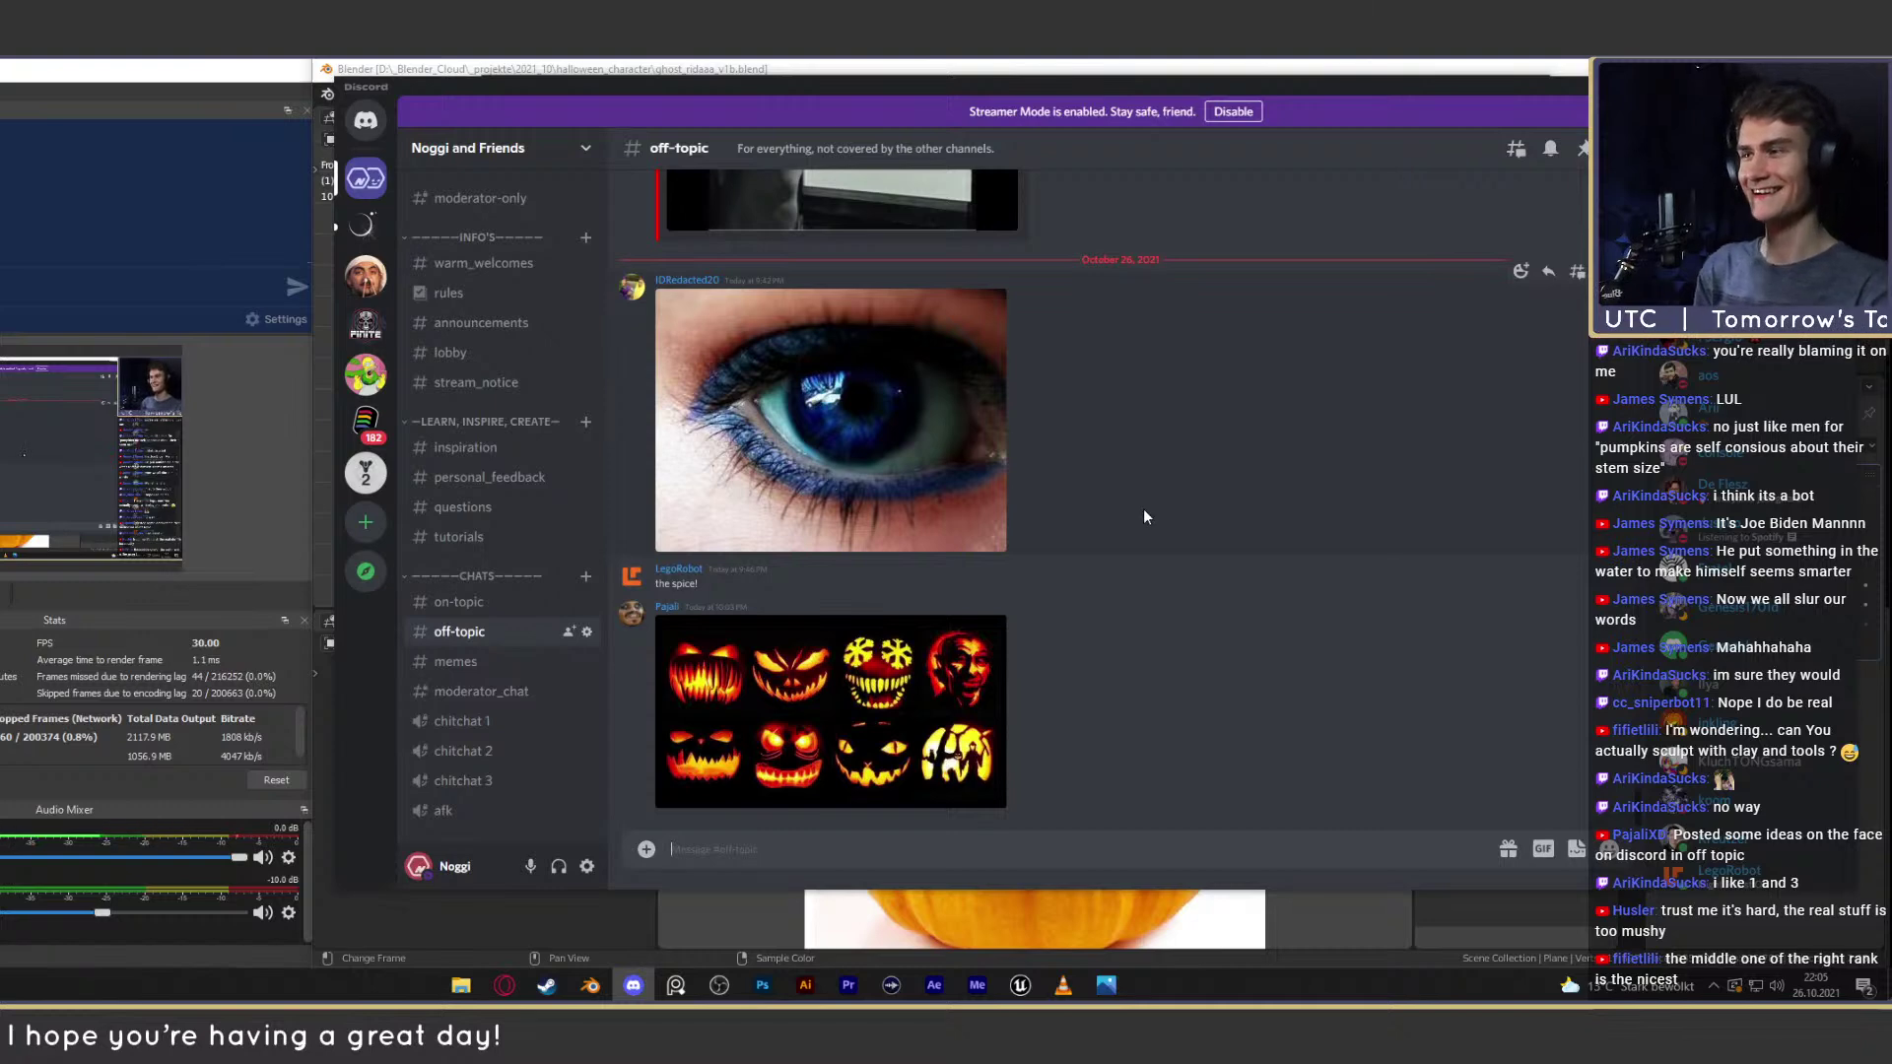
pyautogui.click(878, 706)
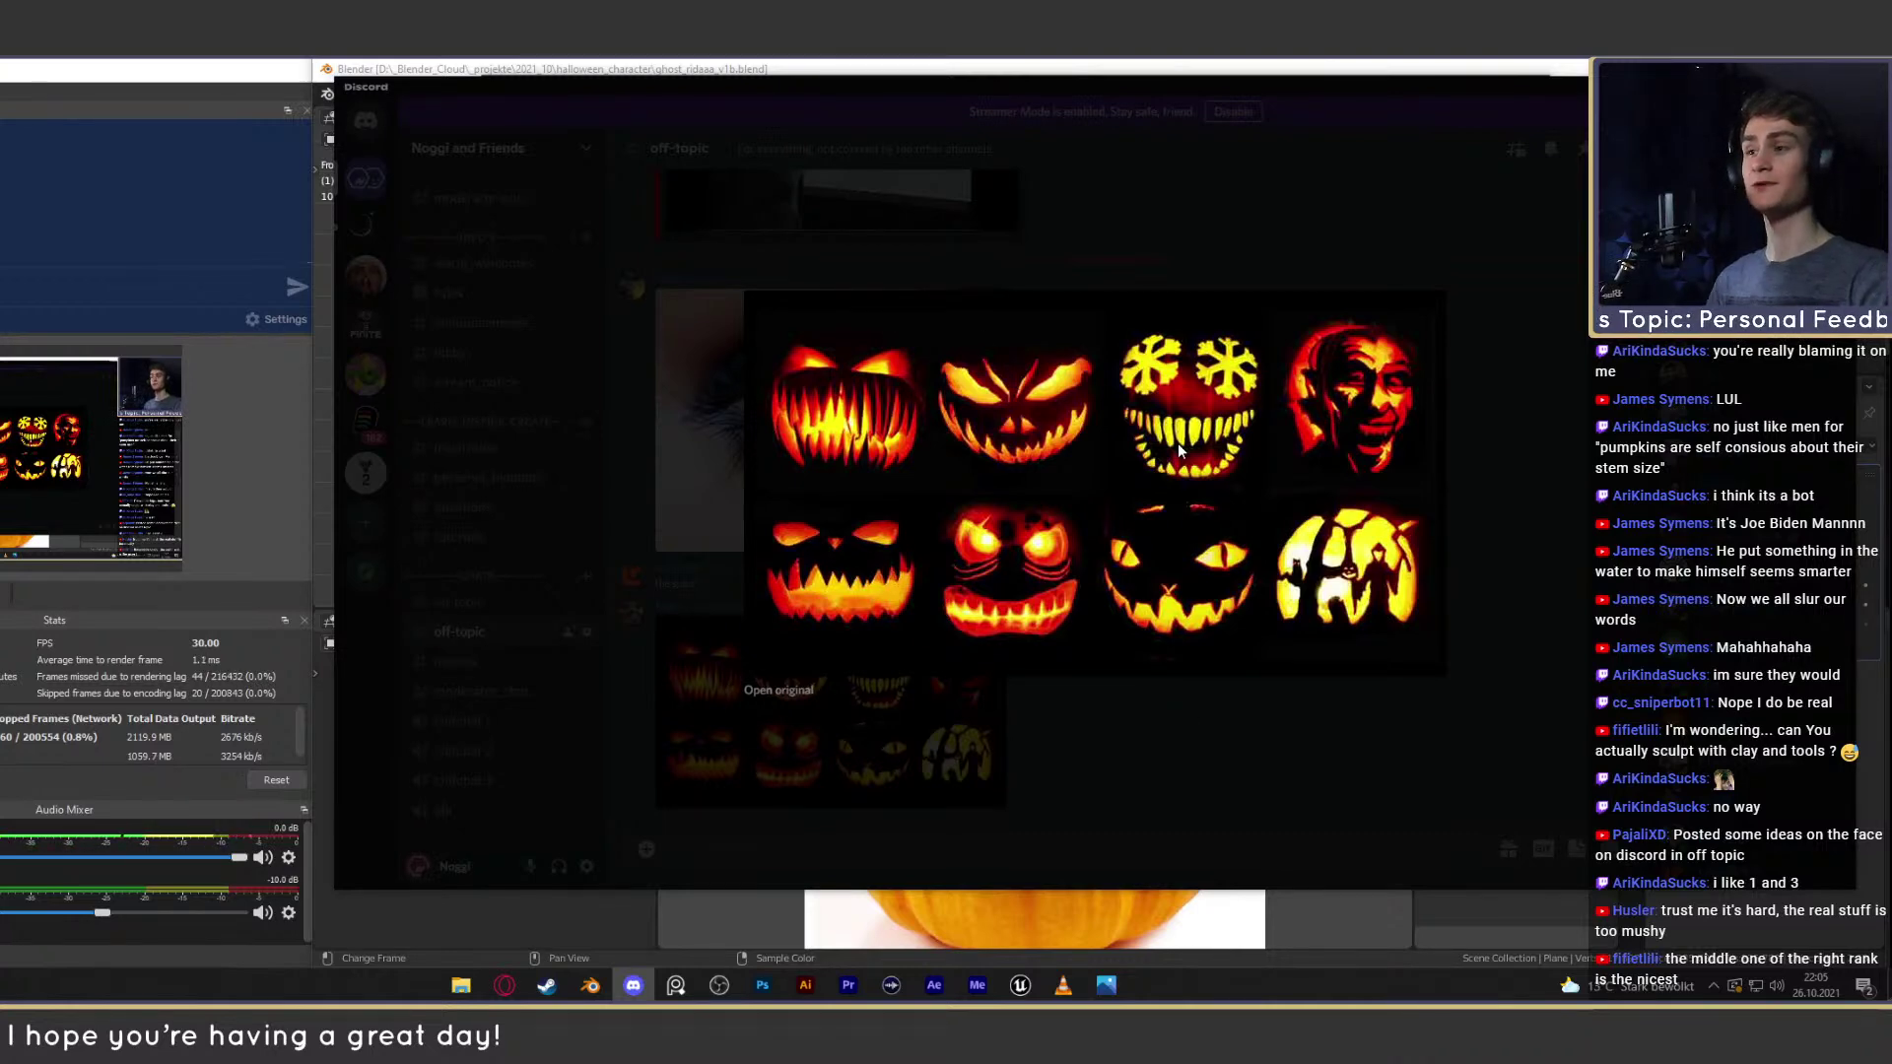
pyautogui.click(1102, 987)
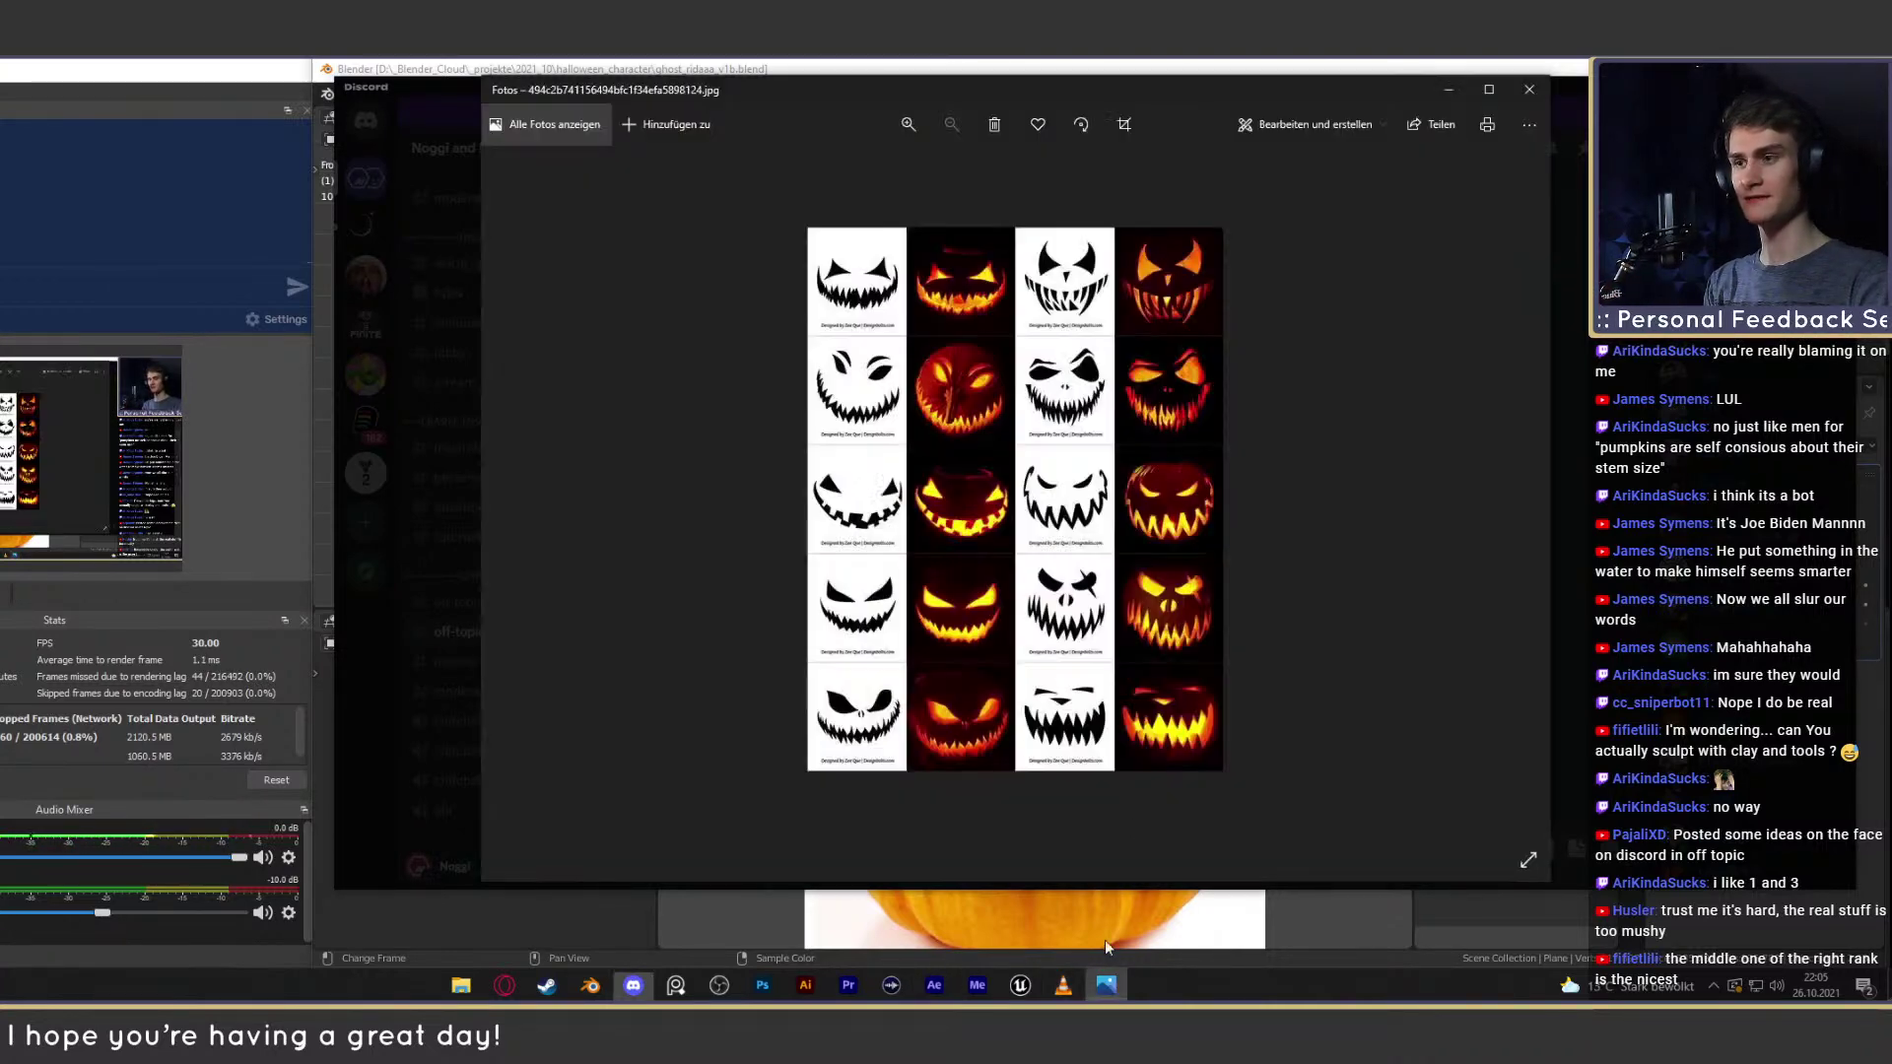
pyautogui.scroll(1, 1088, 322)
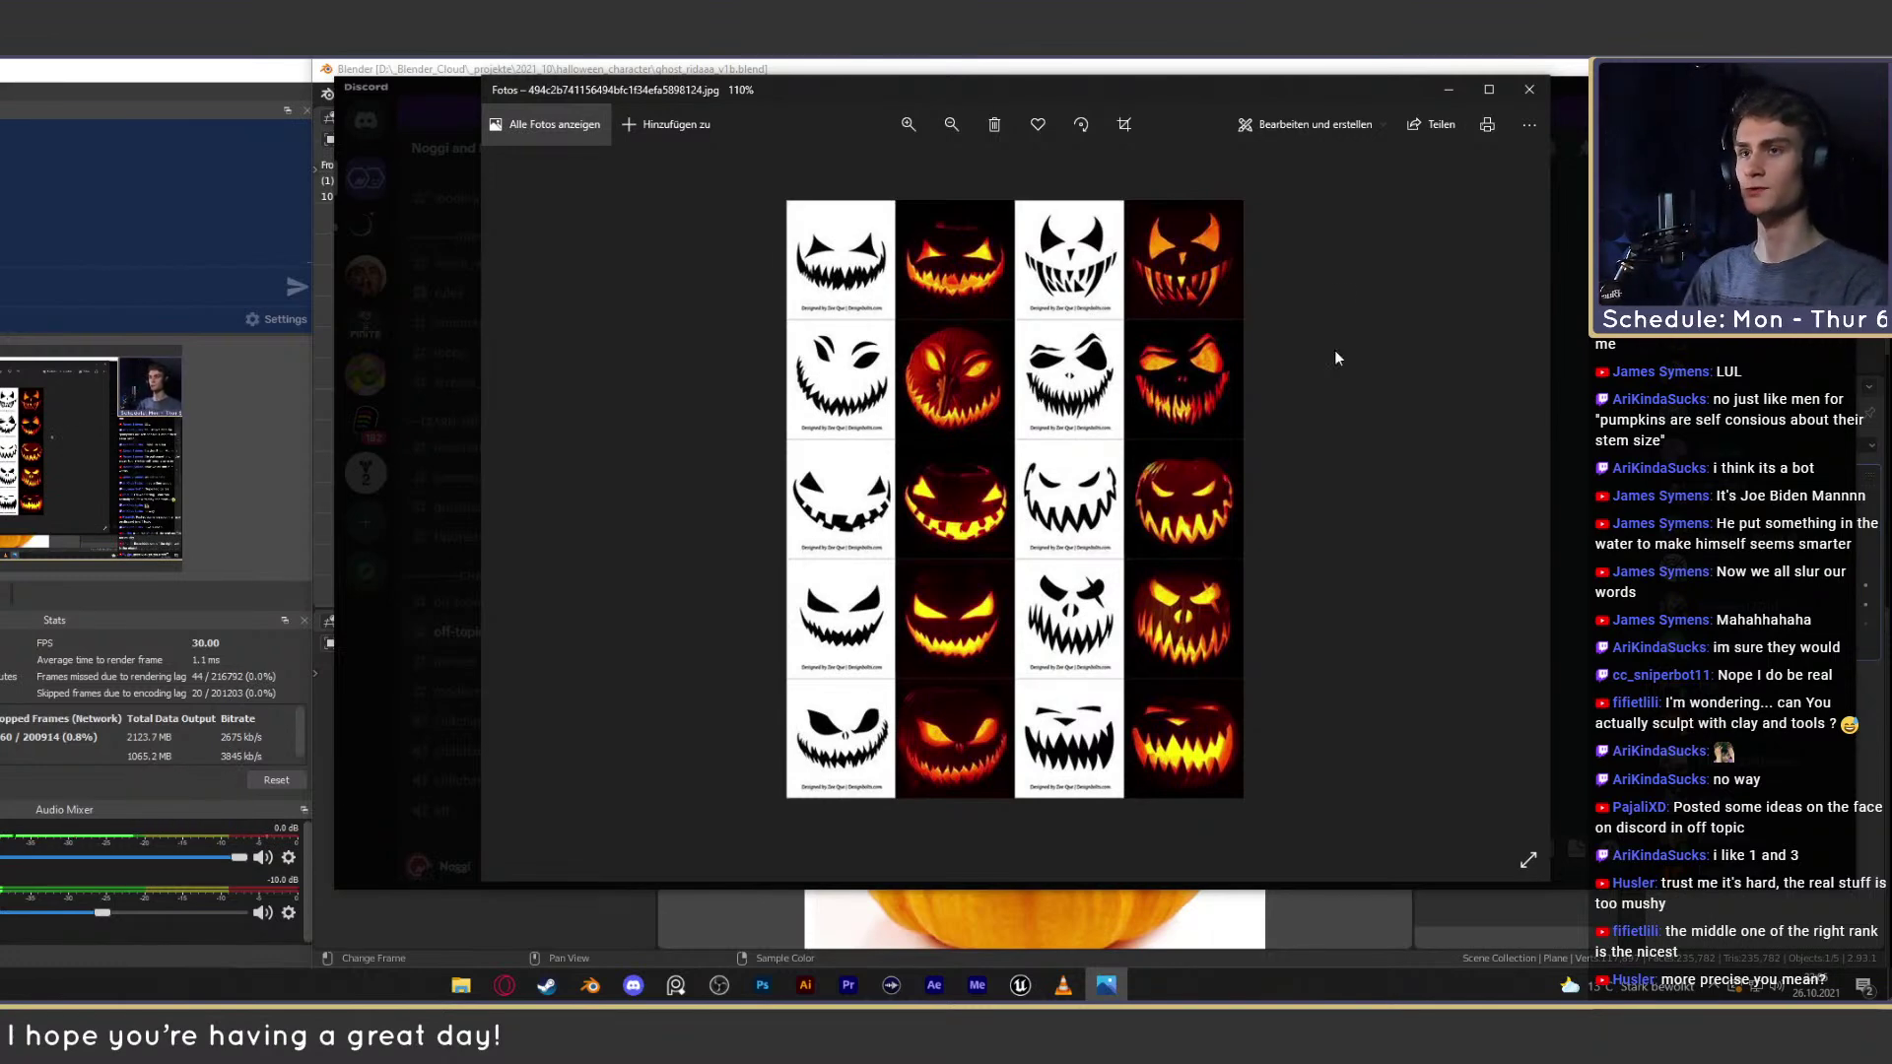
pyautogui.hotkey('alt', 'Tab')
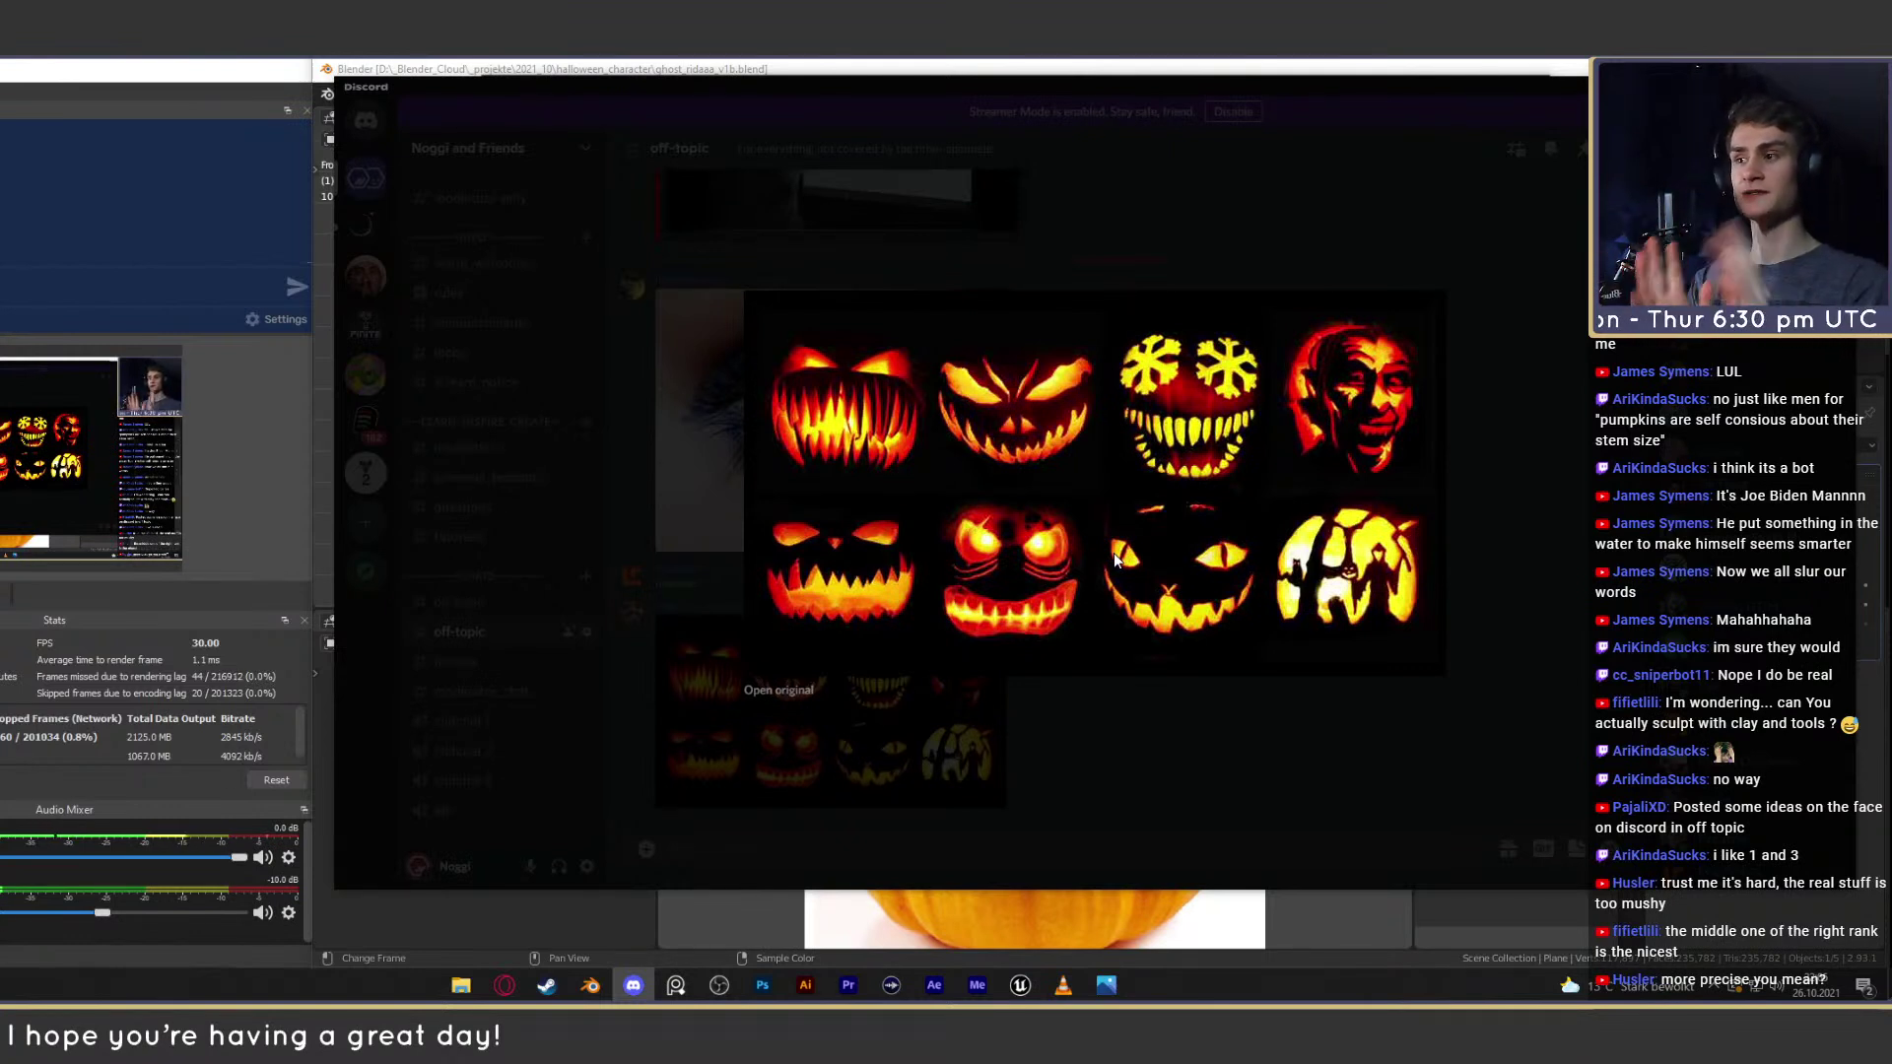
pyautogui.click(1123, 737)
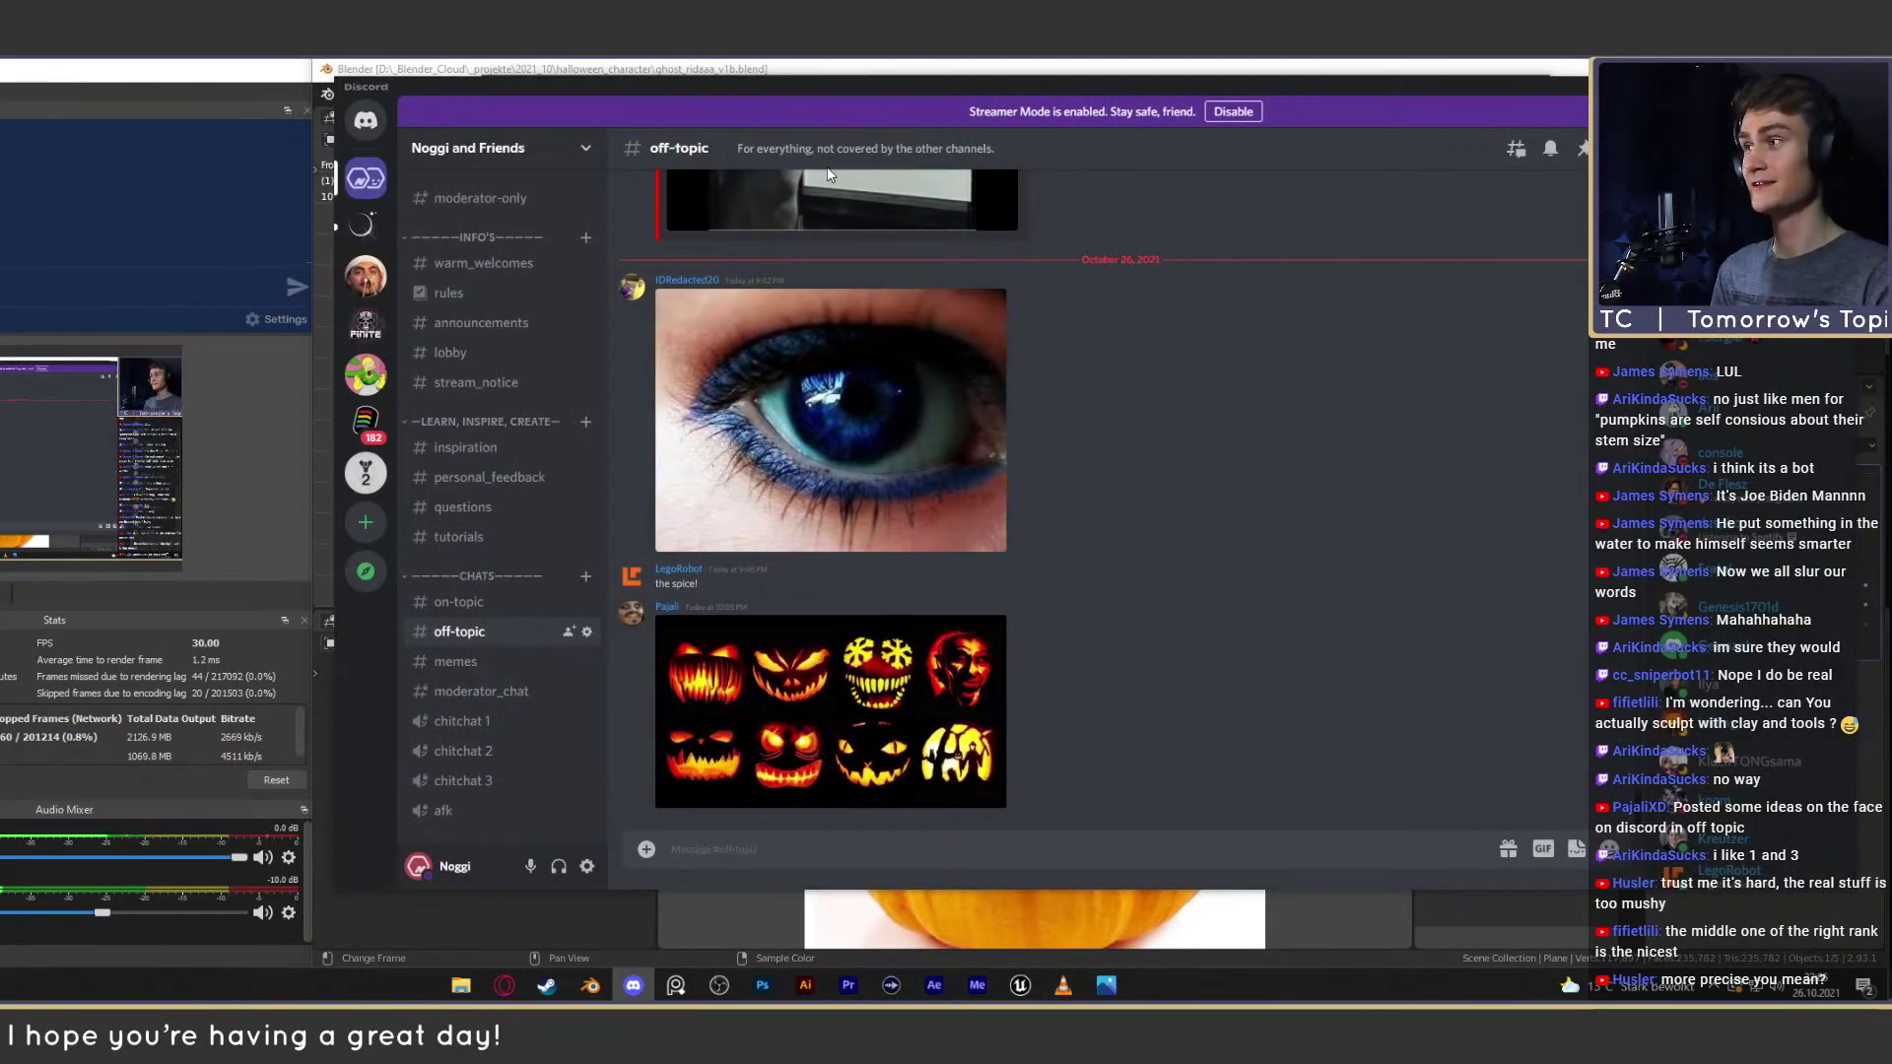
pyautogui.click(1794, 86)
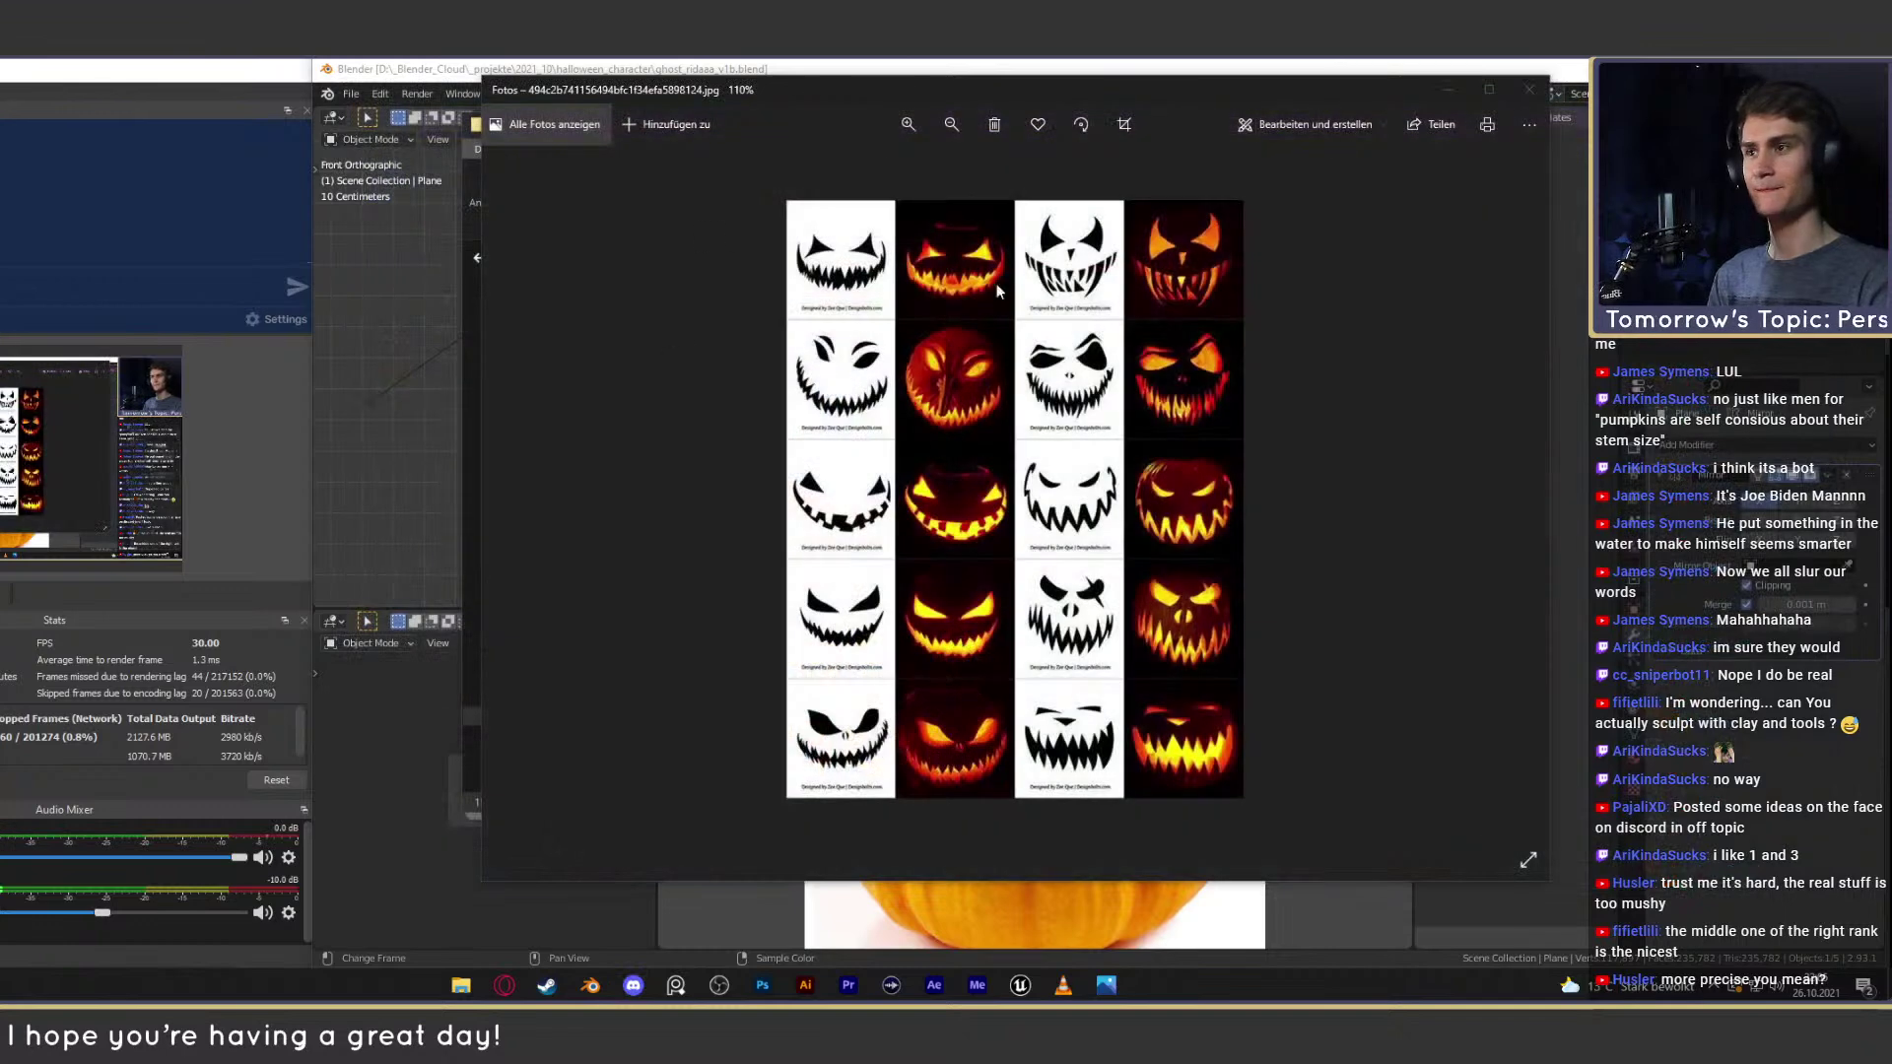
# Close the face sheet image and minimise the pumpkin folder window to return to Blender.
pyautogui.click(1124, 96)
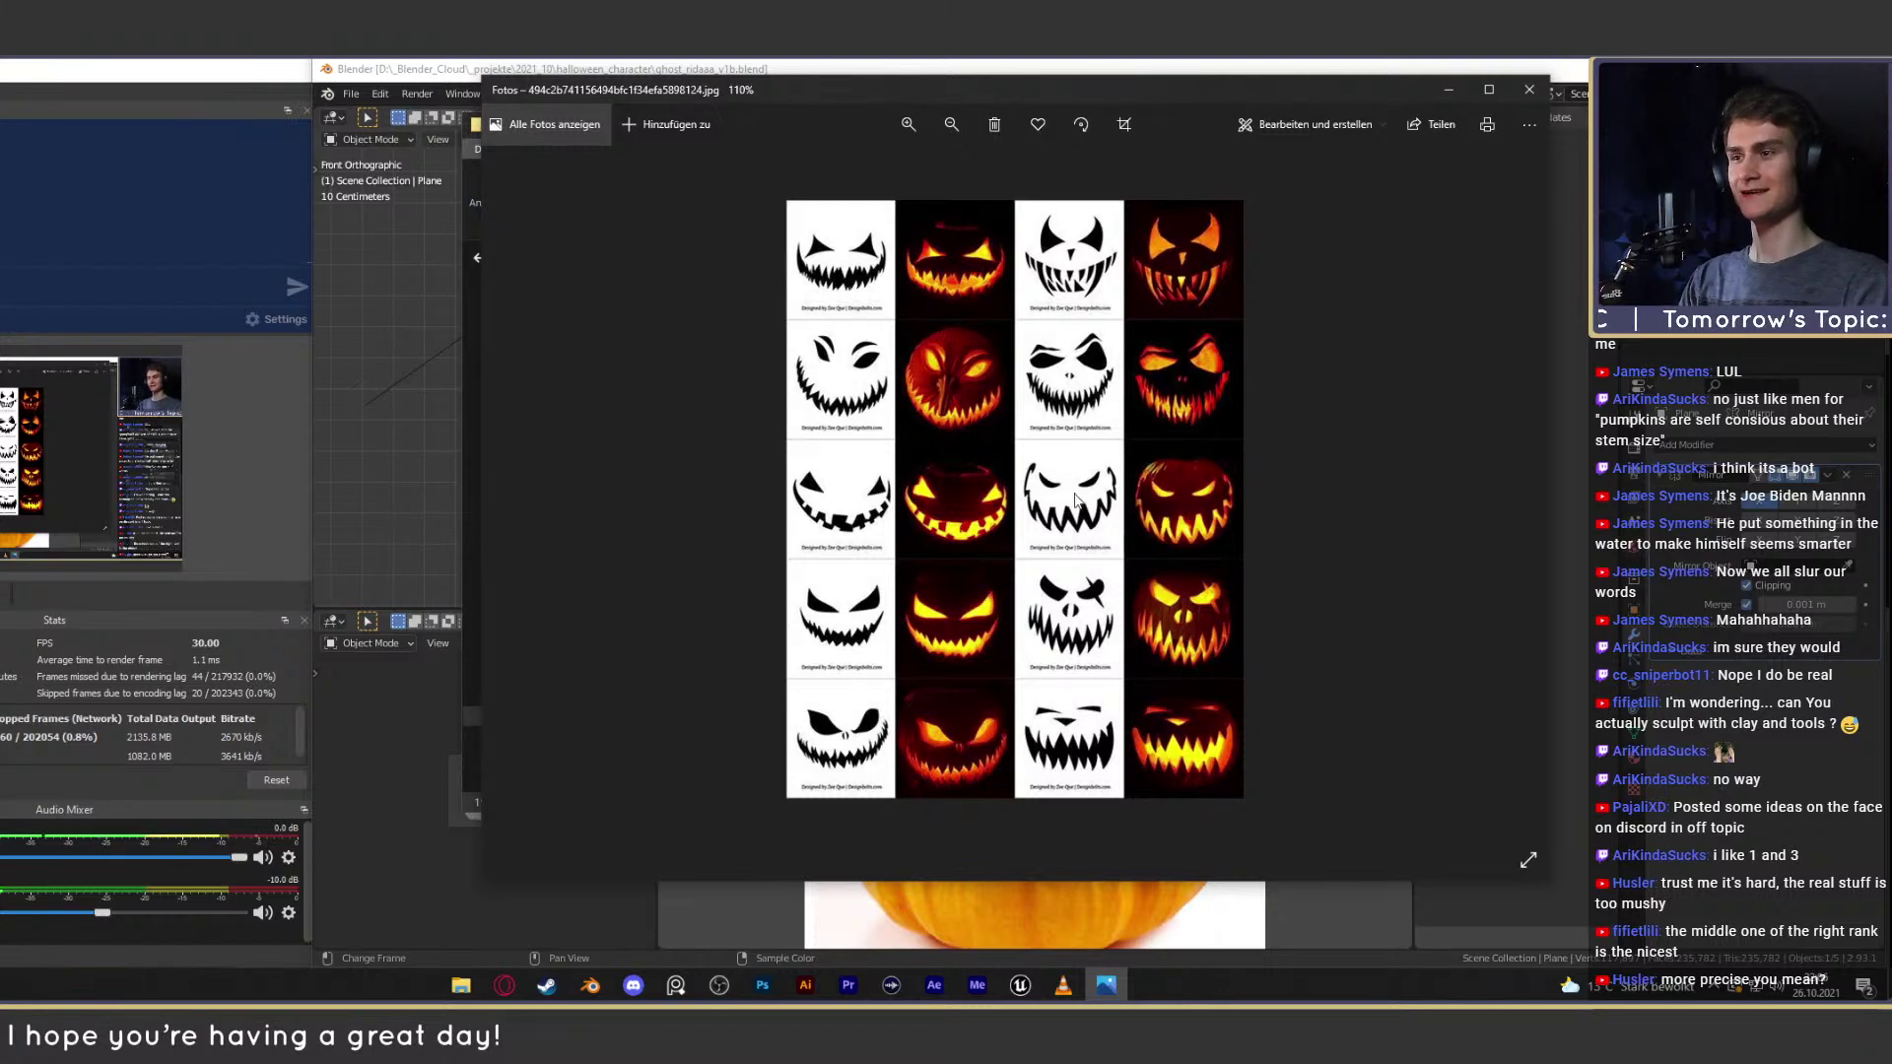
pyautogui.moveTo(1295, 99)
pyautogui.mouseDown()
pyautogui.moveTo(1370, 106)
pyautogui.moveTo(1292, 87)
pyautogui.mouseUp()
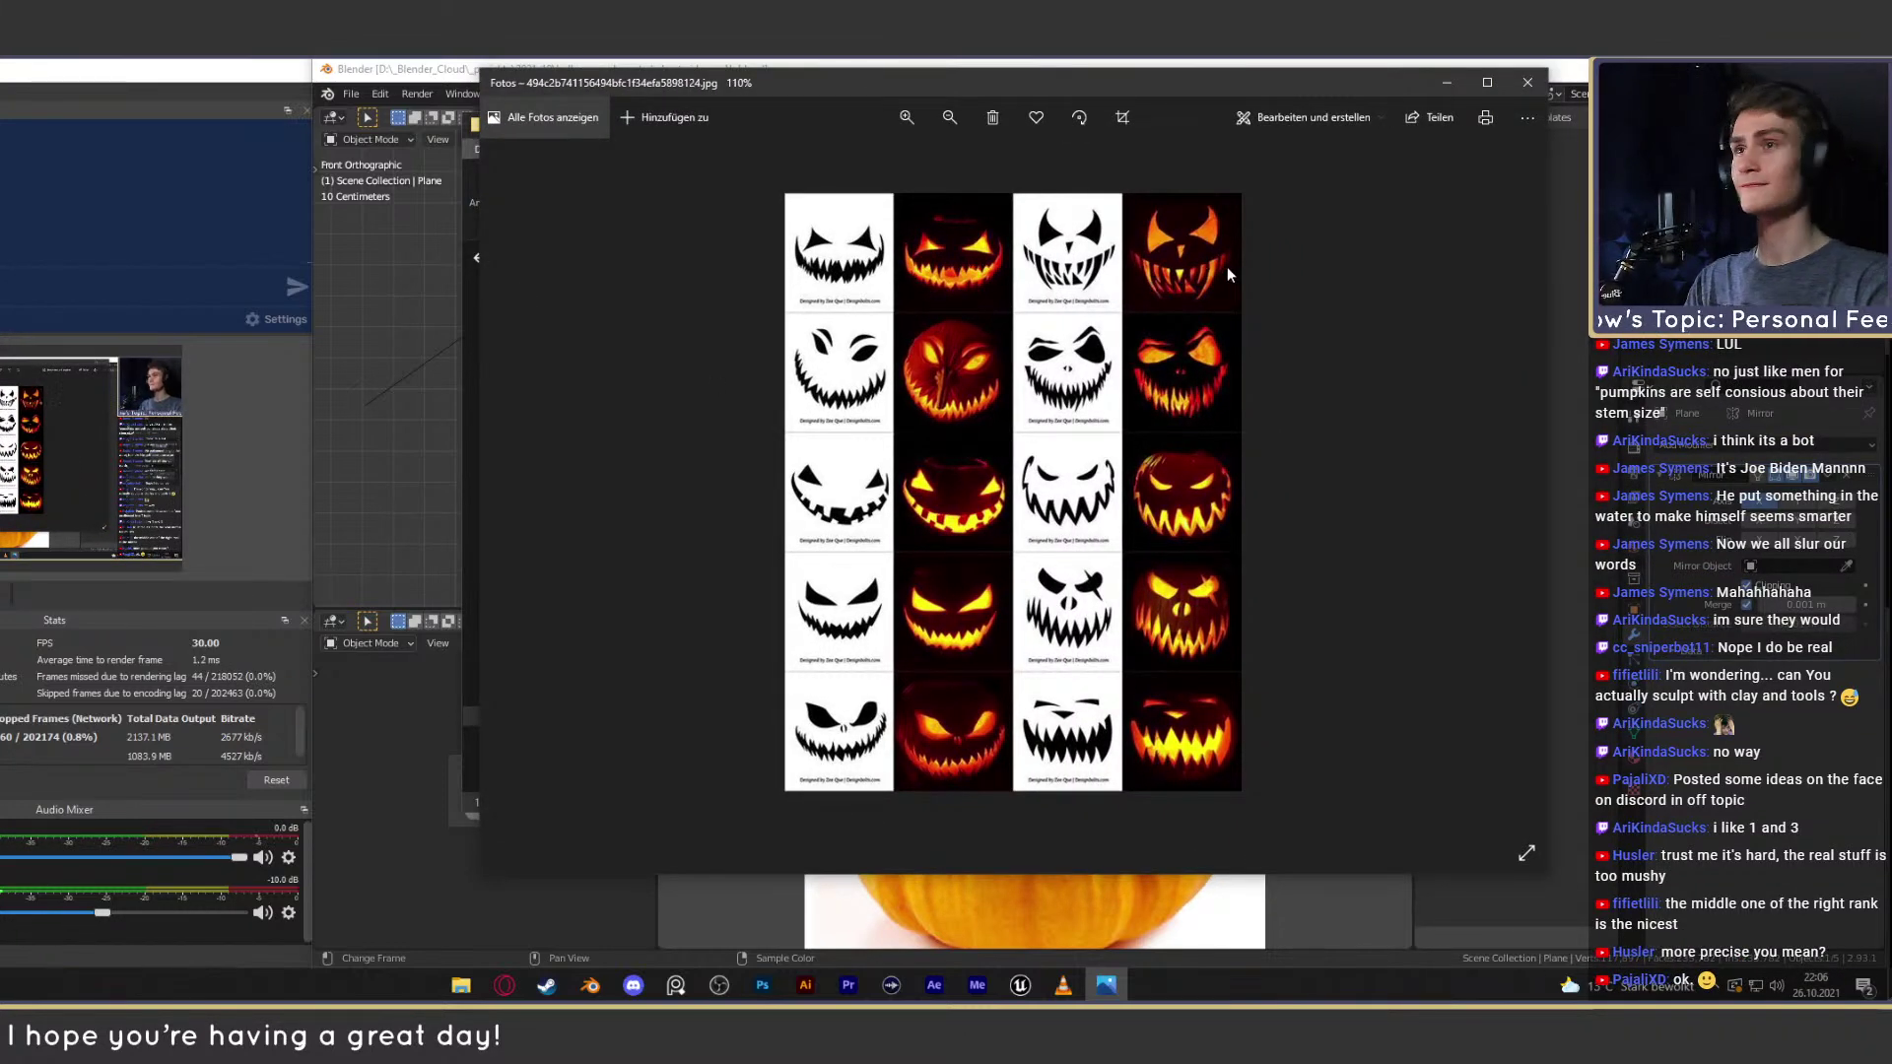
pyautogui.moveTo(1226, 96); pyautogui.dragTo(1268, 75)
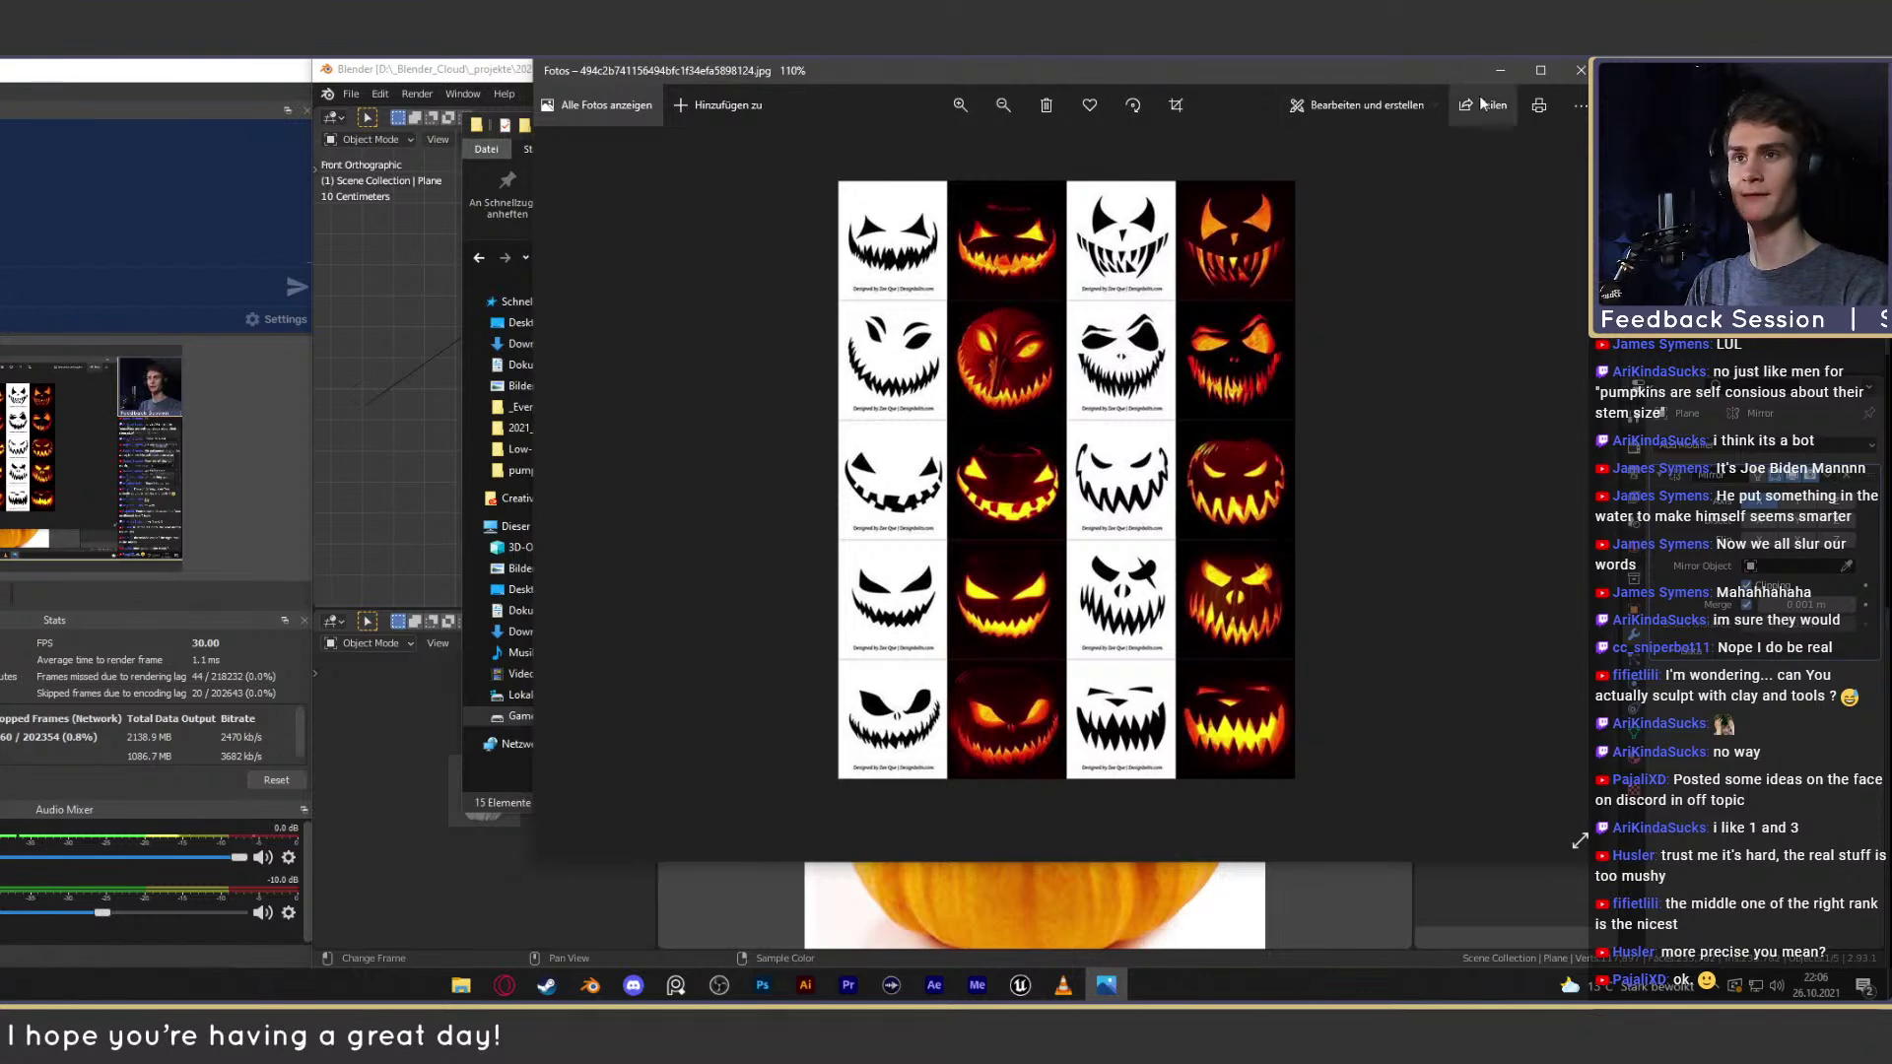
pyautogui.click(1580, 70)
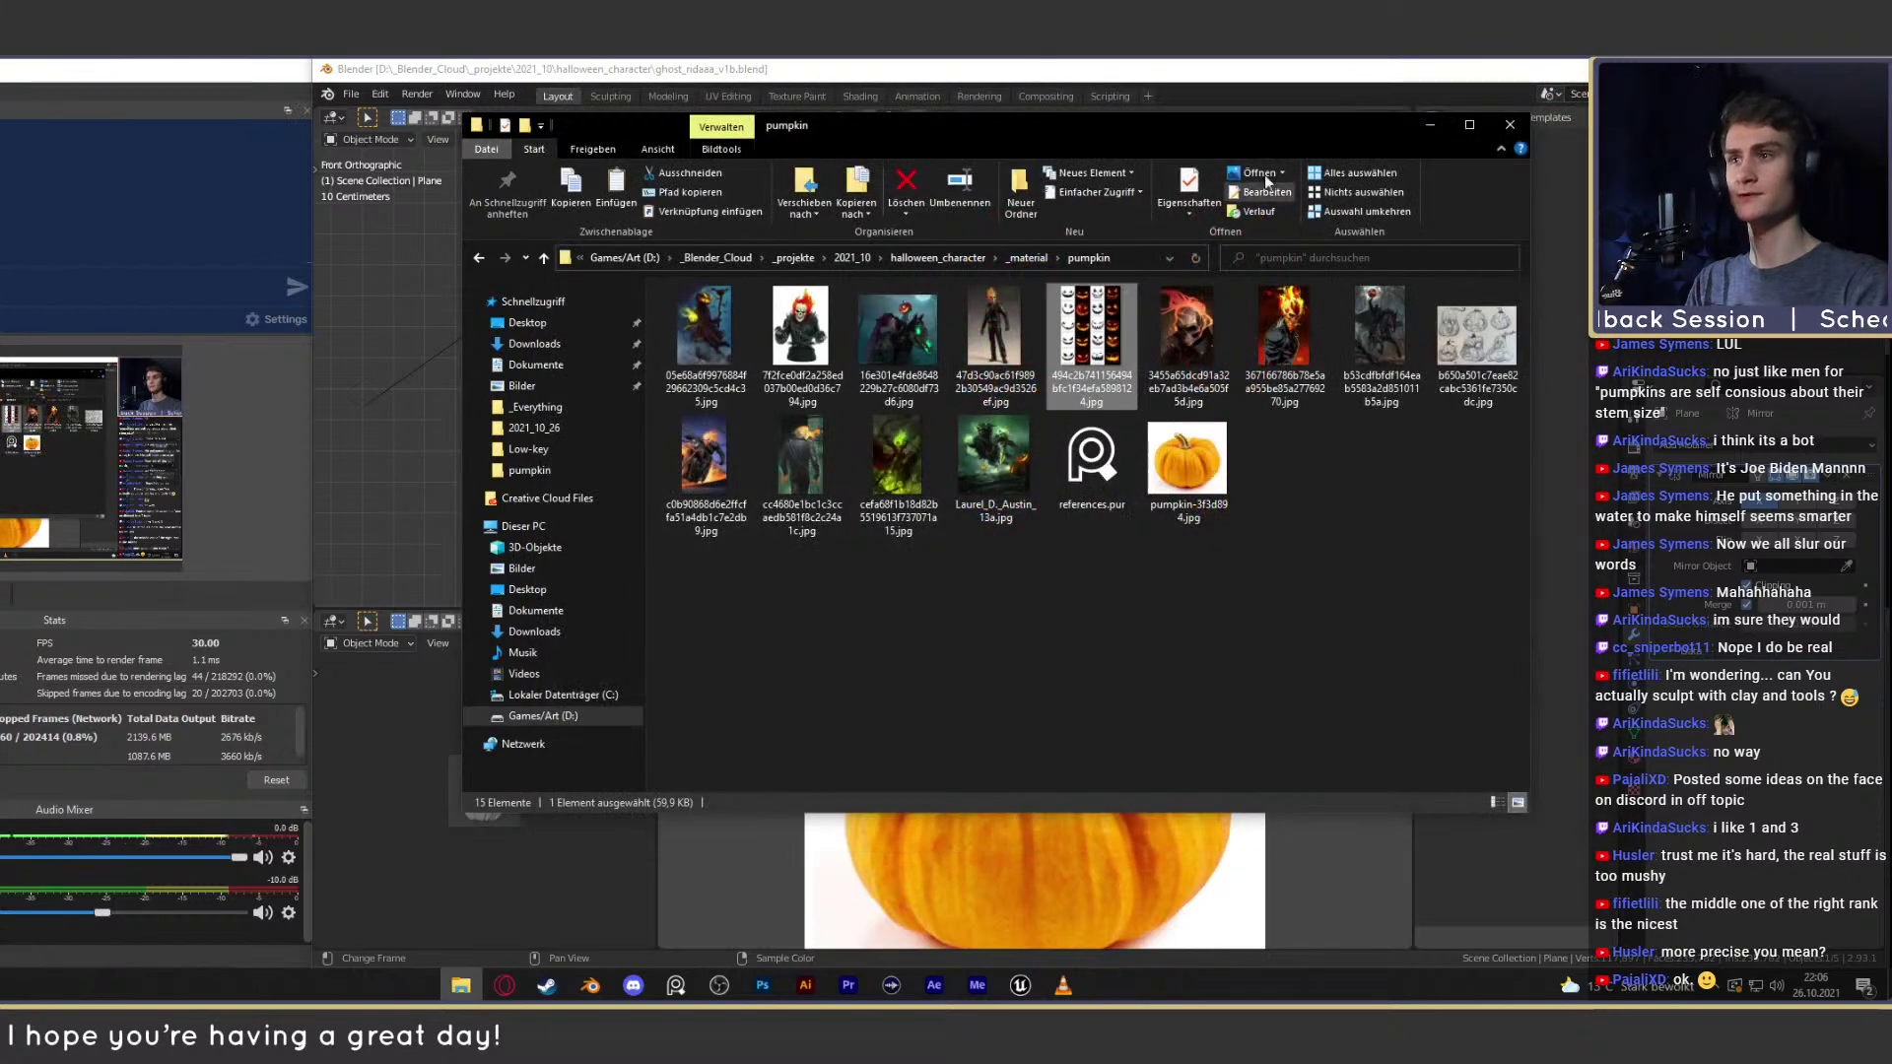
pyautogui.click(1421, 122)
# Select the camera in front of the pumpkin and show its camera data settings.
pyautogui.scroll(-8, 831, 443)
pyautogui.moveTo(924, 345); pyautogui.dragTo(865, 365, button='middle')
pyautogui.click(648, 336)
pyautogui.moveTo(670, 335); pyautogui.dragTo(930, 294, button='middle')
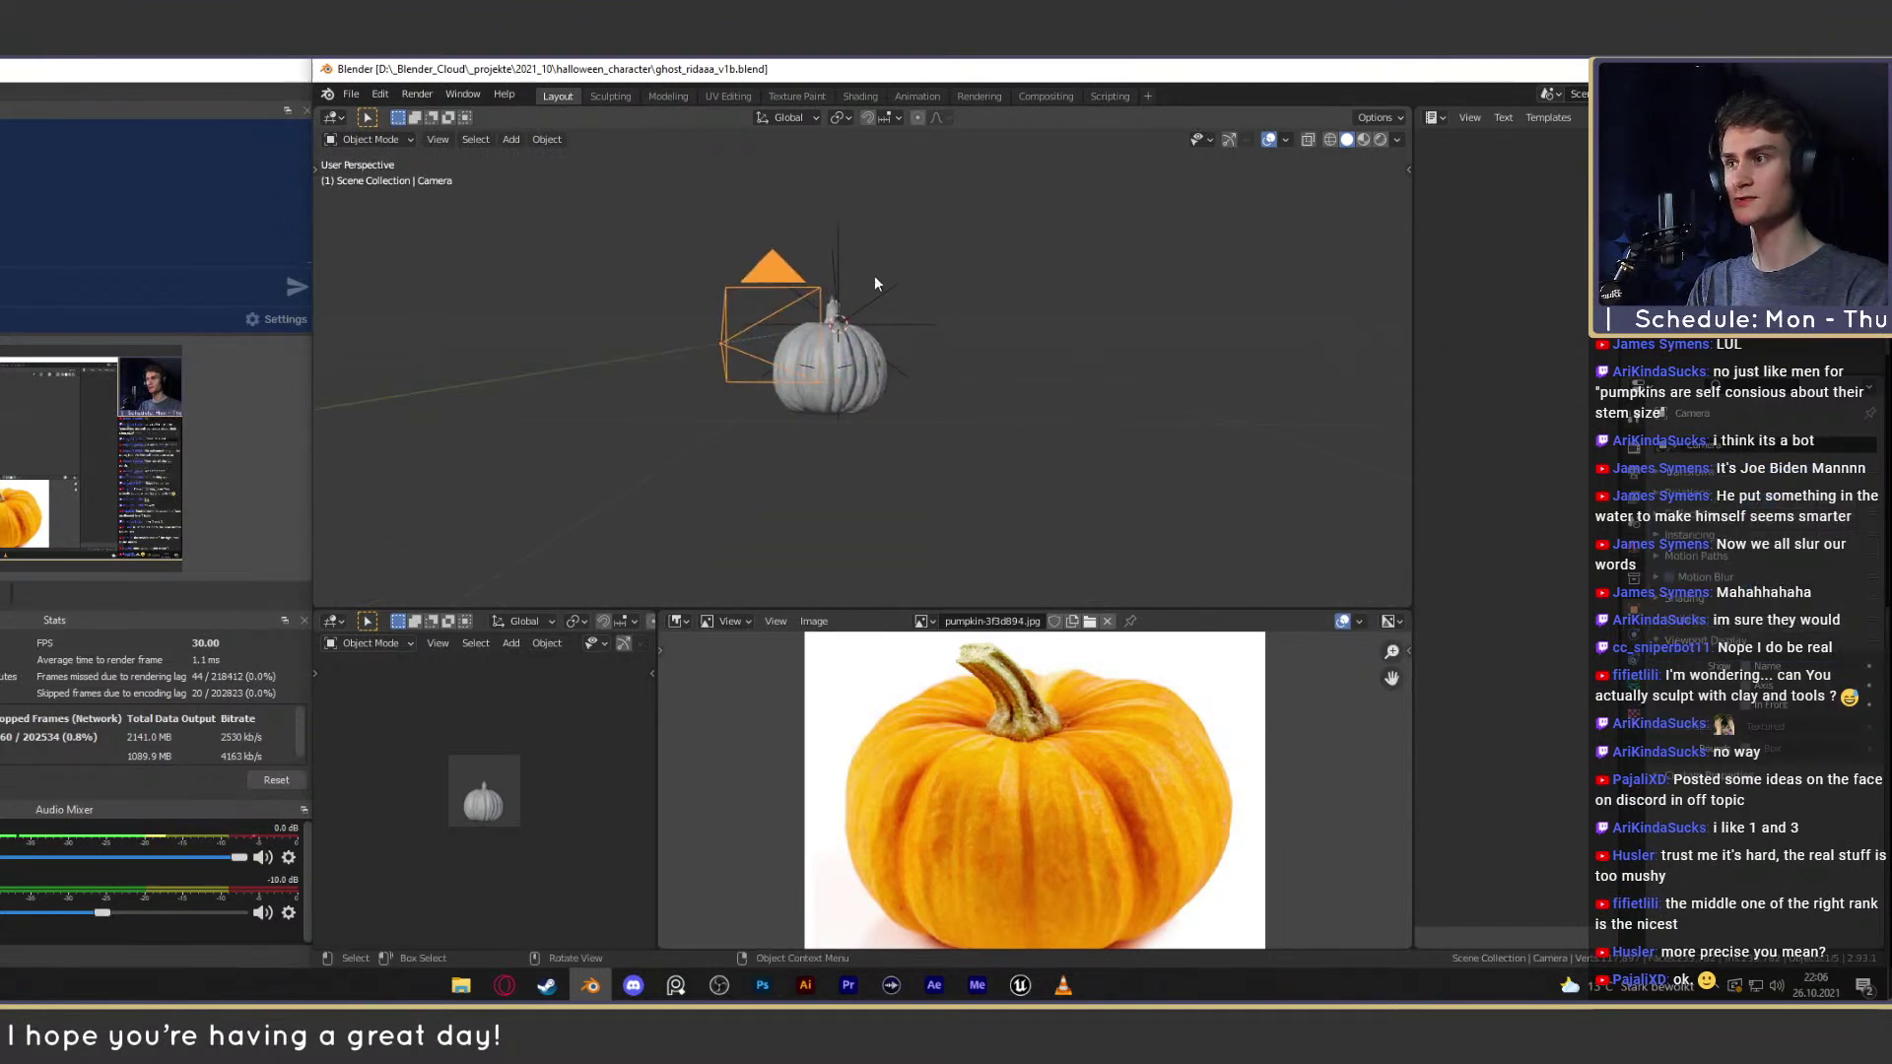
pyautogui.scroll(5, 489, 817)
pyautogui.click(1633, 685)
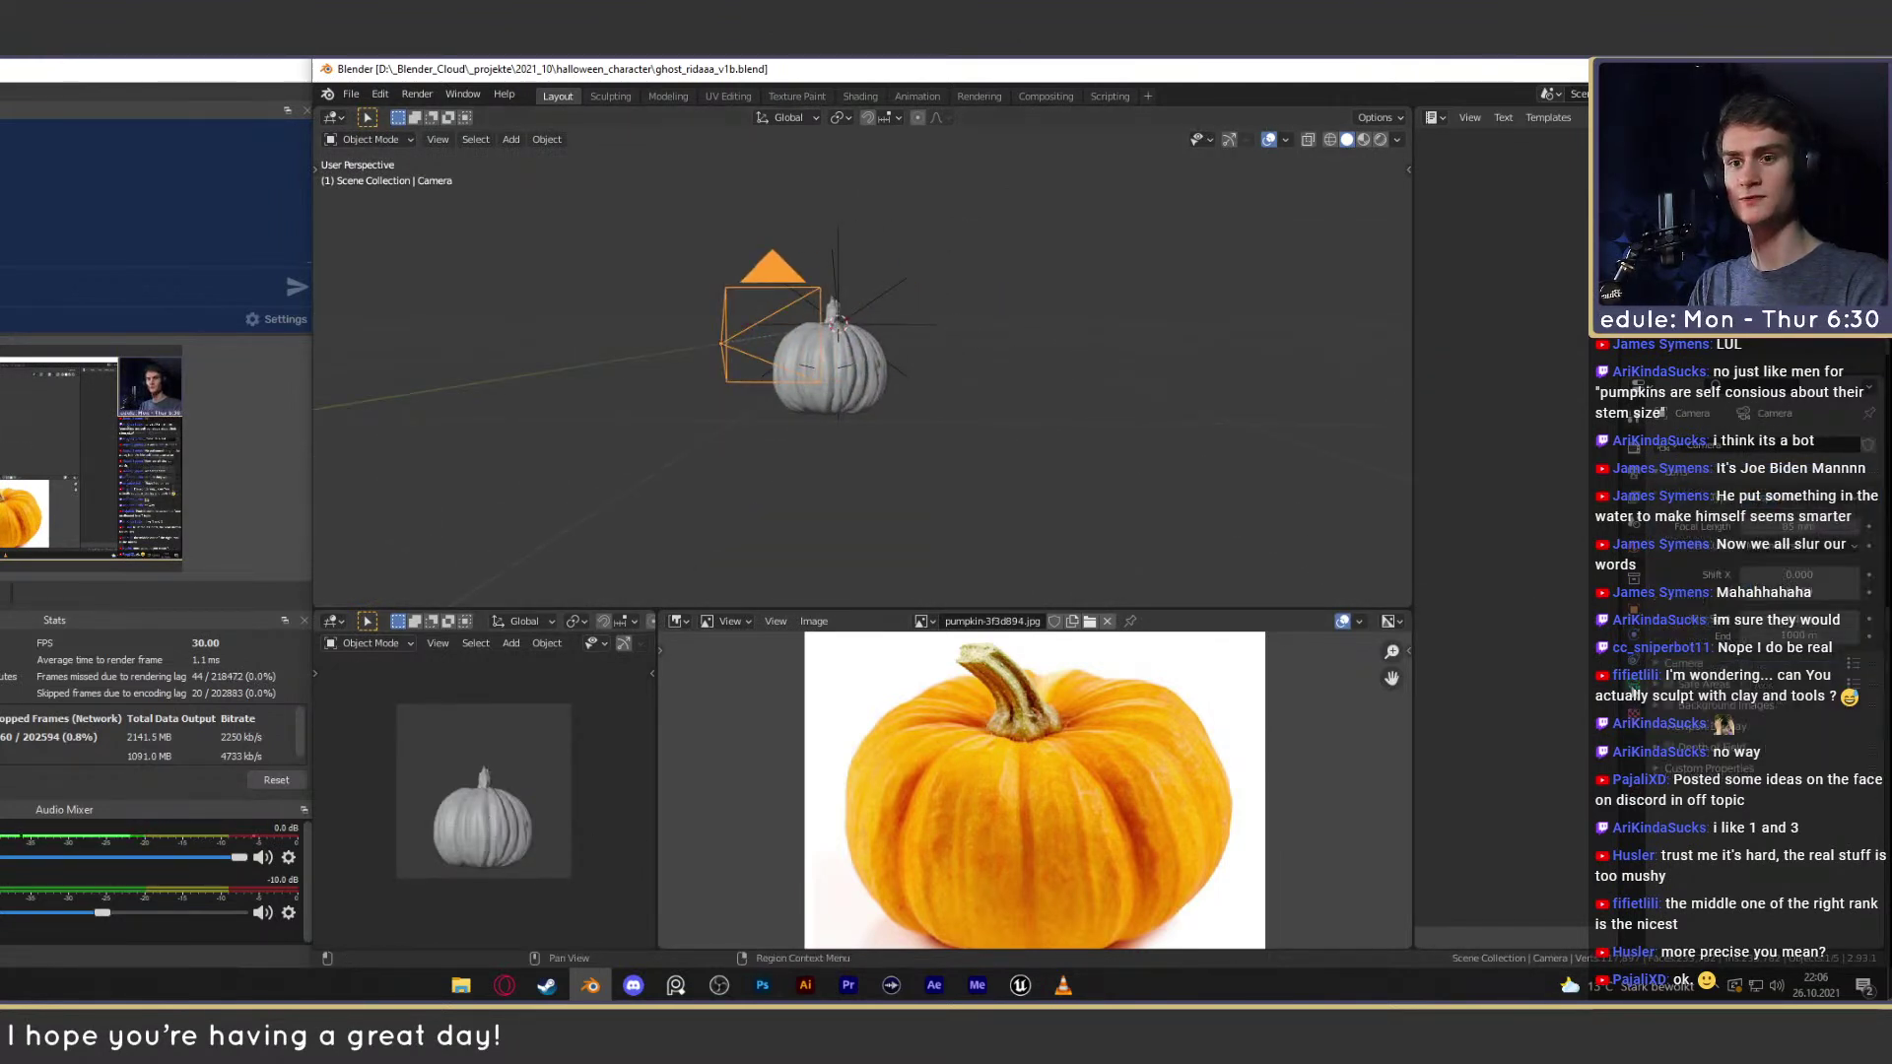
# Enable Background Images for the camera, add an image entry and load the face sheet 494c2b741156494bfc1f34efa5898124.jpg into it.
pyautogui.click(1668, 705)
pyautogui.click(1719, 706)
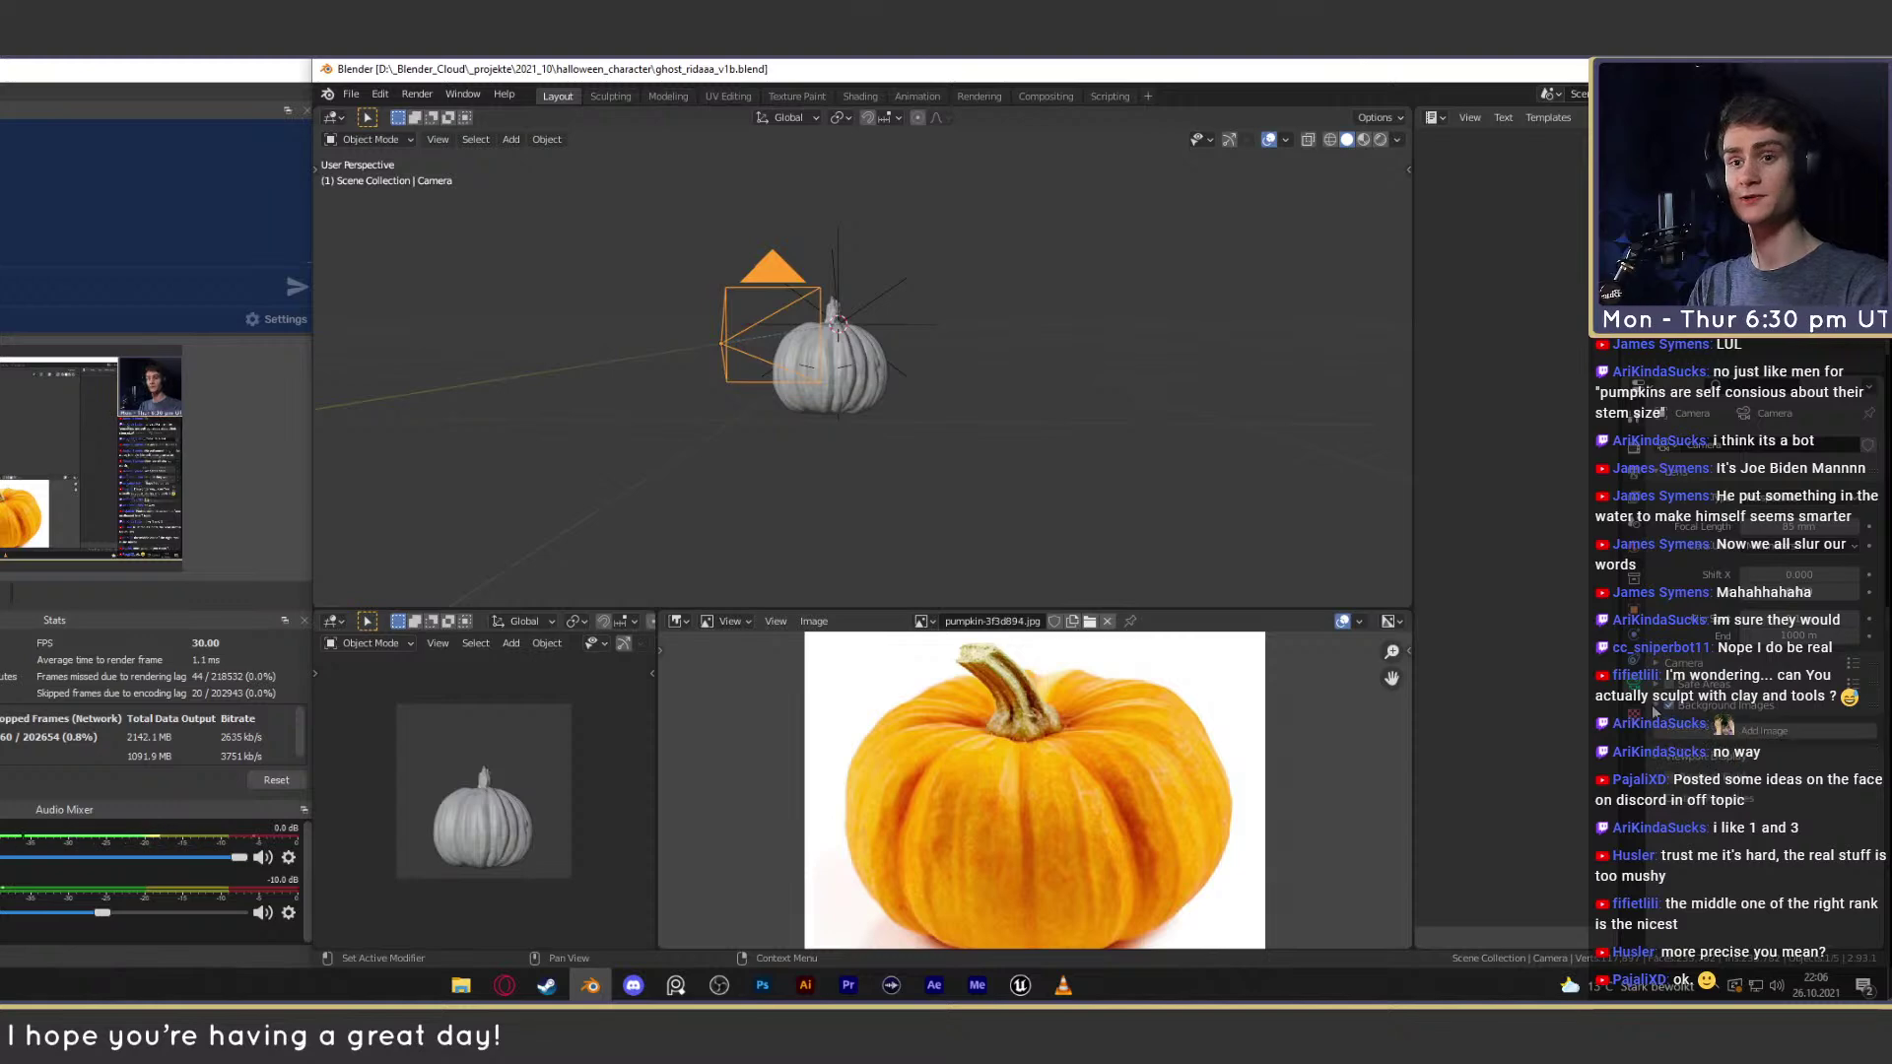
pyautogui.click(1763, 730)
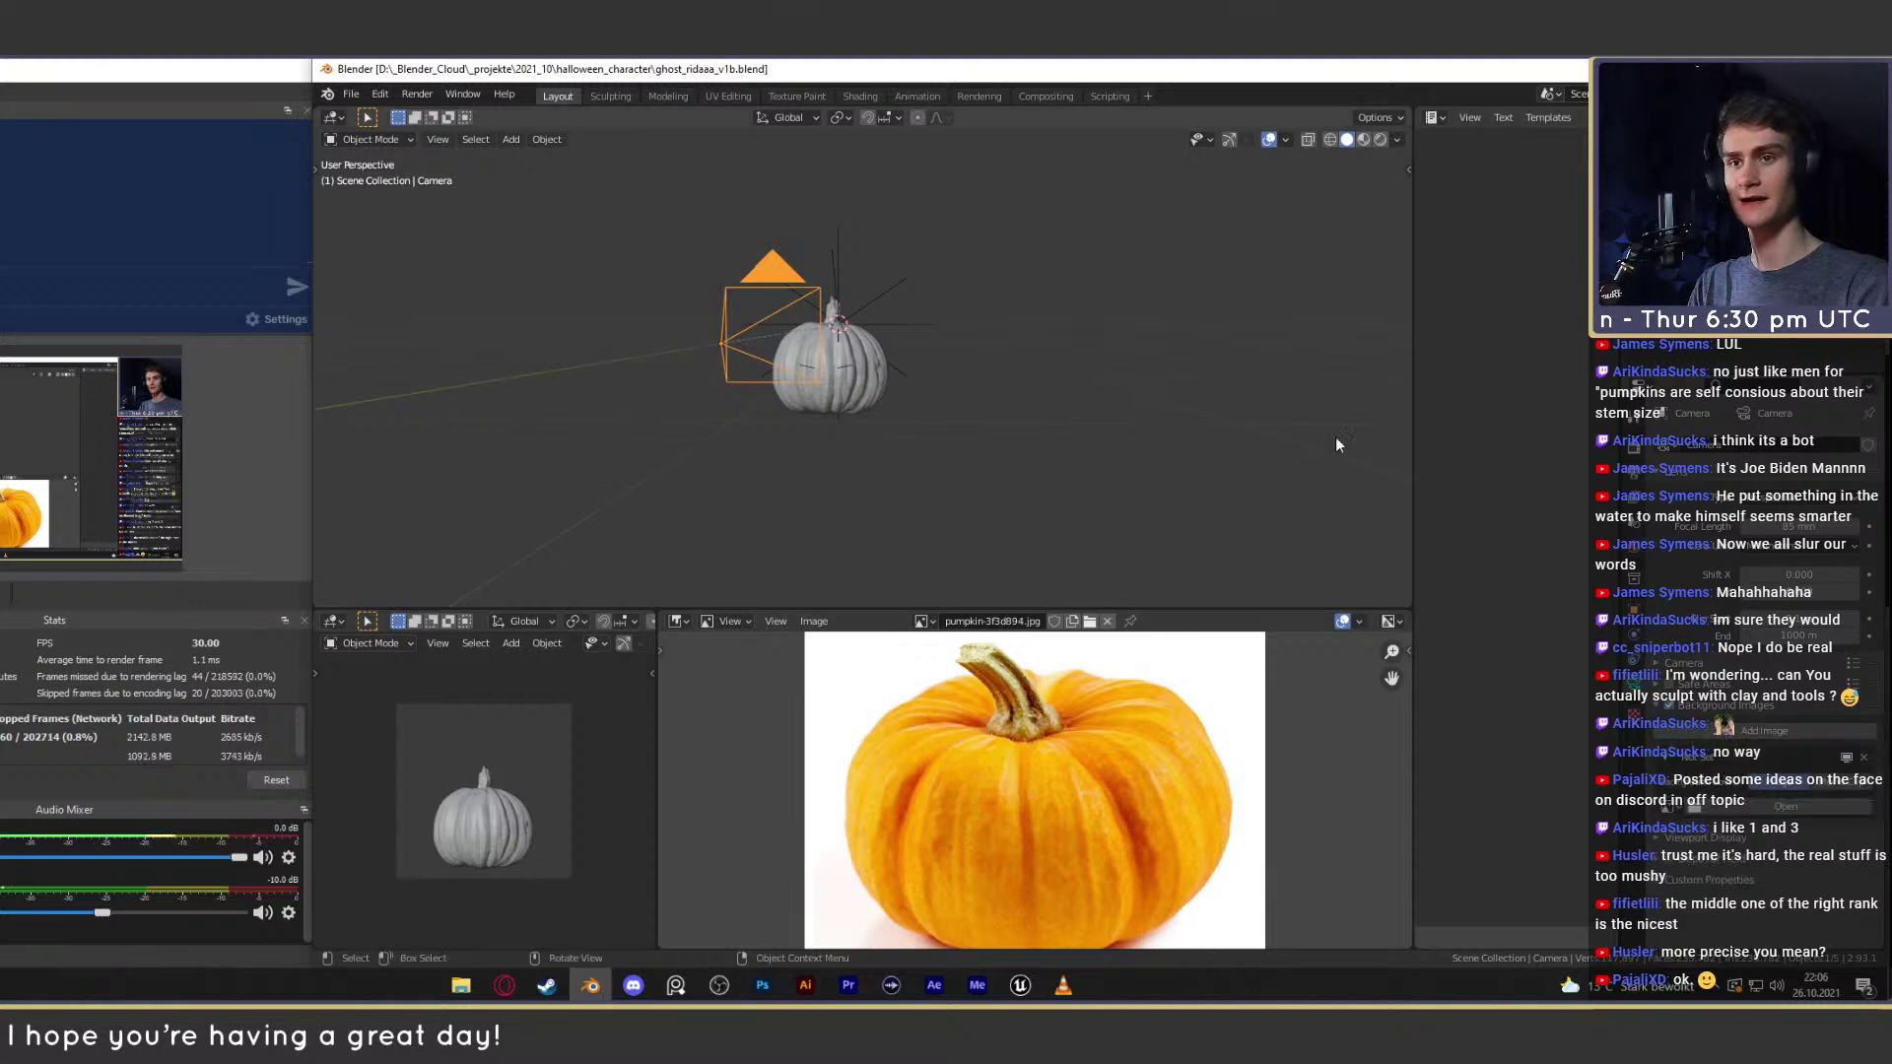
pyautogui.click(1785, 806)
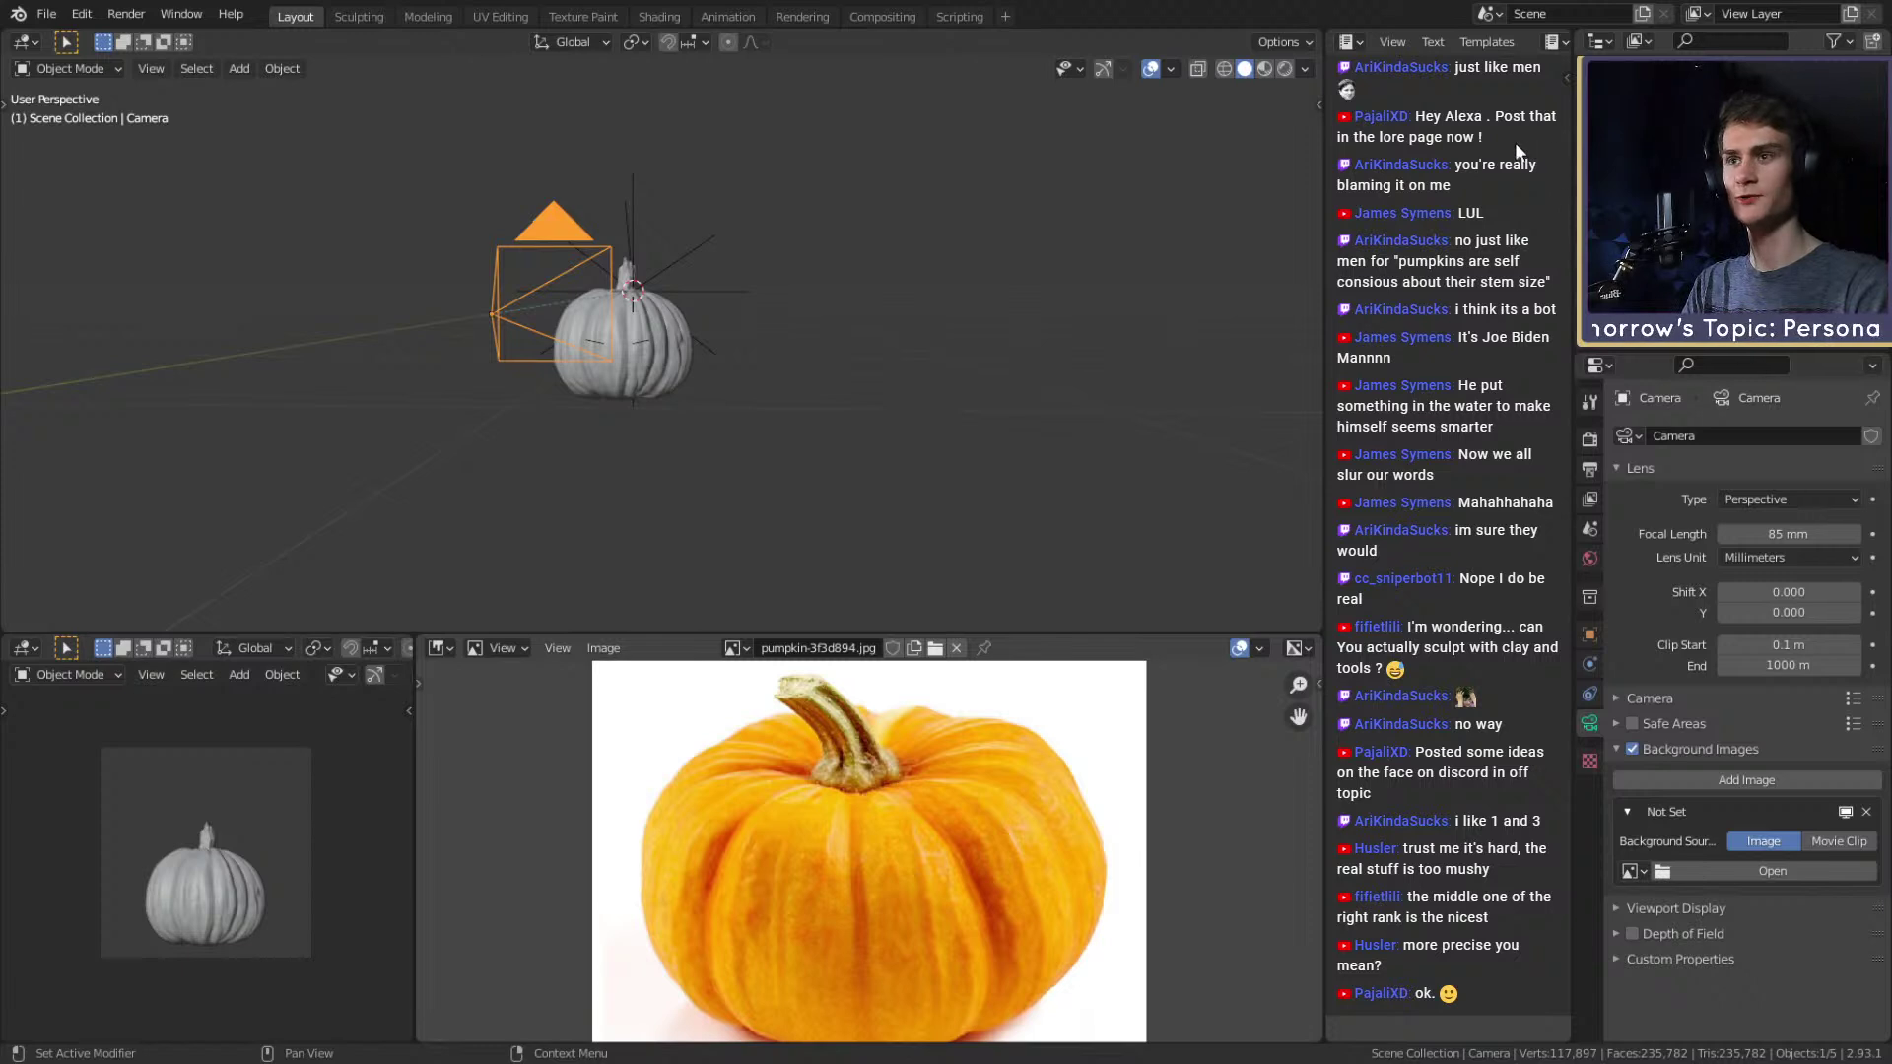
pyautogui.click(1413, 940)
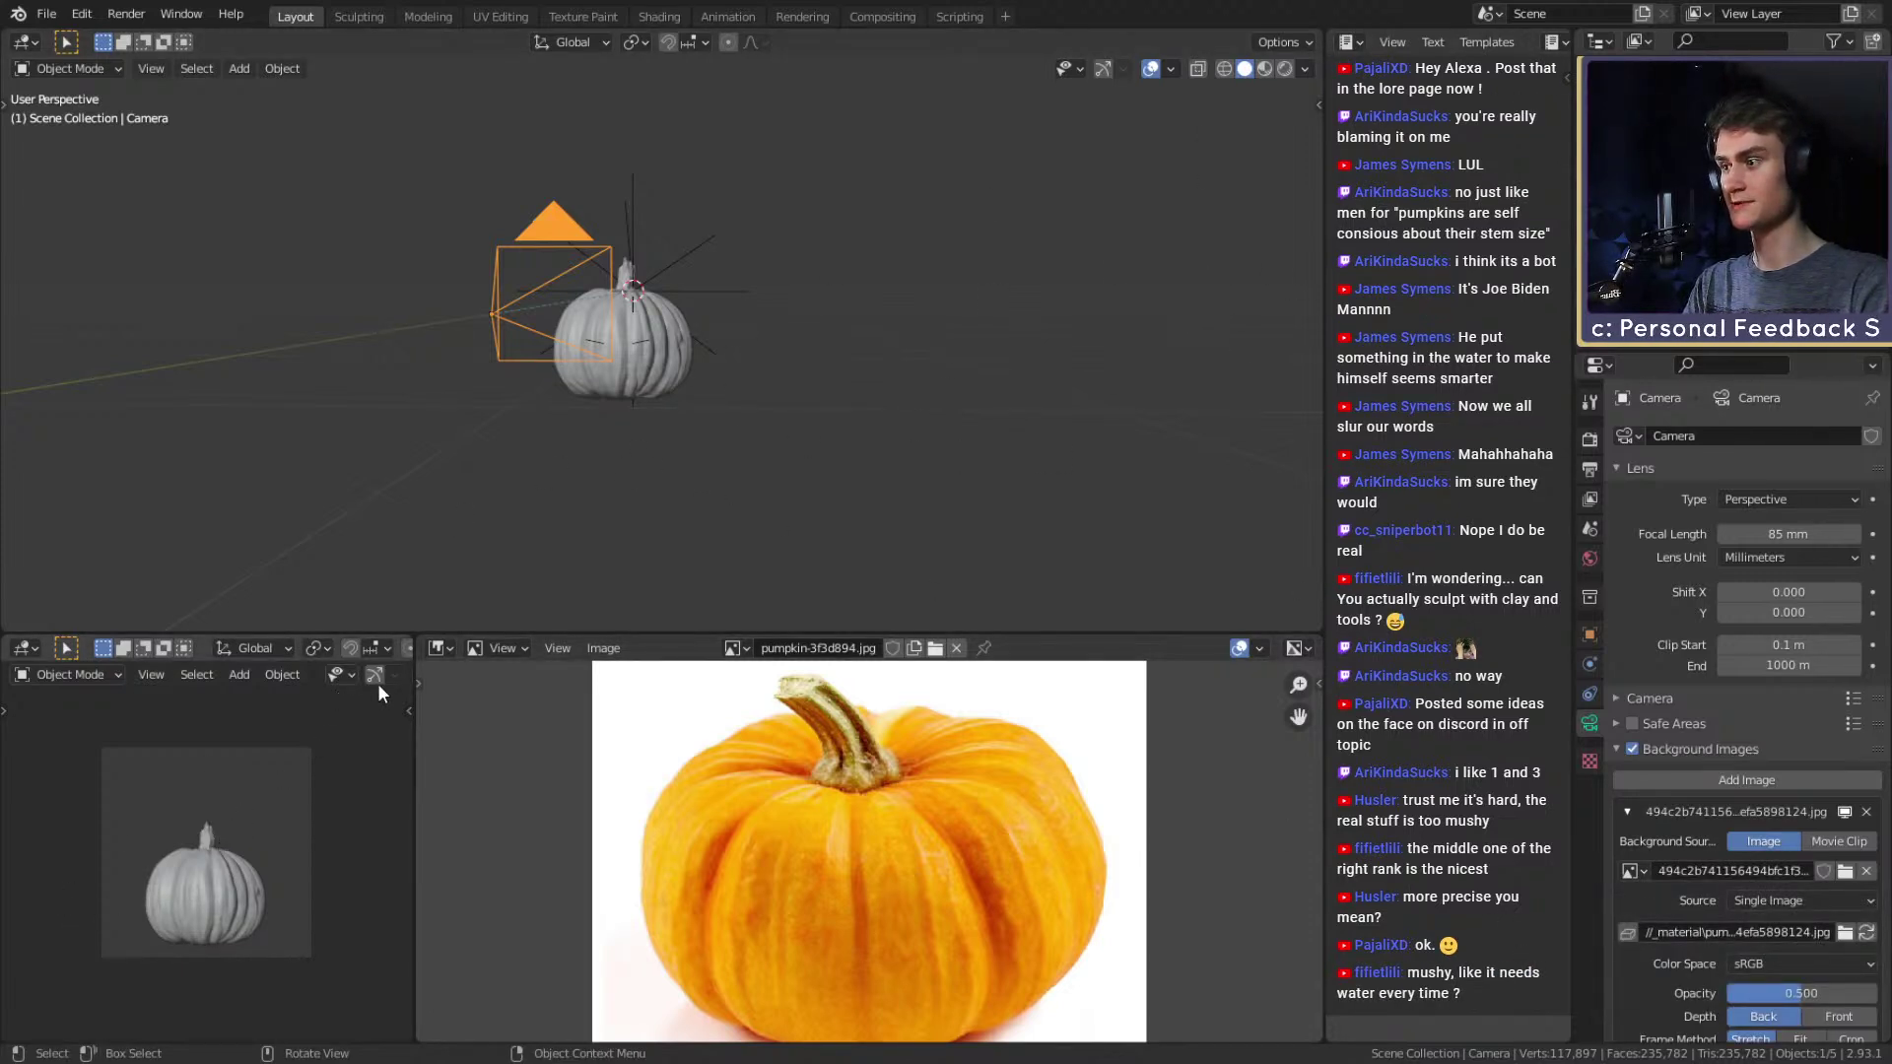
# Widen the camera viewport and turn on its overlays to display the background image around the pumpkin.
pyautogui.moveTo(414, 690); pyautogui.dragTo(529, 690)
pyautogui.press('KP_0')
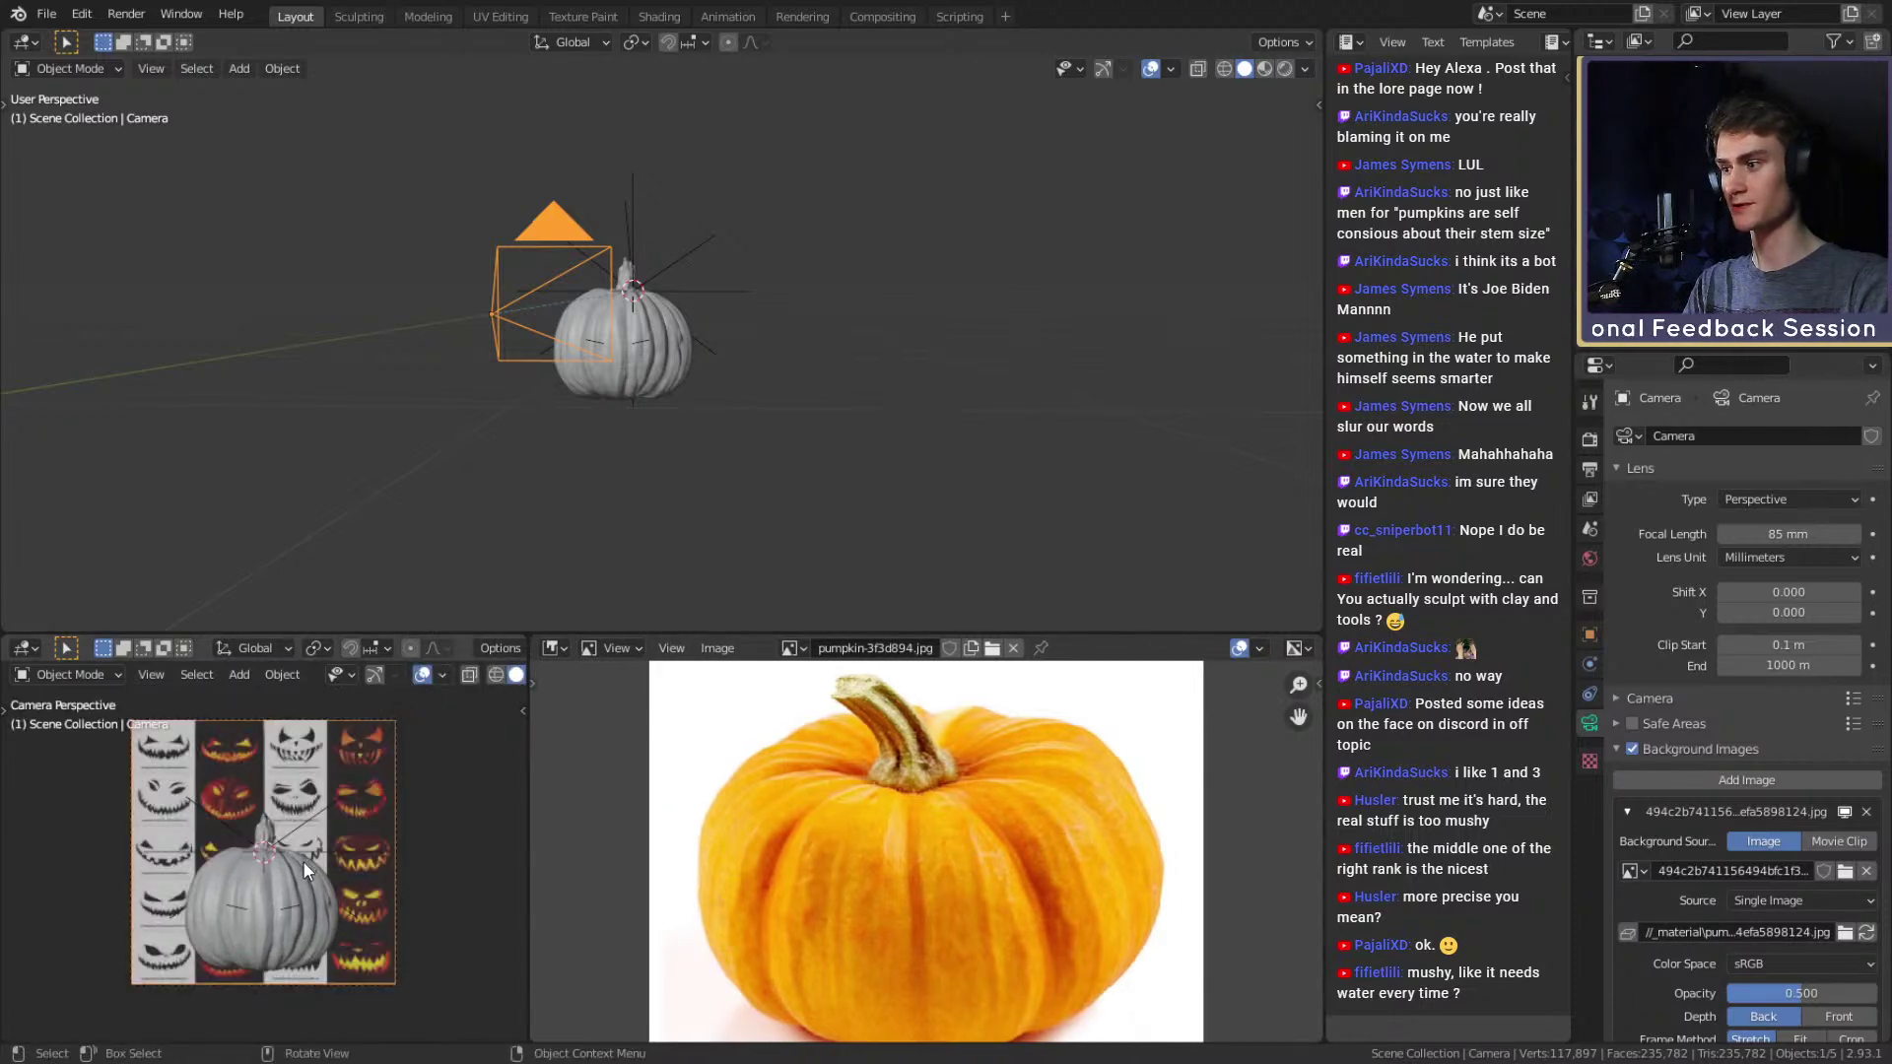
pyautogui.scroll(3, 303, 860)
pyautogui.scroll(-3, 301, 861)
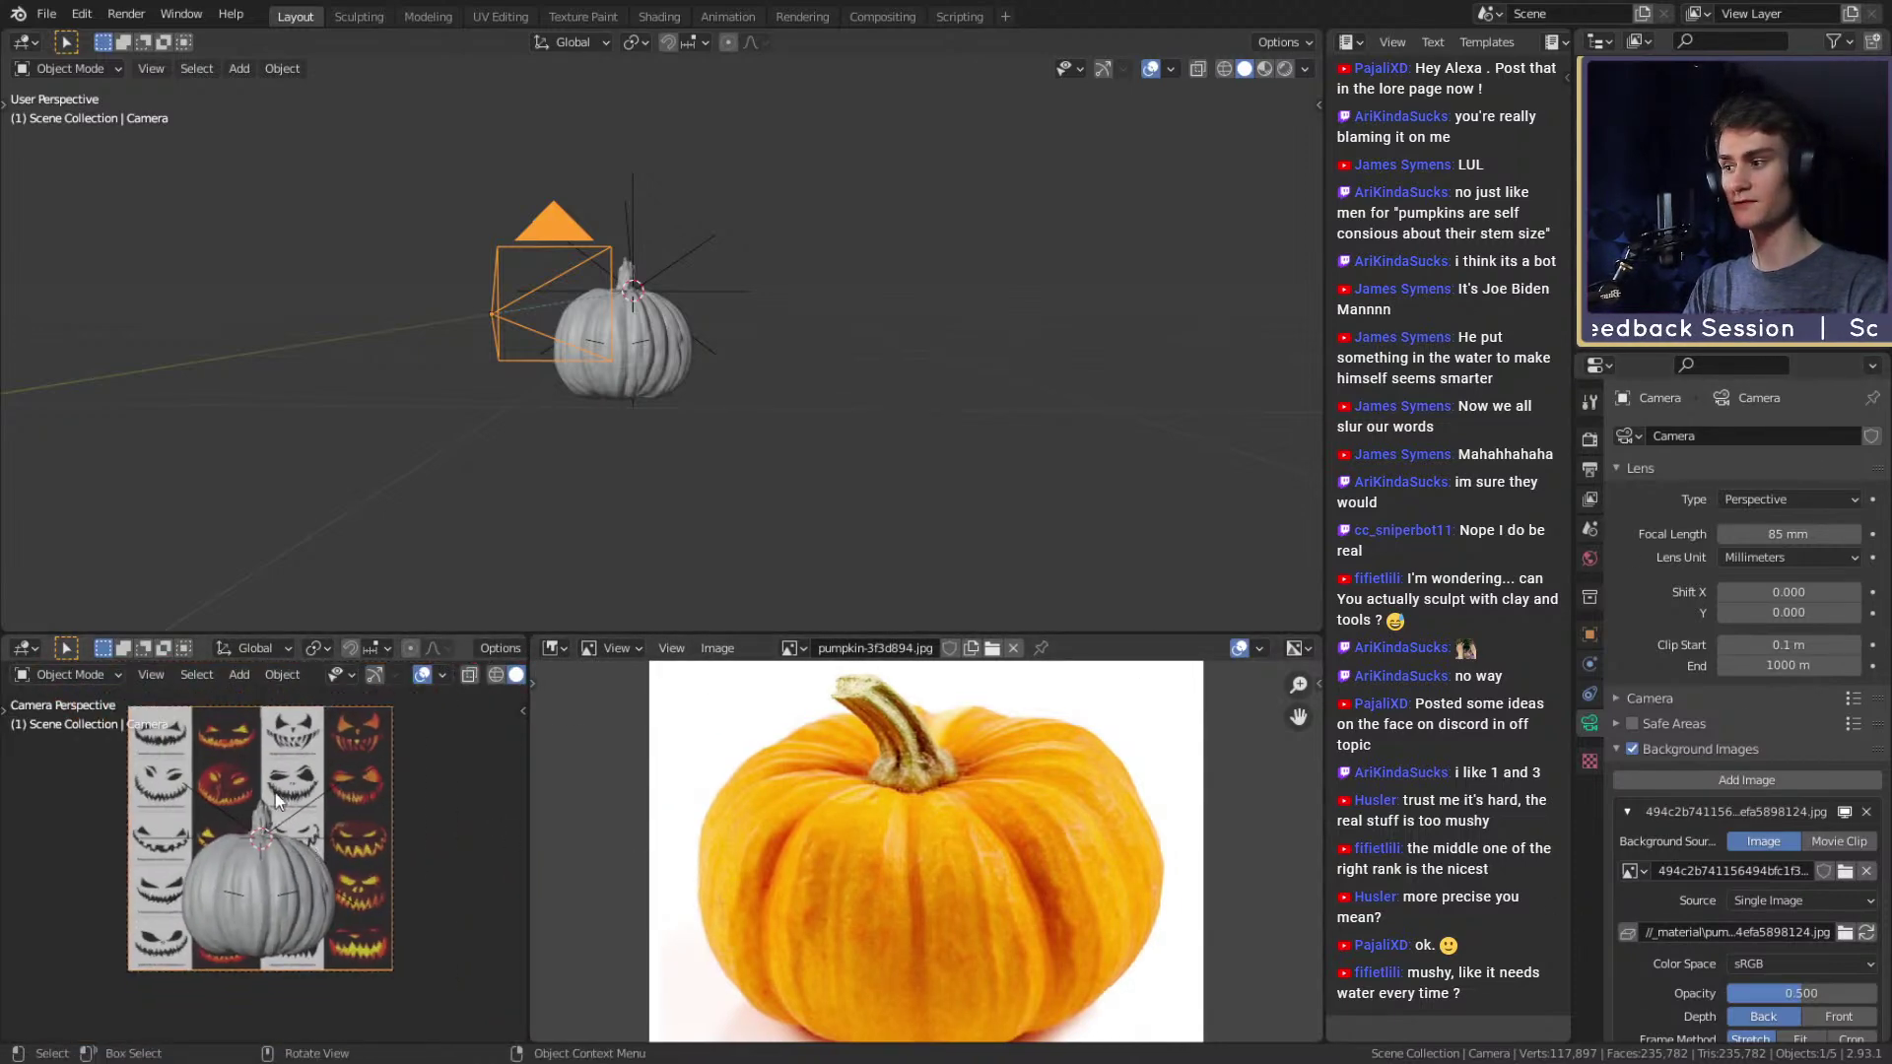
# Set the camera background image's depth to Front and its frame method to Crop.
pyautogui.scroll(-5, 1645, 725)
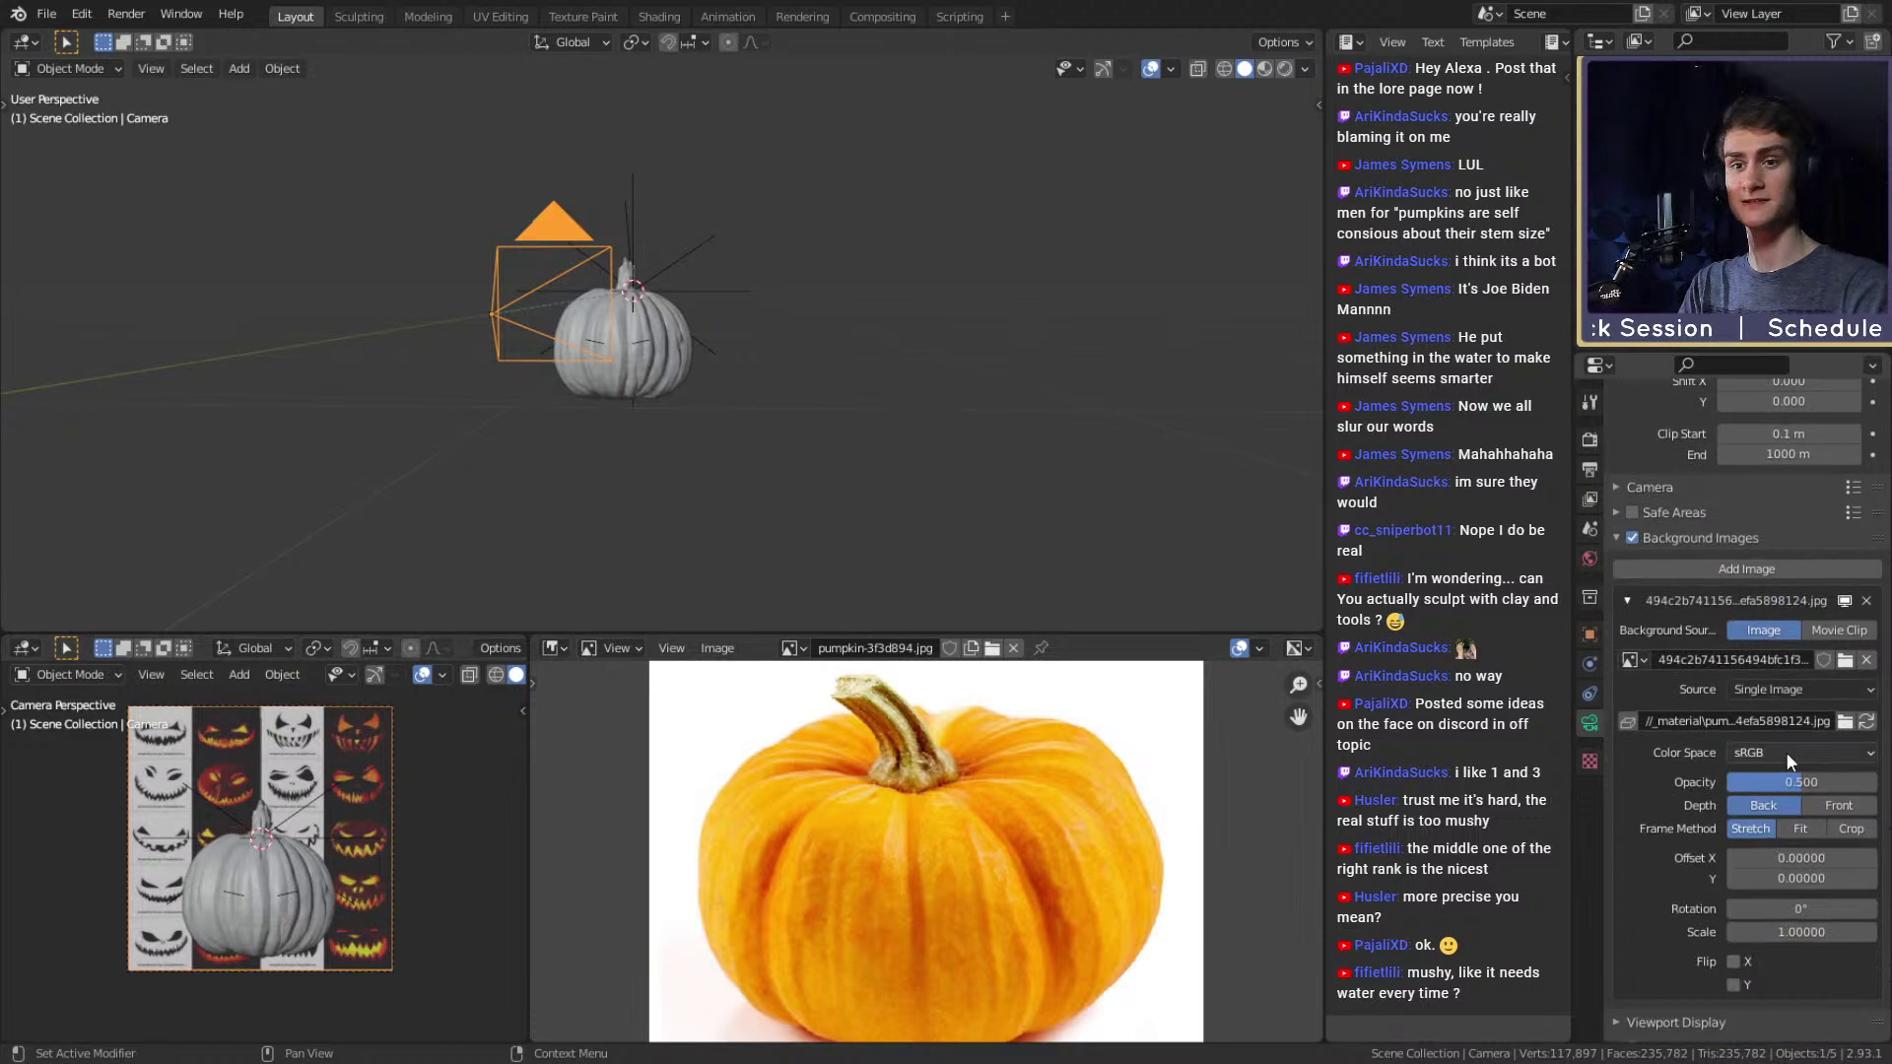
pyautogui.click(1840, 804)
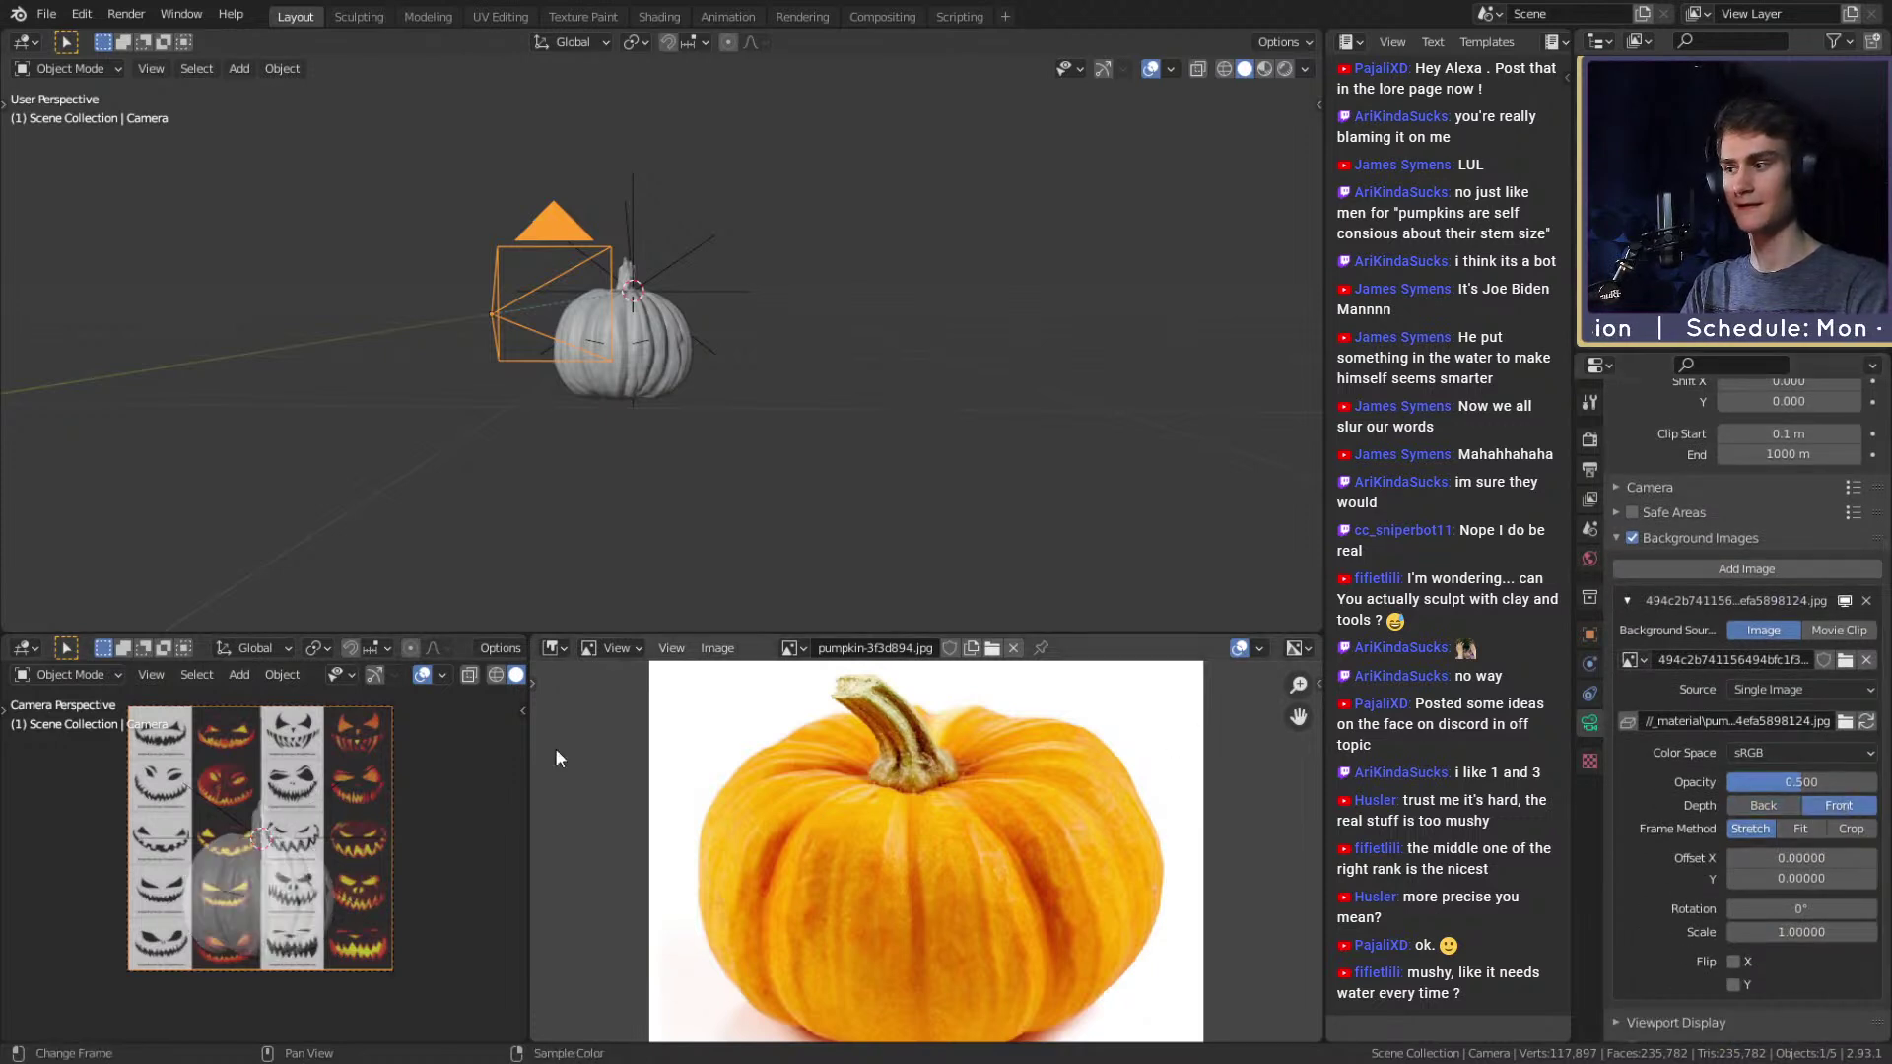
pyautogui.click(1849, 830)
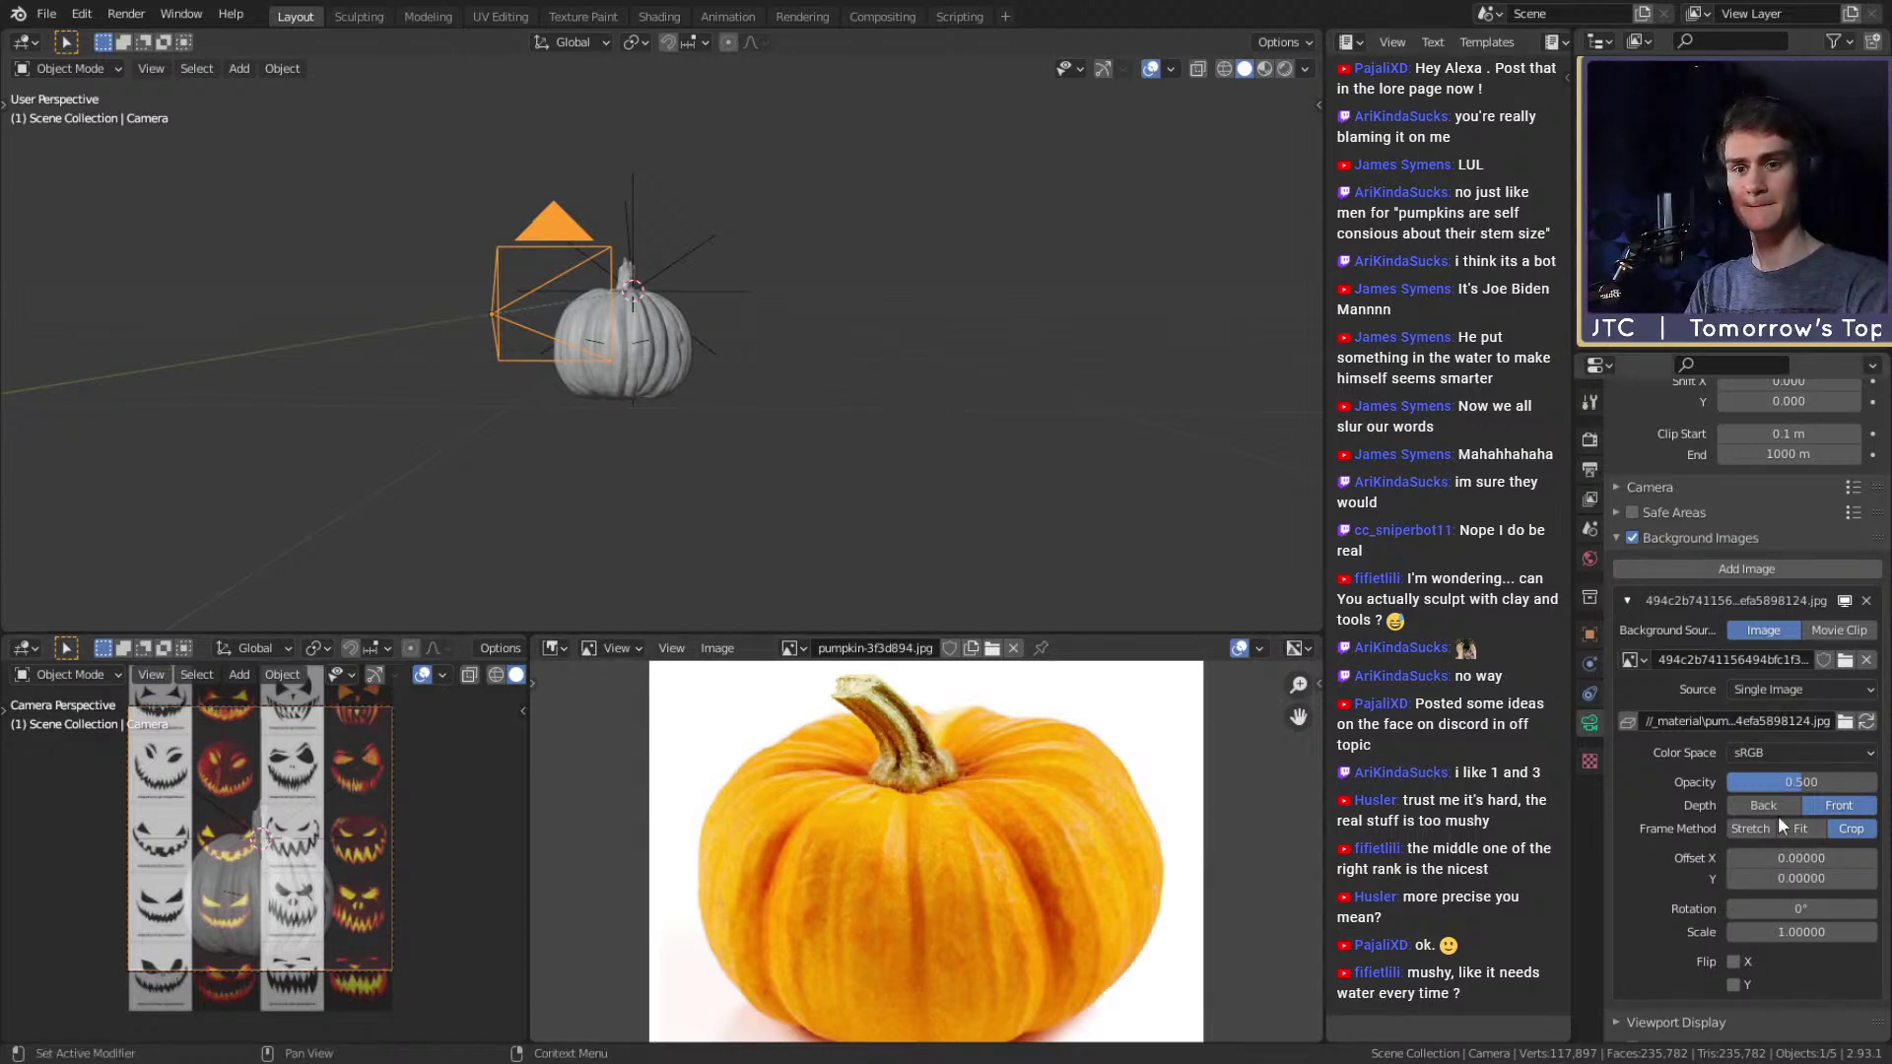
# Set the background image's scale to 2 and its offset to about X -0.249, Y -0.180, placing one face over the pumpkin.
pyautogui.moveTo(1814, 857); pyautogui.dragTo(1761, 857)
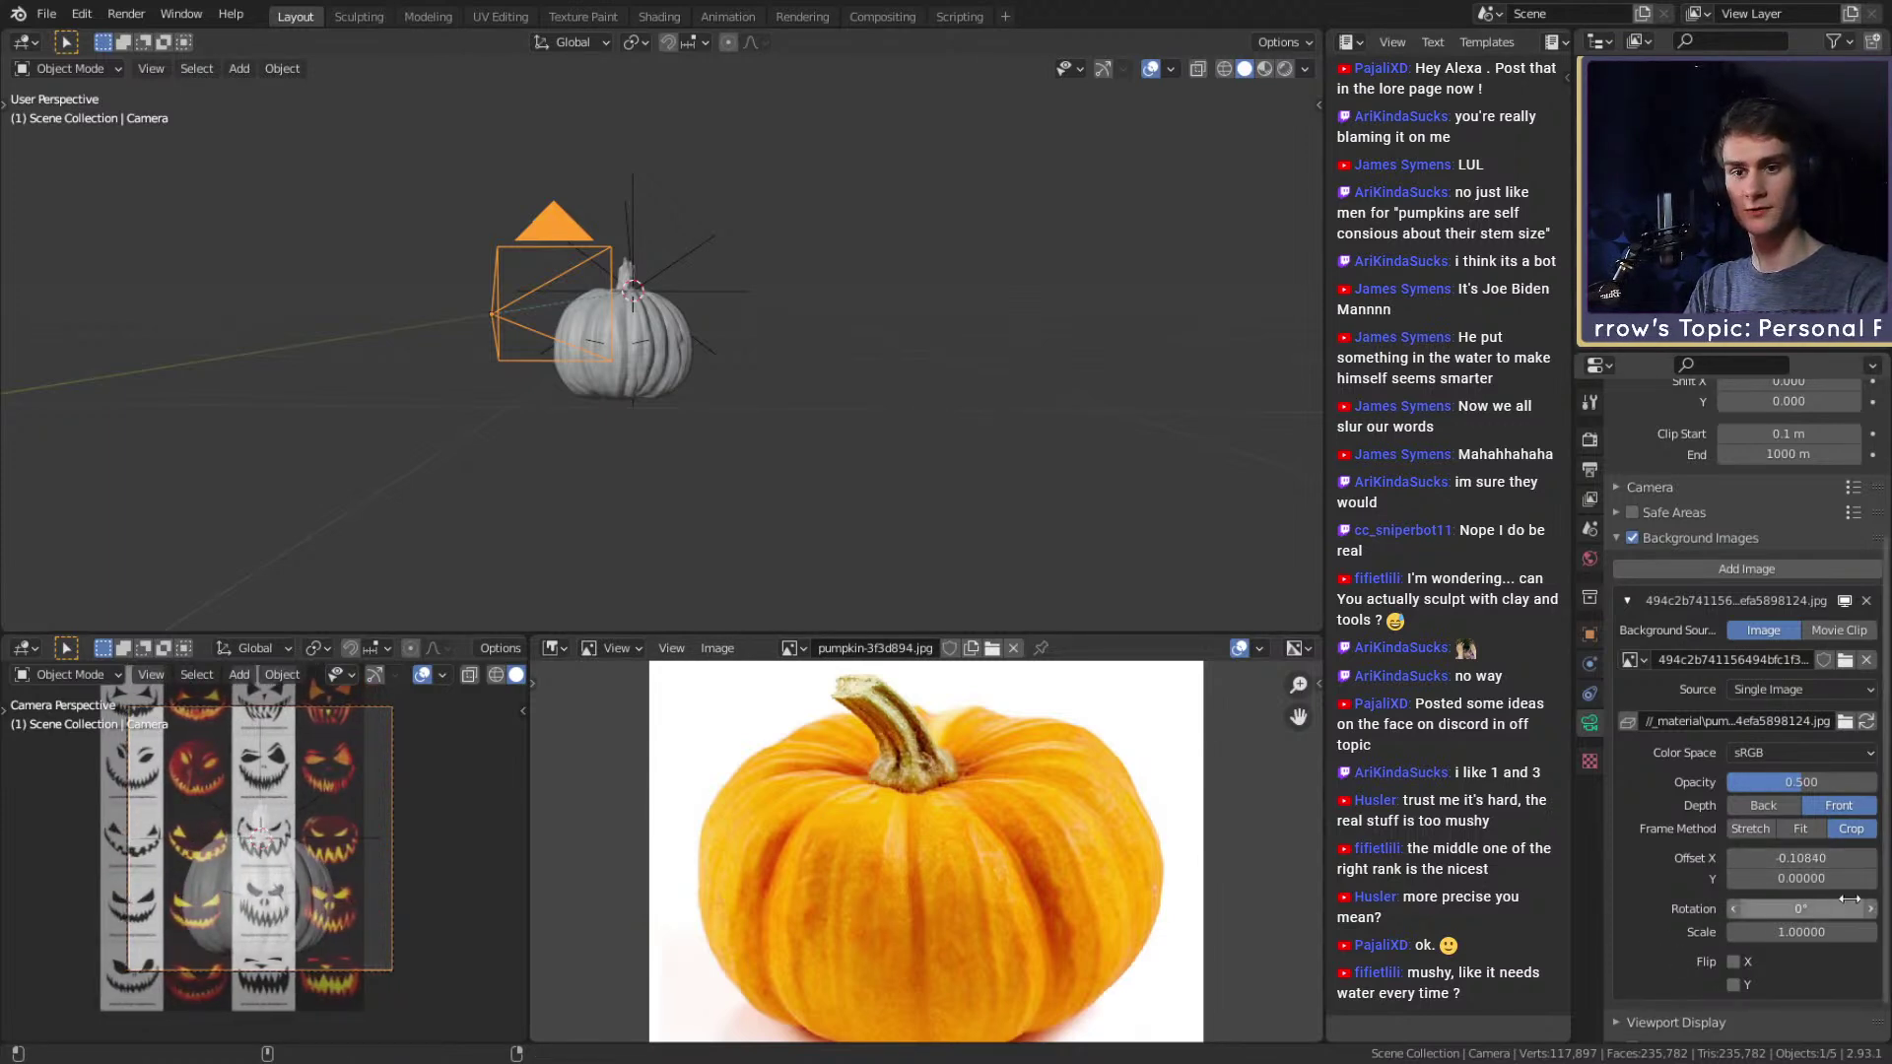
pyautogui.moveTo(1801, 931); pyautogui.dragTo(1852, 931)
pyautogui.click(1801, 931)
pyautogui.write('2')
pyautogui.press('Return')
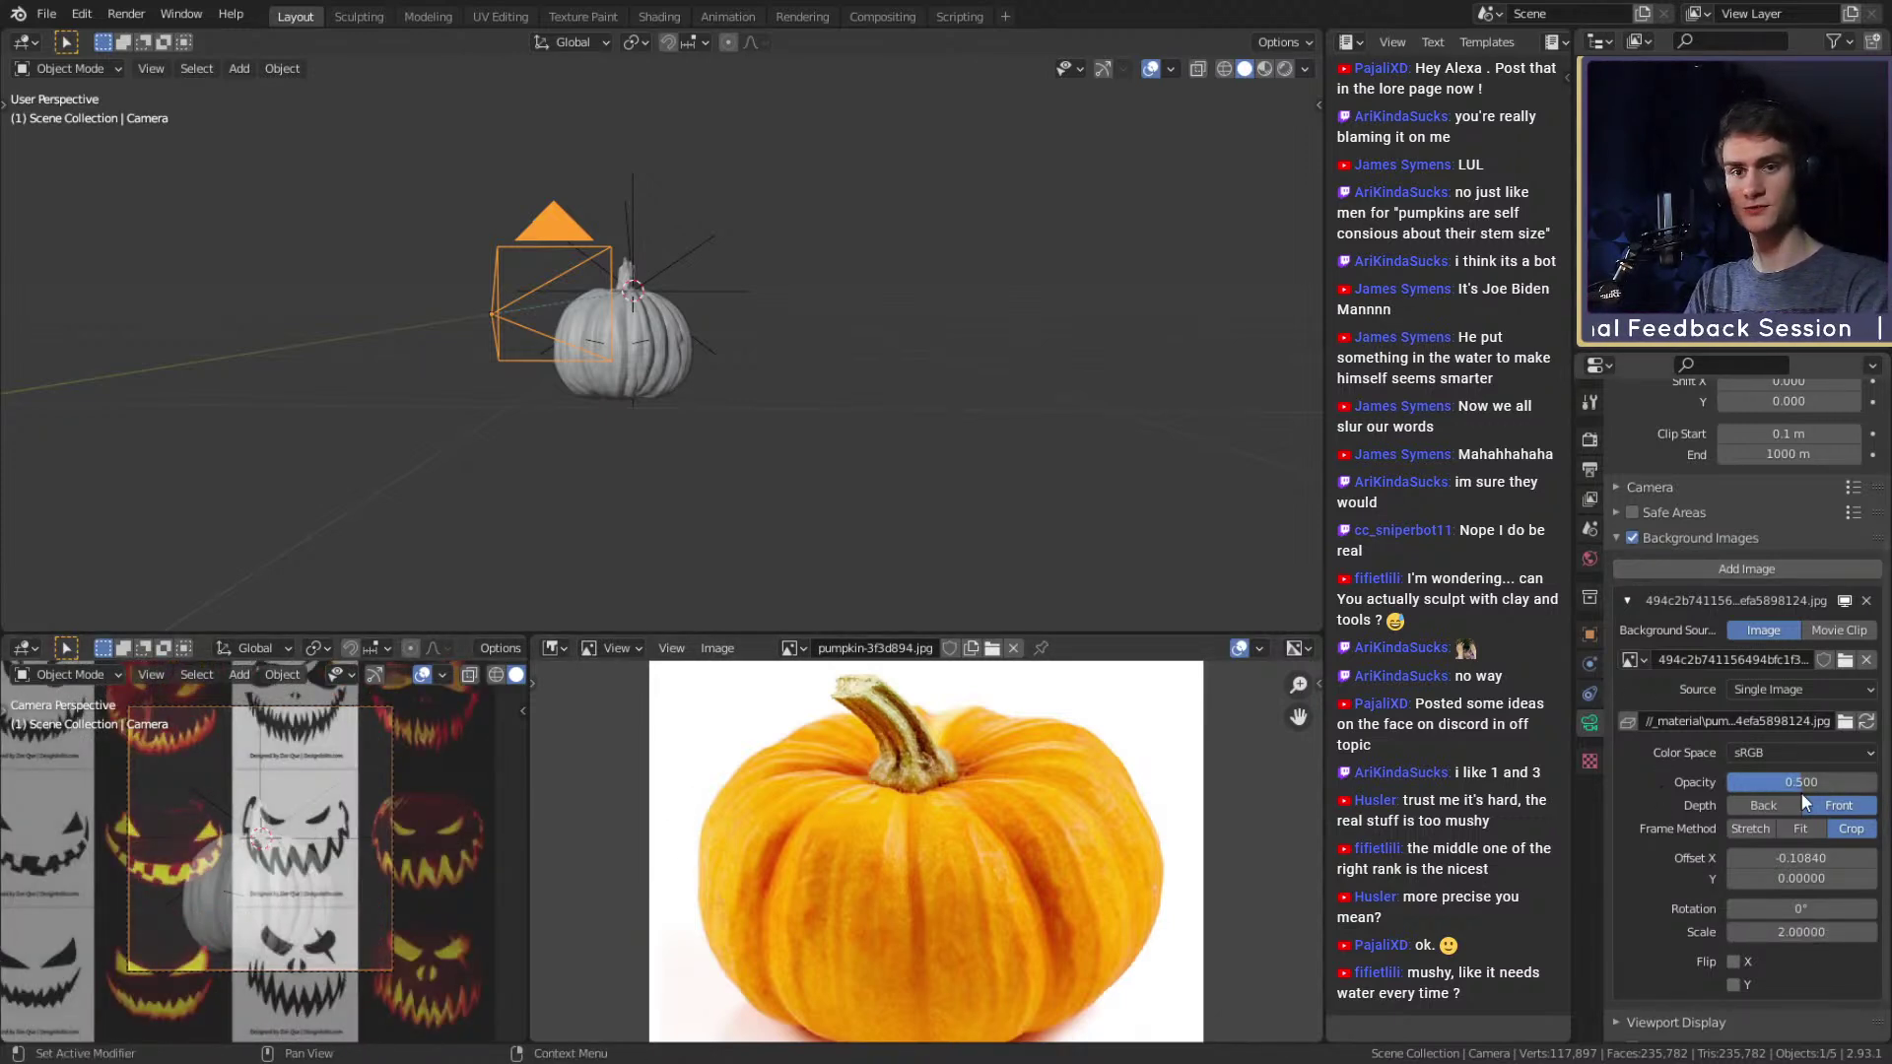
pyautogui.moveTo(1800, 858); pyautogui.dragTo(1764, 878)
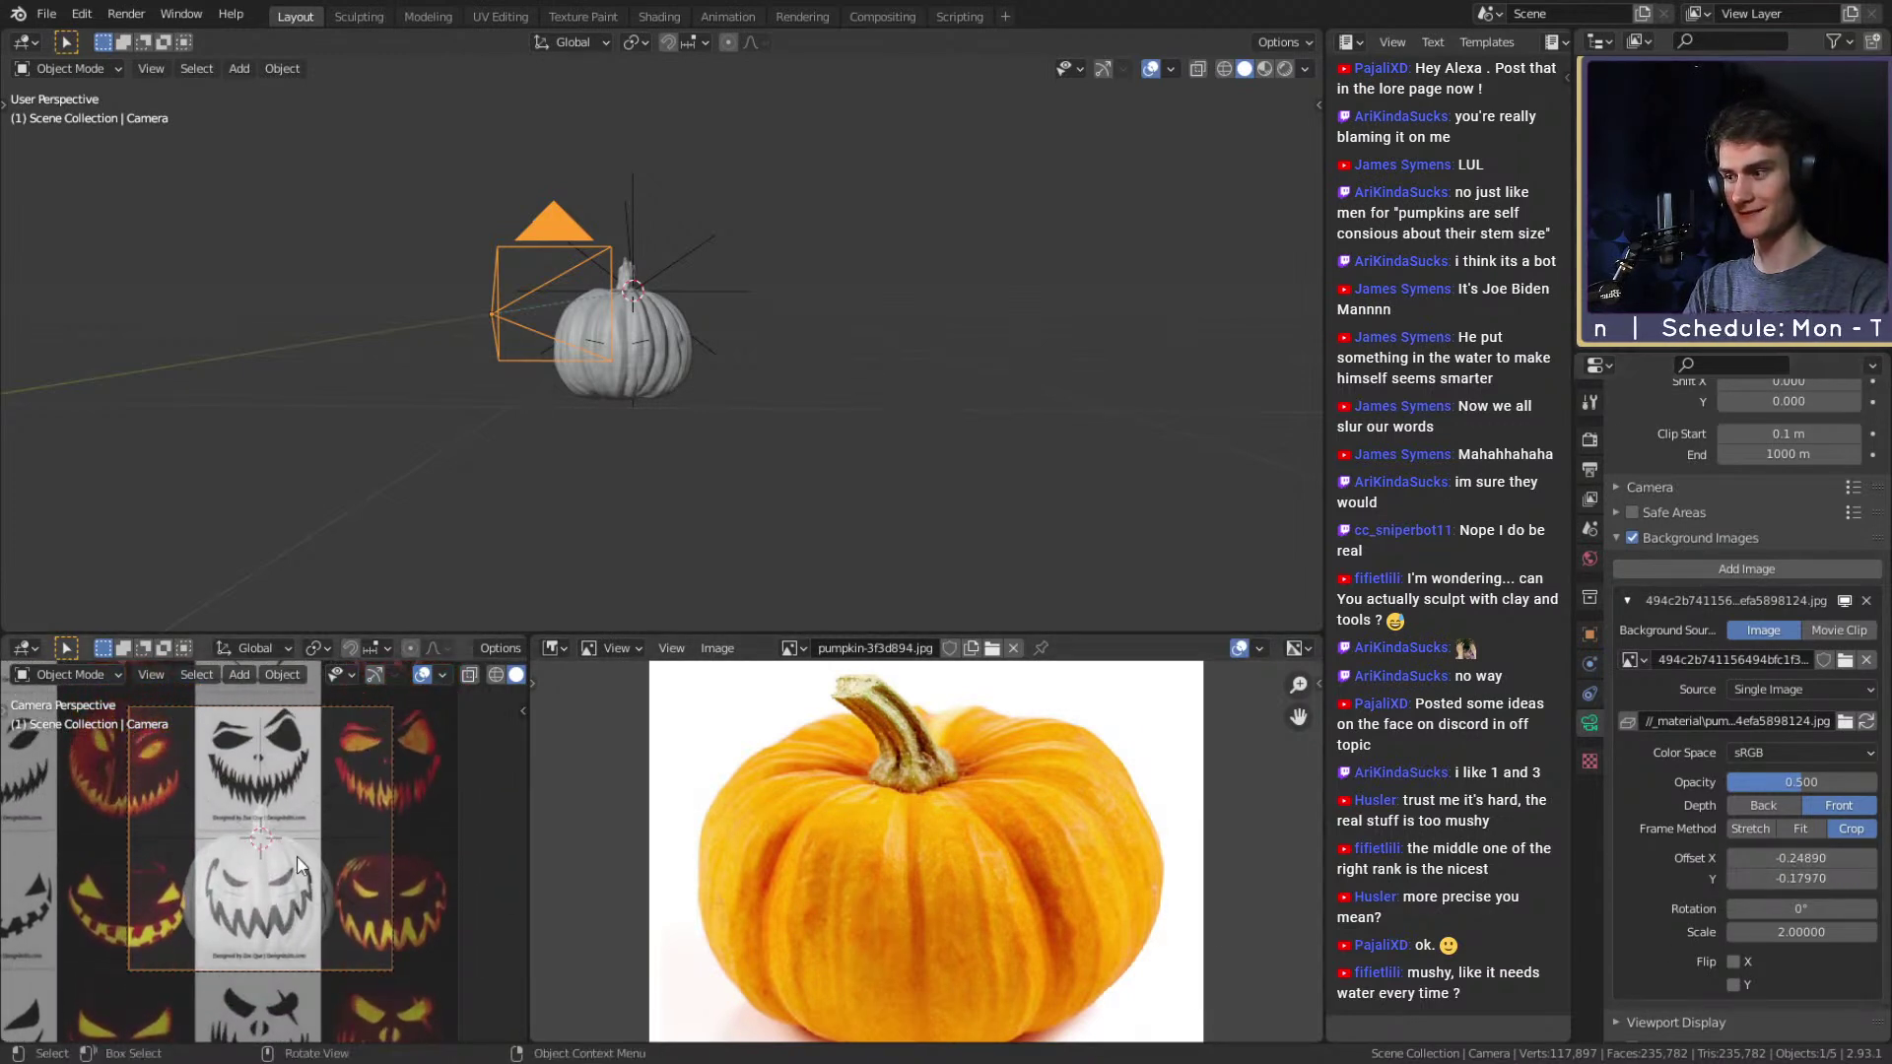
# Change the camera's lens type to Orthographic.
pyautogui.scroll(4, 326, 857)
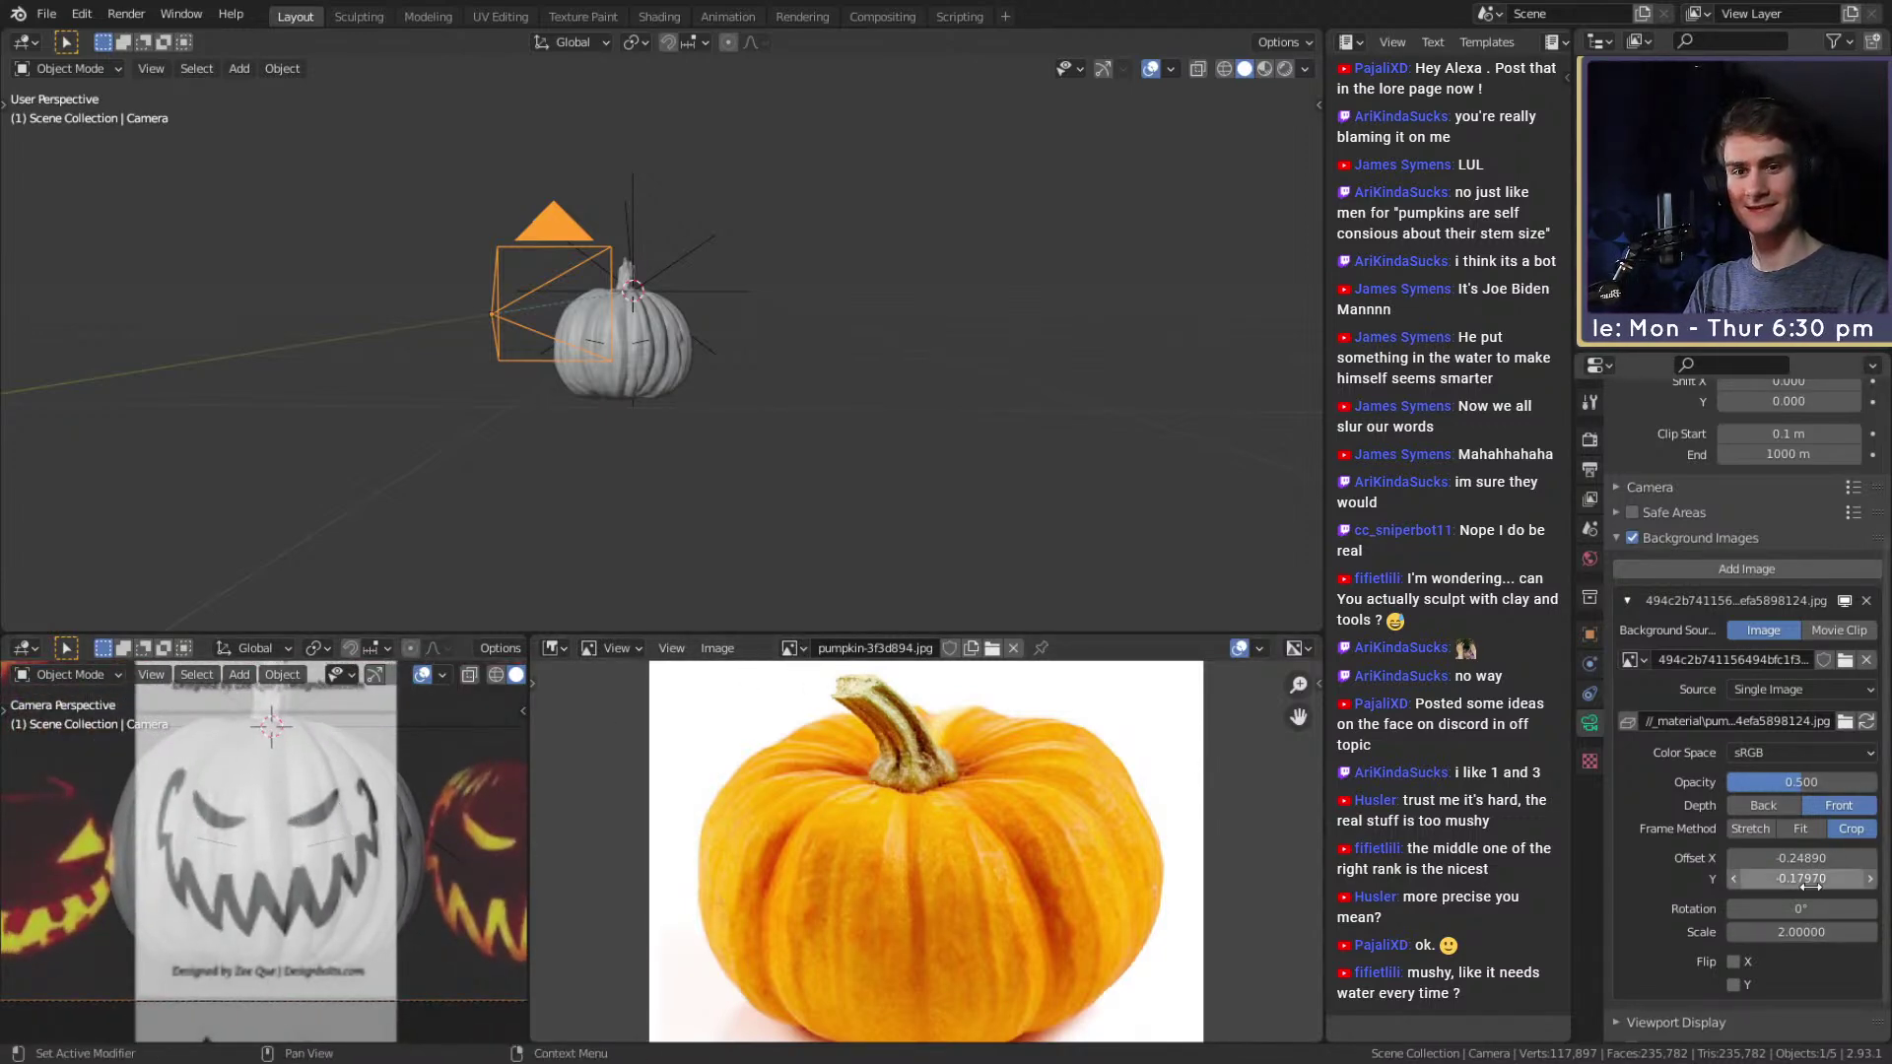
pyautogui.scroll(-5, 713, 386)
pyautogui.scroll(3, 857, 355)
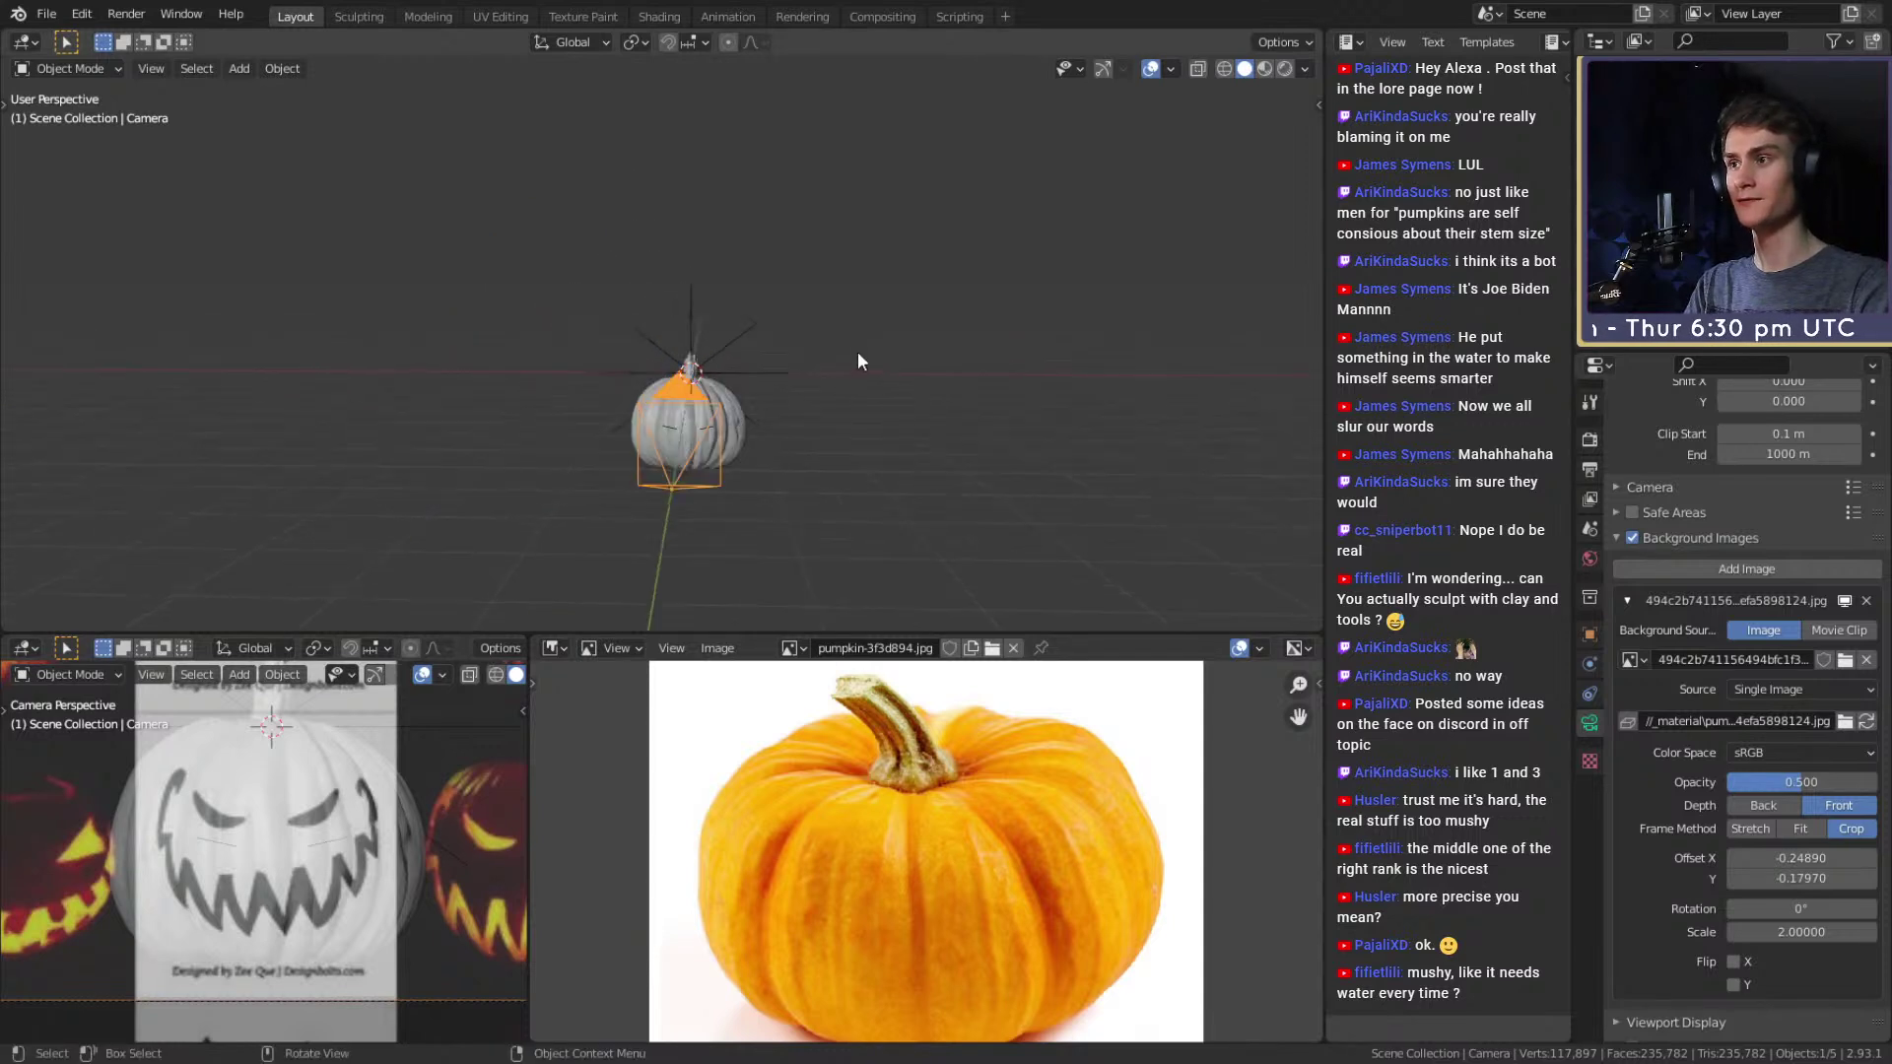
pyautogui.scroll(3, 665, 382)
pyautogui.scroll(2, 794, 392)
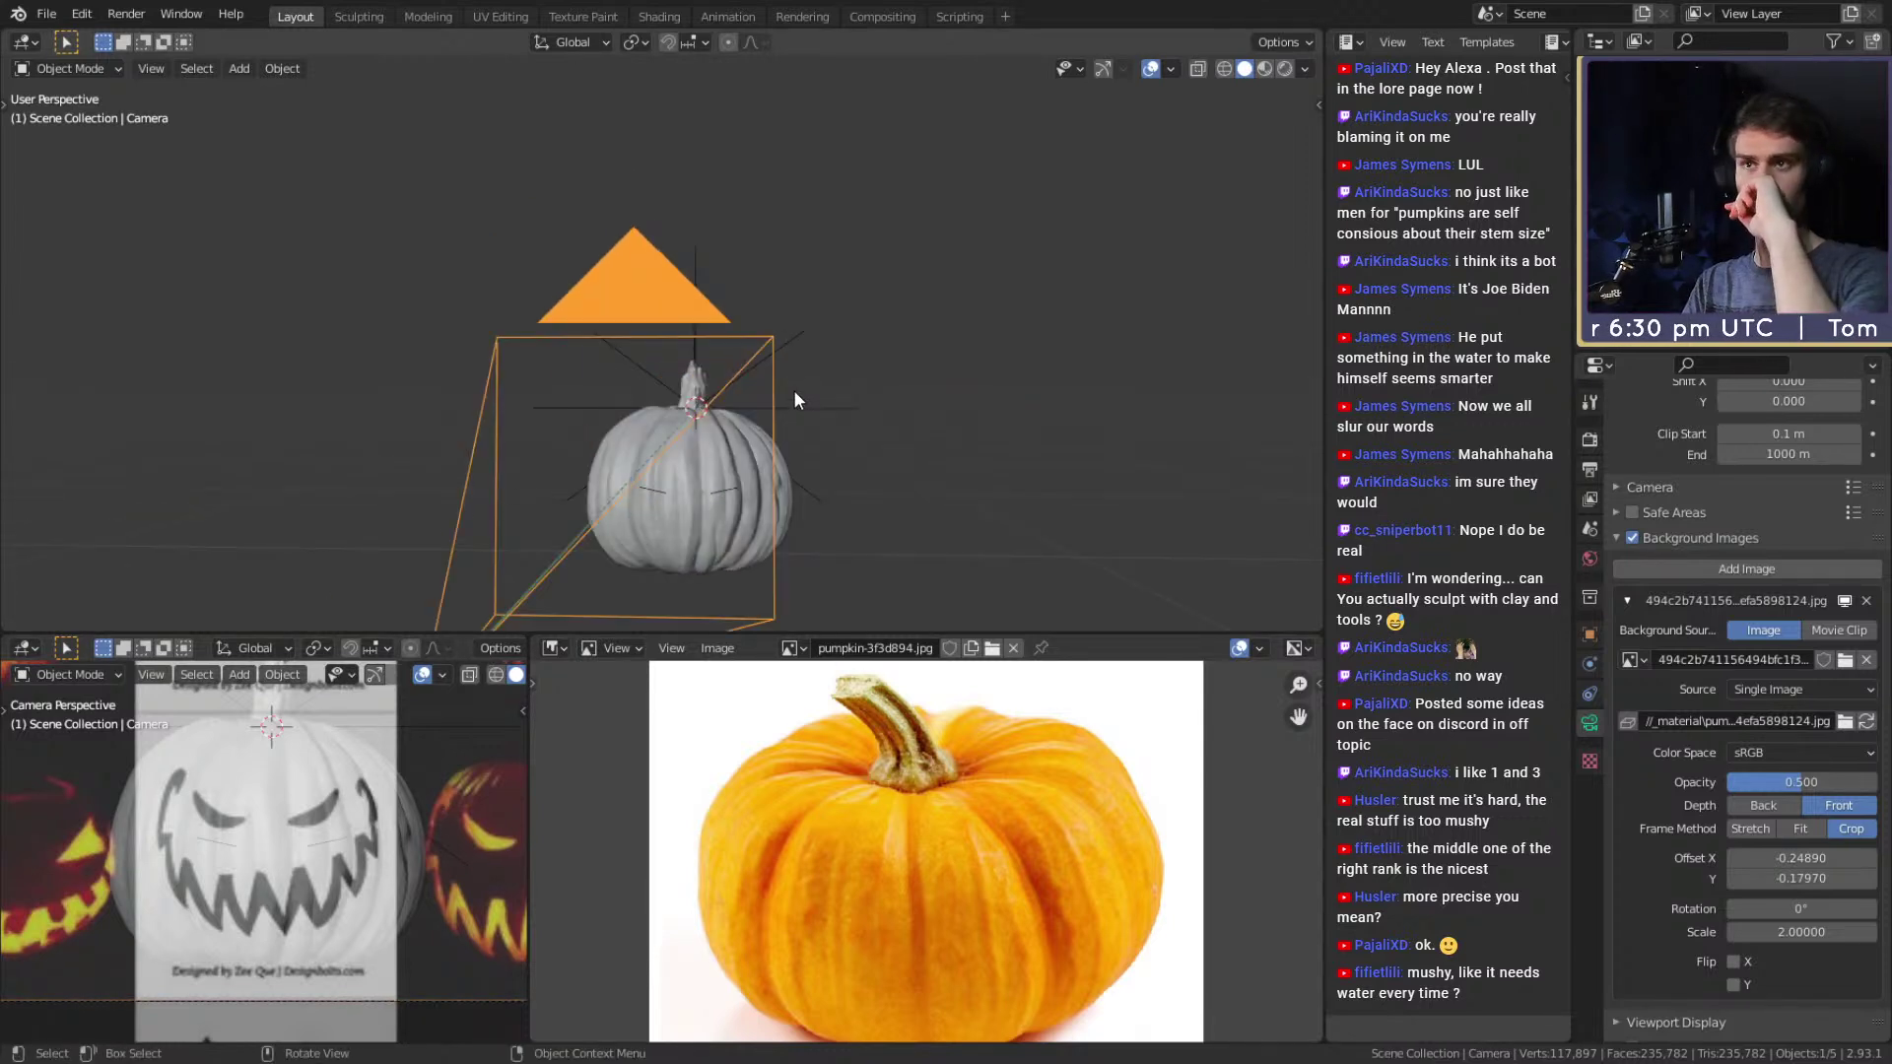
pyautogui.scroll(5, 1669, 585)
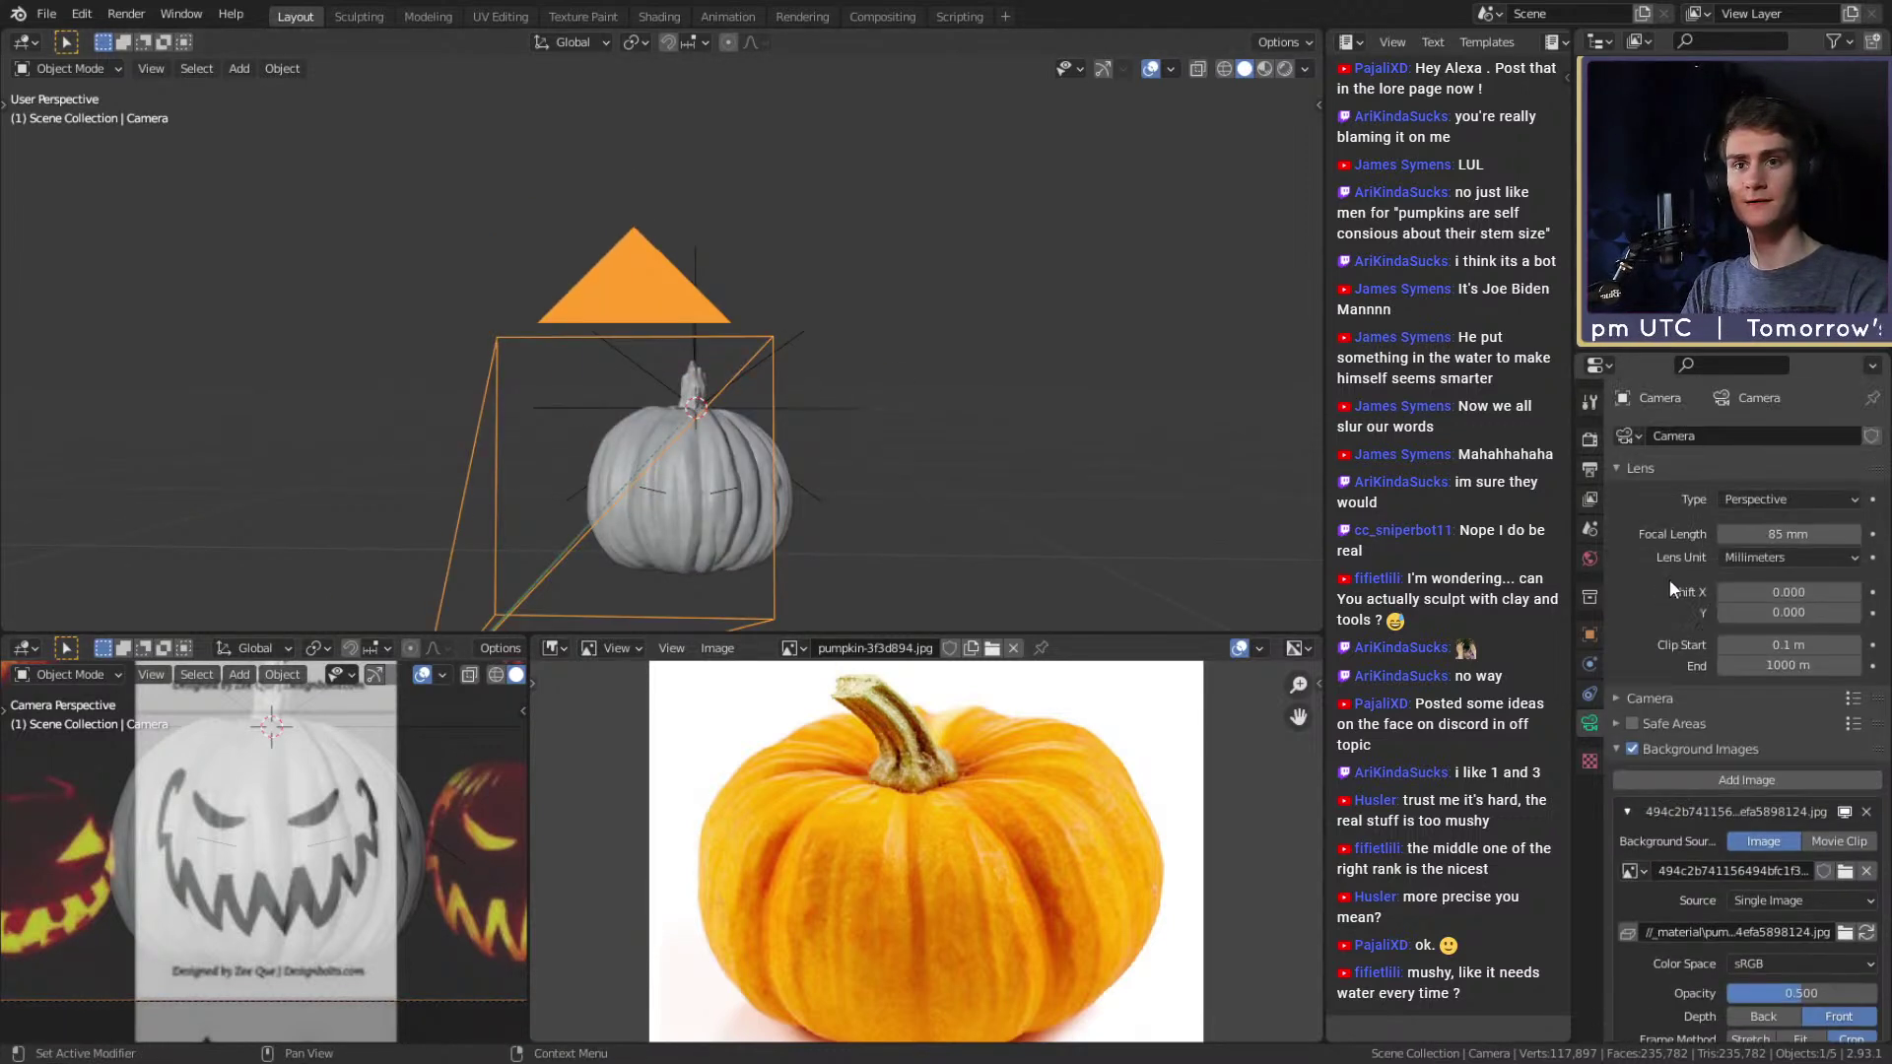
pyautogui.click(1752, 504)
pyautogui.click(1751, 539)
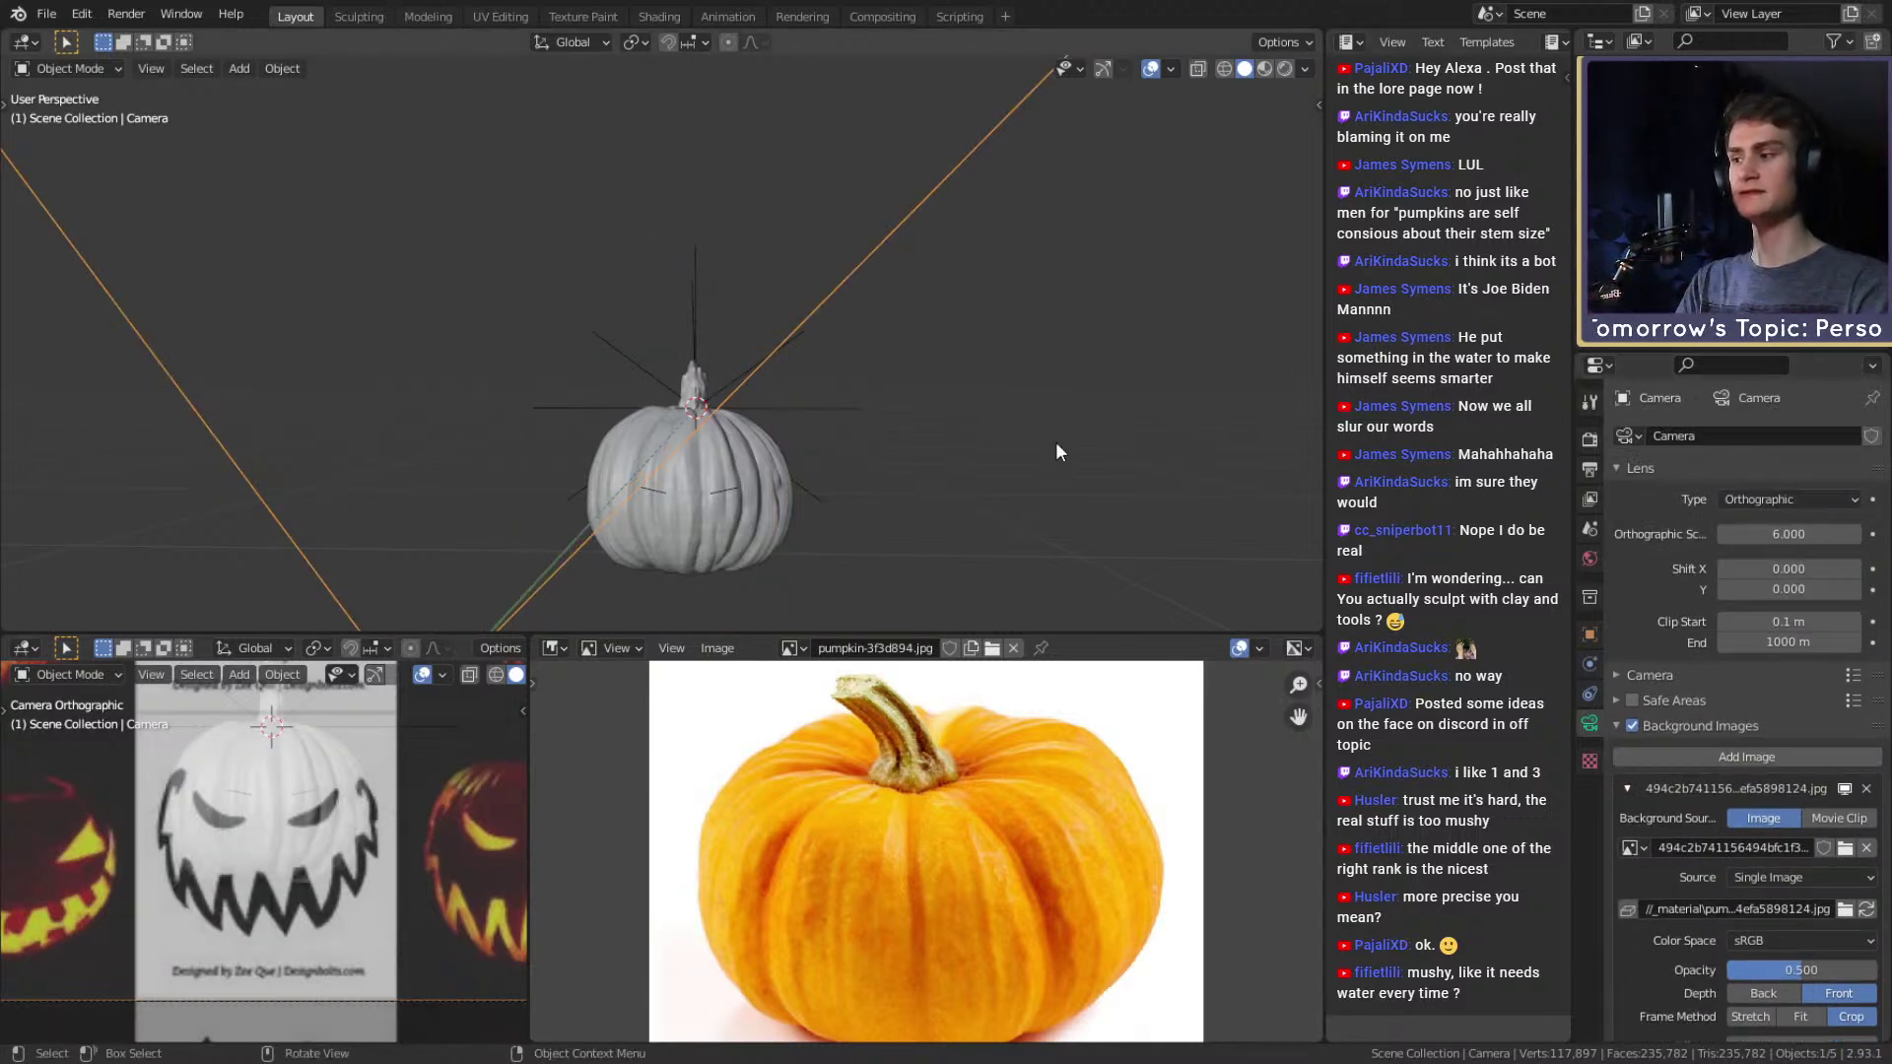
# Examine how the face overlay lines up with the pumpkin in the camera view and how the camera frame sits around it.
pyautogui.scroll(-2, 269, 878)
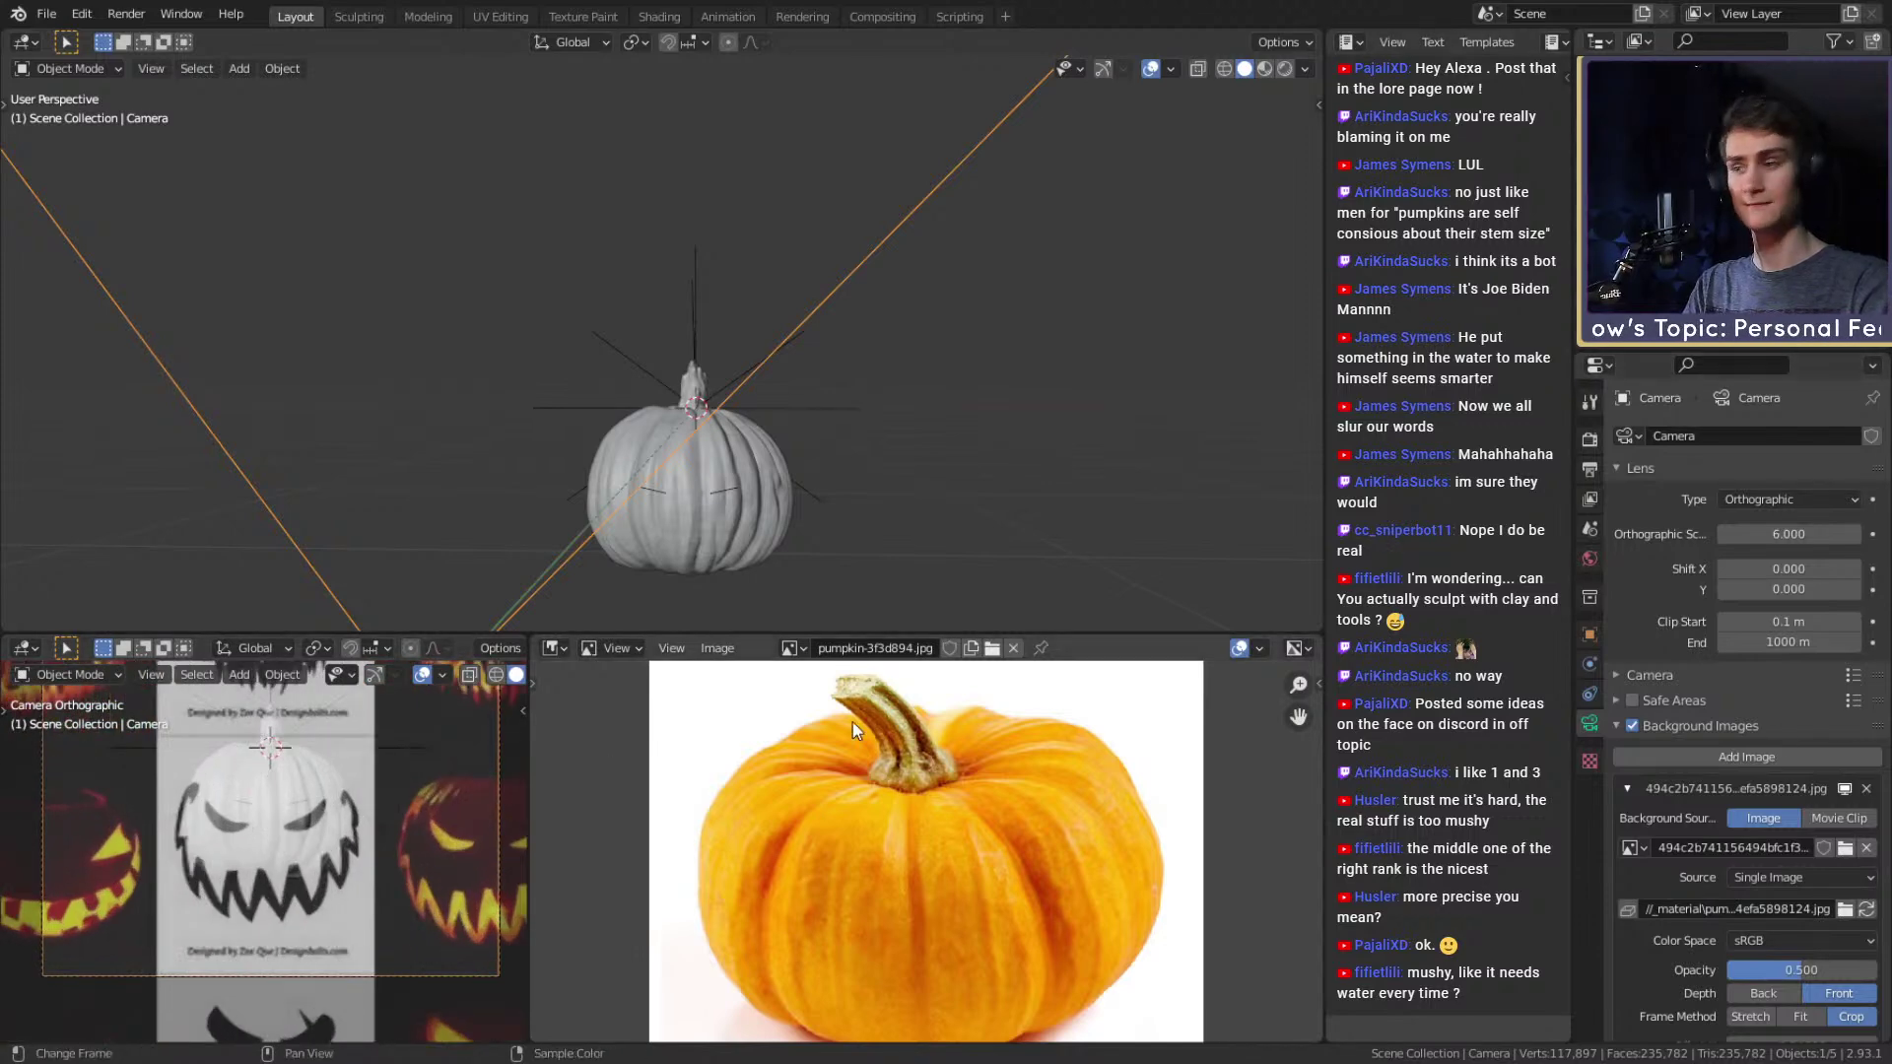
pyautogui.scroll(5, 335, 824)
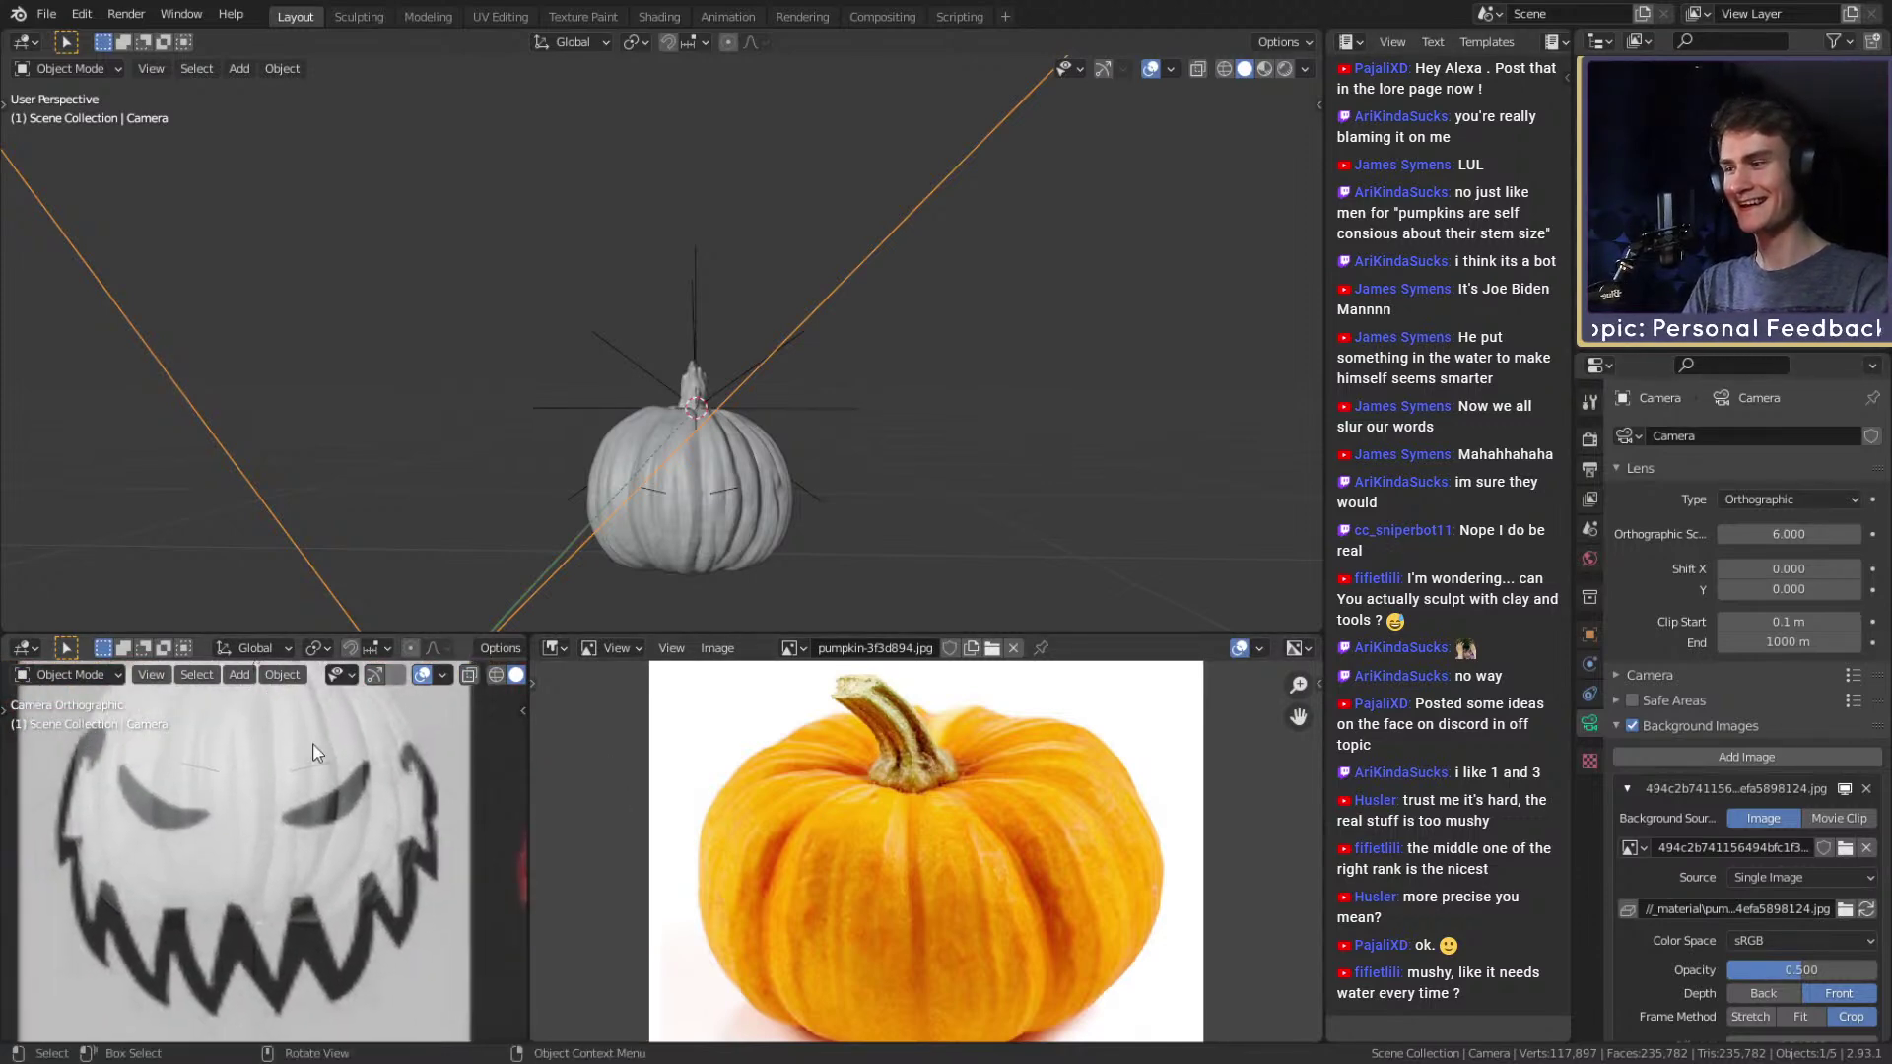
pyautogui.scroll(-4, 315, 783)
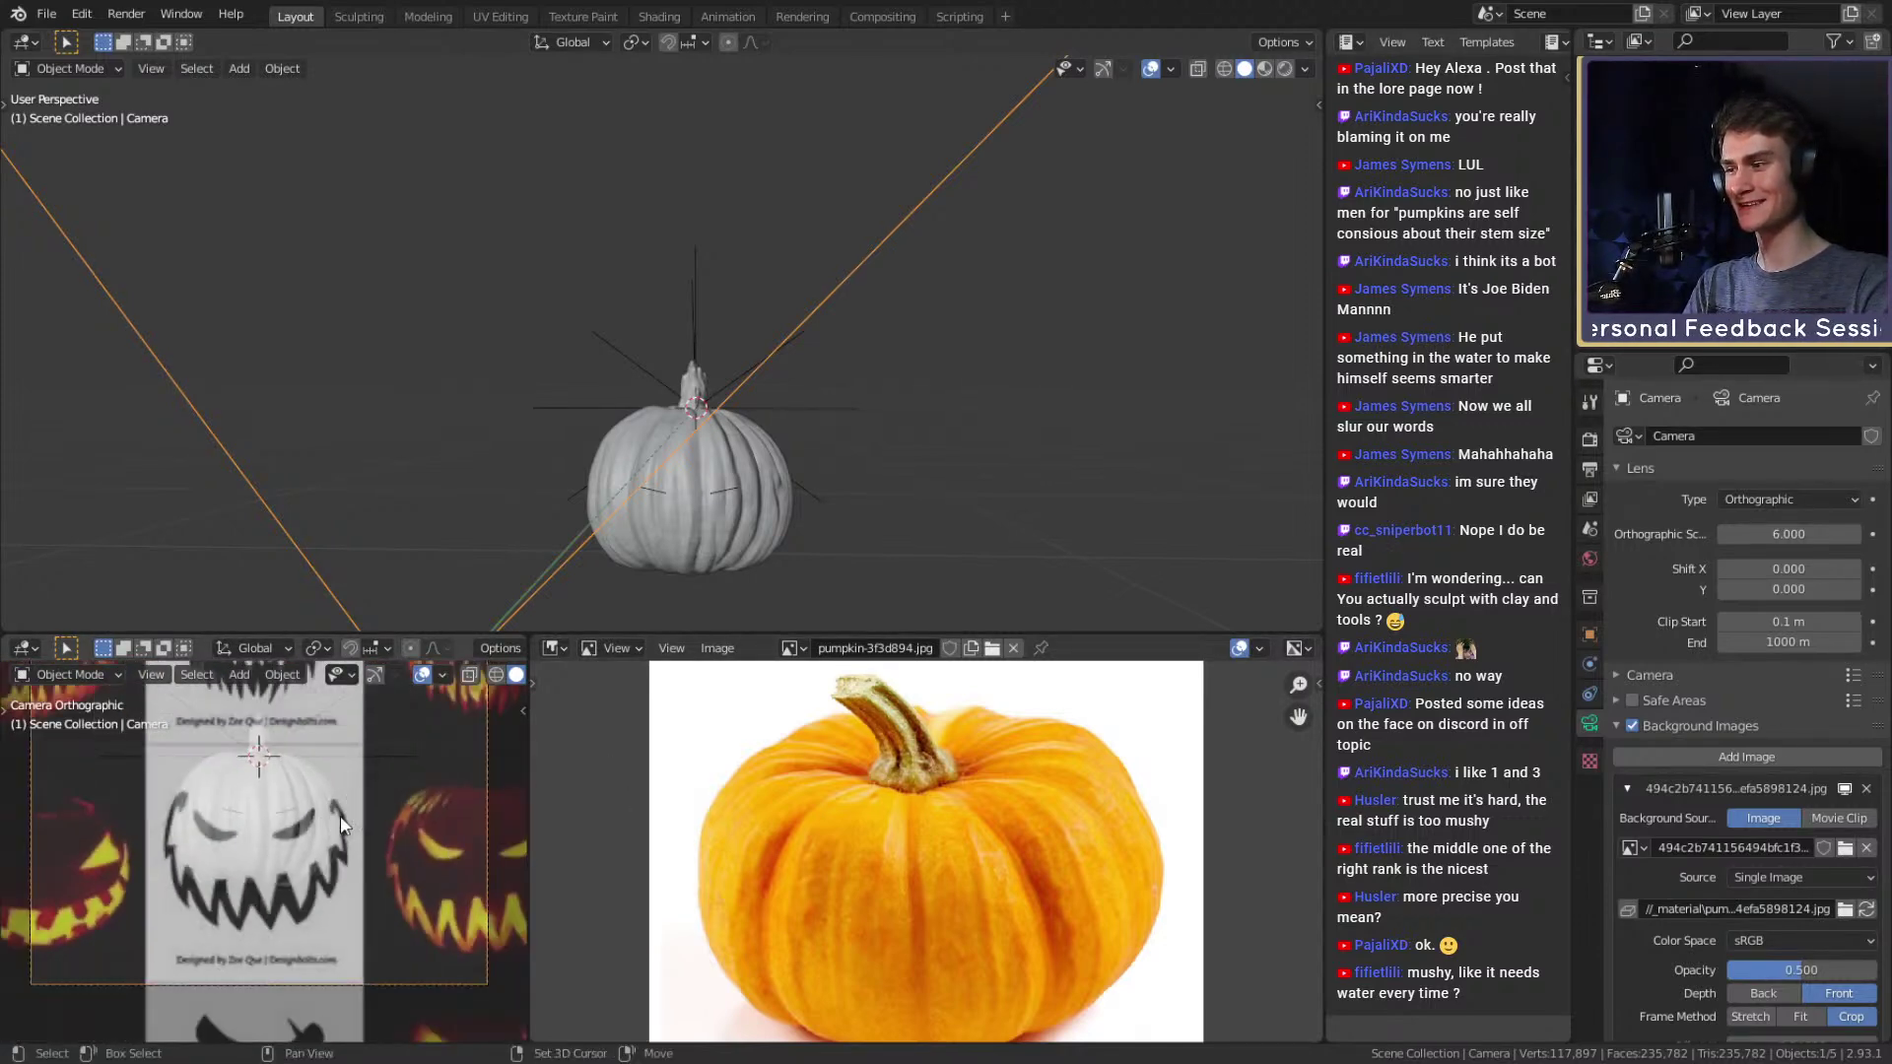
pyautogui.scroll(3, 347, 824)
pyautogui.scroll(-1, 326, 864)
pyautogui.scroll(2, 323, 863)
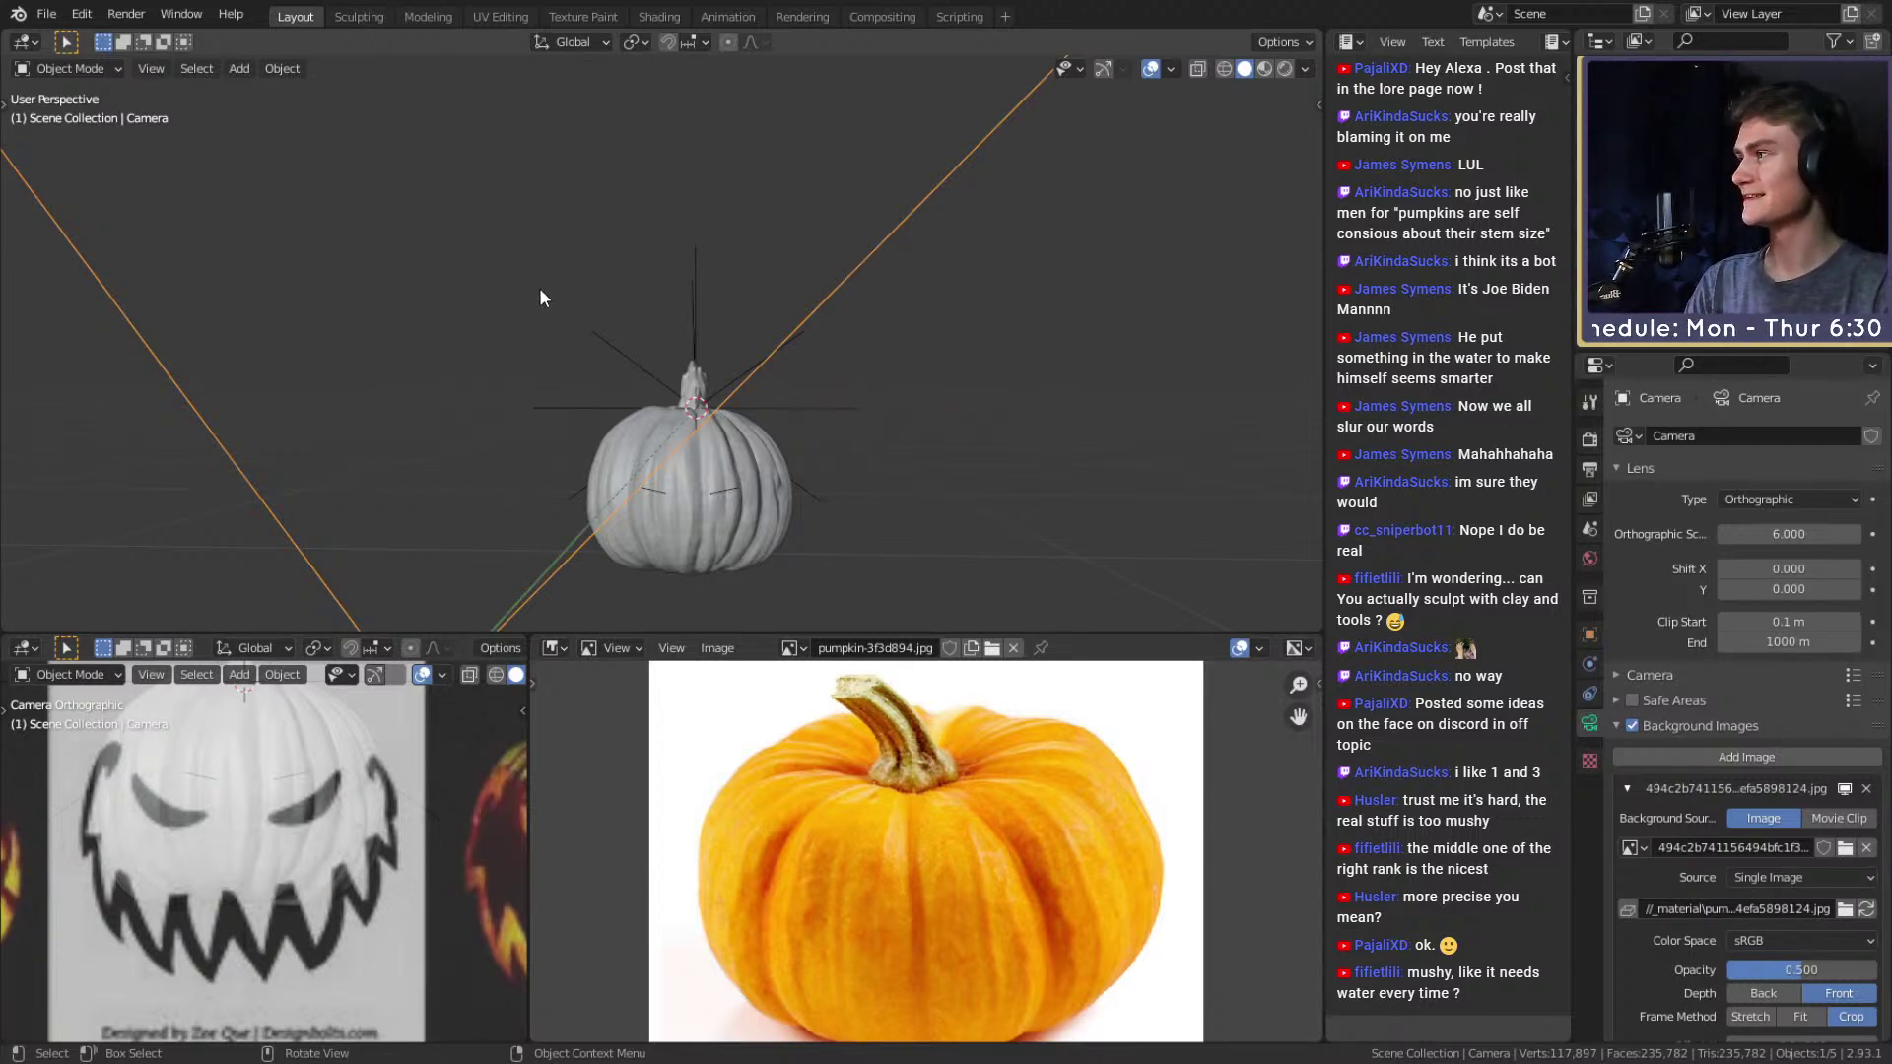
pyautogui.scroll(-2, 290, 830)
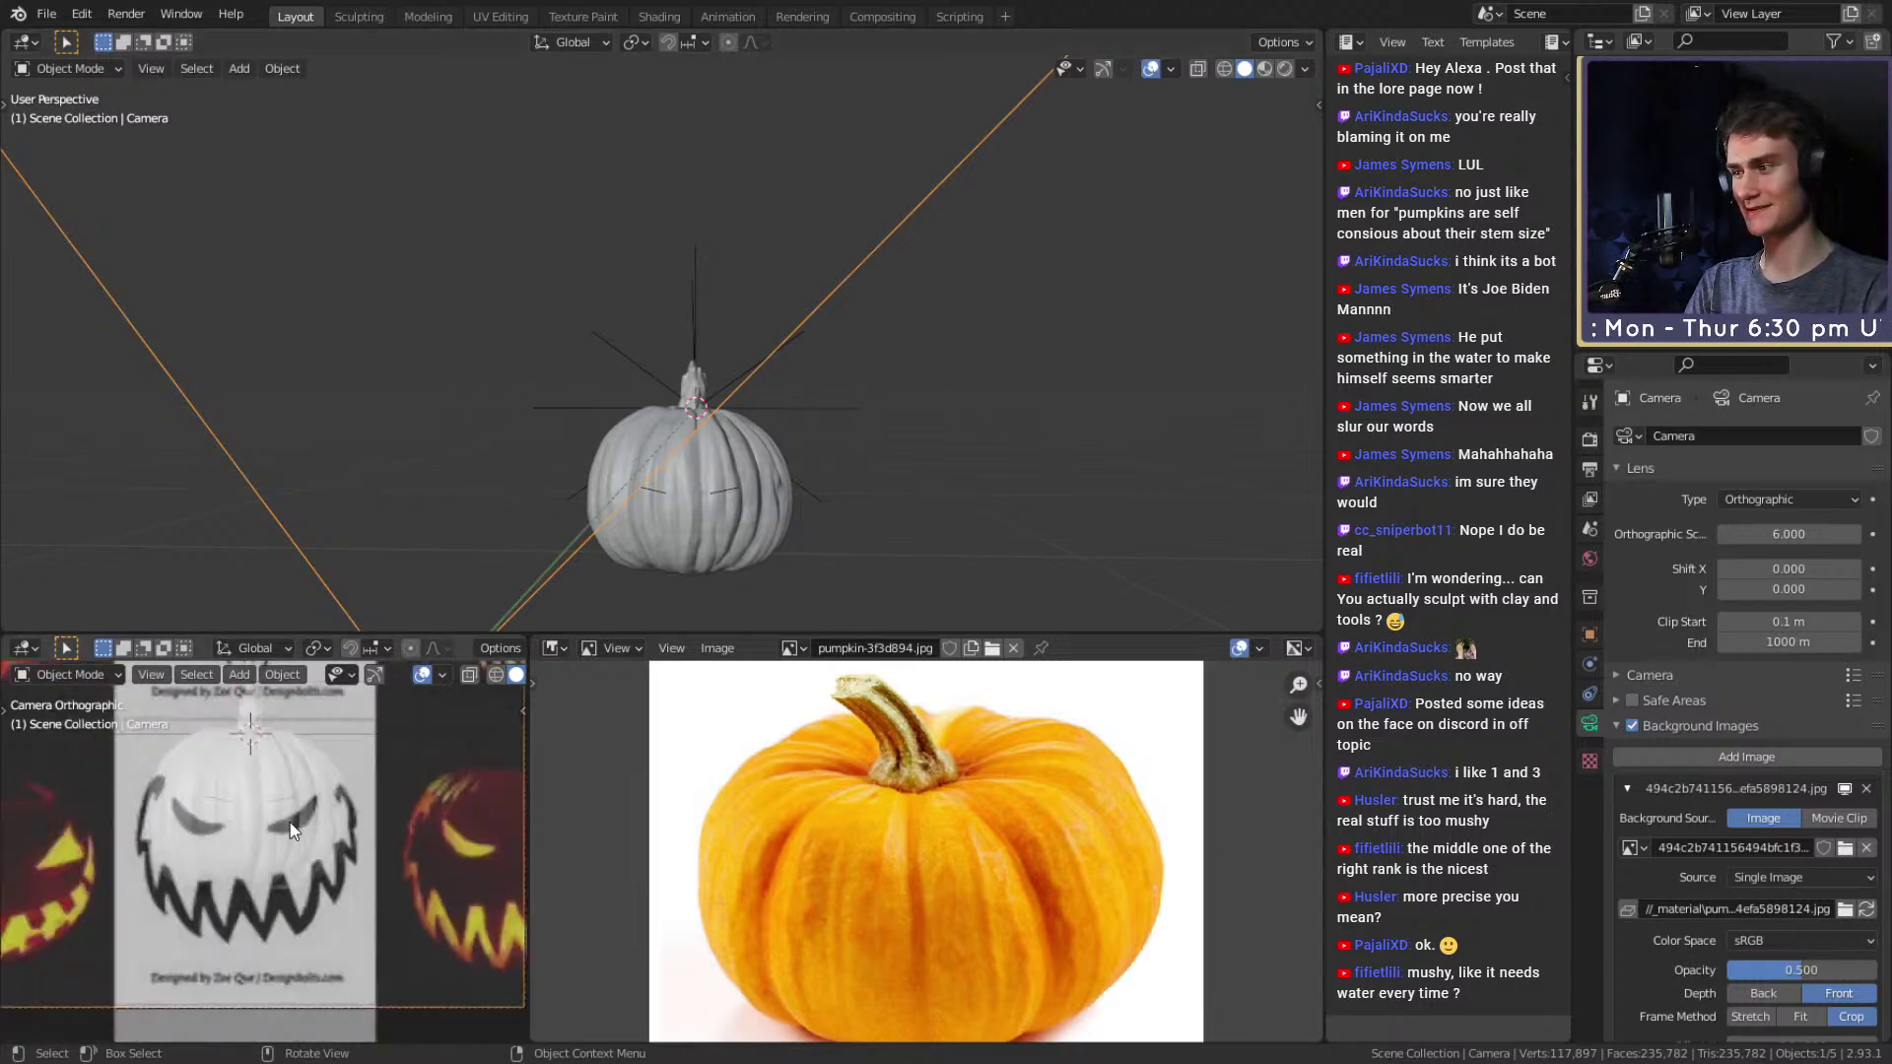
pyautogui.moveTo(831, 363); pyautogui.dragTo(887, 380, button='middle')
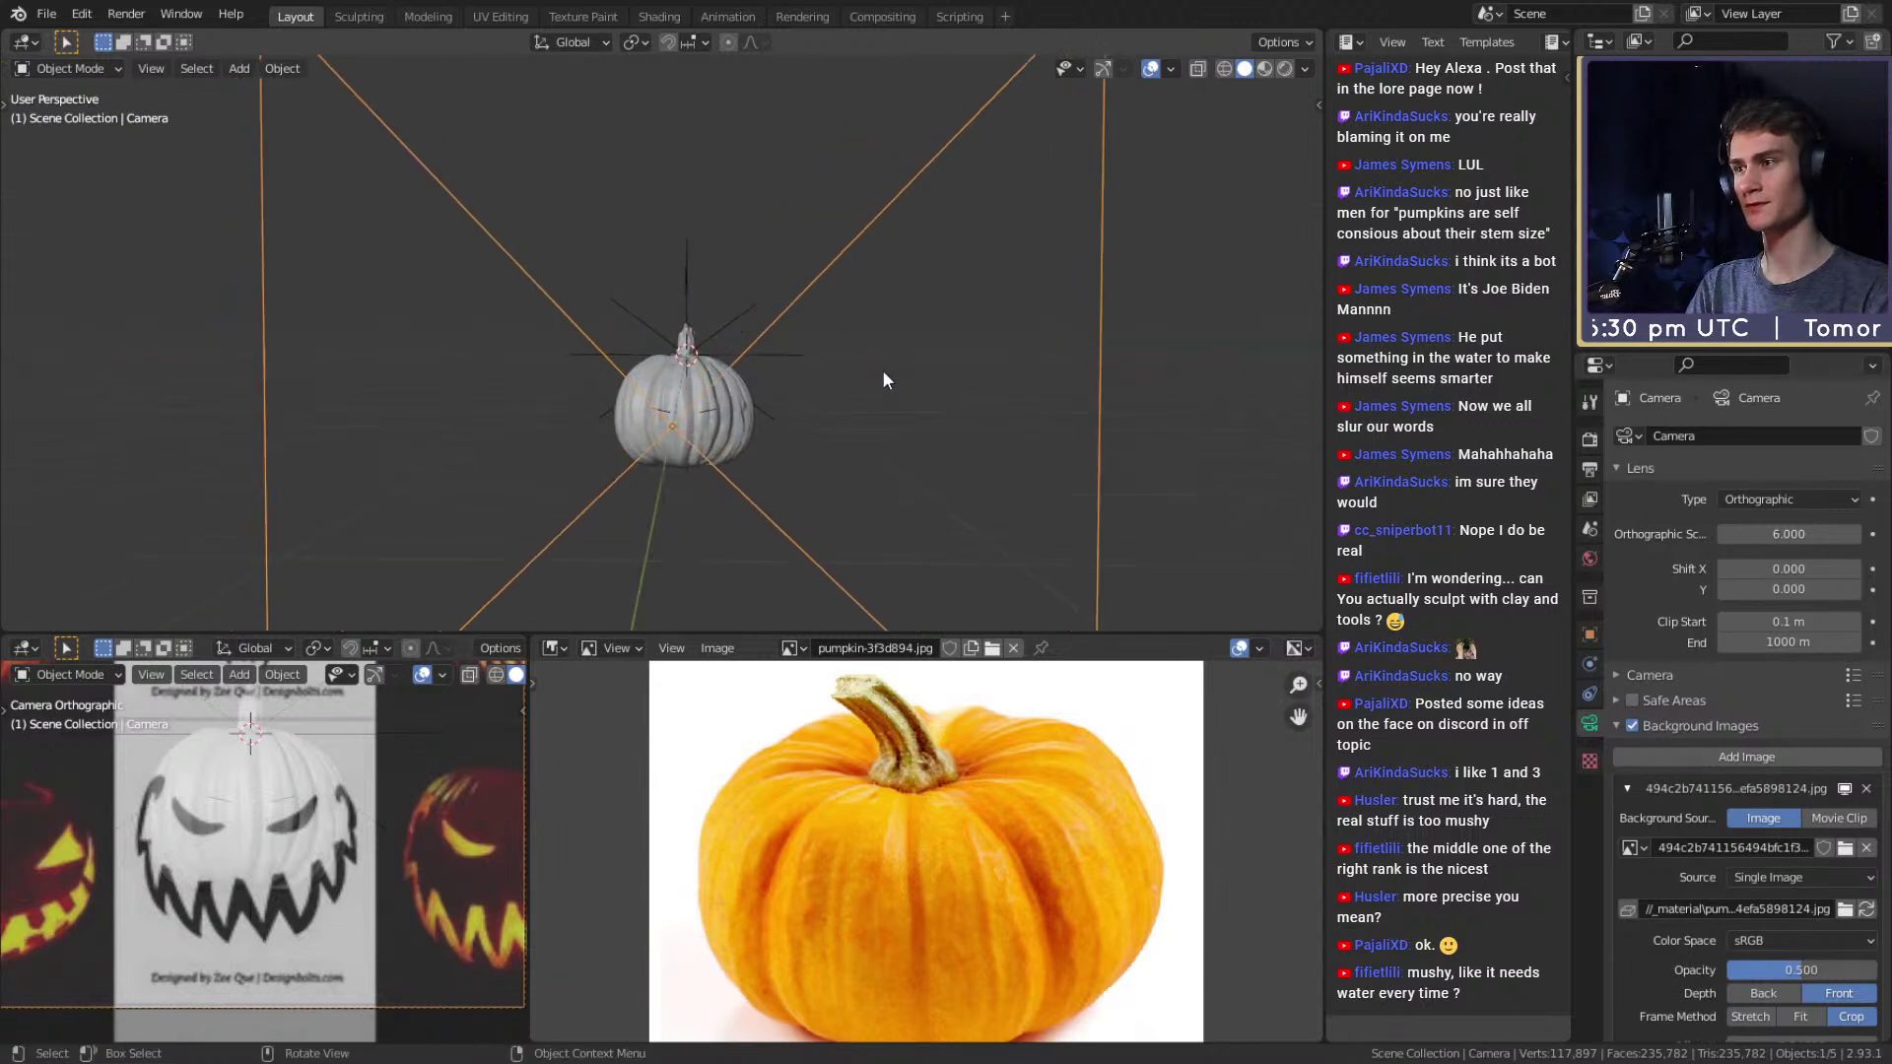
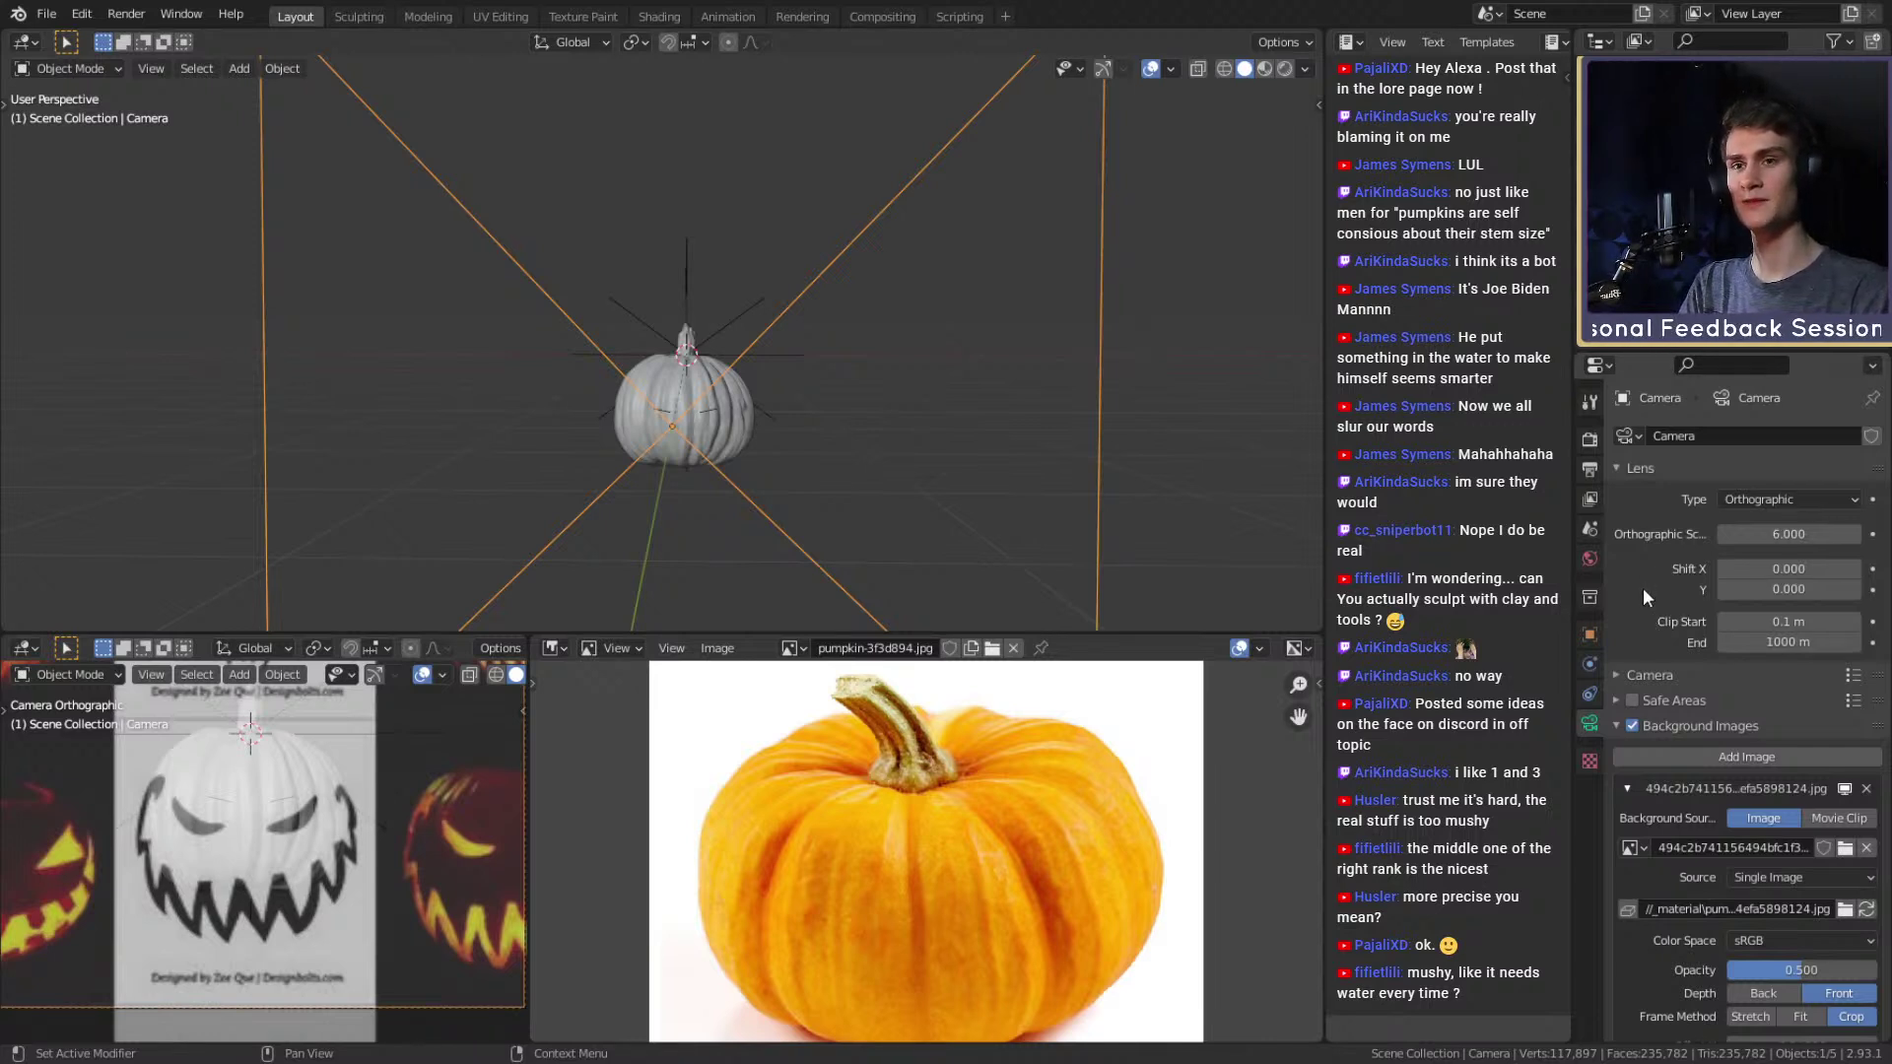
# Reduce the background image's scale to 1.8 and then 1.75, shifting its X offset to about -0.227.
pyautogui.scroll(-5, 1643, 597)
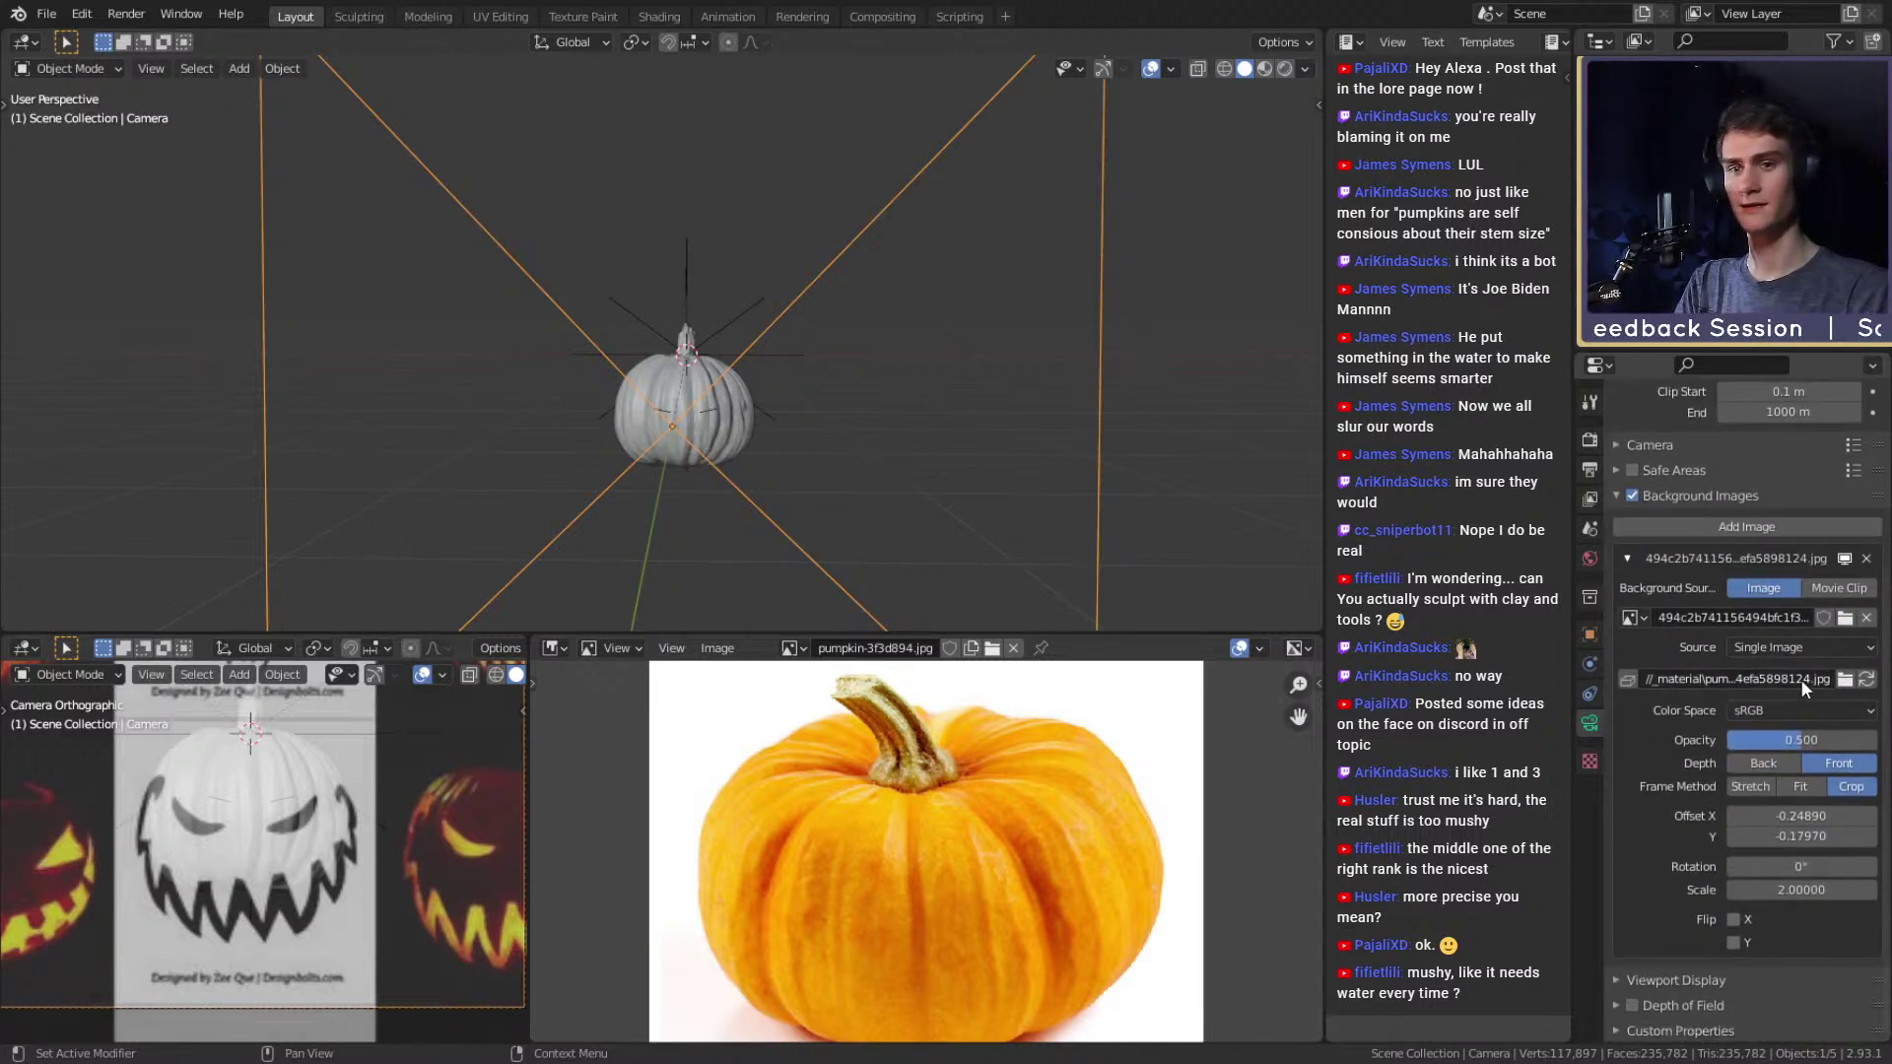
pyautogui.moveTo(1779, 816); pyautogui.dragTo(1773, 816)
pyautogui.click(1800, 892)
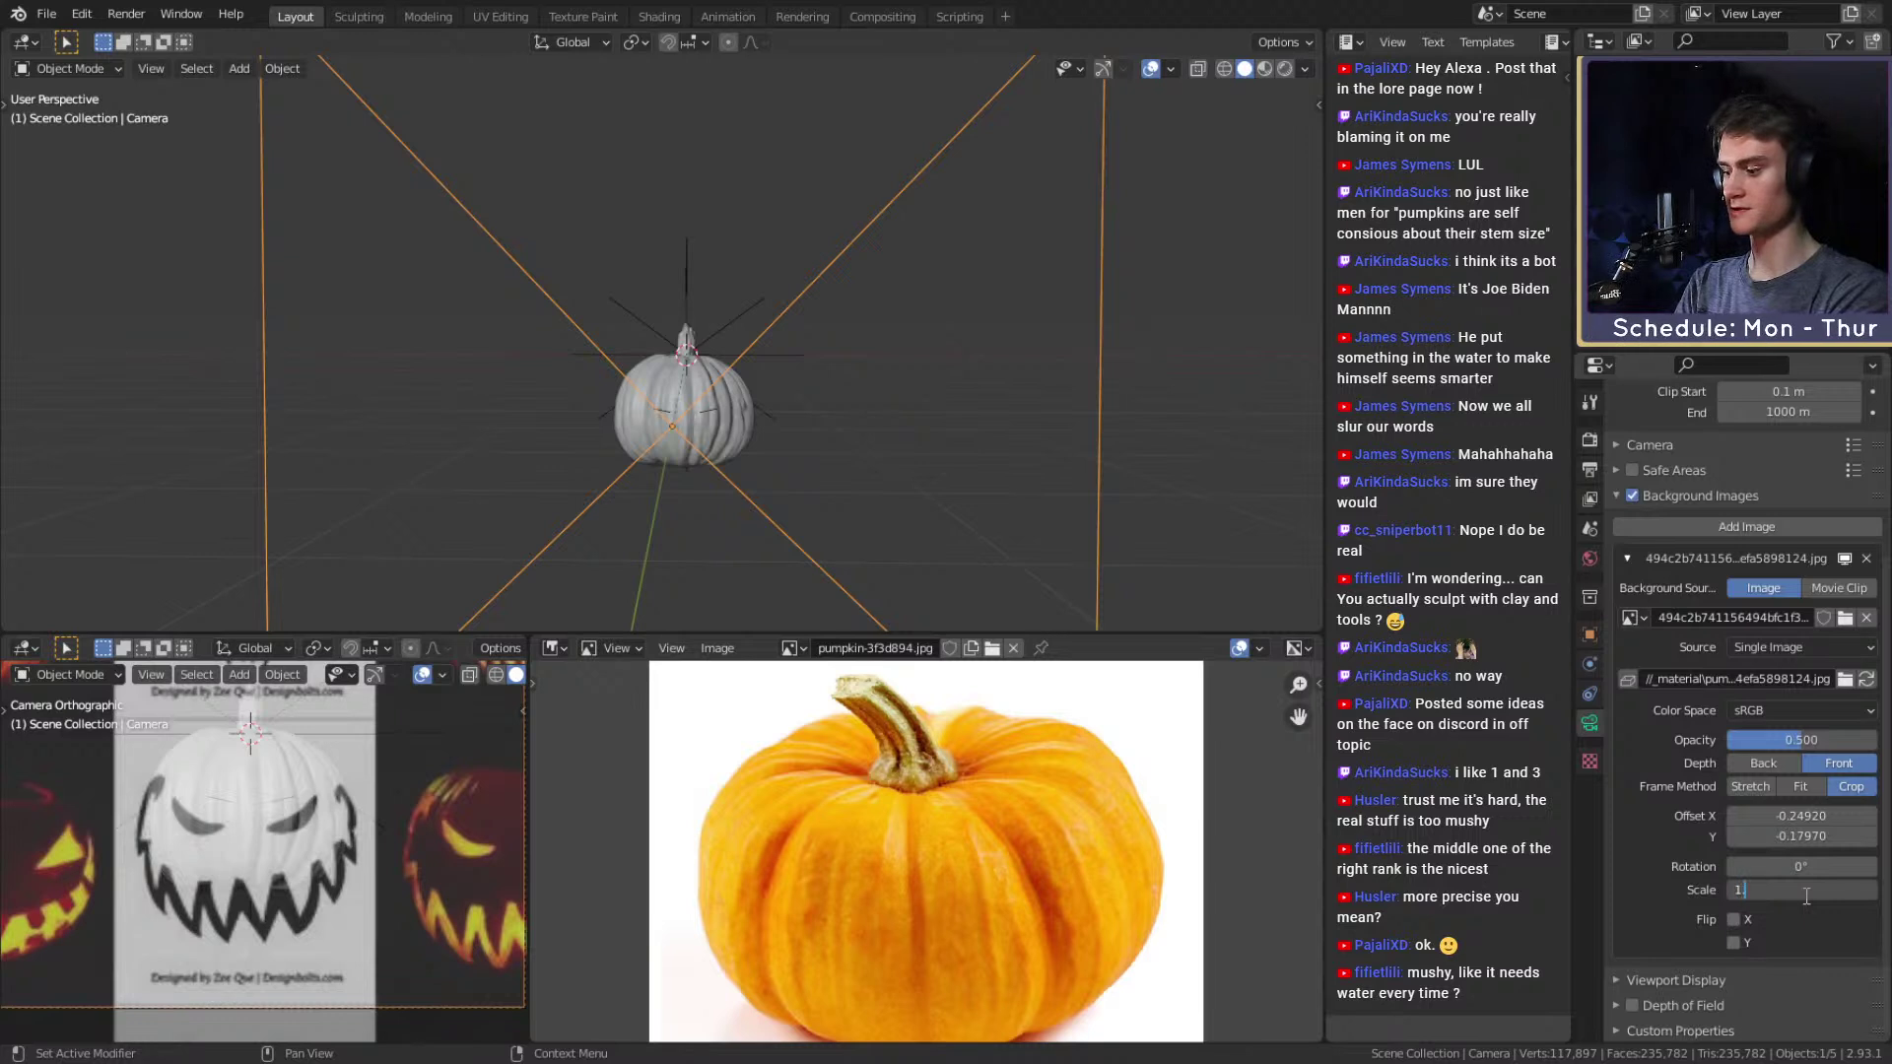
pyautogui.write('1.8')
pyautogui.press('Return')
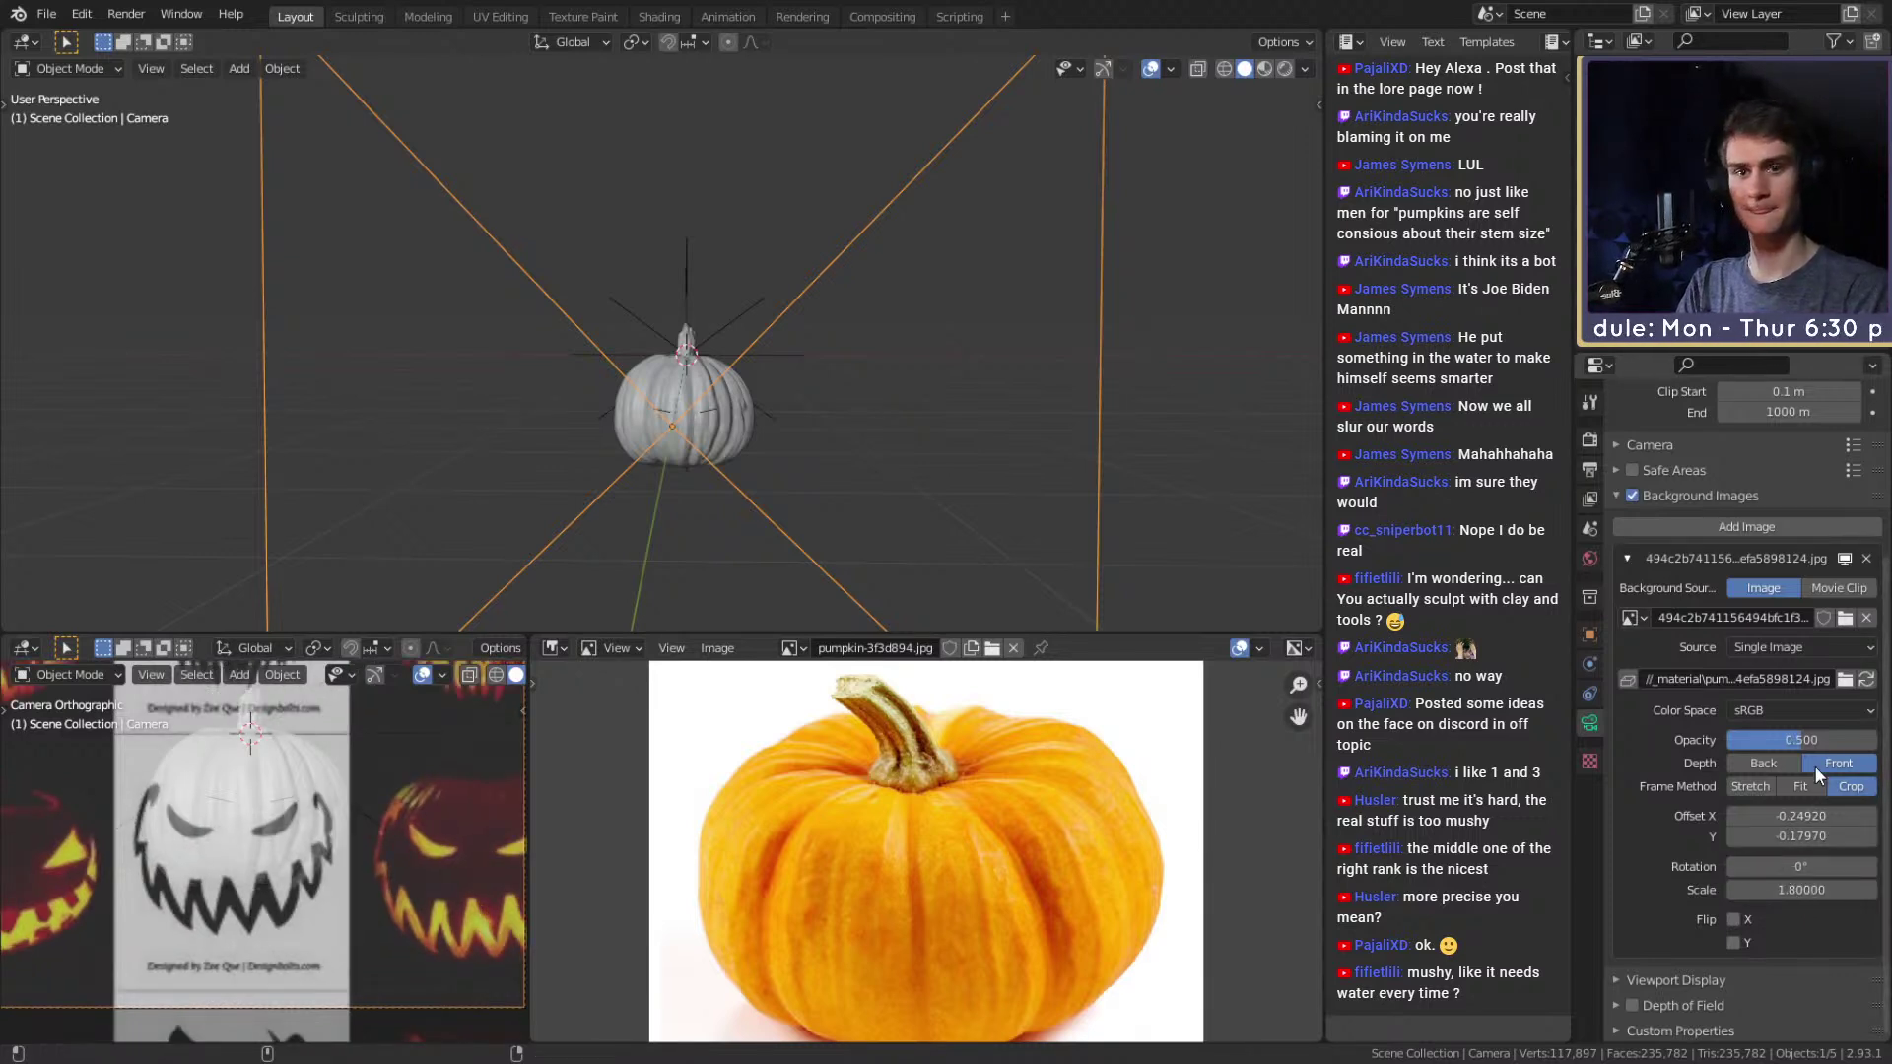
pyautogui.moveTo(1801, 816); pyautogui.dragTo(1829, 816)
pyautogui.doubleClick(1809, 890)
pyautogui.write('1.75')
pyautogui.press('Return')
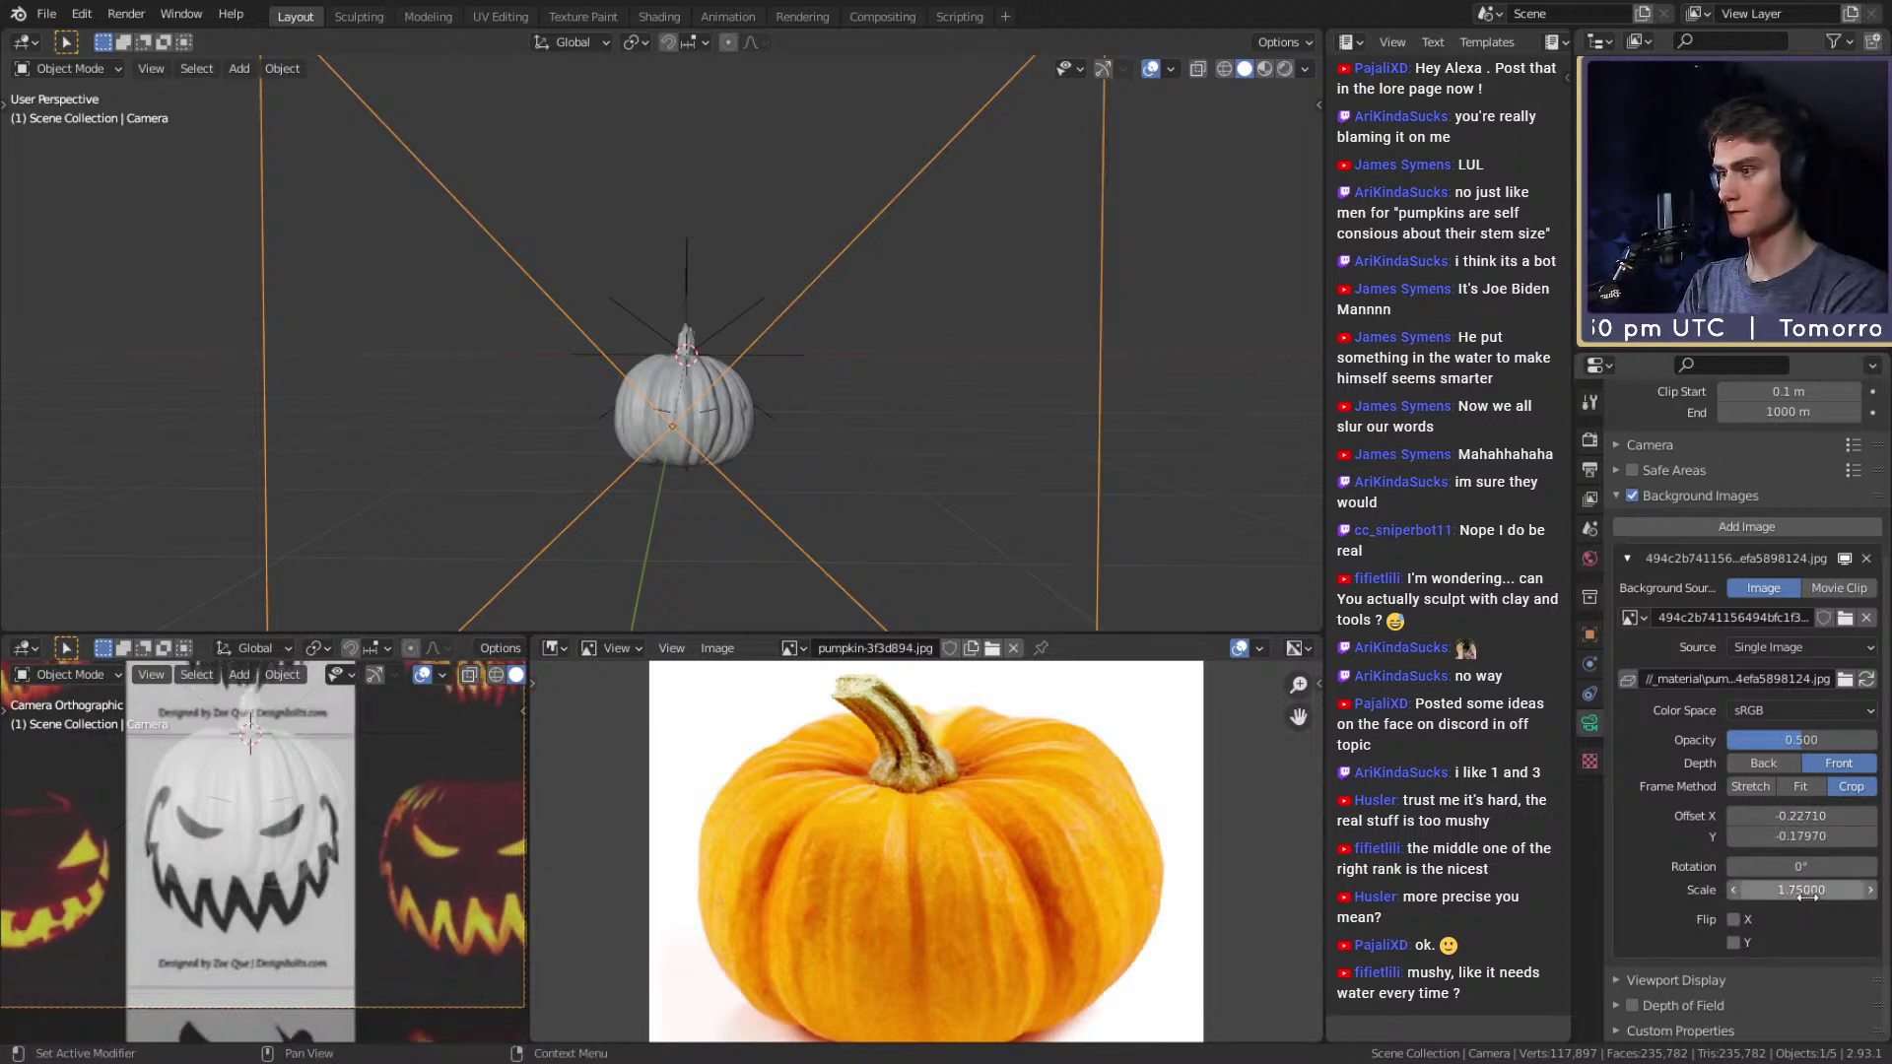
# Set the background image's scale to 1.7 and its offset to about X -0.215, Y -0.127.
pyautogui.doubleClick(1816, 890)
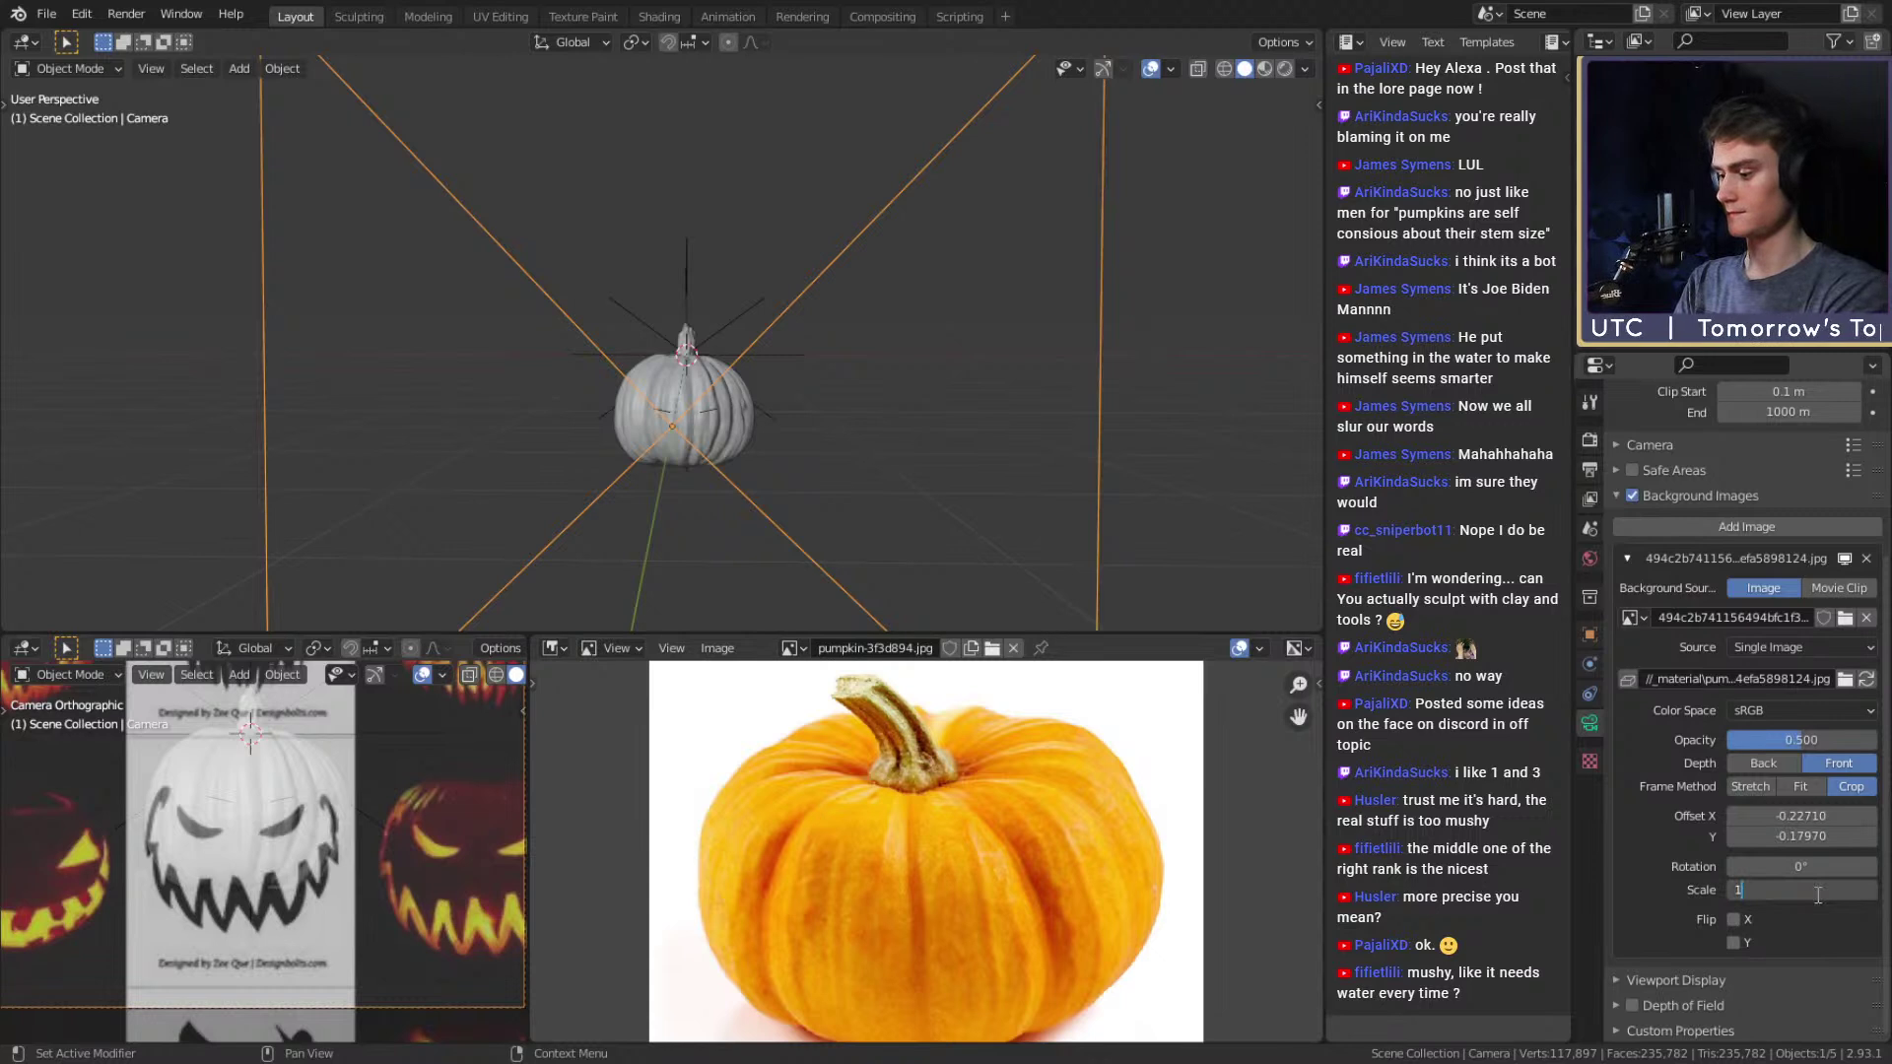
pyautogui.press('Return')
pyautogui.moveTo(1801, 815); pyautogui.dragTo(1829, 836)
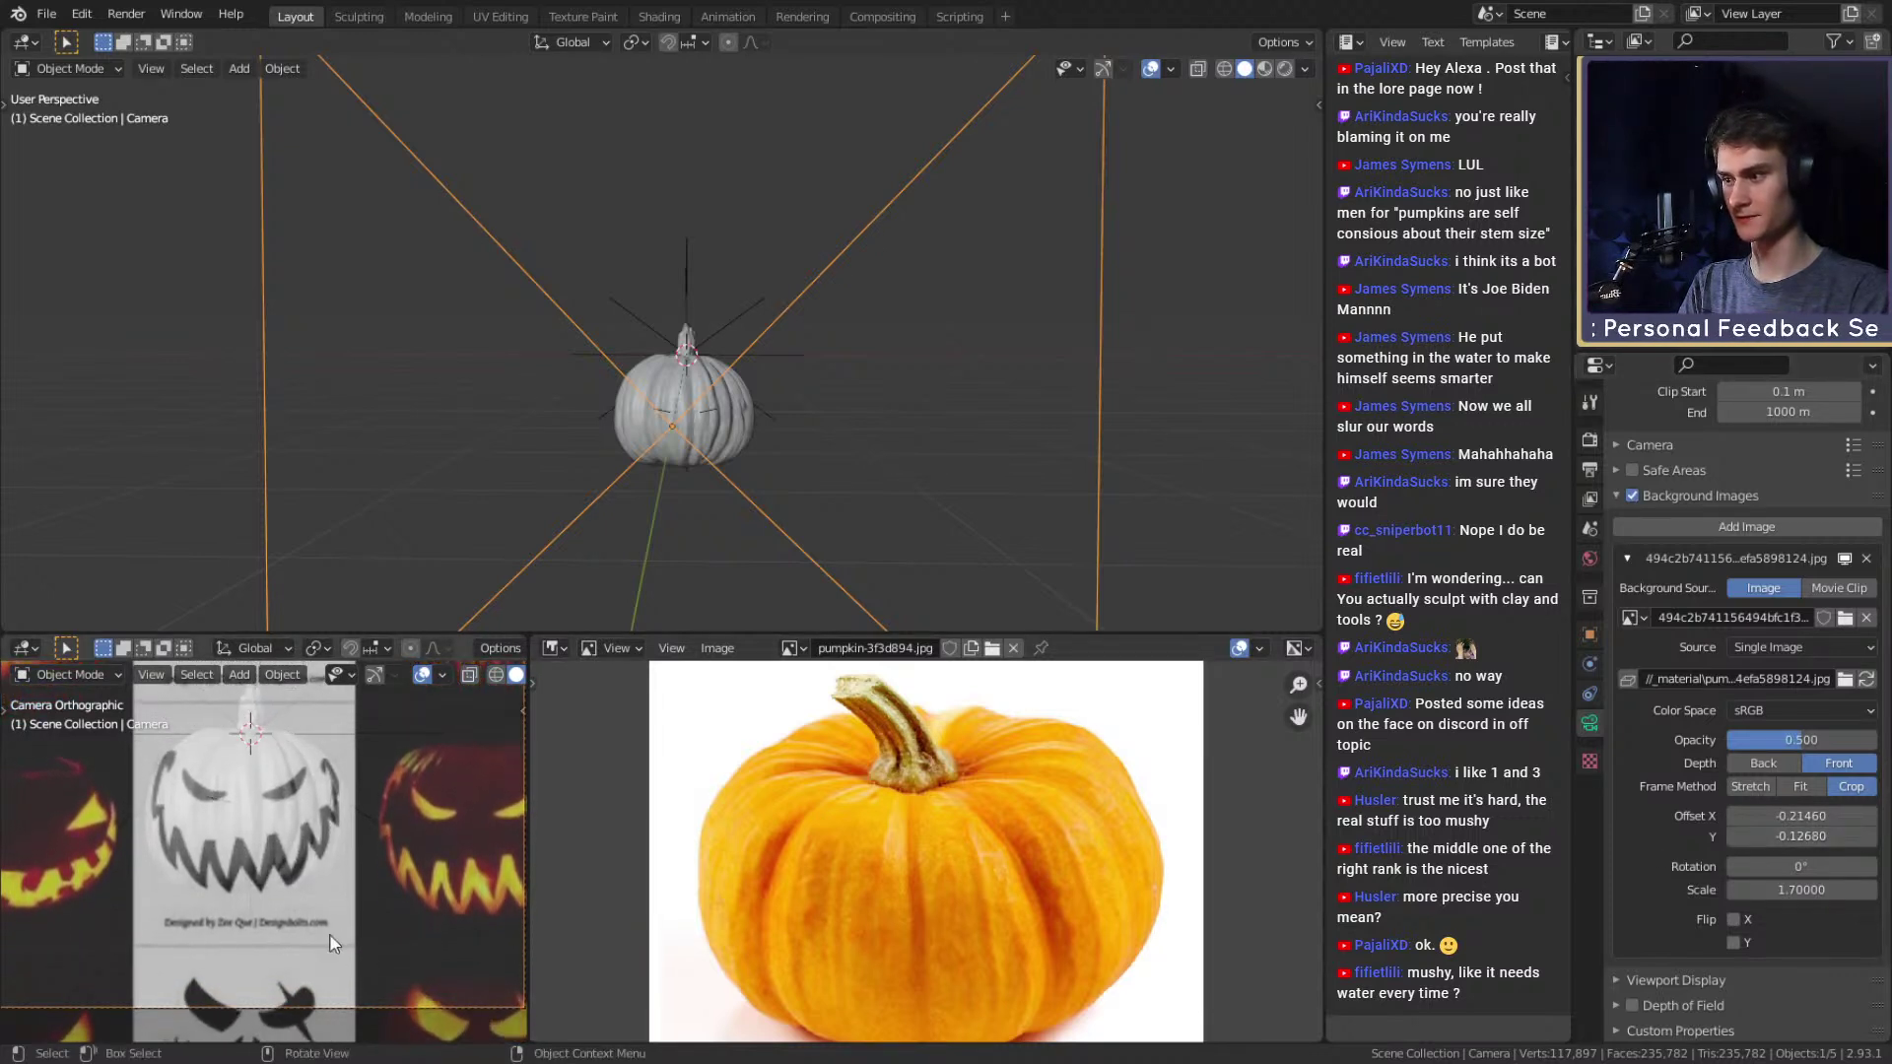
pyautogui.scroll(4, 260, 837)
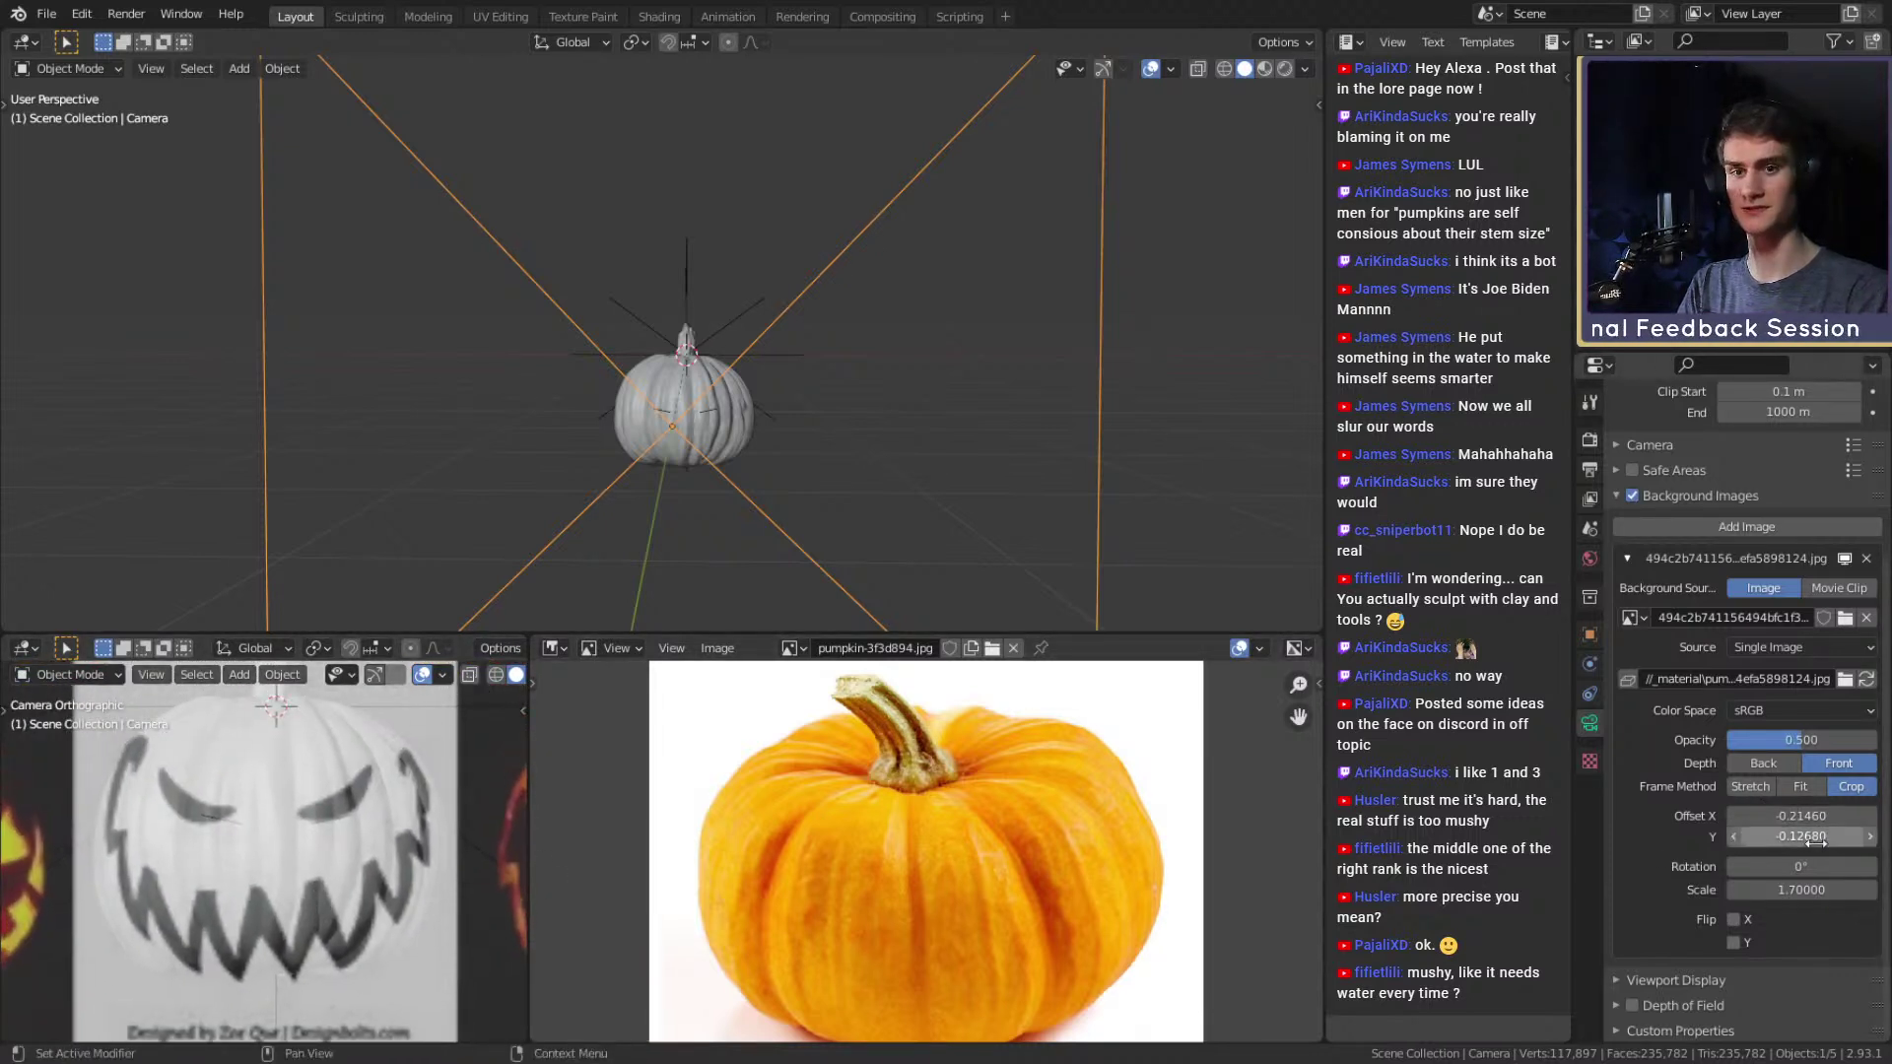
# Set the background image's scale to 1.5 and its X offset to about -0.188 to recentre the face.
pyautogui.click(1803, 886)
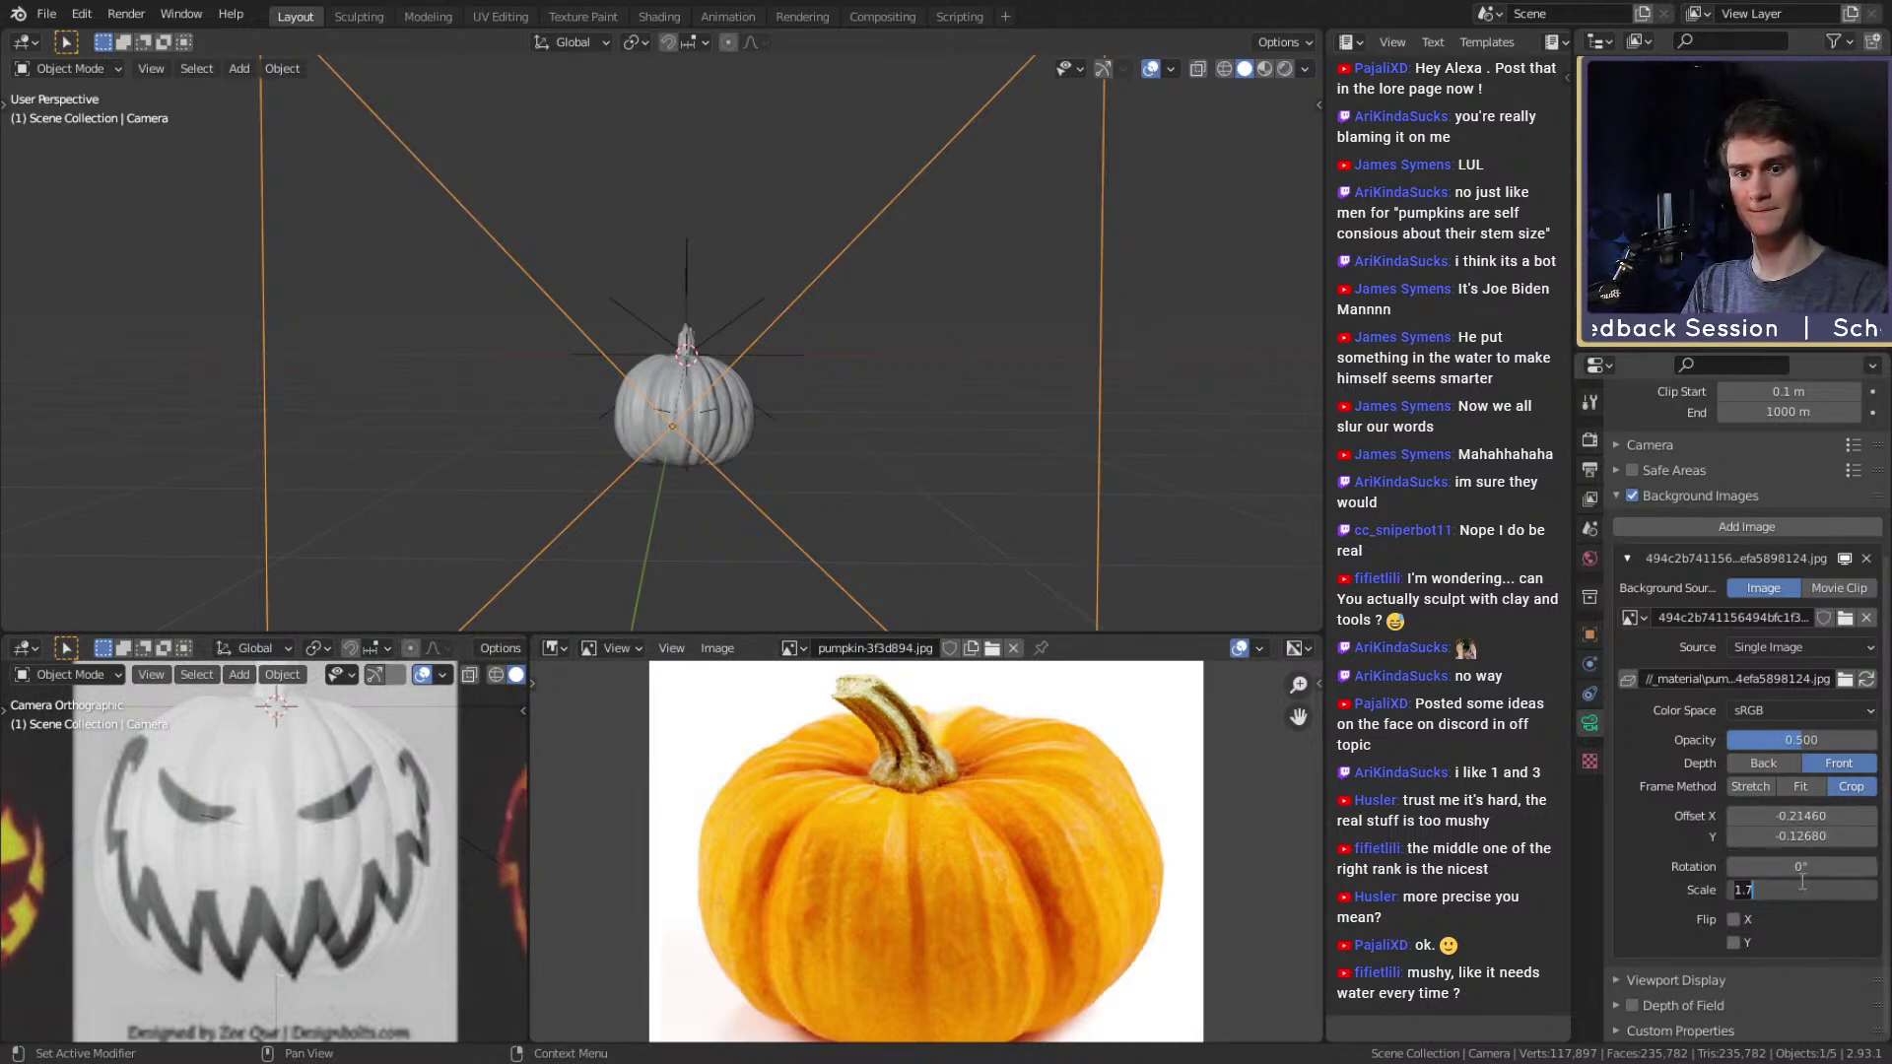
pyautogui.press('BackSpace')
pyautogui.write('5')
pyautogui.press('Return')
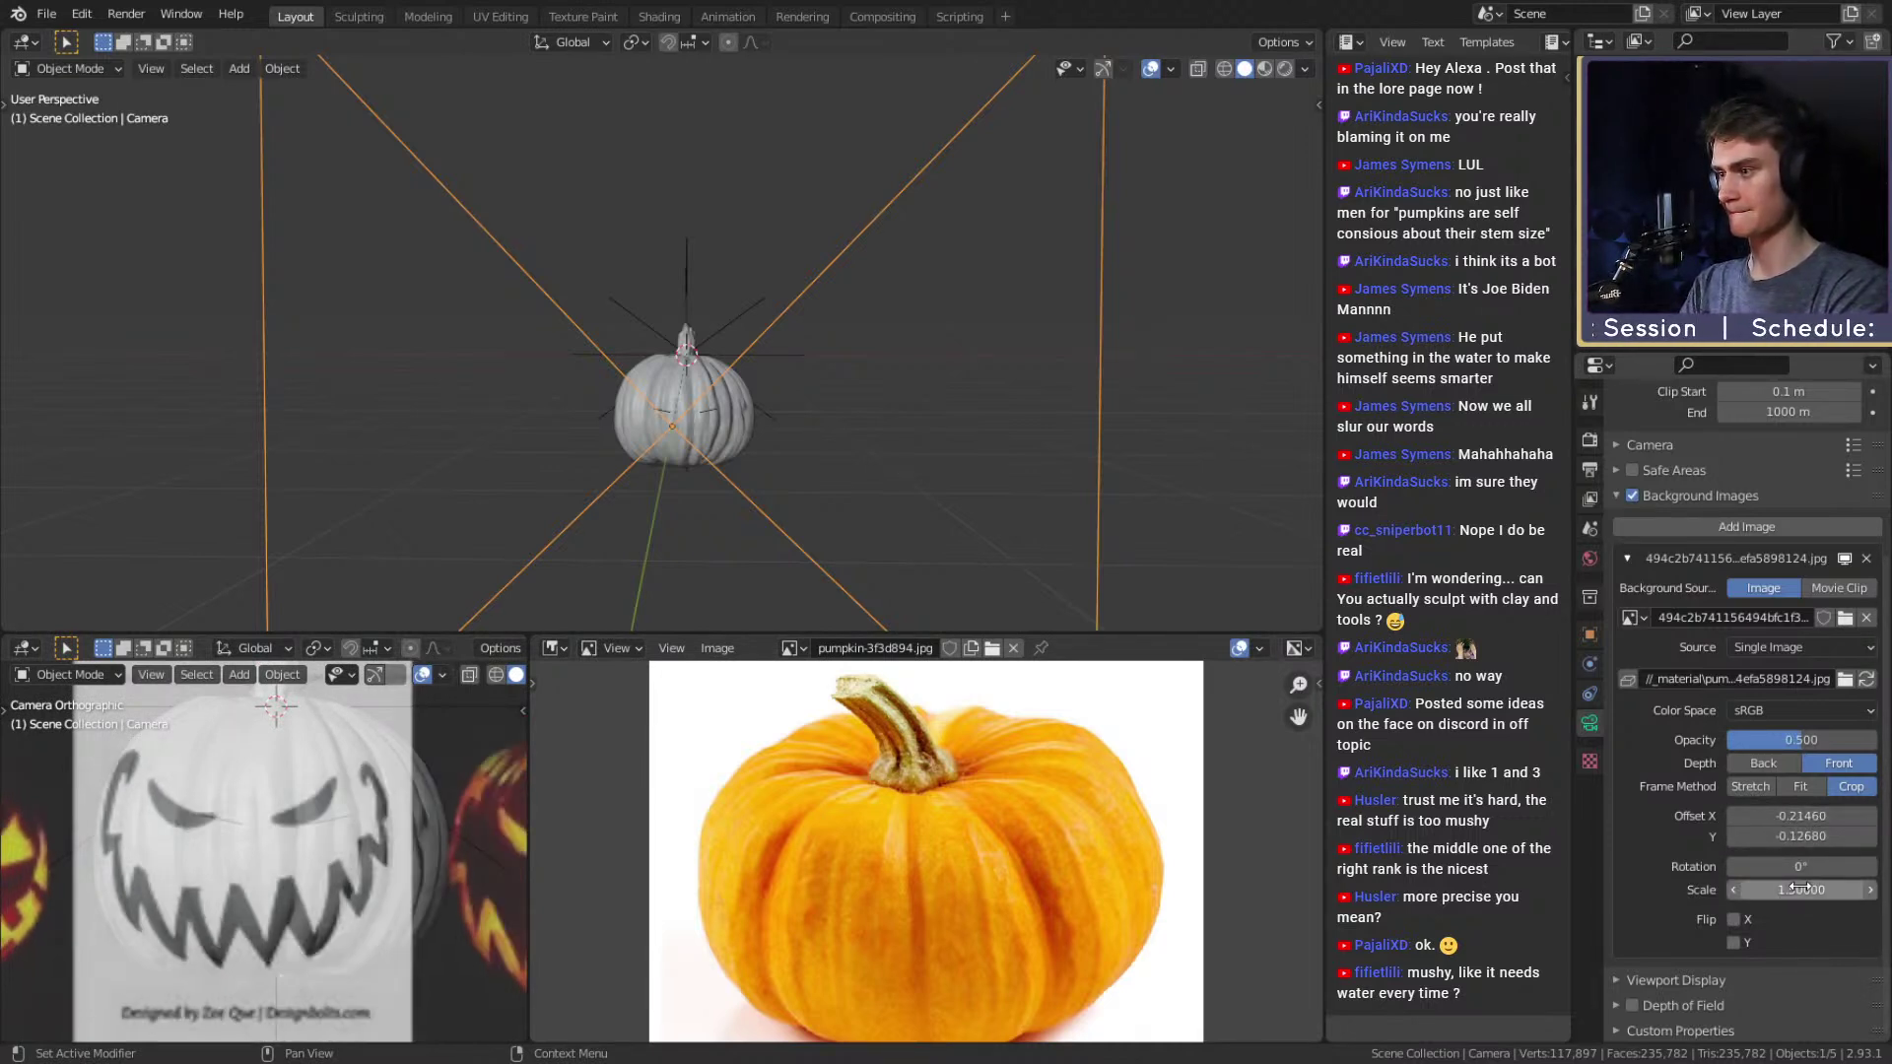
pyautogui.moveTo(1801, 815)
pyautogui.mouseDown()
pyautogui.moveTo(1886, 816)
pyautogui.moveTo(1785, 818)
pyautogui.mouseUp()
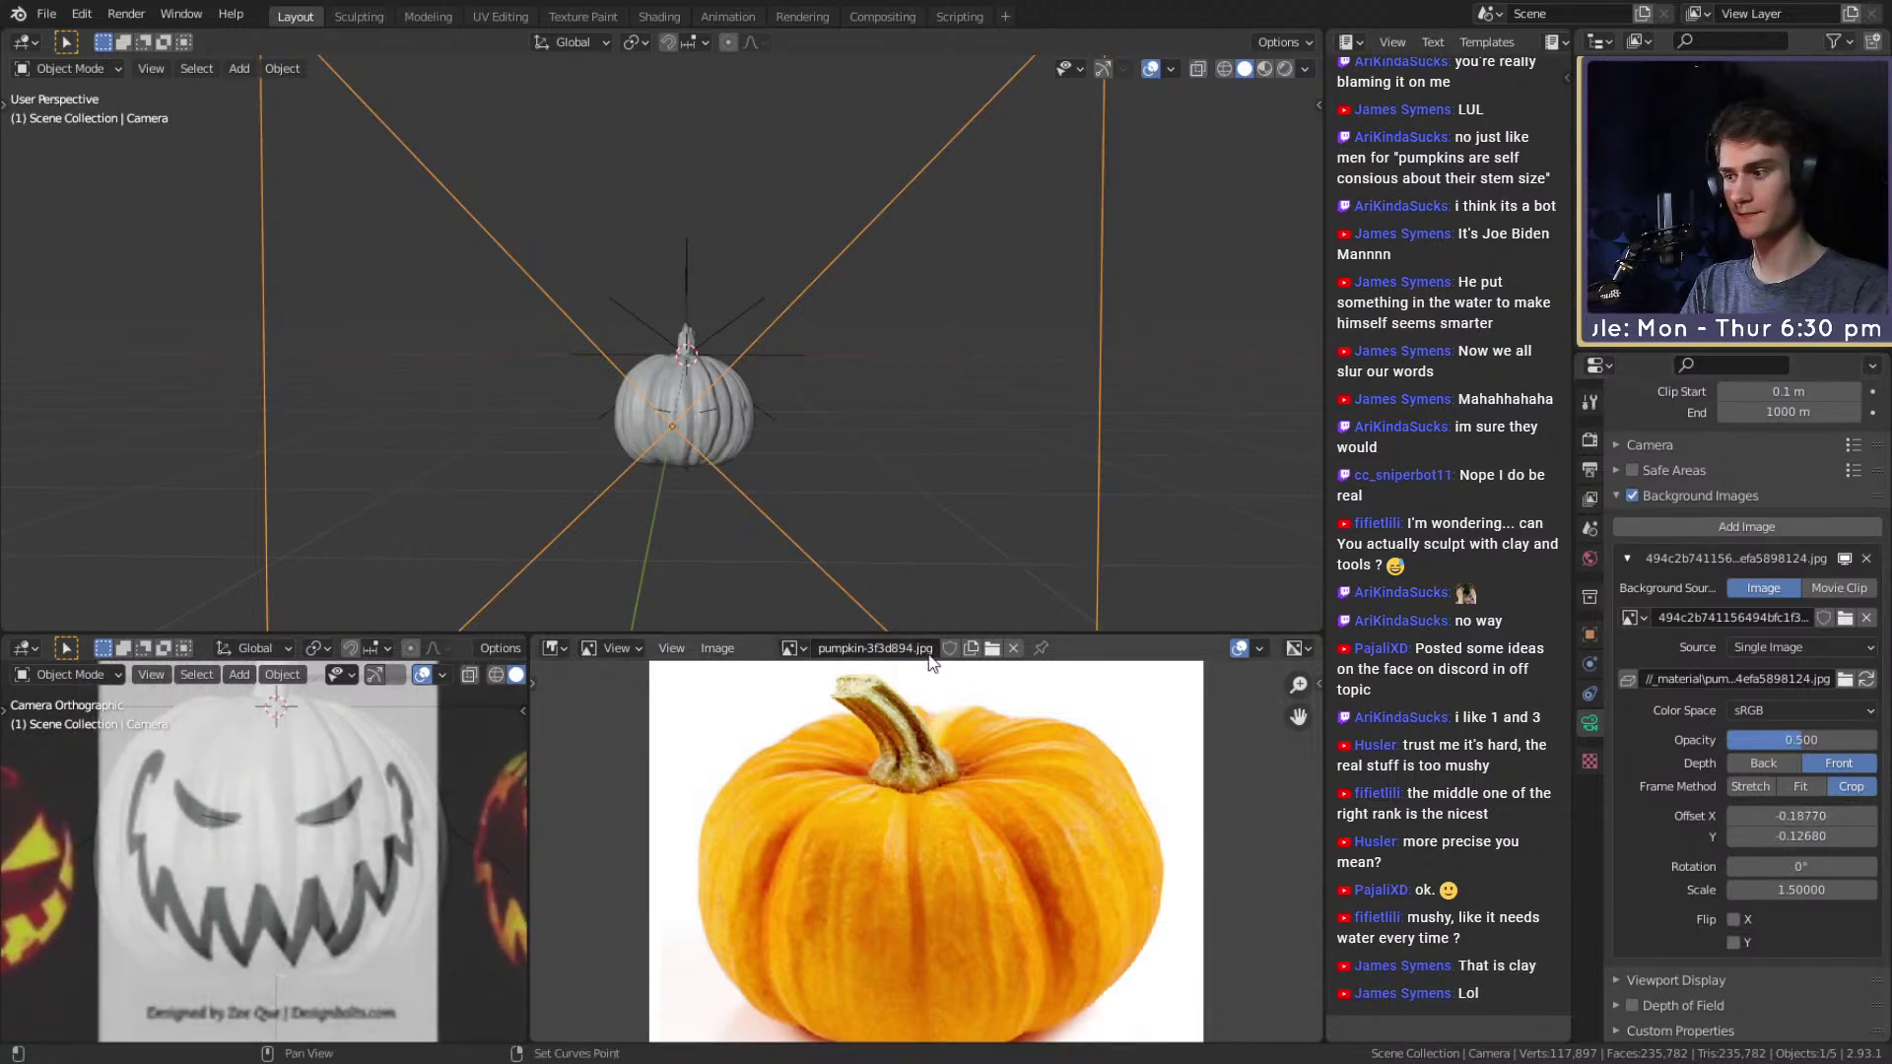
# Switch the main 3D viewport to the camera view and frame the pumpkin with its face overlay.
pyautogui.moveTo(778, 362); pyautogui.dragTo(153, 534, button='middle')
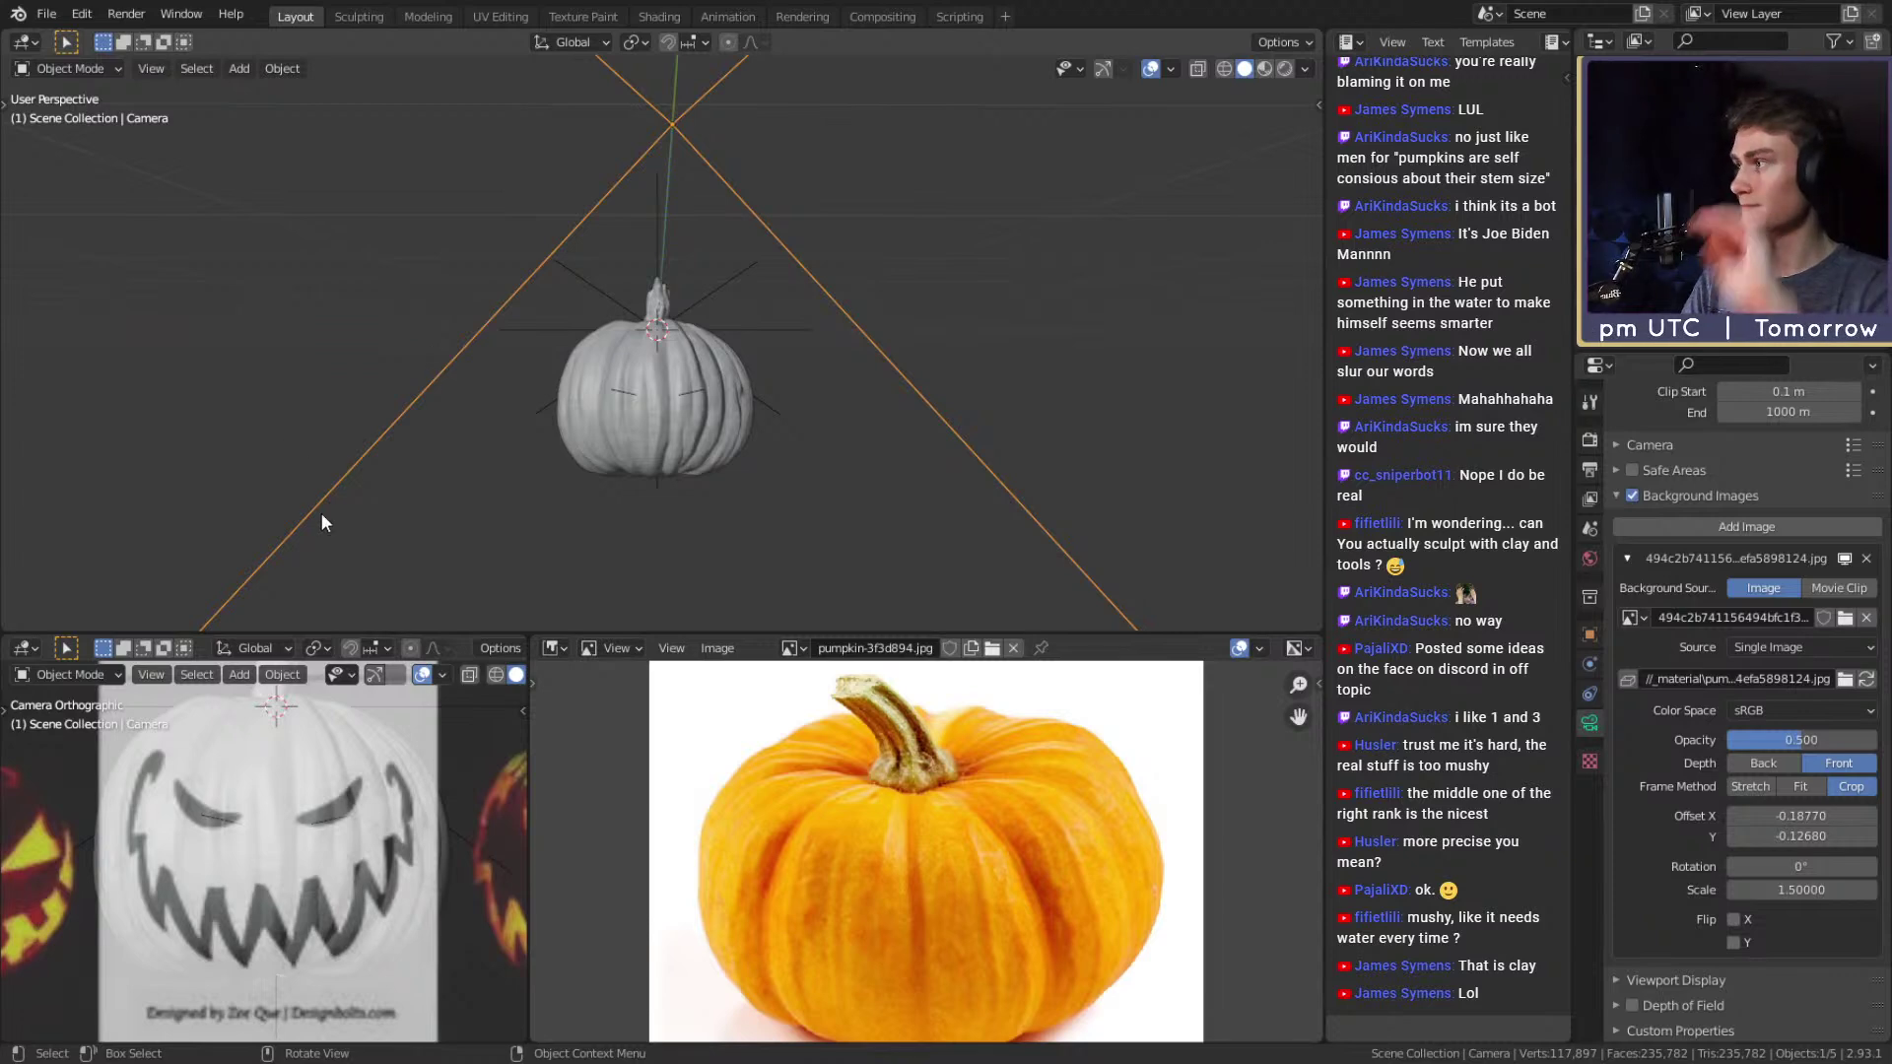
pyautogui.press('KP_1')
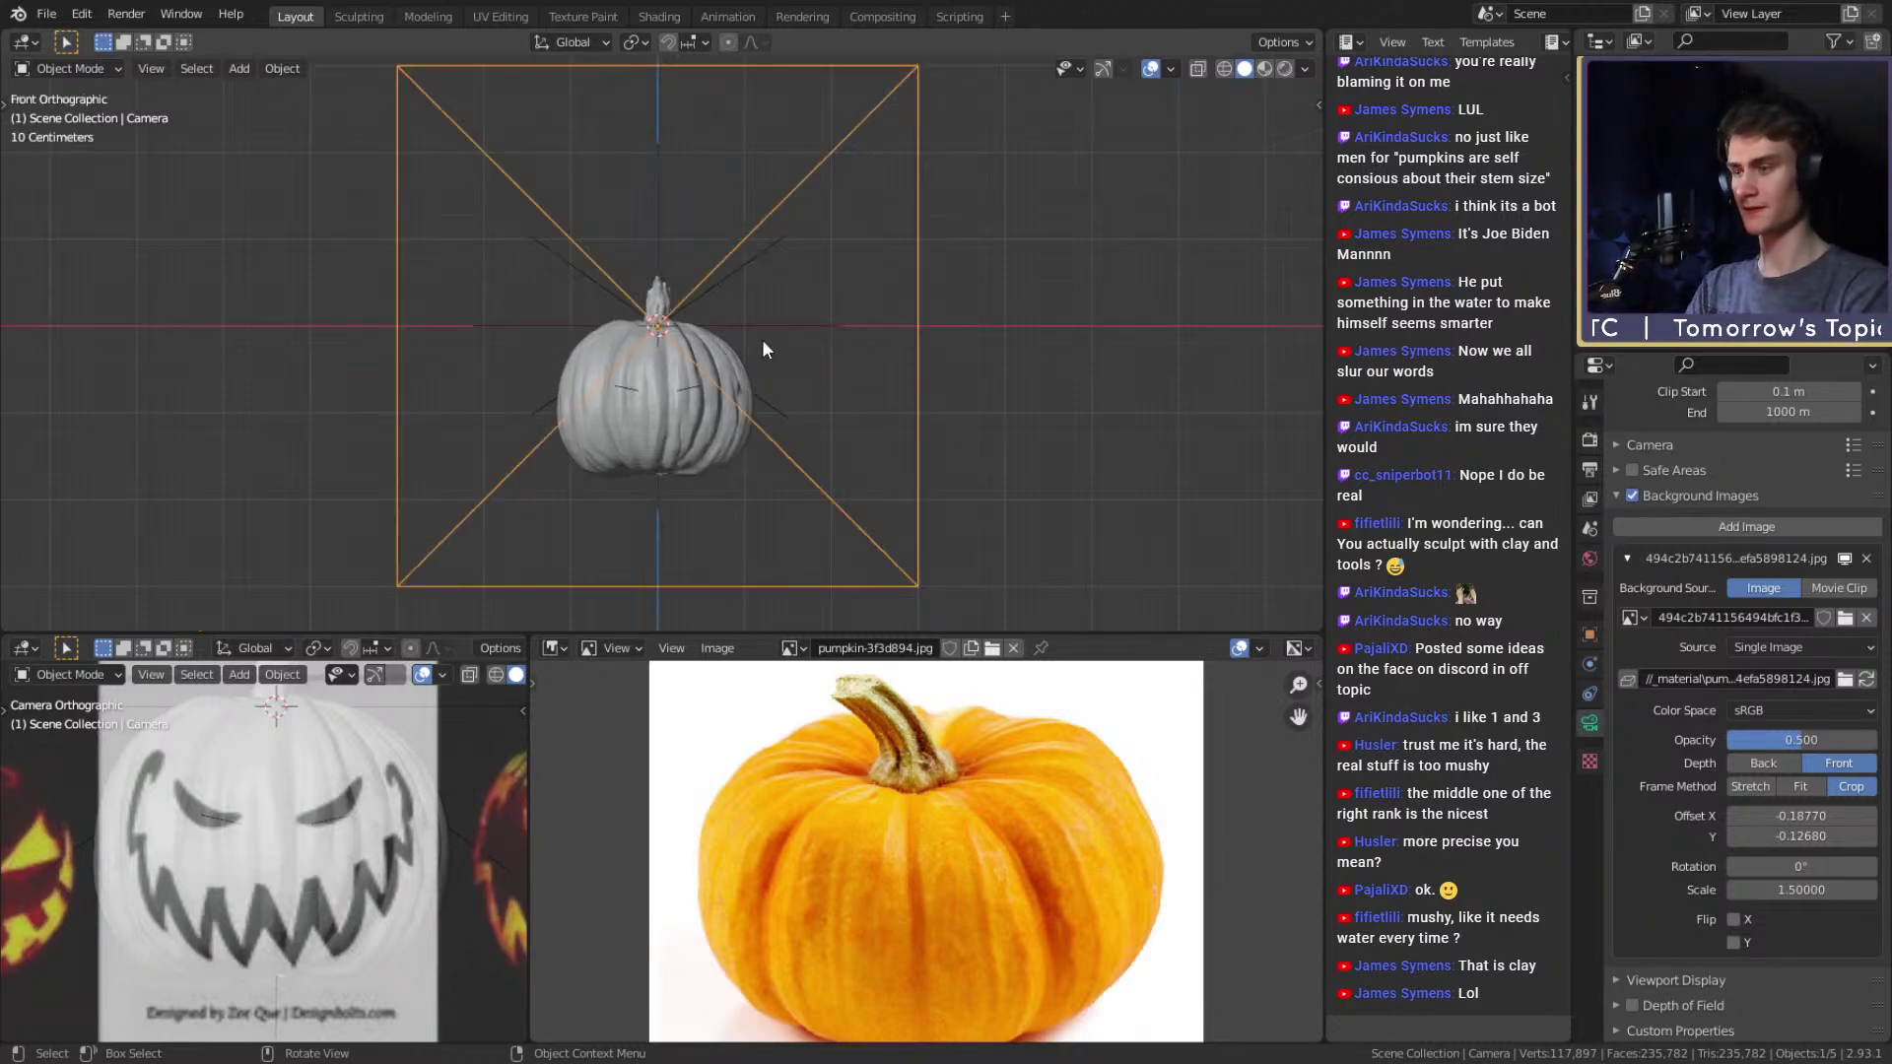
pyautogui.scroll(2, 229, 846)
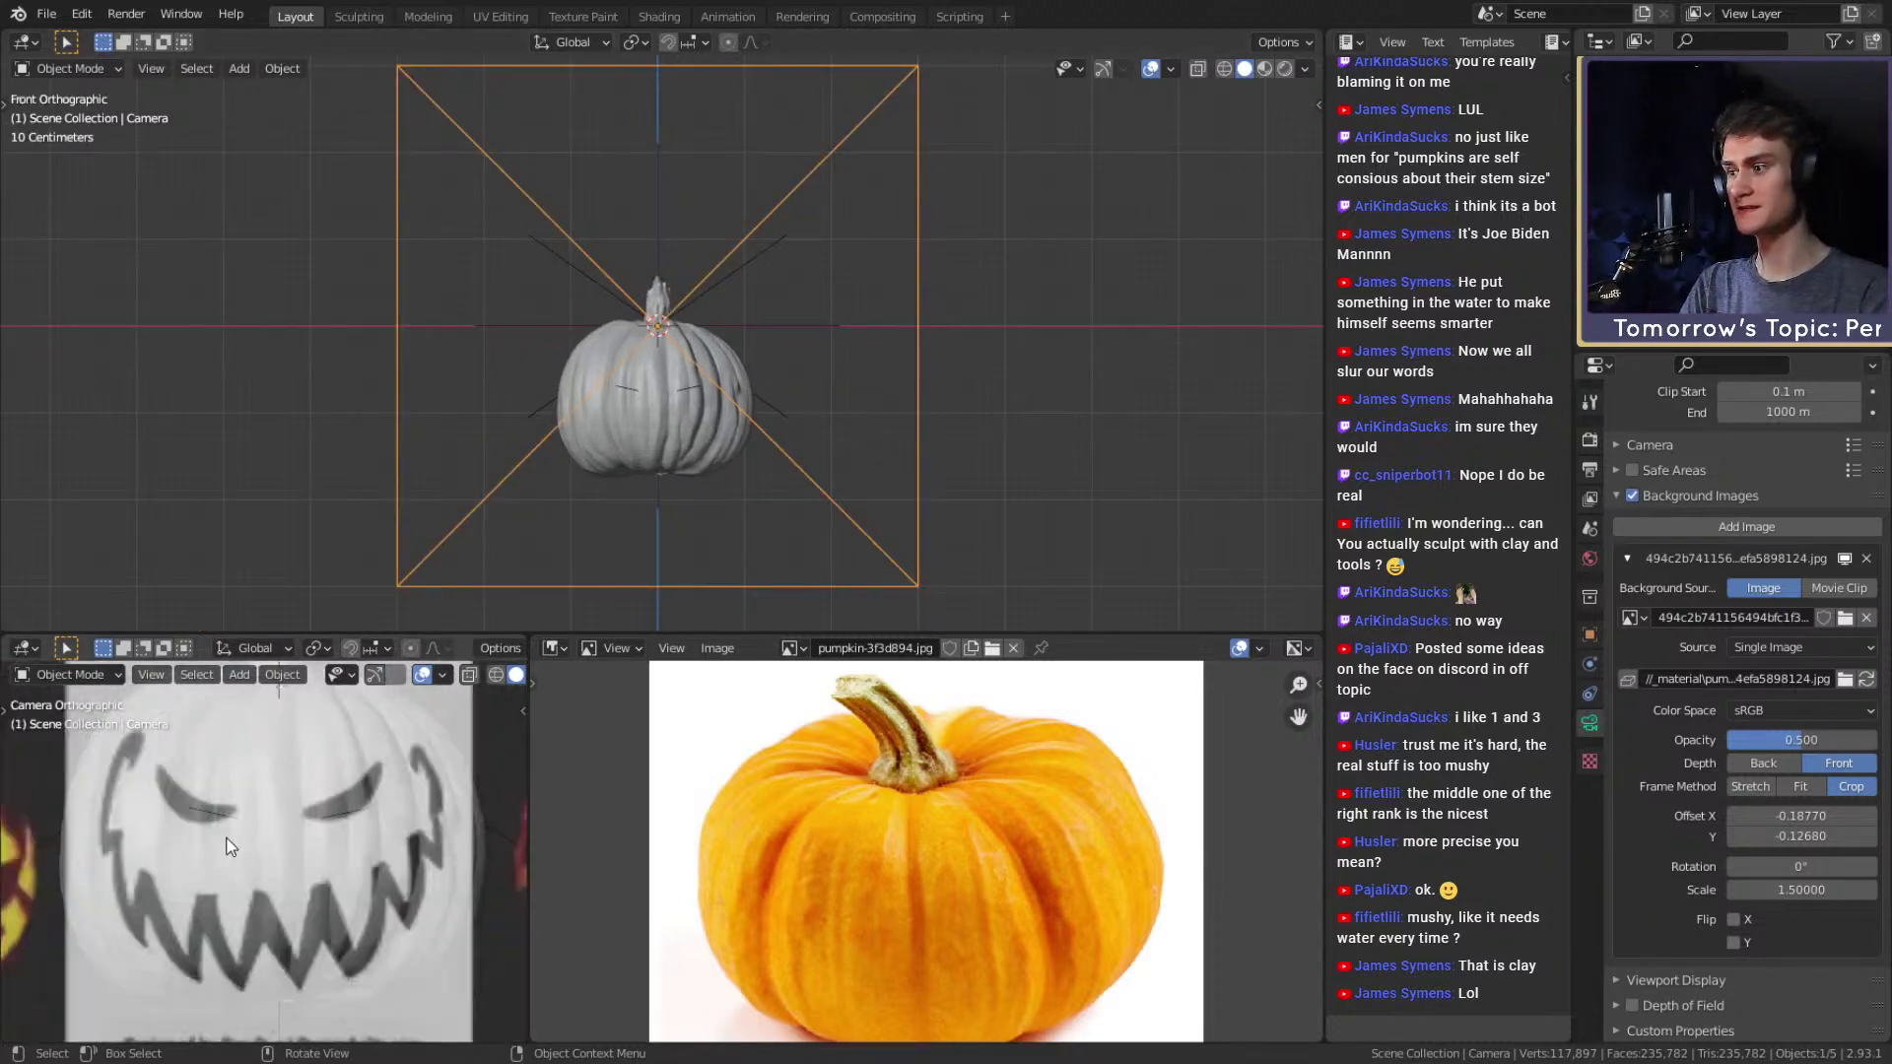
pyautogui.scroll(-3, 229, 845)
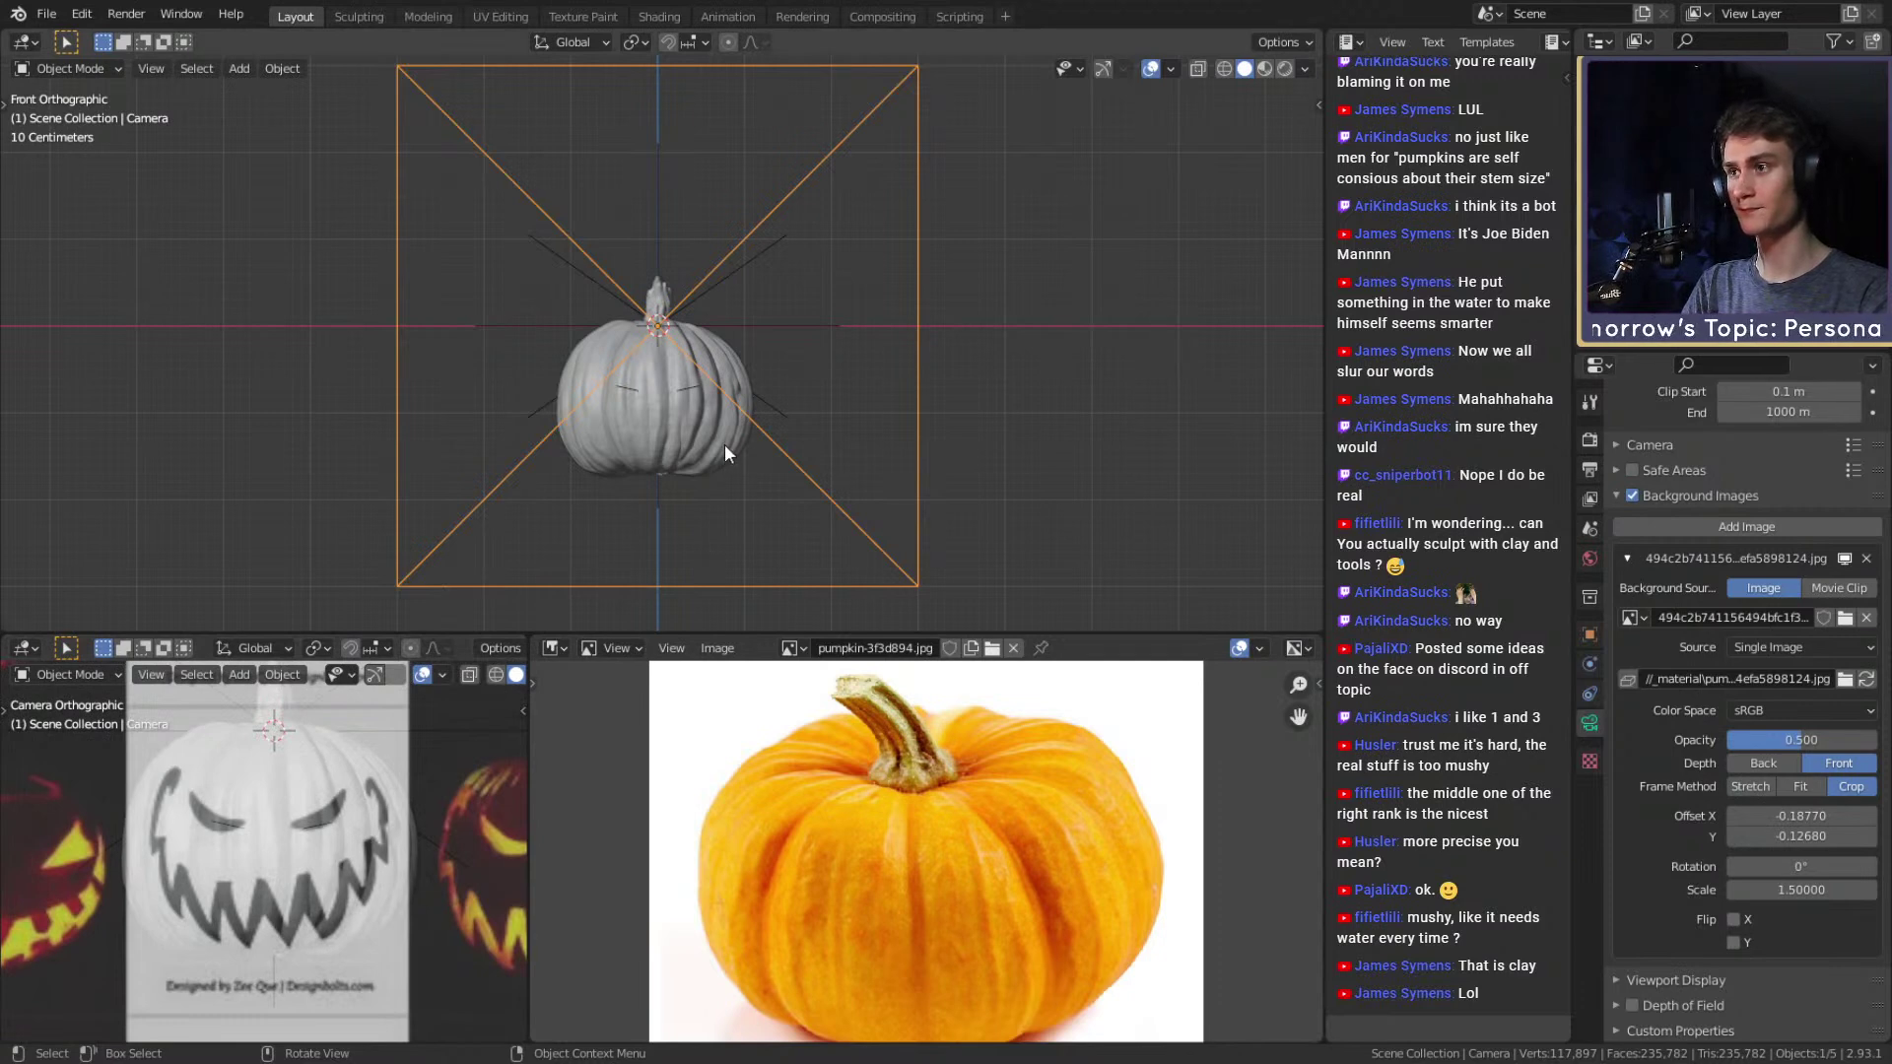
pyautogui.press('KP_0')
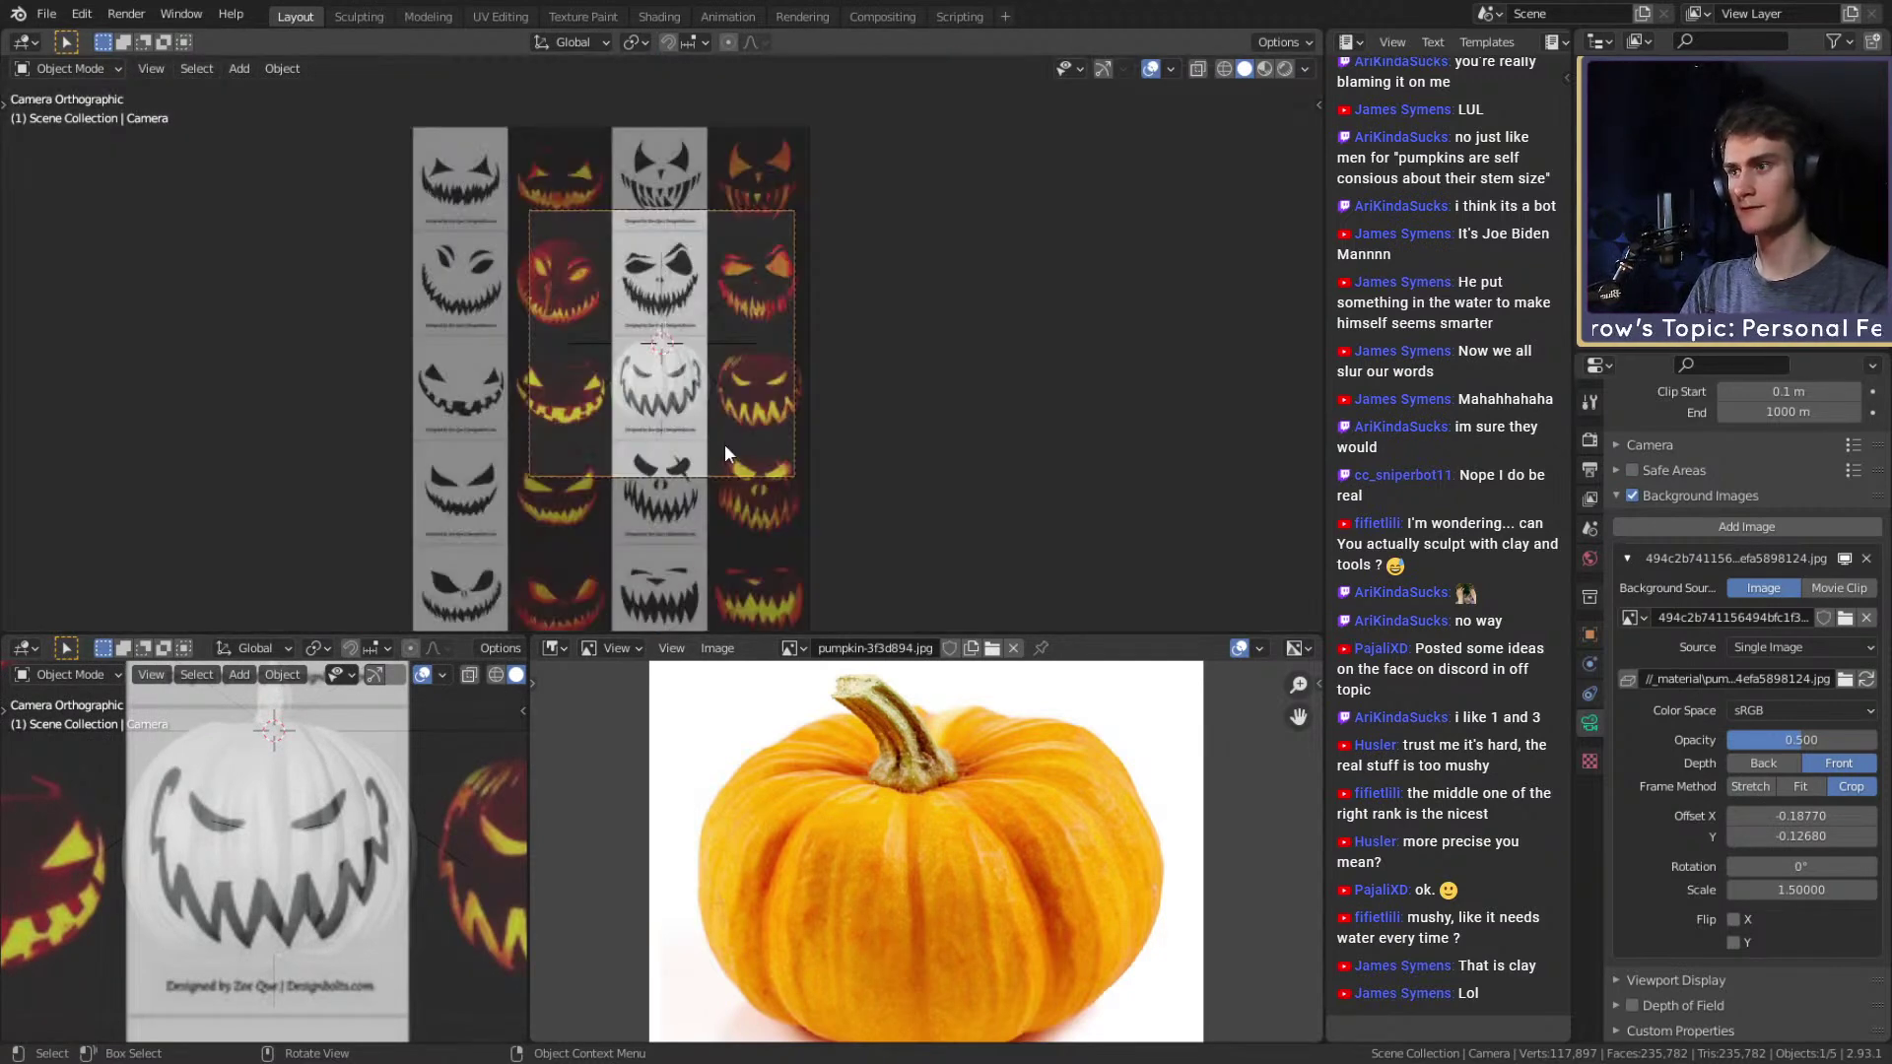
pyautogui.scroll(4, 724, 443)
pyautogui.keyDown('shift'); pyautogui.scroll(-3, 715, 487); pyautogui.keyUp('shift')
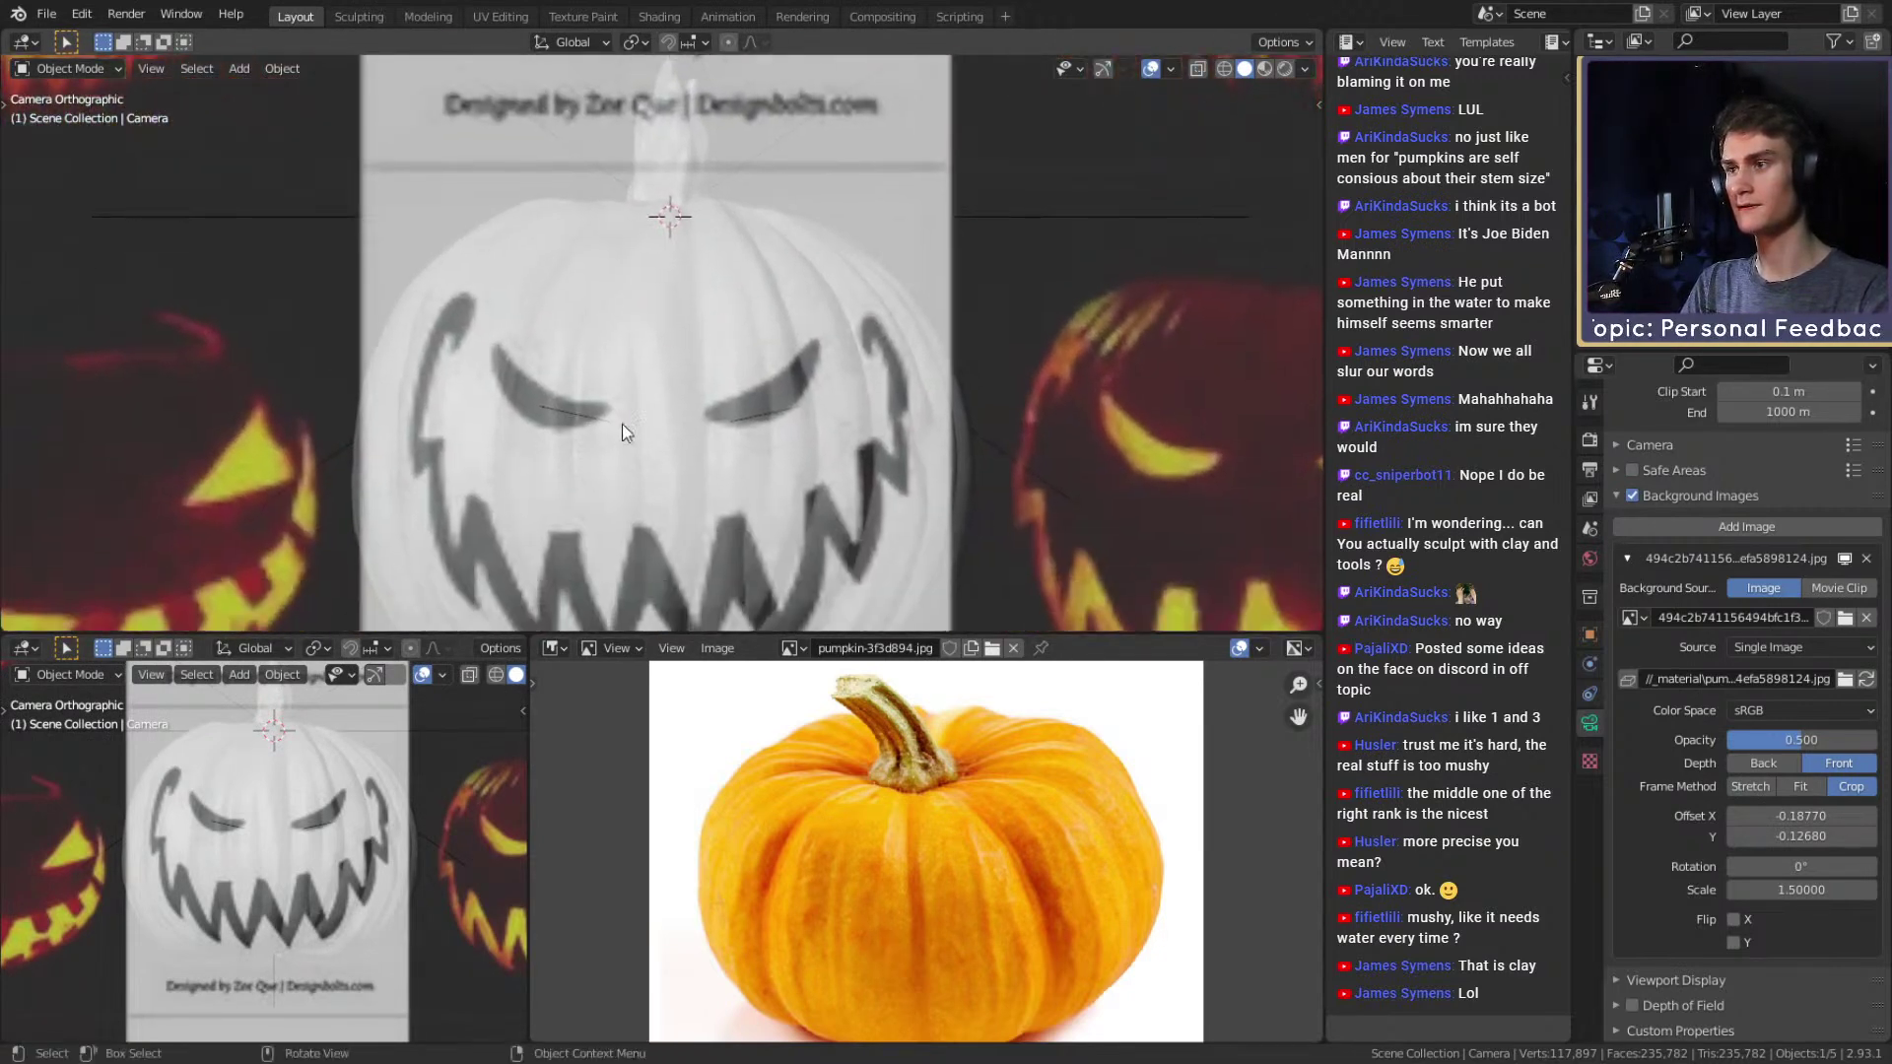
# Select the mirrored plane at the face overlay's eyes and enter Edit Mode on it.
pyautogui.click(752, 419)
pyautogui.scroll(3, 778, 409)
pyautogui.press('Tab')
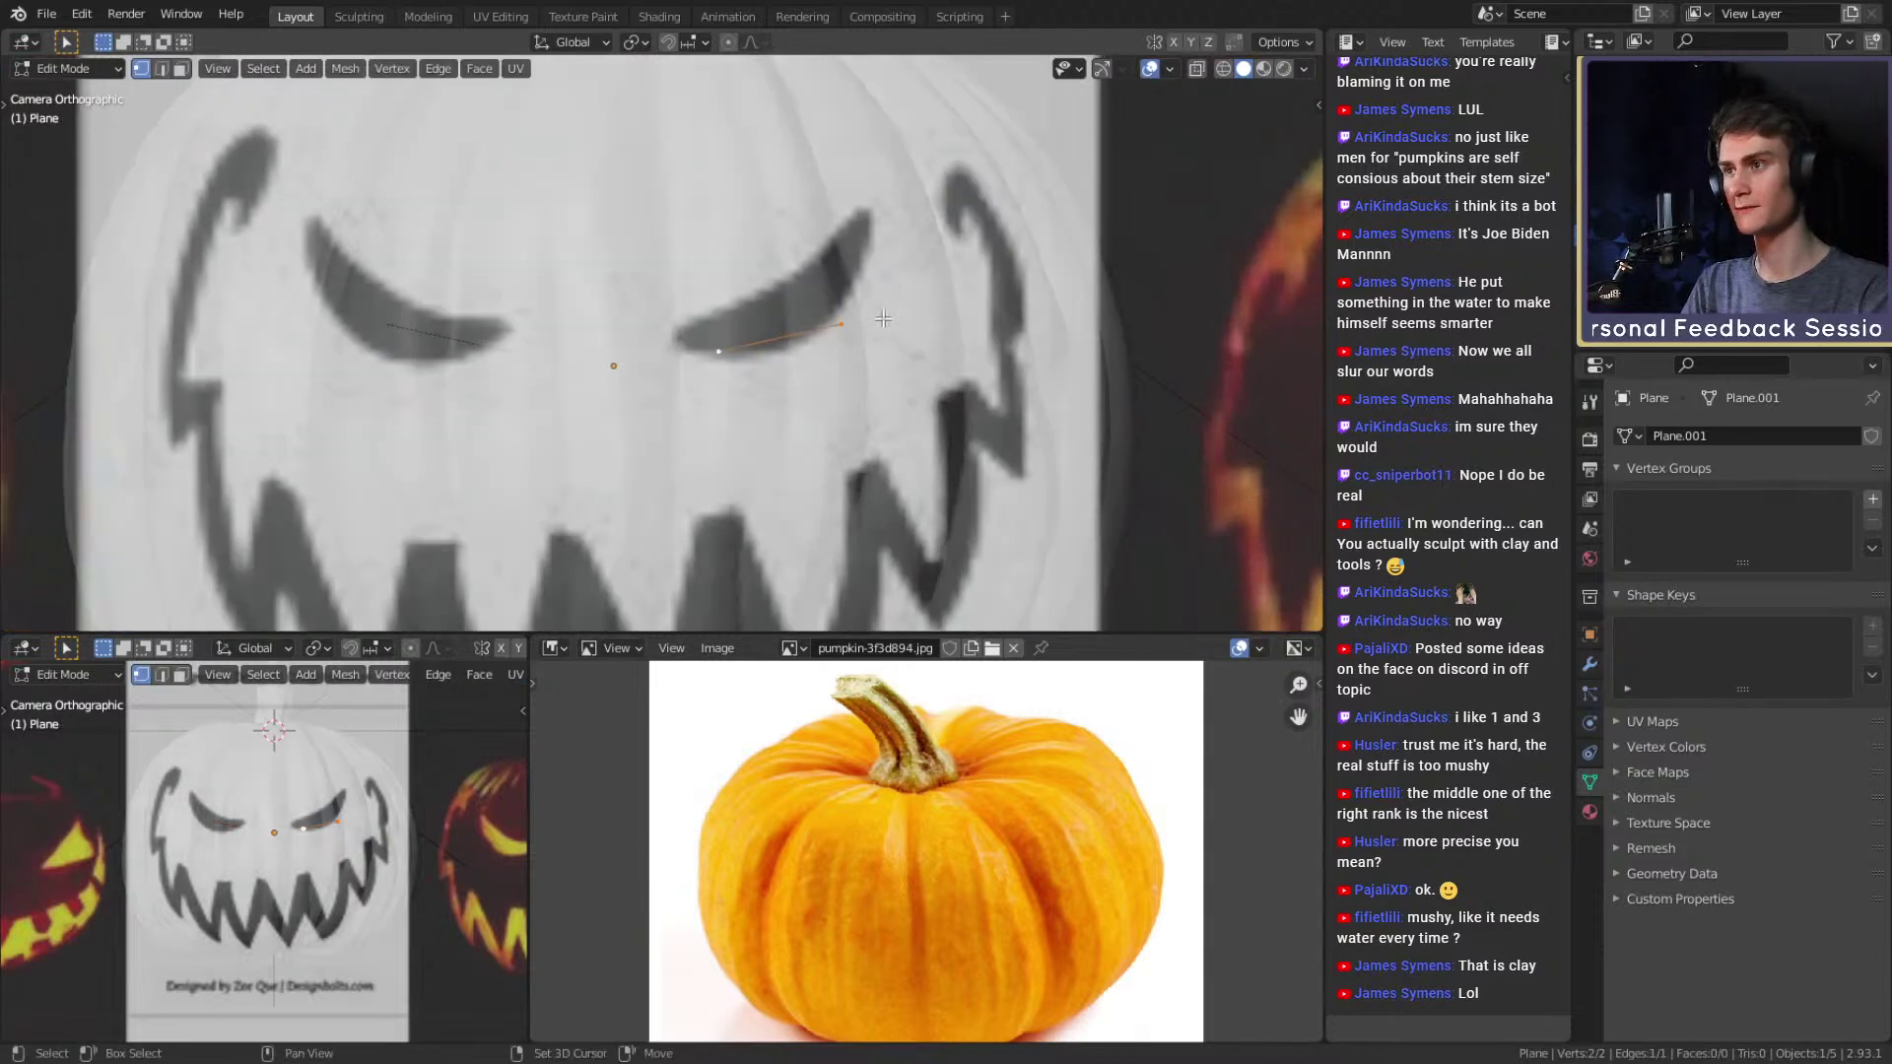
# Move both vertices of the plane's edge onto the upper contour of the face overlay's right-hand eye, starting at its inner corner.
pyautogui.keyDown('shift'); pyautogui.moveTo(883, 318); pyautogui.dragTo(883, 329, button='middle'); pyautogui.keyUp('shift')
pyautogui.click(714, 364)
pyautogui.scroll(3, 883, 374)
pyautogui.keyDown('shift'); pyautogui.moveTo(930, 411); pyautogui.dragTo(905, 421, button='middle'); pyautogui.keyUp('shift')
pyautogui.press('g')
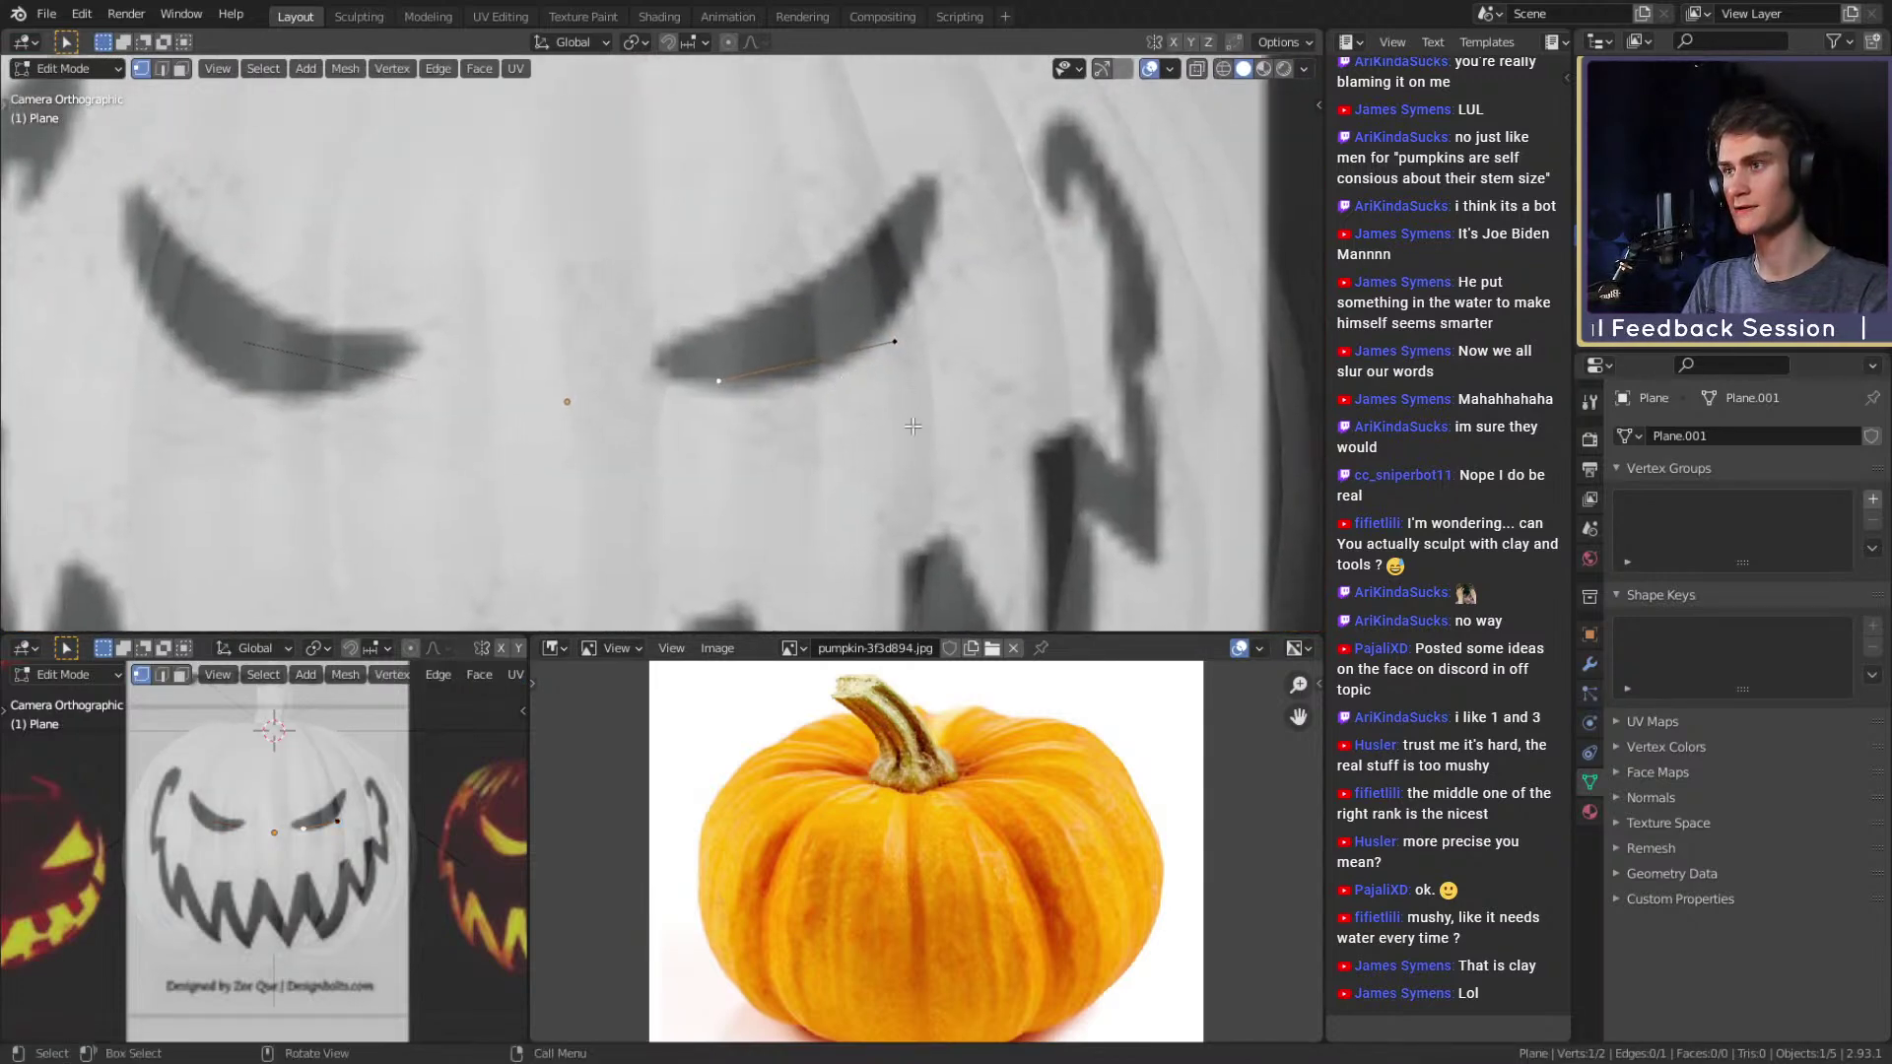
pyautogui.click(855, 391)
pyautogui.click(913, 337)
pyautogui.press('g')
pyautogui.click(893, 301)
pyautogui.moveTo(894, 303); pyautogui.dragTo(891, 394, button='middle')
pyautogui.press('KP_0')
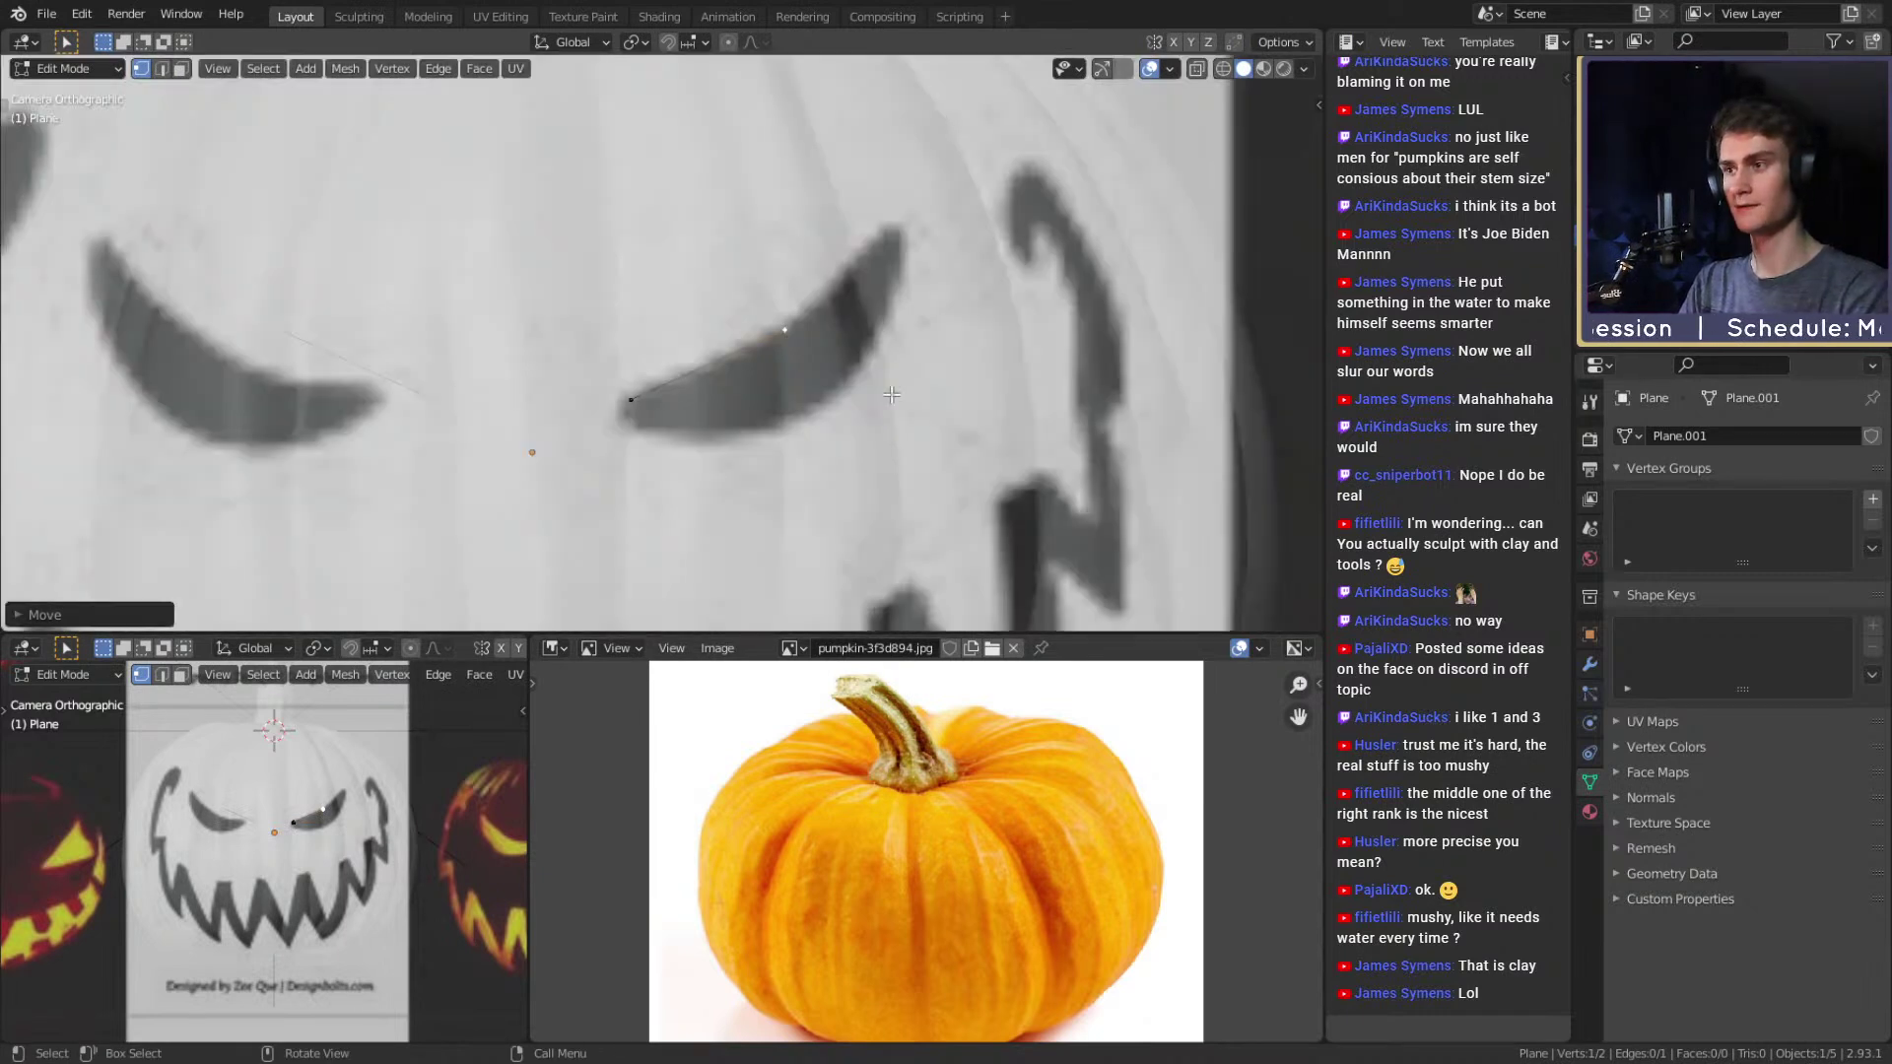
pyautogui.keyDown('shift'); pyautogui.moveTo(1009, 291); pyautogui.dragTo(1001, 295, button='middle'); pyautogui.keyUp('shift')
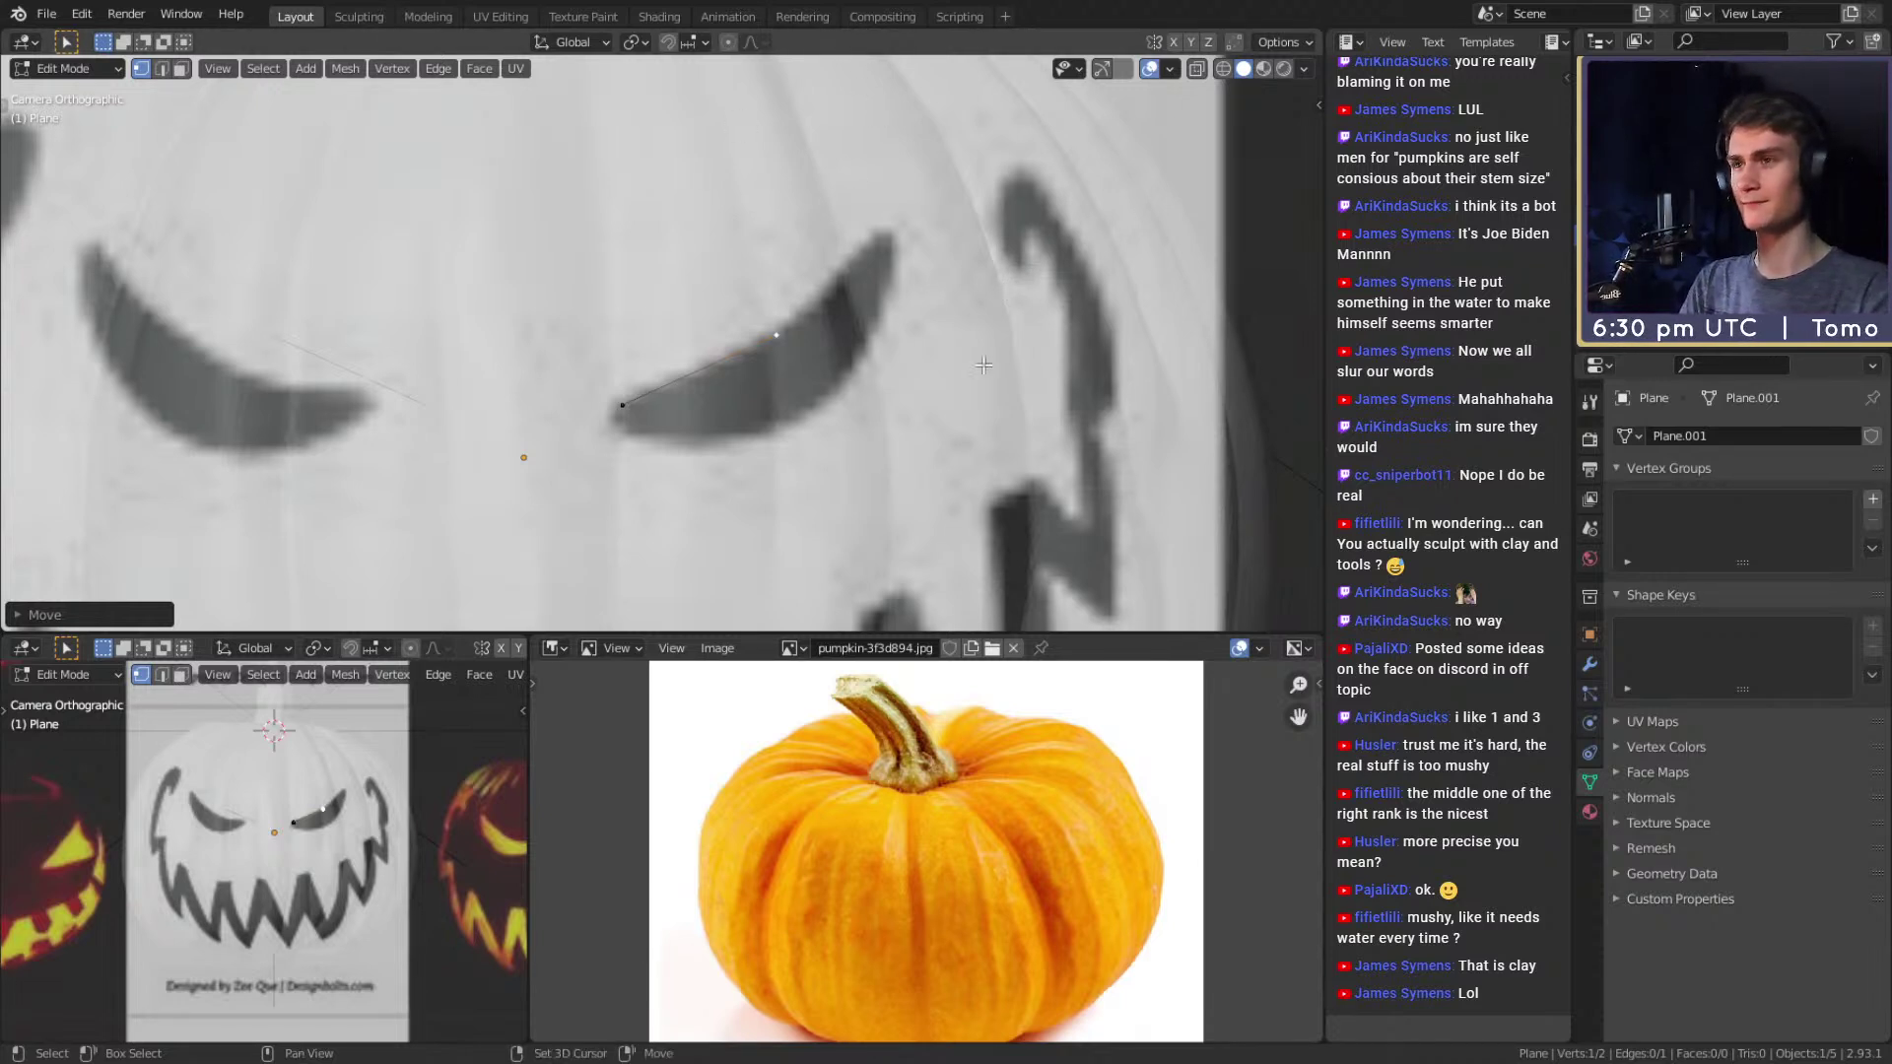
# Extrude vertices around the tip and lower contour of the right-hand eye and close the outline at its inner corner.
pyautogui.keyDown('shift'); pyautogui.moveTo(982, 331); pyautogui.dragTo(980, 347, button='middle'); pyautogui.keyUp('shift')
pyautogui.press('e')
pyautogui.click(1083, 250)
pyautogui.press('e')
pyautogui.click(1104, 254)
pyautogui.press('e')
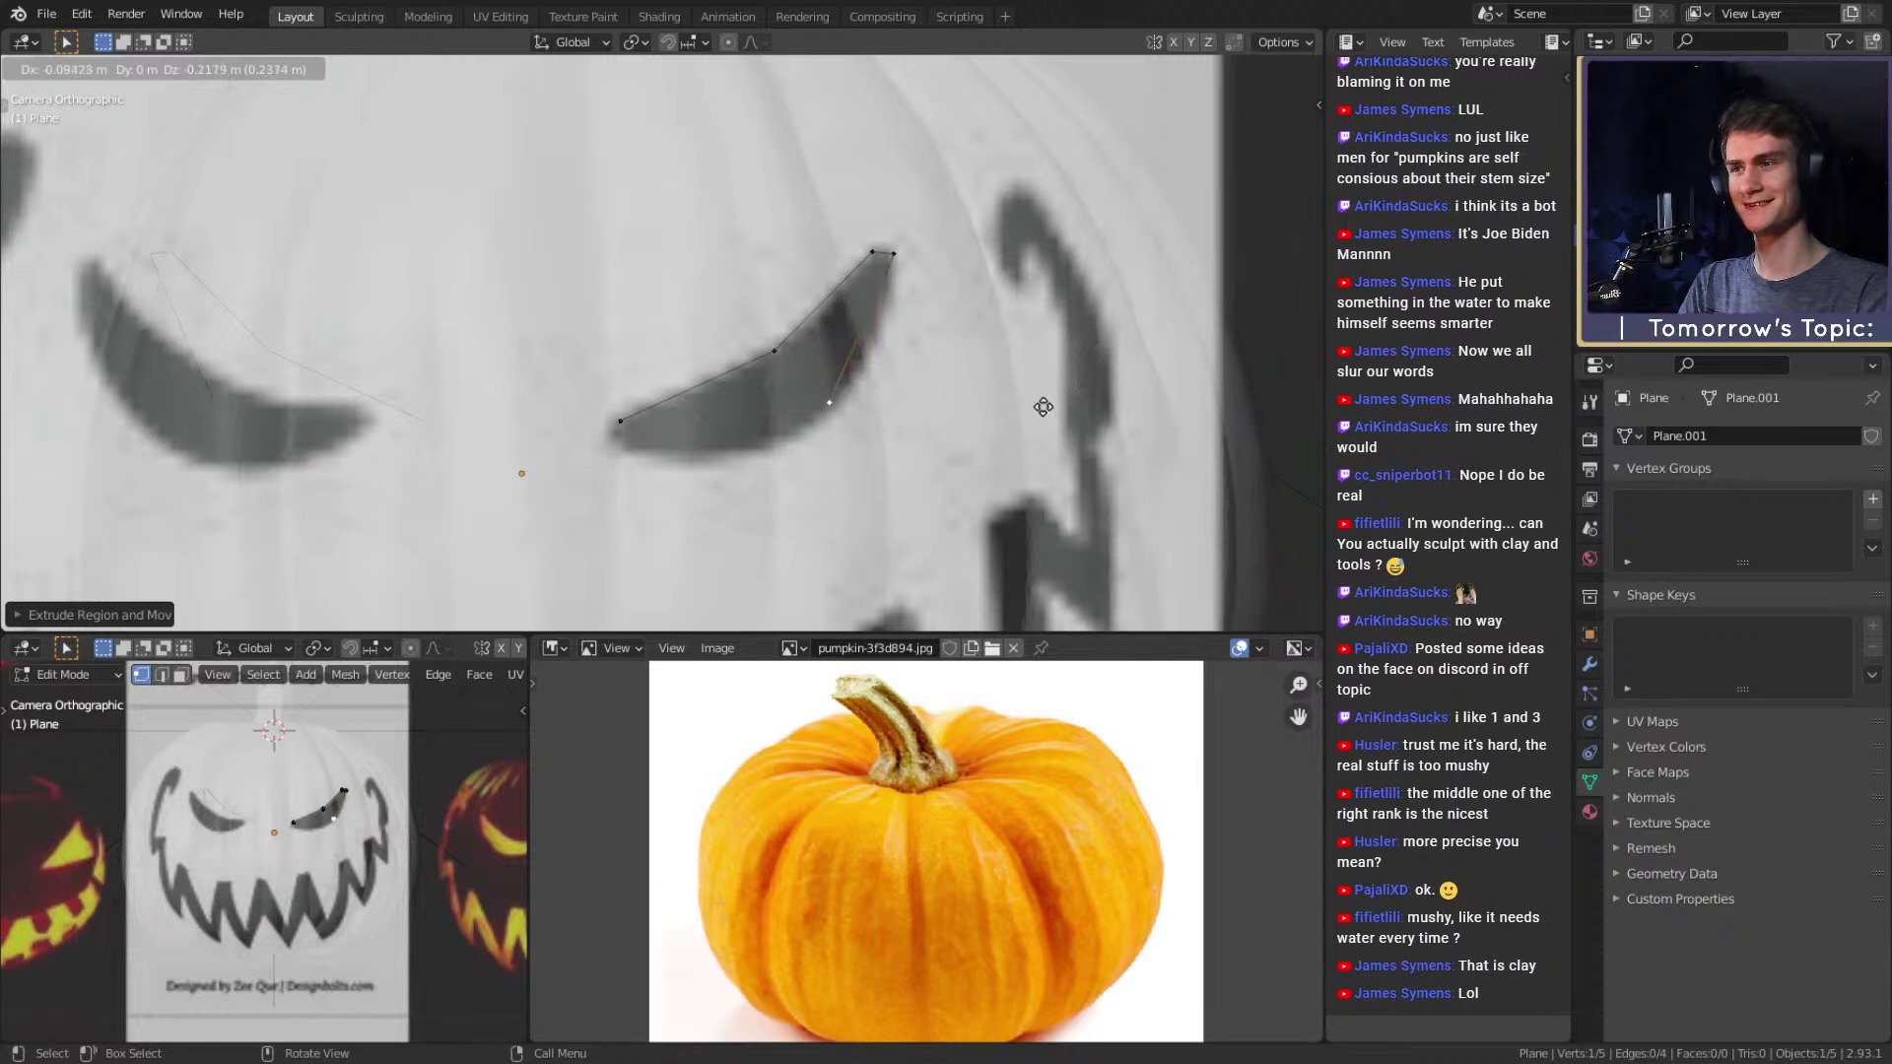
pyautogui.click(1042, 409)
pyautogui.press('e')
pyautogui.click(884, 460)
pyautogui.press('e')
pyautogui.click(827, 433)
pyautogui.keyDown('shift'); pyautogui.click(619, 440); pyautogui.keyUp('shift')
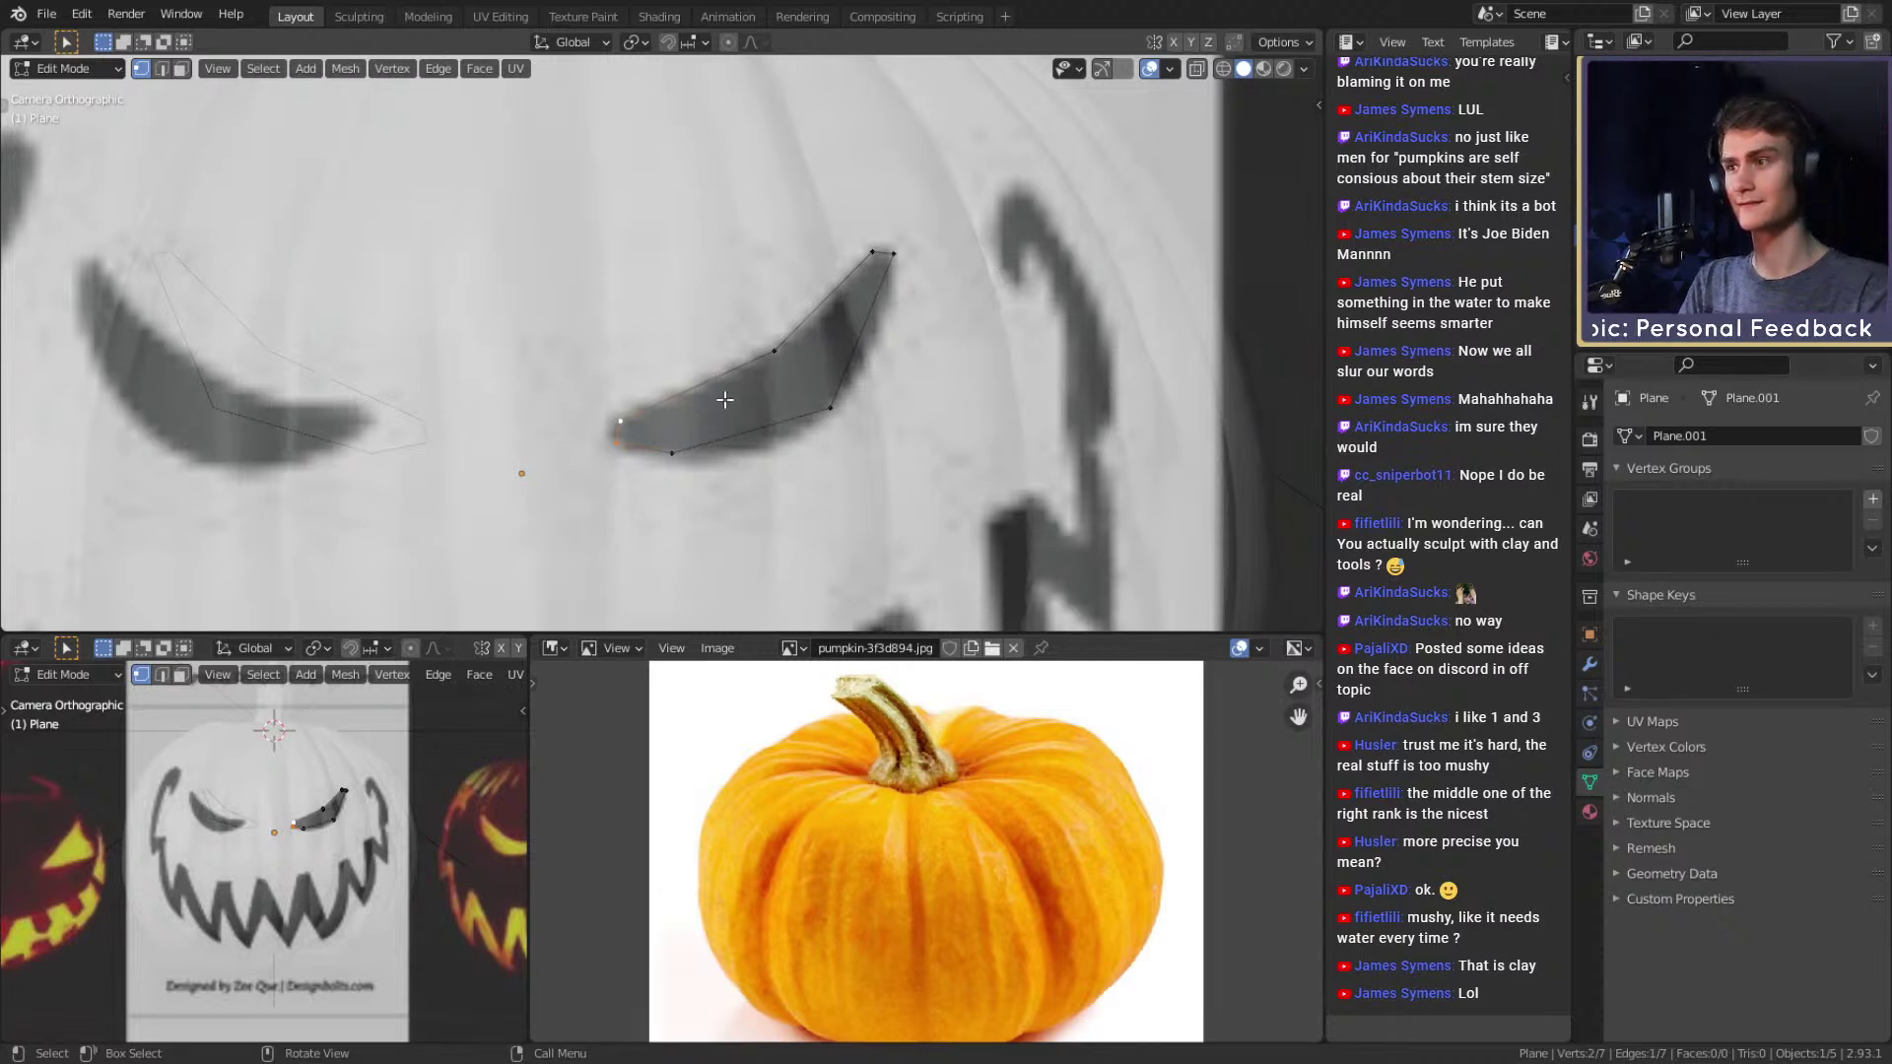
# Add two vertices along the lower contour of the right-hand eye outline and move them onto the overlay's curve.
pyautogui.hotkey('ctrl', 'r')
pyautogui.click(881, 325)
pyautogui.press('g')
pyautogui.click(923, 353)
pyautogui.hotkey('ctrl', 'r')
pyautogui.click(755, 430)
pyautogui.press('g')
pyautogui.click(868, 477)
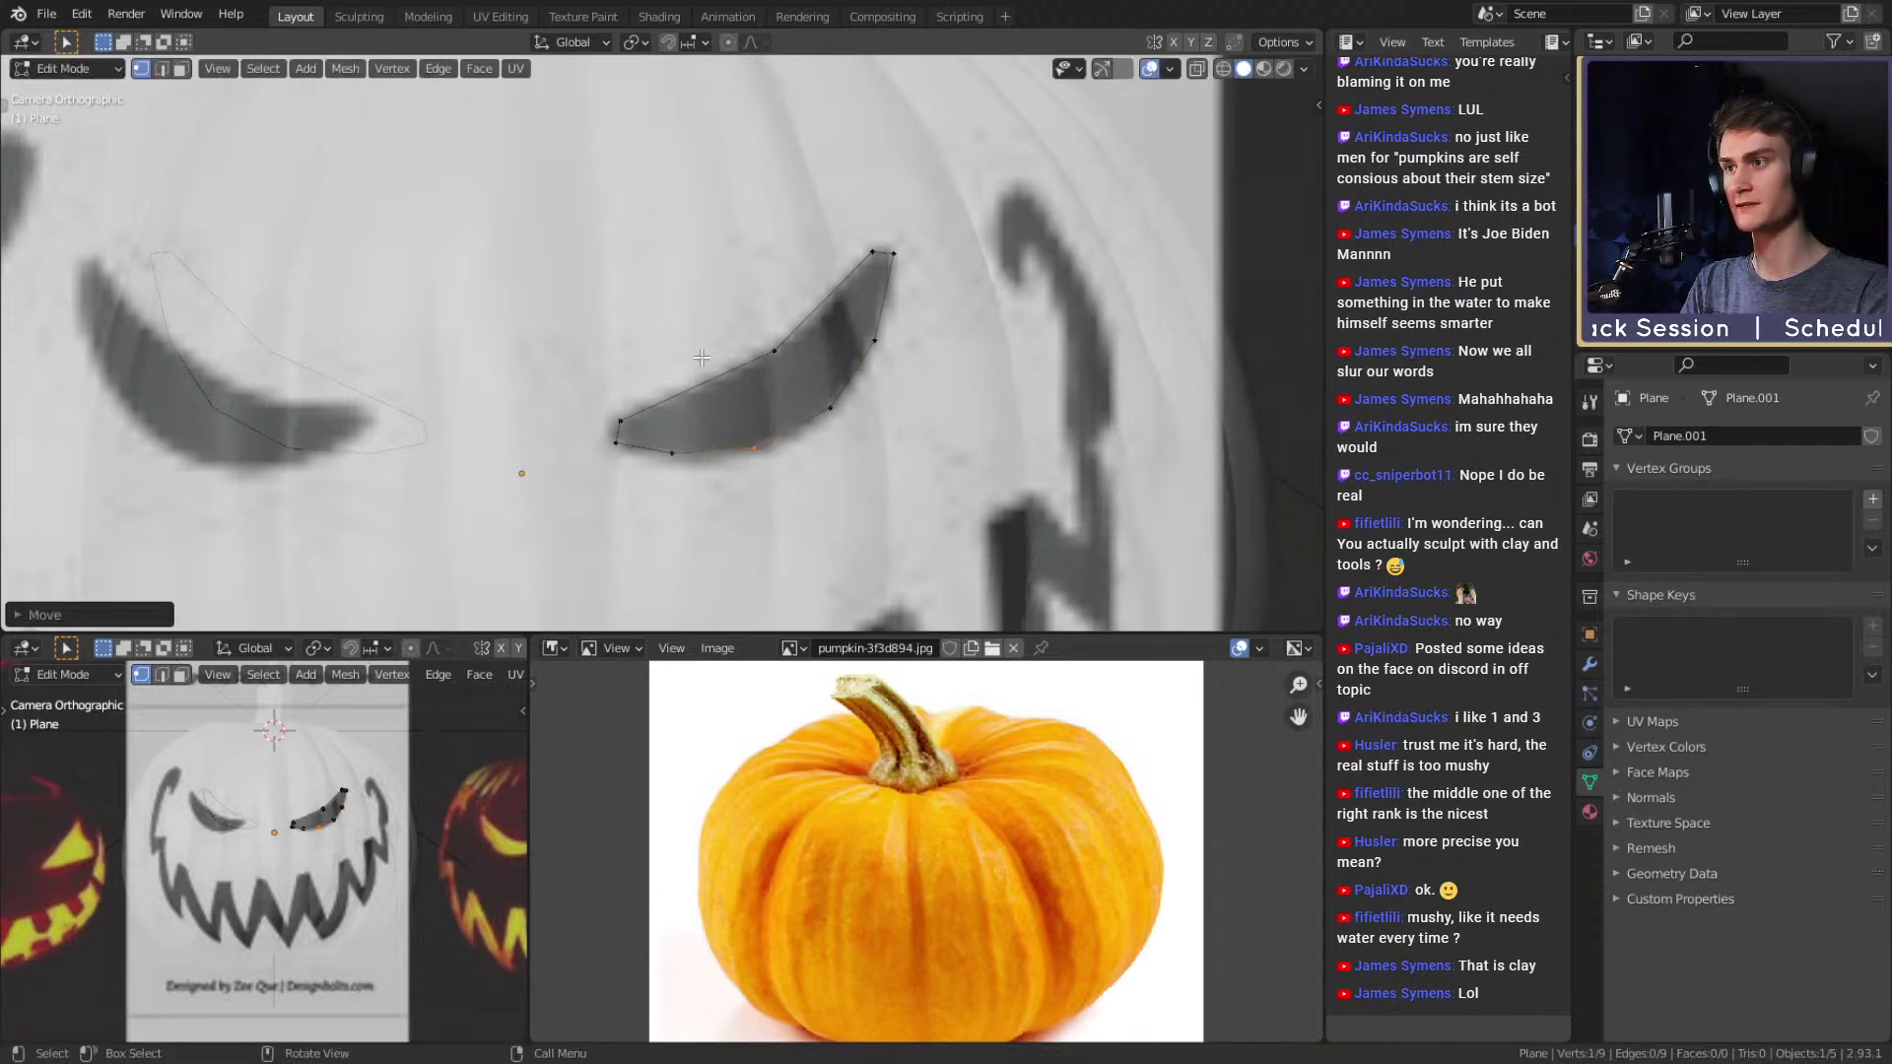
# Add two vertices along the upper contour of the right-hand eye outline and fit them to the overlay's curve.
pyautogui.press('k')
pyautogui.click(702, 389)
pyautogui.press('Return')
pyautogui.hotkey('ctrl', 'r')
pyautogui.click(837, 302)
pyautogui.press('g')
pyautogui.click(860, 321)
pyautogui.scroll(-5, 849, 360)
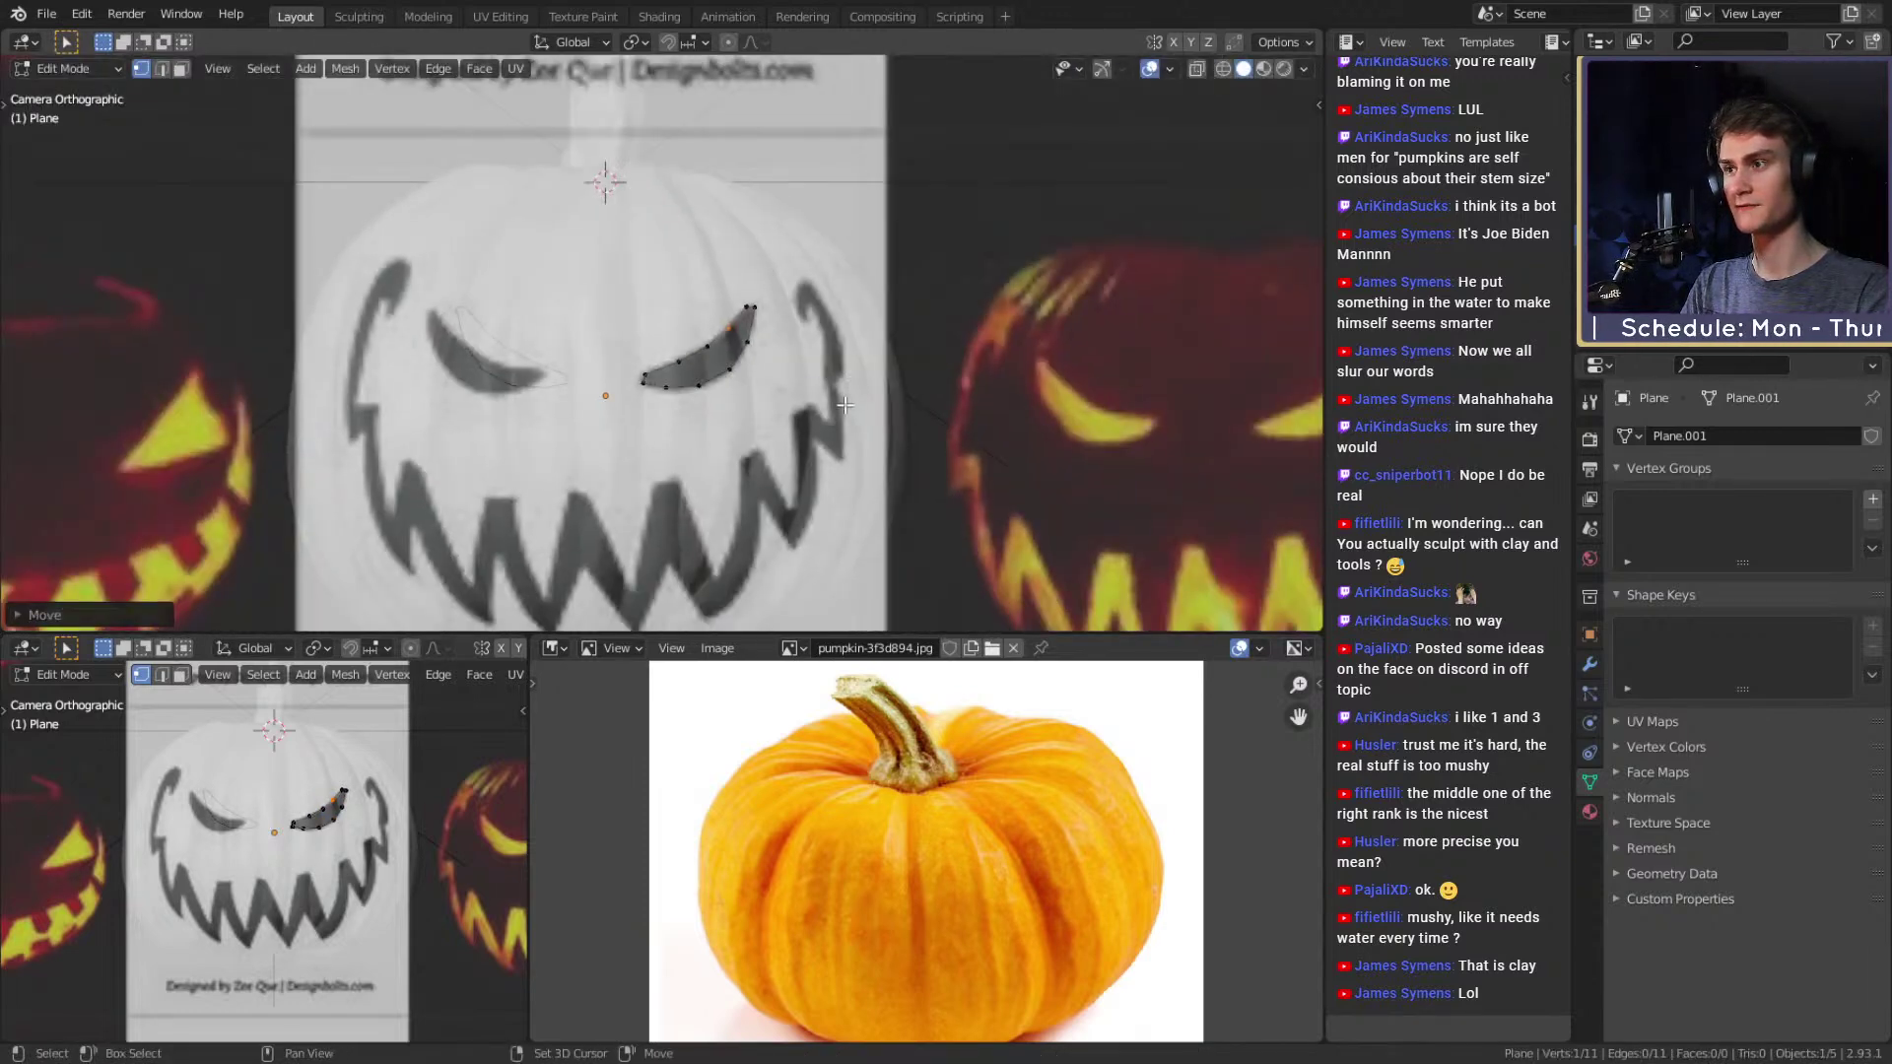
pyautogui.scroll(2, 838, 404)
pyautogui.keyDown('shift'); pyautogui.moveTo(838, 414); pyautogui.dragTo(876, 367, button='middle'); pyautogui.keyUp('shift')
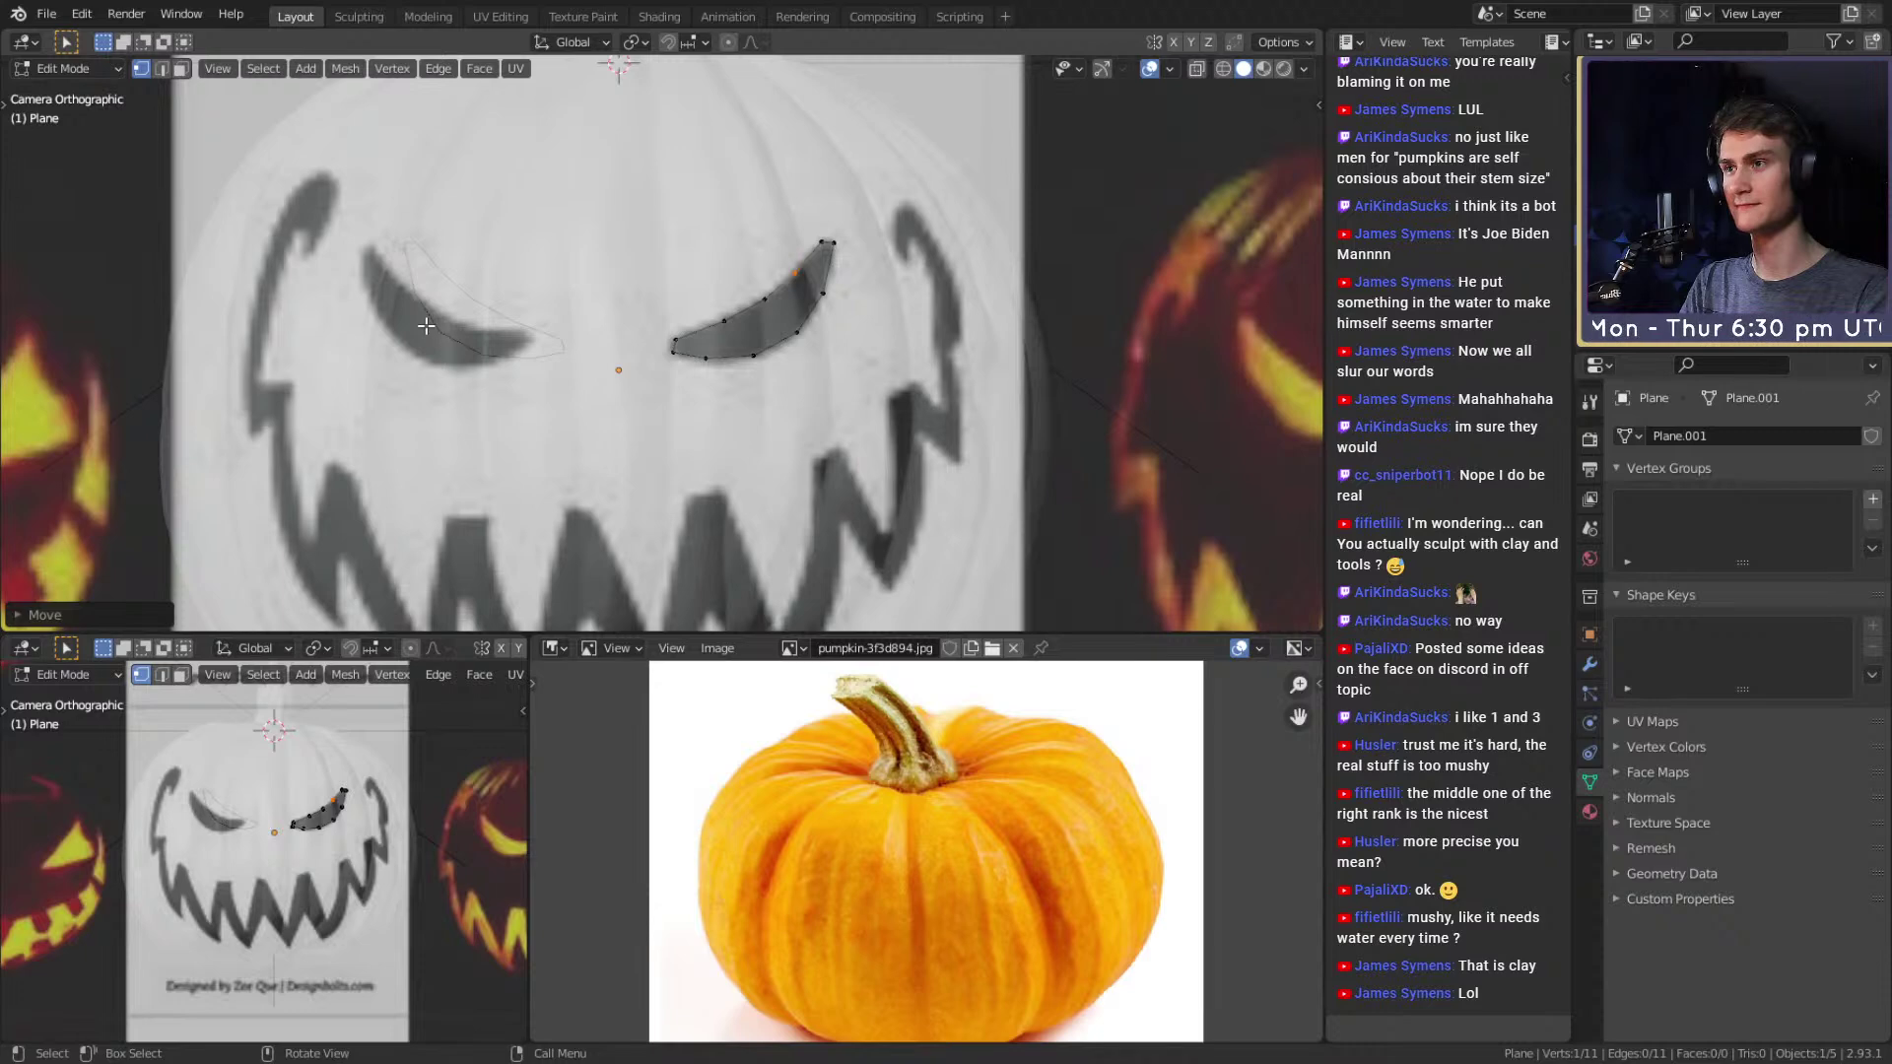
pyautogui.keyDown('shift'); pyautogui.moveTo(788, 312); pyautogui.dragTo(793, 313, button='middle'); pyautogui.keyUp('shift')
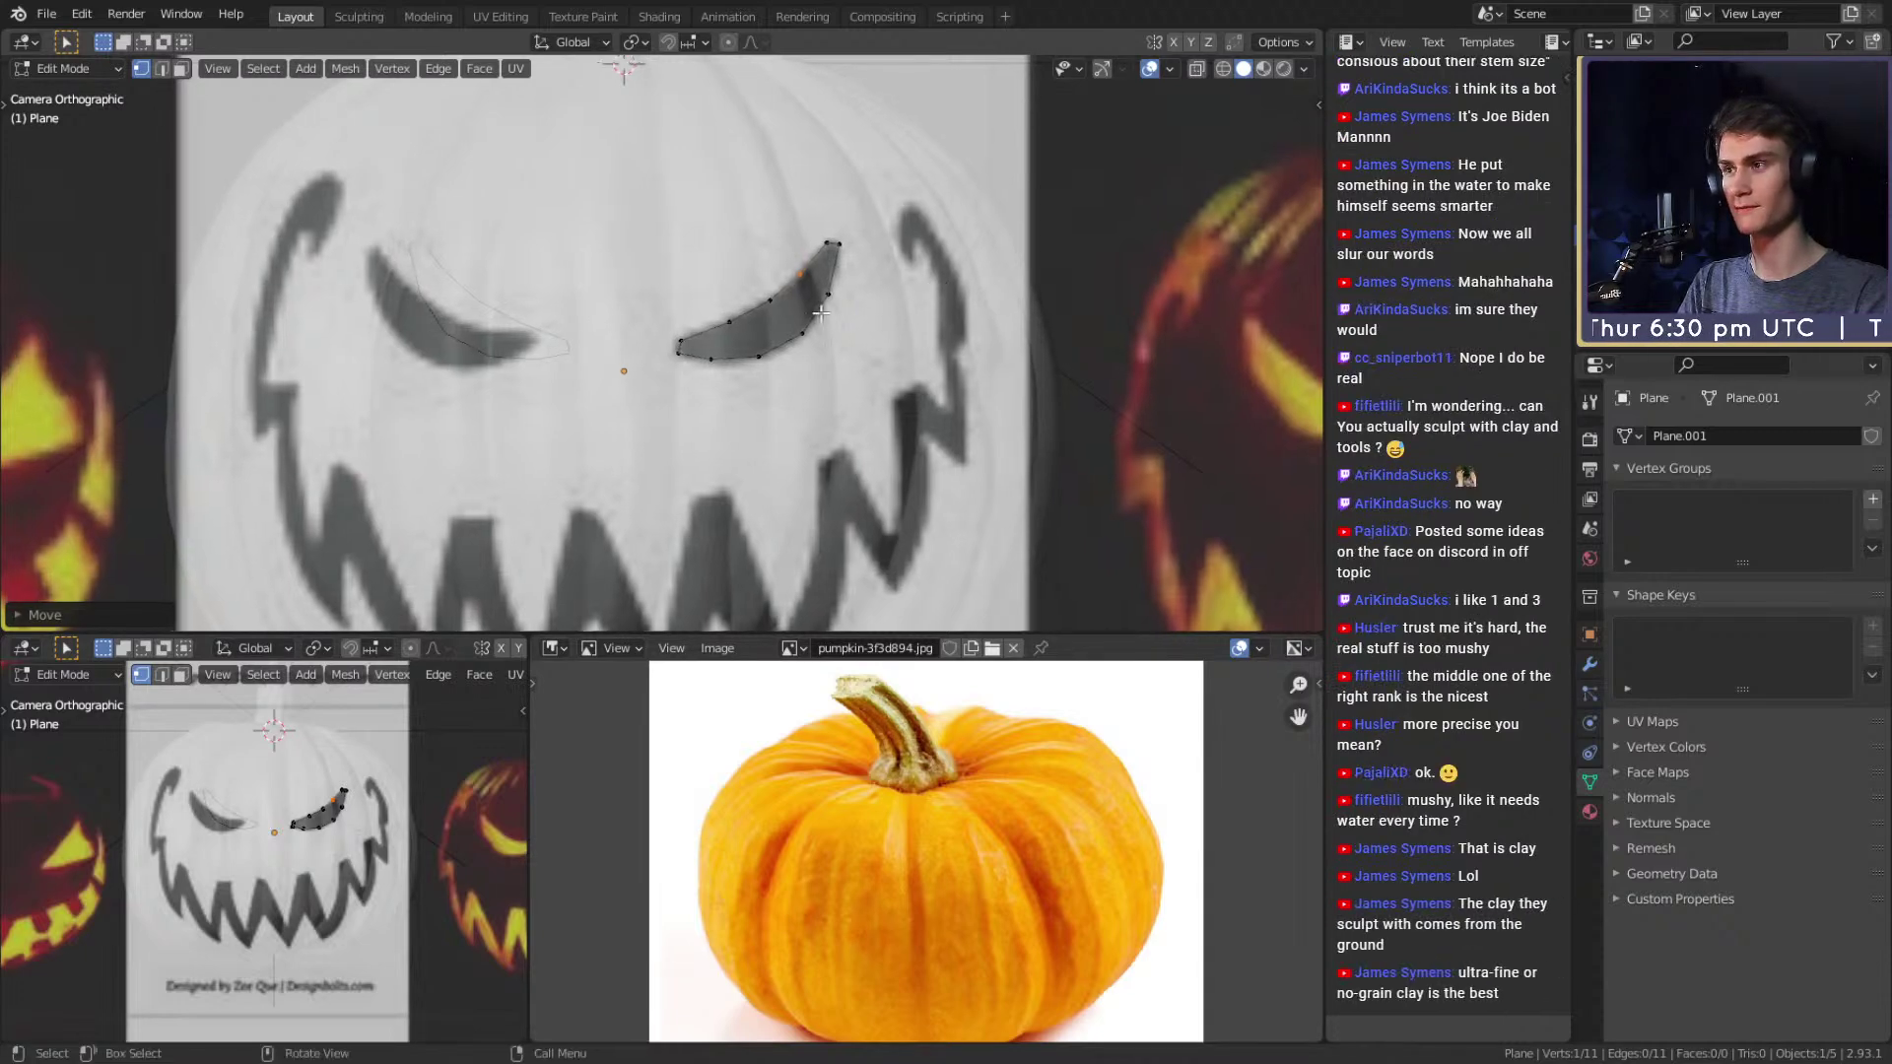
# Return to Object Mode and remove the Mirror modifier from the plane.
pyautogui.press('Tab')
pyautogui.scroll(-6, 842, 313)
pyautogui.scroll(4, 841, 314)
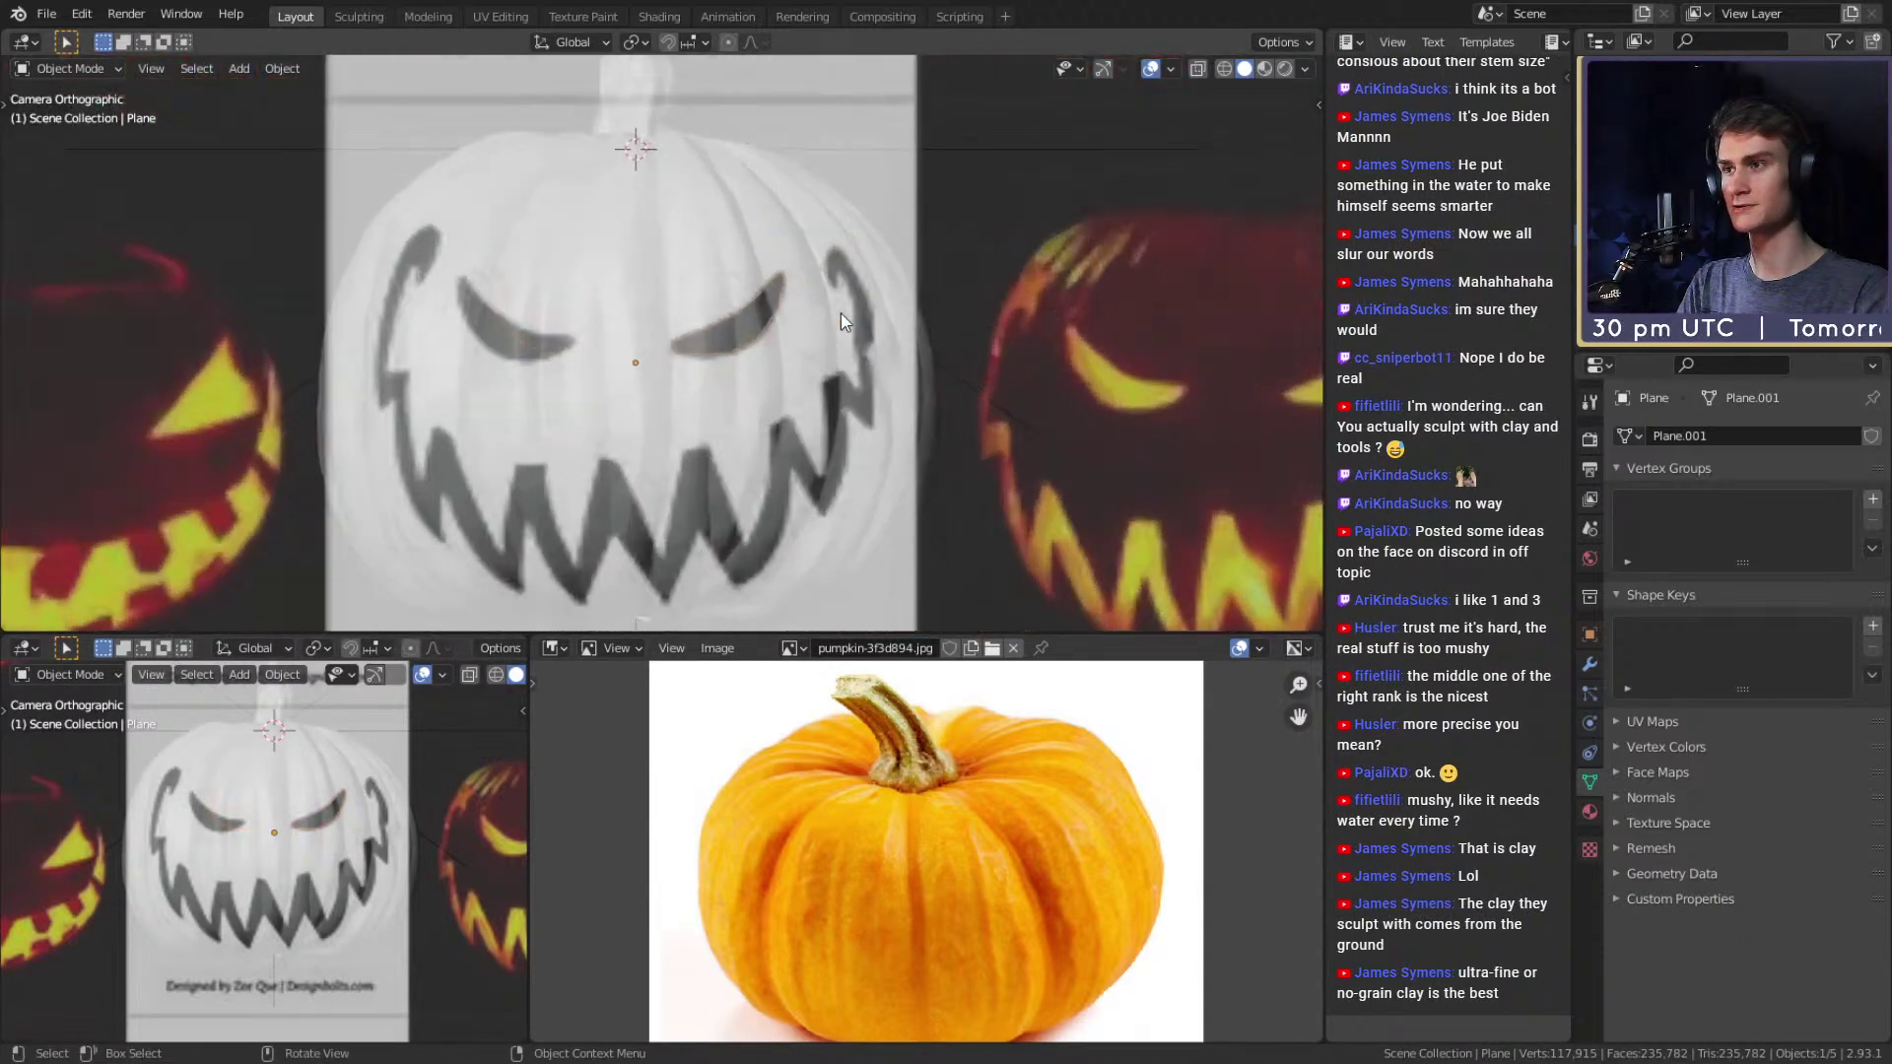
pyautogui.scroll(1, 841, 311)
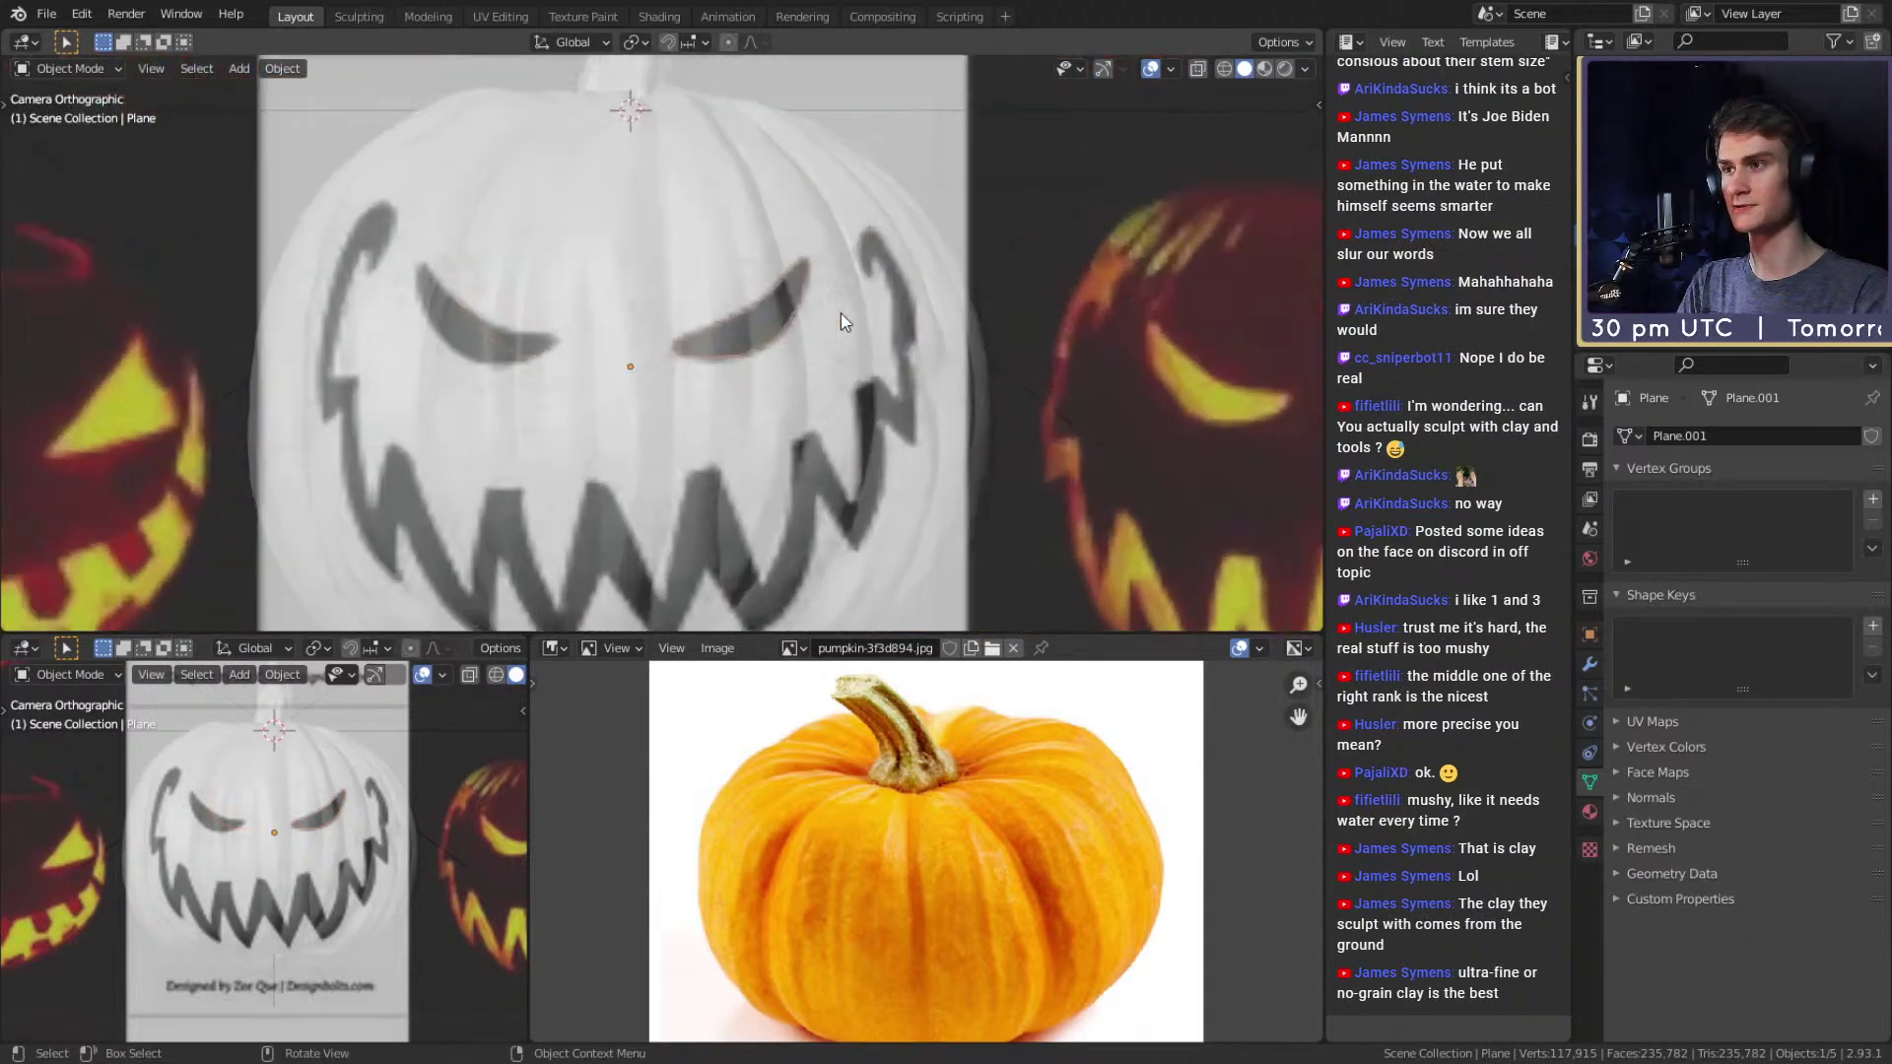
pyautogui.keyDown('shift'); pyautogui.moveTo(841, 313); pyautogui.dragTo(854, 315, button='middle'); pyautogui.keyUp('shift')
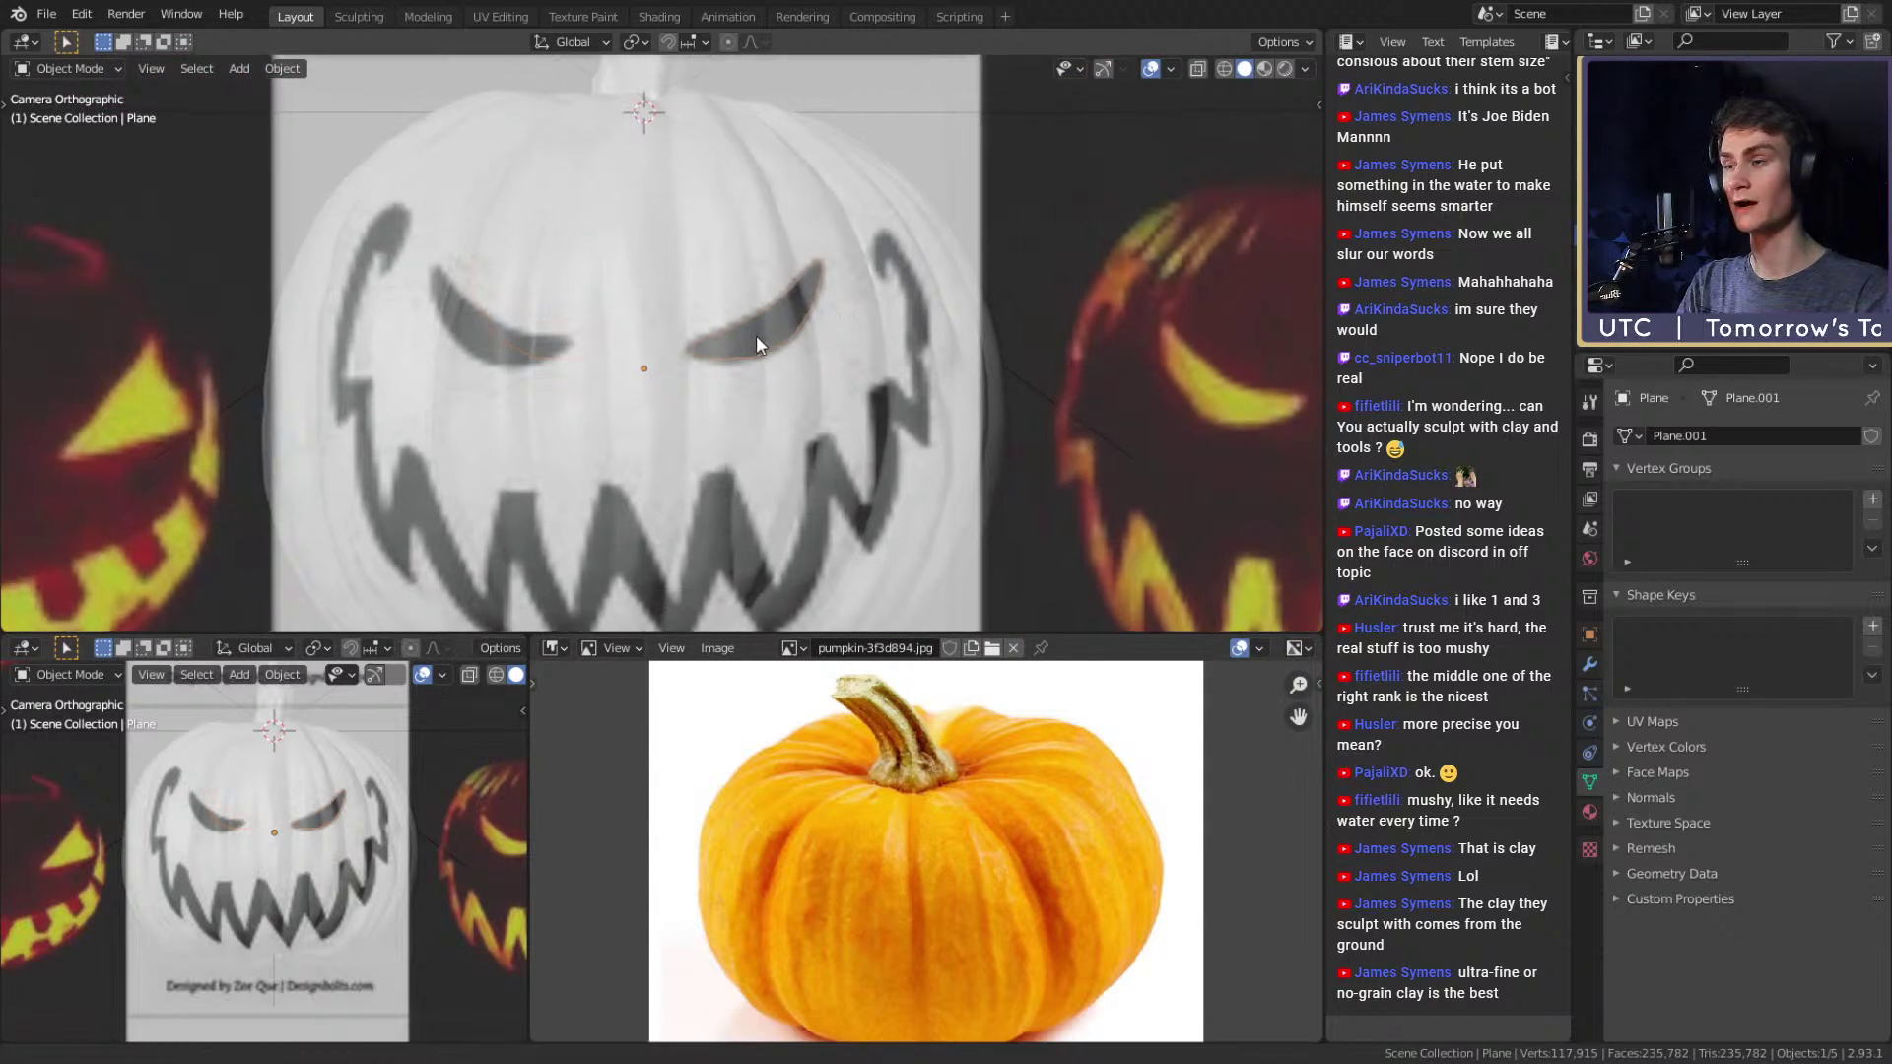
pyautogui.click(1587, 670)
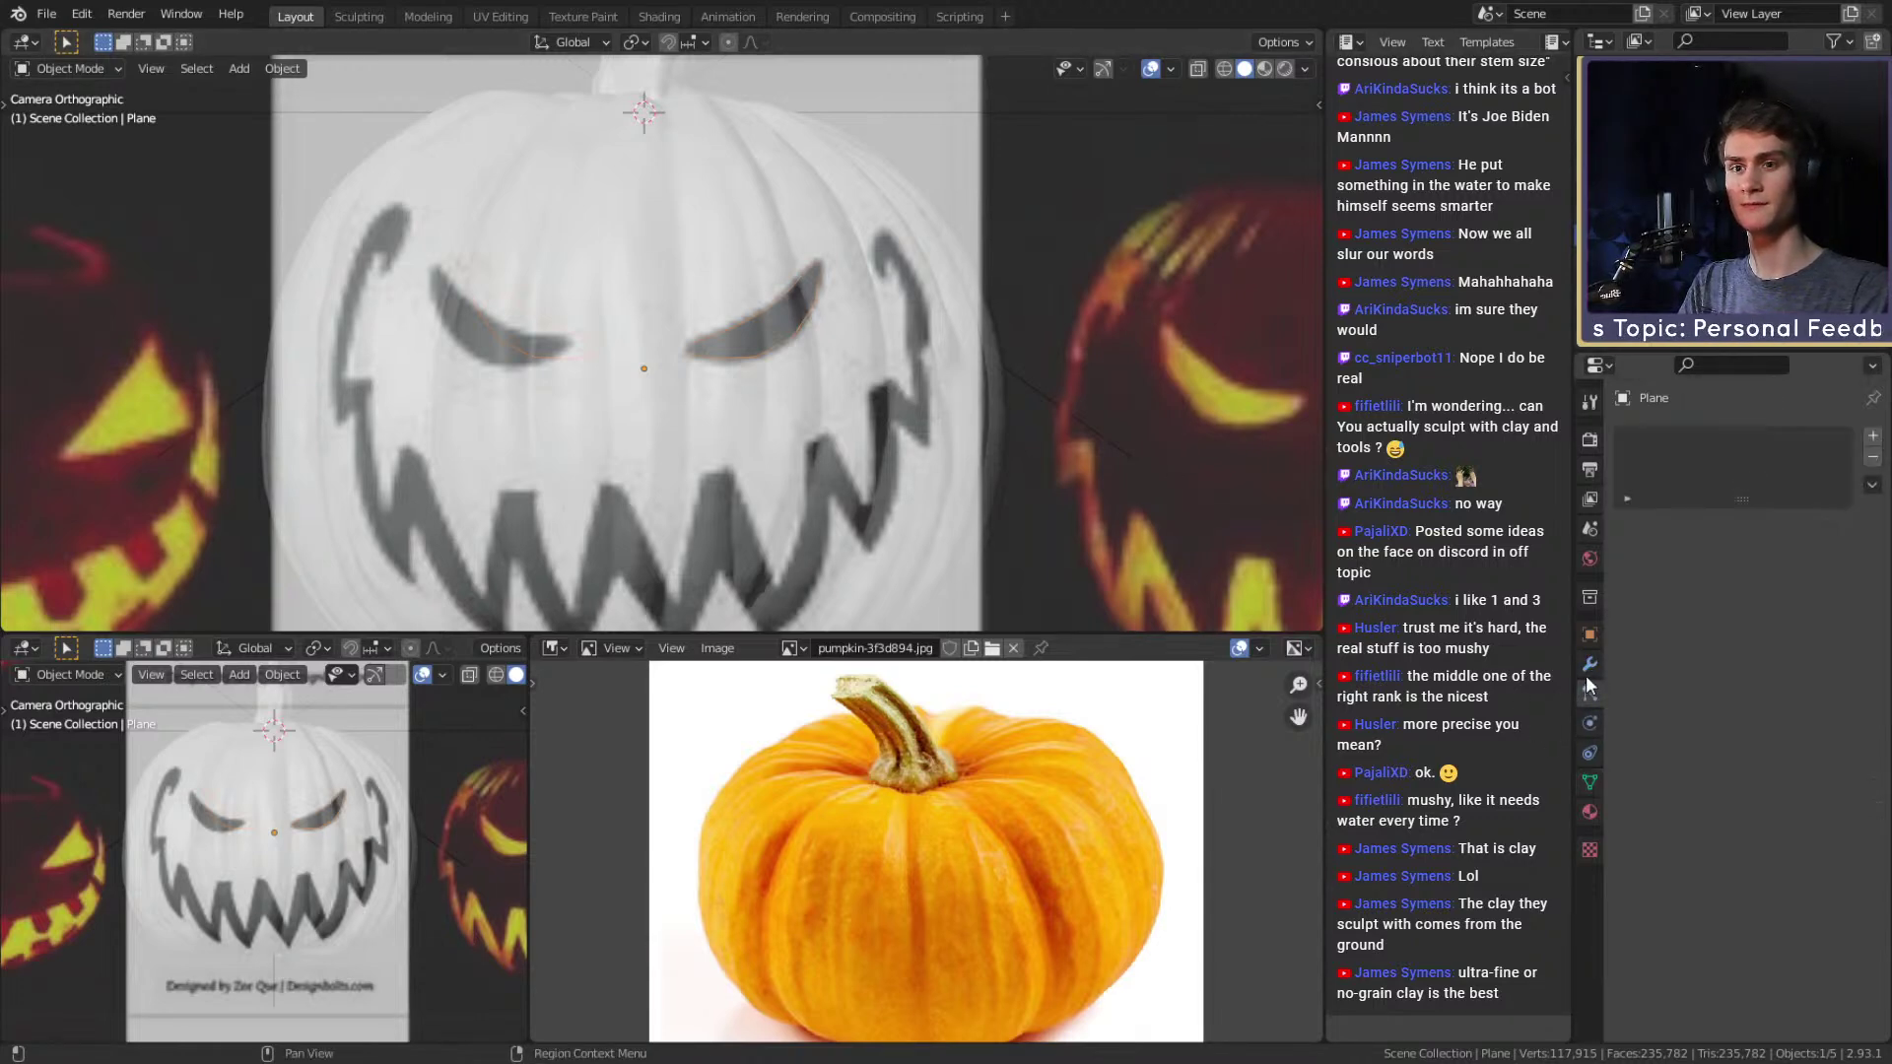
pyautogui.click(1846, 472)
# In Edit Mode, duplicate the whole eye outline along X to the other eye and flip it with an X scale of -1.
pyautogui.press('Tab')
pyautogui.scroll(2, 706, 317)
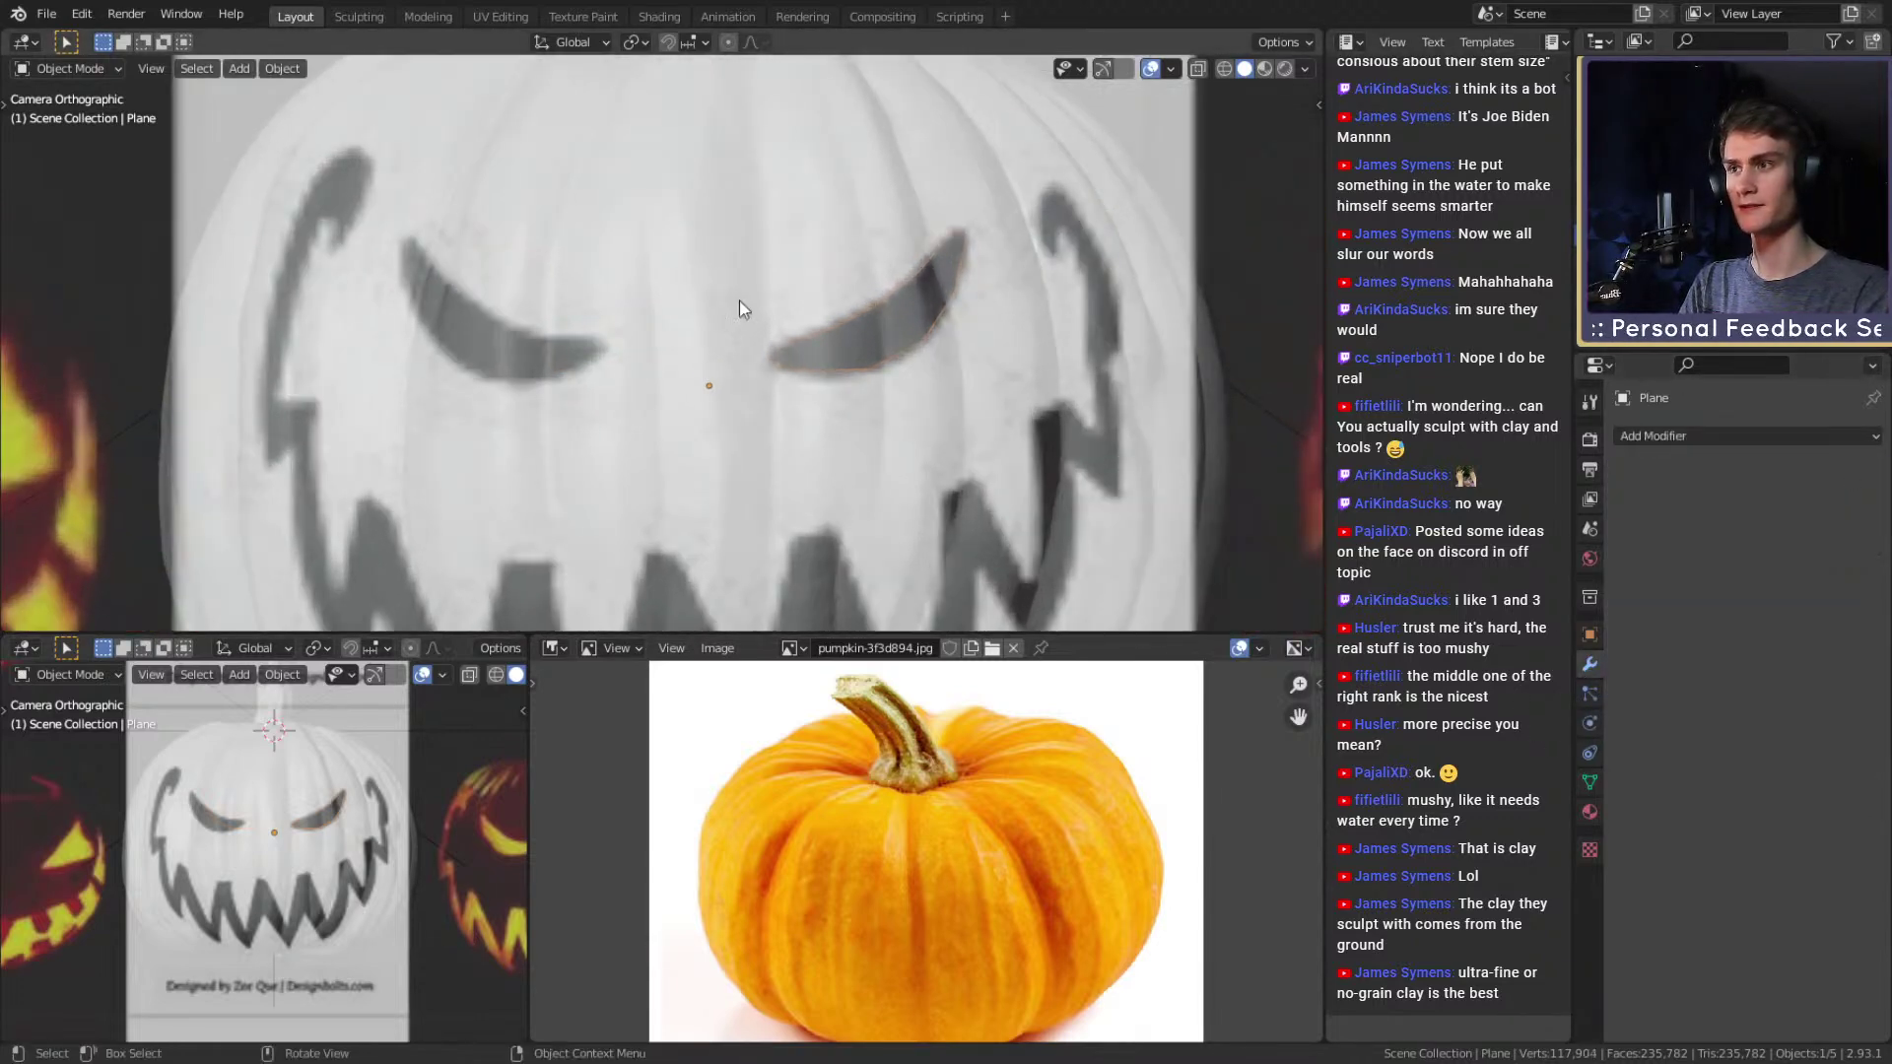
pyautogui.press('a')
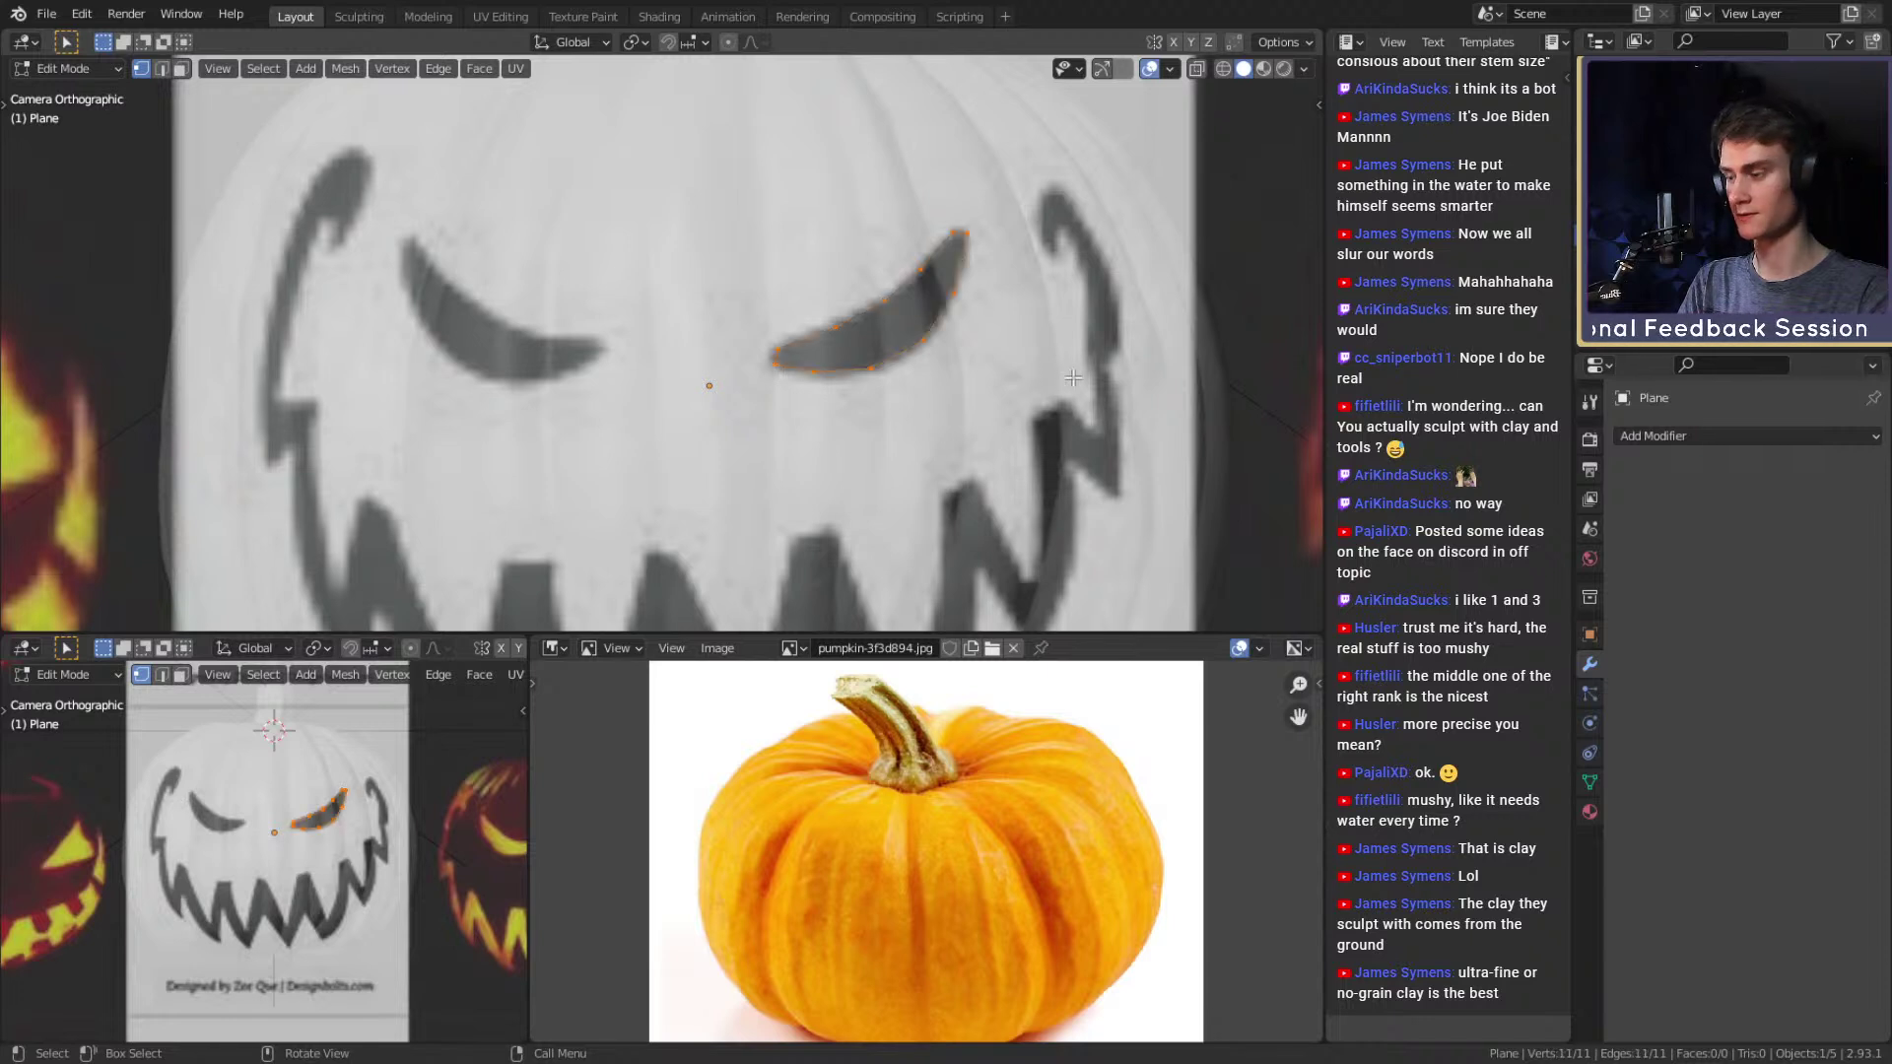
pyautogui.hotkey('shift', 'd')
pyautogui.press('x')
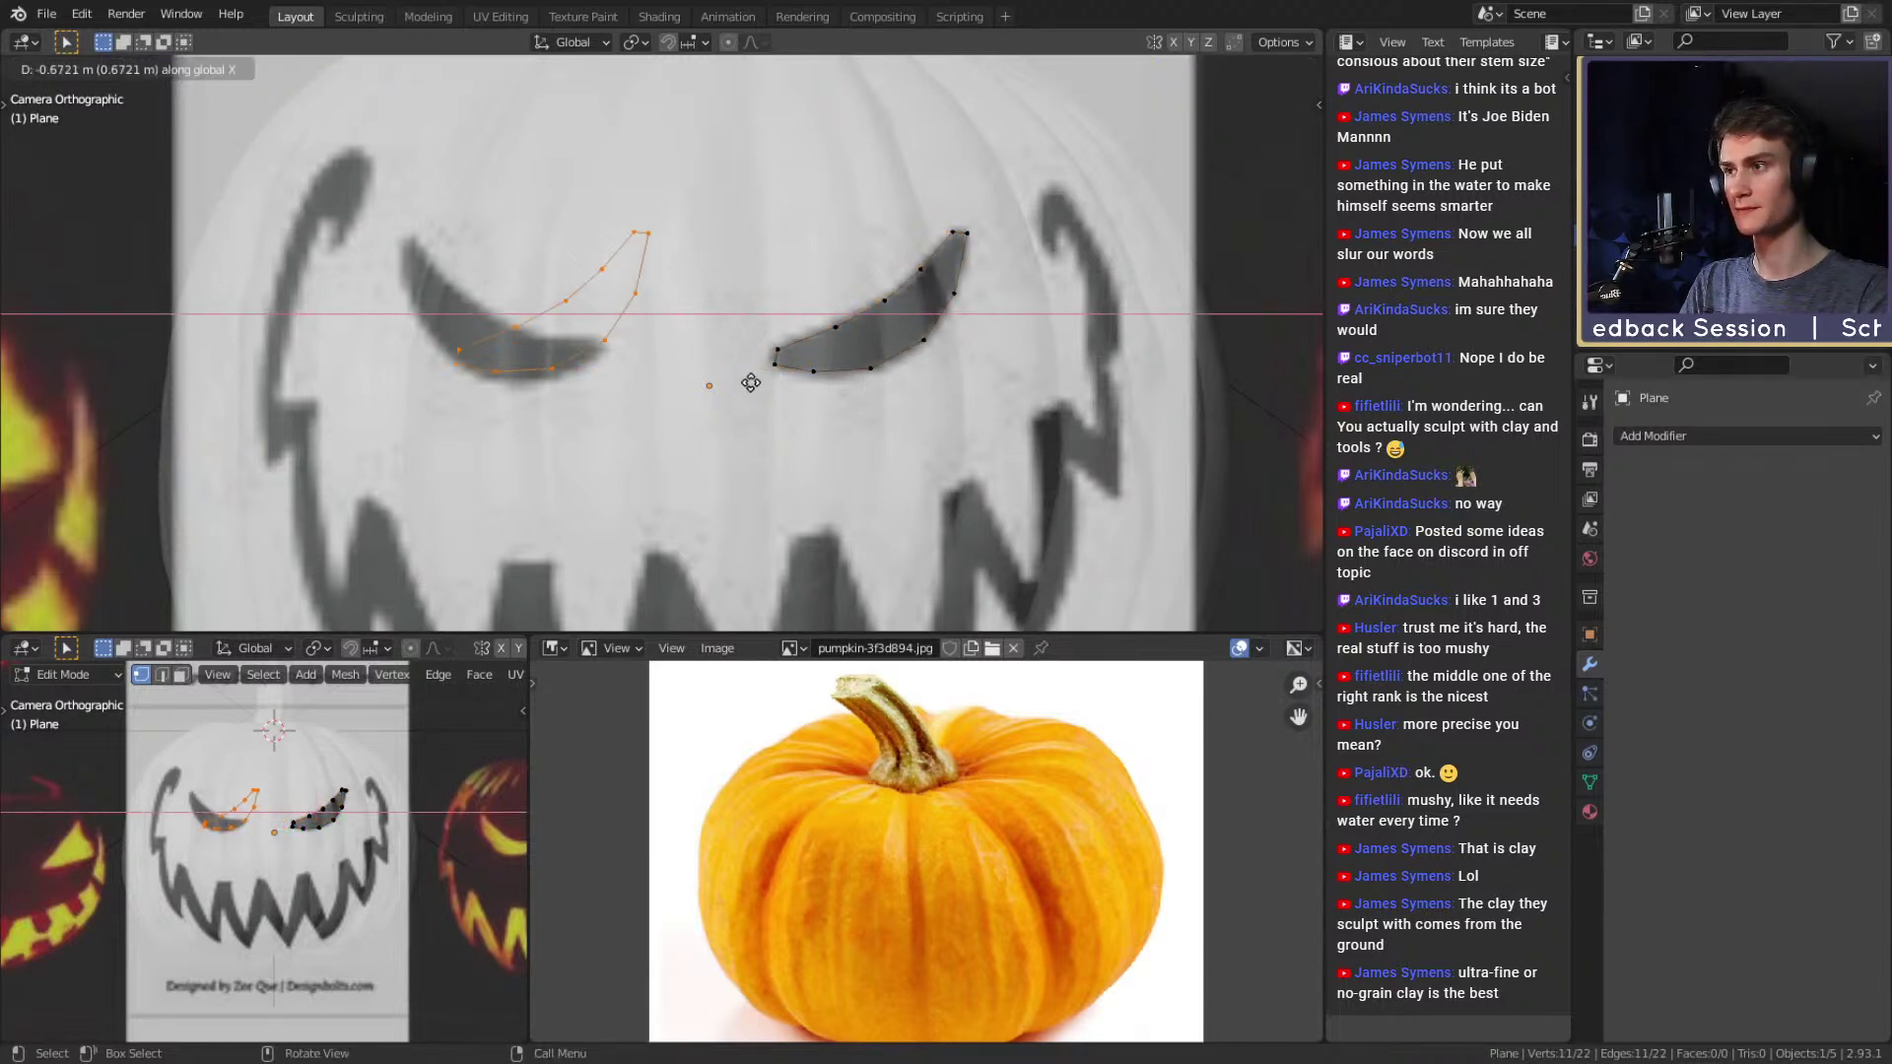
pyautogui.click(707, 383)
pyautogui.press('s')
pyautogui.write('x')
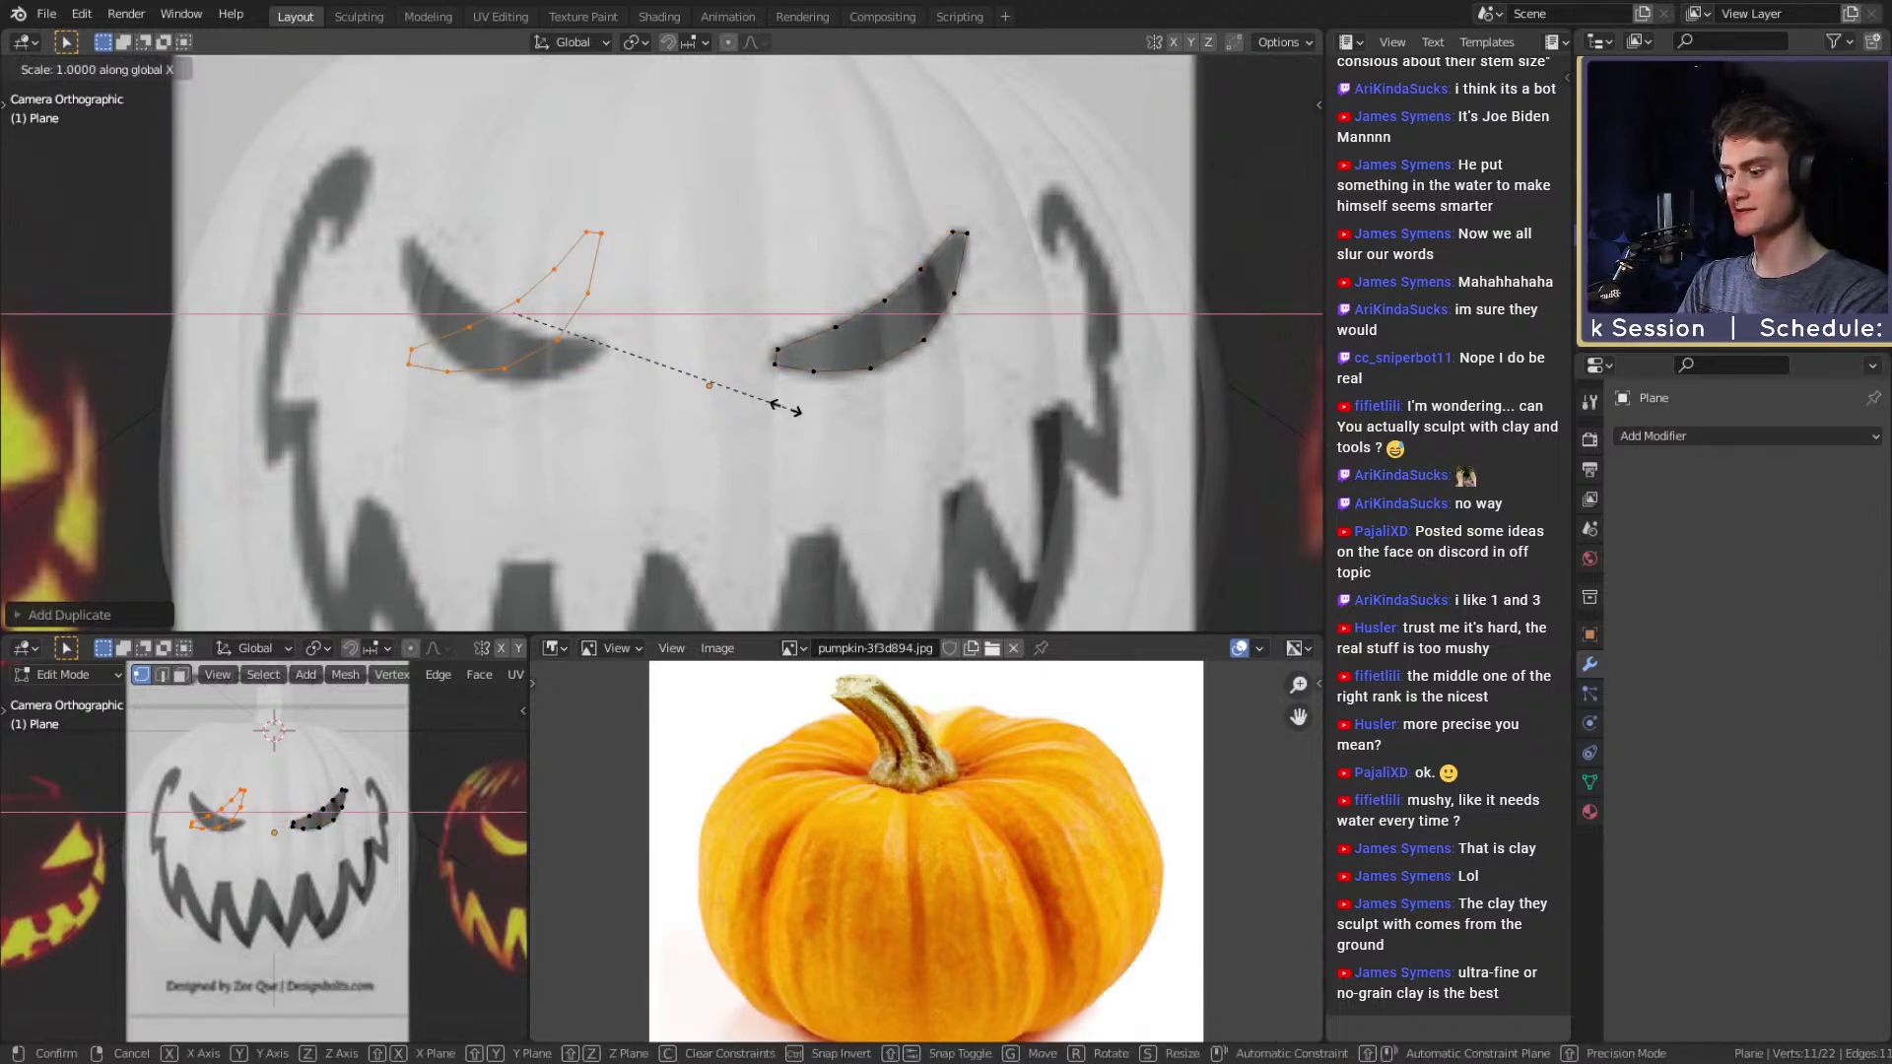
pyautogui.write('-1')
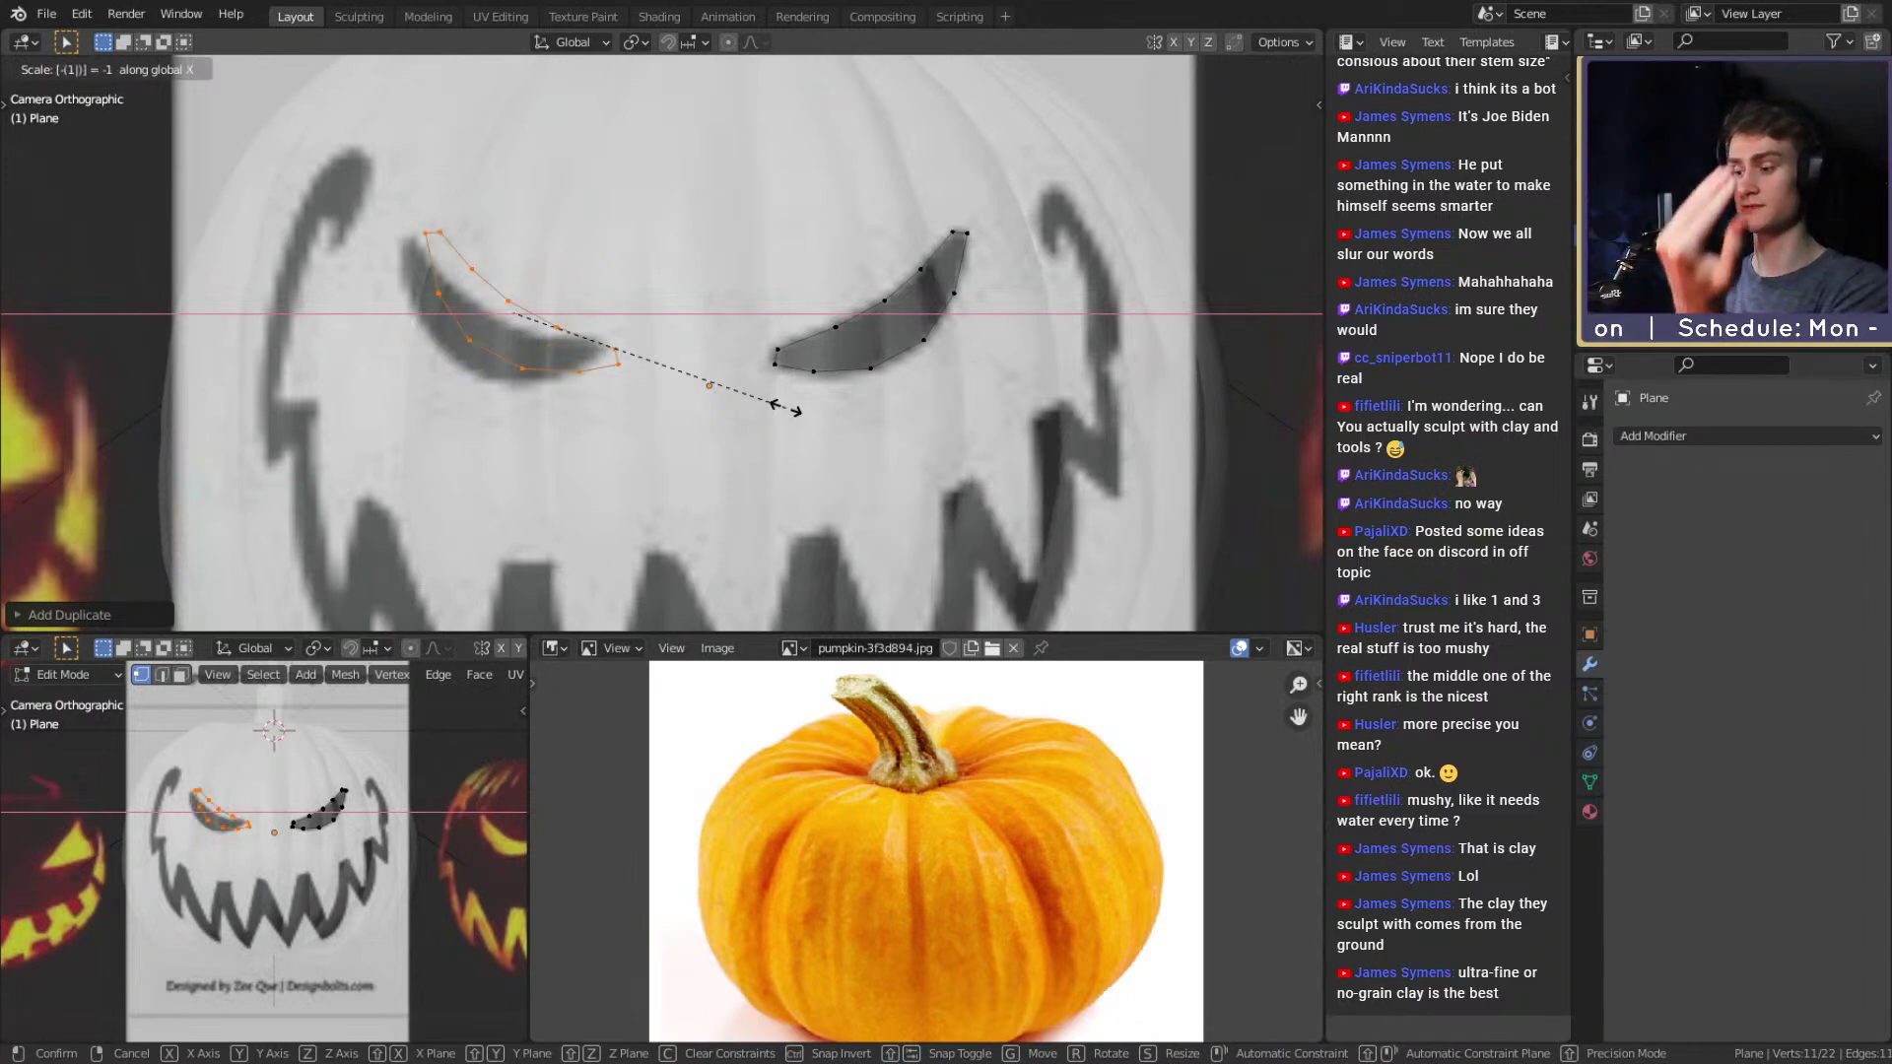
pyautogui.press('Return')
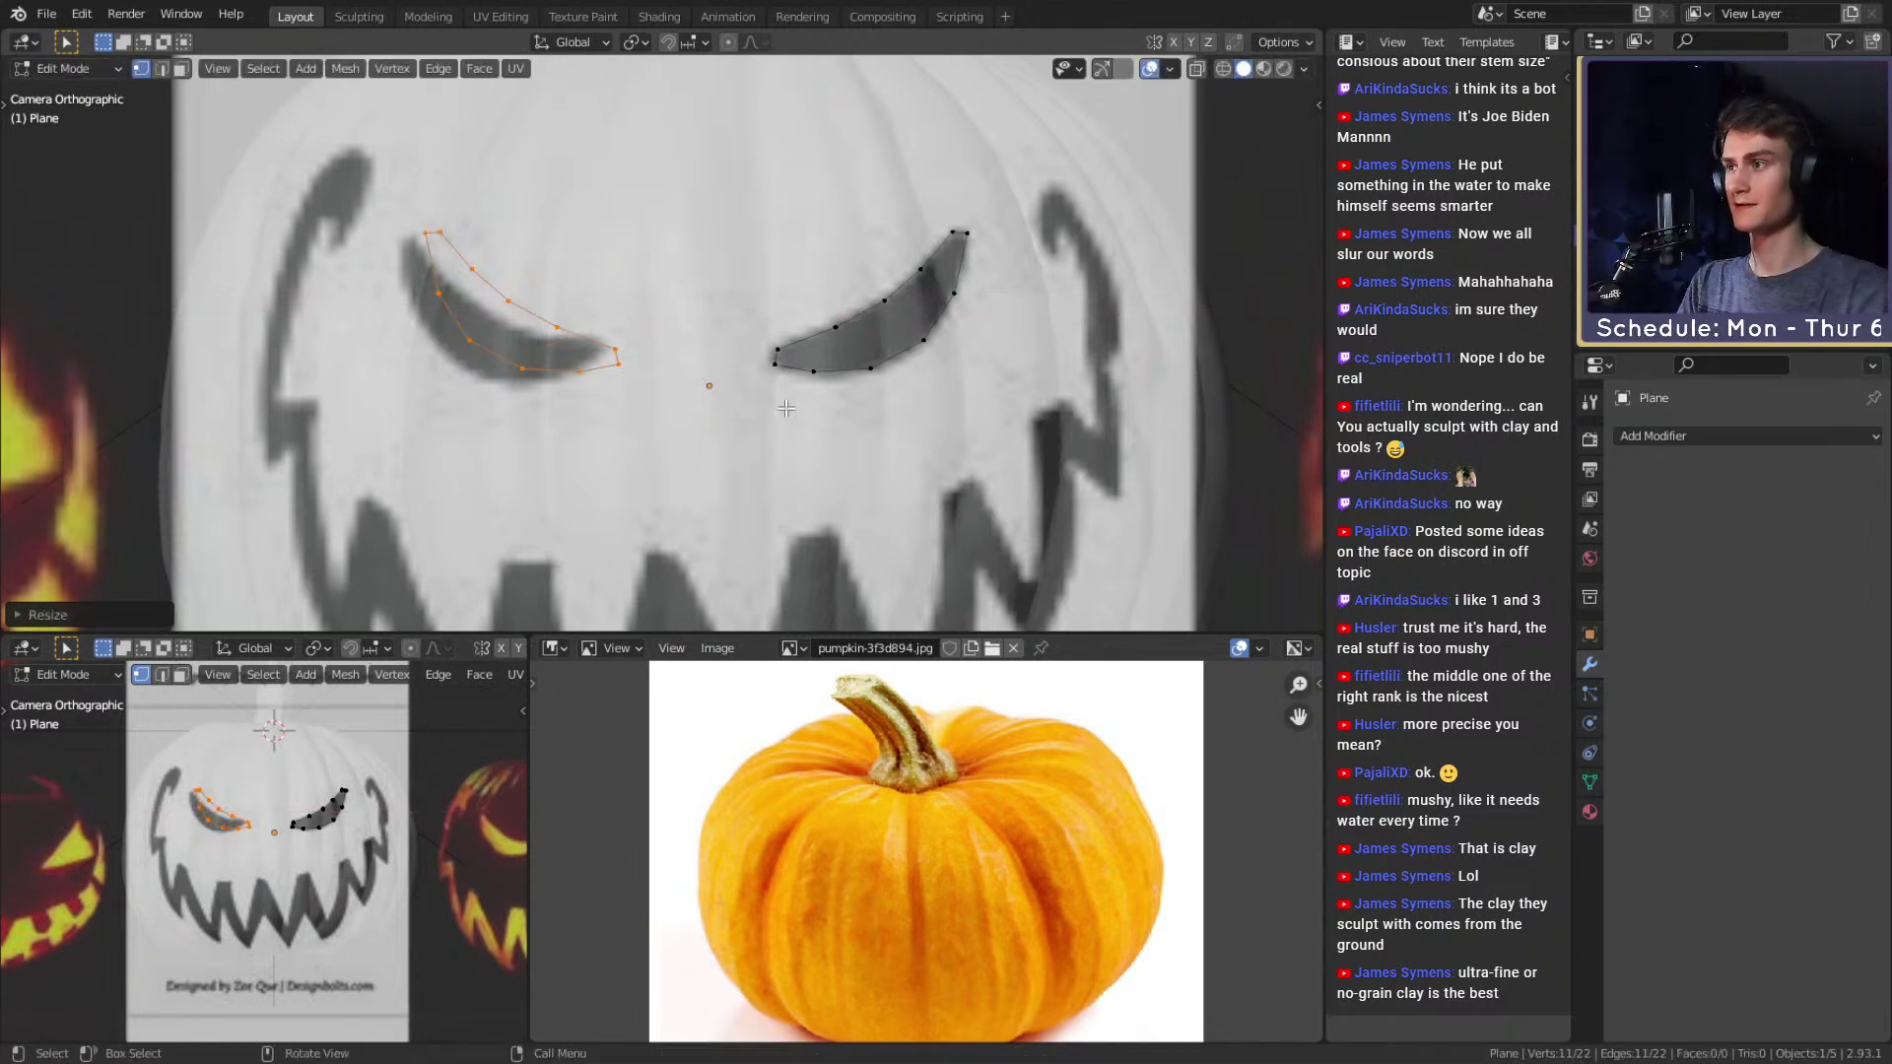
# Move and rotate the flipped outline so it fits over the overlay's left-hand eye.
pyautogui.press('g')
pyautogui.click(787, 310)
pyautogui.press('r')
pyautogui.press('Escape')
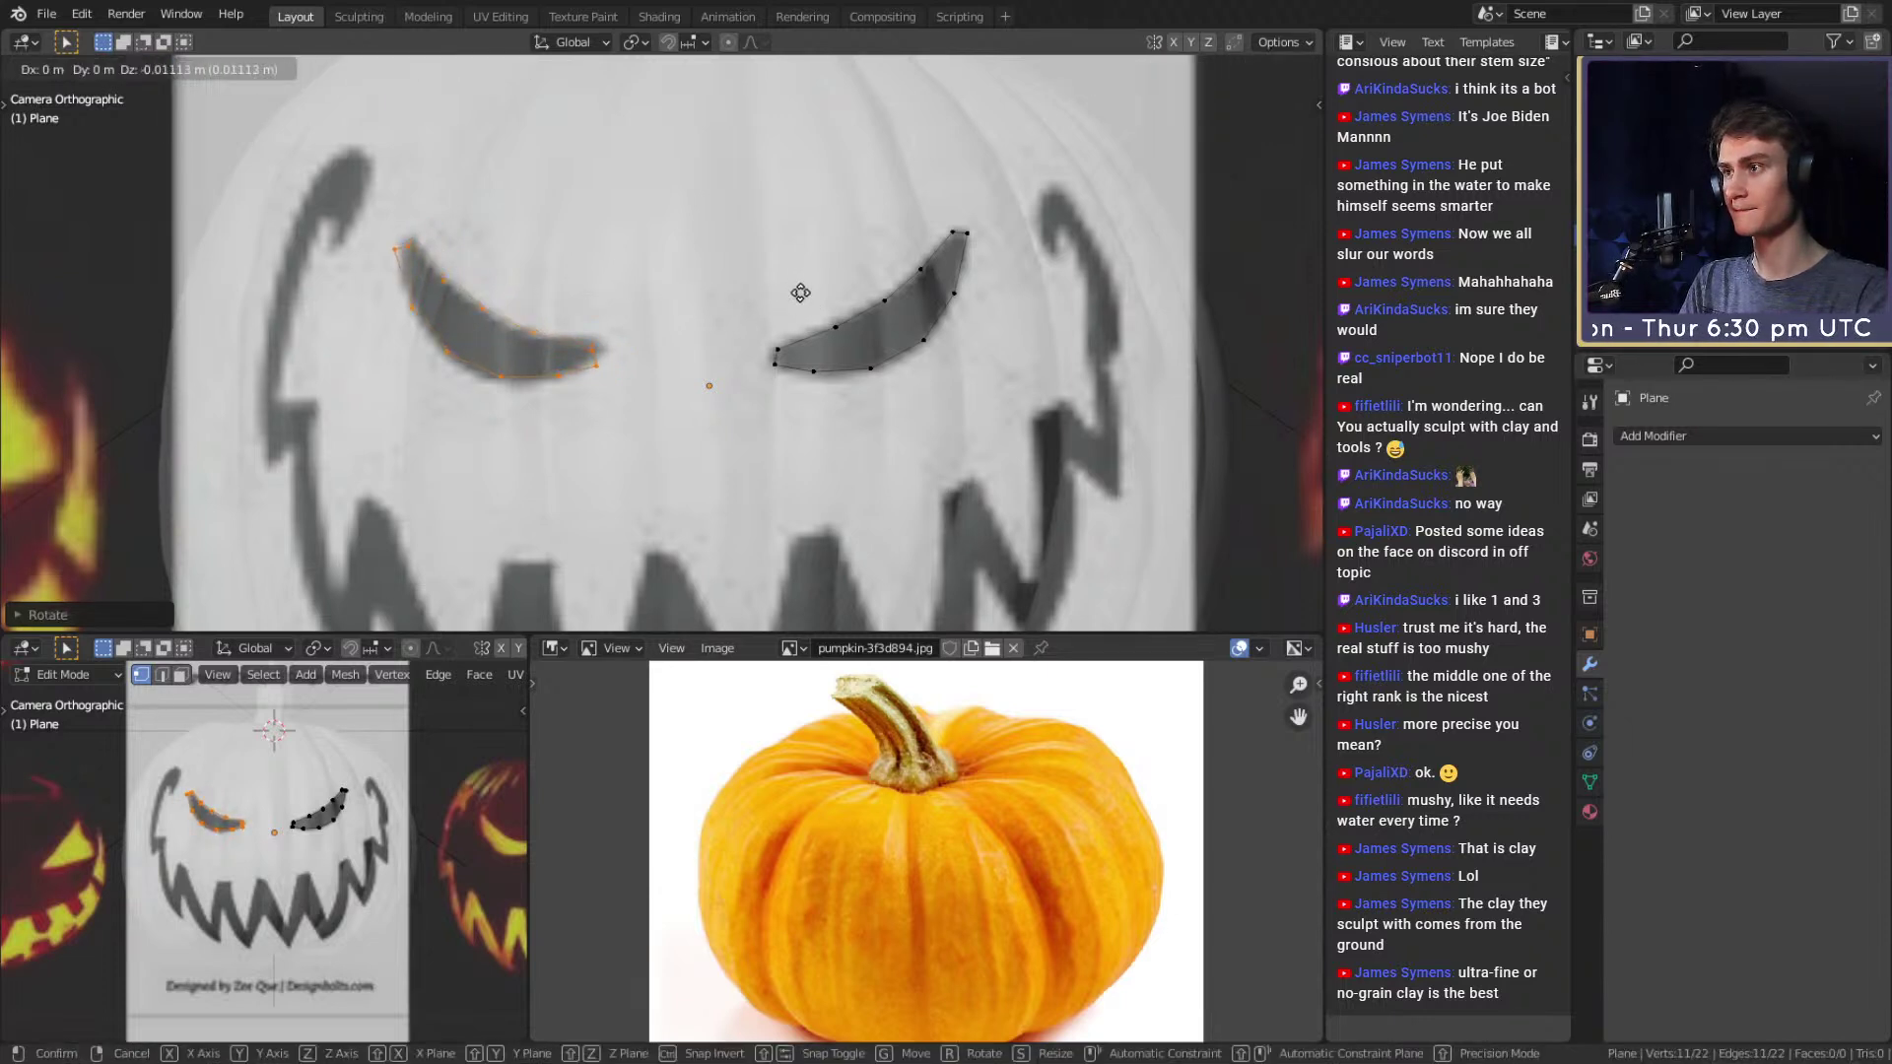
# Move and rotate the left-hand eye's inner corner vertices and adjust its lower contour to match the overlay.
pyautogui.click(591, 344)
pyautogui.keyDown('shift'); pyautogui.click(597, 365); pyautogui.keyUp('shift')
pyautogui.press('g')
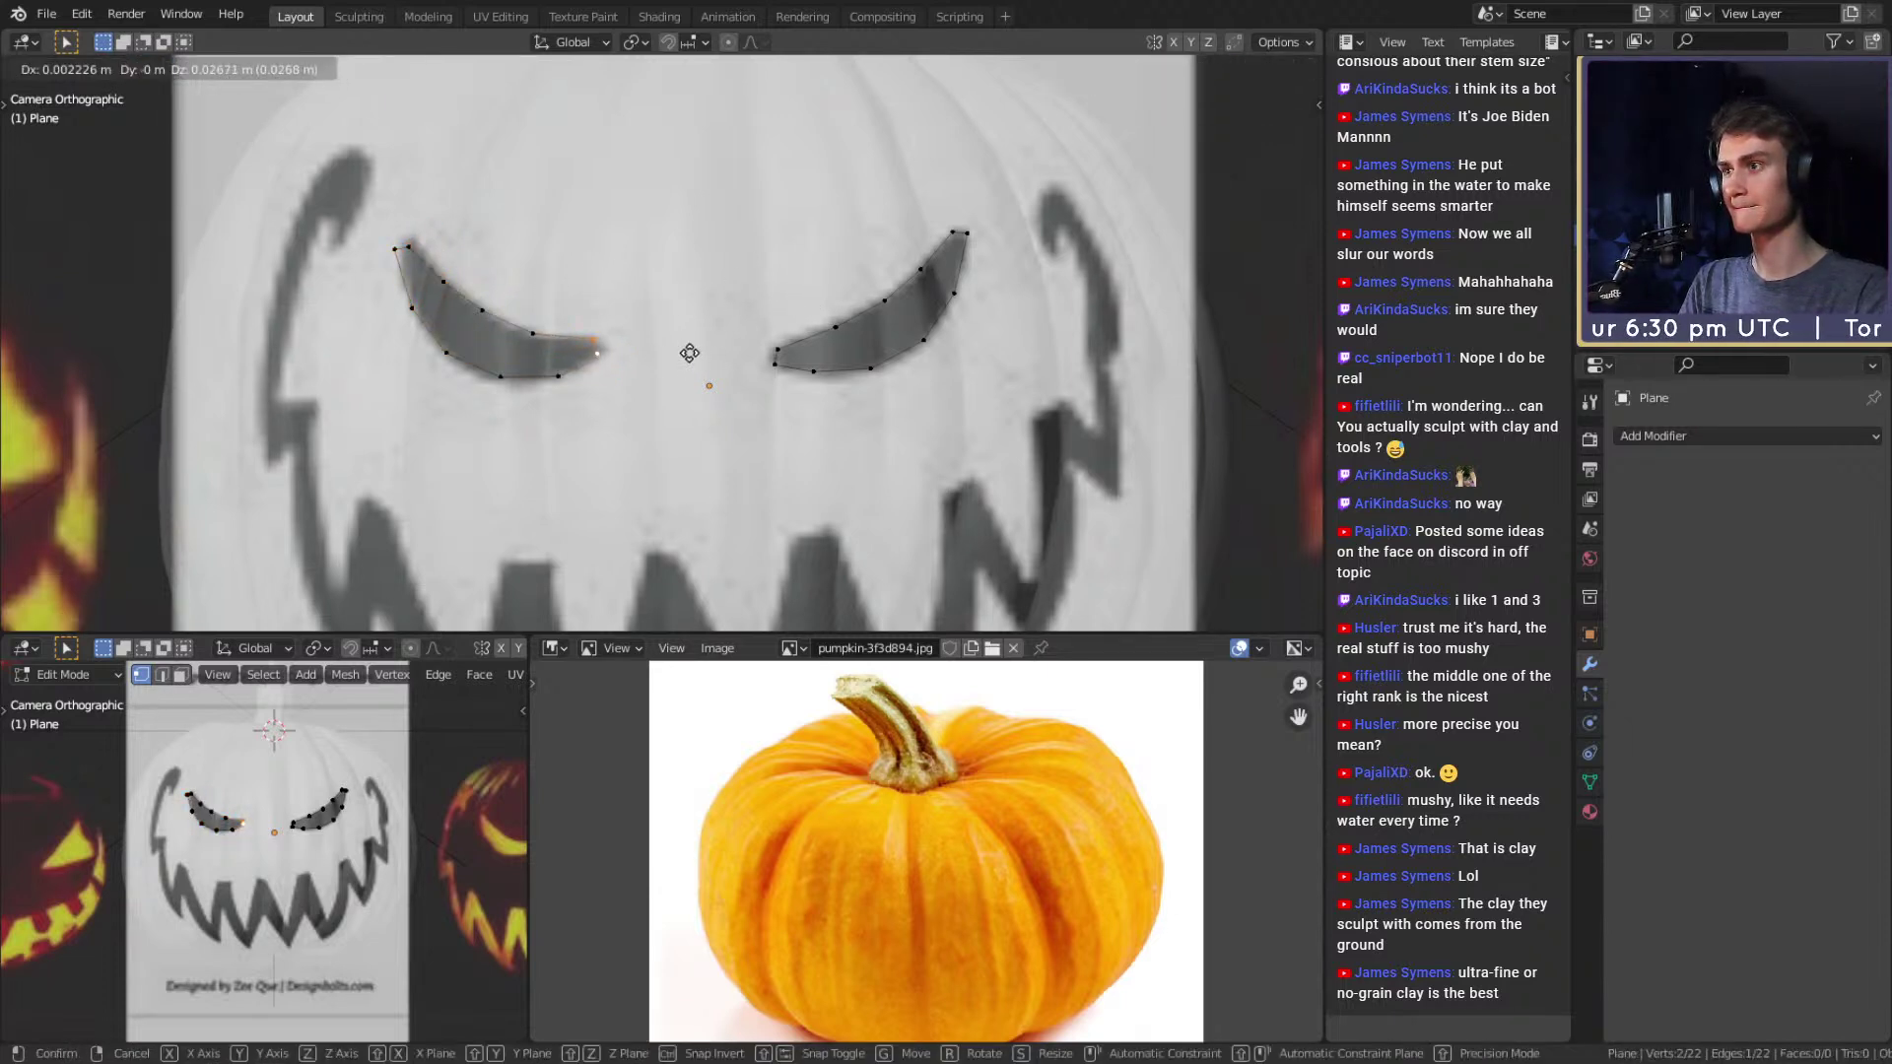
pyautogui.click(692, 346)
pyautogui.press('r')
pyautogui.click(691, 307)
pyautogui.press('g')
pyautogui.click(700, 305)
pyautogui.click(577, 378)
pyautogui.press('g')
pyautogui.click(625, 386)
# Move the left-hand eye's two outer corner vertices and the outer contour vertices below them onto the overlay.
pyautogui.click(545, 336)
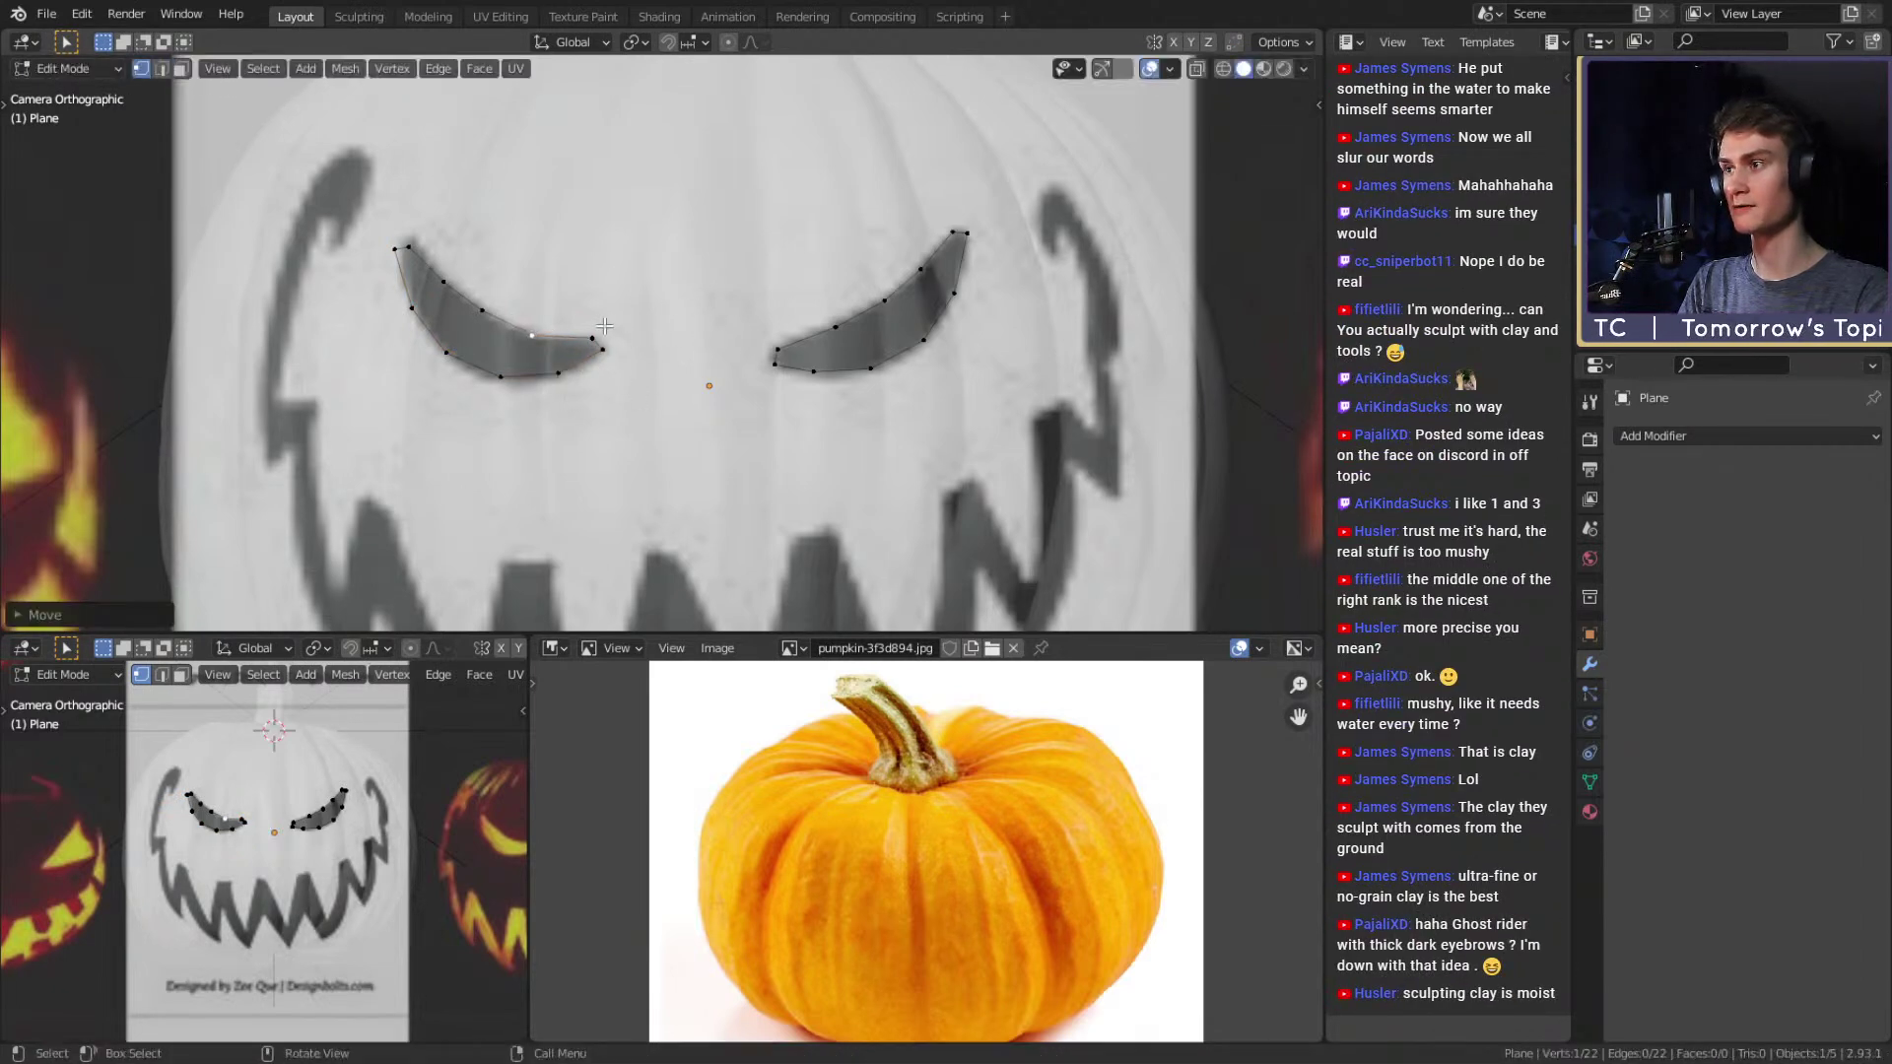
pyautogui.click(482, 308)
pyautogui.click(413, 248)
pyautogui.keyDown('shift'); pyautogui.click(397, 250); pyautogui.keyUp('shift')
pyautogui.press('g')
pyautogui.click(476, 248)
pyautogui.click(418, 309)
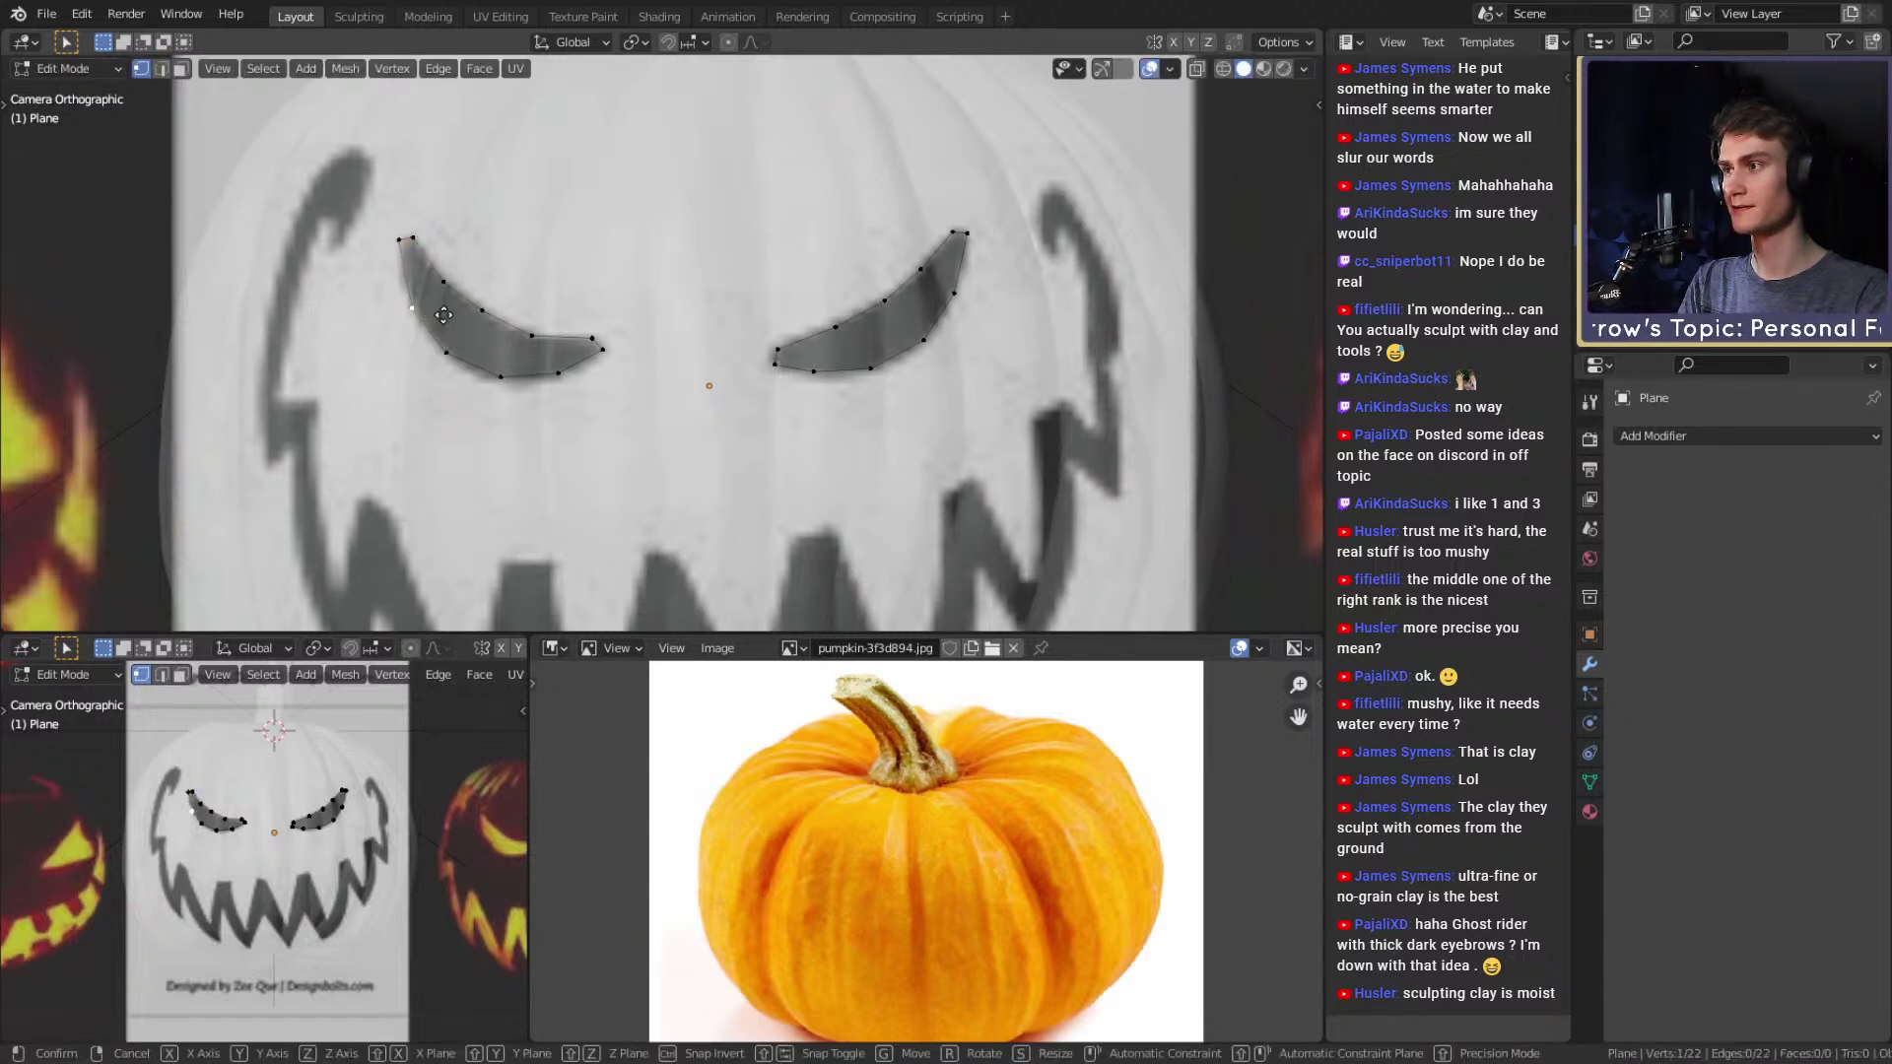
pyautogui.click(447, 352)
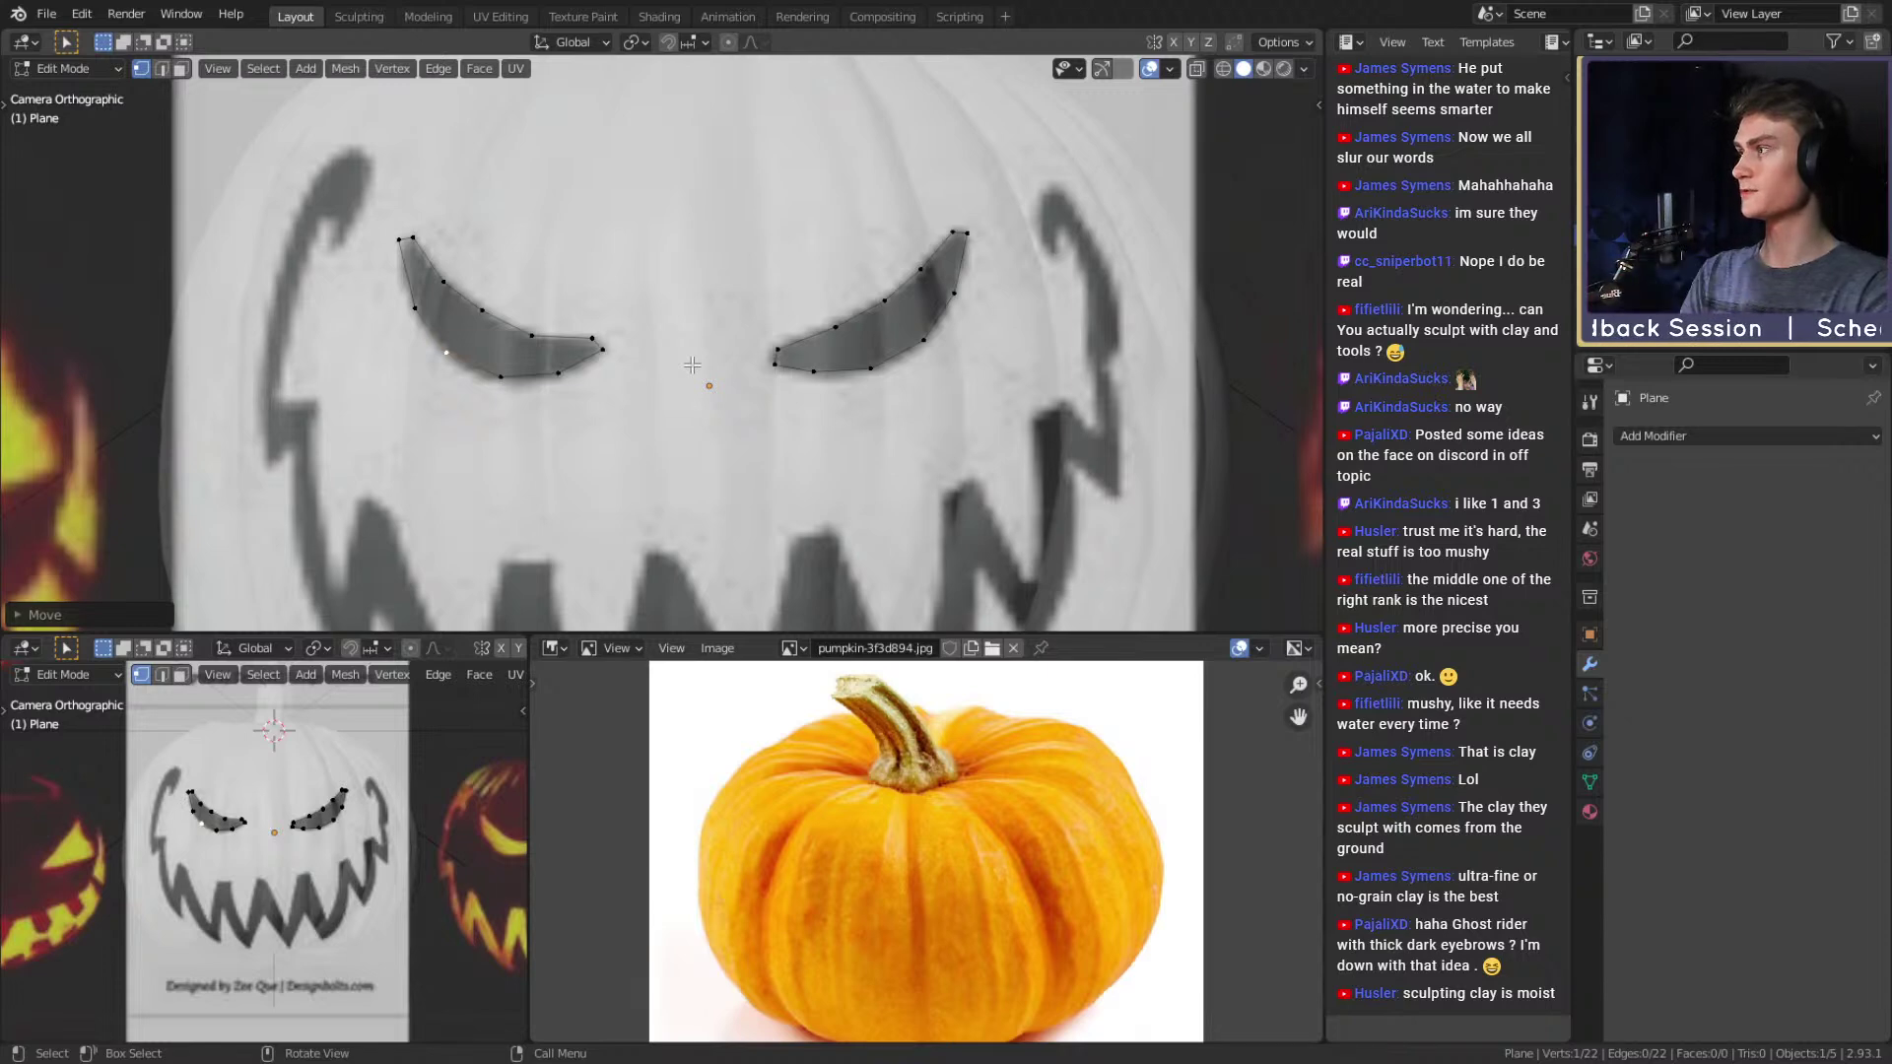
# Extrude from the right-hand eye to the top of the mouth's middle tooth shape and delete the edge connecting it to the eye.
pyautogui.scroll(-6, 676, 232)
pyautogui.scroll(6, 676, 232)
pyautogui.keyDown('shift'); pyautogui.moveTo(737, 309); pyautogui.dragTo(714, 241, button='middle'); pyautogui.keyUp('shift')
pyautogui.scroll(-3, 715, 241)
pyautogui.scroll(3, 741, 286)
pyautogui.keyDown('shift'); pyautogui.moveTo(768, 330); pyautogui.dragTo(875, 264, button='middle'); pyautogui.keyUp('shift')
pyautogui.click(754, 244)
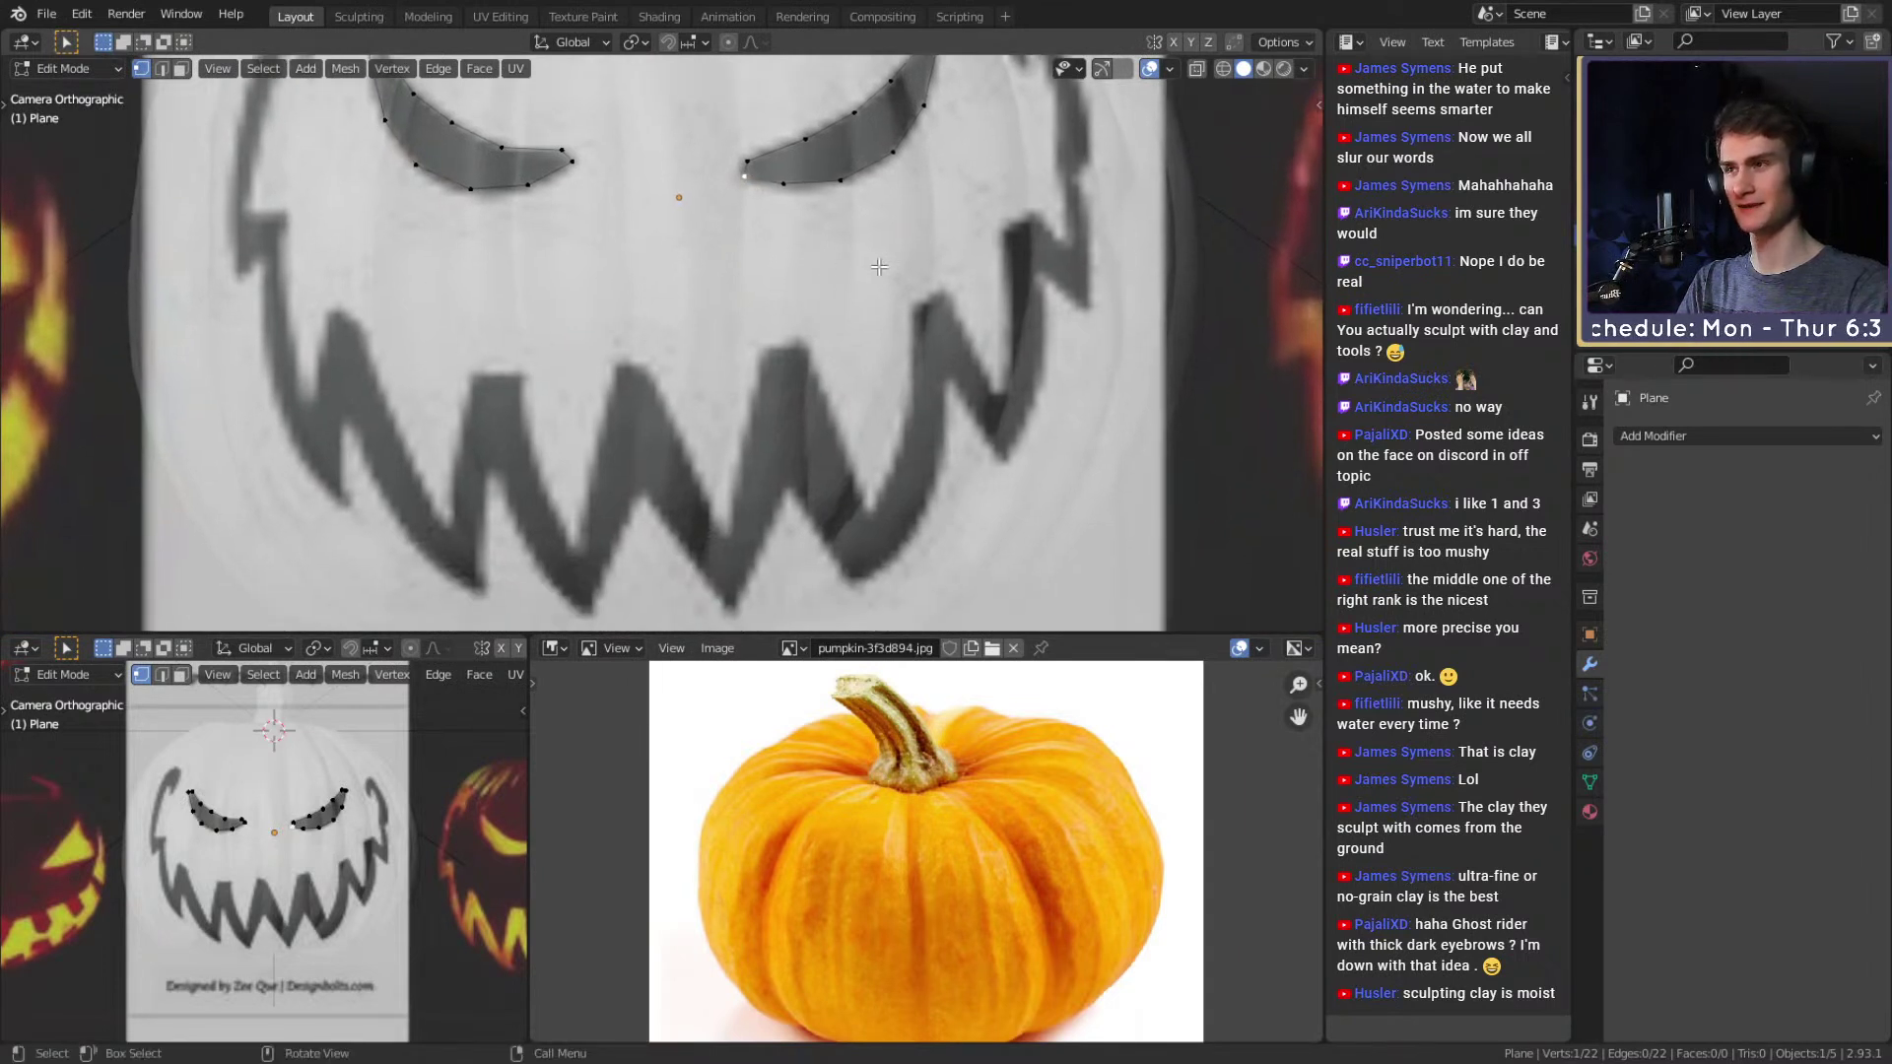
pyautogui.press('e')
pyautogui.click(778, 455)
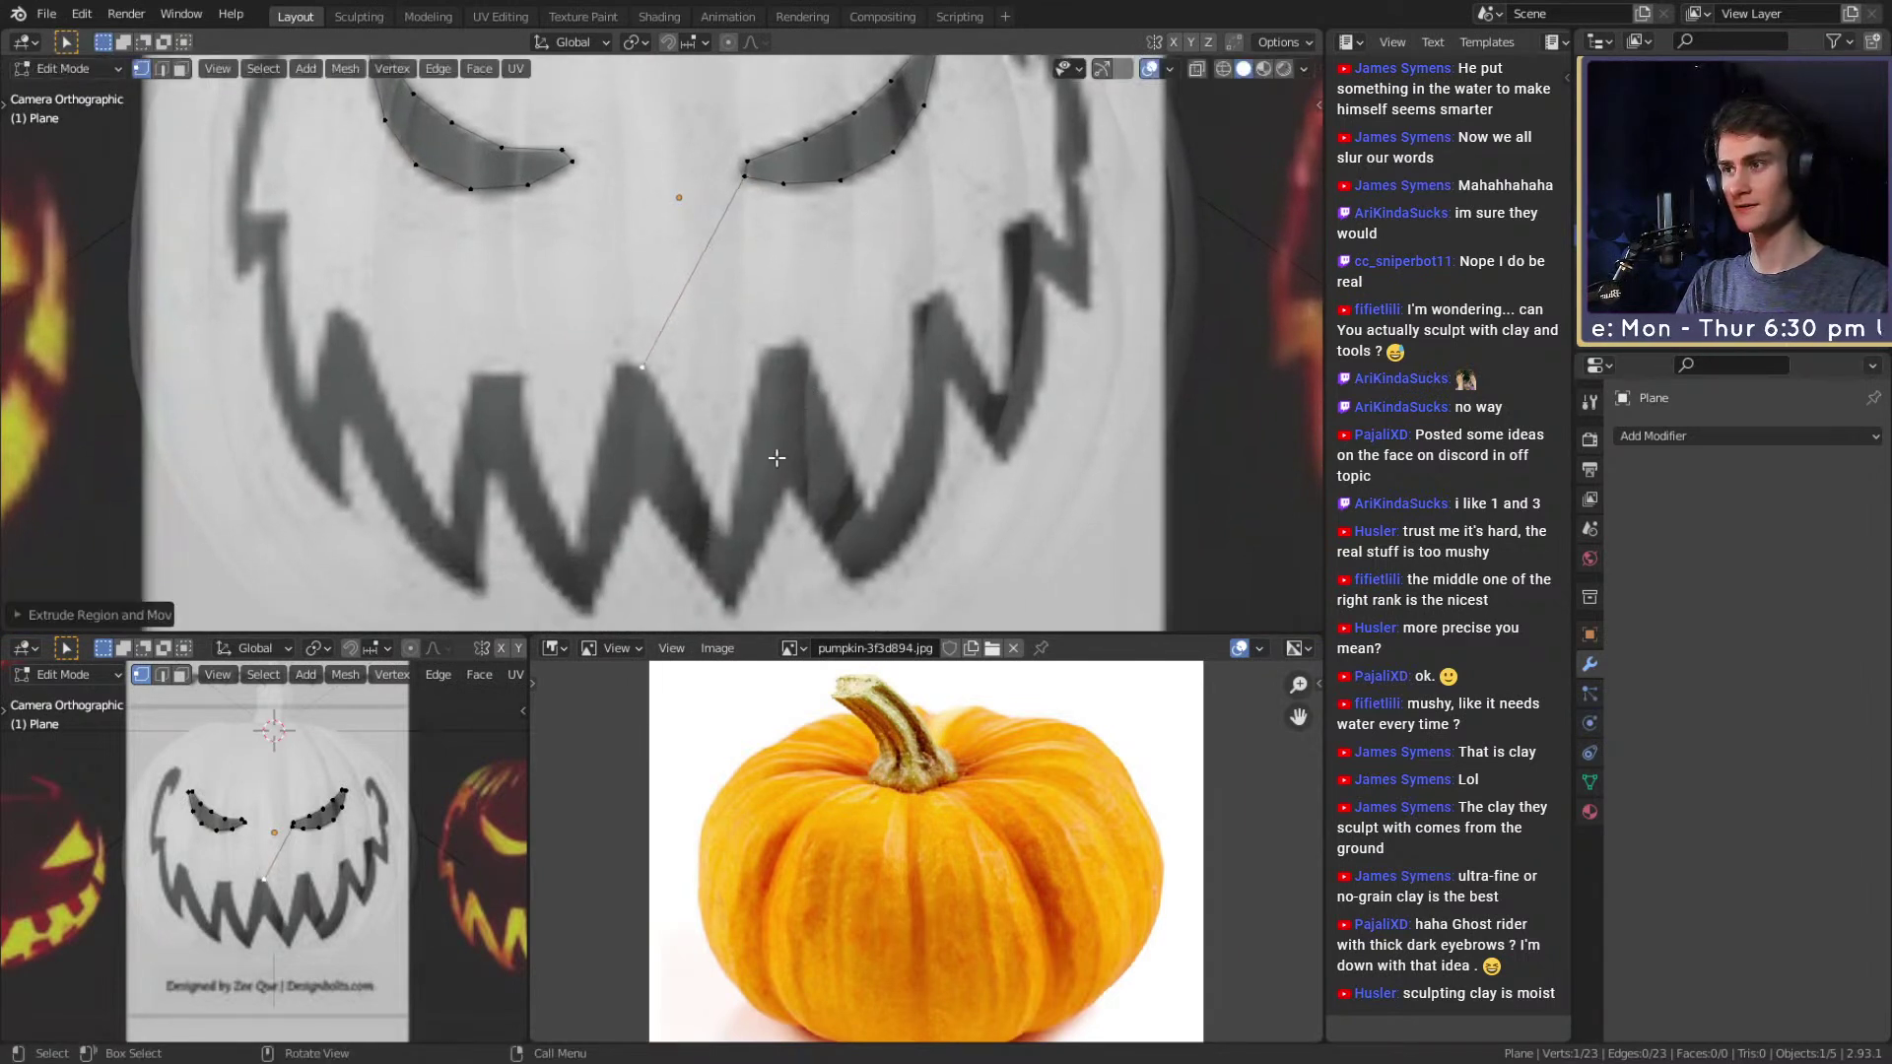
pyautogui.press('2')
pyautogui.click(695, 276)
pyautogui.press('x')
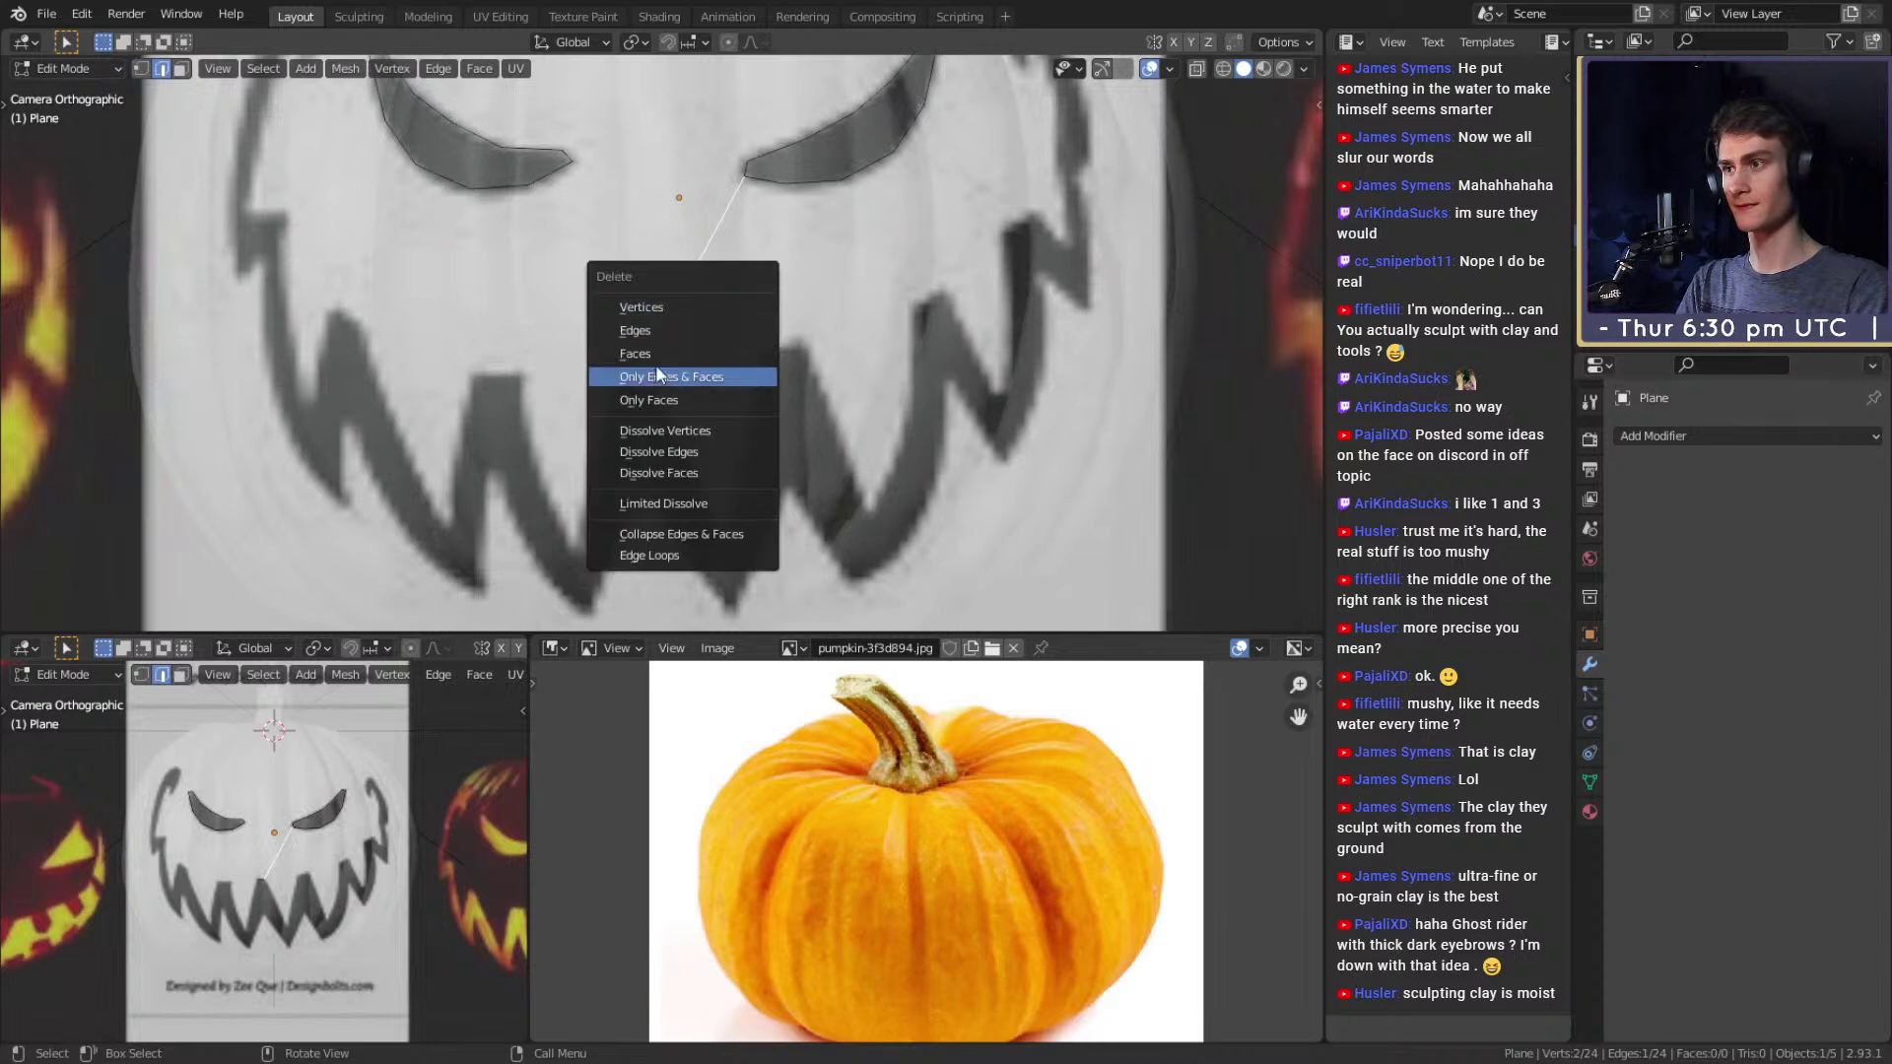
pyautogui.click(648, 335)
pyautogui.press('1')
pyautogui.click(645, 367)
# Extrude vertices along the mouth's upper edge, down and up around the next peak and past the following valley.
pyautogui.press('e')
pyautogui.click(824, 555)
pyautogui.press('e')
pyautogui.click(877, 334)
pyautogui.press('e')
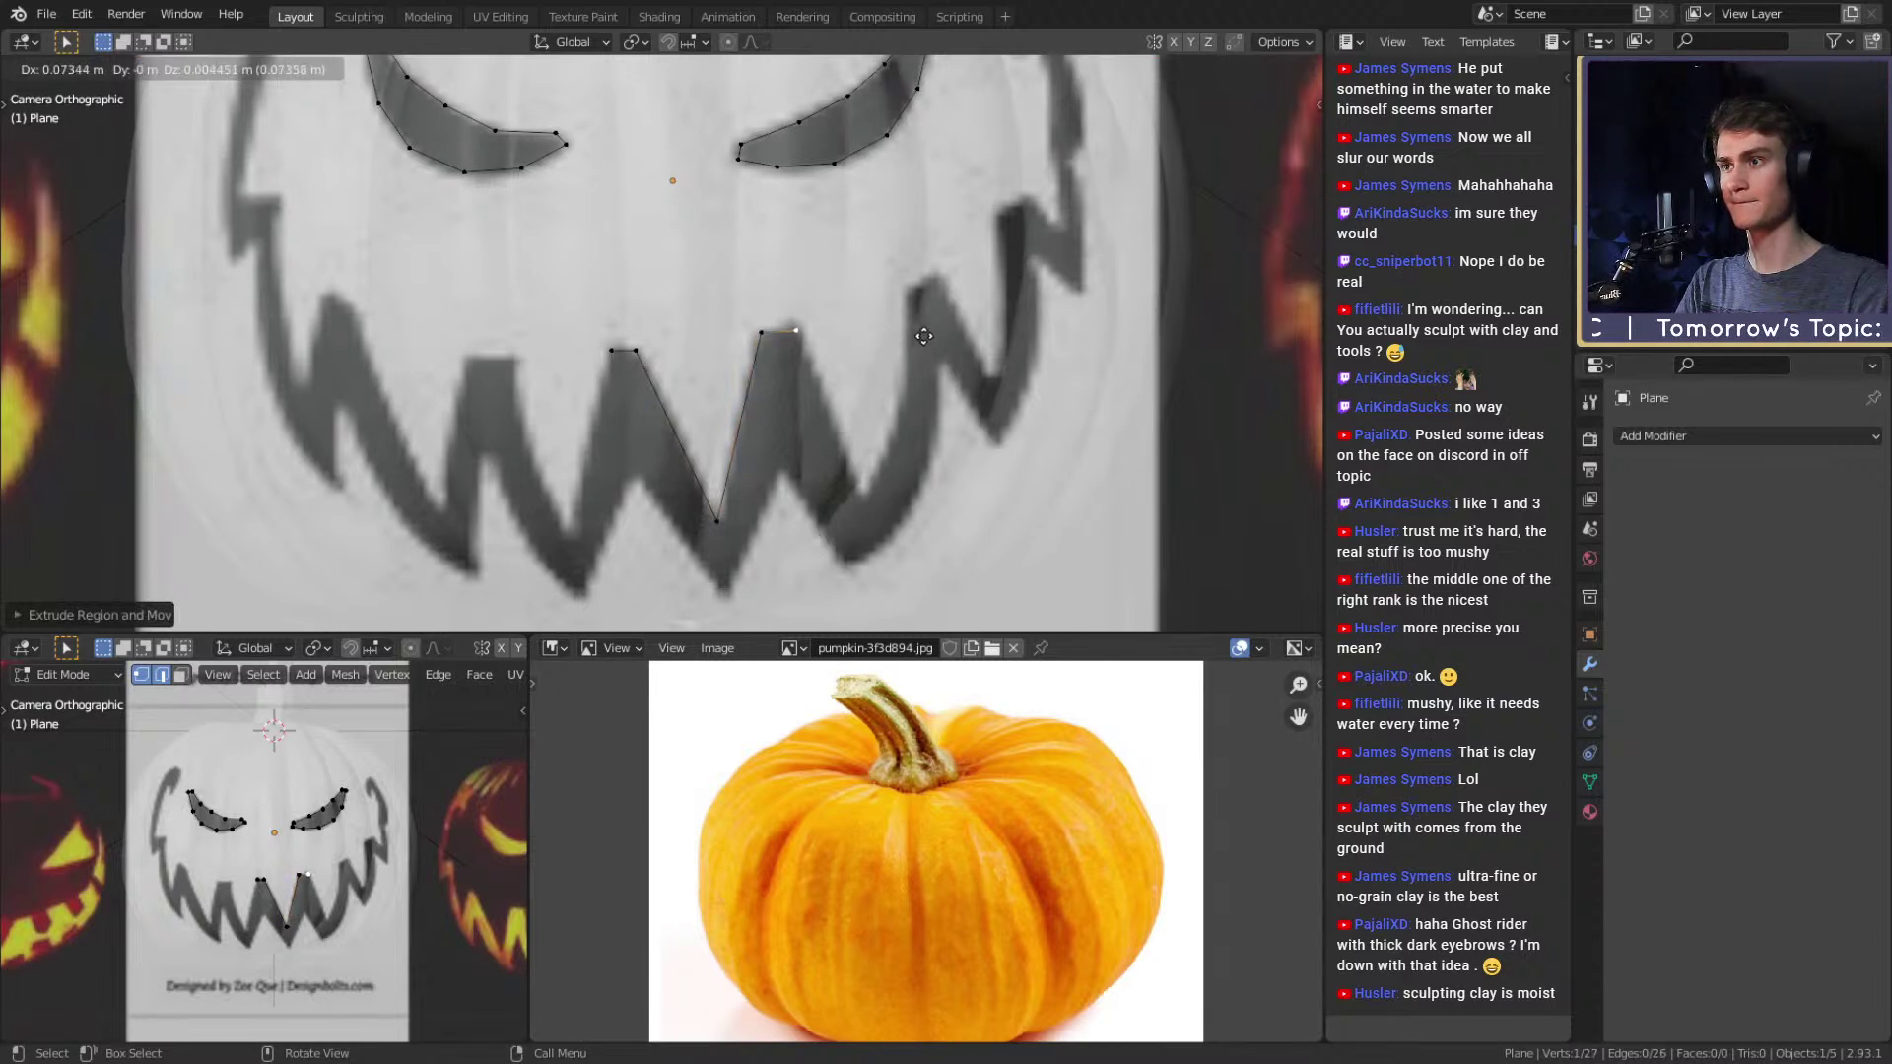
pyautogui.click(1005, 529)
pyautogui.press('e')
pyautogui.click(1082, 369)
# Continue the mouth's upper edge over the next peak, down its valley and up to the outermost dark tooth.
pyautogui.press('e')
pyautogui.click(1086, 239)
pyautogui.press('e')
pyautogui.click(1128, 218)
pyautogui.press('e')
pyautogui.click(1224, 395)
pyautogui.press('e')
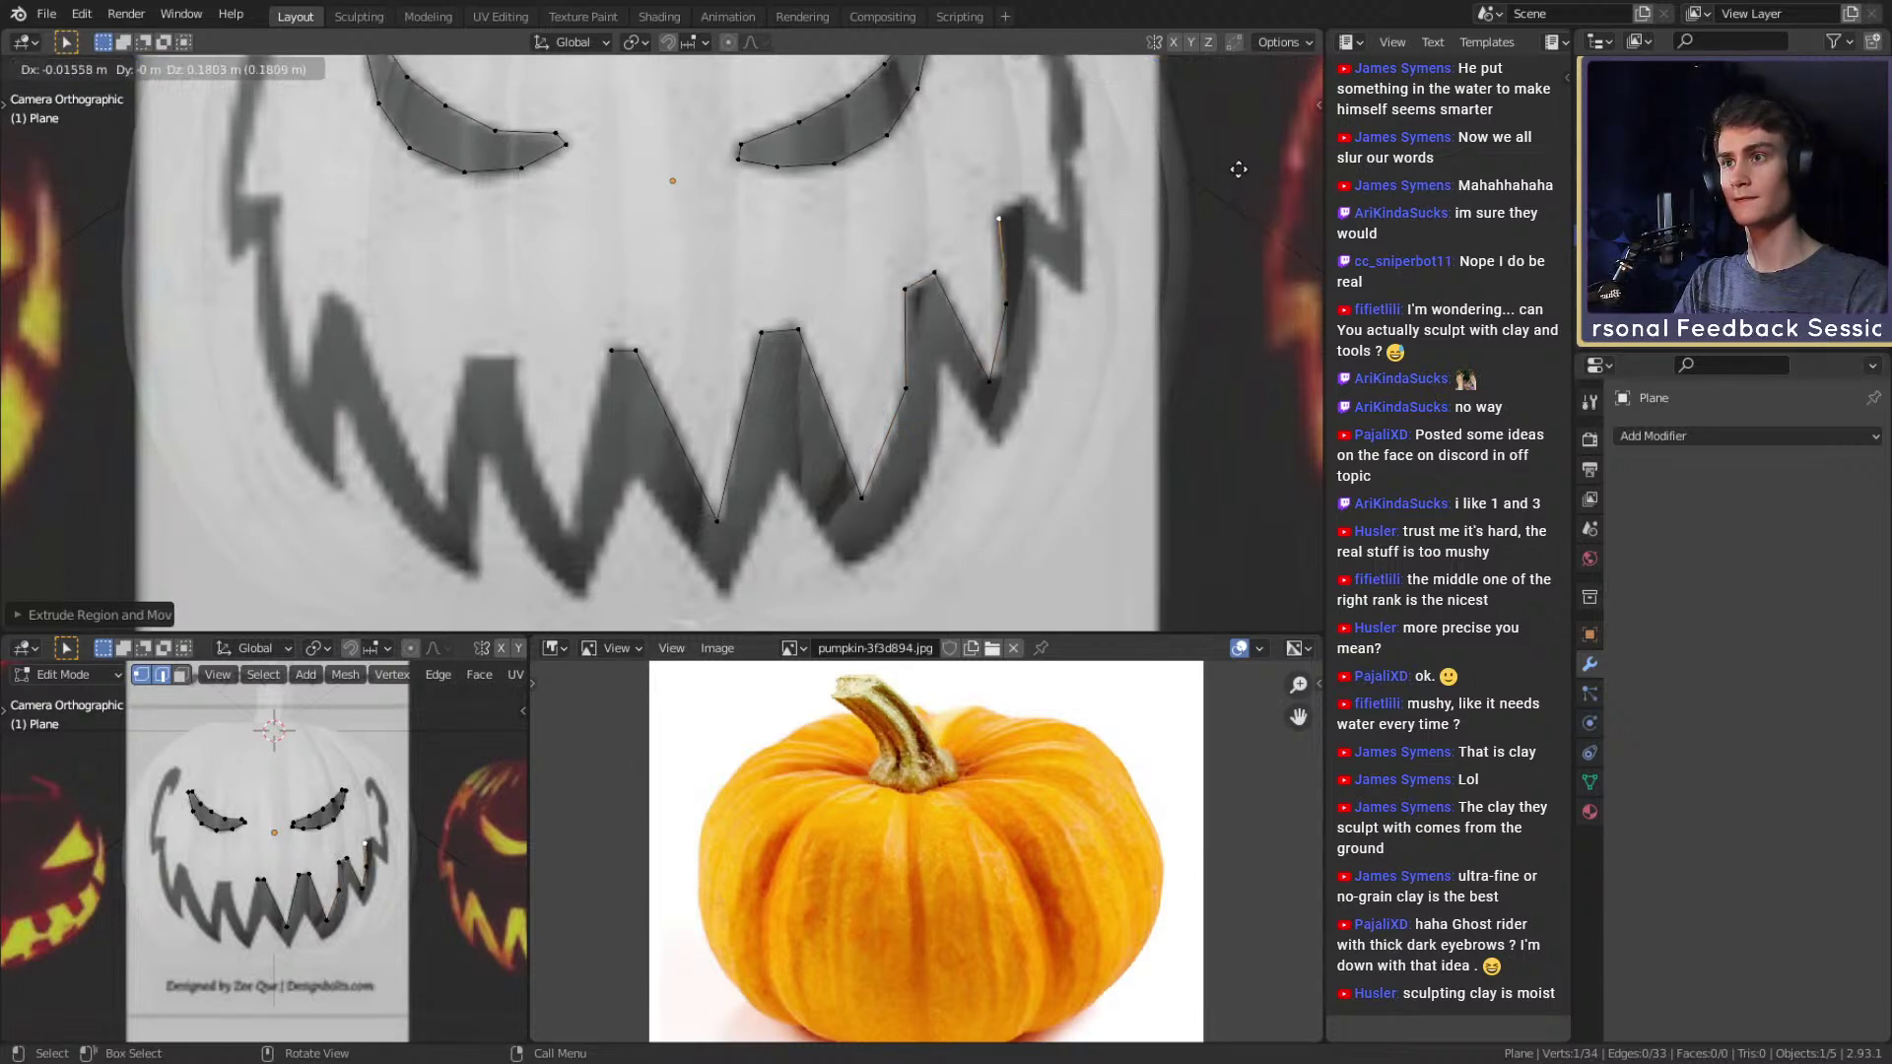
pyautogui.click(1238, 170)
# Extrude the mouth outline over the outermost tooth, into its notch and up the inner edge of the cheek curve.
pyautogui.keyDown('shift'); pyautogui.moveTo(1008, 311); pyautogui.dragTo(953, 290, button='middle'); pyautogui.keyUp('shift')
pyautogui.scroll(-1, 974, 338)
pyautogui.scroll(-4, 974, 337)
pyautogui.keyDown('shift'); pyautogui.moveTo(952, 289); pyautogui.dragTo(869, 369, button='middle'); pyautogui.keyUp('shift')
pyautogui.scroll(2, 840, 352)
pyautogui.press('e')
pyautogui.click(906, 351)
pyautogui.press('e')
pyautogui.click(954, 396)
pyautogui.keyDown('shift'); pyautogui.moveTo(957, 324); pyautogui.dragTo(962, 456, button='middle'); pyautogui.keyUp('shift')
pyautogui.press('e')
pyautogui.click(957, 343)
pyautogui.press('e')
pyautogui.click(944, 203)
# Extrude vertices around the hooked tip at the upper end of the cheek curve to its top point.
pyautogui.press('e')
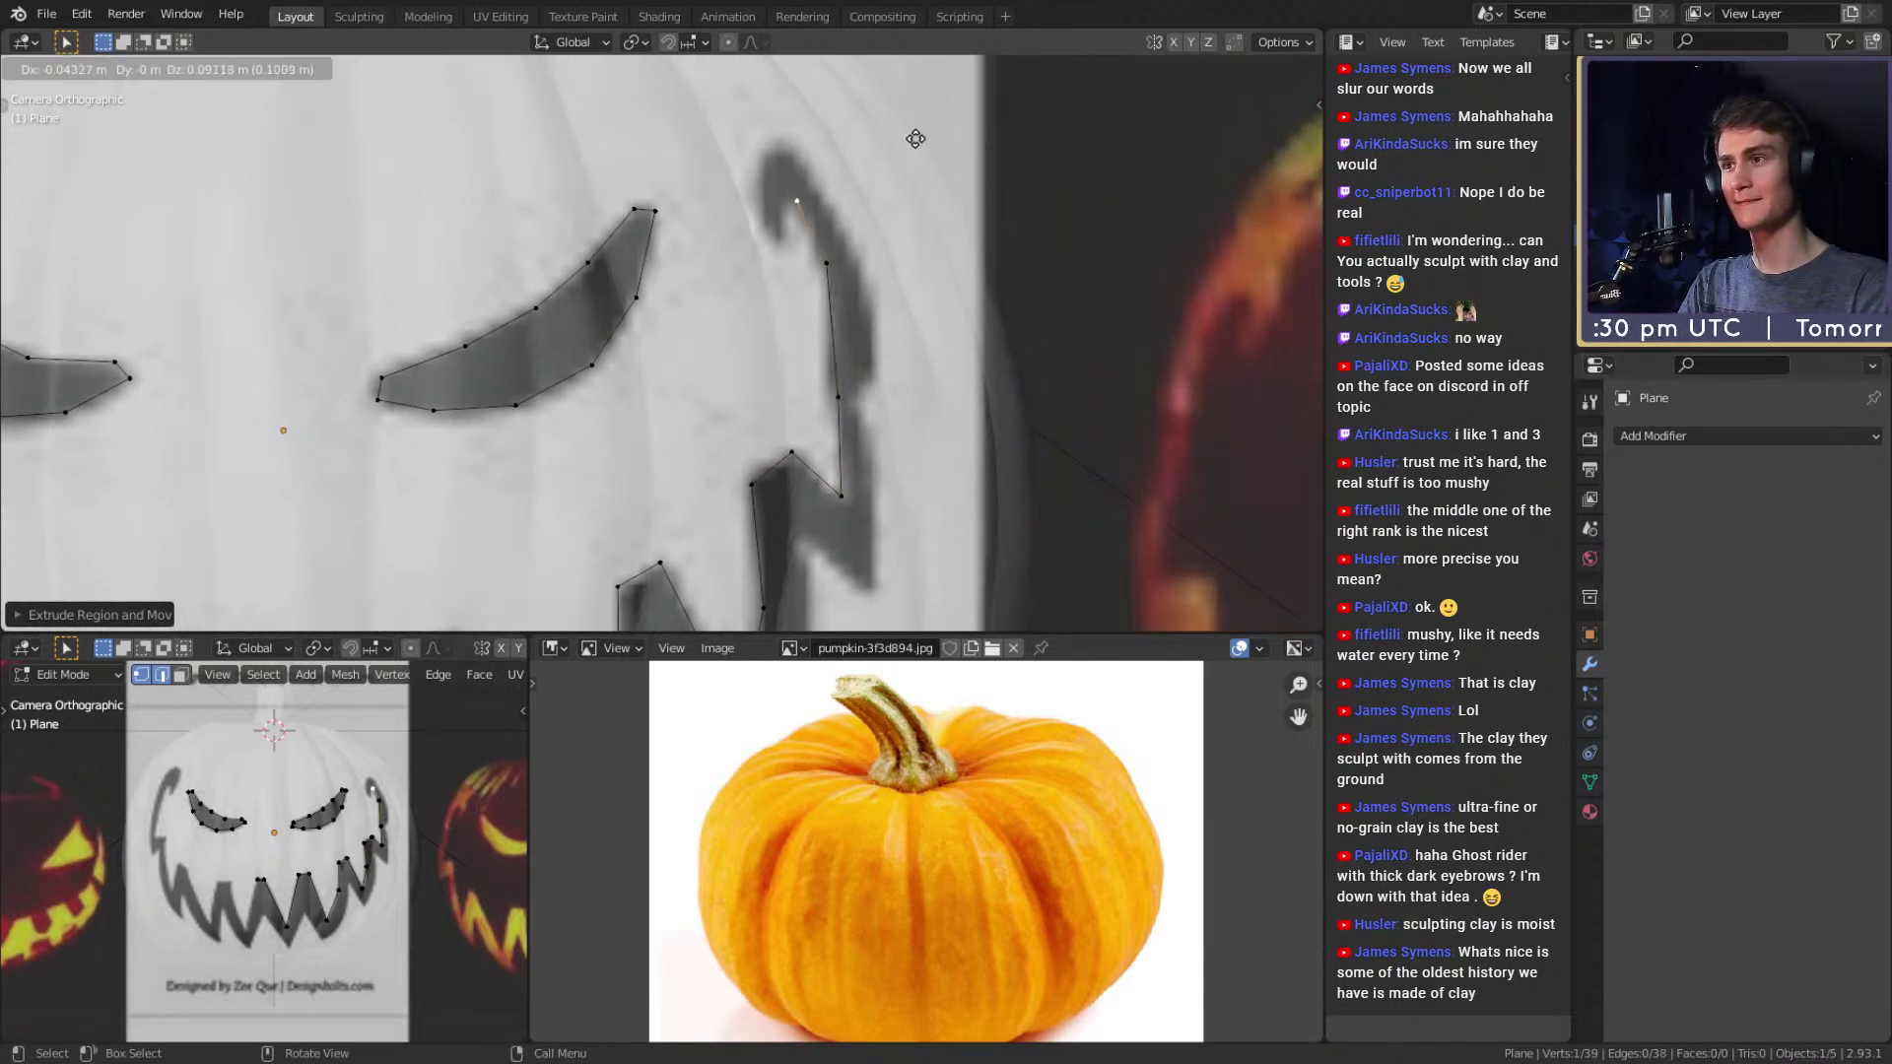
pyautogui.click(914, 138)
pyautogui.press('e')
pyautogui.click(899, 181)
pyautogui.press('e')
pyautogui.click(887, 183)
pyautogui.press('e')
pyautogui.click(893, 128)
pyautogui.press('e')
pyautogui.click(946, 110)
# Extrude vertices down the outer edge of the cheek curve from the hook's top point.
pyautogui.press('e')
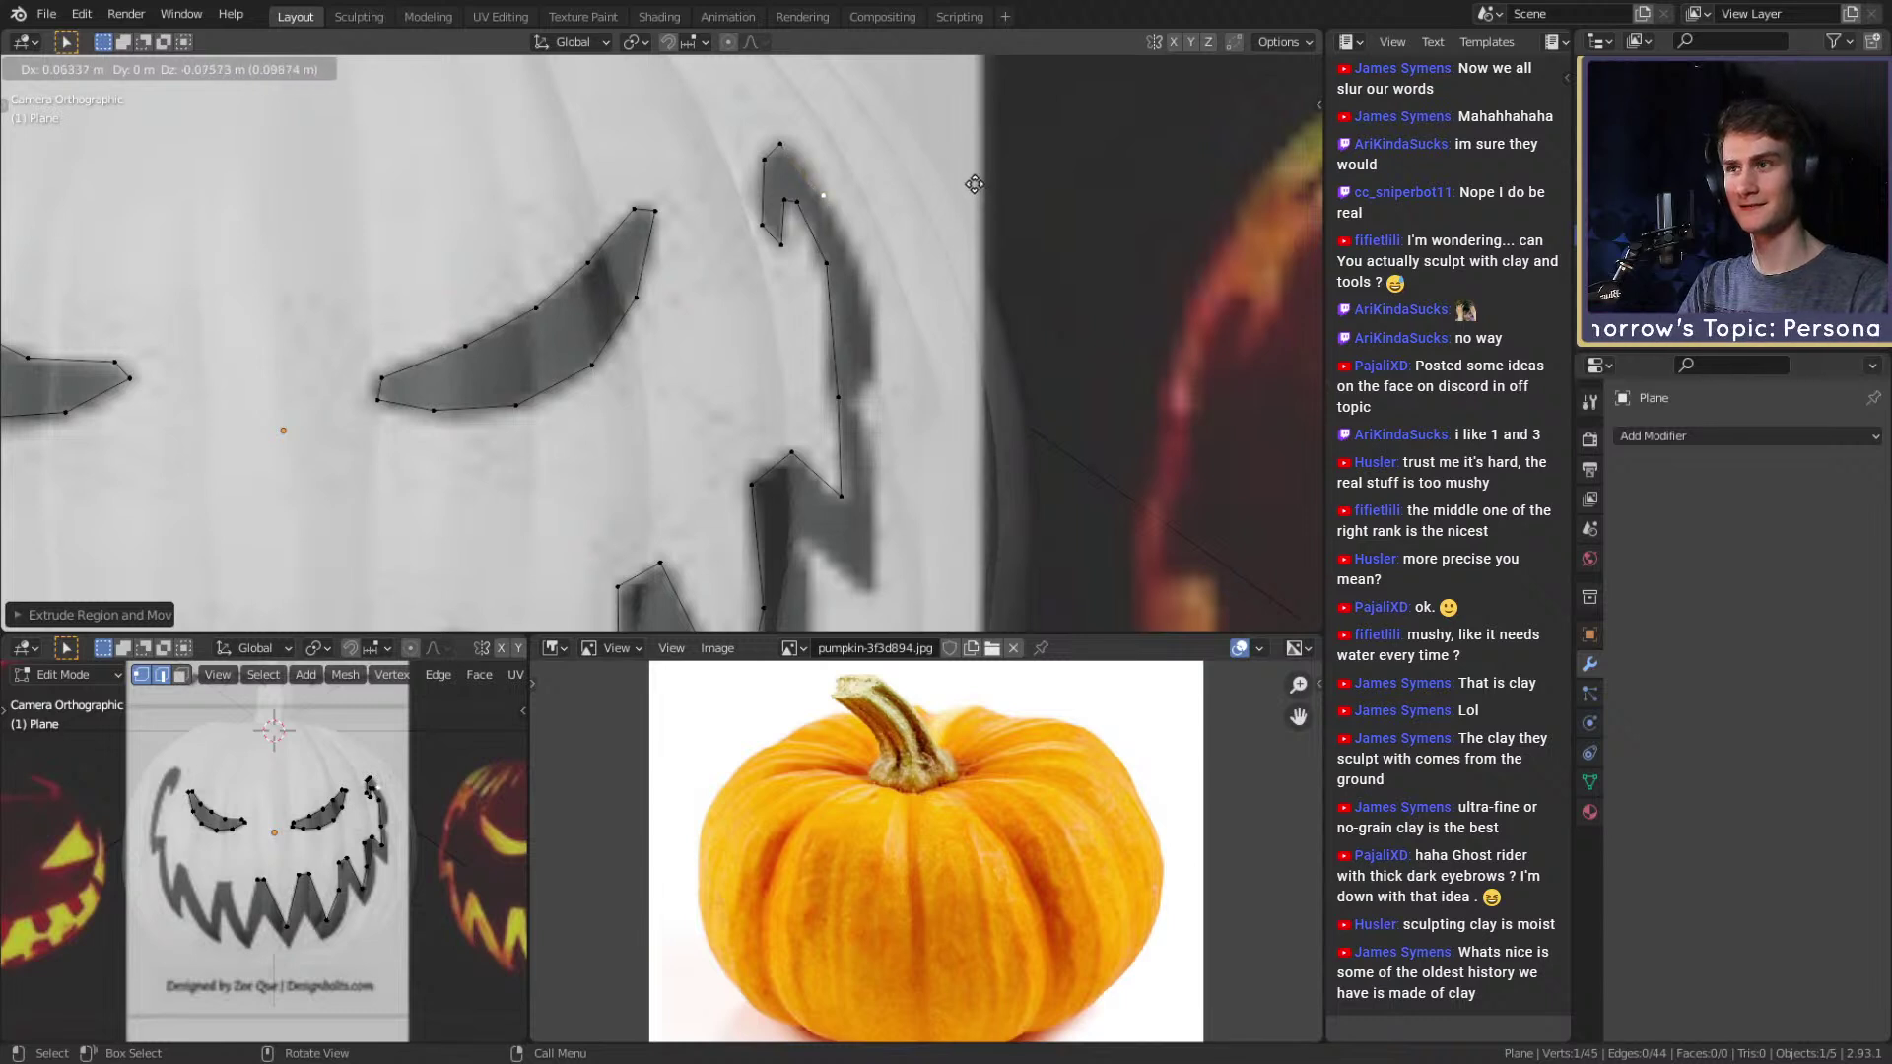
pyautogui.click(967, 176)
pyautogui.press('e')
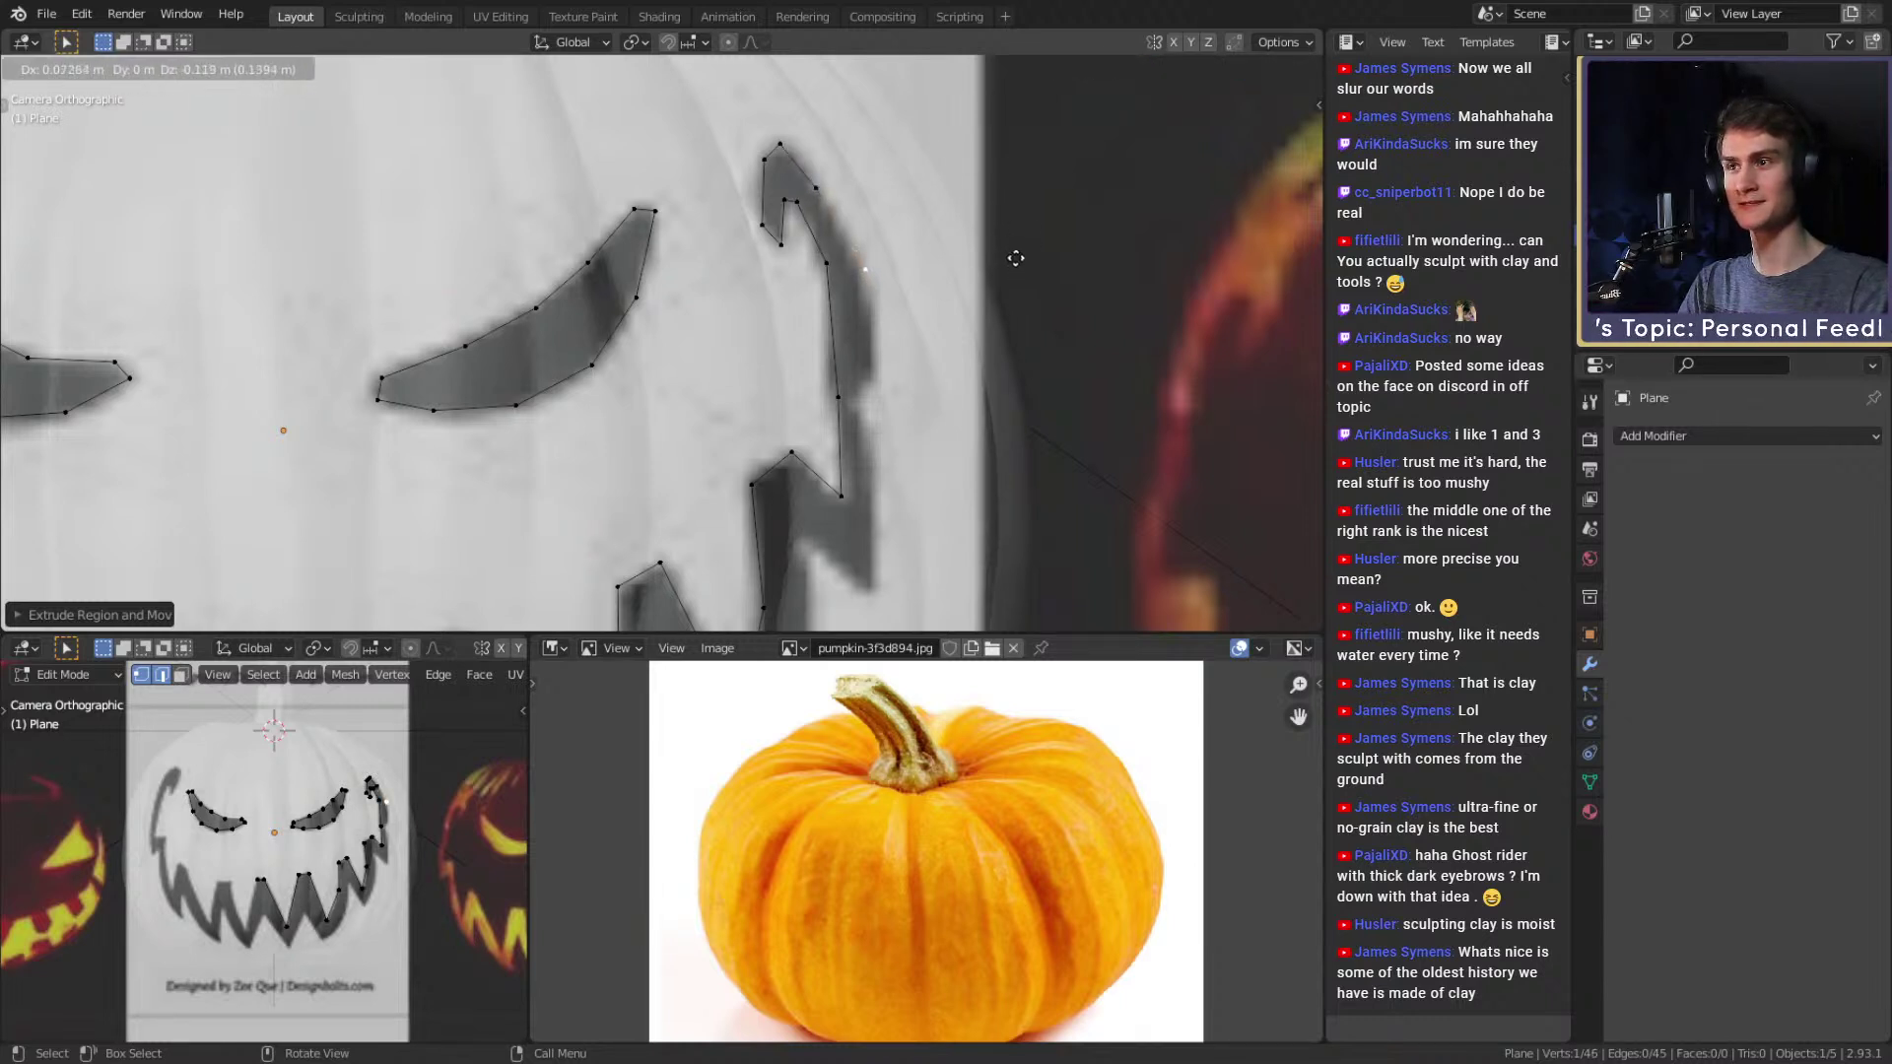
pyautogui.click(1012, 266)
pyautogui.press('e')
pyautogui.click(1026, 373)
pyautogui.press('e')
pyautogui.click(1022, 445)
# Extrude the outer contour around the spike at the mouth corner, into its notch and down towards the next spike.
pyautogui.keyDown('shift'); pyautogui.moveTo(999, 430); pyautogui.dragTo(995, 306, button='middle'); pyautogui.keyUp('shift')
pyautogui.press('e')
pyautogui.click(995, 447)
pyautogui.keyDown('shift'); pyautogui.moveTo(995, 446); pyautogui.dragTo(934, 244, button='middle'); pyautogui.keyUp('shift')
pyautogui.press('e')
pyautogui.click(935, 312)
pyautogui.press('e')
pyautogui.click(946, 374)
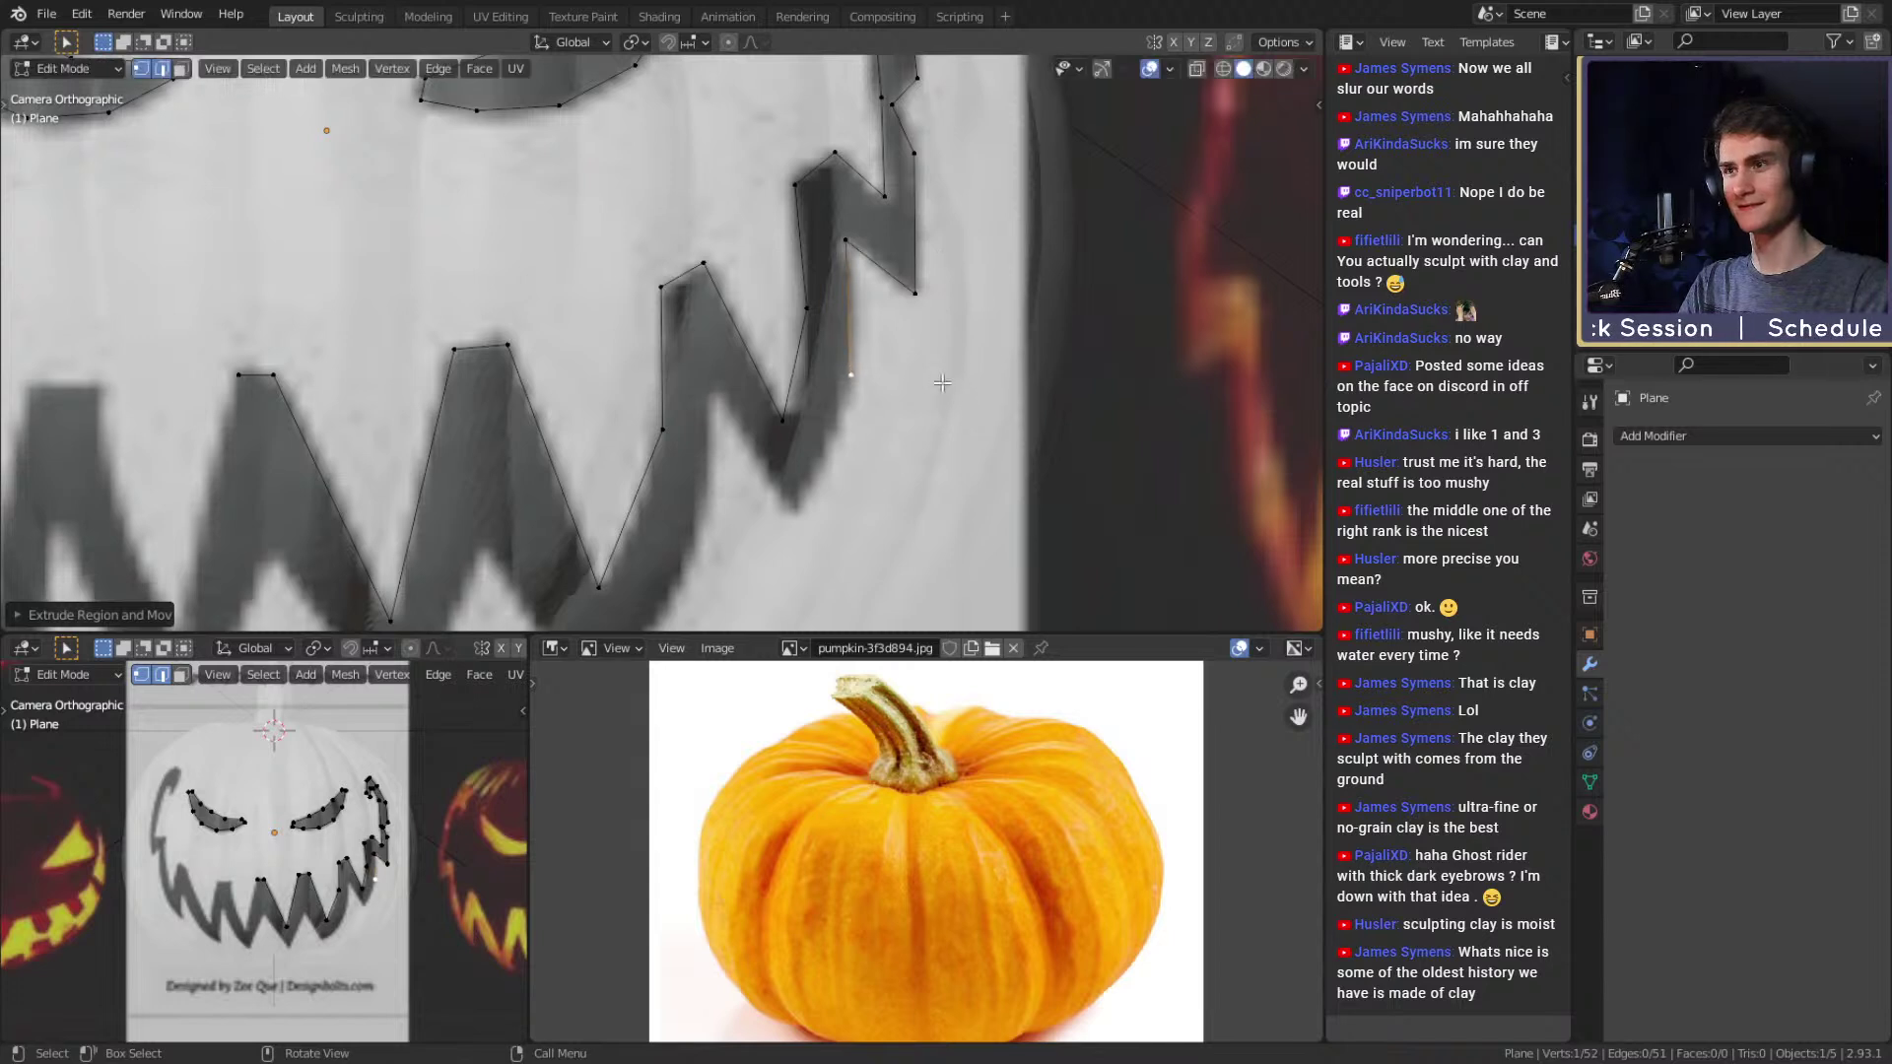
# Extrude the lower mouth contour around the spike below the mouth corner and up into the two-vertex notch beside it.
pyautogui.keyDown('shift'); pyautogui.moveTo(946, 375); pyautogui.dragTo(947, 343, button='middle'); pyautogui.keyUp('shift')
pyautogui.press('e')
pyautogui.click(924, 372)
pyautogui.press('e')
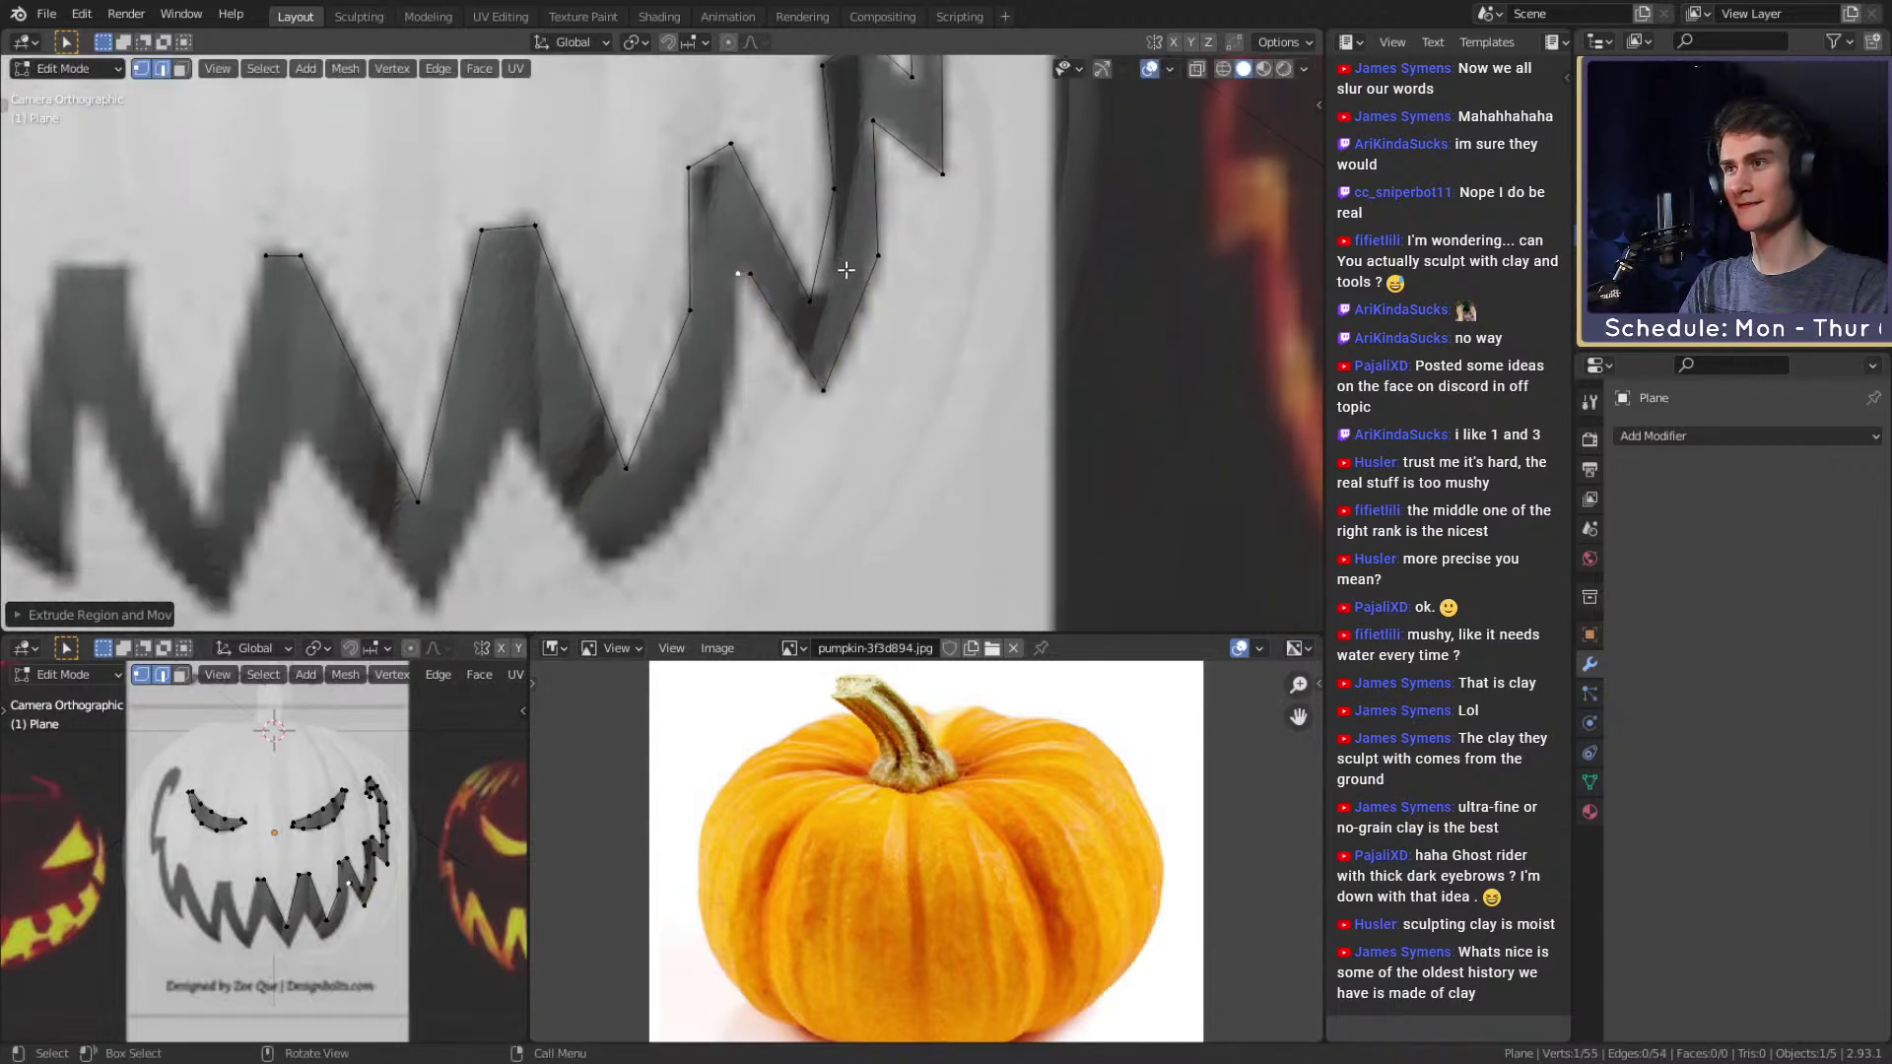
pyautogui.keyDown('shift'); pyautogui.moveTo(853, 260); pyautogui.dragTo(879, 238, button='middle'); pyautogui.keyUp('shift')
pyautogui.press('e')
pyautogui.click(884, 244)
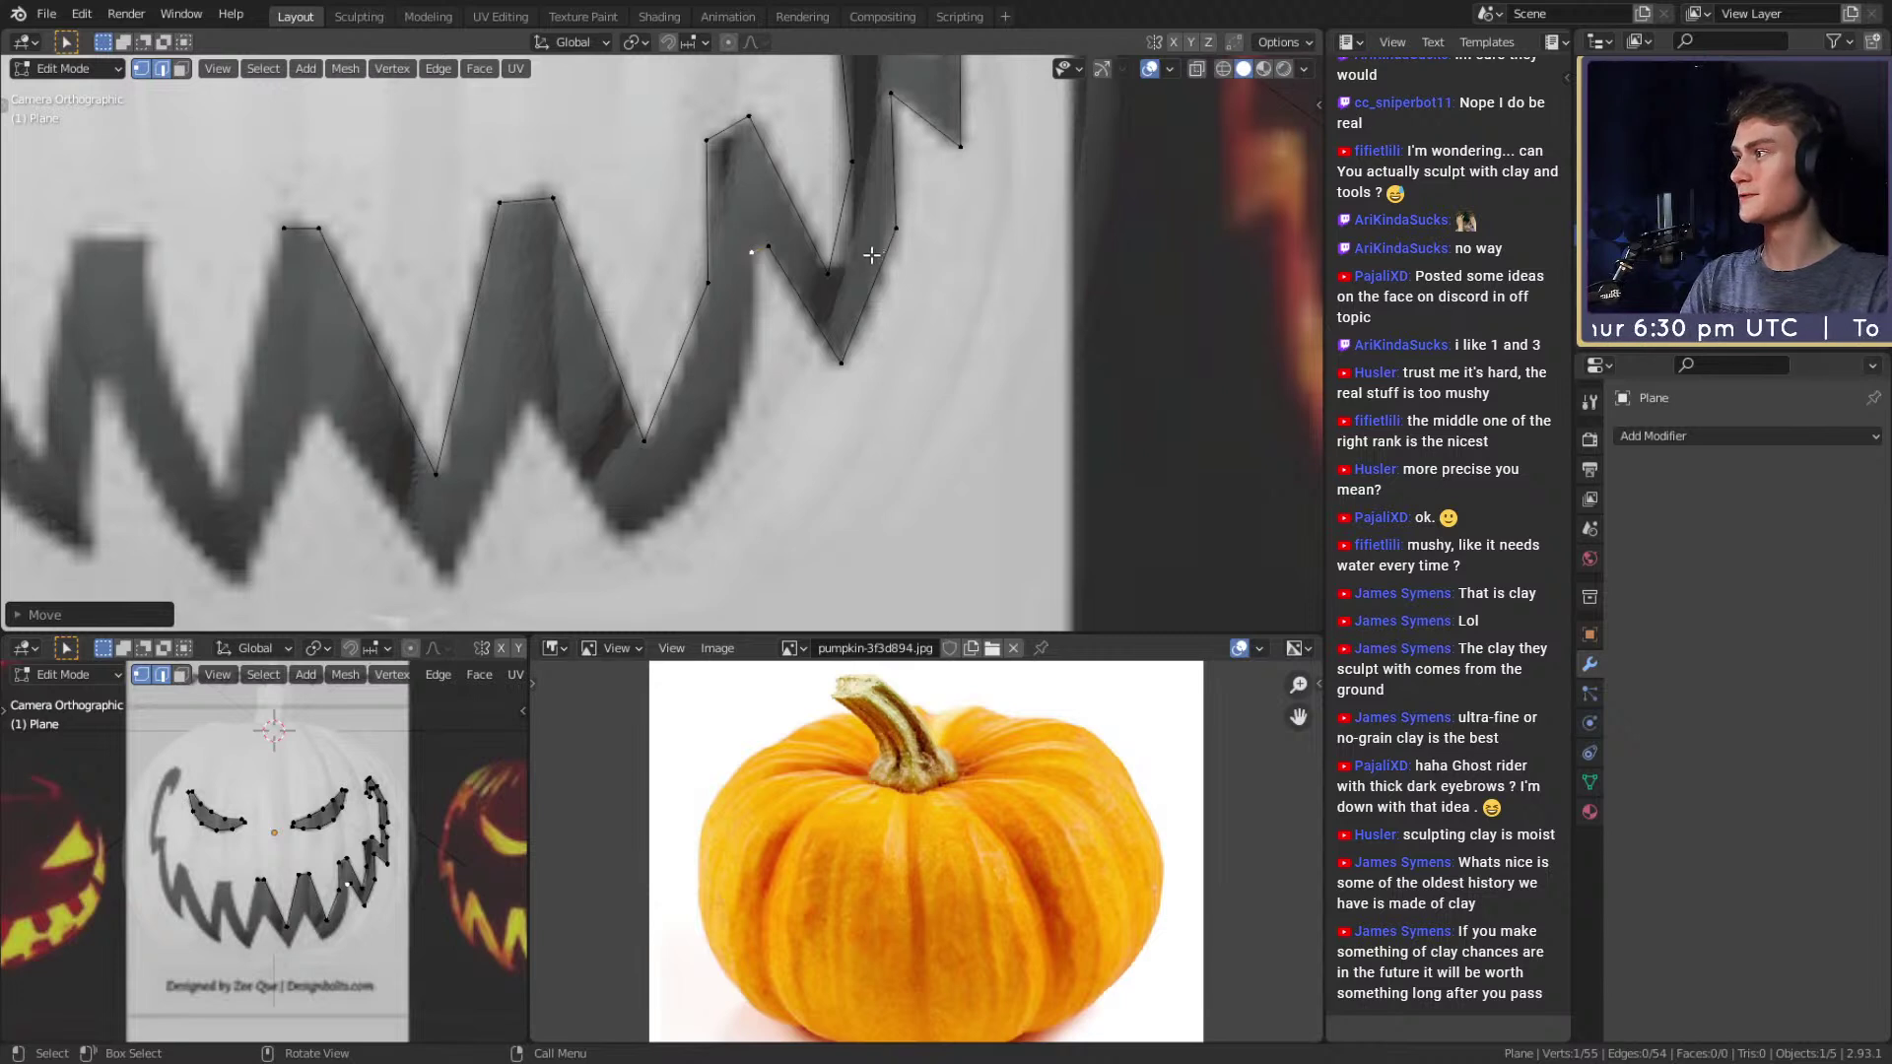
pyautogui.keyDown('shift'); pyautogui.moveTo(813, 416); pyautogui.dragTo(894, 379, button='middle'); pyautogui.keyUp('shift')
pyautogui.keyDown('shift'); pyautogui.moveTo(1042, 347); pyautogui.dragTo(993, 301, button='middle'); pyautogui.keyUp('shift')
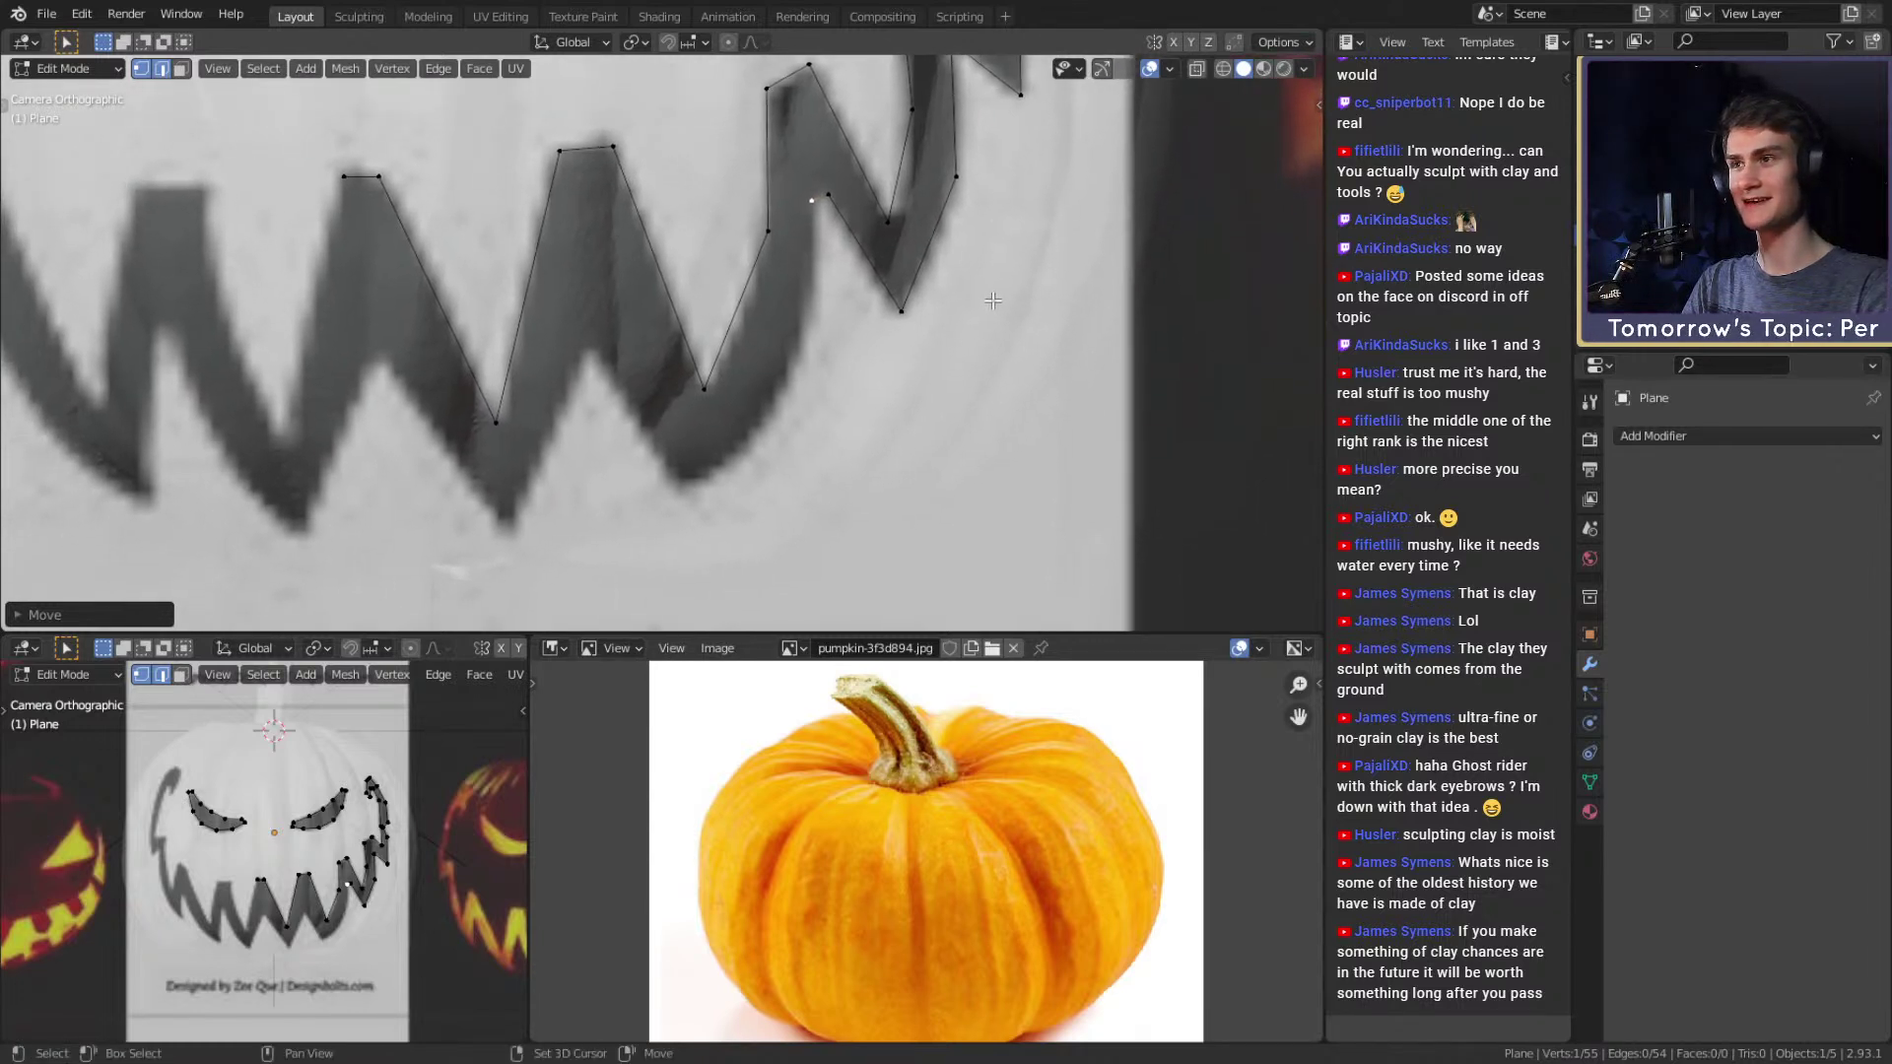
# Extrude vertices down the curved outer edge of the next lower spike and across its blunt tip.
pyautogui.press('e')
pyautogui.click(986, 360)
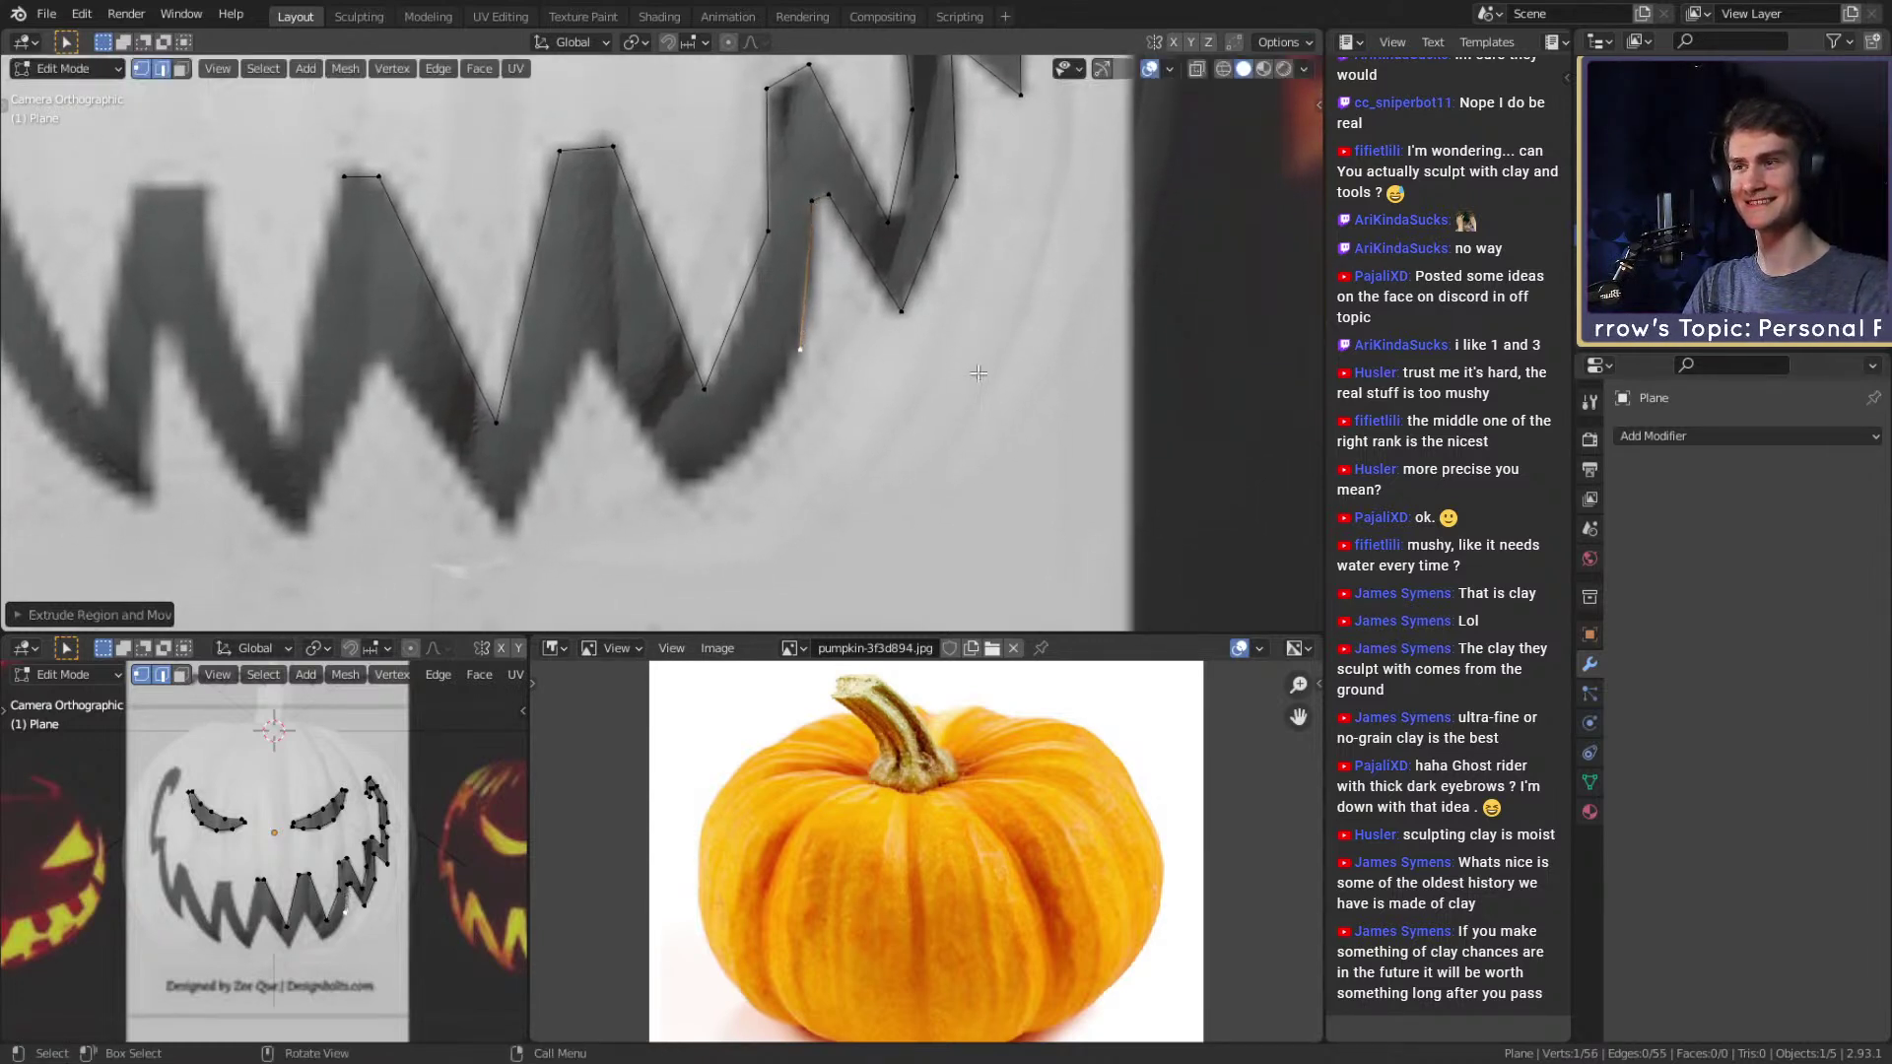
pyautogui.keyDown('shift'); pyautogui.moveTo(968, 379); pyautogui.dragTo(1028, 277, button='middle'); pyautogui.keyUp('shift')
pyautogui.press('e')
pyautogui.click(927, 409)
pyautogui.press('e')
pyautogui.click(901, 405)
pyautogui.keyDown('shift'); pyautogui.moveTo(899, 399); pyautogui.dragTo(970, 430, button='middle'); pyautogui.keyUp('shift')
# Extrude the lower contour up into the following notch, across its narrow peak and down to the next spike's tip.
pyautogui.press('e')
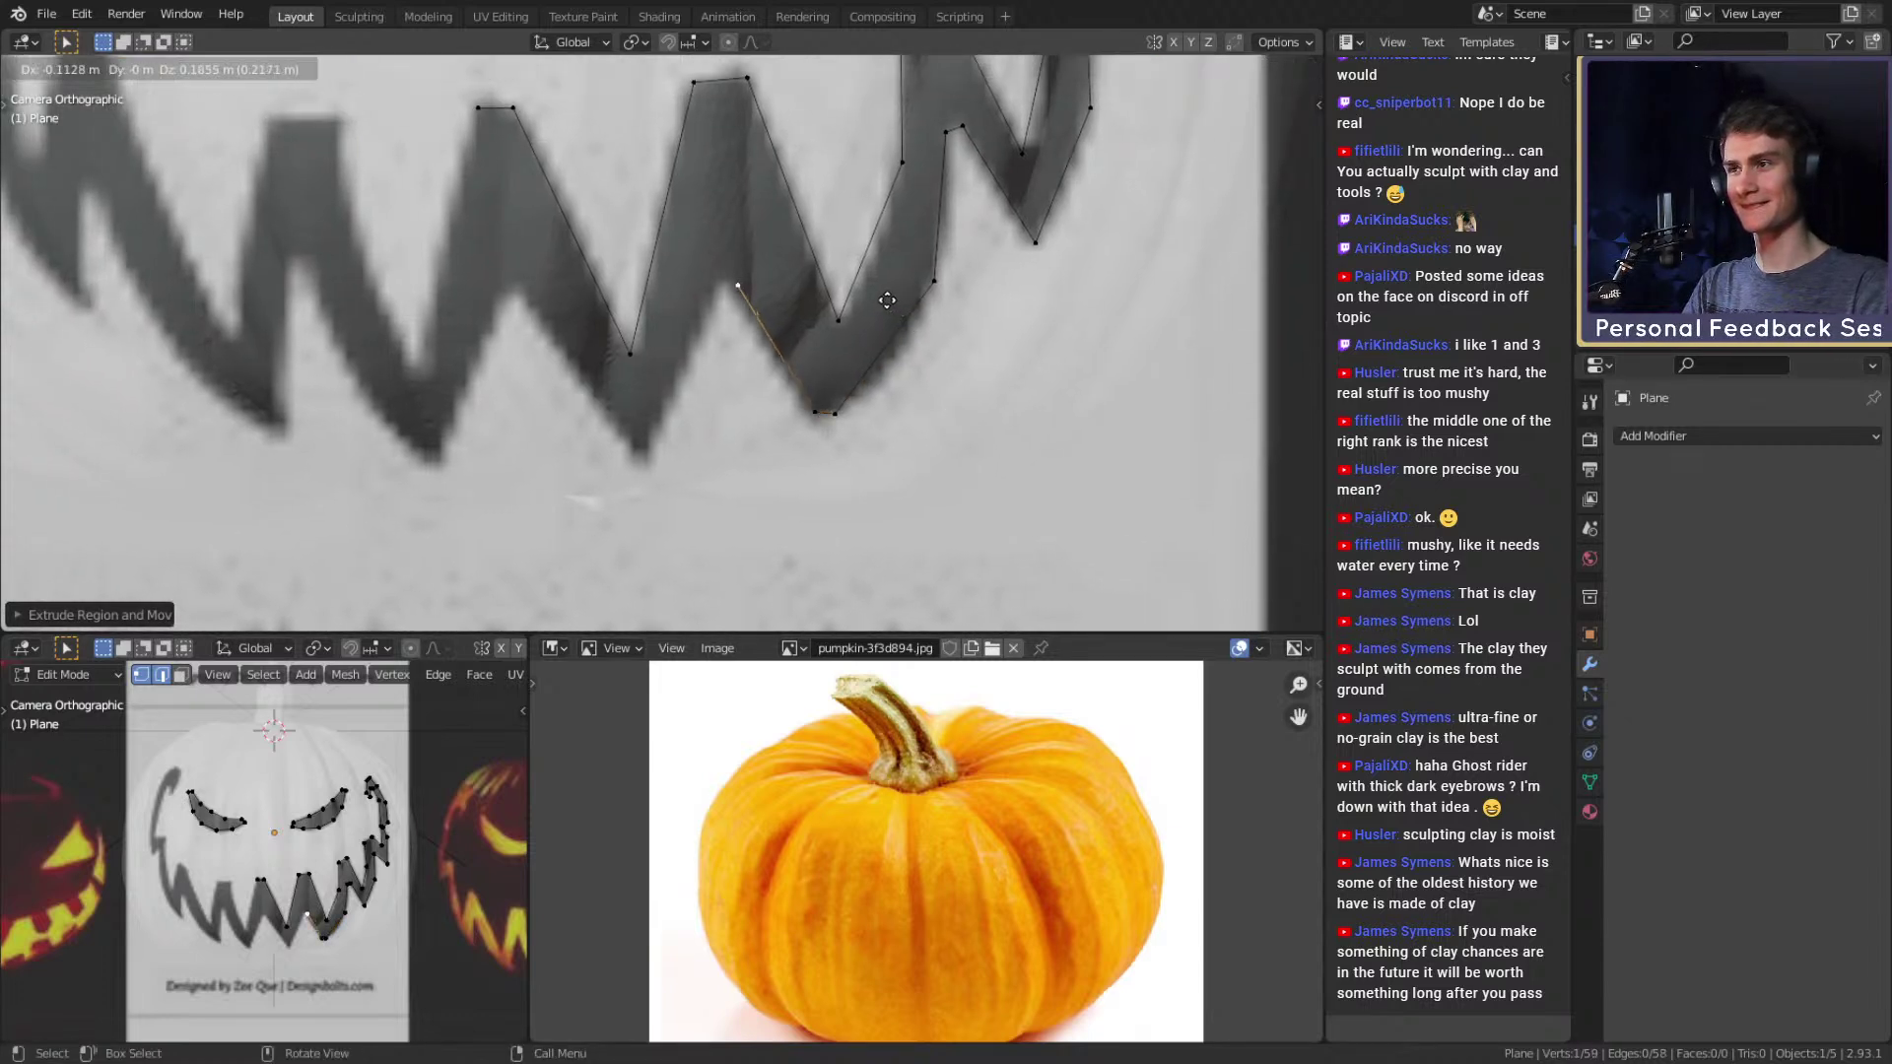
pyautogui.click(869, 298)
pyautogui.press('e')
pyautogui.click(864, 297)
pyautogui.keyDown('shift'); pyautogui.moveTo(838, 319); pyautogui.dragTo(1005, 288, button='middle'); pyautogui.keyUp('shift')
pyautogui.press('e')
pyautogui.click(931, 458)
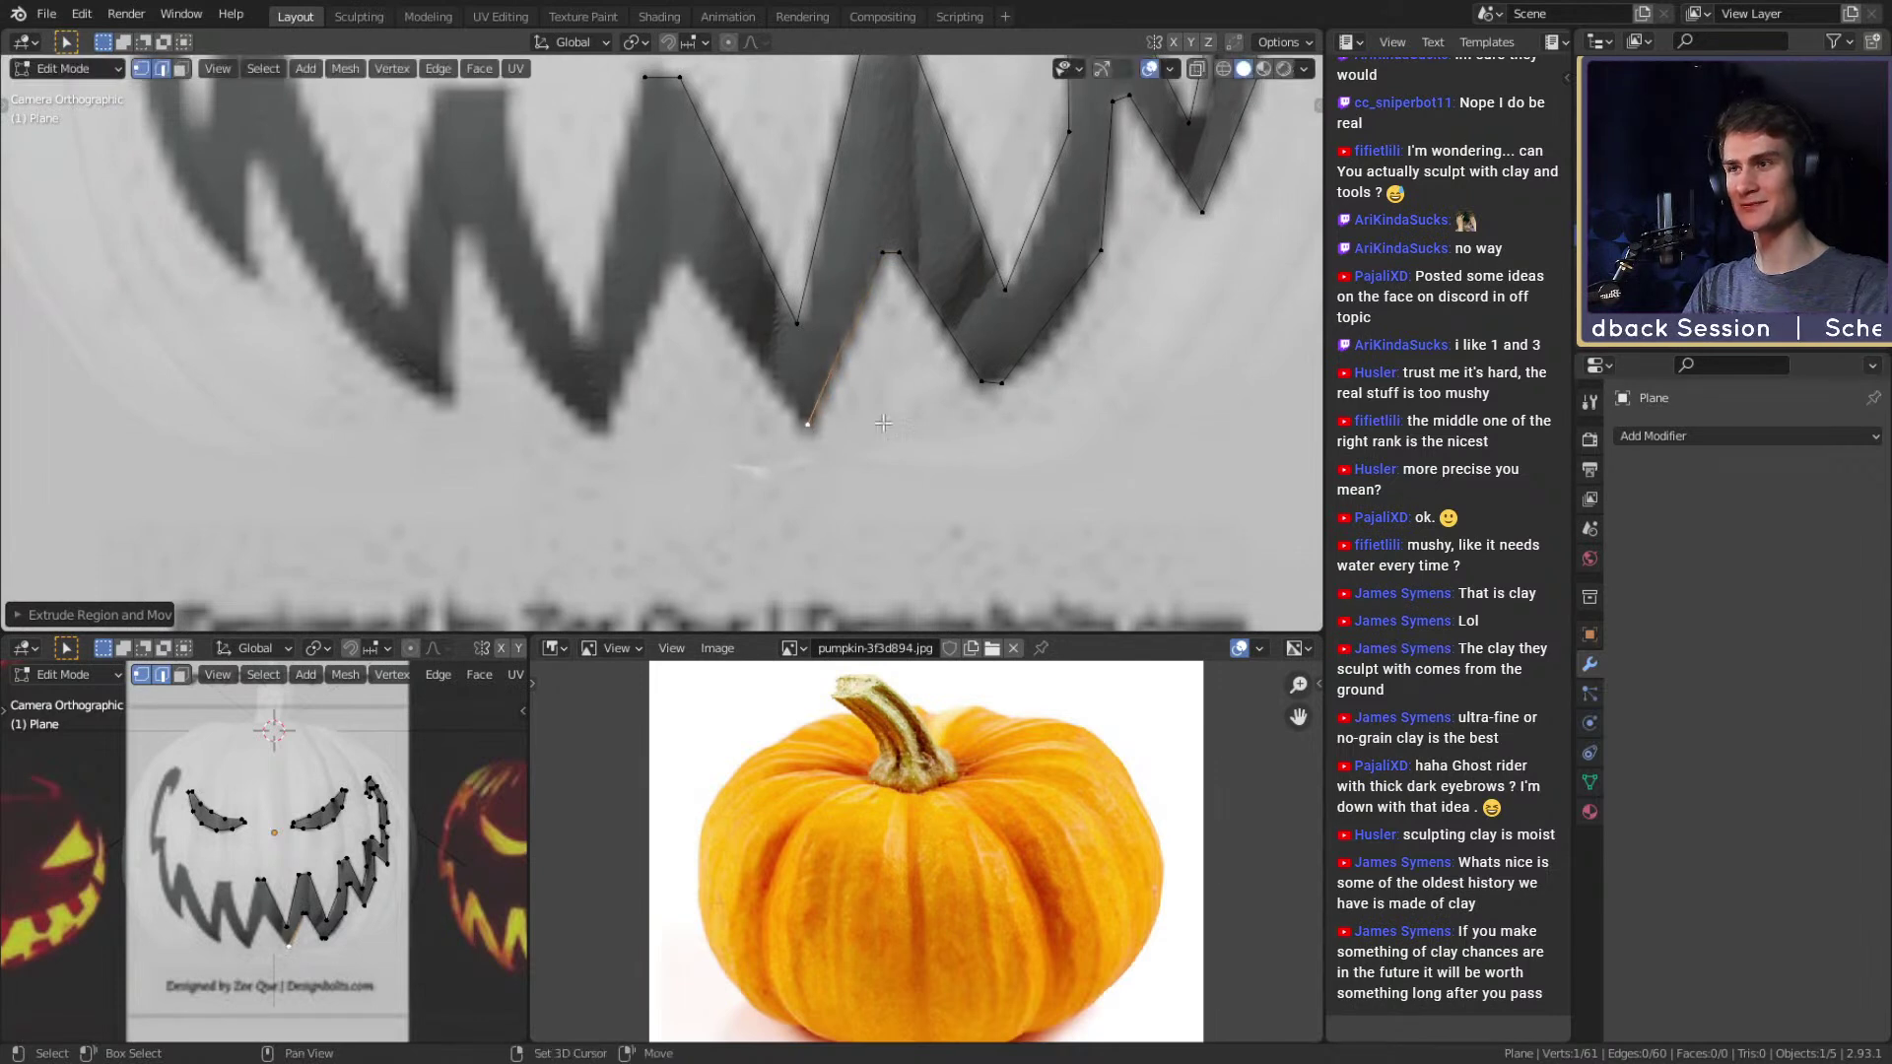
# Extrude the lower contour over the notch beneath the central tooth and down to the spike tip on its far side.
pyautogui.keyDown('shift'); pyautogui.moveTo(910, 447); pyautogui.dragTo(978, 501, button='middle'); pyautogui.keyUp('shift')
pyautogui.press('e')
pyautogui.click(863, 341)
pyautogui.press('e')
pyautogui.click(844, 341)
pyautogui.keyDown('shift'); pyautogui.moveTo(844, 342); pyautogui.dragTo(943, 320, button='middle'); pyautogui.keyUp('shift')
pyautogui.press('e')
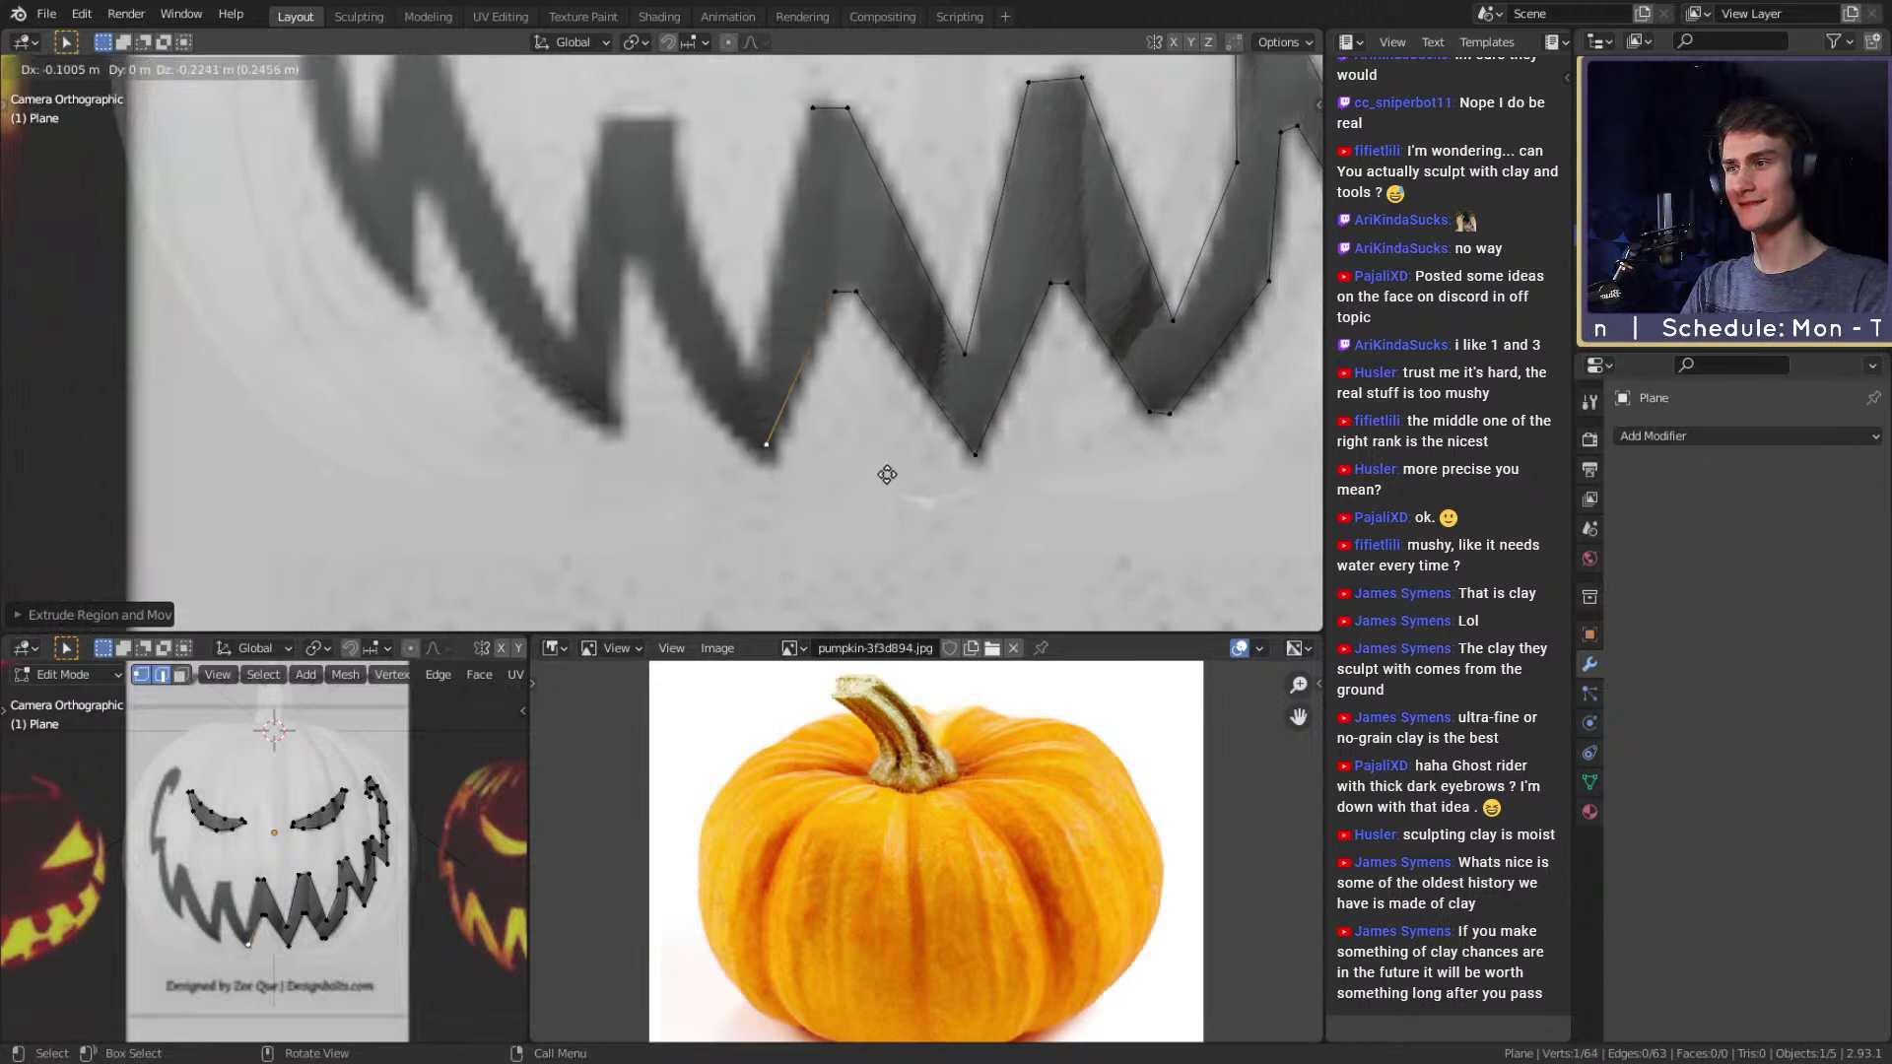
pyautogui.click(893, 489)
# Extrude vertices up the spike's curved edge, across the next narrow notch and straight down to the following spike's tip.
pyautogui.press('e')
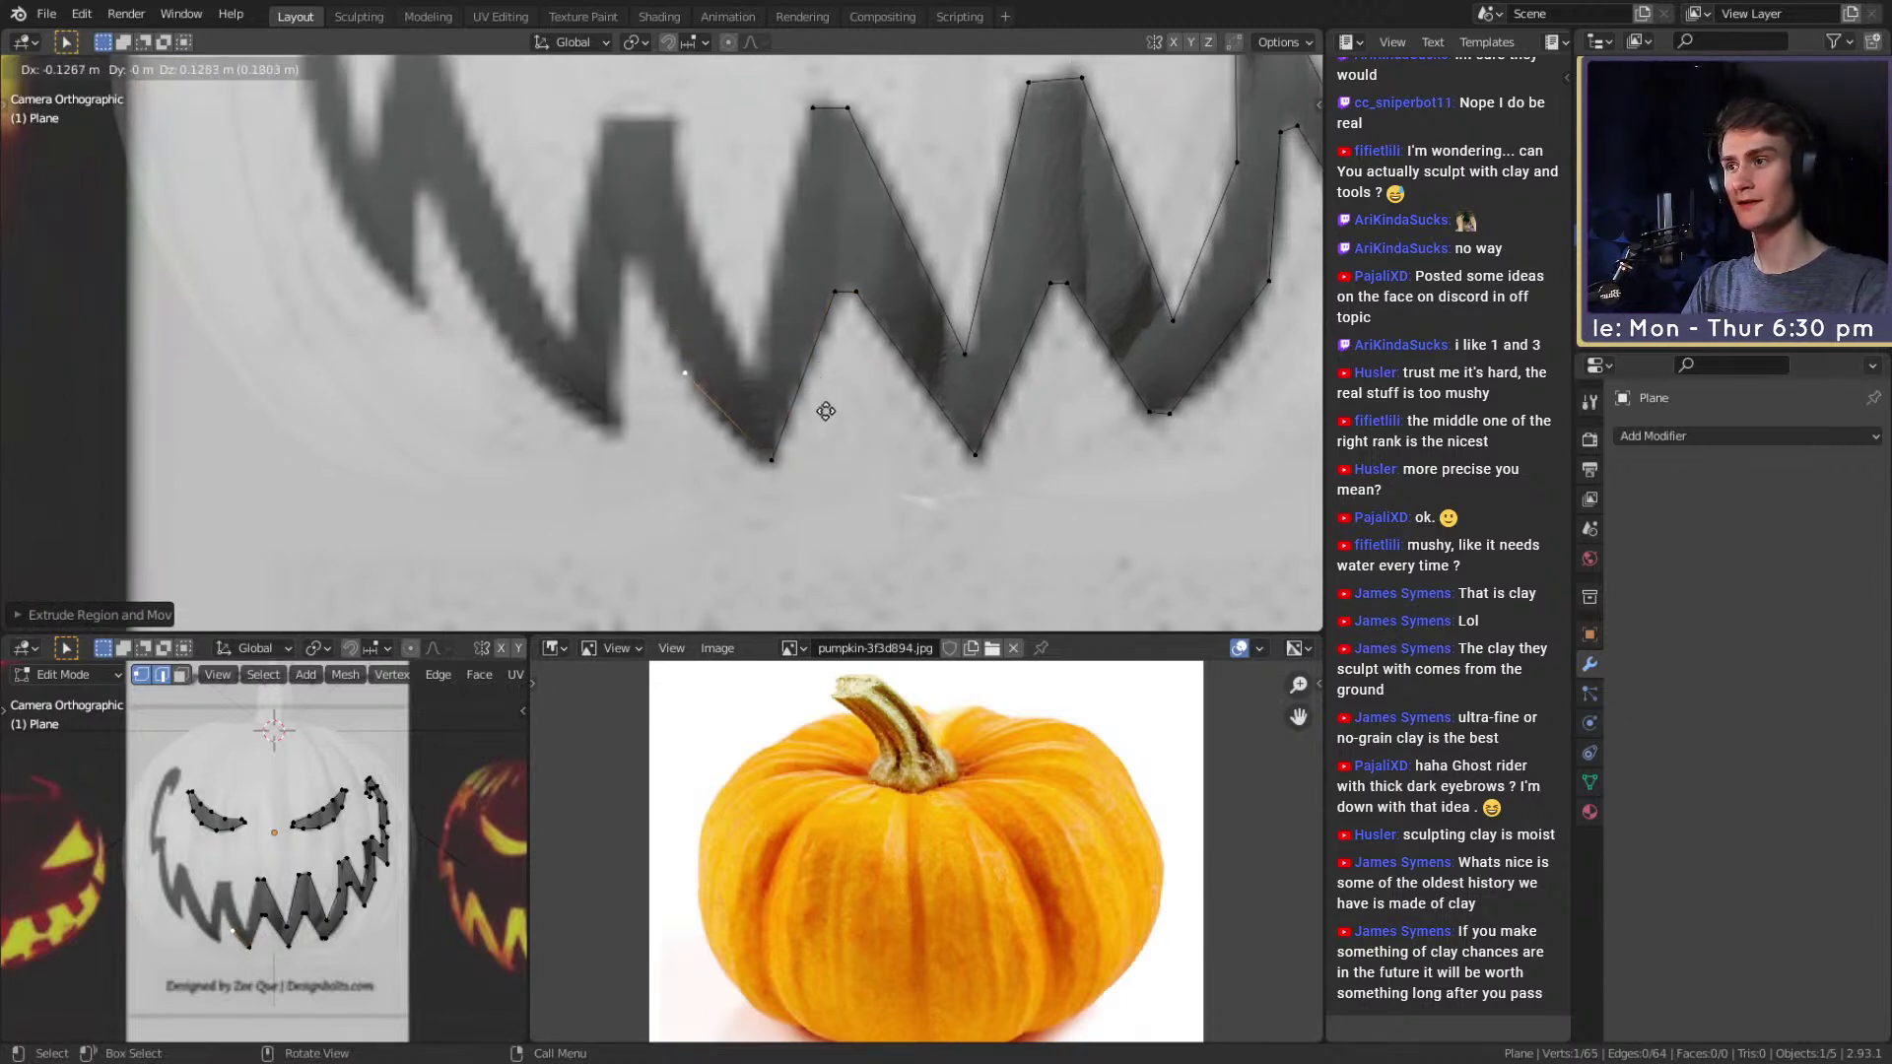
pyautogui.click(827, 402)
pyautogui.press('e')
pyautogui.click(816, 313)
pyautogui.press('e')
pyautogui.click(800, 317)
pyautogui.press('e')
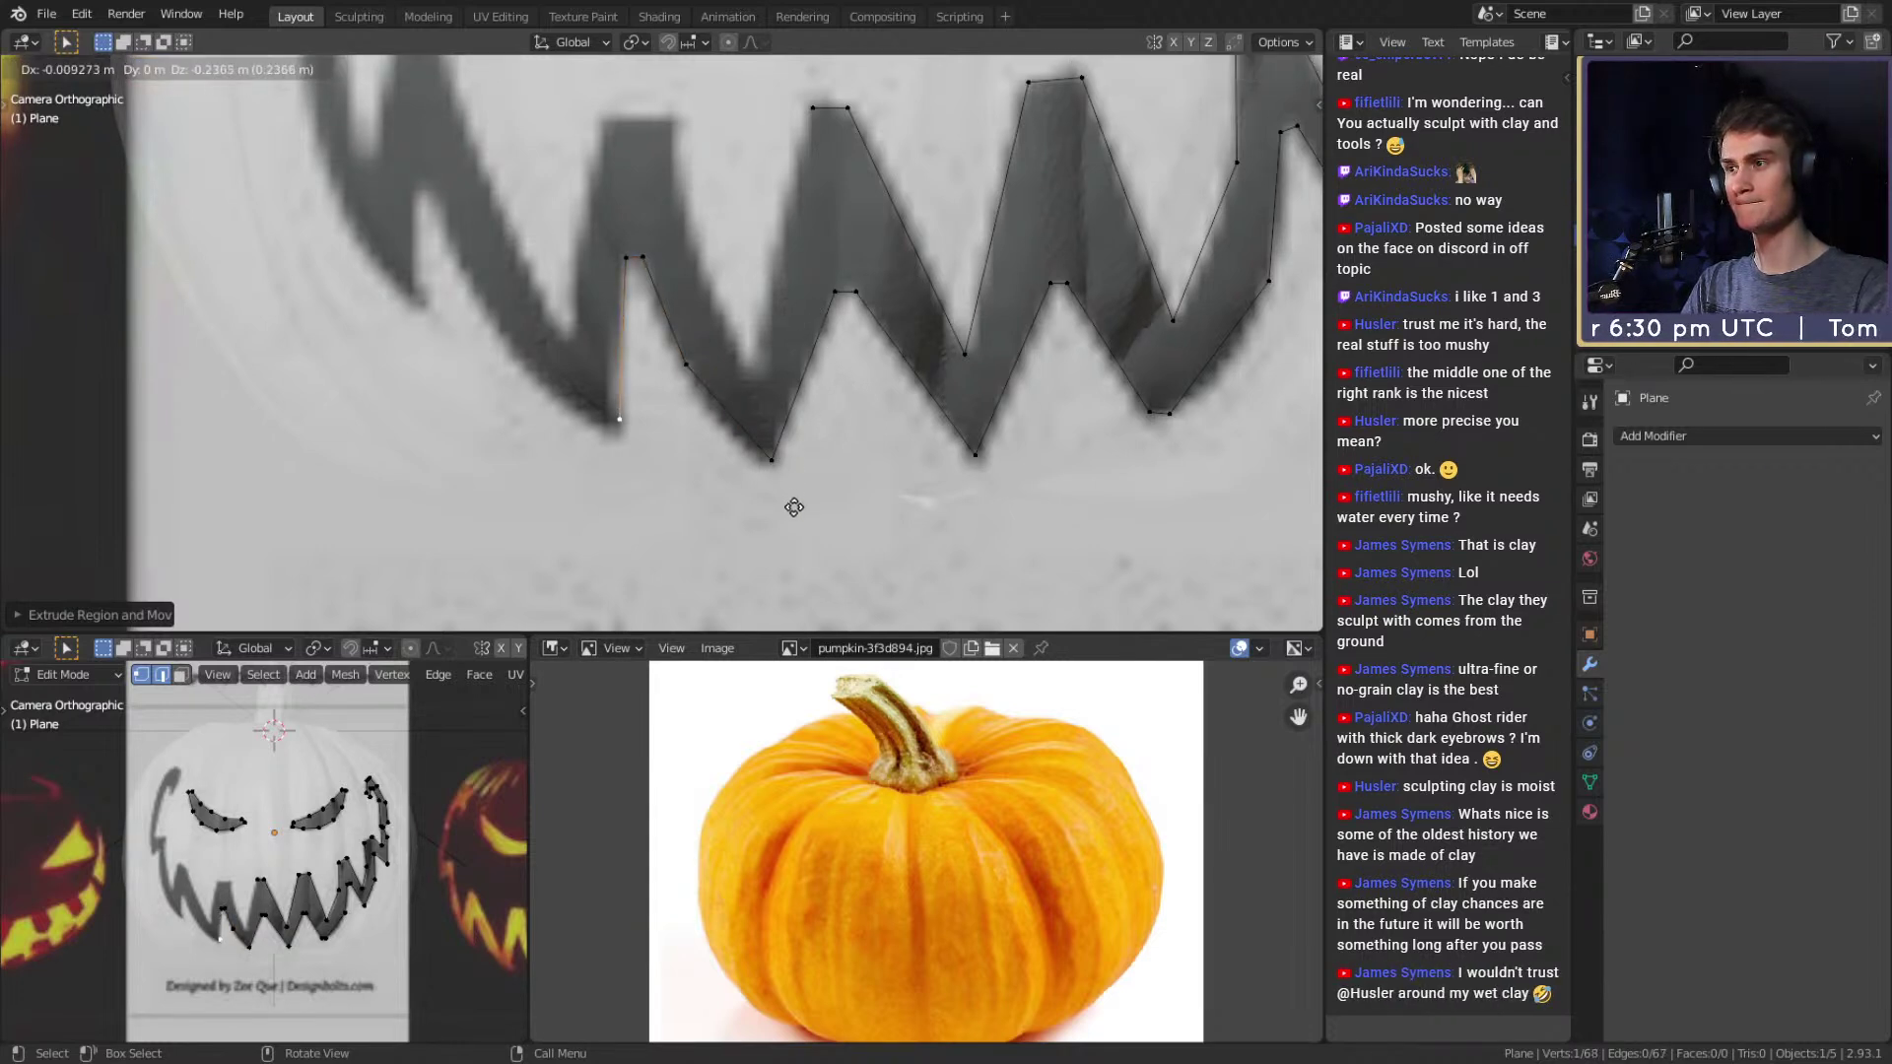
pyautogui.click(793, 514)
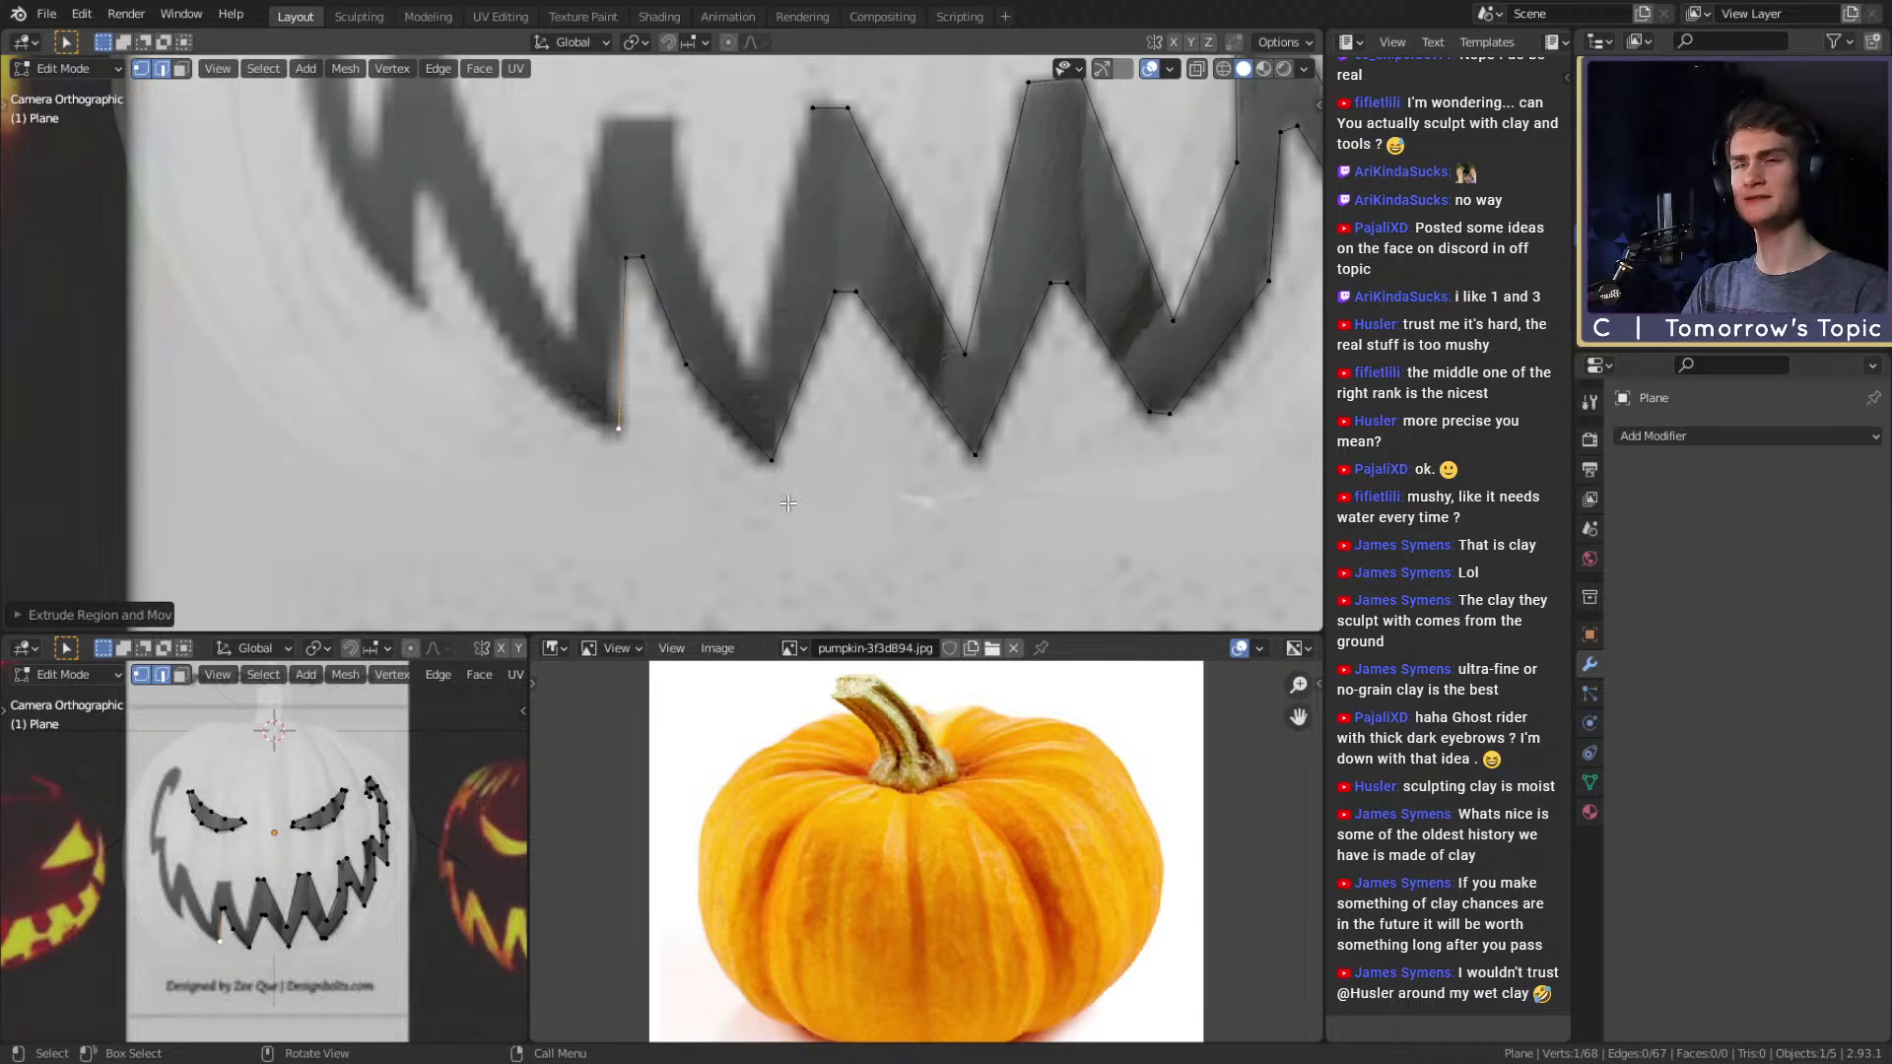
# Extrude the long spike edge up to the last notch, and loop-cut it with the new vertex moved onto the curve.
pyautogui.keyDown('shift'); pyautogui.moveTo(743, 249); pyautogui.dragTo(866, 338, button='middle'); pyautogui.keyUp('shift')
pyautogui.press('e')
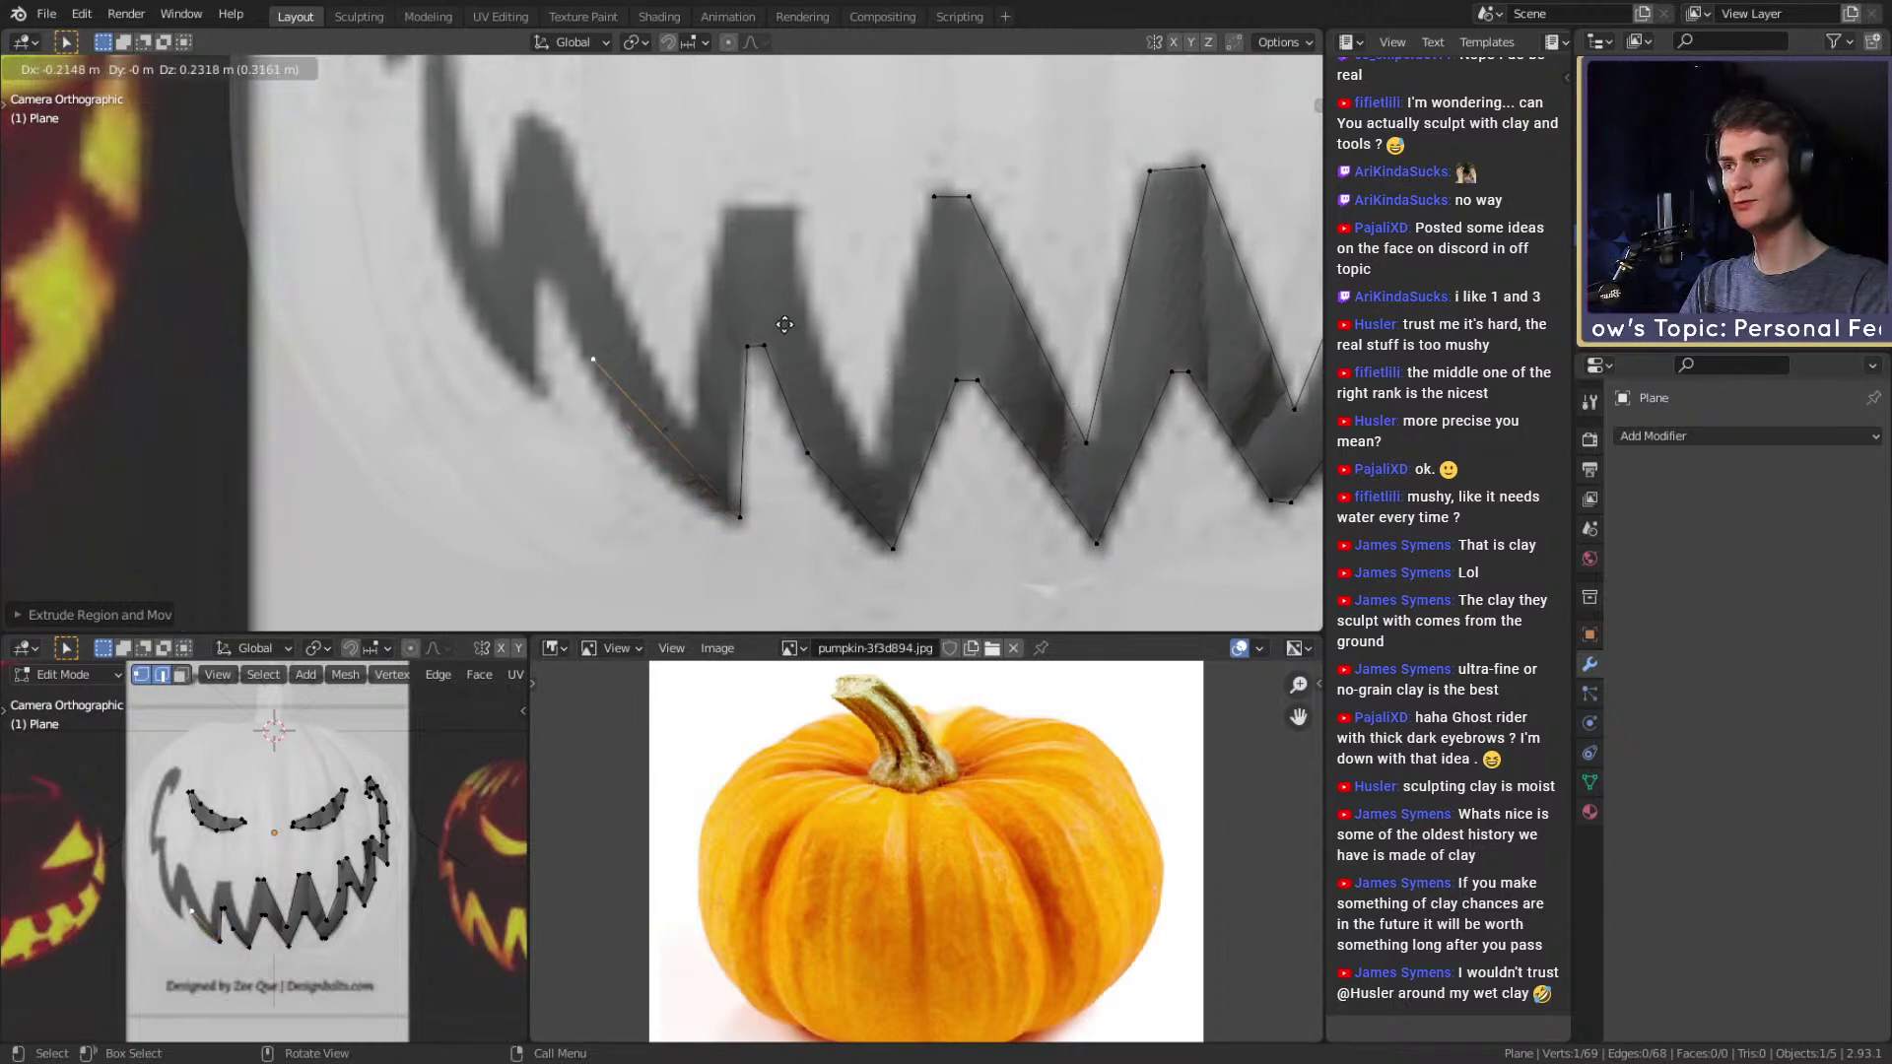
pyautogui.click(740, 245)
pyautogui.hotkey('ctrl', 'r')
pyautogui.click(644, 387)
pyautogui.press('g')
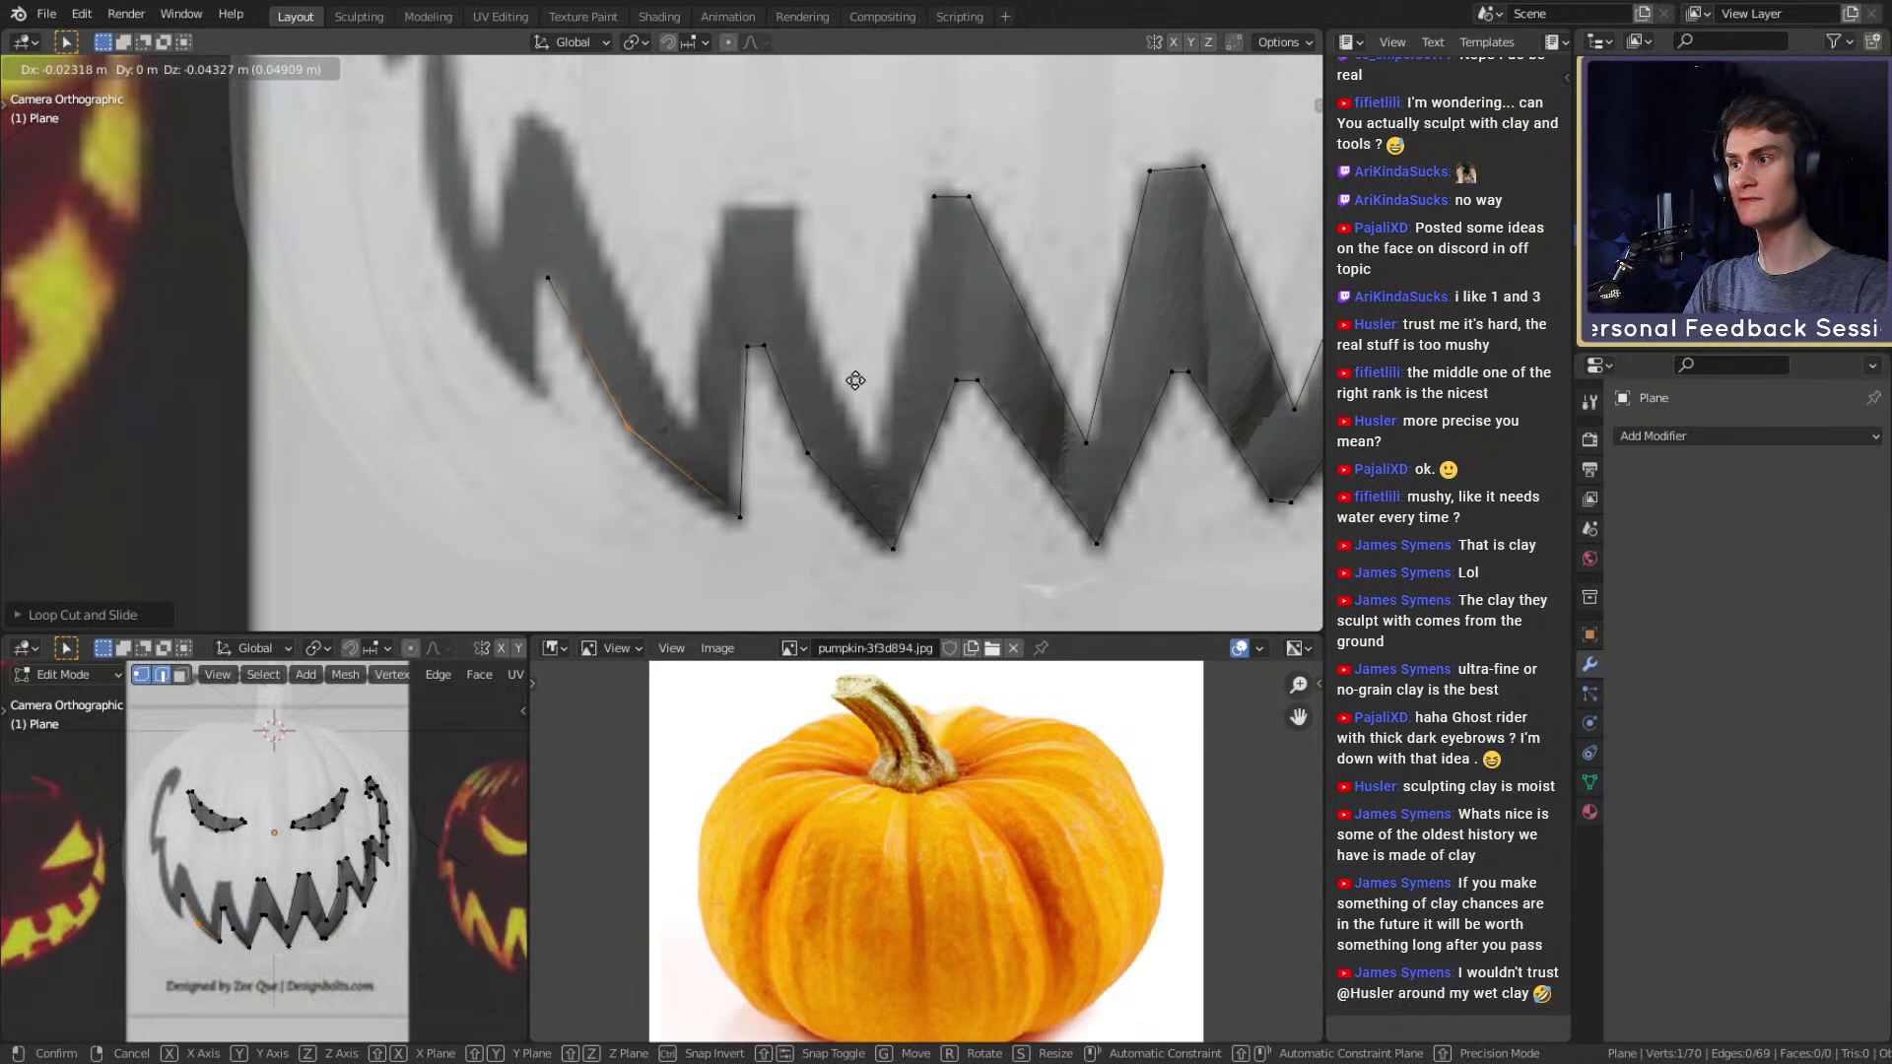
pyautogui.click(852, 376)
# Extrude the outermost spike's tip down from the last notch and shape the notch with a two-vertex peak.
pyautogui.keyDown('shift'); pyautogui.moveTo(627, 286); pyautogui.dragTo(716, 326, button='middle'); pyautogui.keyUp('shift')
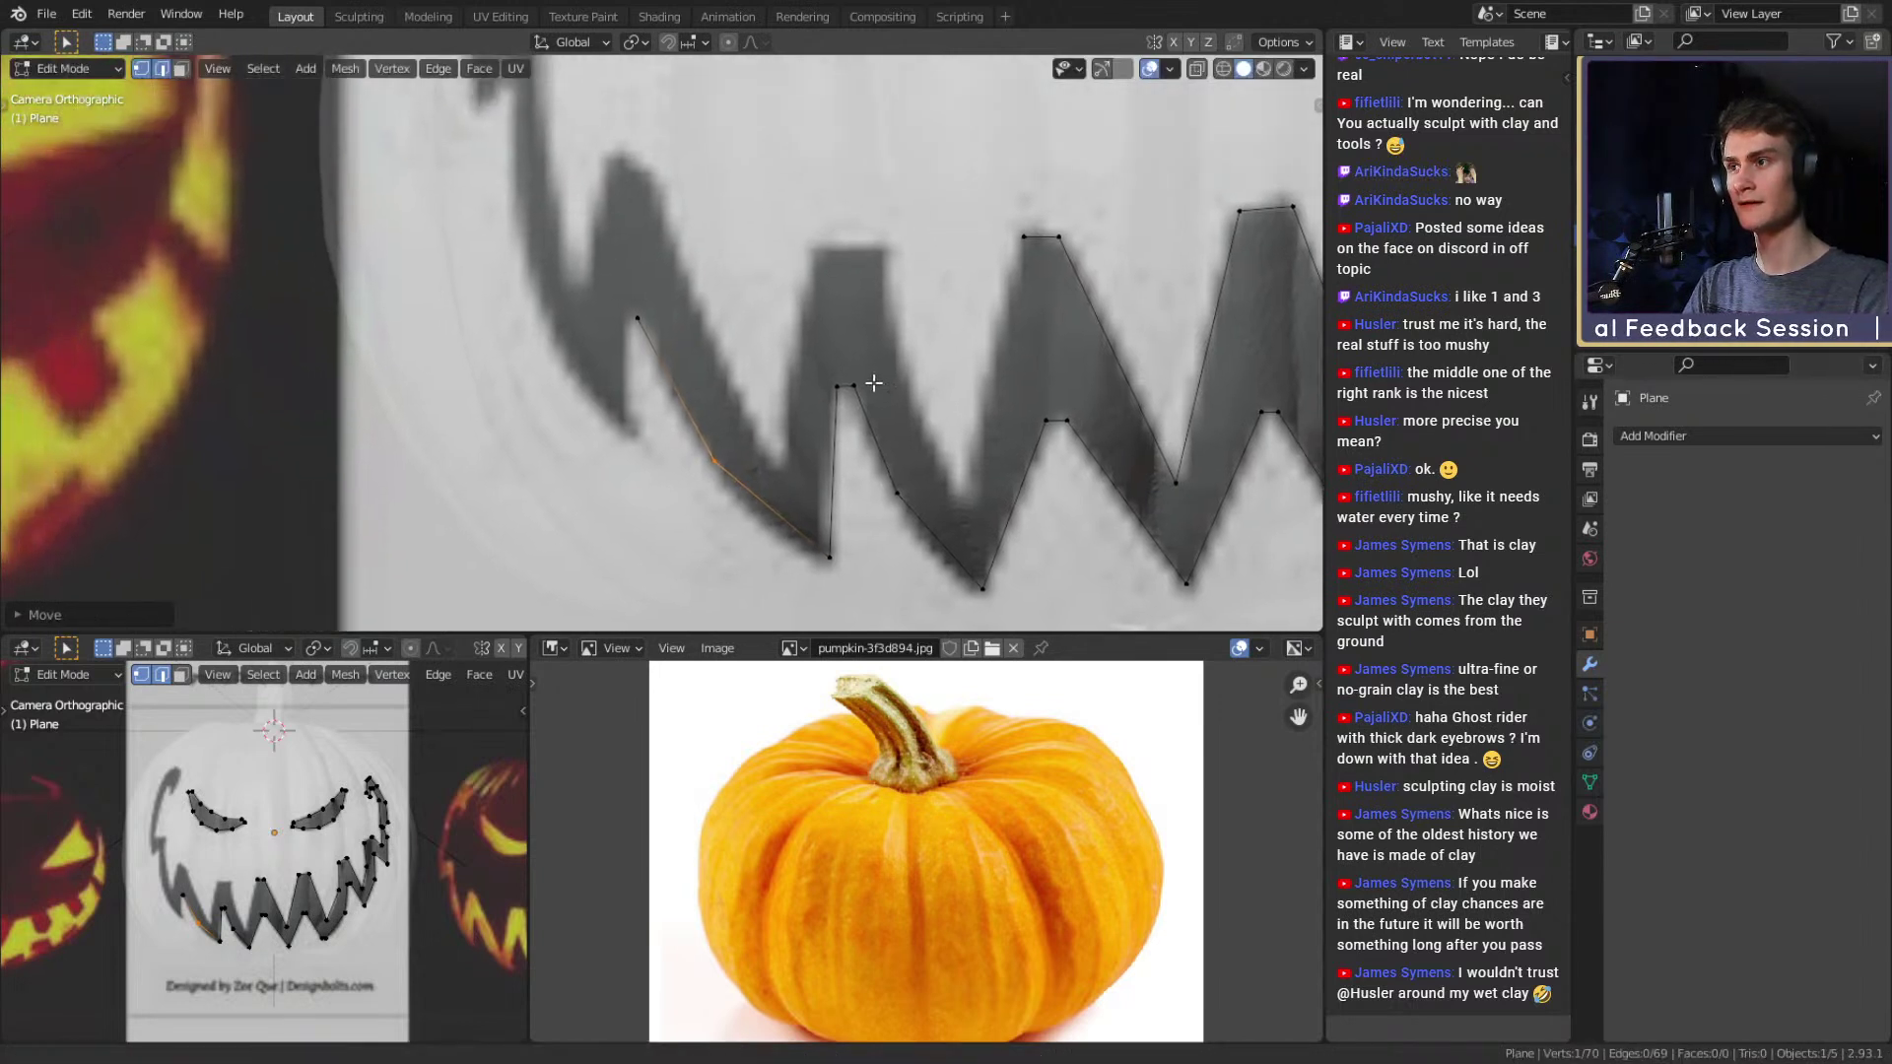
pyautogui.click(640, 313)
pyautogui.press('e')
pyautogui.click(728, 407)
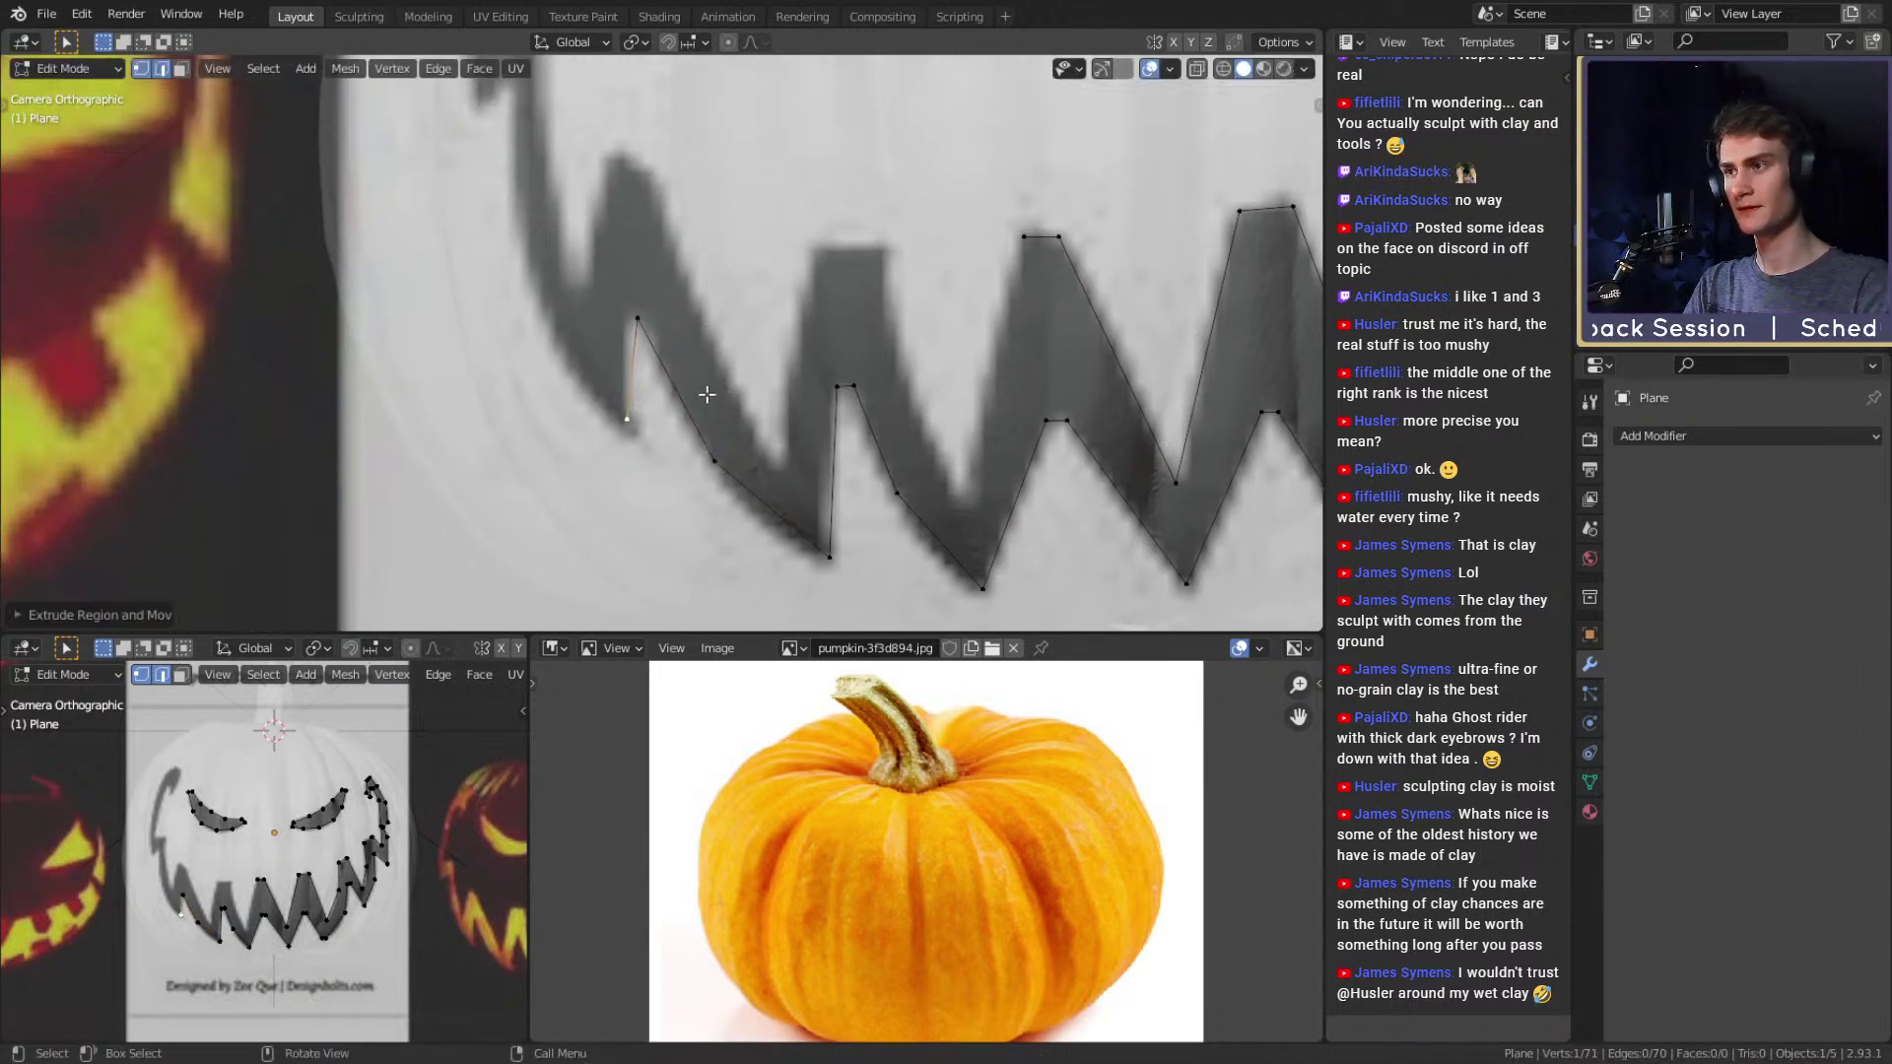
pyautogui.press('e')
pyautogui.click(783, 325)
pyautogui.click(645, 319)
pyautogui.press('g')
pyautogui.click(701, 323)
pyautogui.keyDown('shift'); pyautogui.moveTo(656, 421); pyautogui.dragTo(664, 423, button='middle'); pyautogui.keyUp('shift')
# Extrude vertices from the outermost spike's tip up the outer edge of the untraced cheek curve to its barb notch.
pyautogui.click(662, 423)
pyautogui.press('e')
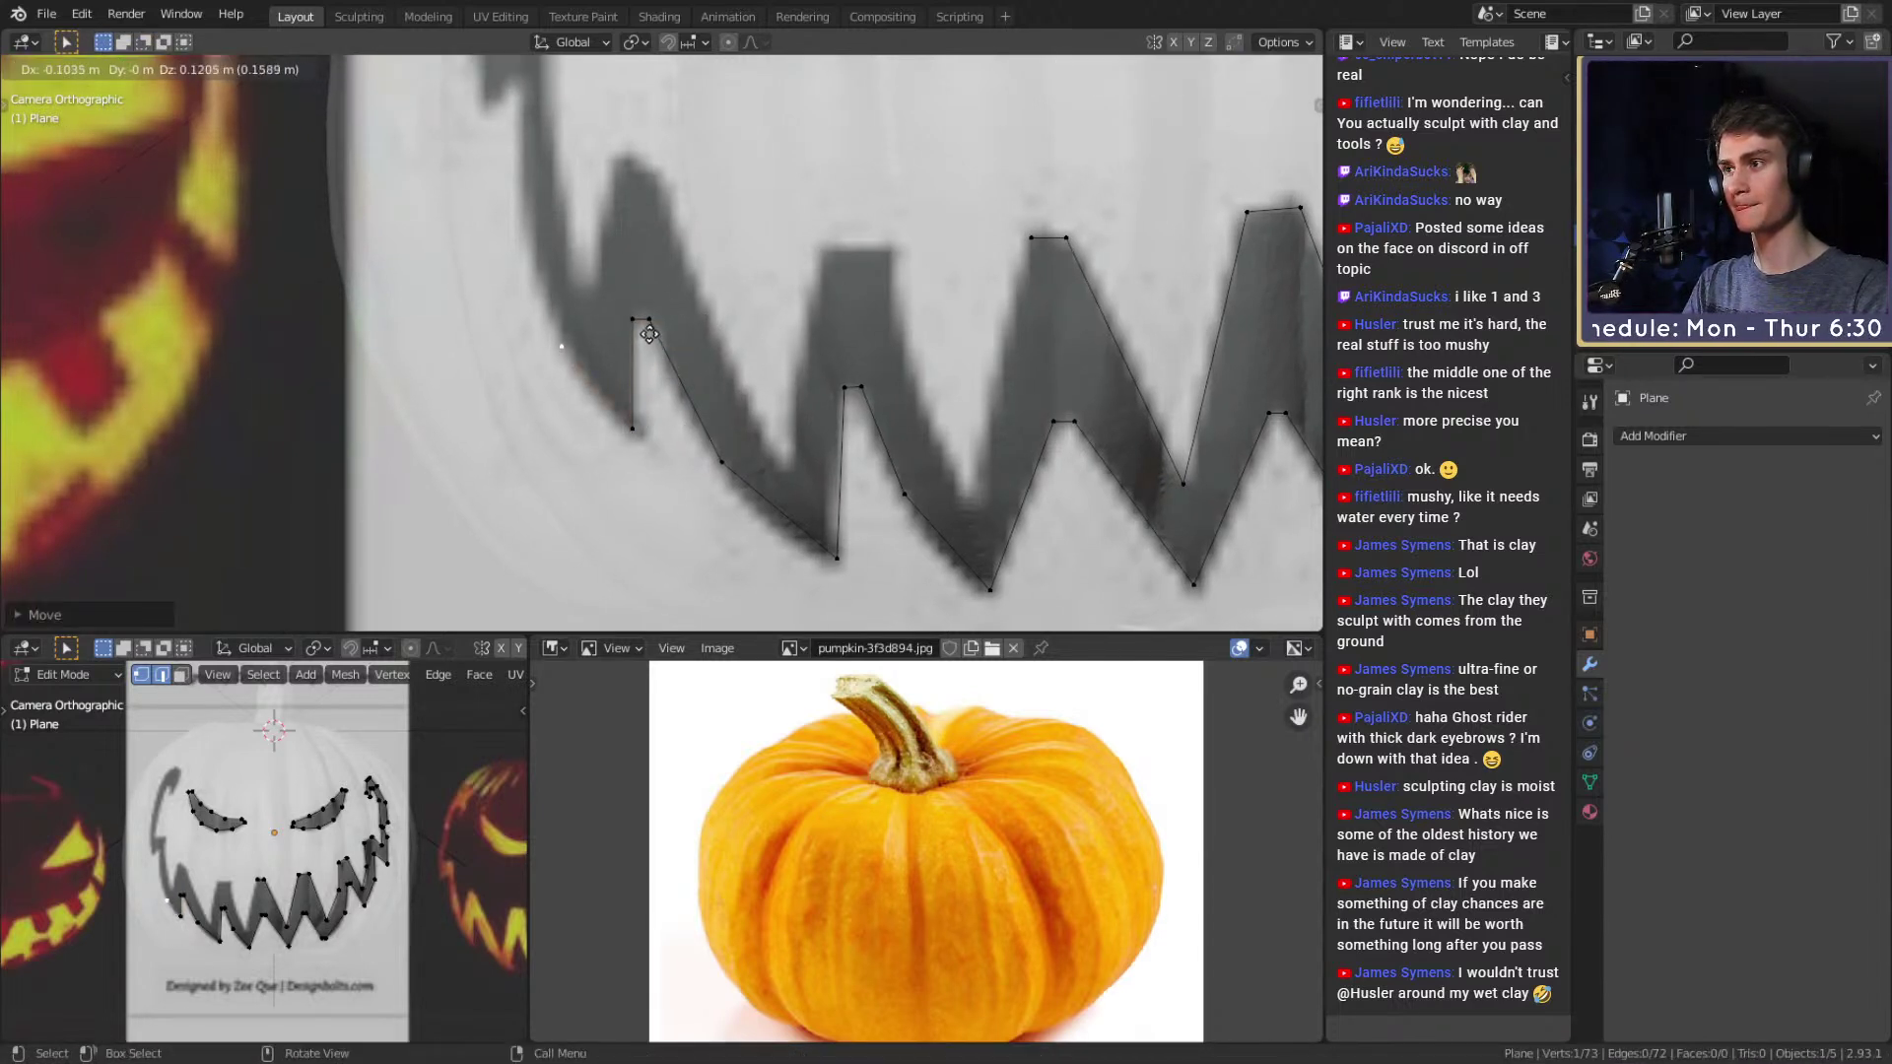
pyautogui.click(639, 301)
pyautogui.keyDown('shift'); pyautogui.moveTo(641, 303); pyautogui.dragTo(752, 449, button='middle'); pyautogui.keyUp('shift')
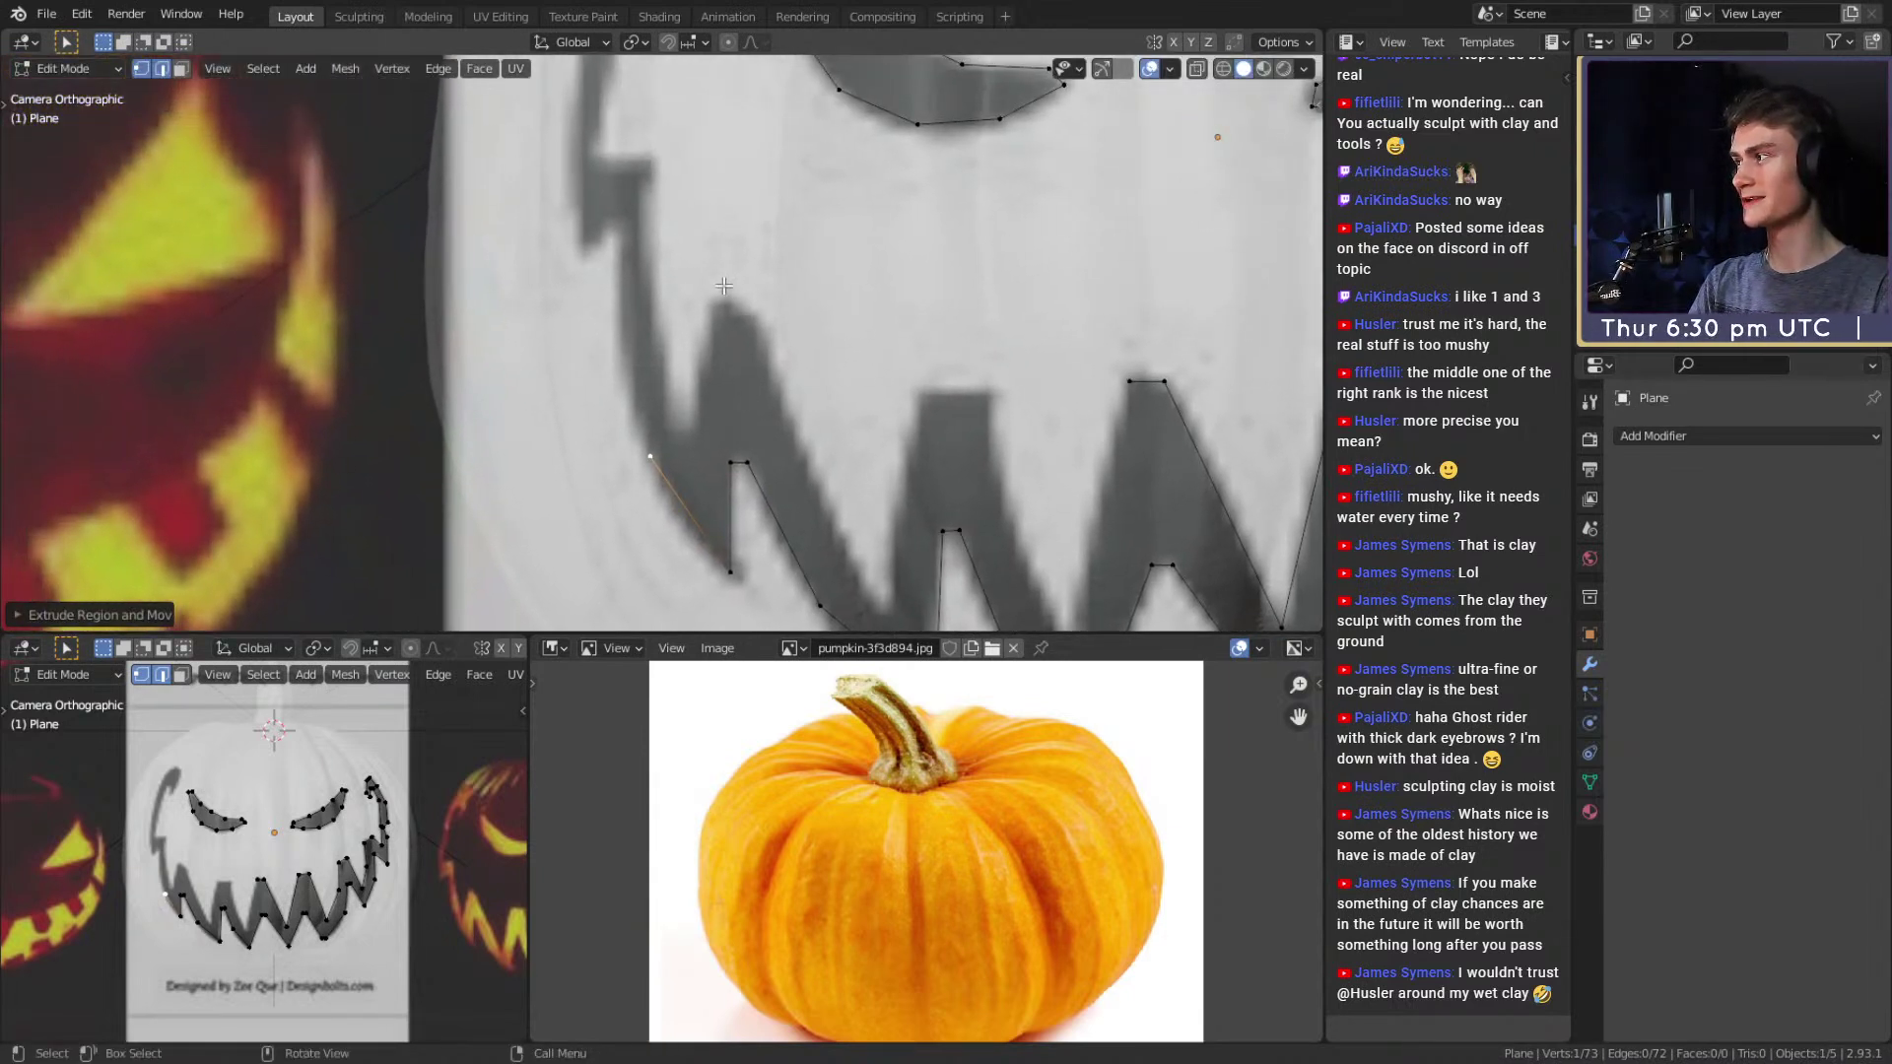
pyautogui.scroll(-5, 724, 286)
pyautogui.scroll(5, 667, 333)
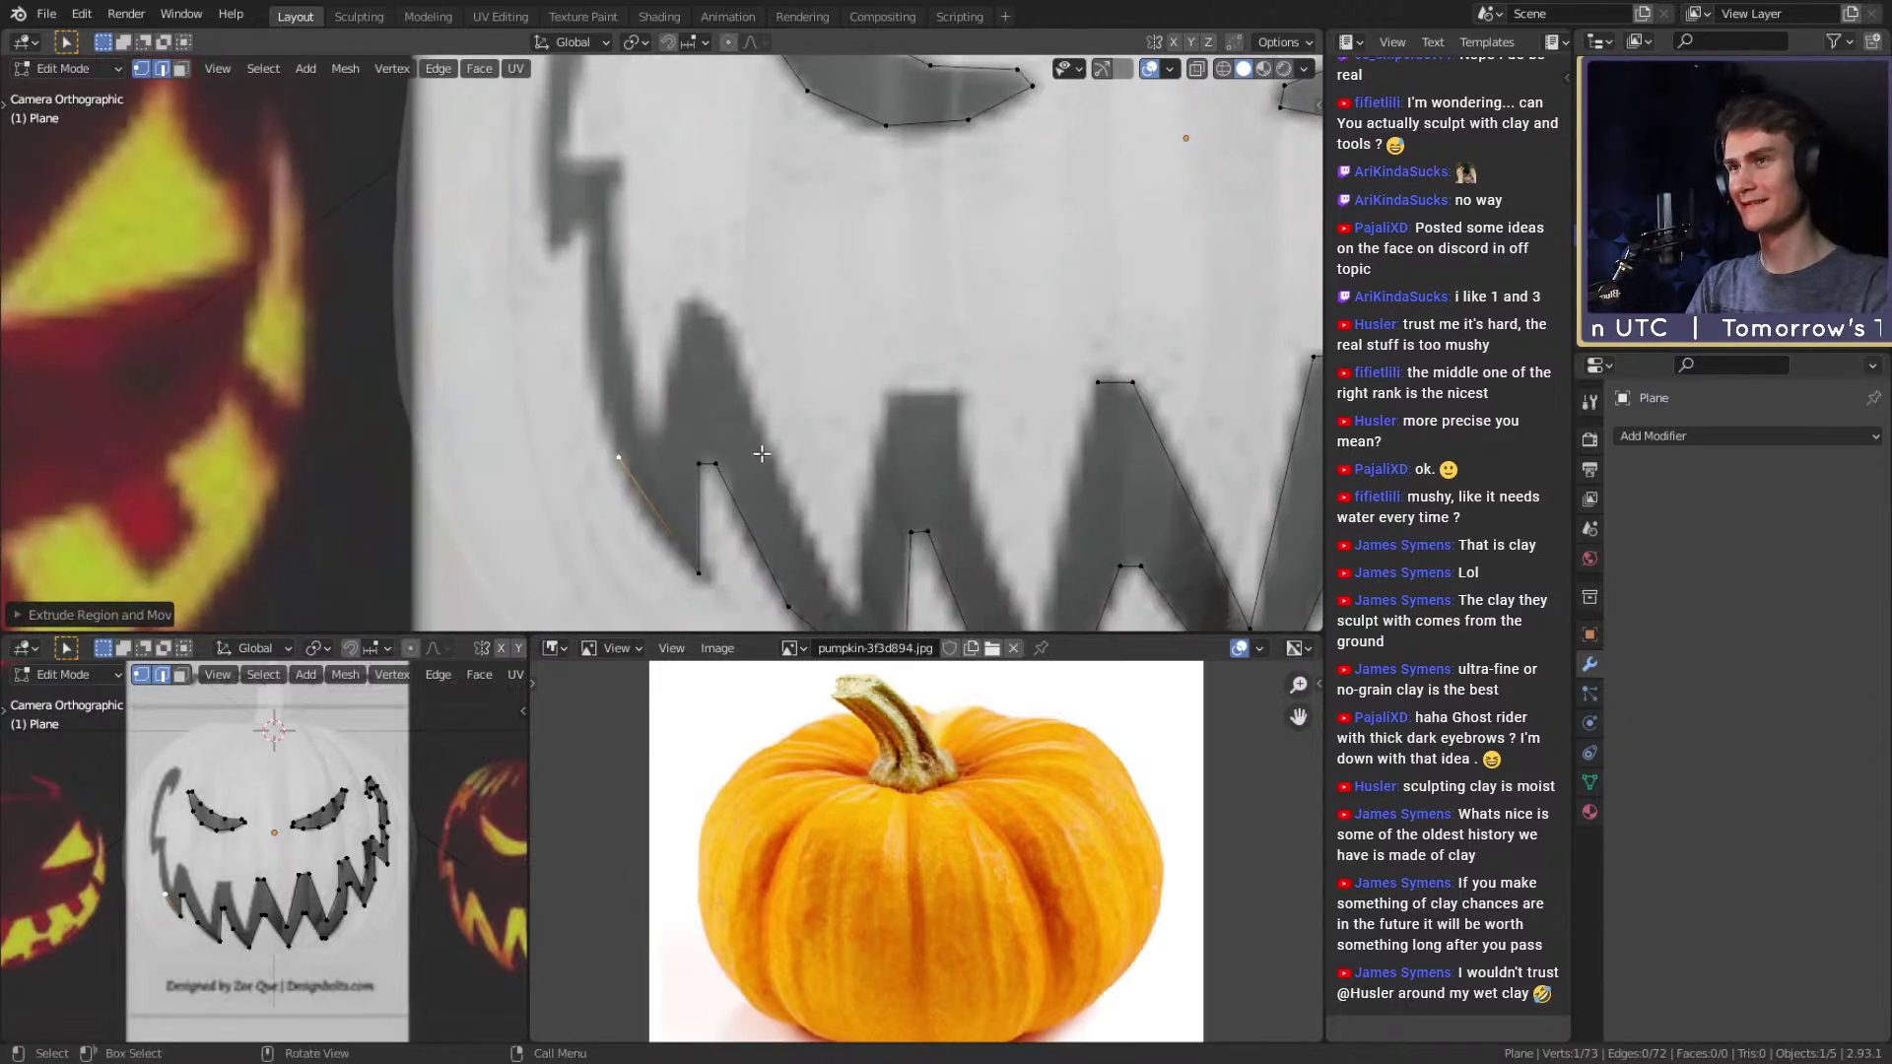
pyautogui.scroll(-1, 756, 434)
pyautogui.press('e')
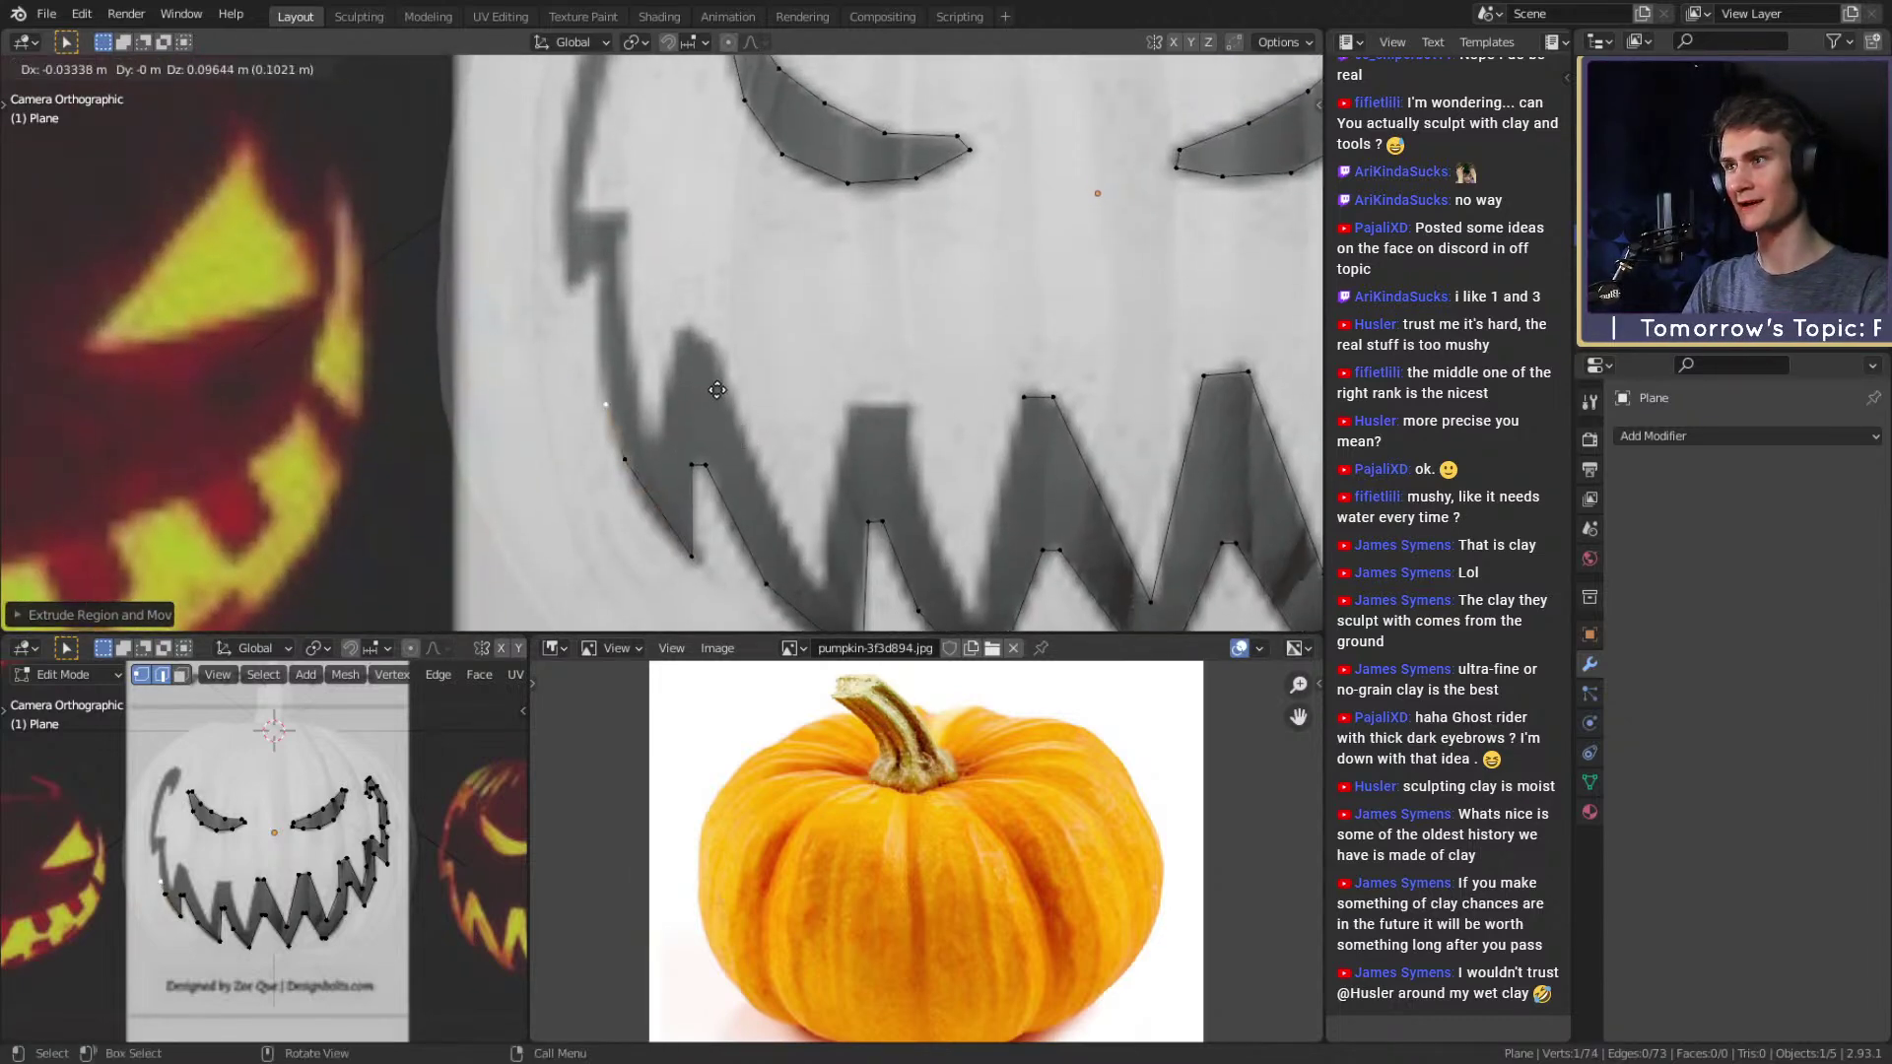
pyautogui.click(707, 255)
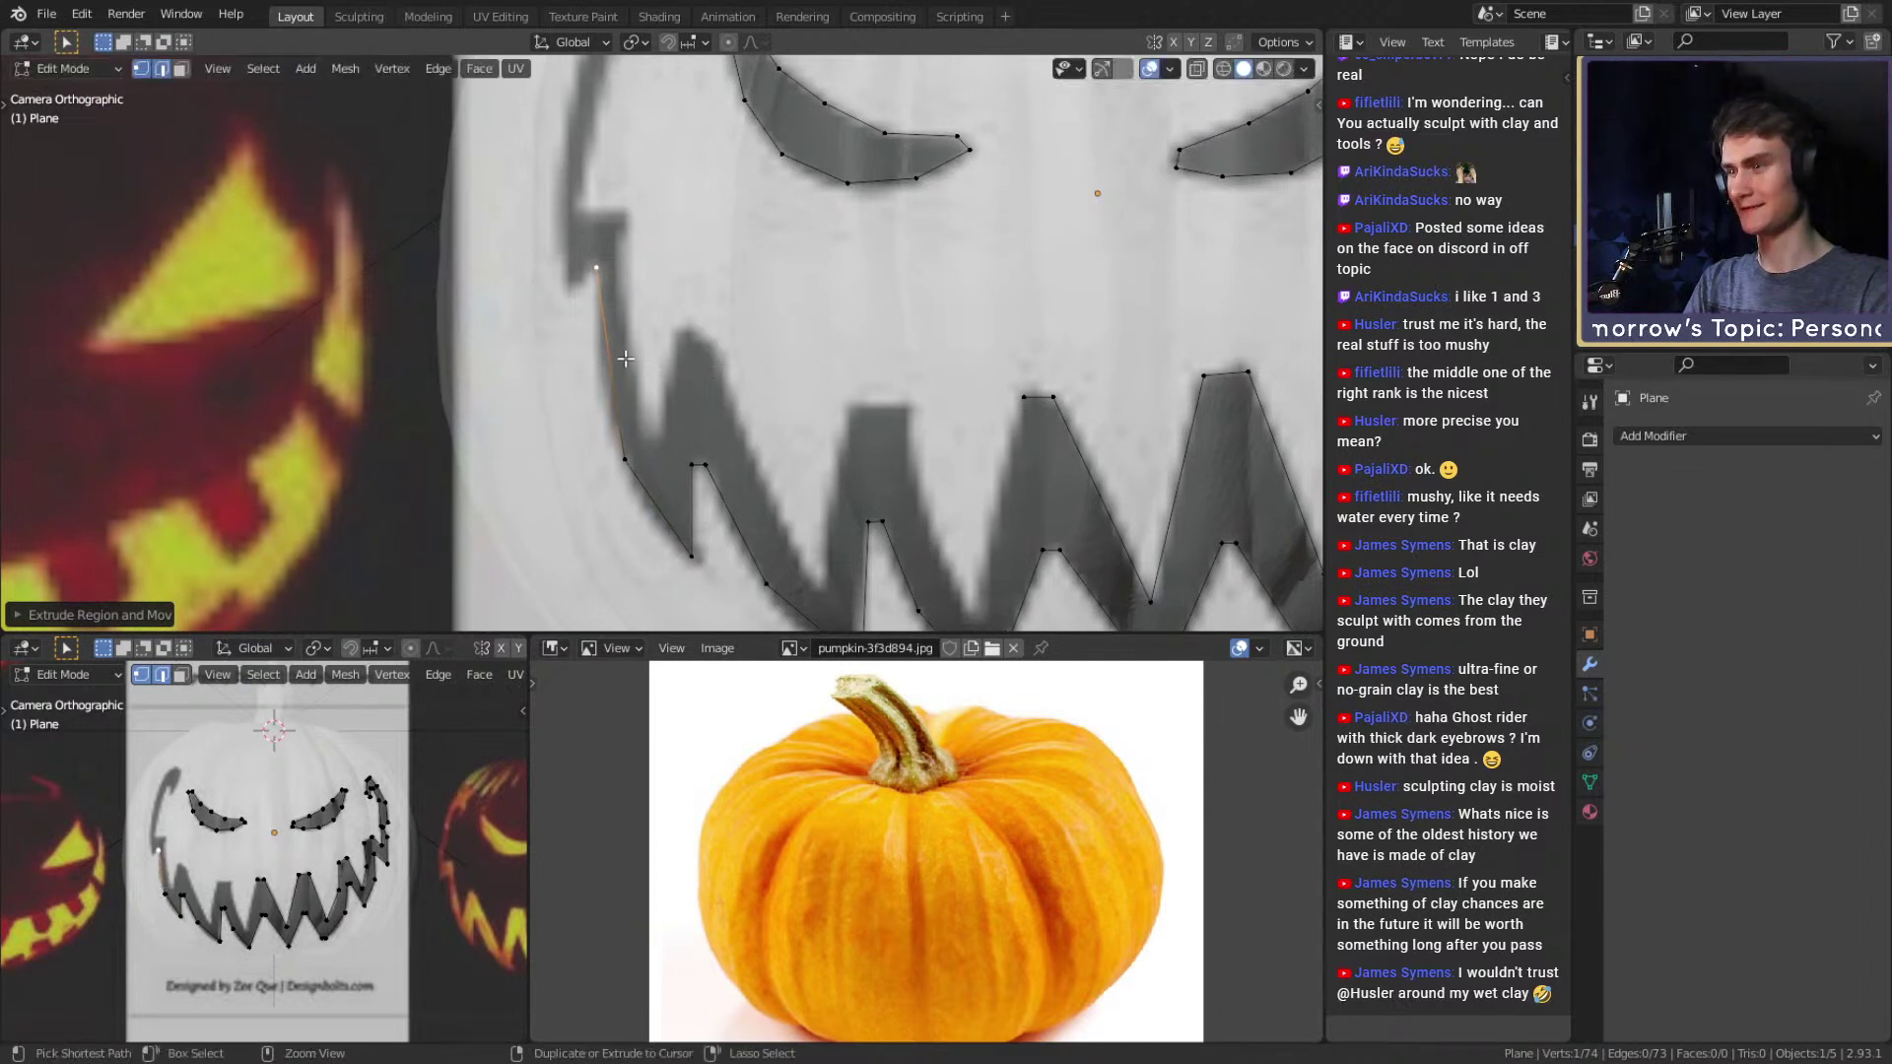
pyautogui.press('g')
pyautogui.click(623, 273)
# Extrude the cheek contour out to the barb's point and back up onto the outer edge above it.
pyautogui.keyDown('shift'); pyautogui.moveTo(623, 273); pyautogui.dragTo(640, 306, button='middle'); pyautogui.keyUp('shift')
pyautogui.press('e')
pyautogui.click(688, 341)
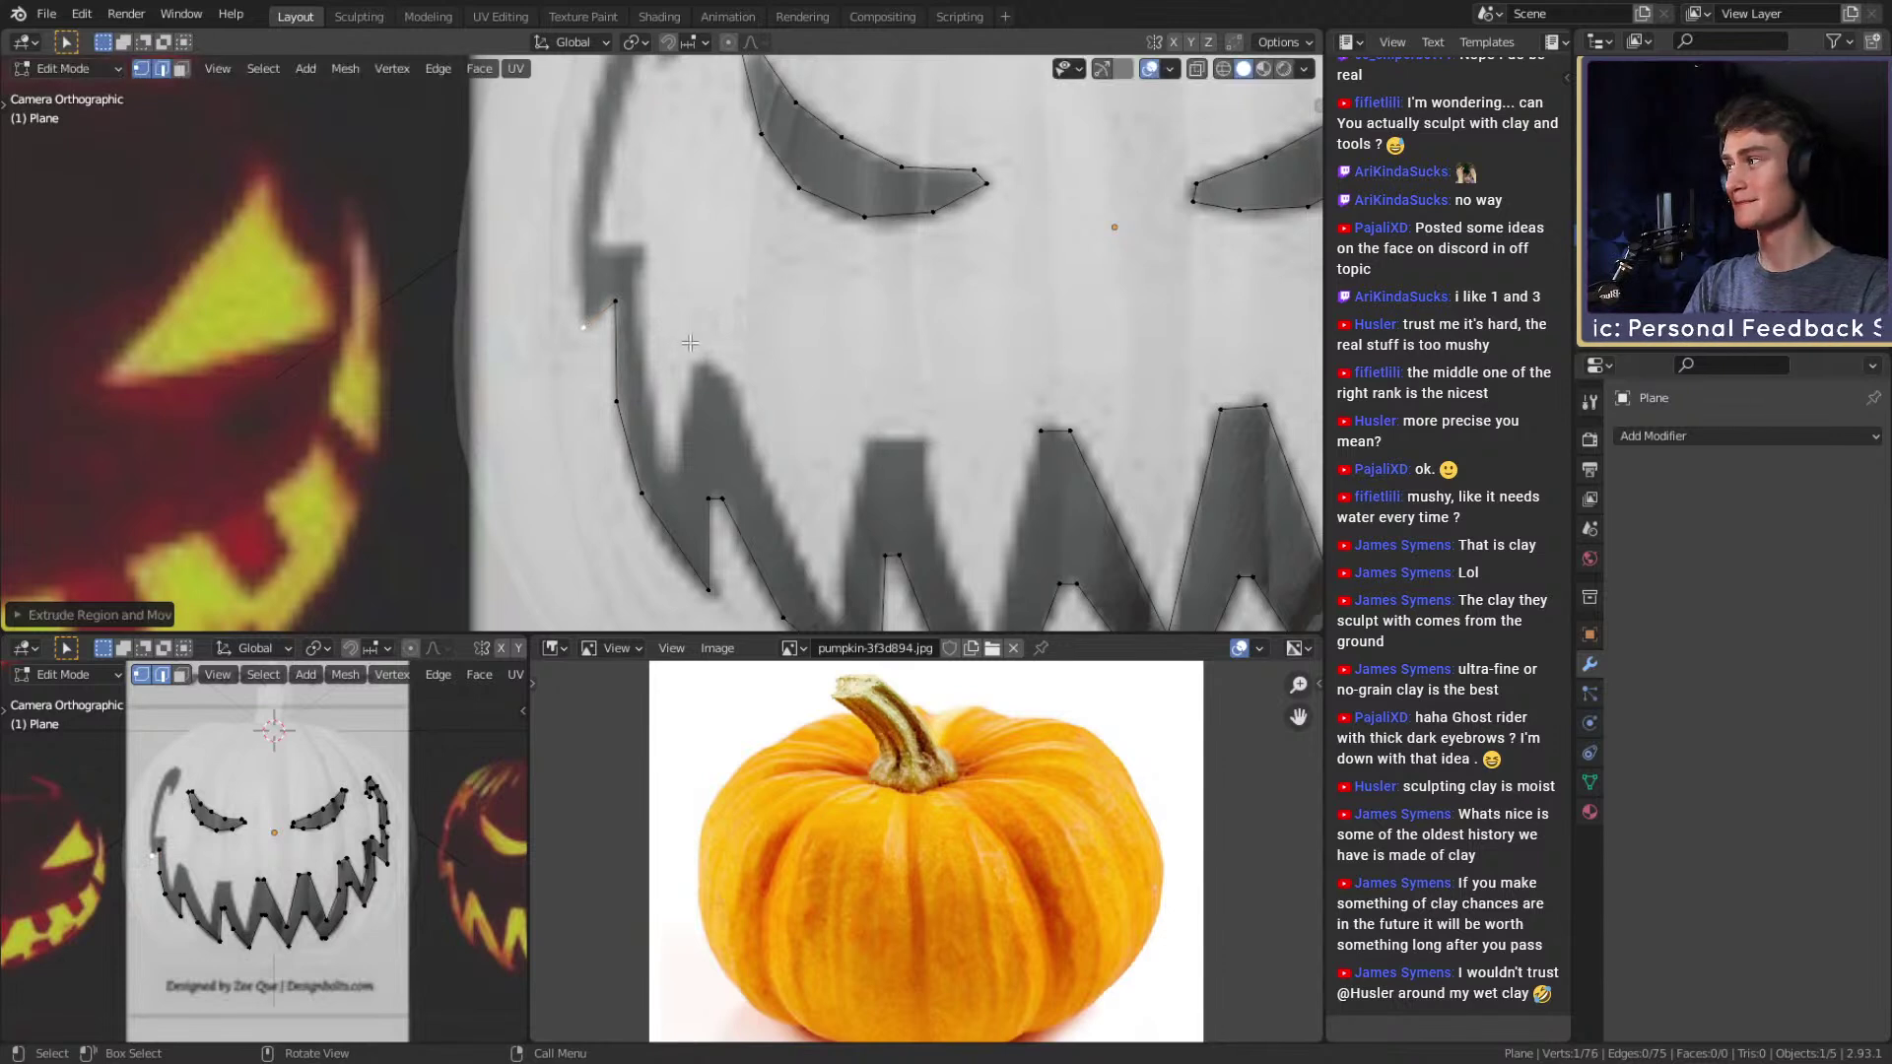
pyautogui.keyDown('shift'); pyautogui.moveTo(727, 339); pyautogui.dragTo(706, 395, button='middle'); pyautogui.keyUp('shift')
pyautogui.press('e')
pyautogui.click(669, 289)
# Extrude vertices up the rest of the cheek curve's outer edge and across its top end.
pyautogui.keyDown('shift'); pyautogui.moveTo(686, 158); pyautogui.dragTo(680, 285, button='middle'); pyautogui.keyUp('shift')
pyautogui.press('e')
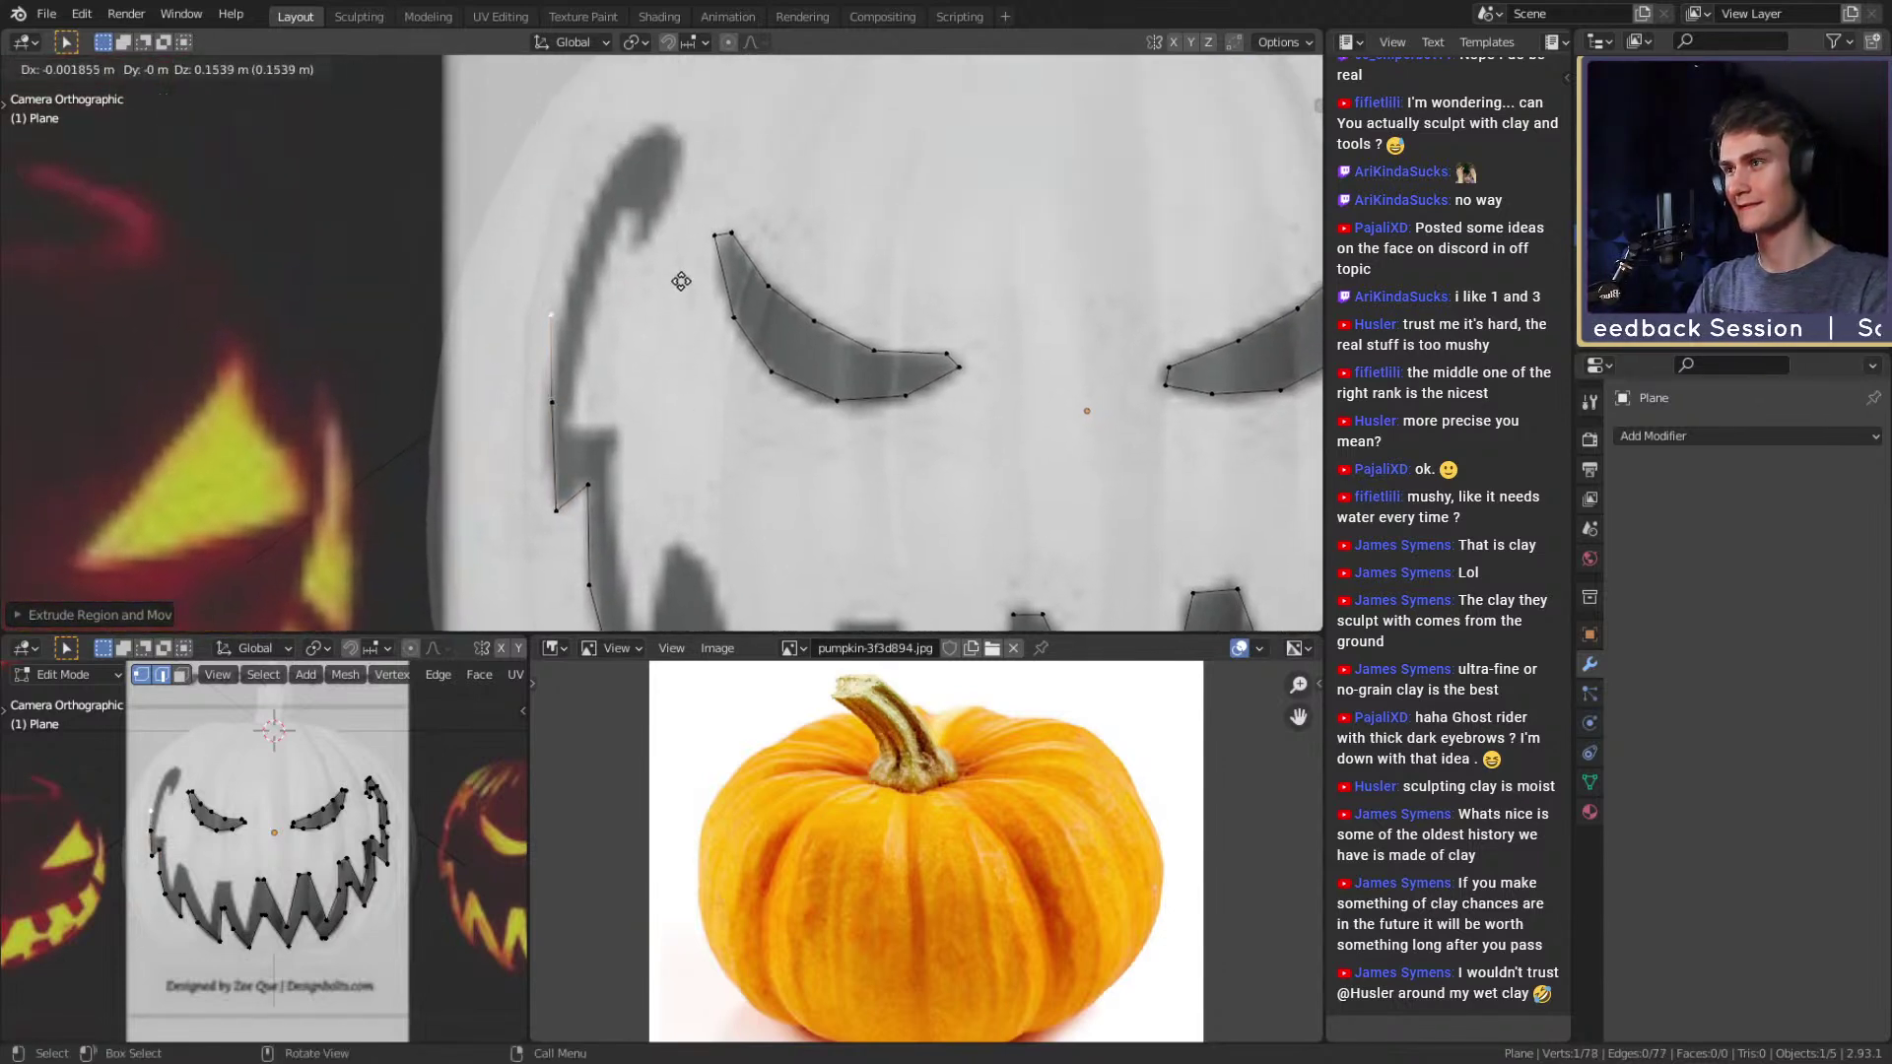
pyautogui.click(696, 258)
pyautogui.press('e')
pyautogui.click(733, 153)
pyautogui.press('e')
pyautogui.click(761, 168)
pyautogui.press('e')
pyautogui.click(800, 164)
# Extrude the contour down around the small hooked barb below the cheek curve's top end.
pyautogui.press('e')
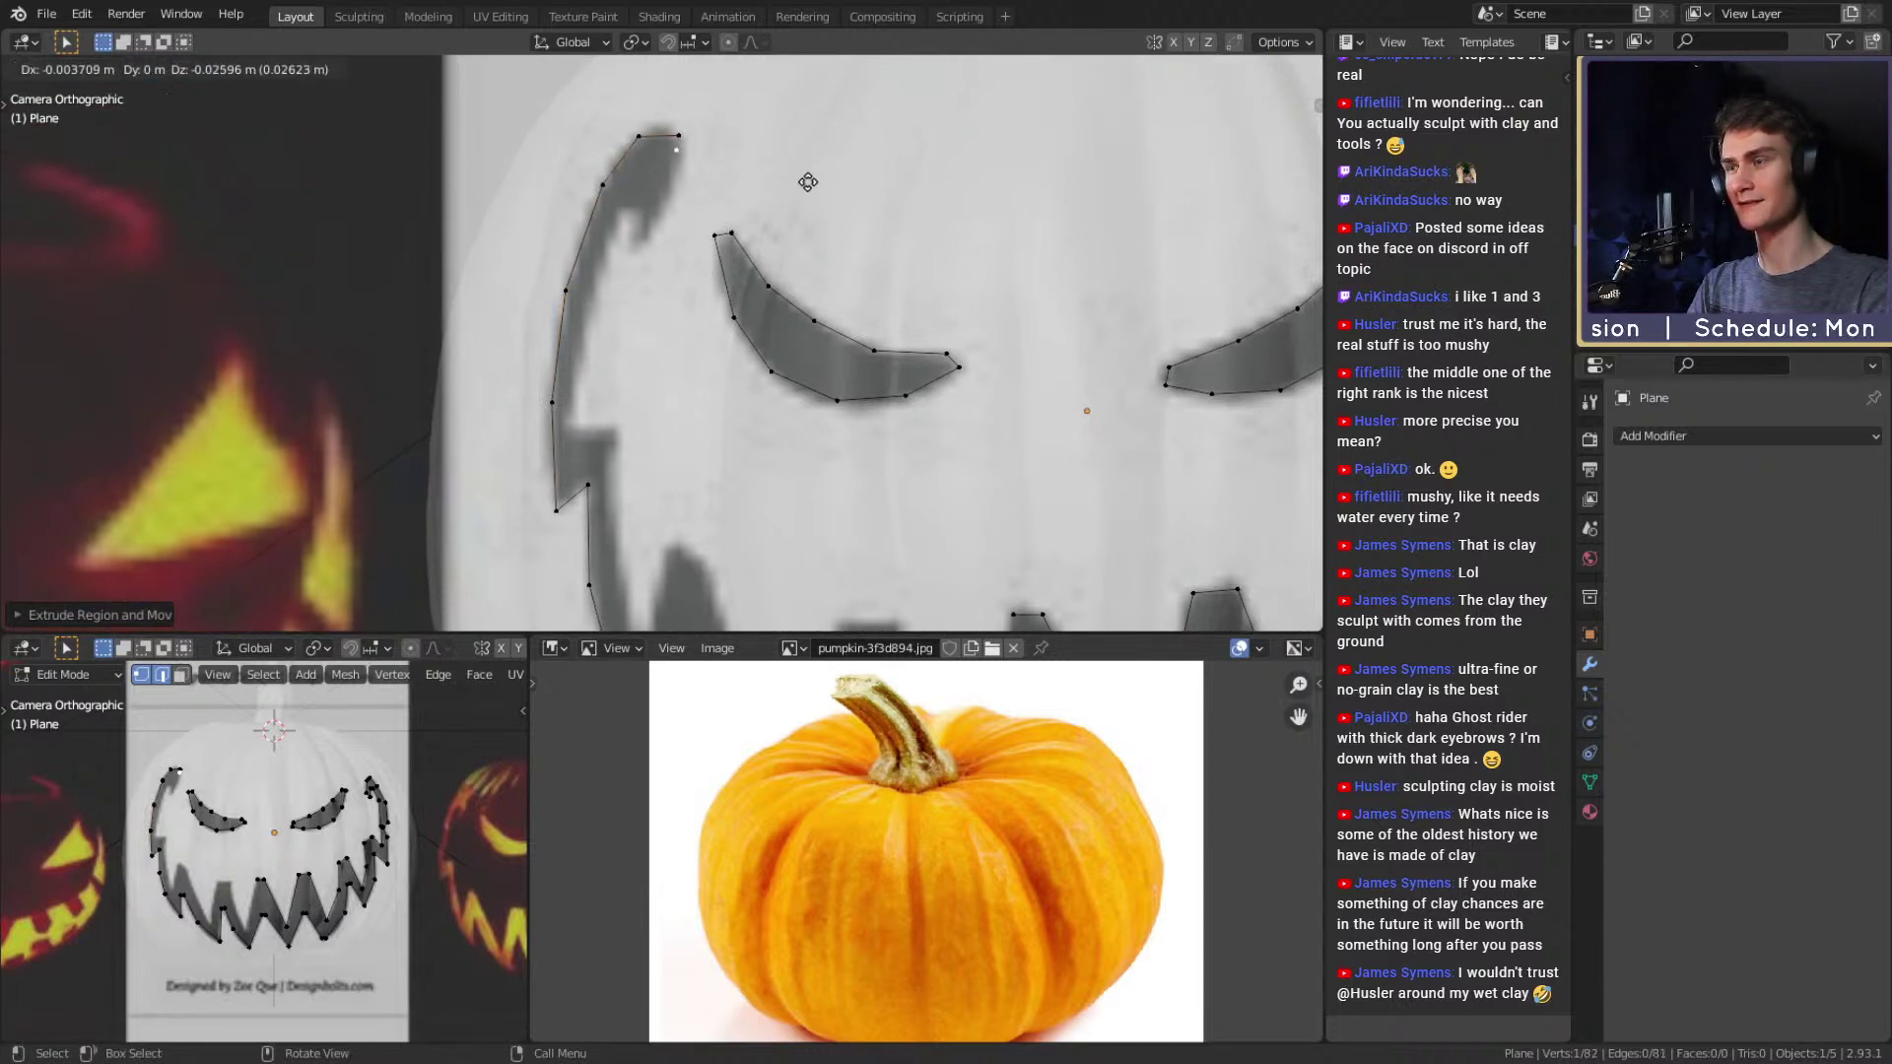
pyautogui.click(774, 281)
pyautogui.press('e')
pyautogui.click(754, 235)
pyautogui.press('e')
pyautogui.click(753, 235)
# Extrude vertices down the cheek curve's inner edge and out along the ledge above the lower barb.
pyautogui.press('e')
pyautogui.click(726, 333)
pyautogui.press('e')
pyautogui.click(705, 461)
pyautogui.press('e')
pyautogui.click(751, 464)
# Extrude the inner contour from the ledge down into the first valley and over the peak of the outermost tooth.
pyautogui.keyDown('shift'); pyautogui.moveTo(771, 477); pyautogui.dragTo(743, 300, button='middle'); pyautogui.keyUp('shift')
pyautogui.press('e')
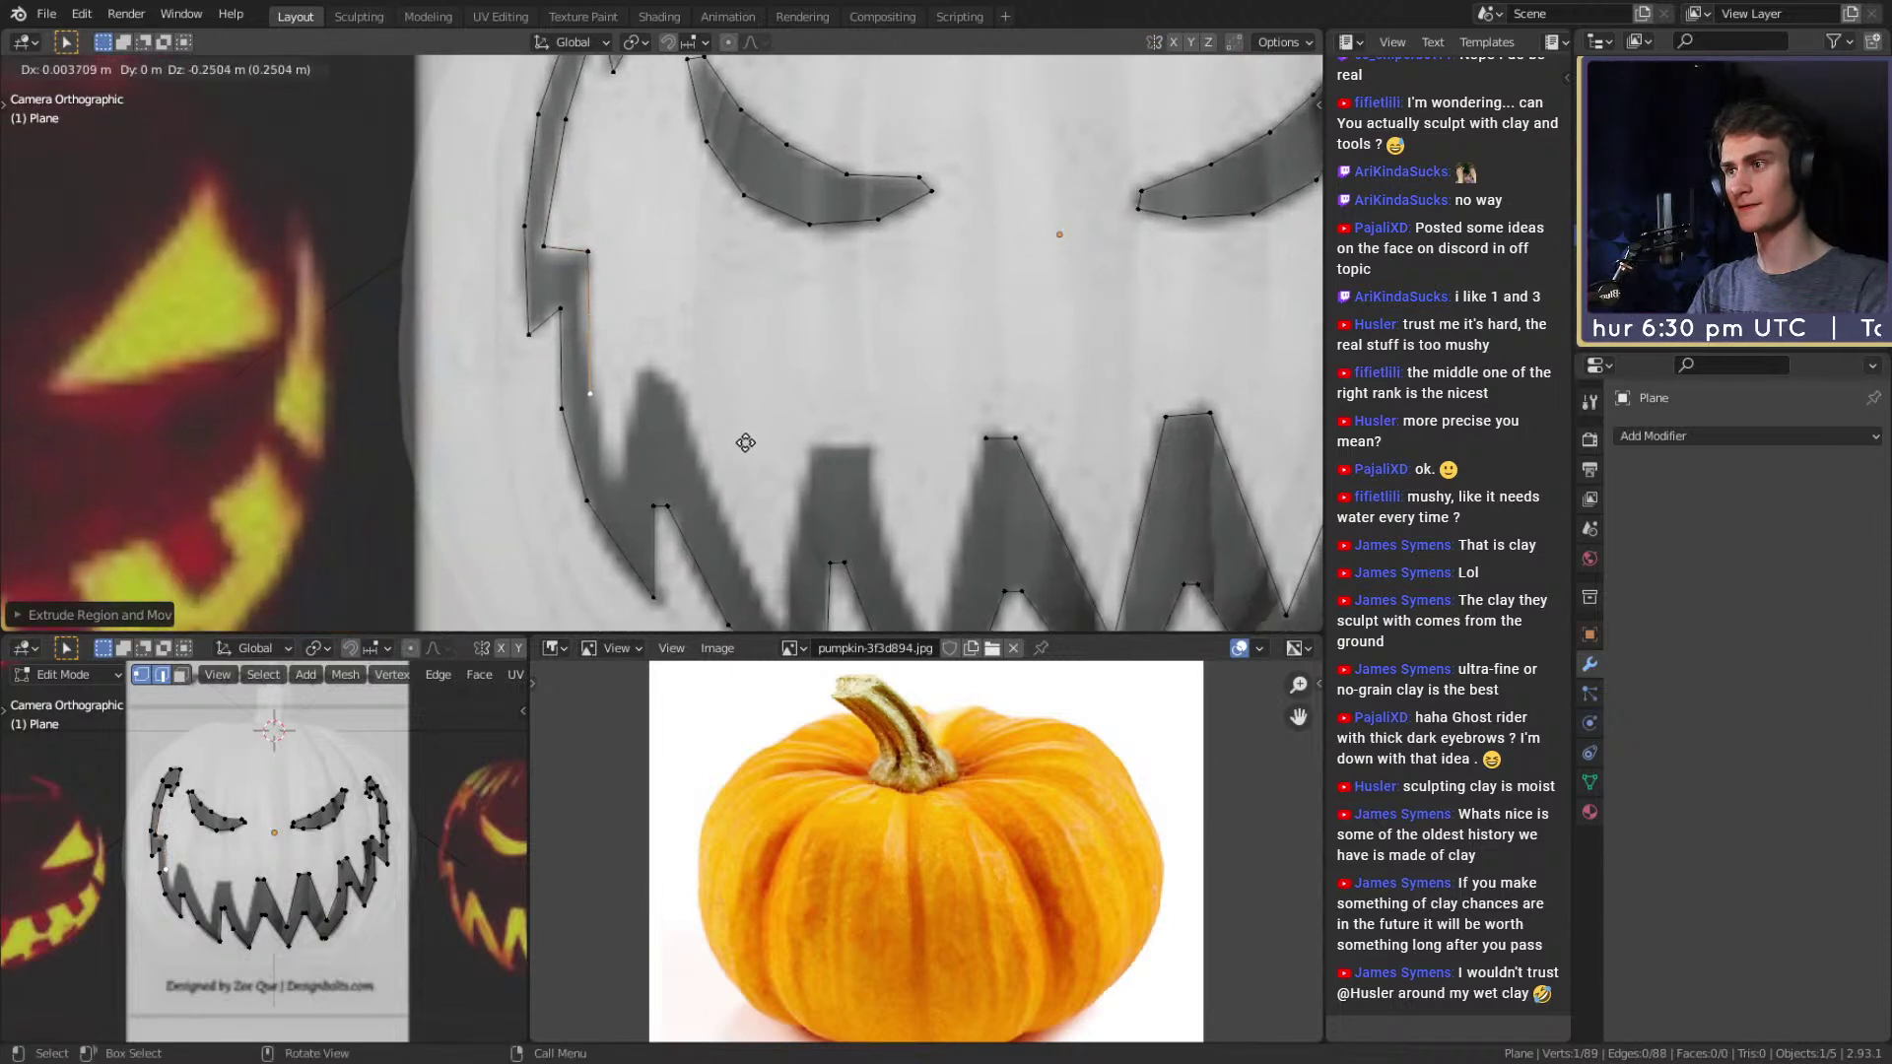
pyautogui.click(774, 546)
pyautogui.press('e')
pyautogui.click(810, 421)
pyautogui.keyDown('shift'); pyautogui.moveTo(832, 412); pyautogui.dragTo(765, 314, button='middle'); pyautogui.keyUp('shift')
pyautogui.press('e')
pyautogui.click(816, 383)
# Extrude the inner contour down into the next valley, up the neighbouring tooth and across its flat top.
pyautogui.press('e')
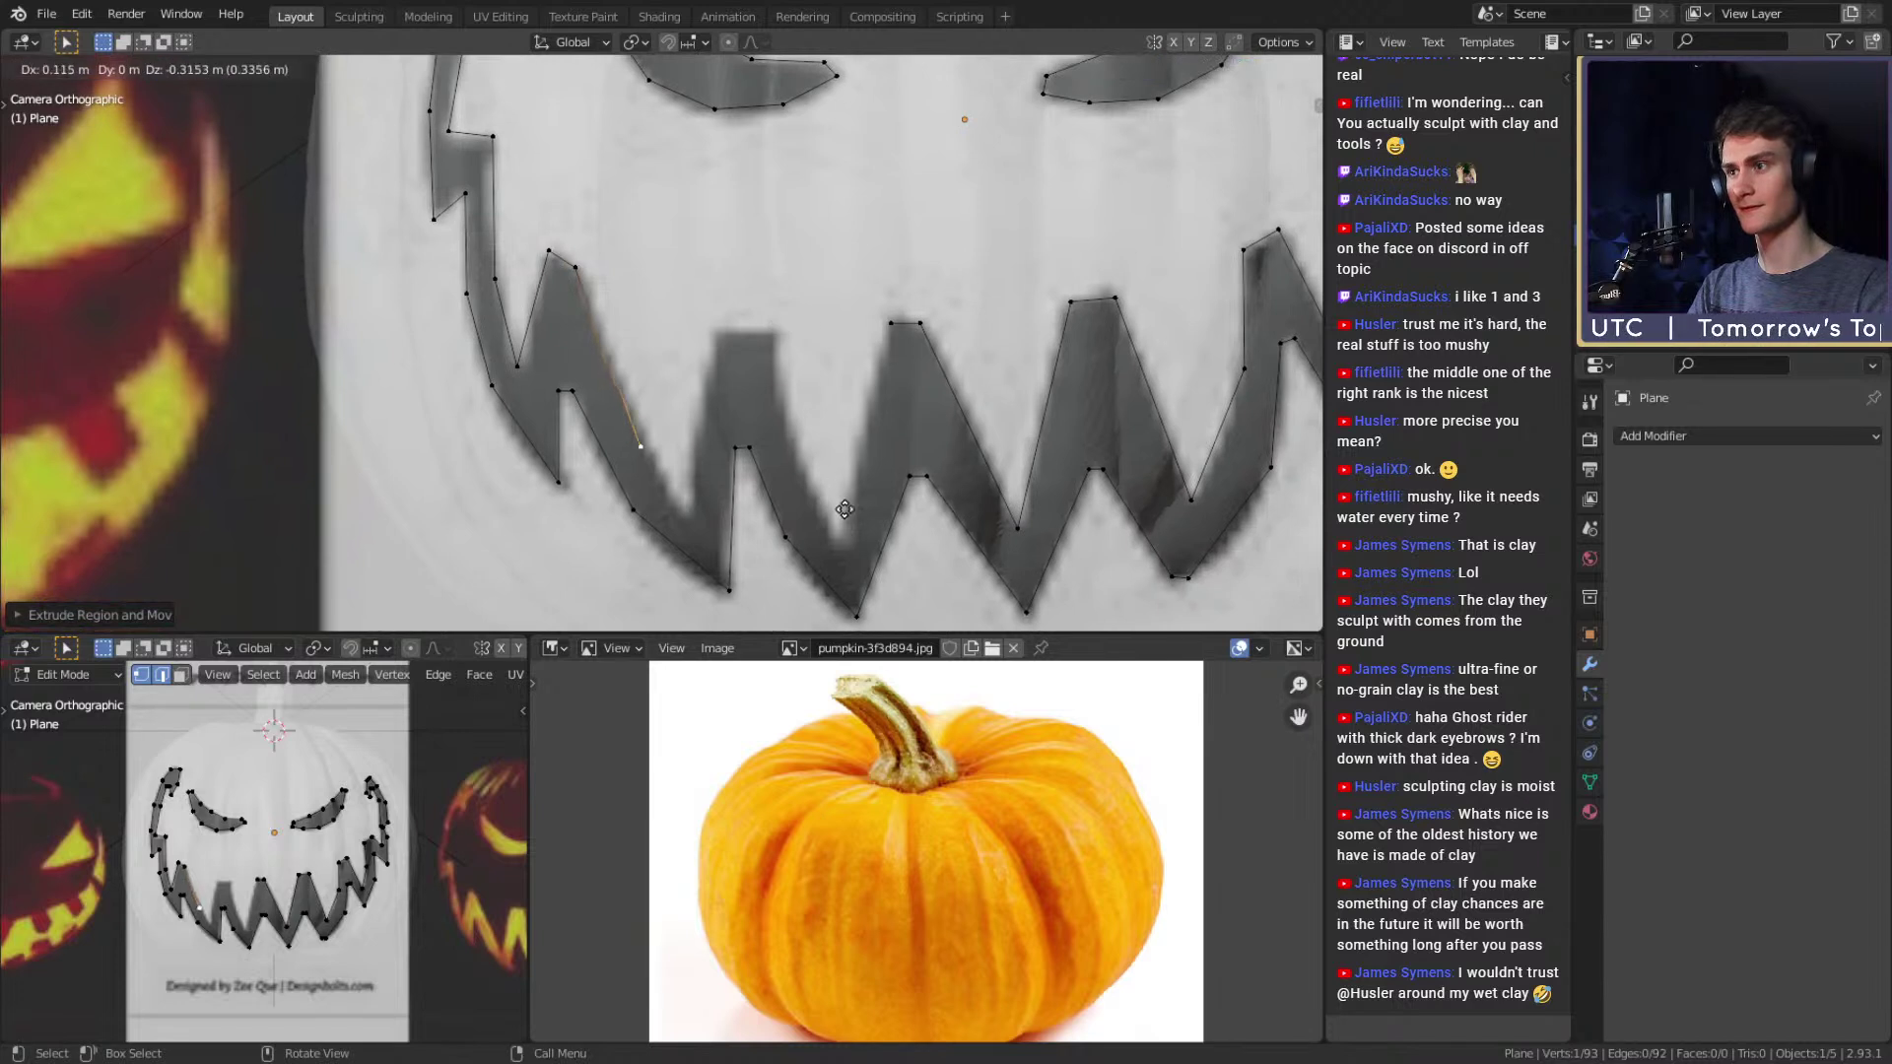
pyautogui.click(889, 579)
pyautogui.press('e')
pyautogui.click(922, 382)
pyautogui.press('e')
pyautogui.click(974, 382)
# Extrude down the tooth's far edge and across the valley floor, join it to the central tooth's open vertex, and leave Edit Mode.
pyautogui.keyDown('shift'); pyautogui.moveTo(975, 381); pyautogui.dragTo(921, 333, button='middle'); pyautogui.keyUp('shift')
pyautogui.press('e')
pyautogui.click(926, 434)
pyautogui.press('e')
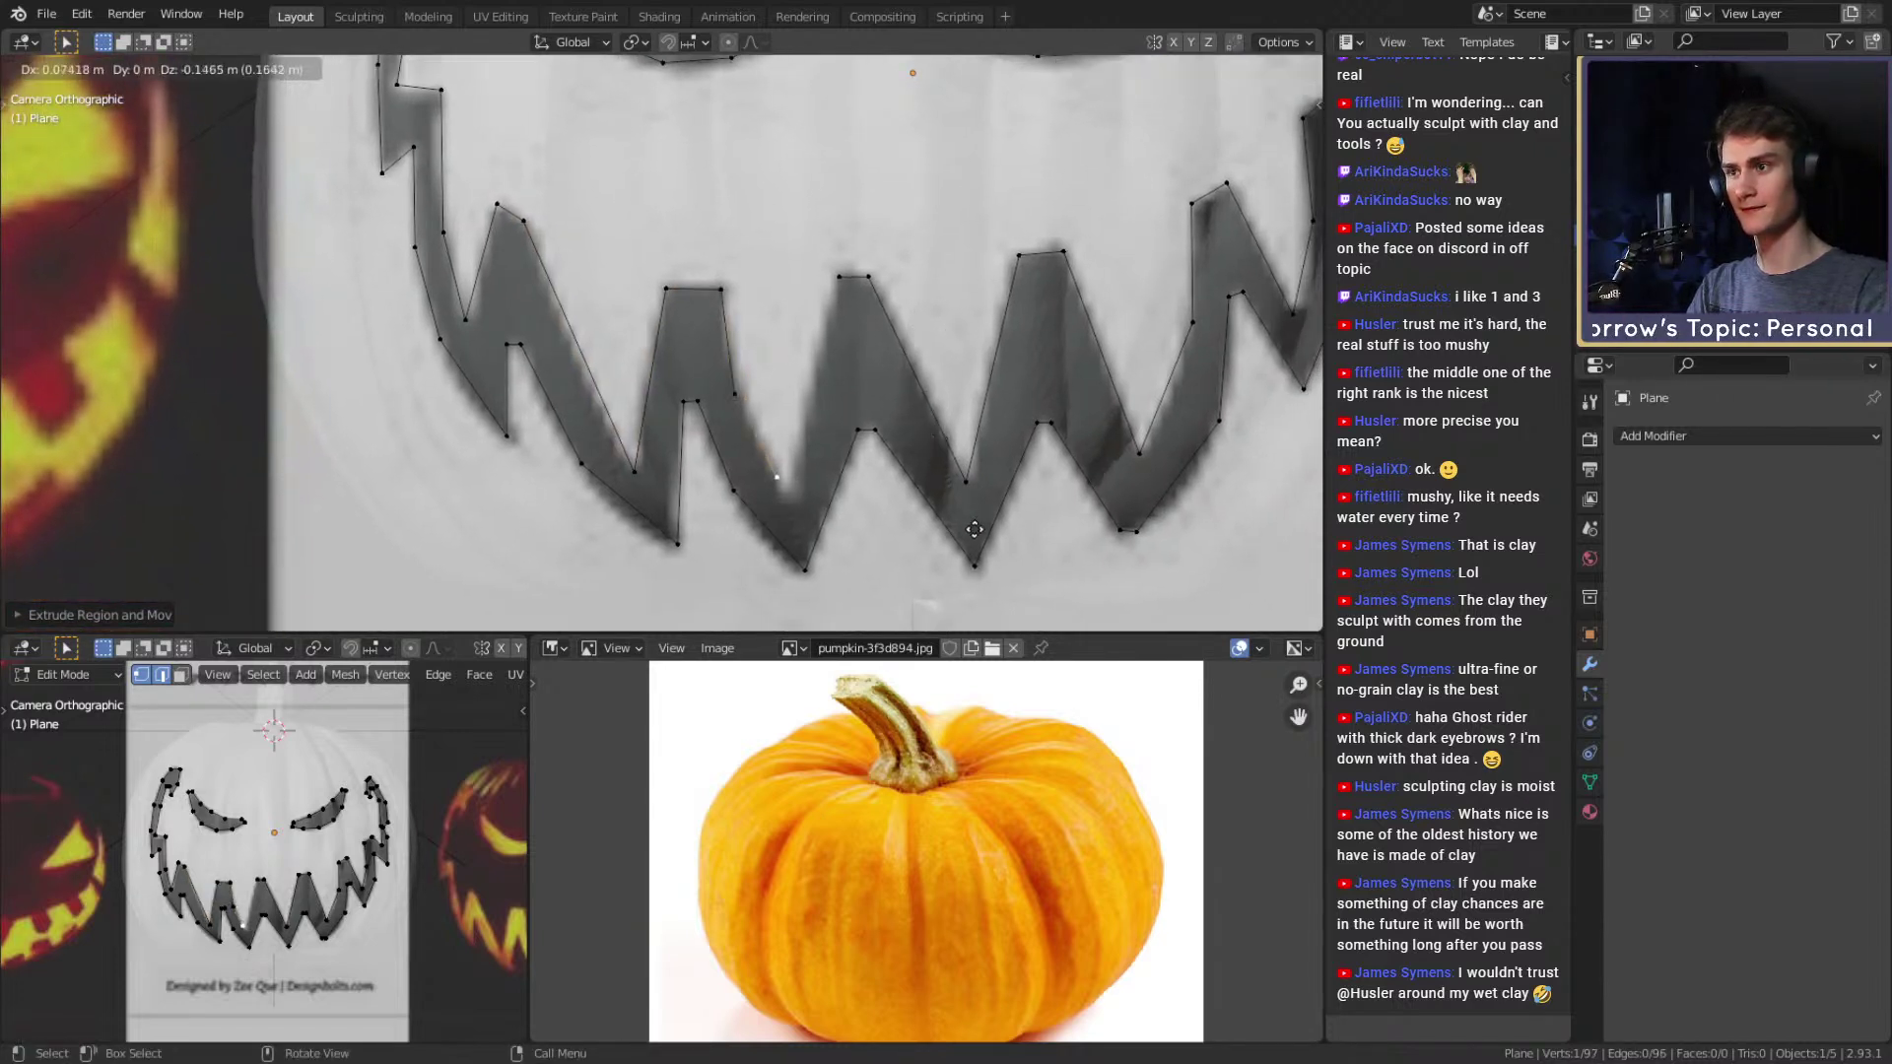
pyautogui.click(977, 546)
pyautogui.press('e')
pyautogui.click(1001, 544)
pyautogui.press('e')
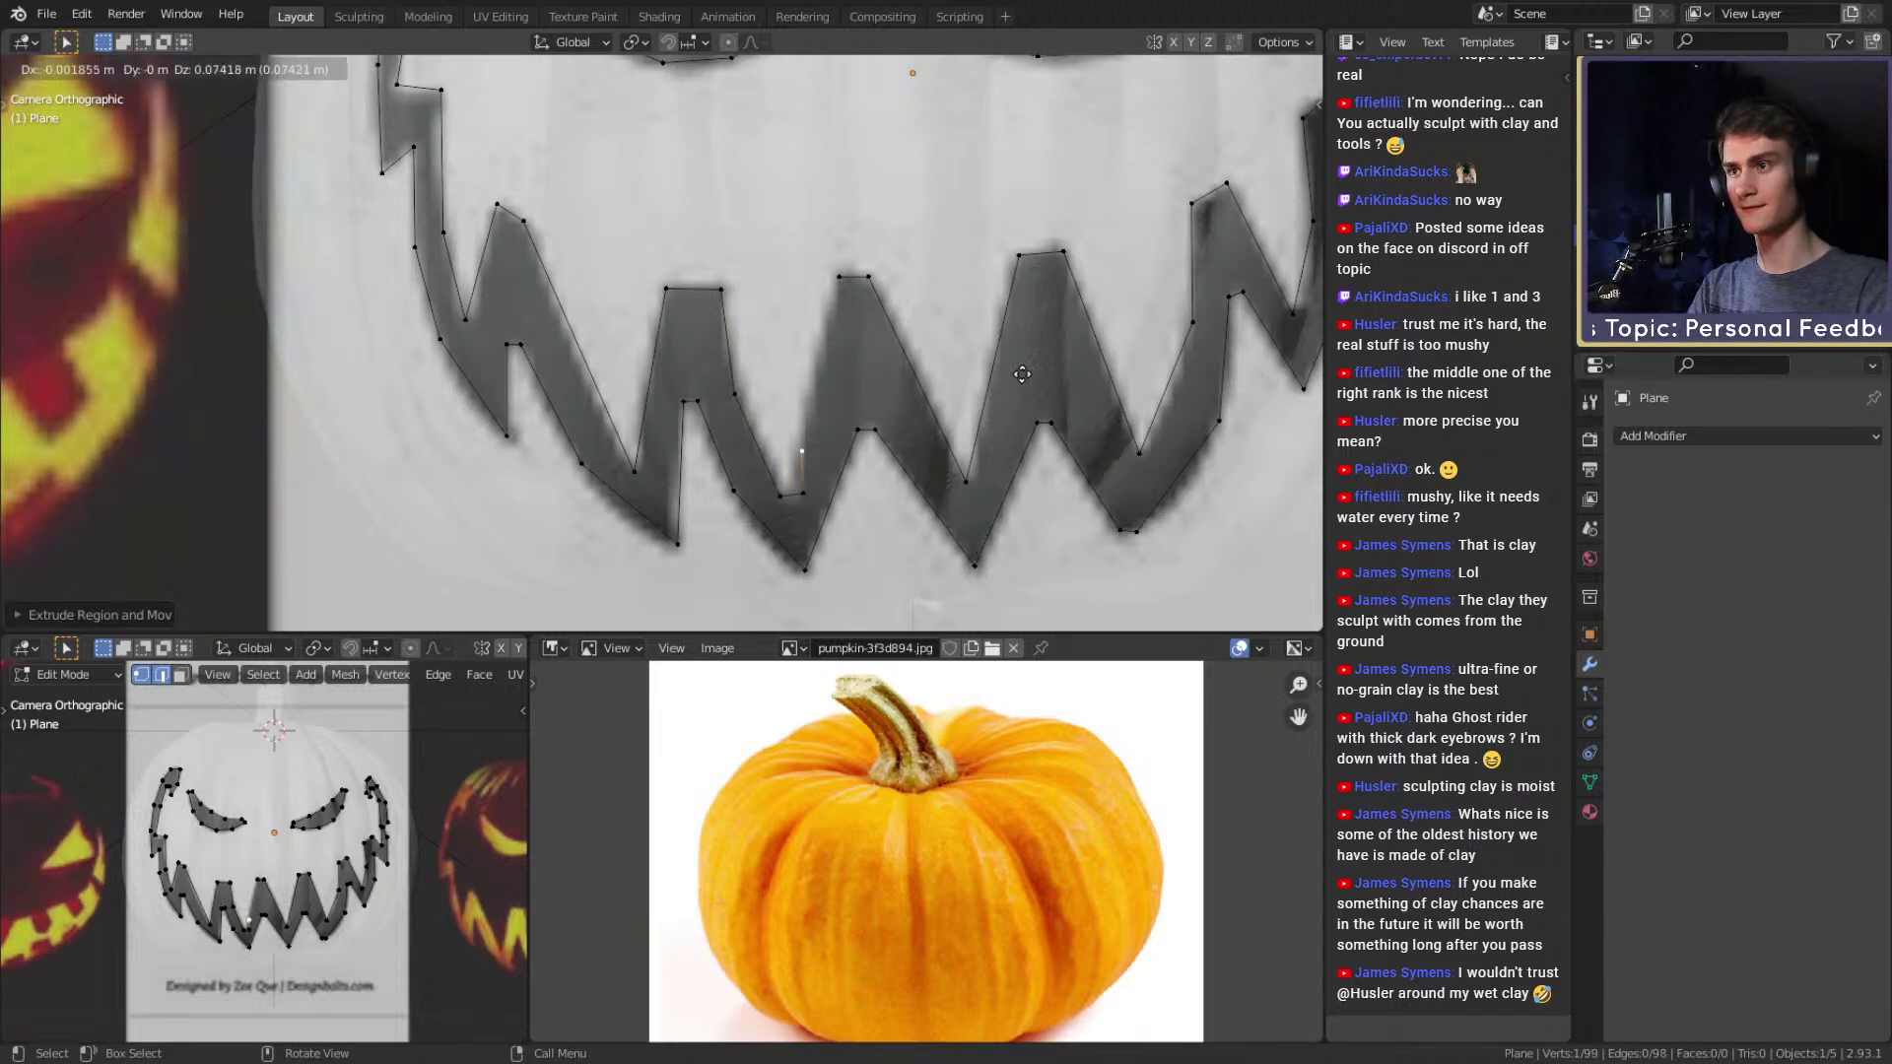
pyautogui.press('Escape')
pyautogui.hotkey('ctrl', 'z')
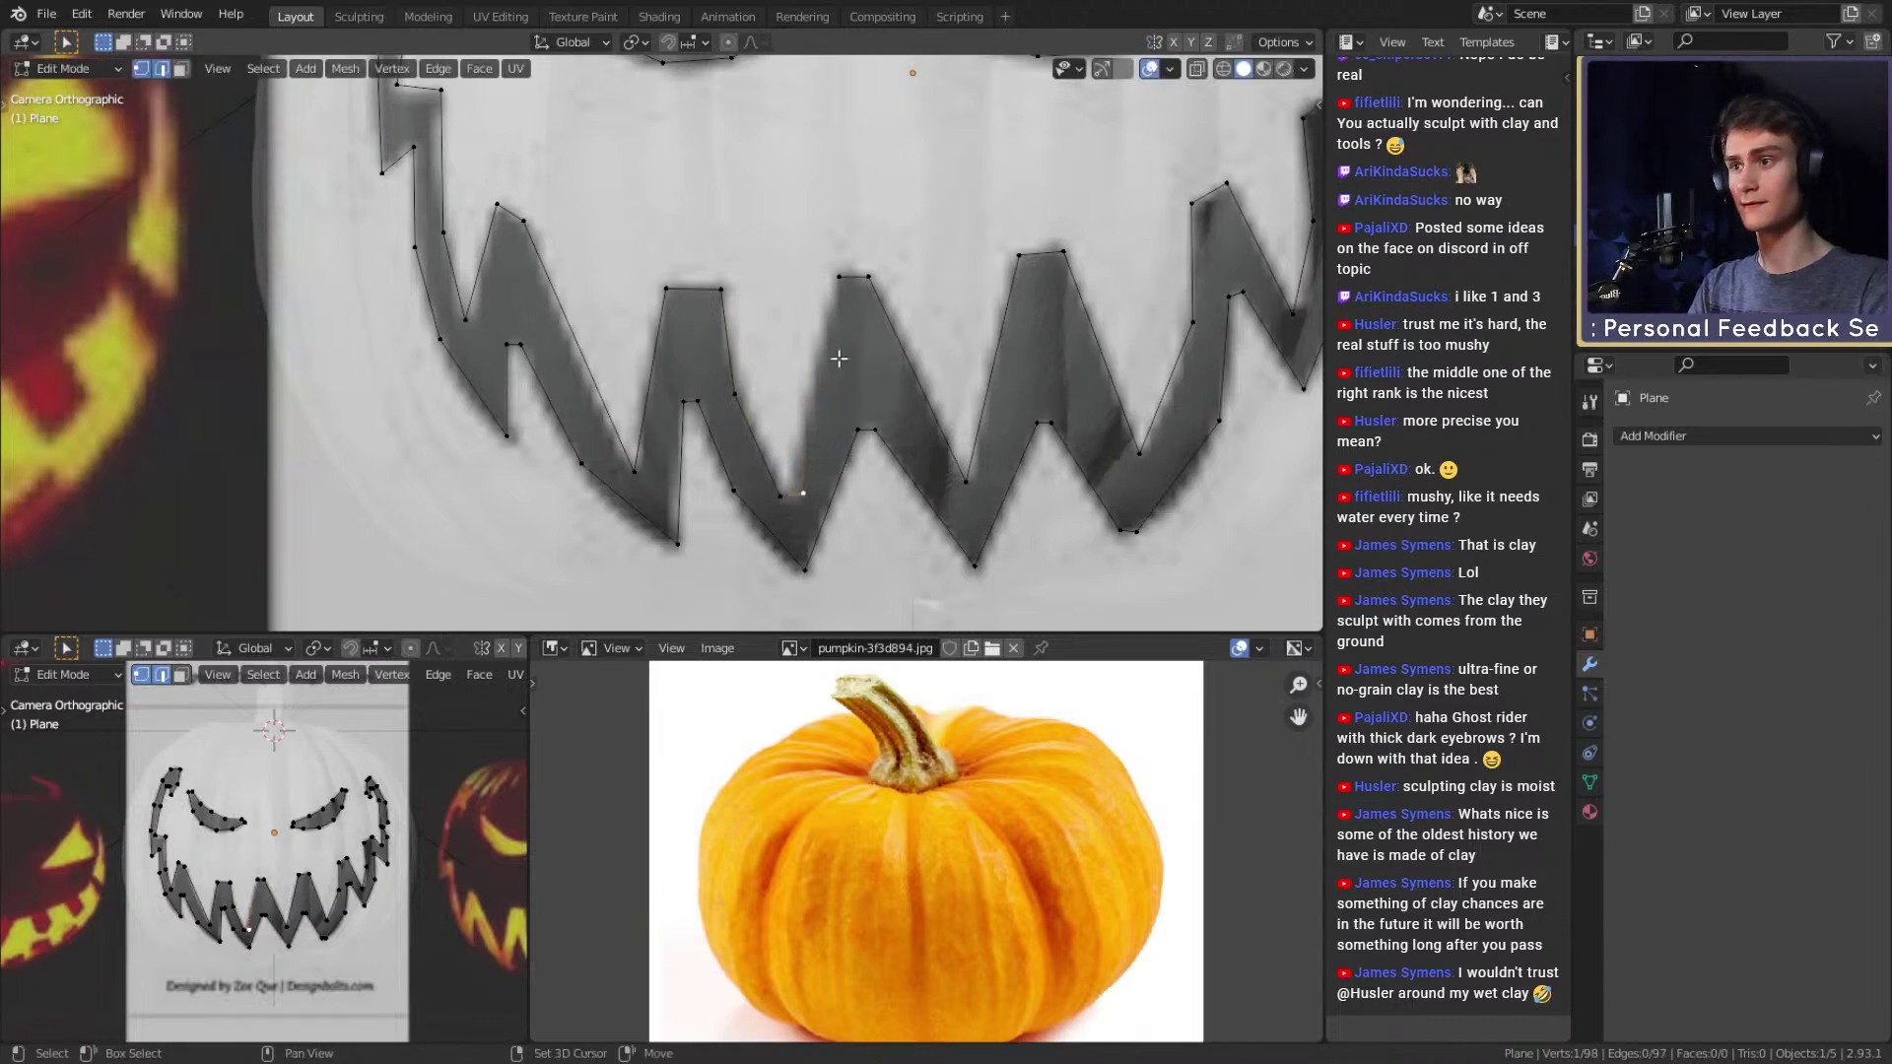
pyautogui.scroll(-6, 940, 376)
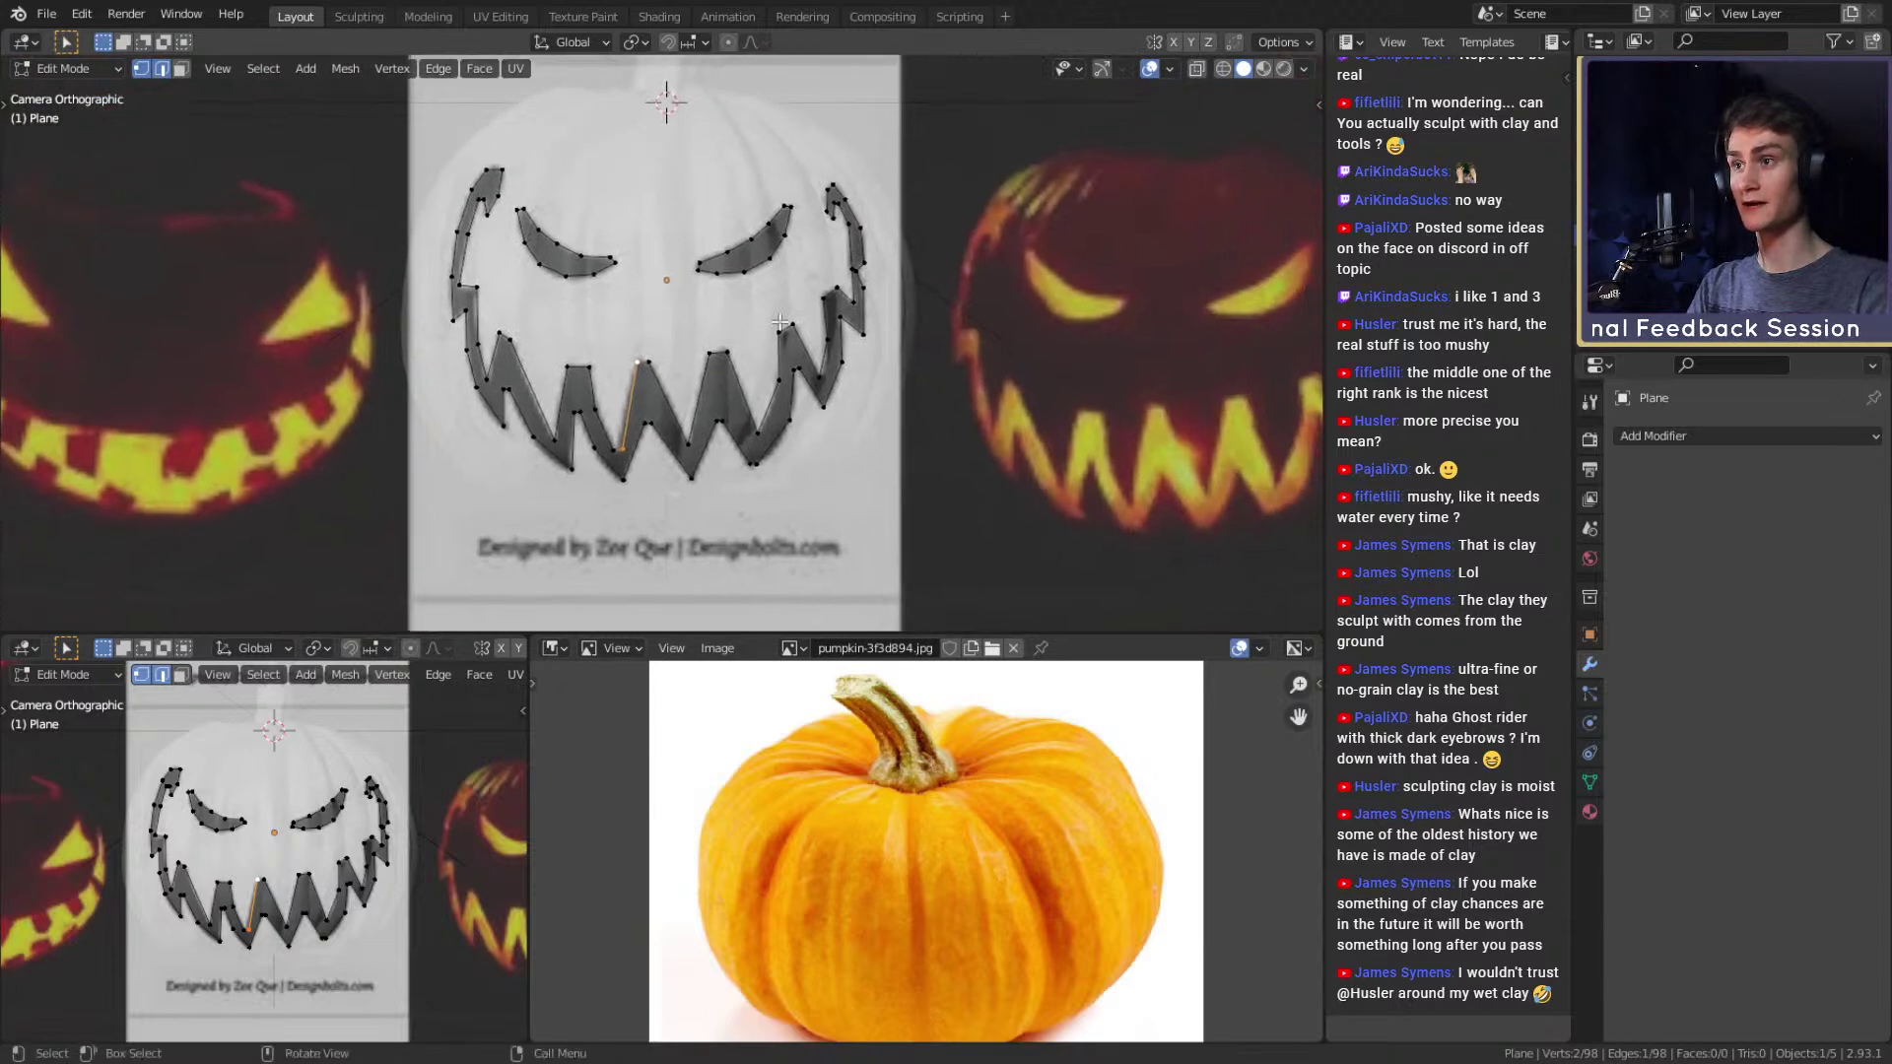
pyautogui.press('Tab')
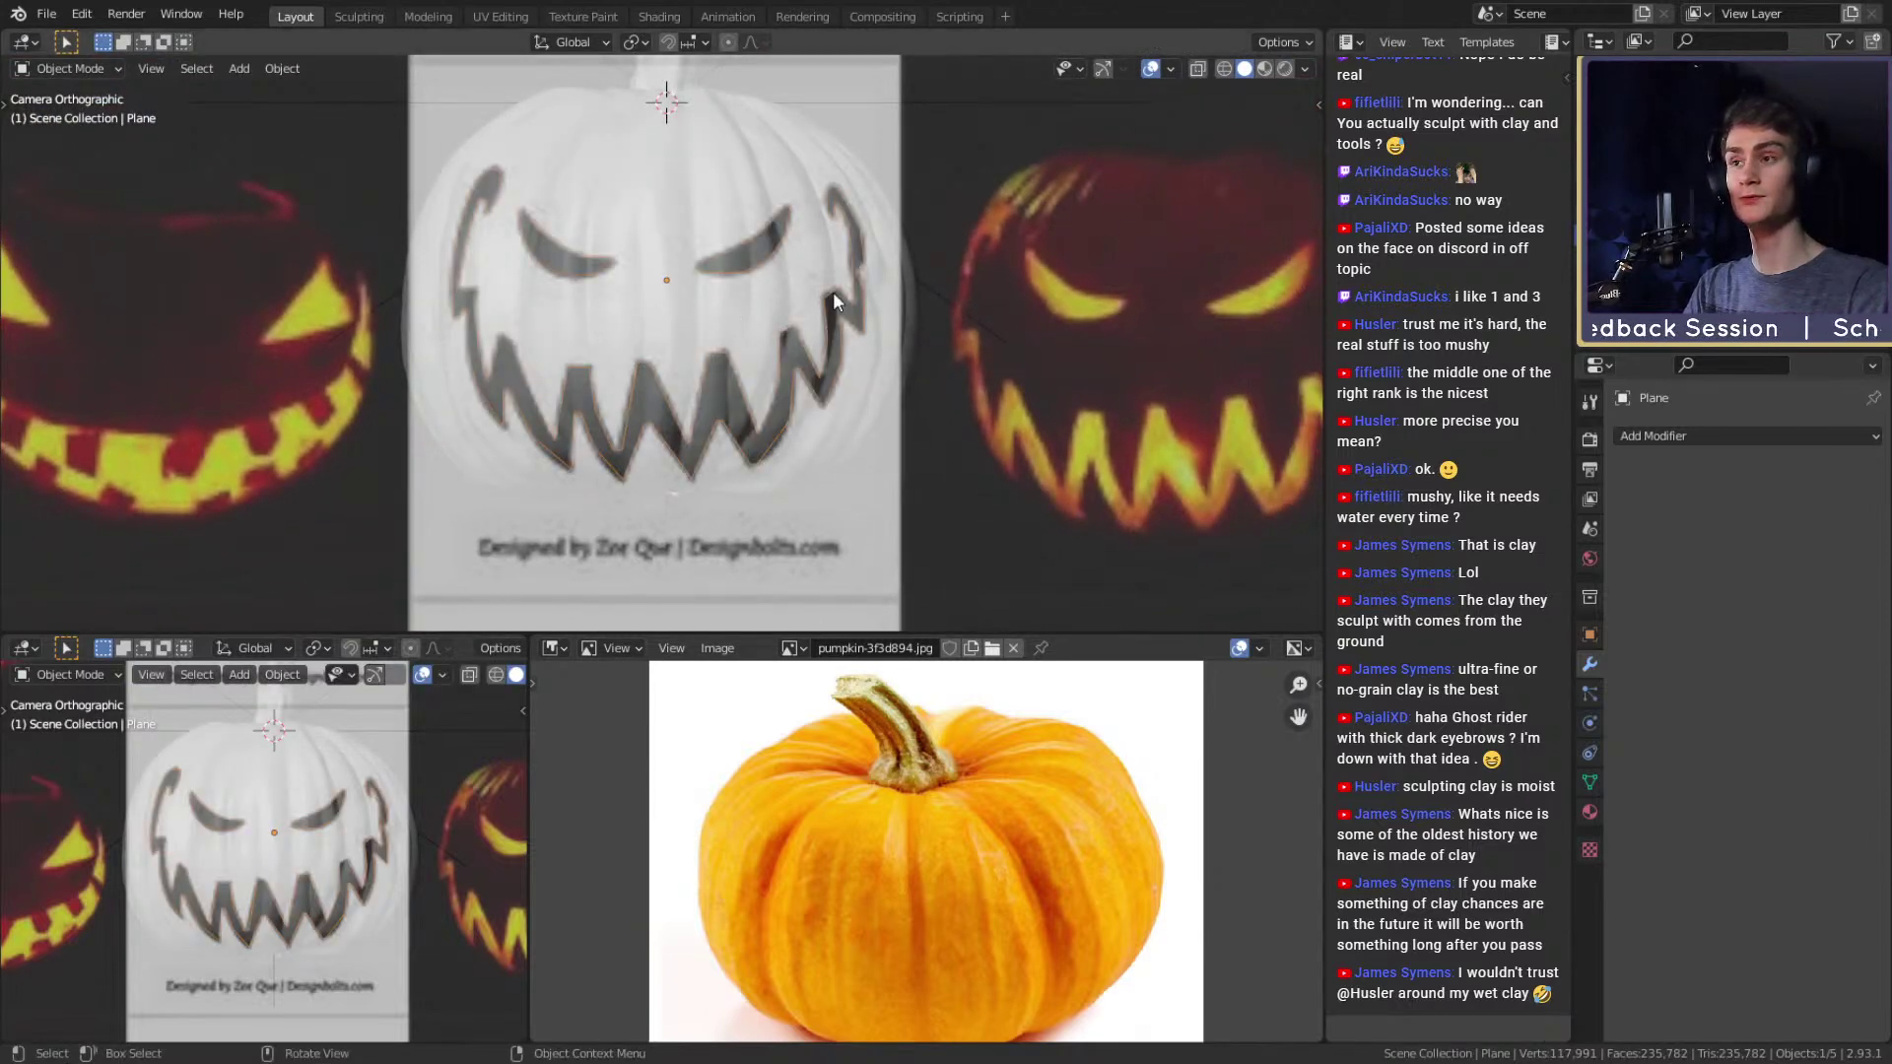
# Select the camera and open its background image settings.
pyautogui.scroll(-7, 826, 324)
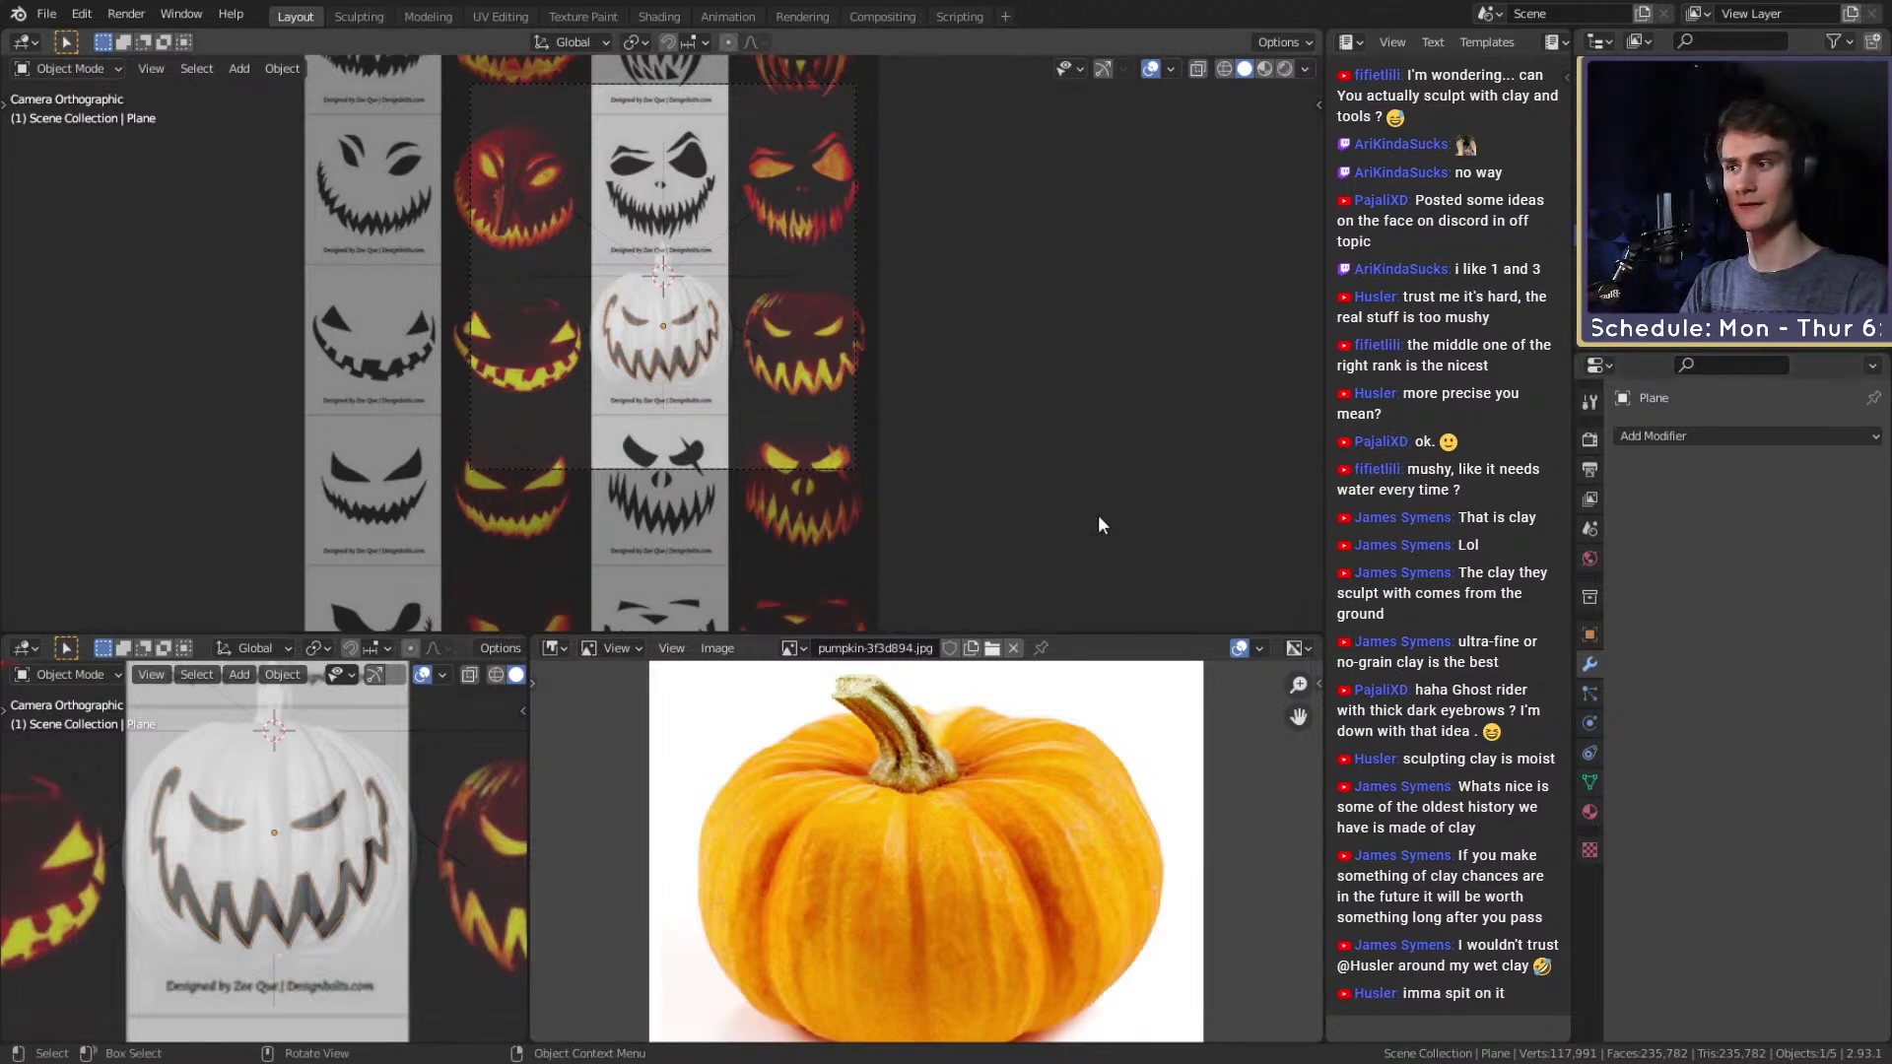
pyautogui.click(854, 367)
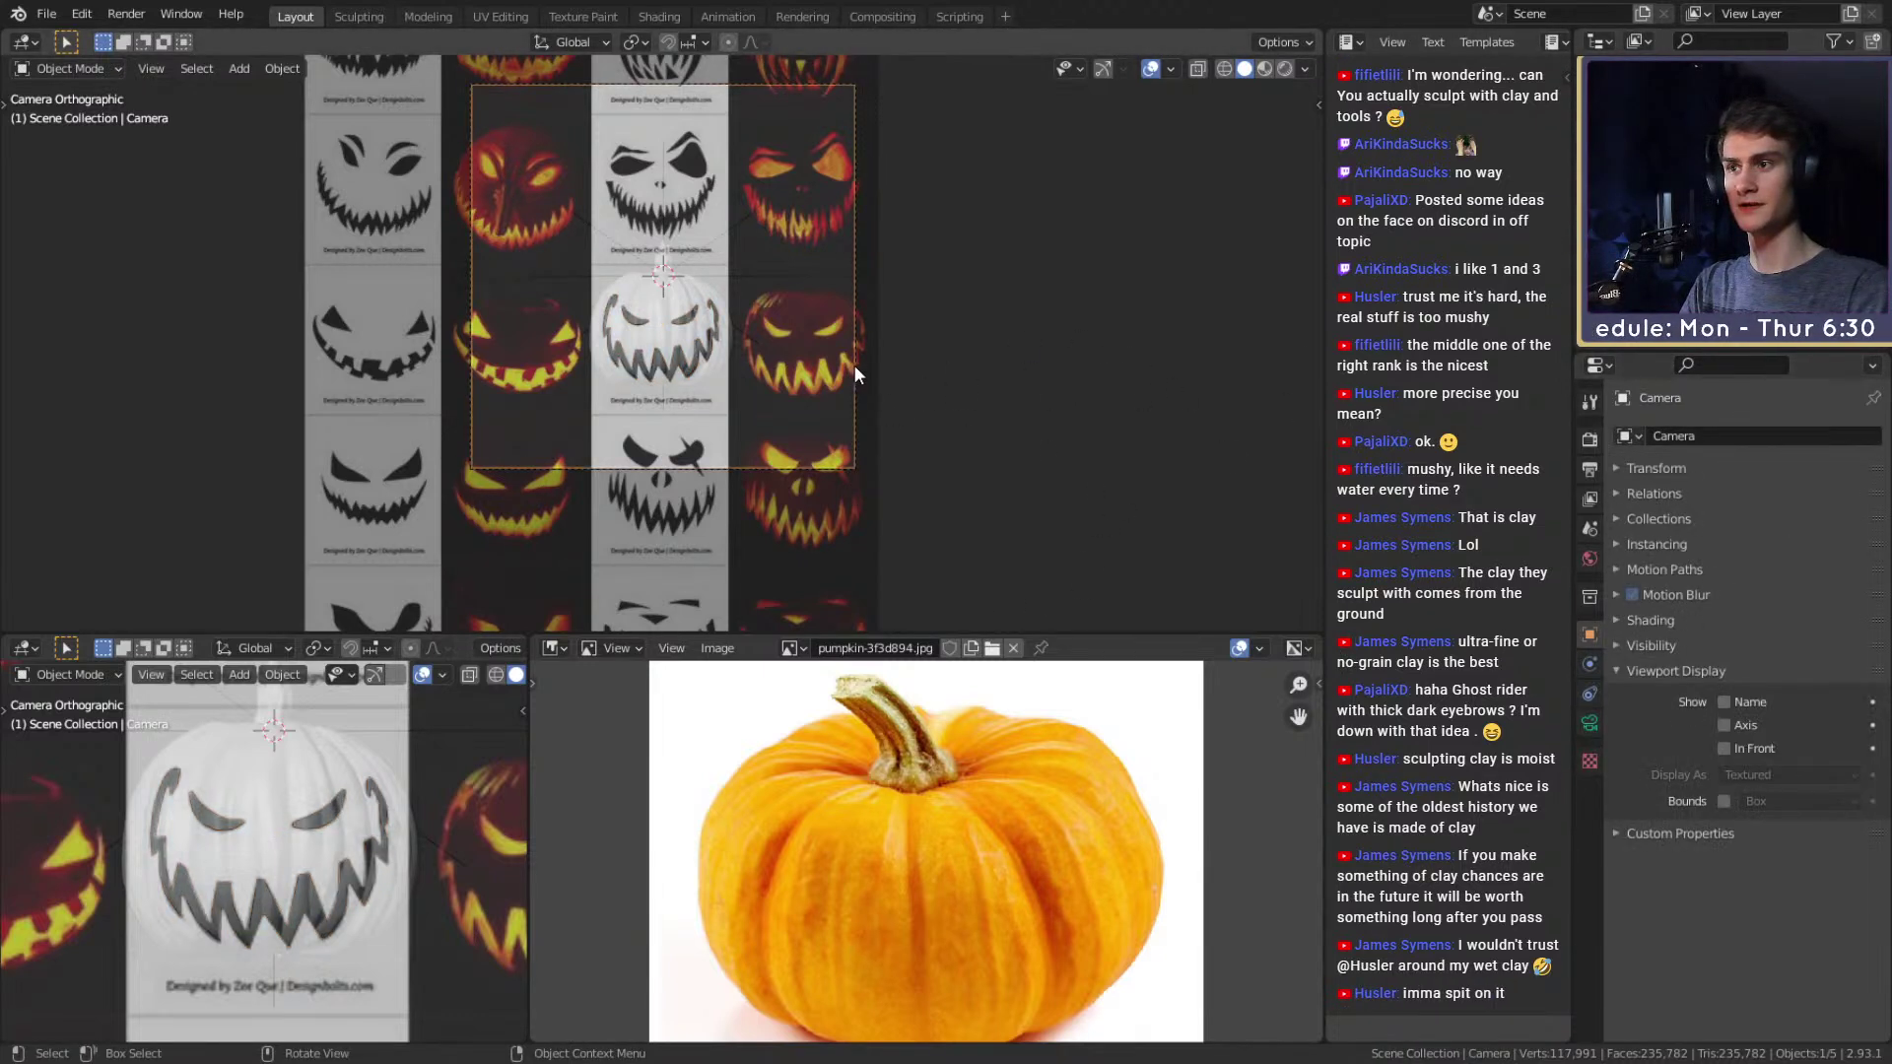
pyautogui.click(1589, 724)
pyautogui.scroll(-3, 1663, 711)
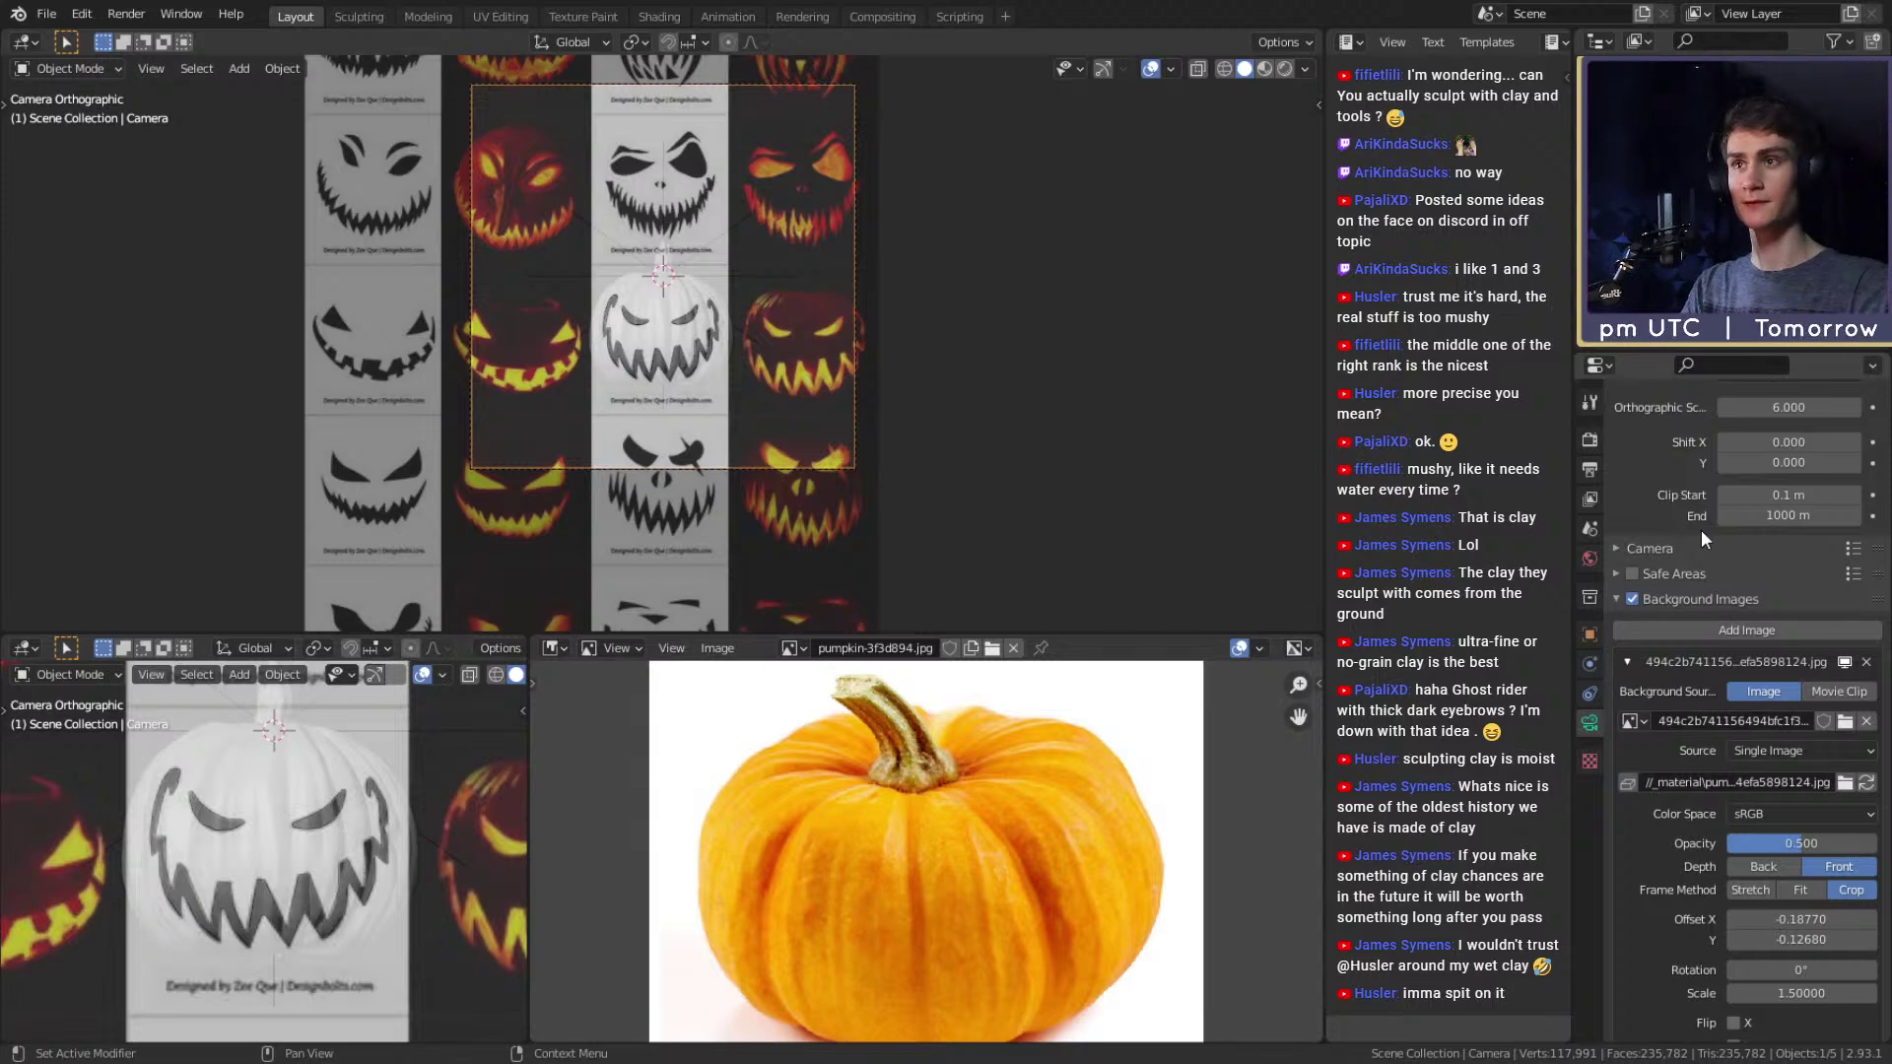
# Edit the face outline, shift one vertex at the pumpkin's right side about 0.013 m along global X, and leave Edit Mode.
pyautogui.moveTo(807, 398); pyautogui.dragTo(867, 374, button='middle')
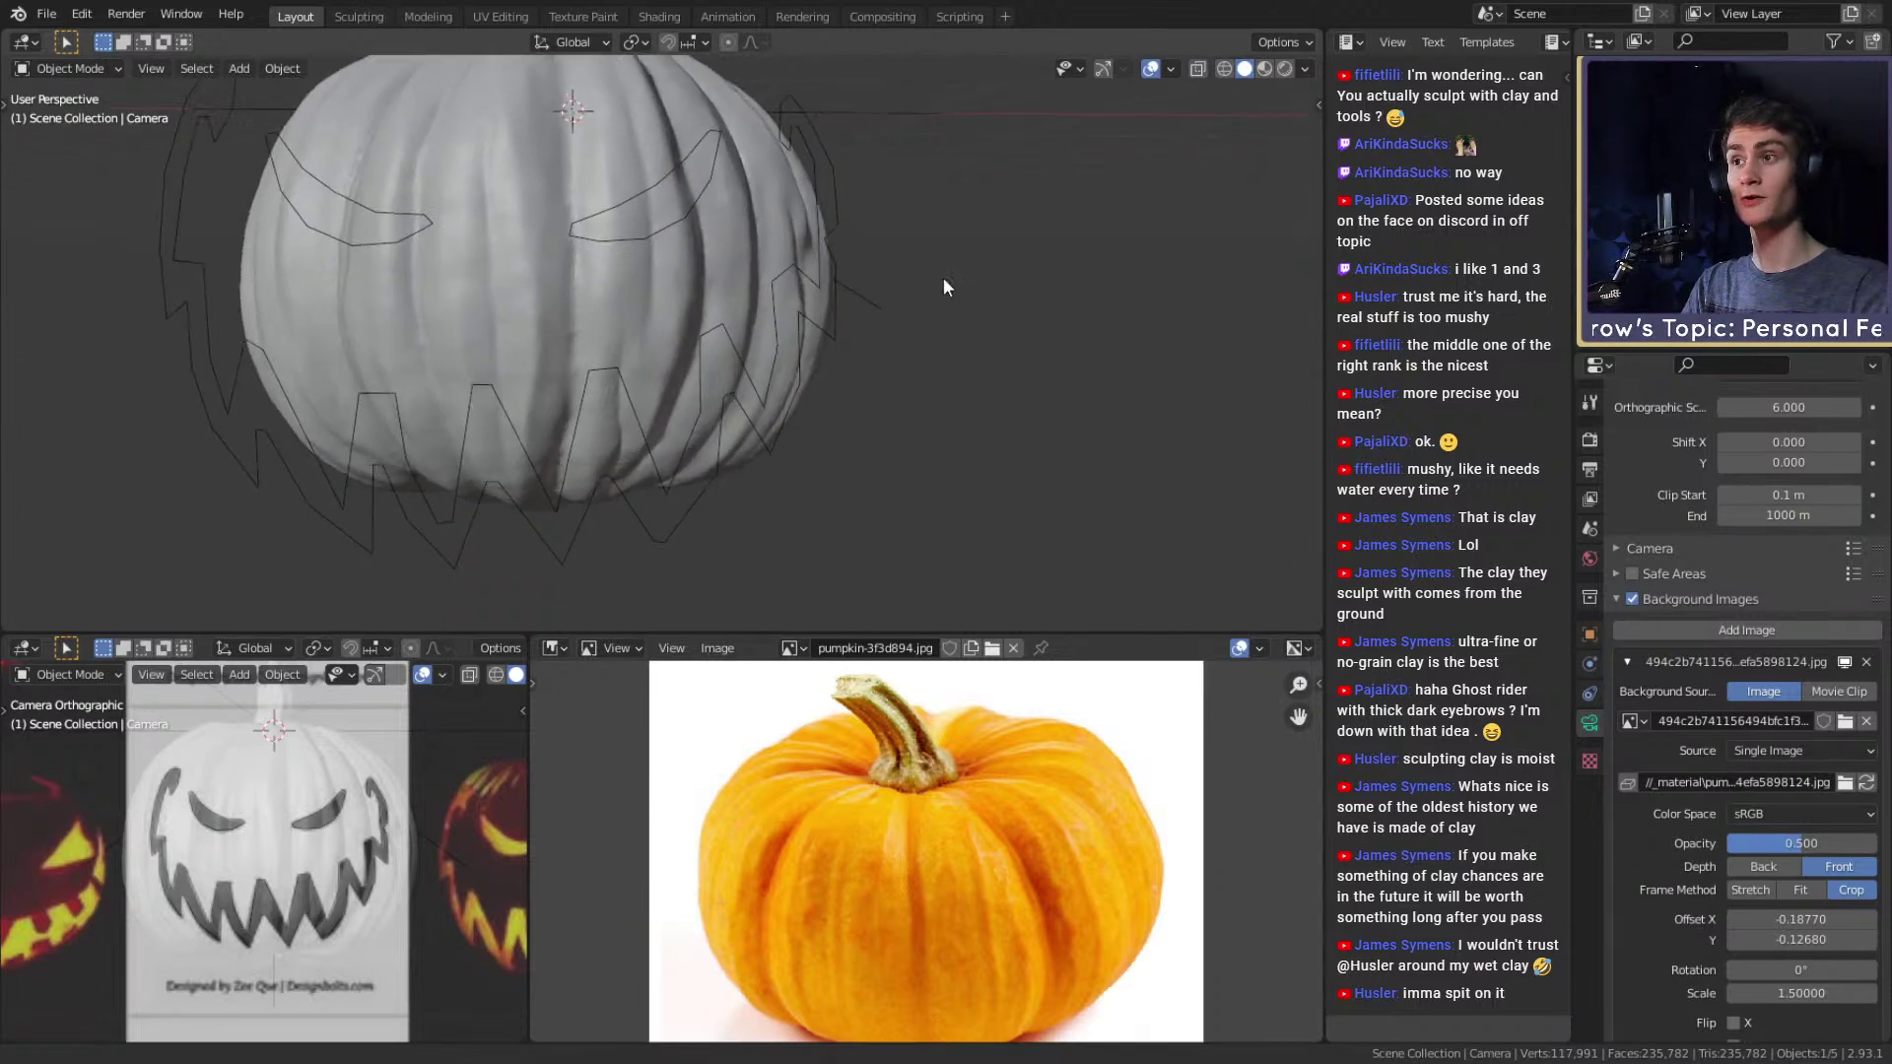
pyautogui.scroll(3, 941, 292)
pyautogui.click(950, 276)
pyautogui.press('Tab')
pyautogui.scroll(-1, 985, 286)
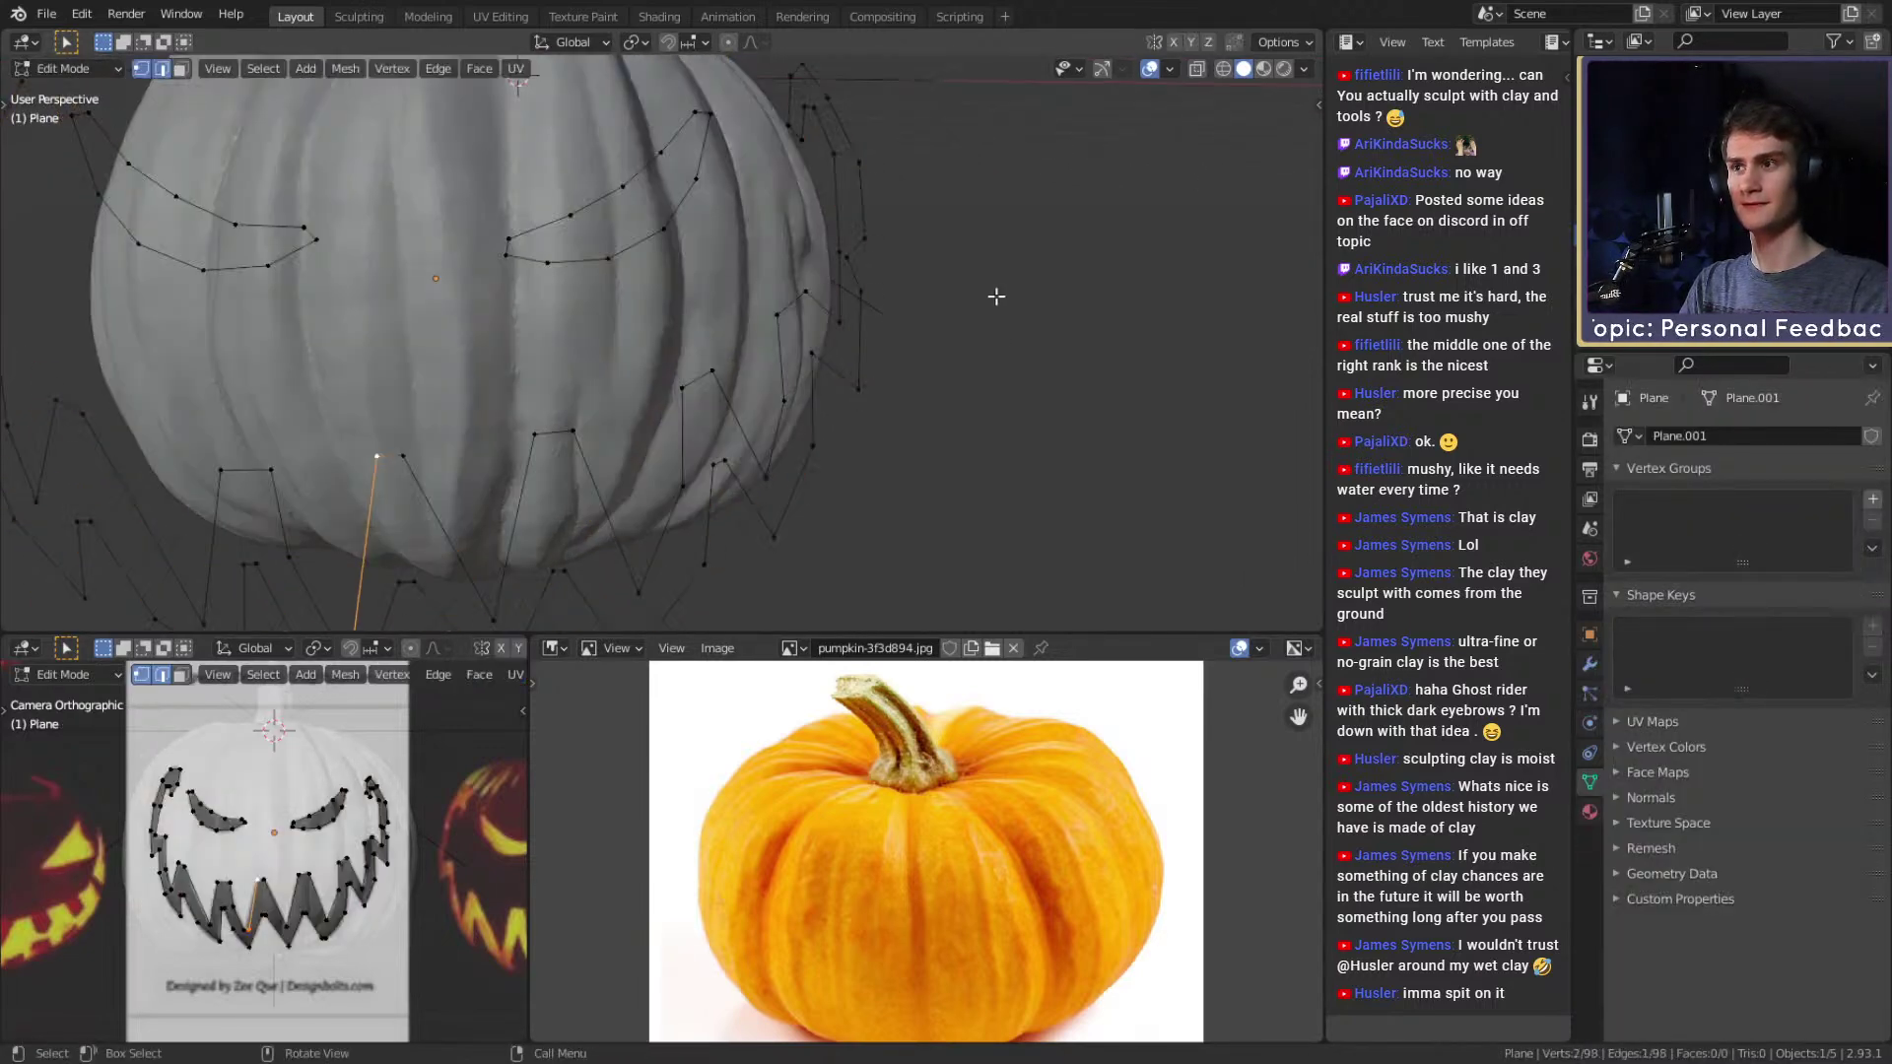
pyautogui.press('g')
pyautogui.press('x')
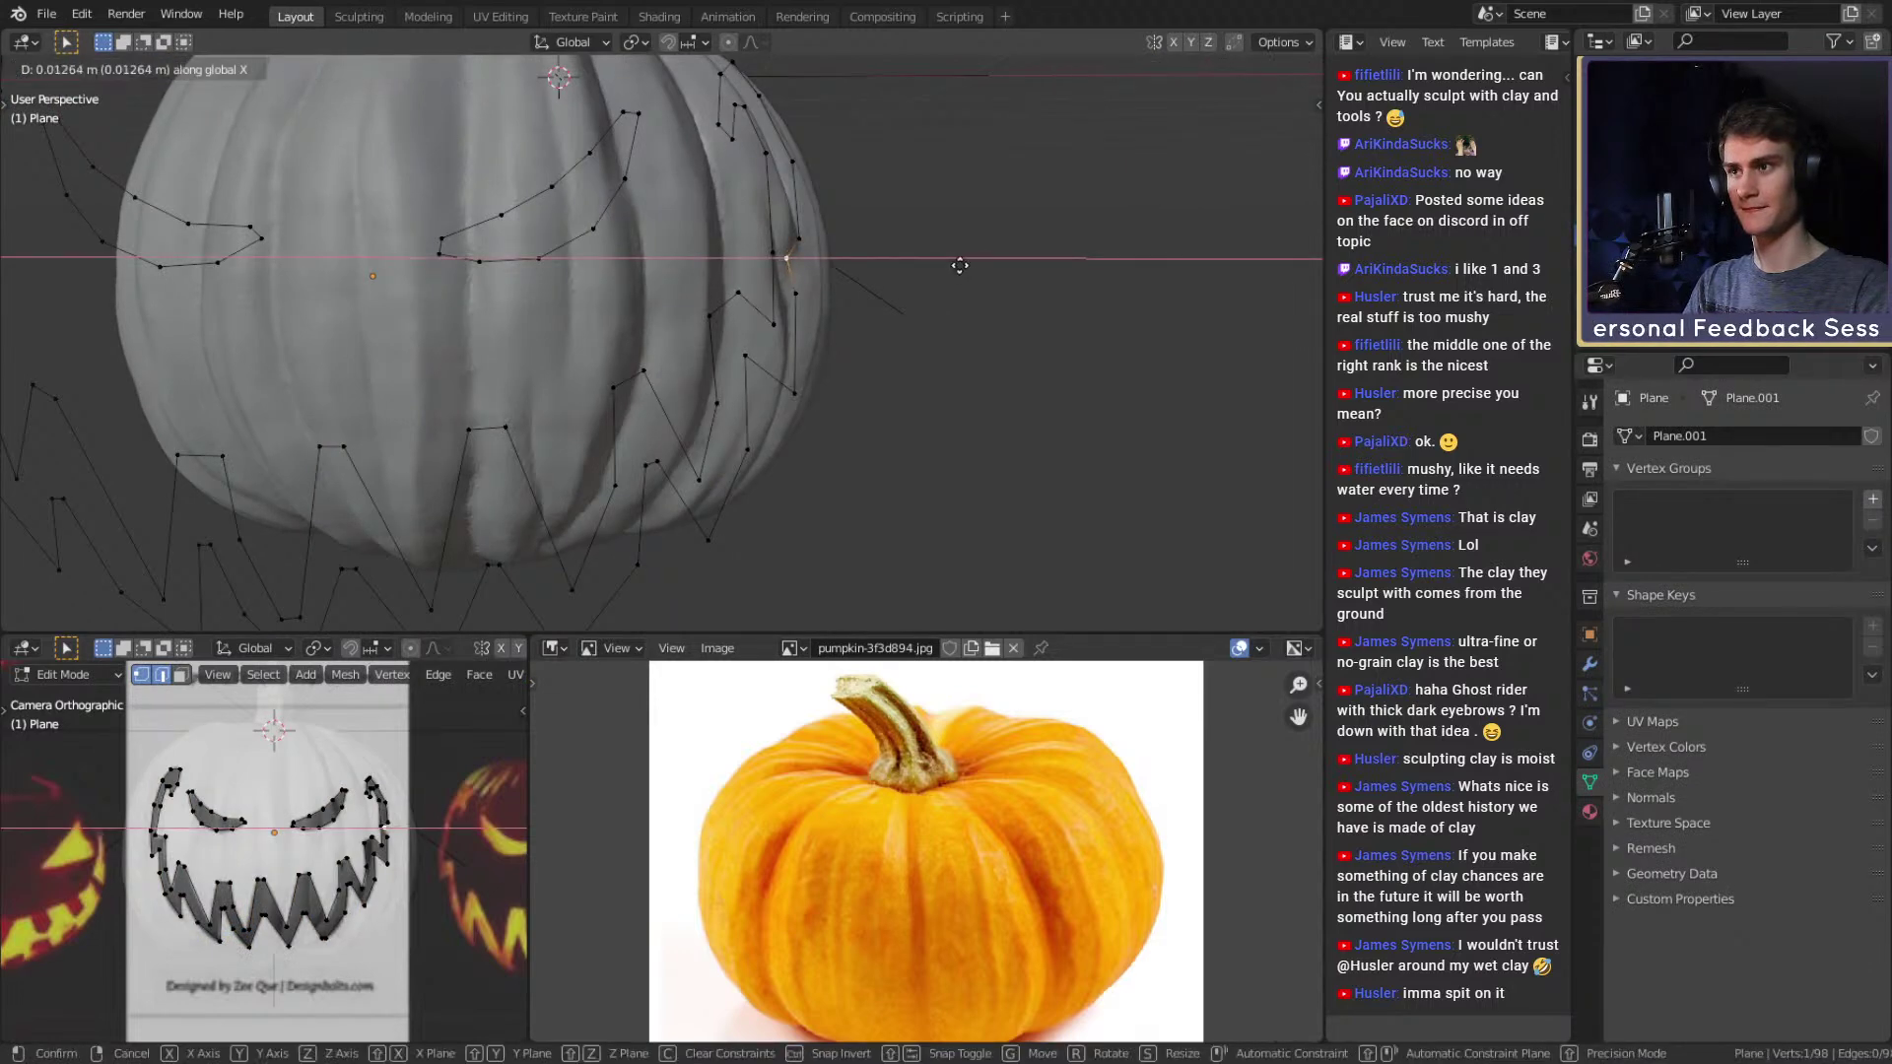
pyautogui.click(959, 266)
pyautogui.scroll(-2, 798, 301)
pyautogui.moveTo(783, 294); pyautogui.dragTo(833, 320, button='middle')
pyautogui.press('Tab')
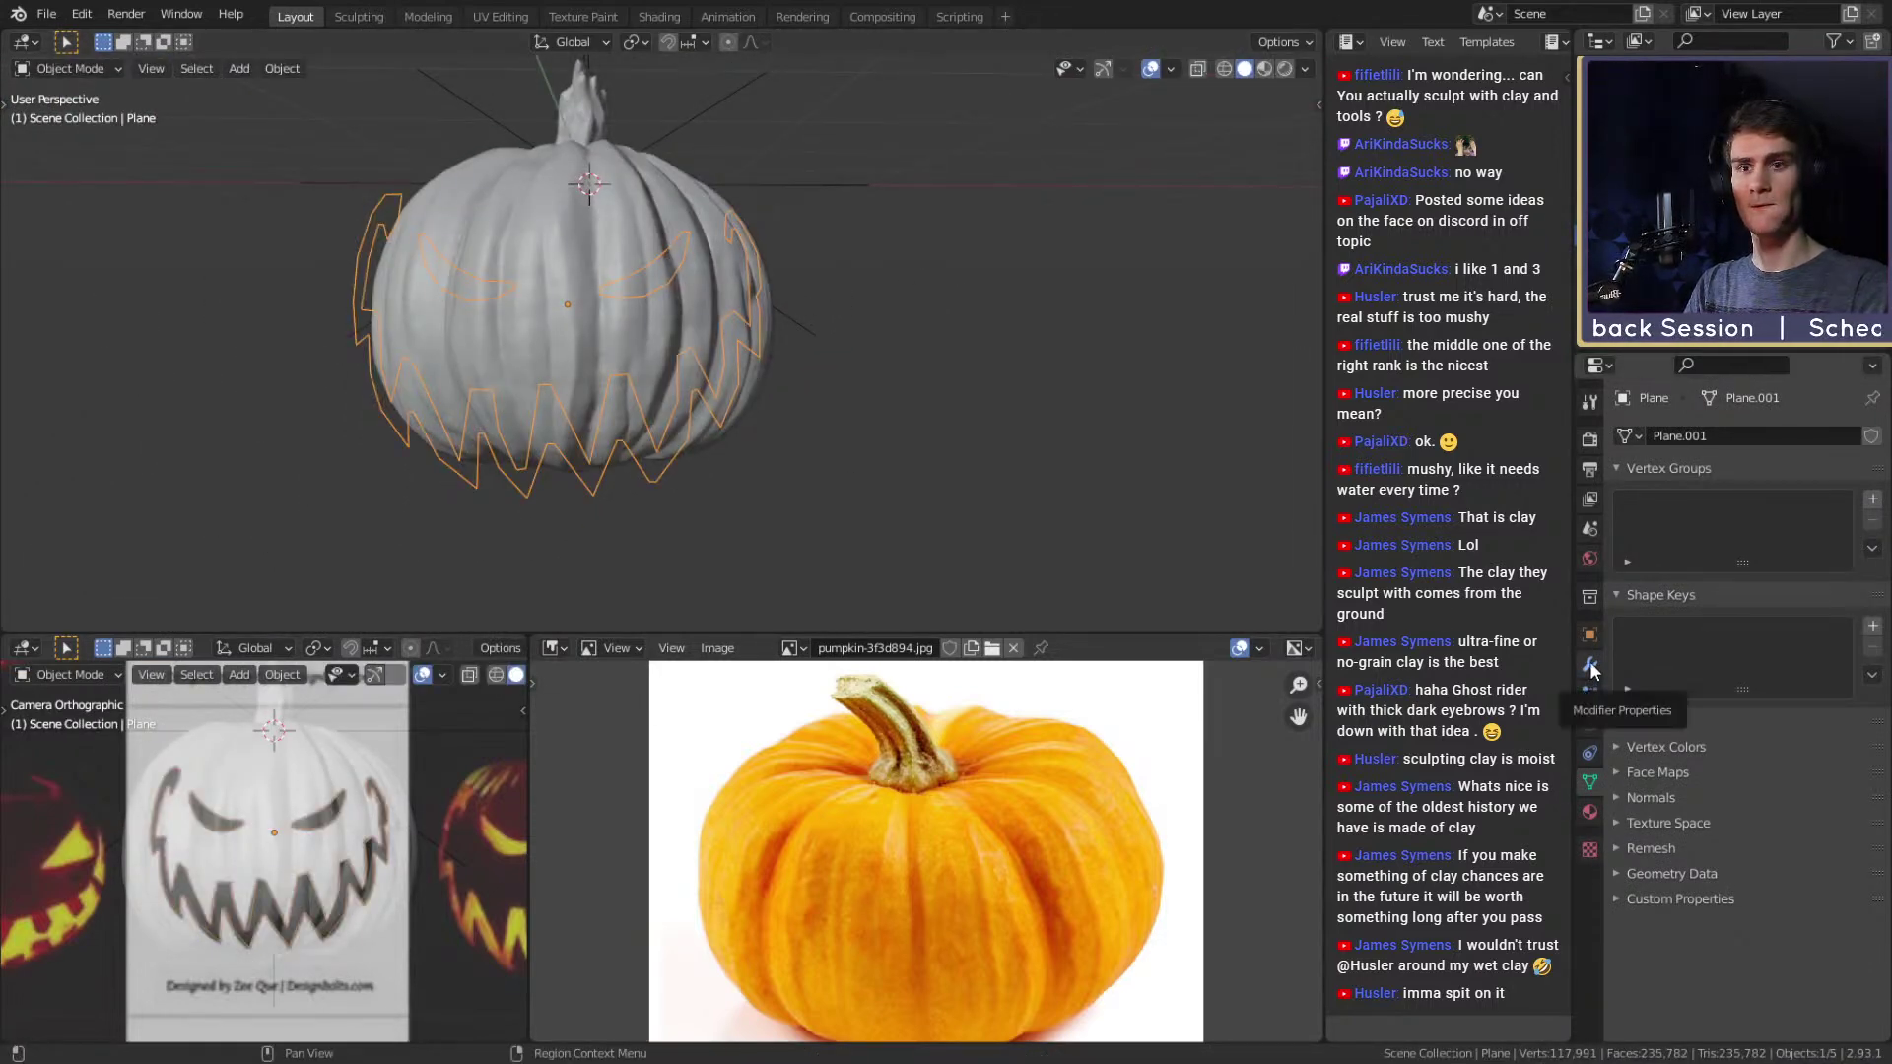
# Select the camera and set its lens type to Perspective.
pyautogui.click(764, 327)
pyautogui.scroll(-6, 764, 327)
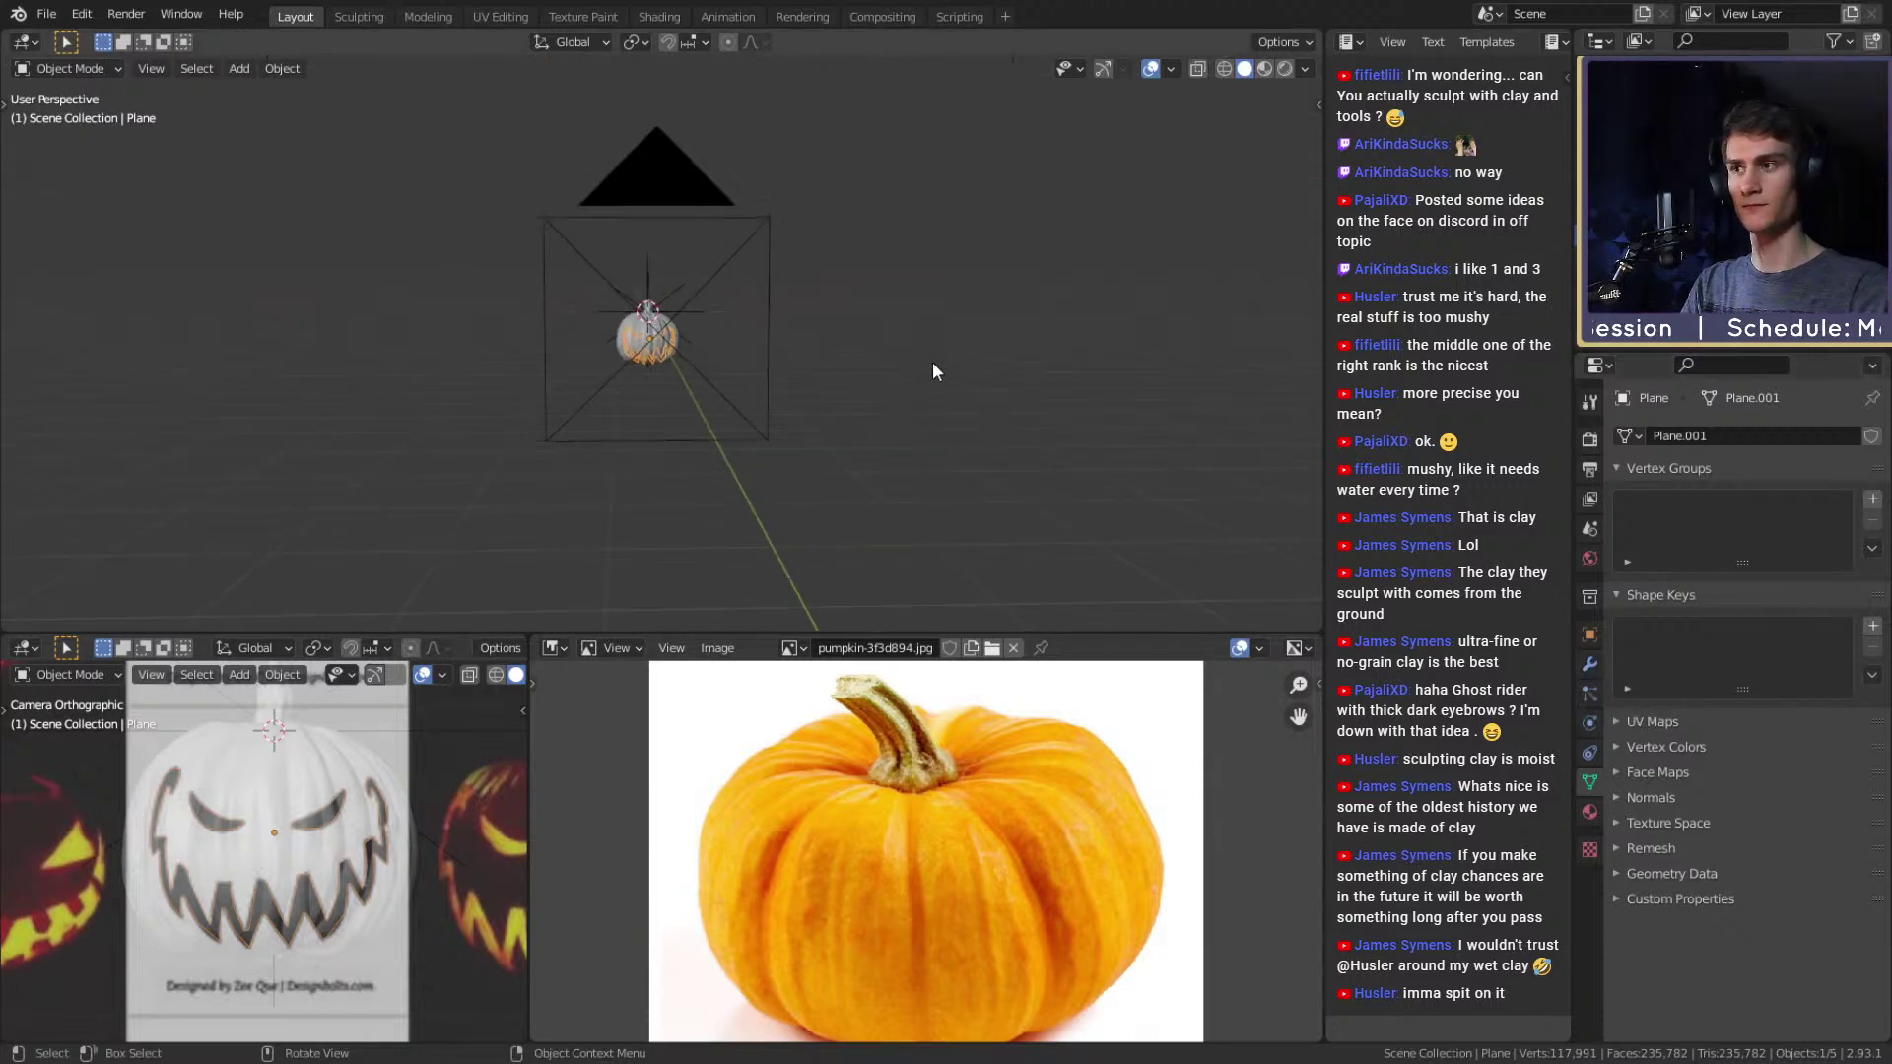
pyautogui.click(770, 327)
pyautogui.click(1589, 440)
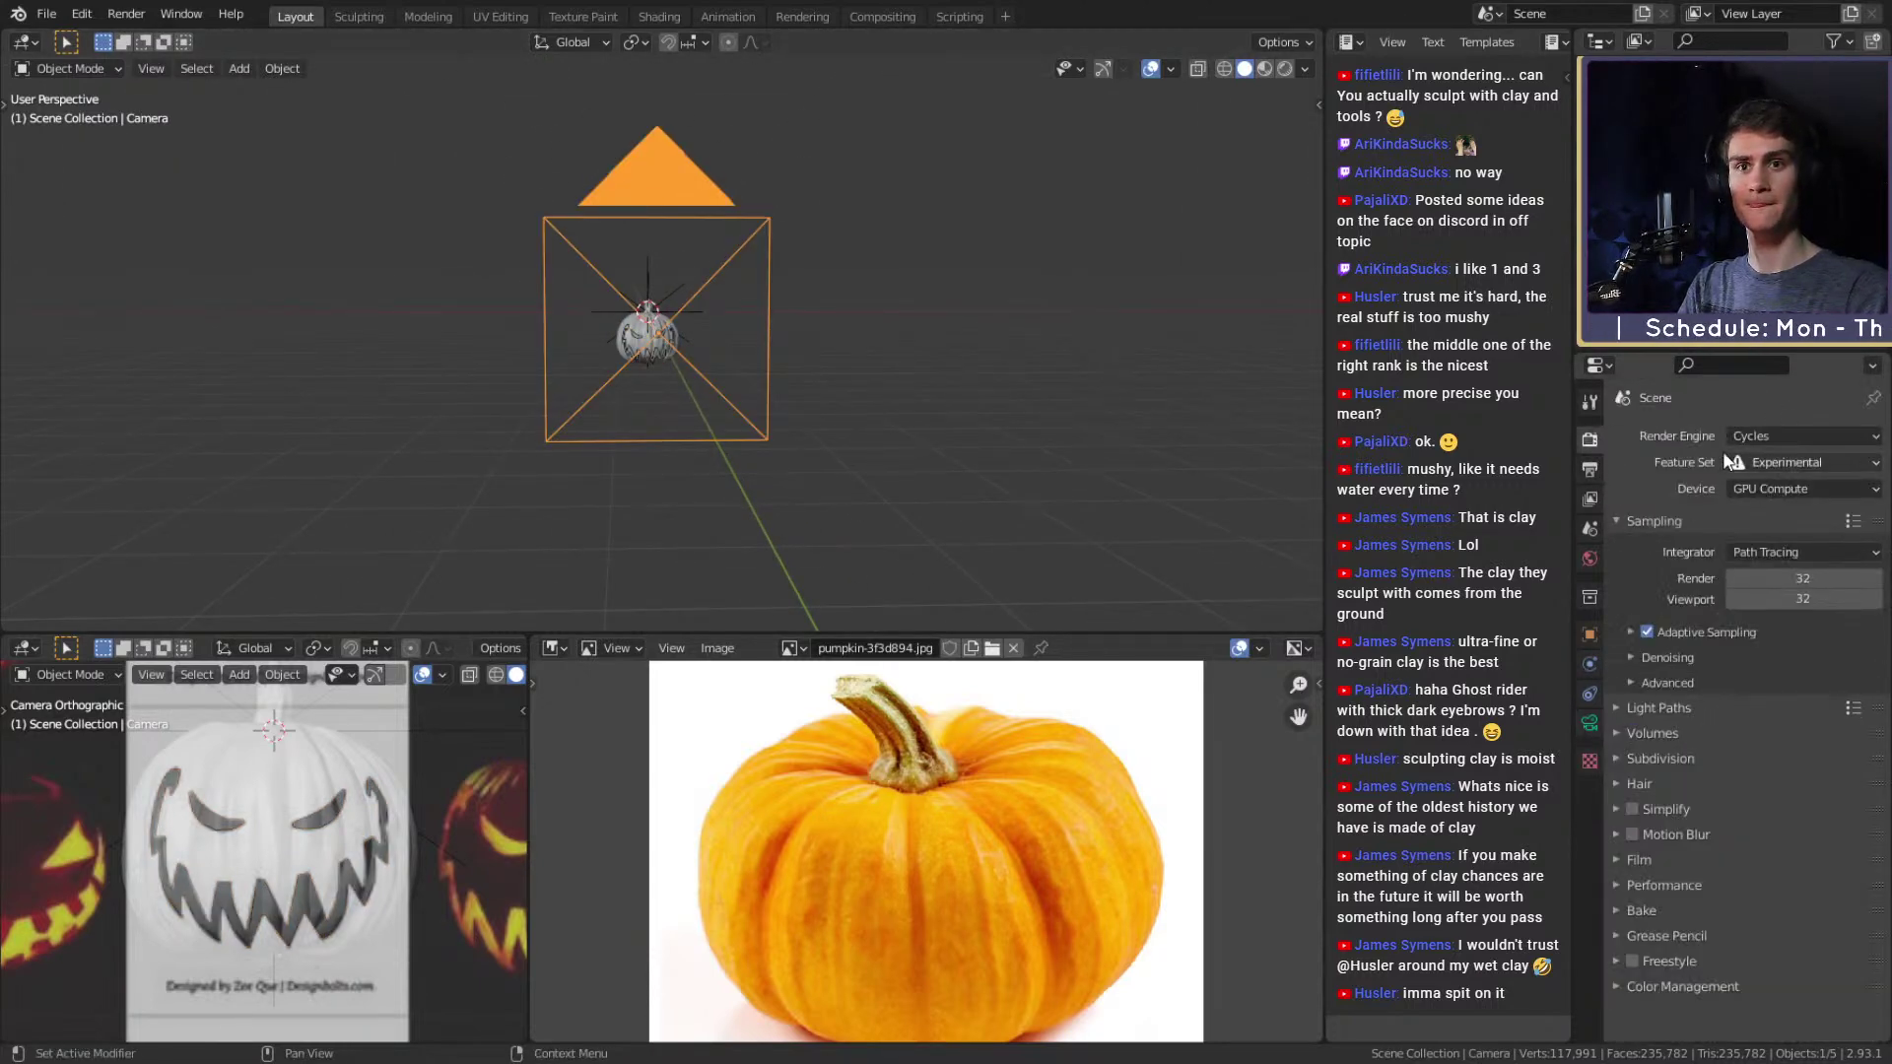
pyautogui.click(1589, 723)
pyautogui.click(1726, 498)
pyautogui.click(1751, 525)
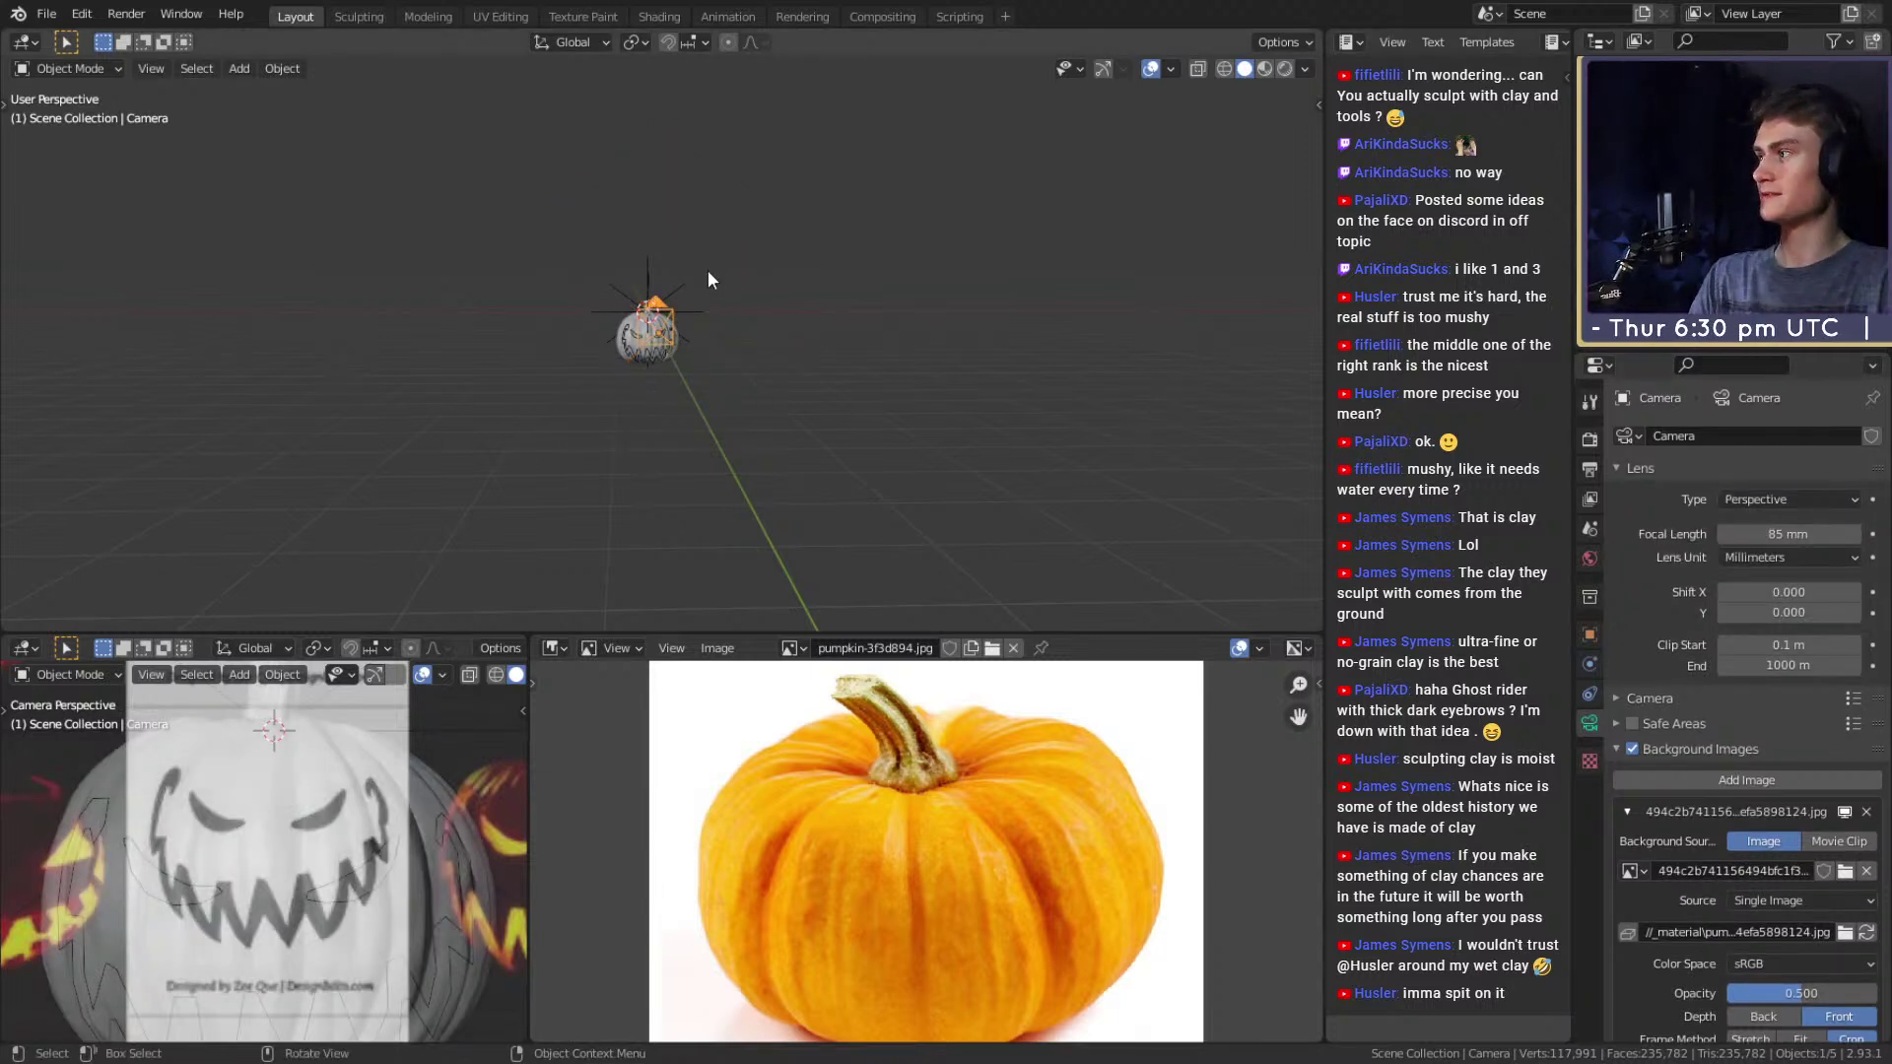
# Select the face outline and examine from several angles how it sits against the pumpkin.
pyautogui.moveTo(708, 273); pyautogui.dragTo(802, 394, button='middle')
pyautogui.scroll(5, 623, 392)
pyautogui.scroll(4, 776, 333)
pyautogui.click(853, 327)
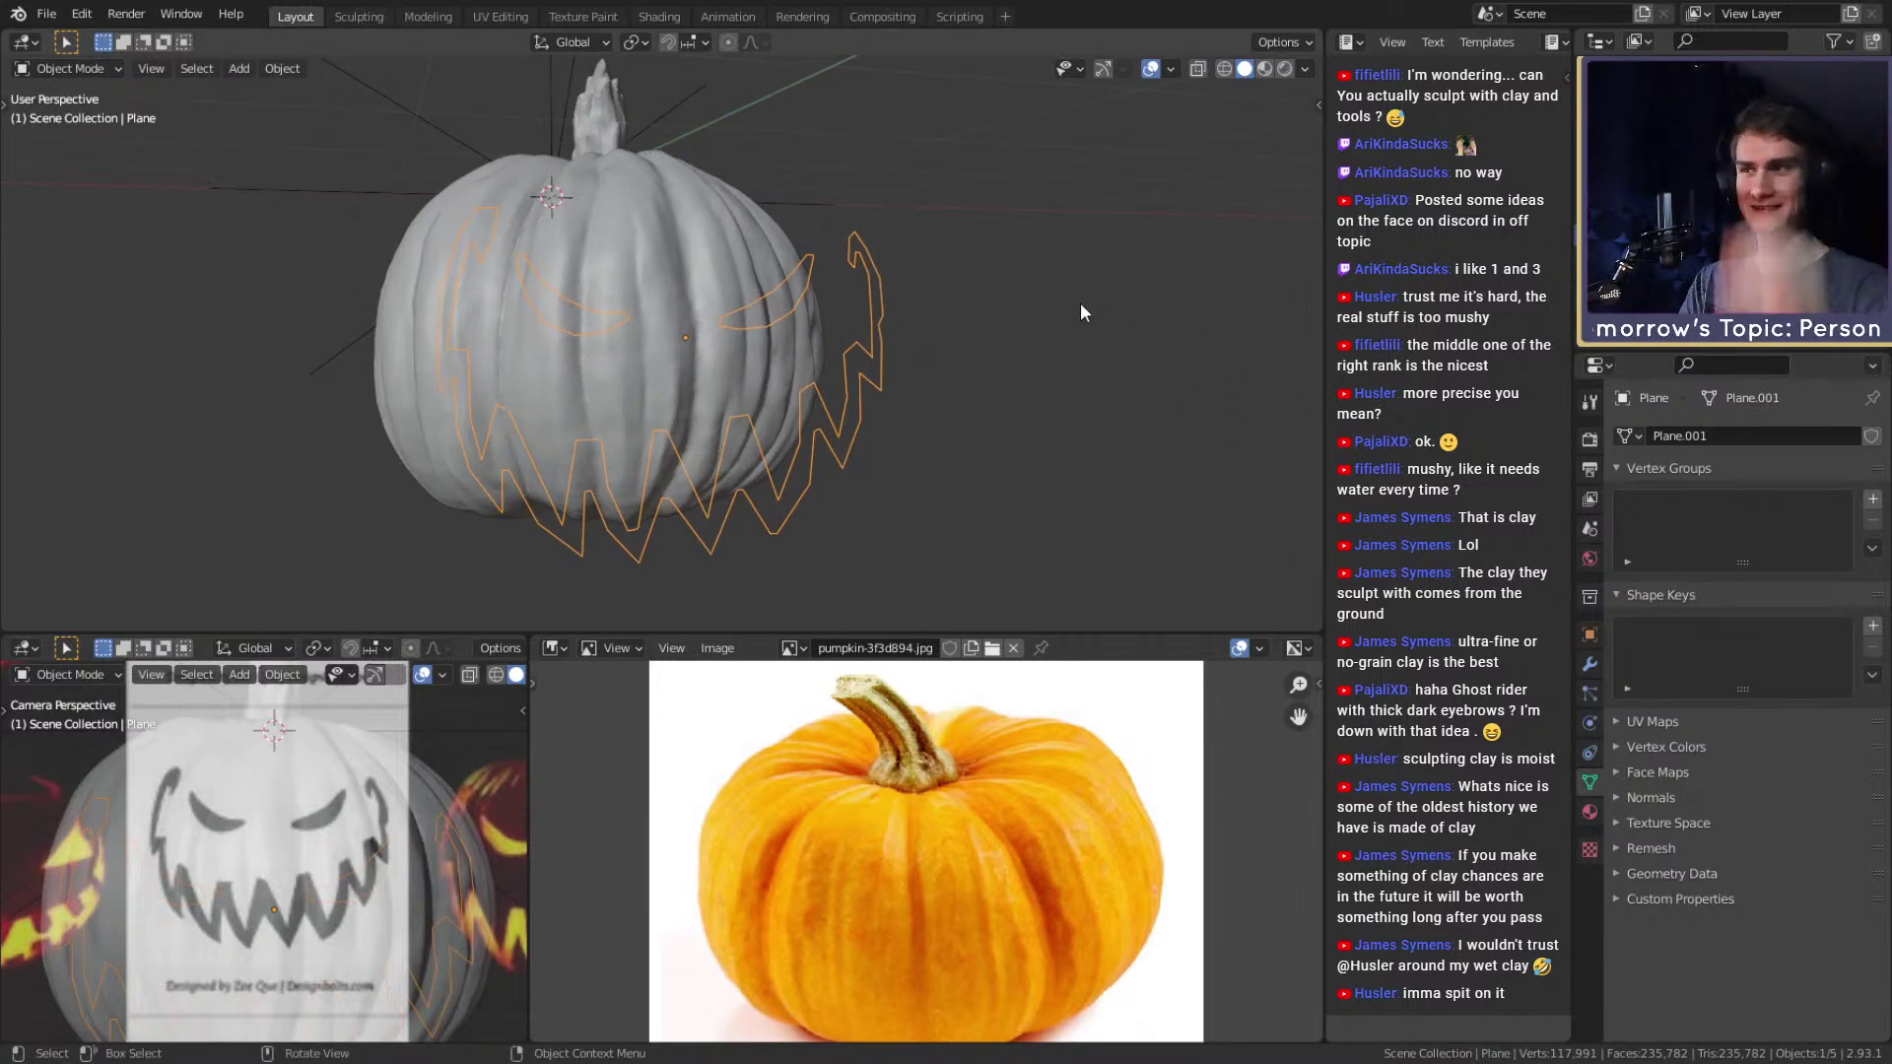
pyautogui.moveTo(975, 167); pyautogui.dragTo(864, 325, button='middle')
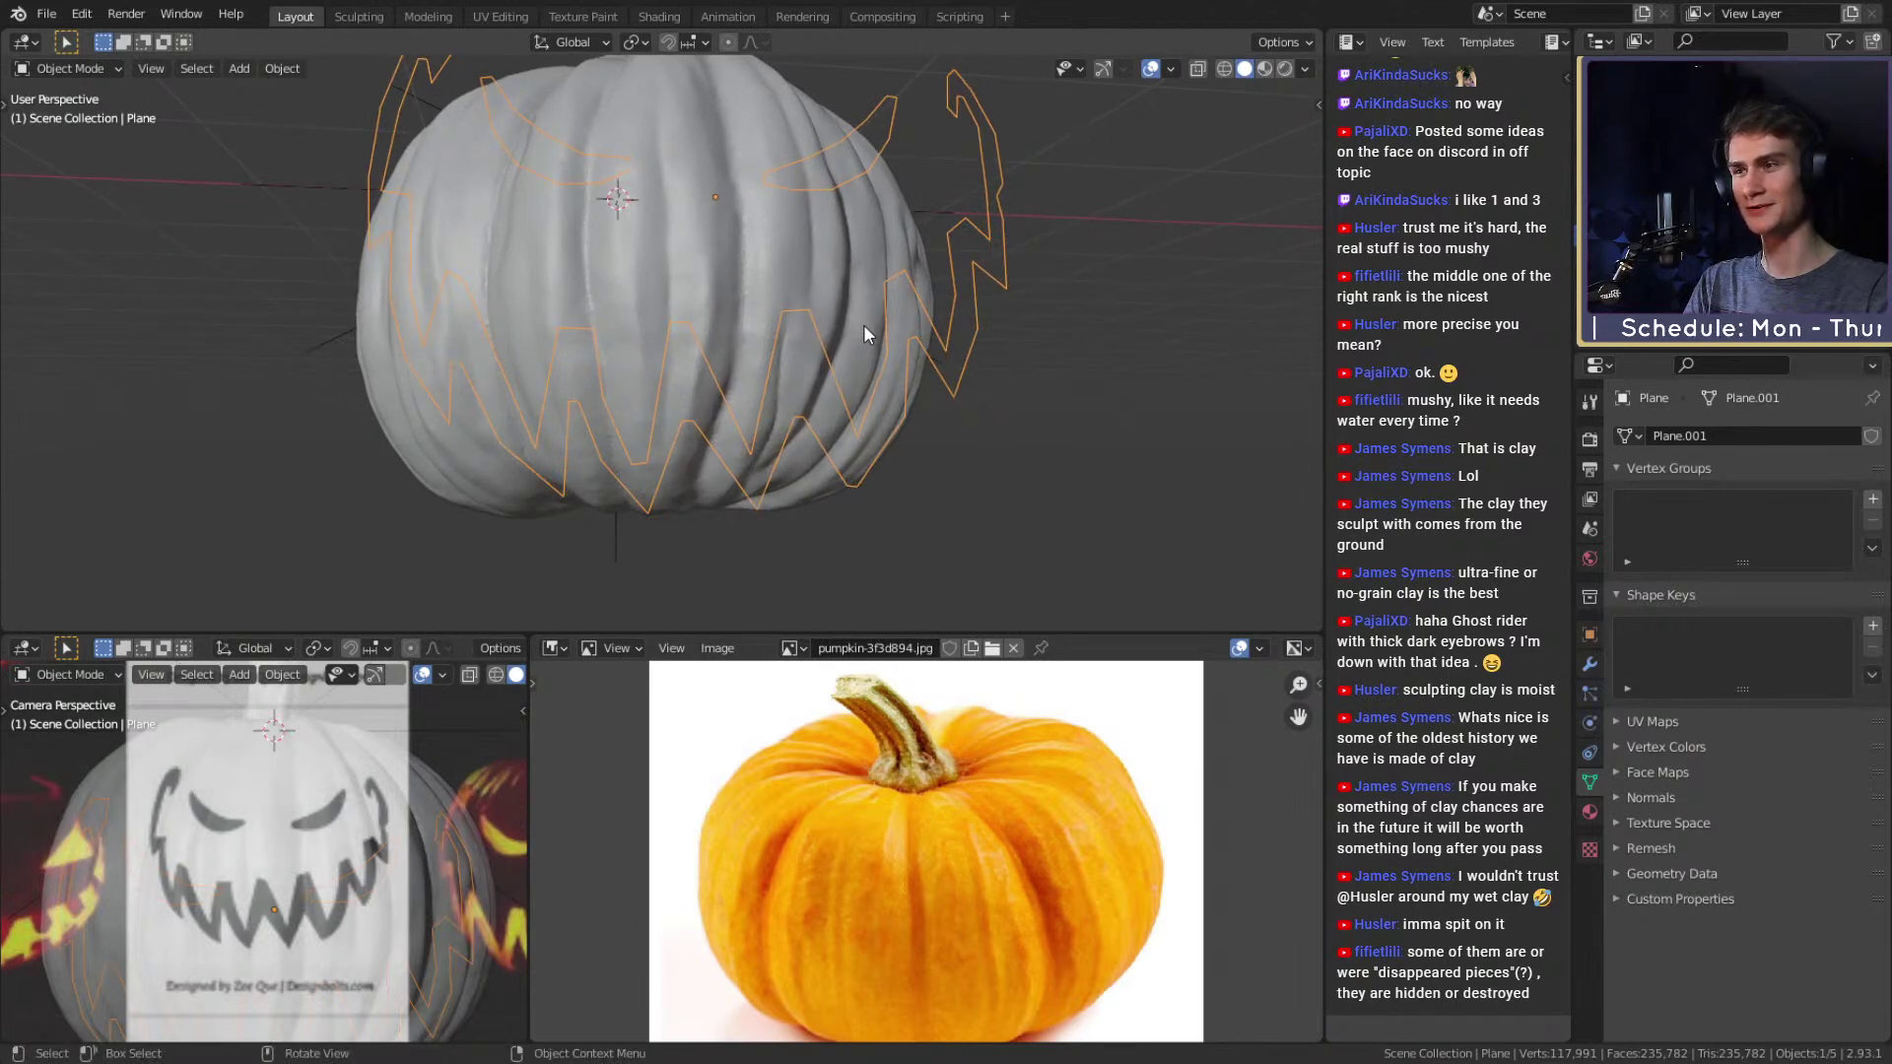
pyautogui.moveTo(863, 323); pyautogui.dragTo(775, 359, button='middle')
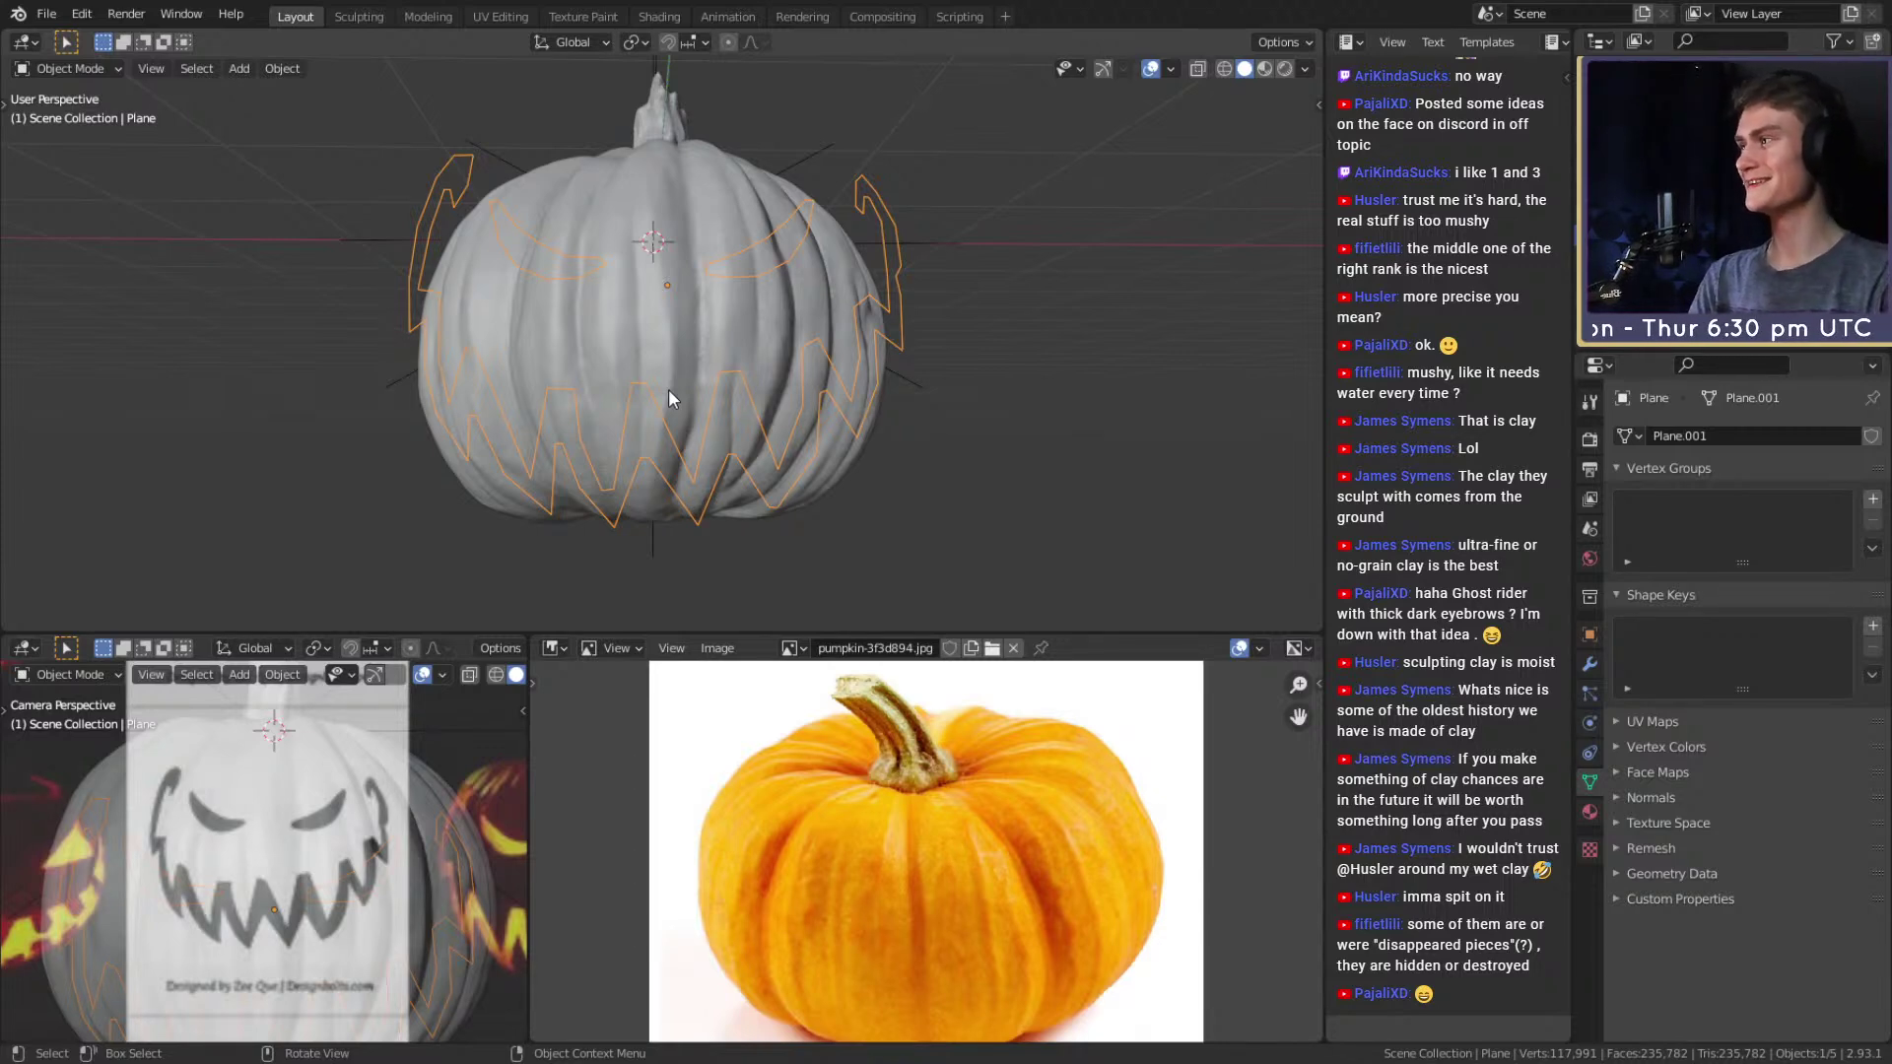
pyautogui.scroll(4, 749, 453)
pyautogui.moveTo(813, 498); pyautogui.dragTo(729, 359, button='middle')
pyautogui.scroll(-4, 708, 371)
# In Edit Mode with edge selection, fill faces across the hooked upper end of the mouth band on the pumpkin's right side.
pyautogui.press('Tab')
pyautogui.scroll(6, 729, 364)
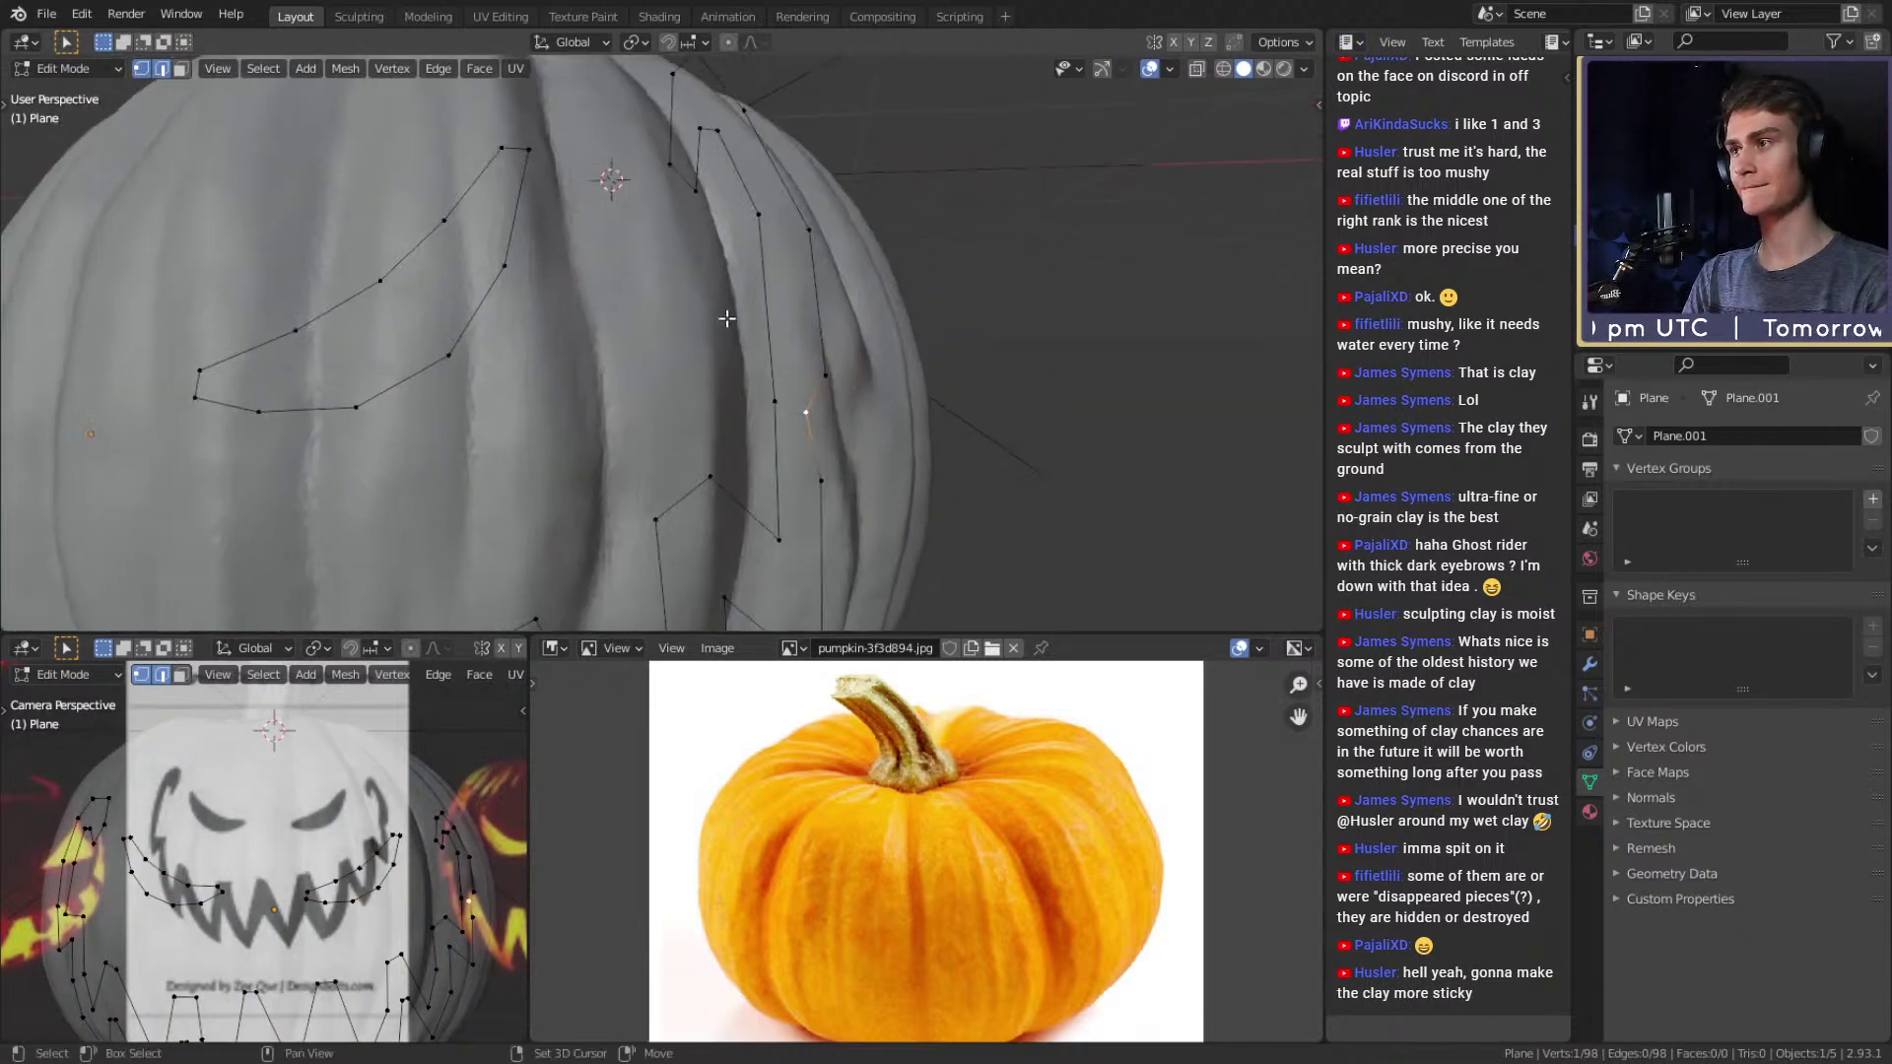
pyautogui.scroll(-7, 691, 249)
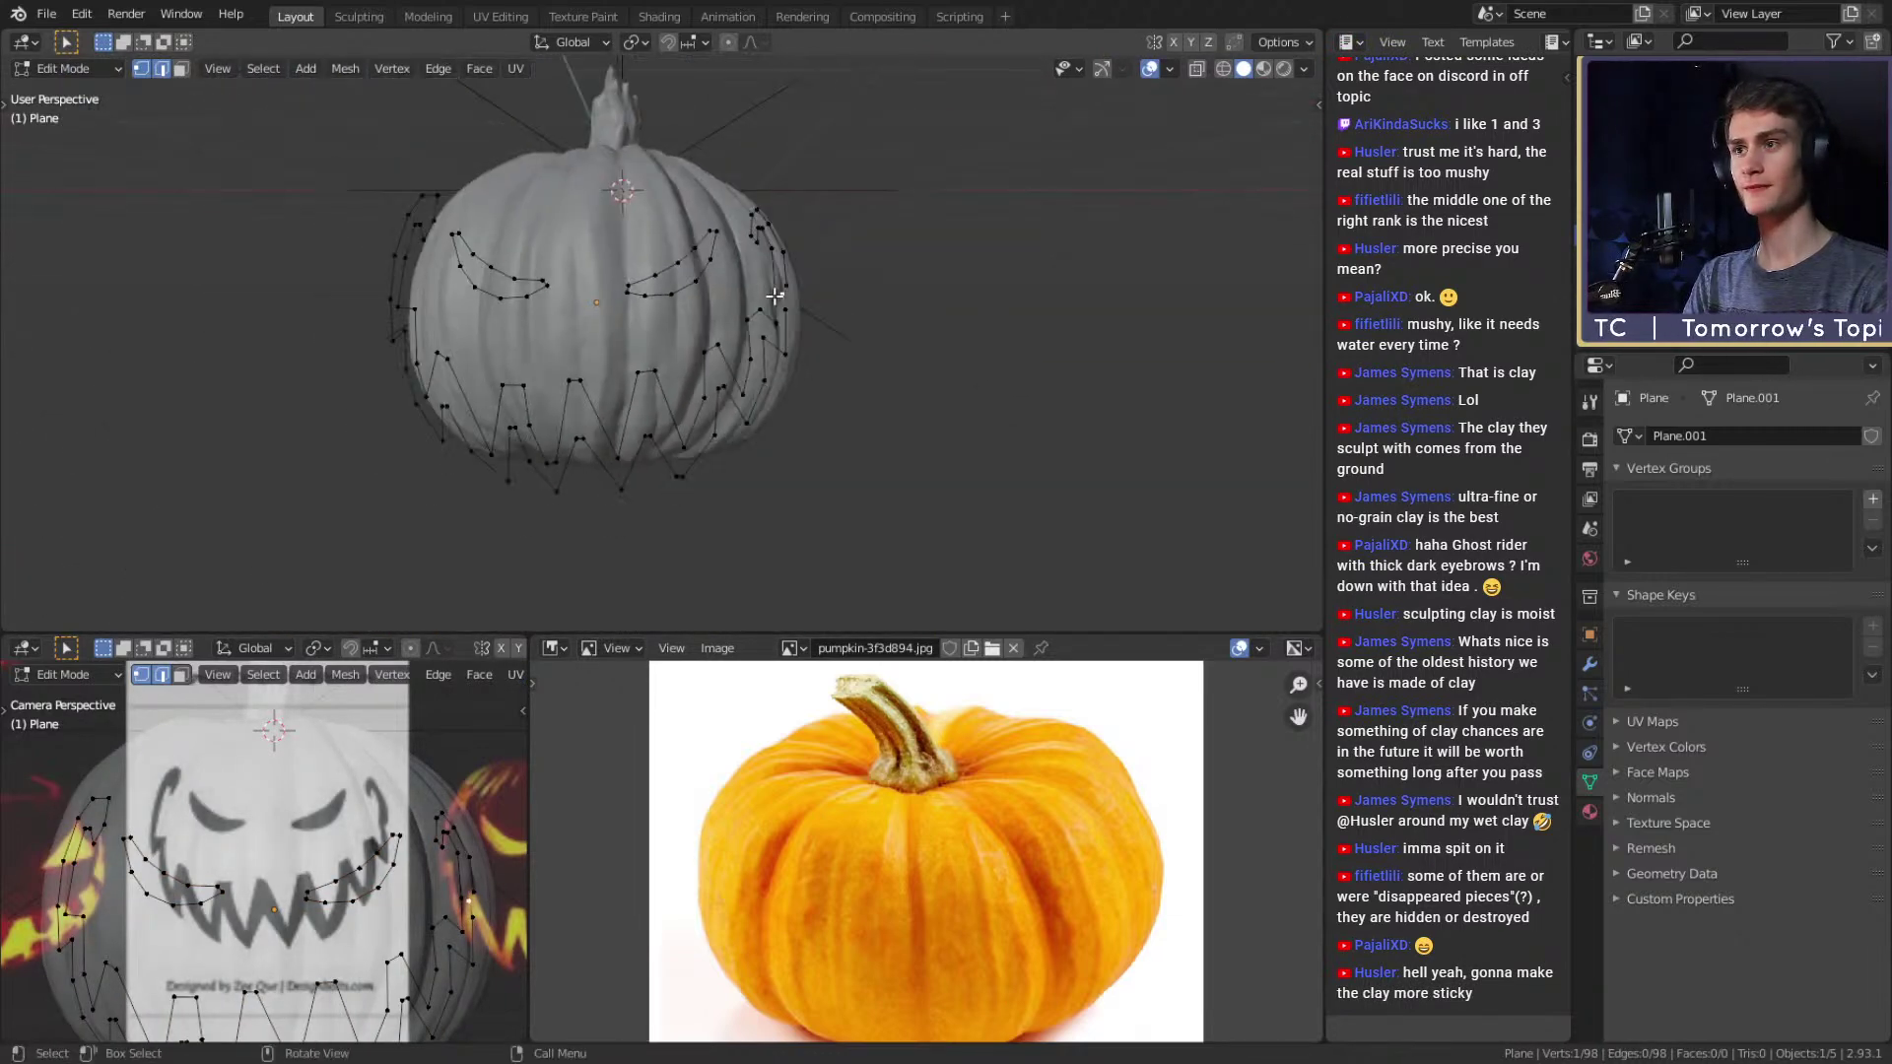
pyautogui.scroll(6, 868, 349)
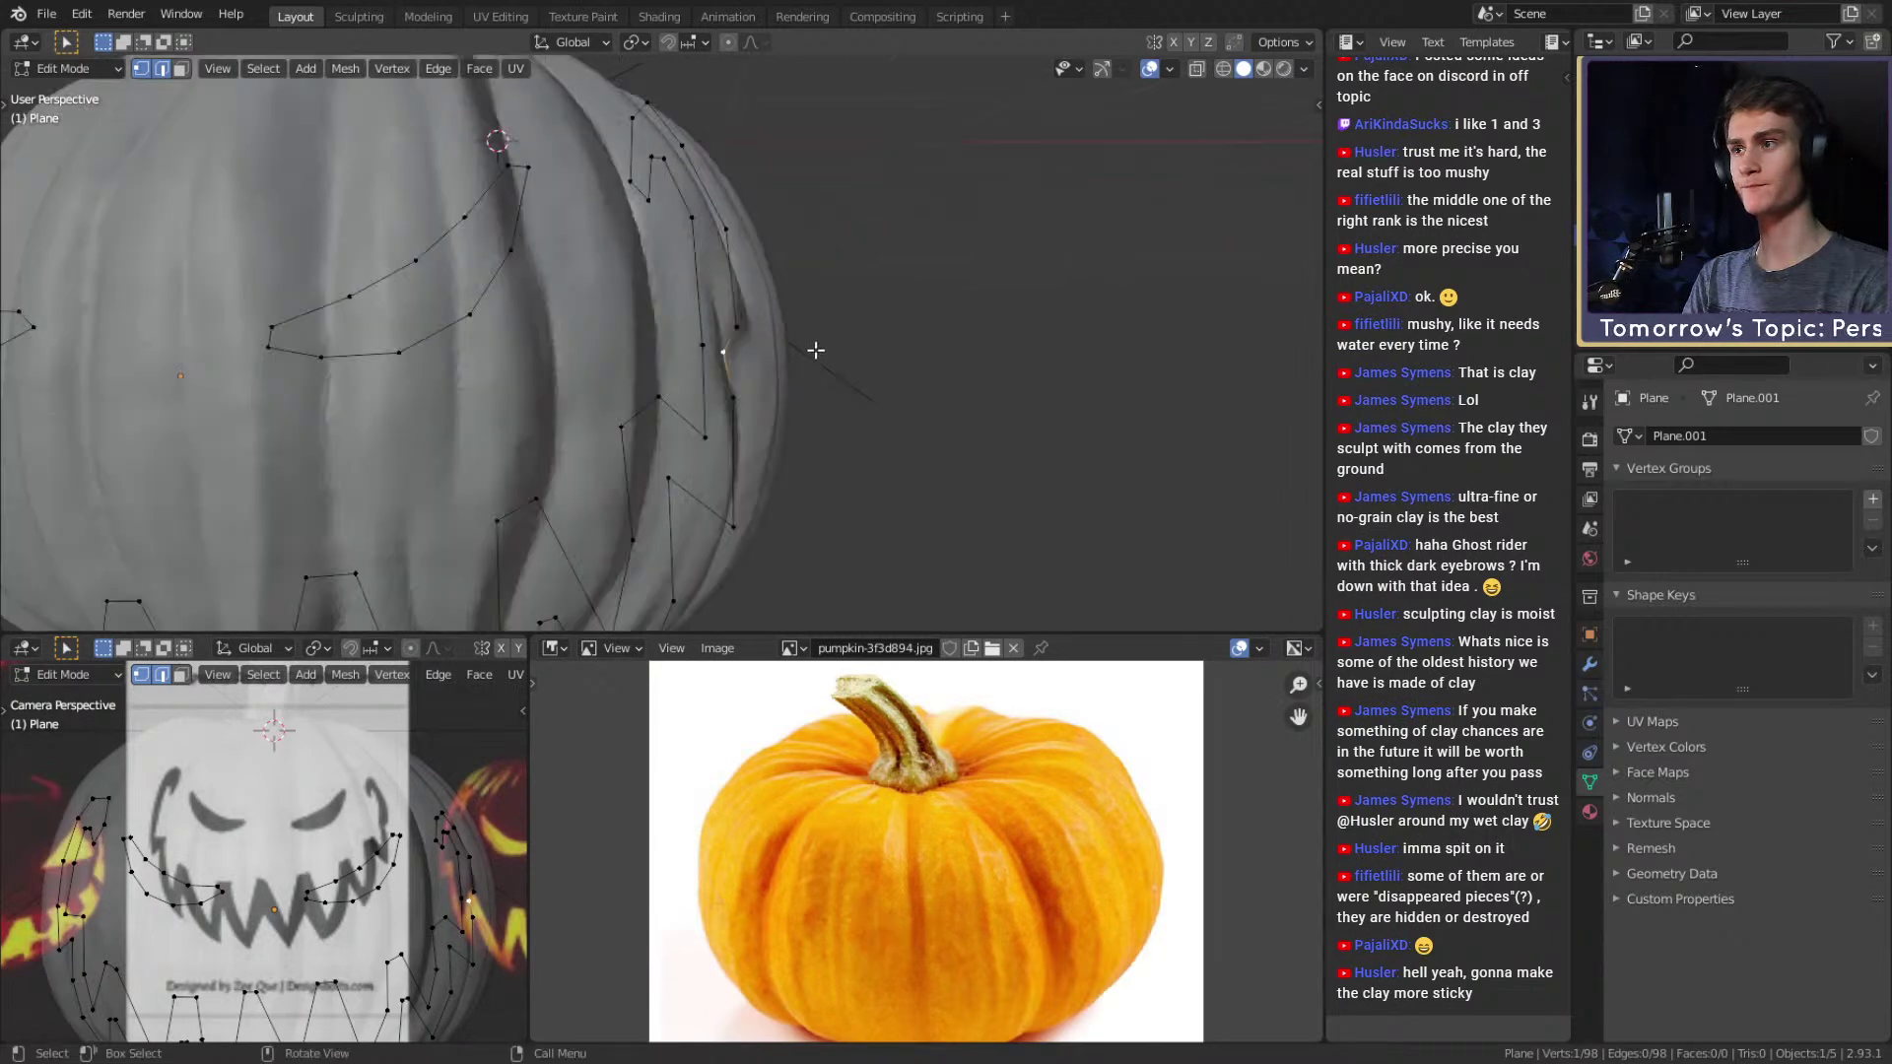
pyautogui.press('2')
pyautogui.click(644, 262)
pyautogui.keyDown('shift'); pyautogui.click(618, 235); pyautogui.keyUp('shift')
pyautogui.press('f')
pyautogui.click(647, 225)
pyautogui.press('f')
pyautogui.press('f')
pyautogui.keyDown('shift'); pyautogui.click(701, 252); pyautogui.keyUp('shift')
pyautogui.press('f')
# Fill two more faces between the contours down the right cheek strip of the mouth band.
pyautogui.keyDown('shift'); pyautogui.moveTo(767, 395); pyautogui.dragTo(759, 276, button='middle'); pyautogui.keyUp('shift')
pyautogui.click(745, 278)
pyautogui.keyDown('shift'); pyautogui.click(698, 285); pyautogui.keyUp('shift')
pyautogui.press('f')
pyautogui.click(735, 379)
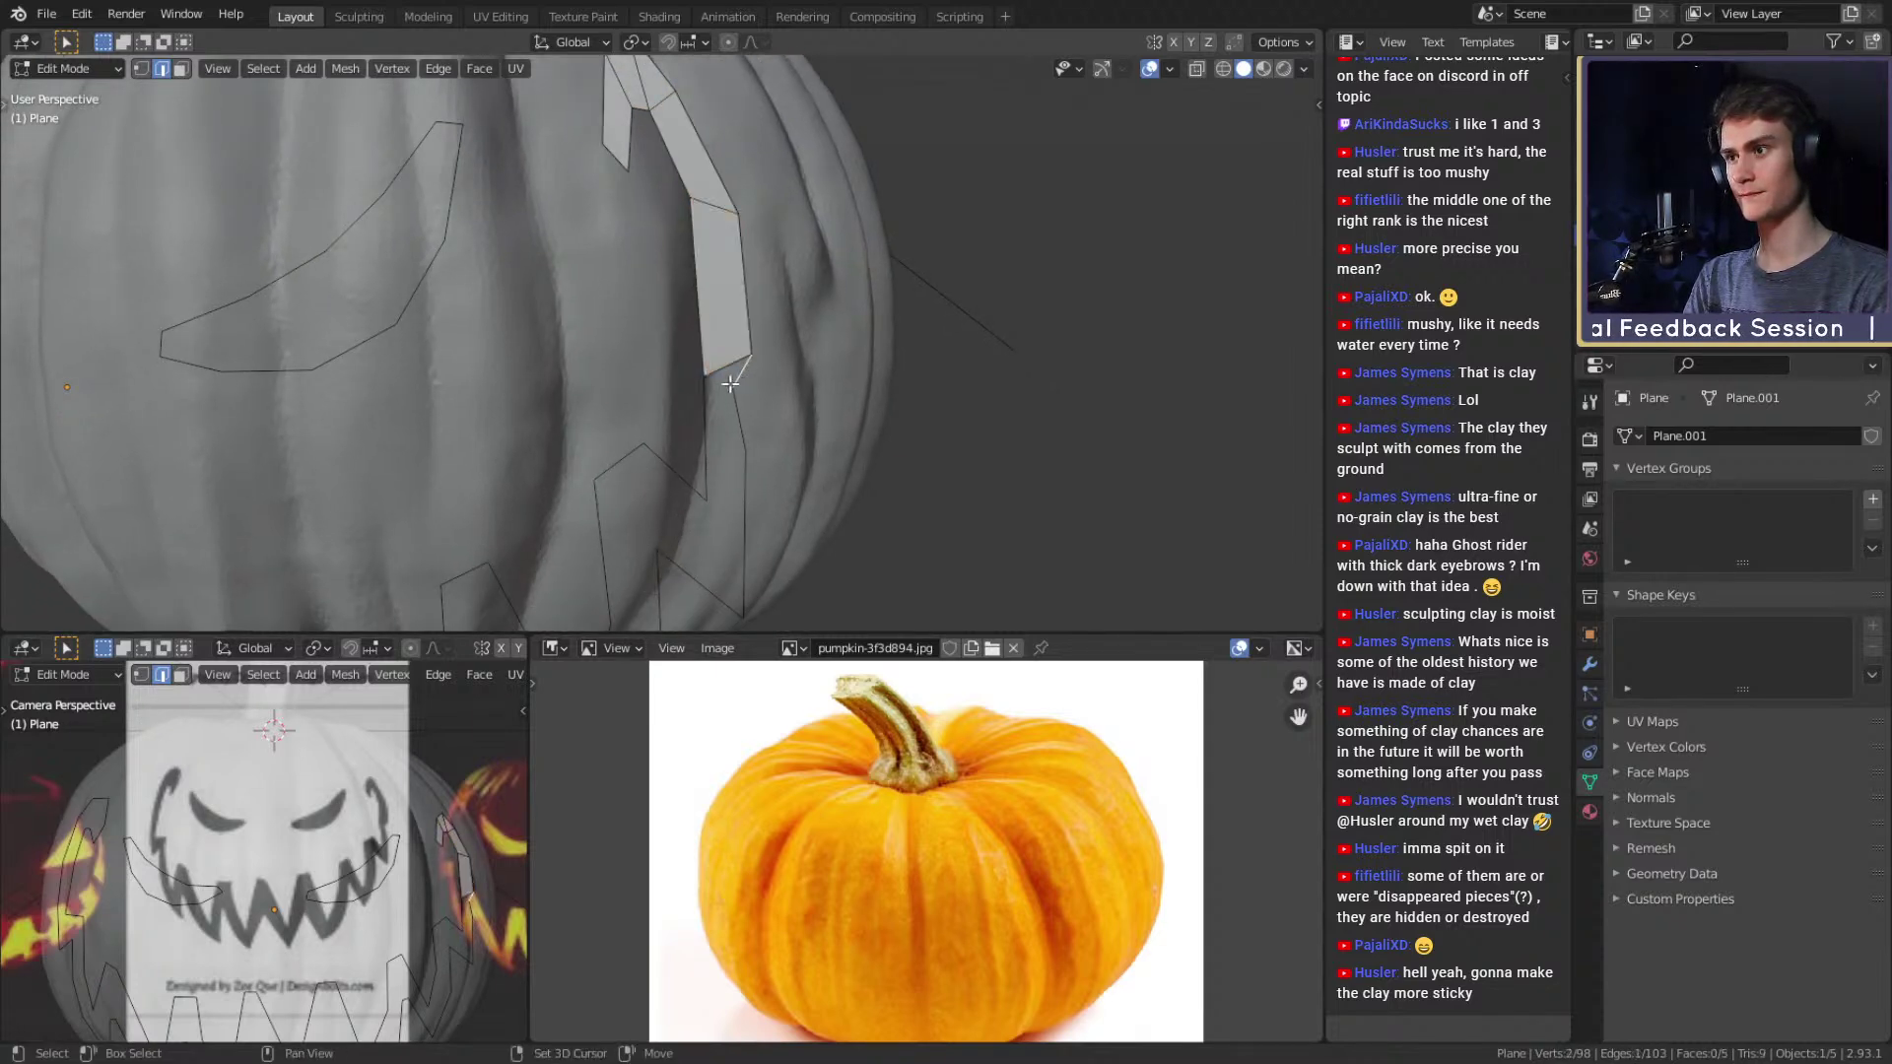
pyautogui.keyDown('shift'); pyautogui.click(703, 394); pyautogui.keyUp('shift')
pyautogui.keyDown('shift'); pyautogui.scroll(-5, 749, 384); pyautogui.keyUp('shift')
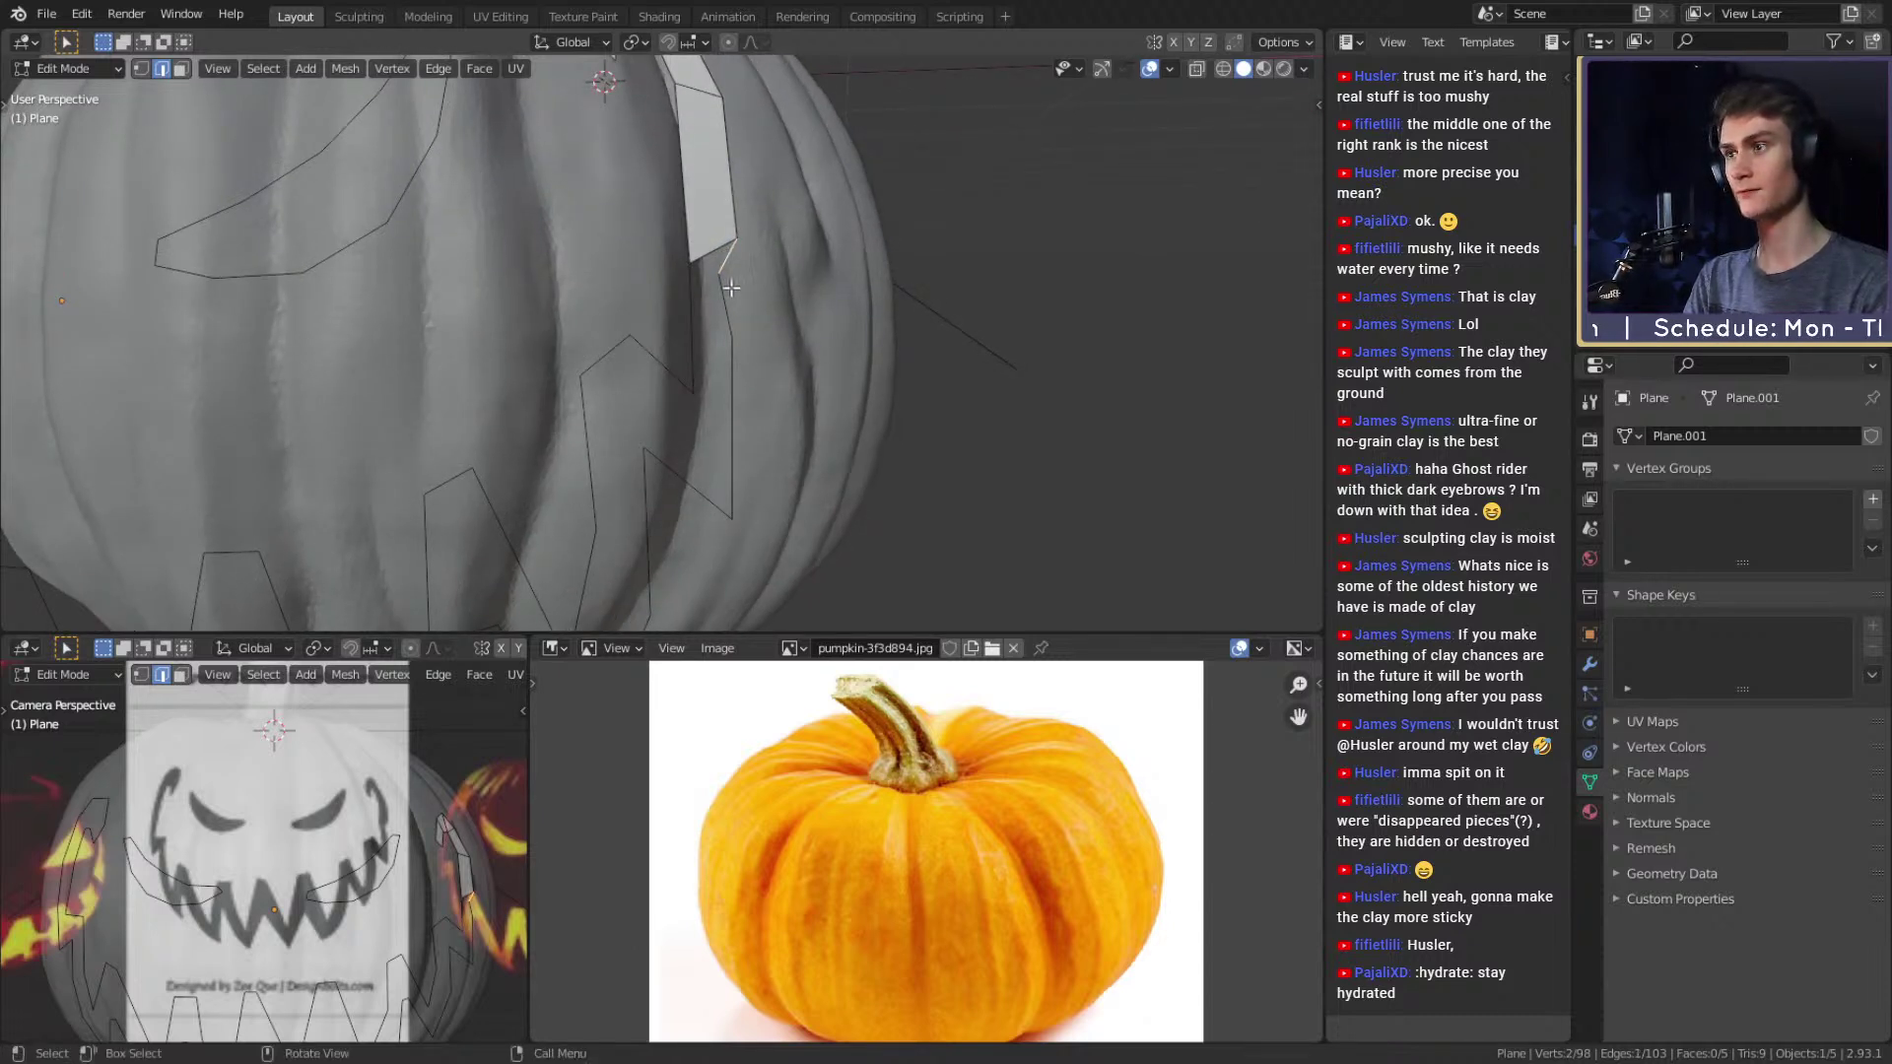
pyautogui.press('f')
# Fill the lower cheek strip between the contours down to the first valley on the right.
pyautogui.keyDown('shift'); pyautogui.scroll(-2, 761, 325); pyautogui.keyUp('shift')
pyautogui.click(736, 345)
pyautogui.keyDown('shift'); pyautogui.click(705, 313); pyautogui.keyUp('shift')
pyautogui.press('f')
pyautogui.click(733, 278)
pyautogui.keyDown('shift'); pyautogui.click(721, 264); pyautogui.keyUp('shift')
pyautogui.press('f')
# Fill the faces from the first right-hand valley up to and across the outermost tooth's top.
pyautogui.keyDown('shift'); pyautogui.moveTo(762, 350); pyautogui.dragTo(804, 291, button='middle'); pyautogui.keyUp('shift')
pyautogui.click(755, 342)
pyautogui.keyDown('shift'); pyautogui.click(763, 232); pyautogui.keyUp('shift')
pyautogui.press('f')
pyautogui.click(699, 214)
pyautogui.click(676, 283)
pyautogui.keyDown('shift'); pyautogui.click(719, 266); pyautogui.keyUp('shift')
pyautogui.press('f')
# Fill the faces down the outermost tooth's far flank, through the second valley and up to the next tooth.
pyautogui.keyDown('shift'); pyautogui.moveTo(719, 266); pyautogui.dragTo(830, 155, button='middle'); pyautogui.keyUp('shift')
pyautogui.click(829, 302)
pyautogui.keyDown('shift'); pyautogui.click(796, 352); pyautogui.keyUp('shift')
pyautogui.press('f')
pyautogui.click(811, 438)
pyautogui.keyDown('shift'); pyautogui.click(785, 425); pyautogui.keyUp('shift')
pyautogui.press('f')
pyautogui.click(722, 443)
pyautogui.keyDown('shift'); pyautogui.click(720, 358); pyautogui.keyUp('shift')
pyautogui.press('f')
# Fill the second tooth's top and the flank descending from it.
pyautogui.click(676, 387)
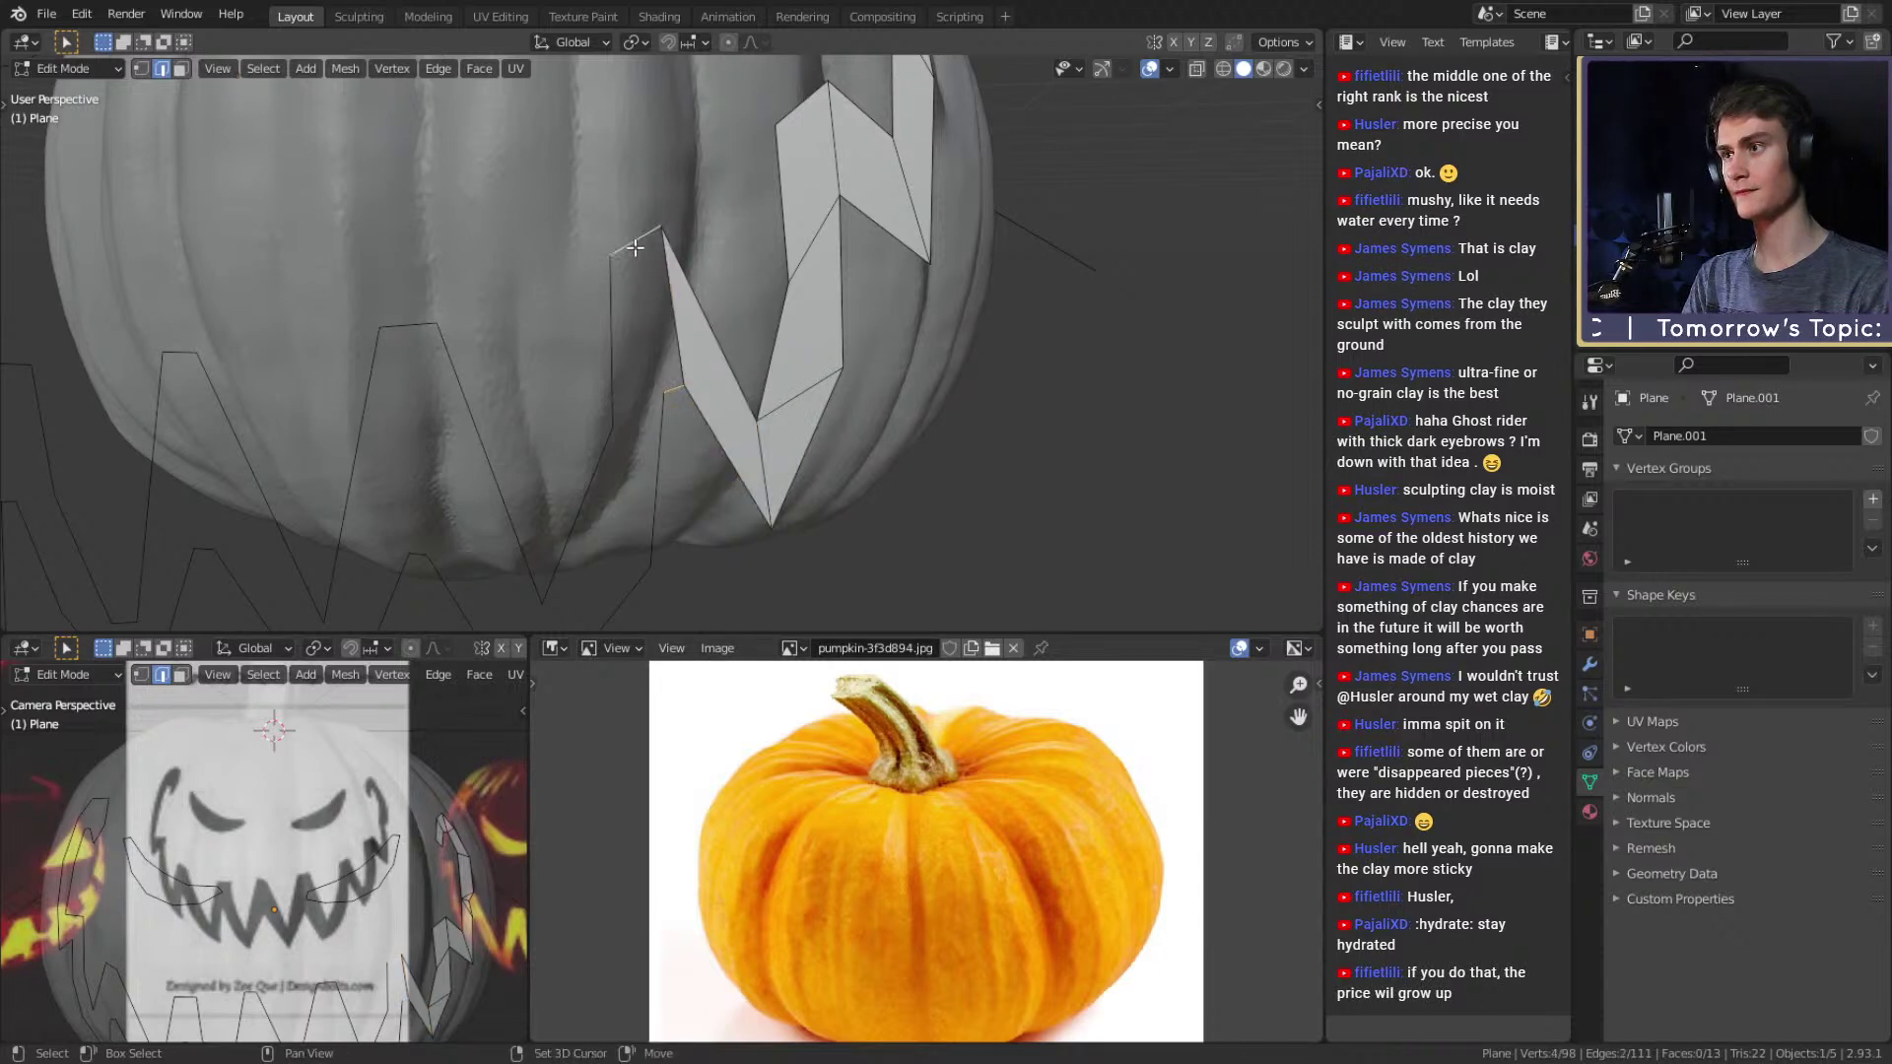
pyautogui.keyDown('shift'); pyautogui.click(635, 247); pyautogui.keyUp('shift')
pyautogui.press('f')
pyautogui.click(616, 335)
pyautogui.keyDown('shift'); pyautogui.click(657, 444); pyautogui.keyUp('shift')
pyautogui.press('f')
# Fill the narrow valley floor beside the second tooth and the flank rising to the third tooth.
pyautogui.moveTo(680, 461); pyautogui.dragTo(773, 403, button='middle')
pyautogui.keyDown('shift'); pyautogui.click(738, 453); pyautogui.keyUp('shift')
pyautogui.press('f')
pyautogui.click(727, 458)
pyautogui.keyDown('shift'); pyautogui.click(751, 397); pyautogui.keyUp('shift')
pyautogui.press('f')
pyautogui.click(727, 325)
pyautogui.keyDown('shift'); pyautogui.click(659, 361); pyautogui.keyUp('shift')
pyautogui.press('f')
# Fill the third tooth's flat top and both sides of the pointed valley beyond it.
pyautogui.moveTo(658, 361); pyautogui.dragTo(725, 338, button='middle')
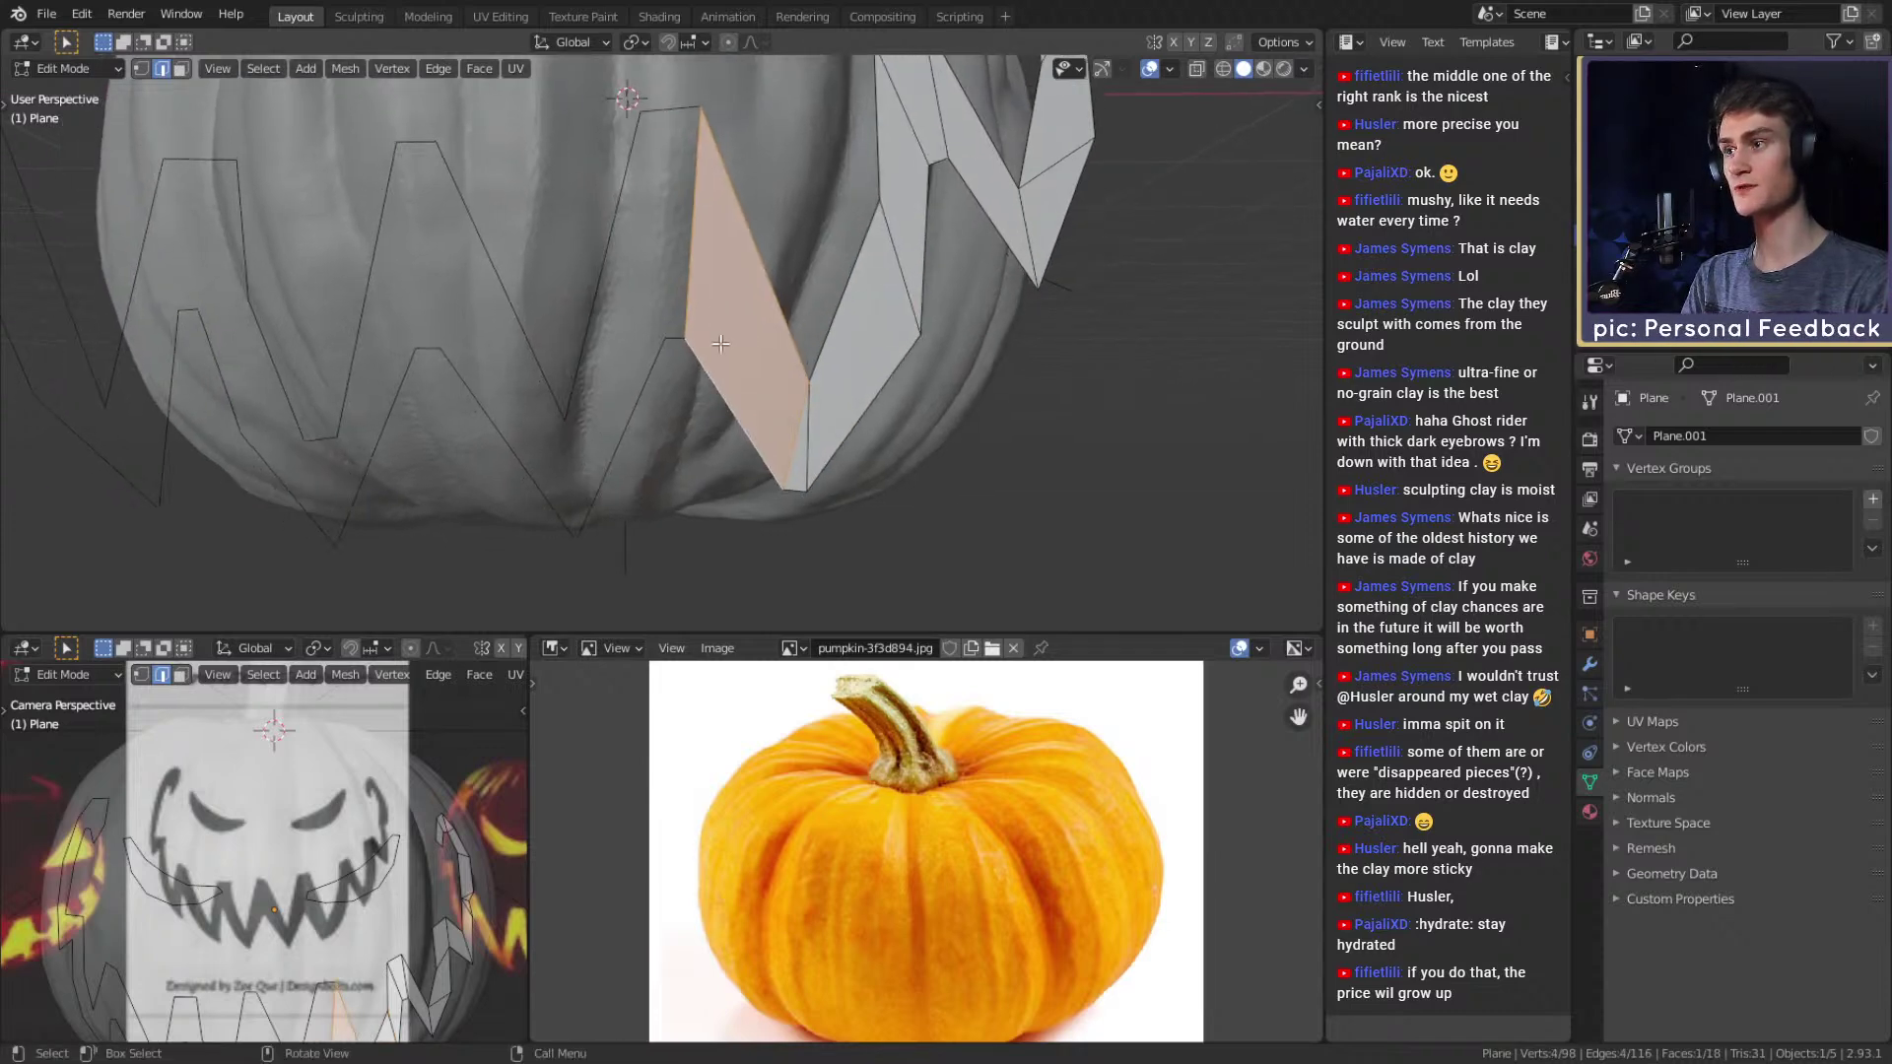
pyautogui.click(675, 336)
pyautogui.keyDown('shift'); pyautogui.click(679, 108); pyautogui.keyUp('shift')
pyautogui.moveTo(680, 108); pyautogui.dragTo(727, 120, button='middle')
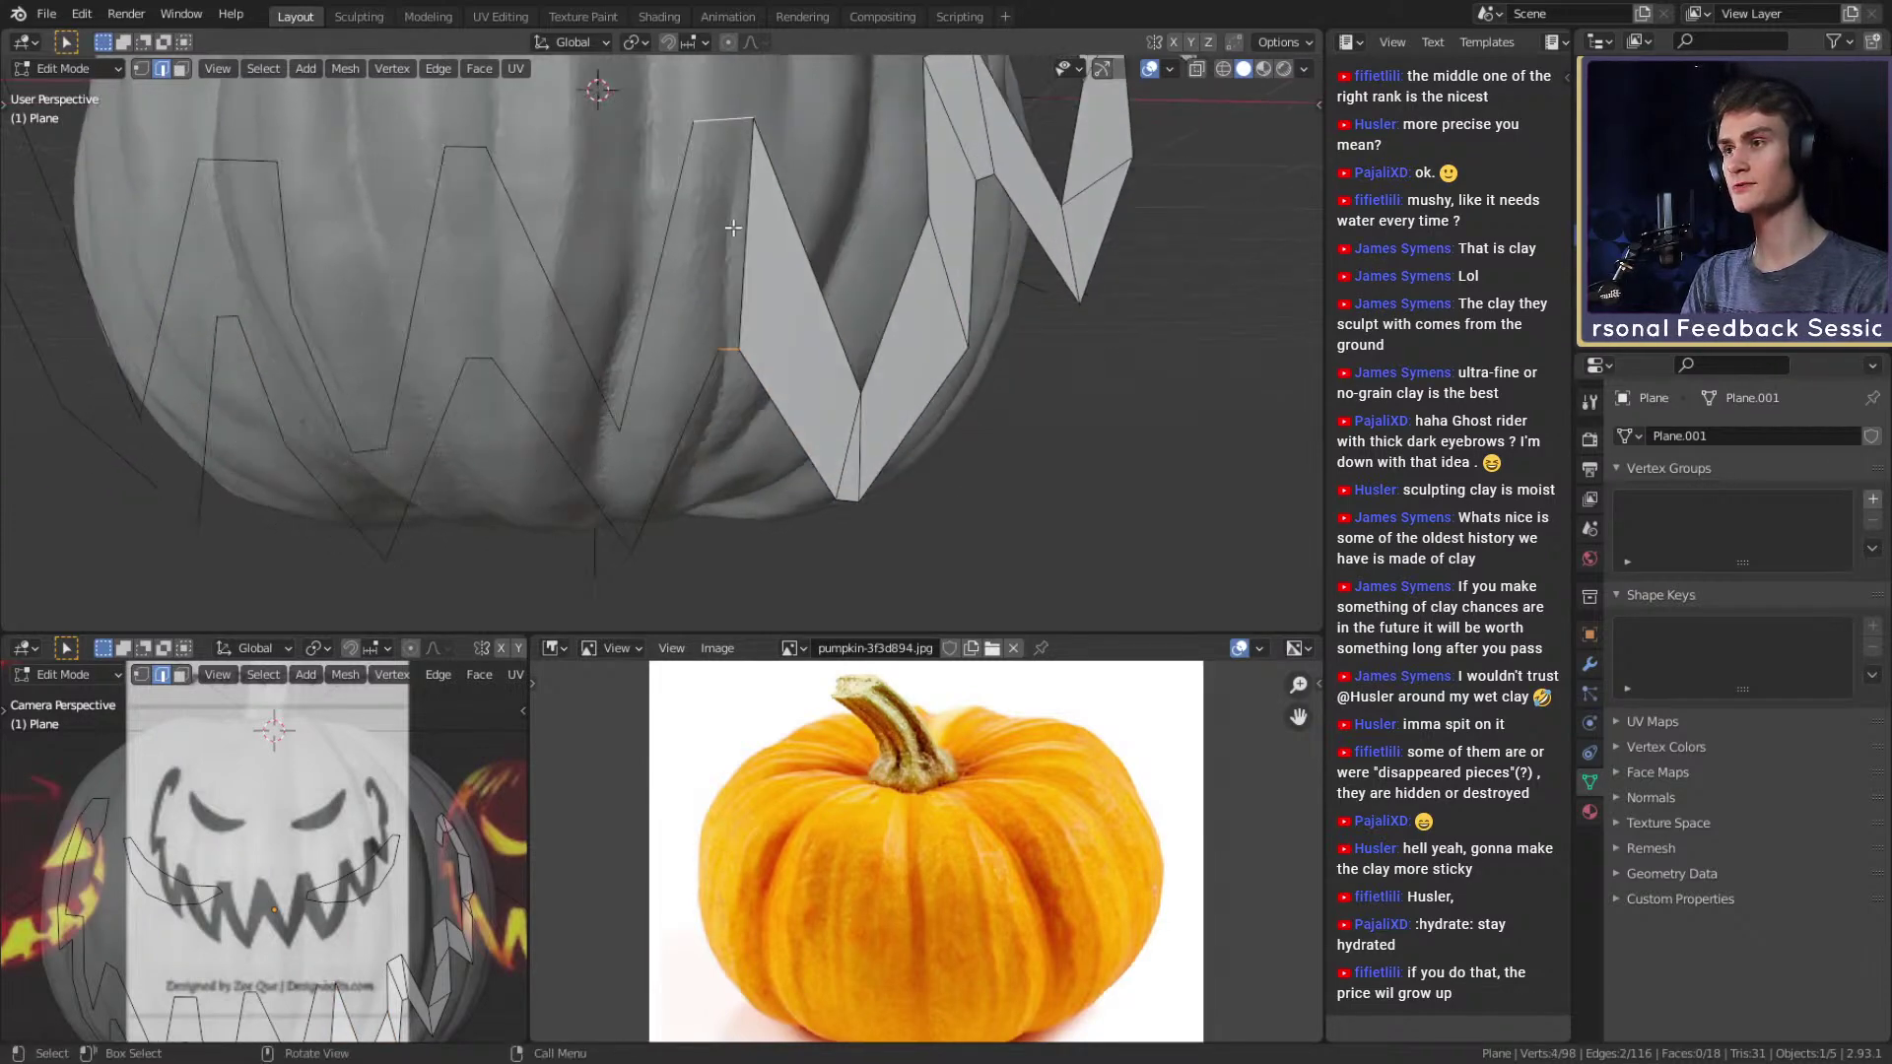
pyautogui.press('f')
pyautogui.click(699, 392)
pyautogui.keyDown('shift'); pyautogui.click(635, 367); pyautogui.keyUp('shift')
pyautogui.keyDown('shift'); pyautogui.moveTo(636, 366); pyautogui.dragTo(763, 230, button='middle'); pyautogui.keyUp('shift')
pyautogui.press('f')
pyautogui.click(605, 364)
pyautogui.press('f')
# Fill the fourth tooth's flat top and its flank down into the next pointed valley.
pyautogui.click(694, 364)
pyautogui.keyDown('shift'); pyautogui.click(680, 148); pyautogui.keyUp('shift')
pyautogui.press('f')
pyautogui.moveTo(682, 167); pyautogui.dragTo(704, 158, button='middle')
pyautogui.click(681, 417)
pyautogui.keyDown('shift'); pyautogui.click(648, 347); pyautogui.keyUp('shift')
pyautogui.press('f')
pyautogui.keyDown('shift'); pyautogui.moveTo(662, 369); pyautogui.dragTo(705, 355, button='middle'); pyautogui.keyUp('shift')
pyautogui.click(659, 430)
pyautogui.keyDown('shift'); pyautogui.click(633, 488); pyautogui.keyUp('shift')
pyautogui.press('f')
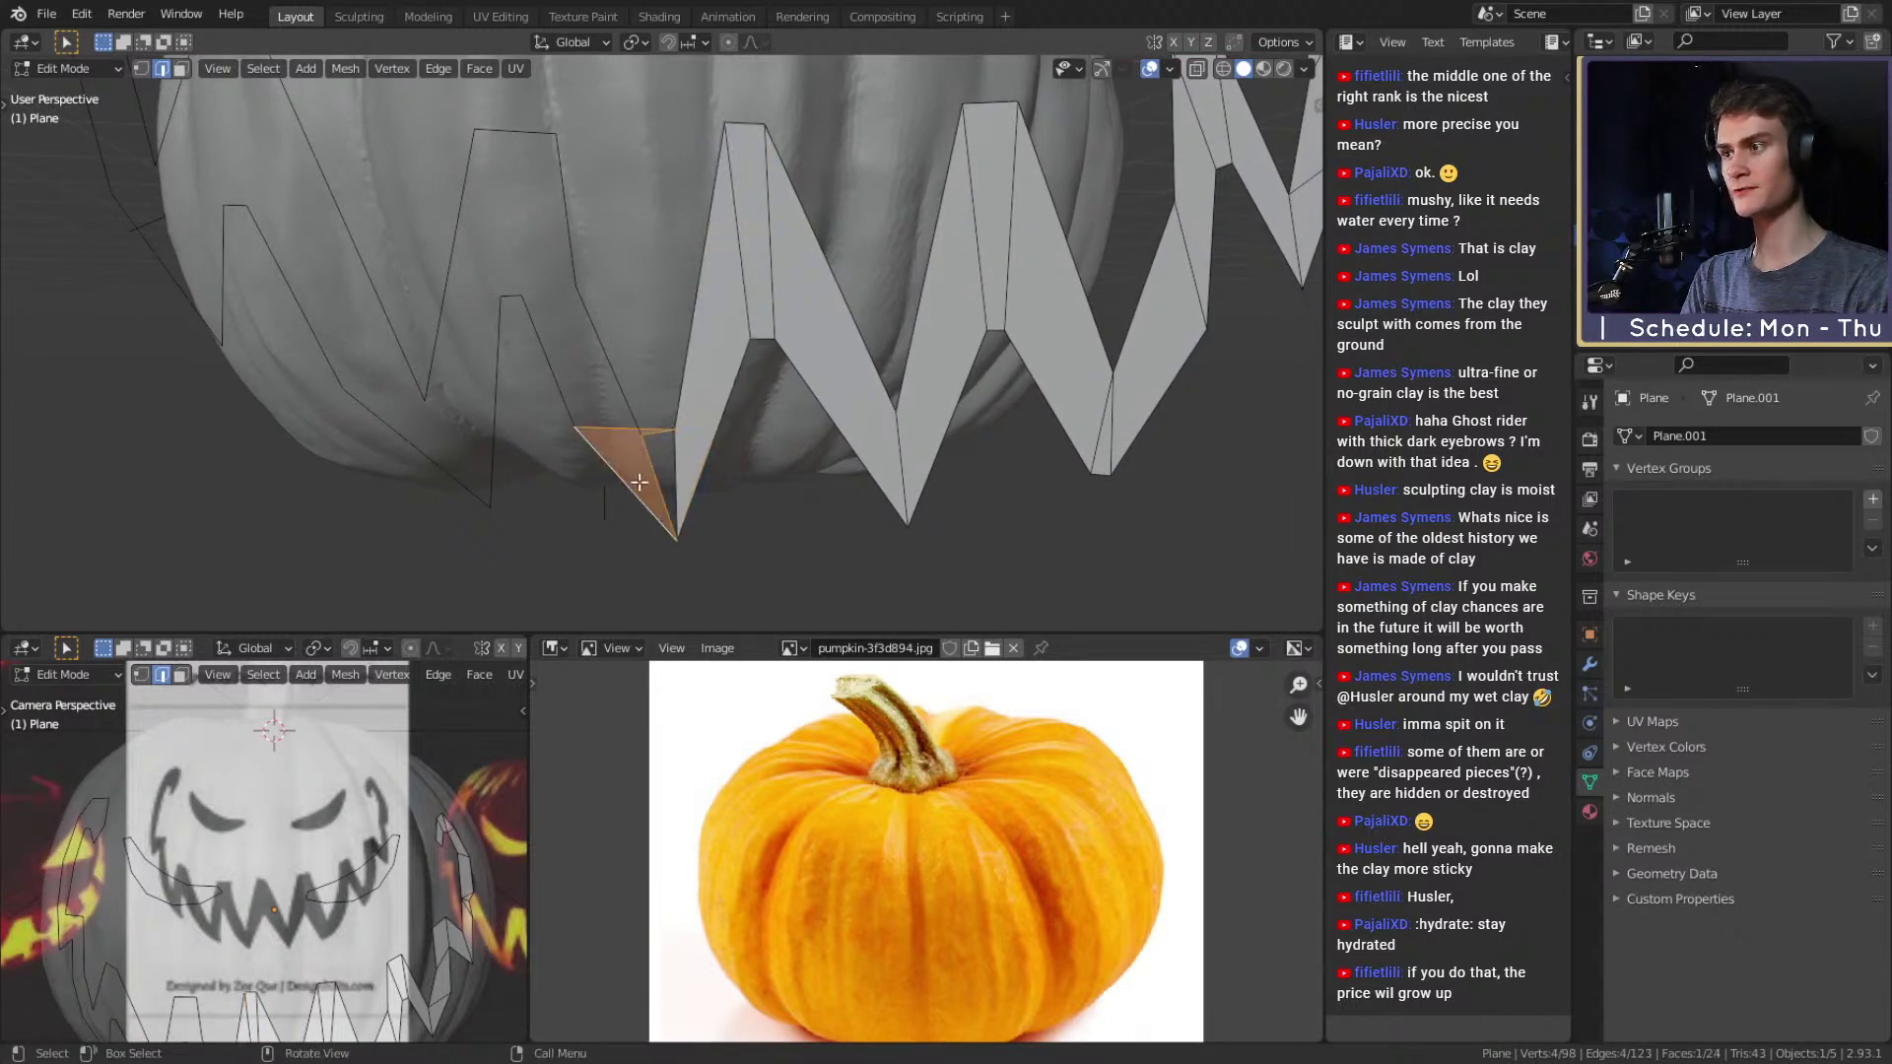
pyautogui.hotkey('ctrl', 'z')
# Fill the valley beyond the fourth tooth, the flank rising from it, and the wide flat top of the fifth tooth.
pyautogui.moveTo(670, 448); pyautogui.dragTo(695, 490, button='middle')
pyautogui.click(667, 404)
pyautogui.keyDown('shift'); pyautogui.click(683, 441); pyautogui.keyUp('shift')
pyautogui.press('f')
pyautogui.click(690, 497)
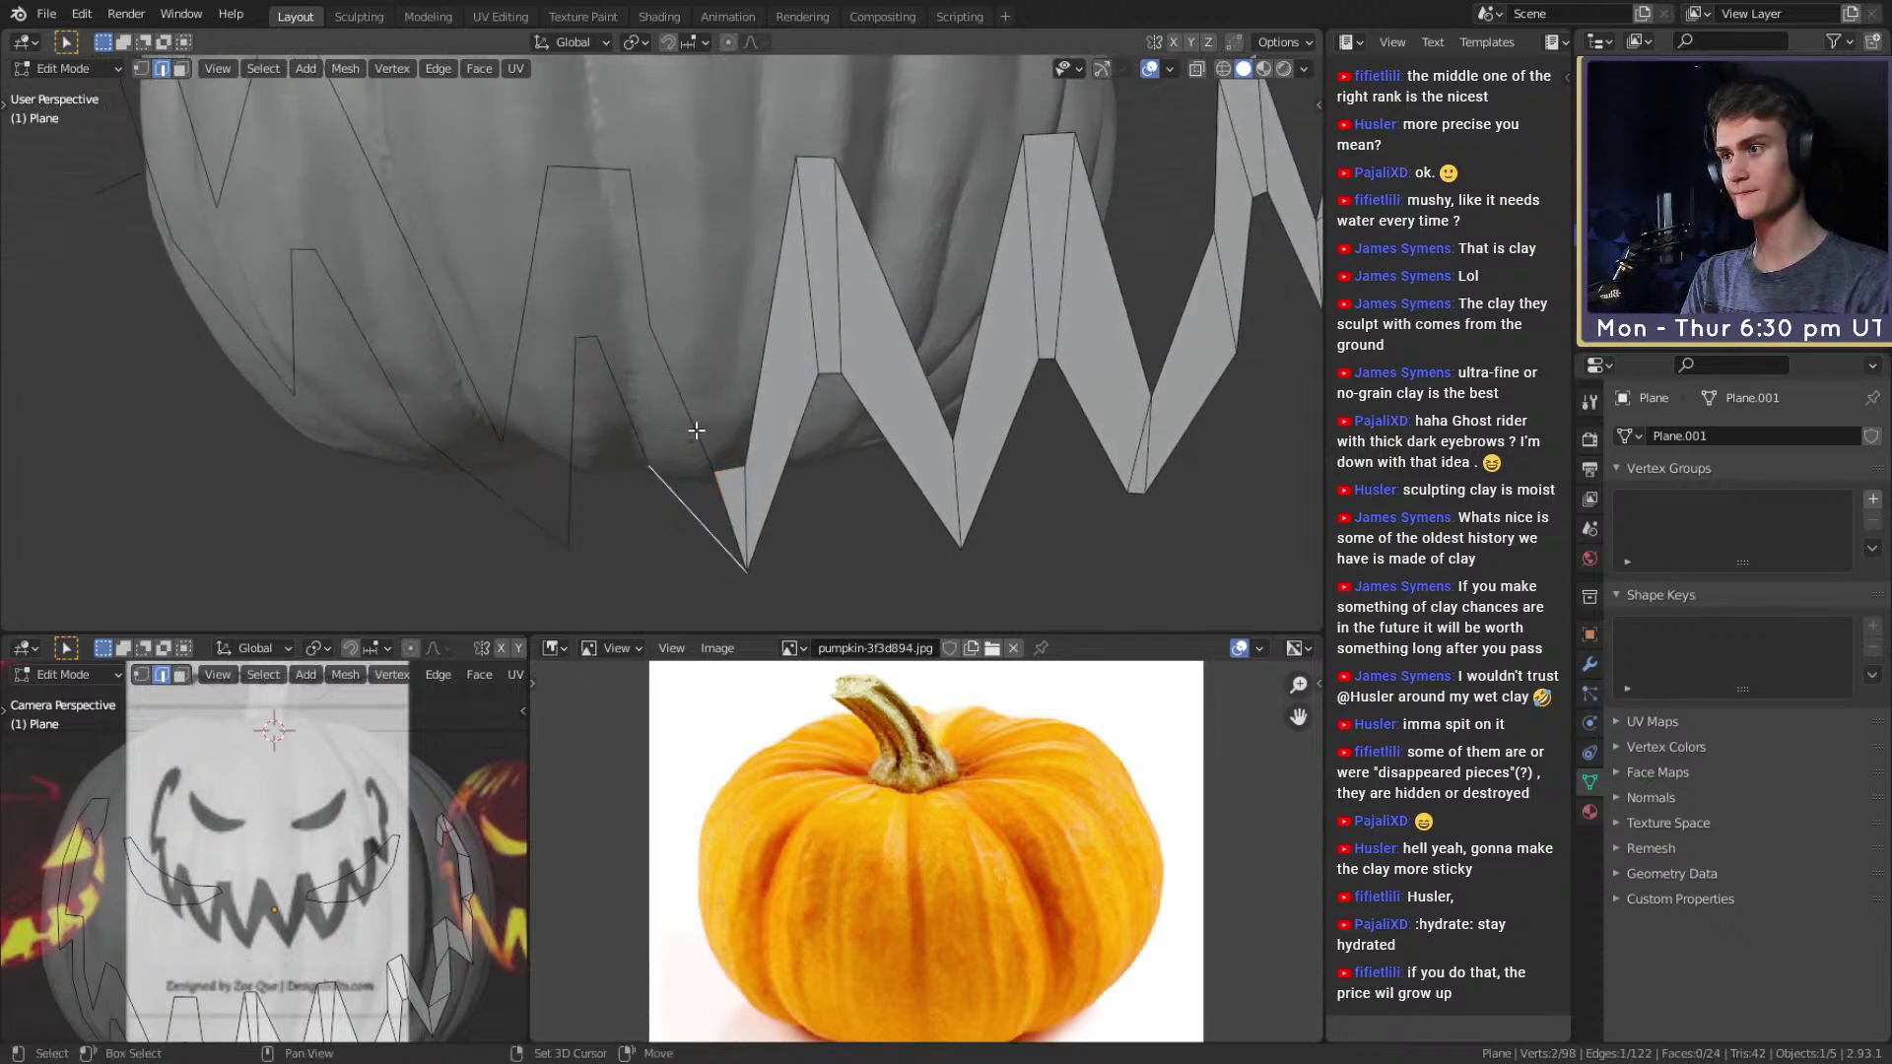
pyautogui.press('f')
pyautogui.press('f')
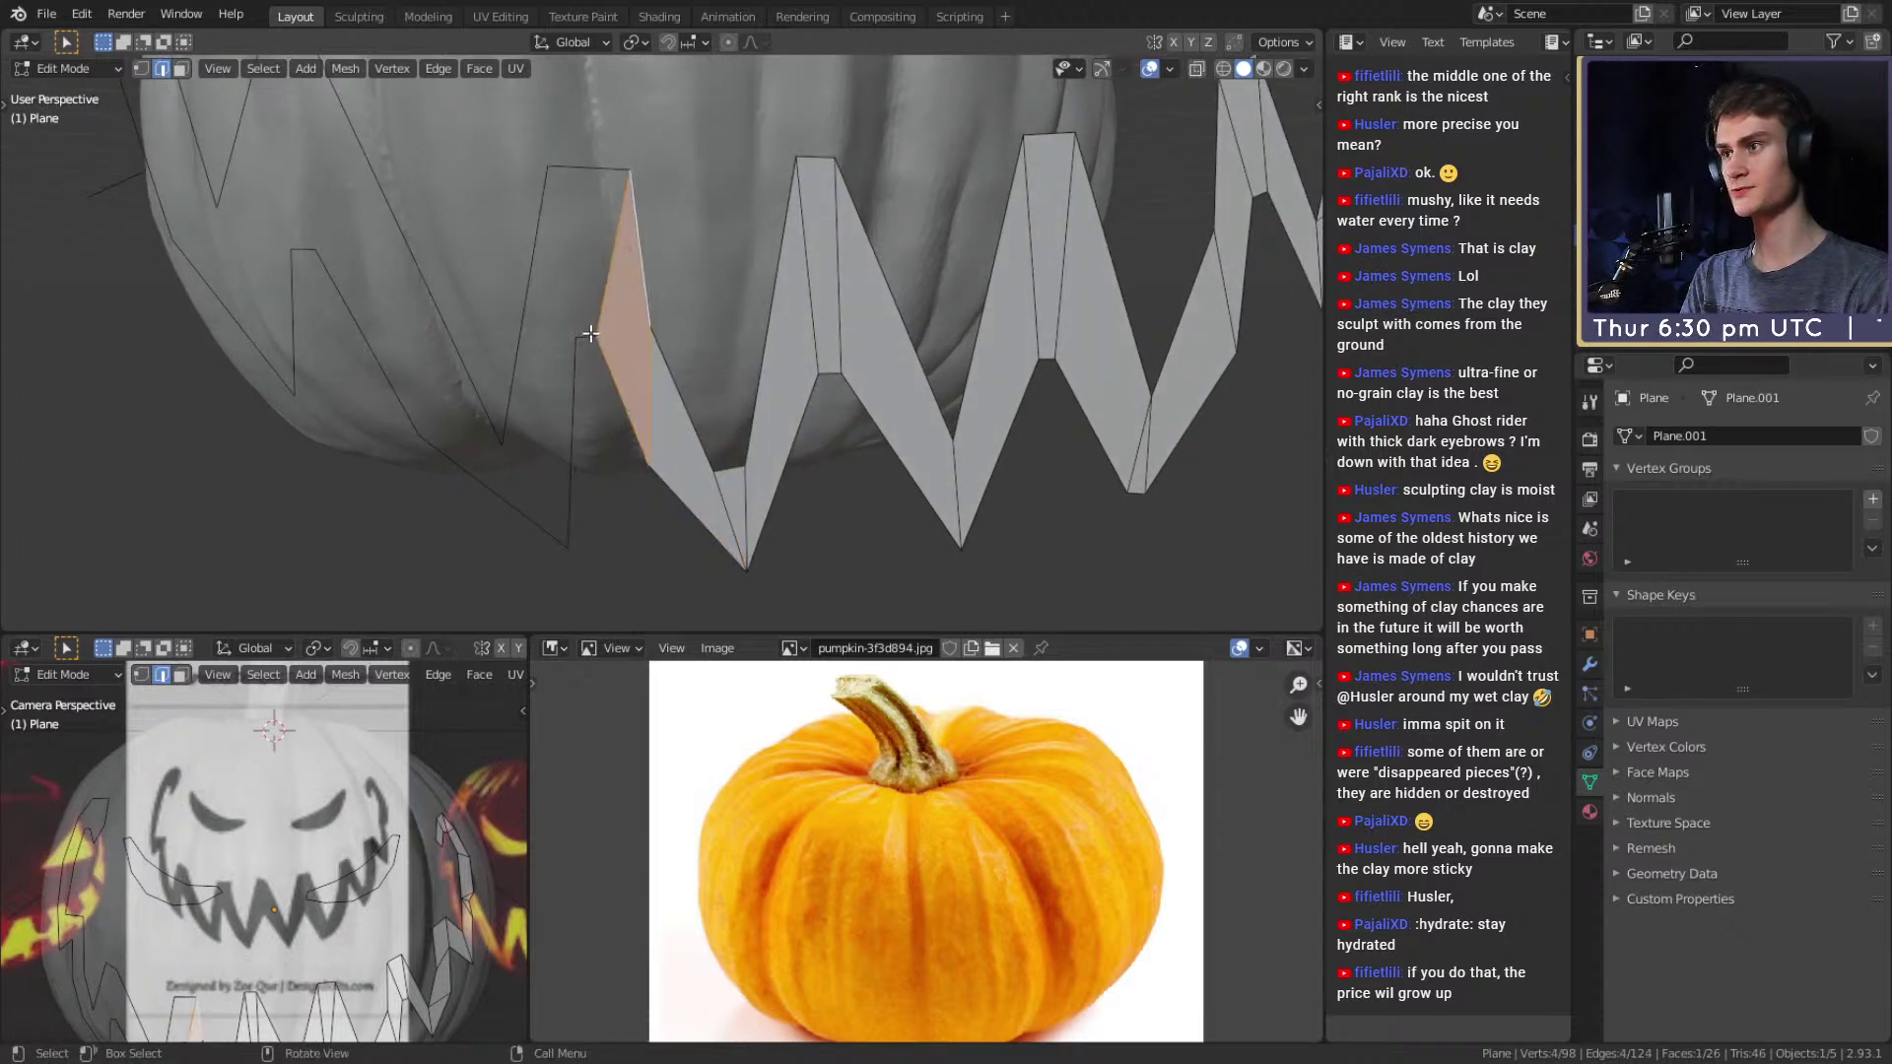
pyautogui.keyDown('shift'); pyautogui.moveTo(608, 256); pyautogui.dragTo(654, 408, button='middle'); pyautogui.keyUp('shift')
pyautogui.press('f')
# Fill the fifth tooth's far flank and the adjoining valley face on the pumpkin's left side.
pyautogui.click(760, 378)
pyautogui.keyDown('shift'); pyautogui.click(714, 342); pyautogui.keyUp('shift')
pyautogui.press('f')
pyautogui.click(673, 456)
pyautogui.keyDown('shift'); pyautogui.click(717, 454); pyautogui.keyUp('shift')
pyautogui.press('f')
# Continue filling faces between the contours over the next tooth toward the mouth's left end.
pyautogui.click(750, 356)
pyautogui.keyDown('shift'); pyautogui.click(677, 355); pyautogui.keyUp('shift')
pyautogui.press('f')
pyautogui.click(737, 415)
pyautogui.keyDown('shift'); pyautogui.click(733, 204); pyautogui.keyUp('shift')
pyautogui.press('f')
pyautogui.click(719, 438)
pyautogui.keyDown('shift'); pyautogui.click(675, 323); pyautogui.keyUp('shift')
pyautogui.press('f')
# Fill the remaining jagged section of the mouth band up to the start of the left cheek strip.
pyautogui.click(822, 300)
pyautogui.keyDown('shift'); pyautogui.click(794, 323); pyautogui.keyUp('shift')
pyautogui.press('f')
pyautogui.click(664, 381)
pyautogui.keyDown('shift'); pyautogui.click(639, 396); pyautogui.keyUp('shift')
pyautogui.press('f')
pyautogui.click(629, 282)
pyautogui.keyDown('shift'); pyautogui.click(672, 277); pyautogui.keyUp('shift')
pyautogui.press('f')
# Fill two faces between the contours along the lower part of the left cheek strip.
pyautogui.moveTo(673, 277); pyautogui.dragTo(669, 359, button='middle')
pyautogui.click(616, 340)
pyautogui.keyDown('shift'); pyautogui.click(592, 331); pyautogui.keyUp('shift')
pyautogui.press('f')
pyautogui.click(611, 323)
pyautogui.keyDown('shift'); pyautogui.click(568, 323); pyautogui.keyUp('shift')
pyautogui.press('f')
# Fill the upper left cheek strip and the first face of its hooked end.
pyautogui.moveTo(630, 266); pyautogui.dragTo(651, 317, button='middle')
pyautogui.click(621, 358)
pyautogui.keyDown('shift'); pyautogui.click(581, 334); pyautogui.keyUp('shift')
pyautogui.press('f')
pyautogui.click(661, 270)
pyautogui.keyDown('shift'); pyautogui.click(646, 183); pyautogui.keyUp('shift')
pyautogui.press('f')
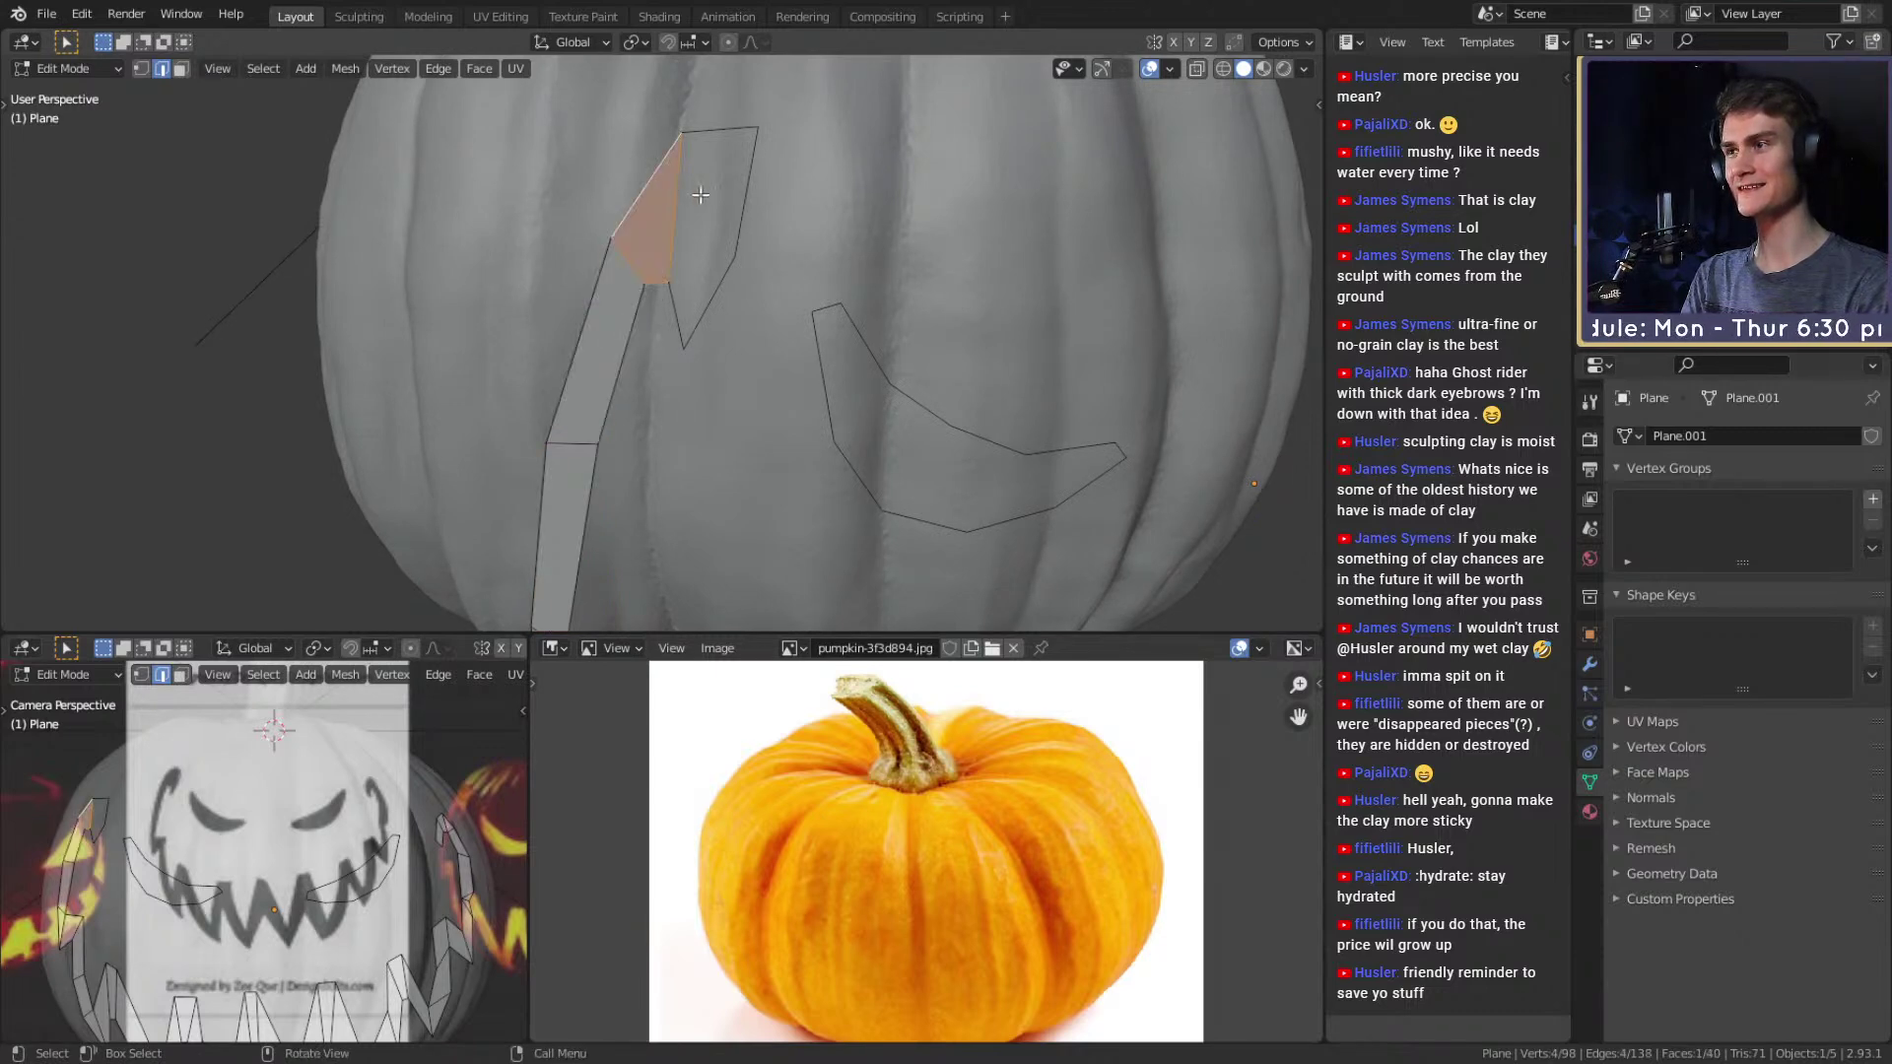
# Fill the remaining two faces at the hooked end of the left cheek strip.
pyautogui.click(746, 188)
pyautogui.keyDown('shift'); pyautogui.click(674, 216); pyautogui.keyUp('shift')
pyautogui.press('f')
pyautogui.click(711, 301)
pyautogui.keyDown('shift'); pyautogui.click(699, 272); pyautogui.keyUp('shift')
pyautogui.press('f')
# Fill the first face at the upper outer tip of the right eye outline.
pyautogui.keyDown('ctrl'); pyautogui.moveTo(711, 278); pyautogui.dragTo(694, 349, button='middle'); pyautogui.keyUp('ctrl')
pyautogui.scroll(5, 695, 349)
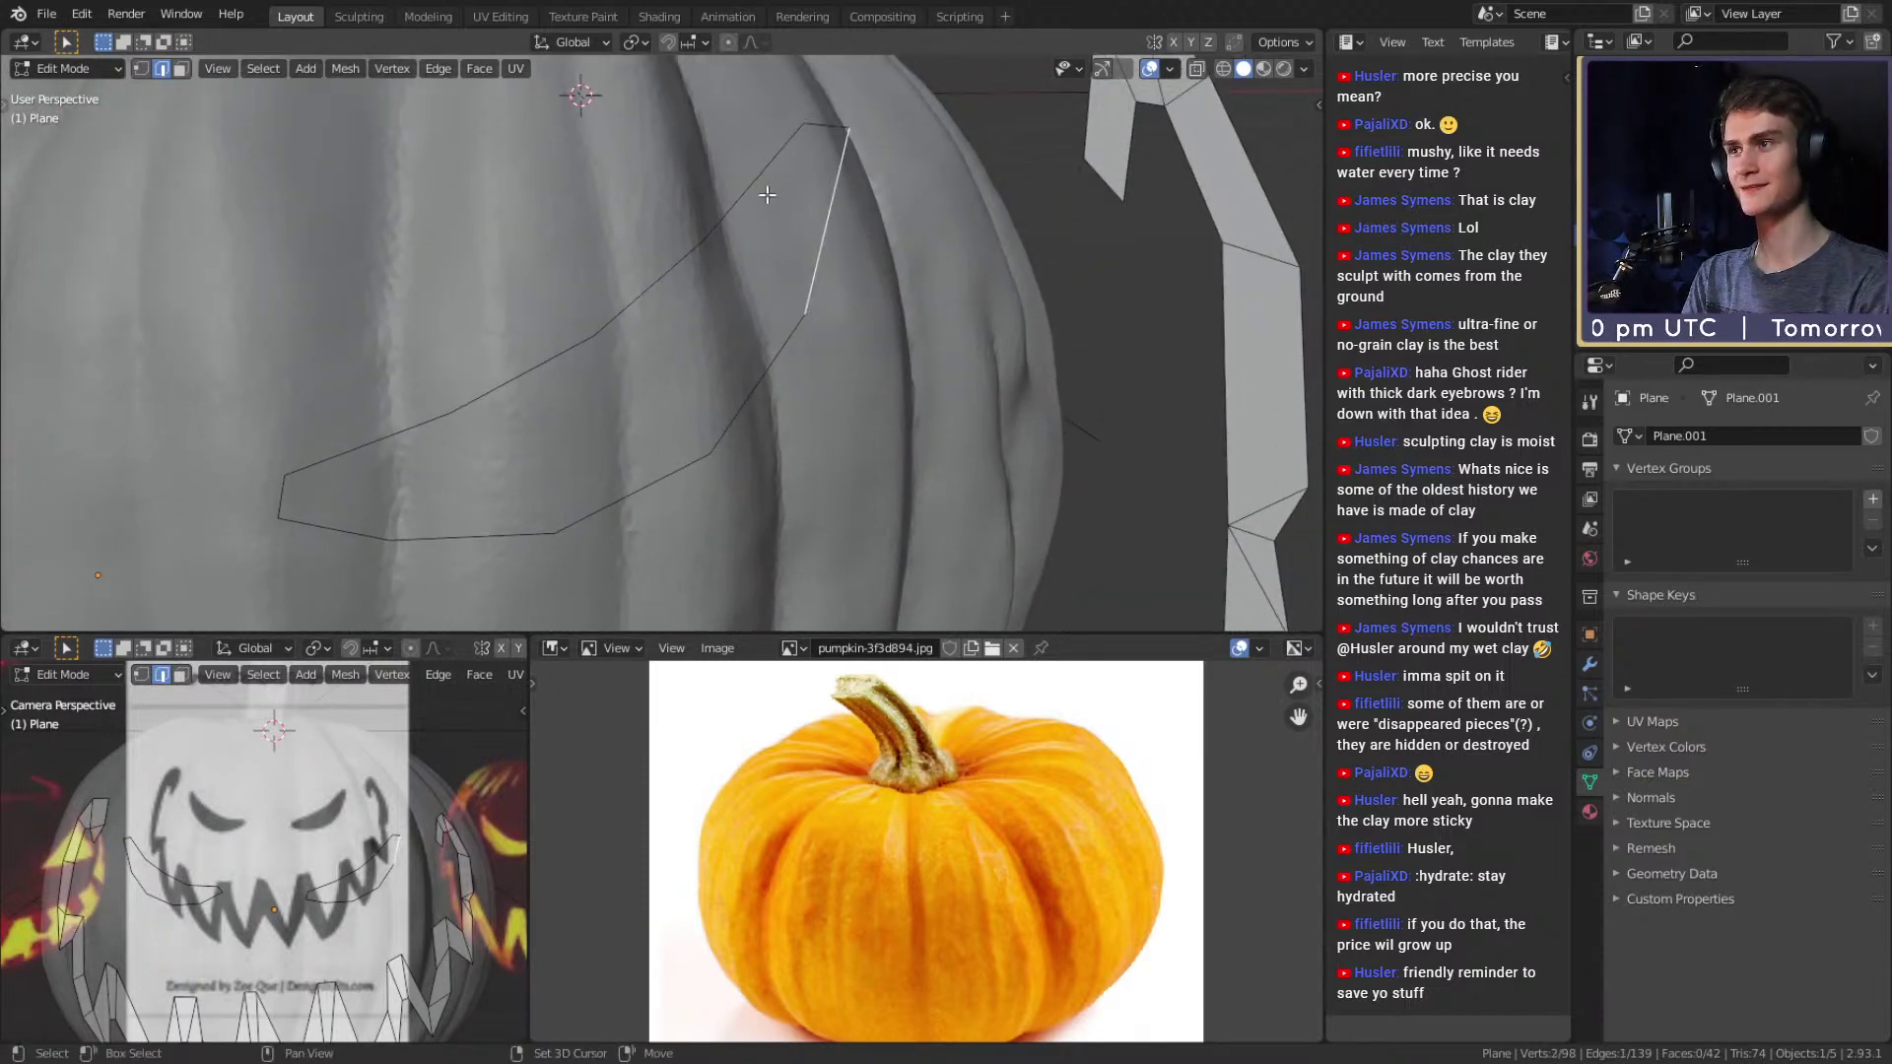
pyautogui.keyDown('shift'); pyautogui.click(768, 194); pyautogui.keyUp('shift')
pyautogui.press('f')
# Flip the normals of the face at the right eye's outer tip.
pyautogui.click(646, 289)
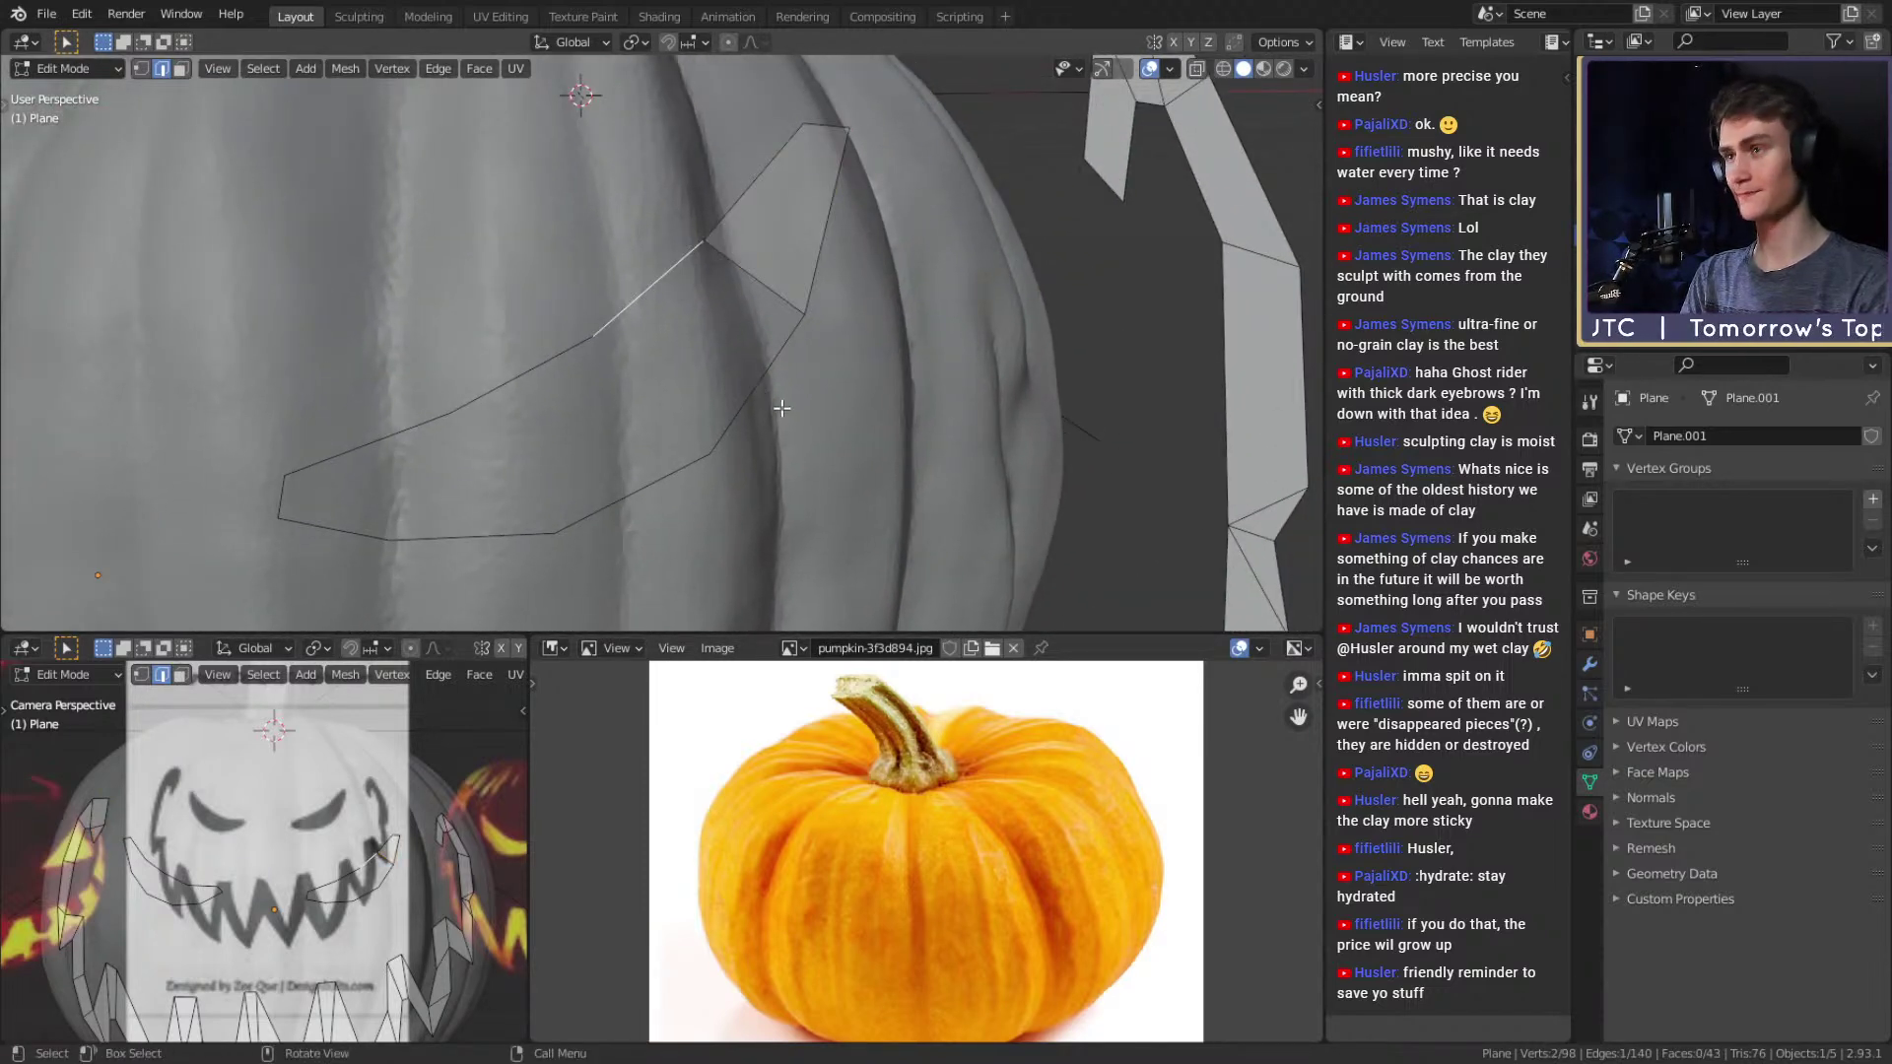
pyautogui.press('1')
pyautogui.press('2')
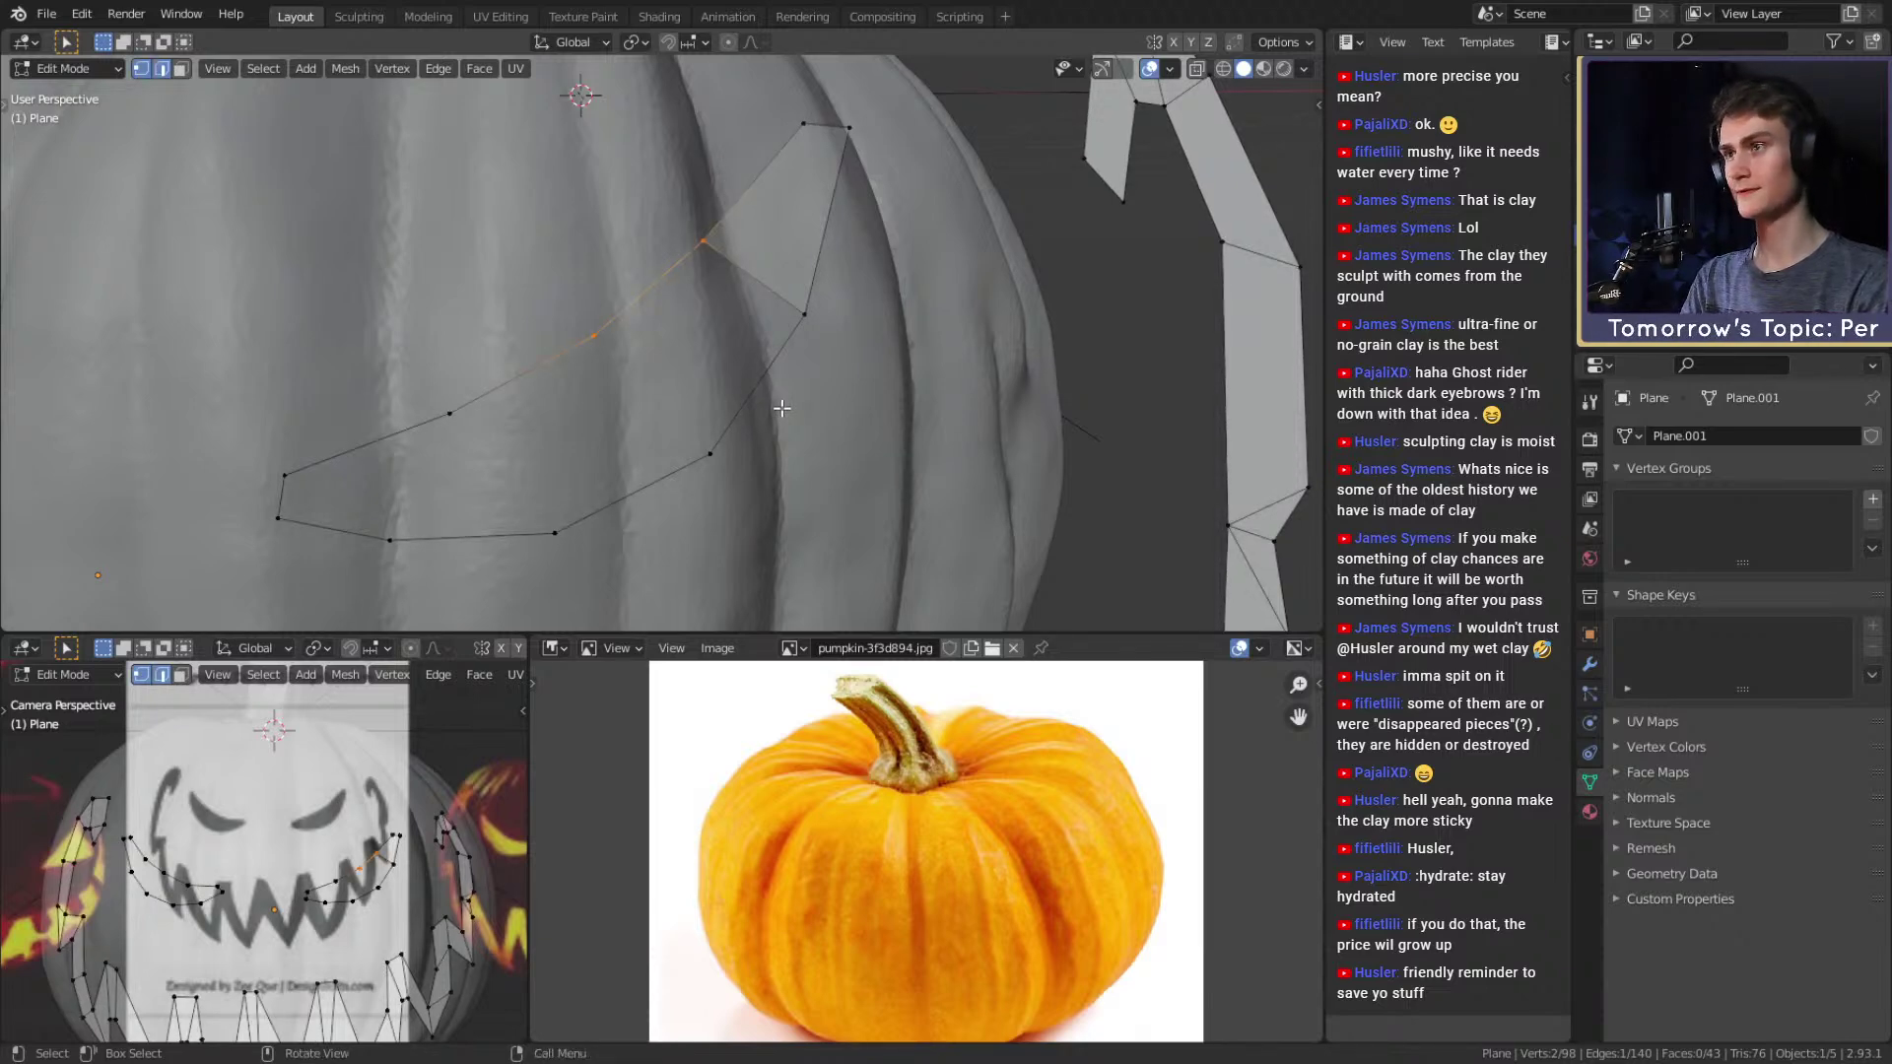
pyautogui.scroll(-5, 769, 354)
pyautogui.scroll(4, 753, 296)
pyautogui.press('3')
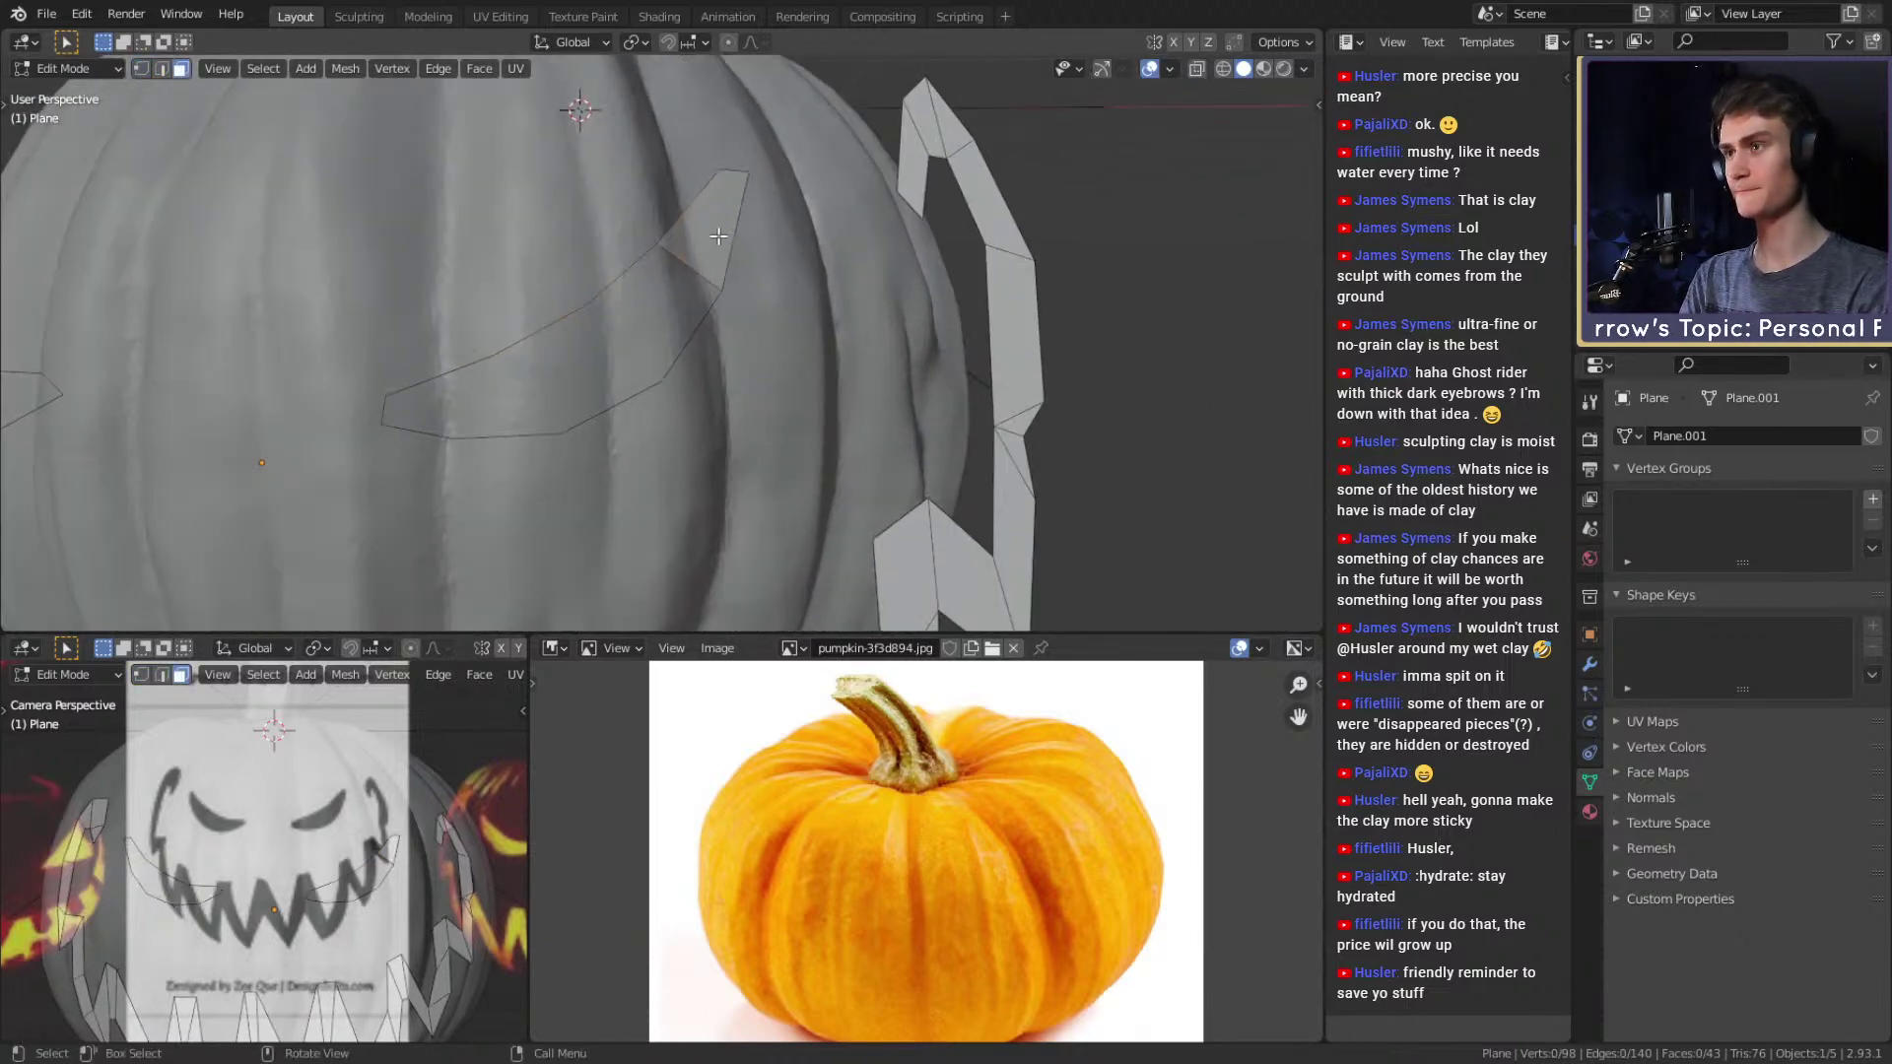
pyautogui.click(746, 288)
pyautogui.press('F3')
pyautogui.write('flip')
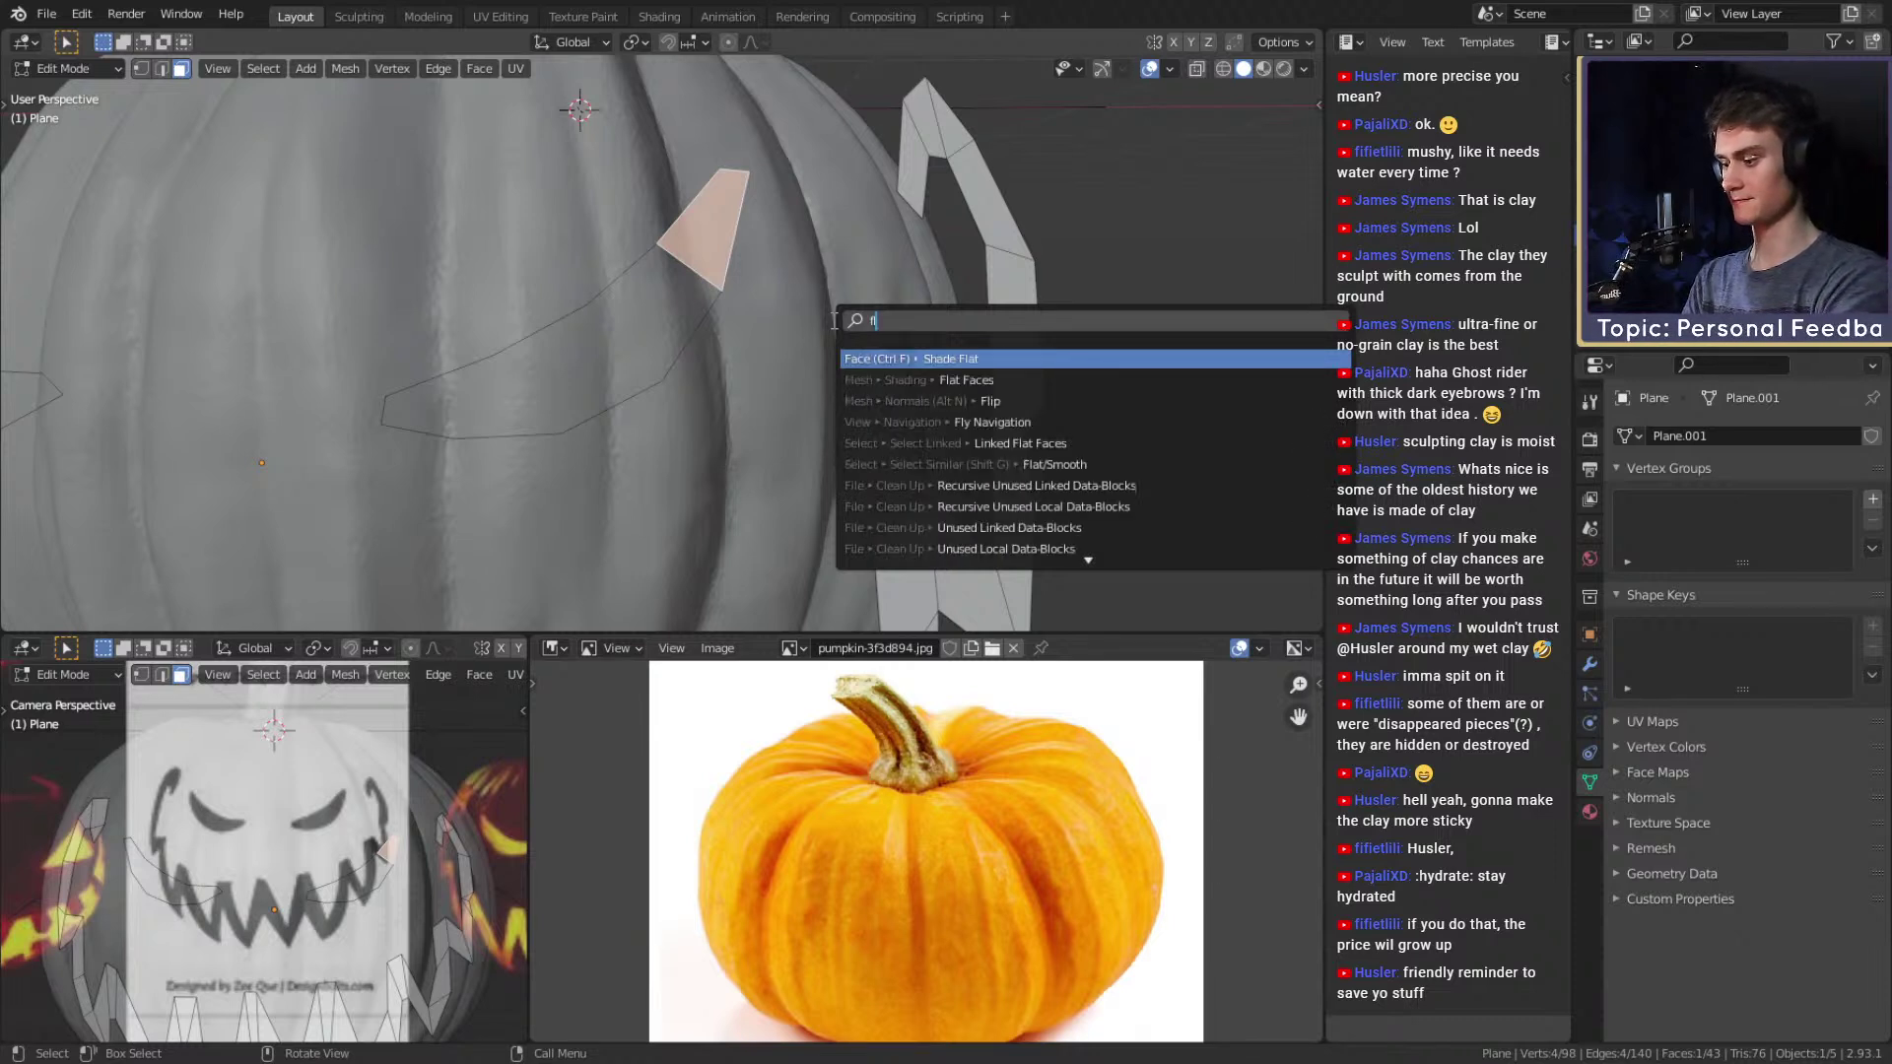
pyautogui.click(1003, 358)
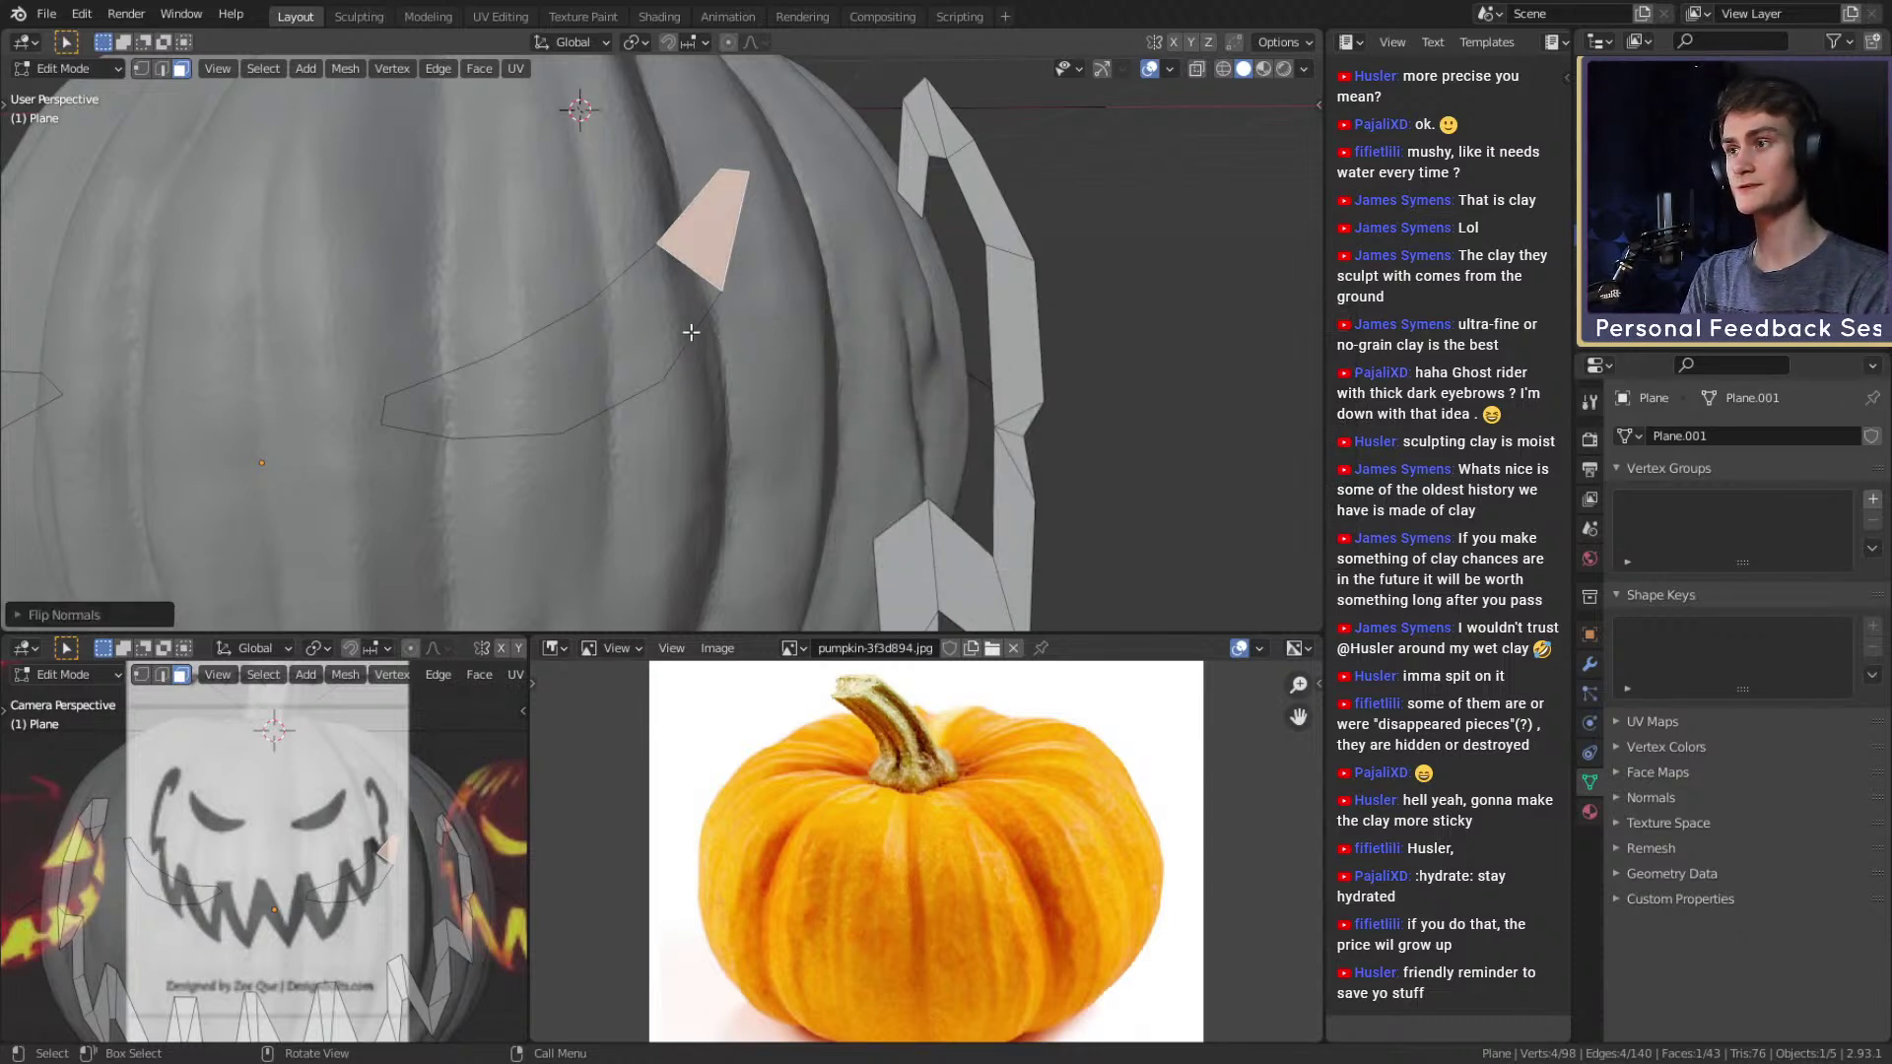
# Fill the next face of the right eye beside its outer tip face, with vertex and edge selection both enabled.
pyautogui.click(629, 265)
pyautogui.press('1')
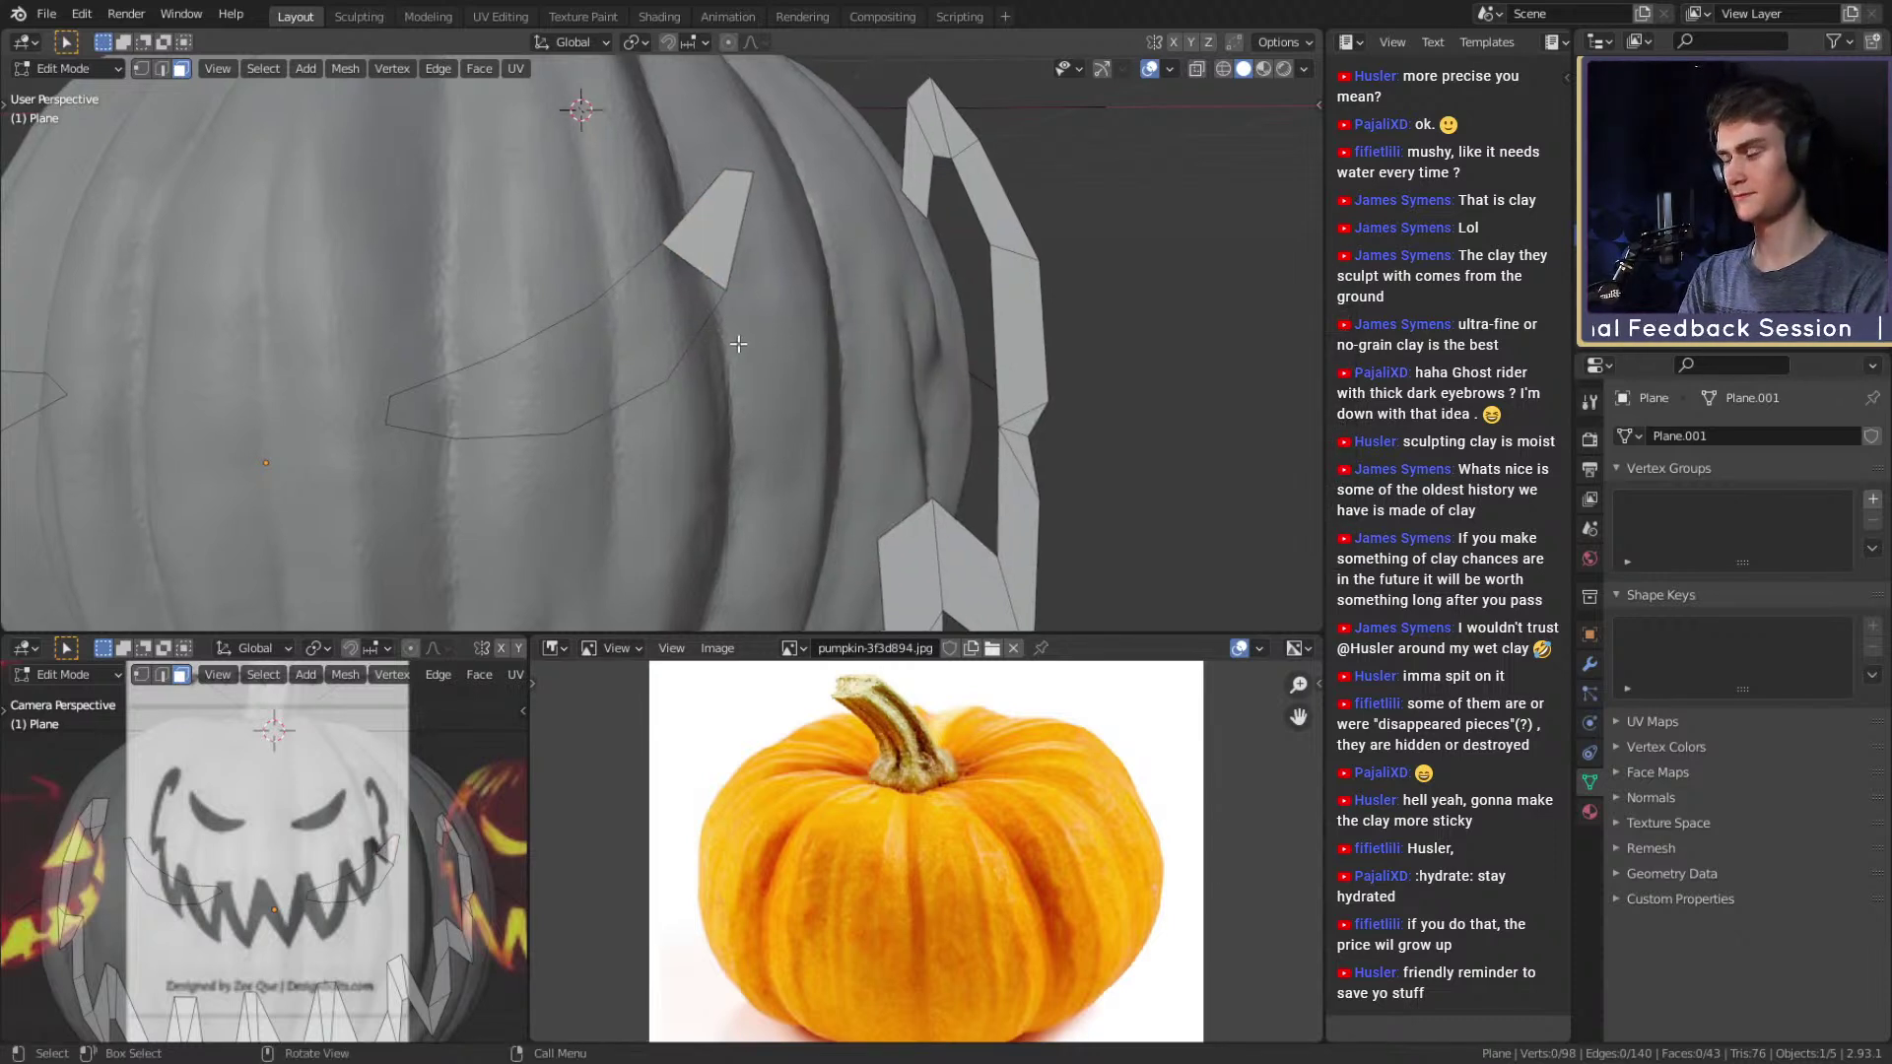
pyautogui.scroll(2, 748, 377)
pyautogui.click(735, 296)
pyautogui.press('2')
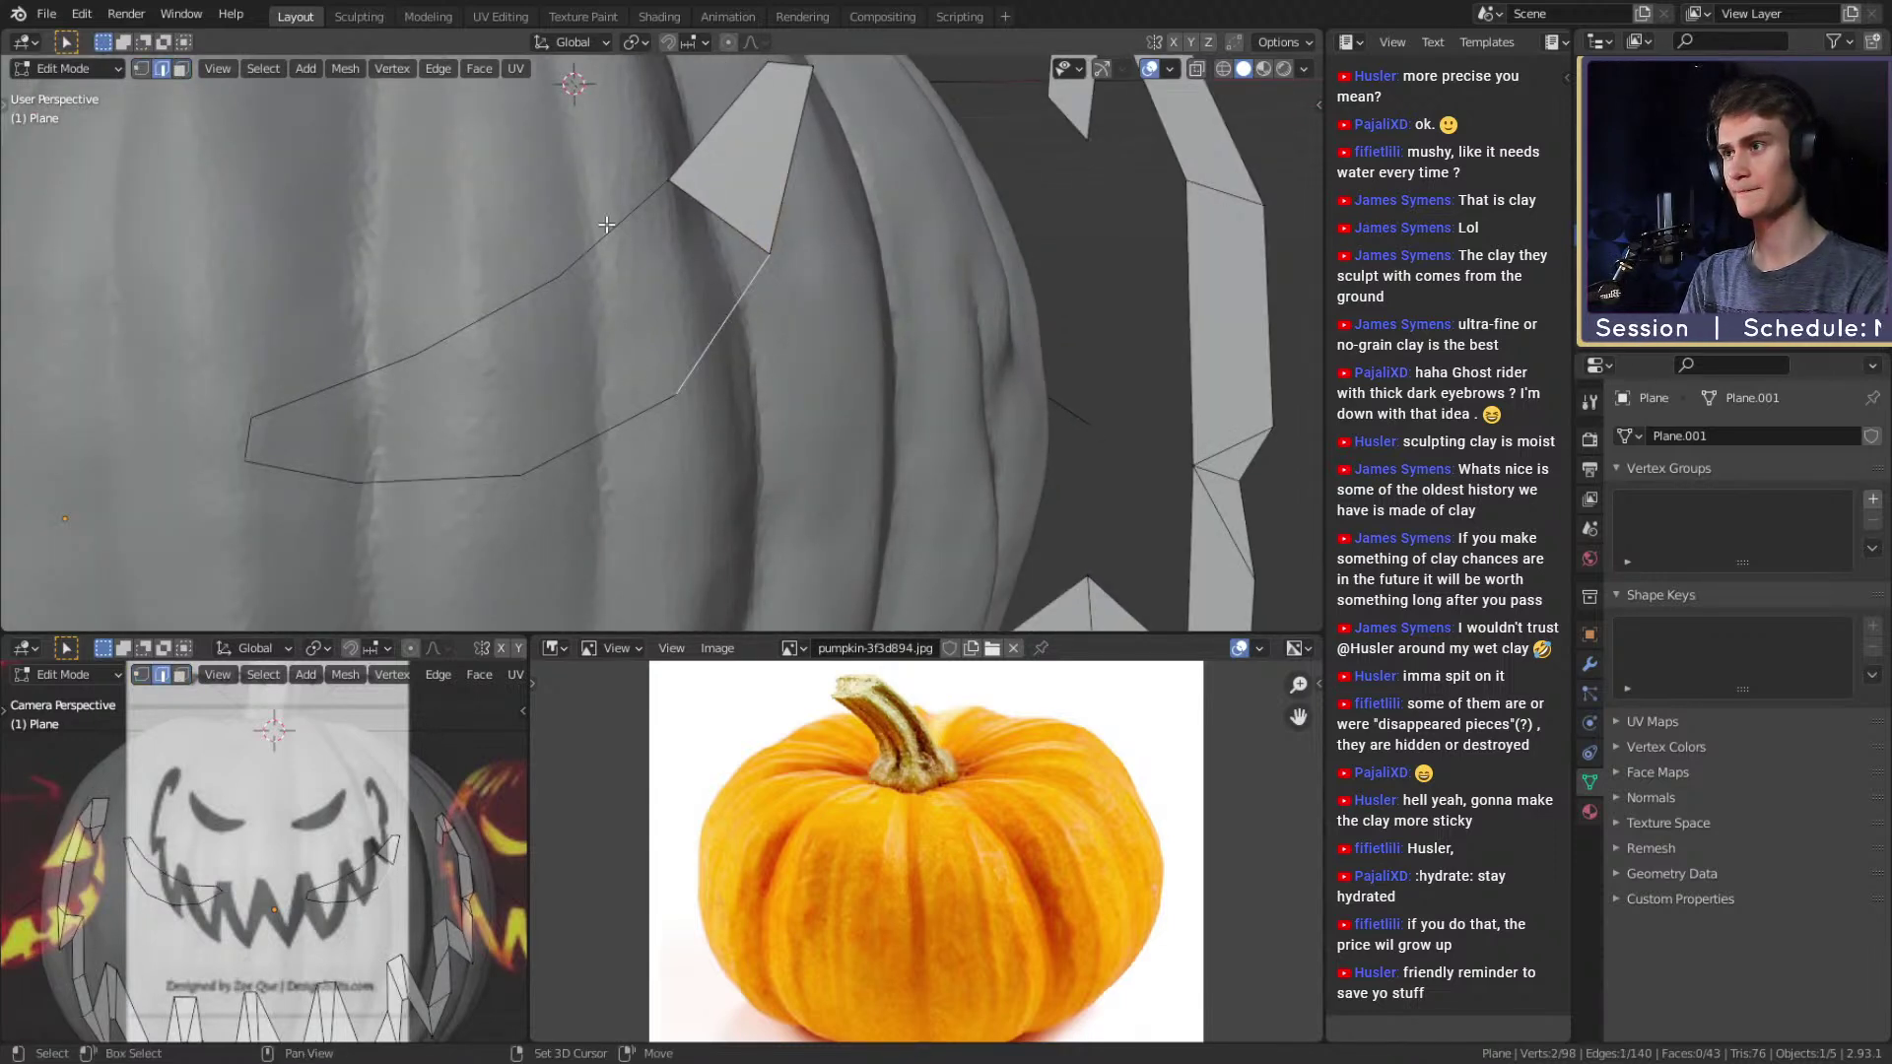
pyautogui.press('f')
pyautogui.press('1')
pyautogui.hotkey('shift', '2')
# Fill the remaining three faces of the right eye down to its inner tip.
pyautogui.click(593, 455)
pyautogui.keyDown('shift'); pyautogui.click(496, 325); pyautogui.keyUp('shift')
pyautogui.press('f')
pyautogui.click(449, 475)
pyautogui.keyDown('shift'); pyautogui.click(354, 378); pyautogui.keyUp('shift')
pyautogui.press('f')
pyautogui.click(308, 468)
pyautogui.keyDown('shift'); pyautogui.click(303, 448); pyautogui.keyUp('shift')
pyautogui.press('f')
# Fill the first two faces of the left eye starting from its inner tip.
pyautogui.scroll(-10, 461, 398)
pyautogui.scroll(7, 461, 398)
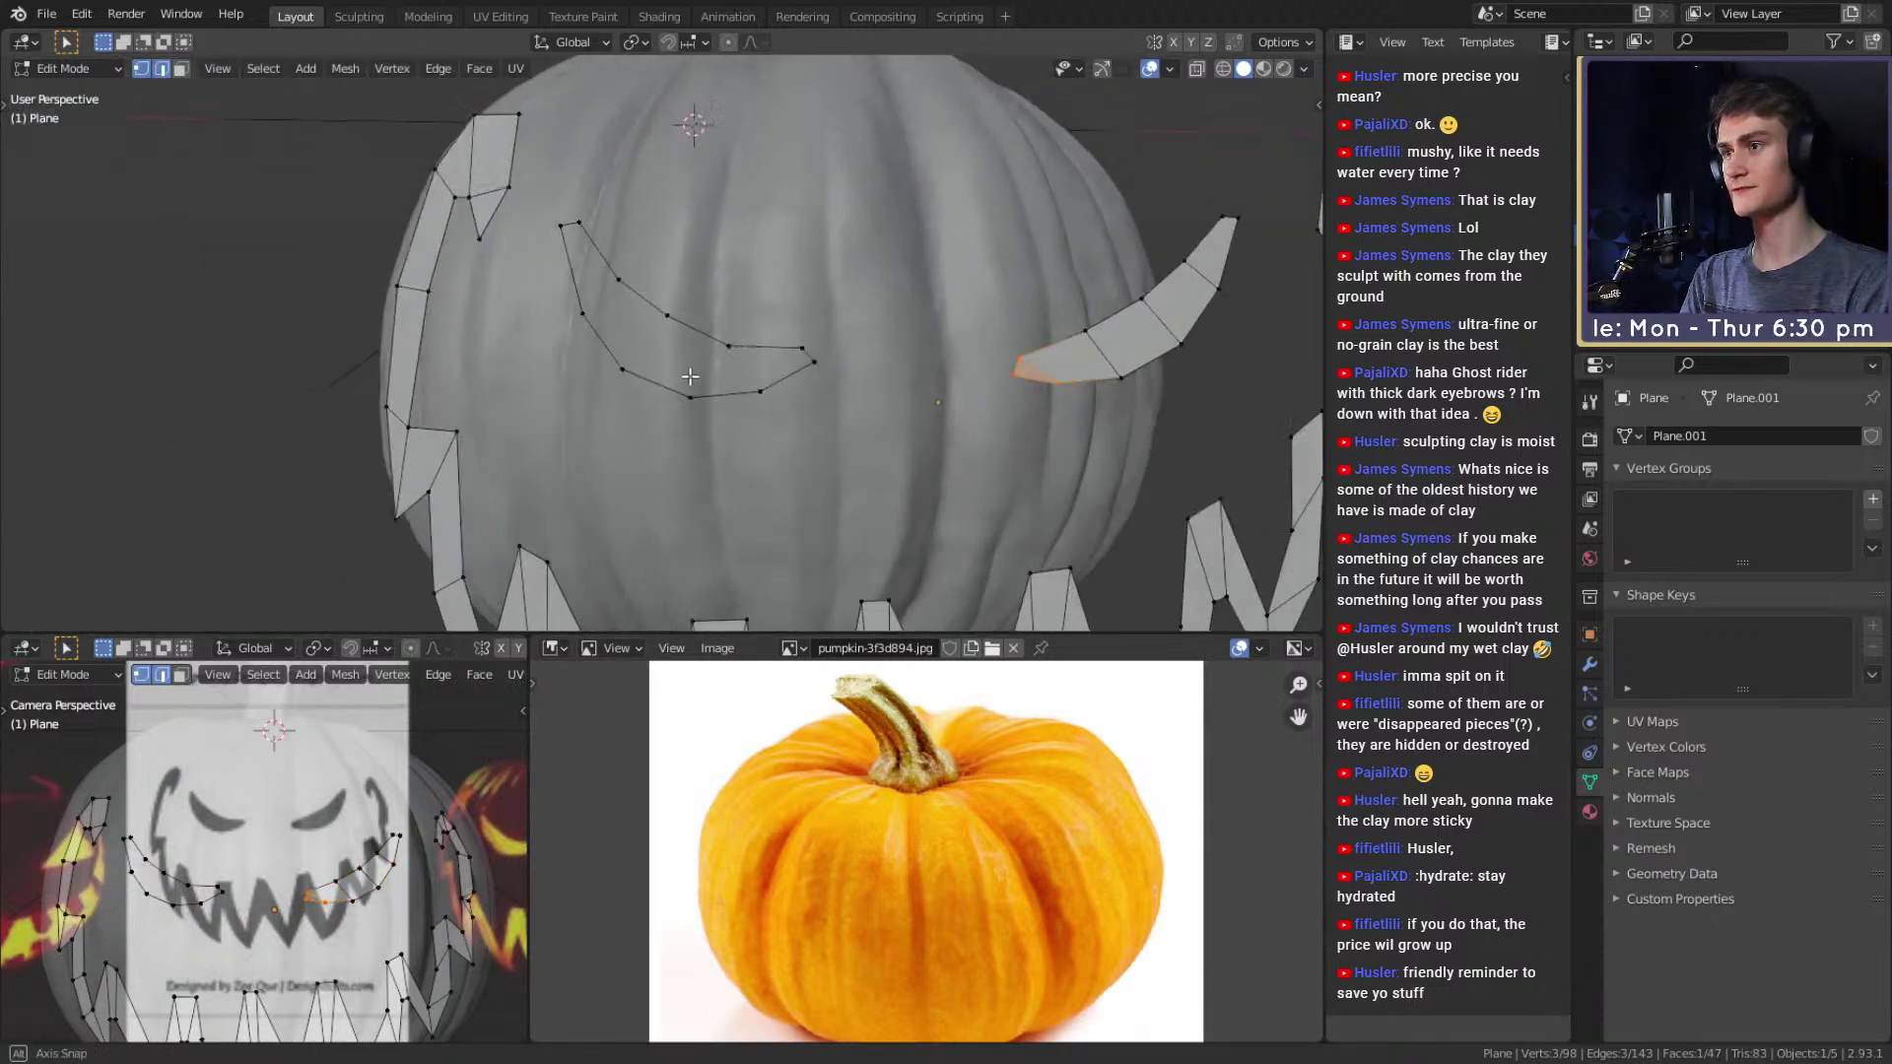
pyautogui.keyDown('alt'); pyautogui.click(770, 351); pyautogui.keyUp('alt')
pyautogui.press('f')
pyautogui.click(707, 407)
pyautogui.keyDown('shift'); pyautogui.click(680, 323); pyautogui.keyUp('shift')
pyautogui.click(698, 411)
pyautogui.keyDown('shift'); pyautogui.click(725, 347); pyautogui.keyUp('shift')
pyautogui.press('f')
# Fill the rest of the left eye up to its outer tip.
pyautogui.click(625, 392)
pyautogui.keyDown('shift'); pyautogui.click(671, 320); pyautogui.keyUp('shift')
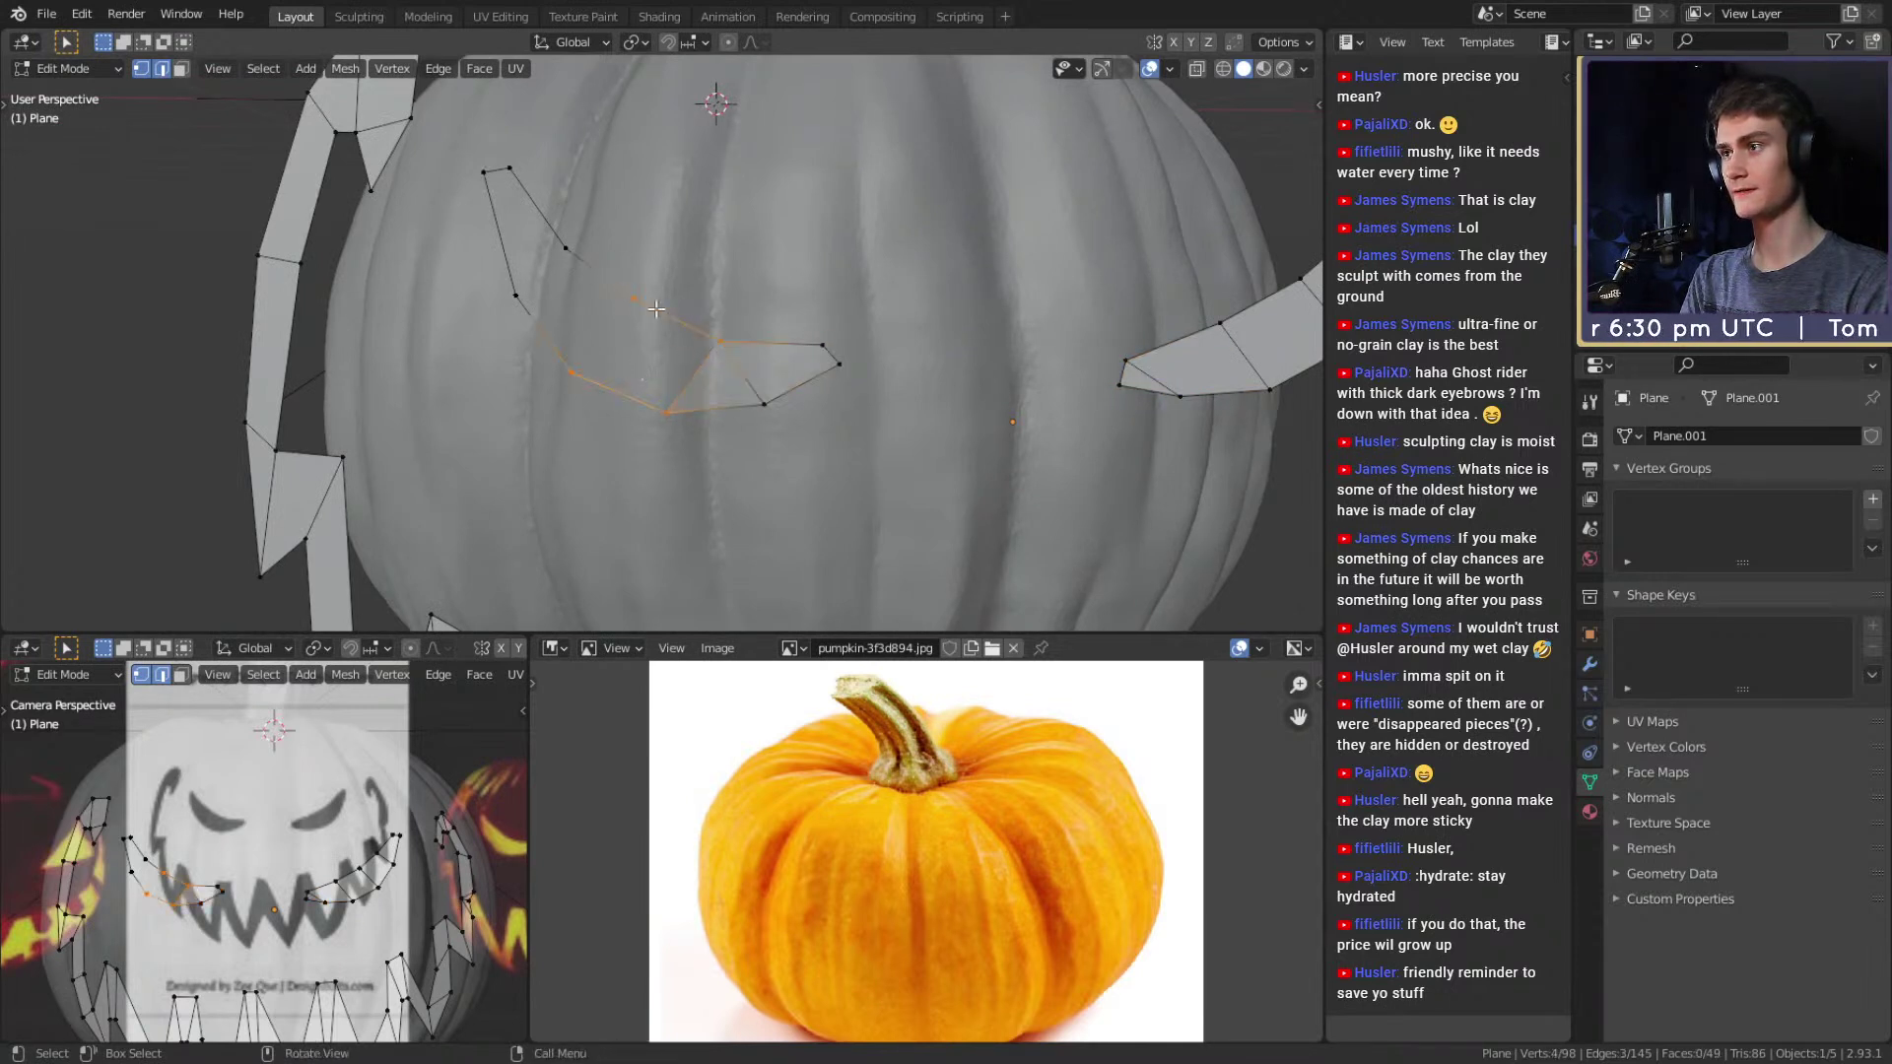
pyautogui.press('f')
pyautogui.click(601, 276)
pyautogui.keyDown('shift'); pyautogui.click(542, 331); pyautogui.keyUp('shift')
pyautogui.press('f')
pyautogui.scroll(-10, 592, 296)
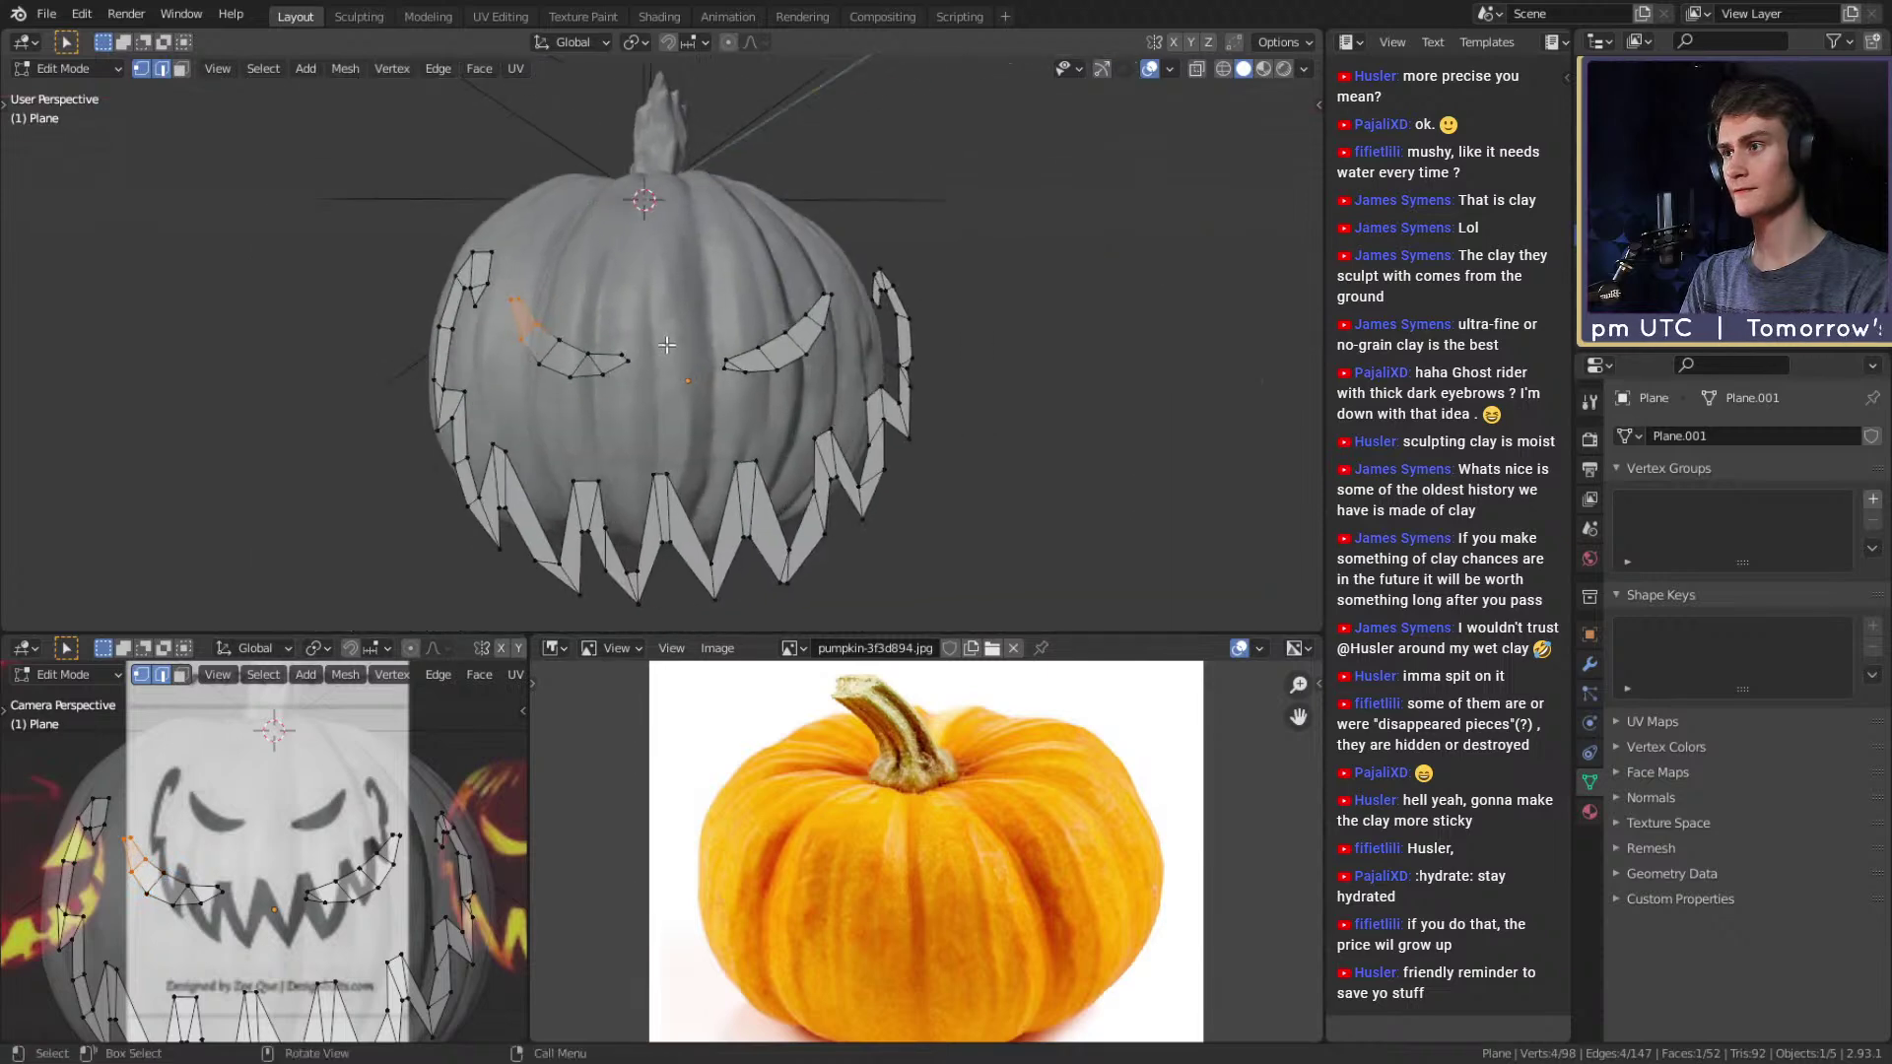
# Return to Object Mode and save the file.
pyautogui.press('Tab')
pyautogui.scroll(3, 689, 346)
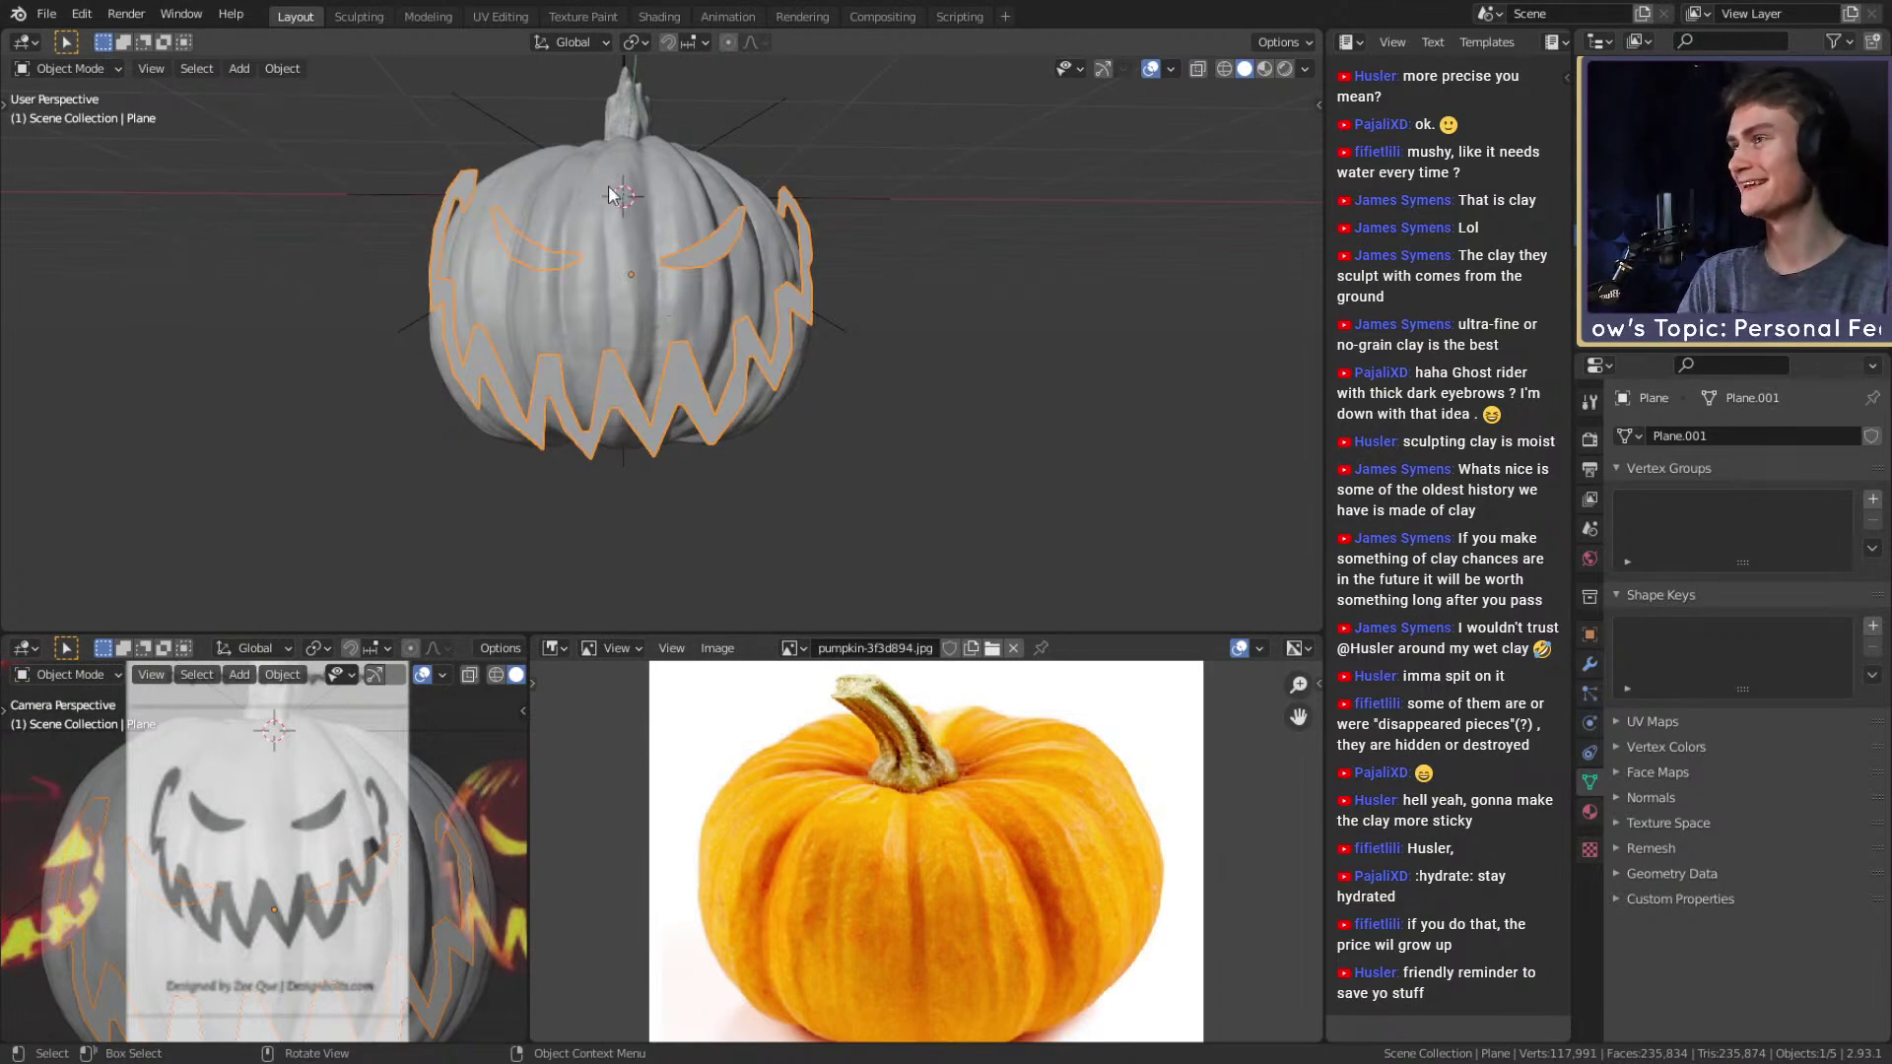
pyautogui.hotkey('ctrl', 's')
pyautogui.scroll(-5, 684, 276)
pyautogui.moveTo(696, 290); pyautogui.dragTo(627, 365, button='middle')
pyautogui.scroll(5, 676, 341)
pyautogui.scroll(2, 609, 369)
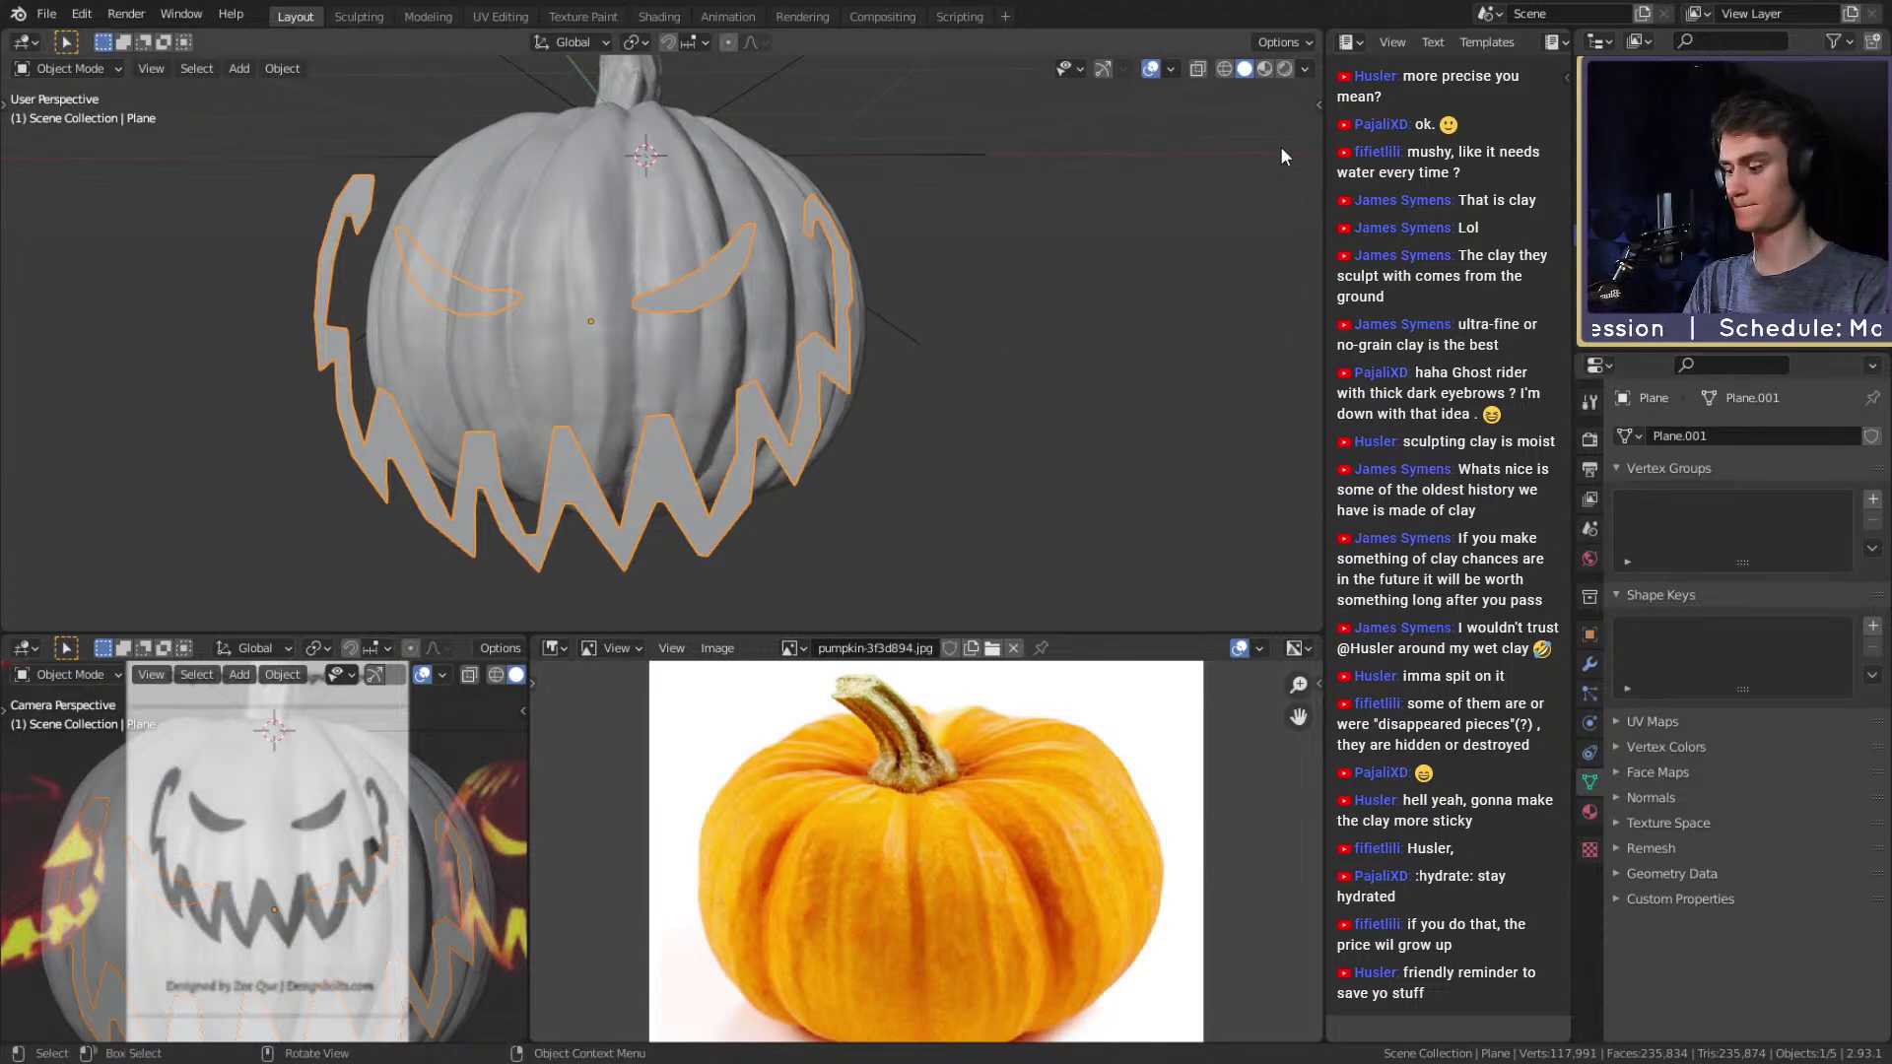
# Enable Screencast Keys and open the Quad Remesher settings.
pyautogui.press('n')
pyautogui.click(1309, 409)
pyautogui.click(1111, 100)
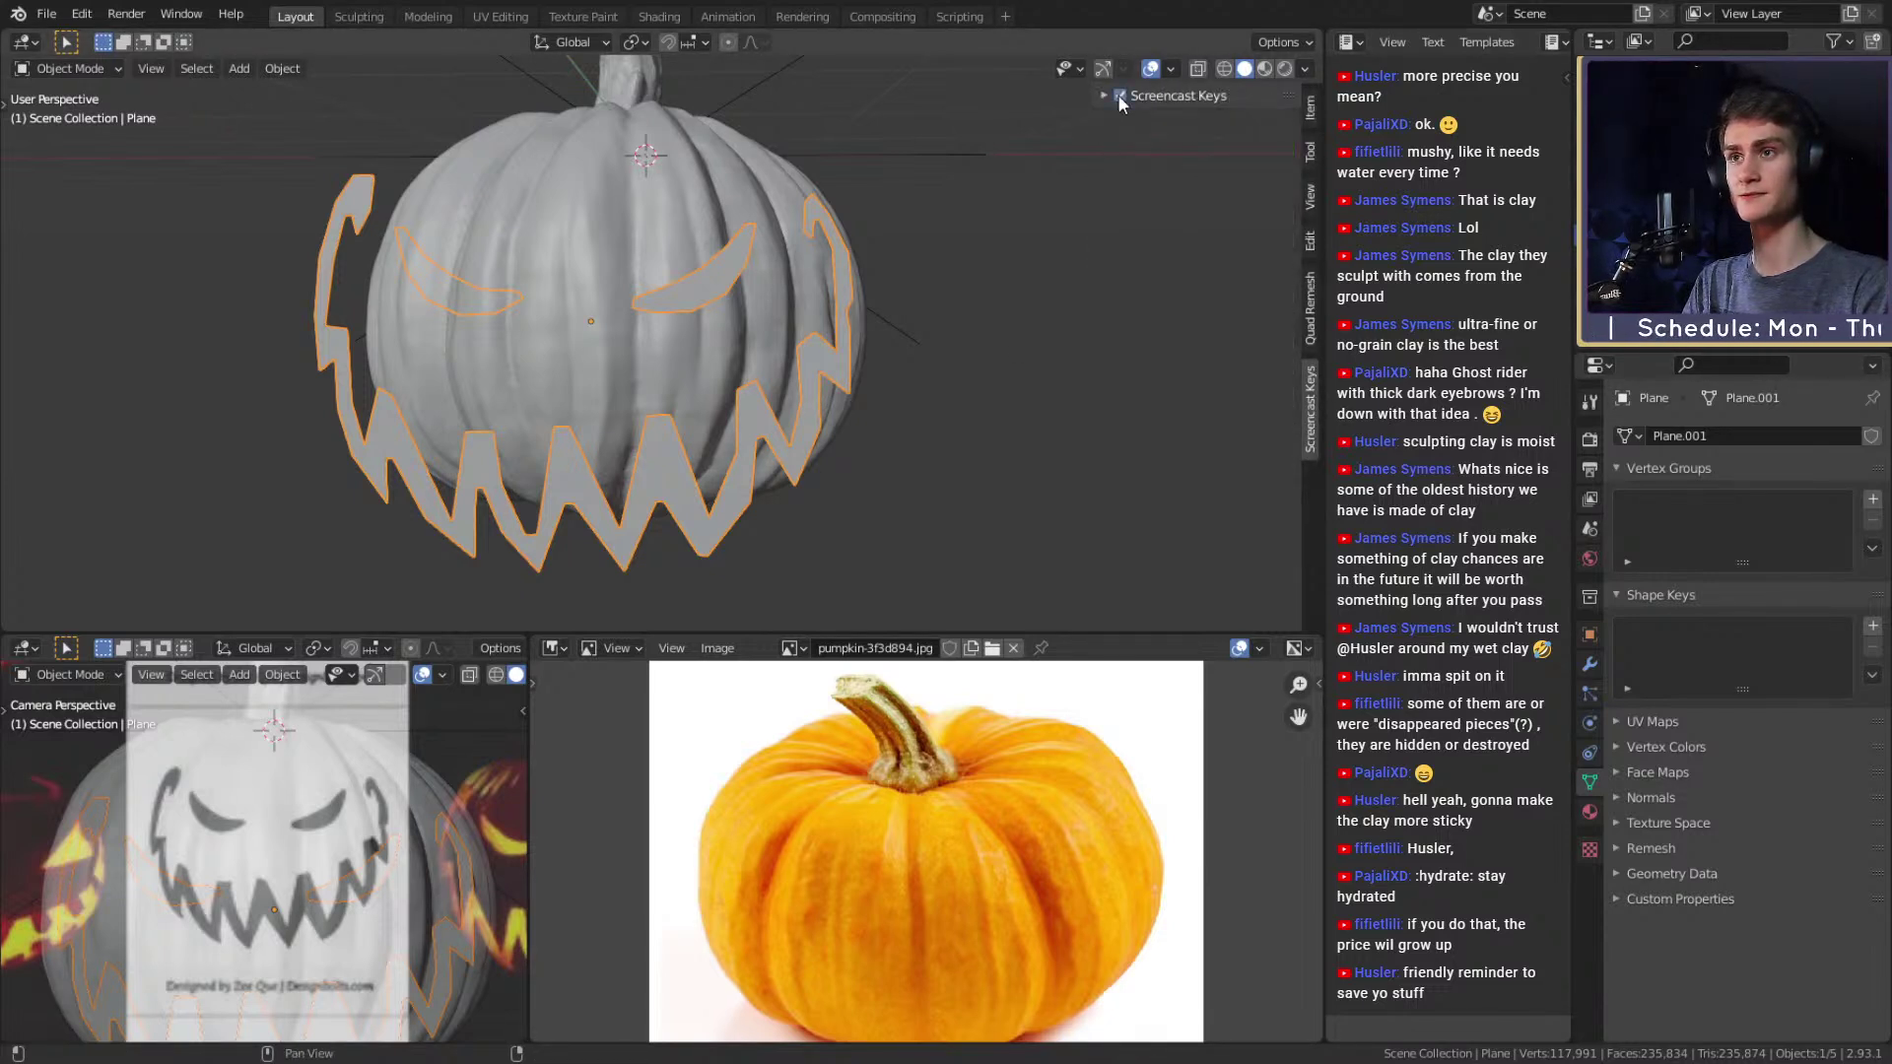
pyautogui.click(1309, 308)
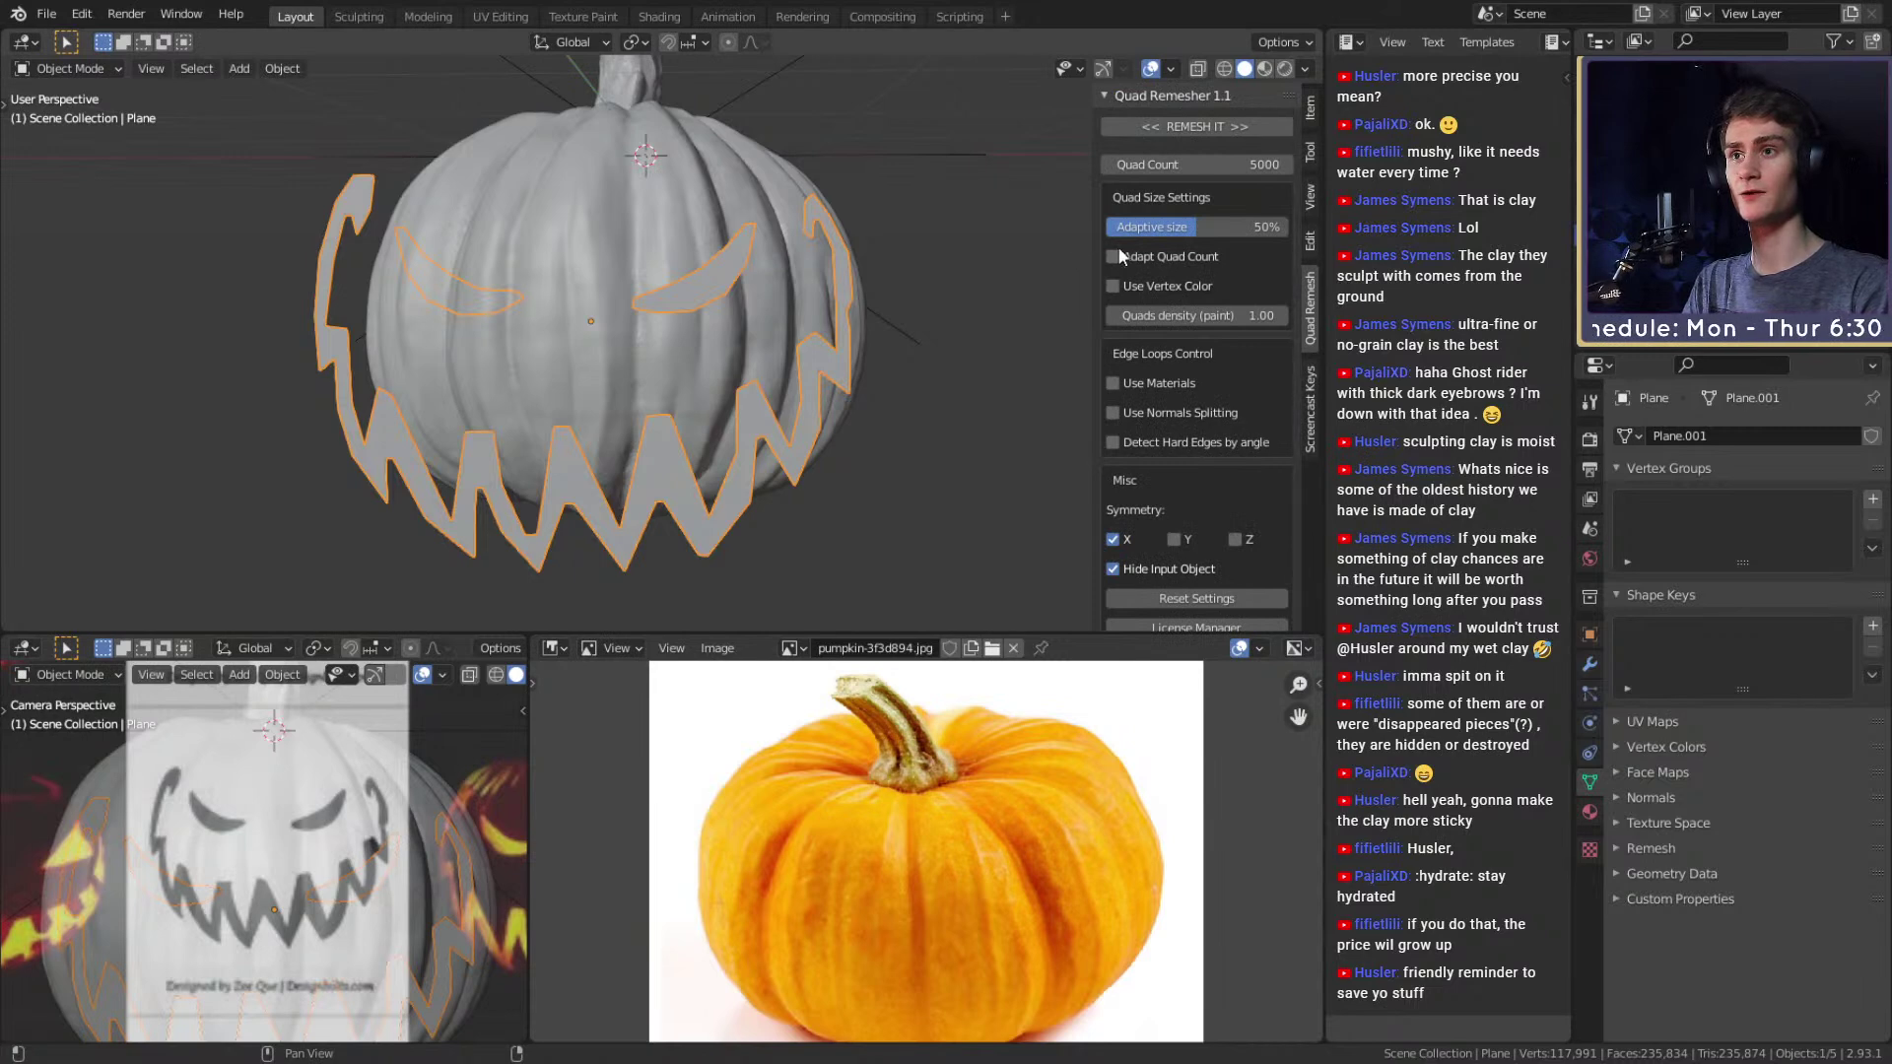
# Select all faces of the carved-face mesh to check its topology, and return to Object Mode.
pyautogui.press('Tab')
pyautogui.press('3')
pyautogui.press('a')
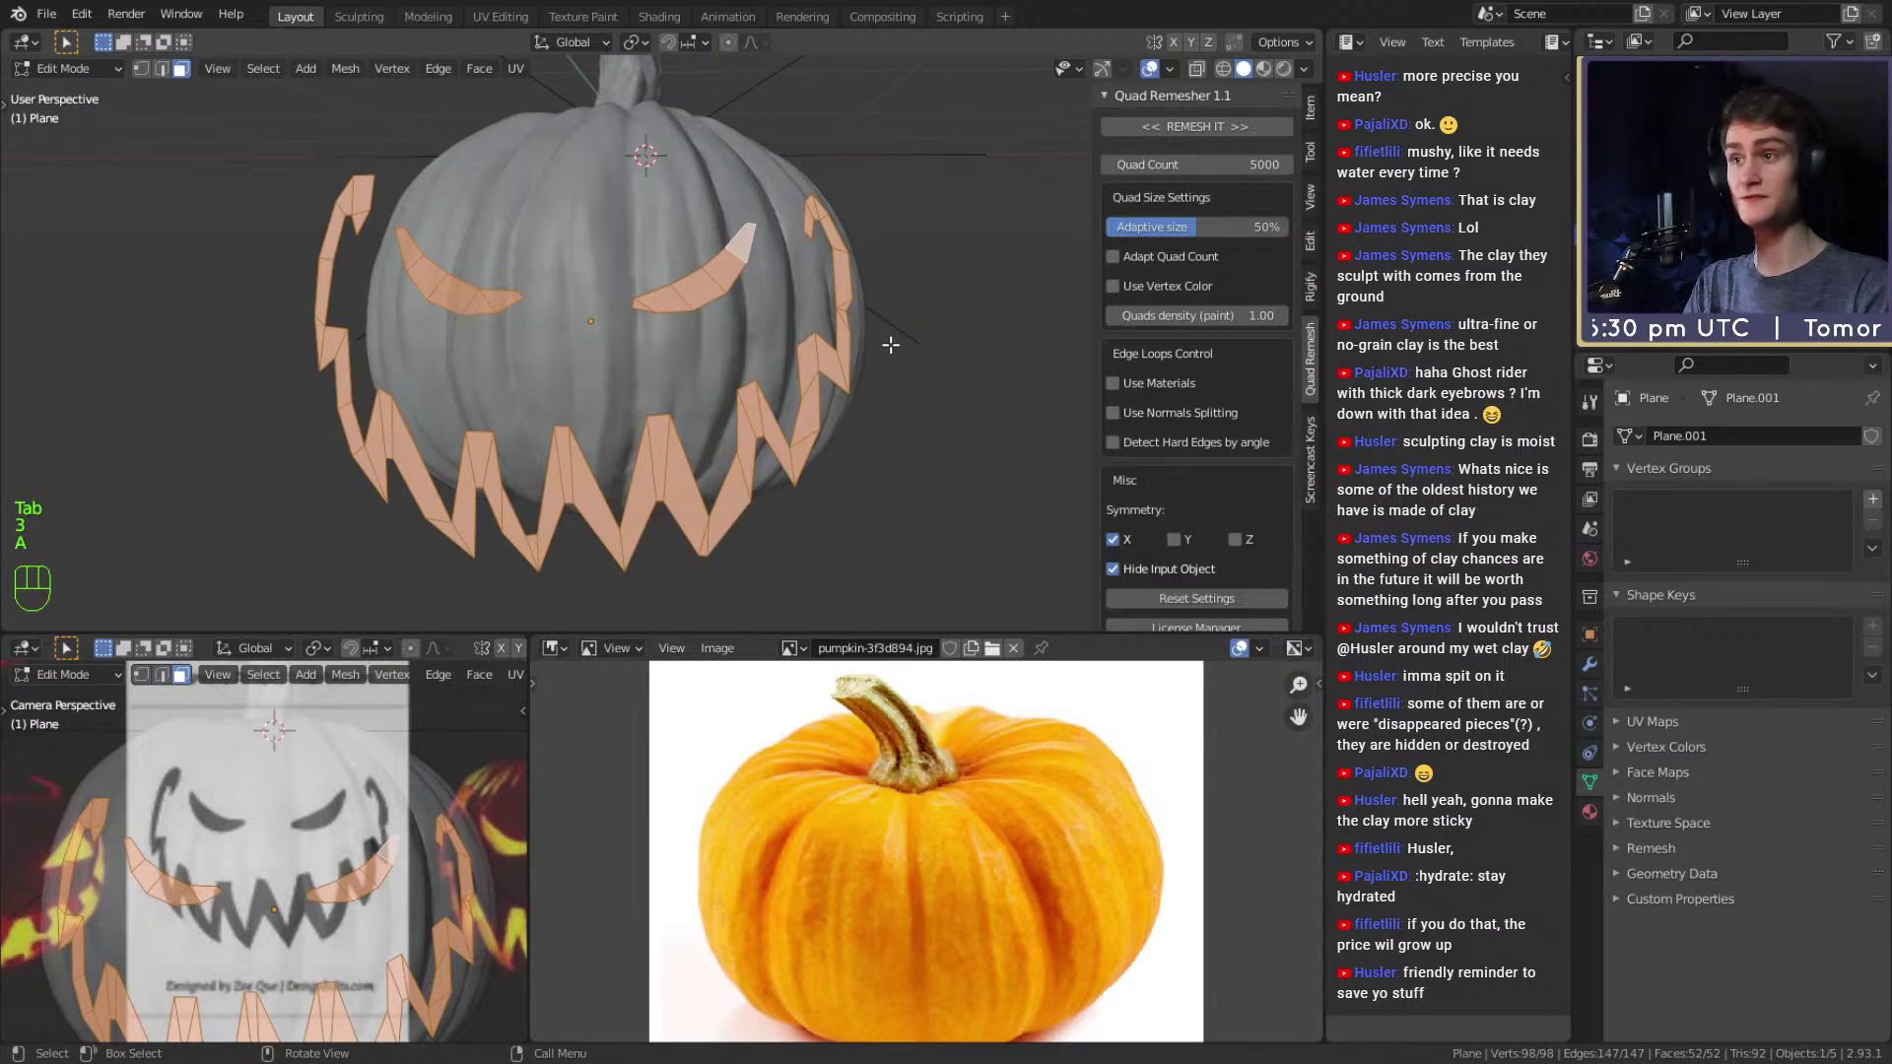
pyautogui.moveTo(890, 345)
pyautogui.mouseDown(button='middle')
pyautogui.moveTo(914, 358)
pyautogui.moveTo(919, 334)
pyautogui.mouseUp(button='middle')
pyautogui.press('Tab')
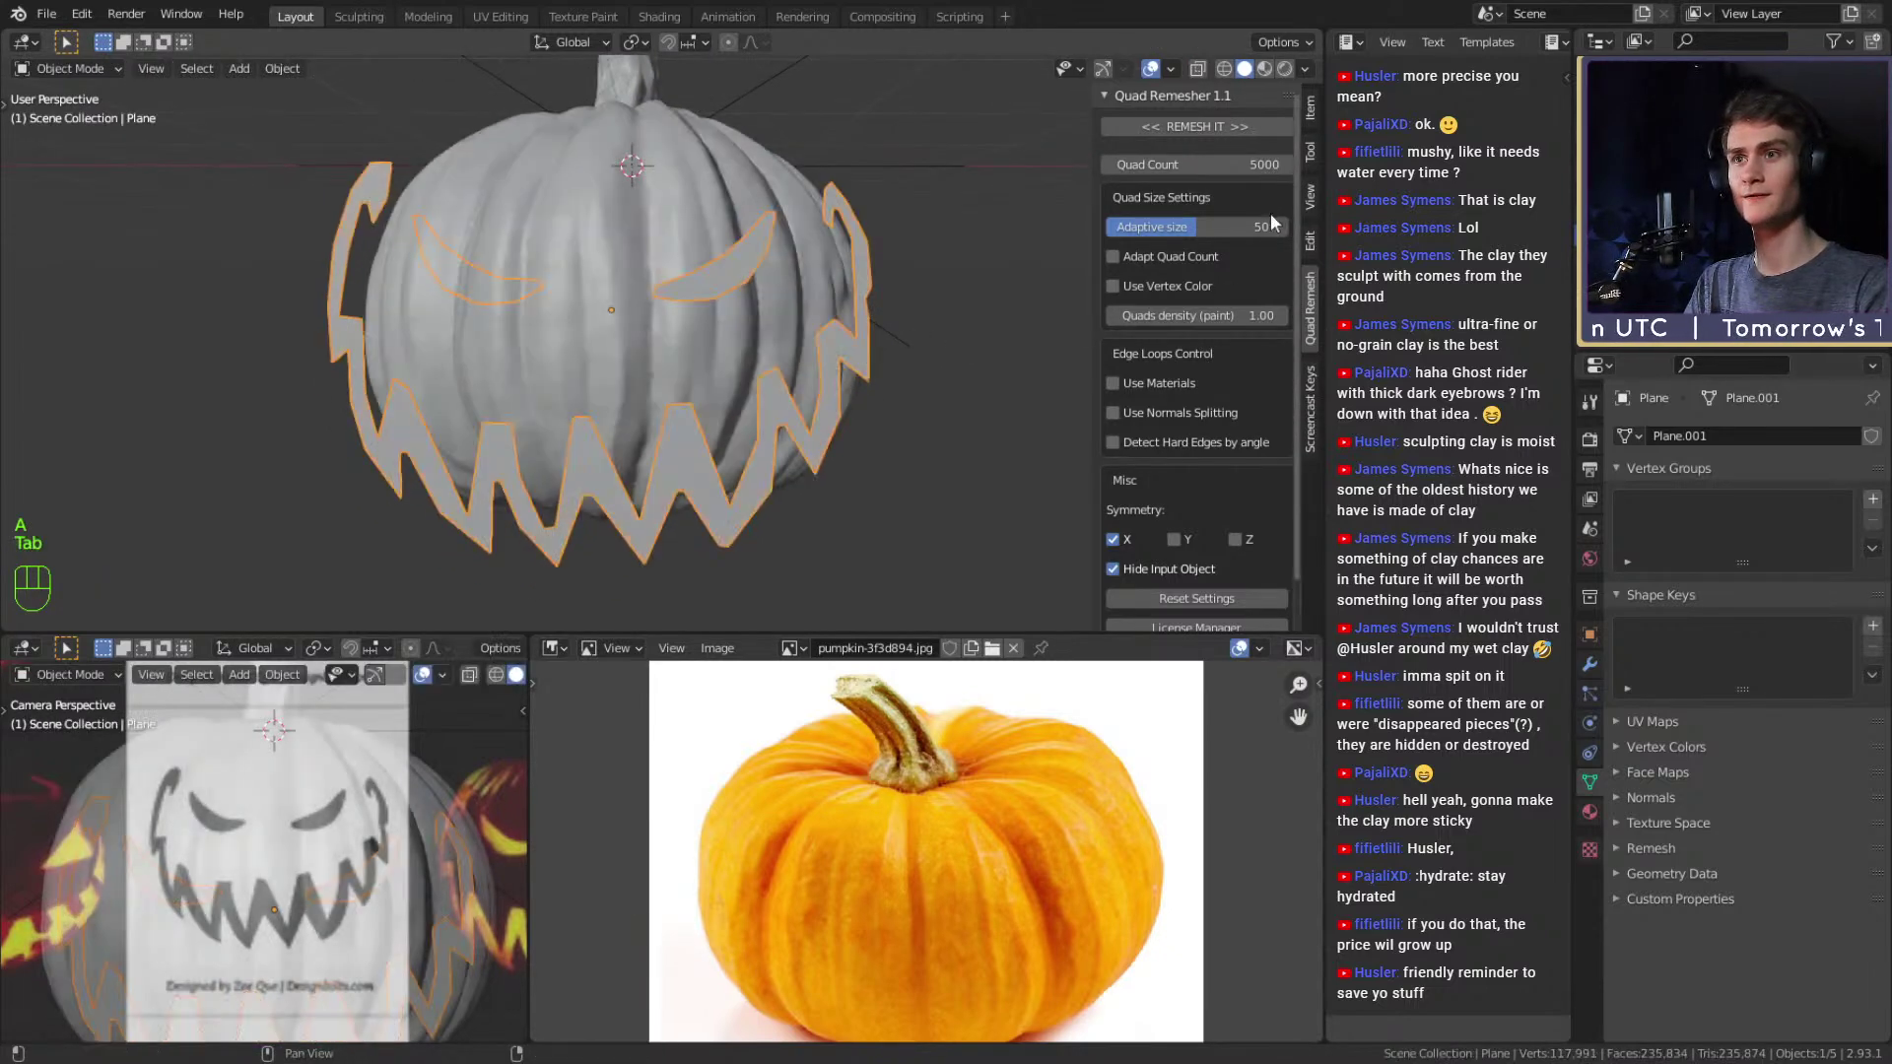
# Set the Quad Remesher's Quad Count to 100, enable Detect Hard Edges by angle and turn off X symmetry.
pyautogui.click(1218, 164)
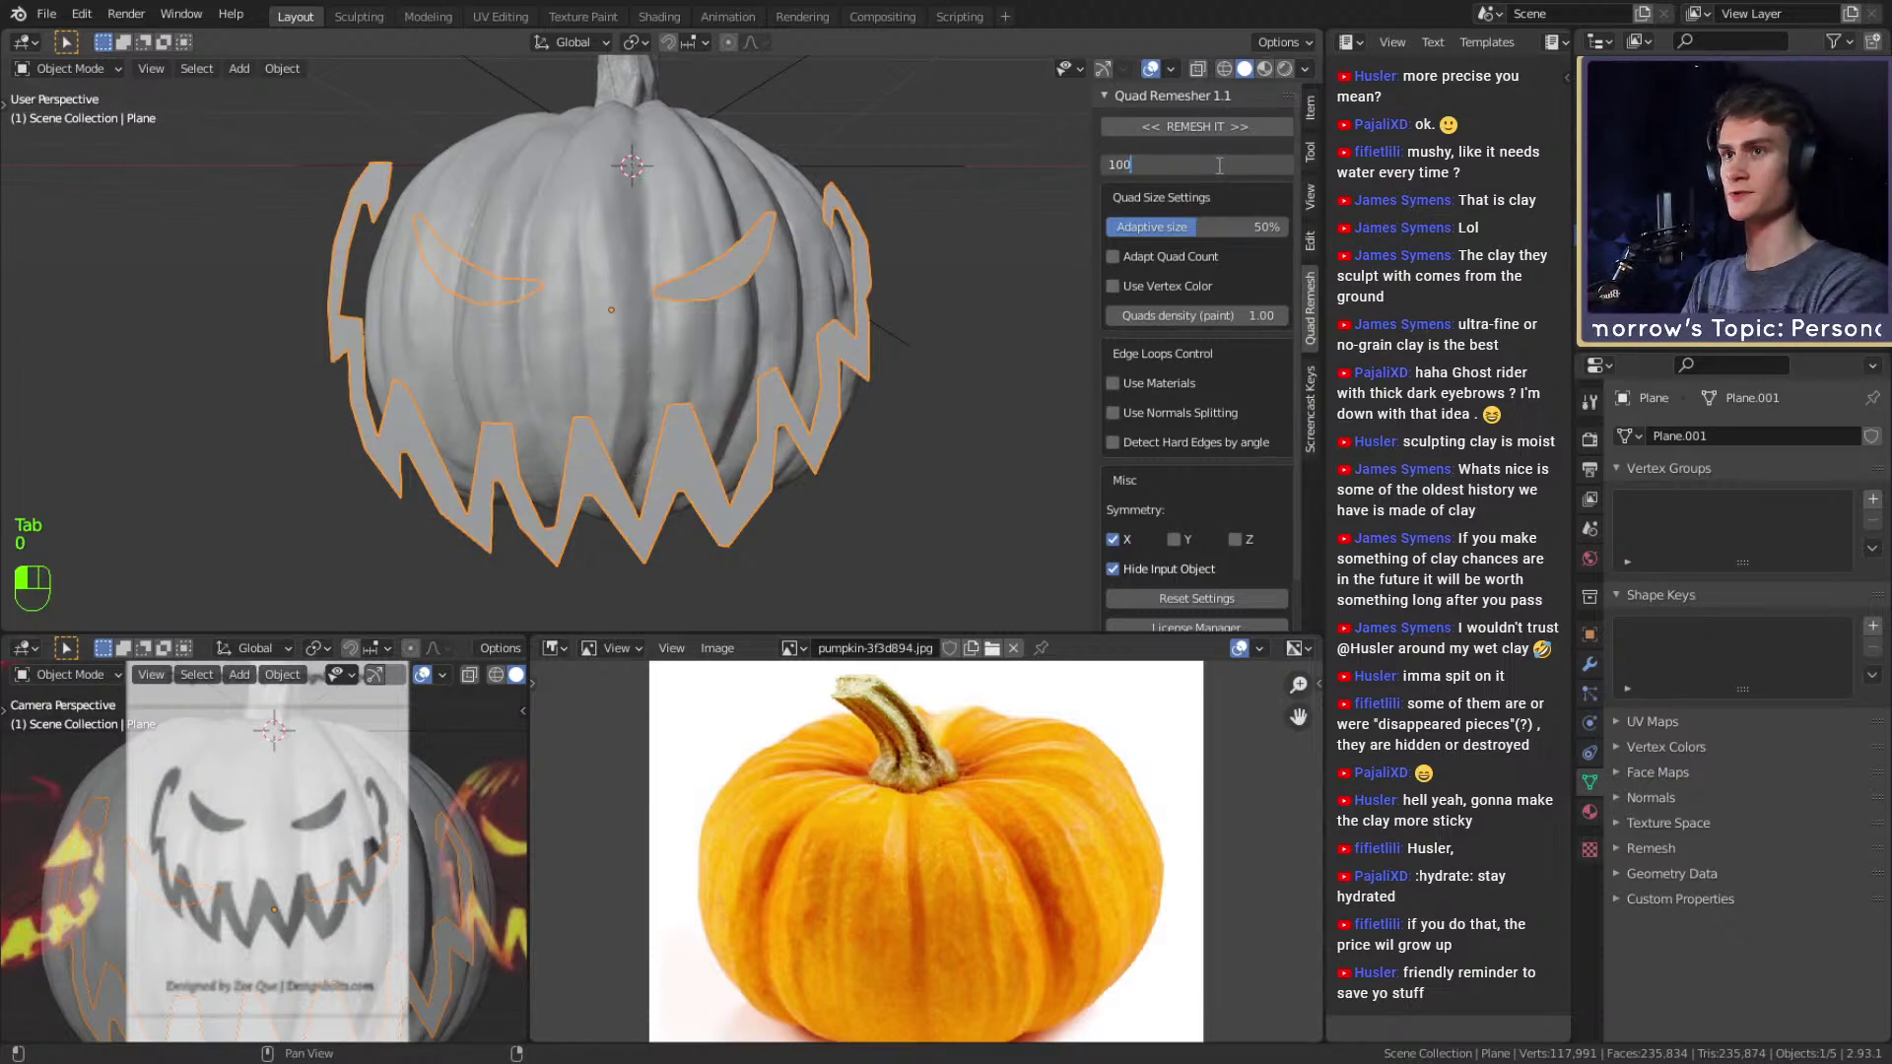
pyautogui.press('Return')
pyautogui.moveTo(917, 231); pyautogui.dragTo(828, 325, button='middle')
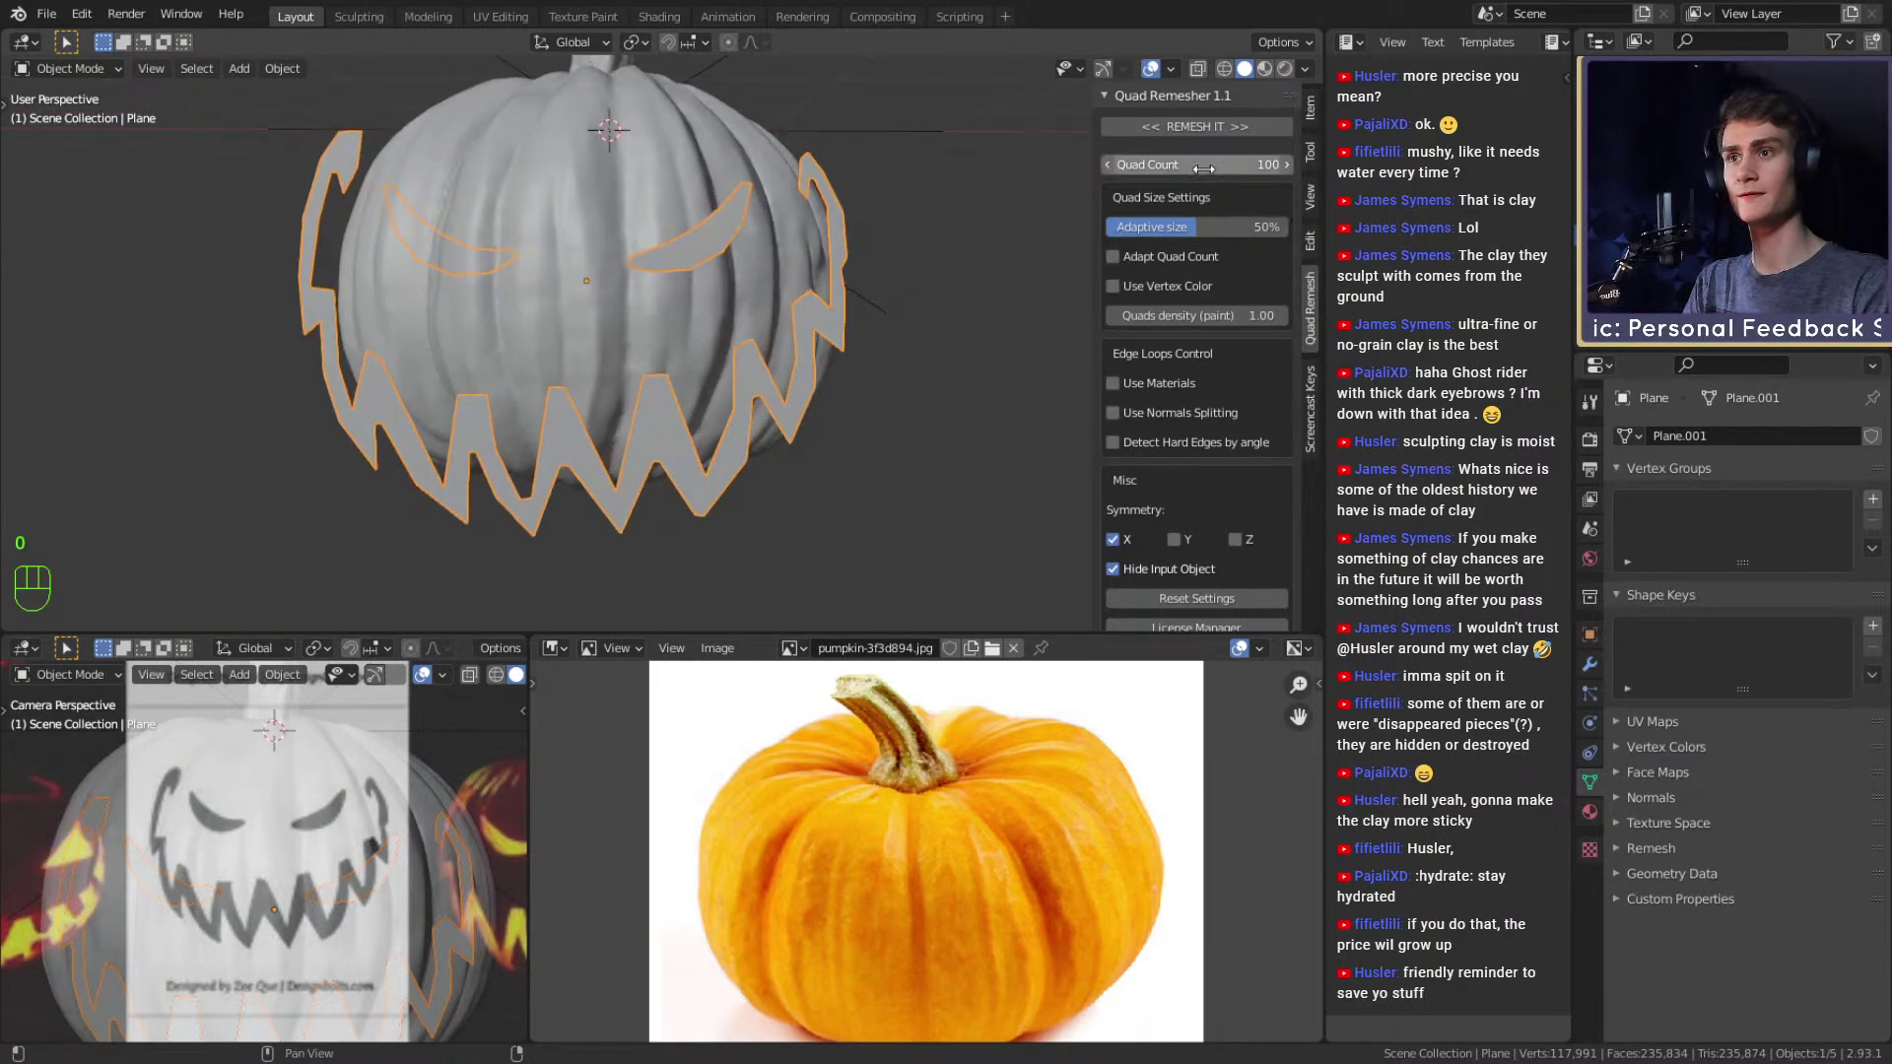
pyautogui.click(1121, 446)
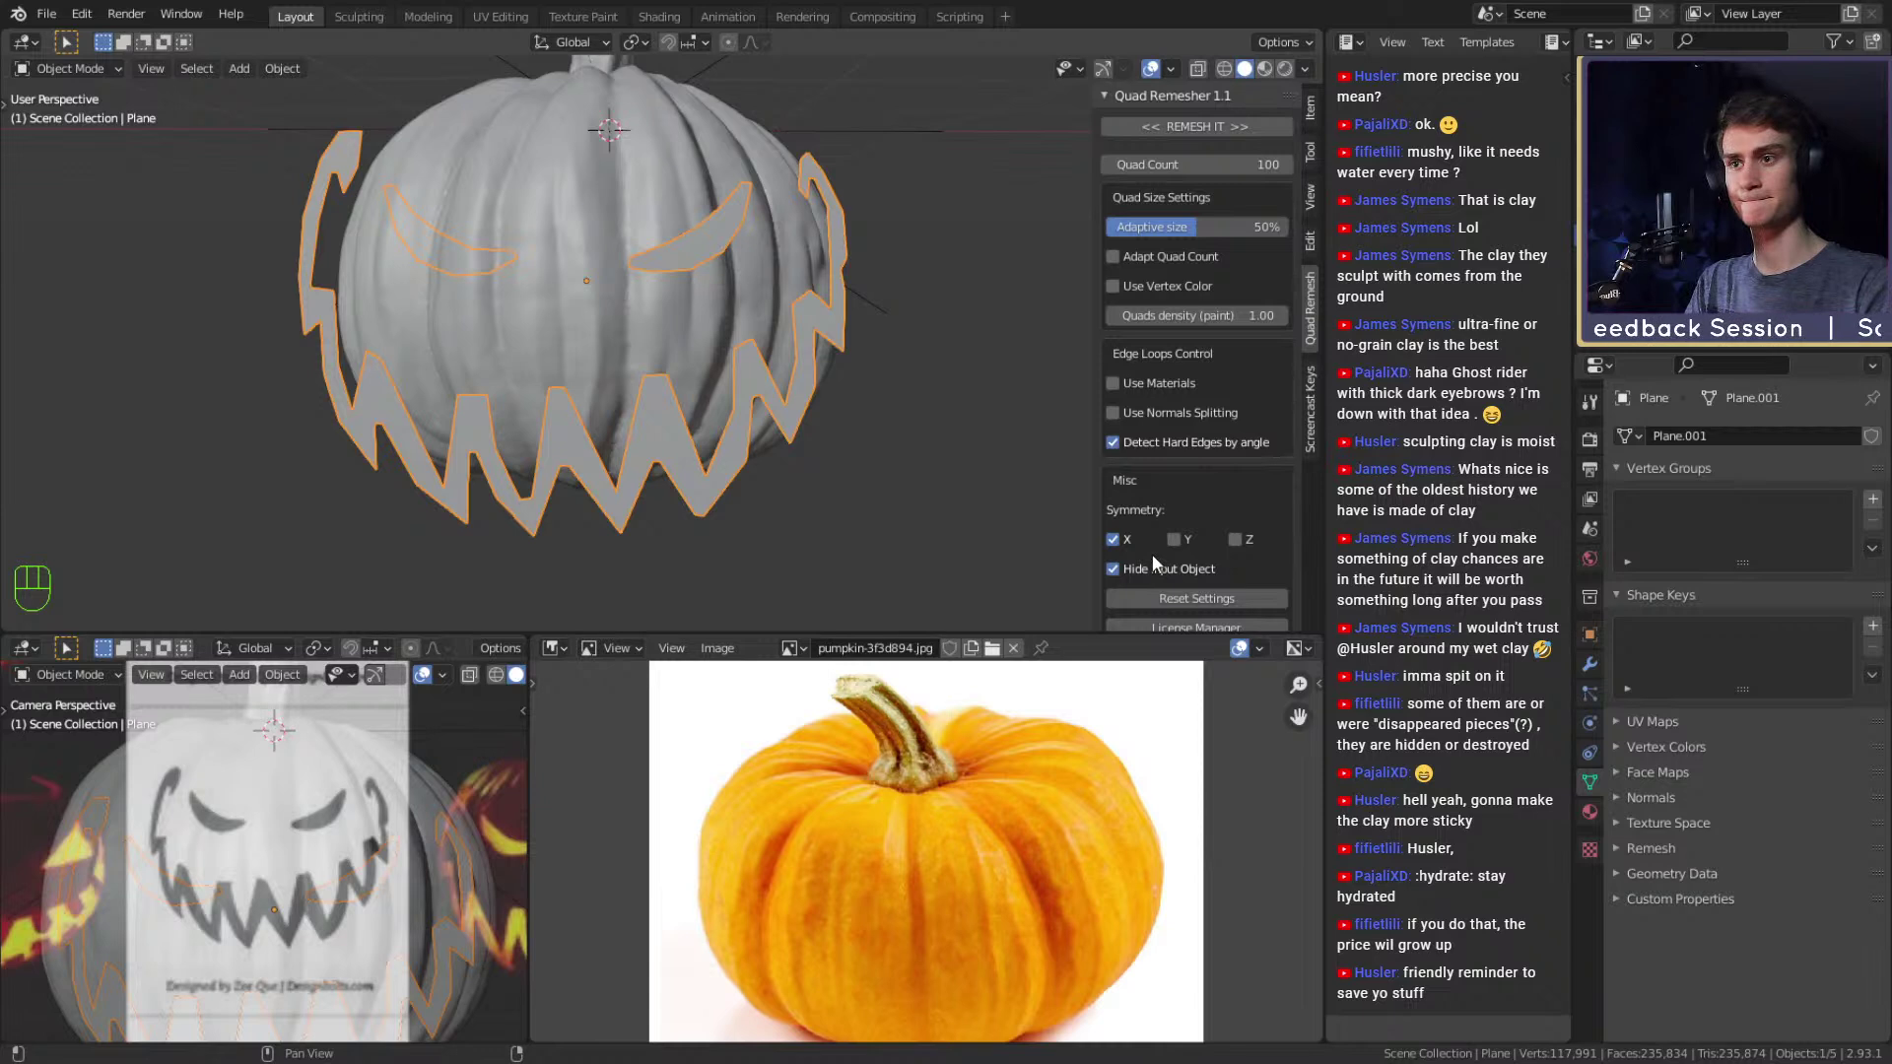
pyautogui.click(1124, 540)
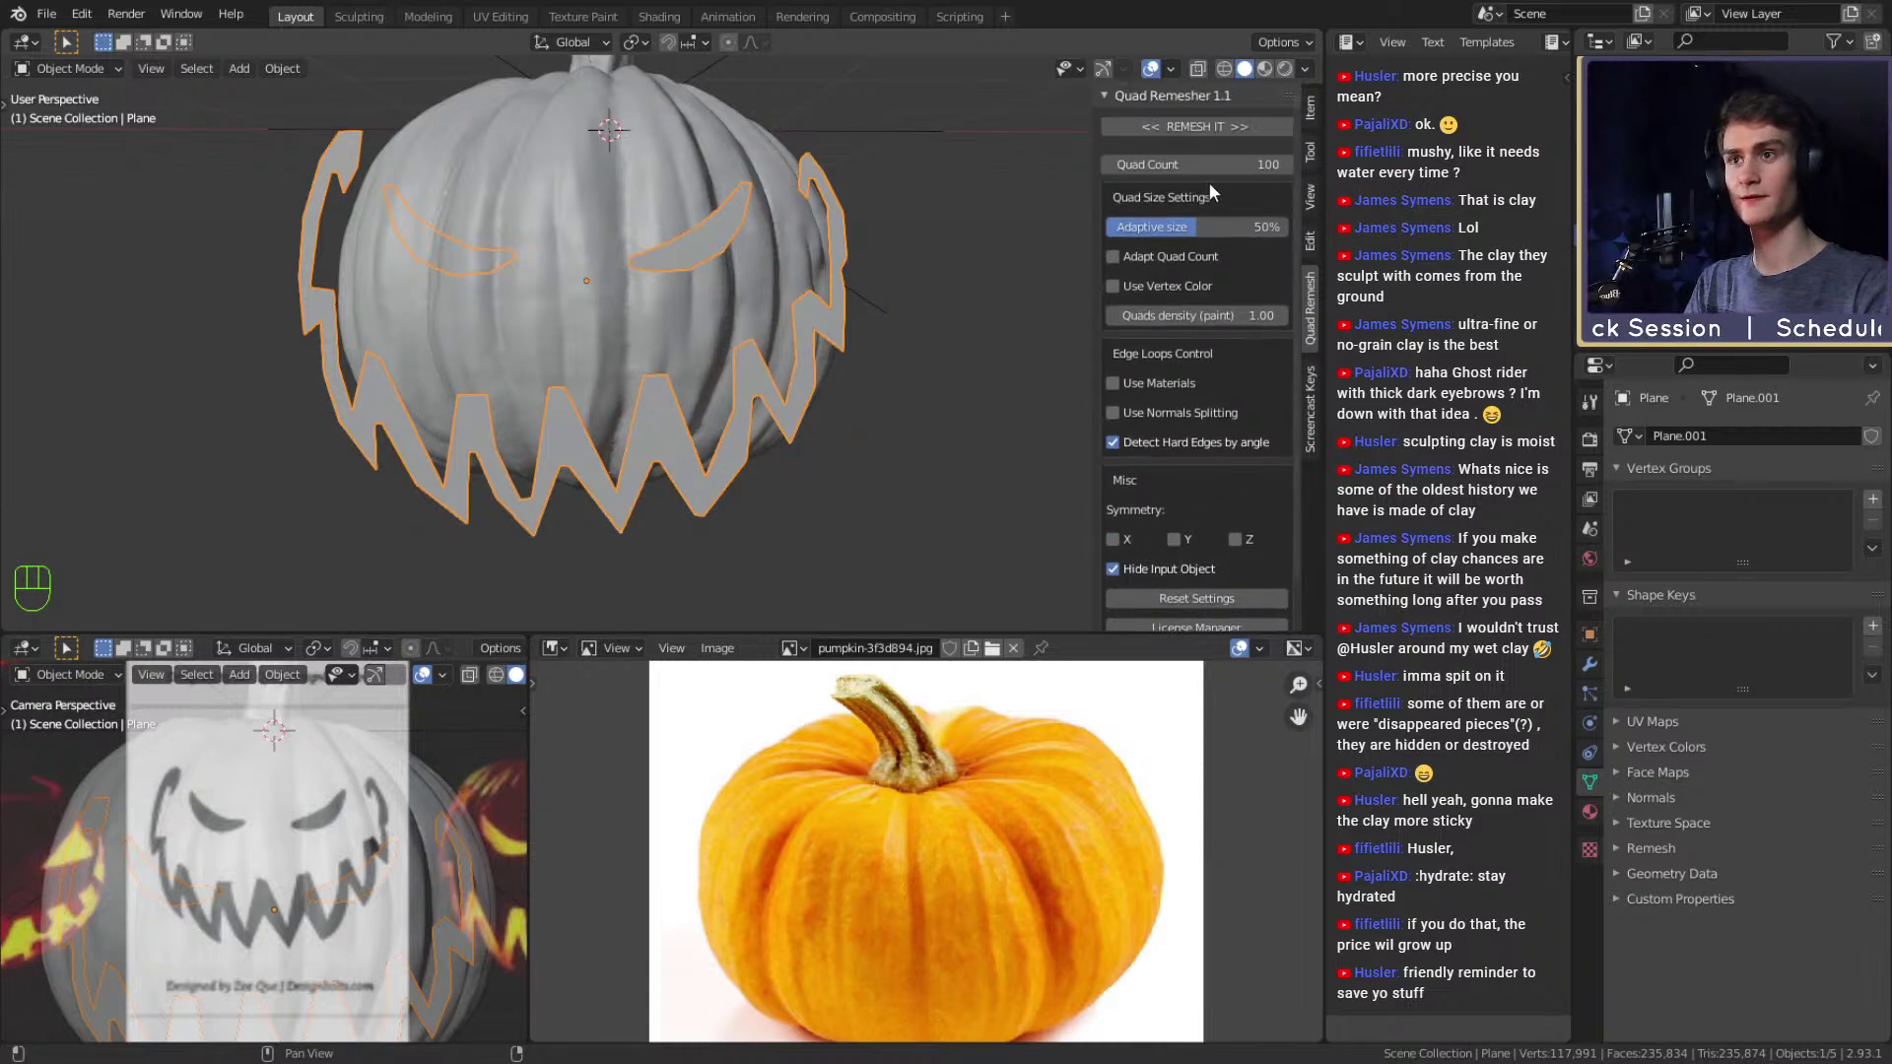
# Set the Quad Remesher's Adaptive size to 0%.
pyautogui.moveTo(1203, 226); pyautogui.dragTo(1123, 245)
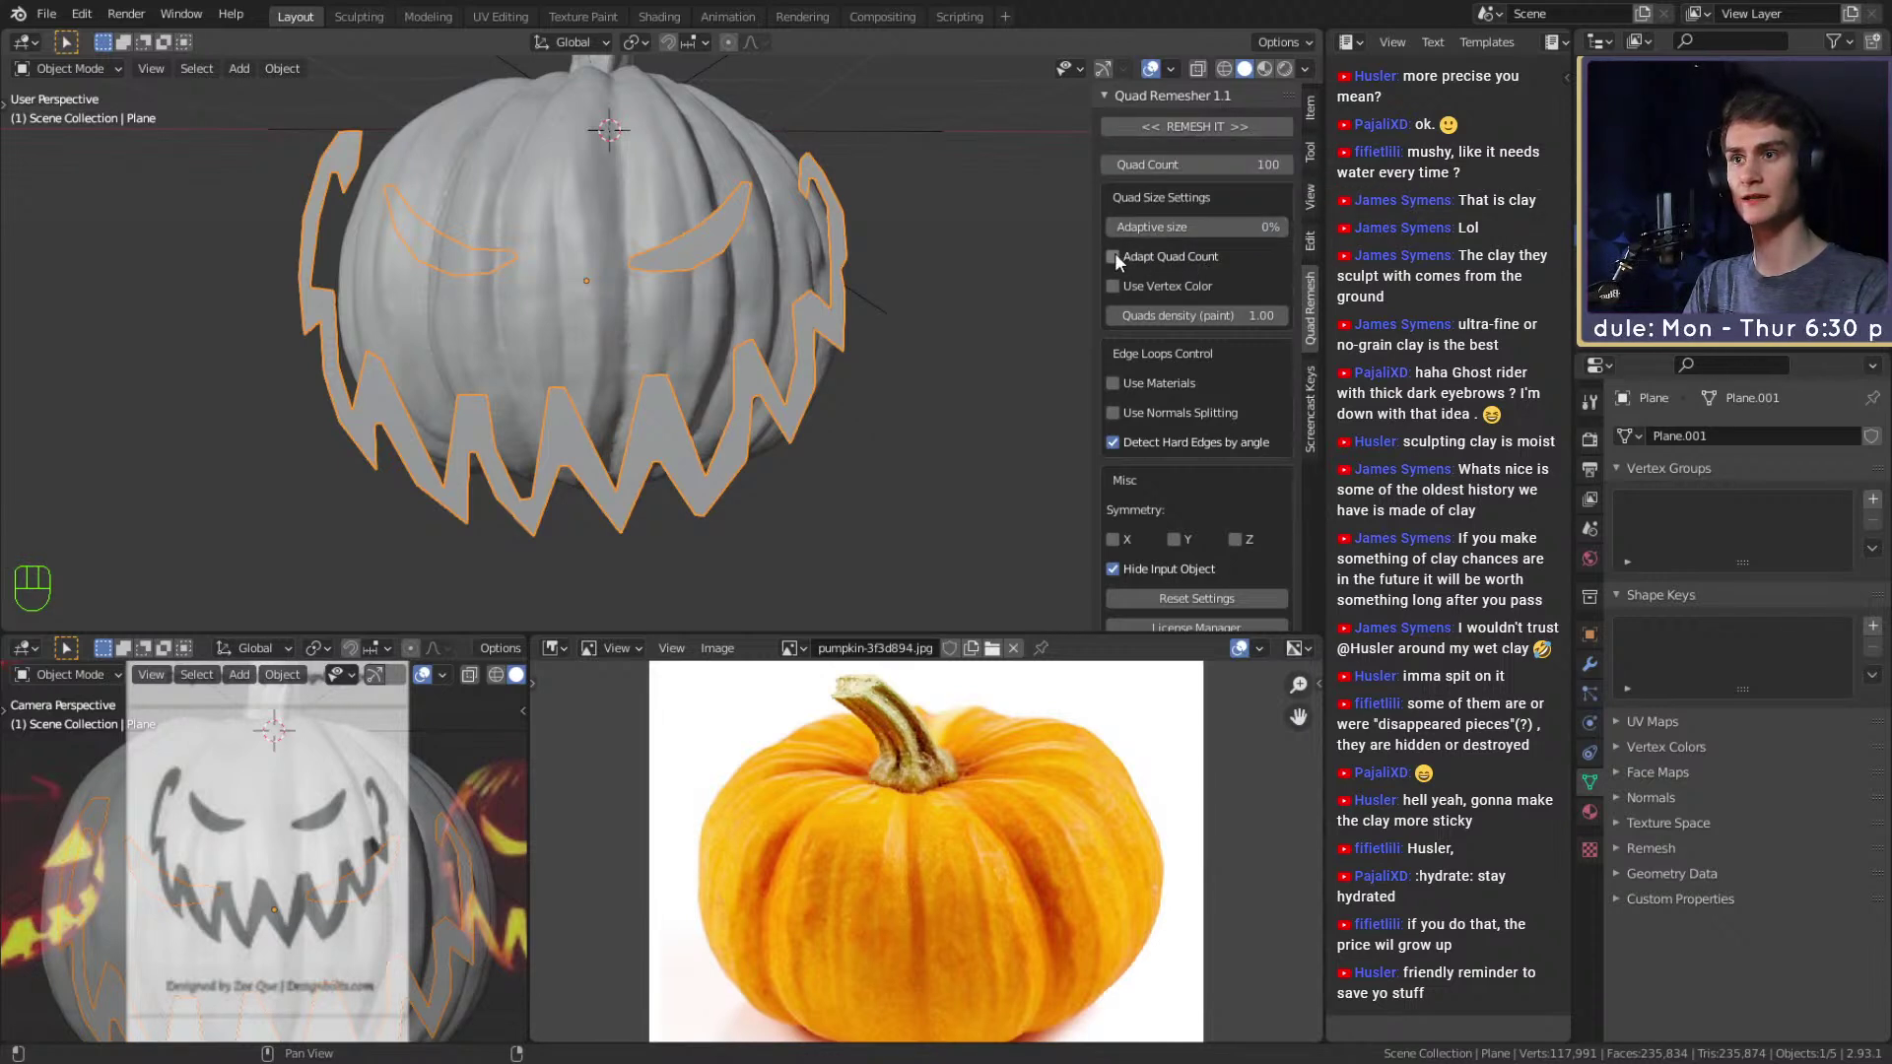
pyautogui.click(1150, 230)
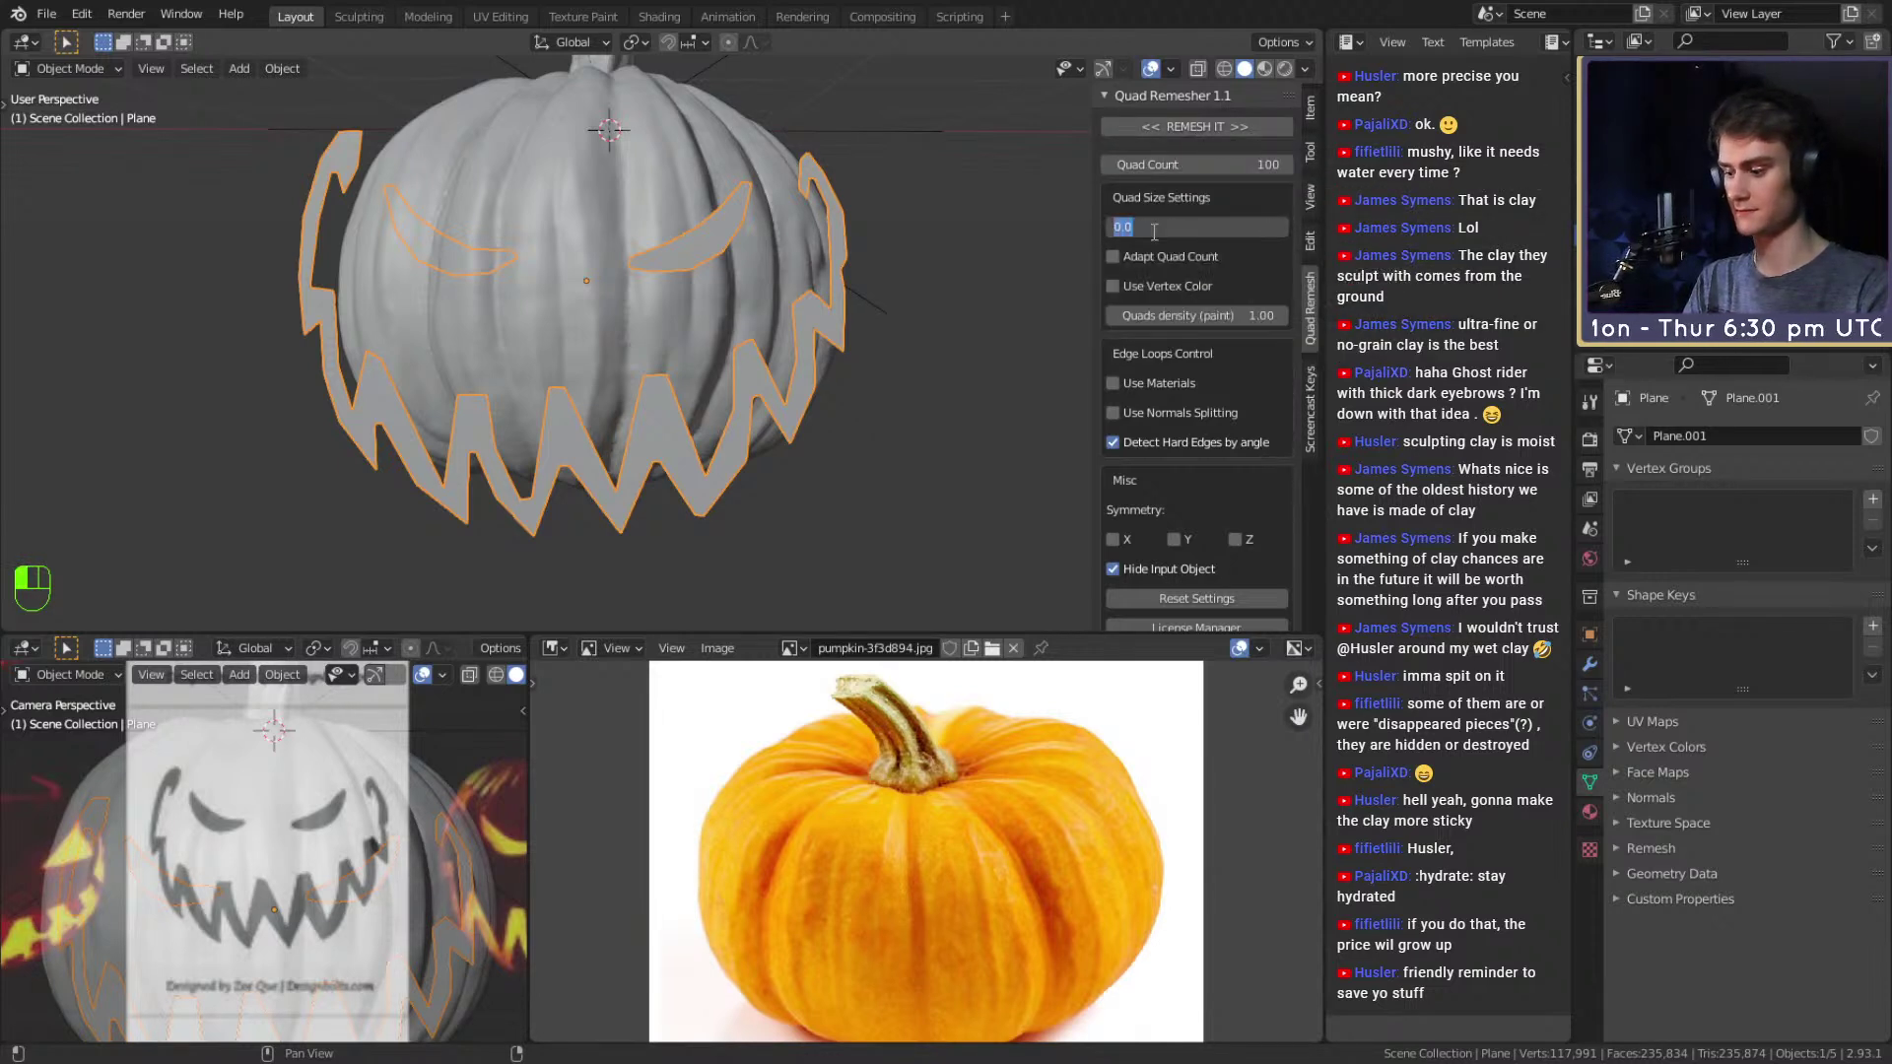
pyautogui.write('.5')
pyautogui.press('Return')
pyautogui.click(1153, 230)
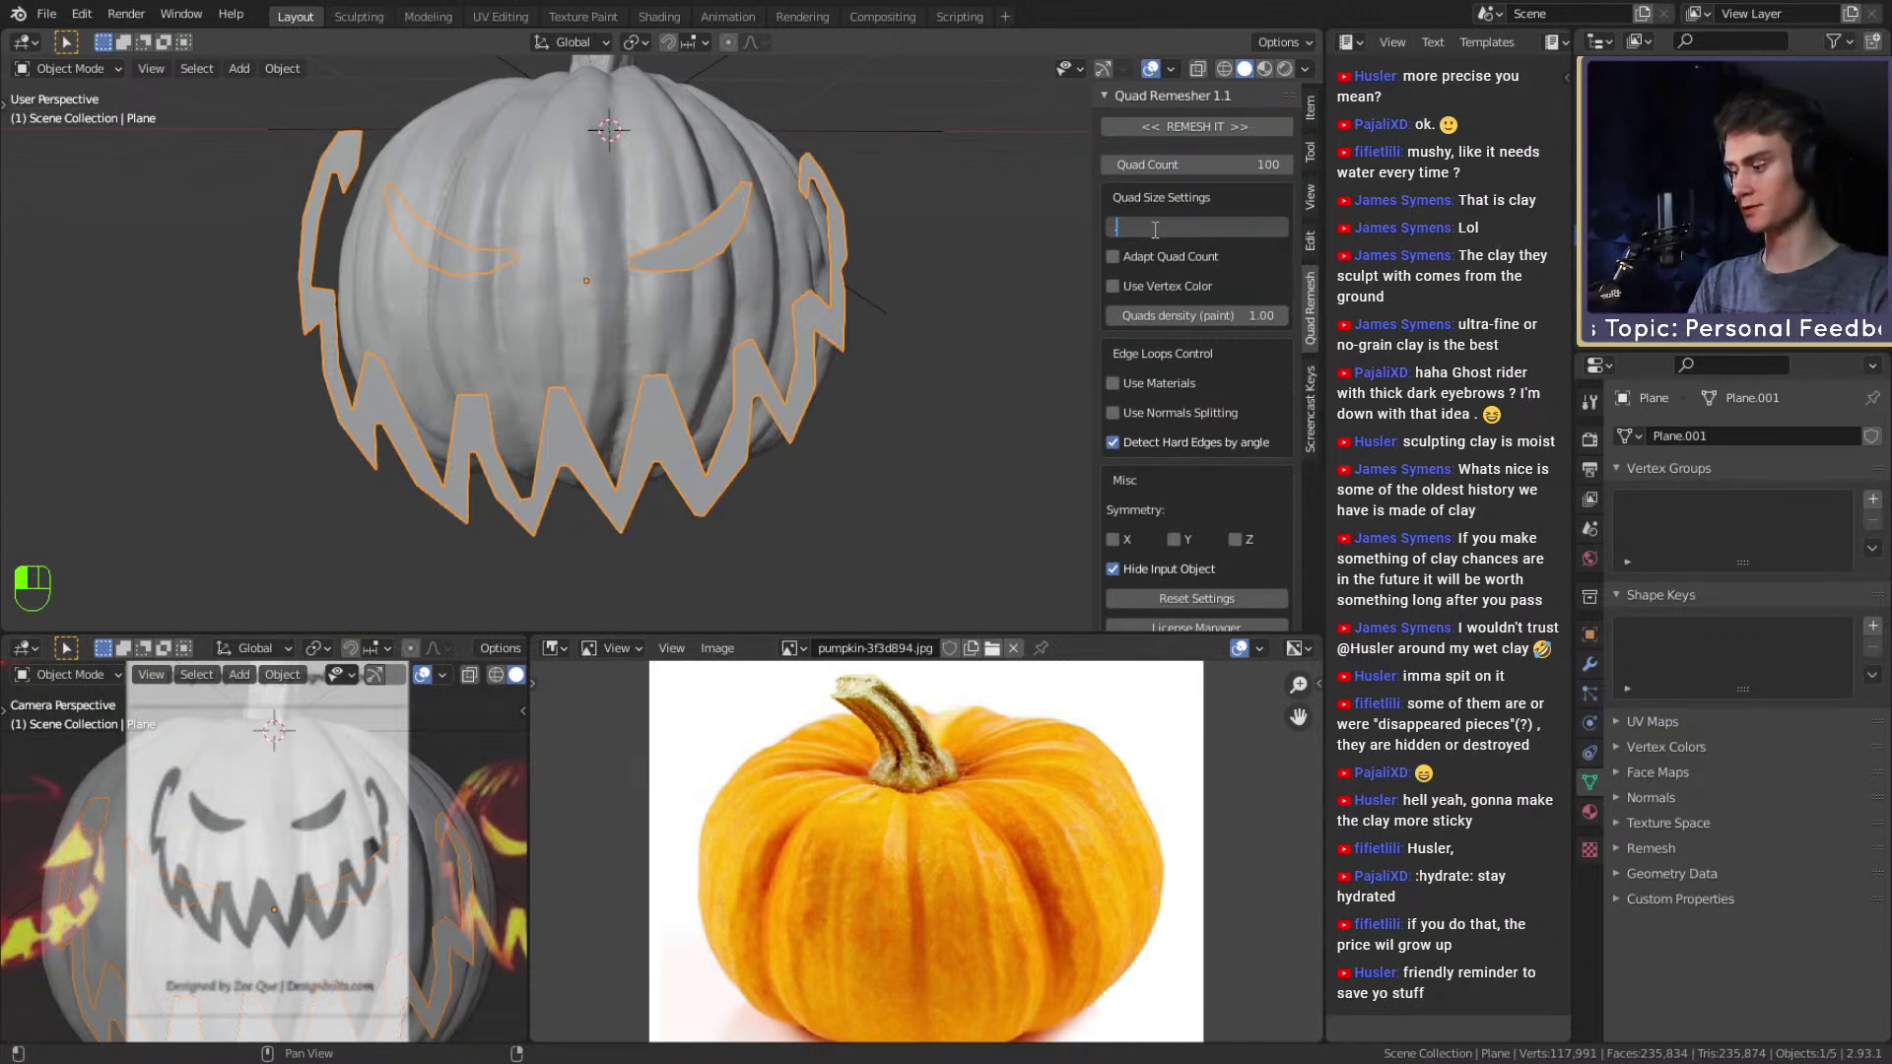
pyautogui.press('Return')
# Try to remesh the carved-face plane with Quad Remesher and undo the attempt.
pyautogui.click(1182, 126)
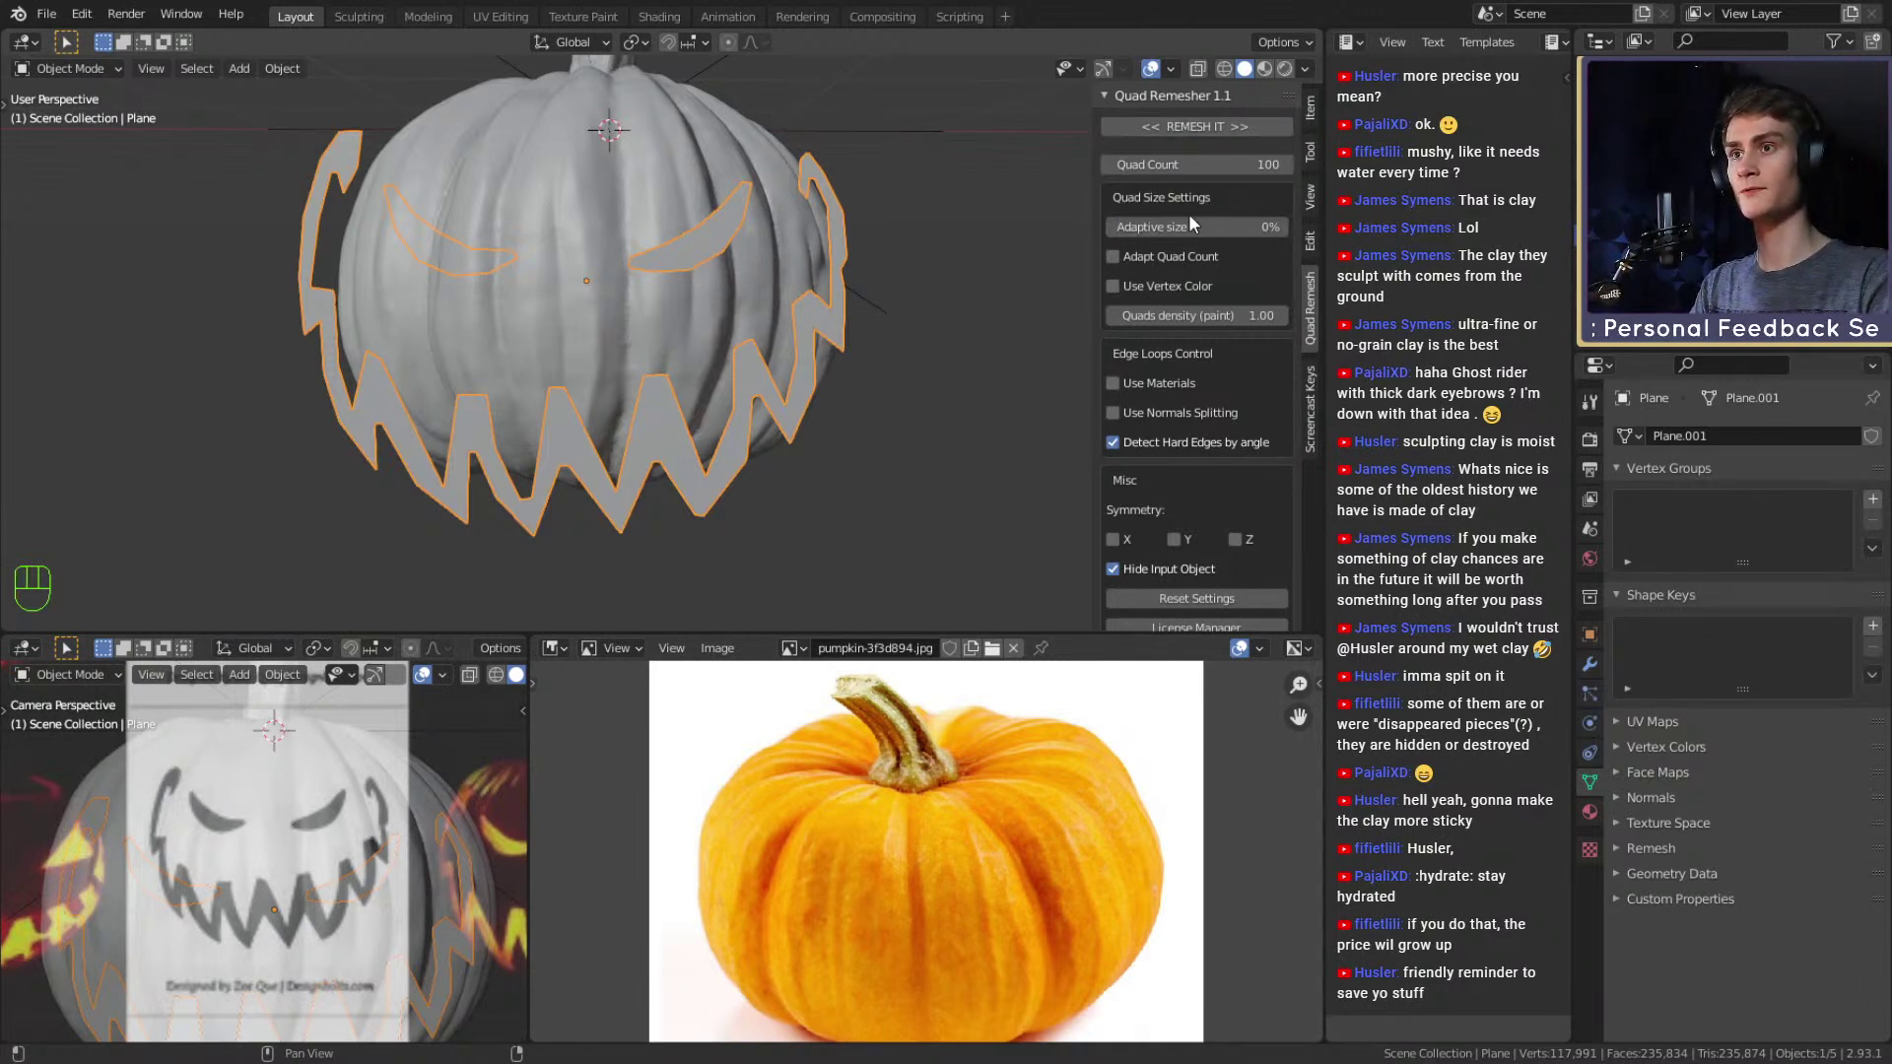
pyautogui.click(1189, 219)
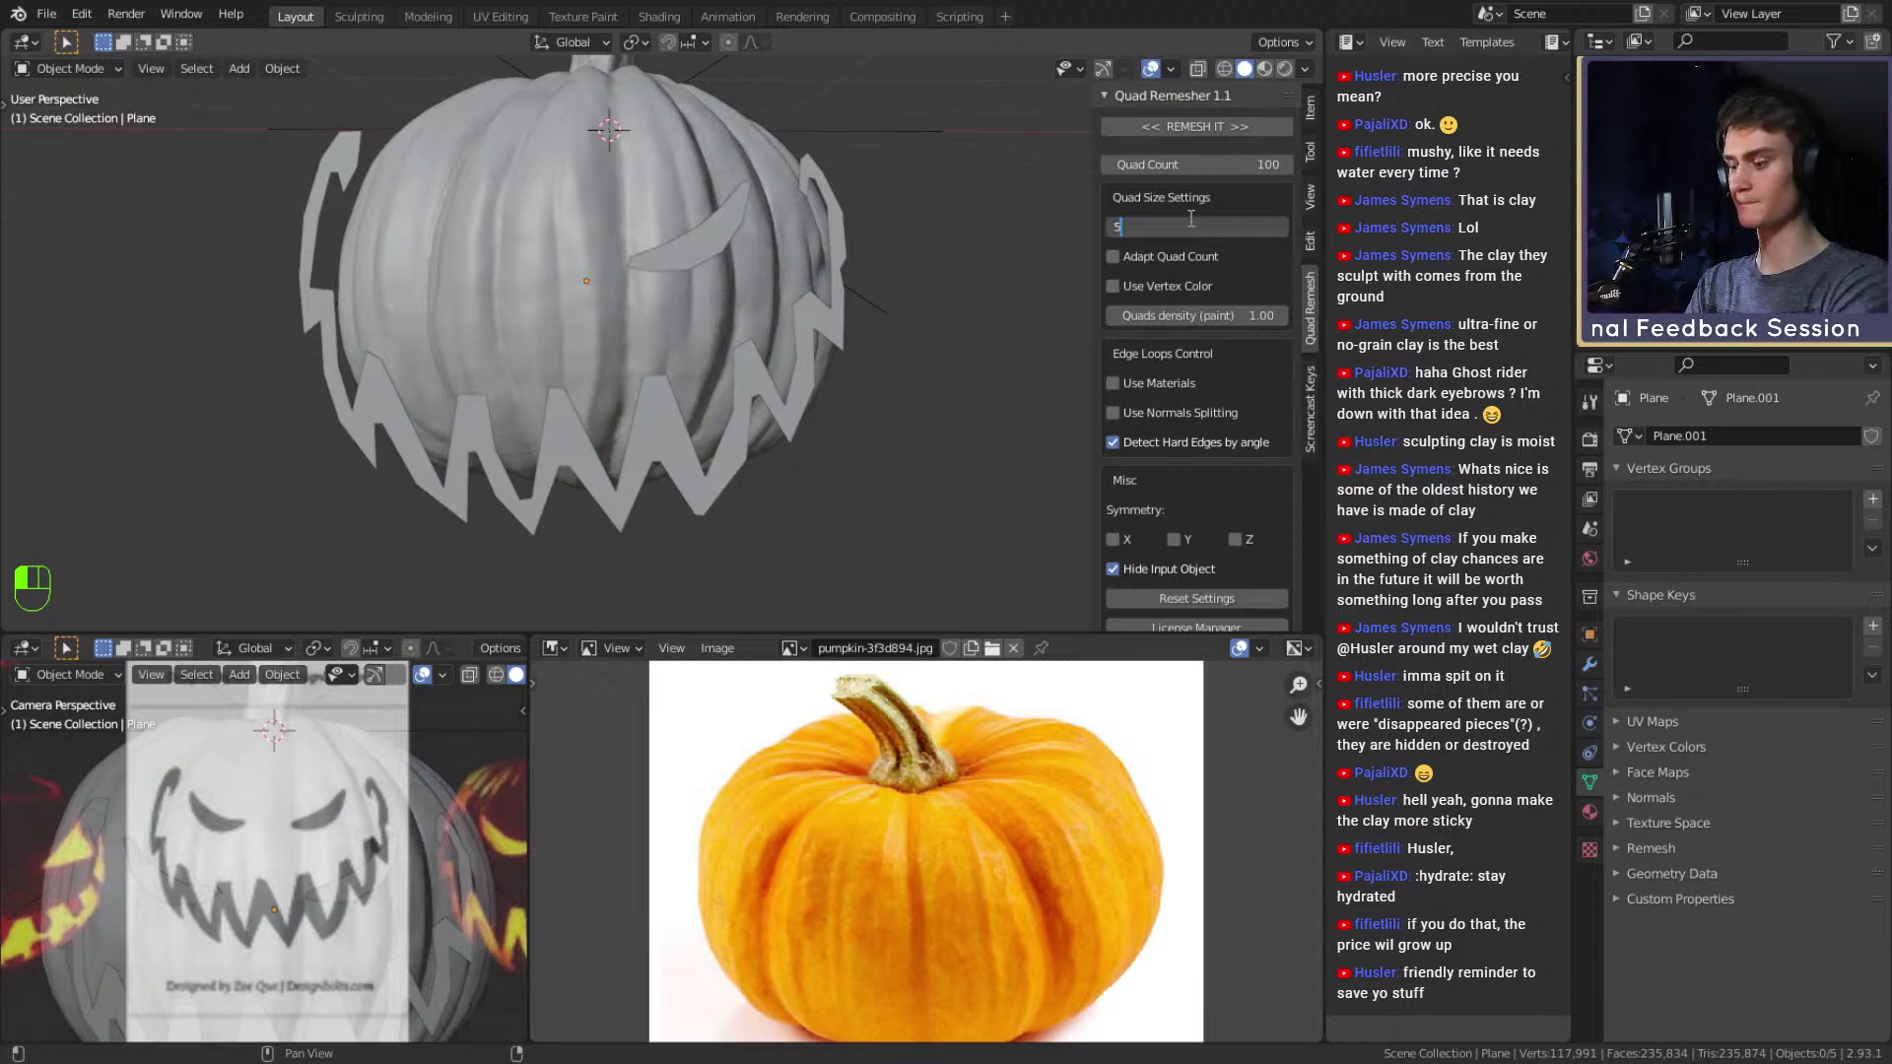
pyautogui.write('5')
pyautogui.press('Return')
pyautogui.moveTo(936, 296); pyautogui.dragTo(766, 342, button='middle')
pyautogui.hotkey('ctrl', 'z')
pyautogui.hotkey('ctrl', 'z')
# Flip the normals of all five left eye faces and return to Object Mode.
pyautogui.press('Tab')
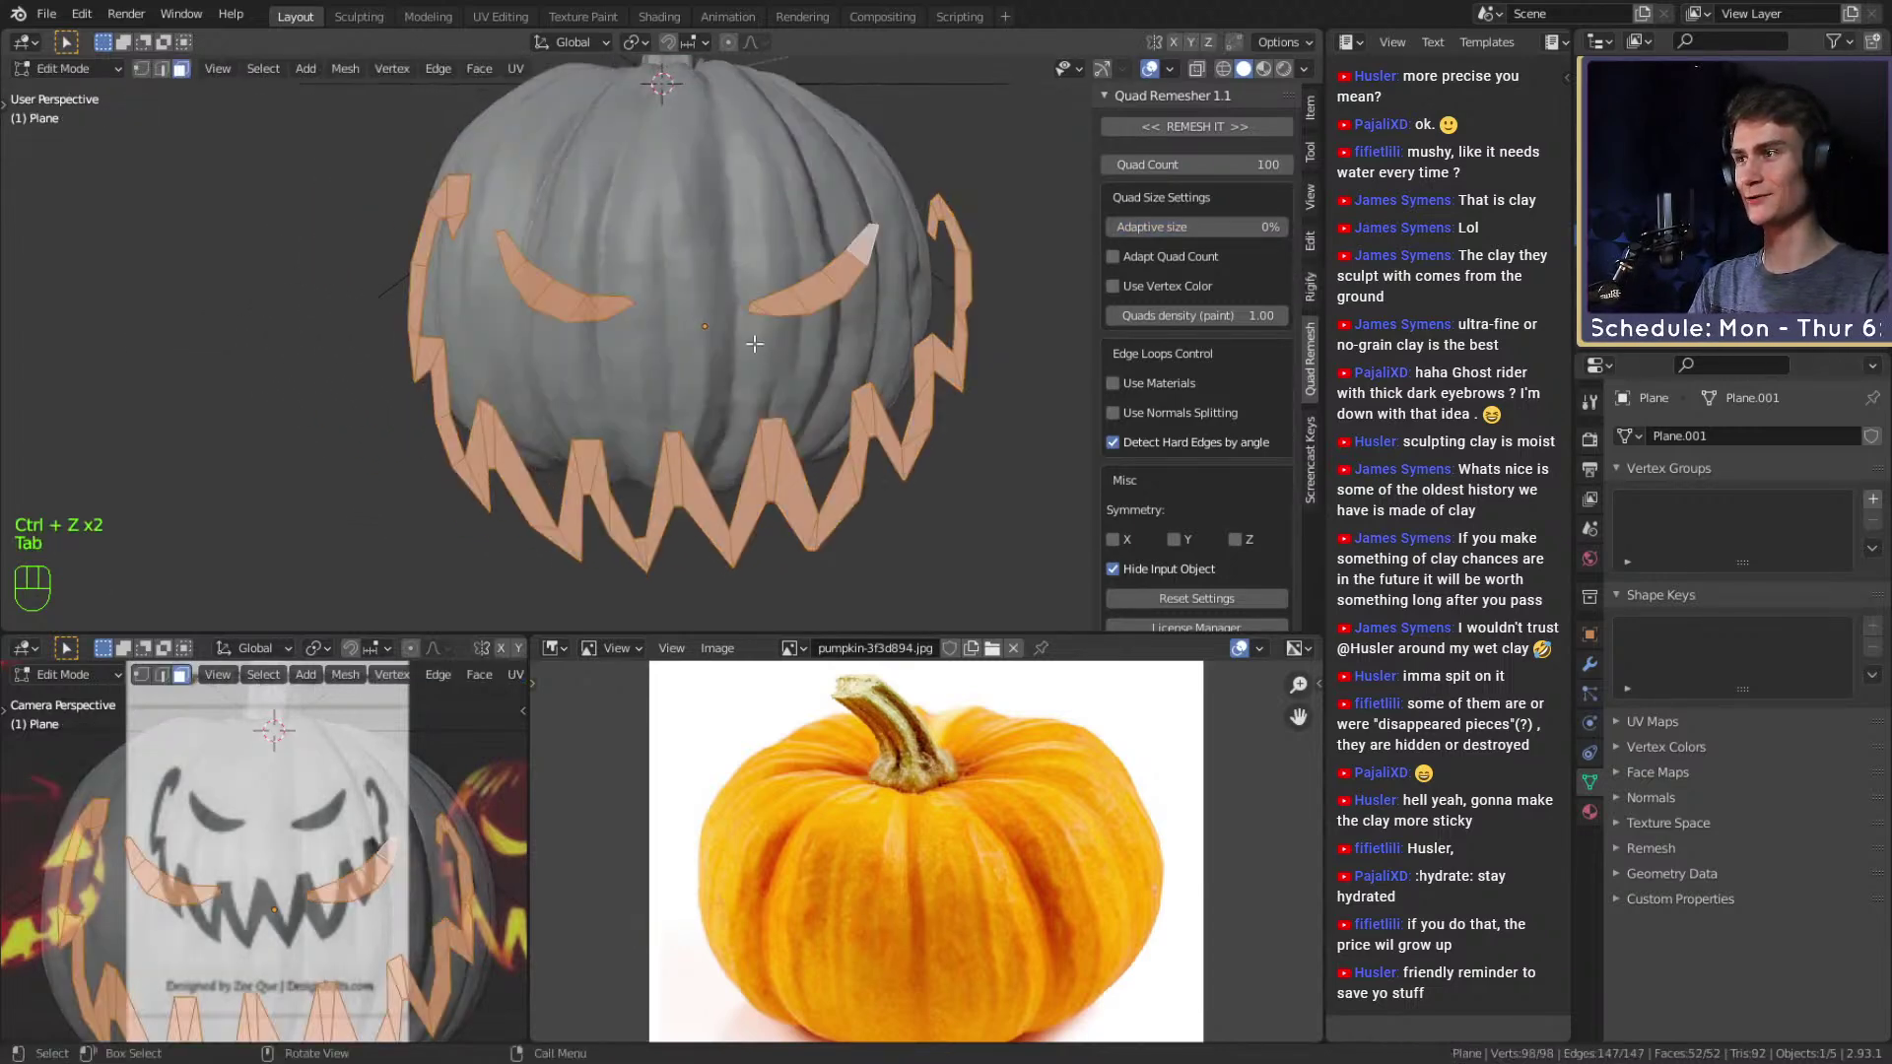
pyautogui.scroll(5, 766, 342)
pyautogui.press('3')
pyautogui.click(728, 303)
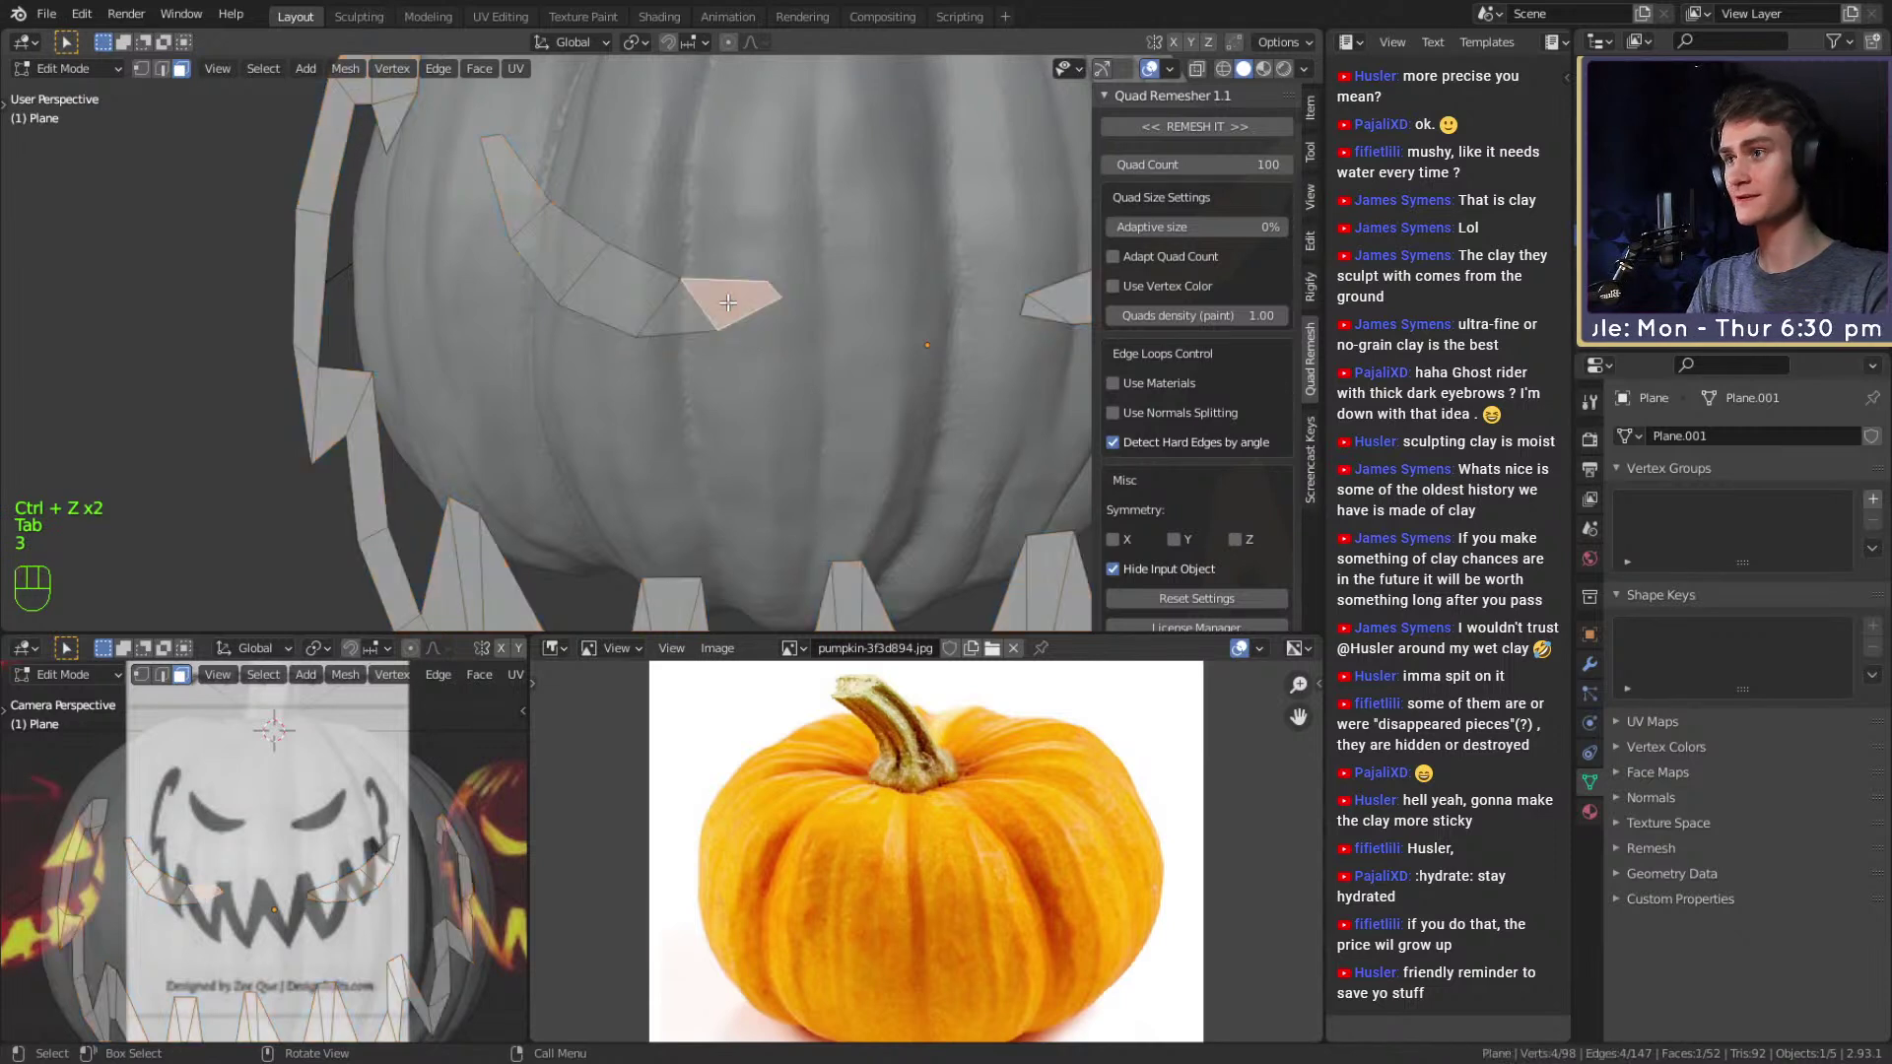
pyautogui.keyDown('ctrl'); pyautogui.click(514, 186); pyautogui.keyUp('ctrl')
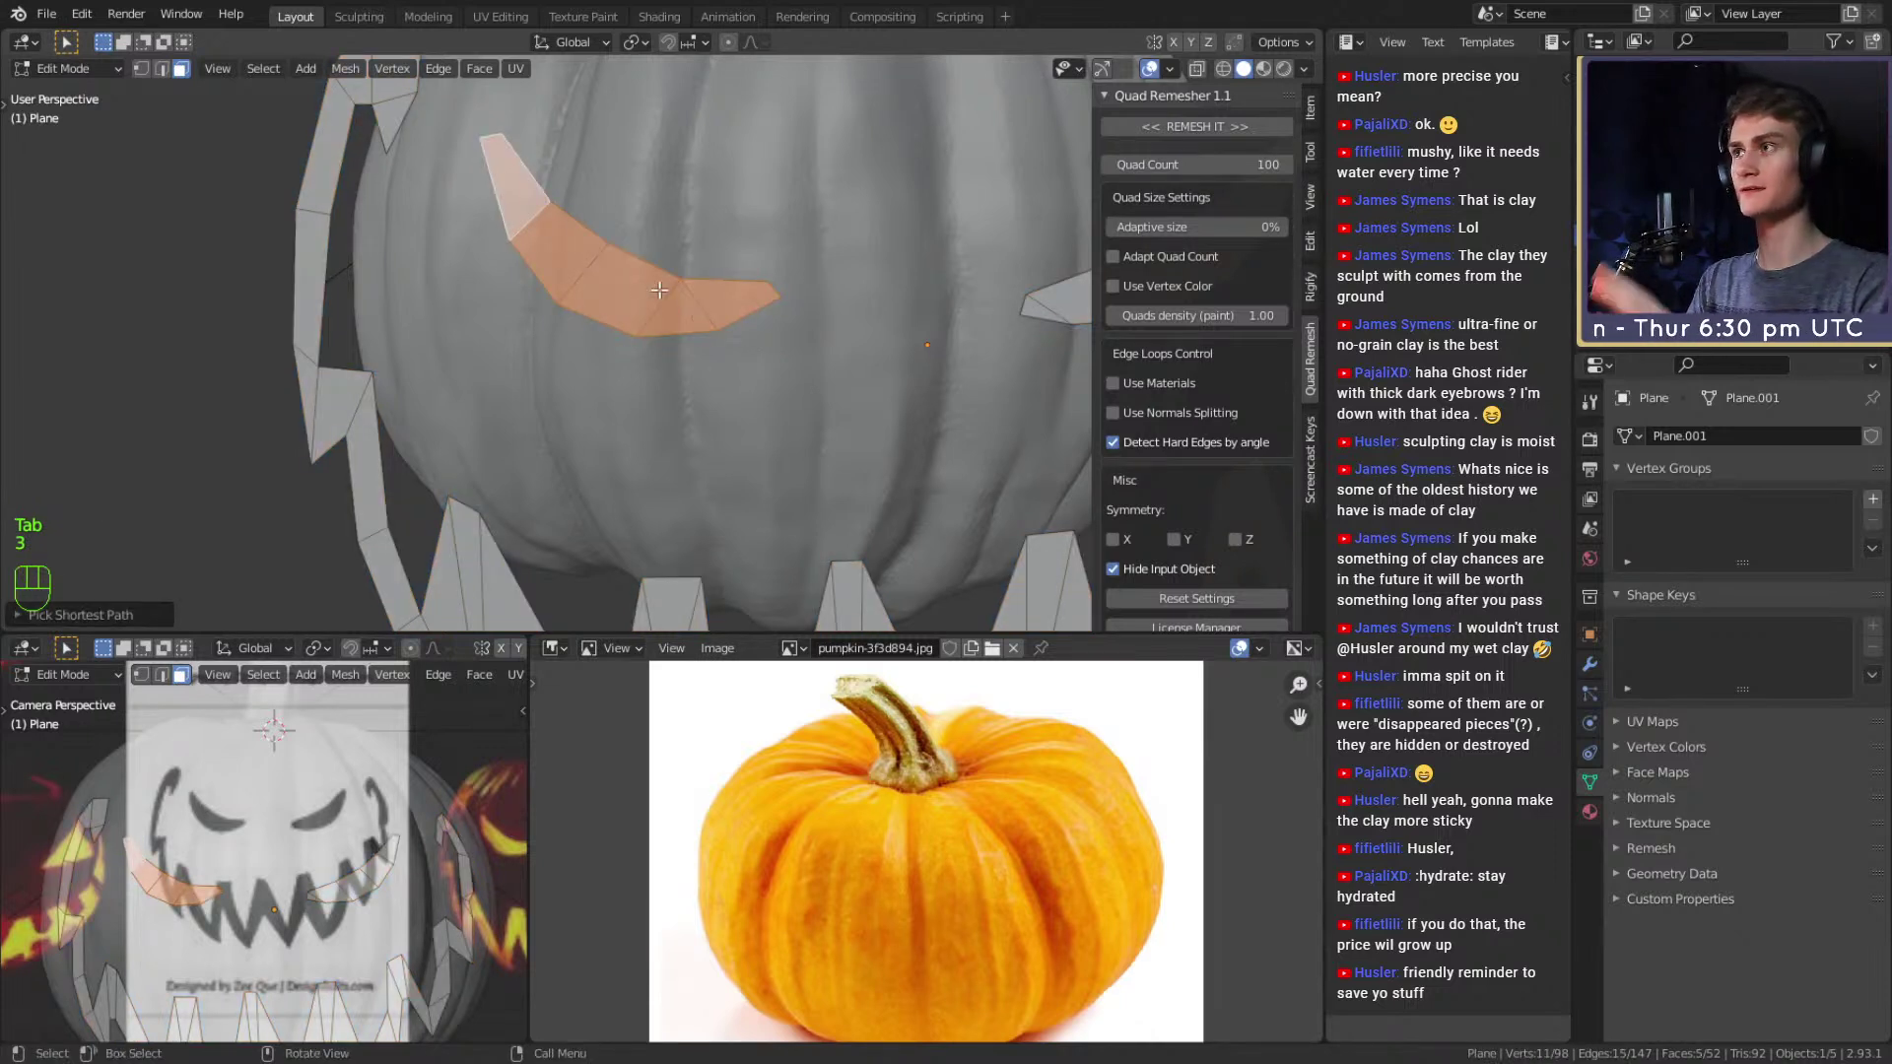
pyautogui.press('space')
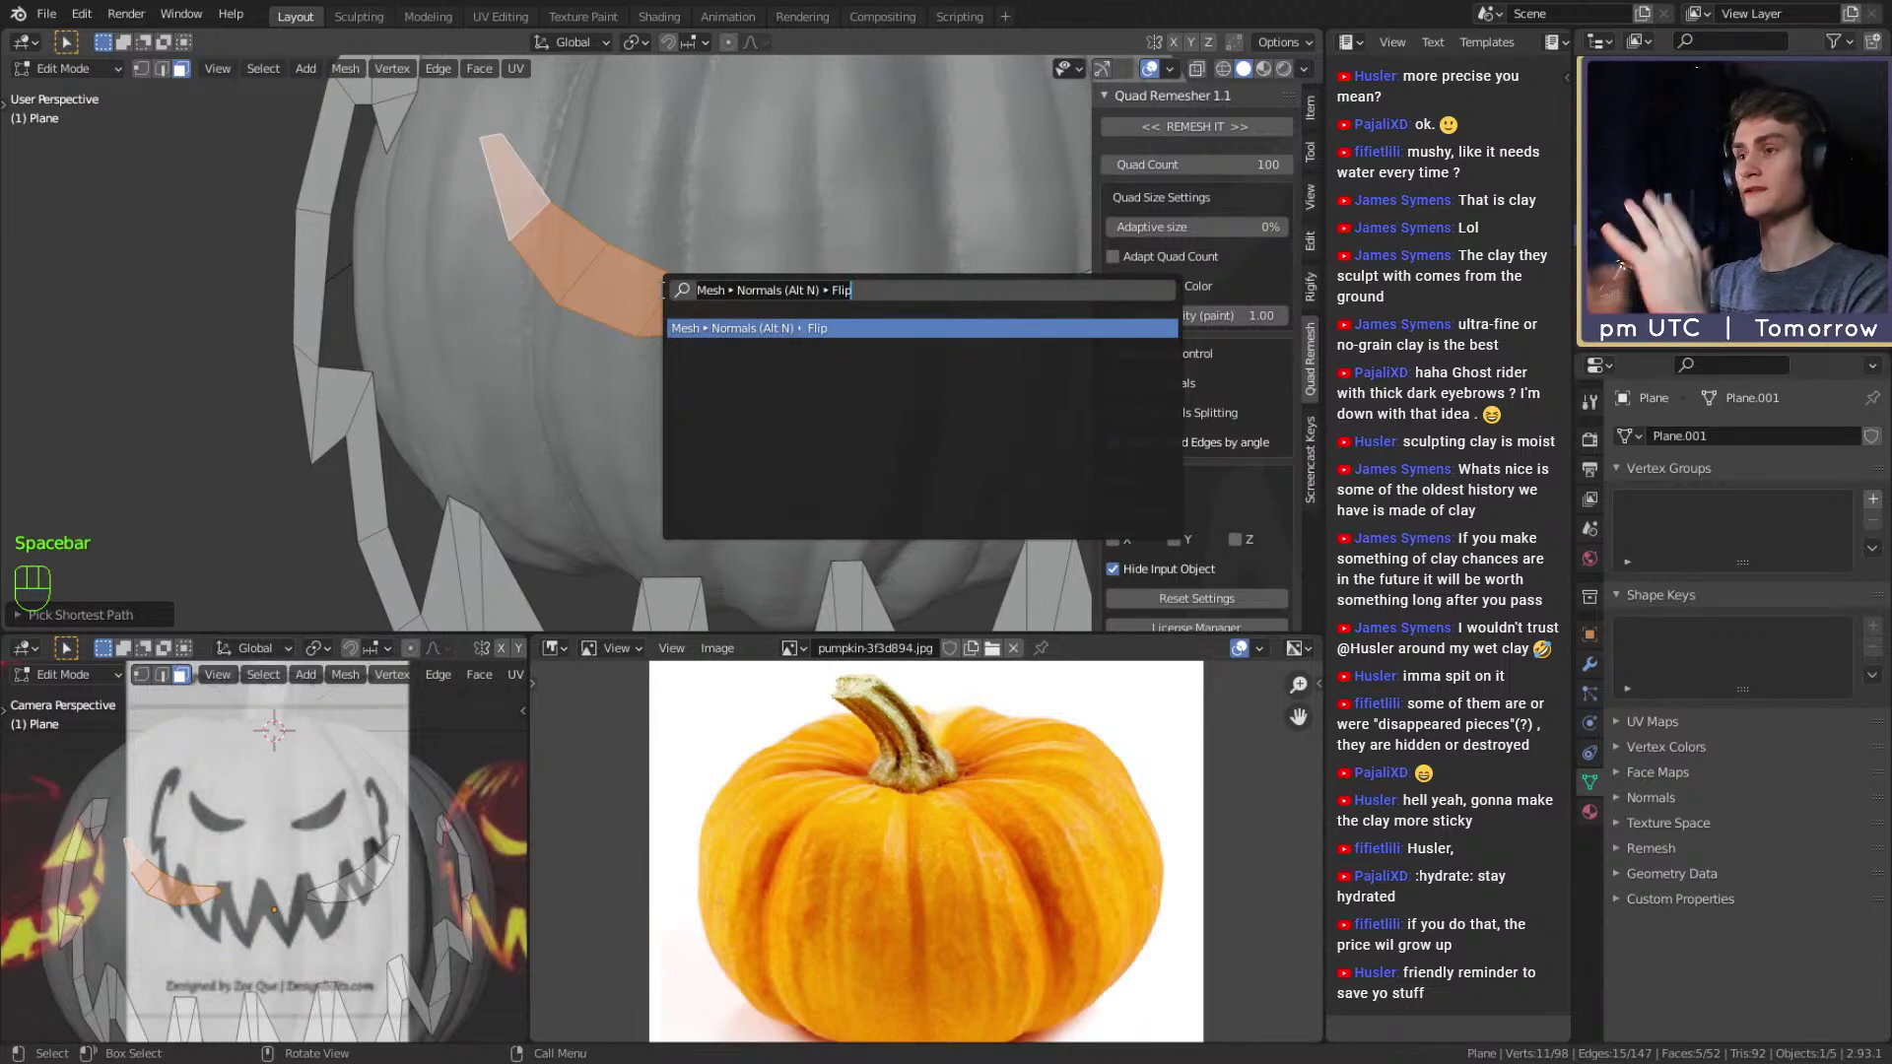
pyautogui.click(912, 331)
pyautogui.scroll(-4, 818, 340)
pyautogui.press('Tab')
# Remesh the carved-face plane with Quad Remesher at 100 quads and inspect the resulting mesh around the pumpkin.
pyautogui.keyDown('shift'); pyautogui.moveTo(785, 425); pyautogui.dragTo(742, 396, button='middle'); pyautogui.keyUp('shift')
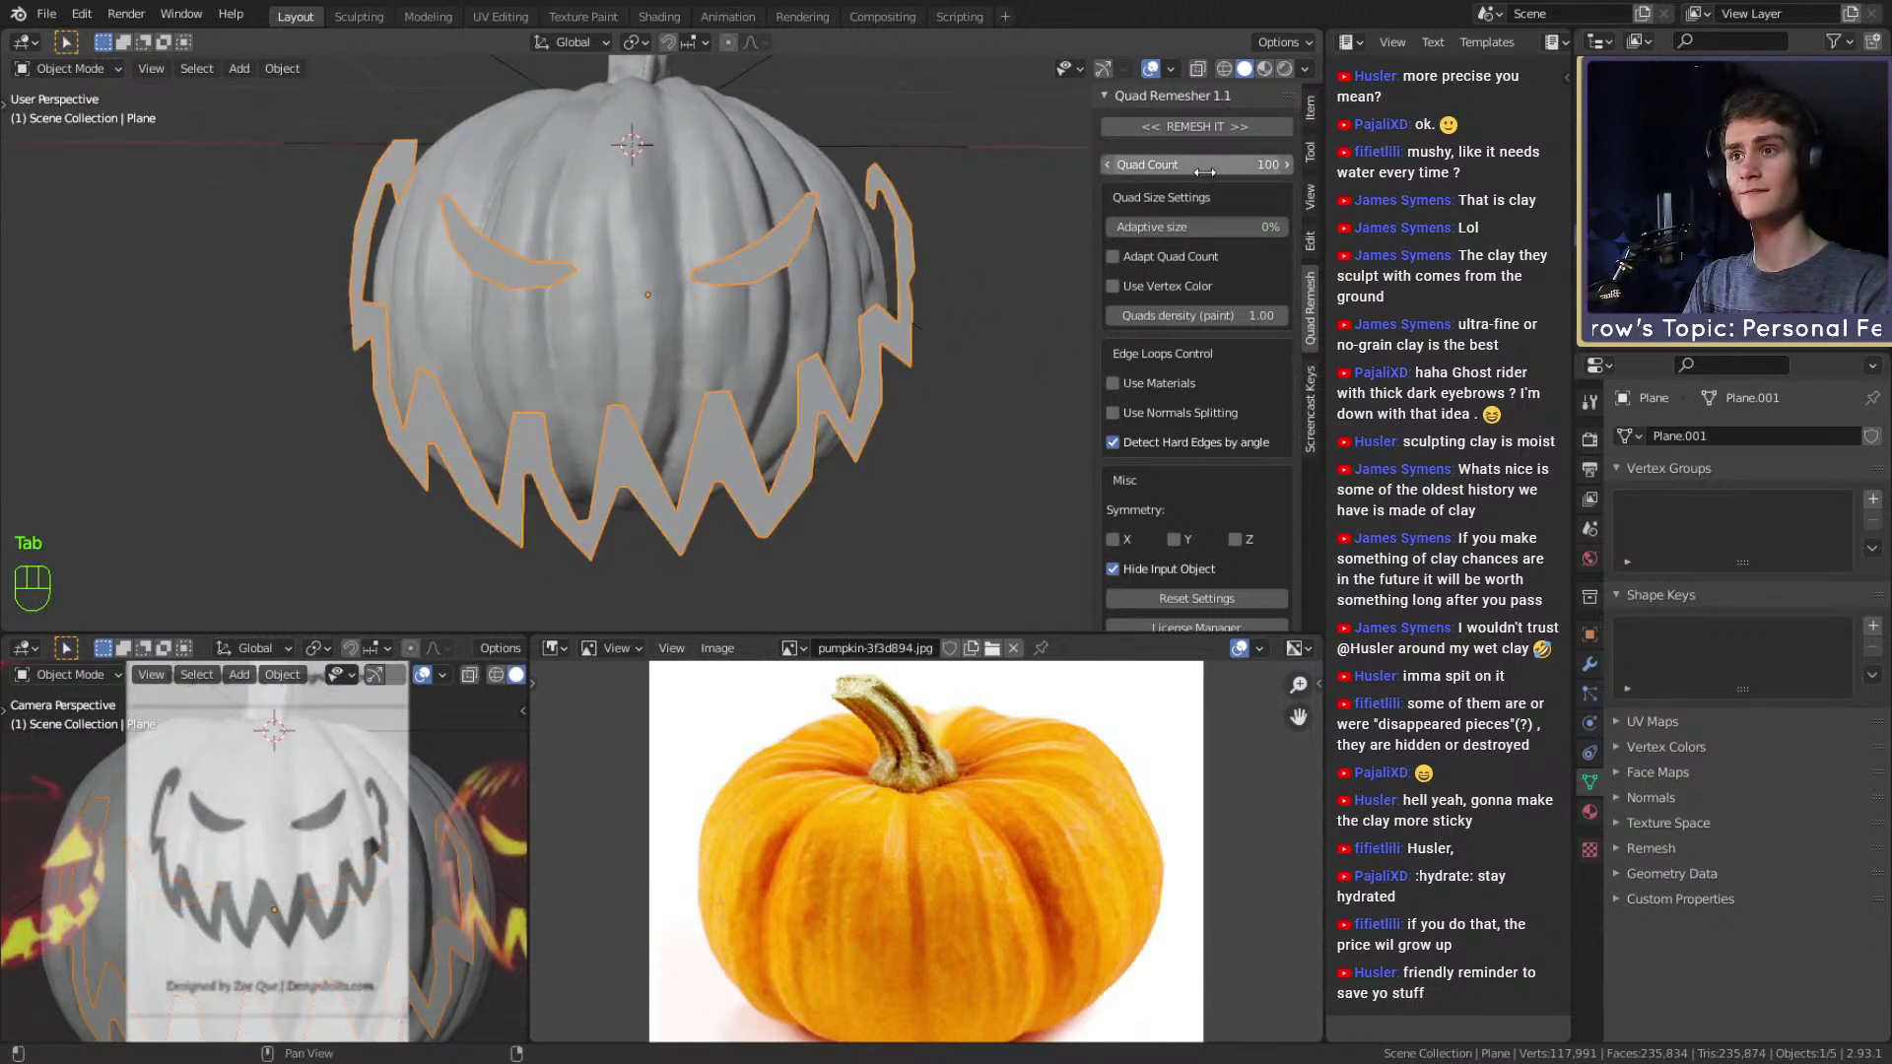
pyautogui.click(1198, 127)
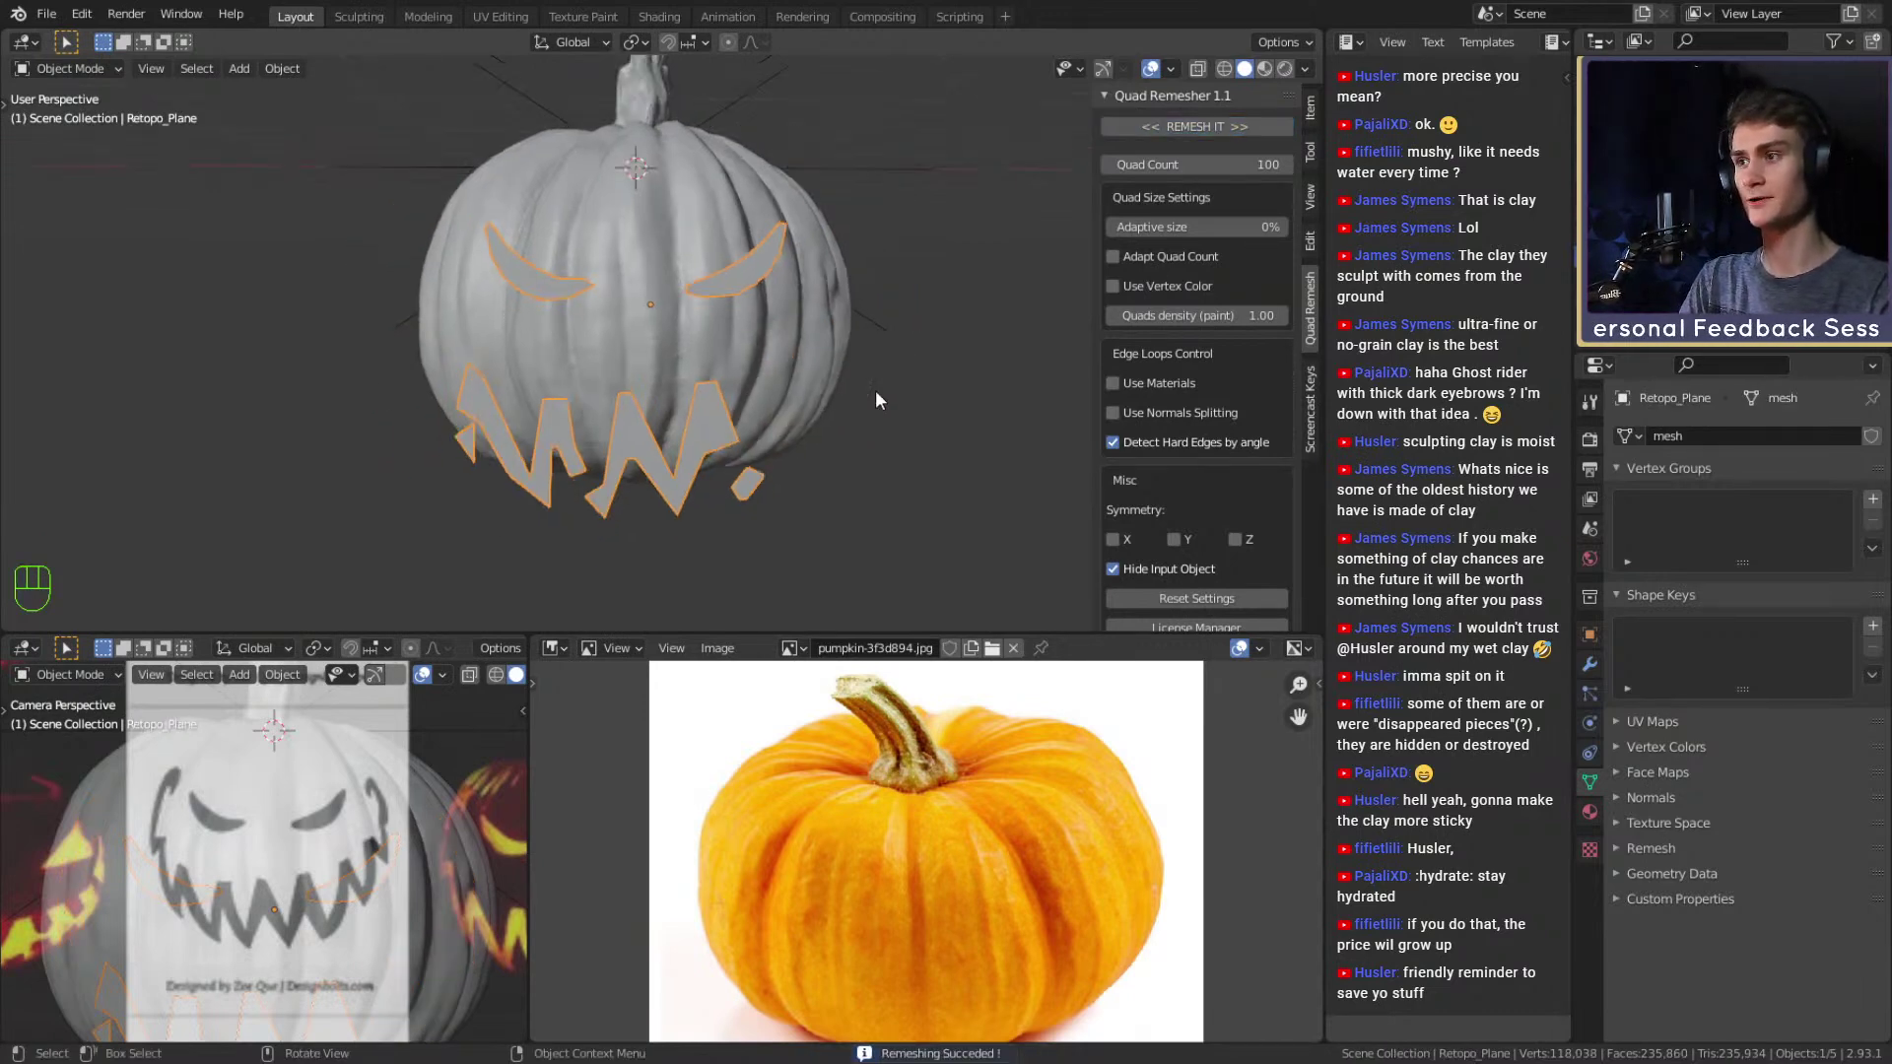
pyautogui.moveTo(875, 400); pyautogui.dragTo(617, 329, button='middle')
pyautogui.scroll(2, 755, 403)
pyautogui.scroll(-4, 755, 369)
pyautogui.scroll(2, 753, 398)
pyautogui.scroll(2, 705, 370)
pyautogui.keyDown('shift'); pyautogui.moveTo(706, 403); pyautogui.dragTo(750, 360, button='middle'); pyautogui.keyUp('shift')
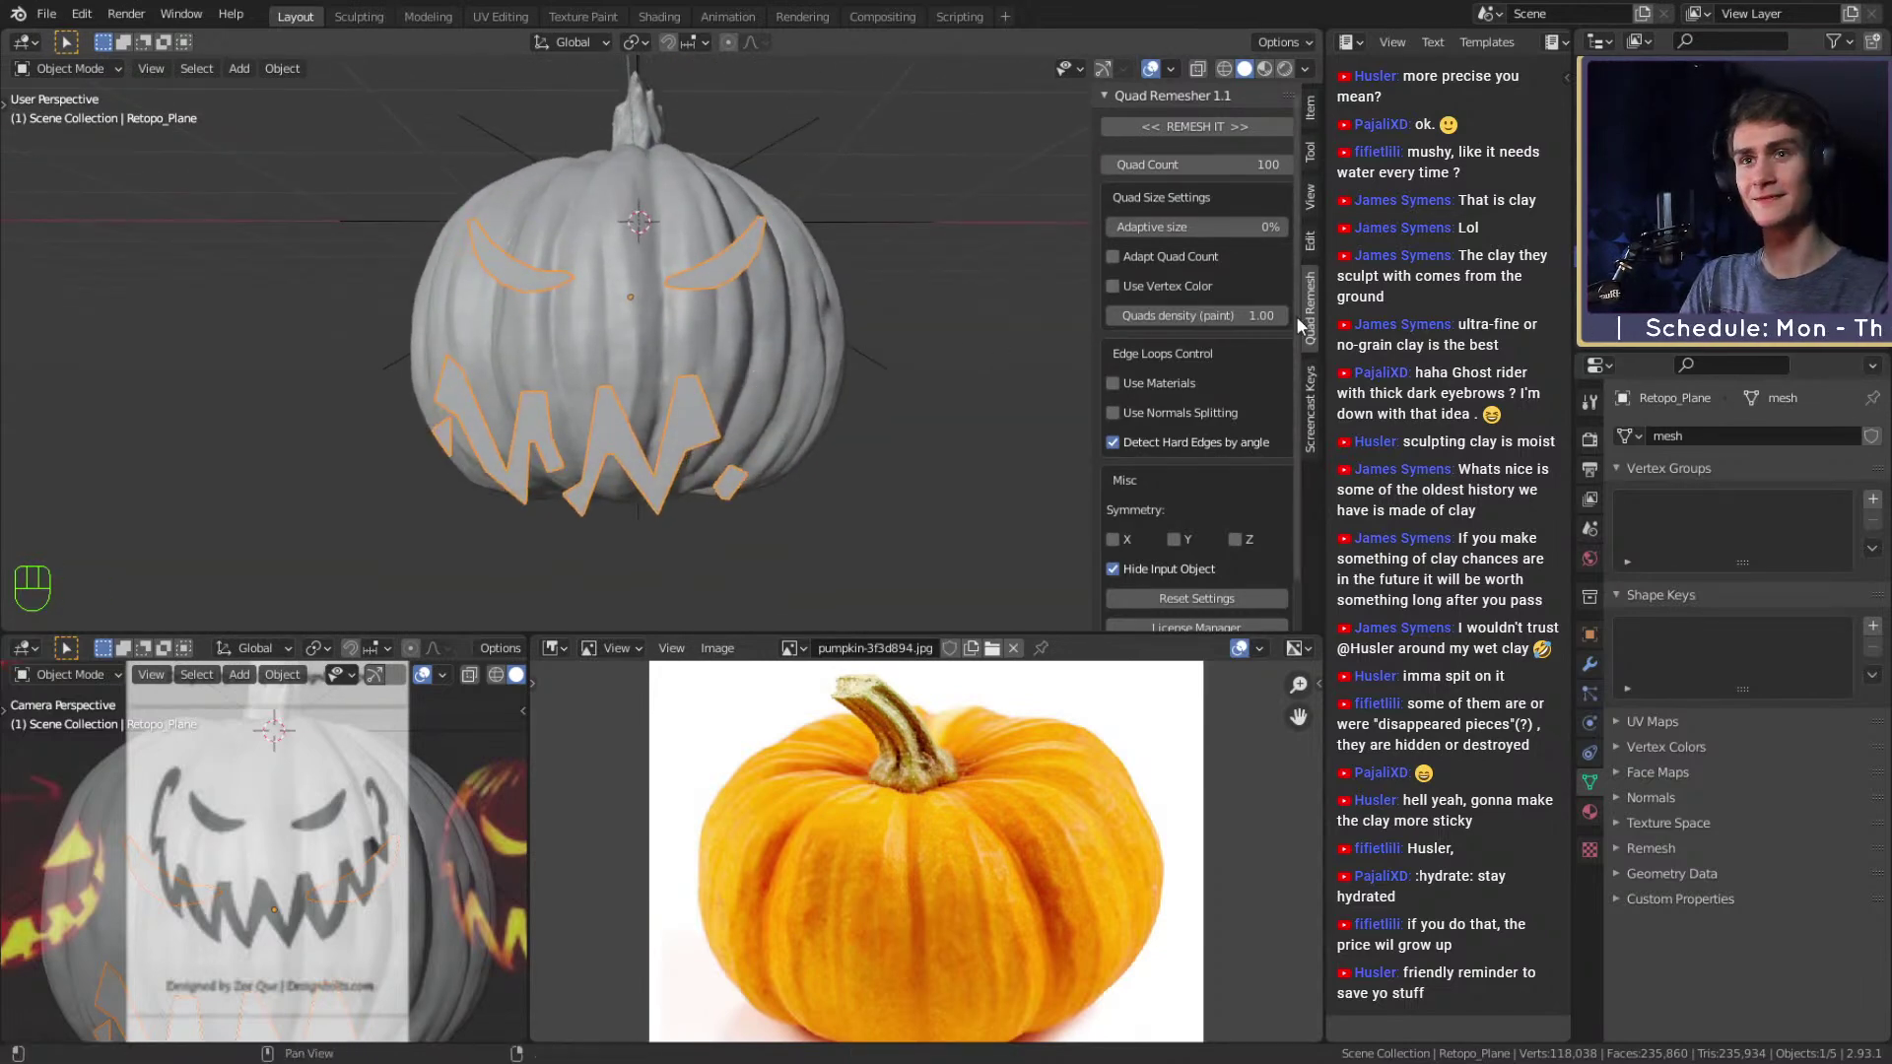
# Delete the remeshed carved-face object.
pyautogui.click(902, 355)
pyautogui.click(729, 276)
pyautogui.moveTo(820, 295); pyautogui.dragTo(827, 339, button='middle')
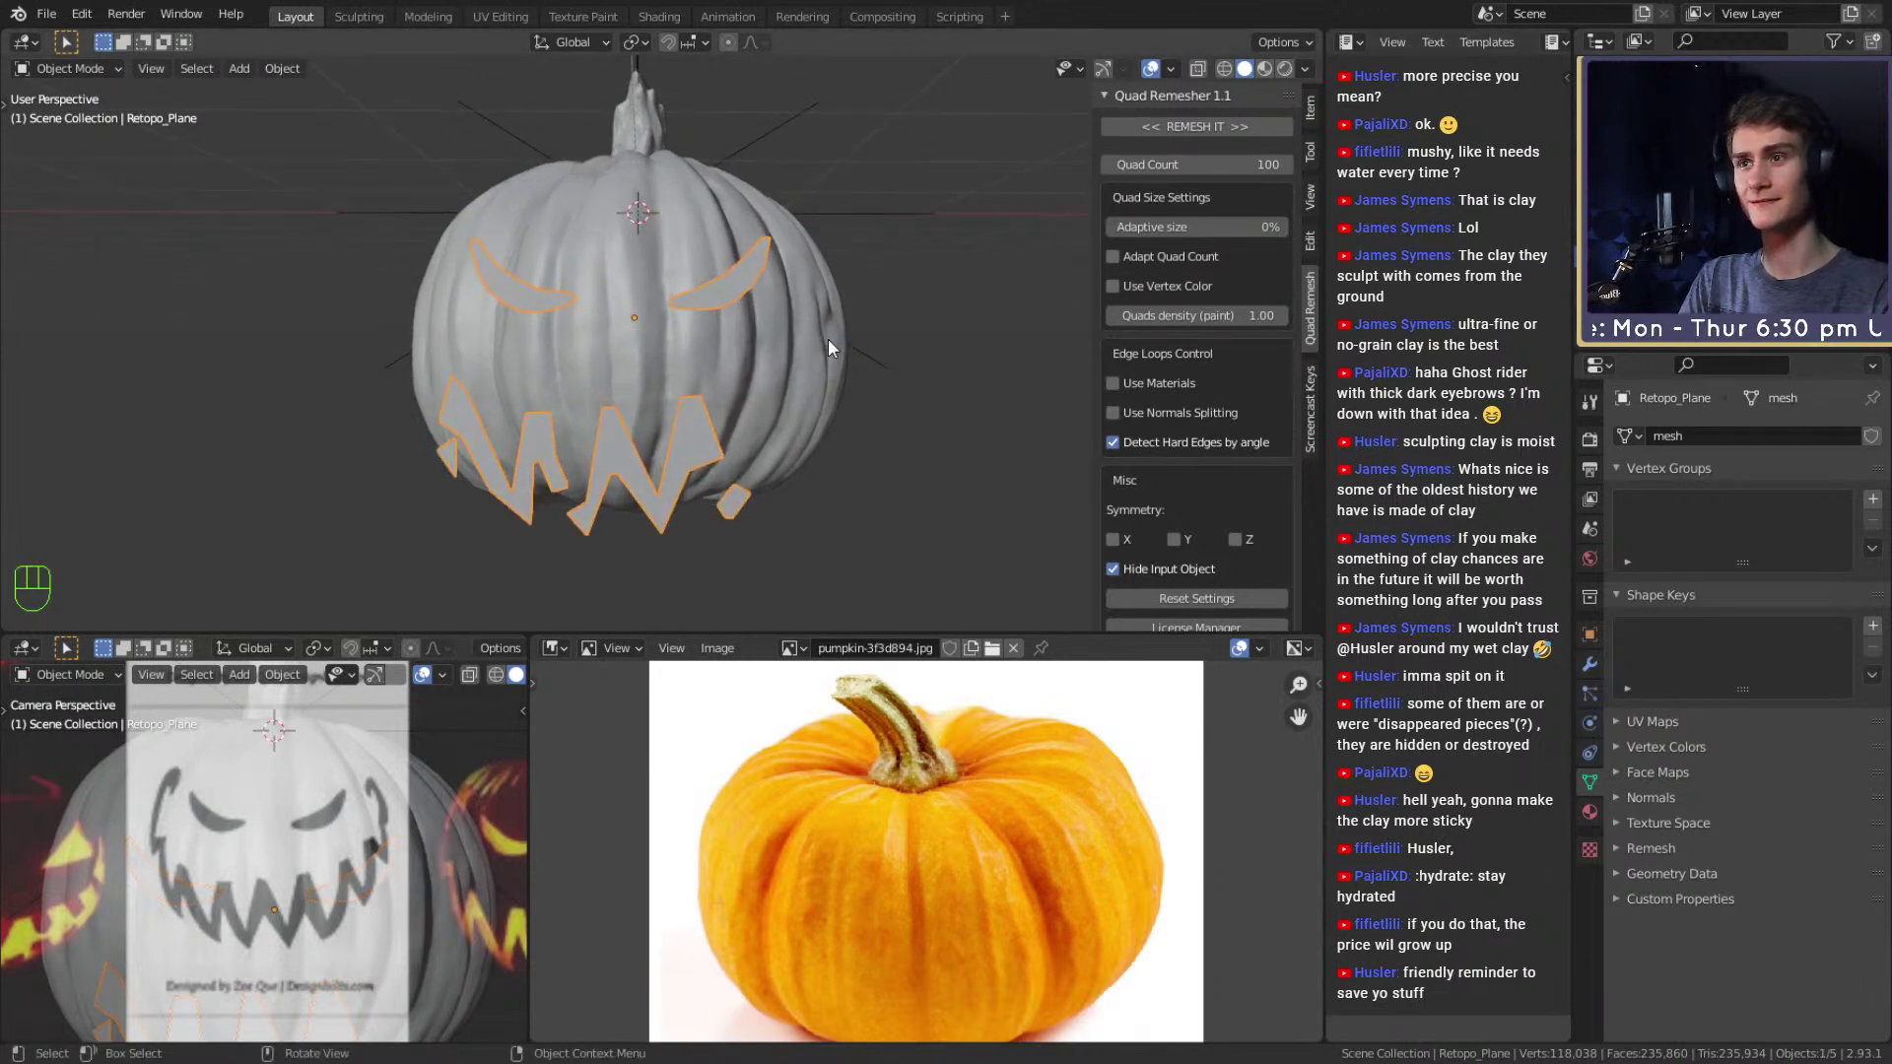
pyautogui.press('x')
pyautogui.click(828, 345)
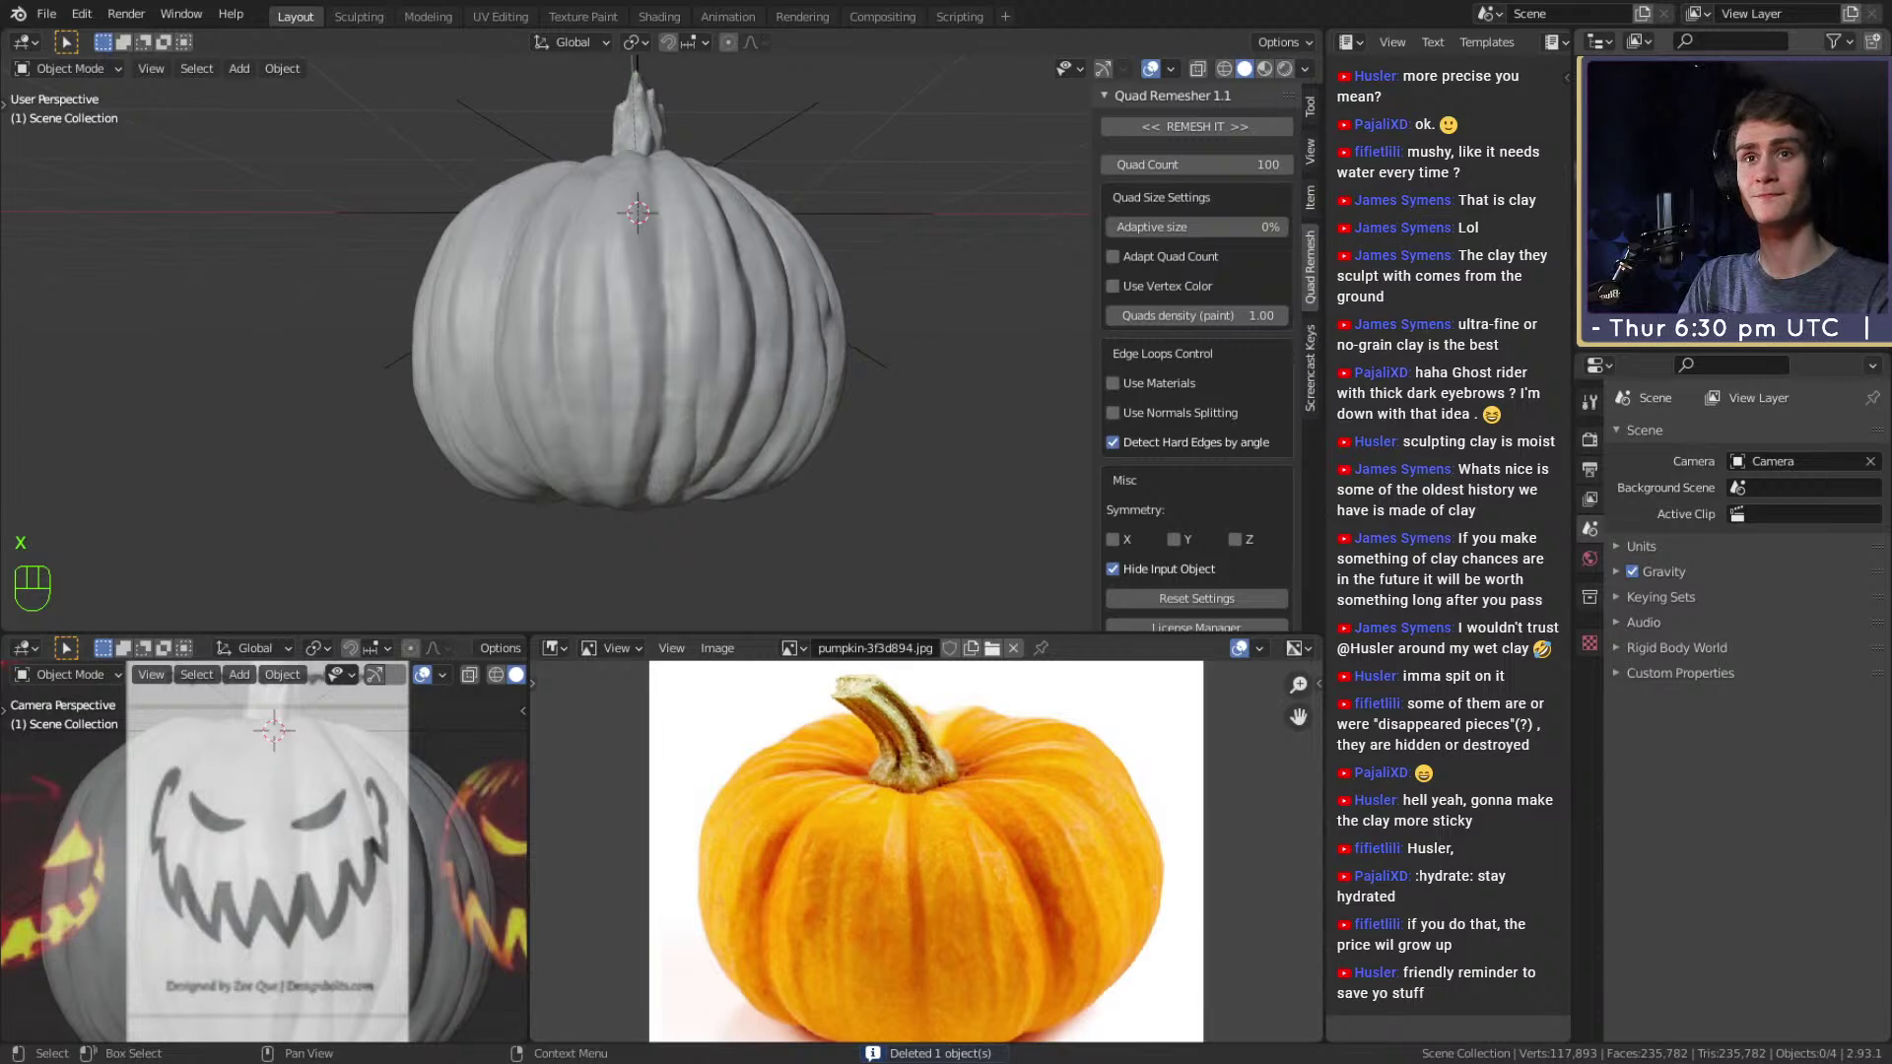
# Unhide the original carved-face plane and select it.
pyautogui.click(1854, 197)
pyautogui.click(1854, 197)
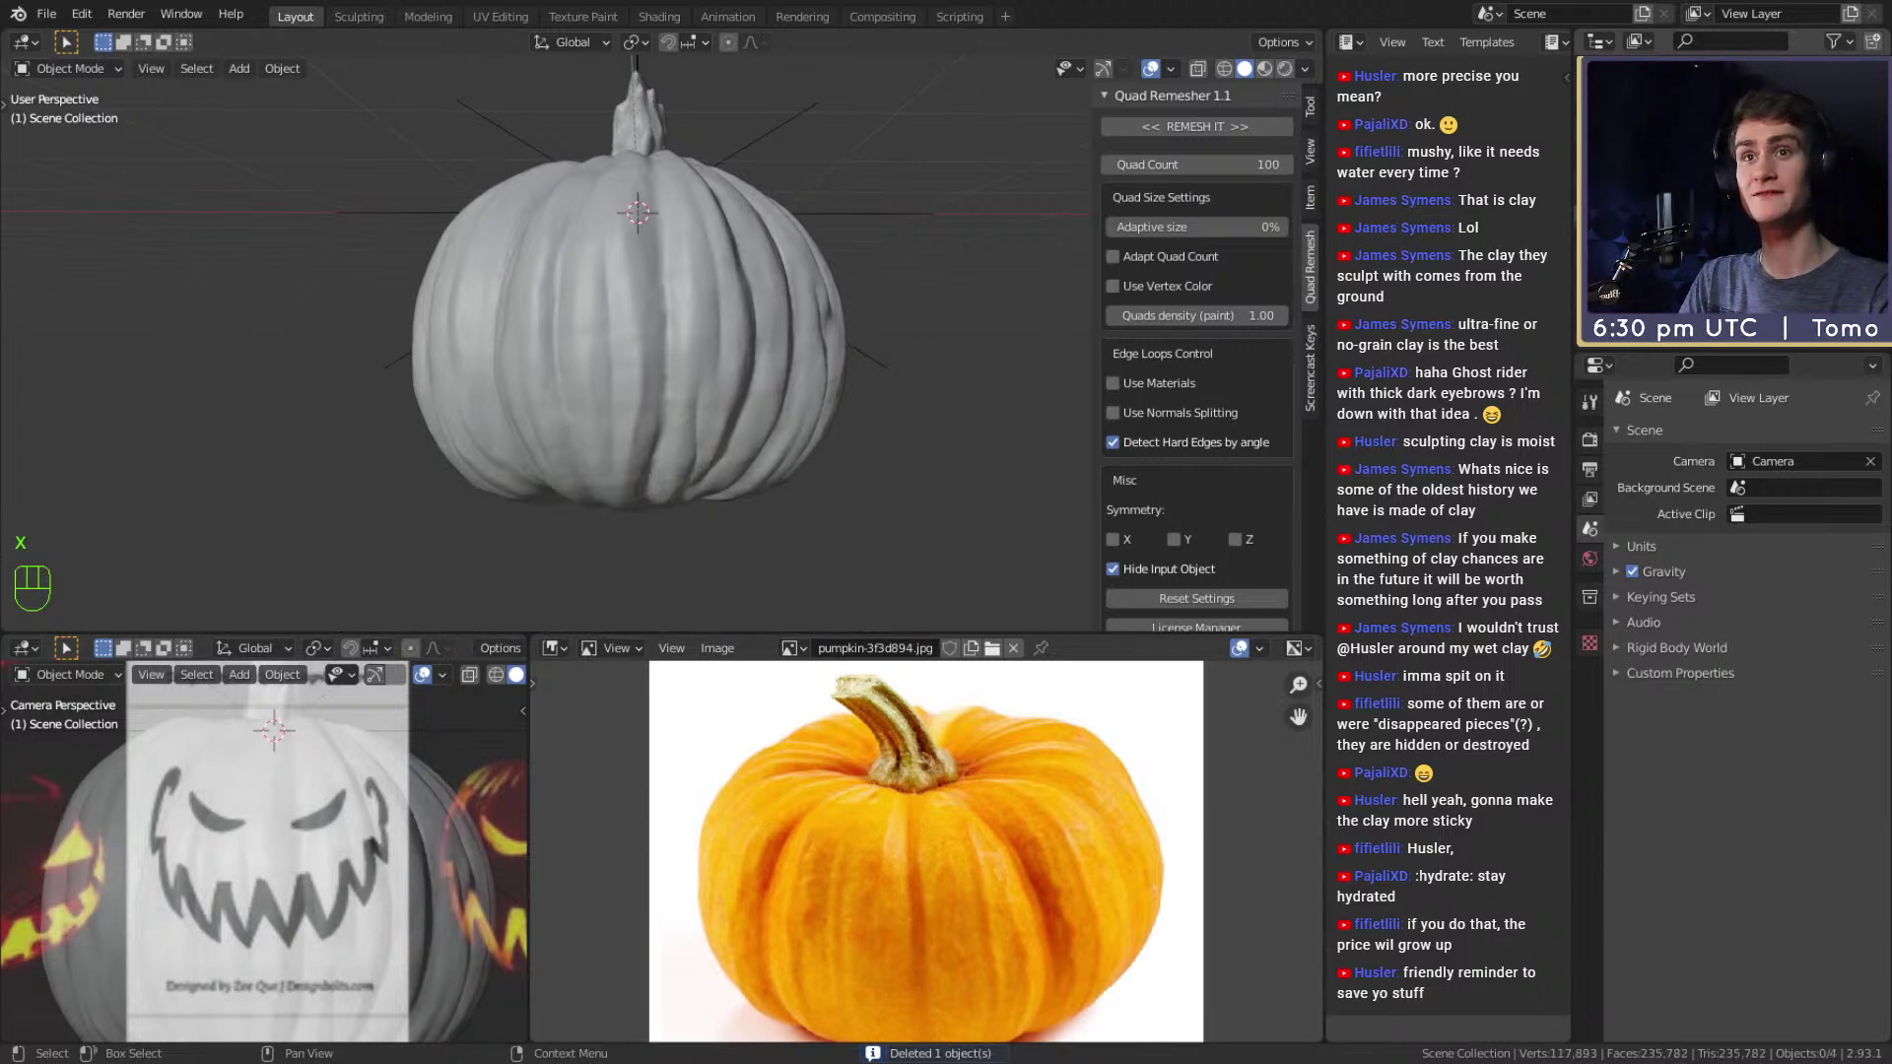
pyautogui.click(1855, 217)
pyautogui.click(717, 295)
pyautogui.moveTo(717, 296); pyautogui.dragTo(729, 264, button='middle')
pyautogui.click(973, 245)
pyautogui.click(844, 281)
pyautogui.moveTo(871, 278); pyautogui.dragTo(875, 280, button='middle')
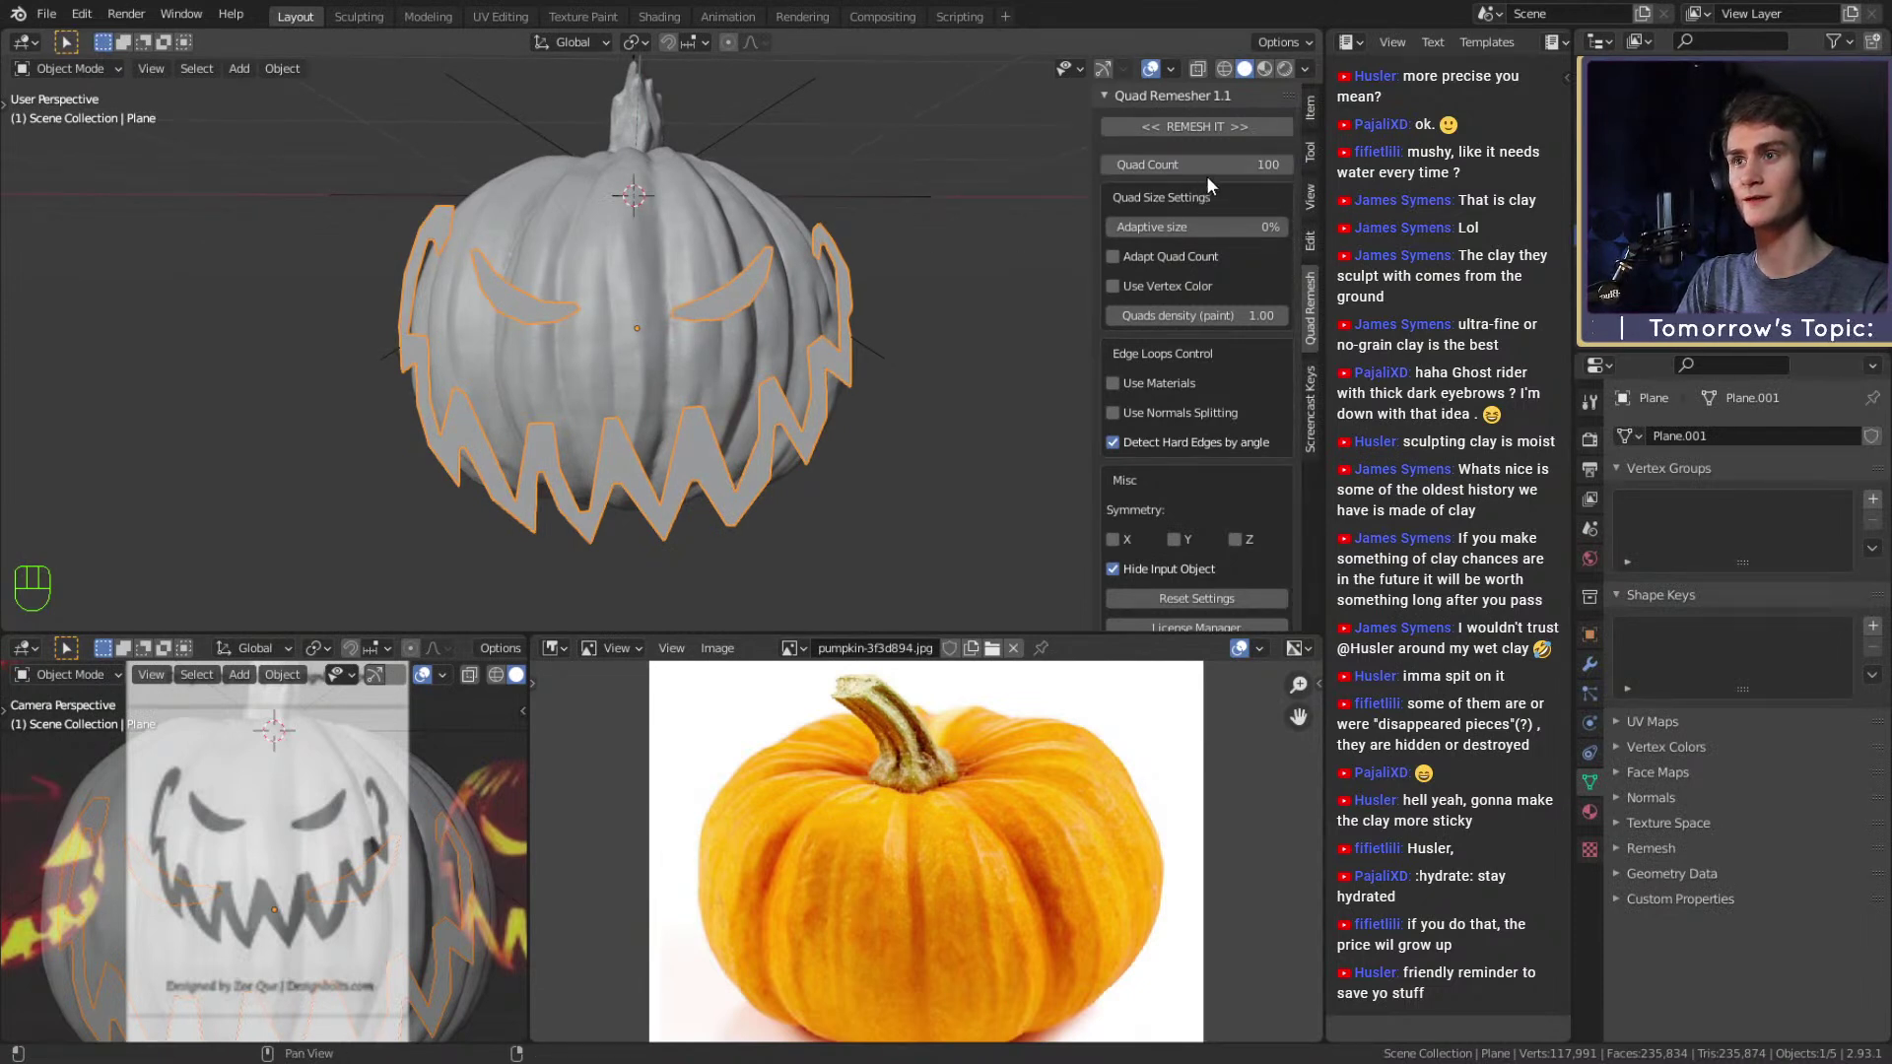
# Try to remesh the carved-face plane with the adaptive size at 50% and undo the attempts.
pyautogui.click(1191, 223)
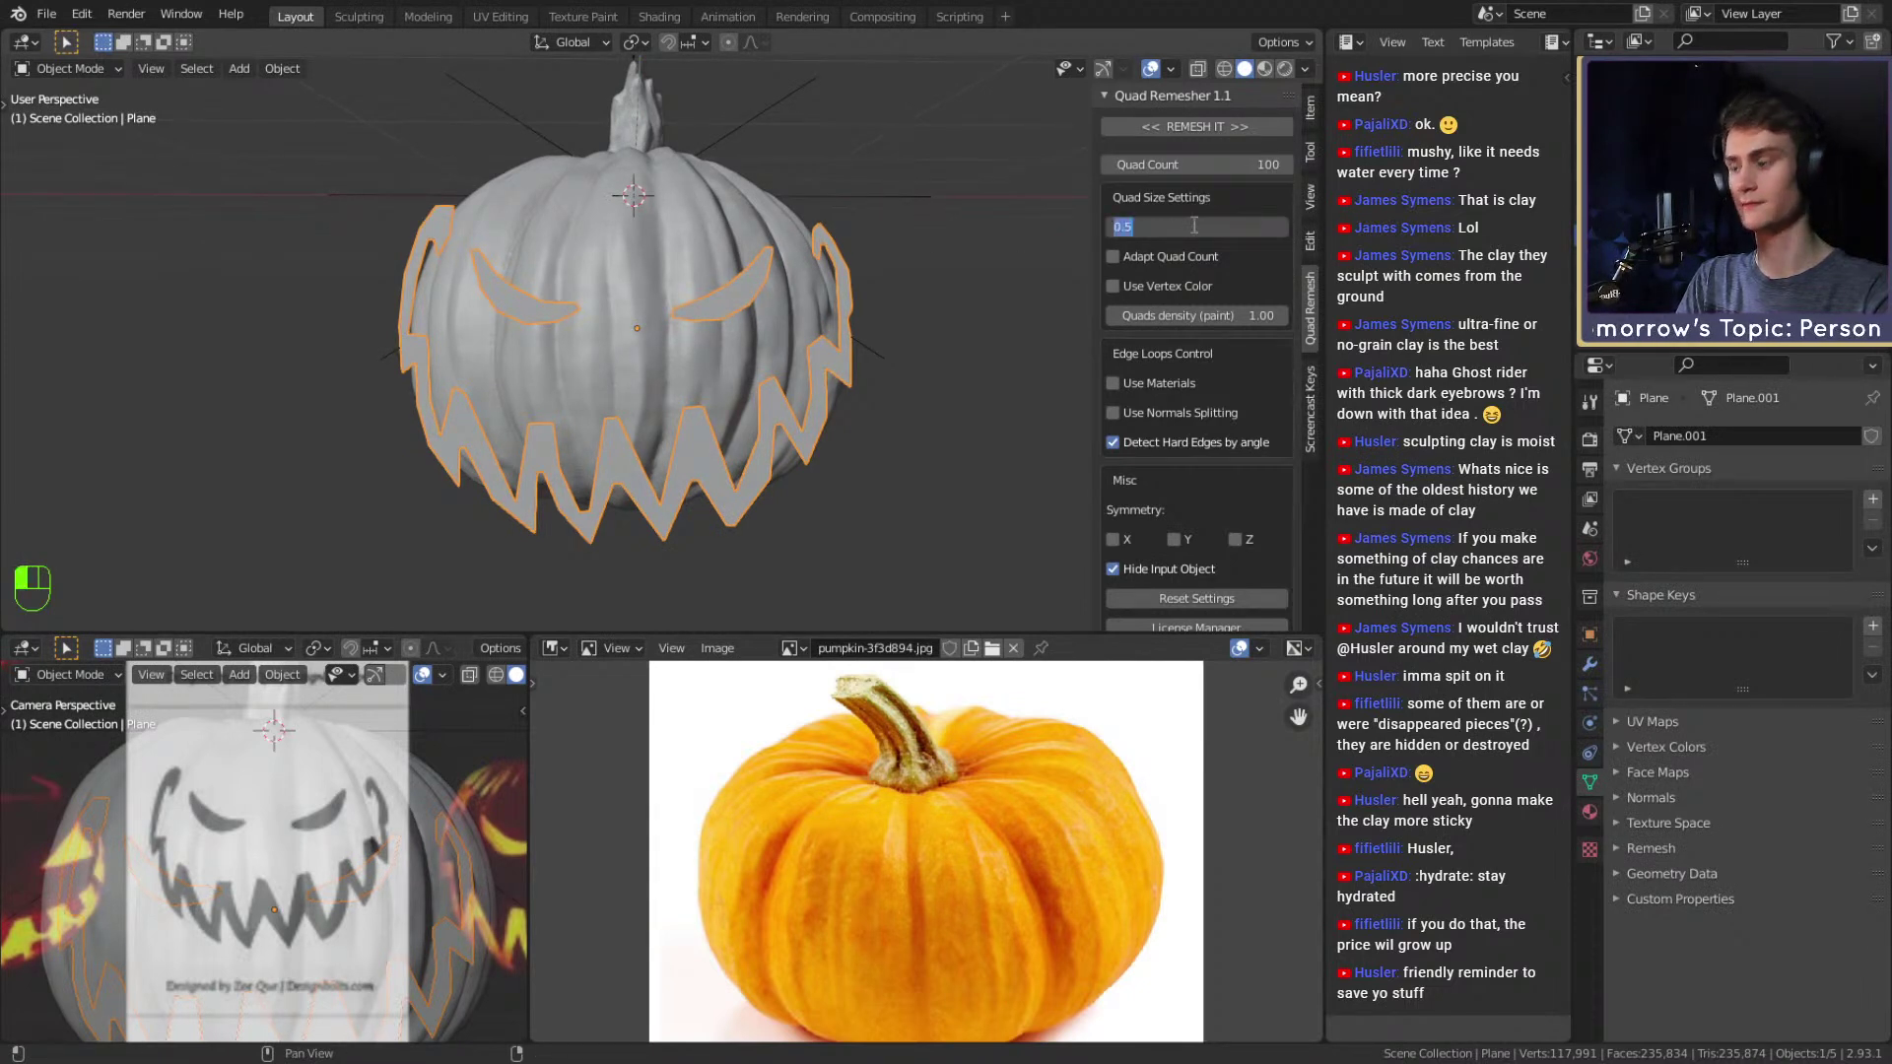
pyautogui.write('50')
pyautogui.press('Return')
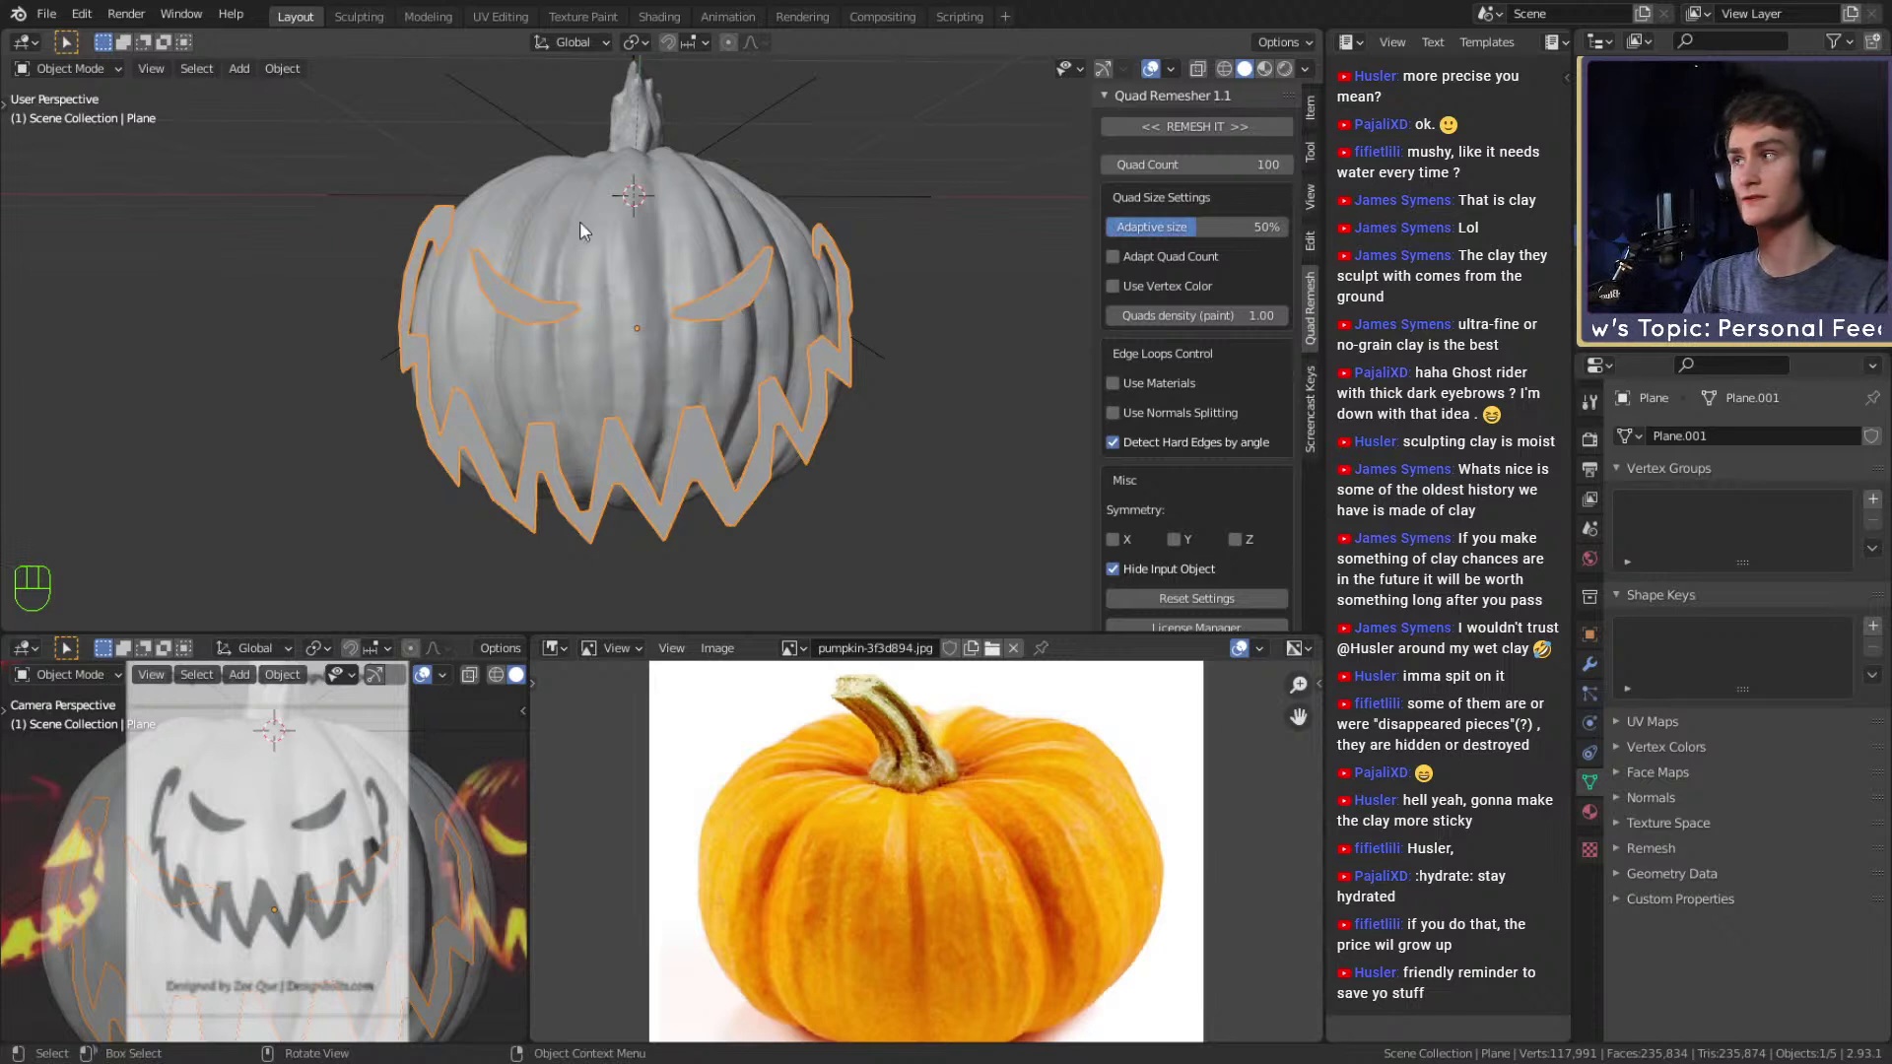
pyautogui.click(1192, 126)
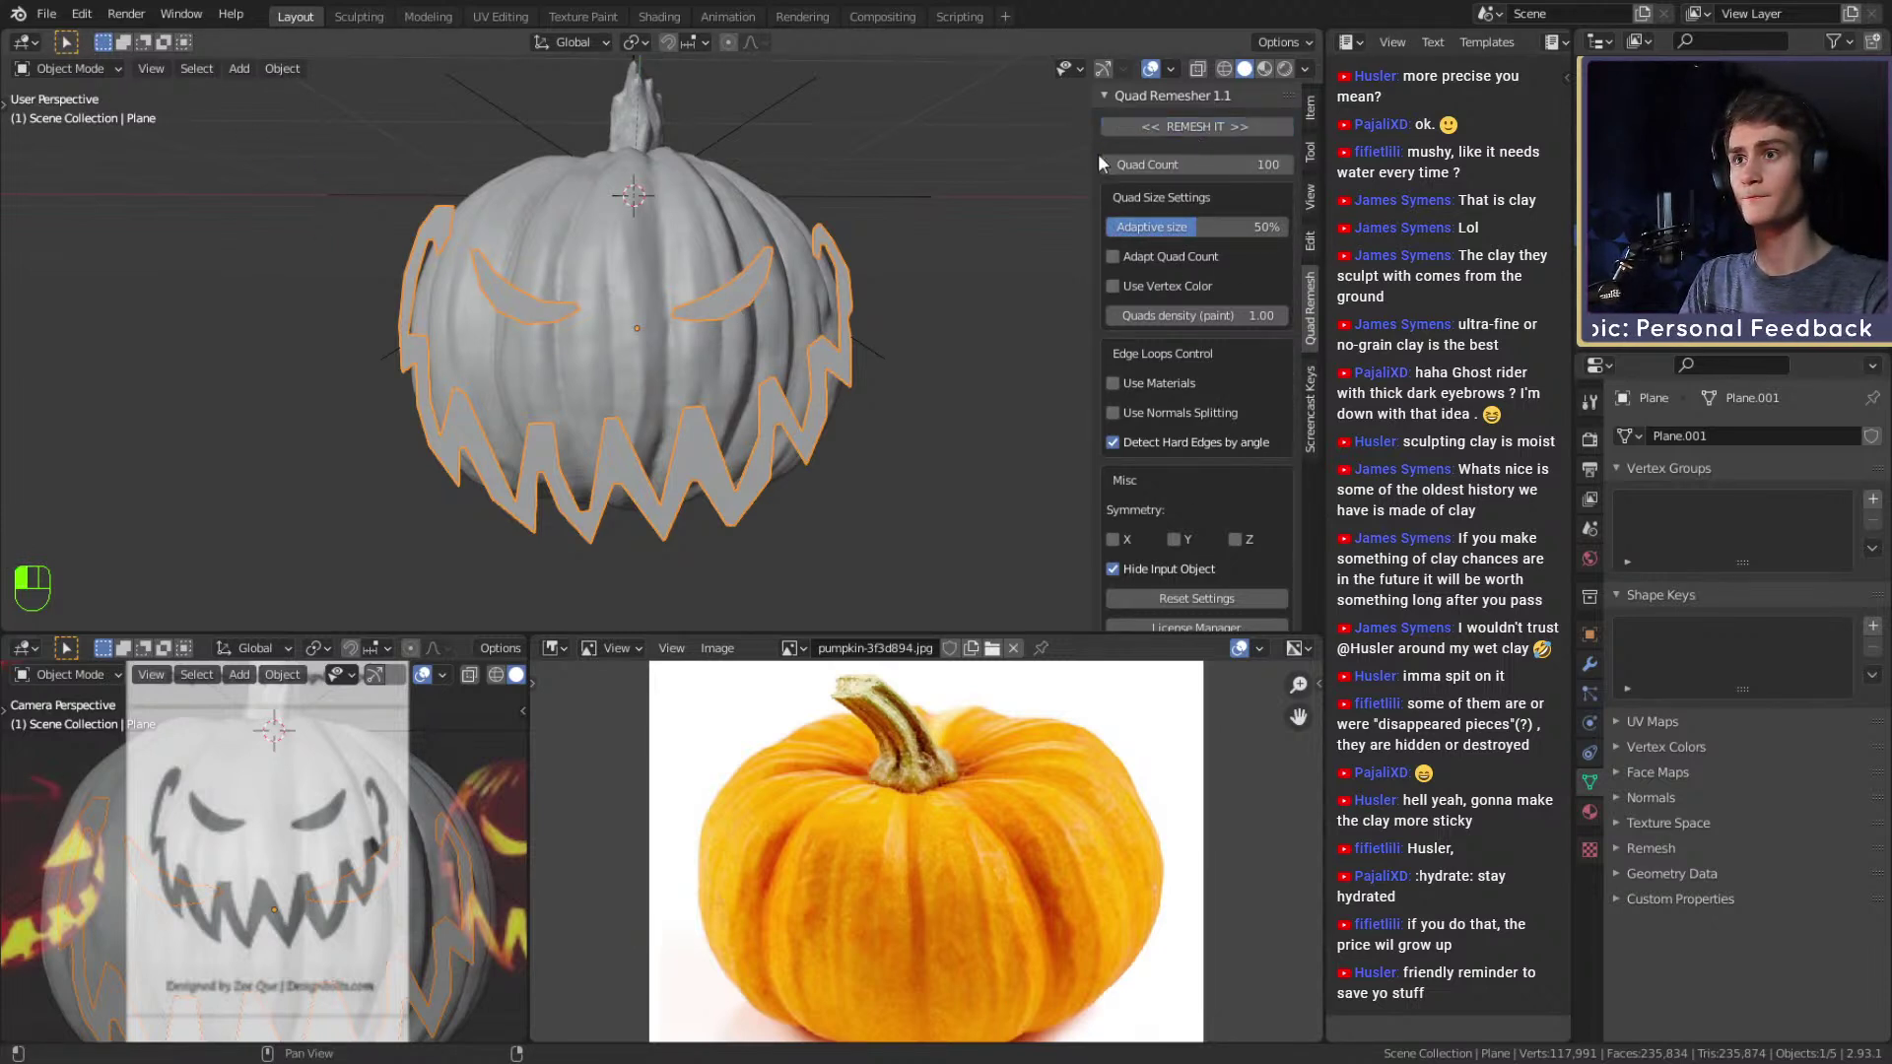
pyautogui.hotkey('ctrl', 'z')
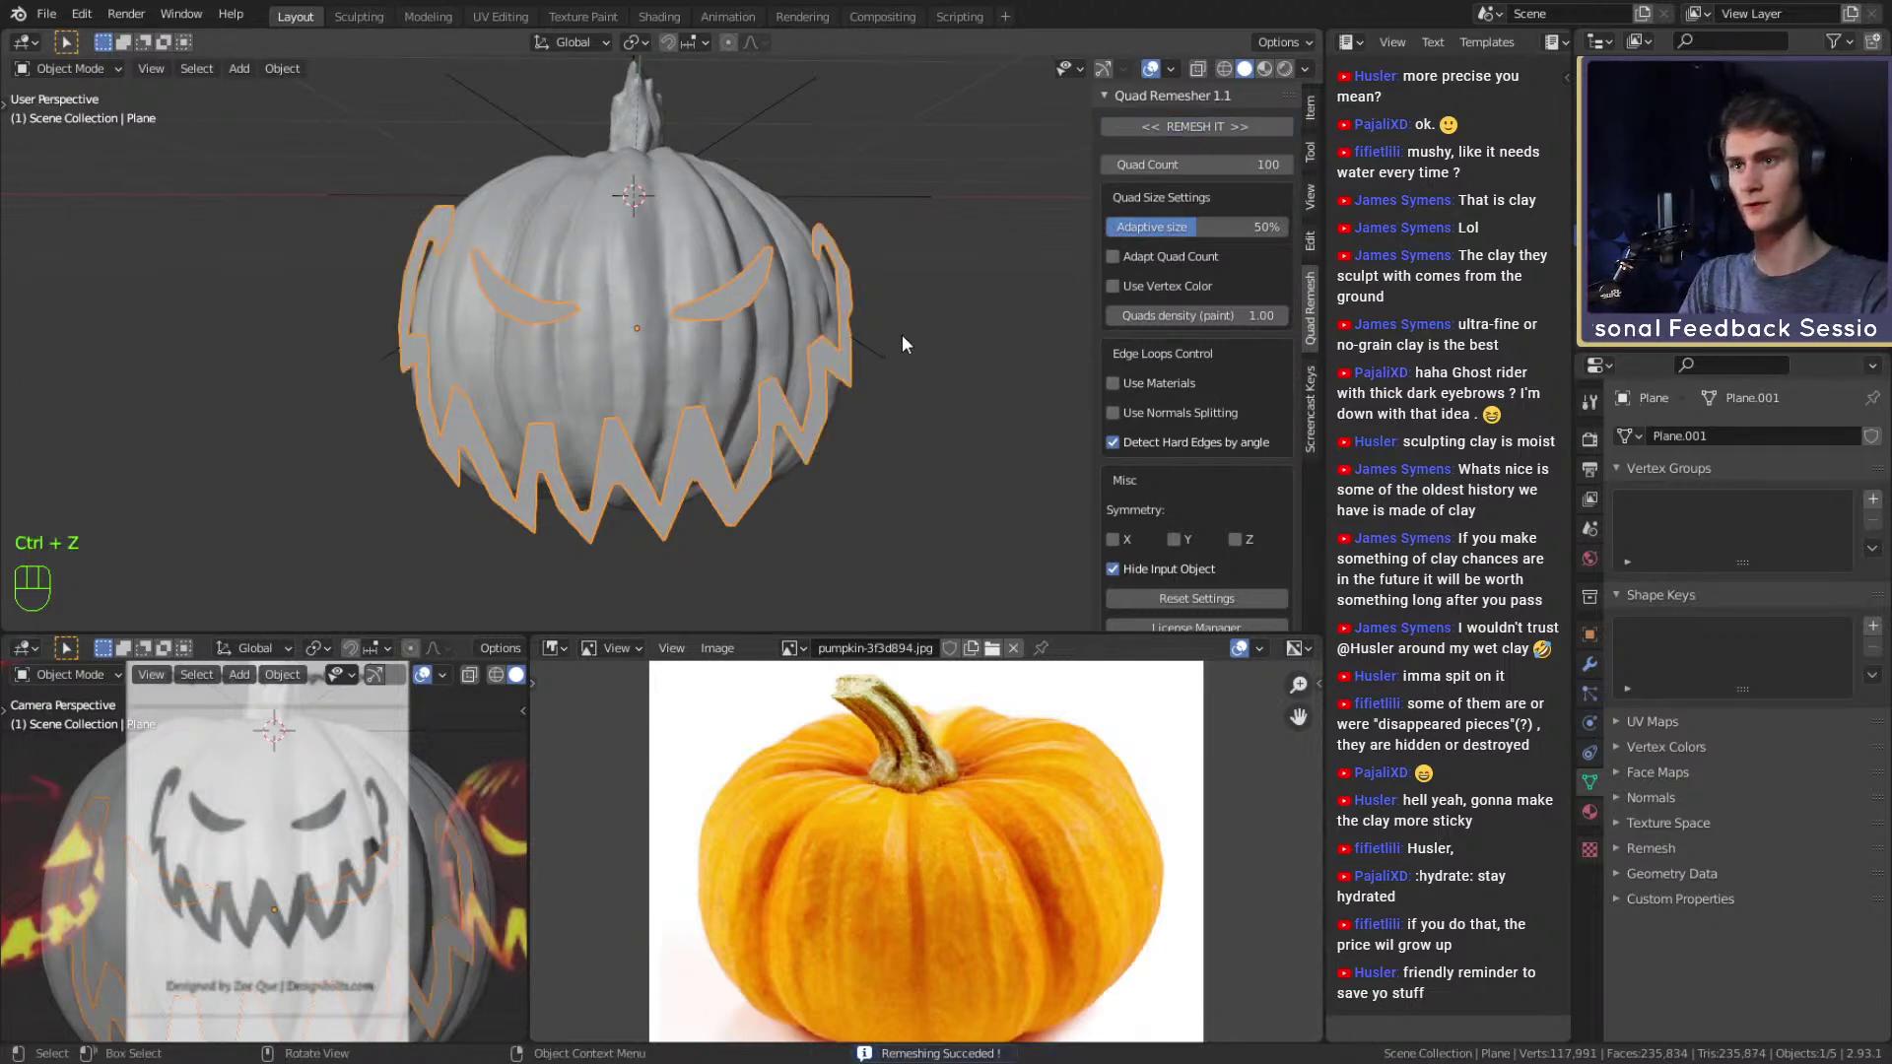
pyautogui.click(1194, 126)
pyautogui.hotkey('ctrl', 'z')
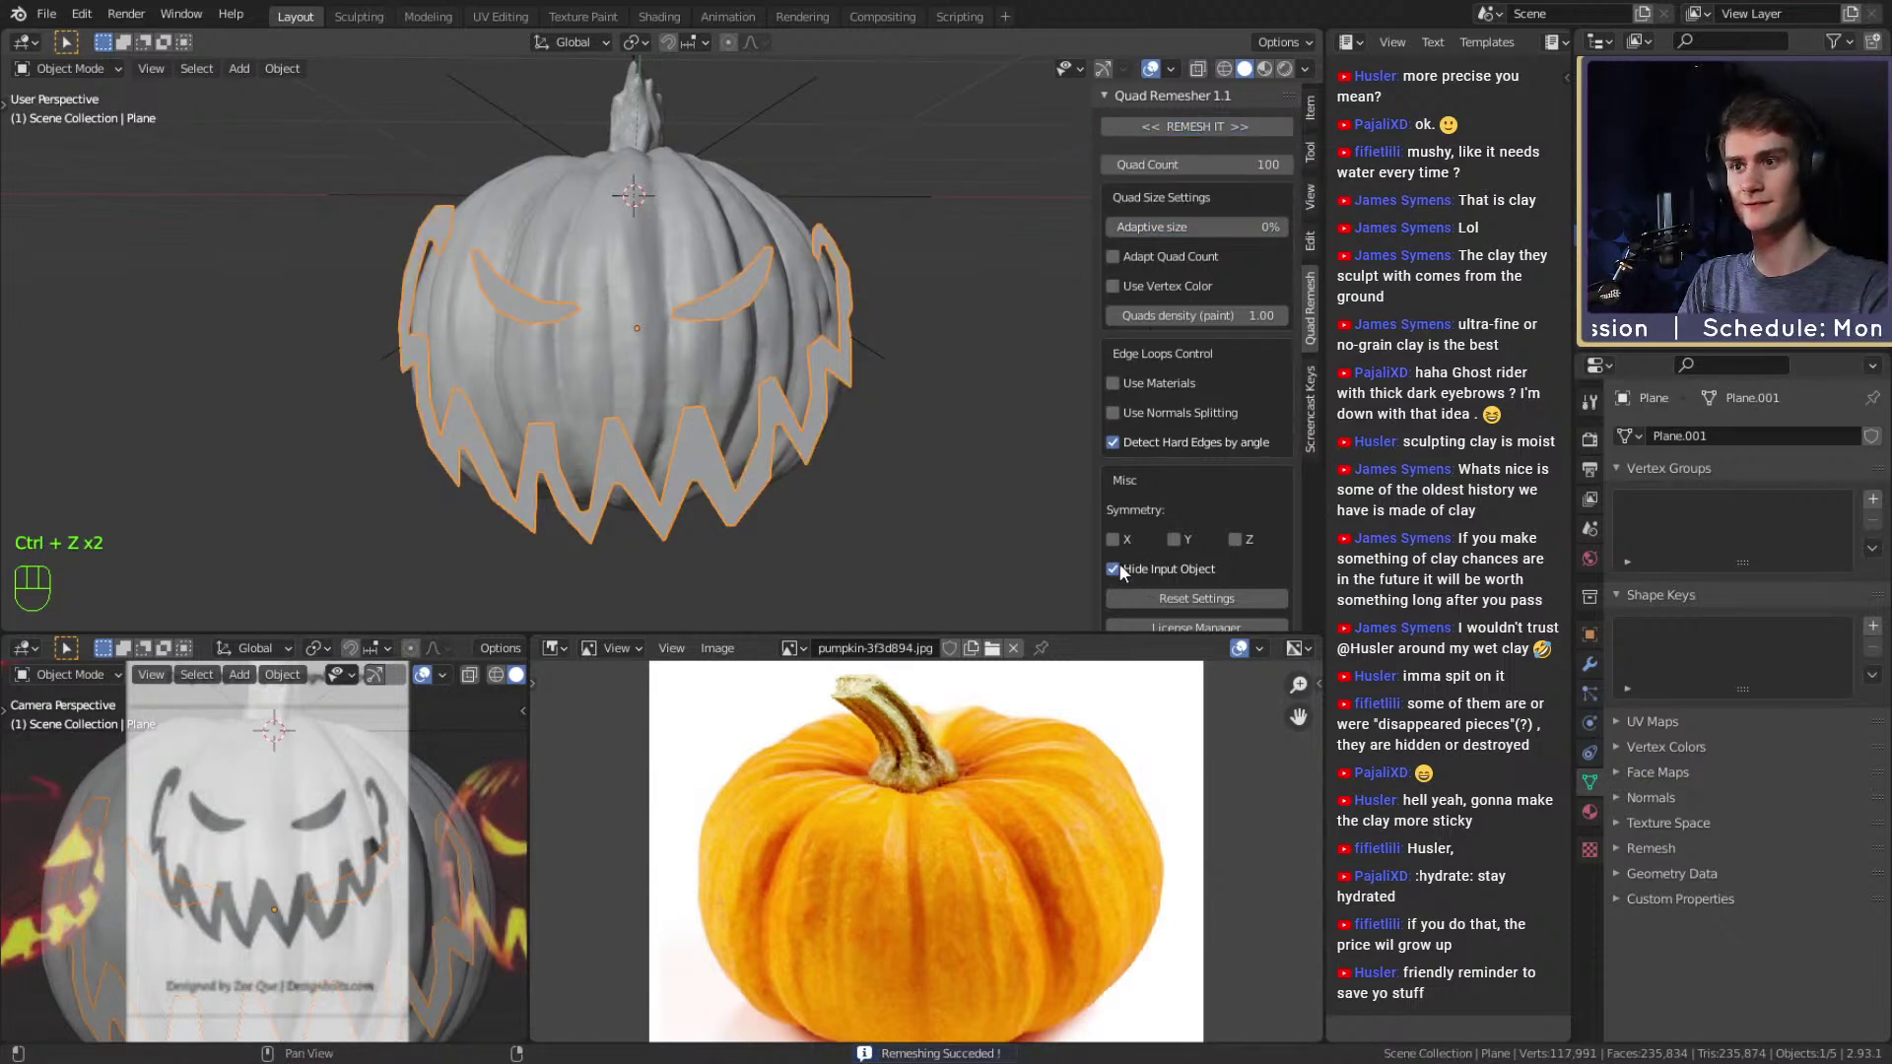
# Try to remesh the carved-face plane with hard-edge detection off and adaptive size 0%, and undo the attempt.
pyautogui.click(1204, 132)
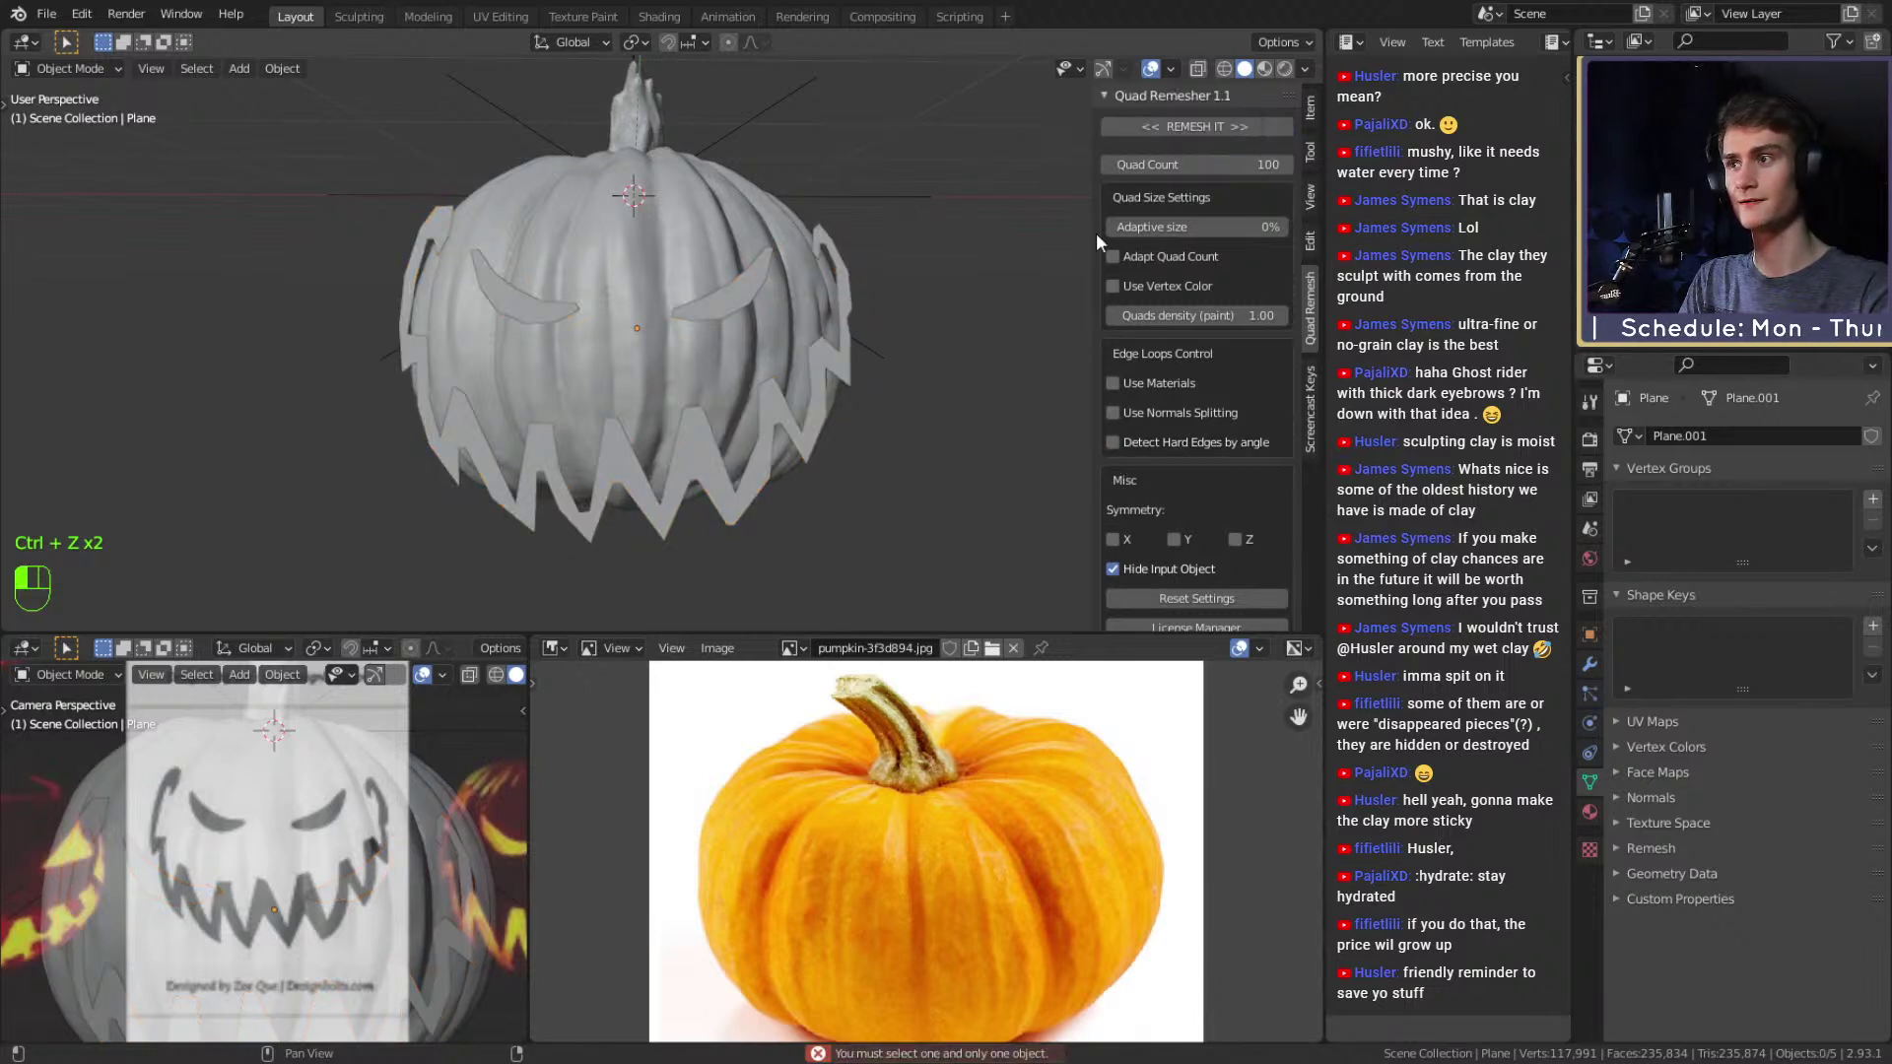
pyautogui.click(741, 293)
pyautogui.click(1194, 126)
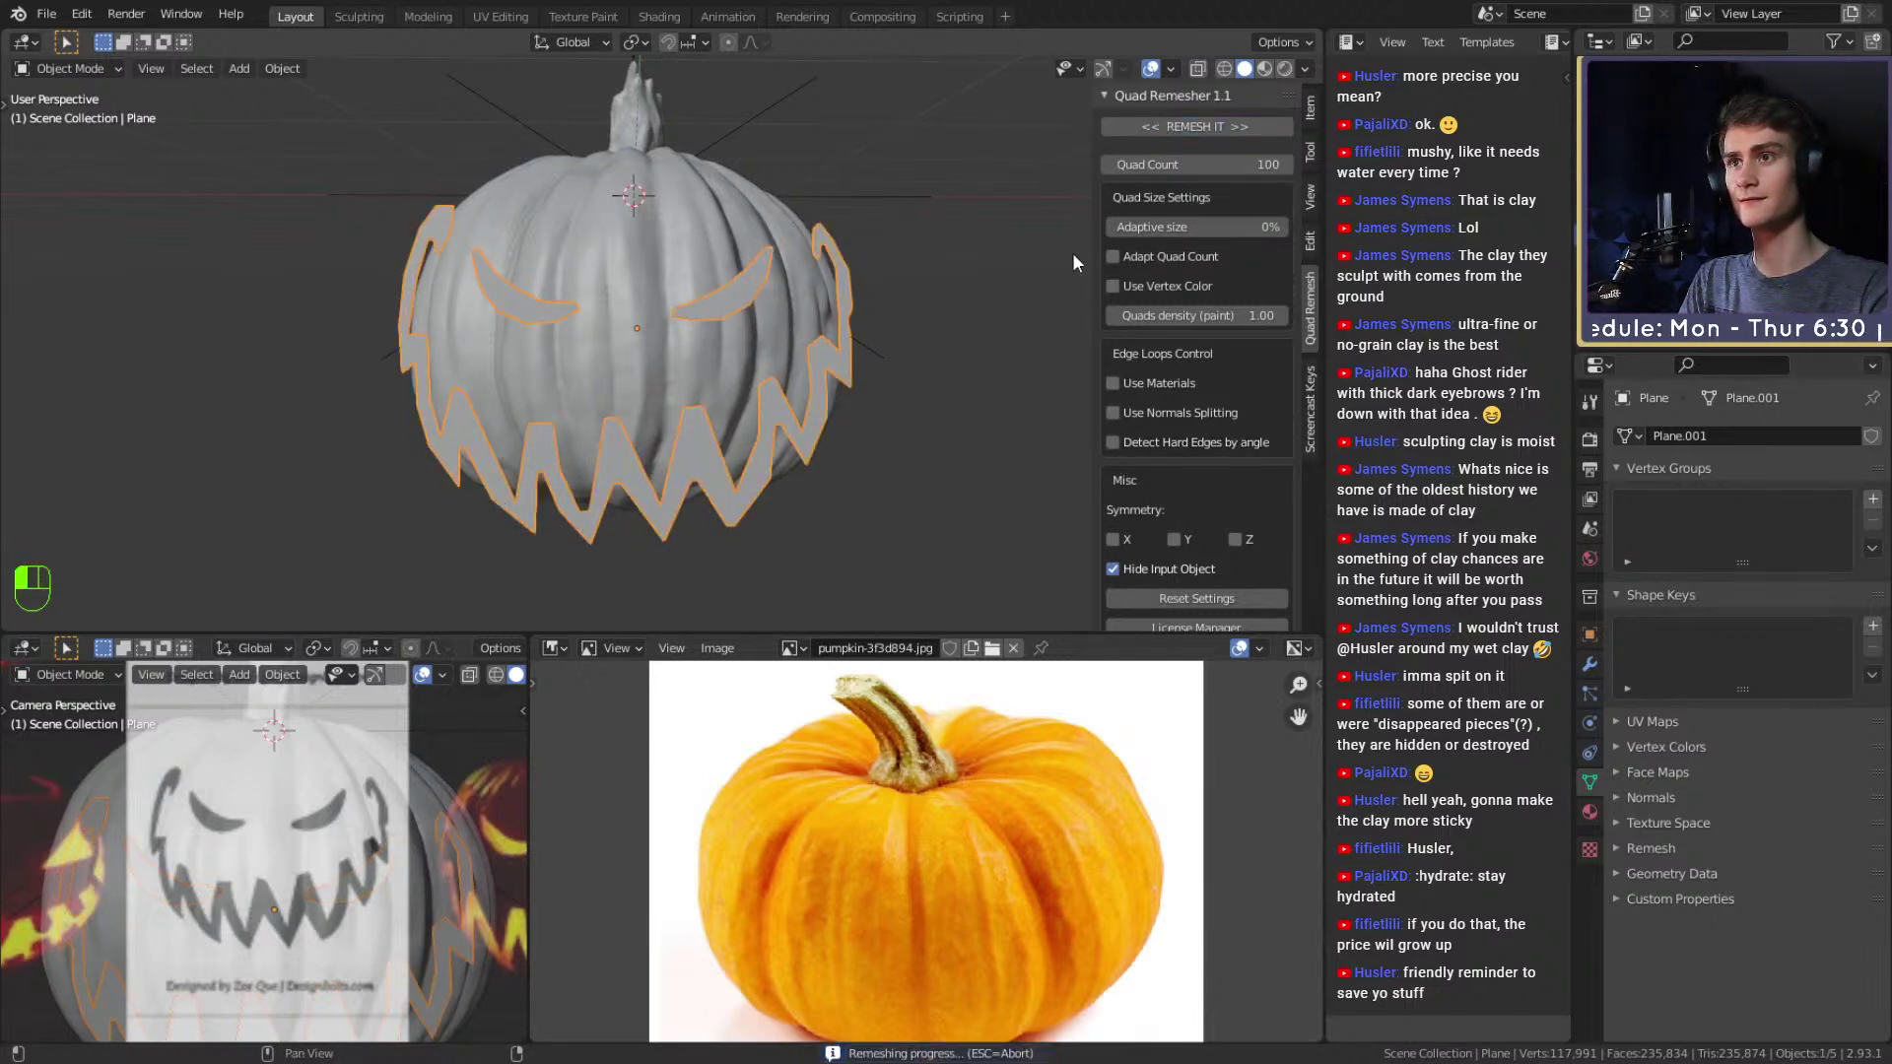
pyautogui.hotkey('ctrl', 'z')
# In Edit Mode, from the front view, knife an edge across the right eye near its inner tip, from the lower vertex to the upper outline.
pyautogui.moveTo(1018, 310); pyautogui.dragTo(883, 245, button='middle')
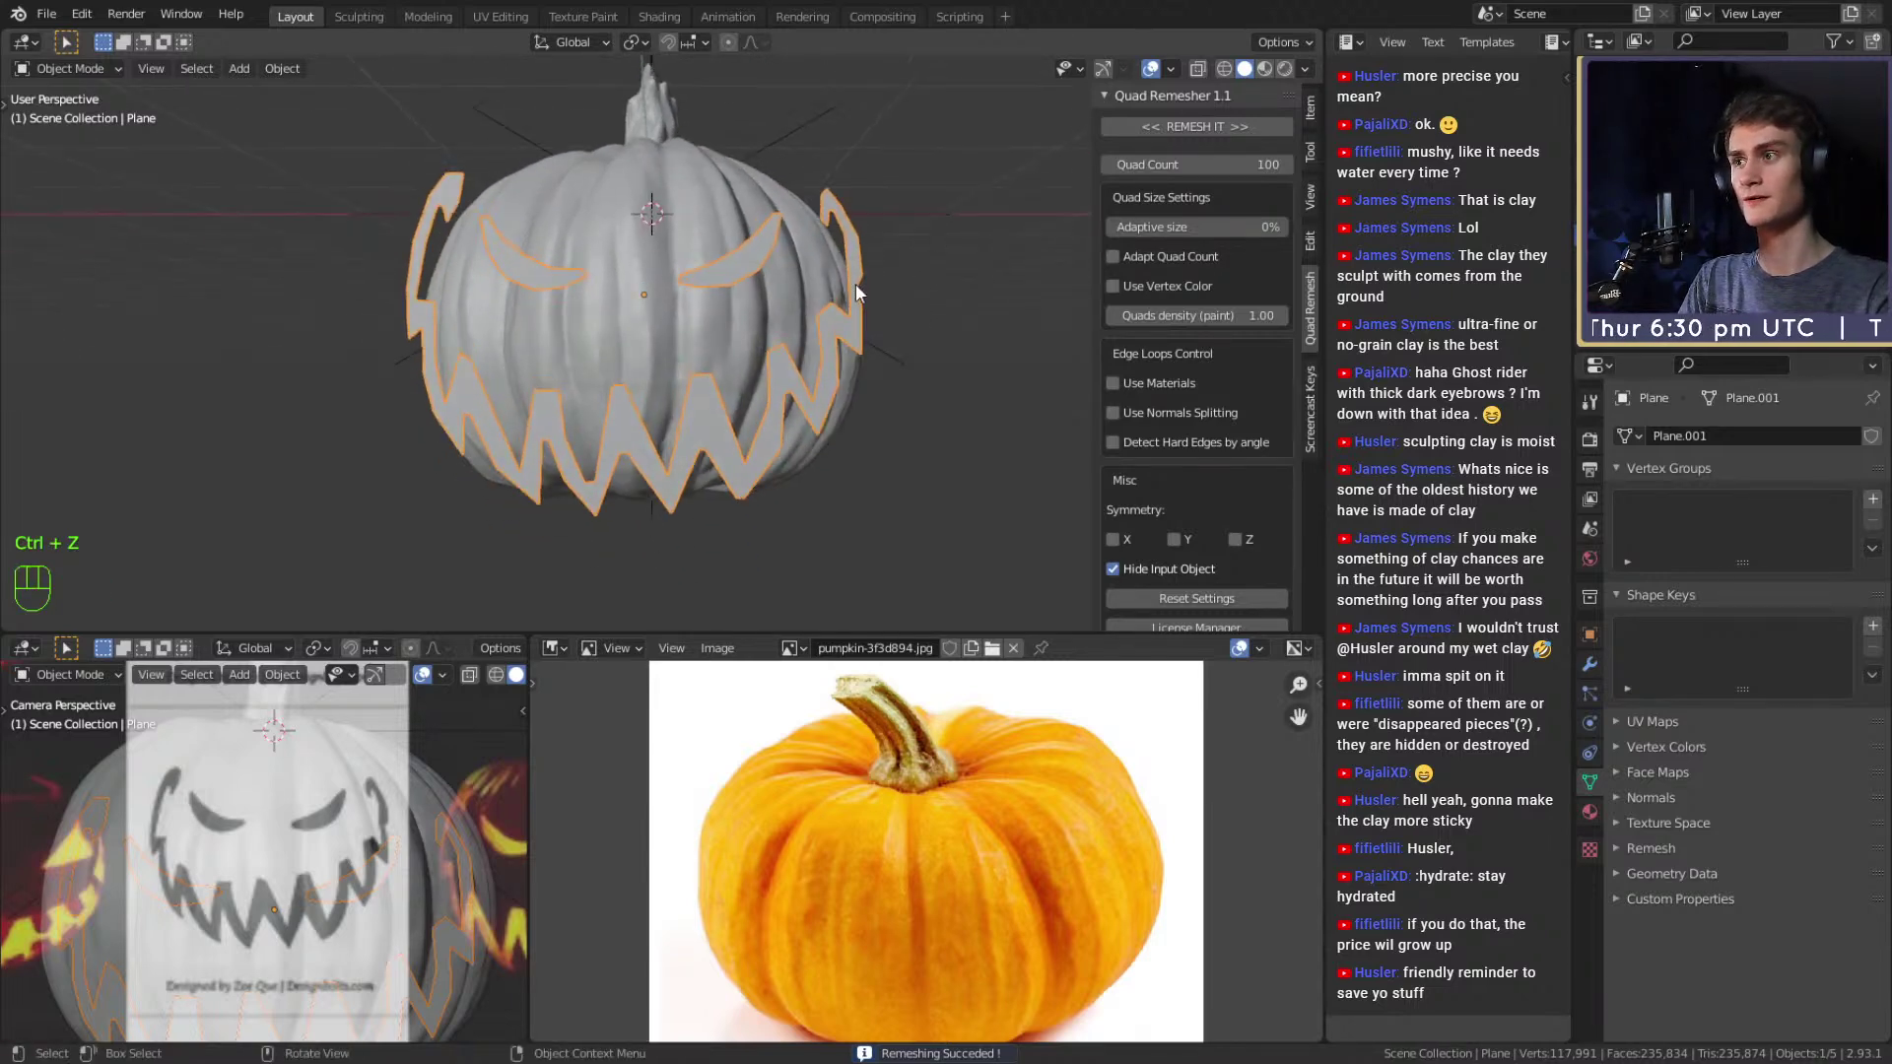
pyautogui.scroll(-5, 855, 284)
pyautogui.scroll(5, 788, 382)
pyautogui.moveTo(814, 399); pyautogui.dragTo(652, 356, button='middle')
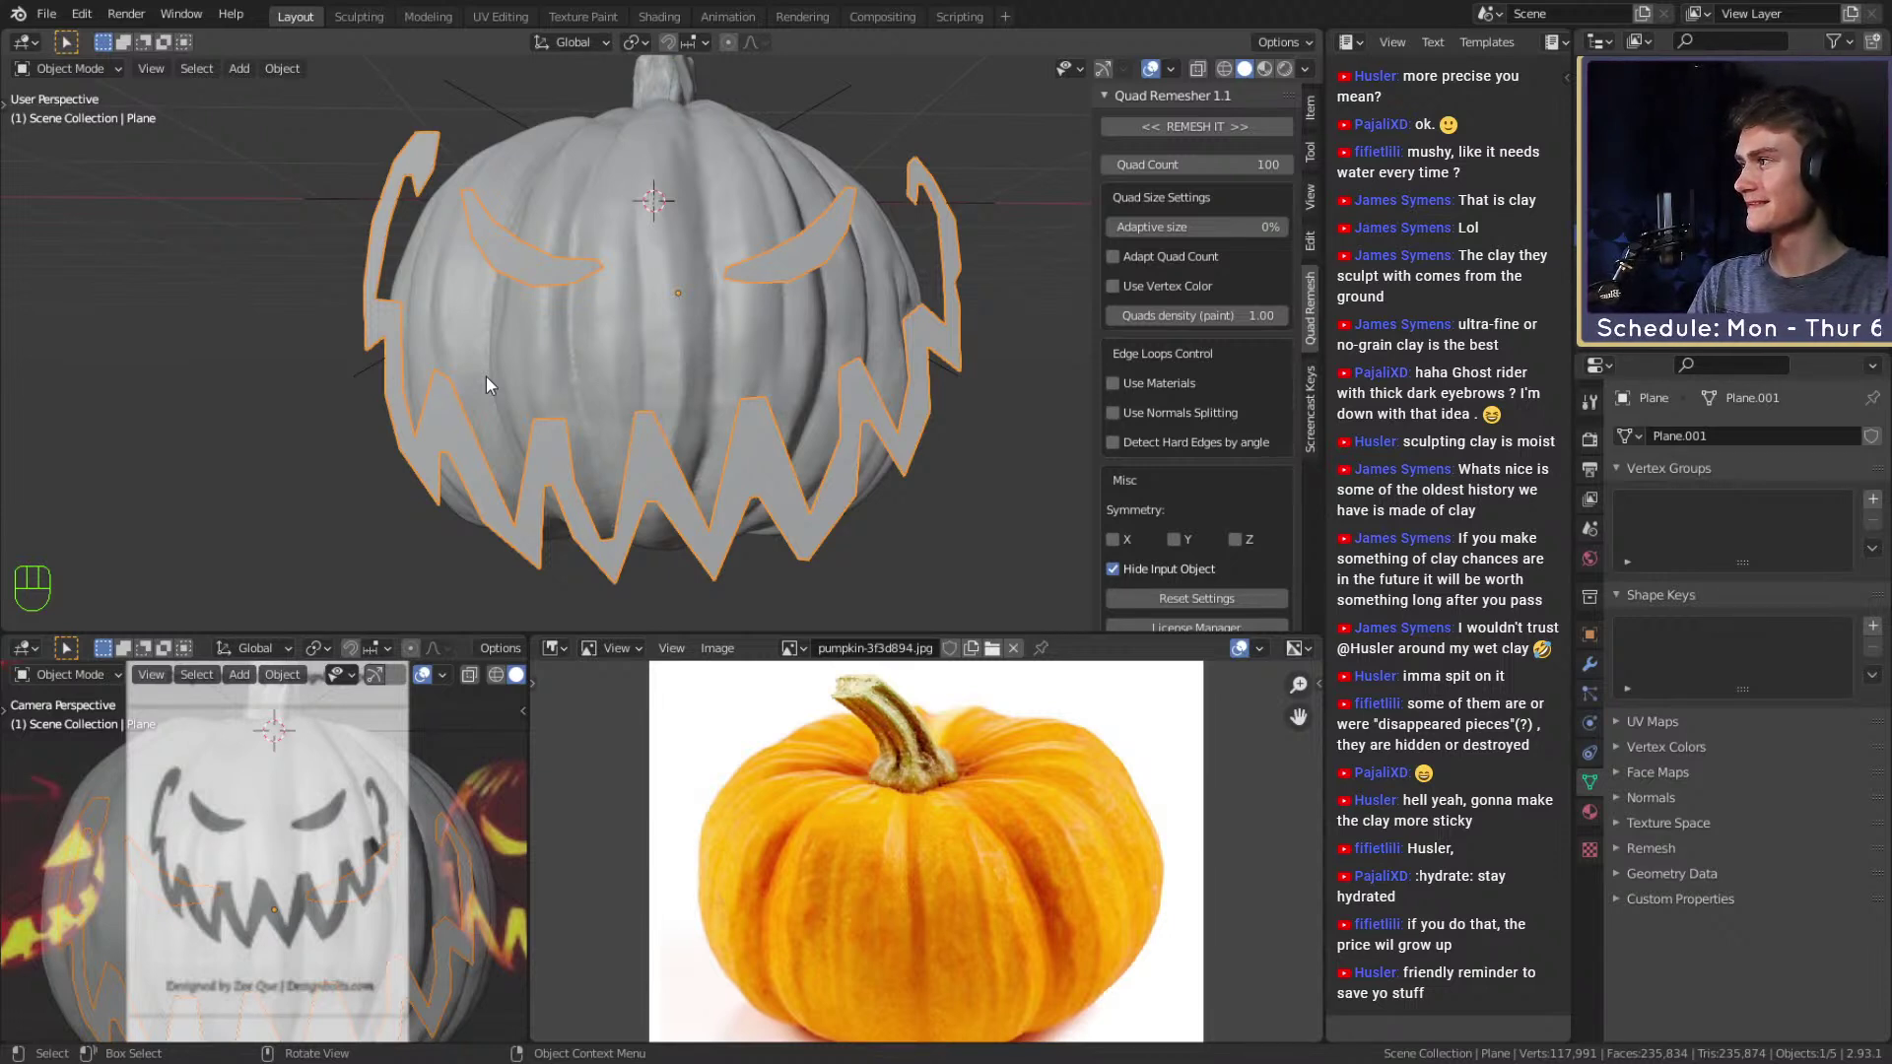
pyautogui.moveTo(453, 453); pyautogui.dragTo(705, 344, button='middle')
pyautogui.press('Tab')
pyautogui.scroll(6, 709, 369)
pyautogui.scroll(-4, 769, 348)
pyautogui.scroll(4, 844, 342)
pyautogui.keyDown('shift'); pyautogui.moveTo(385, 331); pyautogui.dragTo(665, 344, button='middle'); pyautogui.keyUp('shift')
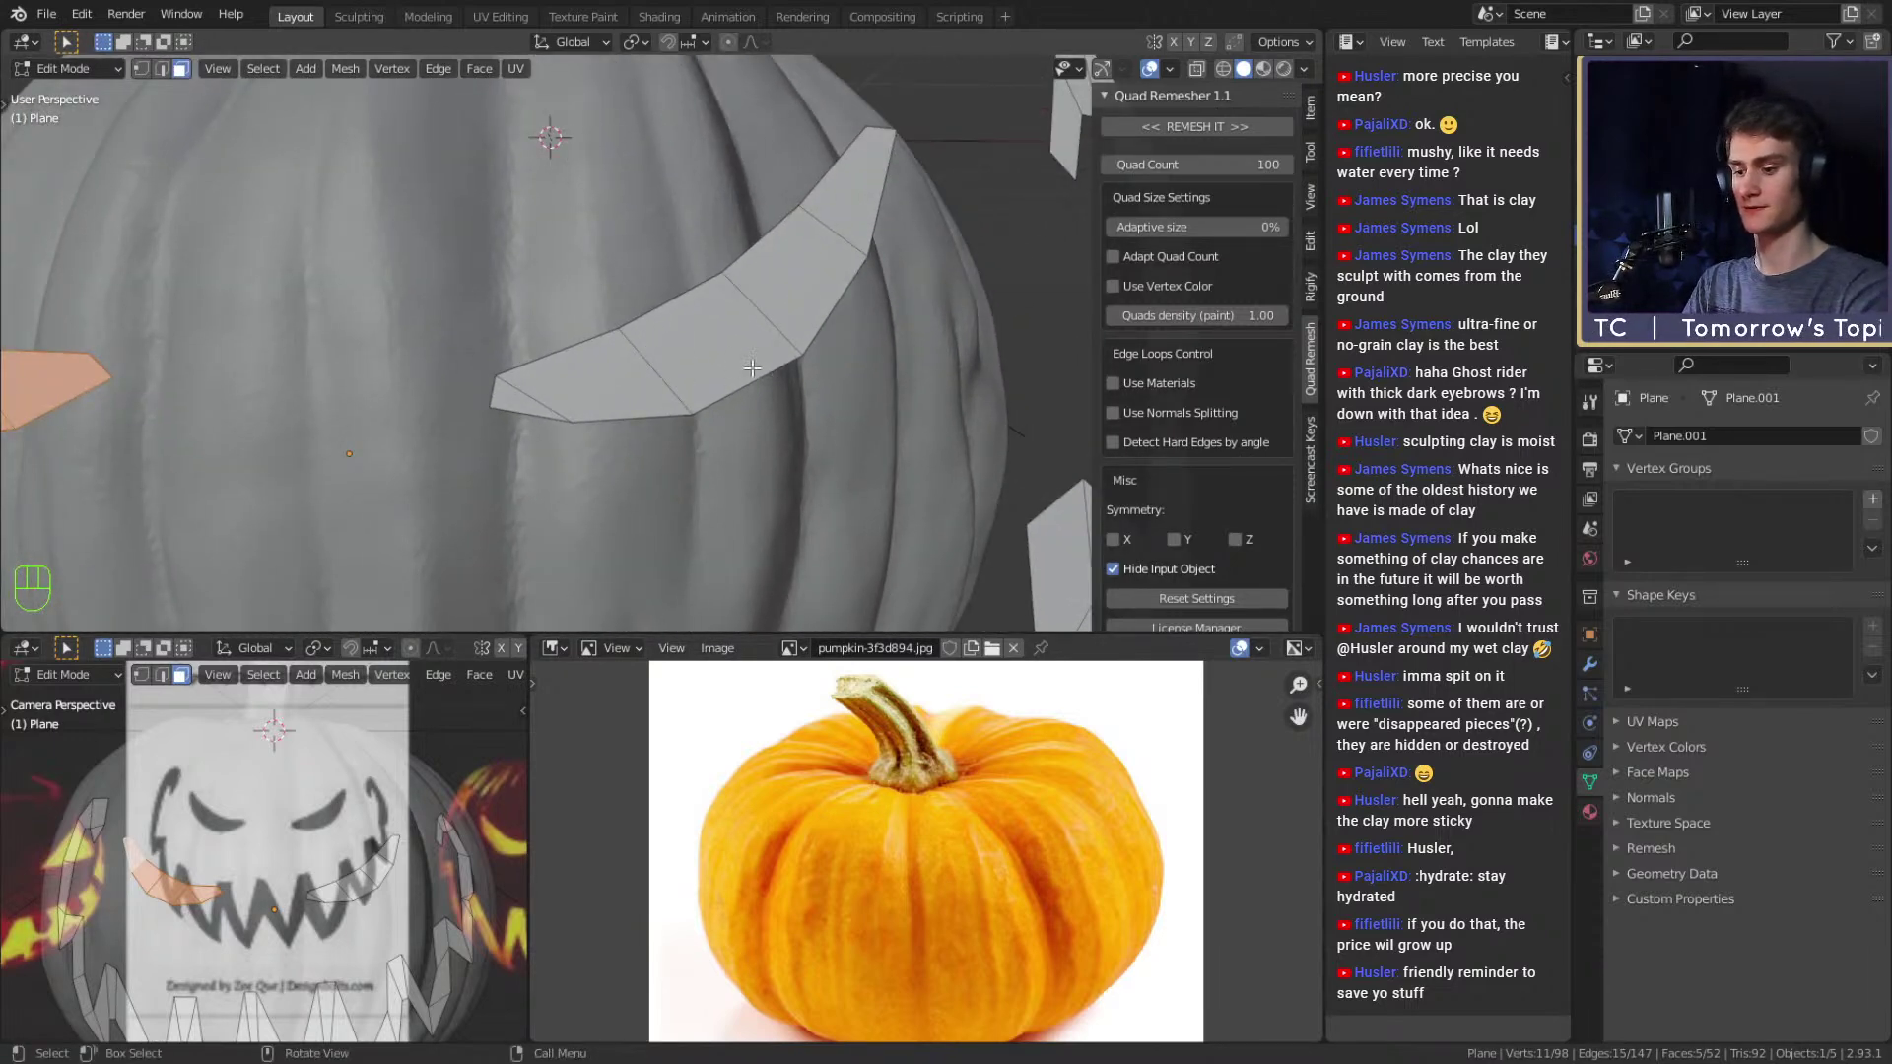
pyautogui.press('KP_1')
pyautogui.scroll(5, 602, 321)
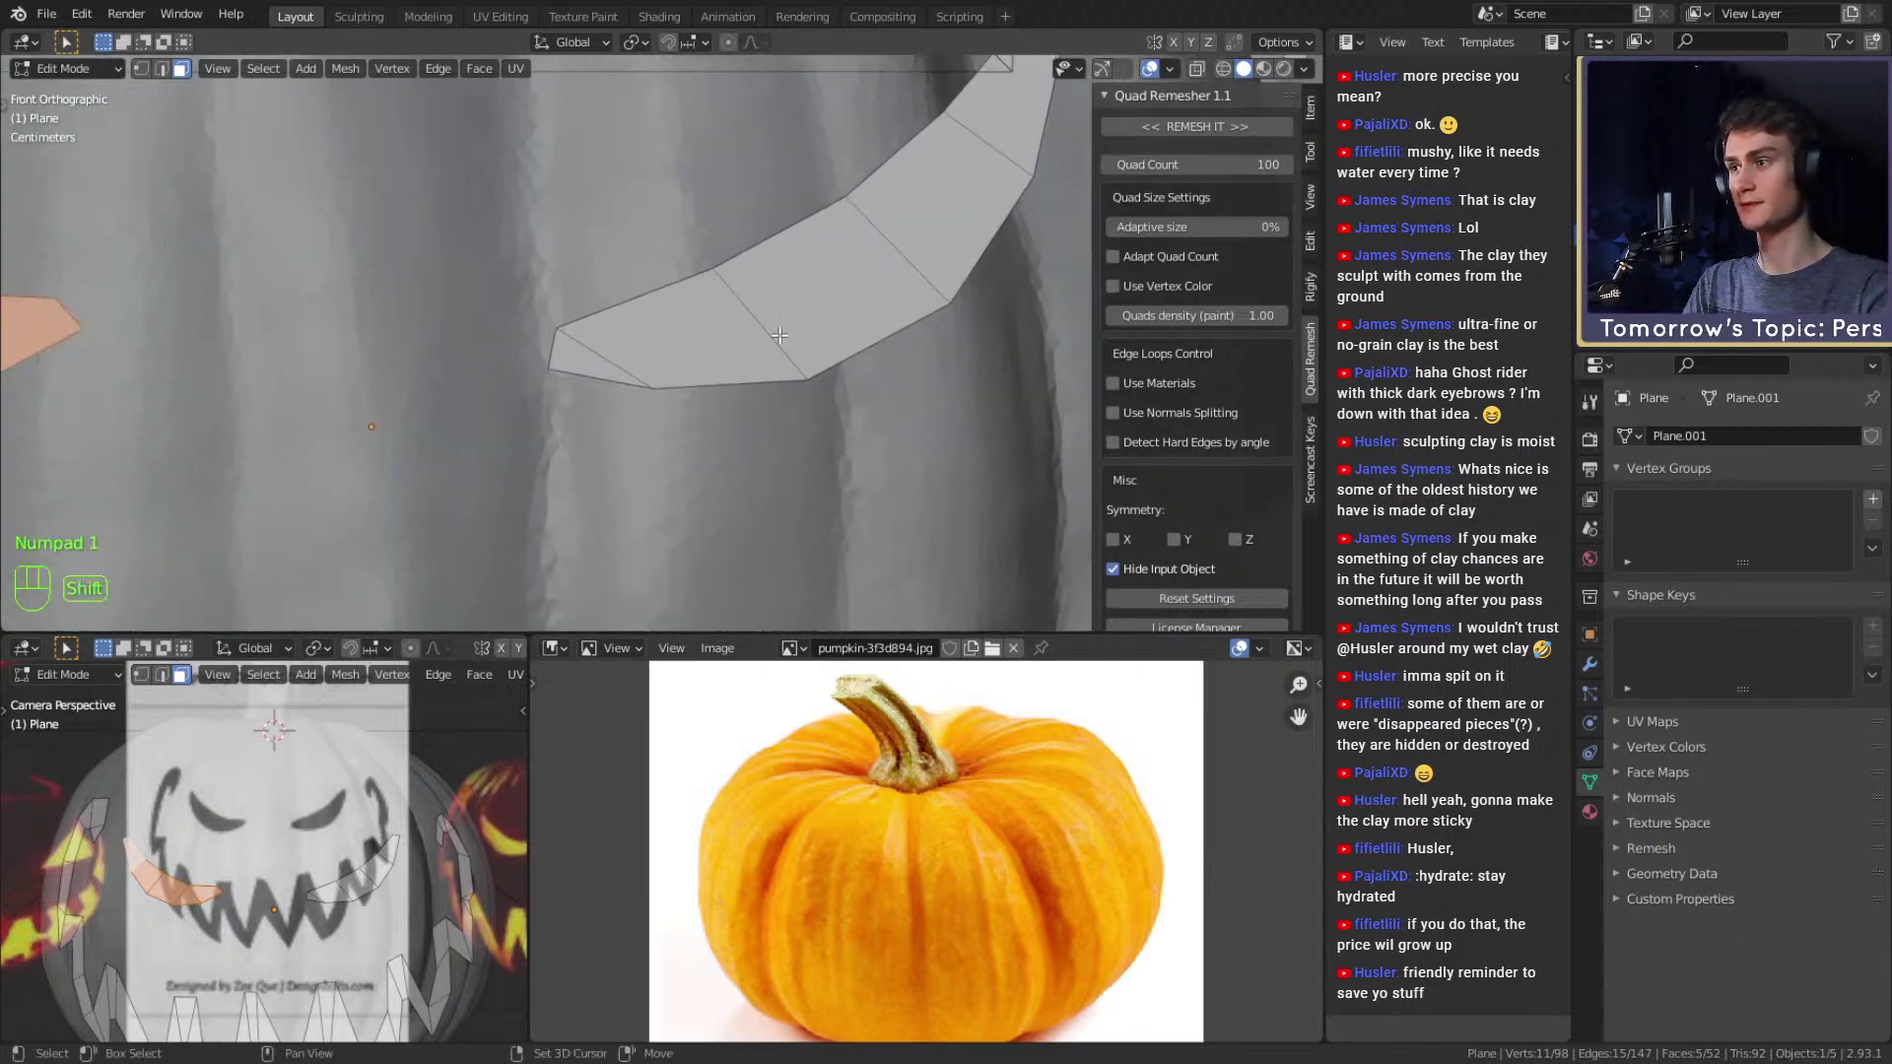
pyautogui.press('k')
pyautogui.click(652, 388)
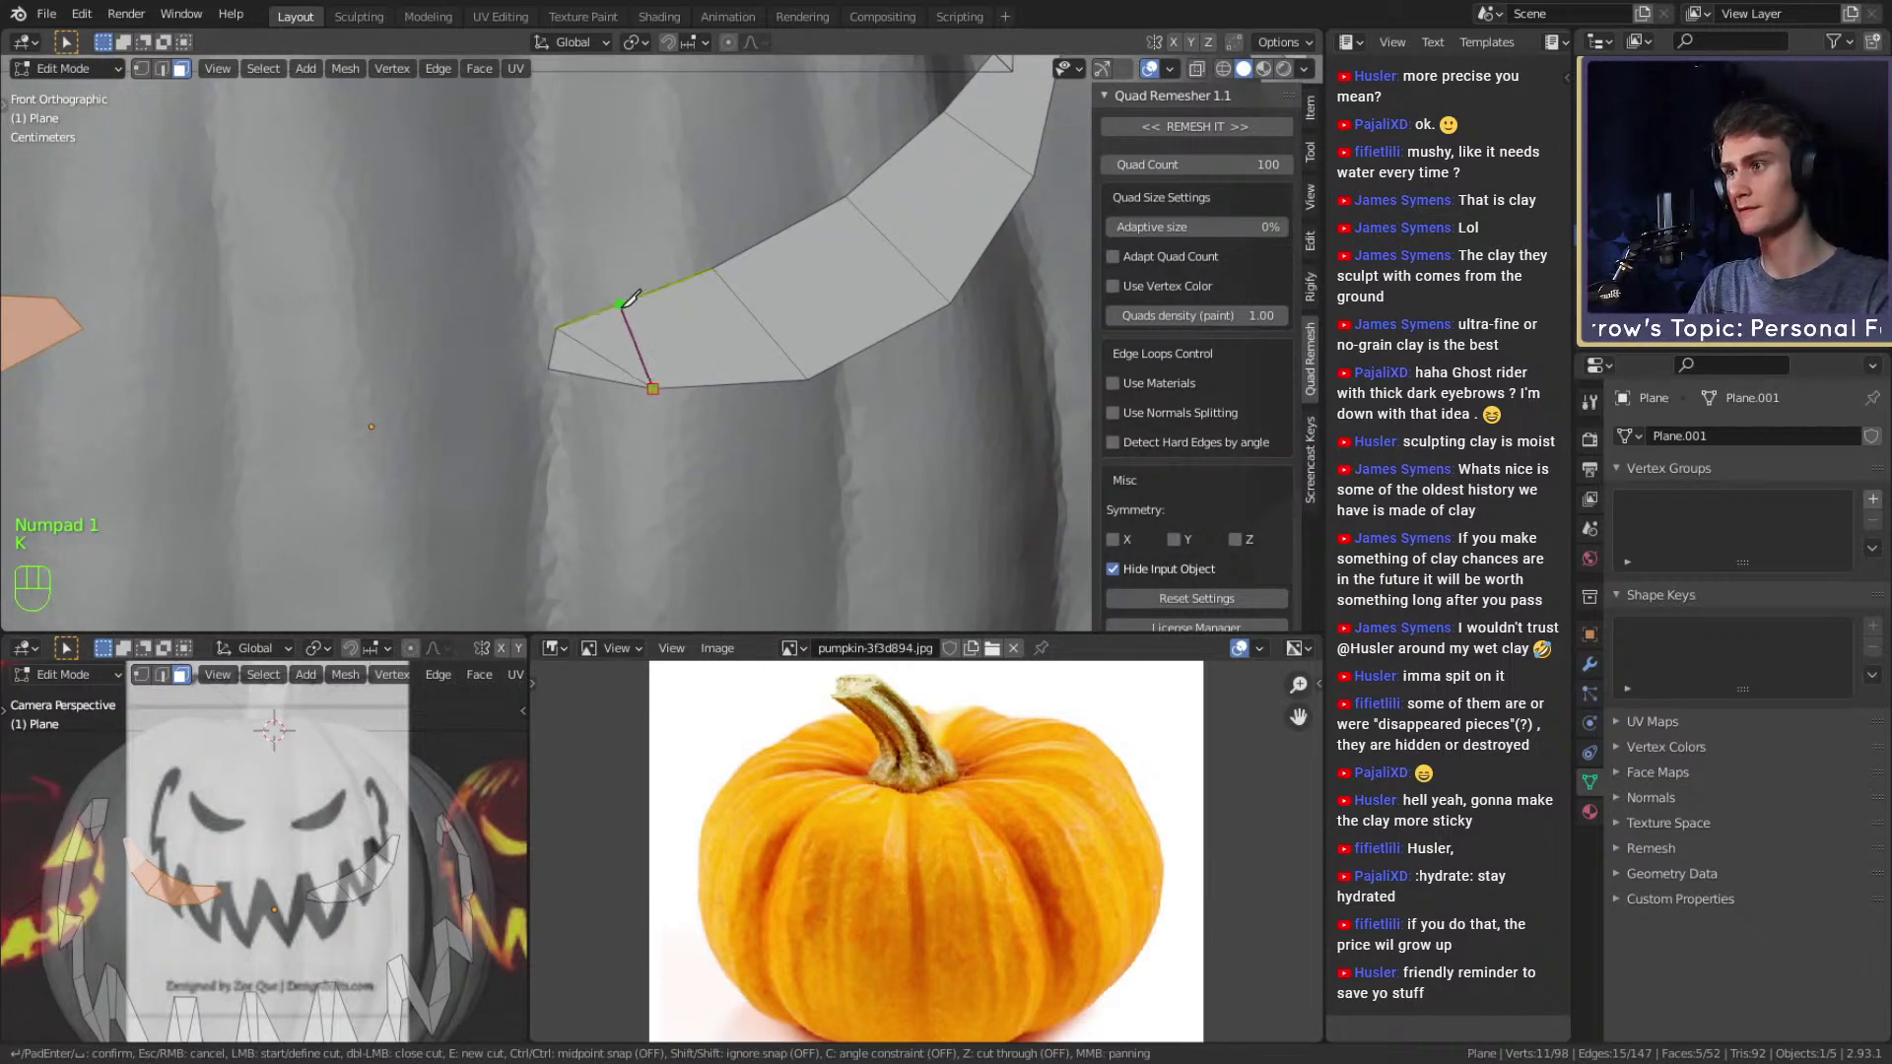
pyautogui.click(619, 304)
pyautogui.press('space')
# Delete the diagonal edge at the right eye's inner tip and fill the gap with a quad face.
pyautogui.press('2')
pyautogui.click(599, 356)
pyautogui.press('x')
pyautogui.click(596, 365)
pyautogui.keyDown('shift'); pyautogui.moveTo(596, 366); pyautogui.dragTo(583, 384, button='middle'); pyautogui.keyUp('shift')
pyautogui.keyDown('alt'); pyautogui.click(585, 396); pyautogui.keyUp('alt')
pyautogui.press('f')
# Knife an edge across the left eye's inner end from the lower vertex to the upper outline and dissolve the adjacent diagonal edge.
pyautogui.keyDown('shift'); pyautogui.moveTo(812, 337); pyautogui.dragTo(717, 422, button='middle'); pyautogui.keyUp('shift')
pyautogui.press('k')
pyautogui.click(779, 473)
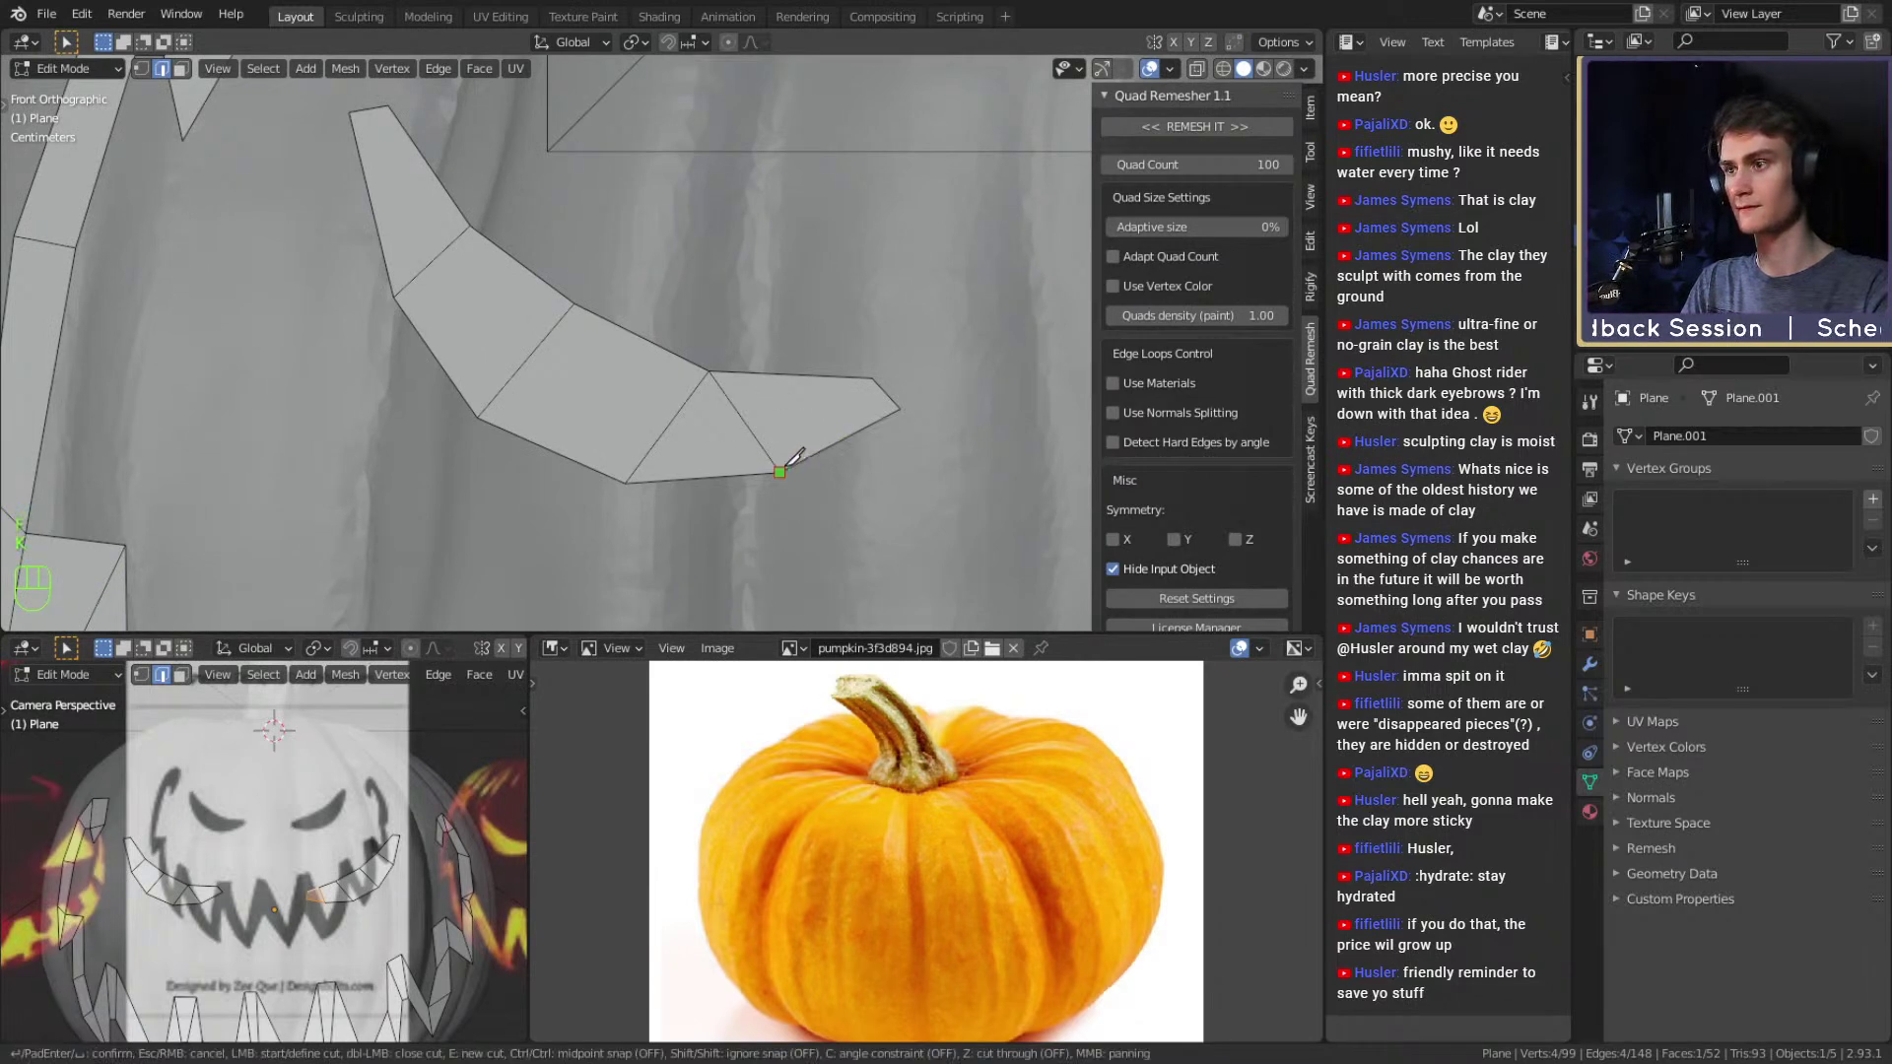
pyautogui.click(792, 373)
pyautogui.press('Return')
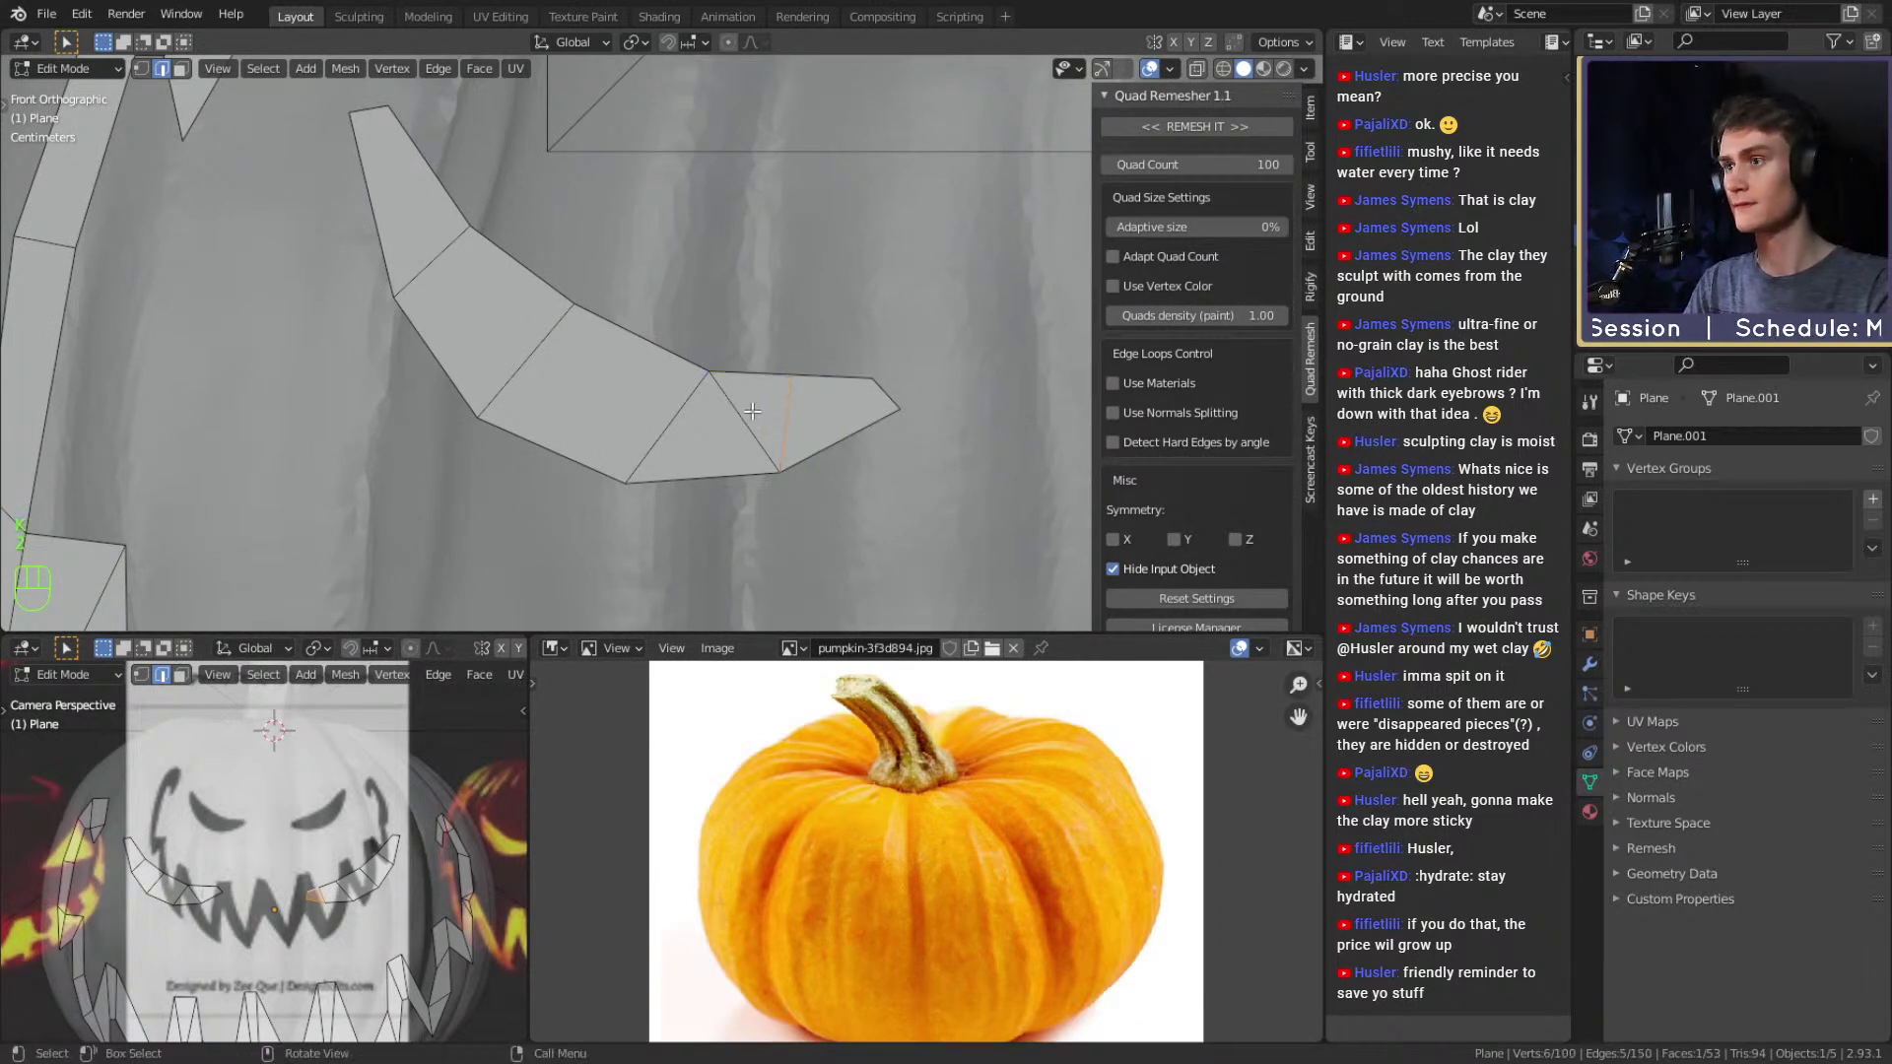
pyautogui.click(752, 410)
pyautogui.press('x')
pyautogui.click(678, 538)
# Reposition the upper outline vertices at the left eye's inner end to even out its quads.
pyautogui.press('1')
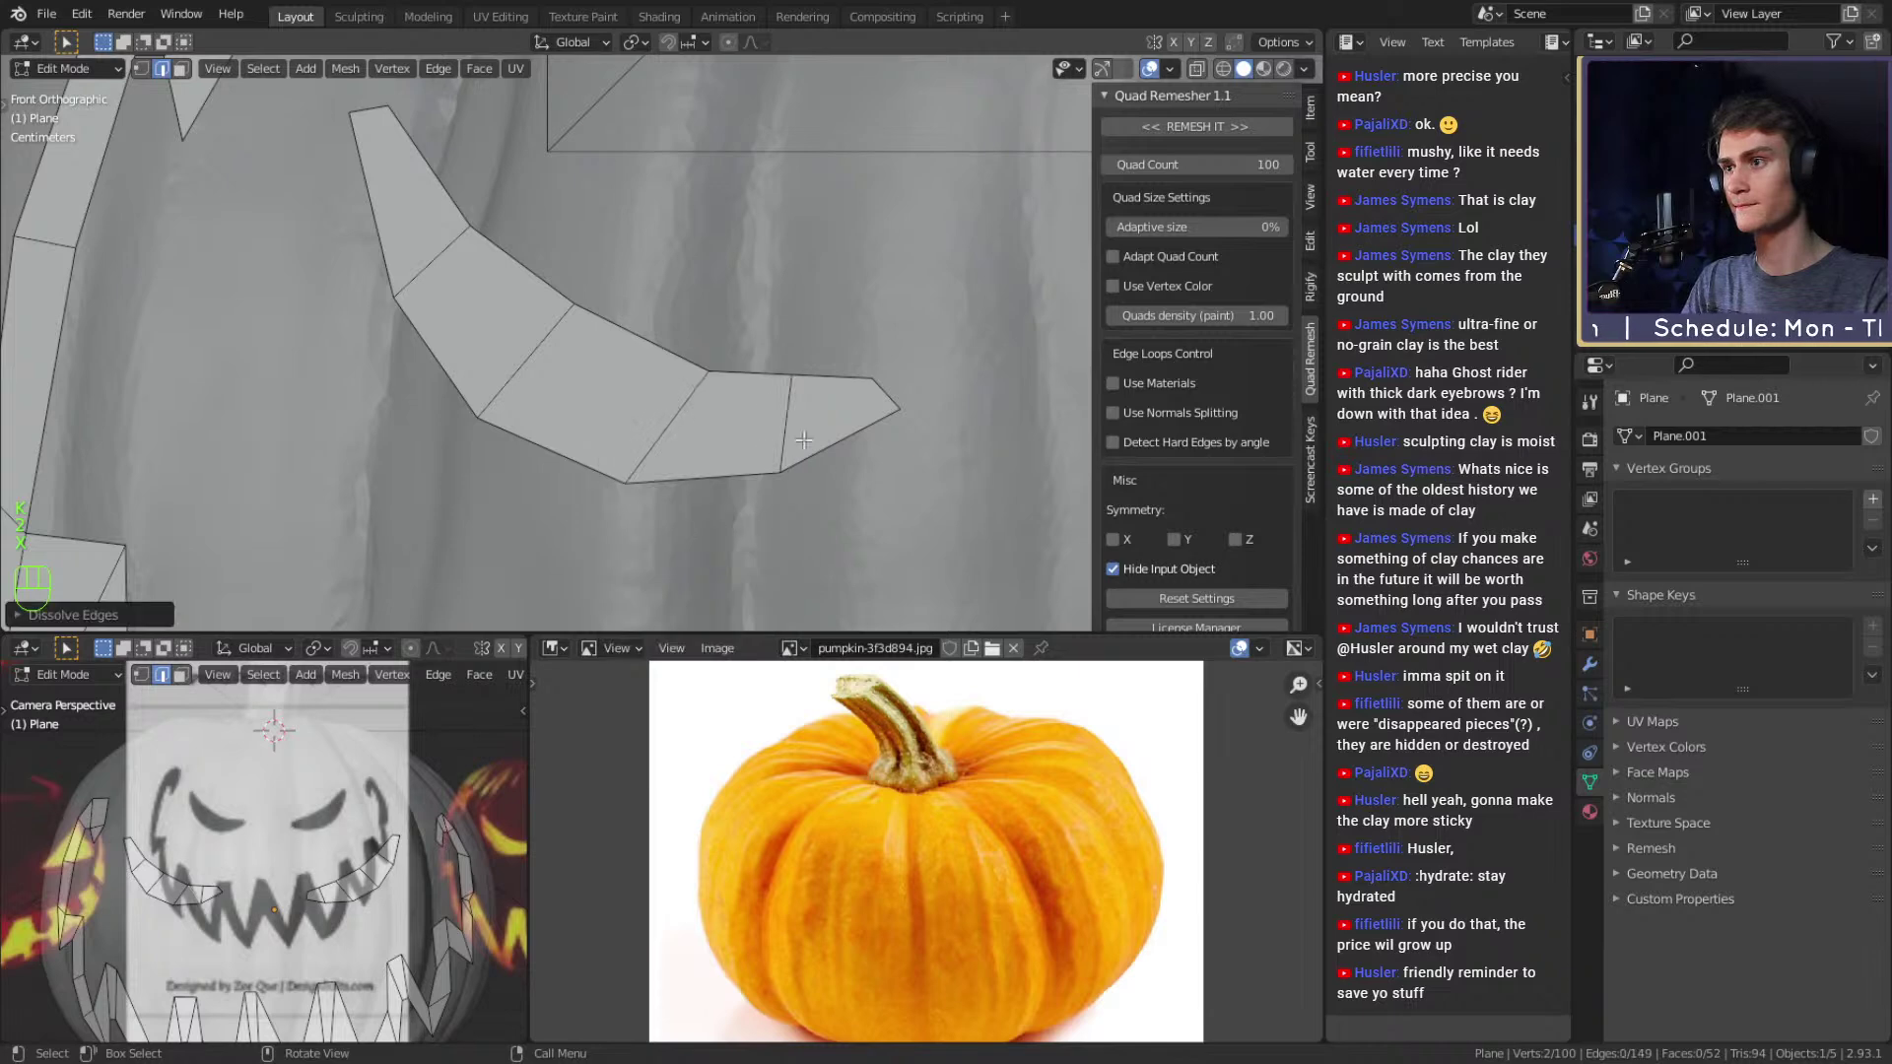
pyautogui.press('g')
pyautogui.click(801, 373)
pyautogui.click(794, 374)
pyautogui.press('g')
pyautogui.click(851, 378)
# Knife a new edge across the mouth's right hook from the outer vertex to the inner outline and dissolve the old edge above it.
pyautogui.keyDown('shift'); pyautogui.moveTo(851, 379); pyautogui.dragTo(934, 432, button='middle'); pyautogui.keyUp('shift')
pyautogui.scroll(-5, 934, 431)
pyautogui.keyDown('shift'); pyautogui.moveTo(826, 457); pyautogui.dragTo(412, 405, button='middle'); pyautogui.keyUp('shift')
pyautogui.keyDown('shift'); pyautogui.moveTo(893, 341); pyautogui.dragTo(718, 459, button='middle'); pyautogui.keyUp('shift')
pyautogui.scroll(7, 718, 458)
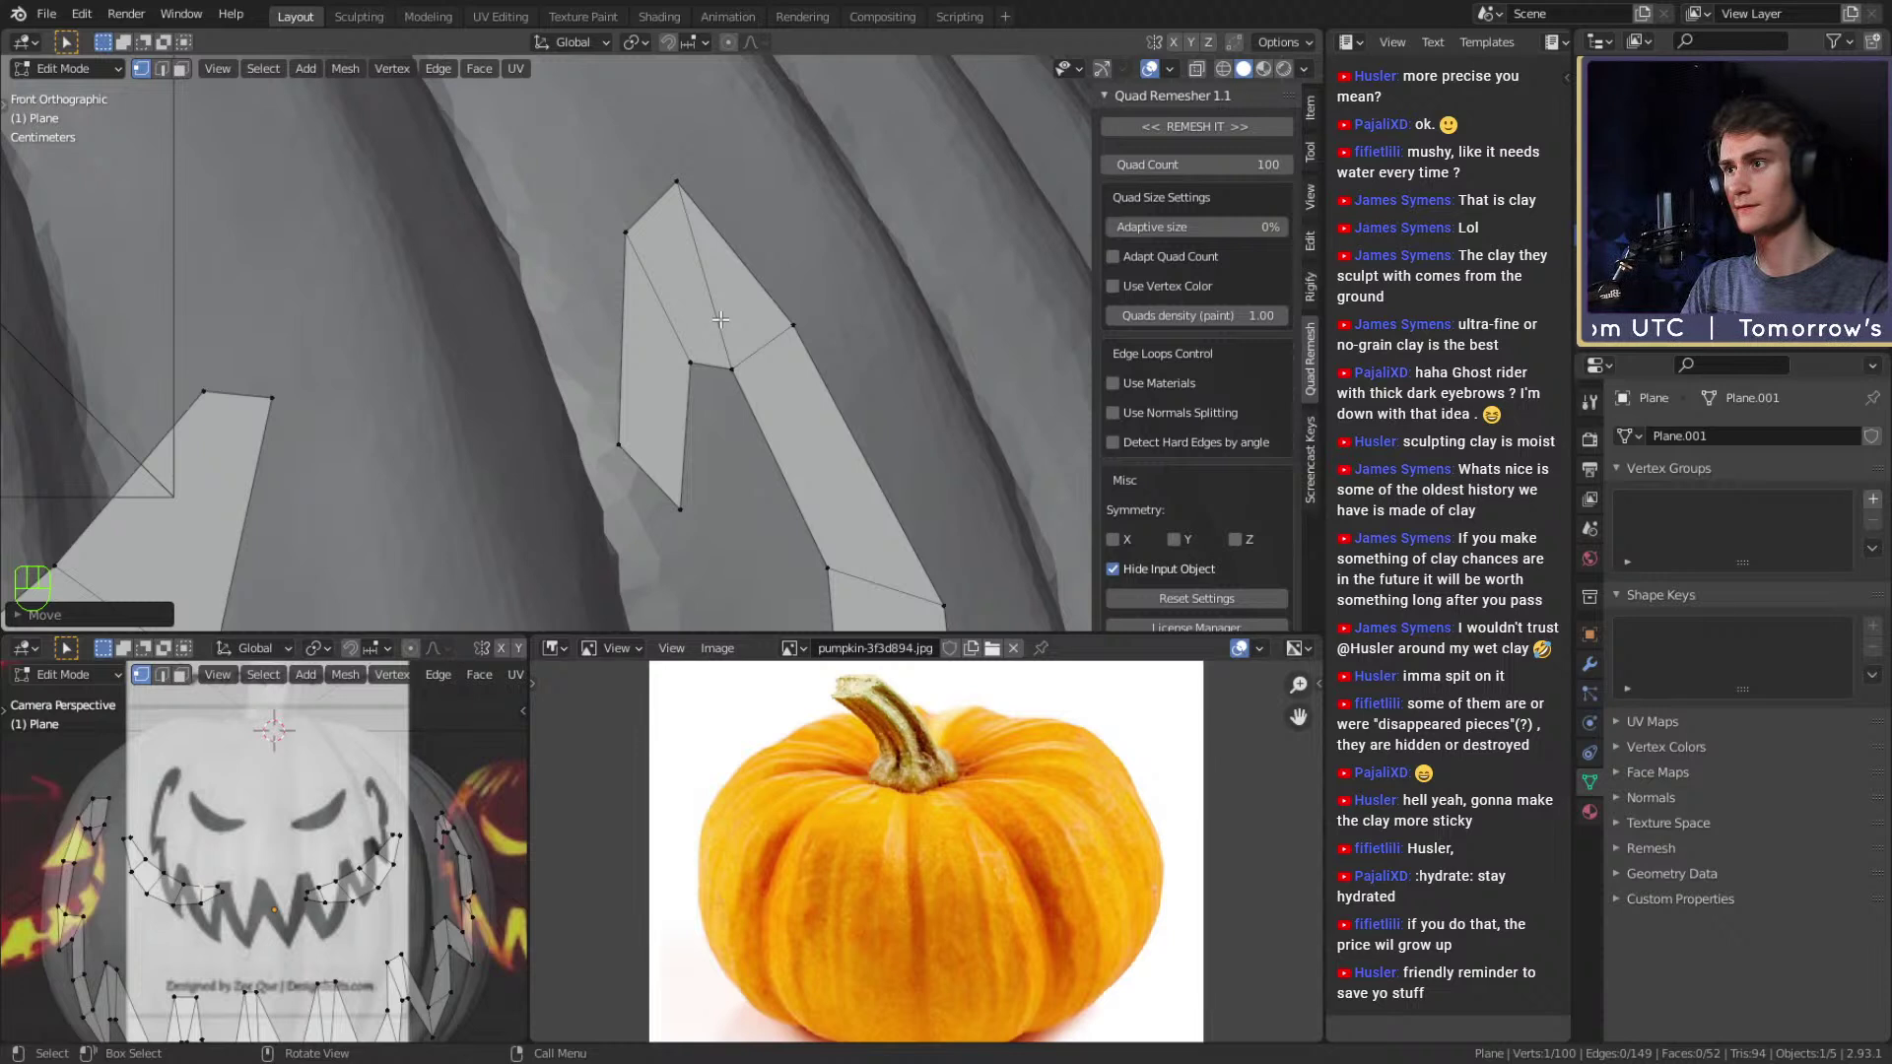
pyautogui.keyDown('shift'); pyautogui.moveTo(720, 319); pyautogui.dragTo(699, 296, button='middle'); pyautogui.keyUp('shift')
pyautogui.keyDown('shift'); pyautogui.moveTo(771, 358); pyautogui.dragTo(764, 345, button='middle'); pyautogui.keyUp('shift')
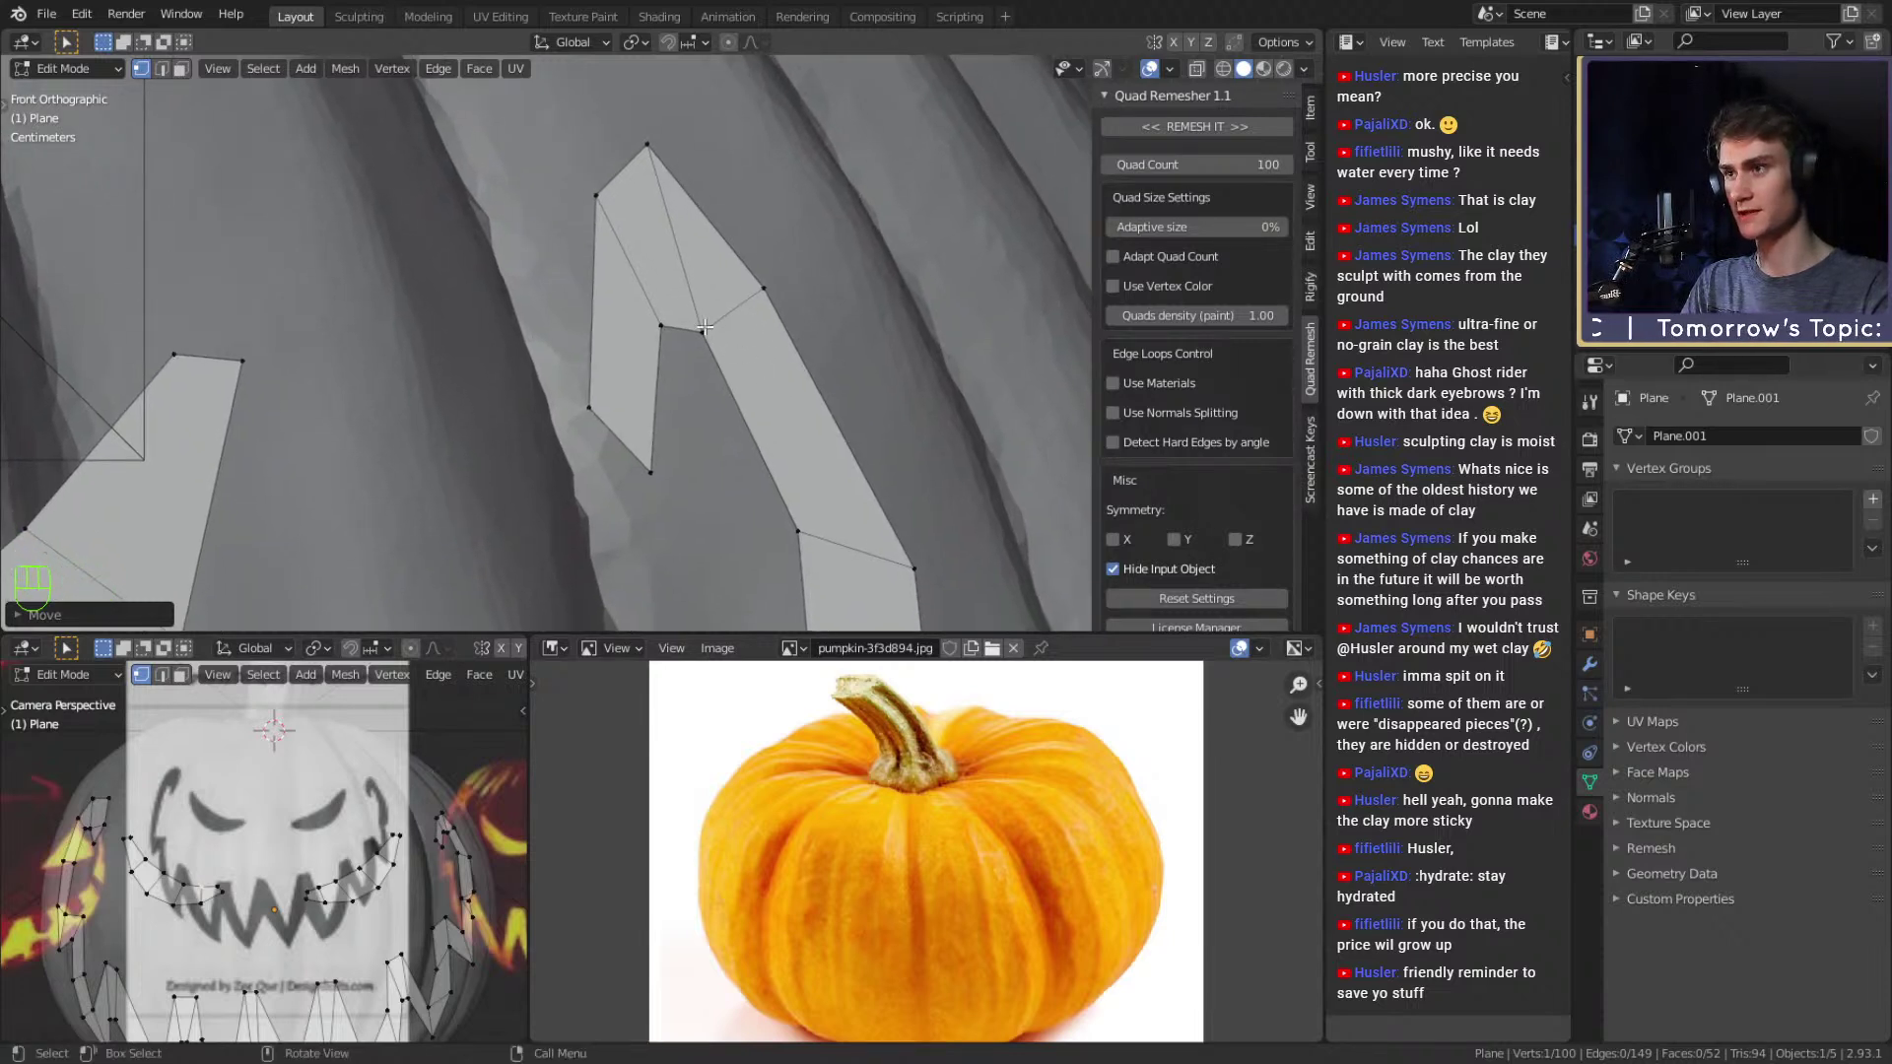
pyautogui.press('k')
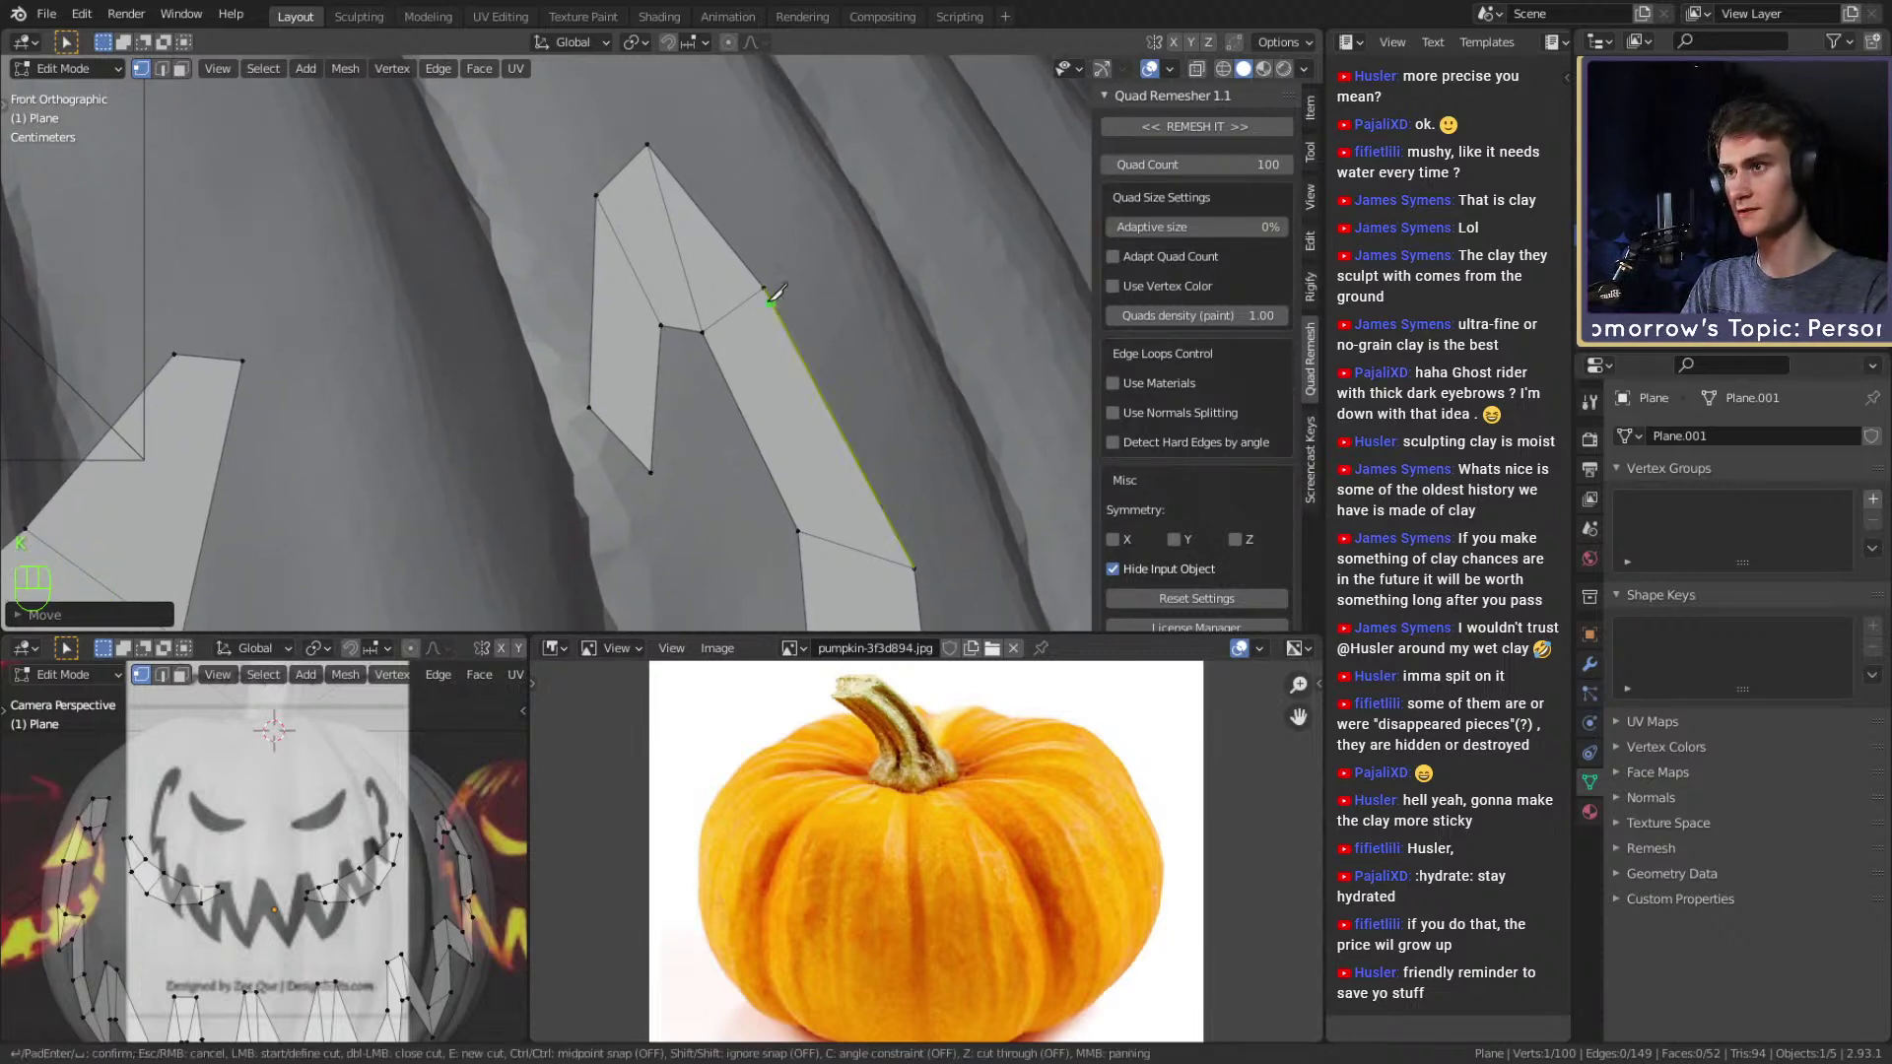
pyautogui.click(763, 288)
pyautogui.click(721, 369)
pyautogui.press('Return')
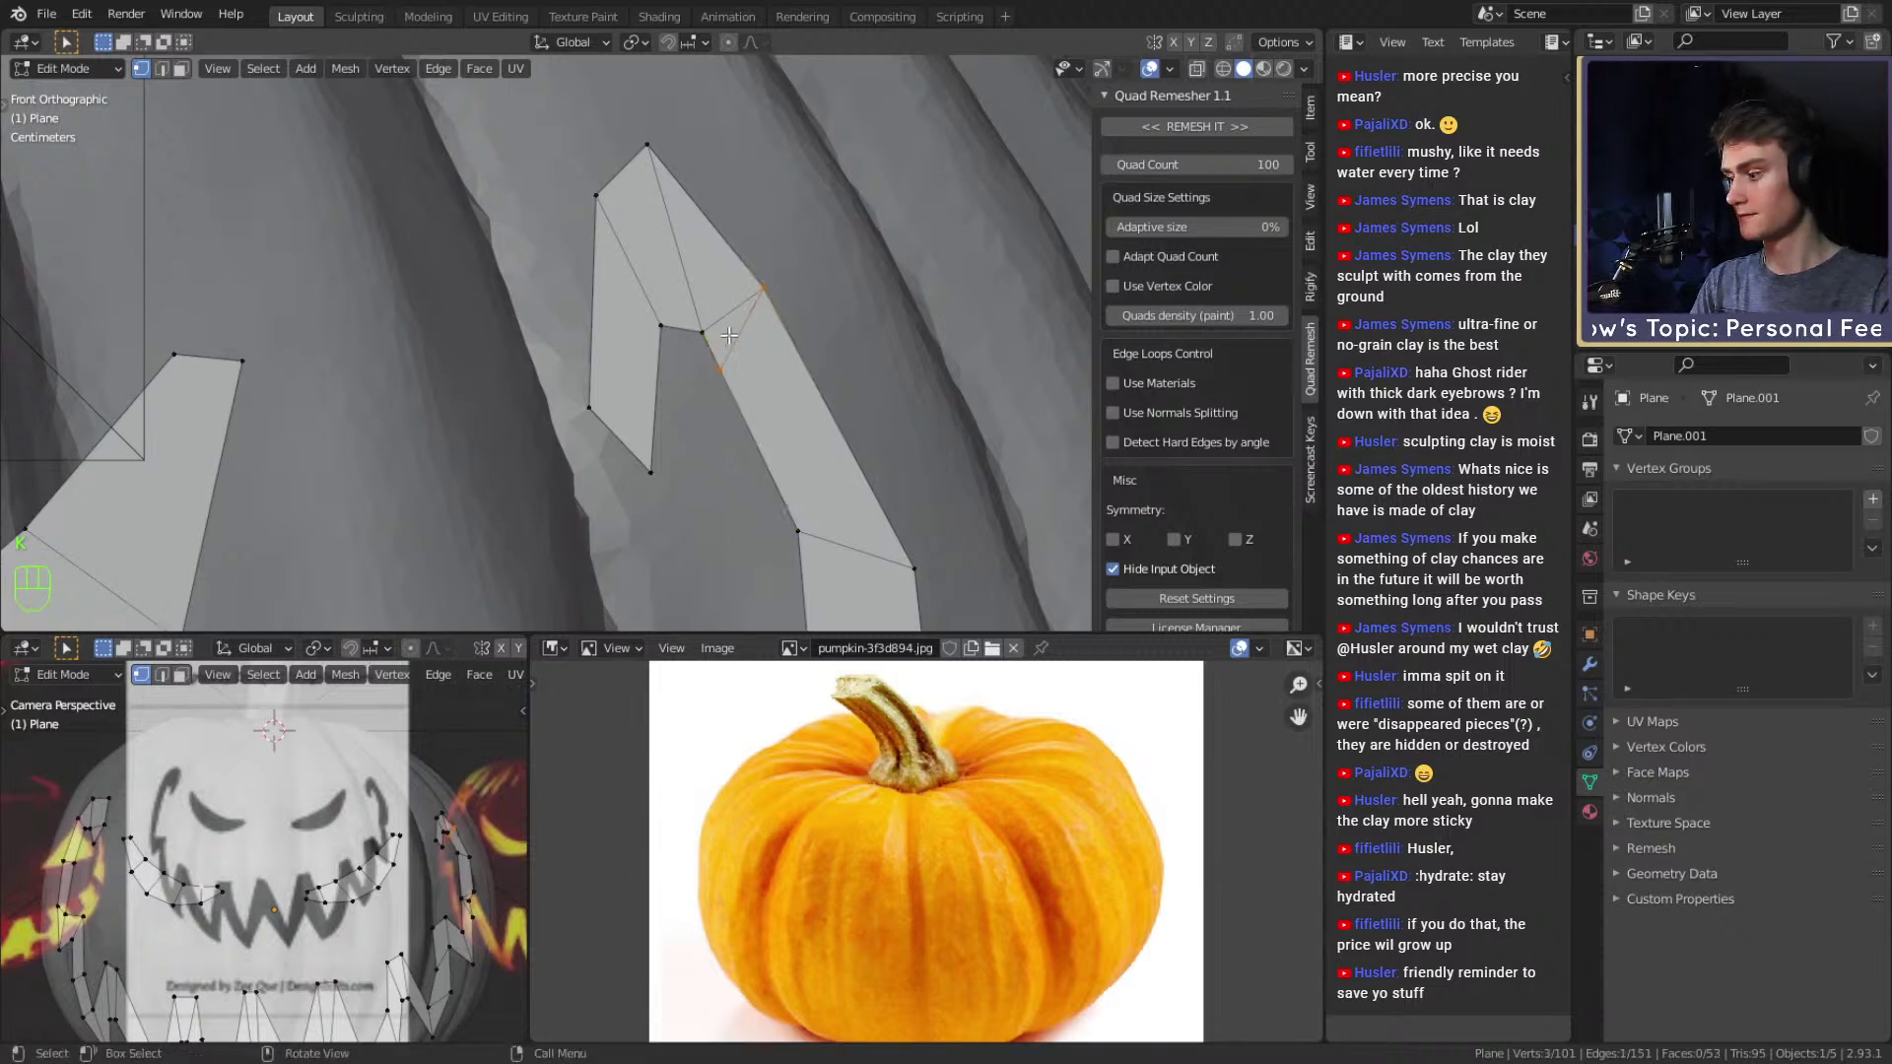
pyautogui.press('2')
pyautogui.press('x')
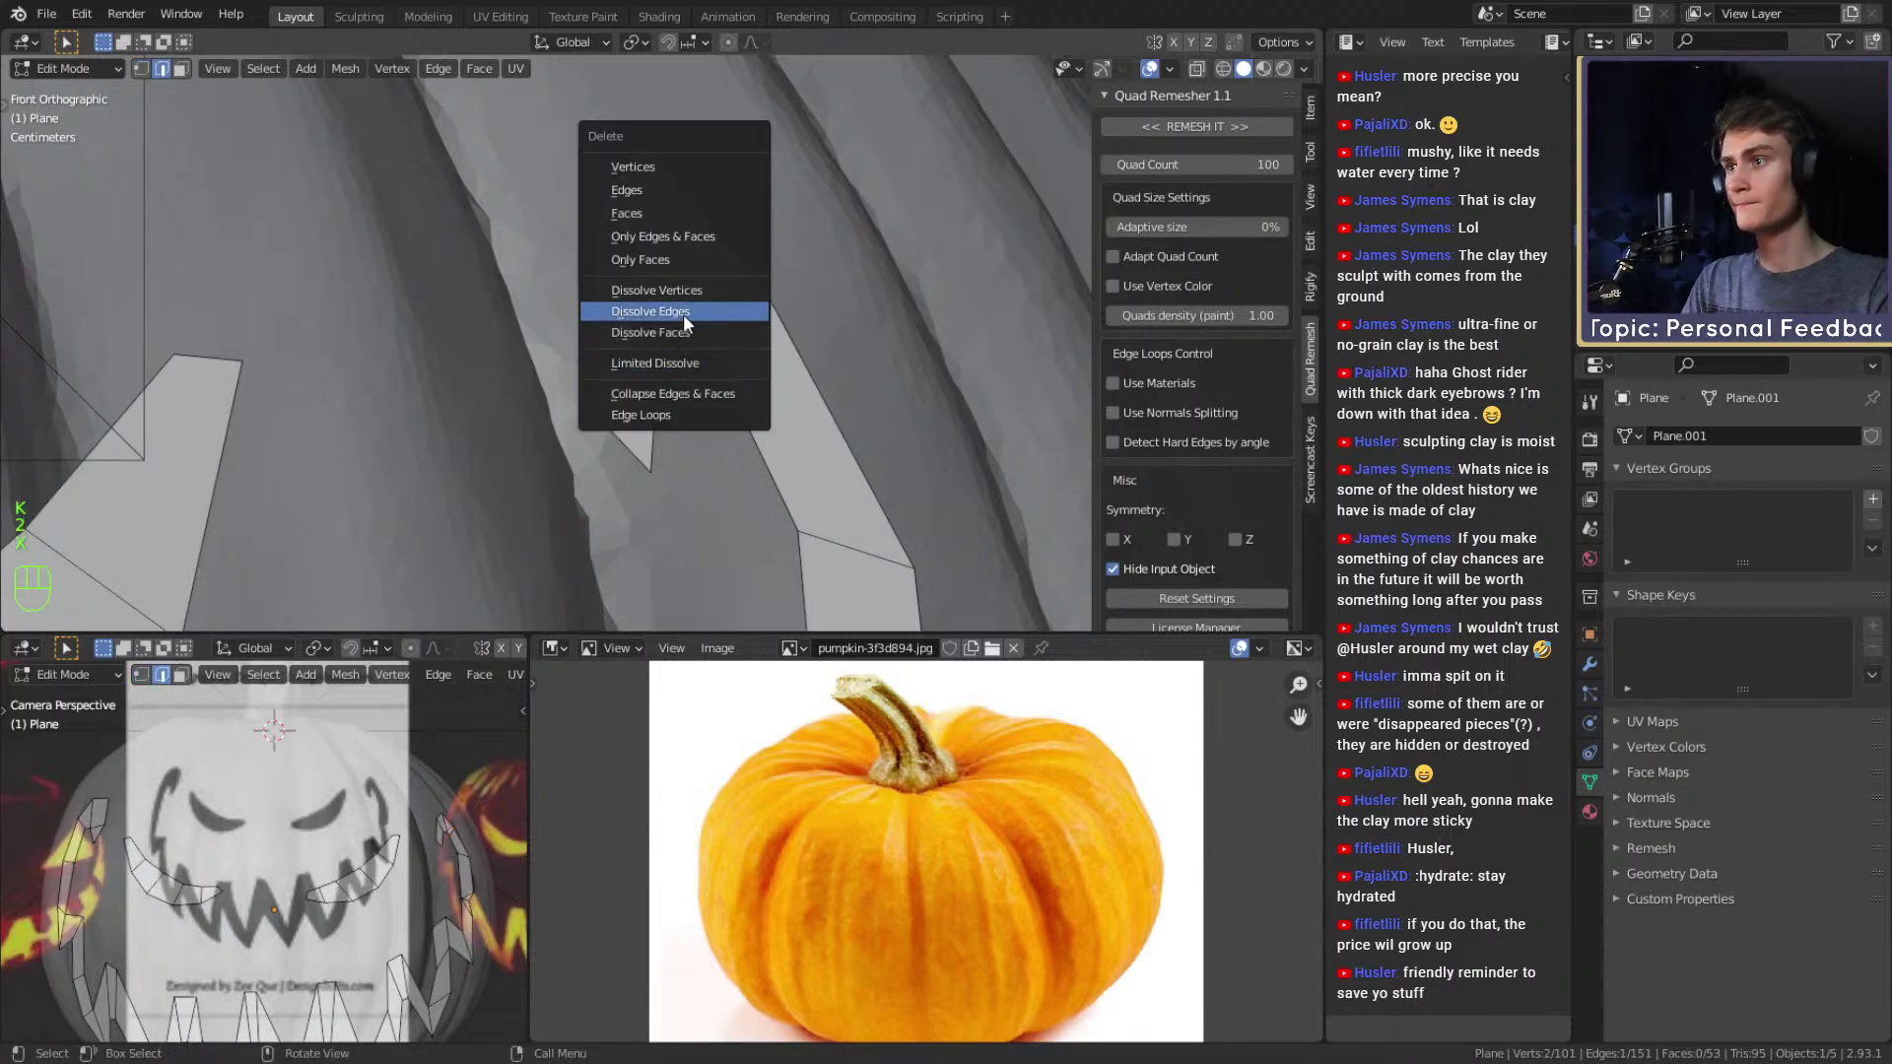
pyautogui.click(682, 314)
# Reposition the two inner-corner vertices of the mouth's right hook to even out its quads.
pyautogui.press('1')
pyautogui.press('g')
pyautogui.click(779, 338)
pyautogui.click(660, 336)
pyautogui.press('g')
pyautogui.click(733, 362)
# Add a centred loop cut across the long face of the mouth's right side strip, below the hook.
pyautogui.keyDown('shift'); pyautogui.moveTo(733, 363); pyautogui.dragTo(701, 382, button='middle'); pyautogui.keyUp('shift')
pyautogui.scroll(-4, 729, 309)
pyautogui.scroll(3, 690, 325)
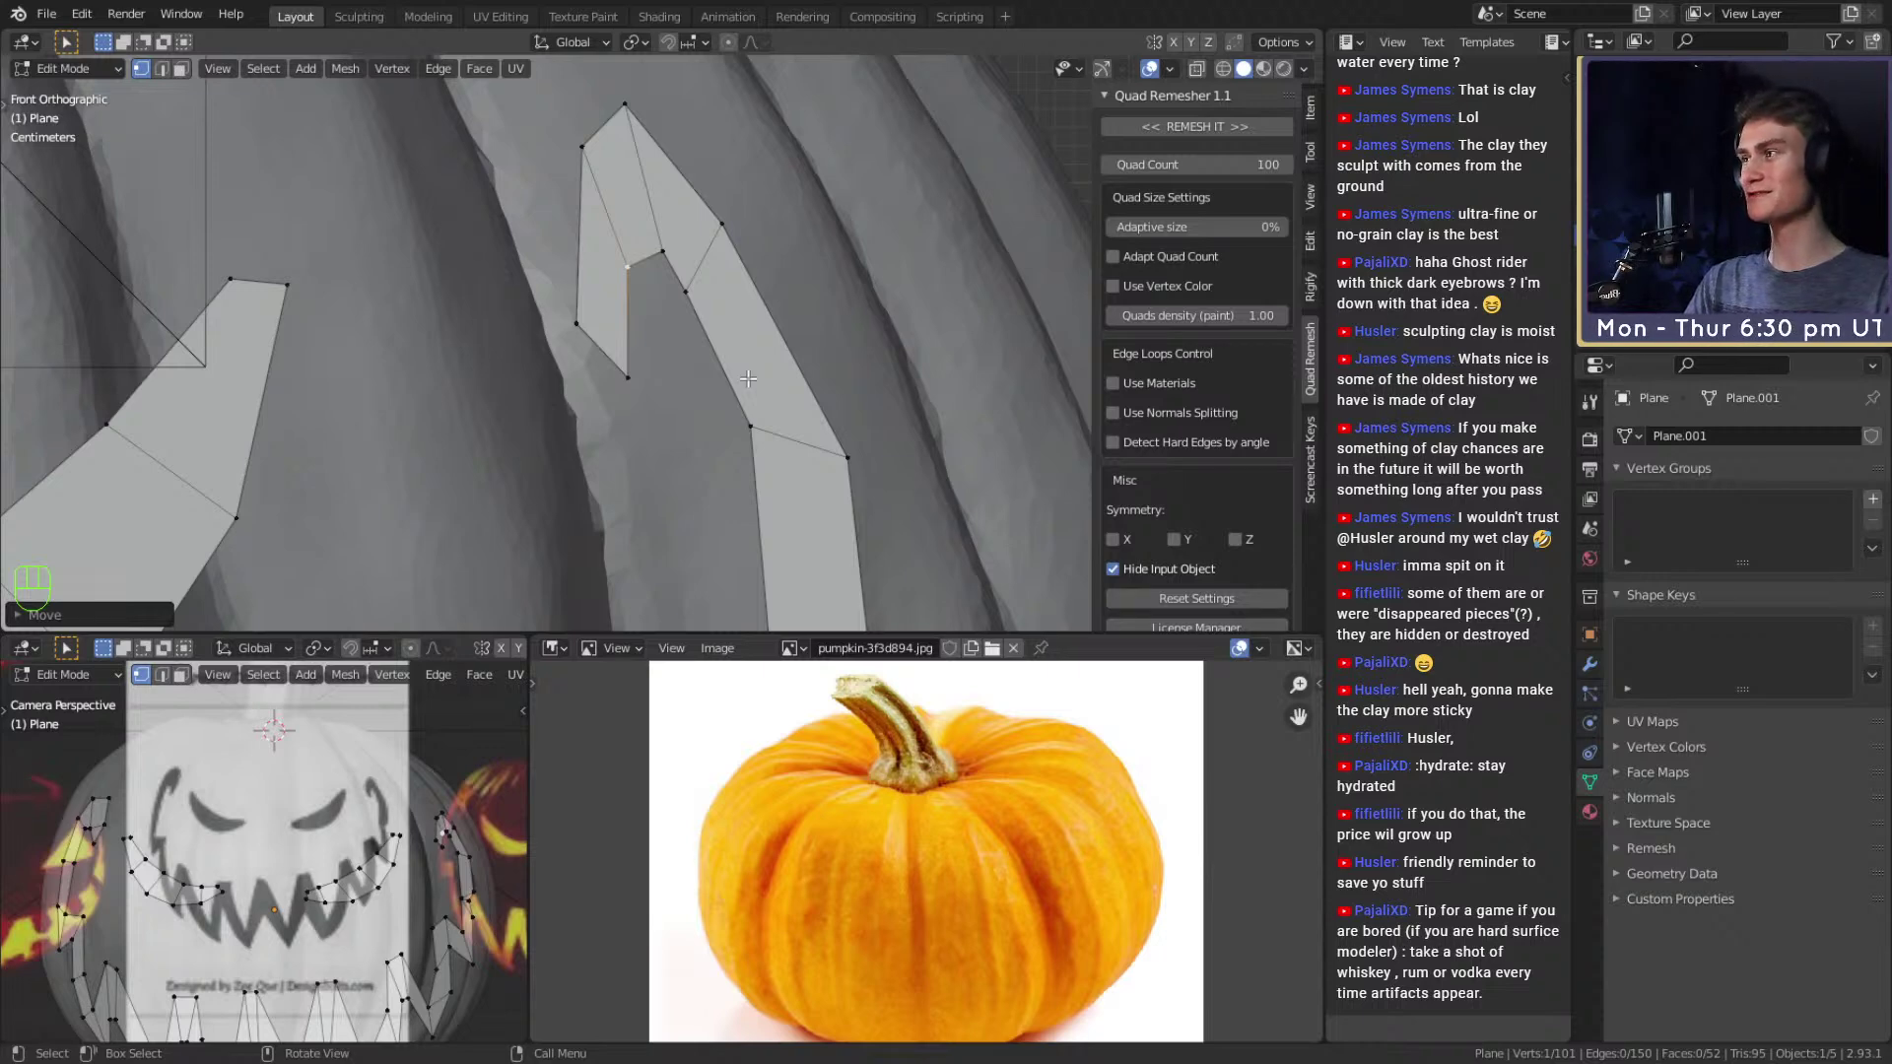
pyautogui.scroll(-8, 747, 378)
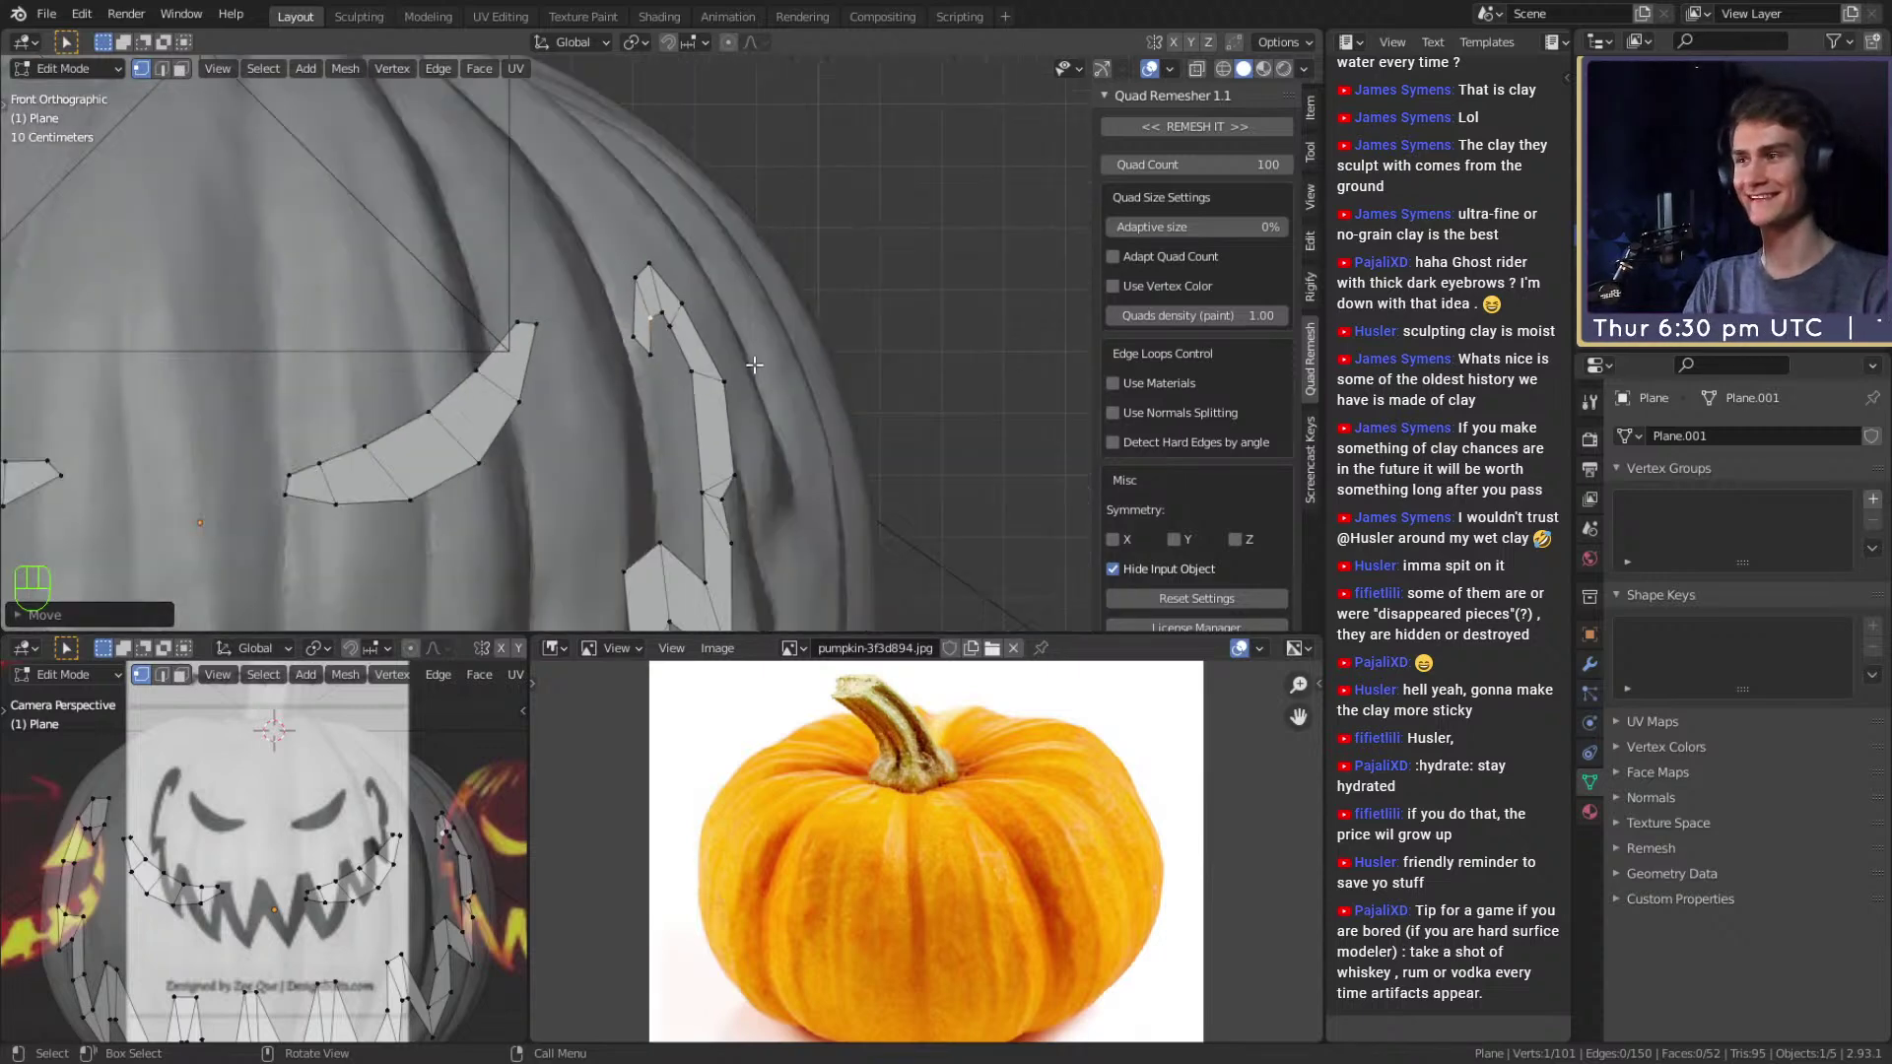
pyautogui.scroll(5, 790, 332)
pyautogui.scroll(6, 791, 332)
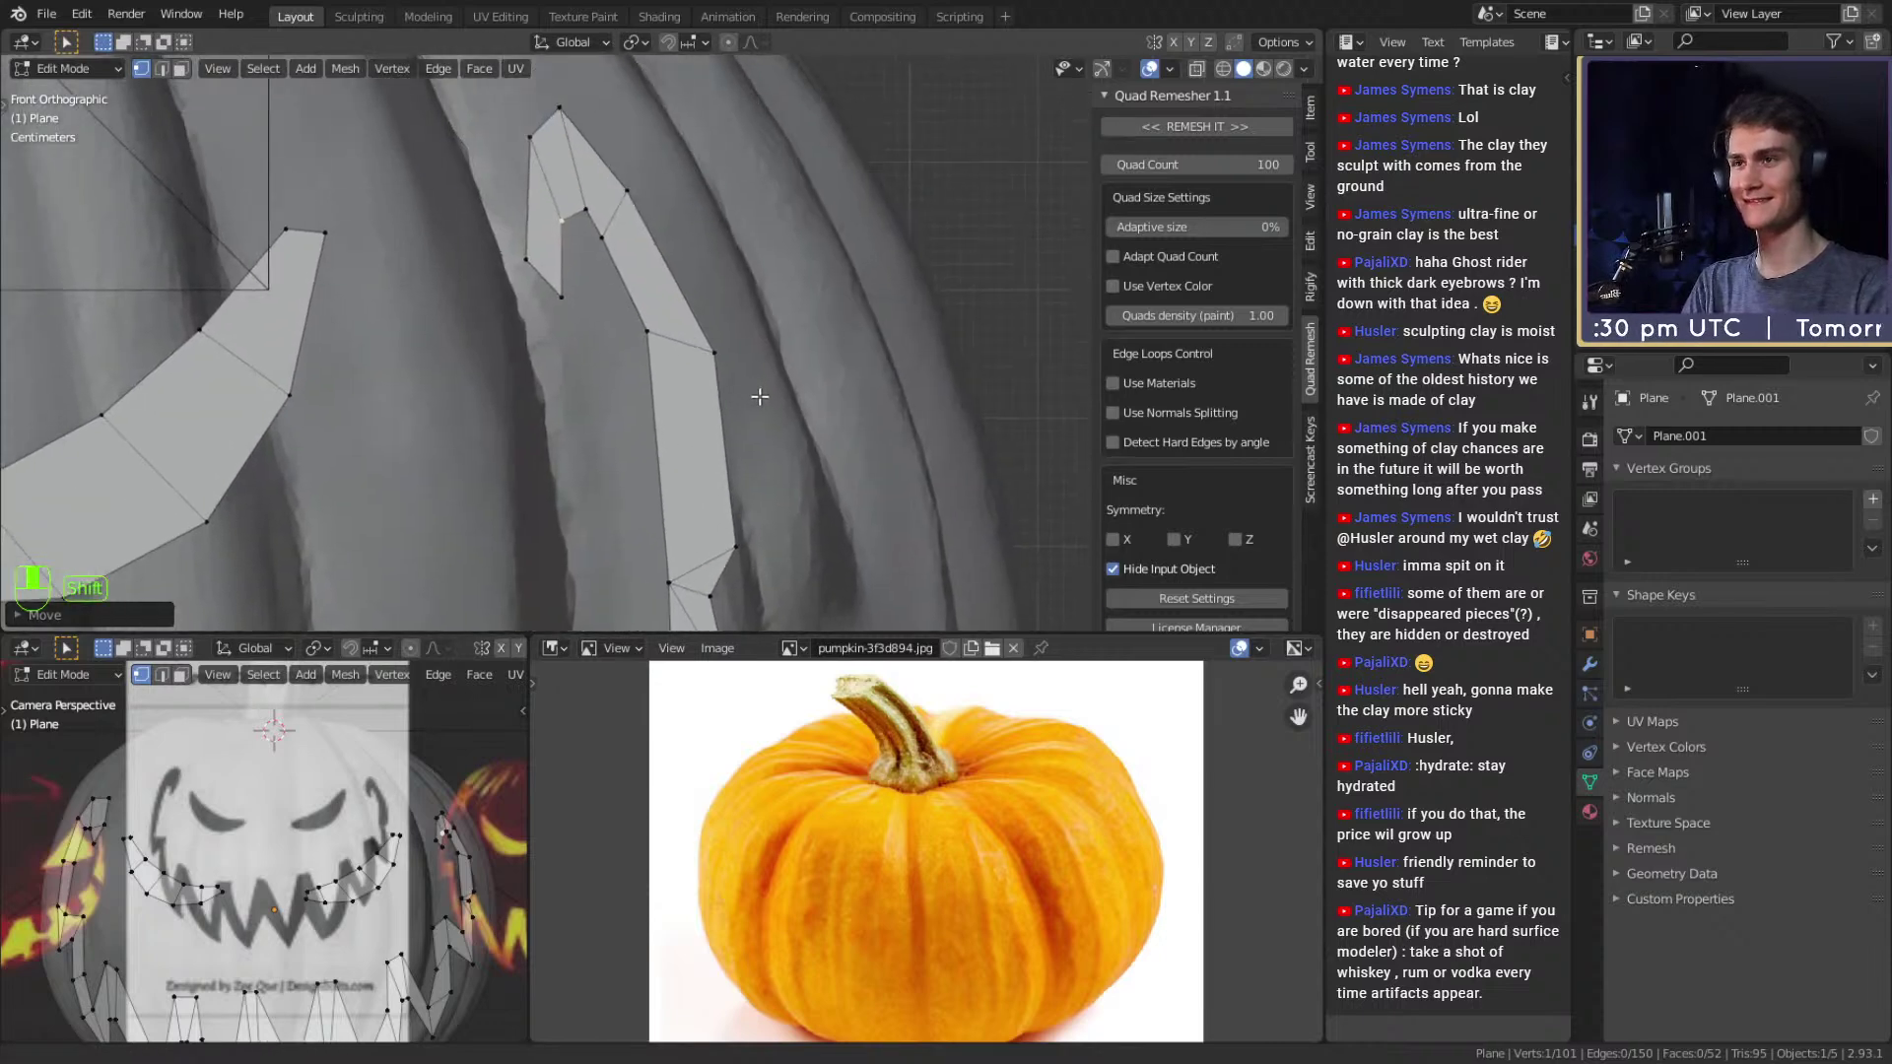
pyautogui.scroll(-3, 687, 276)
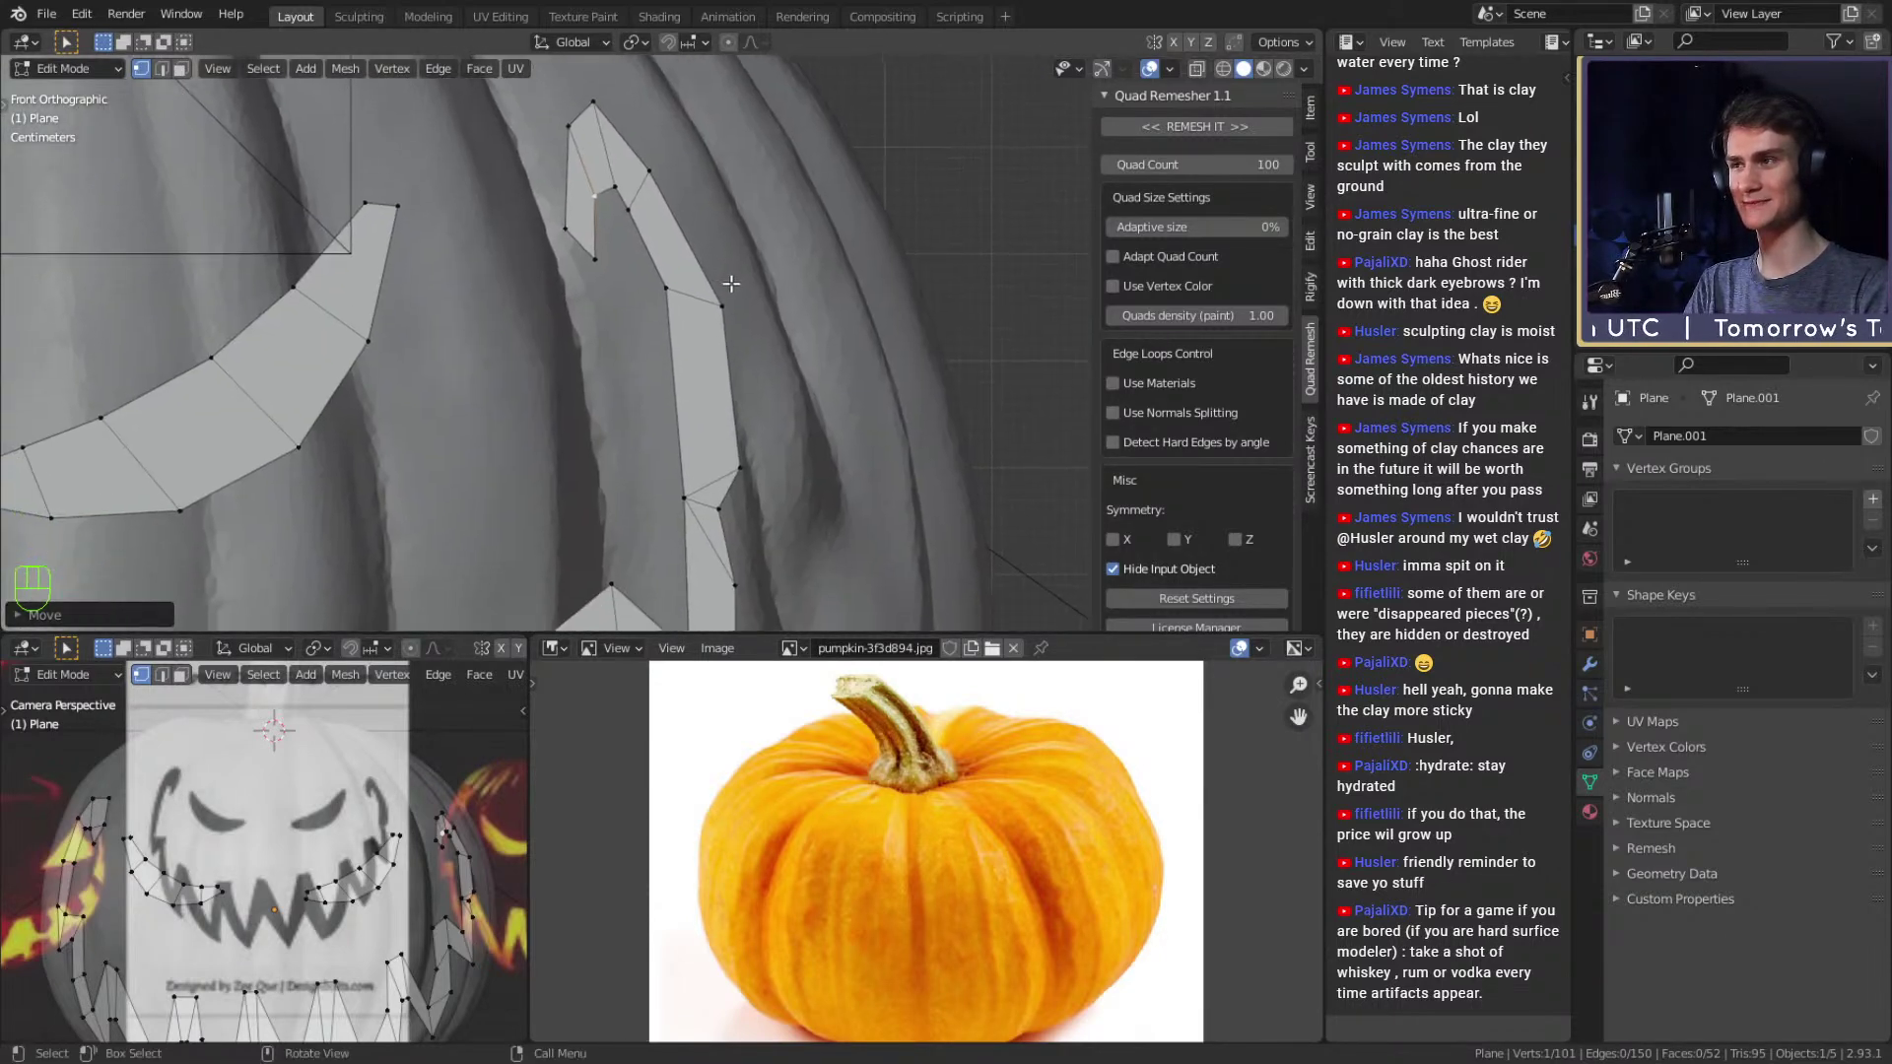
pyautogui.scroll(3, 724, 338)
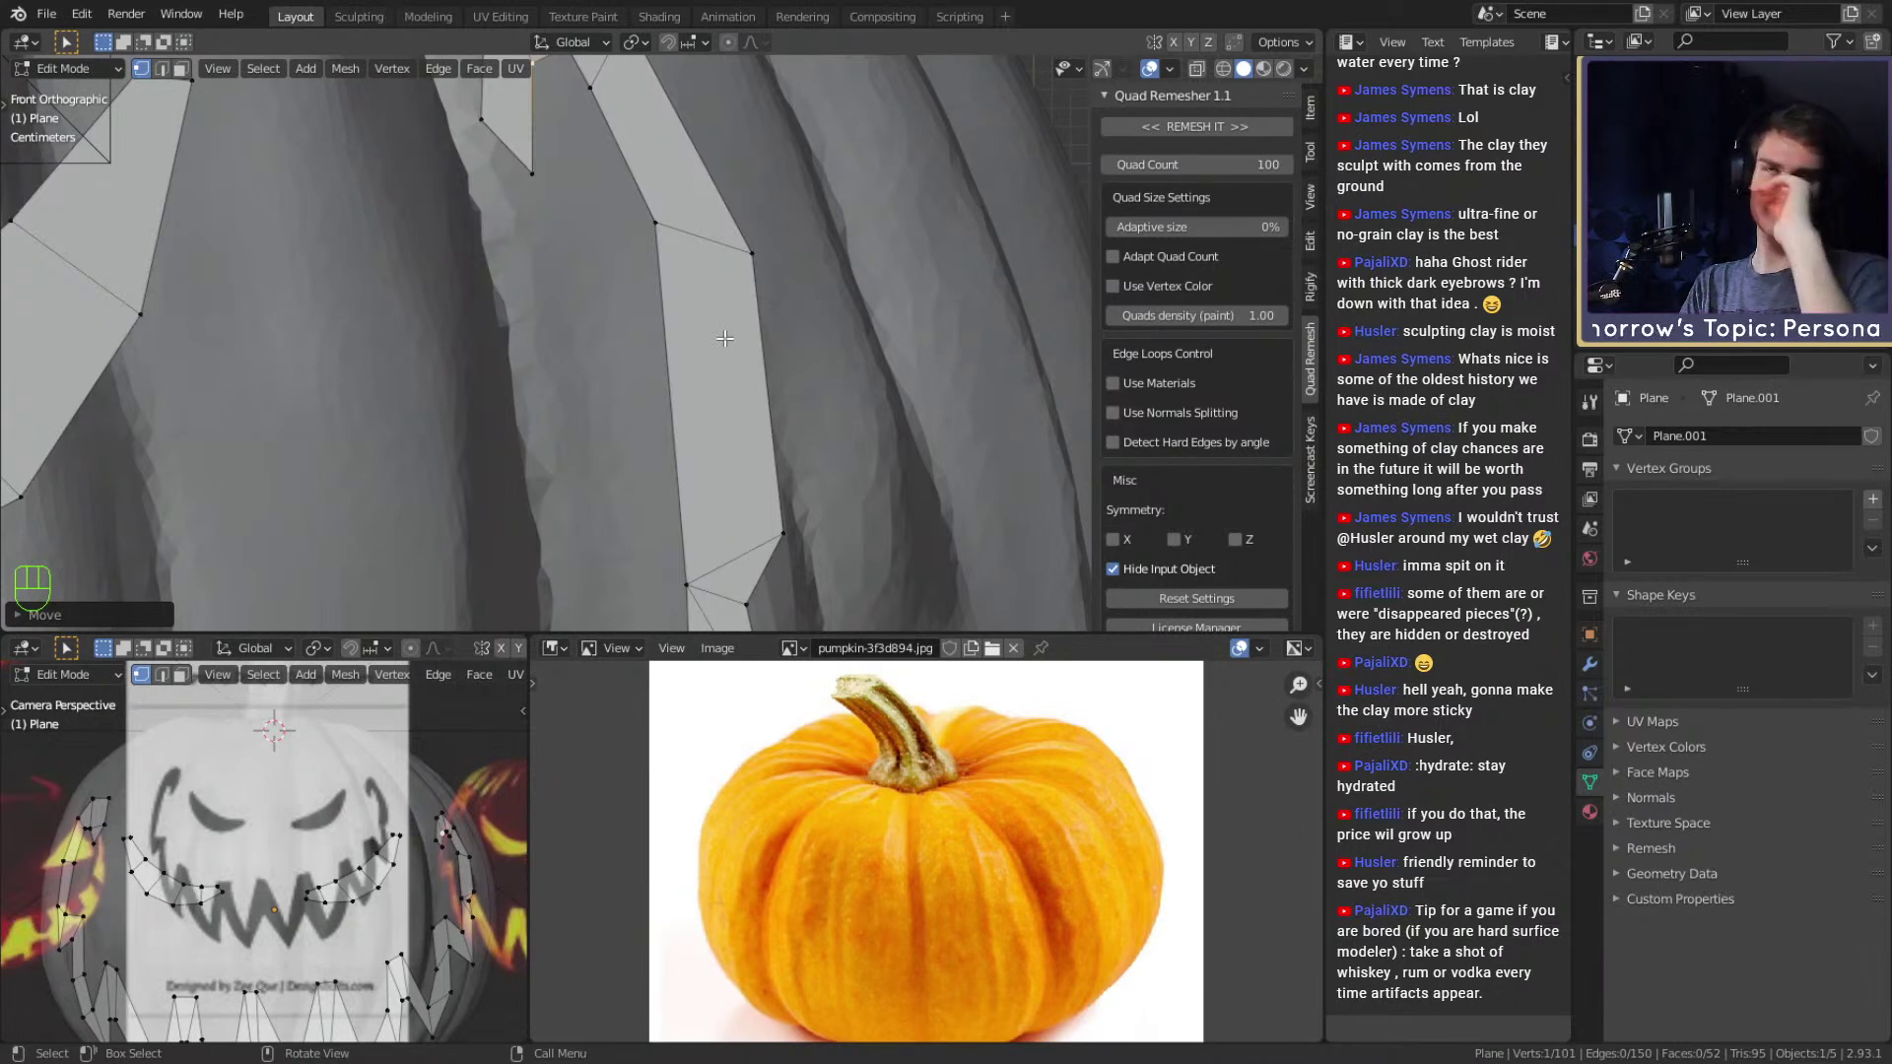
pyautogui.scroll(-3, 724, 338)
pyautogui.scroll(3, 724, 338)
pyautogui.hotkey('ctrl', 'r')
pyautogui.click(722, 347)
pyautogui.rightClick(724, 347)
pyautogui.scroll(-3, 739, 355)
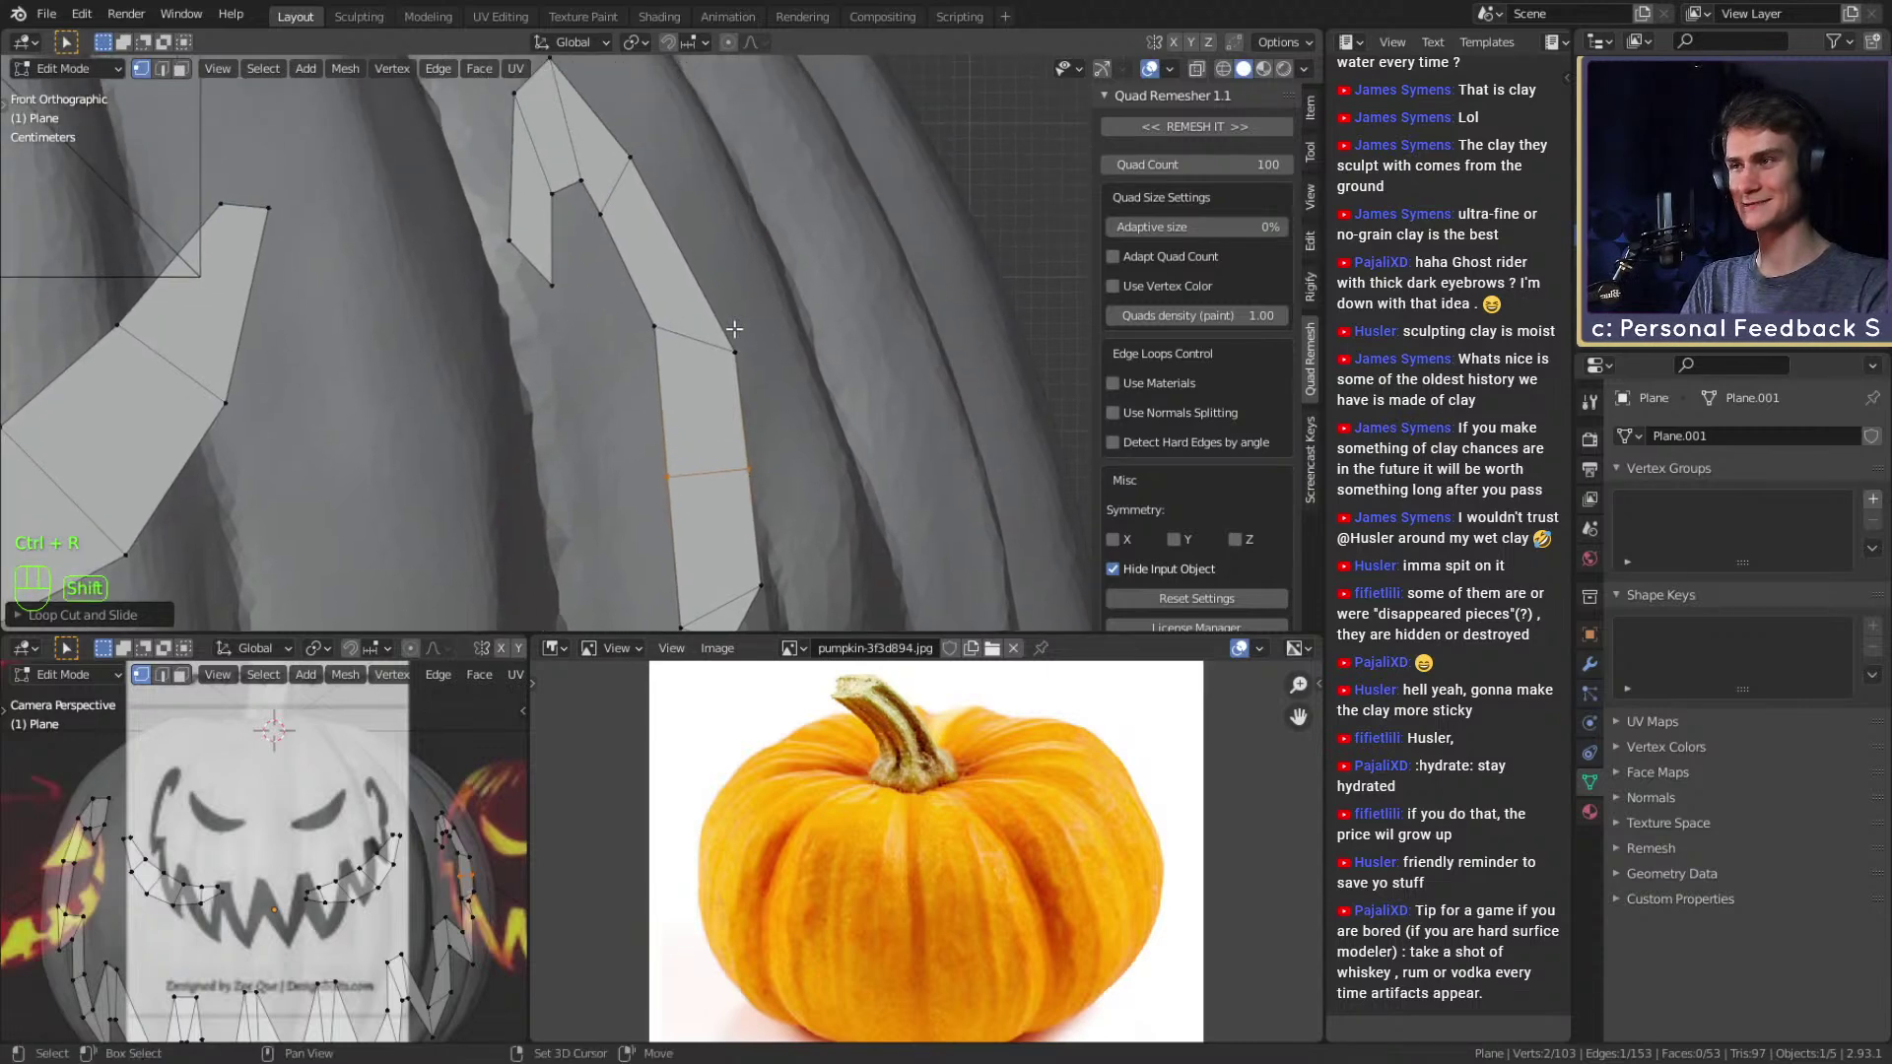
# Knife an edge across the right side strip from the outer vertex above the notch and dissolve the old slanted edge beneath it.
pyautogui.scroll(2, 757, 365)
pyautogui.keyDown('shift'); pyautogui.moveTo(826, 424); pyautogui.dragTo(761, 61, button='middle'); pyautogui.keyUp('shift')
pyautogui.scroll(2, 725, 373)
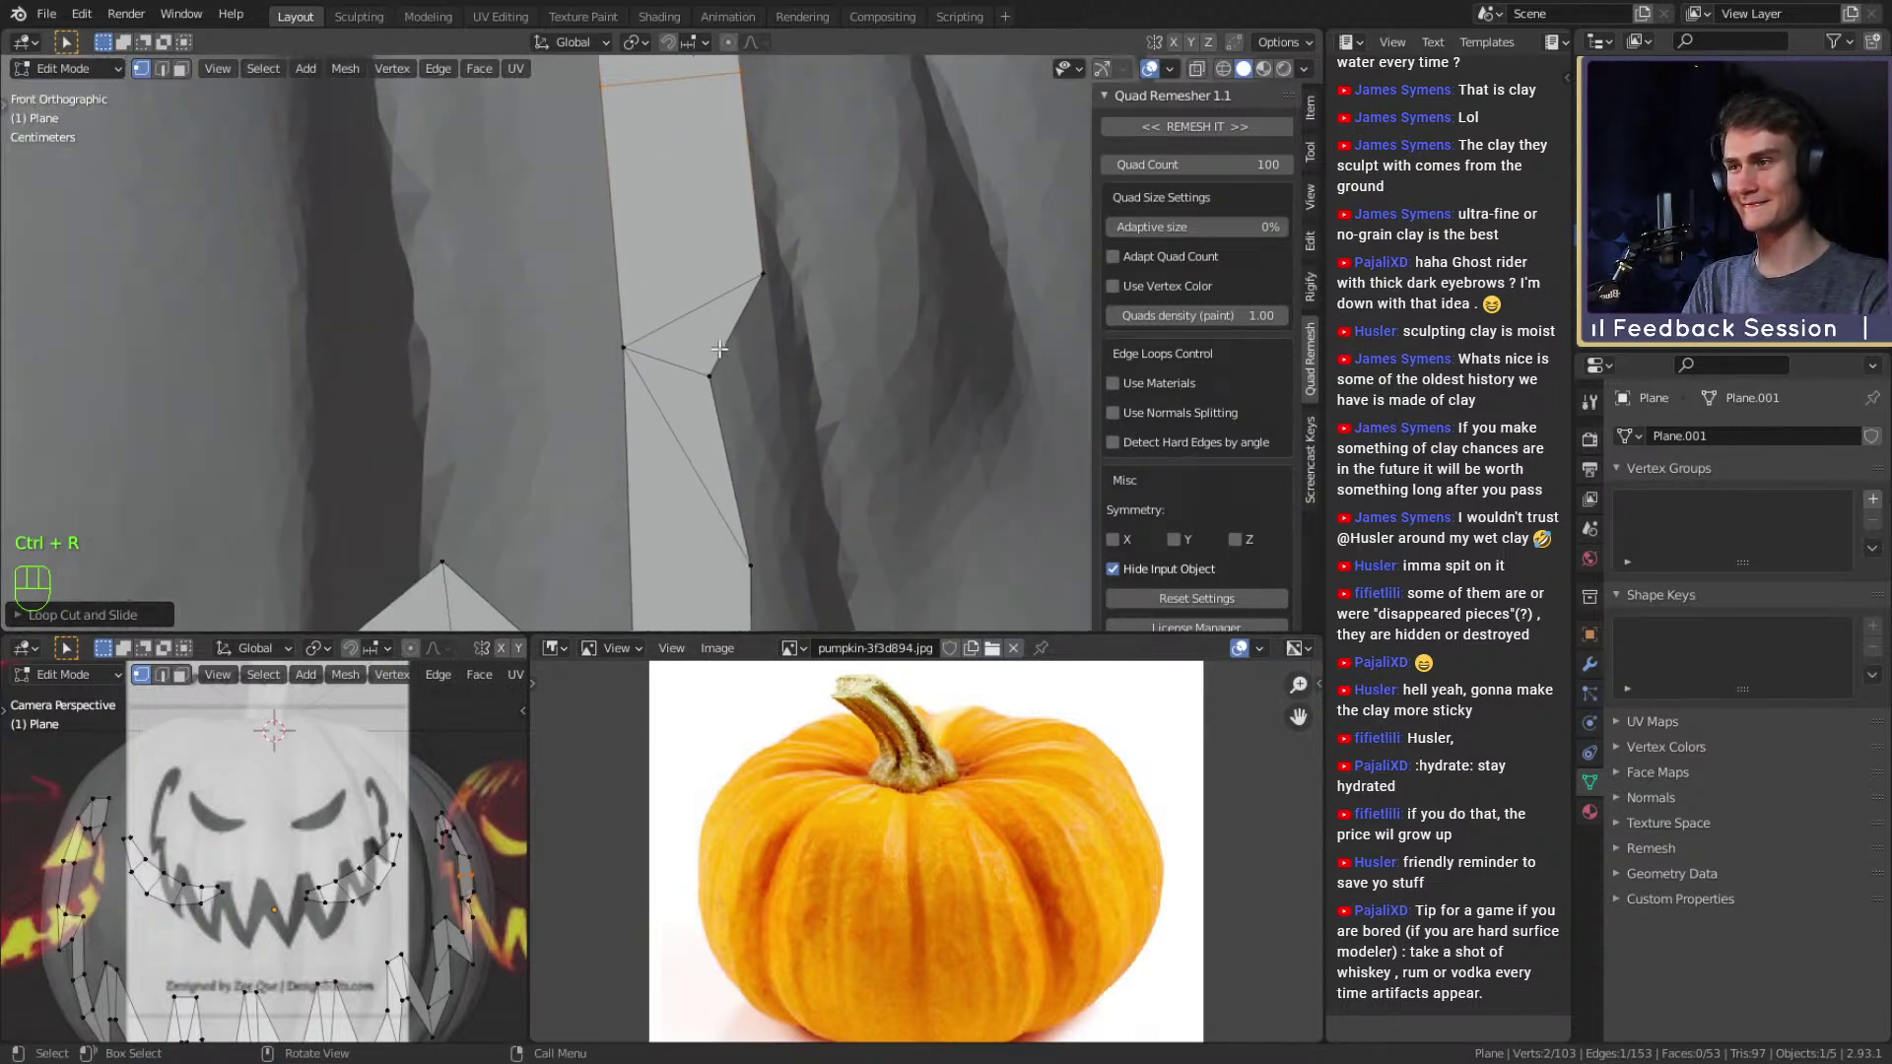
pyautogui.press('k')
pyautogui.click(746, 298)
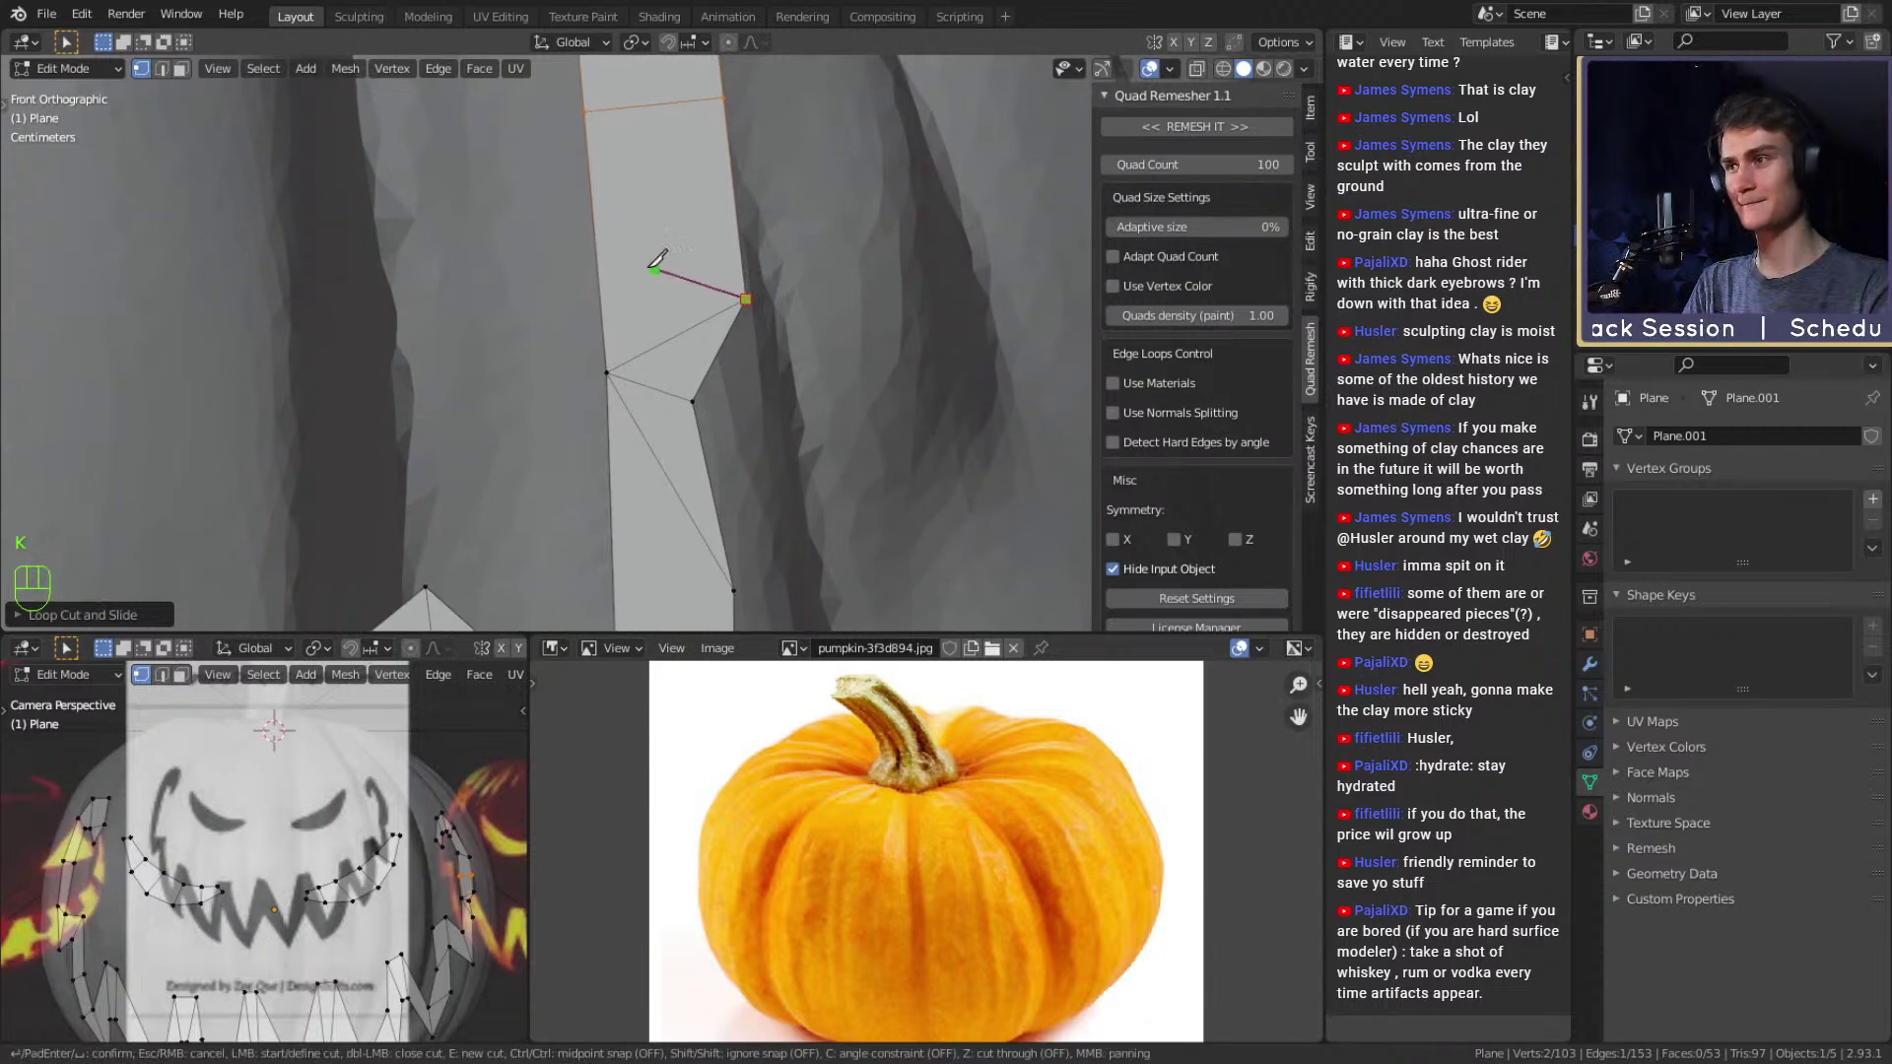
pyautogui.click(596, 254)
pyautogui.press('Return')
pyautogui.press('2')
pyautogui.click(657, 320)
pyautogui.press('x')
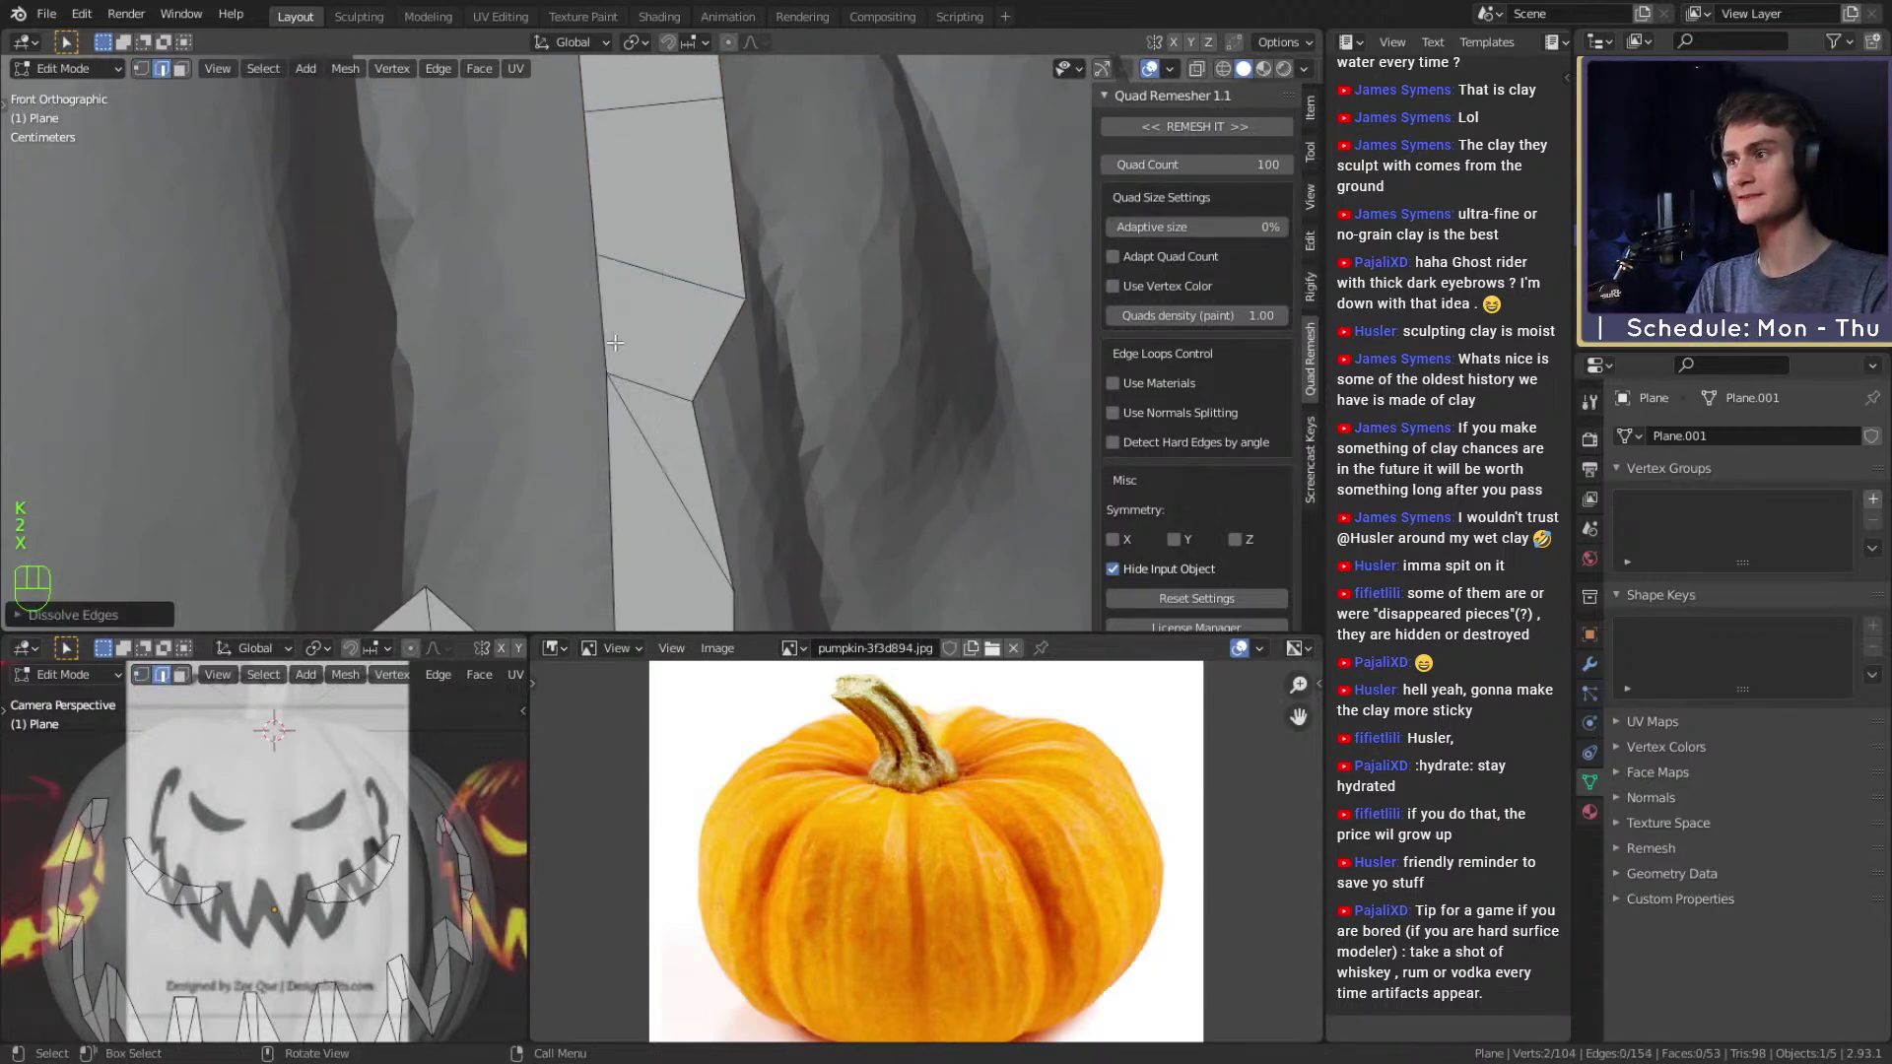
# Knife an edge across the right side strip from the outer vertex below the notch and dissolve the old diagonal edge above it.
pyautogui.keyDown('shift'); pyautogui.moveTo(737, 412); pyautogui.dragTo(767, 309, button='middle'); pyautogui.keyUp('shift')
pyautogui.press('k')
pyautogui.click(743, 384)
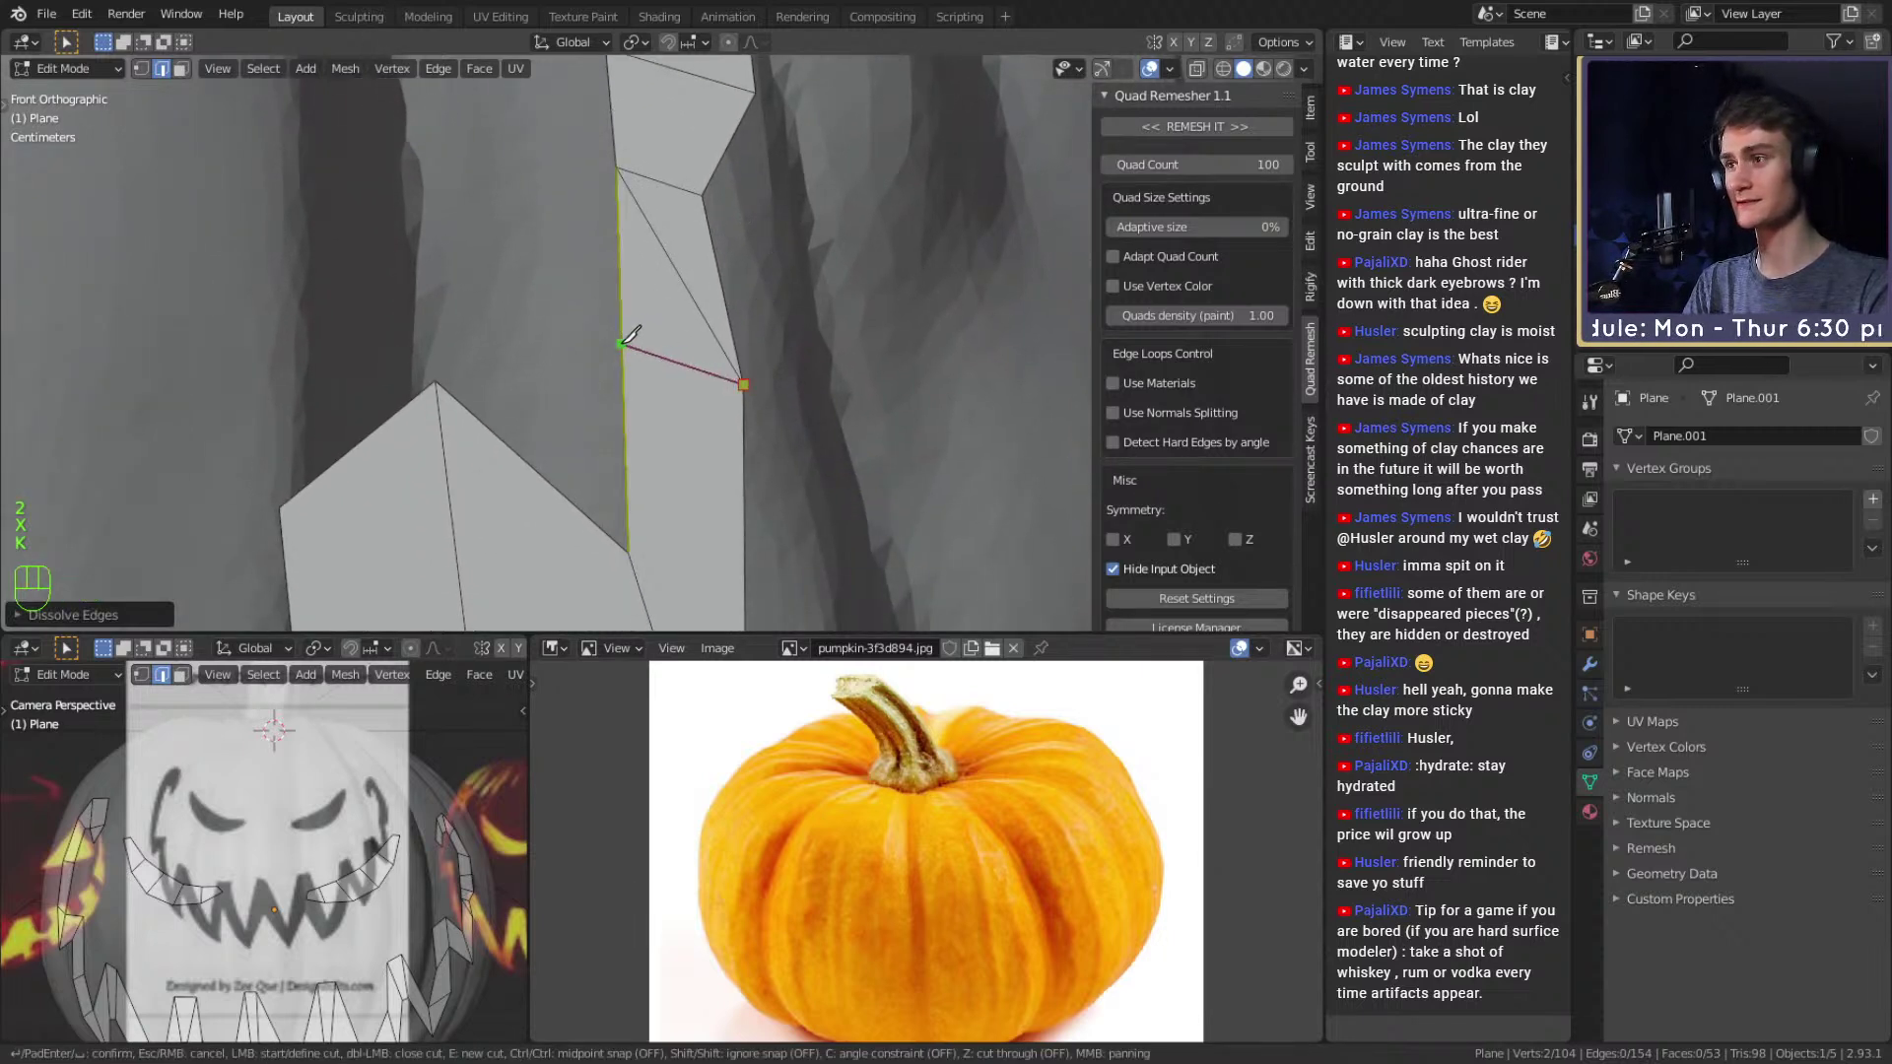
pyautogui.click(622, 343)
pyautogui.press('Return')
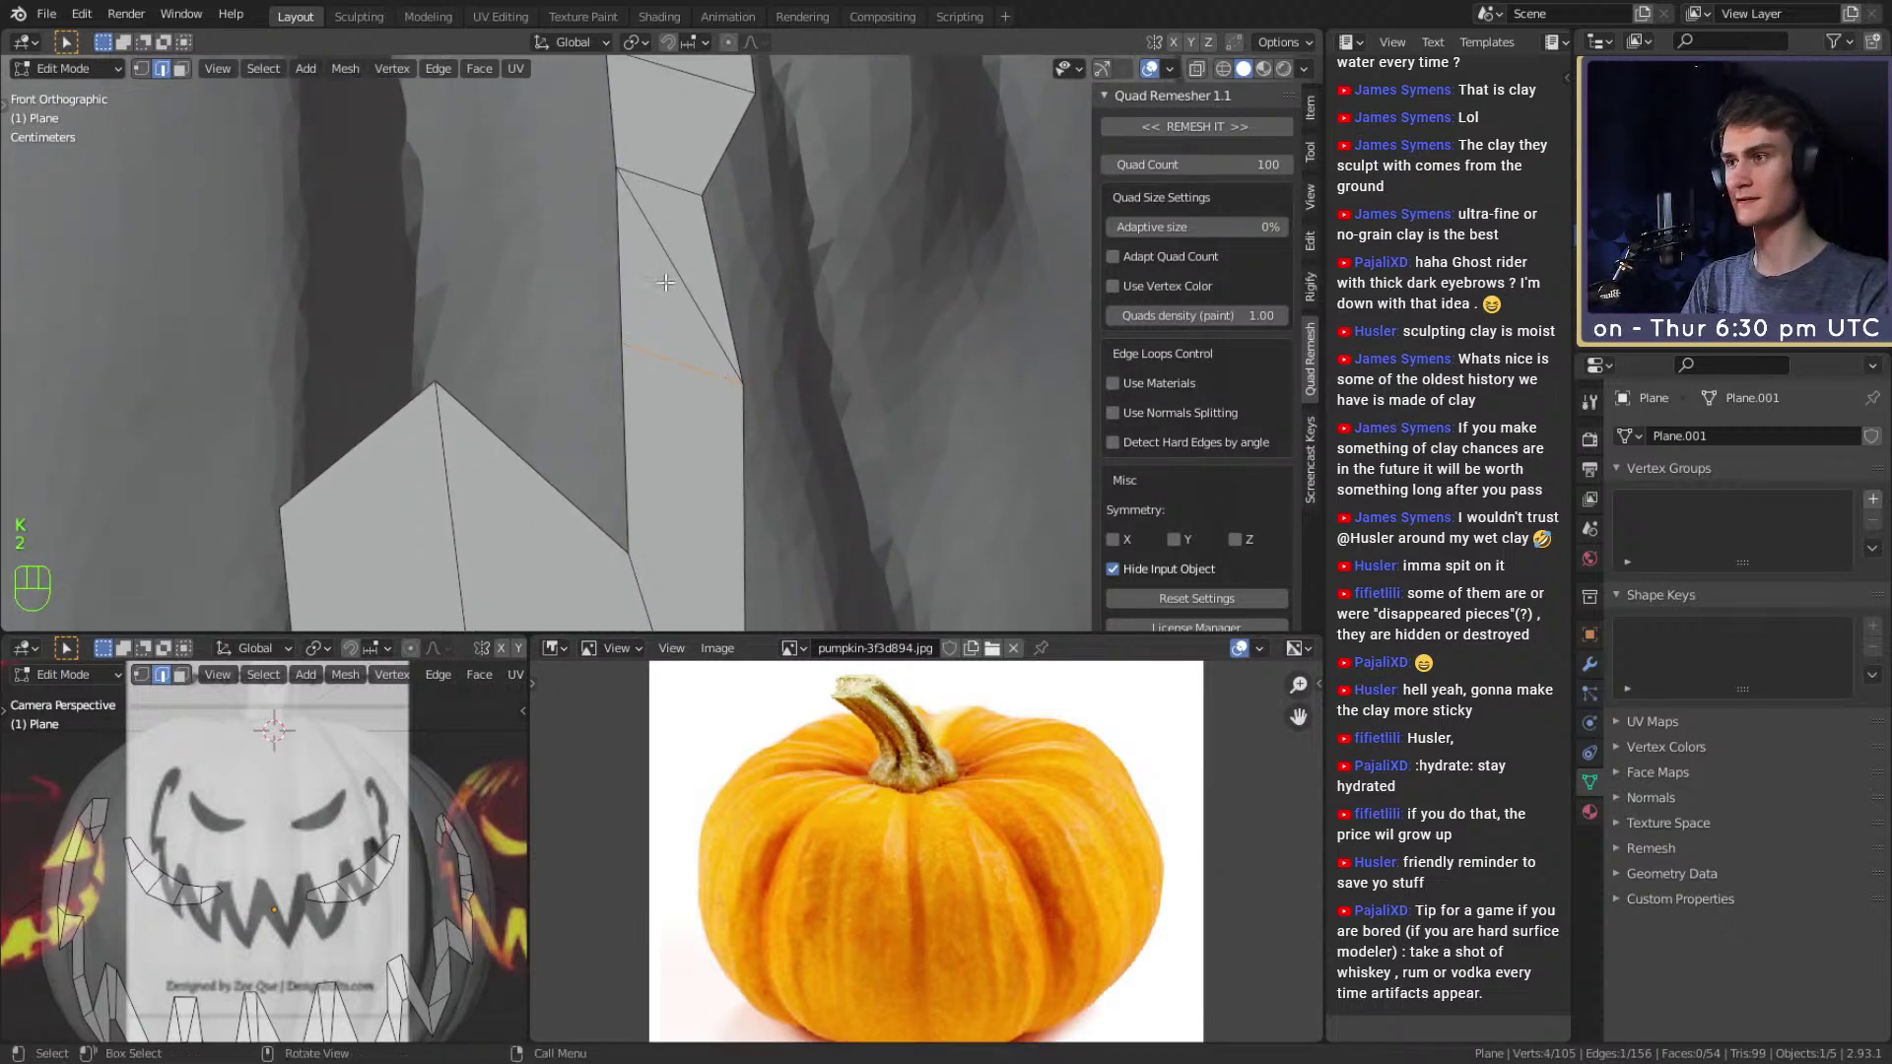
pyautogui.press('x')
pyautogui.click(607, 300)
pyautogui.scroll(-2, 757, 324)
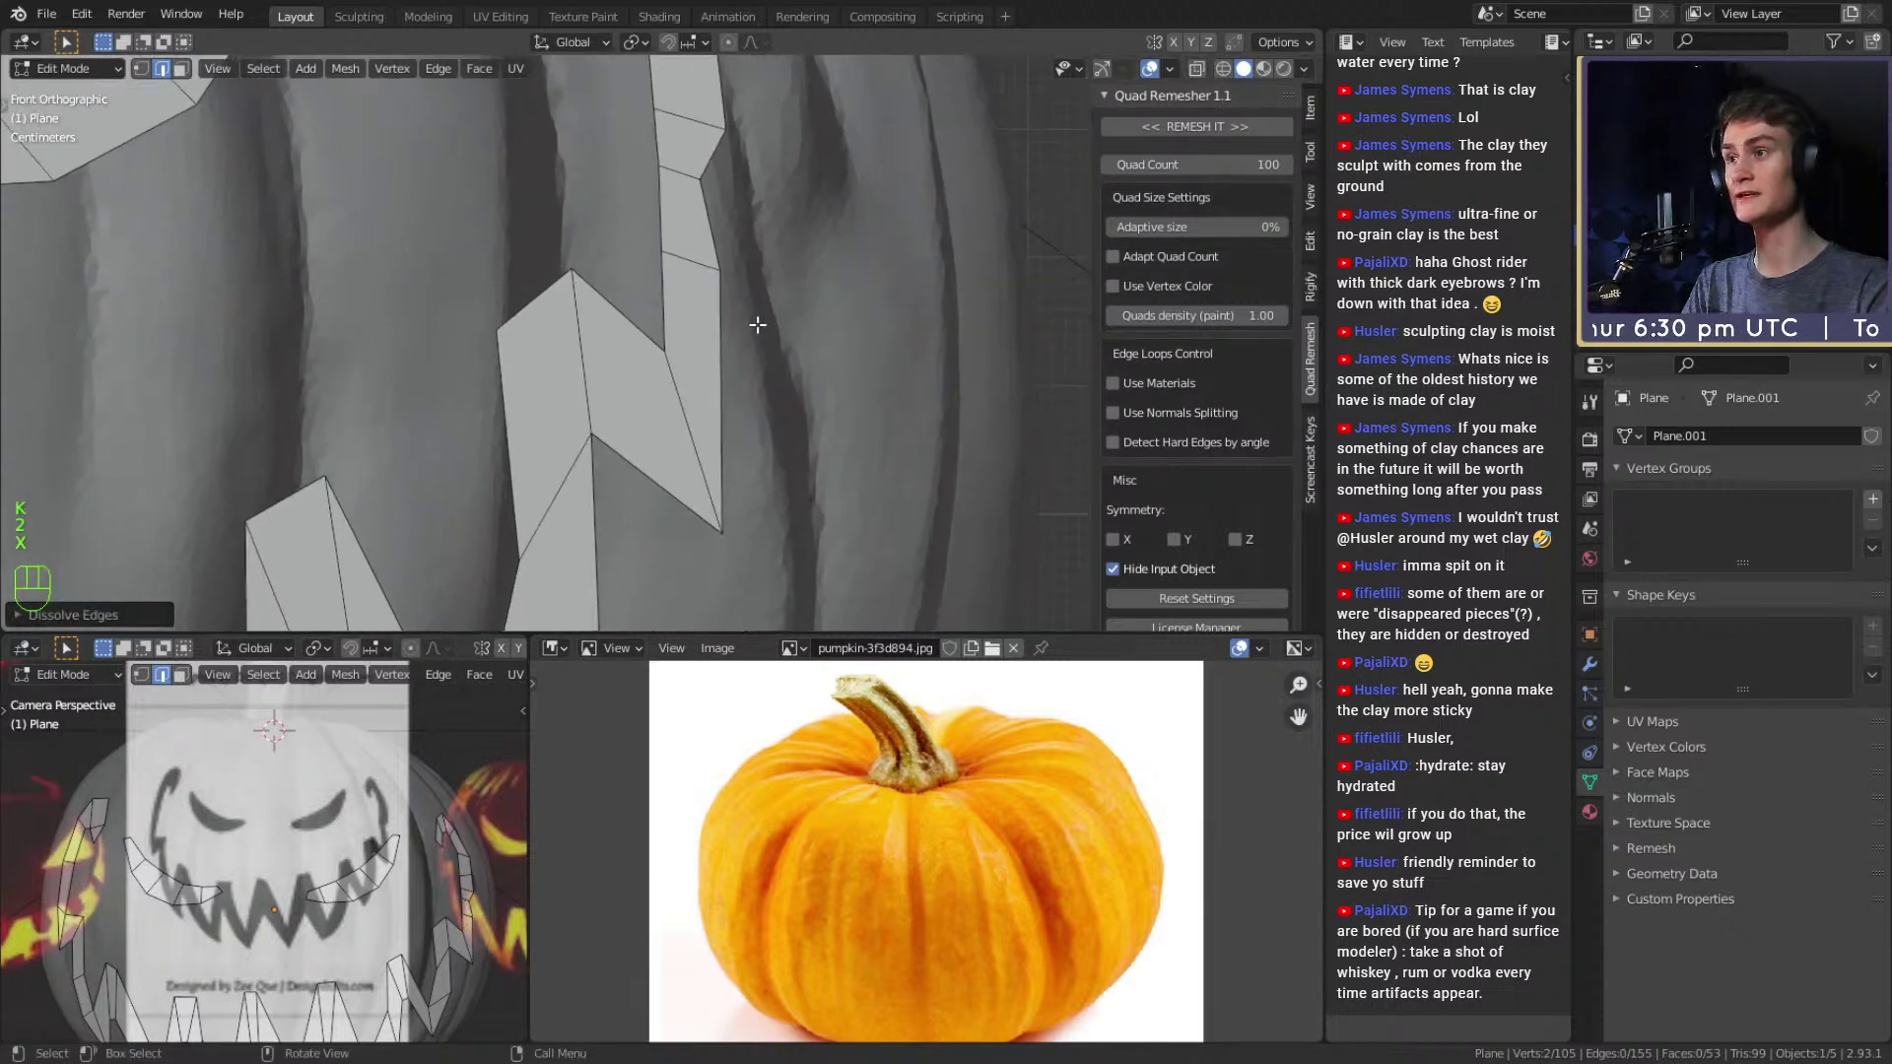
pyautogui.scroll(3, 757, 324)
pyautogui.scroll(-4, 758, 324)
pyautogui.scroll(3, 758, 330)
pyautogui.keyDown('shift'); pyautogui.moveTo(749, 394); pyautogui.dragTo(764, 330, button='middle'); pyautogui.keyUp('shift')
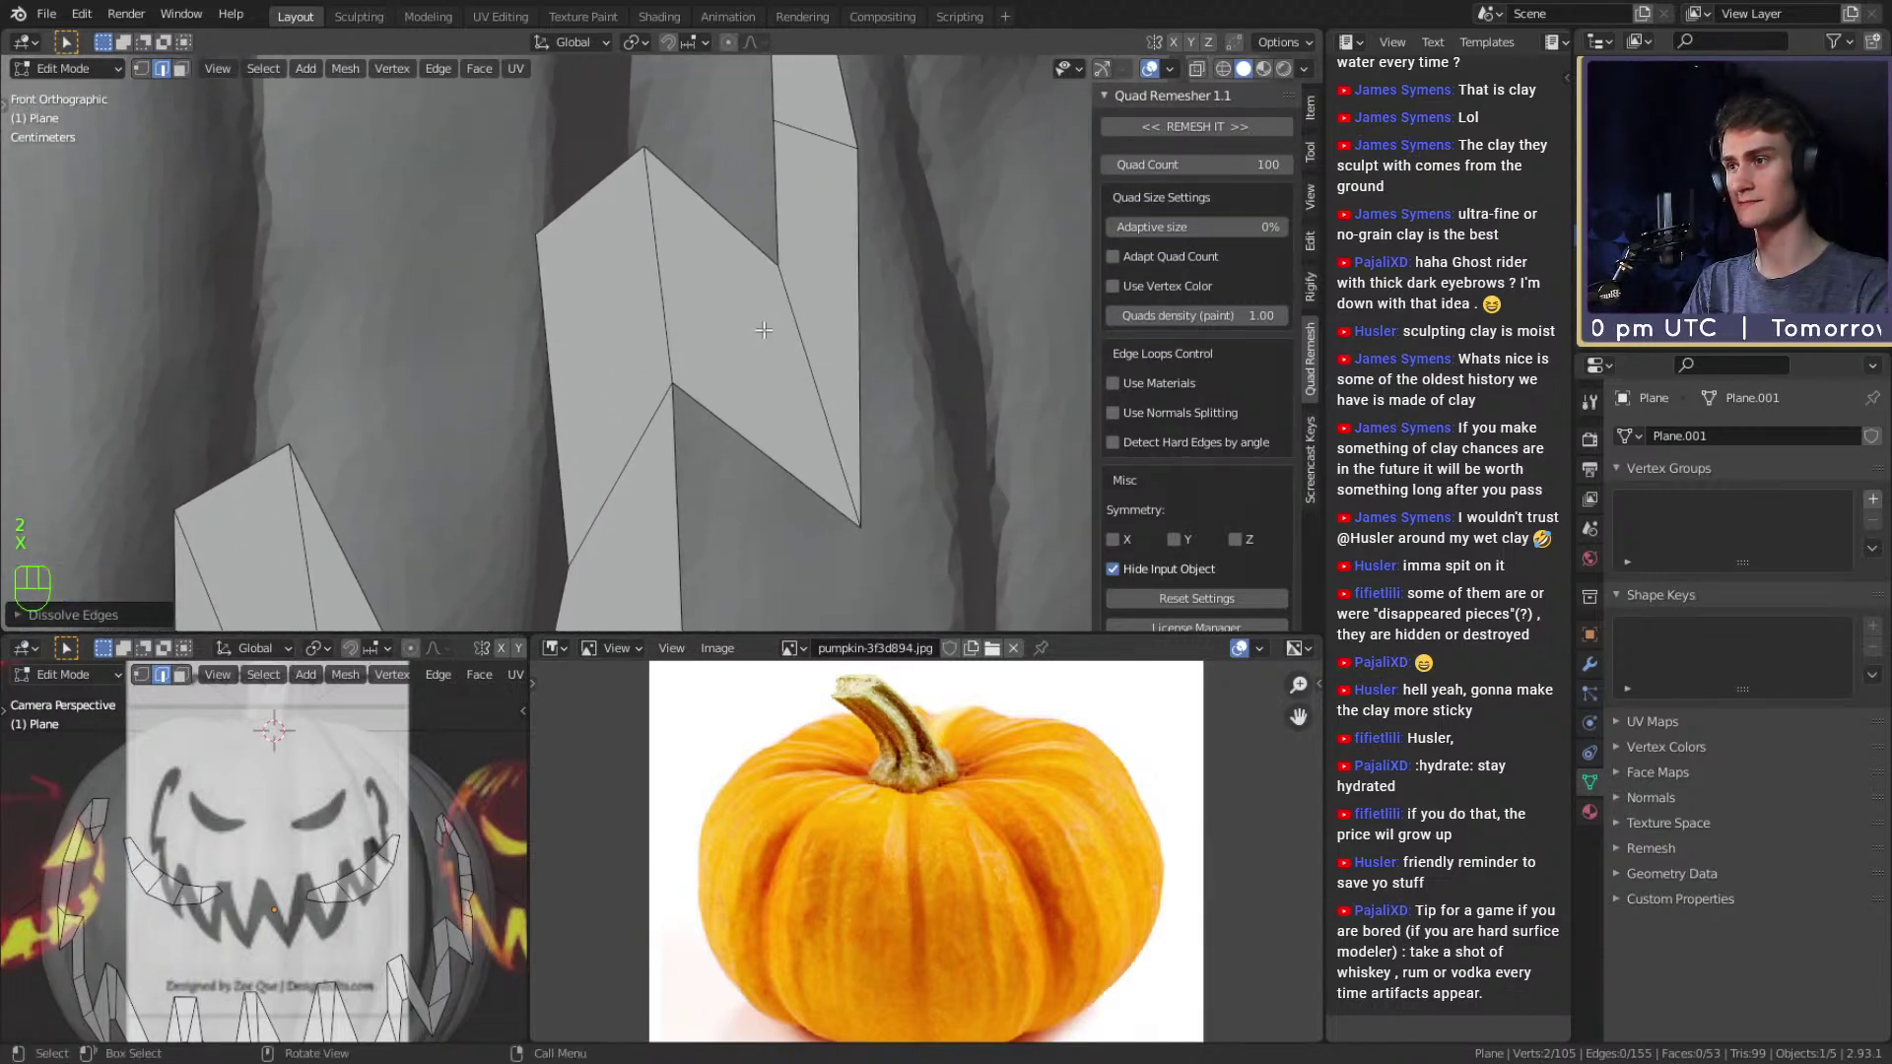
# Knife an edge across the right side strip from the outer vertex above the rightmost lower tooth point and dissolve the old diagonal beneath it.
pyautogui.scroll(-3, 763, 330)
pyautogui.keyDown('shift'); pyautogui.moveTo(674, 610); pyautogui.dragTo(704, 374, button='middle'); pyautogui.keyUp('shift')
pyautogui.scroll(3, 704, 373)
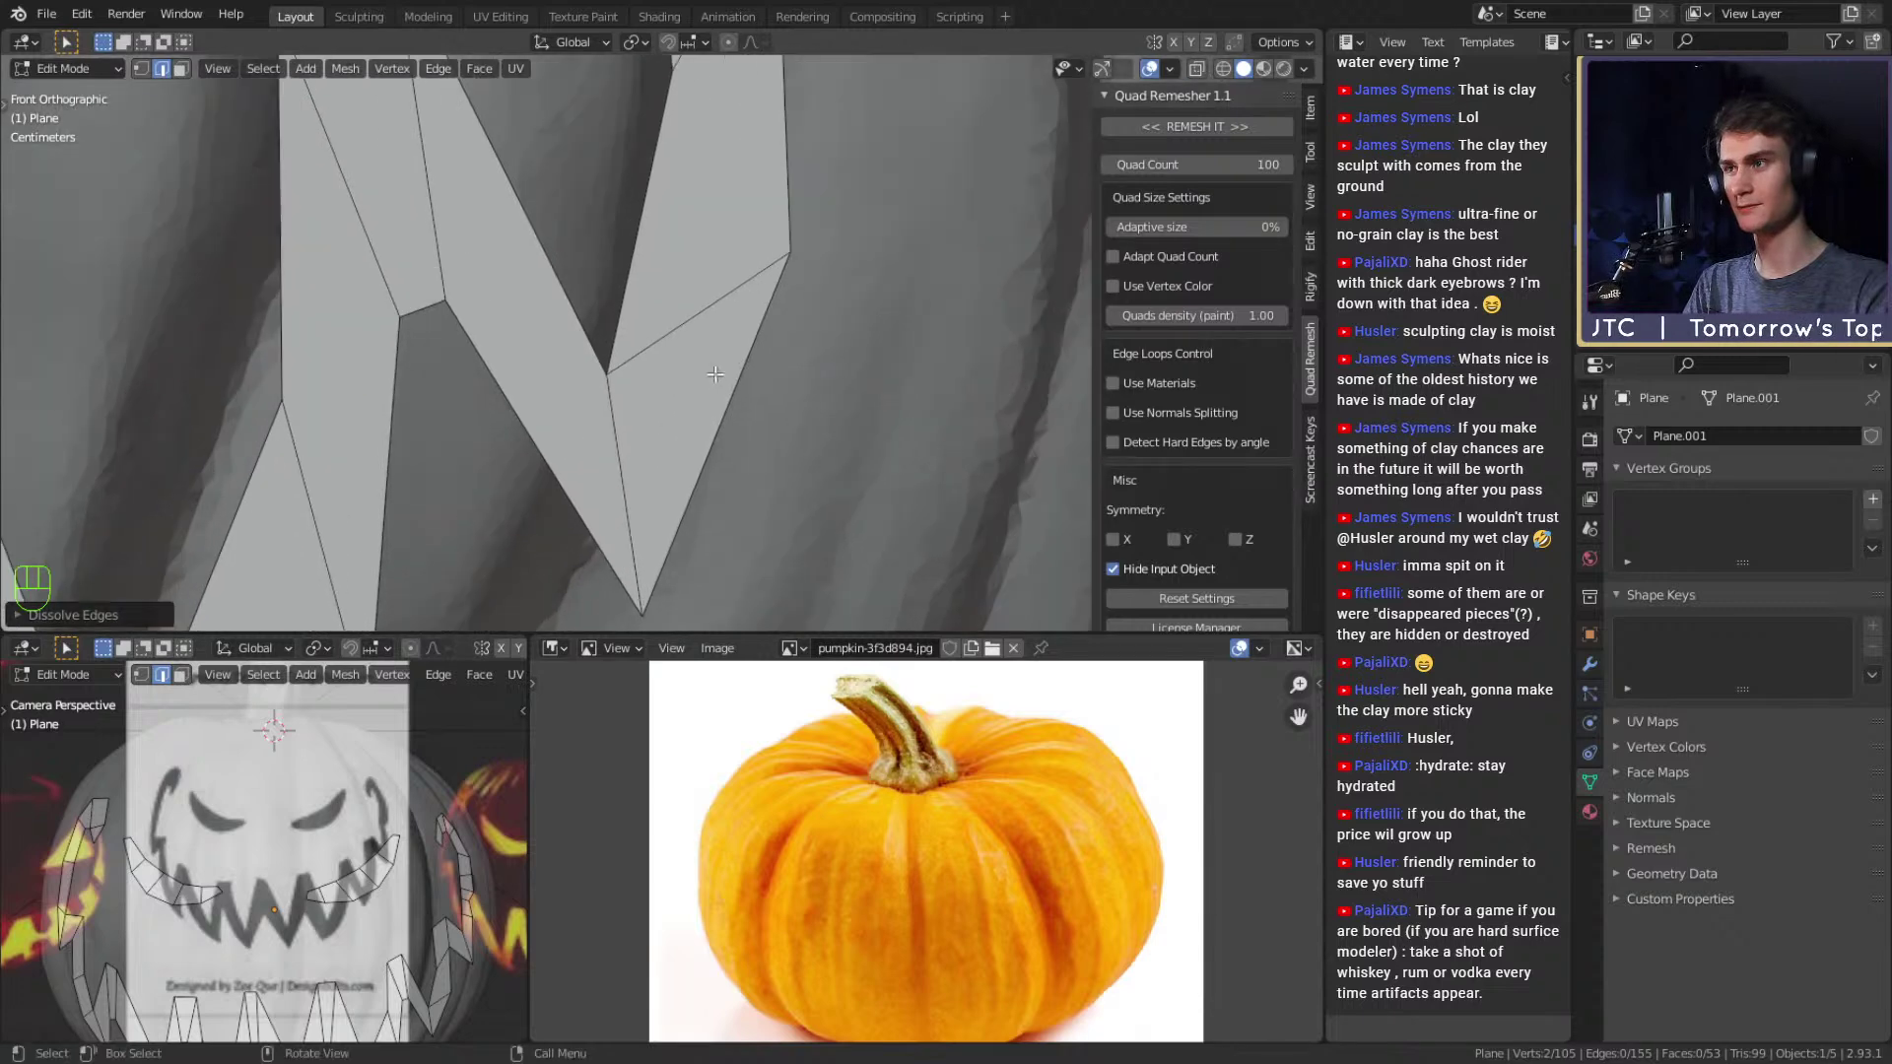
pyautogui.keyDown('shift'); pyautogui.scroll(-2, 704, 373); pyautogui.keyUp('shift')
pyautogui.press('k')
pyautogui.keyDown('shift'); pyautogui.scroll(-1, 759, 276); pyautogui.keyUp('shift')
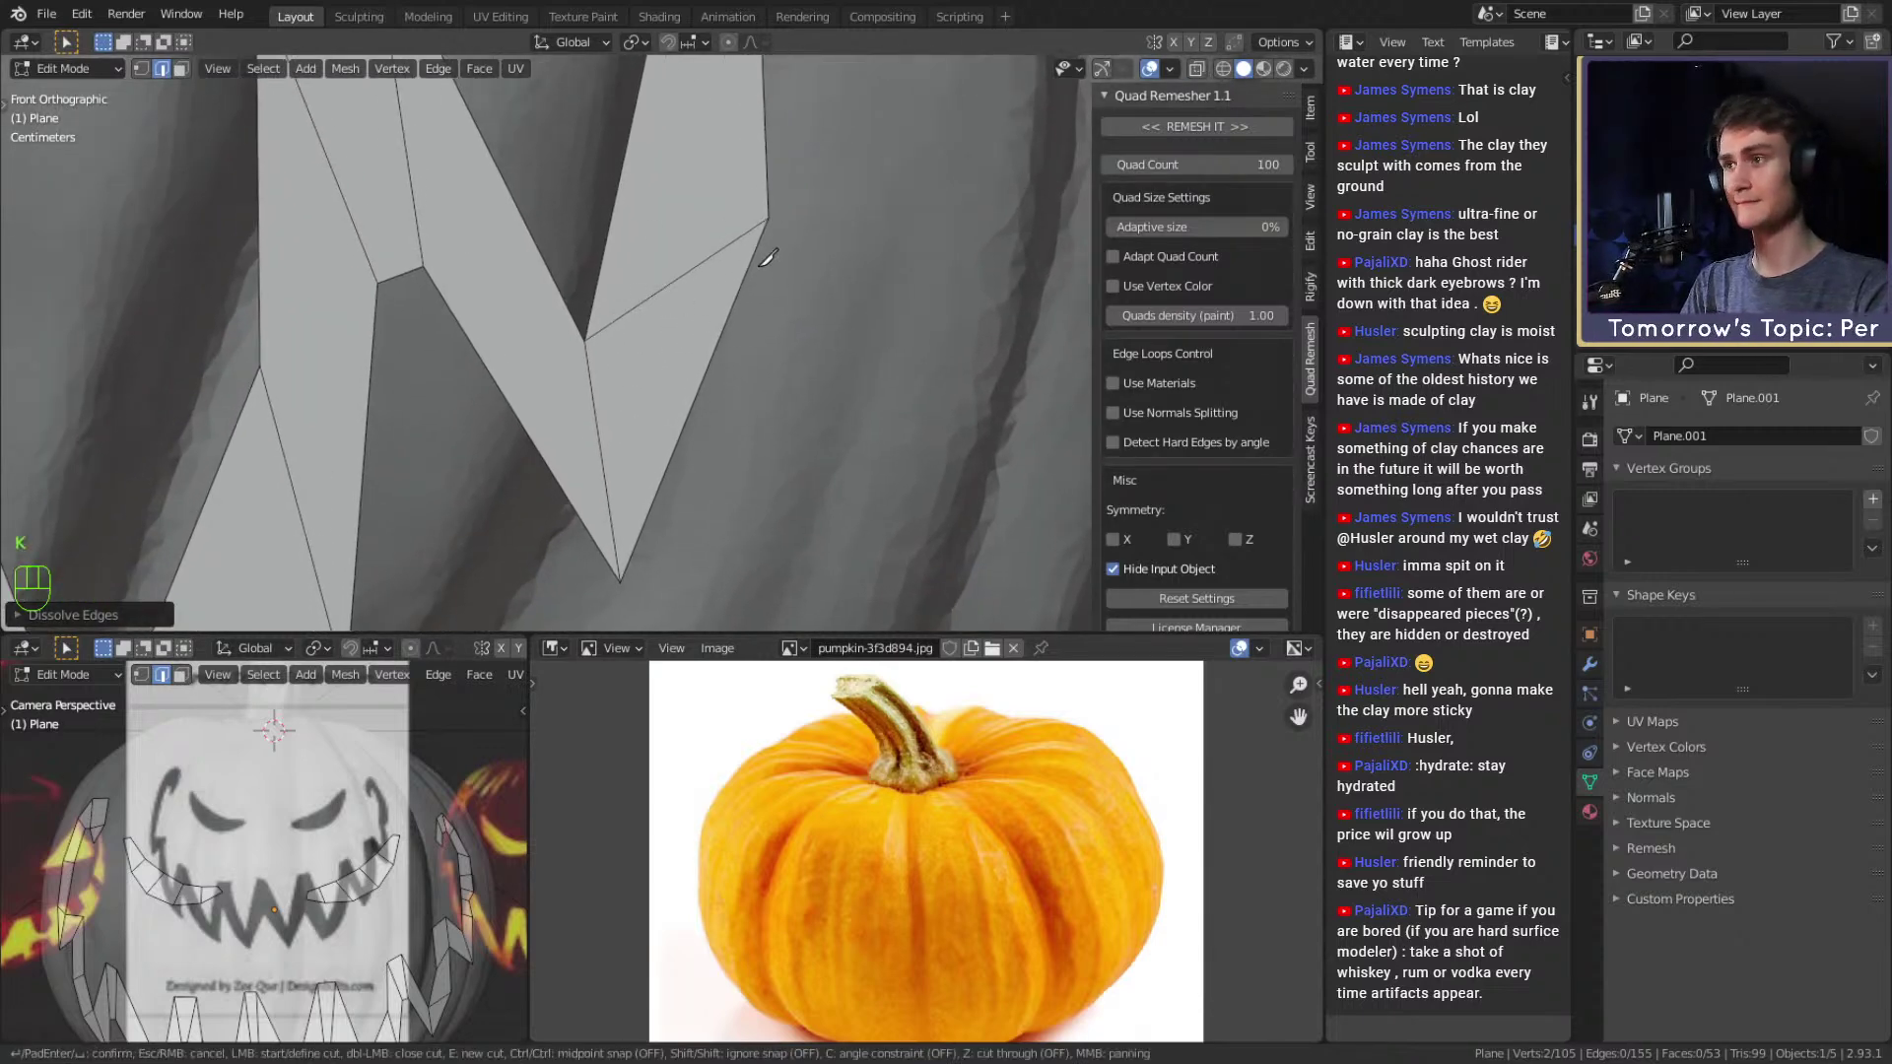
pyautogui.click(616, 201)
pyautogui.press('Return')
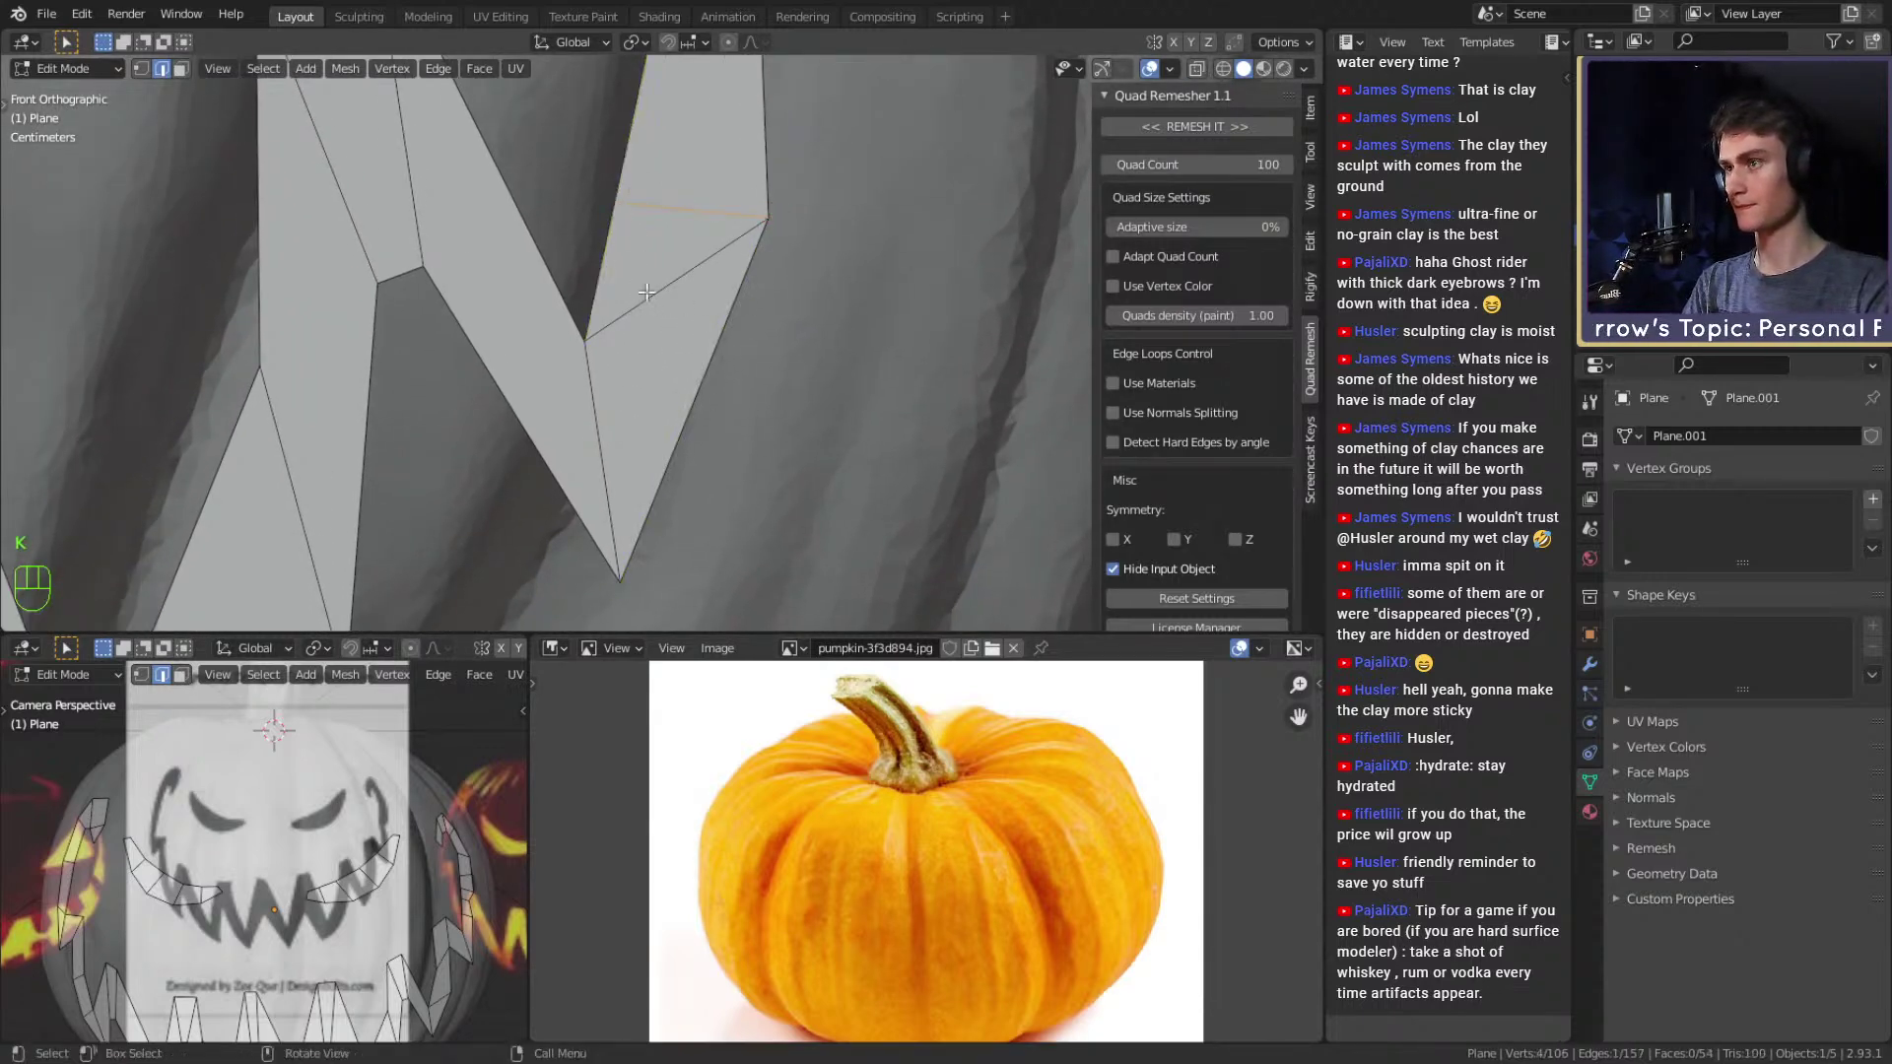
pyautogui.press('x')
pyautogui.click(593, 314)
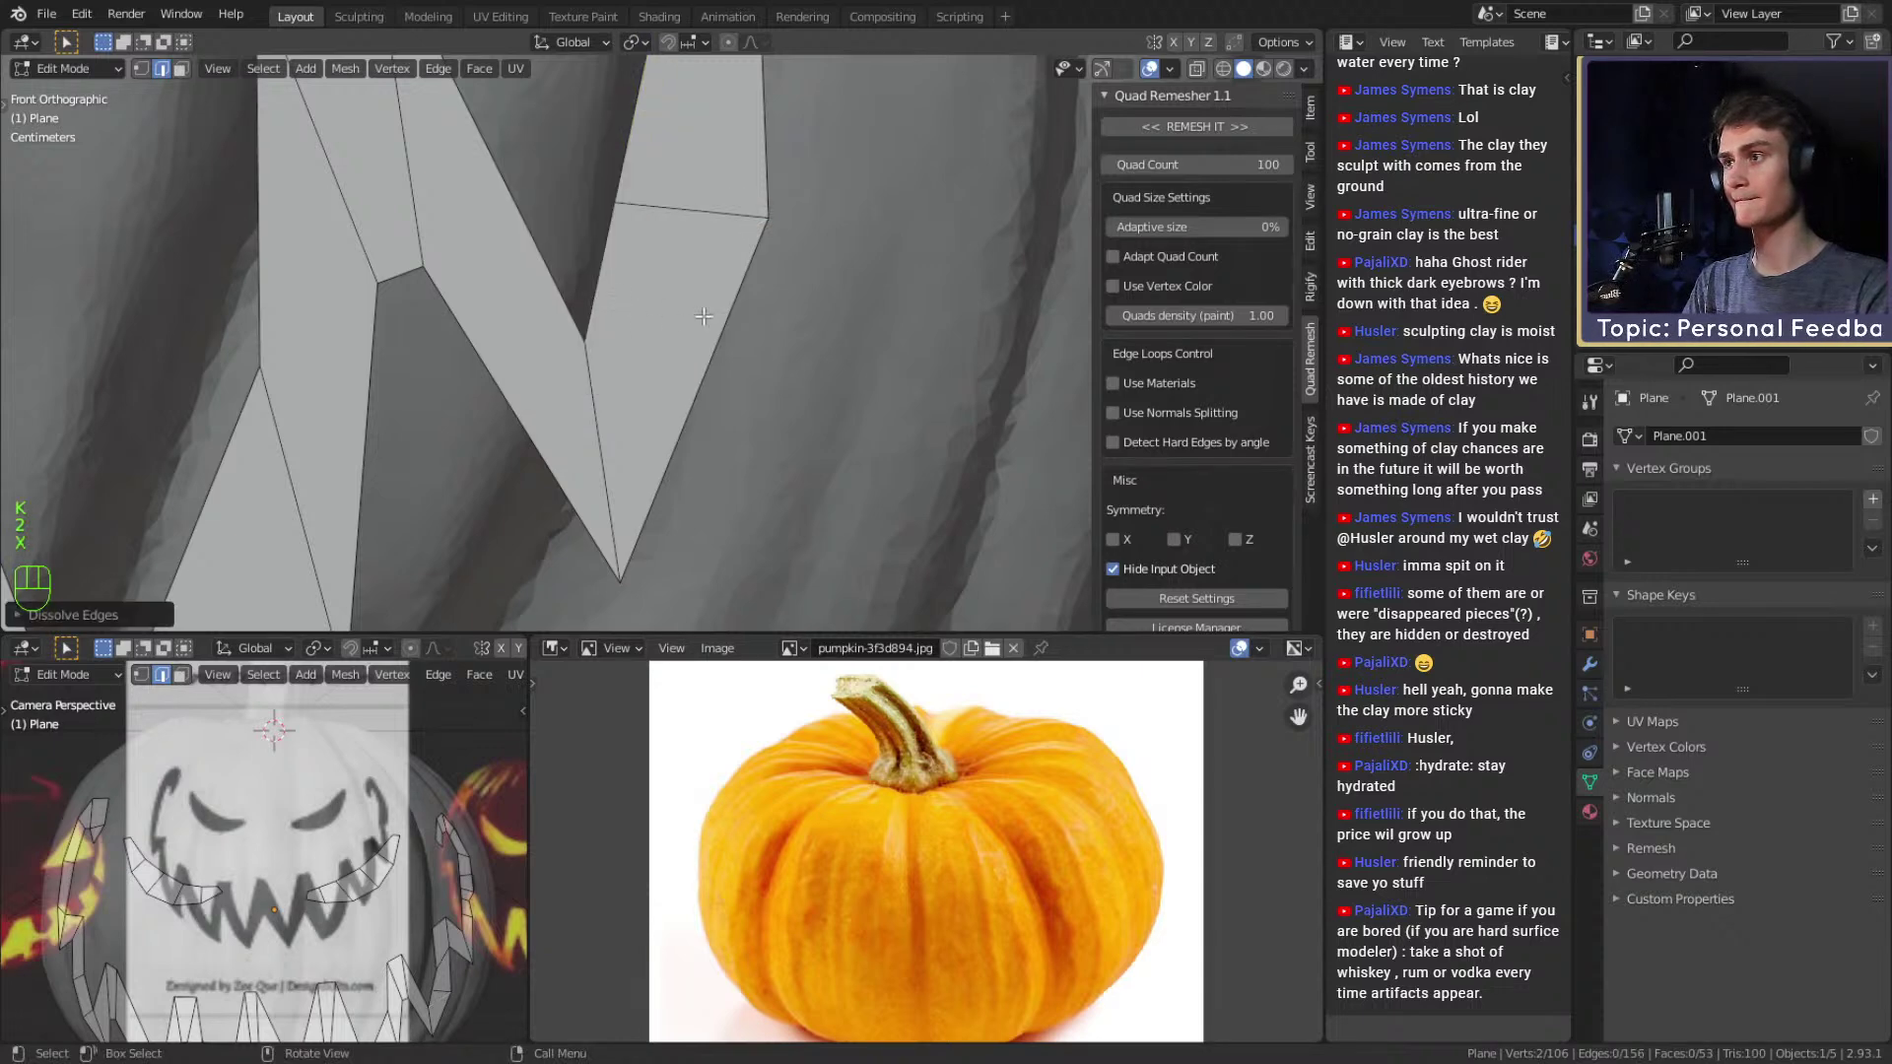
# Add a centred loop cut across the slanted strip joining the rightmost lower tooth point to the peak beside it.
pyautogui.keyDown('shift'); pyautogui.scroll(3, 701, 345); pyautogui.keyUp('shift')
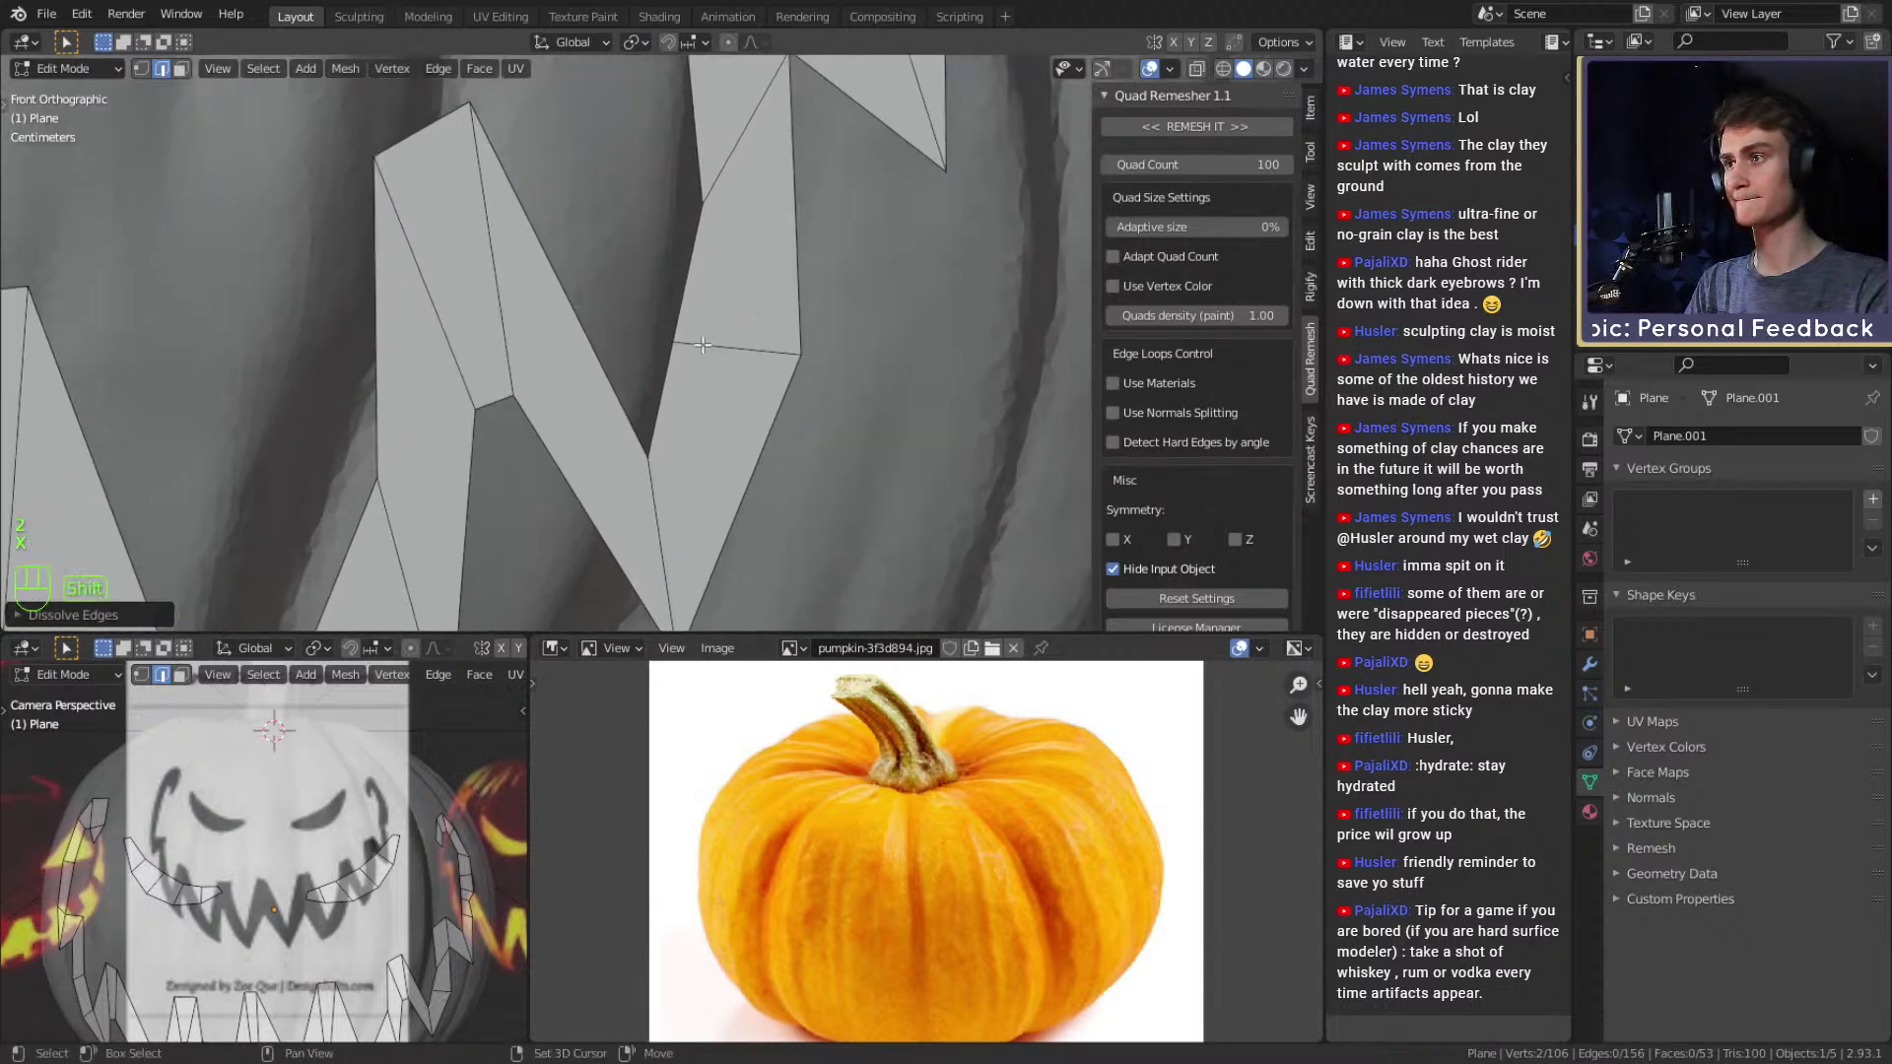
pyautogui.keyDown('shift'); pyautogui.scroll(3, 702, 345); pyautogui.keyUp('shift')
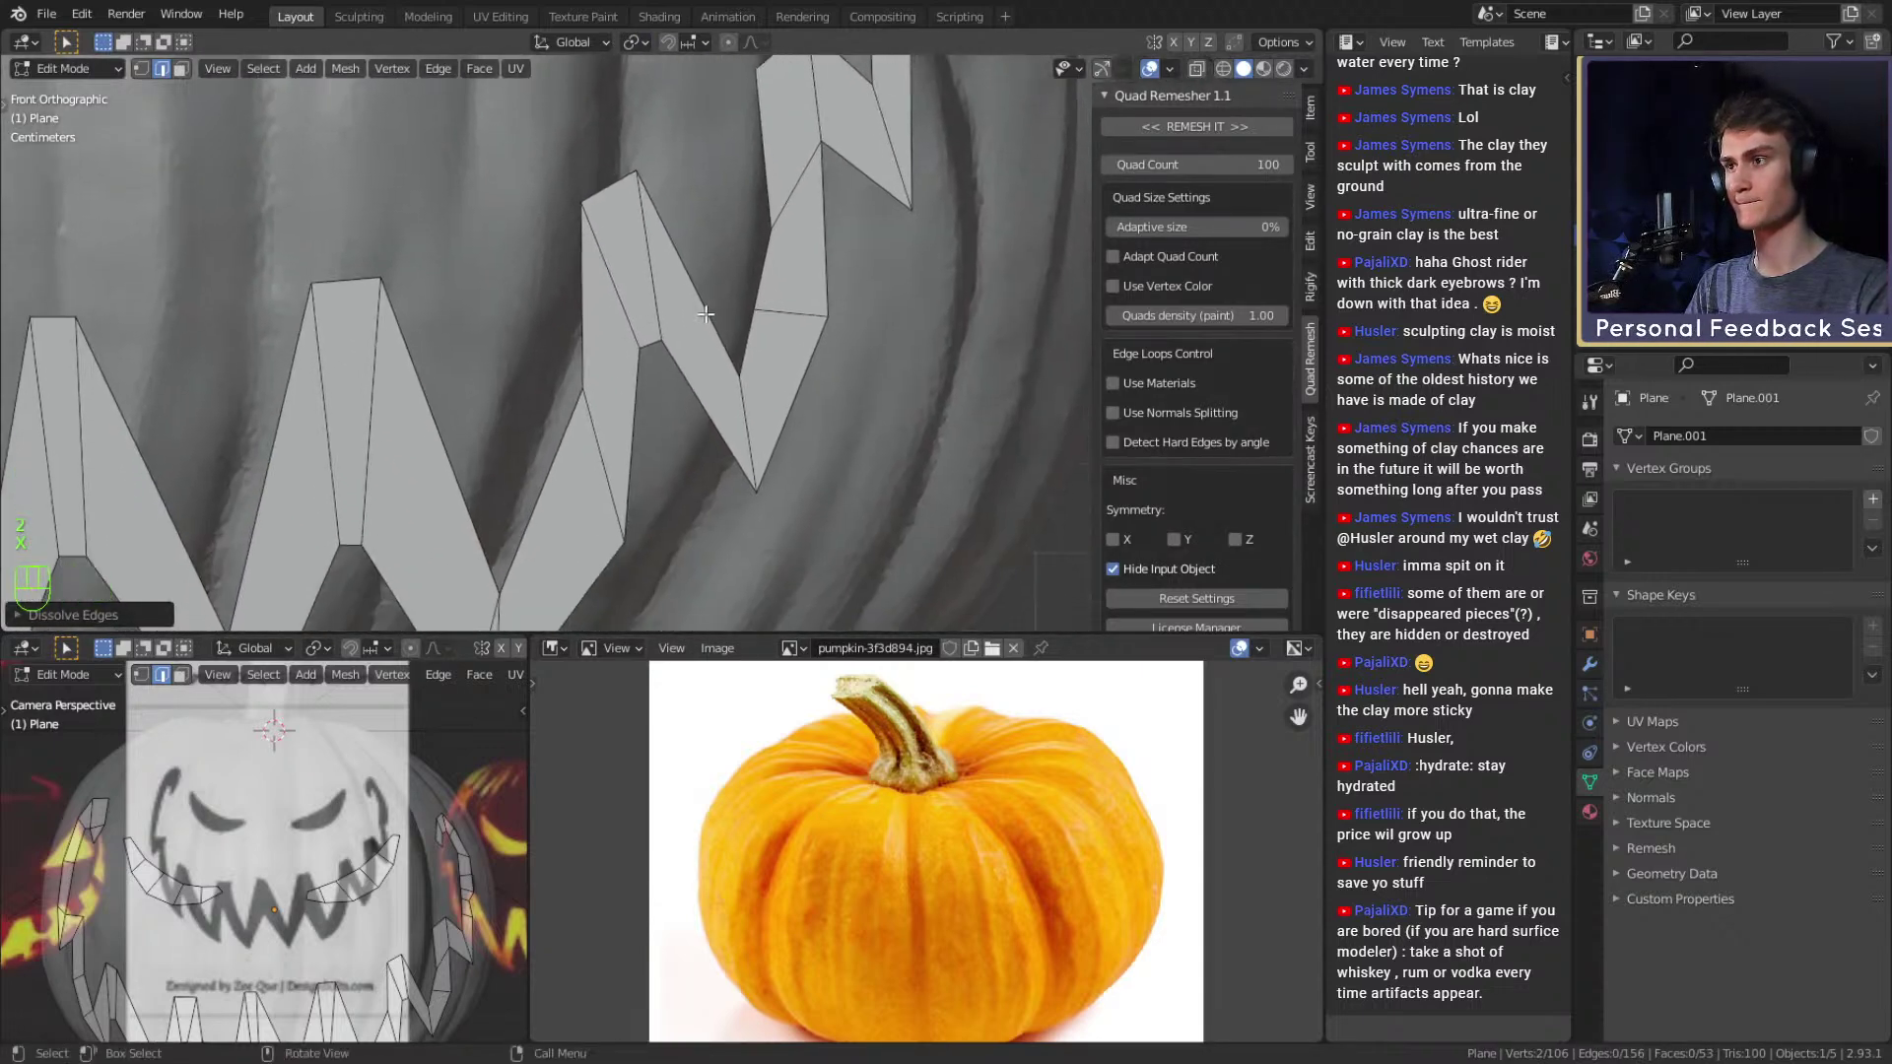
pyautogui.hotkey('ctrl', 'r')
pyautogui.click(705, 333)
pyautogui.rightClick(704, 330)
# Rip the notch vertex above the flat-bottomed lower tooth point and move the split-off vertex aside to open a gap.
pyautogui.keyDown('shift'); pyautogui.moveTo(743, 309); pyautogui.dragTo(792, 245, button='middle'); pyautogui.keyUp('shift')
pyautogui.keyDown('shift'); pyautogui.moveTo(690, 325); pyautogui.dragTo(786, 91, button='middle'); pyautogui.keyUp('shift')
pyautogui.scroll(2, 689, 256)
pyautogui.keyDown('shift'); pyautogui.moveTo(671, 278); pyautogui.dragTo(638, 317, button='middle'); pyautogui.keyUp('shift')
pyautogui.press('1')
pyautogui.press('v')
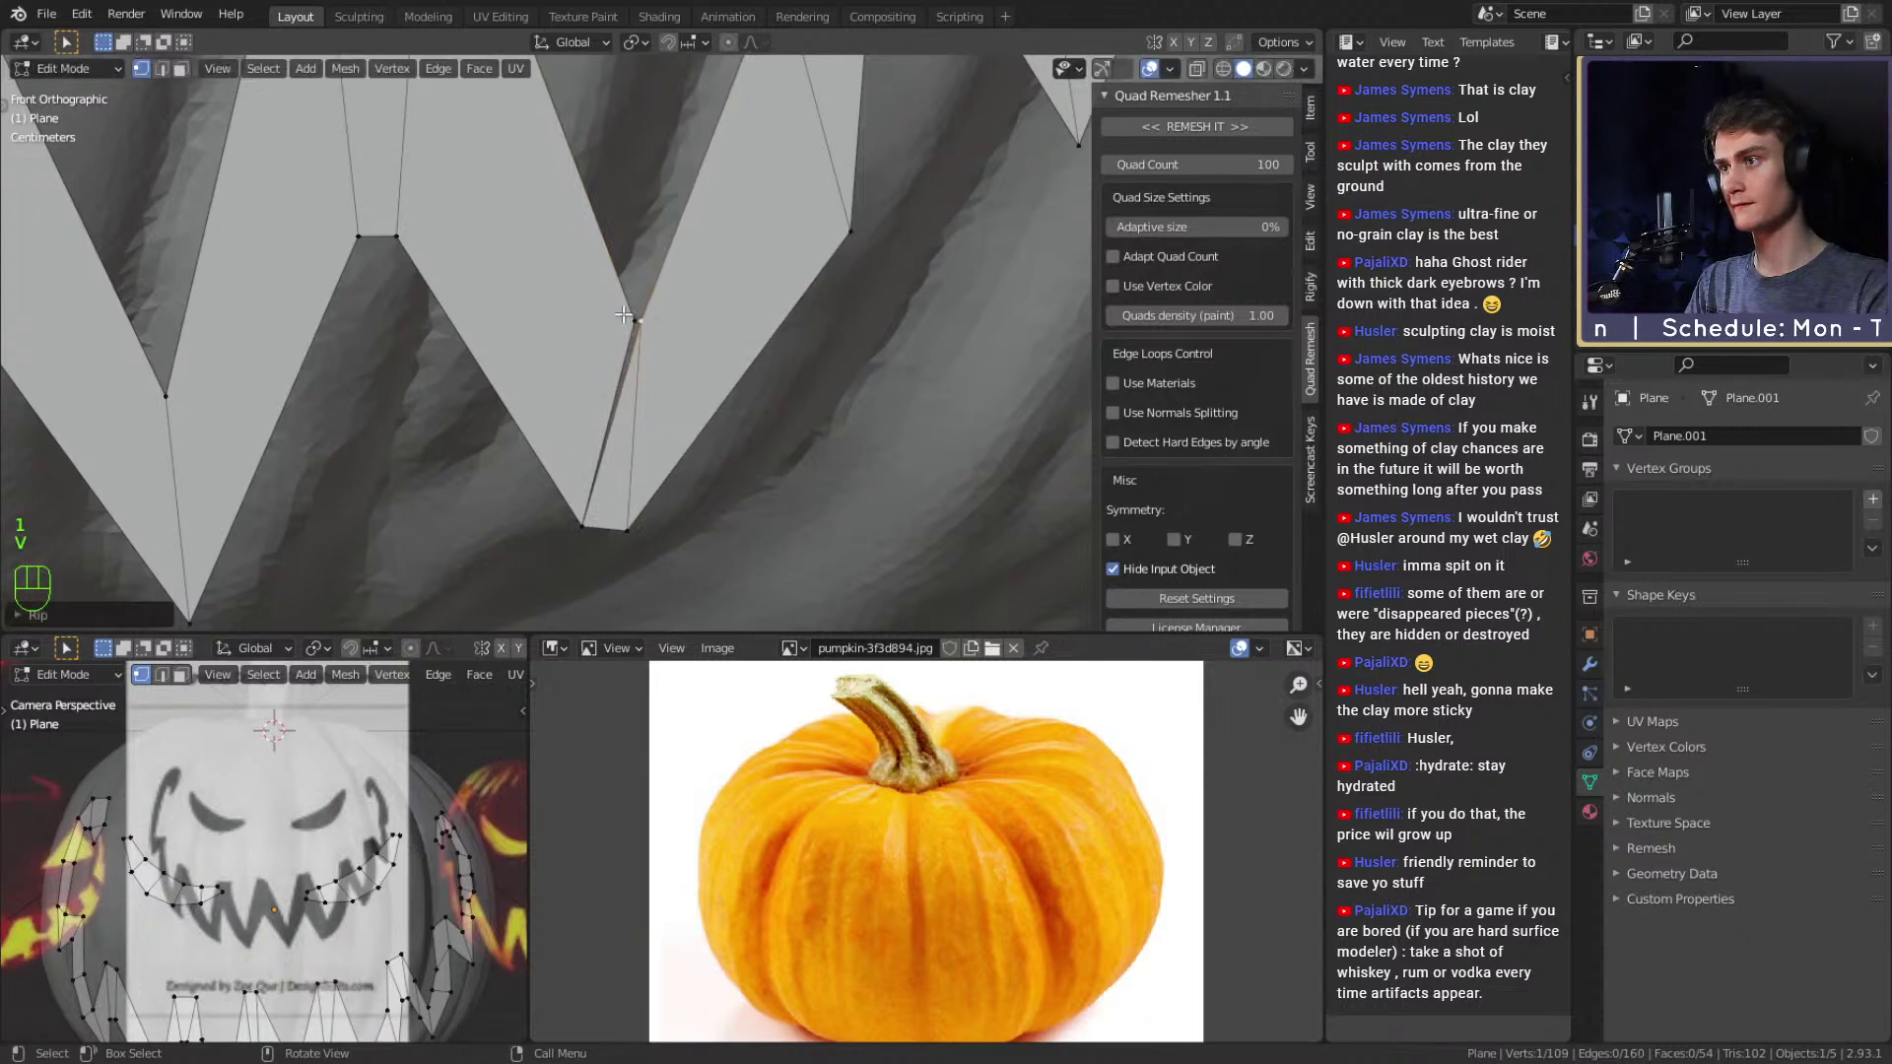
pyautogui.press('g')
pyautogui.click(742, 327)
# Delete the leftover slanted edge in that tooth point and fill the gap between its two sides with one quad.
pyautogui.press('2')
pyautogui.press('x')
pyautogui.click(629, 411)
pyautogui.click(625, 426)
pyautogui.press('x')
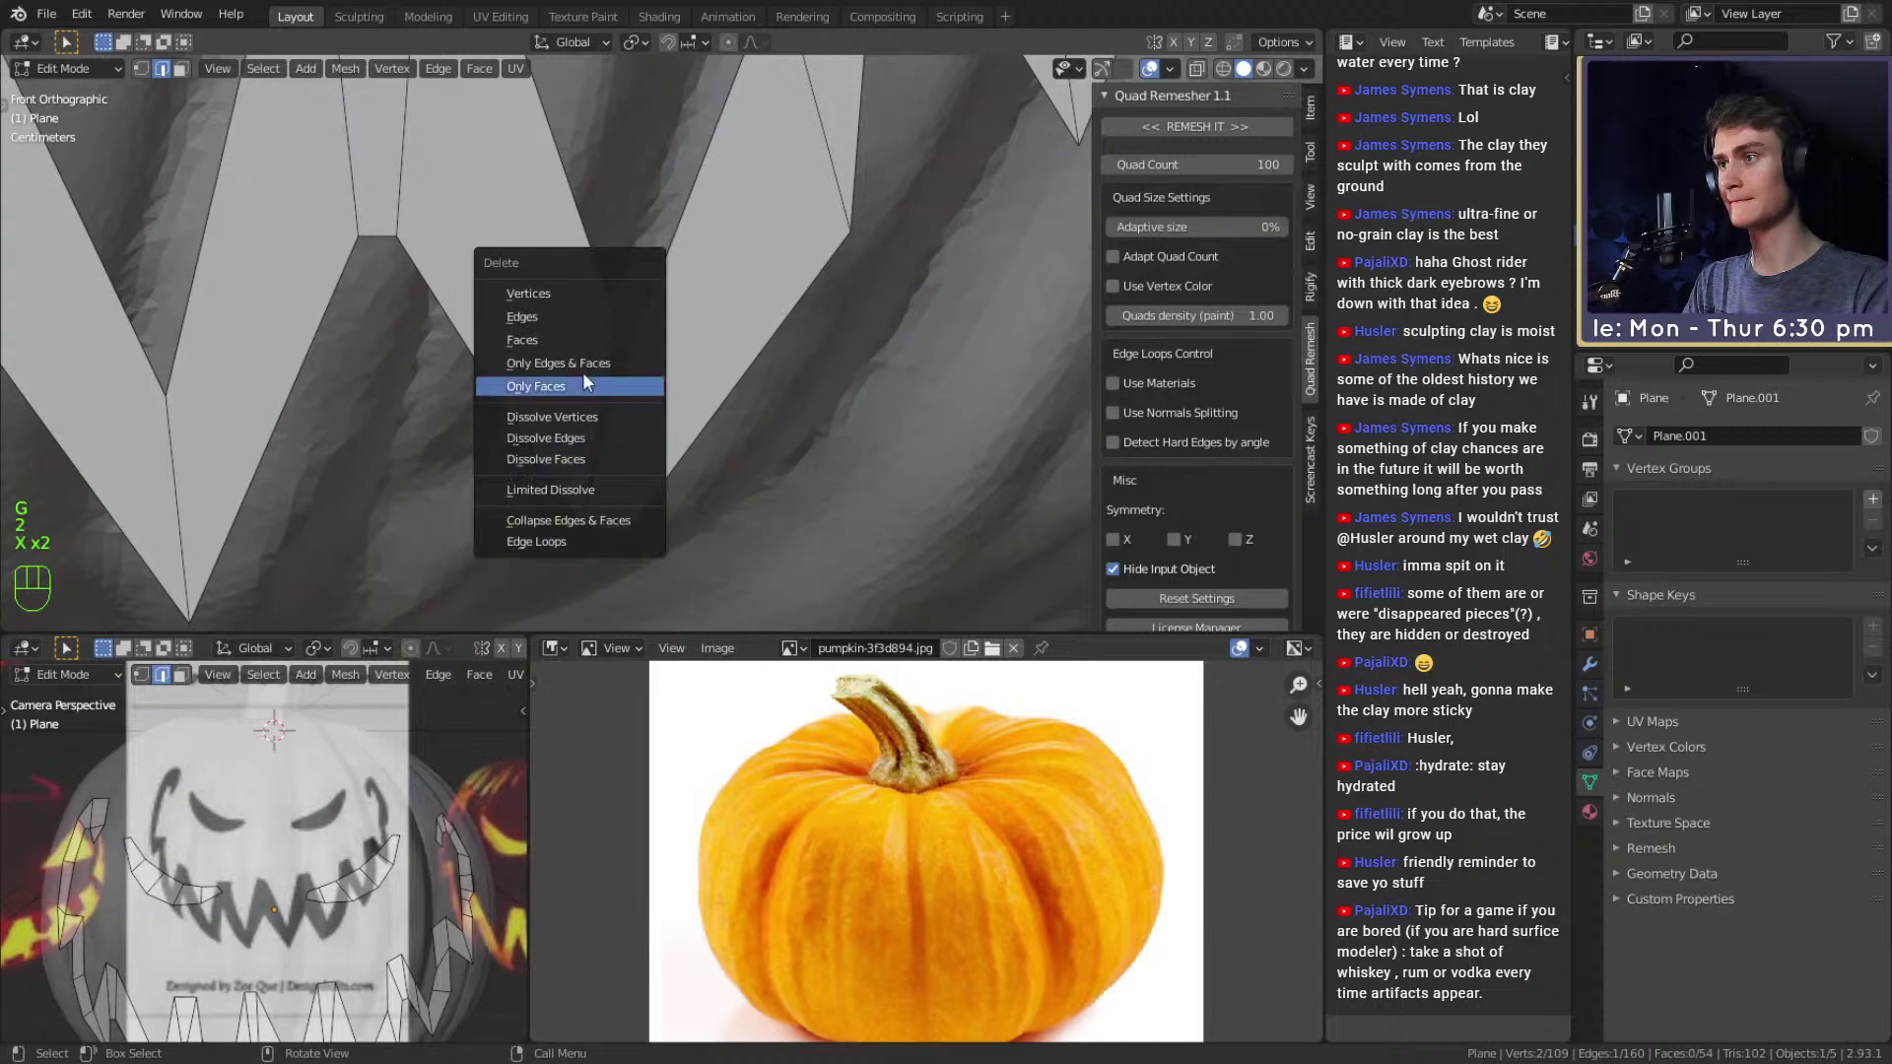
pyautogui.click(550, 321)
pyautogui.click(640, 385)
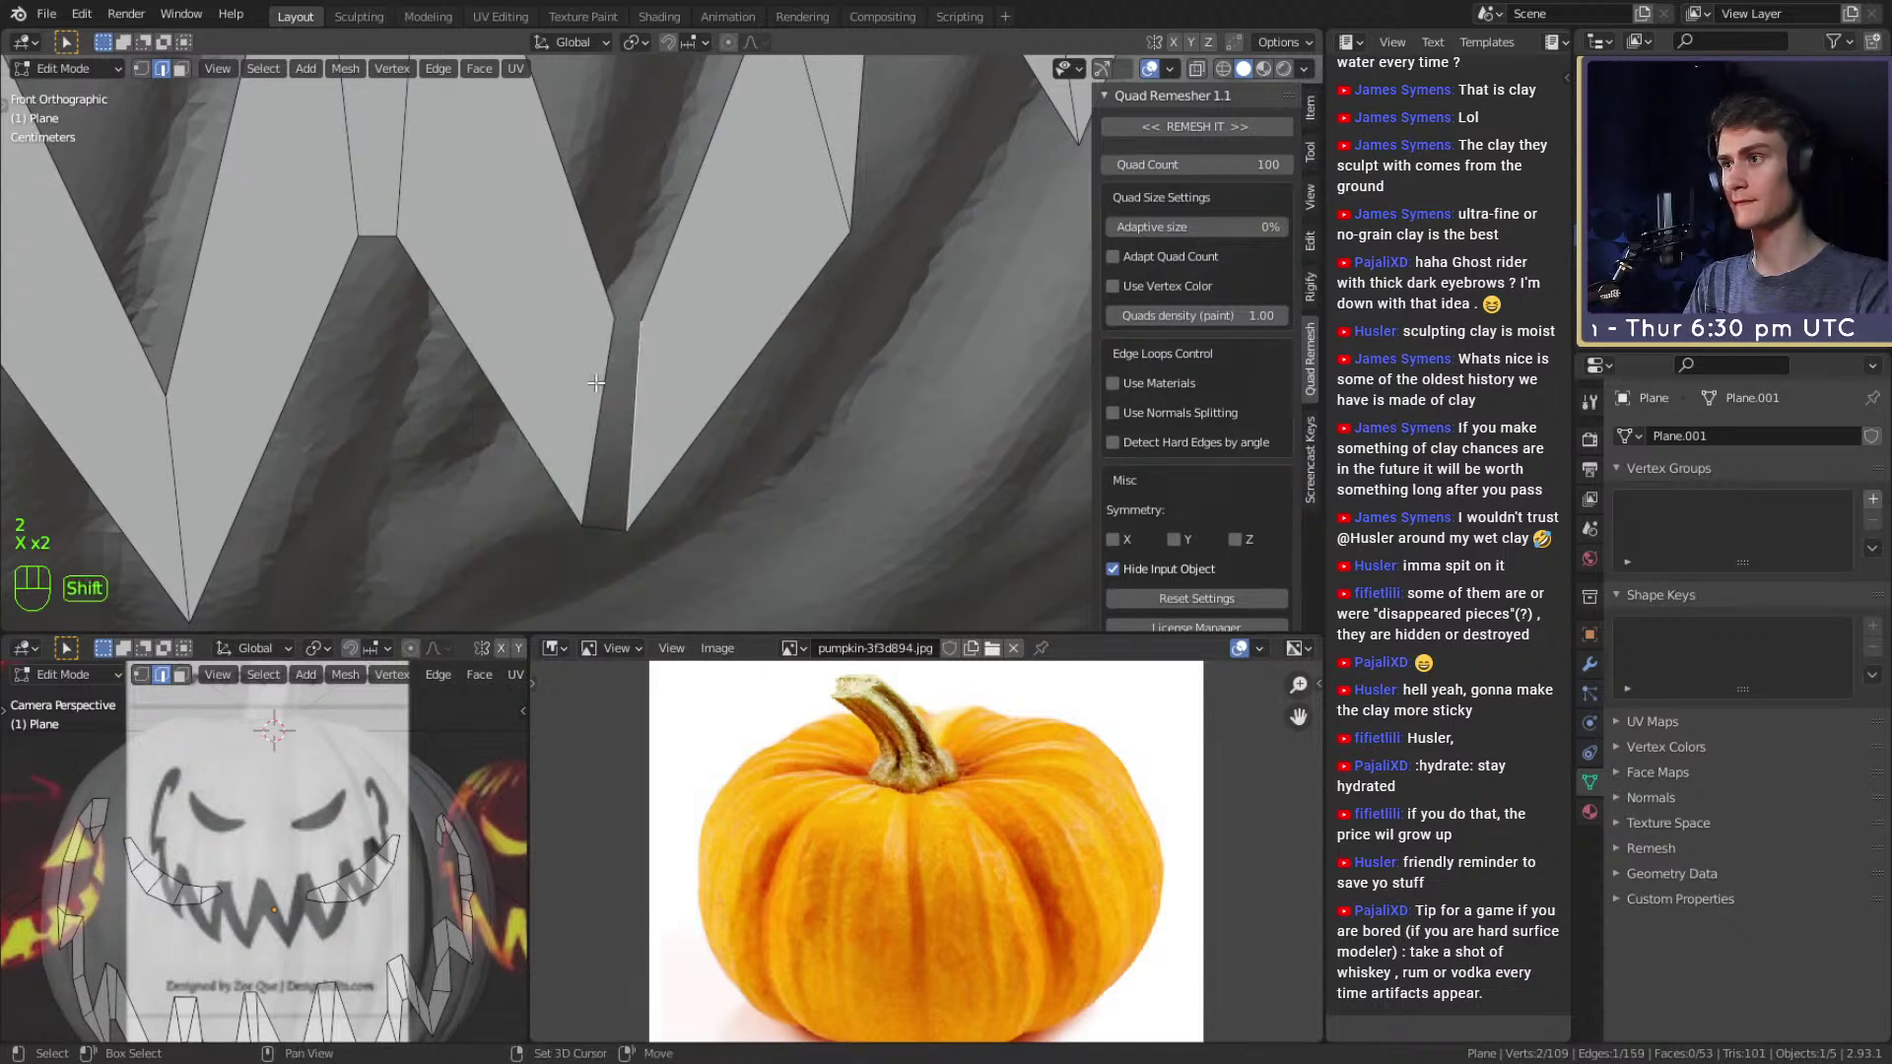
pyautogui.keyDown('shift'); pyautogui.click(603, 394); pyautogui.keyUp('shift')
pyautogui.press('f')
# Rip the bottom vertex of the lower tooth point left of the mouth's centre tooth and offset it to make a flat tip.
pyautogui.scroll(-4, 660, 340)
pyautogui.scroll(2, 729, 394)
pyautogui.keyDown('shift'); pyautogui.moveTo(551, 246); pyautogui.dragTo(818, 275, button='middle'); pyautogui.keyUp('shift')
pyautogui.scroll(-5, 778, 331)
pyautogui.scroll(5, 788, 286)
pyautogui.keyDown('shift'); pyautogui.moveTo(690, 330); pyautogui.dragTo(718, 401, button='middle'); pyautogui.keyUp('shift')
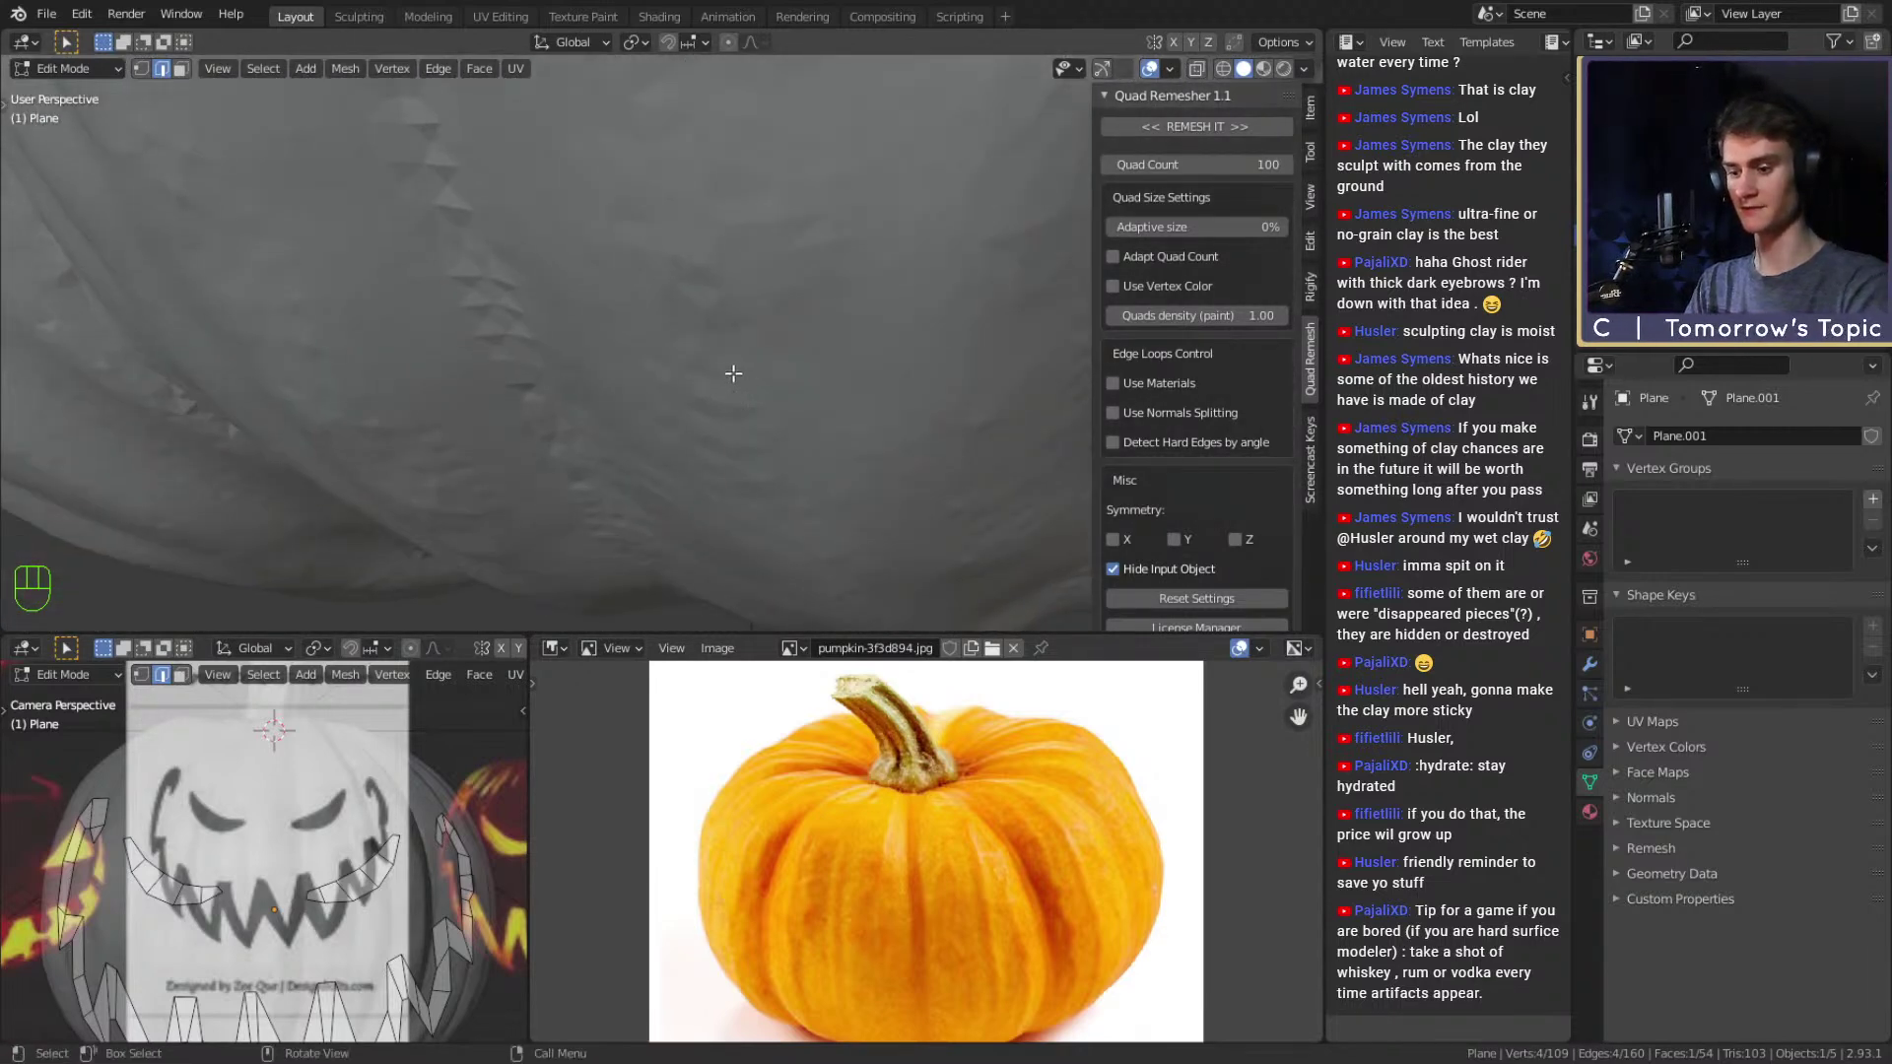
pyautogui.press('KP_1')
pyautogui.press('1')
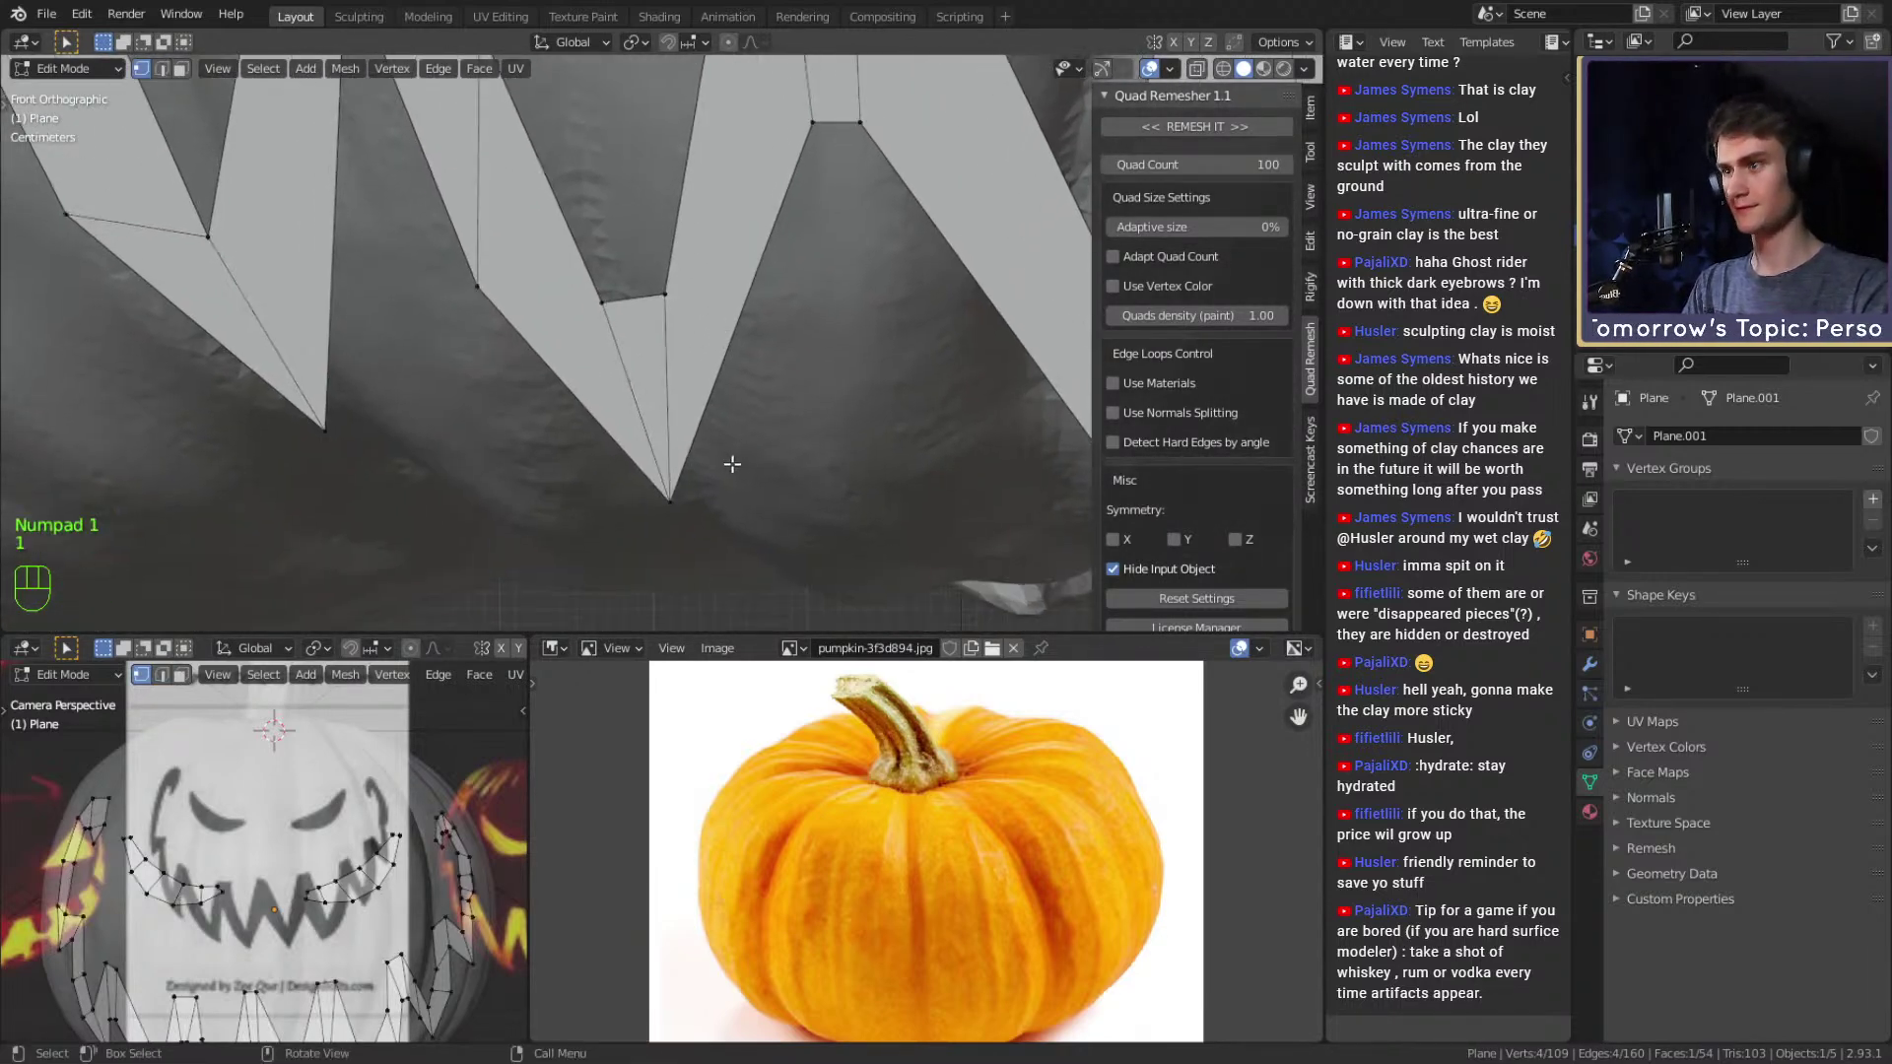
pyautogui.press('g')
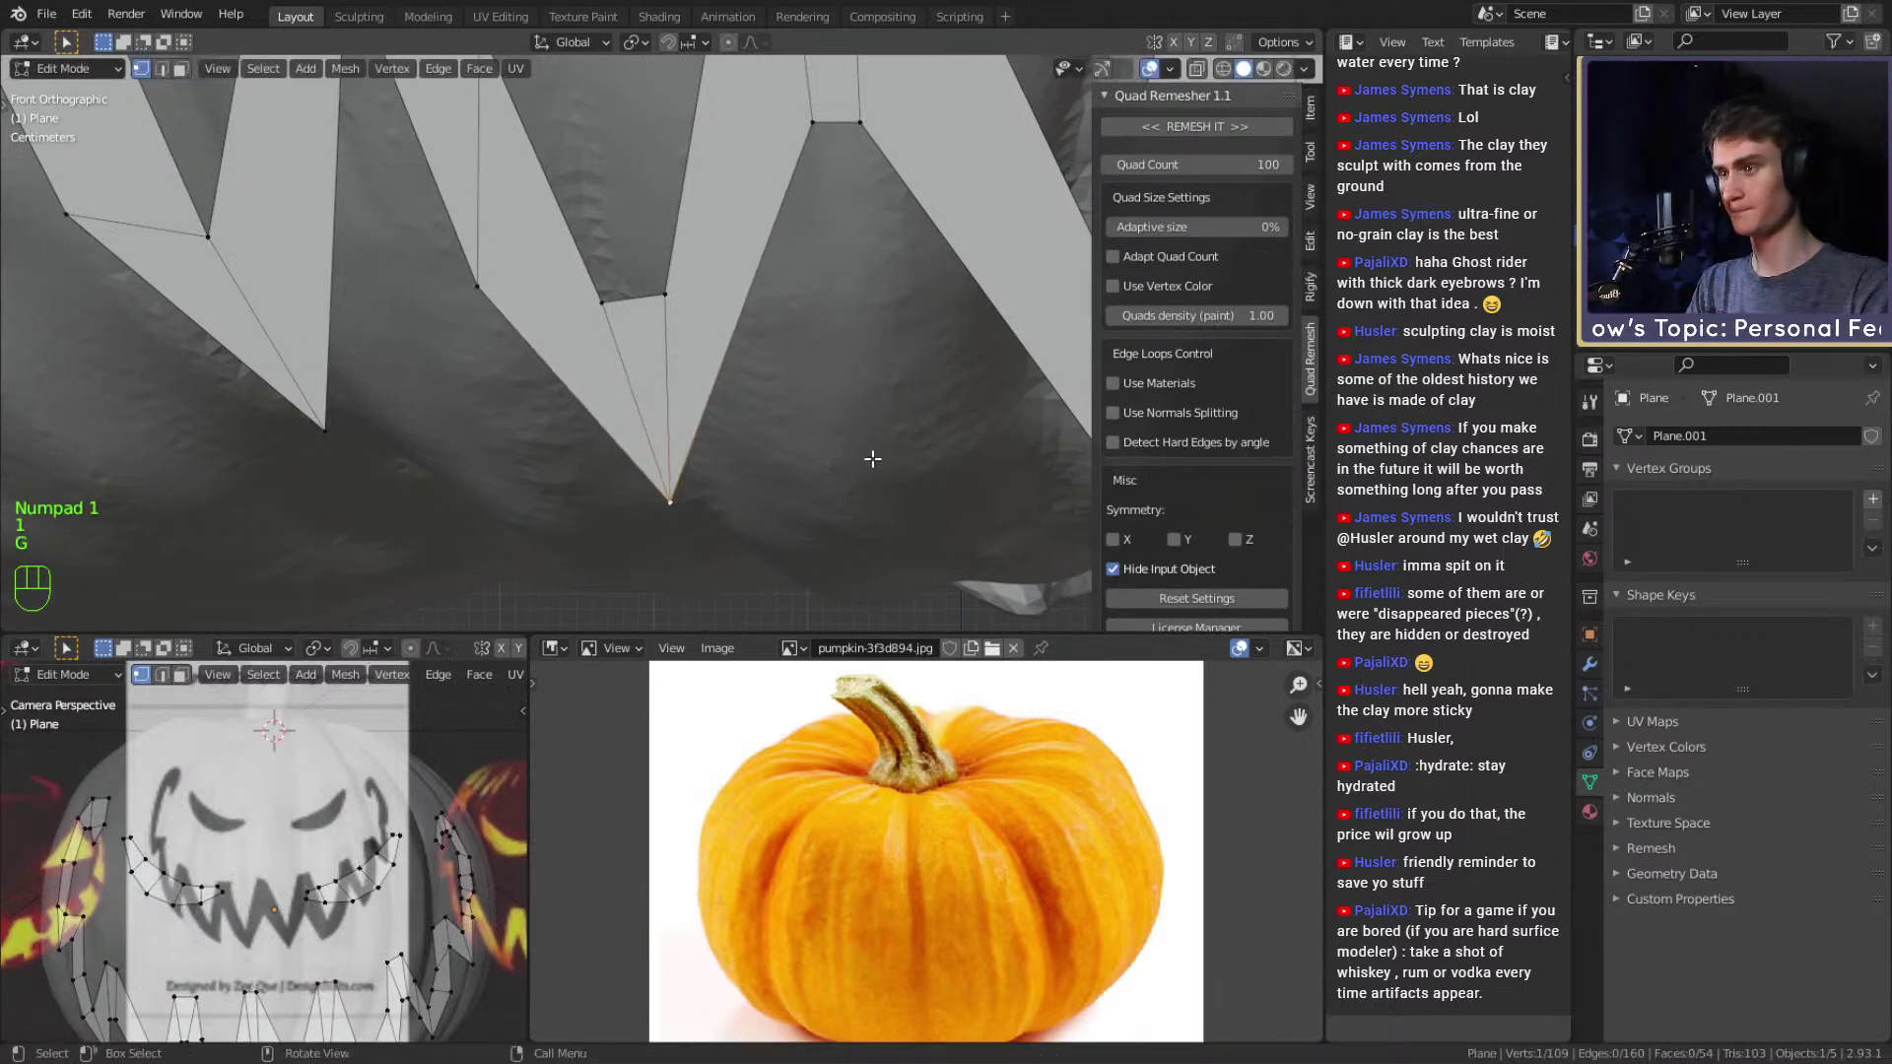
pyautogui.press('v')
pyautogui.press('g')
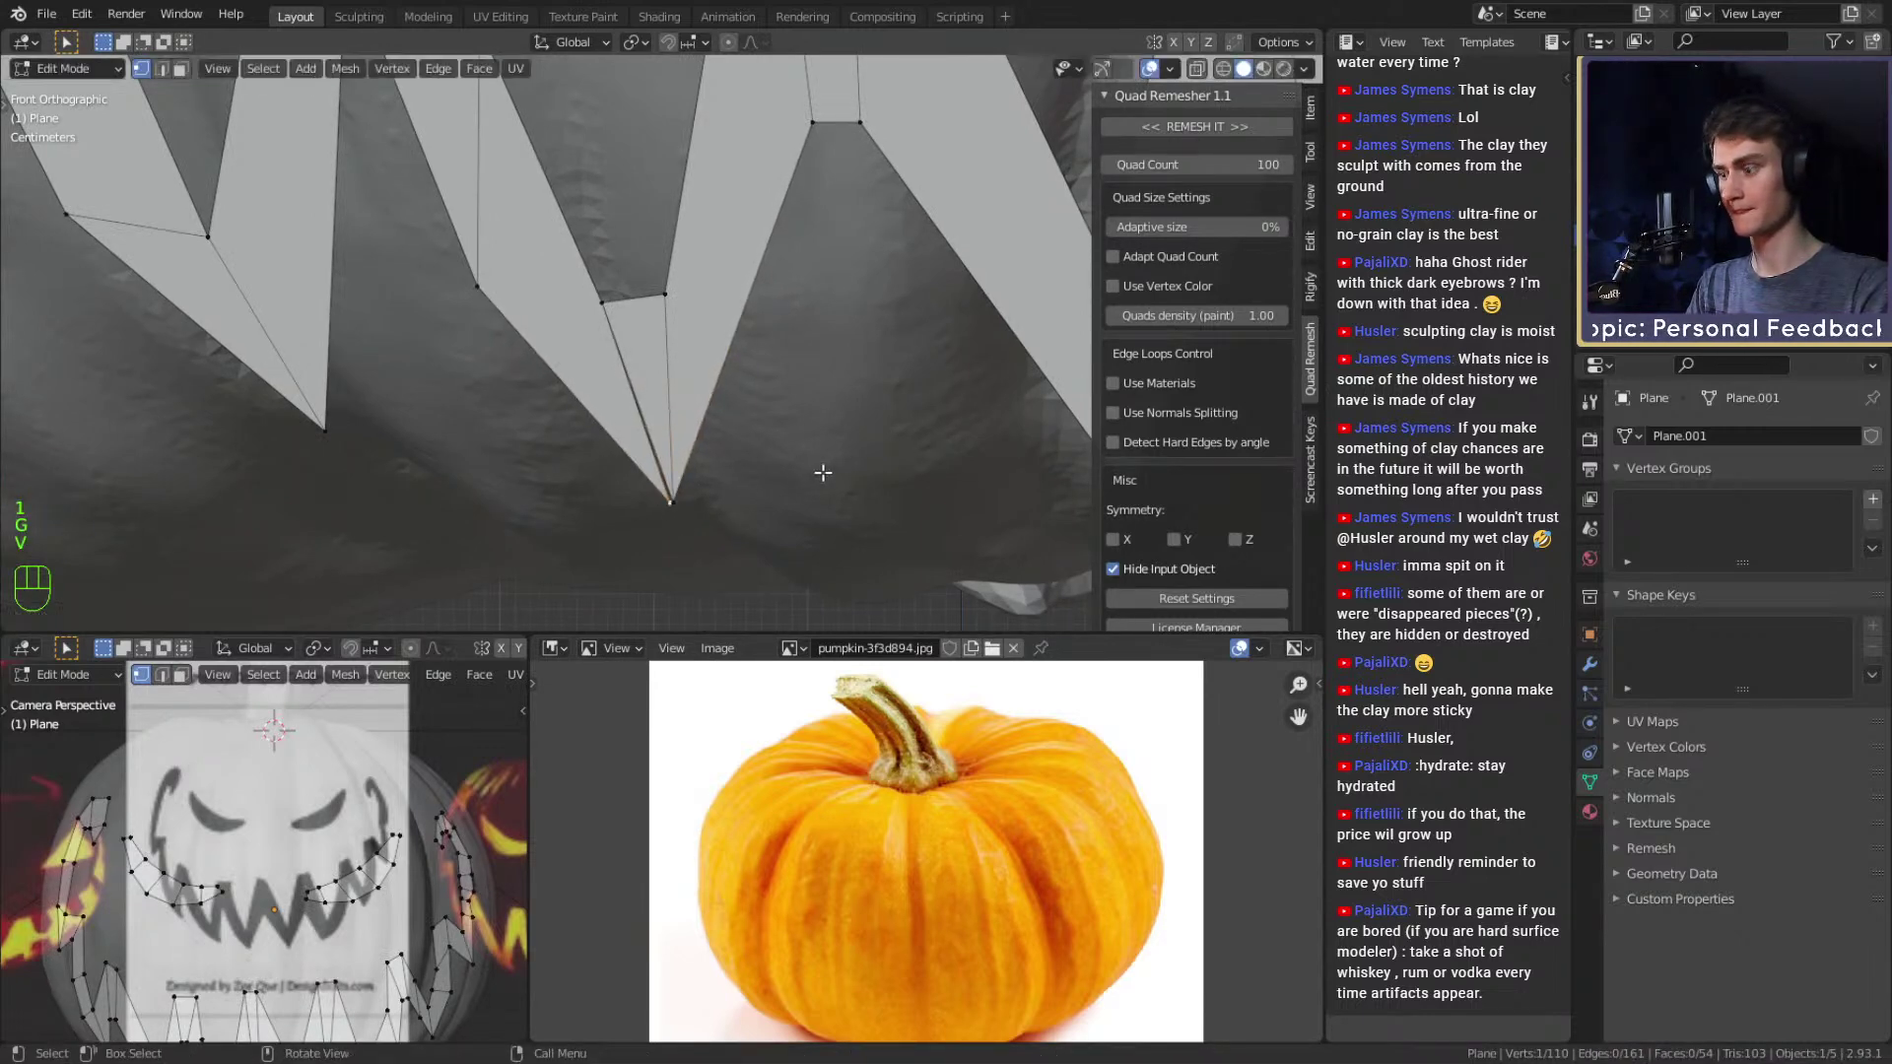
pyautogui.click(802, 470)
# Delete the loose inner edge at the split tooth tip and fill the opening between its two sides with a quad.
pyautogui.press('2')
pyautogui.click(636, 409)
pyautogui.press('x')
pyautogui.click(558, 413)
pyautogui.click(668, 392)
pyautogui.keyDown('shift'); pyautogui.click(624, 394); pyautogui.keyUp('shift')
pyautogui.press('f')
pyautogui.scroll(-3, 654, 334)
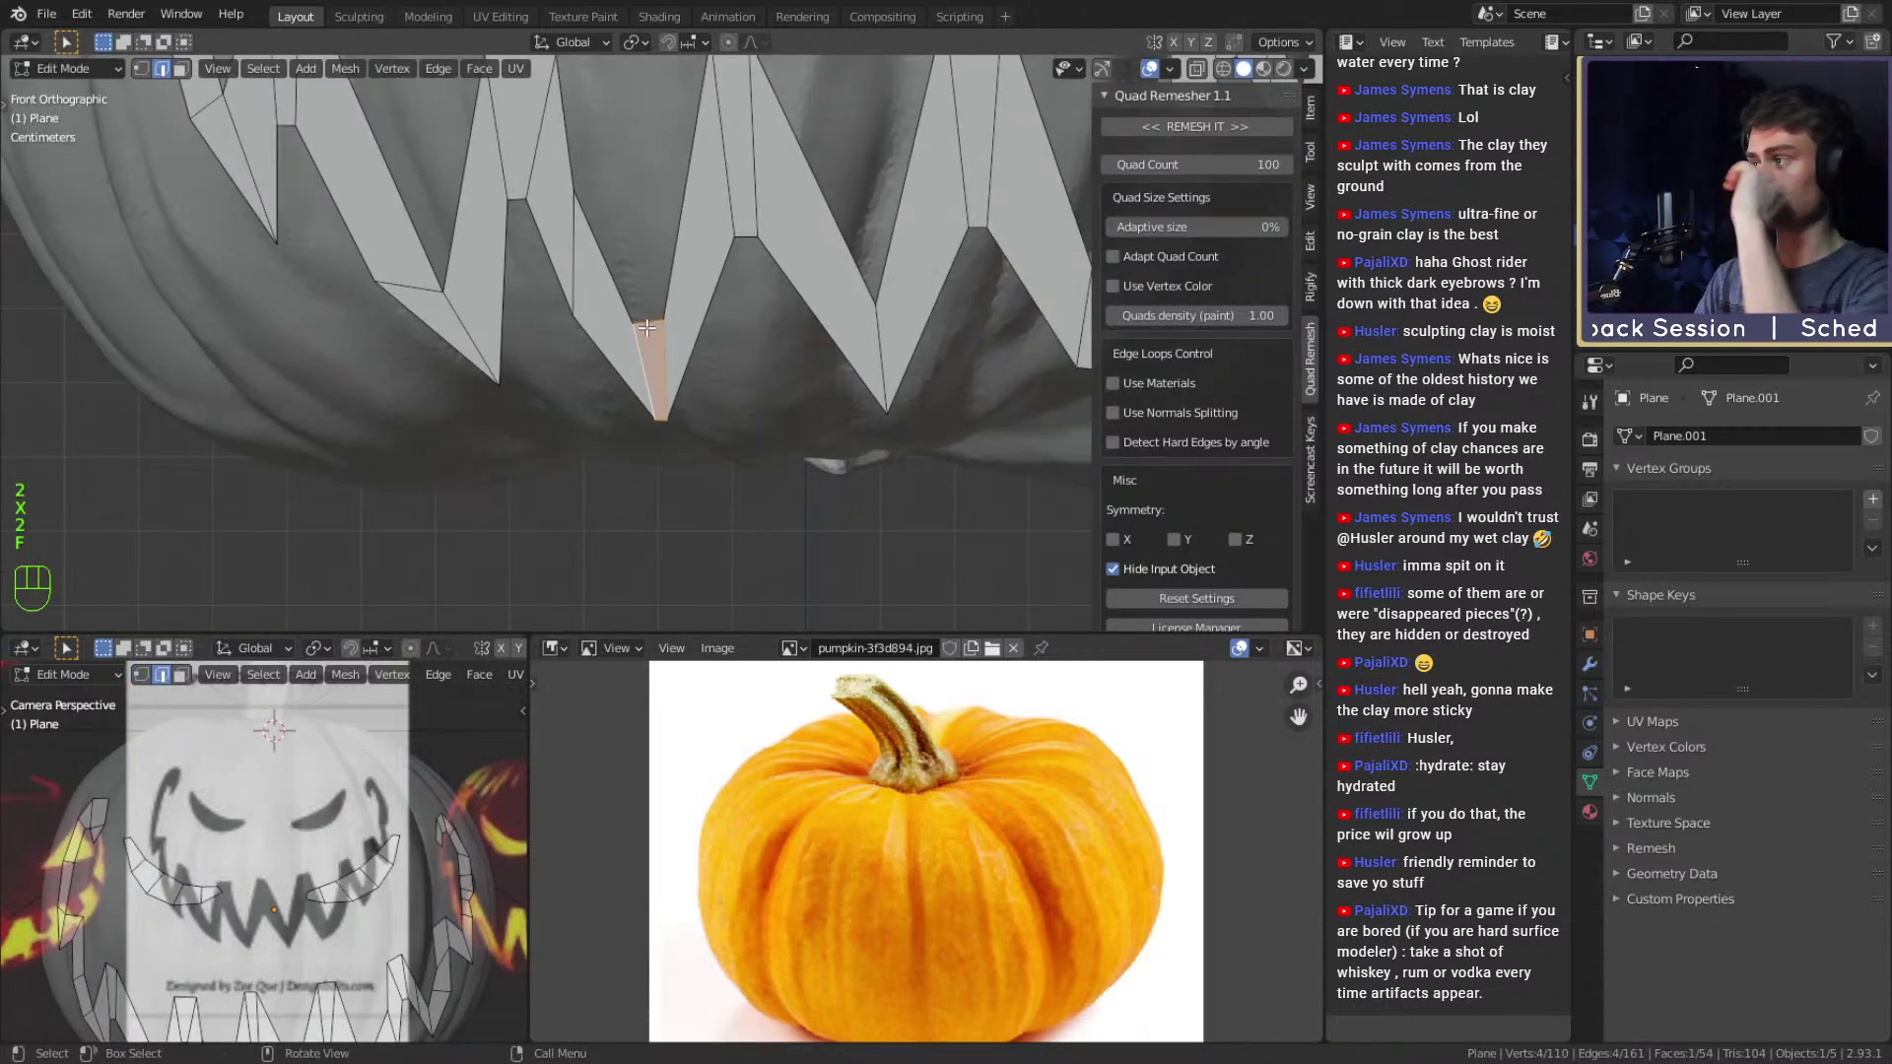
# Rip the inner notch vertex of the next lower tooth to the left and move the split corner up along the strip's inner side.
pyautogui.scroll(-8, 648, 328)
pyautogui.scroll(9, 647, 328)
pyautogui.keyDown('shift'); pyautogui.moveTo(623, 226); pyautogui.dragTo(779, 381, button='middle'); pyautogui.keyUp('shift')
pyautogui.scroll(-5, 788, 394)
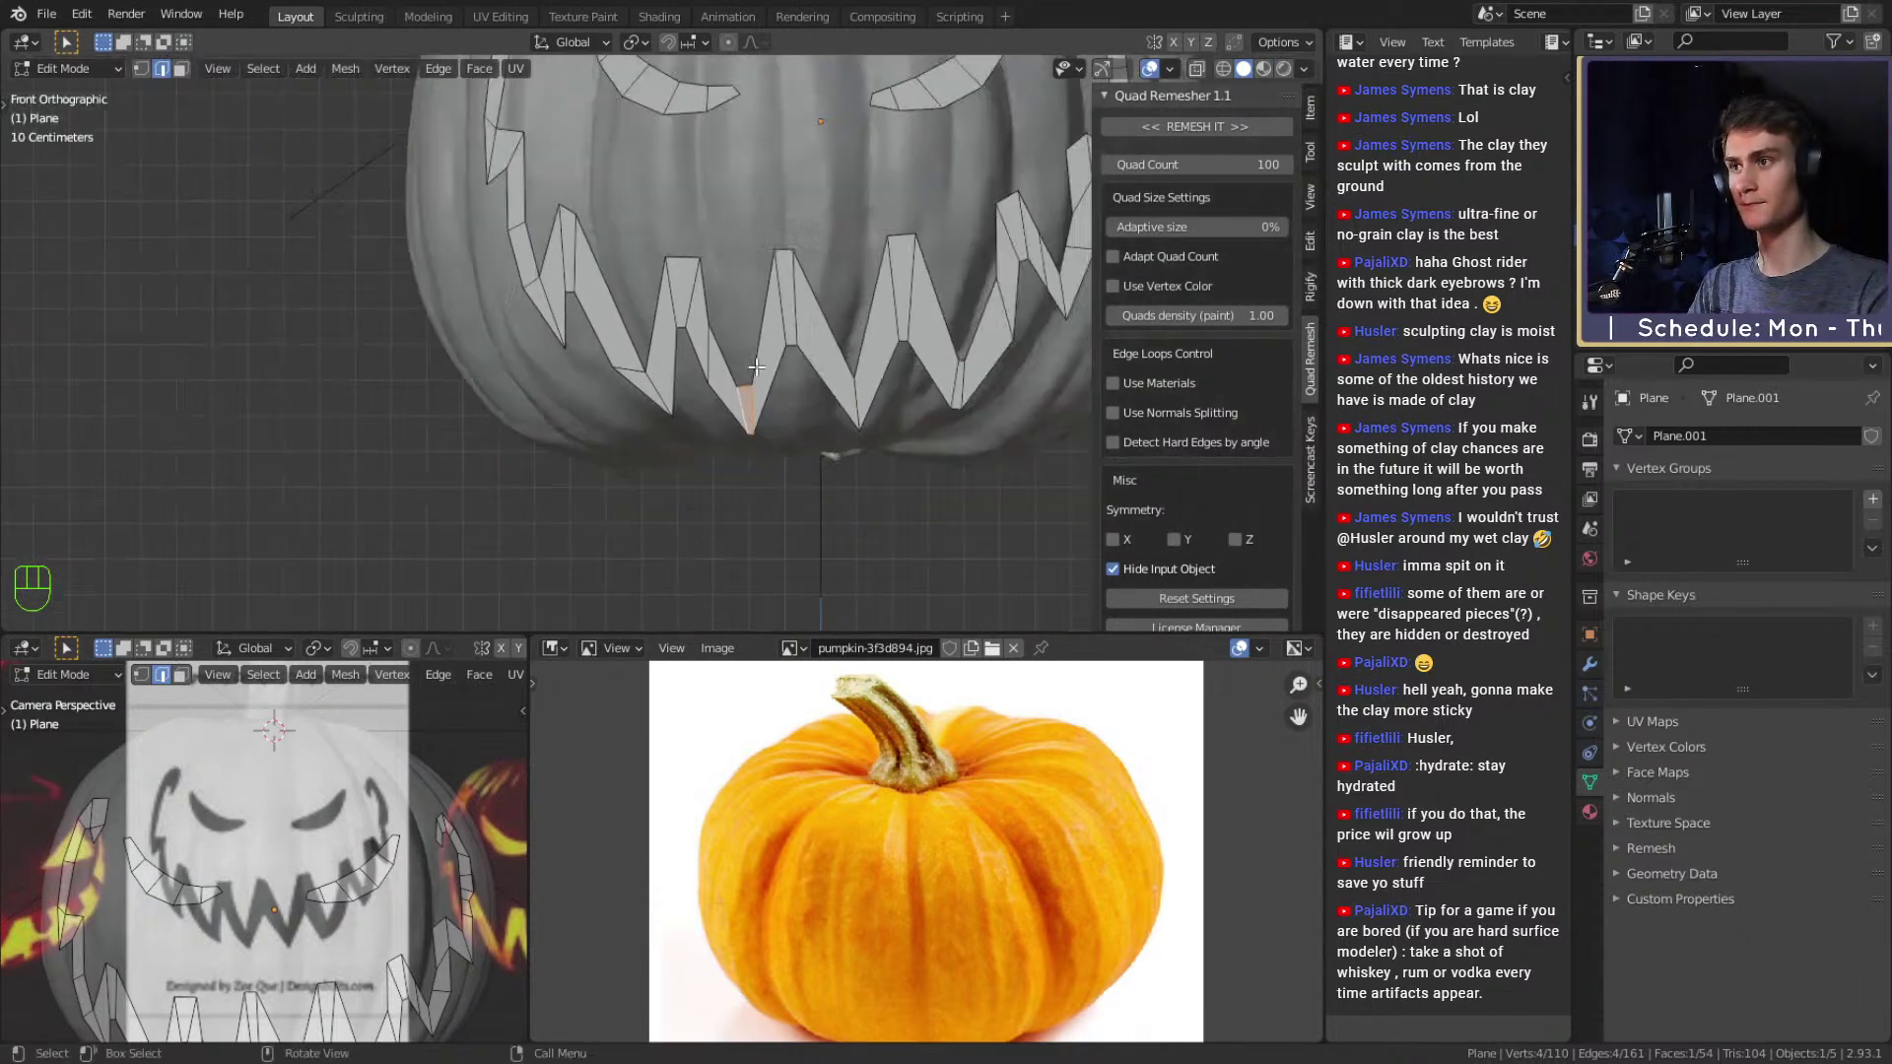
pyautogui.scroll(8, 793, 409)
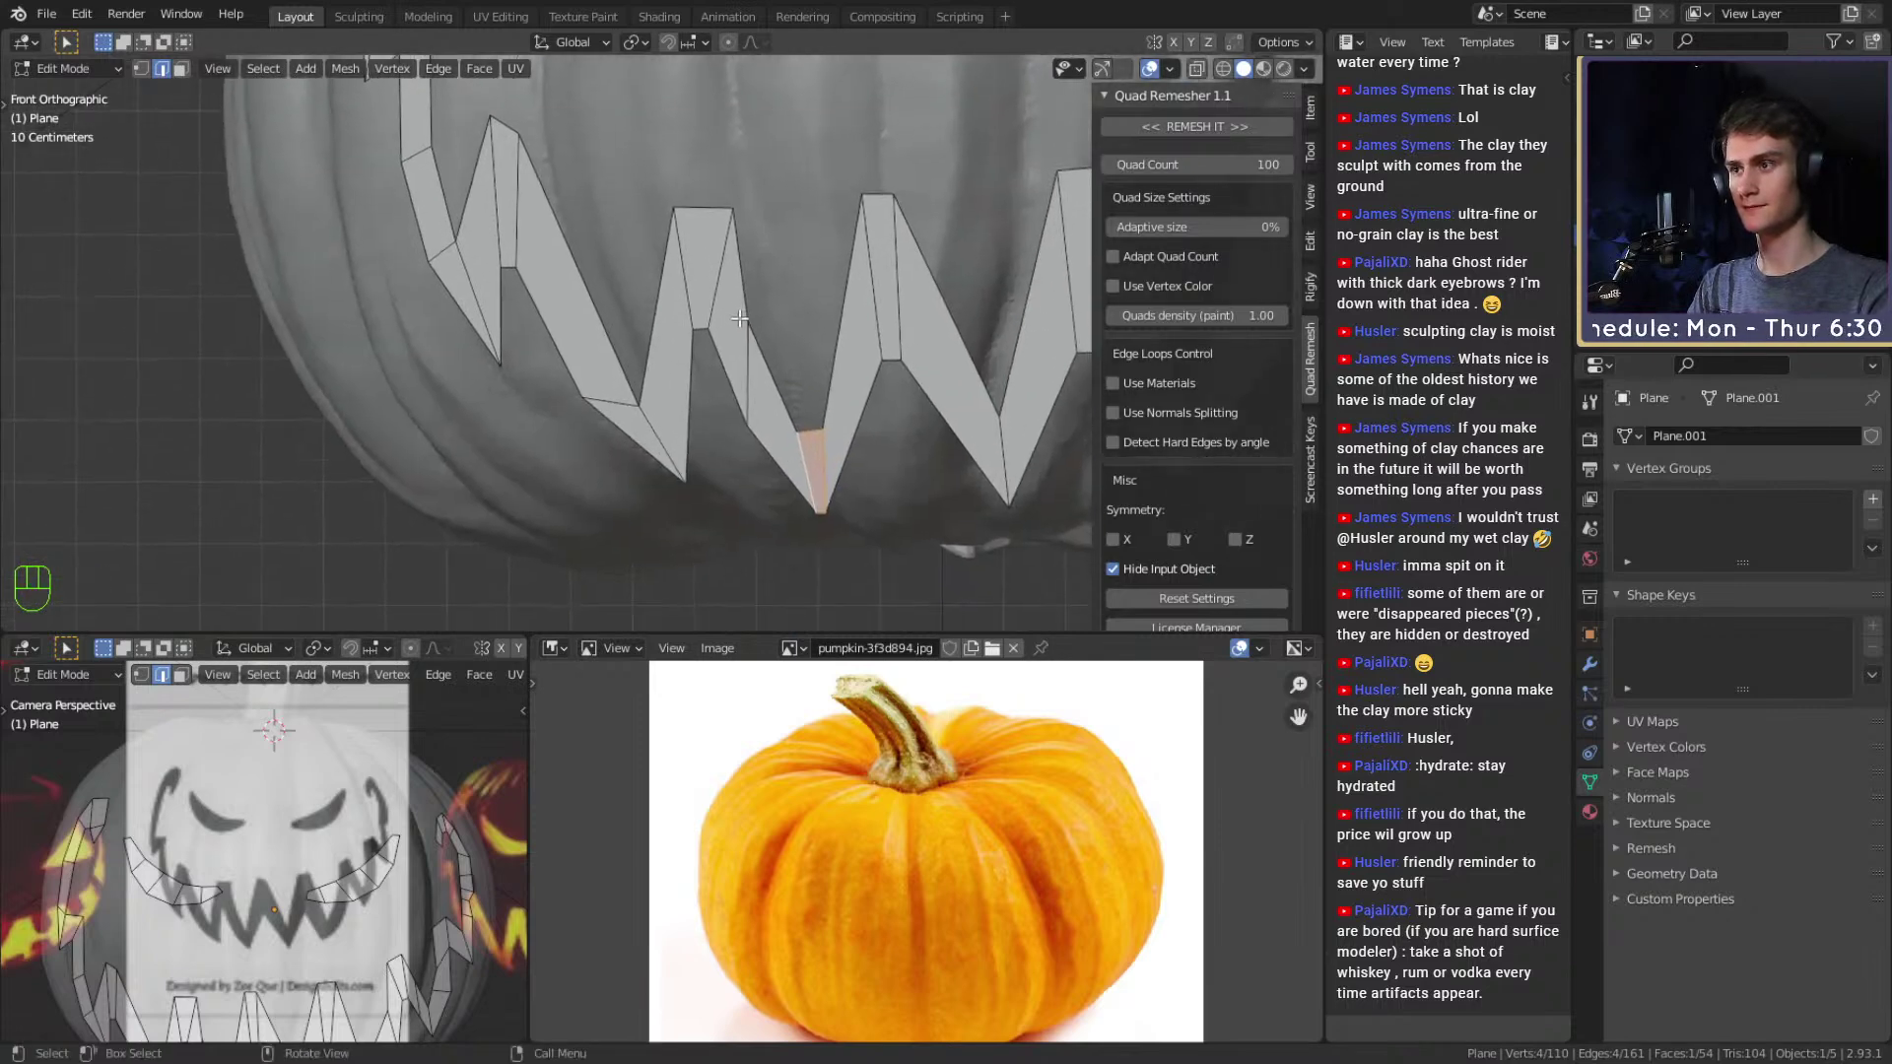
pyautogui.scroll(-4, 726, 385)
pyautogui.keyDown('shift'); pyautogui.moveTo(726, 385); pyautogui.dragTo(768, 308, button='middle'); pyautogui.keyUp('shift')
pyautogui.scroll(4, 727, 414)
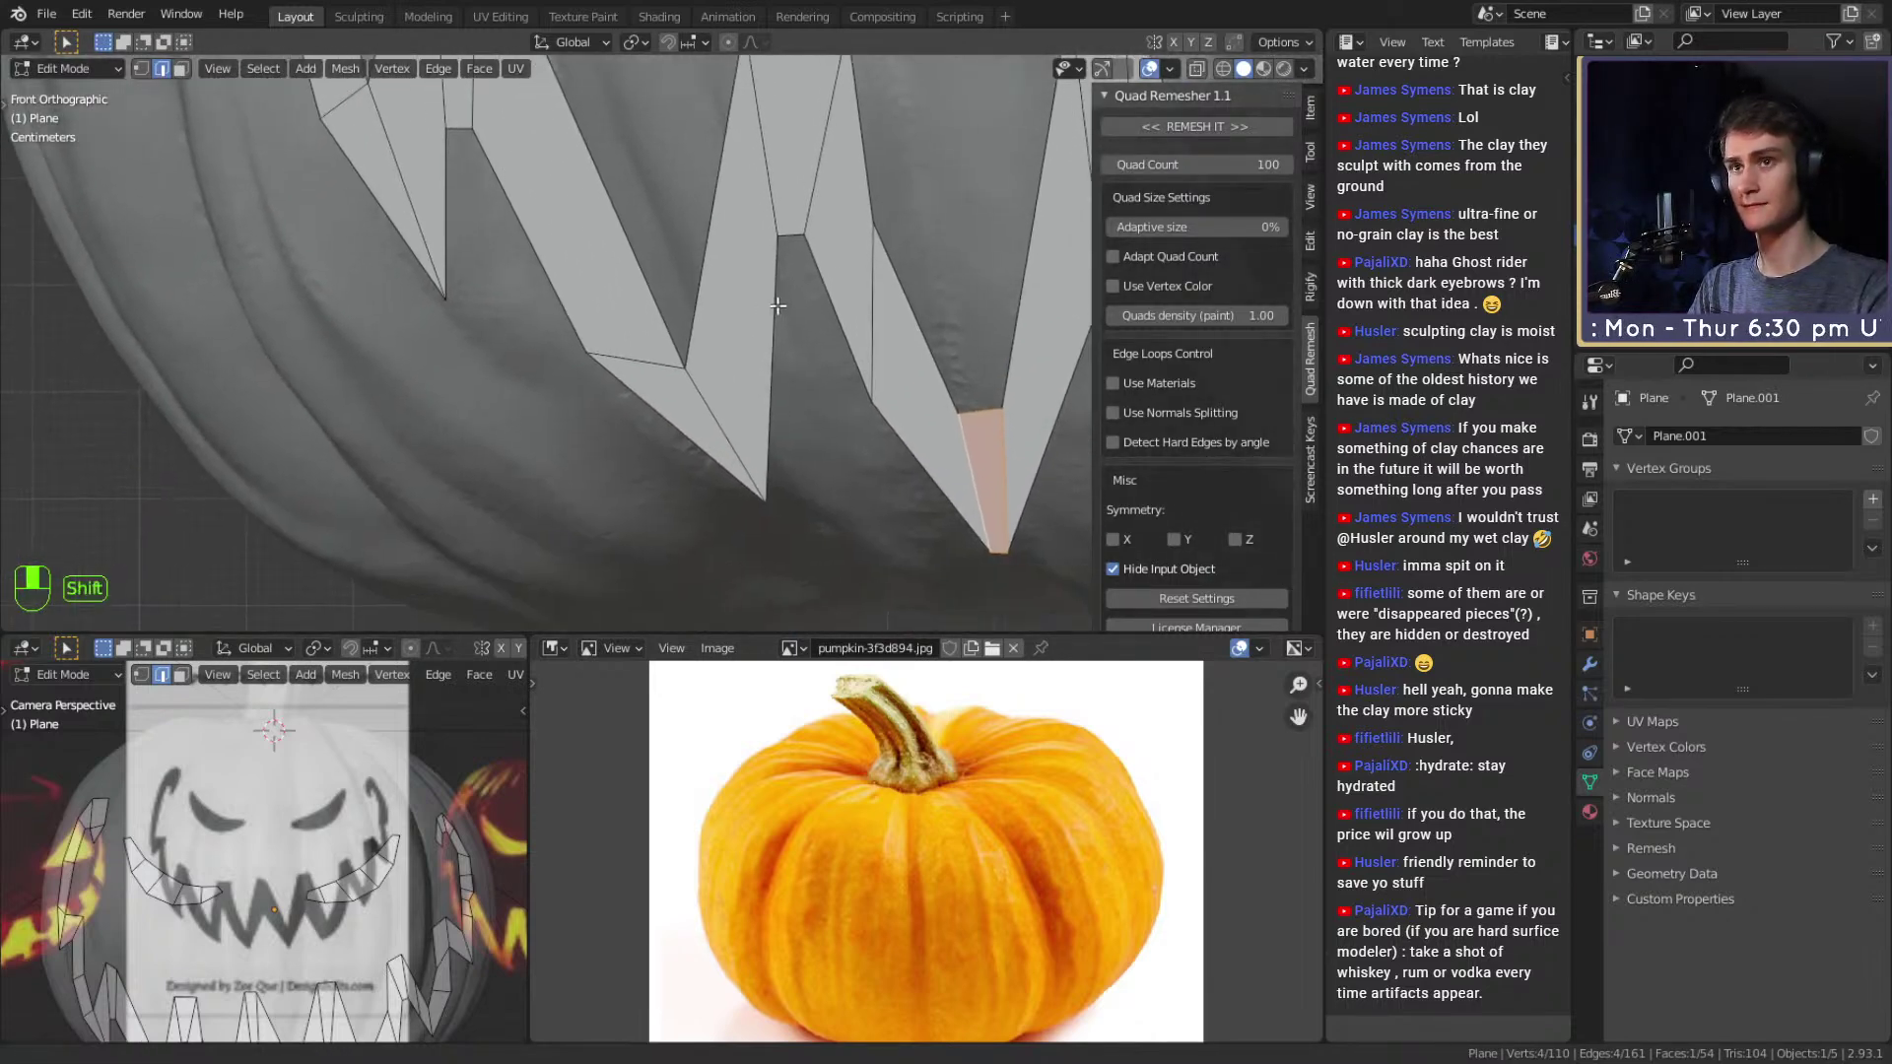
pyautogui.press('1')
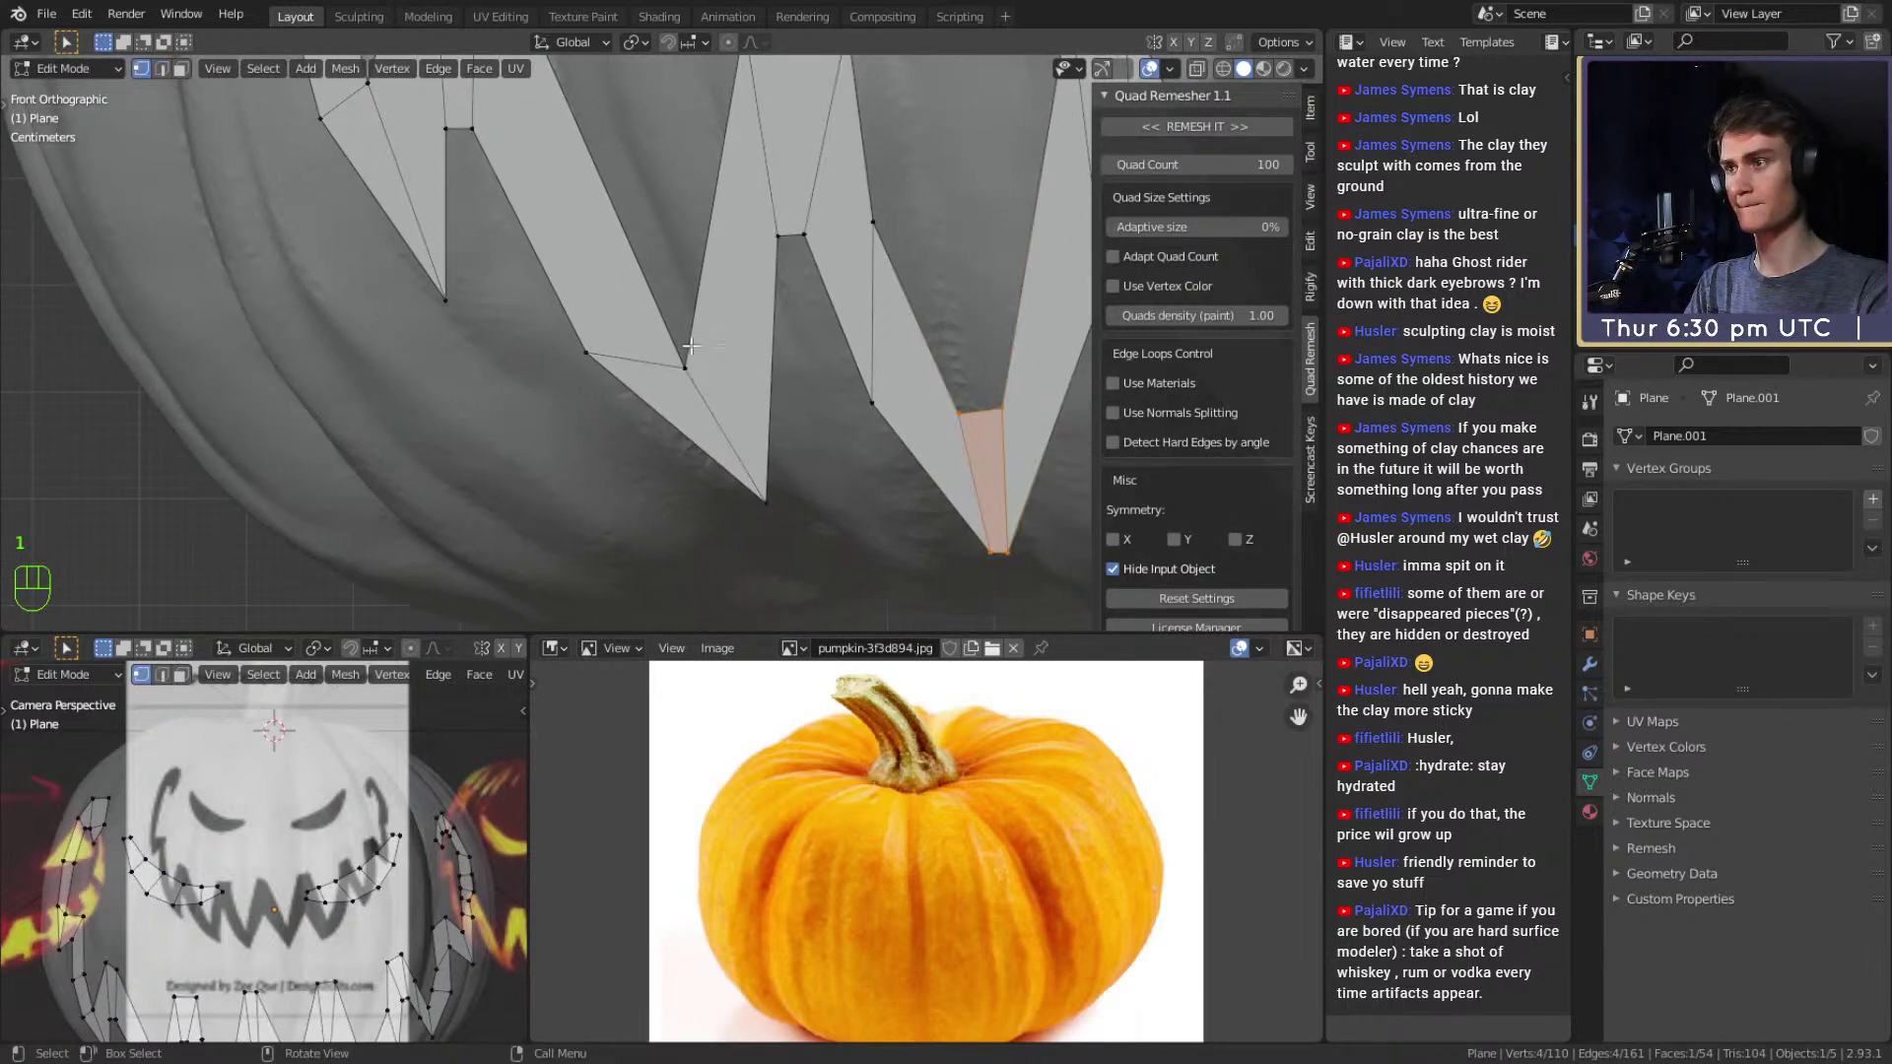
pyautogui.press('v')
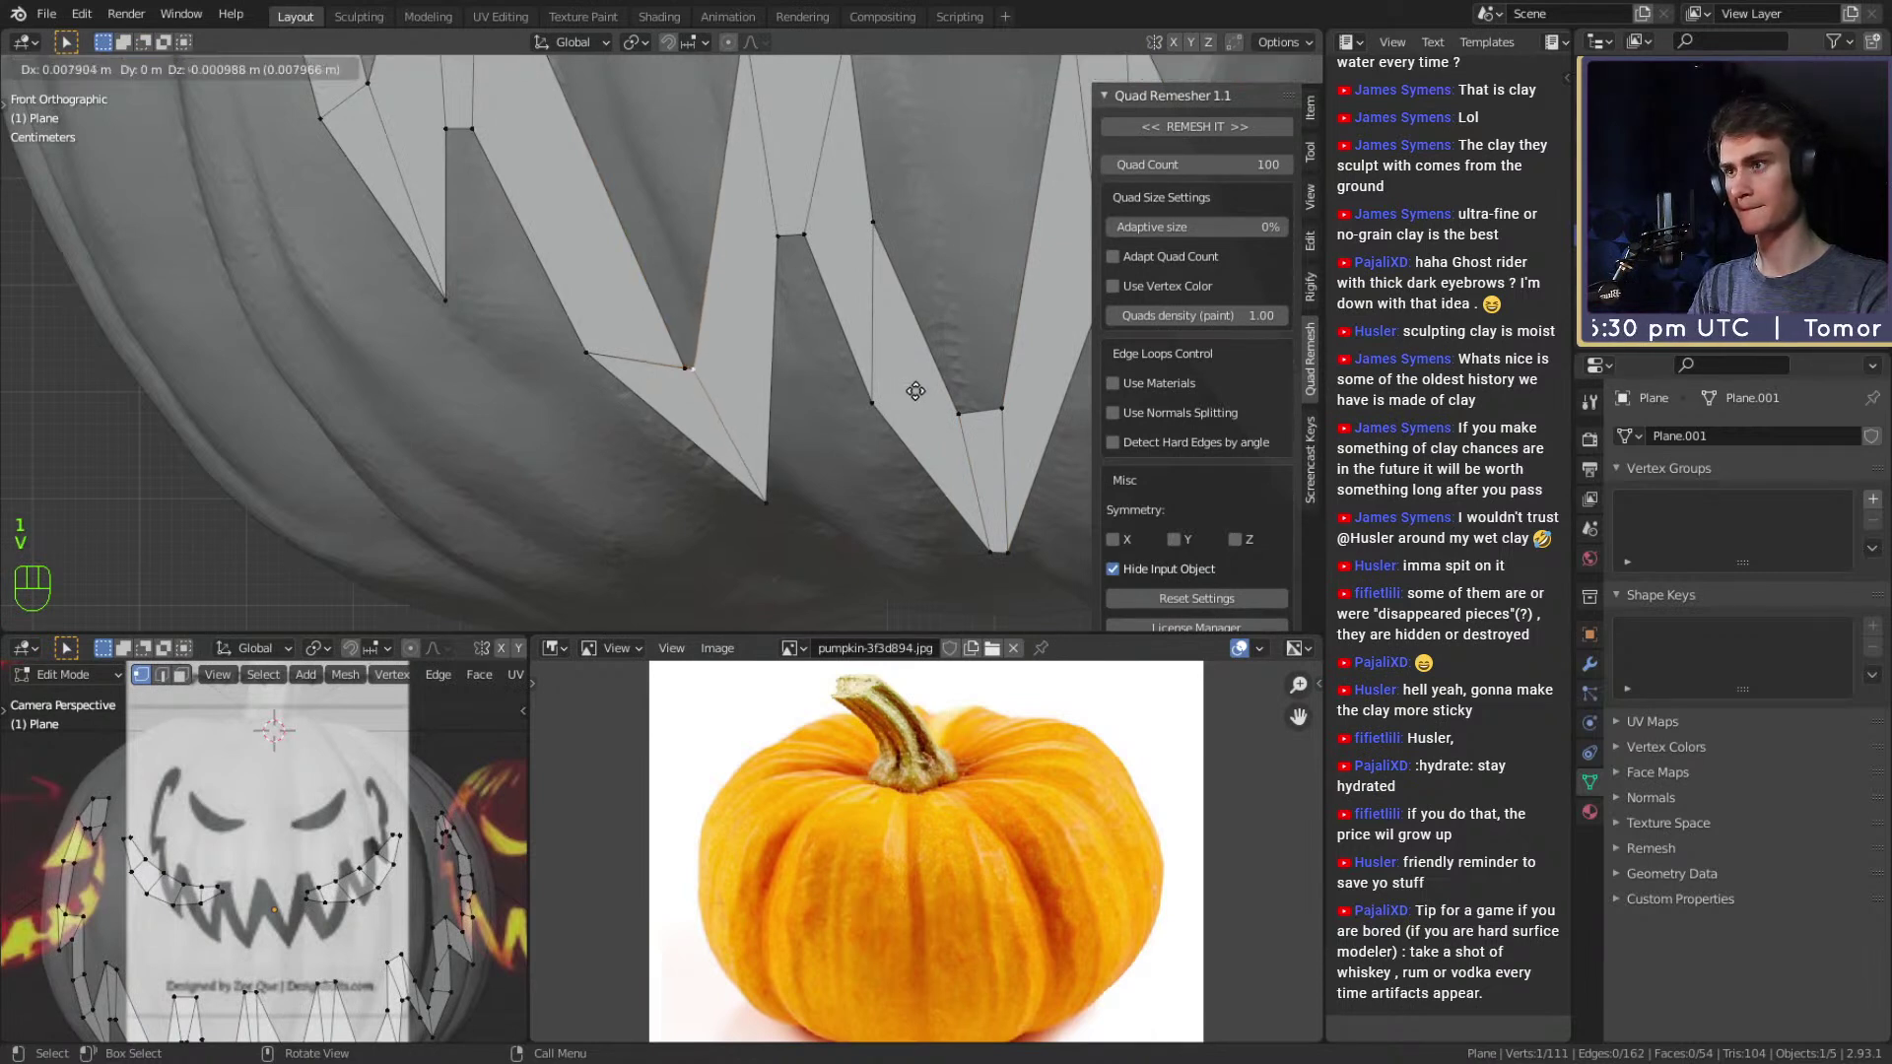
pyautogui.click(915, 391)
pyautogui.press('g')
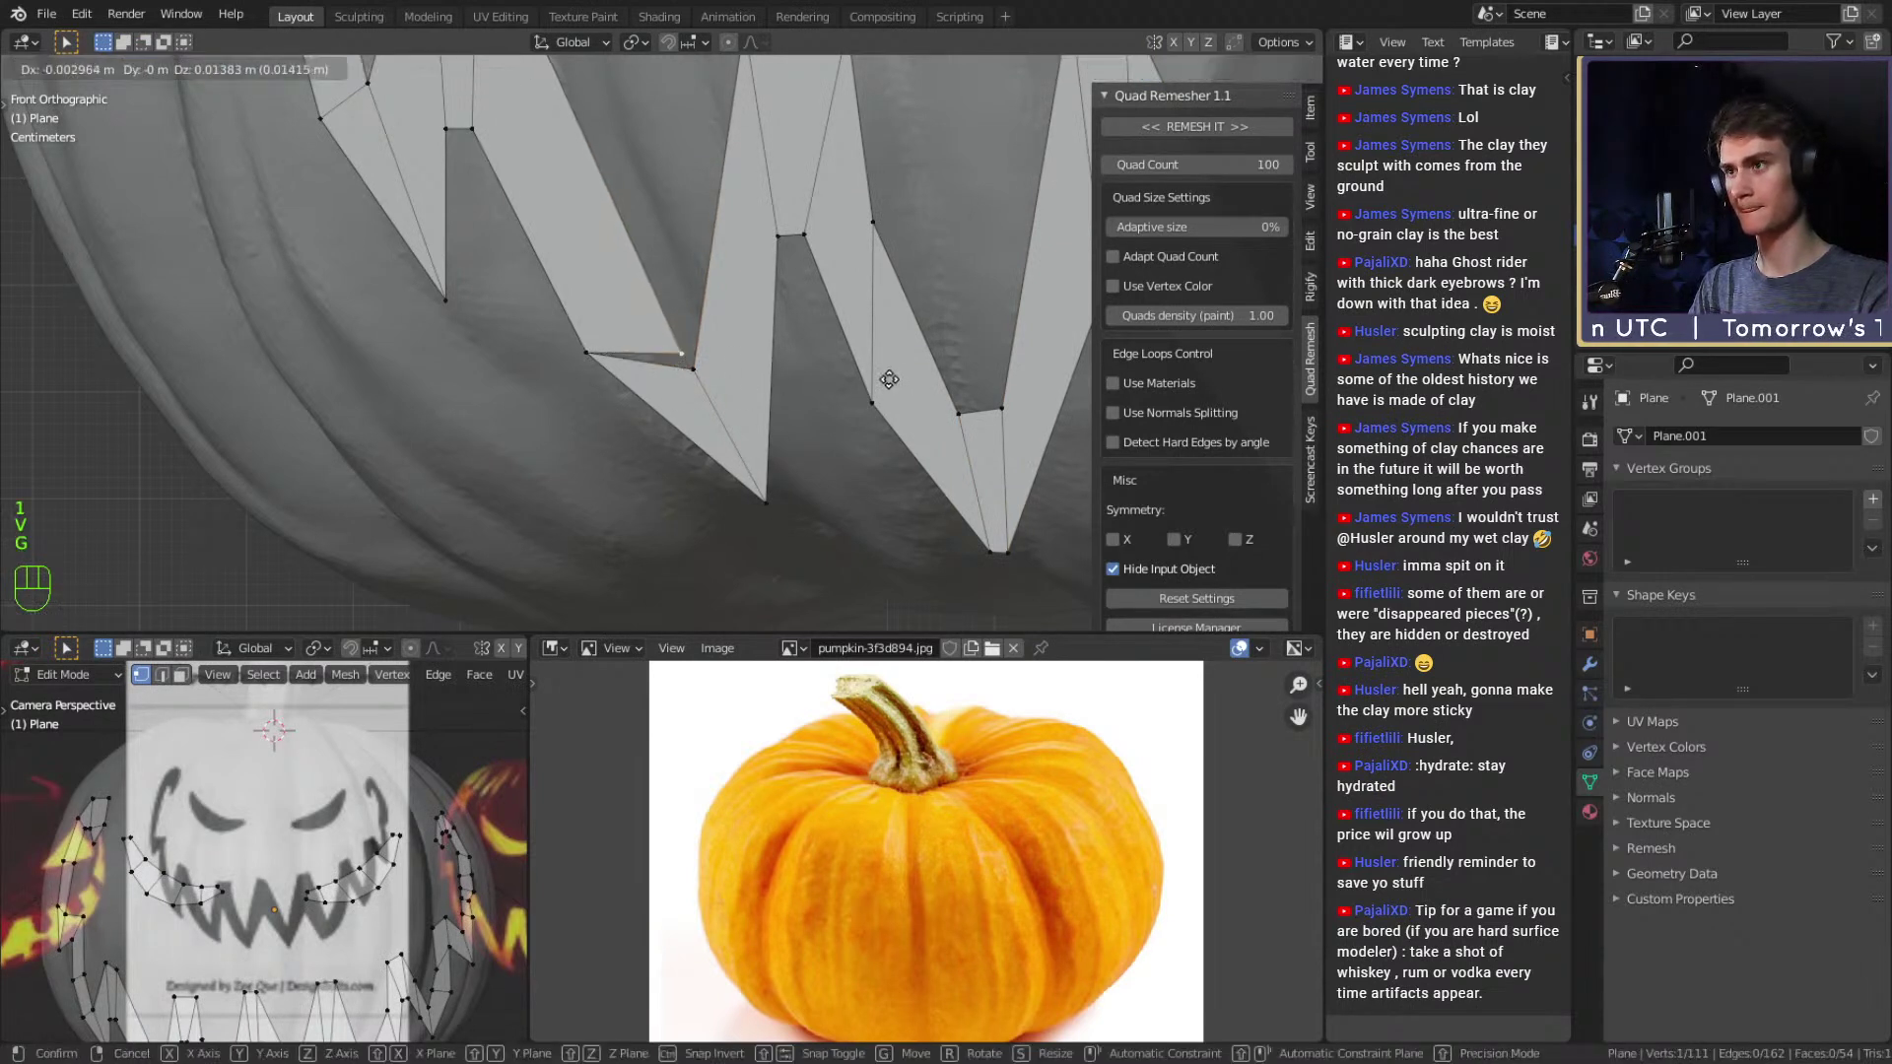
pyautogui.click(870, 344)
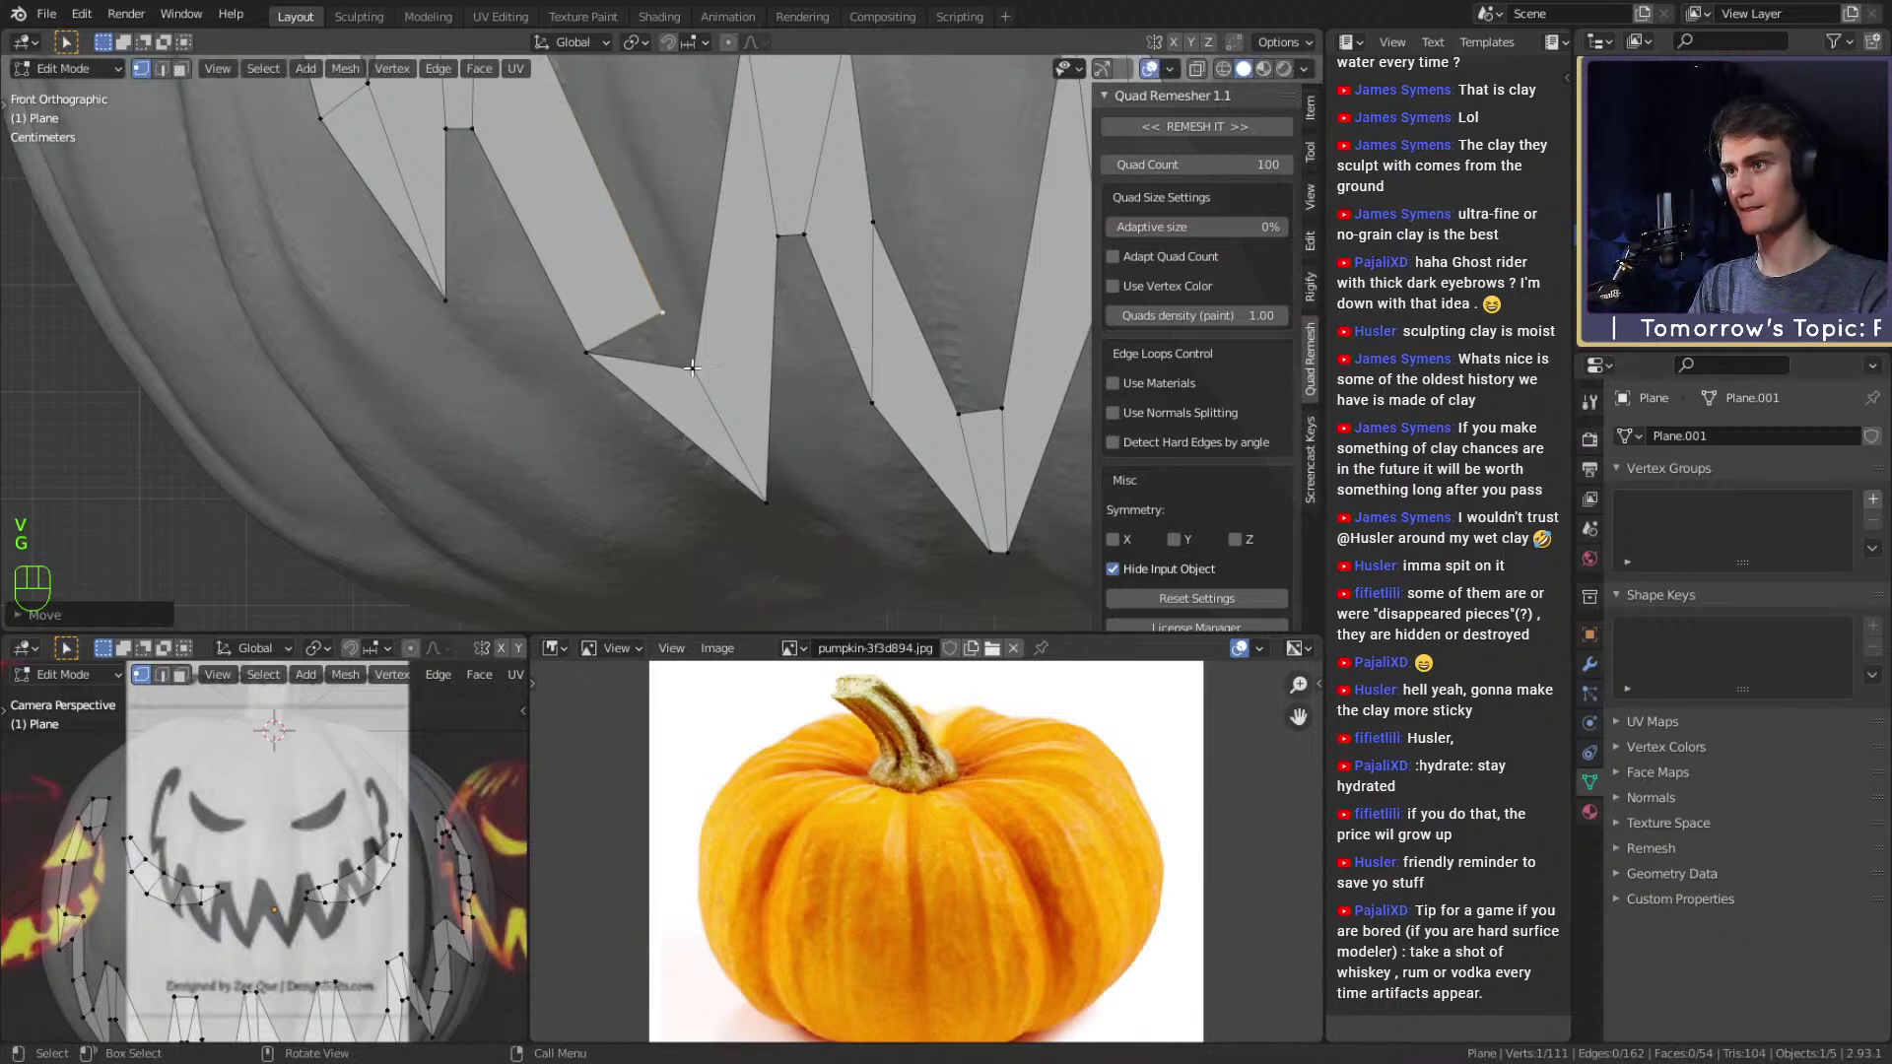
# Fill the triangular gap beside the ripped notch corner with a face and dissolve the old slanted edge below it.
pyautogui.press('2')
pyautogui.press('f')
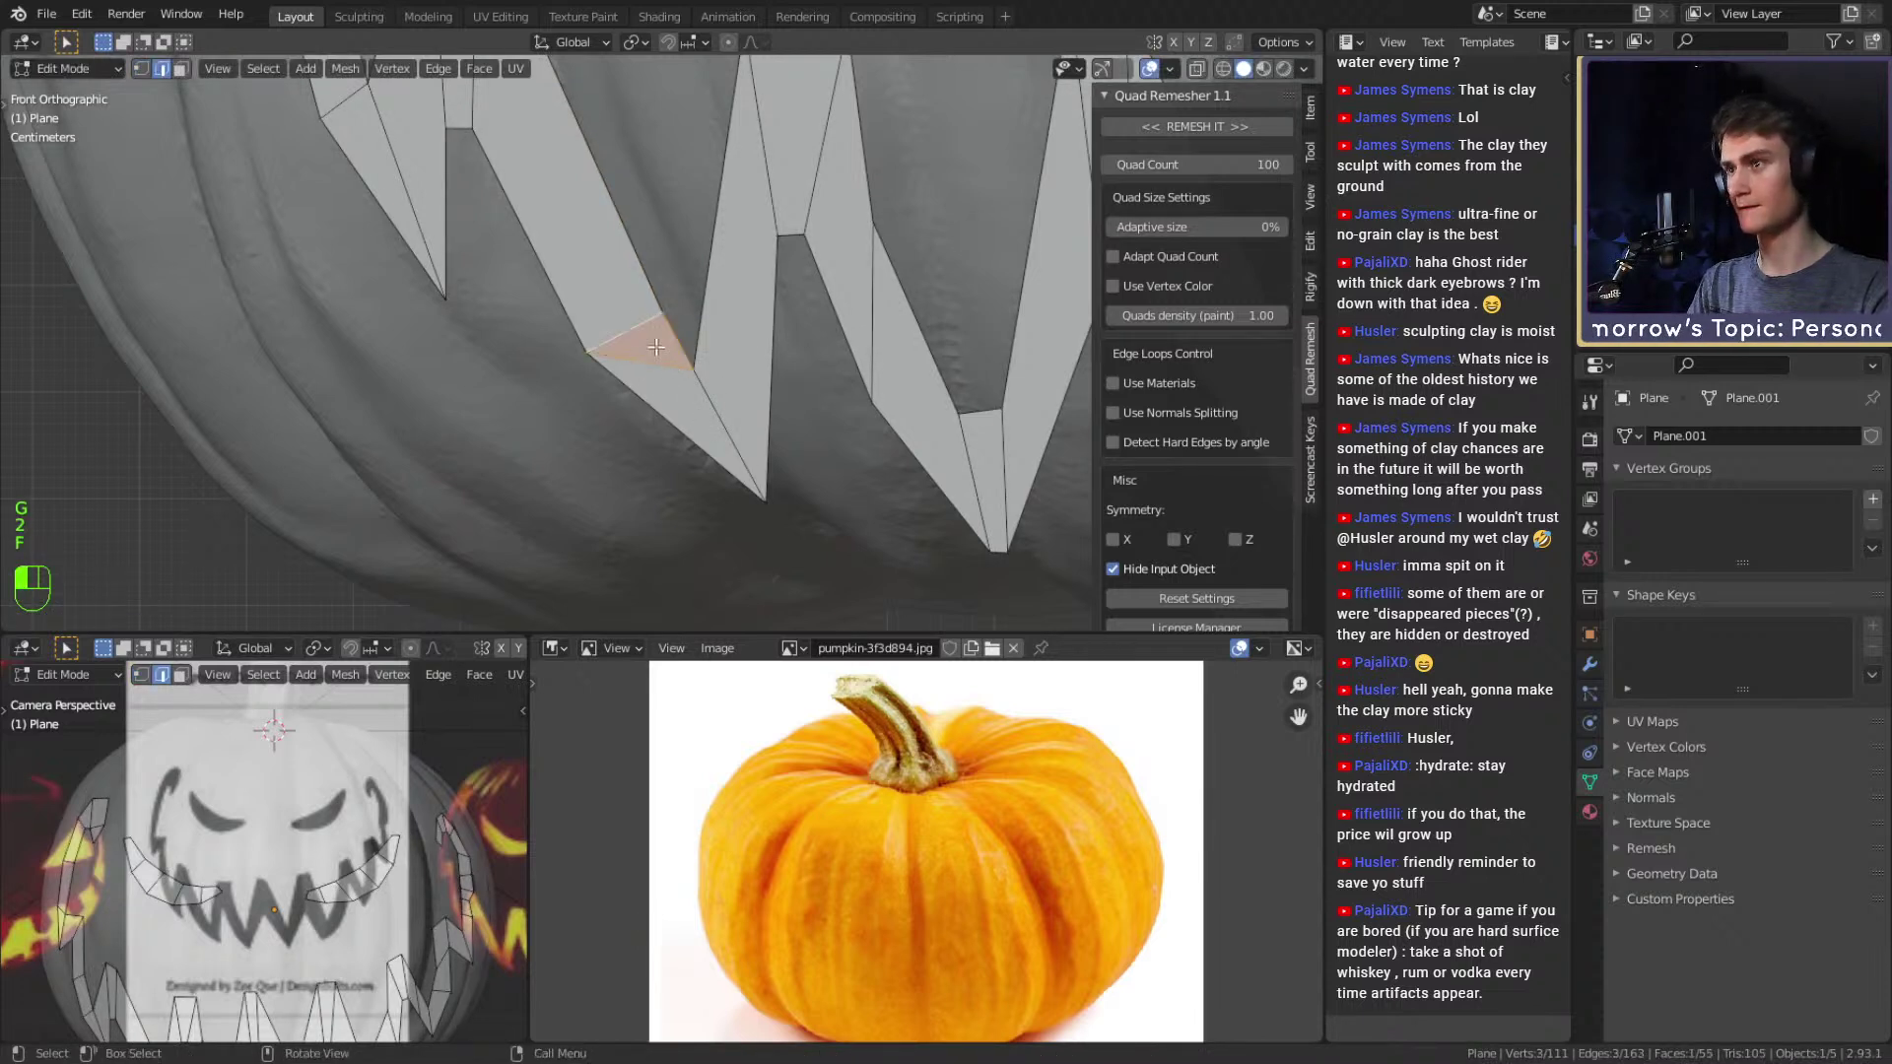
pyautogui.press('x')
pyautogui.click(583, 459)
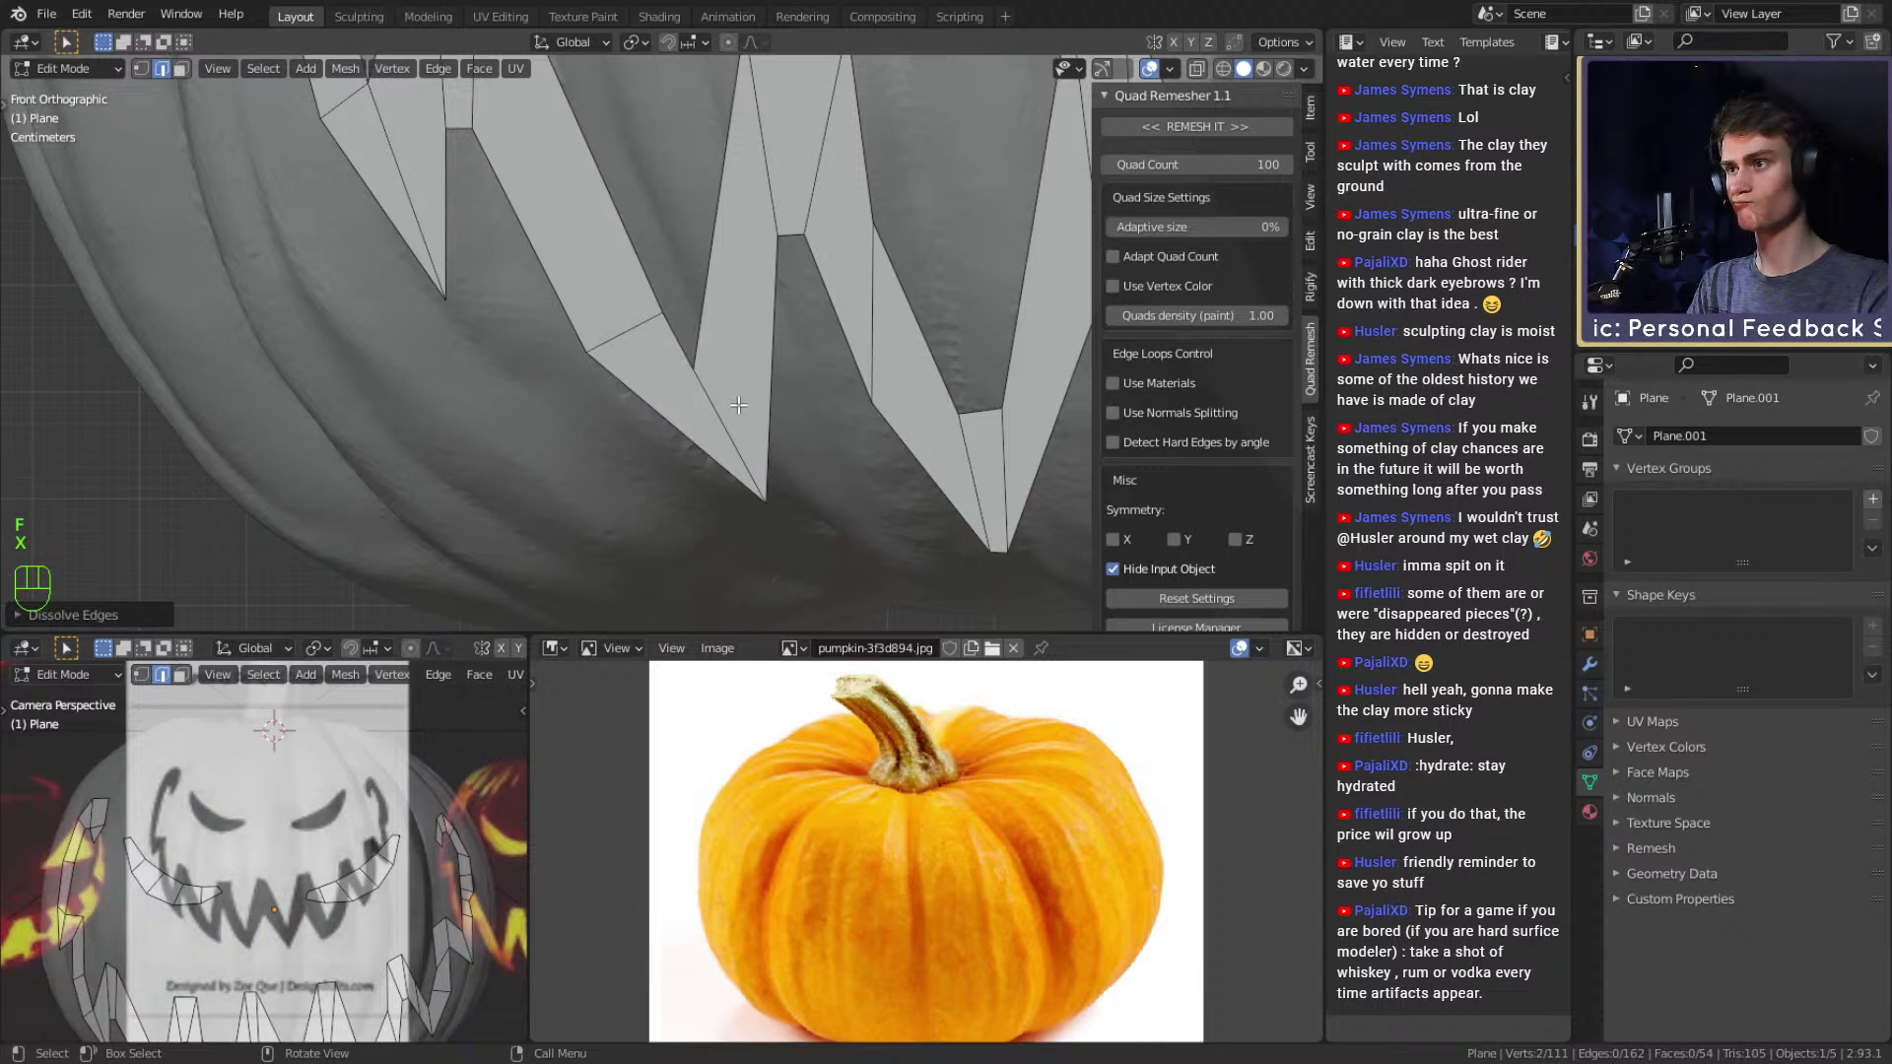
# Knife a new edge across the face above that tooth's tip, from just above the notch to the outer border.
pyautogui.press('k')
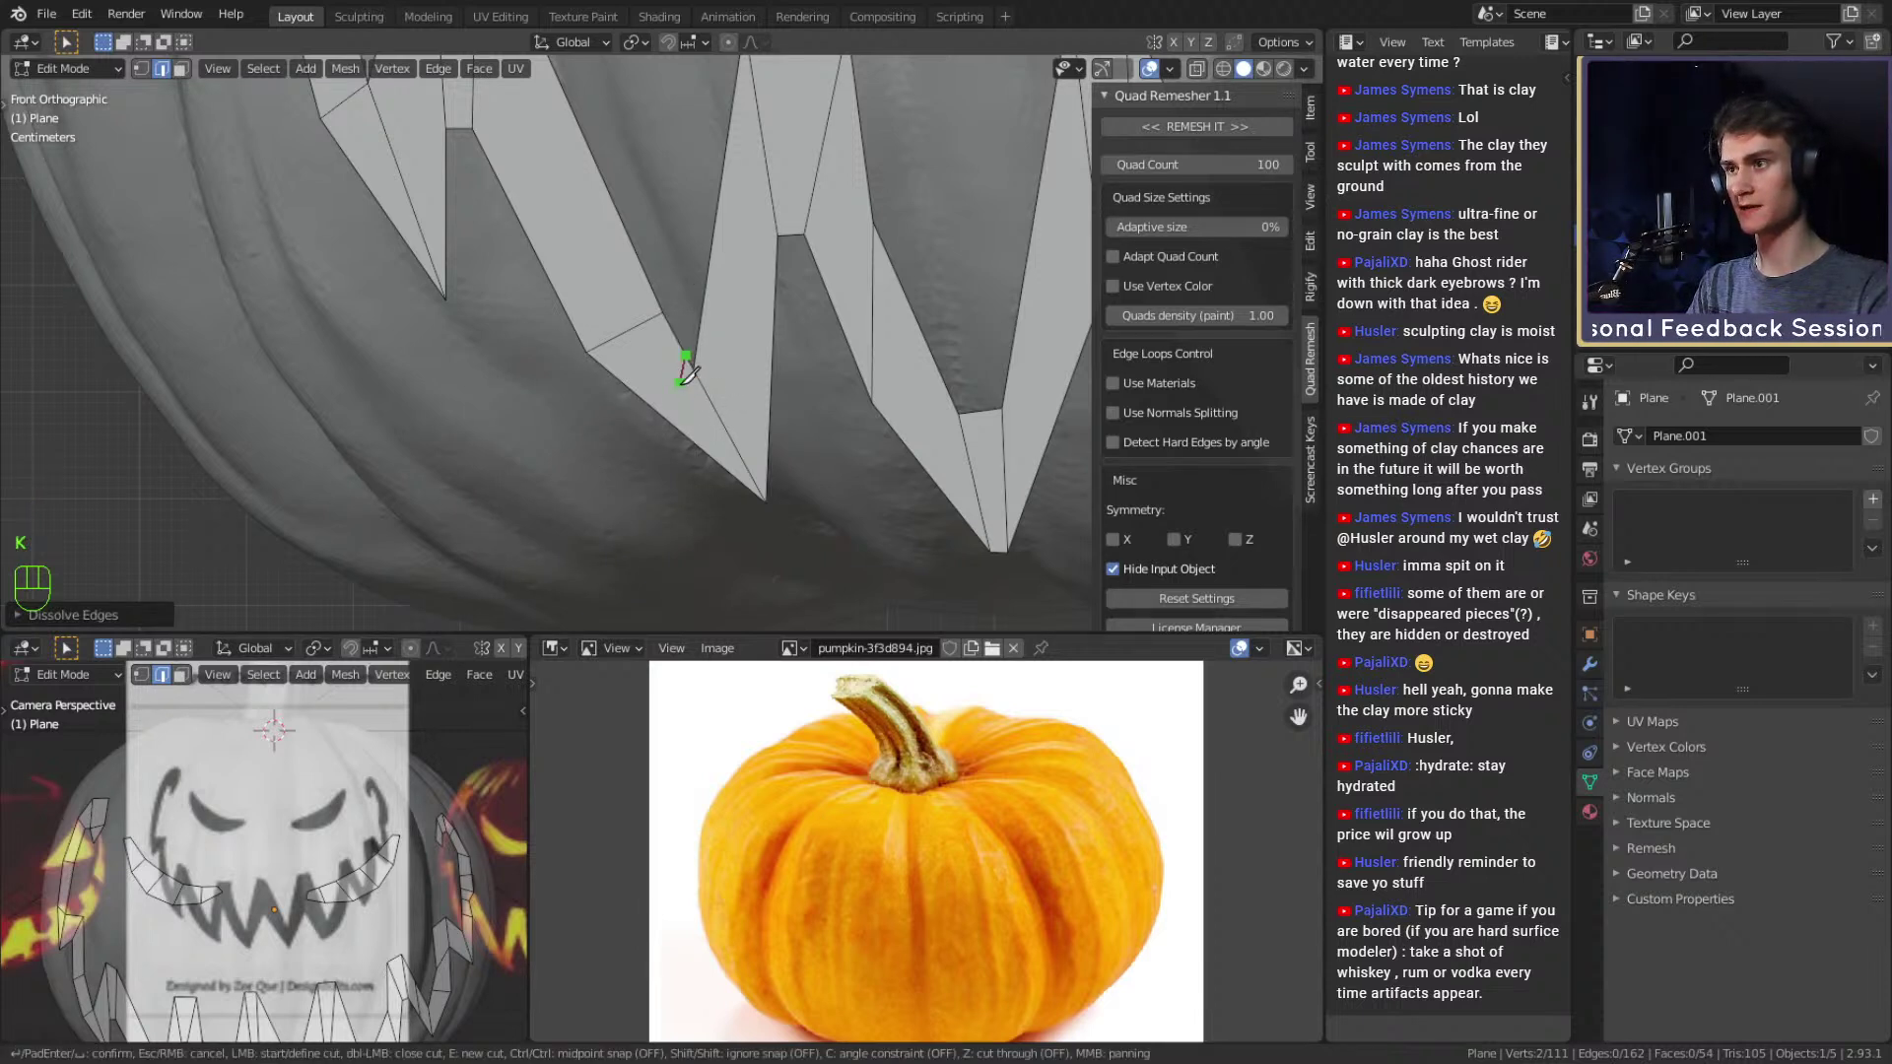
pyautogui.click(687, 437)
pyautogui.press('Return')
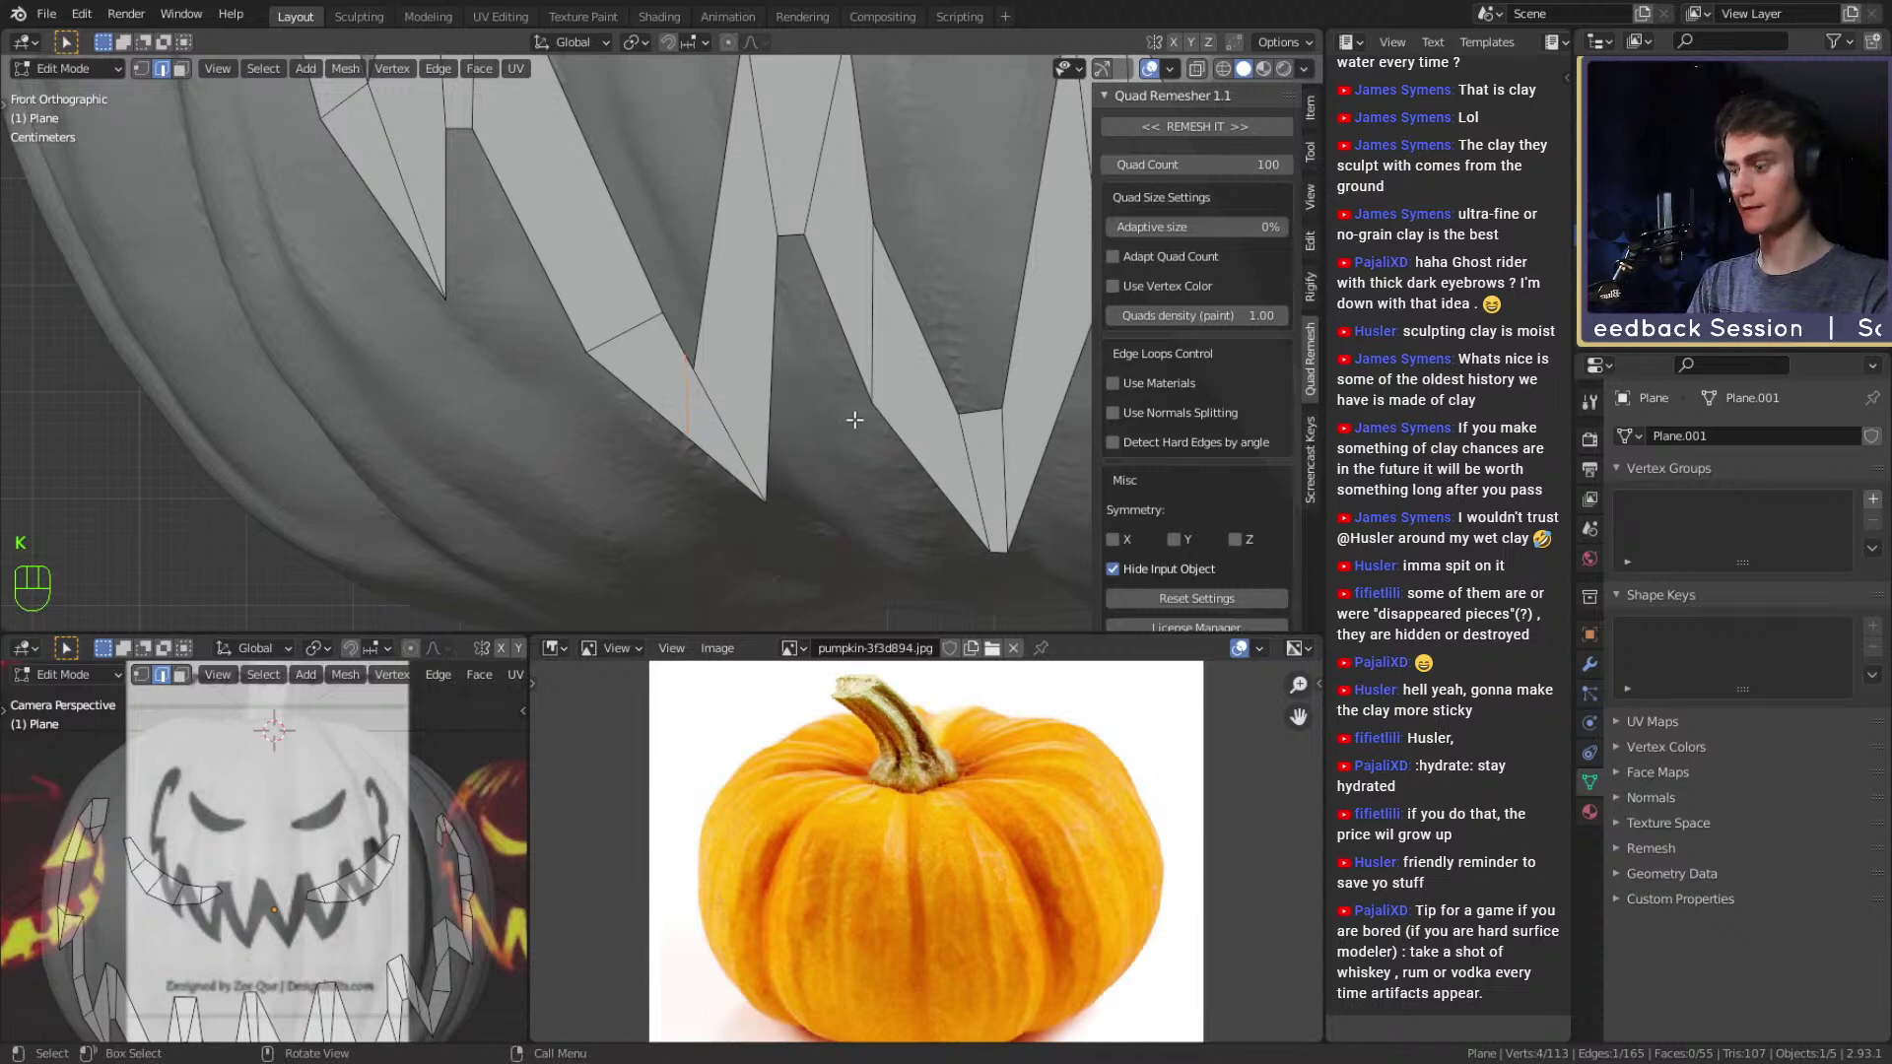
pyautogui.press('g')
pyautogui.rightClick(848, 446)
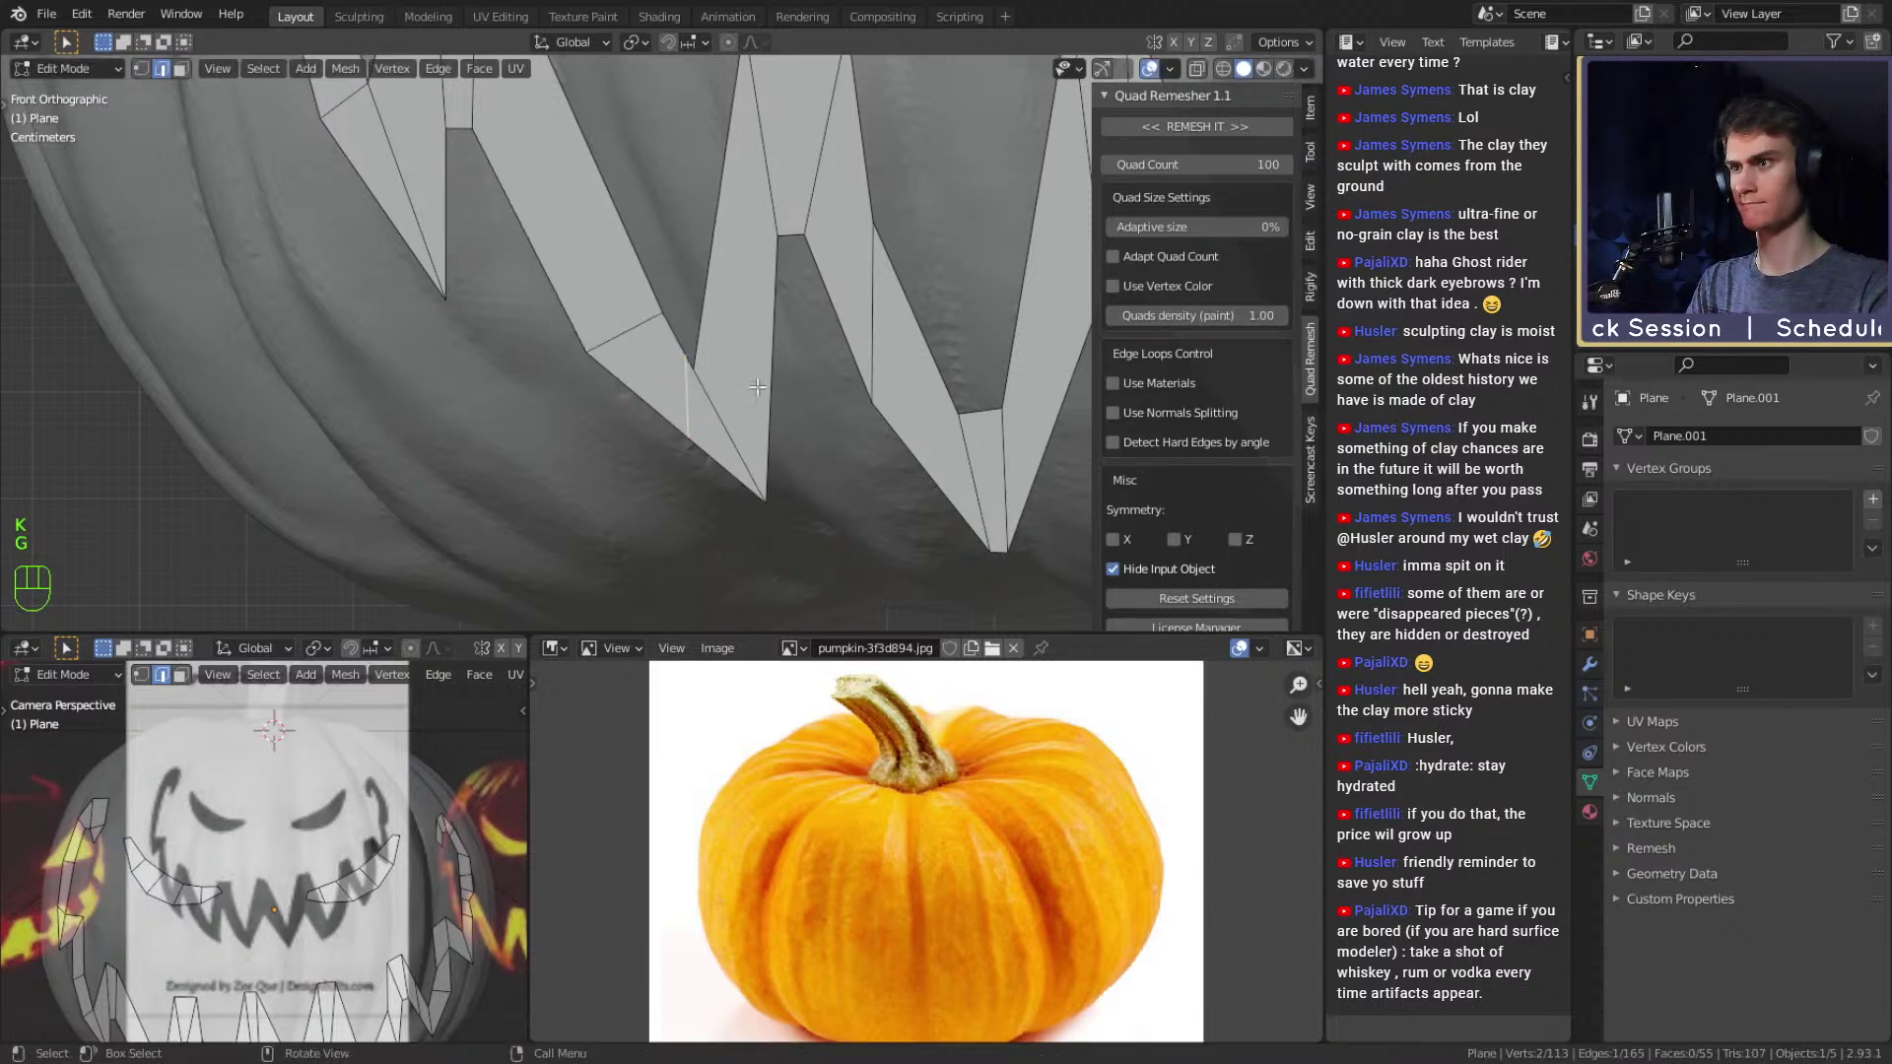
# Move, rotate and scale the new edge so it flattens and widens the tooth's tip.
pyautogui.press('g')
pyautogui.press('r')
pyautogui.click(867, 419)
pyautogui.press('s')
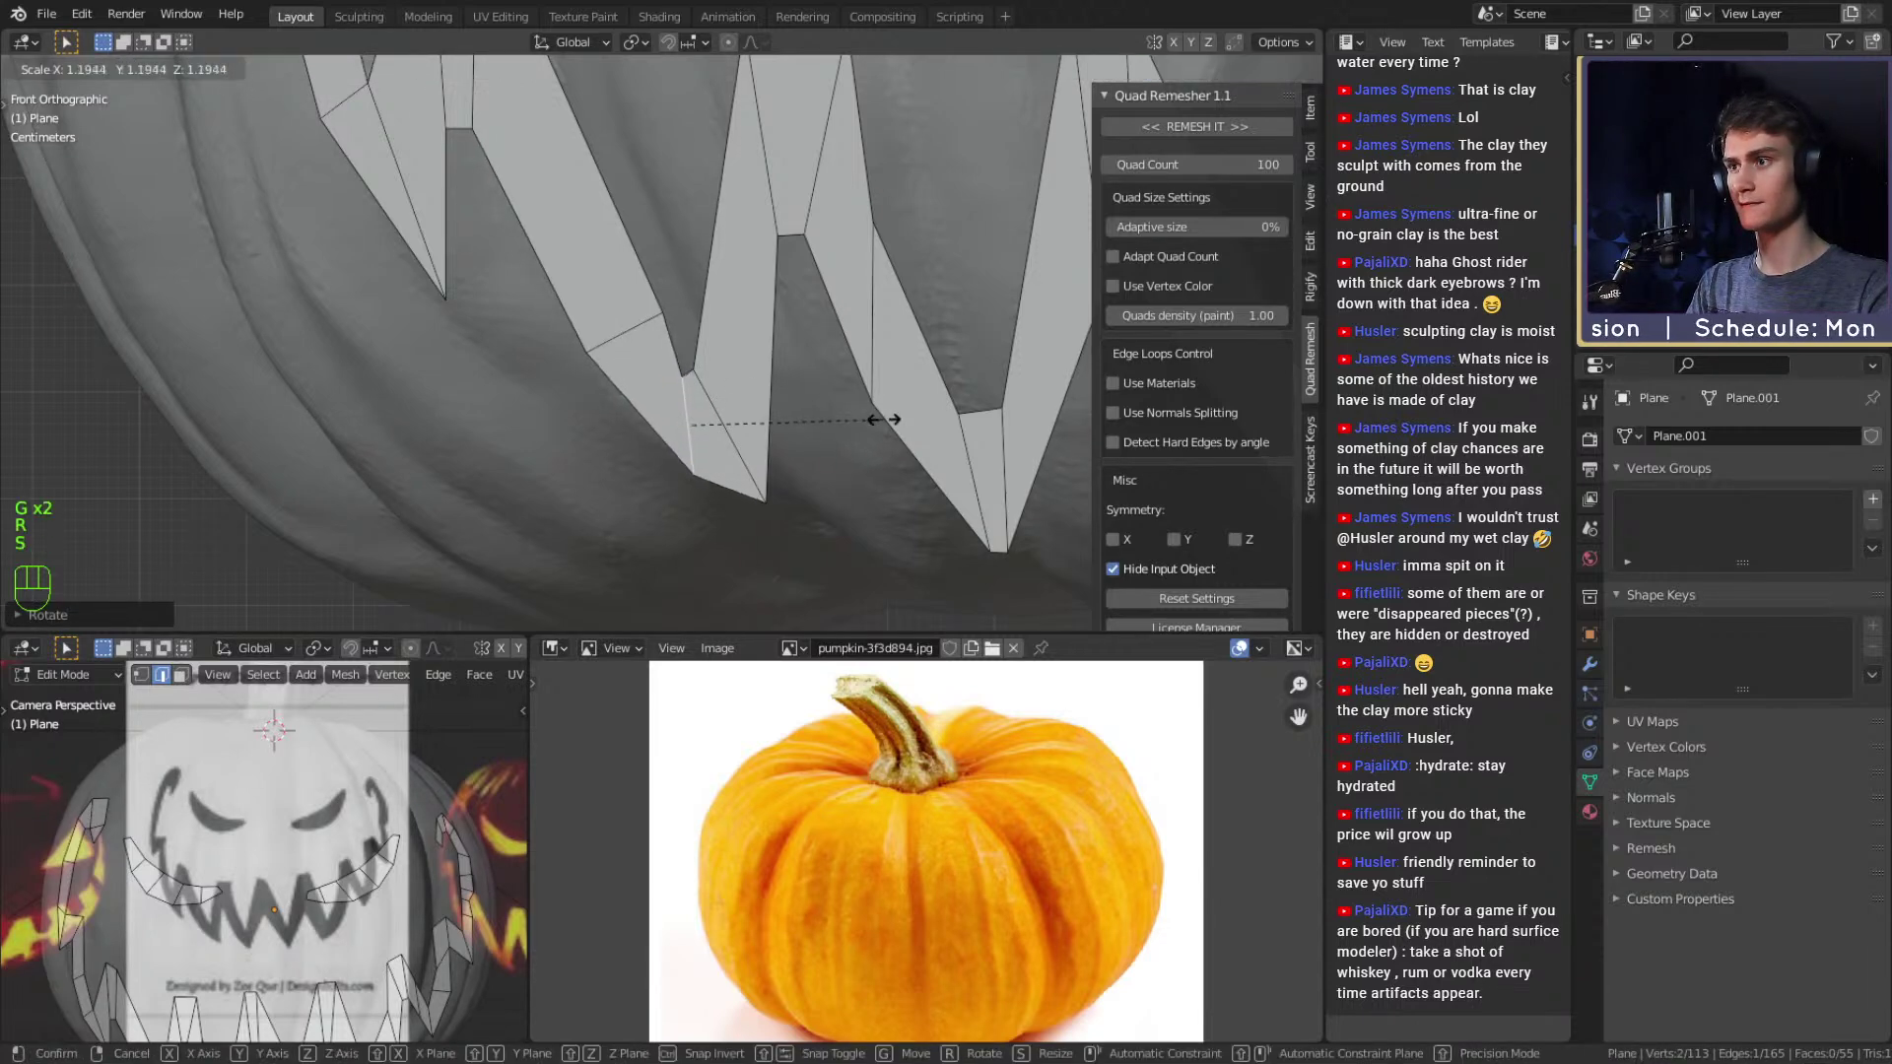
pyautogui.click(908, 411)
pyautogui.press('g')
pyautogui.click(910, 407)
pyautogui.moveTo(910, 407); pyautogui.dragTo(859, 427, button='middle')
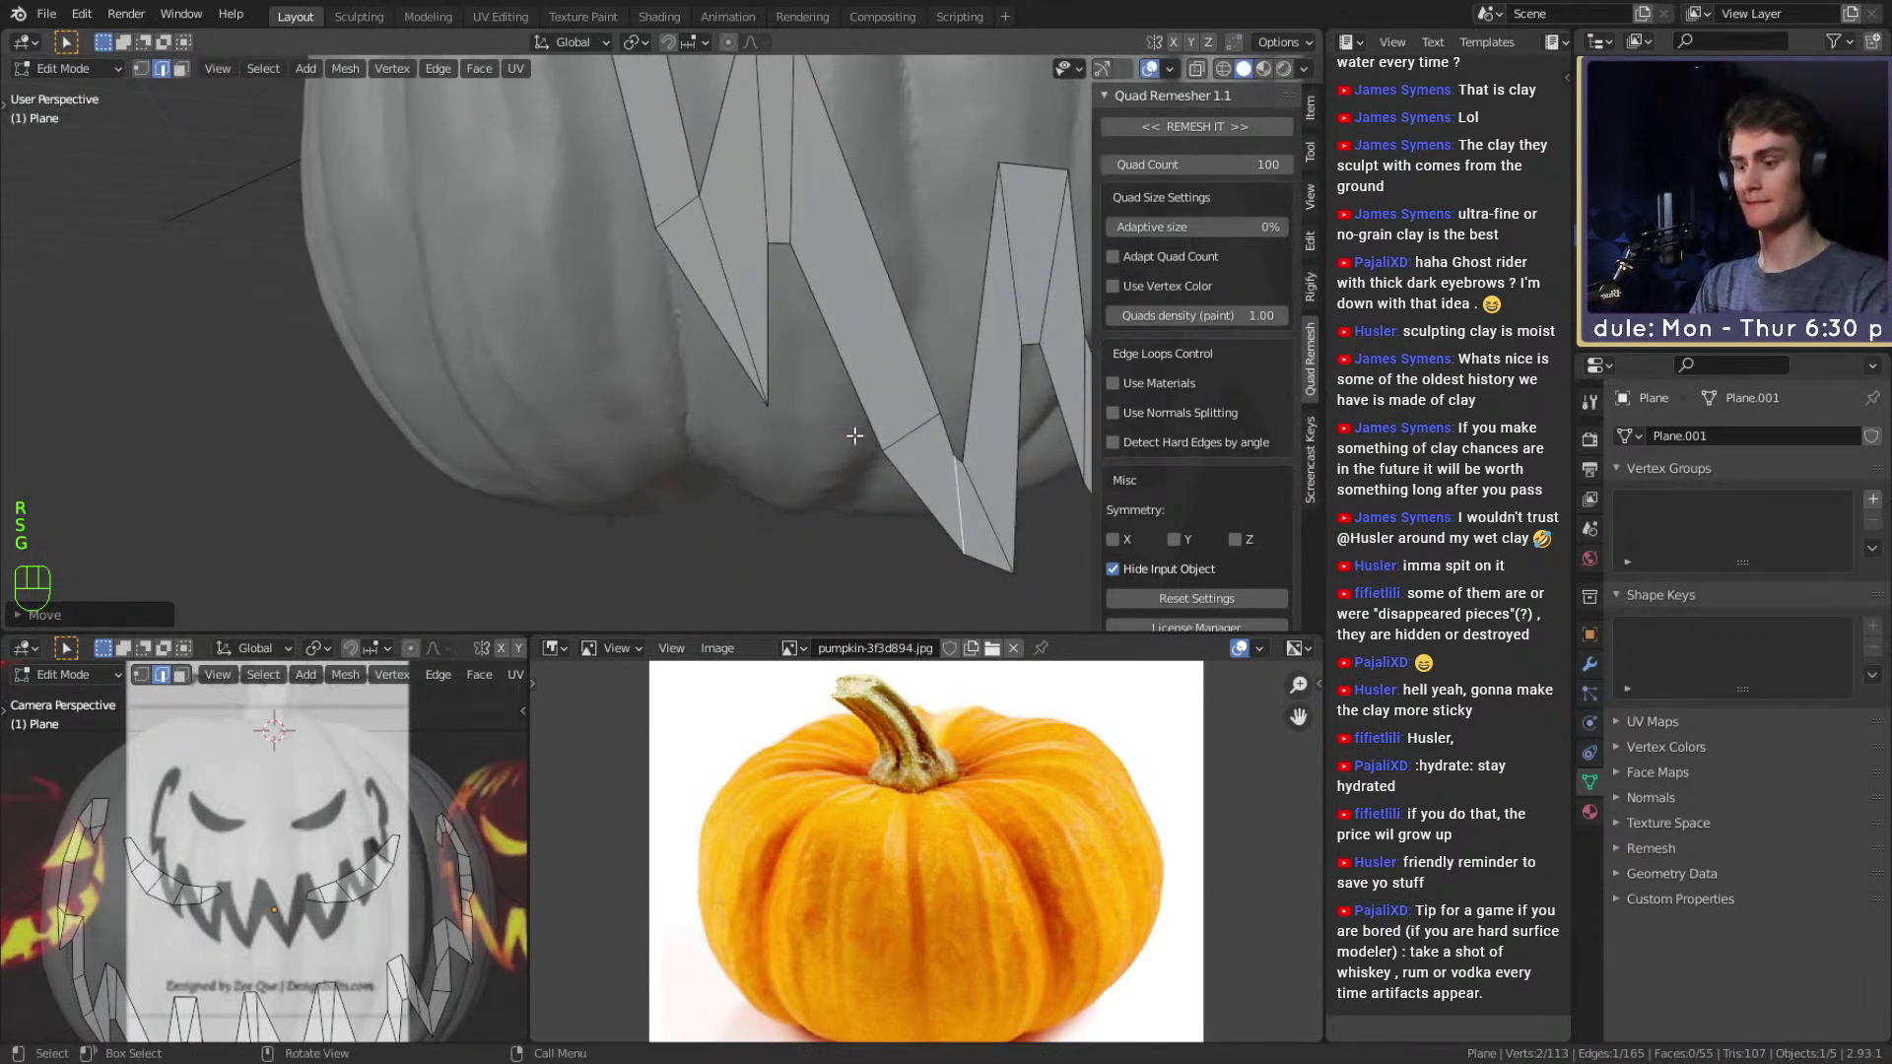
# Add a centred loop cut across the long strip running from the leftmost mouth peak down to the reshaped tooth.
pyautogui.press('KP_1')
pyautogui.scroll(-7, 828, 375)
pyautogui.scroll(7, 676, 435)
pyautogui.keyDown('shift'); pyautogui.moveTo(630, 339); pyautogui.dragTo(788, 394, button='middle'); pyautogui.keyUp('shift')
pyautogui.scroll(1, 791, 430)
pyautogui.scroll(-1, 791, 429)
pyautogui.hotkey('ctrl', 'r')
pyautogui.click(756, 371)
pyautogui.rightClick(756, 372)
# Rip the edge between the notch and the tip of the leftmost lower tooth and offset the split side slightly.
pyautogui.press('KP_1')
pyautogui.keyDown('shift'); pyautogui.moveTo(703, 311); pyautogui.dragTo(791, 336, button='middle'); pyautogui.keyUp('shift')
pyautogui.scroll(-1, 792, 336)
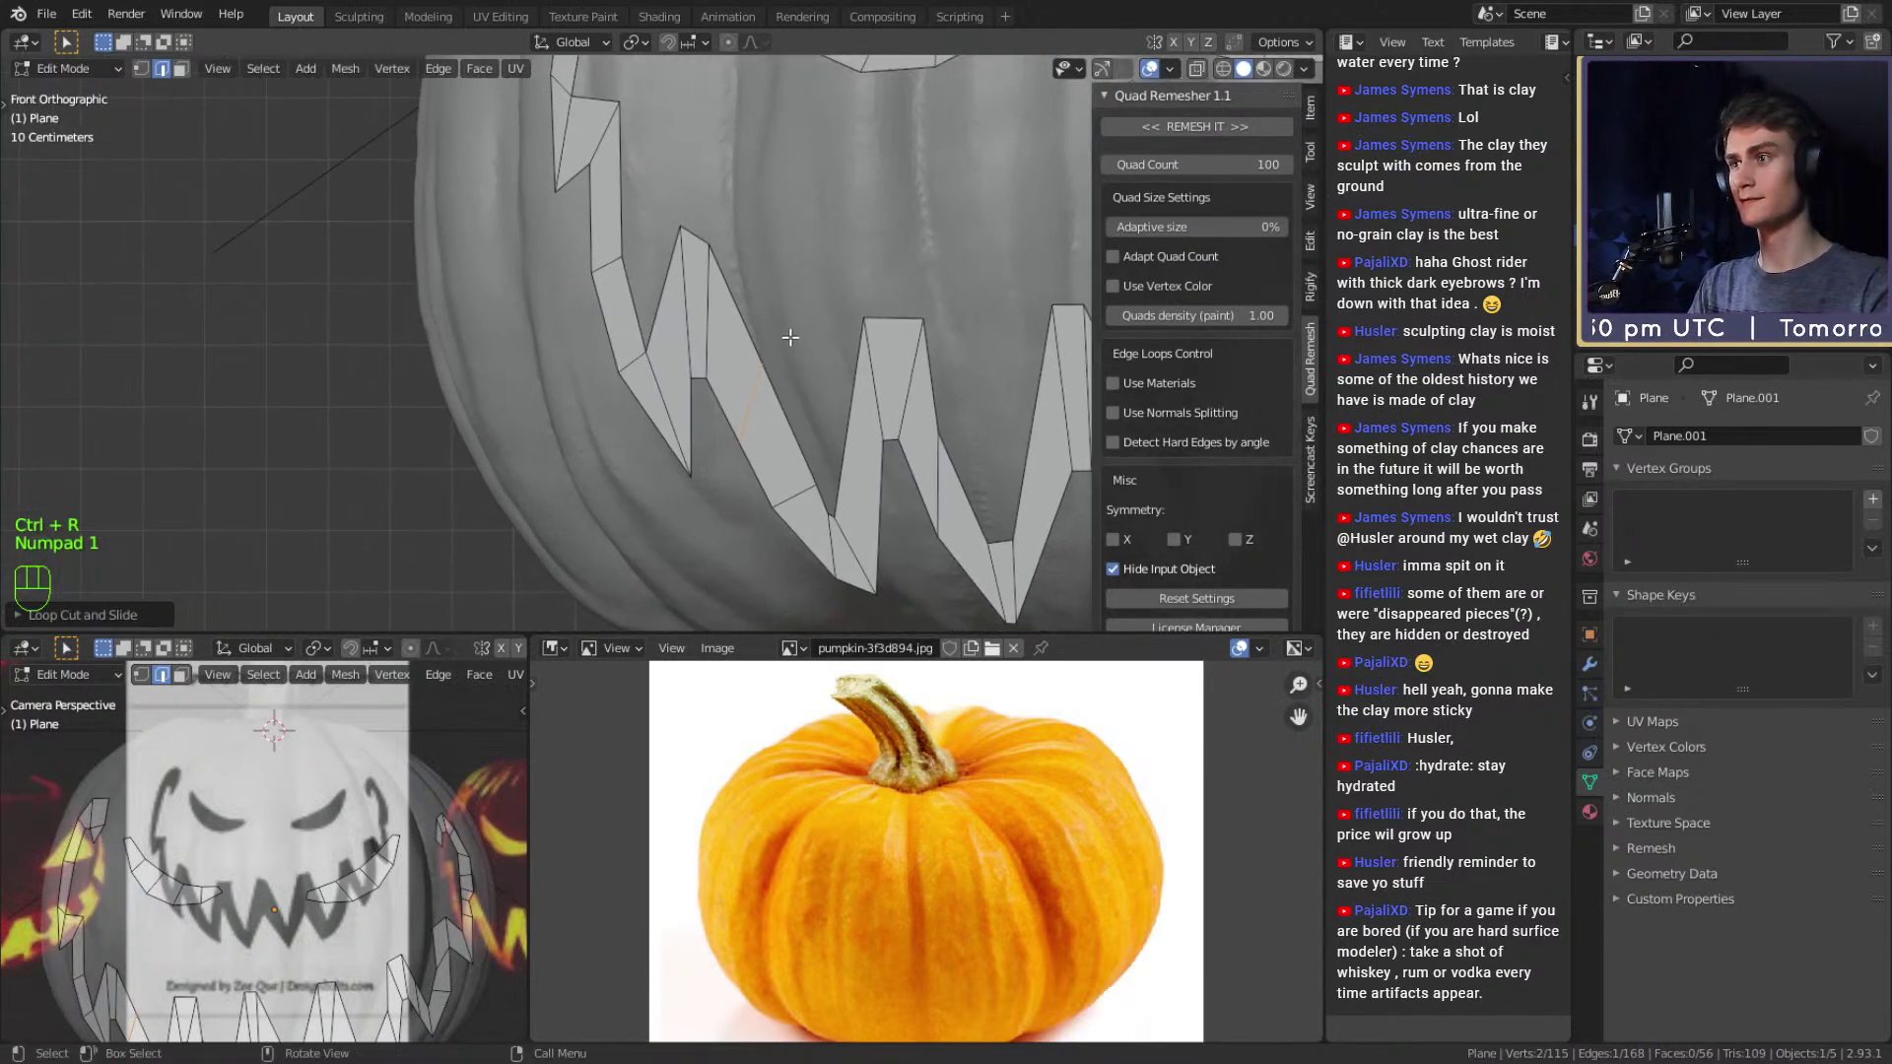
pyautogui.scroll(3, 680, 375)
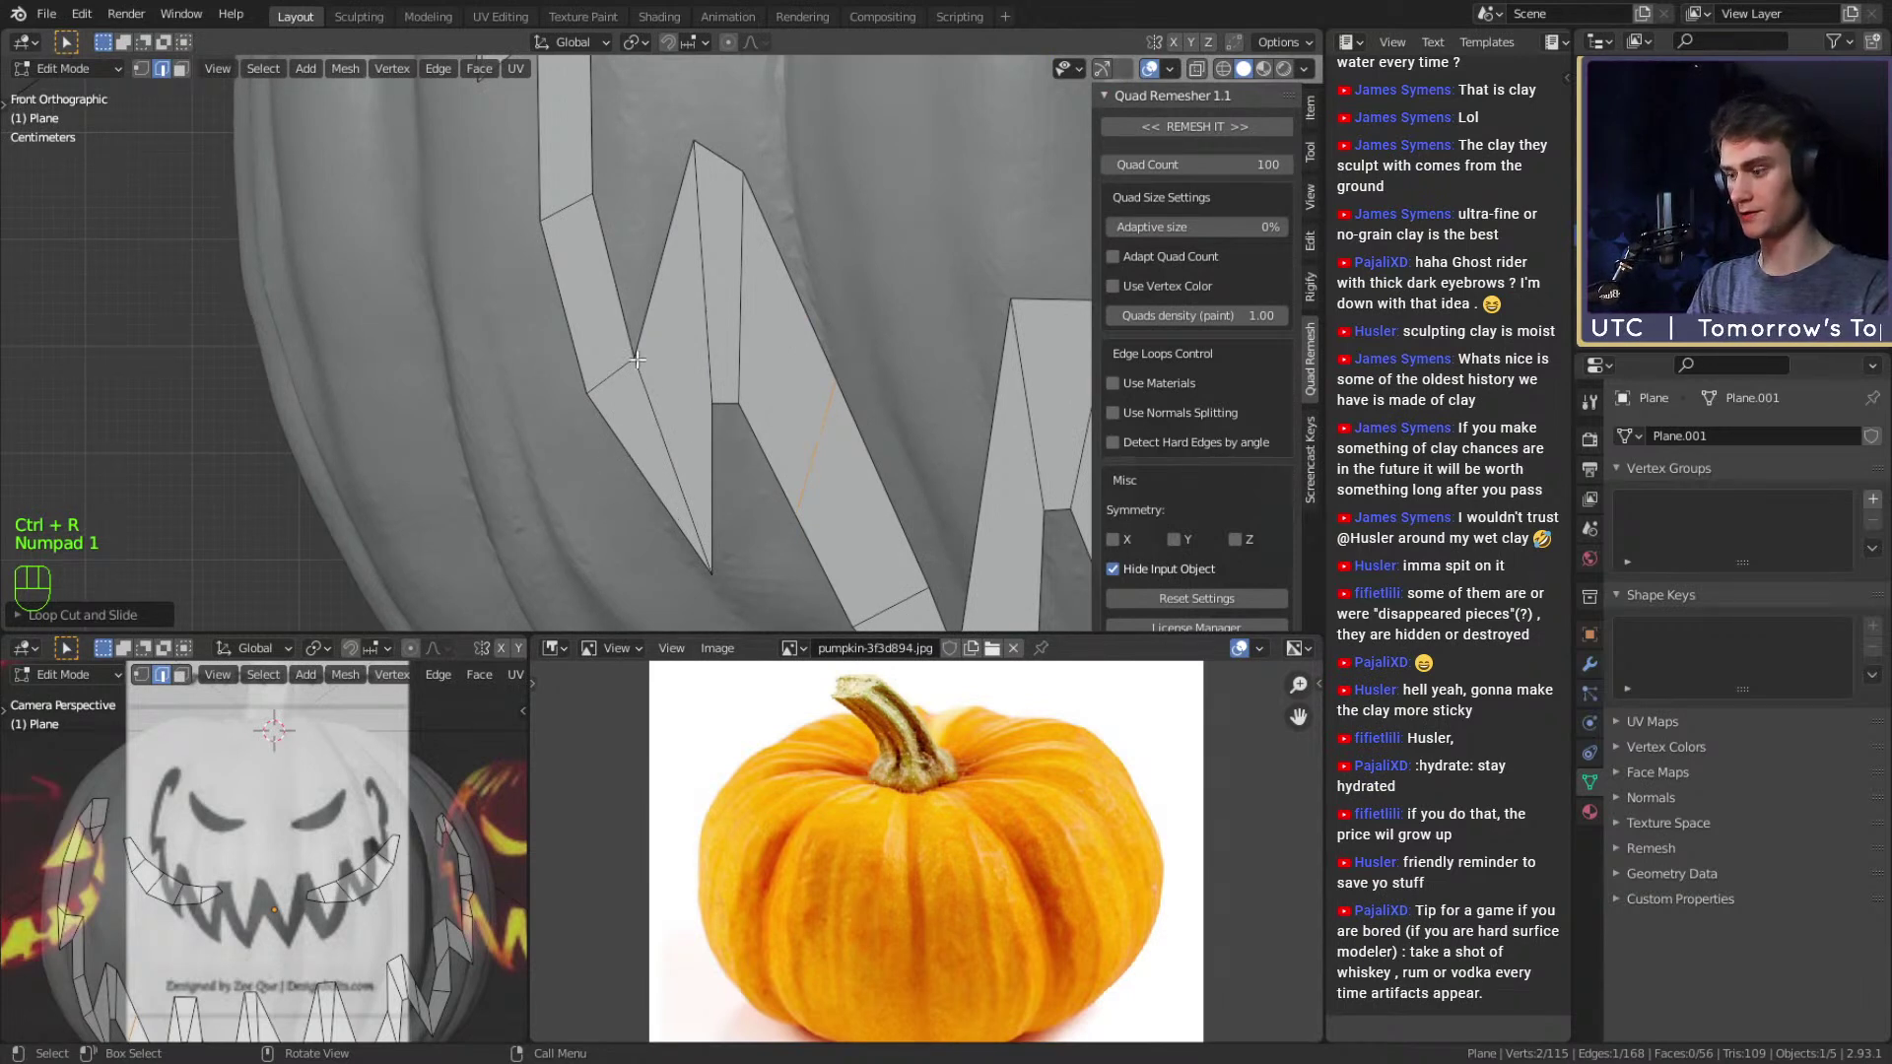
pyautogui.press('1')
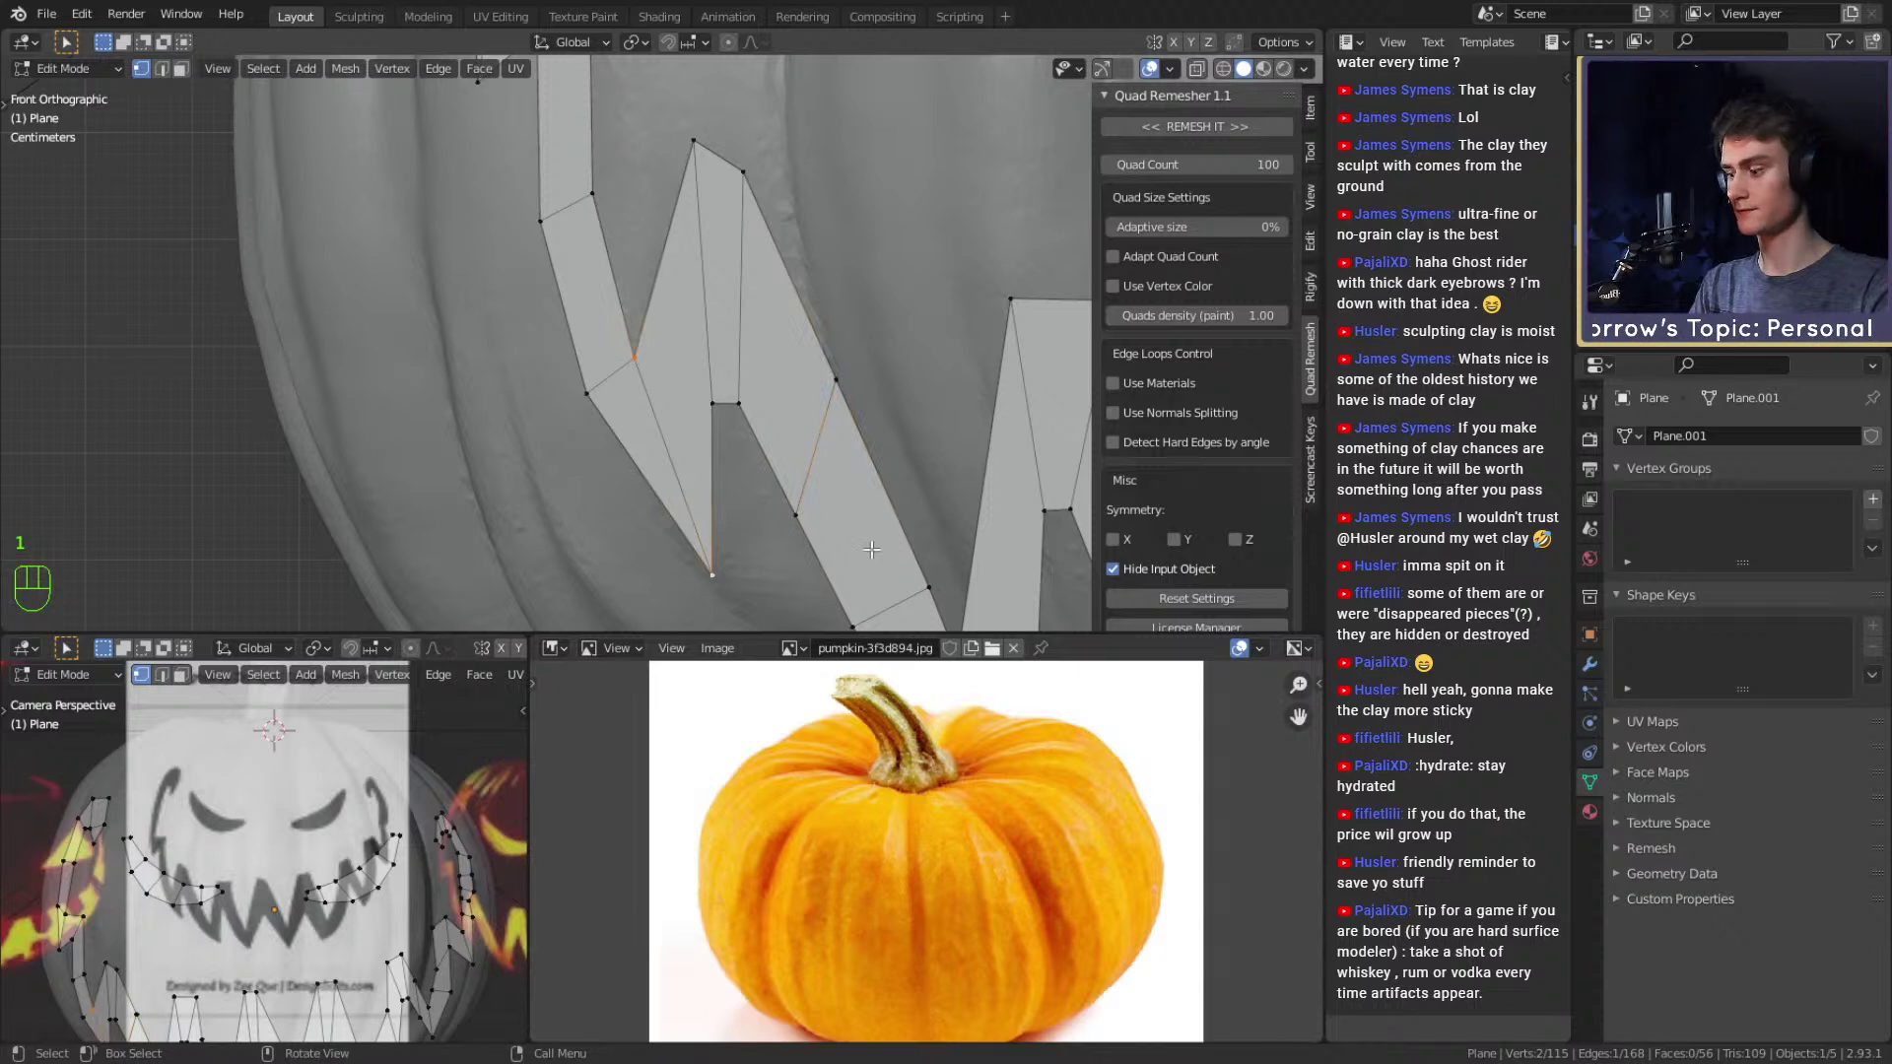
pyautogui.press('v')
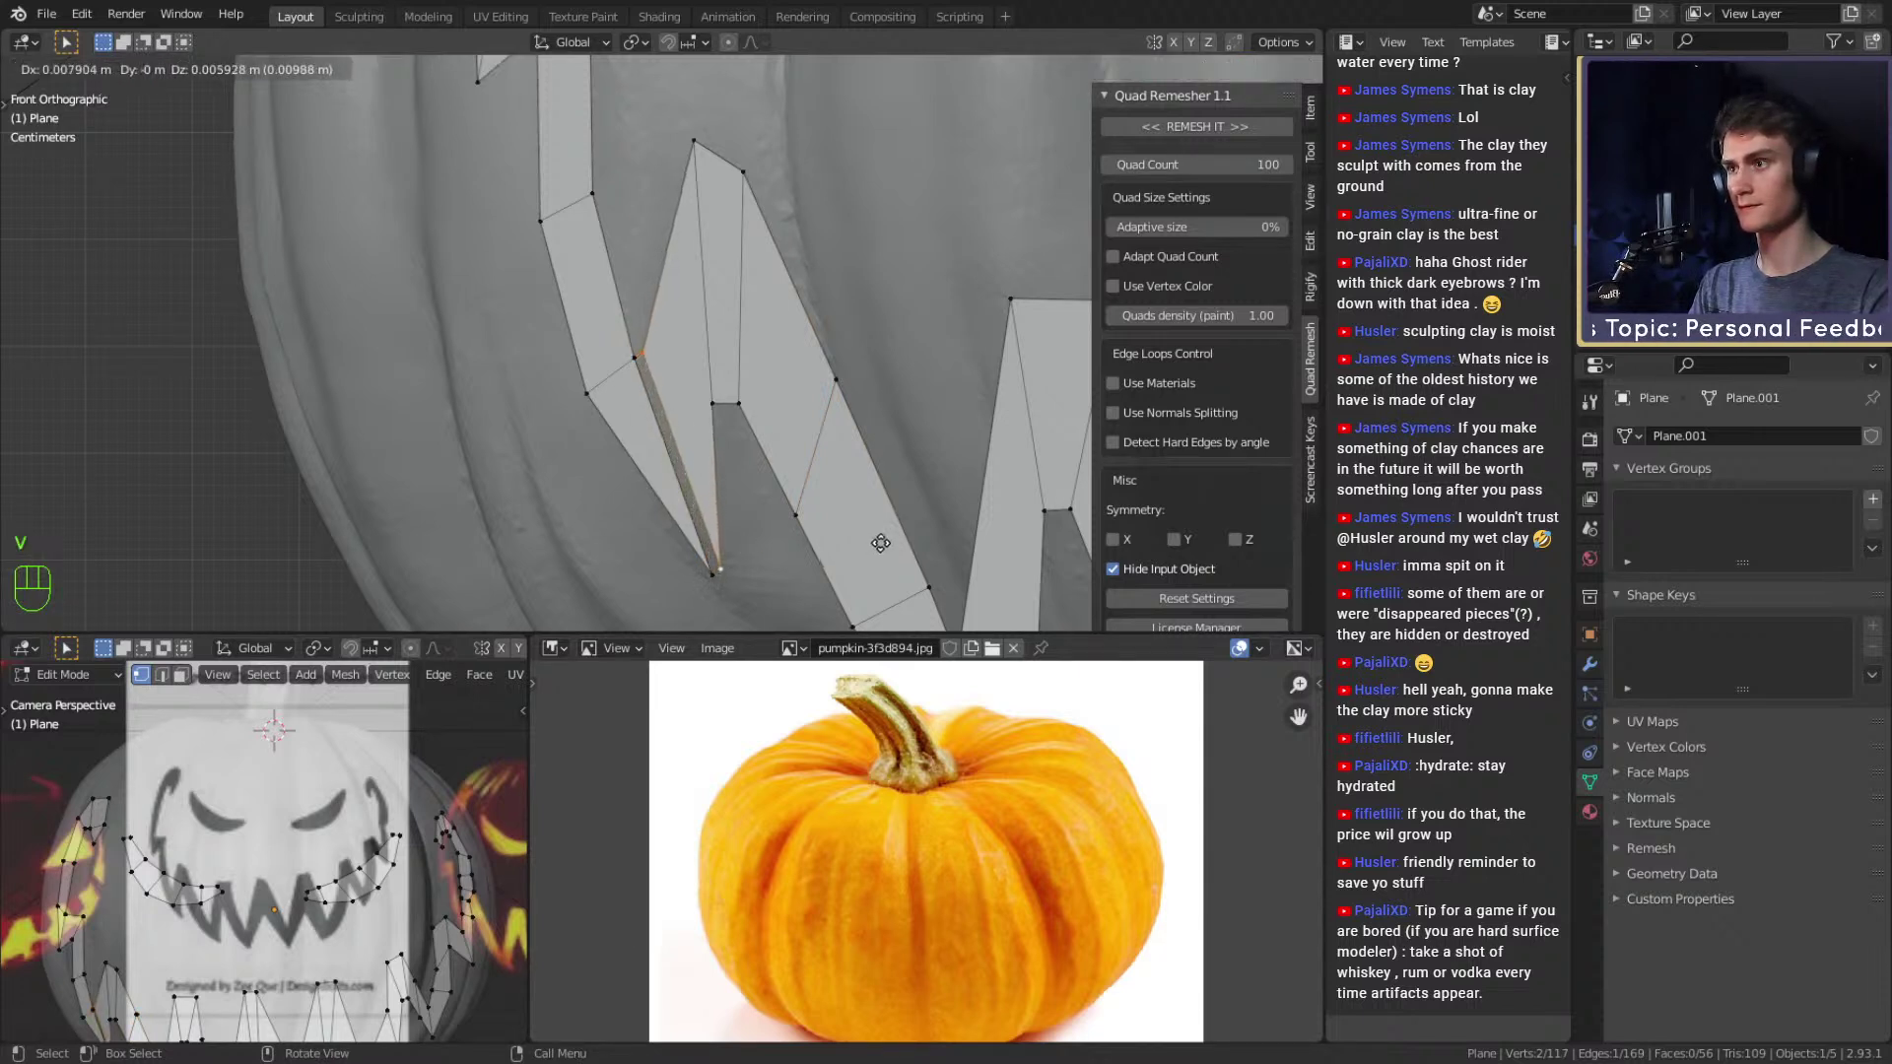
pyautogui.click(883, 539)
# Fill the narrow gap between the two ripped edges of the leftmost lower tooth with a face and clear the selection.
pyautogui.press('2')
pyautogui.click(704, 479)
pyautogui.keyDown('shift'); pyautogui.click(678, 475); pyautogui.keyUp('shift')
pyautogui.press('f')
pyautogui.moveTo(753, 406)
pyautogui.keyDown('shift'); pyautogui.mouseDown(button='middle')
pyautogui.moveTo(762, 465)
pyautogui.moveTo(770, 401)
pyautogui.moveTo(737, 401)
pyautogui.mouseUp(button='middle'); pyautogui.keyUp('shift')
pyautogui.press('a')
pyautogui.press('a')
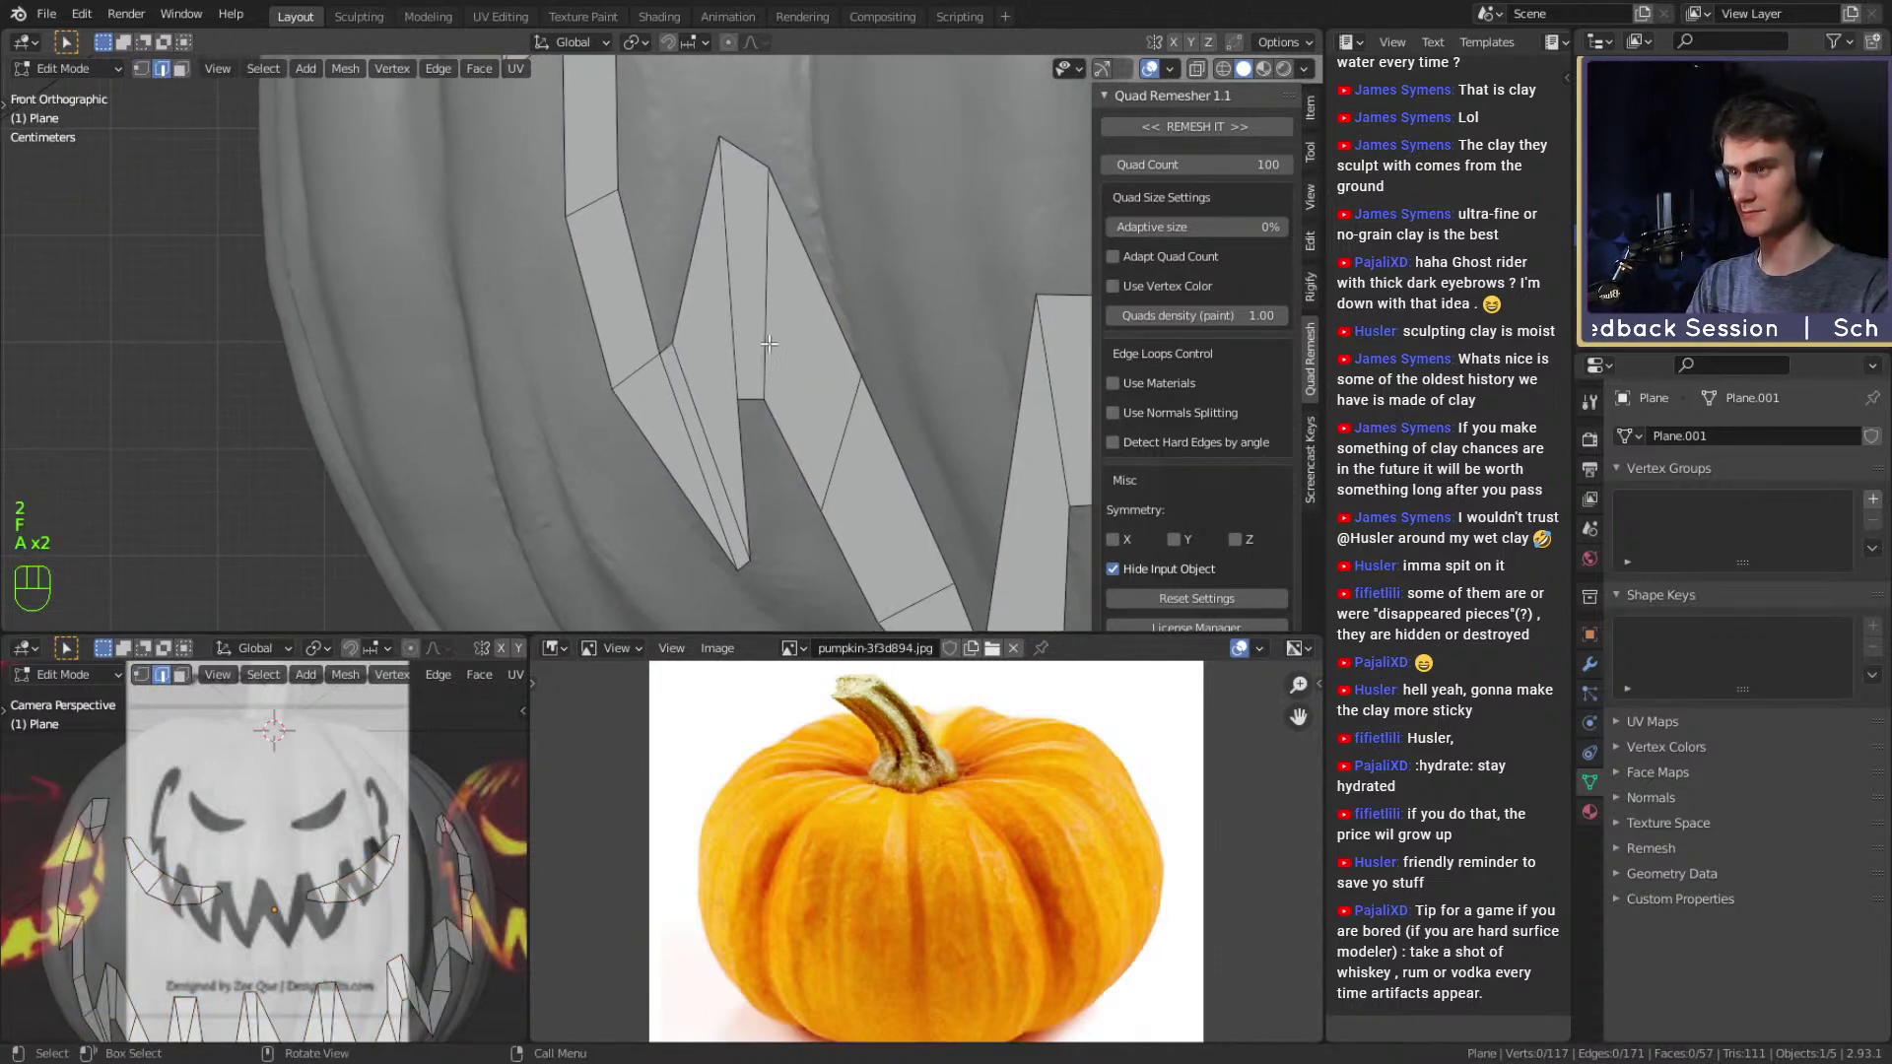
# Knife an edge across the left side strip from the outer vertex to just above the notch and dissolve the old edge beneath it.
pyautogui.press('k')
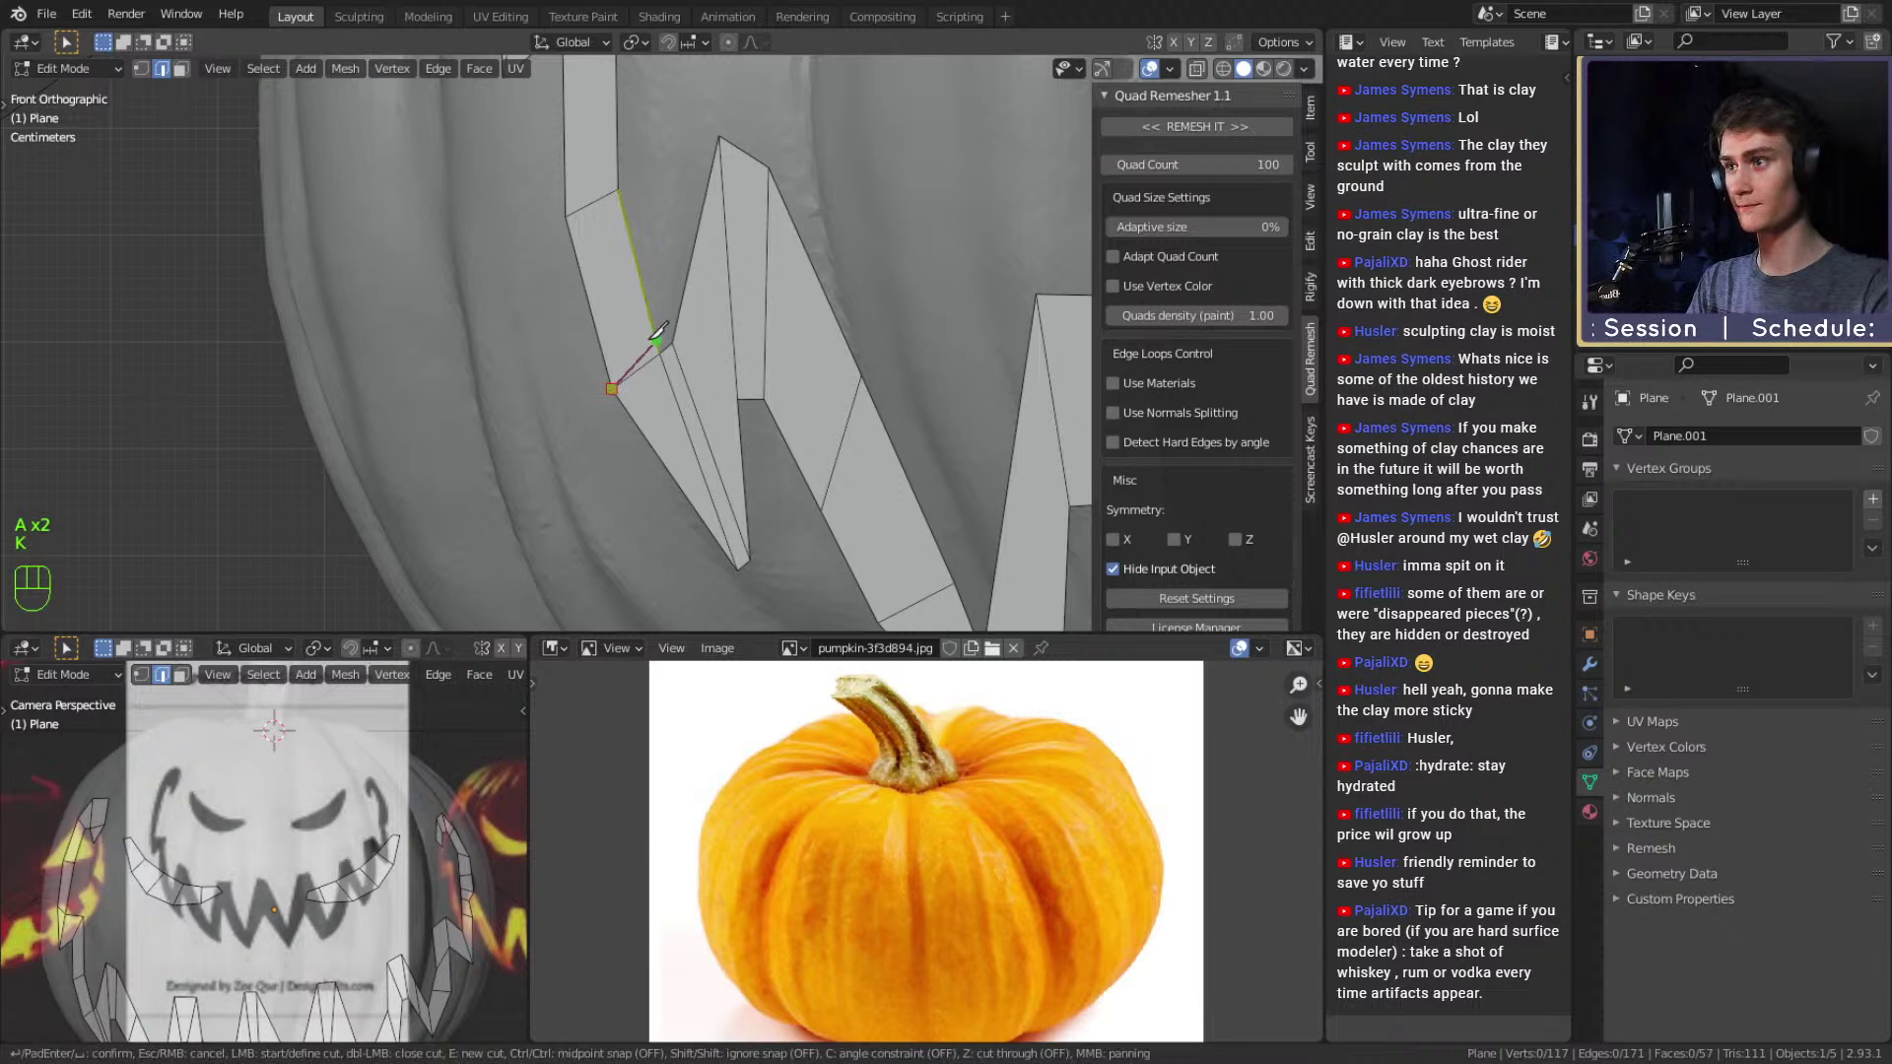
pyautogui.click(655, 331)
pyautogui.press('Return')
pyautogui.press('x')
pyautogui.click(593, 359)
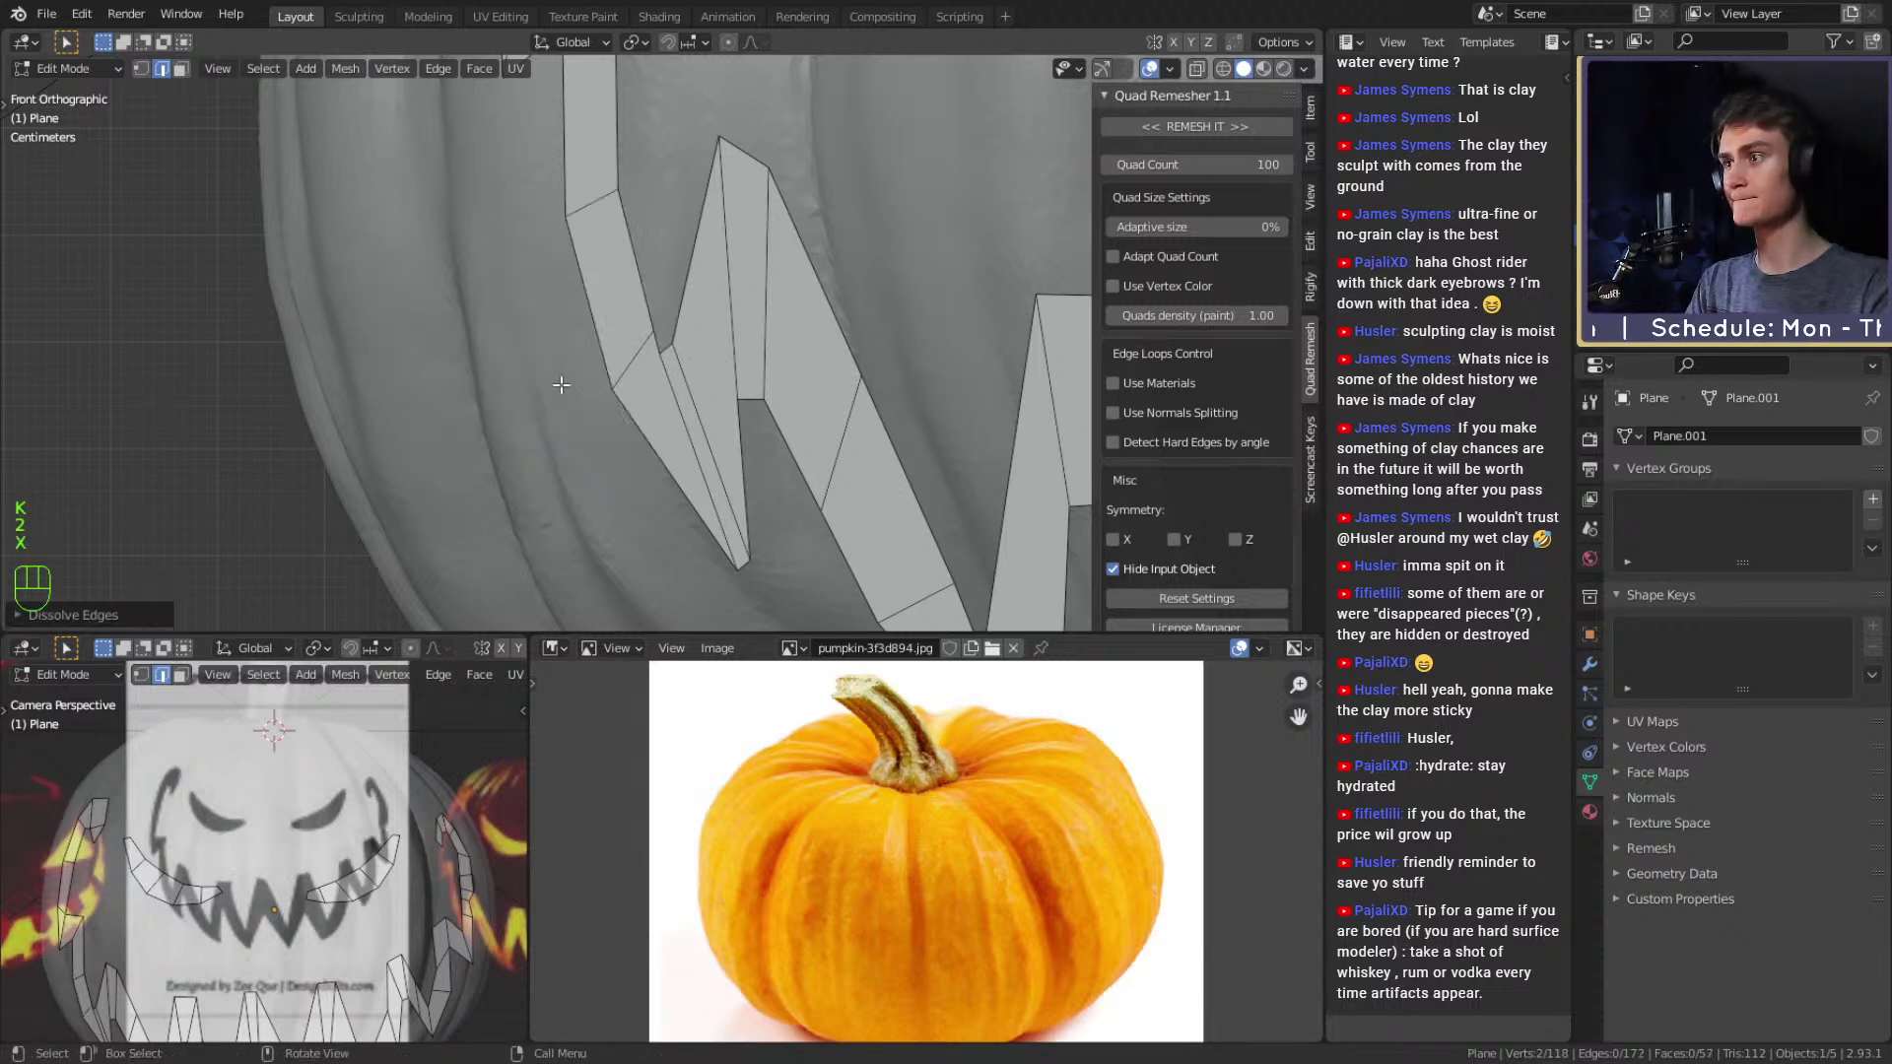
# Move the knifed edge beside the notch of the leftmost lower tooth to sit closer to the strip's outline.
pyautogui.click(627, 369)
pyautogui.press('g')
pyautogui.click(752, 359)
# Reposition the two tip vertices of the leftmost lower tooth so its point ends in a short, narrow edge.
pyautogui.keyDown('shift'); pyautogui.moveTo(768, 270); pyautogui.dragTo(766, 320, button='middle'); pyautogui.keyUp('shift')
pyautogui.press('1')
pyautogui.click(732, 622)
pyautogui.press('g')
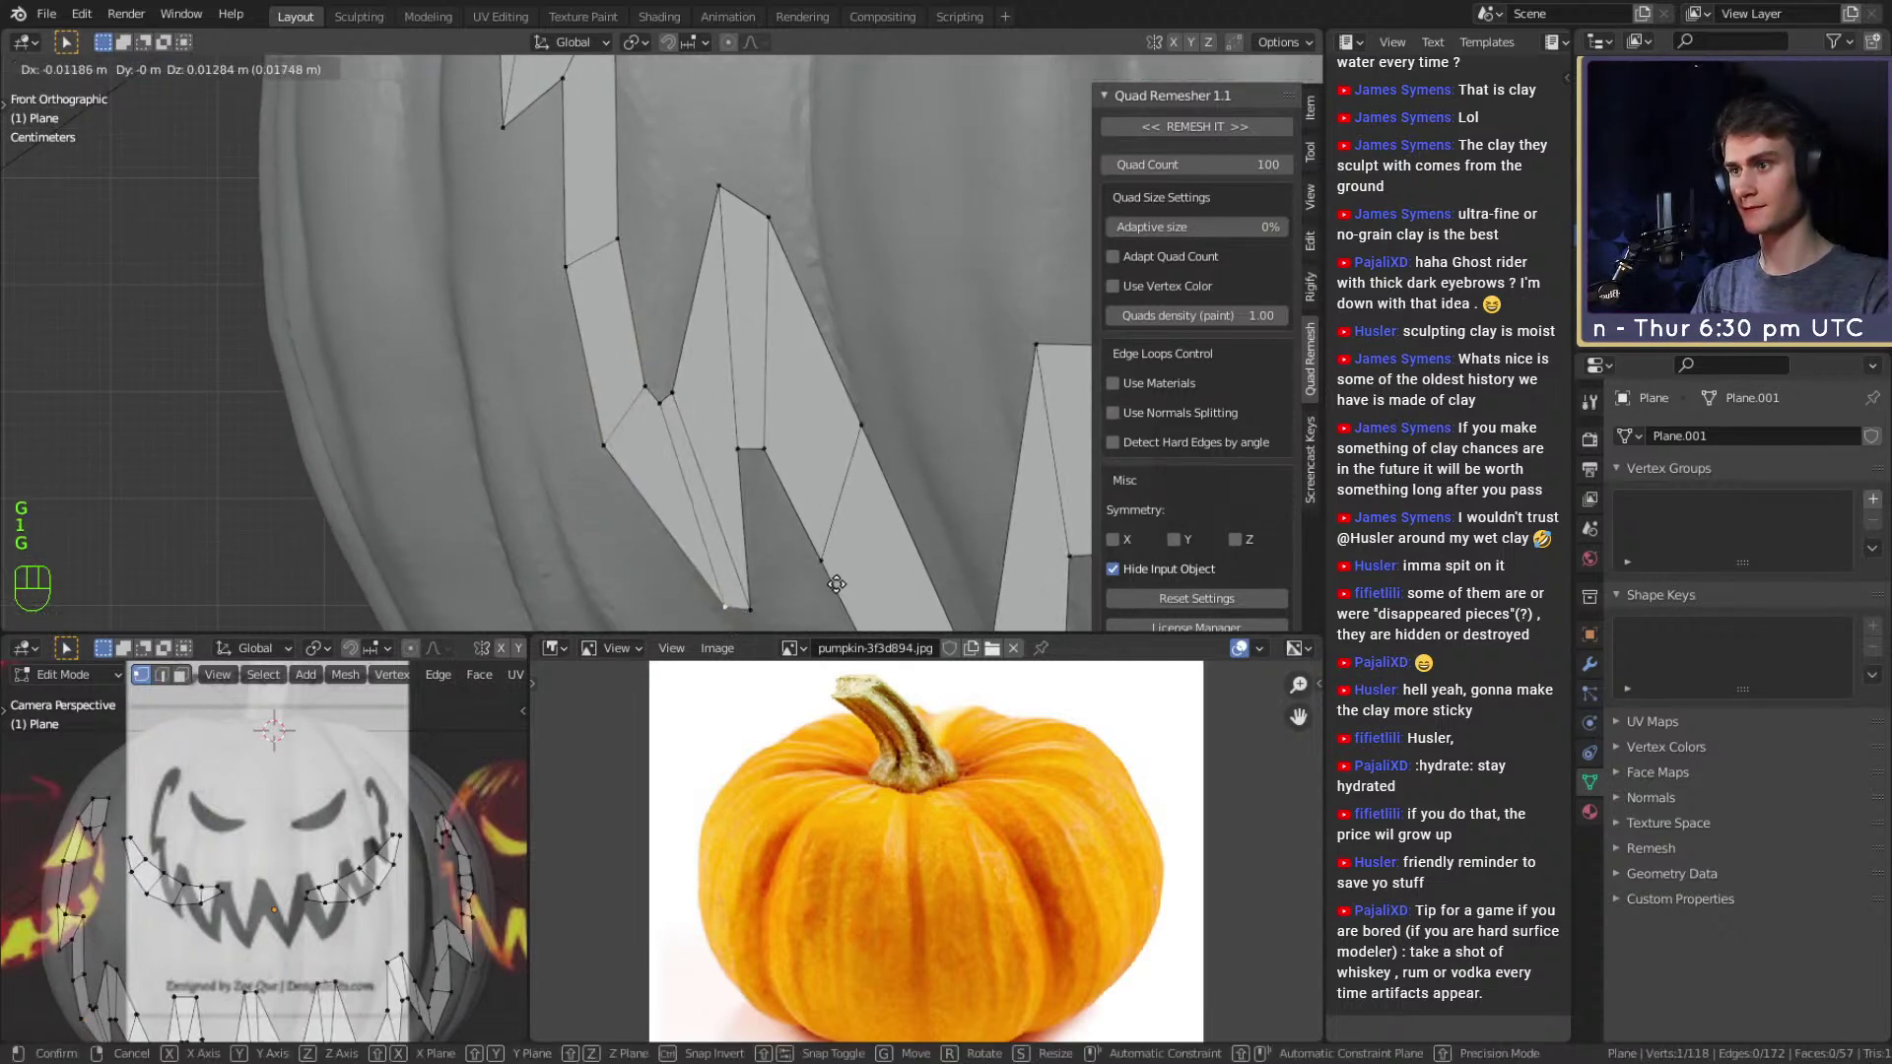
pyautogui.click(787, 583)
pyautogui.click(752, 603)
pyautogui.press('g')
pyautogui.click(753, 608)
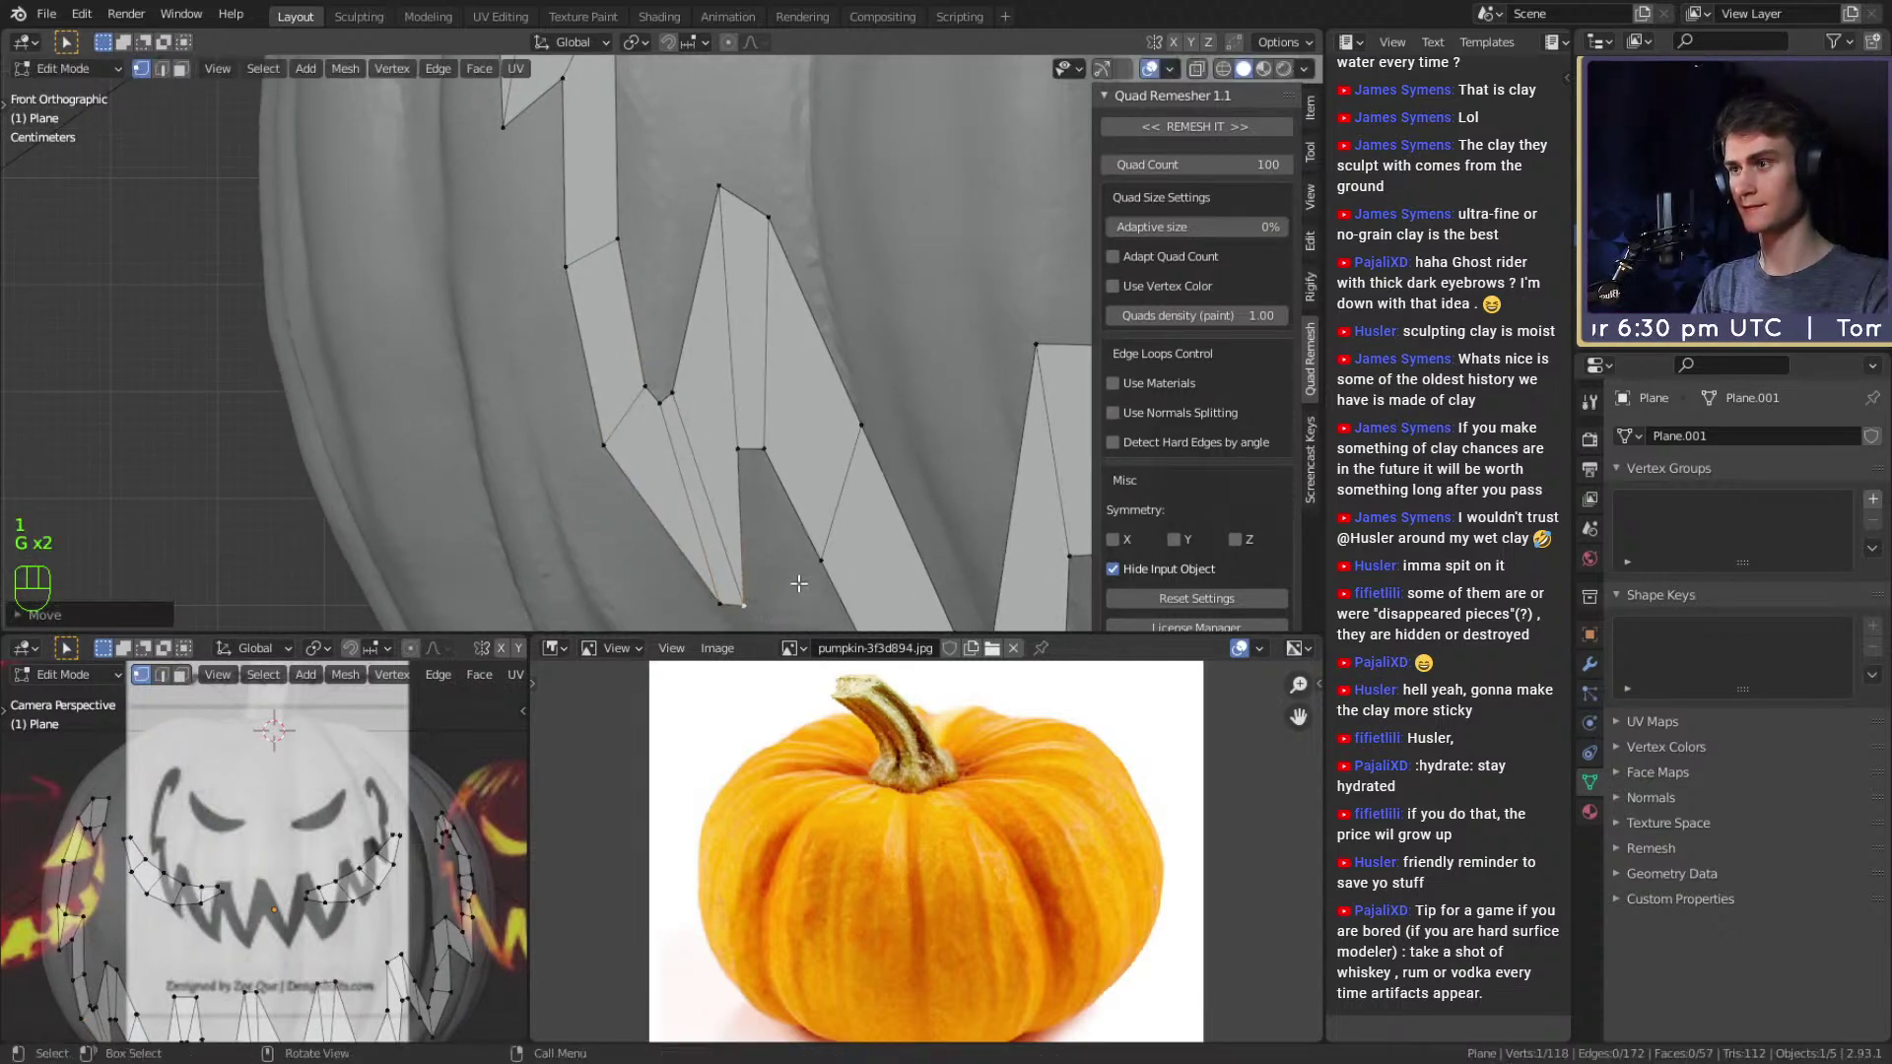
# Knife an edge across the left side strip just above the barb and dissolve the old diagonal edge beneath it.
pyautogui.keyDown('shift'); pyautogui.moveTo(749, 414); pyautogui.dragTo(735, 536, button='middle'); pyautogui.keyUp('shift')
pyautogui.press('2')
pyautogui.keyDown('shift'); pyautogui.moveTo(689, 200); pyautogui.dragTo(744, 473, button='middle'); pyautogui.keyUp('shift')
pyautogui.press('k')
pyautogui.click(575, 327)
pyautogui.press('Return')
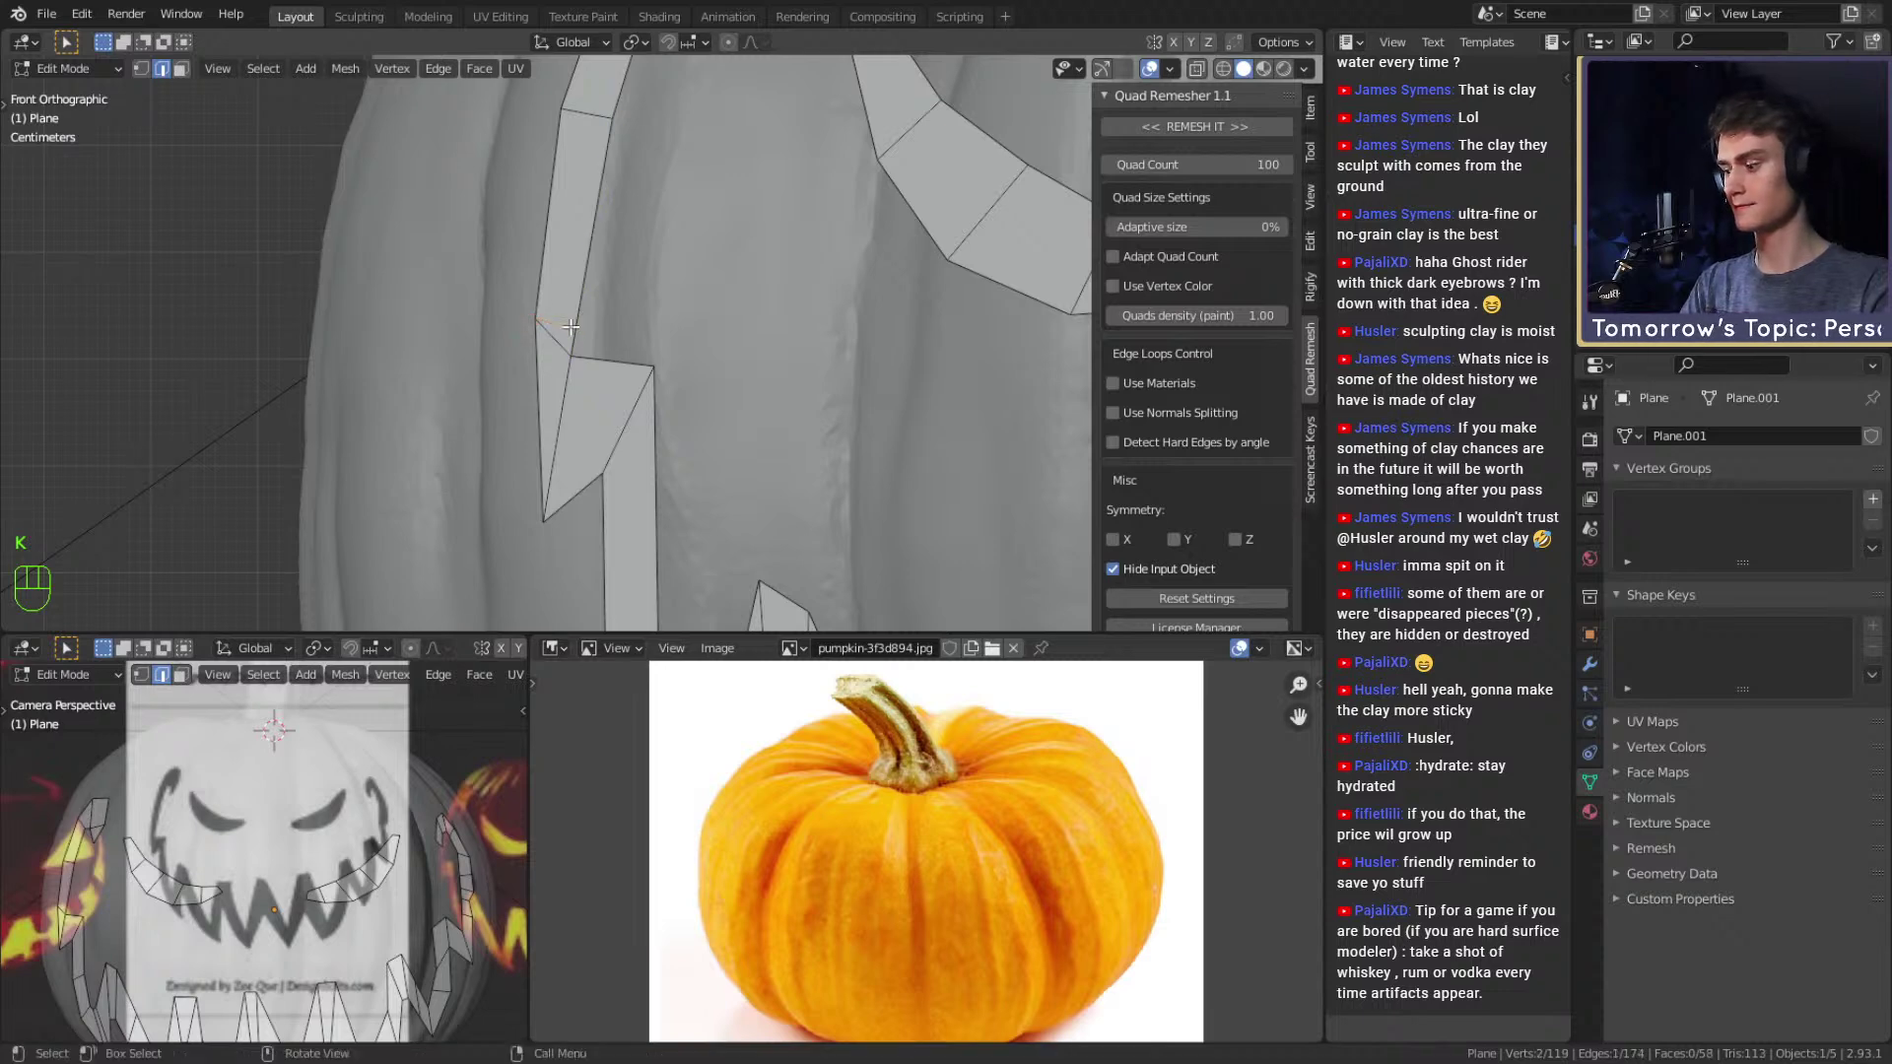
pyautogui.press('x')
pyautogui.click(522, 338)
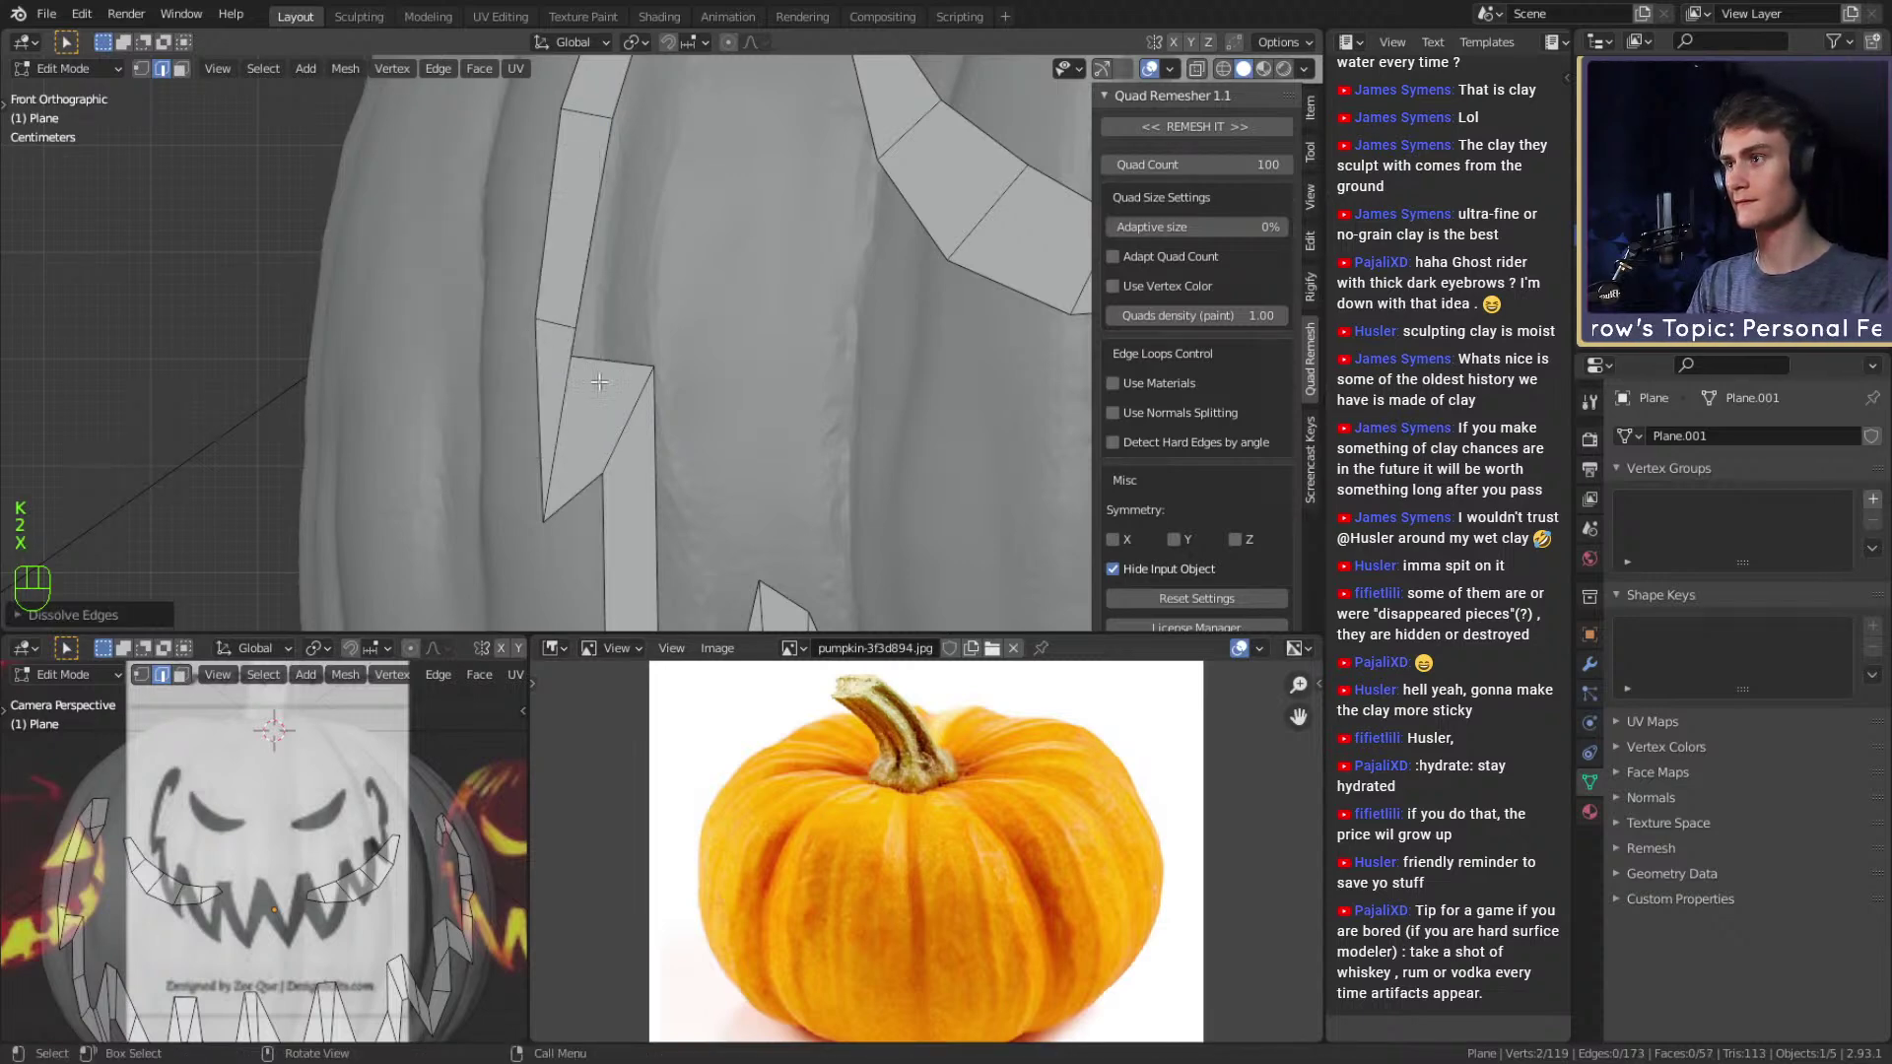
# Rotate, scale and move the edge at the barb of the left side strip to even out its faces.
pyautogui.click(569, 412)
pyautogui.press('r')
pyautogui.click(731, 426)
pyautogui.press('g')
pyautogui.click(723, 423)
pyautogui.press('s')
pyautogui.click(721, 423)
pyautogui.press('g')
pyautogui.click(719, 421)
# Extrude a new vertex from the pointed tip of the left upper hook and connect it to the corner vertex above with an edge.
pyautogui.keyDown('shift'); pyautogui.moveTo(797, 96); pyautogui.dragTo(709, 454, button='middle'); pyautogui.keyUp('shift')
pyautogui.scroll(-5, 705, 443)
pyautogui.scroll(5, 680, 404)
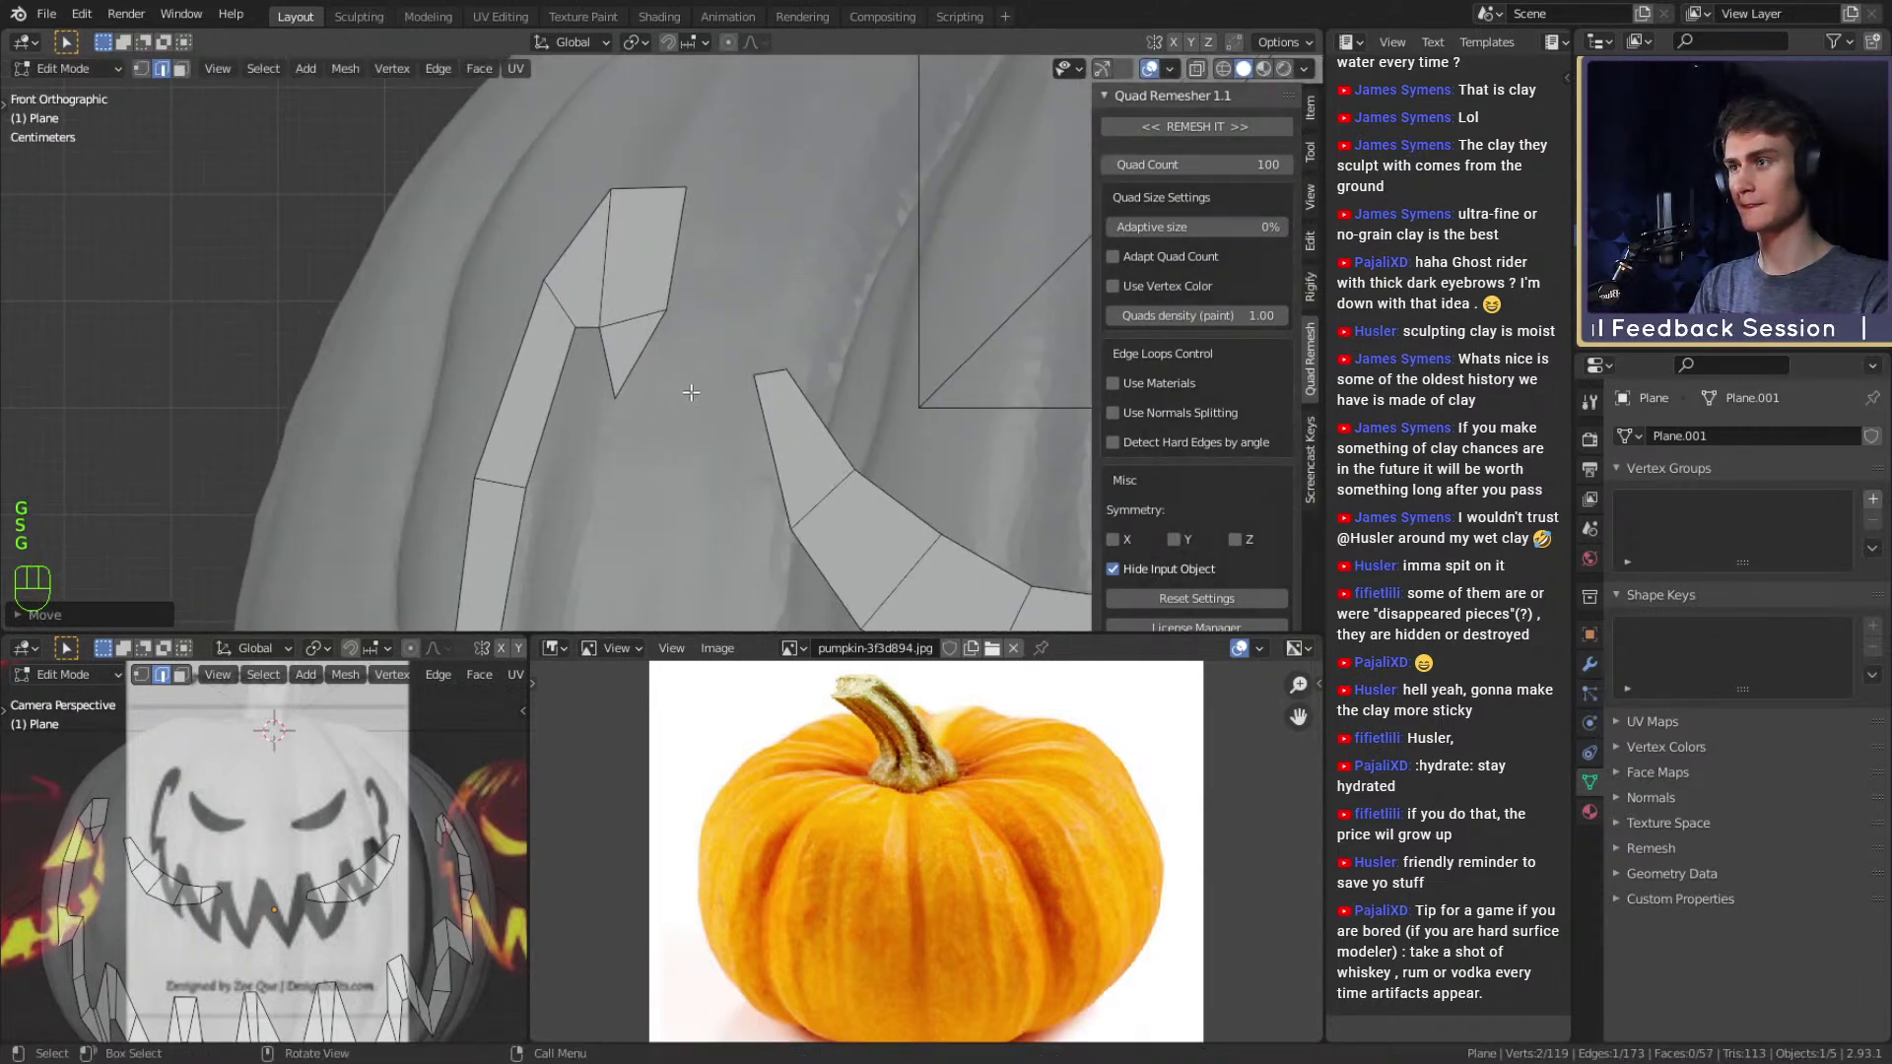
pyautogui.scroll(1, 642, 346)
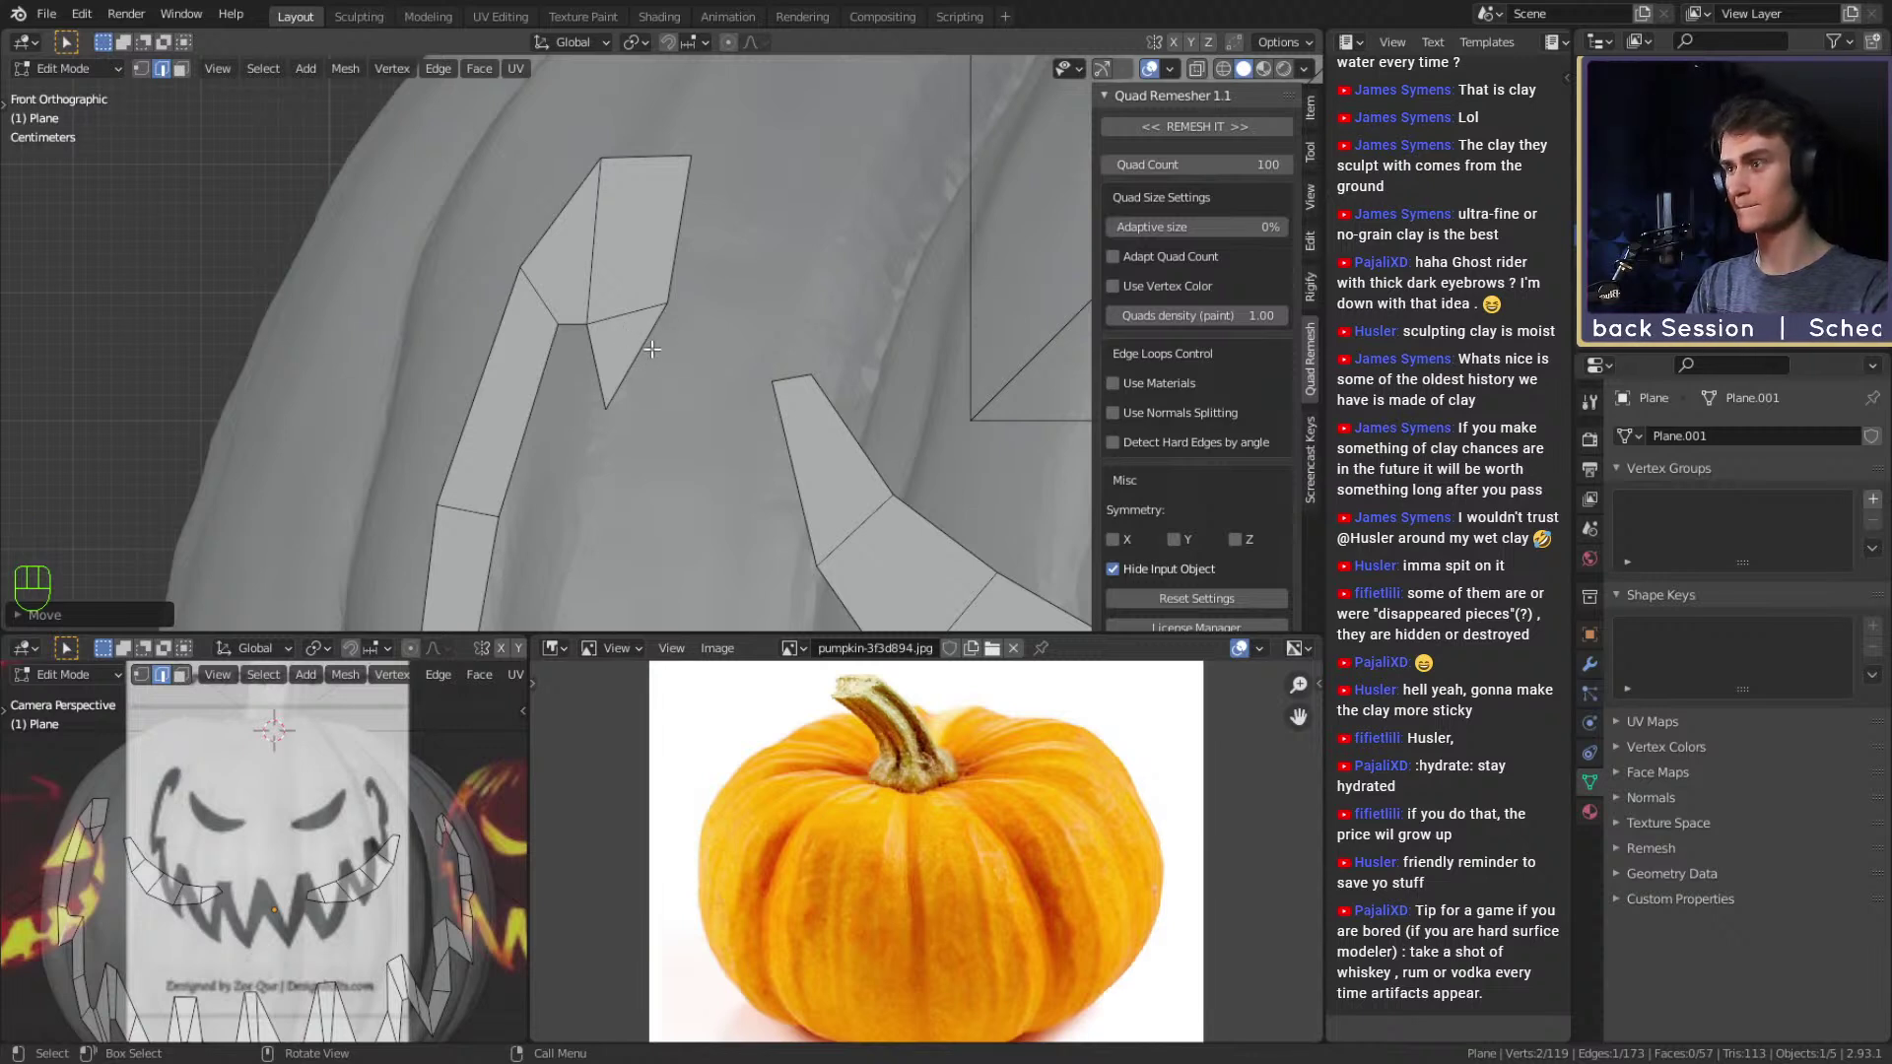
pyautogui.press('space')
pyautogui.press('Return')
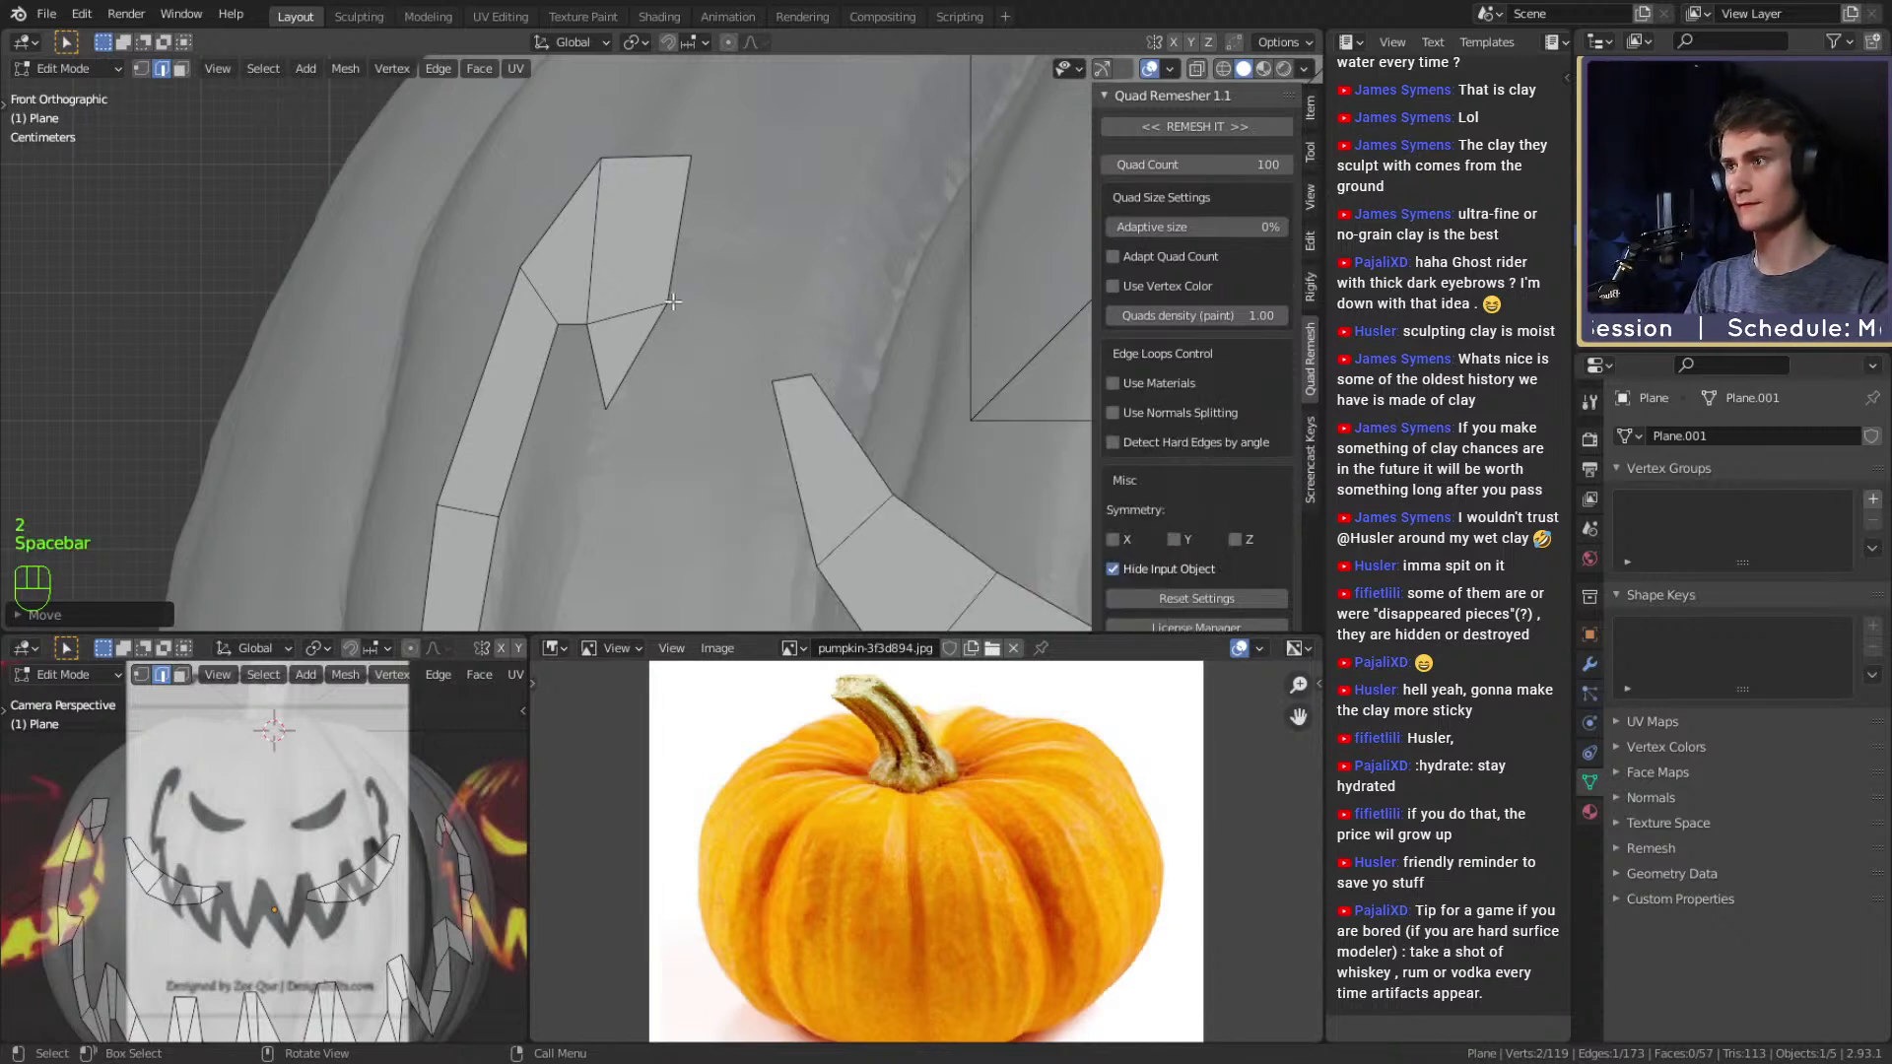
pyautogui.press('2')
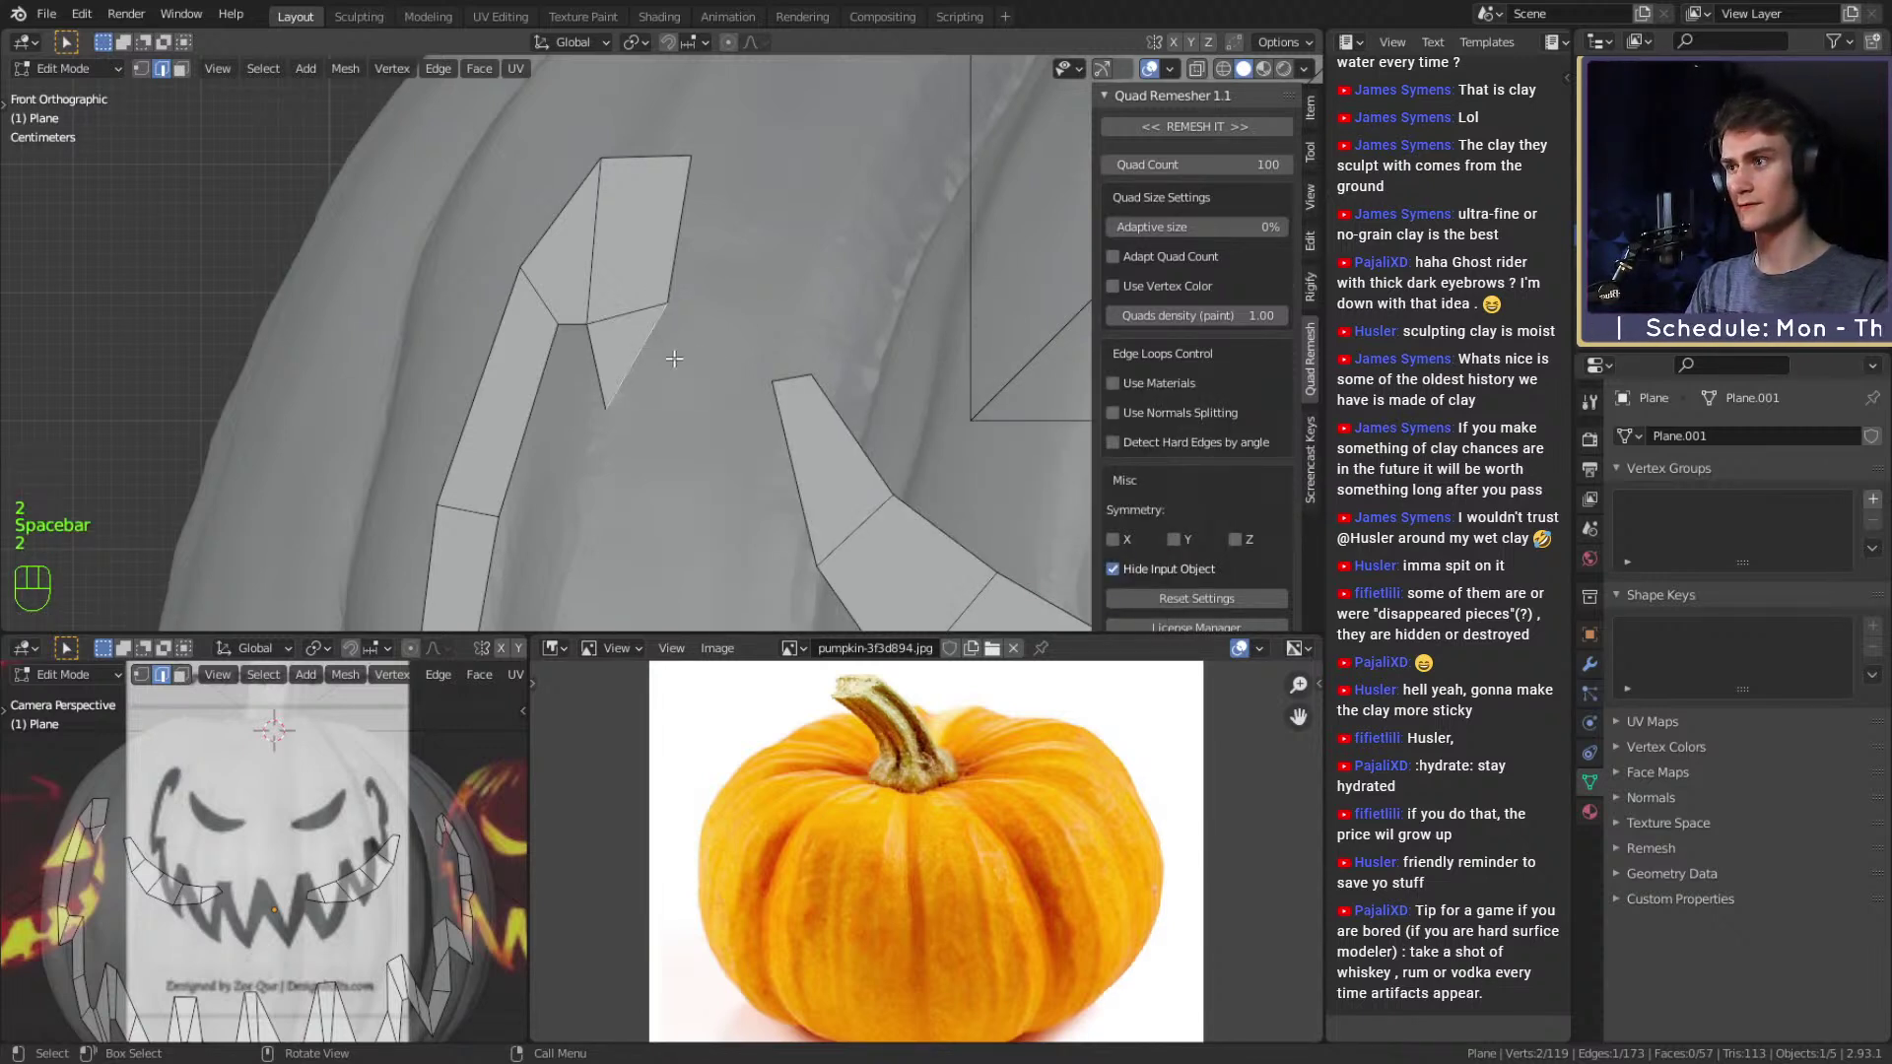
pyautogui.press('1')
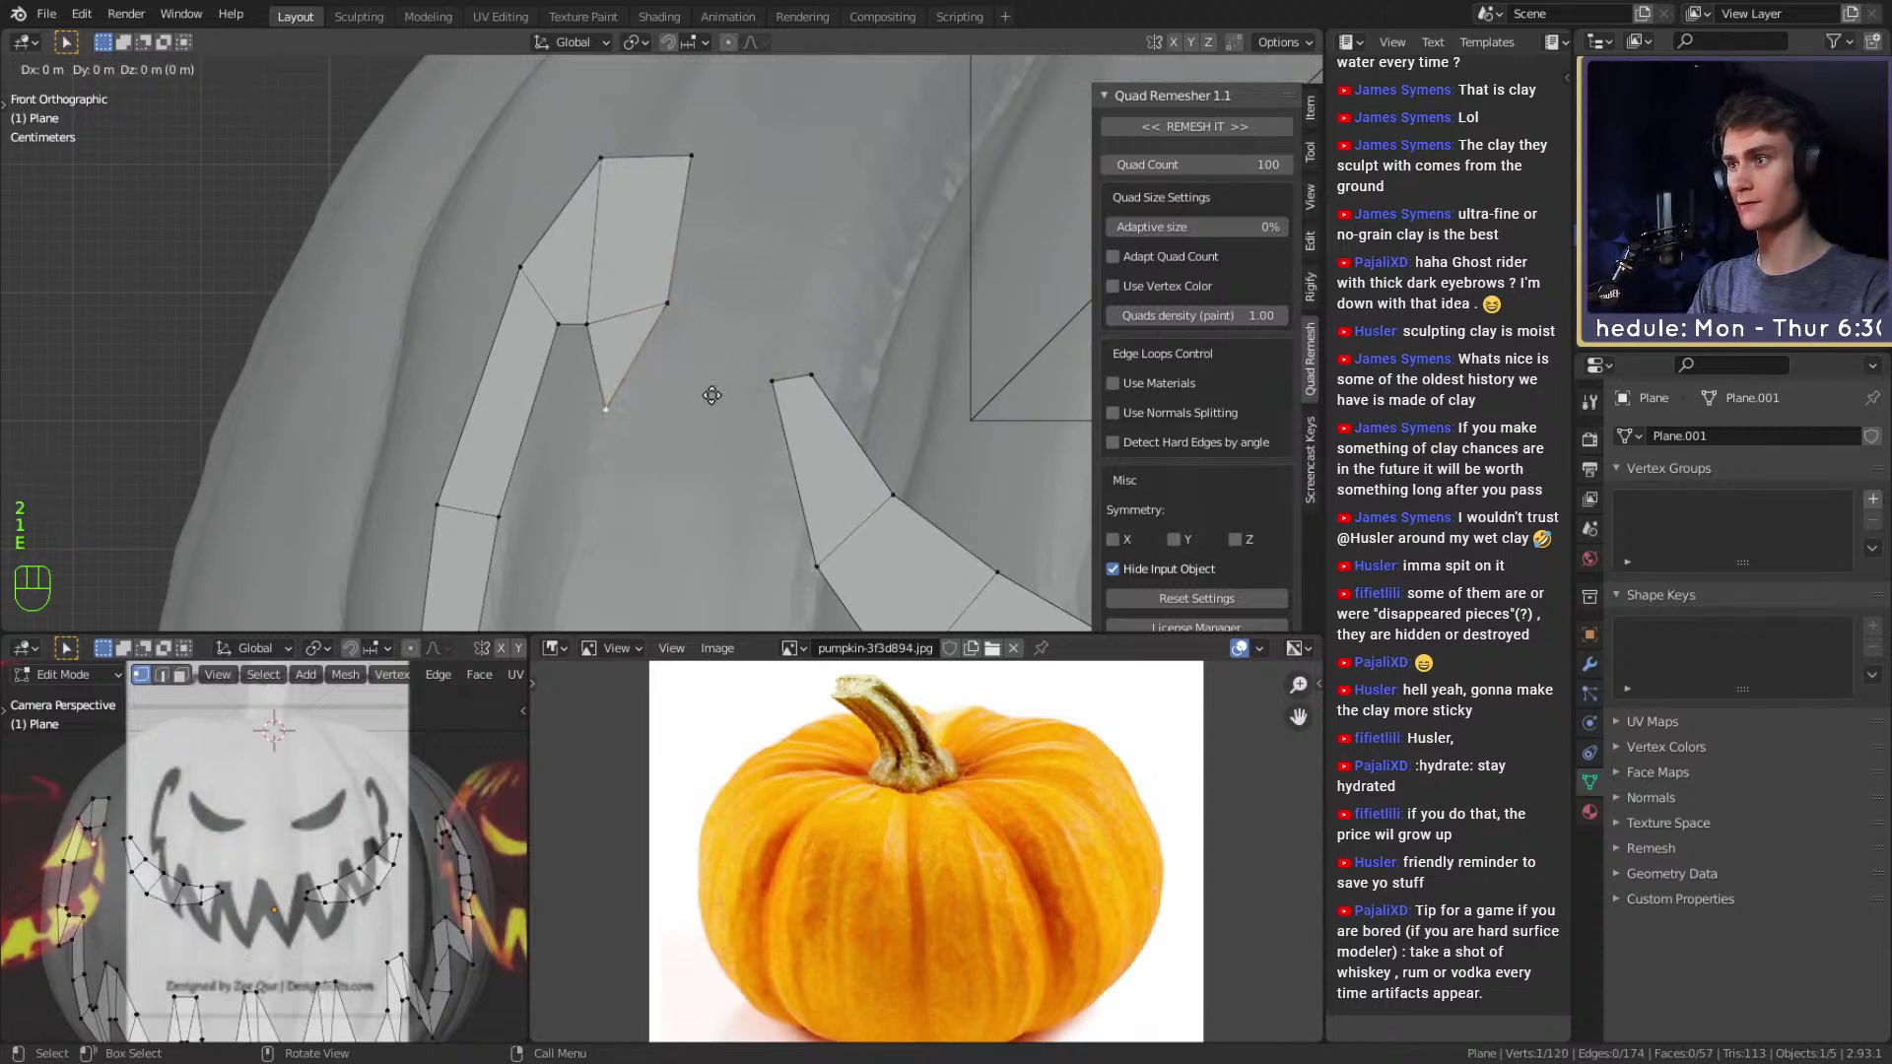
pyautogui.click(735, 394)
pyautogui.keyDown('shift'); pyautogui.click(672, 367); pyautogui.keyUp('shift')
pyautogui.press('f')
# Delete the old slanted edge at the left hook's tip and fill the opening with a single face.
pyautogui.press('2')
pyautogui.click(623, 355)
pyautogui.press('x')
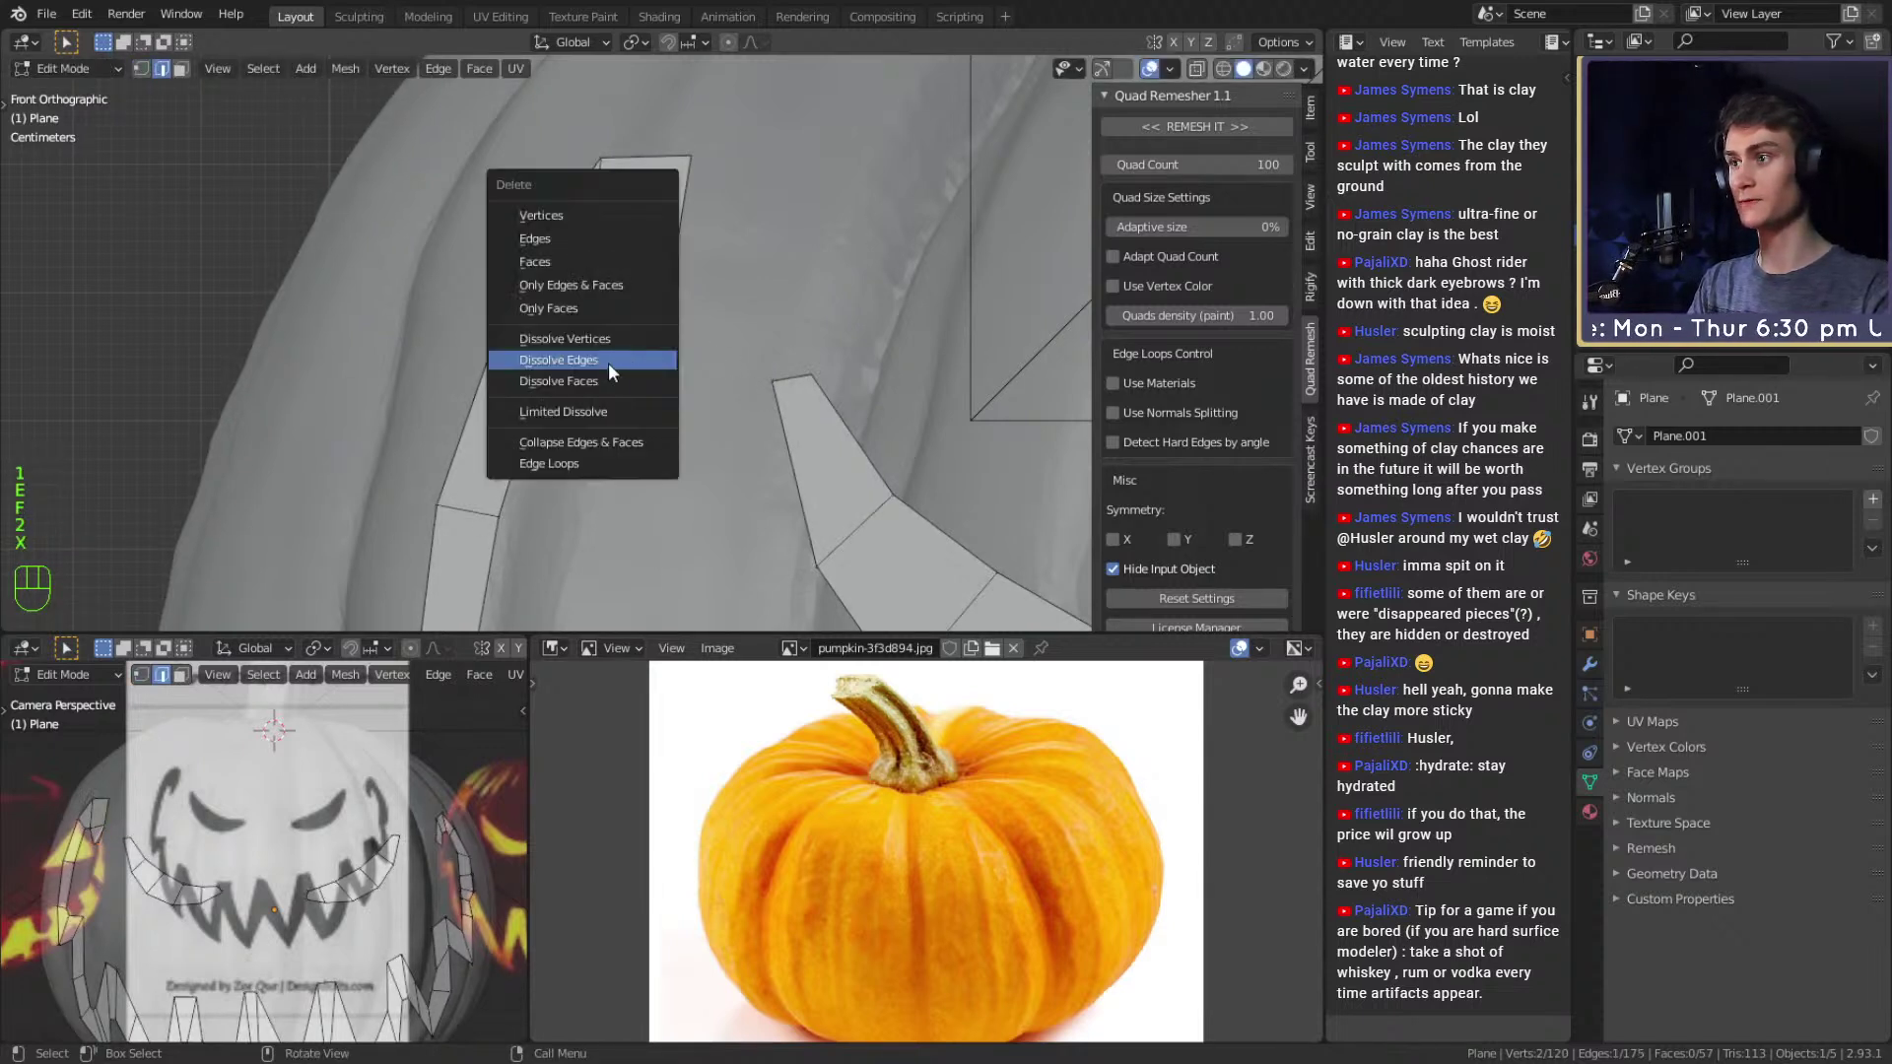
pyautogui.click(536, 241)
pyautogui.press('f')
# Leave mesh editing and add a level 2 subdivision surface to the whole face mesh.
pyautogui.scroll(-5, 623, 407)
pyautogui.press('Tab')
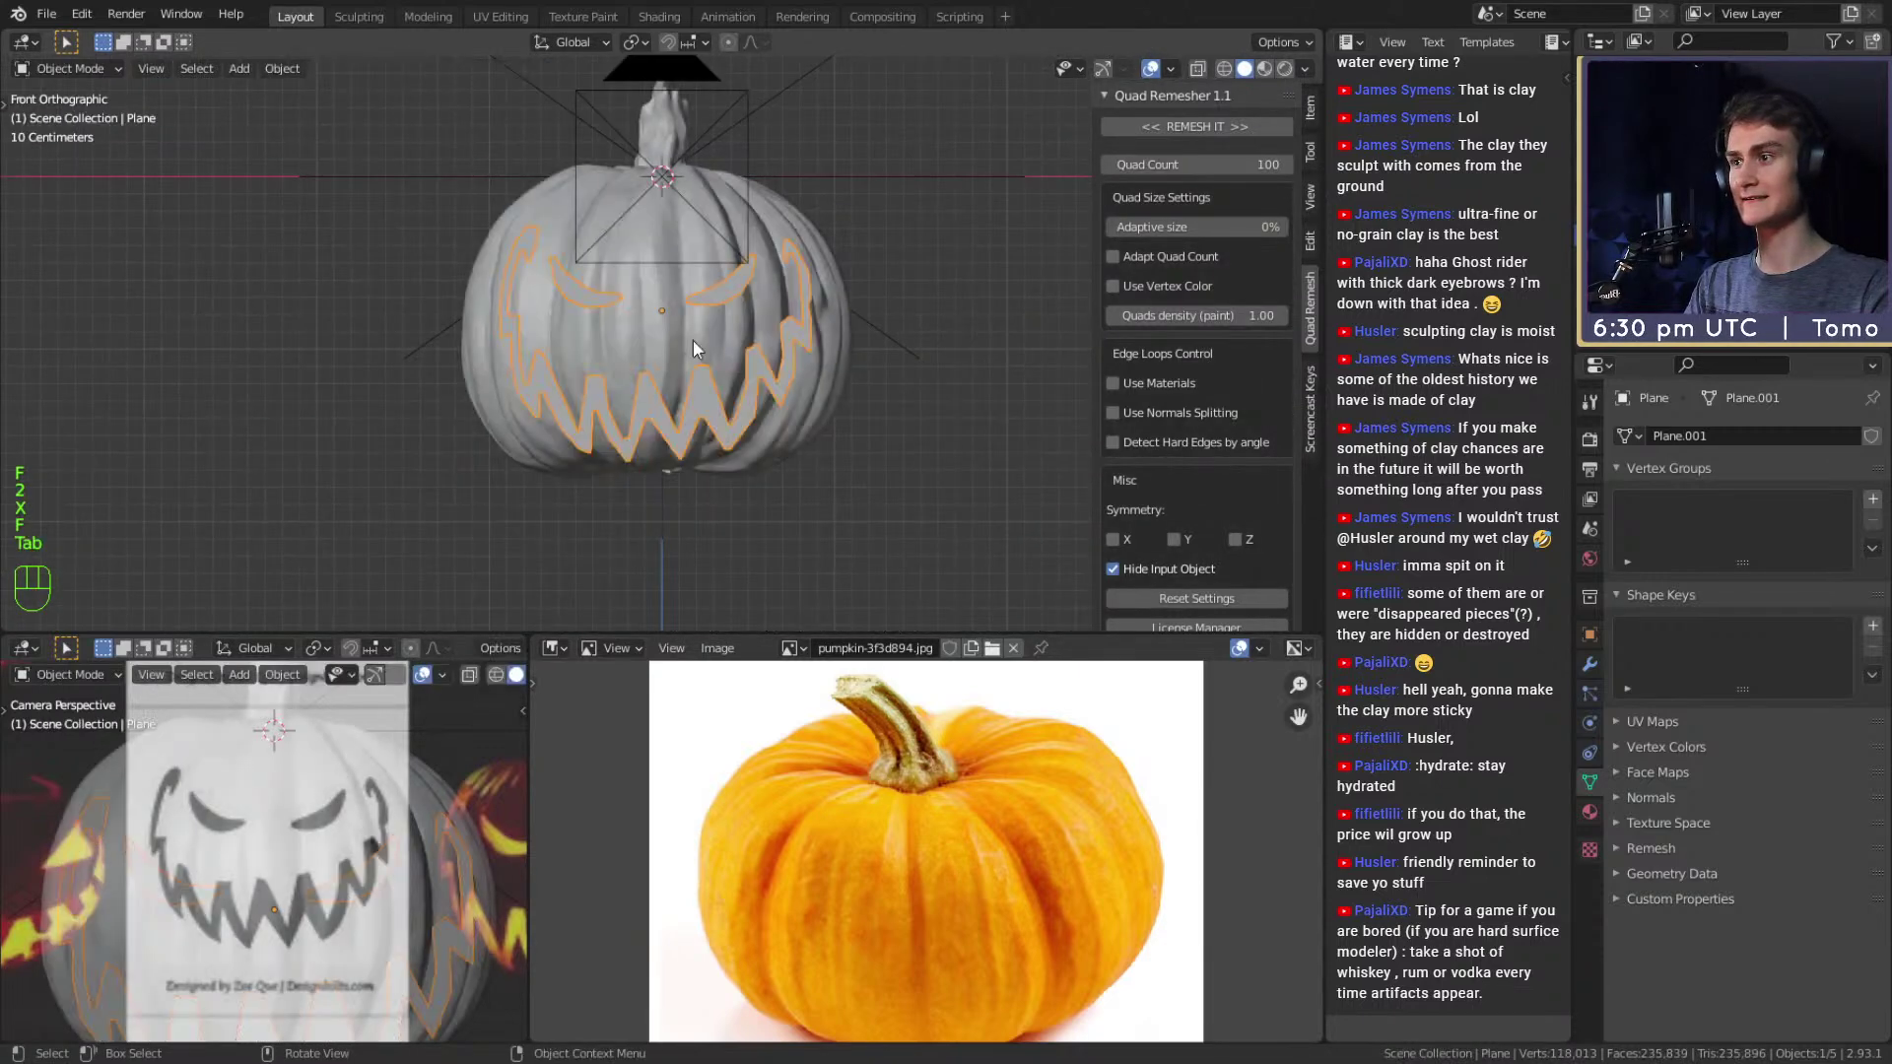
pyautogui.scroll(5, 693, 339)
pyautogui.scroll(-7, 743, 394)
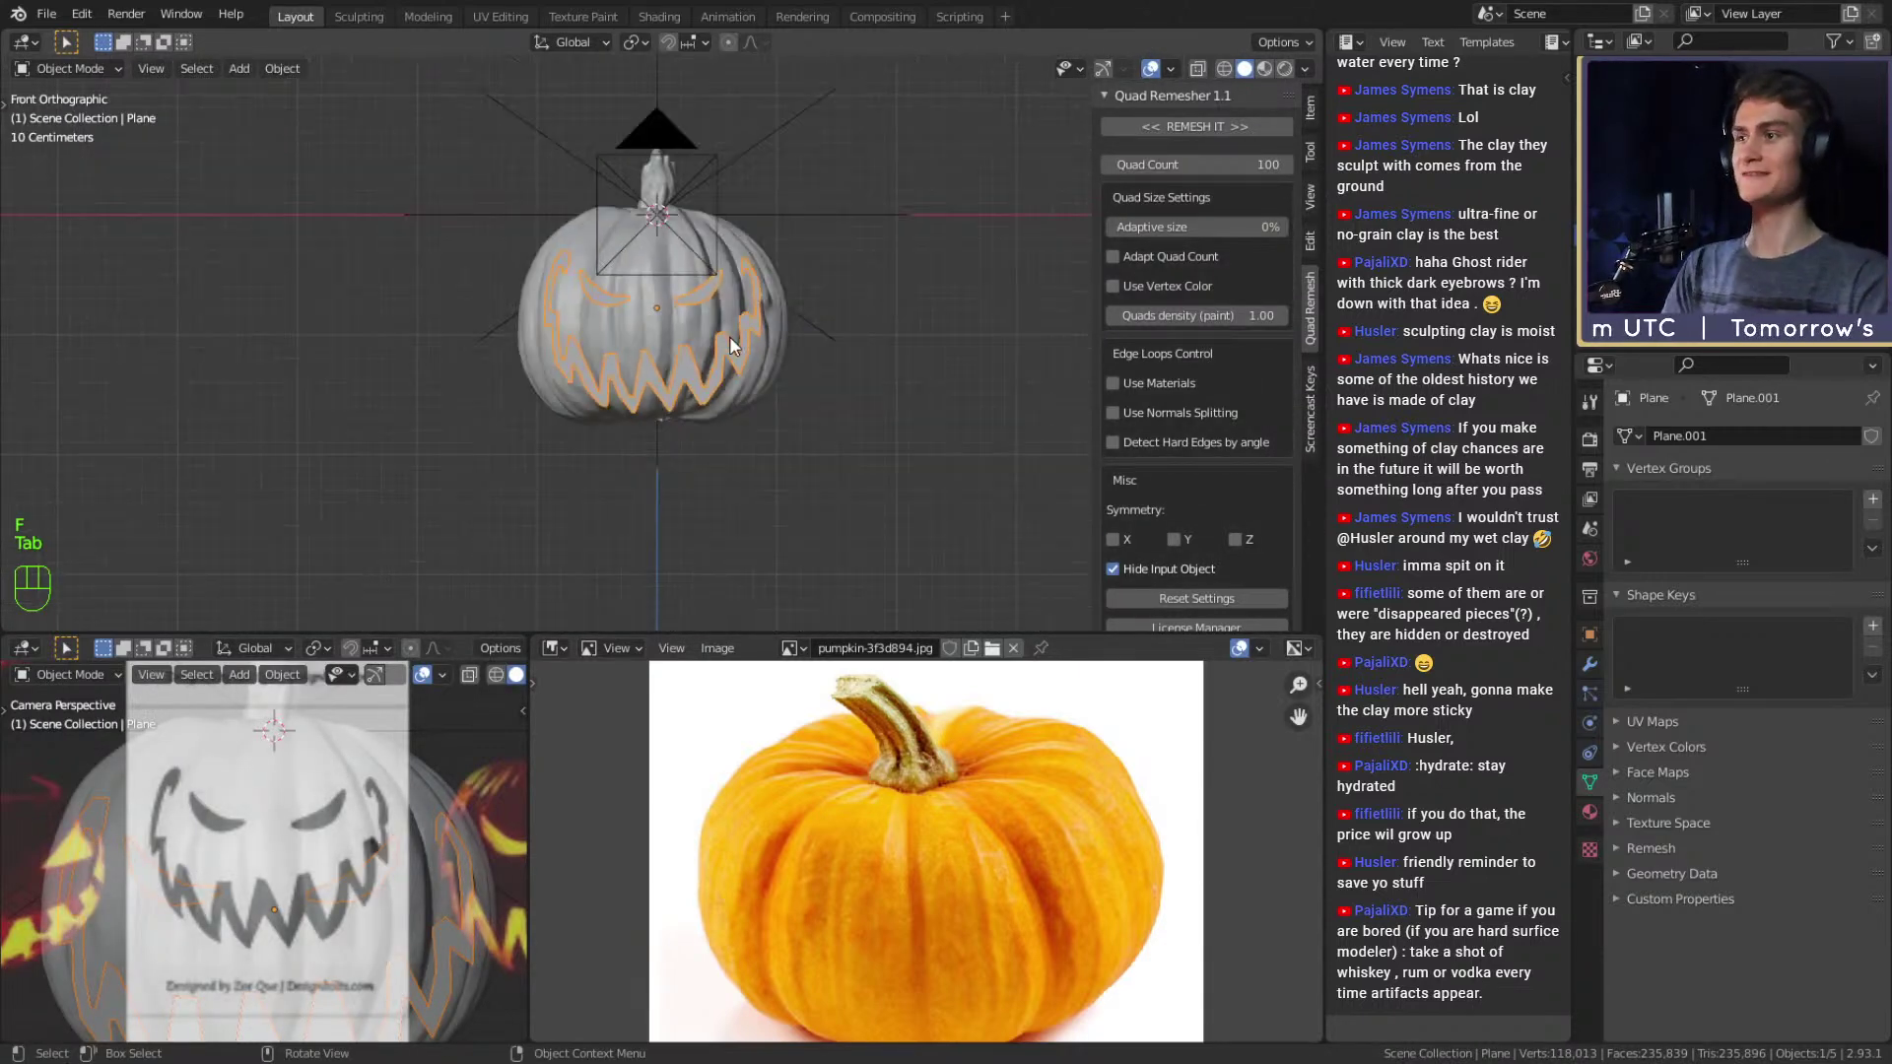
pyautogui.scroll(5, 729, 335)
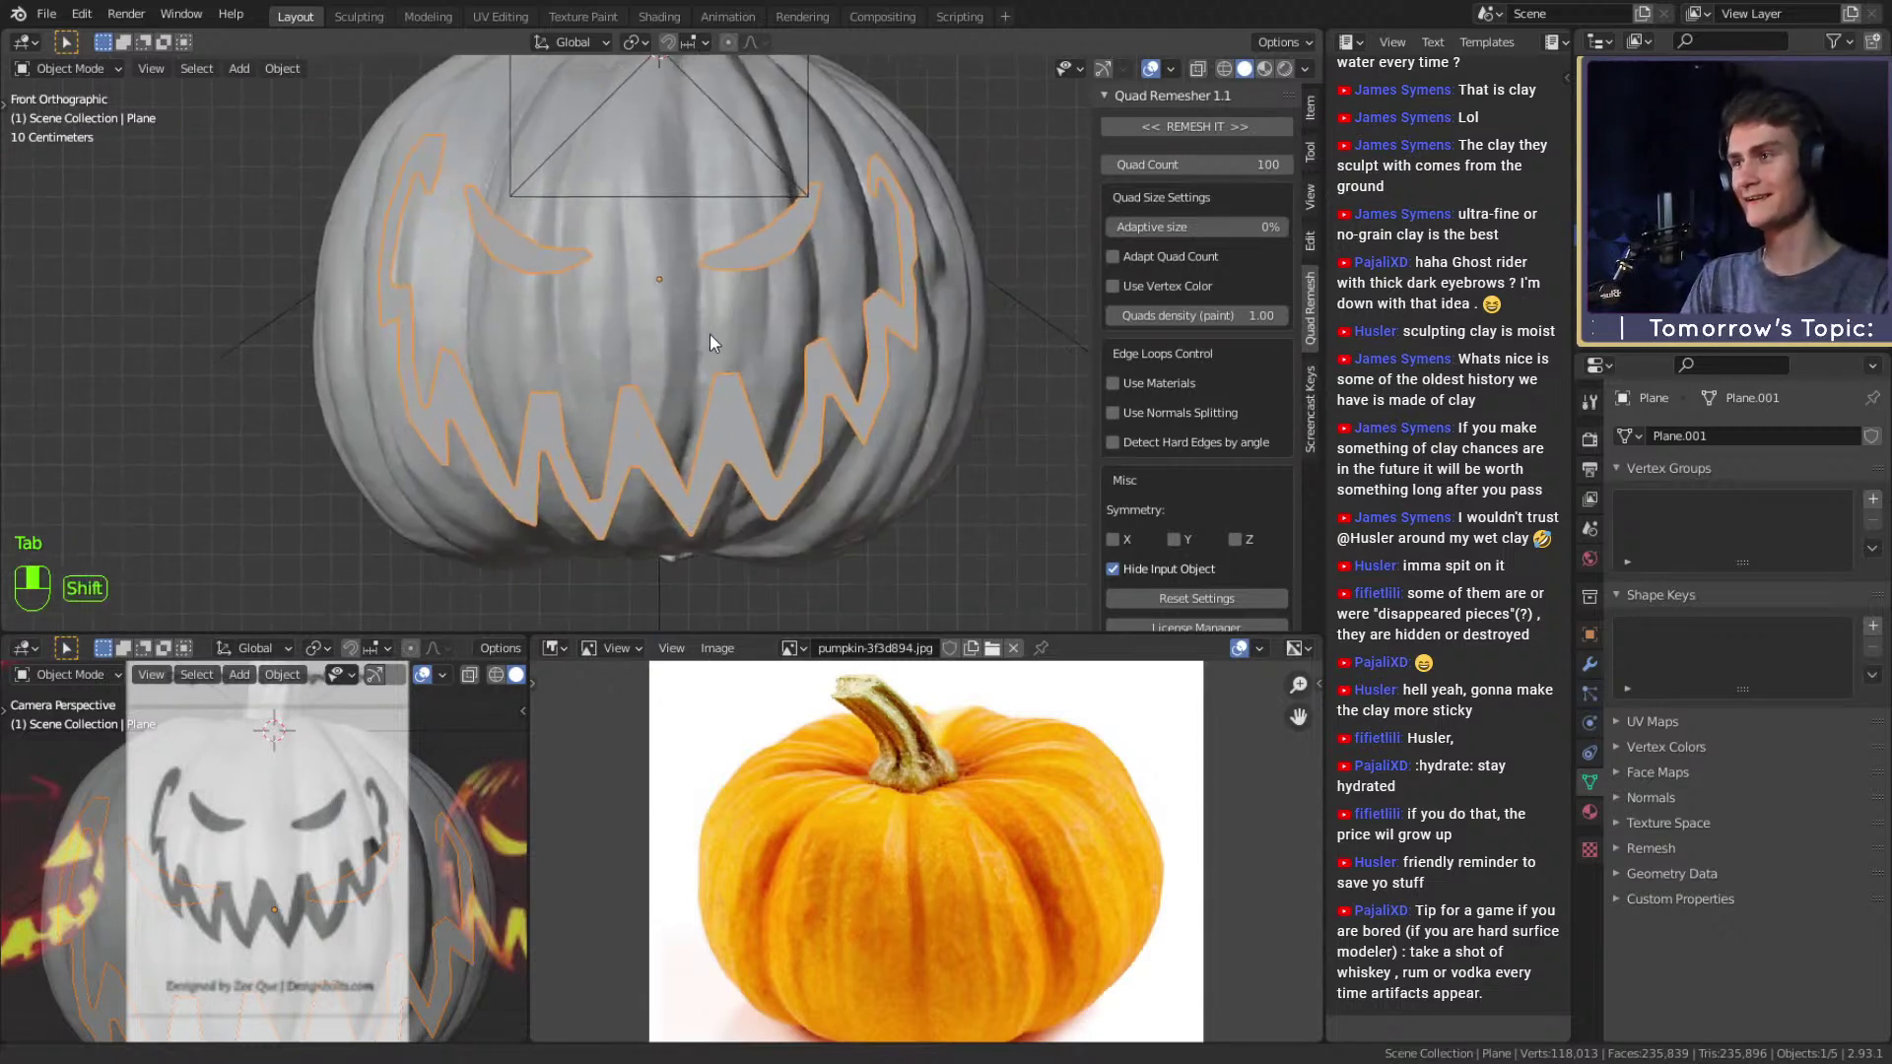
pyautogui.press('Tab')
pyautogui.press('Tab')
pyautogui.hotkey('ctrl', '2')
# Crease the middle edge running down from the top of the rightmost mouth peak.
pyautogui.moveTo(932, 282); pyautogui.dragTo(753, 265, button='middle')
pyautogui.scroll(3, 760, 321)
pyautogui.scroll(-3, 777, 350)
pyautogui.press('Tab')
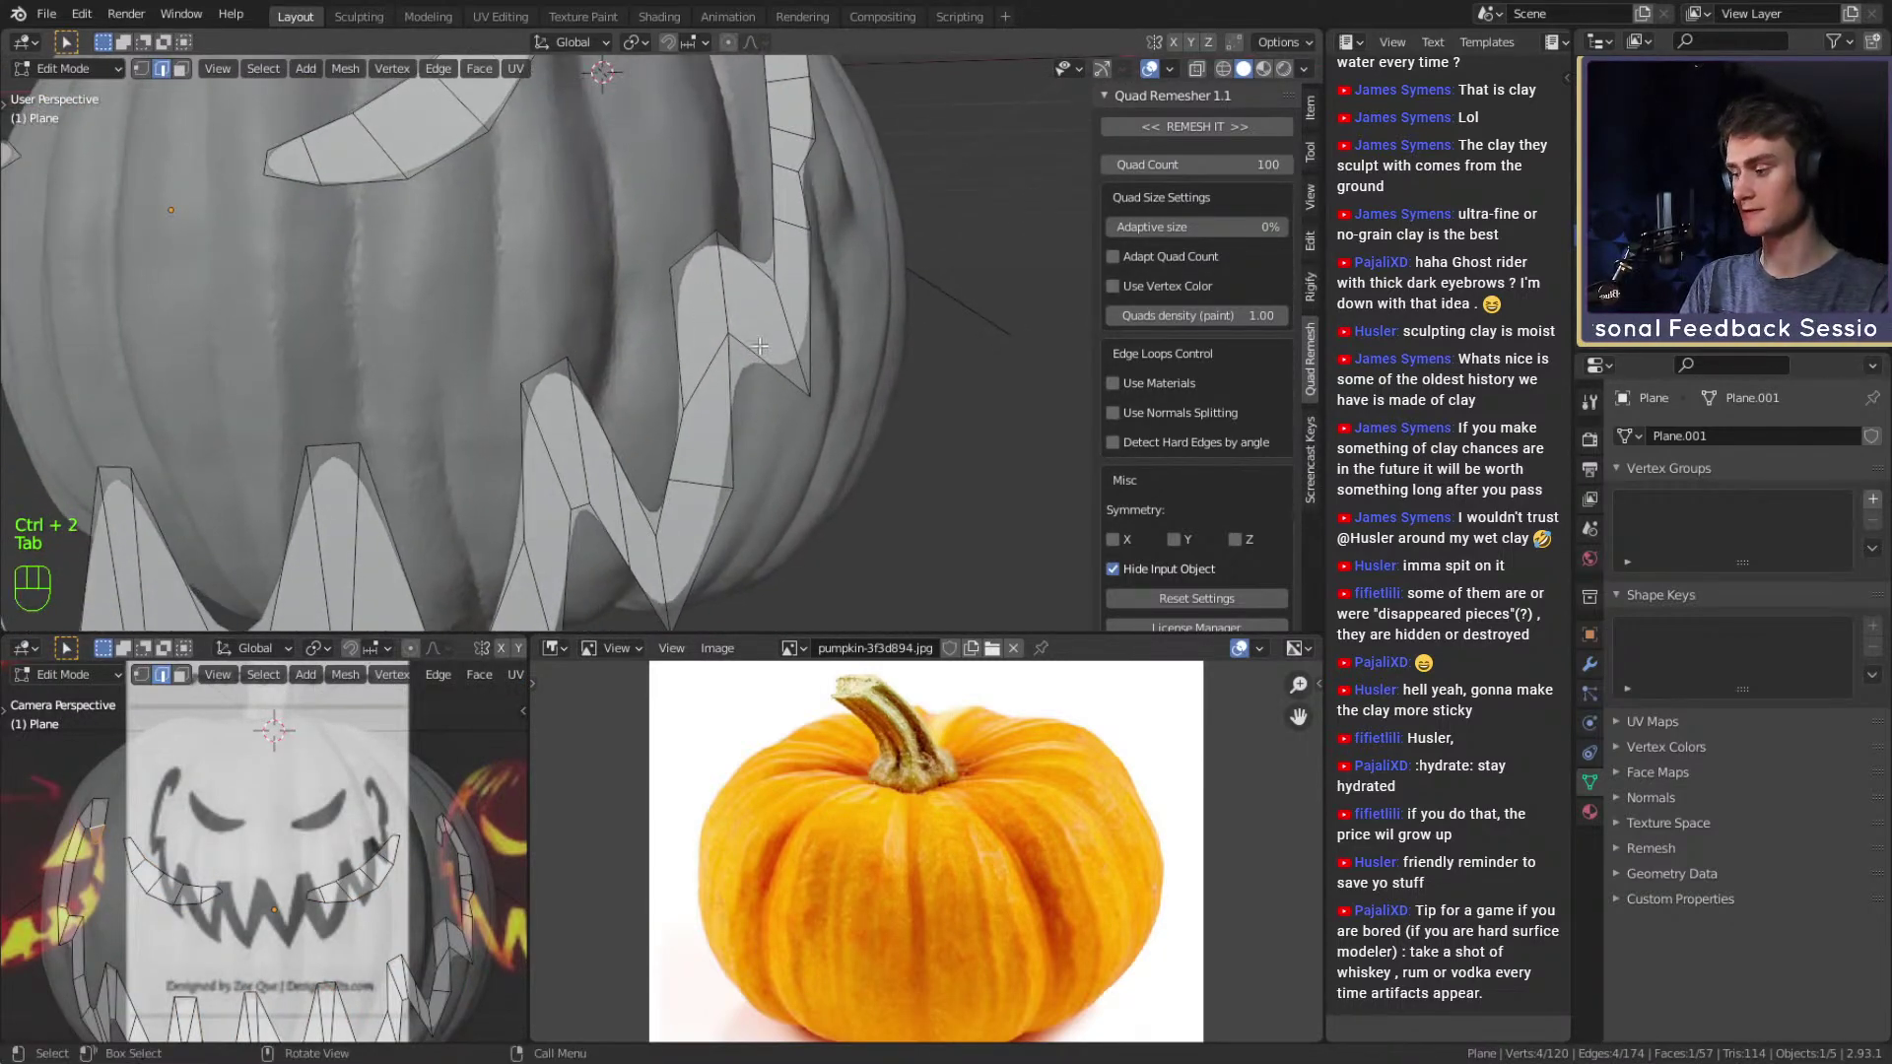
pyautogui.hotkey('shift', 'e')
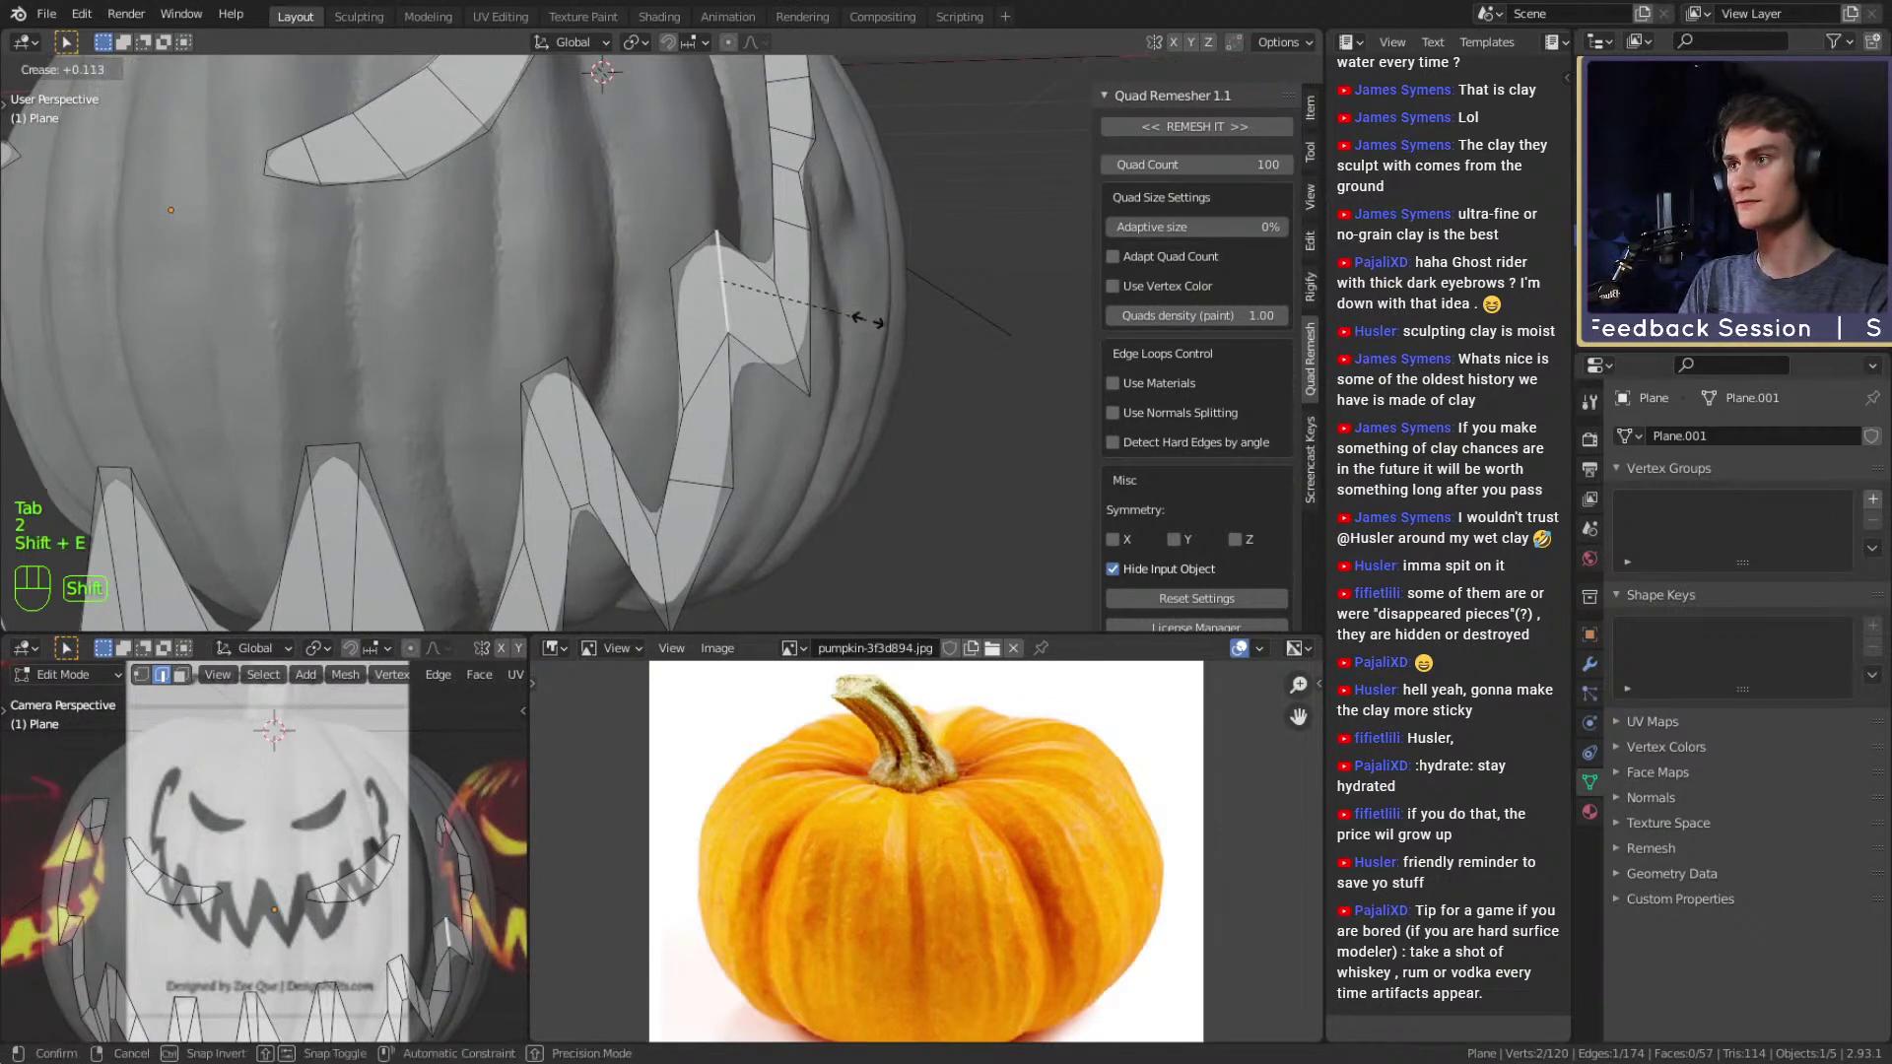
pyautogui.click(888, 335)
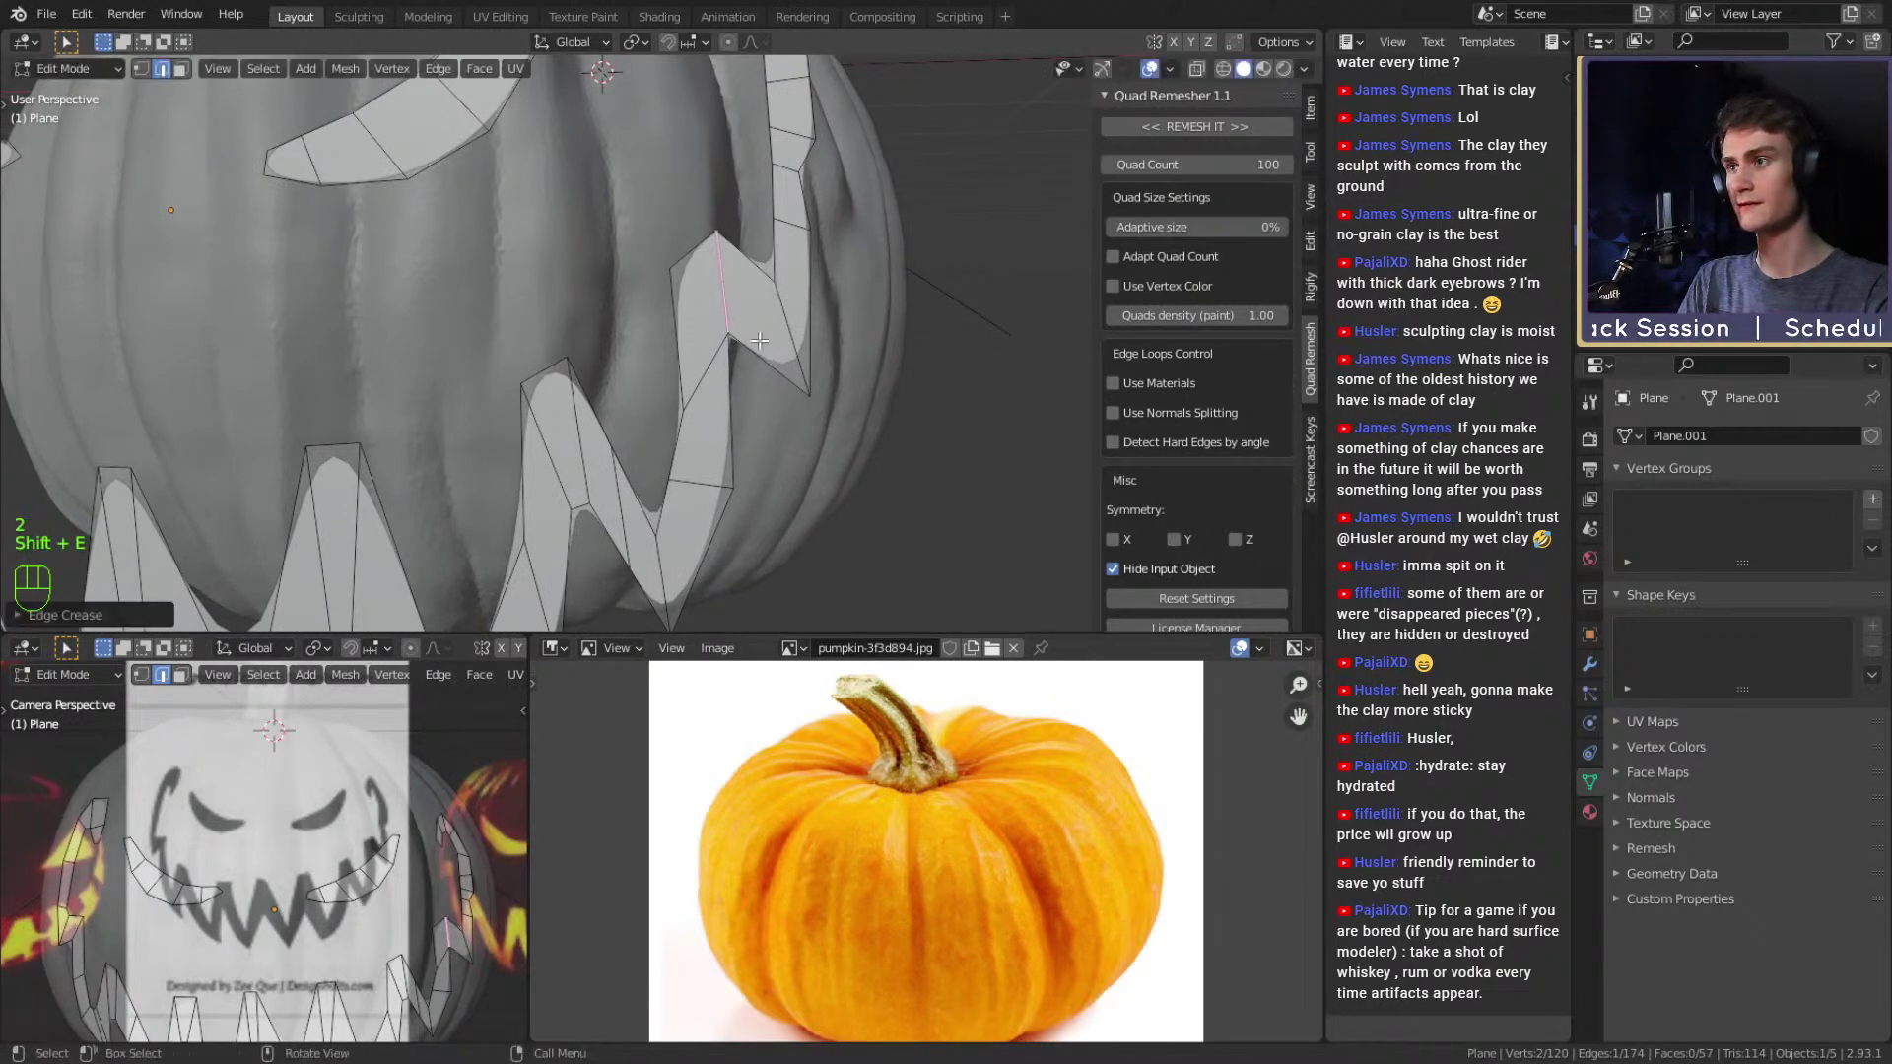
# Crease the inner side edge of the rightmost mouth peak to sharpen its corner.
pyautogui.press('Tab')
pyautogui.scroll(-4, 739, 345)
pyautogui.scroll(3, 759, 330)
pyautogui.keyDown('shift'); pyautogui.moveTo(837, 269); pyautogui.dragTo(760, 256, button='middle'); pyautogui.keyUp('shift')
pyautogui.scroll(3, 823, 300)
pyautogui.press('Tab')
pyautogui.click(676, 333)
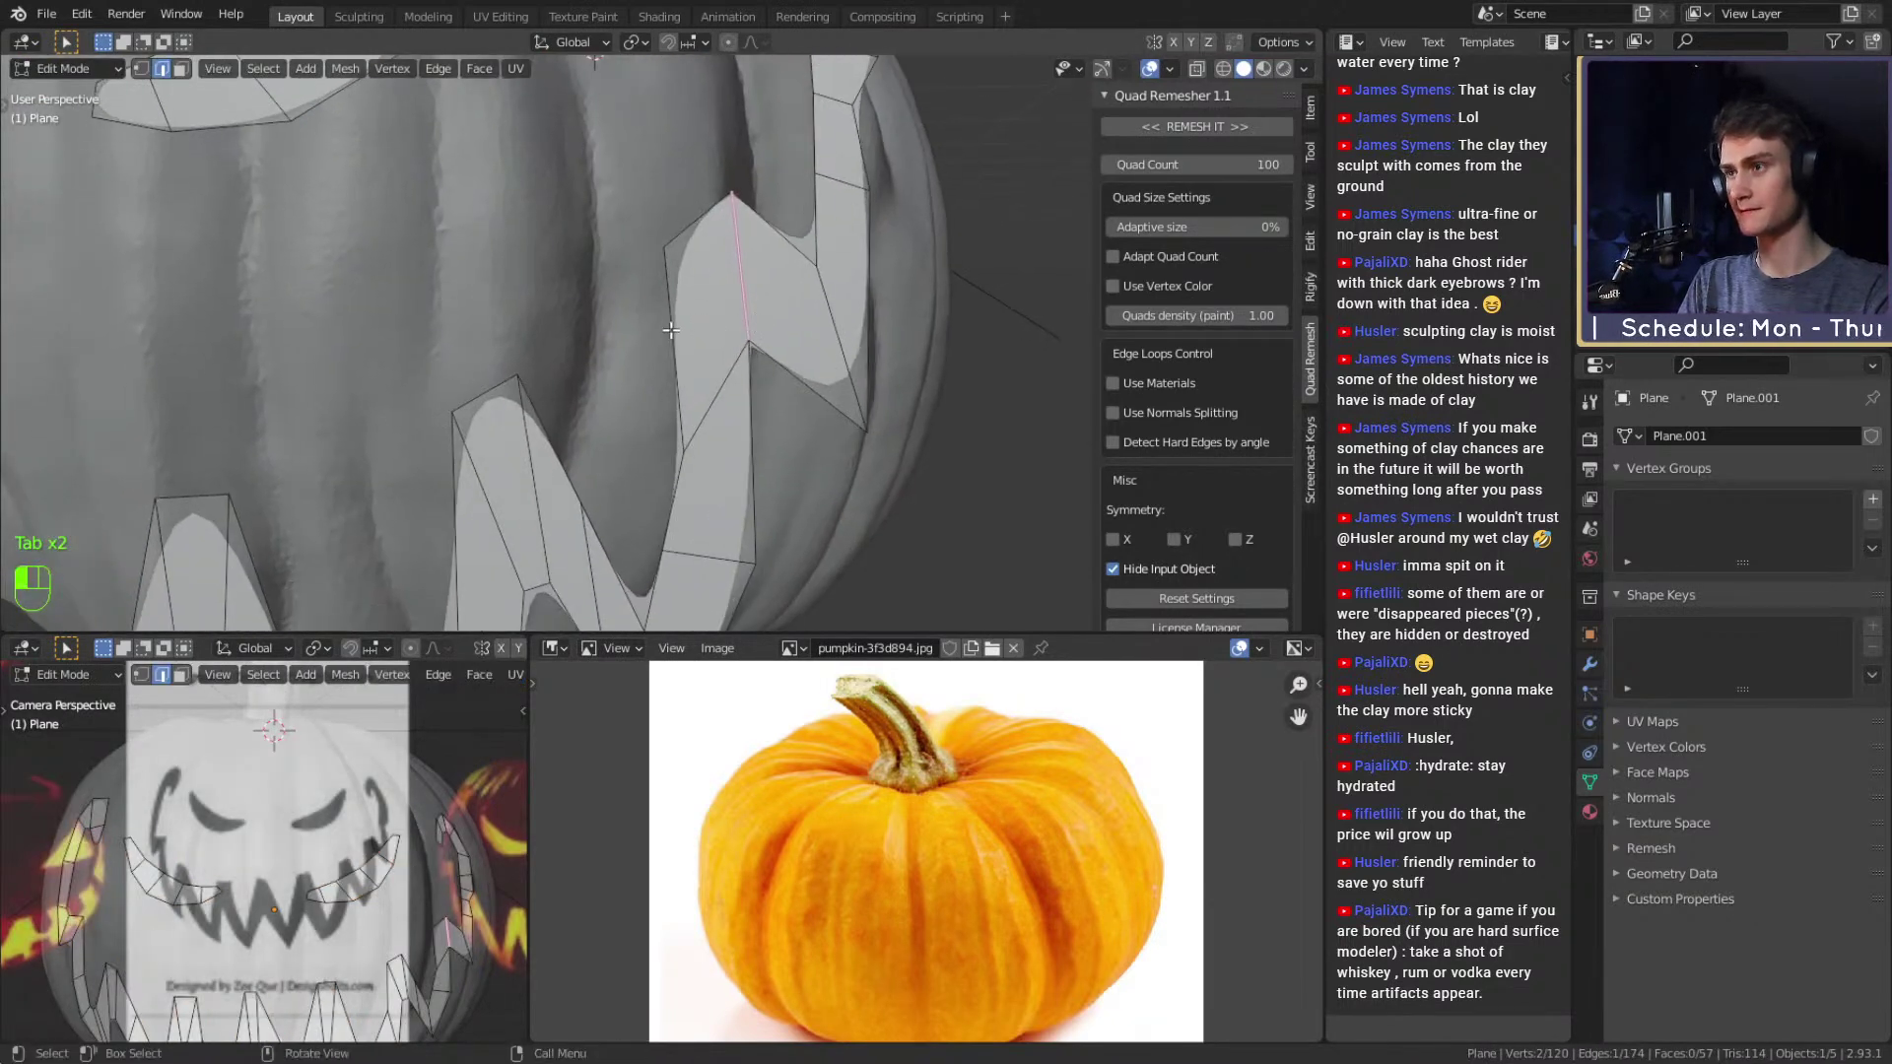
pyautogui.hotkey('shift', 'e')
pyautogui.click(981, 309)
# Crease the edge at the tooth beside the rightmost peak and the cross edge on the side strip above it.
pyautogui.keyDown('shift'); pyautogui.moveTo(773, 402); pyautogui.dragTo(812, 347, button='middle'); pyautogui.keyUp('shift')
pyautogui.press('Tab')
pyautogui.scroll(-5, 793, 354)
pyautogui.scroll(3, 775, 372)
pyautogui.press('Tab')
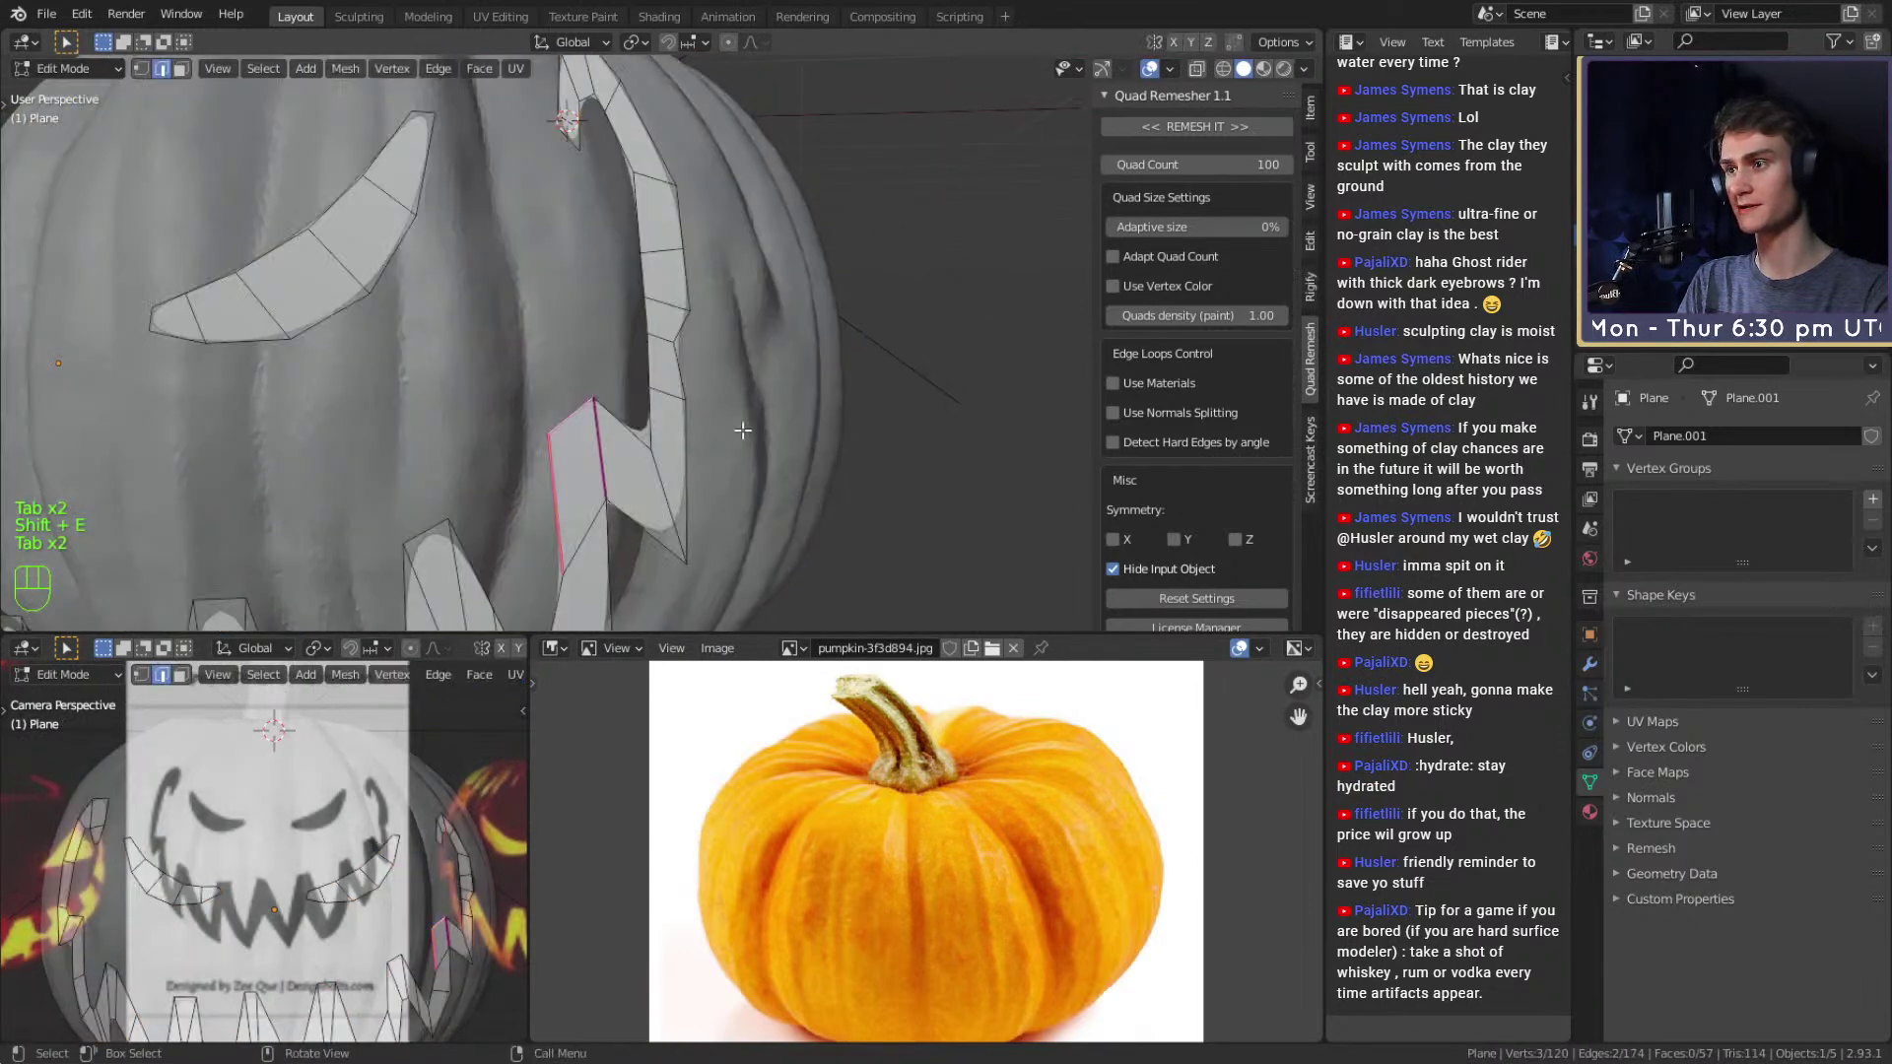
pyautogui.hotkey('shift', 'e')
pyautogui.click(867, 328)
pyautogui.keyDown('shift'); pyautogui.moveTo(786, 221); pyautogui.dragTo(797, 455, button='middle'); pyautogui.keyUp('shift')
pyautogui.click(678, 396)
pyautogui.hotkey('shift', 'e')
pyautogui.click(924, 380)
# Crease the edges around the right upper hook's tip and the two edges just above them.
pyautogui.keyDown('shift'); pyautogui.moveTo(631, 162); pyautogui.dragTo(690, 363, button='middle'); pyautogui.keyUp('shift')
pyautogui.click(652, 349)
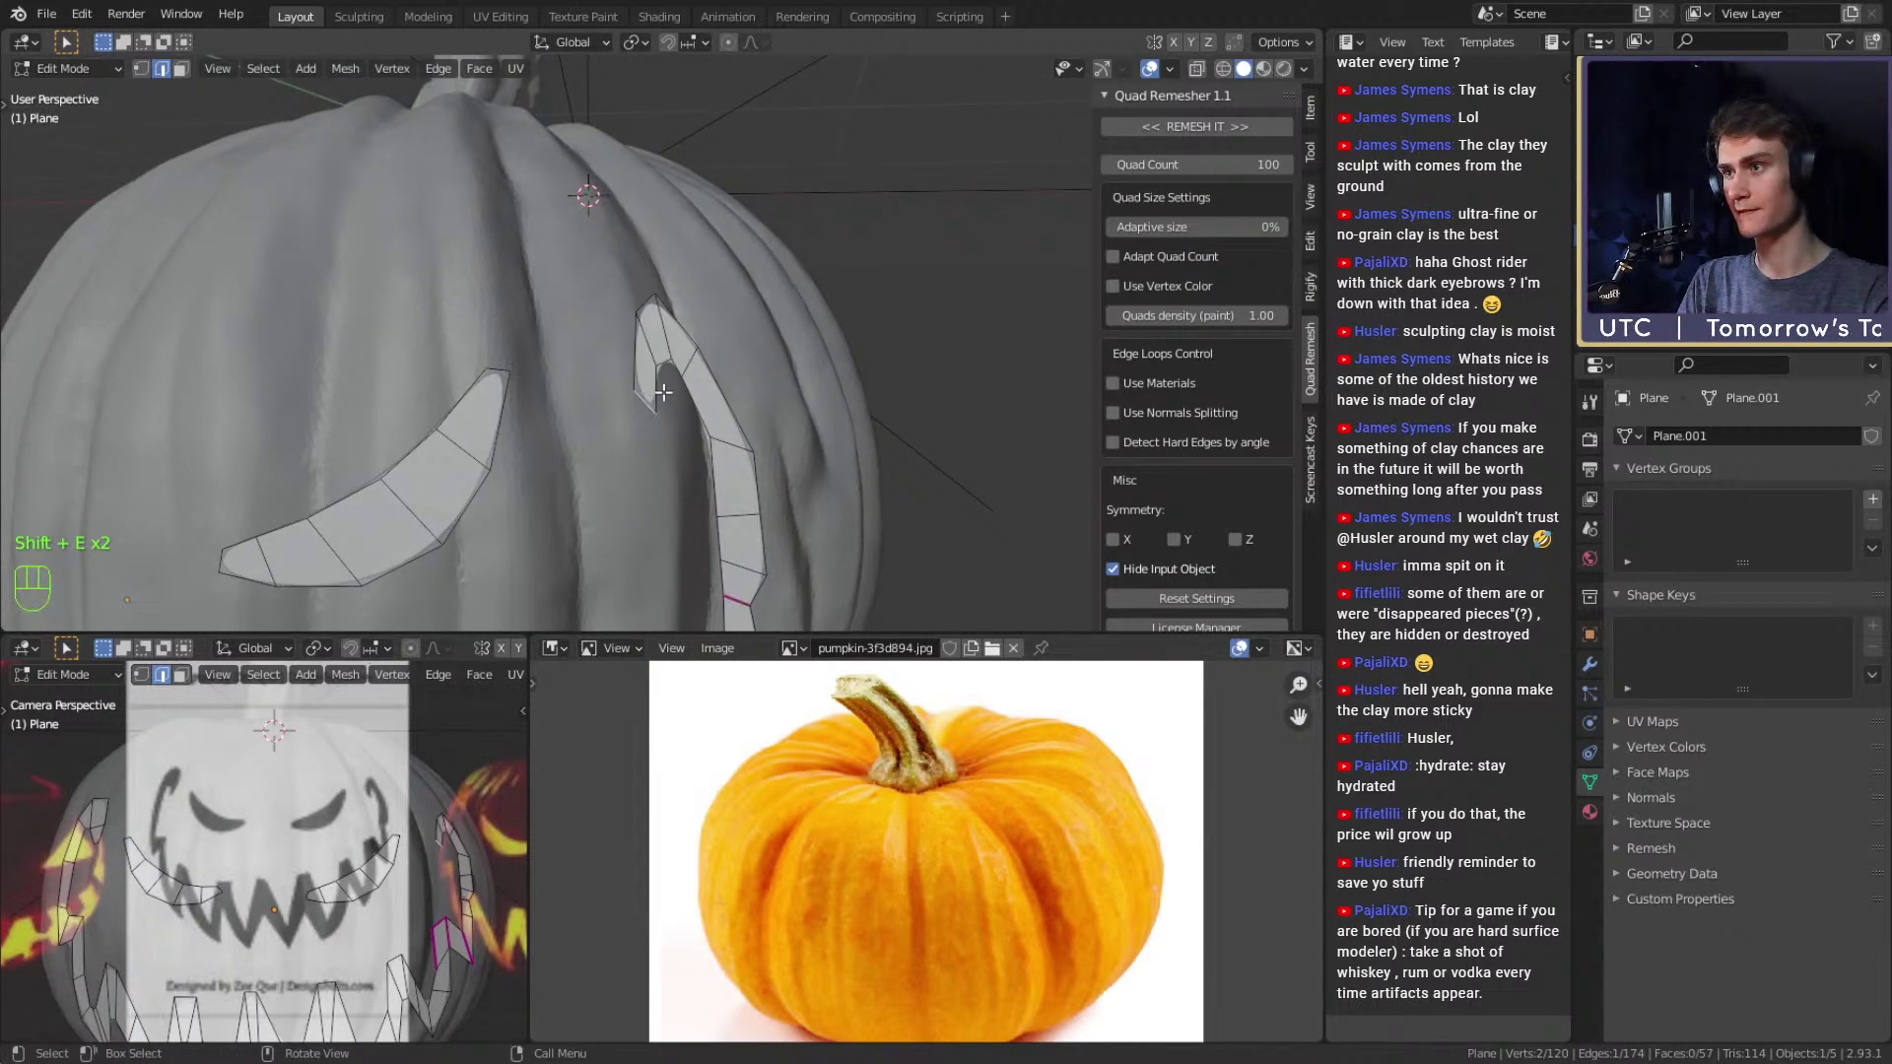
pyautogui.keyDown('shift'); pyautogui.click(658, 394); pyautogui.keyUp('shift')
pyautogui.hotkey('shift', 'e')
pyautogui.click(932, 377)
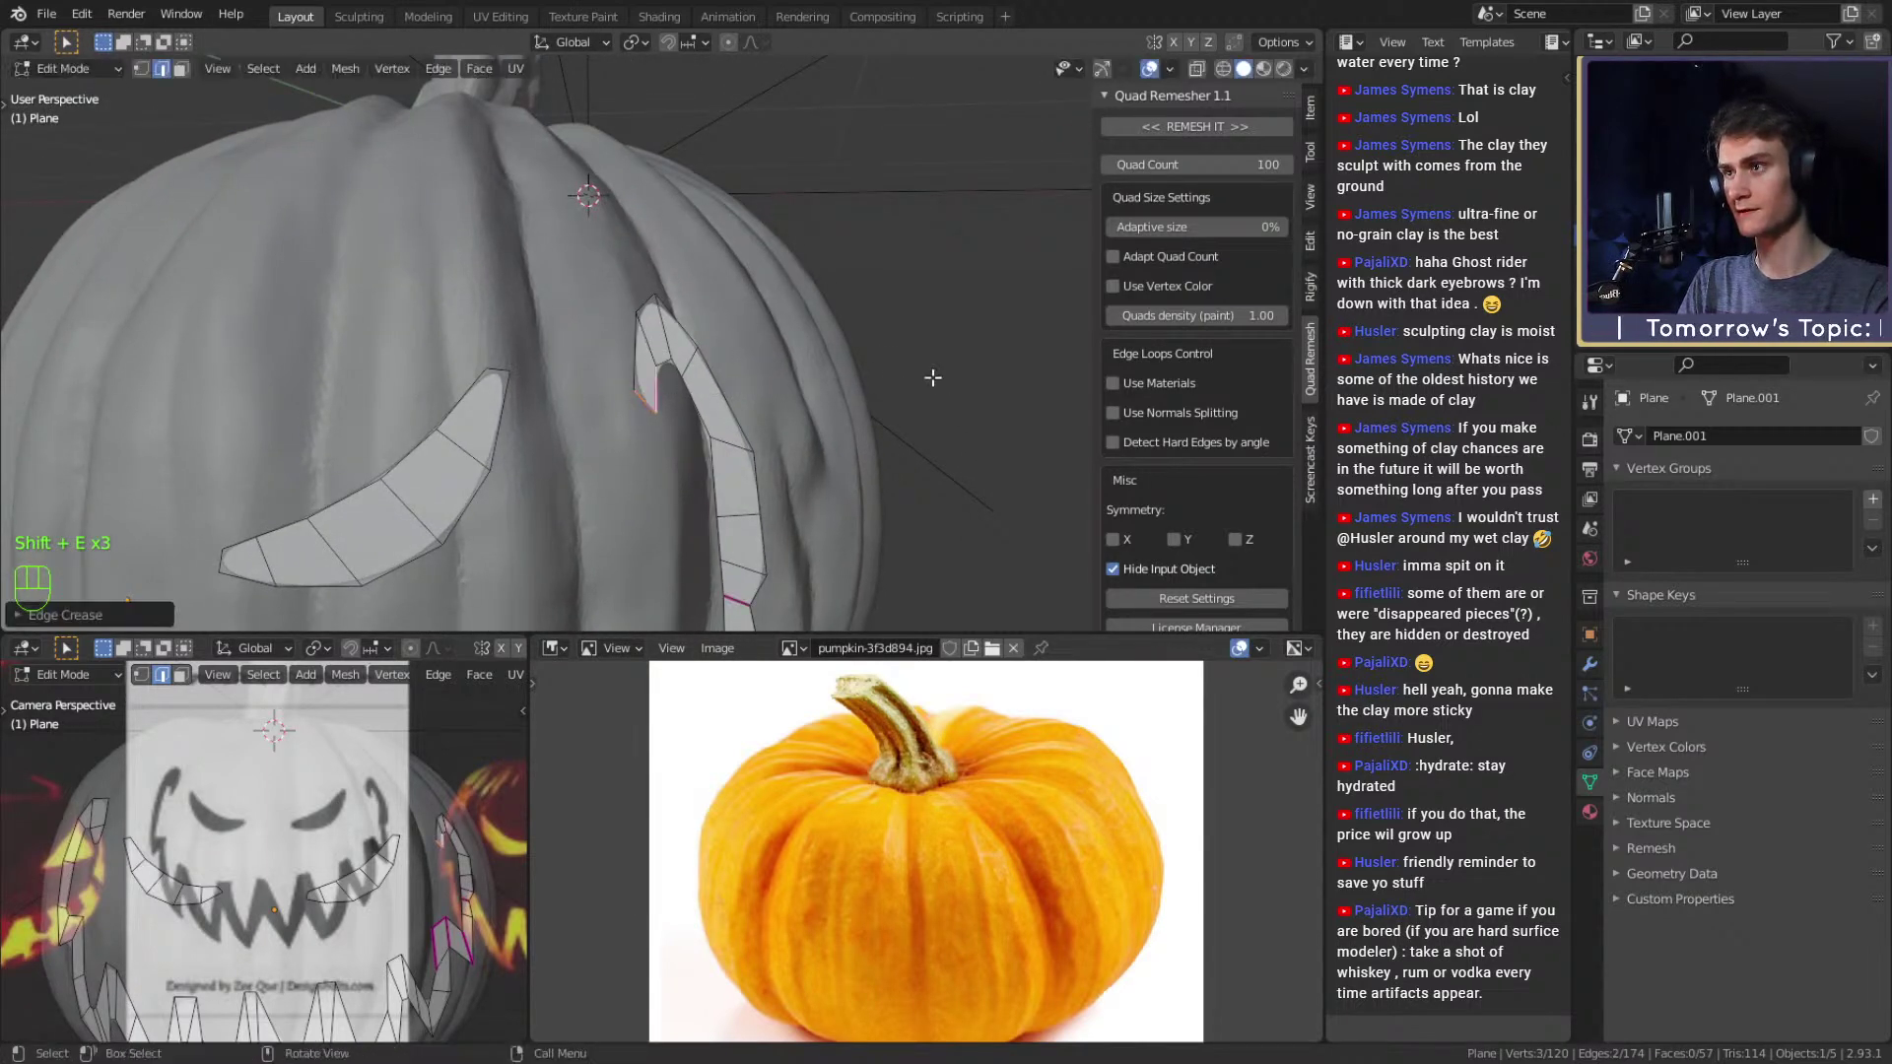
pyautogui.click(650, 333)
pyautogui.keyDown('shift'); pyautogui.click(666, 329); pyautogui.keyUp('shift')
pyautogui.hotkey('shift', 'e')
pyautogui.click(941, 328)
# Crease the cross edges at the kink in the right side strip and check the smoothed outline.
pyautogui.press('Tab')
pyautogui.scroll(-5, 749, 414)
pyautogui.keyDown('shift'); pyautogui.moveTo(746, 413); pyautogui.dragTo(630, 394, button='middle'); pyautogui.keyUp('shift')
pyautogui.scroll(5, 889, 211)
pyautogui.scroll(-5, 658, 370)
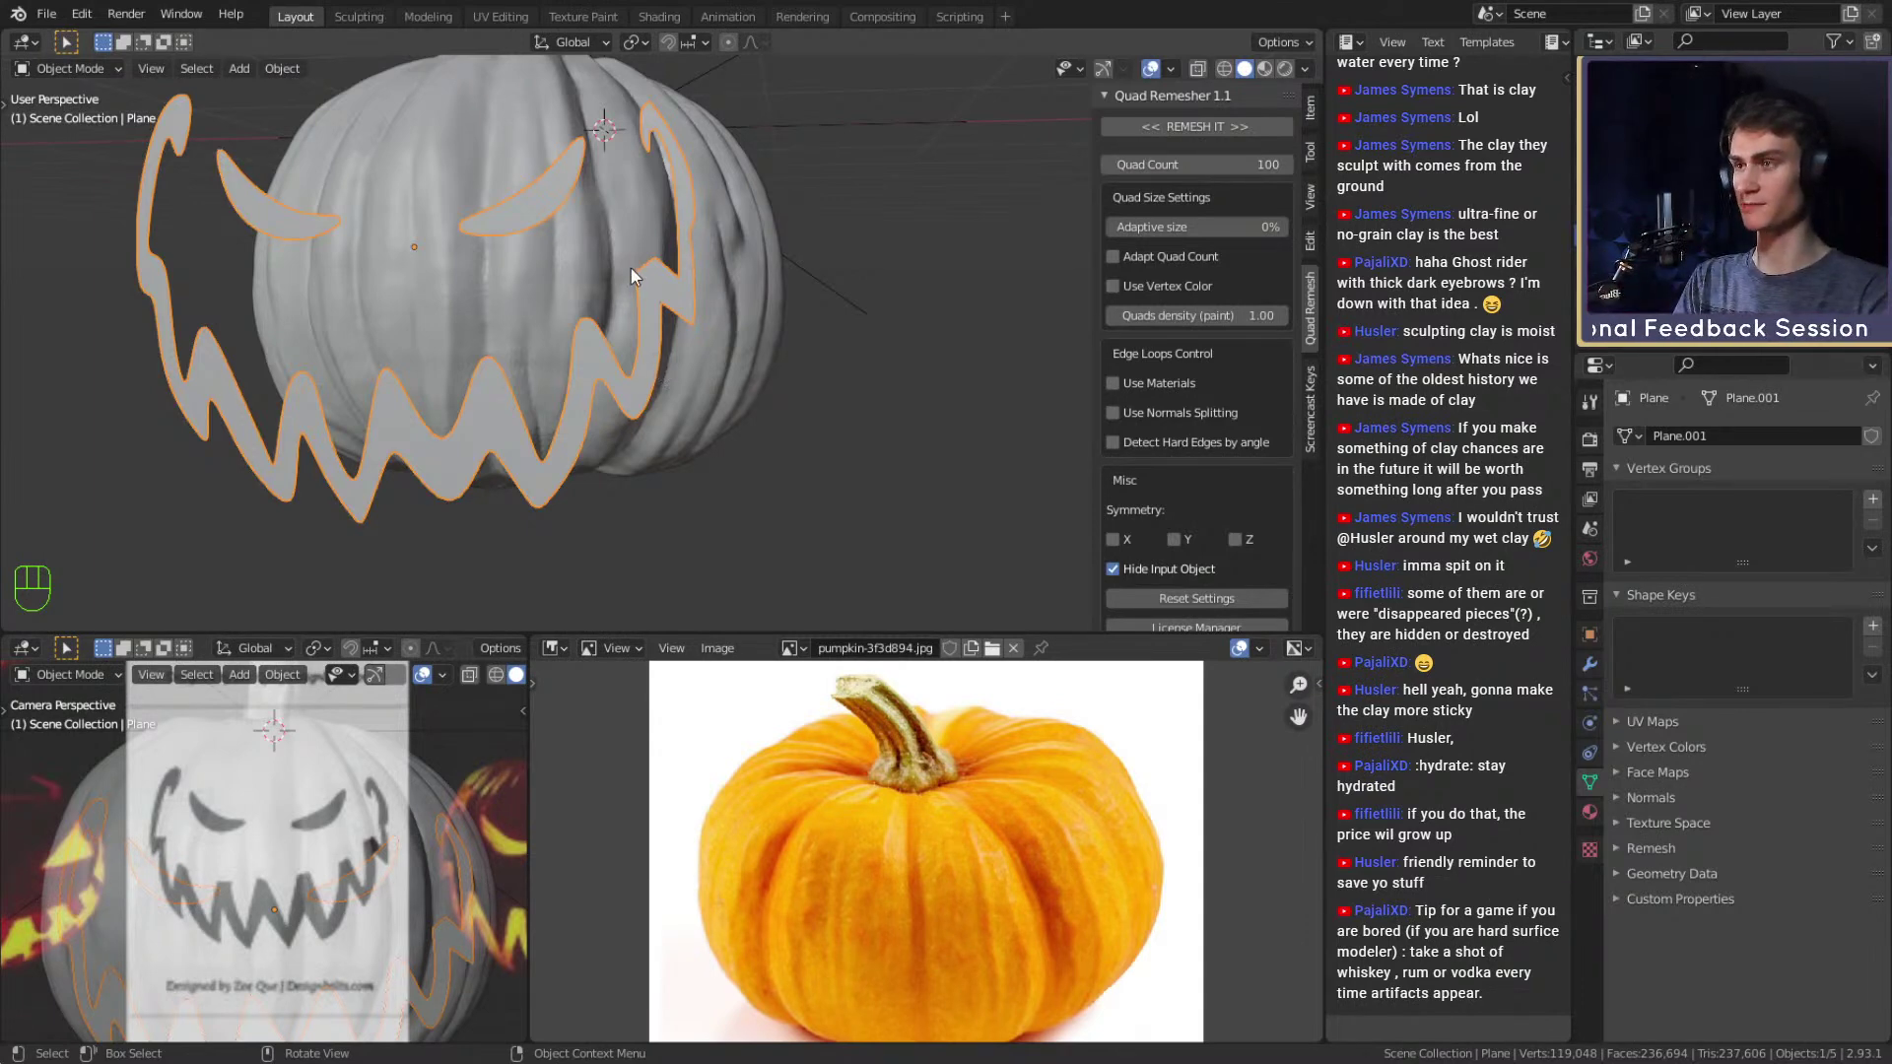
pyautogui.scroll(5, 630, 268)
pyautogui.keyDown('shift'); pyautogui.moveTo(785, 180); pyautogui.dragTo(670, 350, button='middle'); pyautogui.keyUp('shift')
pyautogui.press('Tab')
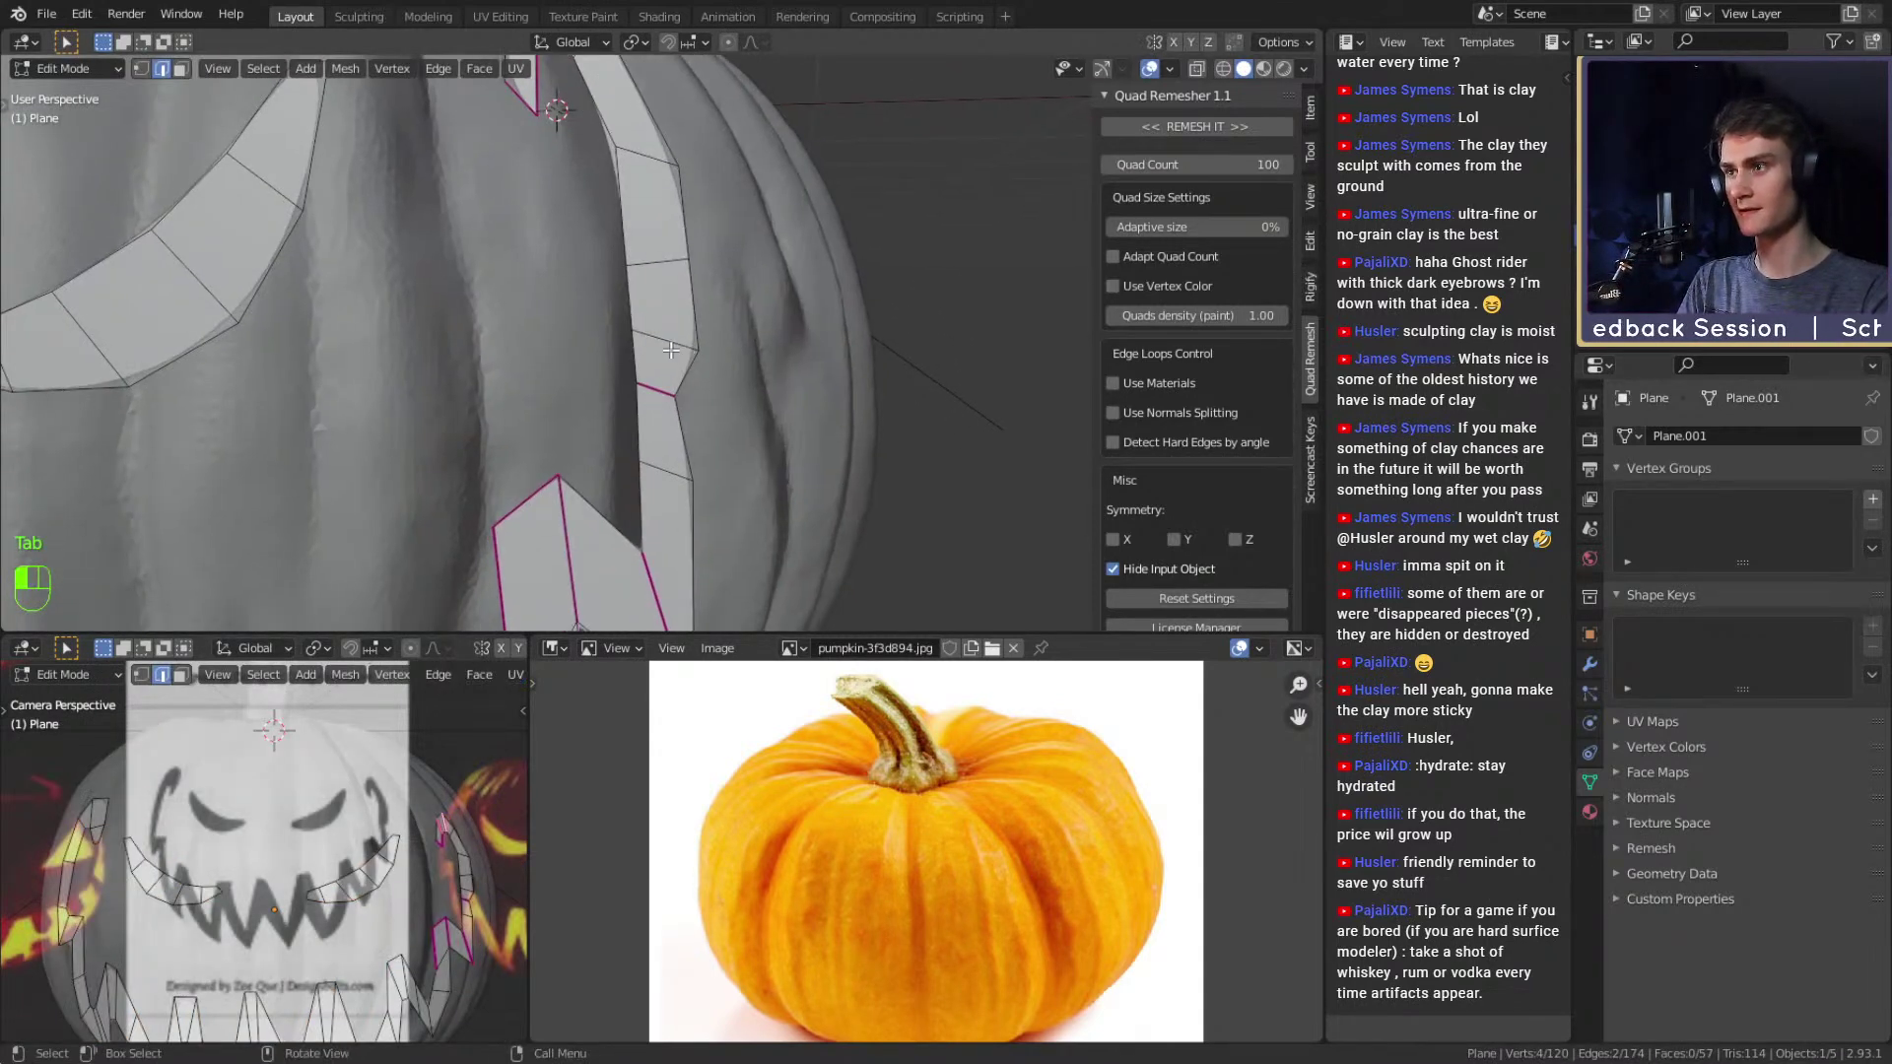
pyautogui.hotkey('shift', 'e')
pyautogui.press('Tab')
pyautogui.scroll(-10, 764, 448)
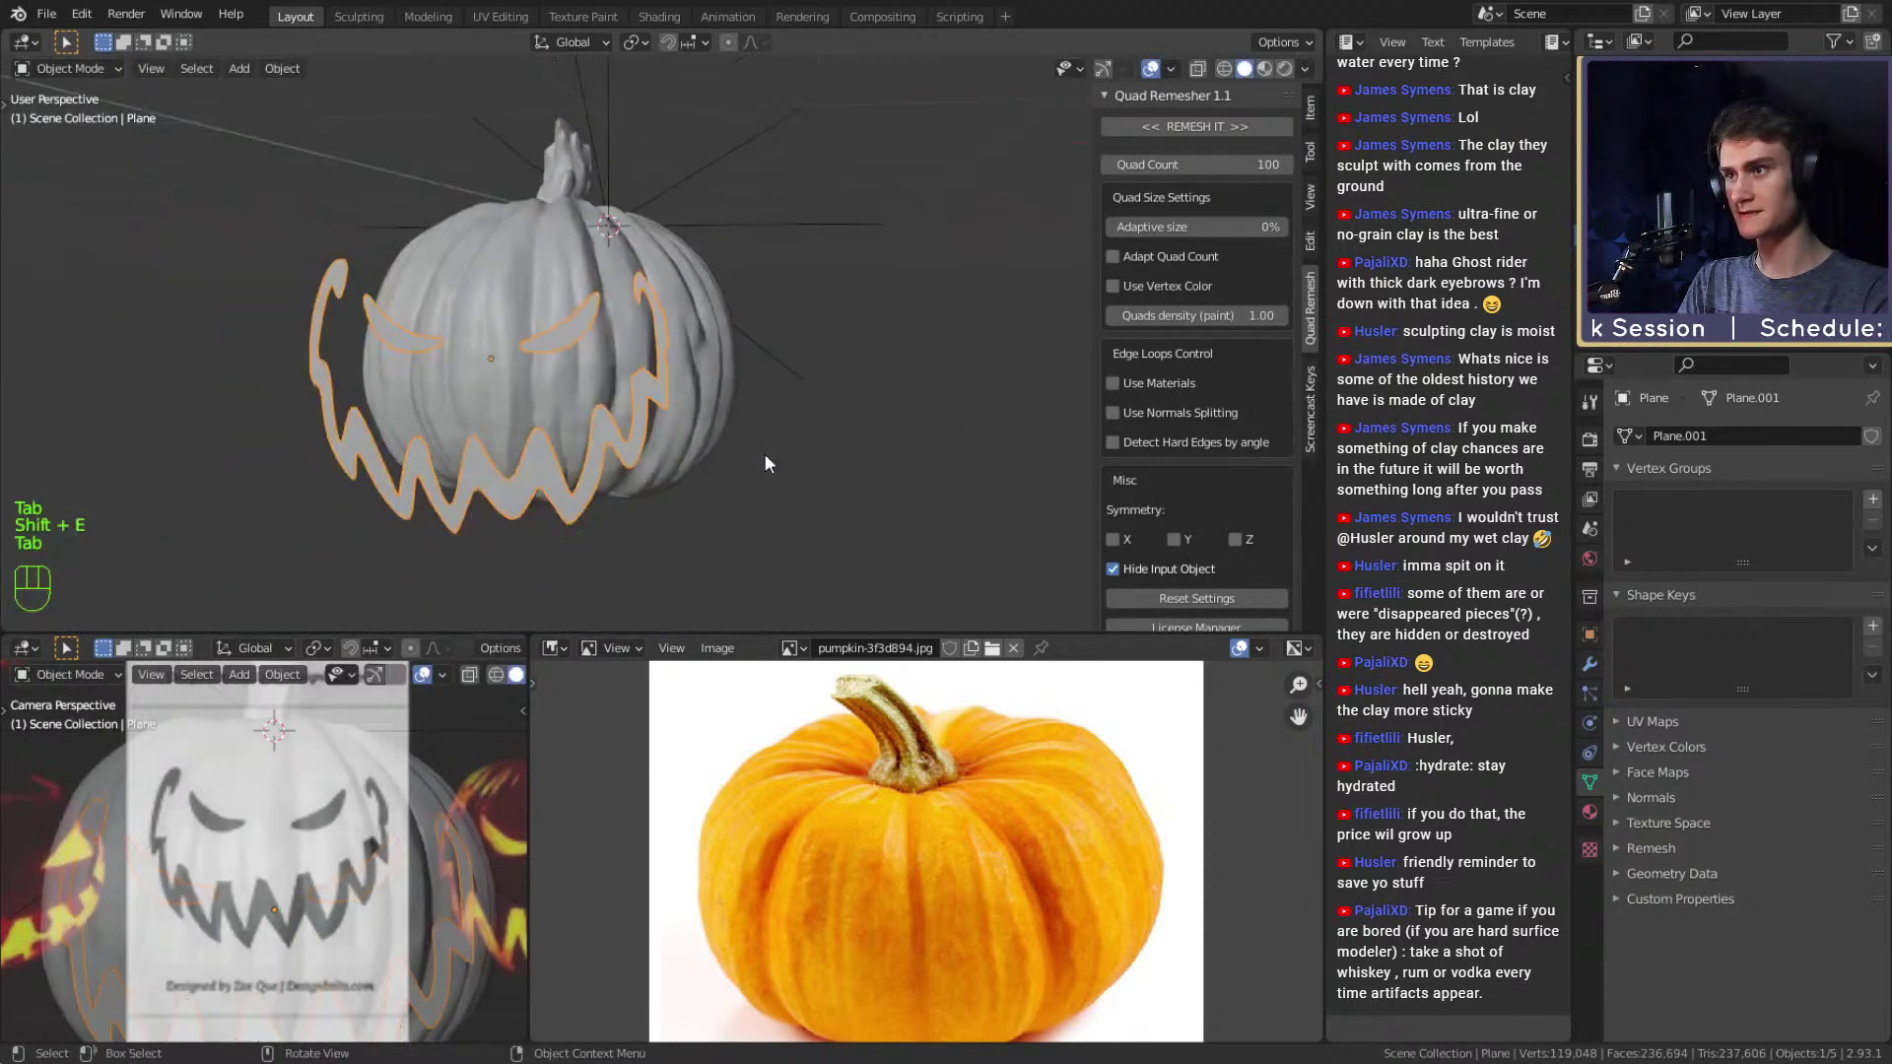
# From the front view, crease the central edge of the lower tooth beneath the rightmost peak.
pyautogui.press('KP_1')
pyautogui.scroll(6, 669, 382)
pyautogui.keyDown('shift'); pyautogui.moveTo(670, 382); pyautogui.dragTo(741, 264, button='middle'); pyautogui.keyUp('shift')
pyautogui.scroll(3, 685, 307)
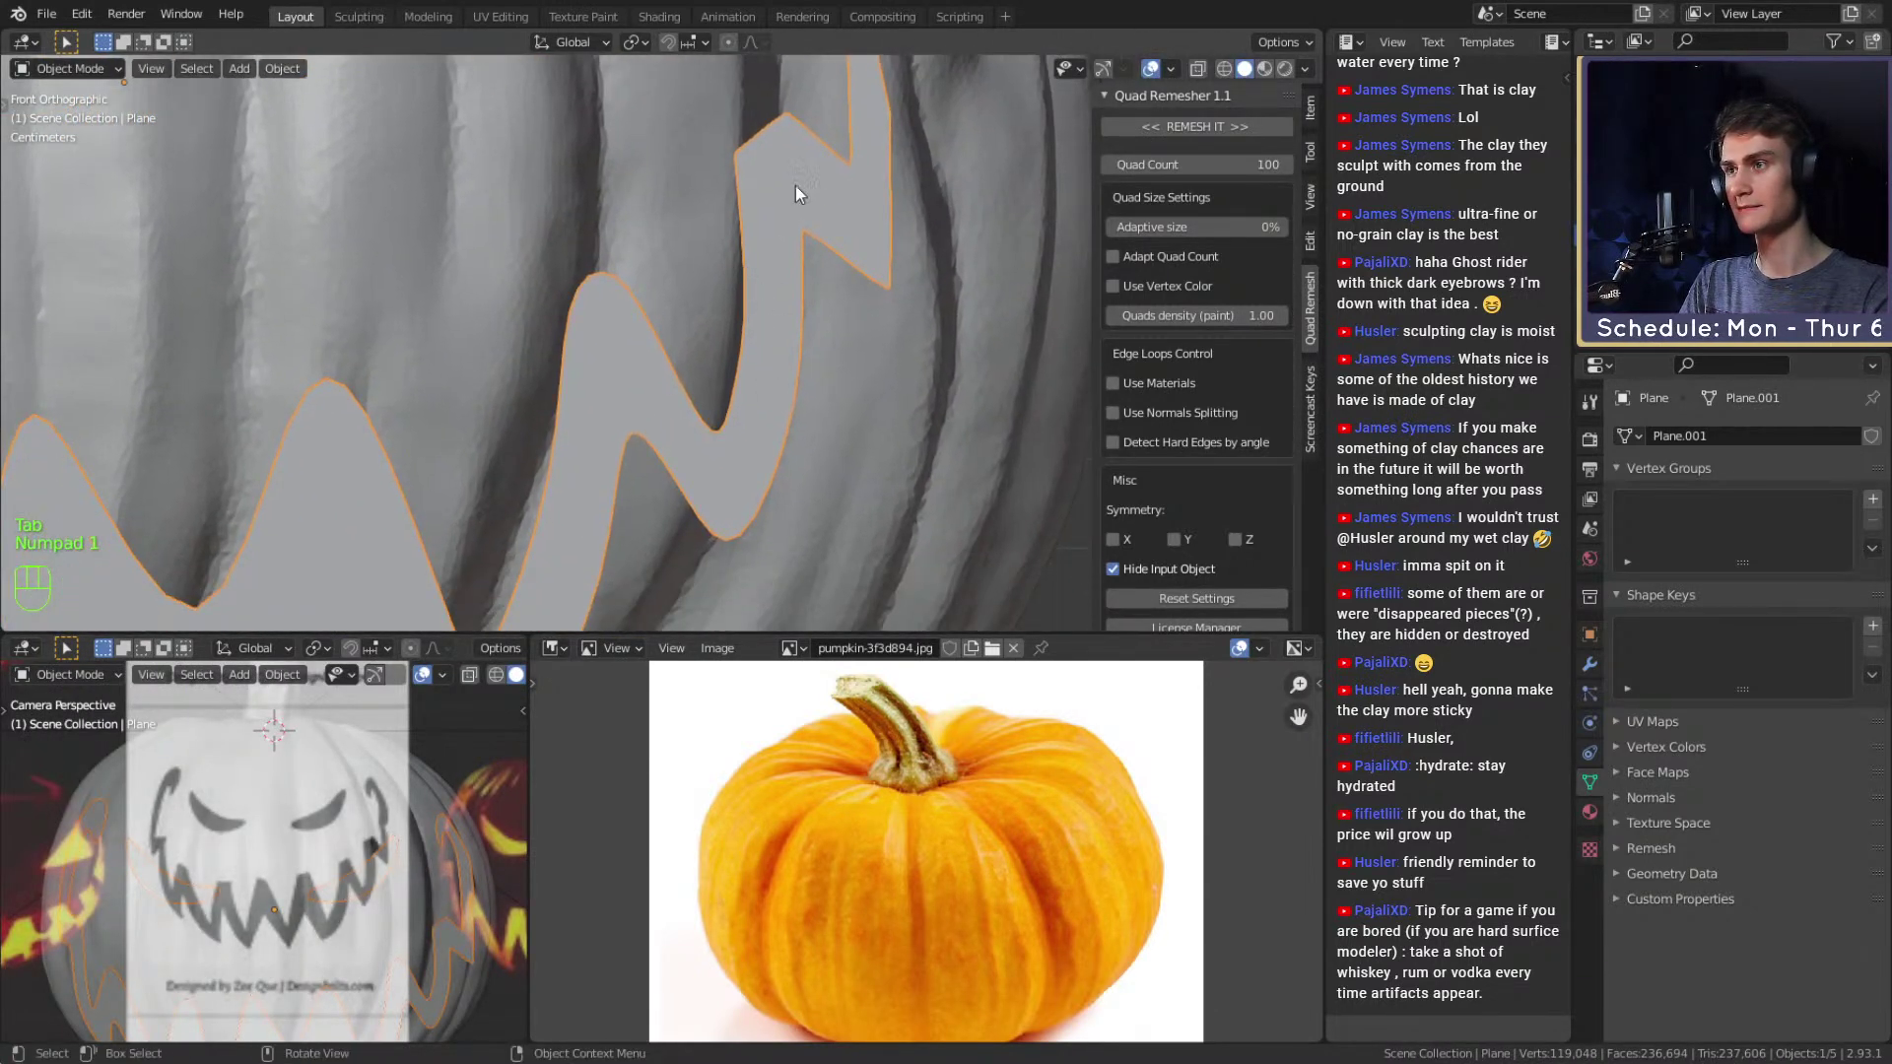
pyautogui.scroll(-3, 759, 327)
pyautogui.press('Tab')
pyautogui.scroll(4, 715, 306)
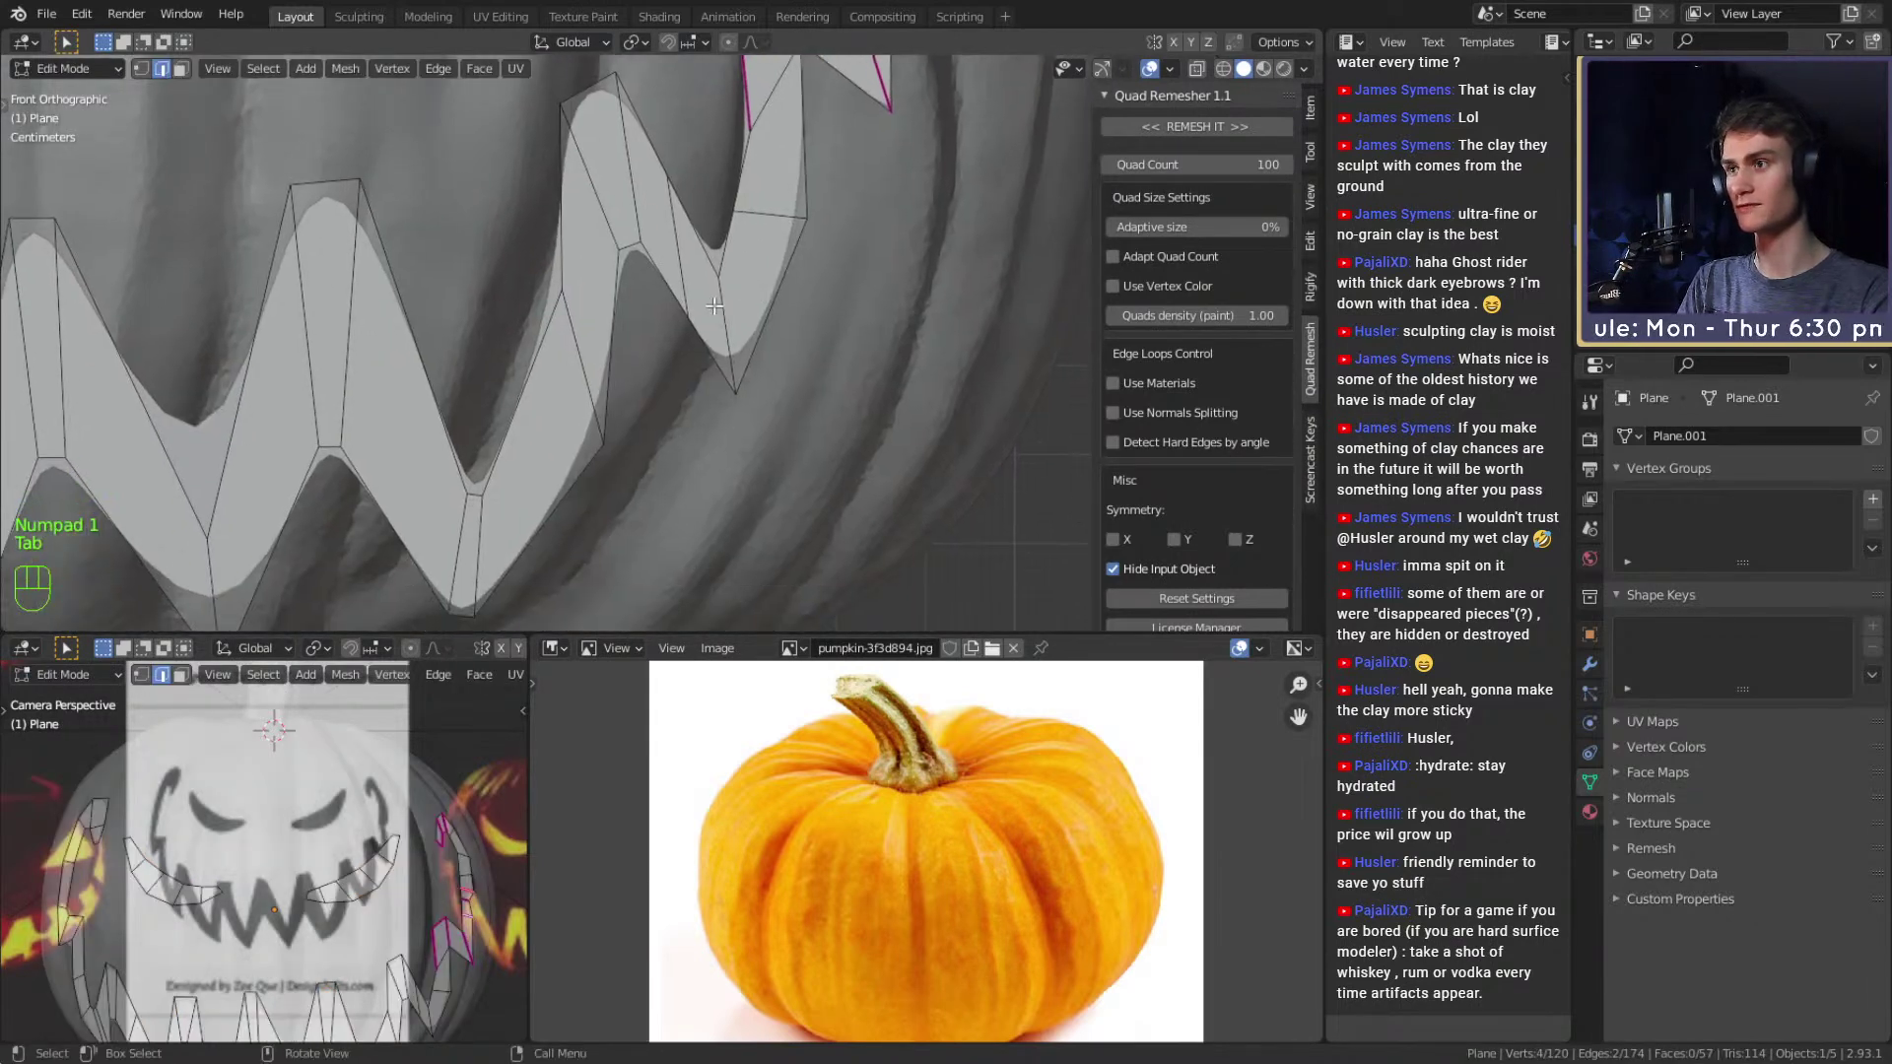
pyautogui.hotkey('shift', 'e')
pyautogui.click(992, 338)
# Crease the edge running down from the top of the adjacent mouth peak and check the smoothed result.
pyautogui.keyDown('shift'); pyautogui.moveTo(698, 236); pyautogui.dragTo(802, 317, button='middle'); pyautogui.keyUp('shift')
pyautogui.click(666, 236)
pyautogui.keyDown('shift'); pyautogui.click(627, 239); pyautogui.keyUp('shift')
pyautogui.hotkey('shift', 'e')
pyautogui.click(756, 264)
pyautogui.press('Tab')
pyautogui.press('Tab')
pyautogui.press('Tab')
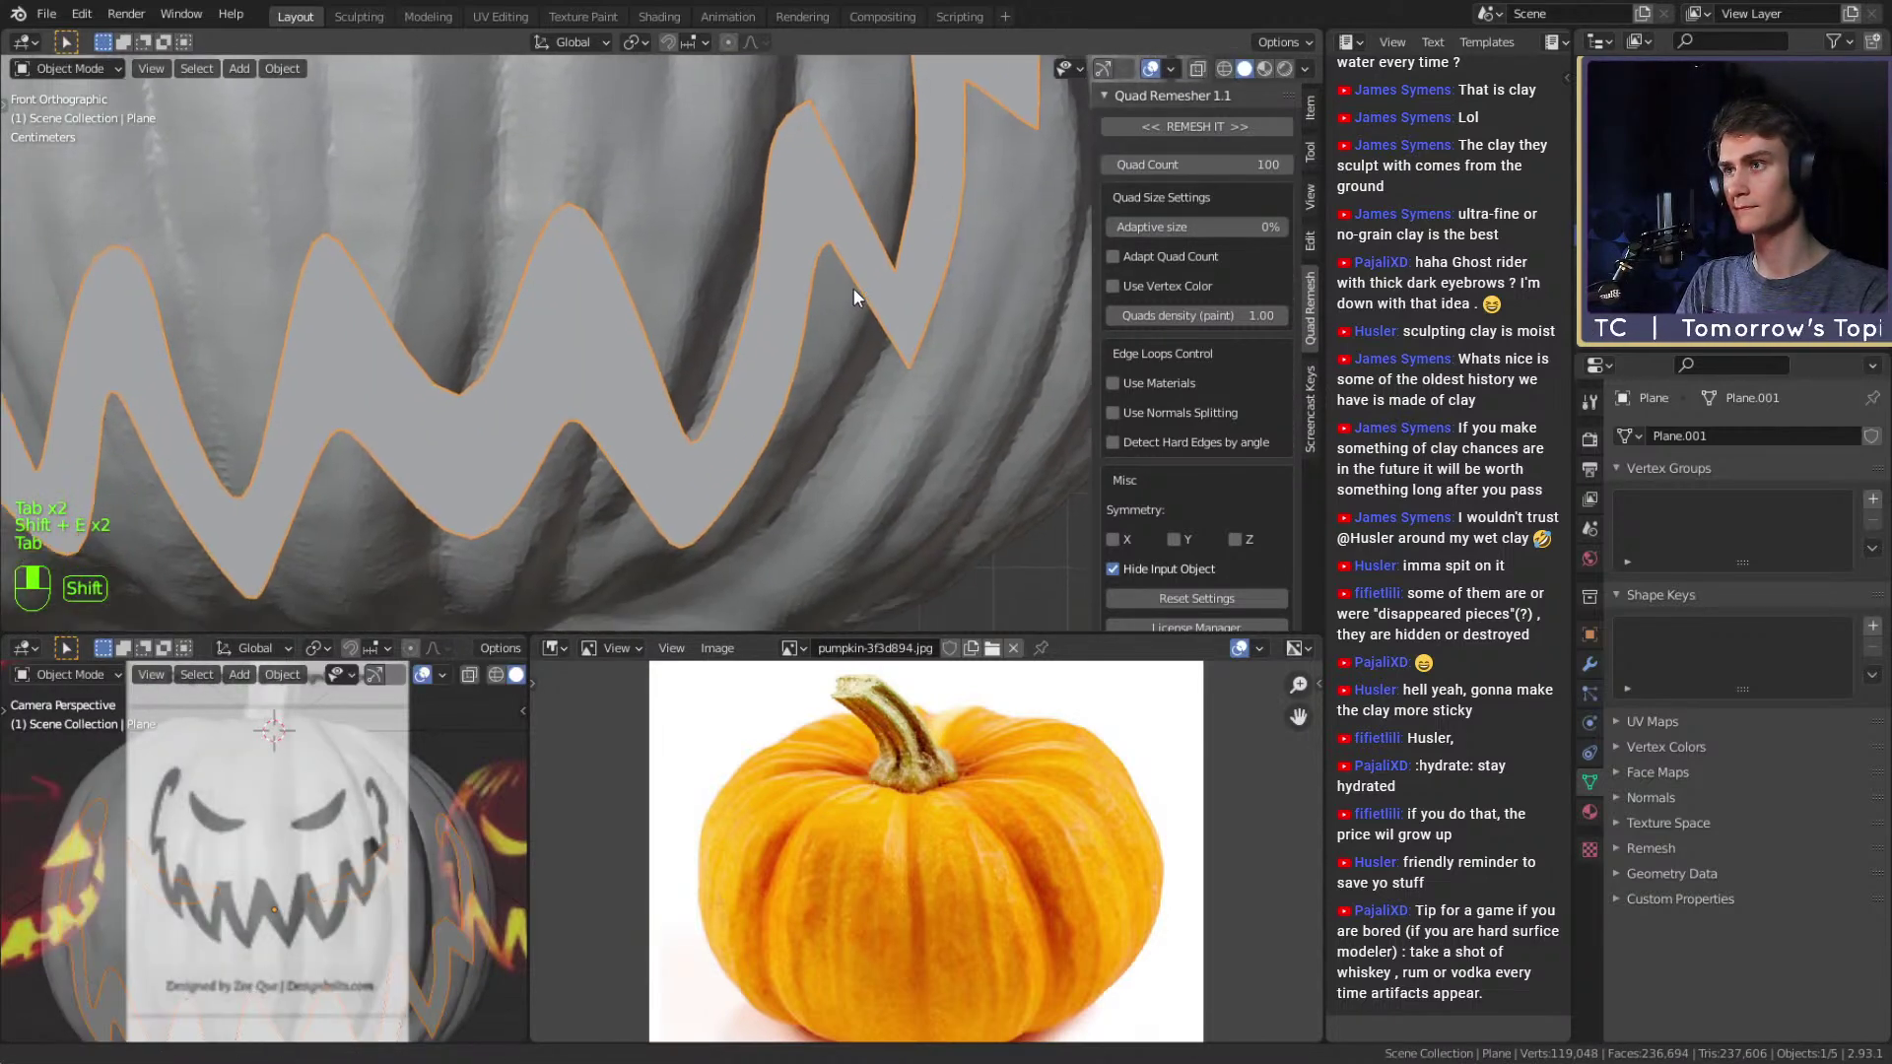
# Crease the short edge through the tip of the next lower tooth toward the mouth's centre.
pyautogui.press('Tab')
pyautogui.hotkey('shift', 'e')
pyautogui.click(1022, 435)
pyautogui.press('Tab')
pyautogui.keyDown('shift'); pyautogui.moveTo(795, 300); pyautogui.dragTo(842, 333, button='middle'); pyautogui.keyUp('shift')
pyautogui.press('Tab')
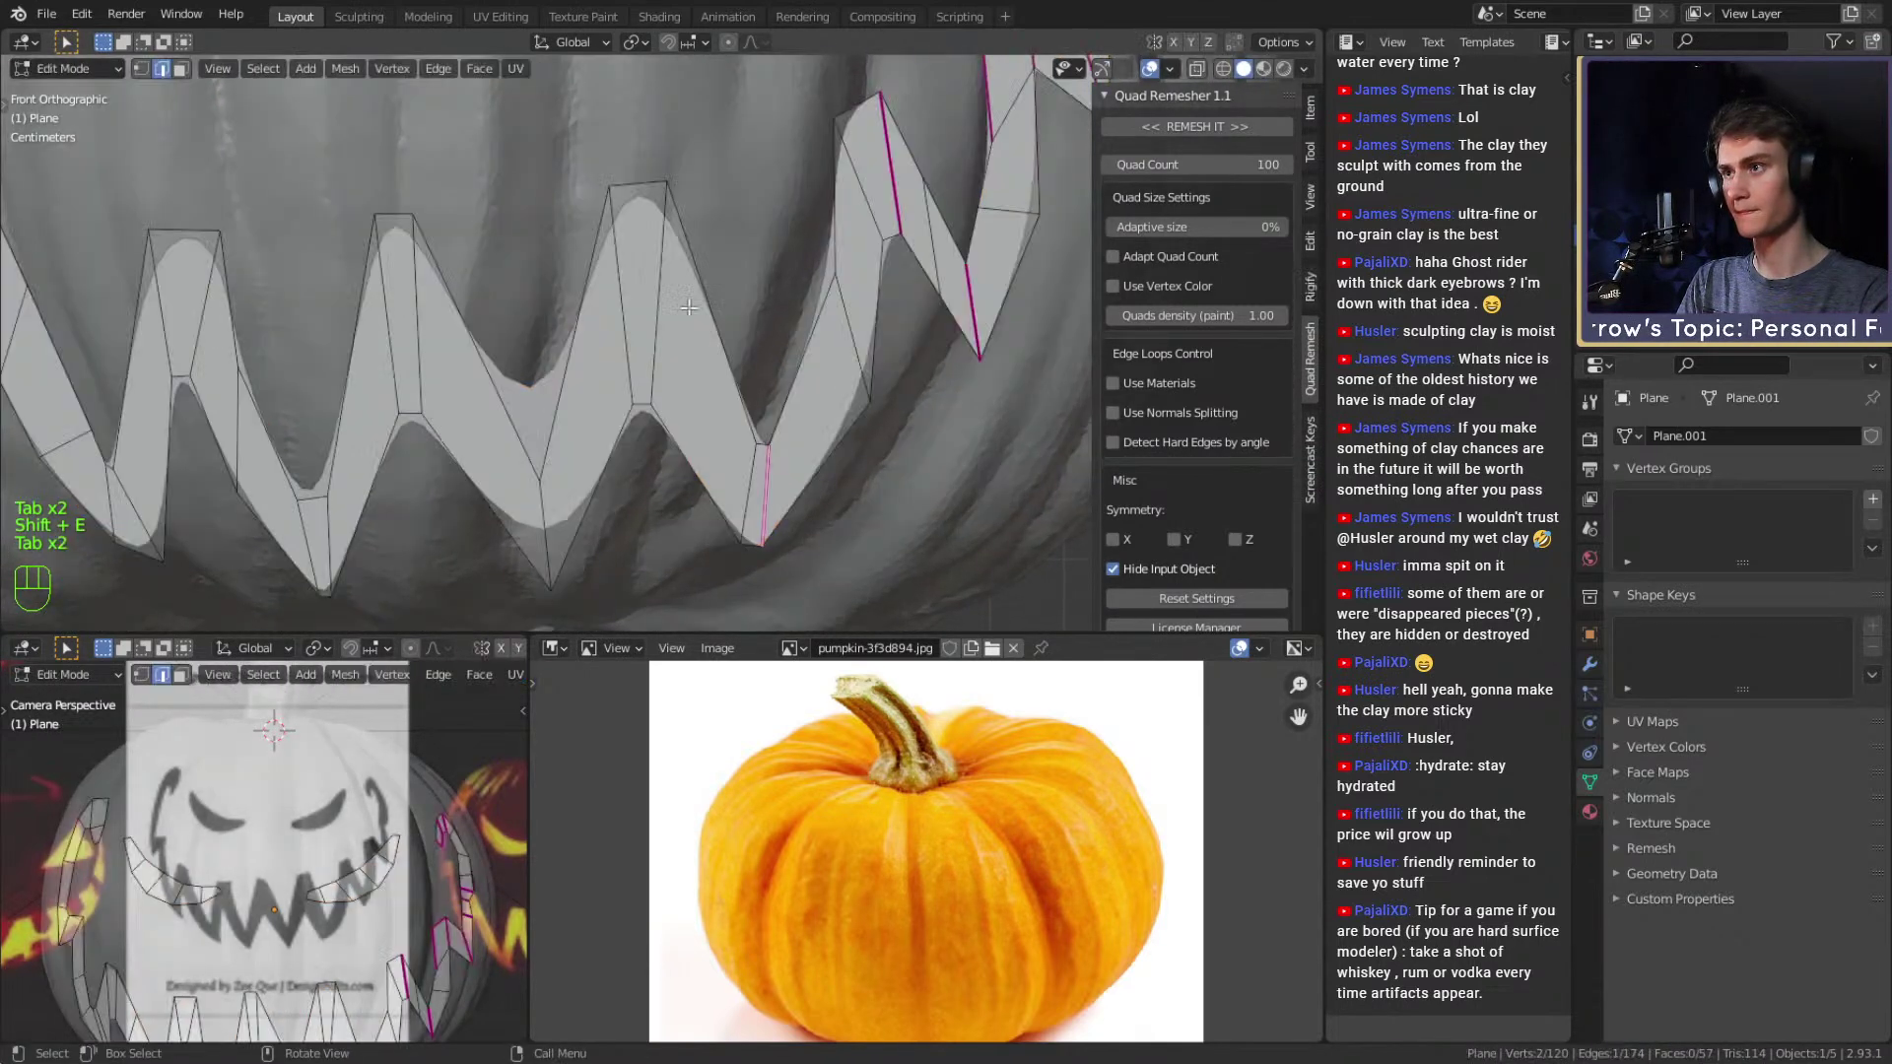
# Crease the inner edge of the peak right of the mouth's centre and both inner edges of the peak left of it.
pyautogui.hotkey('shift', 'e')
pyautogui.press('Tab')
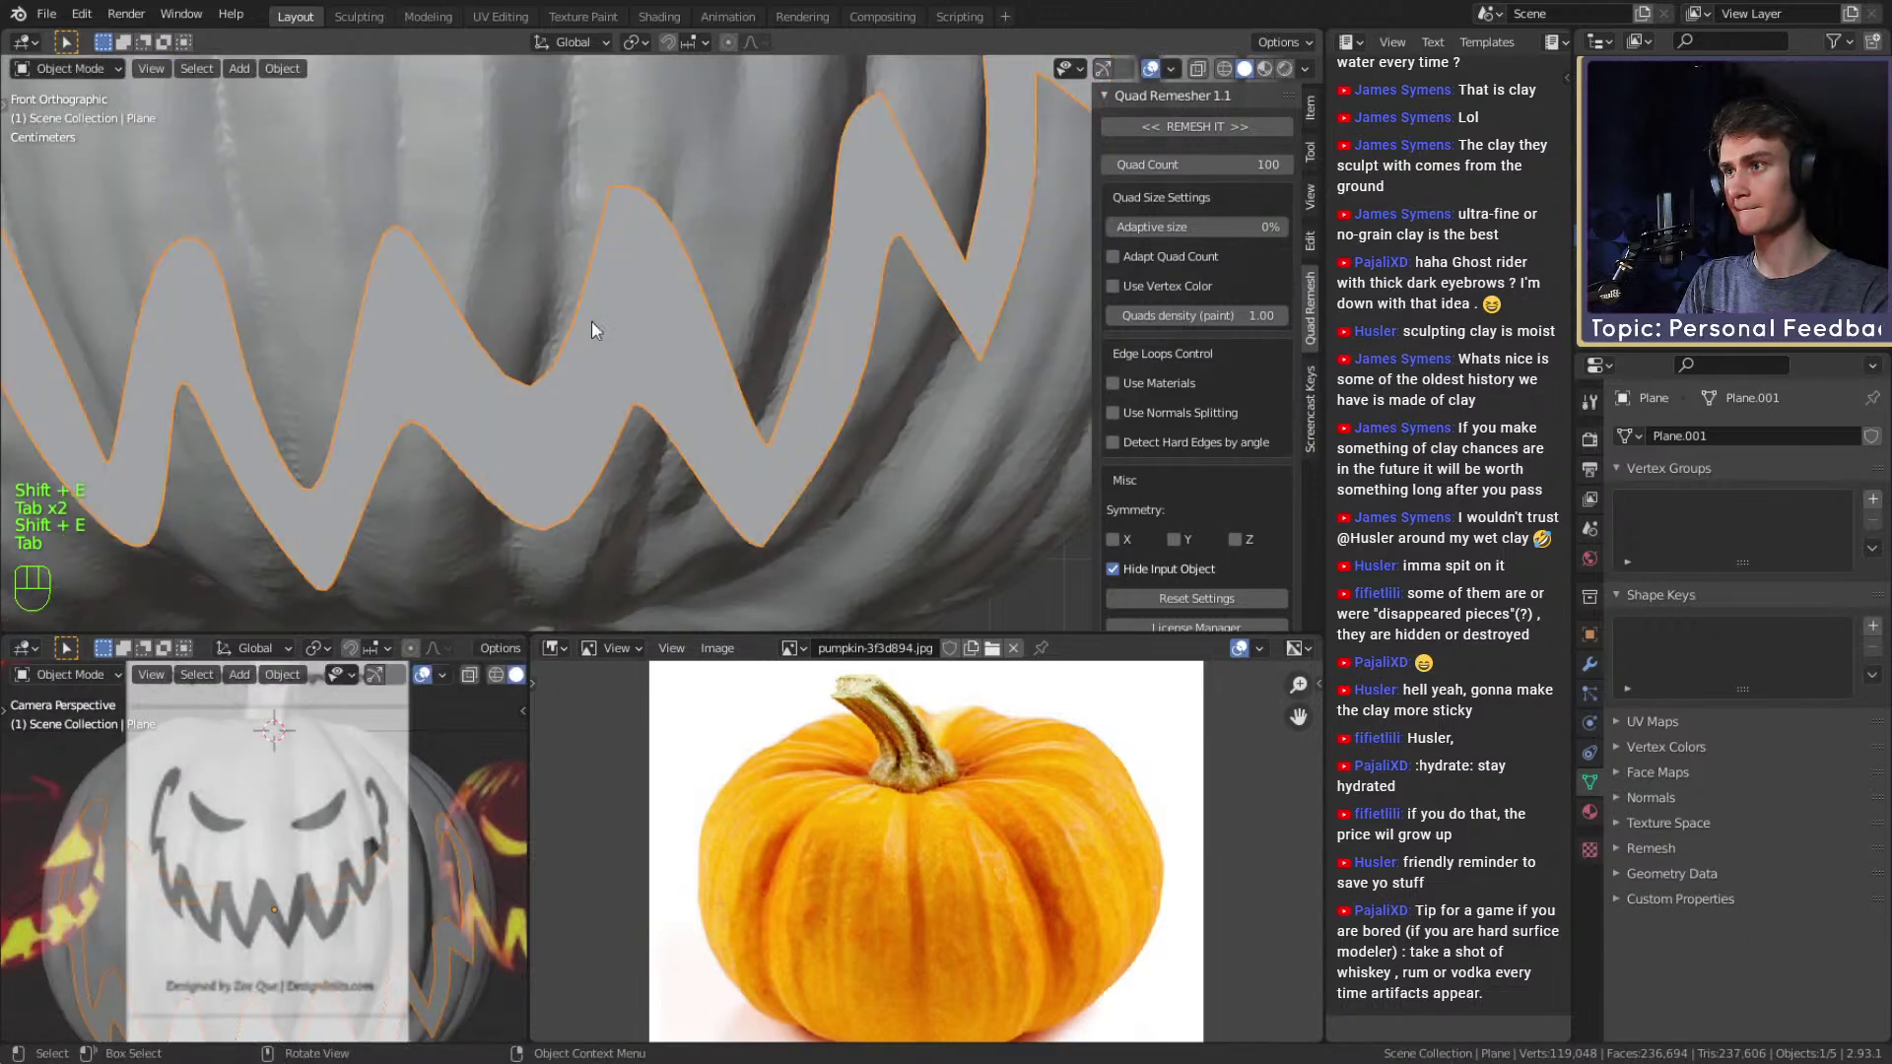
pyautogui.keyDown('shift'); pyautogui.moveTo(652, 323); pyautogui.dragTo(814, 323, button='middle'); pyautogui.keyUp('shift')
pyautogui.press('Tab')
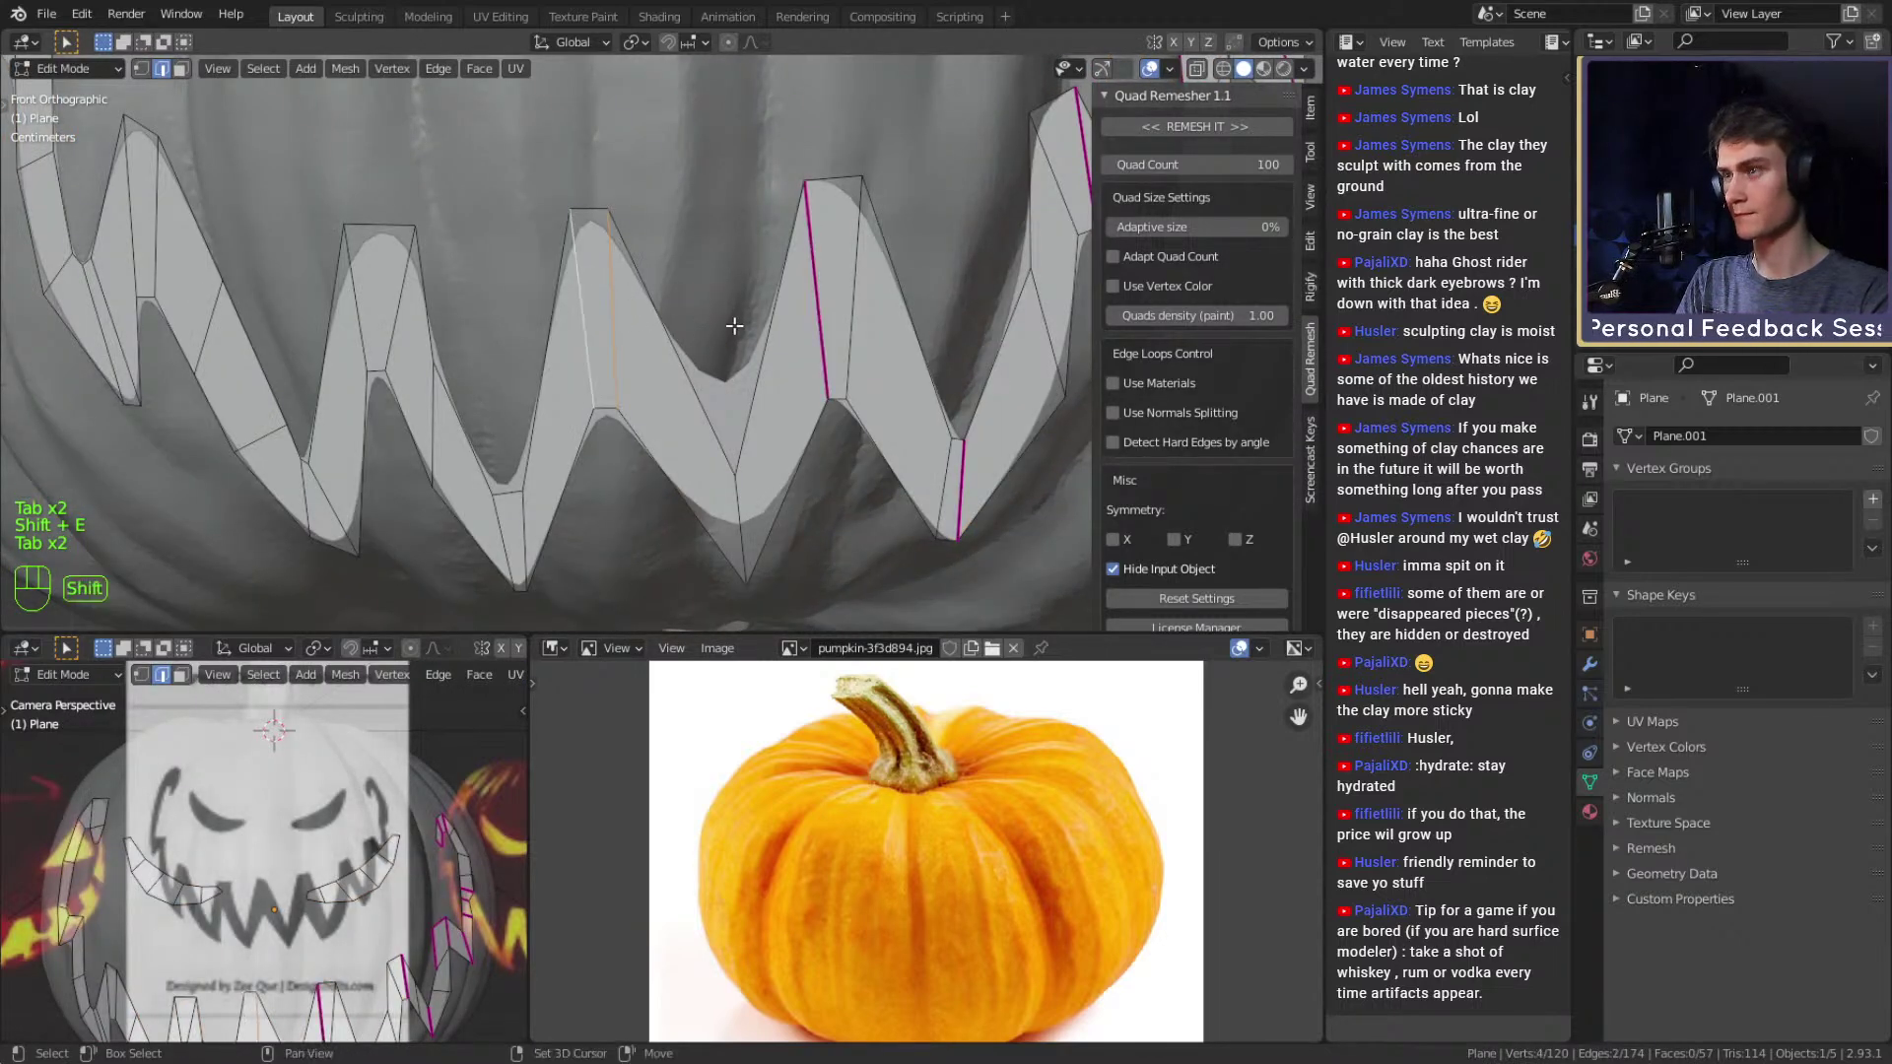
pyautogui.press('Tab')
pyautogui.scroll(4, 848, 345)
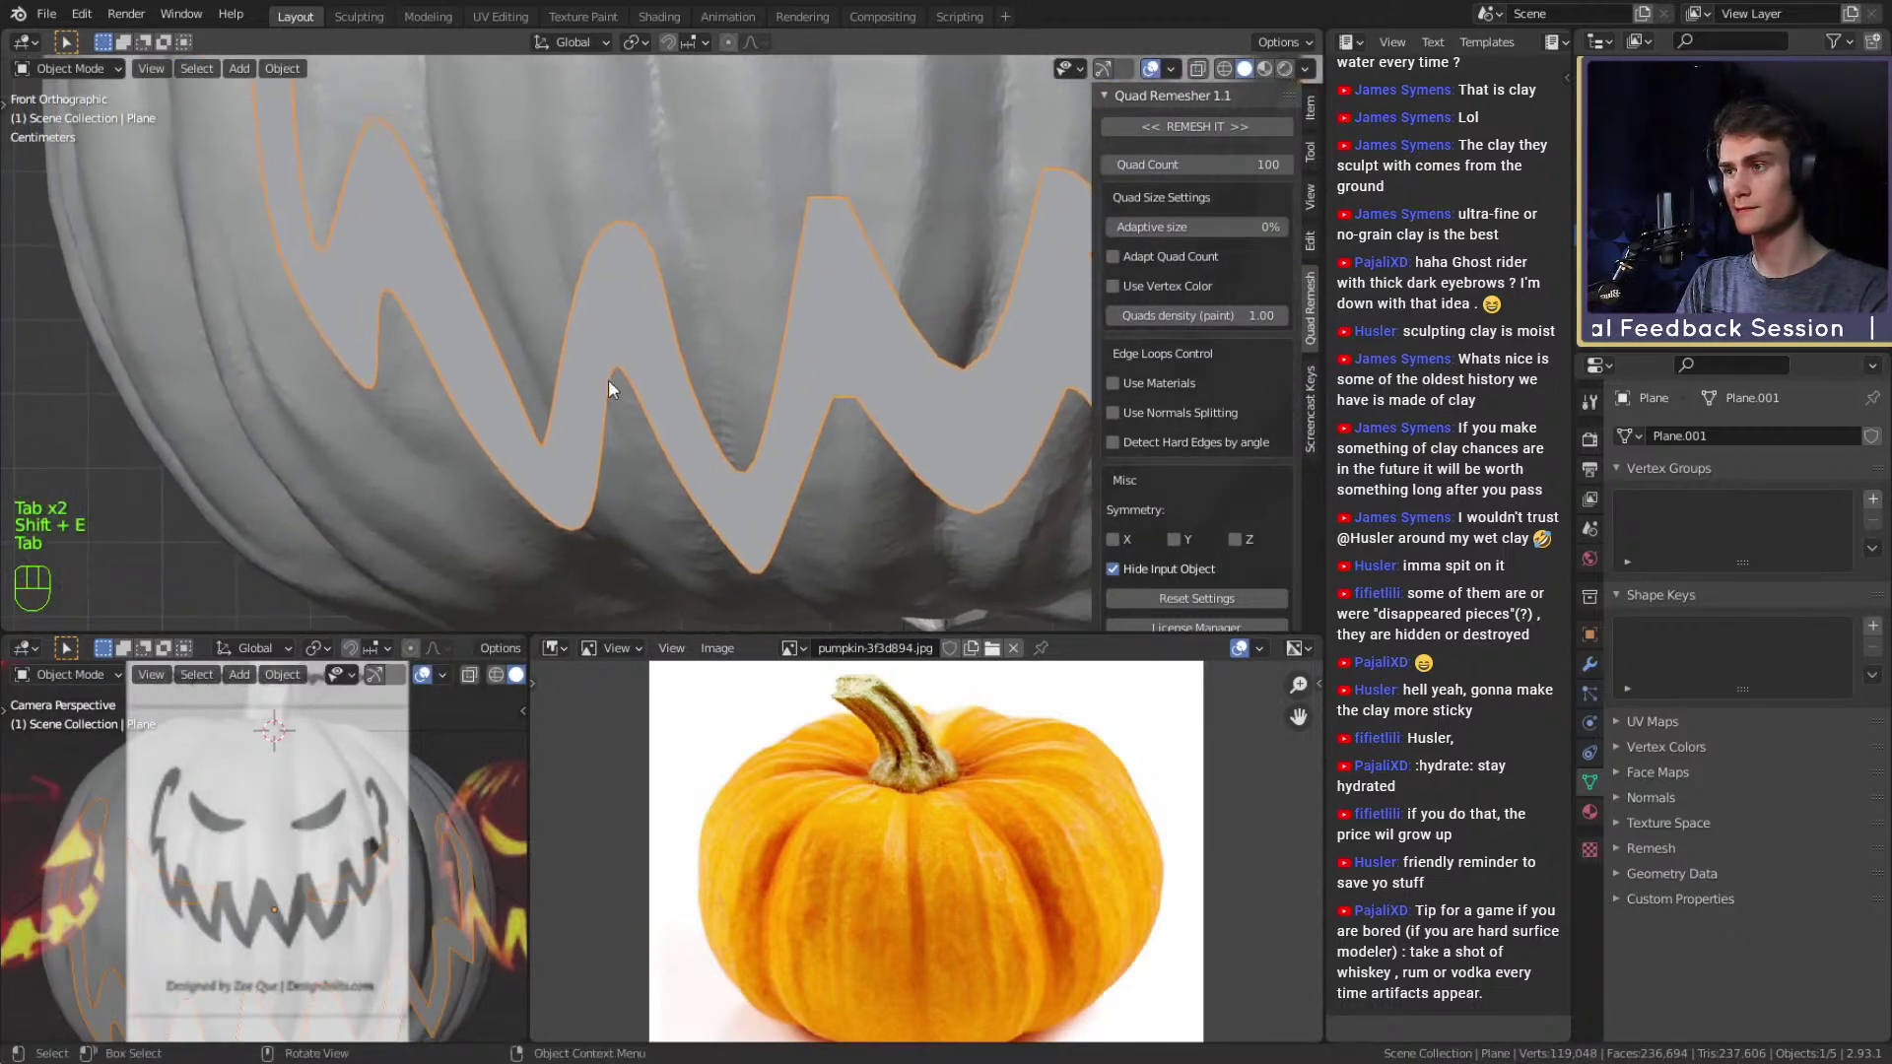
# Crease the tip edge of the lower tooth left of the centre and the slanted edge of the peak beside it.
pyautogui.press('Tab')
pyautogui.hotkey('shift', 'e')
pyautogui.click(995, 483)
pyautogui.click(643, 317)
pyautogui.hotkey('shift', 'e')
pyautogui.click(991, 336)
# Crease the tip edge of the next lower tooth on the left and the long edge of the leftmost mouth peak.
pyautogui.keyDown('shift'); pyautogui.moveTo(692, 354); pyautogui.dragTo(757, 402, button='middle'); pyautogui.keyUp('shift')
pyautogui.click(601, 491)
pyautogui.hotkey('shift', 'e')
pyautogui.click(926, 452)
pyautogui.click(500, 214)
pyautogui.hotkey('shift', 'e')
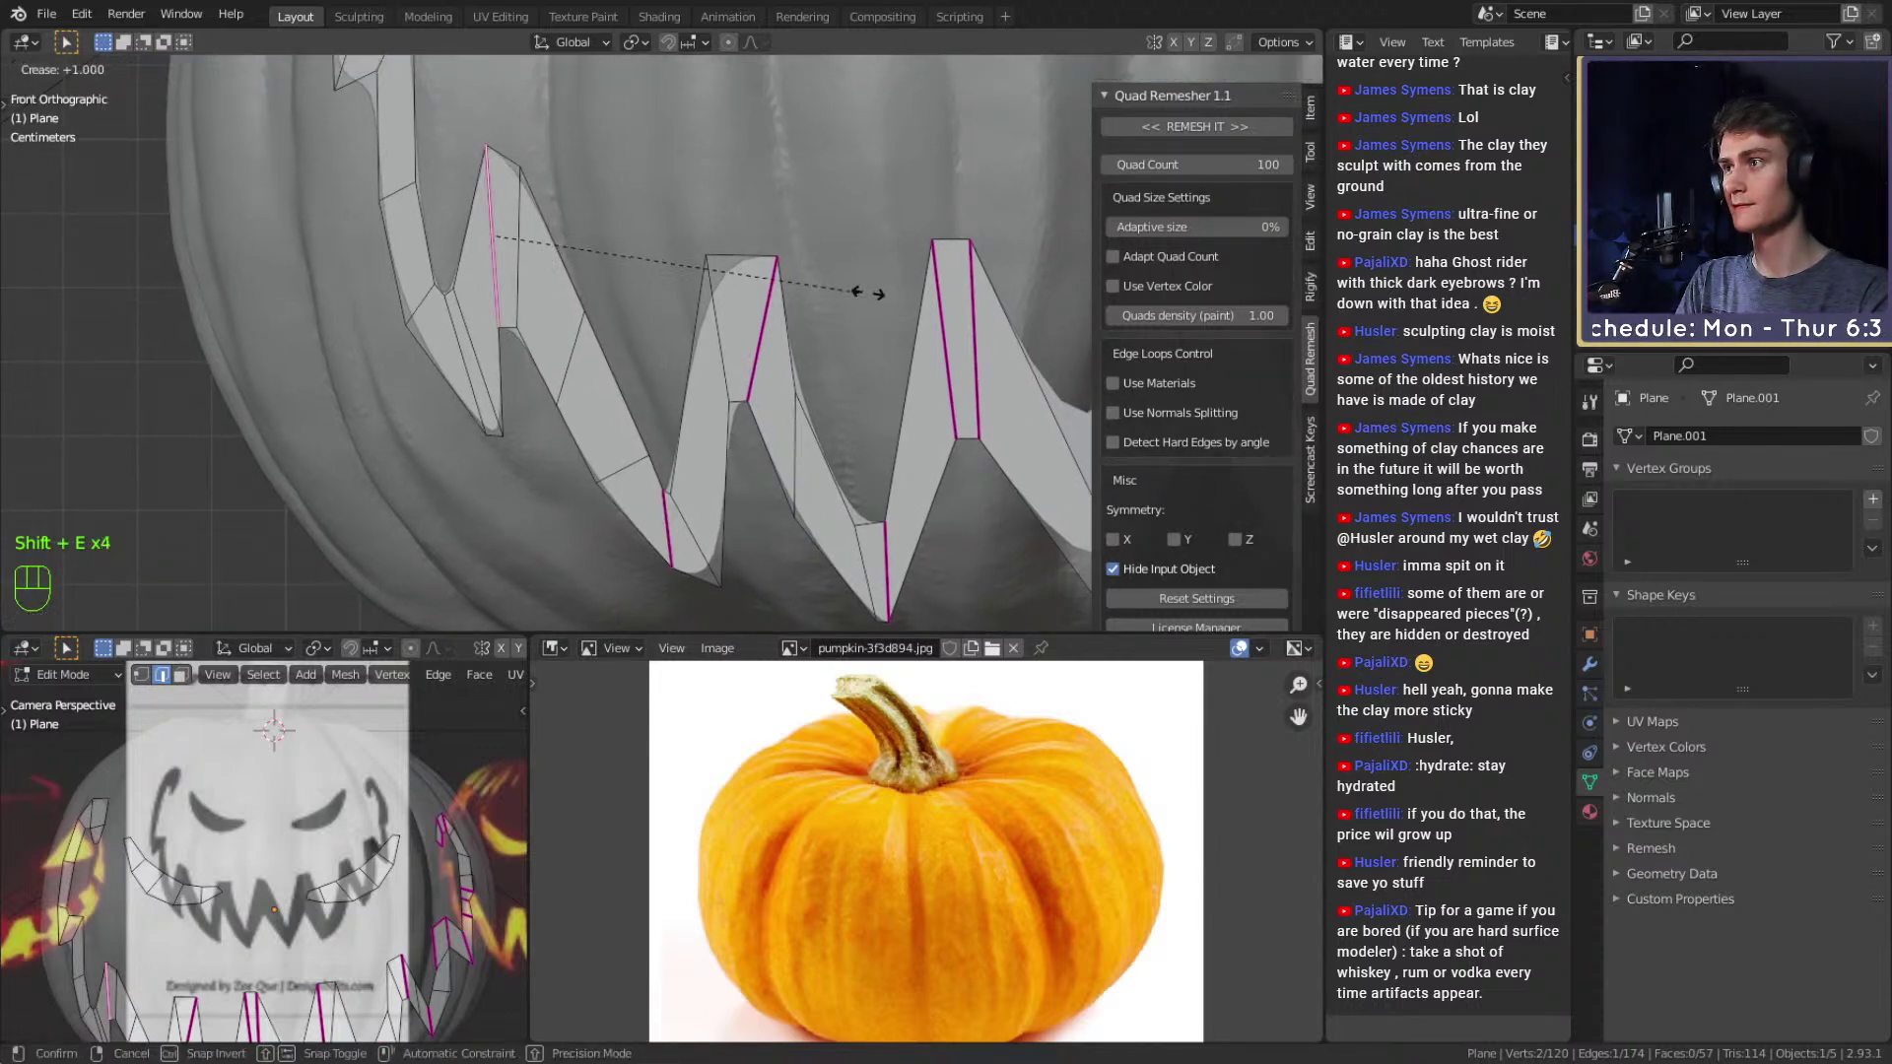
pyautogui.click(845, 290)
pyautogui.press('Tab')
pyautogui.scroll(-8, 733, 344)
pyautogui.scroll(8, 692, 347)
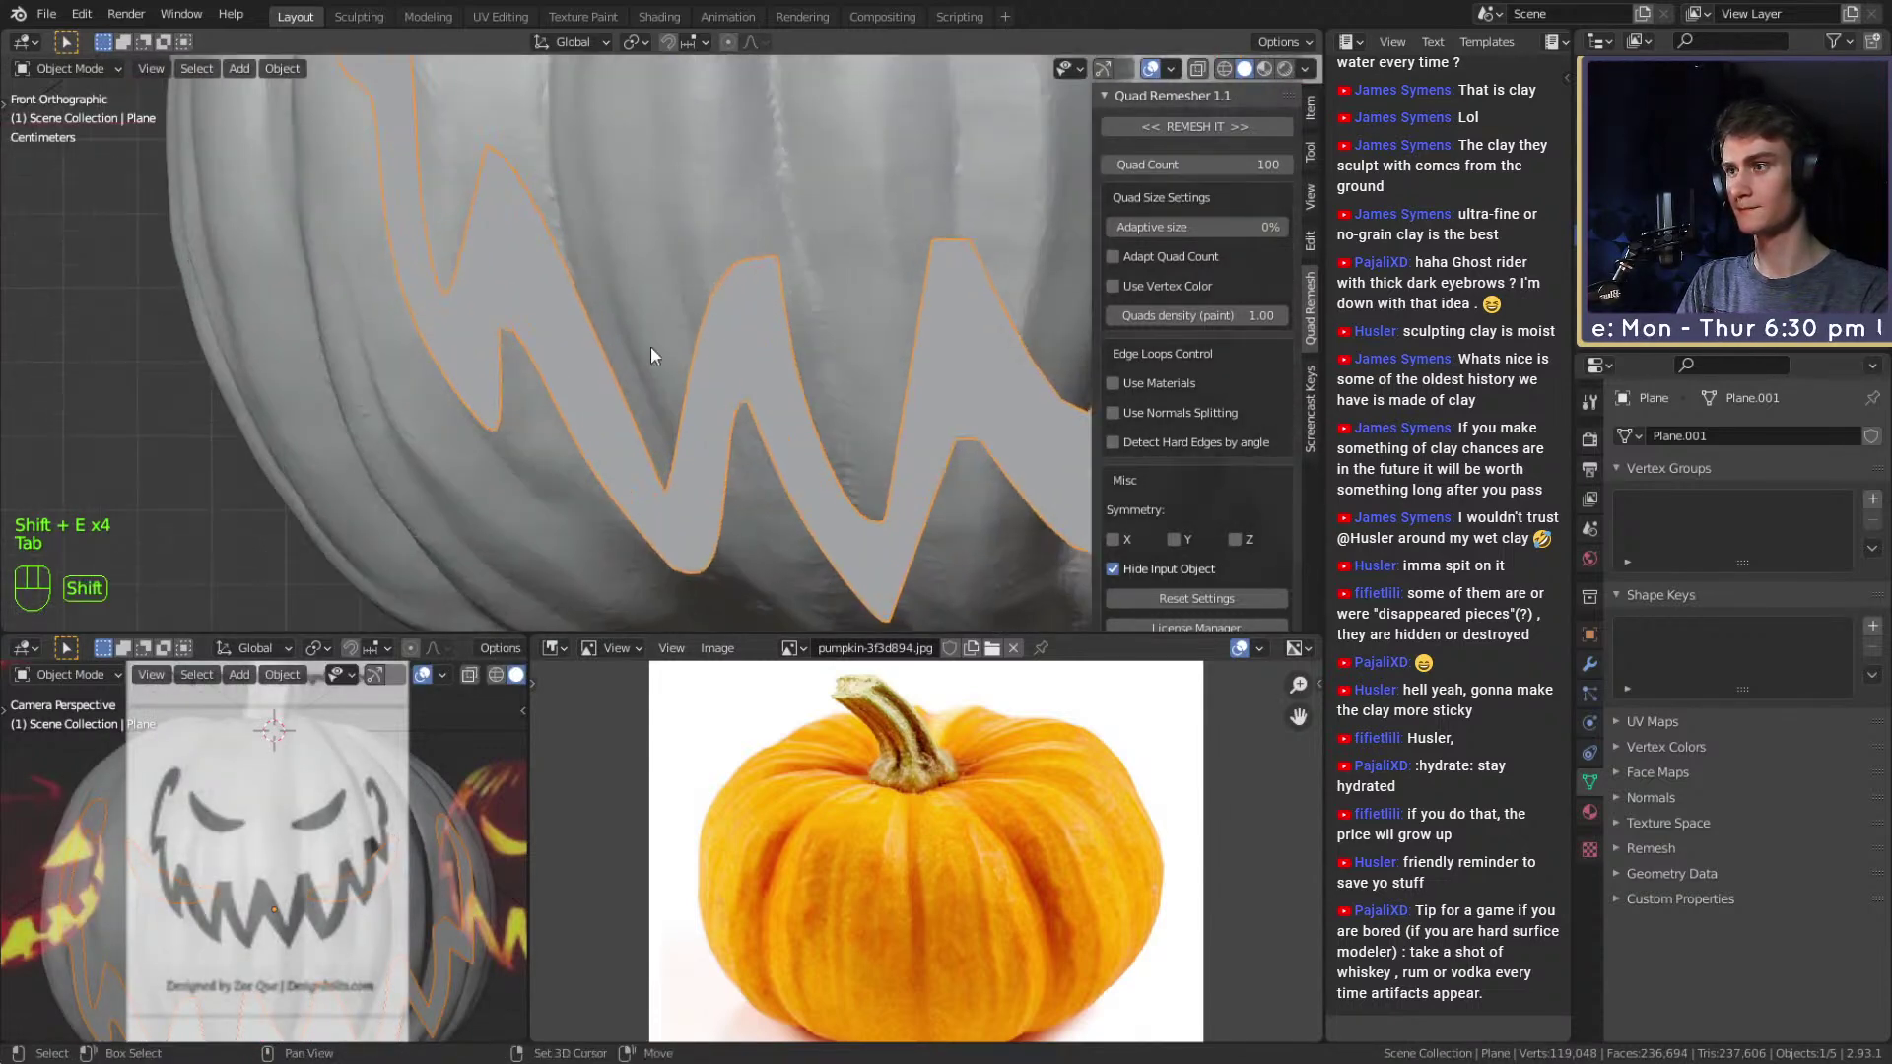
# Shift the cross edge on the strip descending from the leftmost mouth peak slightly.
pyautogui.press('Tab')
pyautogui.click(636, 379)
pyautogui.press('g')
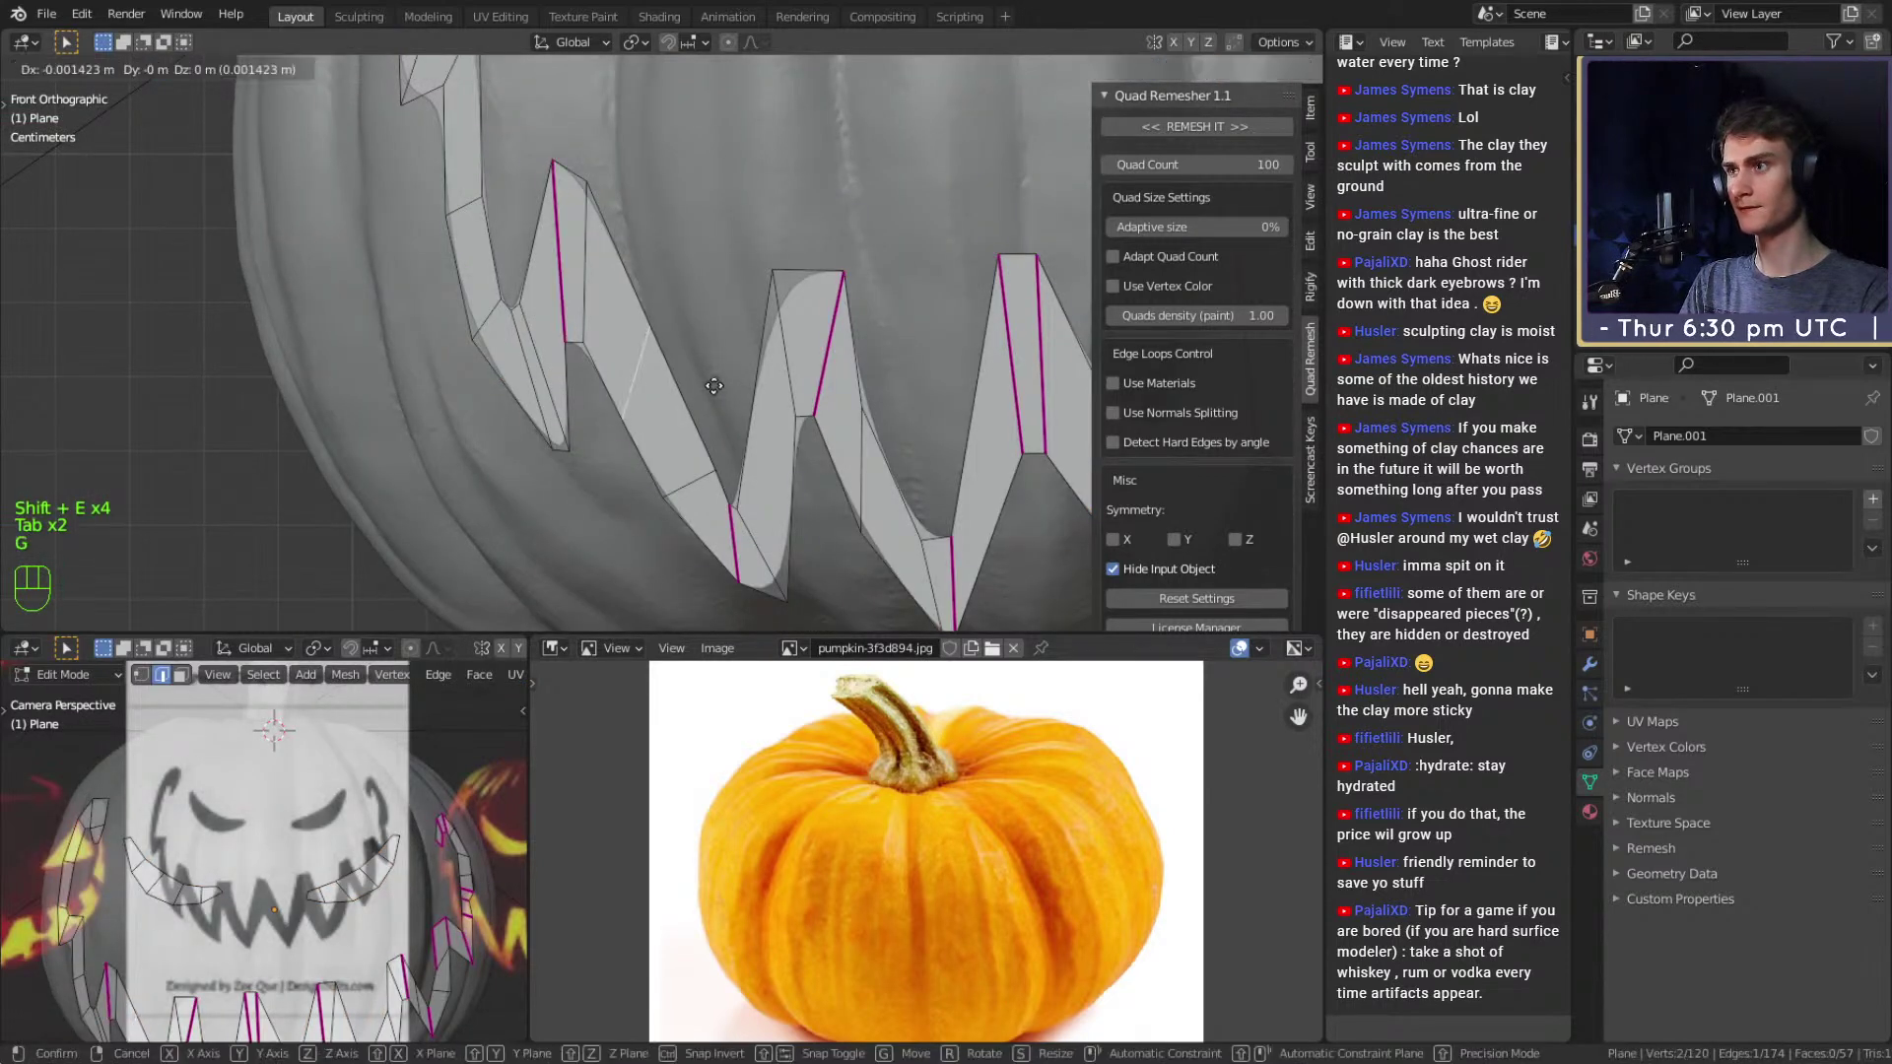
pyautogui.click(712, 388)
# Crease the inner edge running from the notch down to the tip of the leftmost lower tooth.
pyautogui.keyDown('shift'); pyautogui.moveTo(626, 343); pyautogui.dragTo(653, 346, button='middle'); pyautogui.keyUp('shift')
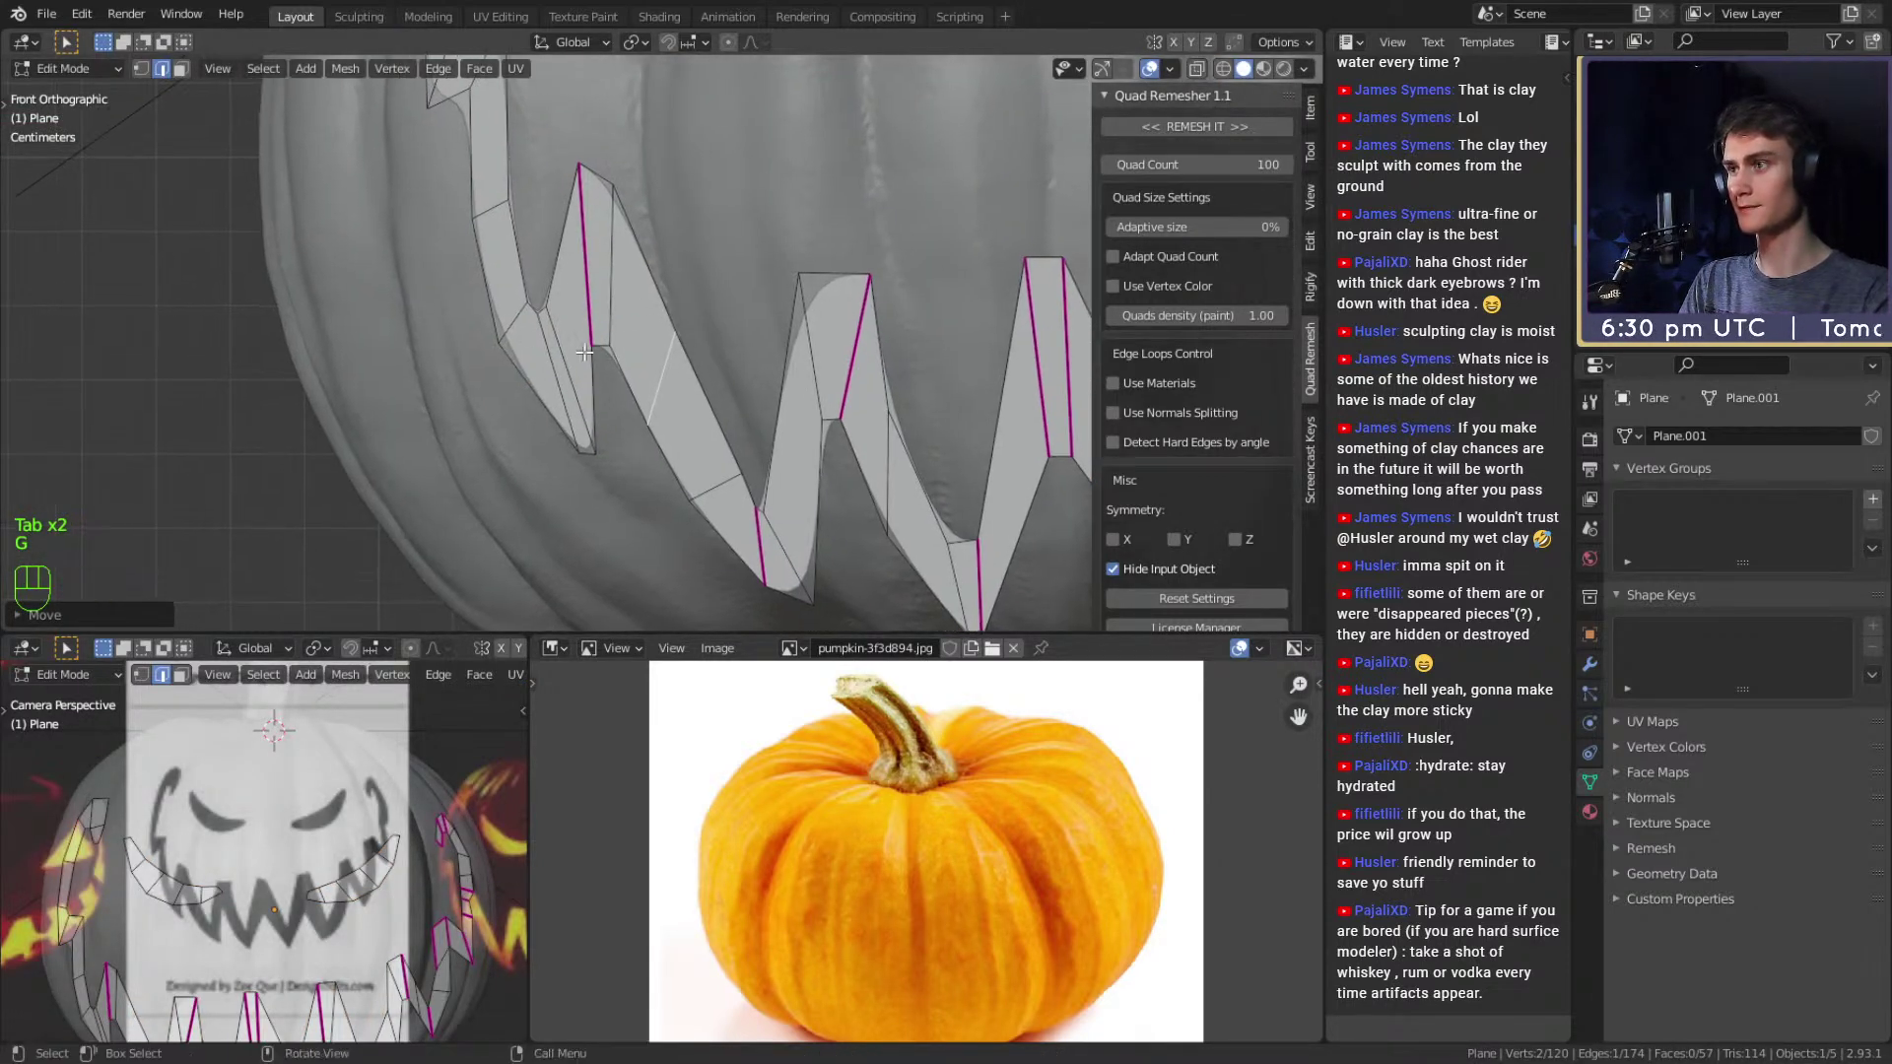
pyautogui.click(559, 397)
pyautogui.hotkey('shift', 'e')
pyautogui.keyDown('ctrl'); pyautogui.click(778, 326); pyautogui.keyUp('ctrl')
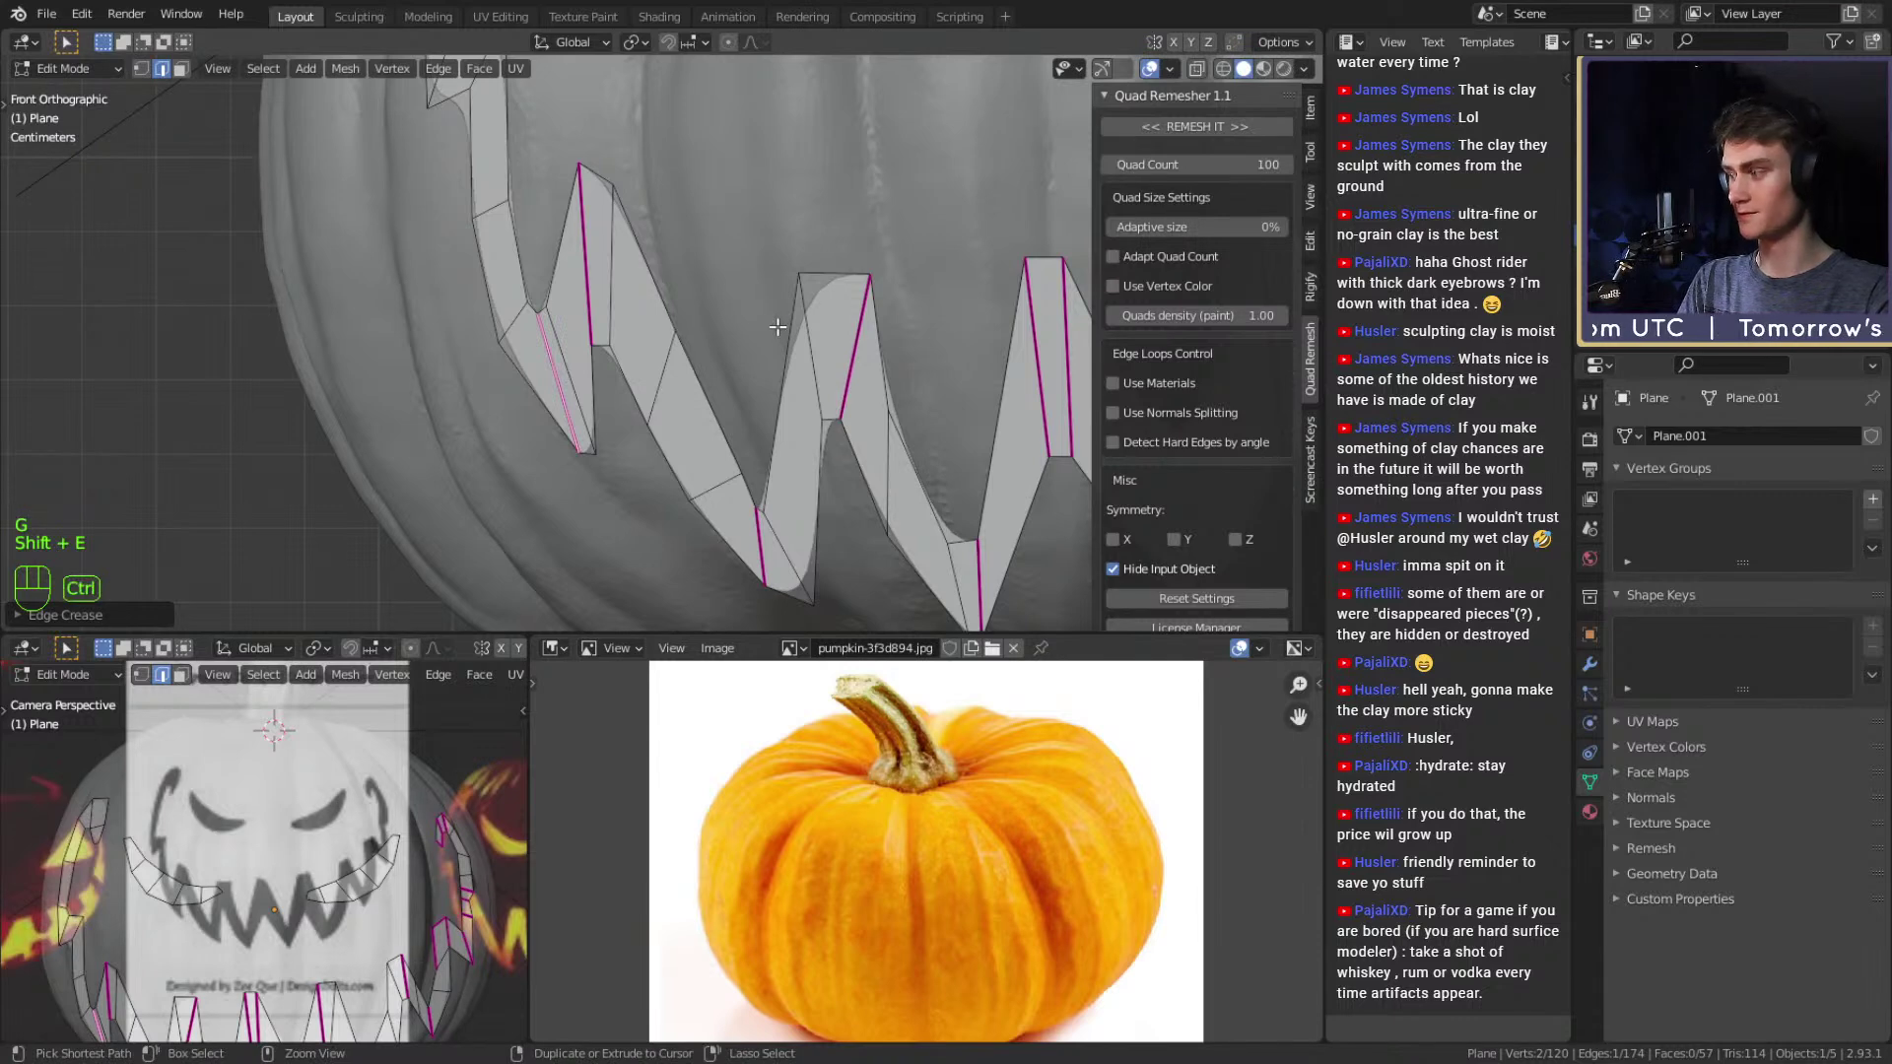
# Save the file, hide the sidebar and preview the smoothed mouth outside edit mode.
pyautogui.hotkey('ctrl', 's')
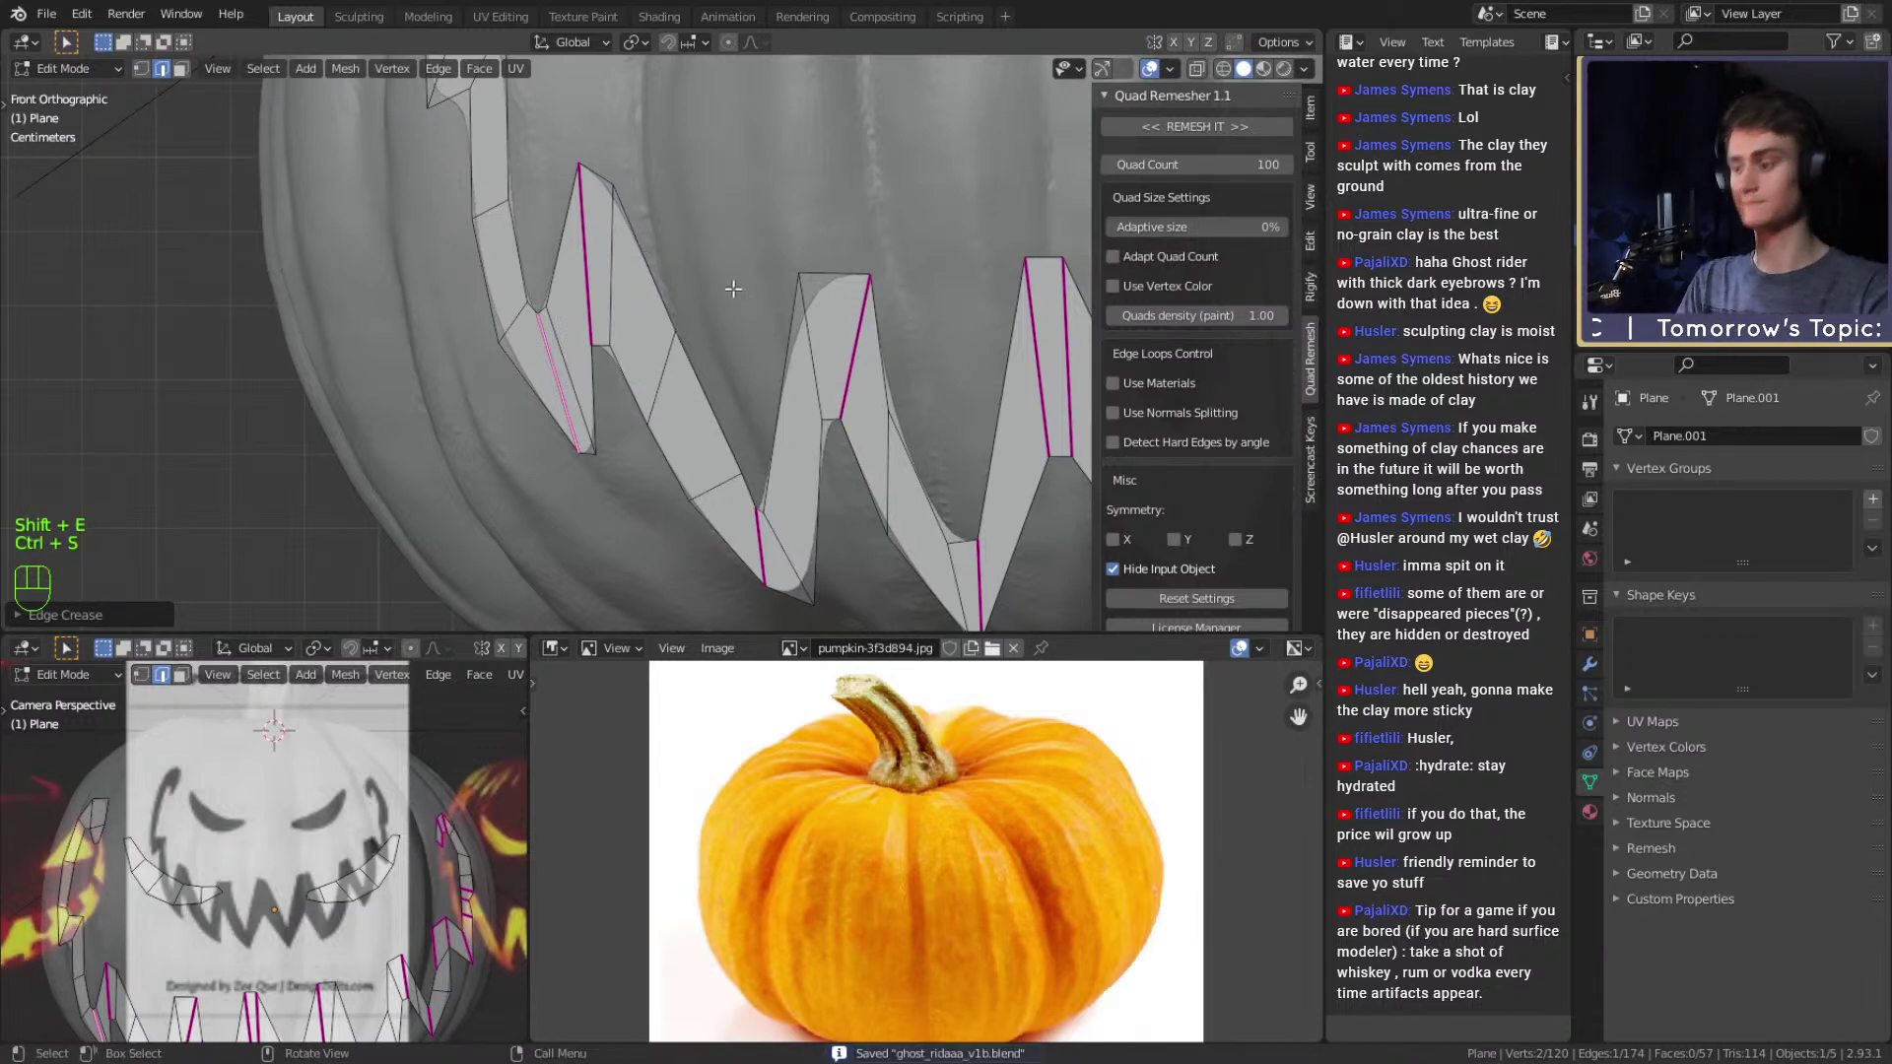
pyautogui.press('n')
pyautogui.scroll(-8, 842, 335)
pyautogui.scroll(4, 768, 357)
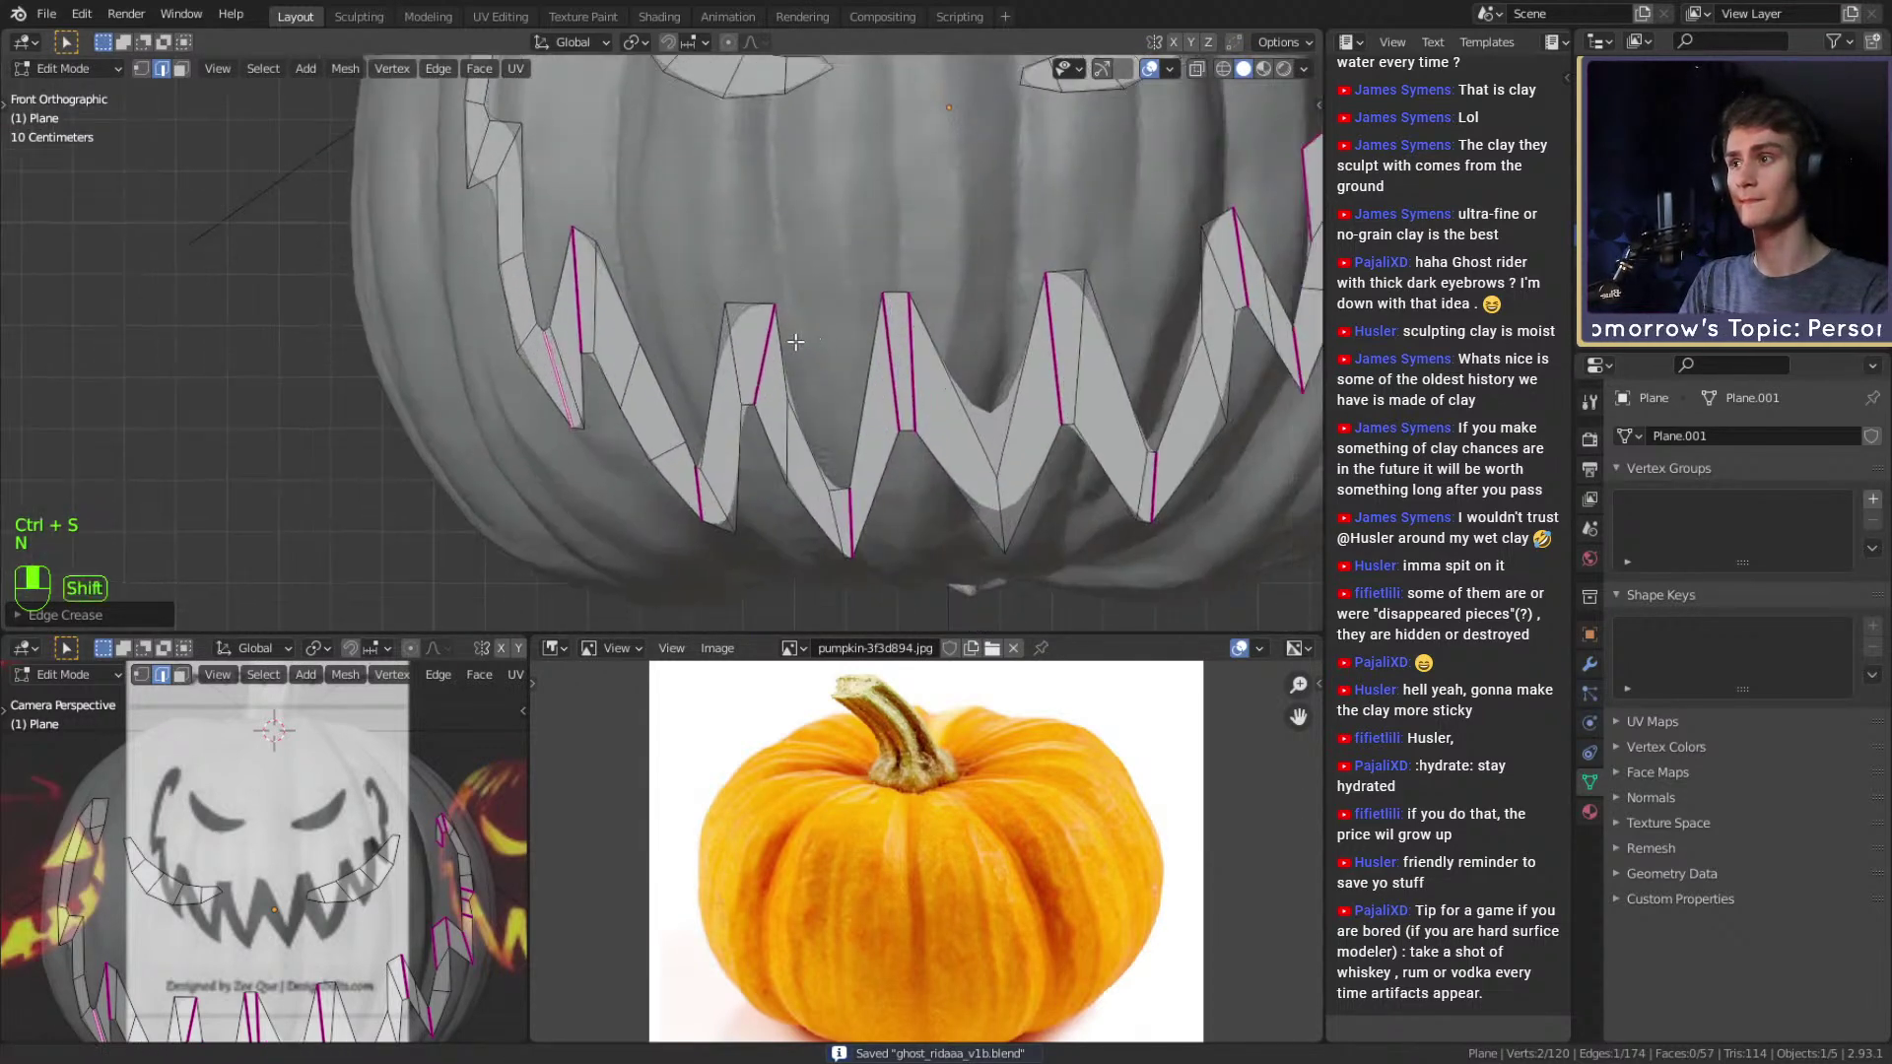
pyautogui.press('Tab')
pyautogui.scroll(-2, 695, 378)
pyautogui.scroll(8, 695, 378)
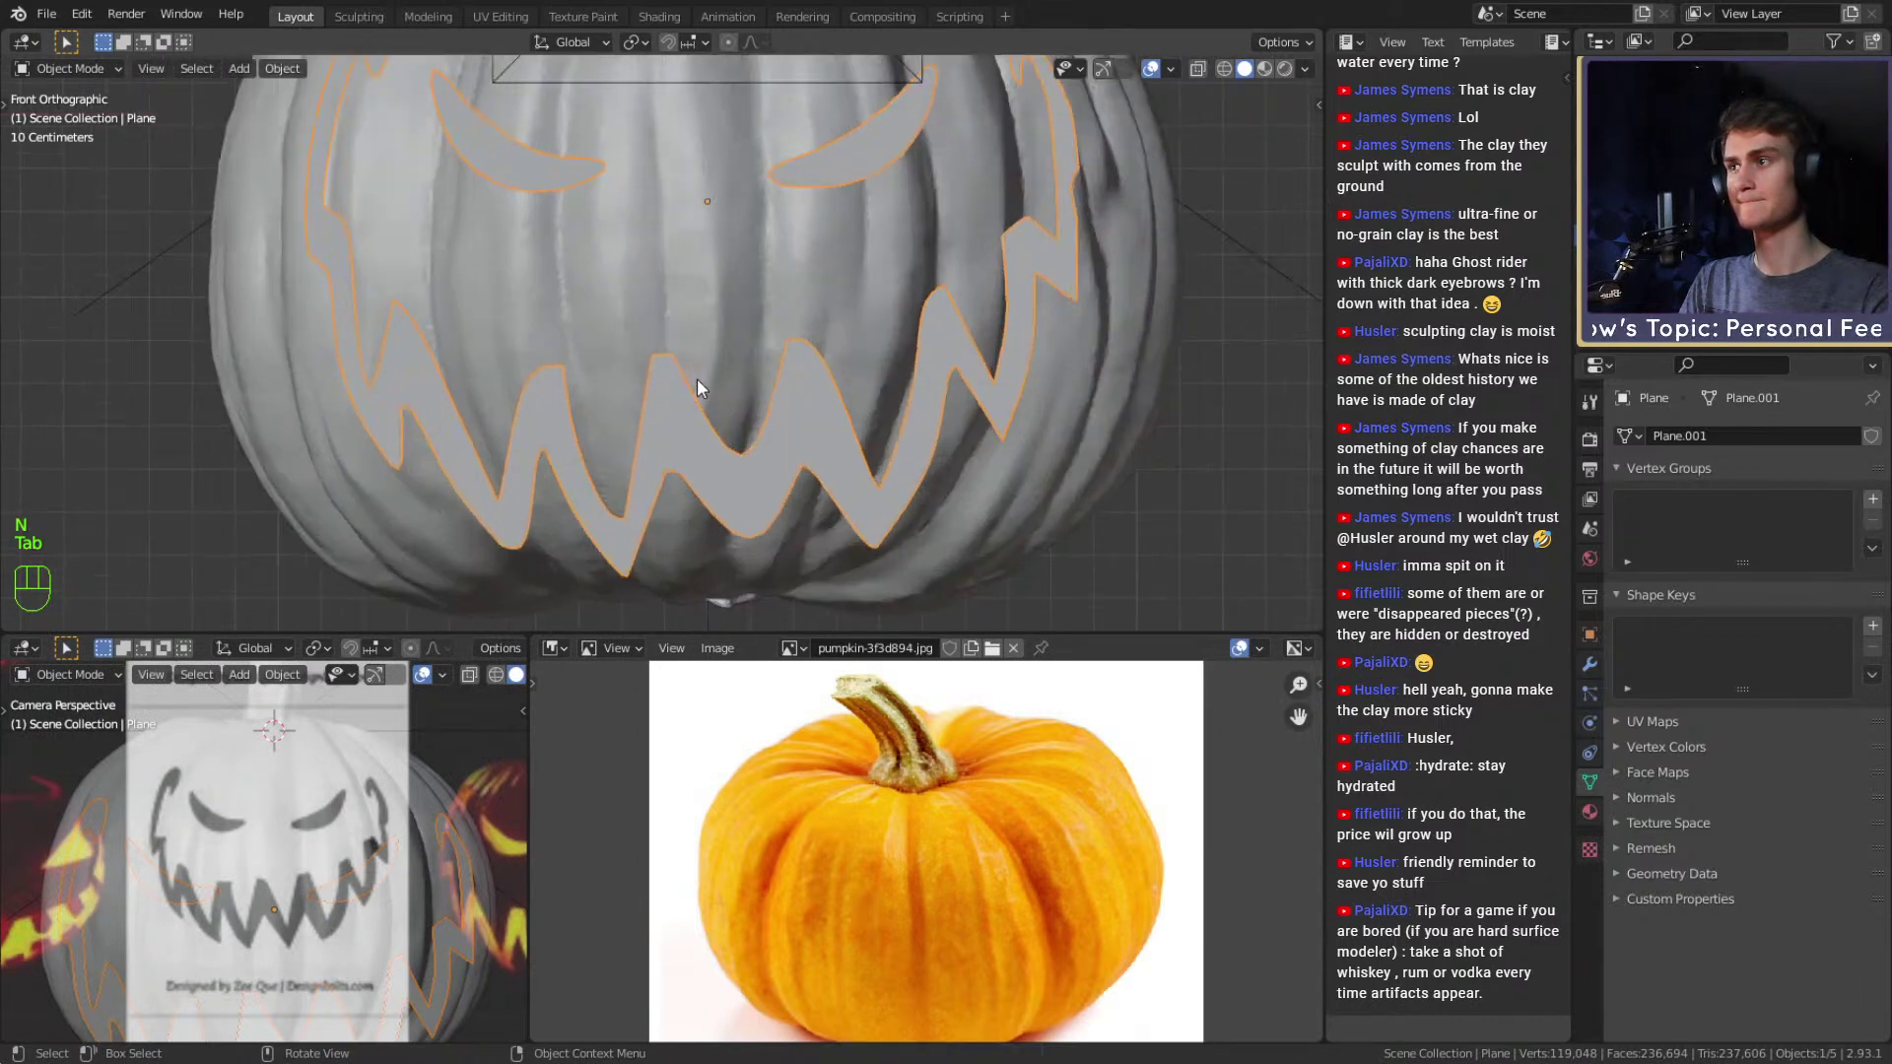
# Crease the two slanted edges of the zigzag notch partway down the mouth's left side strip.
pyautogui.press('Tab')
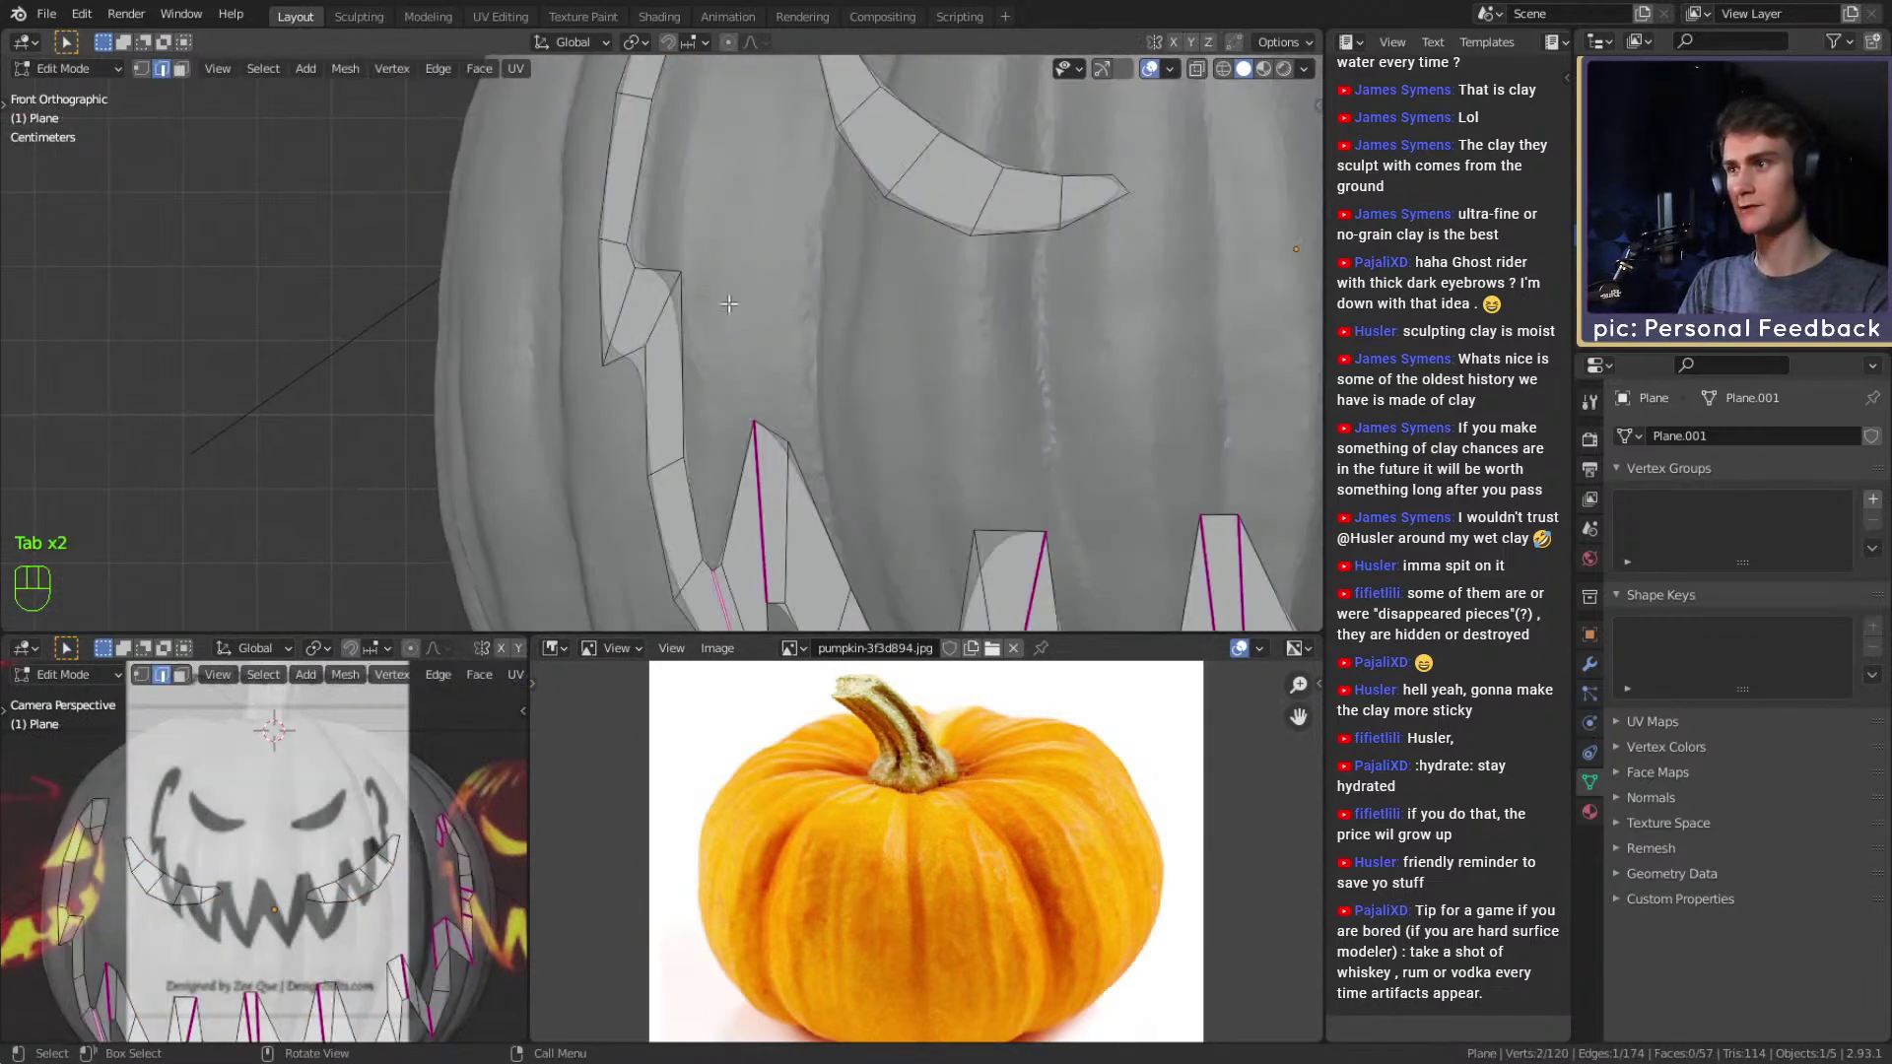
pyautogui.scroll(1, 718, 321)
pyautogui.hotkey('shift', 'e')
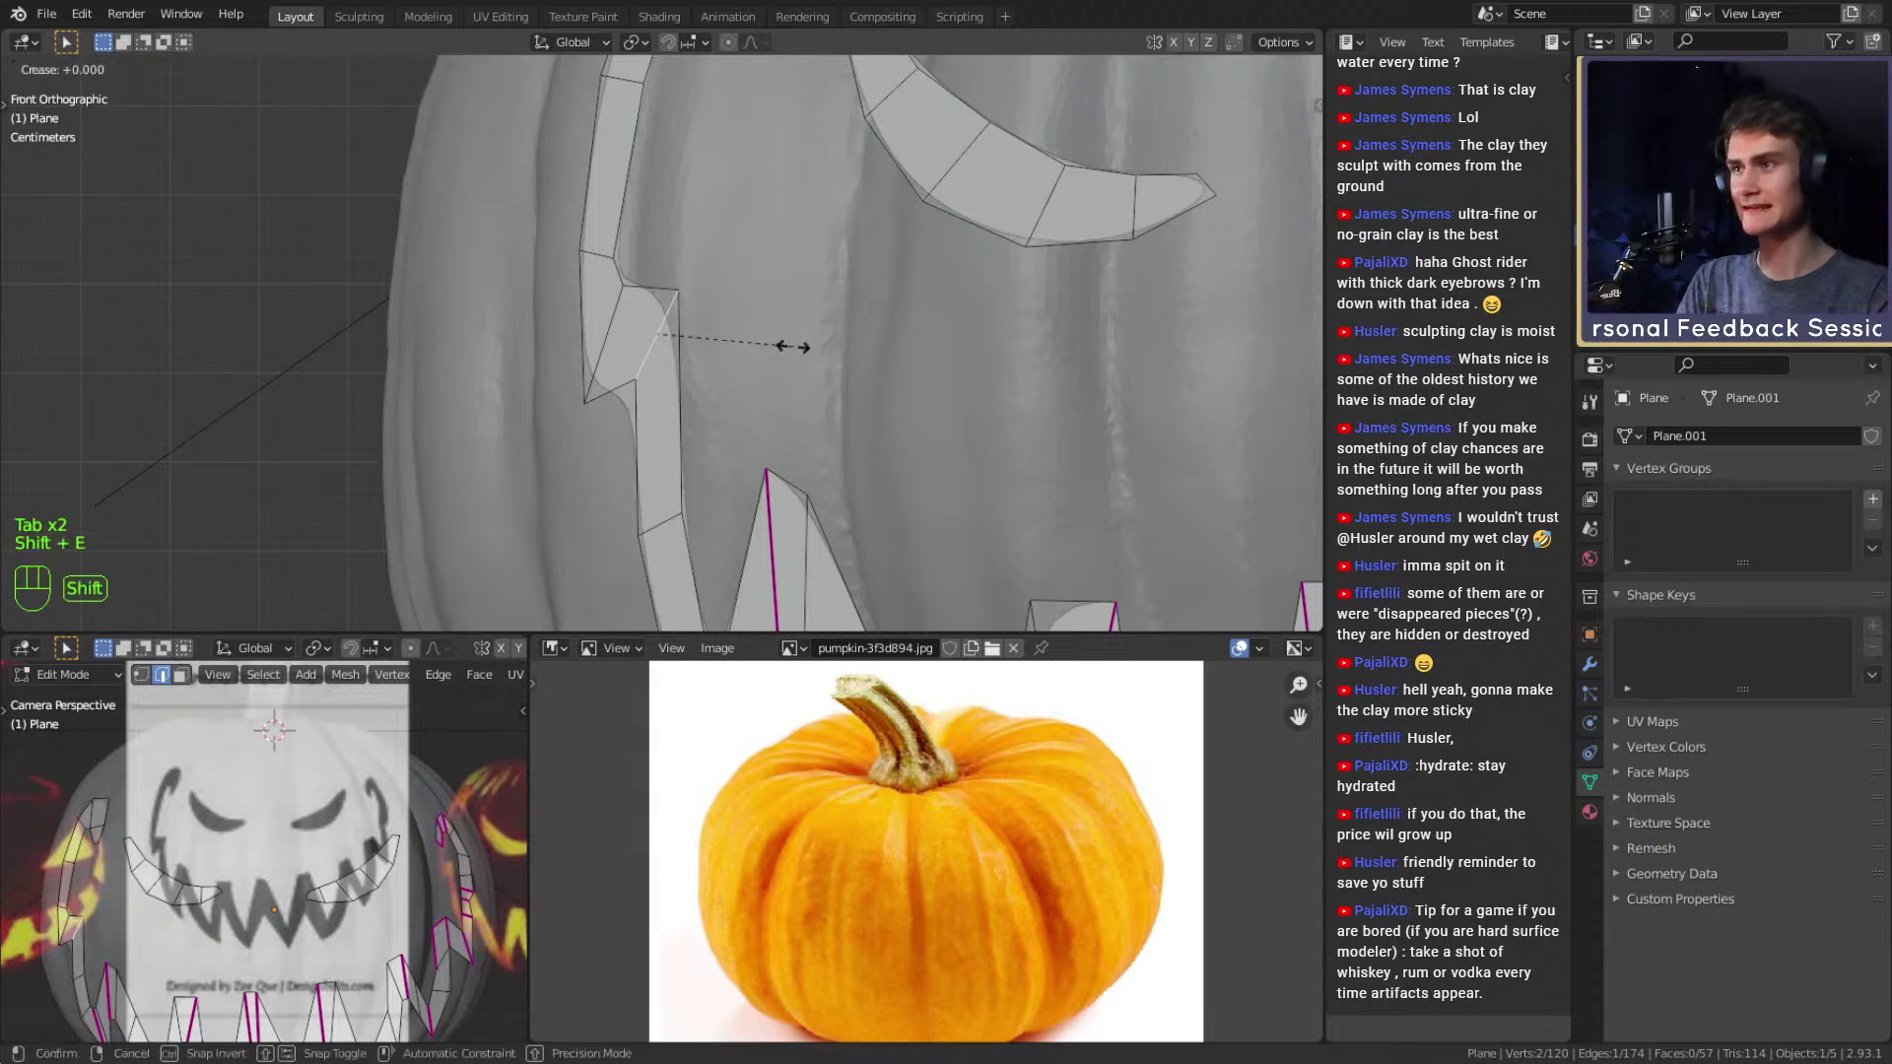
pyautogui.click(1074, 354)
pyautogui.keyDown('shift'); pyautogui.moveTo(782, 338); pyautogui.dragTo(814, 361, button='middle'); pyautogui.keyUp('shift')
pyautogui.click(645, 368)
pyautogui.hotkey('shift', 'e')
pyautogui.click(1100, 355)
# Try creasing the two side edges of the small hook tip at the upper end of the mouth's left strip.
pyautogui.keyDown('shift'); pyautogui.moveTo(770, 197); pyautogui.dragTo(712, 533, button='middle'); pyautogui.keyUp('shift')
pyautogui.keyDown('shift'); pyautogui.moveTo(816, 302); pyautogui.dragTo(702, 326, button='middle'); pyautogui.keyUp('shift')
pyautogui.scroll(-8, 720, 284)
pyautogui.scroll(6, 655, 382)
pyautogui.scroll(4, 701, 325)
pyautogui.keyDown('shift'); pyautogui.scroll(4, 680, 295); pyautogui.keyUp('shift')
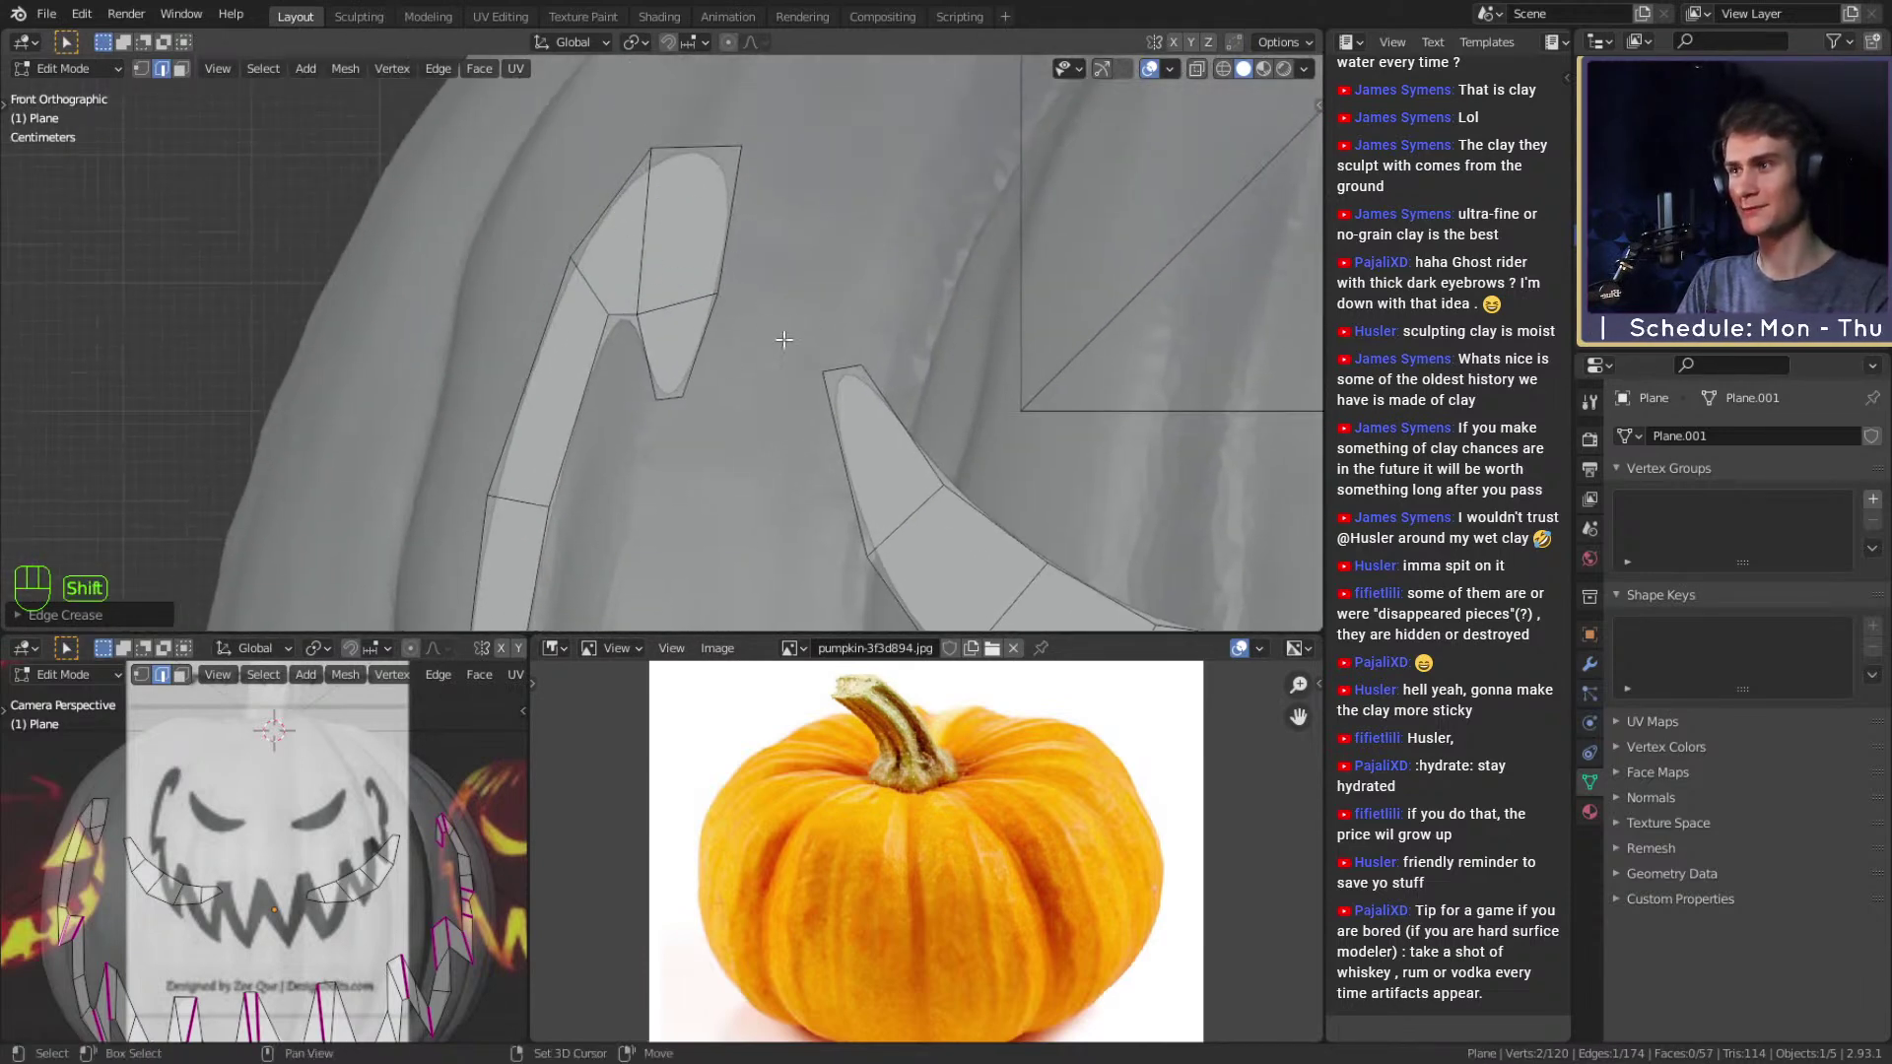
pyautogui.keyDown('shift'); pyautogui.scroll(-2, 786, 341); pyautogui.keyUp('shift')
pyautogui.hotkey('shift', 'e')
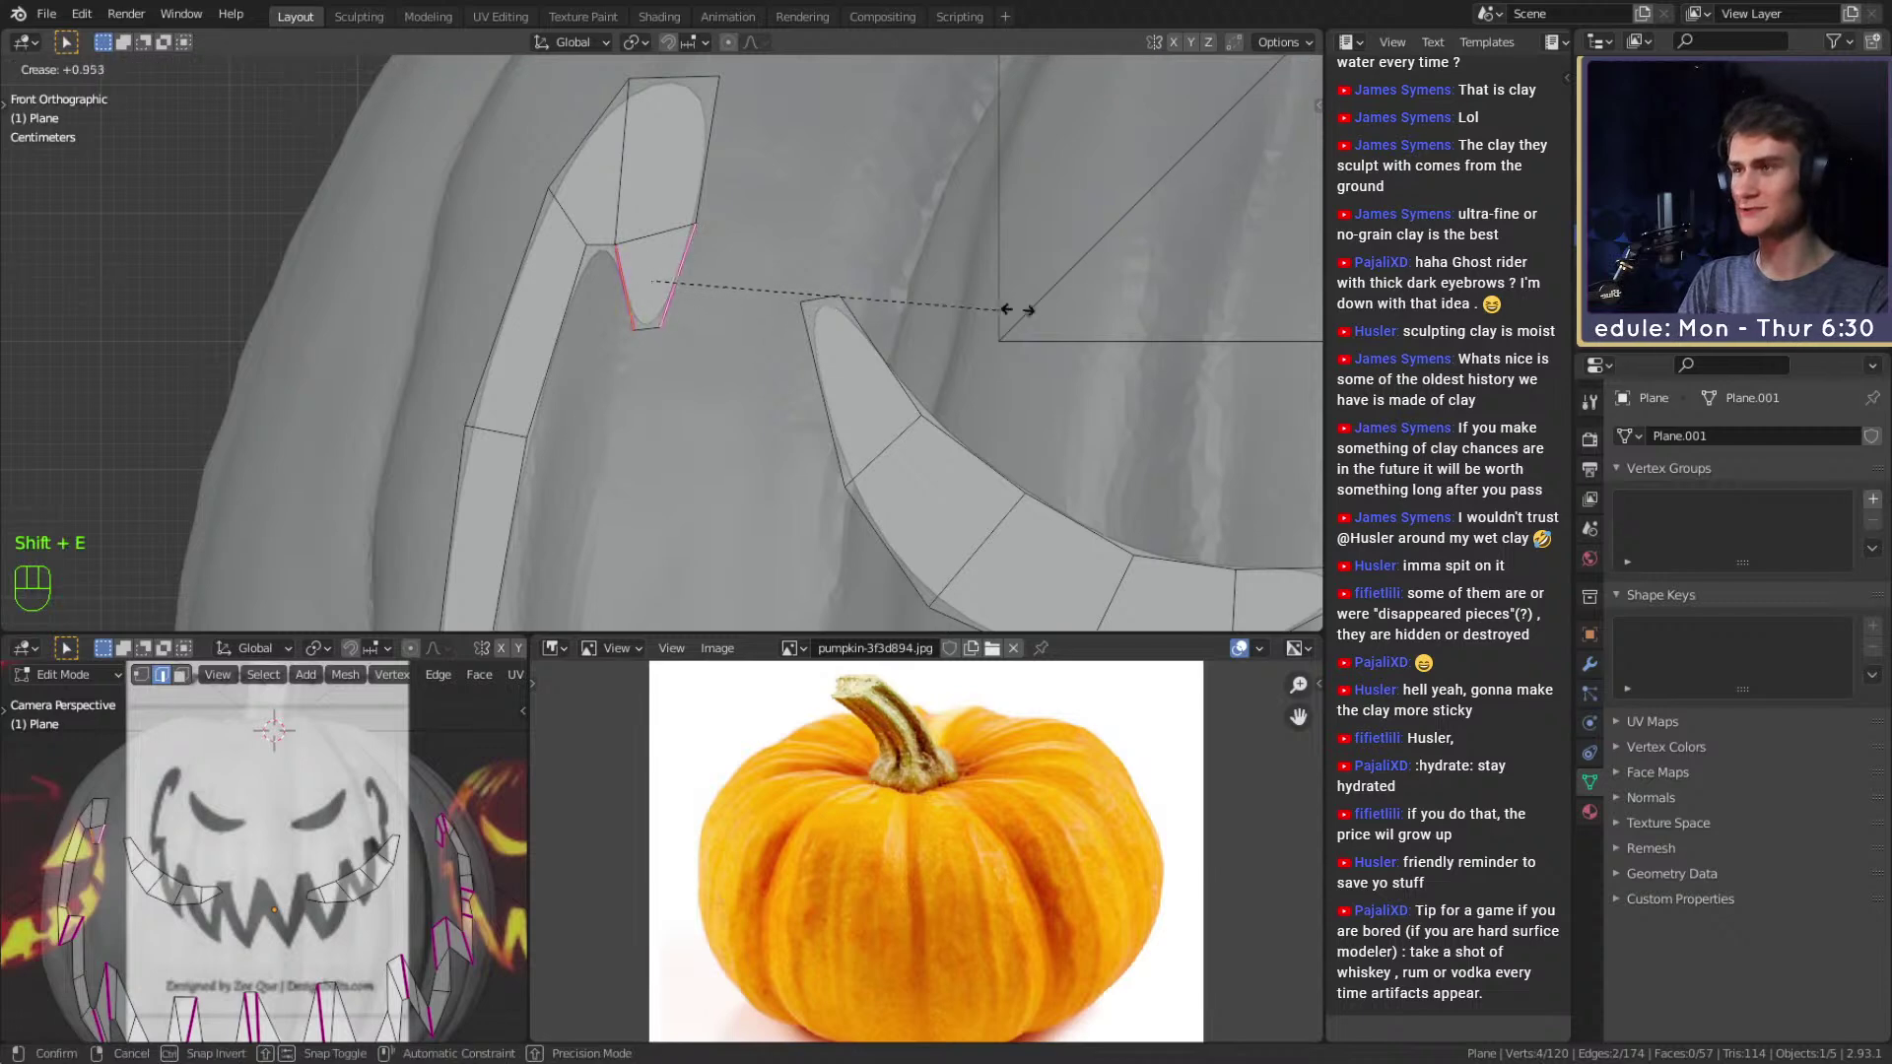
pyautogui.click(1101, 300)
pyautogui.hotkey('shift', 'e')
pyautogui.click(837, 308)
pyautogui.hotkey('shift', 'e')
pyautogui.click(775, 299)
pyautogui.scroll(-5, 867, 368)
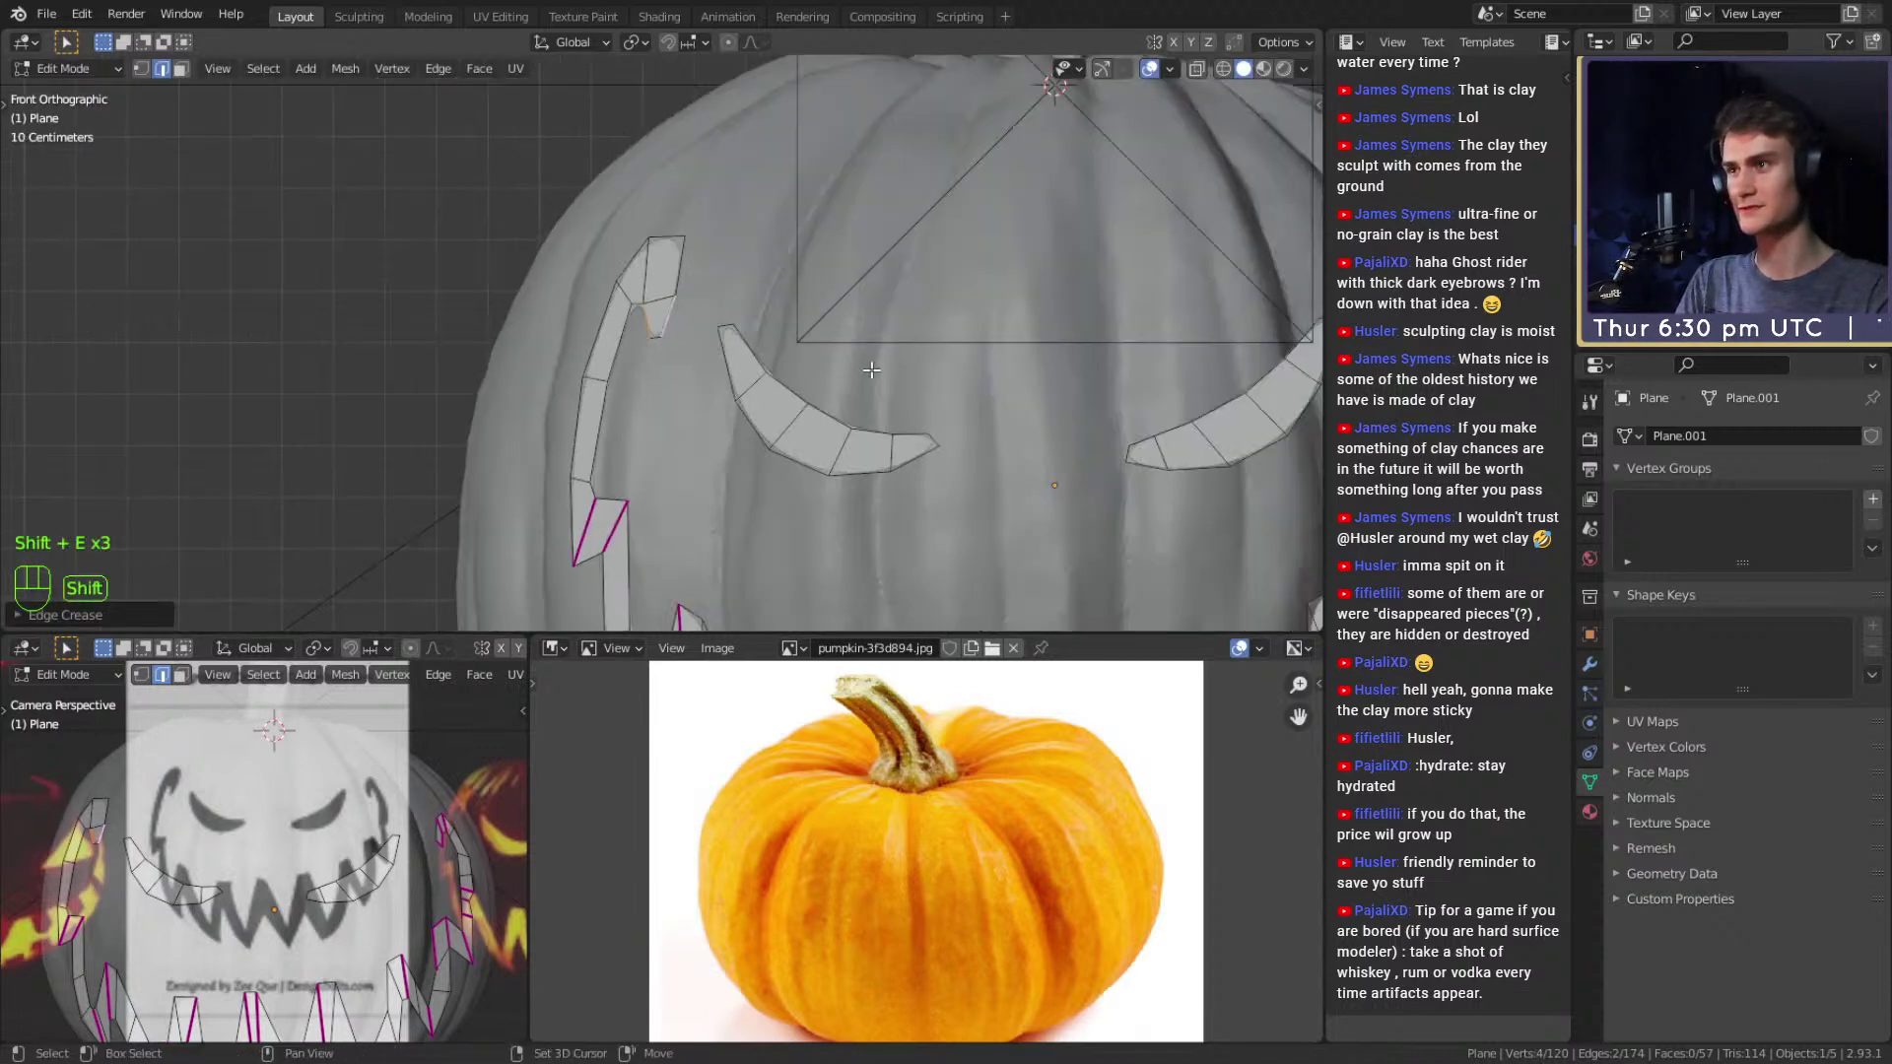
# Try creasing the short bottom edge of the left strip's hook tip.
pyautogui.scroll(9, 650, 333)
pyautogui.click(653, 331)
pyautogui.hotkey('shift', 'e')
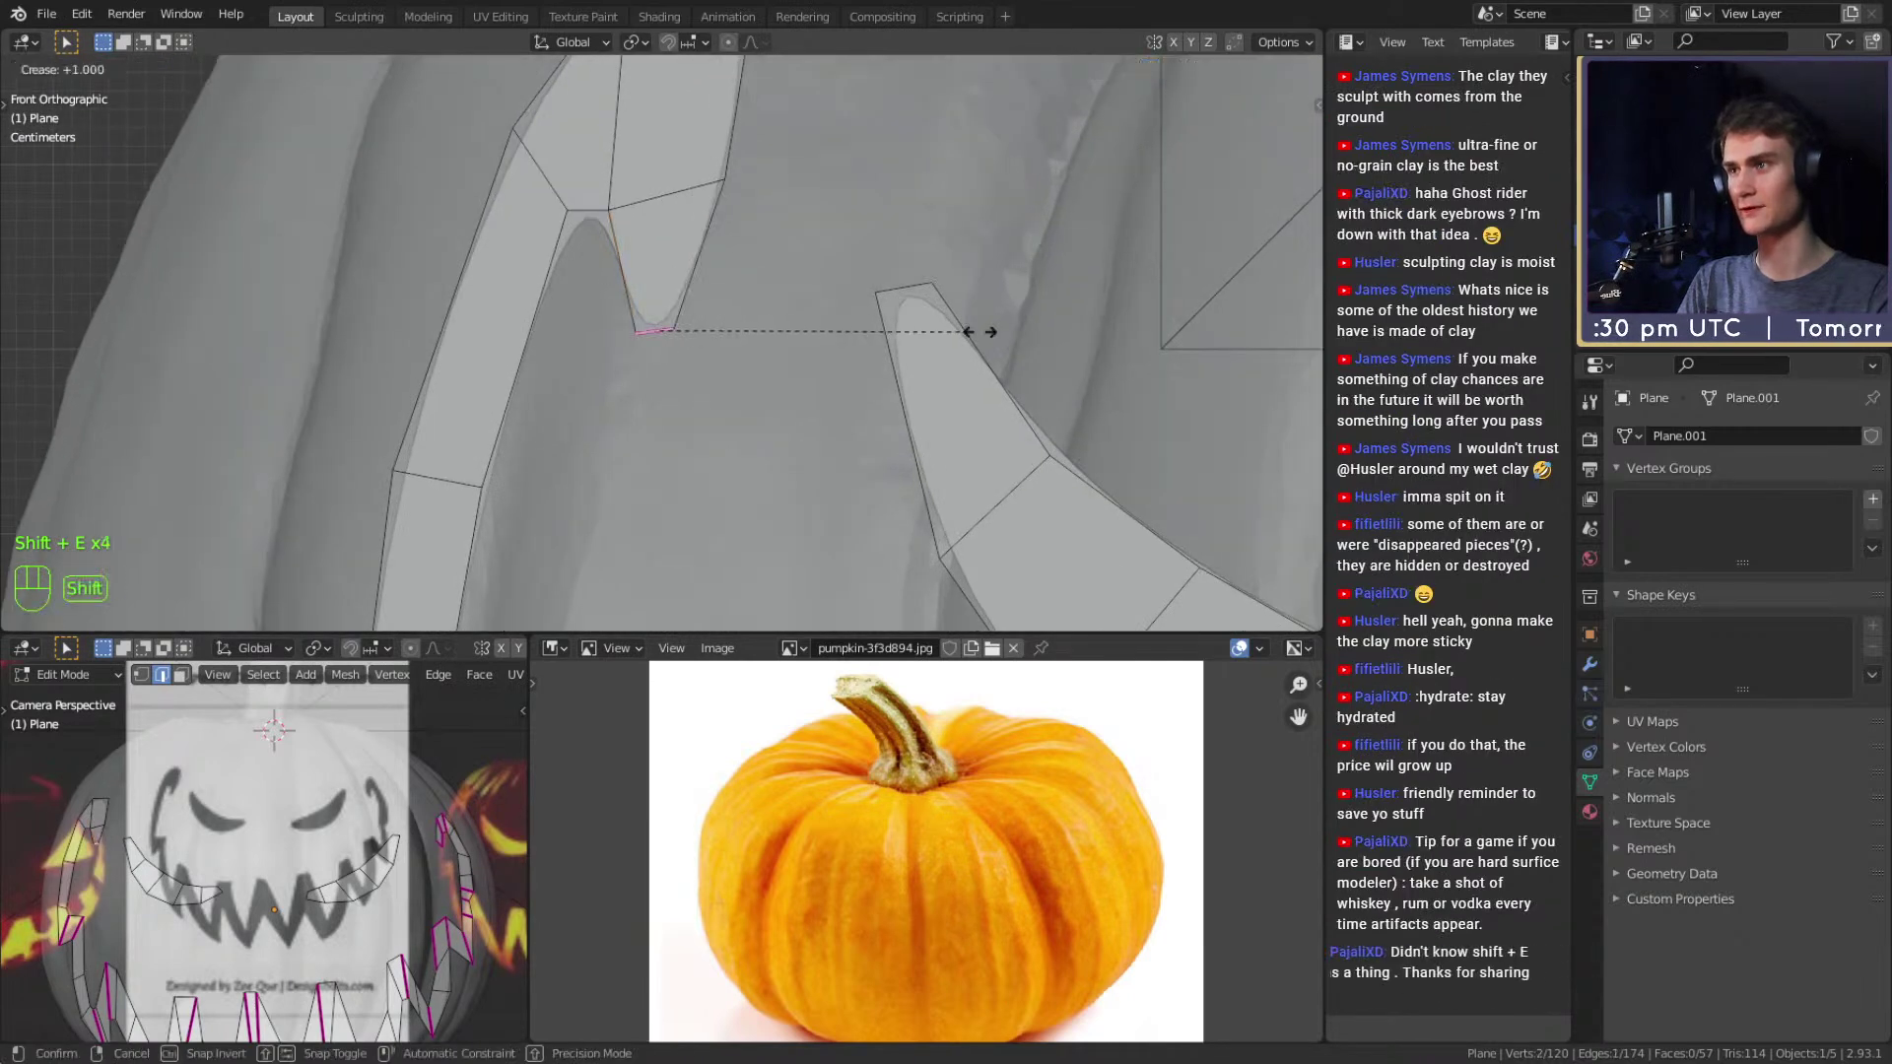
pyautogui.click(1214, 326)
pyautogui.keyDown('shift'); pyautogui.moveTo(624, 263); pyautogui.dragTo(647, 294, button='middle'); pyautogui.keyUp('shift')
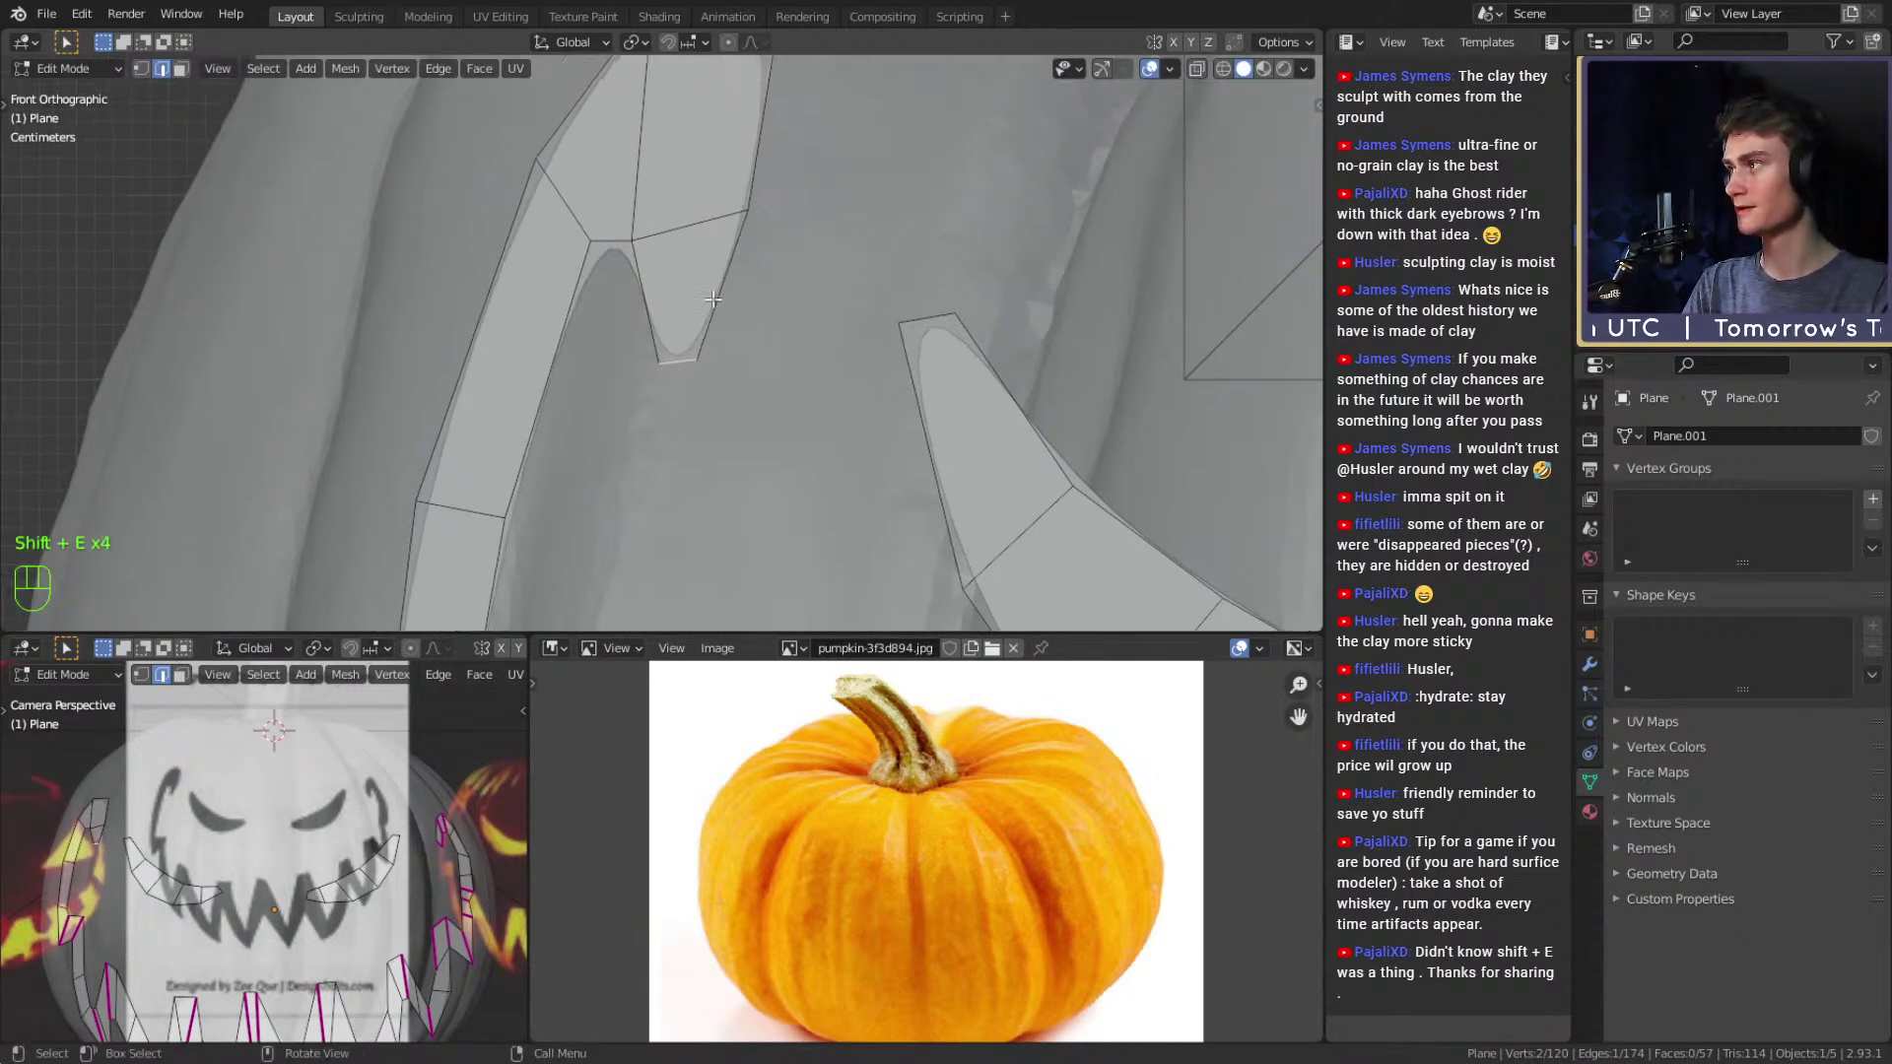
# Crease the cross edge at the base of the left strip's hook tip and preview the smoothed shape.
pyautogui.hotkey('shift', 'e')
pyautogui.click(952, 254)
pyautogui.press('Tab')
pyautogui.scroll(3, 821, 284)
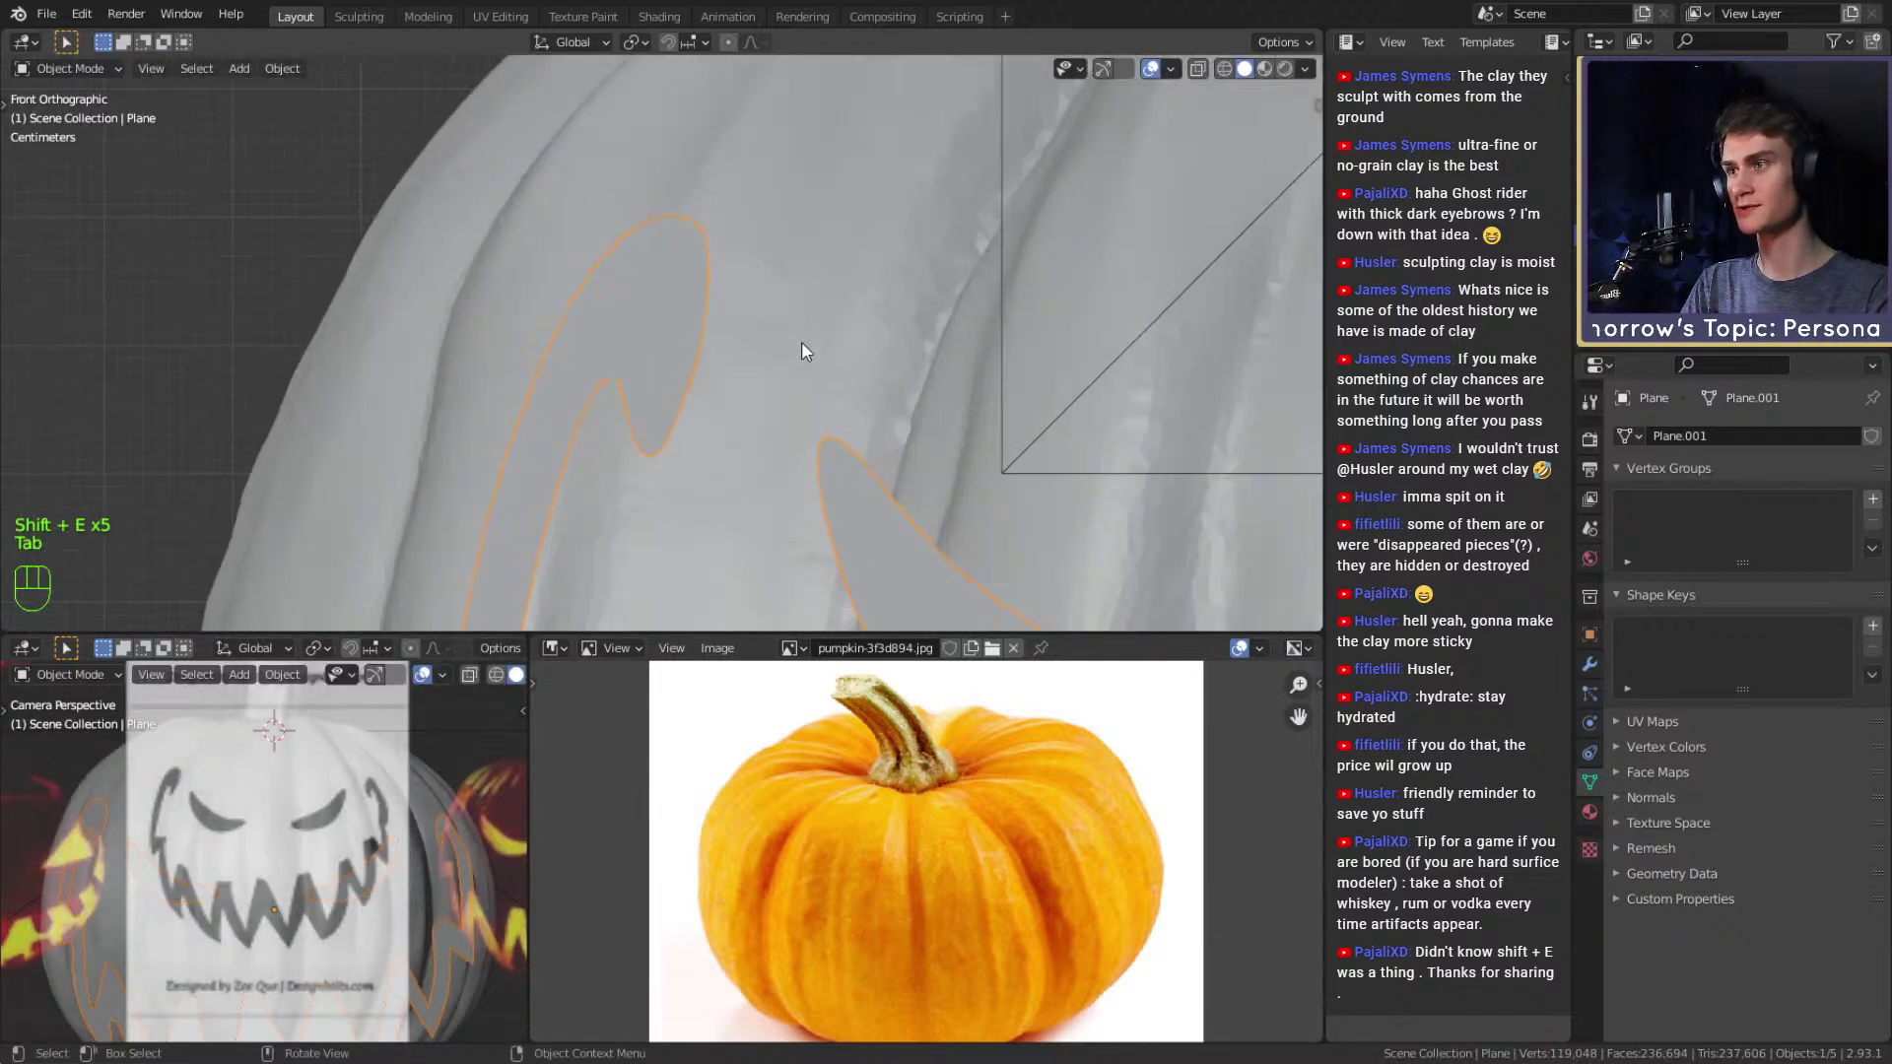
# Crease the top edge and the adjoining inner side edge at the left strip's upper end.
pyautogui.press('Tab')
pyautogui.hotkey('shift', 'e')
pyautogui.click(887, 286)
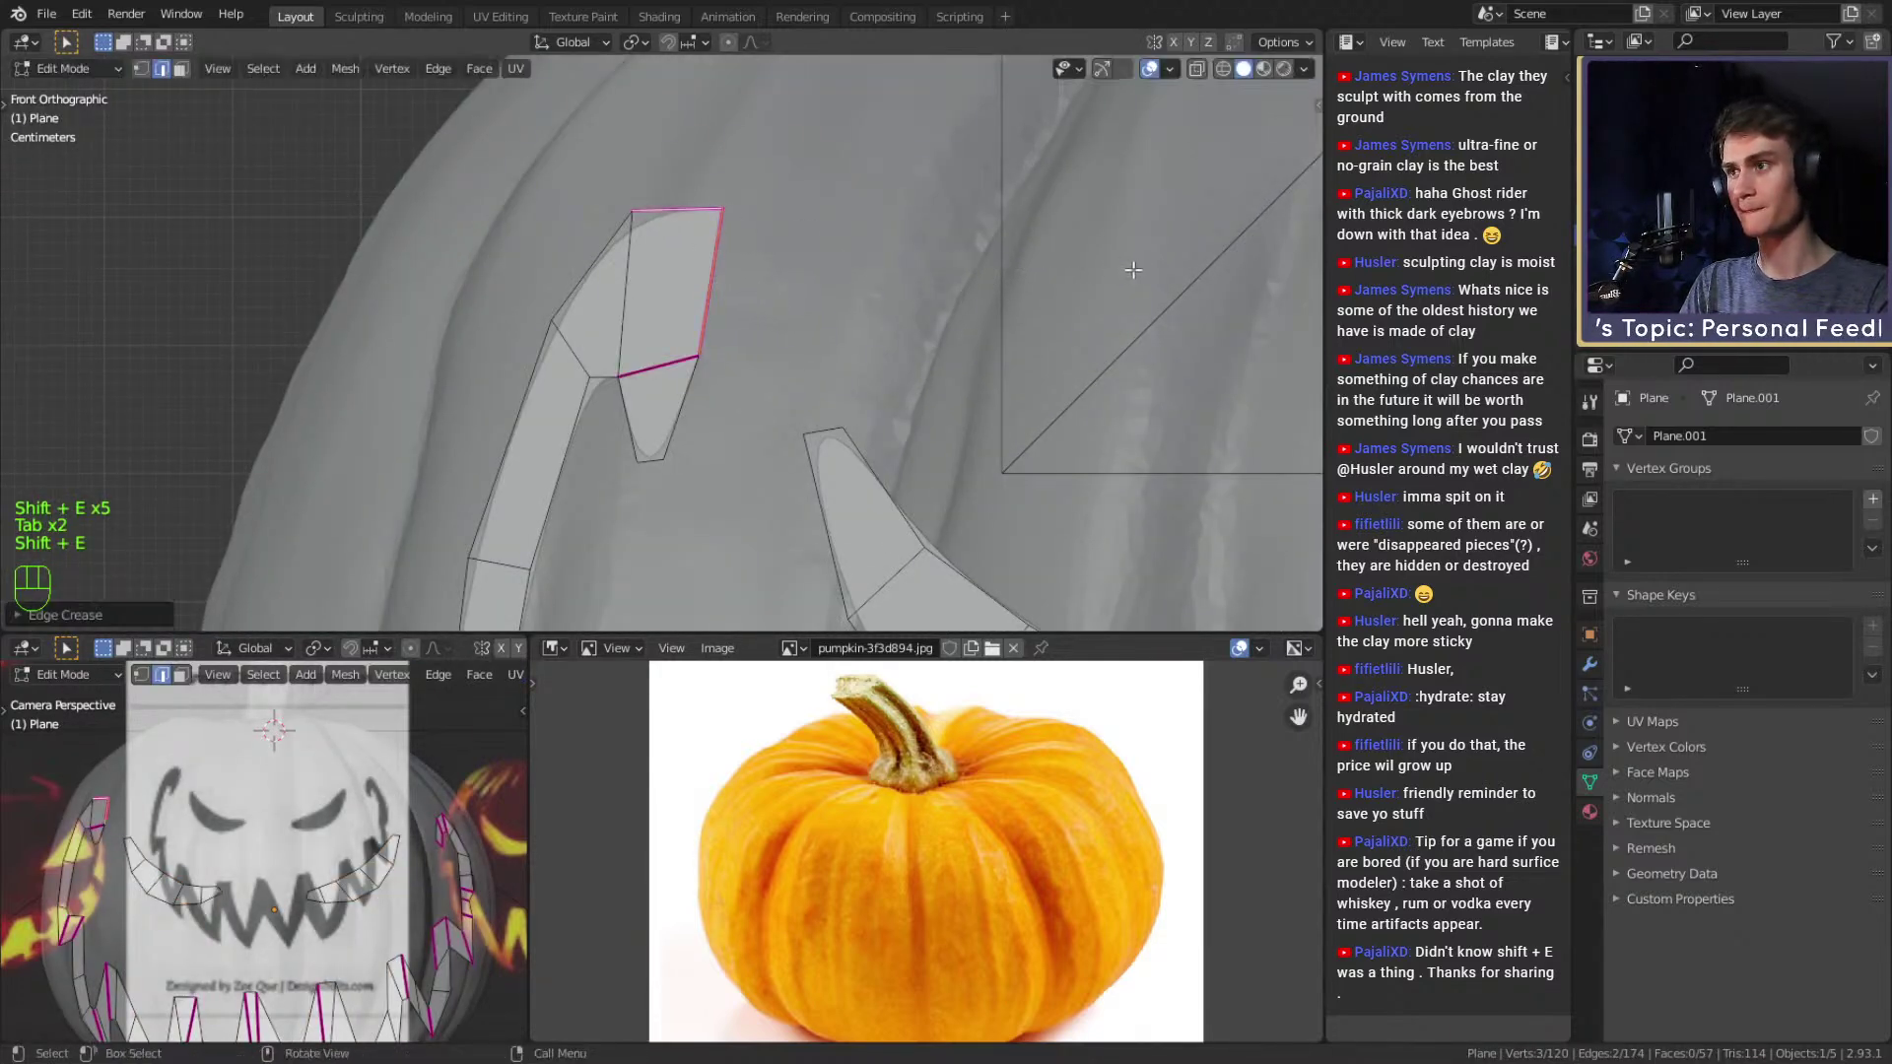
# Examine the smoothed eyes and both upper mouth ends outside edit mode.
pyautogui.press('Tab')
pyautogui.scroll(-5, 826, 345)
pyautogui.scroll(2, 961, 361)
pyautogui.scroll(6, 960, 351)
pyautogui.keyDown('shift'); pyautogui.moveTo(984, 311); pyautogui.dragTo(422, 311, button='middle'); pyautogui.keyUp('shift')
pyautogui.keyDown('shift'); pyautogui.moveTo(831, 311); pyautogui.dragTo(554, 316, button='middle'); pyautogui.keyUp('shift')
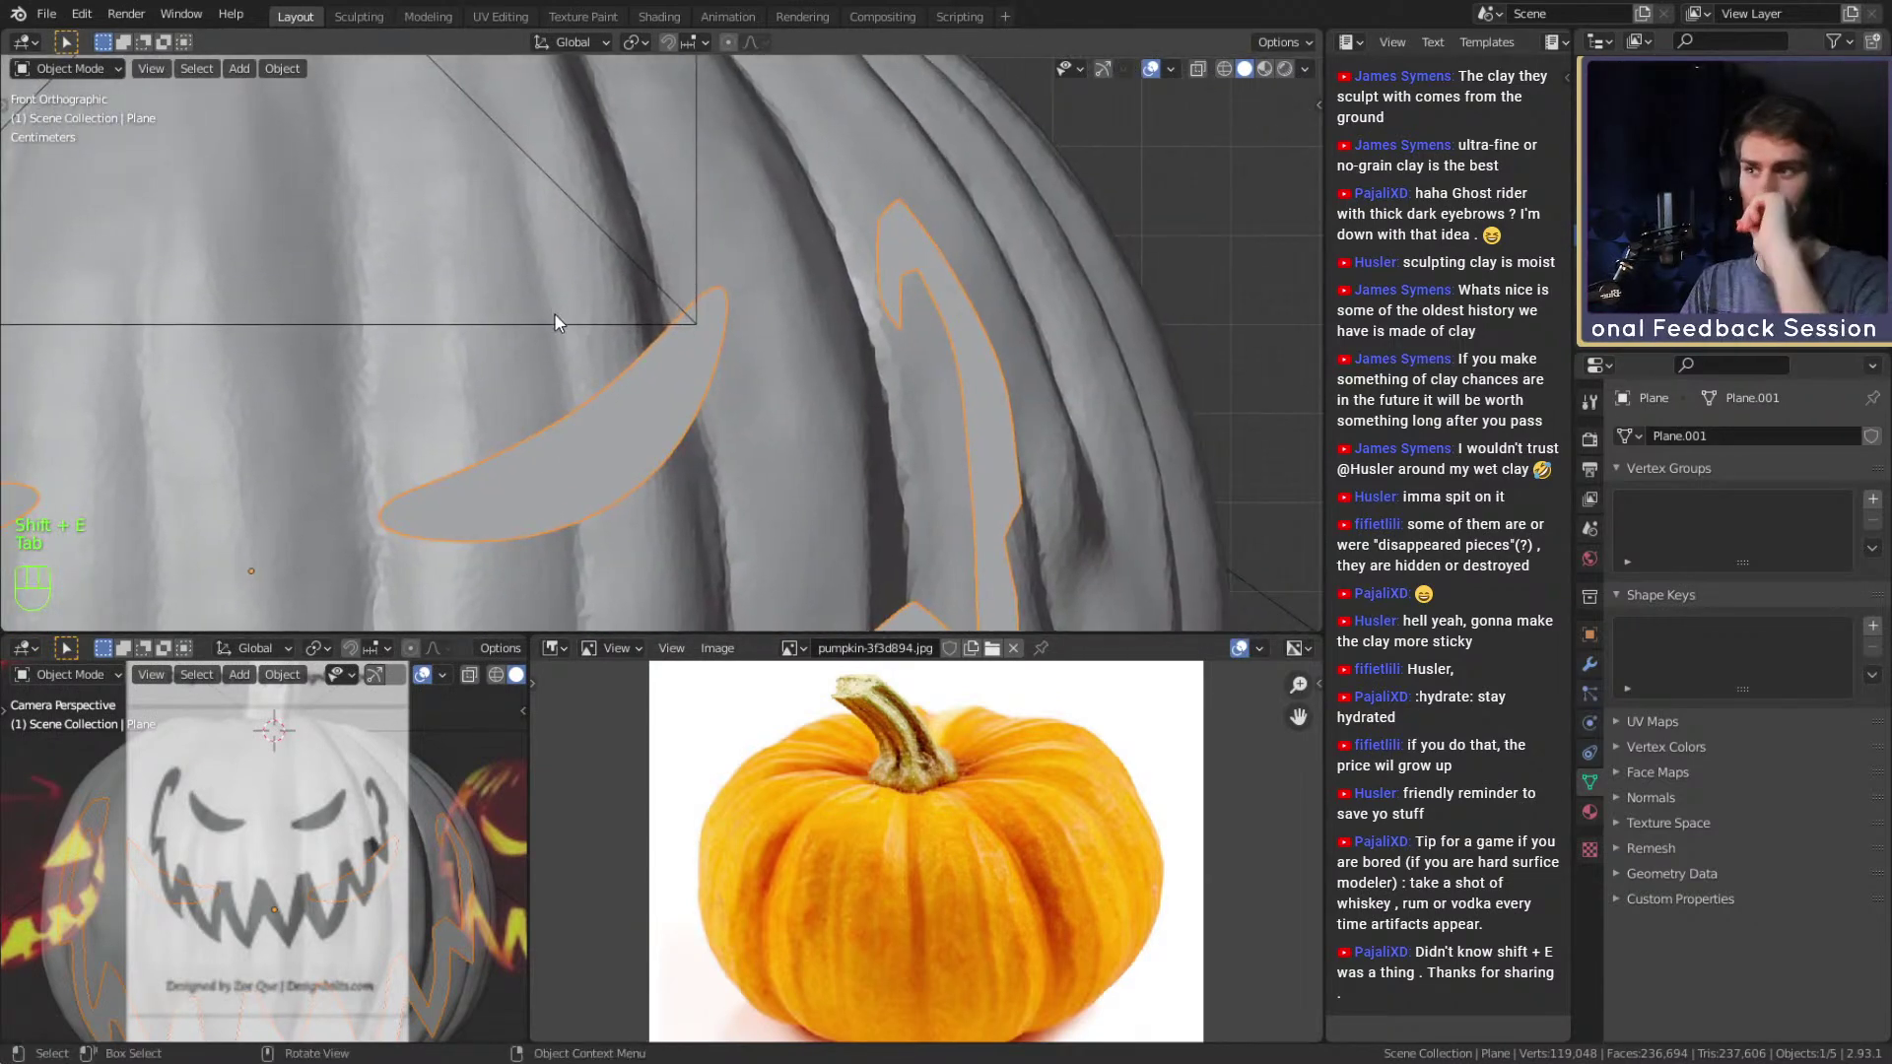
pyautogui.scroll(-5, 553, 280)
pyautogui.scroll(3, 801, 341)
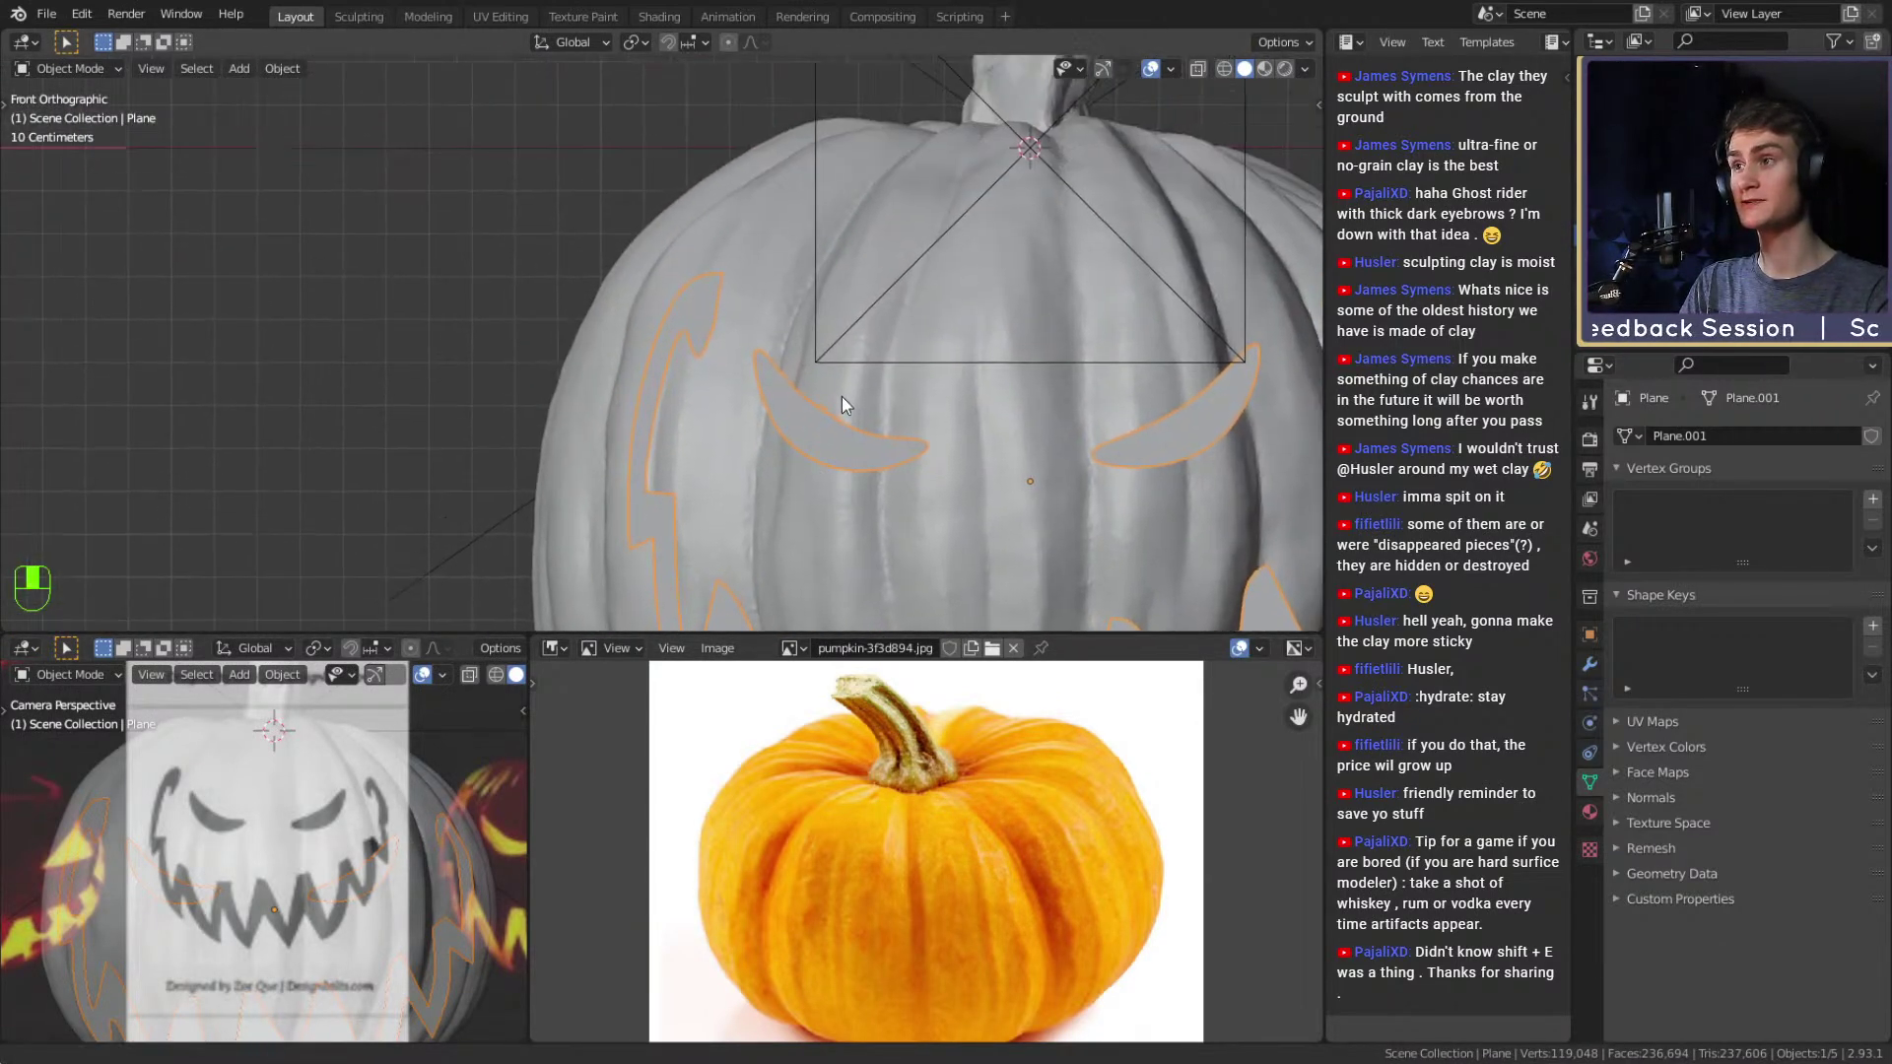
pyautogui.scroll(4, 837, 387)
pyautogui.scroll(-2, 783, 317)
# Crease the cross edge midway between the hook and the notch on the left strip, and preview the smoothed face.
pyautogui.press('Tab')
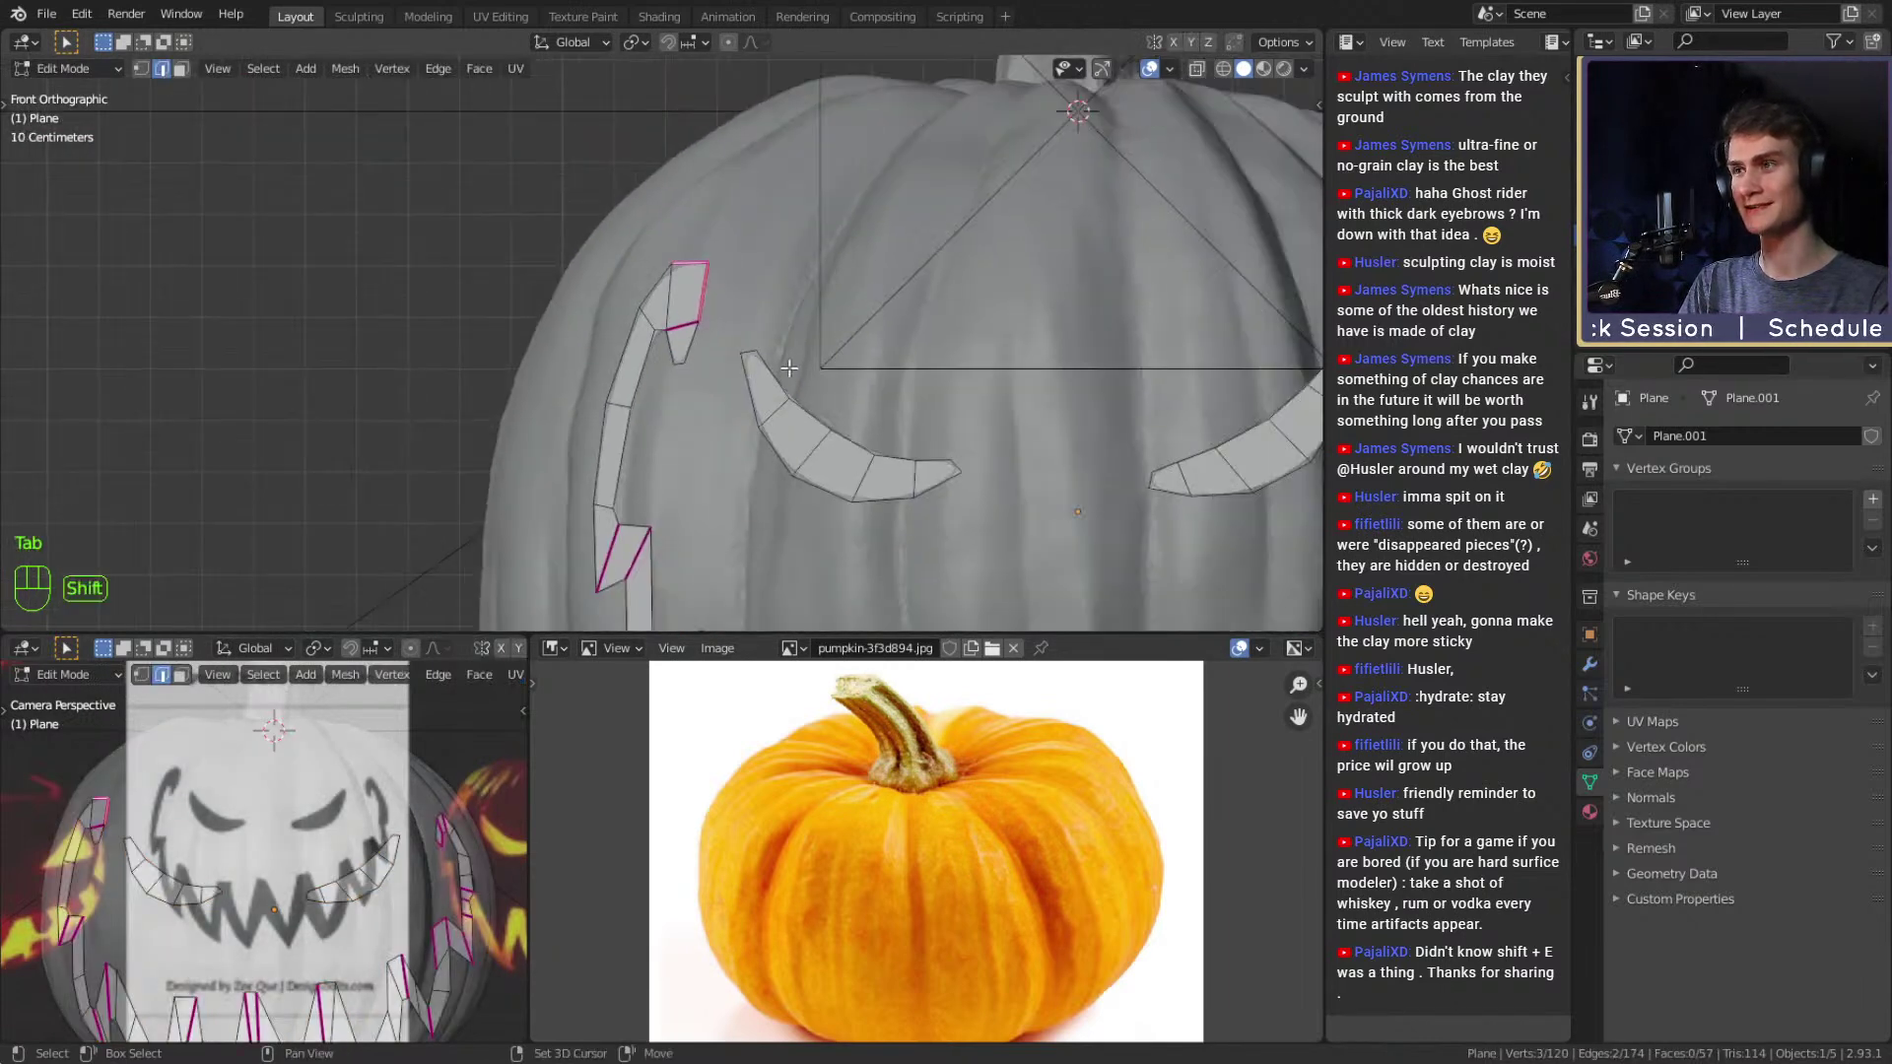
pyautogui.scroll(4, 645, 471)
pyautogui.moveTo(620, 345)
pyautogui.keyDown('shift'); pyautogui.mouseDown(button='middle')
pyautogui.moveTo(671, 272)
pyautogui.moveTo(623, 328)
pyautogui.mouseUp(button='middle'); pyautogui.keyUp('shift')
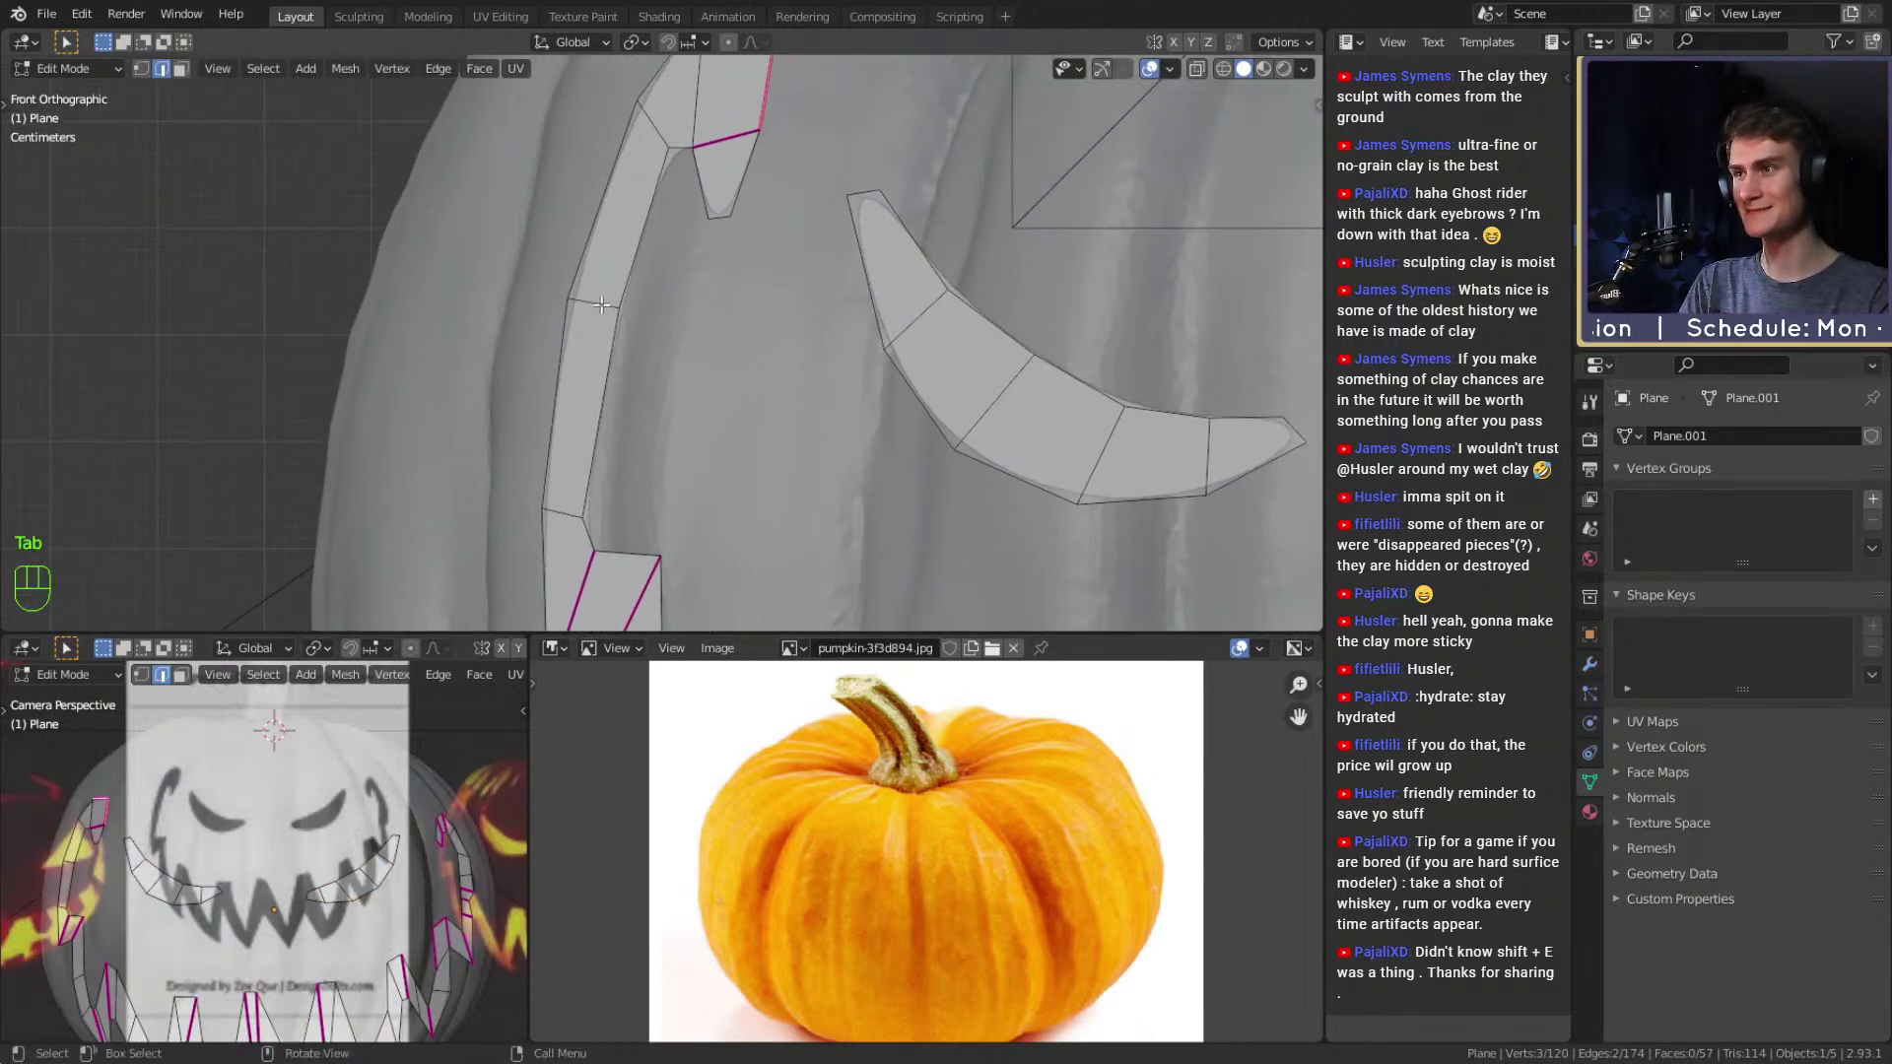
pyautogui.hotkey('shift', 'e')
pyautogui.press('Tab')
pyautogui.scroll(-4, 735, 384)
pyautogui.scroll(4, 647, 376)
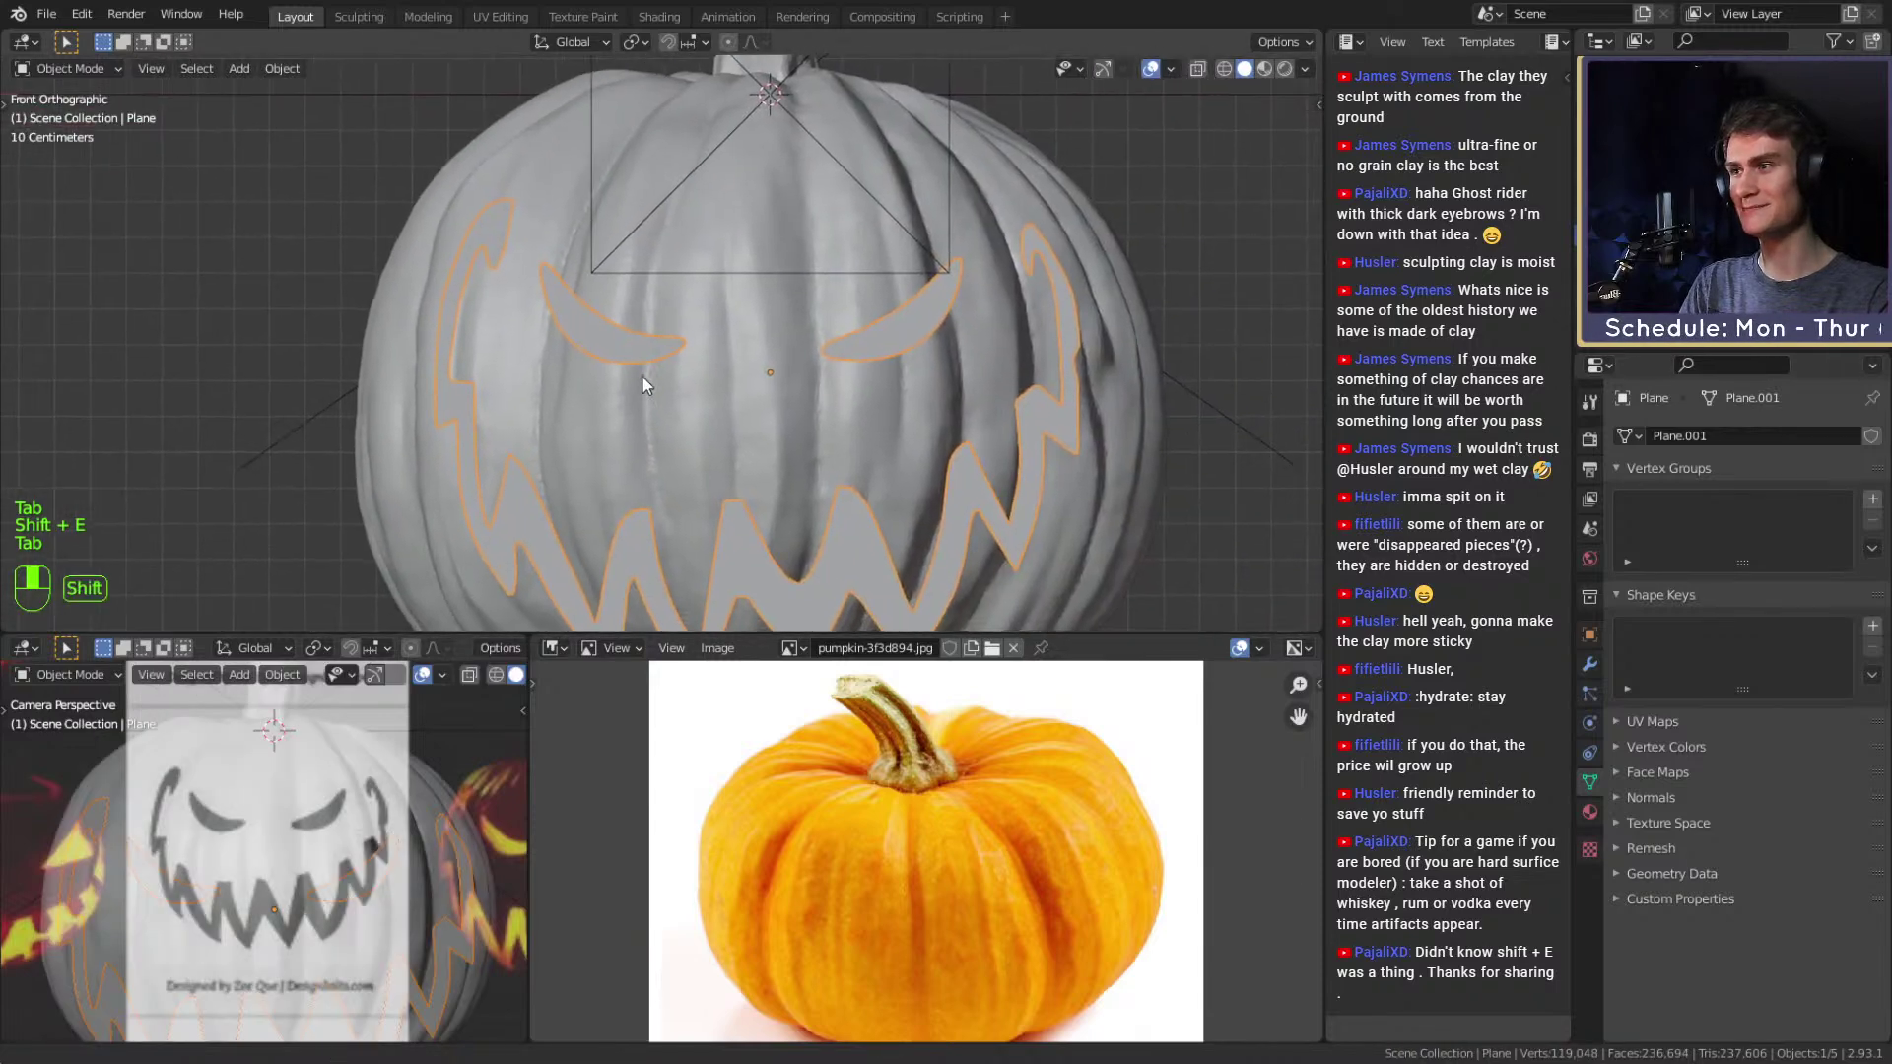
# Crease the upper edge and the tip edge at the right eye's inner corner.
pyautogui.keyDown('shift'); pyautogui.moveTo(813, 374); pyautogui.dragTo(538, 390, button='middle'); pyautogui.keyUp('shift')
pyautogui.press('Tab')
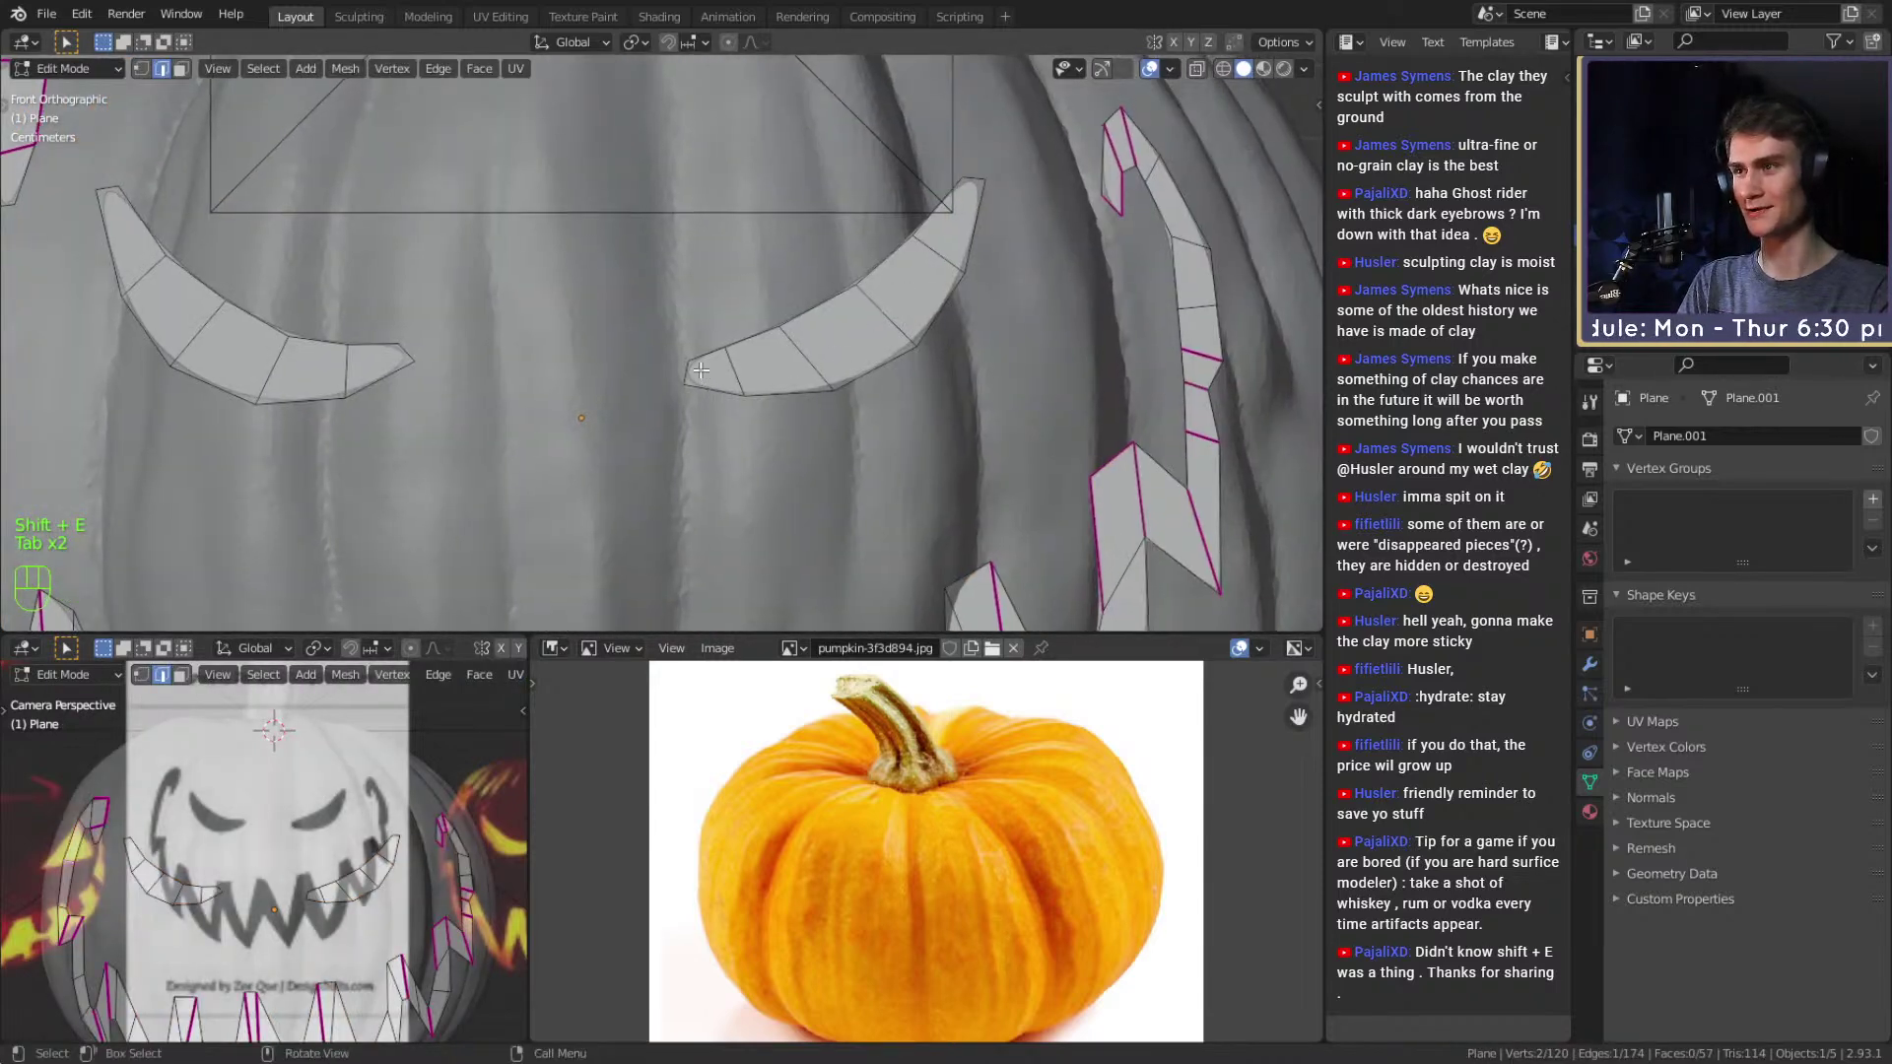
pyautogui.hotkey('shift', 'e')
pyautogui.click(1225, 364)
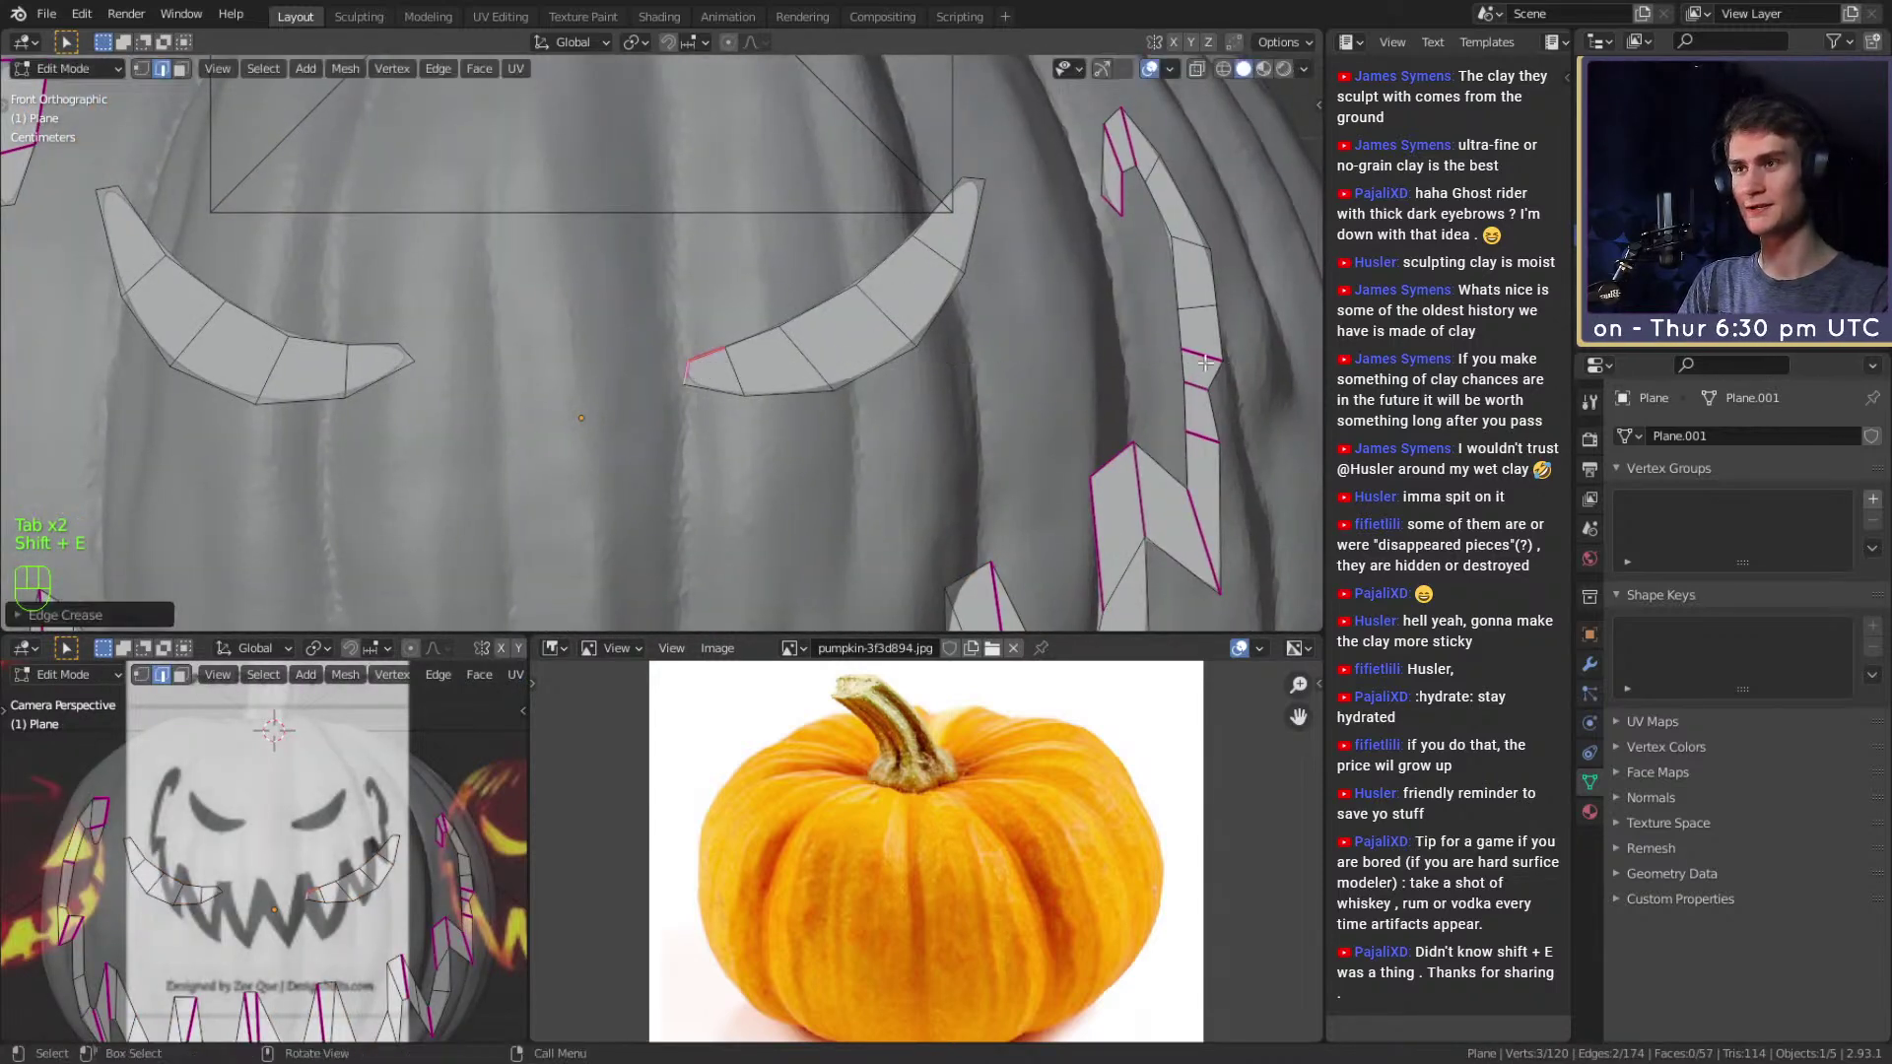
# Crease the tip edge and the adjoining outer edge at the right eye's upper outer corner.
pyautogui.keyDown('shift'); pyautogui.moveTo(980, 223); pyautogui.dragTo(984, 247, button='middle'); pyautogui.keyUp('shift')
pyautogui.click(985, 225)
pyautogui.keyDown('shift'); pyautogui.click(977, 204); pyautogui.keyUp('shift')
pyautogui.hotkey('shift', 'e')
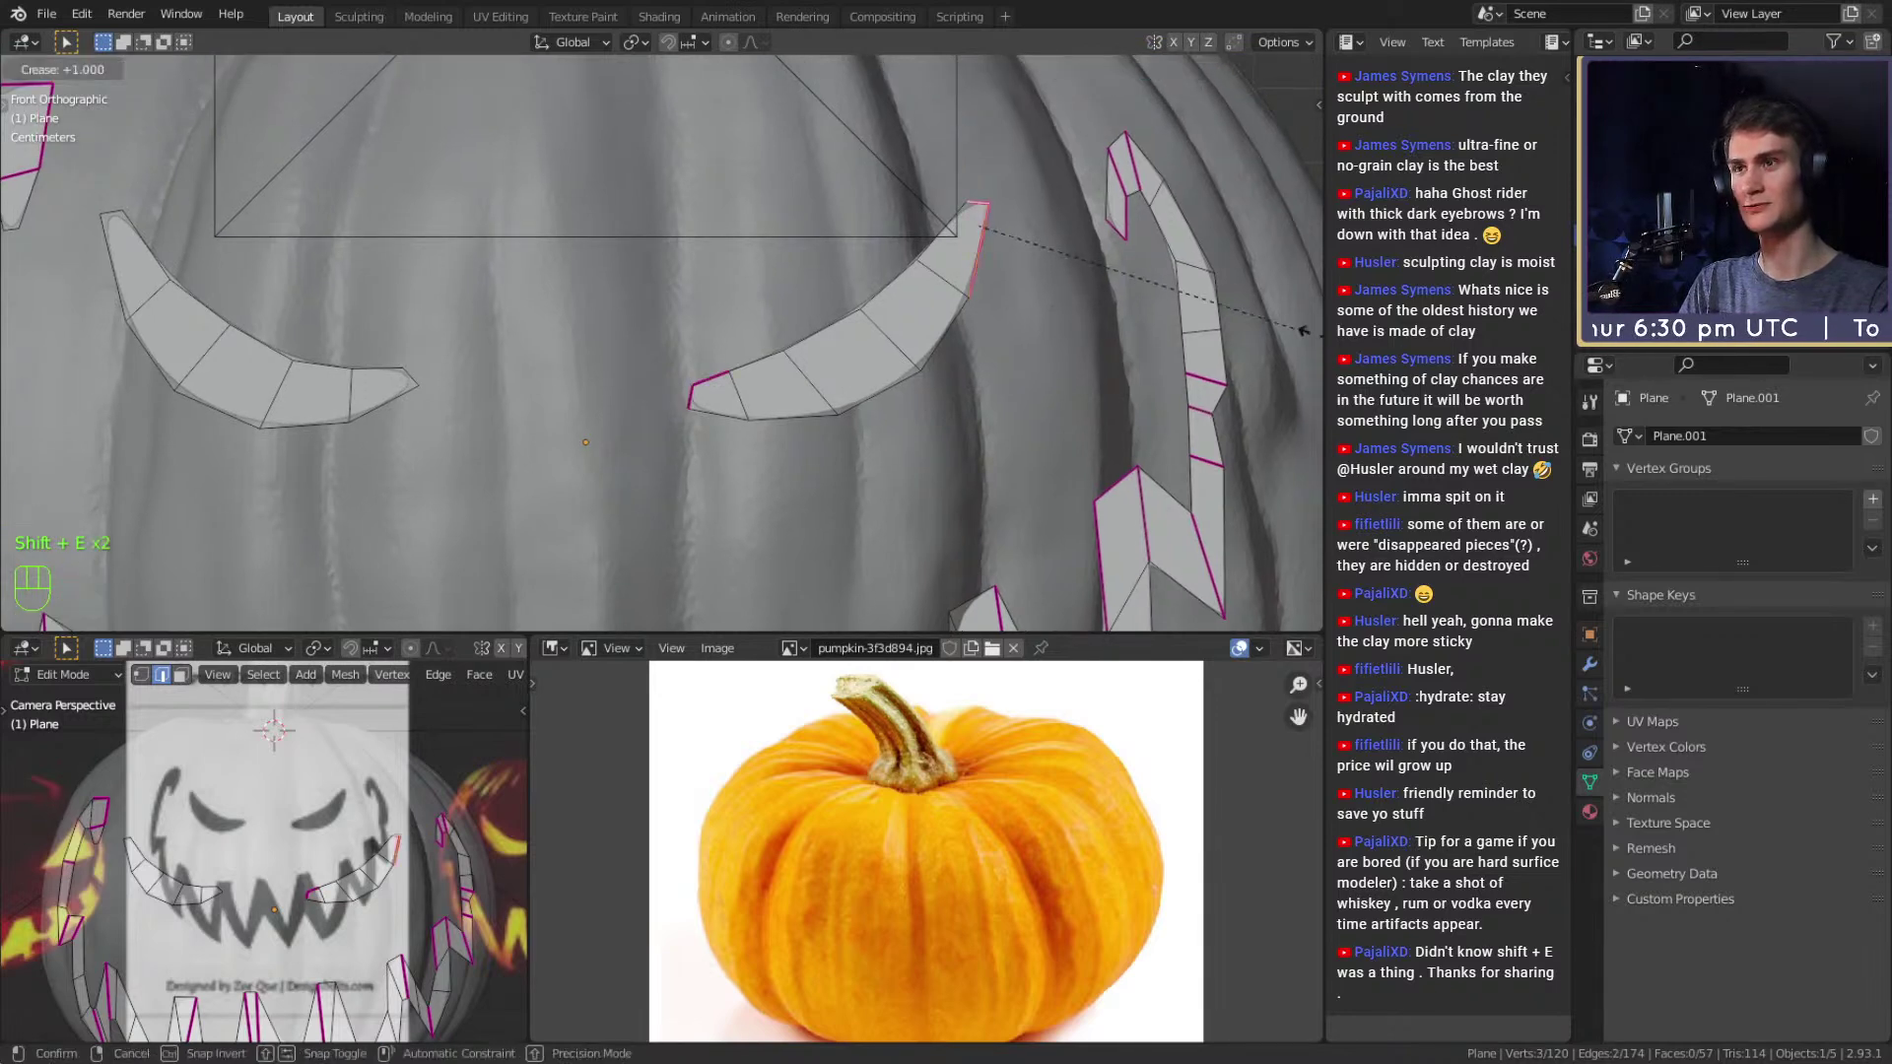
pyautogui.click(1288, 329)
# Crease one cross edge in the outer half of each eye and preview the smoothed eyes.
pyautogui.keyDown('shift'); pyautogui.moveTo(366, 361); pyautogui.dragTo(765, 409, button='middle'); pyautogui.keyUp('shift')
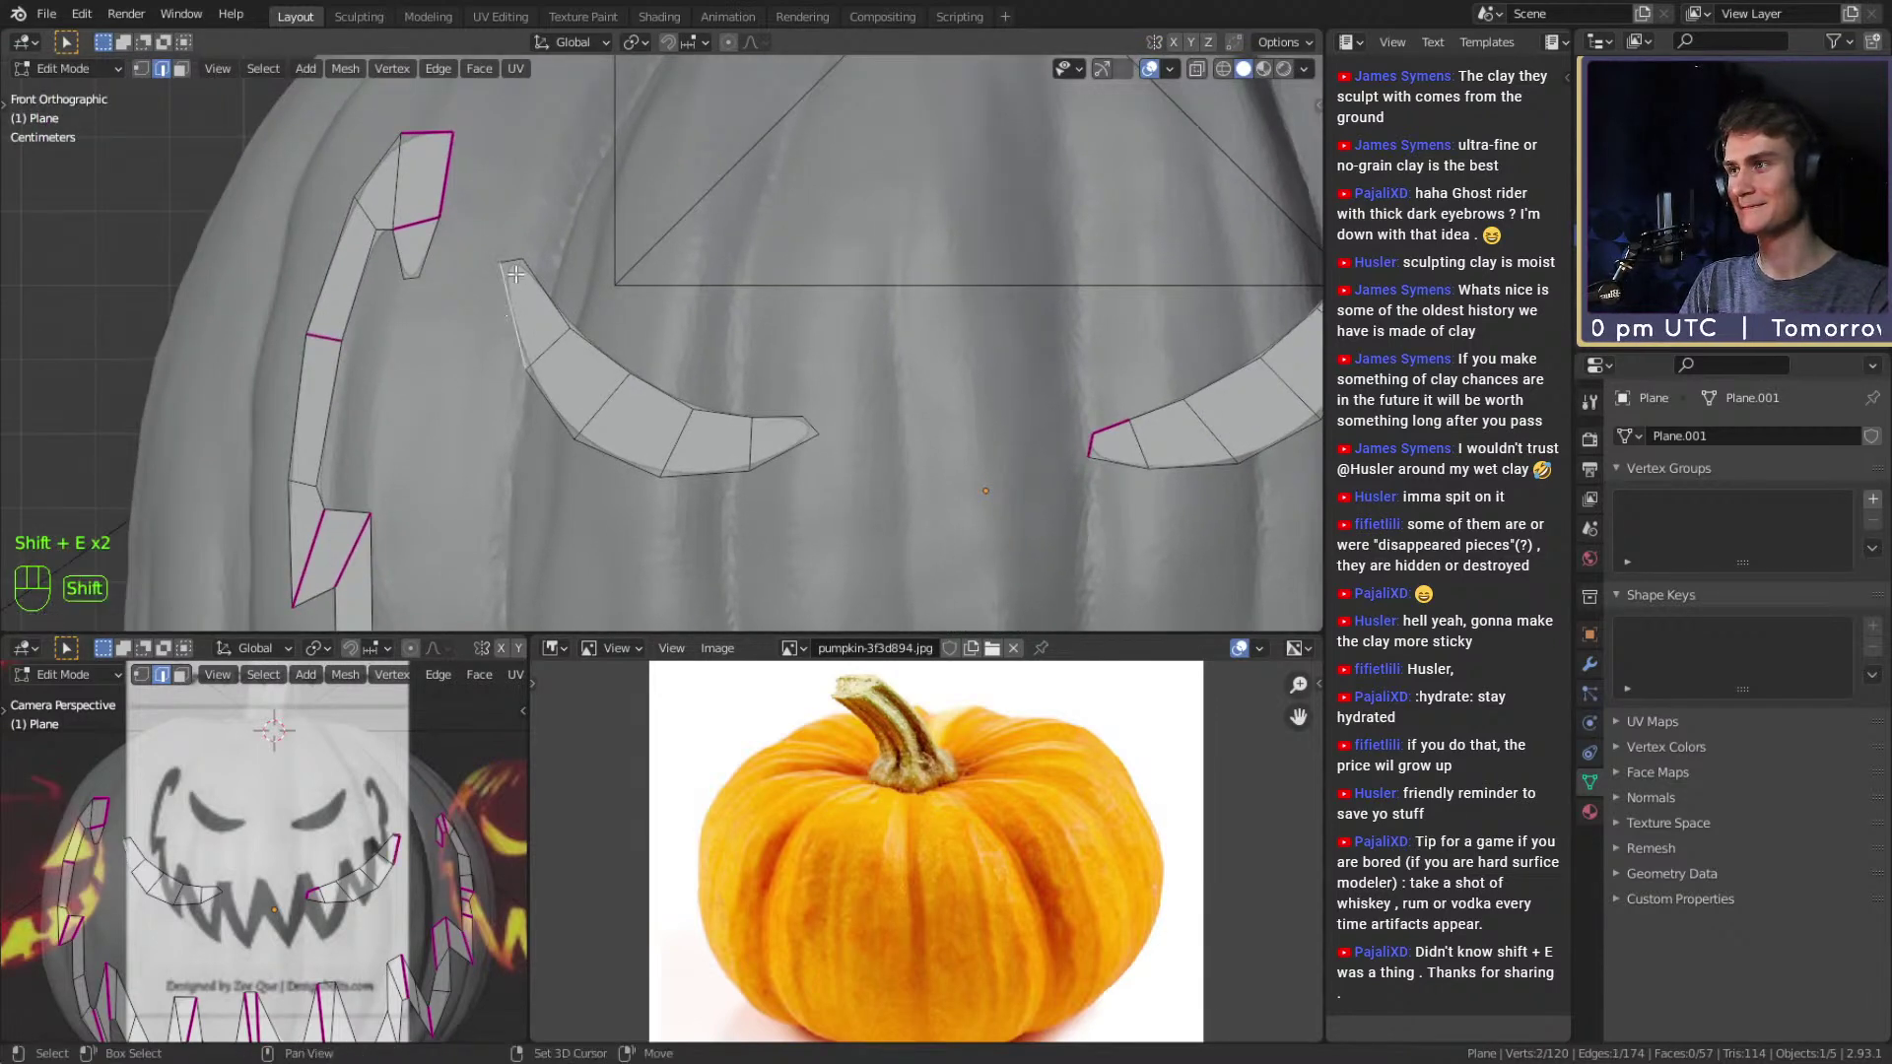
pyautogui.hotkey('shift', 'e')
pyautogui.click(832, 363)
pyautogui.keyDown('shift'); pyautogui.moveTo(833, 363); pyautogui.dragTo(534, 368, button='middle'); pyautogui.keyUp('shift')
pyautogui.click(943, 360)
pyautogui.hotkey('shift', 'e')
pyautogui.click(1090, 397)
pyautogui.keyDown('shift'); pyautogui.moveTo(1090, 397); pyautogui.dragTo(1176, 376, button='middle'); pyautogui.keyUp('shift')
pyautogui.press('Tab')
pyautogui.scroll(-6, 775, 422)
pyautogui.scroll(6, 774, 414)
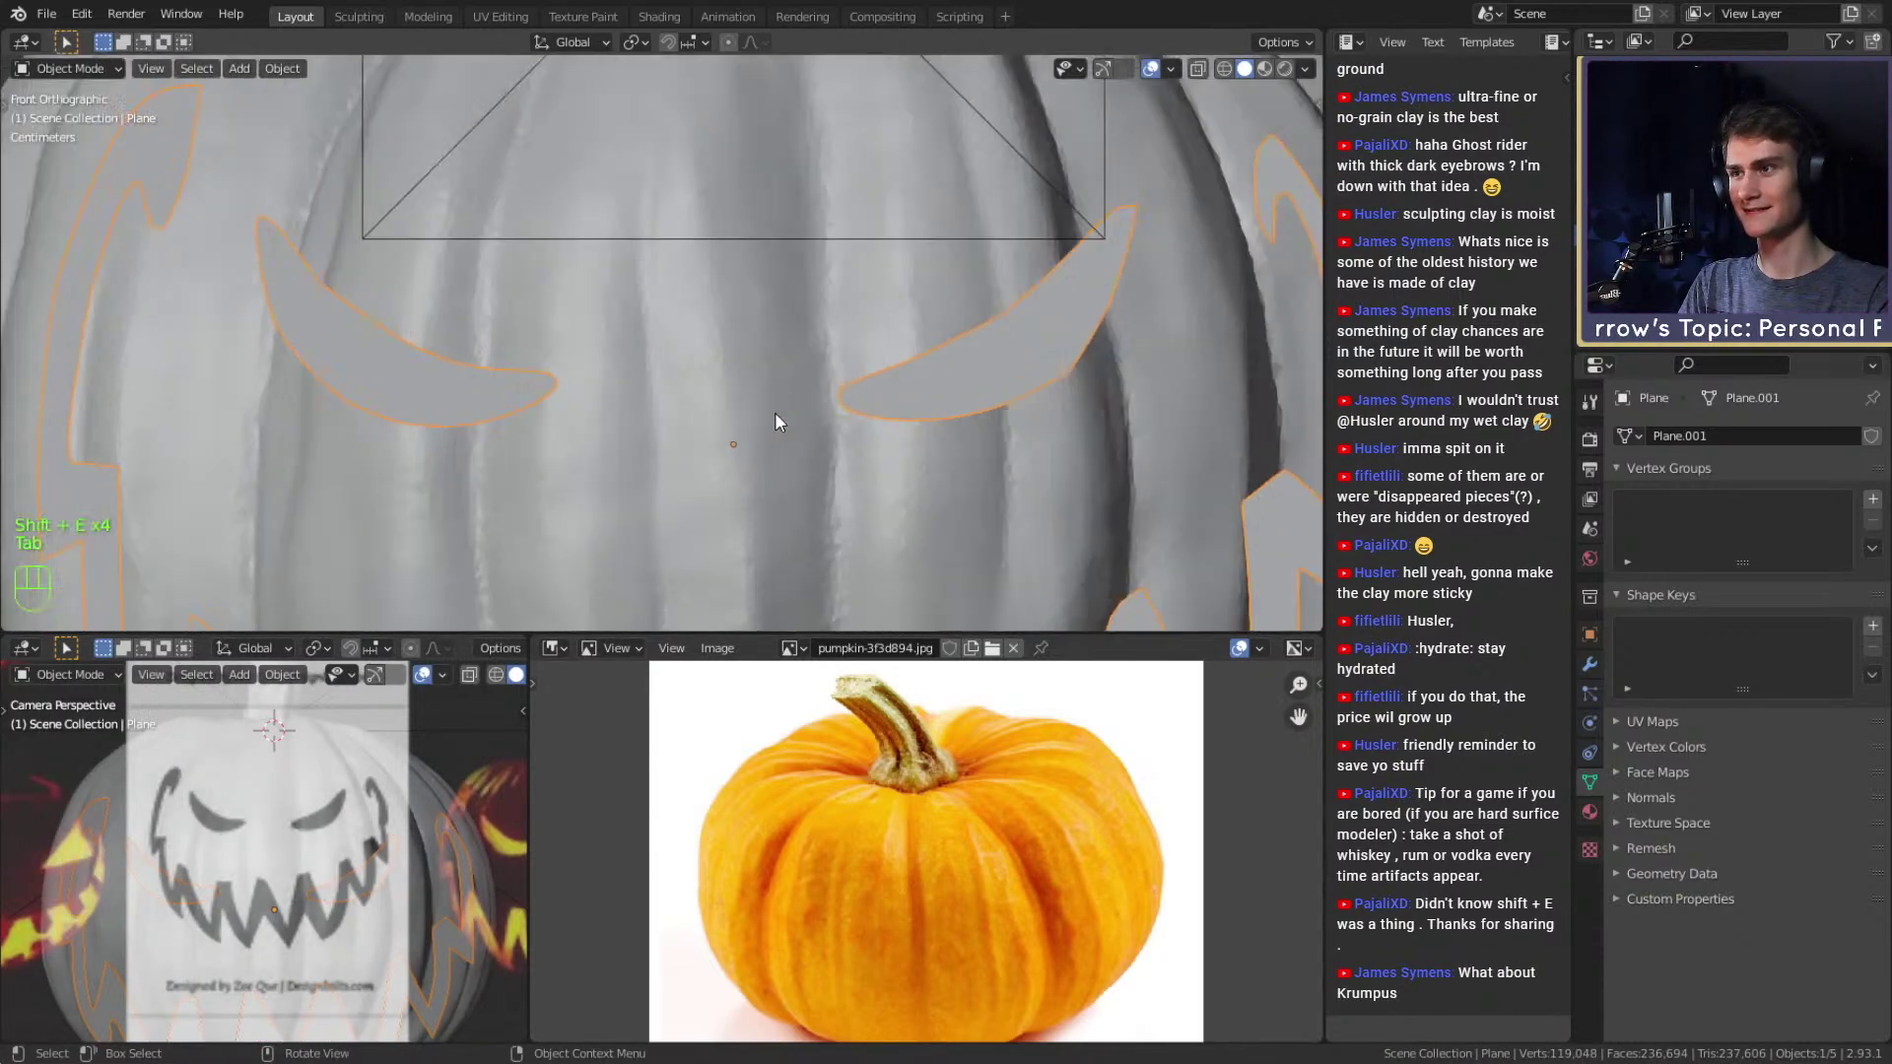
pyautogui.keyDown('shift'); pyautogui.moveTo(775, 413); pyautogui.dragTo(681, 403, button='middle'); pyautogui.keyUp('shift')
# Try different crease amounts on the upper edge and the tip edge at the left eye's inner corner.
pyautogui.press('Tab')
pyautogui.scroll(-5, 681, 405)
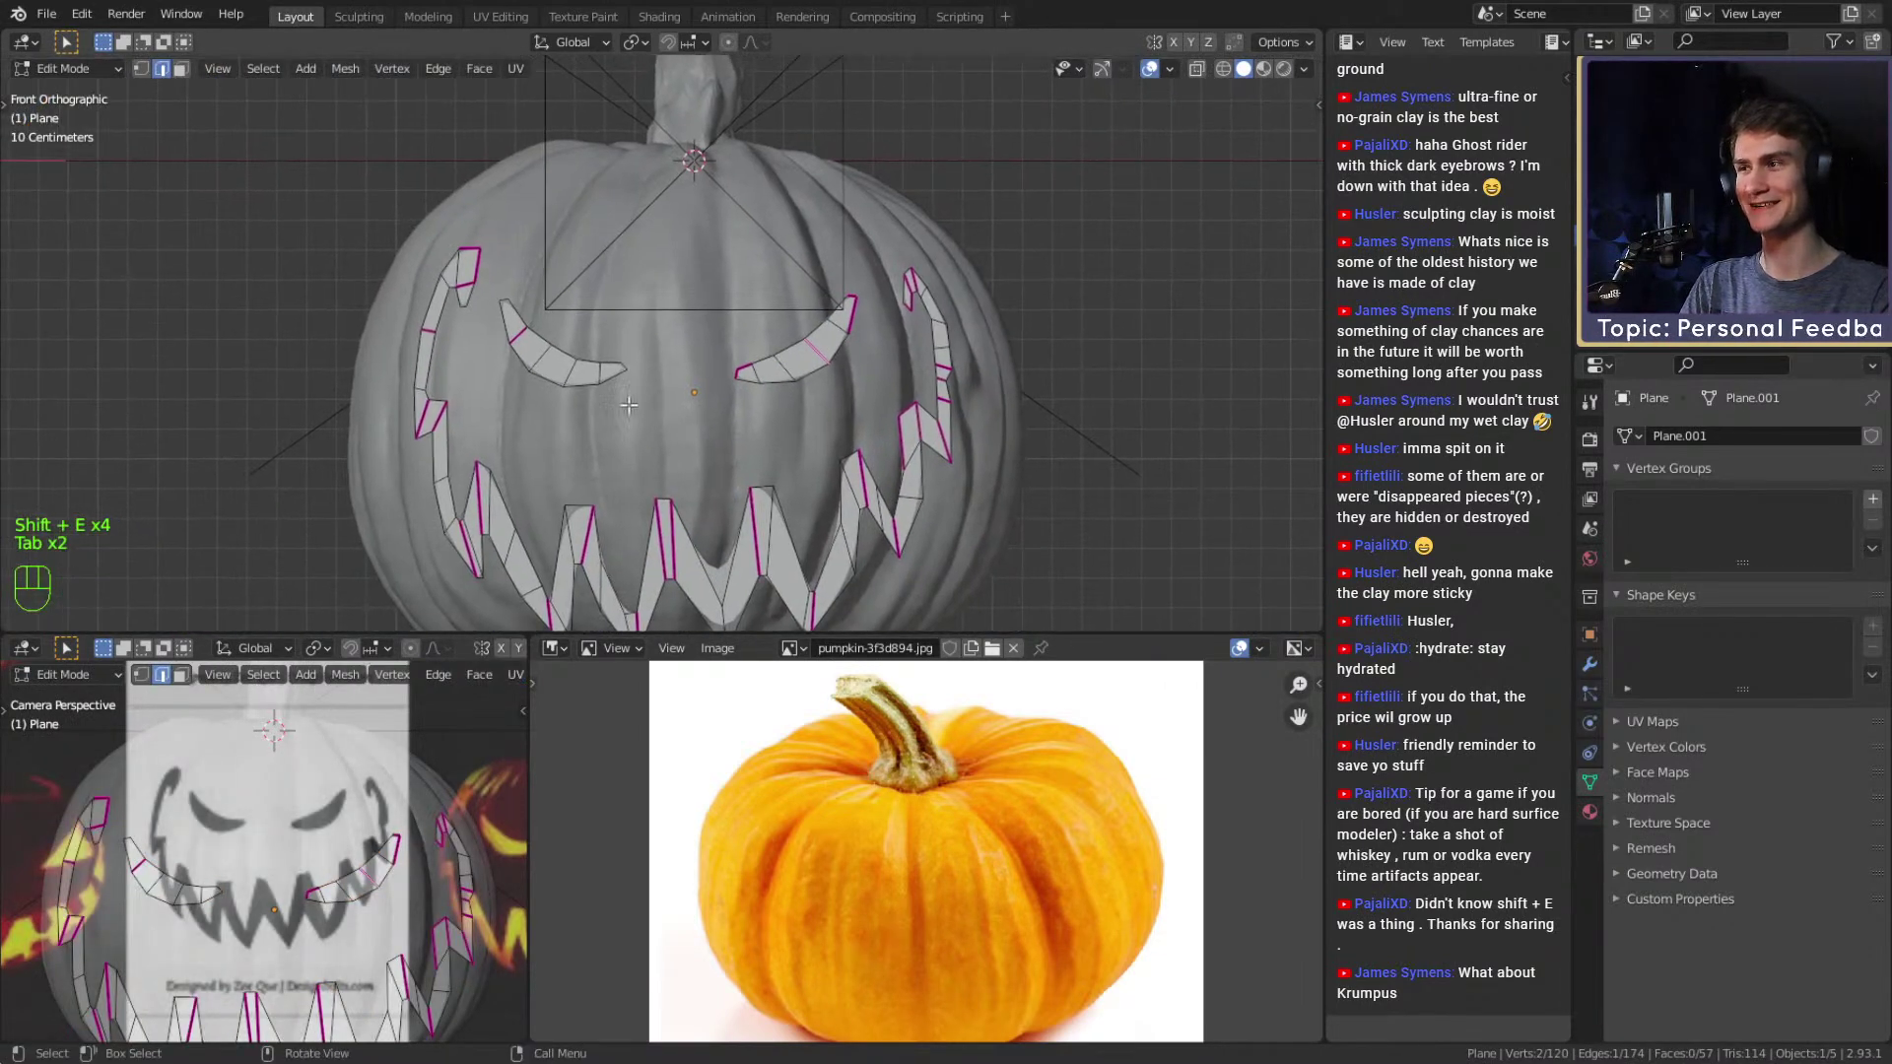
pyautogui.scroll(5, 669, 367)
pyautogui.click(668, 368)
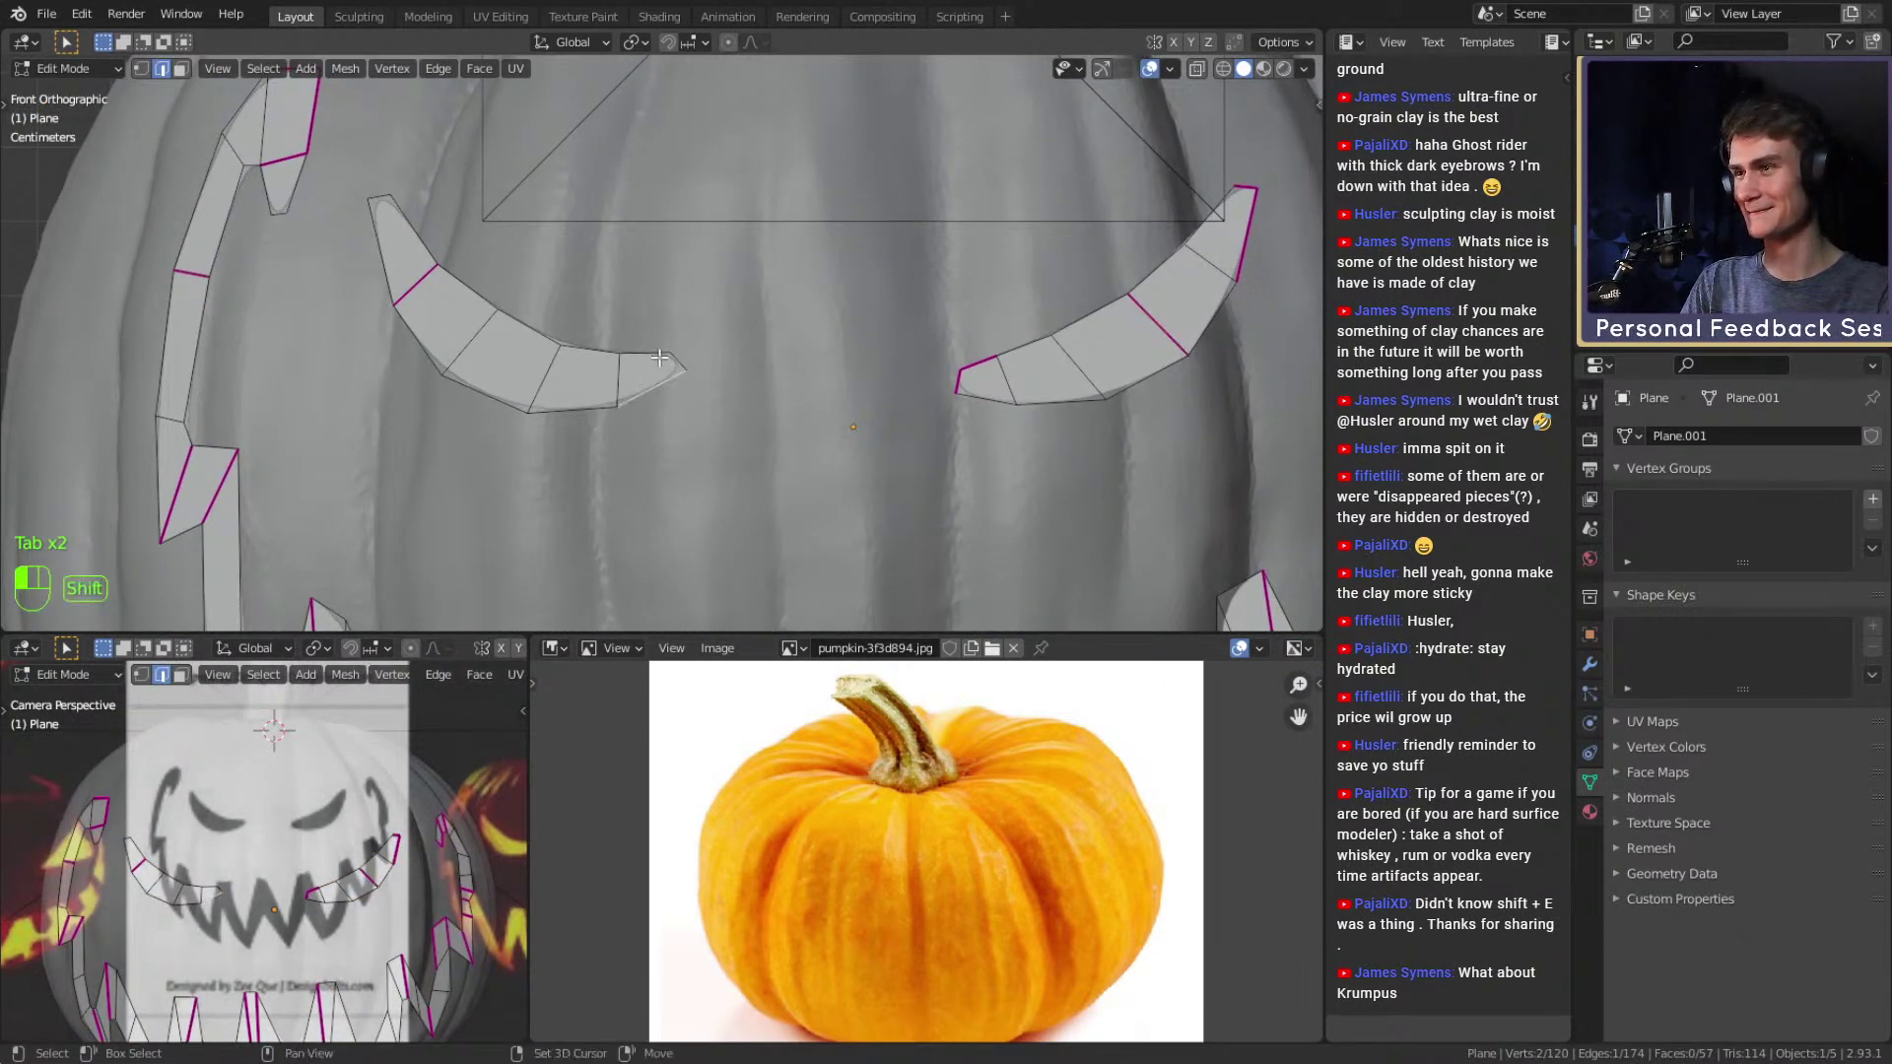
pyautogui.hotkey('shift', 'e')
pyautogui.click(789, 378)
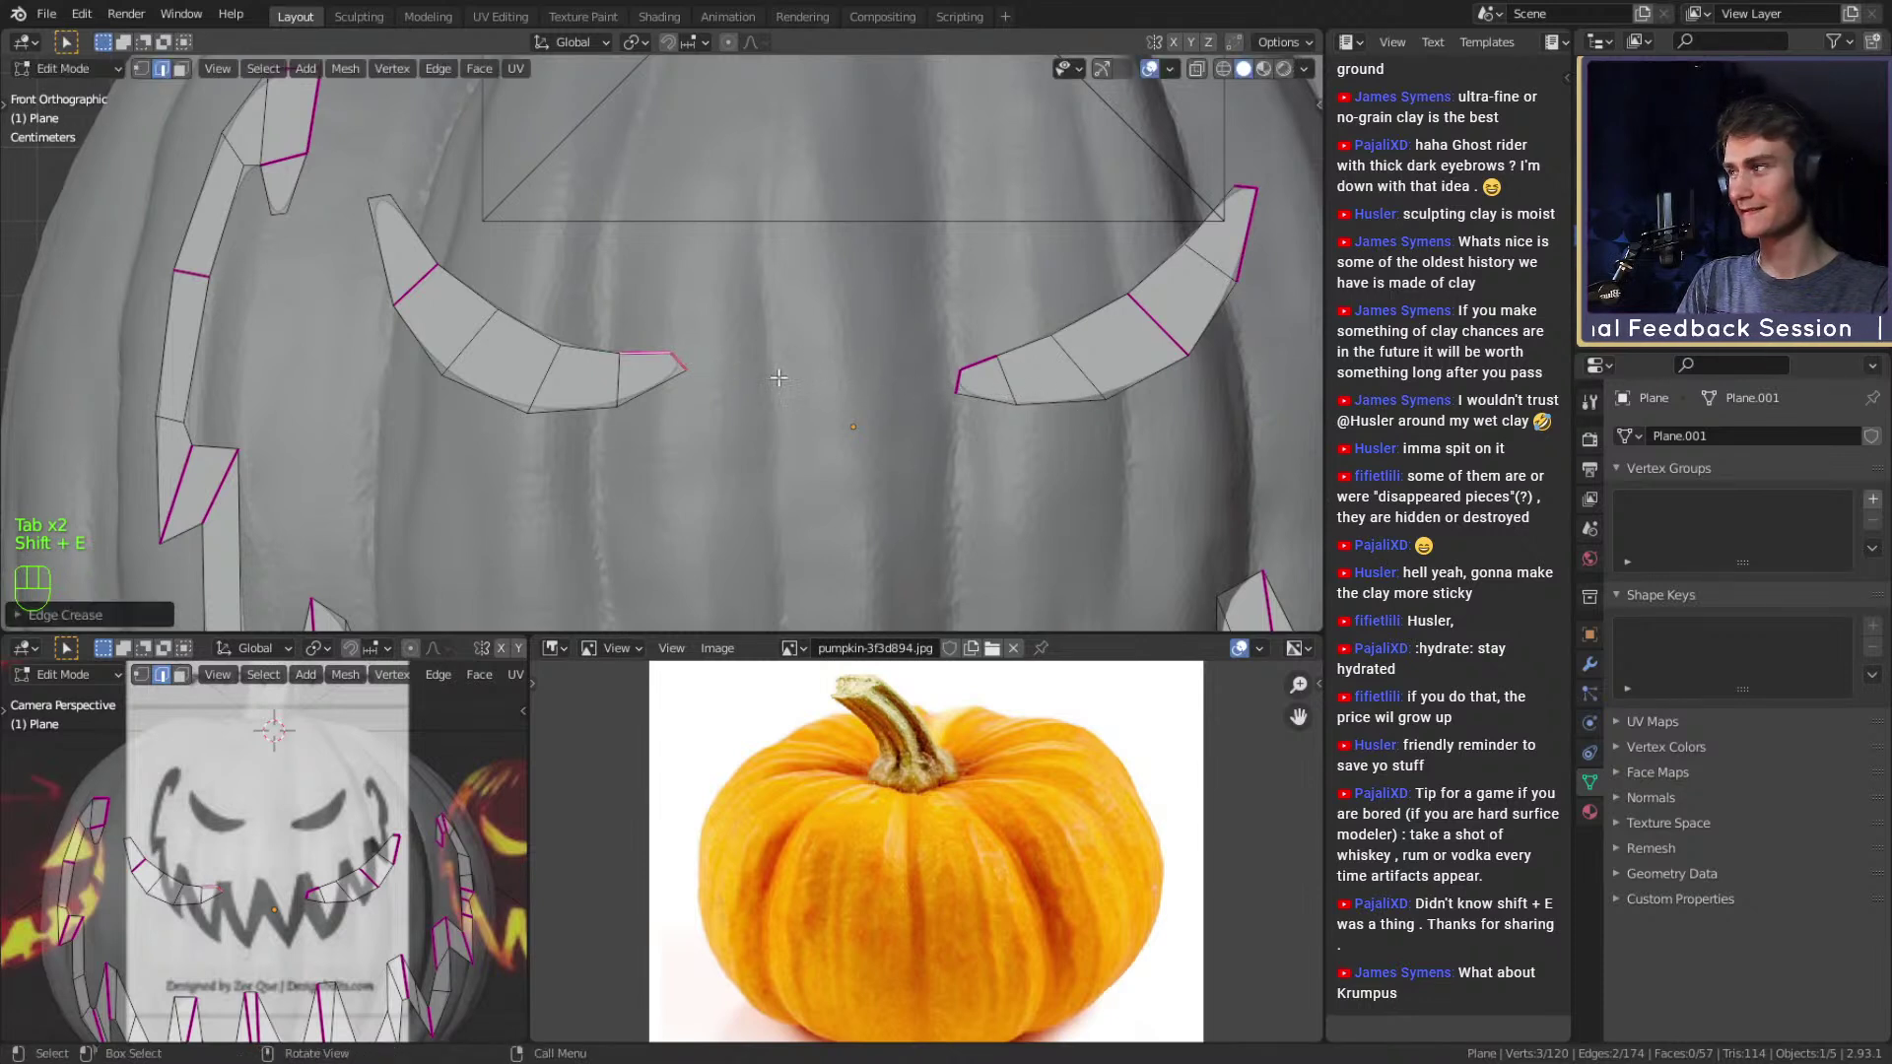
pyautogui.hotkey('shift', 'e')
pyautogui.click(873, 430)
pyautogui.hotkey('shift', 'e')
pyautogui.click(764, 401)
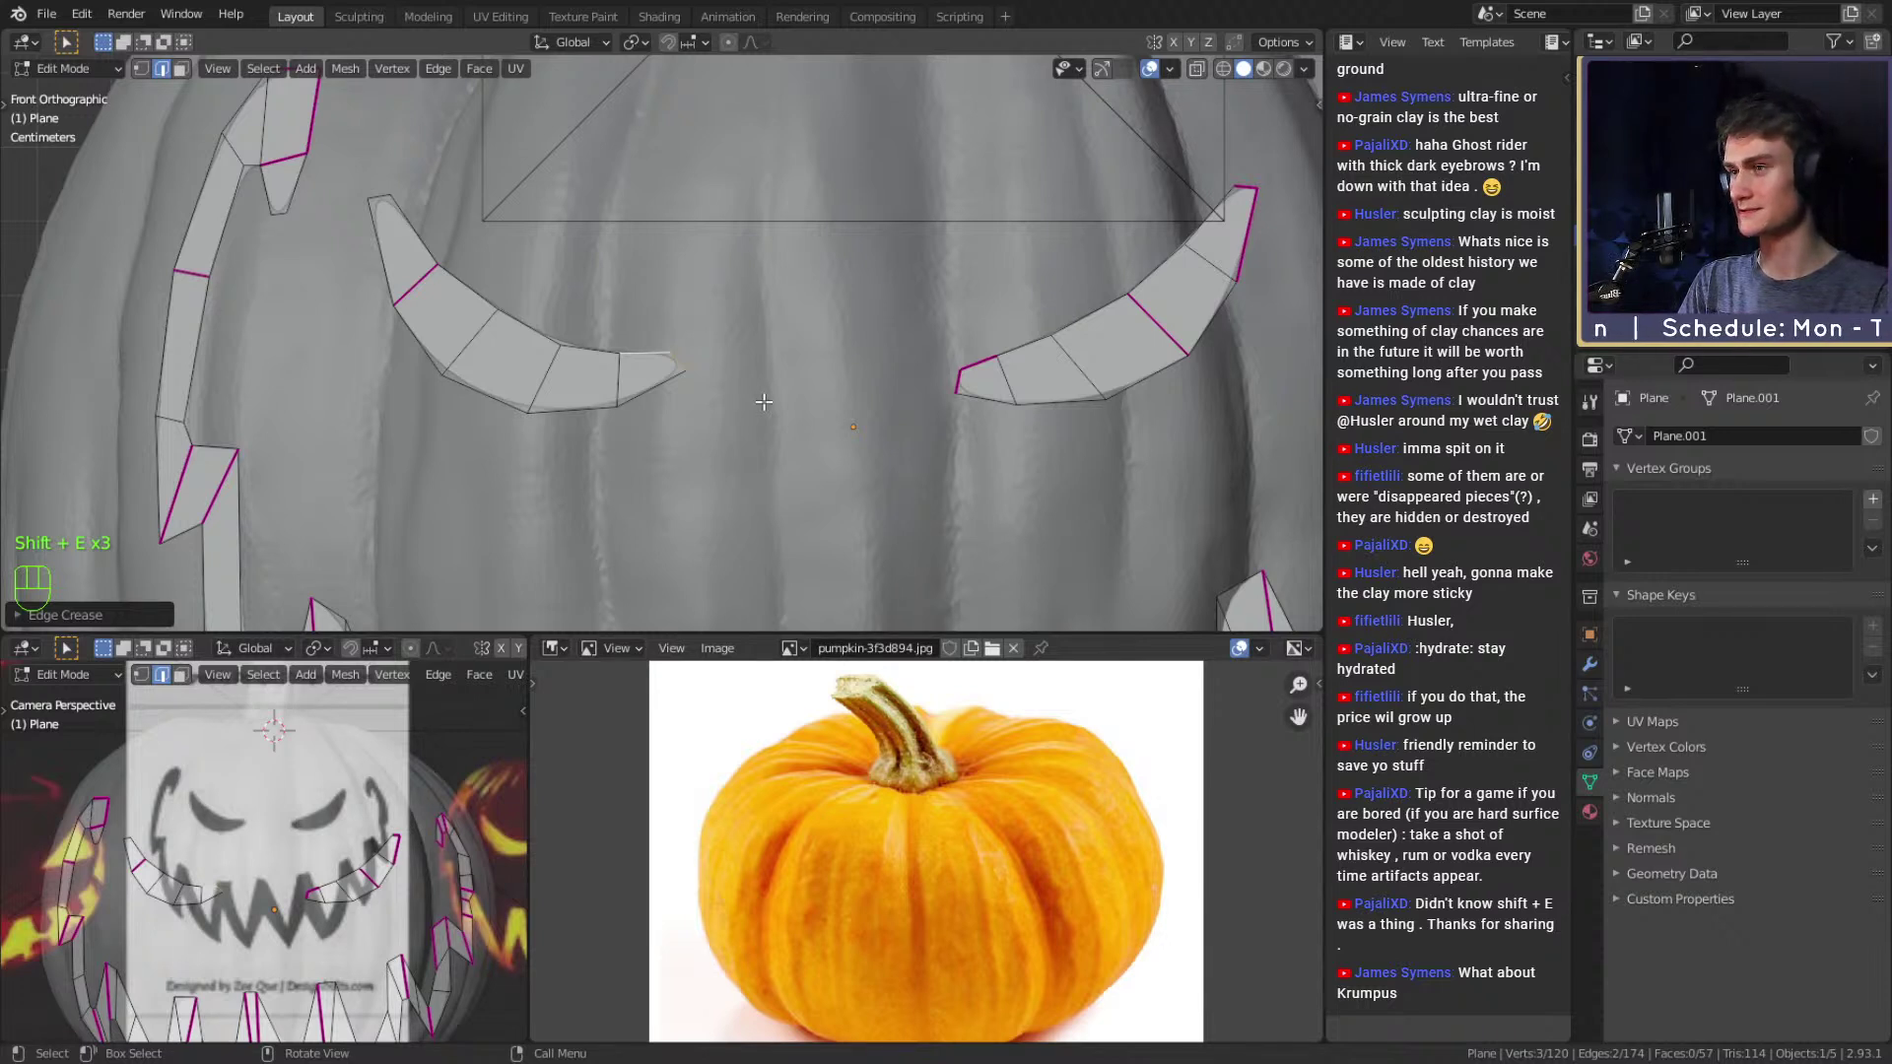
pyautogui.hotkey('shift', 'e')
pyautogui.click(741, 394)
pyautogui.hotkey('shift', 'e')
pyautogui.click(710, 396)
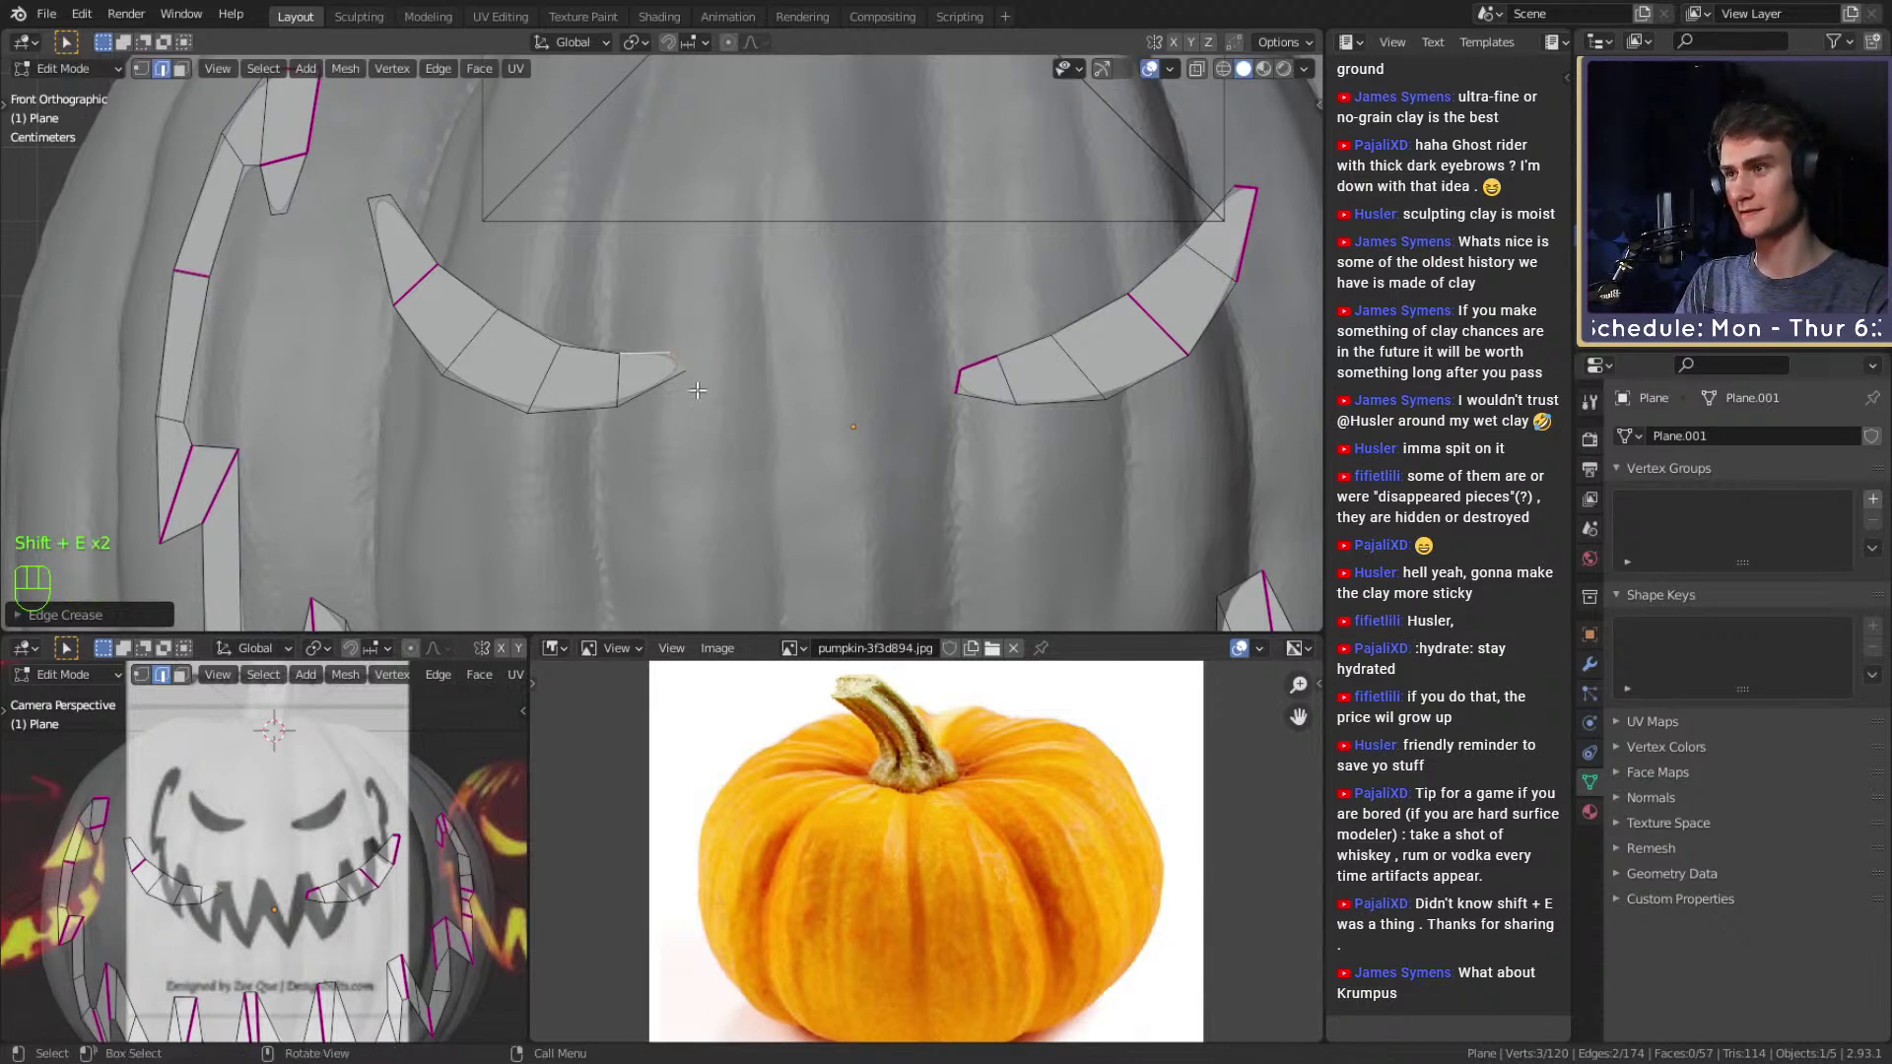
# Crease the lower edge and the short tip edge at the left eye's inner corner.
pyautogui.click(662, 381)
pyautogui.hotkey('shift', 'e')
pyautogui.click(1112, 414)
pyautogui.click(684, 366)
pyautogui.hotkey('shift', 'e')
pyautogui.click(1171, 396)
# Leave edit mode, review the smoothed face against the pumpkin from several angles, and save the file.
pyautogui.press('Tab')
pyautogui.scroll(-6, 789, 401)
pyautogui.scroll(-6, 779, 396)
pyautogui.scroll(9, 778, 393)
pyautogui.moveTo(778, 394); pyautogui.dragTo(627, 490, button='middle')
pyautogui.hotkey('ctrl', 's')
pyautogui.moveTo(743, 469); pyautogui.dragTo(724, 428, button='middle')
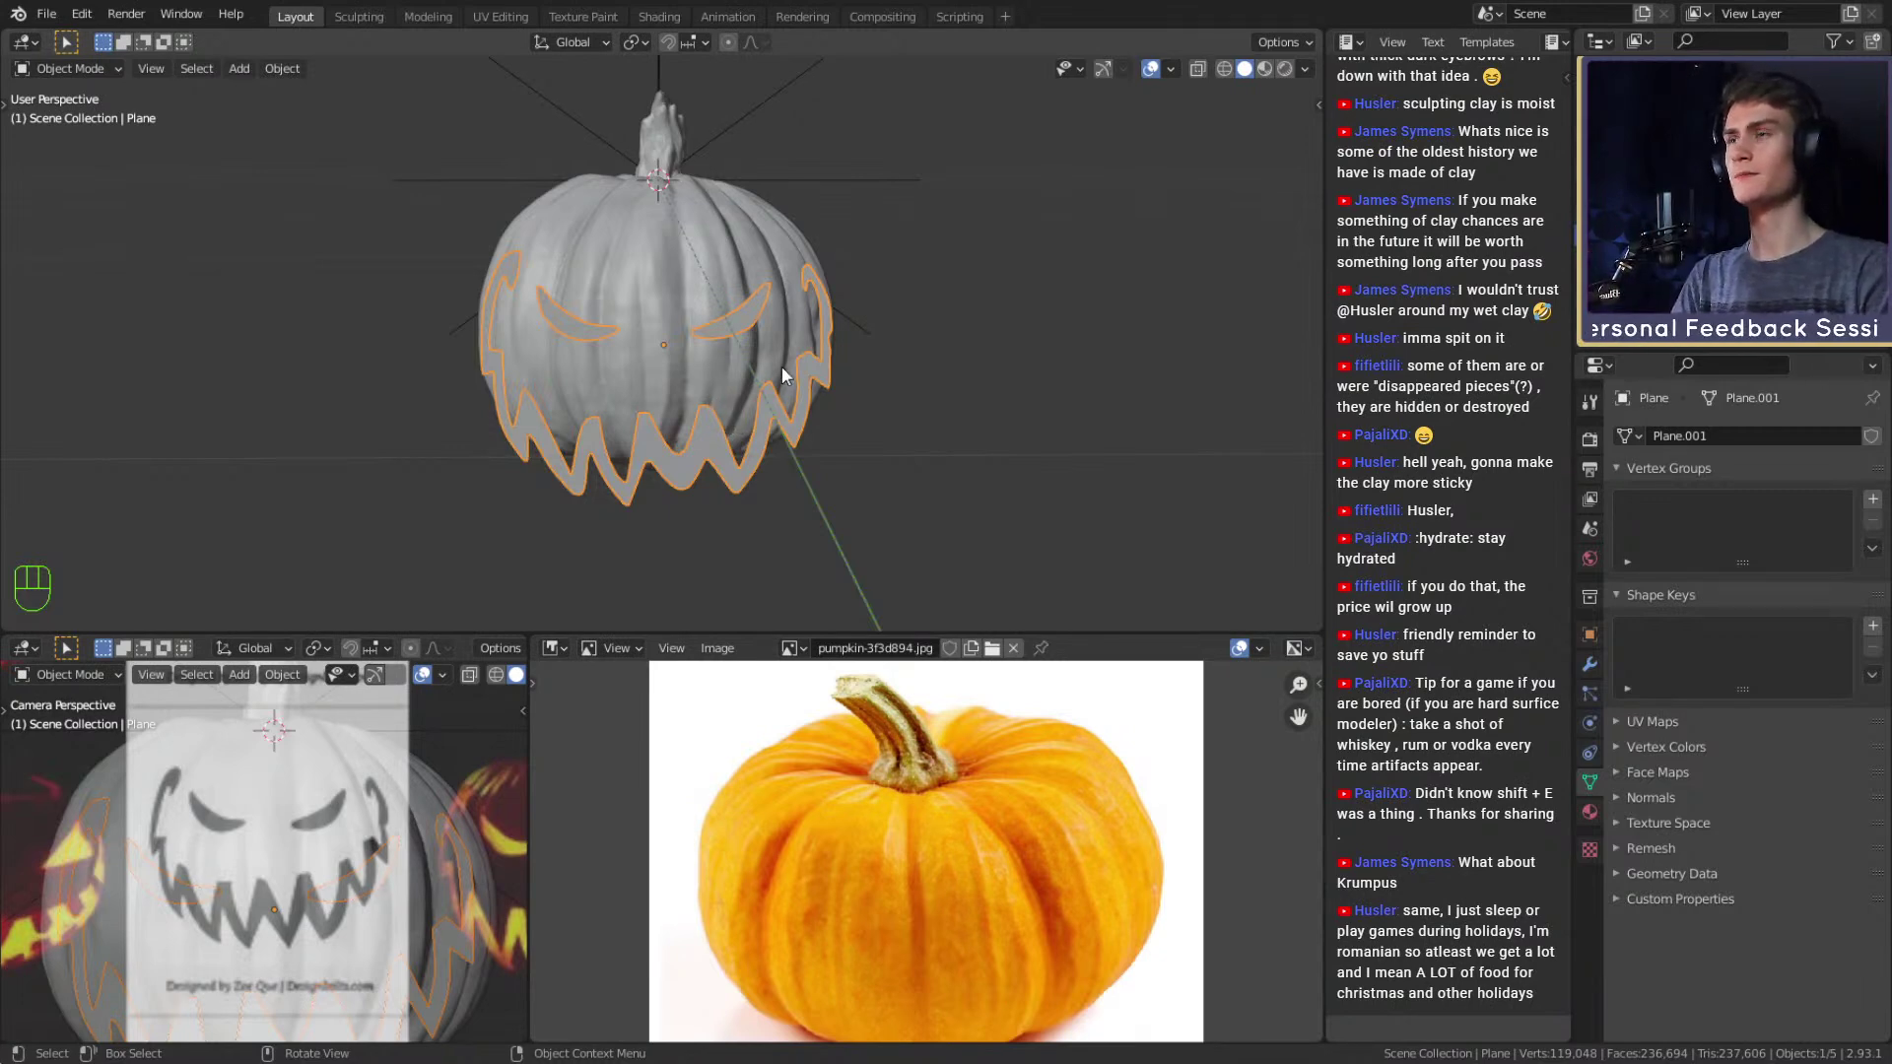
pyautogui.moveTo(737, 399); pyautogui.dragTo(686, 305, button='middle')
# Add a Wave modifier to the face mesh after its Subdivision modifier.
pyautogui.click(1589, 663)
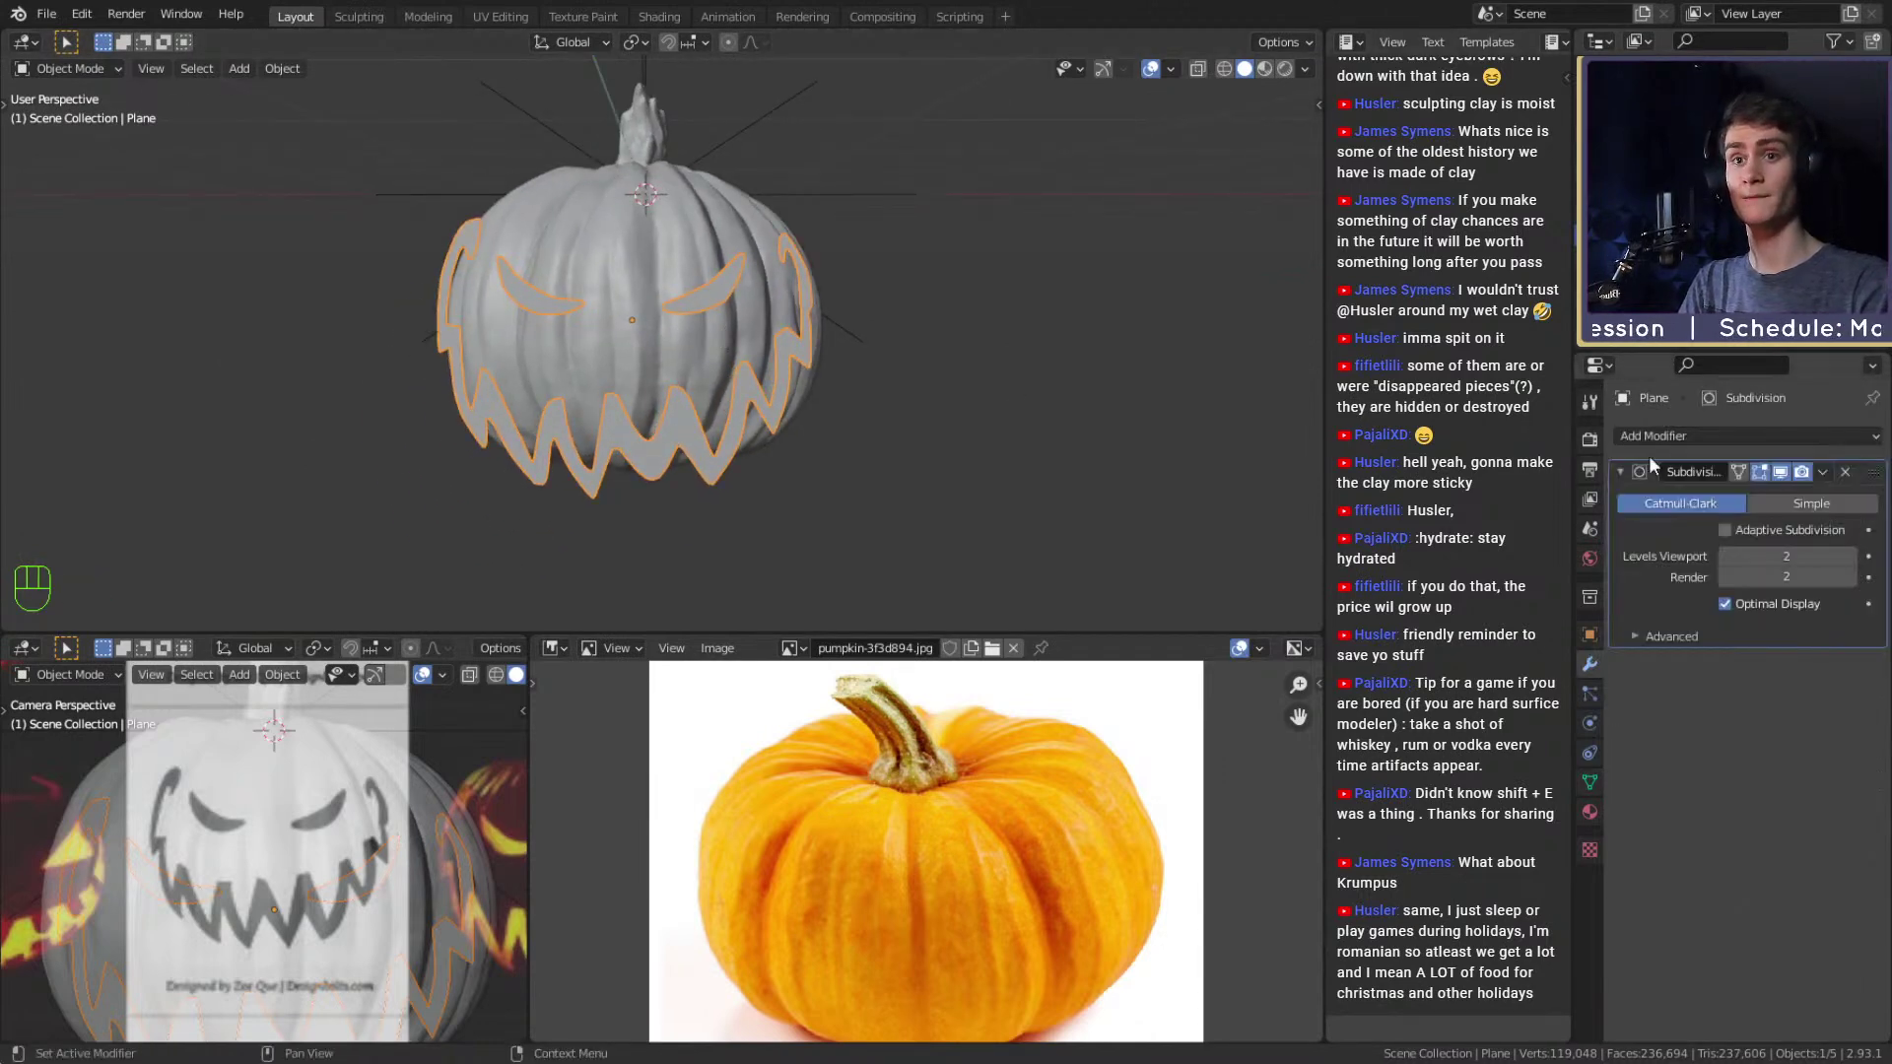
pyautogui.click(1678, 437)
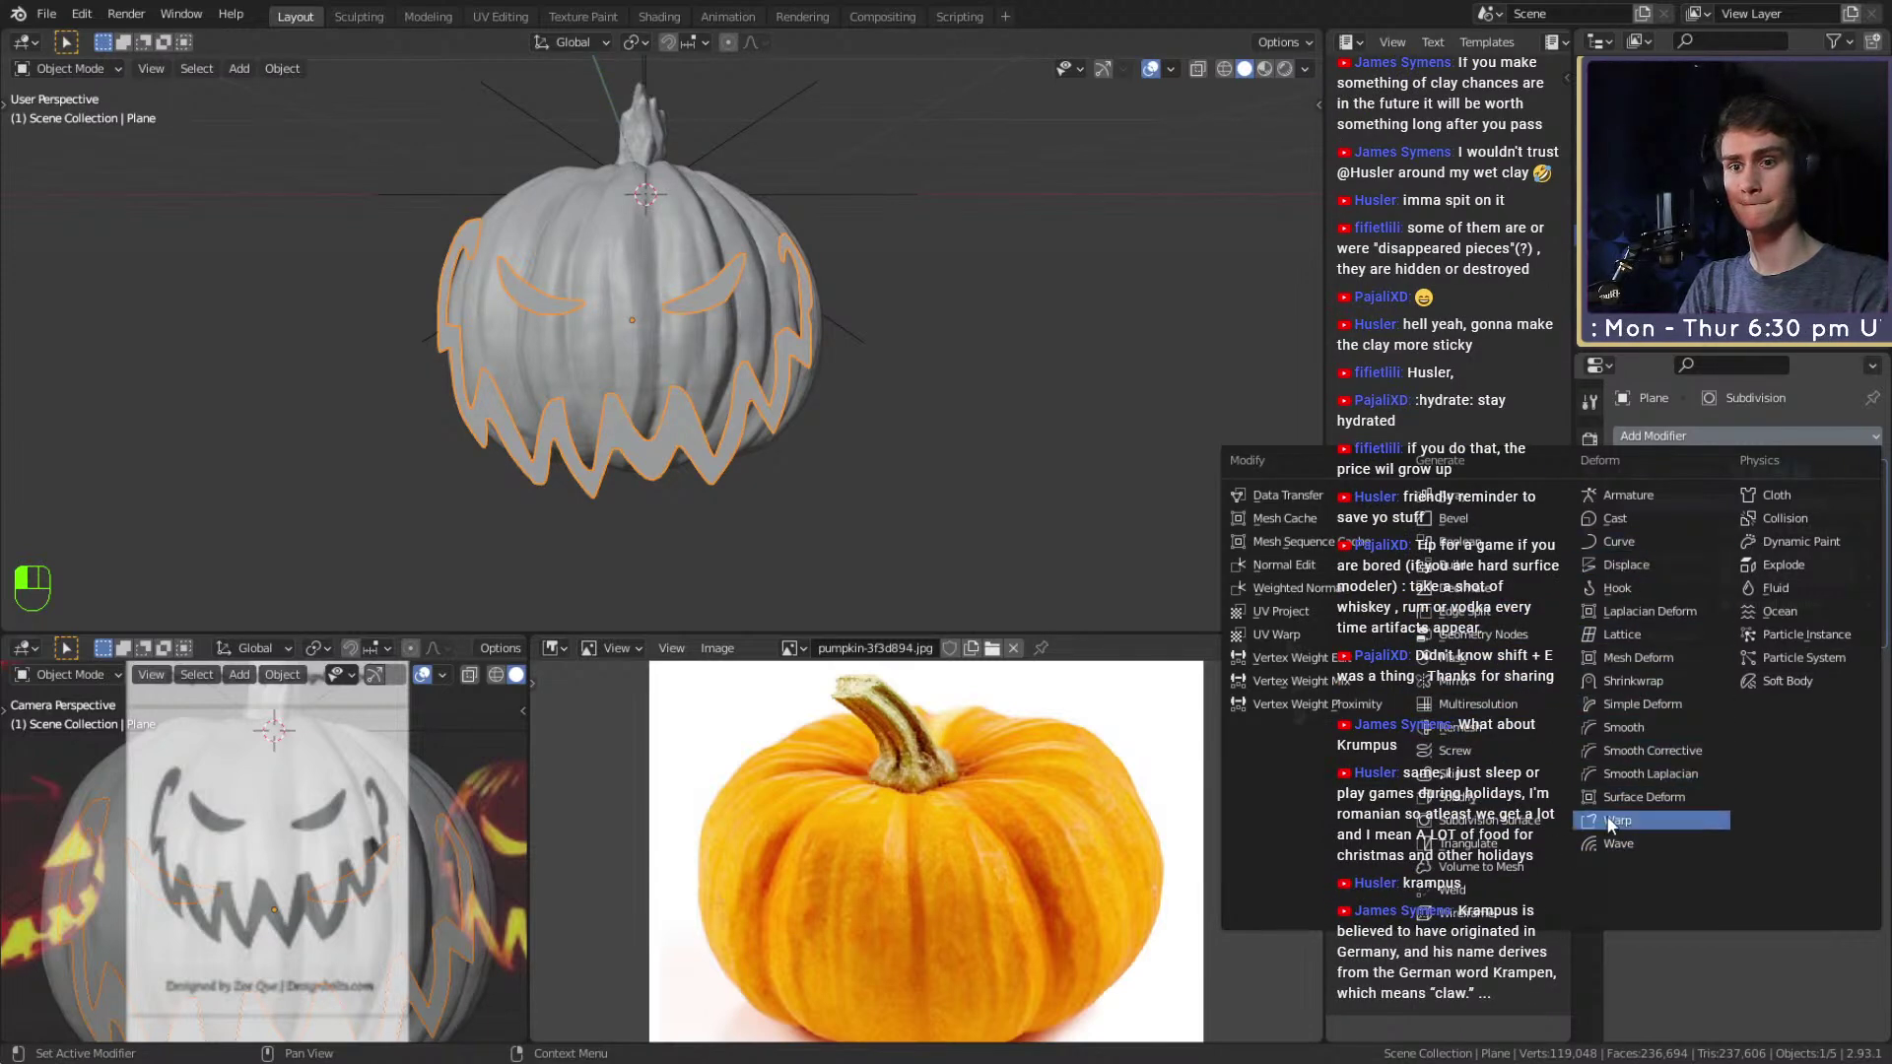
pyautogui.click(1616, 843)
pyautogui.moveTo(800, 410); pyautogui.dragTo(731, 421, button='middle')
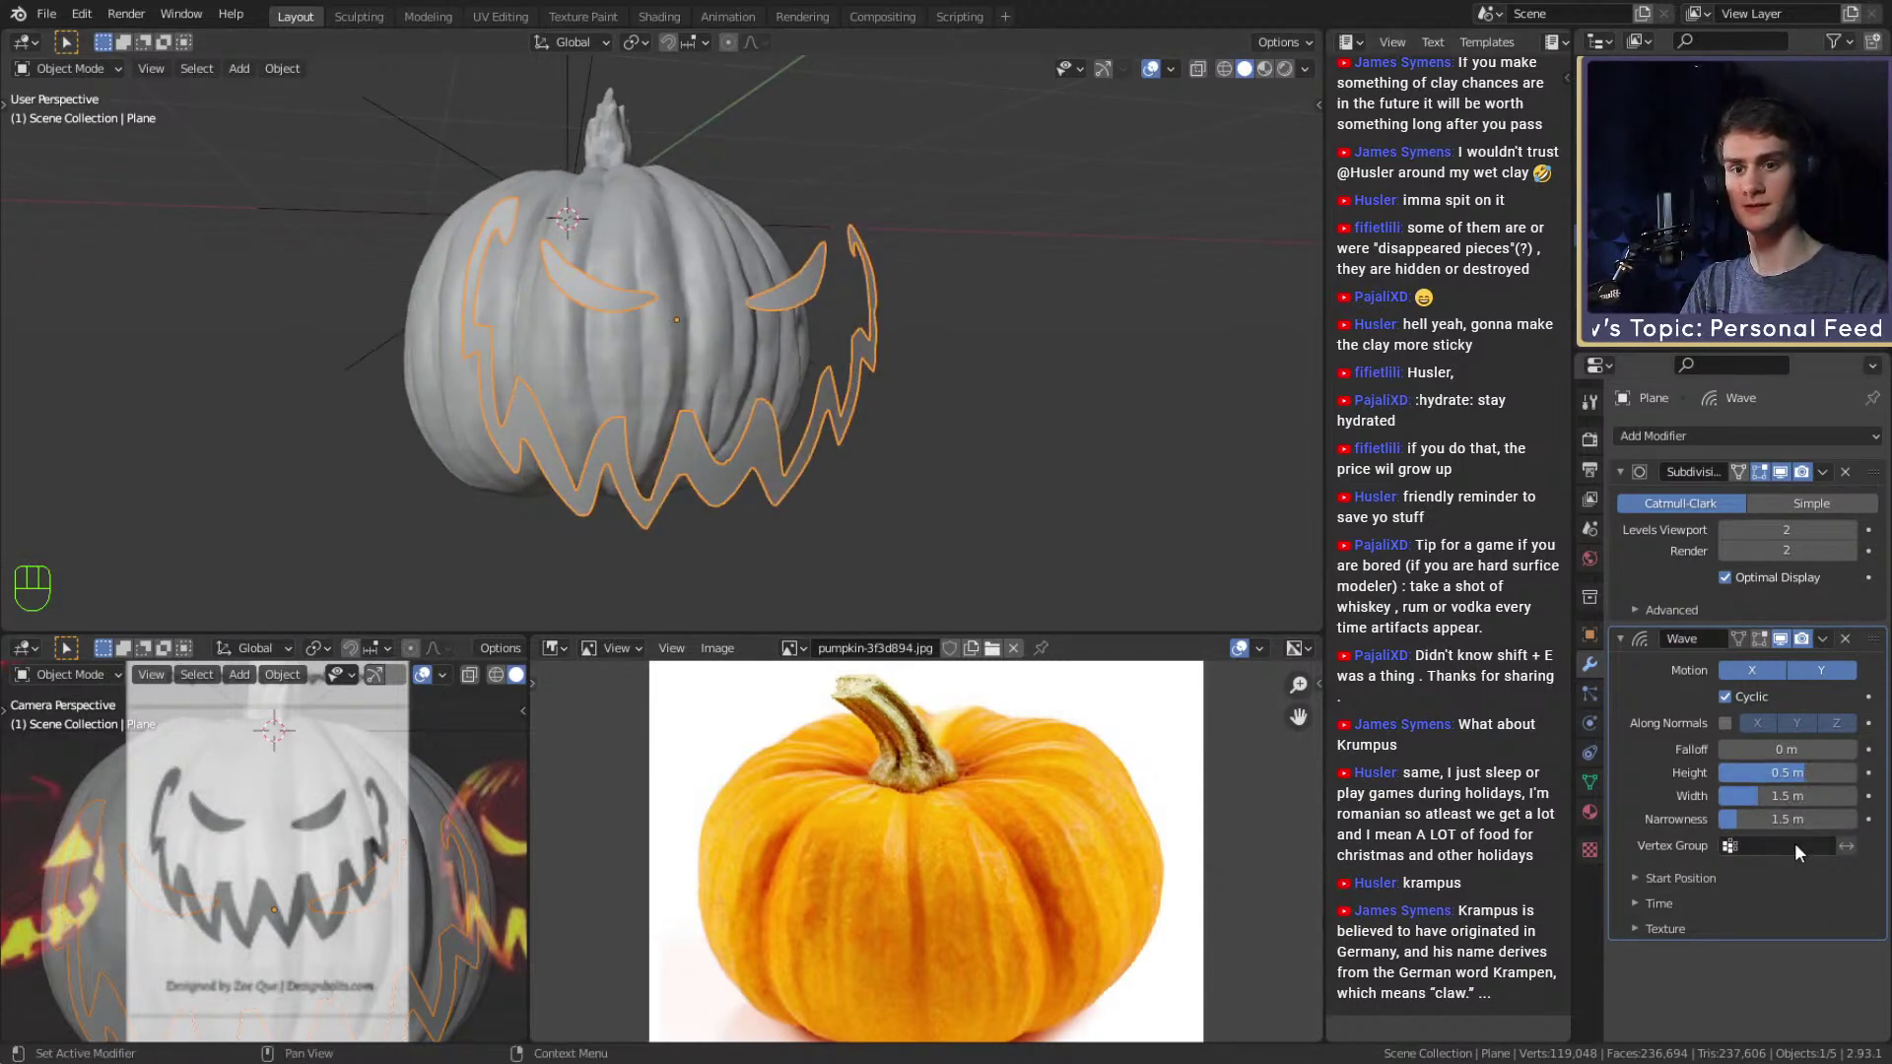
# Adjust the Wave modifier's Start Position X and set it to 0 m.
pyautogui.click(1645, 874)
pyautogui.moveTo(1795, 935)
pyautogui.mouseDown()
pyautogui.moveTo(1842, 935)
pyautogui.moveTo(1788, 935)
pyautogui.moveTo(1805, 937)
pyautogui.mouseUp()
pyautogui.click(1806, 937)
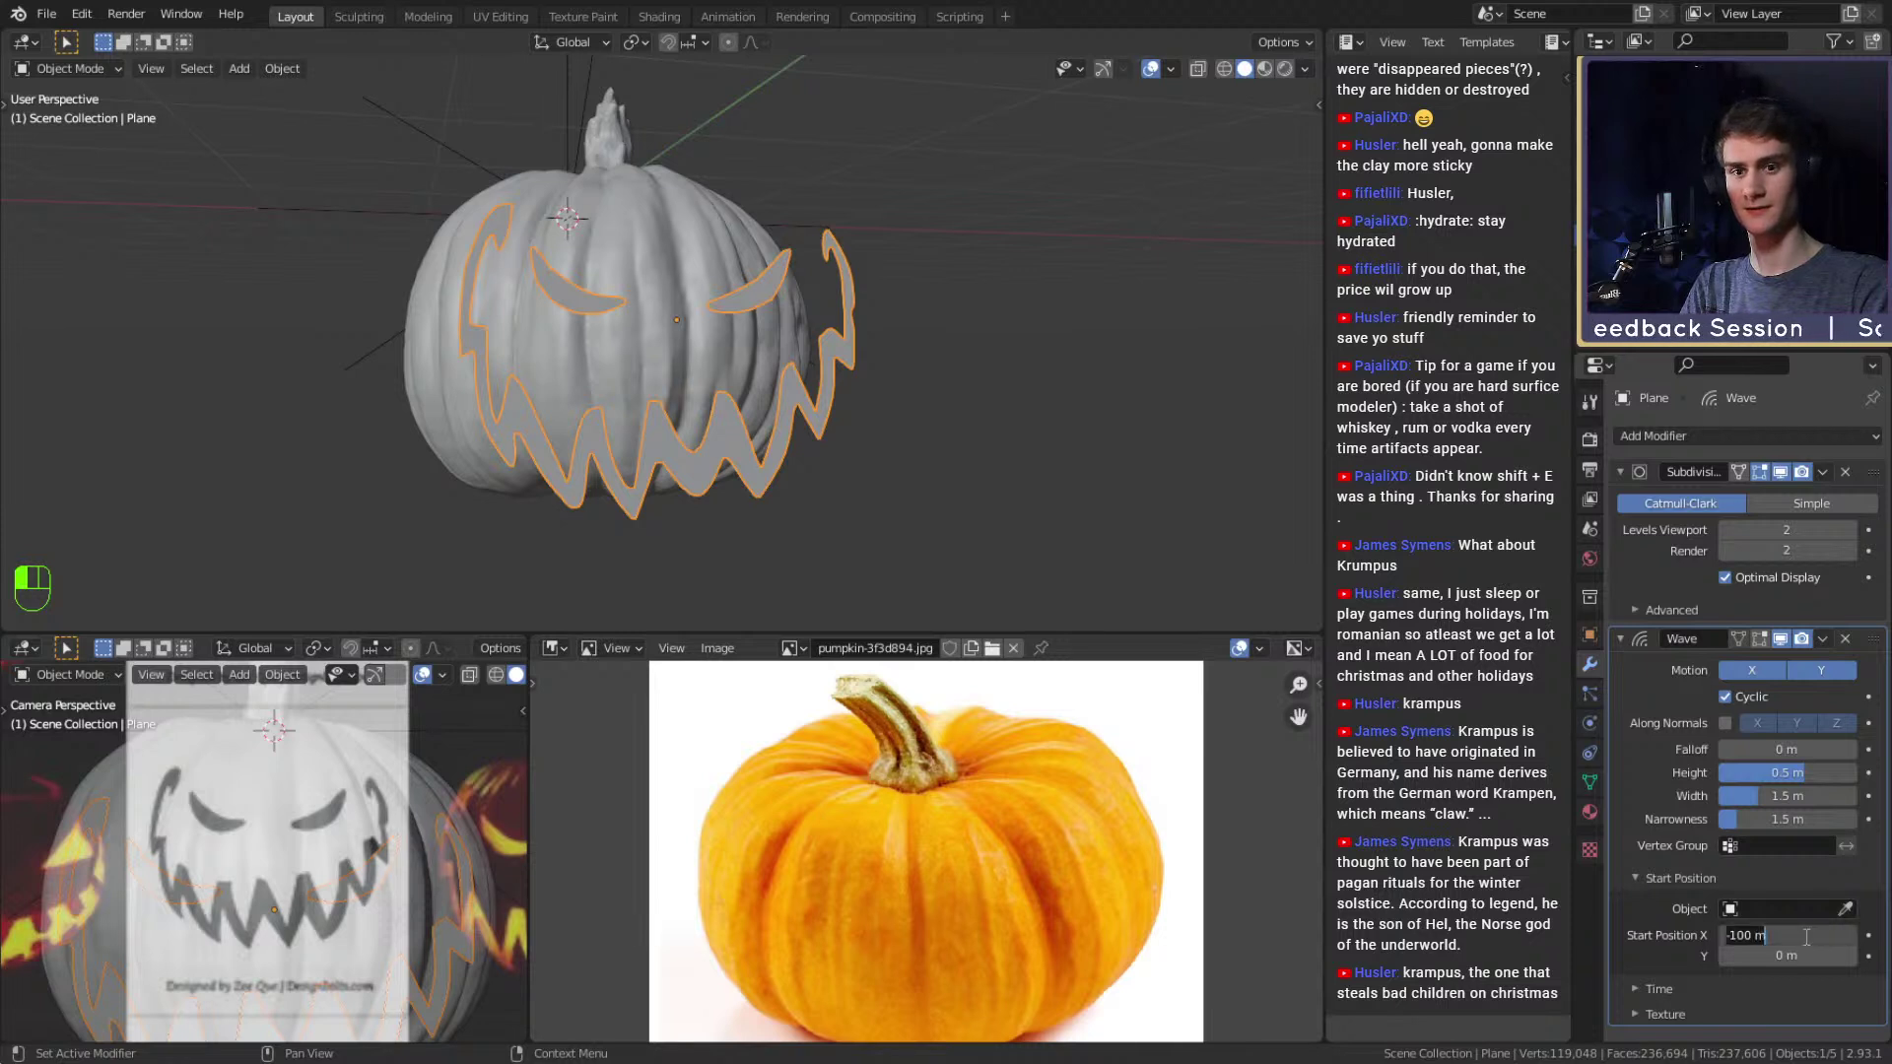
pyautogui.write('0')
pyautogui.press('Return')
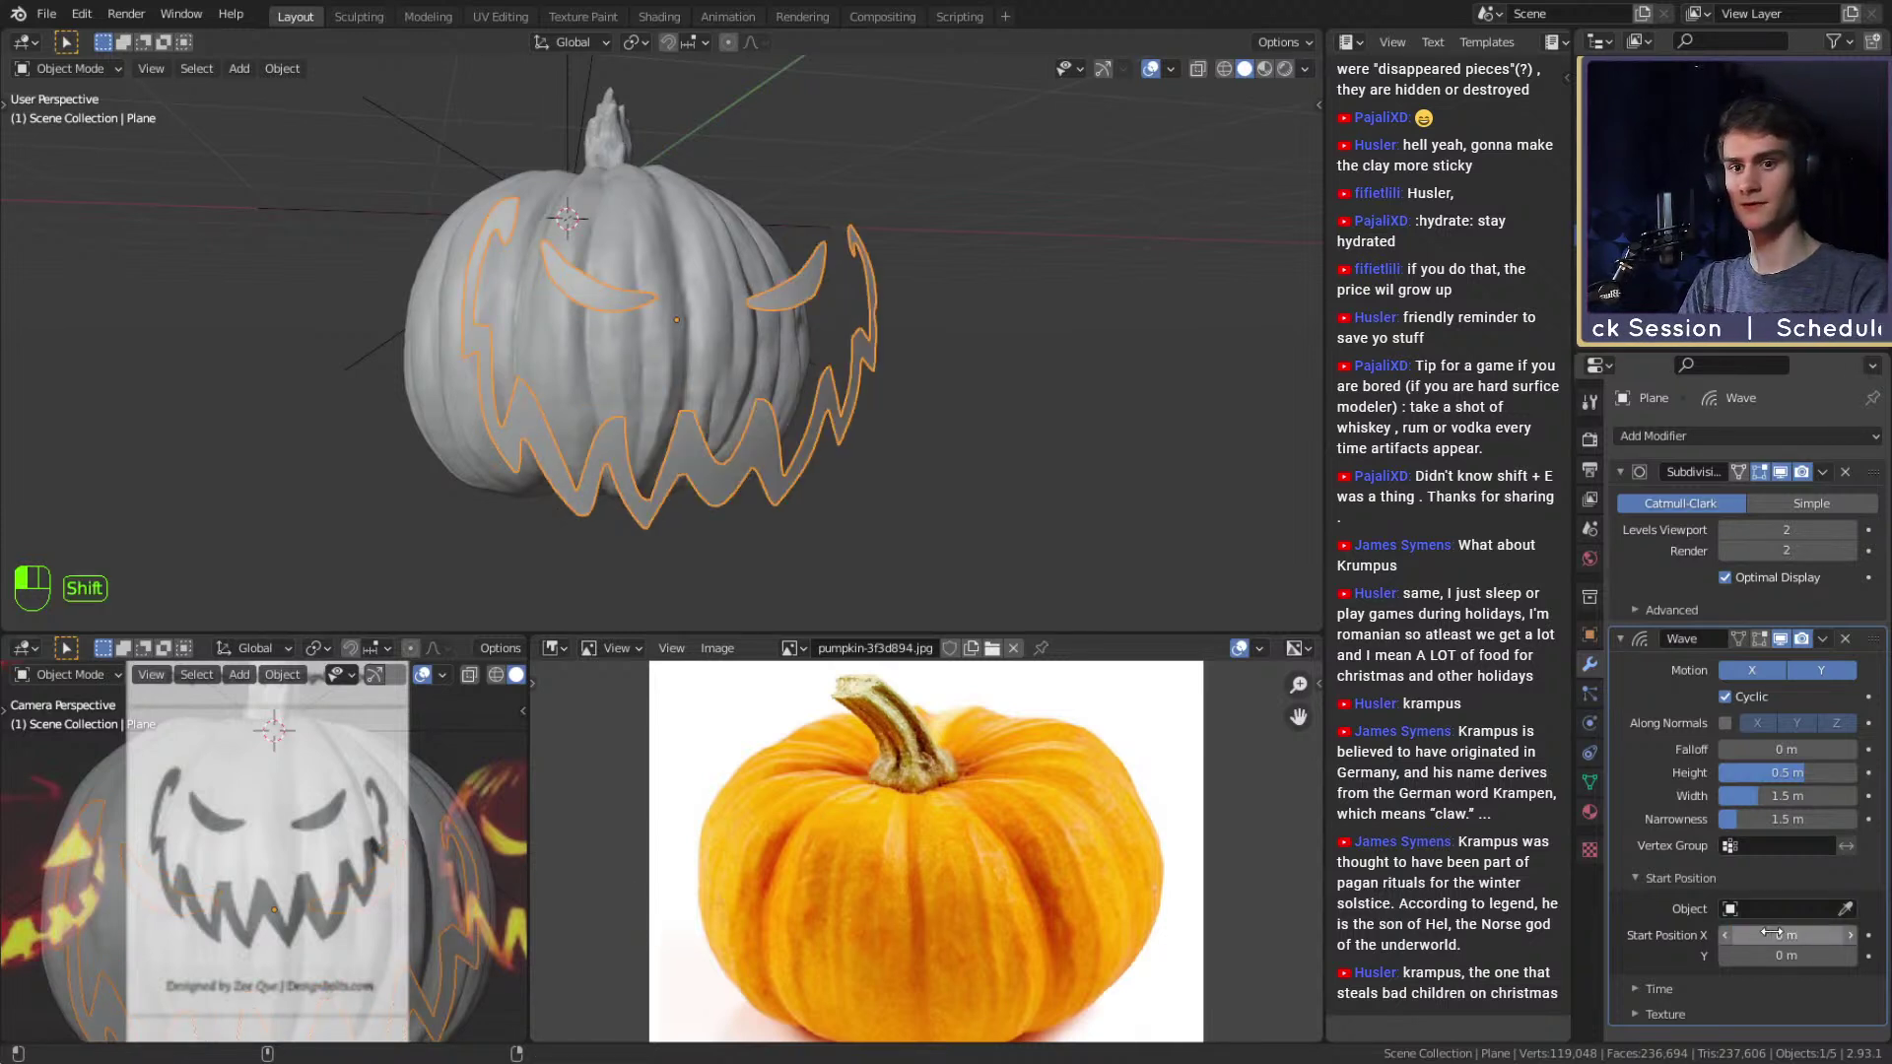
pyautogui.moveTo(1786, 935)
pyautogui.keyDown('shift'); pyautogui.mouseDown()
pyautogui.moveTo(1813, 935)
pyautogui.moveTo(1773, 935)
pyautogui.mouseUp(); pyautogui.keyUp('shift')
pyautogui.click(1774, 933)
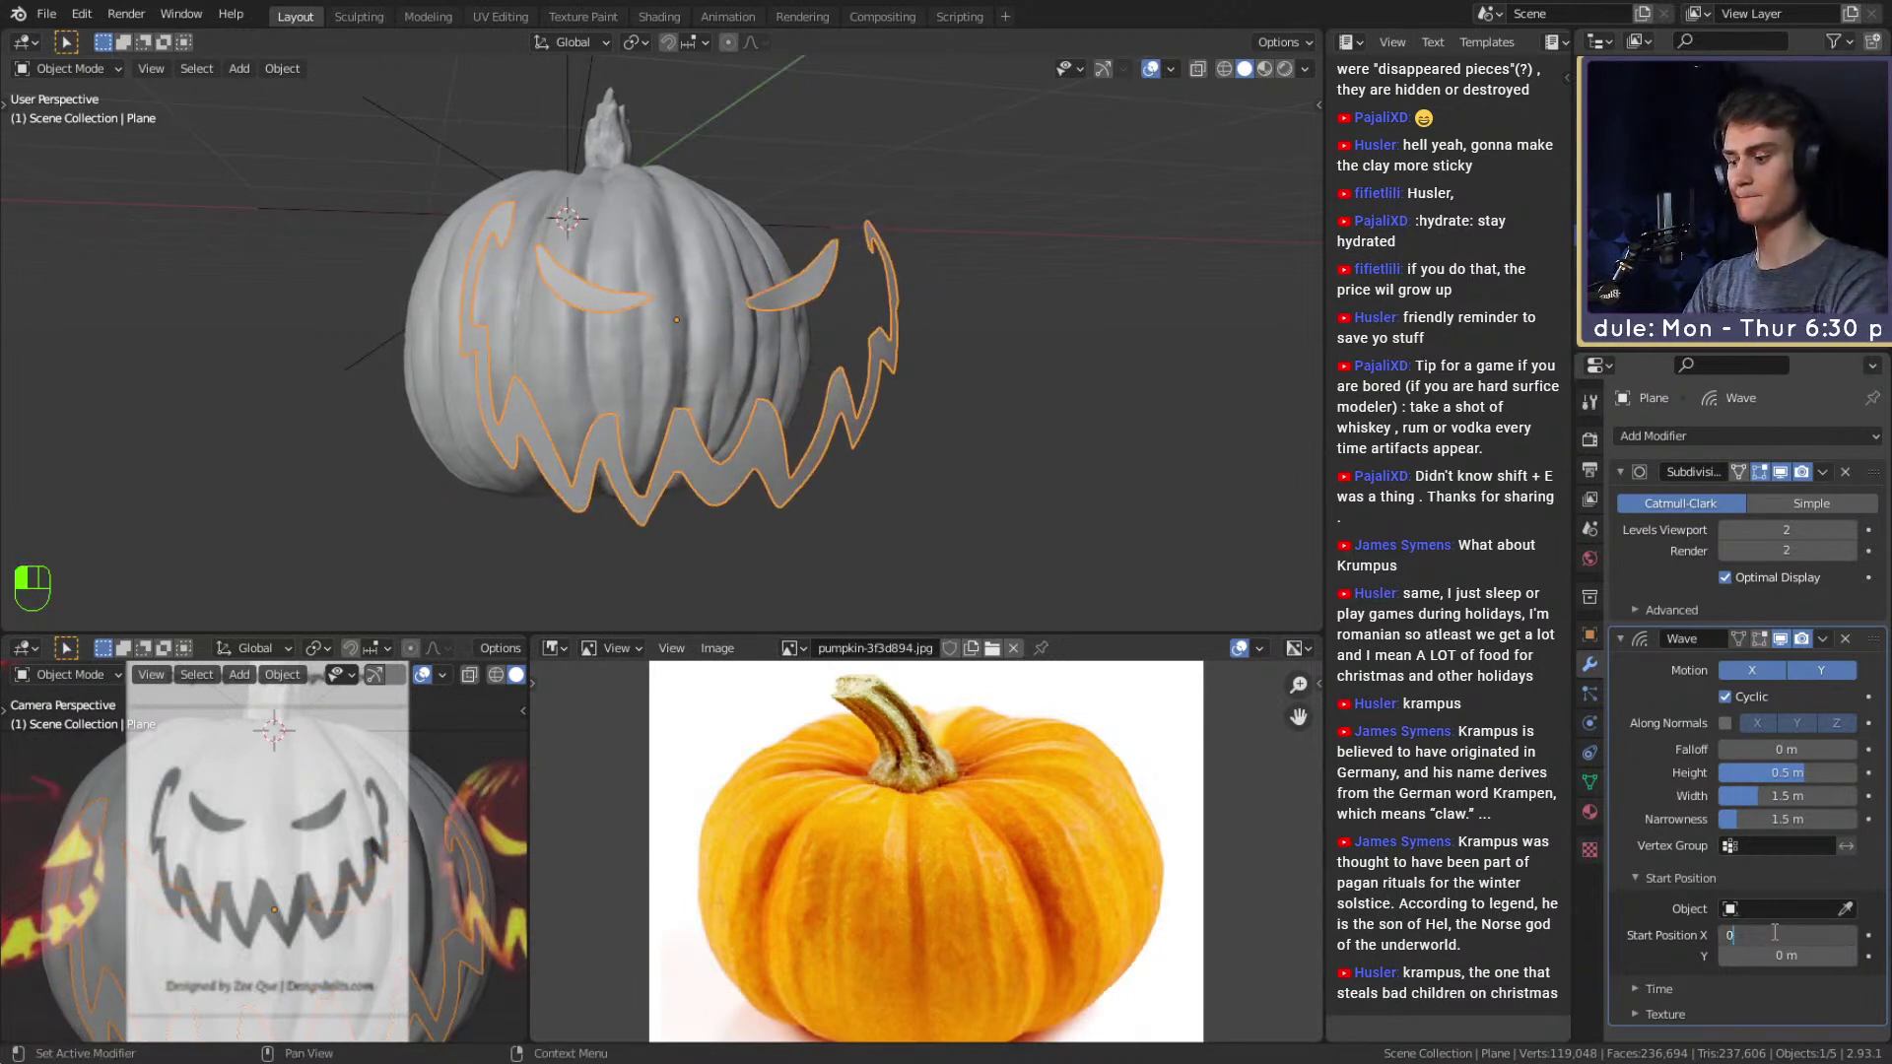
# Set the Wave modifier's start position X to 0 m and return its time offset to 0.
pyautogui.write('0')
pyautogui.press('Return')
pyautogui.click(1631, 987)
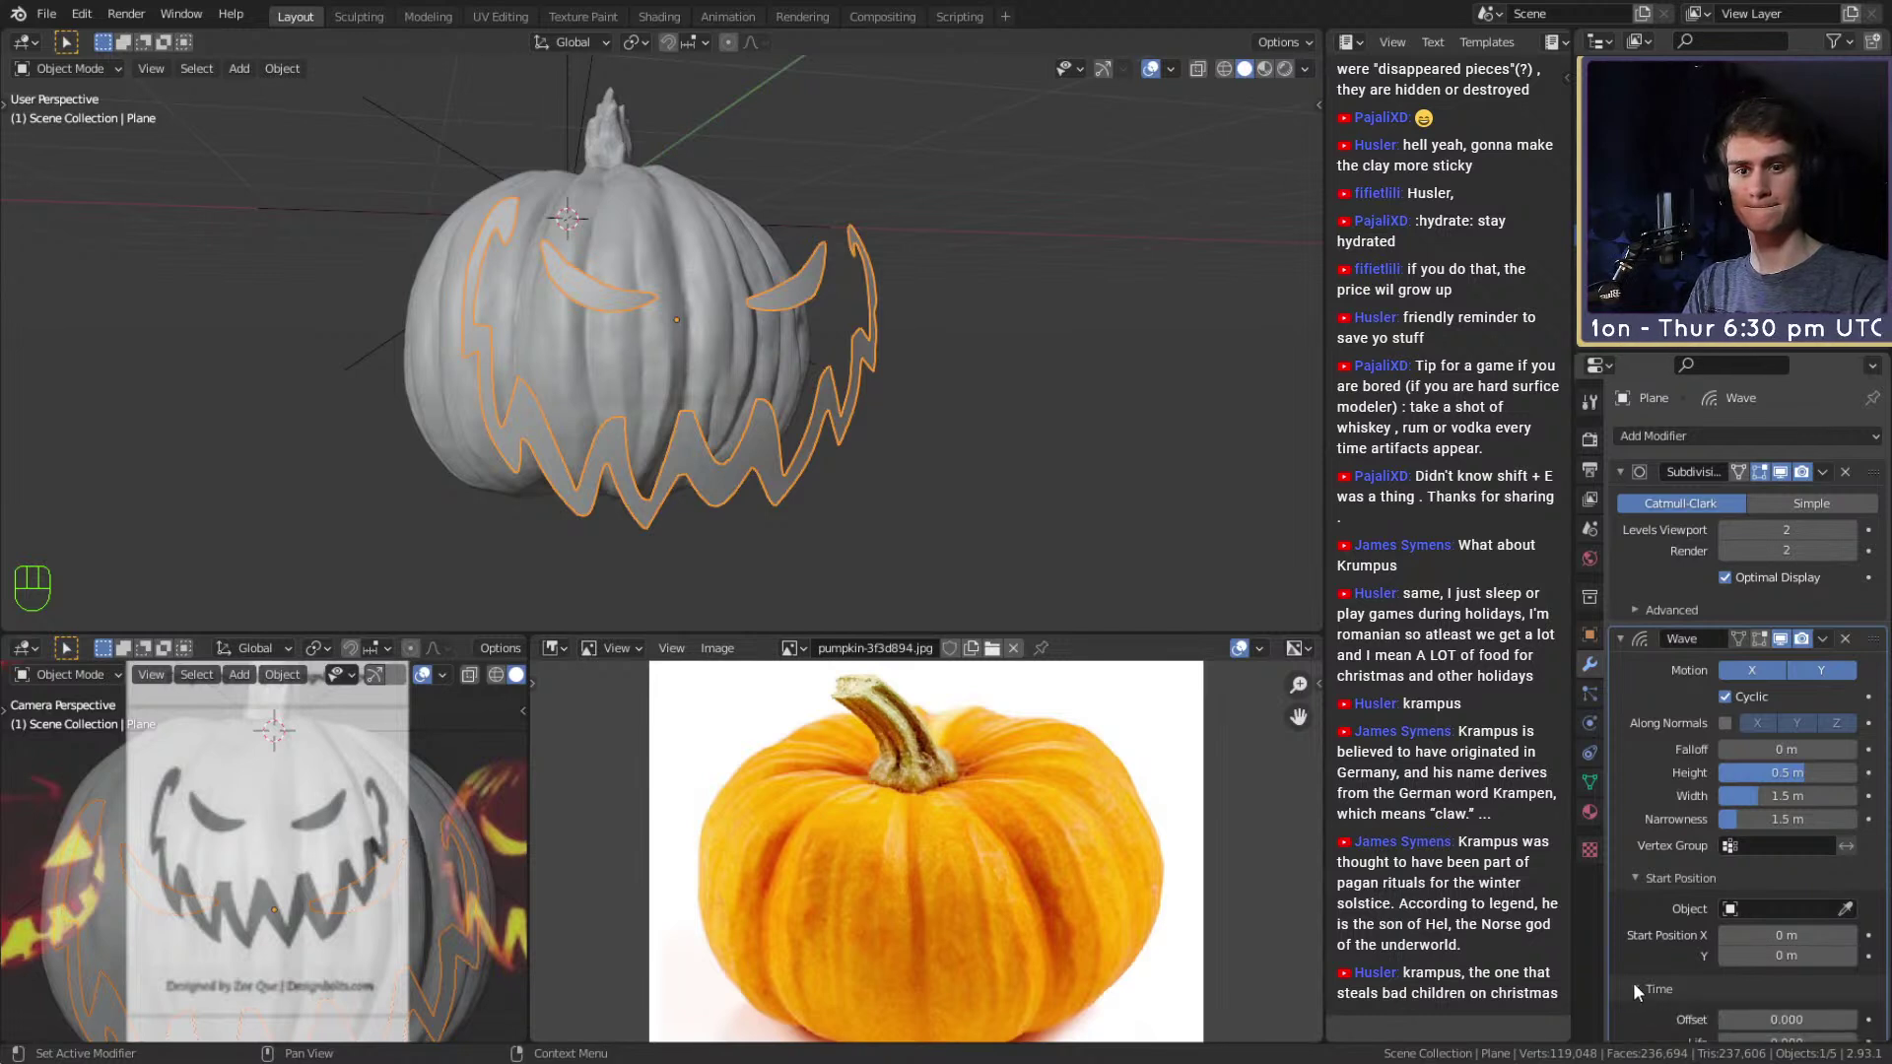
pyautogui.scroll(-3, 1705, 948)
pyautogui.moveTo(1813, 929)
pyautogui.keyDown('shift'); pyautogui.mouseDown()
pyautogui.moveTo(1852, 928)
pyautogui.moveTo(1783, 928)
pyautogui.mouseUp(); pyautogui.keyUp('shift')
pyautogui.click(1777, 928)
pyautogui.press('Return')
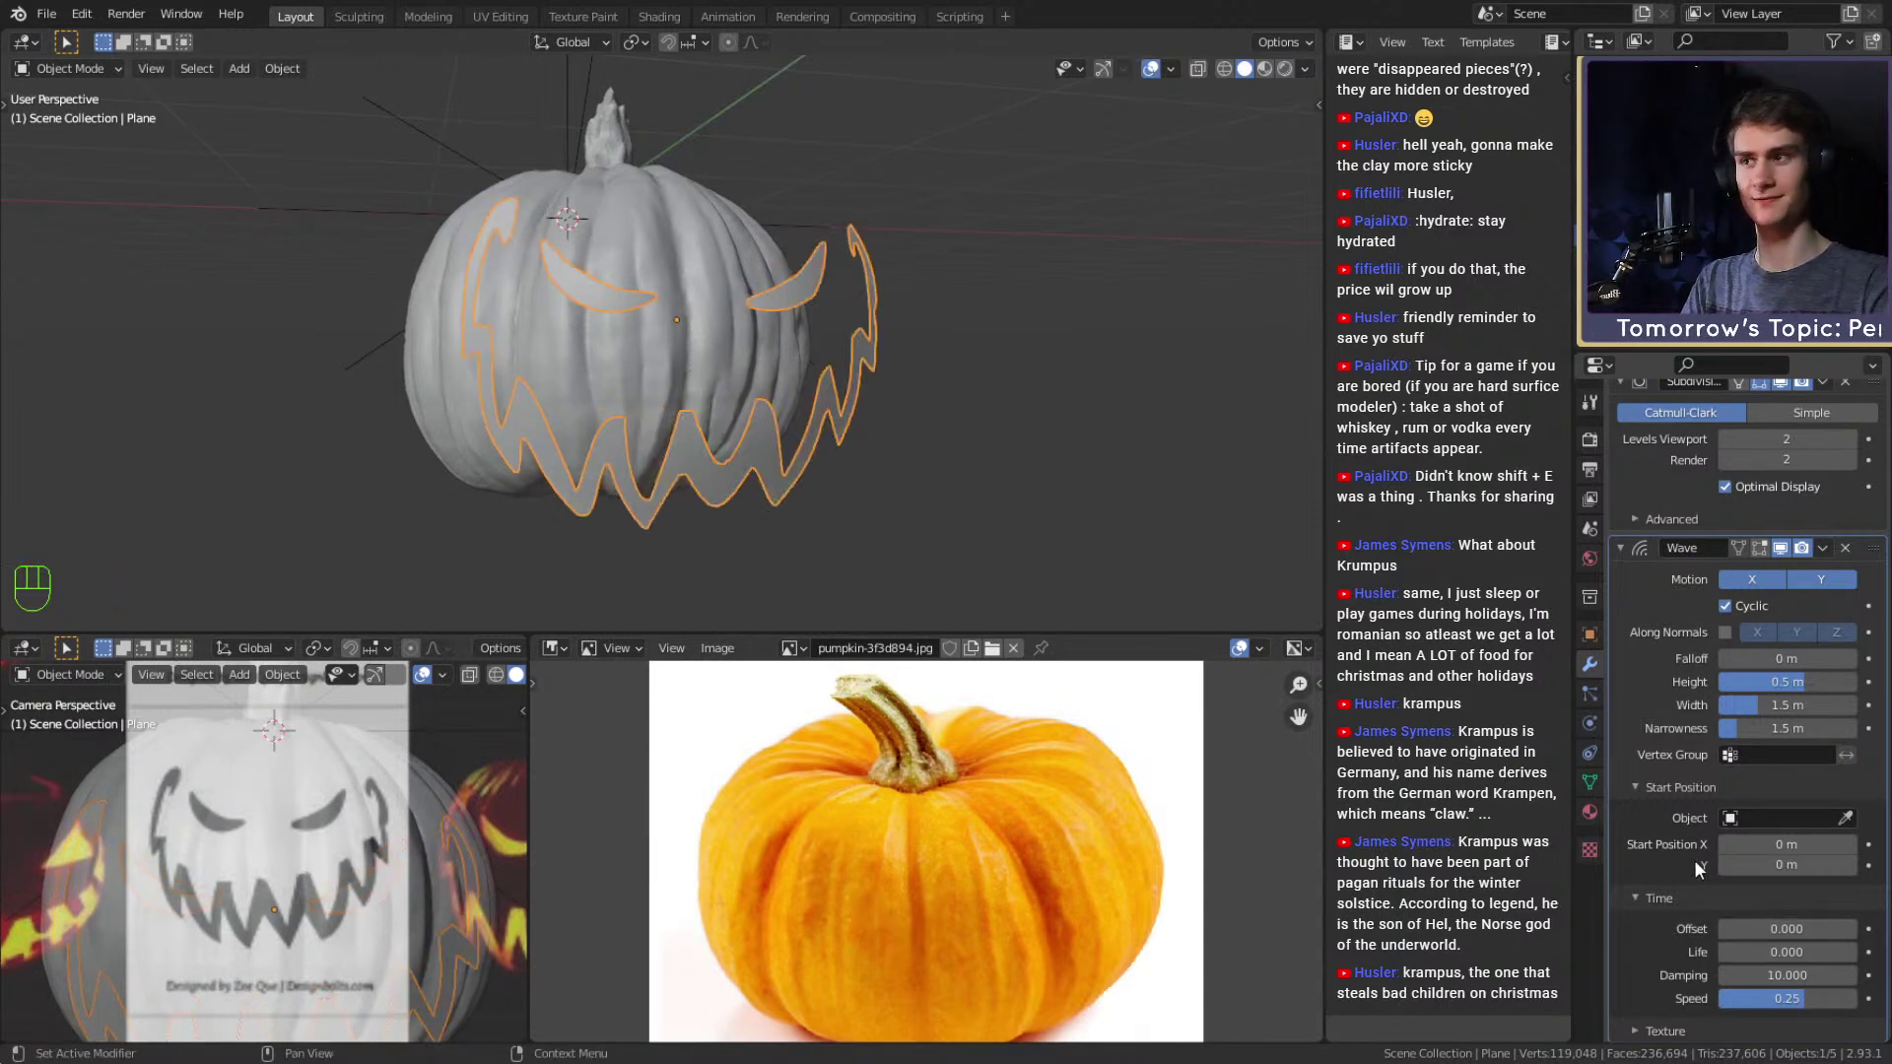
# Restrict the Wave modifier's motion to the X axis and check the jack-o'-lantern face's curvature from above.
pyautogui.moveTo(745, 442)
pyautogui.keyDown('shift'); pyautogui.mouseDown(button='middle')
pyautogui.moveTo(805, 463)
pyautogui.moveTo(760, 463)
pyautogui.mouseUp(button='middle'); pyautogui.keyUp('shift')
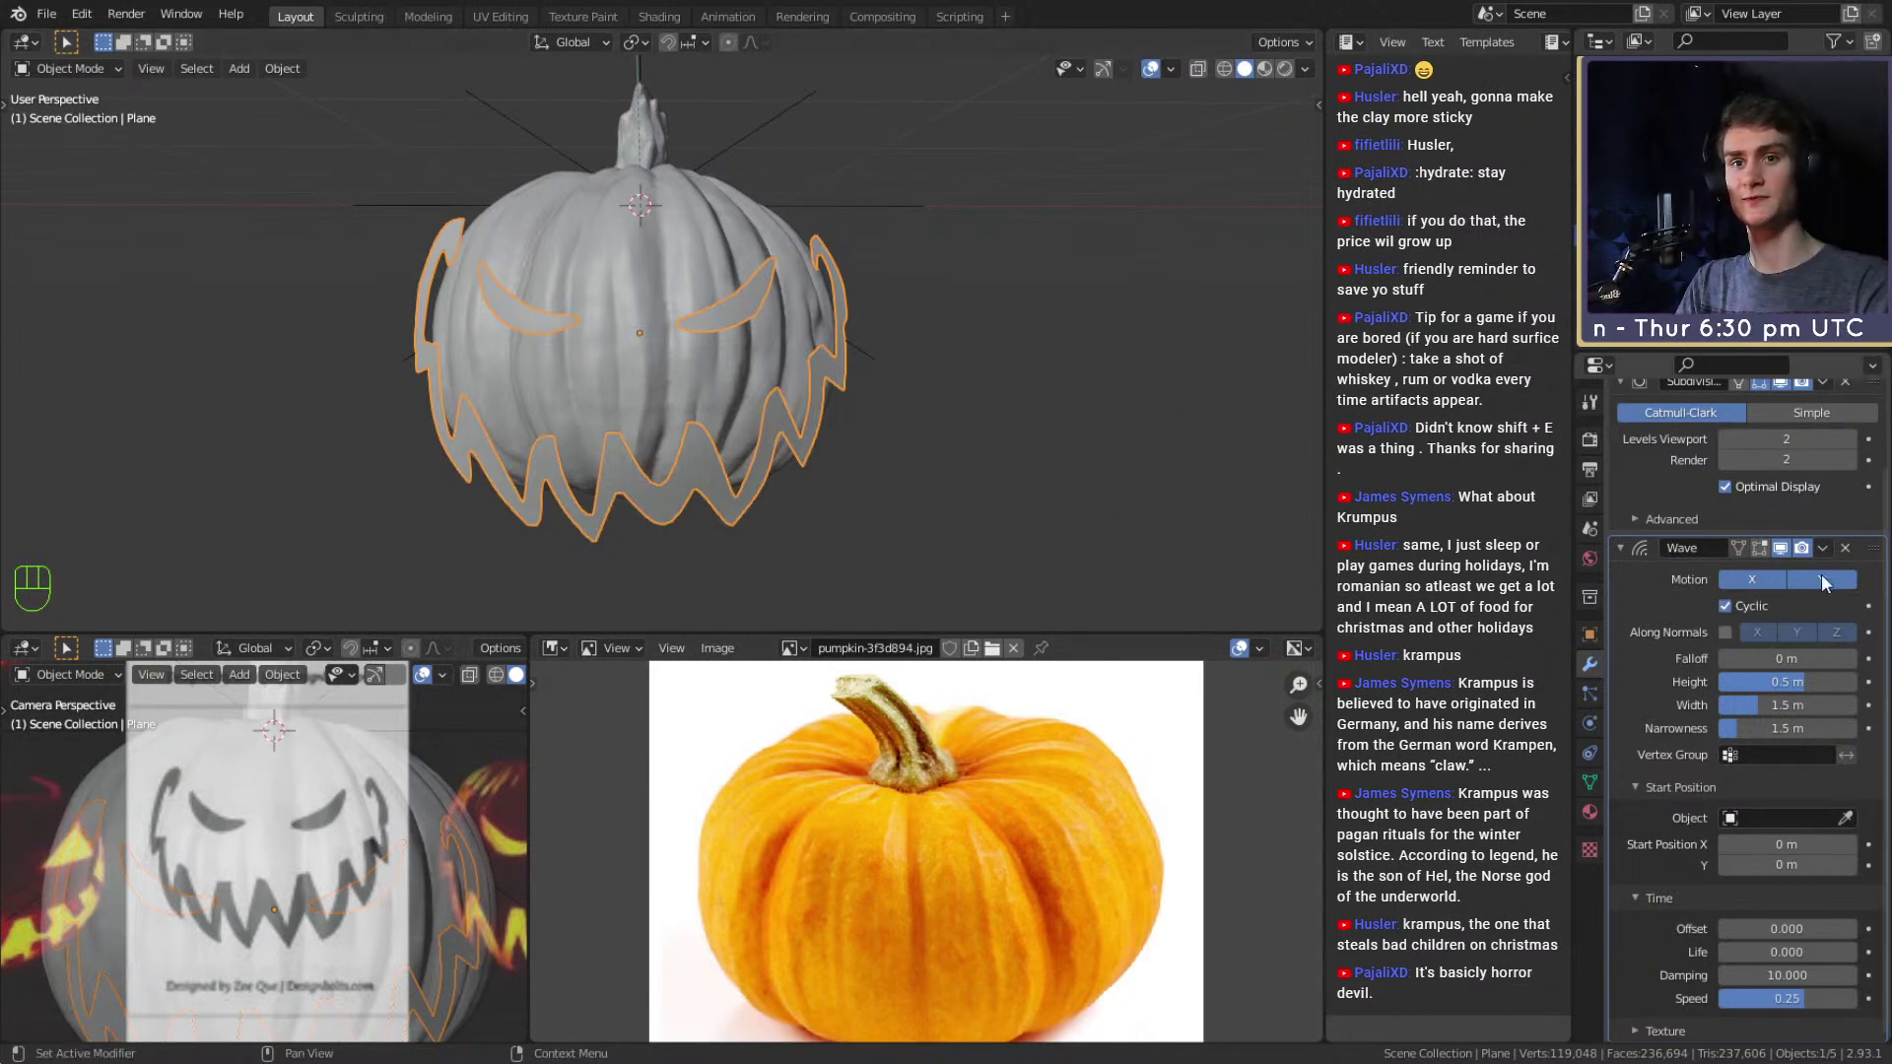
pyautogui.click(1770, 575)
pyautogui.click(1797, 577)
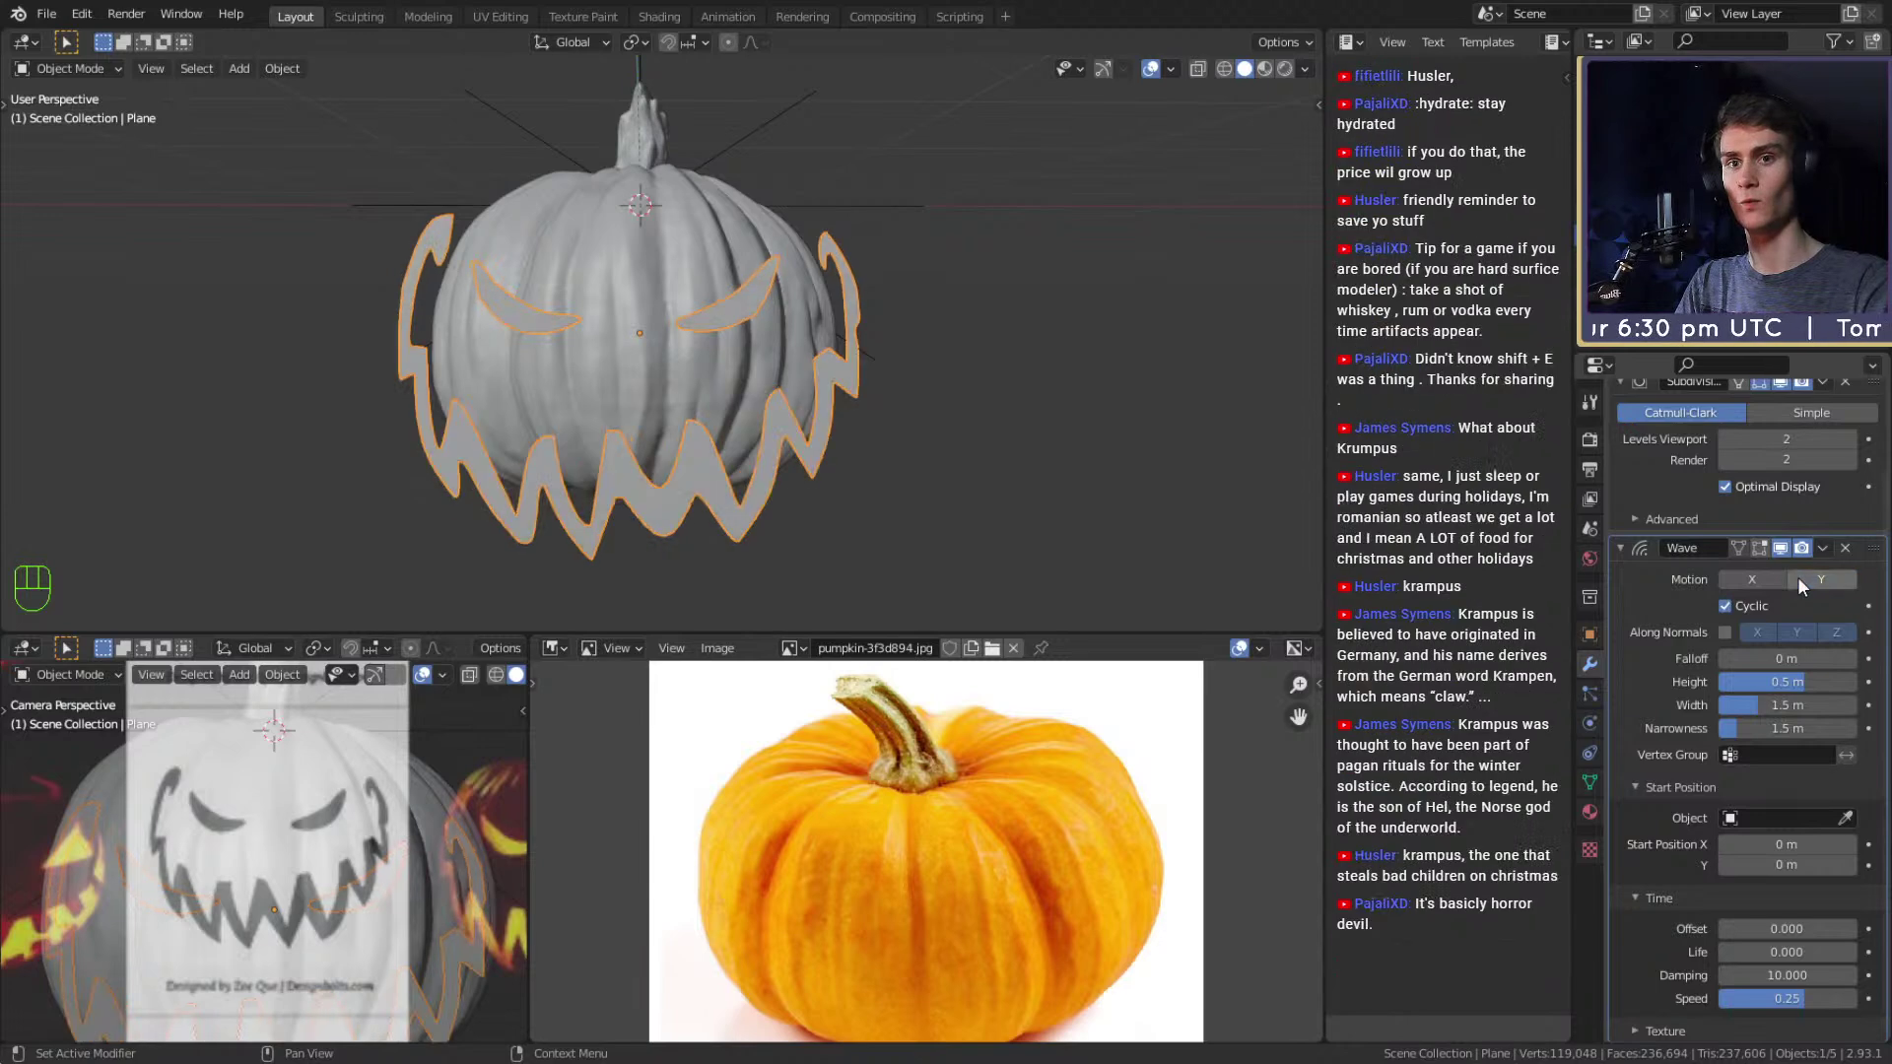
pyautogui.click(1766, 583)
pyautogui.moveTo(1003, 288); pyautogui.dragTo(621, 191, button='middle')
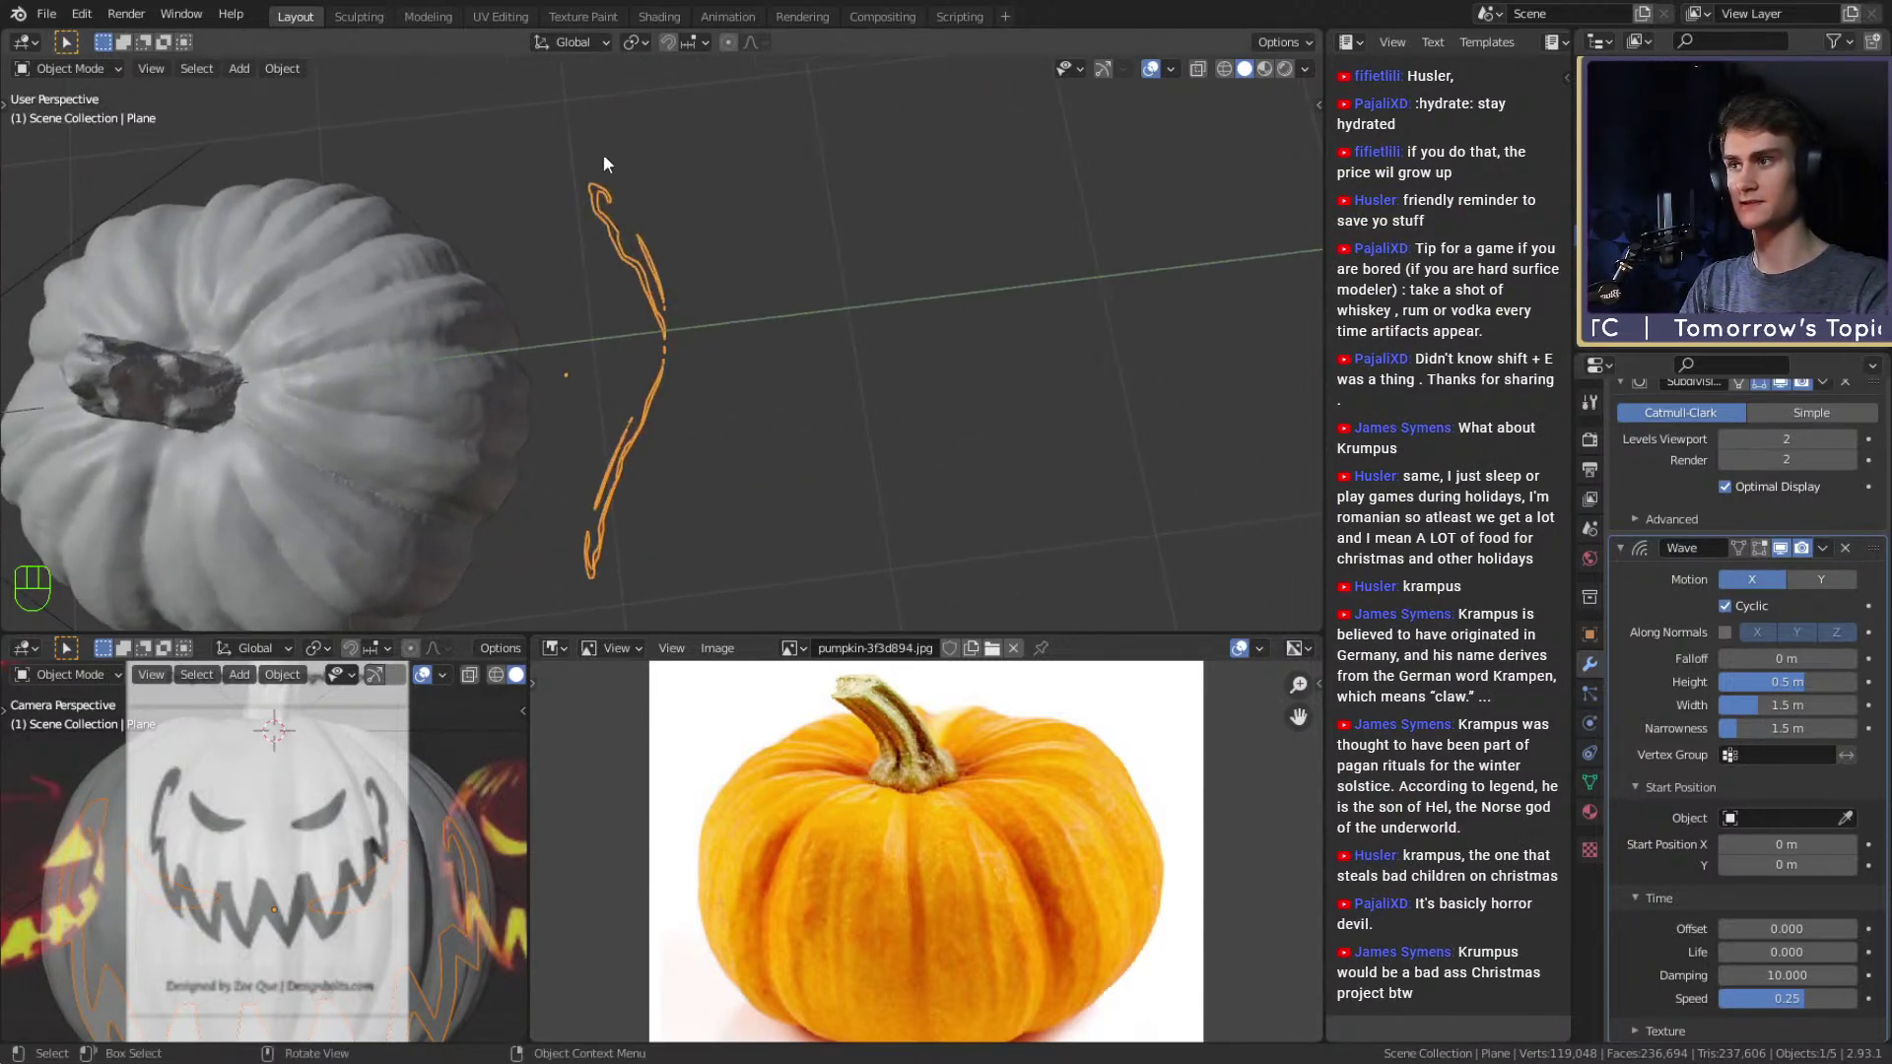
pyautogui.moveTo(570, 393); pyautogui.dragTo(658, 433, button='middle')
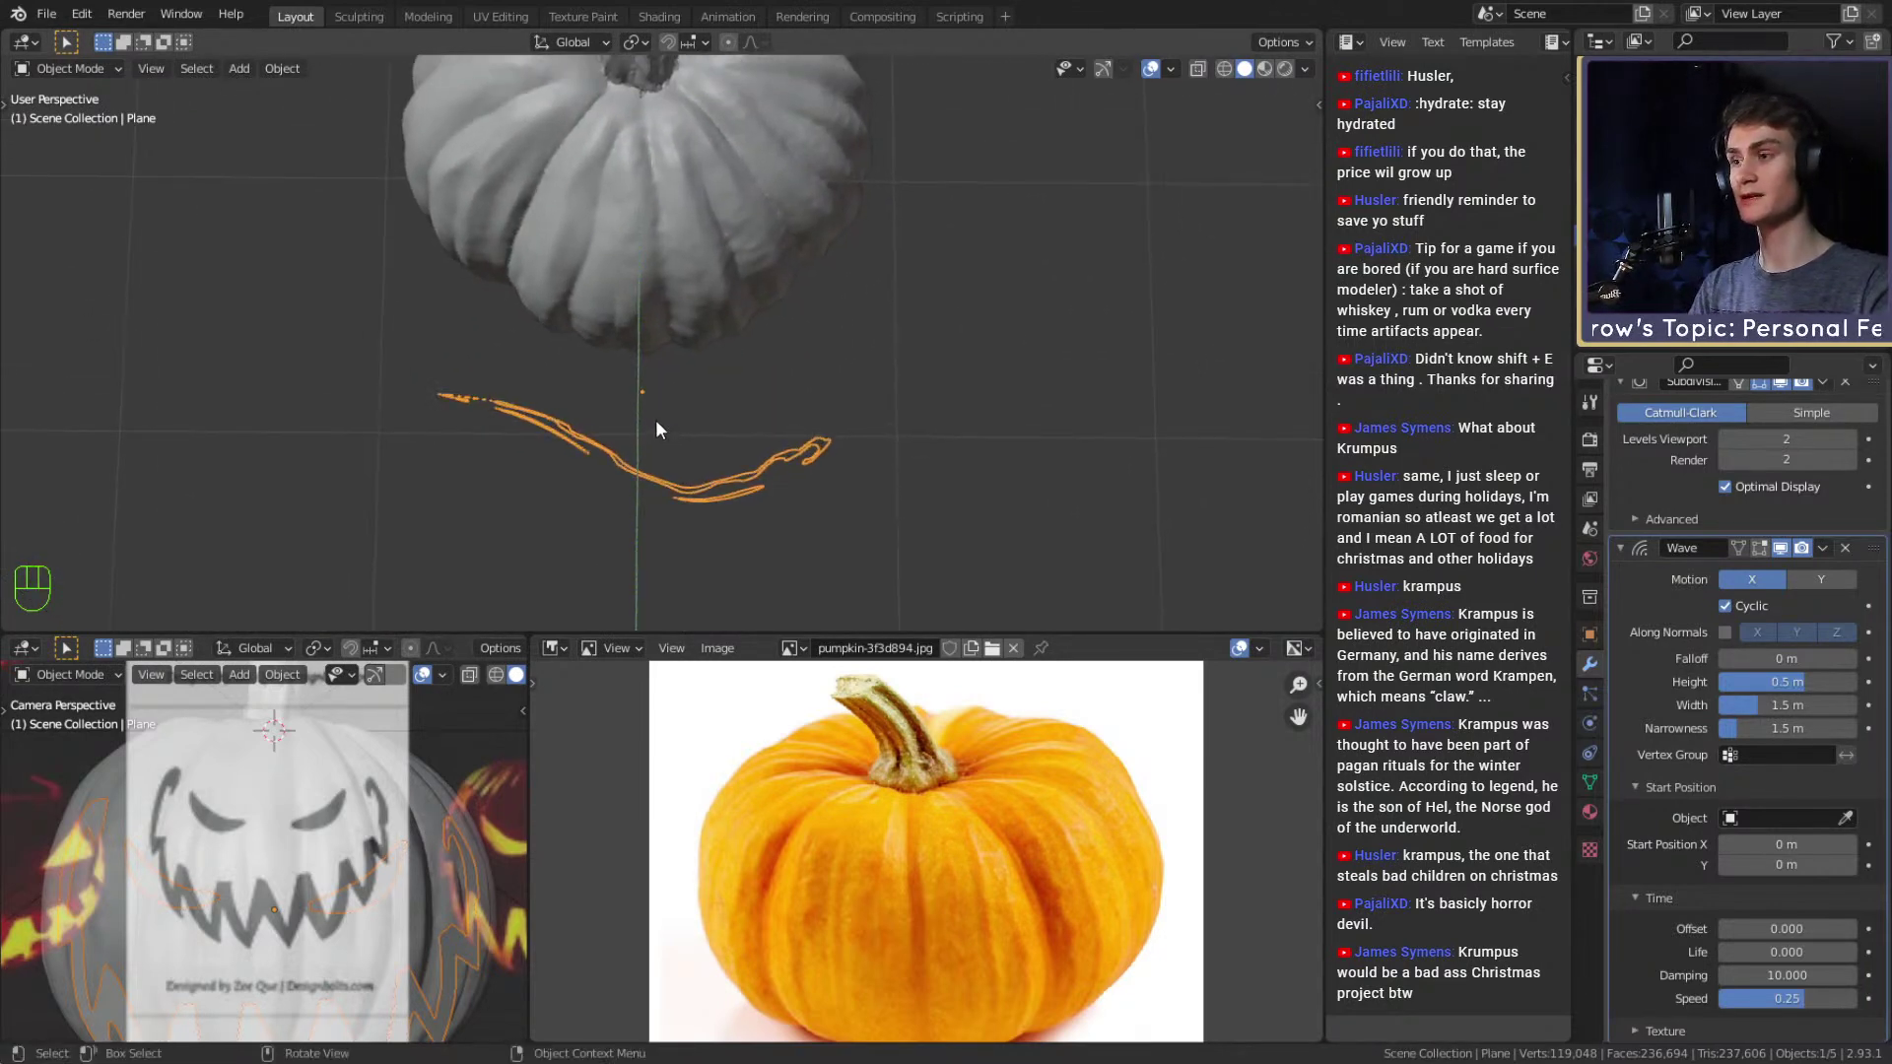
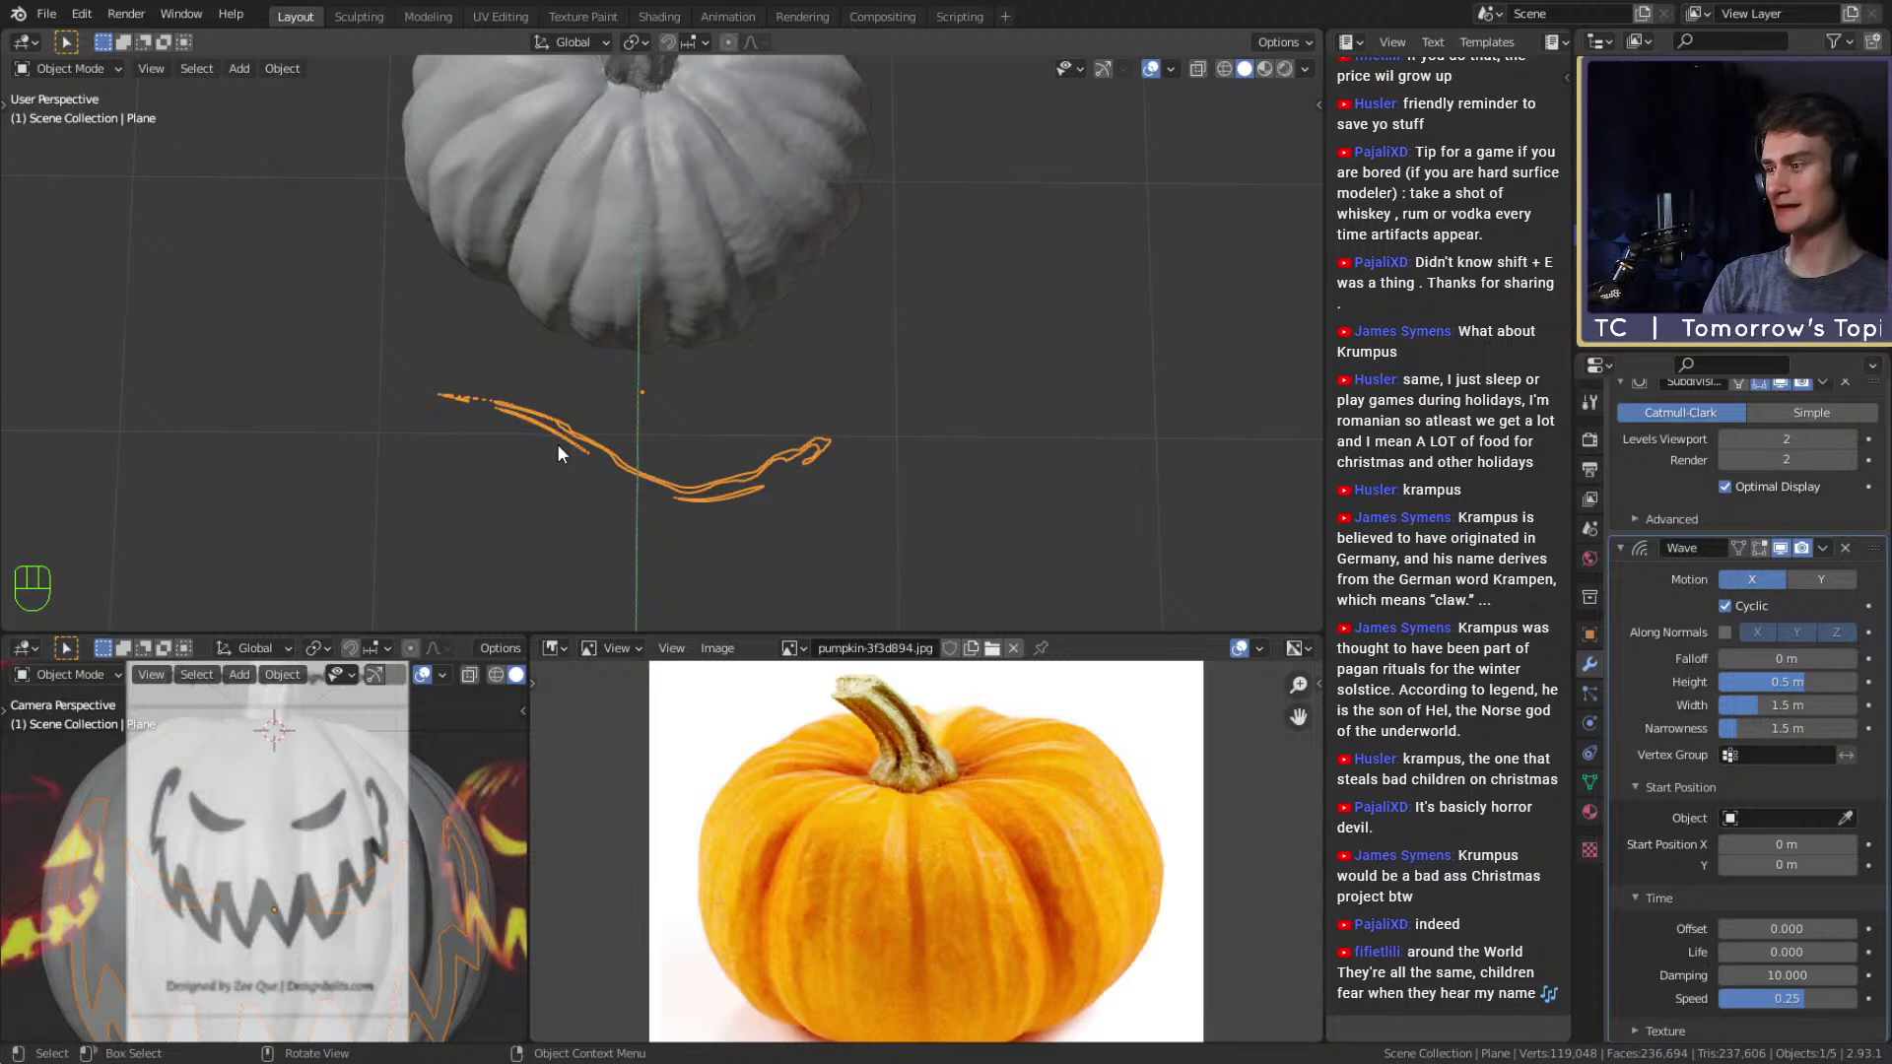
pyautogui.moveTo(700, 414); pyautogui.dragTo(858, 387, button='middle')
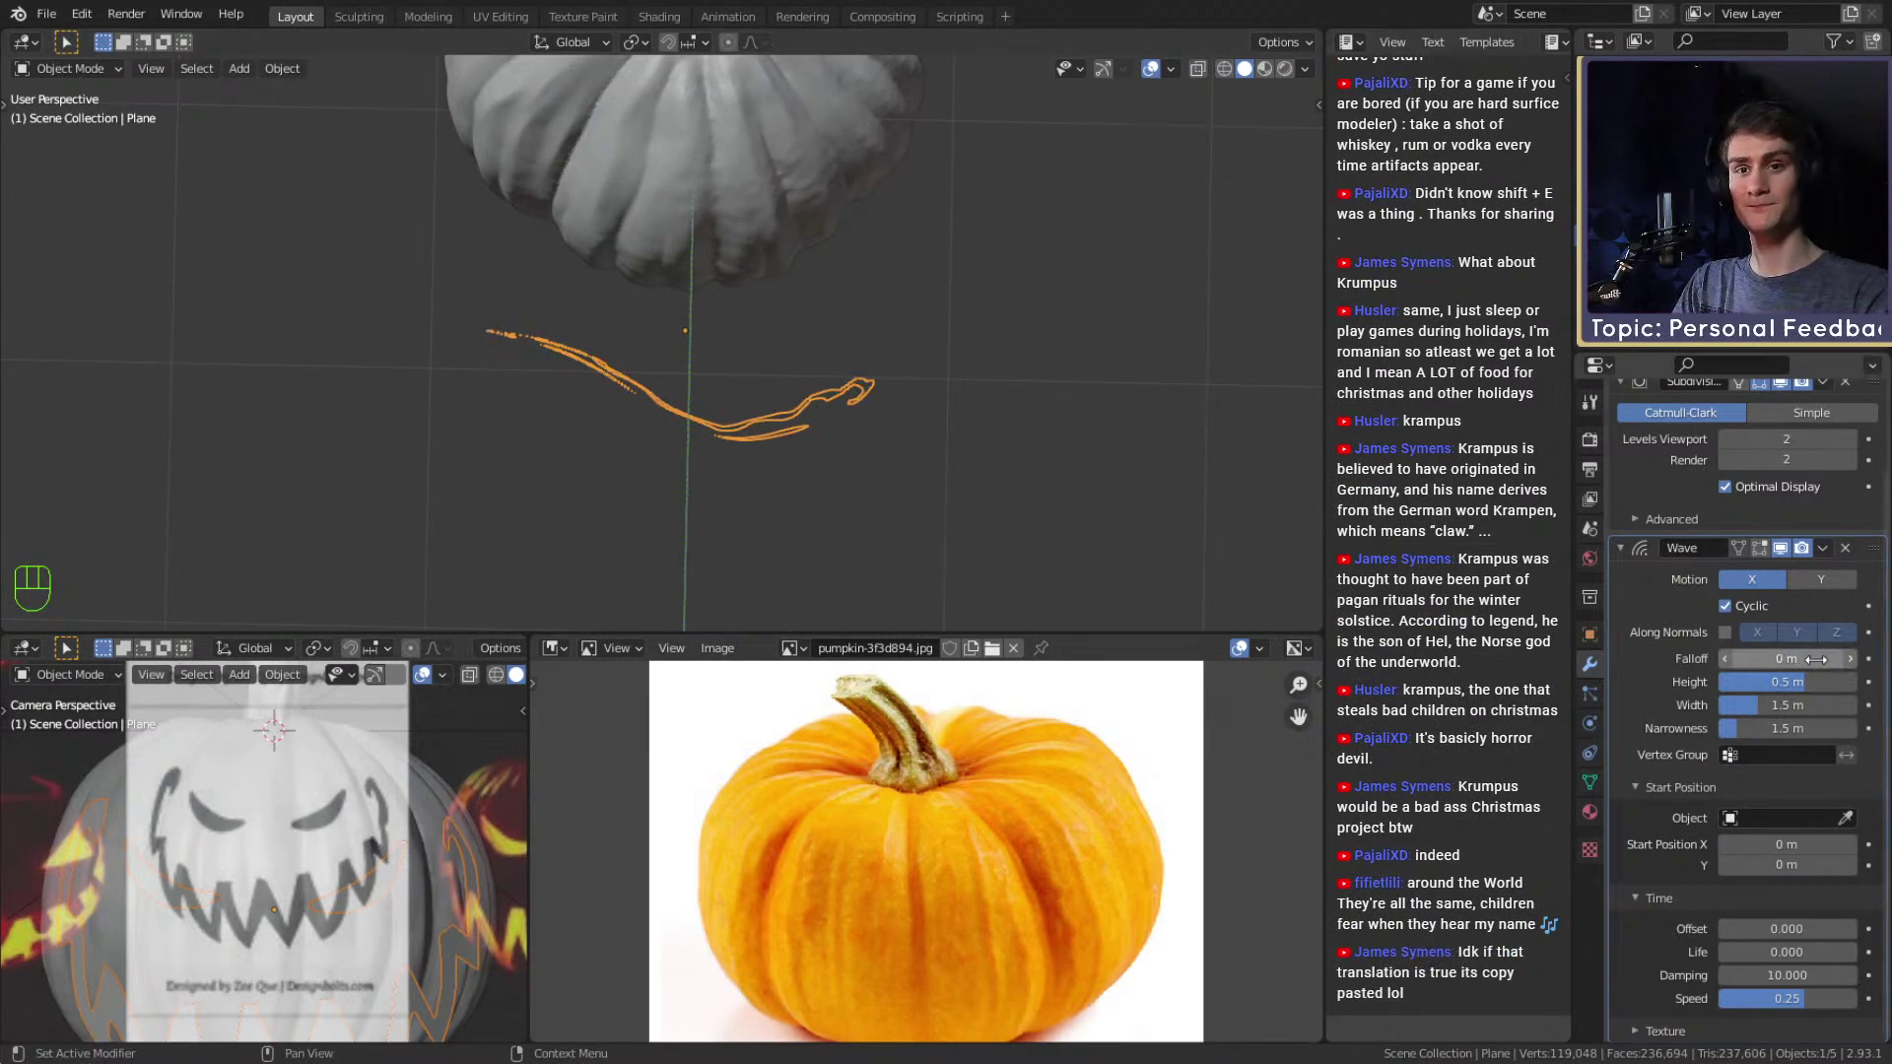
# Set the Wave modifier's height to 0.38 m and its time offset to 0.830.
pyautogui.moveTo(1821, 680)
pyautogui.mouseDown()
pyautogui.moveTo(1768, 680)
pyautogui.moveTo(1799, 680)
pyautogui.mouseUp()
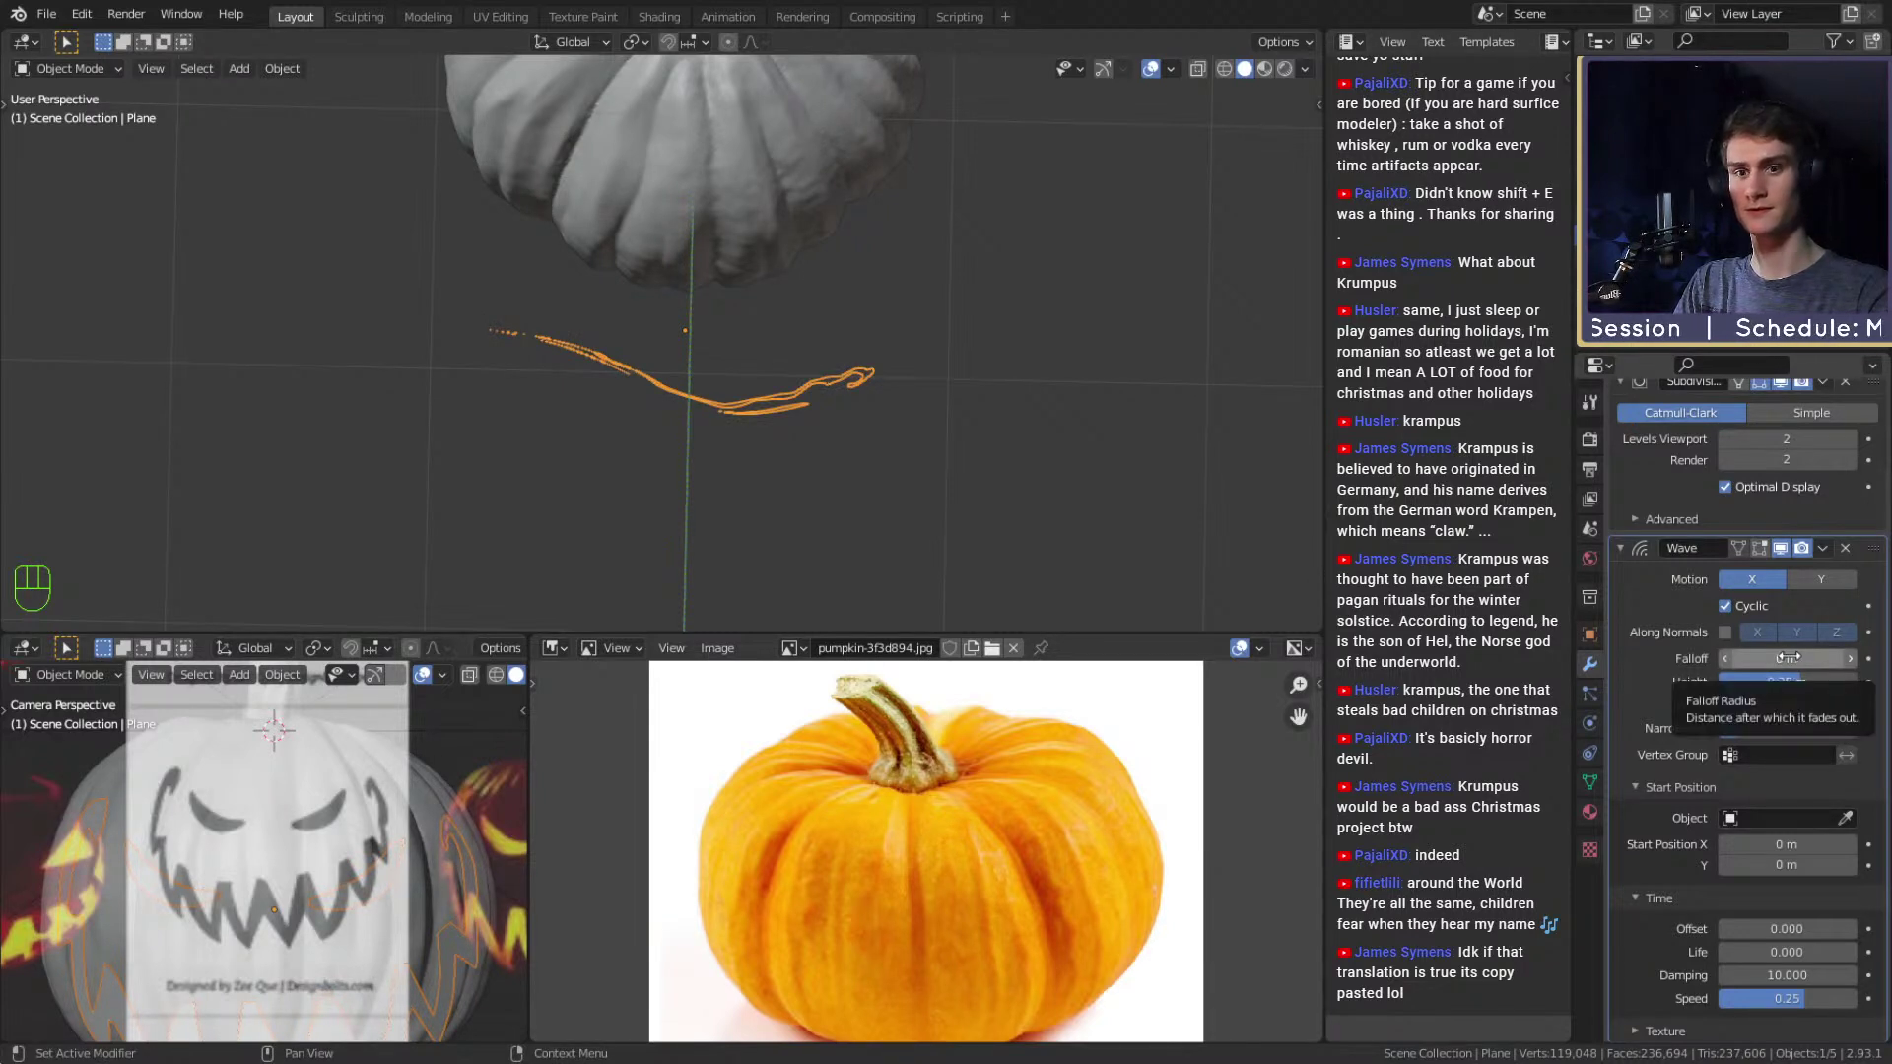
pyautogui.press('shift')
pyautogui.keyDown('shift'); pyautogui.moveTo(1782, 926); pyautogui.dragTo(1884, 926); pyautogui.keyUp('shift')
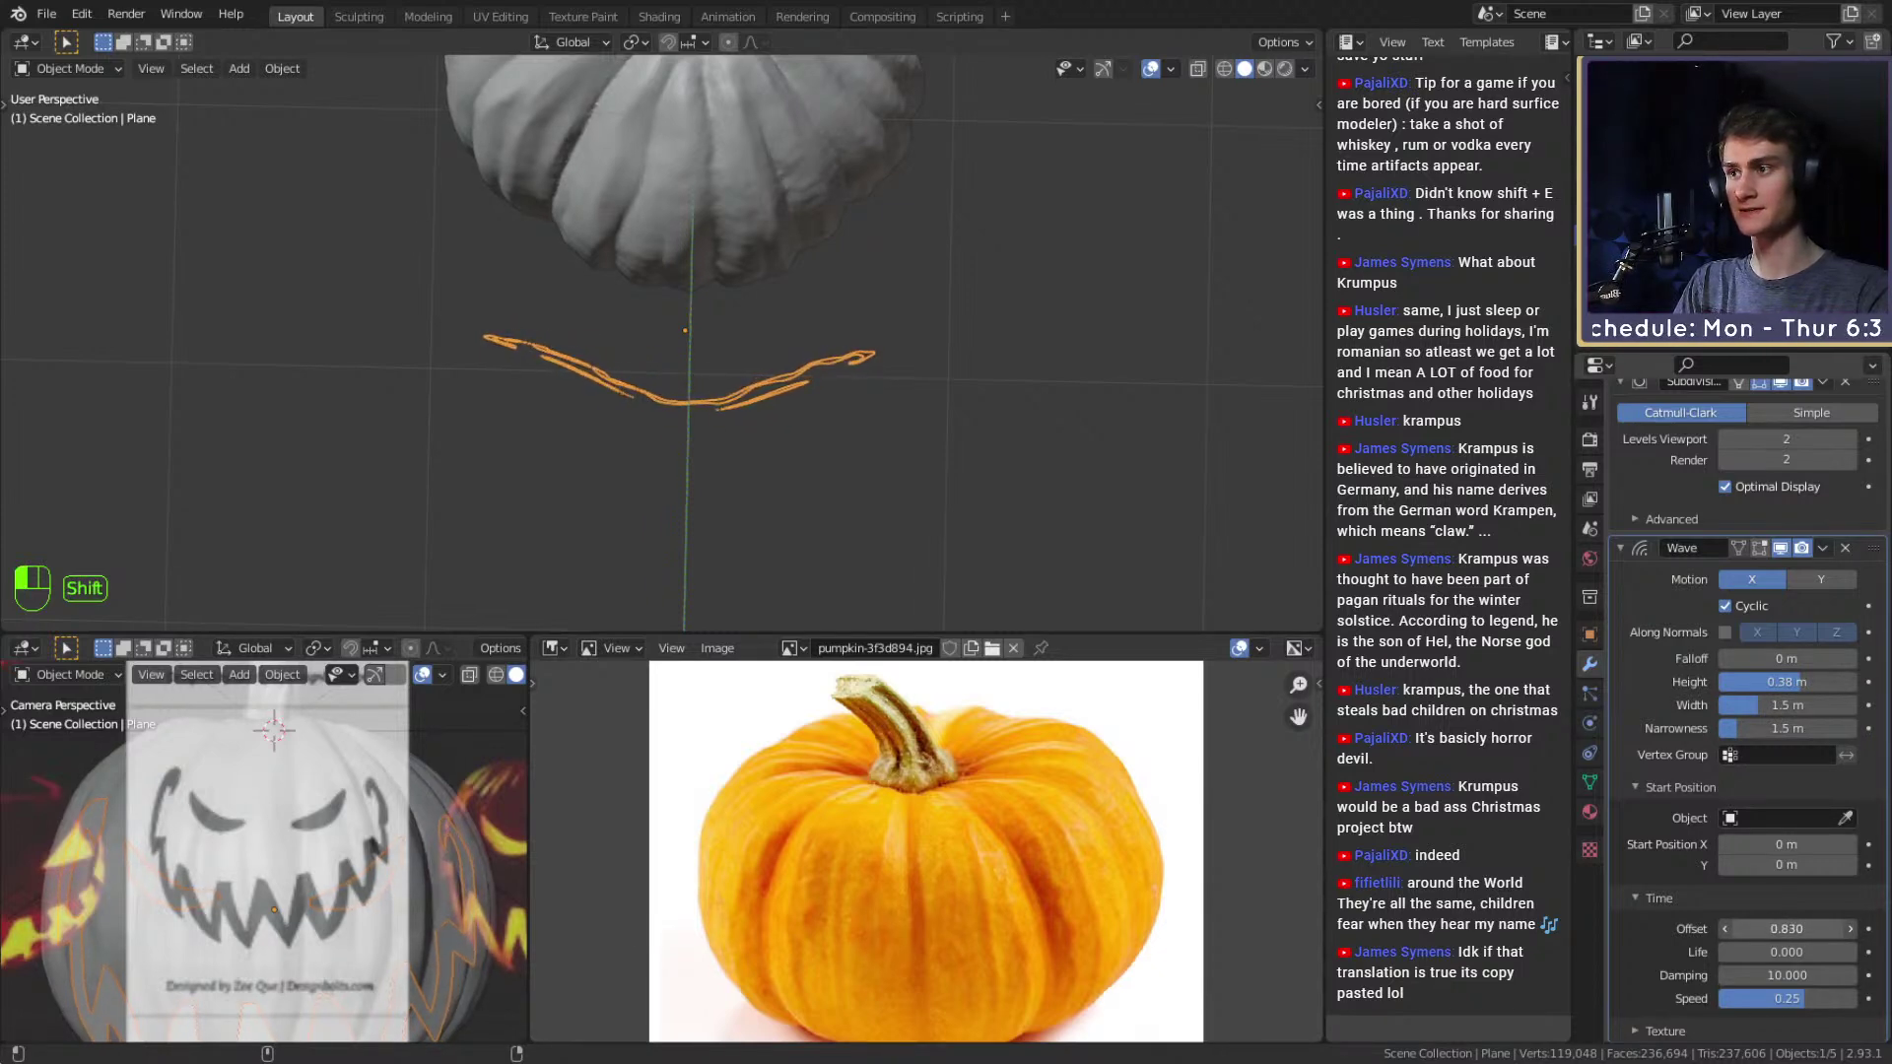
# Add a Solidify modifier to the carved face mesh and view it from the top.
pyautogui.press('KP_7')
pyautogui.keyDown('shift'); pyautogui.moveTo(1054, 631); pyautogui.dragTo(800, 423, button='middle'); pyautogui.keyUp('shift')
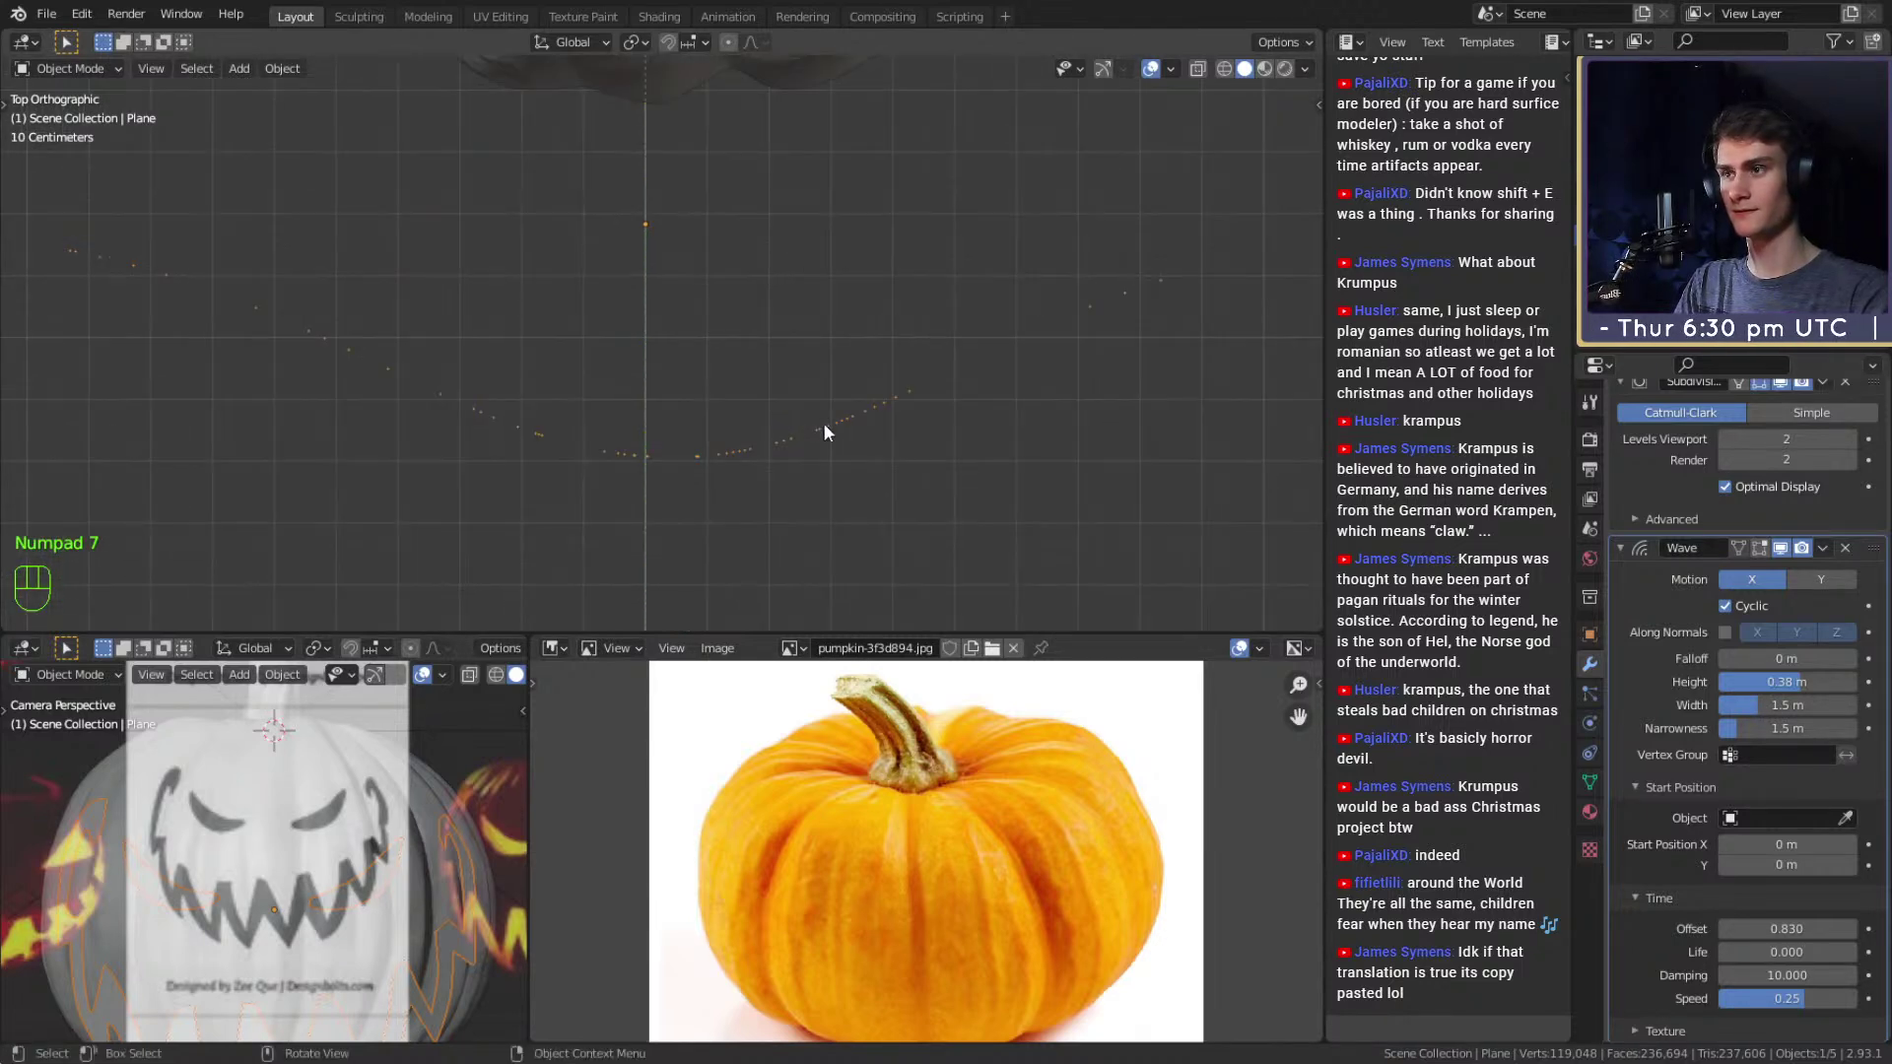
pyautogui.scroll(3, 1699, 605)
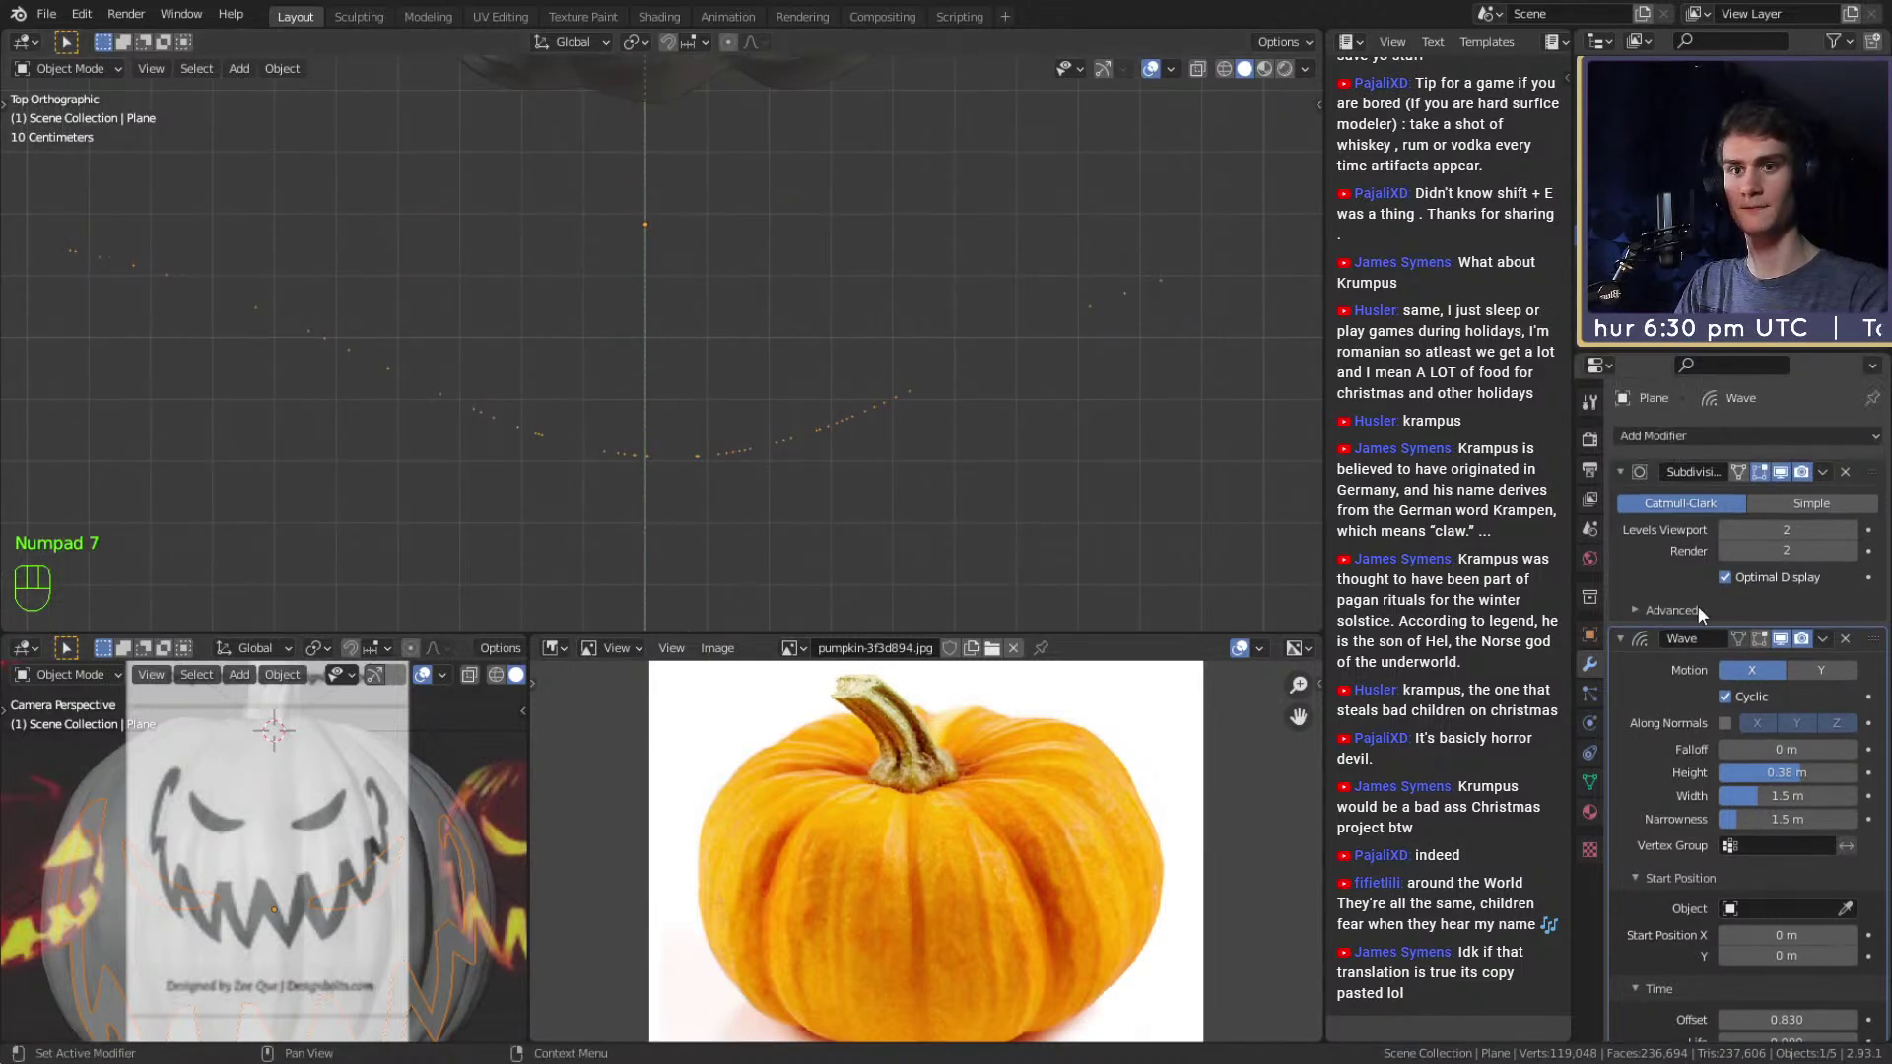
pyautogui.click(1620, 472)
pyautogui.click(1619, 501)
pyautogui.click(1655, 438)
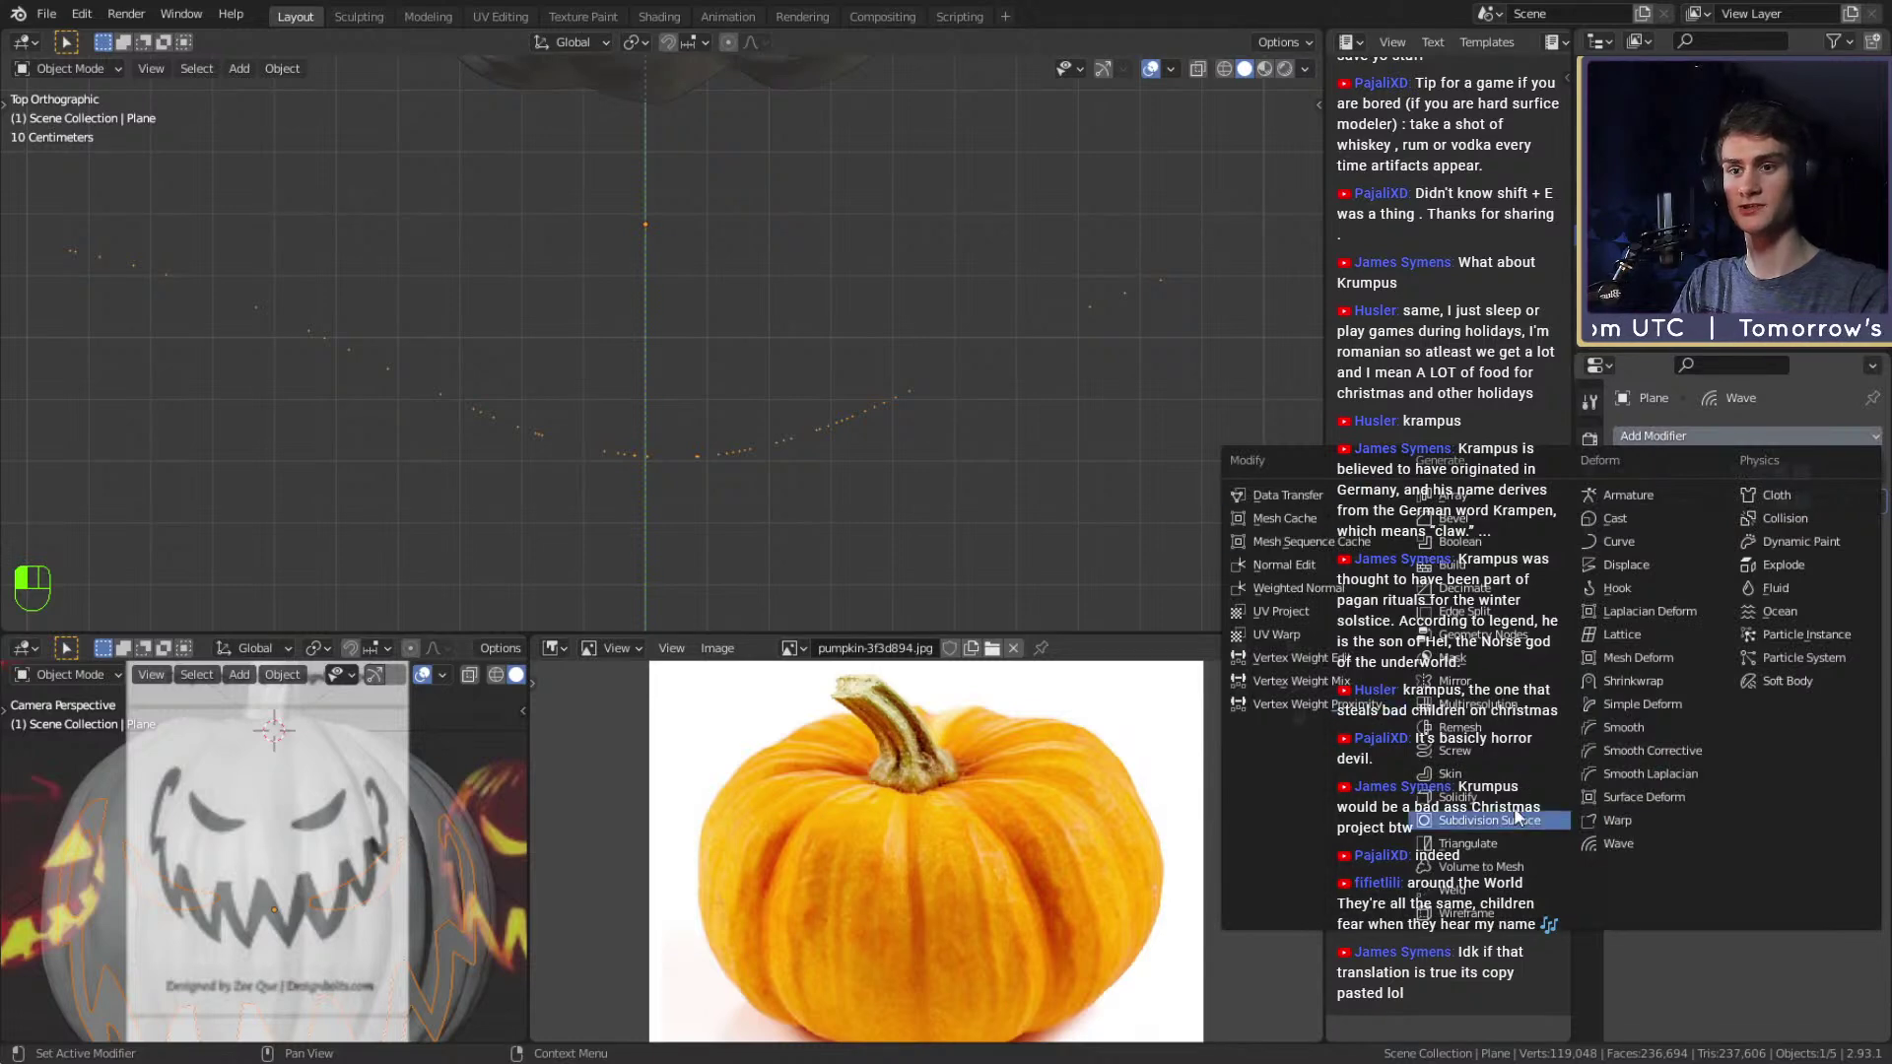
pyautogui.click(1462, 806)
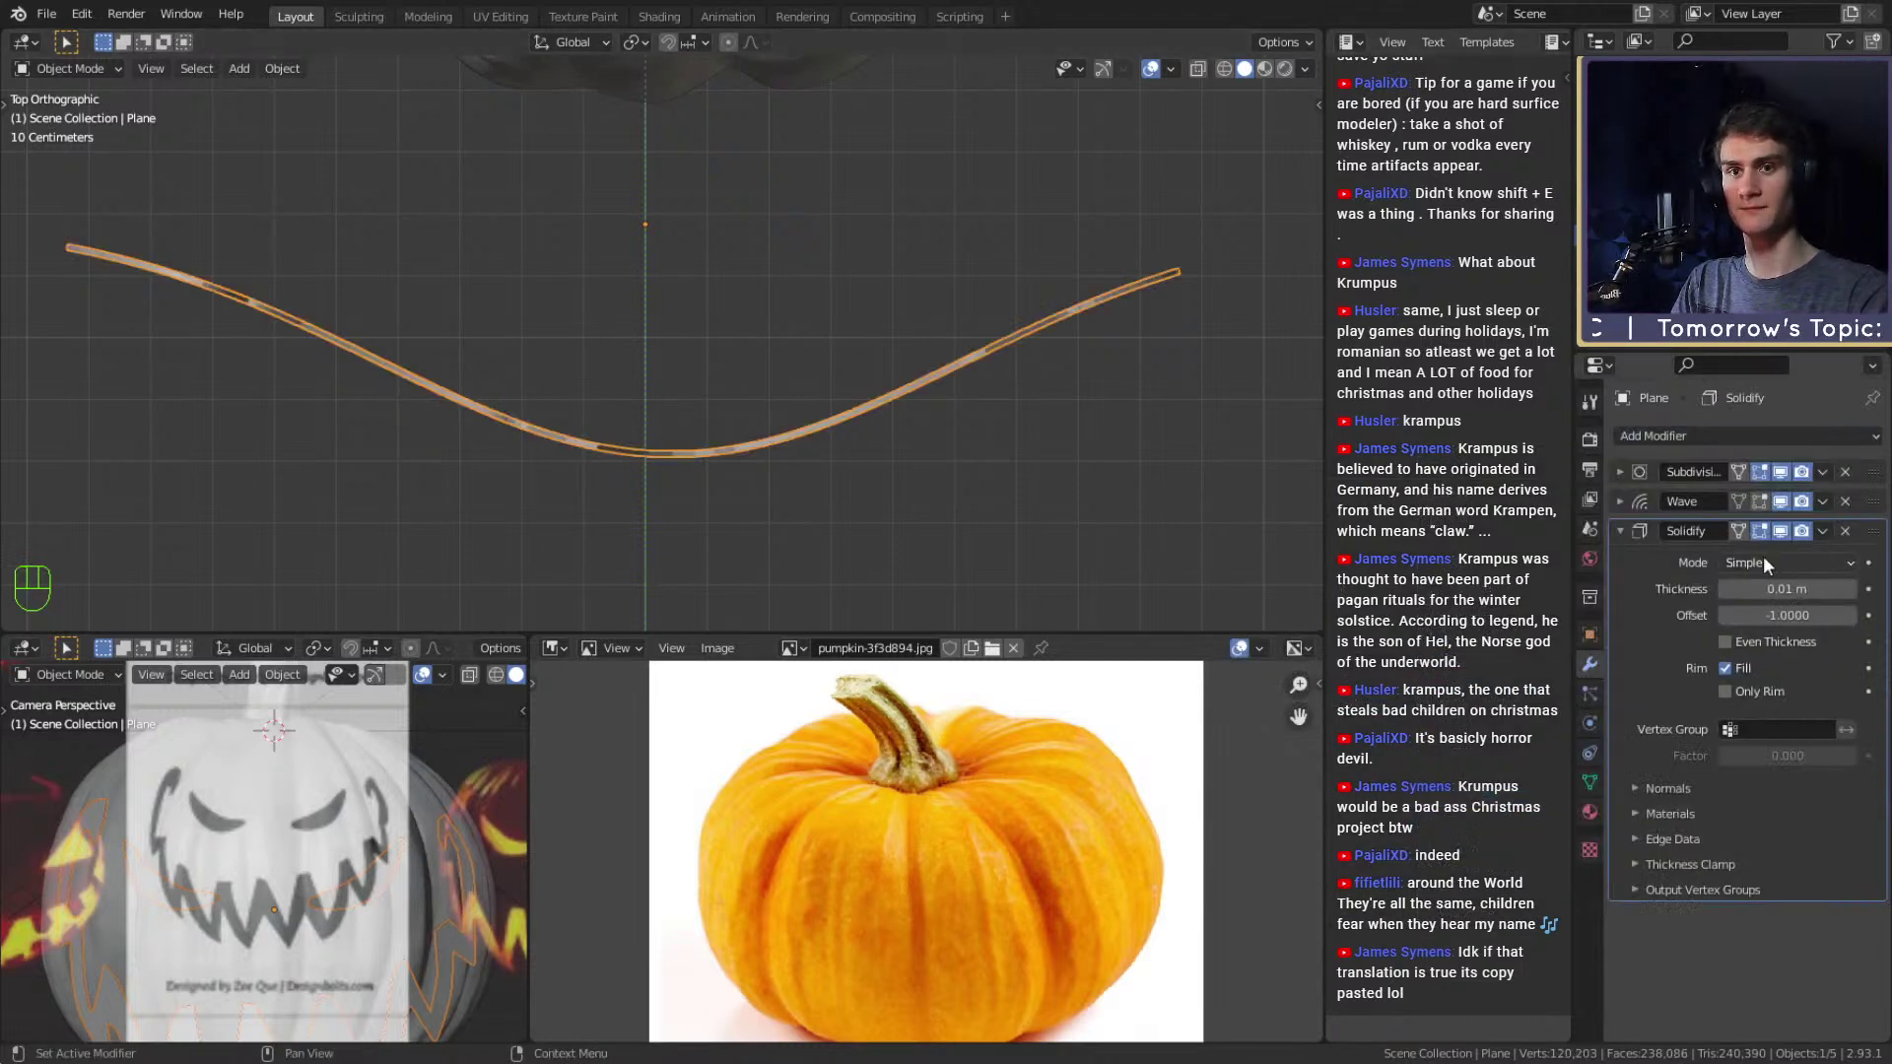
# Set the Wave modifier's time offset to 0.980 and its falloff to 100 m.
pyautogui.click(1663, 502)
pyautogui.scroll(-2, 1684, 640)
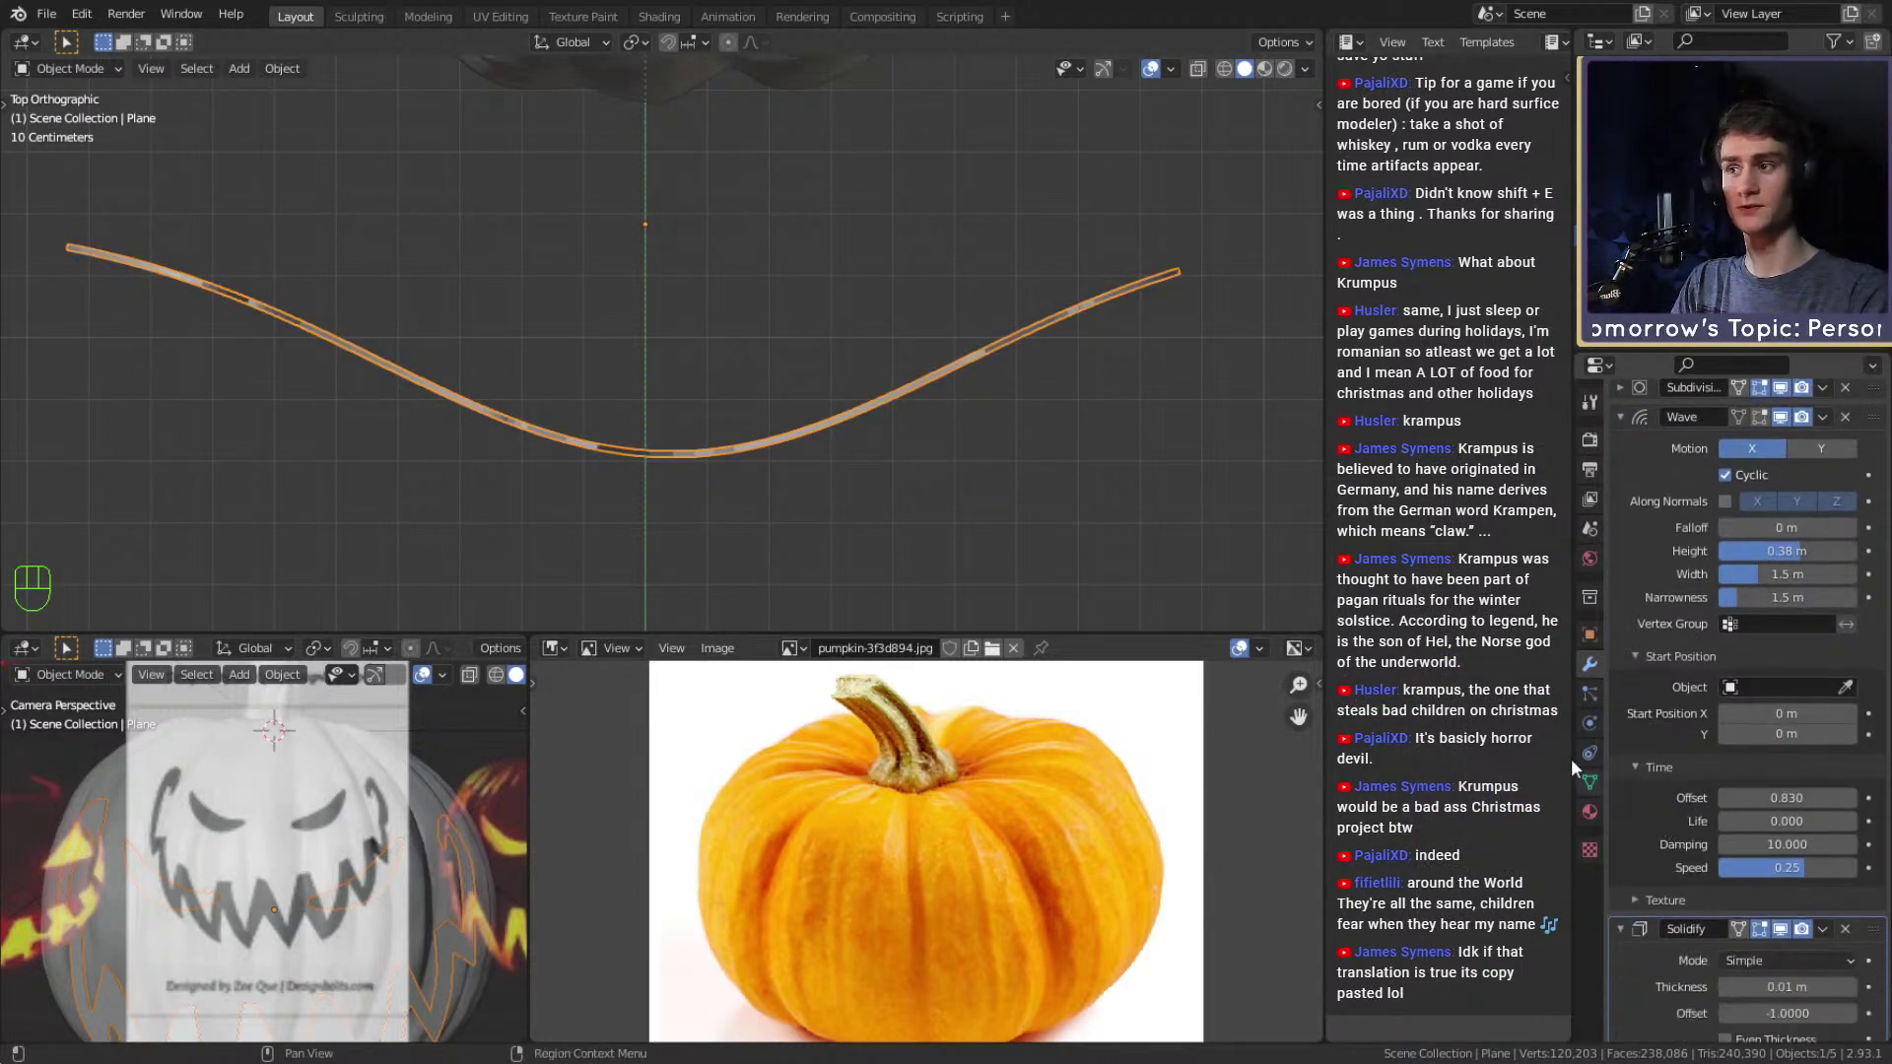
pyautogui.keyDown('shift'); pyautogui.moveTo(1763, 798); pyautogui.dragTo(1793, 798); pyautogui.keyUp('shift')
pyautogui.moveTo(1764, 528)
pyautogui.keyDown('shift'); pyautogui.mouseDown()
pyautogui.moveTo(1803, 528)
pyautogui.moveTo(1791, 549)
pyautogui.mouseUp(); pyautogui.keyUp('shift')
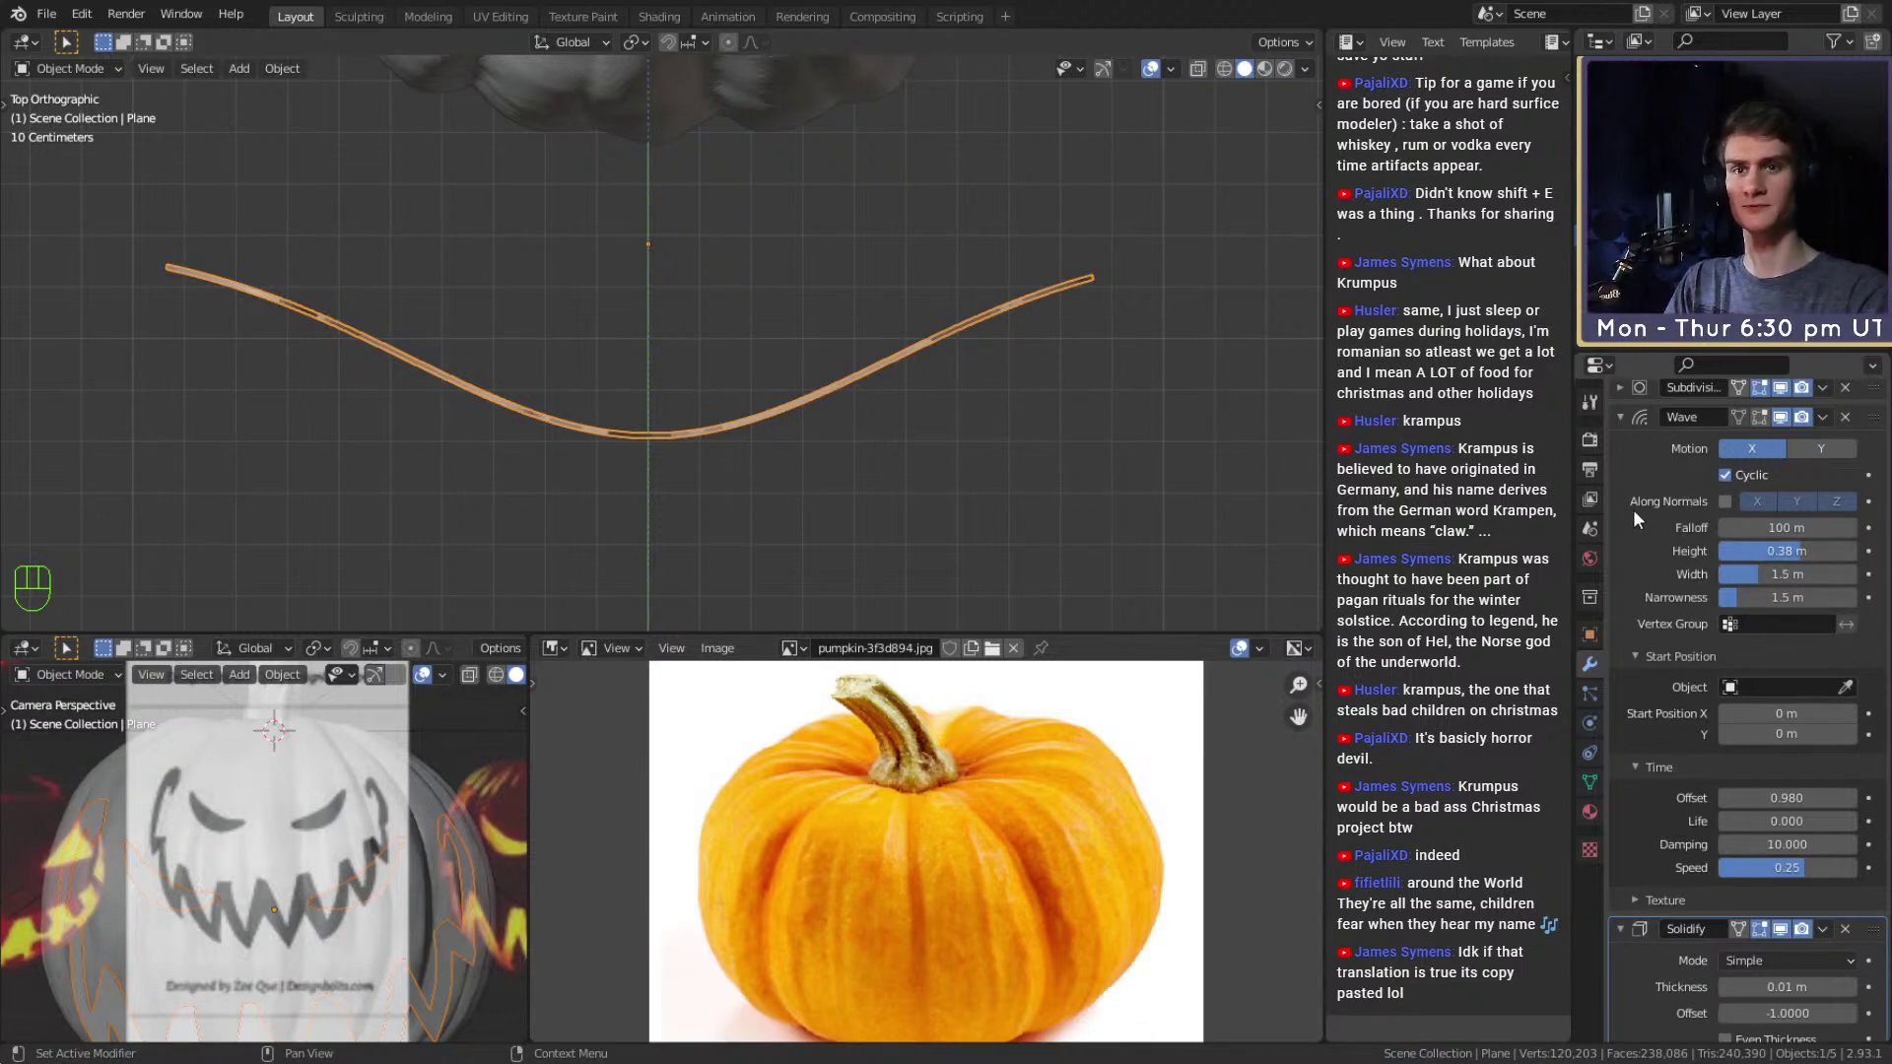
# Tune the Wave modifier to a height of 0.81 m, a width of 4.8 m and a narrowness of 0.71 m.
pyautogui.press('shift')
pyautogui.moveTo(1795, 552)
pyautogui.keyDown('shift'); pyautogui.mouseDown()
pyautogui.moveTo(1775, 553)
pyautogui.moveTo(1825, 546)
pyautogui.mouseUp(); pyautogui.keyUp('shift')
pyautogui.click(1777, 577)
pyautogui.write('0')
pyautogui.press('Return')
pyautogui.moveTo(1720, 574)
pyautogui.keyDown('shift'); pyautogui.mouseDown()
pyautogui.moveTo(1857, 575)
pyautogui.moveTo(1739, 595)
pyautogui.mouseUp(); pyautogui.keyUp('shift')
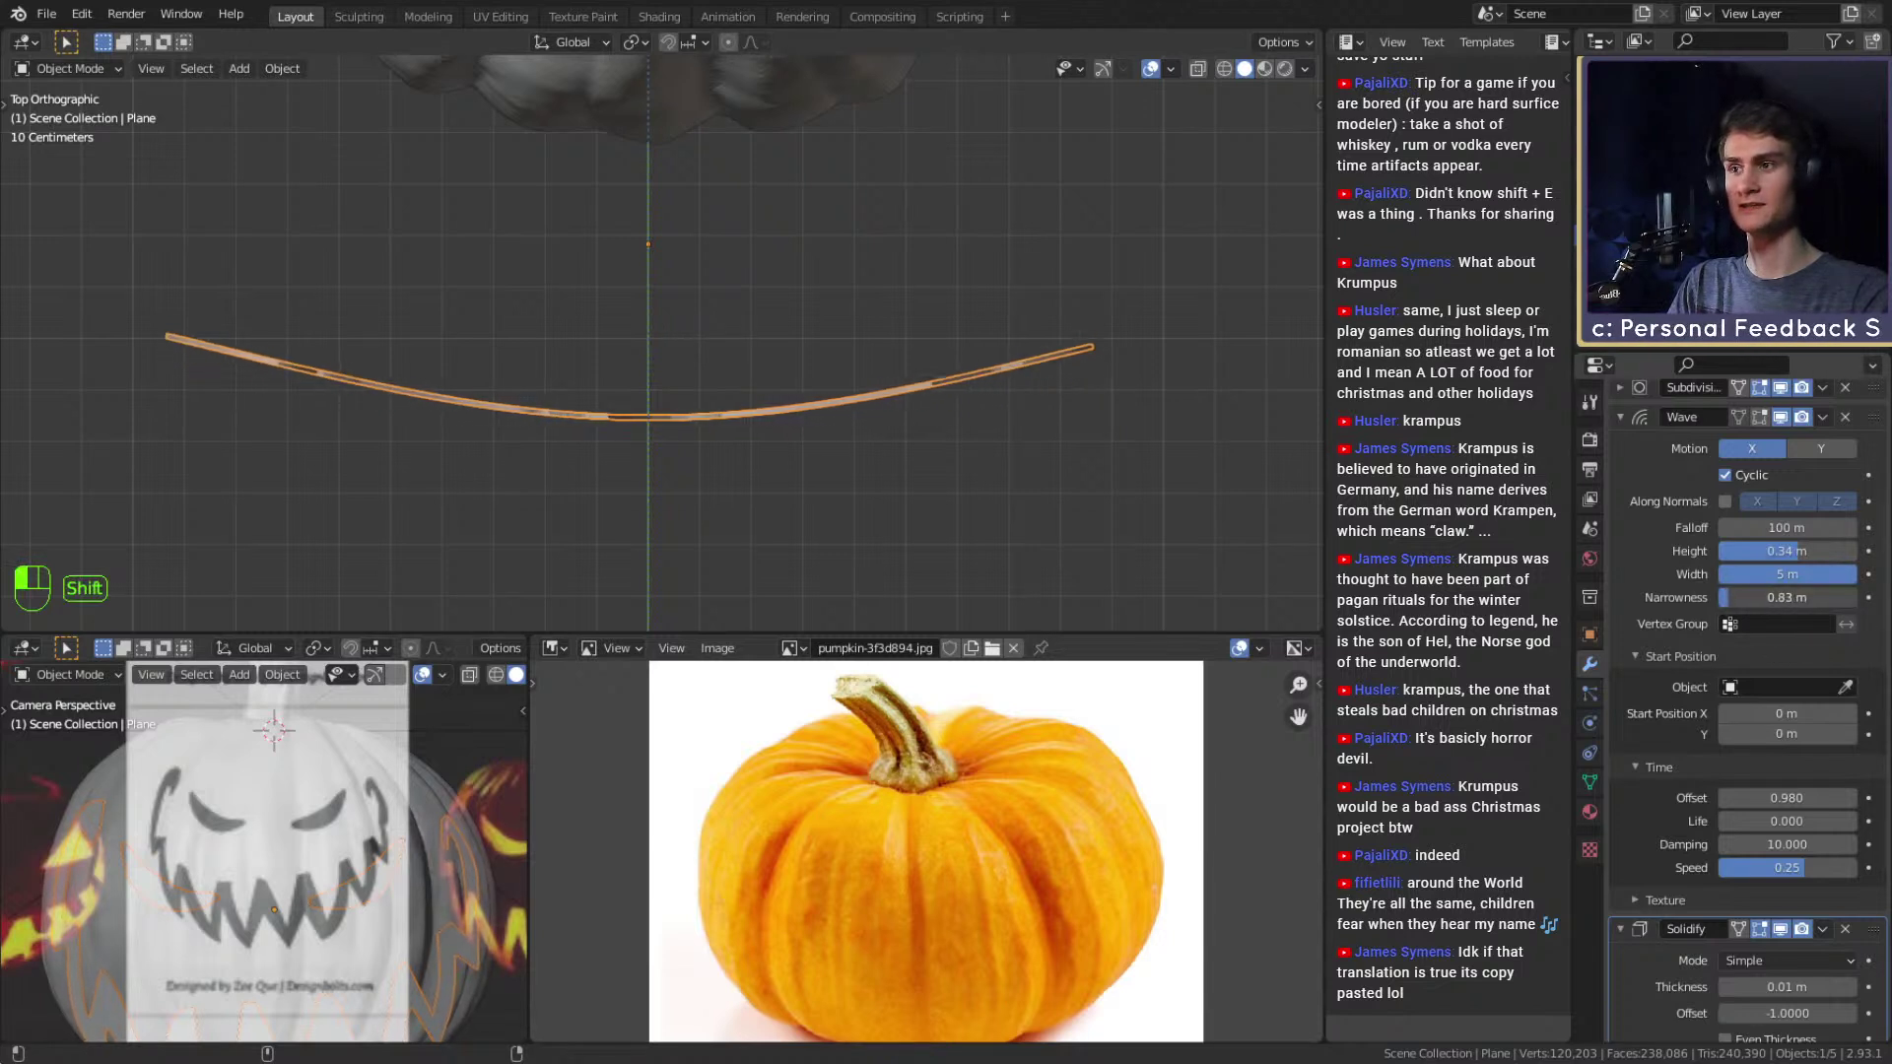
pyautogui.moveTo(1758, 595)
pyautogui.keyDown('shift'); pyautogui.mouseDown()
pyautogui.moveTo(1803, 575)
pyautogui.moveTo(1754, 576)
pyautogui.moveTo(1877, 558)
pyautogui.moveTo(1788, 597)
pyautogui.mouseUp(); pyautogui.keyUp('shift')
# Set the Solidify modifier's thickness on the face mesh to 0.31 m.
pyautogui.scroll(-4, 749, 473)
pyautogui.moveTo(739, 476); pyautogui.dragTo(907, 467, button='middle')
pyautogui.scroll(-5, 1658, 707)
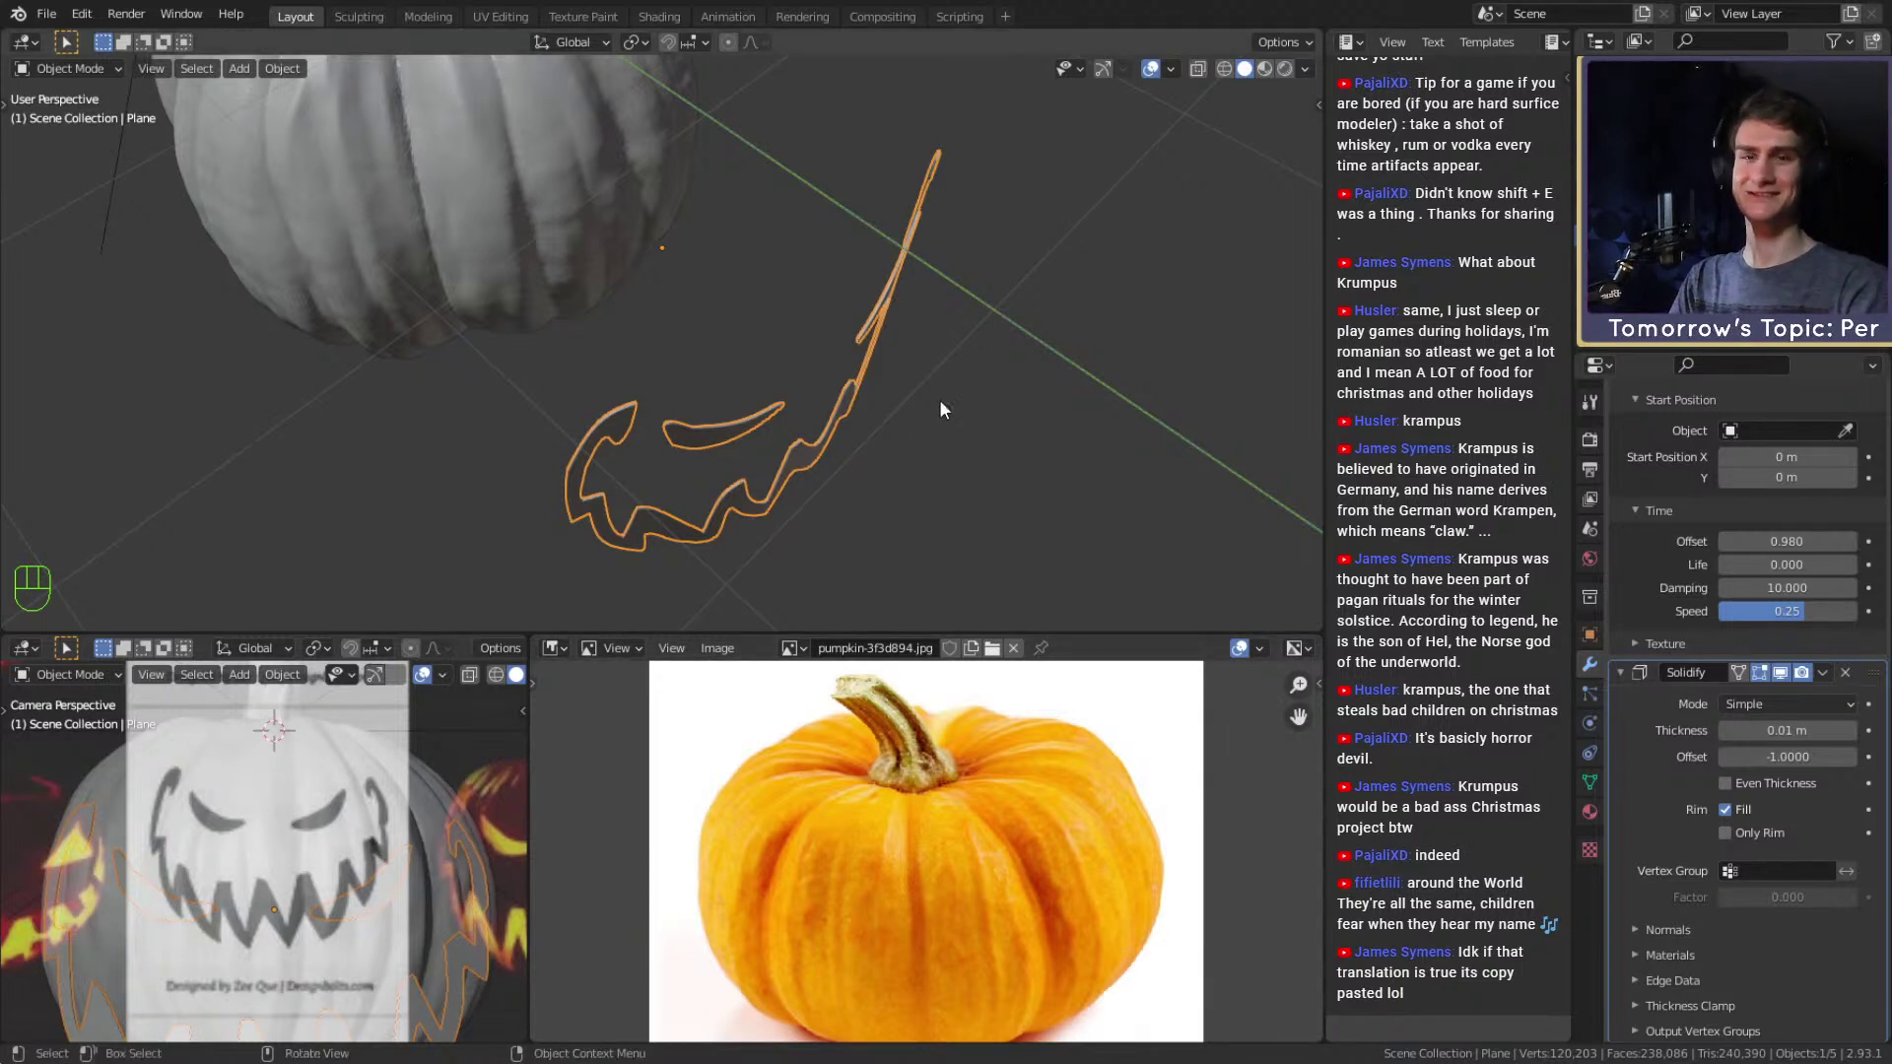
pyautogui.moveTo(1802, 731); pyautogui.dragTo(1884, 730)
pyautogui.moveTo(1056, 471); pyautogui.dragTo(921, 386, button='middle')
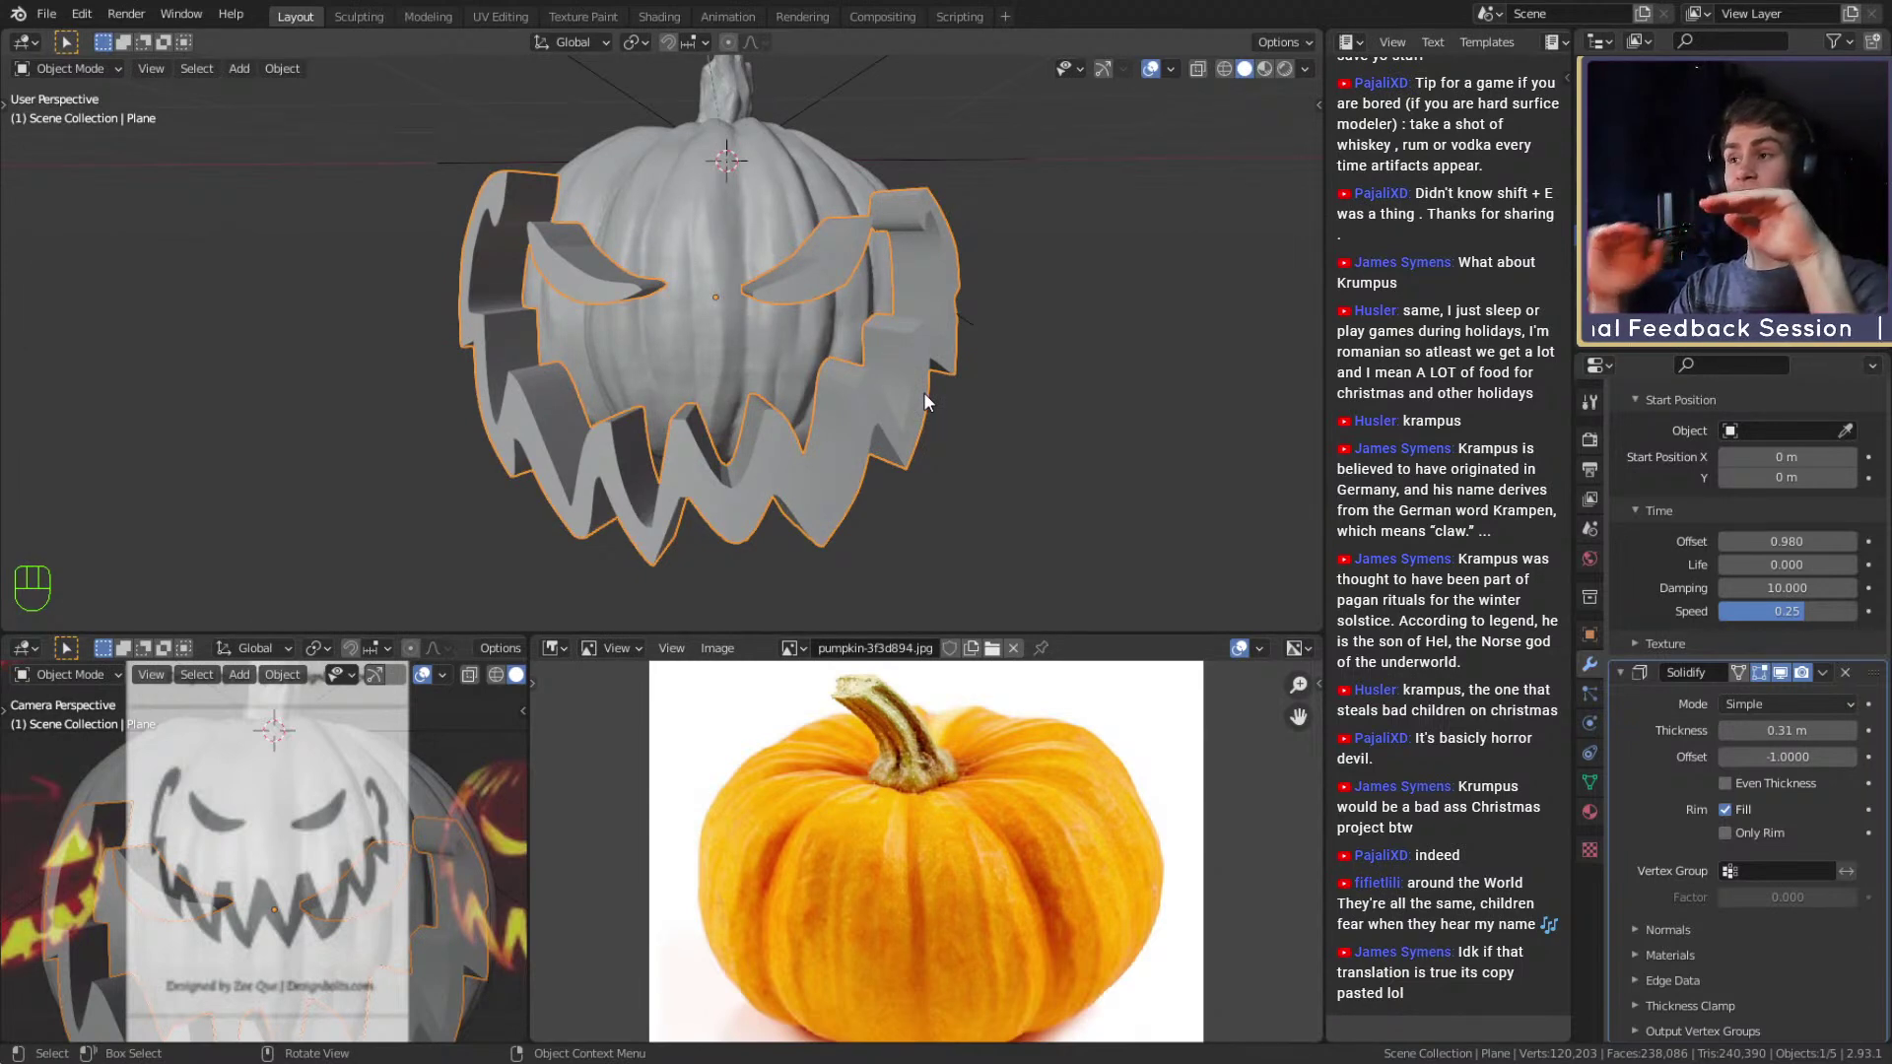
# Move the face mesh along Y onto the pumpkin's front and raise it about 0.1 m along Z.
pyautogui.moveTo(772, 284); pyautogui.dragTo(666, 260, button='middle')
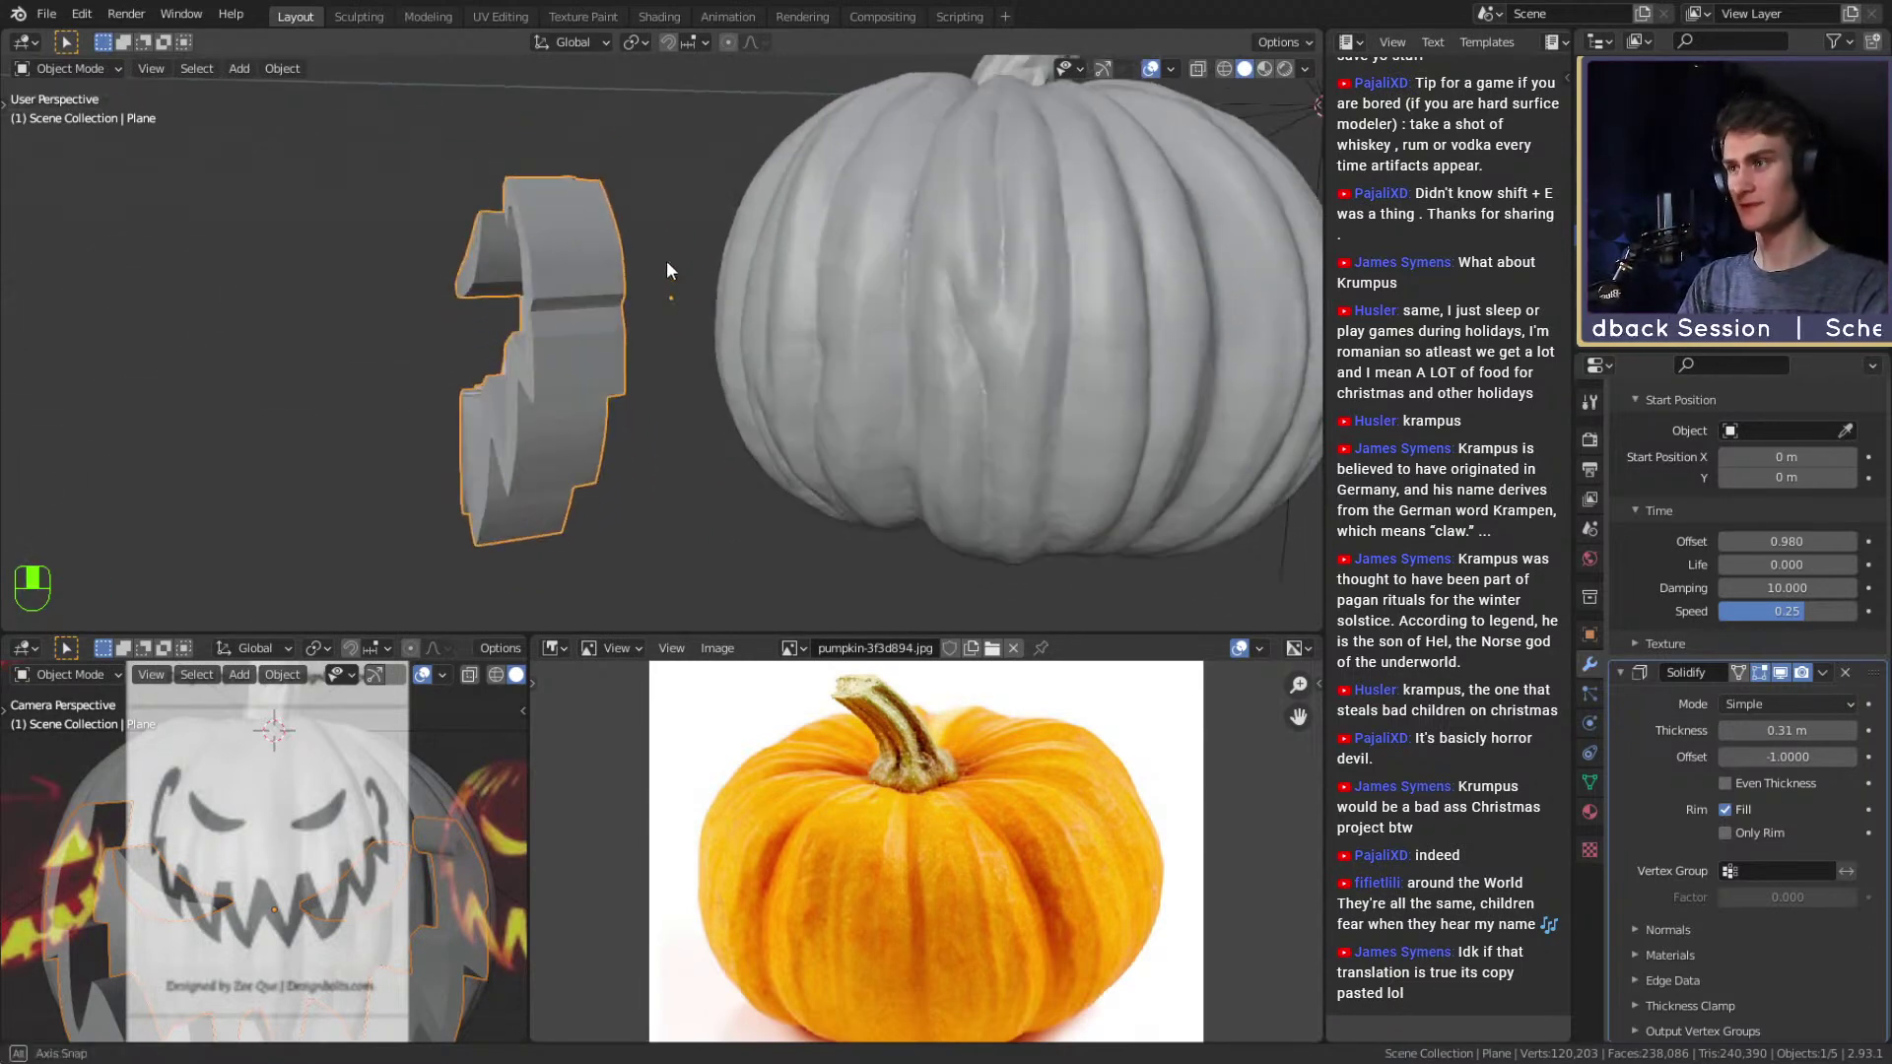
pyautogui.press('g')
pyautogui.press('x')
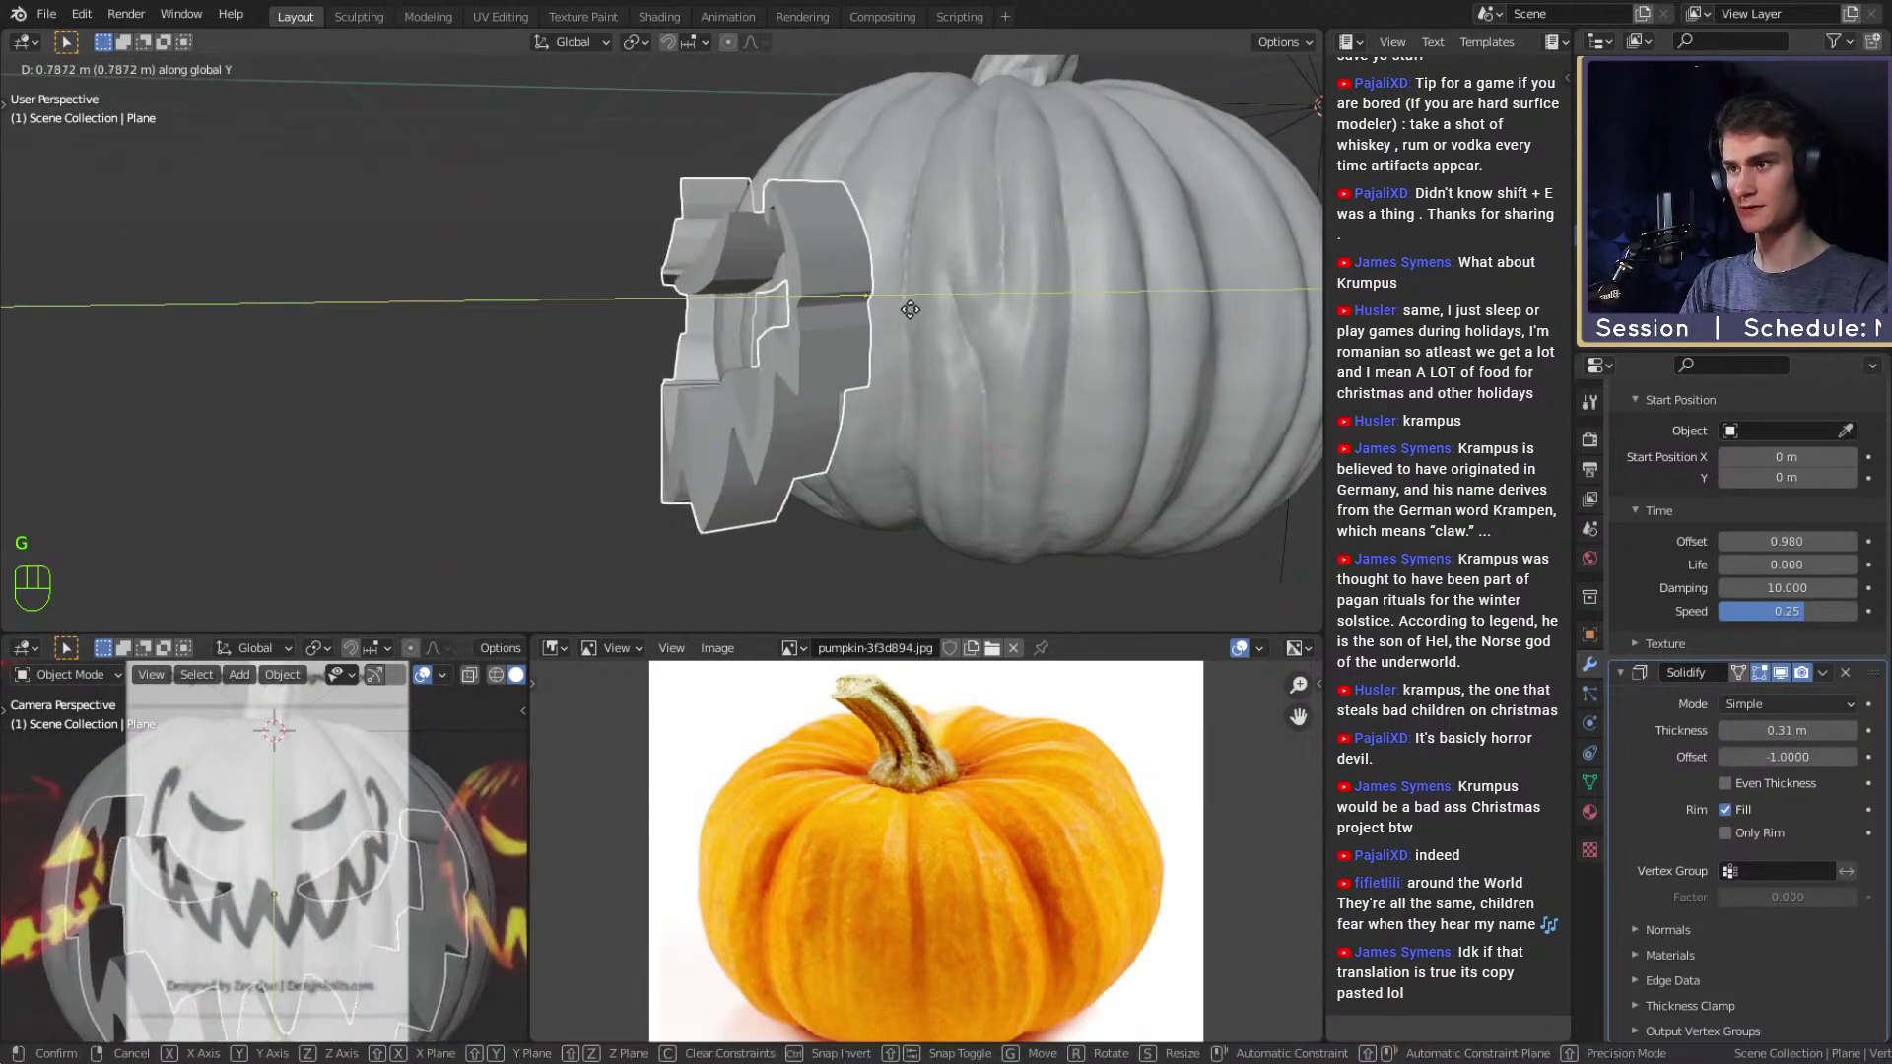
pyautogui.click(954, 325)
pyautogui.moveTo(954, 325); pyautogui.dragTo(988, 373, button='middle')
pyautogui.press('g')
pyautogui.press('z')
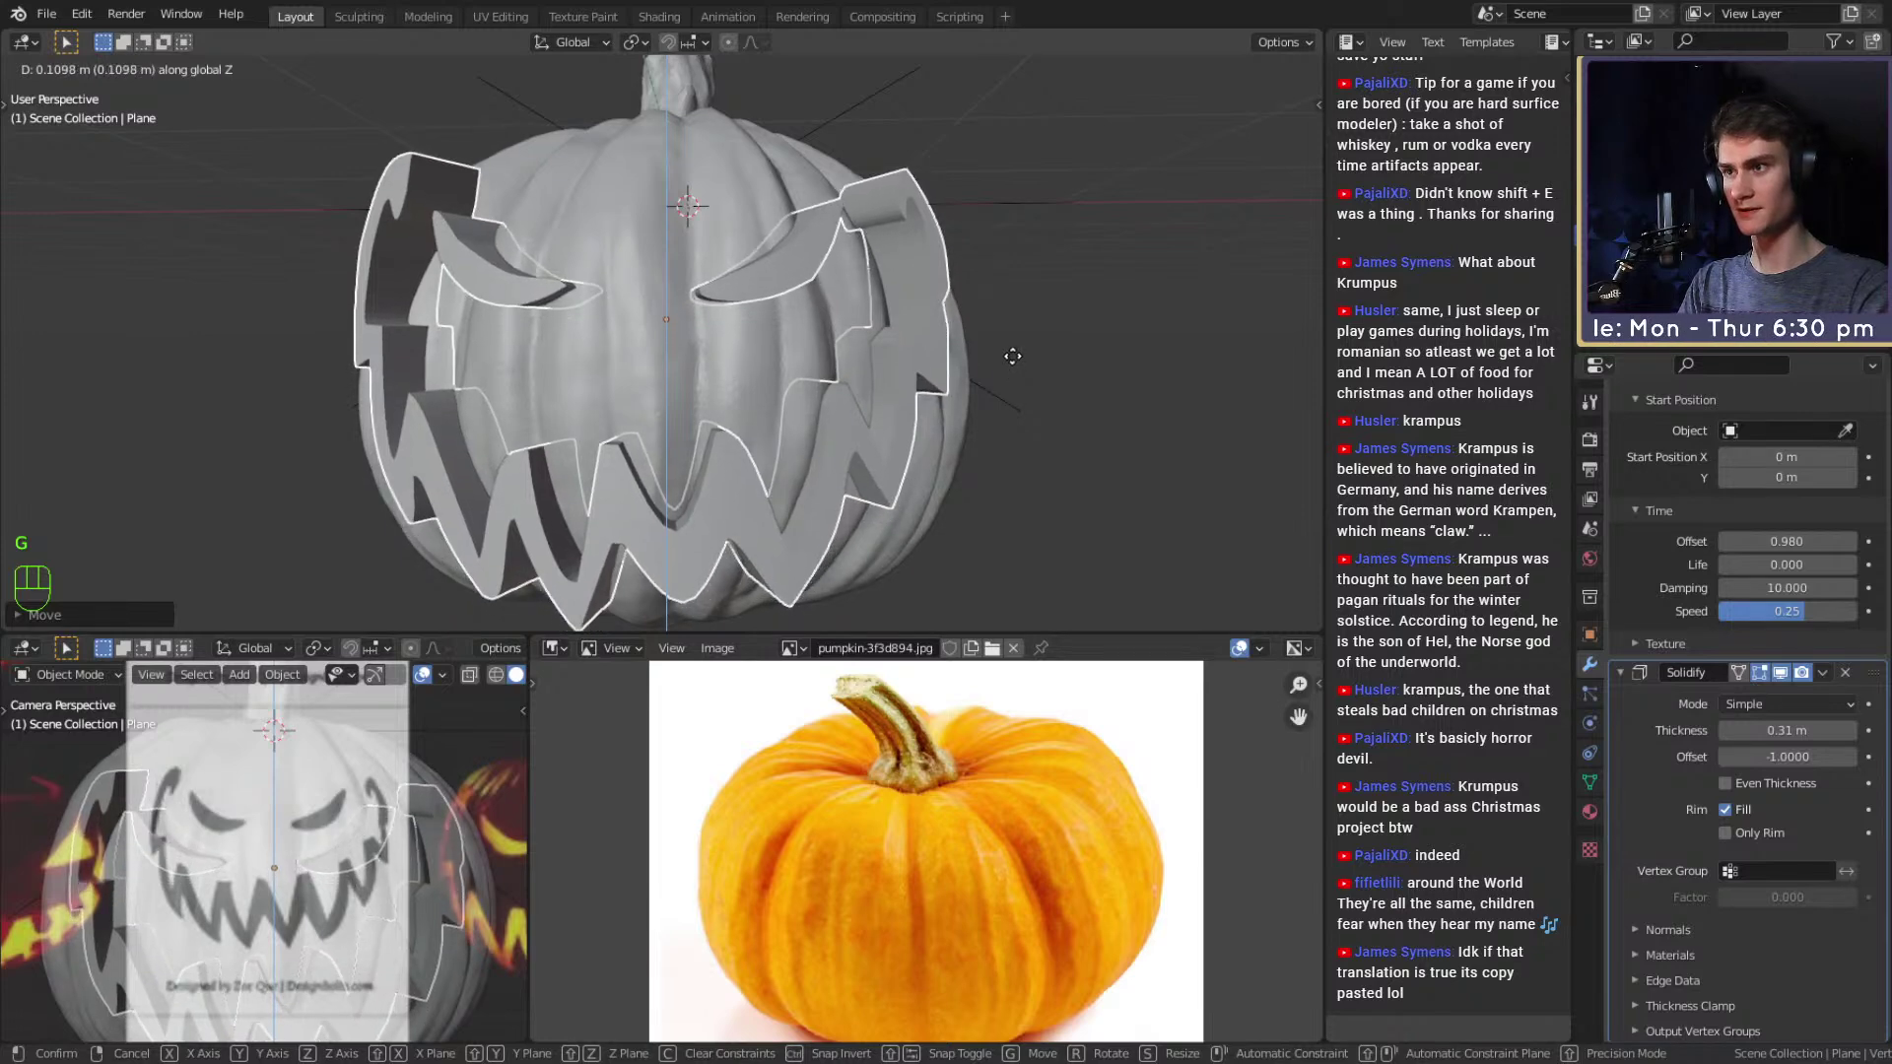
pyautogui.click(1010, 364)
pyautogui.moveTo(1011, 364); pyautogui.dragTo(853, 361, button='middle')
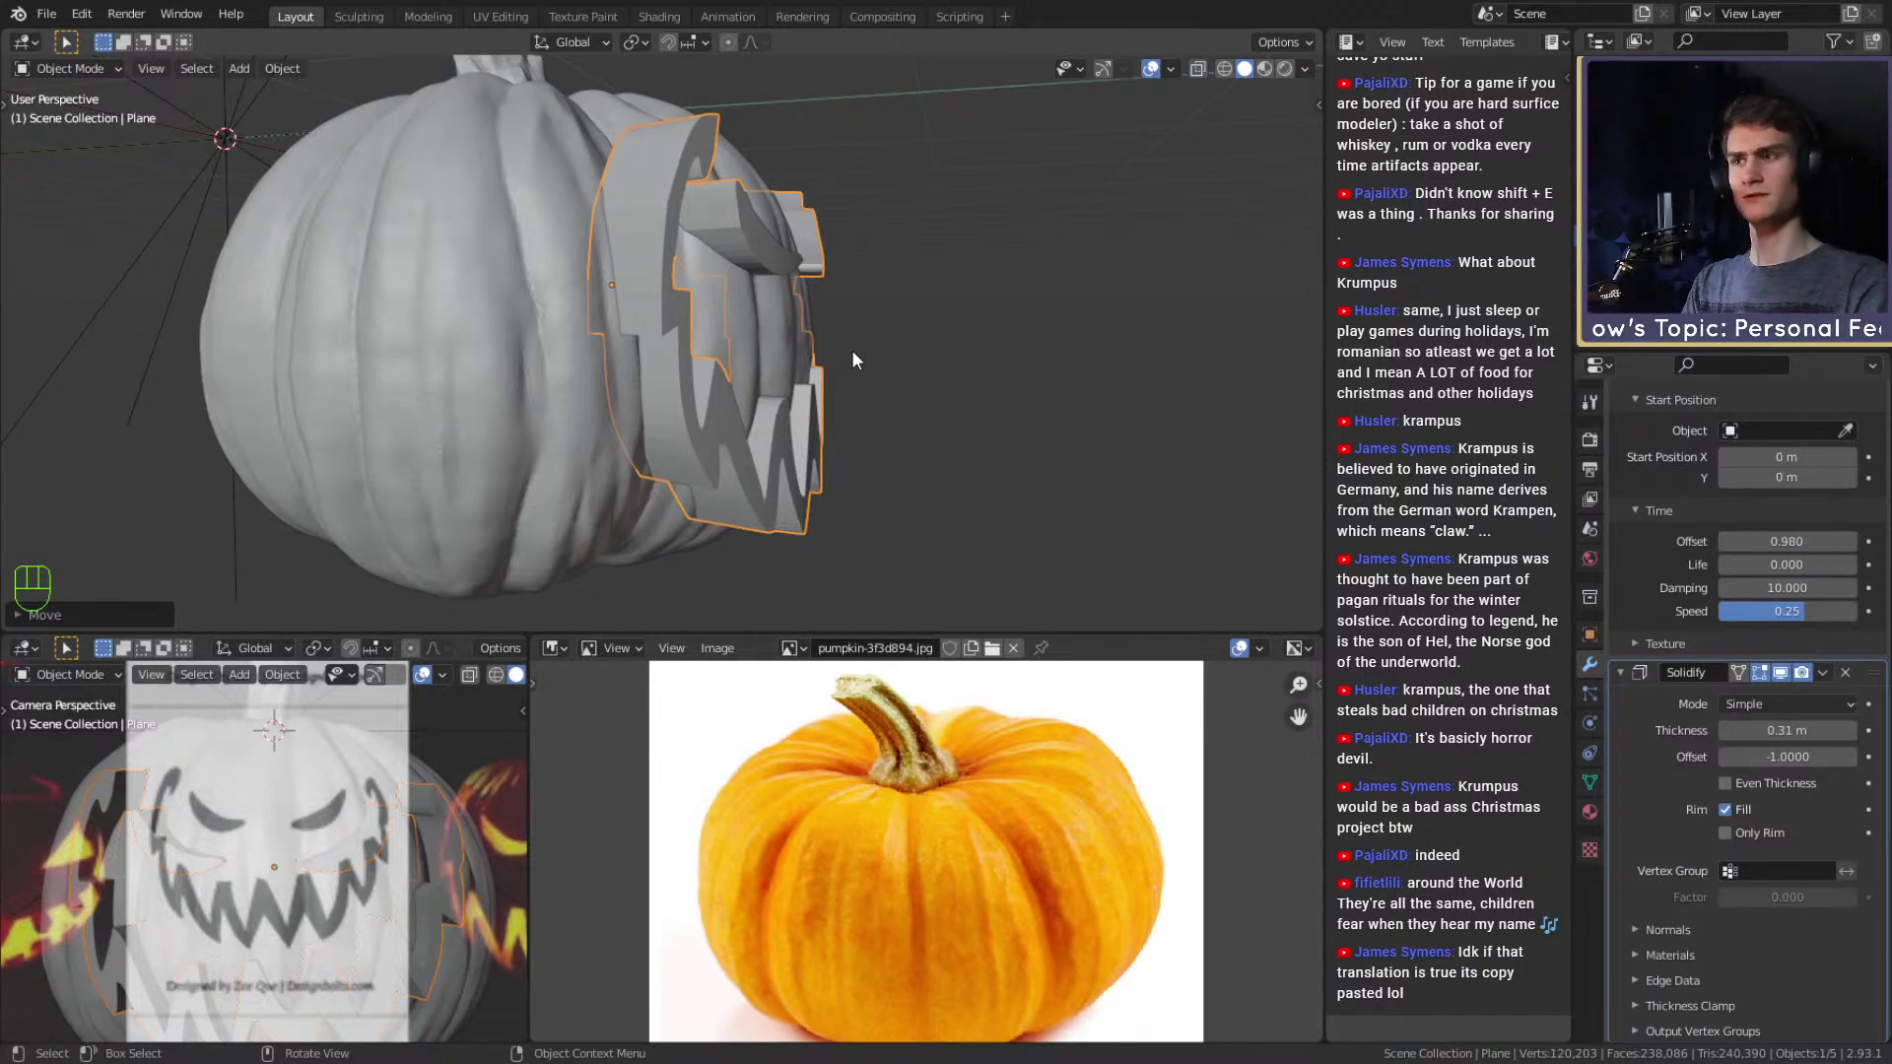
# Add a second Wave modifier to the face mesh and inspect the result from the side.
pyautogui.click(1637, 671)
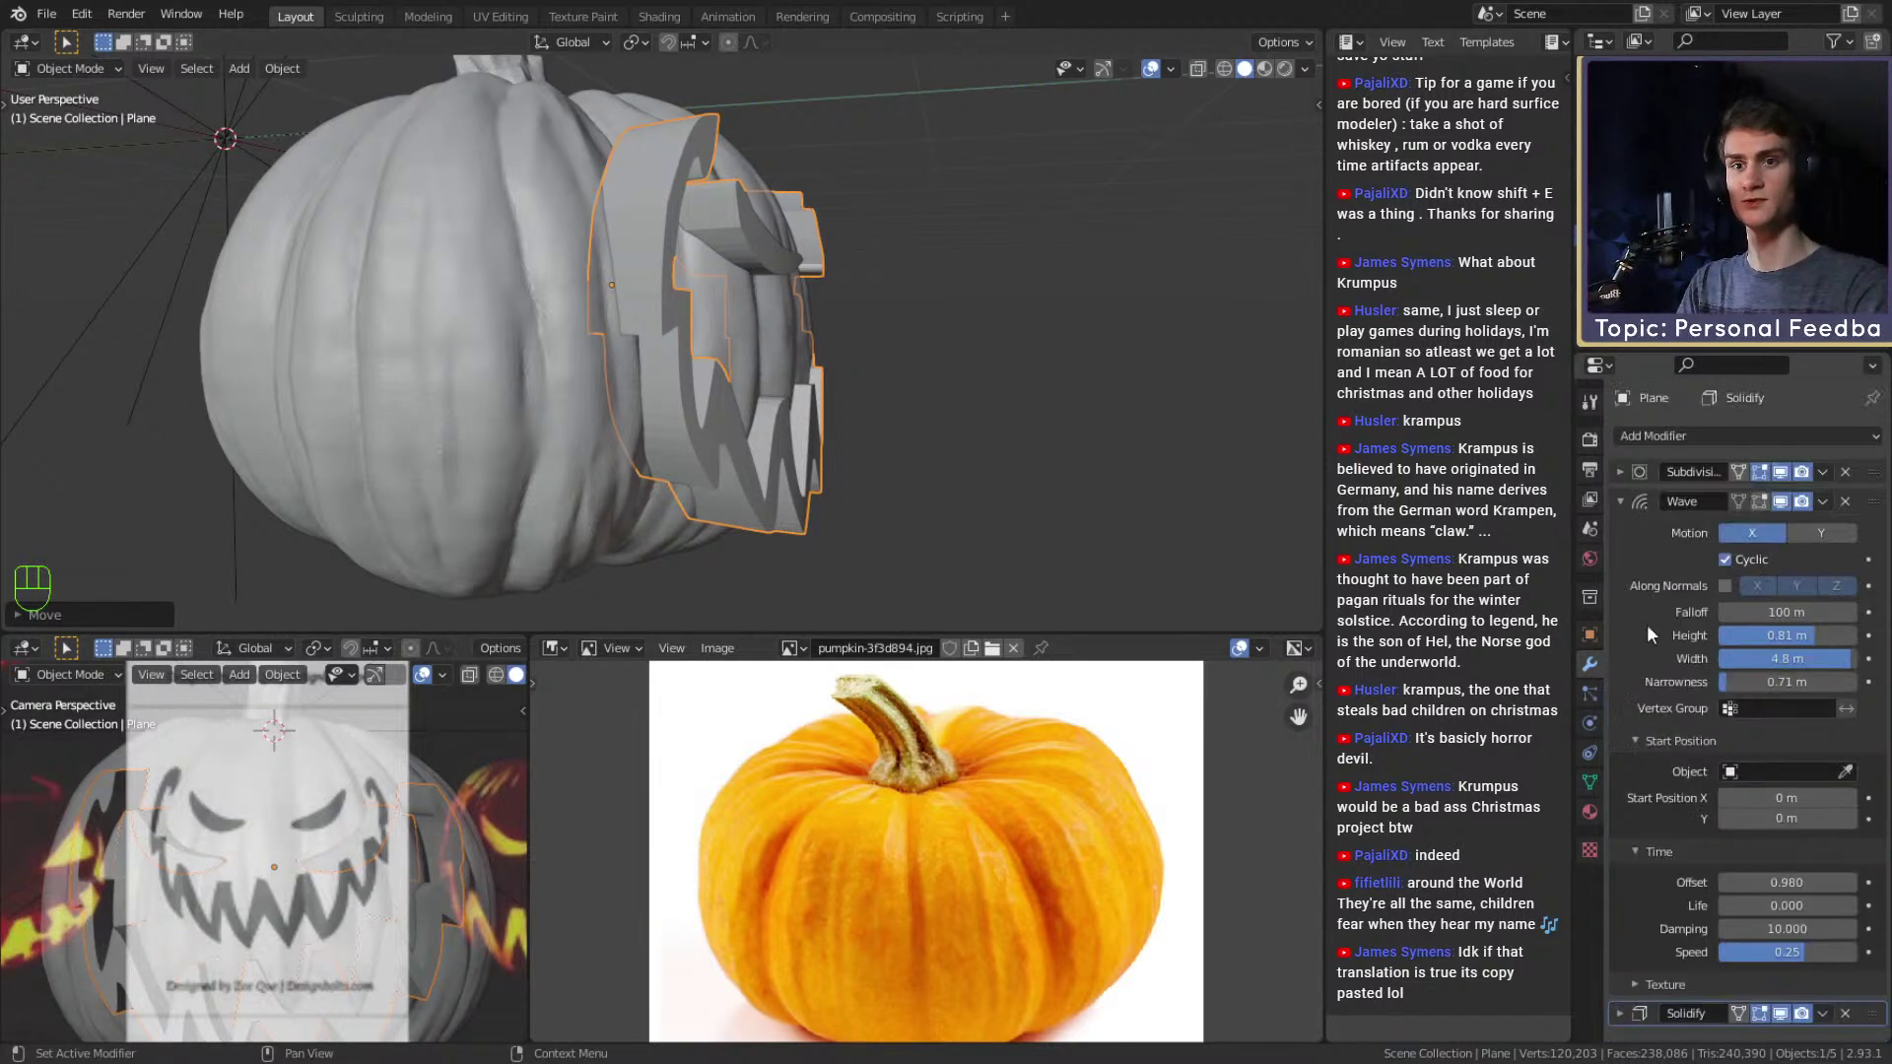
pyautogui.click(1618, 500)
pyautogui.click(1684, 435)
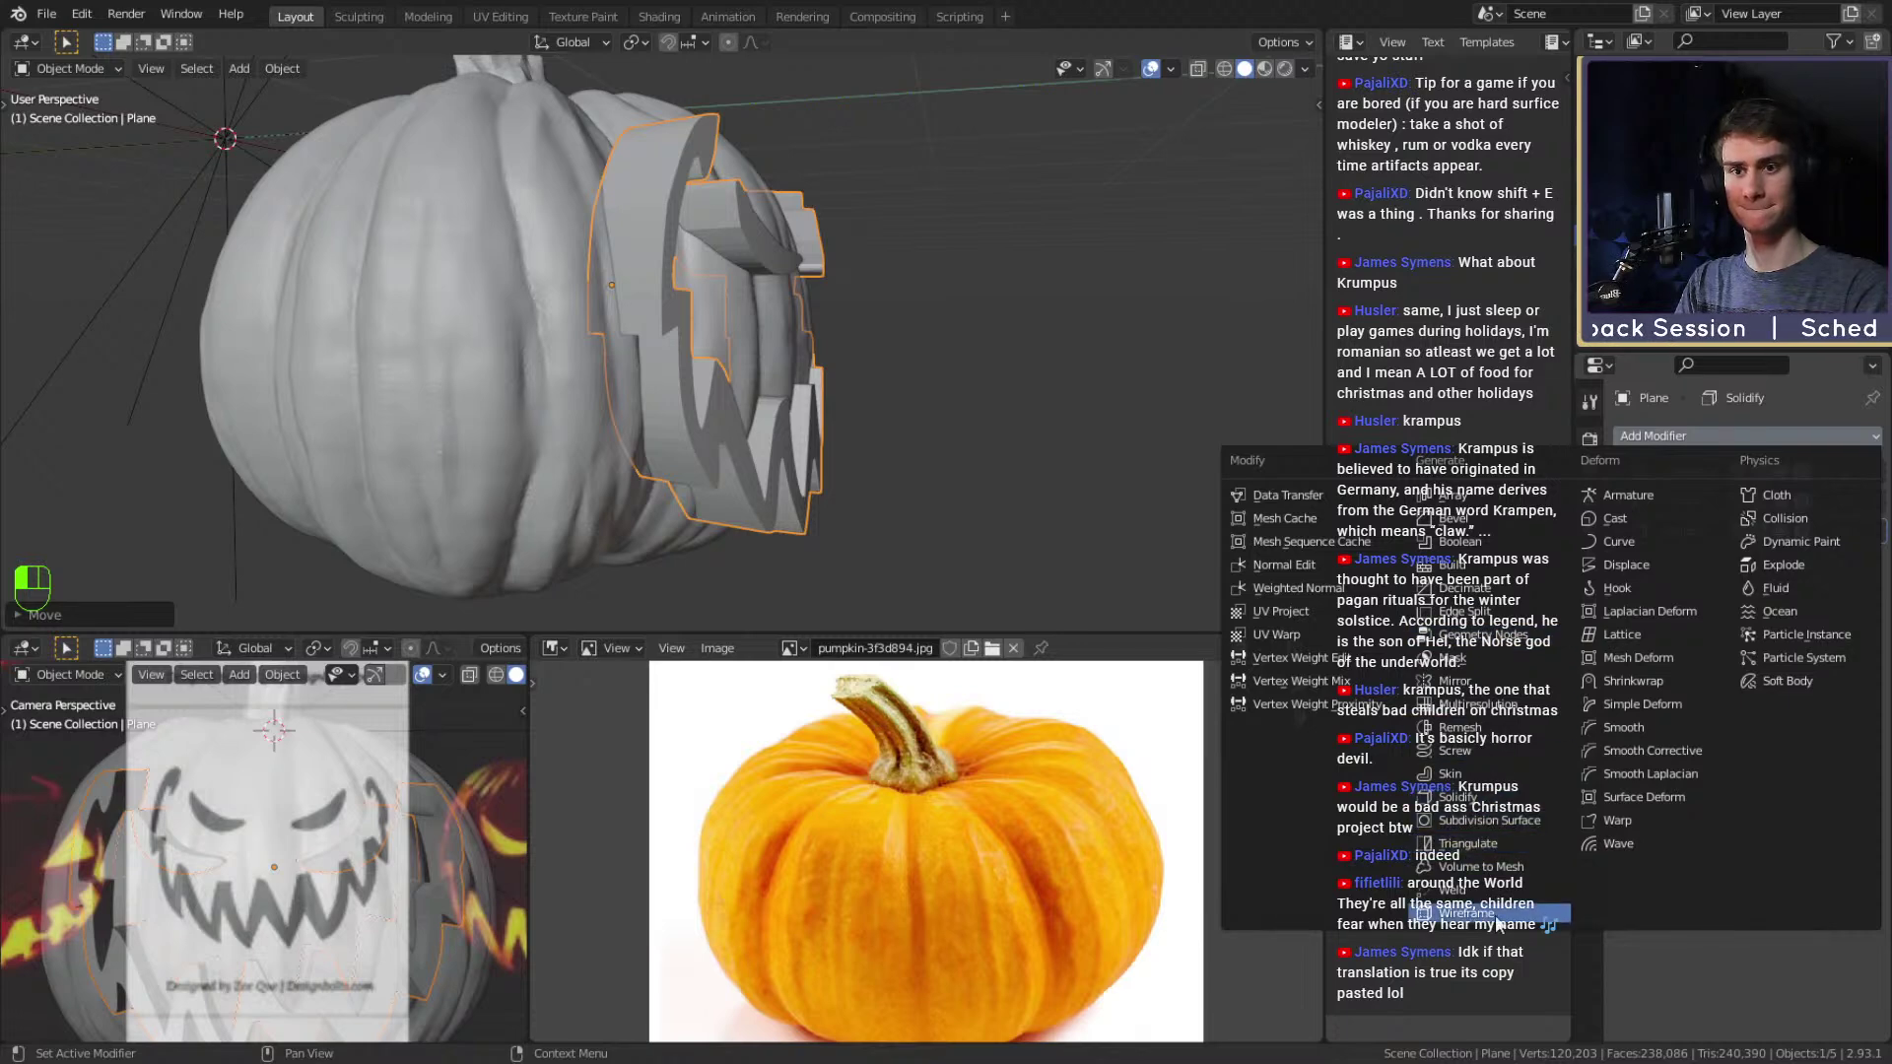
pyautogui.click(1626, 846)
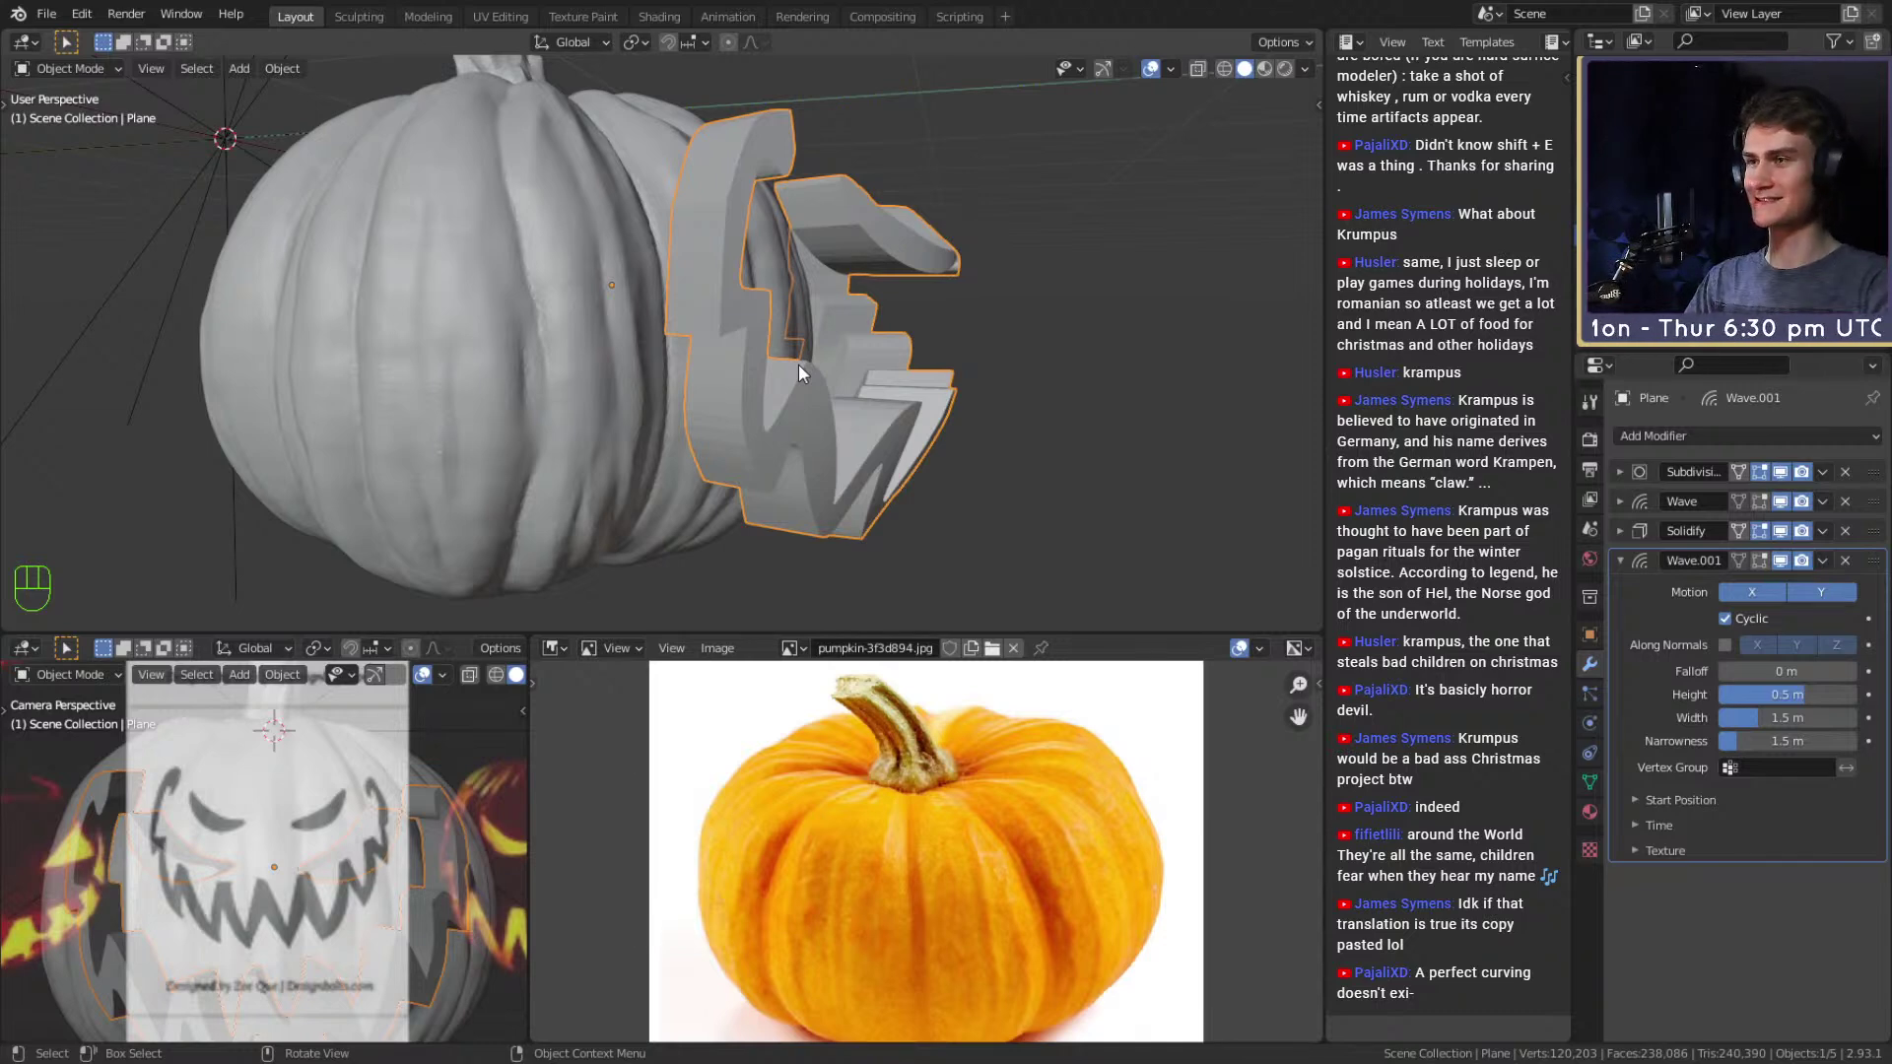
pyautogui.scroll(-5, 788, 325)
pyautogui.moveTo(777, 286); pyautogui.dragTo(765, 376, button='middle')
pyautogui.scroll(4, 783, 398)
pyautogui.scroll(3, 788, 325)
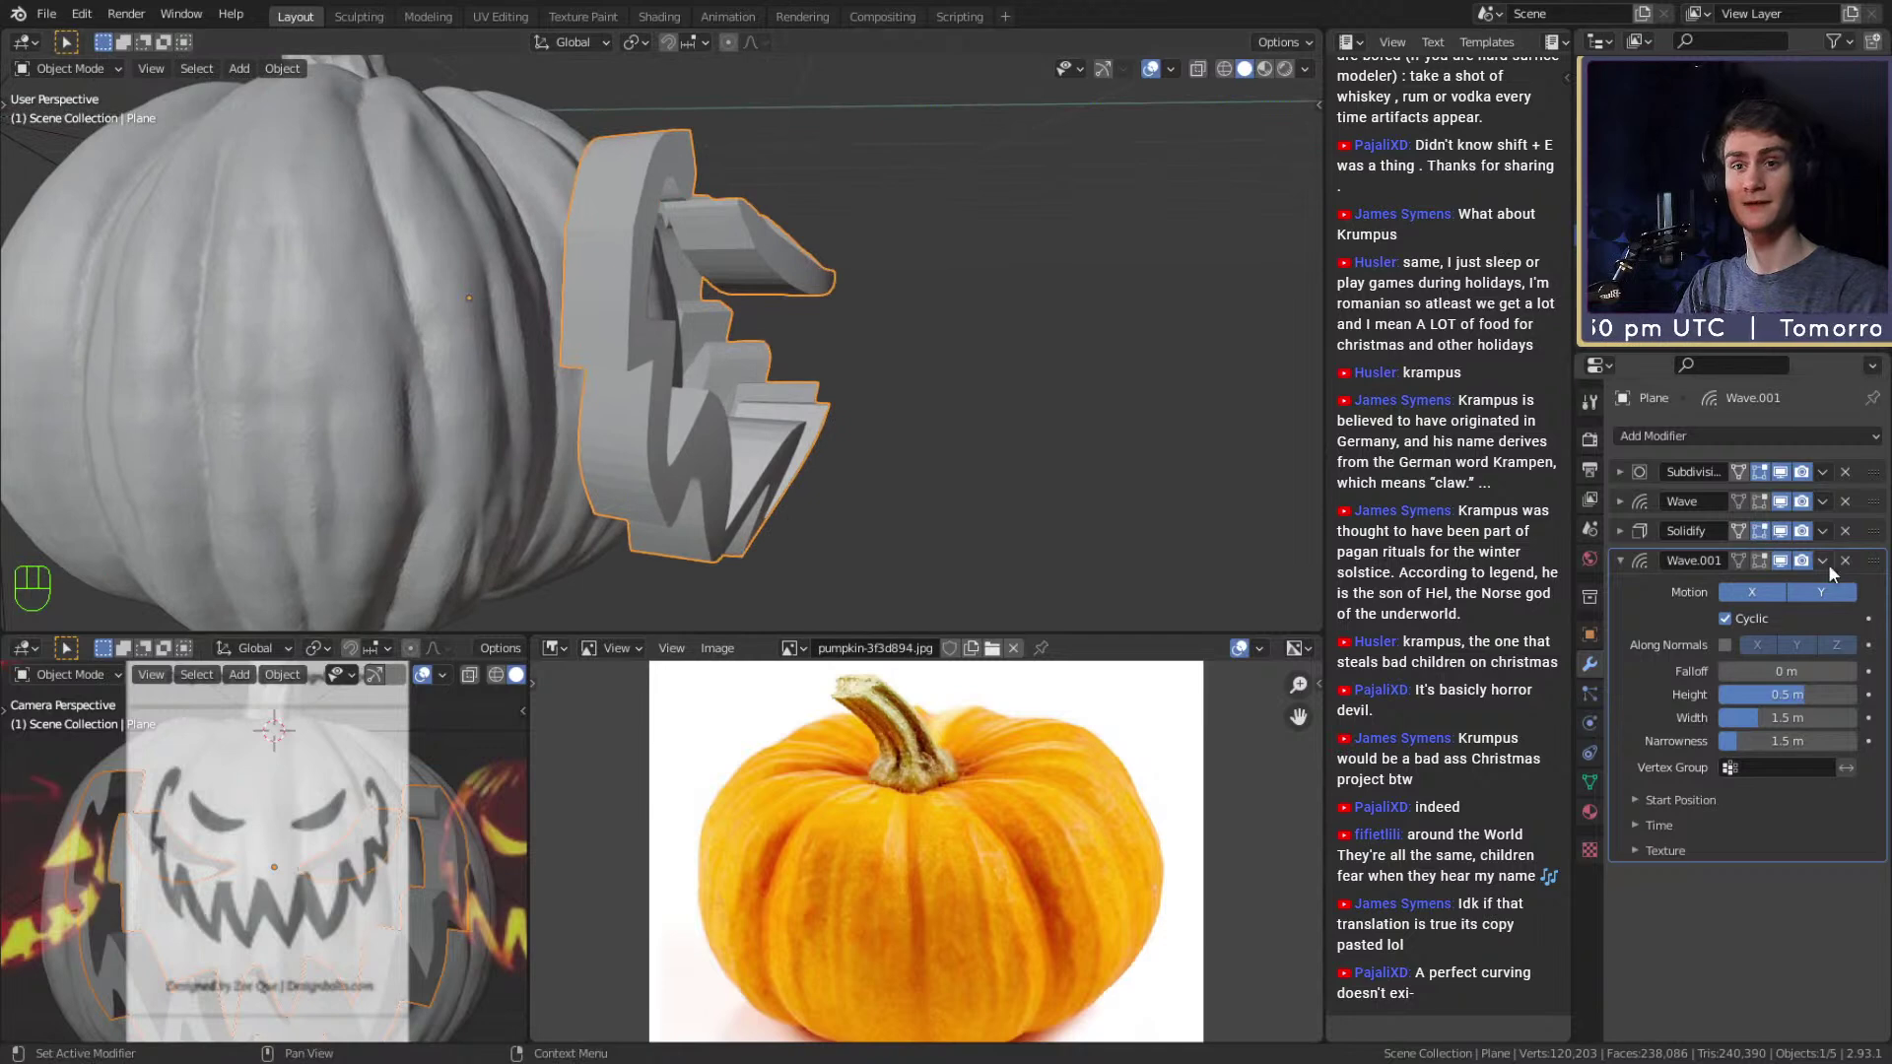
# Place the second Wave modifier above Solidify in the stack and restrict its motion to the Y axis.
pyautogui.moveTo(1879, 566); pyautogui.dragTo(1857, 527)
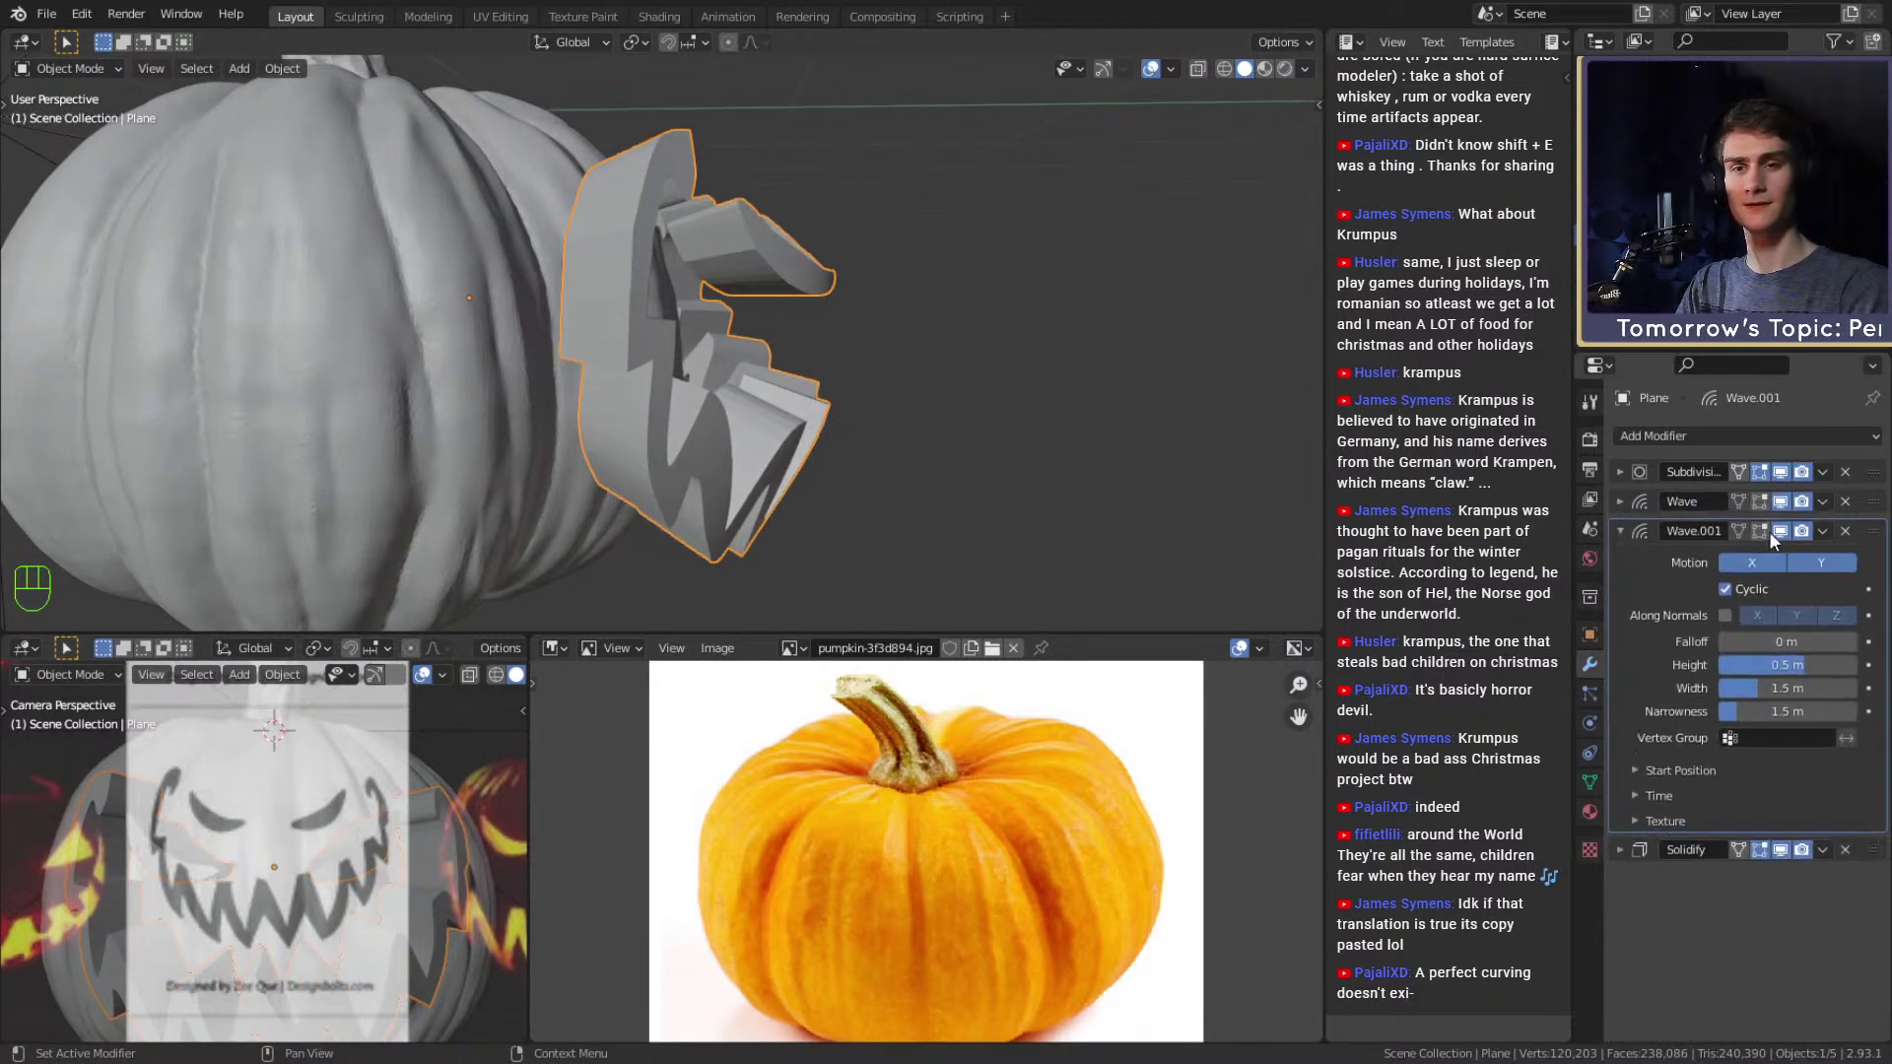
pyautogui.click(1618, 500)
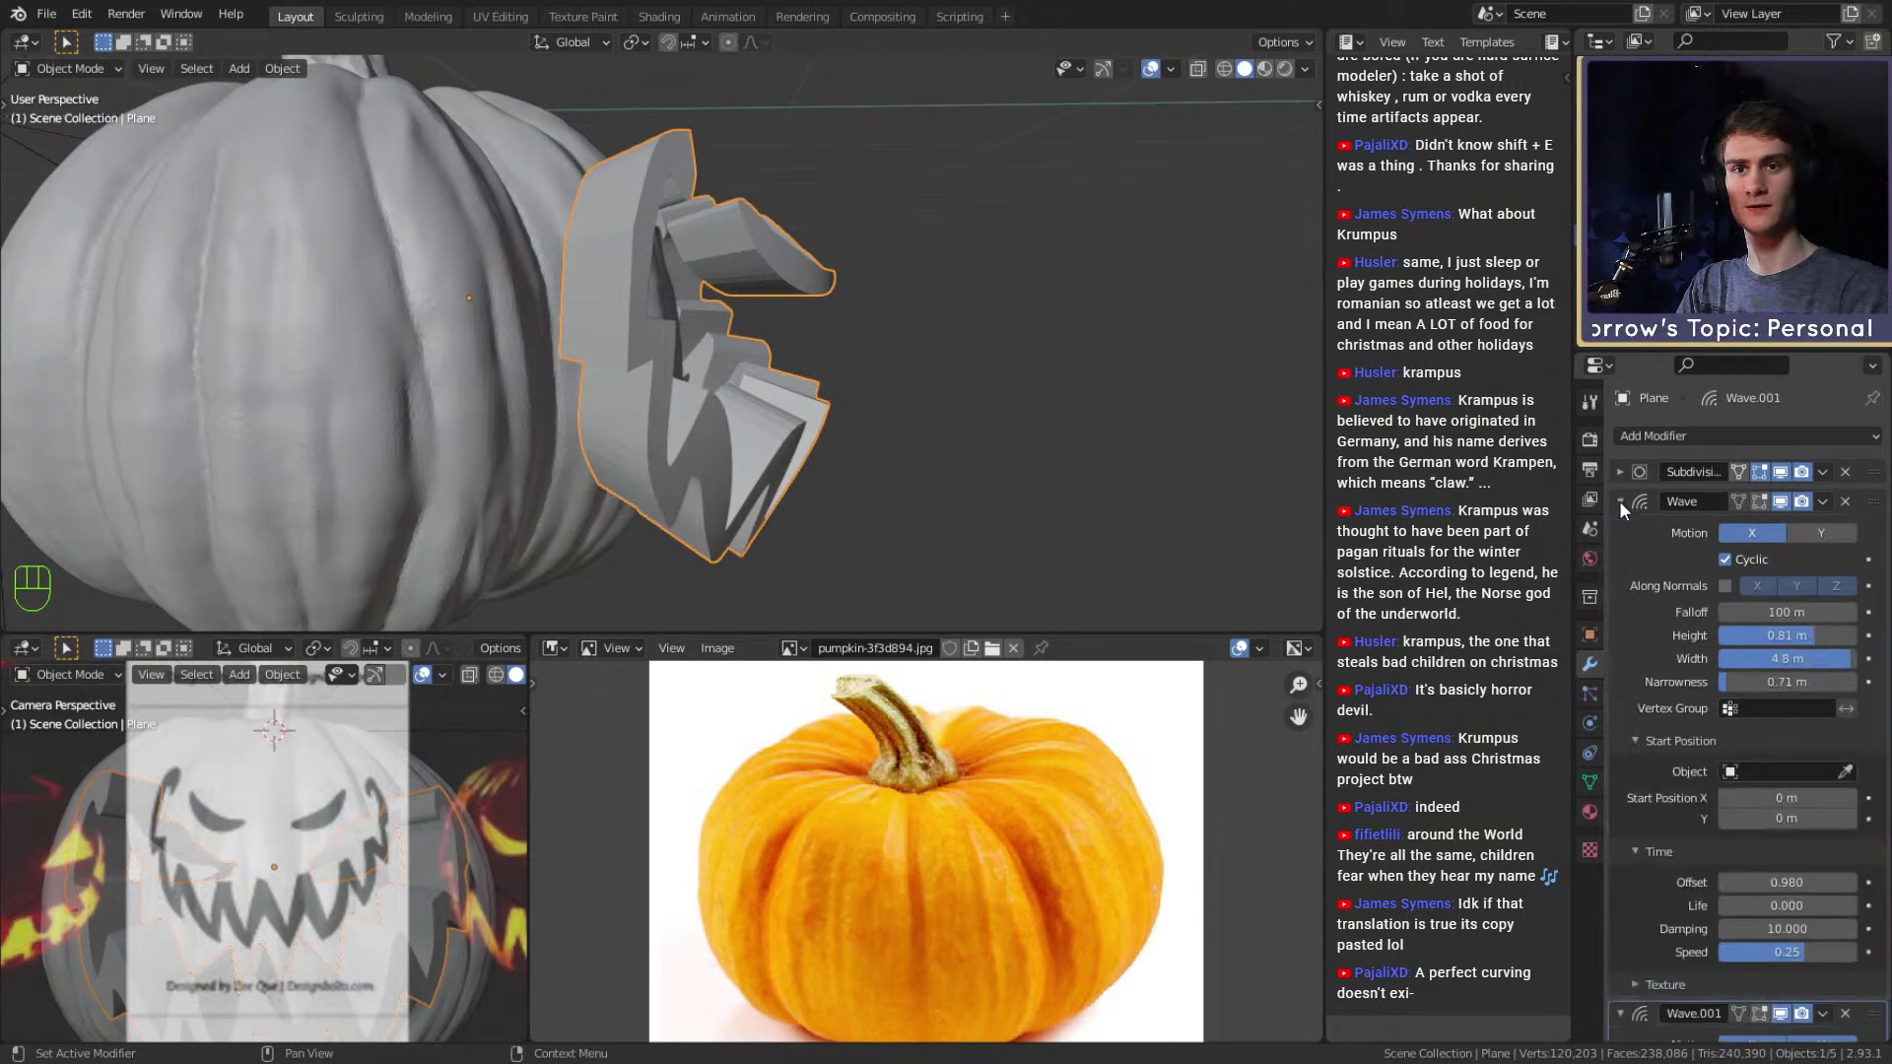
pyautogui.click(1618, 501)
pyautogui.click(1765, 565)
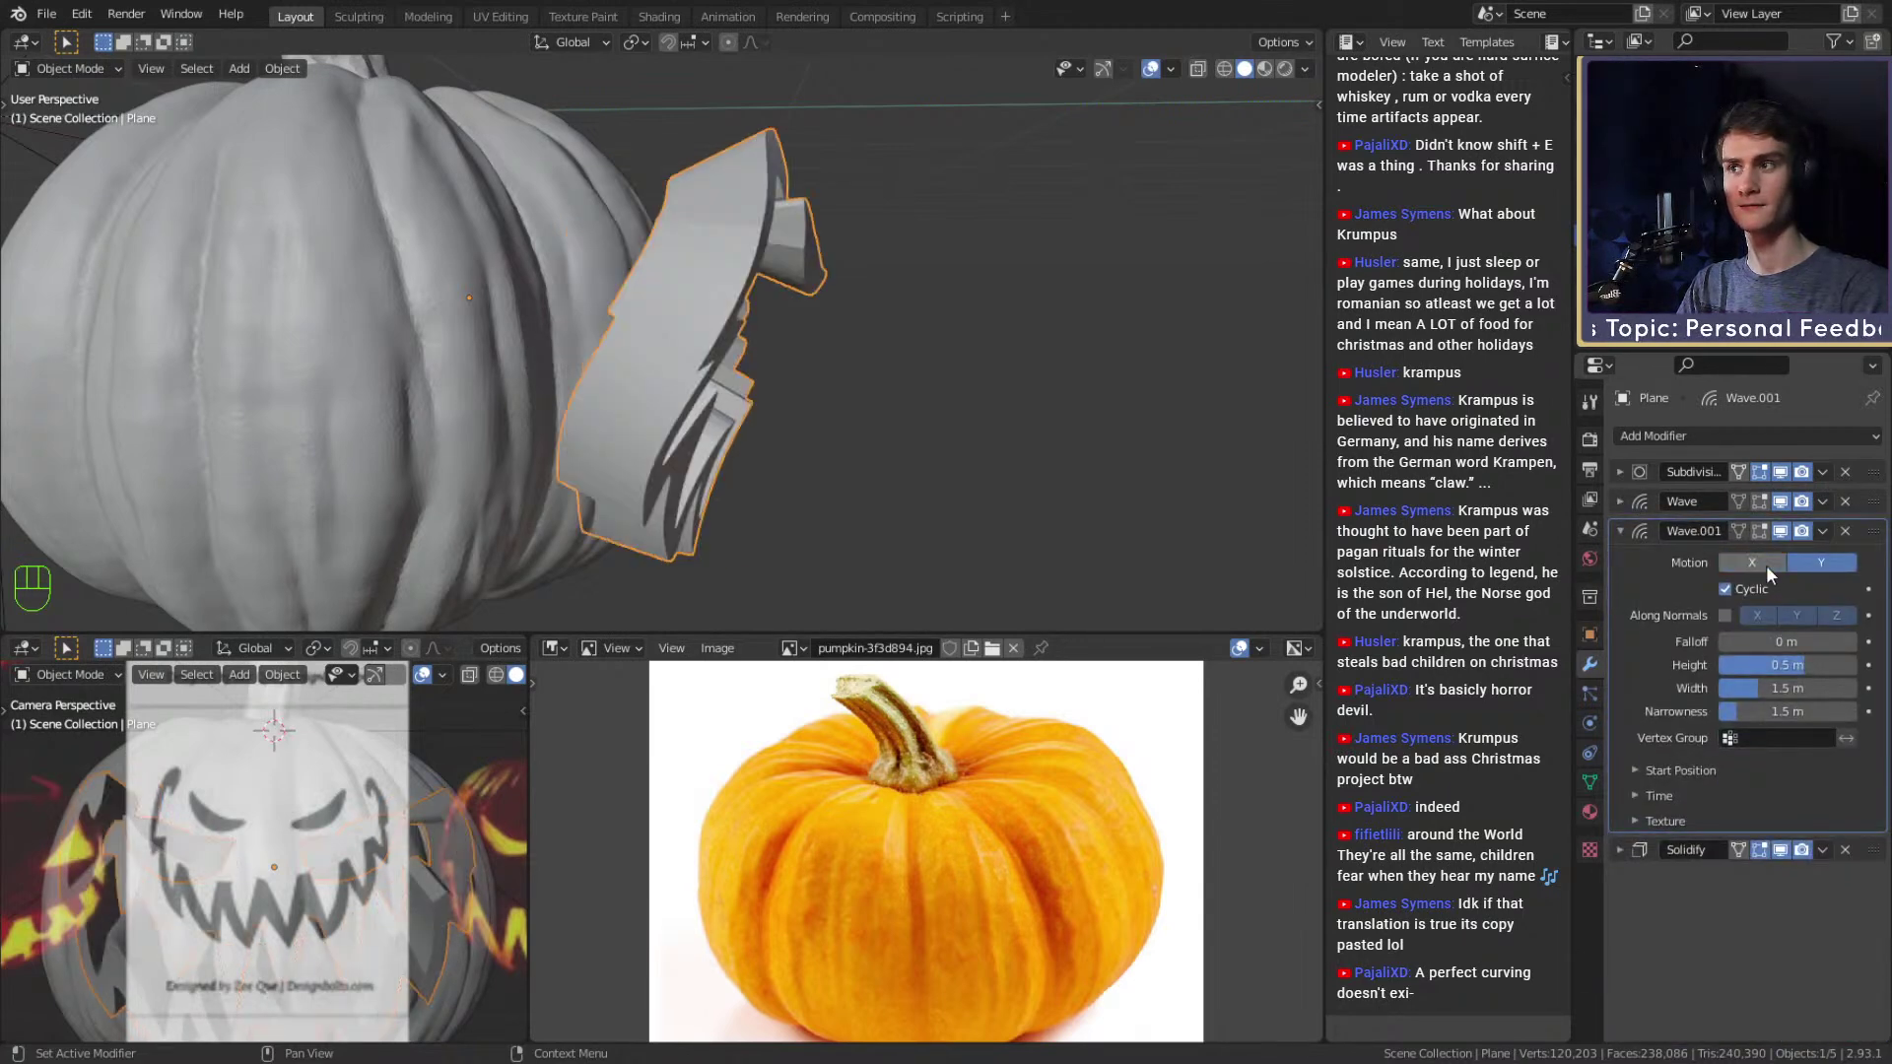
# Try a start position X of -20.7 m on the second Wave modifier and reset it to 0 m.
pyautogui.click(1633, 770)
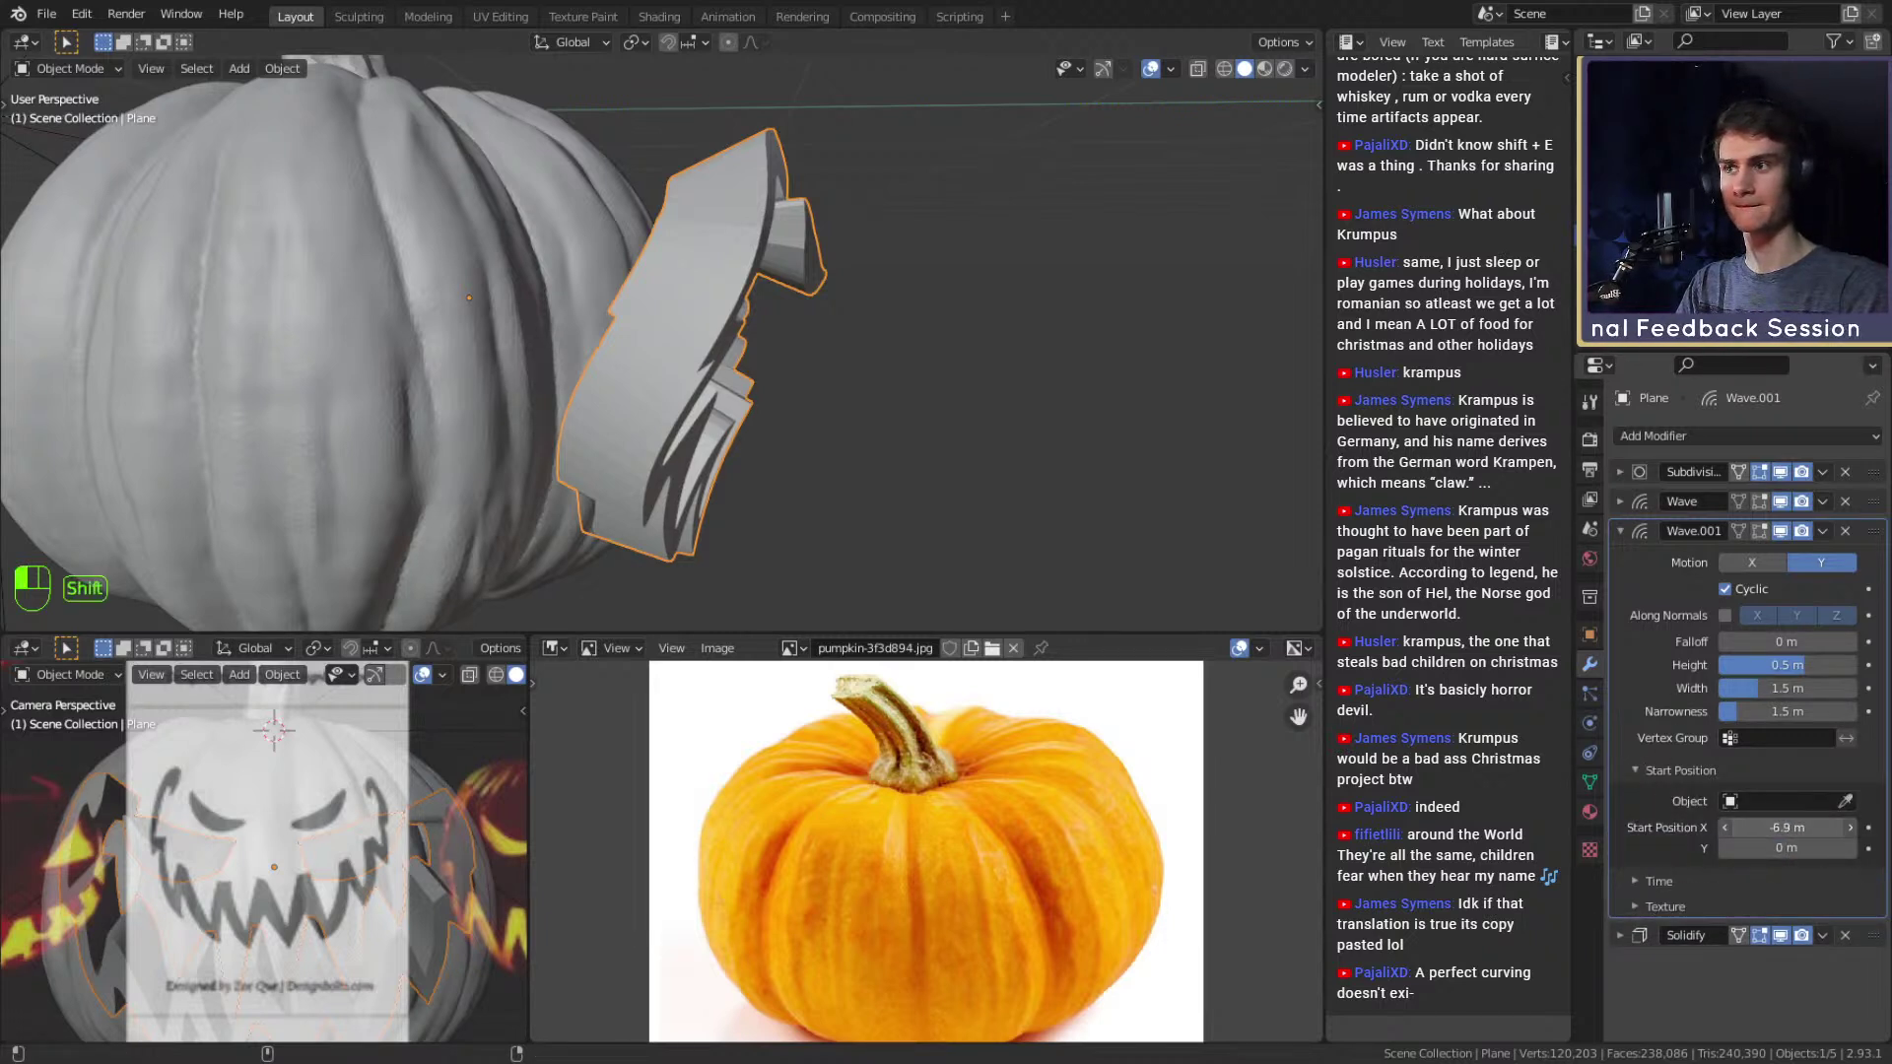
pyautogui.click(1782, 828)
pyautogui.write('-20.7 m')
pyautogui.moveTo(1779, 828); pyautogui.dragTo(1643, 827)
pyautogui.write('0')
pyautogui.press('Return')
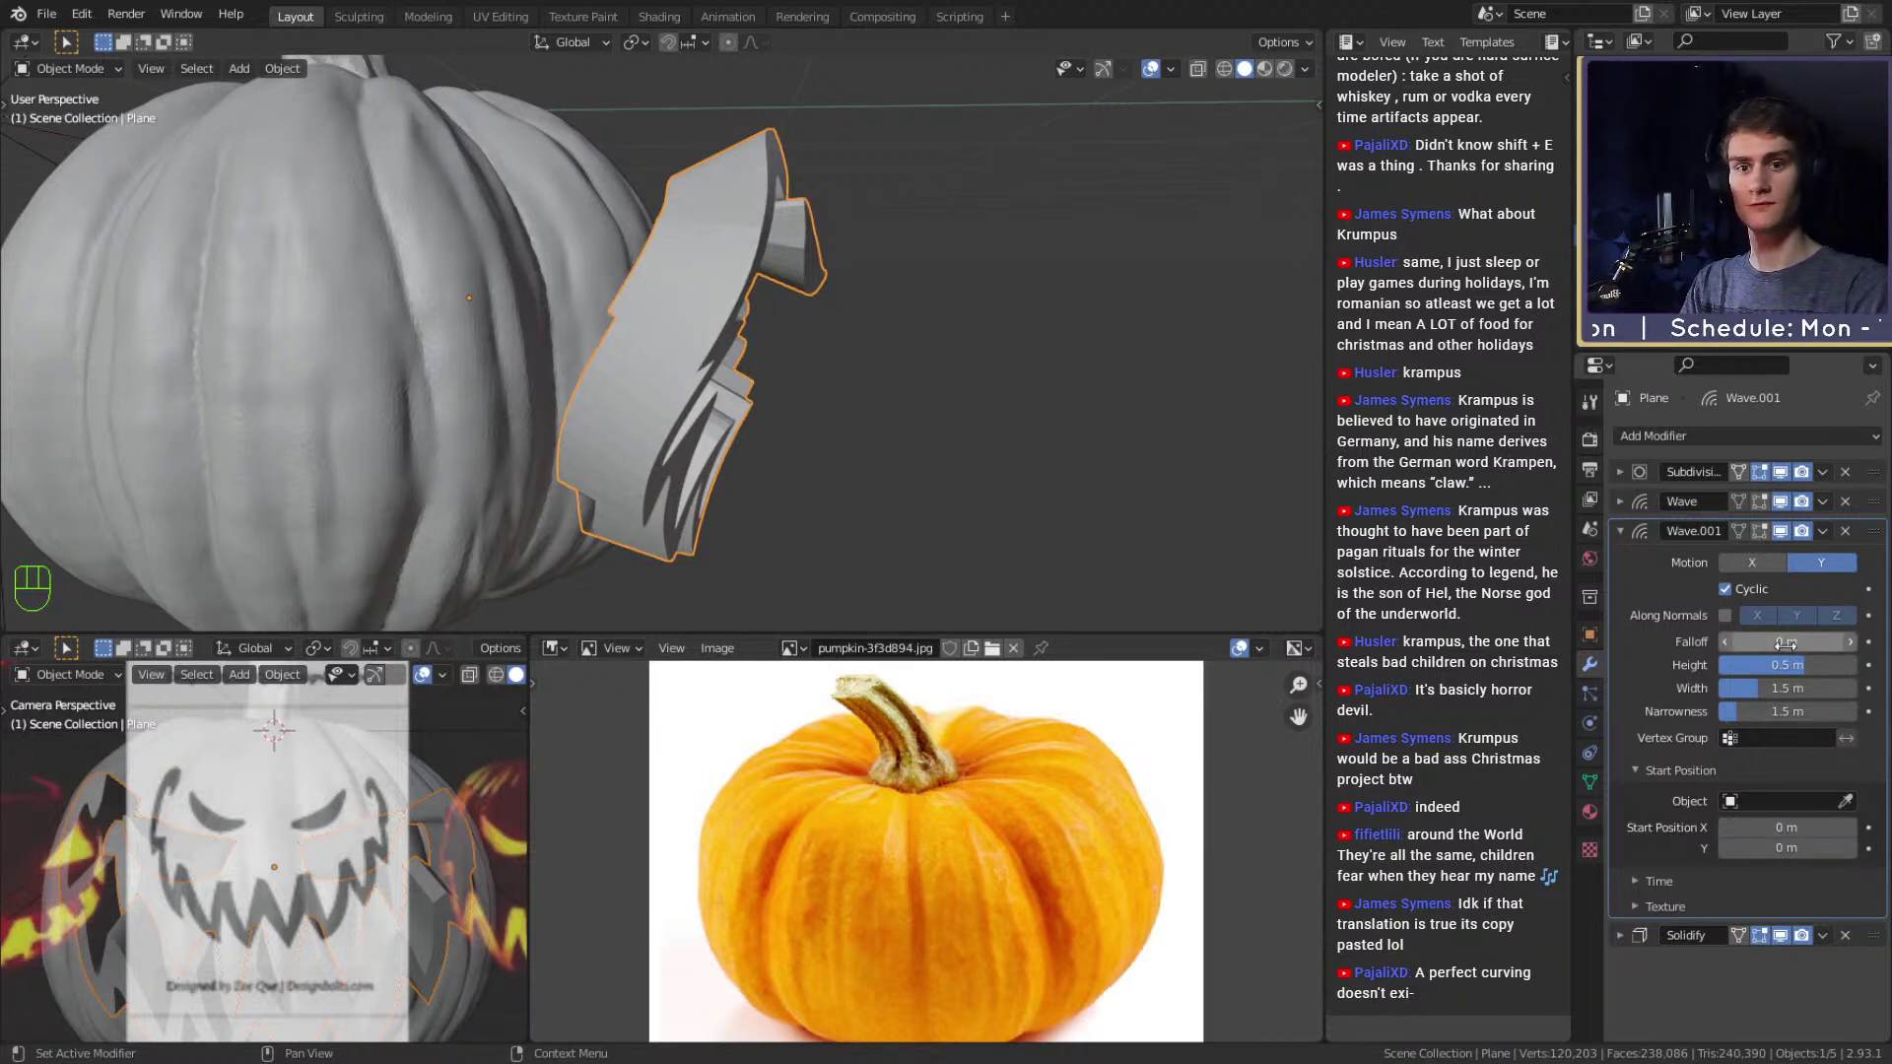
pyautogui.click(1637, 774)
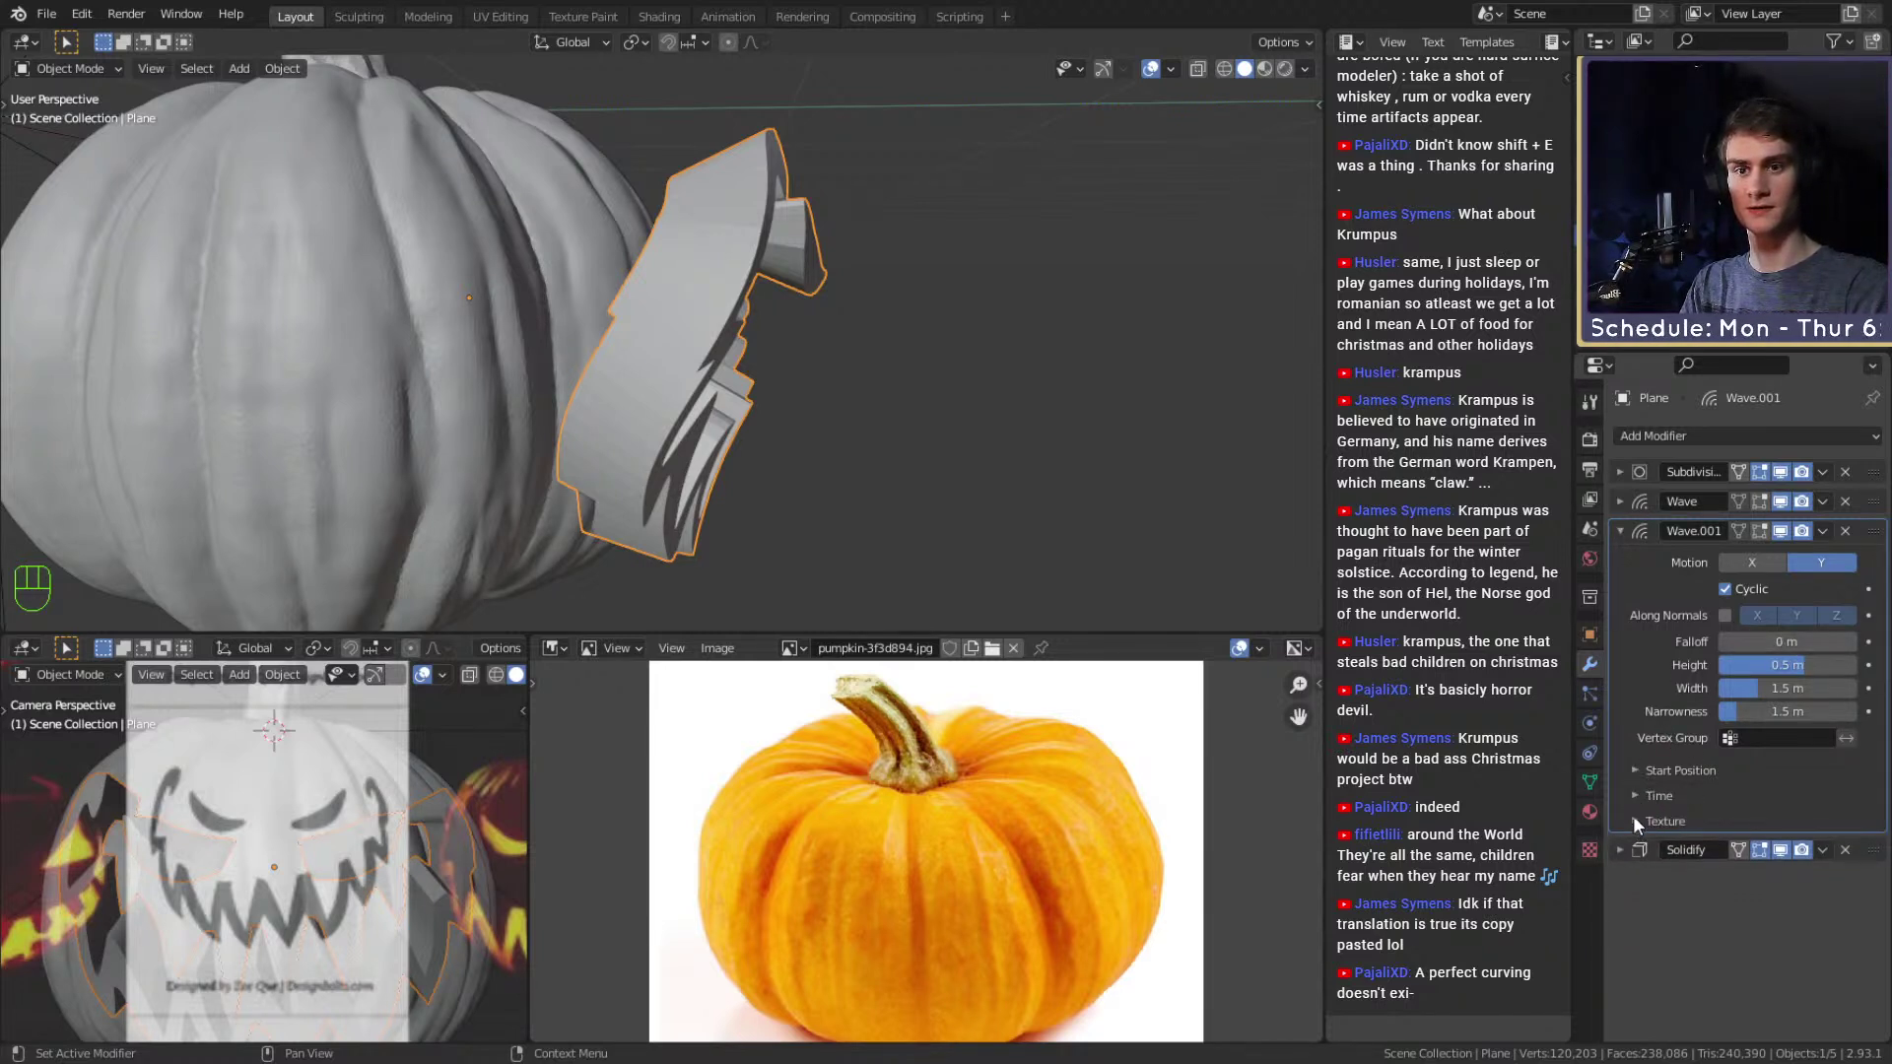
# Set the second Wave modifier's time offset to 0.960 and show the pumpkin in right orthographic view.
pyautogui.click(1636, 798)
pyautogui.keyDown('shift'); pyautogui.moveTo(1775, 823); pyautogui.dragTo(1833, 822); pyautogui.keyUp('shift')
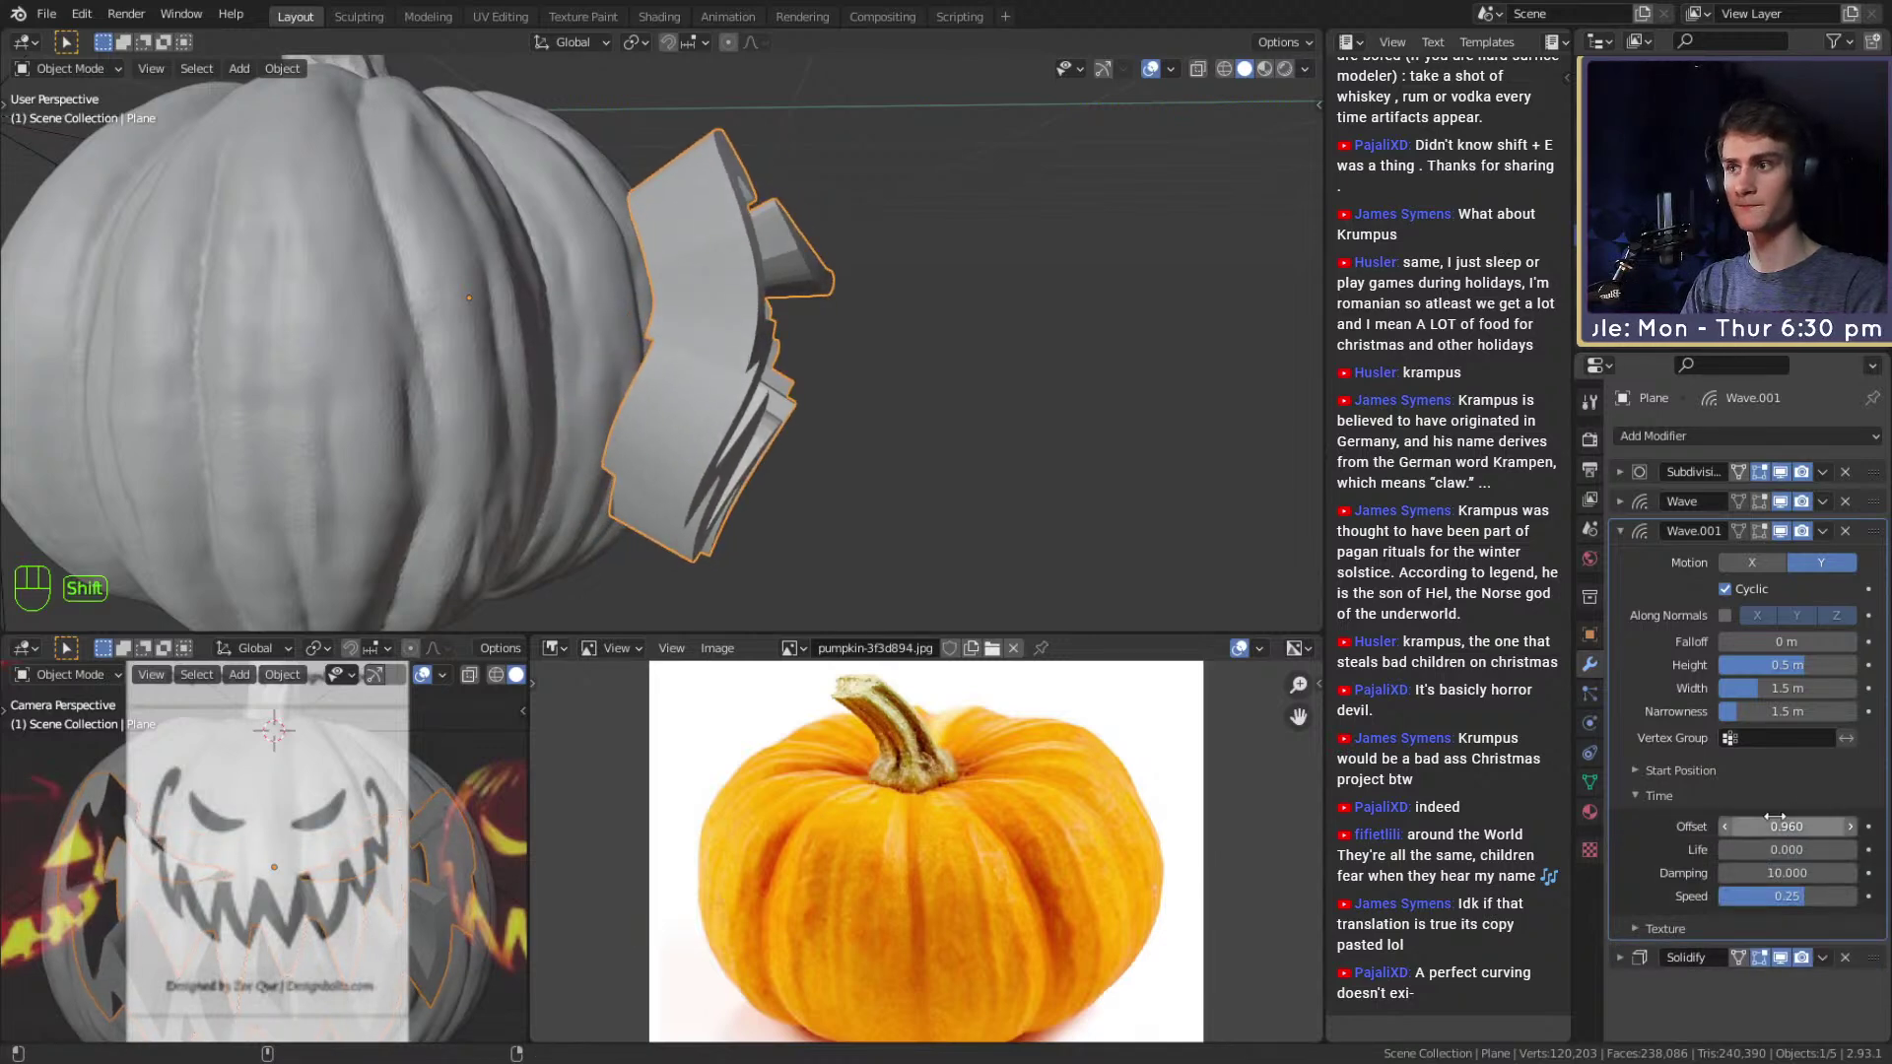
pyautogui.press('KP_1')
pyautogui.press('KP_3')
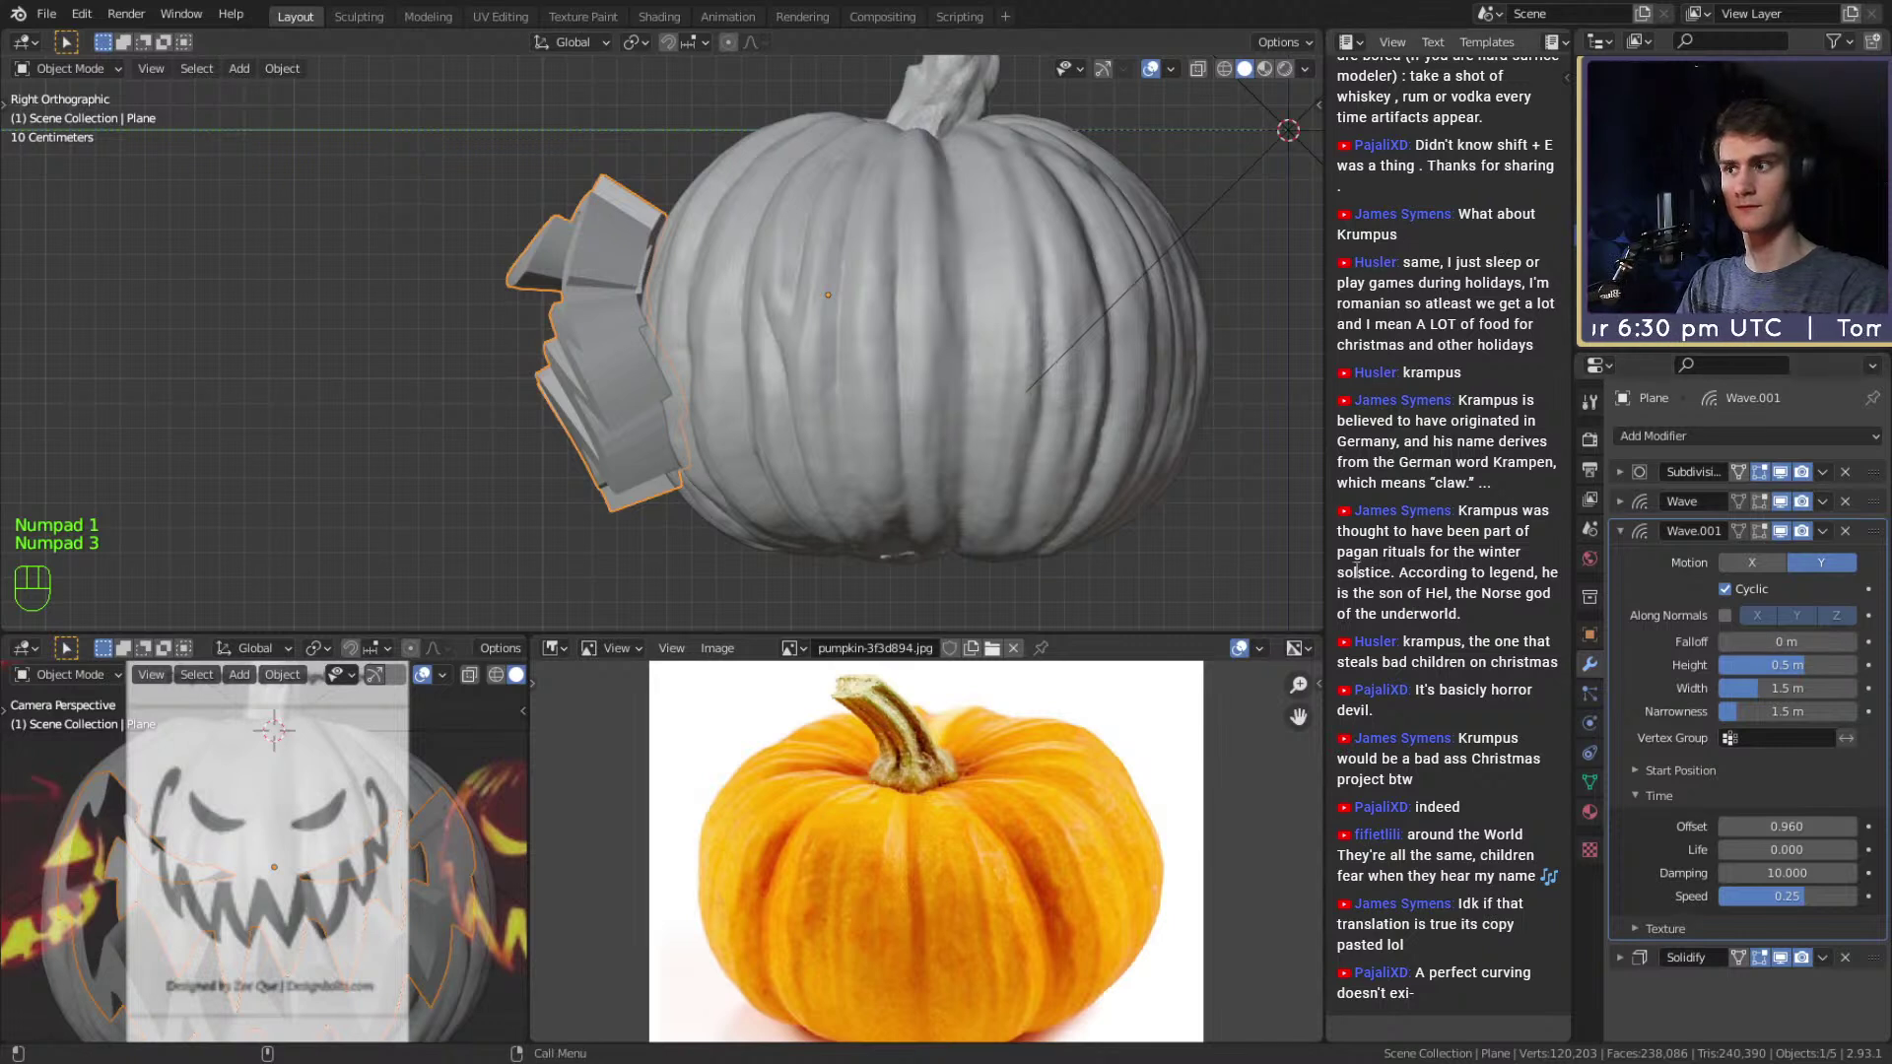
# Set the second Wave modifier's height to 0.59 m, width to 5 m and narrowness to 1 m.
pyautogui.moveTo(1781, 719); pyautogui.dragTo(1811, 665)
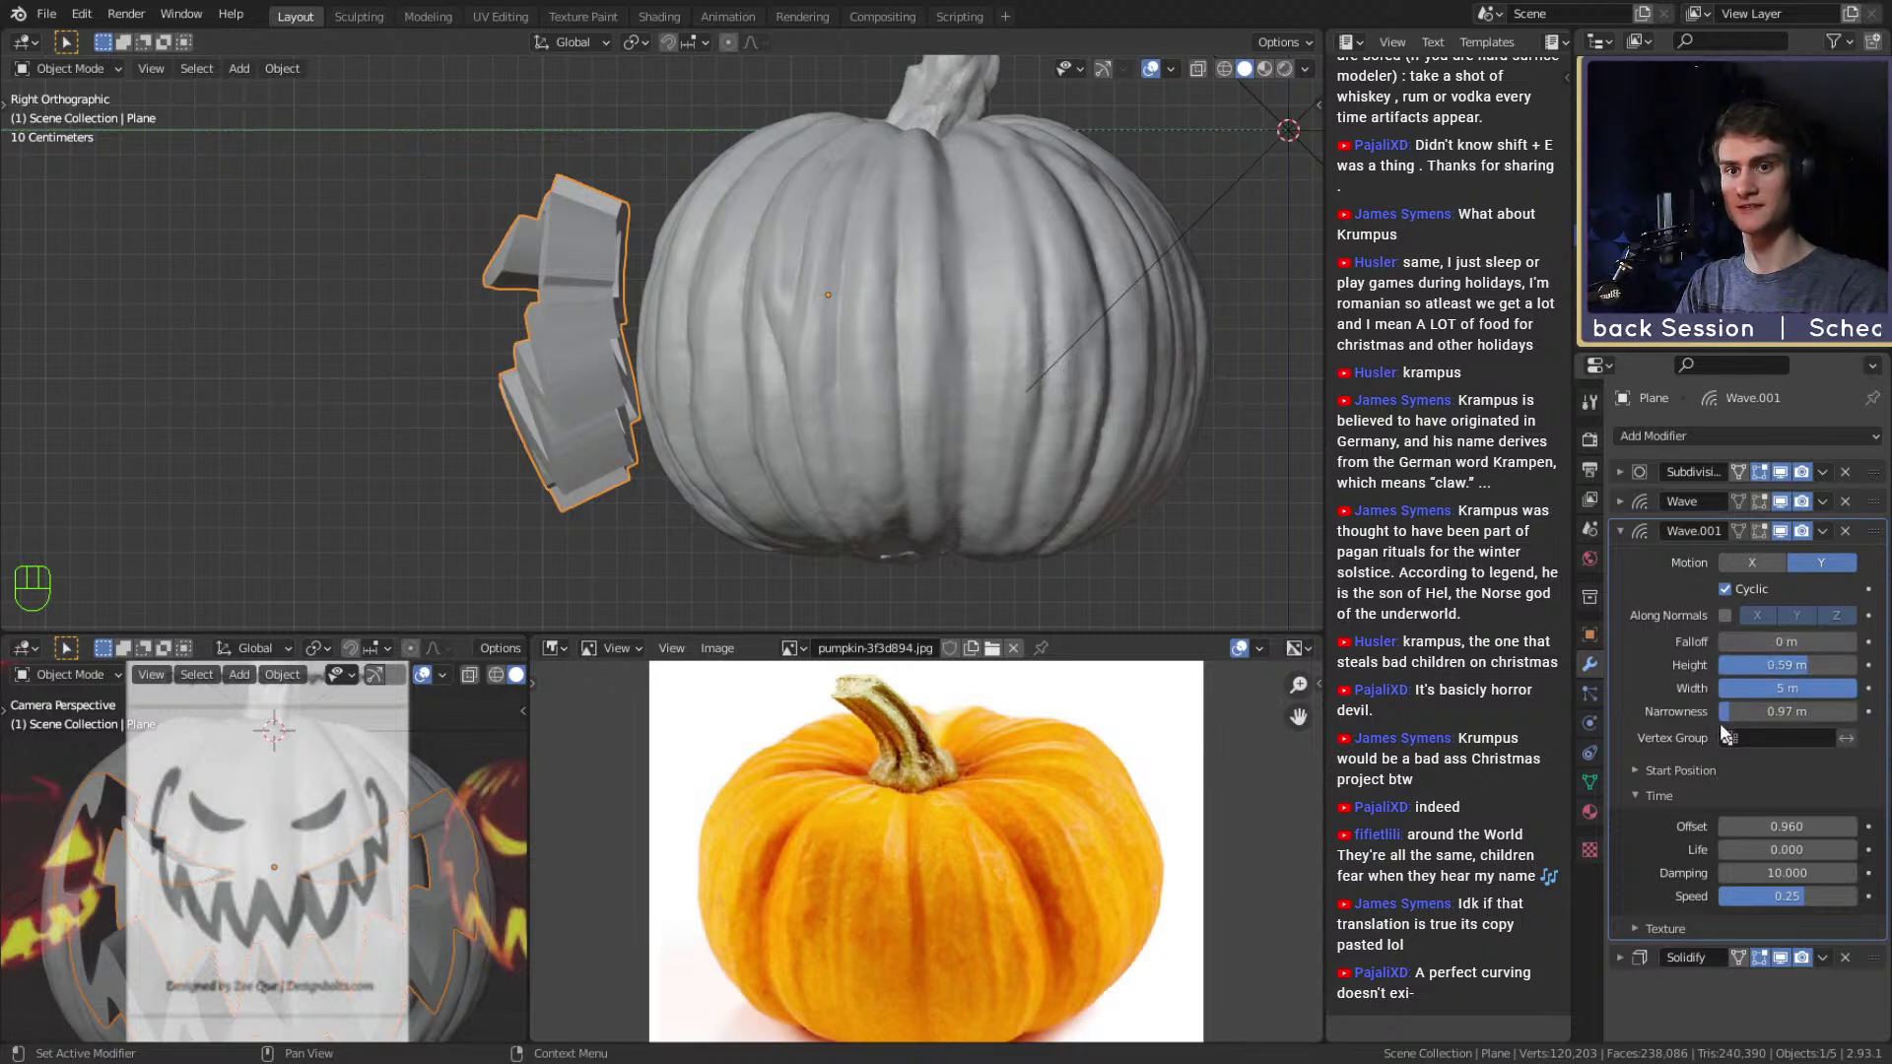
pyautogui.moveTo(1767, 720); pyautogui.dragTo(1781, 712)
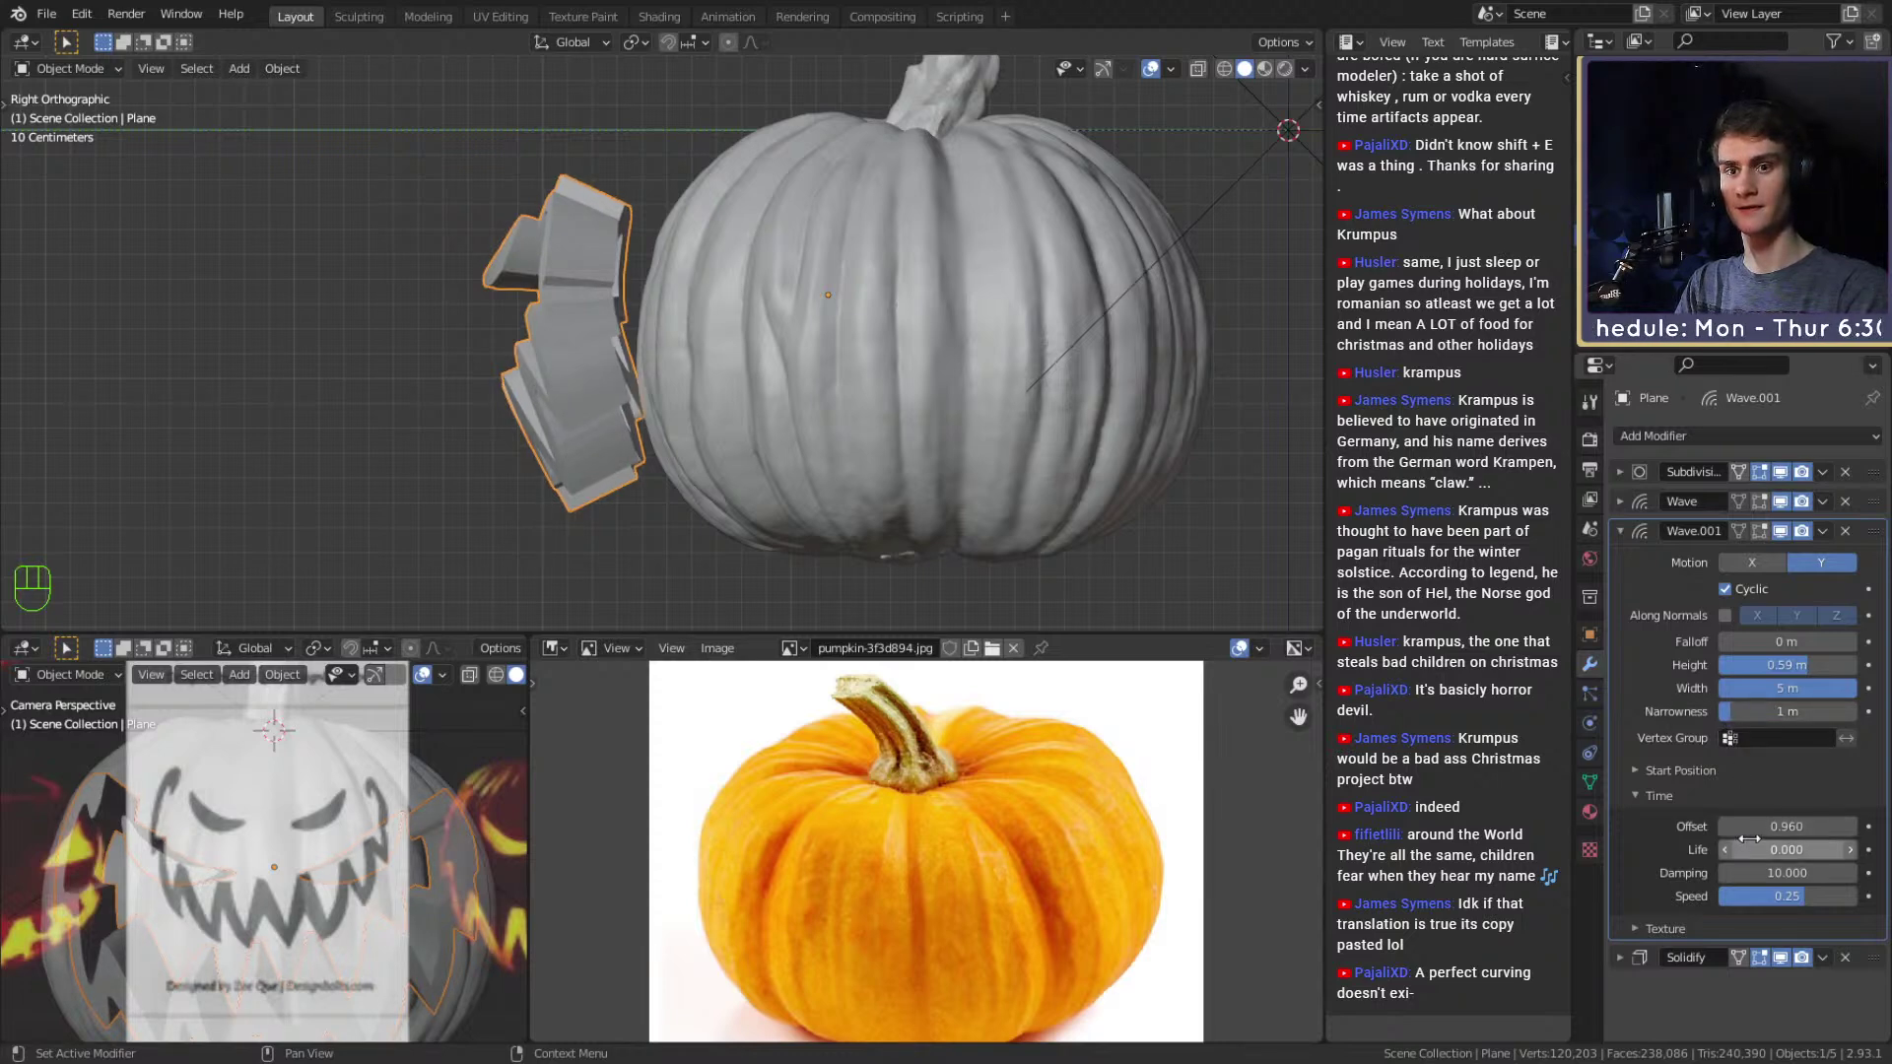
# Move the face mesh about 0.45 m along the Y axis into the pumpkin's front and inspect the fit.
pyautogui.moveTo(739, 354); pyautogui.dragTo(1031, 460, button='middle')
pyautogui.press('g')
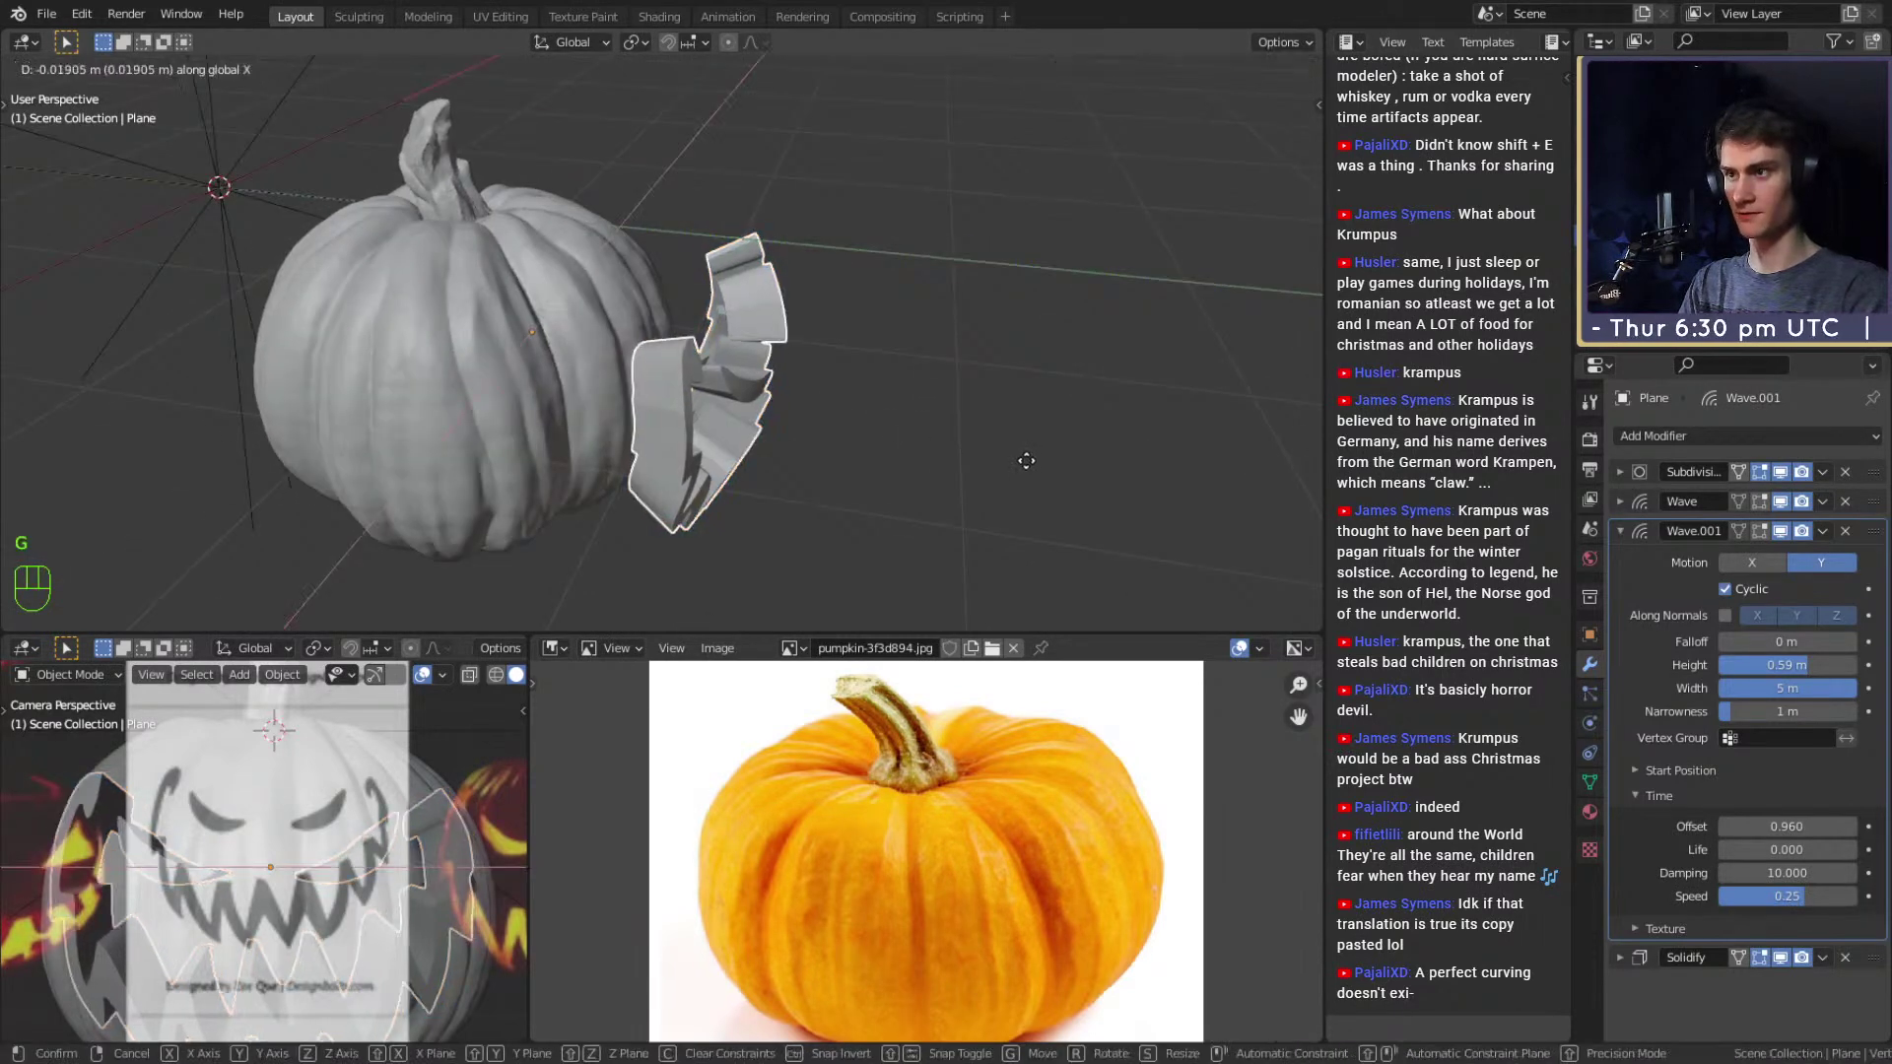
pyautogui.press('y')
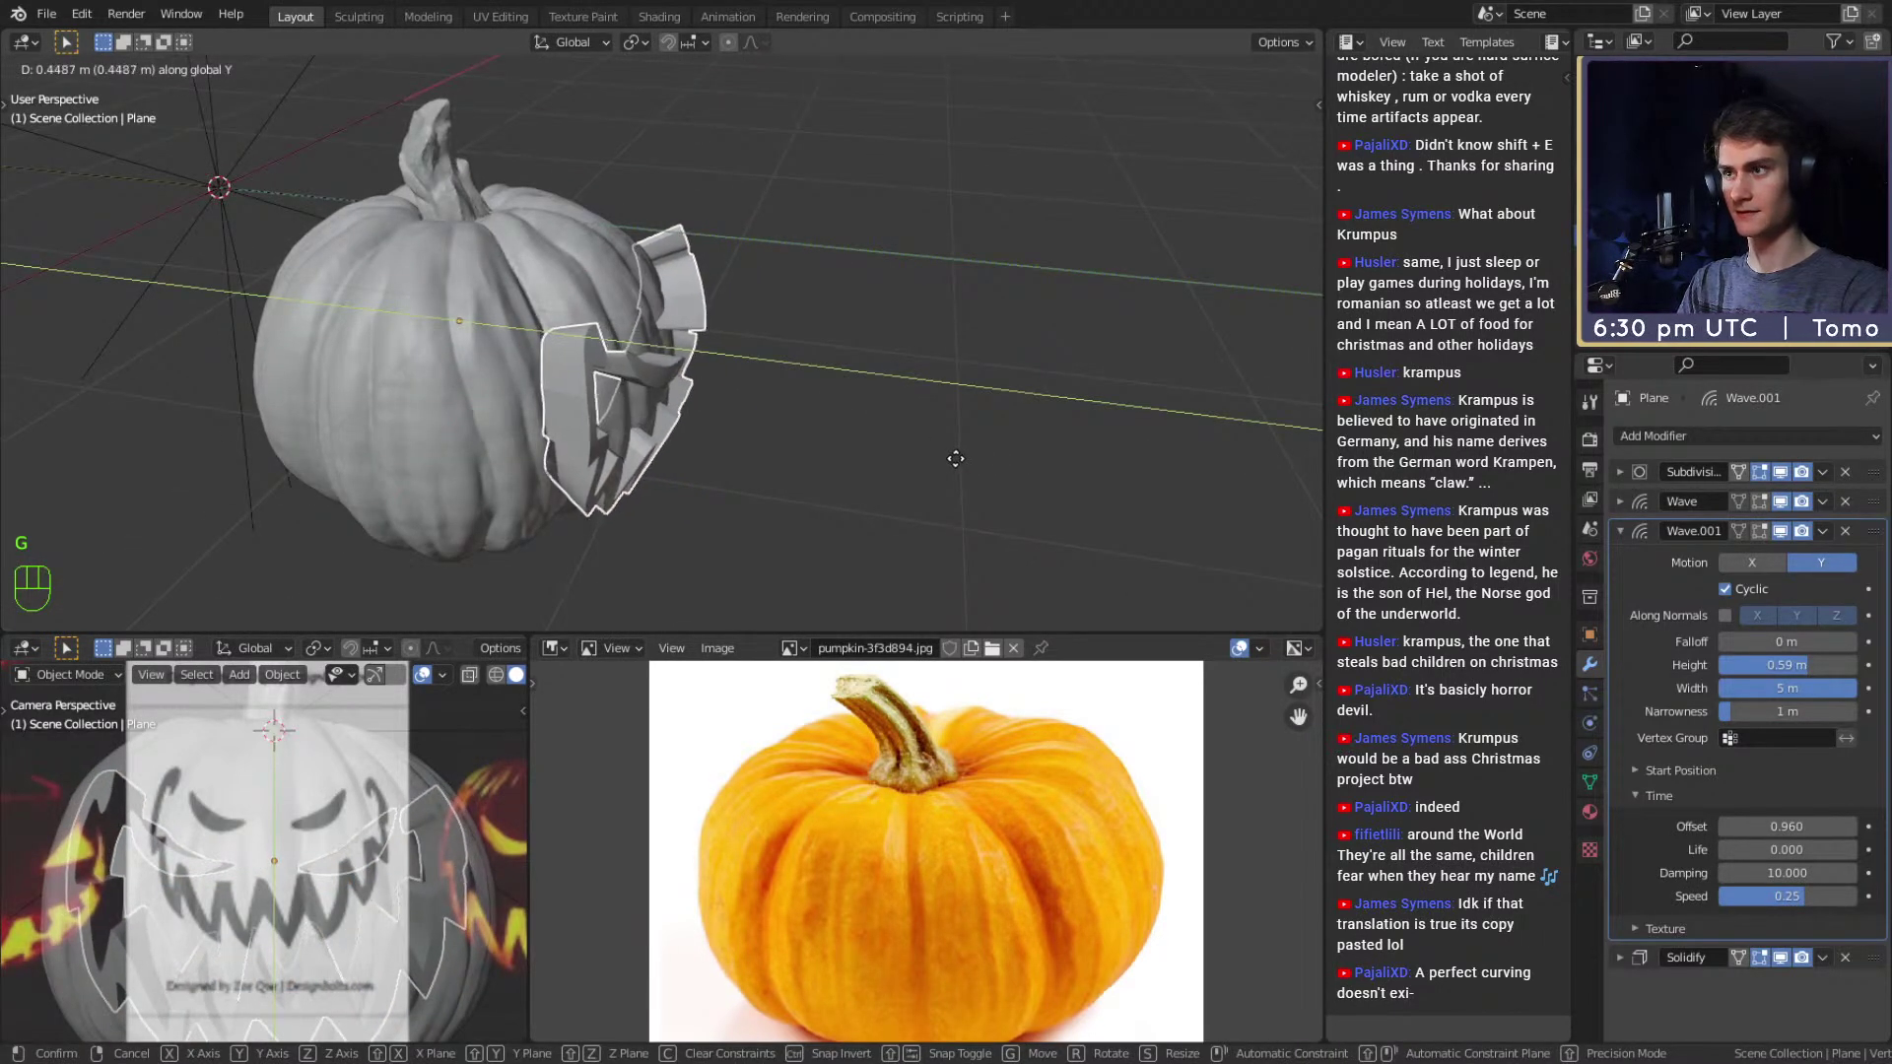
pyautogui.click(954, 458)
pyautogui.moveTo(949, 457); pyautogui.dragTo(822, 399, button='middle')
pyautogui.scroll(4, 764, 403)
pyautogui.scroll(2, 662, 394)
pyautogui.scroll(-4, 808, 375)
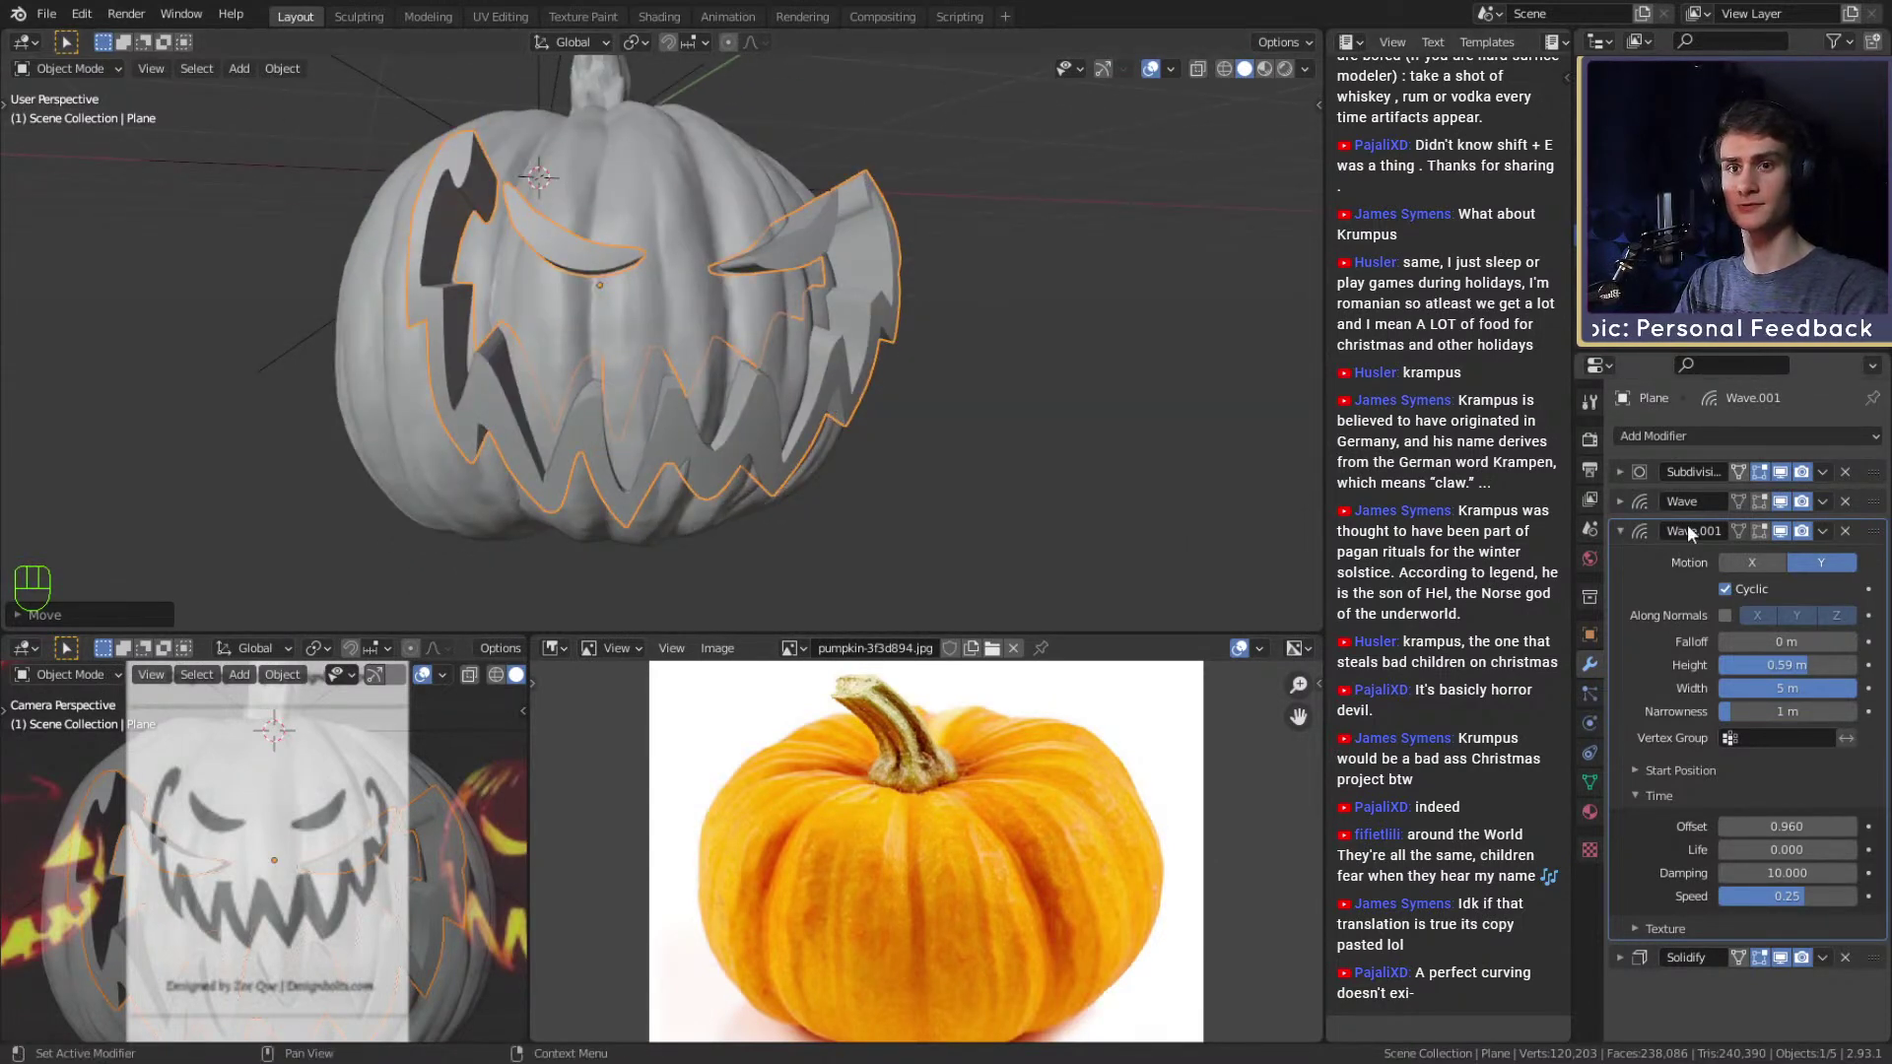
# Disable the second Wave modifier in the viewport and enable Y motion alongside X on the first Wave modifier.
pyautogui.click(1780, 531)
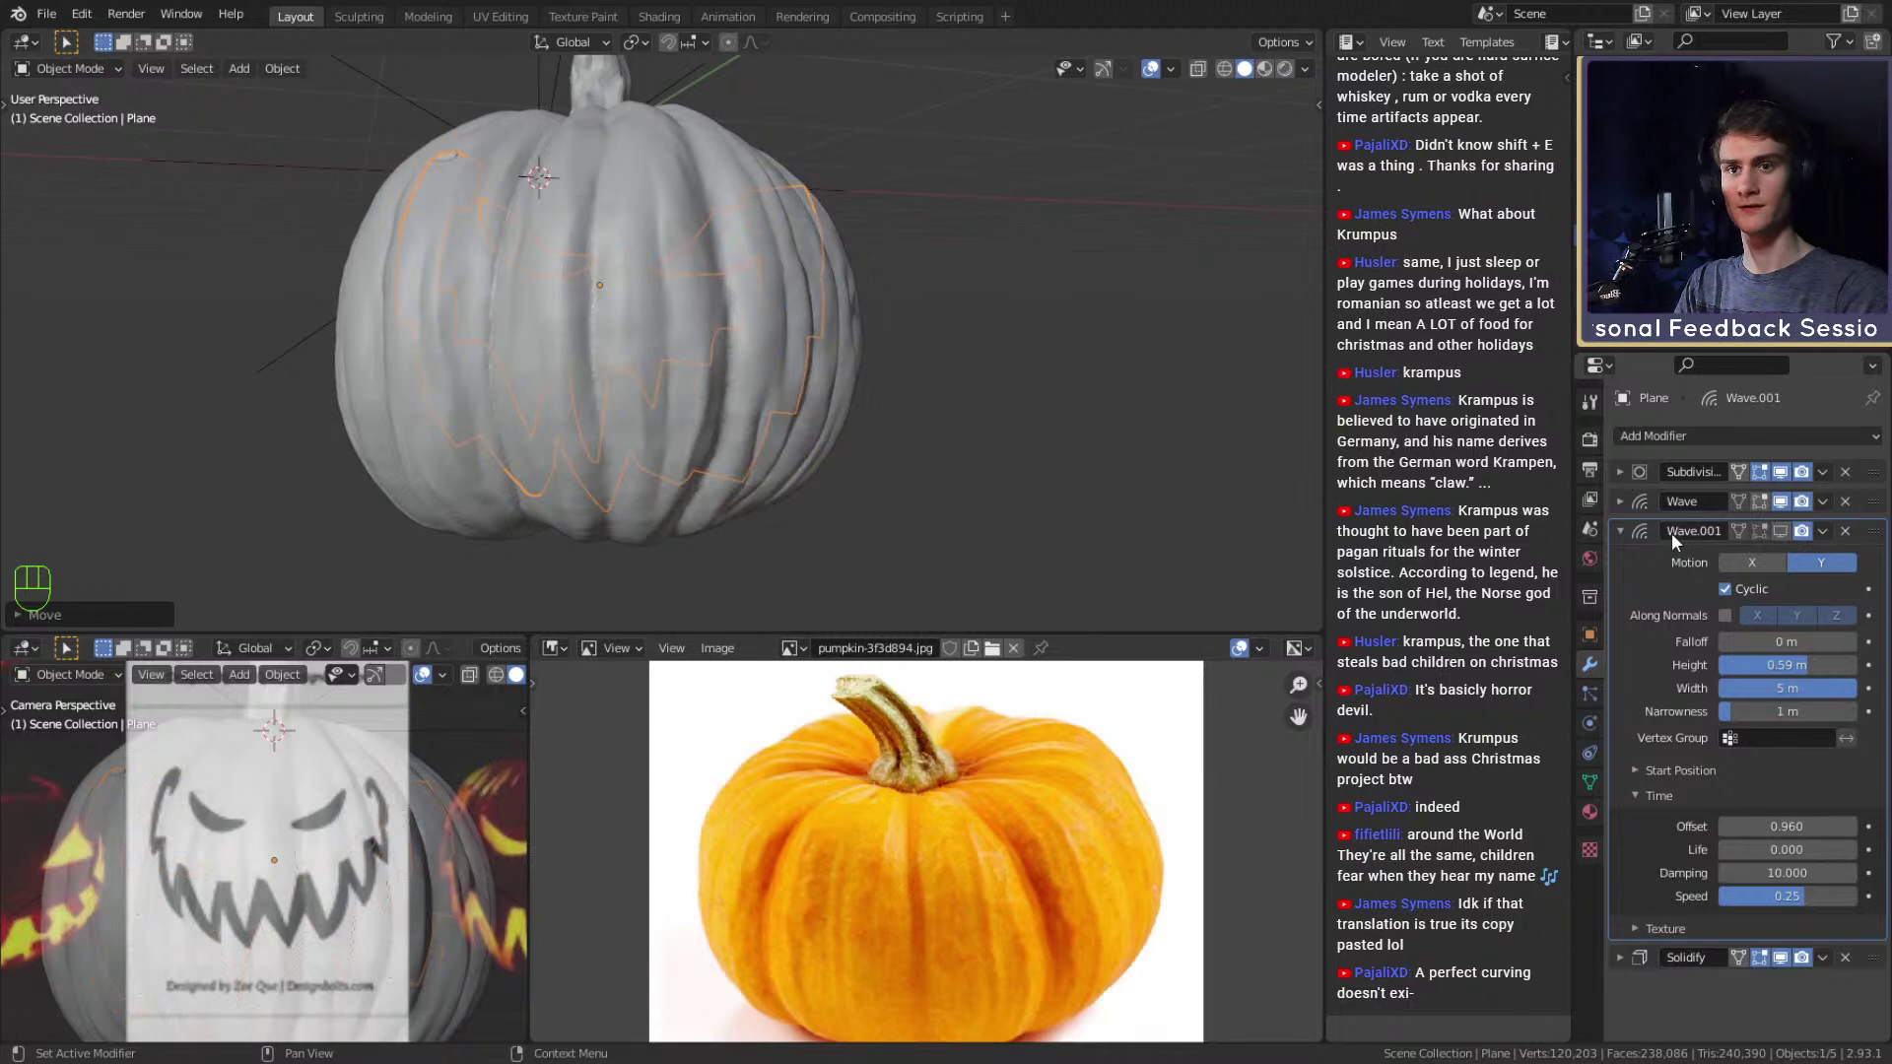
pyautogui.click(1619, 502)
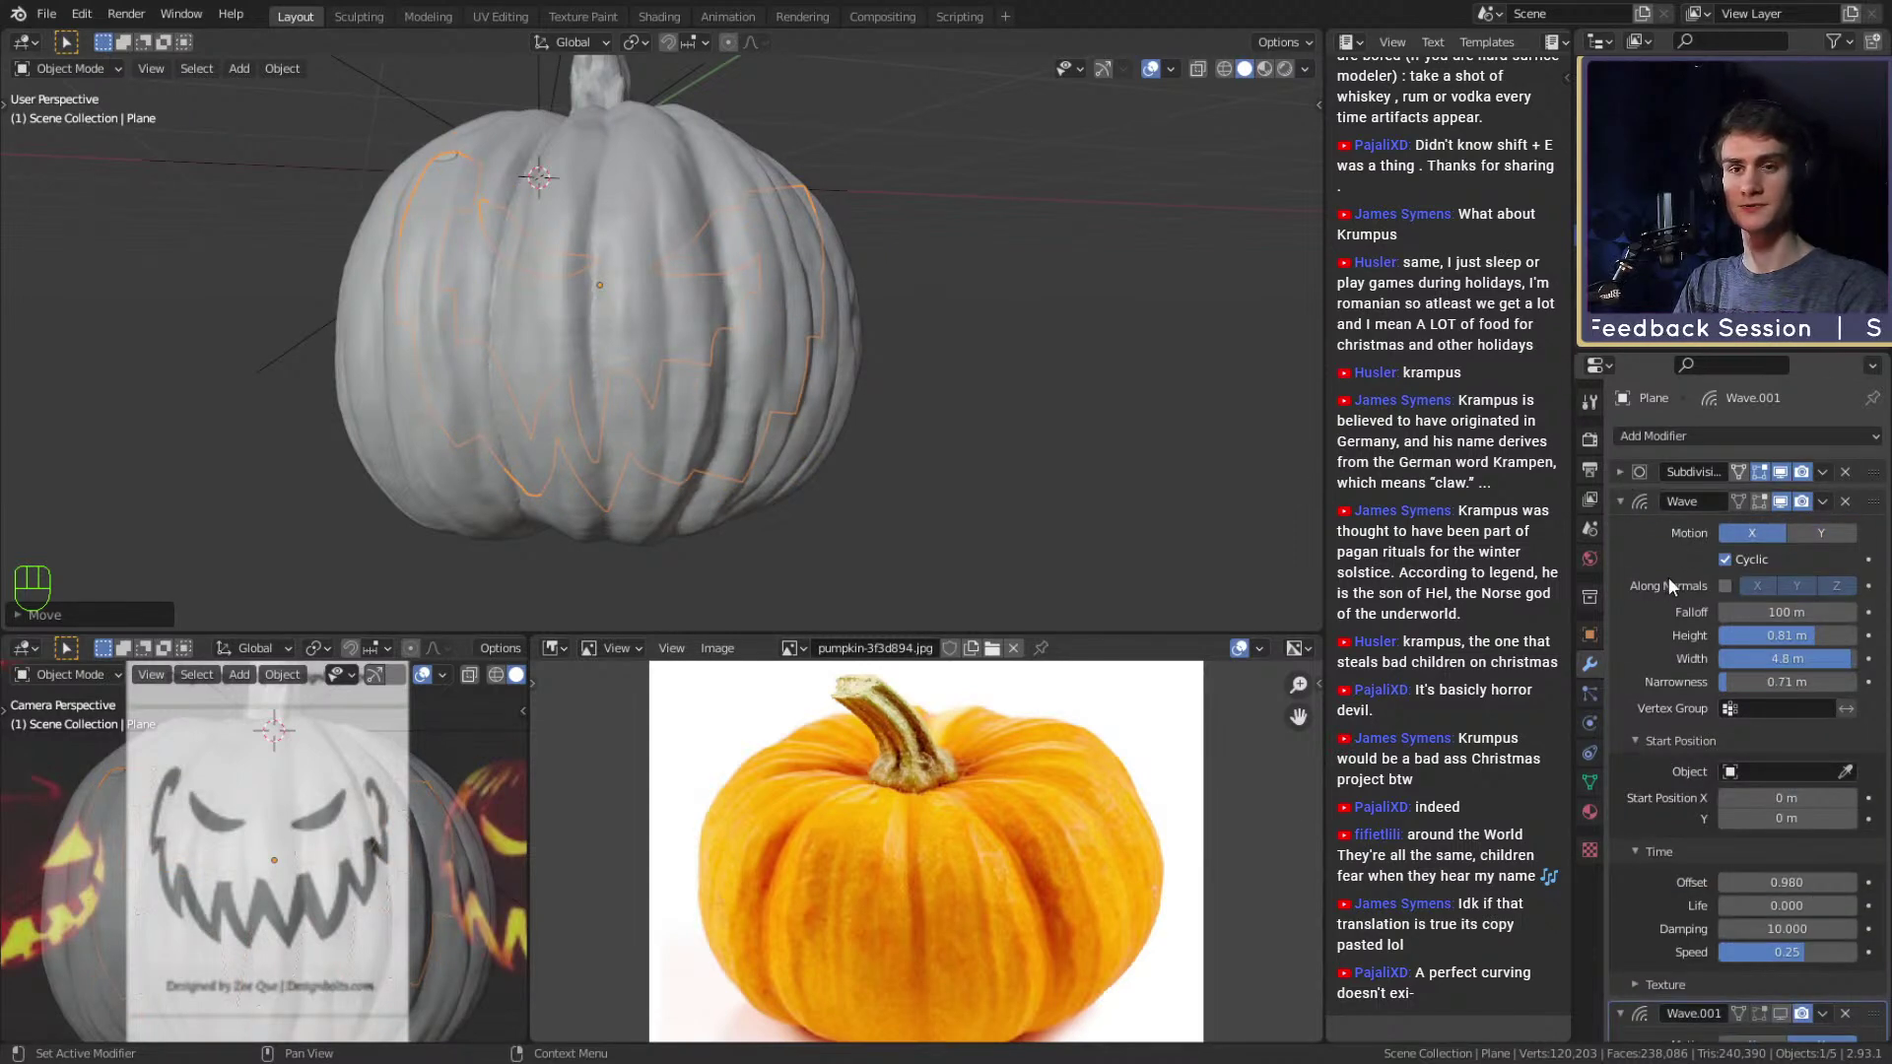
pyautogui.click(1811, 532)
pyautogui.moveTo(818, 360); pyautogui.dragTo(995, 414, button='middle')
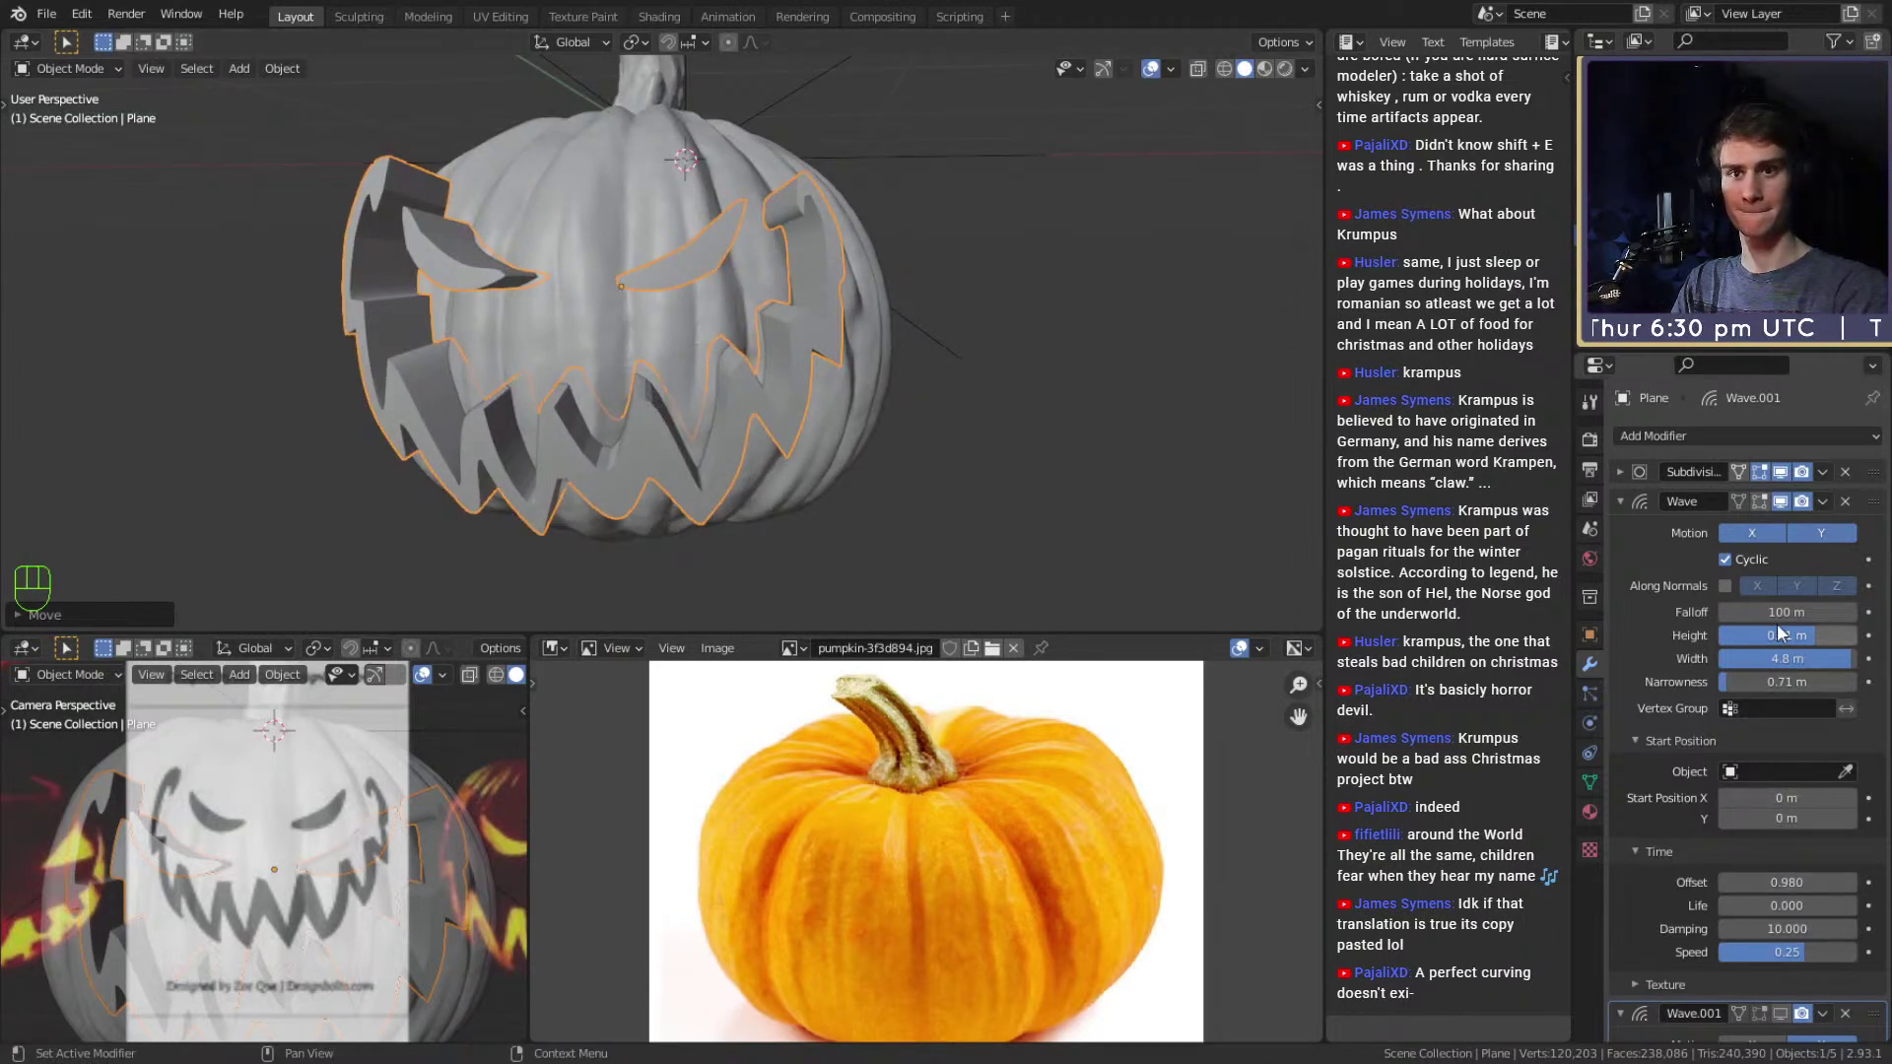
# Set the first Wave modifier's height to 1.1 m, checking the face's curvature against the pumpkin.
pyautogui.keyDown('shift'); pyautogui.moveTo(1819, 642); pyautogui.dragTo(1860, 642); pyautogui.keyUp('shift')
pyautogui.moveTo(862, 419); pyautogui.dragTo(680, 453, button='middle')
pyautogui.keyDown('shift'); pyautogui.moveTo(1808, 636); pyautogui.dragTo(1833, 635); pyautogui.keyUp('shift')
pyautogui.moveTo(582, 317); pyautogui.dragTo(713, 349, button='middle')
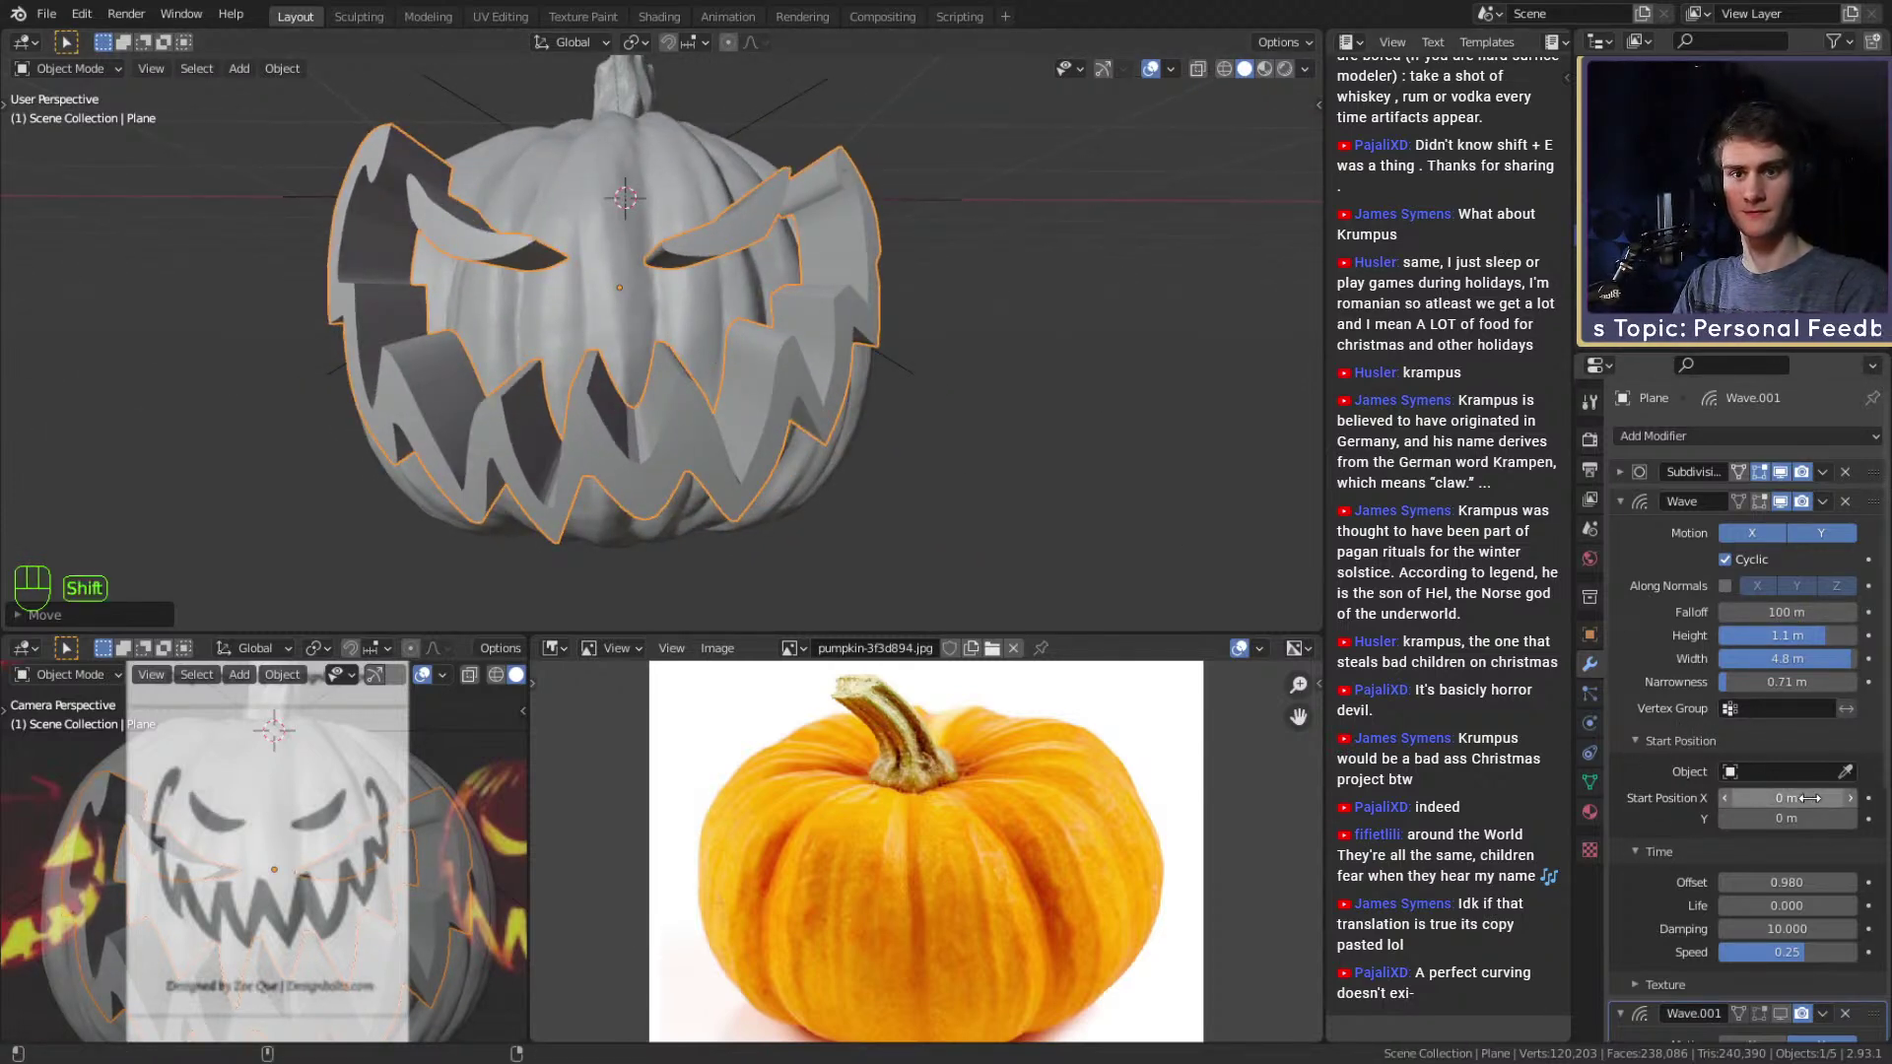
# Try start position X values of 0.3 m and -0.1 m on the first Wave modifier and reset it to 0 m.
pyautogui.moveTo(1791, 796)
pyautogui.keyDown('shift'); pyautogui.mouseDown()
pyautogui.moveTo(1857, 796)
pyautogui.moveTo(1852, 818)
pyautogui.moveTo(1797, 819)
pyautogui.mouseUp(); pyautogui.keyUp('shift')
pyautogui.moveTo(1025, 493); pyautogui.dragTo(827, 581, button='middle')
pyautogui.scroll(1, 805, 498)
pyautogui.press('g')
pyautogui.rightClick(765, 501)
pyautogui.moveTo(767, 500); pyautogui.dragTo(894, 478, button='middle')
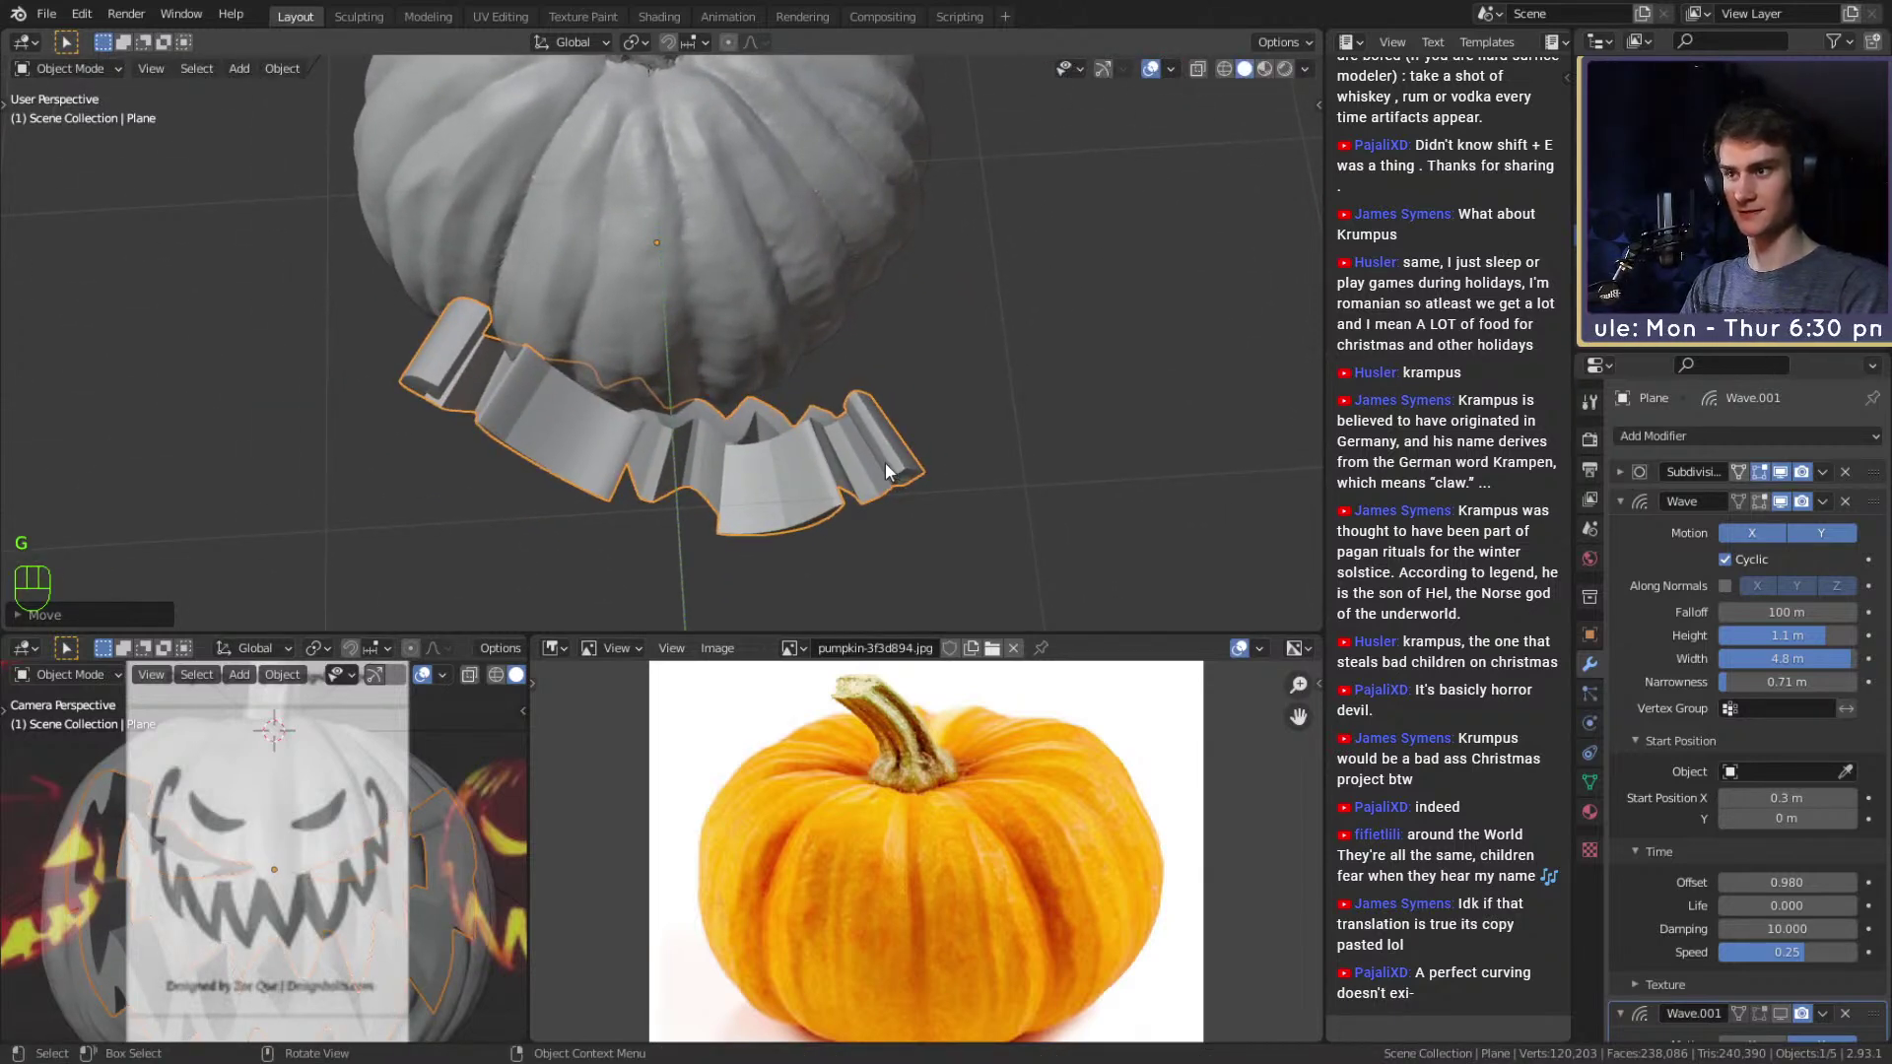
pyautogui.press('KP_7')
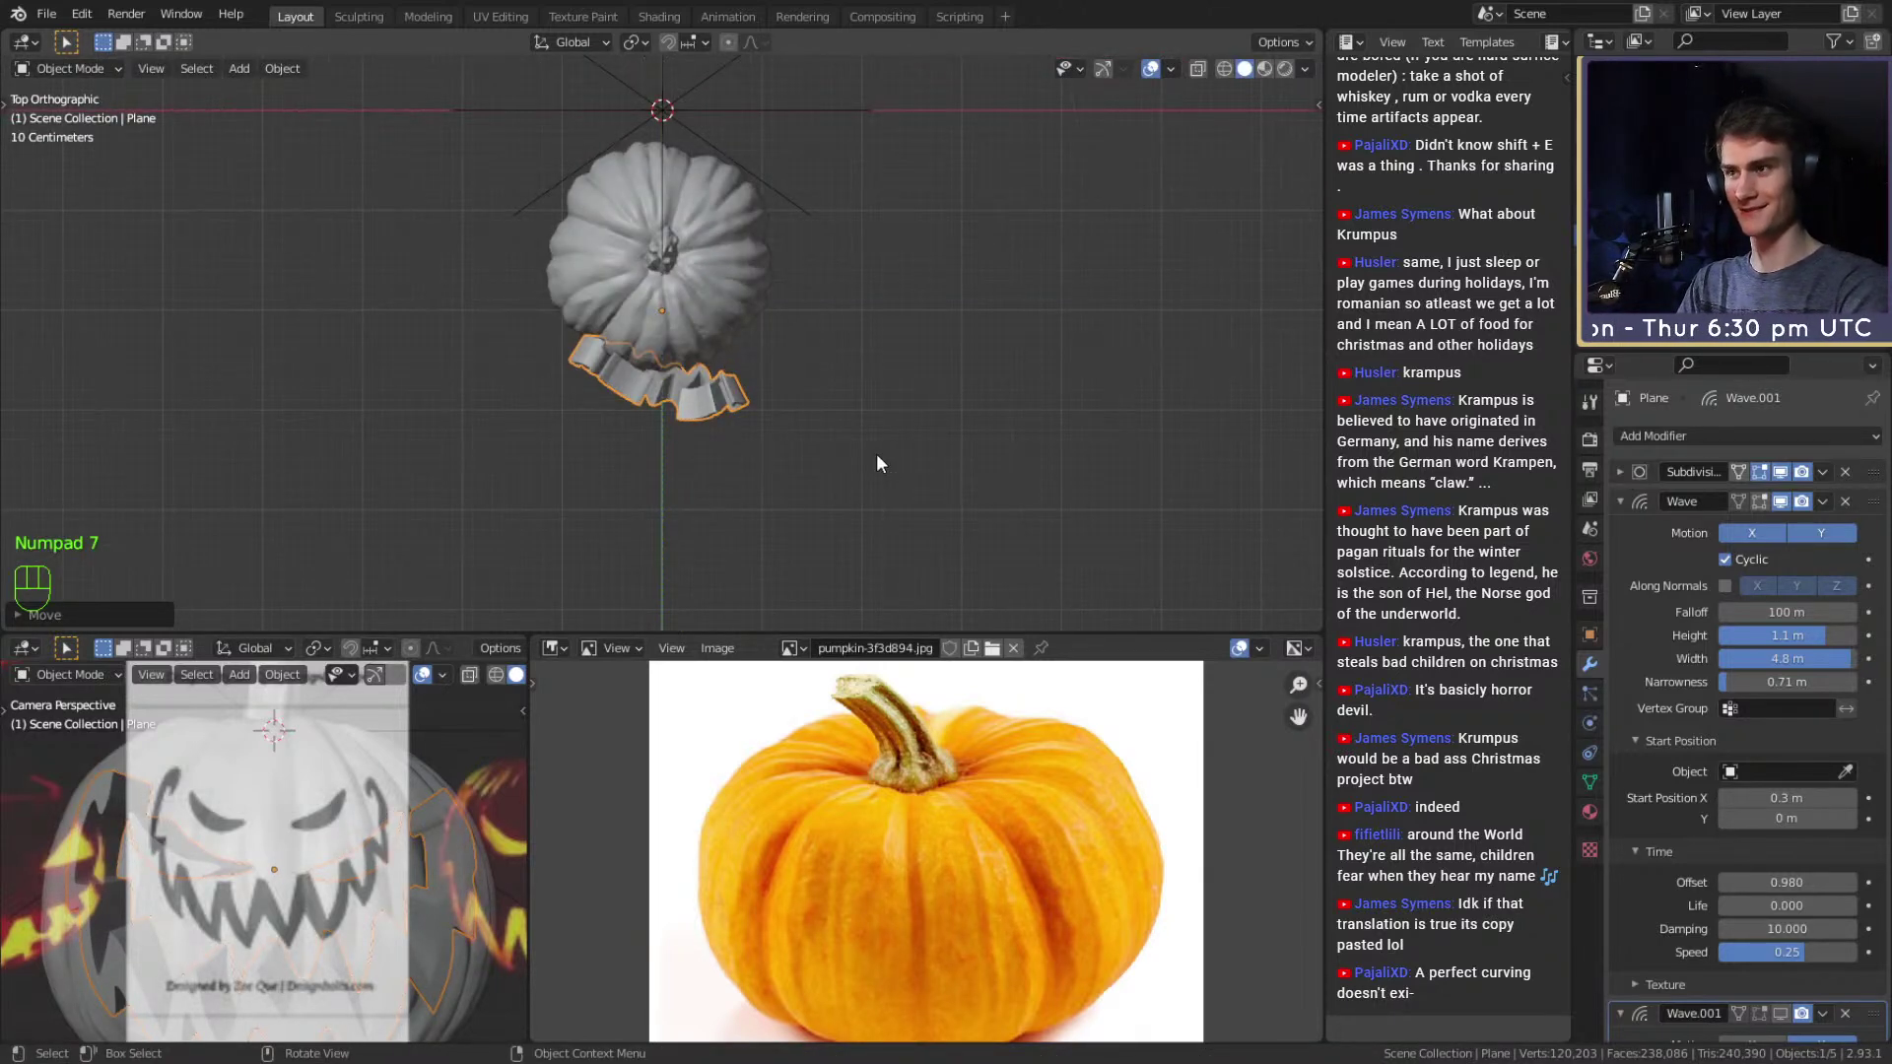
pyautogui.scroll(4, 872, 448)
pyautogui.keyDown('shift'); pyautogui.moveTo(1783, 794); pyautogui.dragTo(1739, 794); pyautogui.keyUp('shift')
pyautogui.click(1774, 798)
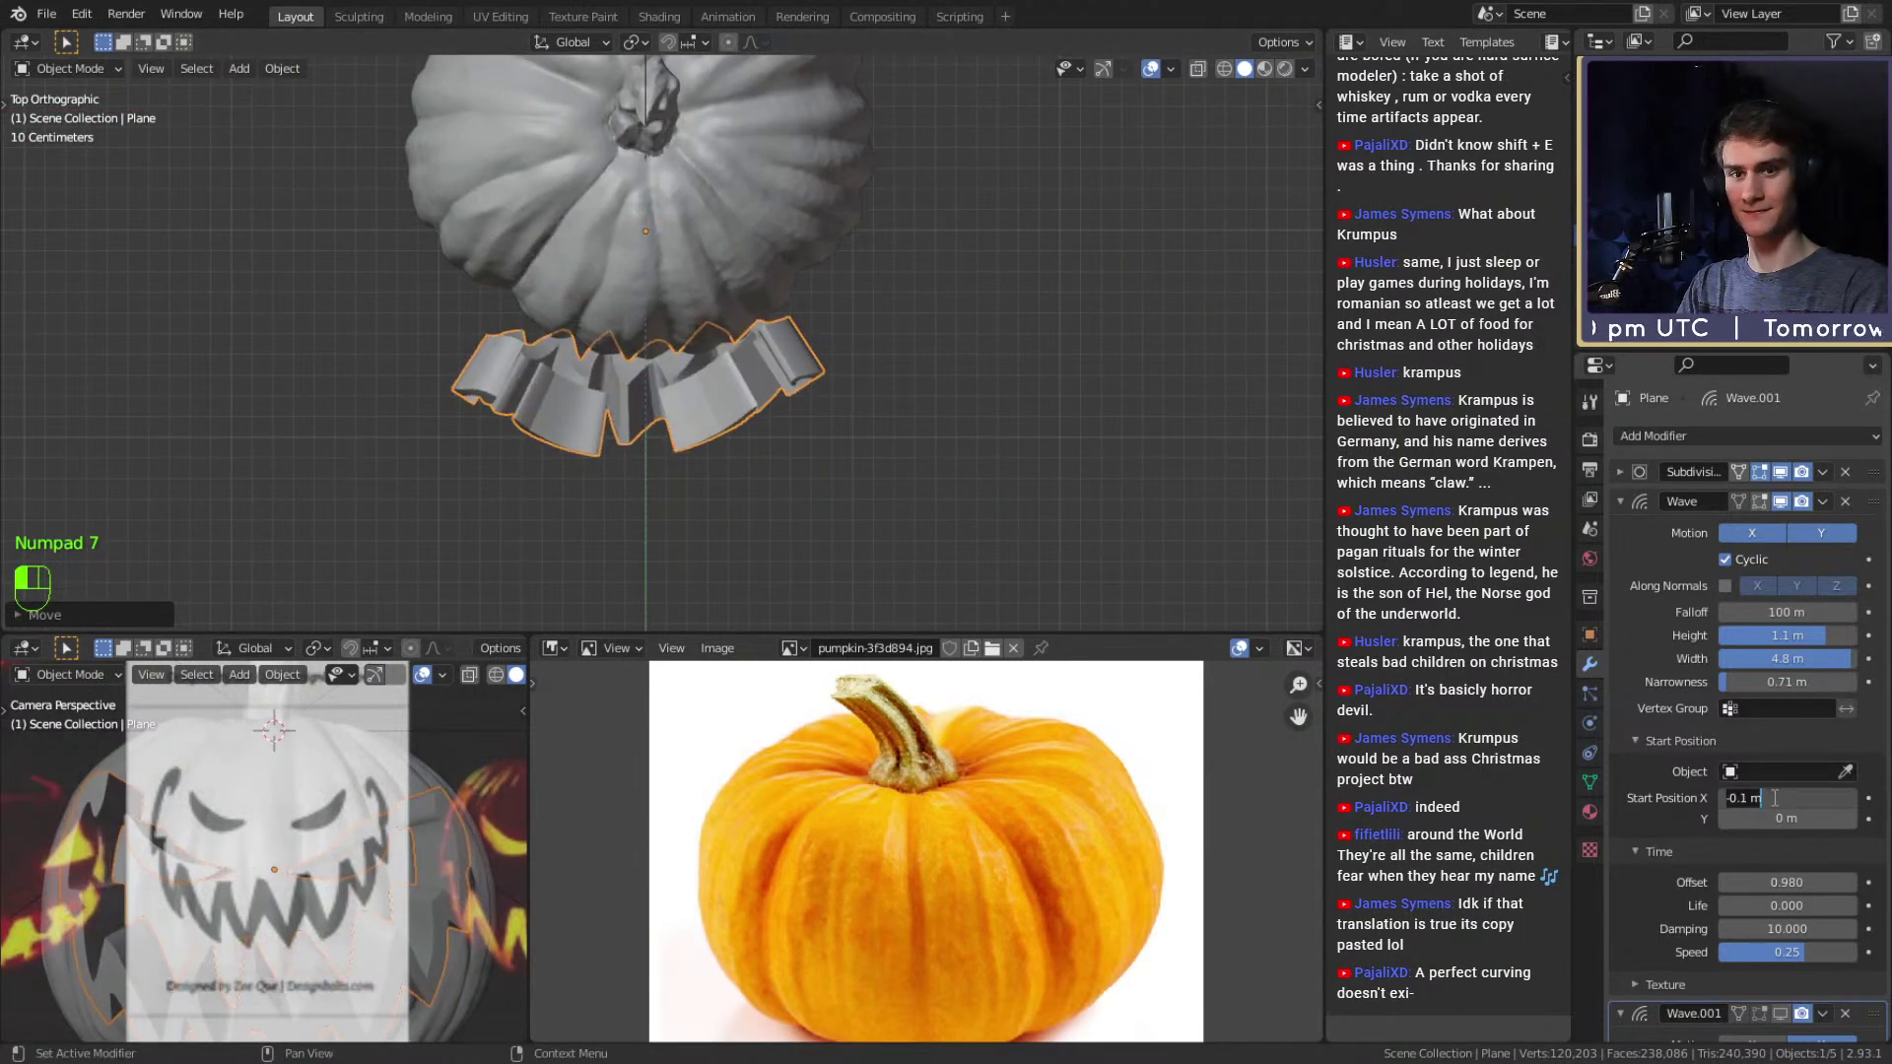
pyautogui.write('0')
pyautogui.press('Return')
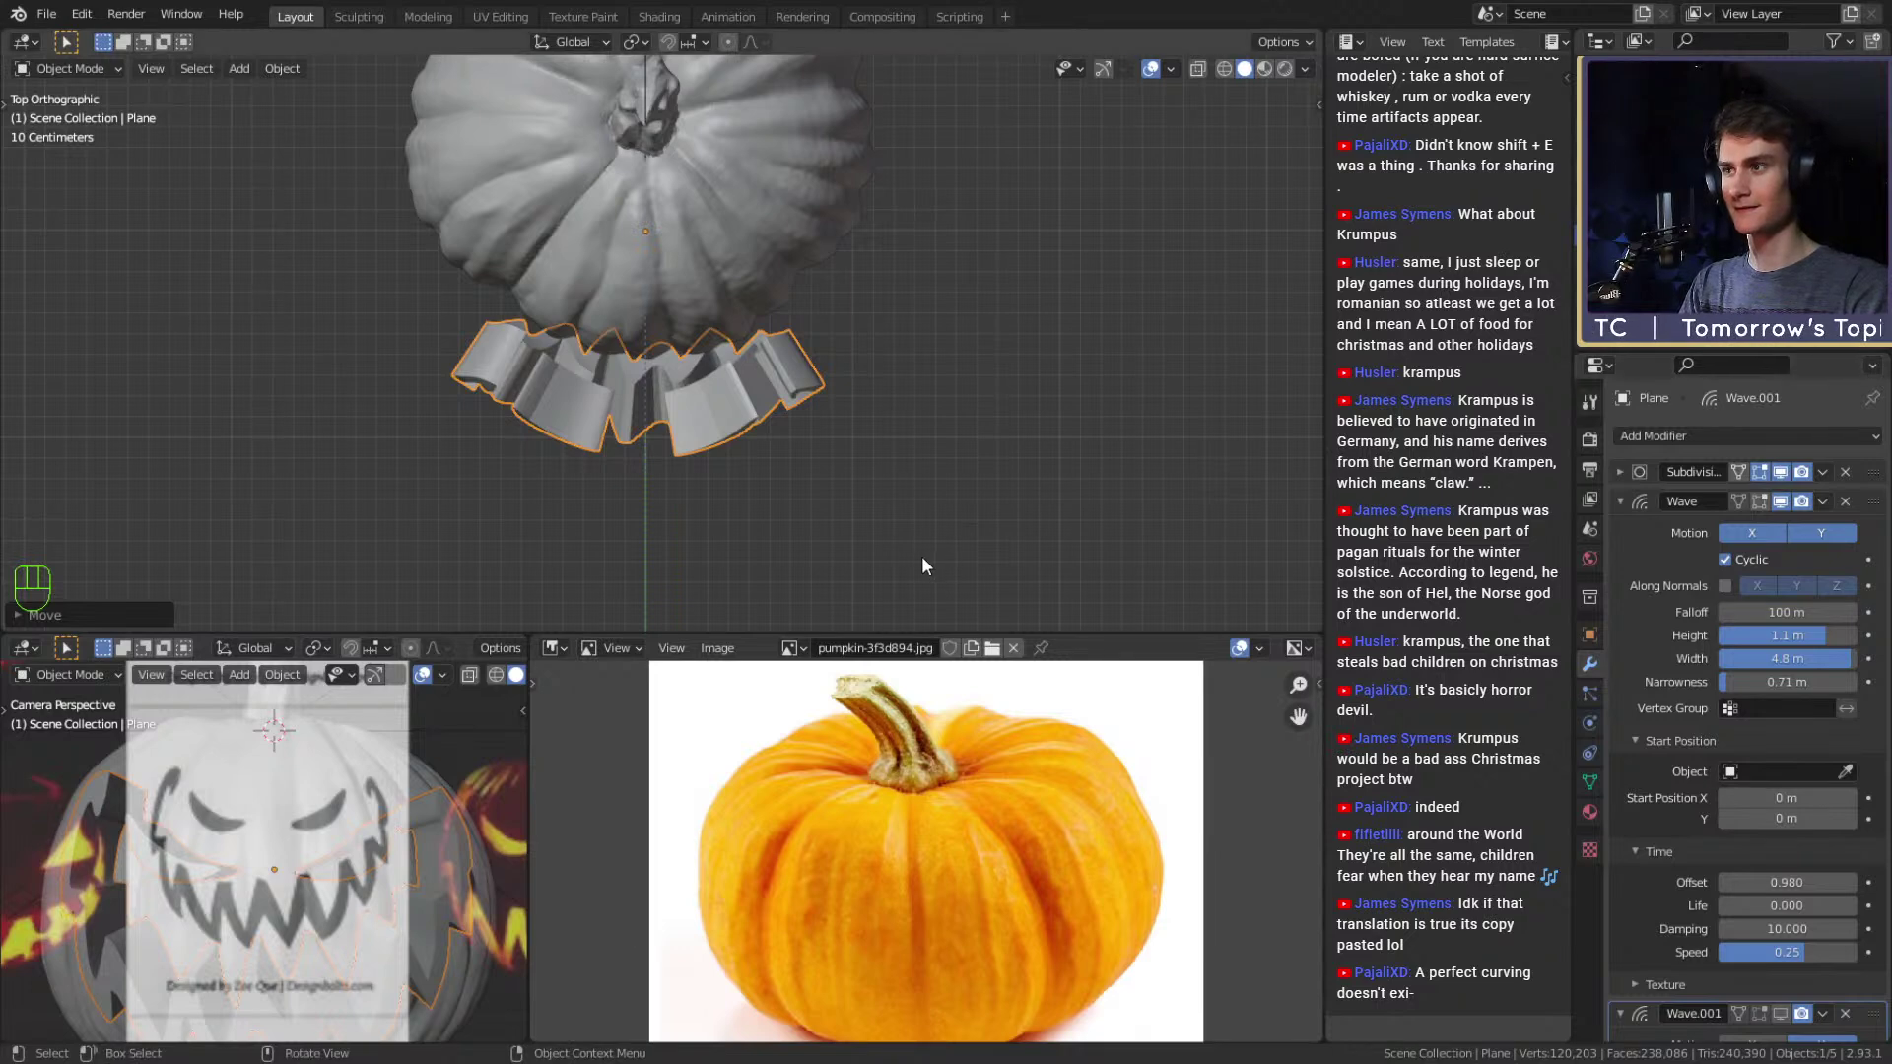
# Move the curved face mesh about 0.39 m along the Y axis further into the pumpkin's front.
pyautogui.moveTo(922, 553); pyautogui.dragTo(838, 340, button='middle')
pyautogui.press('g')
pyautogui.press('y')
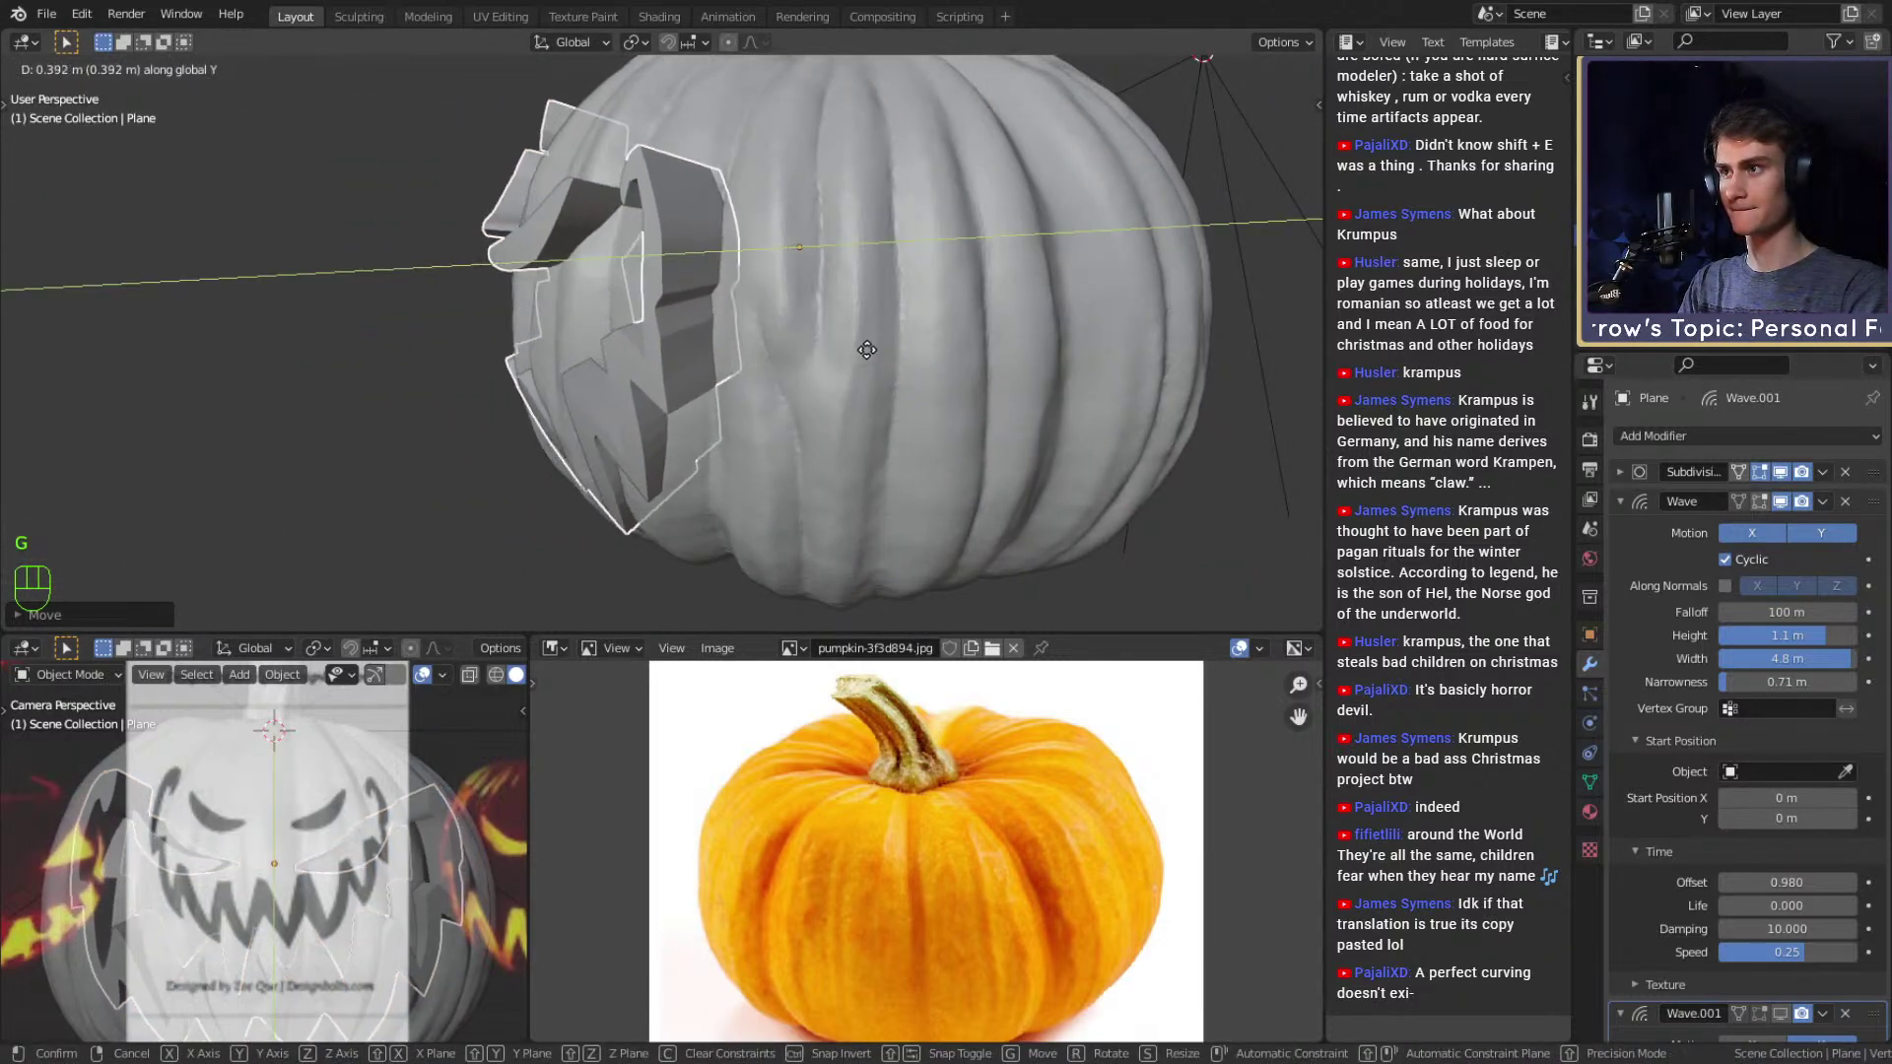
pyautogui.click(855, 352)
pyautogui.moveTo(810, 350); pyautogui.dragTo(631, 340, button='middle')
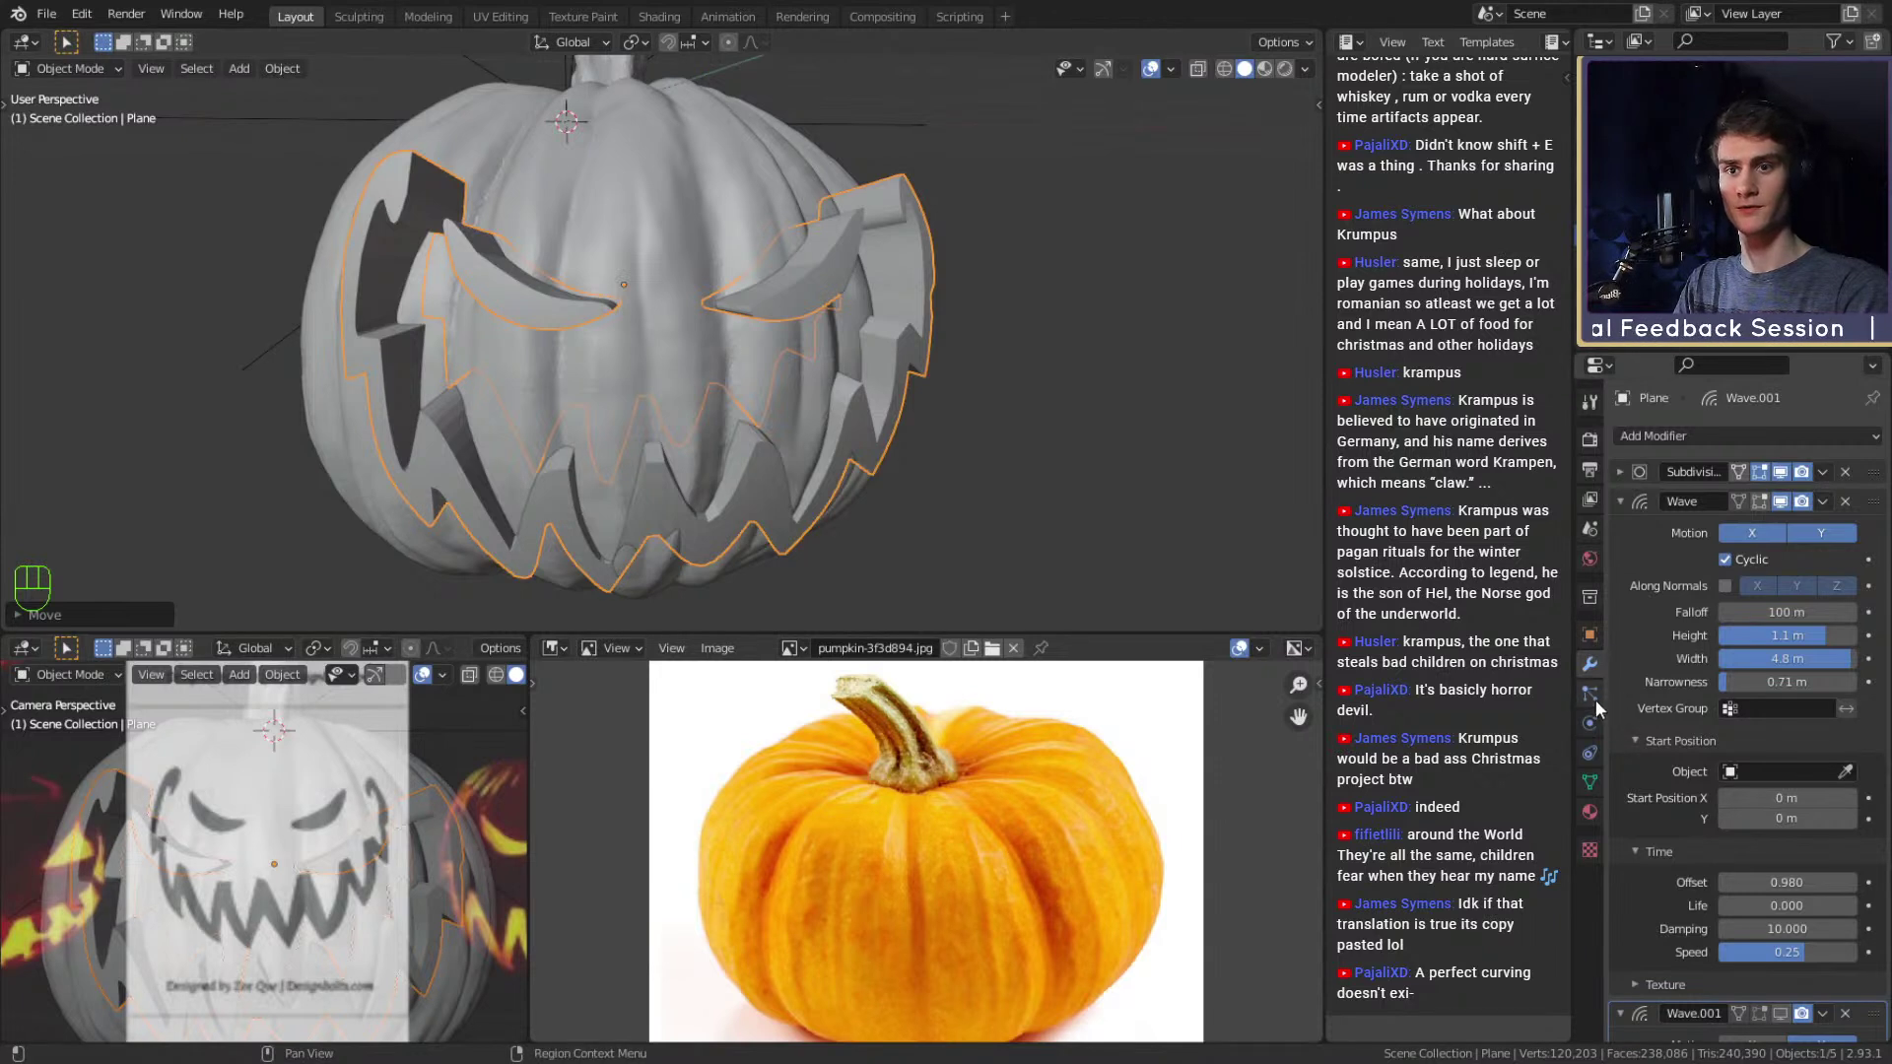
# Set the face mesh's Solidify thickness to 0.61 m so it cuts deeper into the pumpkin.
pyautogui.click(1619, 502)
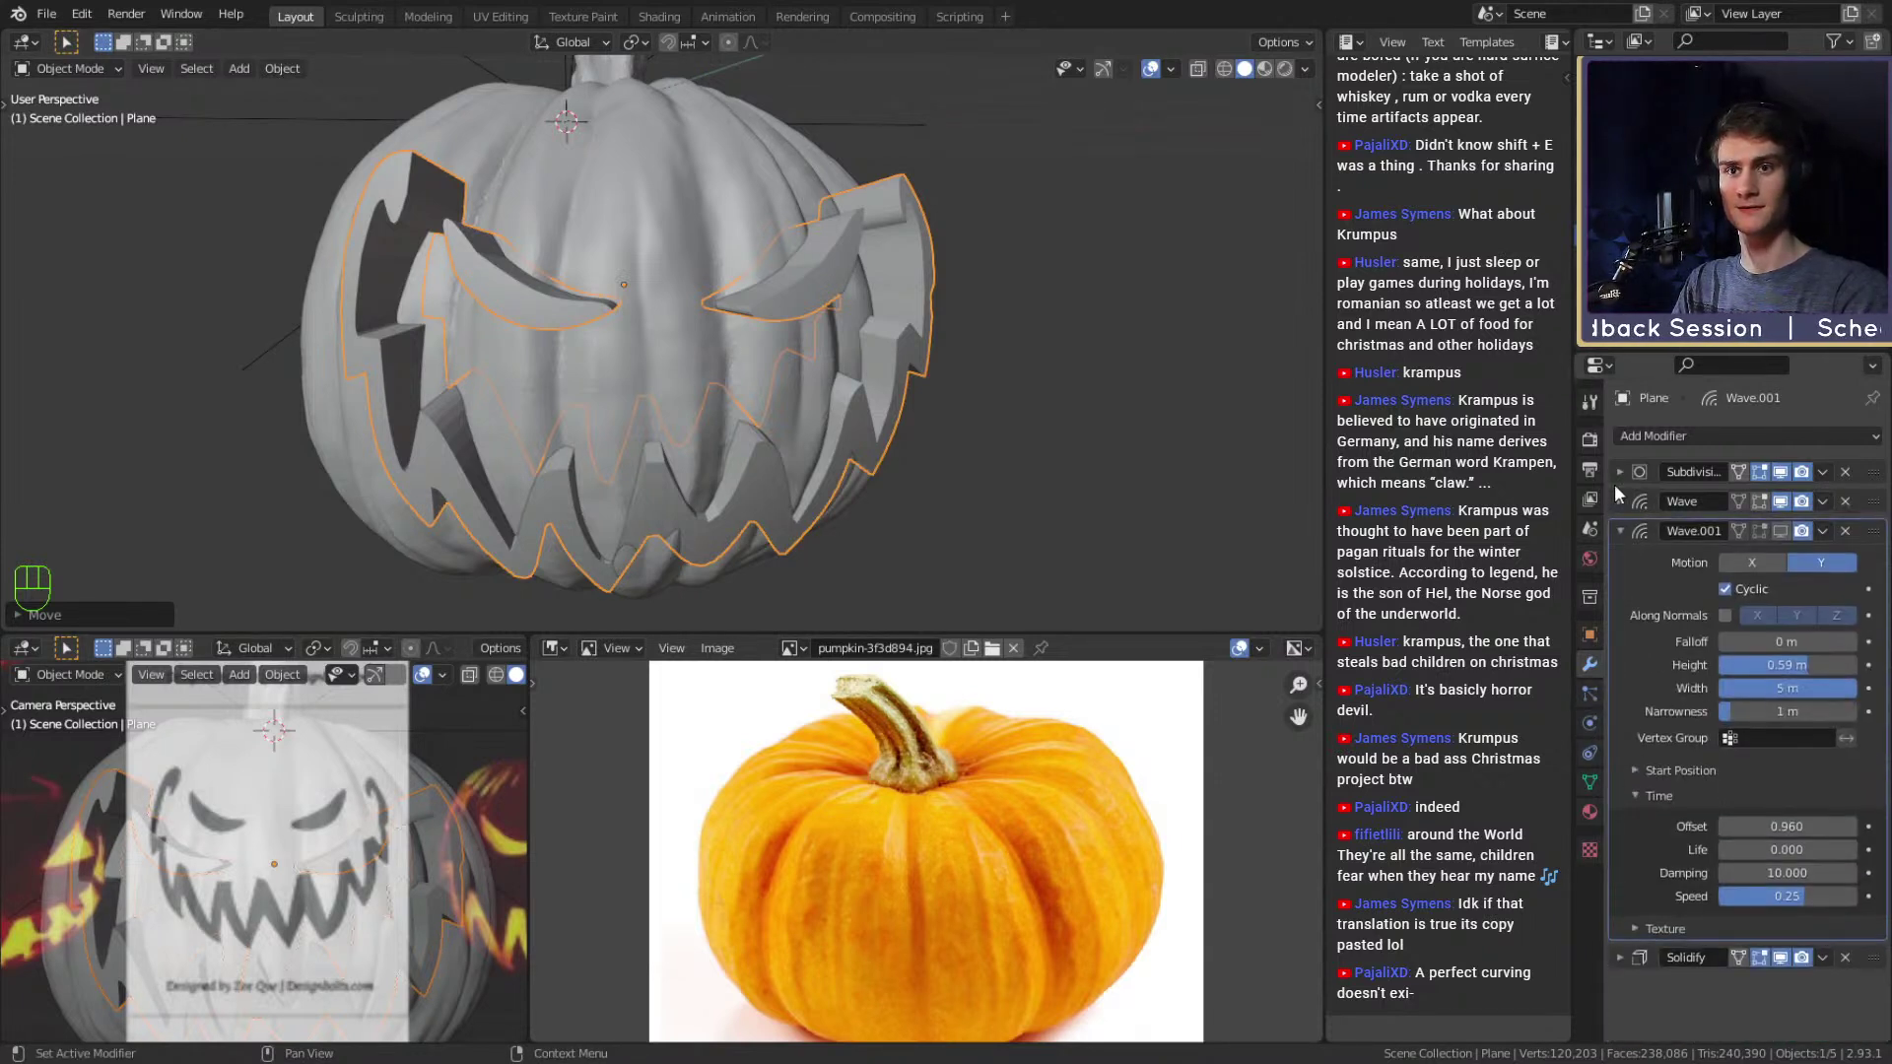
pyautogui.click(1620, 531)
pyautogui.click(1620, 560)
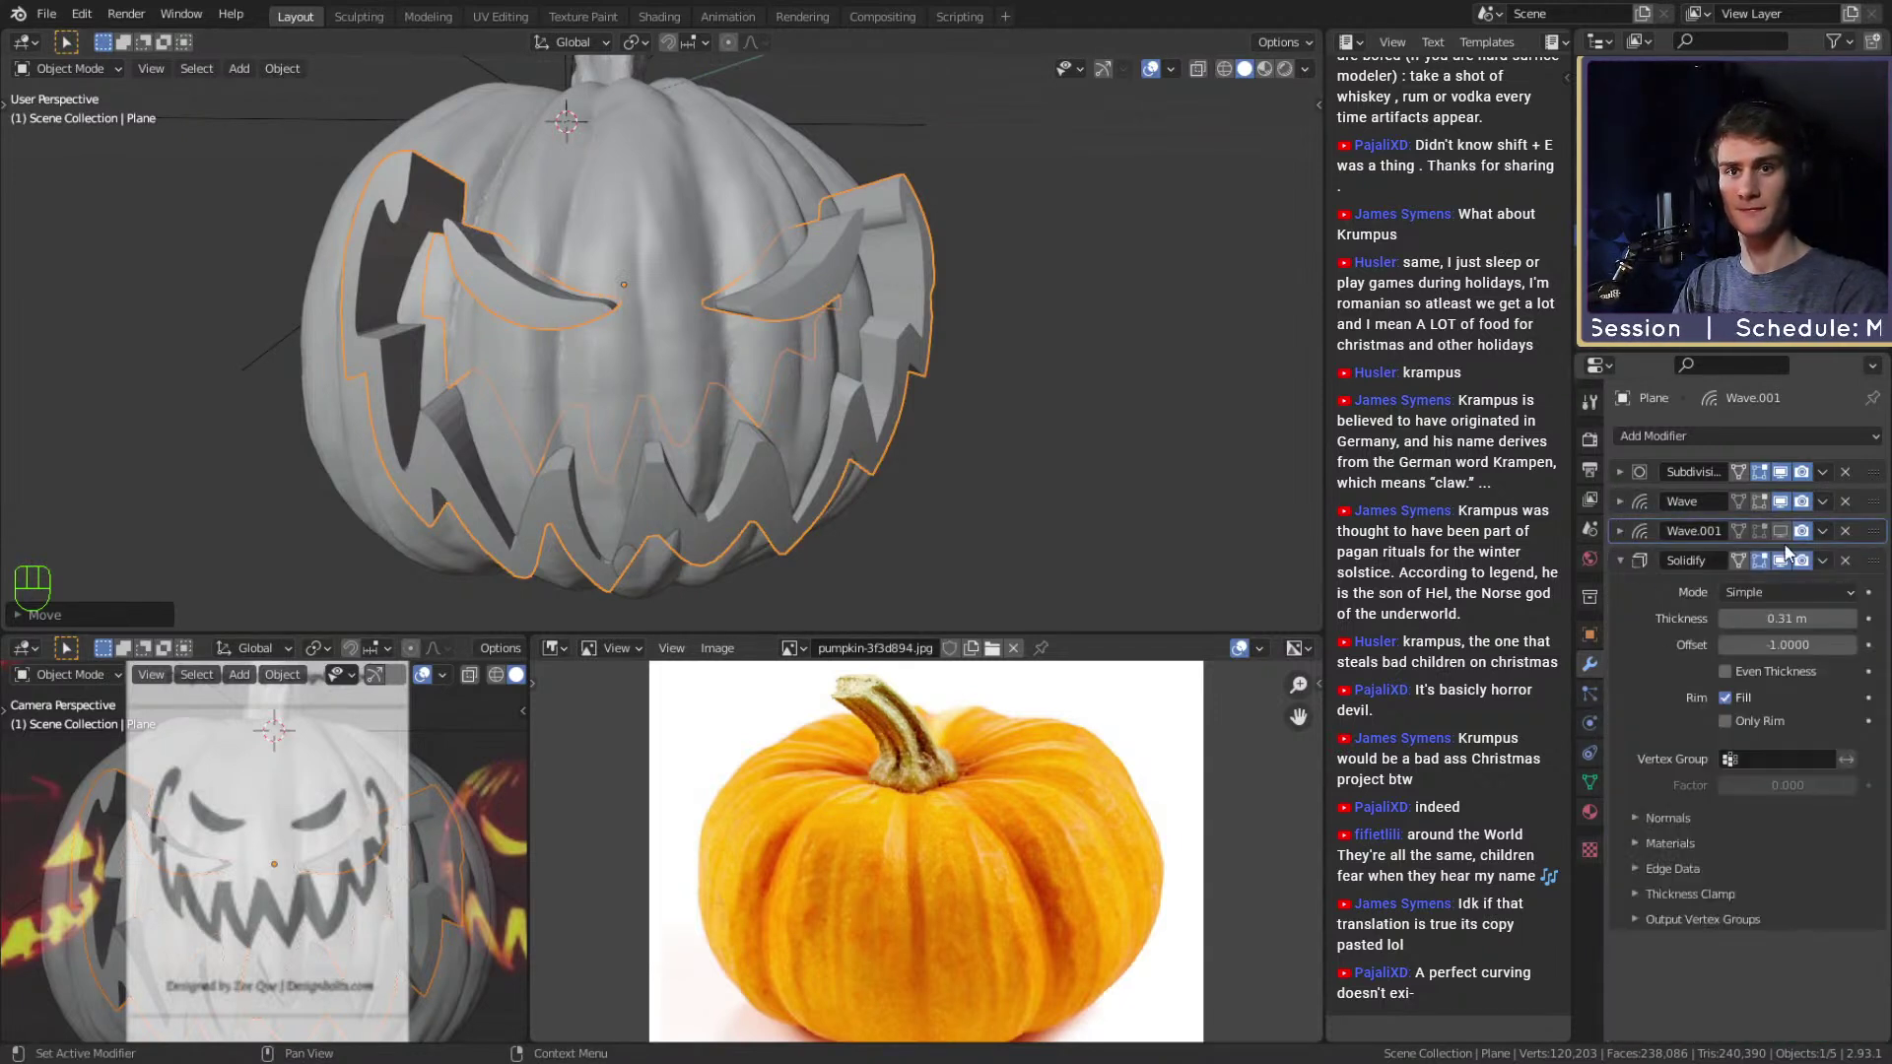
pyautogui.moveTo(1786, 619); pyautogui.dragTo(1823, 619)
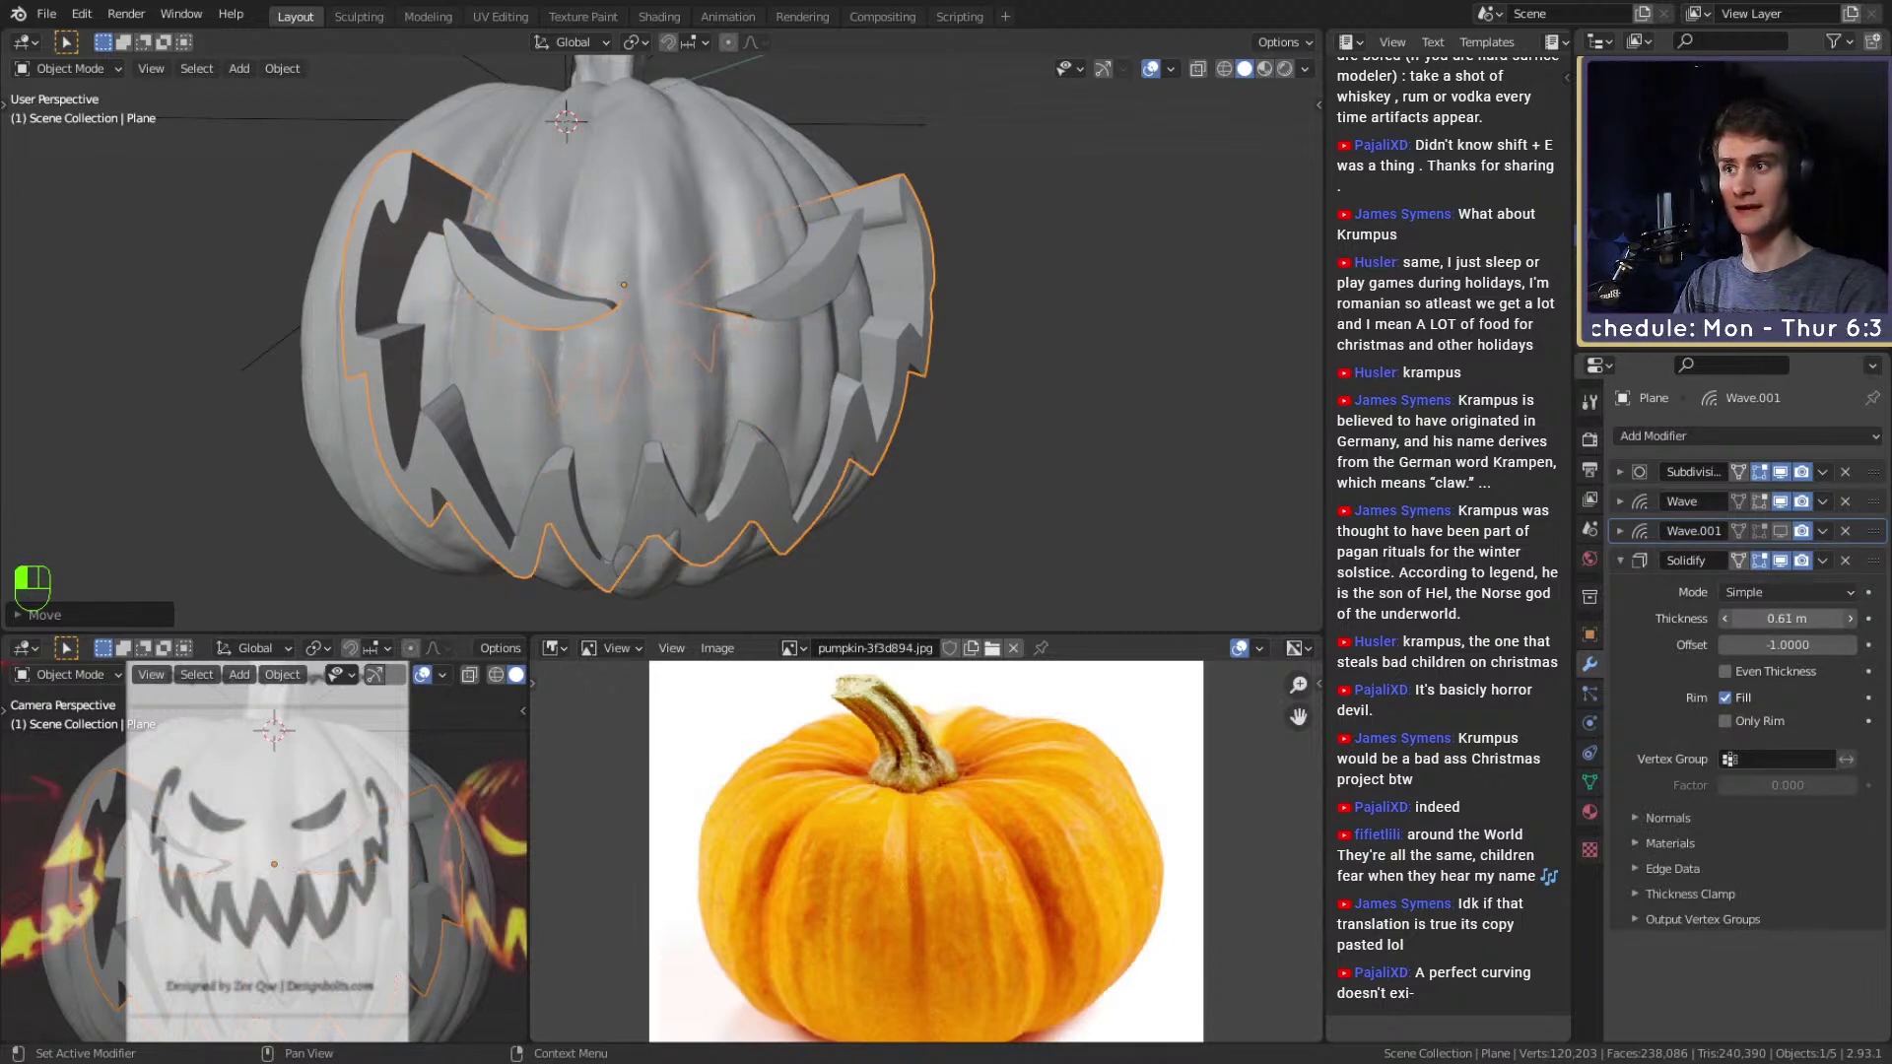
# Set the face mesh's viewport display to Wire.
pyautogui.click(1590, 633)
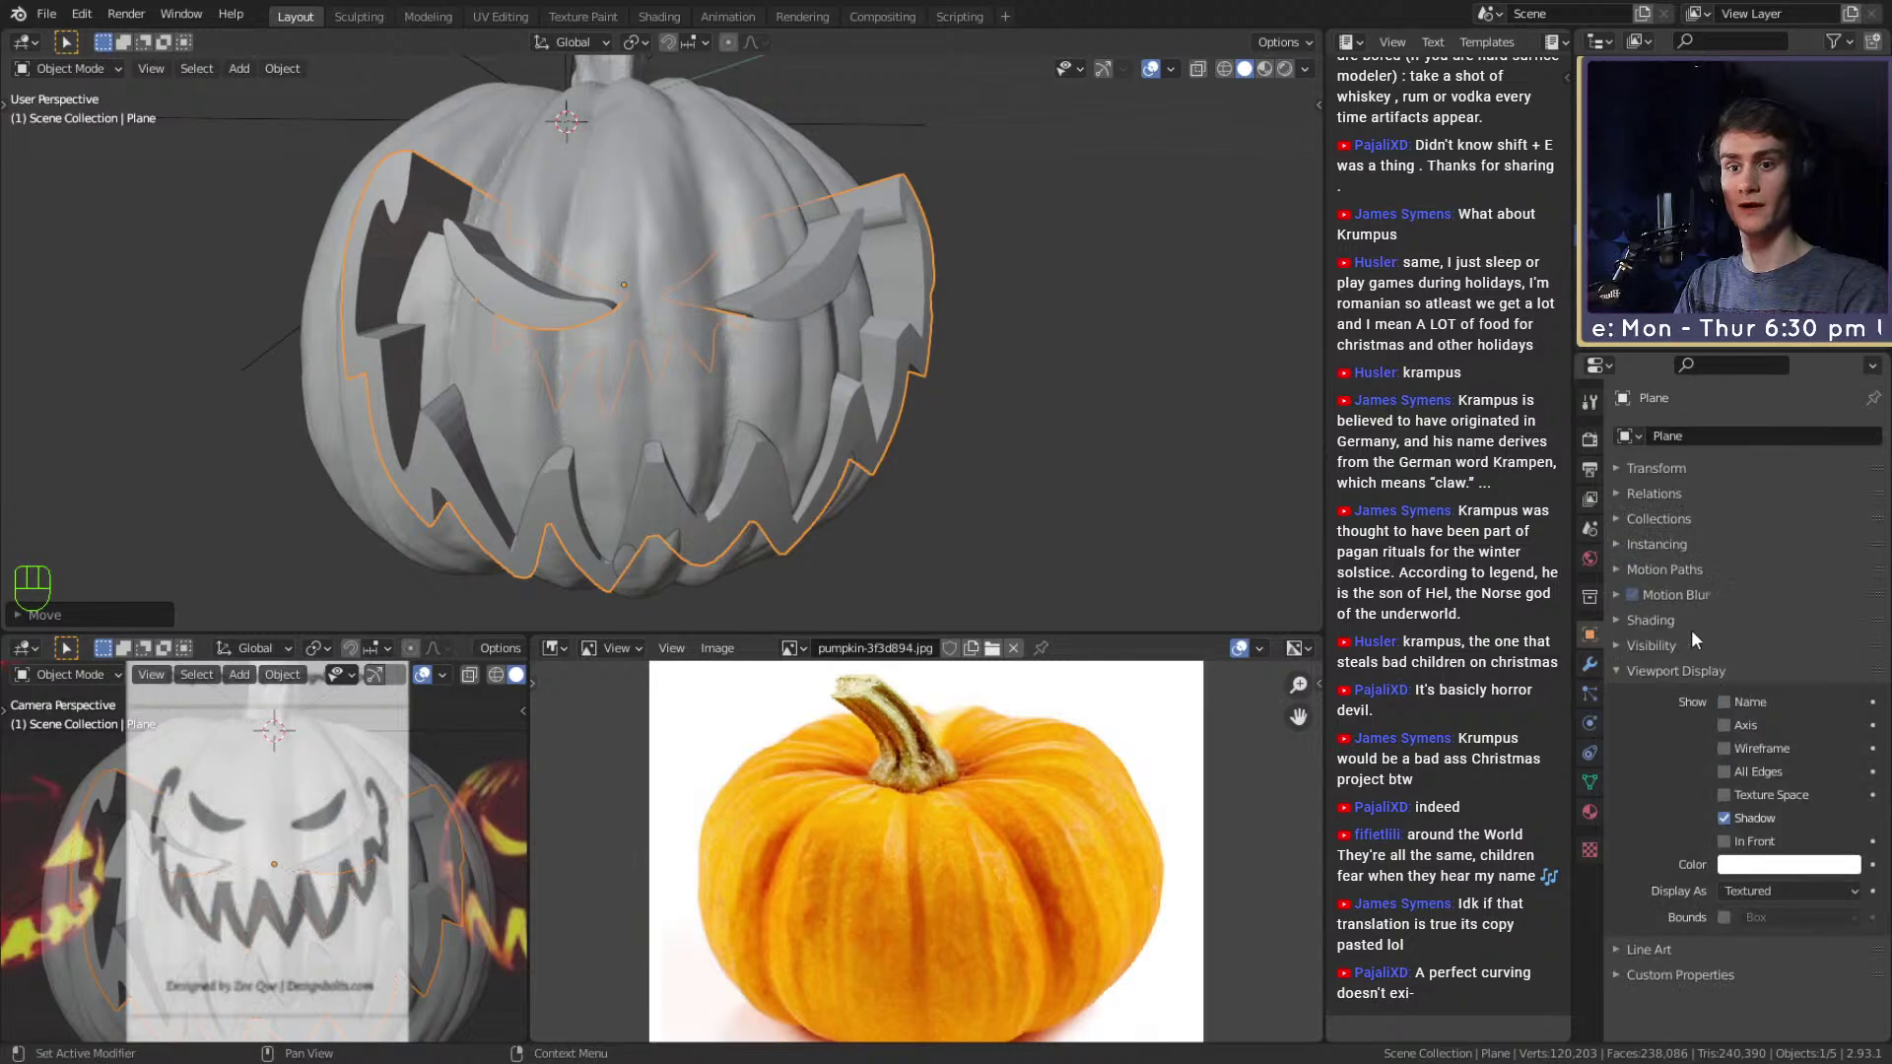
pyautogui.click(1781, 891)
pyautogui.click(1752, 940)
pyautogui.moveTo(749, 295)
pyautogui.mouseDown(button='middle')
pyautogui.moveTo(818, 334)
pyautogui.moveTo(796, 179)
pyautogui.mouseUp(button='middle')
# Select the pumpkin and save the file.
pyautogui.click(798, 188)
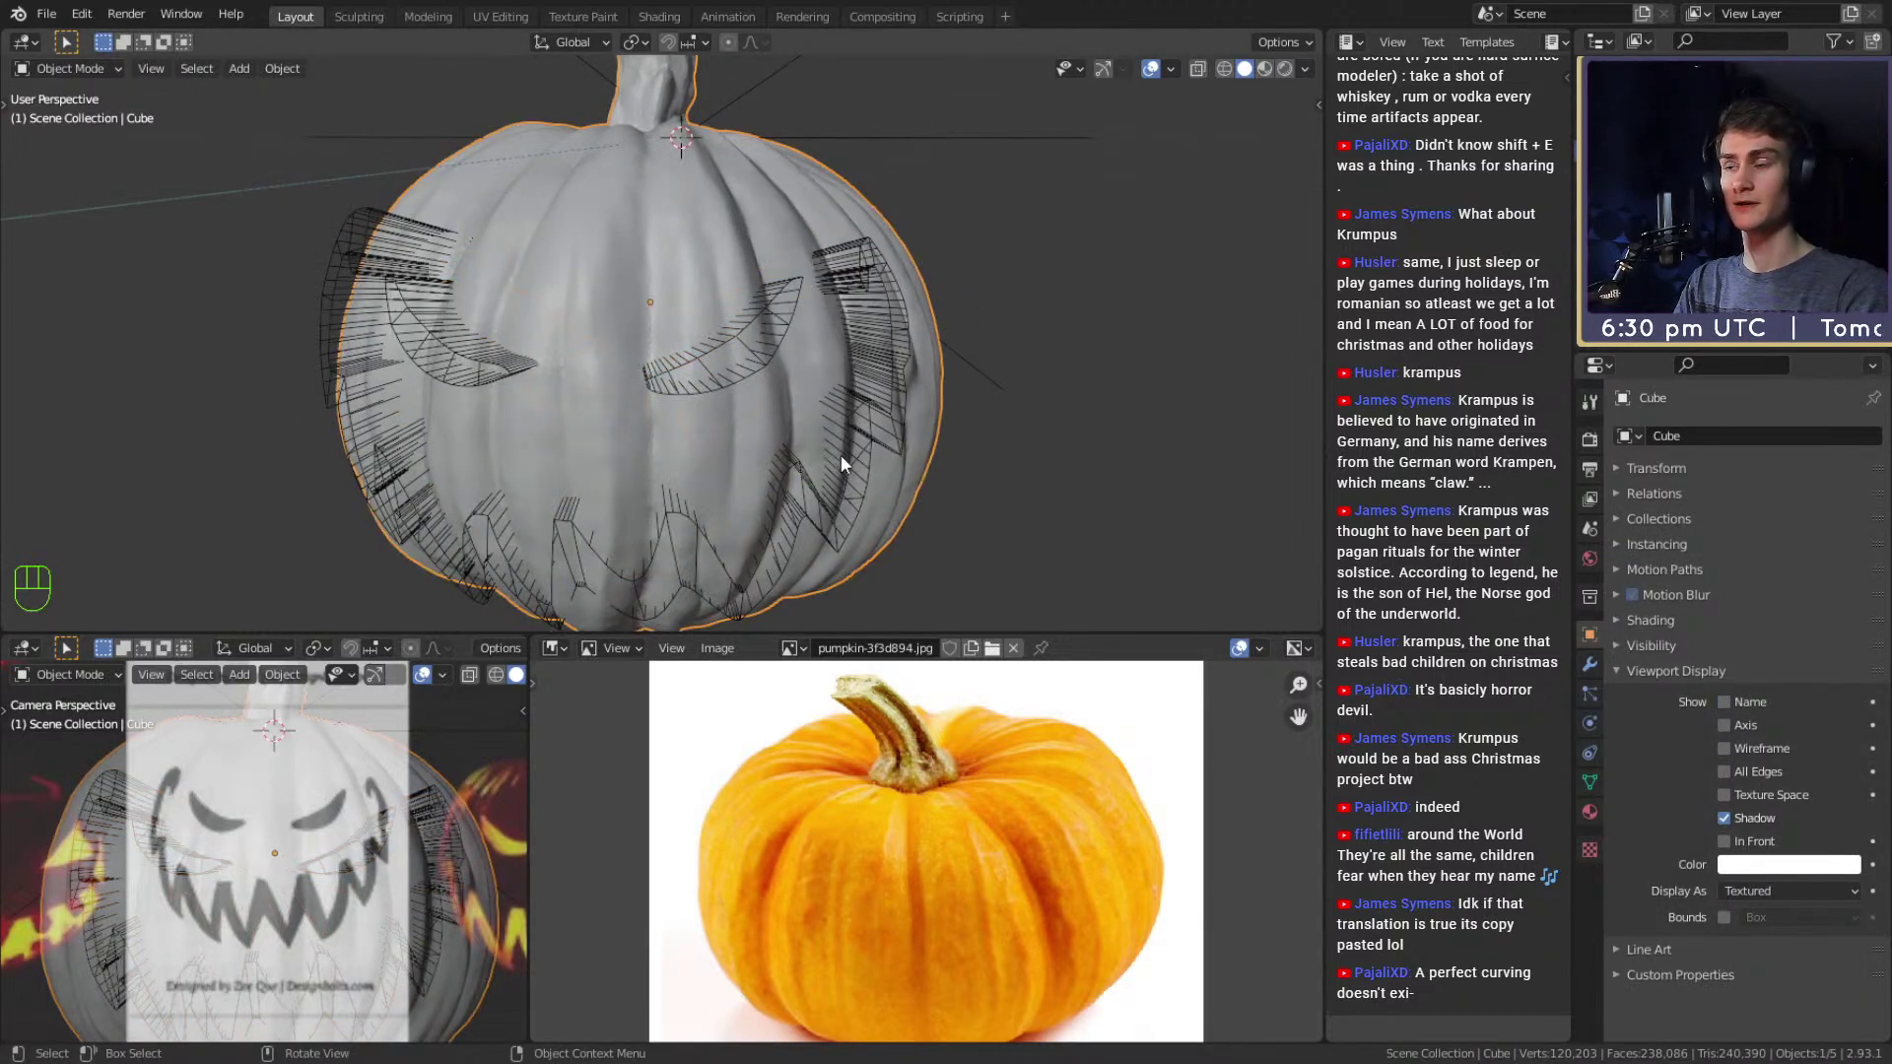
pyautogui.hotkey('ctrl', 's')
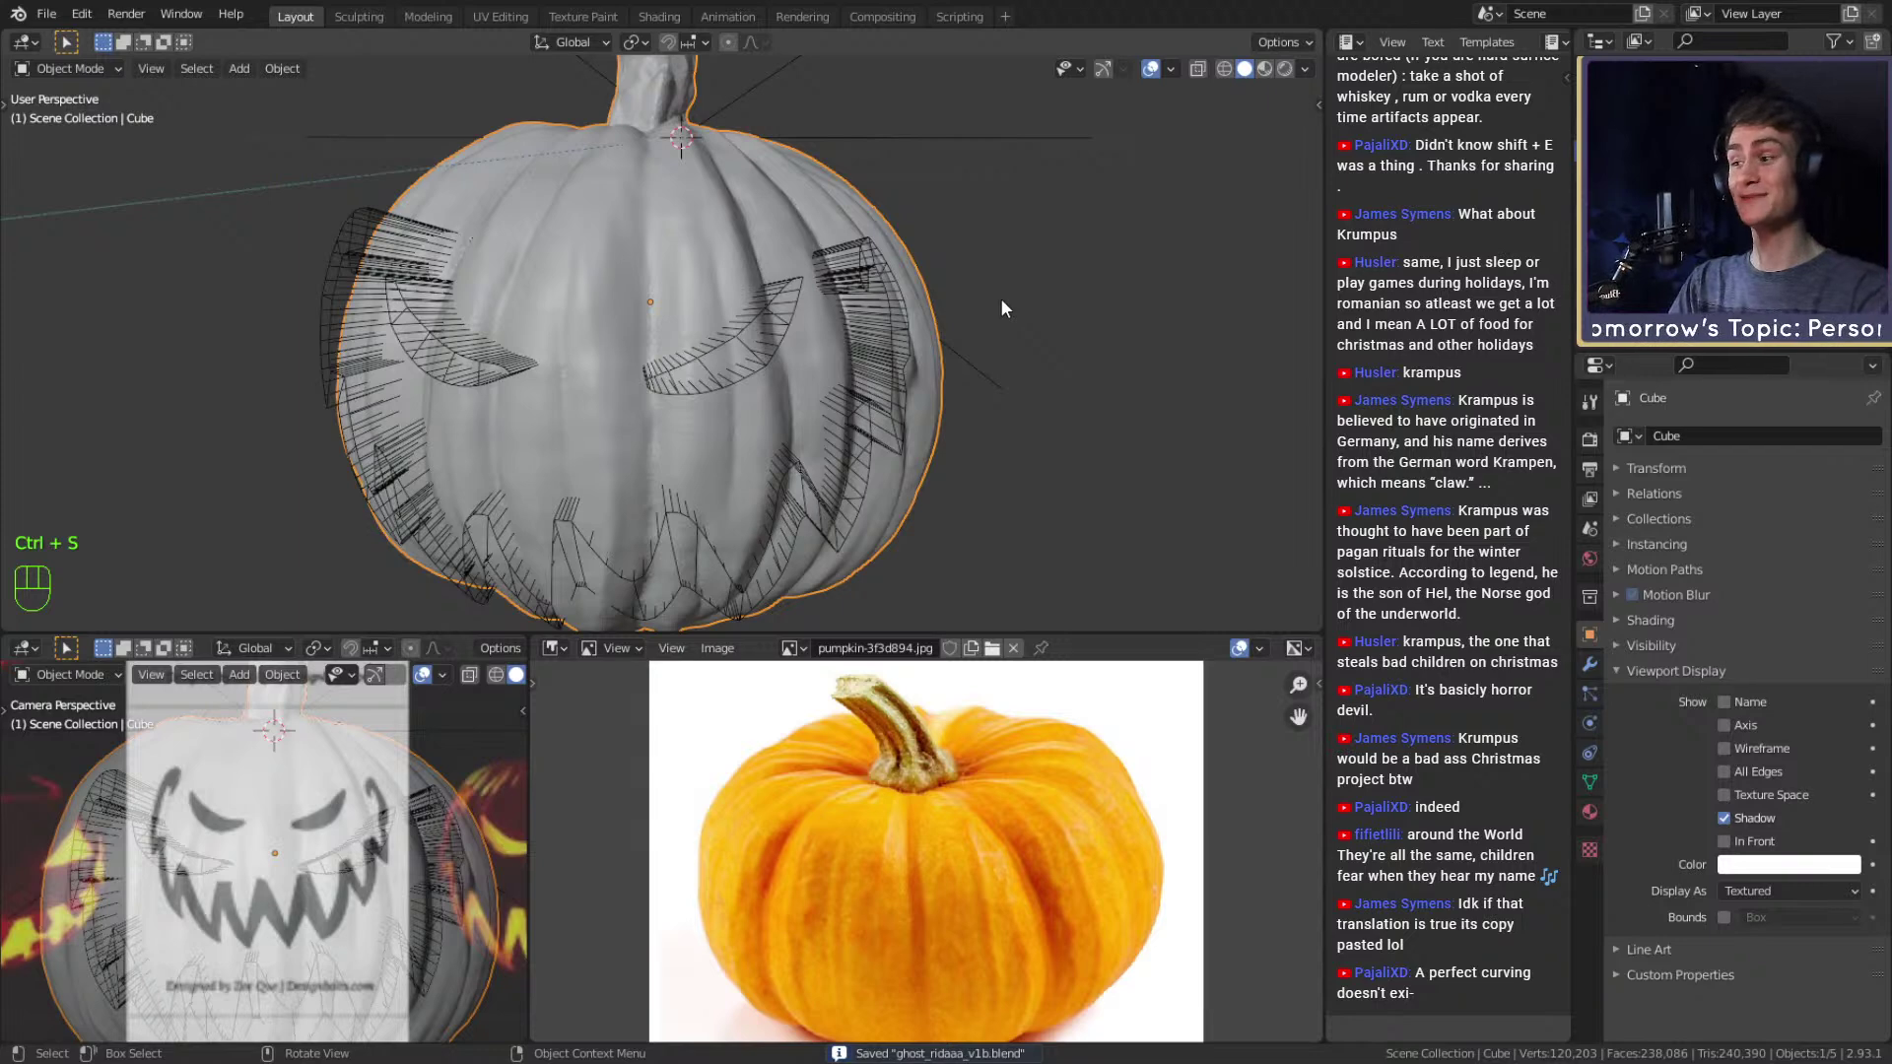
pyautogui.moveTo(938, 252); pyautogui.dragTo(1078, 175, button='middle')
pyautogui.click(940, 193)
pyautogui.click(896, 170)
pyautogui.moveTo(896, 169); pyautogui.dragTo(945, 286, button='middle')
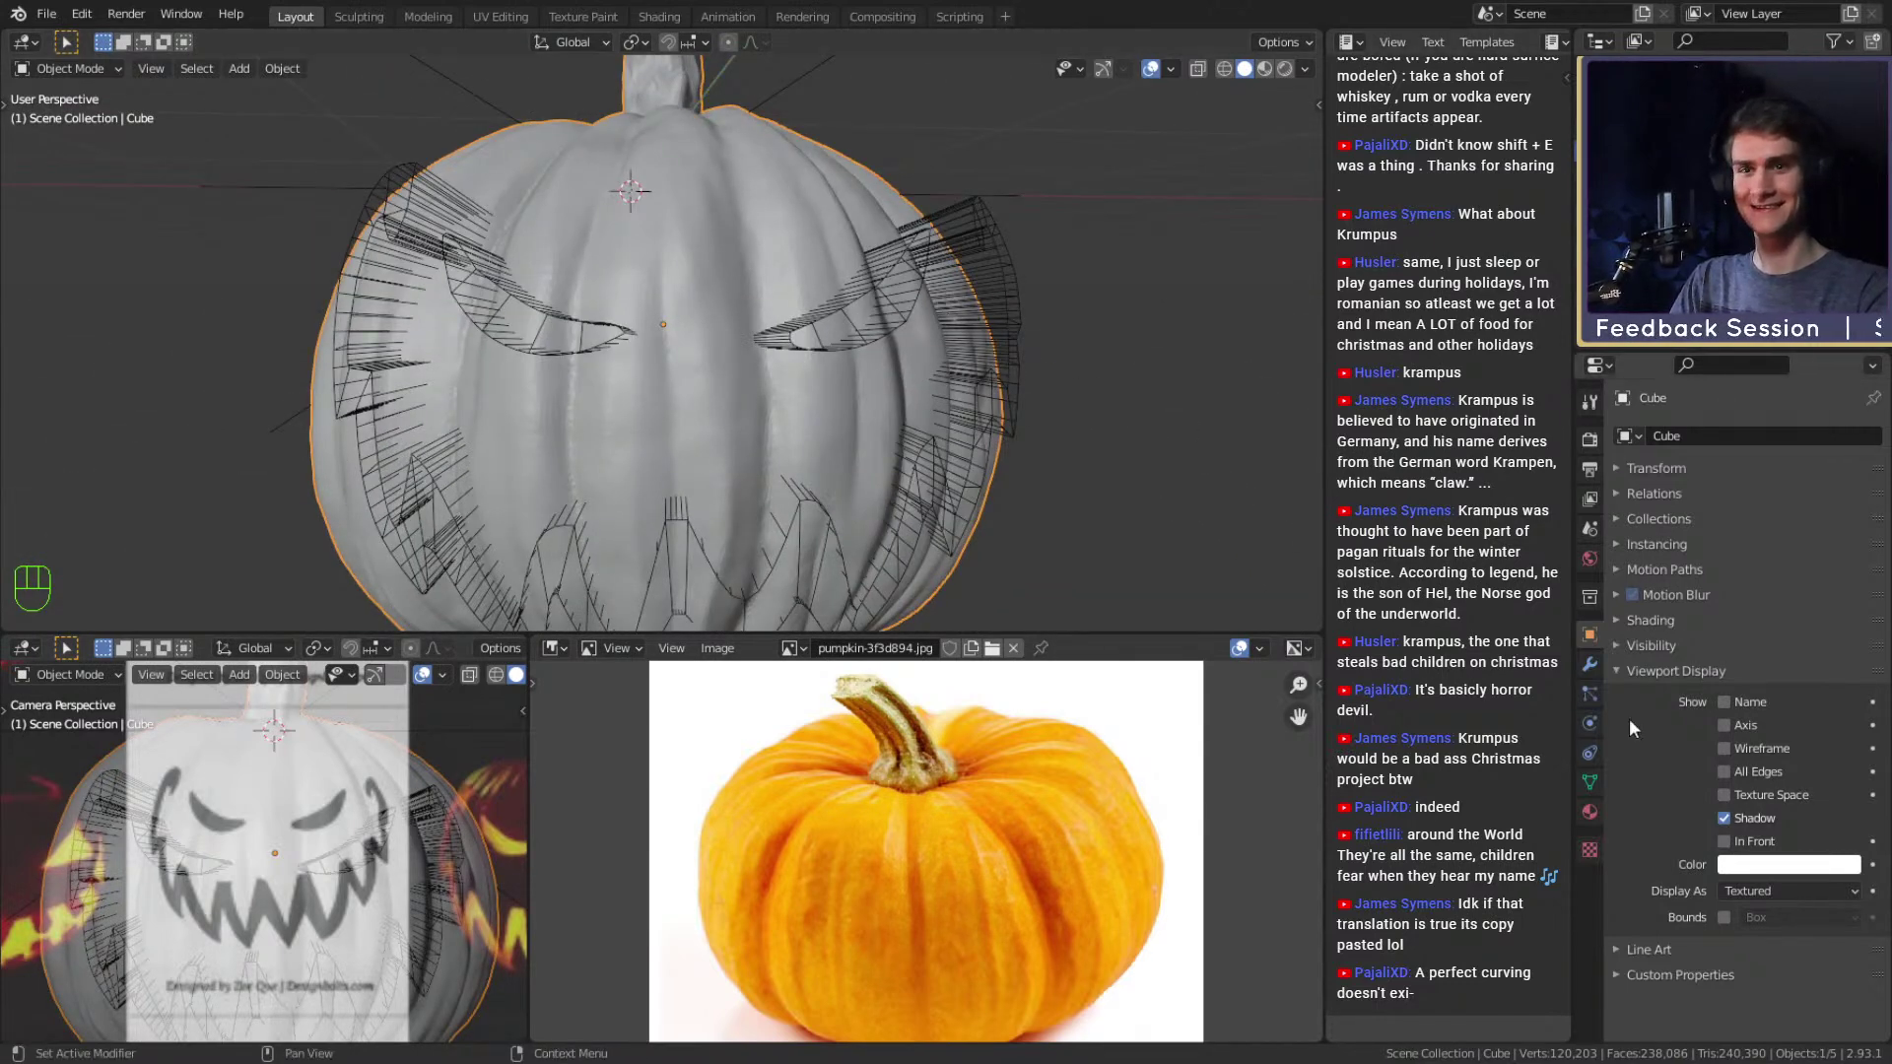
# Add a Boolean Difference modifier to the pumpkin with the wireframe face mesh (Plane) as its object.
pyautogui.click(1589, 663)
pyautogui.click(1710, 435)
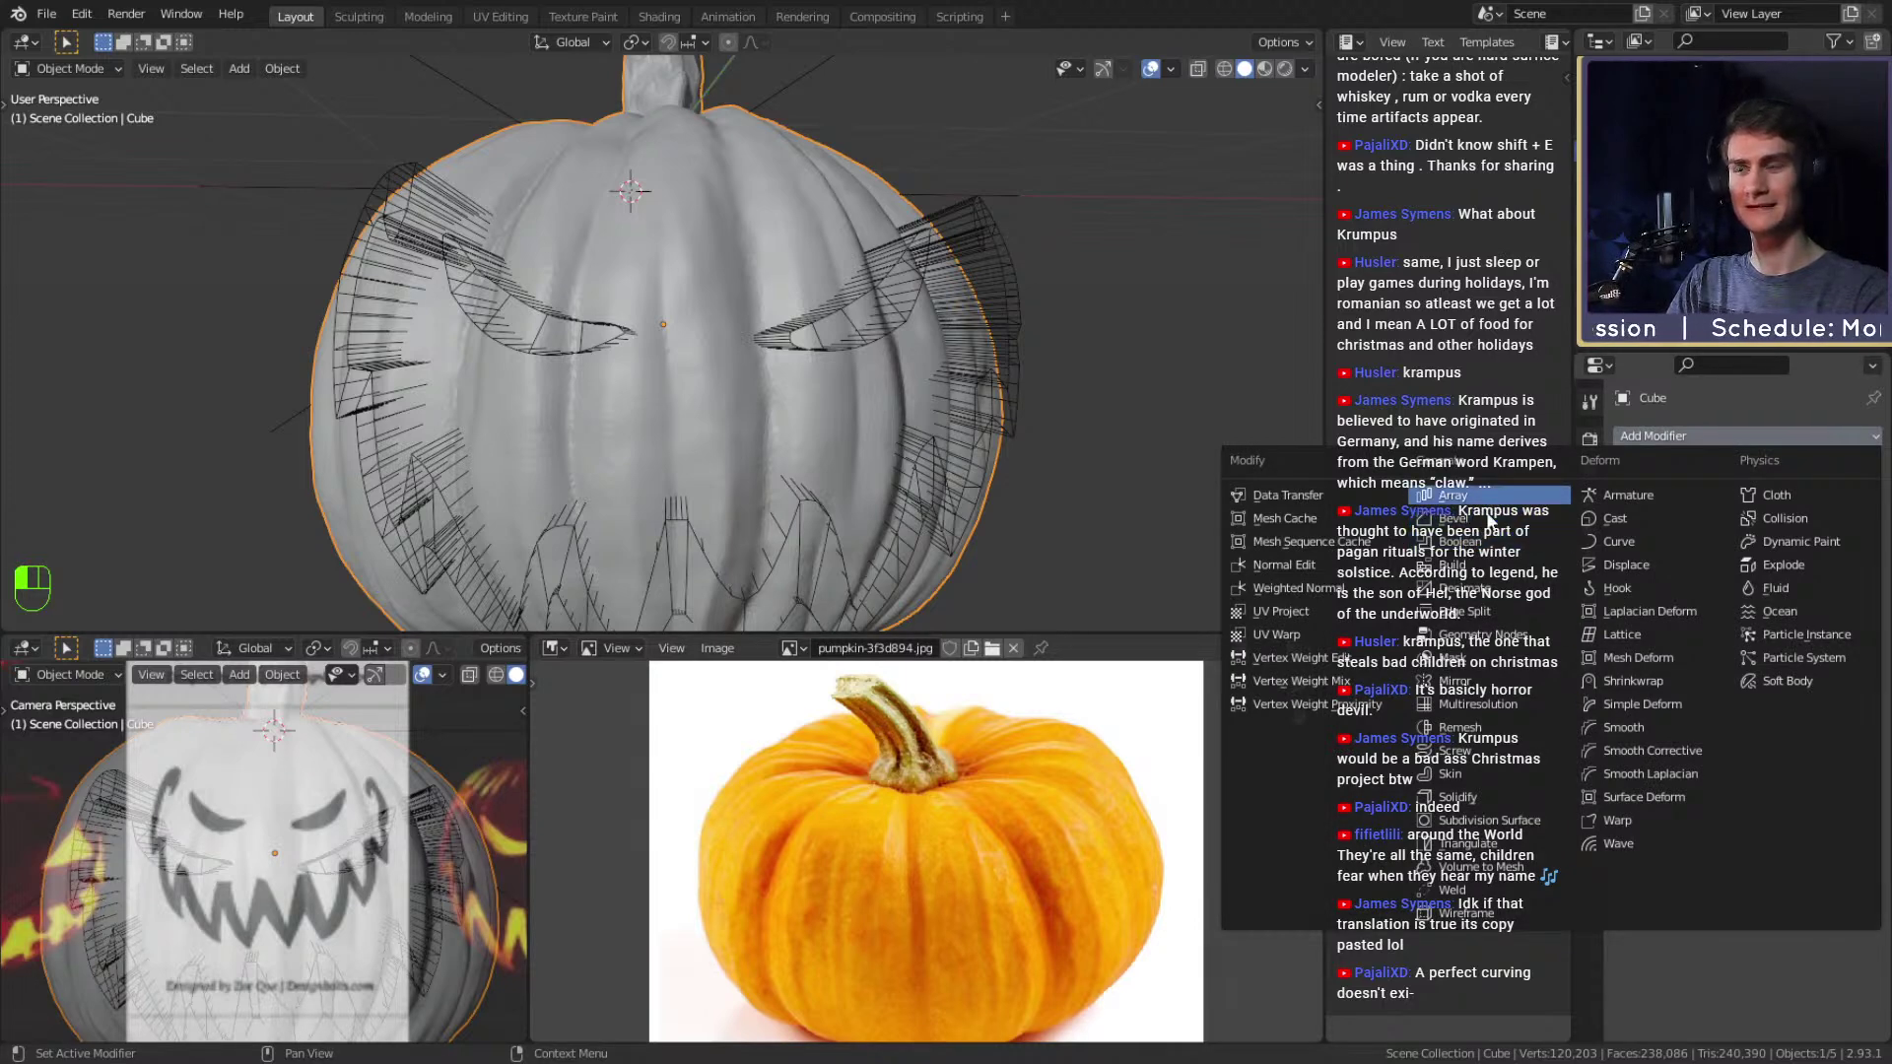
pyautogui.click(1459, 541)
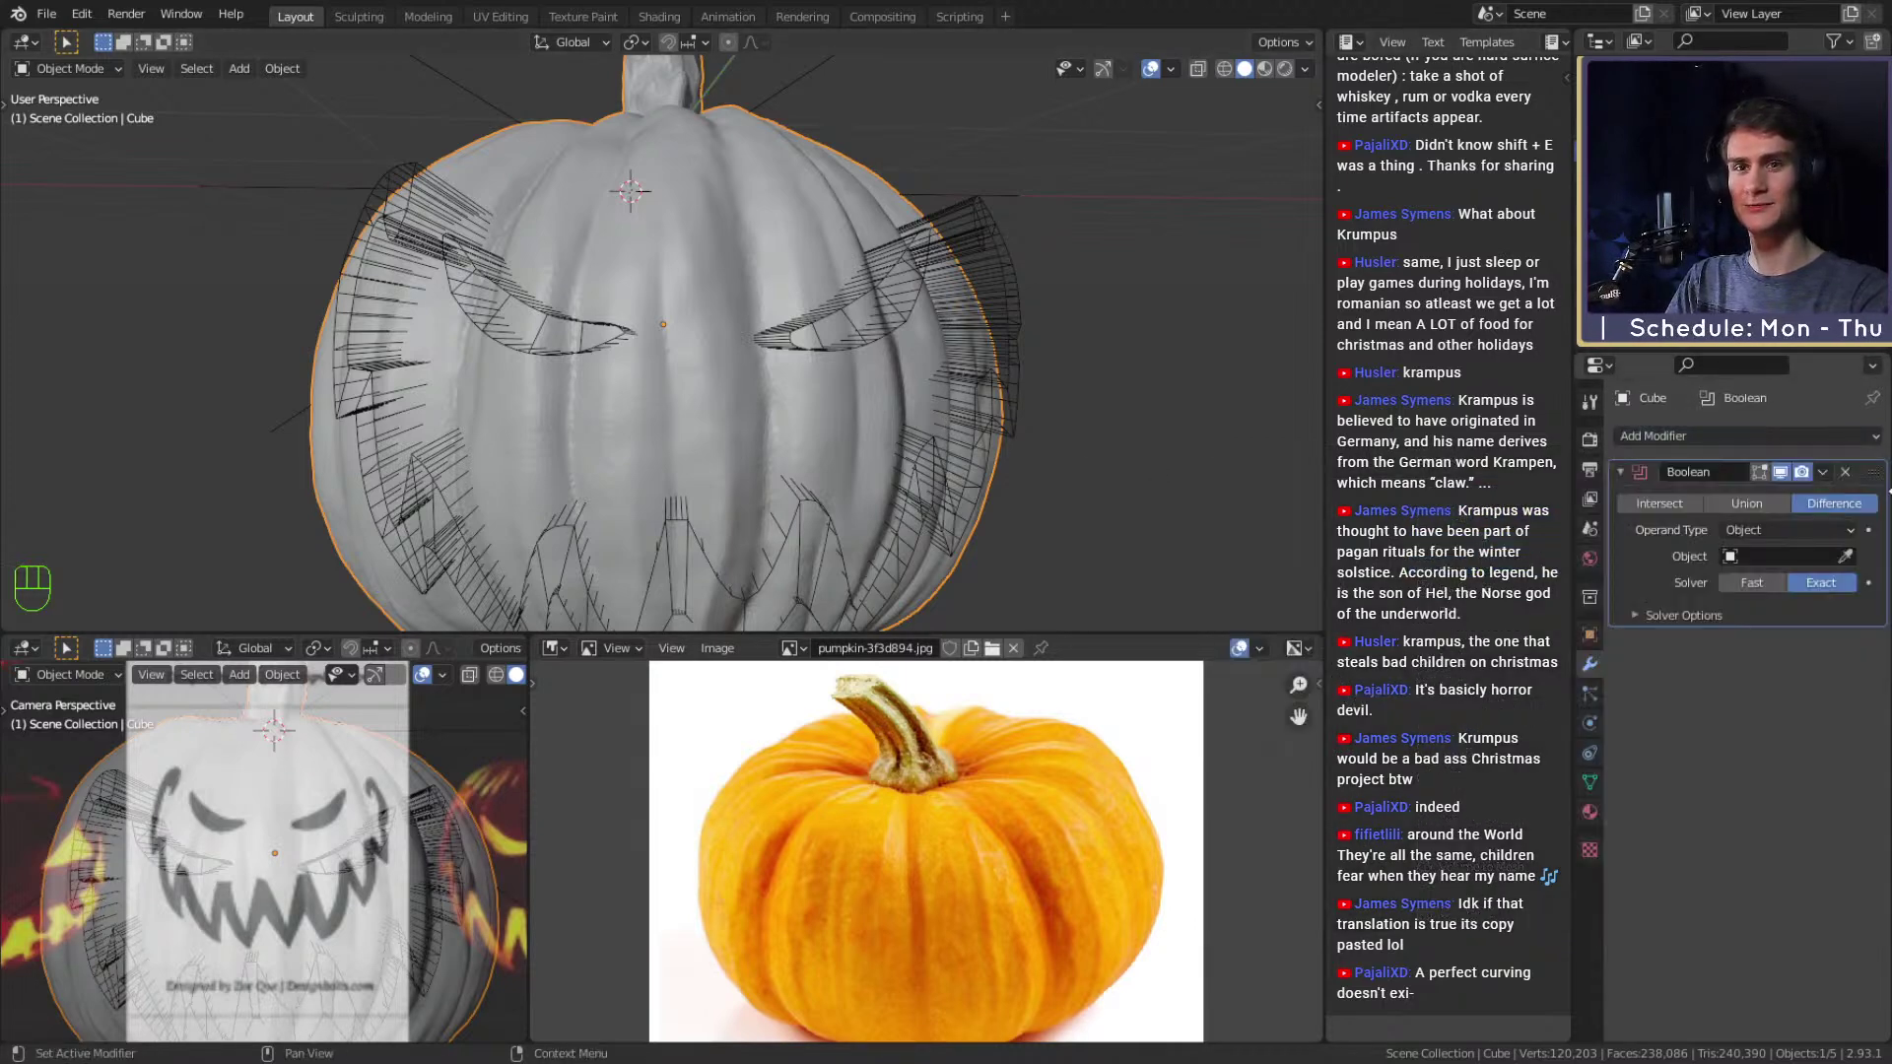
pyautogui.click(1844, 556)
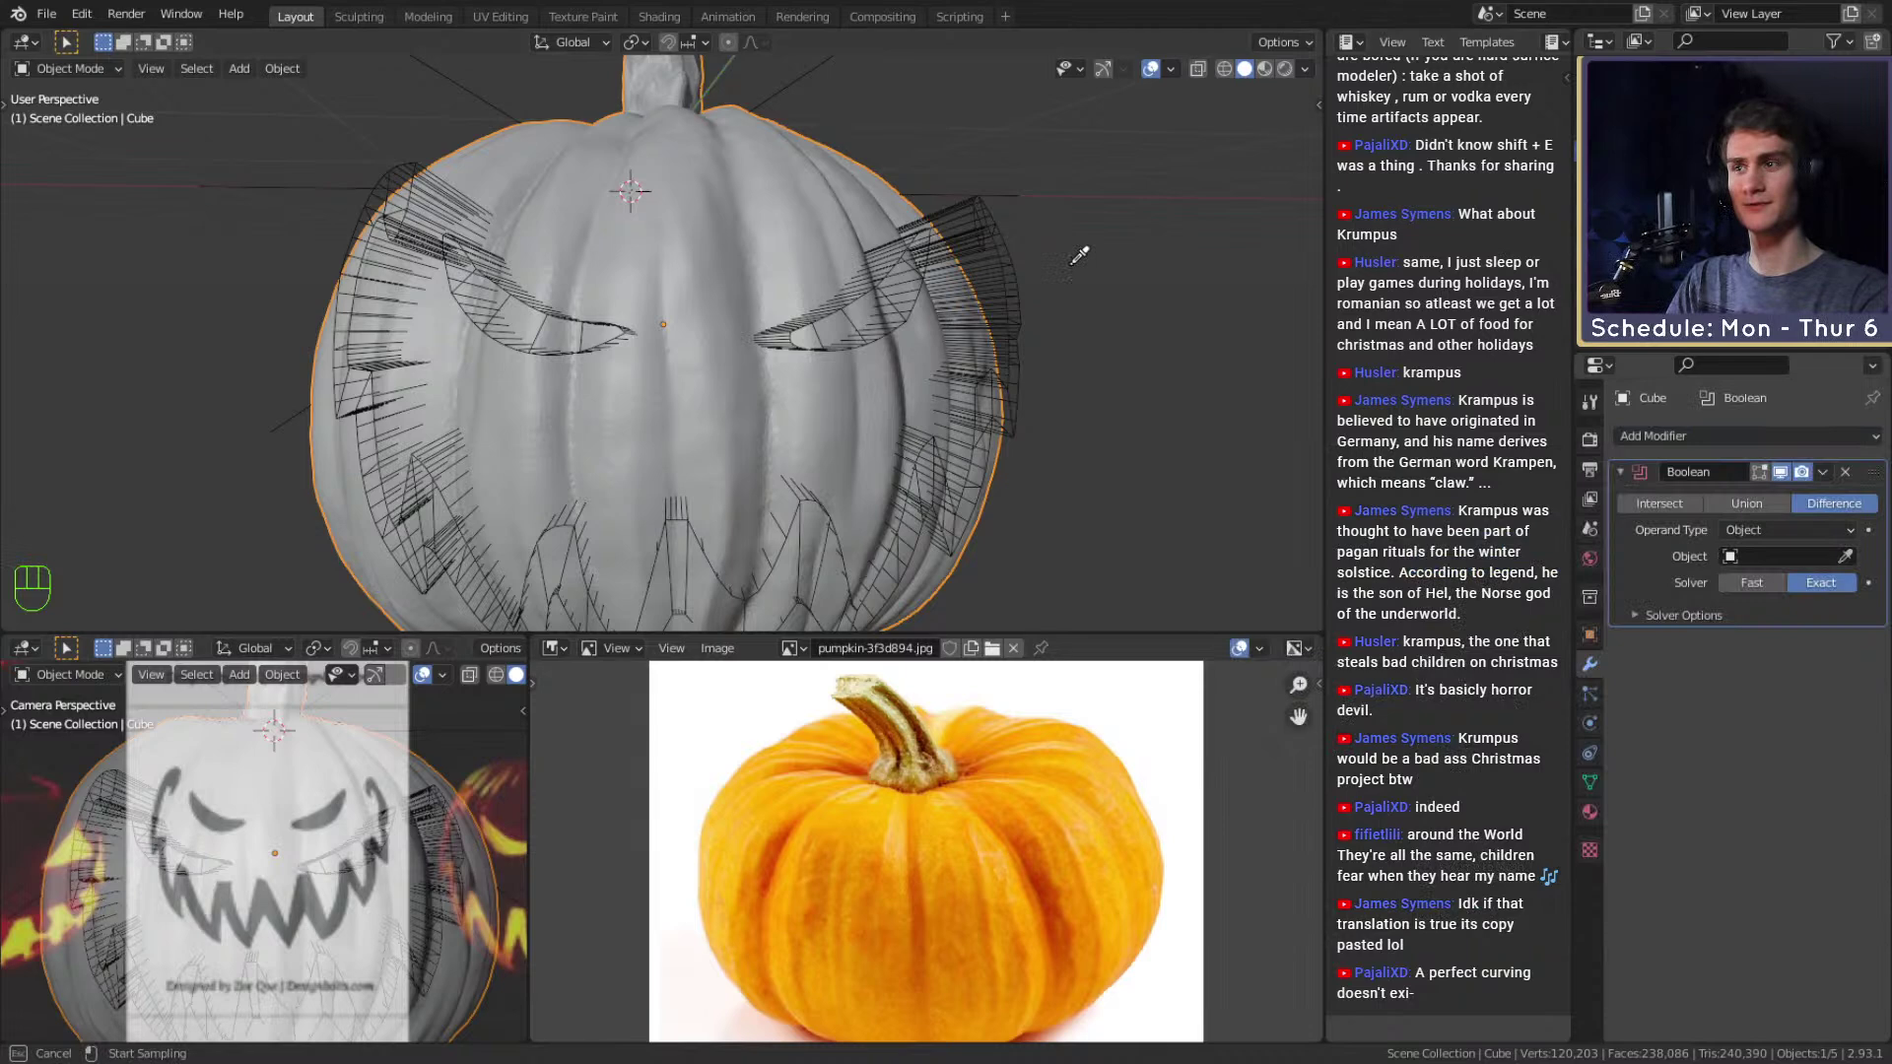
pyautogui.click(1239, 475)
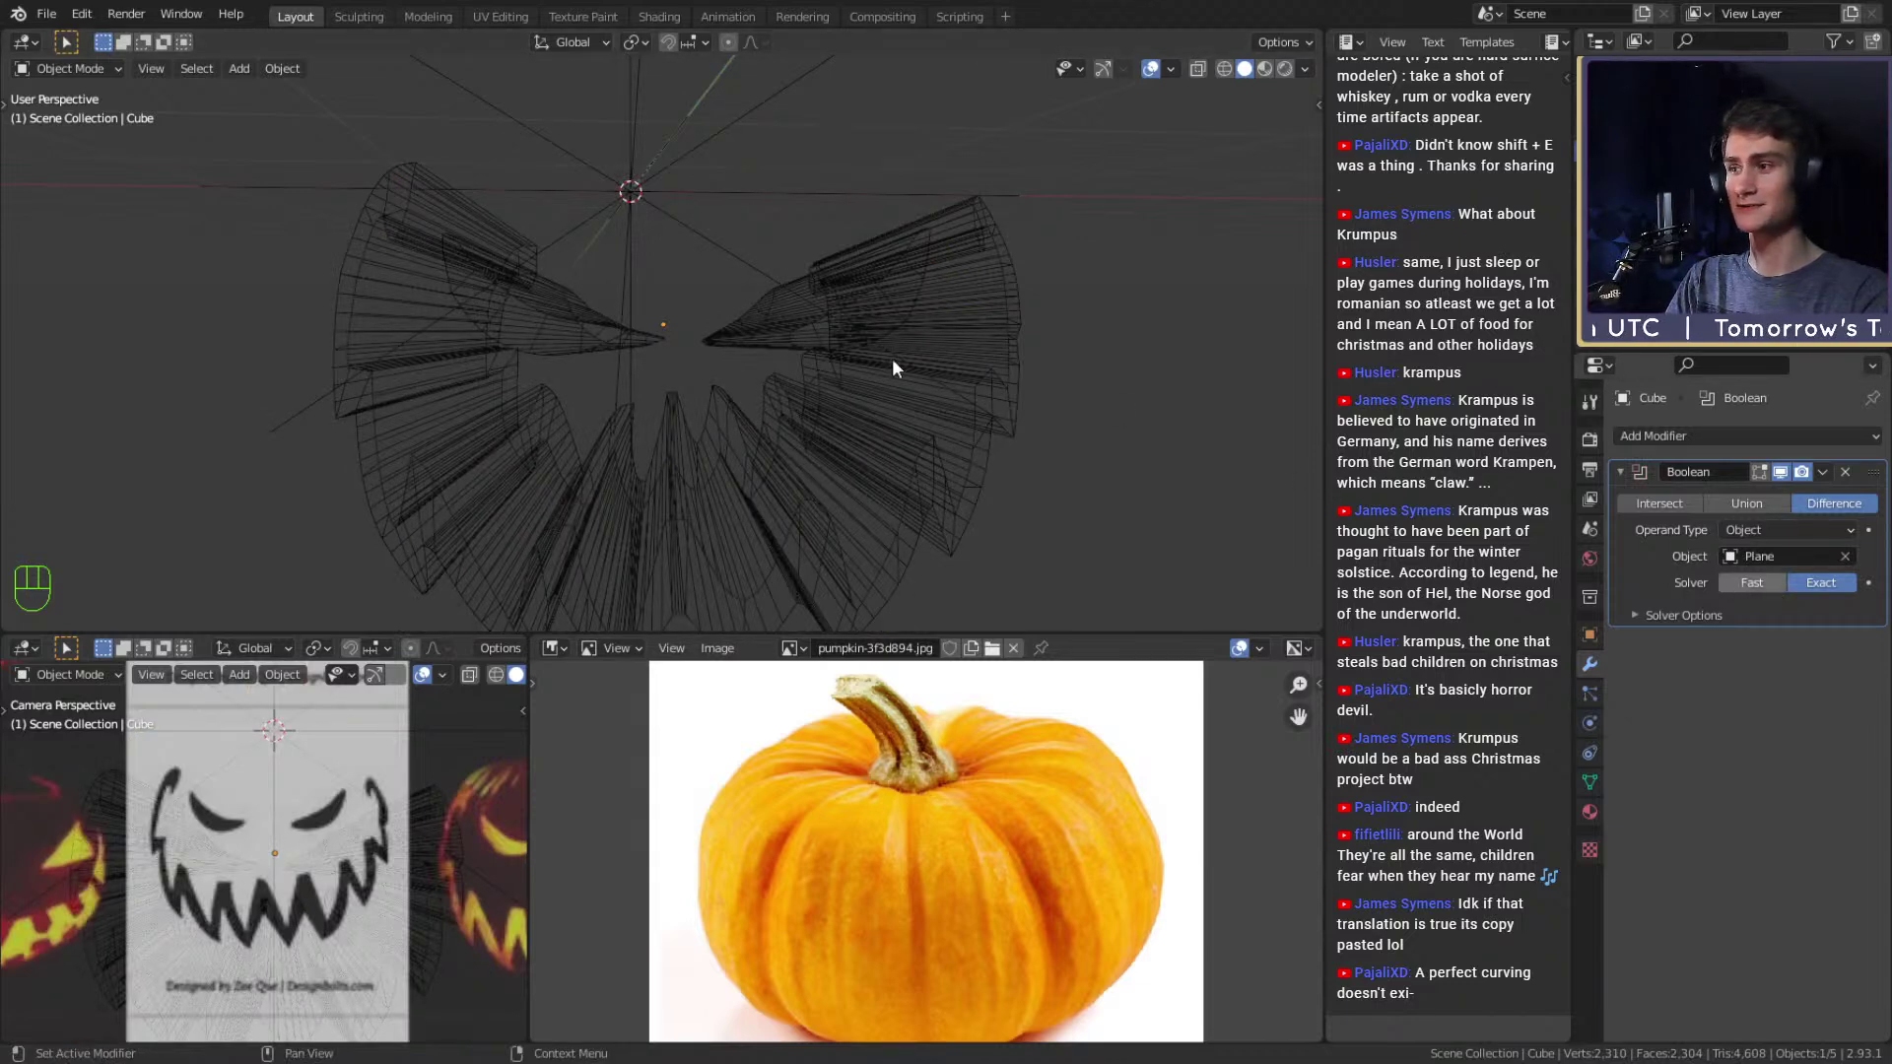
# Switch the pumpkin's Boolean modifier to the Fast solver.
pyautogui.moveTo(892, 360); pyautogui.dragTo(855, 394, button='middle')
pyautogui.scroll(-3, 802, 420)
pyautogui.click(969, 403)
pyautogui.moveTo(970, 404); pyautogui.dragTo(1003, 408, button='middle')
pyautogui.scroll(1, 1003, 408)
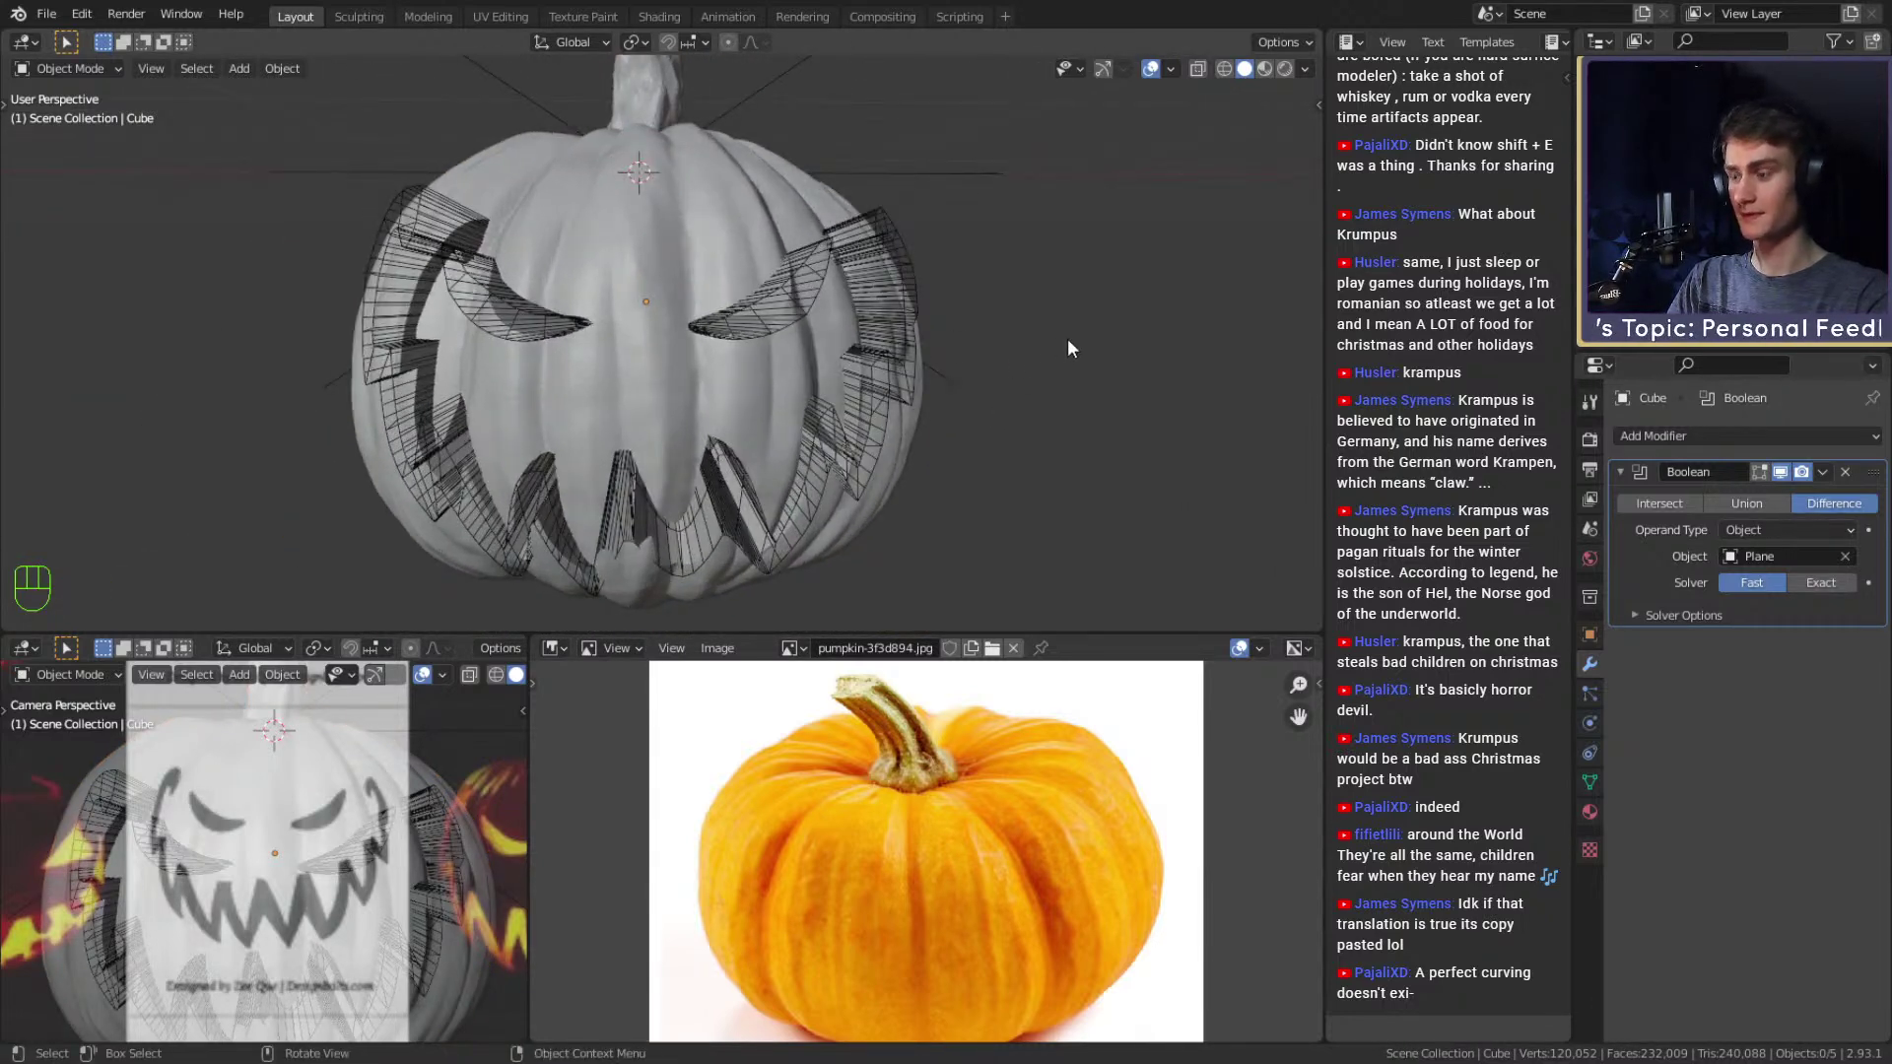
# Hide the viewport overlays and examine the carved eyes and mouth from several angles.
pyautogui.click(1151, 68)
pyautogui.scroll(5, 637, 366)
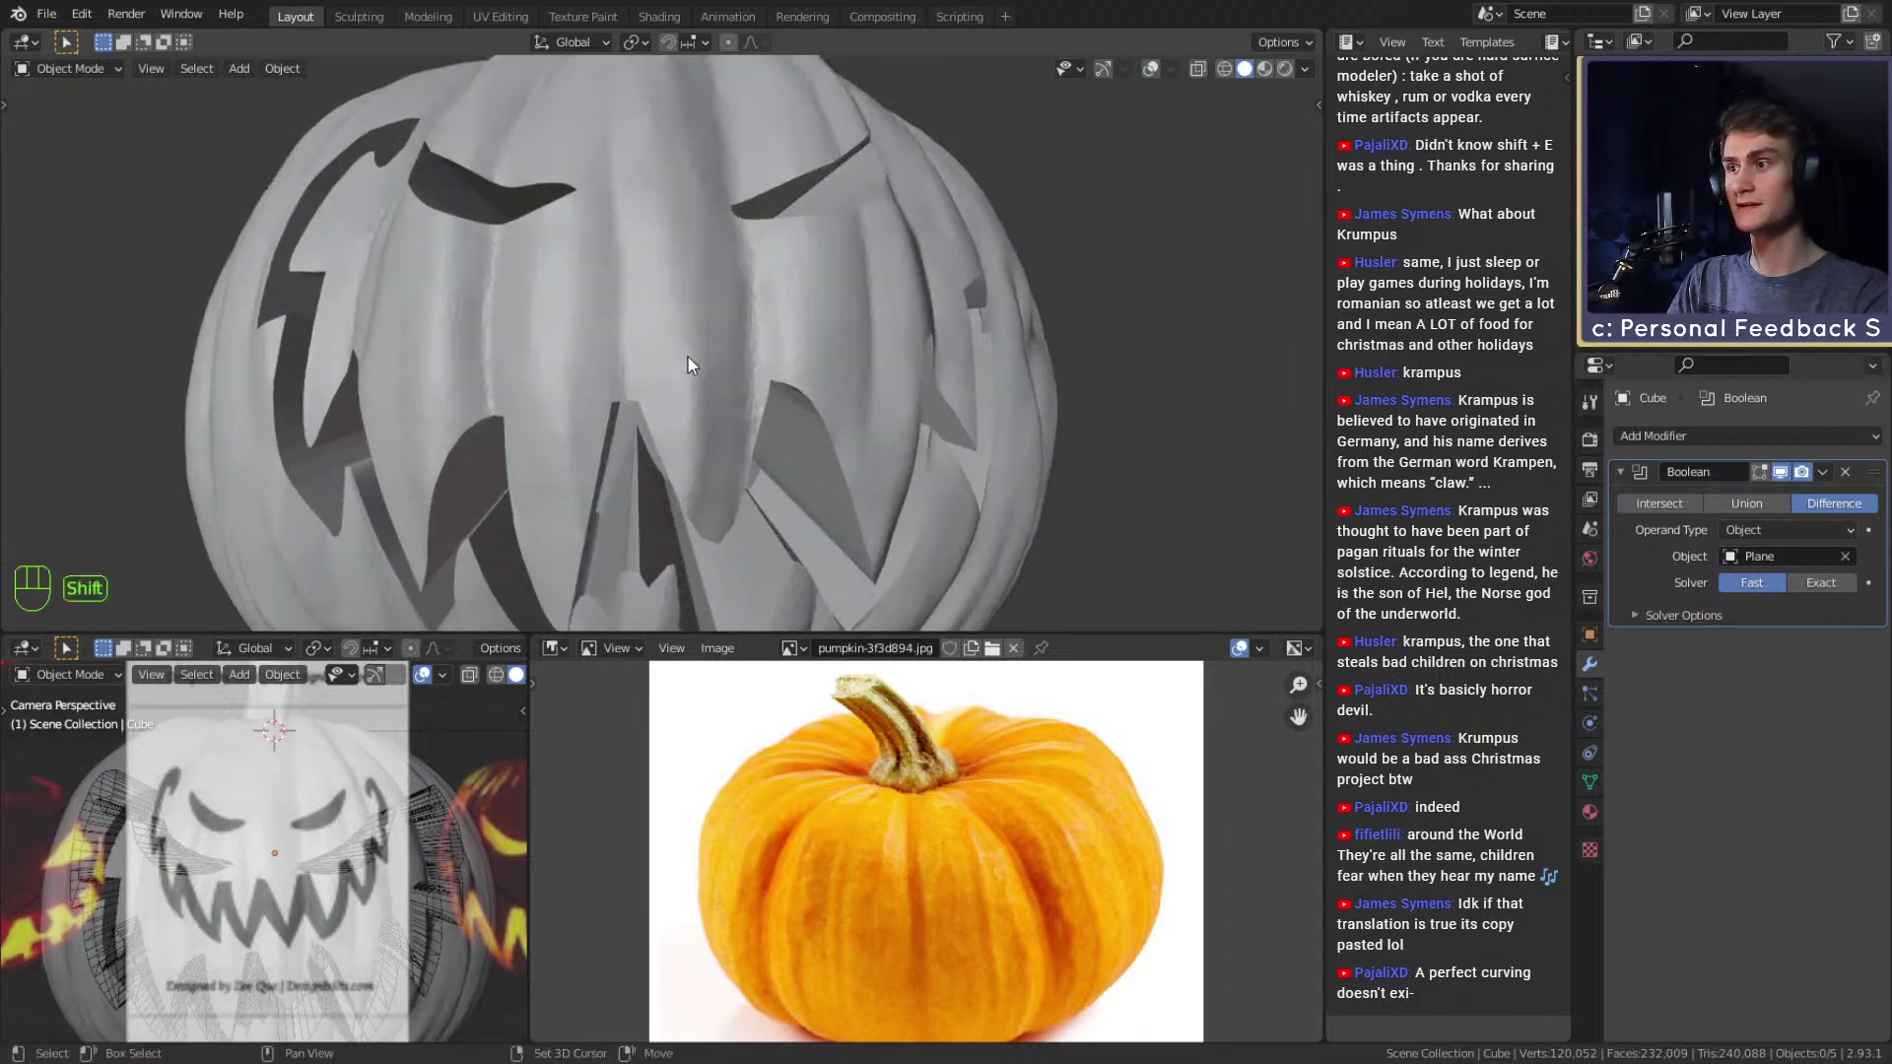
pyautogui.scroll(5, 676, 258)
pyautogui.scroll(-6, 689, 310)
pyautogui.moveTo(690, 310); pyautogui.dragTo(947, 396, button='middle')
pyautogui.scroll(4, 642, 256)
pyautogui.scroll(-7, 643, 256)
pyautogui.scroll(3, 690, 352)
pyautogui.scroll(-4, 950, 377)
# Add a Solidify modifier to the pumpkin and place it above the Boolean in the stack.
pyautogui.click(1675, 436)
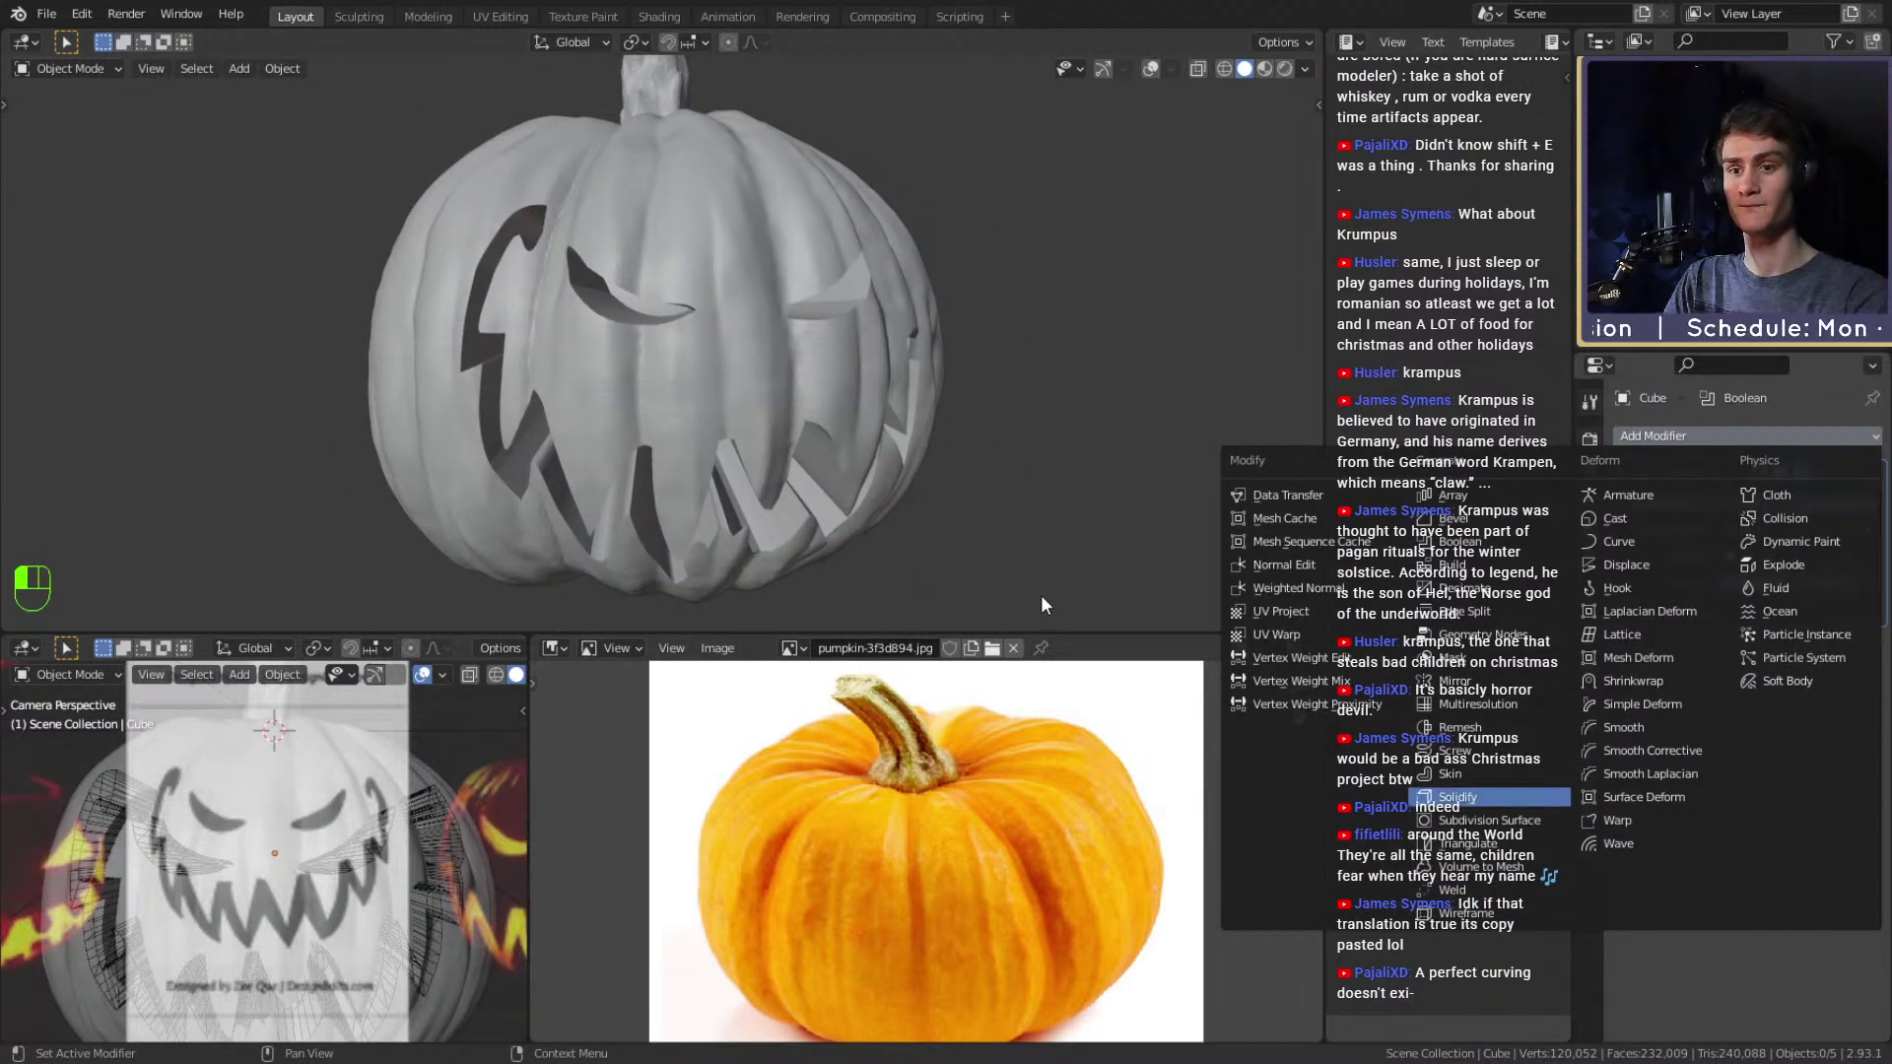
pyautogui.press('Return')
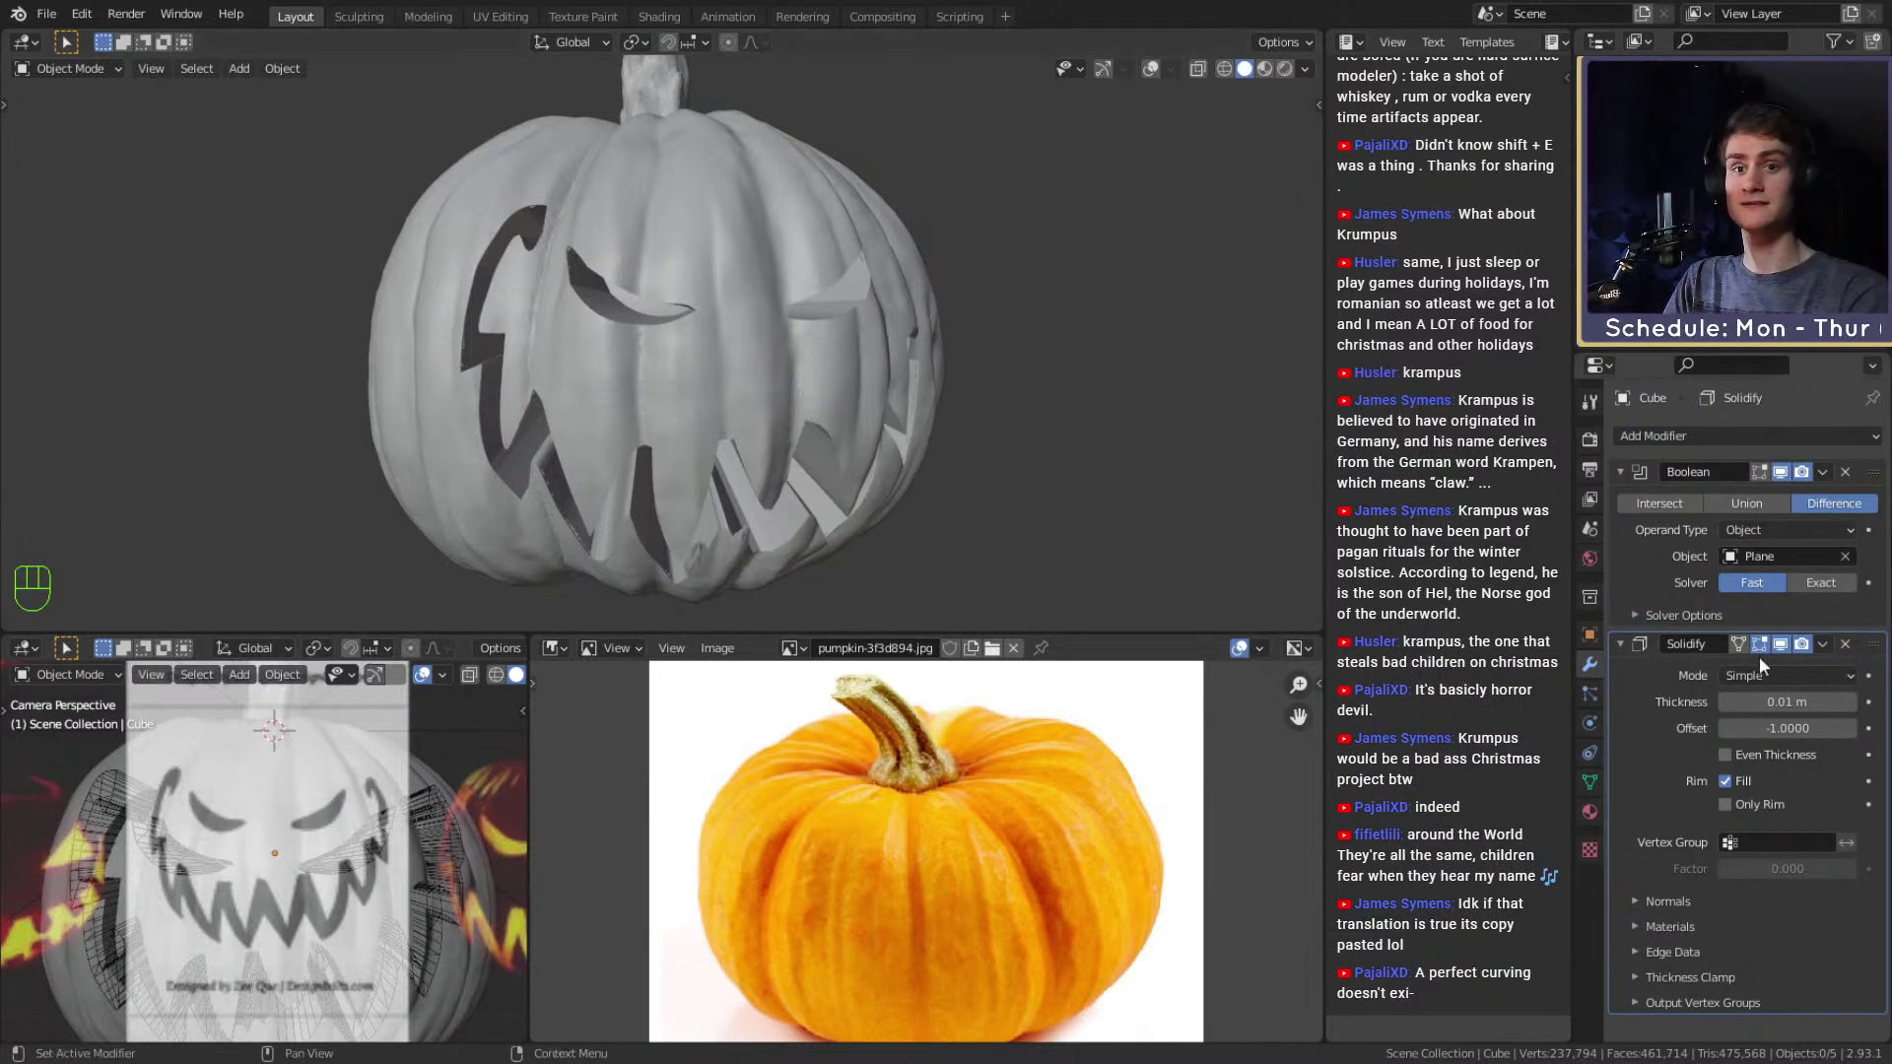
pyautogui.moveTo(1875, 652); pyautogui.dragTo(1871, 470)
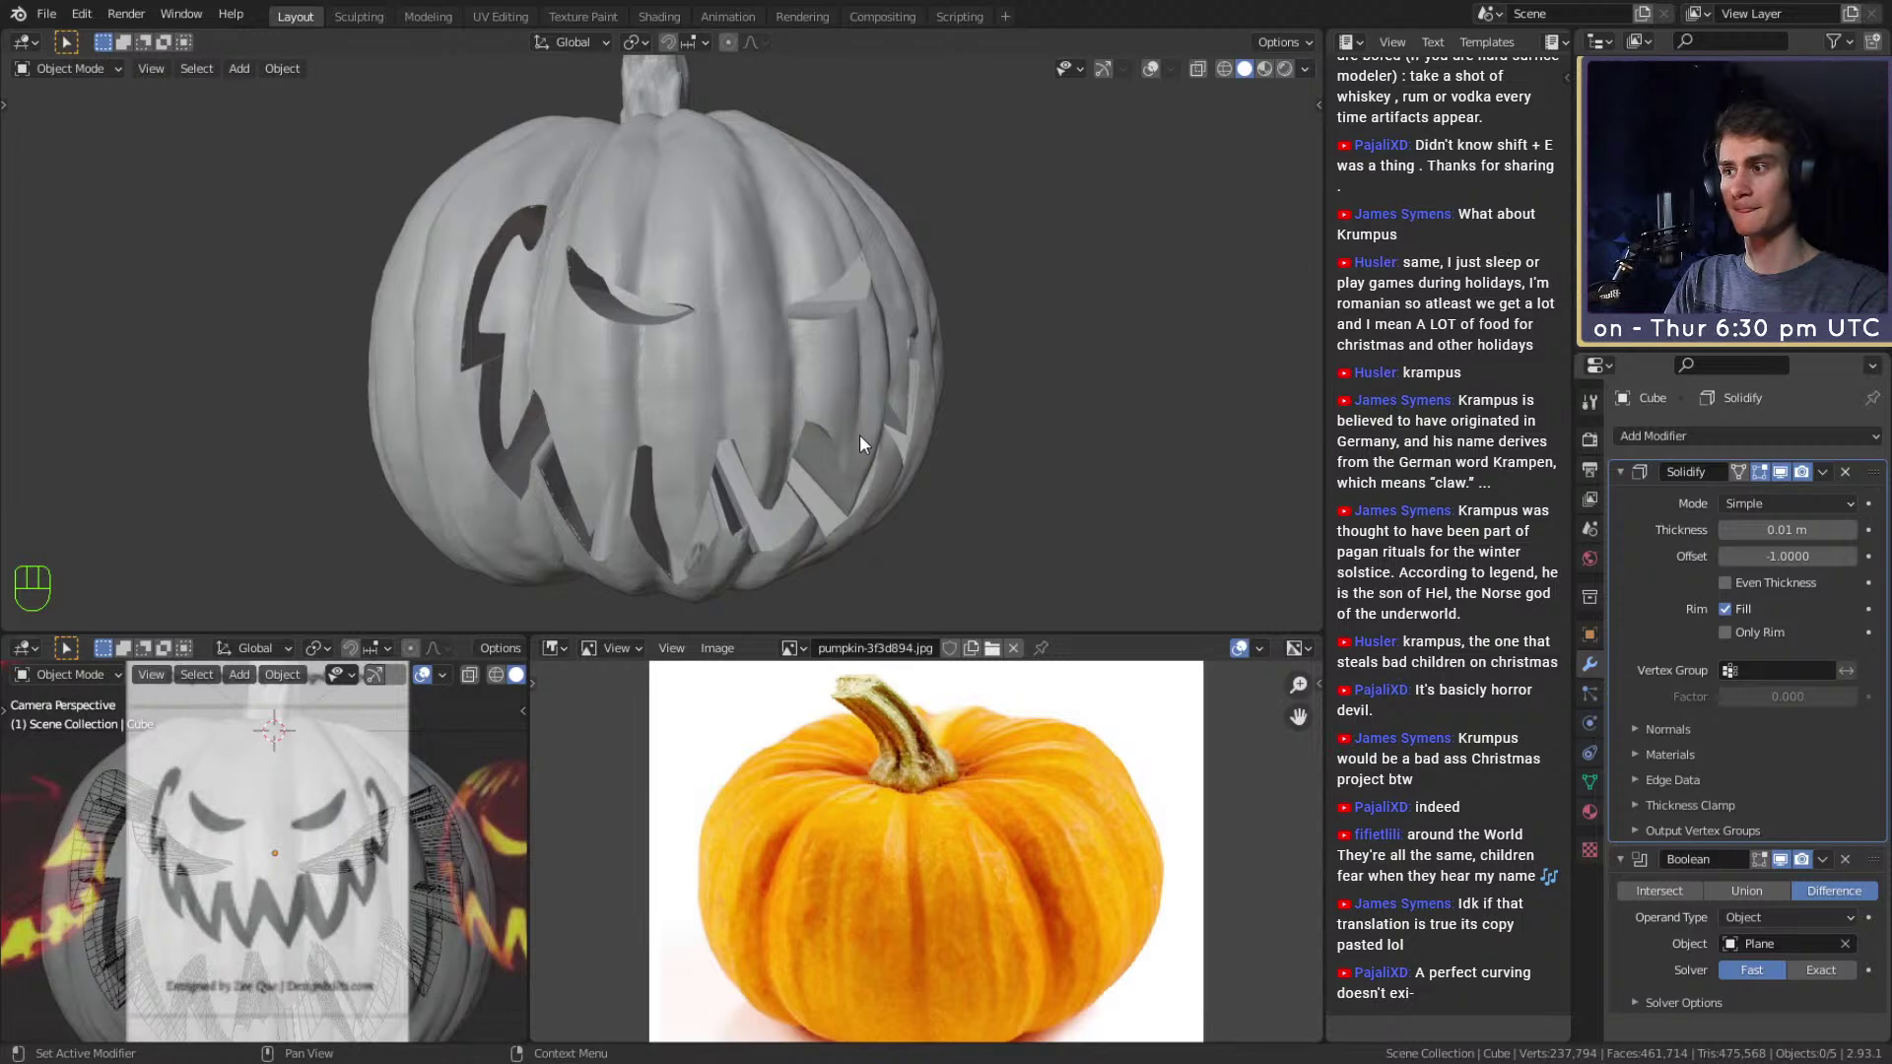
# Increase the pumpkin's Solidify thickness to about 0.028 m.
pyautogui.scroll(5, 859, 434)
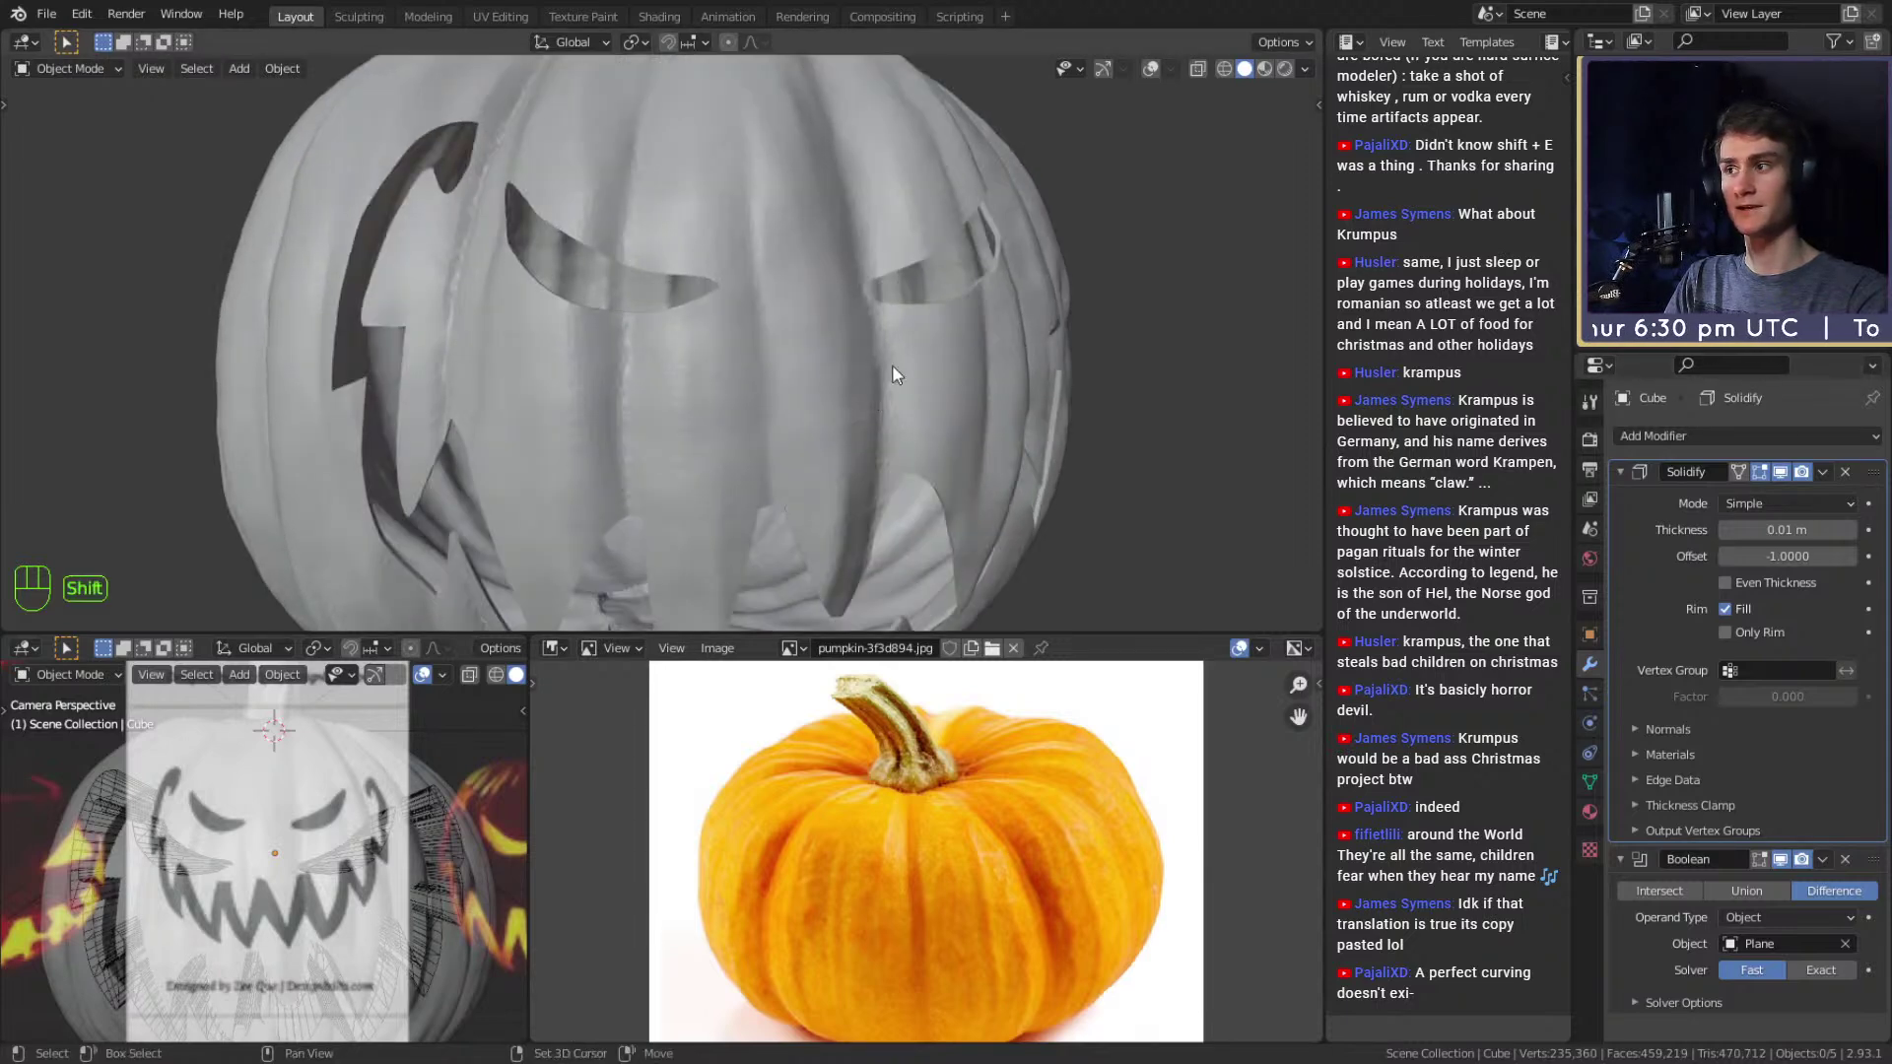
pyautogui.moveTo(786, 390); pyautogui.dragTo(849, 465, button='middle')
pyautogui.scroll(2, 749, 346)
pyautogui.keyDown('shift'); pyautogui.moveTo(1786, 529); pyautogui.dragTo(1790, 529); pyautogui.keyUp('shift')
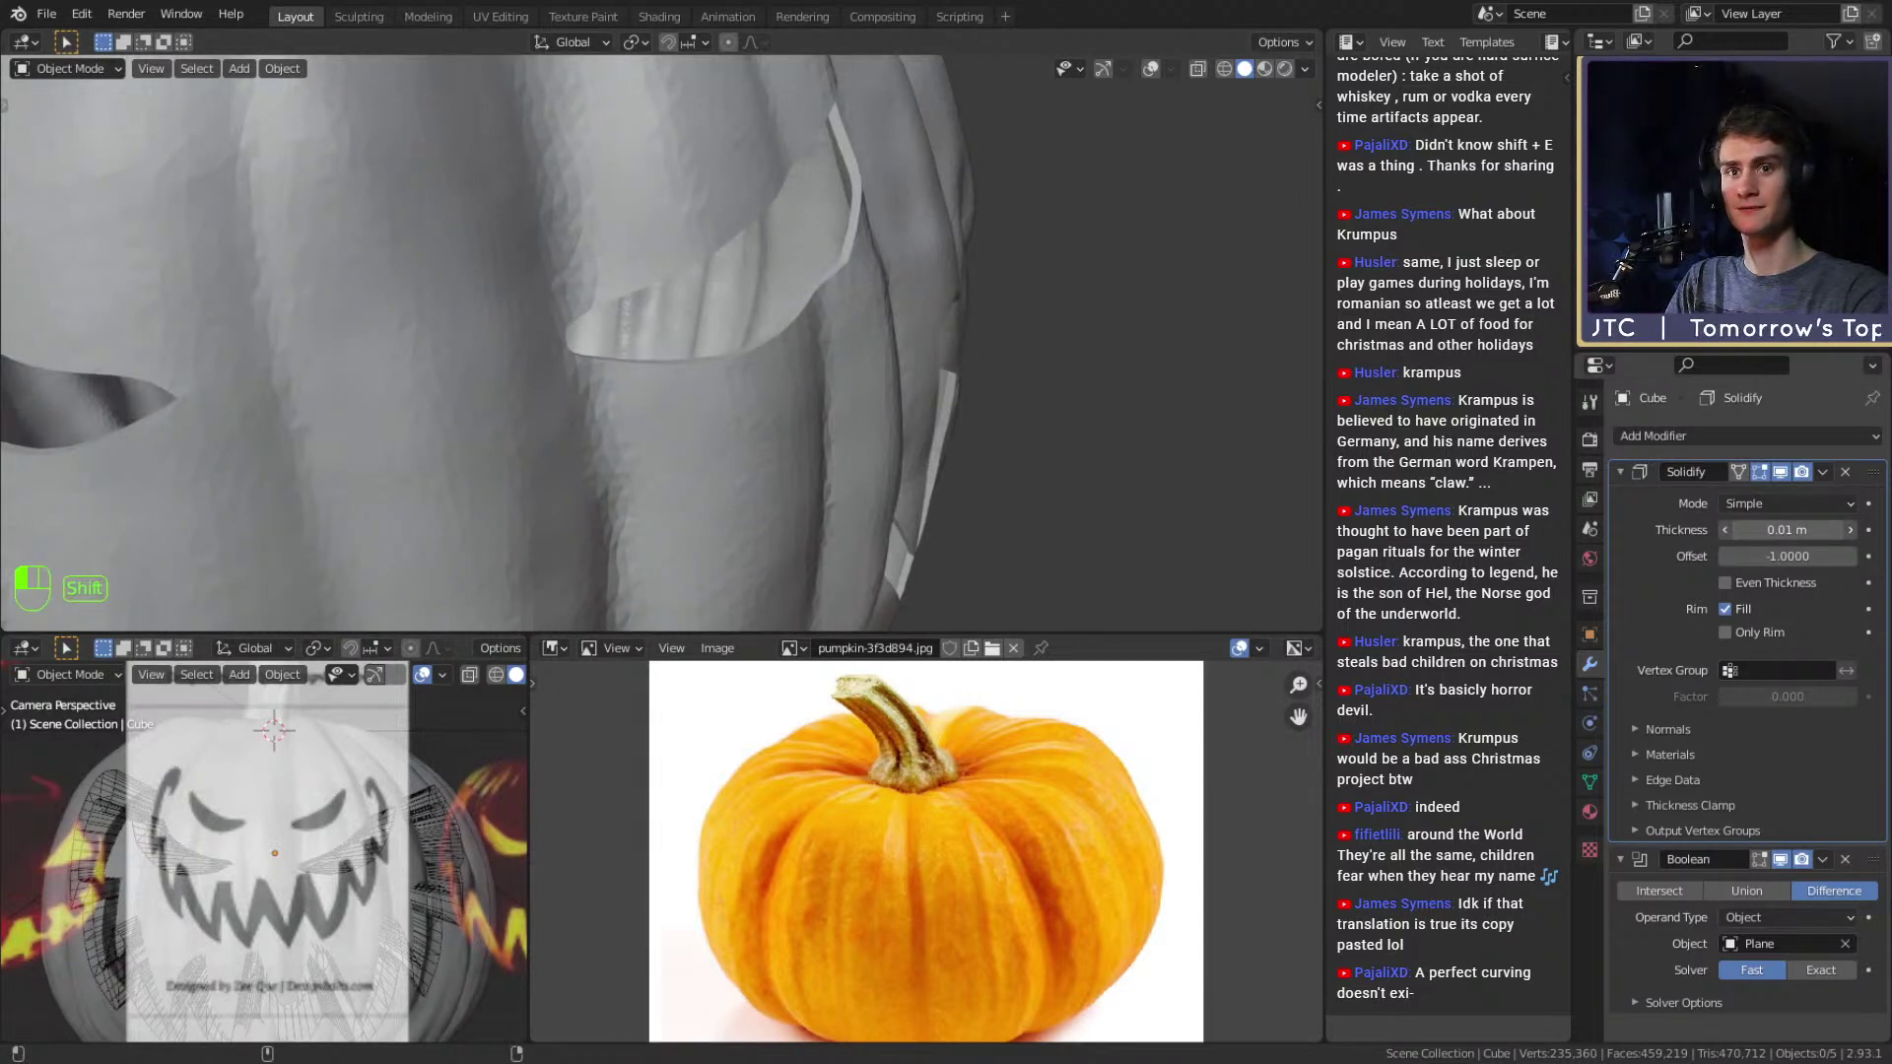
pyautogui.keyDown('shift'); pyautogui.moveTo(1789, 535); pyautogui.dragTo(1803, 534); pyautogui.keyUp('shift')
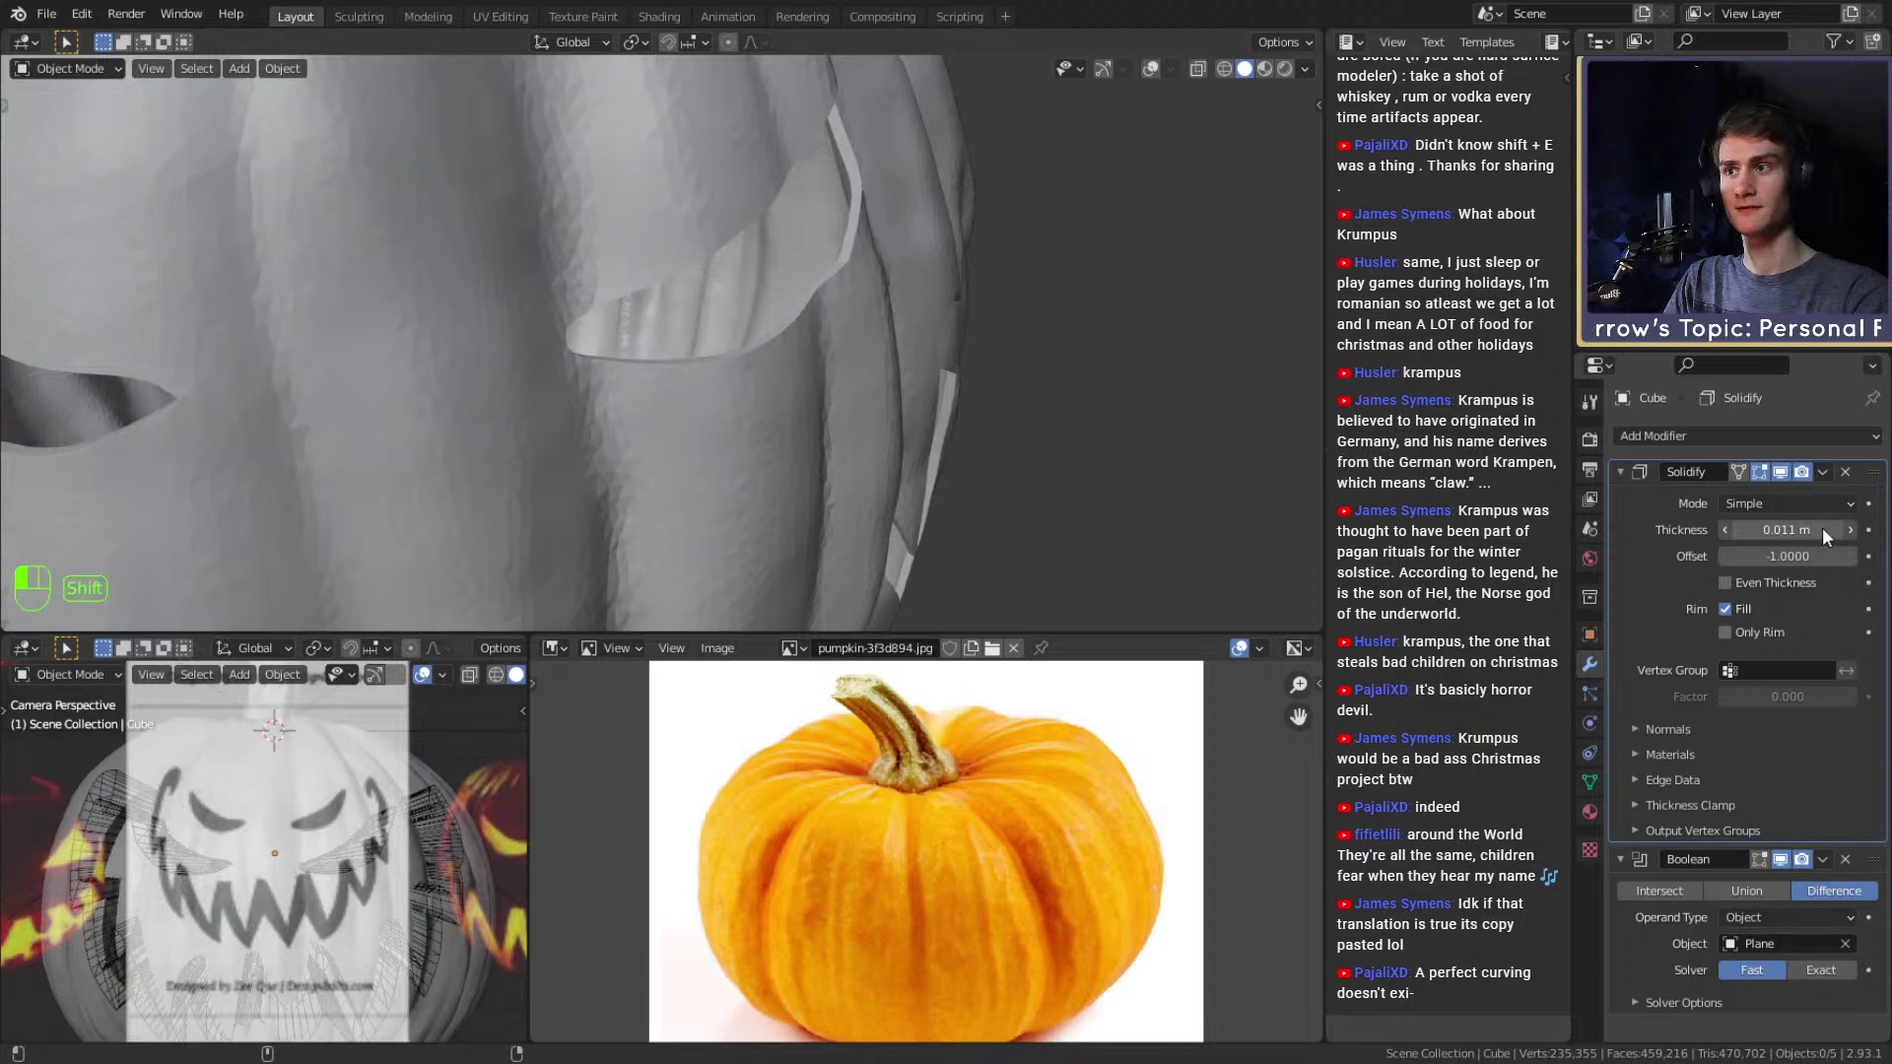
pyautogui.moveTo(1788, 536); pyautogui.dragTo(1805, 536)
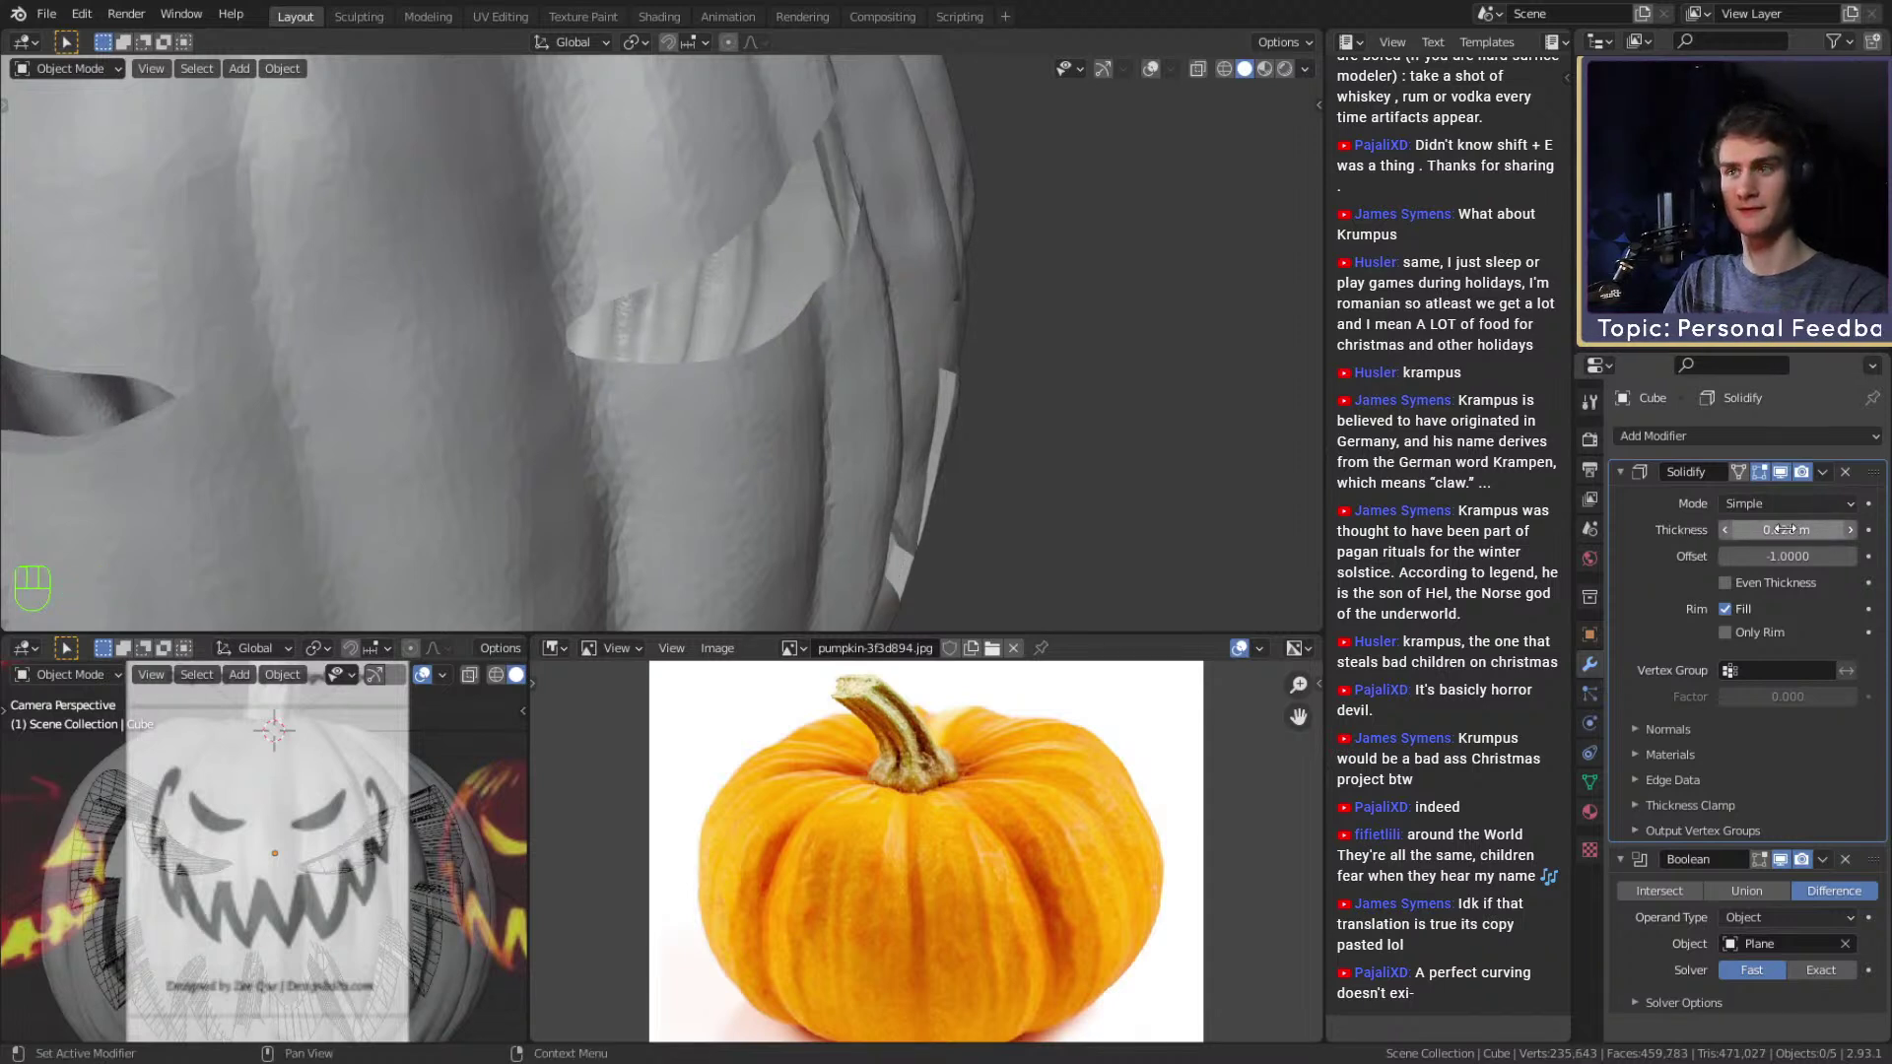
# Set the pumpkin's Solidify thickness to 1 m and check the result with X-ray view.
pyautogui.click(1768, 534)
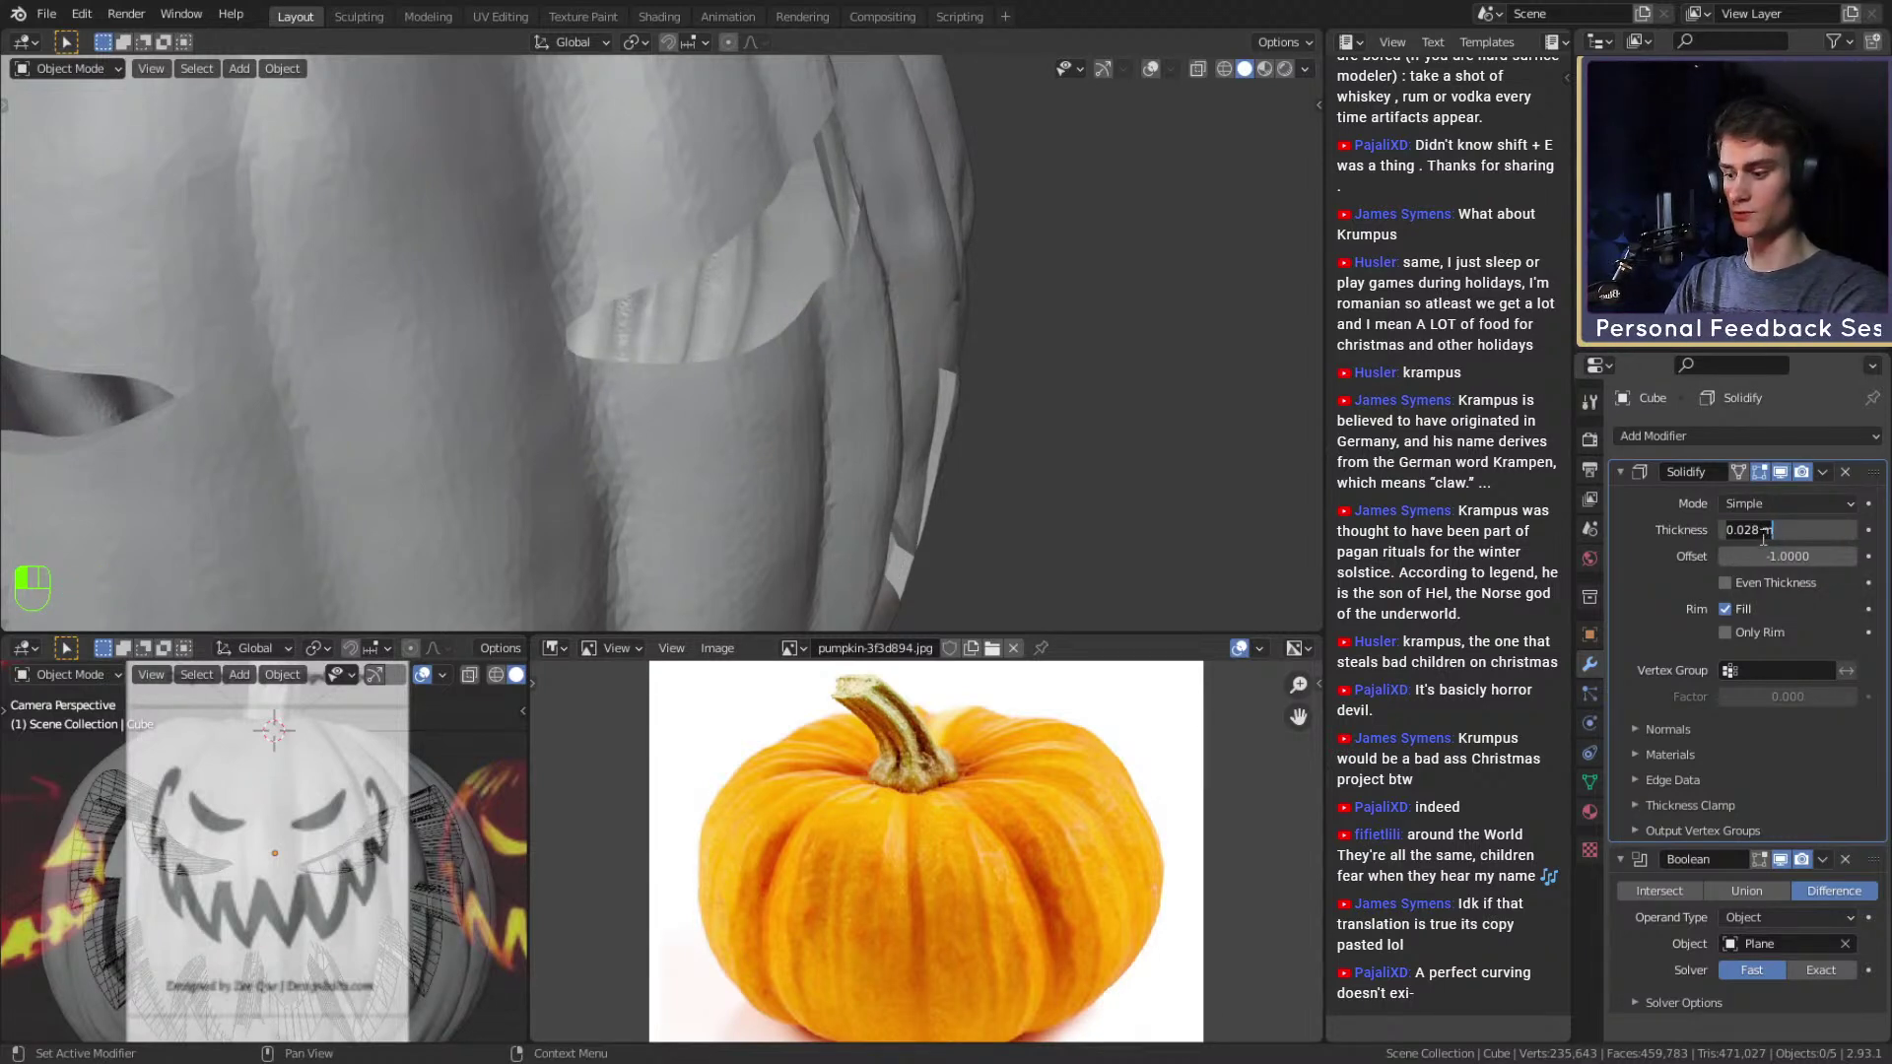
pyautogui.write('.')
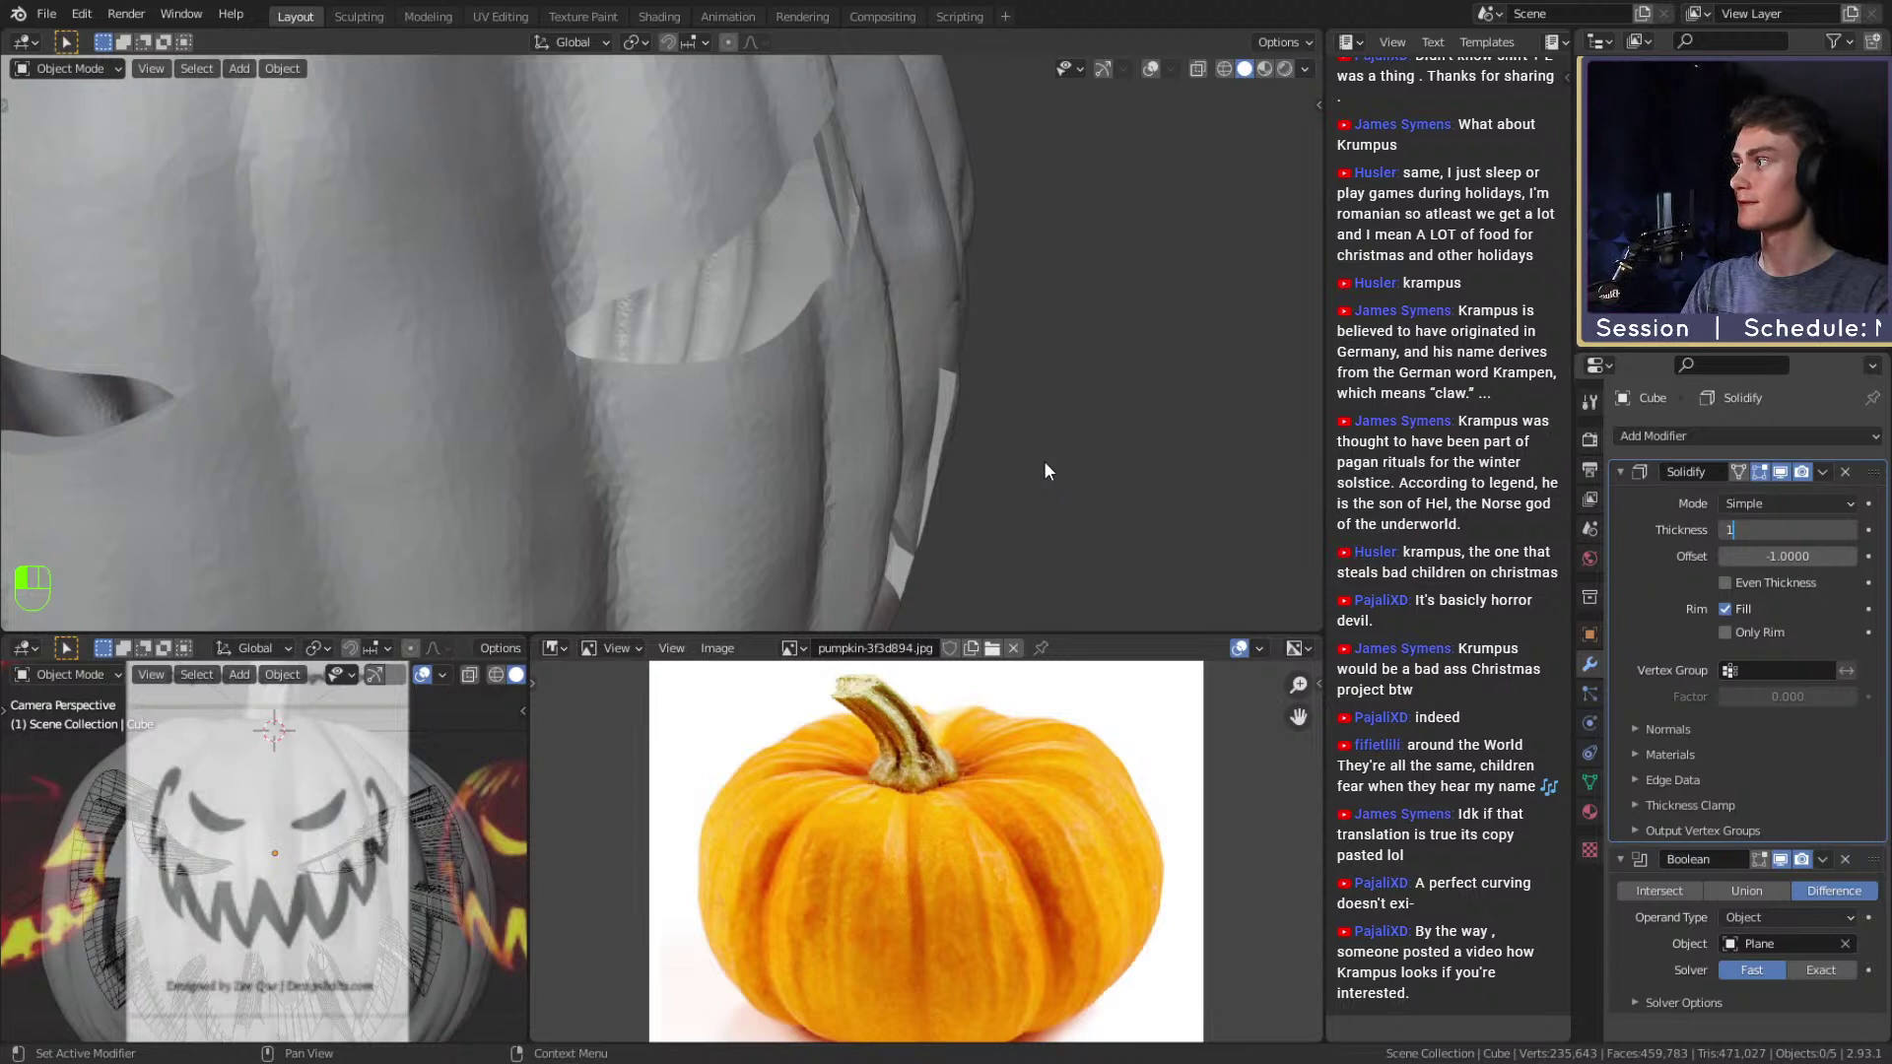
pyautogui.press('Return')
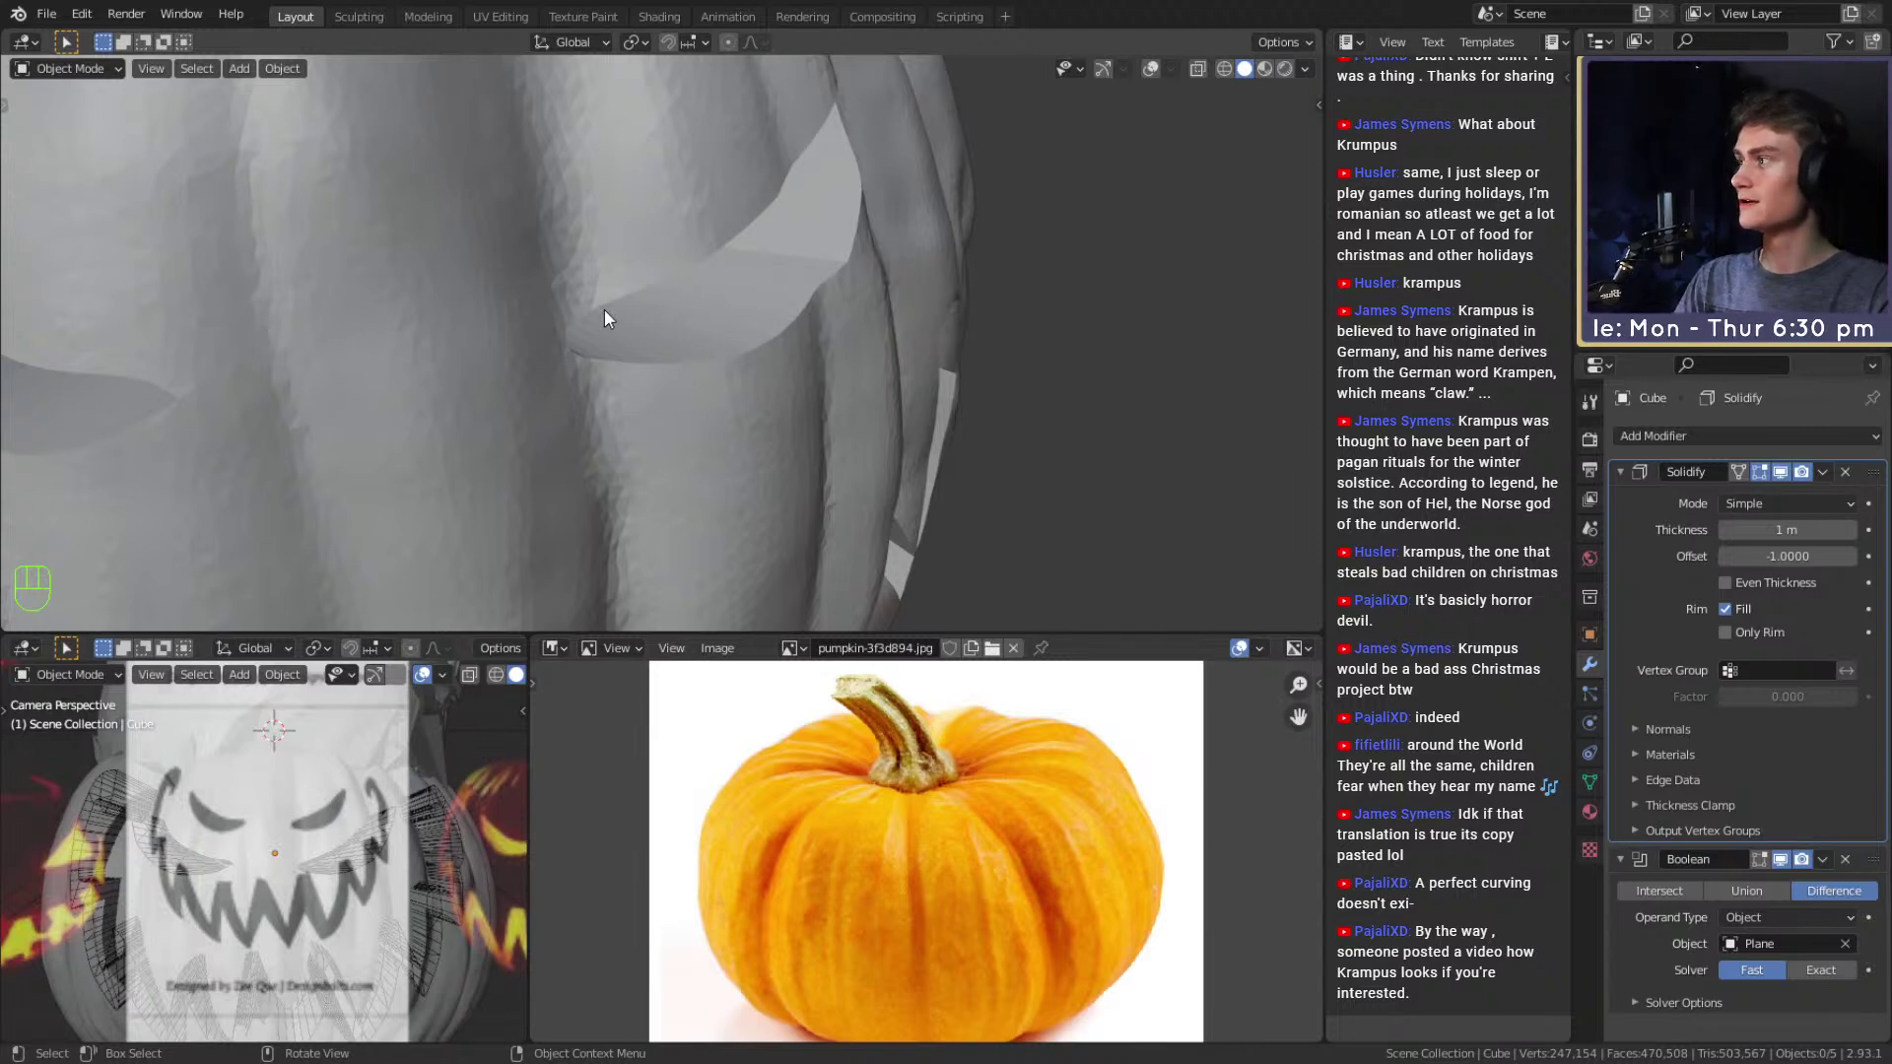
pyautogui.scroll(-7, 604, 310)
pyautogui.keyDown('shift'); pyautogui.moveTo(623, 293); pyautogui.dragTo(724, 260, button='middle'); pyautogui.keyUp('shift')
pyautogui.hotkey('alt', 'z')
pyautogui.moveTo(764, 352); pyautogui.dragTo(887, 395, button='middle')
pyautogui.hotkey('alt', 'z')
# Set the pumpkin's Solidify thickness to 0.03 m and check the carved eyes up close.
pyautogui.click(1790, 530)
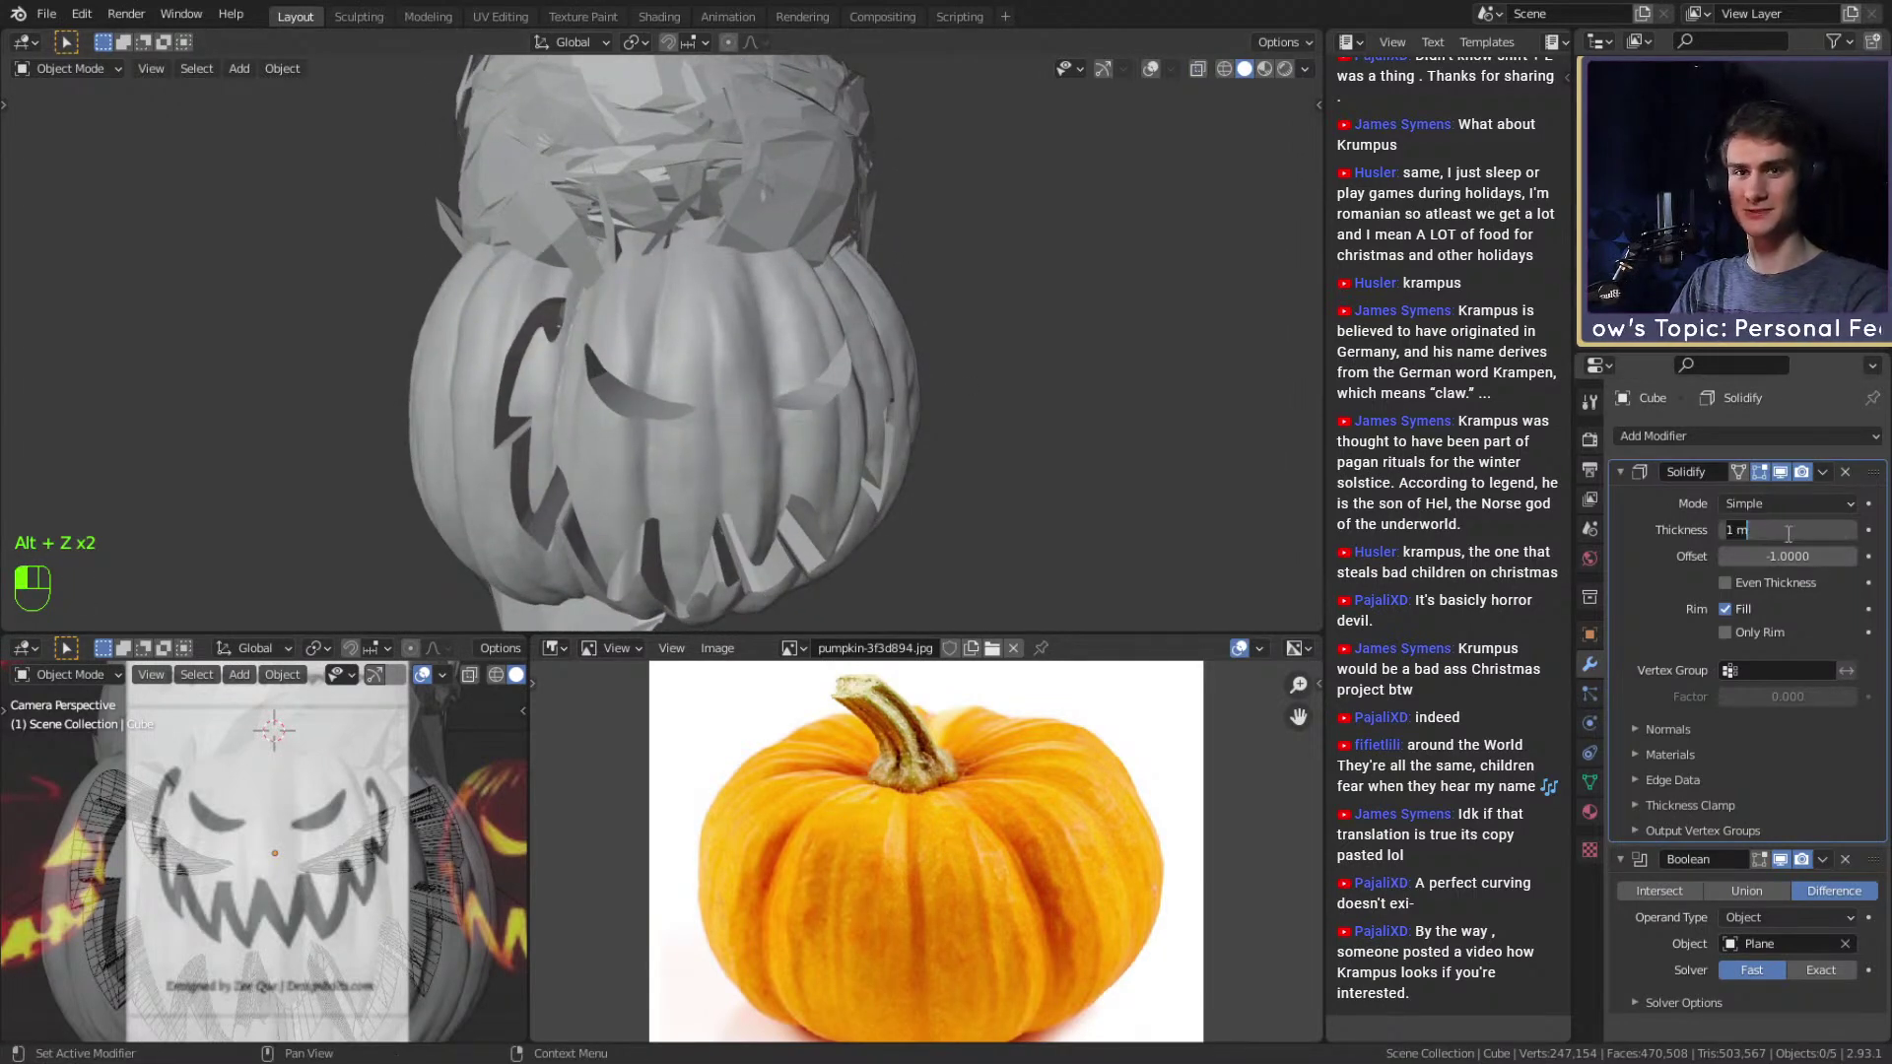
pyautogui.press('BackSpace')
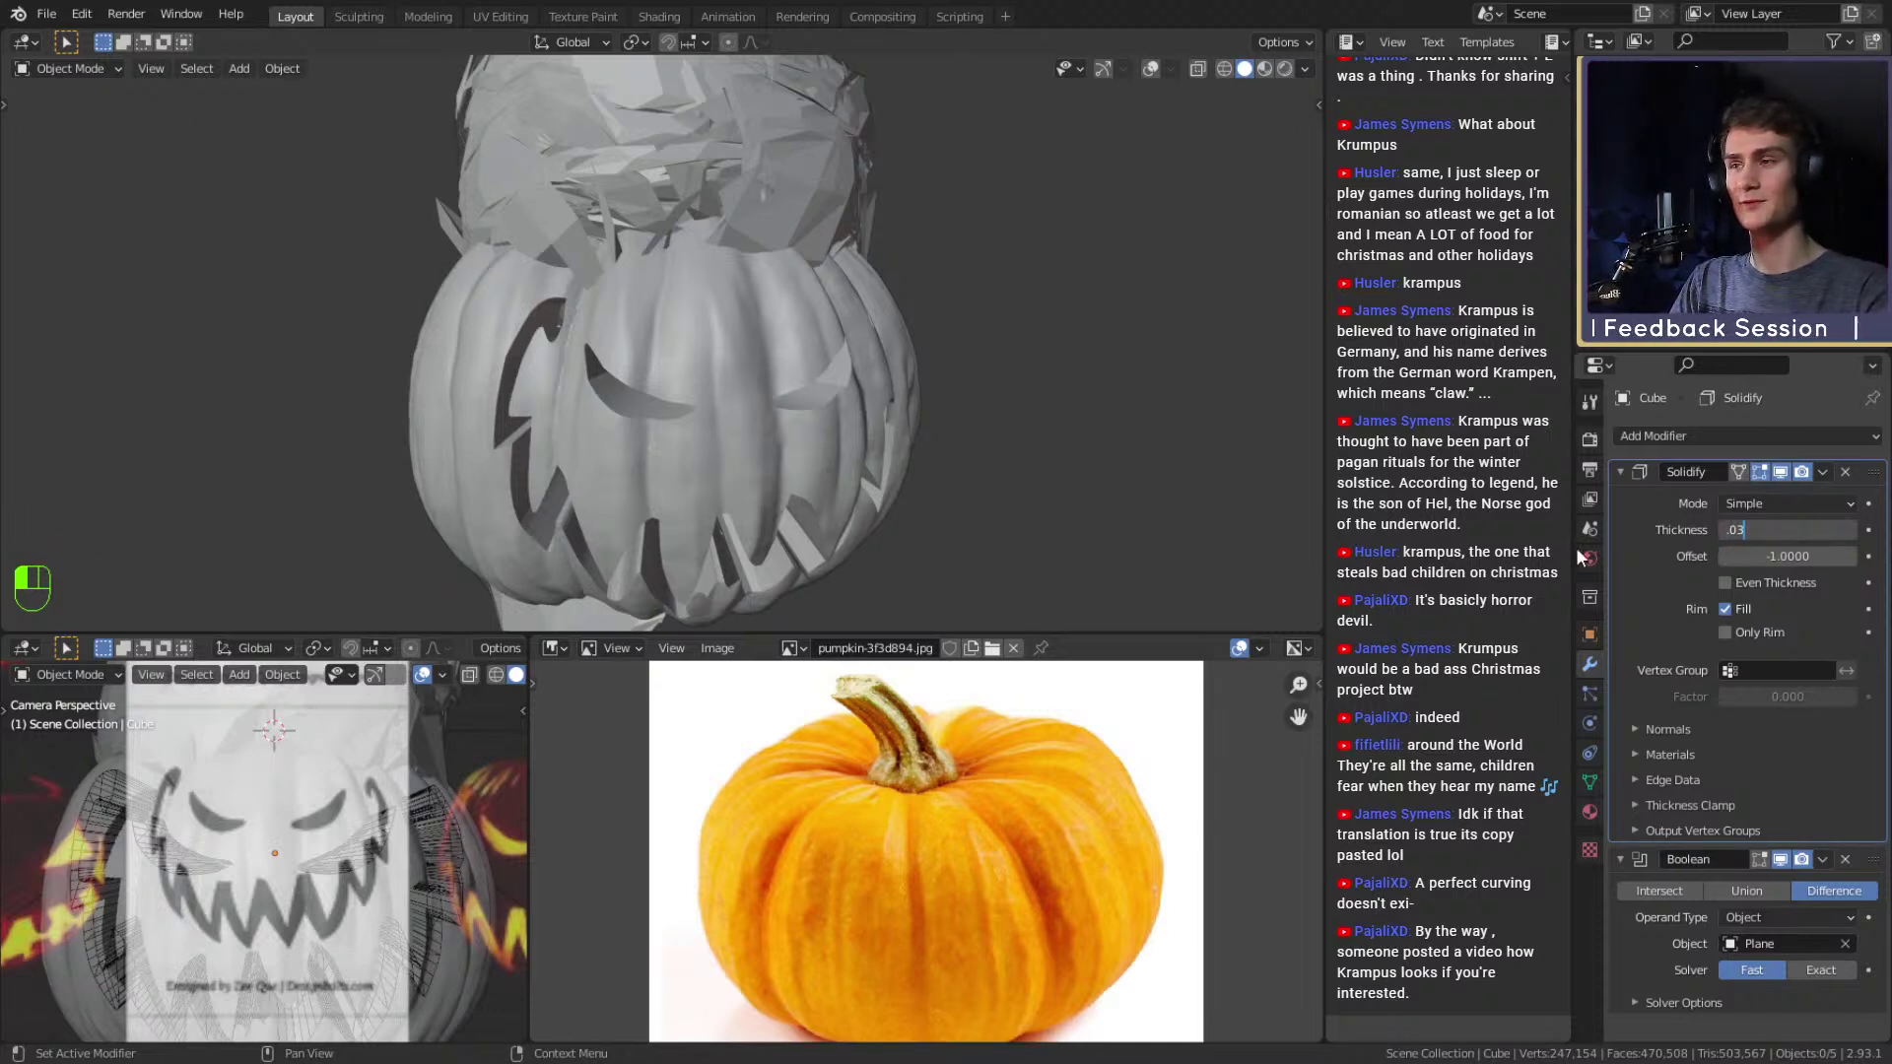
pyautogui.press('Return')
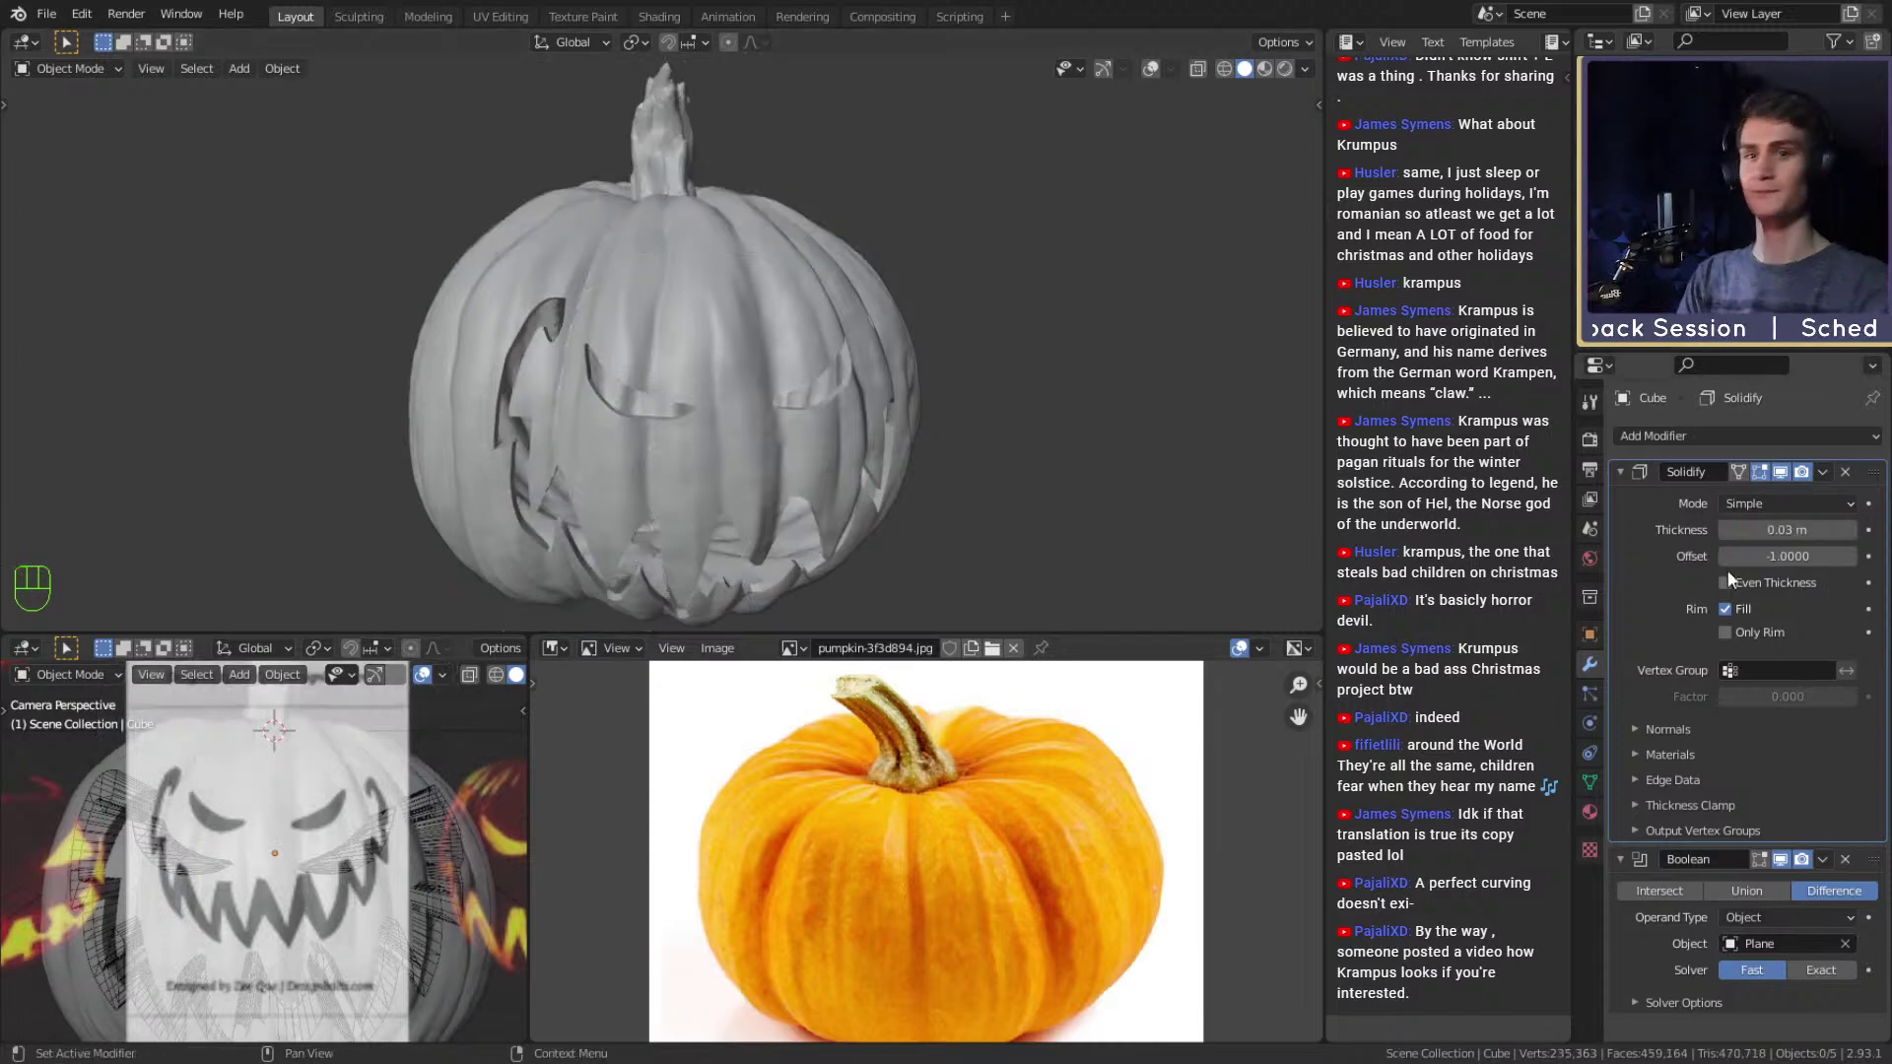
pyautogui.click(1786, 529)
pyautogui.scroll(5, 783, 388)
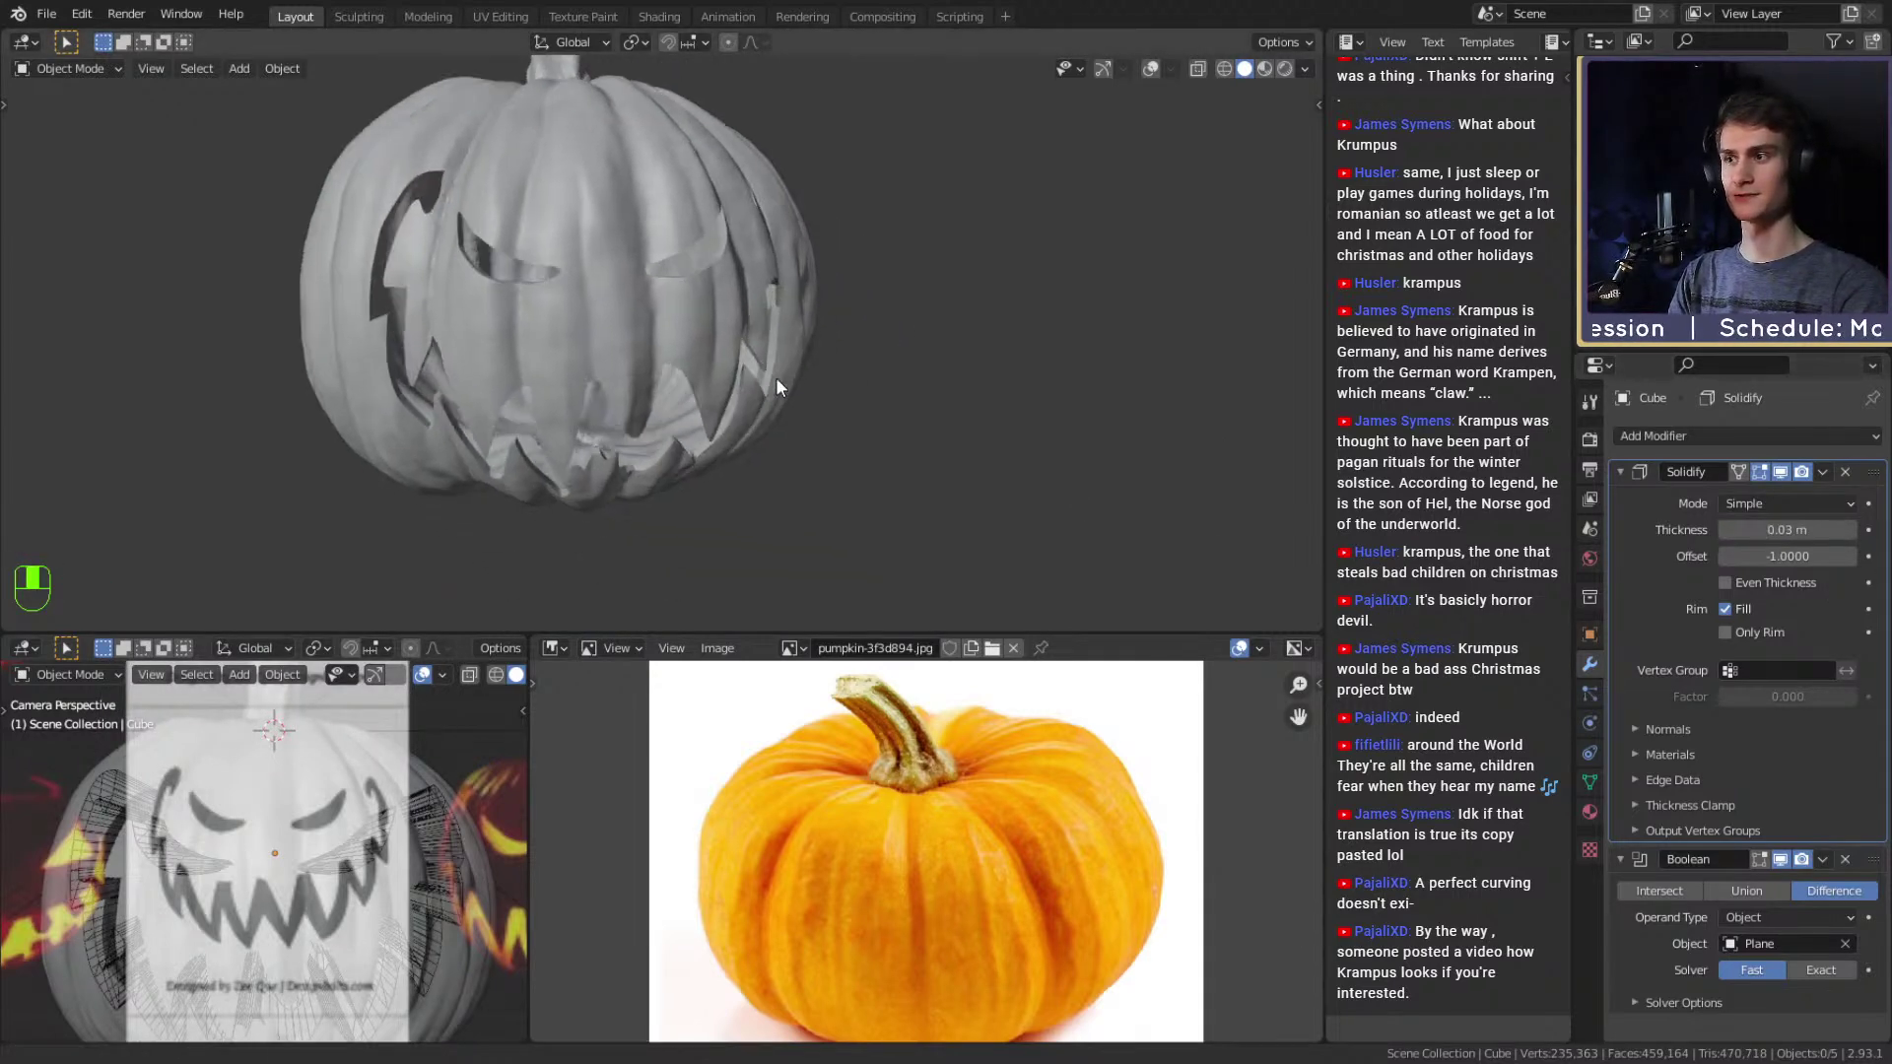
# Set the pumpkin's Solidify thickness to 0.1 m and inspect the cut through the eyes and mouth.
pyautogui.click(1763, 530)
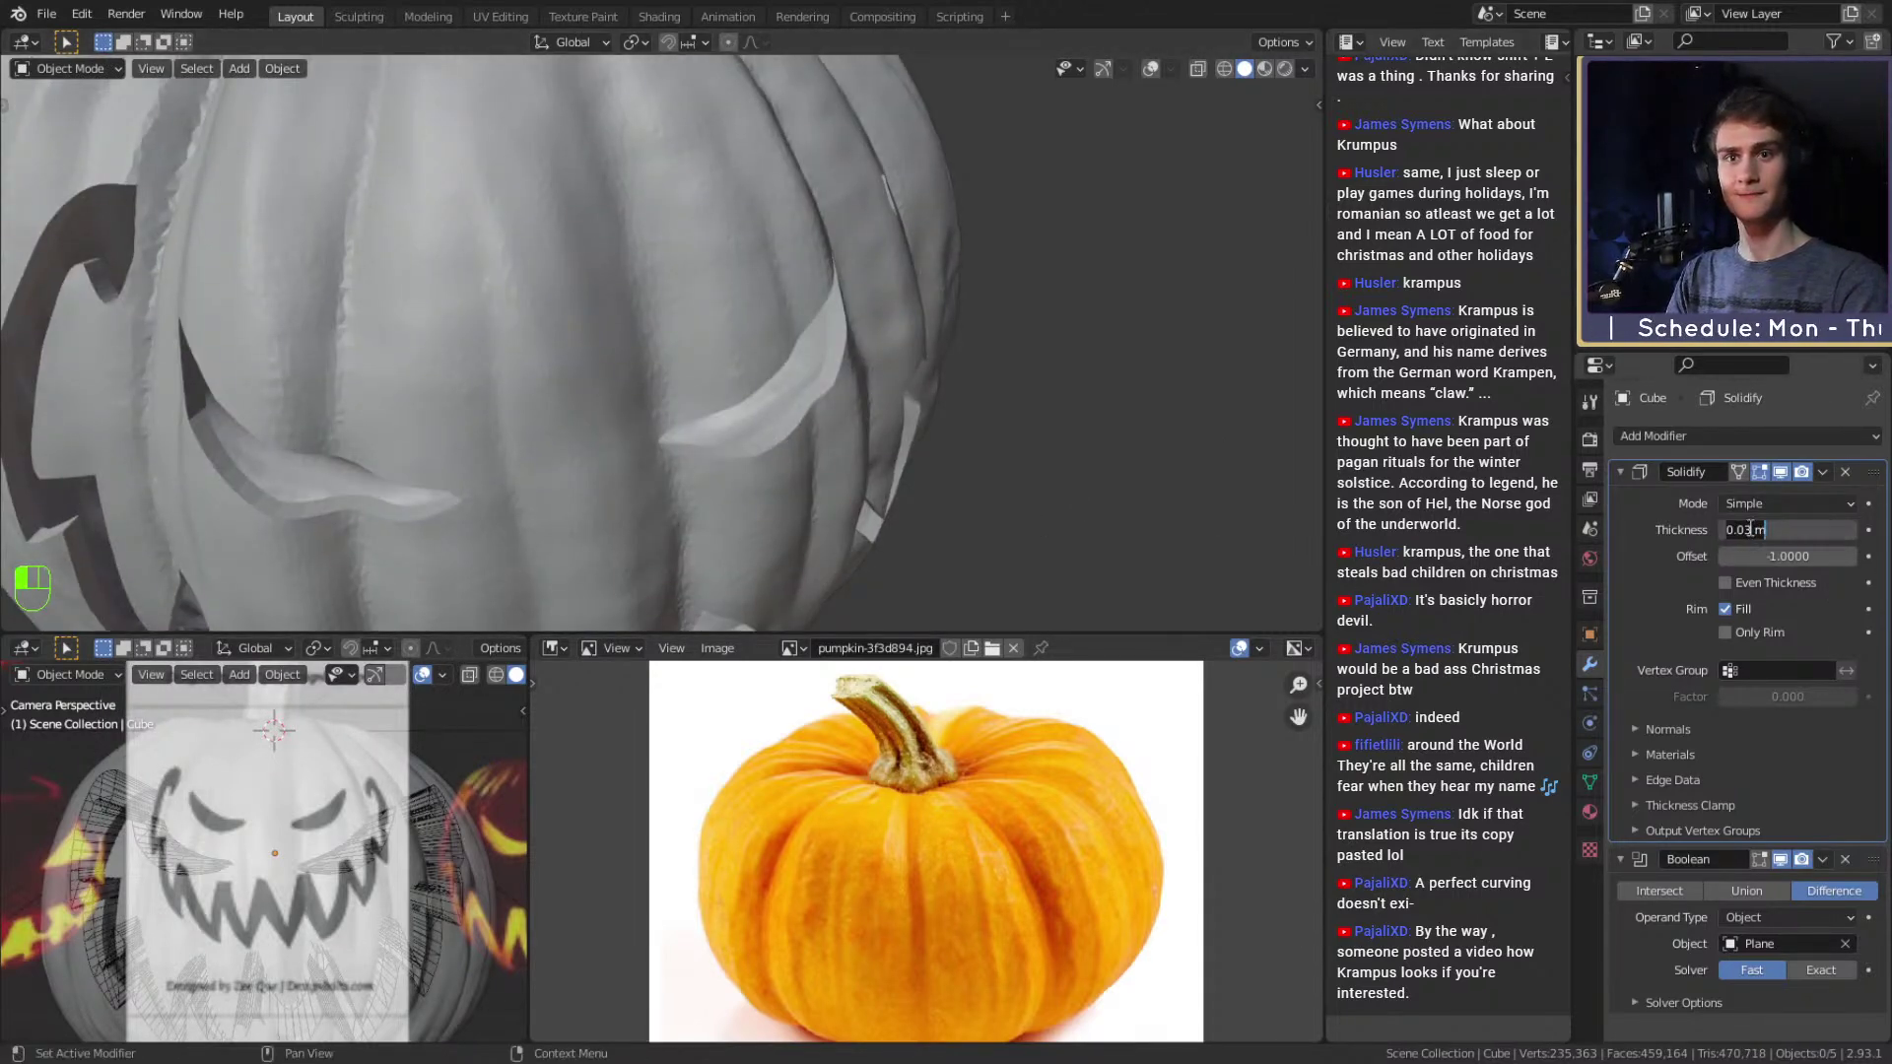
pyautogui.press('BackSpace')
pyautogui.press('BackSpace')
pyautogui.write('1')
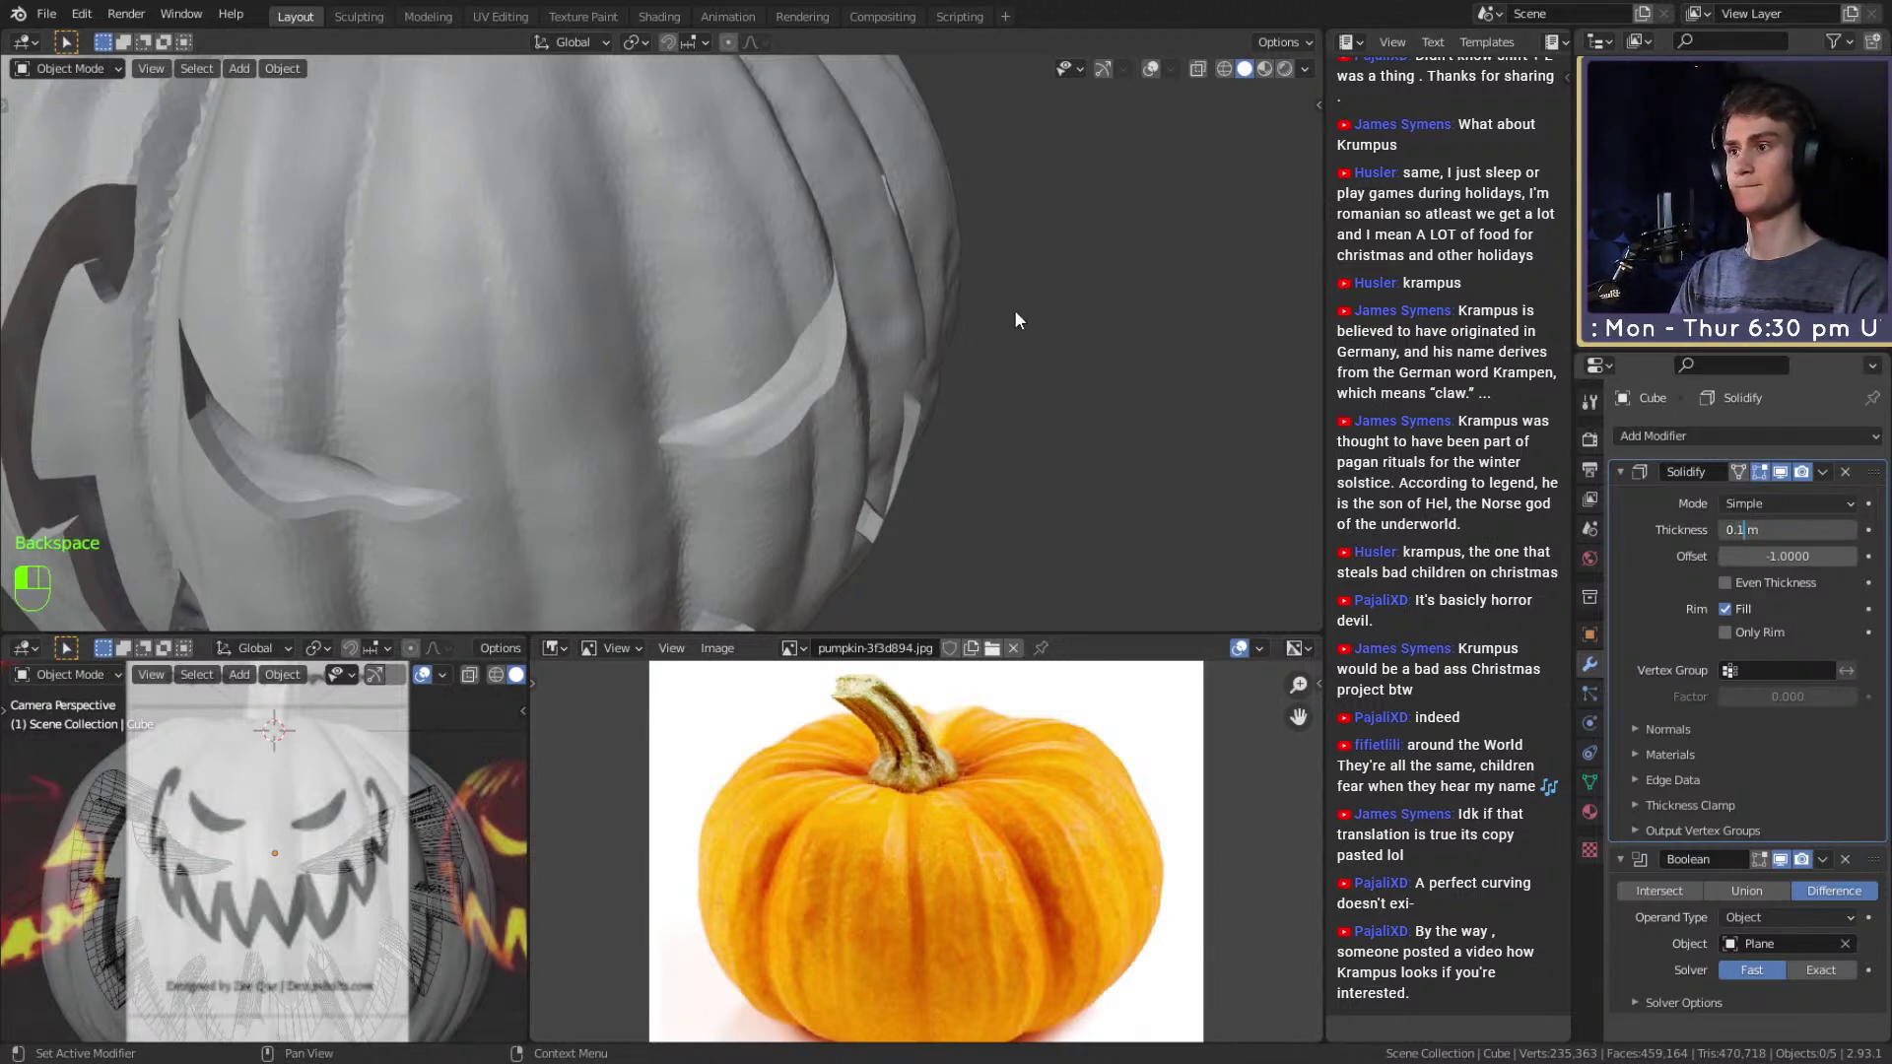
pyautogui.press('Return')
pyautogui.moveTo(954, 335); pyautogui.dragTo(865, 345, button='middle')
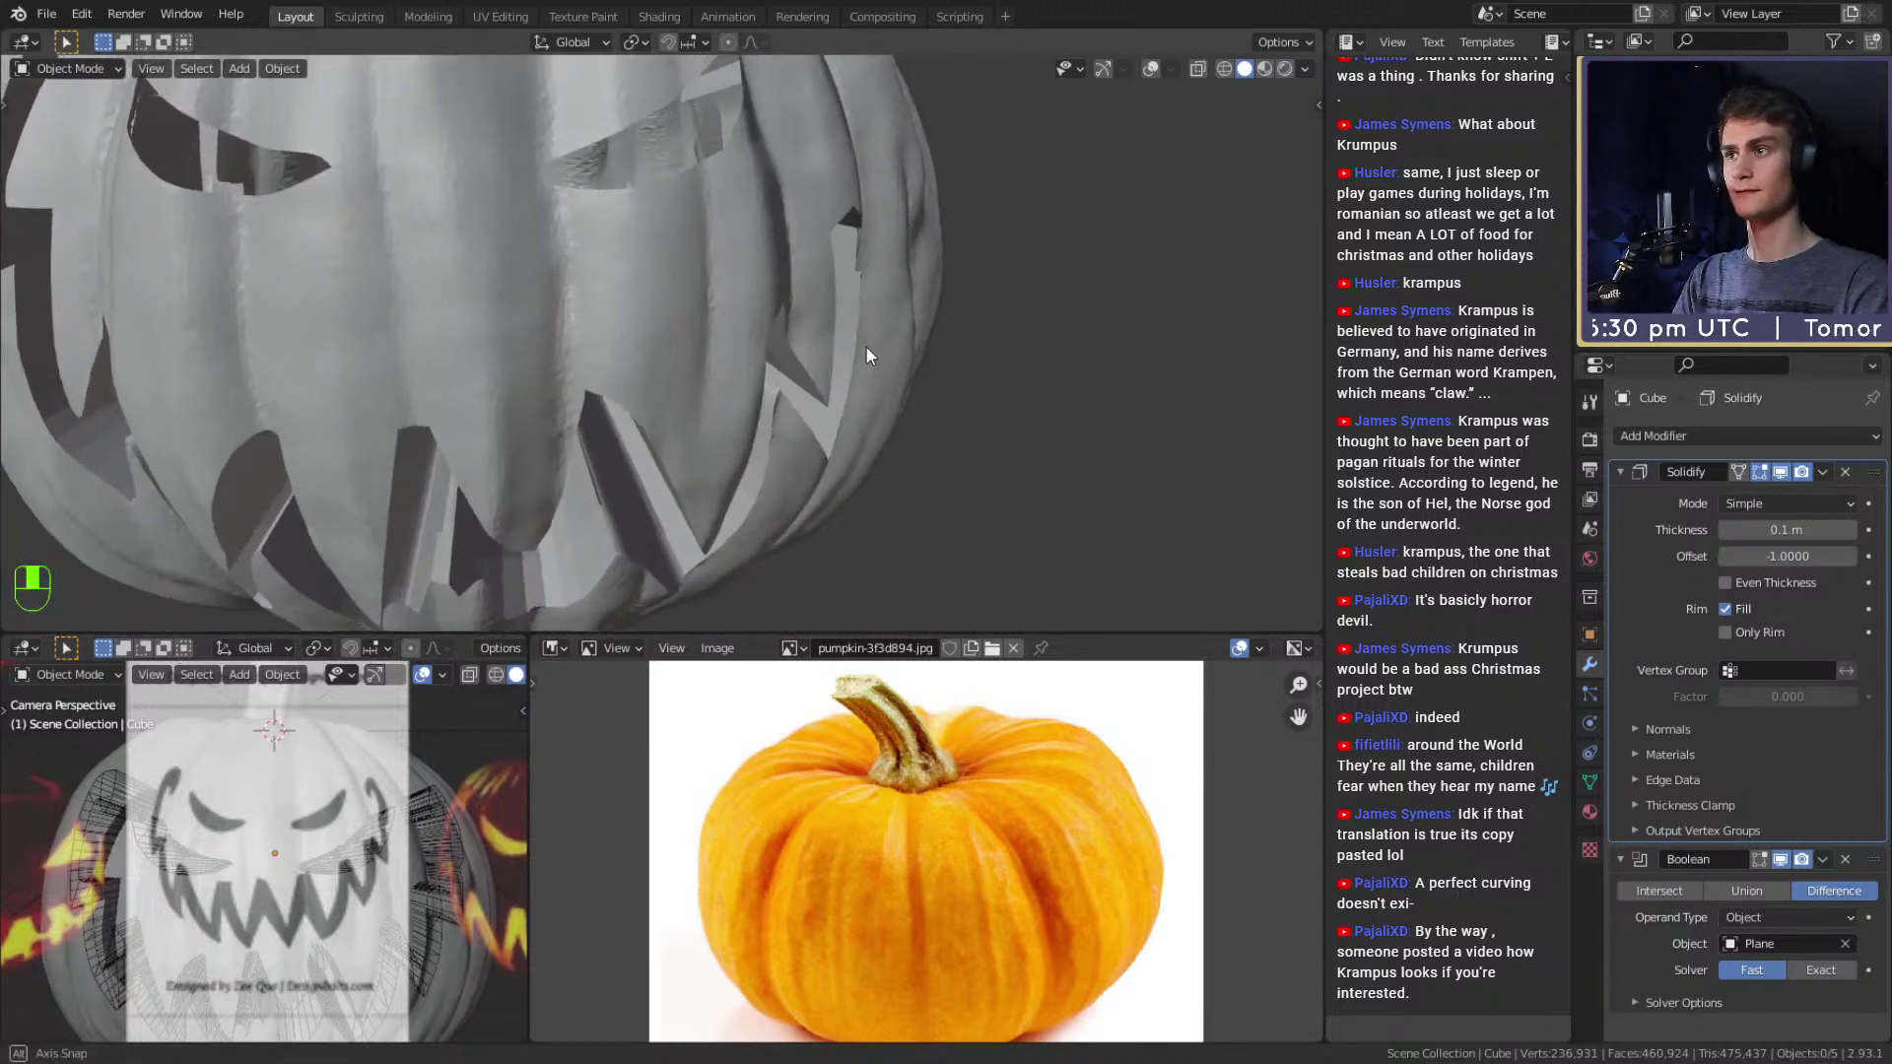
pyautogui.moveTo(896, 258); pyautogui.dragTo(932, 333, button='middle')
# Set the pumpkin's Solidify thickness to 0.06 m and examine the carved face from near and far.
pyautogui.click(1746, 530)
pyautogui.click(1745, 530)
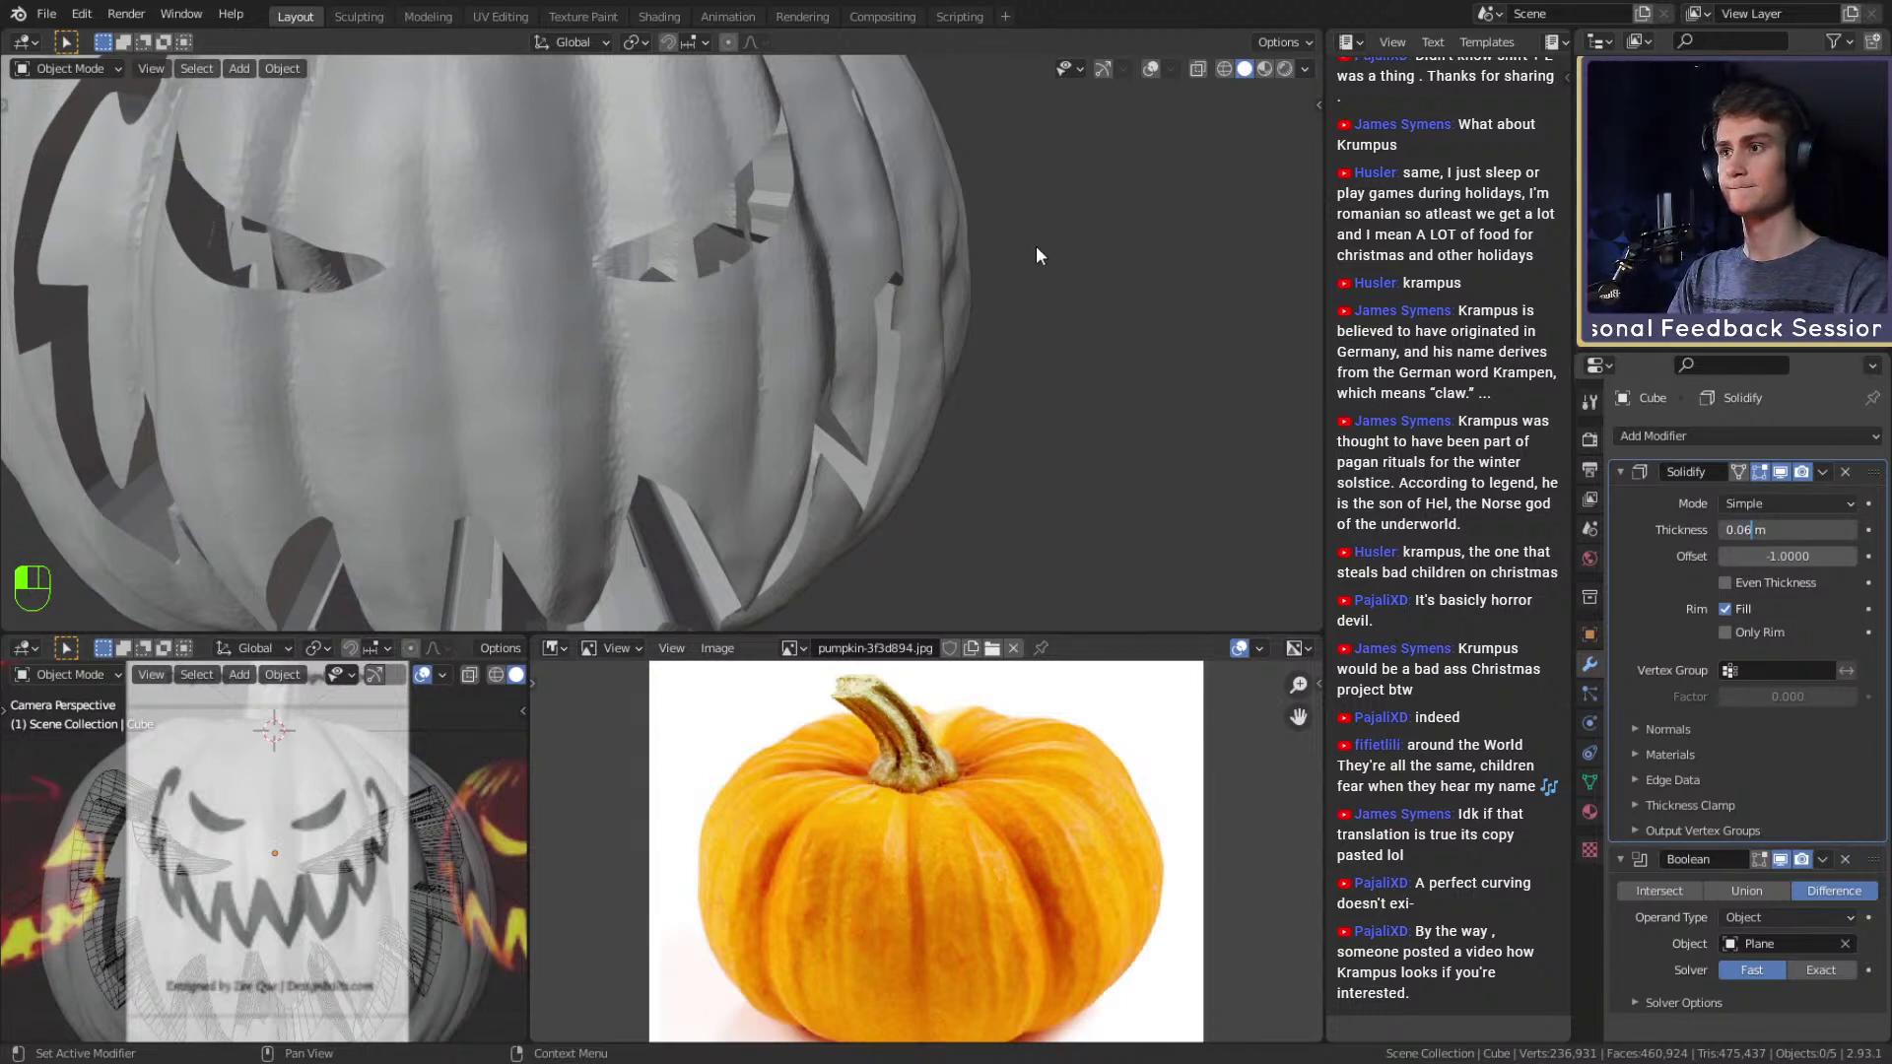
pyautogui.press('Return')
pyautogui.scroll(-3, 1036, 246)
pyautogui.moveTo(867, 327); pyautogui.dragTo(1060, 276, button='middle')
pyautogui.scroll(3, 1044, 335)
pyautogui.scroll(4, 863, 323)
pyautogui.scroll(-5, 1060, 277)
pyautogui.moveTo(813, 311)
pyautogui.mouseDown(button='middle')
pyautogui.moveTo(849, 369)
pyautogui.moveTo(832, 371)
pyautogui.moveTo(935, 392)
pyautogui.moveTo(1052, 384)
pyautogui.moveTo(872, 300)
pyautogui.moveTo(785, 372)
pyautogui.moveTo(752, 305)
pyautogui.moveTo(726, 321)
pyautogui.moveTo(723, 457)
pyautogui.moveTo(733, 310)
pyautogui.moveTo(788, 304)
pyautogui.moveTo(791, 325)
pyautogui.mouseUp(button='middle')
pyautogui.scroll(-6, 820, 388)
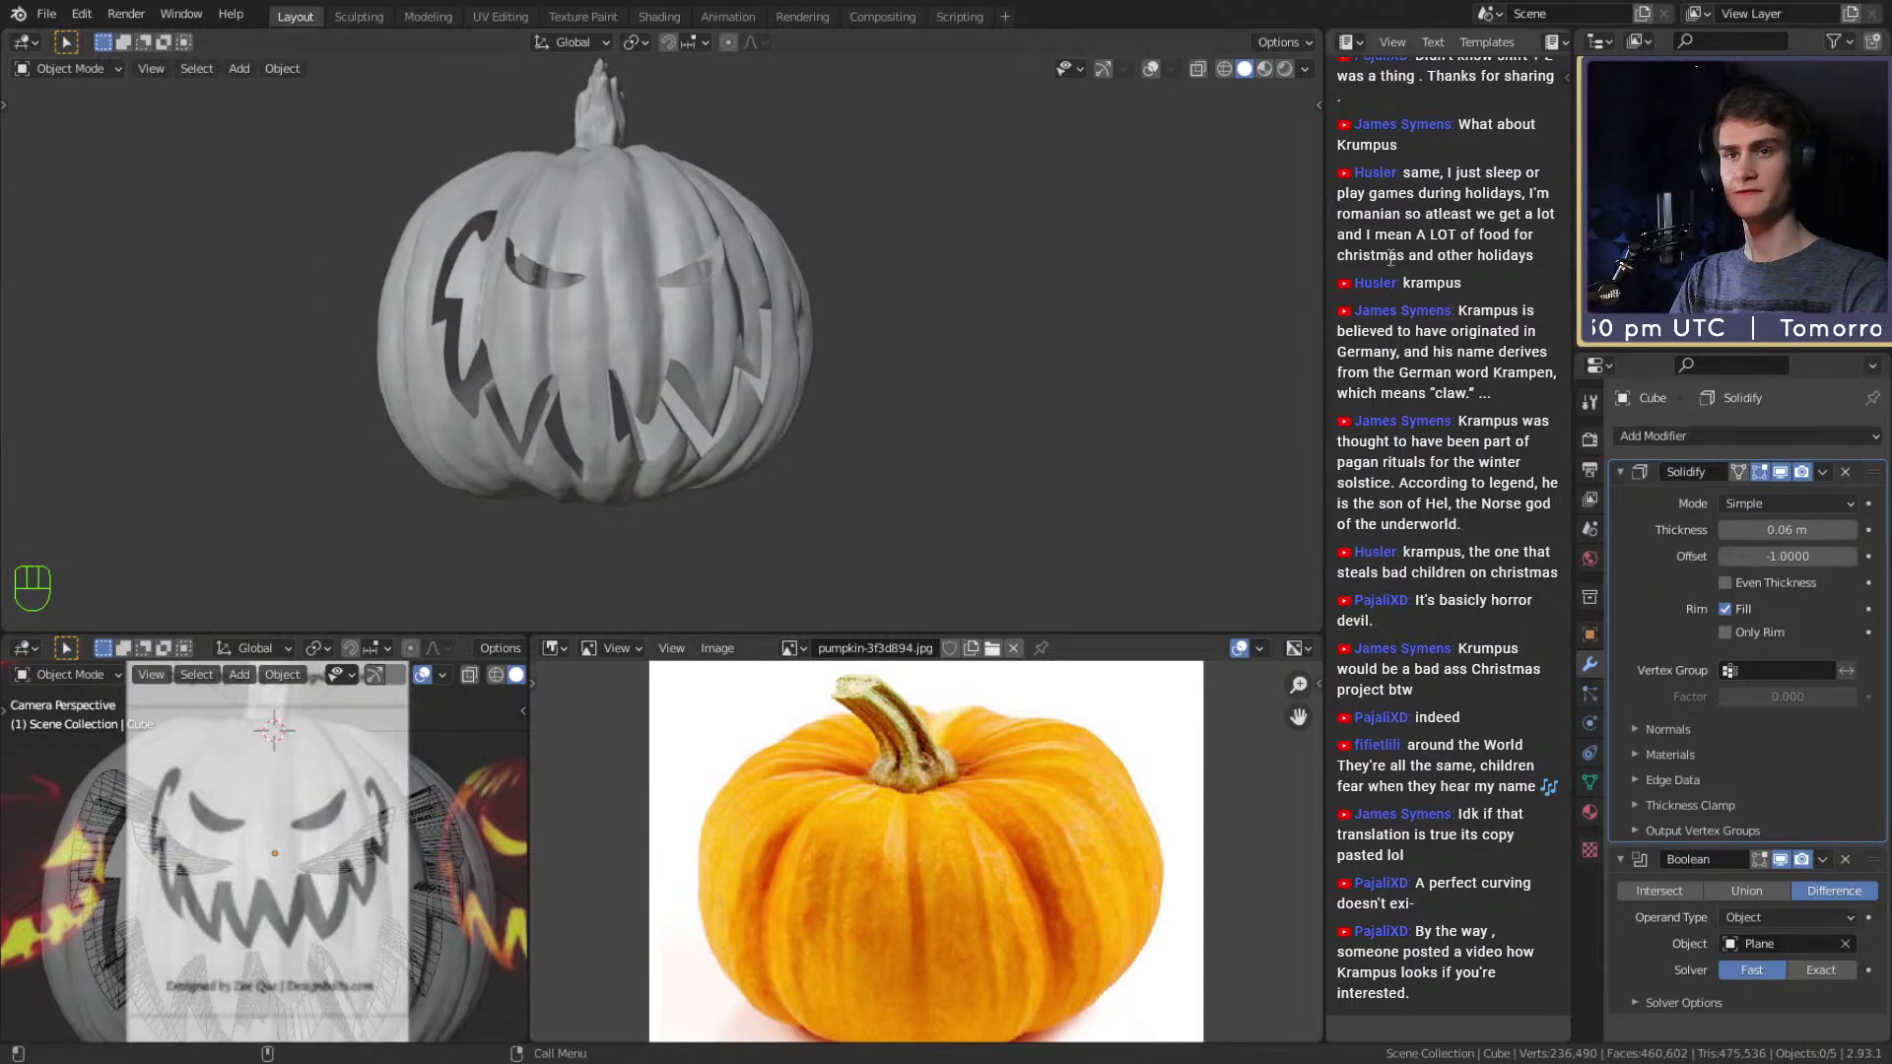
# Show the viewport overlays again and select the wireframe face mesh around the pumpkin.
pyautogui.click(1145, 73)
pyautogui.scroll(6, 806, 370)
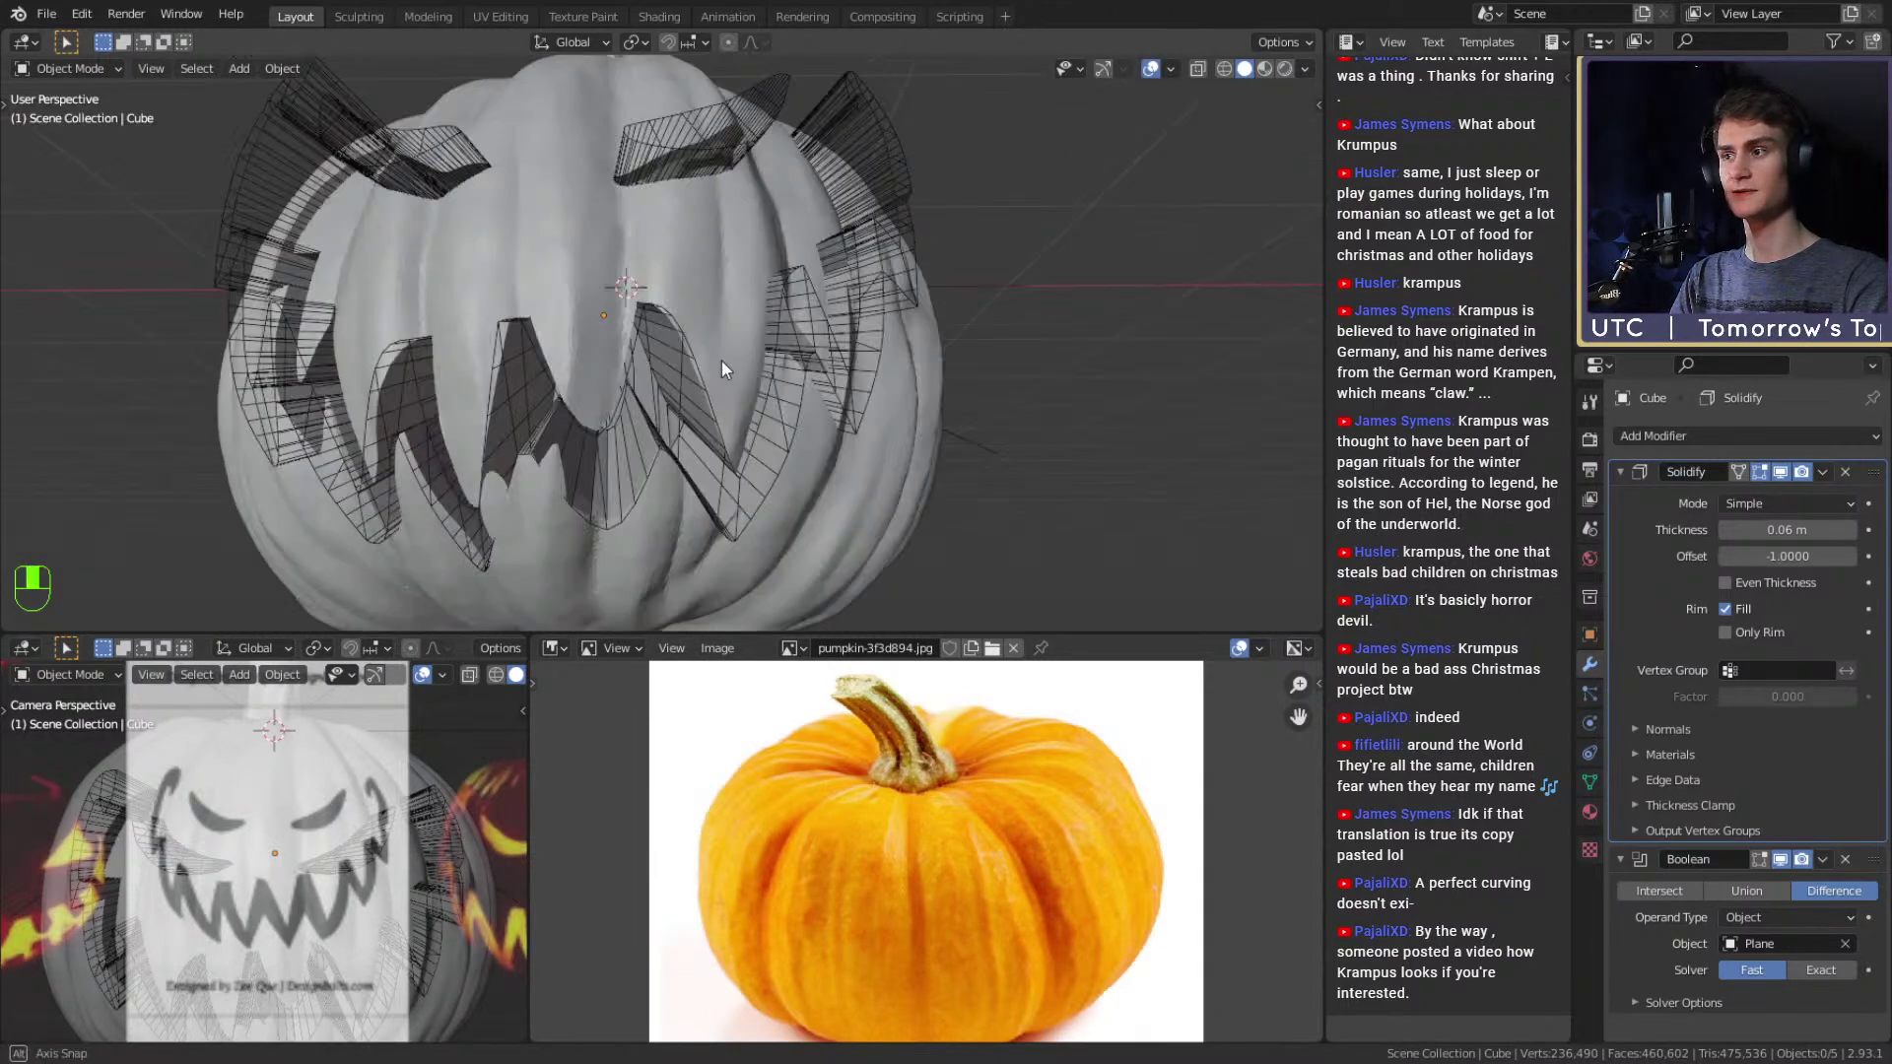
pyautogui.moveTo(678, 364); pyautogui.dragTo(997, 351, button='middle')
pyautogui.scroll(-4, 796, 374)
pyautogui.scroll(-8, 879, 358)
pyautogui.scroll(3, 1009, 353)
pyautogui.click(923, 307)
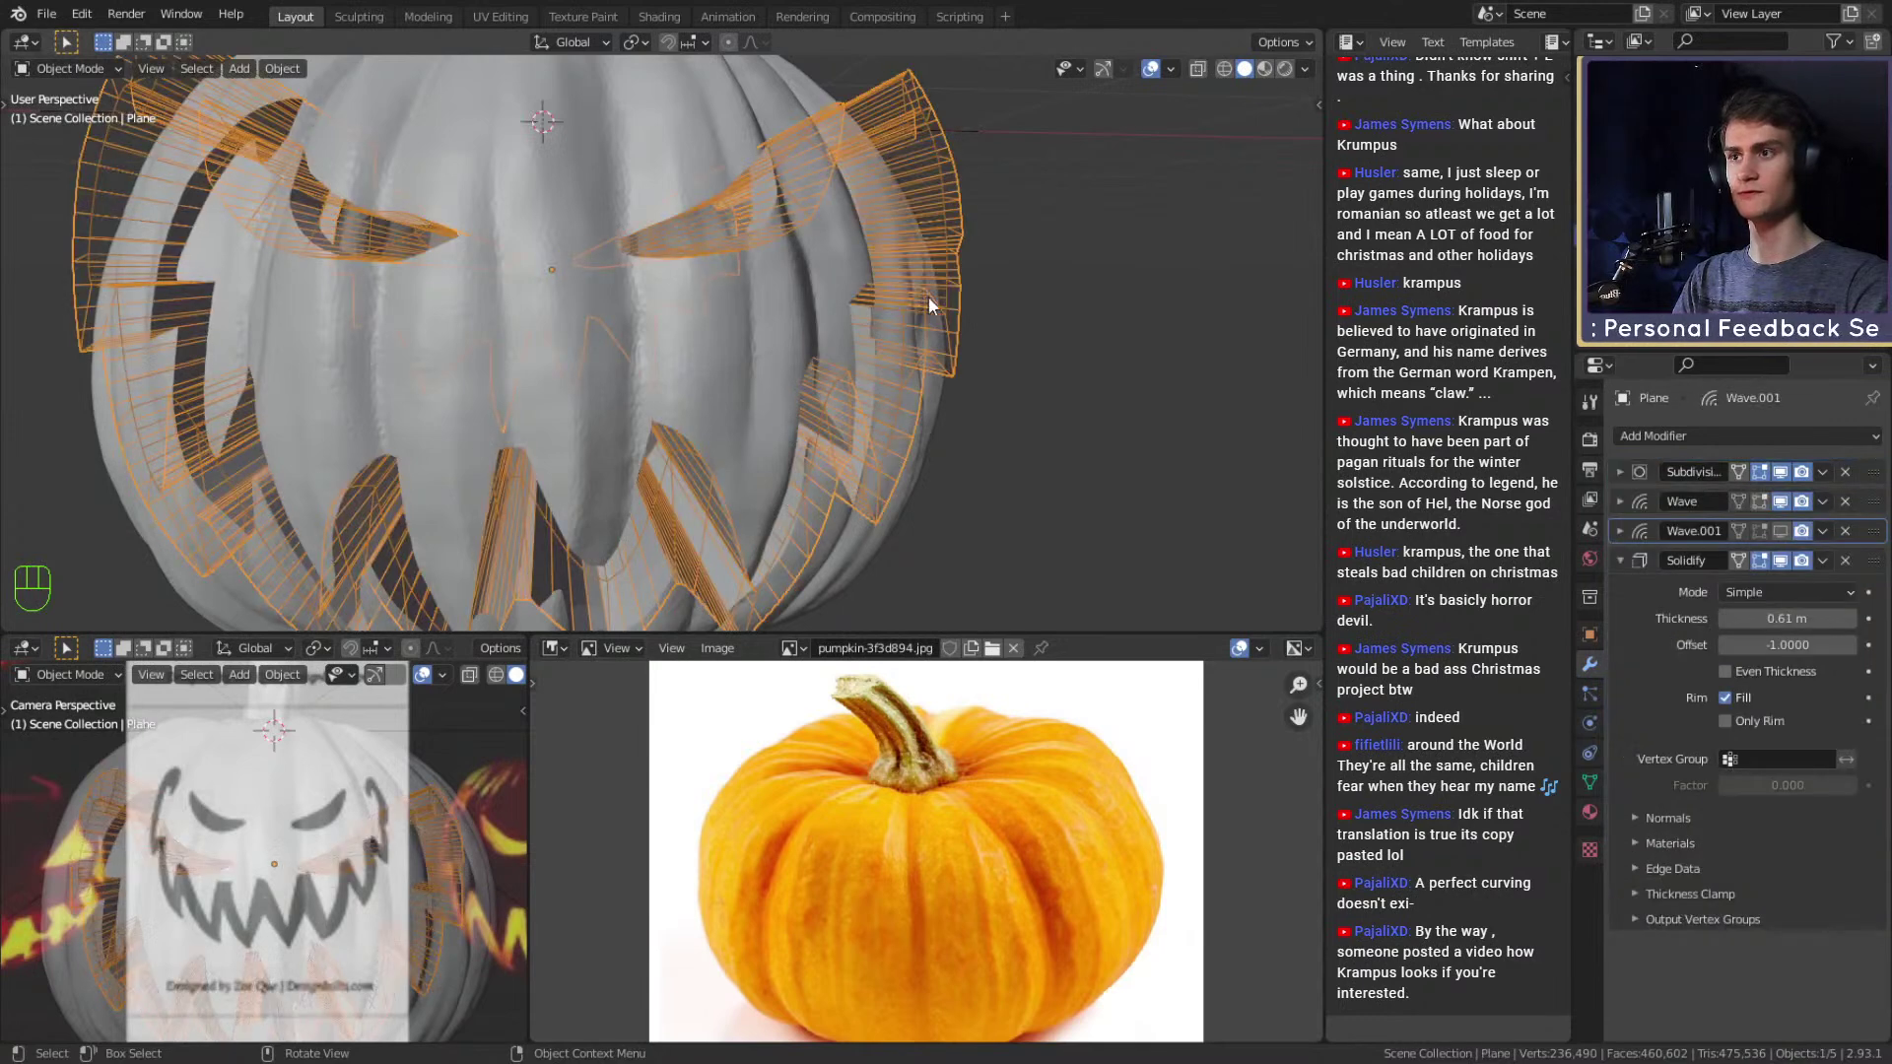
pyautogui.scroll(-8, 969, 322)
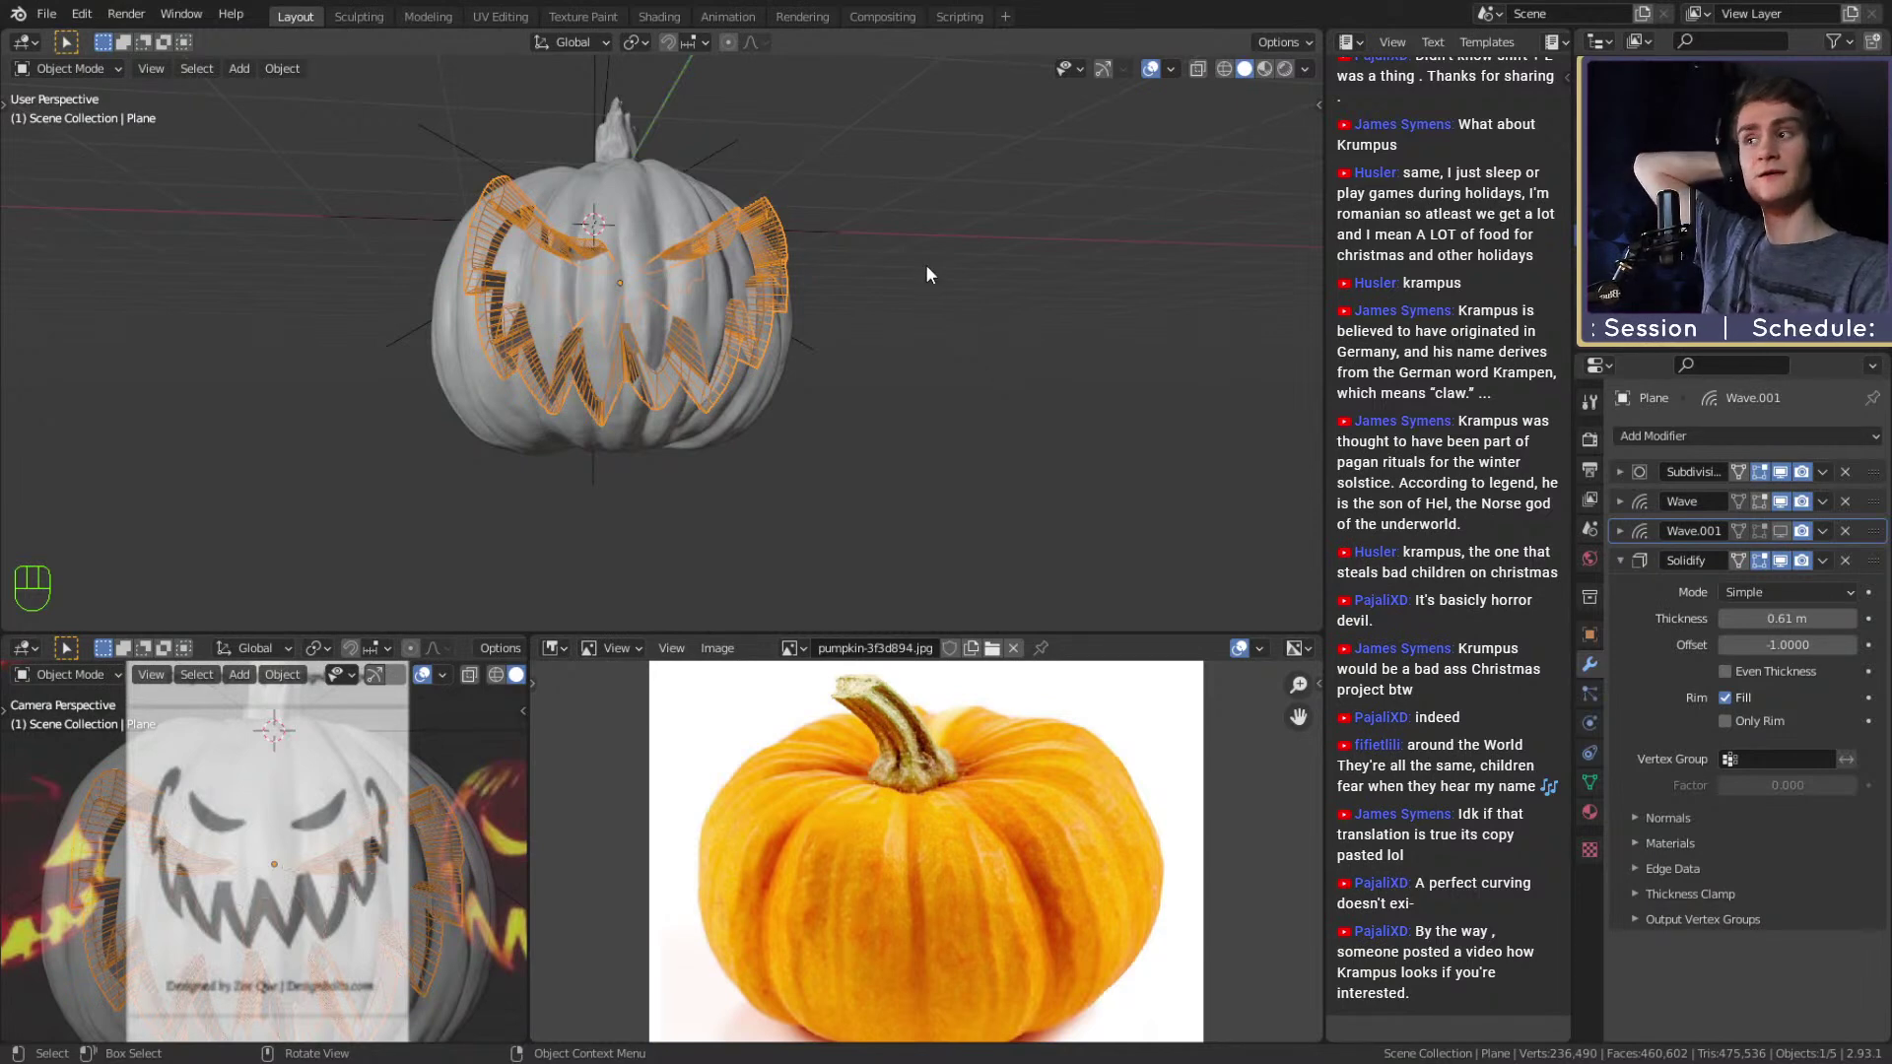
# Select the pumpkin and try the Complex mode on its Solidify modifier.
pyautogui.click(617, 193)
pyautogui.scroll(6, 689, 295)
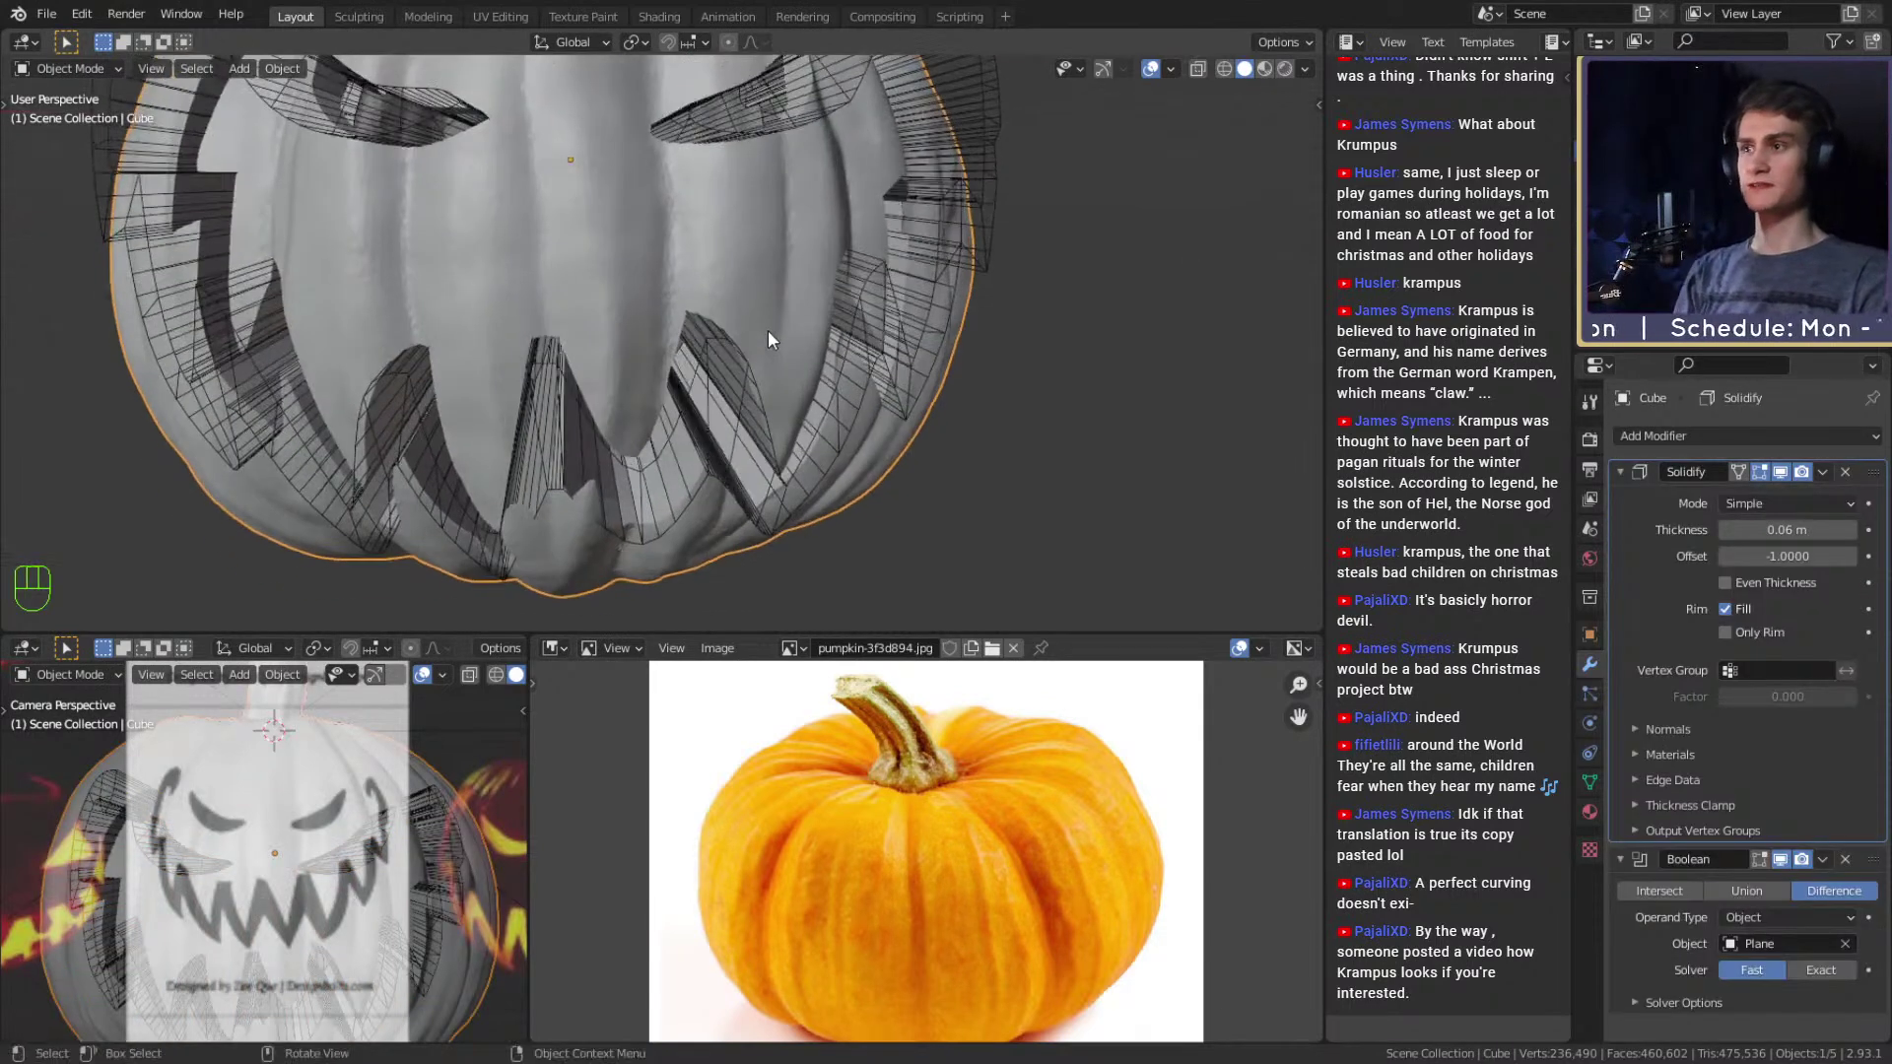
pyautogui.click(1752, 526)
pyautogui.click(1764, 505)
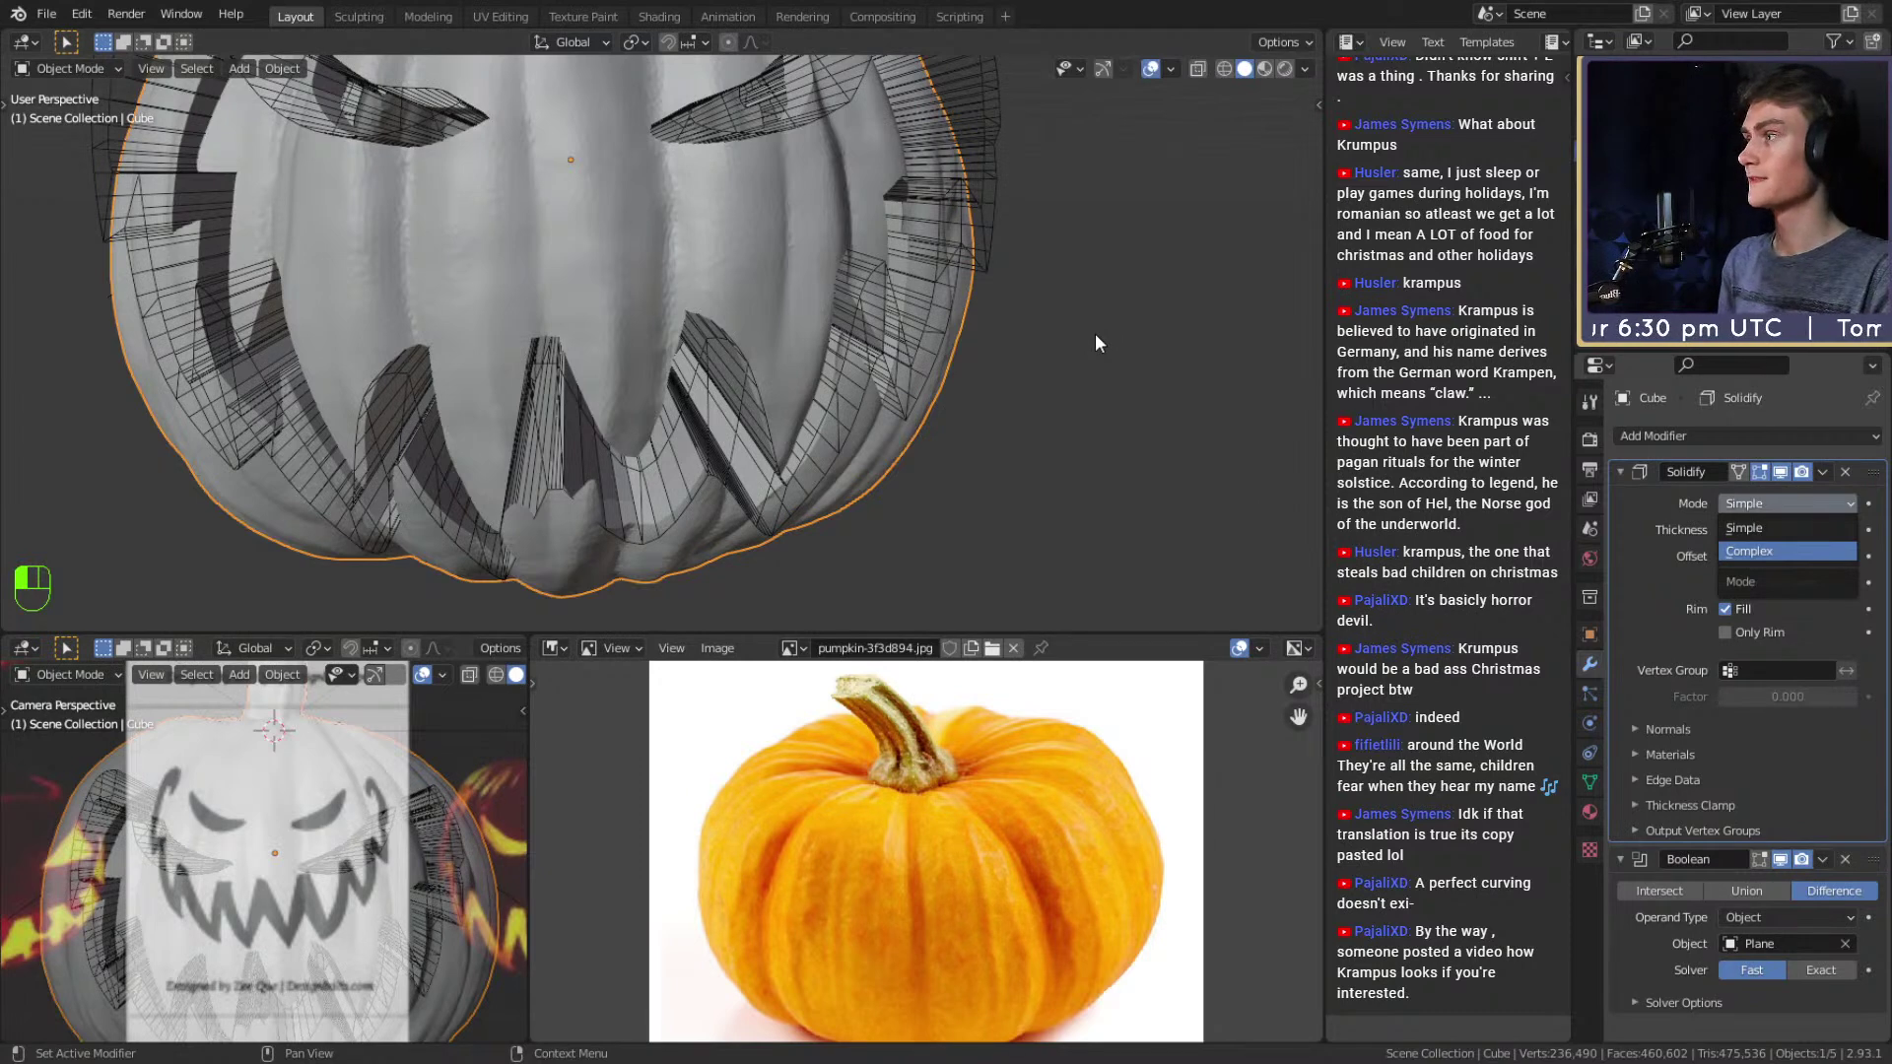
pyautogui.press('Return')
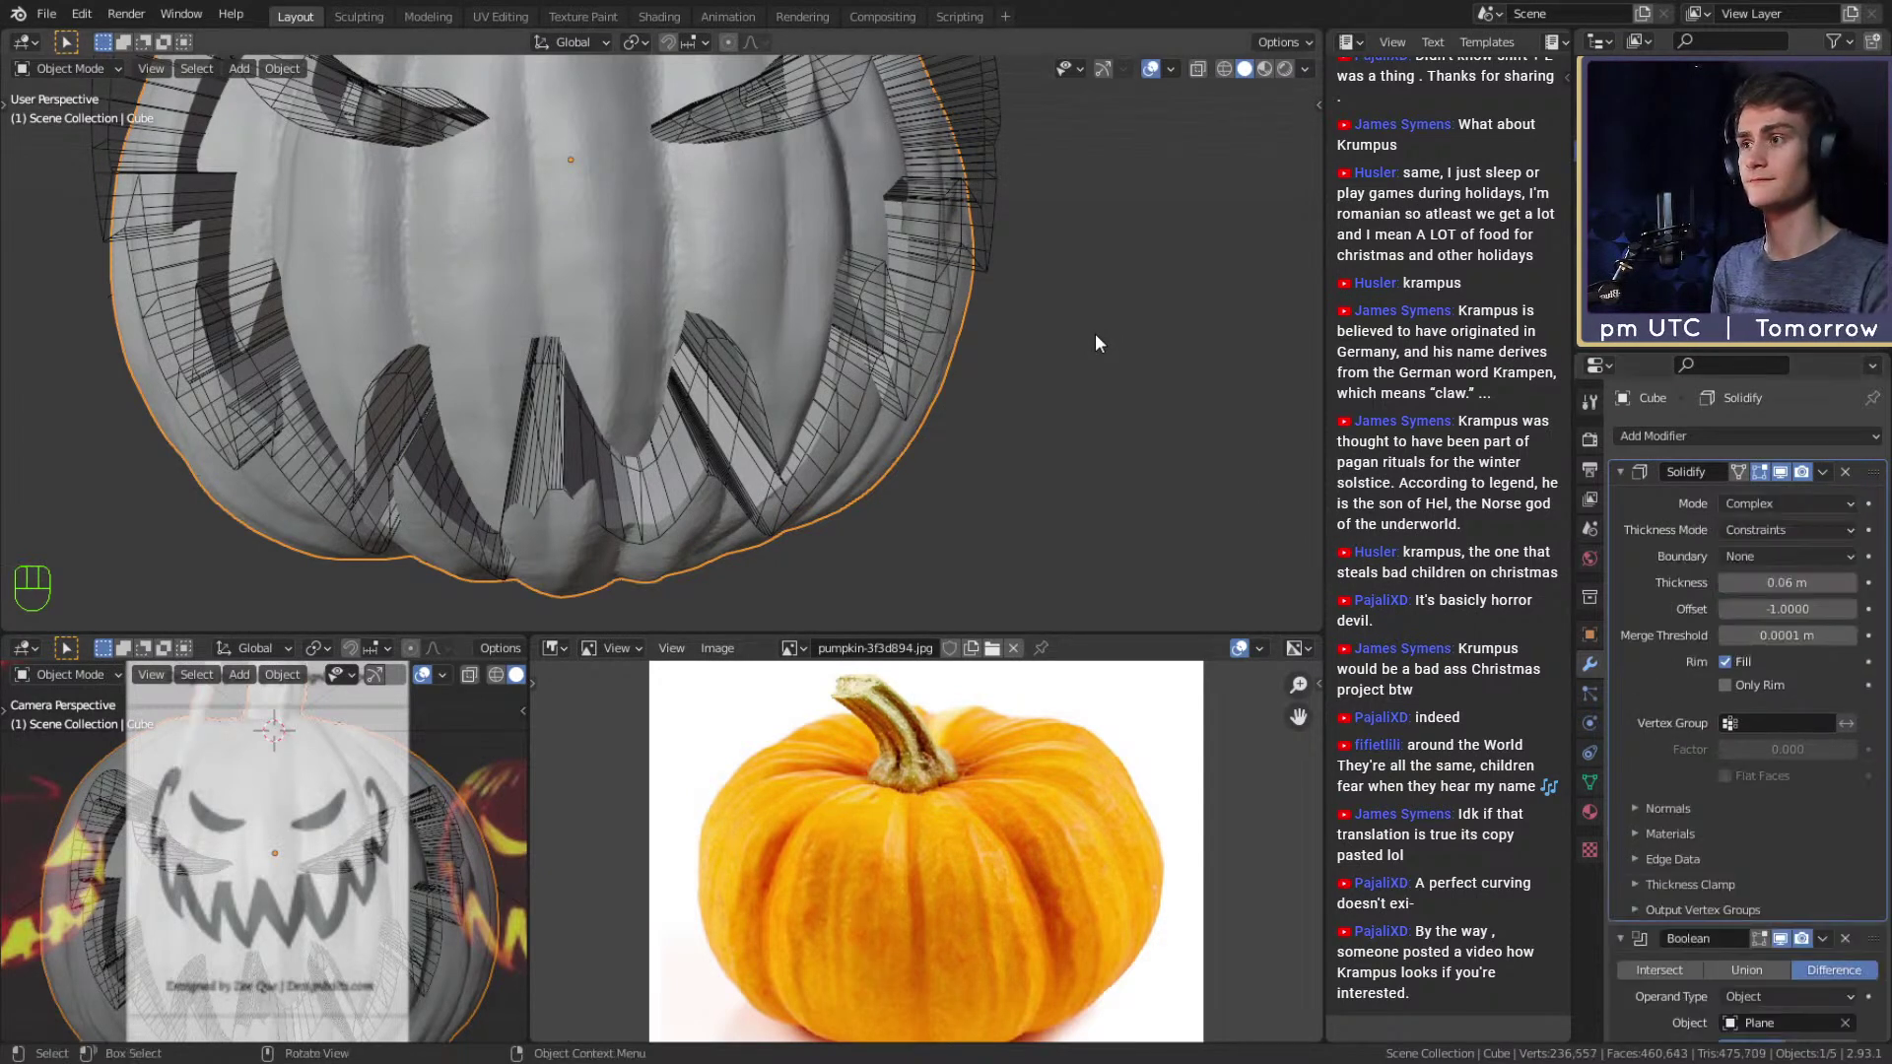
pyautogui.moveTo(1020, 322); pyautogui.dragTo(970, 389, button='middle')
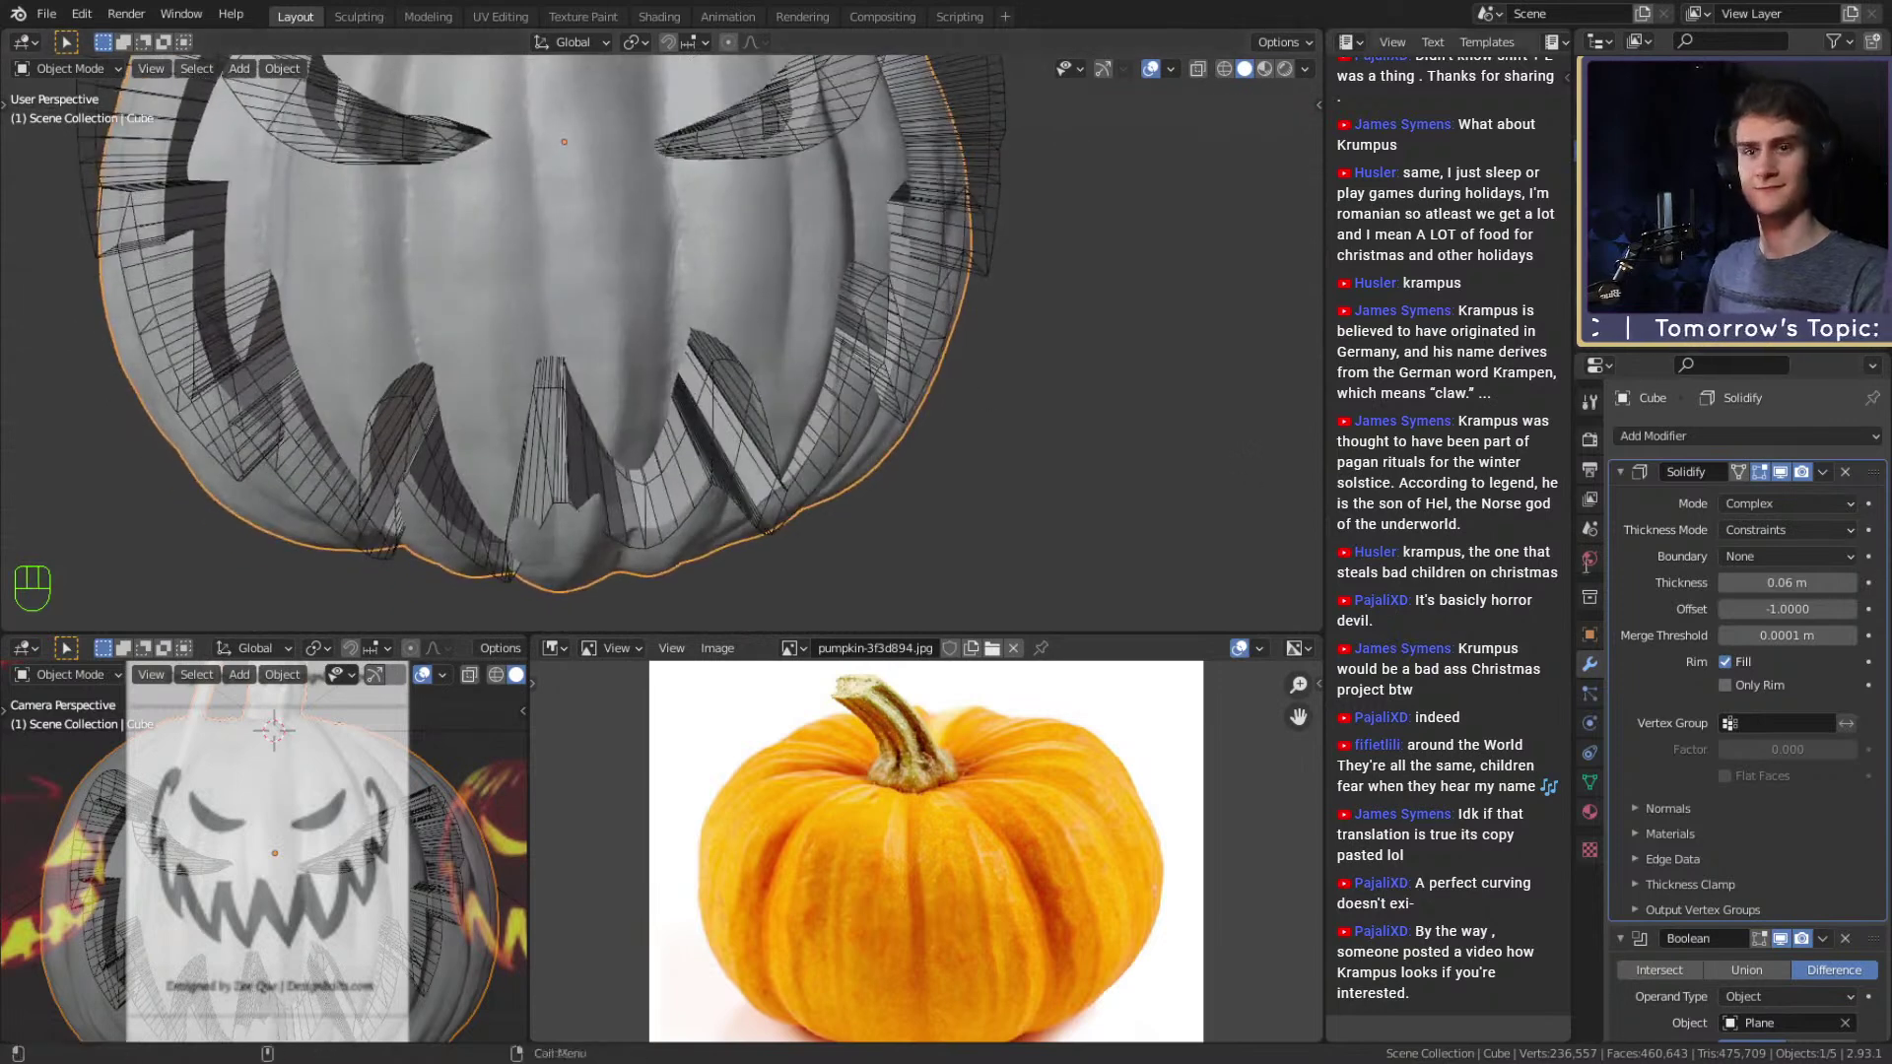
# Look through the Thickness Mode and Boundary options, and return the pumpkin's Solidify modifier to Simple mode.
pyautogui.click(1769, 563)
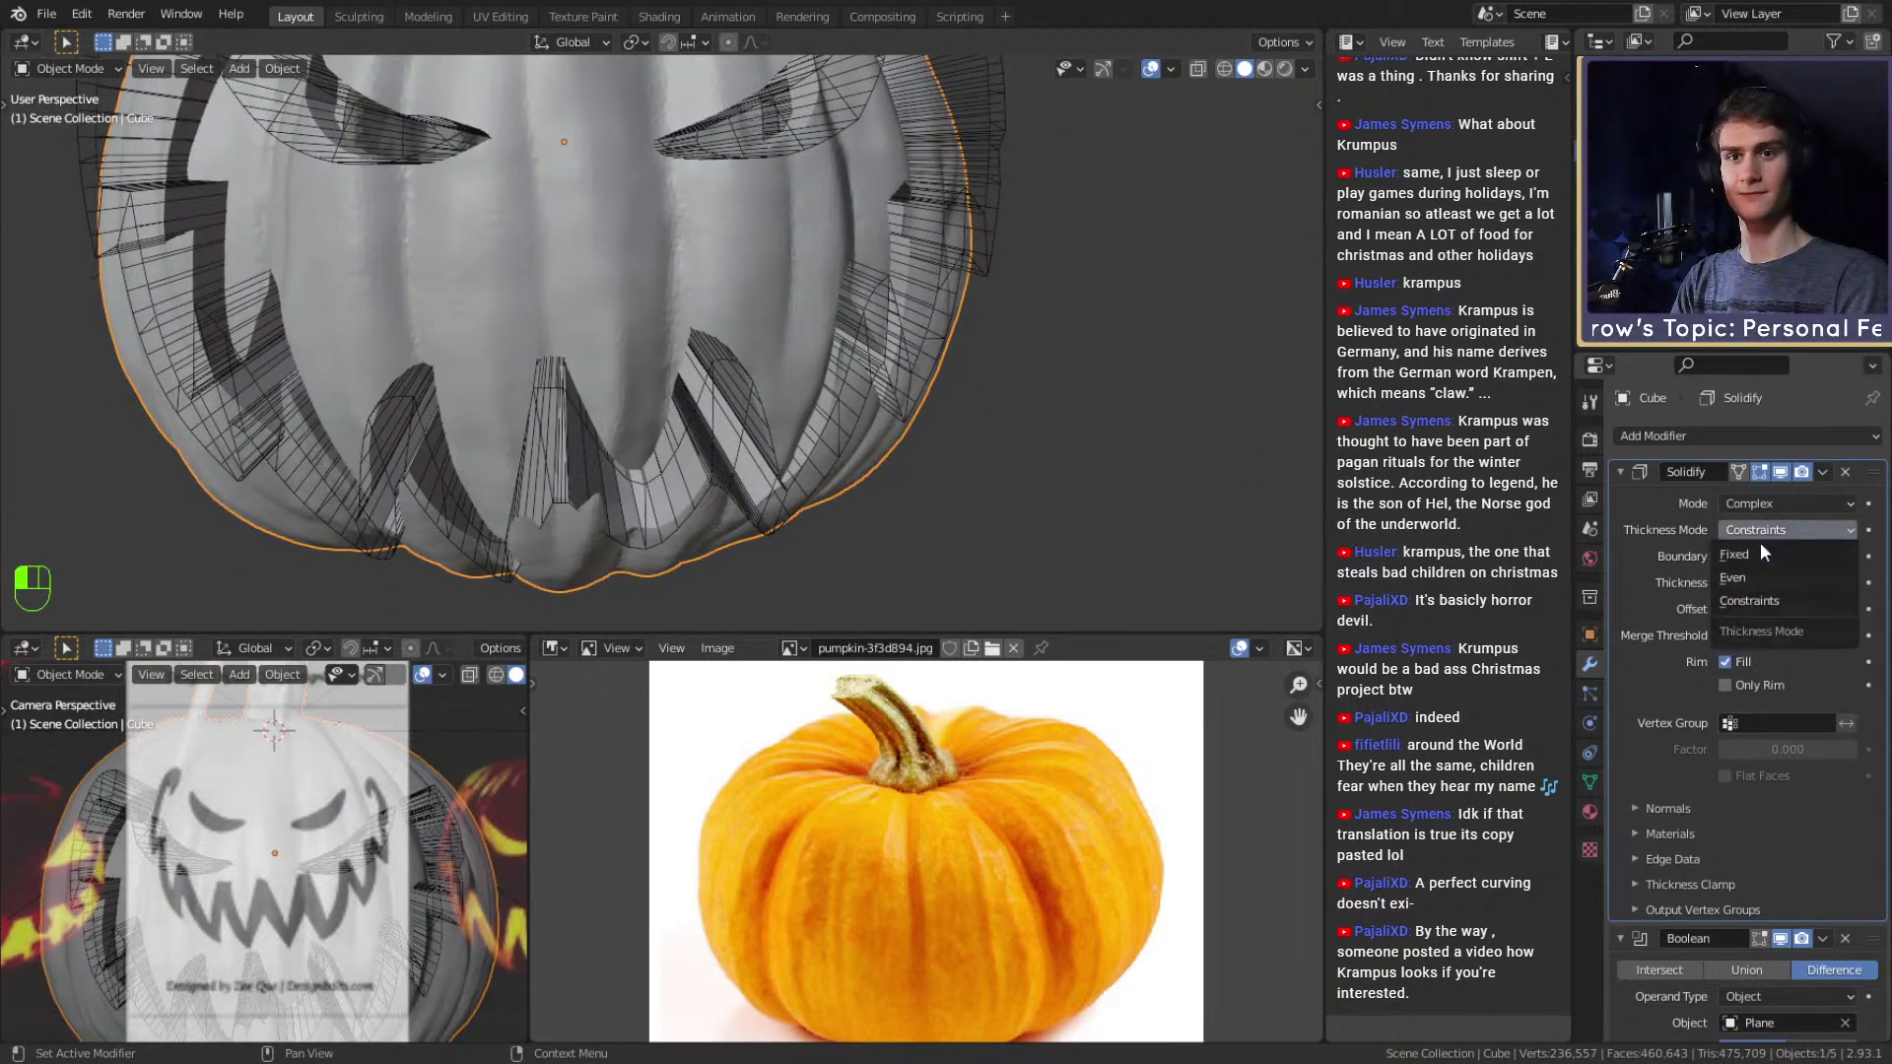
pyautogui.click(1767, 536)
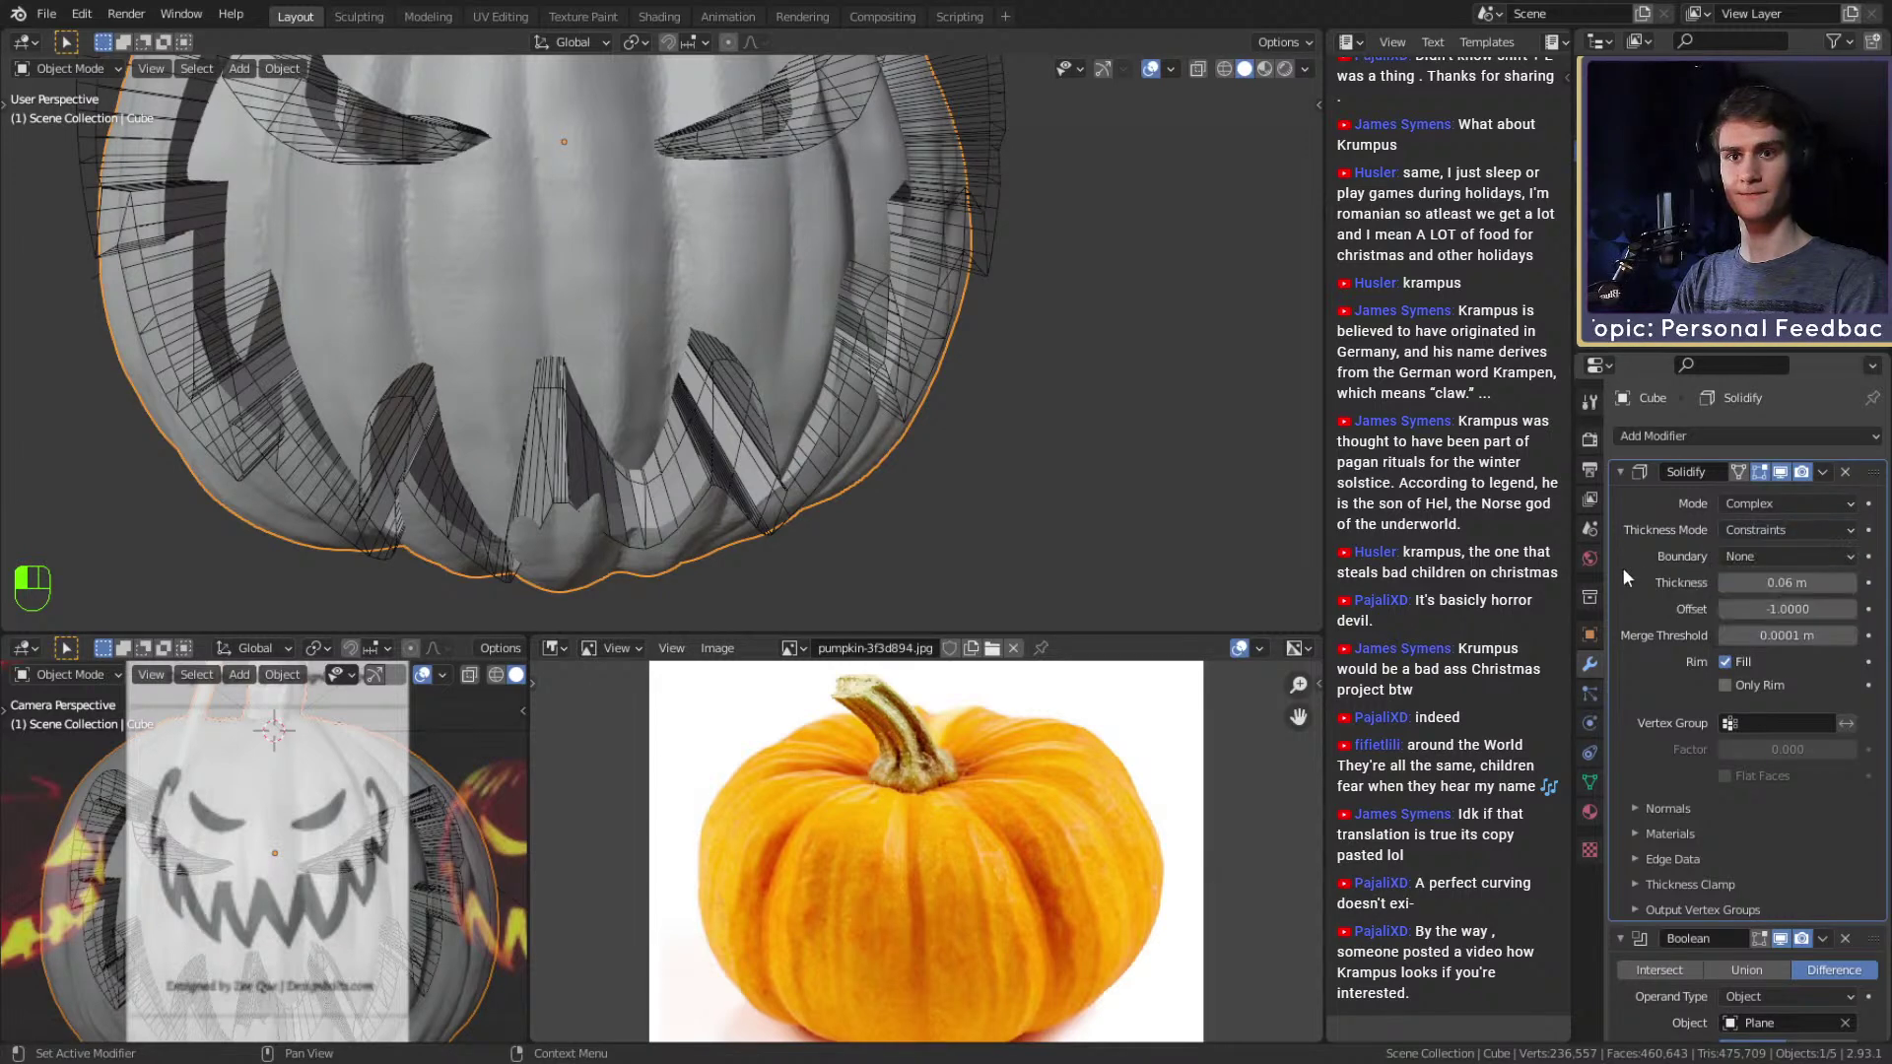
pyautogui.click(1753, 558)
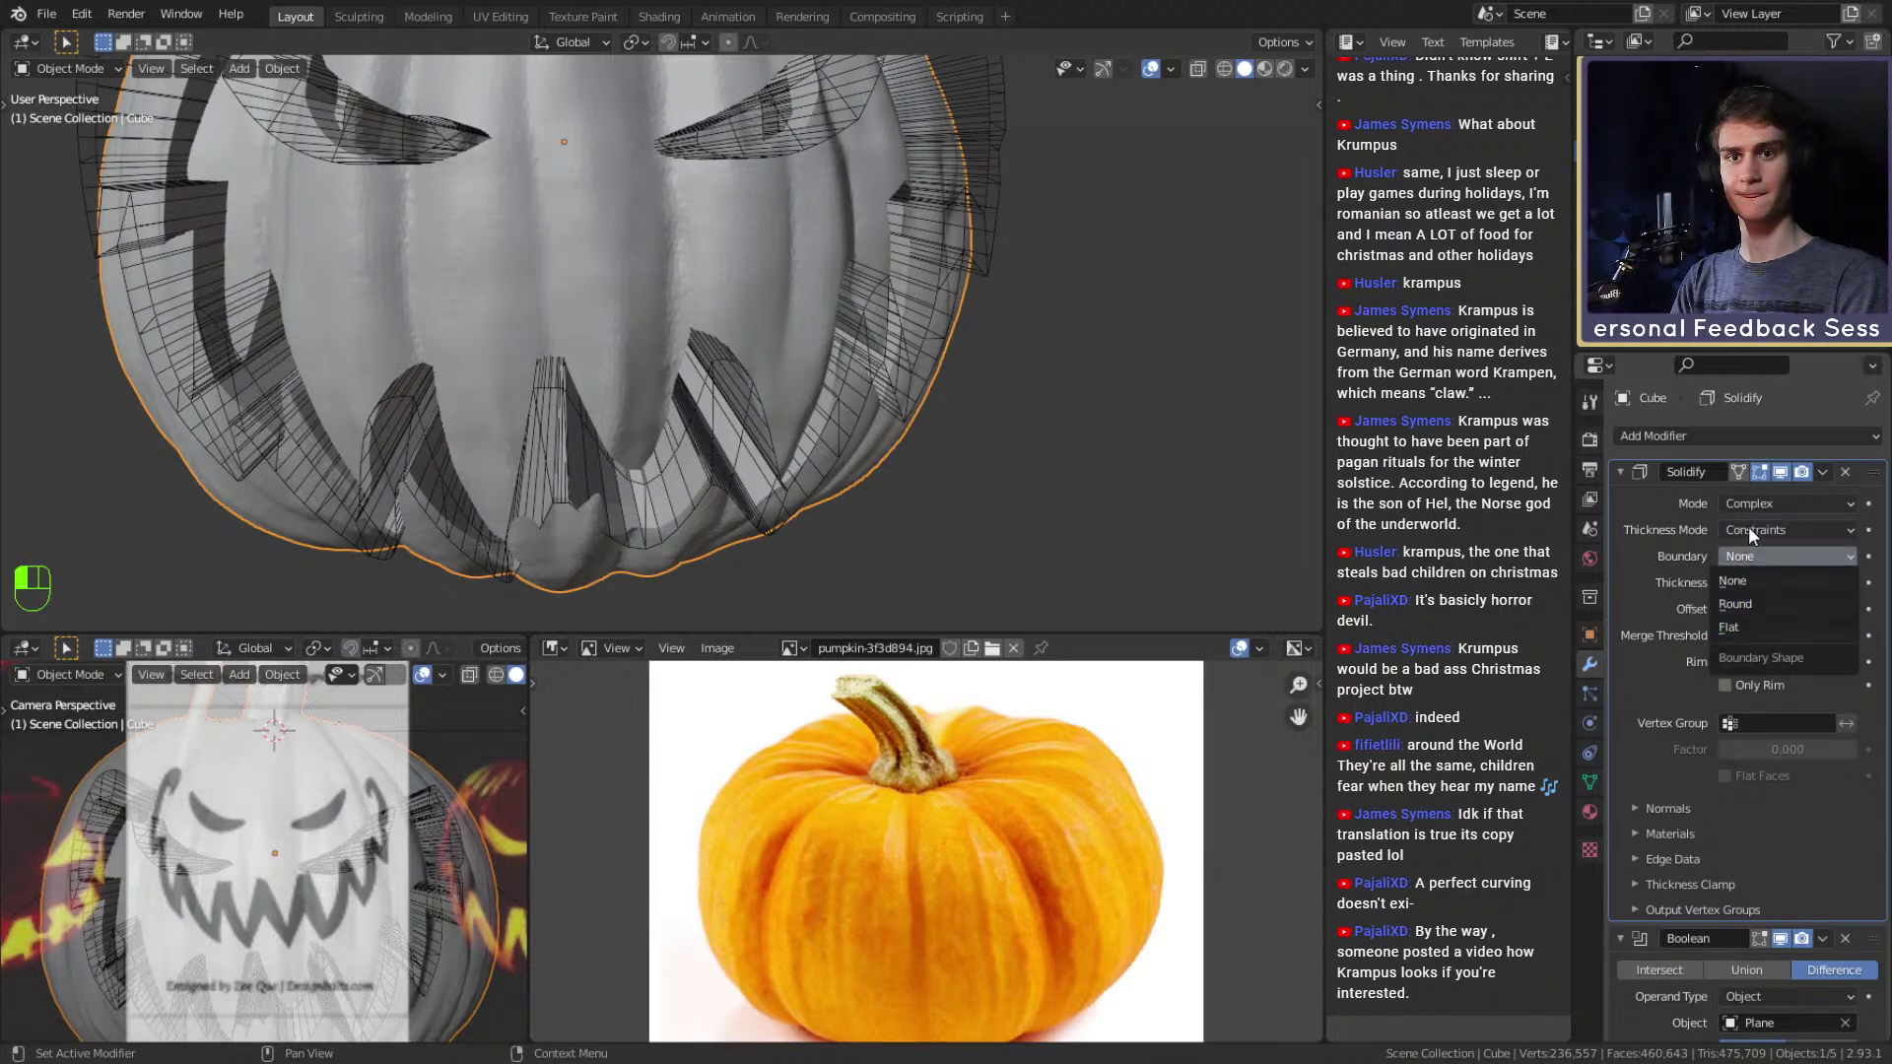
pyautogui.click(1751, 531)
pyautogui.click(1752, 506)
pyautogui.click(1752, 500)
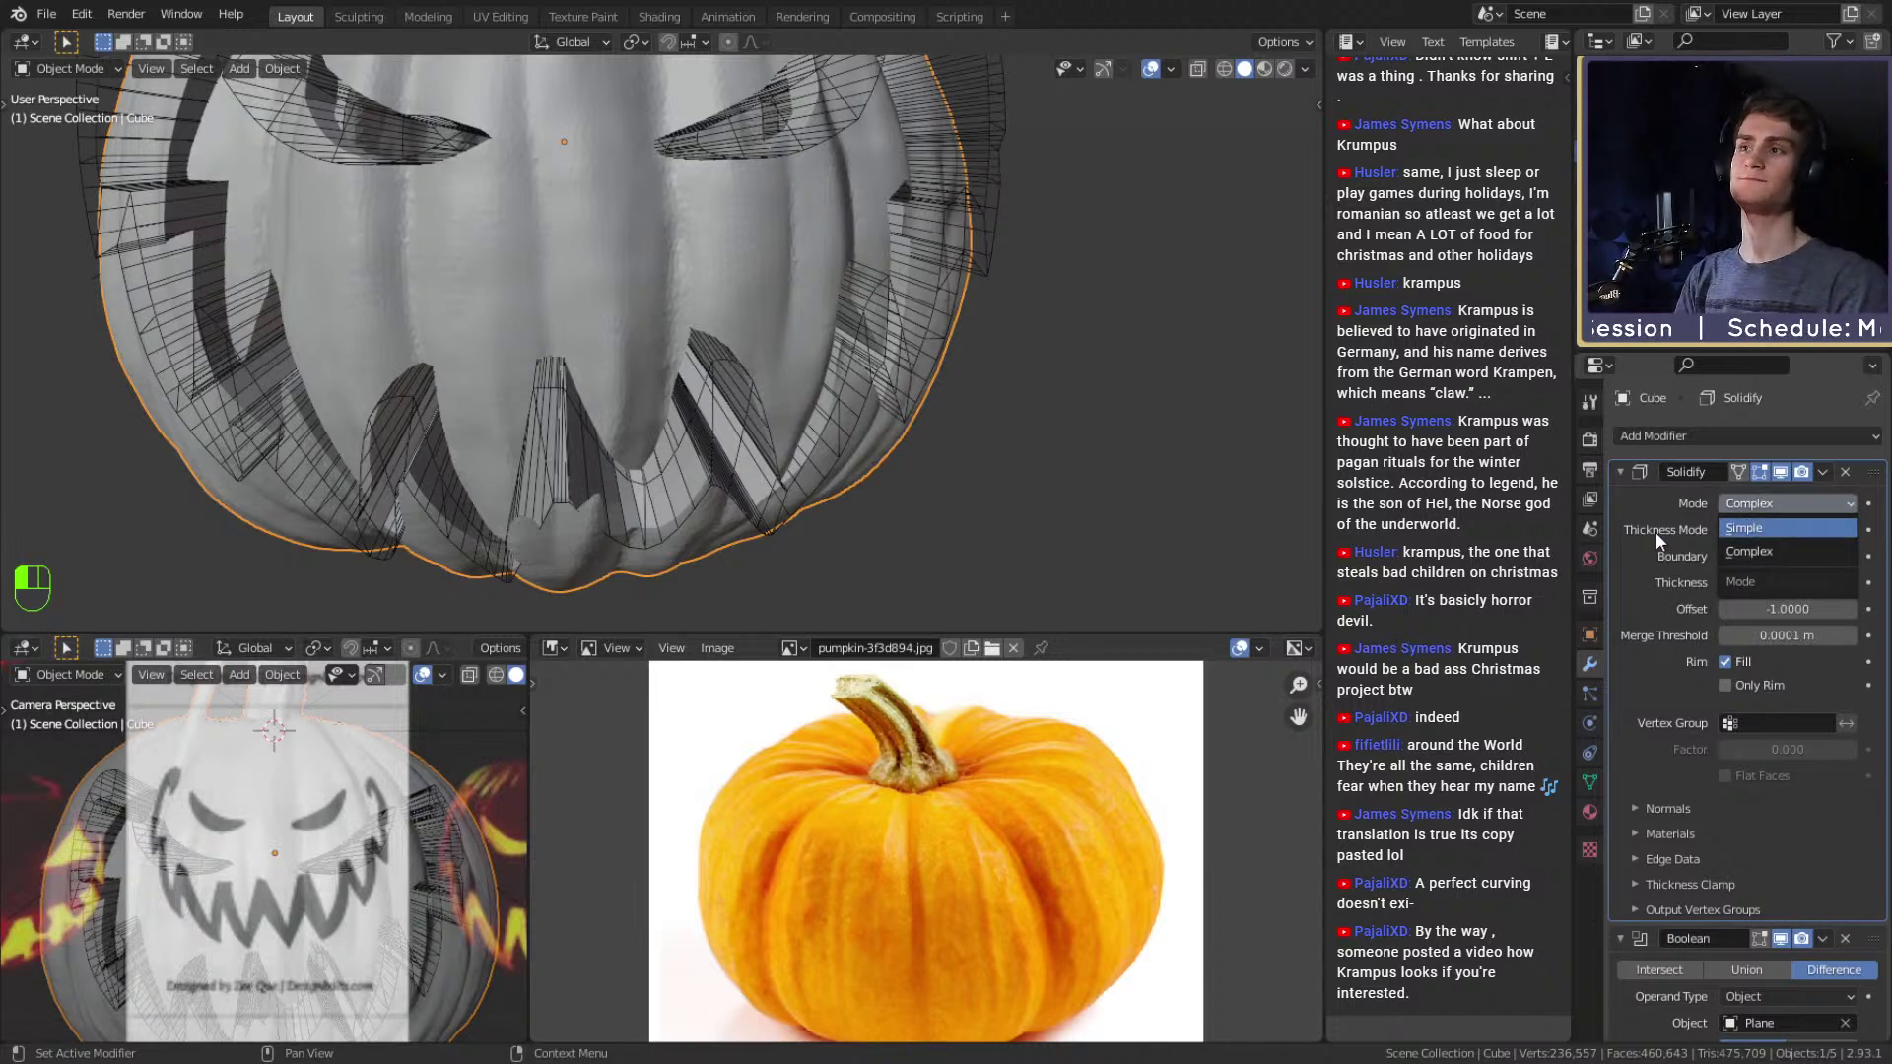
pyautogui.press('Return')
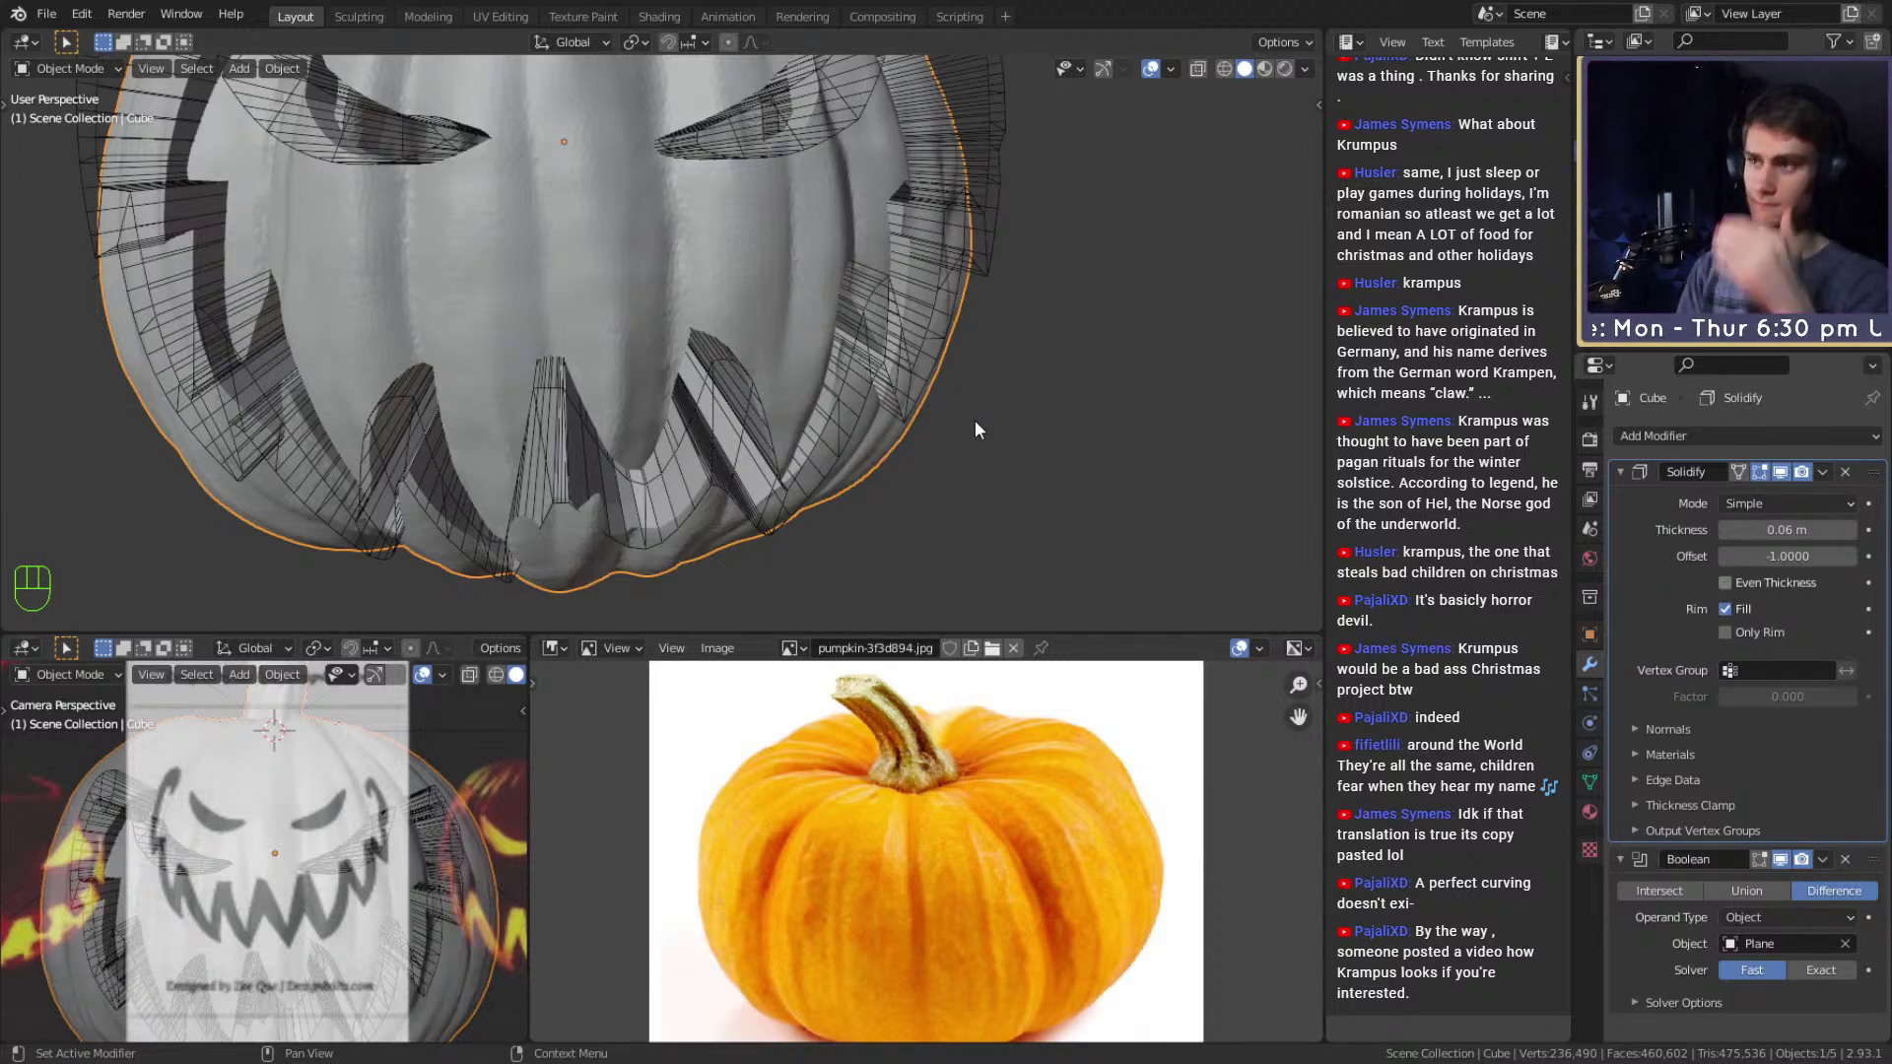
# Enable Even Thickness on the pumpkin's Solidify modifier and check the mouth cut up close.
pyautogui.click(1724, 582)
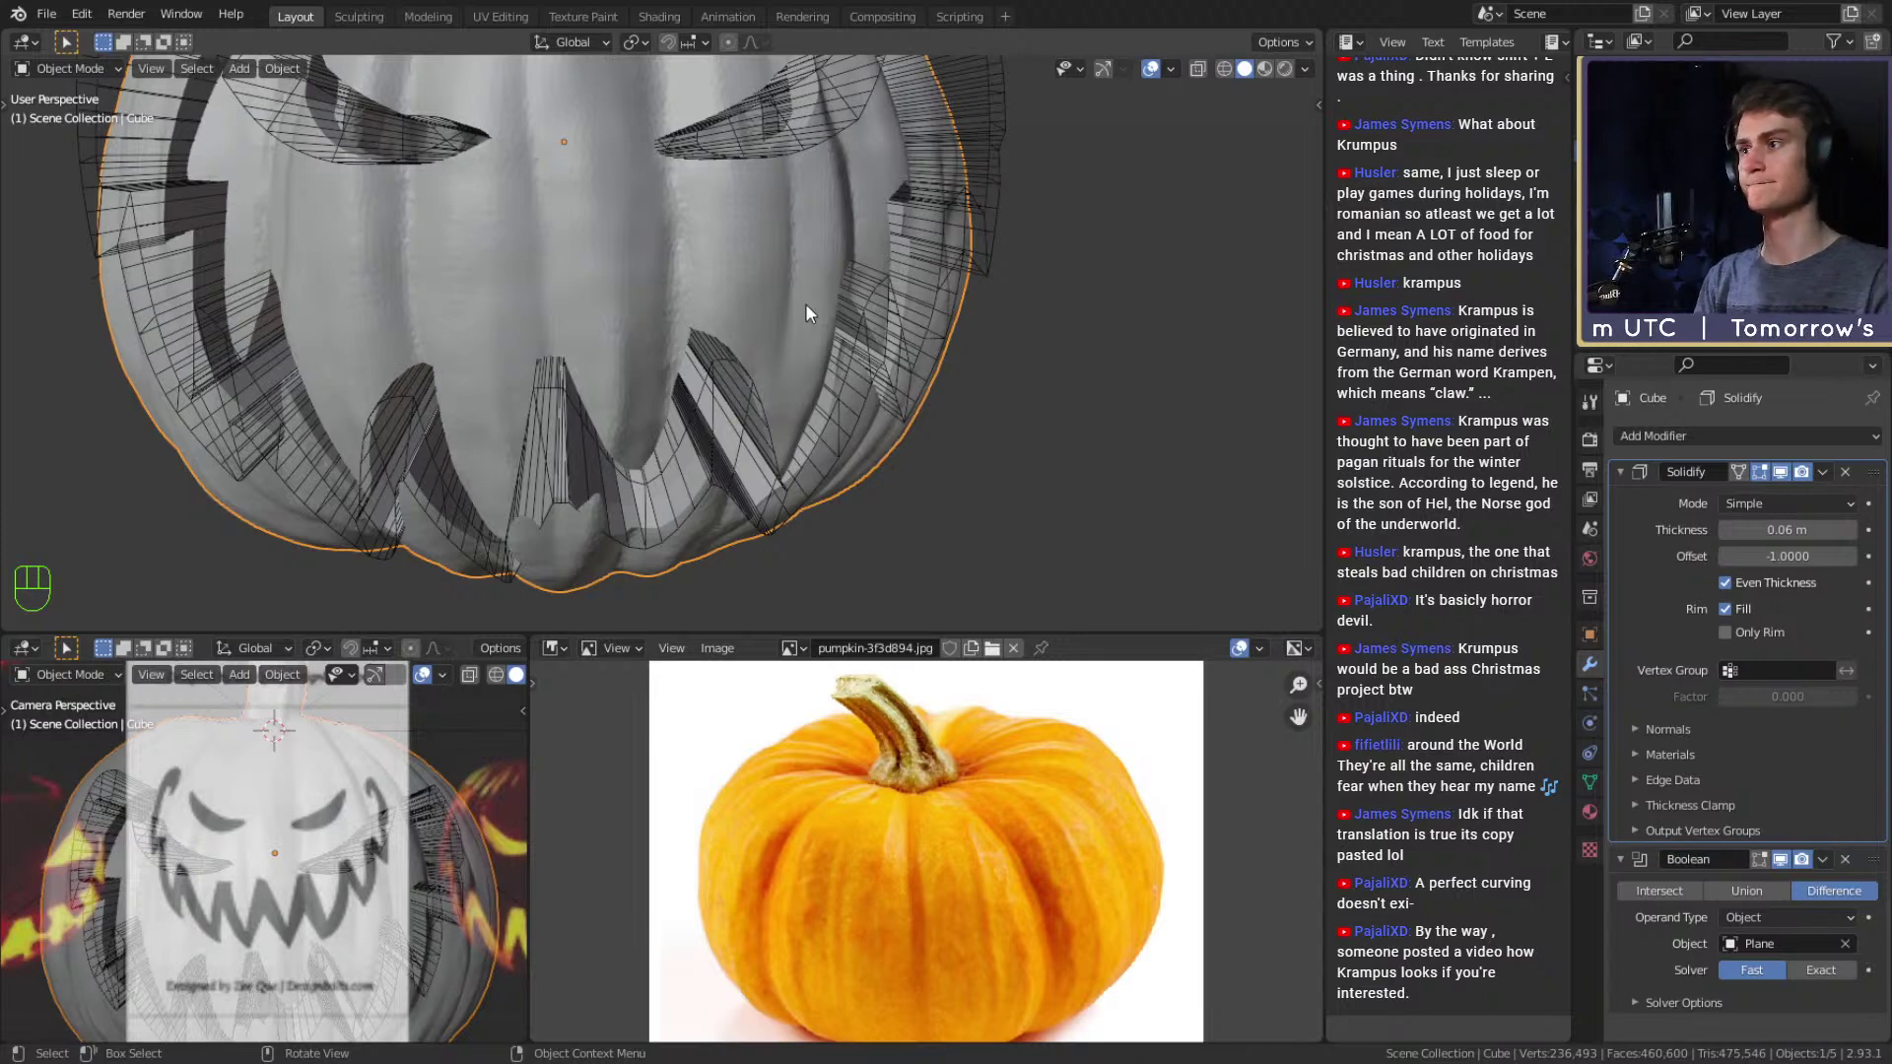
pyautogui.moveTo(774, 311)
pyautogui.mouseDown(button='middle')
pyautogui.moveTo(796, 410)
pyautogui.moveTo(677, 347)
pyautogui.moveTo(725, 327)
pyautogui.moveTo(770, 340)
pyautogui.mouseUp(button='middle')
pyautogui.scroll(7, 800, 276)
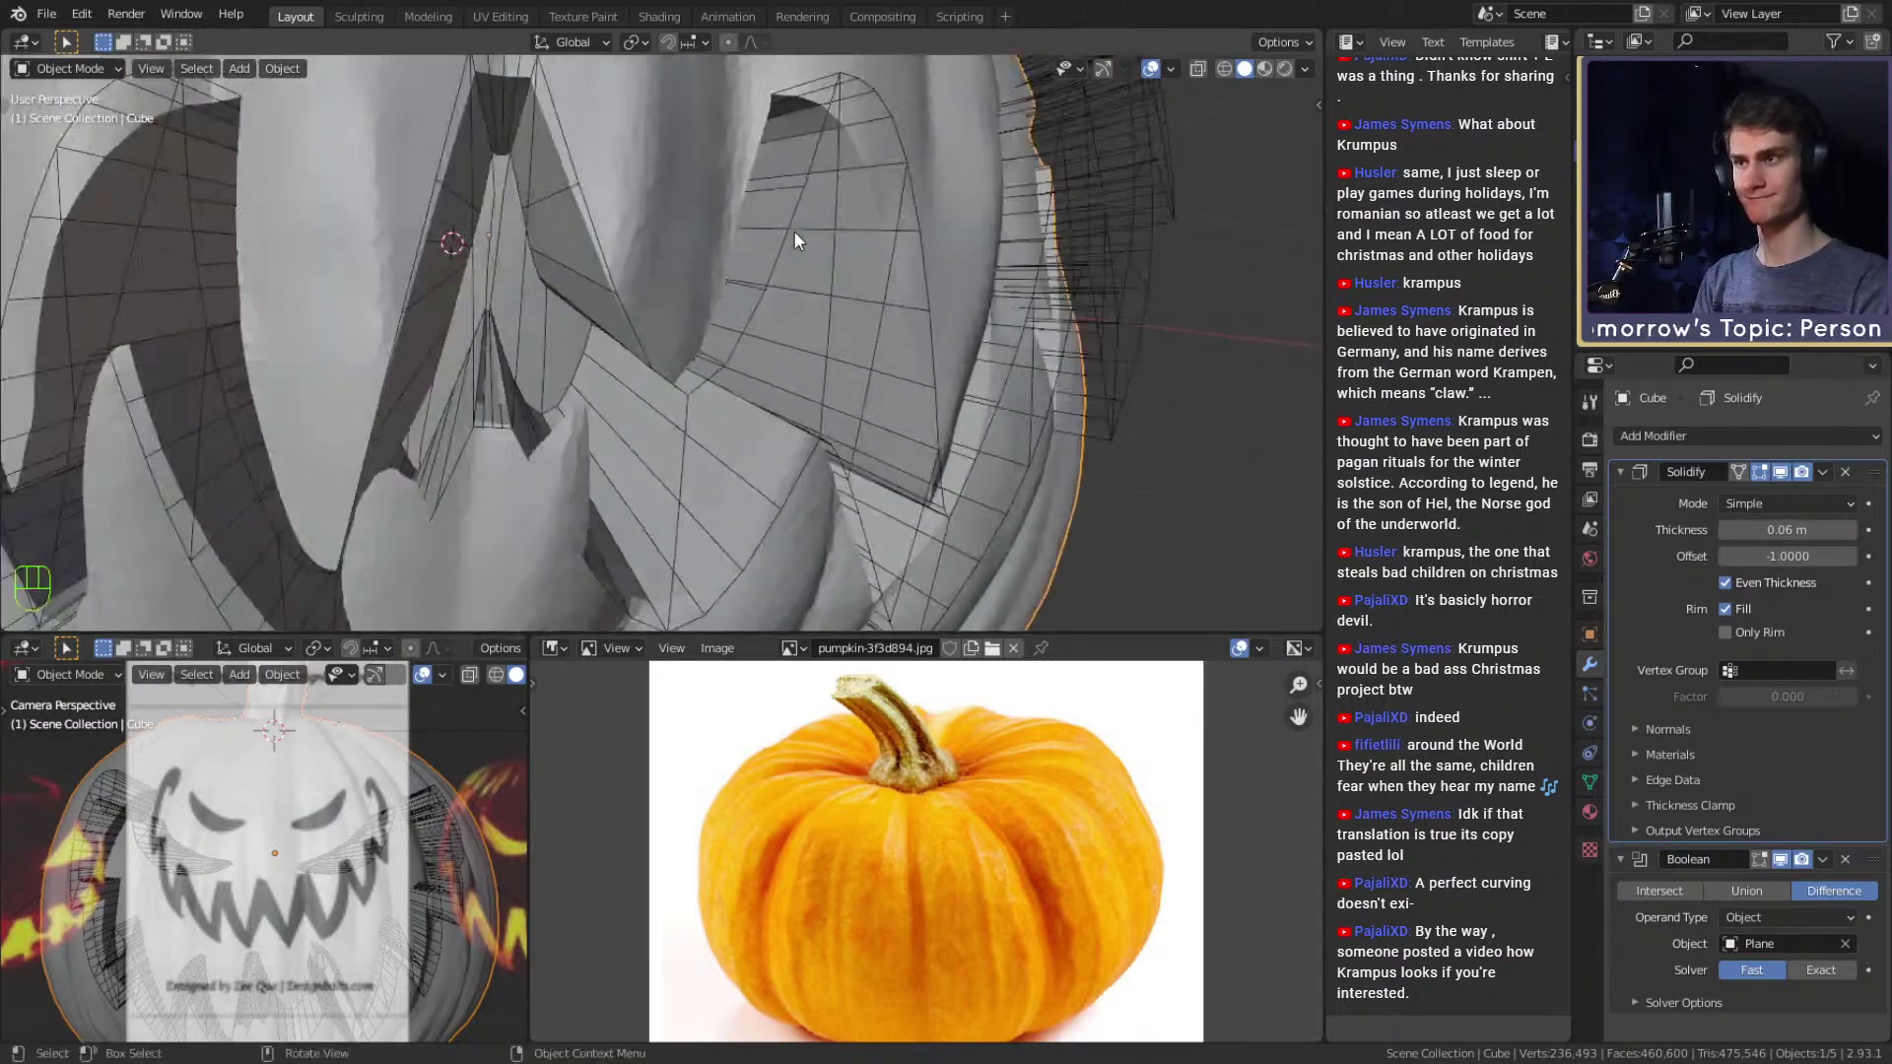
# Set the pumpkin's Solidify thickness to 0.05 m and examine the carved walls from several angles.
pyautogui.click(1751, 532)
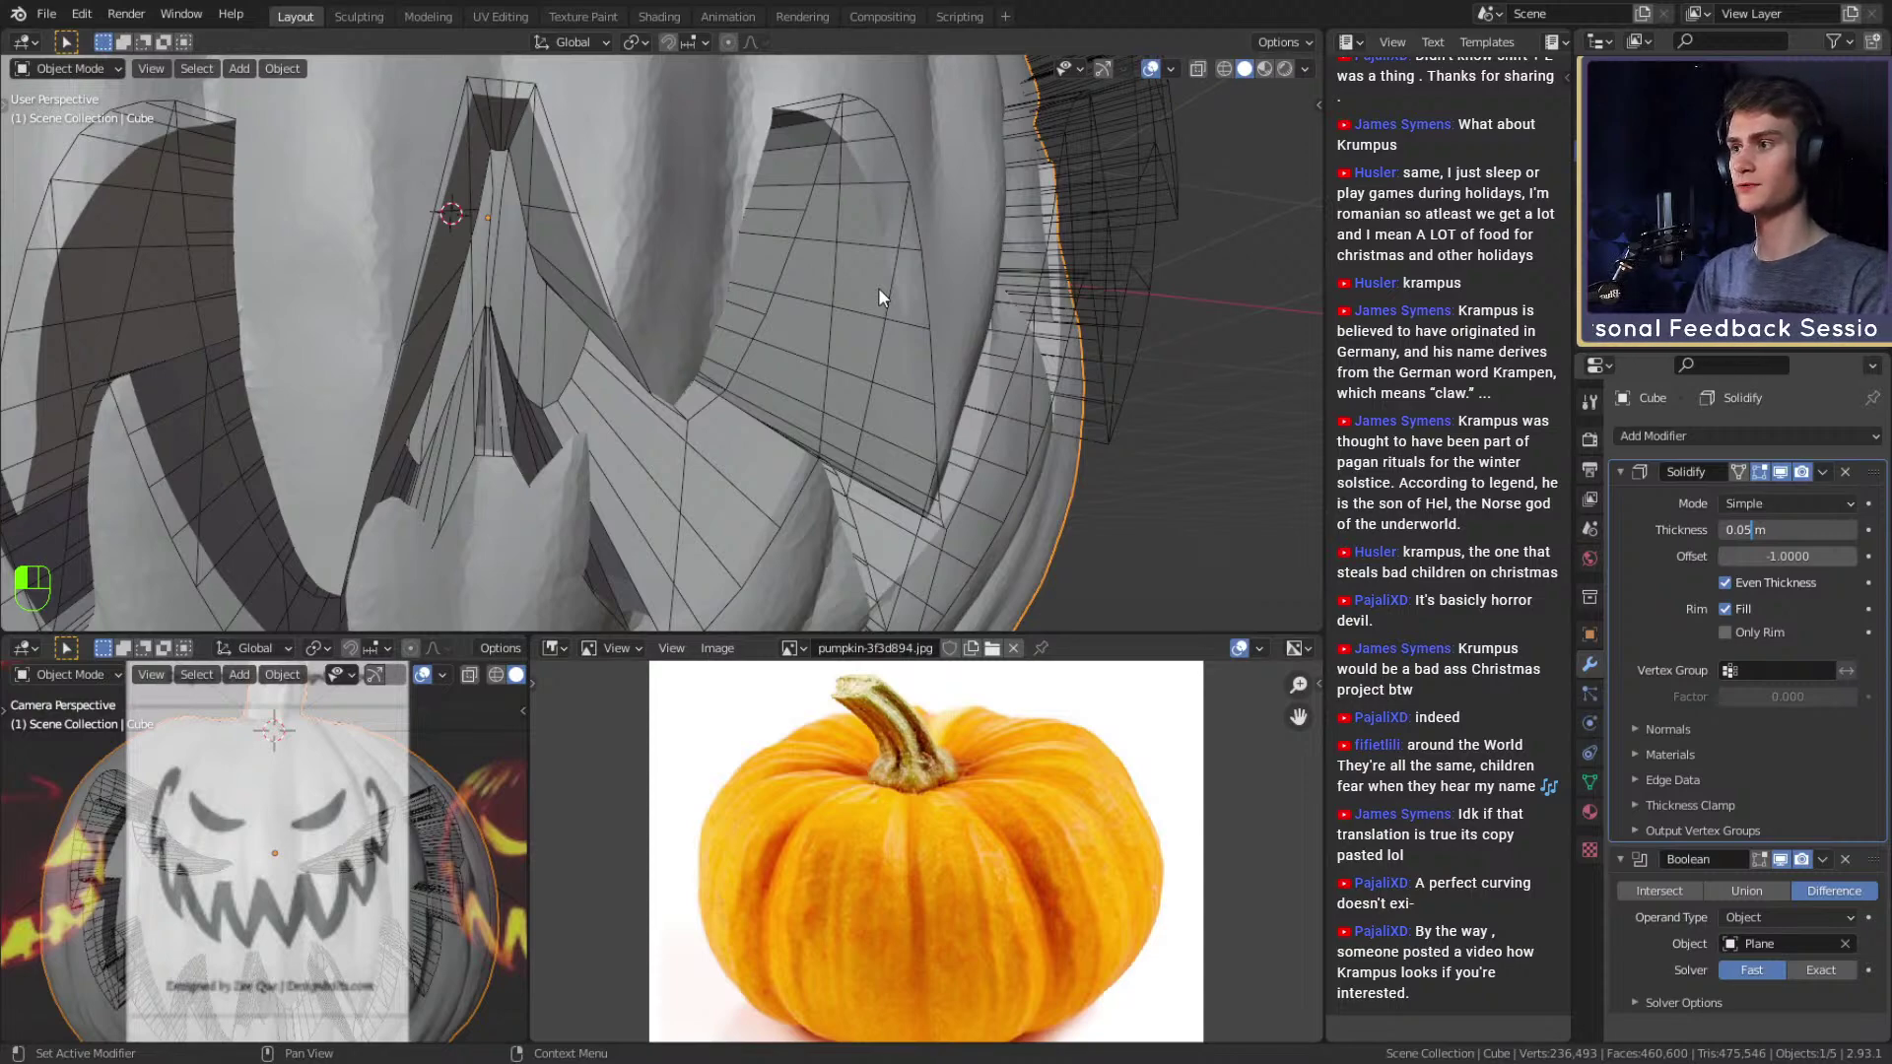
pyautogui.press('Return')
pyautogui.scroll(-5, 644, 337)
pyautogui.moveTo(645, 337); pyautogui.dragTo(654, 457, button='middle')
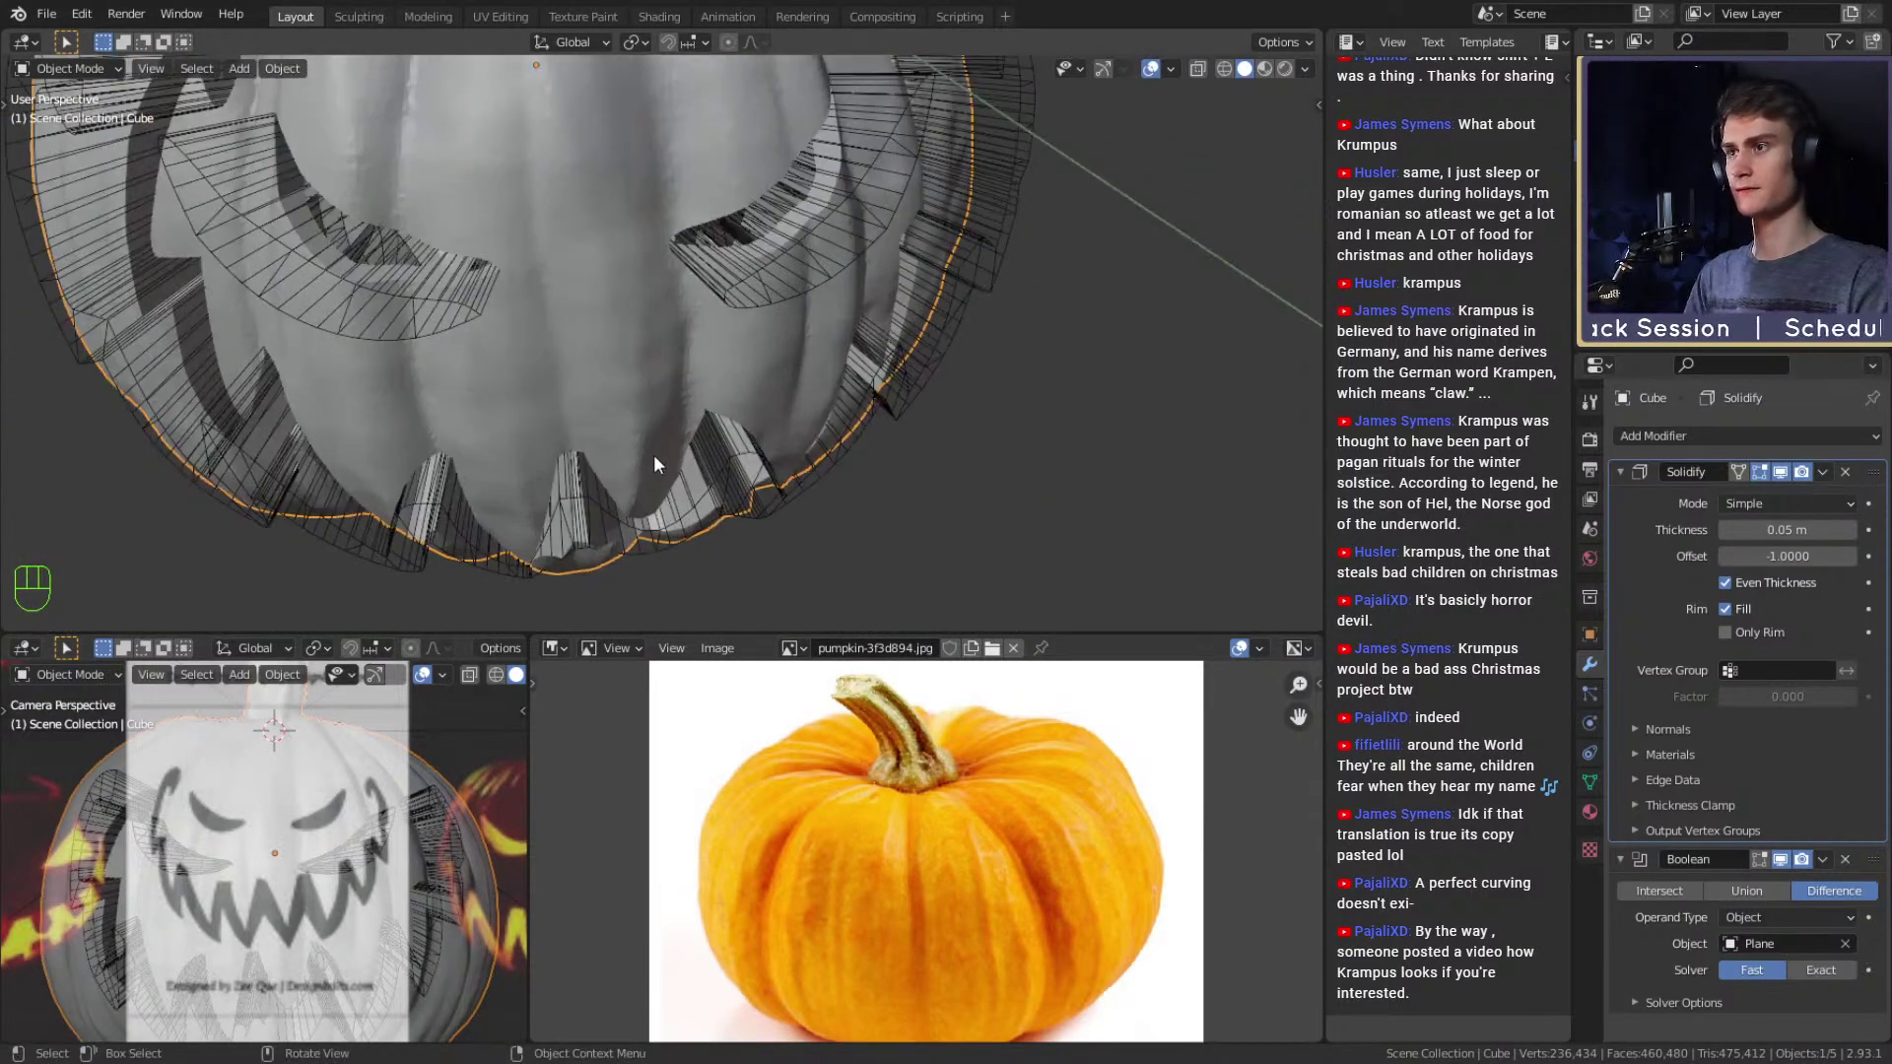
pyautogui.moveTo(725, 406); pyautogui.dragTo(593, 293, button='middle')
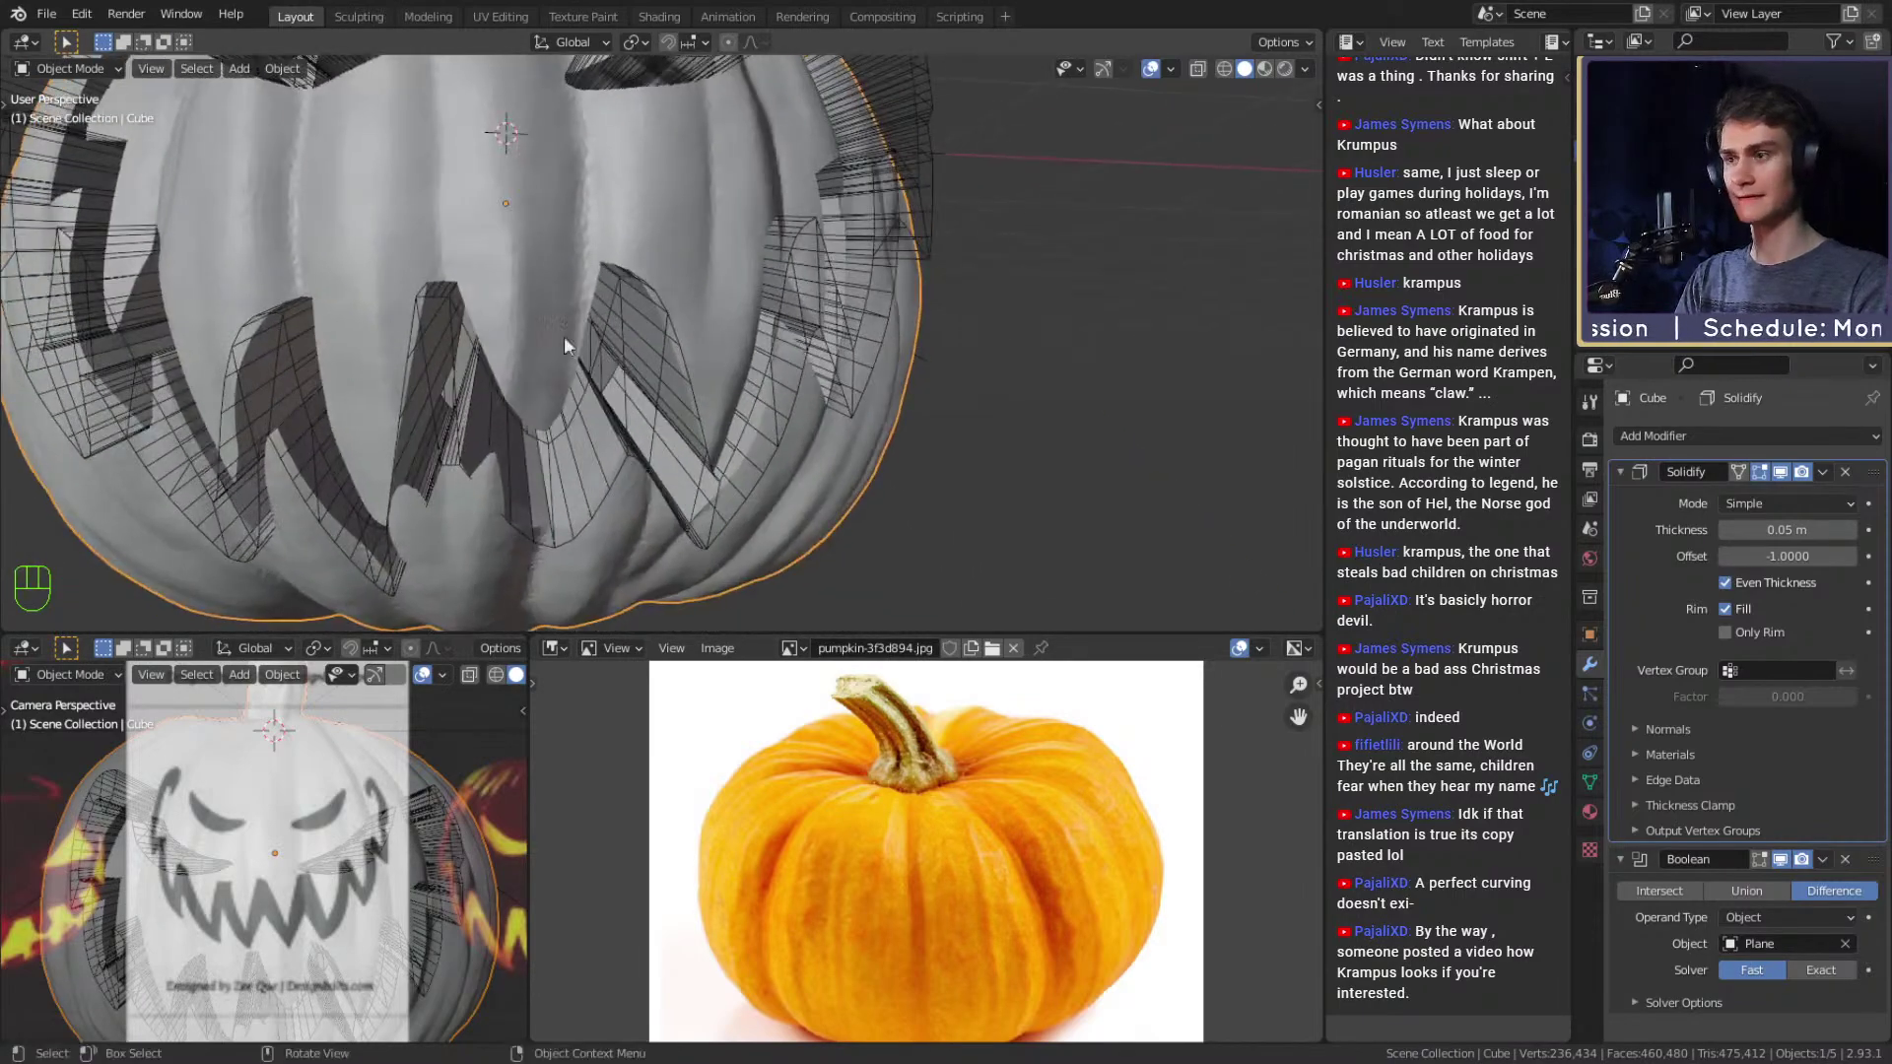
pyautogui.moveTo(800, 371); pyautogui.dragTo(857, 317, button='middle')
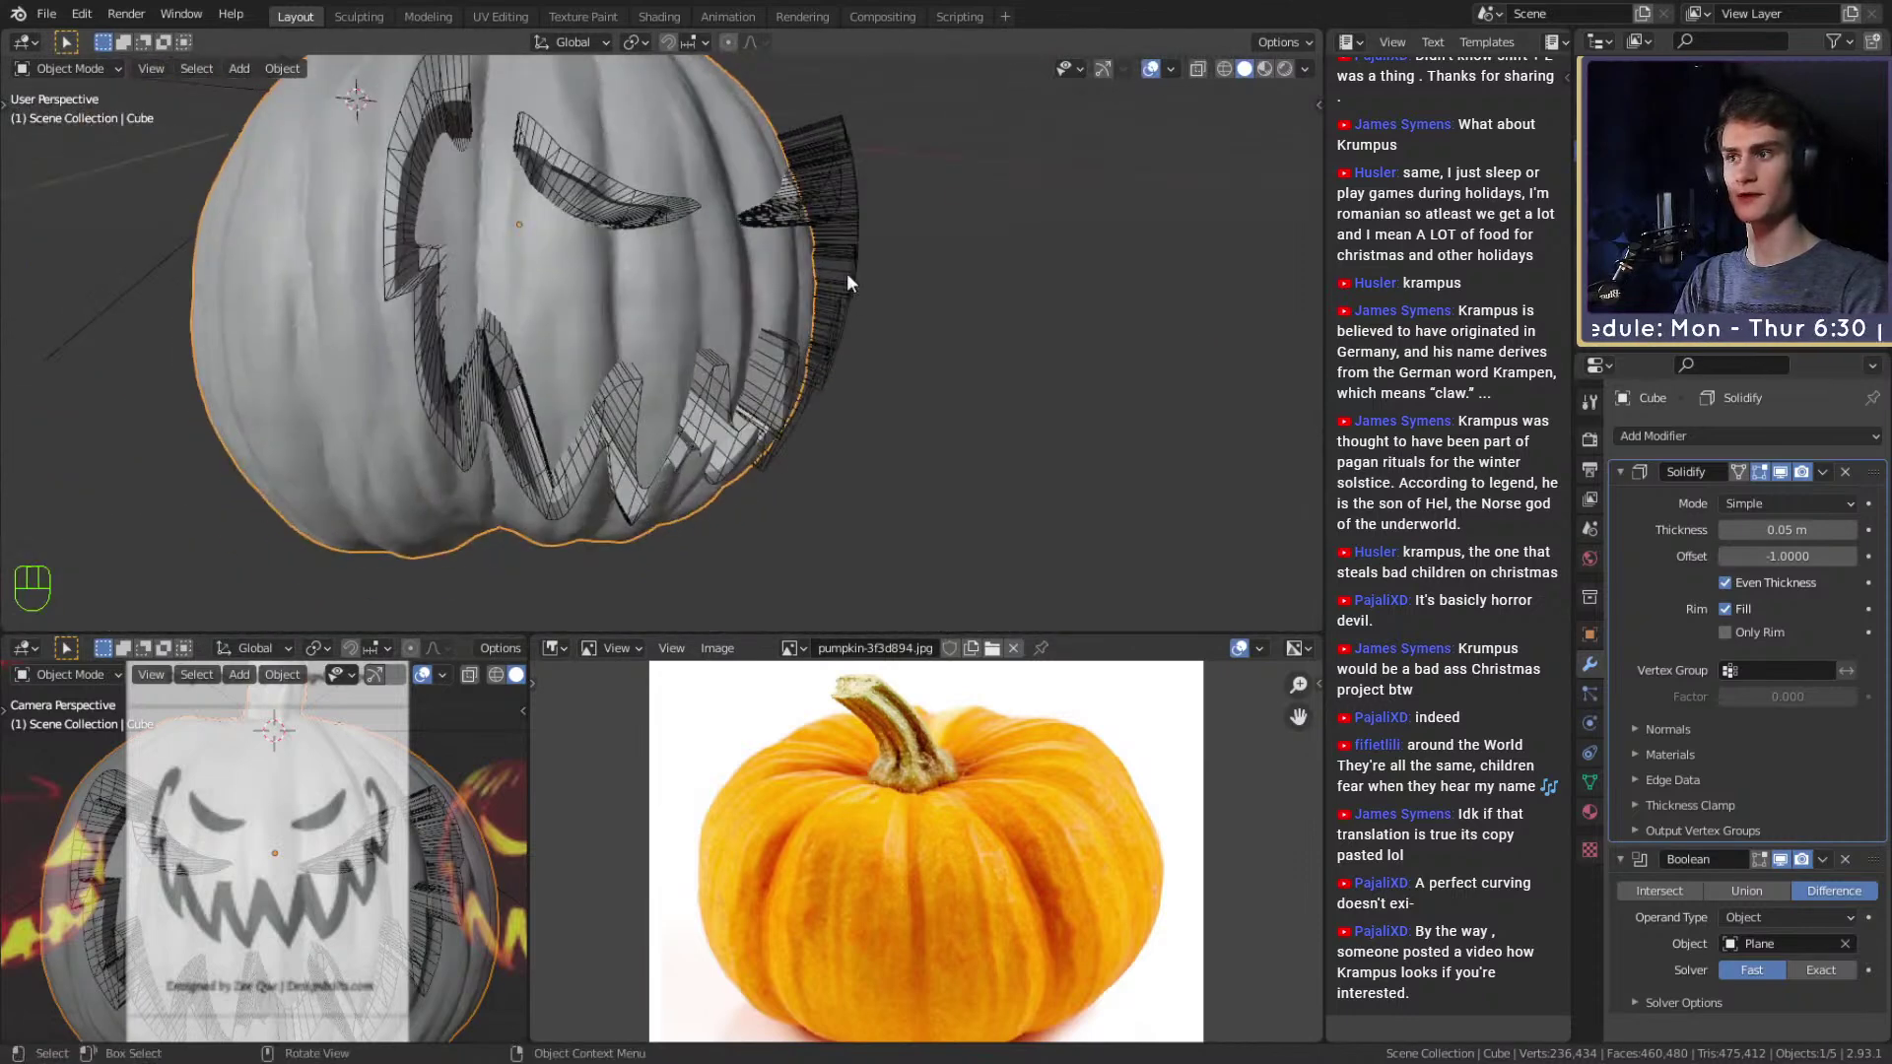
# Compare the face cutter and the pumpkin in X-ray shading, and turn off the pumpkin's Boolean modifier in the viewport.
pyautogui.click(824, 203)
pyautogui.scroll(5, 1121, 499)
pyautogui.hotkey('alt', 'z')
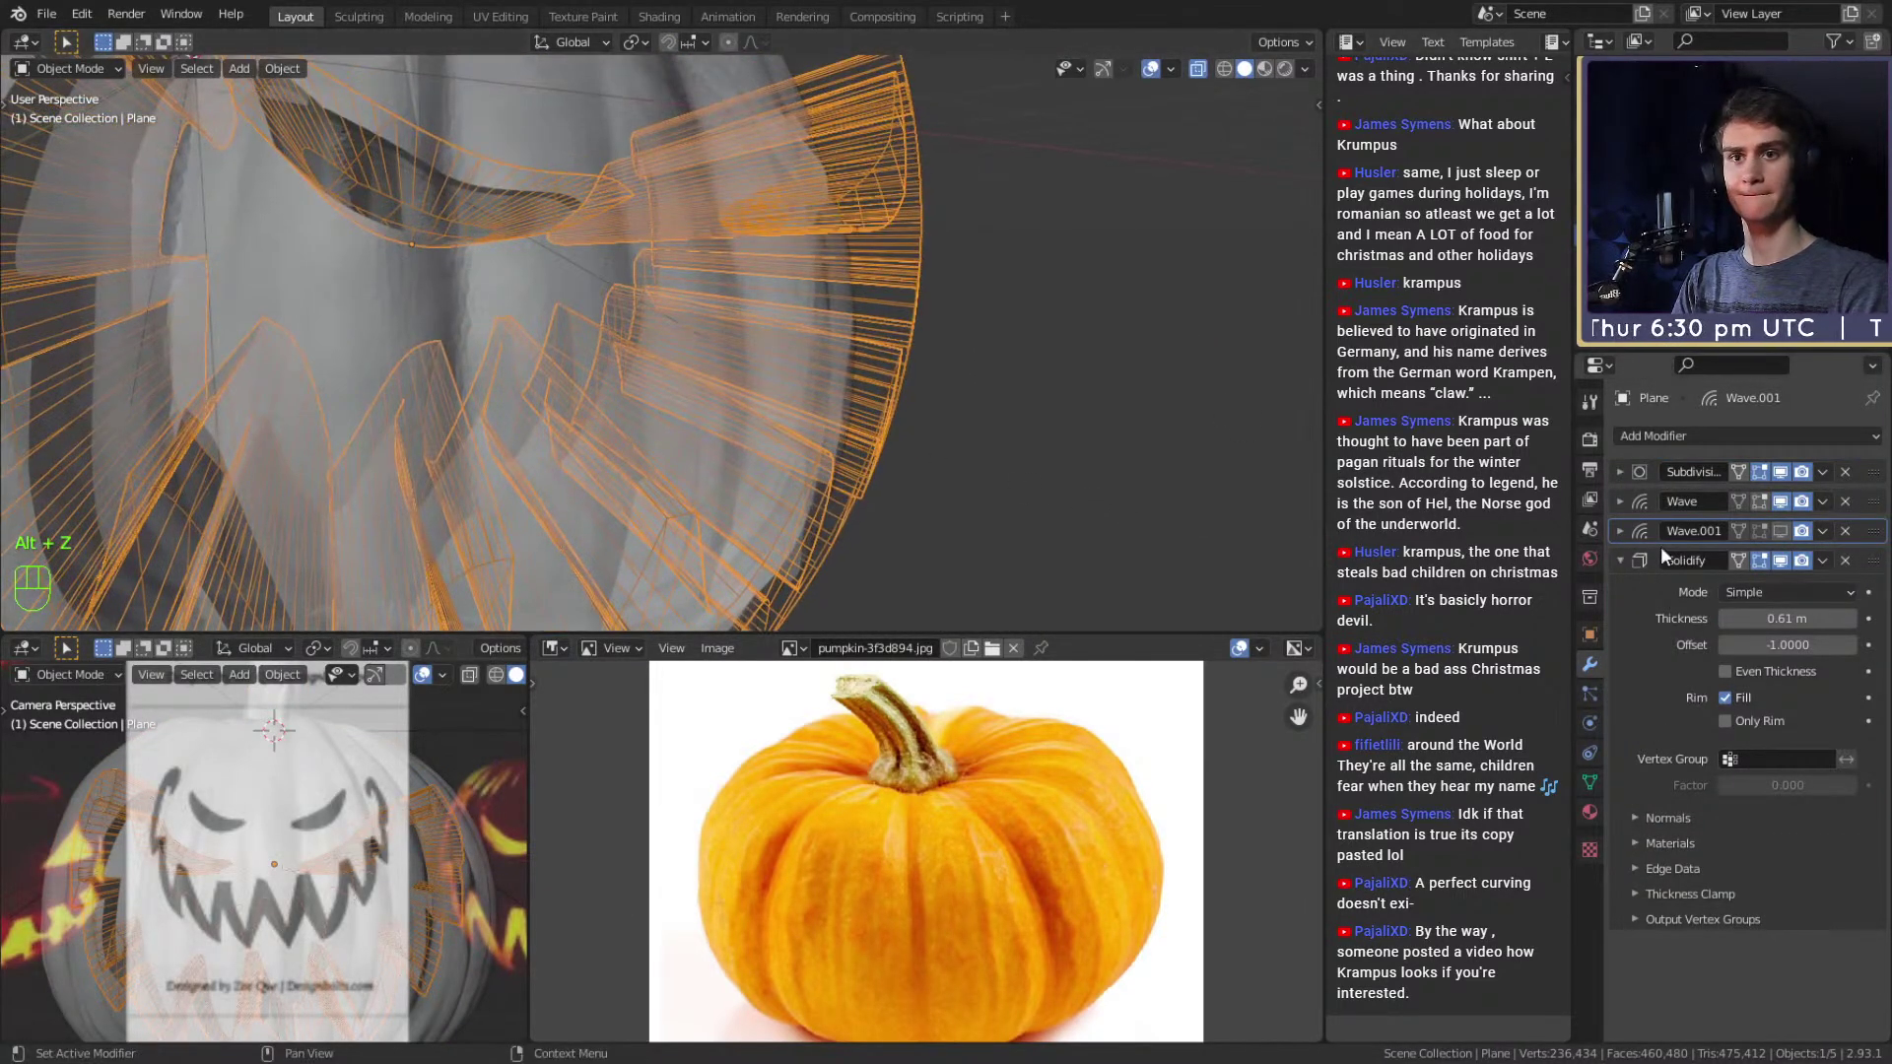
pyautogui.click(627, 120)
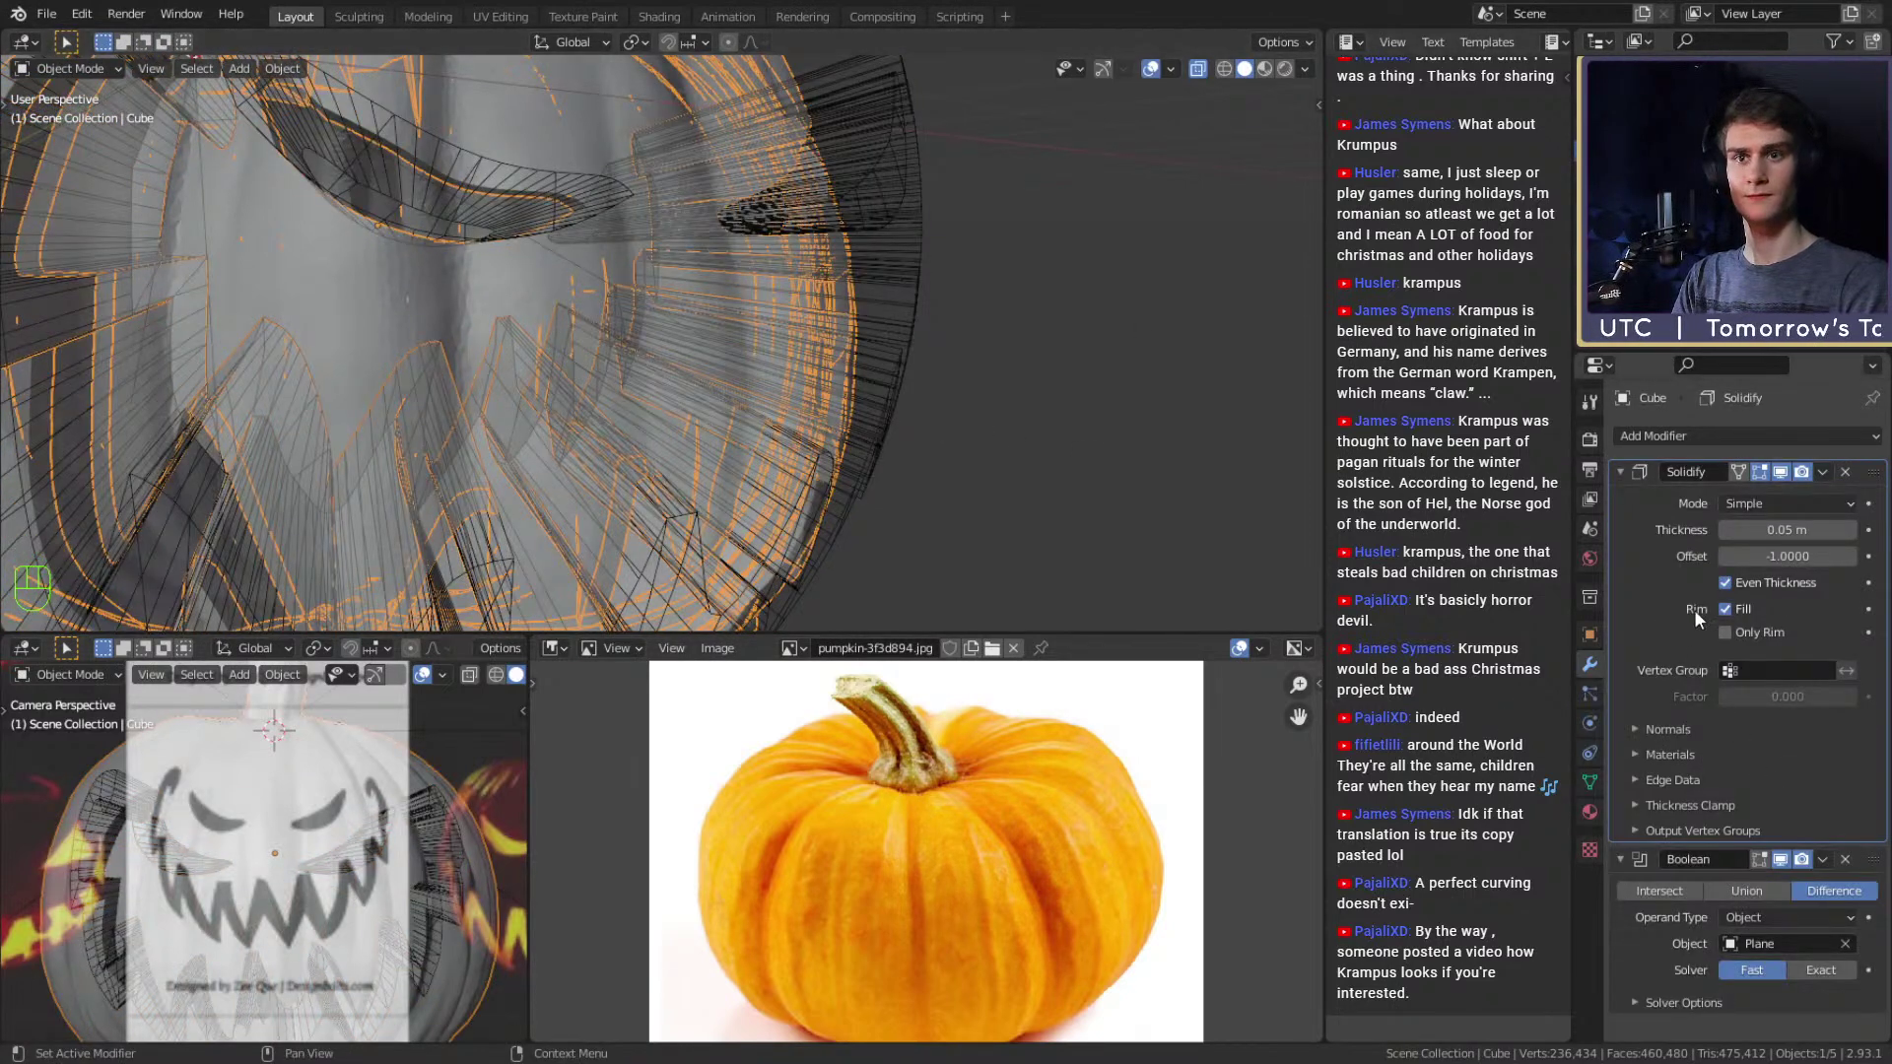
pyautogui.click(1781, 859)
# Examine from inside and outside the pumpkin how the face cutter passes through the wall, with X-ray shading off.
pyautogui.keyDown('shift'); pyautogui.moveTo(653, 338); pyautogui.dragTo(959, 337, button='middle'); pyautogui.keyUp('shift')
pyautogui.click(753, 182)
pyautogui.scroll(2, 826, 307)
pyautogui.scroll(-4, 660, 360)
pyautogui.scroll(4, 919, 289)
pyautogui.hotkey('alt', 'z')
pyautogui.scroll(3, 782, 344)
pyautogui.scroll(-3, 780, 348)
pyautogui.moveTo(780, 349); pyautogui.dragTo(972, 377, button='middle')
pyautogui.scroll(-5, 772, 318)
pyautogui.moveTo(773, 317); pyautogui.dragTo(828, 424, button='middle')
pyautogui.scroll(5, 742, 321)
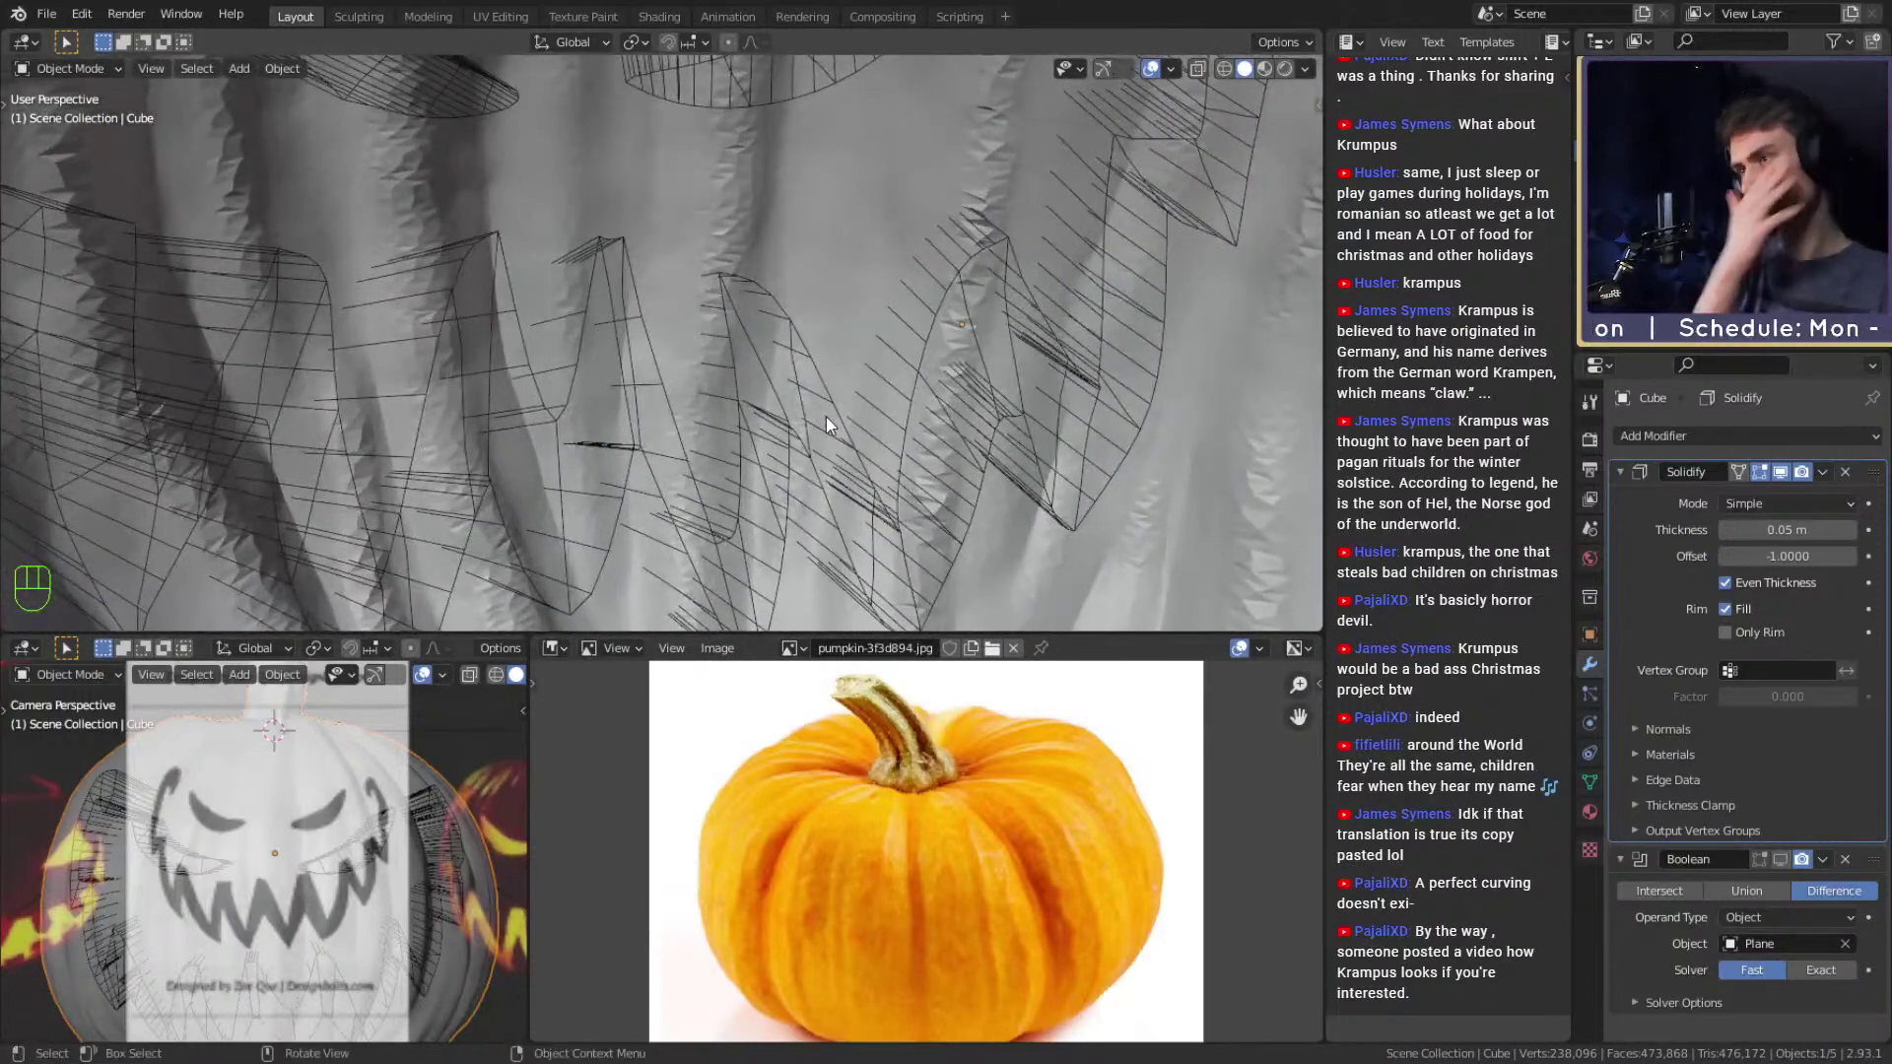
pyautogui.scroll(-5, 820, 410)
pyautogui.moveTo(814, 355); pyautogui.dragTo(719, 303, button='middle')
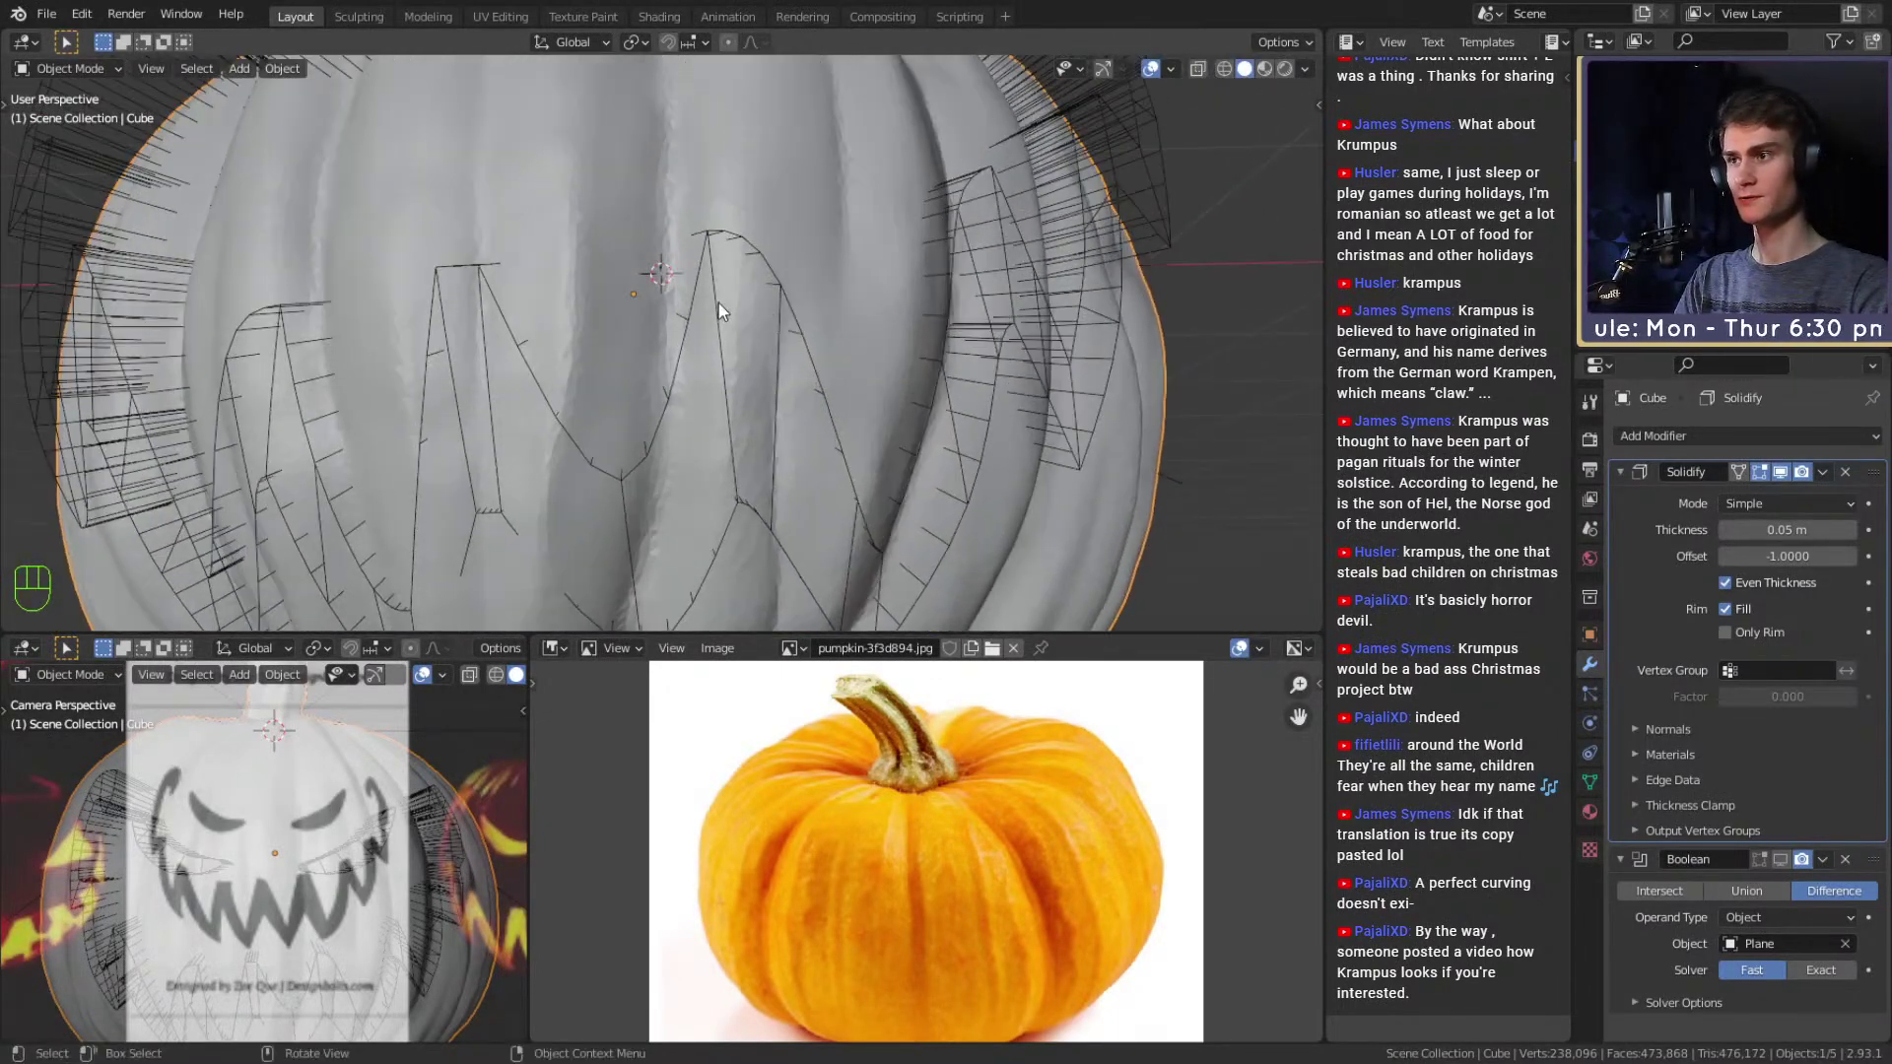
# Open the face mesh for editing and add a centred loop cut along the mouth's zigzag strip.
pyautogui.click(763, 337)
pyautogui.press('Tab')
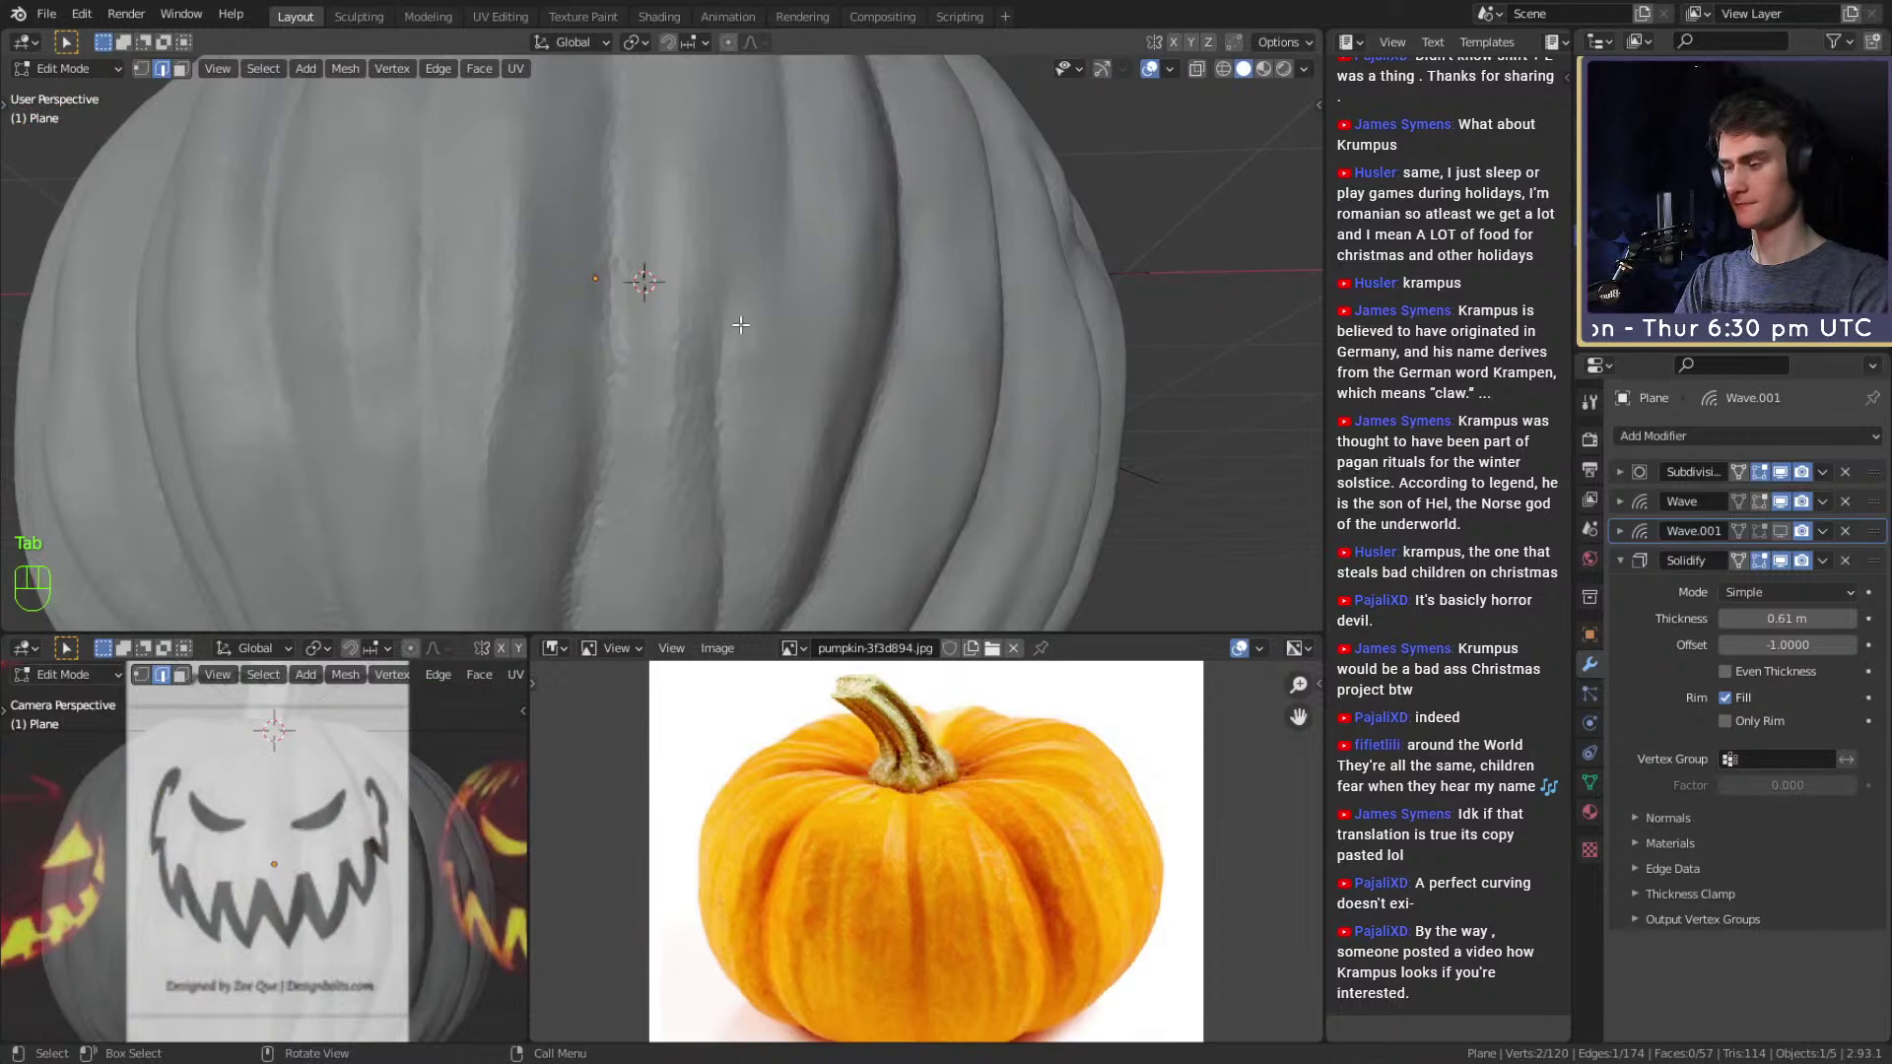
pyautogui.scroll(-5, 741, 324)
pyautogui.moveTo(741, 324); pyautogui.dragTo(833, 259, button='middle')
pyautogui.scroll(5, 761, 410)
pyautogui.hotkey('alt', 'z')
pyautogui.scroll(3, 832, 258)
pyautogui.moveTo(769, 341); pyautogui.dragTo(663, 341, button='middle')
pyautogui.hotkey('ctrl', 'r')
pyautogui.click(654, 338)
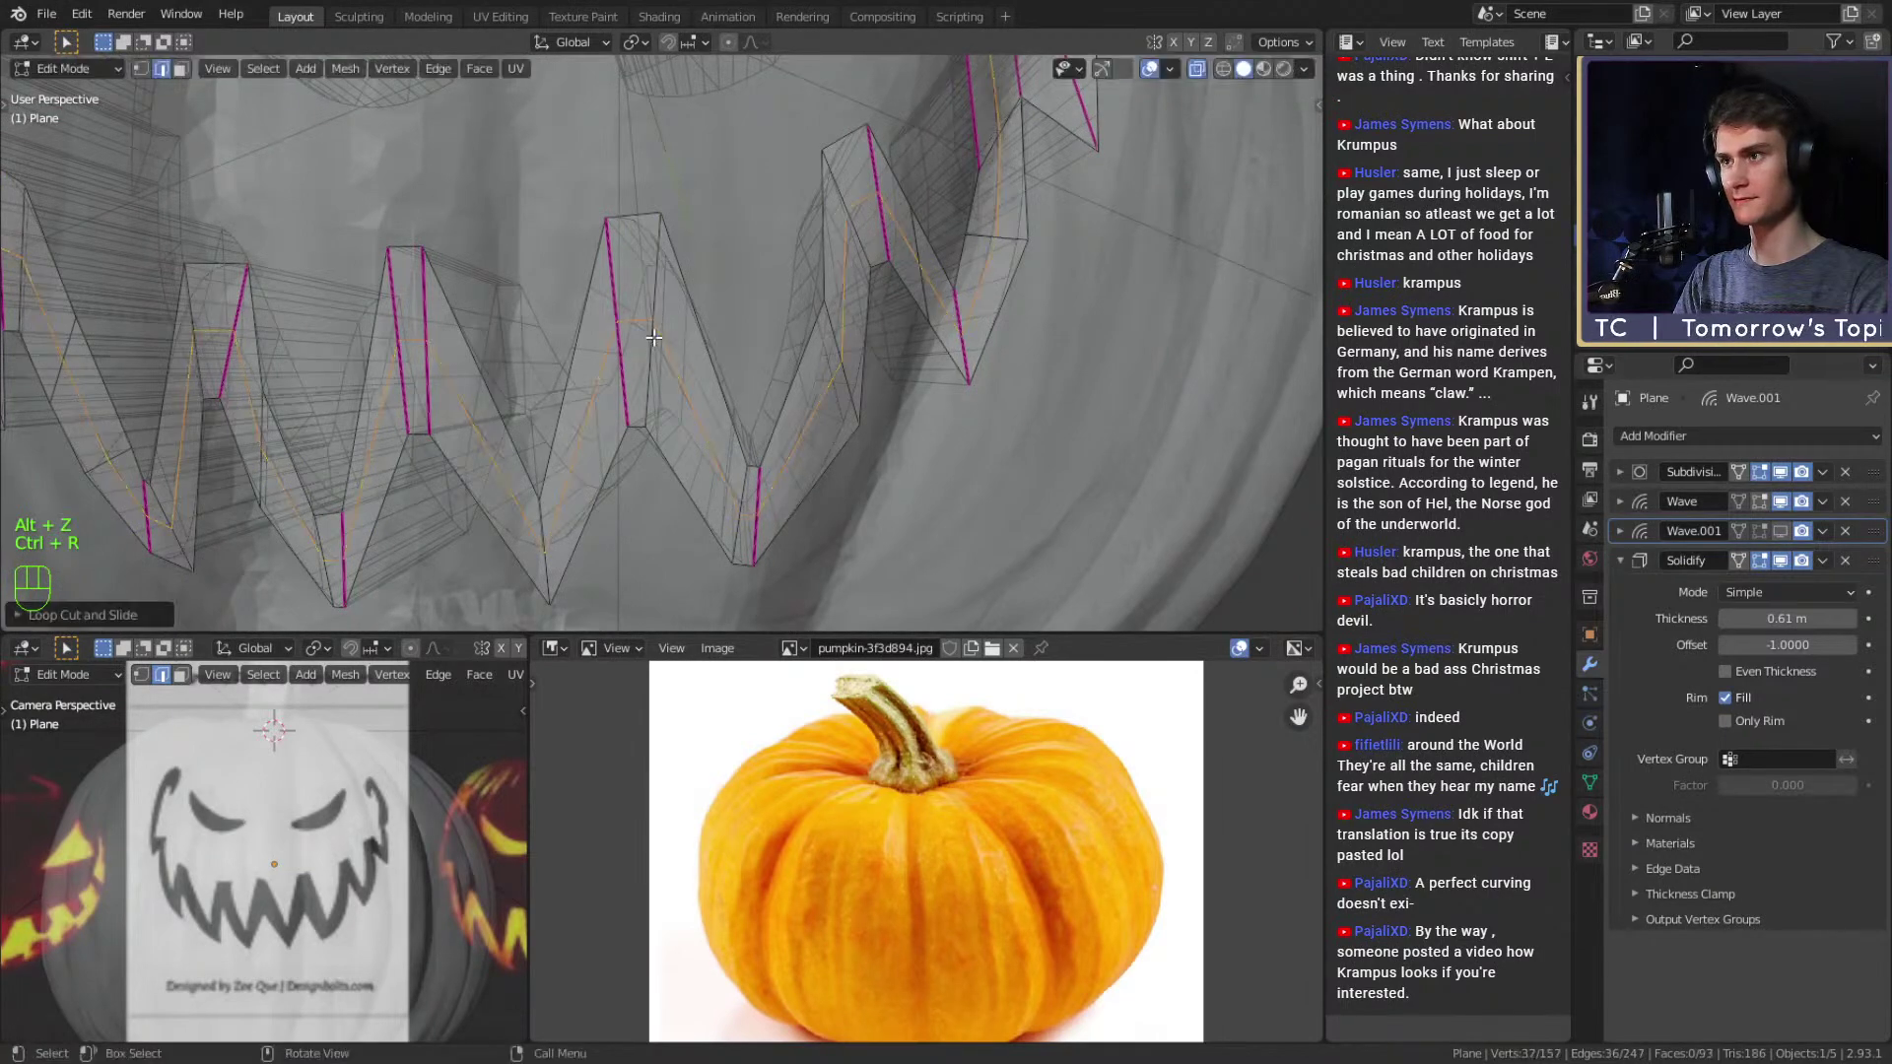
pyautogui.rightClick(654, 337)
# Add another loop cut through the mouth's upper cheek section and return to Object Mode.
pyautogui.scroll(-3, 655, 338)
pyautogui.keyDown('shift'); pyautogui.moveTo(729, 296); pyautogui.dragTo(631, 412, button='middle'); pyautogui.keyUp('shift')
pyautogui.scroll(2, 630, 412)
pyautogui.hotkey('ctrl', 'r')
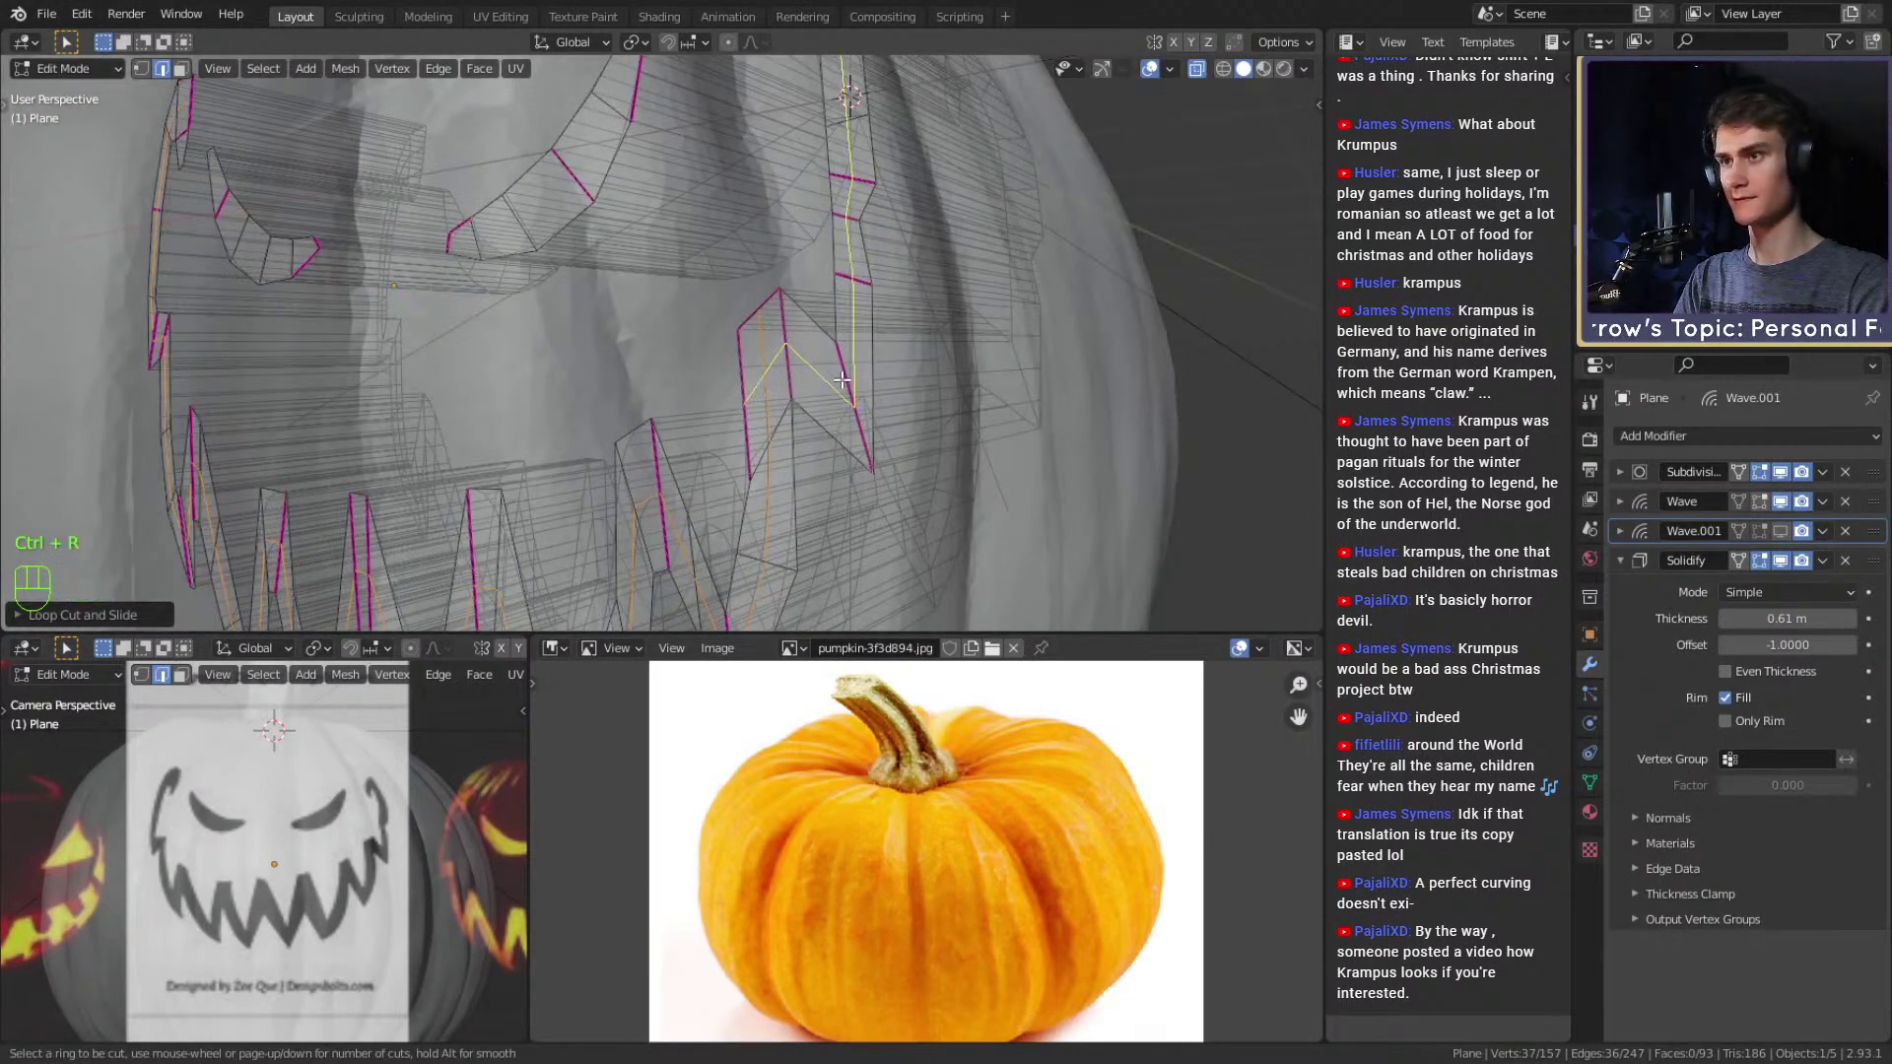
pyautogui.doubleClick(835, 380)
pyautogui.scroll(-3, 857, 376)
pyautogui.moveTo(878, 371); pyautogui.dragTo(974, 367, button='middle')
pyautogui.press('Tab')
# Turn off X-ray shading, show the pumpkin's Boolean cut again, and check the carved mouth and eyes.
pyautogui.scroll(-5, 885, 370)
pyautogui.hotkey('alt', 'z')
pyautogui.scroll(2, 832, 394)
pyautogui.moveTo(831, 394); pyautogui.dragTo(887, 402, button='middle')
pyautogui.click(995, 405)
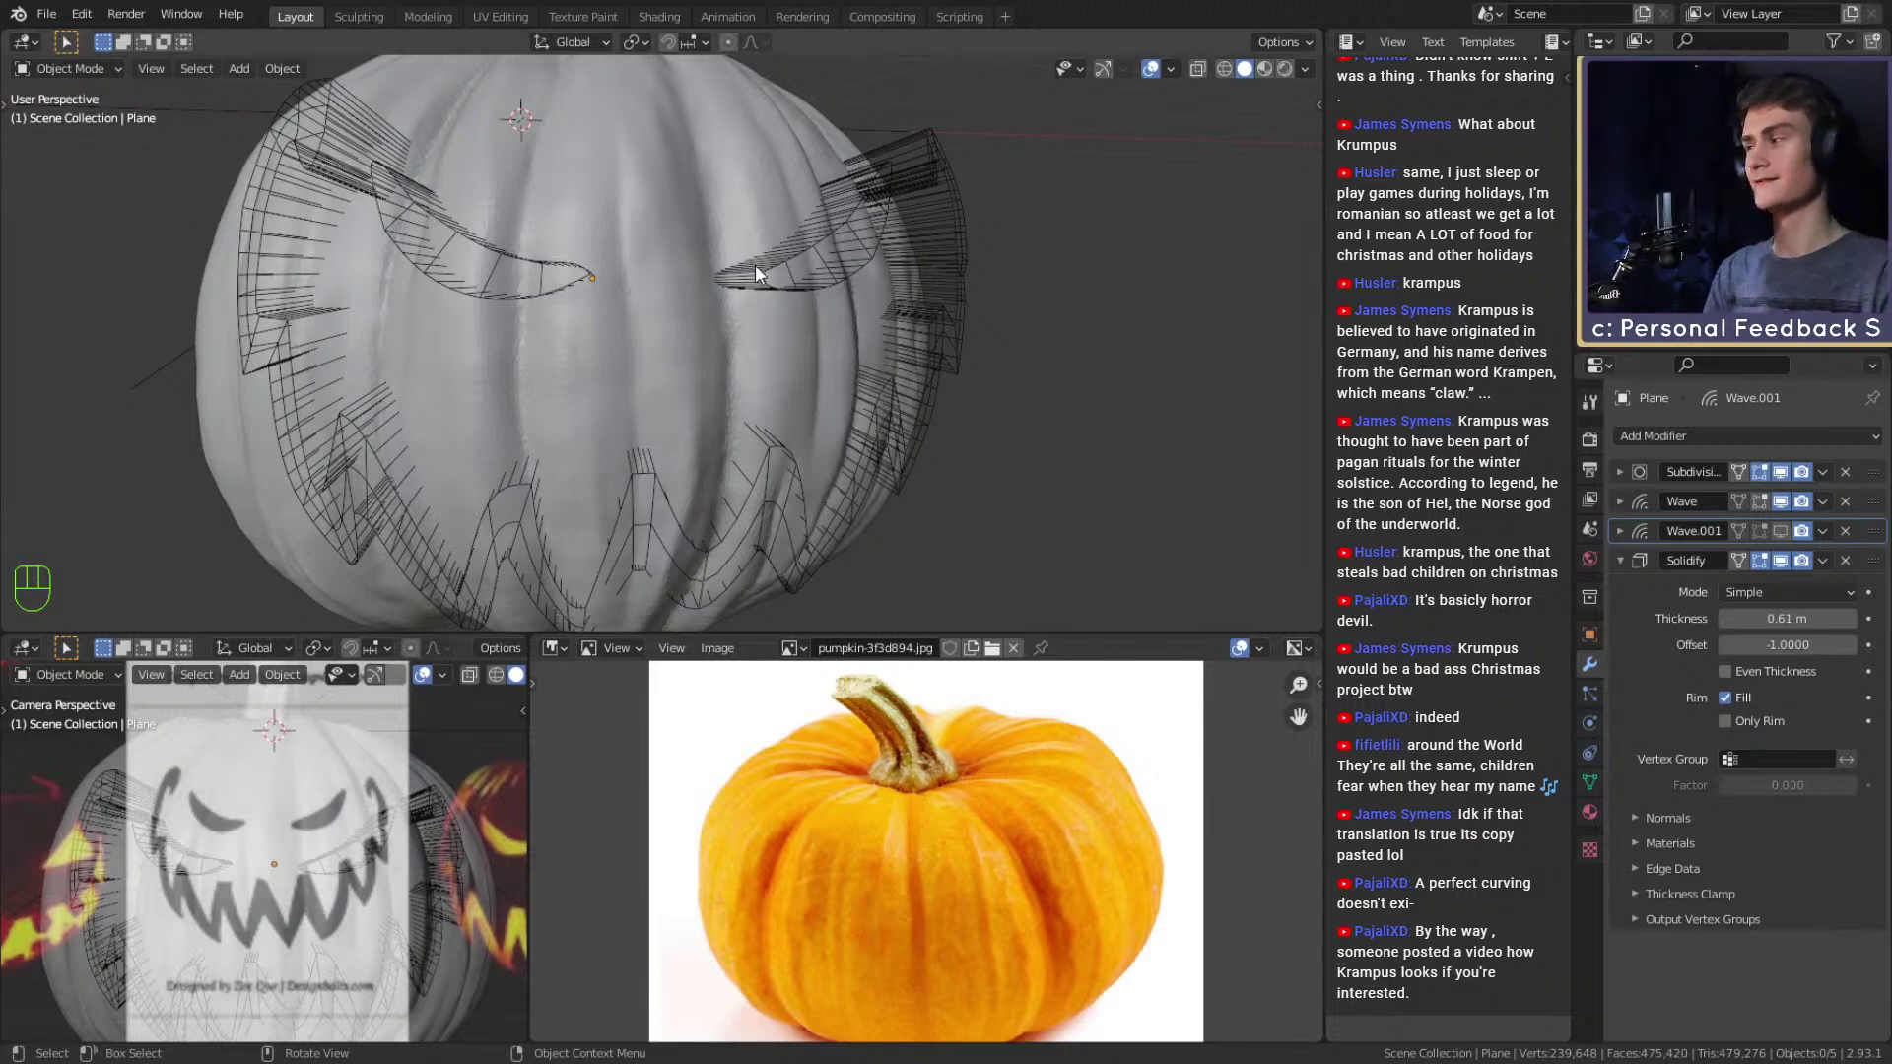
pyautogui.moveTo(677, 244); pyautogui.dragTo(749, 301, button='middle')
pyautogui.scroll(2, 747, 361)
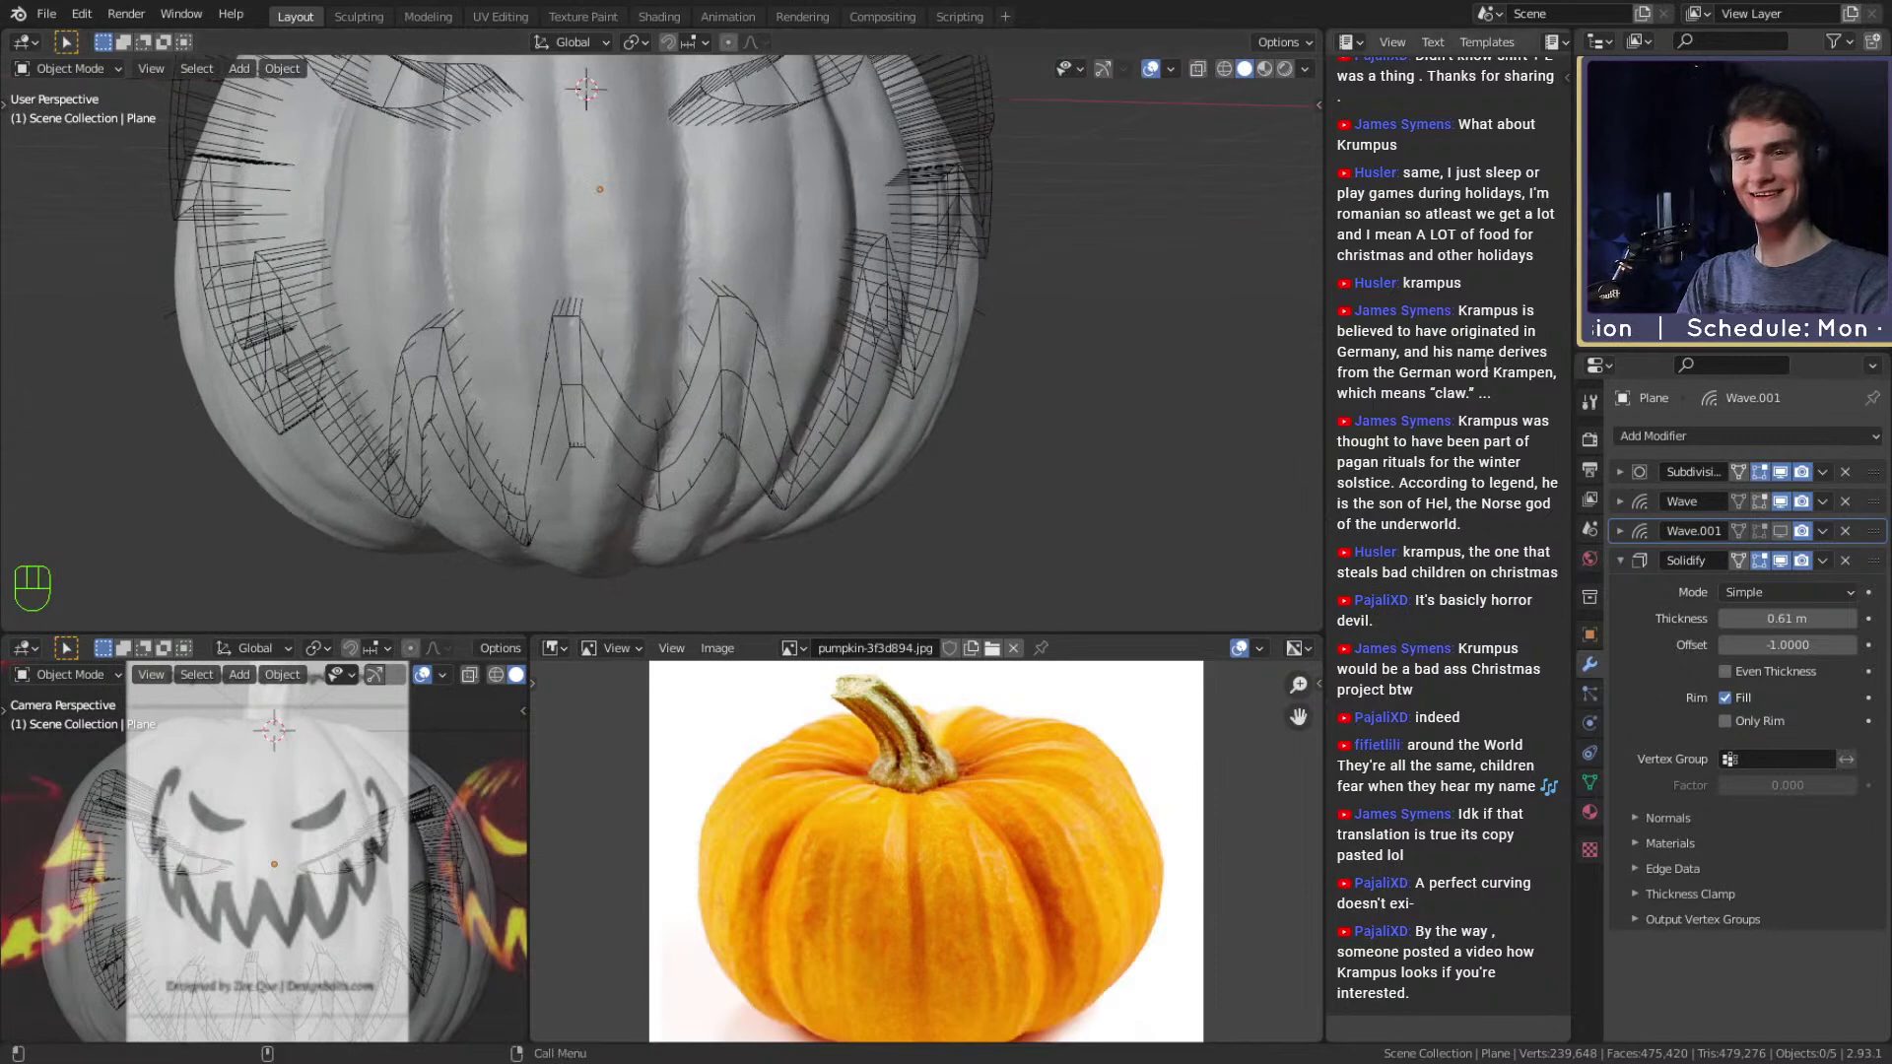
pyautogui.click(835, 183)
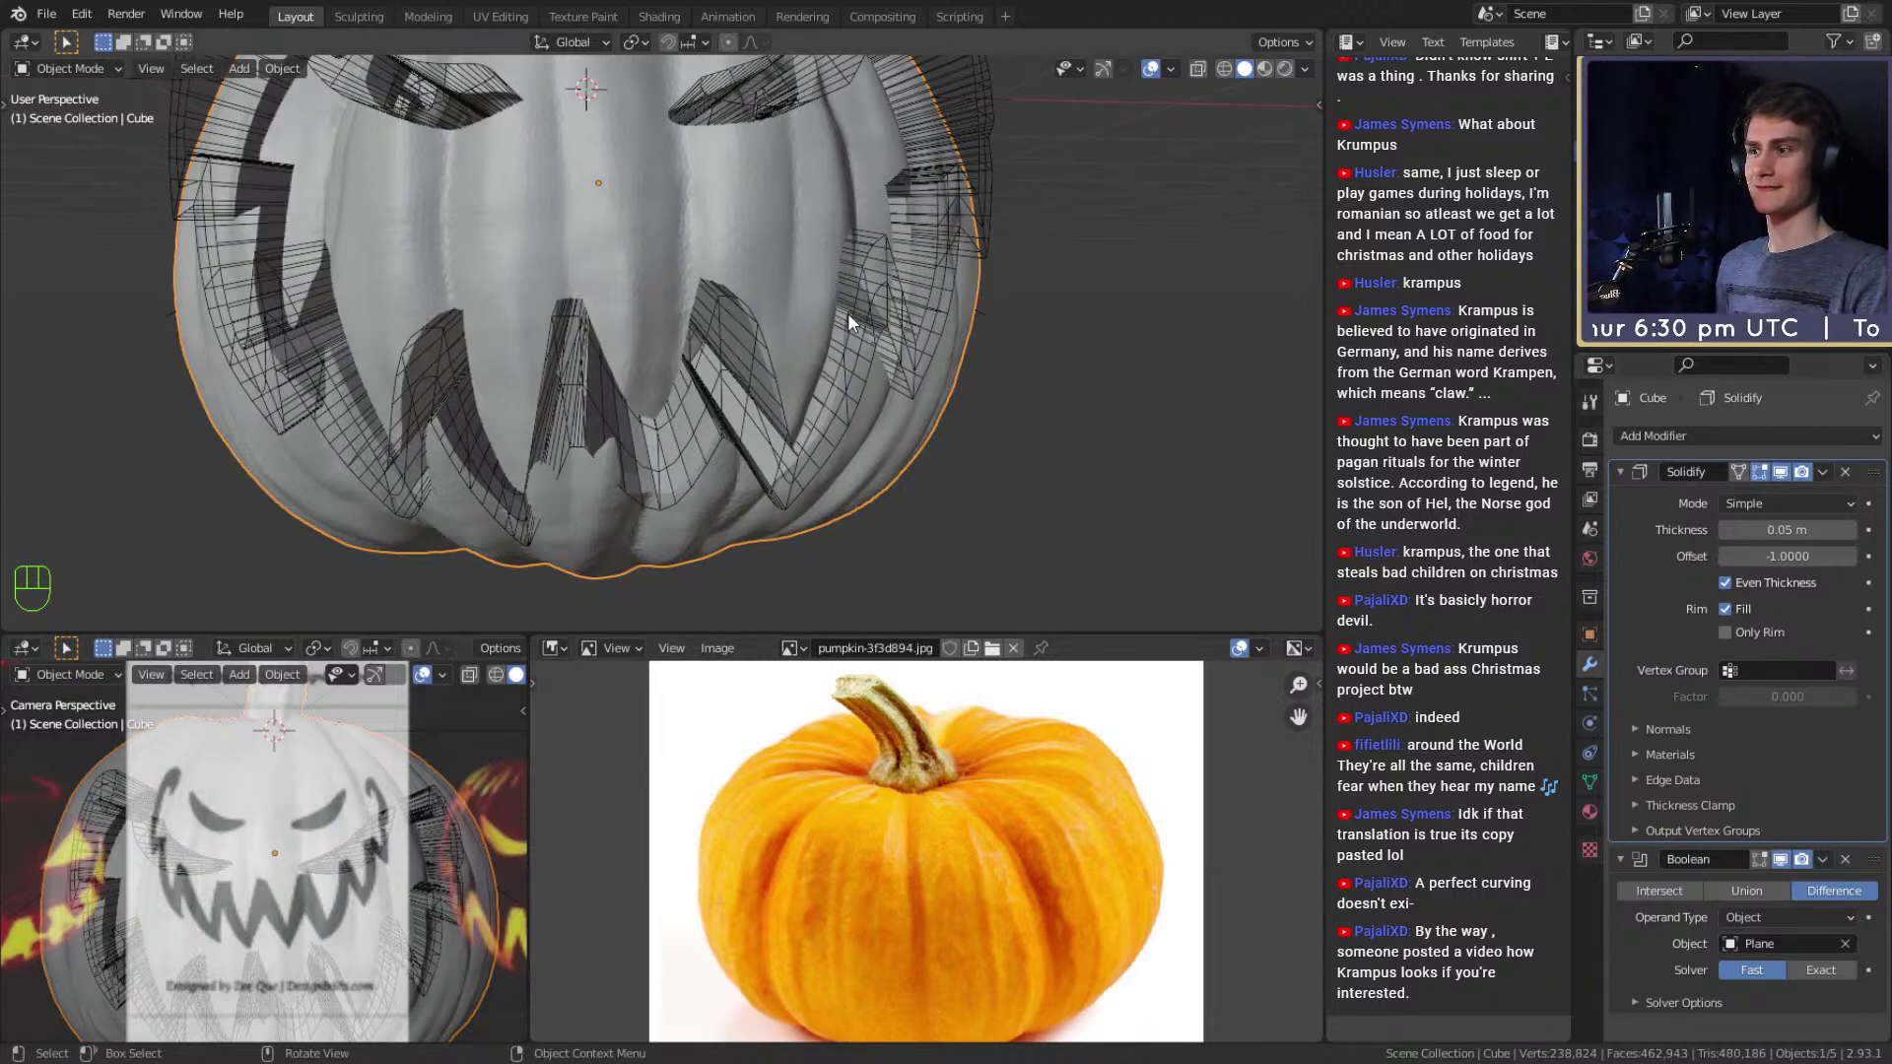
pyautogui.moveTo(847, 311); pyautogui.dragTo(997, 416, button='middle')
# Turn off the Boolean modifier's viewport display and move the face mesh about -0.02 m along the Y axis.
pyautogui.click(1779, 860)
pyautogui.click(818, 352)
pyautogui.scroll(-3, 832, 365)
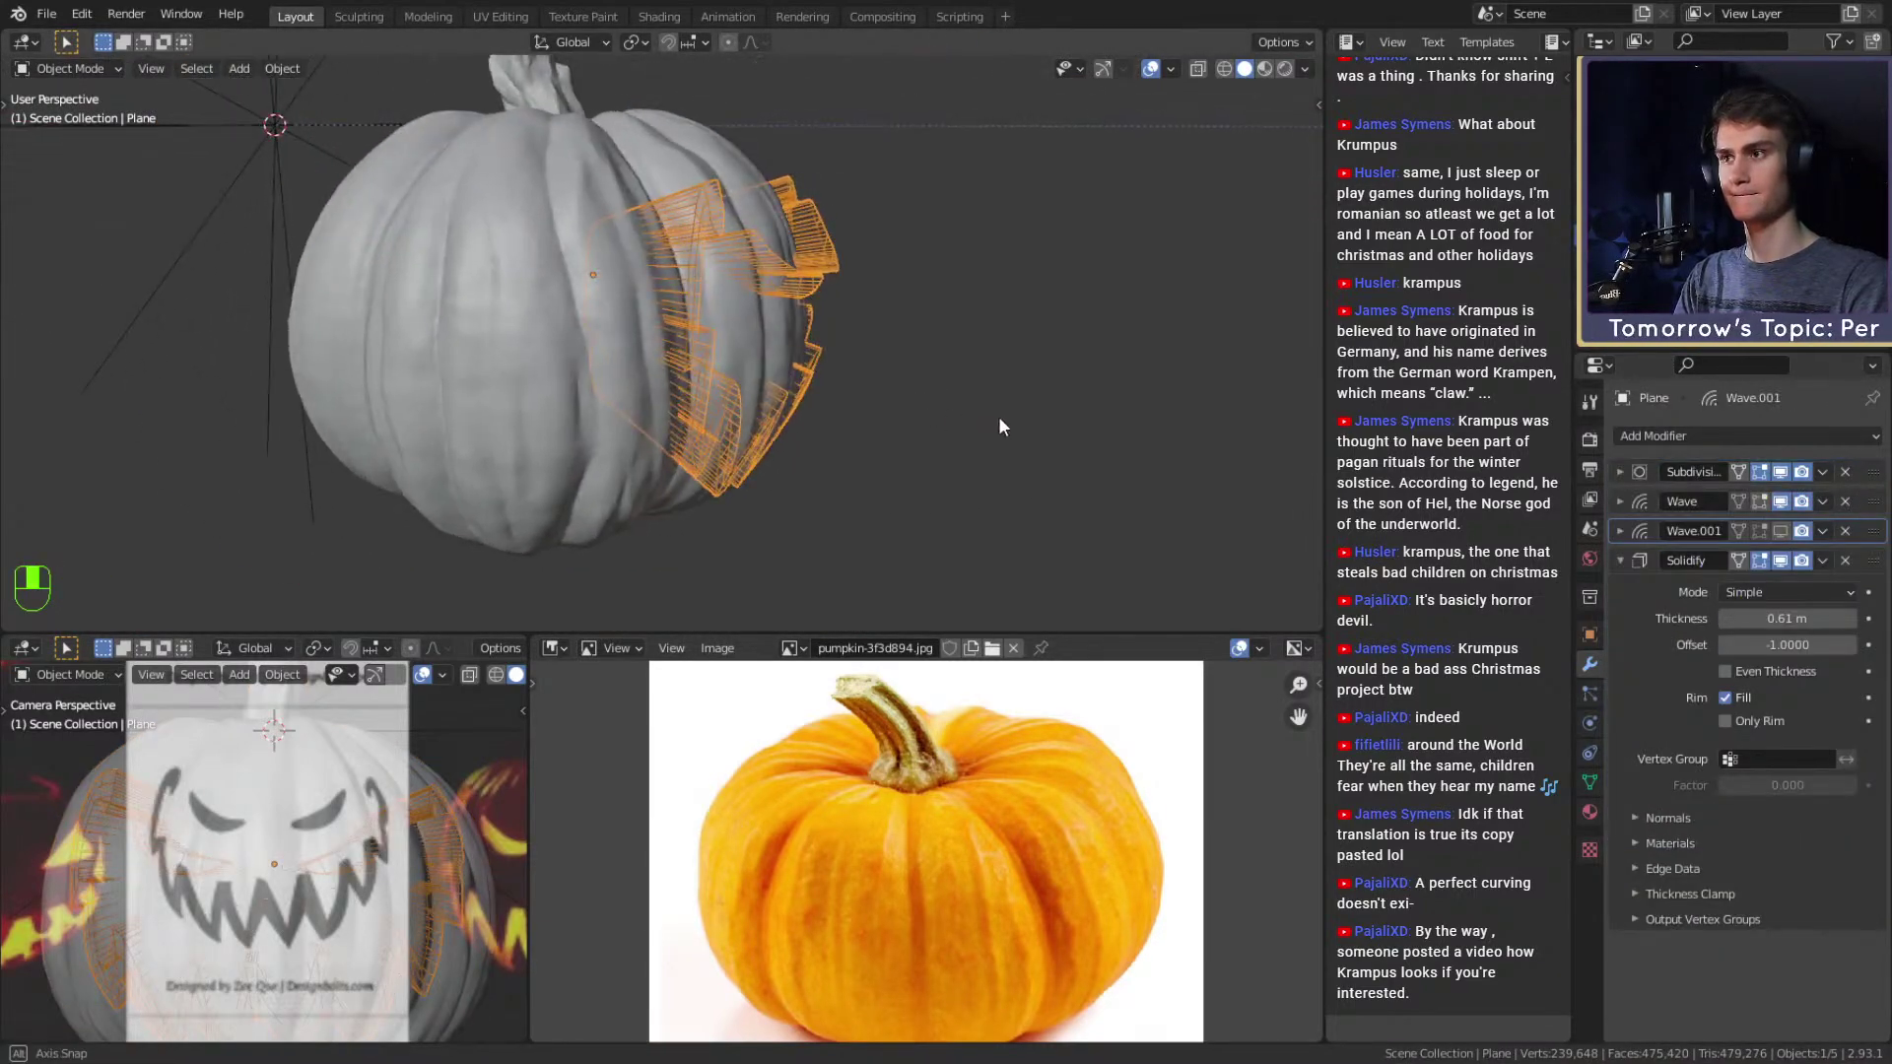
pyautogui.press('g')
pyautogui.press('x')
pyautogui.press('y')
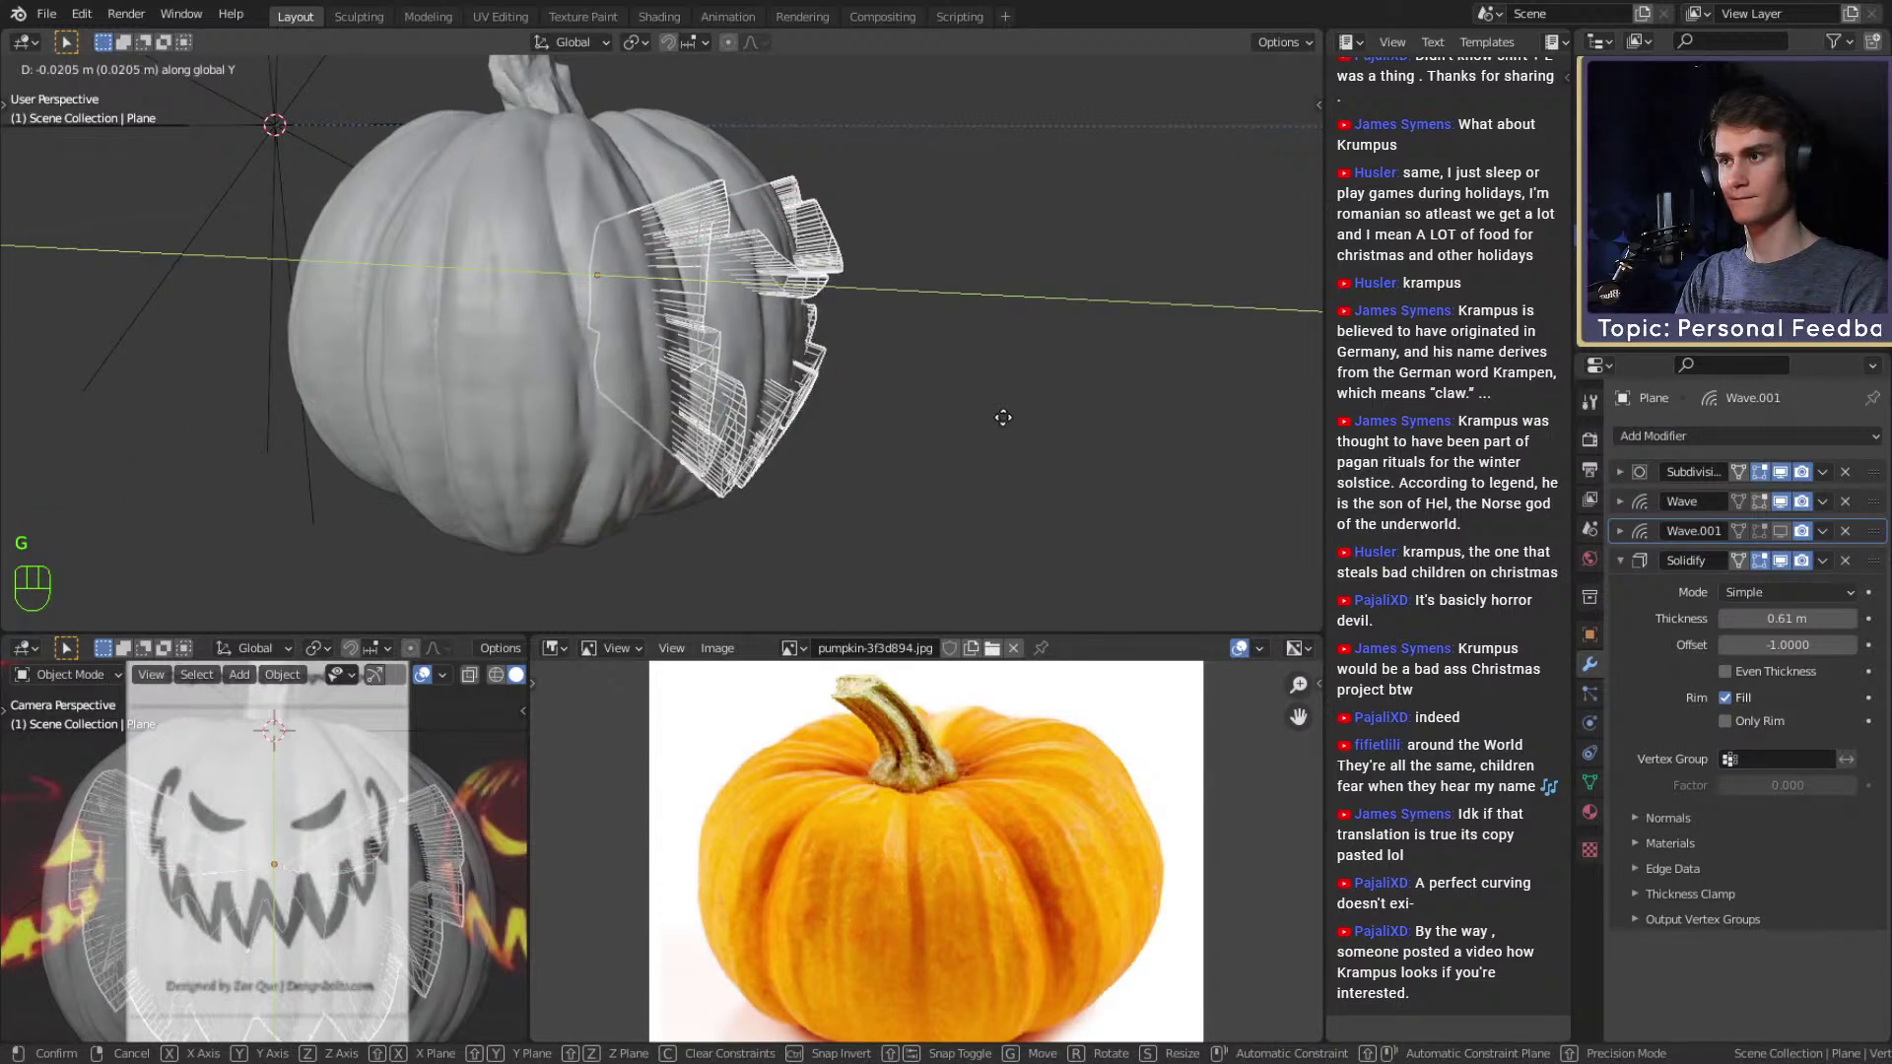
pyautogui.click(1001, 418)
# Examine from the front, sides and inside how far the face mesh reaches through the pumpkin's wall.
pyautogui.scroll(3, 924, 335)
pyautogui.moveTo(995, 422); pyautogui.dragTo(739, 451, button='middle')
pyautogui.scroll(-5, 745, 467)
pyautogui.scroll(5, 739, 451)
pyautogui.scroll(8, 738, 451)
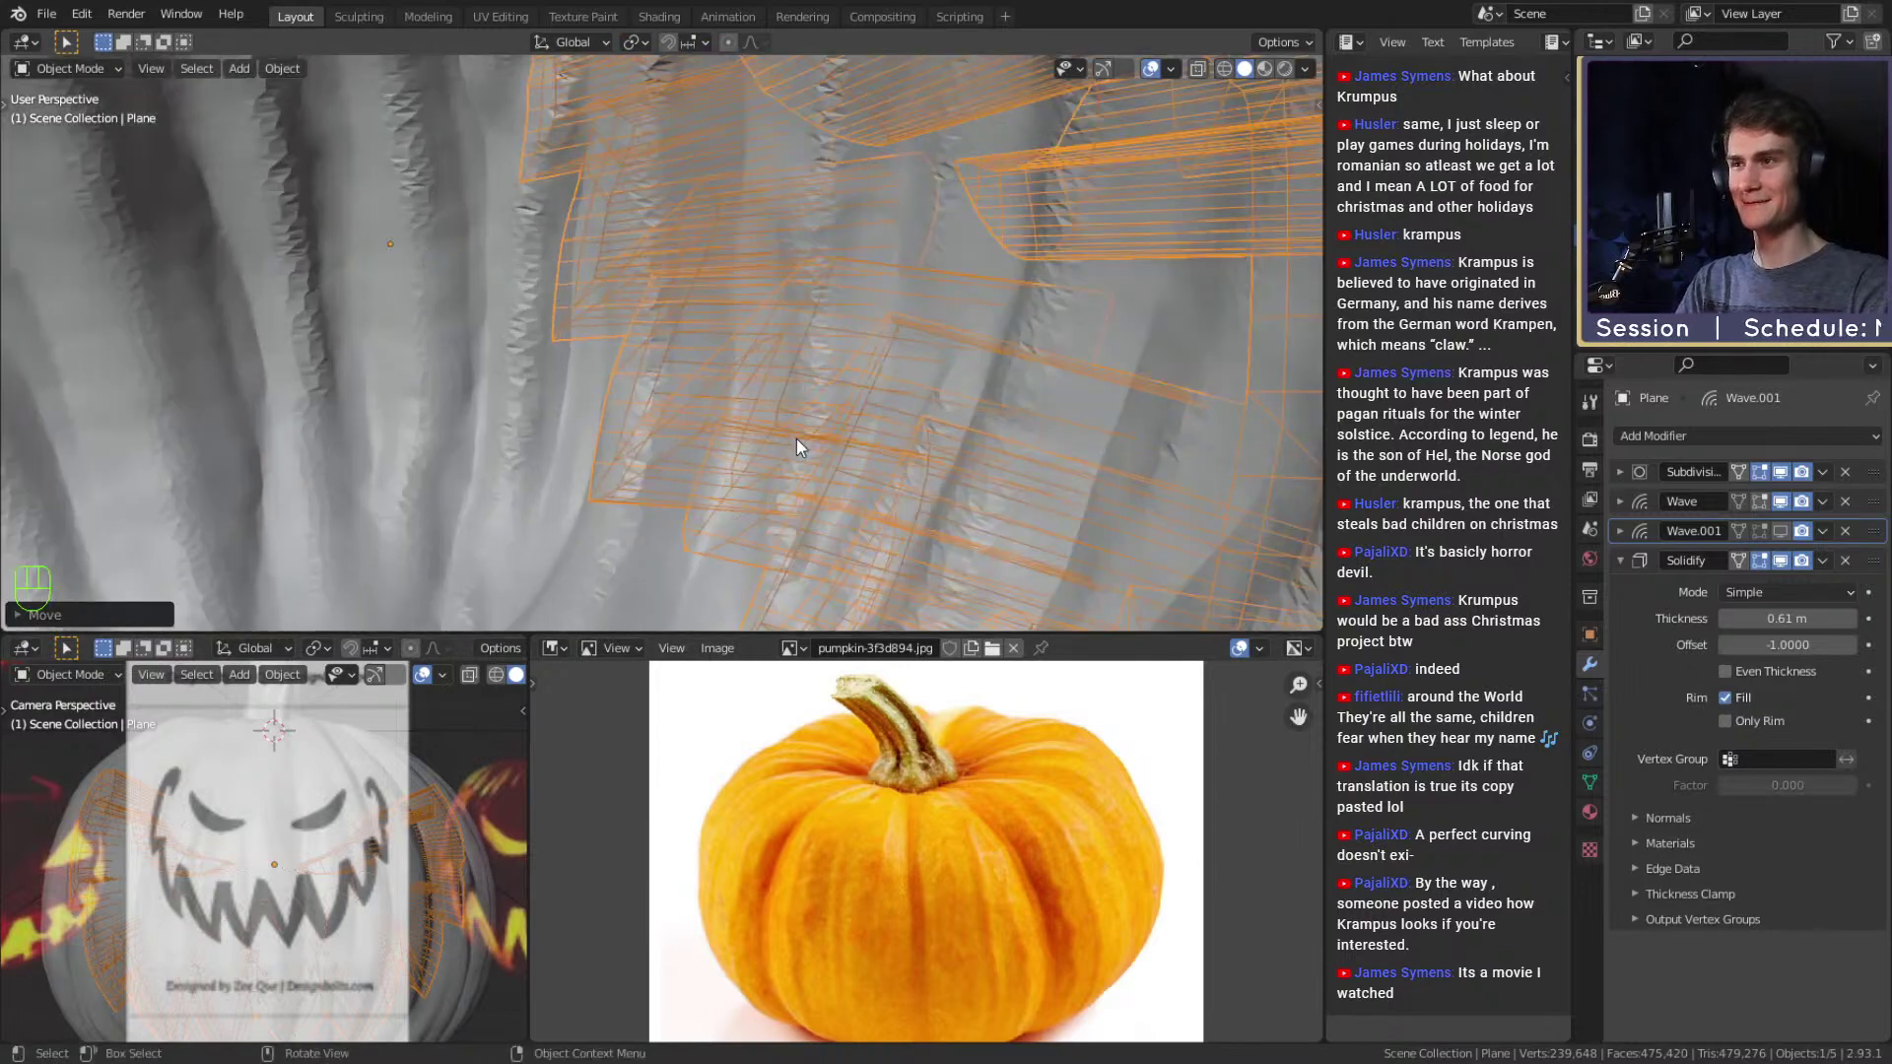
pyautogui.scroll(-10, 1014, 388)
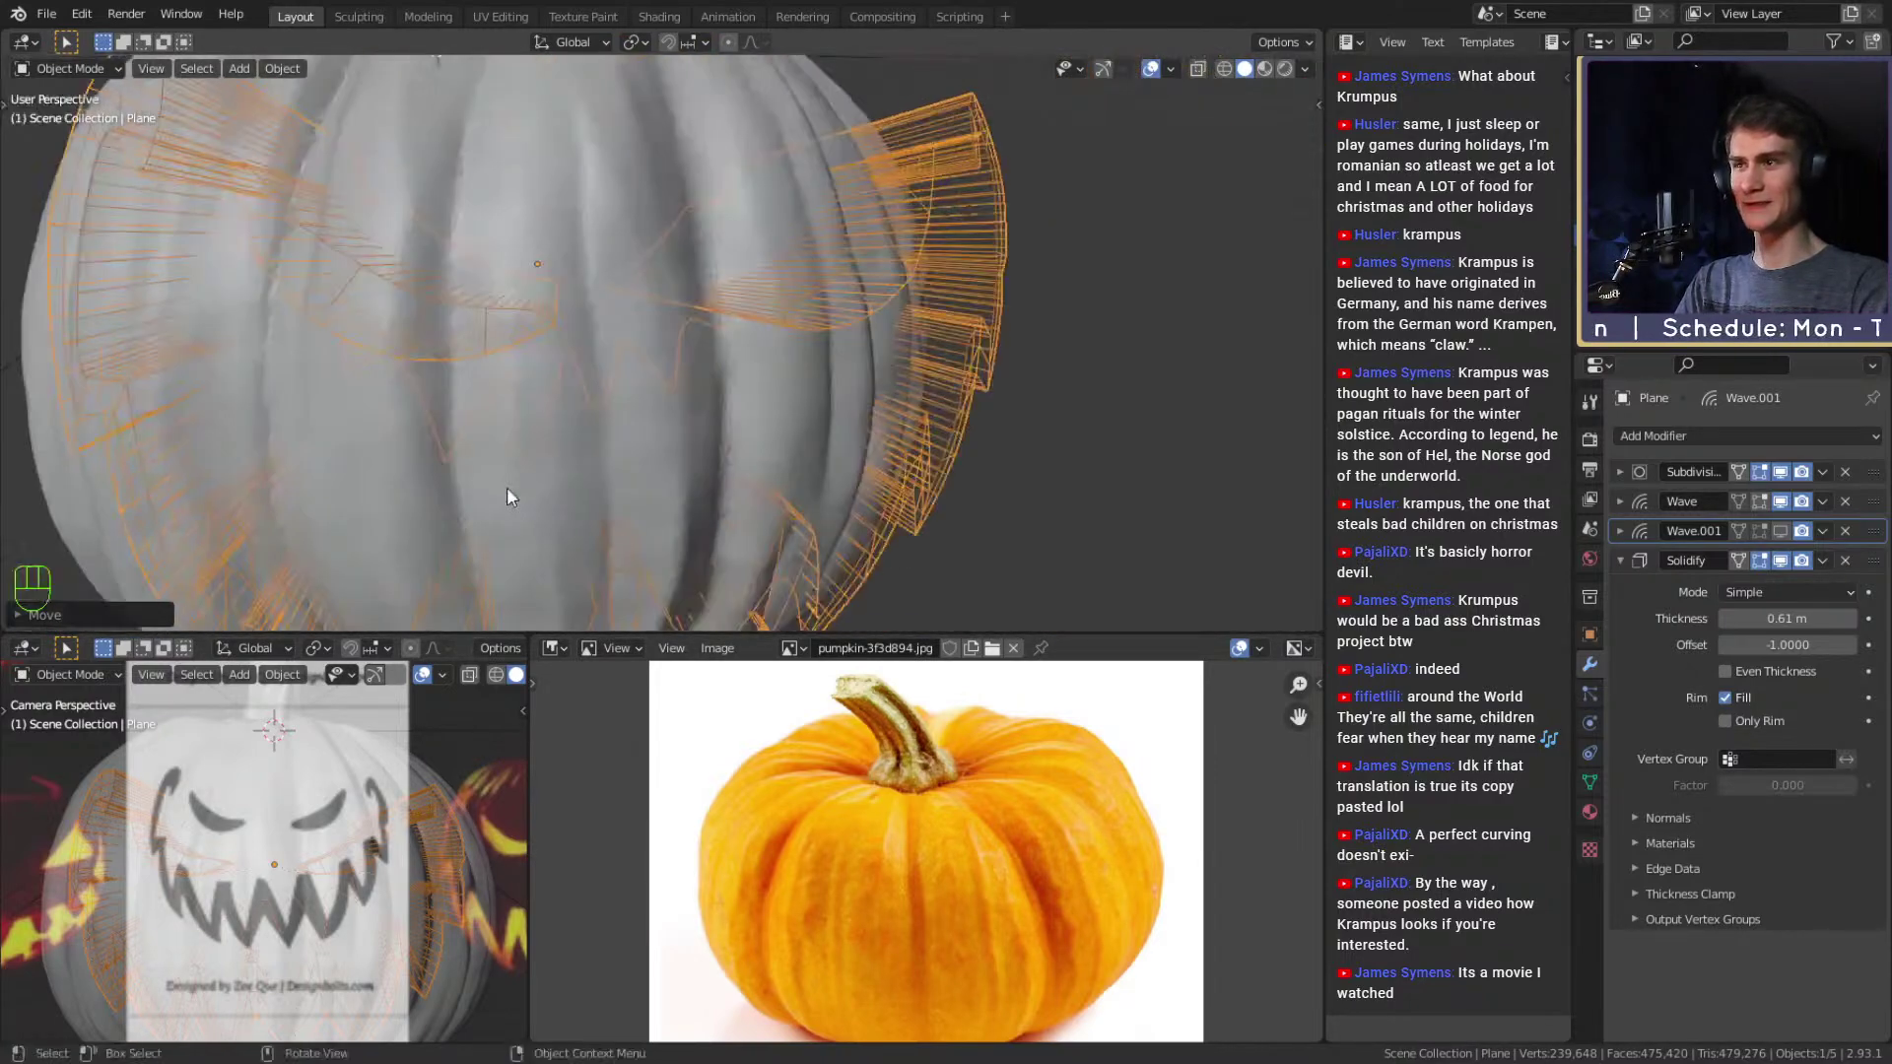
pyautogui.scroll(3, 697, 456)
pyautogui.moveTo(677, 528); pyautogui.dragTo(863, 414, button='middle')
pyautogui.scroll(-4, 885, 384)
pyautogui.scroll(5, 857, 394)
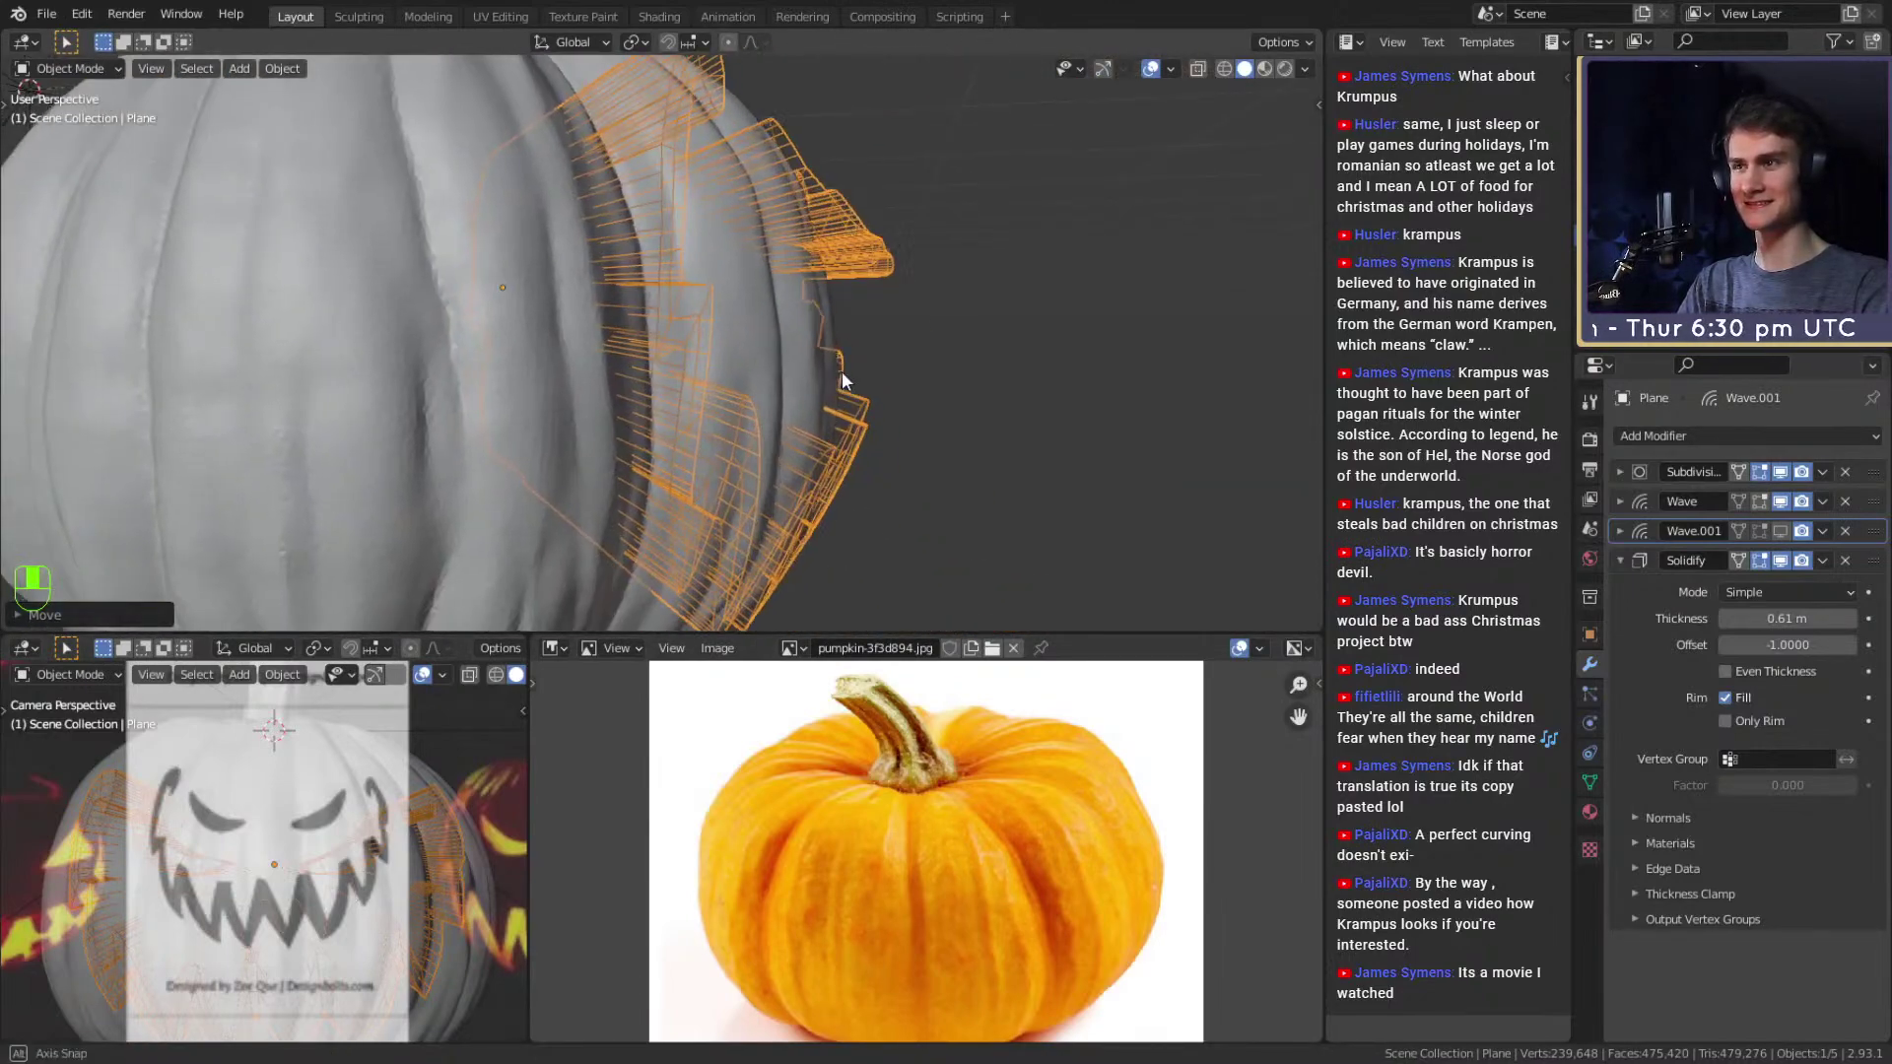
pyautogui.scroll(-1, 844, 365)
pyautogui.scroll(-3, 849, 361)
pyautogui.moveTo(908, 284); pyautogui.dragTo(912, 367, button='middle')
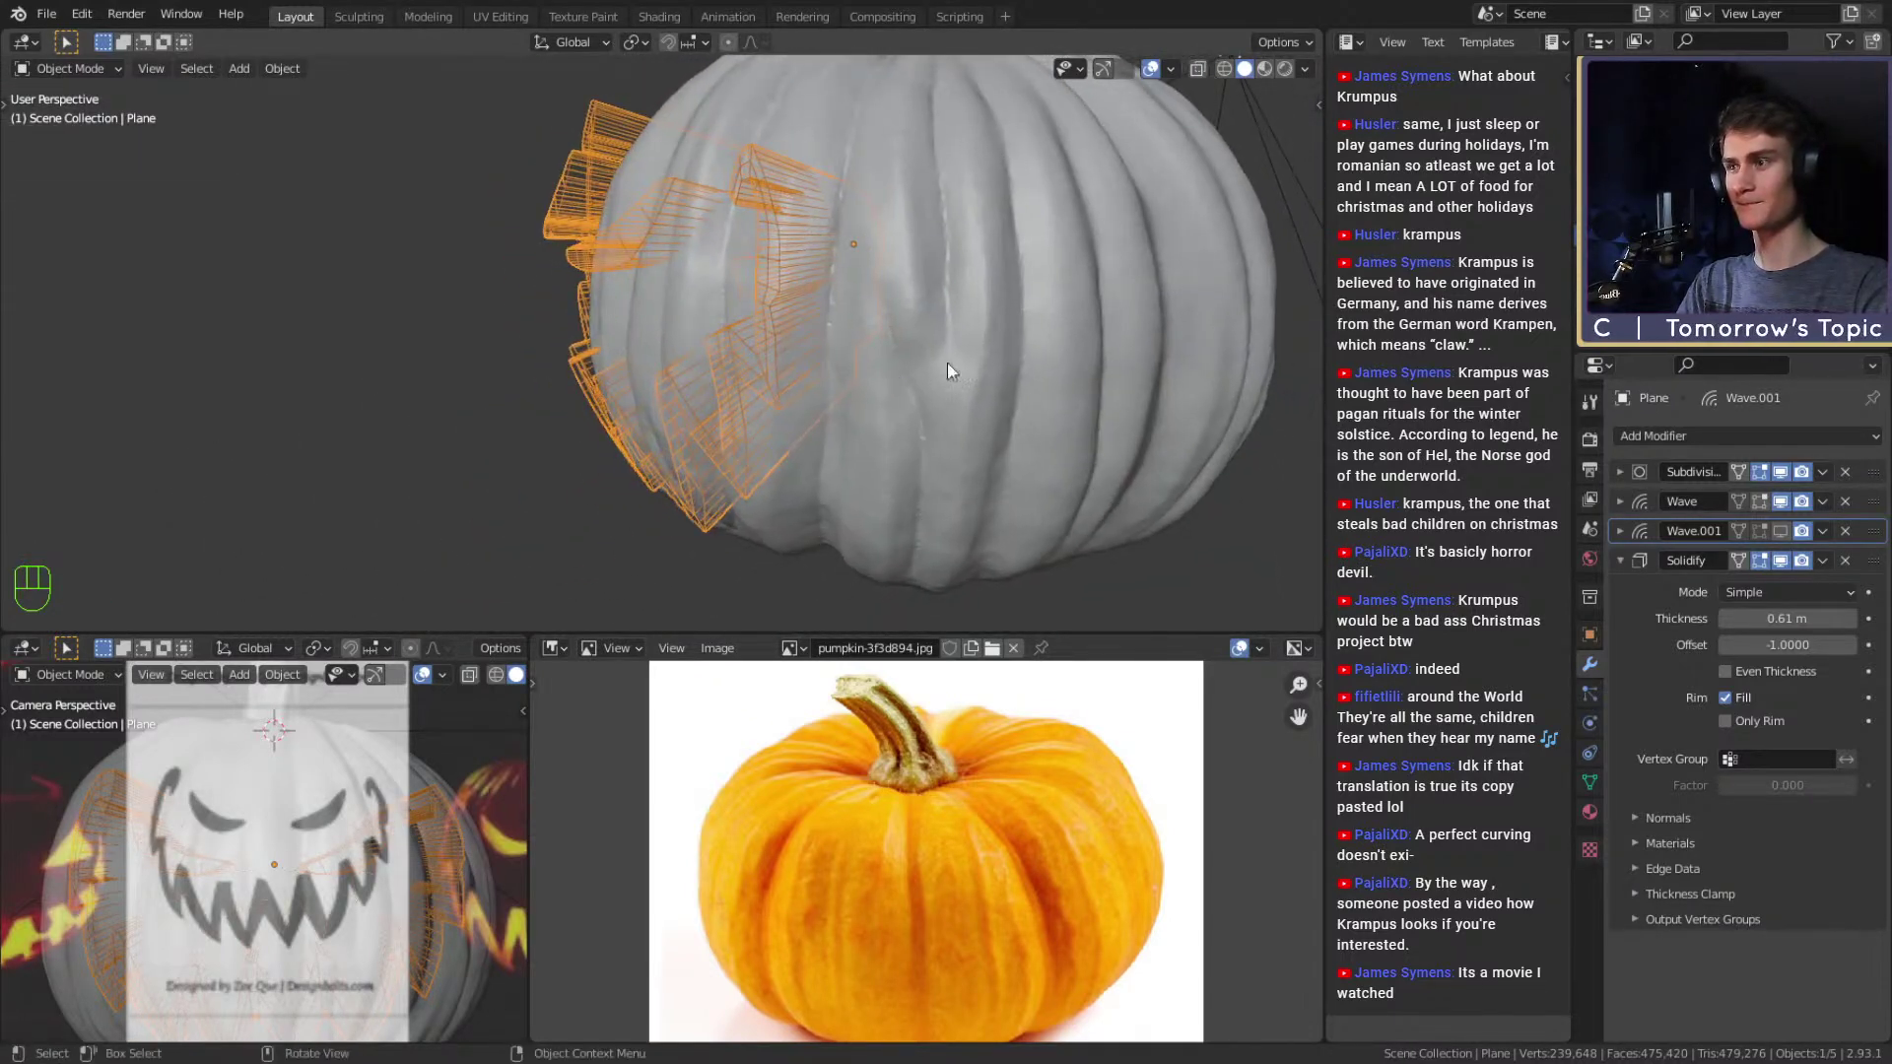
# Rotate the face mesh about -4.9° around the X axis and lower it about 0.05 m along Z.
pyautogui.press('r')
pyautogui.press('x')
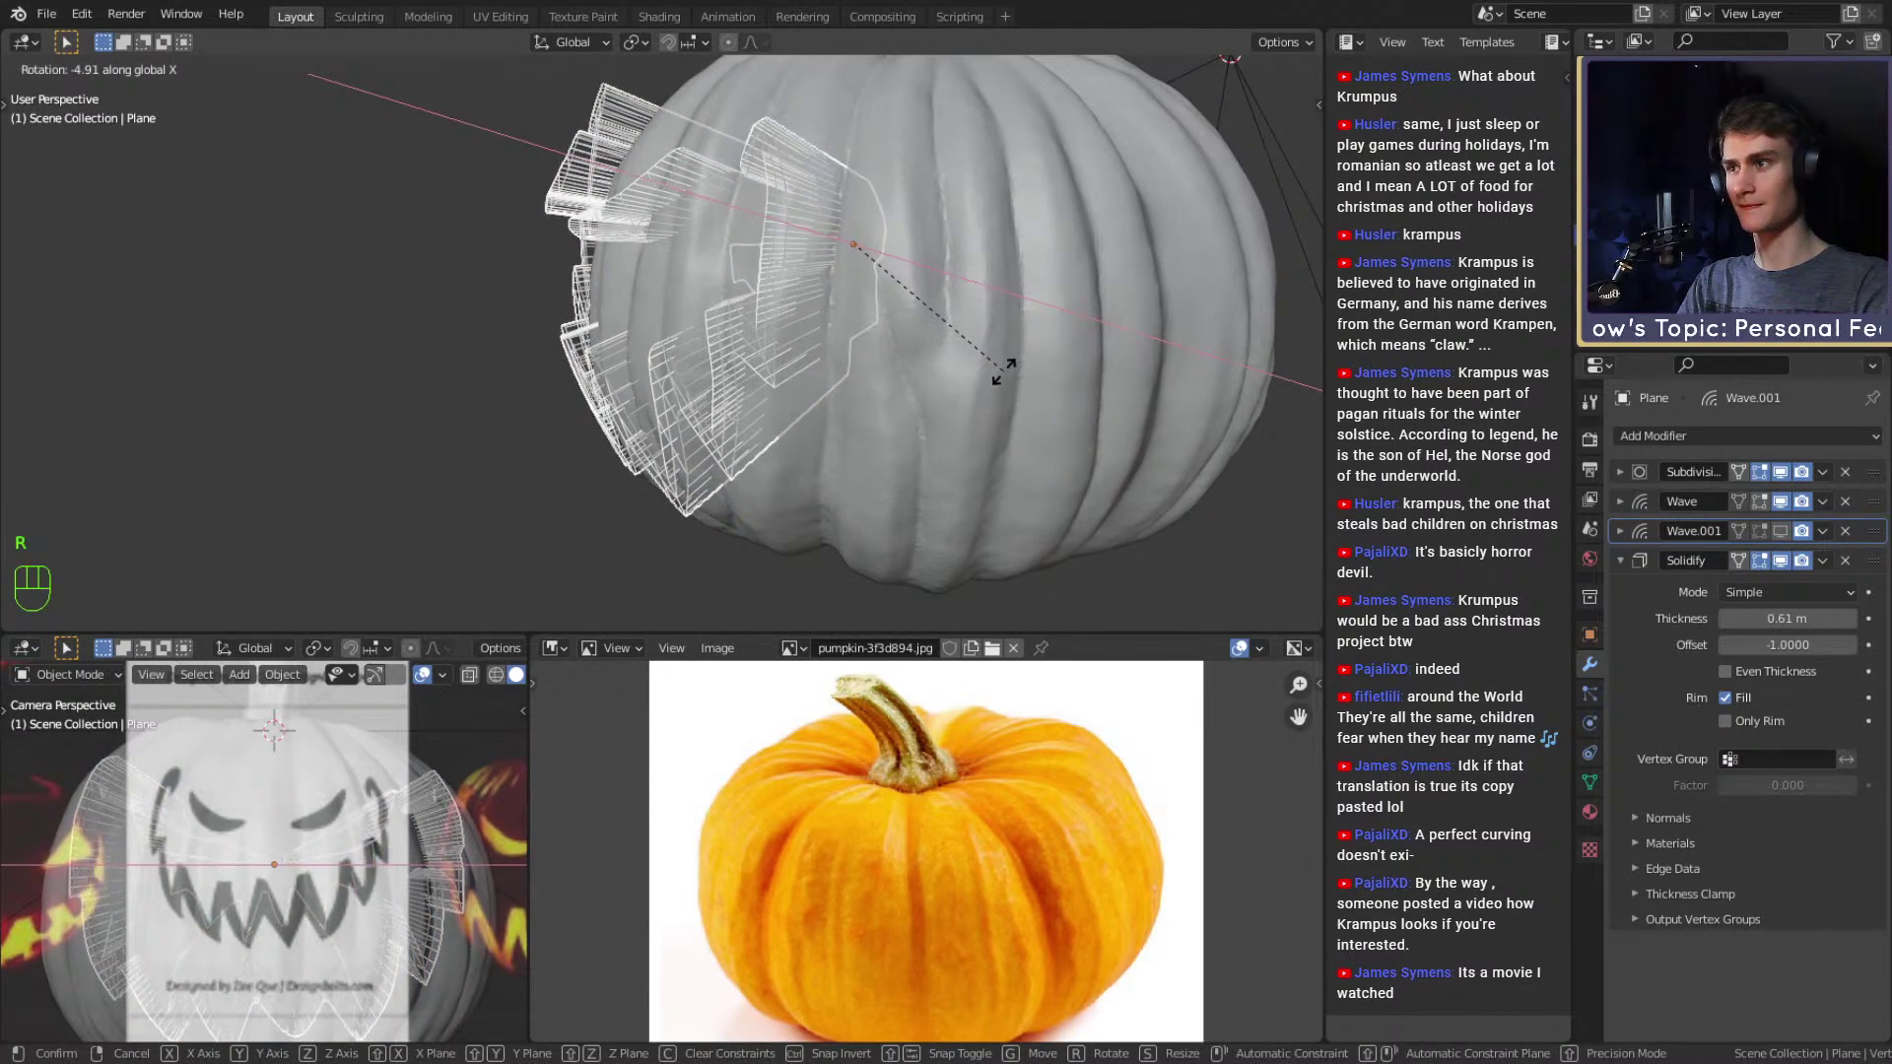
pyautogui.click(1003, 368)
pyautogui.press('g')
pyautogui.press('z')
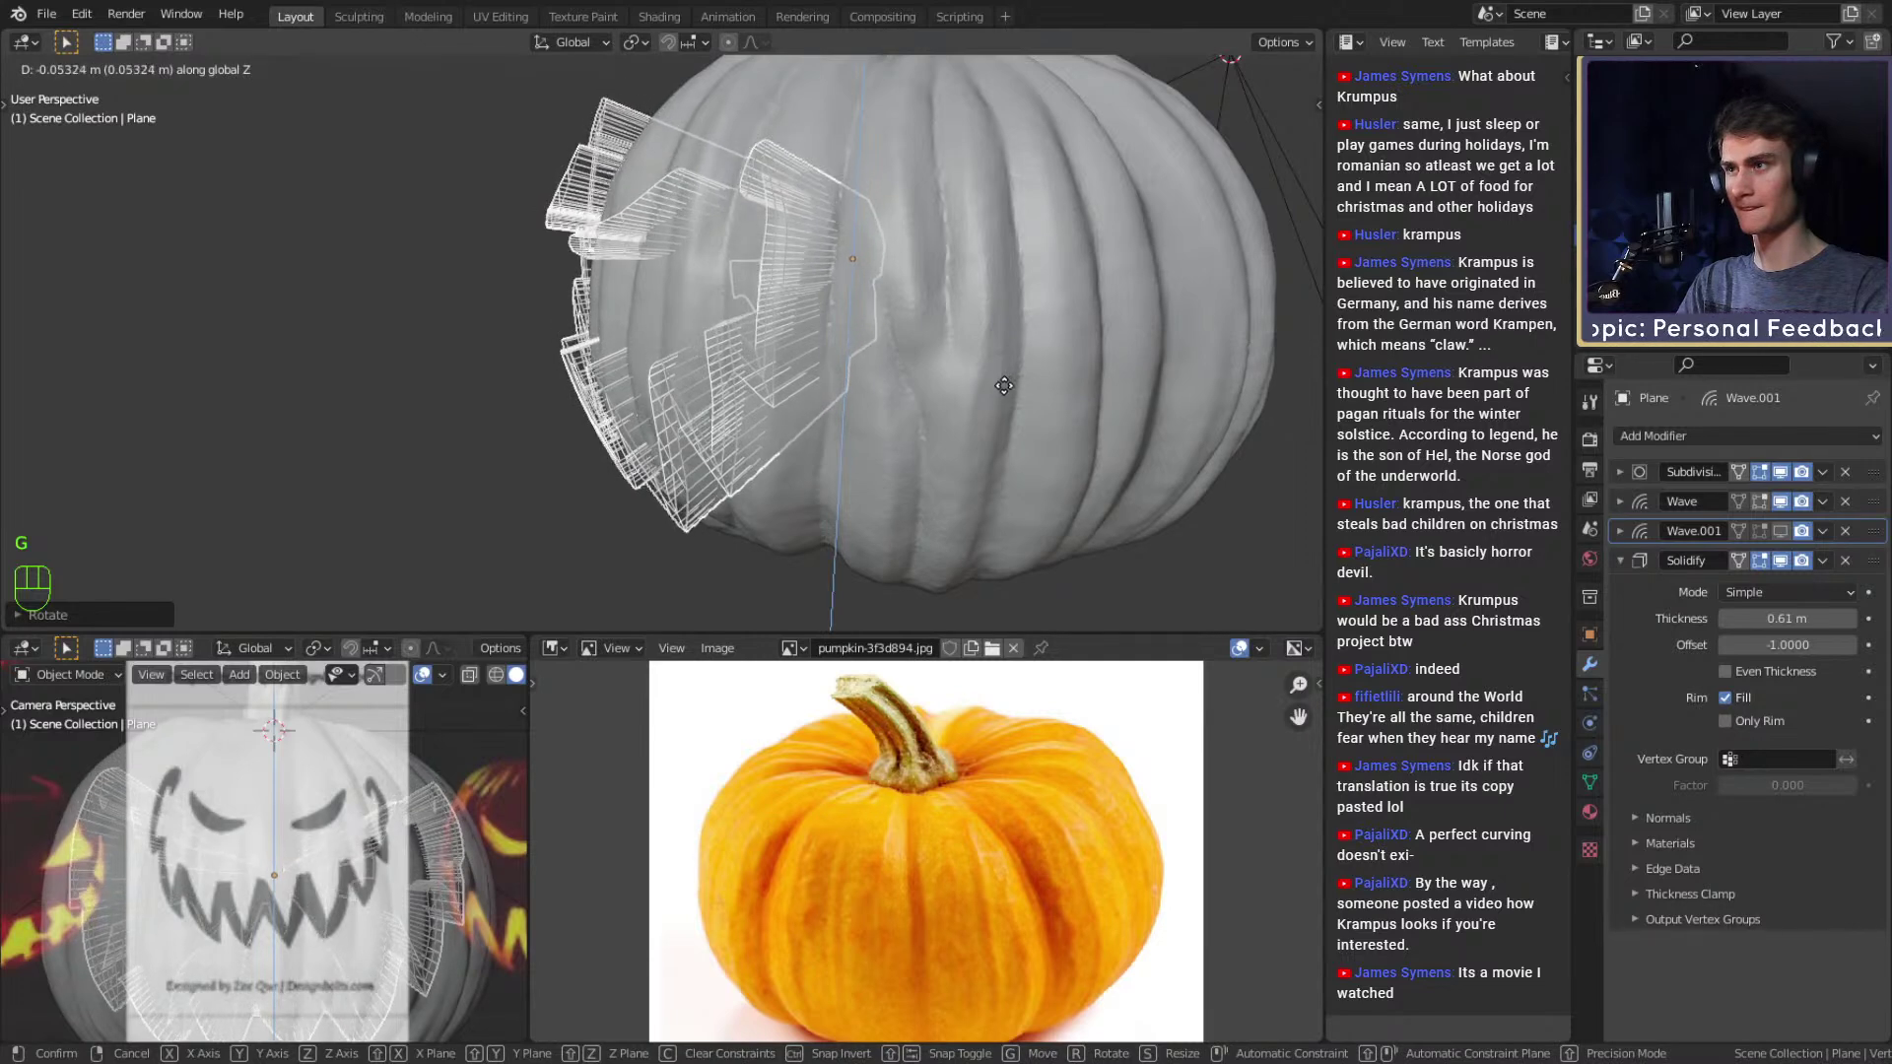
pyautogui.click(1003, 385)
pyautogui.moveTo(928, 380); pyautogui.dragTo(995, 363, button='middle')
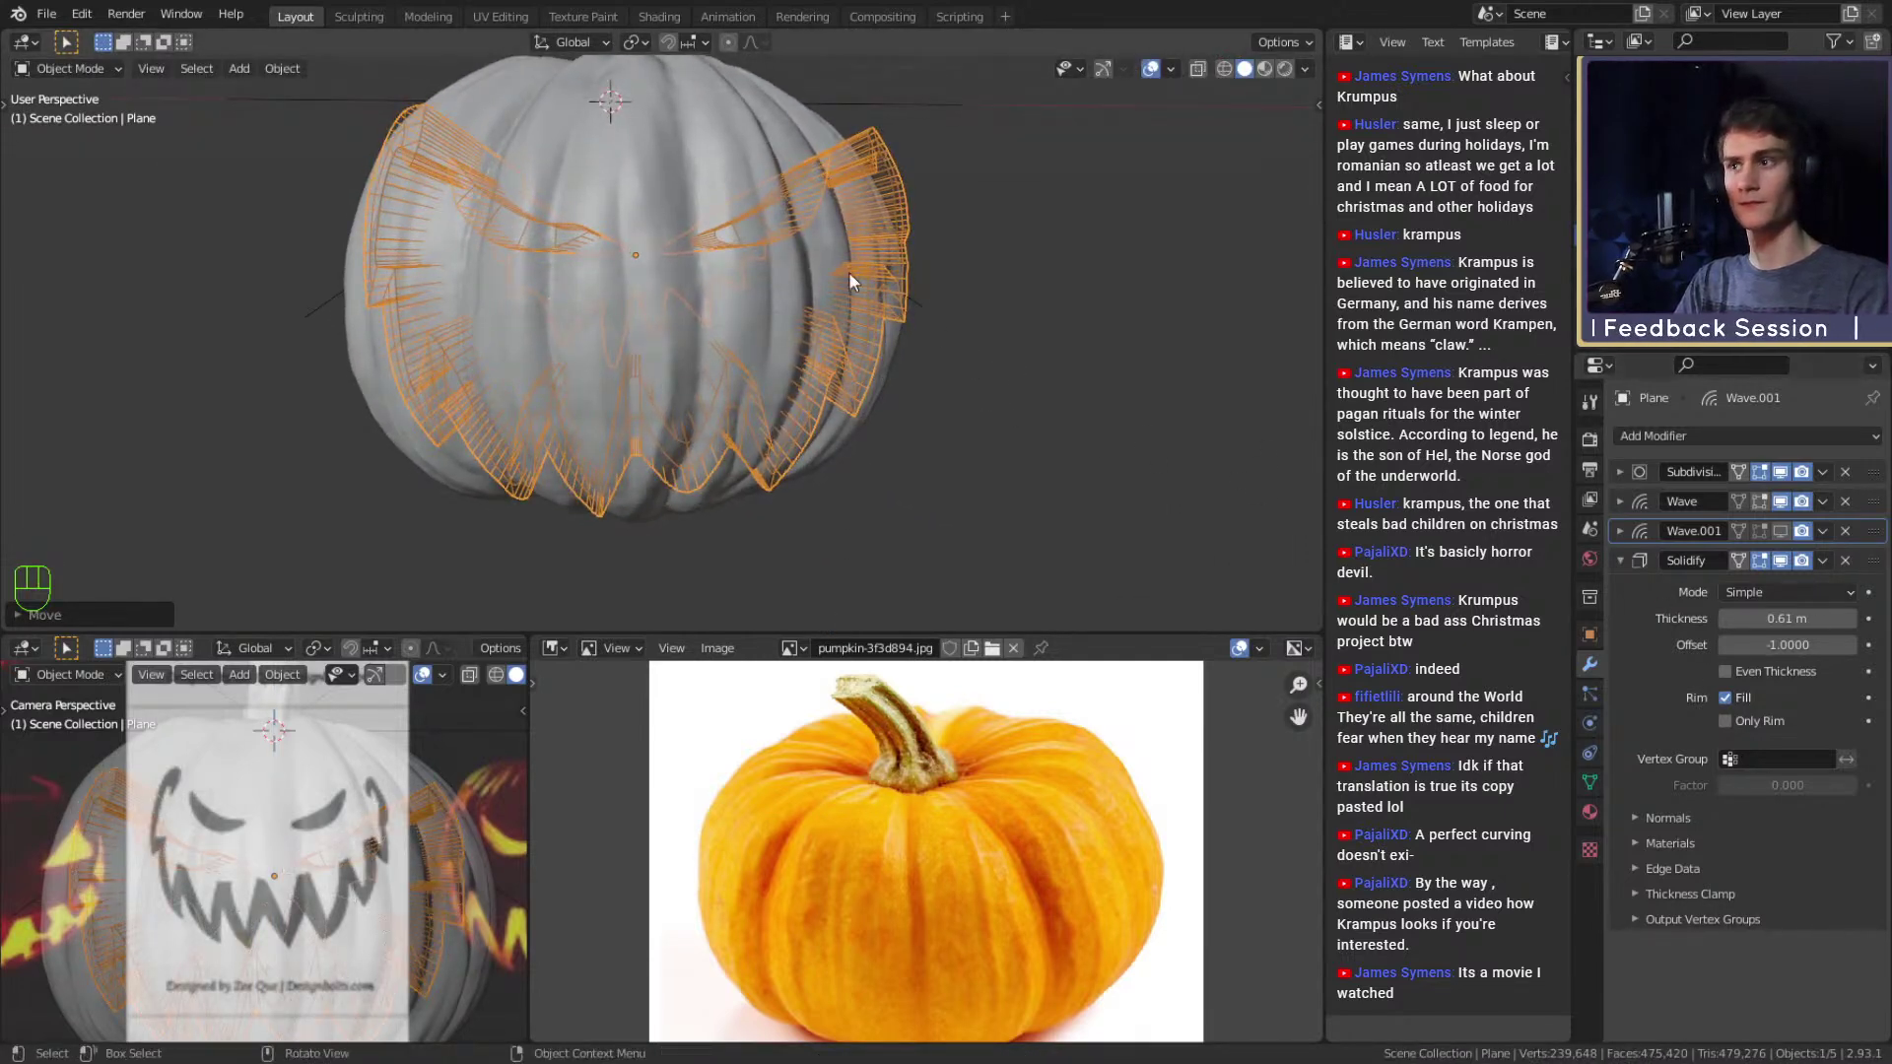
# Select the pumpkin, show its Boolean cut in the viewport again, and check the carved face.
pyautogui.click(908, 308)
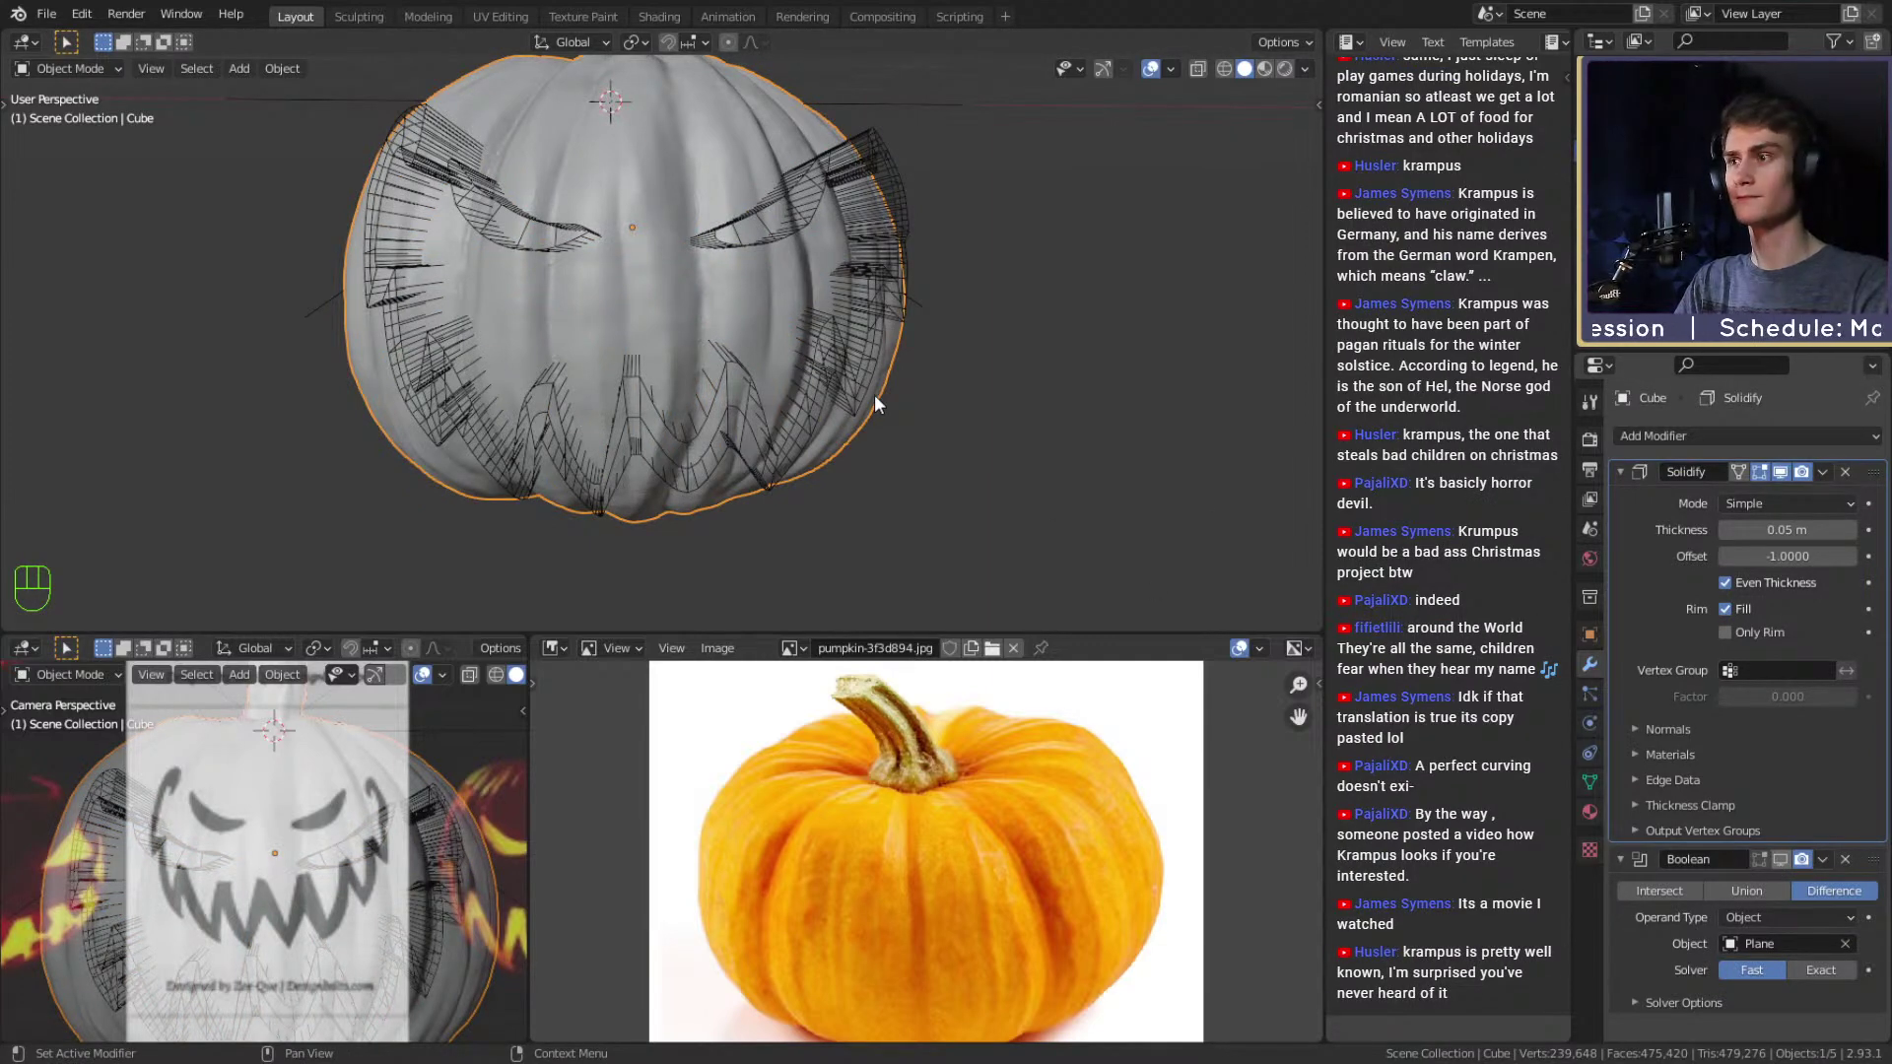
pyautogui.scroll(3, 873, 394)
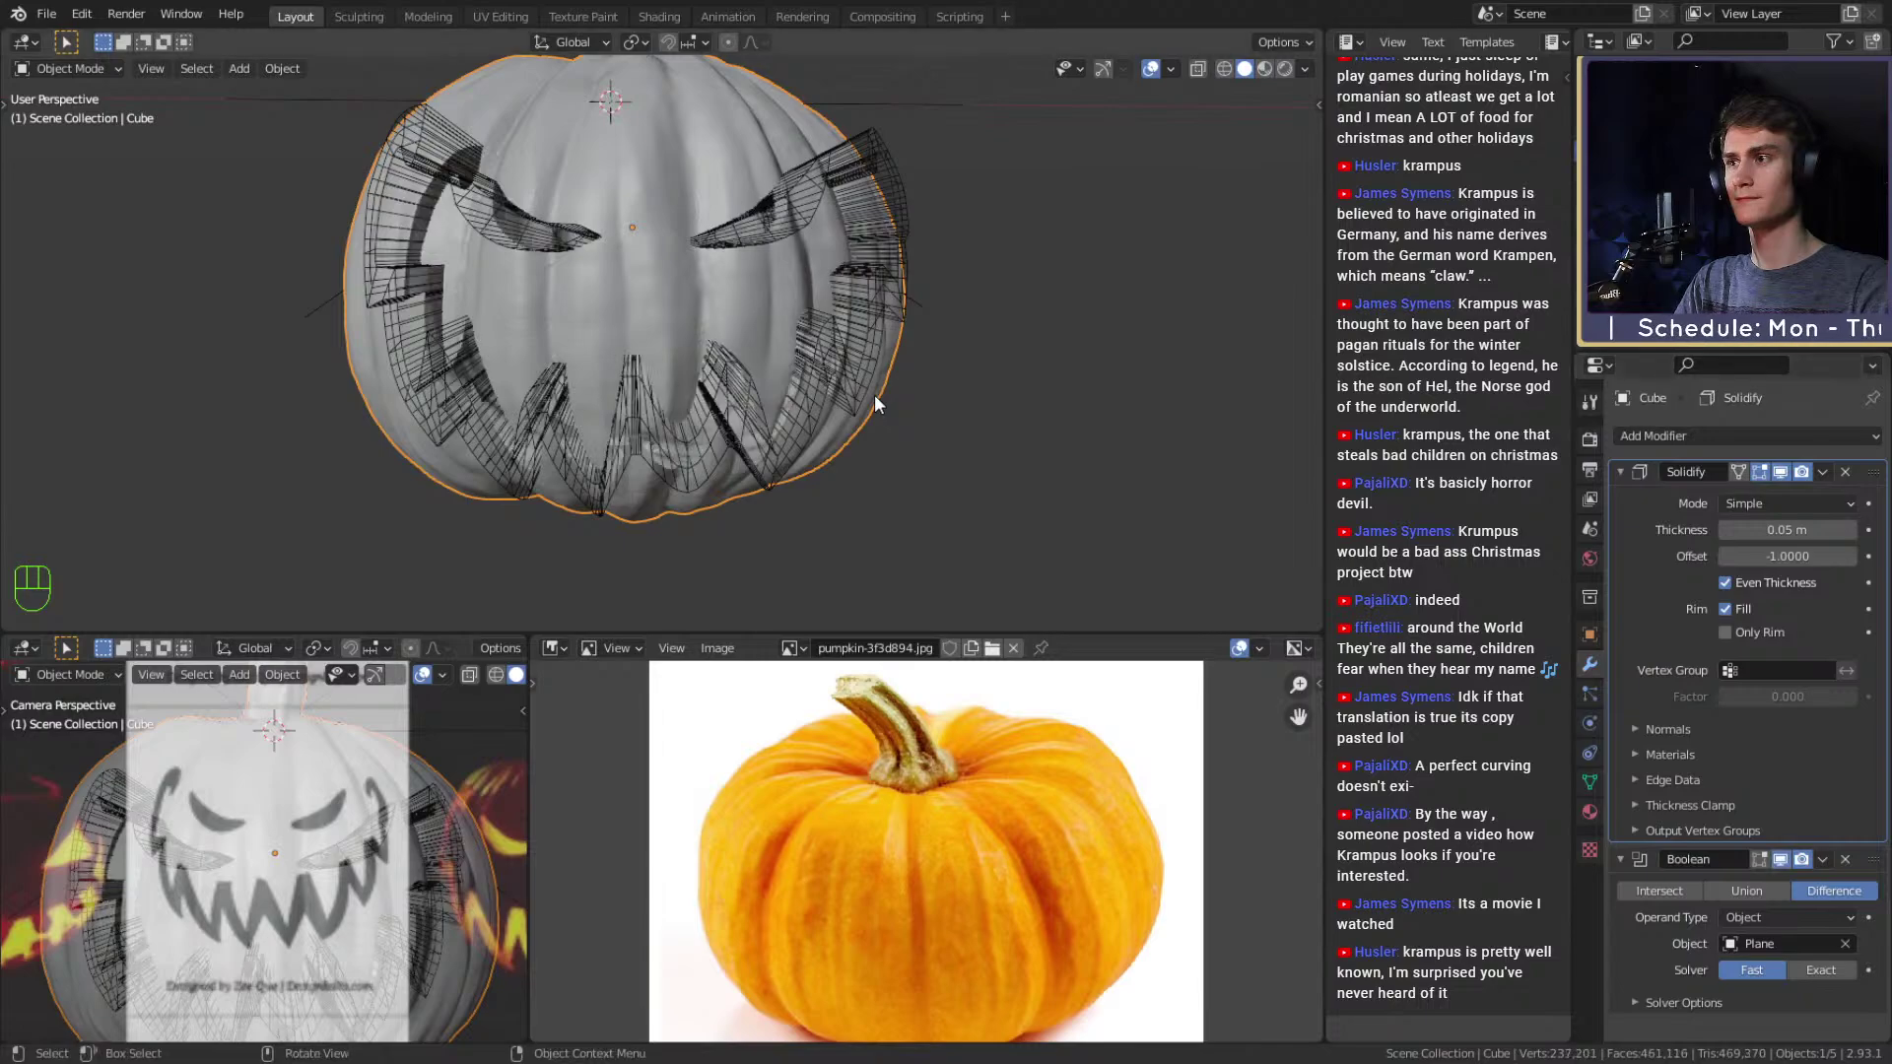
pyautogui.moveTo(873, 394); pyautogui.dragTo(707, 384, button='middle')
pyautogui.scroll(2, 810, 424)
pyautogui.scroll(-4, 707, 311)
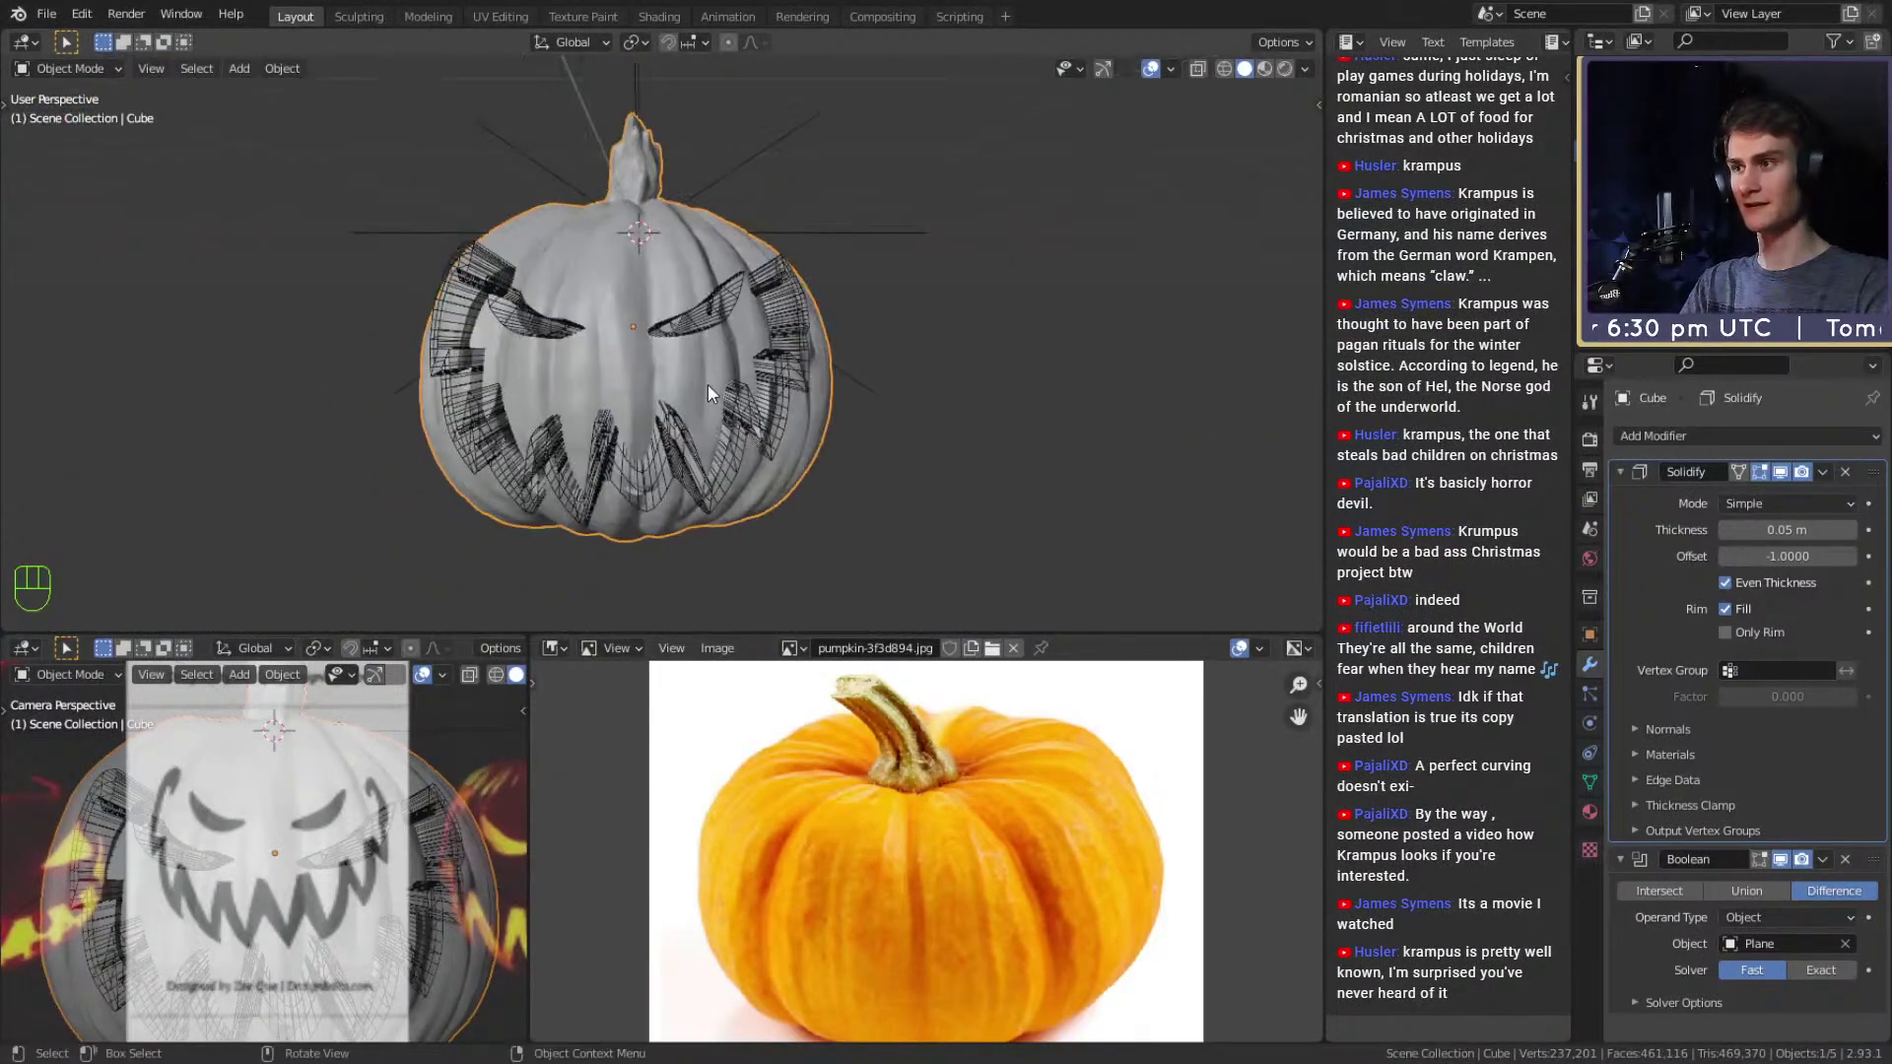
# Select the face mesh, hide the viewport overlays, and view the carved pumpkin without the wireframe cutter.
pyautogui.click(802, 315)
pyautogui.click(1150, 68)
pyautogui.scroll(-3, 832, 394)
pyautogui.scroll(5, 832, 386)
pyautogui.moveTo(788, 410); pyautogui.dragTo(690, 413, button='middle')
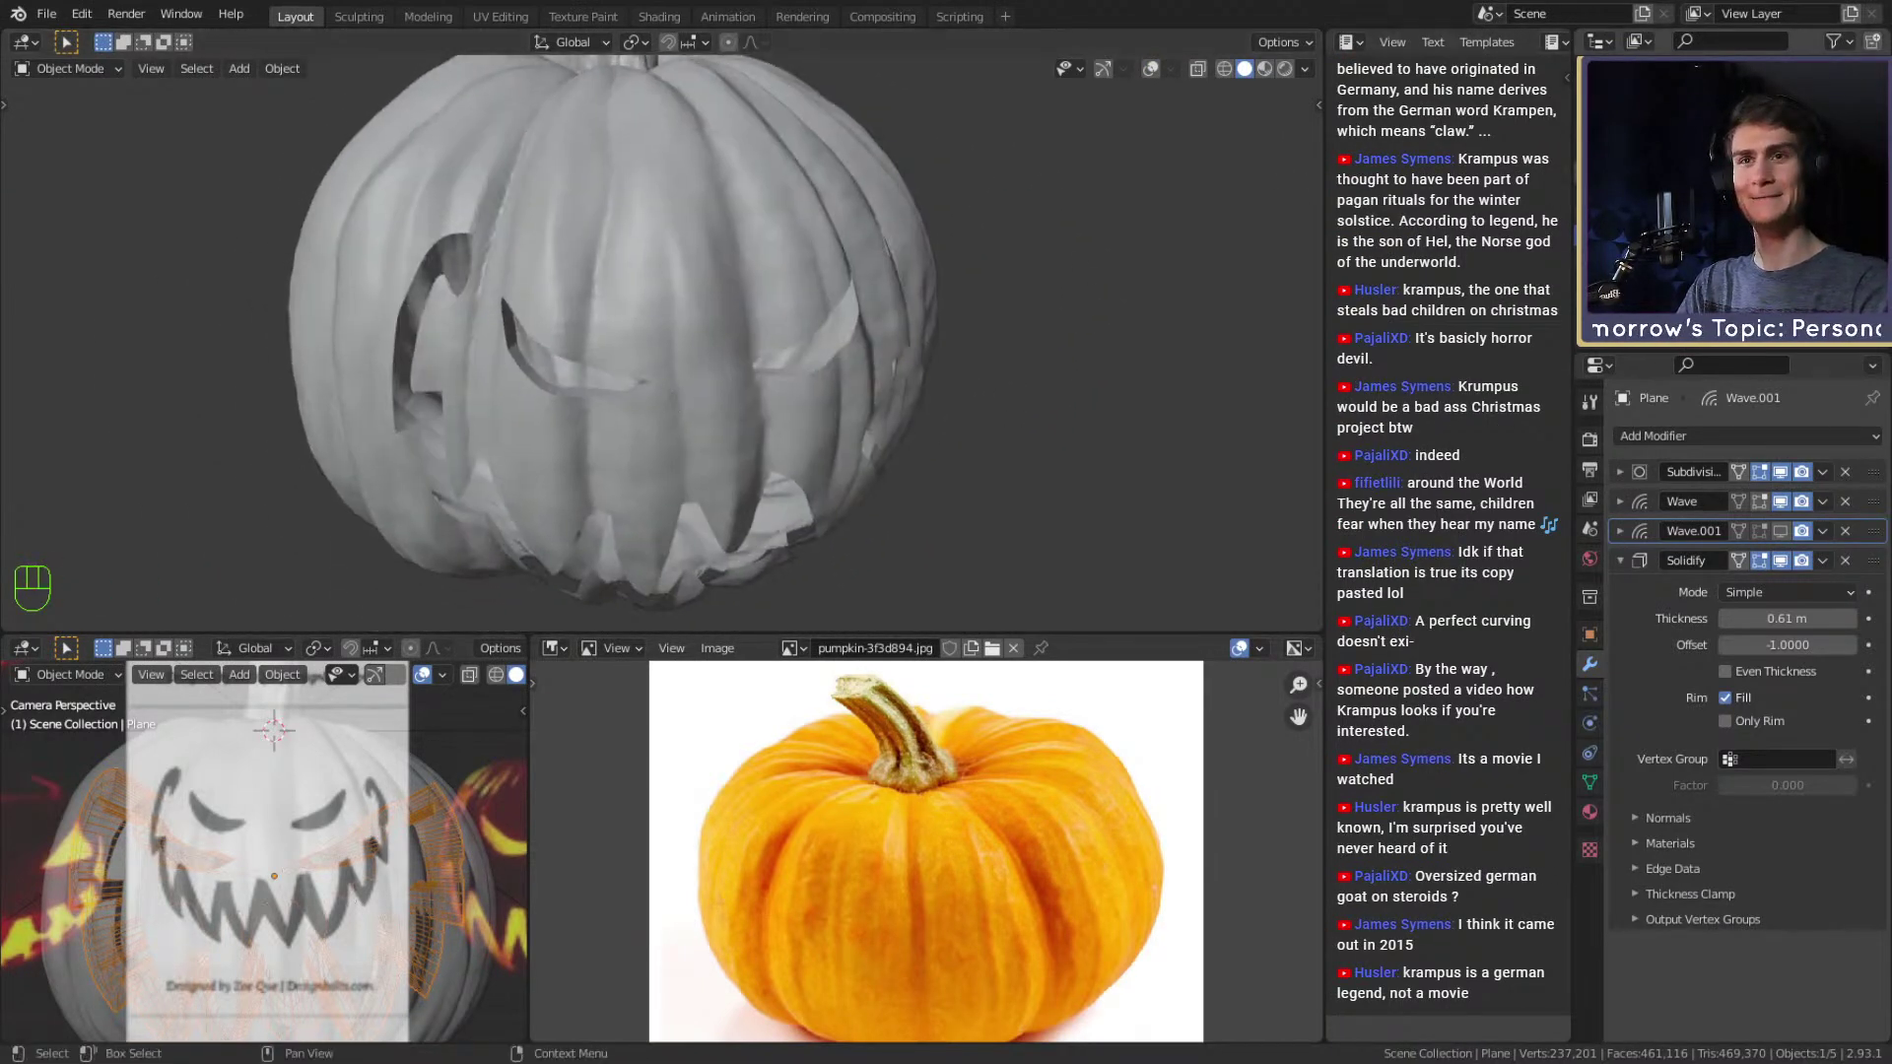
# Try a Solidify thickness of 0.1 m on the pumpkin and inspect the carved eyes and mouth.
pyautogui.click(777, 227)
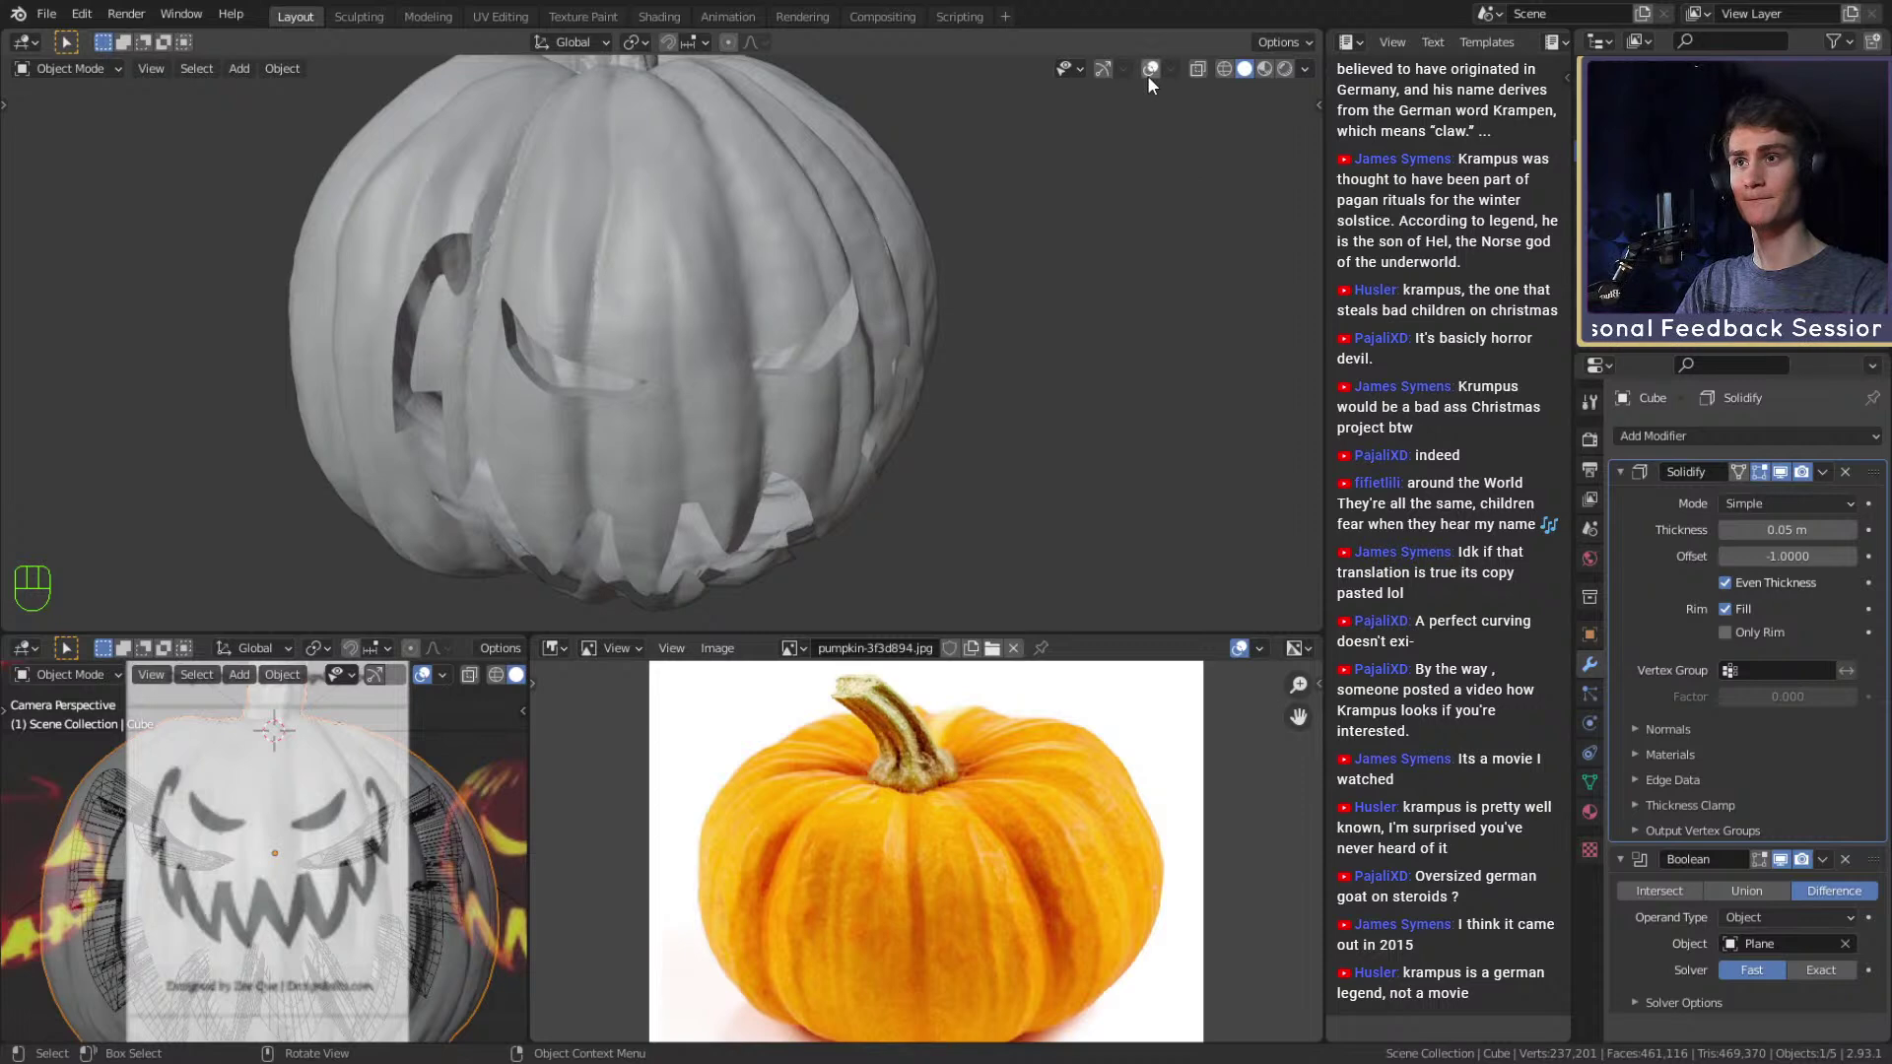
pyautogui.scroll(6, 872, 349)
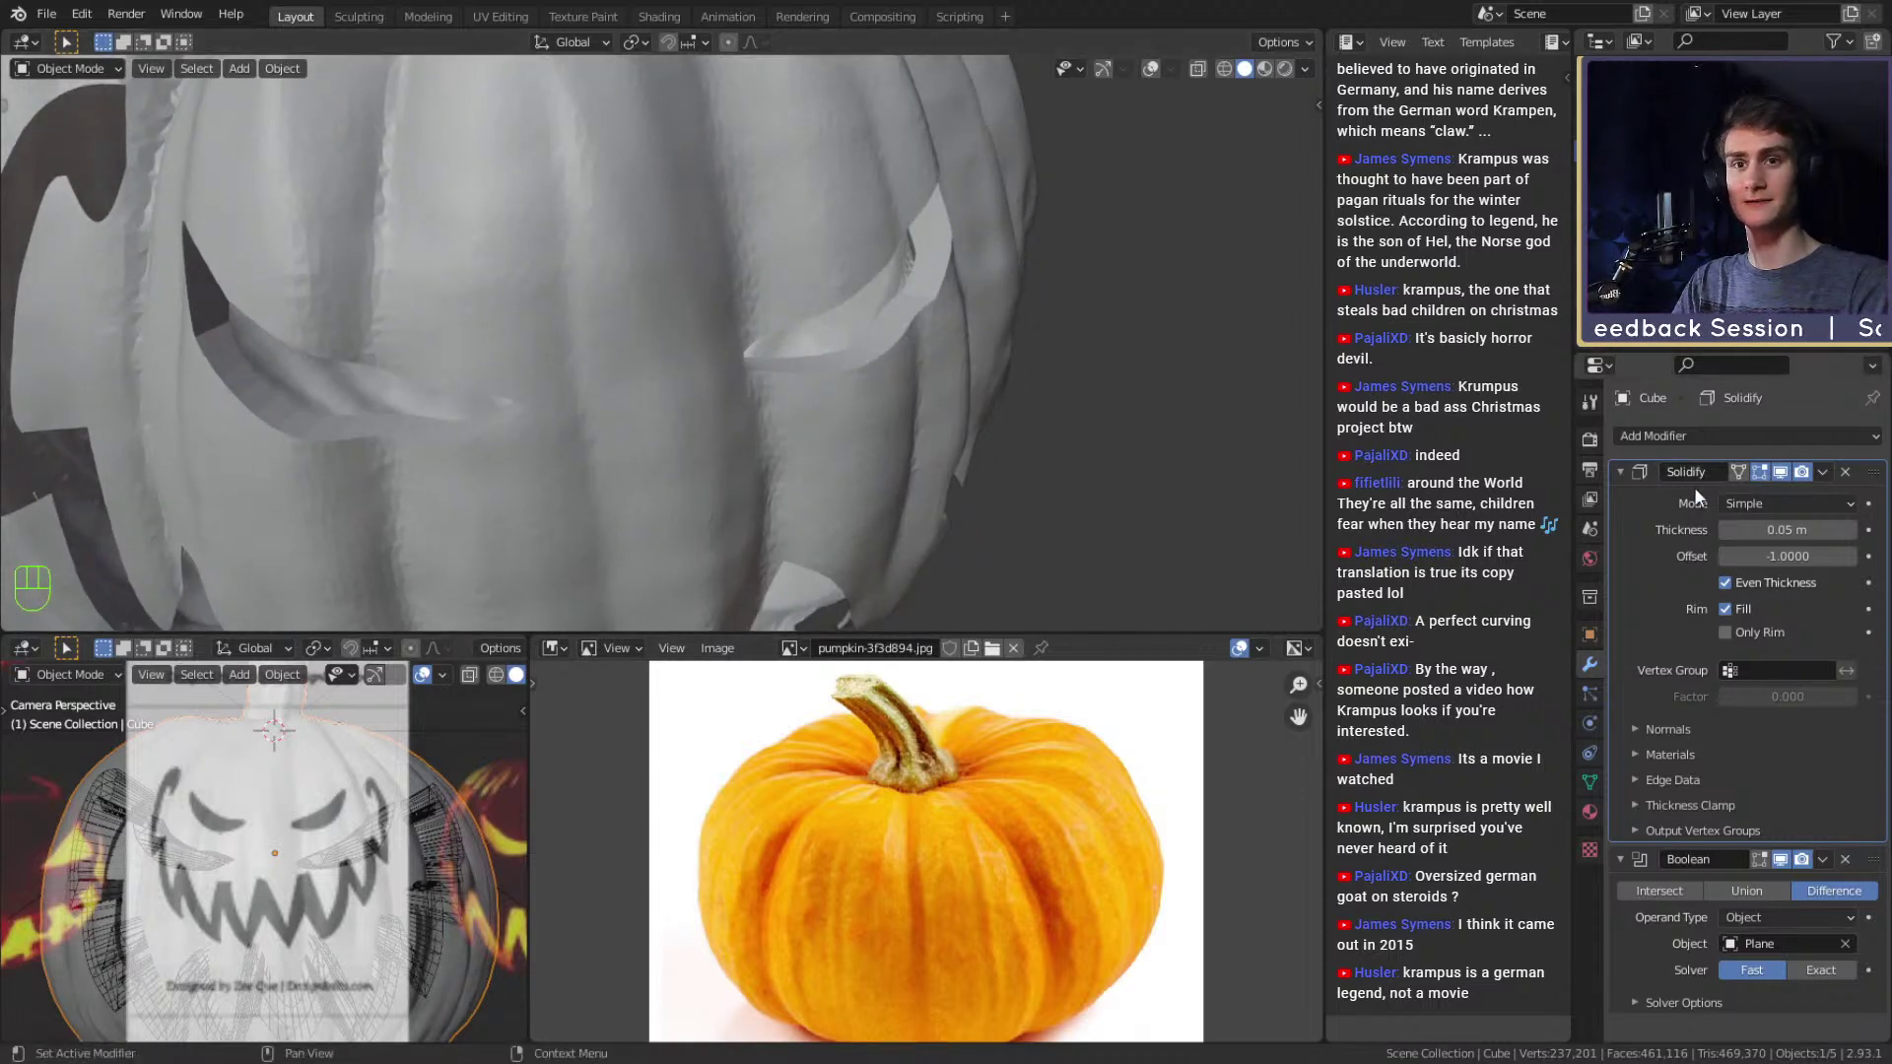
pyautogui.click(1757, 530)
pyautogui.click(1751, 530)
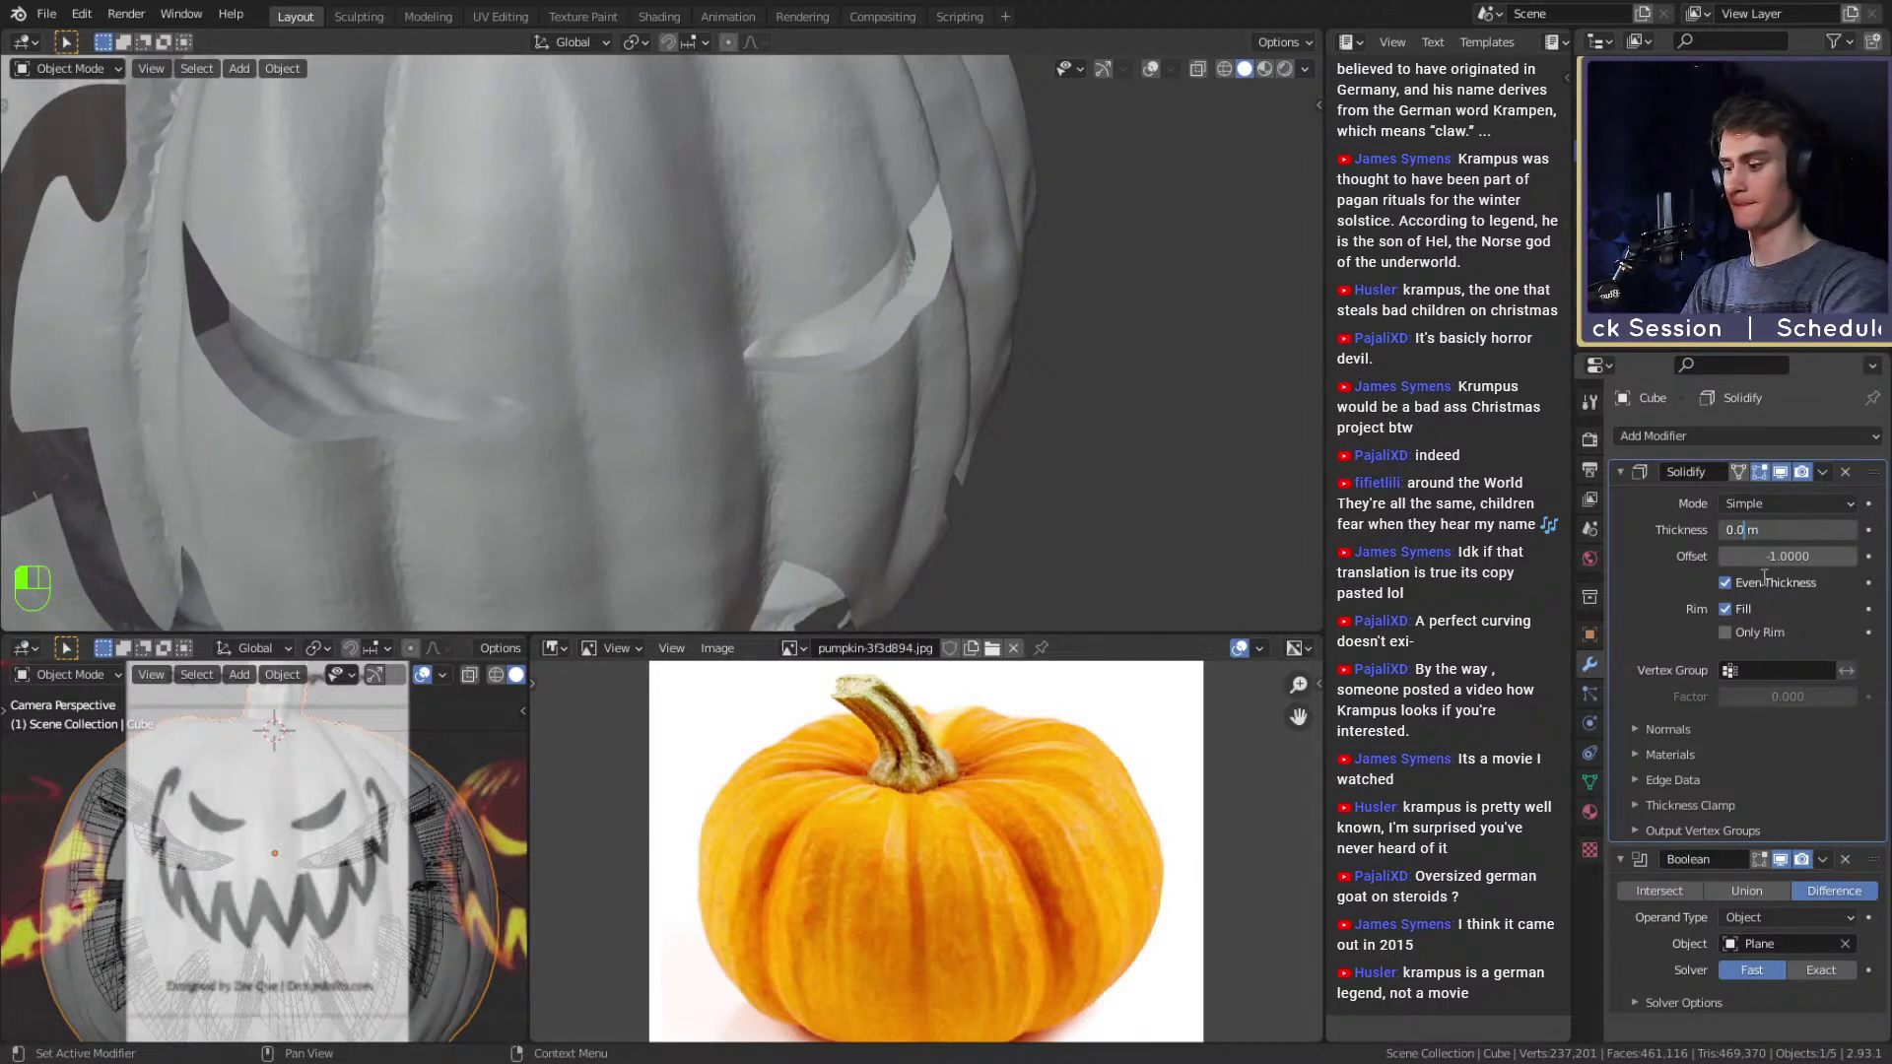
pyautogui.press('BackSpace')
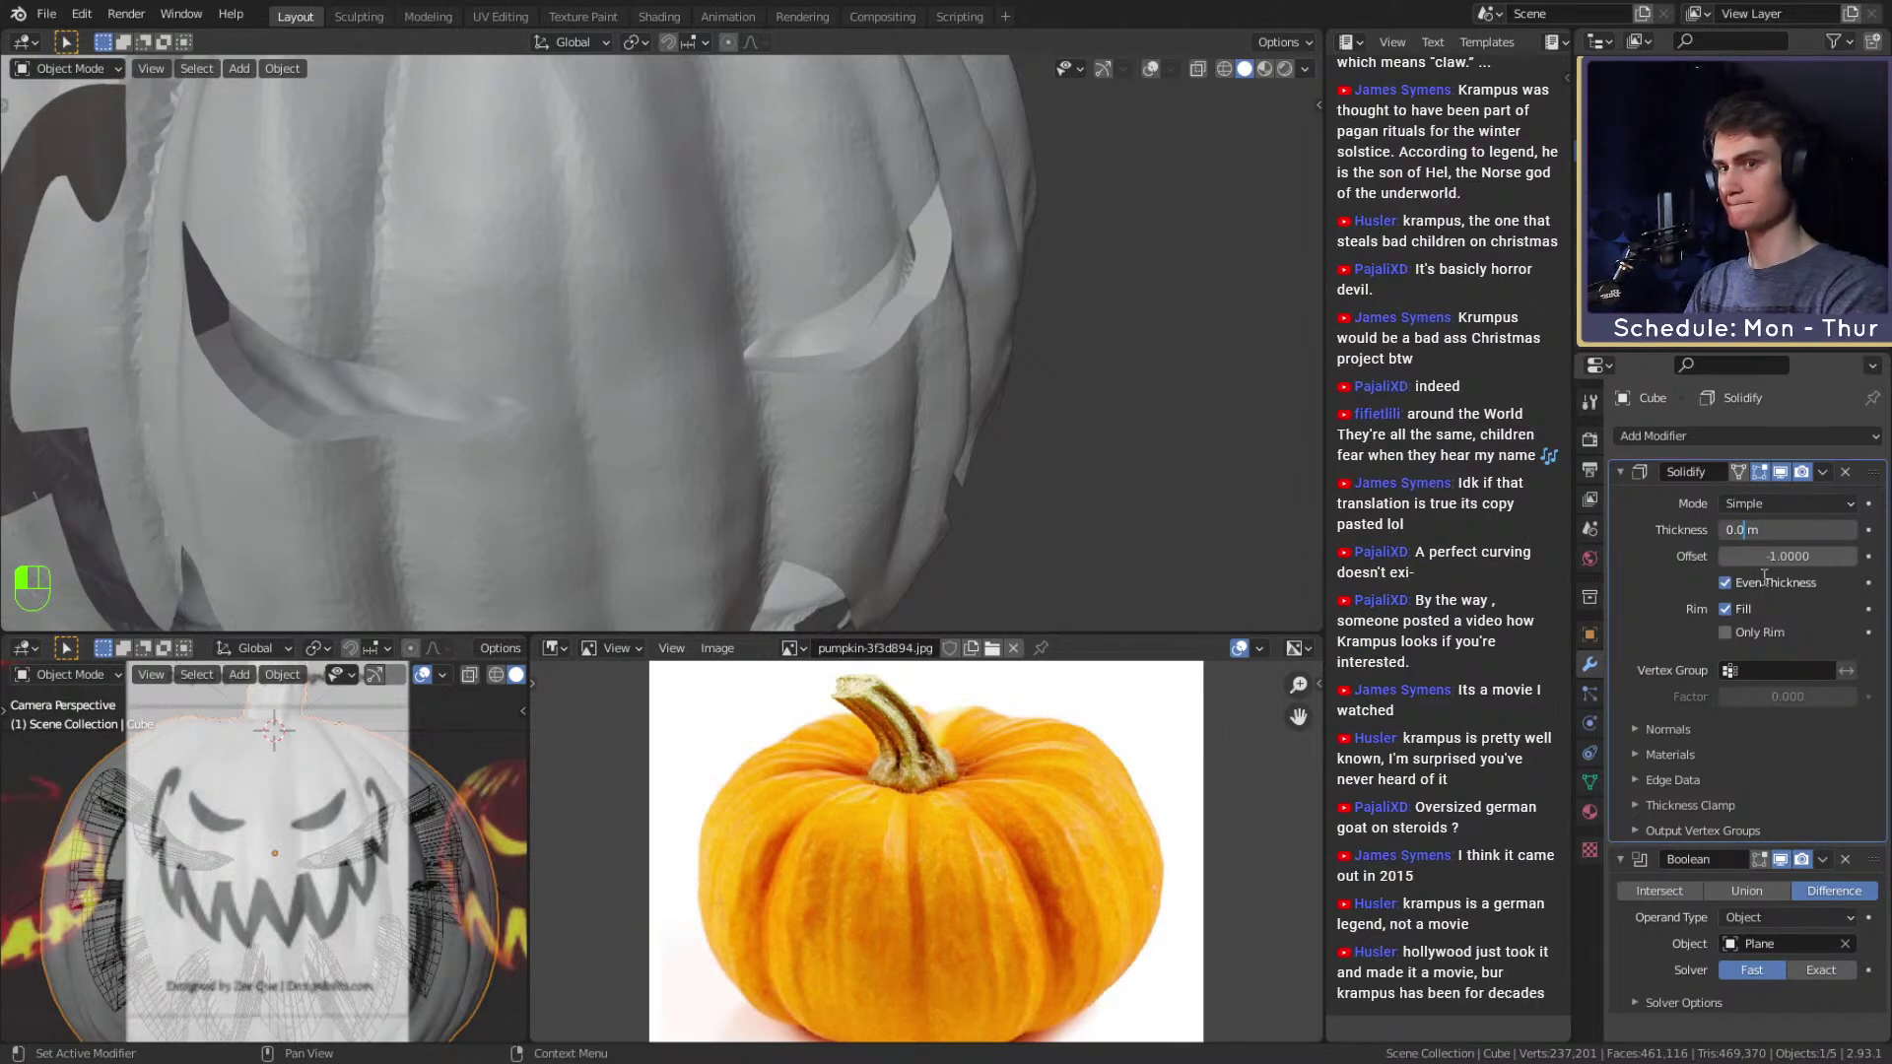
pyautogui.write('1')
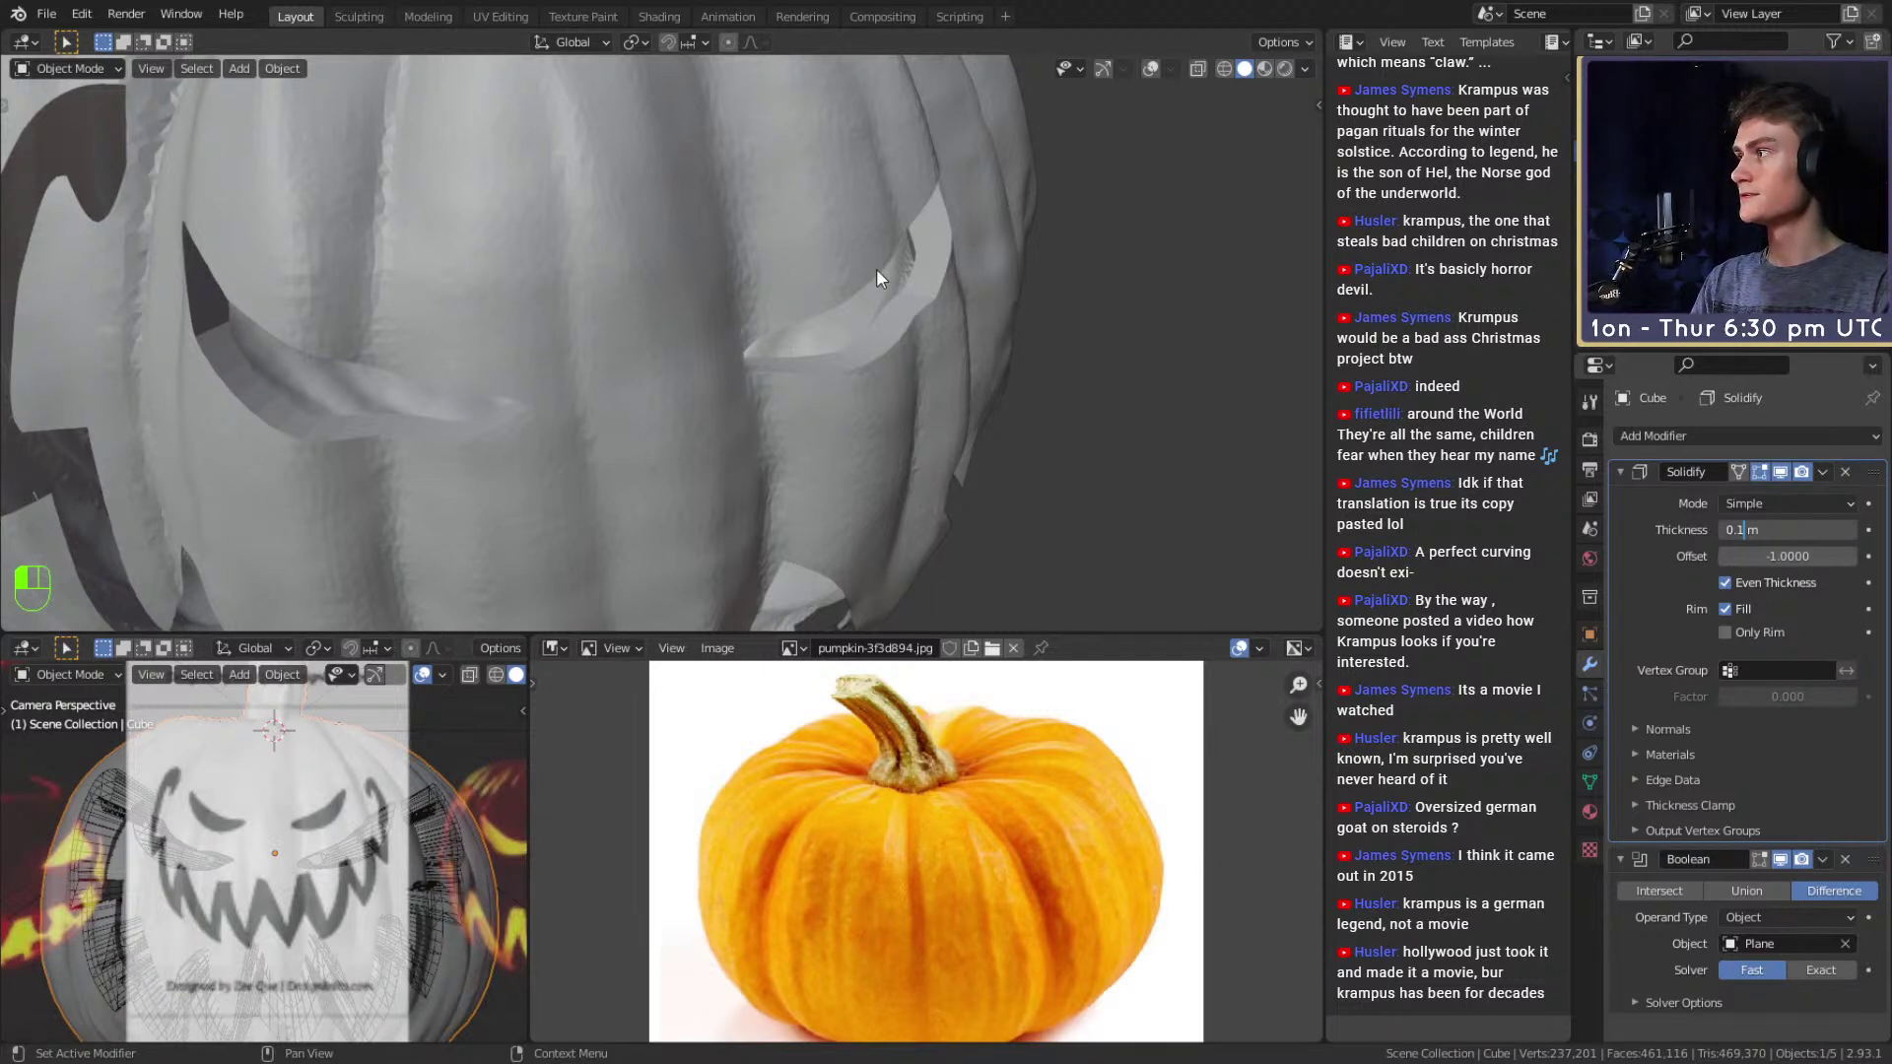
pyautogui.press('Return')
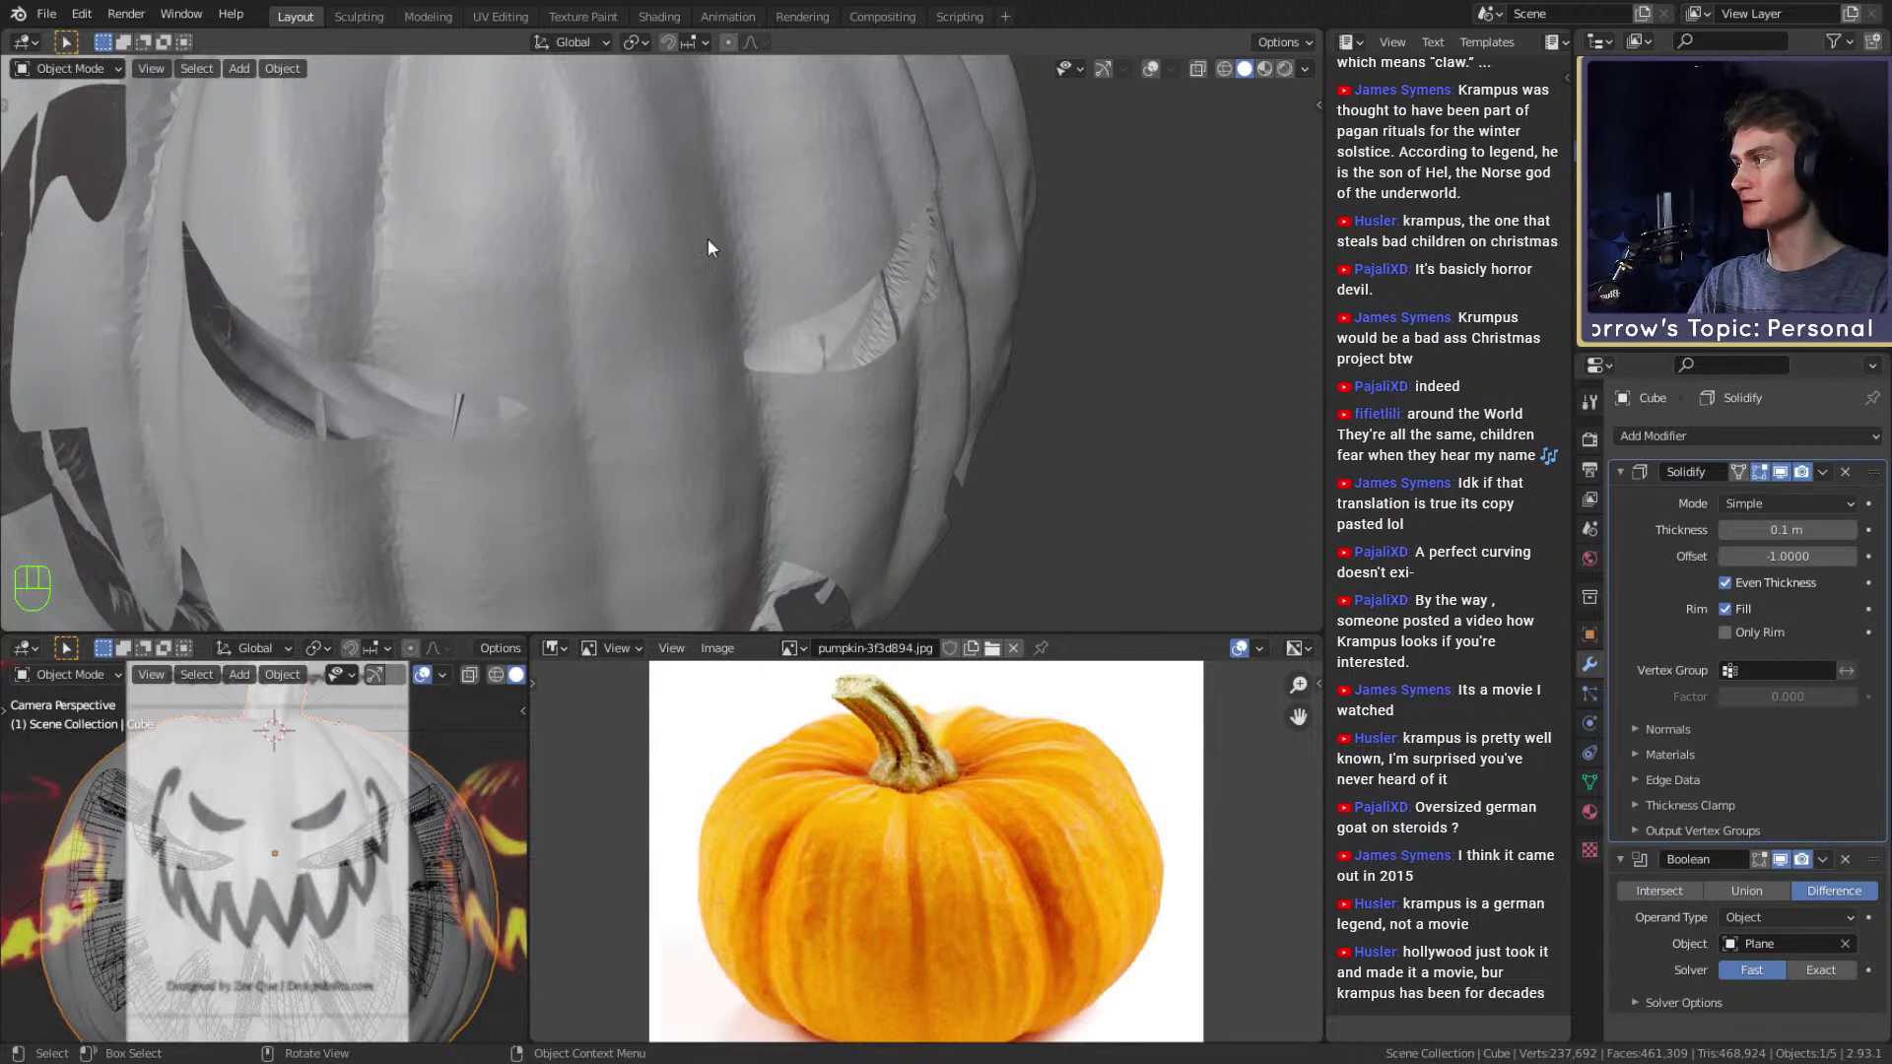
pyautogui.keyDown('ctrl'); pyautogui.moveTo(532, 253); pyautogui.dragTo(775, 285, button='middle'); pyautogui.keyUp('ctrl')
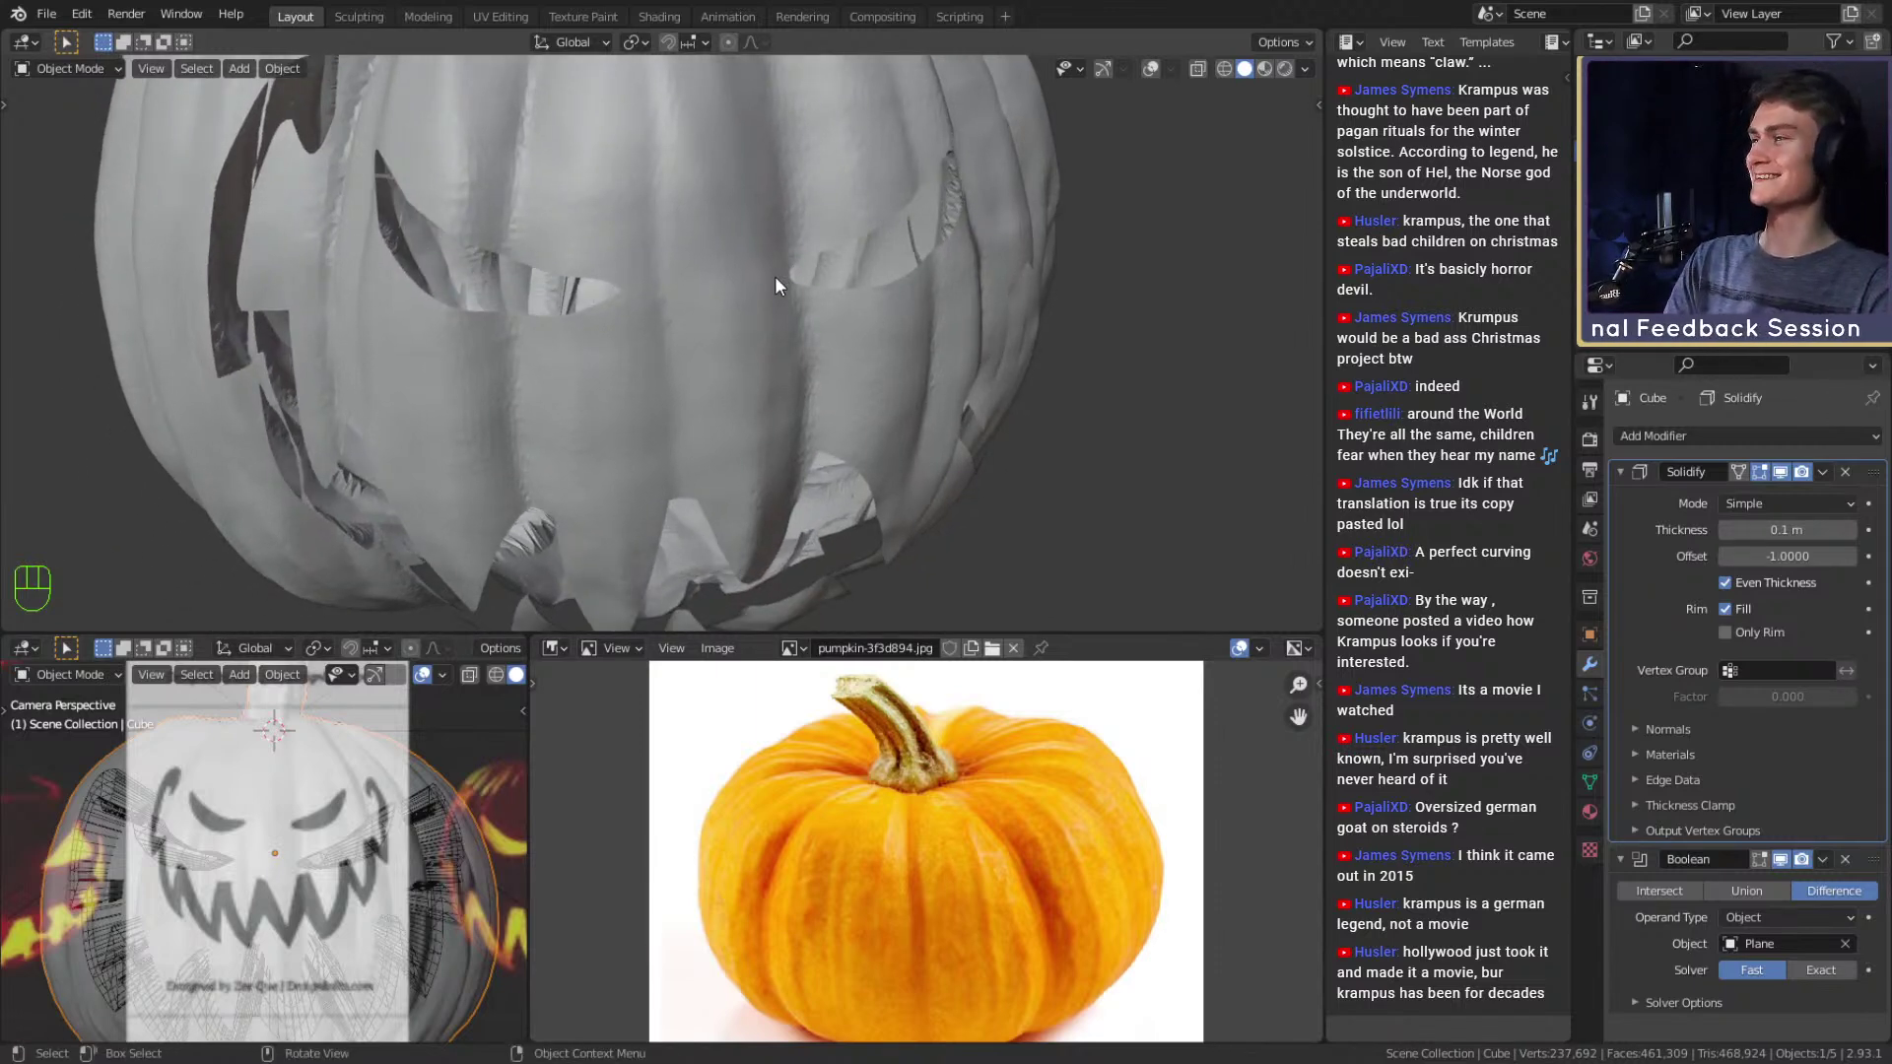
pyautogui.moveTo(871, 355); pyautogui.dragTo(830, 309, button='middle')
pyautogui.moveTo(1174, 316); pyautogui.dragTo(794, 347, button='middle')
pyautogui.scroll(-4, 736, 347)
pyautogui.scroll(3, 812, 388)
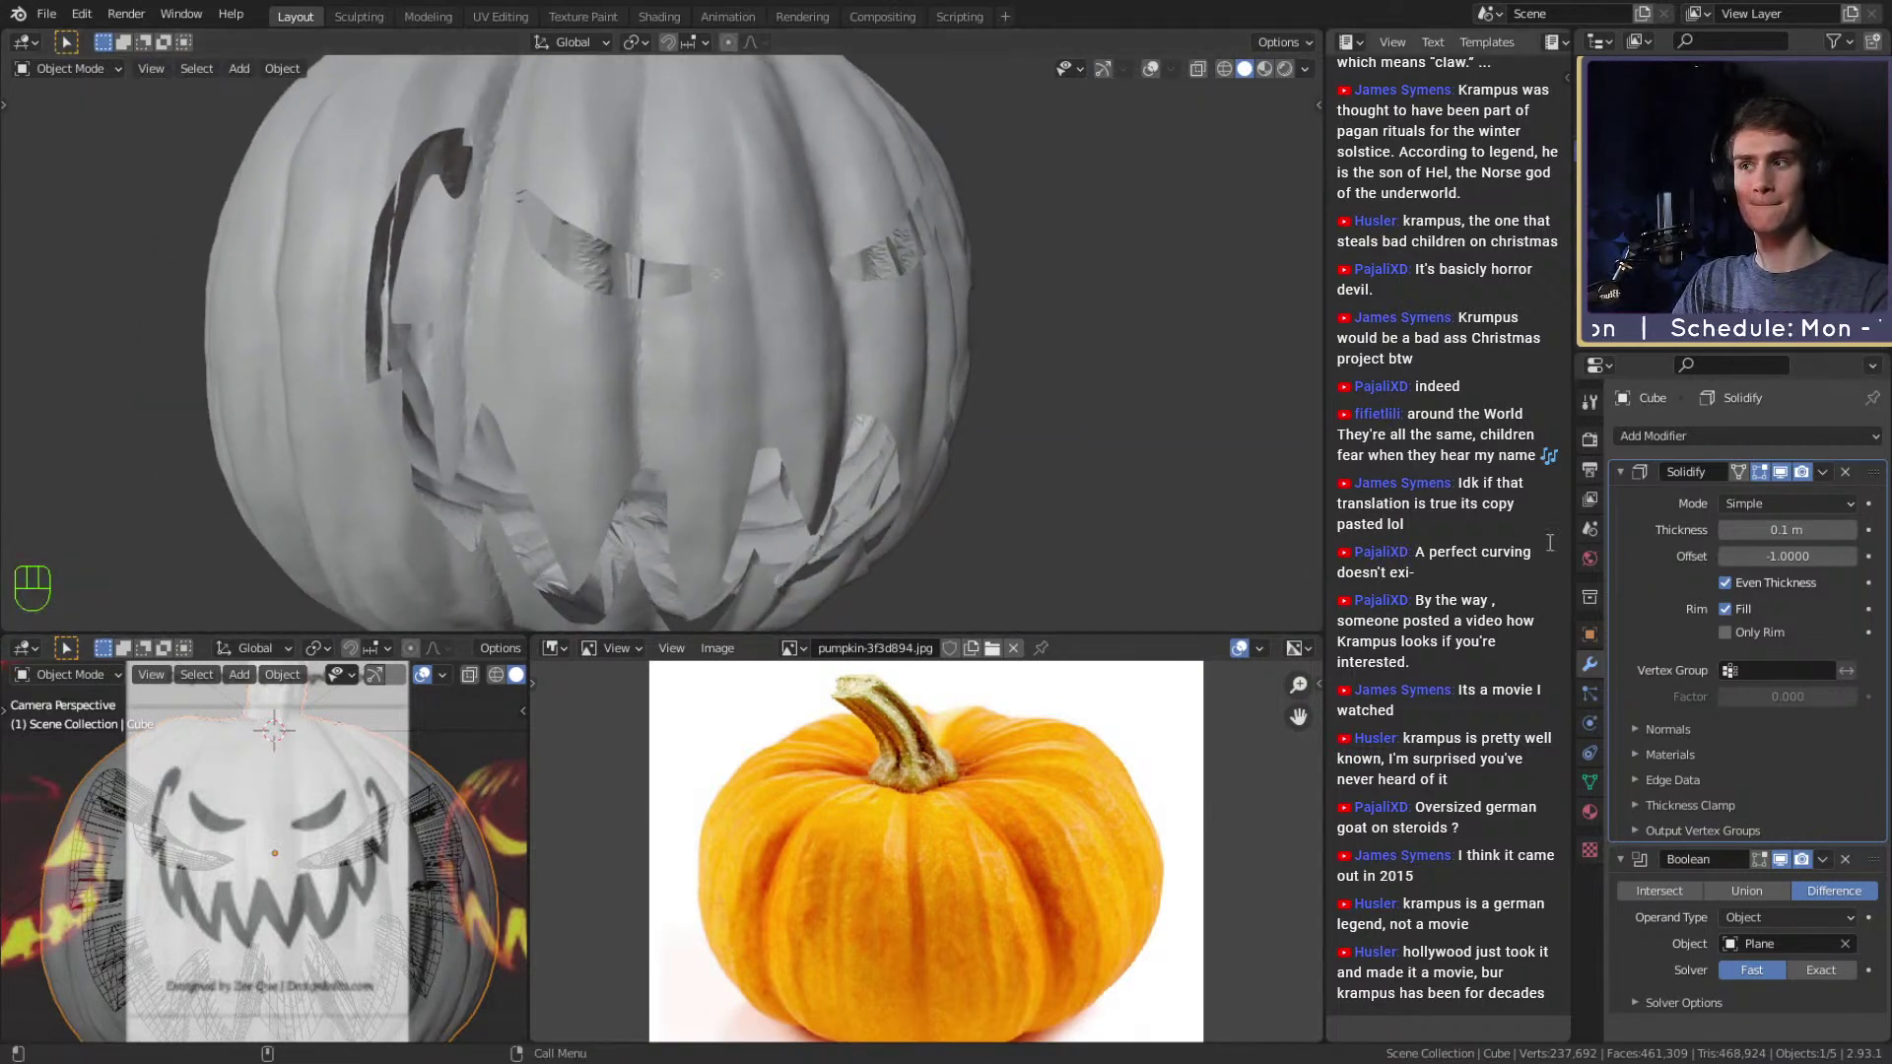
pyautogui.moveTo(887, 360); pyautogui.dragTo(865, 361, button='middle')
# Set the pumpkin's Solidify thickness to 0.05 m and inspect the carved mouth from inside and outside.
pyautogui.click(1766, 529)
pyautogui.click(1745, 528)
pyautogui.press('BackSpace')
pyautogui.write('05')
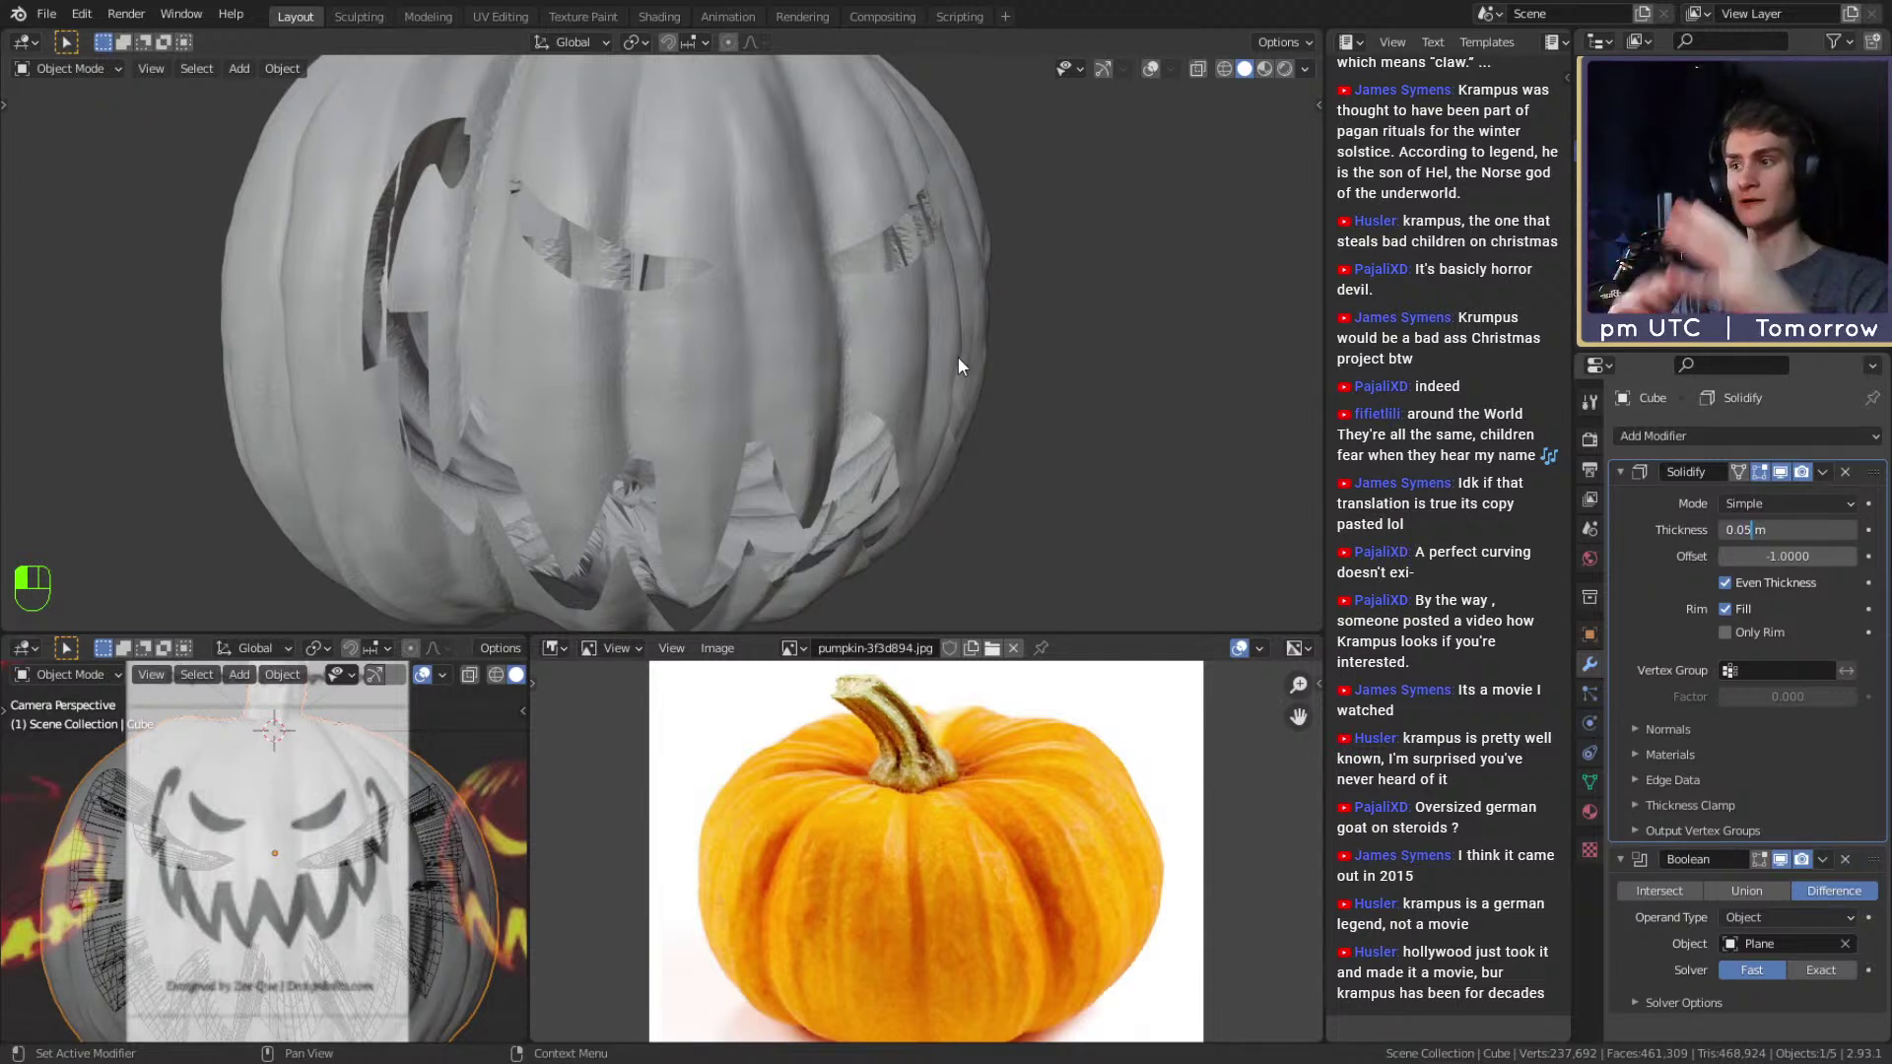
pyautogui.press('Return')
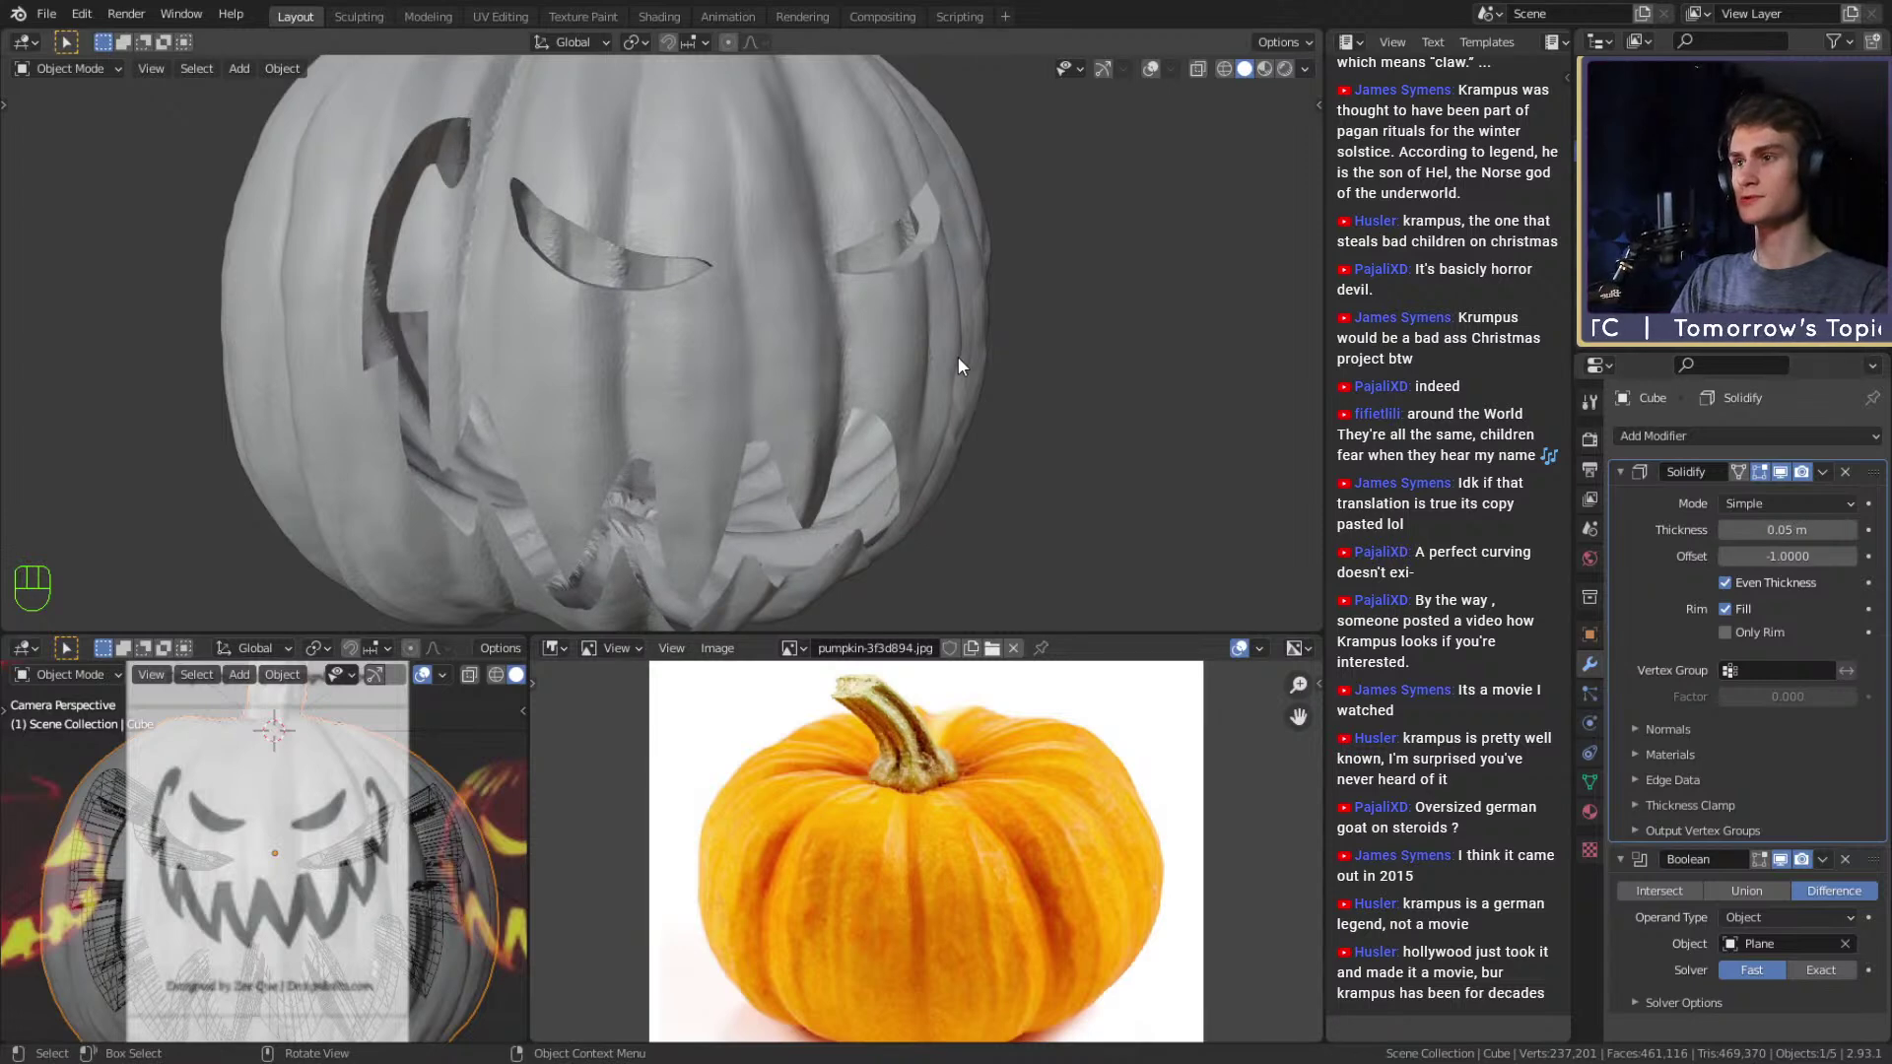
pyautogui.moveTo(953, 358)
pyautogui.mouseDown(button='middle')
pyautogui.moveTo(875, 463)
pyautogui.moveTo(777, 270)
pyautogui.moveTo(743, 288)
pyautogui.moveTo(788, 342)
pyautogui.moveTo(786, 426)
pyautogui.moveTo(825, 391)
pyautogui.moveTo(1013, 414)
pyautogui.moveTo(924, 340)
pyautogui.moveTo(946, 354)
pyautogui.mouseUp(button='middle')
pyautogui.scroll(-3, 964, 352)
pyautogui.scroll(3, 946, 355)
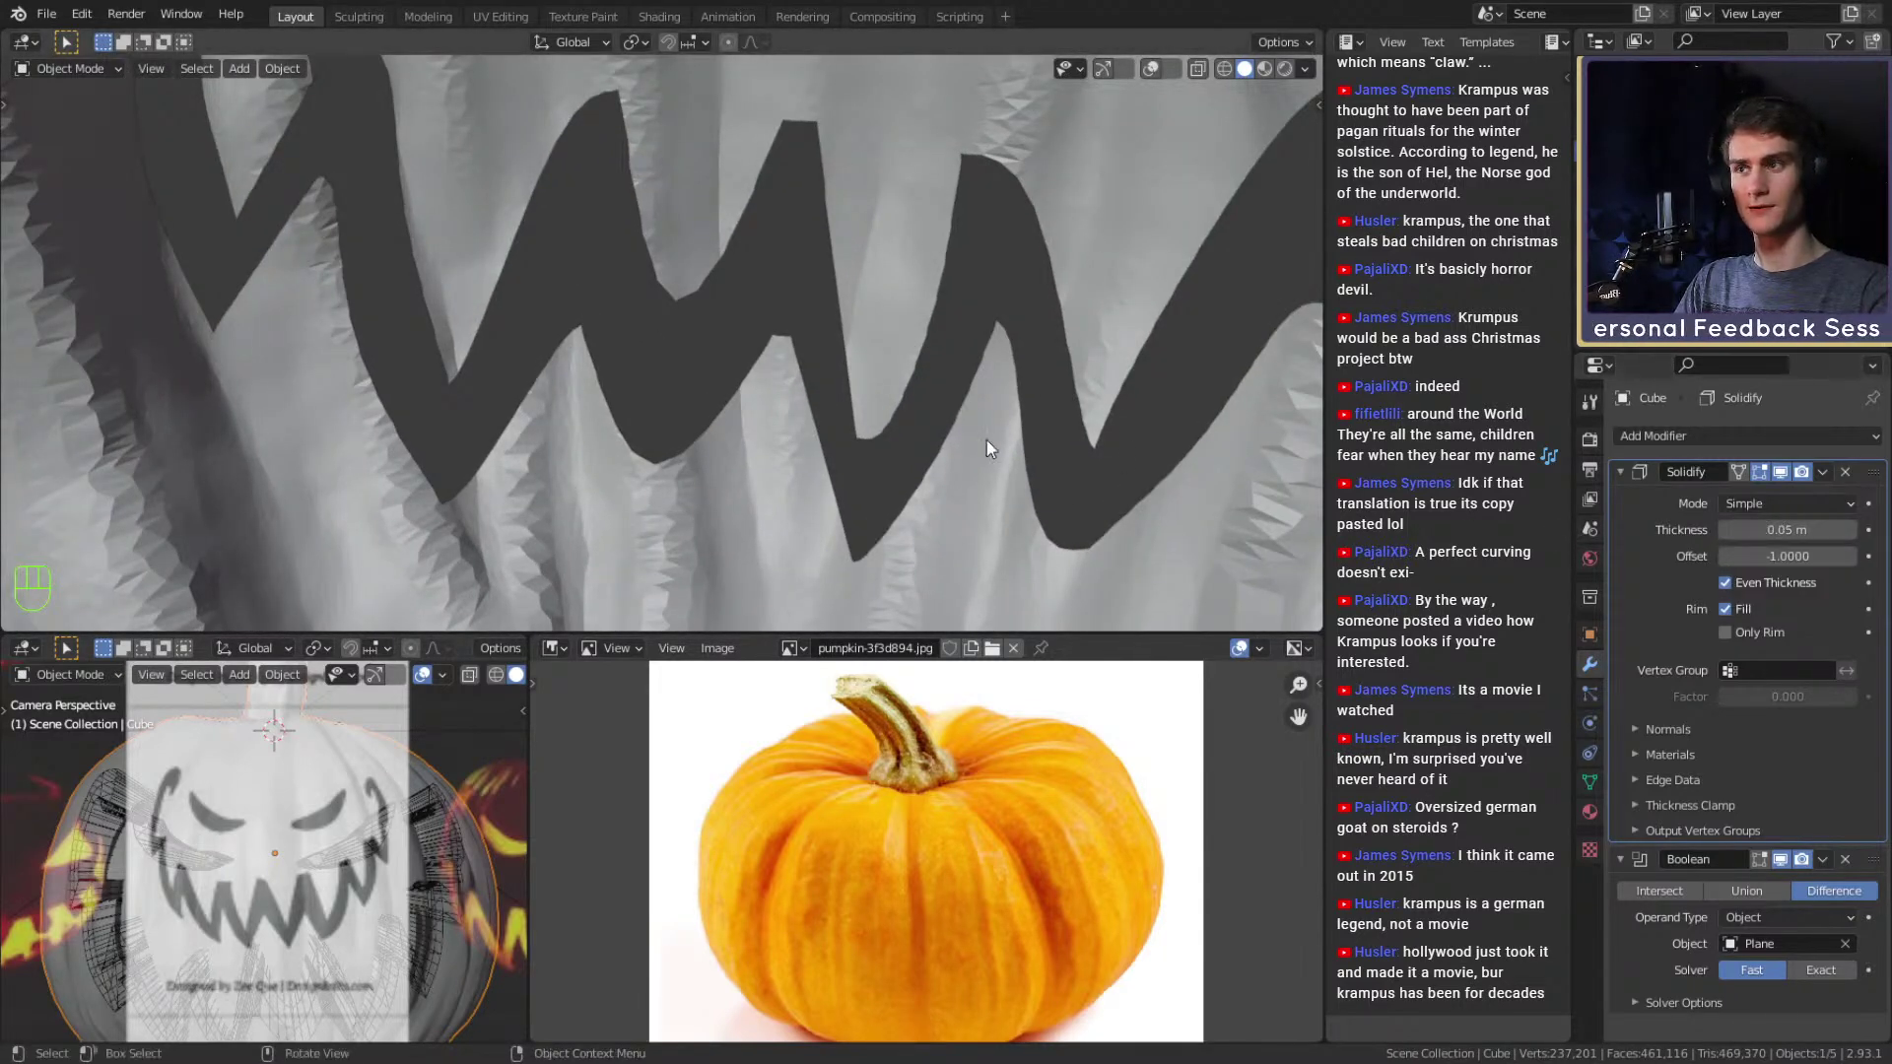
pyautogui.moveTo(886, 414); pyautogui.dragTo(701, 295, button='middle')
pyautogui.scroll(-4, 557, 361)
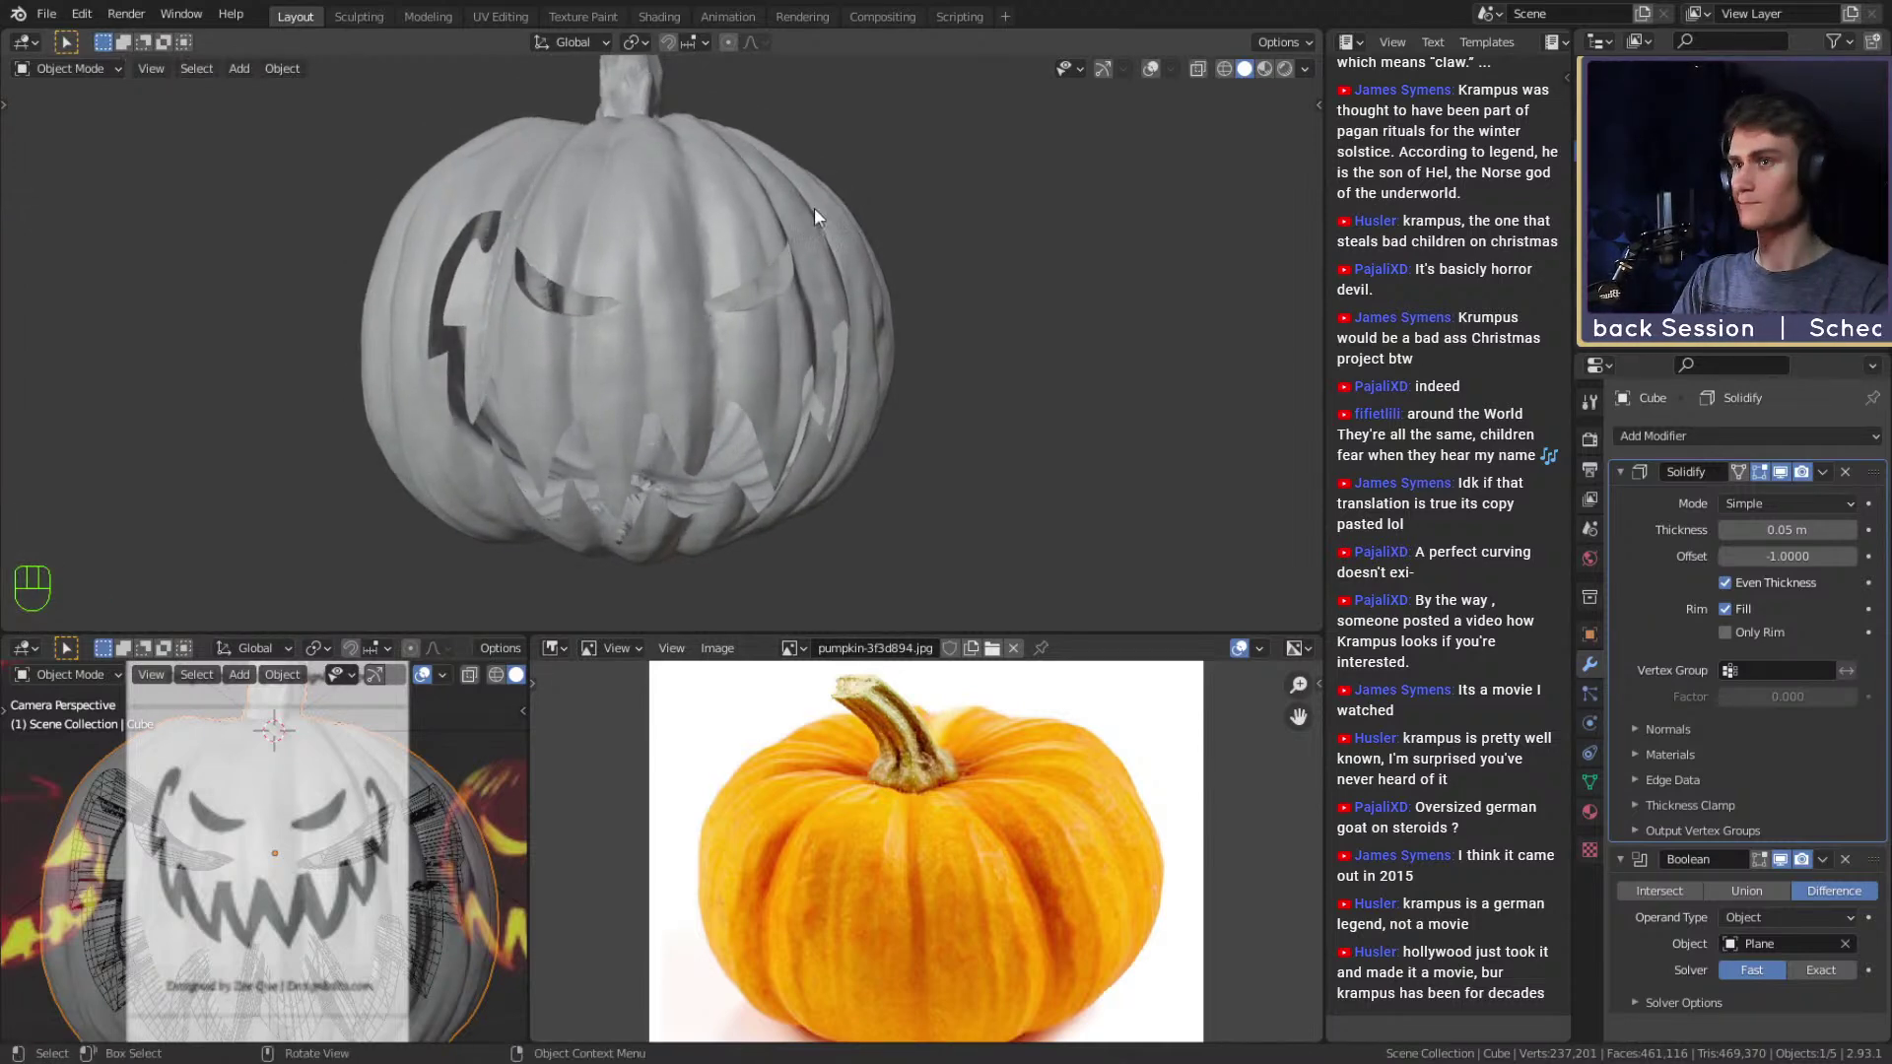
# Show the viewport overlays again and inspect the carved pumpkin together with the face cutter's wireframe.
pyautogui.click(1146, 70)
pyautogui.scroll(5, 660, 340)
pyautogui.scroll(-6, 660, 340)
pyautogui.moveTo(660, 340); pyautogui.dragTo(724, 315, button='middle')
pyautogui.scroll(2, 731, 327)
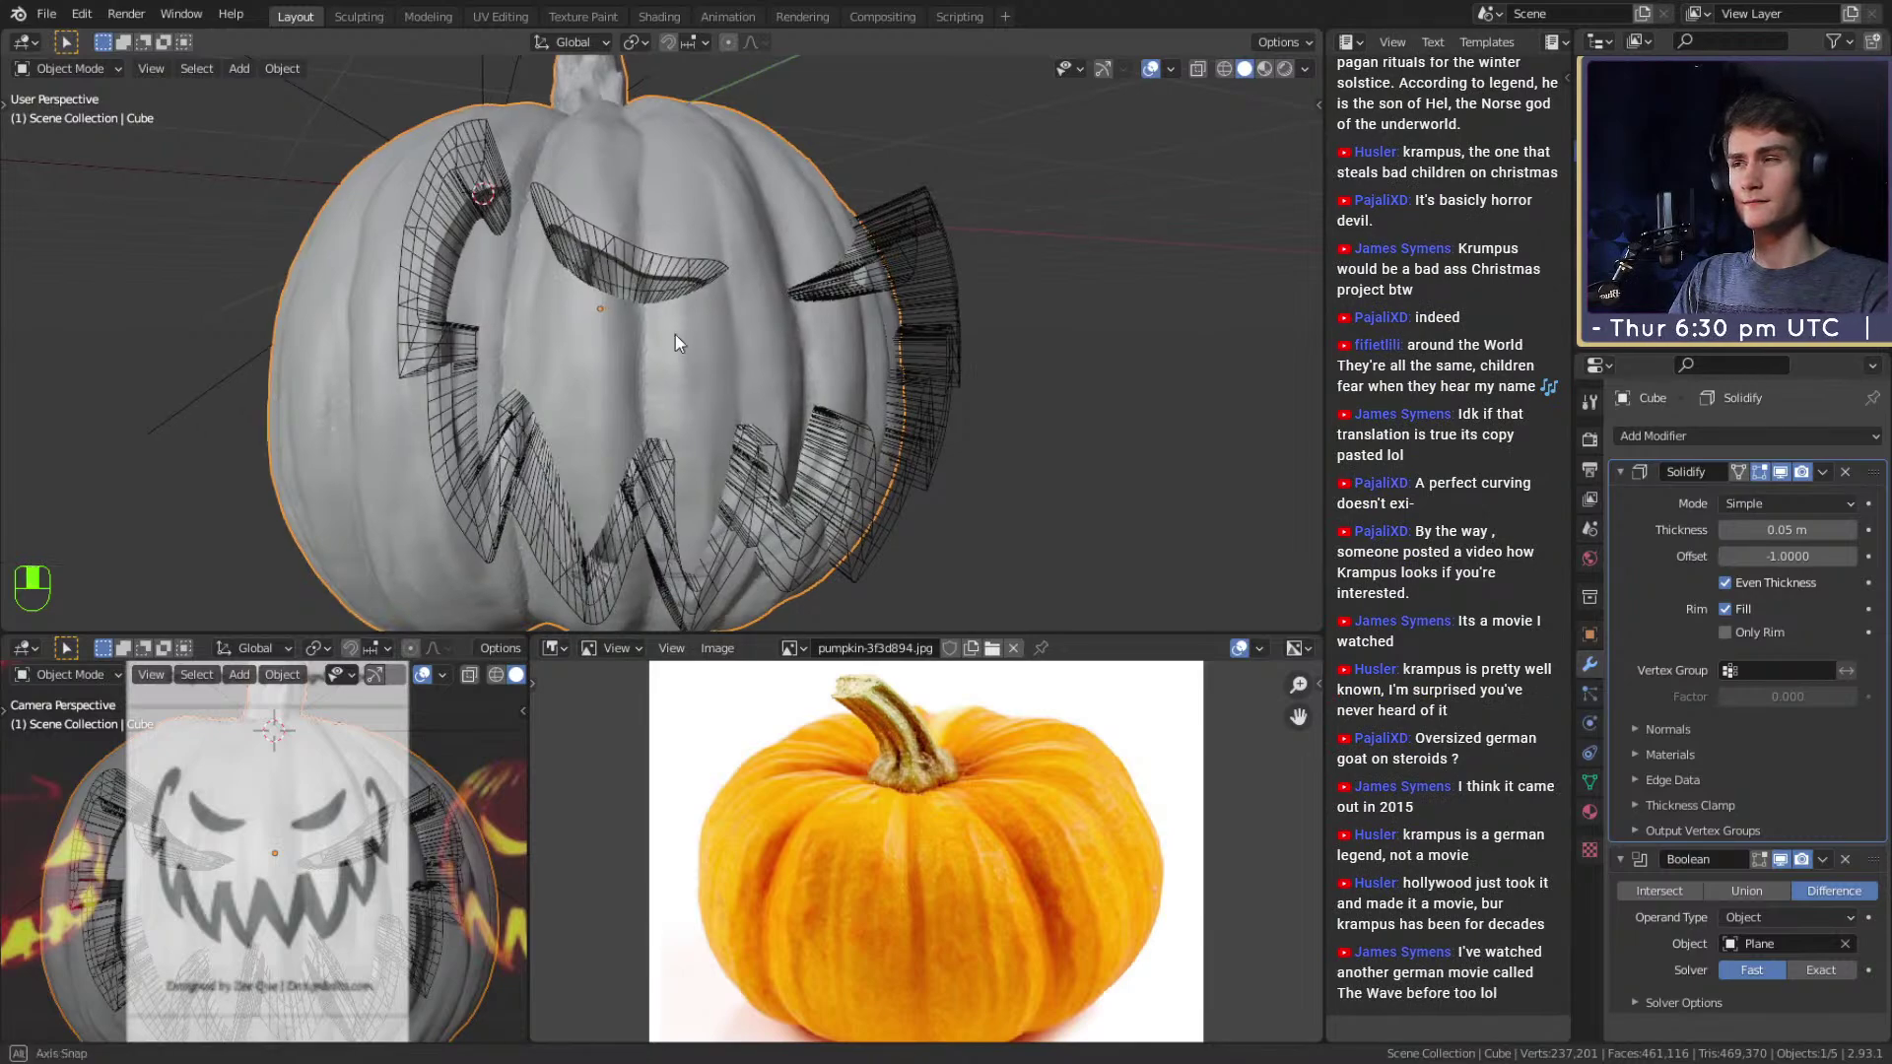
pyautogui.scroll(7, 680, 326)
pyautogui.moveTo(769, 255); pyautogui.dragTo(688, 368, button='middle')
pyautogui.scroll(-8, 855, 442)
pyautogui.scroll(2, 782, 362)
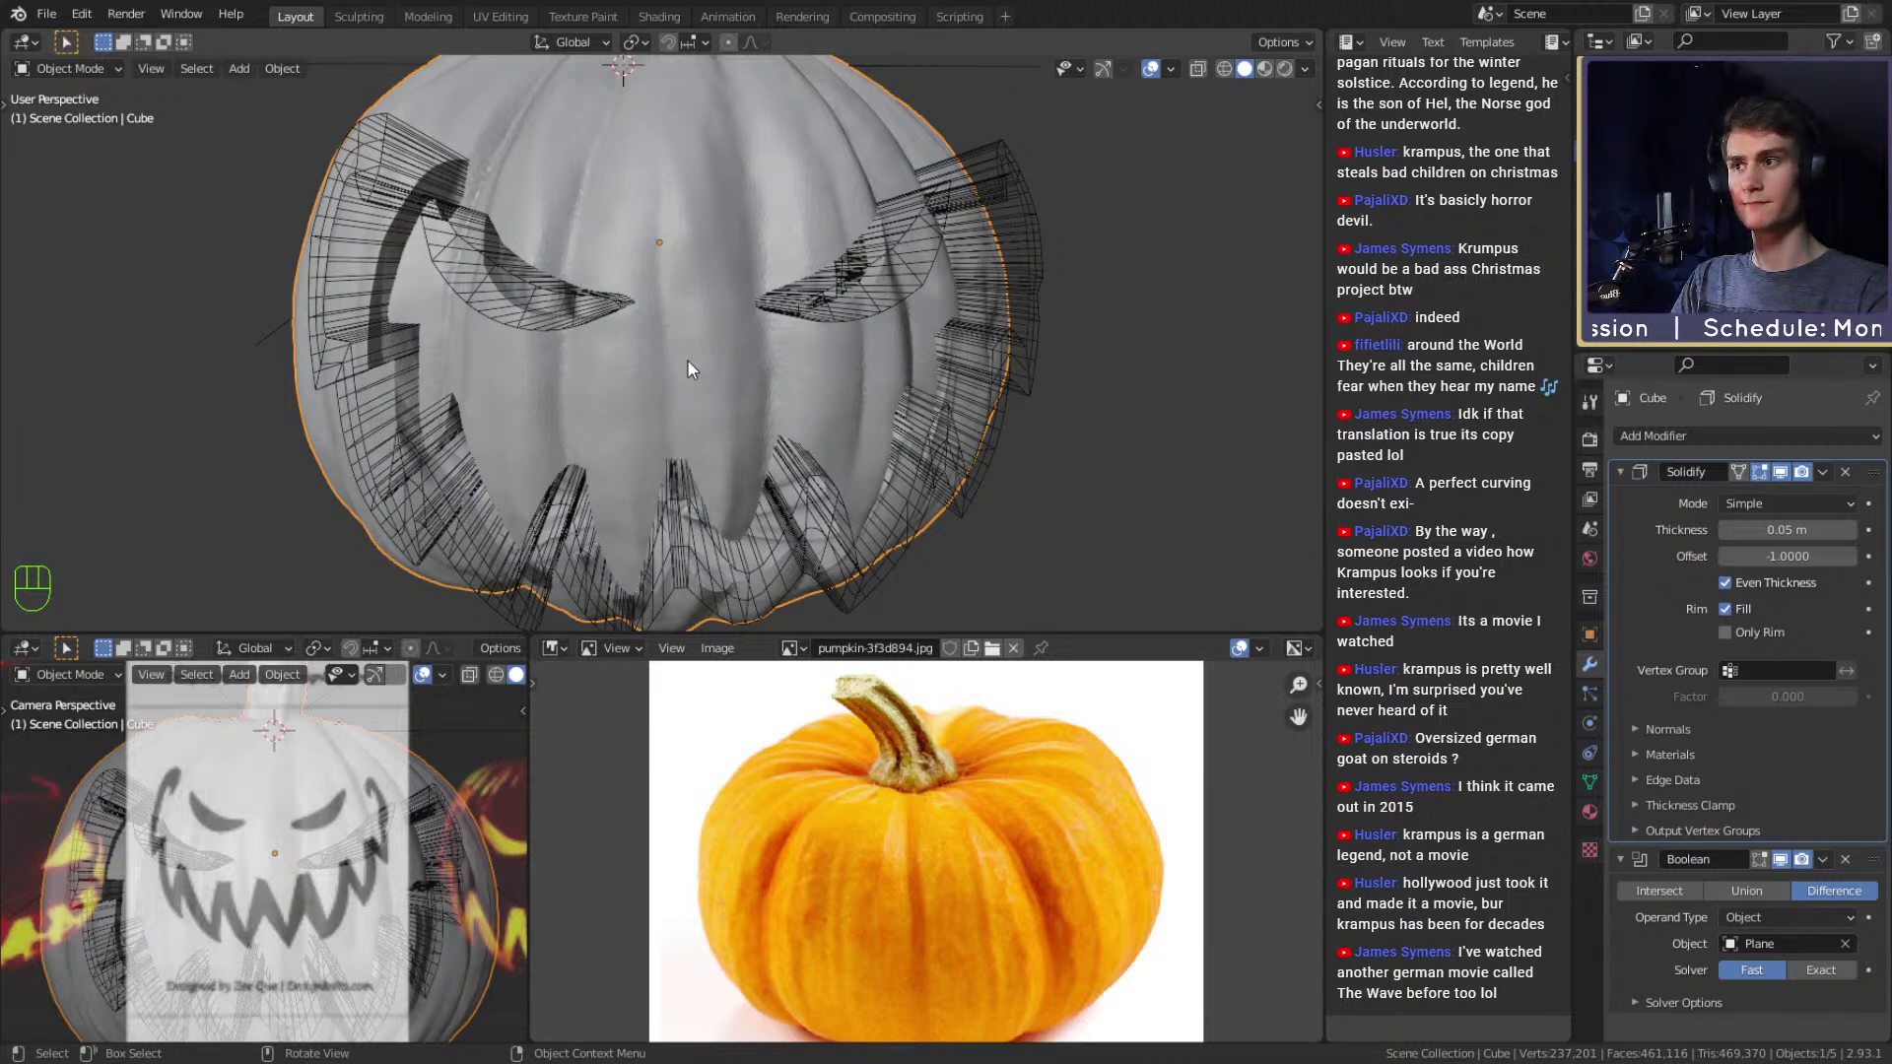
pyautogui.scroll(-5, 944, 322)
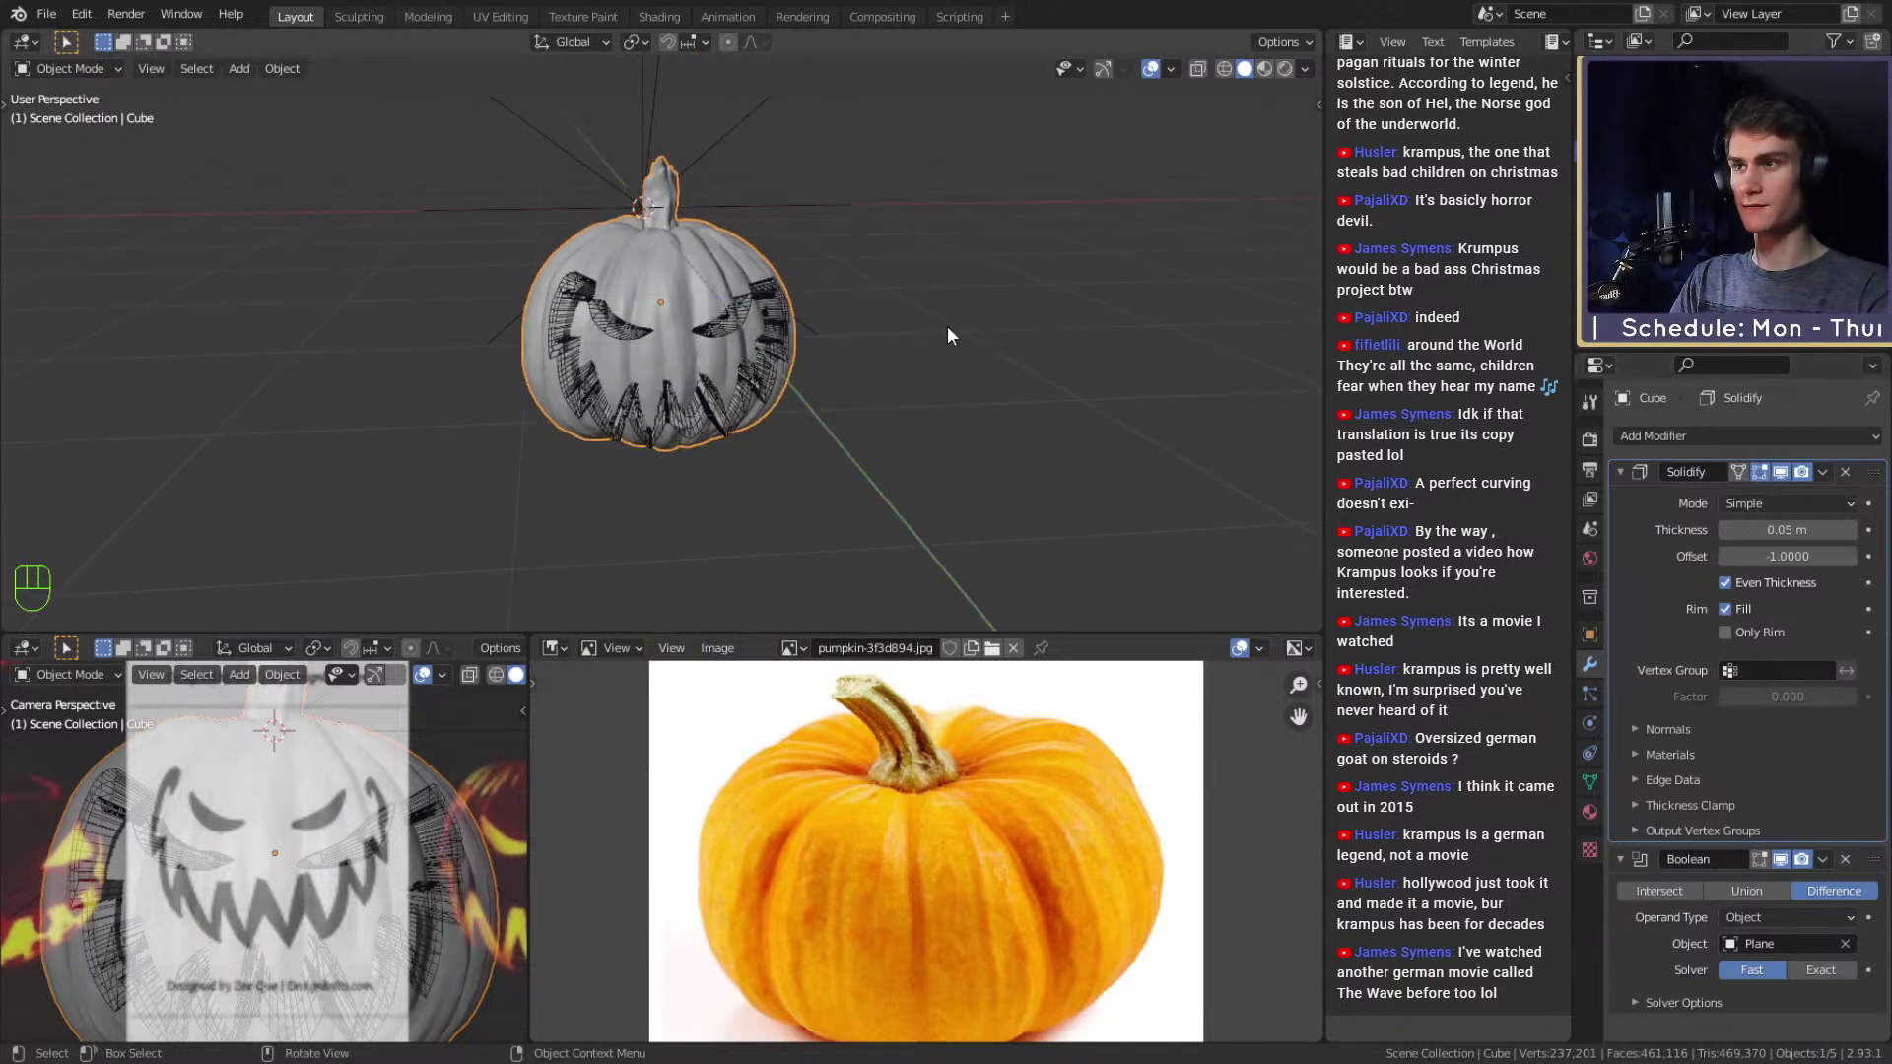
# Save the file and apply the pumpkin's Solidify and Boolean modifiers.
pyautogui.moveTo(901, 297); pyautogui.dragTo(802, 348, button='middle')
pyautogui.scroll(1, 883, 325)
pyautogui.hotkey('ctrl', 's')
pyautogui.scroll(3, 802, 347)
pyautogui.scroll(4, 801, 357)
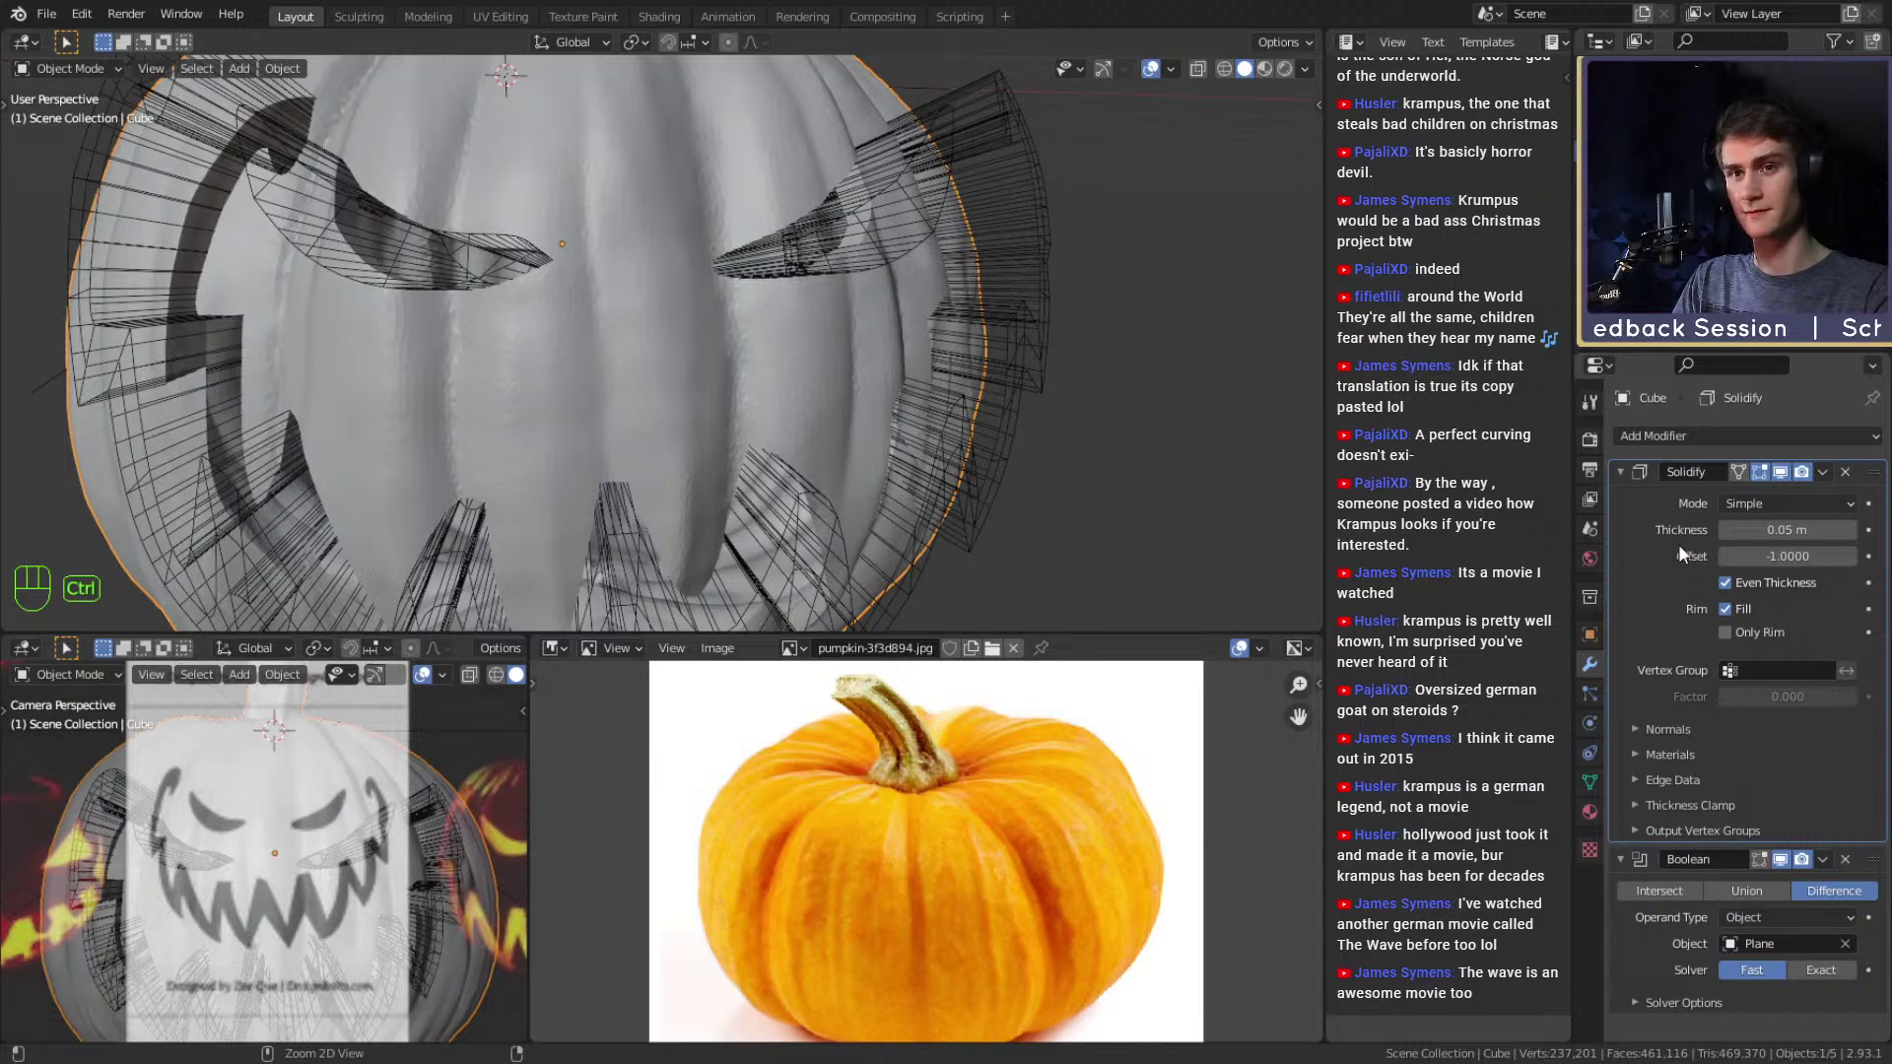
pyautogui.hotkey('ctrl', 'a')
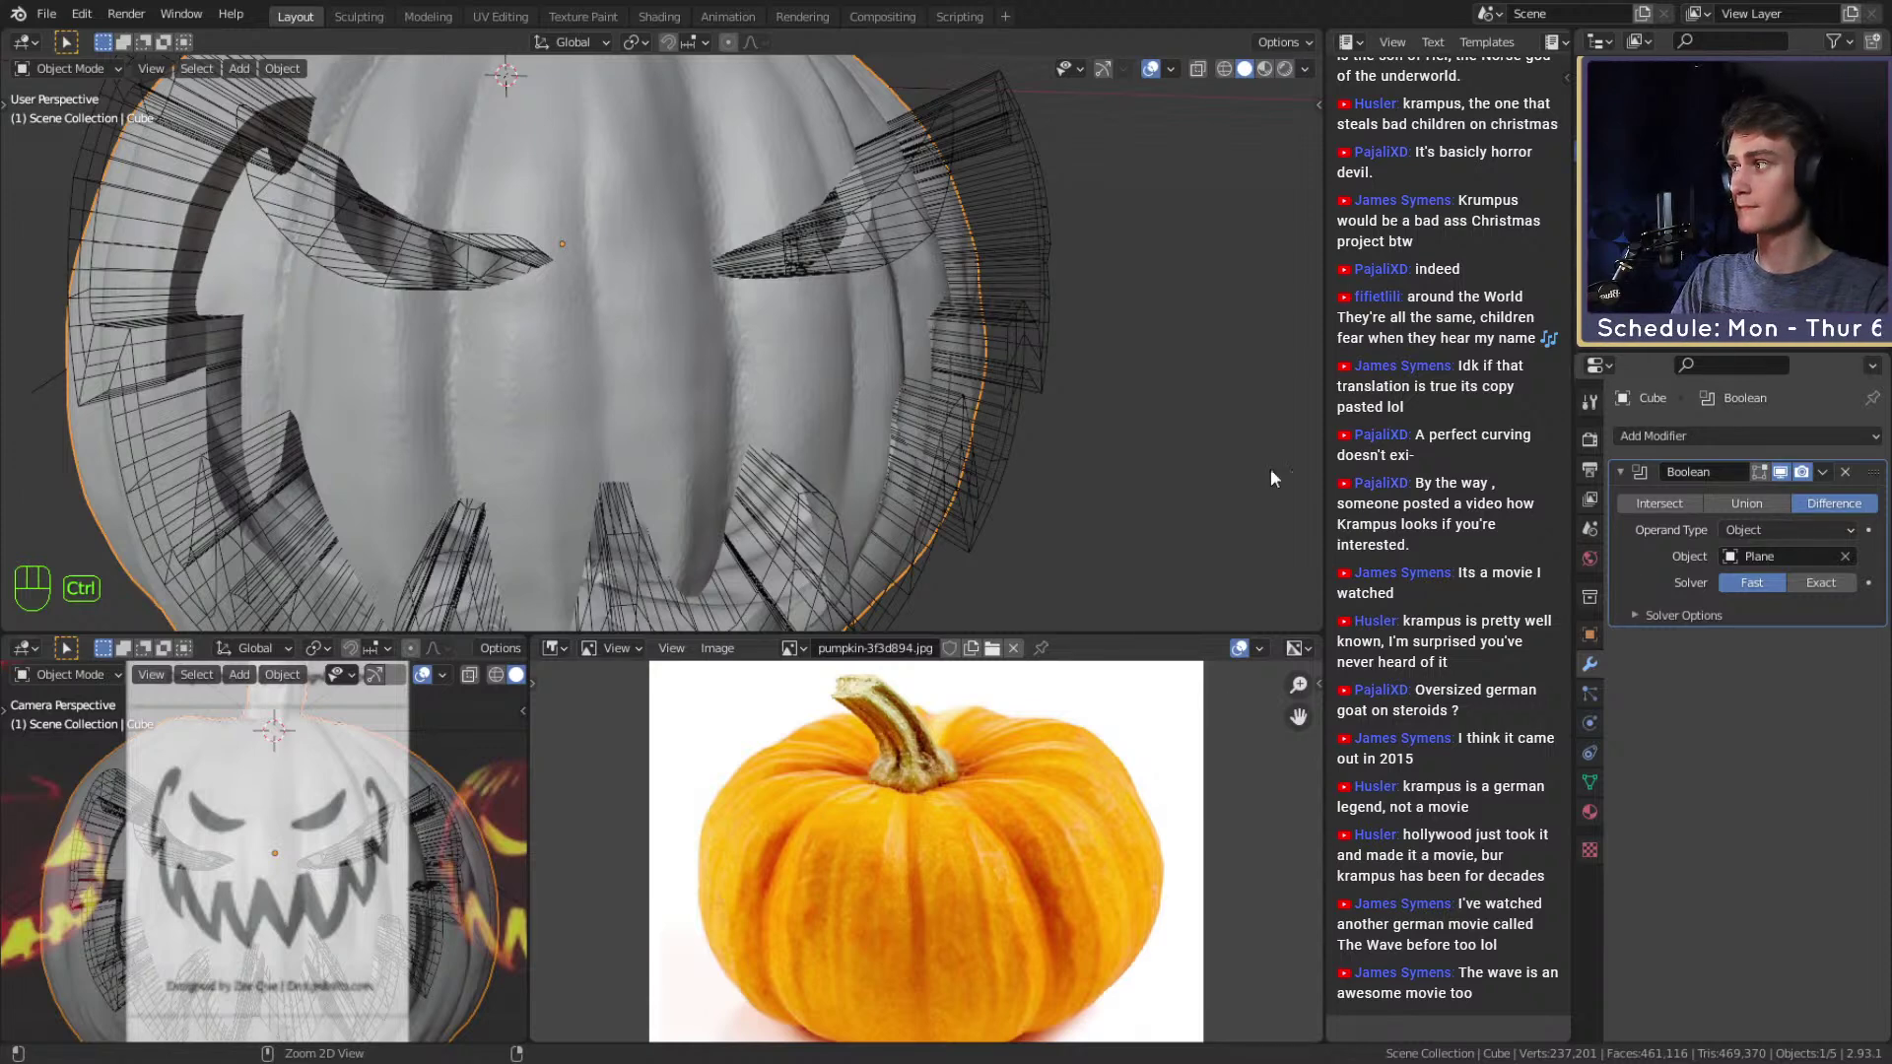
pyautogui.hotkey('ctrl', 'a')
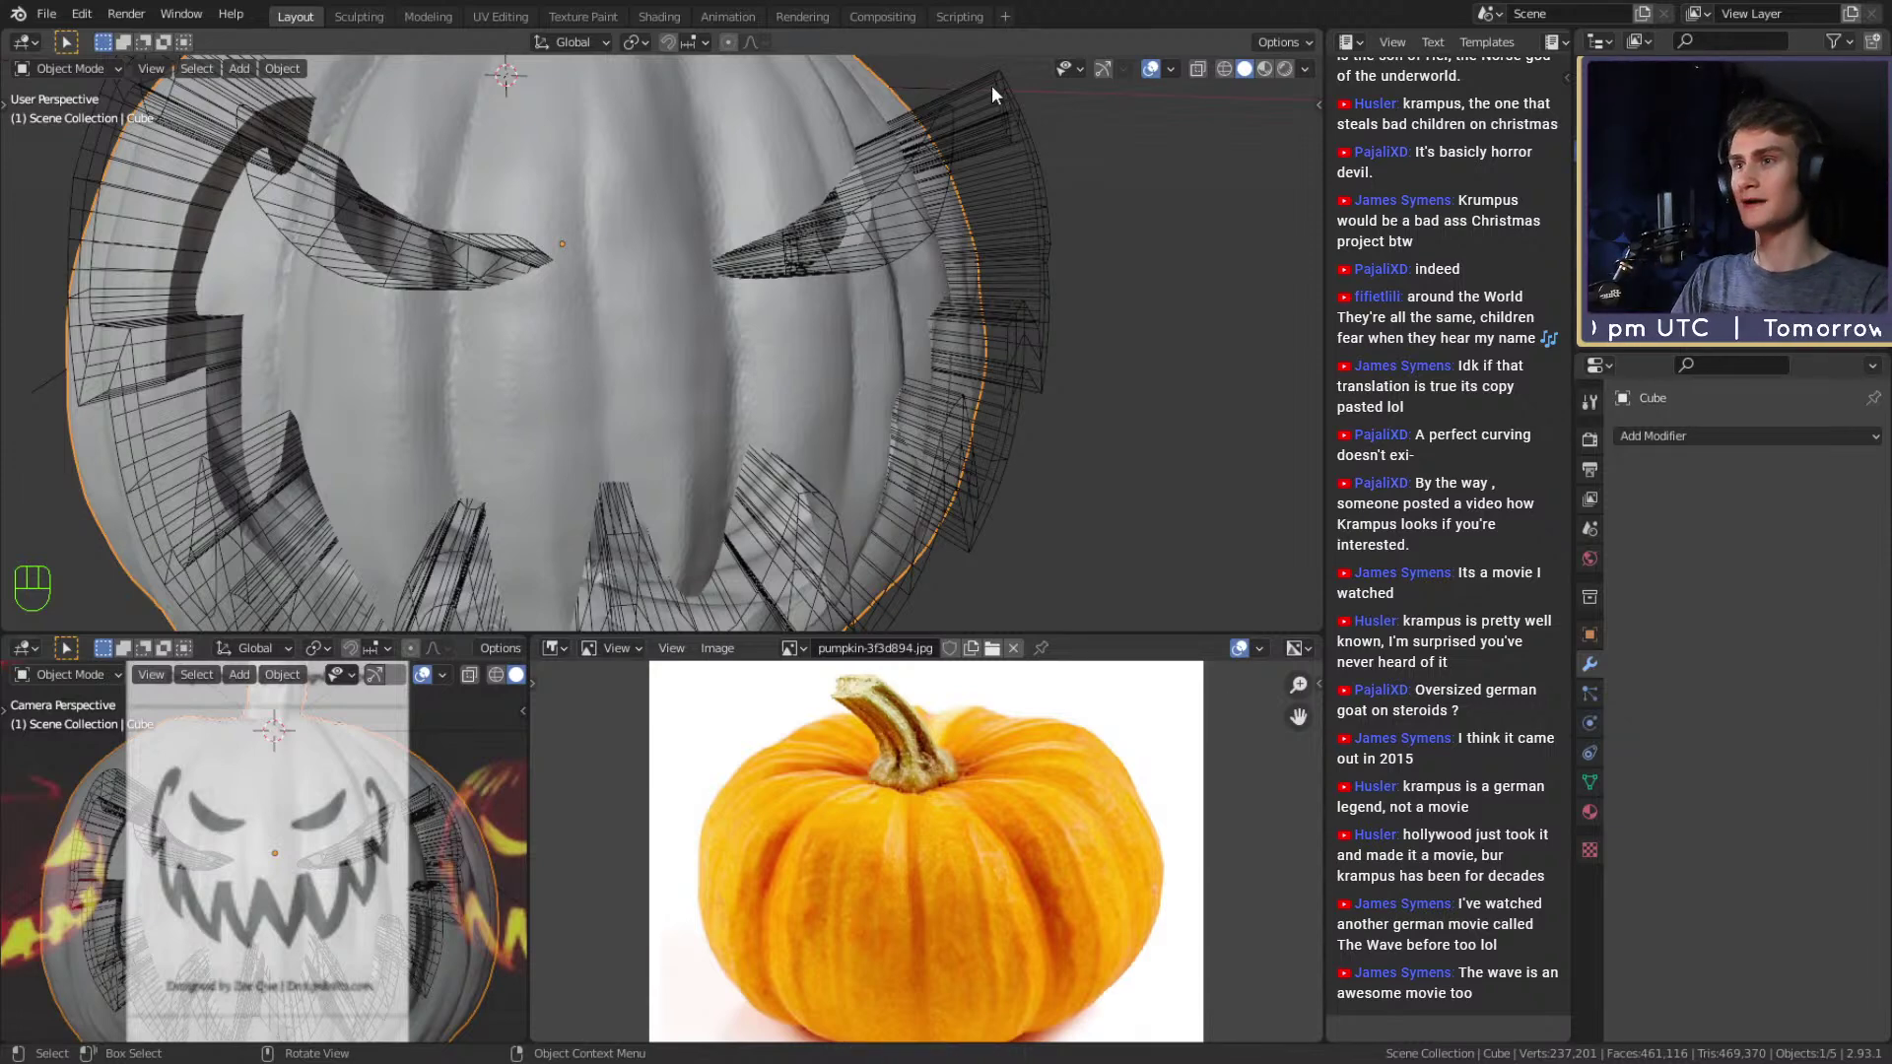
# Hide the face cutter, then open the pumpkin's mesh for face editing near an eye cutout.
pyautogui.click(1020, 132)
pyautogui.press('h')
pyautogui.click(790, 308)
pyautogui.keyDown('shift'); pyautogui.moveTo(789, 308); pyautogui.dragTo(882, 307, button='middle'); pyautogui.keyUp('shift')
pyautogui.moveTo(882, 307); pyautogui.dragTo(818, 336, button='middle')
pyautogui.scroll(2, 857, 327)
pyautogui.scroll(2, 882, 300)
pyautogui.press('Tab')
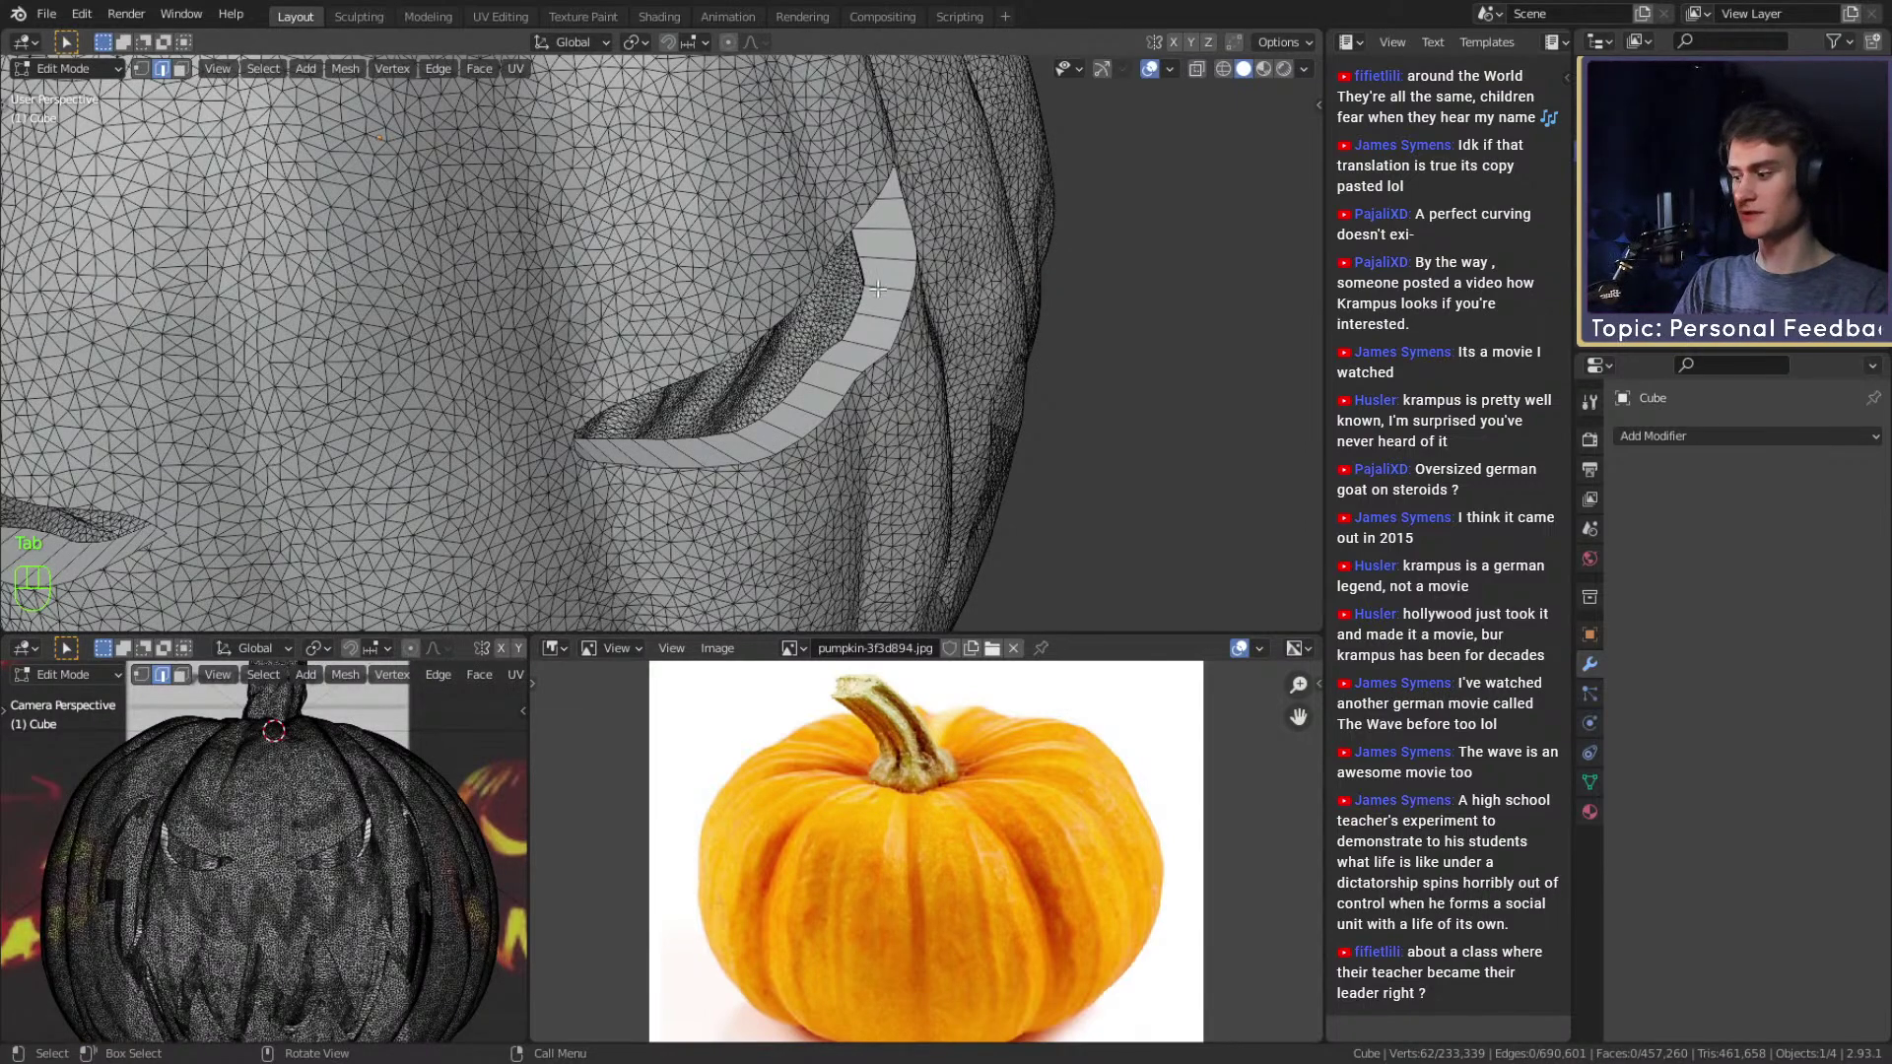
pyautogui.moveTo(884, 285); pyautogui.dragTo(841, 287, button='middle')
pyautogui.press('3')
# Try to select the strip of wall faces around the eye cutout with shortest-path selection.
pyautogui.click(923, 187)
pyautogui.scroll(-5, 855, 131)
pyautogui.scroll(6, 857, 246)
pyautogui.click(814, 312)
pyautogui.click(829, 321)
pyautogui.scroll(4, 808, 325)
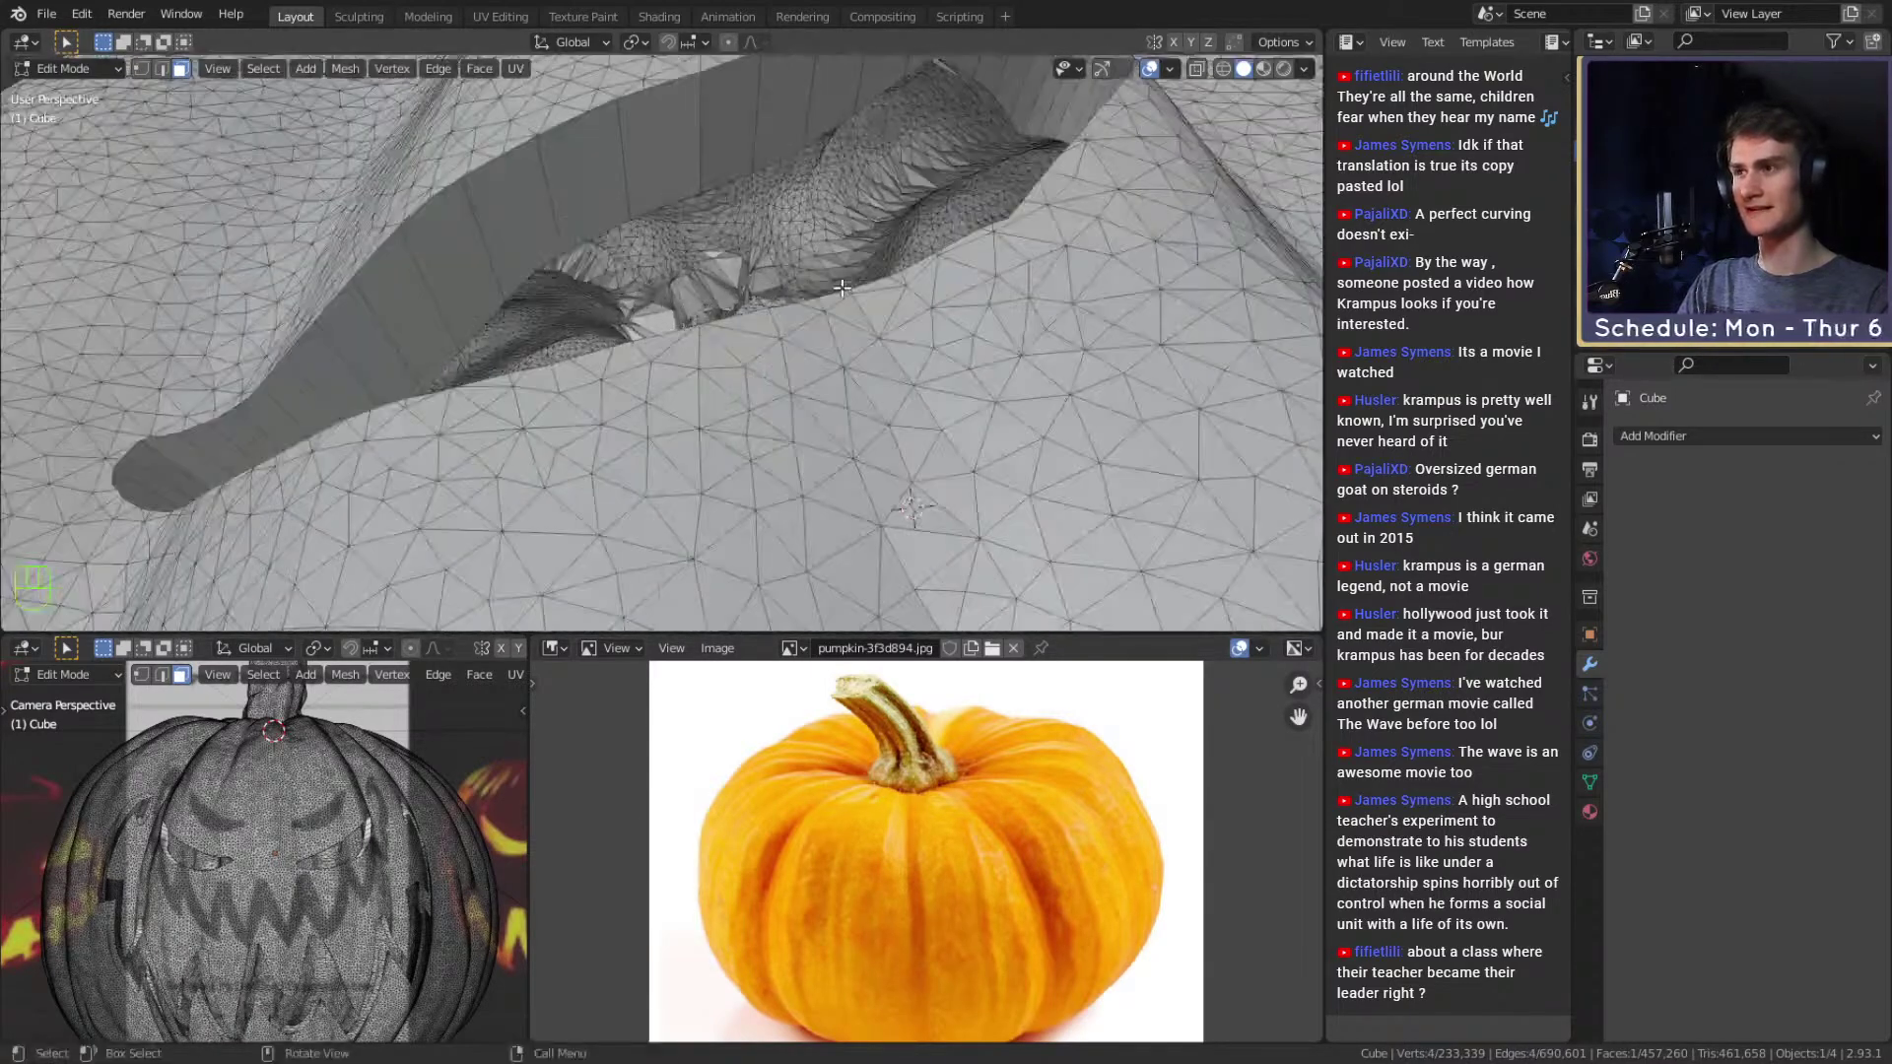
pyautogui.click(698, 121)
pyautogui.click(699, 123)
pyautogui.moveTo(699, 123); pyautogui.dragTo(721, 194, button='middle')
pyautogui.keyDown('ctrl'); pyautogui.keyDown('shift'); pyautogui.click(832, 165); pyautogui.keyUp('shift'); pyautogui.keyUp('ctrl')
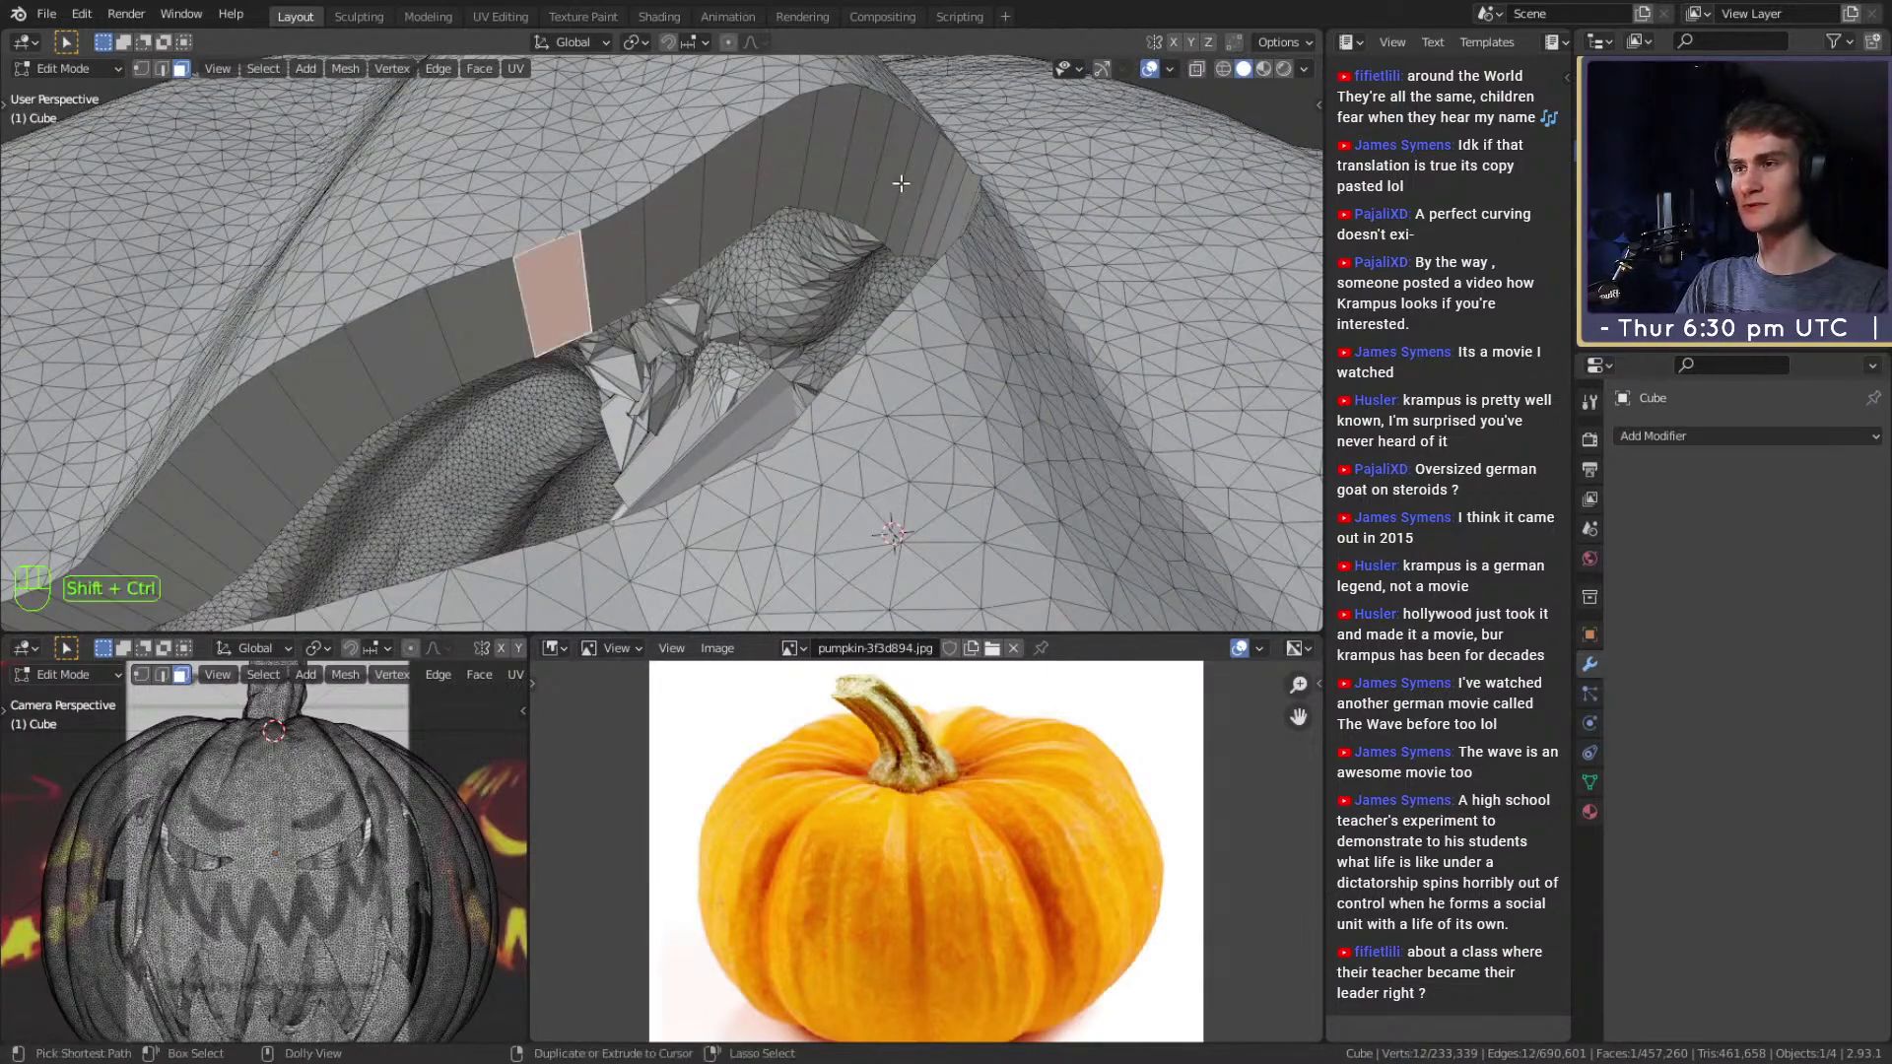
pyautogui.keyDown('ctrl'); pyautogui.keyDown('shift'); pyautogui.click(950, 247); pyautogui.keyUp('shift'); pyautogui.keyUp('ctrl')
# Deselect everything, pick a single wall face of the eye cutout, and try to move it.
pyautogui.moveTo(950, 247); pyautogui.dragTo(791, 243, button='middle')
pyautogui.press('a')
pyautogui.press('a')
pyautogui.press('a')
pyautogui.moveTo(494, 175); pyautogui.dragTo(675, 244, button='middle')
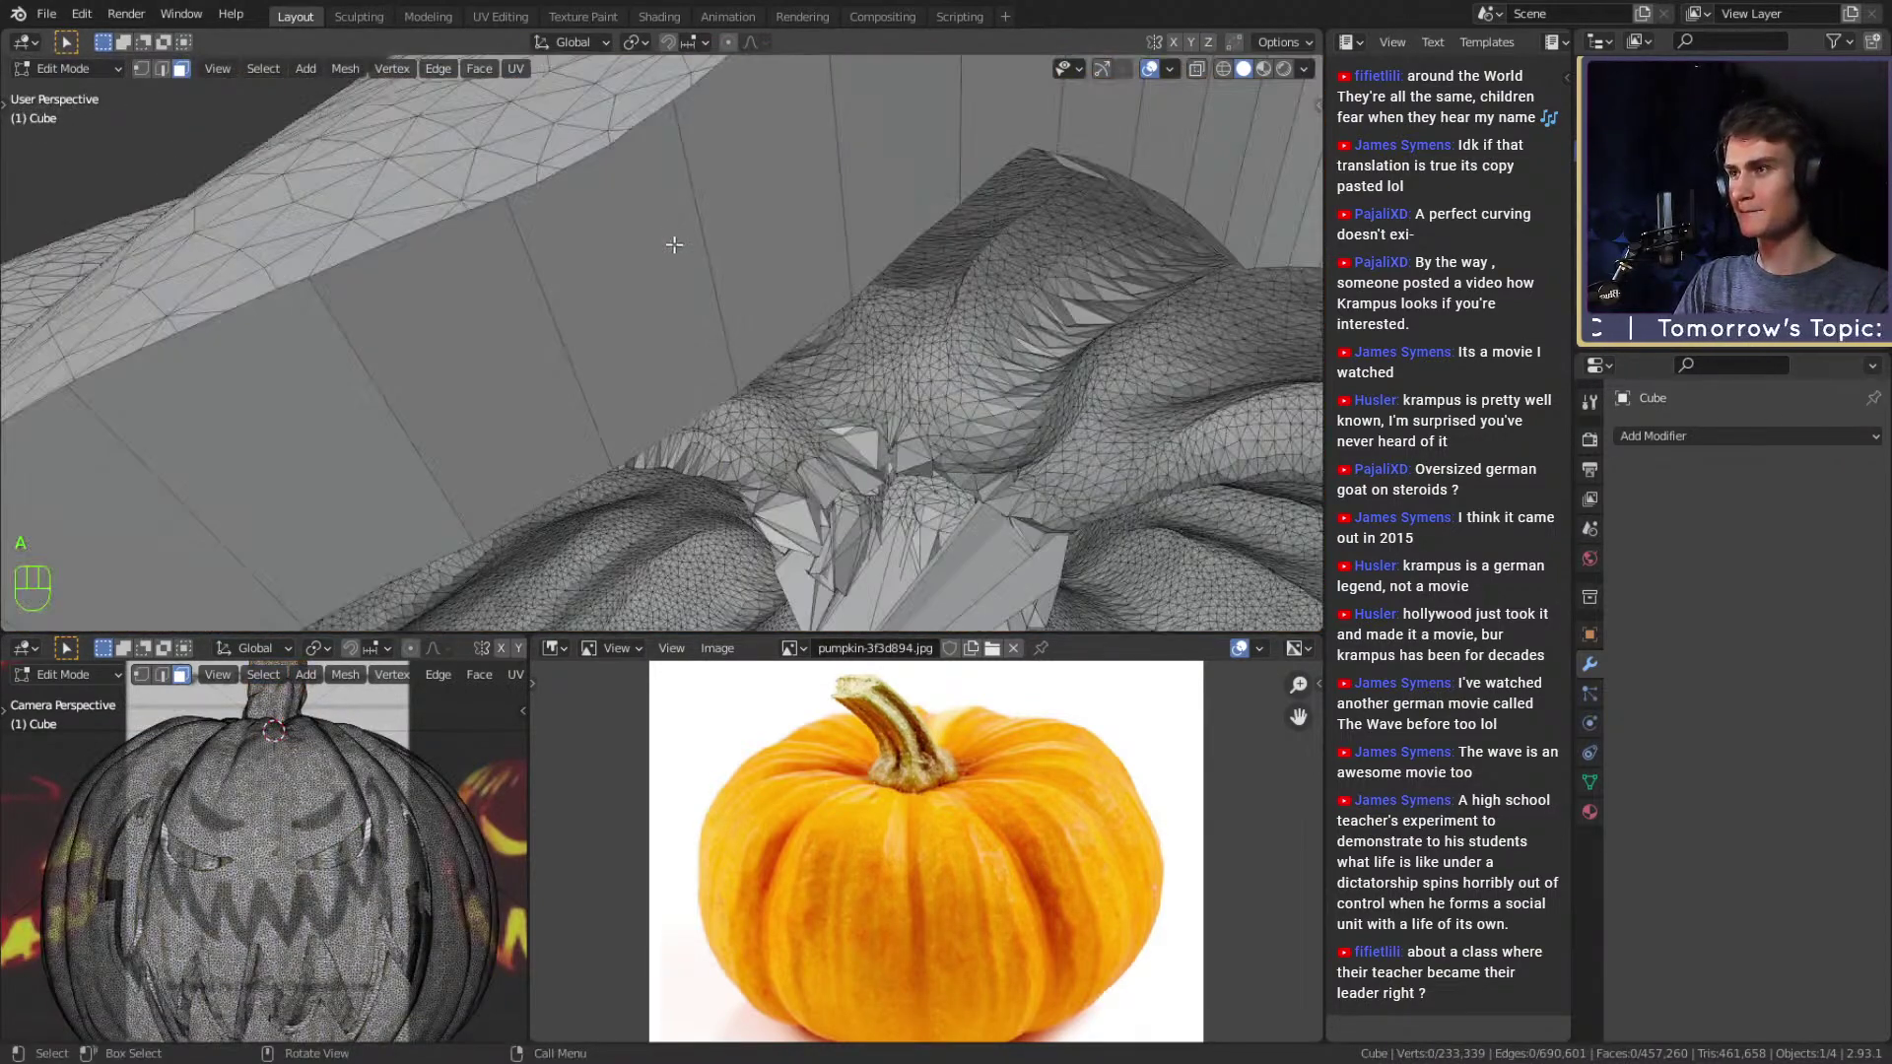
pyautogui.click(669, 308)
pyautogui.moveTo(786, 288); pyautogui.dragTo(903, 341, button='middle')
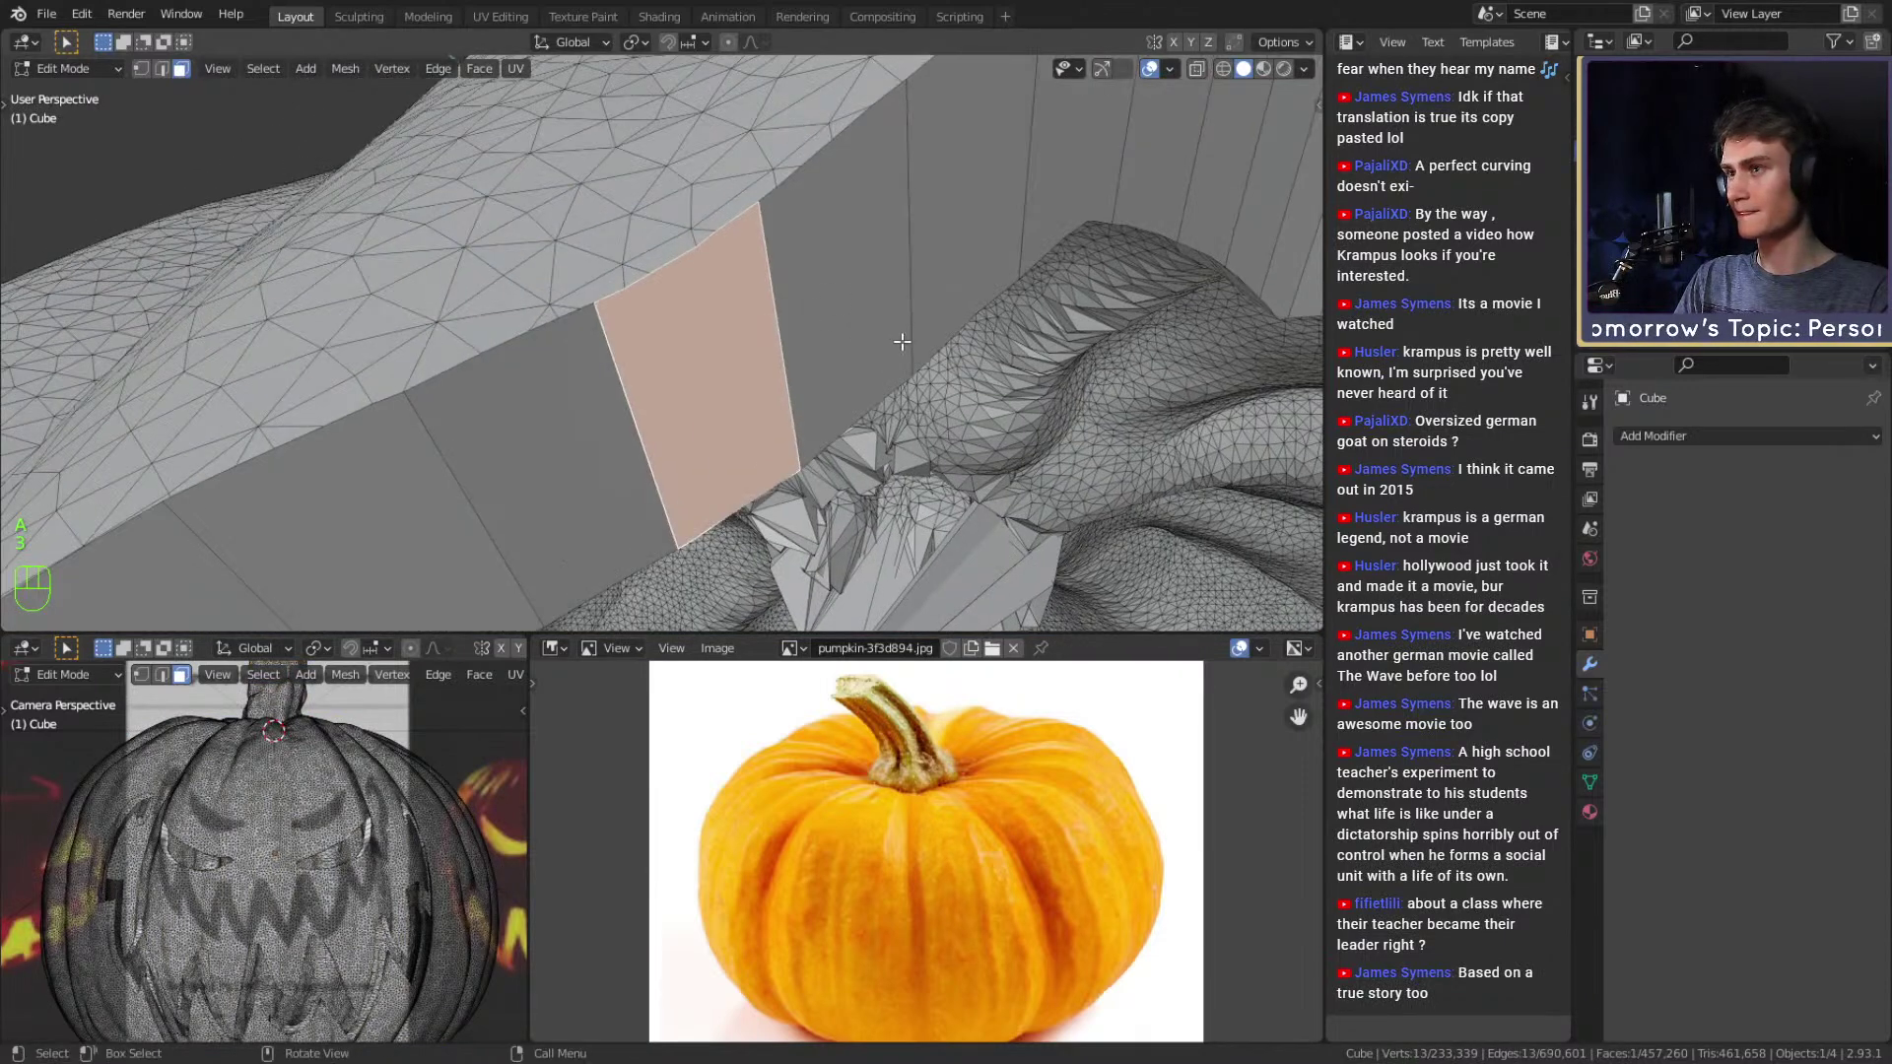
pyautogui.press('g')
pyautogui.click(922, 364)
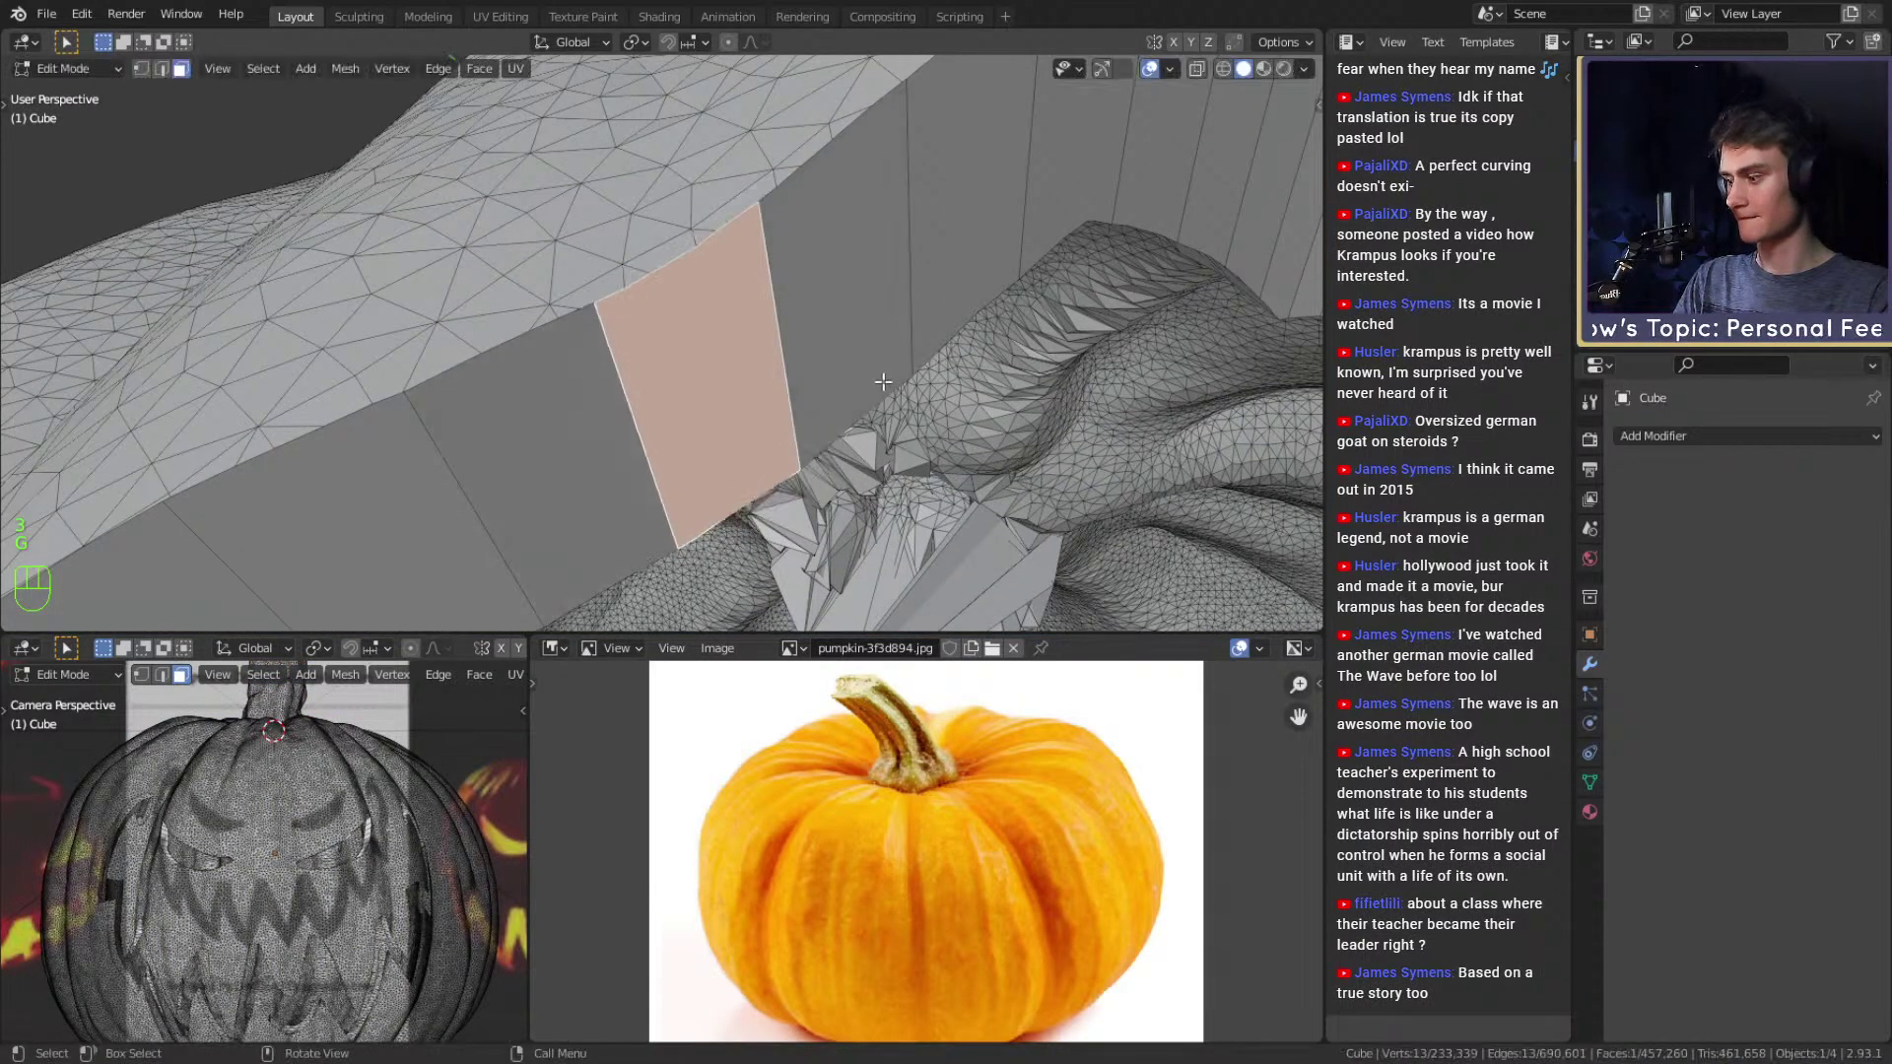
# Circle-select the wall faces running around the first eye cutout.
pyautogui.scroll(-5, 851, 347)
pyautogui.press('c')
pyautogui.moveTo(783, 298)
pyautogui.mouseDown()
pyautogui.moveTo(729, 330)
pyautogui.moveTo(946, 227)
pyautogui.moveTo(985, 258)
pyautogui.mouseUp()
pyautogui.moveTo(645, 371)
pyautogui.mouseDown()
pyautogui.moveTo(533, 423)
pyautogui.moveTo(393, 532)
pyautogui.mouseUp()
pyautogui.rightClick(541, 494)
pyautogui.moveTo(541, 494)
pyautogui.mouseDown(button='middle')
pyautogui.moveTo(703, 349)
pyautogui.moveTo(508, 197)
pyautogui.mouseUp(button='middle')
pyautogui.press('c')
pyautogui.moveTo(507, 197)
pyautogui.mouseDown()
pyautogui.moveTo(468, 202)
pyautogui.moveTo(340, 318)
pyautogui.mouseUp()
pyautogui.rightClick(340, 317)
pyautogui.moveTo(340, 317)
pyautogui.mouseDown(button='middle')
pyautogui.moveTo(590, 255)
pyautogui.moveTo(800, 122)
pyautogui.mouseUp(button='middle')
pyautogui.press('c')
pyautogui.moveTo(800, 122); pyautogui.dragTo(815, 102)
pyautogui.rightClick(830, 191)
pyautogui.moveTo(830, 191); pyautogui.dragTo(1038, 322, button='middle')
pyautogui.press('c')
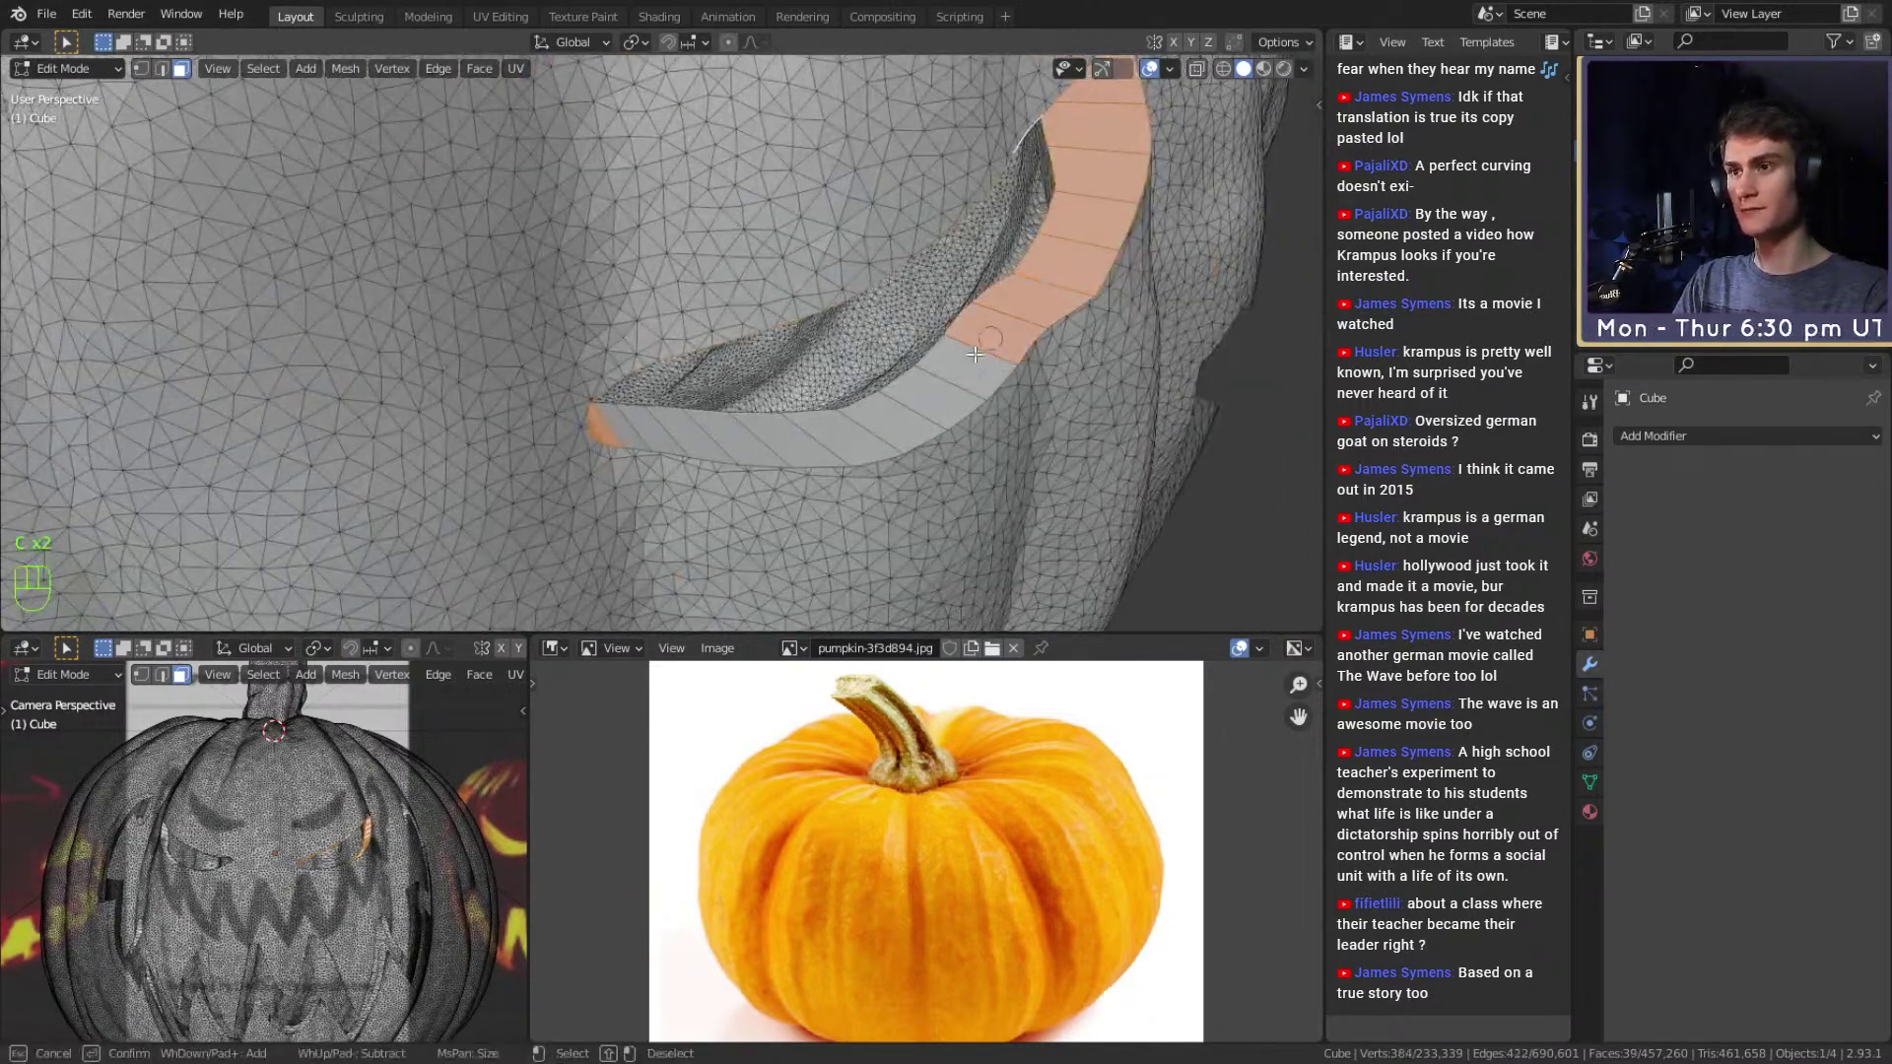
pyautogui.rightClick(635, 428)
# Add the wall faces around the other eye cutout to the selection and delete the selected faces.
pyautogui.scroll(-6, 726, 410)
pyautogui.moveTo(726, 409); pyautogui.dragTo(828, 295, button='middle')
pyautogui.scroll(4, 827, 295)
pyautogui.moveTo(857, 374); pyautogui.dragTo(991, 246, button='middle')
pyautogui.press('c')
pyautogui.moveTo(985, 236); pyautogui.dragTo(889, 154)
pyautogui.rightClick(946, 180)
pyautogui.moveTo(946, 181)
pyautogui.mouseDown(button='middle')
pyautogui.moveTo(933, 194)
pyautogui.moveTo(997, 394)
pyautogui.mouseUp(button='middle')
pyautogui.press('c')
pyautogui.moveTo(996, 402)
pyautogui.mouseDown()
pyautogui.moveTo(952, 484)
pyautogui.moveTo(823, 586)
pyautogui.mouseUp()
pyautogui.rightClick(823, 586)
pyautogui.moveTo(823, 586)
pyautogui.mouseDown(button='middle')
pyautogui.moveTo(892, 397)
pyautogui.moveTo(877, 419)
pyautogui.mouseUp(button='middle')
pyautogui.press('c')
pyautogui.moveTo(471, 489)
pyautogui.mouseDown()
pyautogui.moveTo(374, 386)
pyautogui.moveTo(305, 235)
pyautogui.mouseUp()
pyautogui.rightClick(306, 234)
pyautogui.moveTo(306, 234)
pyautogui.mouseDown(button='middle')
pyautogui.moveTo(578, 382)
pyautogui.moveTo(611, 335)
pyautogui.moveTo(636, 392)
pyautogui.mouseUp(button='middle')
pyautogui.press('c')
pyautogui.moveTo(553, 402); pyautogui.dragTo(646, 315)
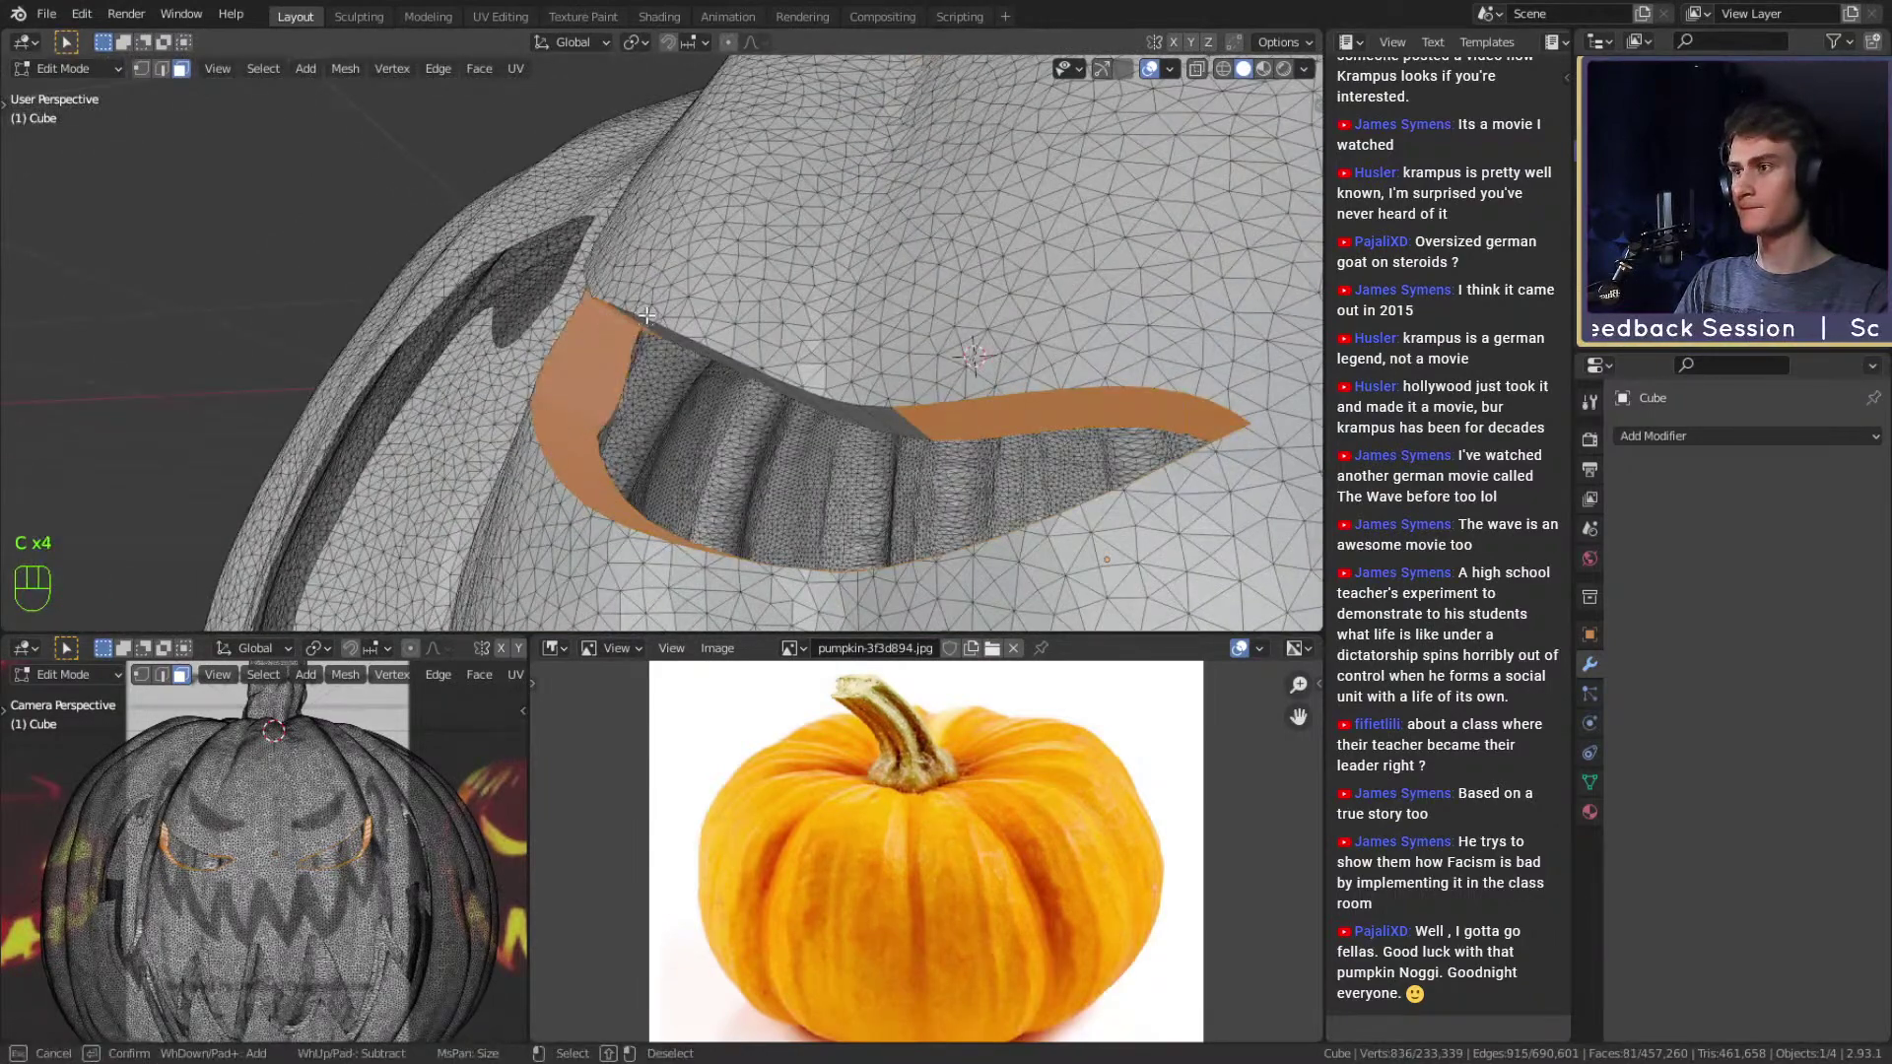
pyautogui.rightClick(727, 278)
pyautogui.moveTo(727, 414); pyautogui.dragTo(717, 311, button='middle')
pyautogui.press('c')
pyautogui.moveTo(590, 376)
pyautogui.mouseDown()
pyautogui.moveTo(641, 339)
pyautogui.moveTo(1007, 424)
pyautogui.mouseUp()
pyautogui.rightClick(1007, 424)
pyautogui.scroll(-6, 985, 424)
pyautogui.moveTo(946, 345); pyautogui.dragTo(923, 422, button='middle')
pyautogui.press('x')
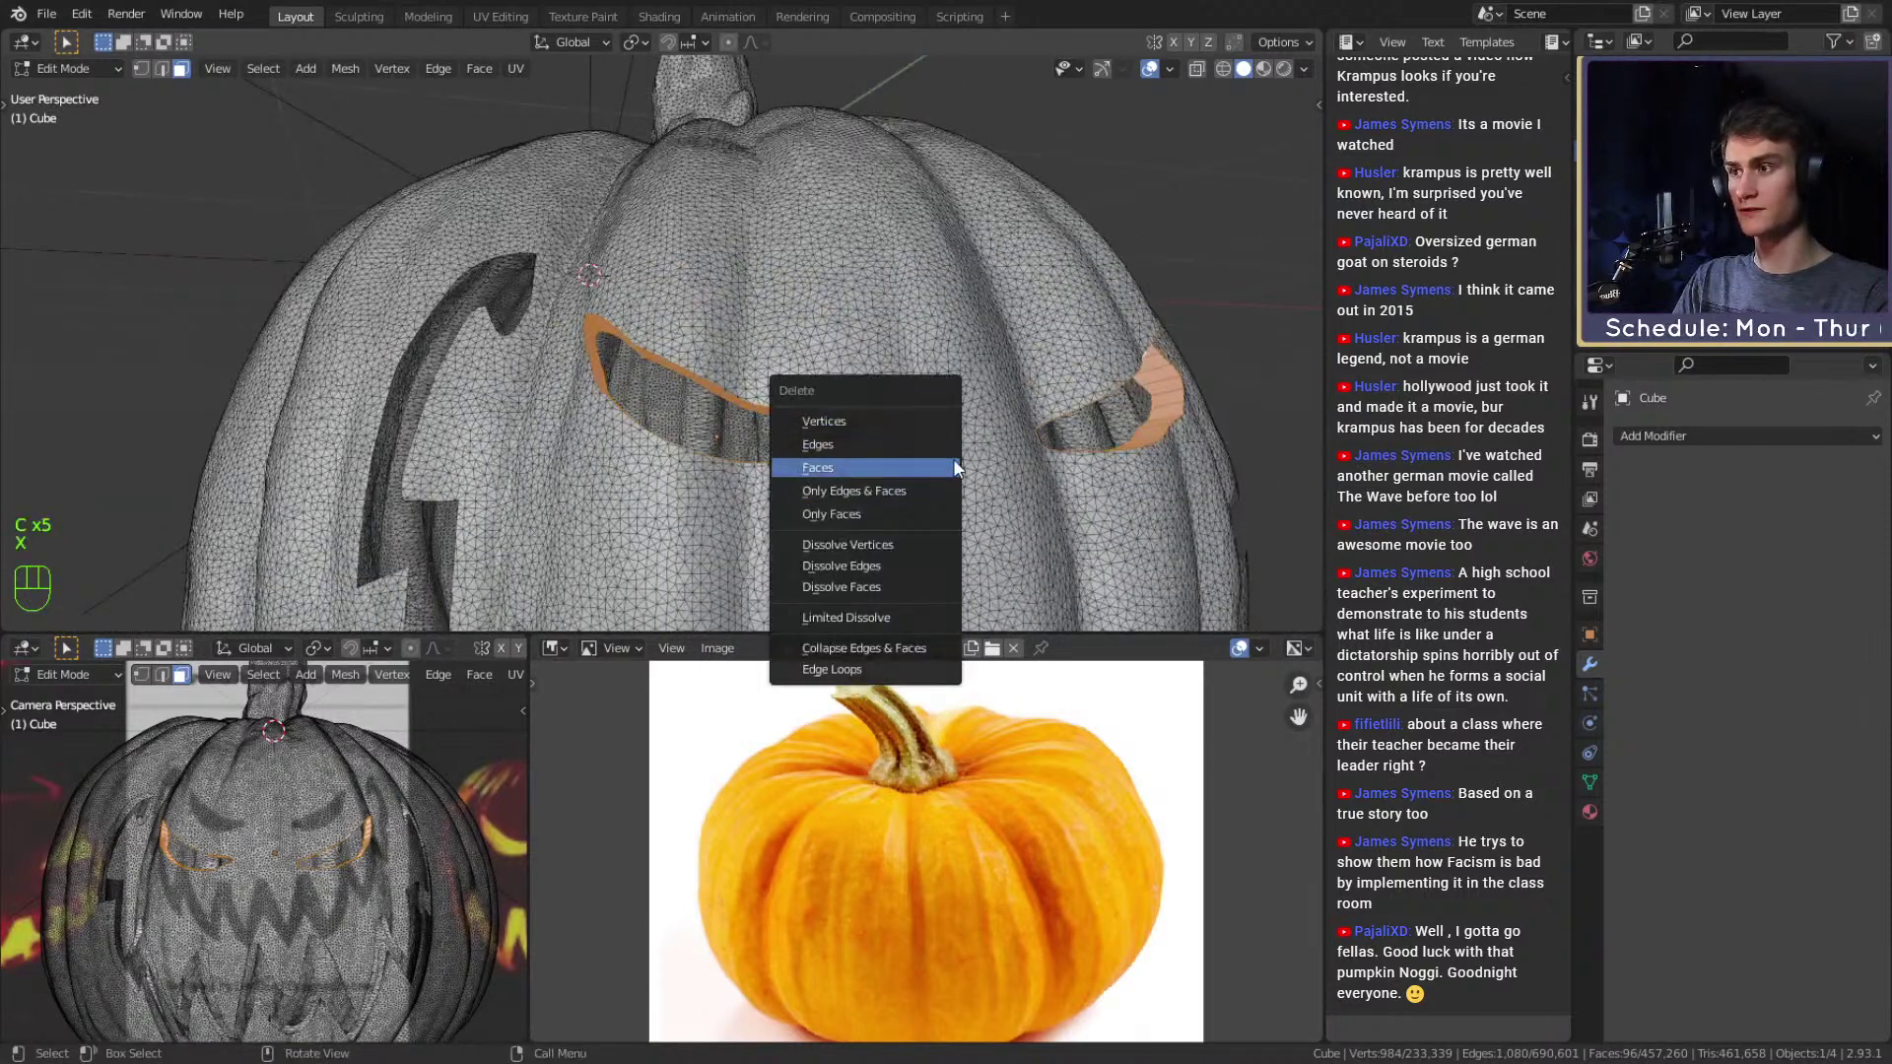
pyautogui.press('f')
# Examine the opened eye cutouts, the mouth, and the mesh inside the pumpkin for remaining inner geometry.
pyautogui.scroll(-4, 792, 308)
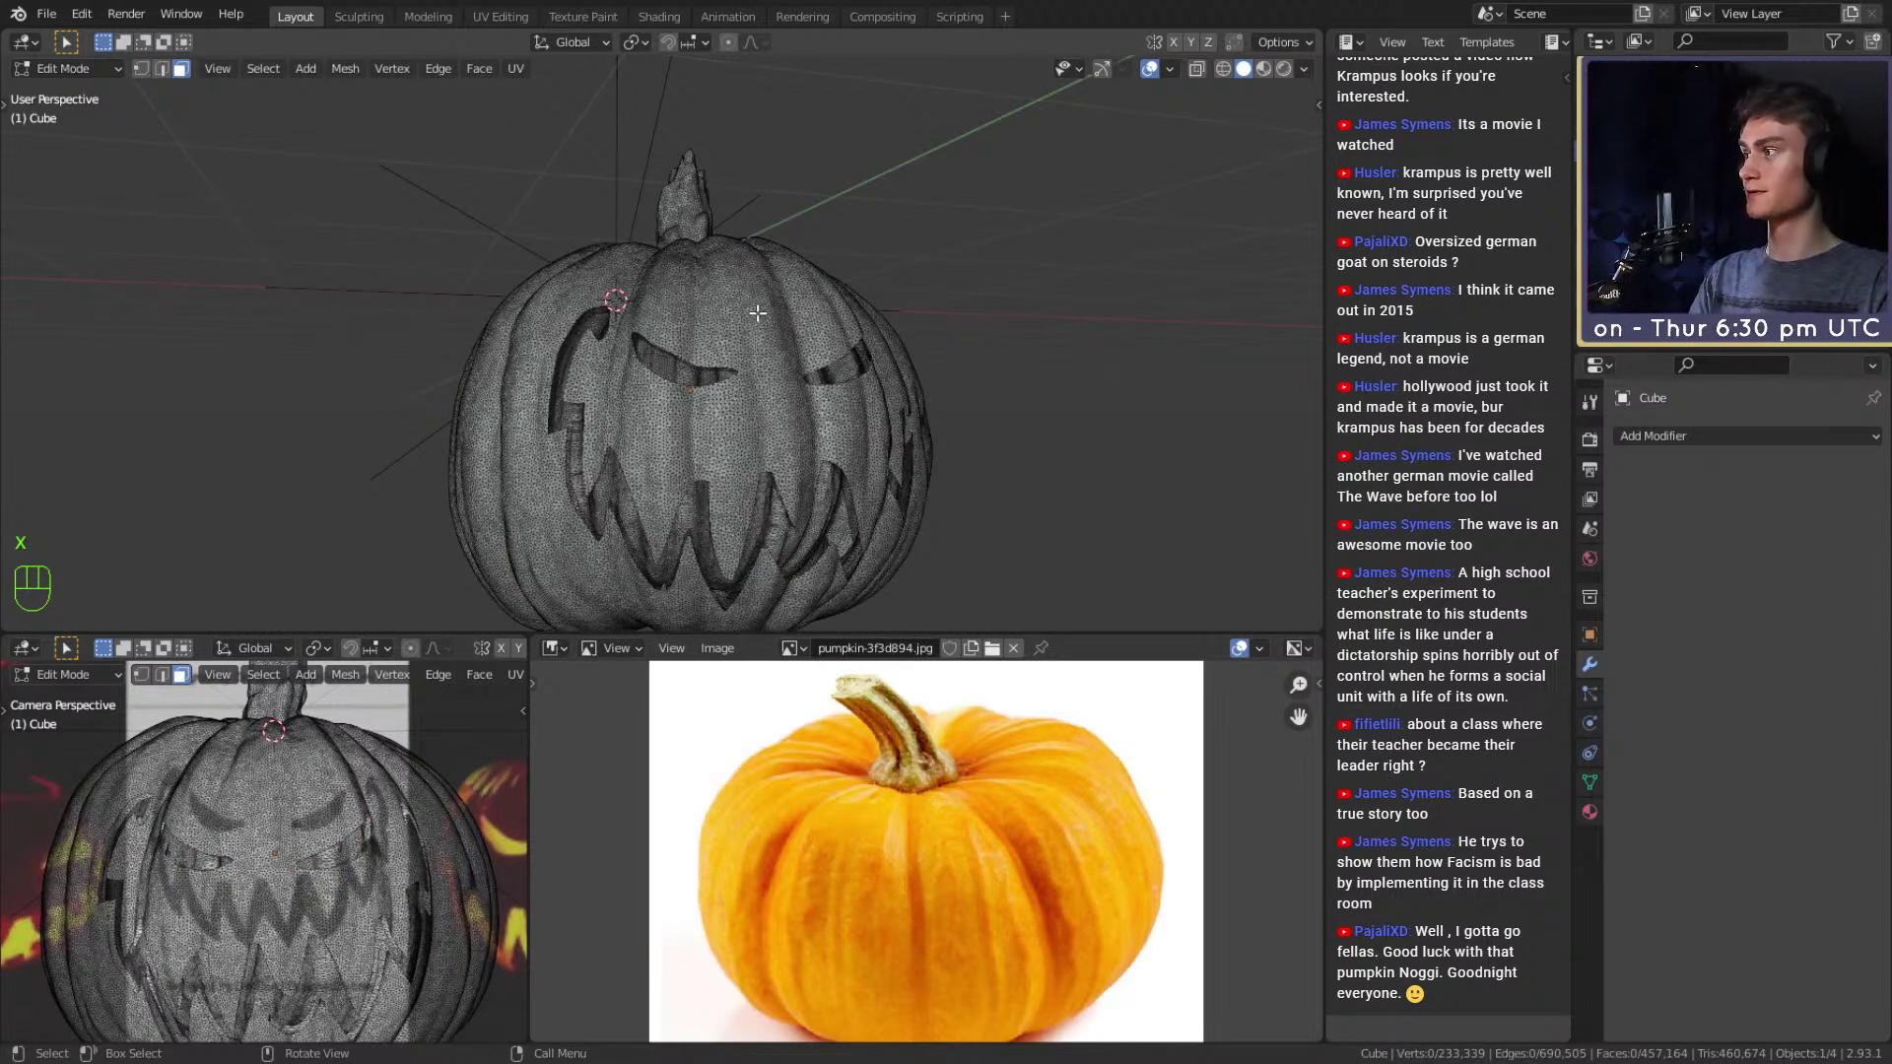
pyautogui.scroll(-4, 763, 384)
pyautogui.scroll(2, 752, 418)
pyautogui.moveTo(752, 418); pyautogui.dragTo(723, 373, button='middle')
pyautogui.scroll(3, 756, 394)
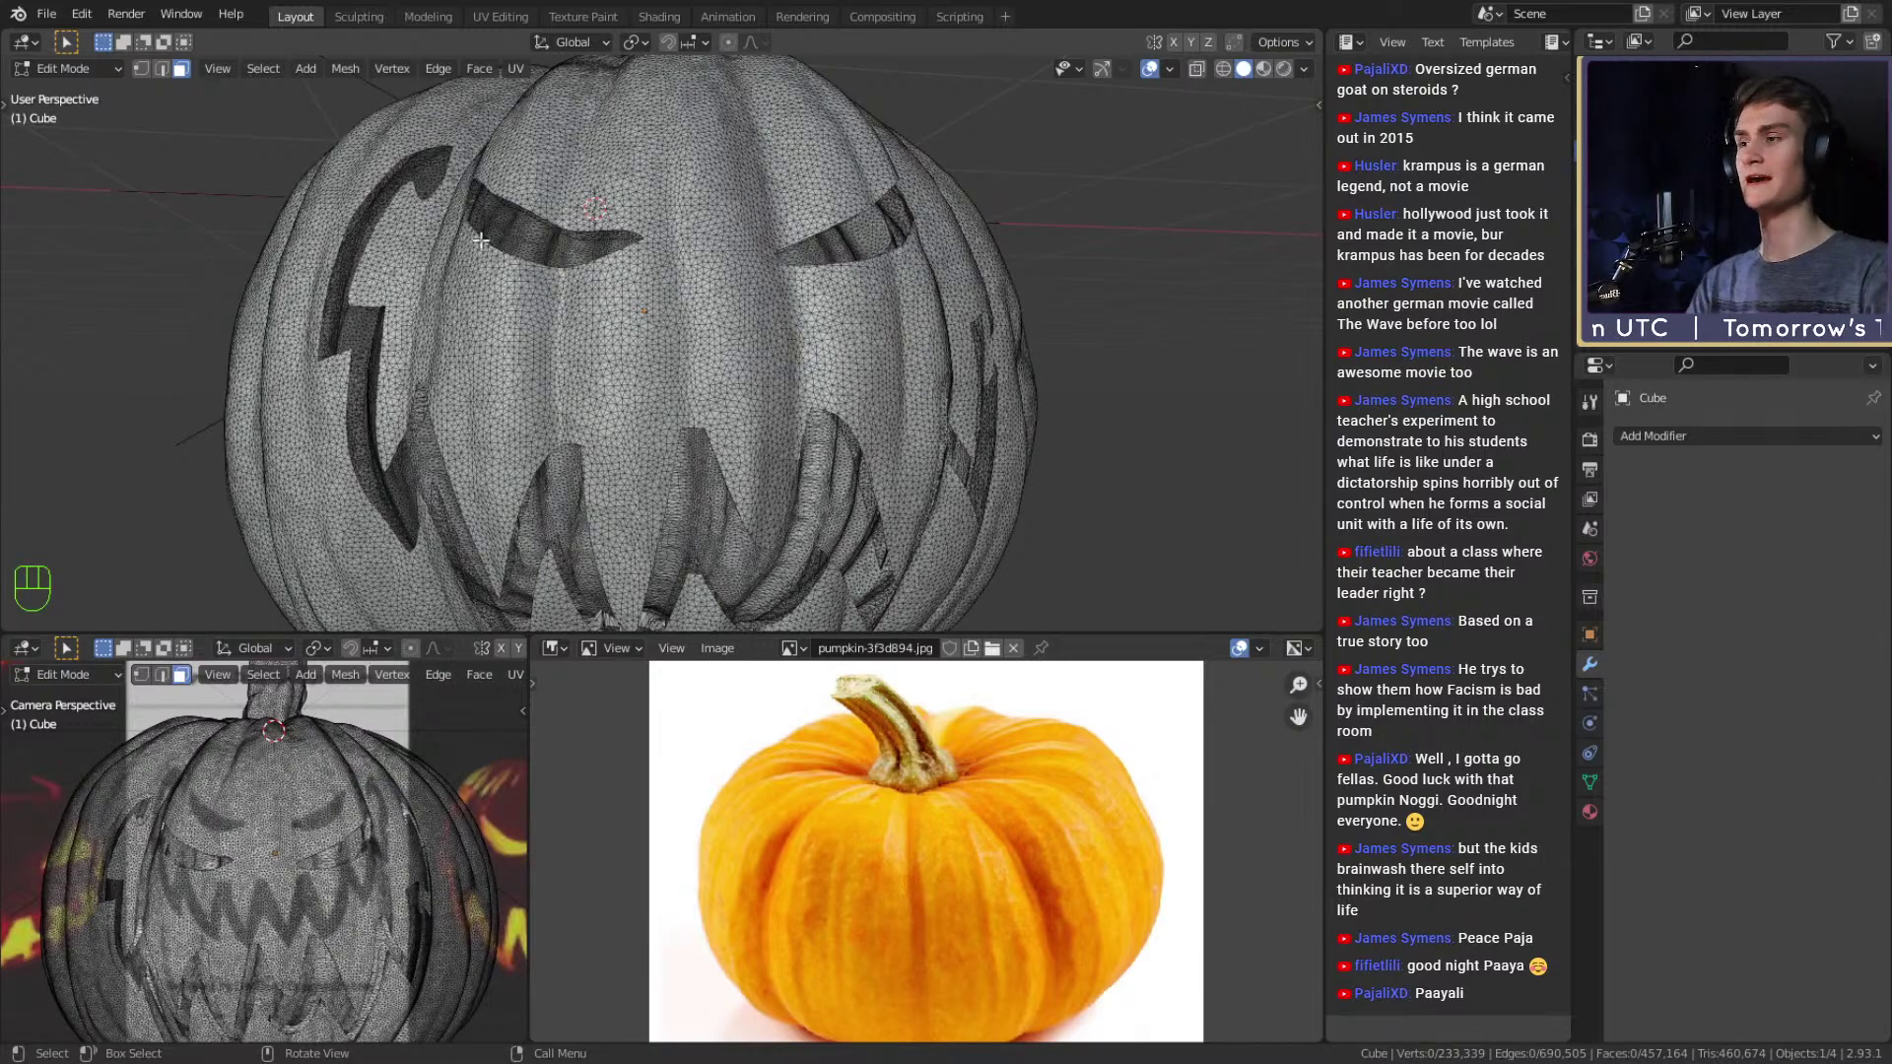
pyautogui.scroll(4, 437, 213)
pyautogui.keyDown('shift'); pyautogui.moveTo(437, 213); pyautogui.dragTo(721, 313, button='middle'); pyautogui.keyUp('shift')
pyautogui.scroll(5, 493, 345)
pyautogui.scroll(1, 1008, 358)
pyautogui.scroll(-8, 828, 354)
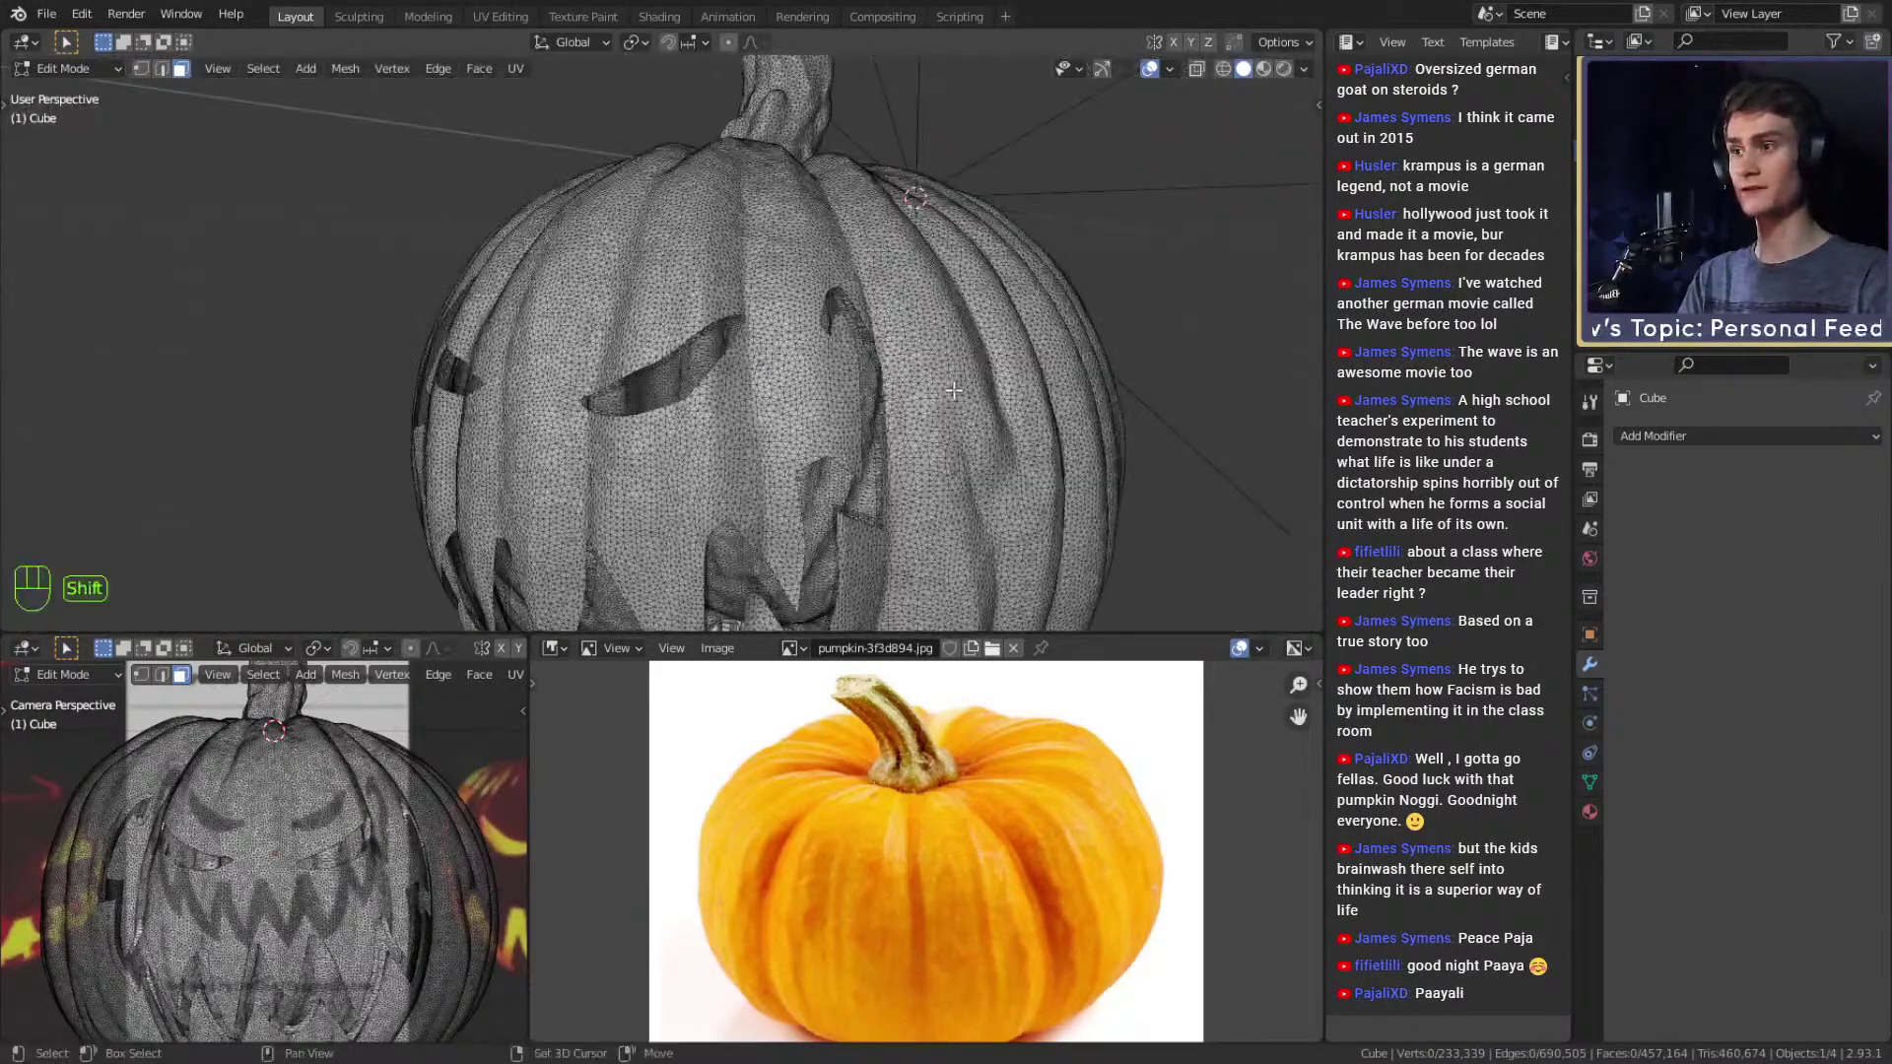
pyautogui.scroll(10, 804, 355)
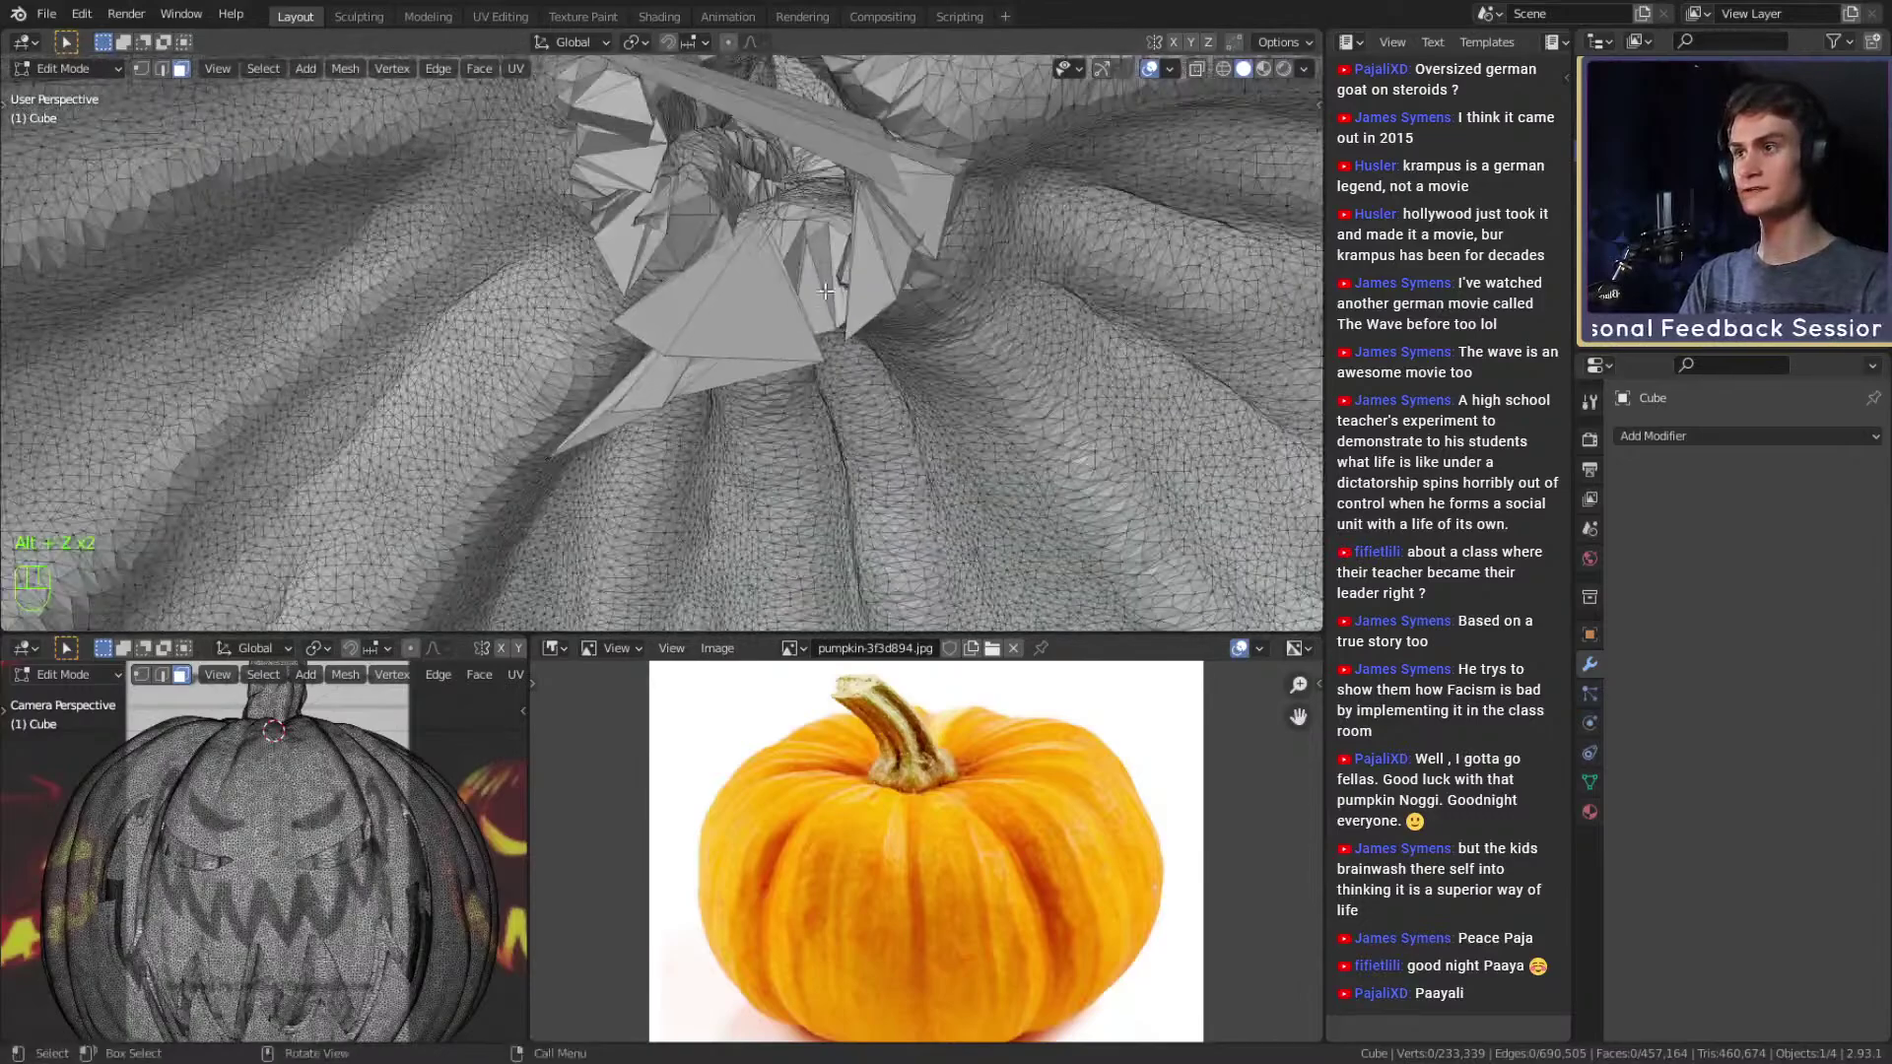
pyautogui.moveTo(812, 314); pyautogui.dragTo(712, 260, button='middle')
pyautogui.scroll(-10, 829, 321)
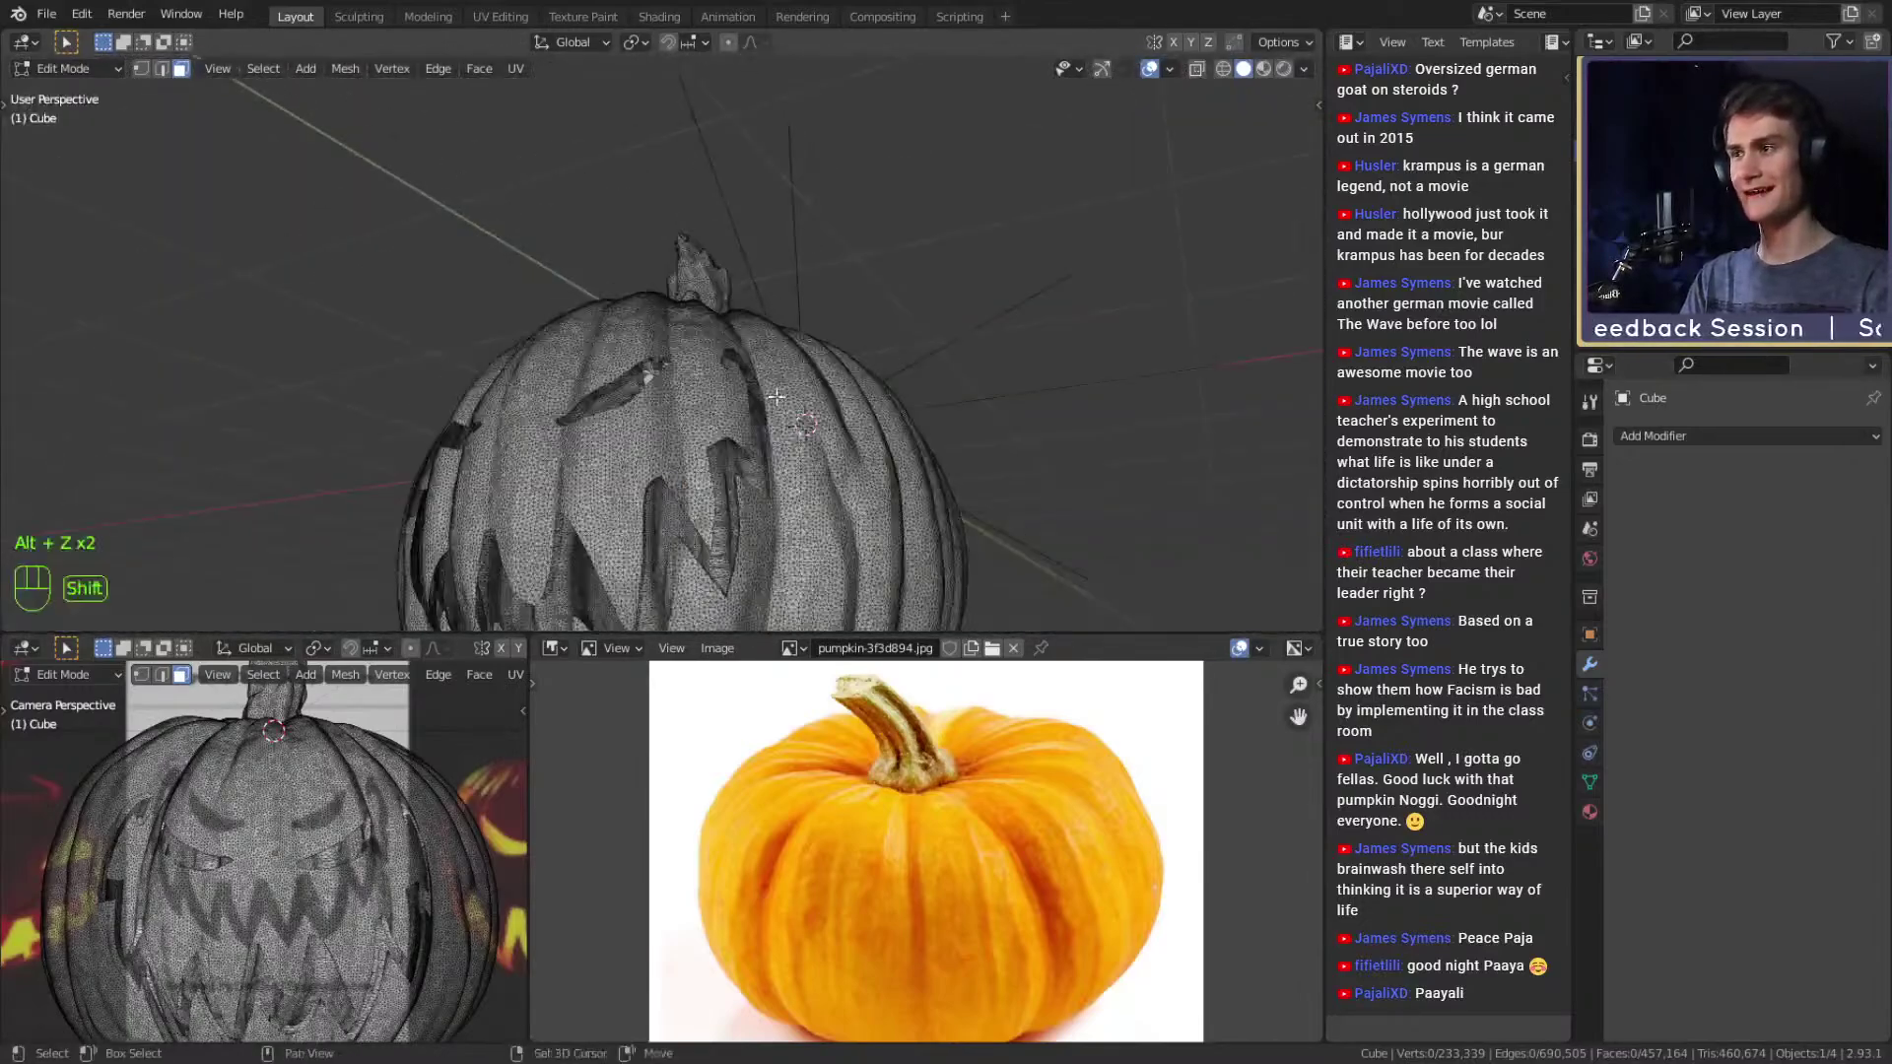
pyautogui.scroll(5, 737, 281)
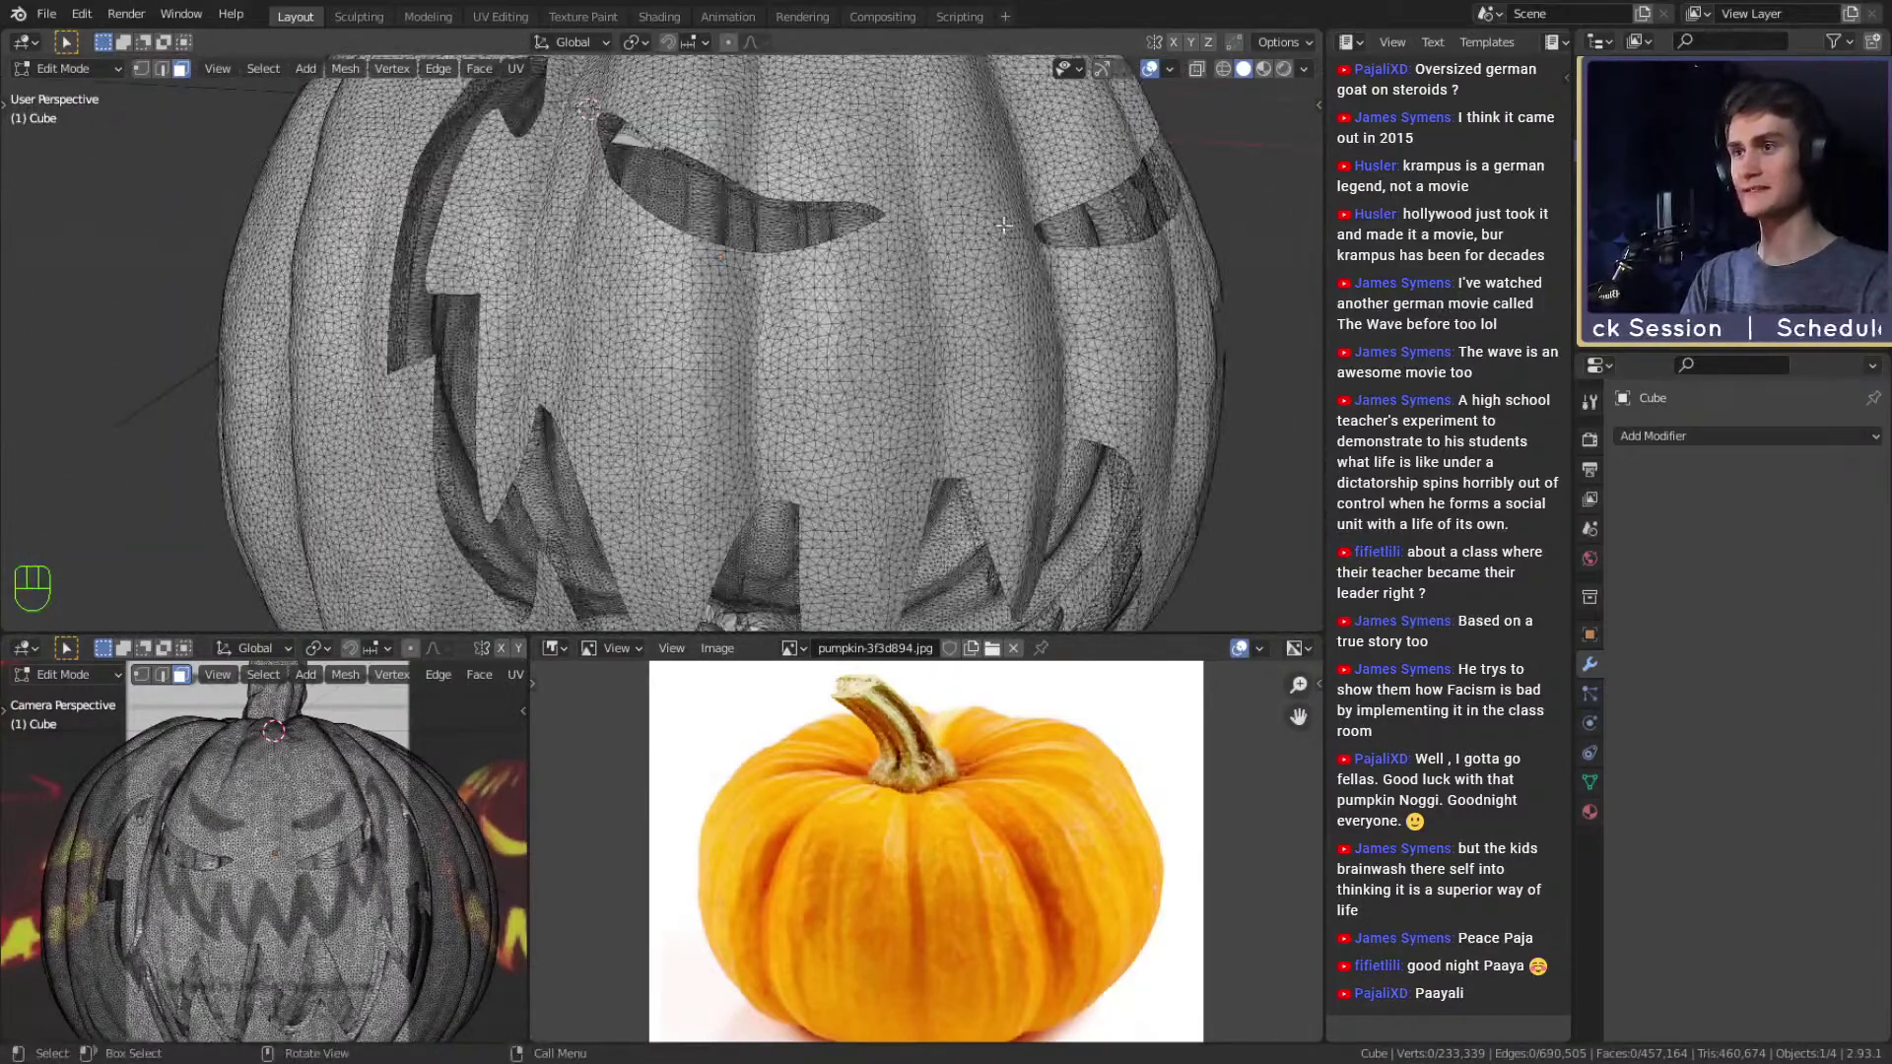
# Select the pumpkin's linked inner shell, check the selection in X-ray, and delete its vertices.
pyautogui.moveTo(950, 268); pyautogui.dragTo(734, 306, button='middle')
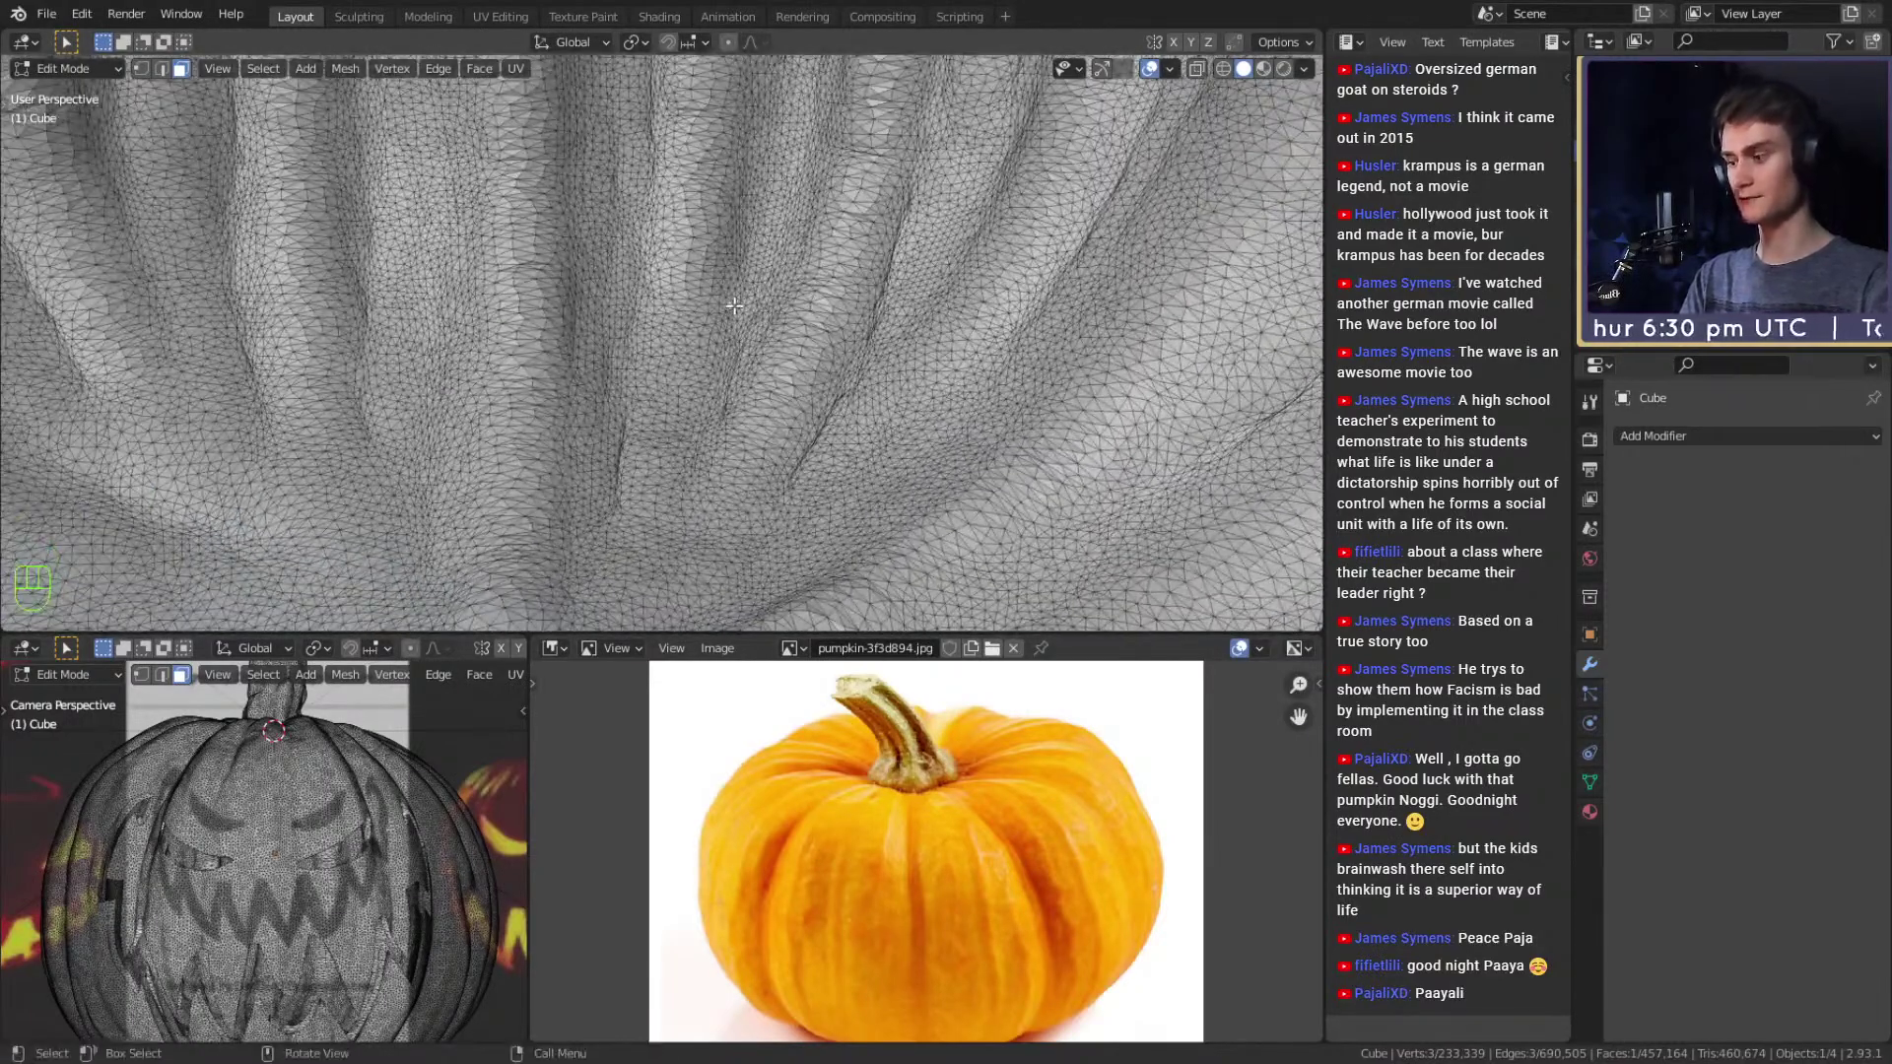
pyautogui.press('l')
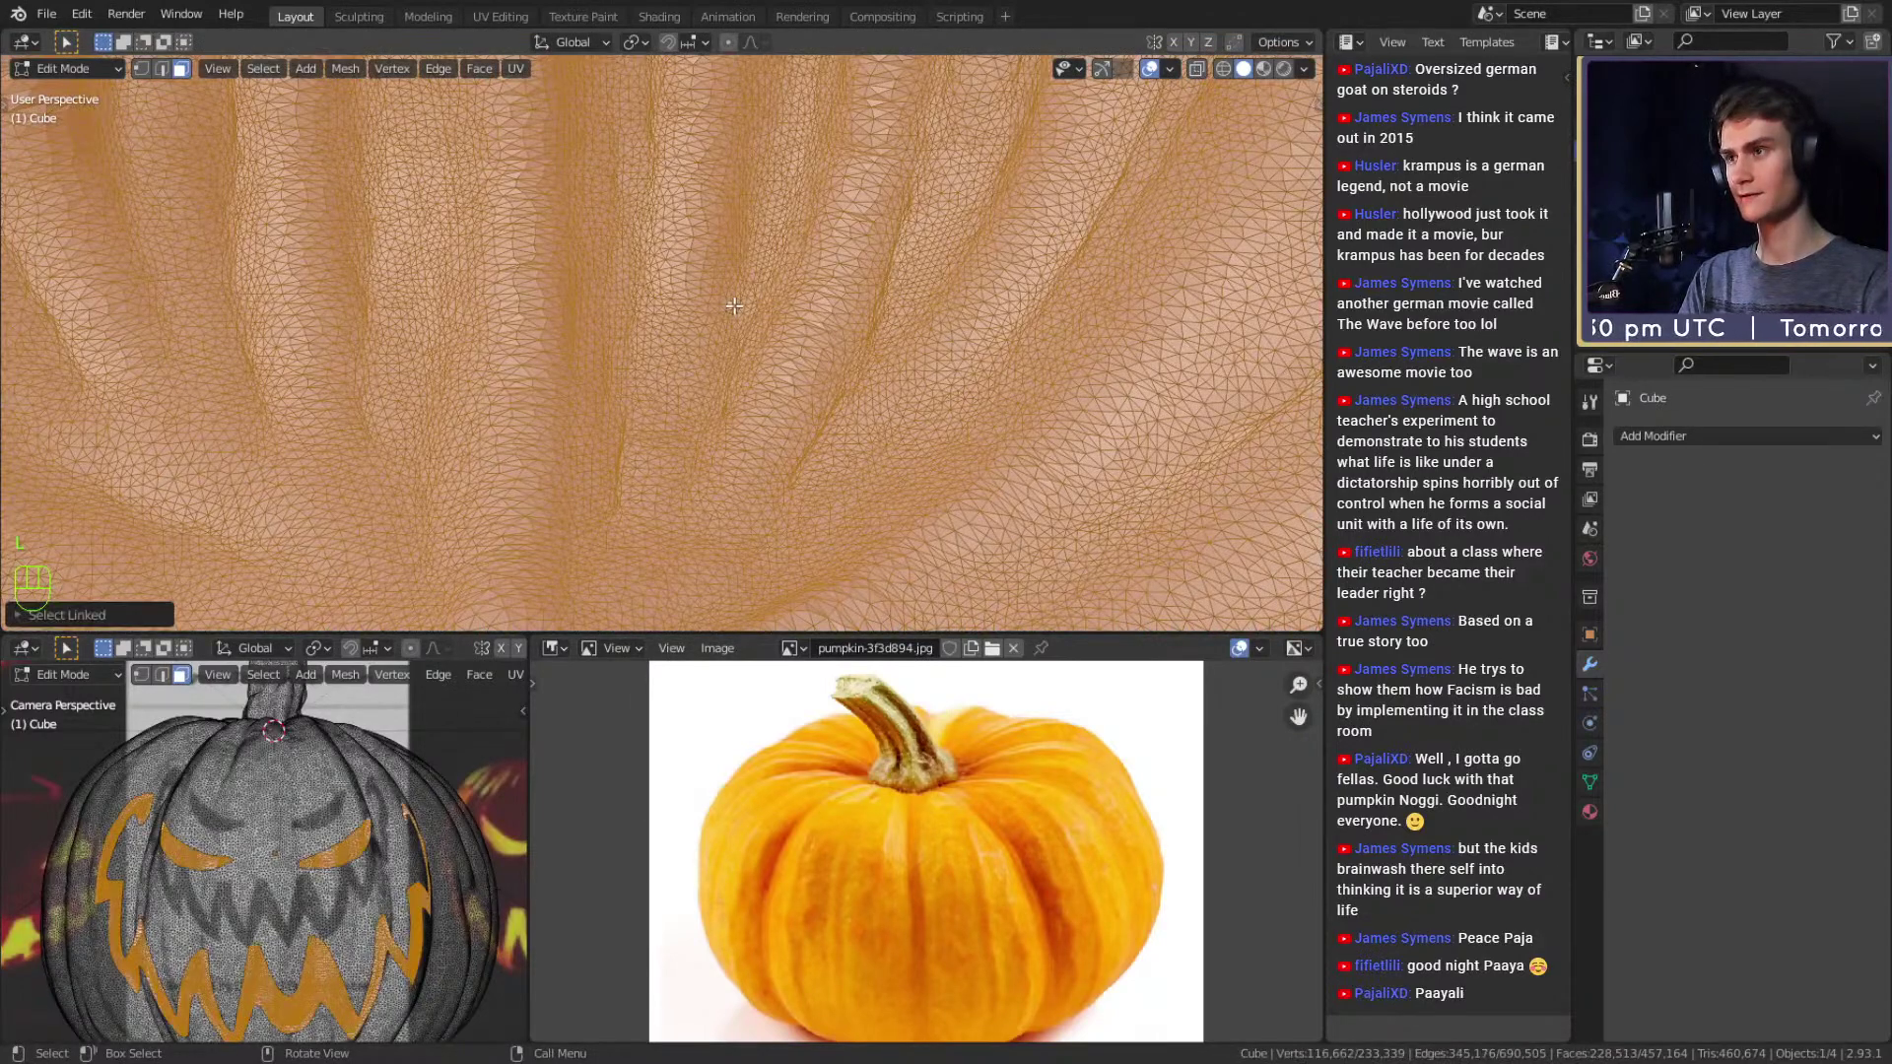
pyautogui.scroll(-8, 734, 307)
pyautogui.scroll(6, 718, 266)
pyautogui.moveTo(764, 355); pyautogui.dragTo(759, 455, button='middle')
pyautogui.scroll(-3, 735, 339)
pyautogui.scroll(3, 759, 455)
pyautogui.keyDown('shift'); pyautogui.moveTo(787, 128); pyautogui.dragTo(718, 335, button='middle'); pyautogui.keyUp('shift')
pyautogui.hotkey('alt', 'z')
pyautogui.scroll(-4, 840, 342)
pyautogui.scroll(5, 840, 342)
pyautogui.scroll(-5, 841, 329)
pyautogui.scroll(1, 841, 329)
pyautogui.scroll(-3, 866, 316)
pyautogui.scroll(4, 781, 308)
pyautogui.scroll(10, 718, 335)
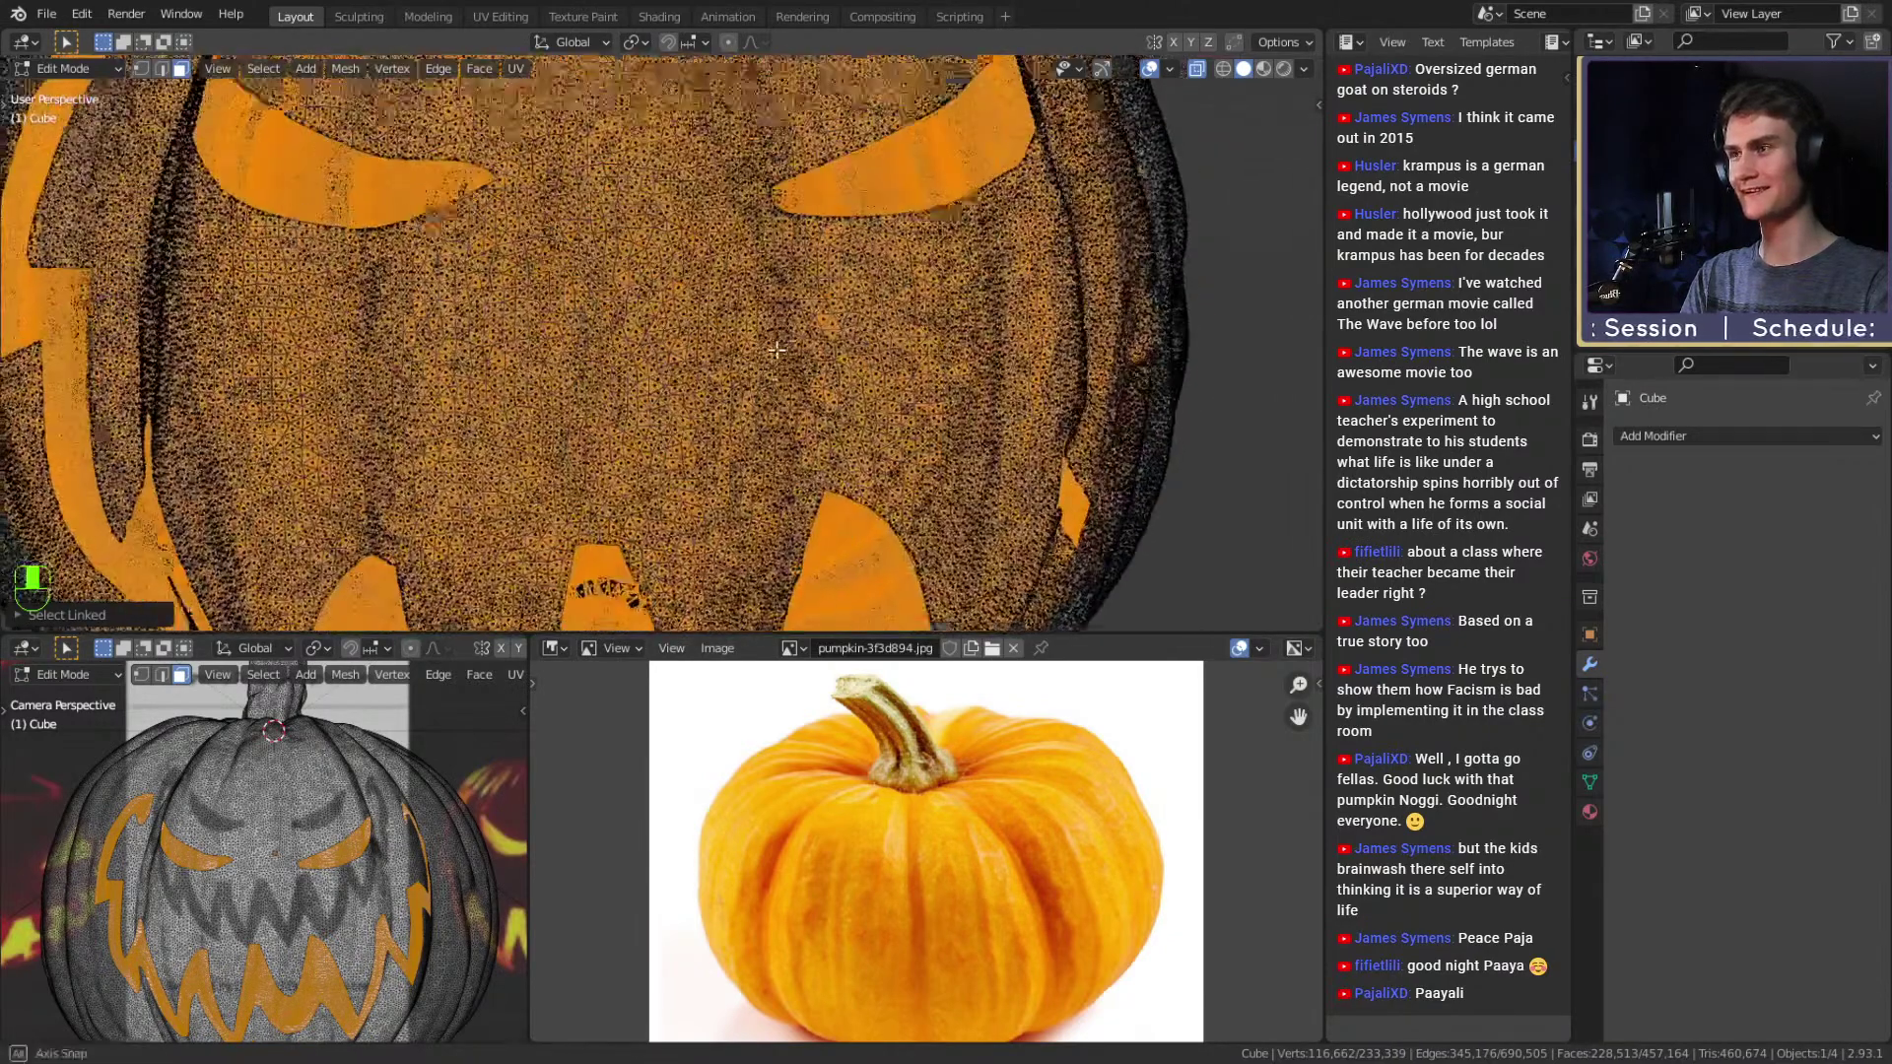
pyautogui.scroll(-10, 758, 344)
pyautogui.press('x')
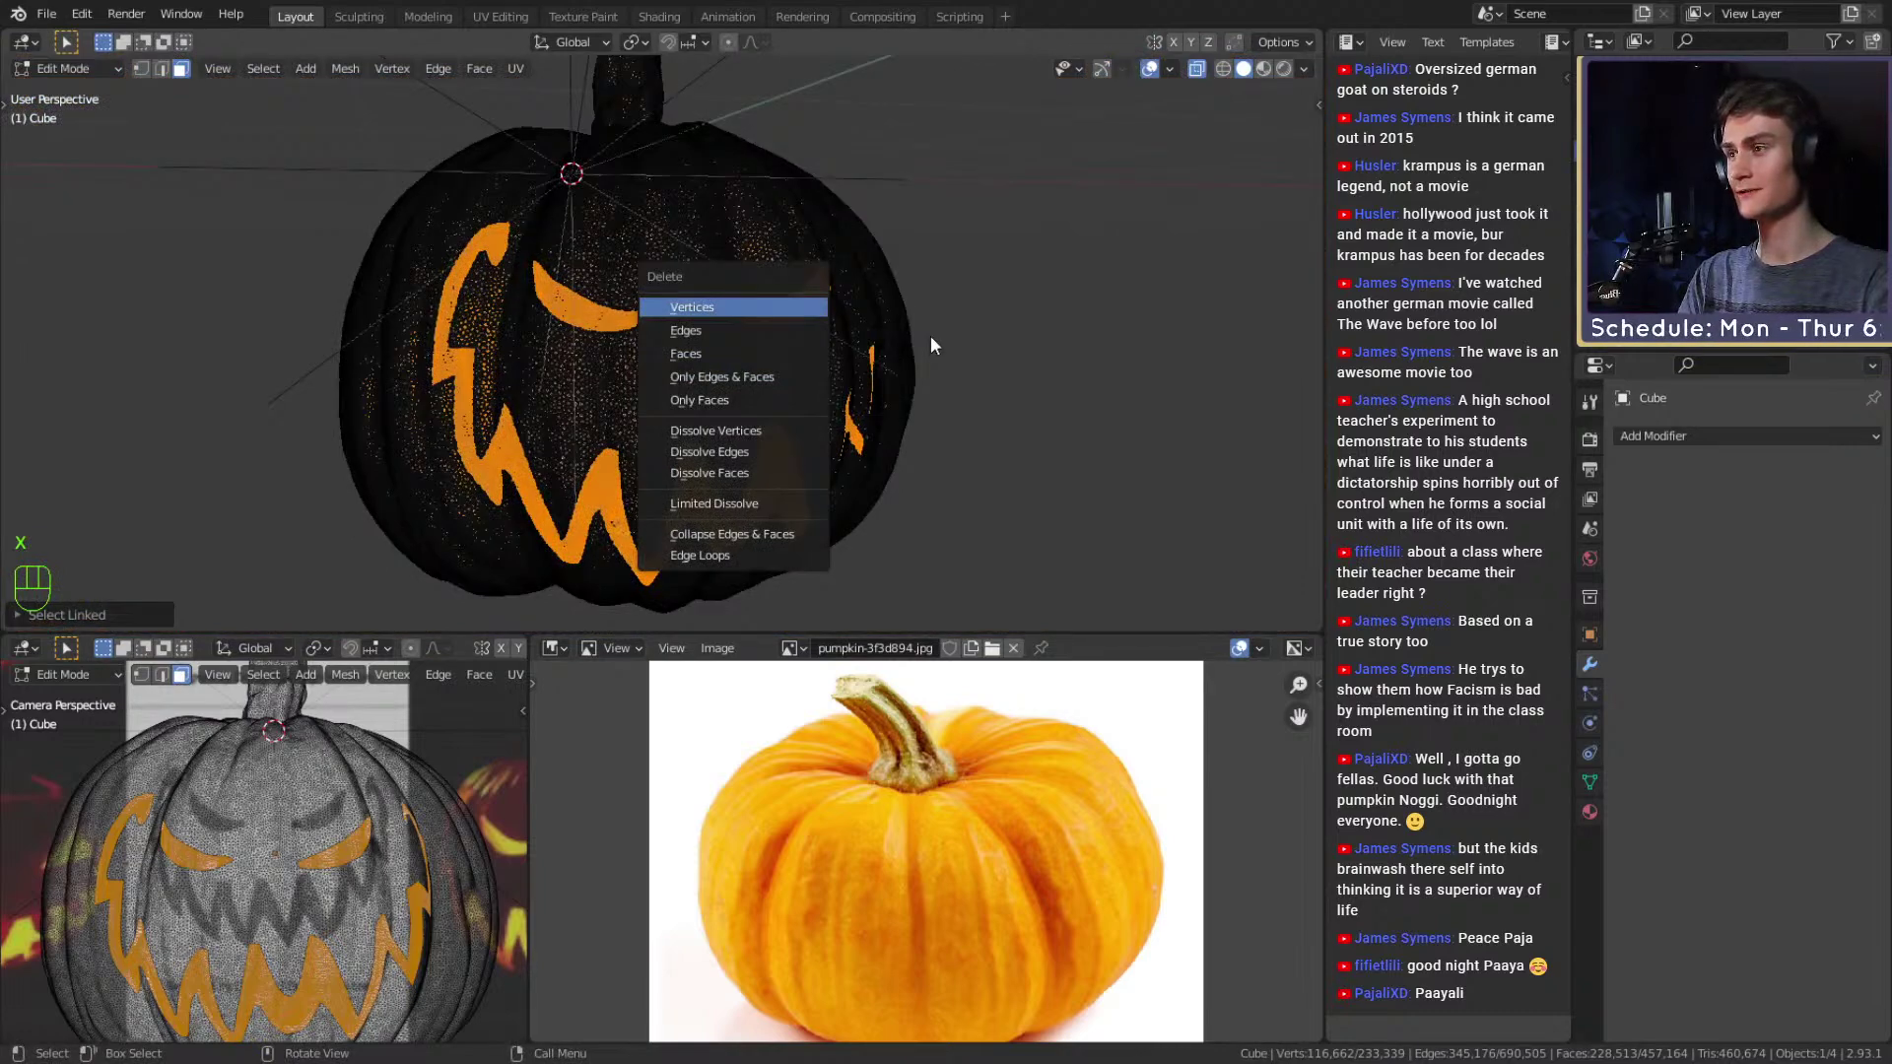
pyautogui.press('Return')
pyautogui.hotkey('alt', 'z')
# Check the single-walled pumpkin, return to Object Mode, and add a Solidify modifier to it.
pyautogui.scroll(5, 729, 355)
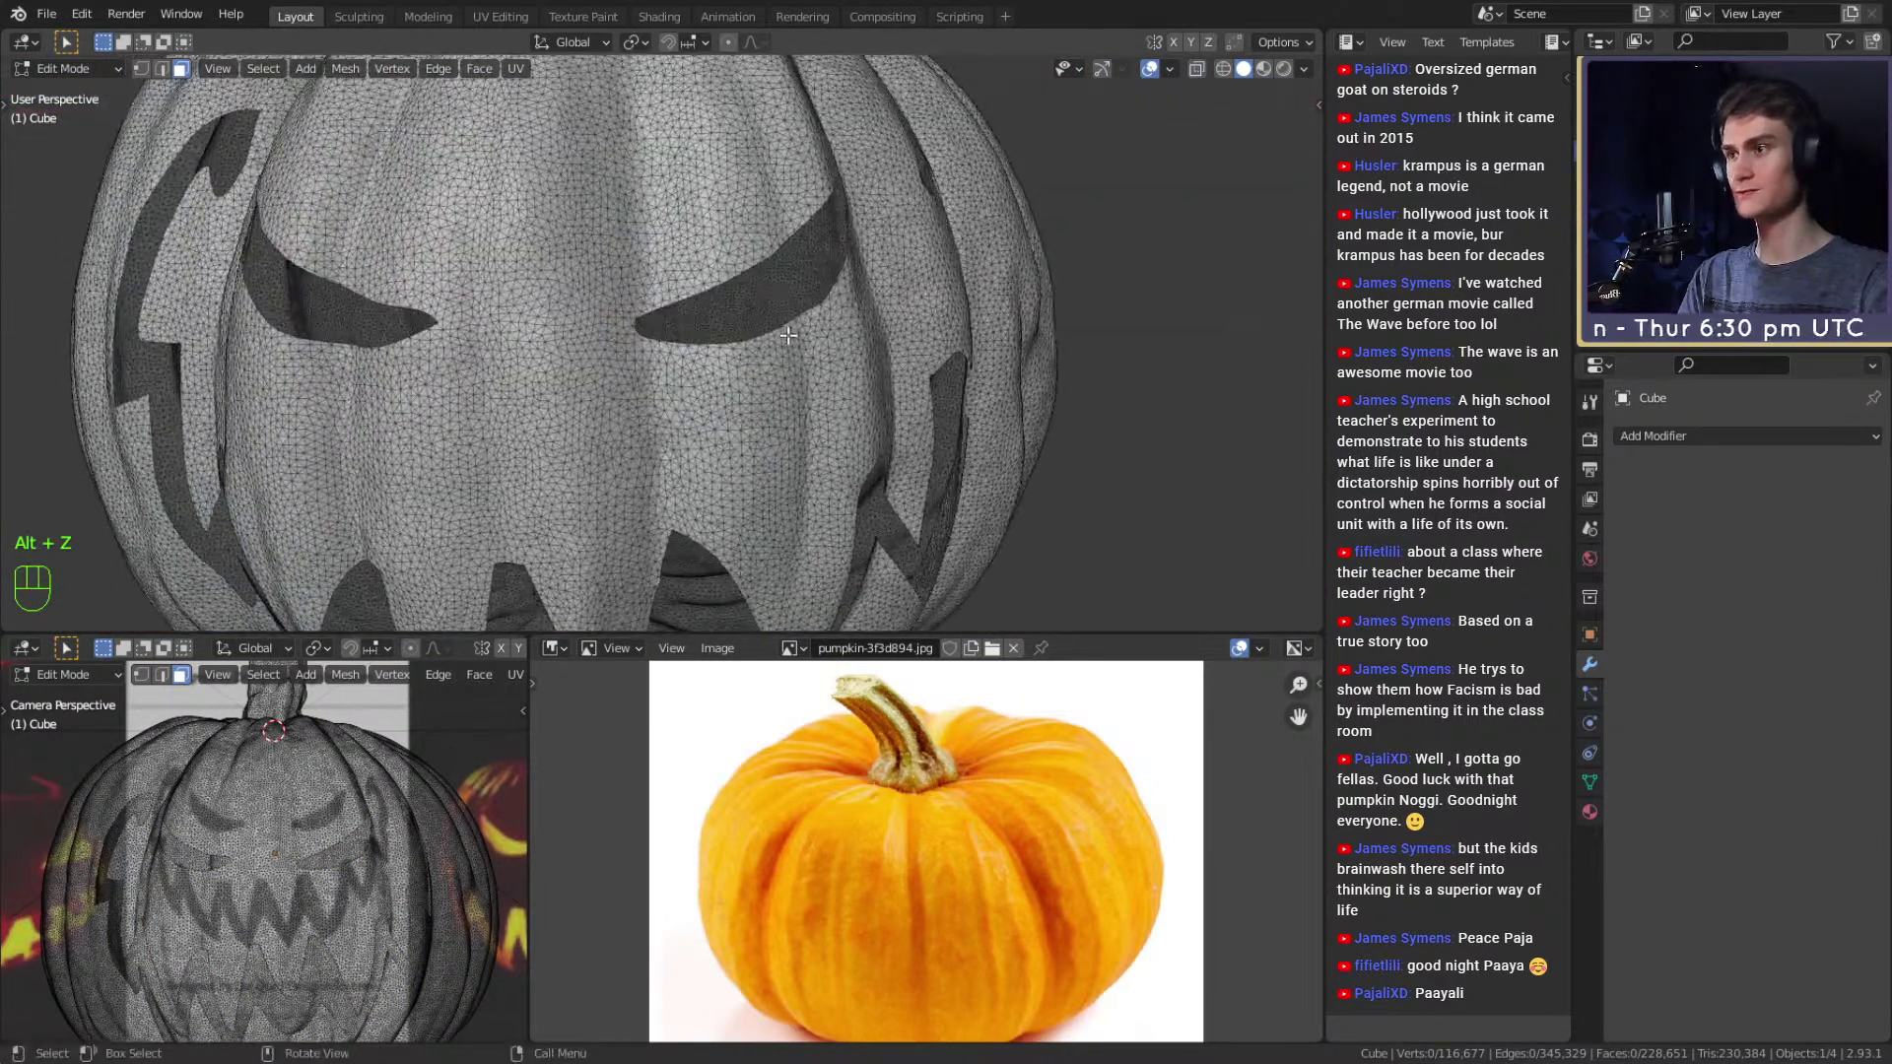
pyautogui.scroll(4, 739, 330)
pyautogui.scroll(-9, 762, 337)
pyautogui.moveTo(763, 337); pyautogui.dragTo(766, 303, button='middle')
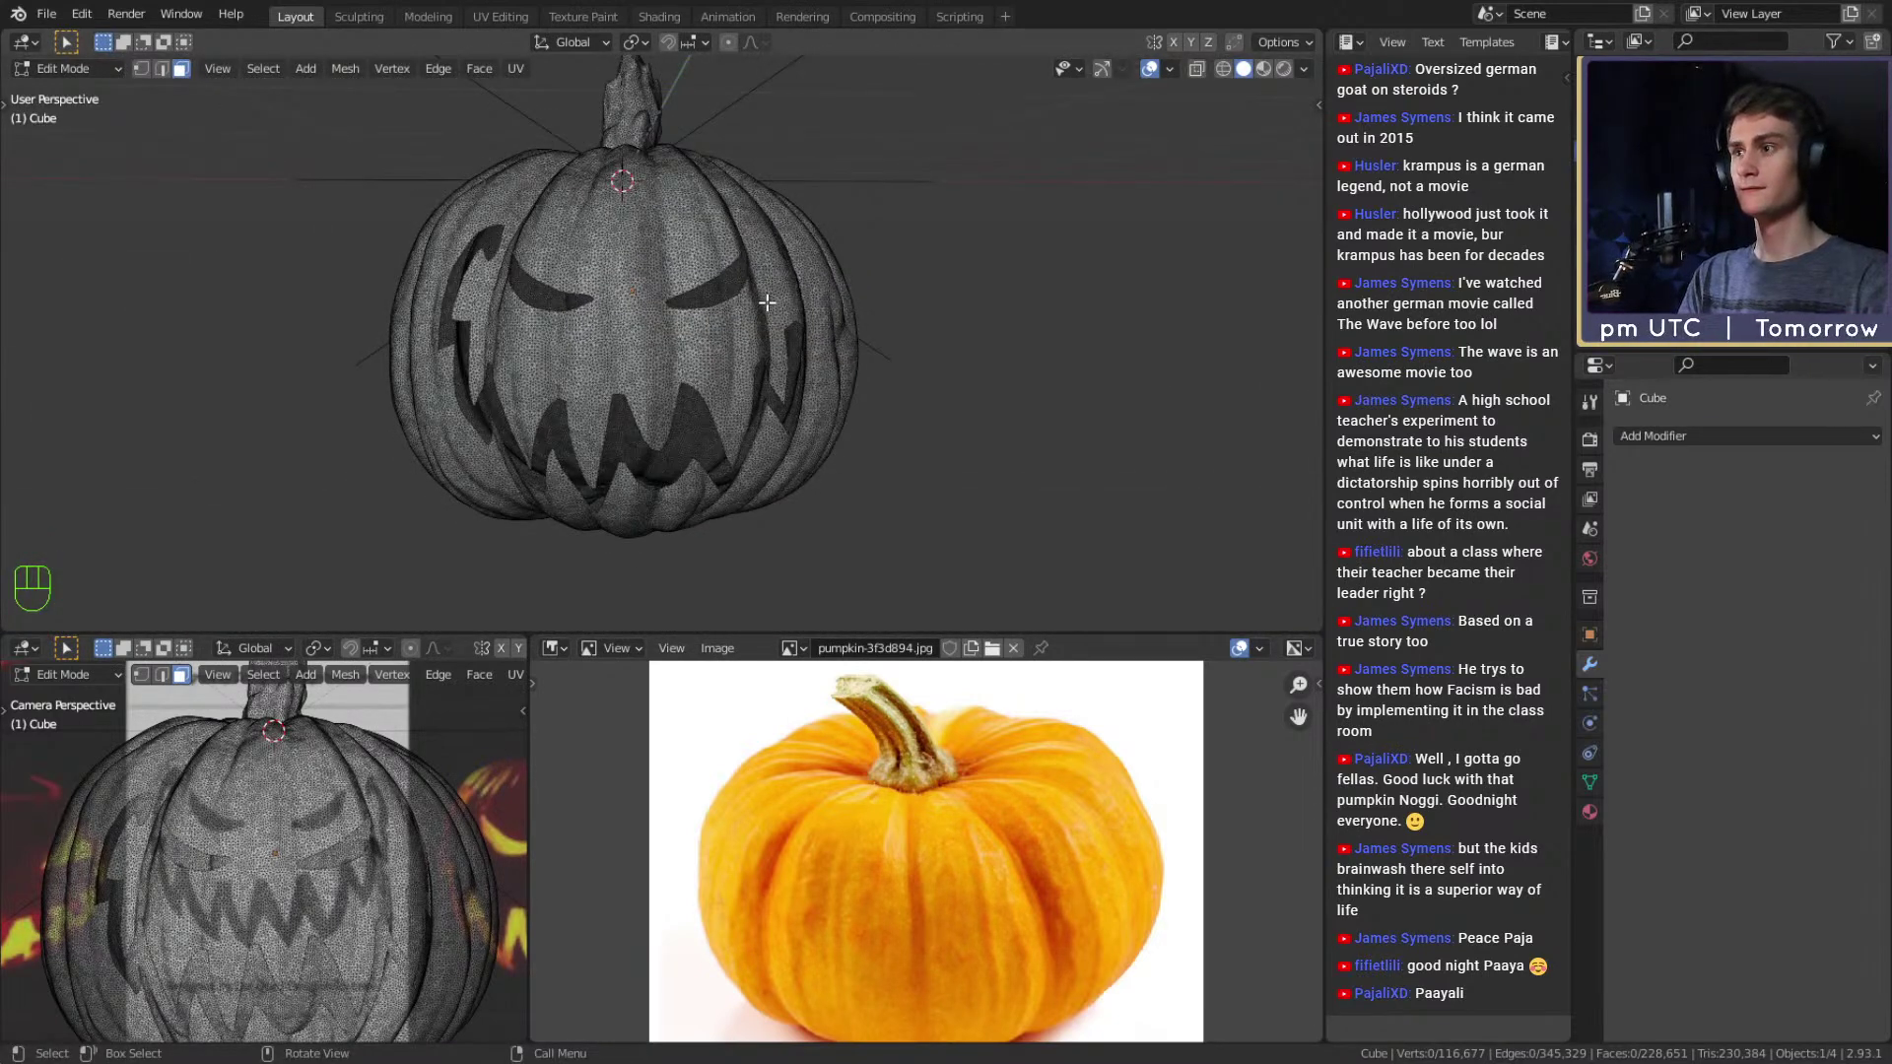
pyautogui.press('Tab')
pyautogui.scroll(4, 767, 303)
pyautogui.moveTo(767, 303)
pyautogui.mouseDown(button='middle')
pyautogui.moveTo(790, 258)
pyautogui.moveTo(743, 339)
pyautogui.moveTo(756, 317)
pyautogui.mouseUp(button='middle')
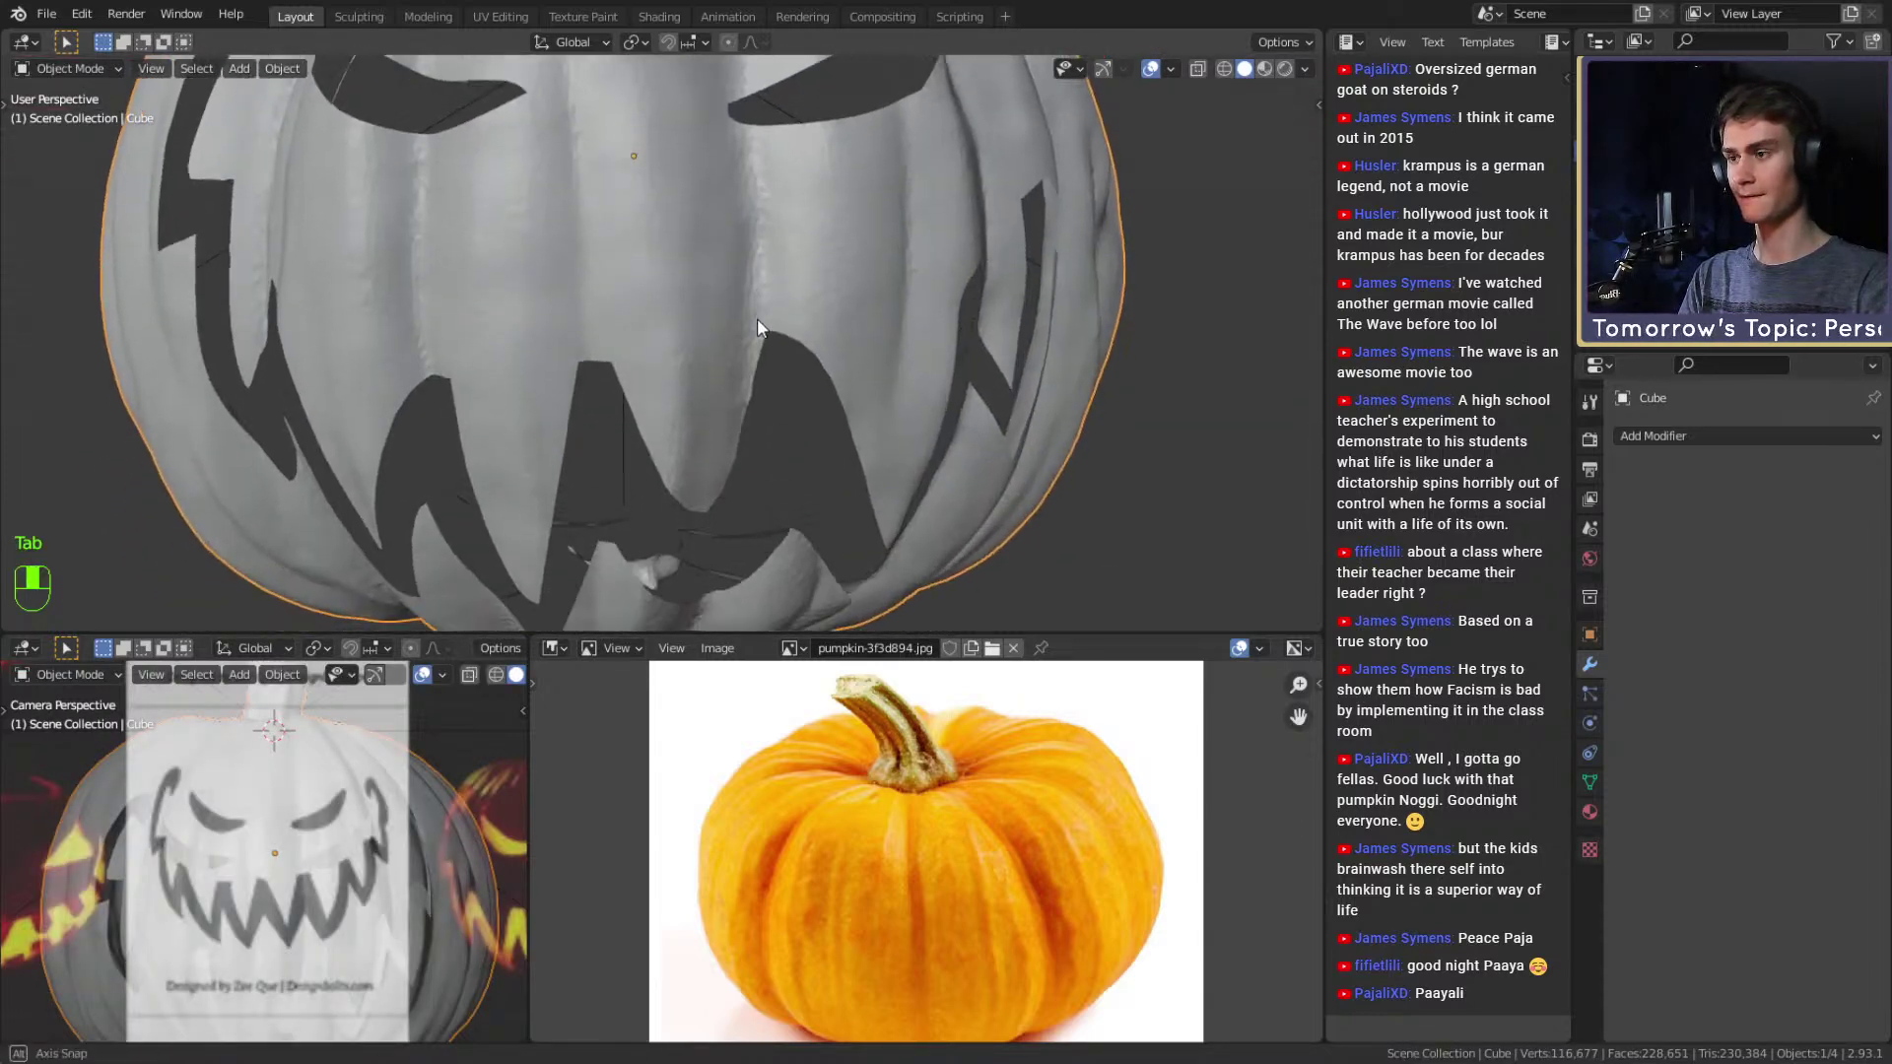
pyautogui.click(1654, 435)
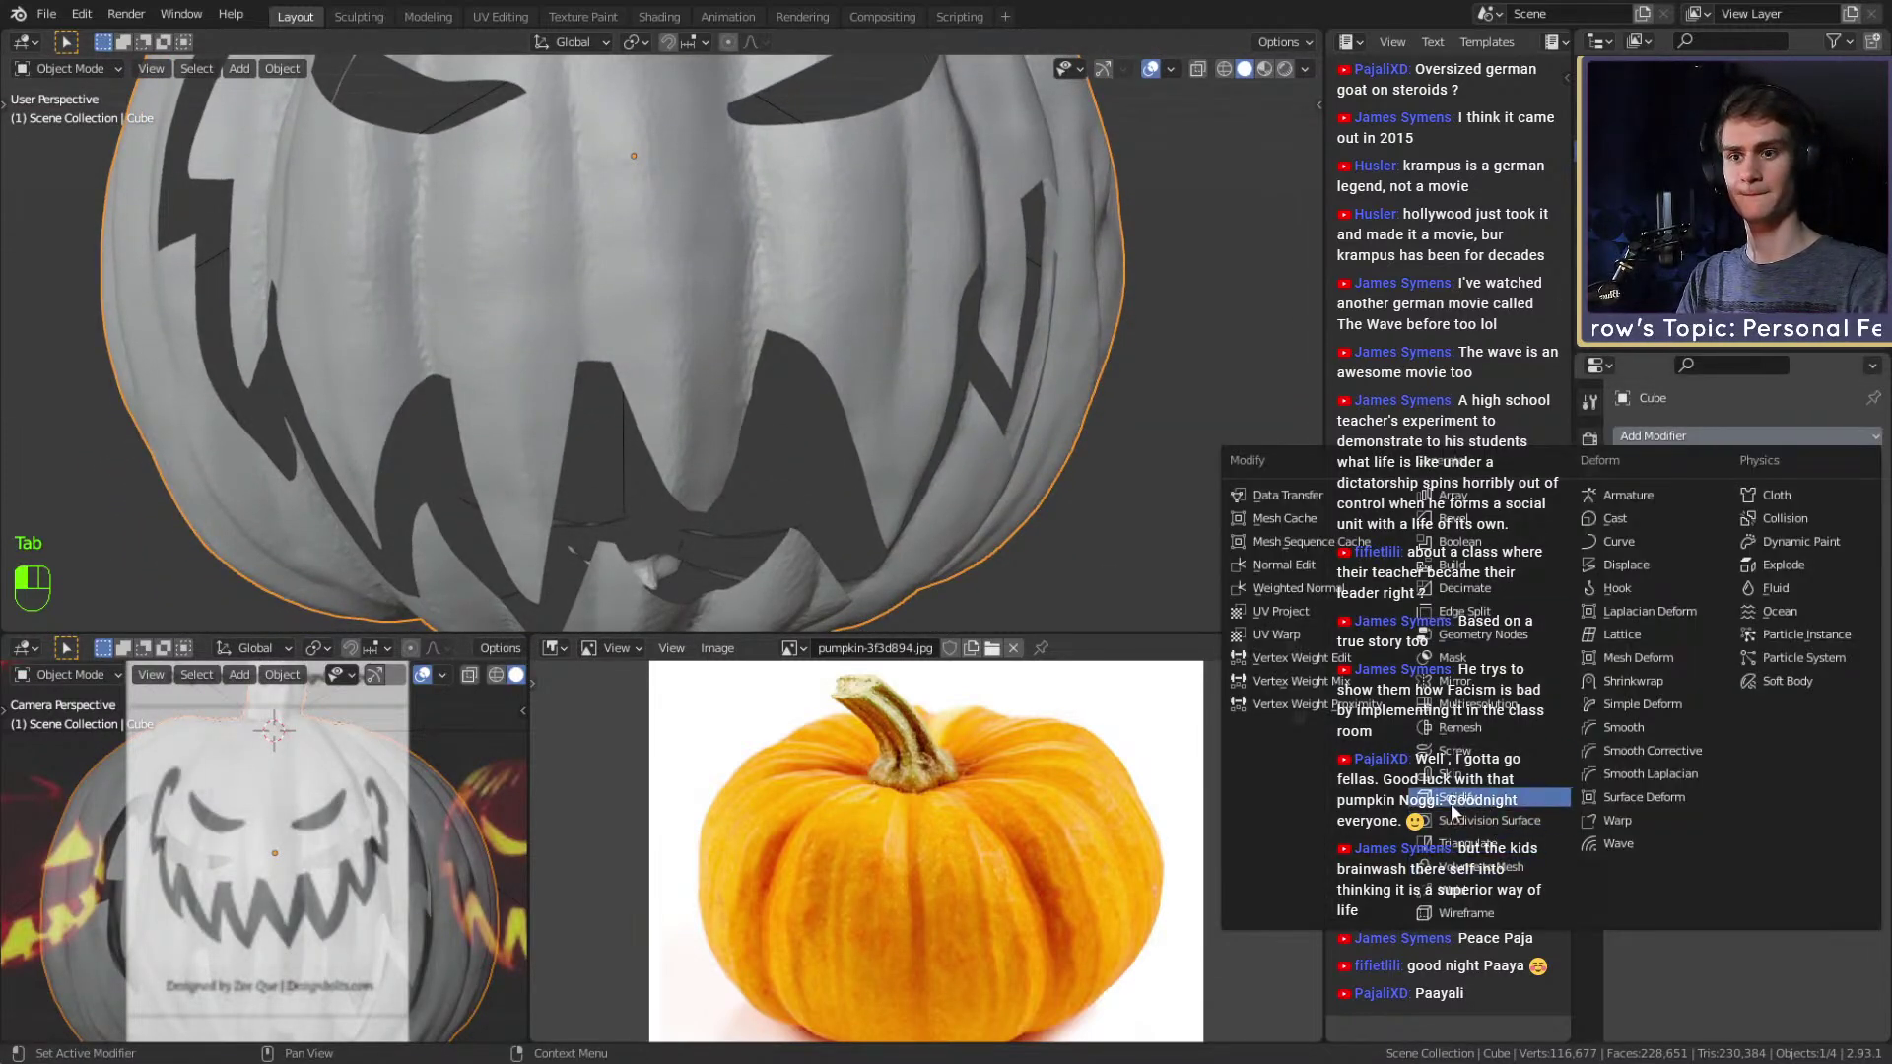
pyautogui.click(1458, 797)
# Set the Solidify thickness to 0.065 m, check the carved eyes, and save the file as ghost_ridaaa_v1c.blend.
pyautogui.scroll(-5, 996, 530)
pyautogui.moveTo(985, 512); pyautogui.dragTo(759, 357, button='middle')
pyautogui.scroll(3, 859, 406)
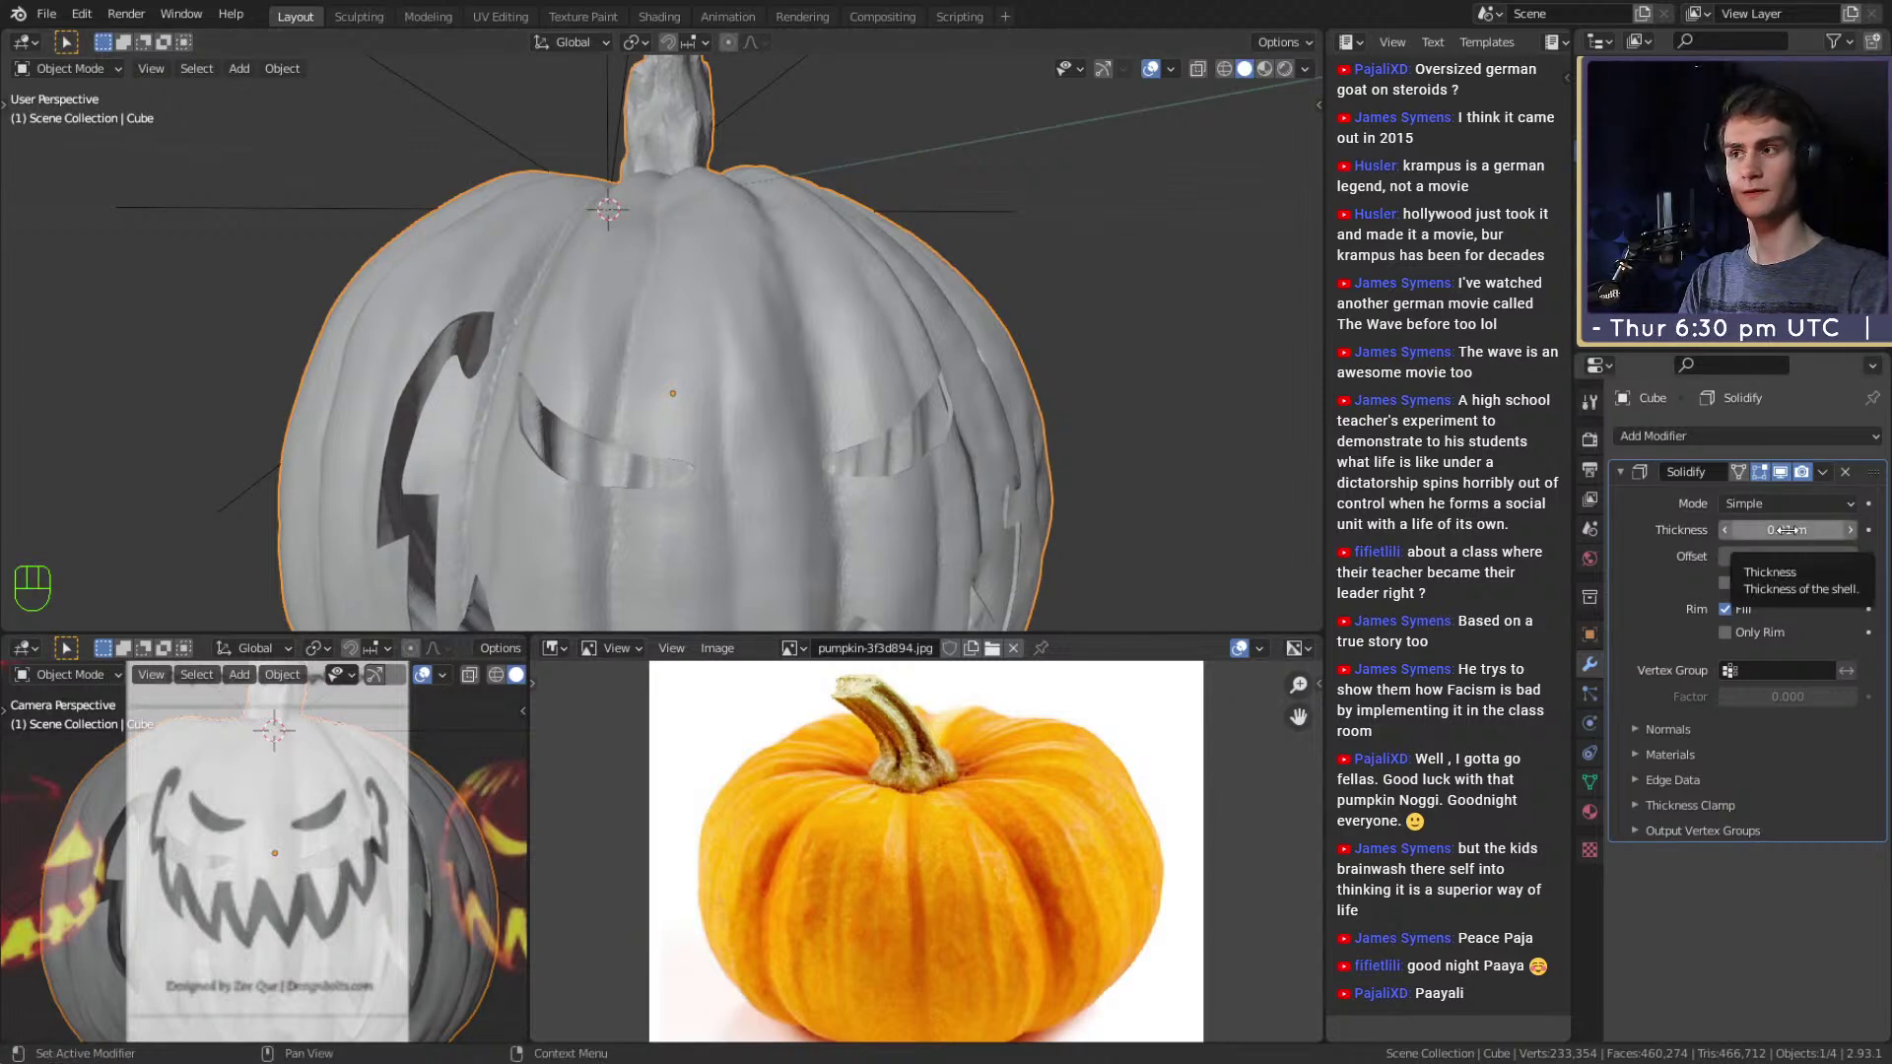
pyautogui.keyDown('shift'); pyautogui.moveTo(898, 463); pyautogui.dragTo(806, 258, button='middle'); pyautogui.keyUp('shift')
pyautogui.scroll(3, 806, 258)
pyautogui.keyDown('shift'); pyautogui.moveTo(936, 222); pyautogui.dragTo(838, 330, button='middle'); pyautogui.keyUp('shift')
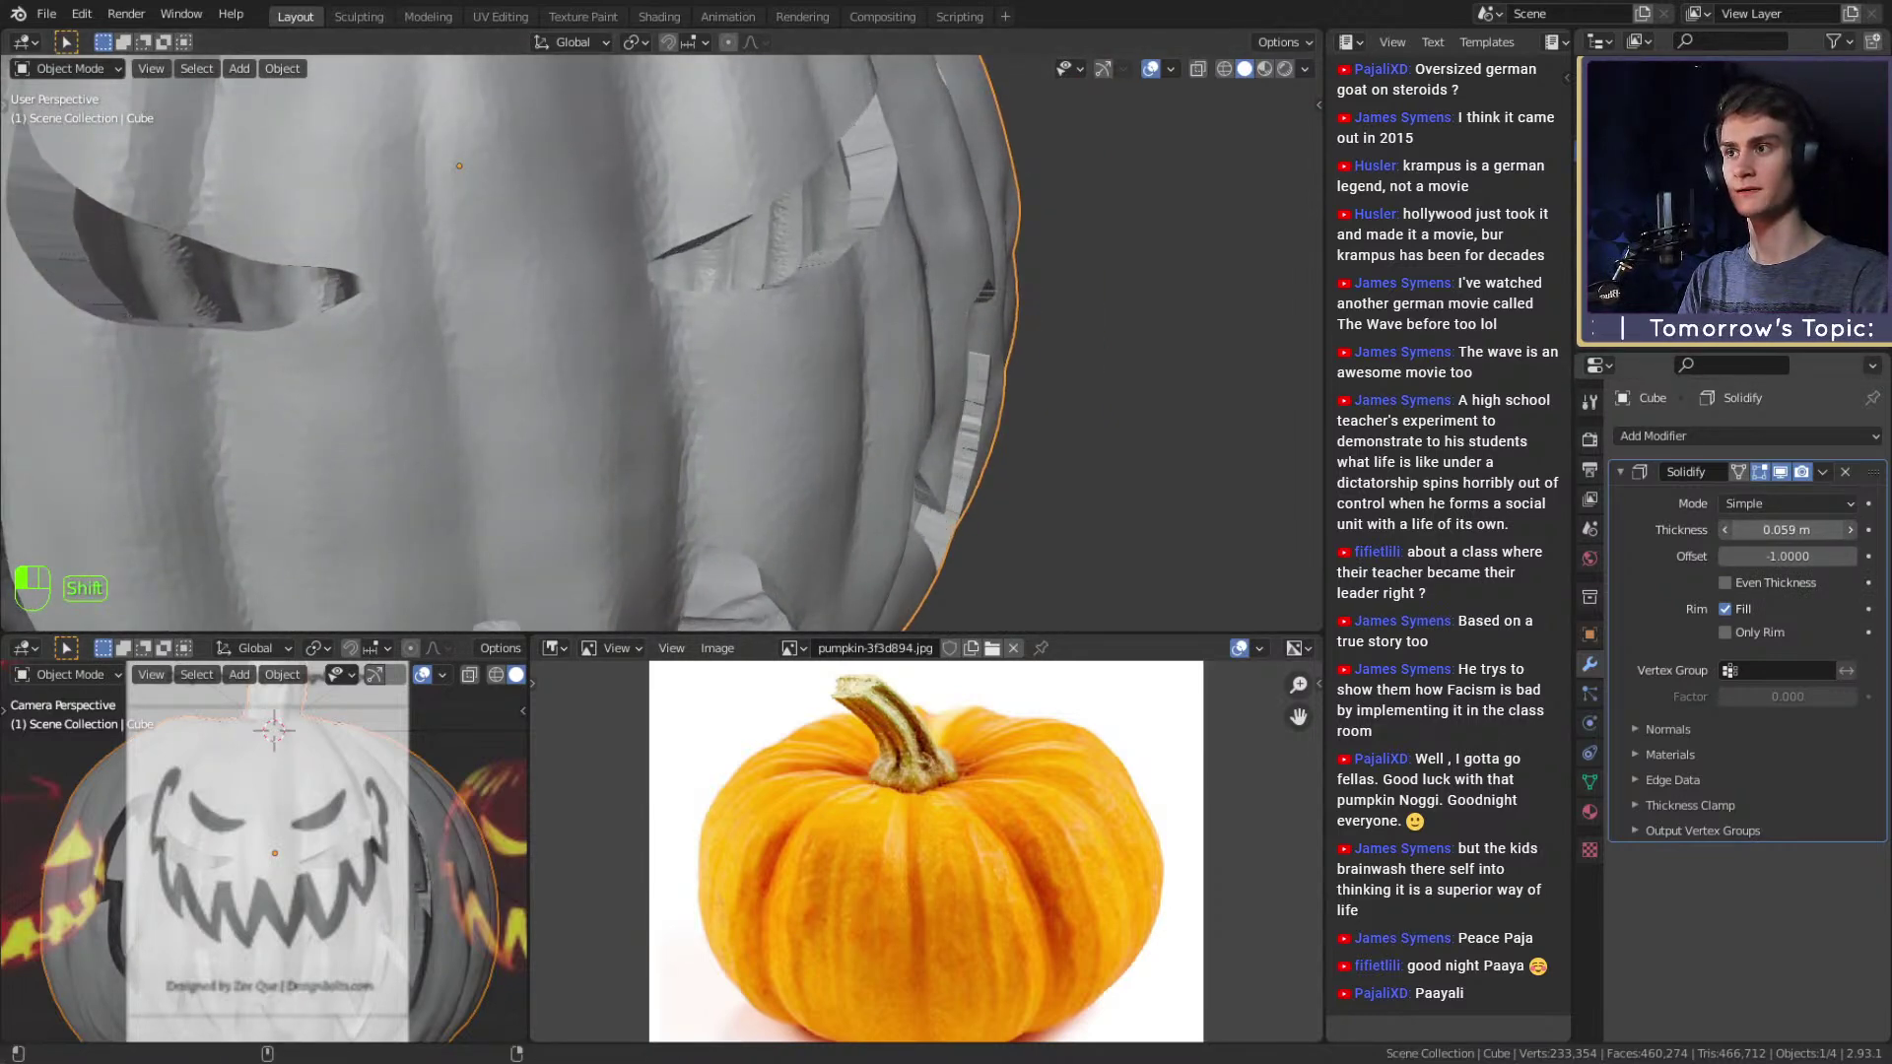
pyautogui.scroll(-5, 629, 334)
pyautogui.scroll(3, 664, 327)
pyautogui.keyDown('shift'); pyautogui.moveTo(630, 334); pyautogui.dragTo(792, 339, button='middle'); pyautogui.keyUp('shift')
pyautogui.scroll(4, 652, 294)
pyautogui.scroll(-4, 640, 294)
pyautogui.scroll(2, 666, 337)
pyautogui.scroll(4, 677, 343)
pyautogui.scroll(-4, 689, 359)
pyautogui.scroll(5, 705, 371)
pyautogui.scroll(4, 826, 390)
pyautogui.scroll(-2, 786, 341)
pyautogui.scroll(3, 770, 335)
pyautogui.scroll(-6, 749, 345)
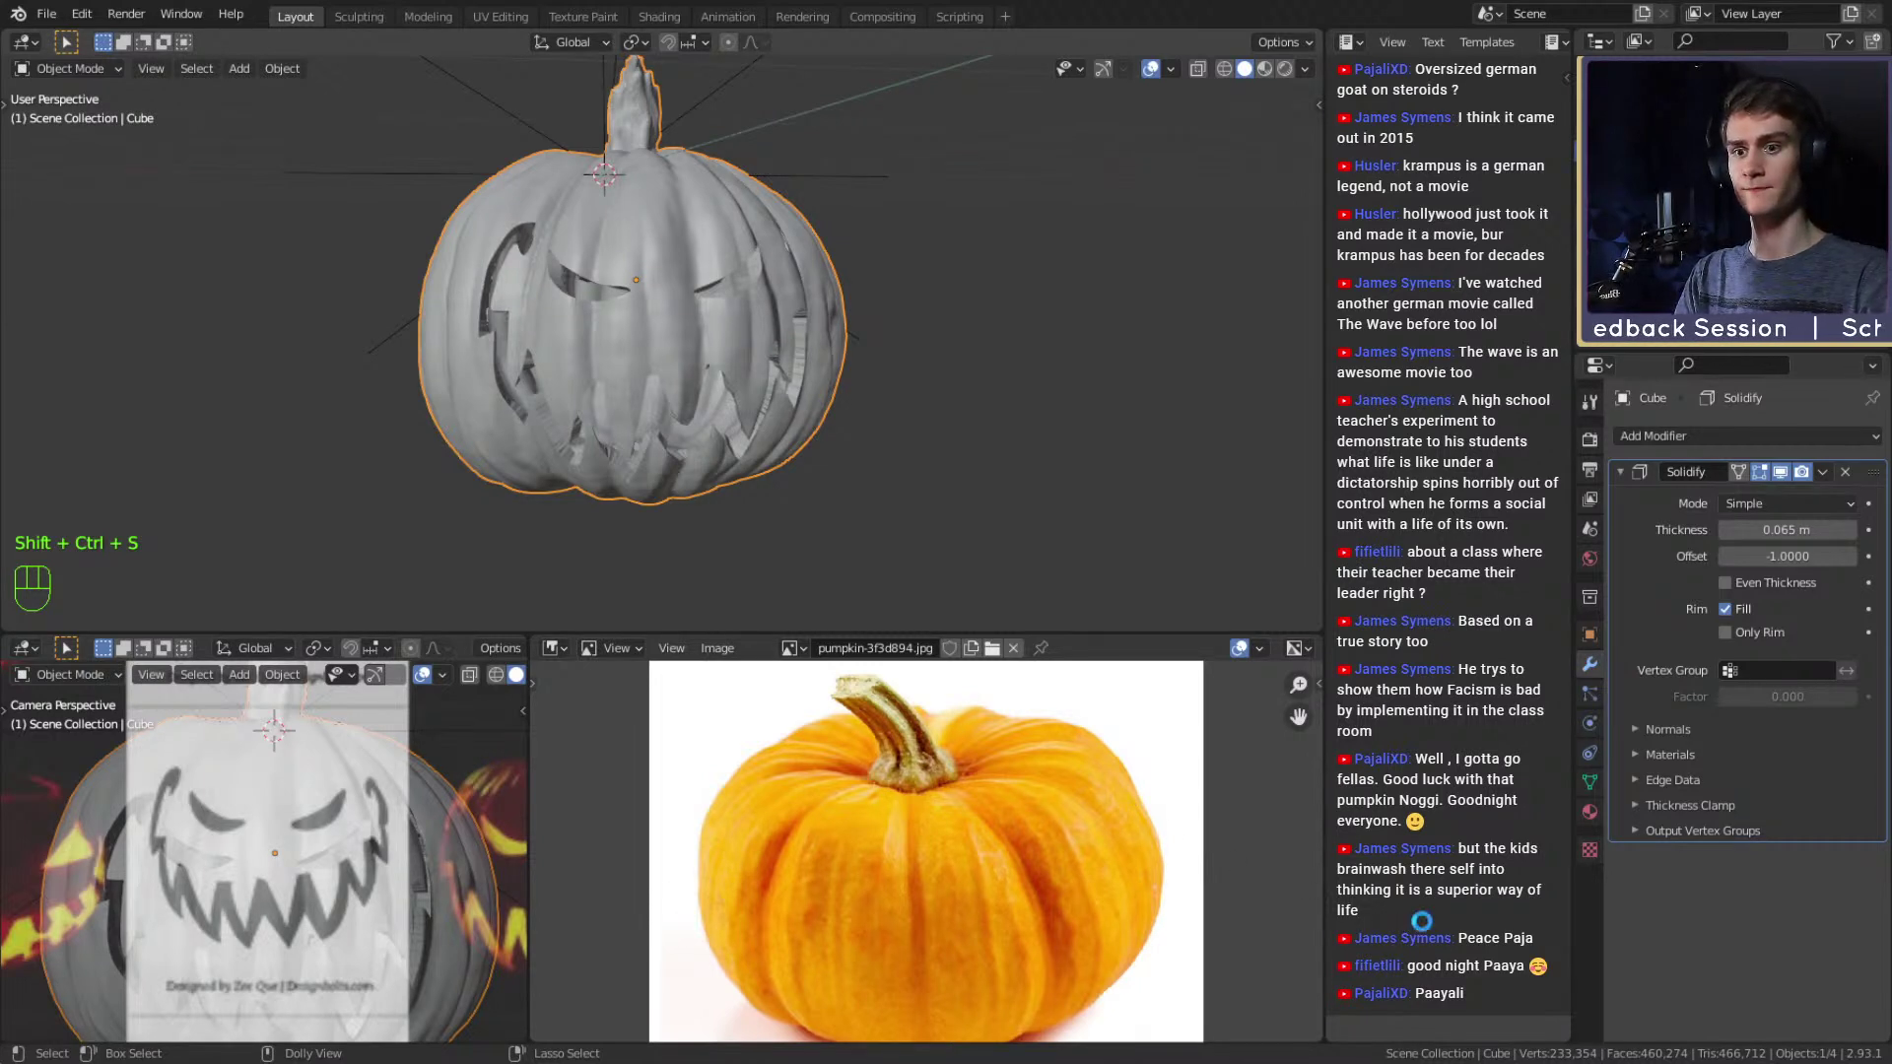
pyautogui.scroll(2, 906, 367)
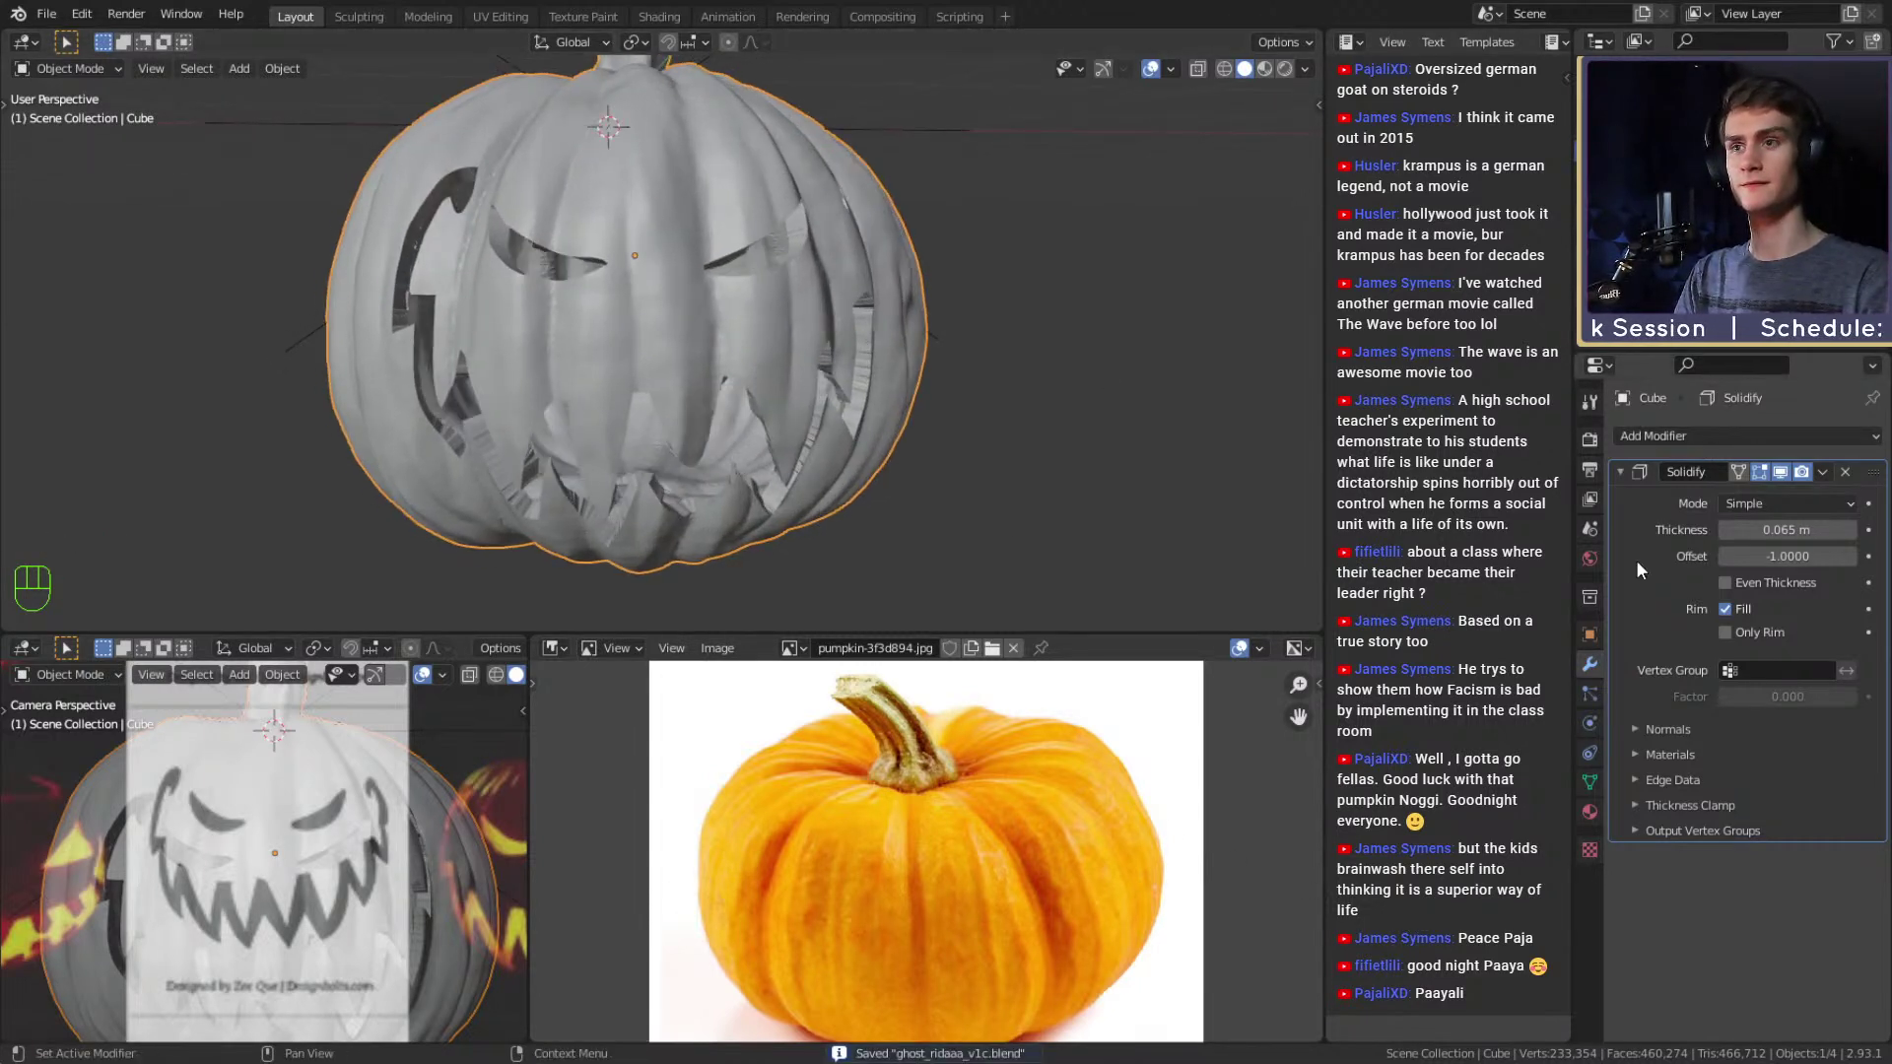
# Apply the pumpkin's Solidify modifier and switch to the Sculpting workspace.
pyautogui.hotkey('ctrl', 'a')
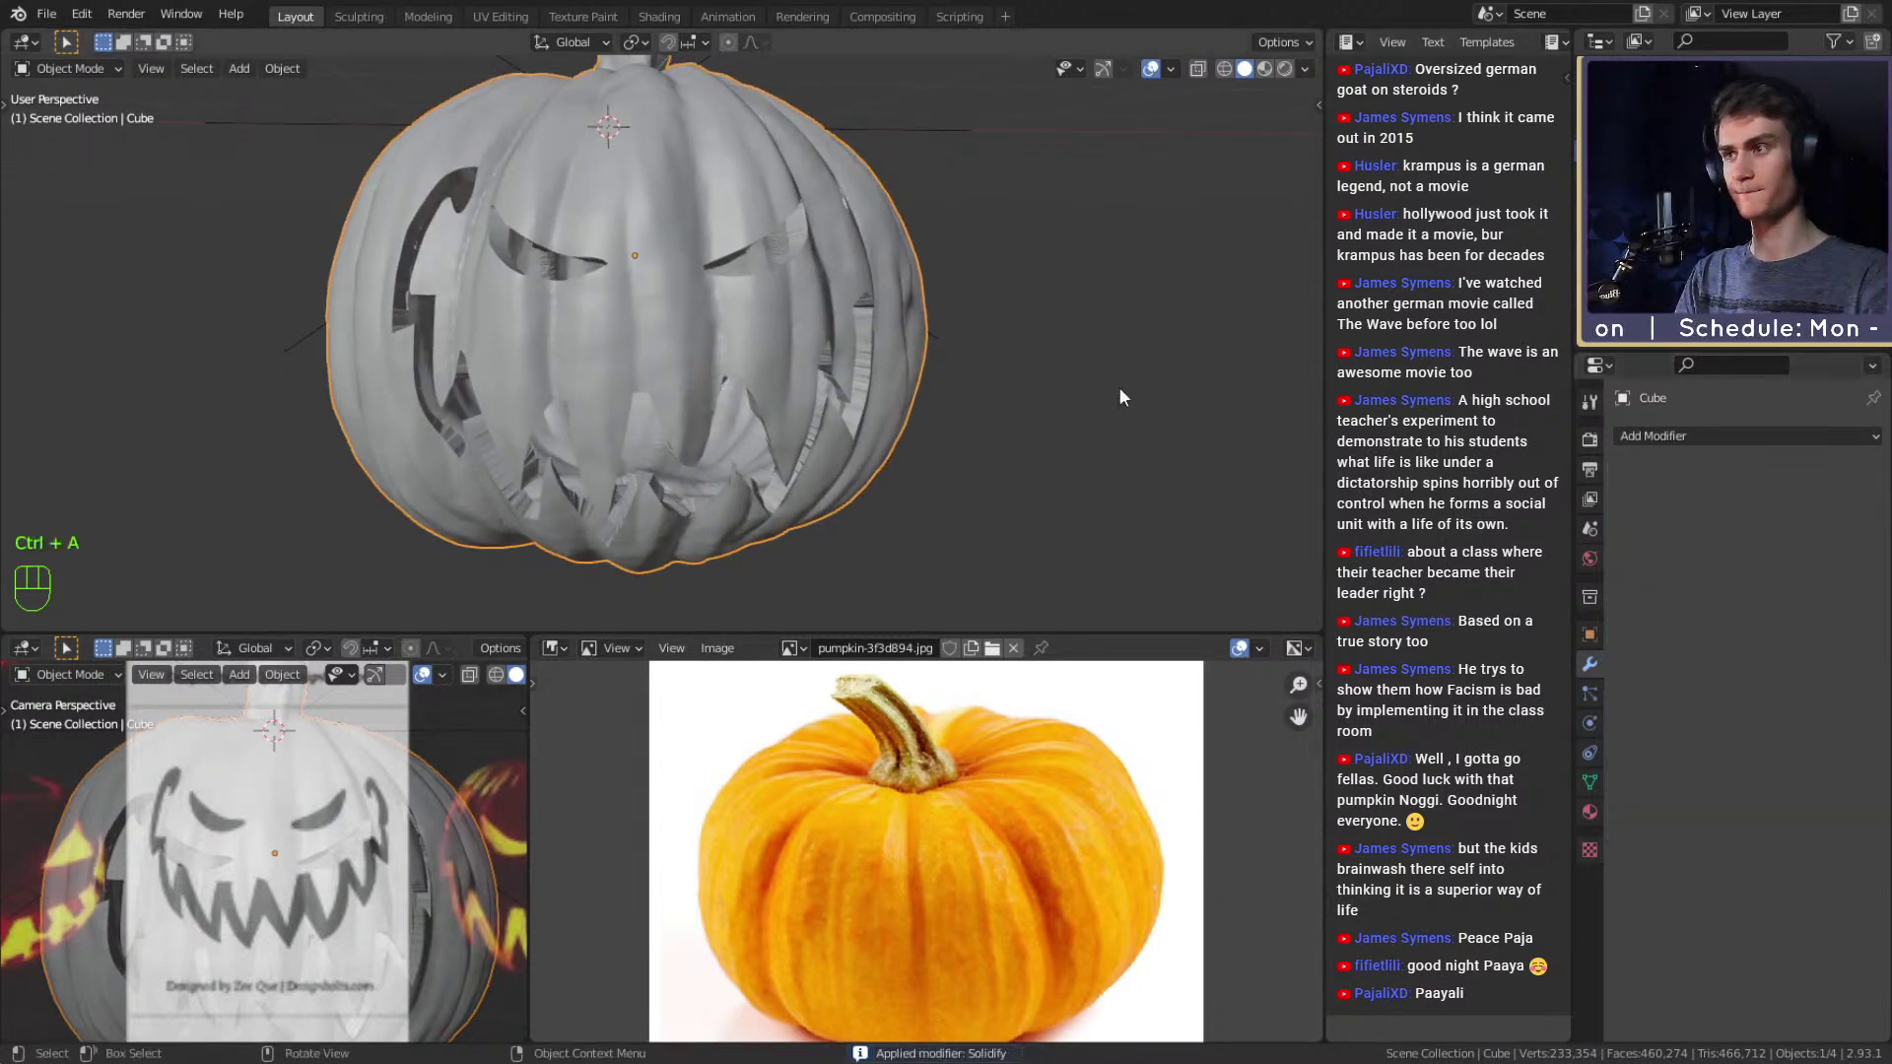
pyautogui.moveTo(827, 351); pyautogui.dragTo(838, 366, button='middle')
pyautogui.click(358, 17)
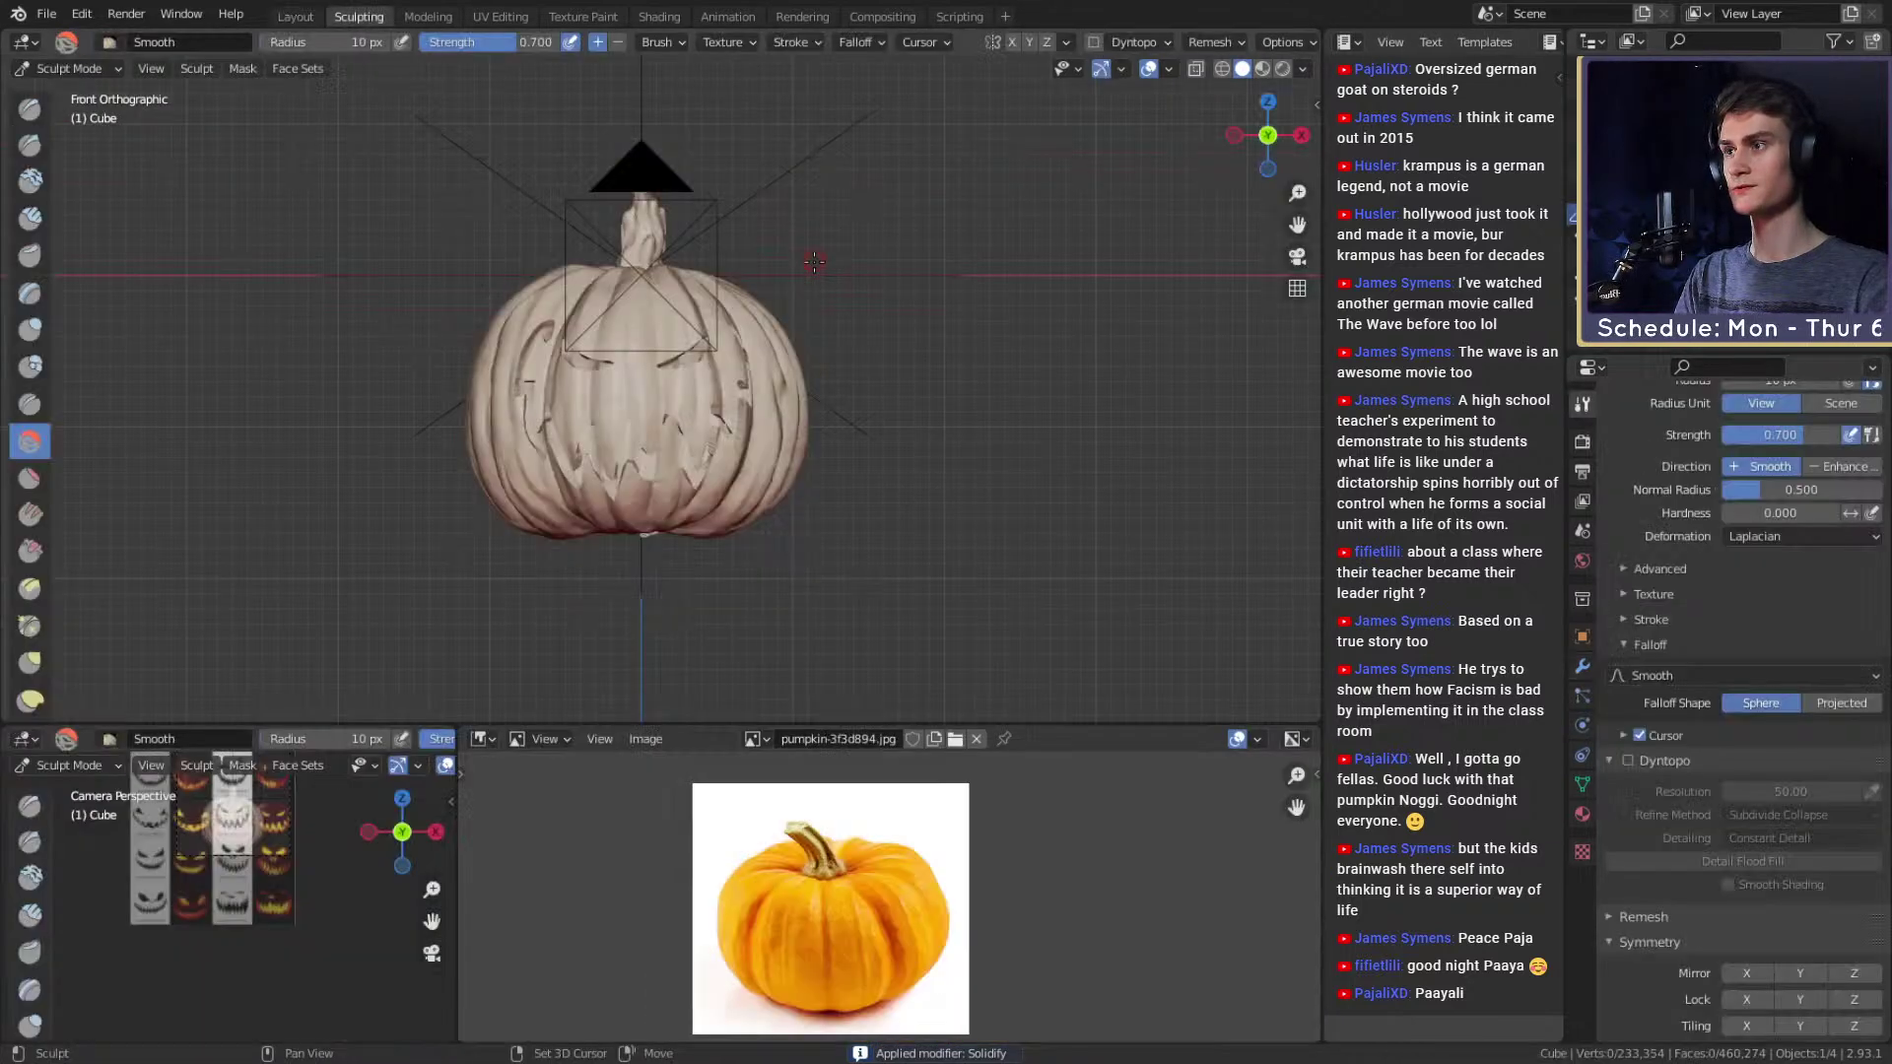
# Try to smooth the jagged inner rim beneath the stem with the Smooth brush at a 107 px radius.
pyautogui.scroll(8, 795, 485)
pyautogui.moveTo(795, 485)
pyautogui.mouseDown(button='middle')
pyautogui.moveTo(830, 233)
pyautogui.moveTo(837, 354)
pyautogui.moveTo(836, 271)
pyautogui.moveTo(833, 316)
pyautogui.mouseUp(button='middle')
pyautogui.scroll(2, 837, 354)
pyautogui.press('f')
pyautogui.click(929, 316)
pyautogui.moveTo(867, 363)
pyautogui.mouseDown()
pyautogui.moveTo(660, 125)
pyautogui.moveTo(517, 374)
pyautogui.moveTo(781, 401)
pyautogui.moveTo(549, 282)
pyautogui.mouseUp()
pyautogui.scroll(-4, 766, 208)
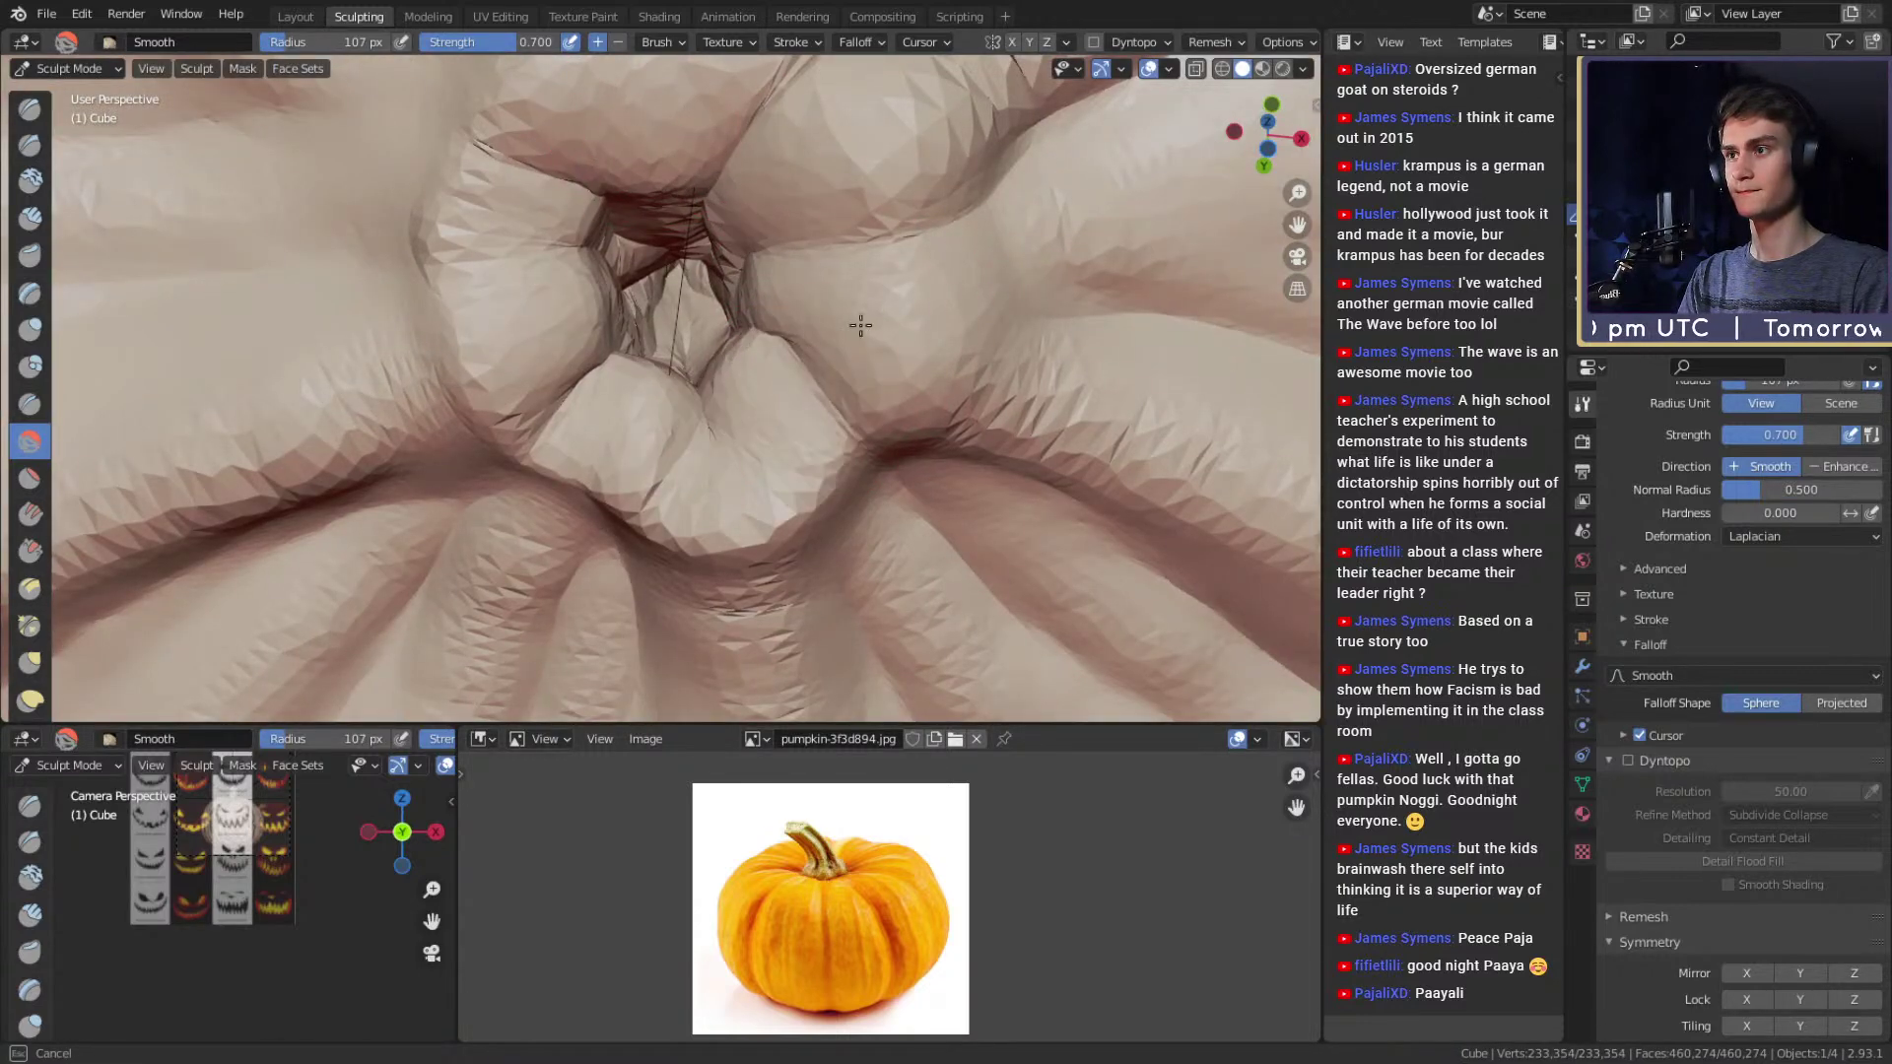
# Check the stem's outer surface, switching to Object Mode and back to Sculpt Mode.
pyautogui.moveTo(718, 359)
pyautogui.mouseDown(button='middle')
pyautogui.moveTo(742, 476)
pyautogui.moveTo(684, 600)
pyautogui.moveTo(802, 506)
pyautogui.mouseUp(button='middle')
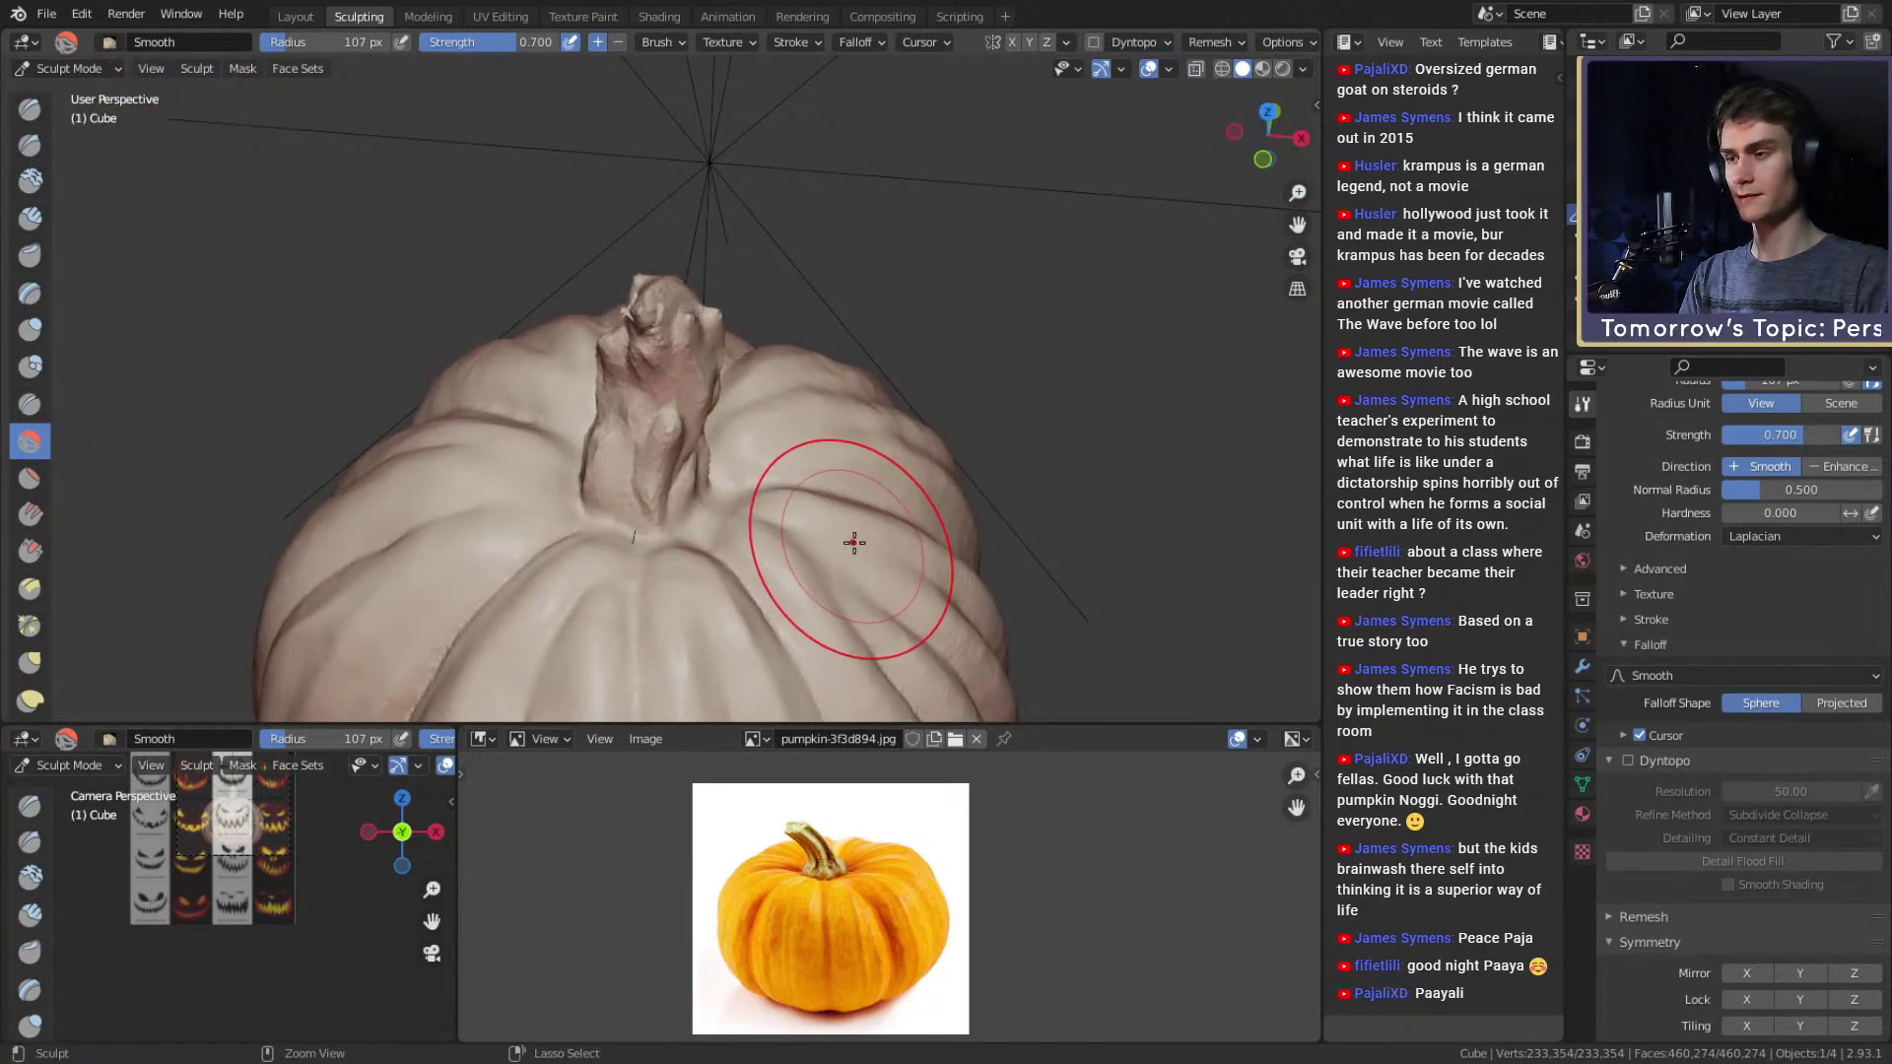
pyautogui.moveTo(855, 544)
pyautogui.mouseDown()
pyautogui.moveTo(678, 476)
pyautogui.moveTo(599, 498)
pyautogui.moveTo(620, 540)
pyautogui.moveTo(736, 539)
pyautogui.mouseUp()
pyautogui.hotkey('ctrl', 'Tab')
pyautogui.moveTo(737, 493)
pyautogui.mouseDown(button='middle')
pyautogui.moveTo(739, 549)
pyautogui.moveTo(724, 434)
pyautogui.mouseUp(button='middle')
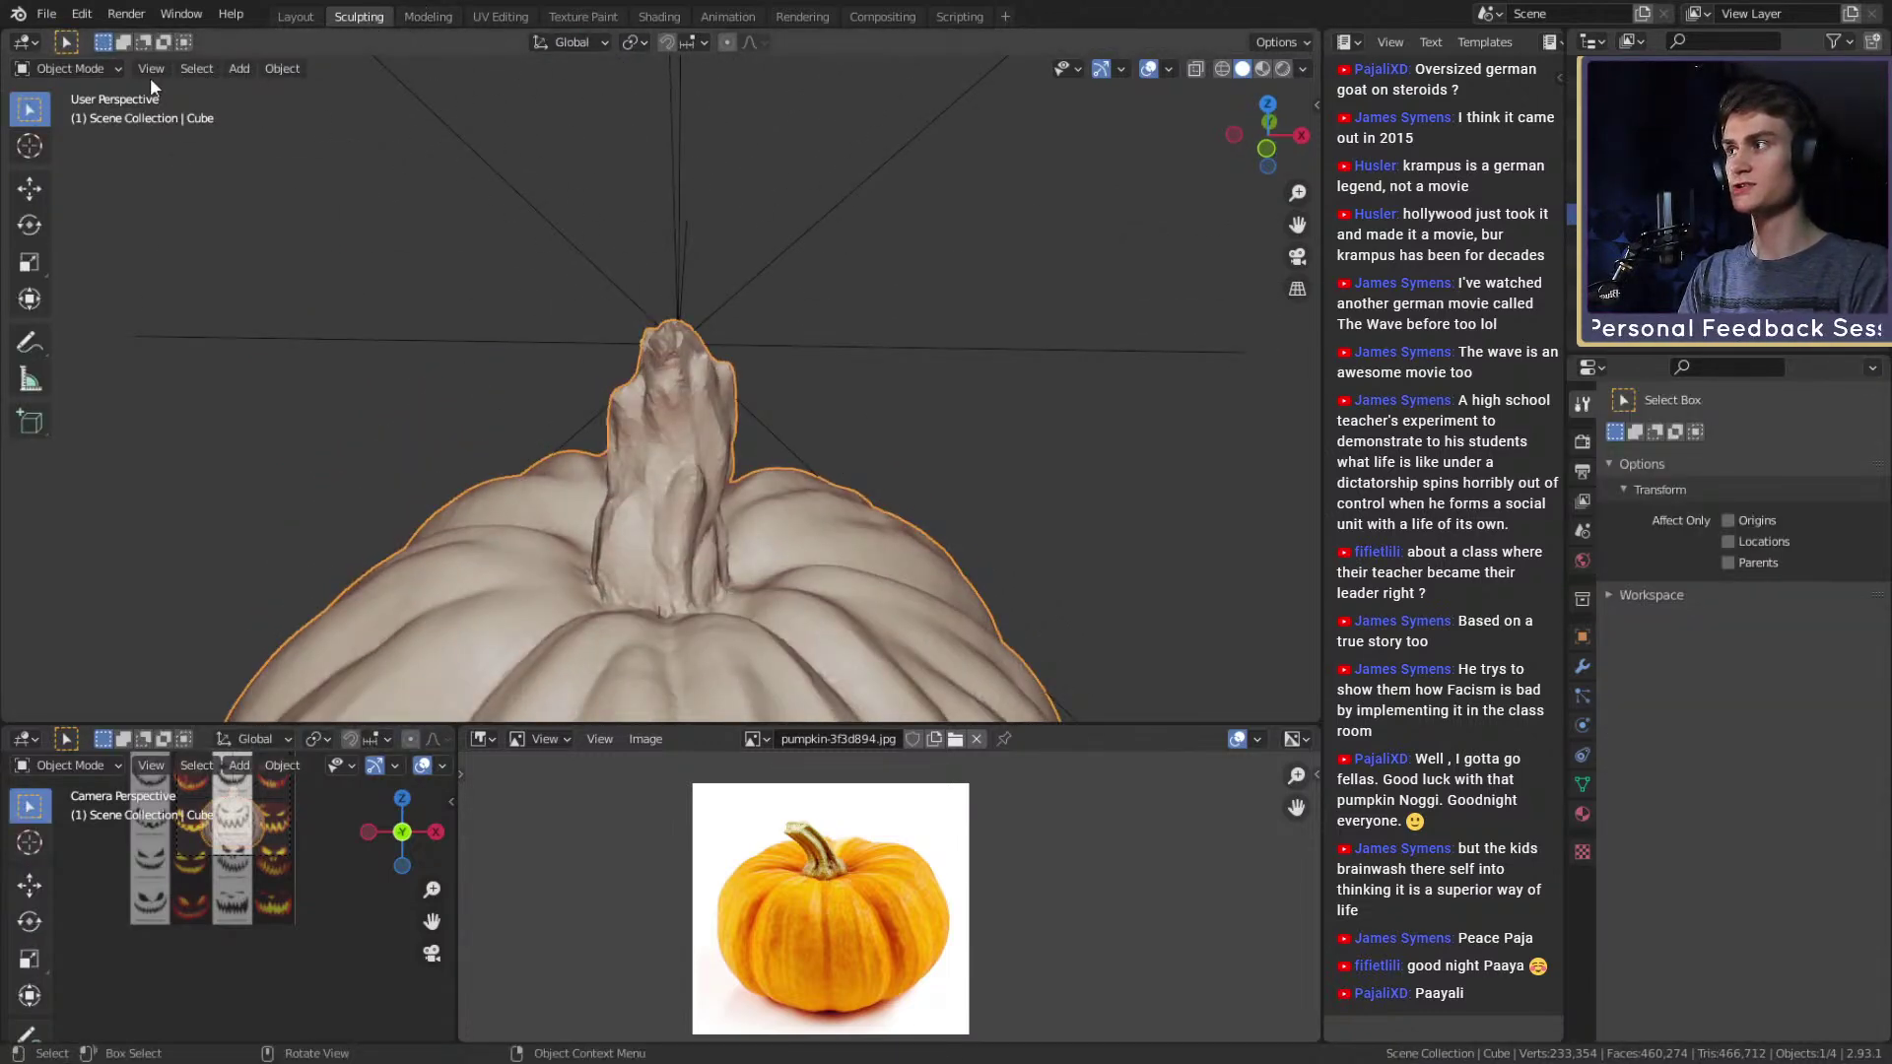
pyautogui.click(91, 69)
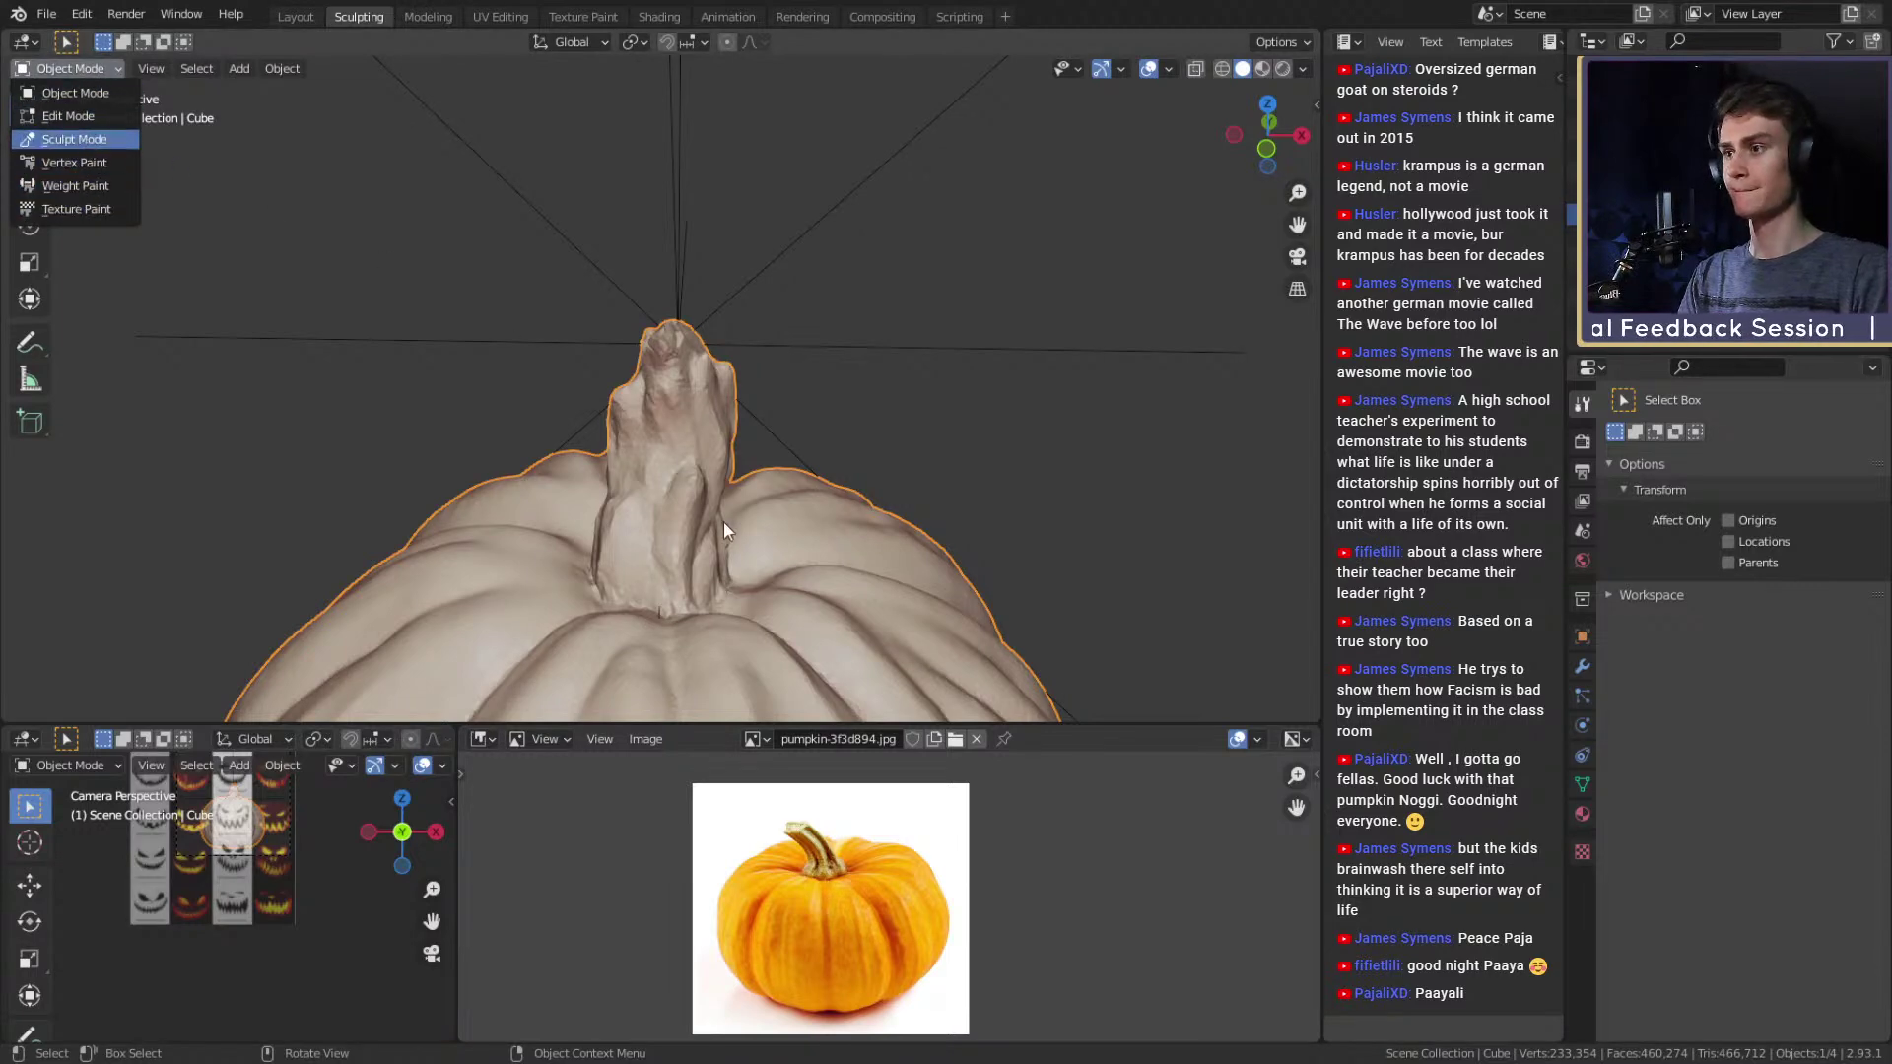
pyautogui.moveTo(710, 511)
pyautogui.mouseDown(button='middle')
pyautogui.moveTo(769, 388)
pyautogui.moveTo(758, 296)
pyautogui.mouseUp(button='middle')
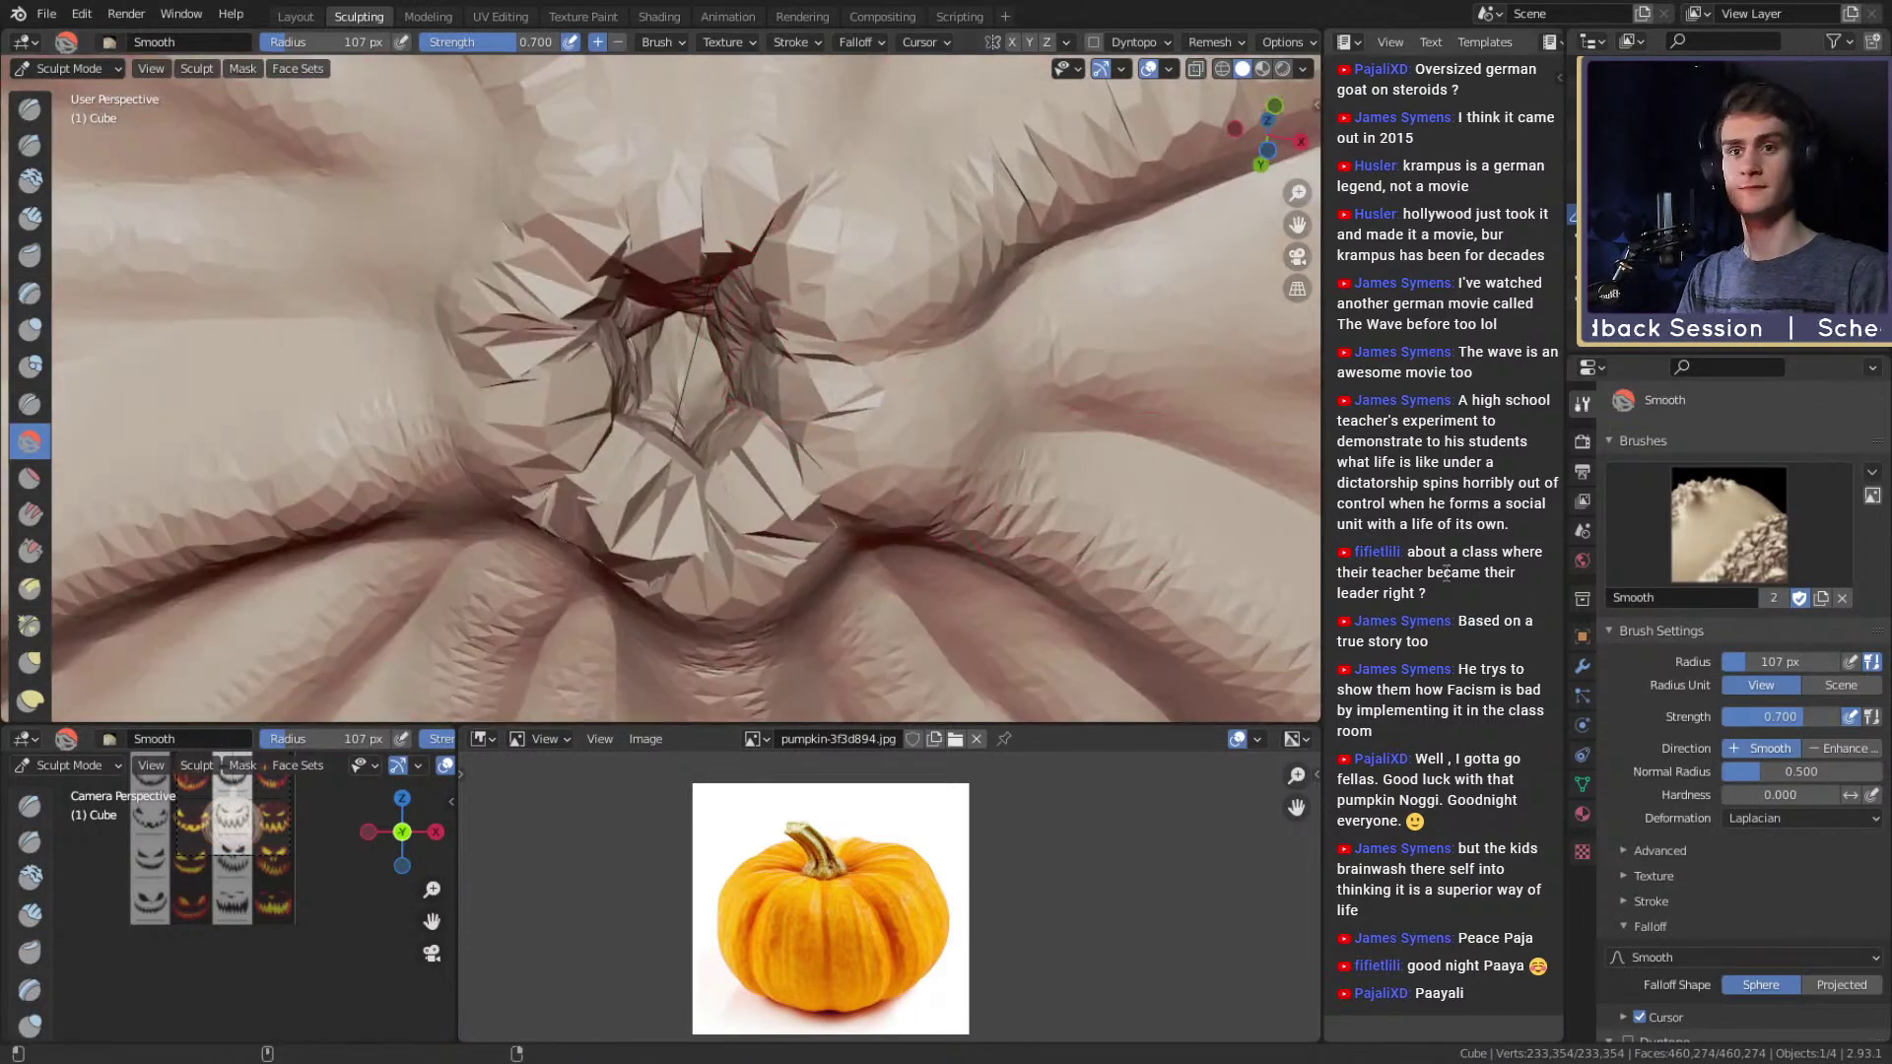
# Choose the Clay Strips brush and expand its Advanced settings to show the auto-masking options.
pyautogui.scroll(-6, 1629, 781)
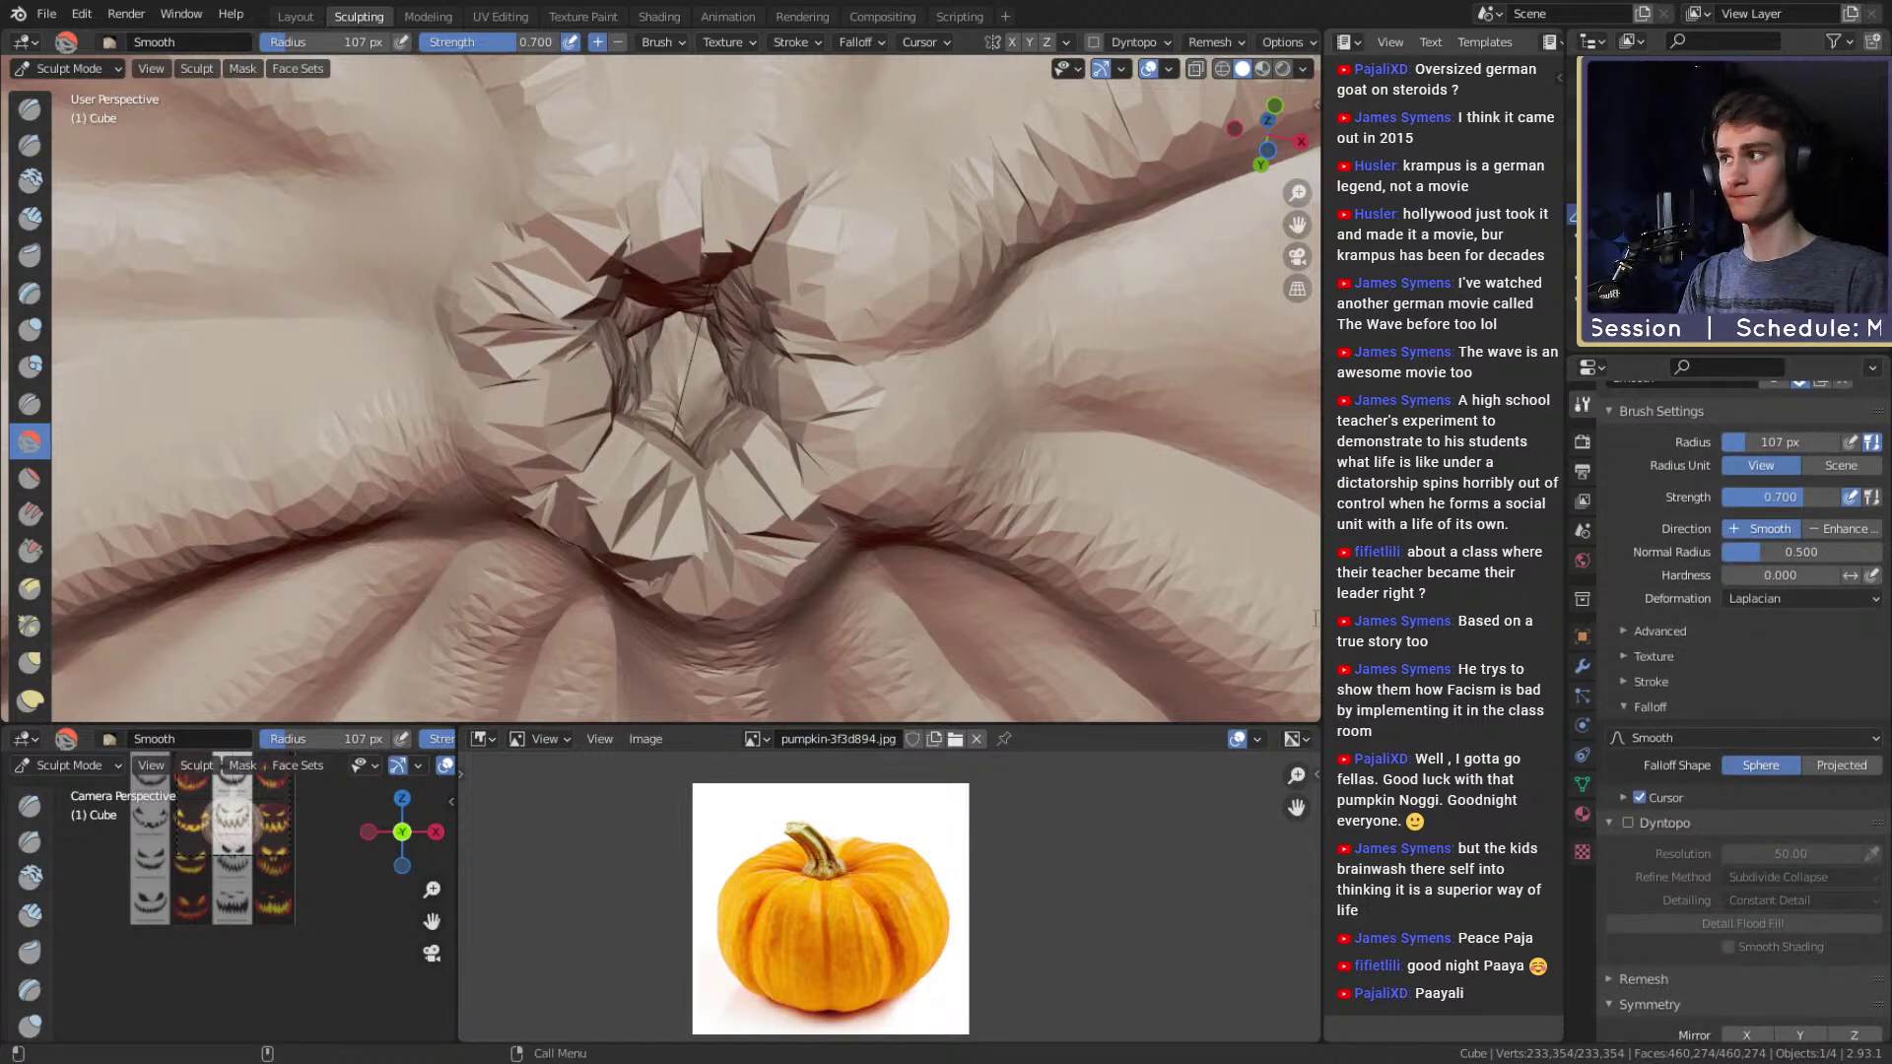
pyautogui.press('c')
pyautogui.scroll(-2, 1687, 768)
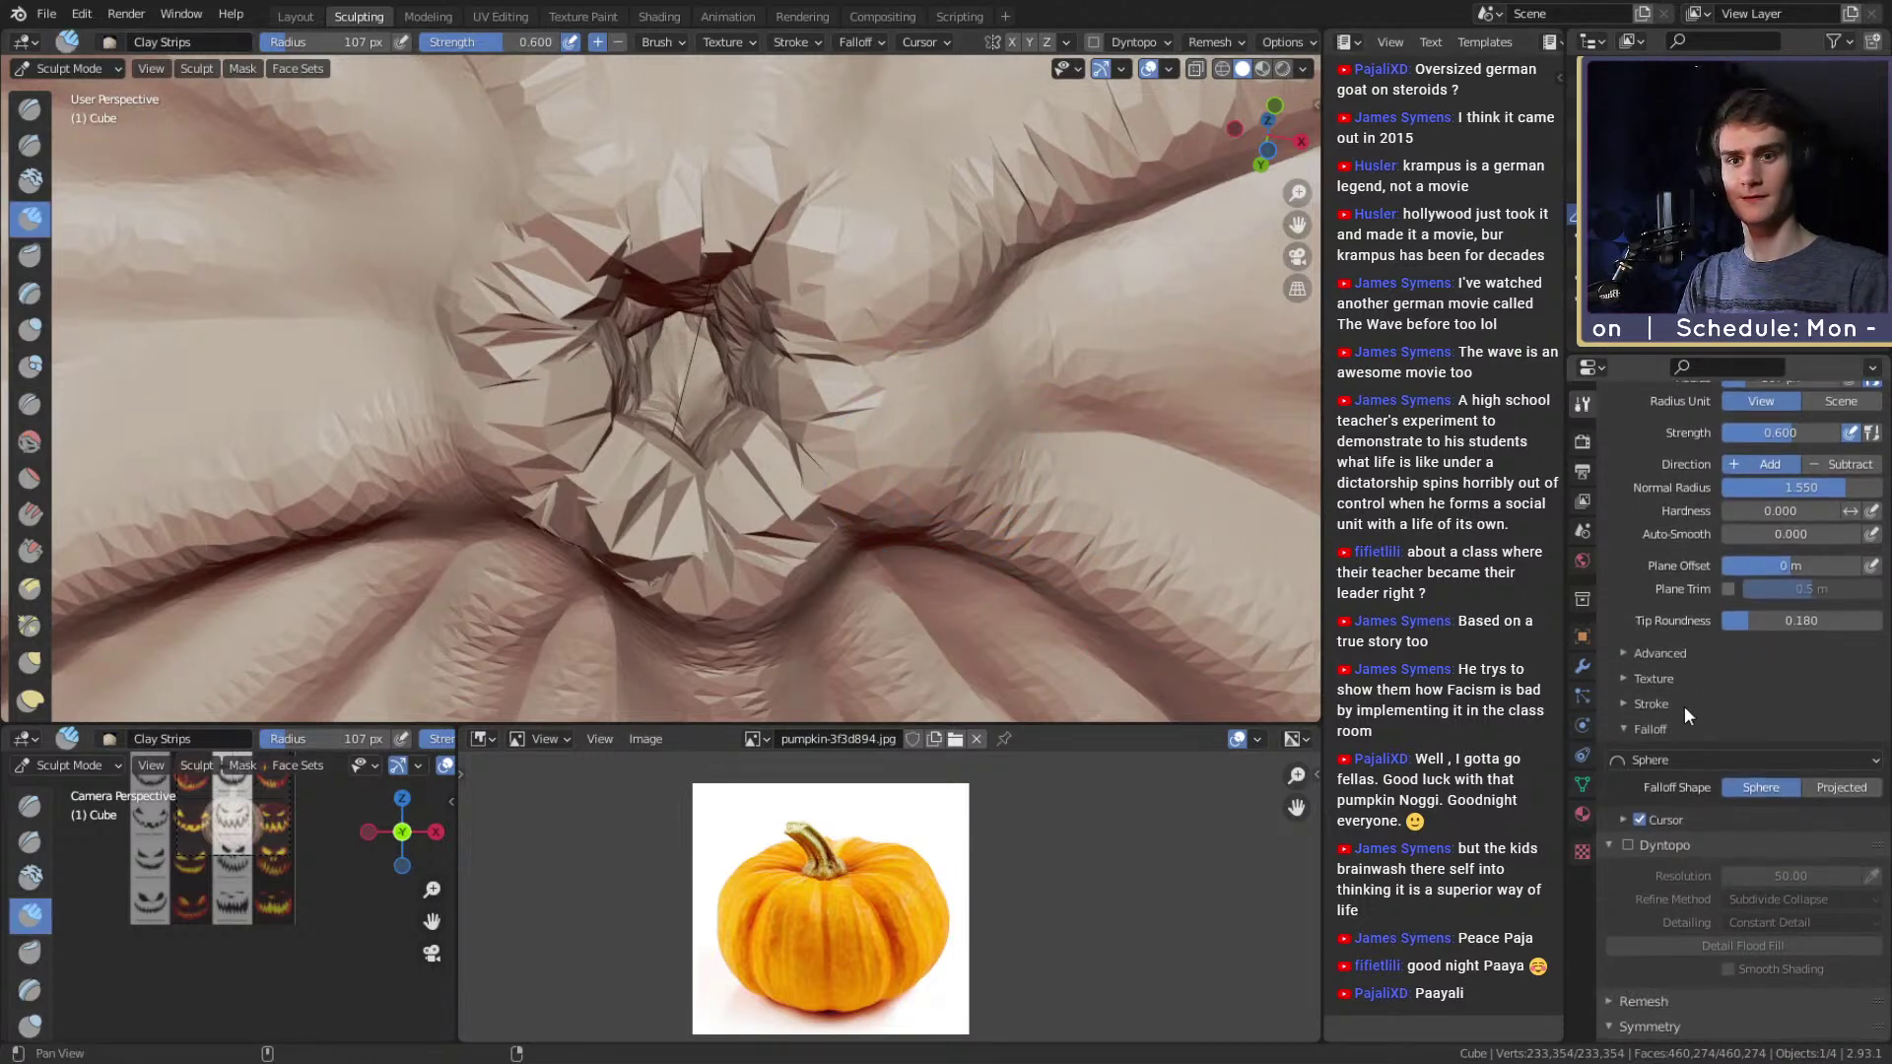
pyautogui.click(1634, 655)
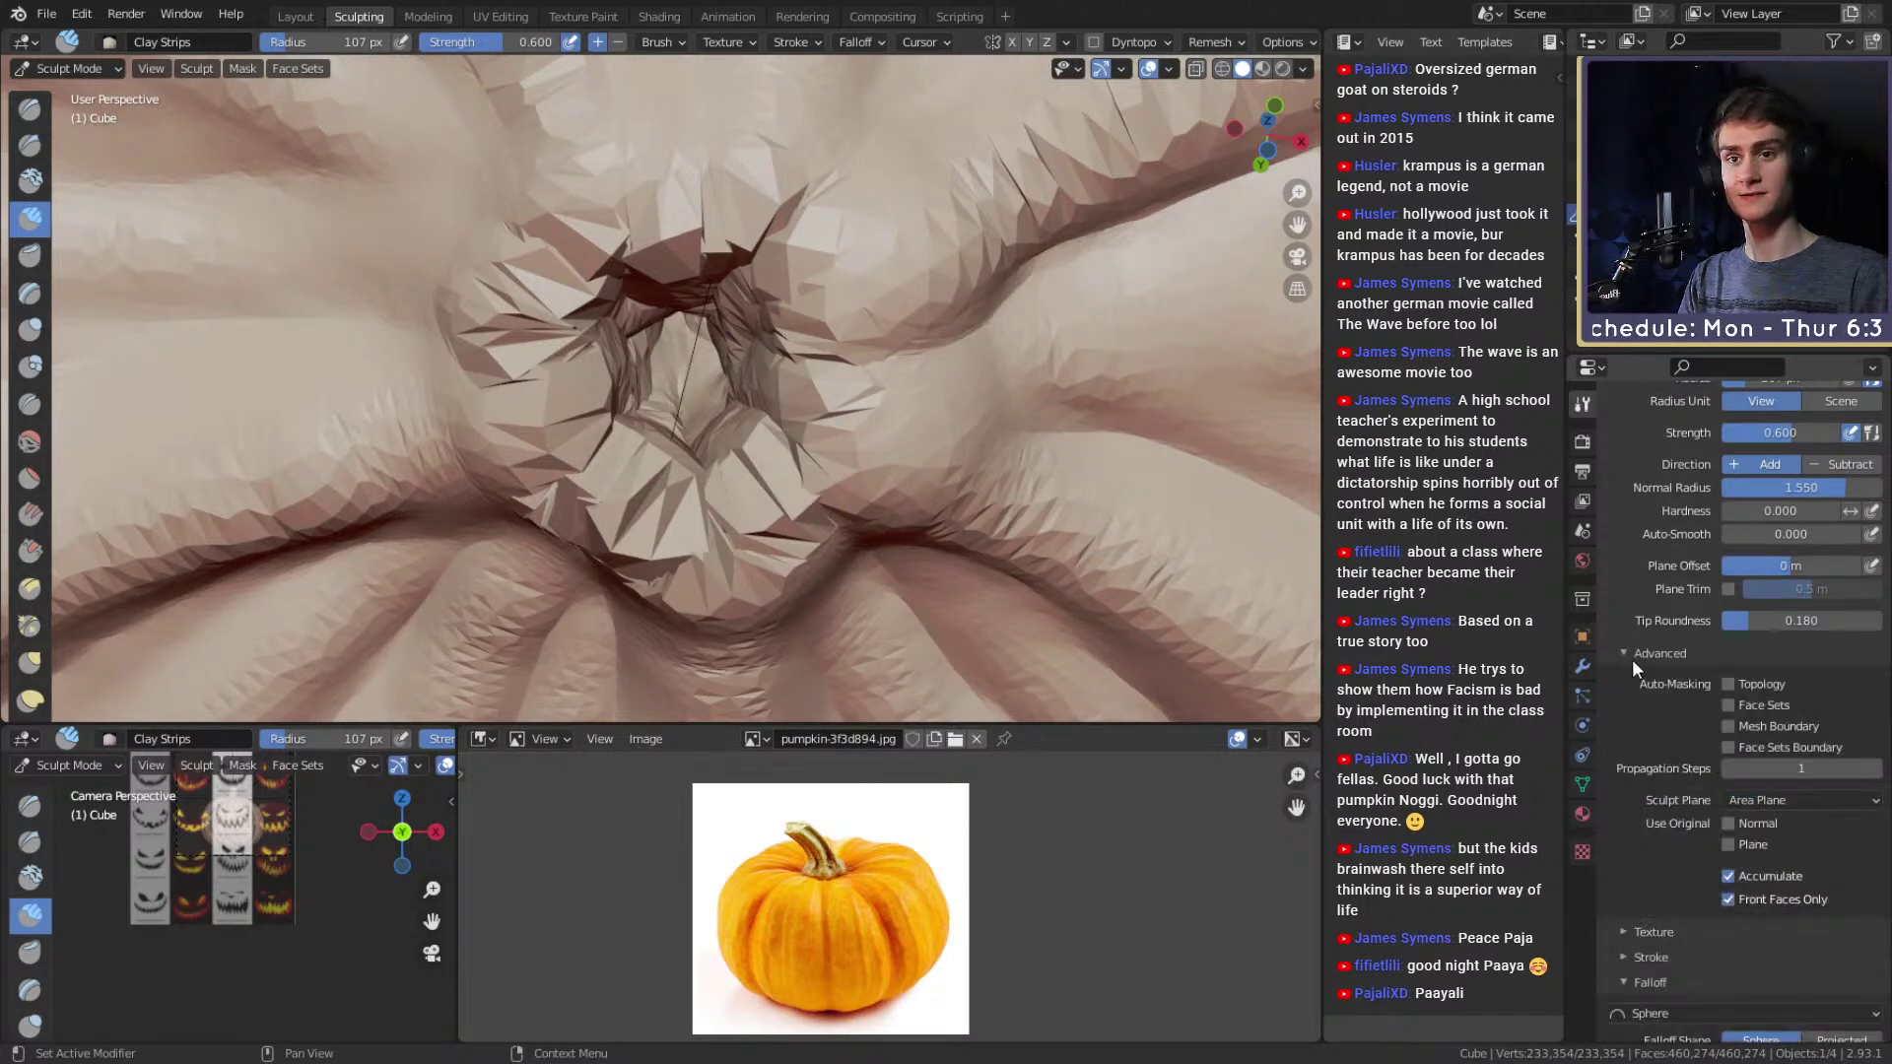
# Try smoothing the jagged inner hole beneath the stem with a 109 px brush, and undo the stroke.
pyautogui.moveTo(616, 357); pyautogui.dragTo(751, 358, button='middle')
pyautogui.press('f')
pyautogui.click(788, 357)
pyautogui.moveTo(886, 316)
pyautogui.keyDown('shift'); pyautogui.mouseDown()
pyautogui.moveTo(640, 530)
pyautogui.moveTo(867, 473)
pyautogui.moveTo(537, 443)
pyautogui.moveTo(986, 423)
pyautogui.moveTo(816, 156)
pyautogui.moveTo(788, 414)
pyautogui.moveTo(768, 330)
pyautogui.moveTo(760, 358)
pyautogui.mouseUp(); pyautogui.keyUp('shift')
pyautogui.hotkey('ctrl', 'z')
pyautogui.keyDown('alt'); pyautogui.moveTo(801, 476); pyautogui.dragTo(788, 209); pyautogui.keyUp('alt')
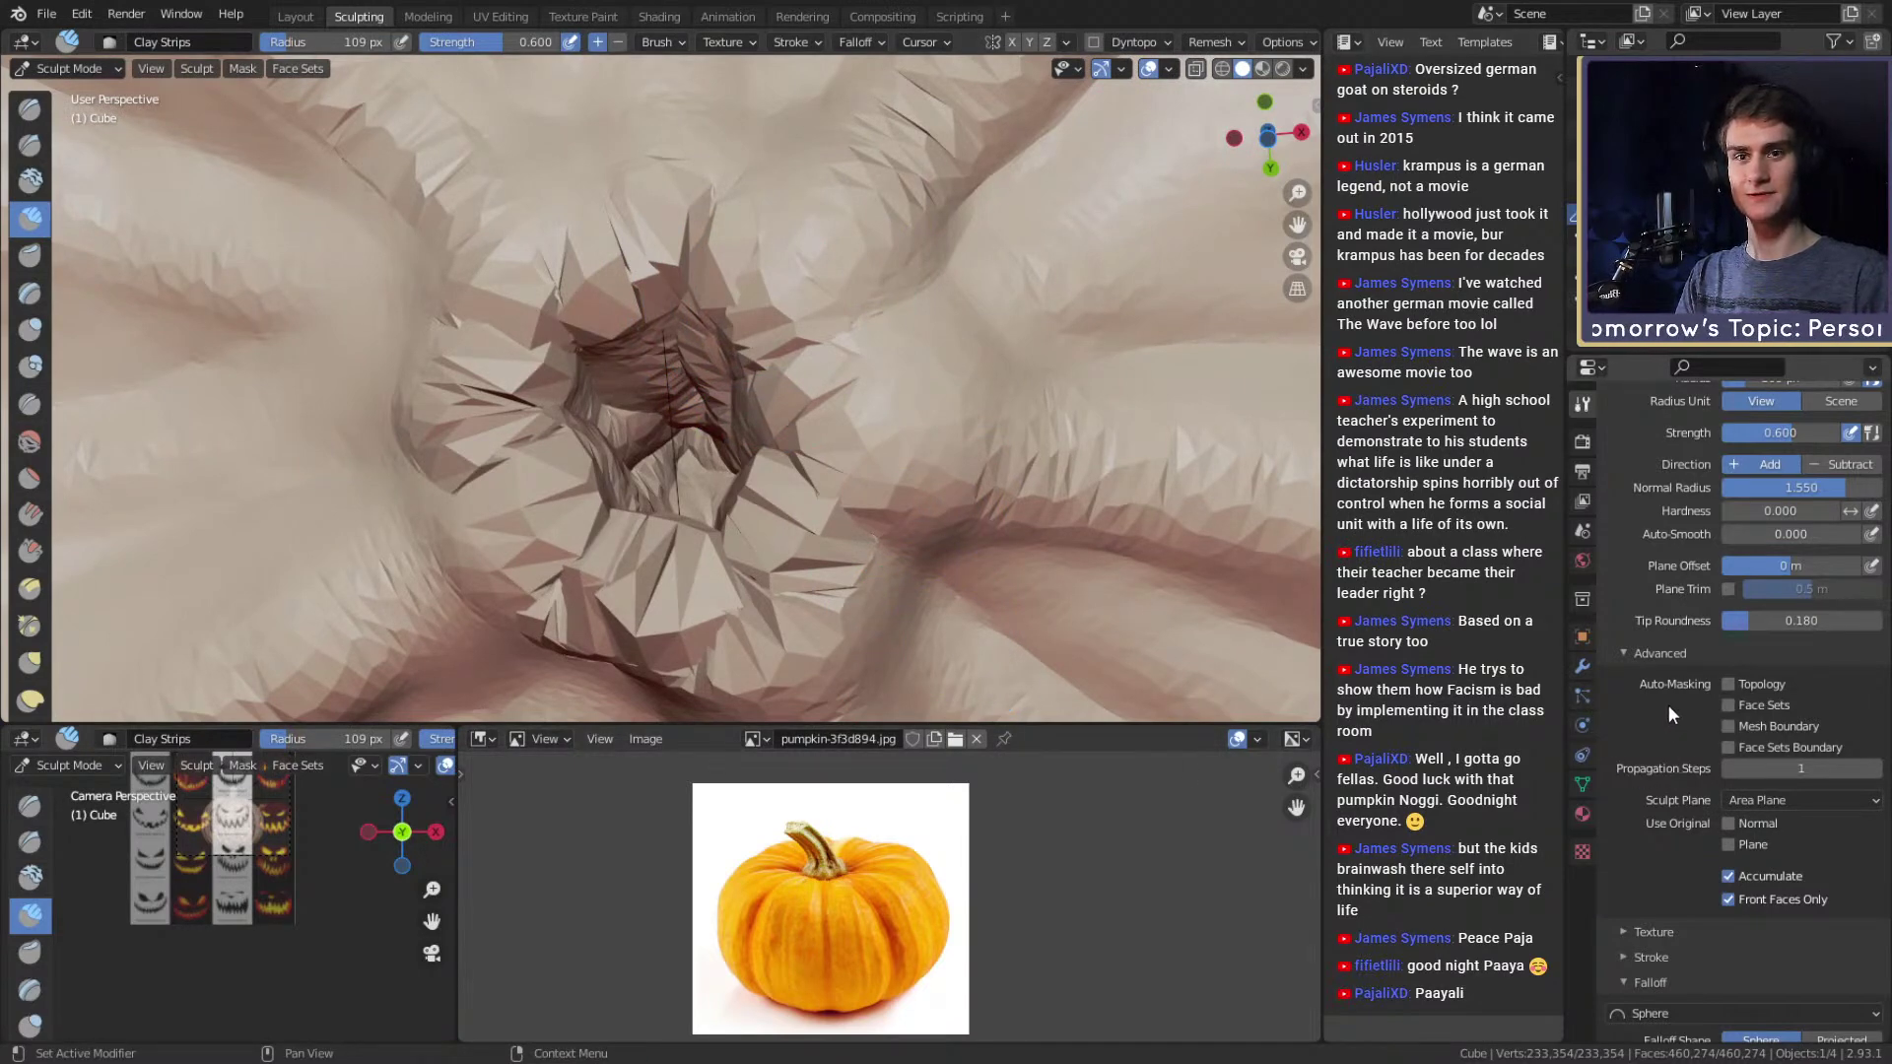
# Expand a mask from the stem onto the surrounding pumpkin top with the Mask brush active, and invert the mask.
pyautogui.scroll(-3, 566, 308)
pyautogui.moveTo(581, 320)
pyautogui.mouseDown(button='middle')
pyautogui.moveTo(683, 452)
pyautogui.moveTo(680, 507)
pyautogui.moveTo(764, 496)
pyautogui.moveTo(772, 456)
pyautogui.moveTo(719, 515)
pyautogui.moveTo(716, 419)
pyautogui.mouseUp(button='middle')
pyautogui.scroll(-4, 679, 508)
pyautogui.press('m')
pyautogui.keyDown('alt'); pyautogui.moveTo(757, 482); pyautogui.dragTo(768, 433); pyautogui.keyUp('alt')
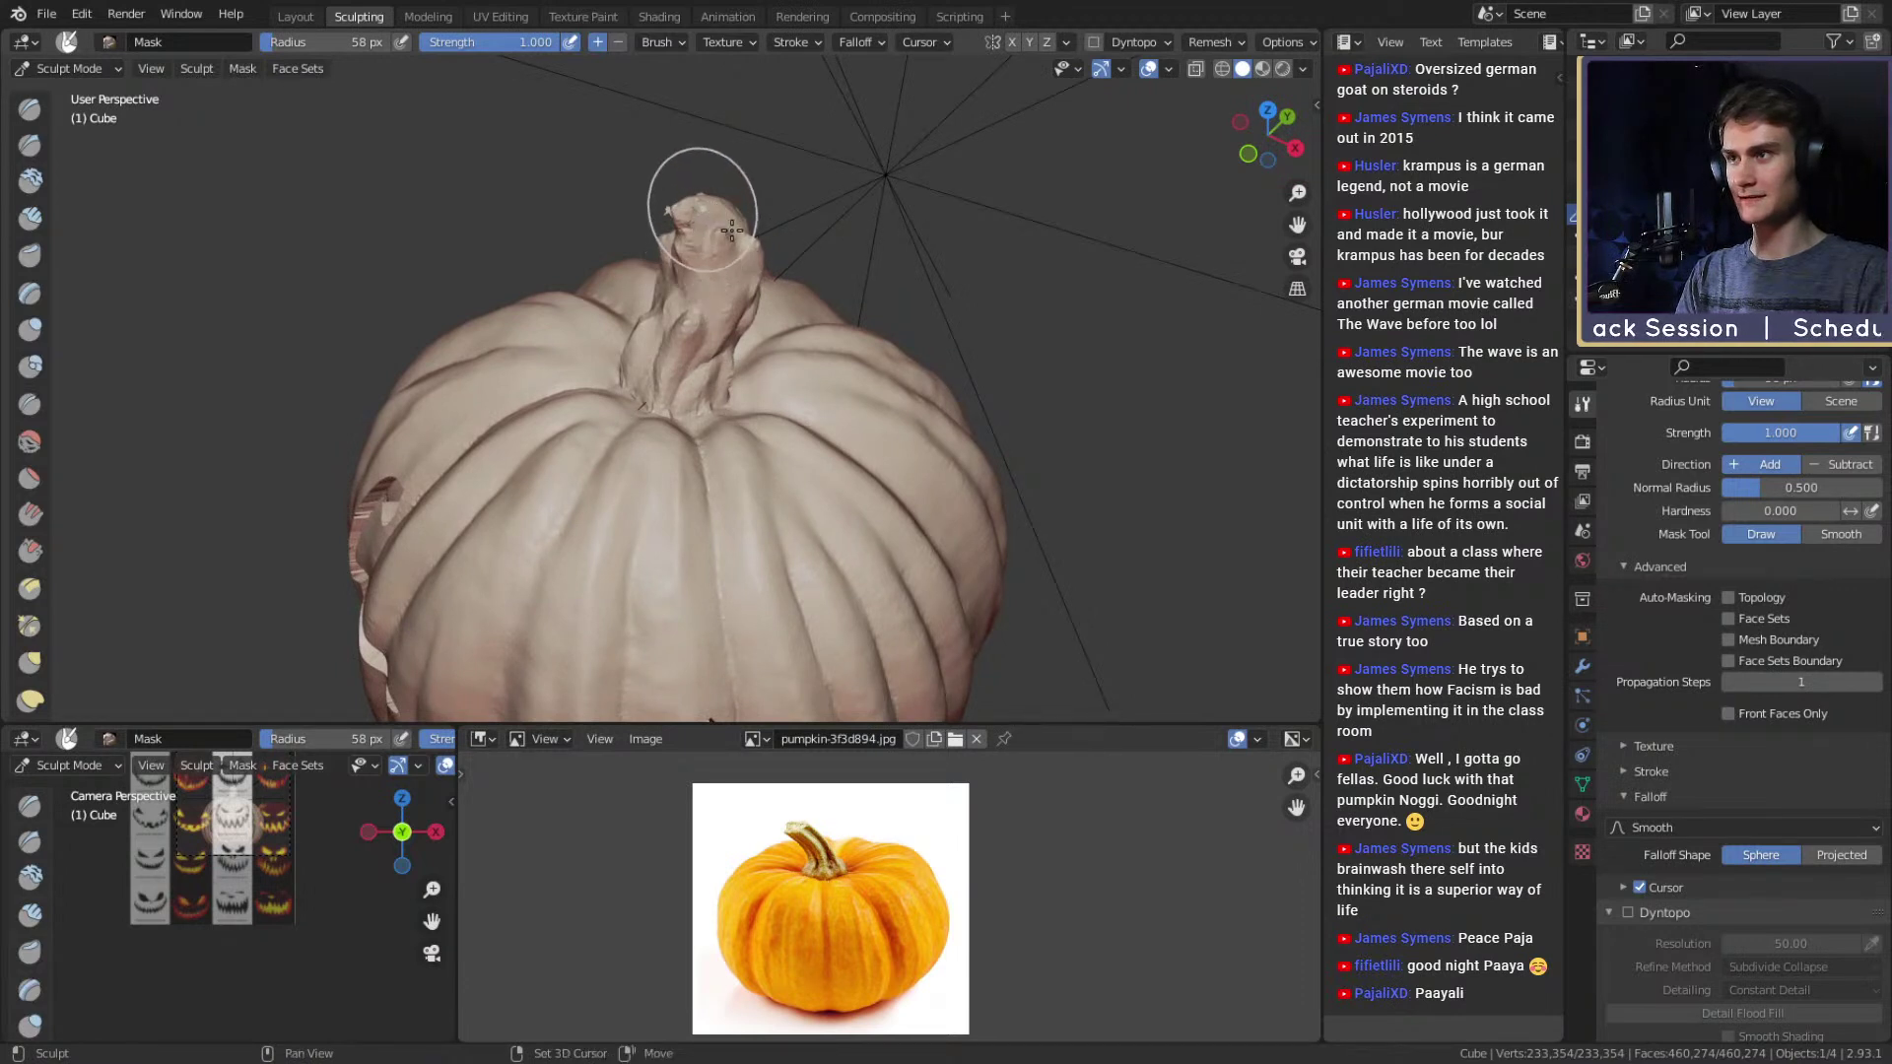
pyautogui.hotkey('shift', 'a')
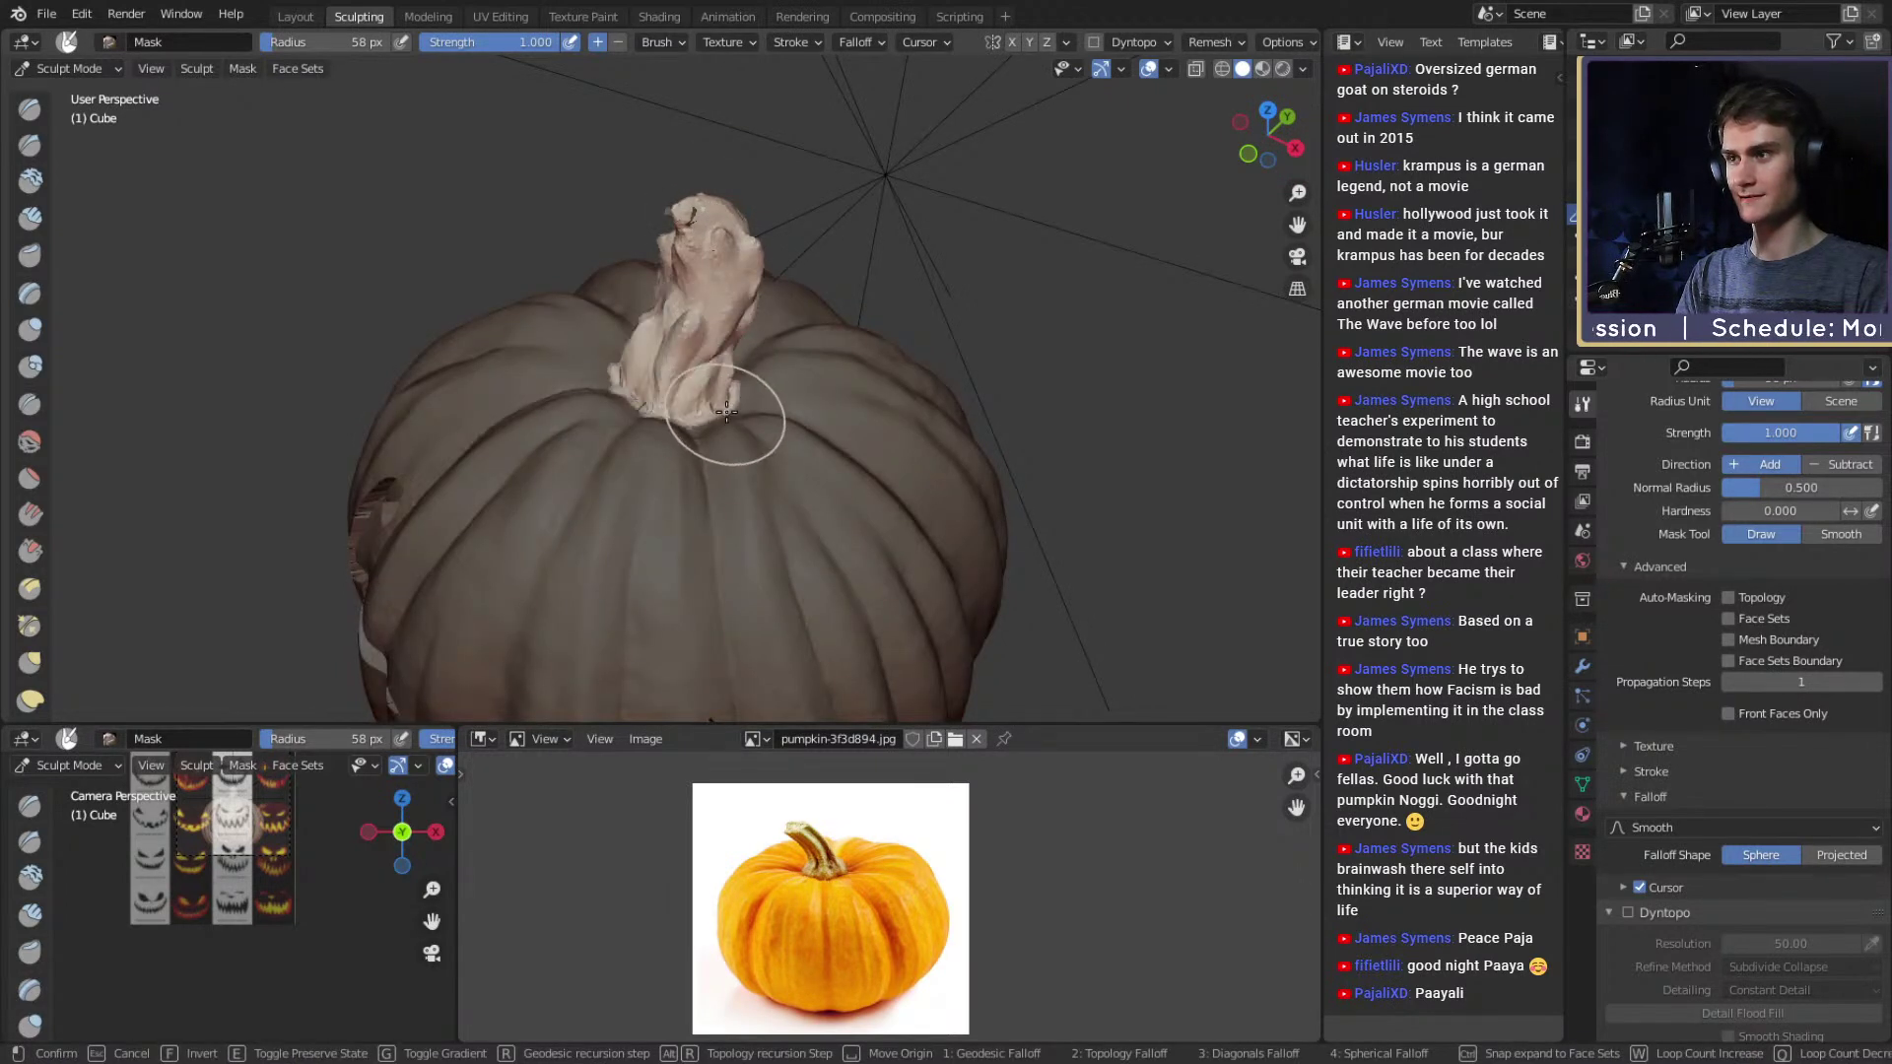
pyautogui.click(801, 471)
pyautogui.moveTo(805, 524); pyautogui.dragTo(887, 435, button='middle')
pyautogui.keyDown('alt'); pyautogui.moveTo(887, 436); pyautogui.dragTo(801, 118); pyautogui.keyUp('alt')
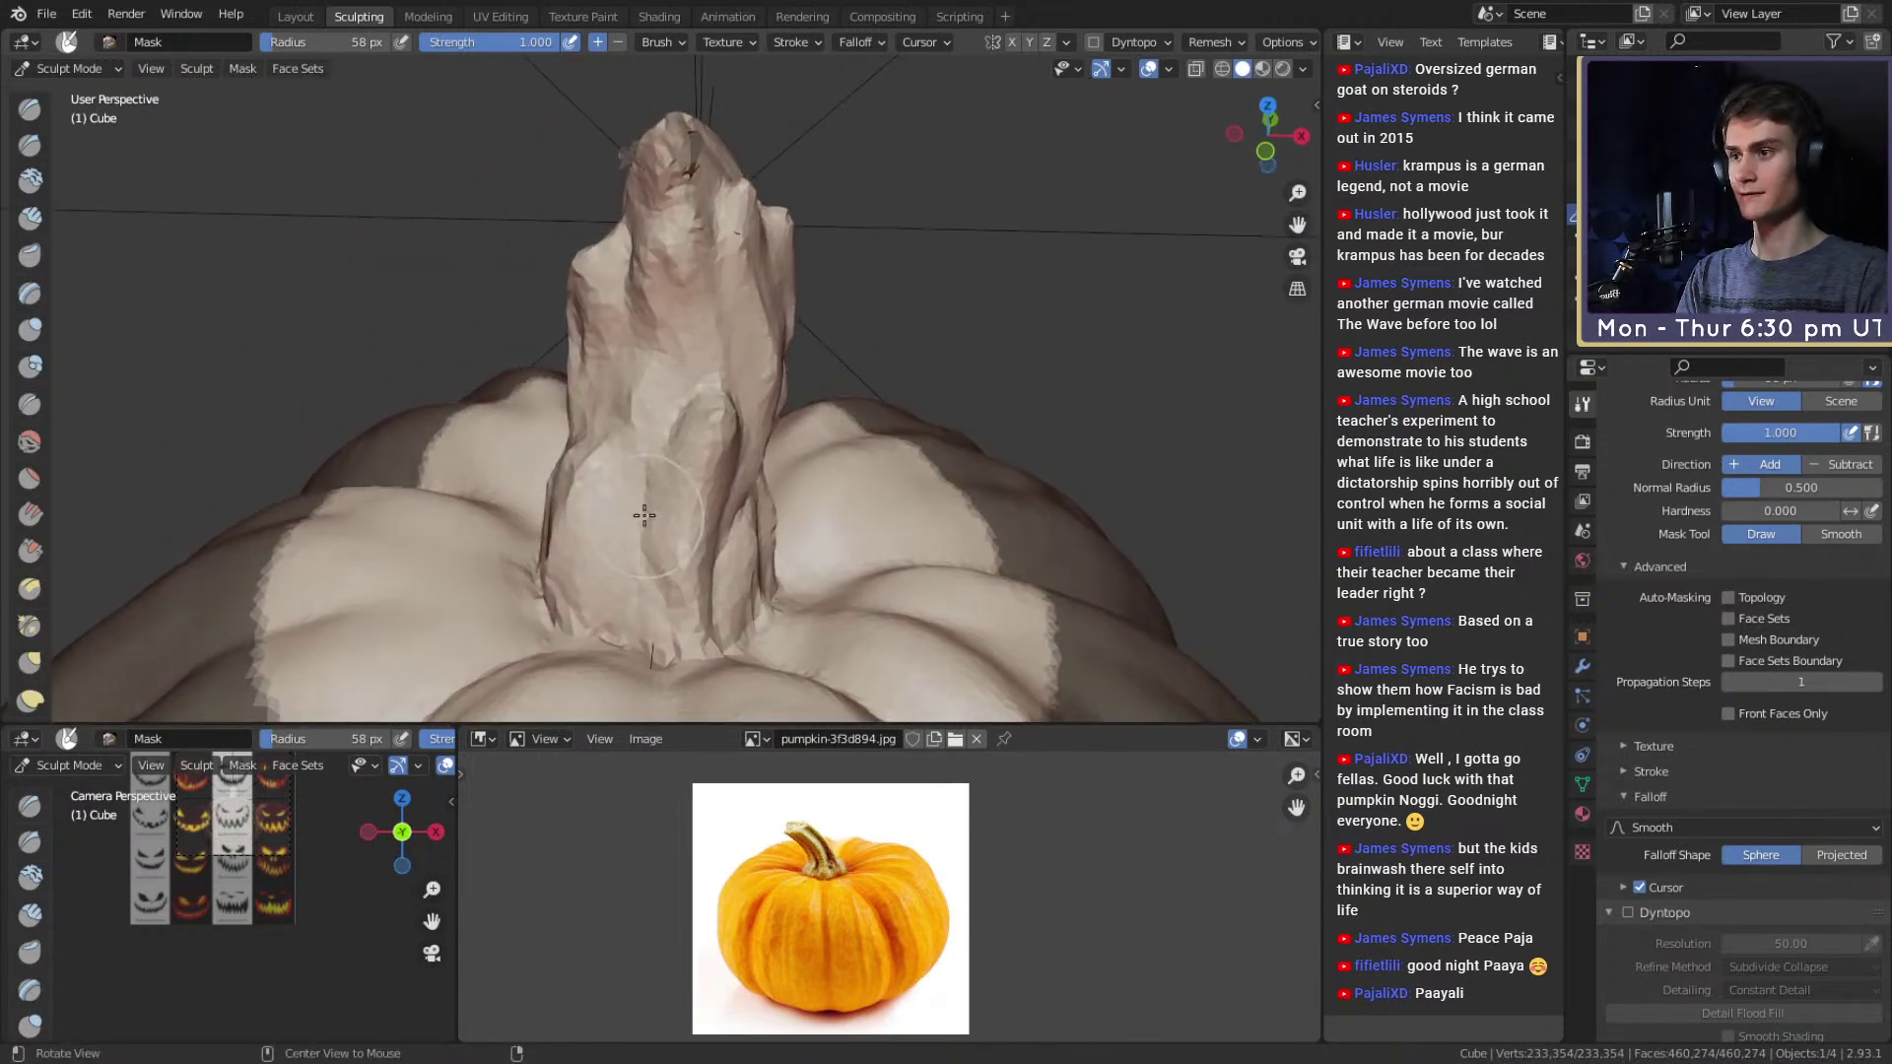
pyautogui.keyDown('shift'); pyautogui.moveTo(664, 559); pyautogui.dragTo(726, 471, button='middle'); pyautogui.keyUp('shift')
pyautogui.hotkey('ctrl', 'i')
# Smooth the spiky inner rim beneath the stem using the Clay Strips brush at a 108 px radius.
pyautogui.keyDown('alt'); pyautogui.moveTo(670, 286); pyautogui.dragTo(652, 69); pyautogui.keyUp('alt')
pyautogui.moveTo(712, 378)
pyautogui.keyDown('alt'); pyautogui.keyDown('shift'); pyautogui.mouseDown()
pyautogui.moveTo(771, 240)
pyautogui.moveTo(759, 464)
pyautogui.moveTo(729, 345)
pyautogui.mouseUp(); pyautogui.keyUp('shift'); pyautogui.keyUp('alt')
pyautogui.press('f')
pyautogui.click(674, 181)
pyautogui.moveTo(676, 185); pyautogui.dragTo(674, 181)
pyautogui.hotkey('shift', 'c')
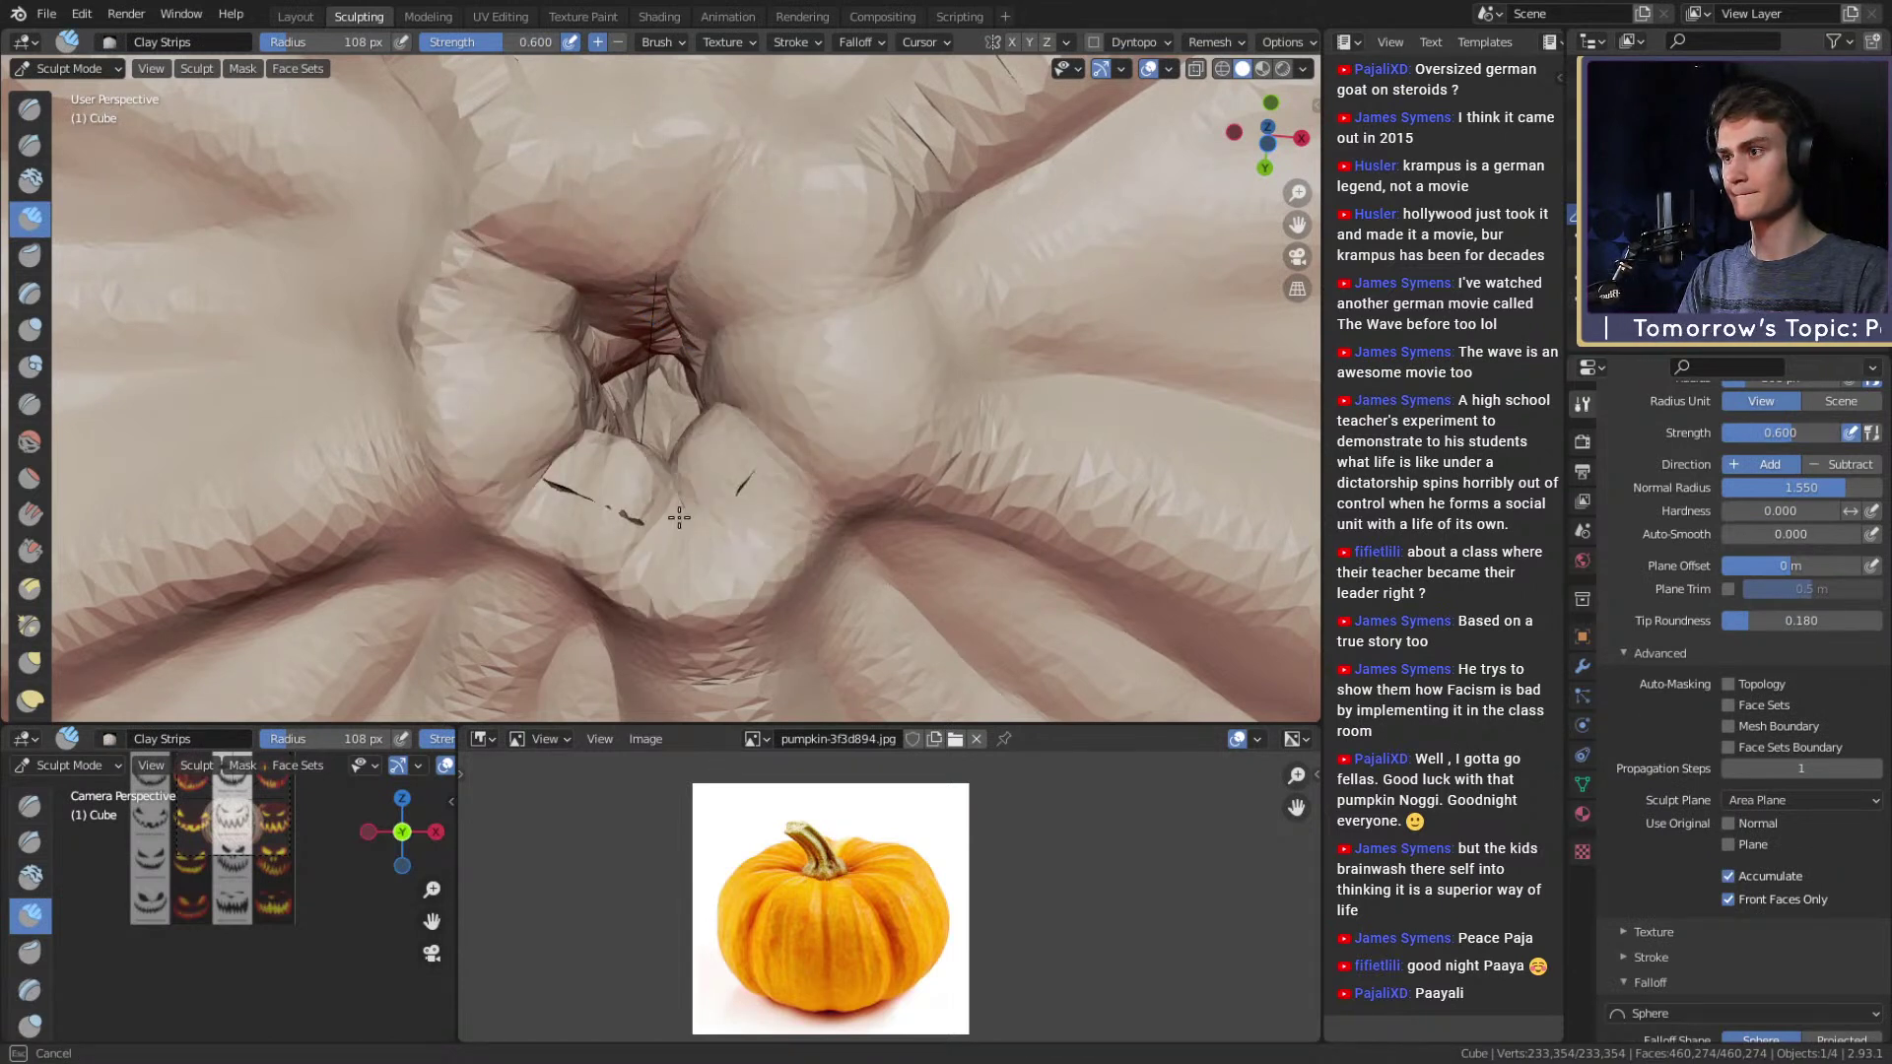
pyautogui.moveTo(699, 512); pyautogui.dragTo(498, 357)
pyautogui.moveTo(709, 503); pyautogui.dragTo(882, 367)
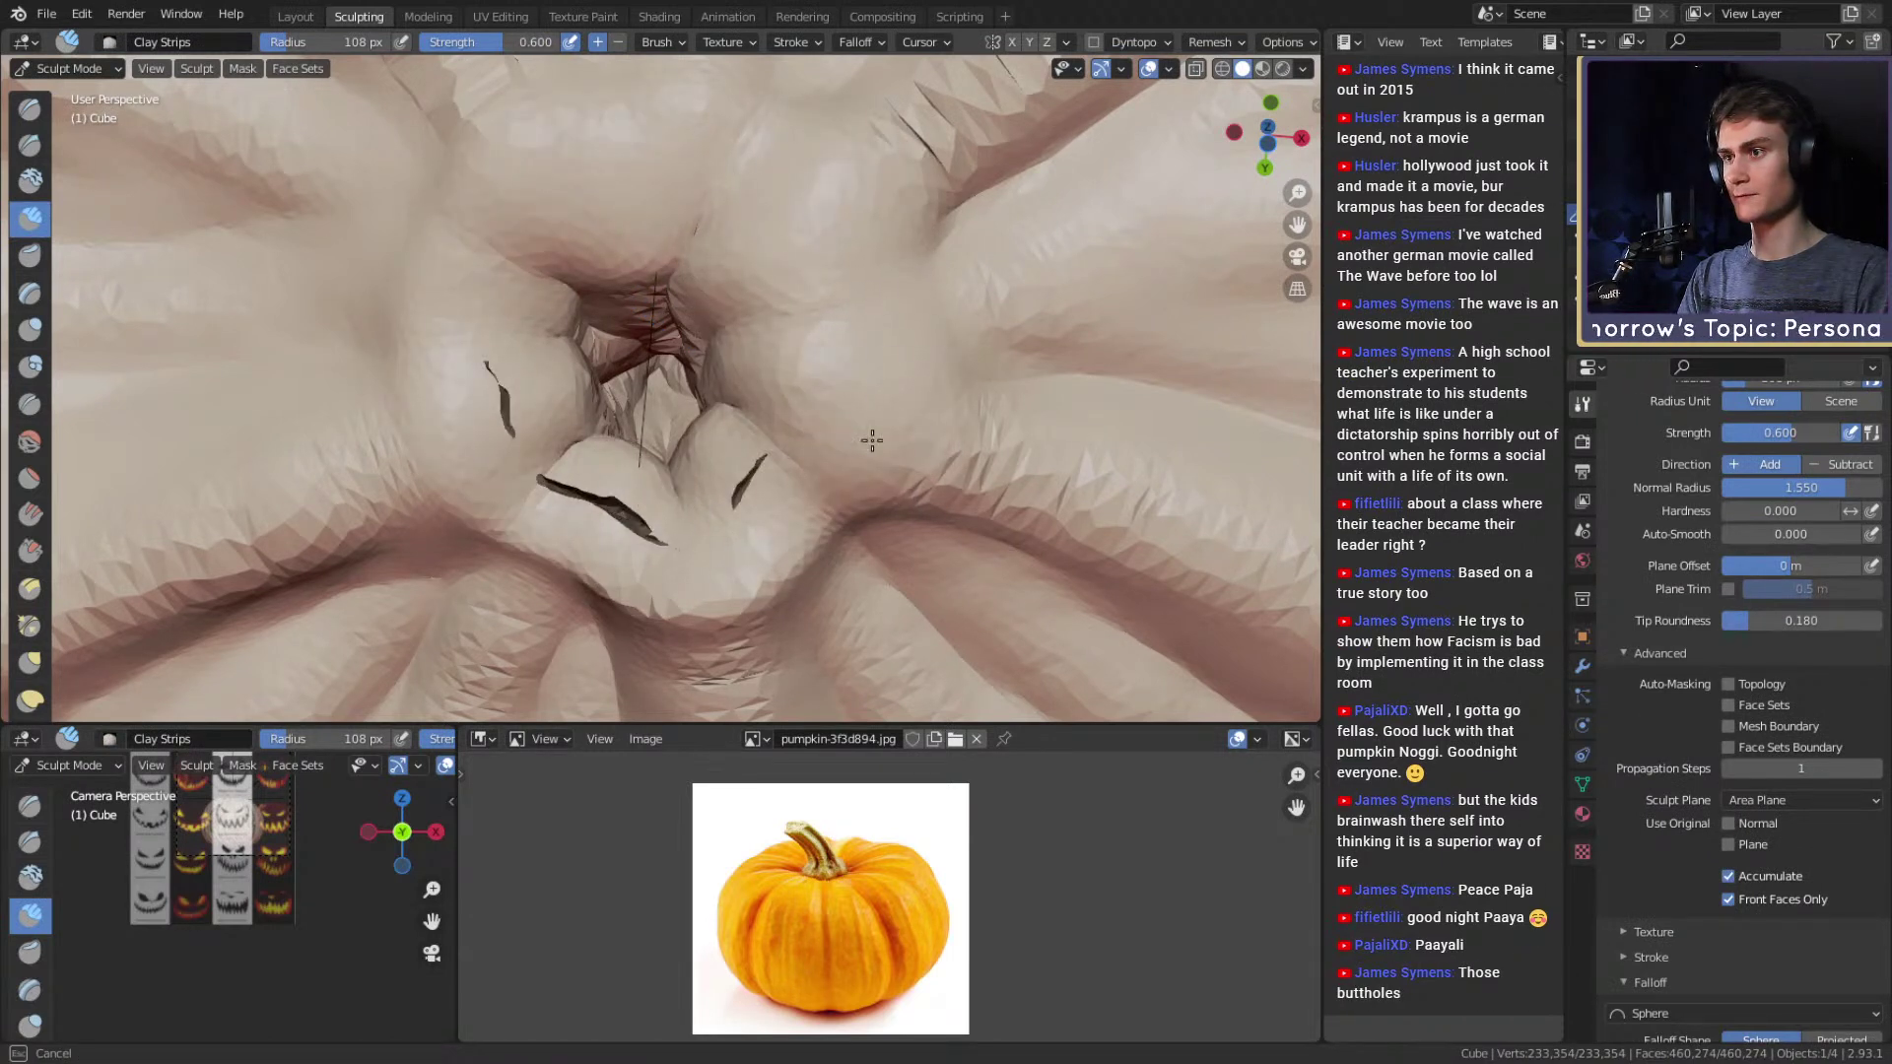
# Reshape the inner bulges around the stem hole with the Grab brush, using radii of 298 px and 251 px.
pyautogui.moveTo(597, 159)
pyautogui.mouseDown(button='middle')
pyautogui.moveTo(718, 338)
pyautogui.moveTo(725, 440)
pyautogui.moveTo(689, 443)
pyautogui.moveTo(734, 422)
pyautogui.mouseUp(button='middle')
pyautogui.press('g')
pyautogui.press('f')
pyautogui.click(774, 439)
pyautogui.press('f')
pyautogui.click(766, 414)
pyautogui.moveTo(767, 414); pyautogui.dragTo(752, 404)
pyautogui.moveTo(752, 404)
pyautogui.mouseDown(button='middle')
pyautogui.moveTo(838, 325)
pyautogui.moveTo(765, 414)
pyautogui.mouseUp(button='middle')
pyautogui.press('f')
pyautogui.click(789, 380)
pyautogui.moveTo(765, 414); pyautogui.dragTo(747, 411)
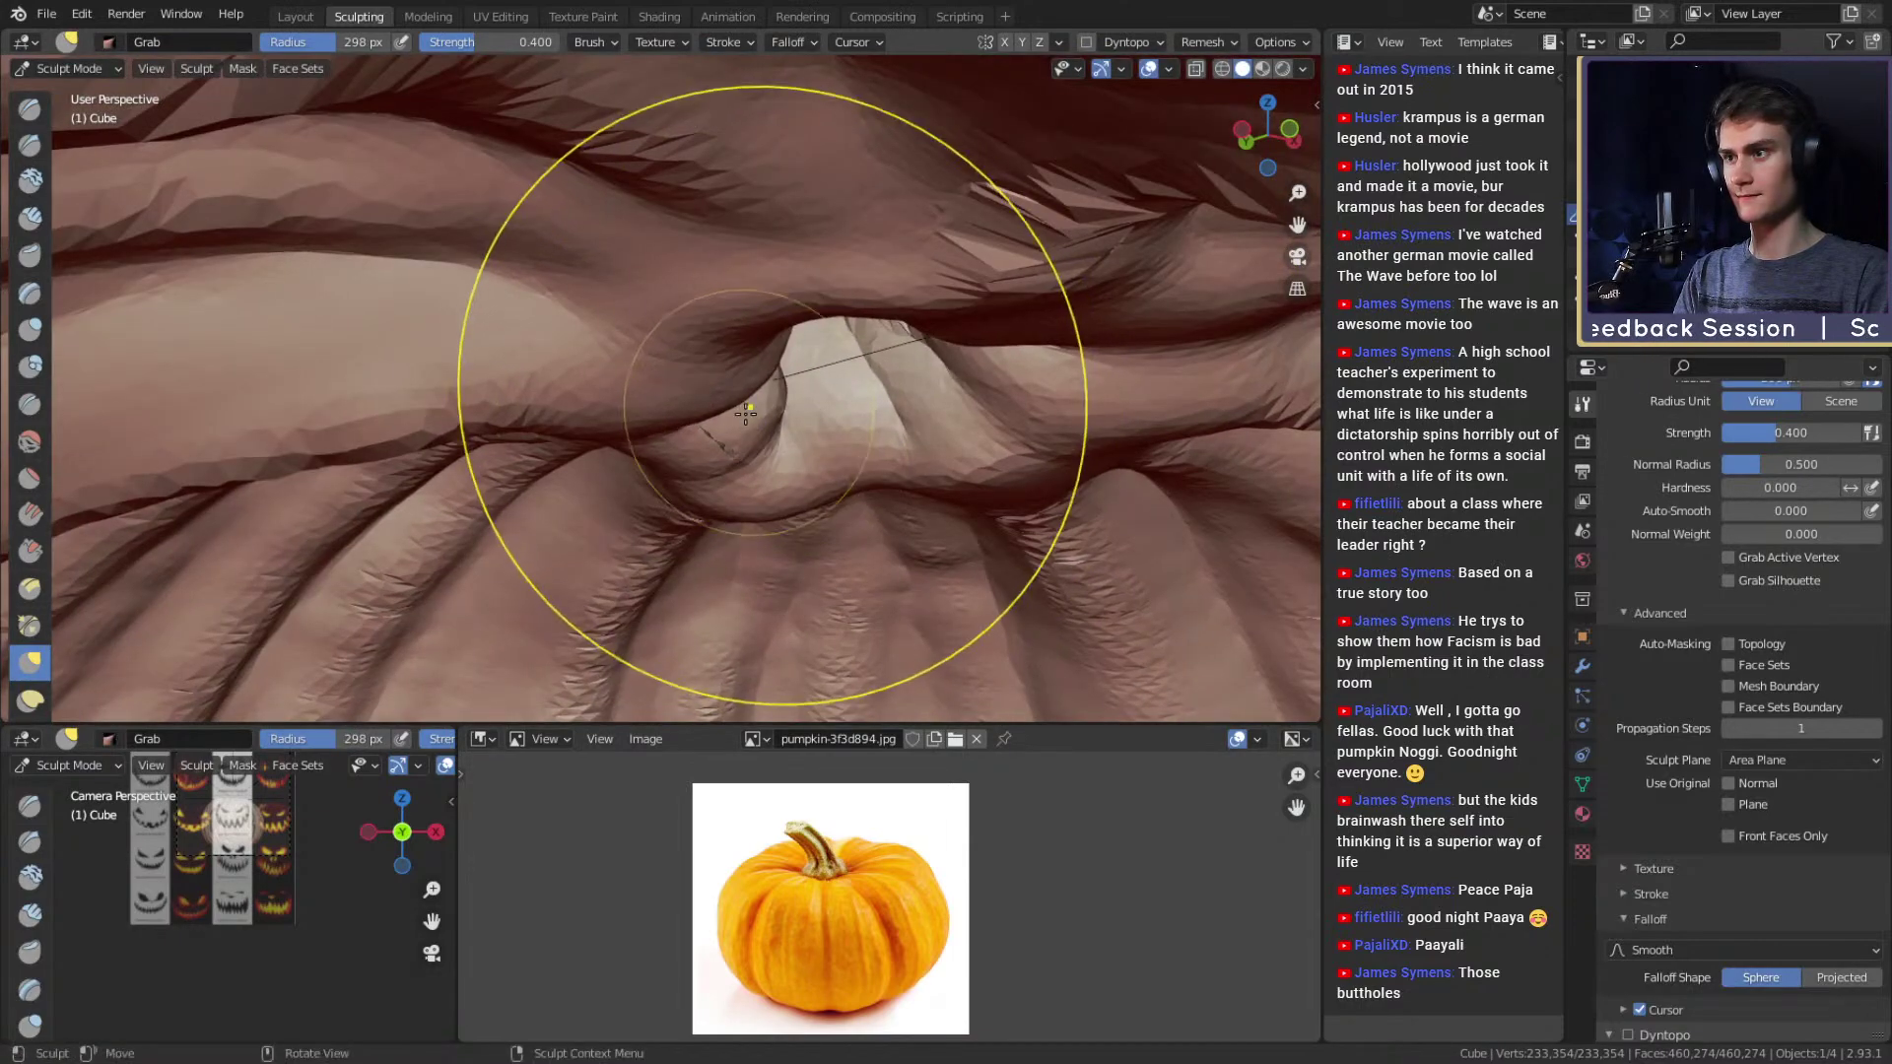
pyautogui.moveTo(857, 389)
pyautogui.mouseDown(button='middle')
pyautogui.moveTo(706, 421)
pyautogui.moveTo(785, 385)
pyautogui.moveTo(808, 558)
pyautogui.moveTo(772, 333)
pyautogui.moveTo(731, 374)
pyautogui.mouseUp(button='middle')
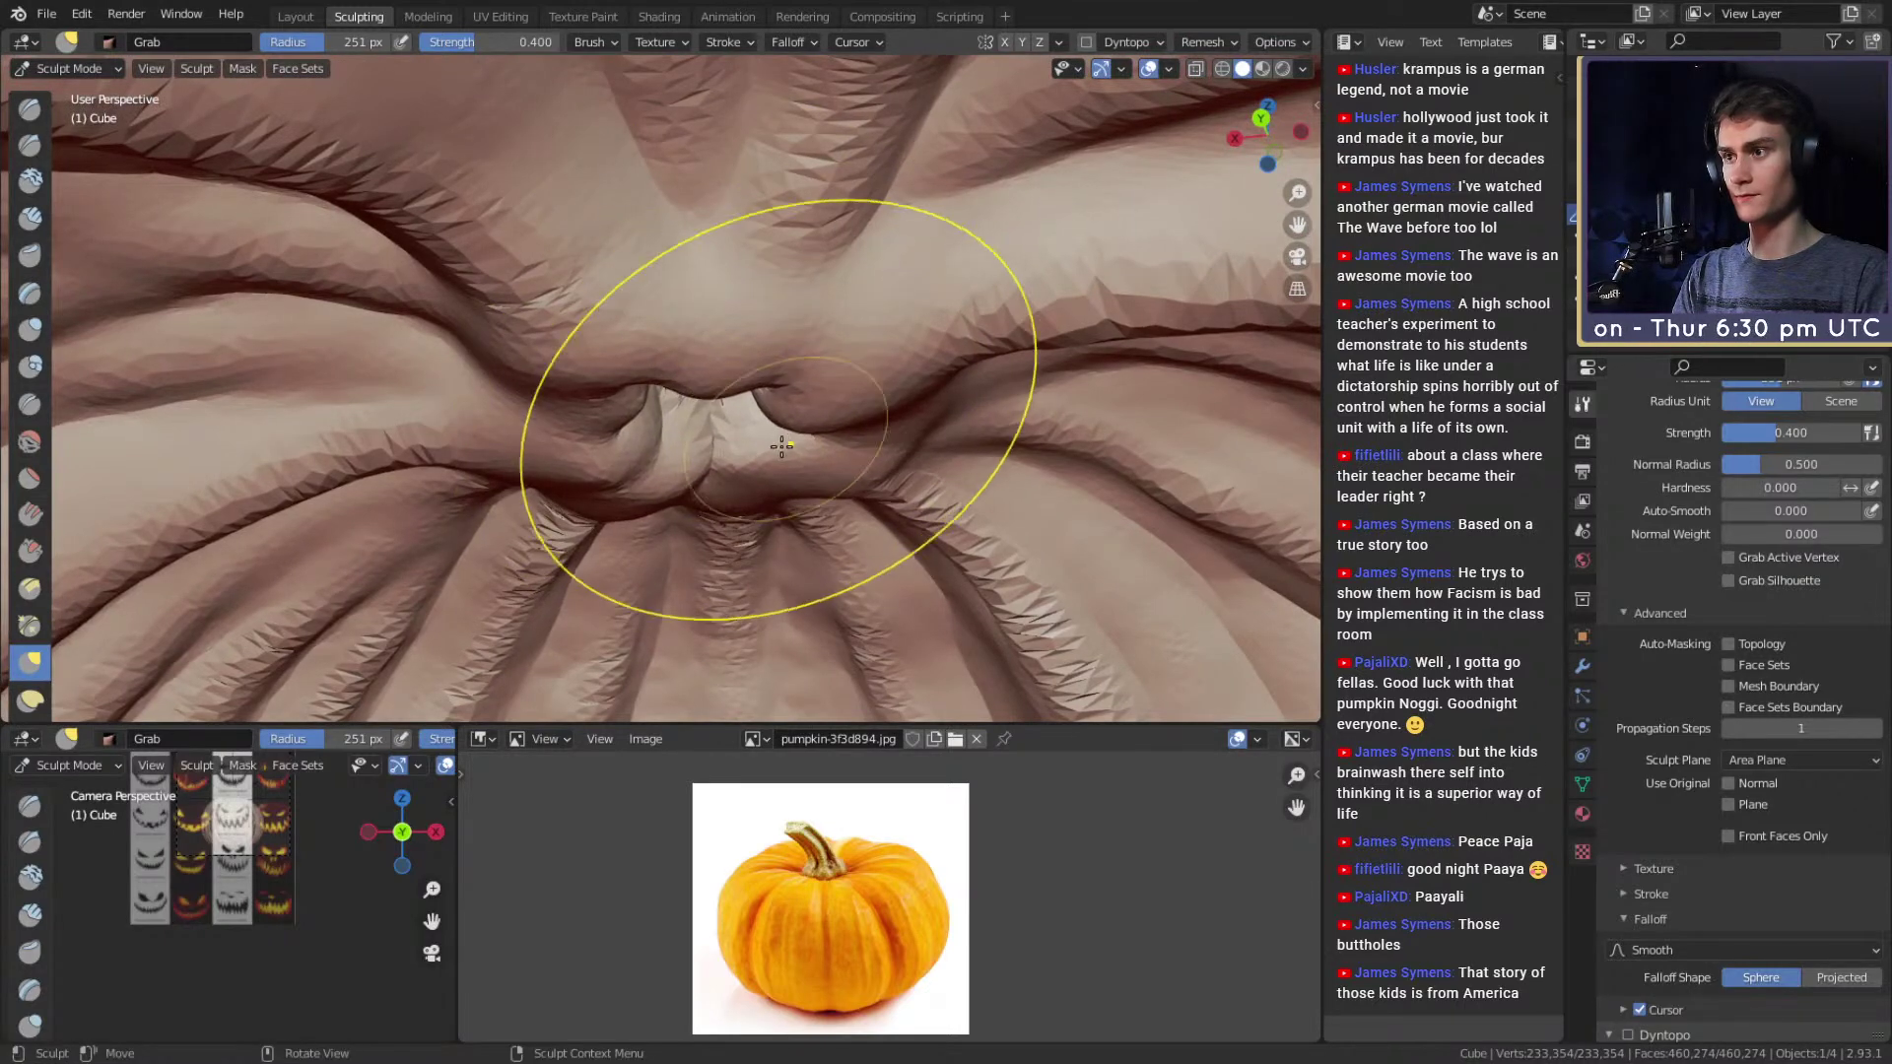
# Expand a mask from the centre of the pumpkin's underside with the Mask brush active, and invert the mask.
pyautogui.moveTo(636, 441)
pyautogui.mouseDown(button='middle')
pyautogui.moveTo(718, 401)
pyautogui.moveTo(579, 464)
pyautogui.moveTo(705, 541)
pyautogui.moveTo(647, 530)
pyautogui.moveTo(624, 359)
pyautogui.moveTo(371, 279)
pyautogui.mouseUp(button='middle')
pyautogui.moveTo(735, 452)
pyautogui.mouseDown(button='middle')
pyautogui.moveTo(654, 401)
pyautogui.moveTo(741, 365)
pyautogui.moveTo(760, 466)
pyautogui.moveTo(604, 494)
pyautogui.moveTo(661, 524)
pyautogui.moveTo(642, 396)
pyautogui.moveTo(675, 240)
pyautogui.moveTo(704, 454)
pyautogui.moveTo(785, 410)
pyautogui.moveTo(726, 402)
pyautogui.mouseUp(button='middle')
pyautogui.press('f')
pyautogui.click(561, 523)
pyautogui.press('m')
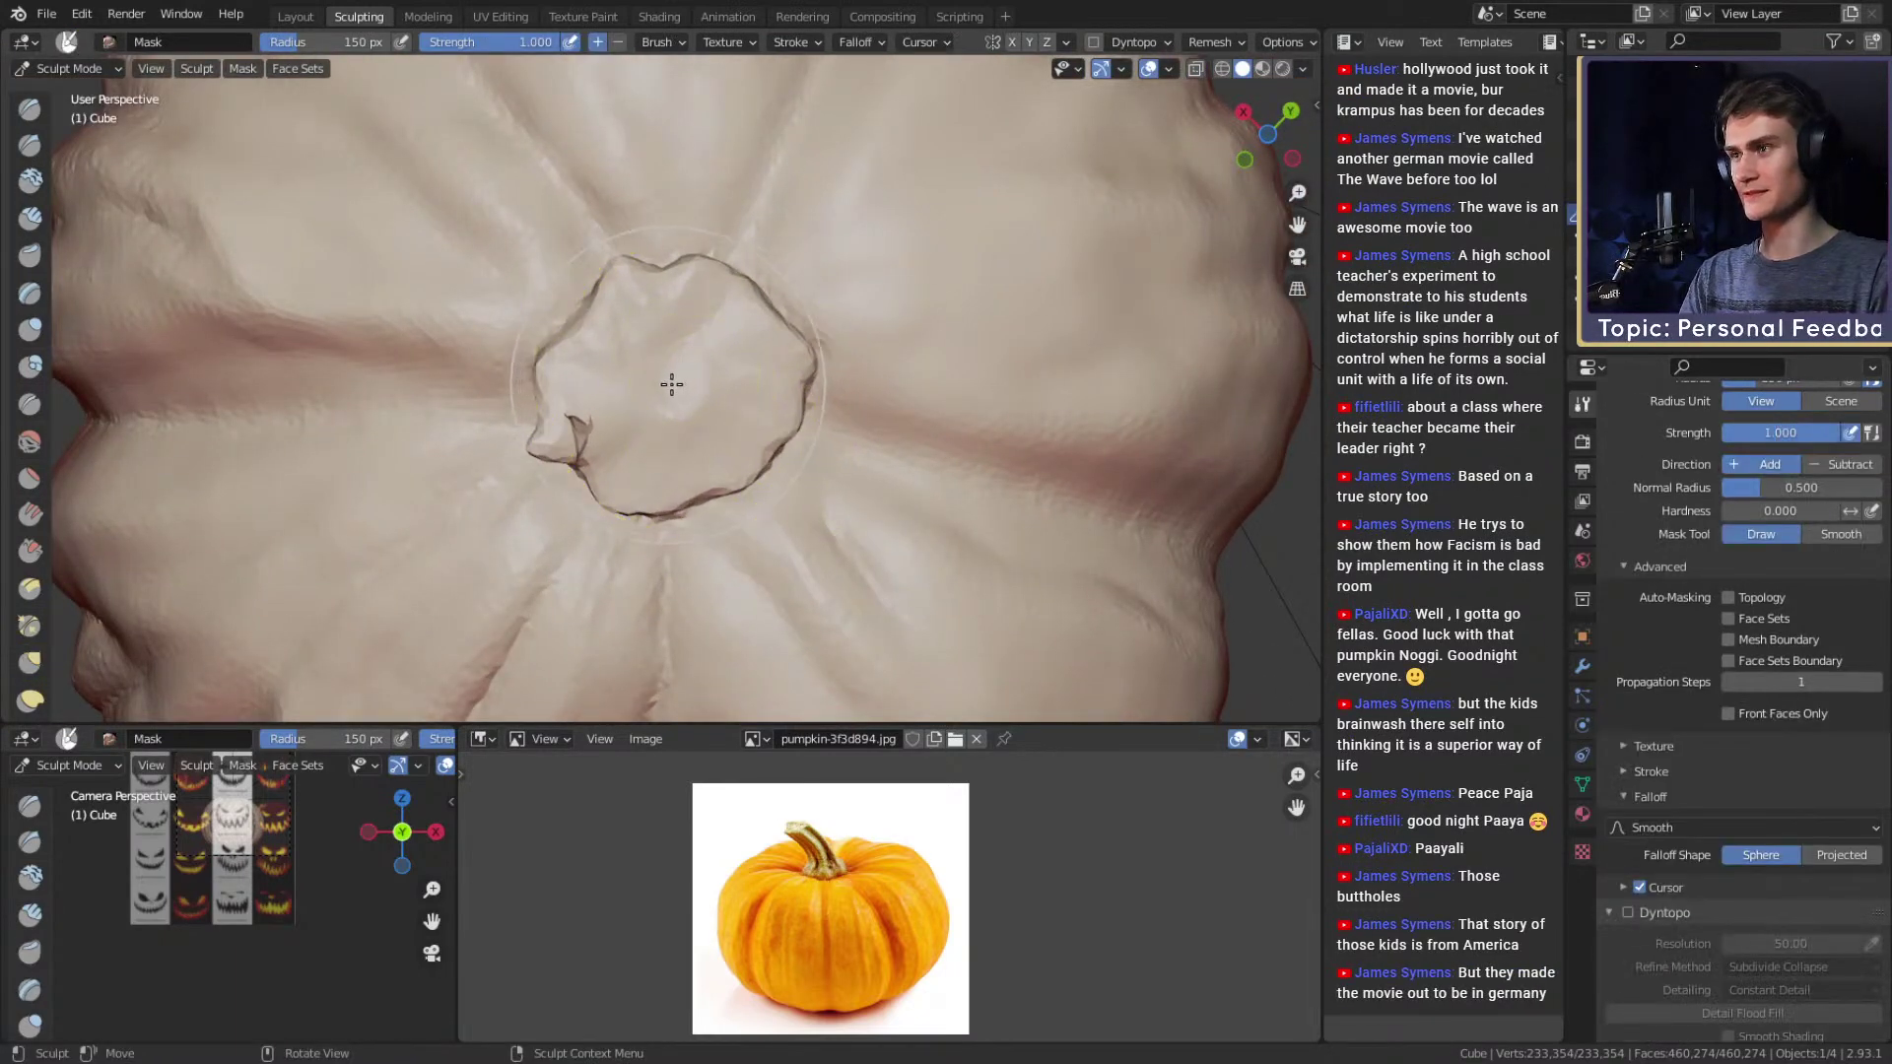
pyautogui.hotkey('shift', 'a')
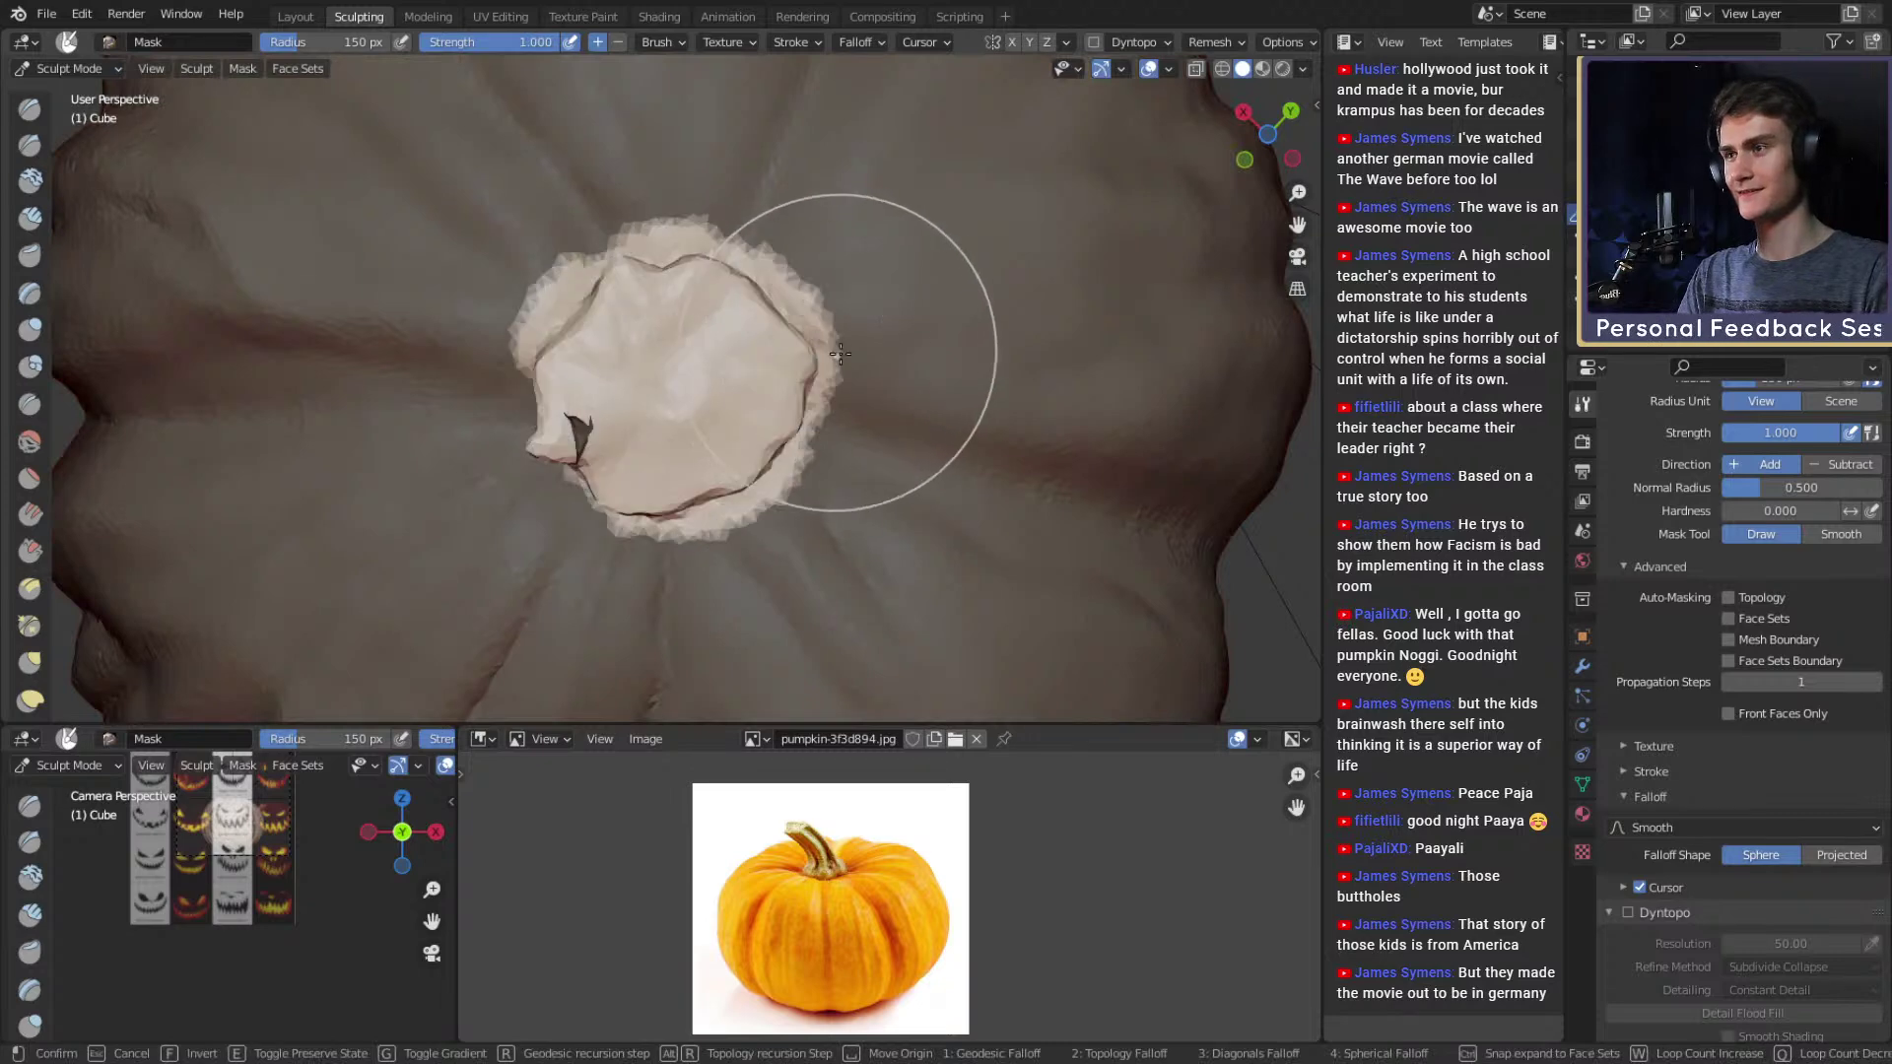
pyautogui.click(1099, 336)
pyautogui.moveTo(811, 279); pyautogui.dragTo(761, 264, button='middle')
pyautogui.hotkey('ctrl', 'i')
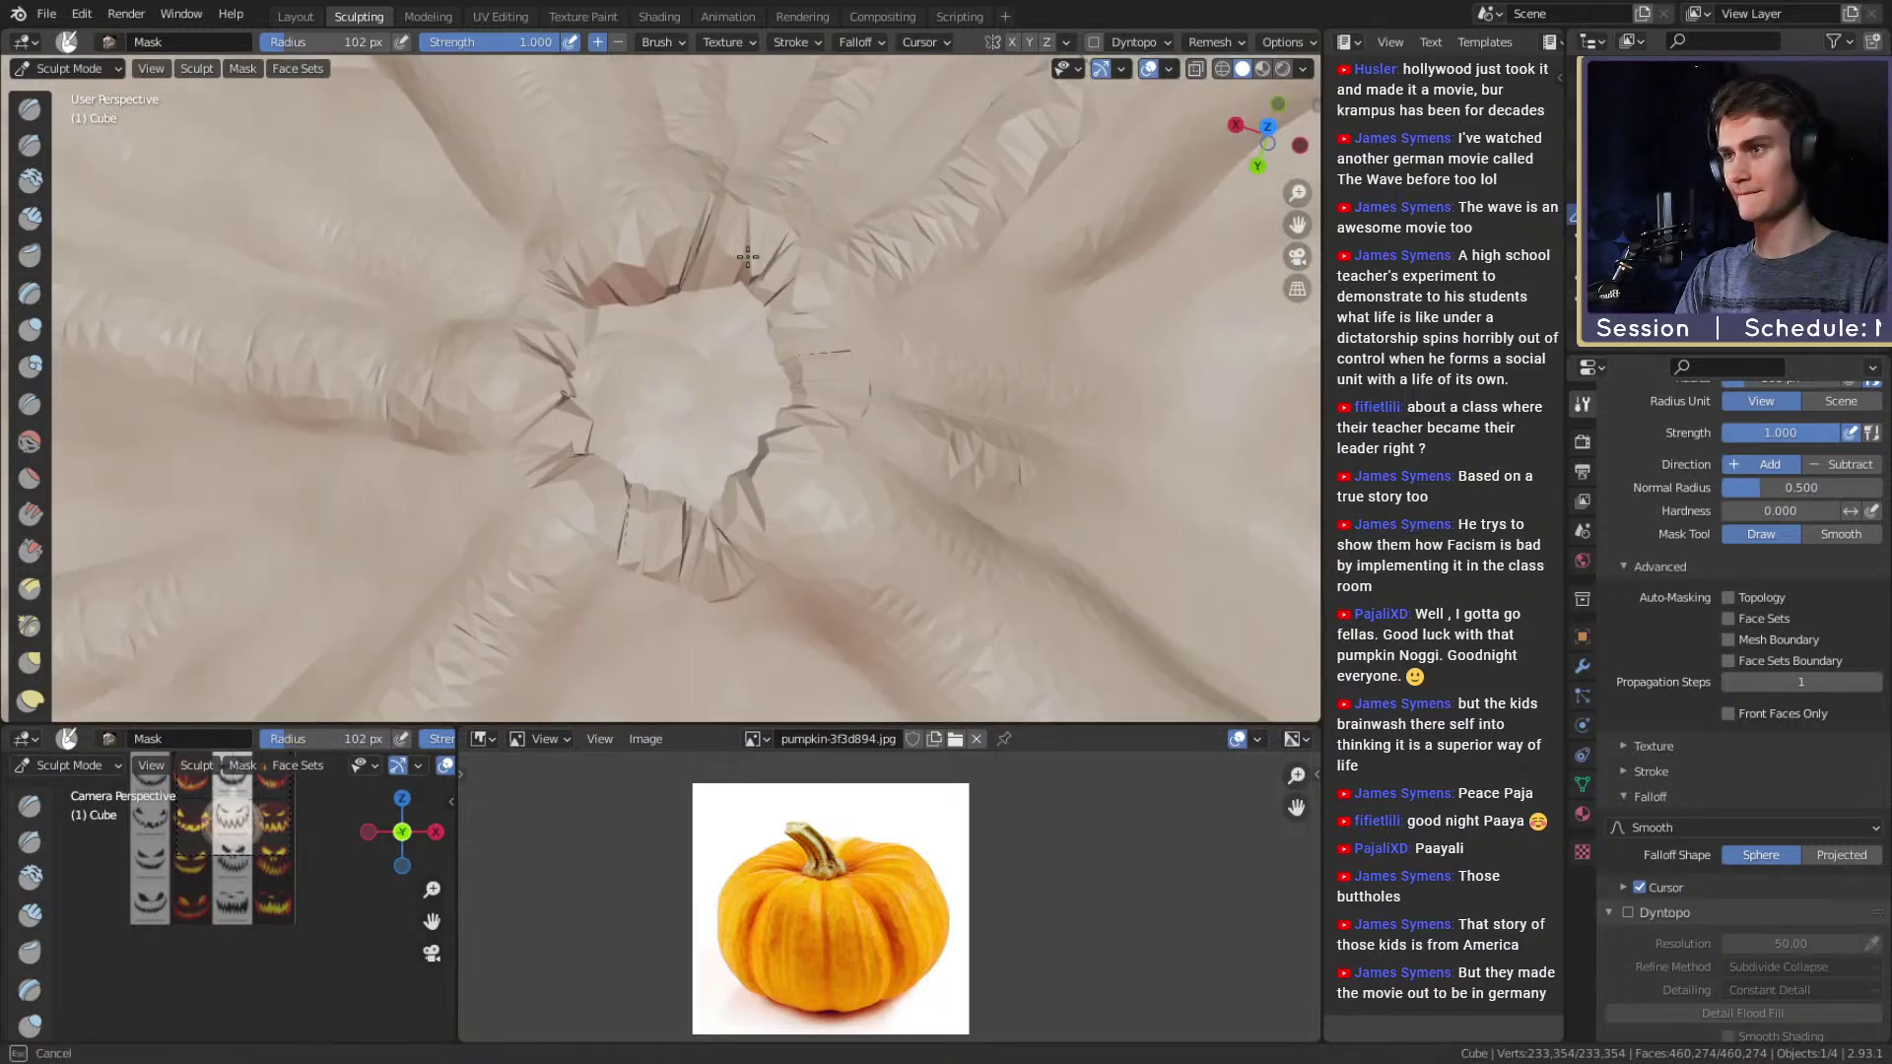
# Smooth the centre of the pumpkin's inner floor with a 102 px Clay Strips brush and pull it into shape with Grab.
pyautogui.press('c')
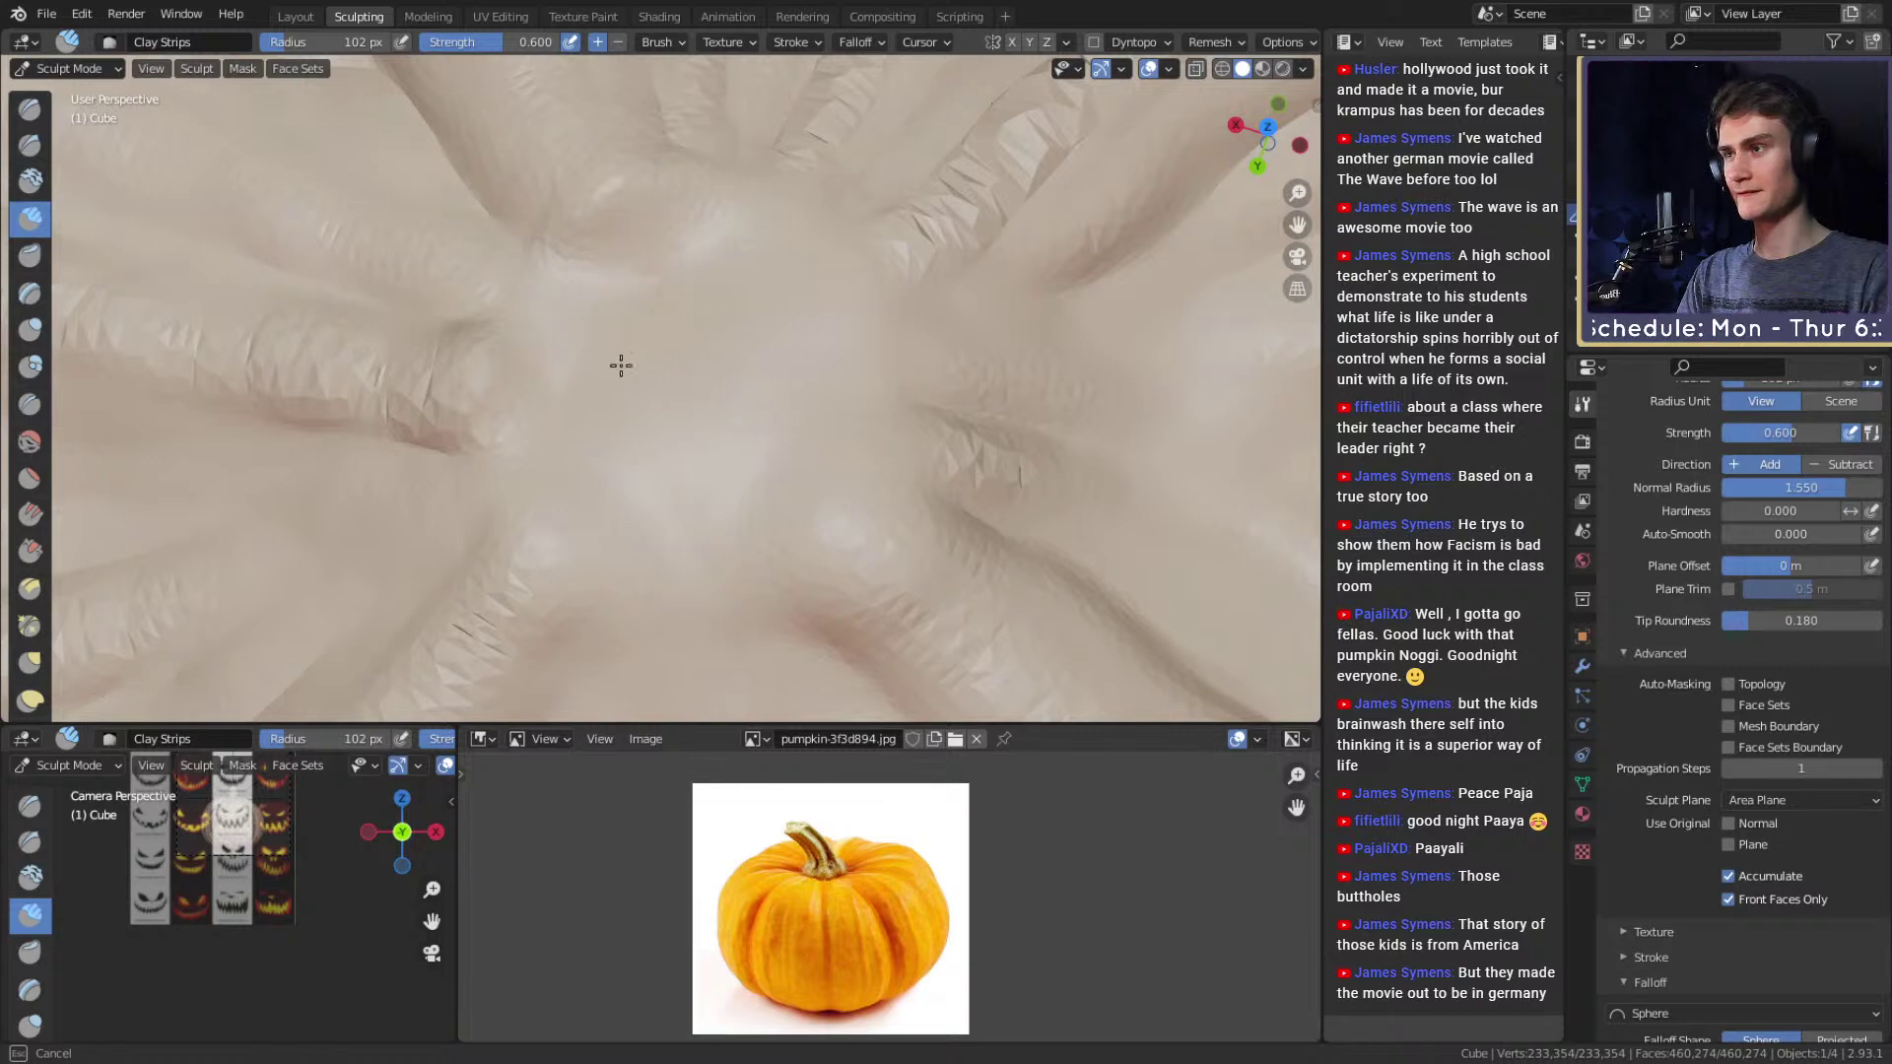
pyautogui.moveTo(724, 304)
pyautogui.mouseDown(button='middle')
pyautogui.moveTo(835, 240)
pyautogui.moveTo(738, 388)
pyautogui.mouseUp(button='middle')
pyautogui.press('g')
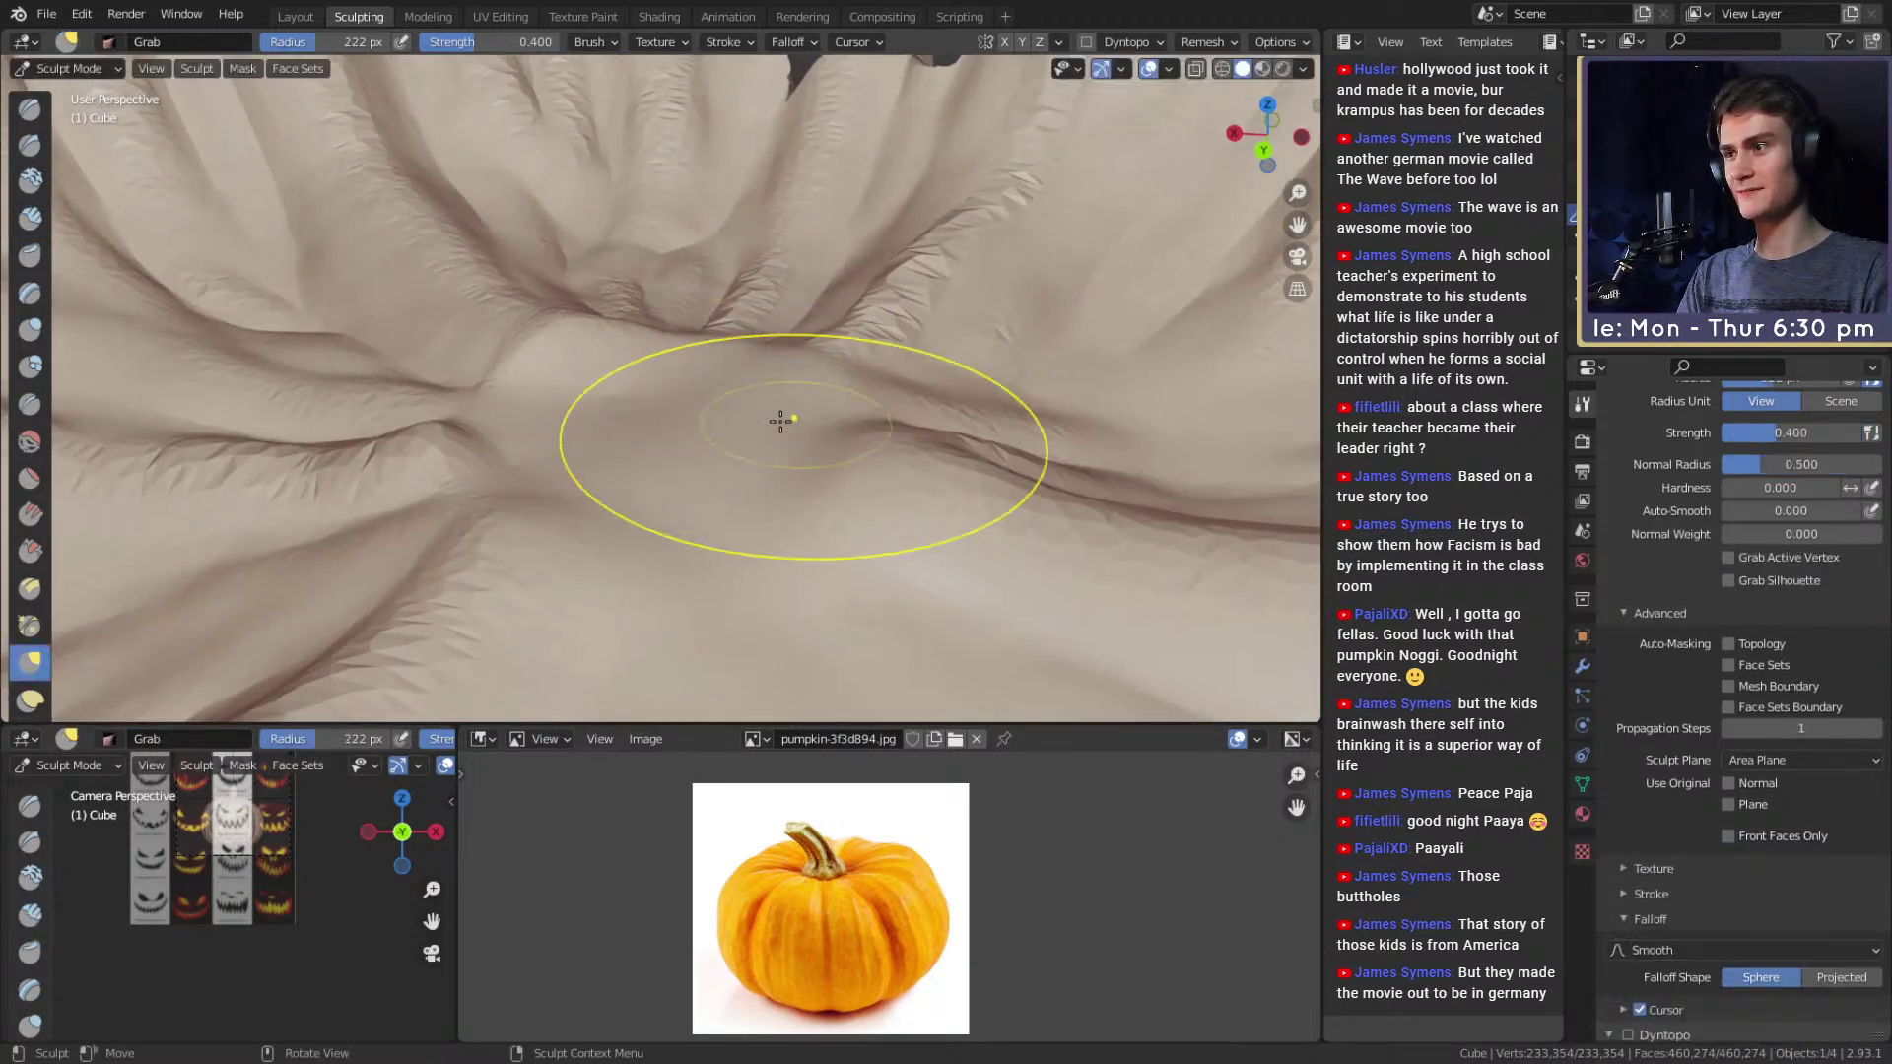
pyautogui.moveTo(755, 410); pyautogui.dragTo(684, 367)
pyautogui.moveTo(912, 439); pyautogui.dragTo(917, 405, button='middle')
pyautogui.press('f')
pyautogui.click(876, 404)
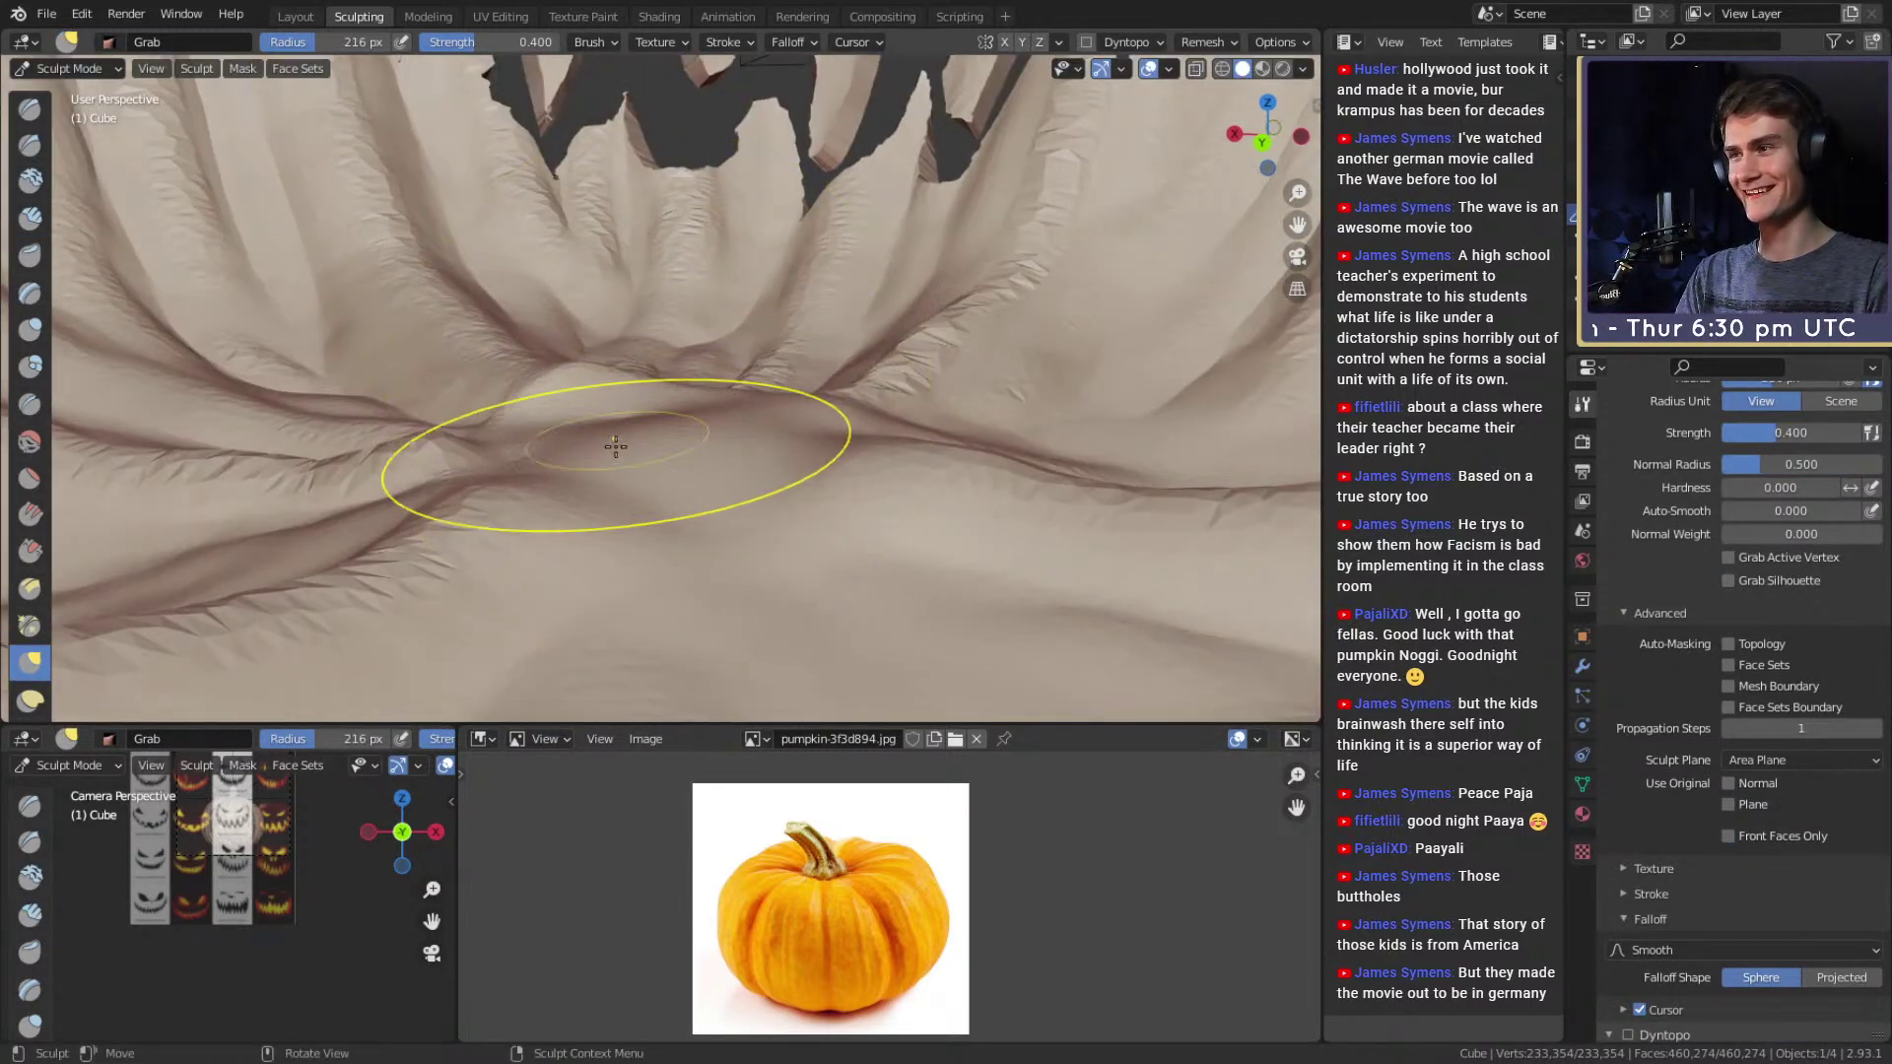
# Refine the folds around the inner floor's centre with the Grab brush, reducing its radius to 166 px and 124 px.
pyautogui.press('f')
pyautogui.click(728, 470)
pyautogui.moveTo(710, 490)
pyautogui.mouseDown(button='middle')
pyautogui.moveTo(704, 471)
pyautogui.moveTo(473, 451)
pyautogui.moveTo(646, 475)
pyautogui.moveTo(654, 422)
pyautogui.moveTo(621, 427)
pyautogui.moveTo(650, 414)
pyautogui.moveTo(678, 445)
pyautogui.mouseUp(button='middle')
pyautogui.press('f')
pyautogui.click(637, 465)
pyautogui.press('f')
pyautogui.click(674, 404)
pyautogui.moveTo(677, 446)
pyautogui.keyDown('alt'); pyautogui.mouseDown()
pyautogui.moveTo(582, 430)
pyautogui.moveTo(631, 418)
pyautogui.mouseUp(); pyautogui.keyUp('alt')
pyautogui.press('f')
pyautogui.moveTo(604, 409)
pyautogui.mouseDown(button='middle')
pyautogui.moveTo(656, 394)
pyautogui.moveTo(693, 350)
pyautogui.moveTo(681, 401)
pyautogui.mouseUp(button='middle')
pyautogui.press('f')
pyautogui.click(642, 389)
pyautogui.press('f')
pyautogui.click(704, 401)
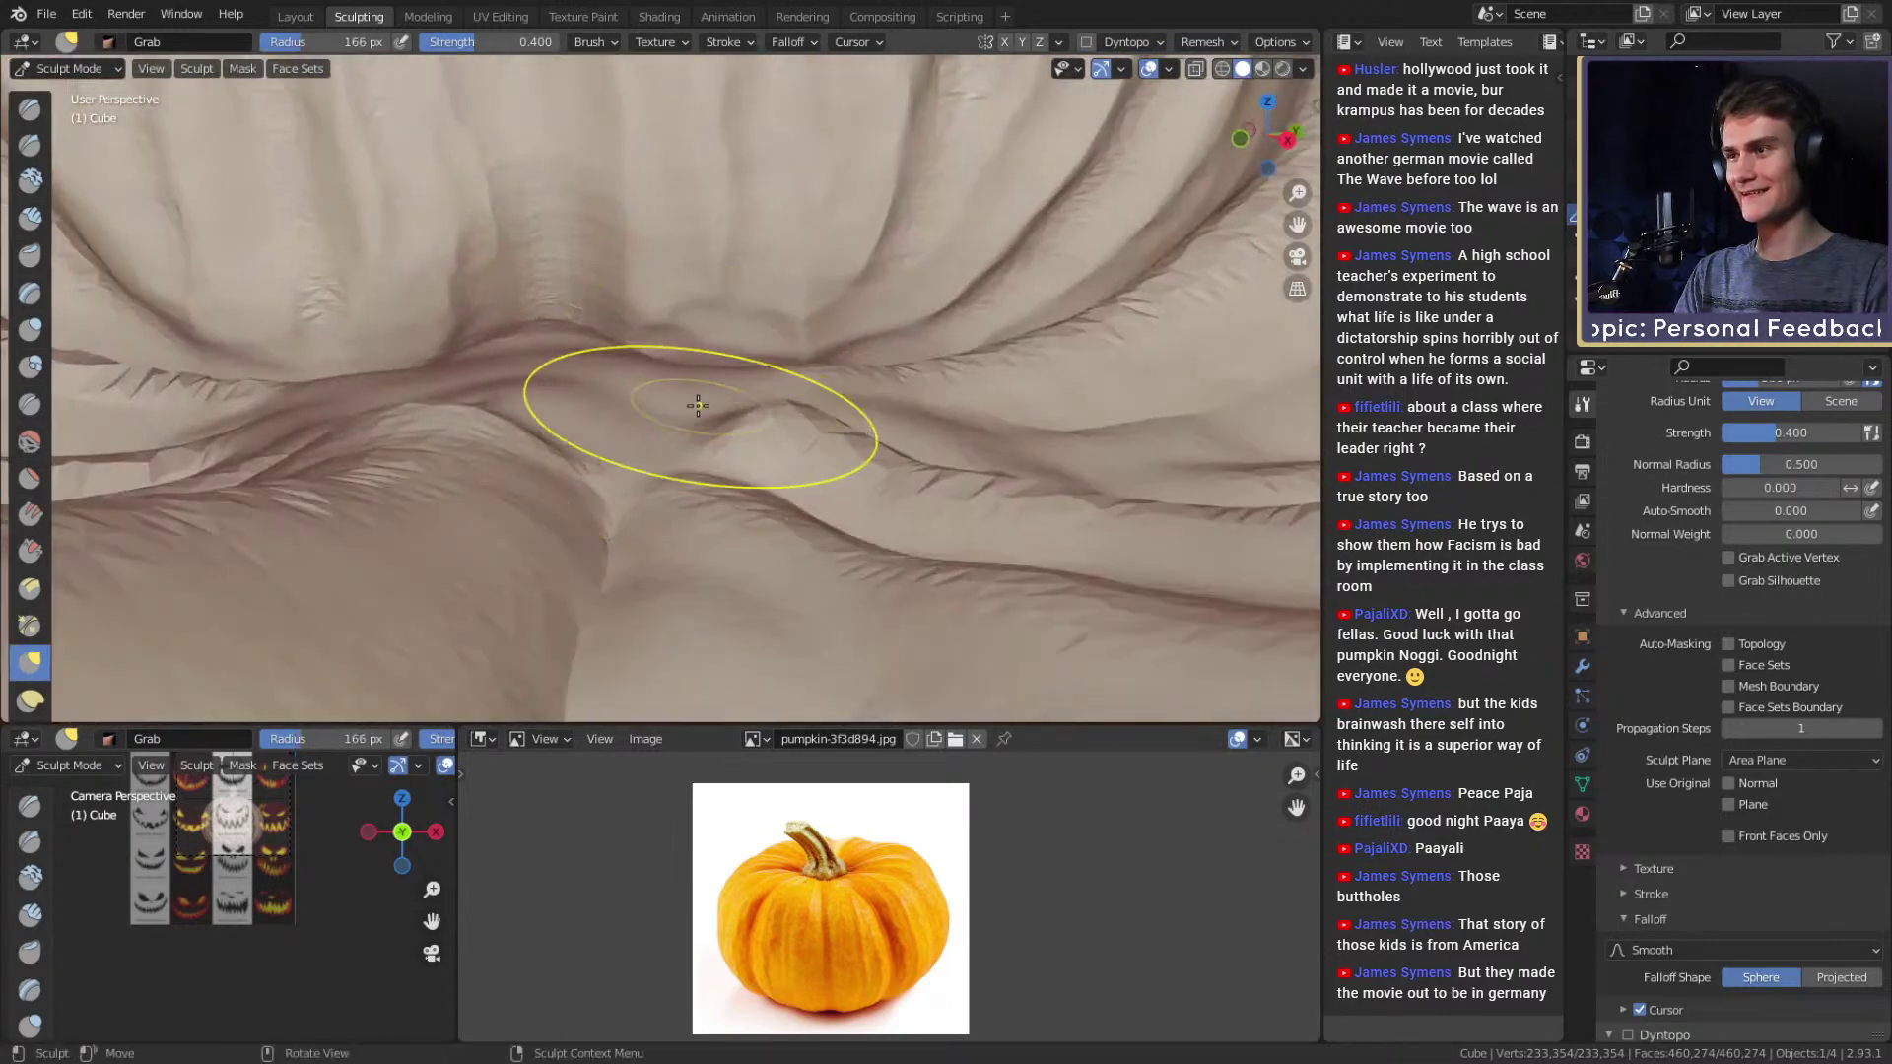
pyautogui.press('f')
pyautogui.click(709, 401)
pyautogui.moveTo(709, 401); pyautogui.dragTo(722, 376)
# Examine the carved face and the mouth's cut edges from outside and inside the pumpkin.
pyautogui.moveTo(722, 375)
pyautogui.mouseDown(button='middle')
pyautogui.moveTo(727, 358)
pyautogui.moveTo(718, 378)
pyautogui.moveTo(600, 406)
pyautogui.mouseUp(button='middle')
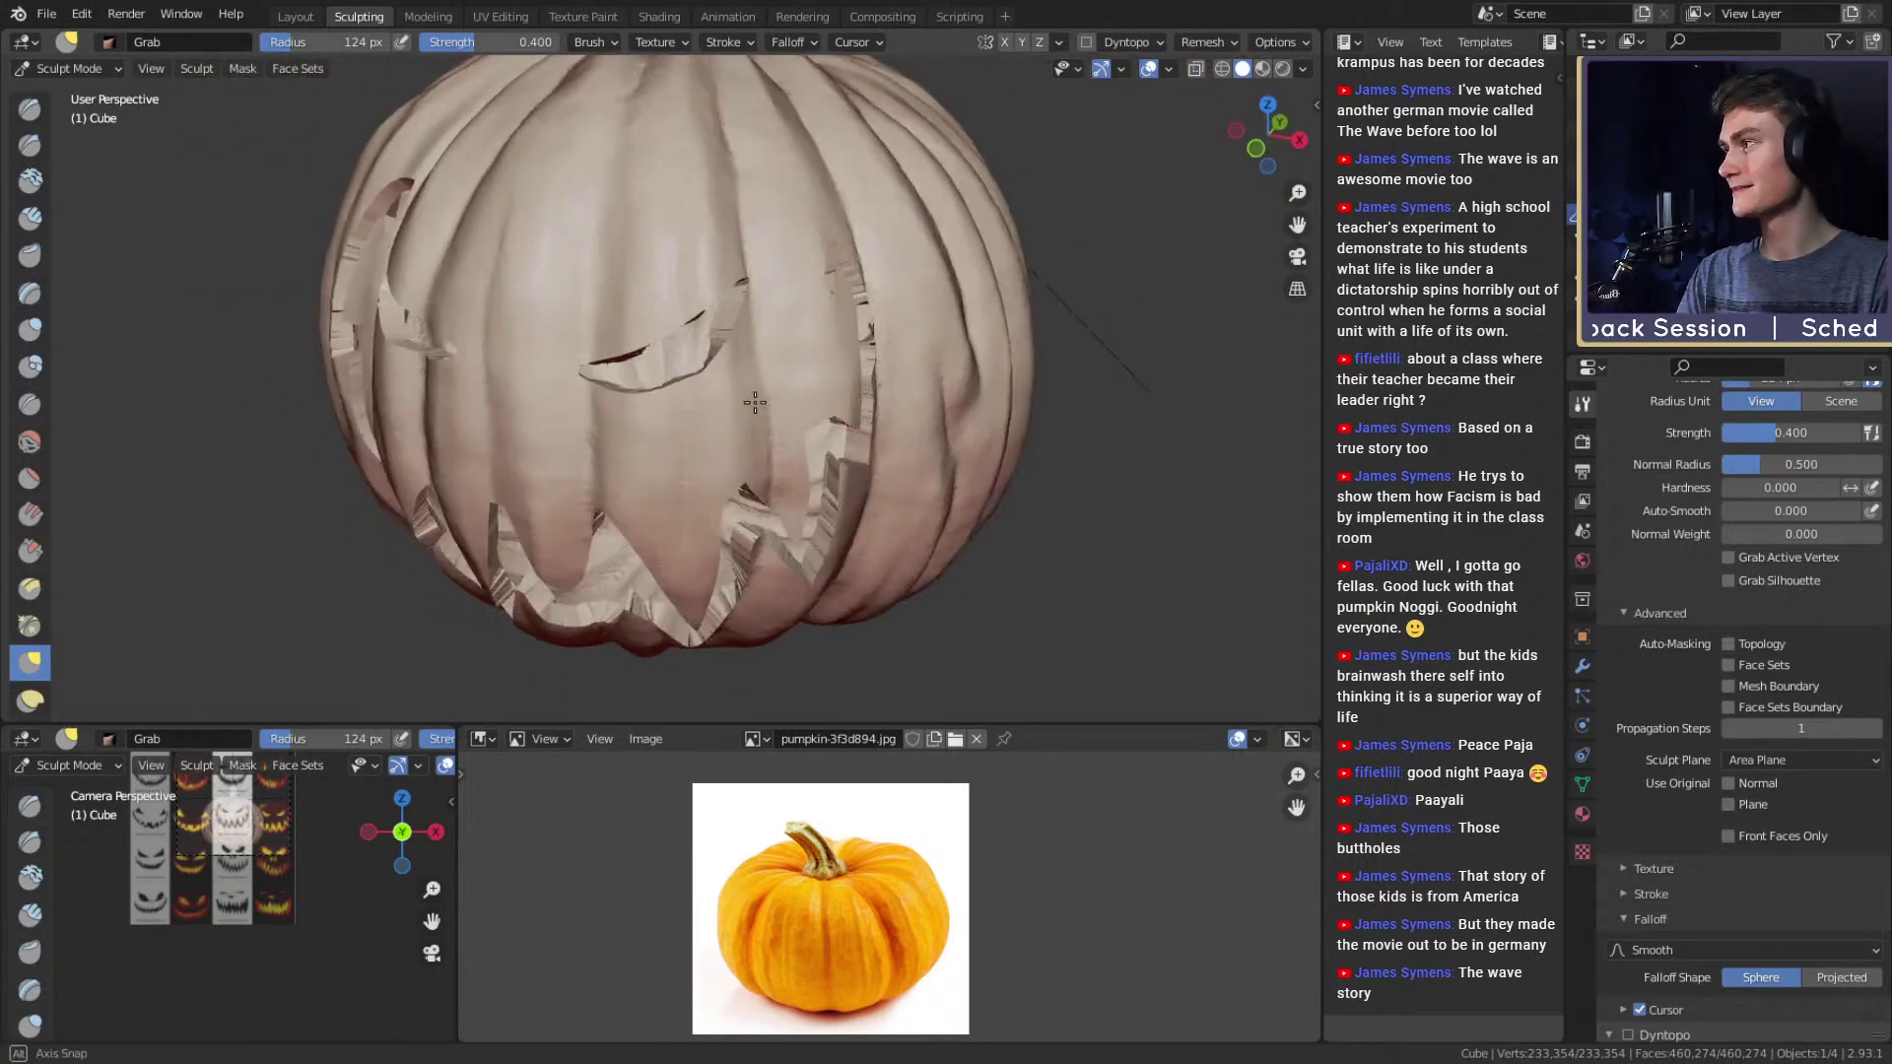
pyautogui.keyDown('alt'); pyautogui.moveTo(508, 427); pyautogui.dragTo(815, 369); pyautogui.keyUp('alt')
pyautogui.scroll(-8, 814, 371)
pyautogui.moveTo(814, 370)
pyautogui.mouseDown(button='middle')
pyautogui.moveTo(769, 440)
pyautogui.moveTo(800, 520)
pyautogui.mouseUp(button='middle')
pyautogui.moveTo(765, 468)
pyautogui.keyDown('alt'); pyautogui.mouseDown()
pyautogui.moveTo(591, 549)
pyautogui.moveTo(684, 477)
pyautogui.moveTo(591, 354)
pyautogui.moveTo(654, 447)
pyautogui.mouseUp(); pyautogui.keyUp('alt')
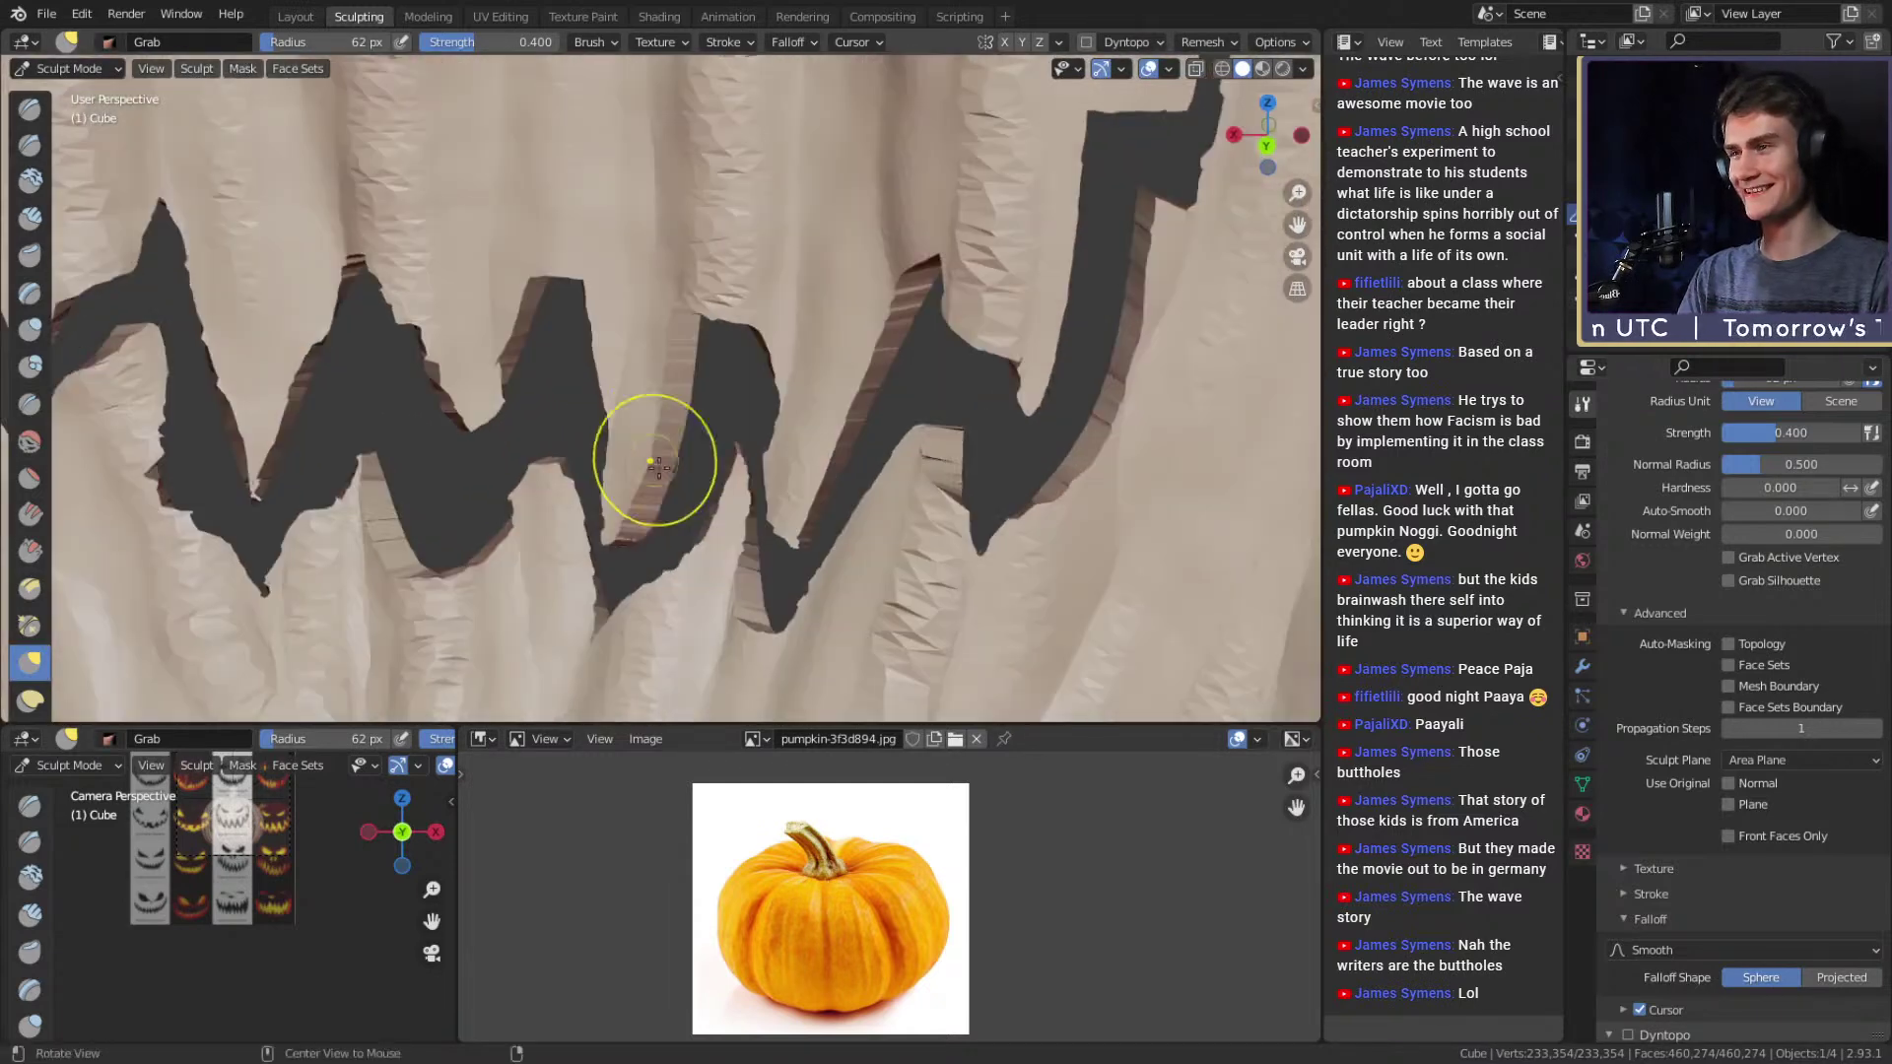
pyautogui.moveTo(653, 448); pyautogui.dragTo(720, 378, button='middle')
pyautogui.scroll(-5, 594, 257)
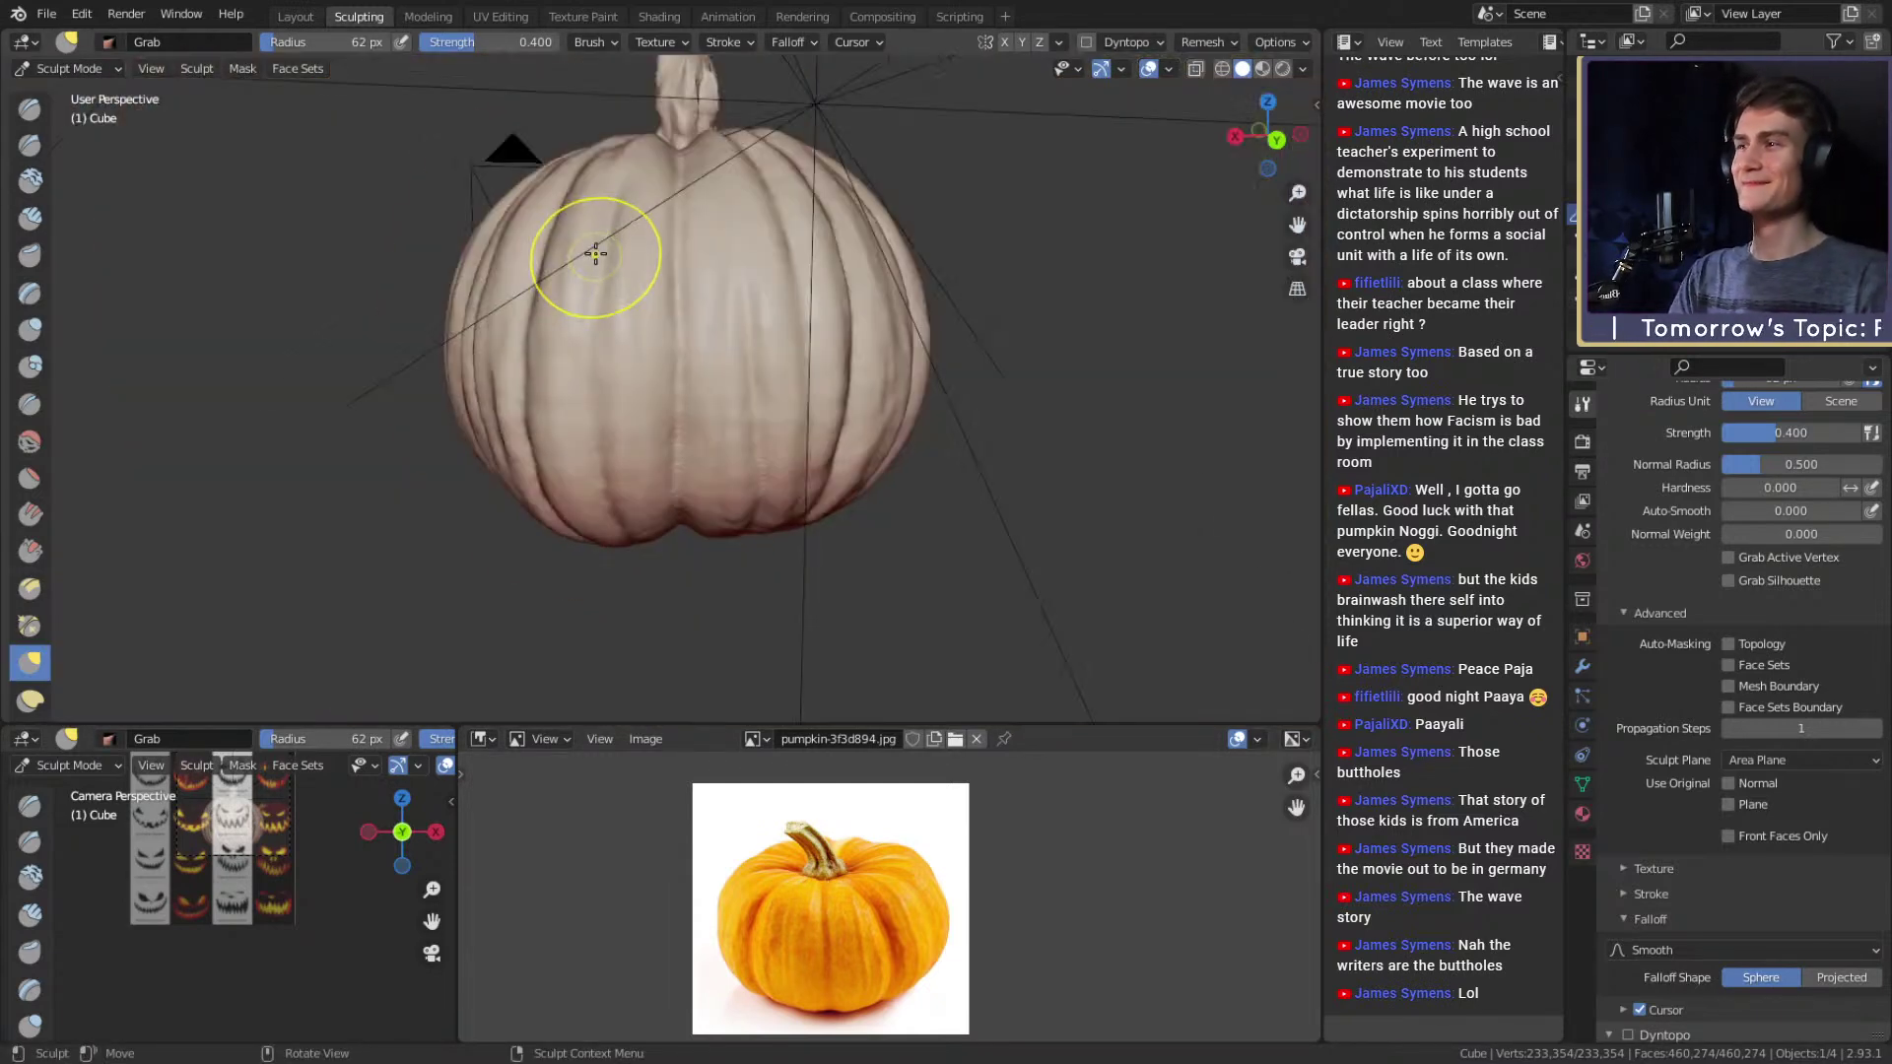
pyautogui.scroll(8, 847, 416)
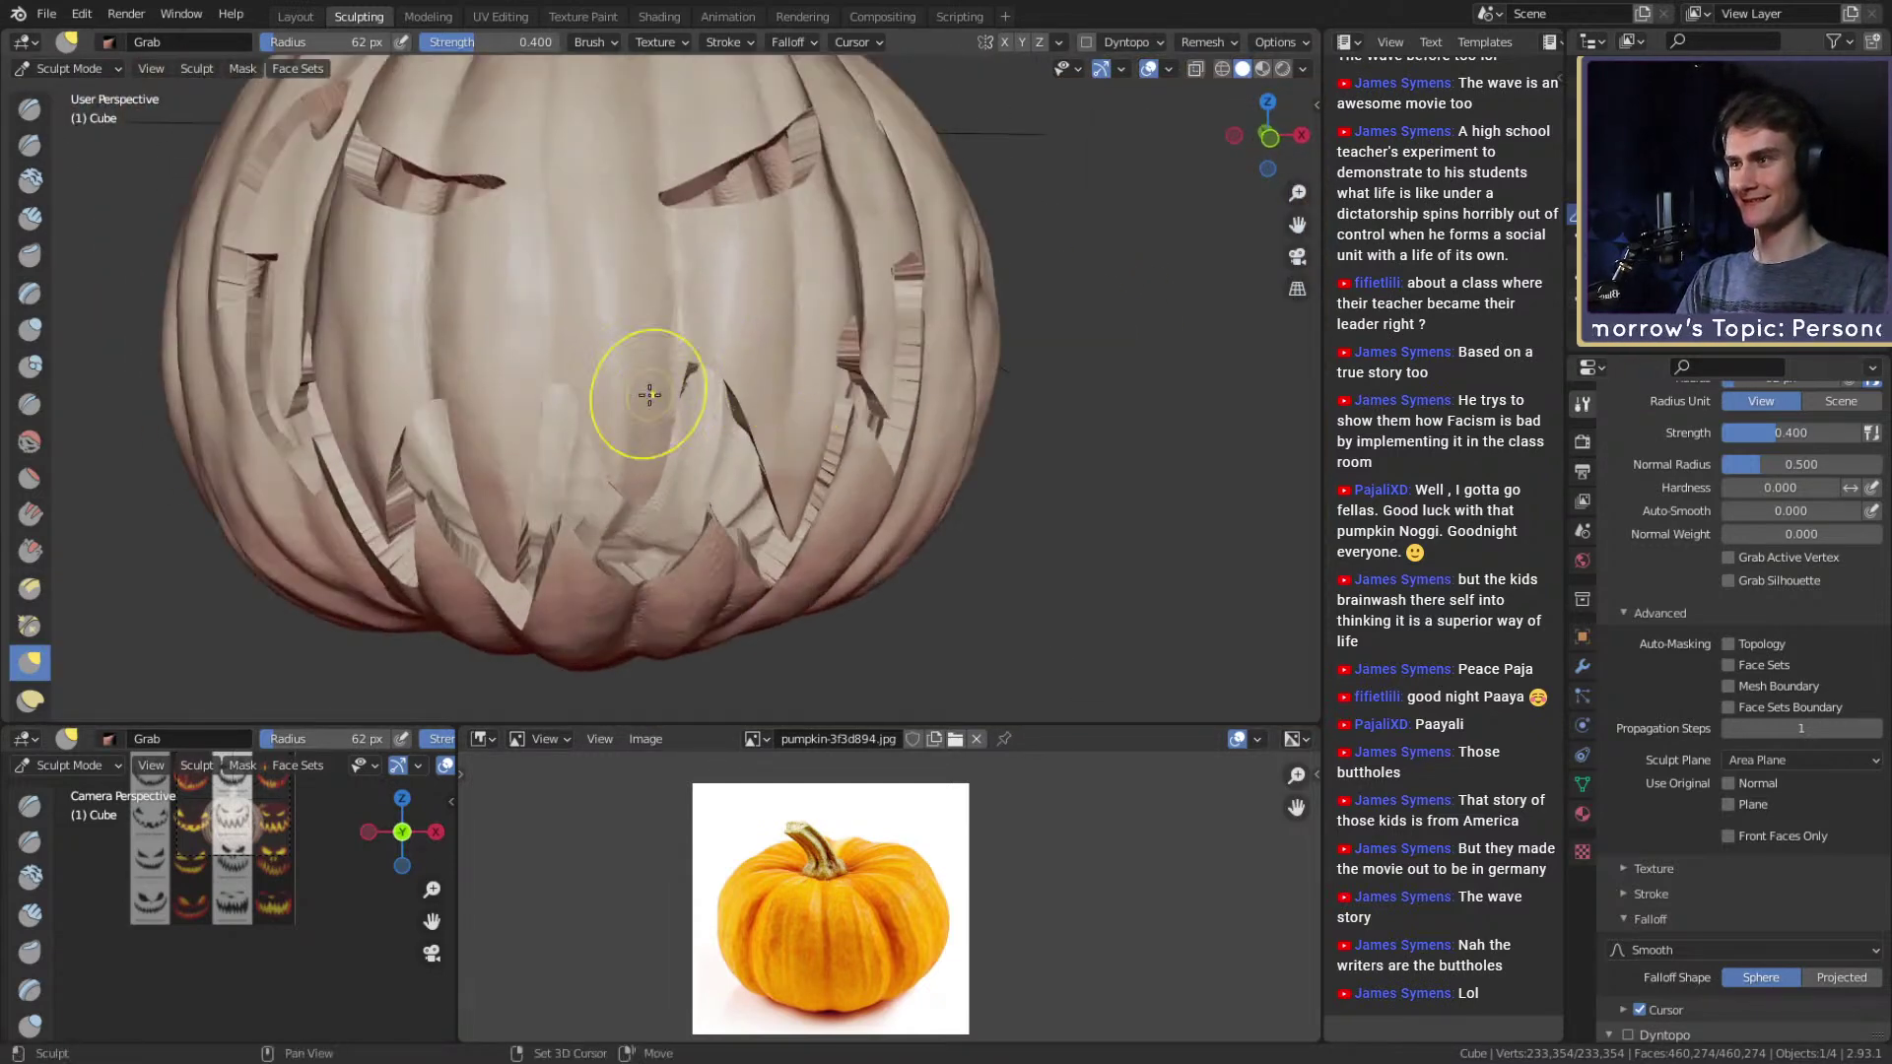
pyautogui.moveTo(591, 371)
pyautogui.mouseDown(button='middle')
pyautogui.moveTo(1025, 380)
pyautogui.moveTo(823, 408)
pyautogui.moveTo(883, 464)
pyautogui.moveTo(616, 367)
pyautogui.moveTo(632, 337)
pyautogui.moveTo(697, 423)
pyautogui.moveTo(869, 319)
pyautogui.mouseUp(button='middle')
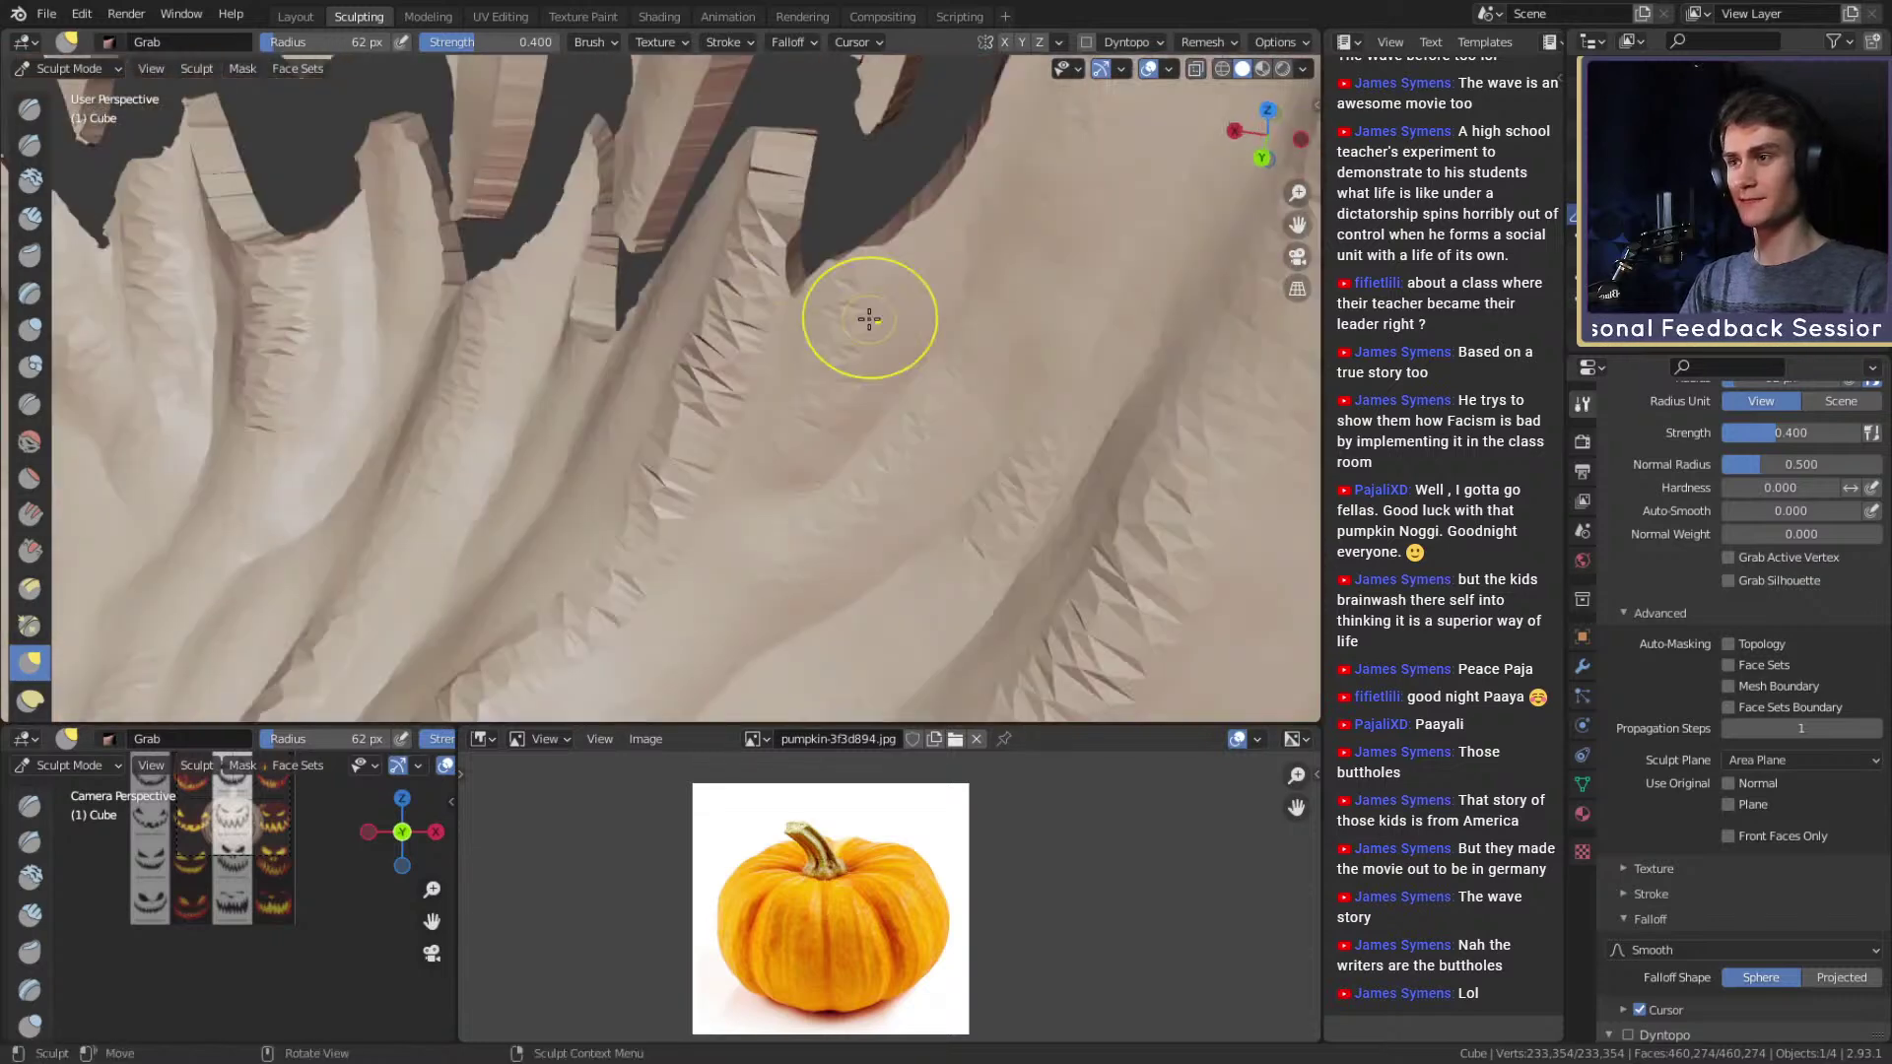
# Smooth the jagged inner ridges below the mouth opening with brush radii of 28 px and 48 px.
pyautogui.press('f')
pyautogui.click(764, 381)
pyautogui.moveTo(734, 365); pyautogui.dragTo(759, 337, button='middle')
pyautogui.press('f')
pyautogui.click(715, 333)
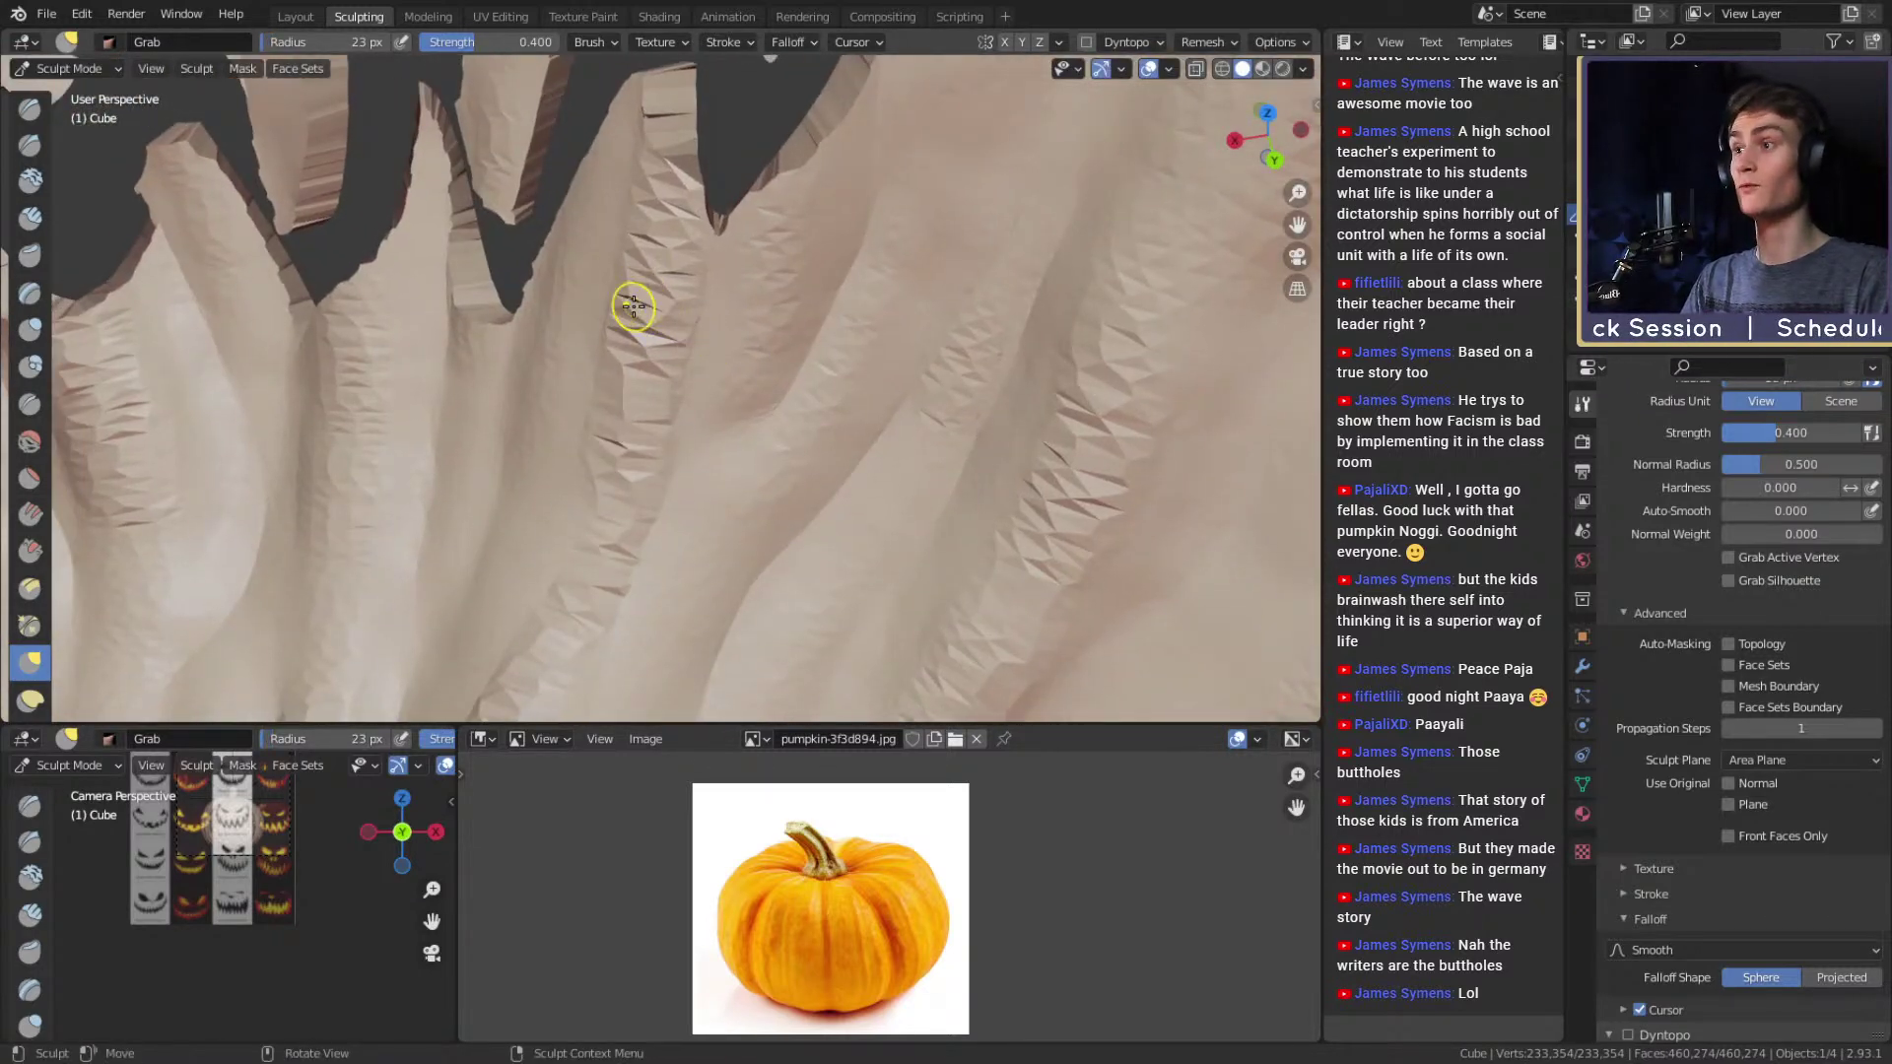
pyautogui.moveTo(779, 370); pyautogui.dragTo(649, 336, button='middle')
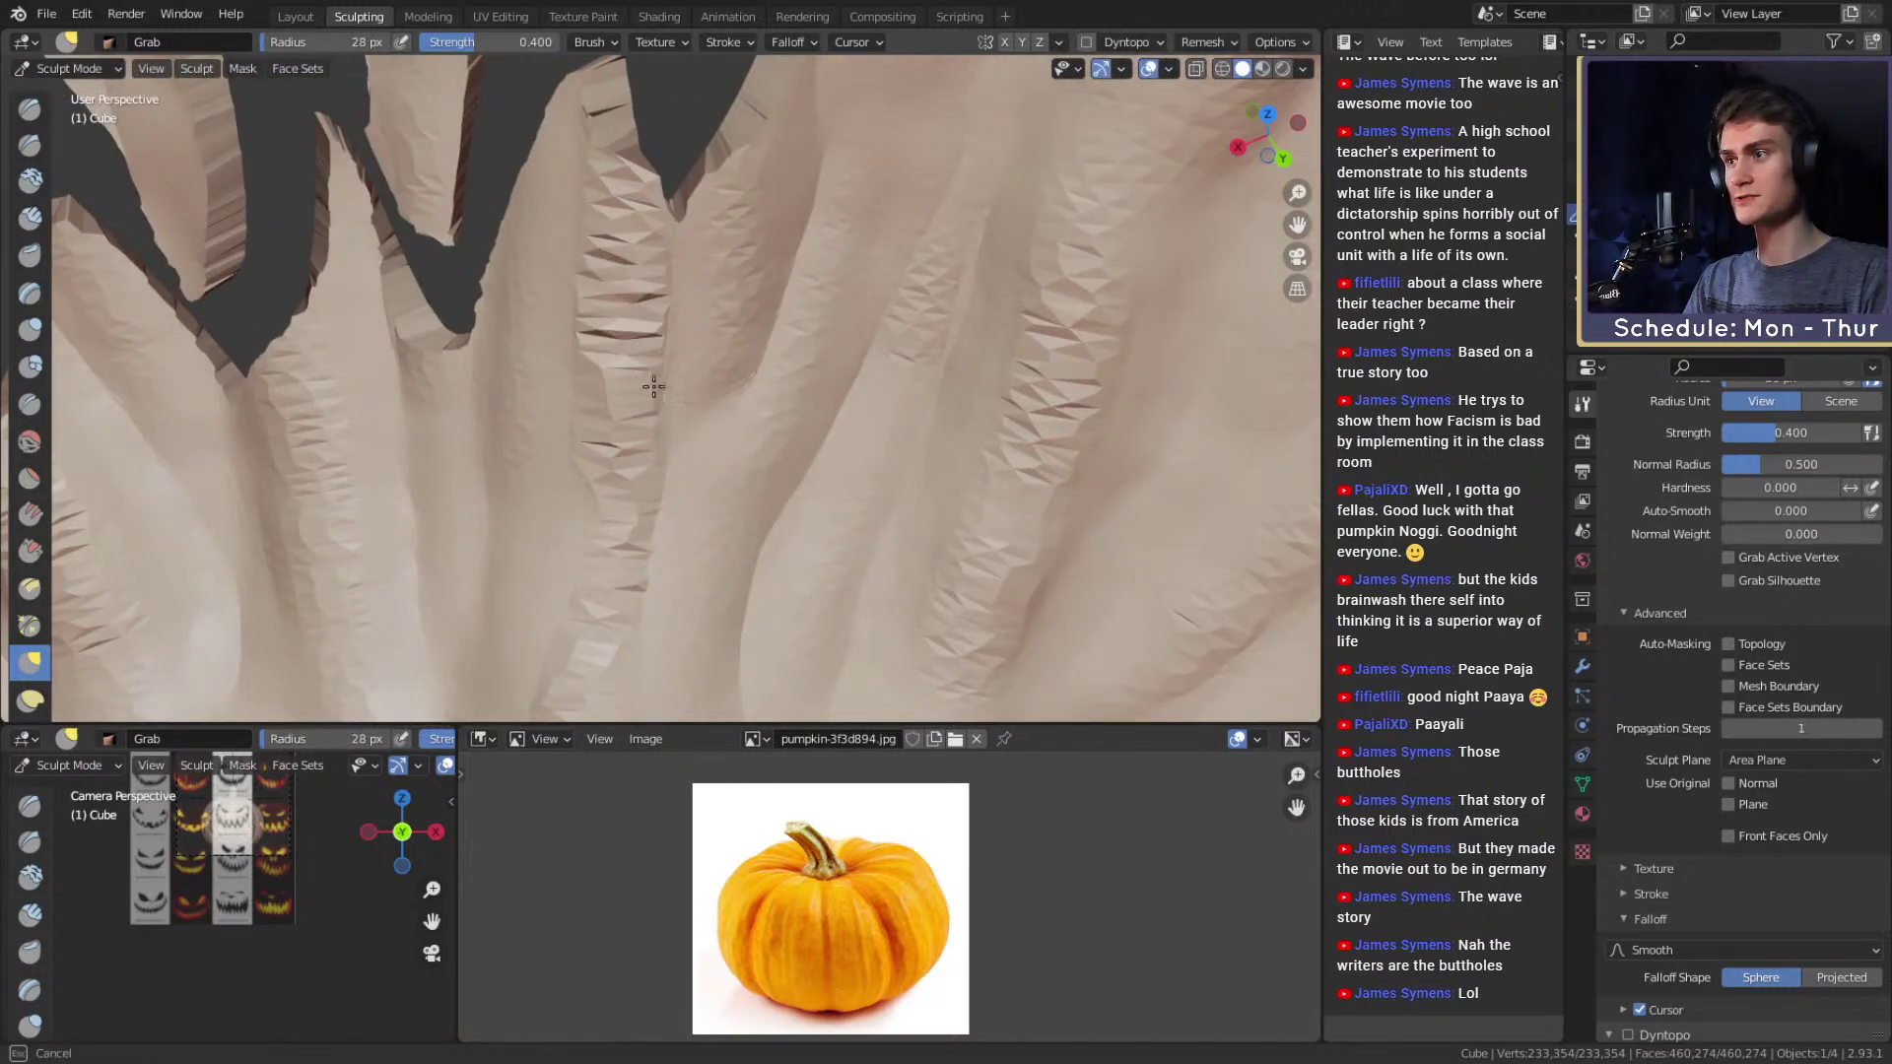
pyautogui.moveTo(659, 348); pyautogui.dragTo(659, 345)
pyautogui.moveTo(659, 345)
pyautogui.mouseDown(button='middle')
pyautogui.moveTo(423, 204)
pyautogui.moveTo(557, 264)
pyautogui.moveTo(651, 339)
pyautogui.moveTo(996, 409)
pyautogui.moveTo(761, 387)
pyautogui.moveTo(680, 336)
pyautogui.mouseUp(button='middle')
pyautogui.keyDown('shift'); pyautogui.moveTo(624, 498); pyautogui.dragTo(665, 340, button='middle'); pyautogui.keyUp('shift')
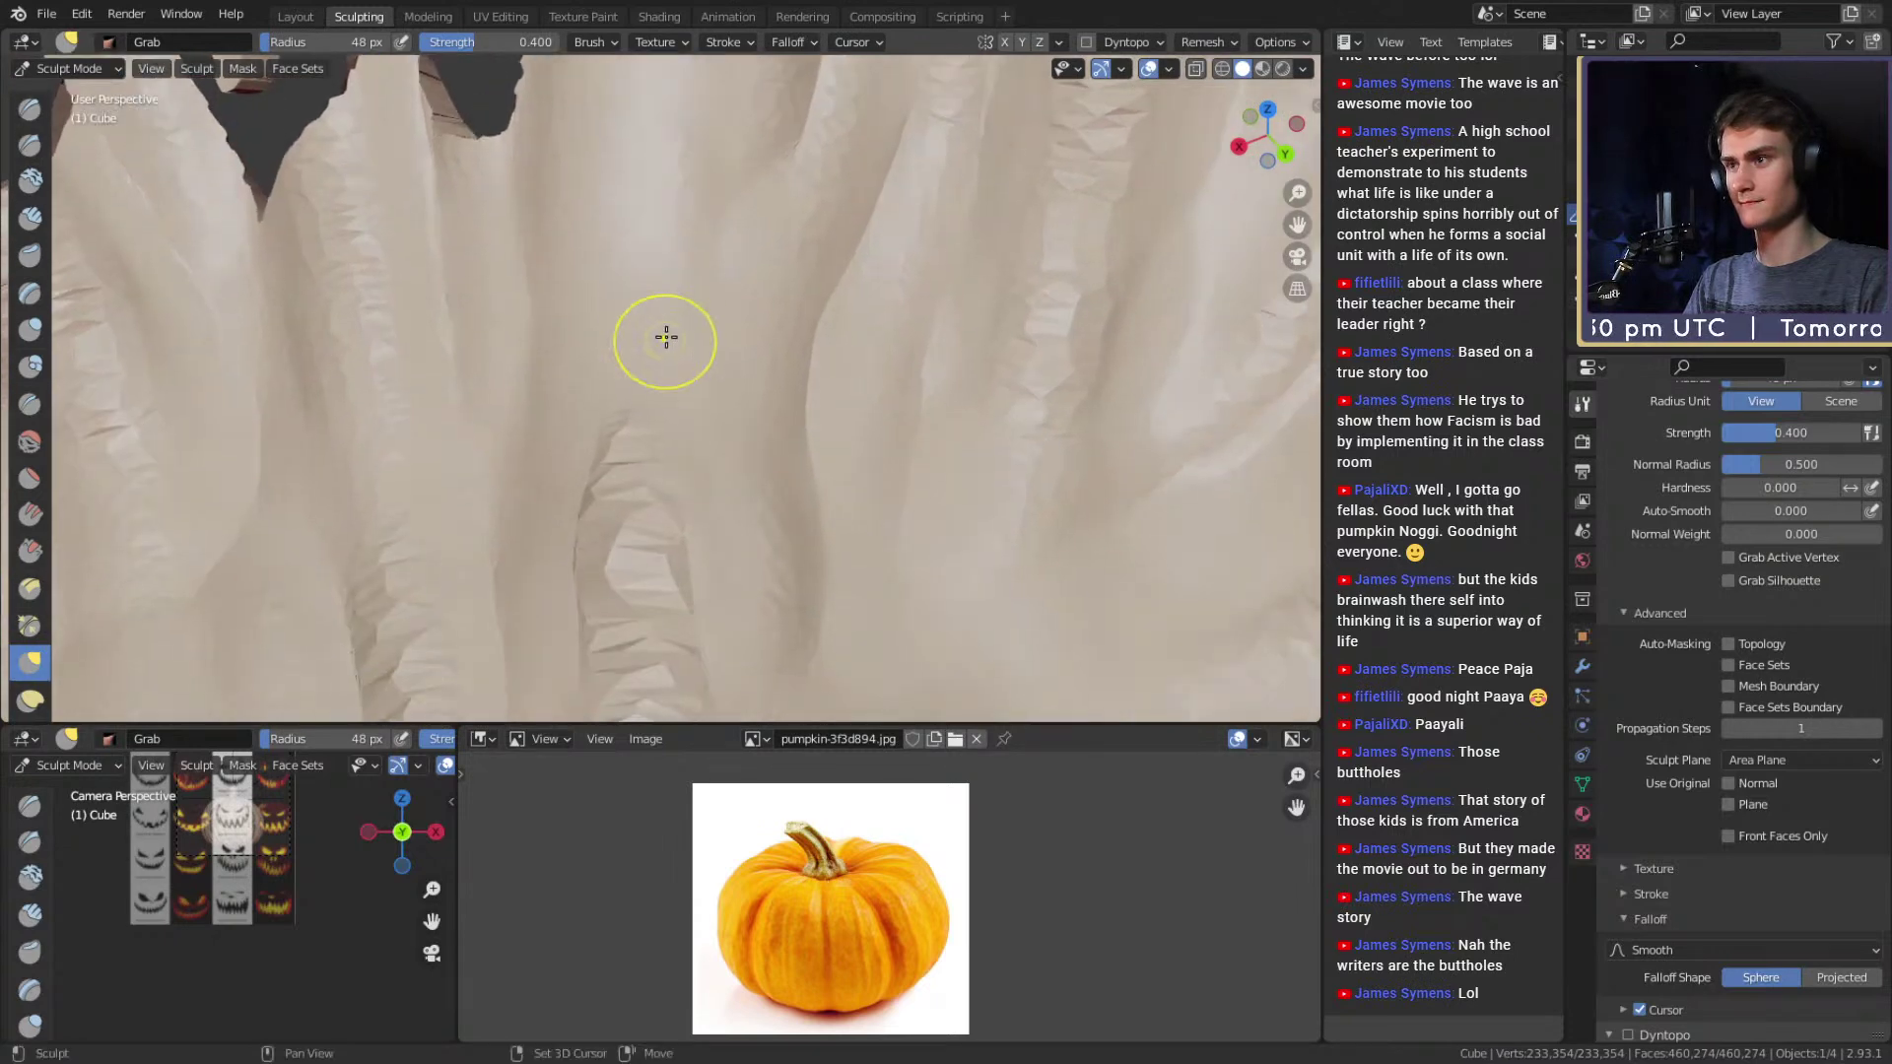
pyautogui.moveTo(645, 707); pyautogui.dragTo(636, 338)
# Choose the Crease brush with a 38 px radius near the carved opening's inner corner and enable Dyntopo.
pyautogui.moveTo(670, 675)
pyautogui.mouseDown(button='middle')
pyautogui.moveTo(689, 393)
pyautogui.moveTo(650, 511)
pyautogui.moveTo(722, 386)
pyautogui.moveTo(751, 371)
pyautogui.moveTo(818, 561)
pyautogui.mouseUp(button='middle')
pyautogui.moveTo(649, 460)
pyautogui.keyDown('ctrl'); pyautogui.keyDown('alt'); pyautogui.mouseDown()
pyautogui.moveTo(874, 296)
pyautogui.moveTo(877, 481)
pyautogui.moveTo(963, 291)
pyautogui.moveTo(801, 577)
pyautogui.moveTo(794, 414)
pyautogui.moveTo(743, 440)
pyautogui.moveTo(964, 347)
pyautogui.moveTo(782, 414)
pyautogui.moveTo(815, 405)
pyautogui.moveTo(600, 262)
pyautogui.mouseUp(); pyautogui.keyUp('alt'); pyautogui.keyUp('ctrl')
pyautogui.hotkey('shift', 'c')
pyautogui.press('f')
pyautogui.click(721, 385)
pyautogui.keyDown('alt'); pyautogui.moveTo(722, 385); pyautogui.dragTo(713, 401); pyautogui.keyUp('alt')
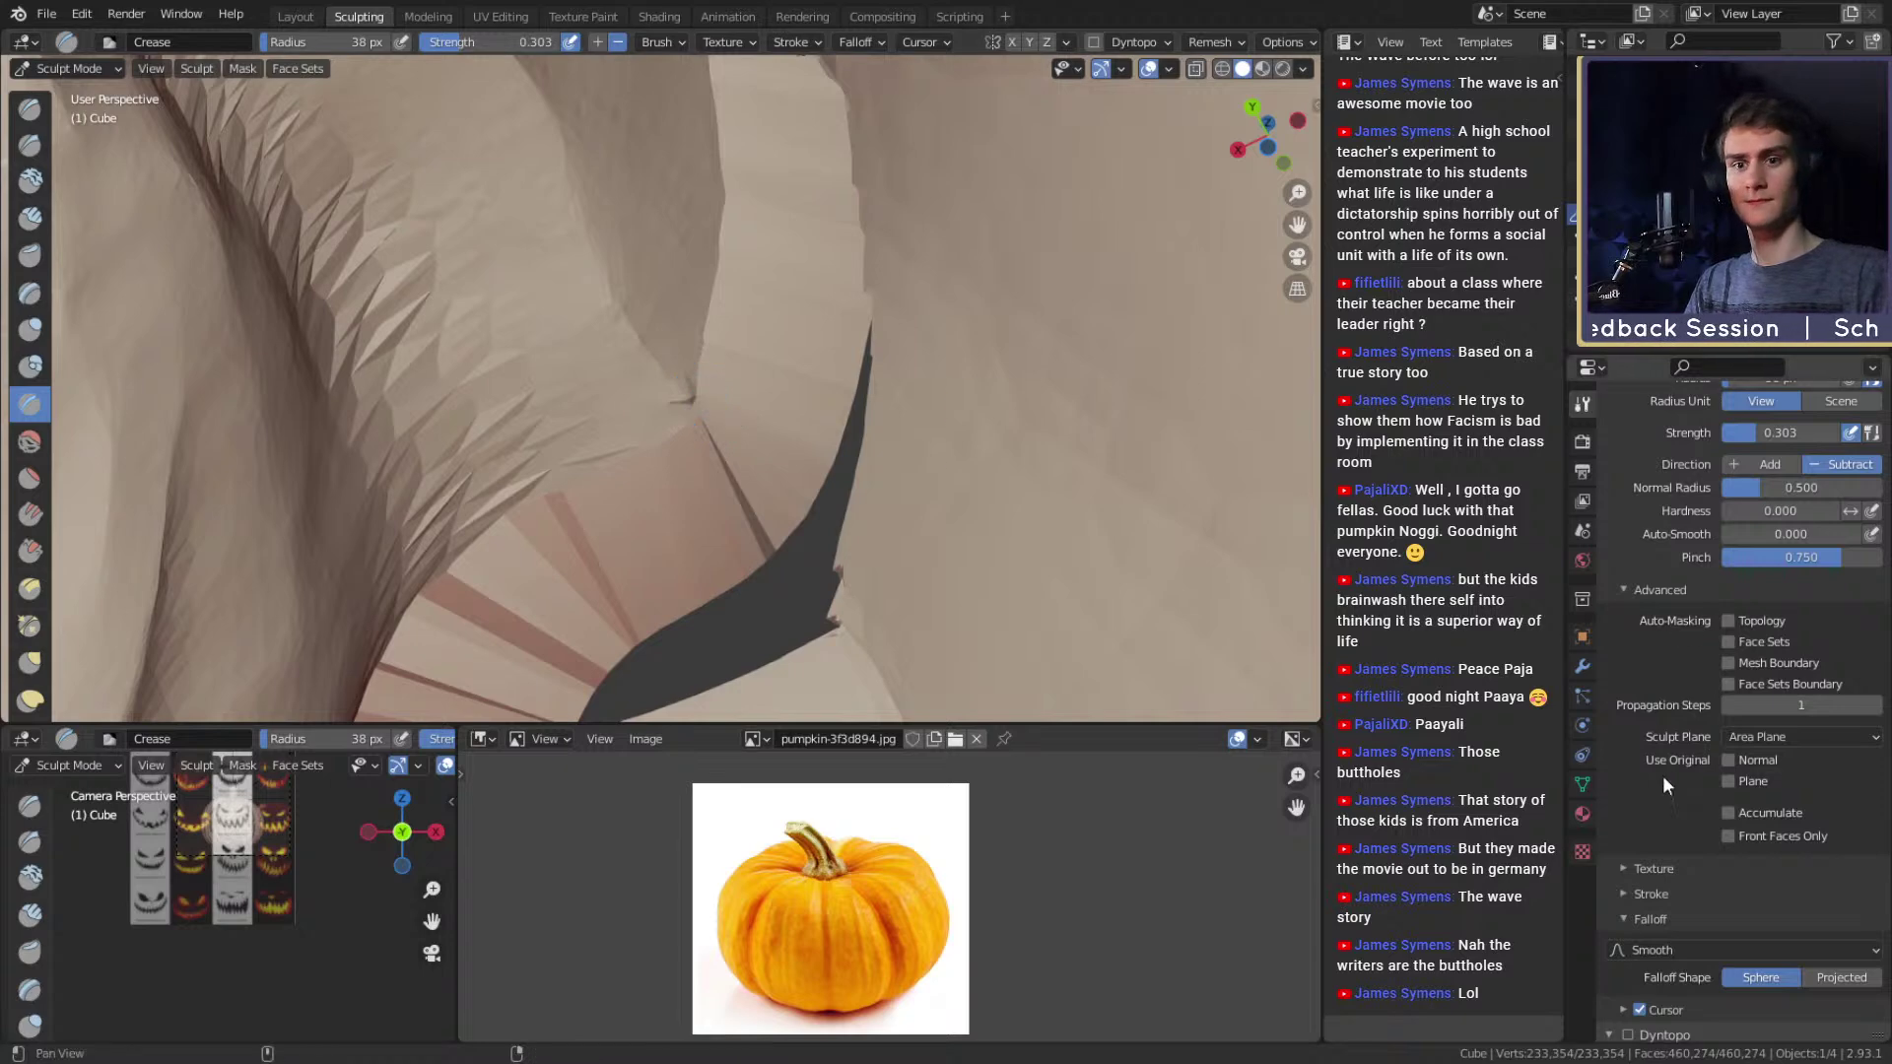
pyautogui.scroll(-8, 1663, 783)
pyautogui.click(1626, 658)
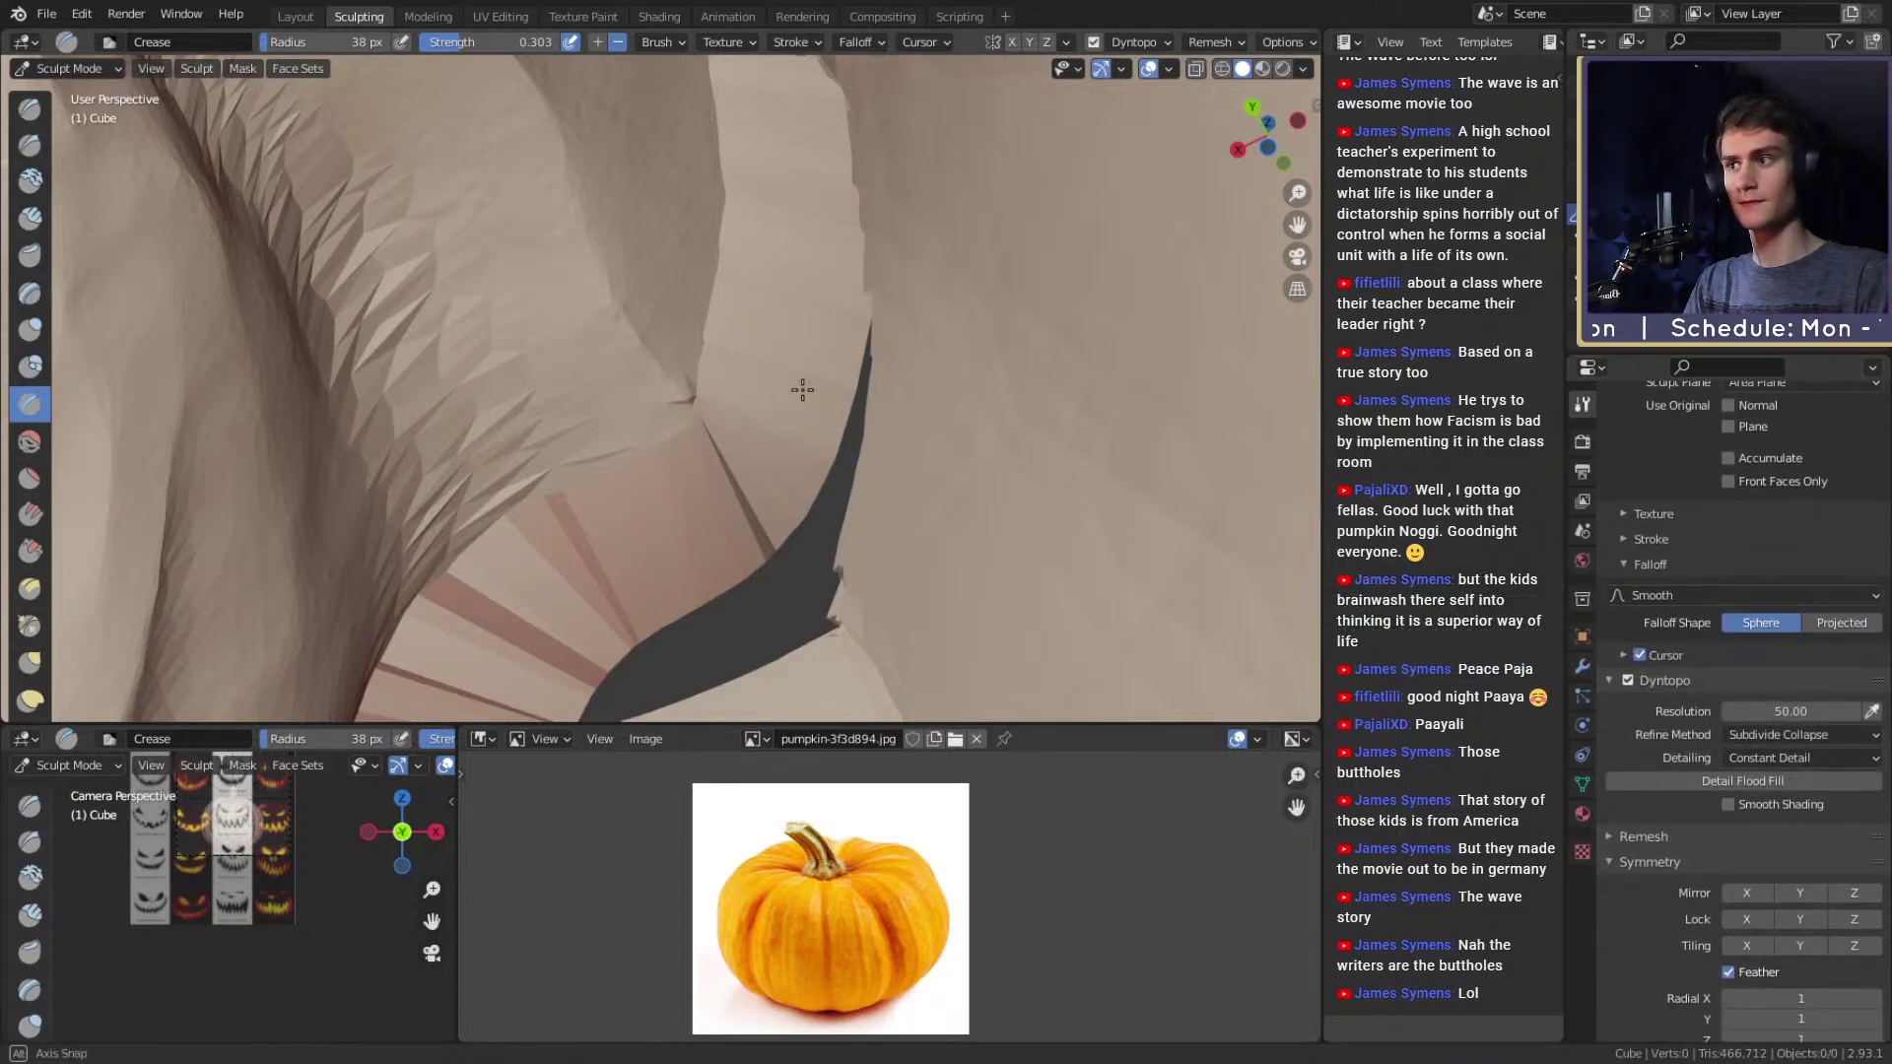
# Sculpt the jagged ridges on the wall above the carved opening with the 38 px Crease brush.
pyautogui.moveTo(786, 381); pyautogui.dragTo(841, 434, button='middle')
pyautogui.moveTo(784, 271)
pyautogui.mouseDown(button='middle')
pyautogui.moveTo(718, 388)
pyautogui.moveTo(829, 430)
pyautogui.mouseUp(button='middle')
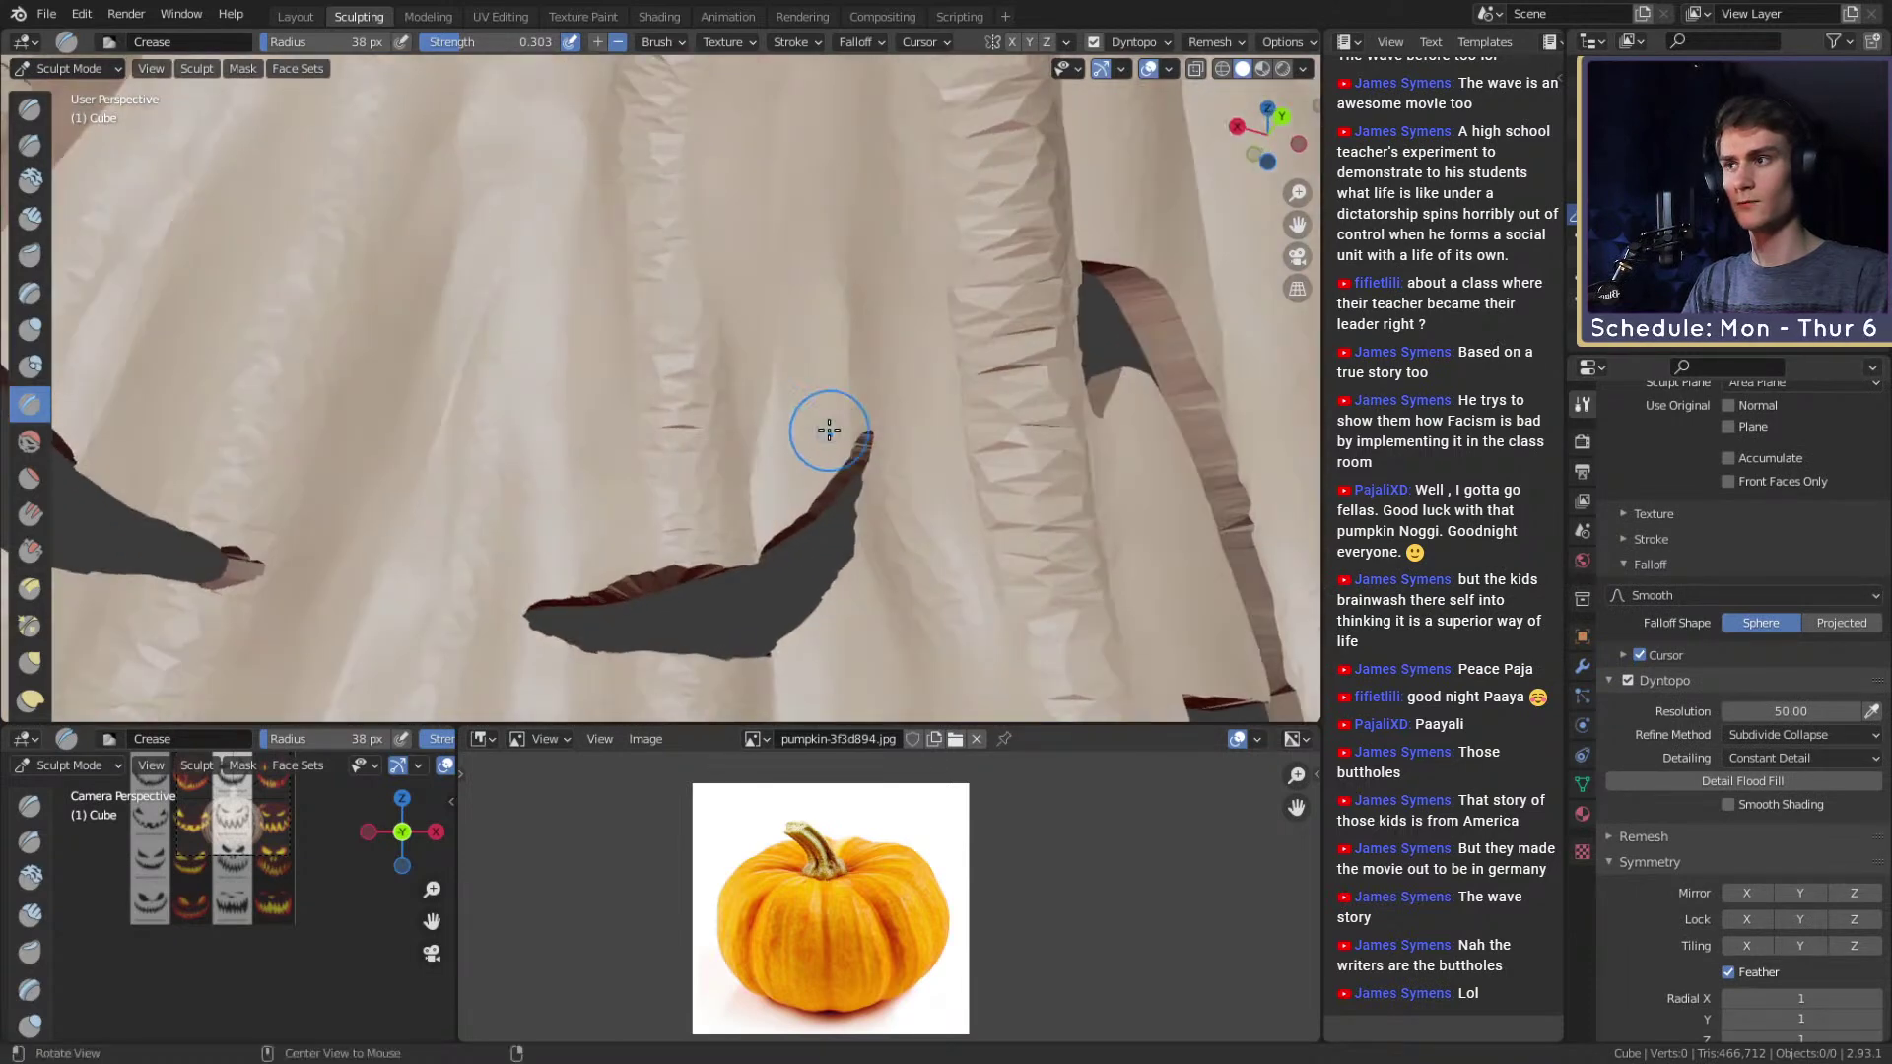
pyautogui.moveTo(666, 445); pyautogui.dragTo(675, 291)
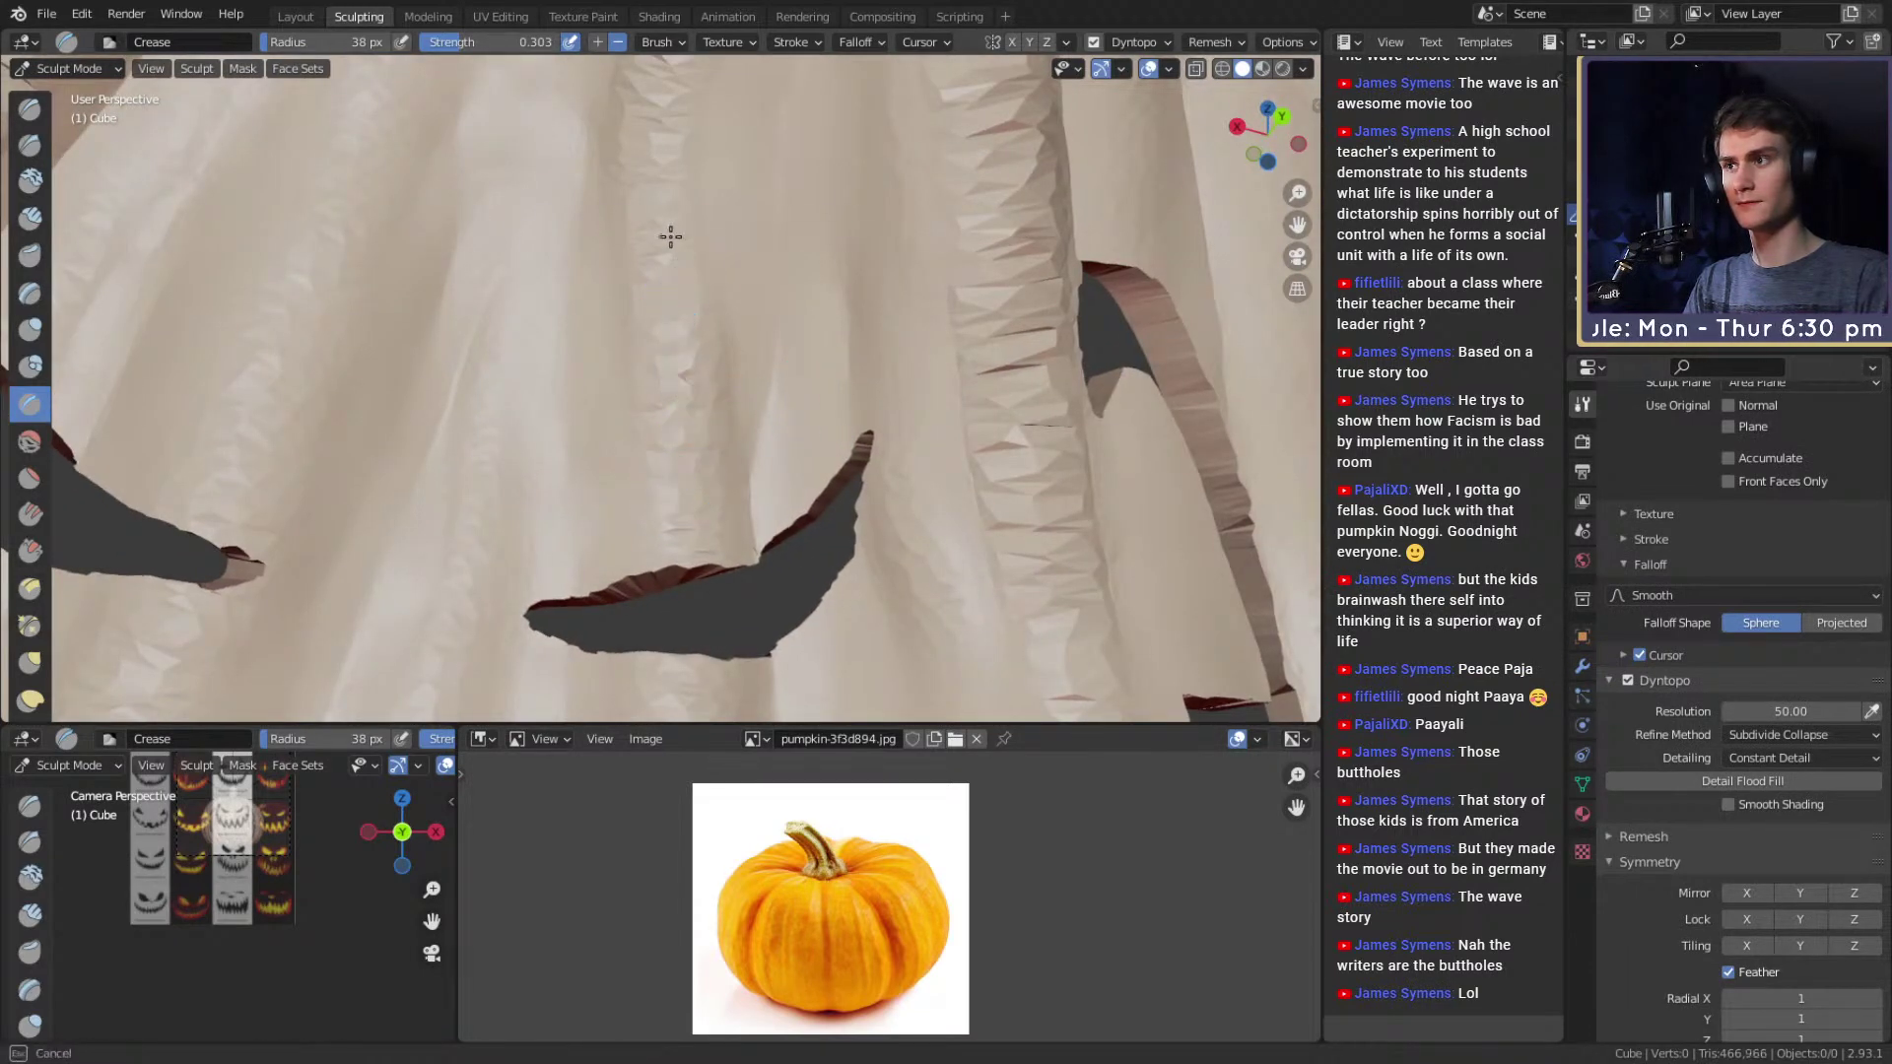
pyautogui.keyDown('shift'); pyautogui.moveTo(670, 172); pyautogui.dragTo(680, 388, button='middle'); pyautogui.keyUp('shift')
pyautogui.moveTo(682, 388); pyautogui.dragTo(725, 141)
pyautogui.moveTo(724, 142)
pyautogui.mouseDown(button='middle')
pyautogui.moveTo(697, 313)
pyautogui.moveTo(823, 311)
pyautogui.mouseUp(button='middle')
pyautogui.moveTo(845, 422)
pyautogui.mouseDown()
pyautogui.moveTo(823, 499)
pyautogui.moveTo(857, 414)
pyautogui.moveTo(836, 582)
pyautogui.mouseUp()
# Choose the Clay Strips brush with a 43 px radius and 0.442 strength for the jagged ridge.
pyautogui.press('c')
pyautogui.keyDown('shift'); pyautogui.moveTo(836, 582); pyautogui.dragTo(824, 366, button='middle'); pyautogui.keyUp('shift')
pyautogui.press('f')
pyautogui.click(814, 394)
pyautogui.hotkey('shift', 'f')
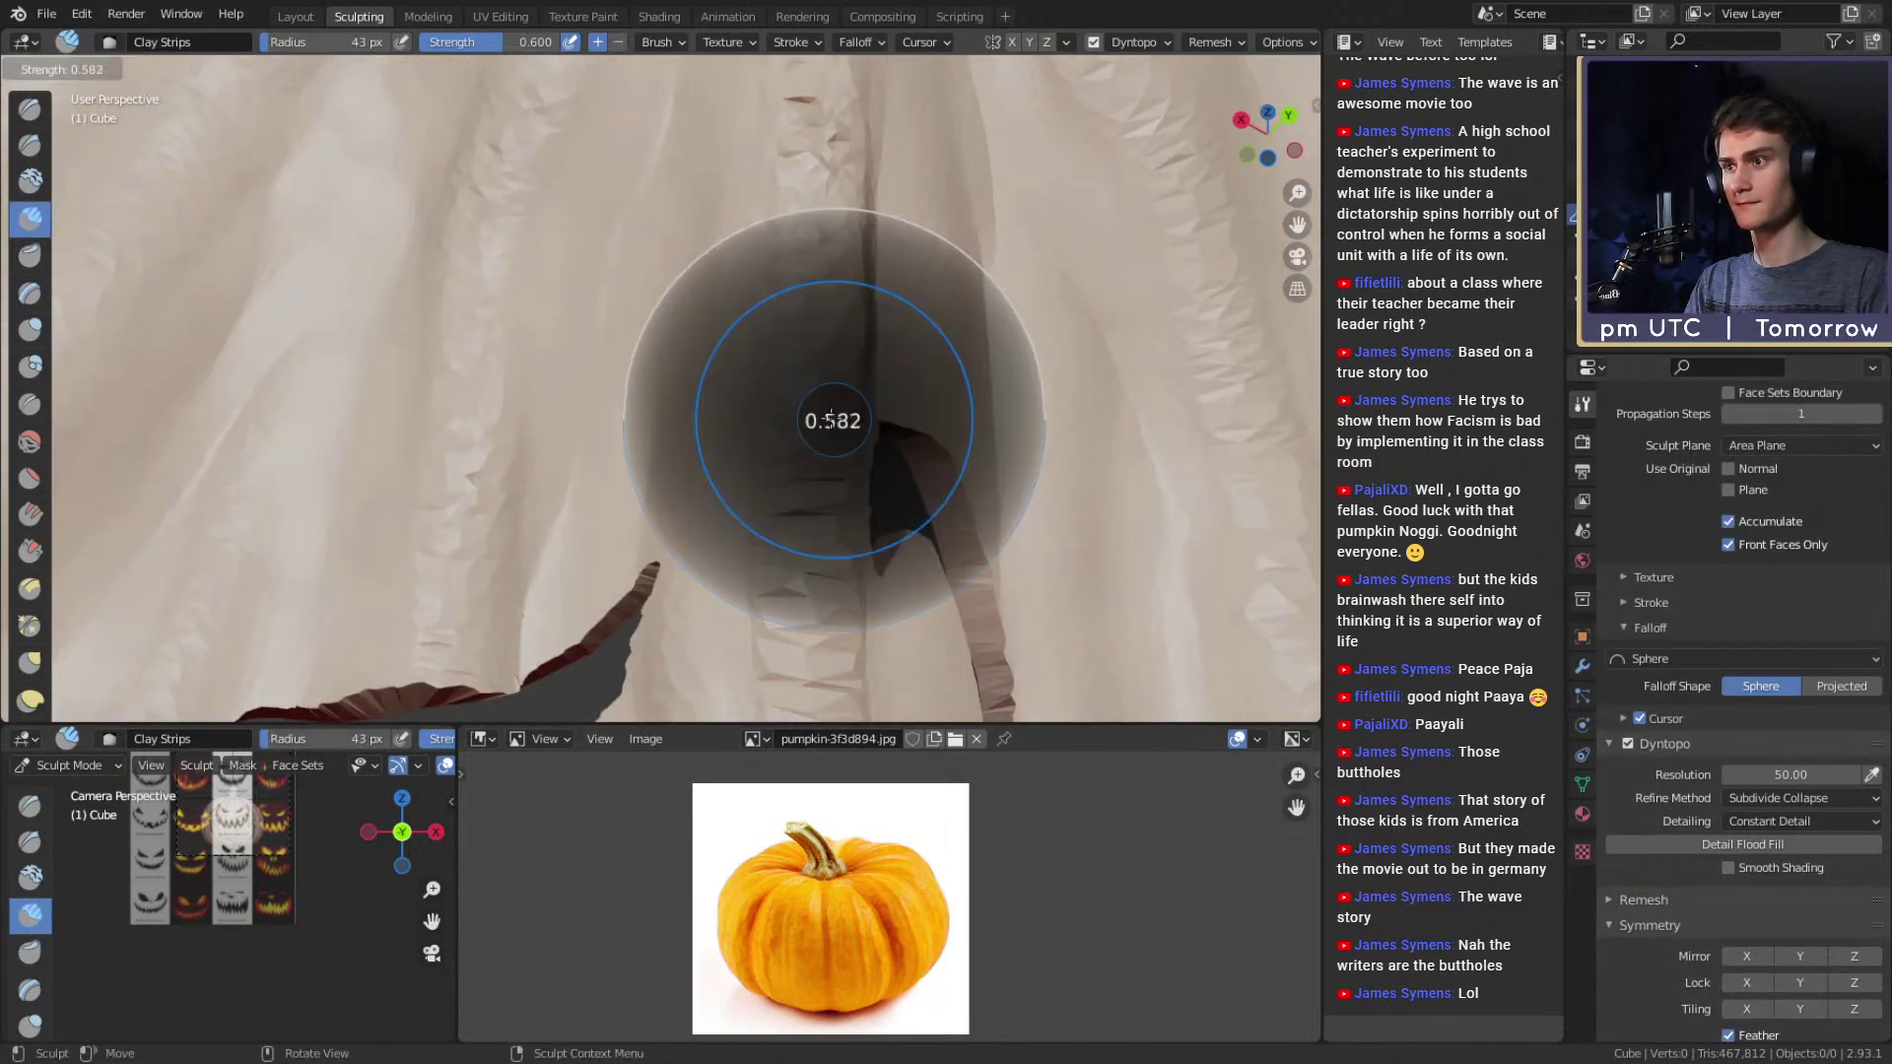
pyautogui.click(801, 424)
# Simplify the jagged vertical ridge beside the carved opening, ending with a Simplify brush radius of 36 px.
pyautogui.scroll(-5, 43, 568)
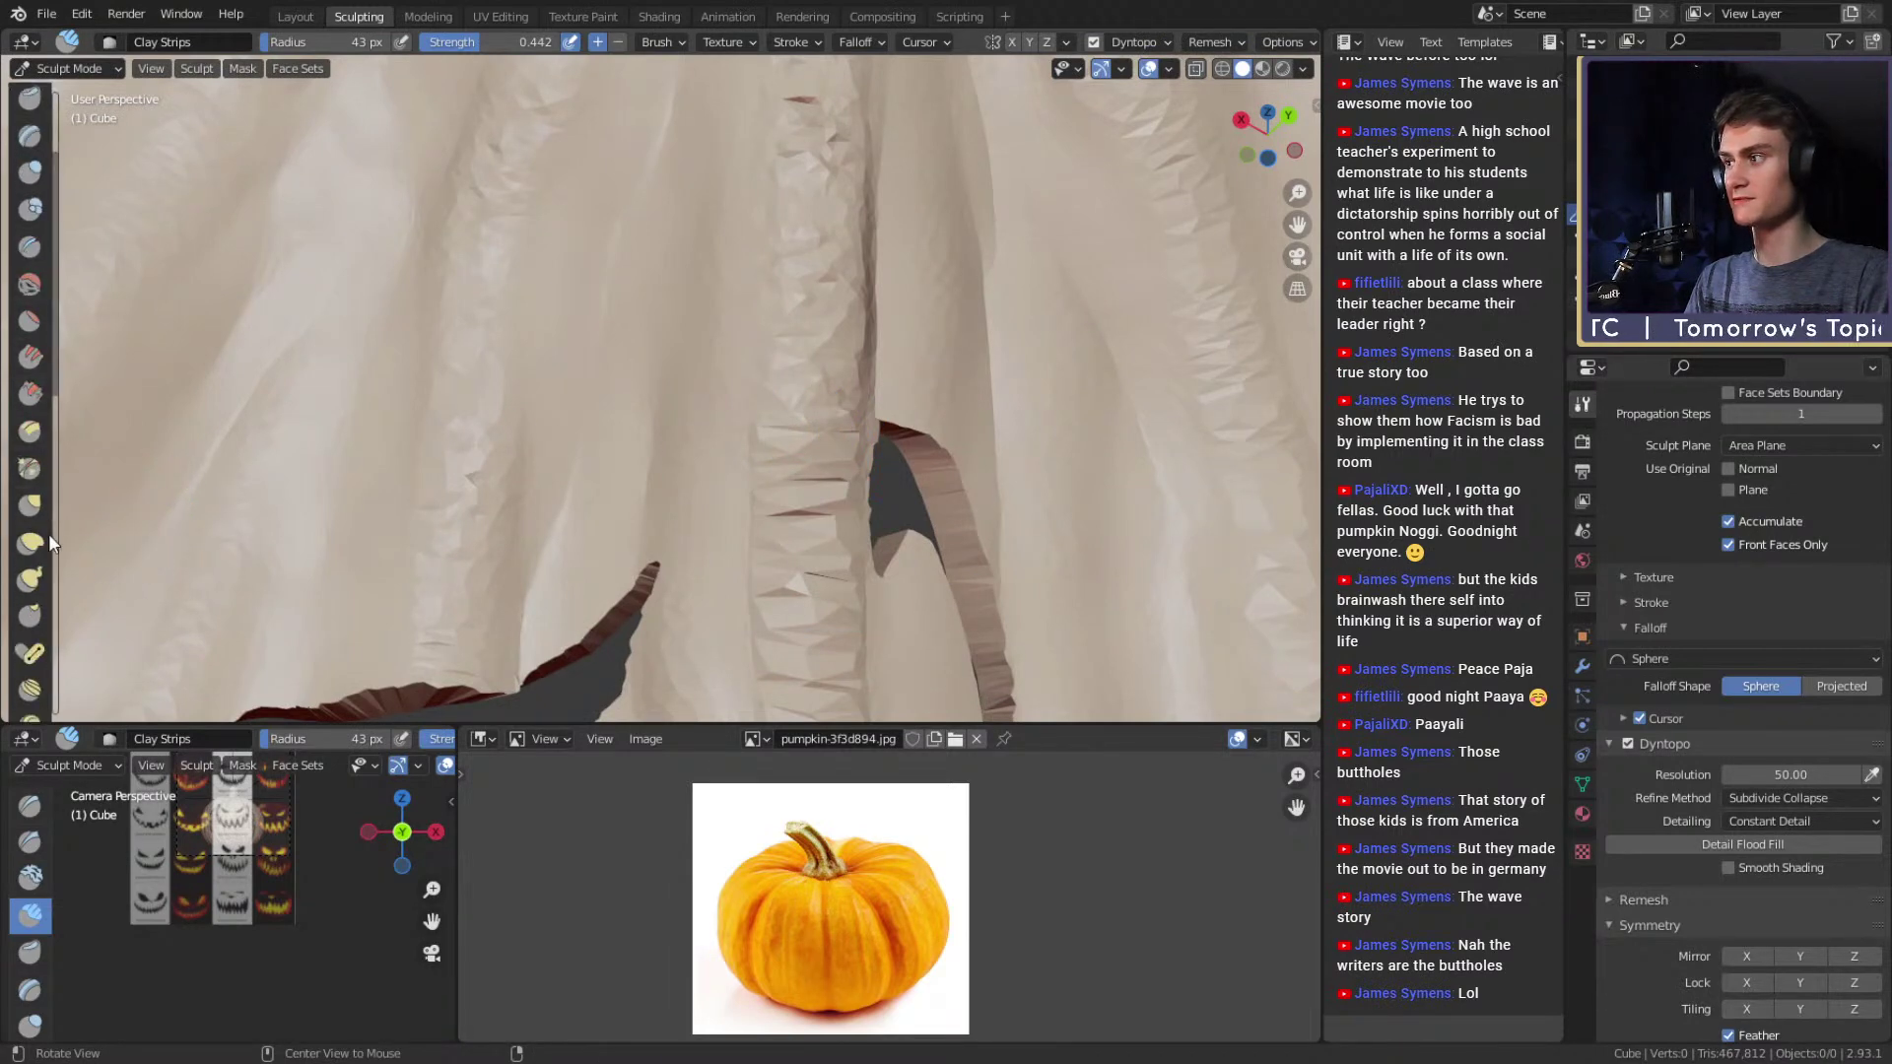
pyautogui.scroll(-7, 43, 569)
pyautogui.click(32, 559)
pyautogui.keyDown('shift'); pyautogui.moveTo(950, 230); pyautogui.dragTo(889, 407, button='middle'); pyautogui.keyUp('shift')
pyautogui.press('f')
pyautogui.click(760, 408)
pyautogui.moveTo(757, 340); pyautogui.dragTo(764, 367)
pyautogui.press('f')
pyautogui.click(735, 321)
# Simplify the carved opening's cut edge from outside and inside, enlarging the brush radius from 36 px to 59 px.
pyautogui.moveTo(916, 449); pyautogui.dragTo(755, 425, button='middle')
pyautogui.moveTo(716, 290)
pyautogui.mouseDown(button='middle')
pyautogui.moveTo(768, 380)
pyautogui.moveTo(634, 371)
pyautogui.moveTo(749, 364)
pyautogui.moveTo(789, 300)
pyautogui.mouseUp(button='middle')
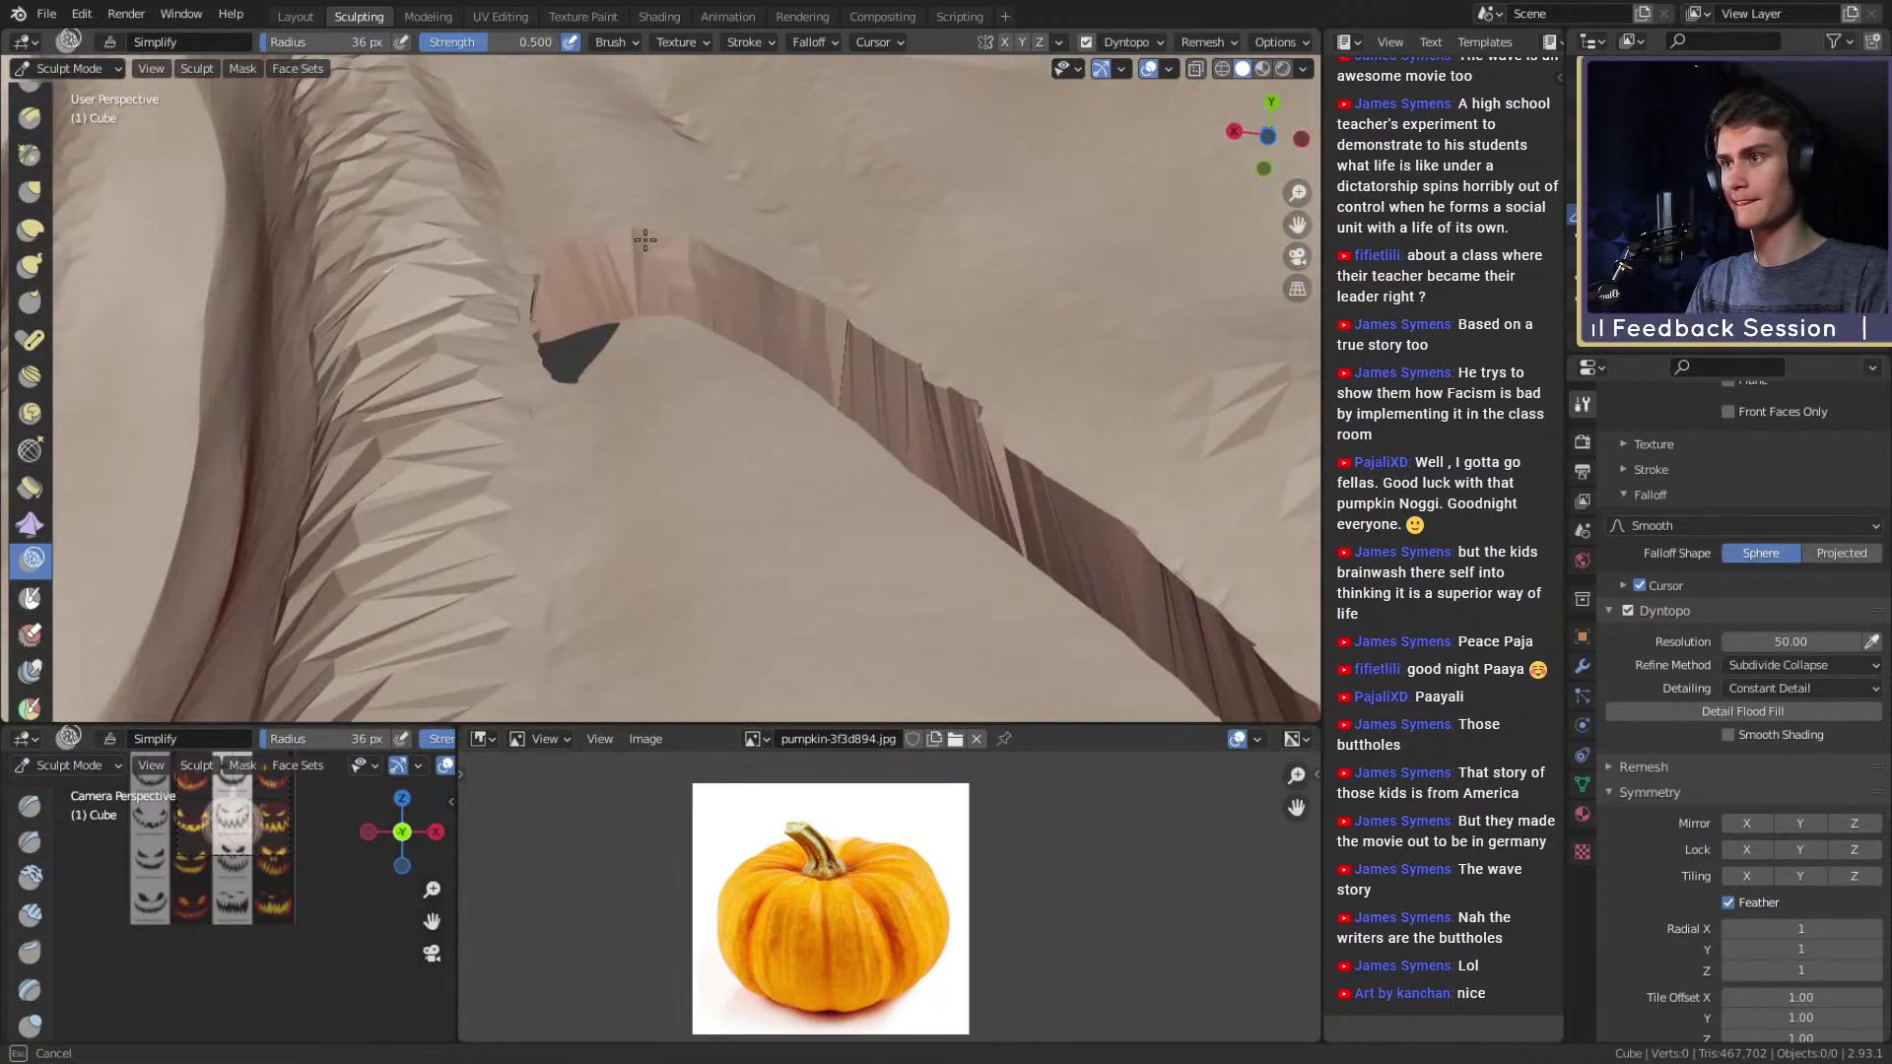
pyautogui.moveTo(584, 255)
pyautogui.mouseDown(button='middle')
pyautogui.moveTo(506, 388)
pyautogui.moveTo(581, 305)
pyautogui.mouseUp(button='middle')
pyautogui.moveTo(635, 482)
pyautogui.mouseDown(button='middle')
pyautogui.moveTo(729, 453)
pyautogui.moveTo(798, 479)
pyautogui.mouseUp(button='middle')
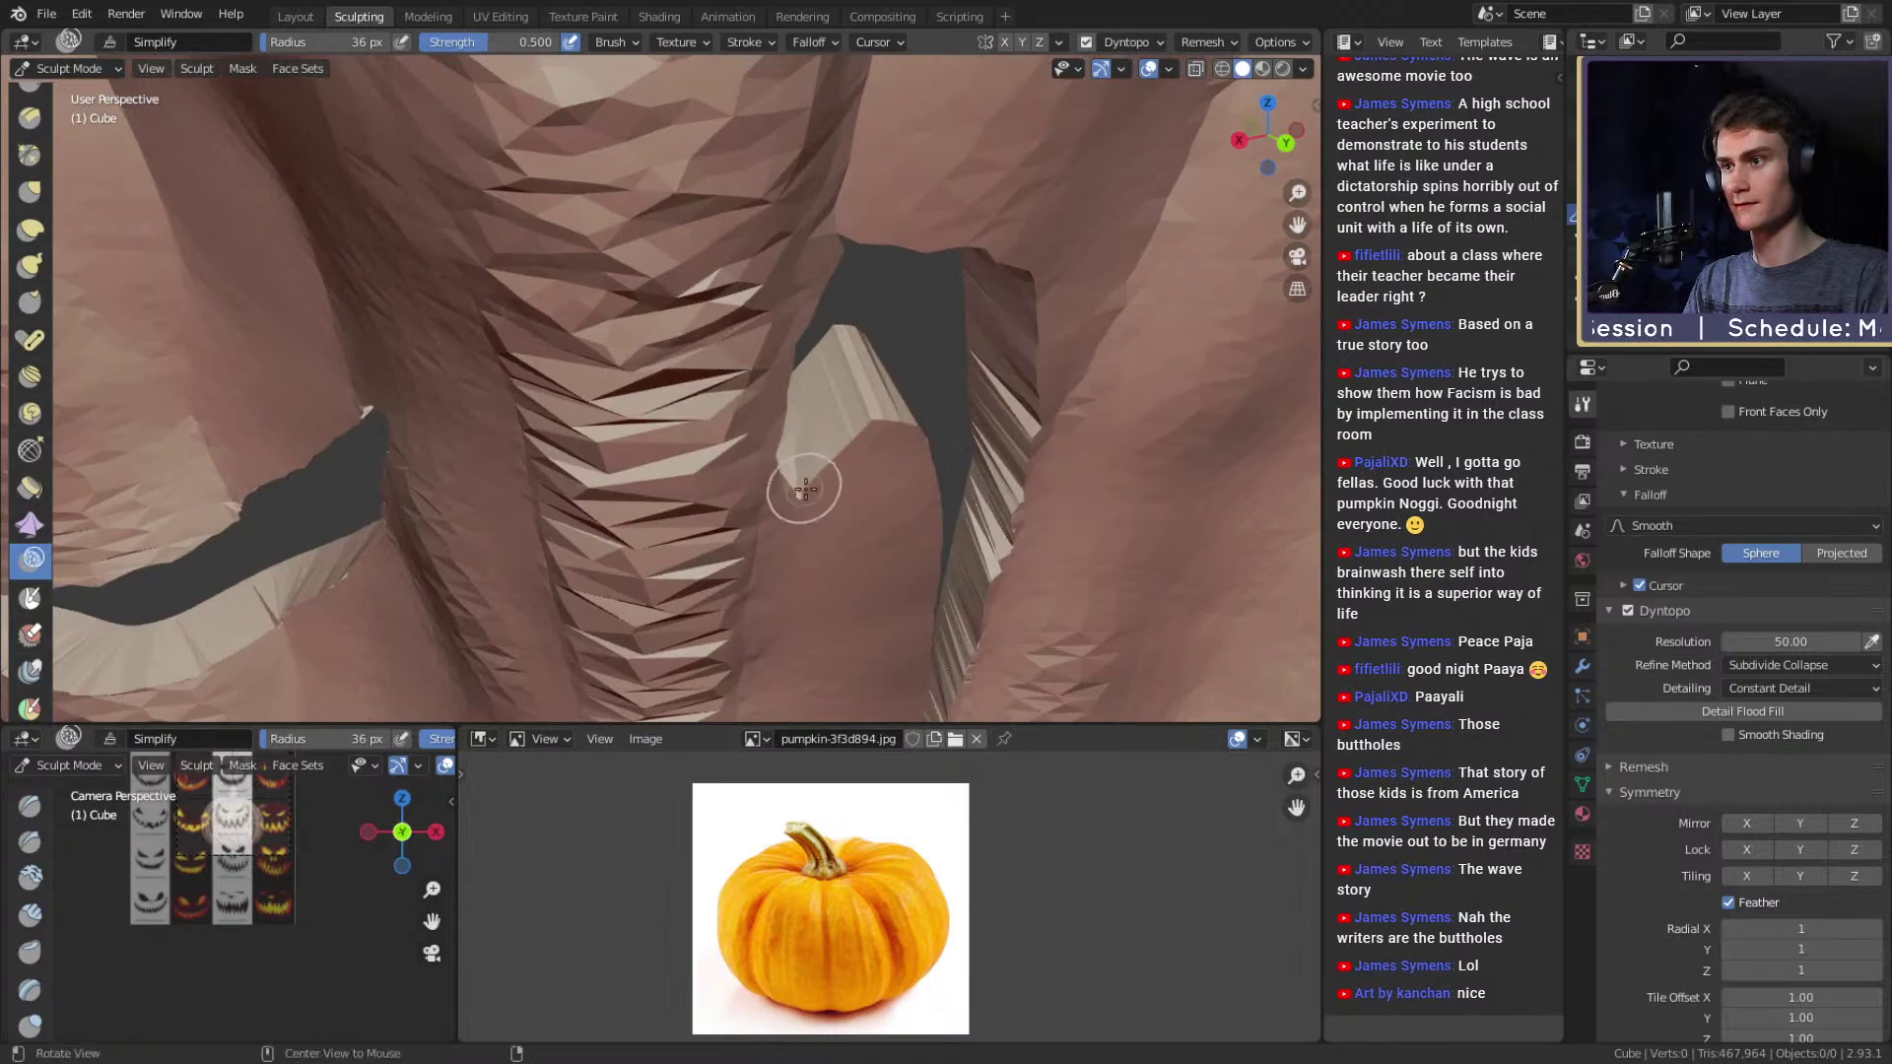
pyautogui.moveTo(887, 423)
pyautogui.mouseDown(button='middle')
pyautogui.moveTo(778, 436)
pyautogui.moveTo(650, 389)
pyautogui.mouseUp(button='middle')
pyautogui.press('f')
pyautogui.click(667, 384)
pyautogui.moveTo(680, 394); pyautogui.dragTo(778, 565)
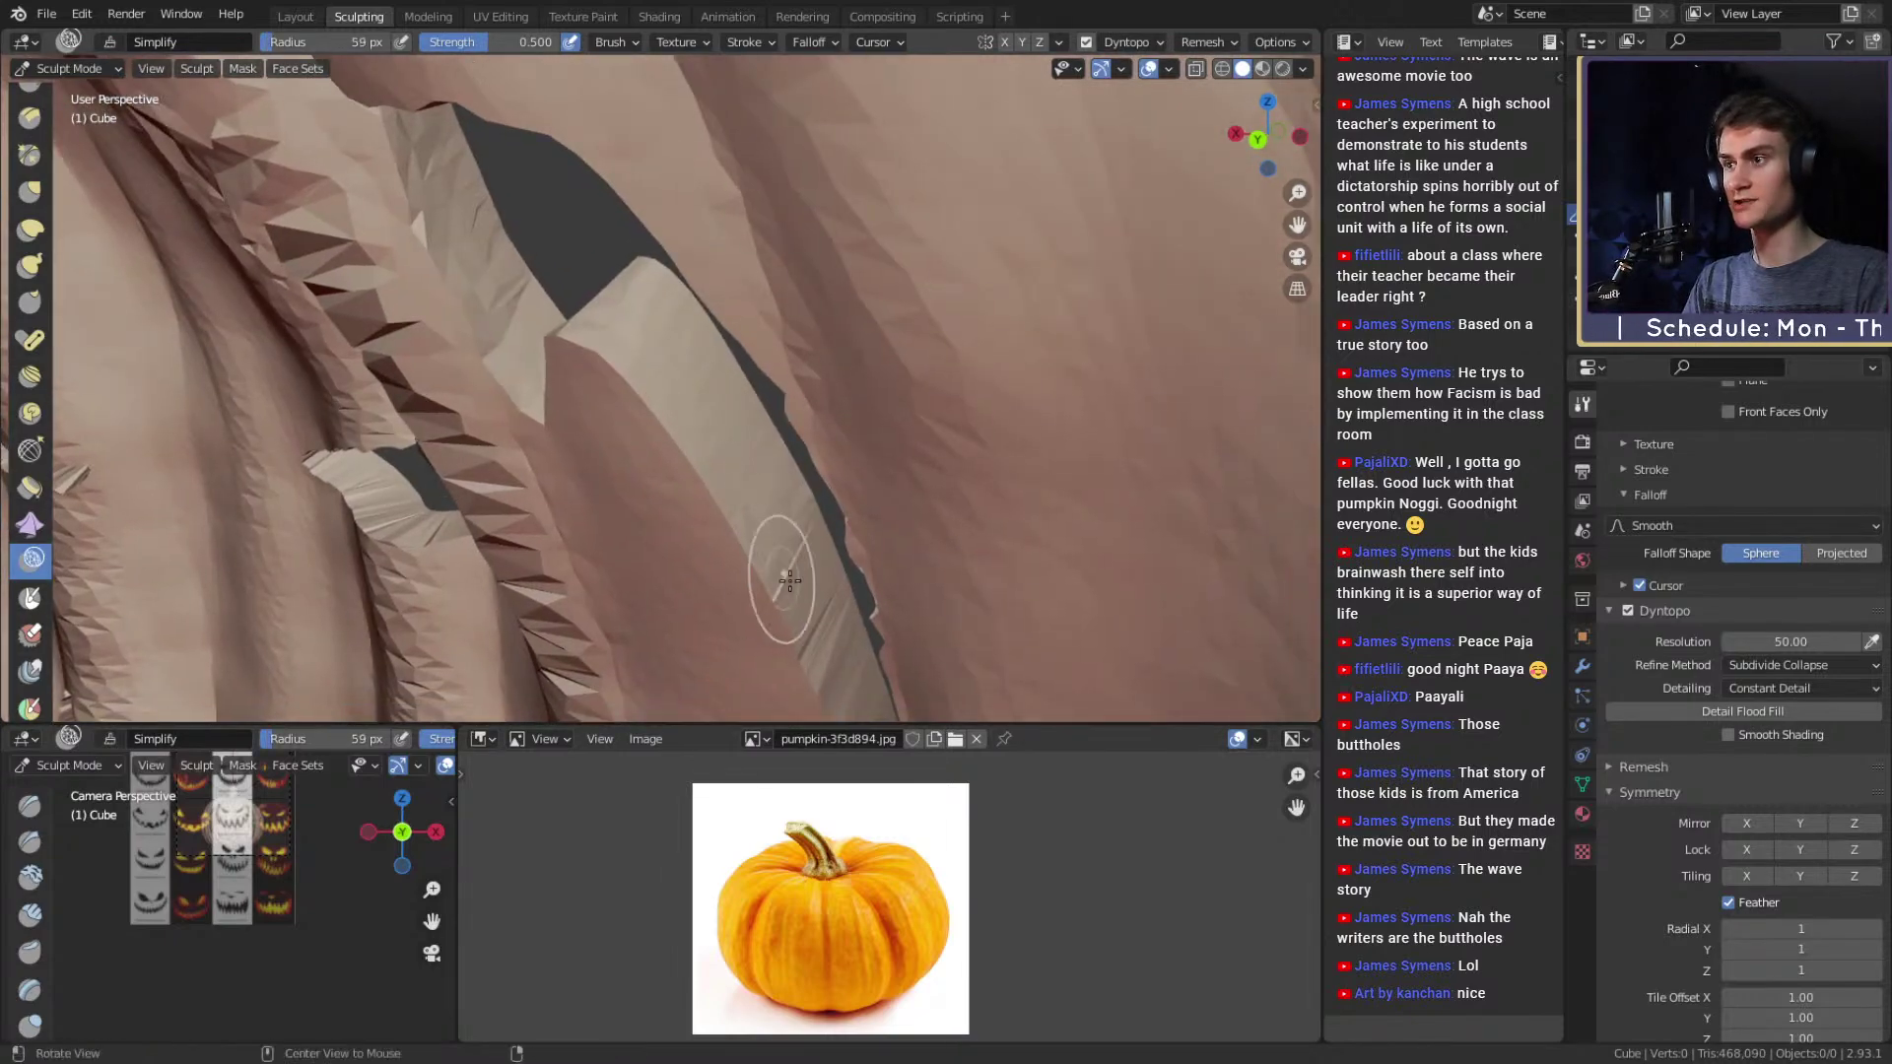
pyautogui.moveTo(778, 565); pyautogui.dragTo(740, 442, button='middle')
# Switch to wireframe shading and simplify the dense triangles along the opening's cut edge at 80 px radius.
pyautogui.press('z')
pyautogui.click(729, 498)
pyautogui.moveTo(726, 536)
pyautogui.mouseDown(button='middle')
pyautogui.moveTo(718, 355)
pyautogui.moveTo(724, 370)
pyautogui.mouseUp(button='middle')
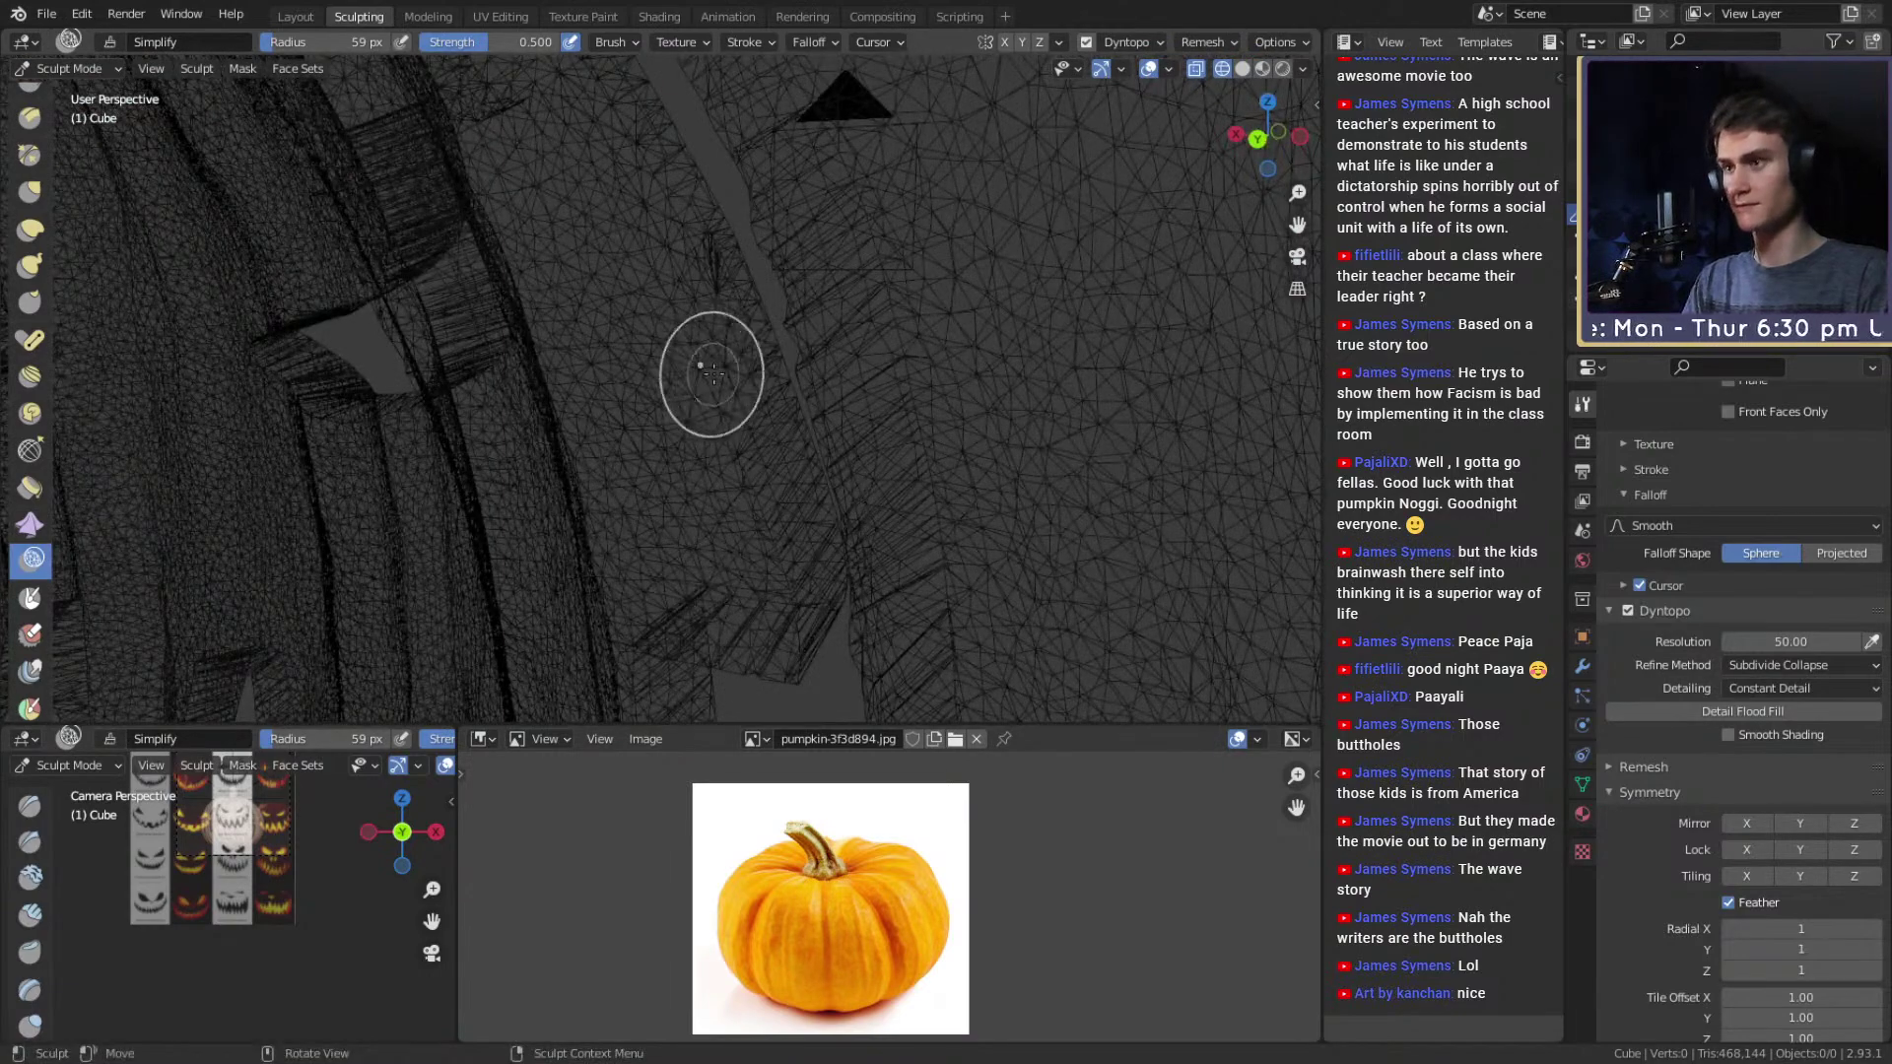
pyautogui.moveTo(770, 431)
pyautogui.mouseDown(button='middle')
pyautogui.moveTo(760, 389)
pyautogui.moveTo(783, 397)
pyautogui.mouseUp(button='middle')
pyautogui.click(670, 397)
pyautogui.moveTo(775, 453)
pyautogui.keyDown('ctrl'); pyautogui.keyDown('alt'); pyautogui.mouseDown()
pyautogui.moveTo(628, 282)
pyautogui.moveTo(655, 342)
pyautogui.mouseUp(); pyautogui.keyUp('alt'); pyautogui.keyUp('ctrl')
pyautogui.moveTo(656, 342); pyautogui.dragTo(634, 313, button='middle')
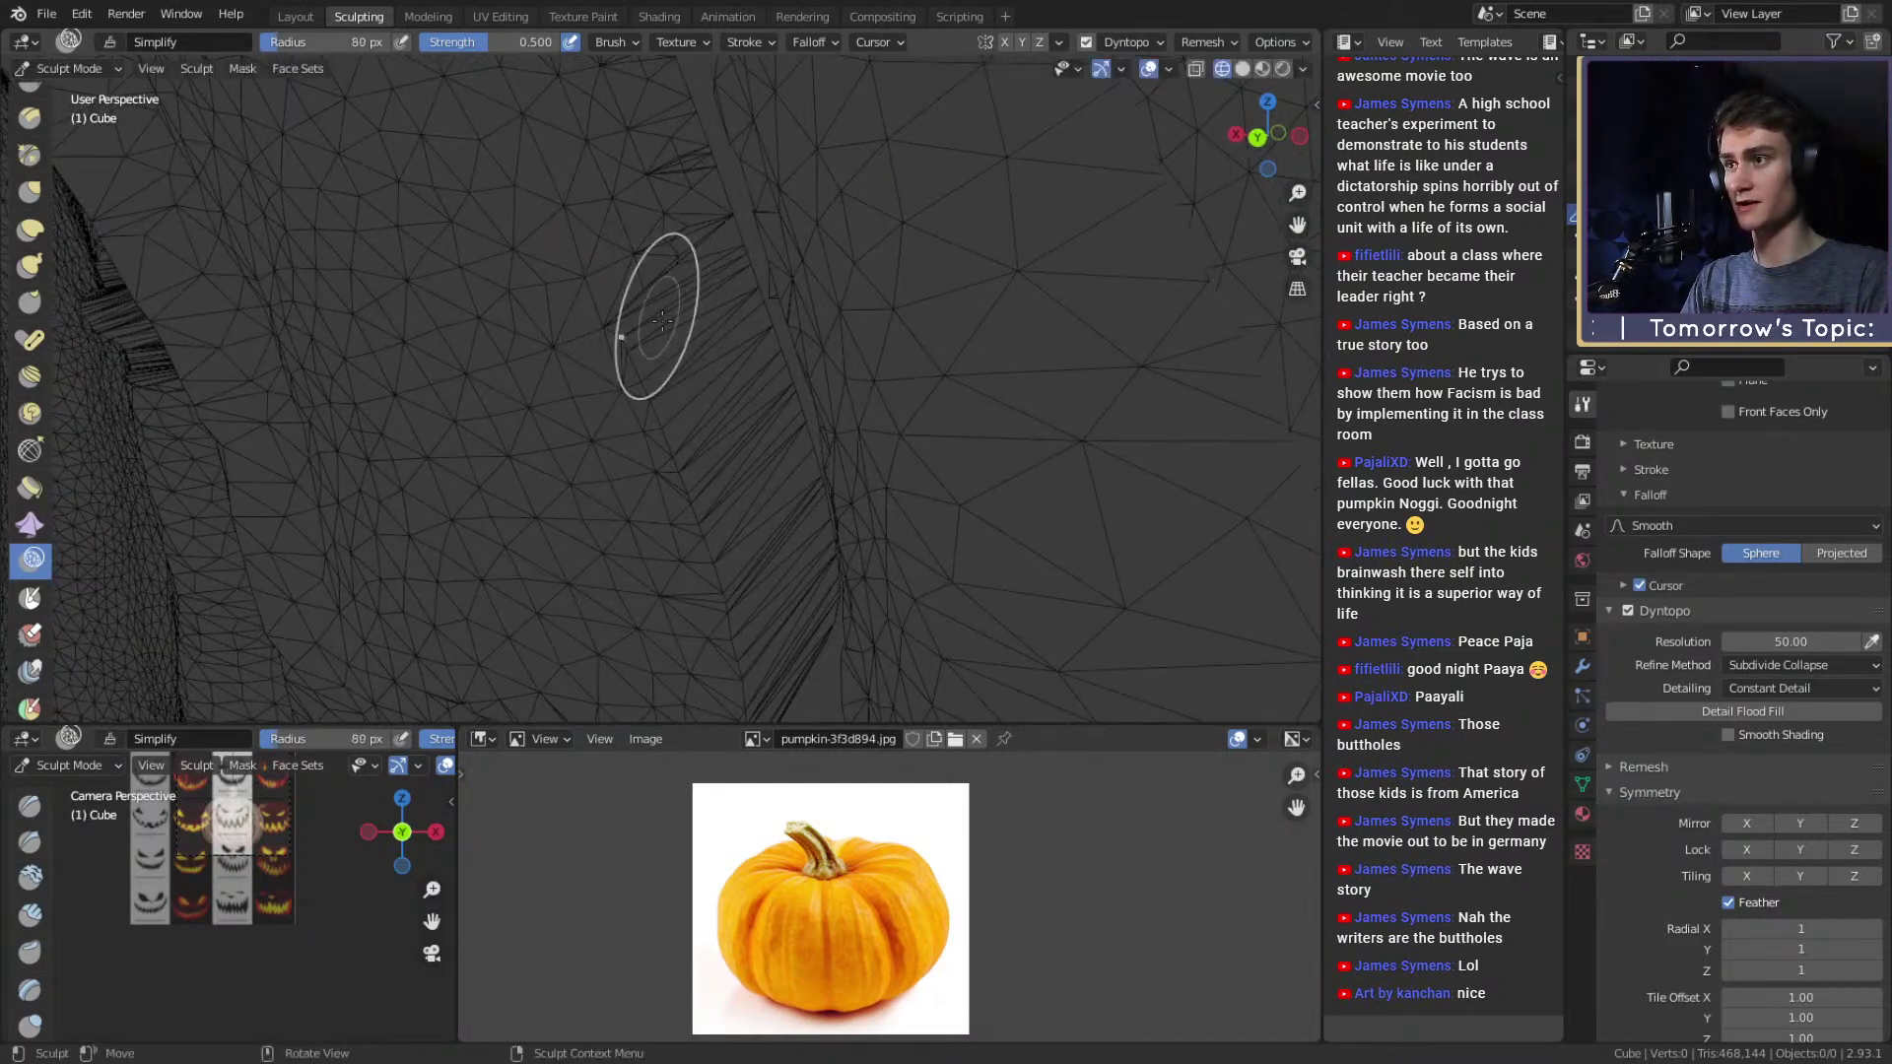
pyautogui.moveTo(706, 461); pyautogui.dragTo(728, 585)
pyautogui.moveTo(726, 507); pyautogui.dragTo(759, 464, button='middle')
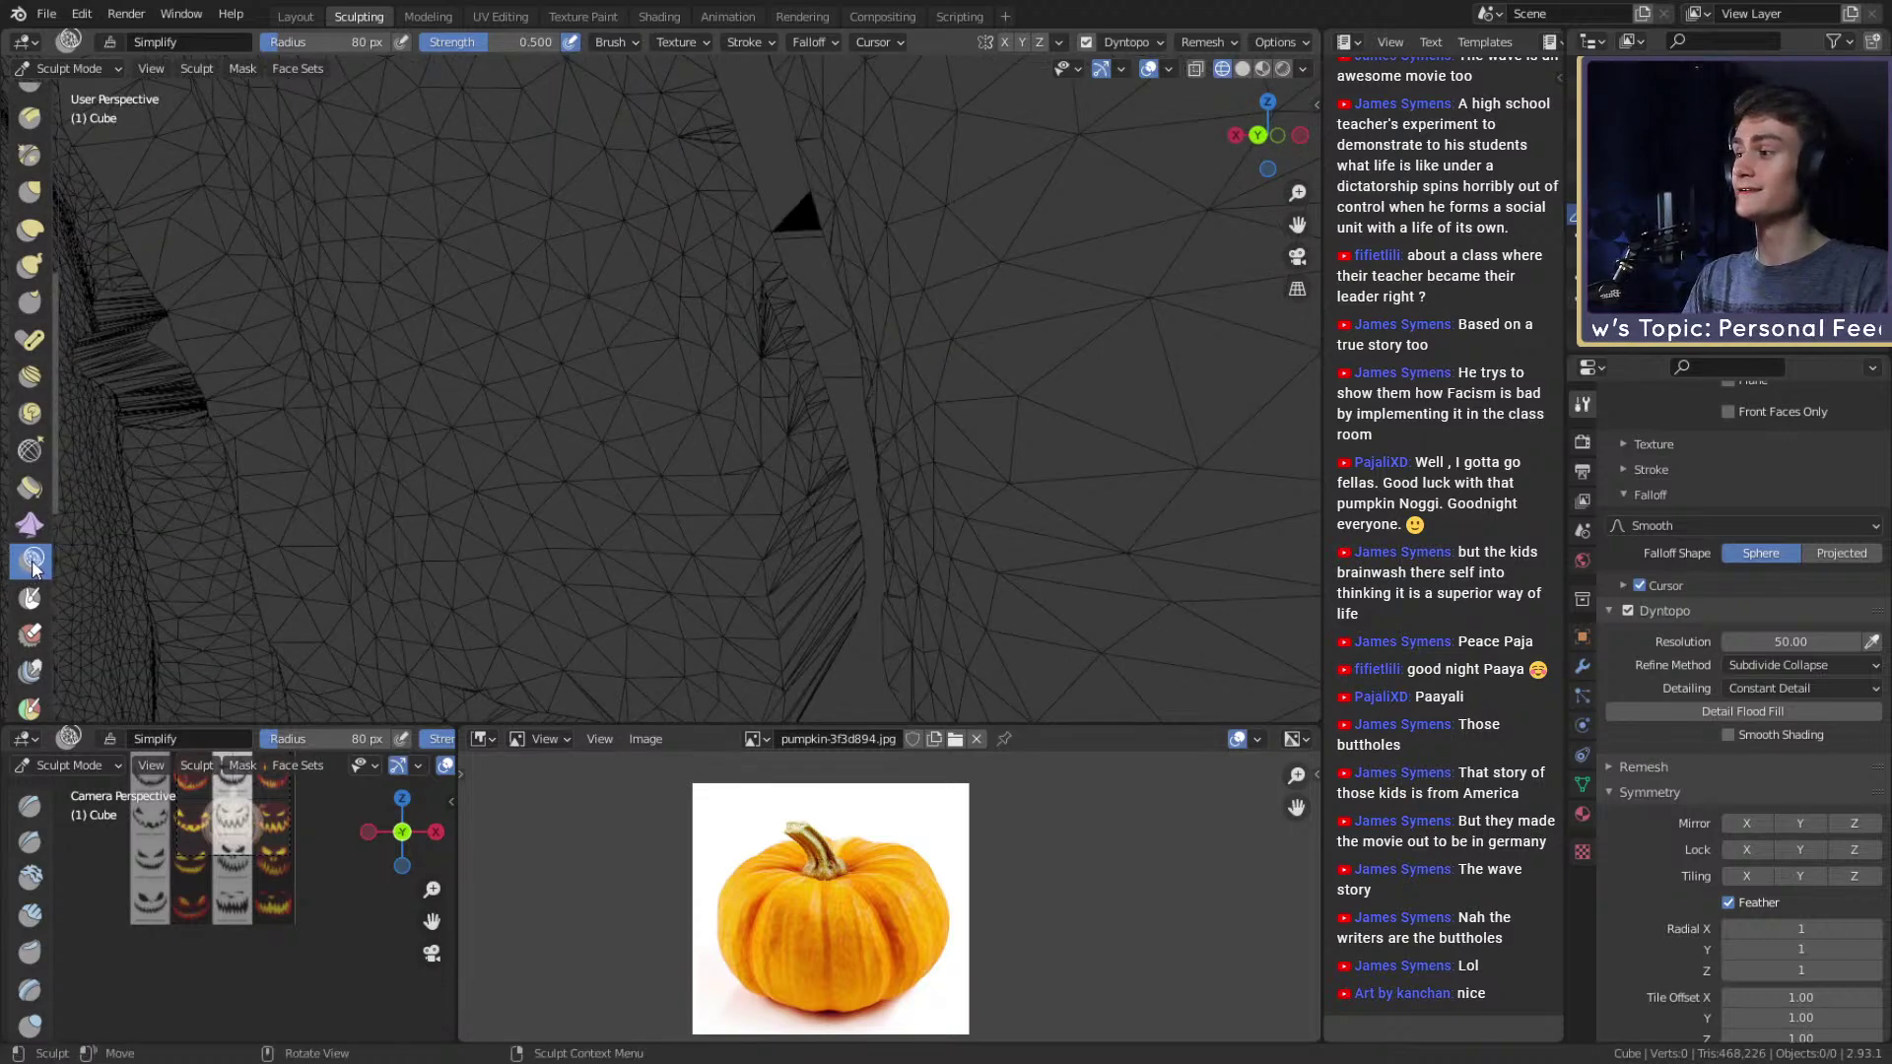
# Simplify the dense mesh around the neighbouring openings in wireframe, reducing the brush radius to 68 px.
pyautogui.moveTo(739, 495); pyautogui.dragTo(676, 317, button='middle')
pyautogui.moveTo(676, 317)
pyautogui.mouseDown()
pyautogui.moveTo(617, 427)
pyautogui.moveTo(630, 409)
pyautogui.mouseUp()
pyautogui.moveTo(631, 409); pyautogui.dragTo(685, 342, button='middle')
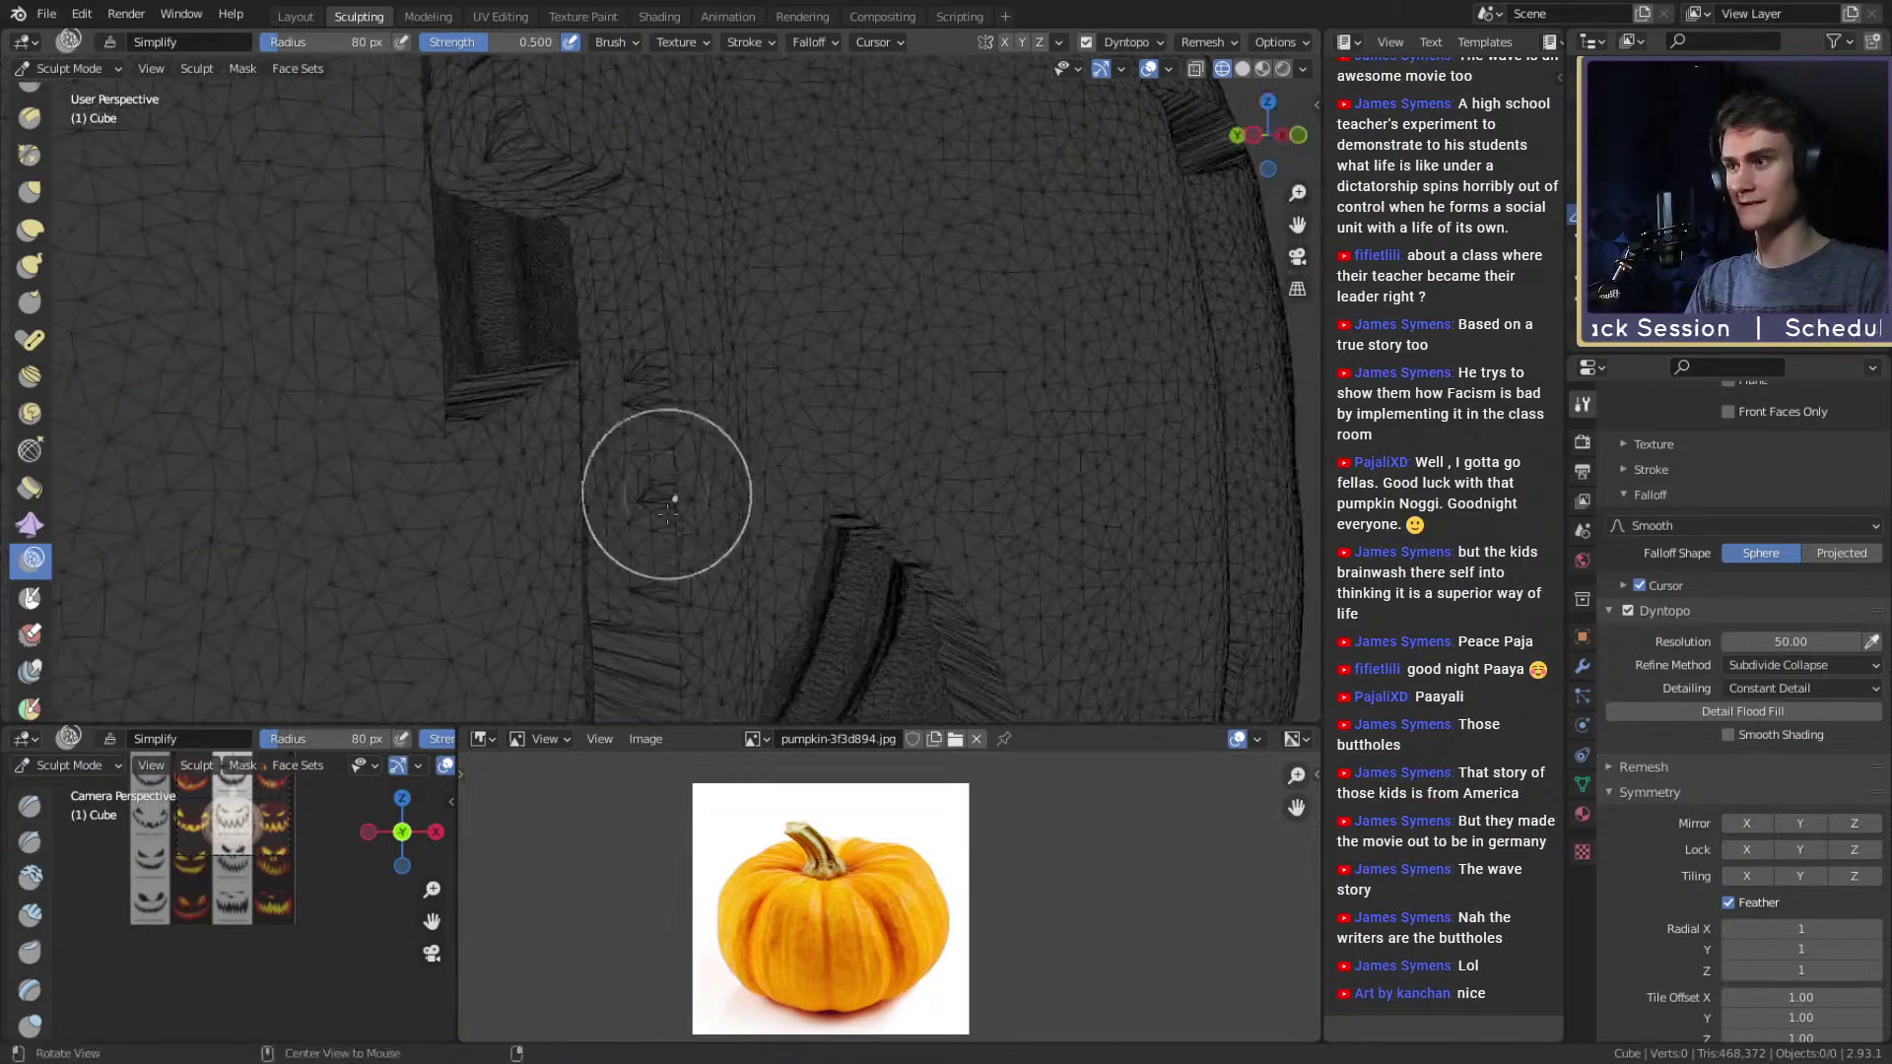
pyautogui.moveTo(707, 493)
pyautogui.mouseDown(button='middle')
pyautogui.moveTo(607, 320)
pyautogui.moveTo(634, 358)
pyautogui.mouseUp(button='middle')
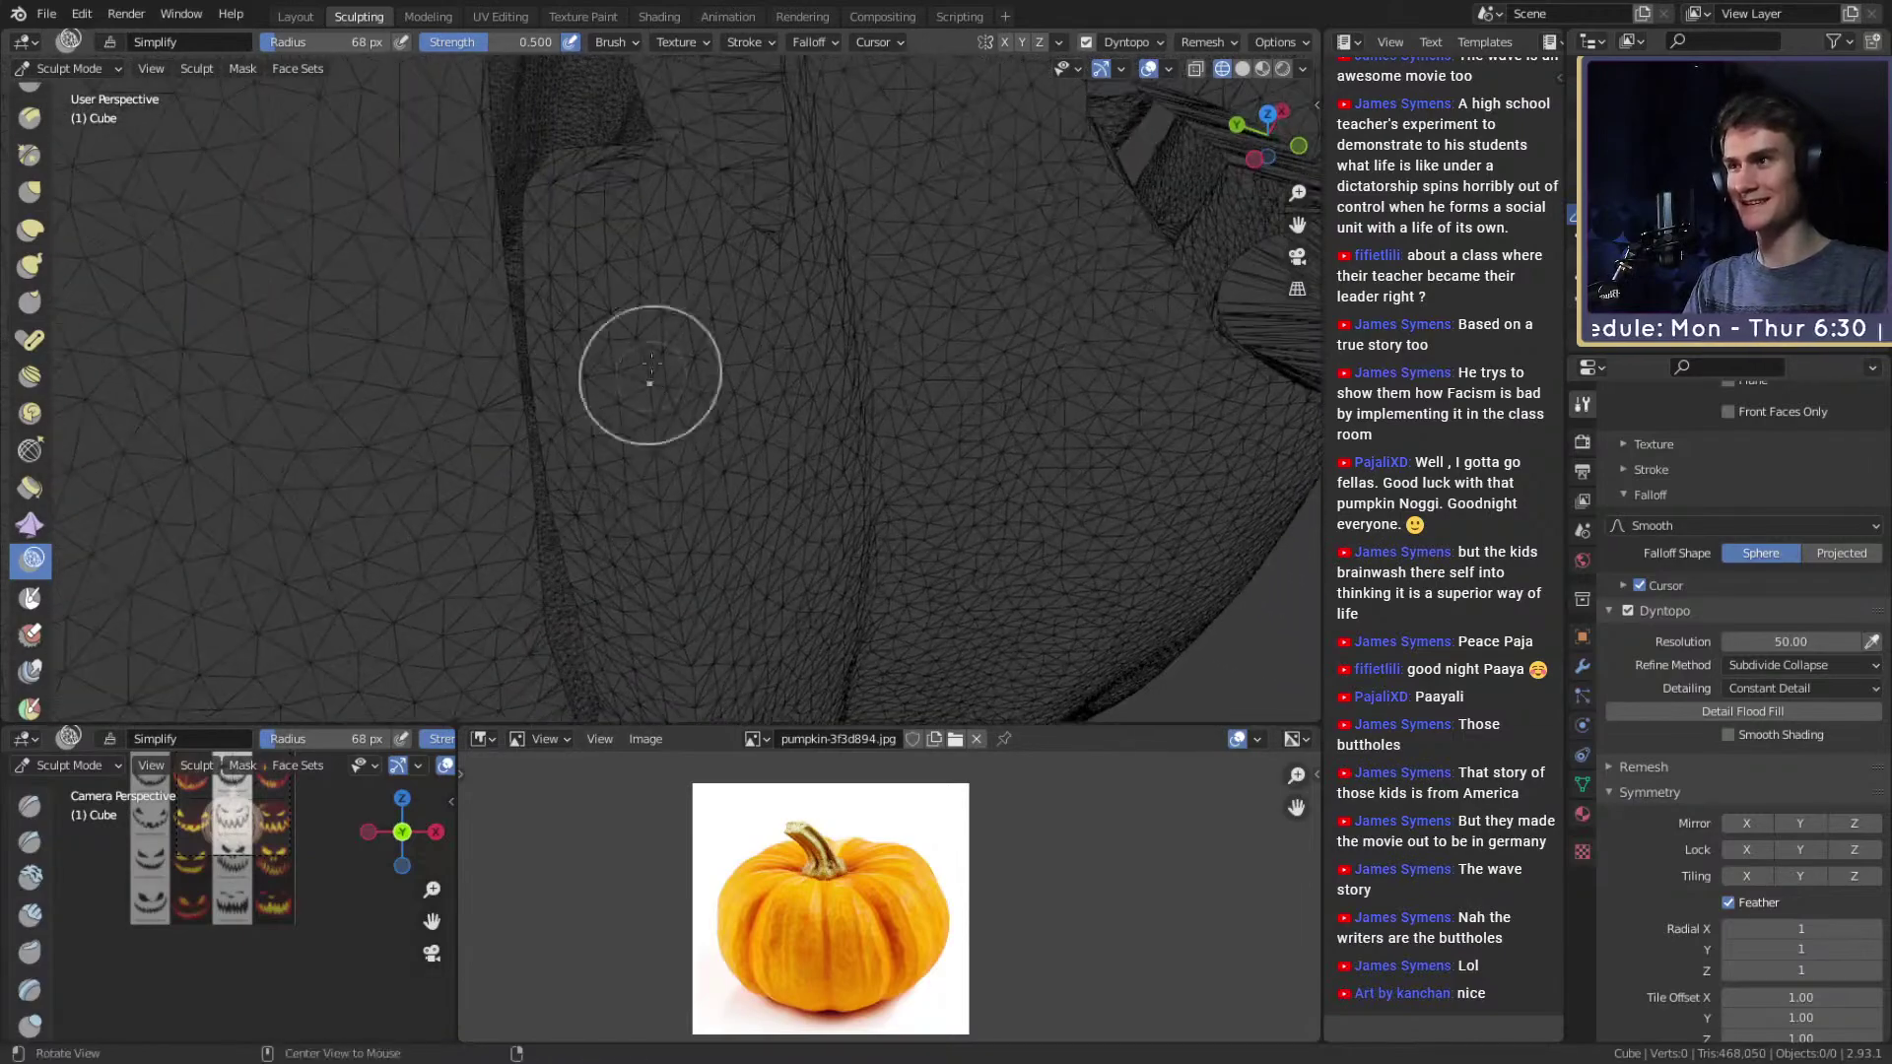
pyautogui.moveTo(665, 485)
pyautogui.mouseDown(button='middle')
pyautogui.moveTo(717, 421)
pyautogui.moveTo(694, 506)
pyautogui.mouseUp(button='middle')
pyautogui.moveTo(688, 224); pyautogui.dragTo(724, 322, button='middle')
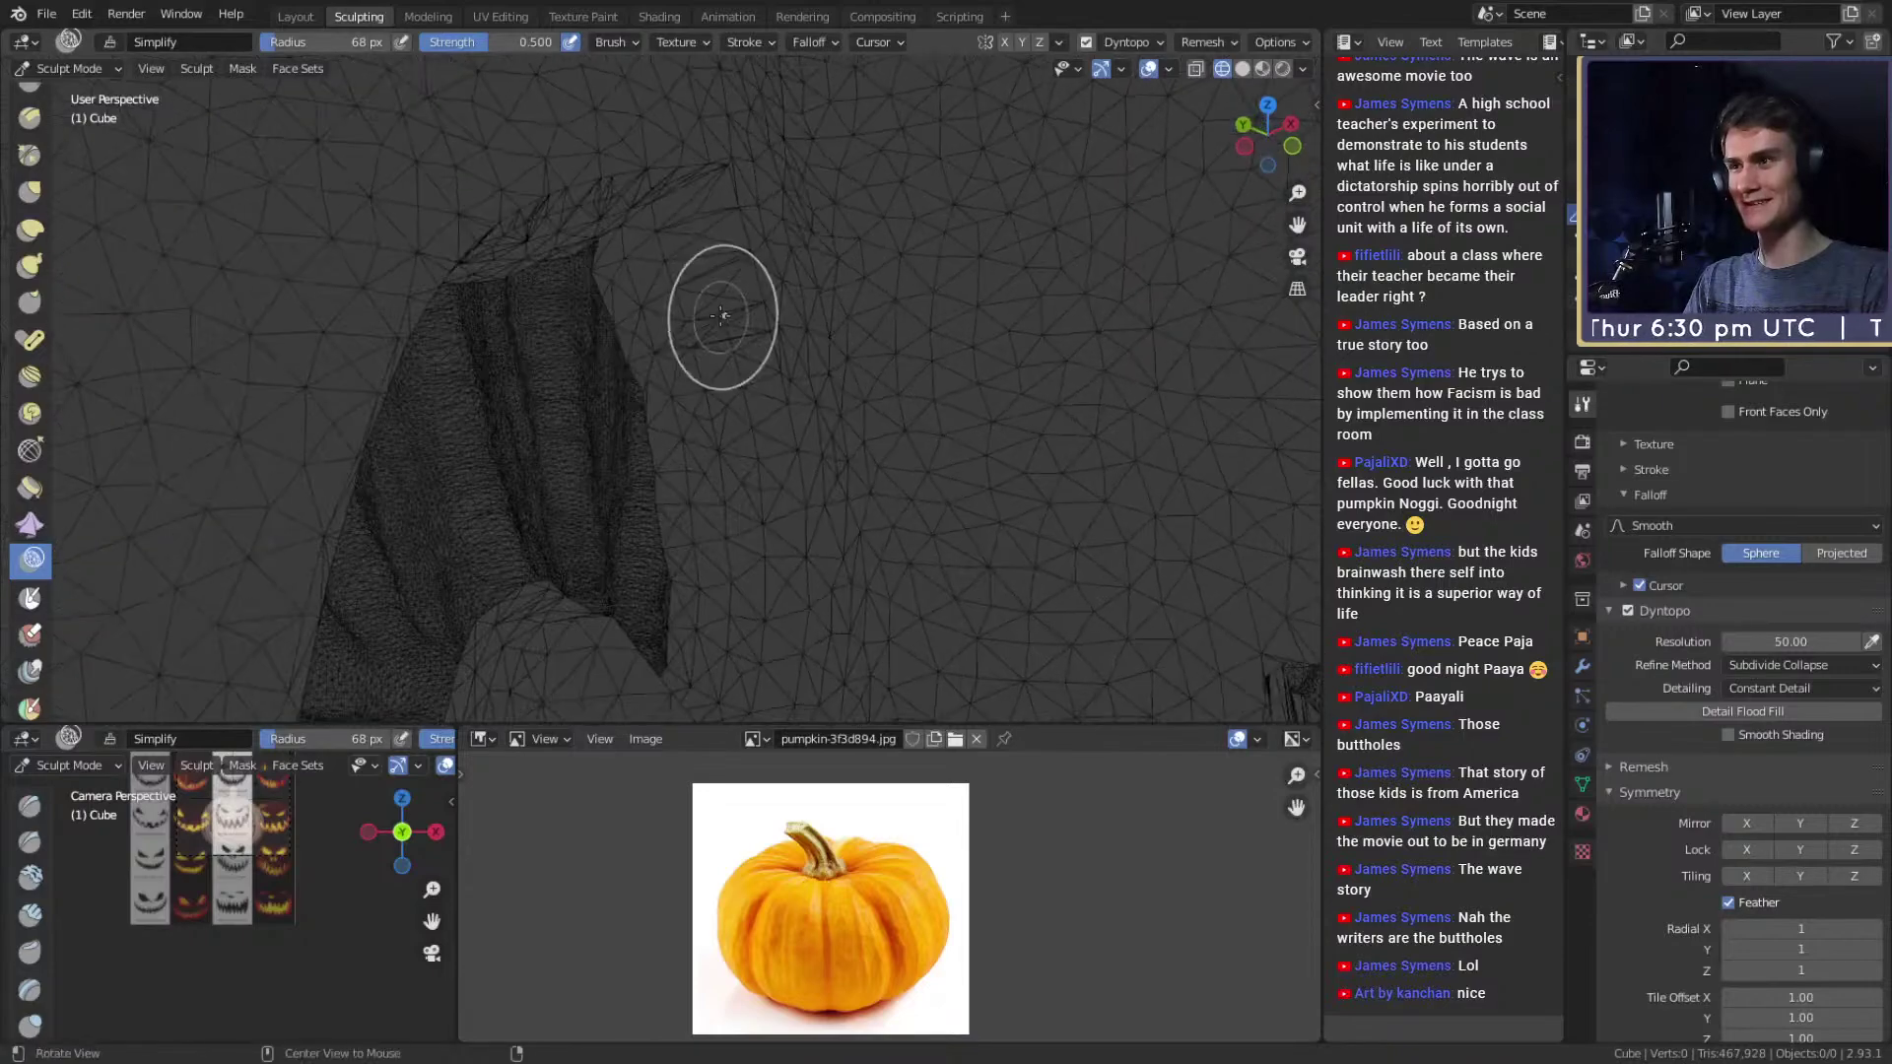
# Simplify the stretched triangles on the narrow cut wall in wireframe with the 68 px Simplify brush.
pyautogui.moveTo(708, 202); pyautogui.dragTo(762, 250, button='middle')
pyautogui.moveTo(520, 339)
pyautogui.mouseDown(button='middle')
pyautogui.moveTo(675, 232)
pyautogui.moveTo(723, 294)
pyautogui.moveTo(675, 423)
pyautogui.moveTo(739, 316)
pyautogui.moveTo(832, 229)
pyautogui.mouseUp(button='middle')
pyautogui.moveTo(740, 342); pyautogui.dragTo(724, 370)
pyautogui.moveTo(724, 369)
pyautogui.mouseDown(button='middle')
pyautogui.moveTo(666, 439)
pyautogui.moveTo(689, 345)
pyautogui.mouseUp(button='middle')
pyautogui.moveTo(700, 259); pyautogui.dragTo(768, 340, button='middle')
pyautogui.moveTo(773, 360); pyautogui.dragTo(781, 378)
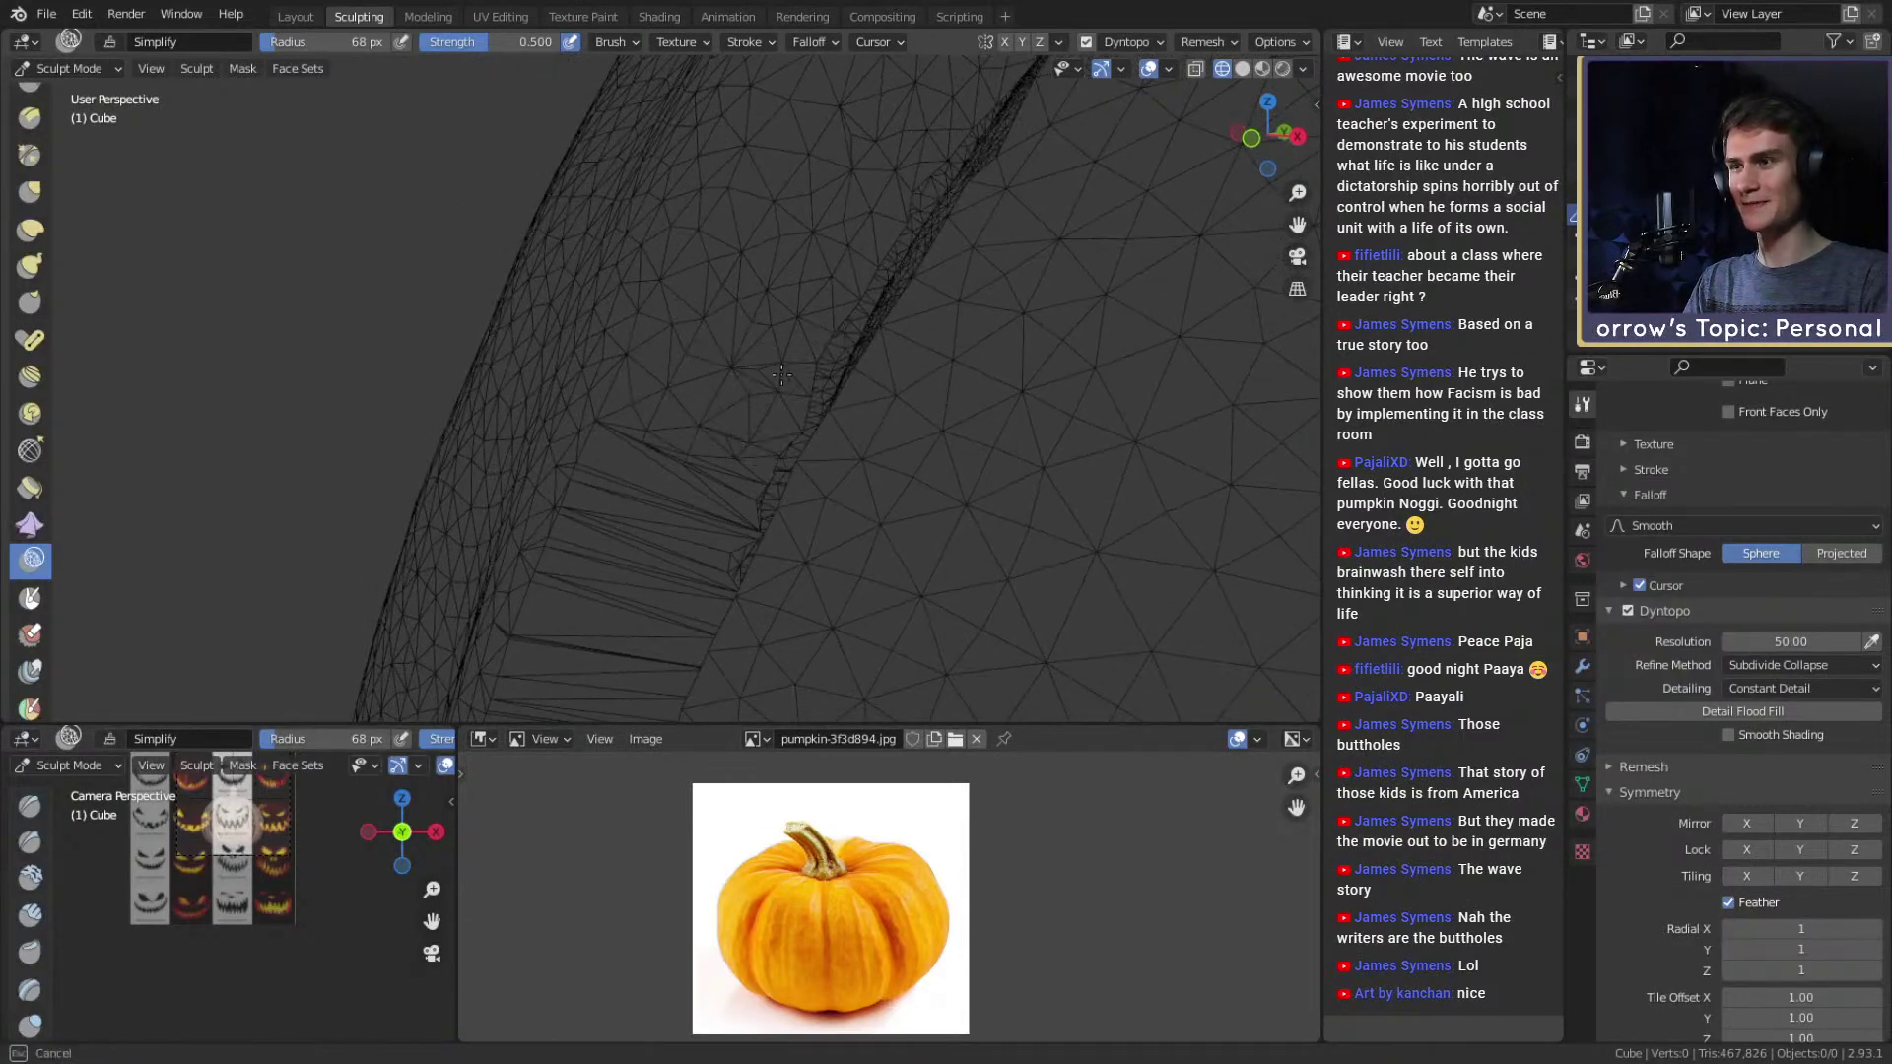
pyautogui.moveTo(740, 441); pyautogui.dragTo(770, 358, button='middle')
pyautogui.moveTo(710, 513); pyautogui.dragTo(725, 367, button='middle')
pyautogui.moveTo(683, 459); pyautogui.dragTo(718, 419, button='middle')
# Continue simplifying along the length of the cut wall with long strokes in wireframe.
pyautogui.moveTo(749, 384); pyautogui.dragTo(731, 444)
pyautogui.keyDown('shift'); pyautogui.moveTo(731, 443); pyautogui.dragTo(739, 281, button='middle'); pyautogui.keyUp('shift')
pyautogui.moveTo(730, 362); pyautogui.dragTo(717, 443)
pyautogui.moveTo(717, 443); pyautogui.dragTo(724, 486, button='middle')
pyautogui.keyDown('alt'); pyautogui.moveTo(725, 486); pyautogui.dragTo(714, 424); pyautogui.keyUp('alt')
pyautogui.moveTo(684, 266); pyautogui.dragTo(695, 433)
pyautogui.keyDown('alt'); pyautogui.keyDown('shift'); pyautogui.moveTo(695, 492); pyautogui.dragTo(673, 266); pyautogui.keyUp('shift'); pyautogui.keyUp('alt')
# Clean up the remaining dense edges with Simplify and return the viewport to solid shading.
pyautogui.moveTo(636, 419); pyautogui.dragTo(652, 502, button='middle')
pyautogui.moveTo(828, 485)
pyautogui.mouseDown(button='middle')
pyautogui.moveTo(549, 422)
pyautogui.moveTo(723, 495)
pyautogui.mouseUp(button='middle')
pyautogui.moveTo(754, 228); pyautogui.dragTo(797, 344, button='middle')
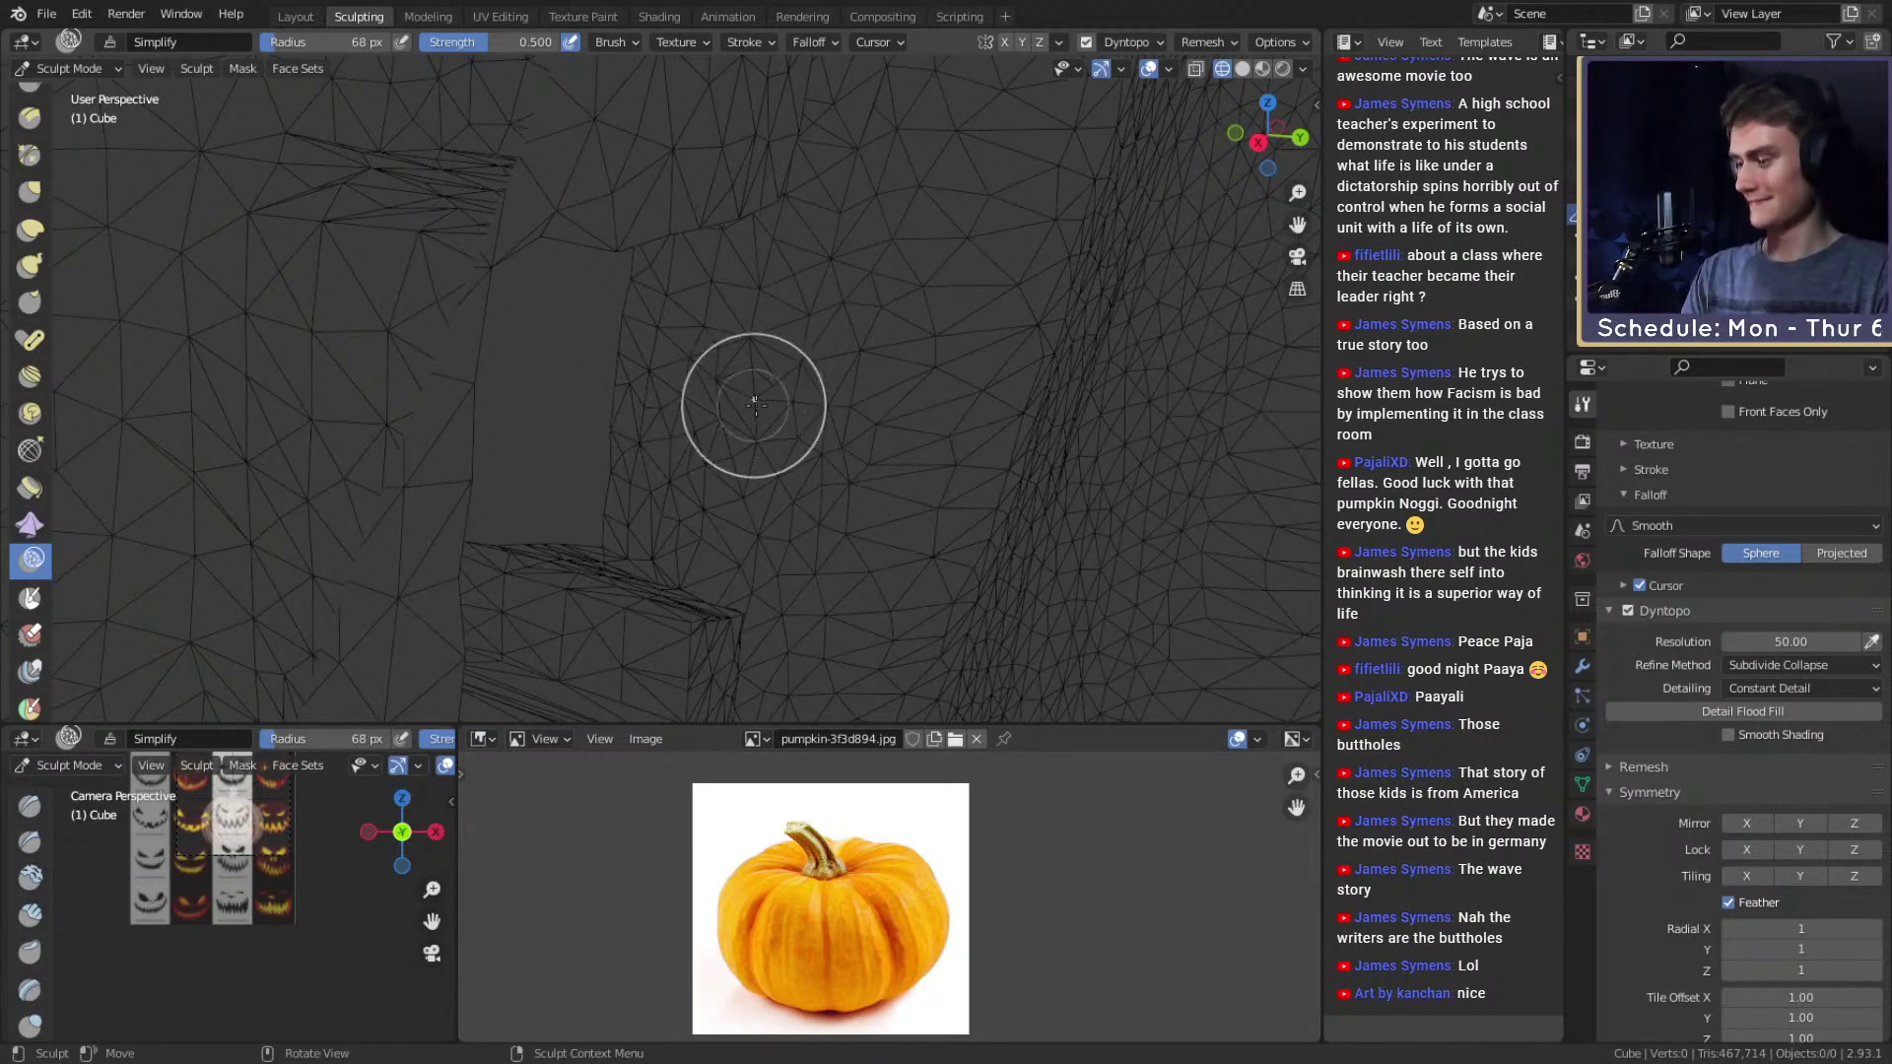
pyautogui.click(937, 405)
pyautogui.moveTo(867, 394)
pyautogui.mouseDown(button='middle')
pyautogui.moveTo(806, 384)
pyautogui.moveTo(664, 528)
pyautogui.moveTo(730, 430)
pyautogui.moveTo(996, 388)
pyautogui.moveTo(789, 506)
pyautogui.moveTo(731, 419)
pyautogui.moveTo(749, 331)
pyautogui.moveTo(705, 473)
pyautogui.moveTo(669, 381)
pyautogui.mouseUp(button='middle')
pyautogui.moveTo(631, 619)
pyautogui.mouseDown(button='middle')
pyautogui.moveTo(818, 338)
pyautogui.moveTo(666, 311)
pyautogui.mouseUp(button='middle')
pyautogui.moveTo(589, 395)
pyautogui.mouseDown(button='middle')
pyautogui.moveTo(625, 375)
pyautogui.moveTo(624, 345)
pyautogui.mouseUp(button='middle')
pyautogui.moveTo(679, 594)
pyautogui.mouseDown(button='middle')
pyautogui.moveTo(642, 410)
pyautogui.moveTo(671, 452)
pyautogui.moveTo(596, 347)
pyautogui.mouseUp(button='middle')
pyautogui.keyDown('shift'); pyautogui.moveTo(744, 564); pyautogui.dragTo(693, 444, button='middle'); pyautogui.keyUp('shift')
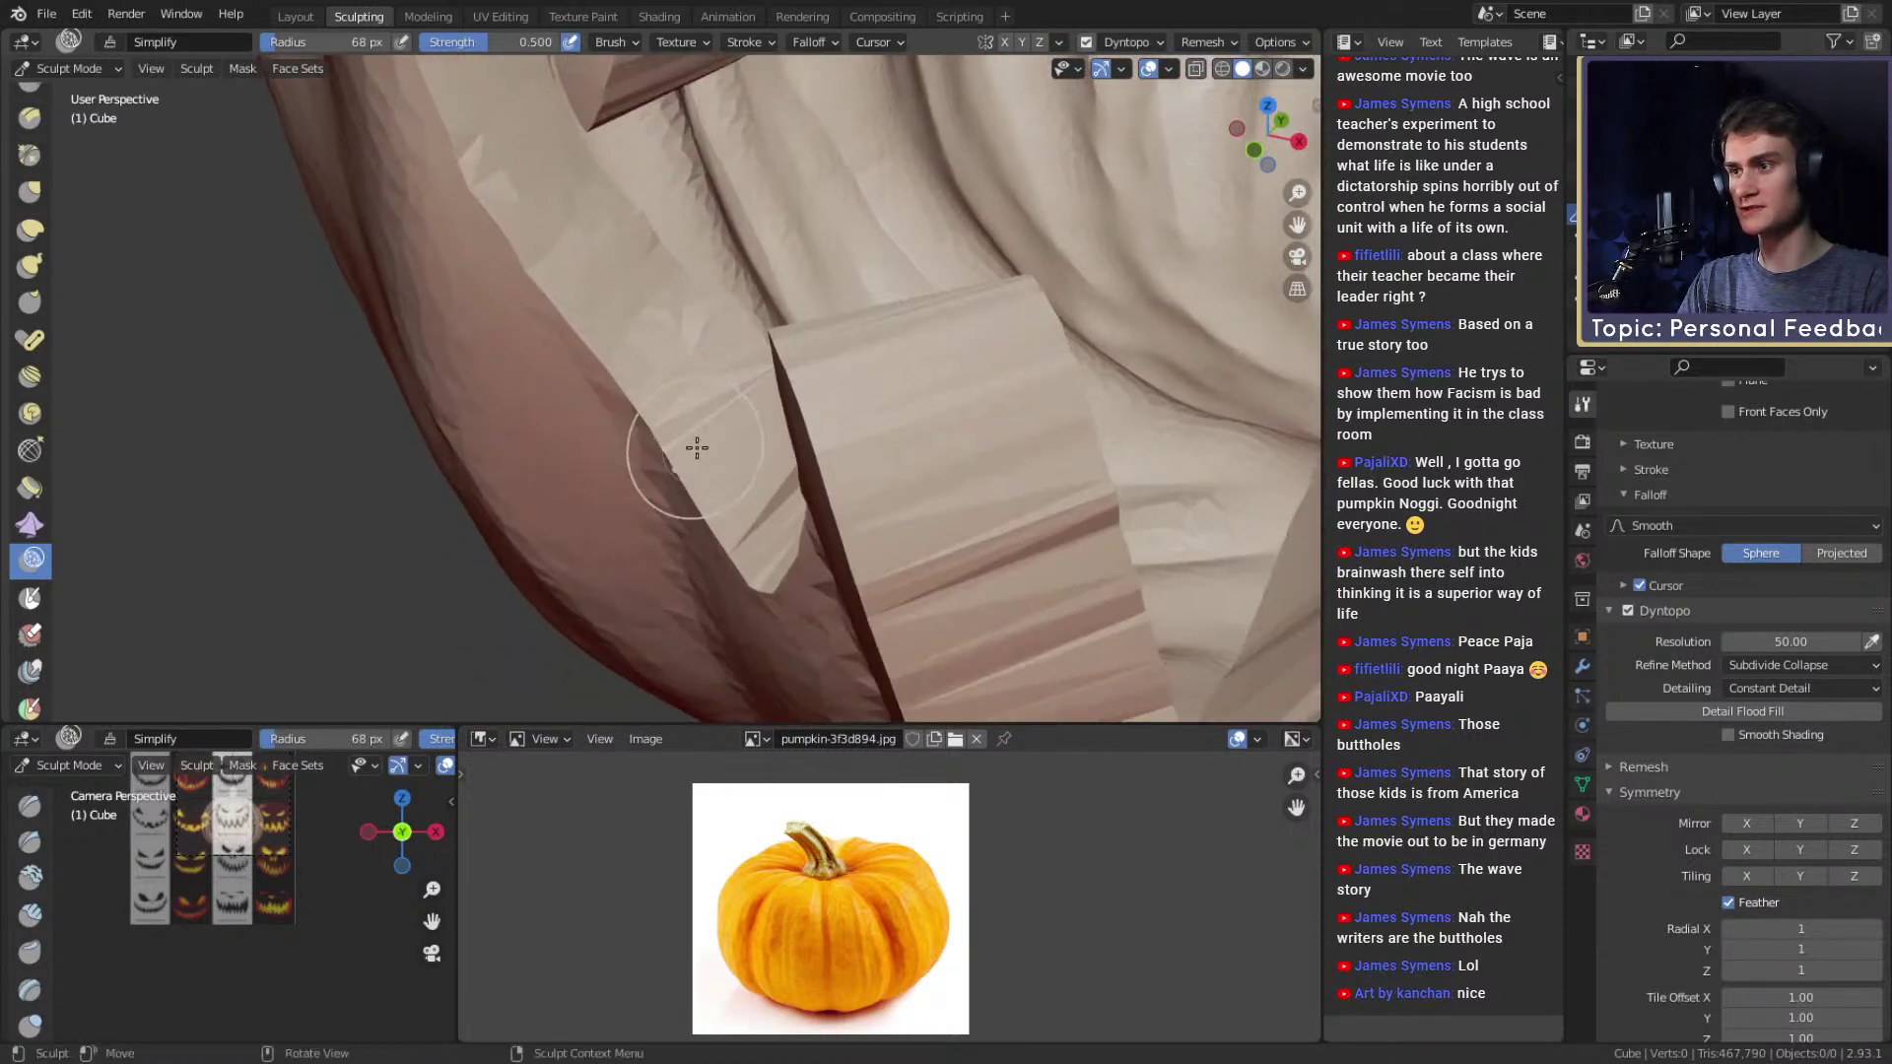
# Simplify the jagged faces around the mouth's corners and cut walls at 68 px radius in solid shading.
pyautogui.moveTo(777, 530)
pyautogui.mouseDown(button='middle')
pyautogui.moveTo(844, 464)
pyautogui.moveTo(584, 524)
pyautogui.mouseUp(button='middle')
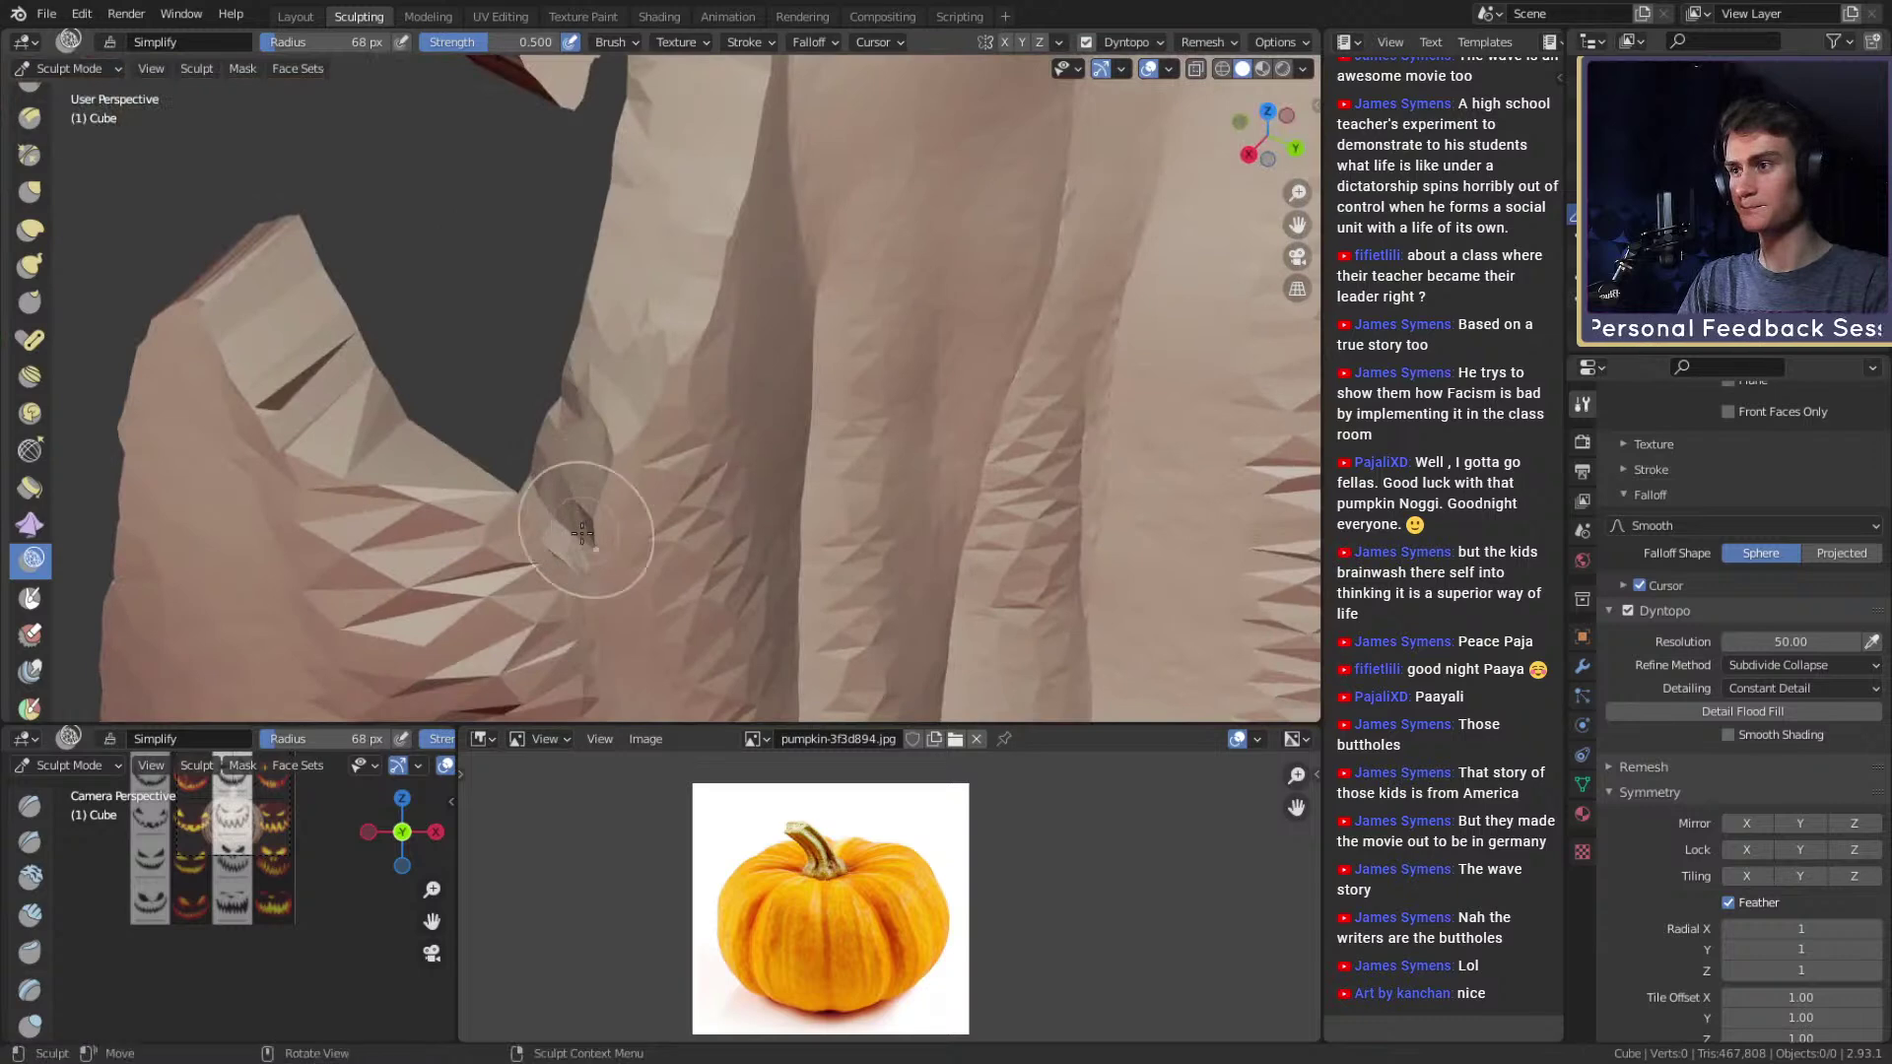
pyautogui.moveTo(693, 269); pyautogui.dragTo(647, 449, button='middle')
pyautogui.moveTo(682, 231)
pyautogui.mouseDown(button='middle')
pyautogui.moveTo(696, 453)
pyautogui.moveTo(697, 283)
pyautogui.moveTo(706, 435)
pyautogui.mouseUp(button='middle')
pyautogui.moveTo(706, 304)
pyautogui.mouseDown(button='middle')
pyautogui.moveTo(713, 506)
pyautogui.moveTo(724, 428)
pyautogui.moveTo(764, 401)
pyautogui.moveTo(726, 355)
pyautogui.moveTo(679, 348)
pyautogui.mouseUp(button='middle')
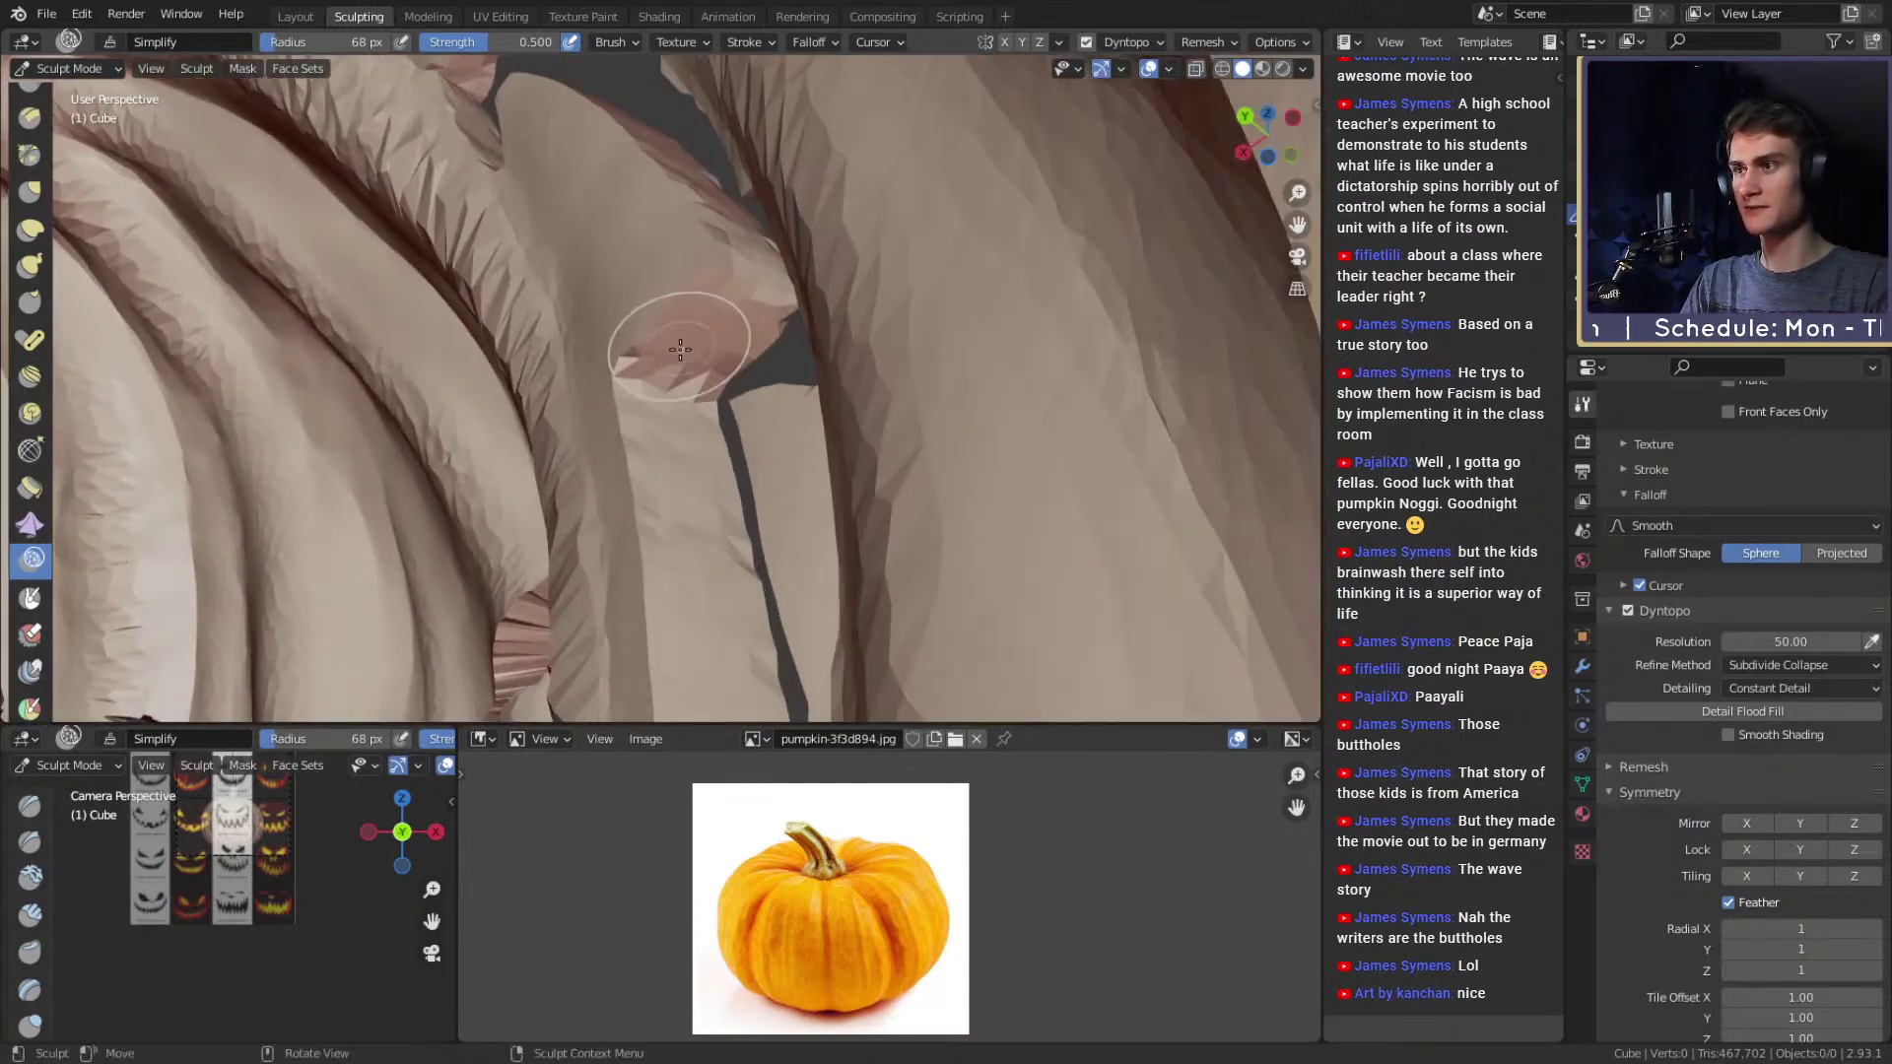
pyautogui.moveTo(671, 454); pyautogui.dragTo(707, 310, button='middle')
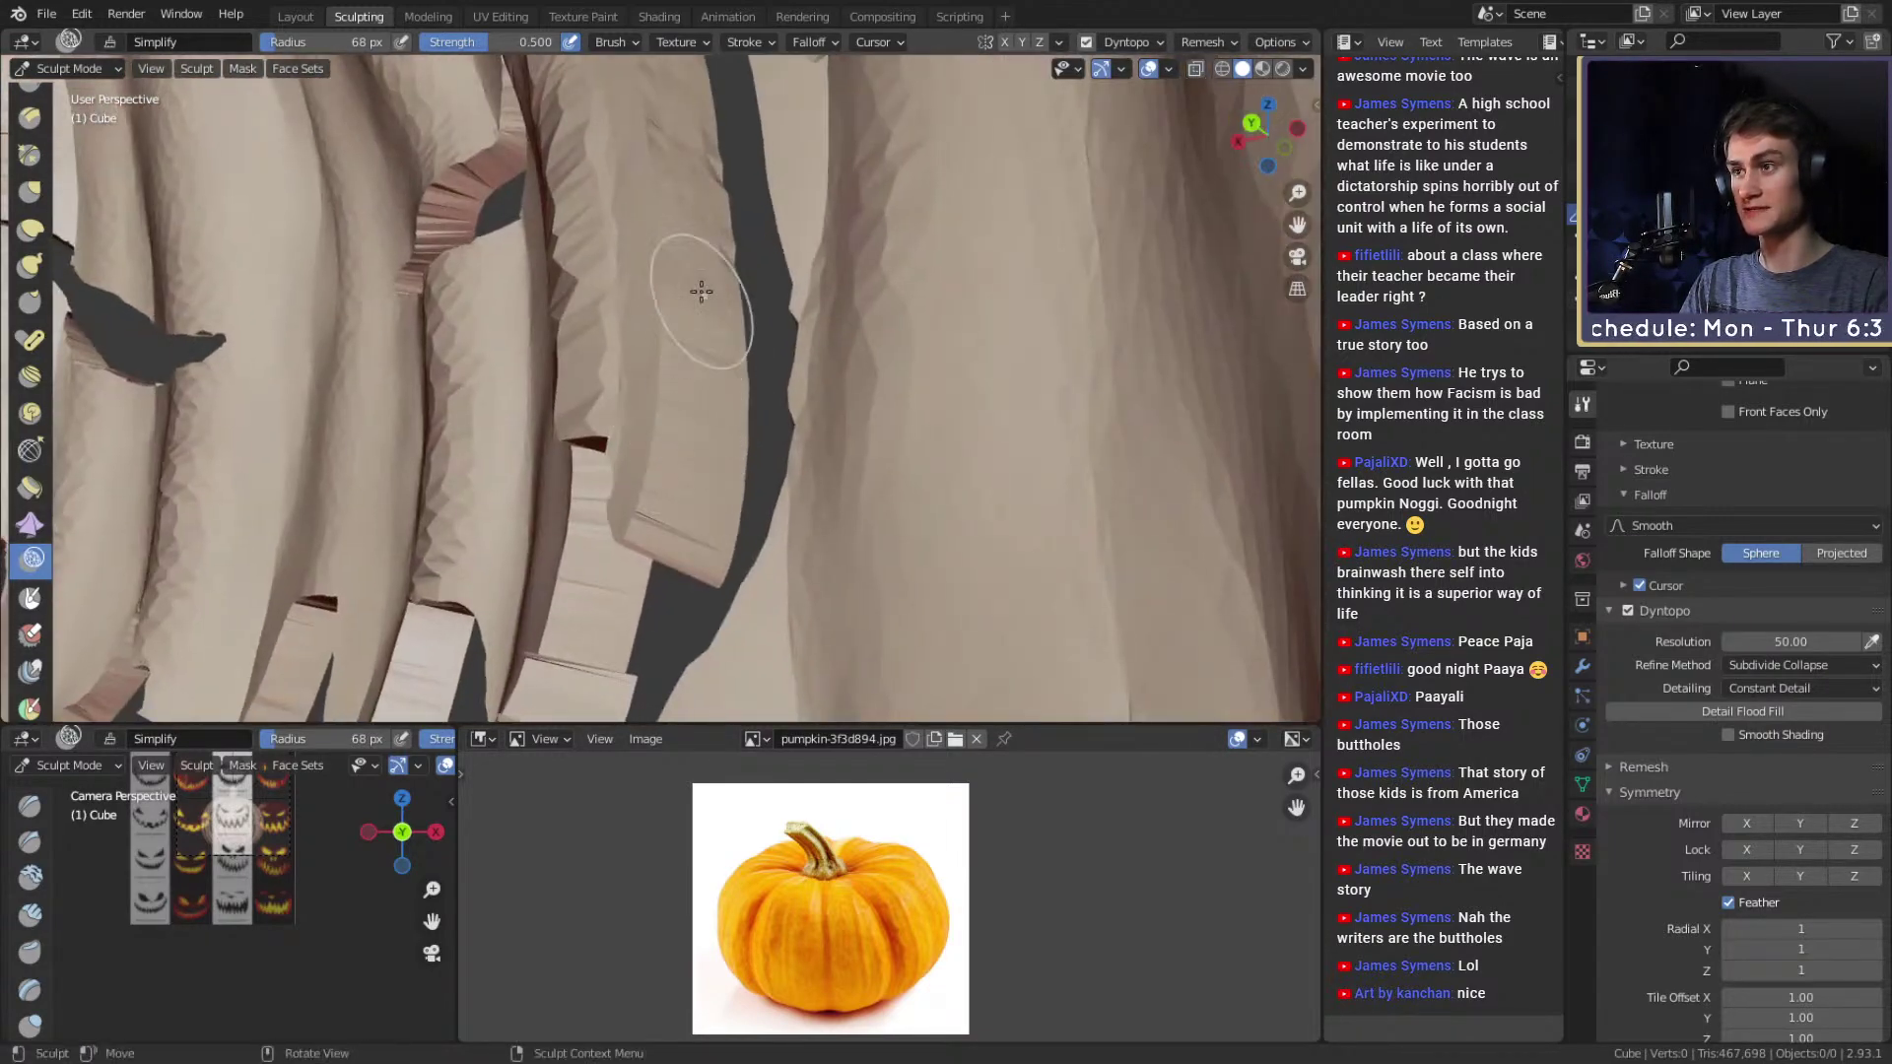
pyautogui.moveTo(676, 508)
pyautogui.mouseDown(button='middle')
pyautogui.moveTo(528, 473)
pyautogui.moveTo(602, 517)
pyautogui.mouseUp(button='middle')
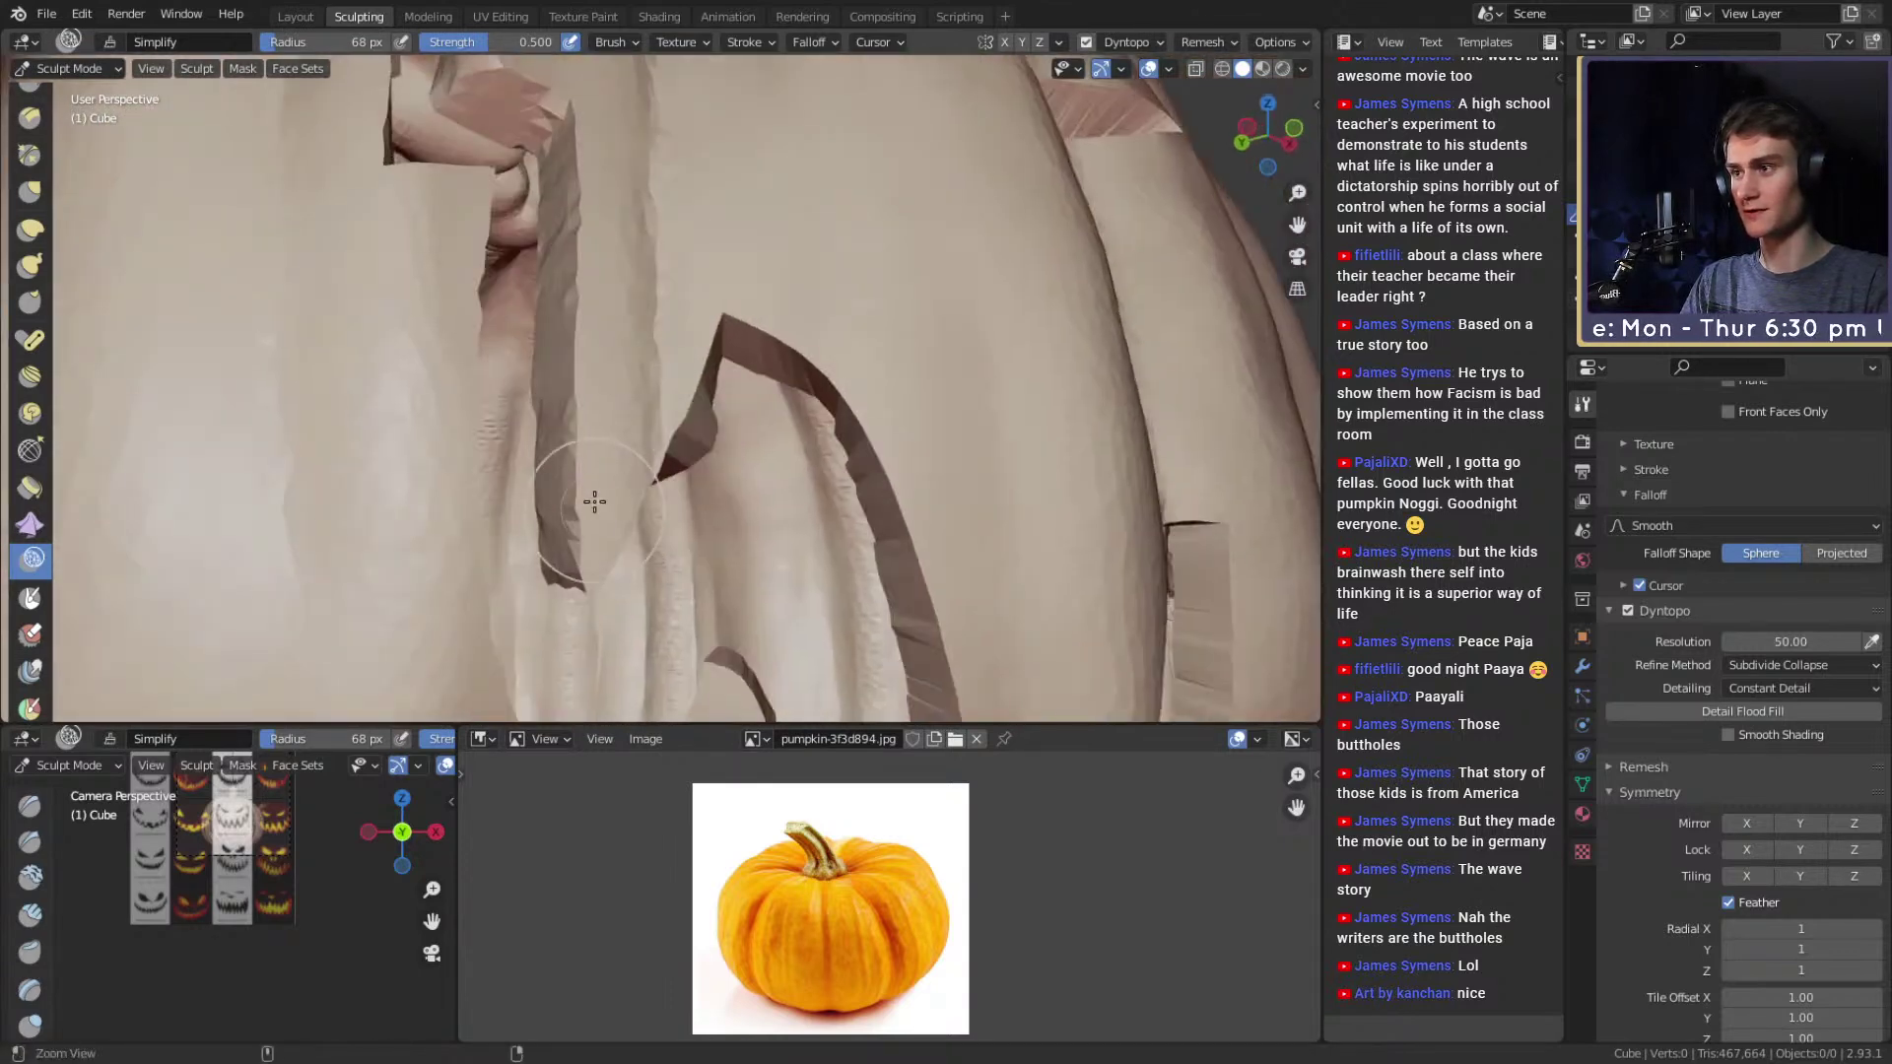
pyautogui.moveTo(723, 408)
pyautogui.keyDown('alt'); pyautogui.mouseDown()
pyautogui.moveTo(667, 359)
pyautogui.moveTo(706, 452)
pyautogui.moveTo(572, 573)
pyautogui.mouseUp(); pyautogui.keyUp('alt')
pyautogui.keyDown('ctrl'); pyautogui.moveTo(571, 572); pyautogui.dragTo(568, 375, button='middle'); pyautogui.keyUp('ctrl')
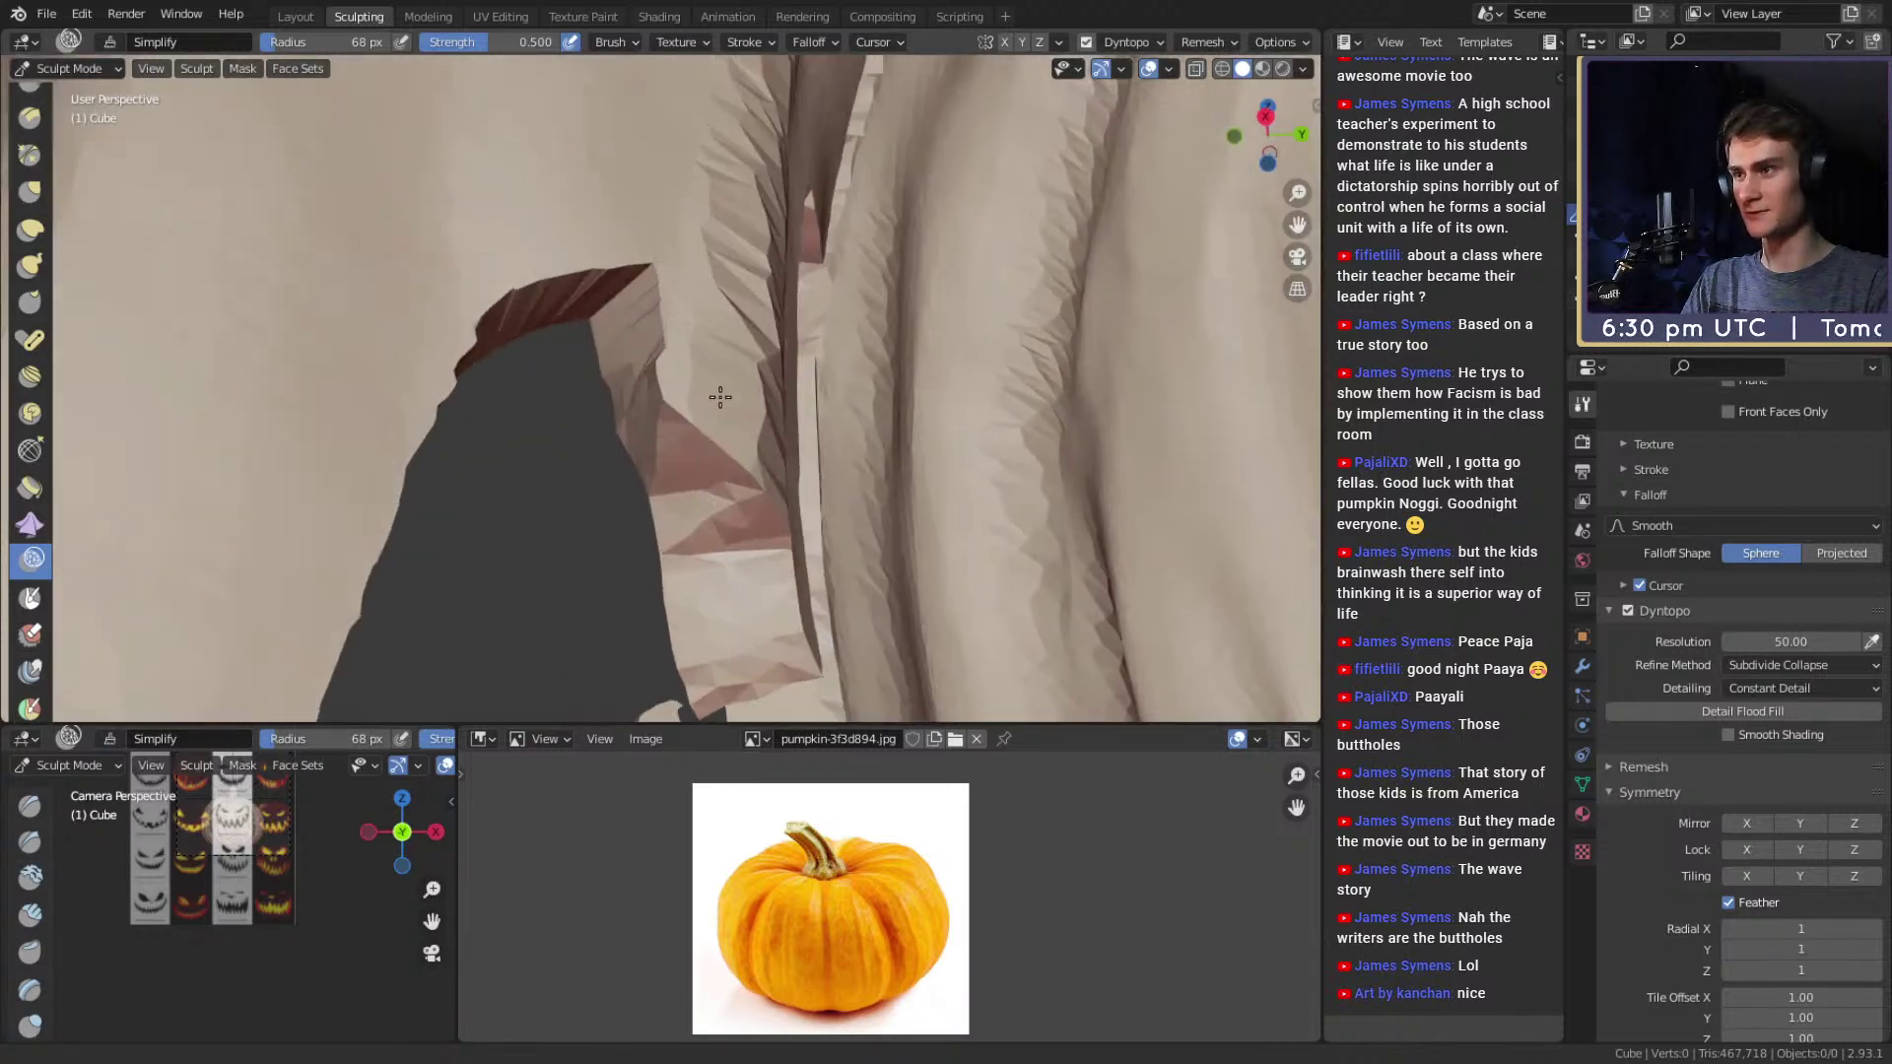
# Pull the uneven cut wall beside the mouth opening into shape with the Grab brush, setting its radius to 43 px.
pyautogui.press('g')
pyautogui.moveTo(701, 418)
pyautogui.mouseDown(button='middle')
pyautogui.moveTo(659, 439)
pyautogui.moveTo(671, 422)
pyautogui.mouseUp(button='middle')
pyautogui.moveTo(671, 423)
pyautogui.mouseDown()
pyautogui.moveTo(644, 404)
pyautogui.moveTo(712, 434)
pyautogui.mouseUp()
pyautogui.moveTo(711, 434)
pyautogui.mouseDown(button='middle')
pyautogui.moveTo(676, 409)
pyautogui.moveTo(759, 415)
pyautogui.mouseUp(button='middle')
pyautogui.press(']')
pyautogui.press('f')
pyautogui.click(695, 415)
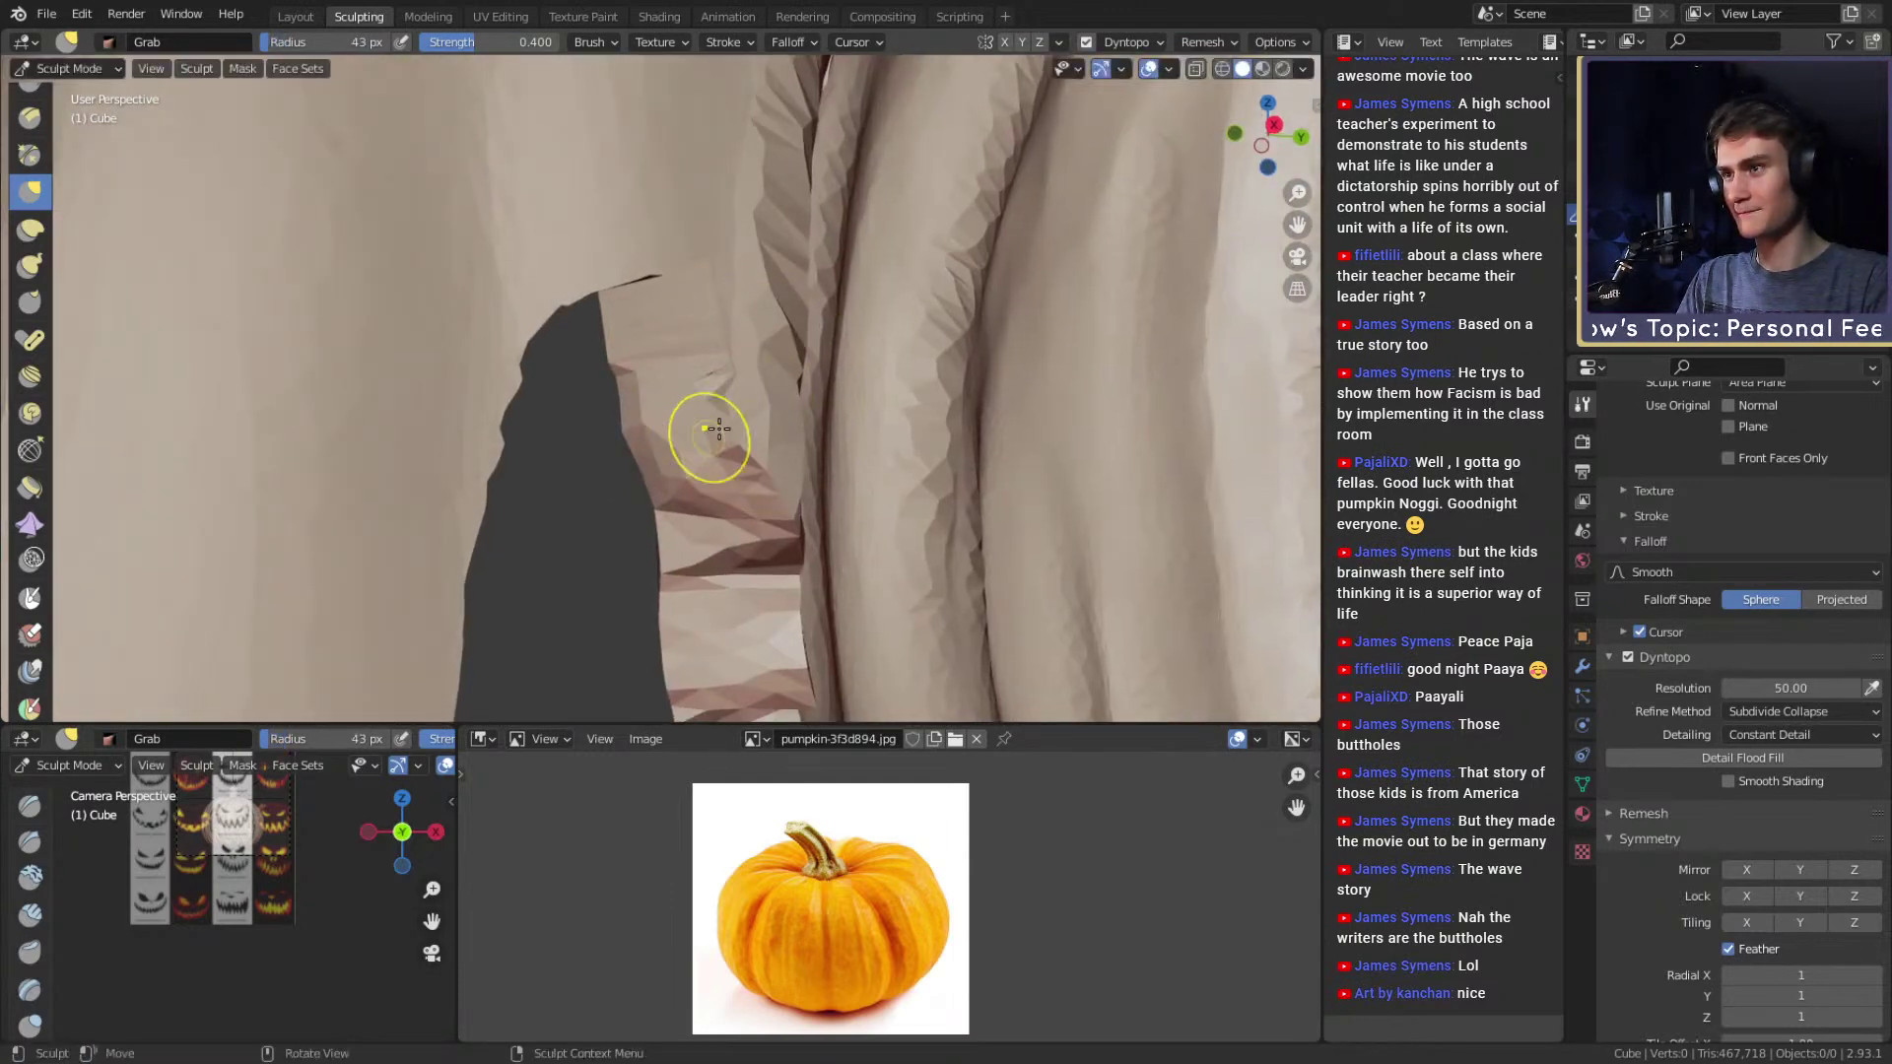
# Simplify the cut edges of the upper teeth and the gaps between them at 102 px radius.
pyautogui.click(33, 558)
pyautogui.moveTo(688, 270)
pyautogui.mouseDown(button='middle')
pyautogui.moveTo(680, 324)
pyautogui.moveTo(456, 452)
pyautogui.moveTo(669, 284)
pyautogui.mouseUp(button='middle')
pyautogui.moveTo(581, 559); pyautogui.dragTo(746, 494, button='middle')
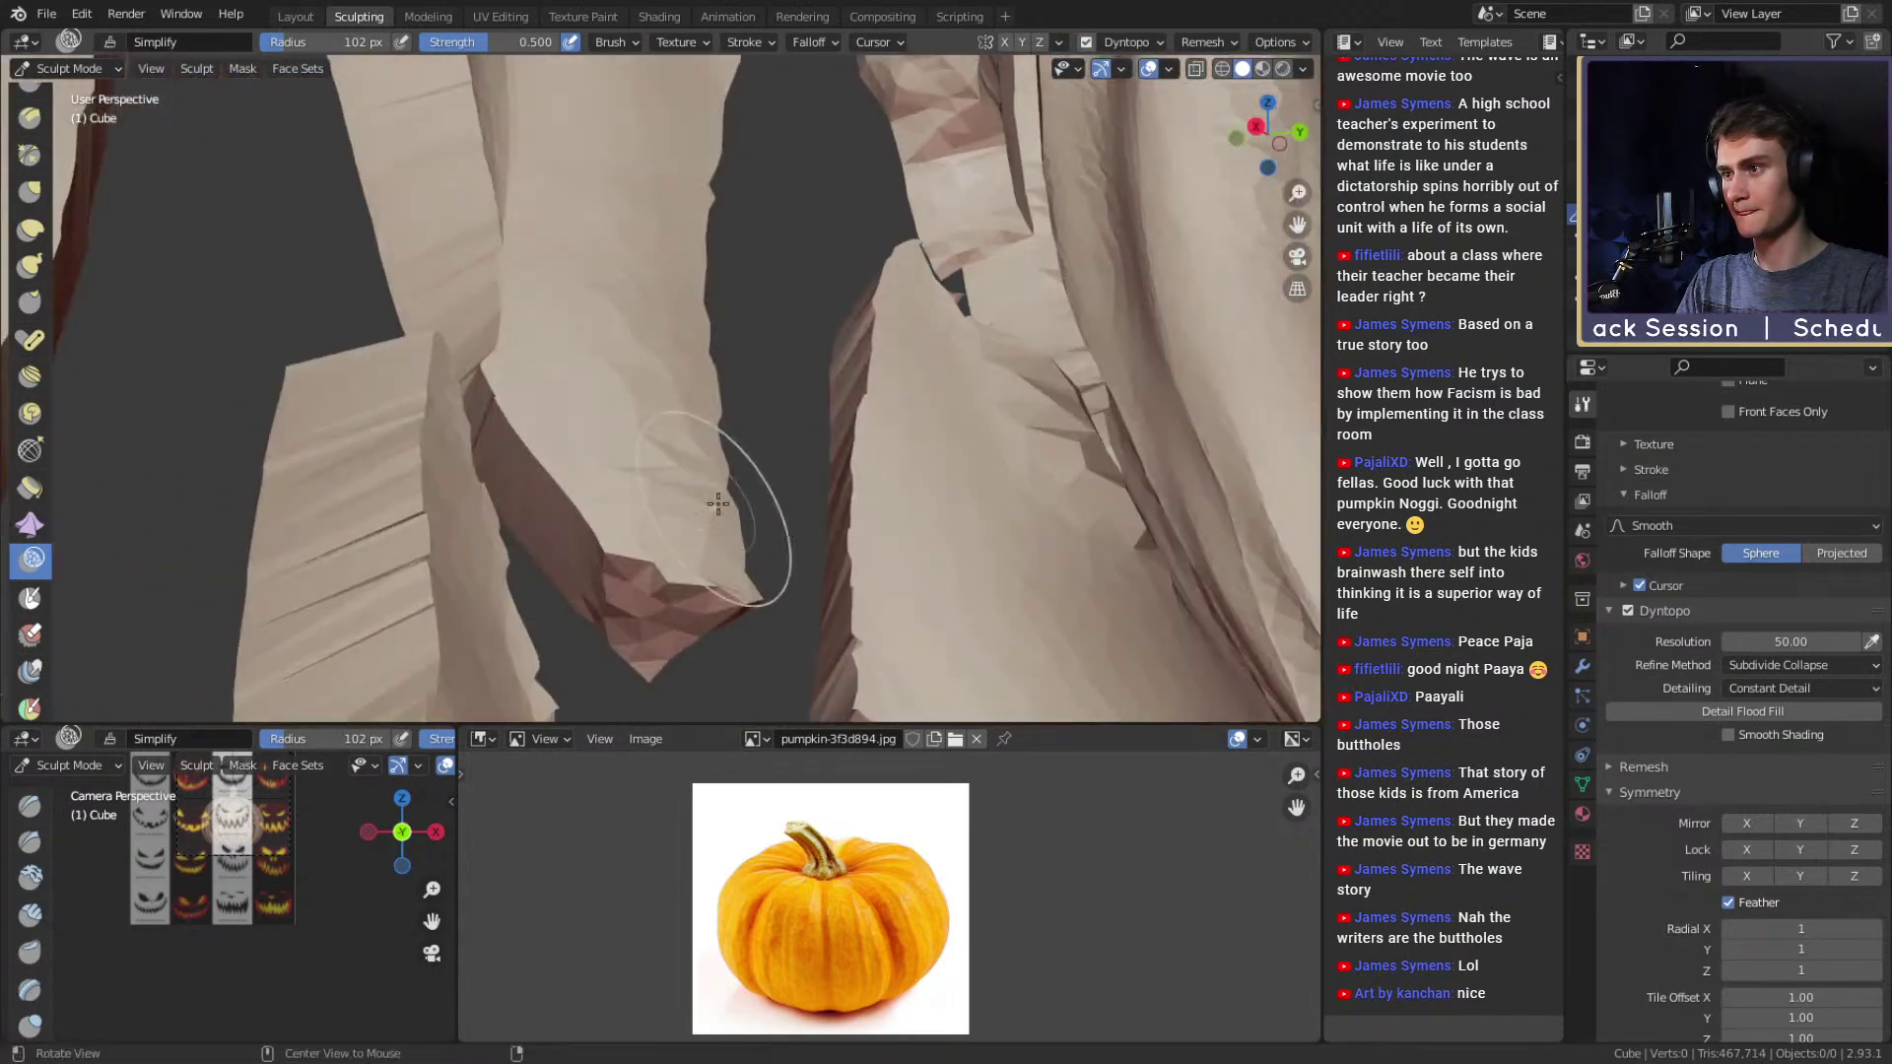
pyautogui.keyDown('alt'); pyautogui.moveTo(746, 495); pyautogui.dragTo(758, 471); pyautogui.keyUp('alt')
pyautogui.moveTo(625, 515)
pyautogui.mouseDown()
pyautogui.moveTo(486, 375)
pyautogui.moveTo(591, 515)
pyautogui.mouseUp()
pyautogui.moveTo(507, 320)
pyautogui.keyDown('alt'); pyautogui.keyDown('shift'); pyautogui.mouseDown()
pyautogui.moveTo(607, 504)
pyautogui.moveTo(603, 571)
pyautogui.mouseUp(); pyautogui.keyUp('shift'); pyautogui.keyUp('alt')
pyautogui.moveTo(599, 573)
pyautogui.mouseDown()
pyautogui.moveTo(528, 254)
pyautogui.moveTo(463, 266)
pyautogui.mouseUp()
pyautogui.keyDown('alt'); pyautogui.keyDown('shift'); pyautogui.moveTo(473, 271); pyautogui.dragTo(602, 380); pyautogui.keyUp('shift'); pyautogui.keyUp('alt')
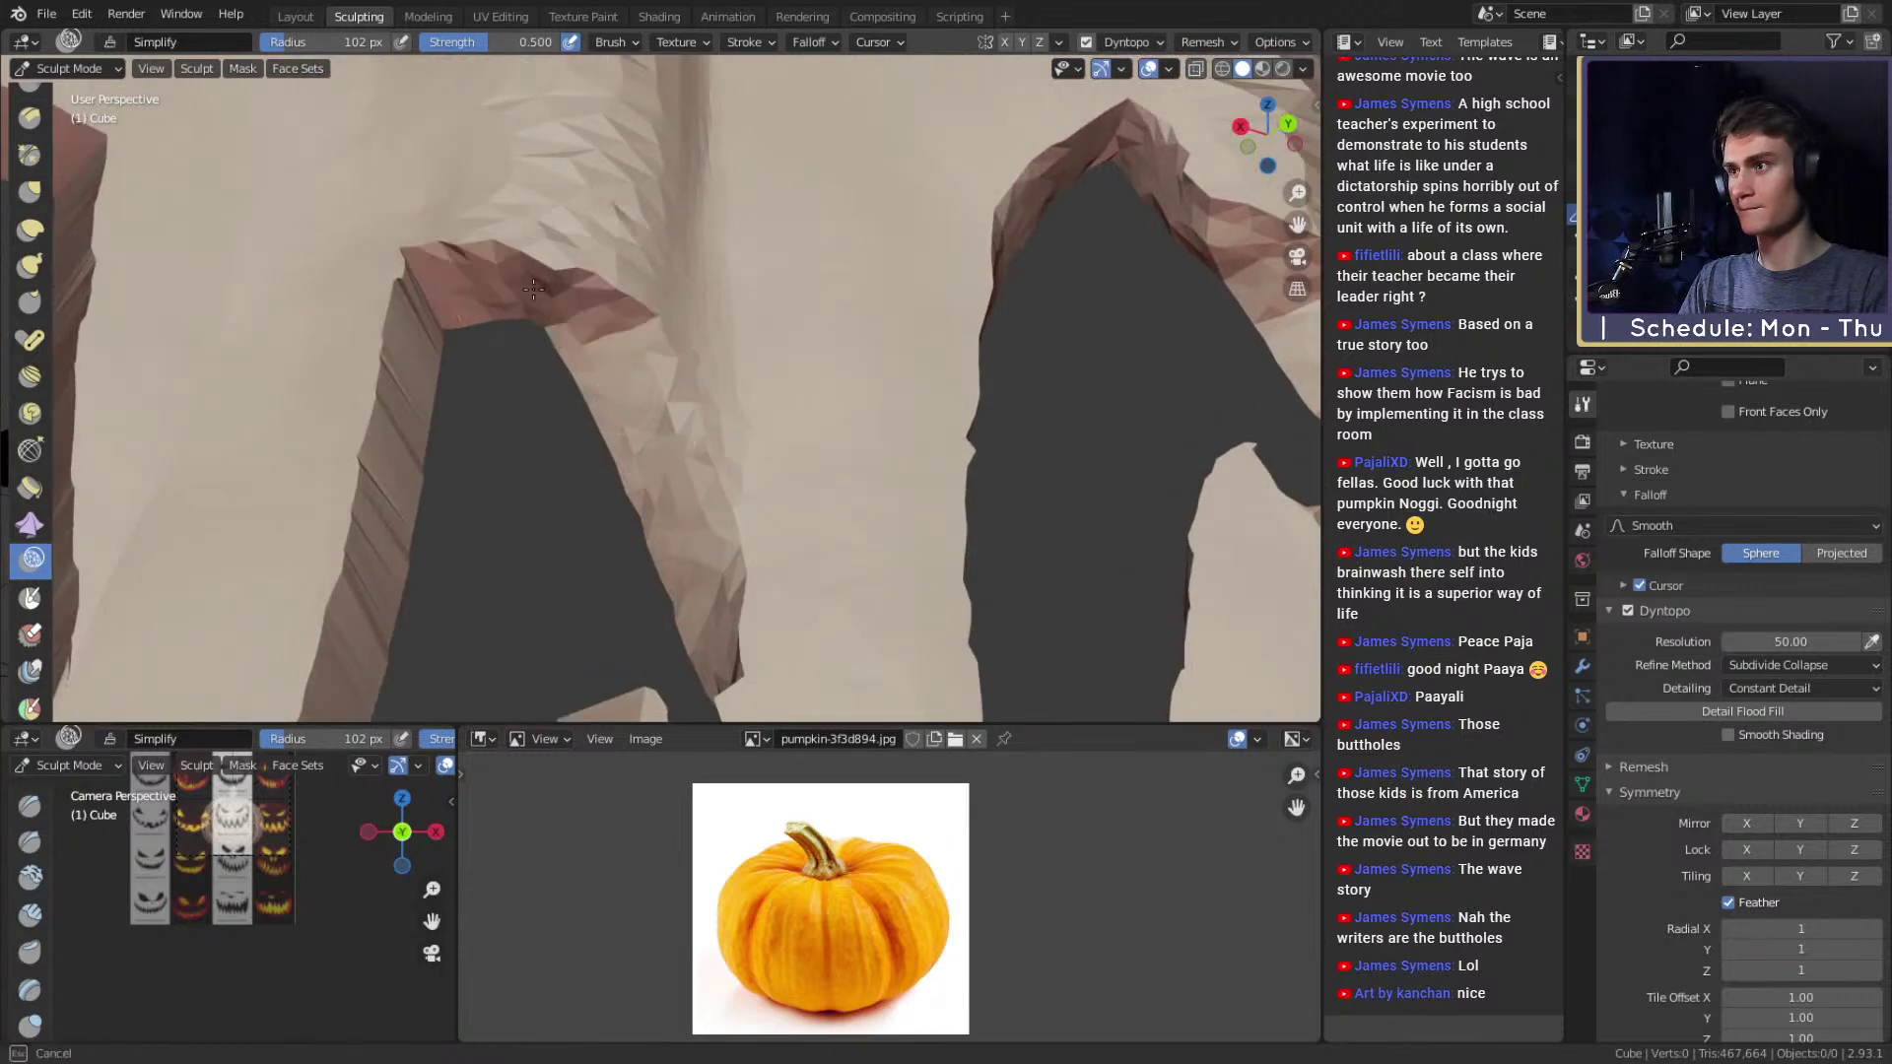
# Simplify the side walls and upper gaps of the mouth's teeth at 91 px radius.
pyautogui.moveTo(478, 373)
pyautogui.mouseDown(button='middle')
pyautogui.moveTo(571, 444)
pyautogui.moveTo(599, 511)
pyautogui.moveTo(689, 345)
pyautogui.moveTo(663, 523)
pyautogui.moveTo(624, 608)
pyautogui.moveTo(679, 473)
pyautogui.moveTo(700, 513)
pyautogui.moveTo(656, 539)
pyautogui.mouseUp(button='middle')
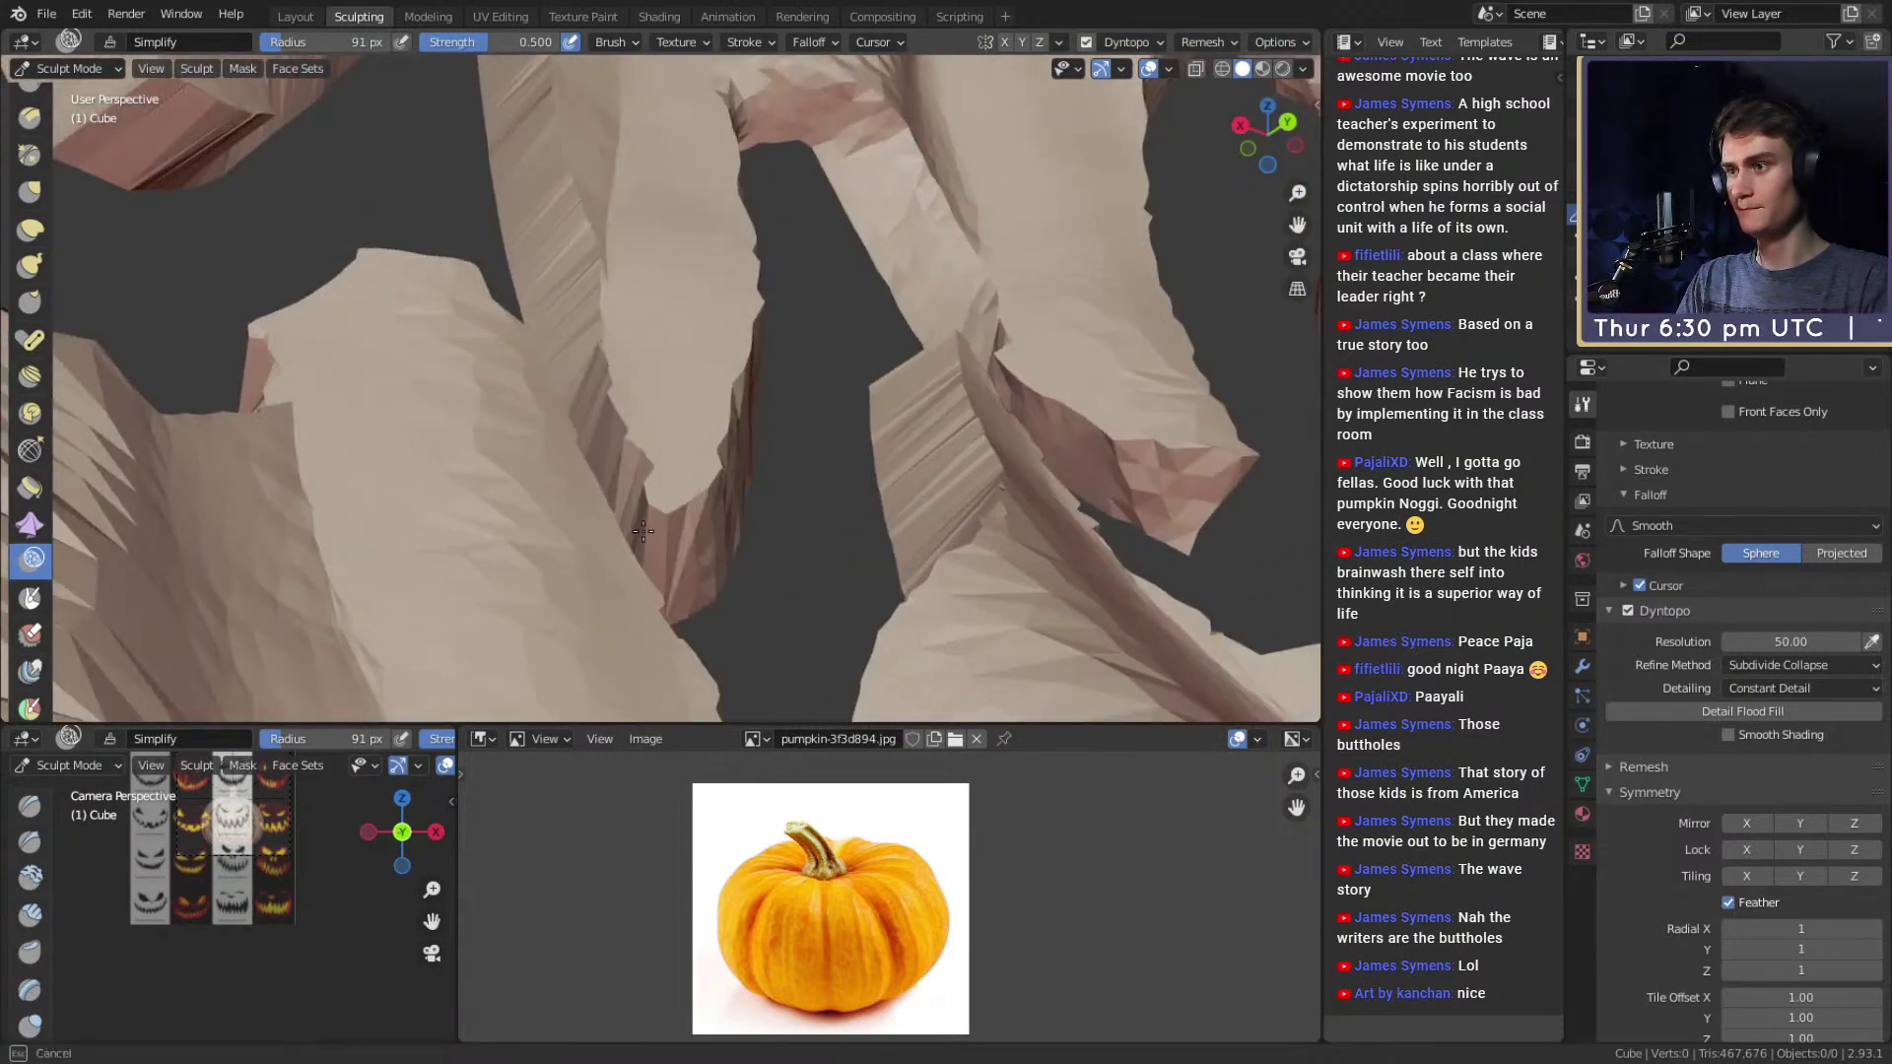
pyautogui.moveTo(577, 326); pyautogui.dragTo(624, 522, button='middle')
pyautogui.moveTo(577, 269)
pyautogui.mouseDown(button='middle')
pyautogui.moveTo(561, 219)
pyautogui.moveTo(549, 325)
pyautogui.moveTo(743, 296)
pyautogui.mouseUp(button='middle')
pyautogui.moveTo(599, 611)
pyautogui.mouseDown(button='middle')
pyautogui.moveTo(673, 576)
pyautogui.moveTo(917, 347)
pyautogui.mouseUp(button='middle')
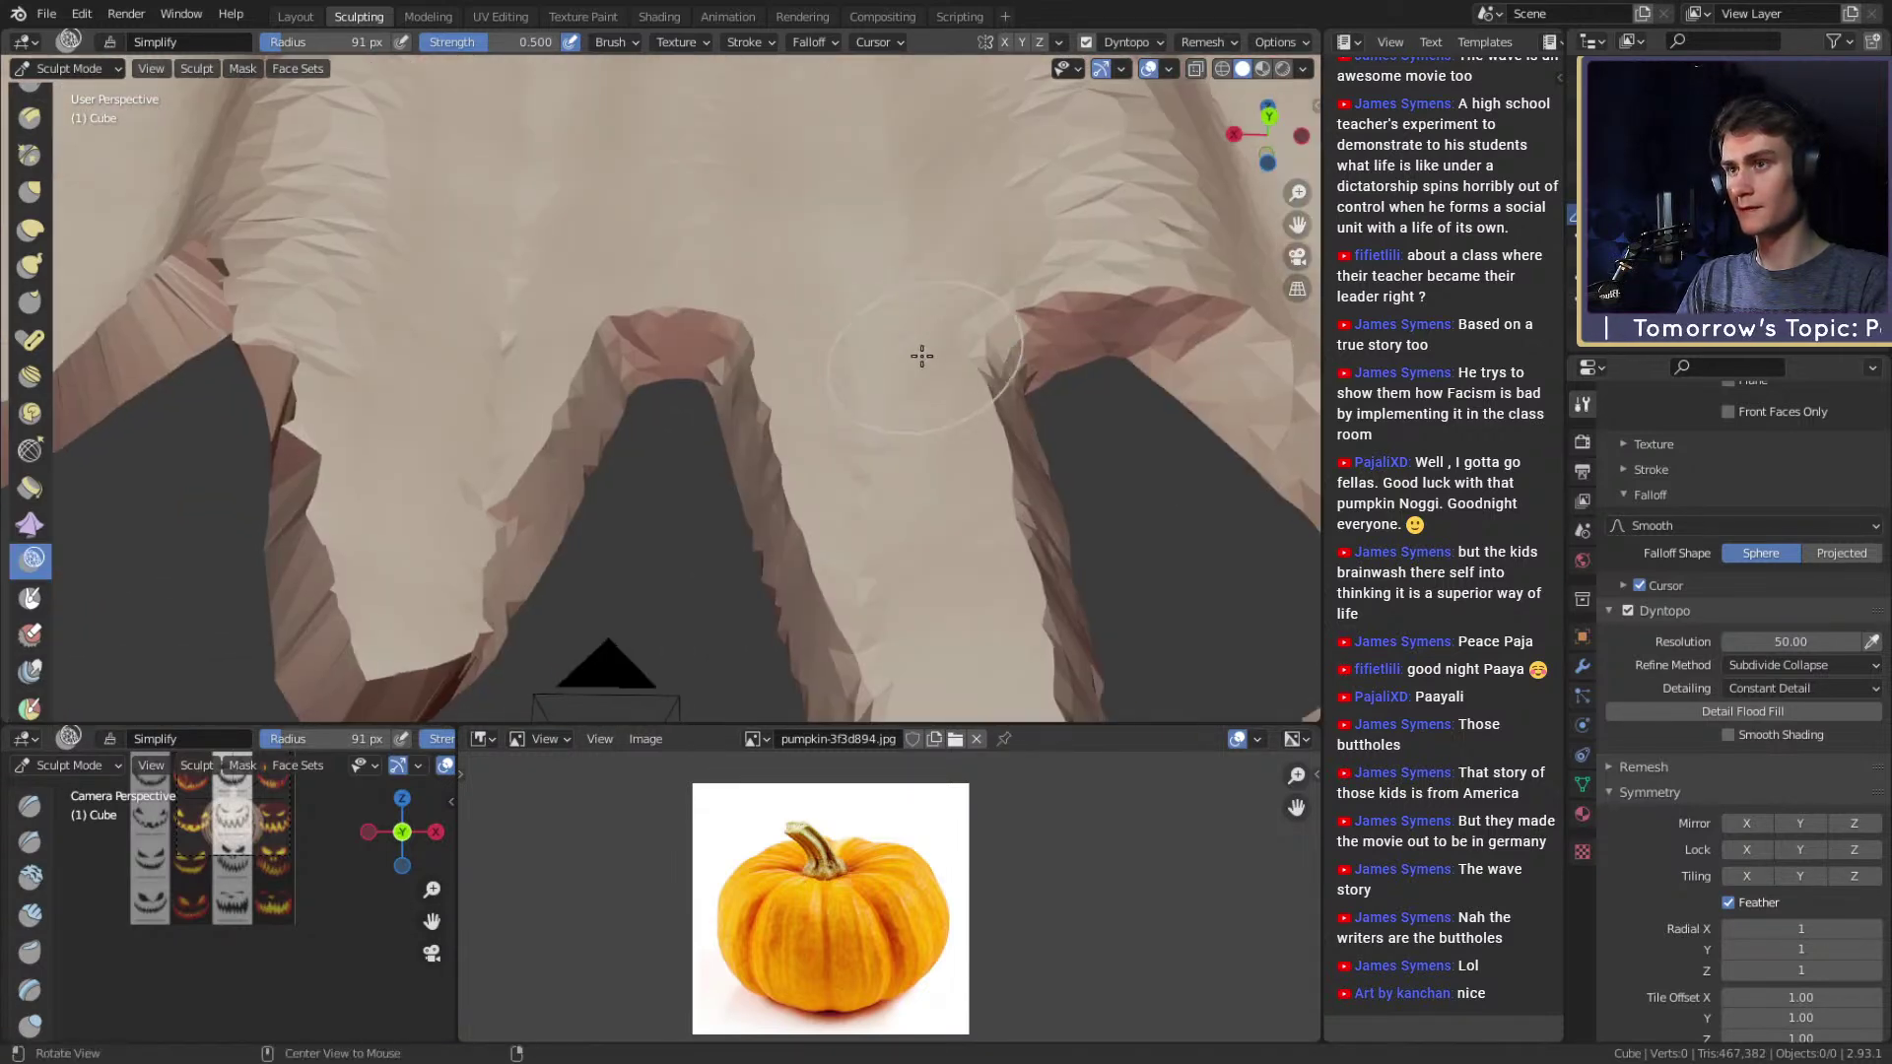
pyautogui.moveTo(654, 383); pyautogui.dragTo(720, 356, button='middle')
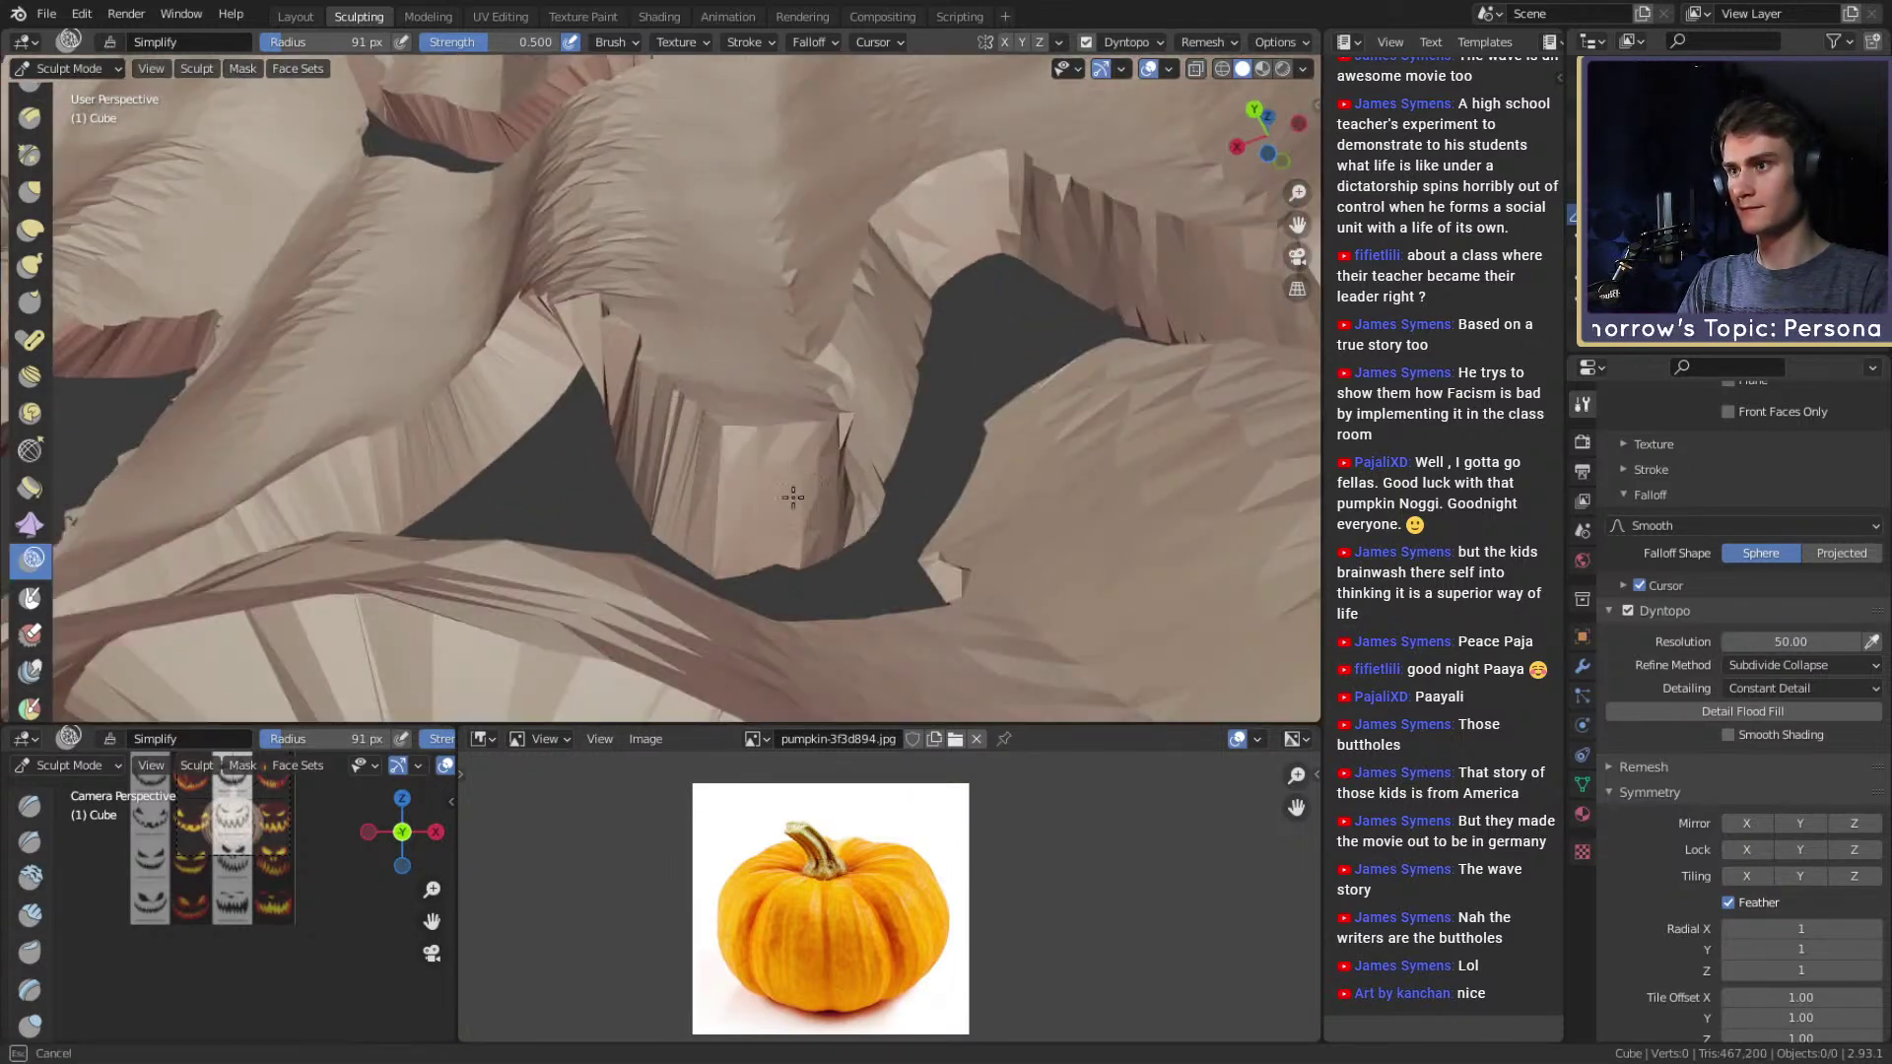
pyautogui.moveTo(671, 477); pyautogui.dragTo(734, 484, button='middle')
pyautogui.moveTo(600, 235)
pyautogui.mouseDown(button='middle')
pyautogui.moveTo(688, 452)
pyautogui.moveTo(676, 380)
pyautogui.moveTo(700, 506)
pyautogui.moveTo(717, 504)
pyautogui.mouseUp(button='middle')
# Work around the remaining teeth with the Simplify brush to reduce their jagged cut walls.
pyautogui.moveTo(711, 175)
pyautogui.mouseDown(button='middle')
pyautogui.moveTo(778, 325)
pyautogui.moveTo(788, 375)
pyautogui.moveTo(762, 371)
pyautogui.mouseUp(button='middle')
pyautogui.moveTo(646, 563)
pyautogui.mouseDown(button='middle')
pyautogui.moveTo(706, 418)
pyautogui.moveTo(633, 583)
pyautogui.mouseUp(button='middle')
pyautogui.moveTo(701, 498)
pyautogui.mouseDown(button='middle')
pyautogui.moveTo(581, 664)
pyautogui.moveTo(761, 587)
pyautogui.mouseUp(button='middle')
pyautogui.moveTo(679, 293); pyautogui.dragTo(627, 334, button='middle')
pyautogui.moveTo(628, 334); pyautogui.dragTo(630, 336)
pyautogui.moveTo(630, 336); pyautogui.dragTo(561, 337, button='middle')
pyautogui.moveTo(698, 317); pyautogui.dragTo(688, 329)
pyautogui.moveTo(694, 340); pyautogui.dragTo(640, 404, button='middle')
# Adjust the Simplify brush's radius twice and clean up the faces around the upper tooth's tip.
pyautogui.press('f')
pyautogui.click(607, 436)
pyautogui.moveTo(588, 440); pyautogui.dragTo(572, 463)
pyautogui.moveTo(571, 464)
pyautogui.keyDown('alt'); pyautogui.mouseDown()
pyautogui.moveTo(618, 421)
pyautogui.moveTo(603, 395)
pyautogui.moveTo(590, 523)
pyautogui.mouseUp(); pyautogui.keyUp('alt')
pyautogui.press('f')
pyautogui.click(616, 389)
pyautogui.moveTo(656, 379); pyautogui.dragTo(732, 470, button='middle')
pyautogui.moveTo(598, 364); pyautogui.dragTo(609, 325)
pyautogui.moveTo(609, 325); pyautogui.dragTo(631, 375, button='middle')
pyautogui.moveTo(633, 345); pyautogui.dragTo(637, 317)
pyautogui.moveTo(660, 170)
pyautogui.mouseDown(button='middle')
pyautogui.moveTo(690, 355)
pyautogui.moveTo(594, 428)
pyautogui.moveTo(655, 346)
pyautogui.moveTo(628, 418)
pyautogui.moveTo(1068, 473)
pyautogui.moveTo(816, 446)
pyautogui.moveTo(702, 477)
pyautogui.moveTo(726, 316)
pyautogui.moveTo(791, 480)
pyautogui.moveTo(794, 413)
pyautogui.mouseUp(button='middle')
pyautogui.moveTo(794, 412)
pyautogui.keyDown('alt'); pyautogui.mouseDown()
pyautogui.moveTo(676, 444)
pyautogui.moveTo(894, 435)
pyautogui.moveTo(788, 432)
pyautogui.mouseUp(); pyautogui.keyUp('alt')
# Build up the hollow underside of the upper tooth's tip with Clay Strips at 64 px and 72 px radius.
pyautogui.hotkey('shift', 'c')
pyautogui.press('f')
pyautogui.click(834, 443)
pyautogui.moveTo(834, 444); pyautogui.dragTo(714, 415, button='middle')
pyautogui.press('c')
pyautogui.press('f')
pyautogui.click(701, 404)
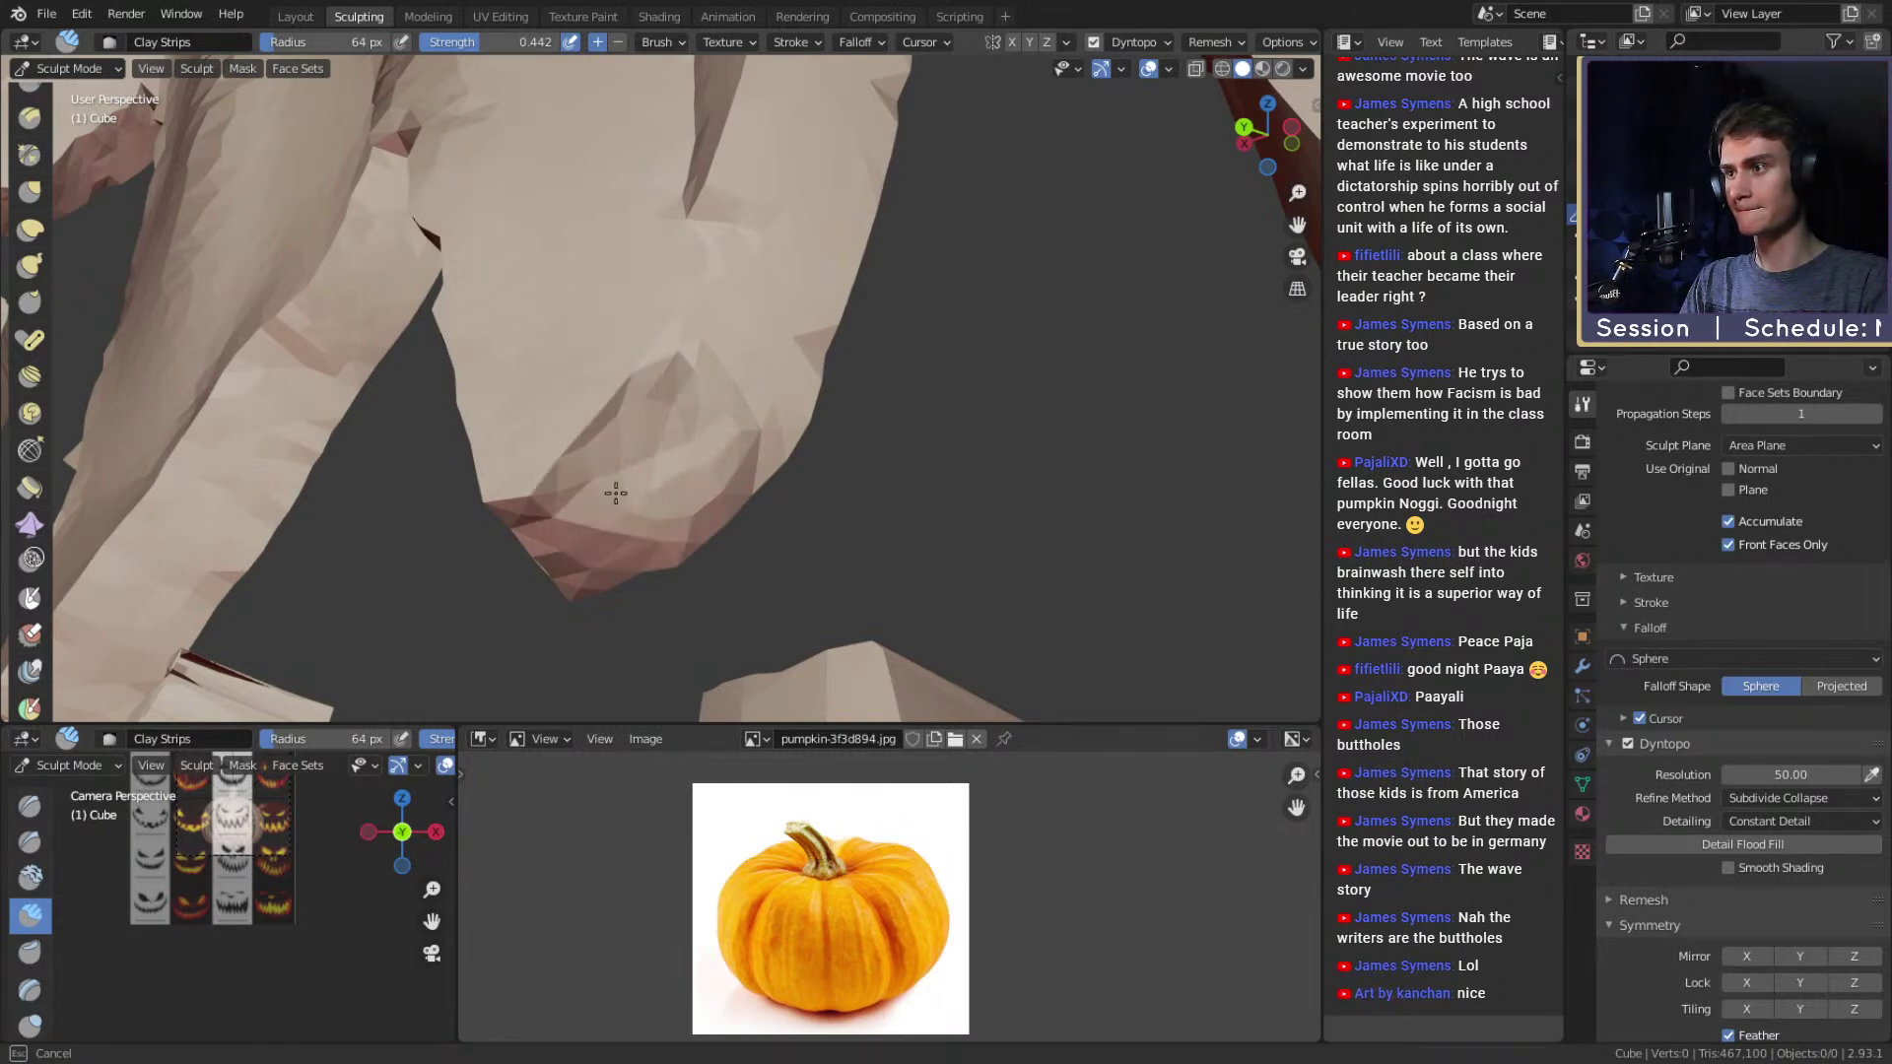
pyautogui.moveTo(665, 419); pyautogui.dragTo(650, 440)
pyautogui.press('f')
pyautogui.click(658, 443)
pyautogui.moveTo(655, 448); pyautogui.dragTo(651, 456)
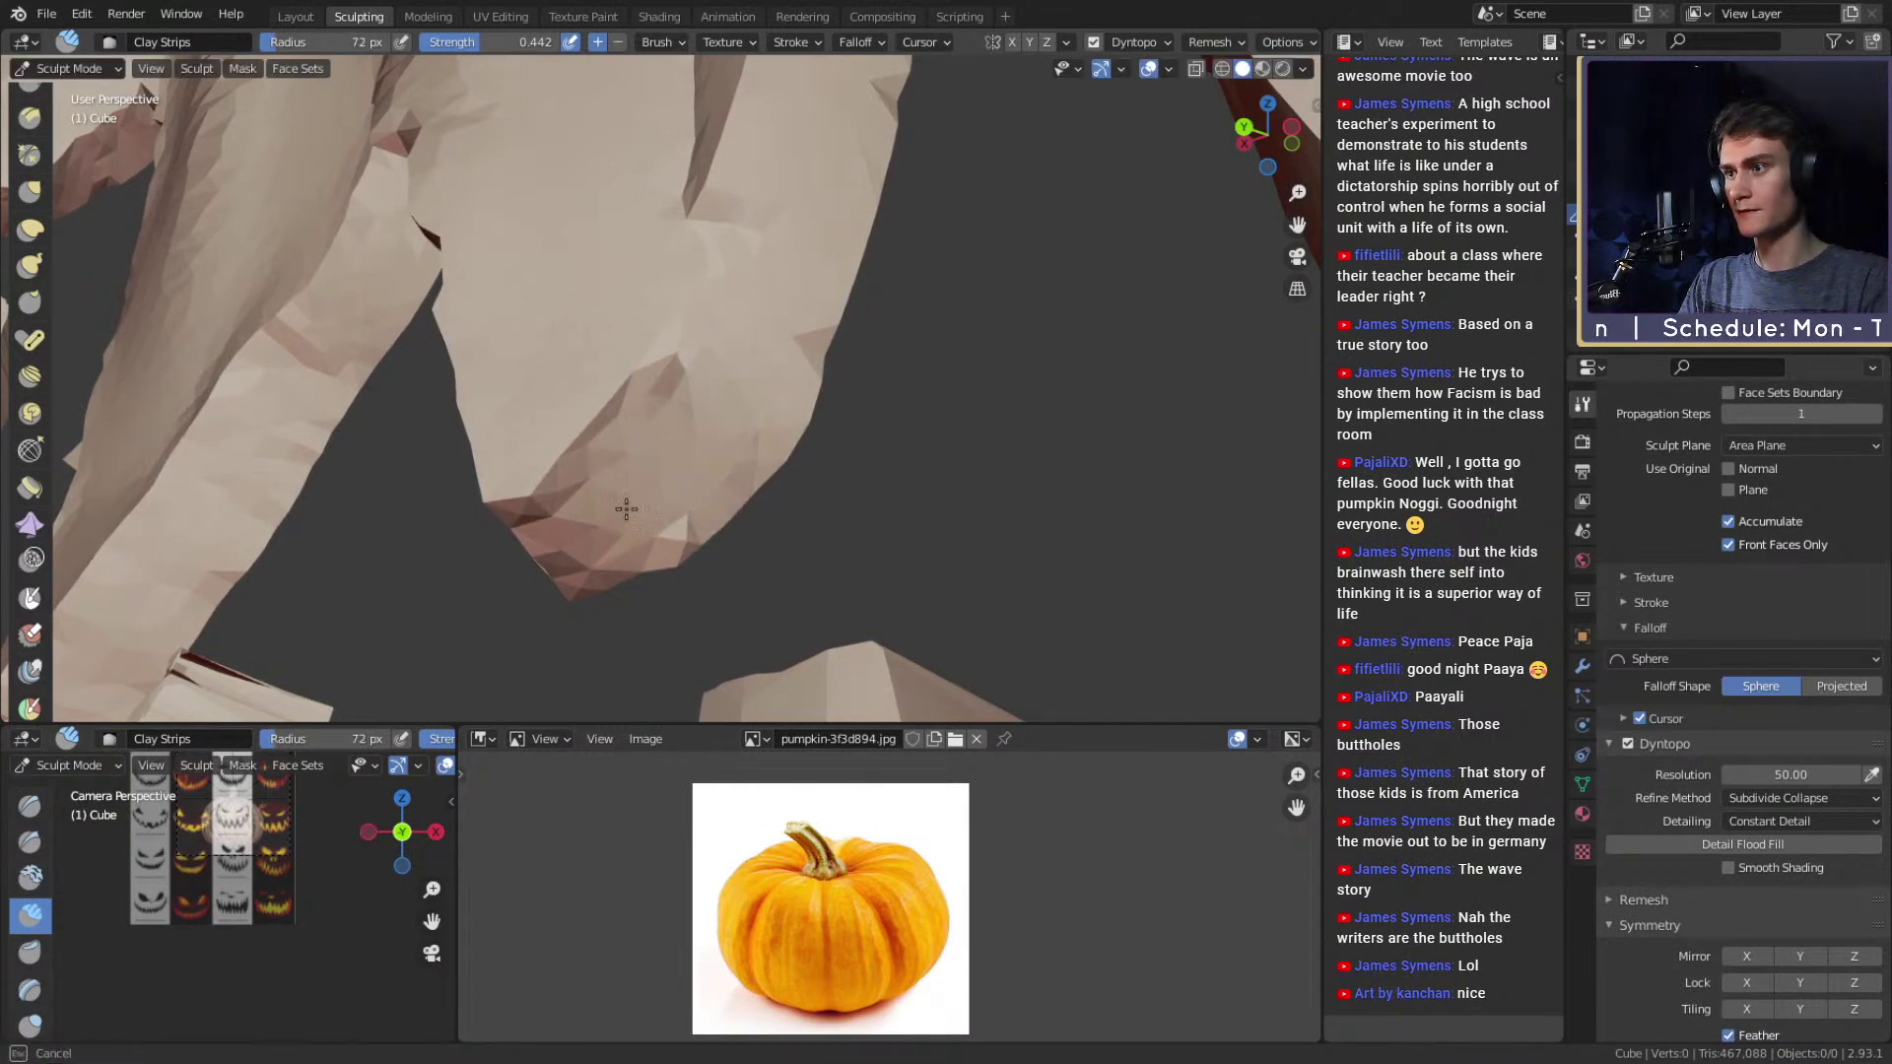
# Reshape the tip of the narrow upper tooth with the Grab brush at 46 px radius.
pyautogui.moveTo(722, 345)
pyautogui.mouseDown(button='middle')
pyautogui.moveTo(788, 444)
pyautogui.moveTo(774, 476)
pyautogui.moveTo(765, 410)
pyautogui.moveTo(878, 485)
pyautogui.moveTo(795, 355)
pyautogui.mouseUp(button='middle')
pyautogui.press('f')
pyautogui.click(745, 410)
pyautogui.keyDown('ctrl'); pyautogui.moveTo(729, 453); pyautogui.dragTo(696, 380, button='middle'); pyautogui.keyUp('ctrl')
pyautogui.press('g')
pyautogui.press('f')
pyautogui.click(687, 476)
pyautogui.moveTo(650, 499); pyautogui.dragTo(657, 505)
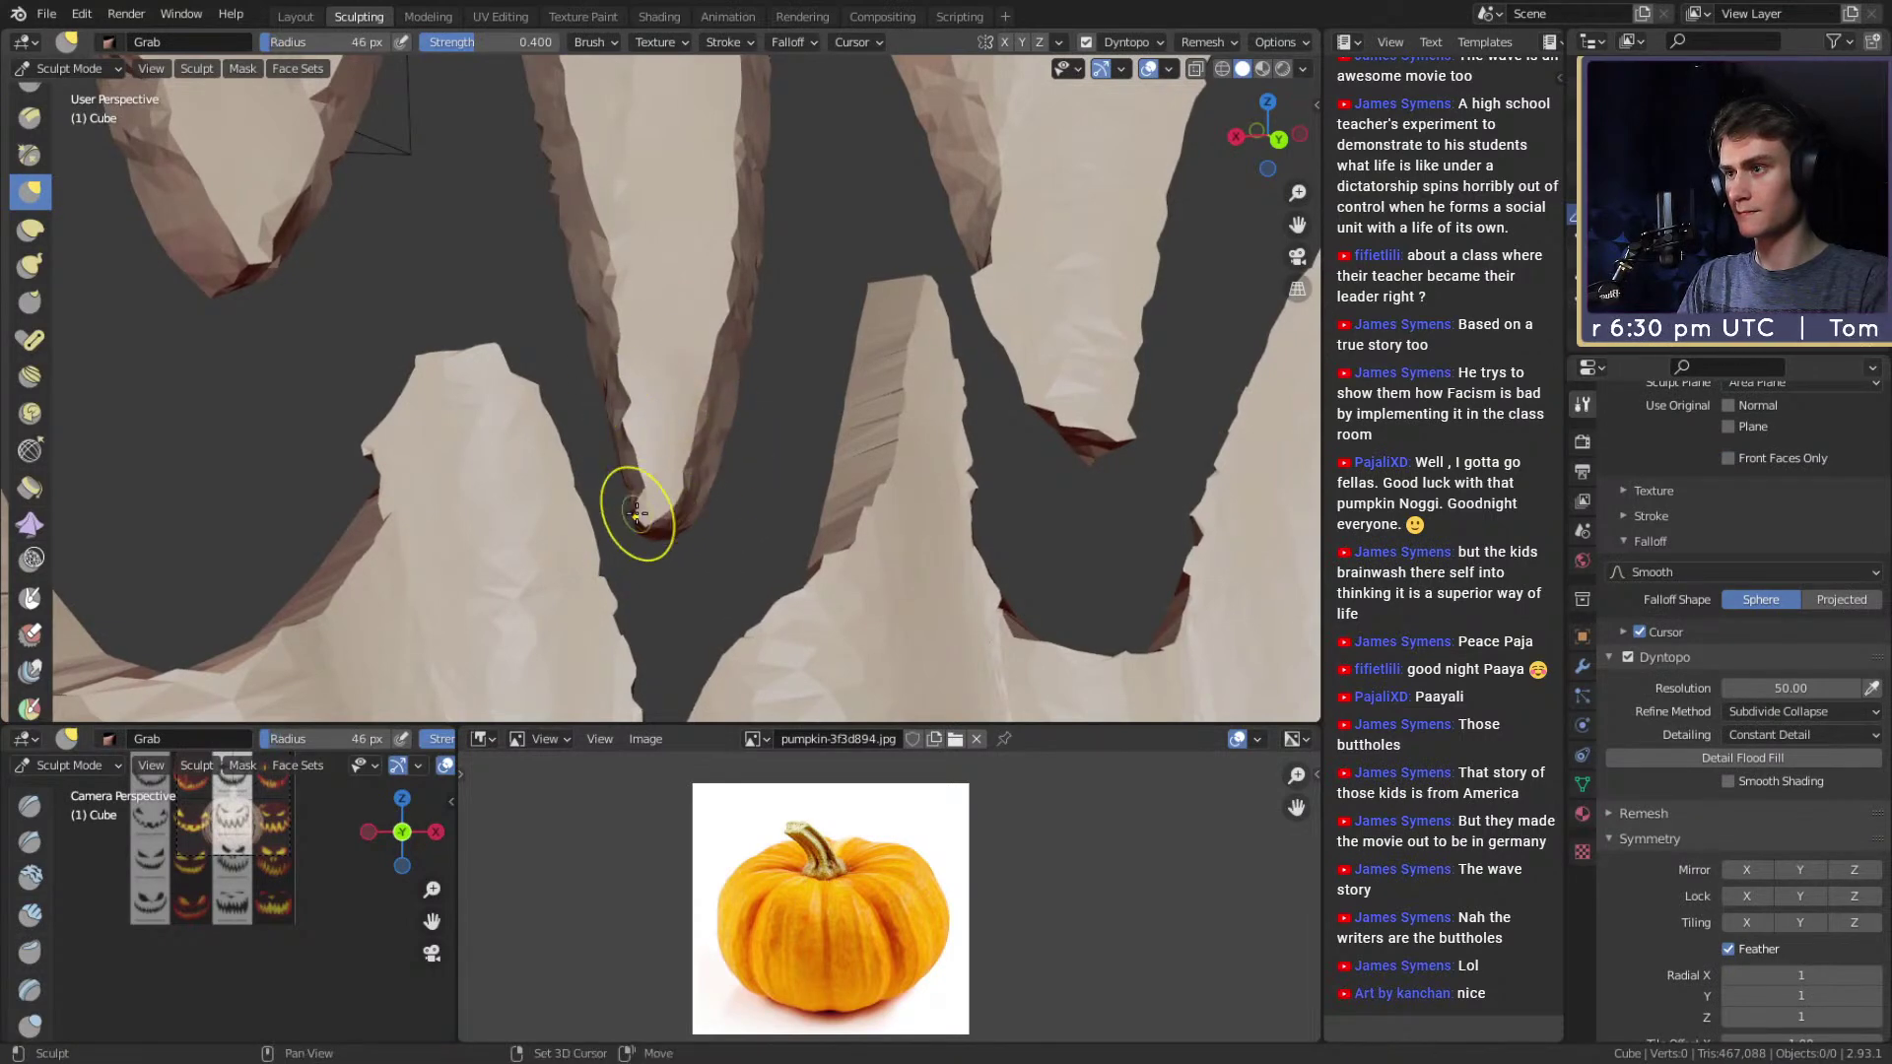
# Refine the upper tooth's pointed end with the Grab brush at 84 px and 40 px radius.
pyautogui.moveTo(641, 515)
pyautogui.keyDown('shift'); pyautogui.mouseDown(button='middle')
pyautogui.moveTo(679, 499)
pyautogui.moveTo(561, 473)
pyautogui.moveTo(697, 434)
pyautogui.moveTo(792, 360)
pyautogui.moveTo(739, 434)
pyautogui.moveTo(570, 494)
pyautogui.moveTo(655, 468)
pyautogui.moveTo(621, 396)
pyautogui.mouseUp(button='middle'); pyautogui.keyUp('shift')
pyautogui.press('f')
pyautogui.click(698, 496)
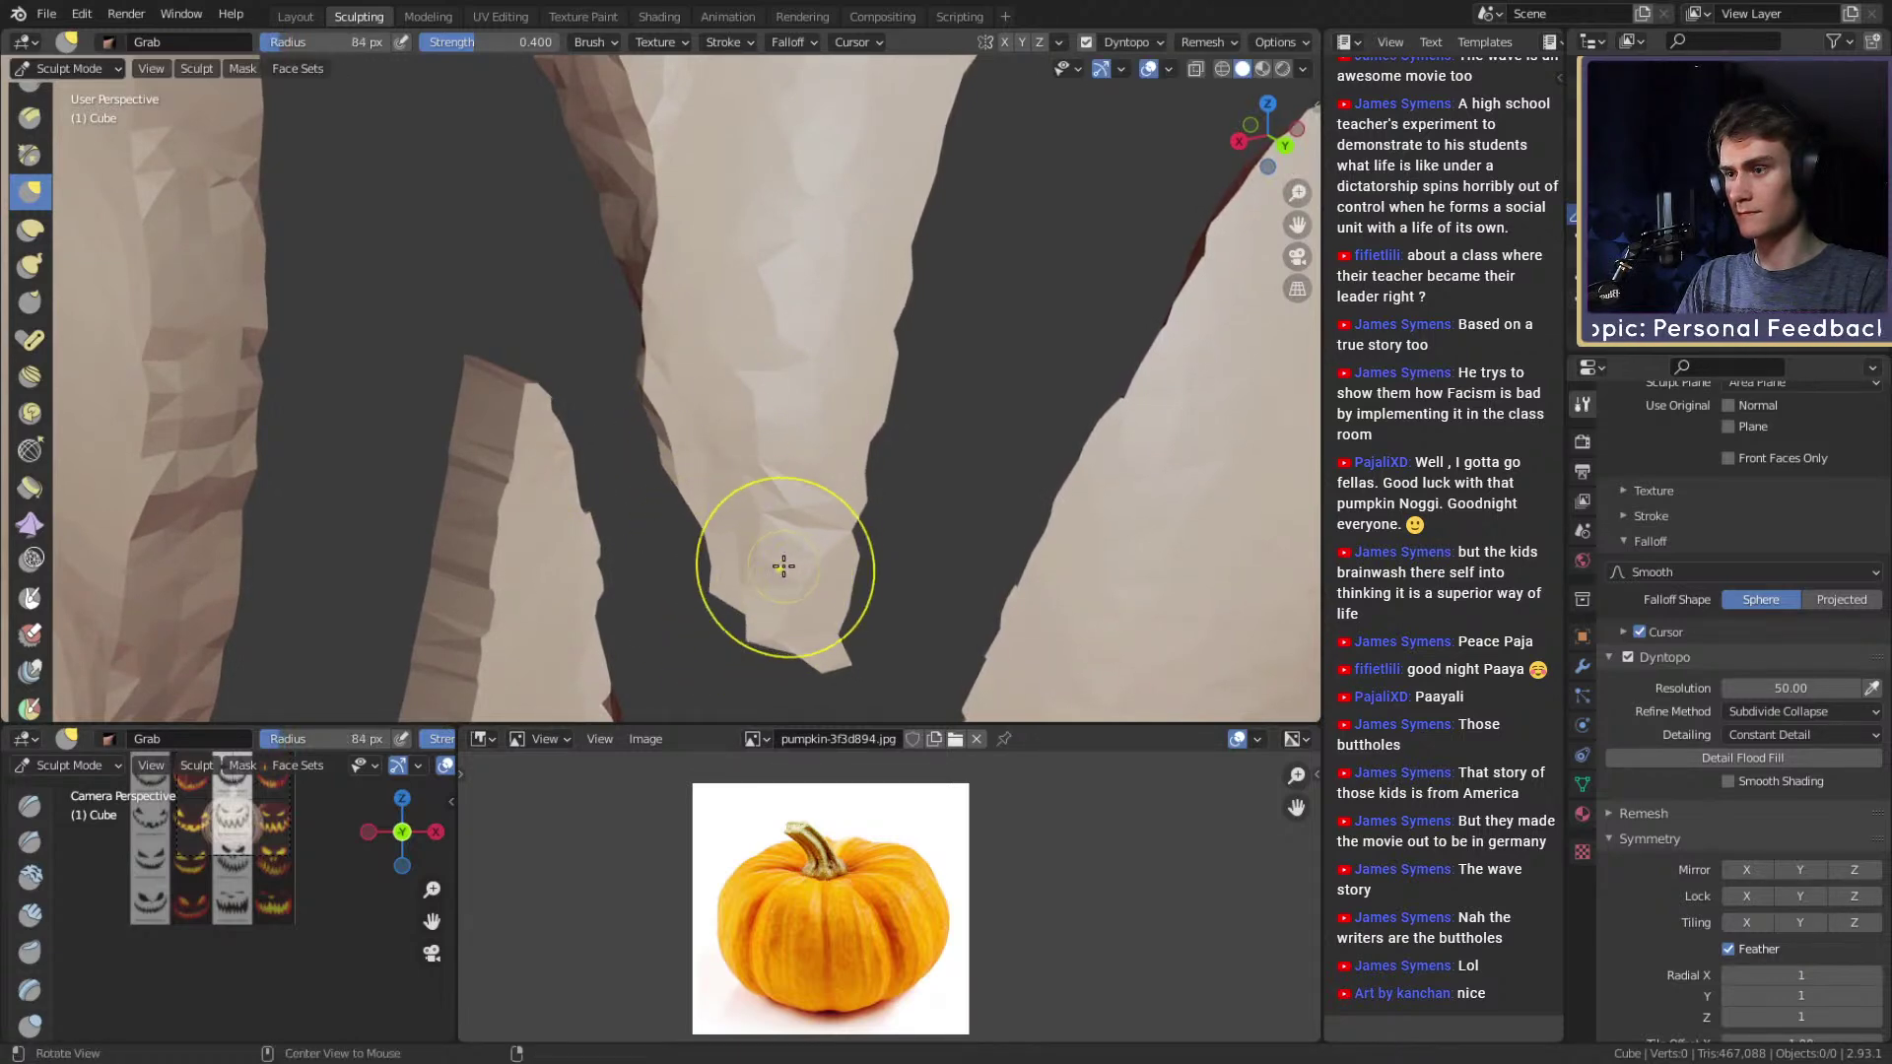
pyautogui.moveTo(789, 565); pyautogui.dragTo(827, 486, button='middle')
pyautogui.press('f')
pyautogui.click(865, 527)
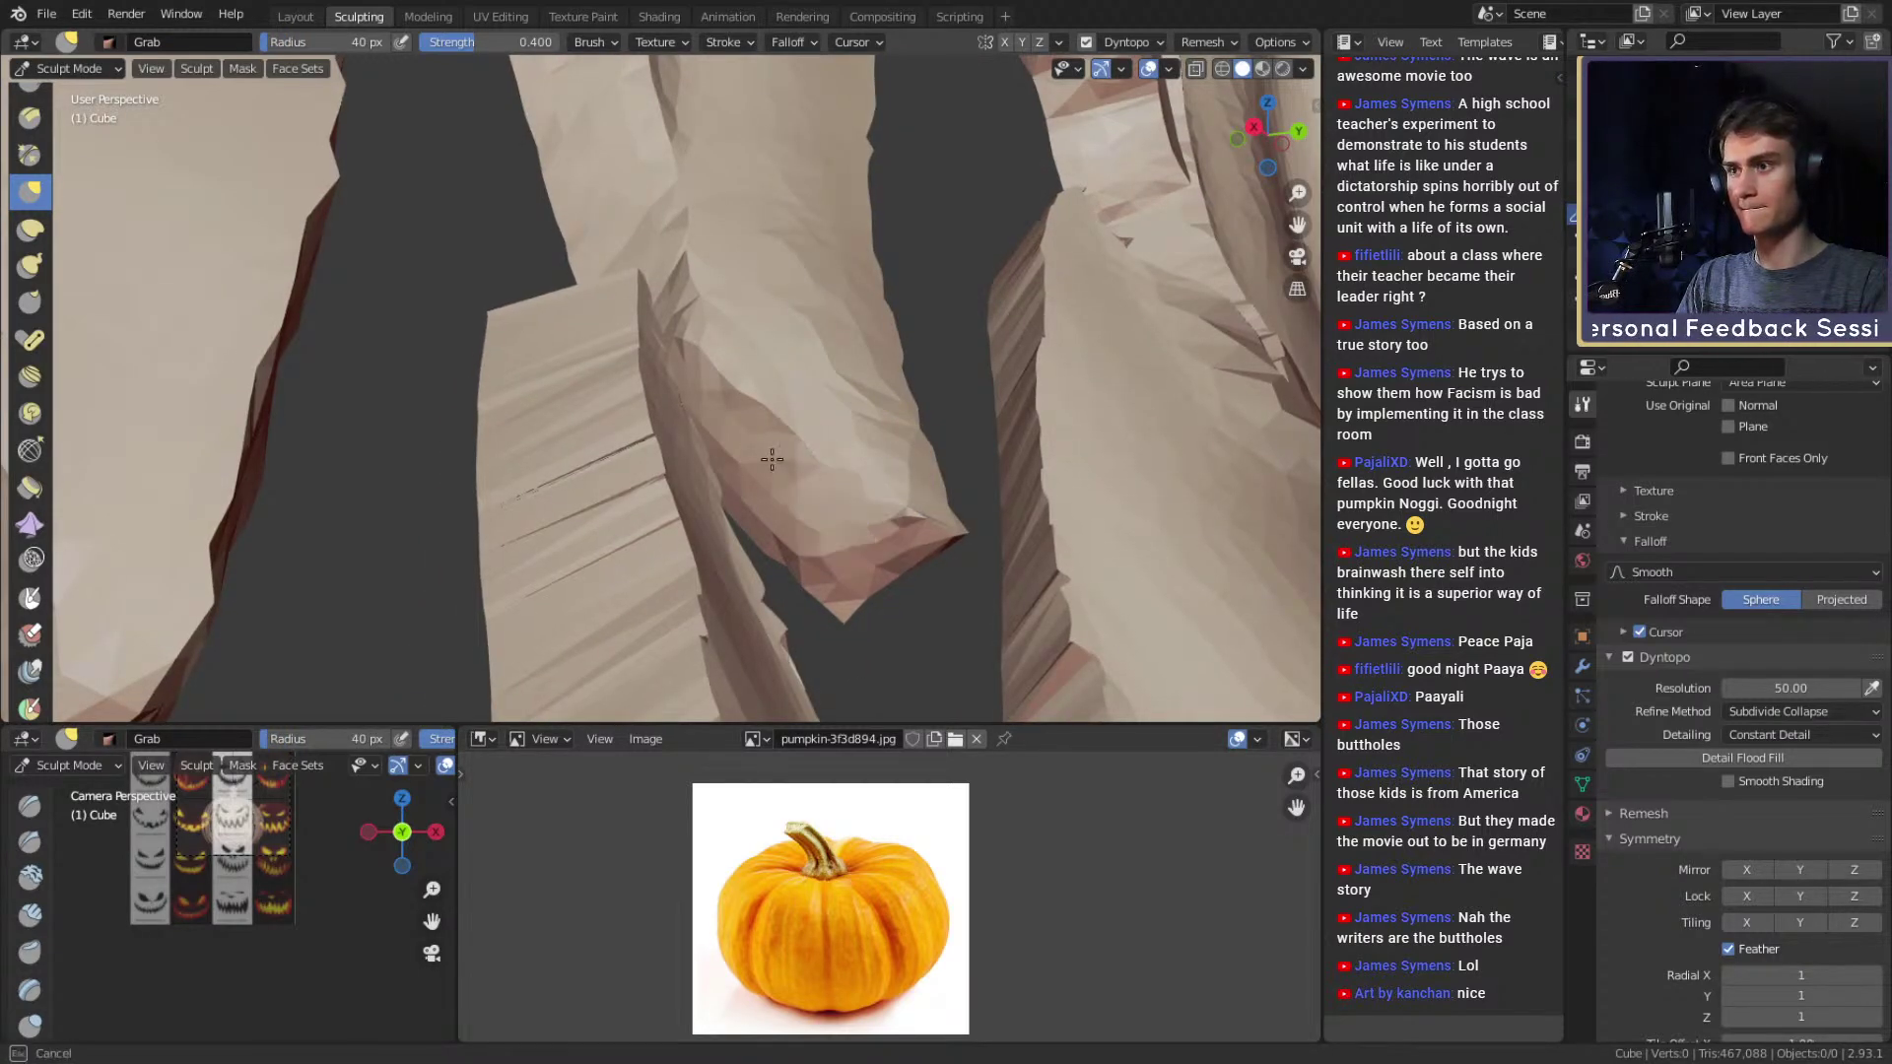
# Adjust the upper tooth's side wall with Grab and enlarge the brush radius to 121 px.
pyautogui.moveTo(718, 390); pyautogui.dragTo(734, 453, button='middle')
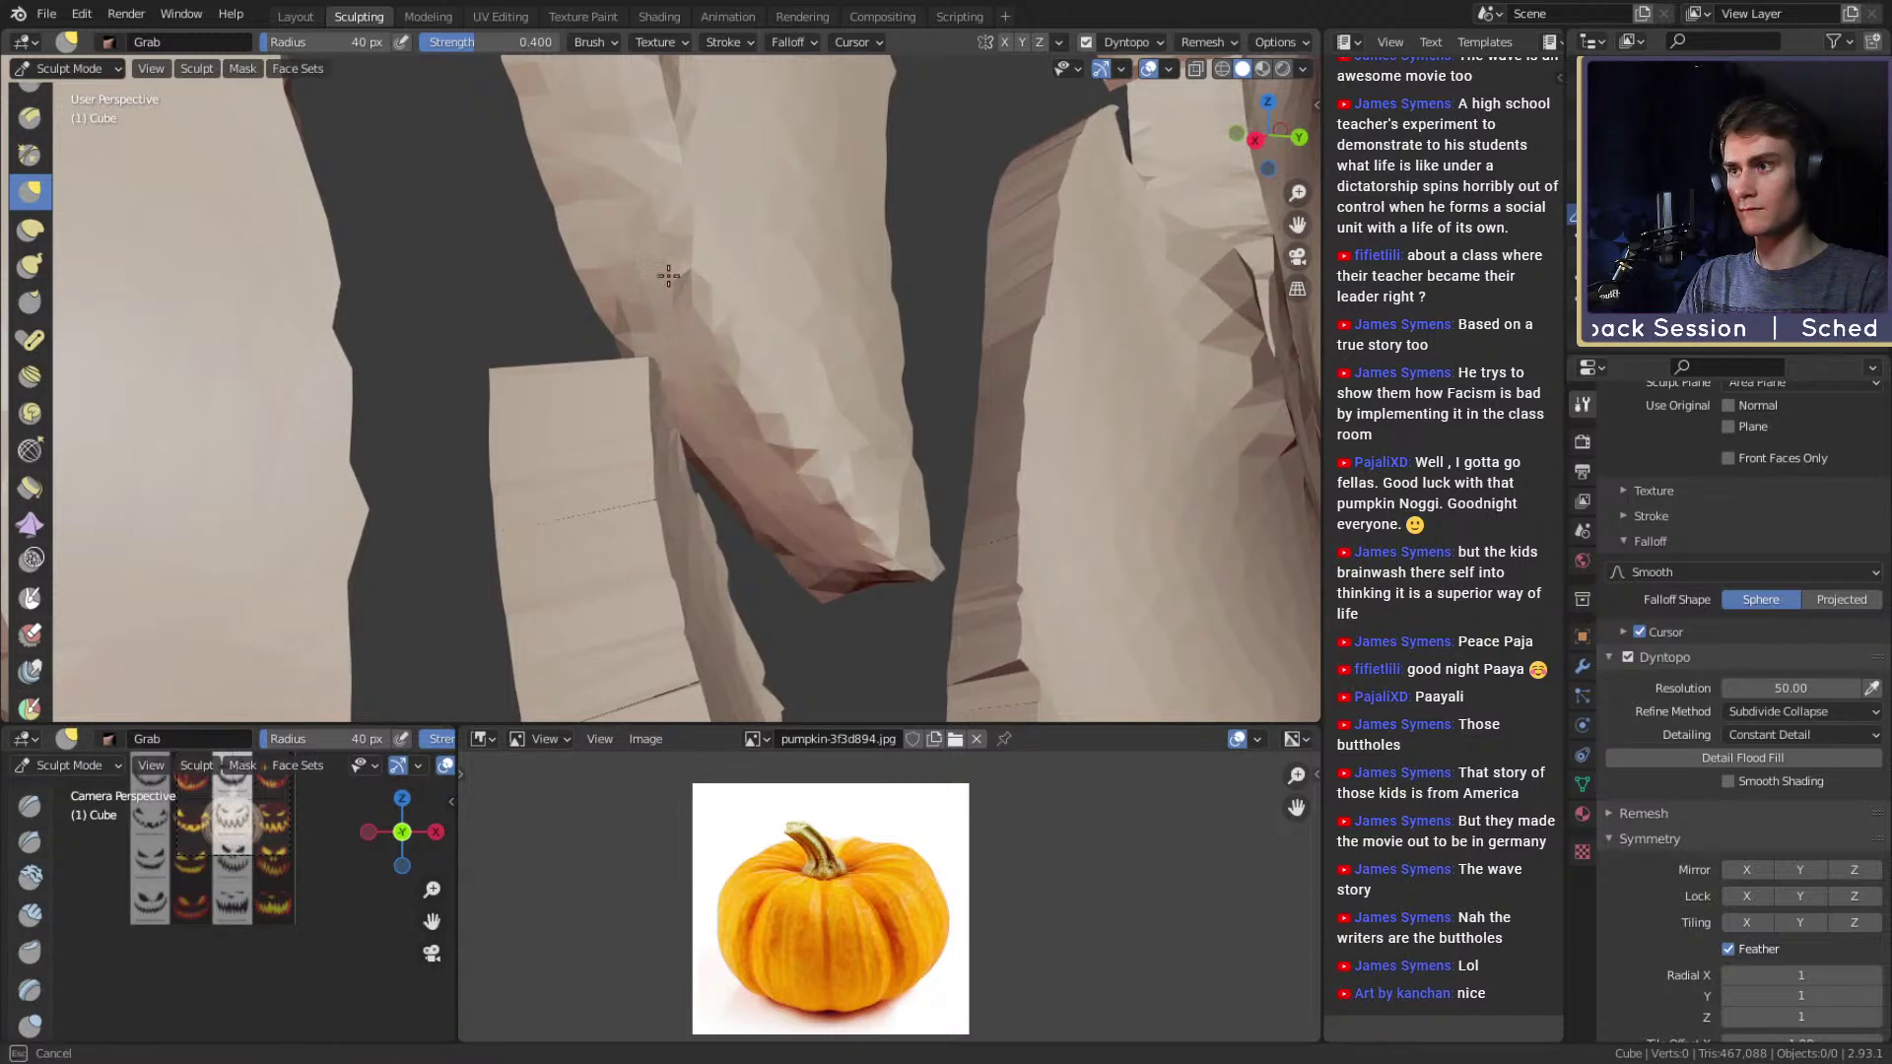
pyautogui.moveTo(686, 343); pyautogui.dragTo(620, 418, button='middle')
pyautogui.press('f')
pyautogui.click(701, 418)
pyautogui.moveTo(793, 281)
pyautogui.keyDown('ctrl'); pyautogui.mouseDown(button='middle')
pyautogui.moveTo(782, 495)
pyautogui.moveTo(747, 429)
pyautogui.moveTo(641, 410)
pyautogui.moveTo(710, 486)
pyautogui.moveTo(612, 423)
pyautogui.moveTo(457, 456)
pyautogui.mouseUp(button='middle'); pyautogui.keyUp('ctrl')
pyautogui.scroll(-3, 836, 430)
pyautogui.moveTo(836, 430)
pyautogui.keyDown('shift'); pyautogui.mouseDown(button='middle')
pyautogui.moveTo(634, 464)
pyautogui.moveTo(794, 412)
pyautogui.moveTo(735, 372)
pyautogui.moveTo(857, 445)
pyautogui.moveTo(726, 486)
pyautogui.moveTo(148, 422)
pyautogui.mouseUp(button='middle'); pyautogui.keyUp('shift')
pyautogui.scroll(8, 633, 464)
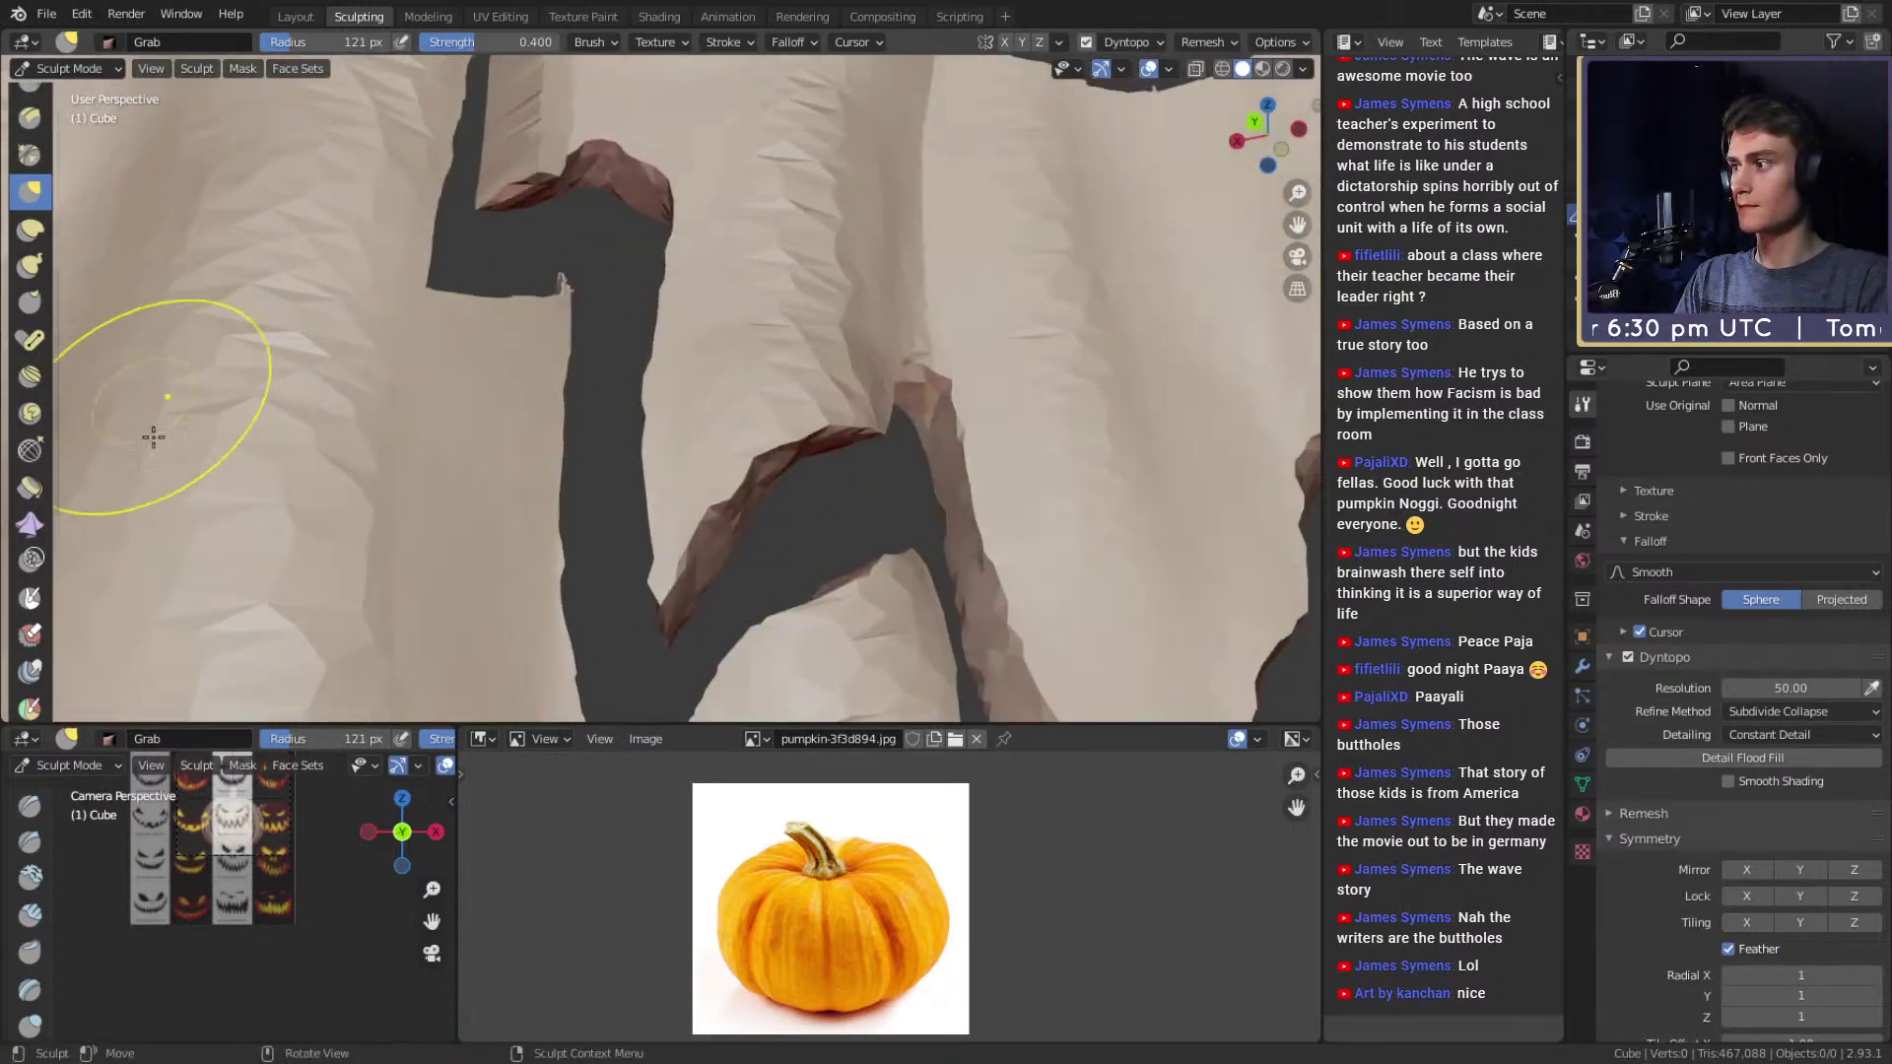
# Clean up the jagged edges along the narrow upper cut-out and its notch with the Simplify brush at 61 px radius.
pyautogui.click(40, 559)
pyautogui.moveTo(533, 390)
pyautogui.keyDown('alt'); pyautogui.mouseDown()
pyautogui.moveTo(772, 477)
pyautogui.moveTo(752, 558)
pyautogui.mouseUp(); pyautogui.keyUp('alt')
pyautogui.press('f')
pyautogui.click(714, 477)
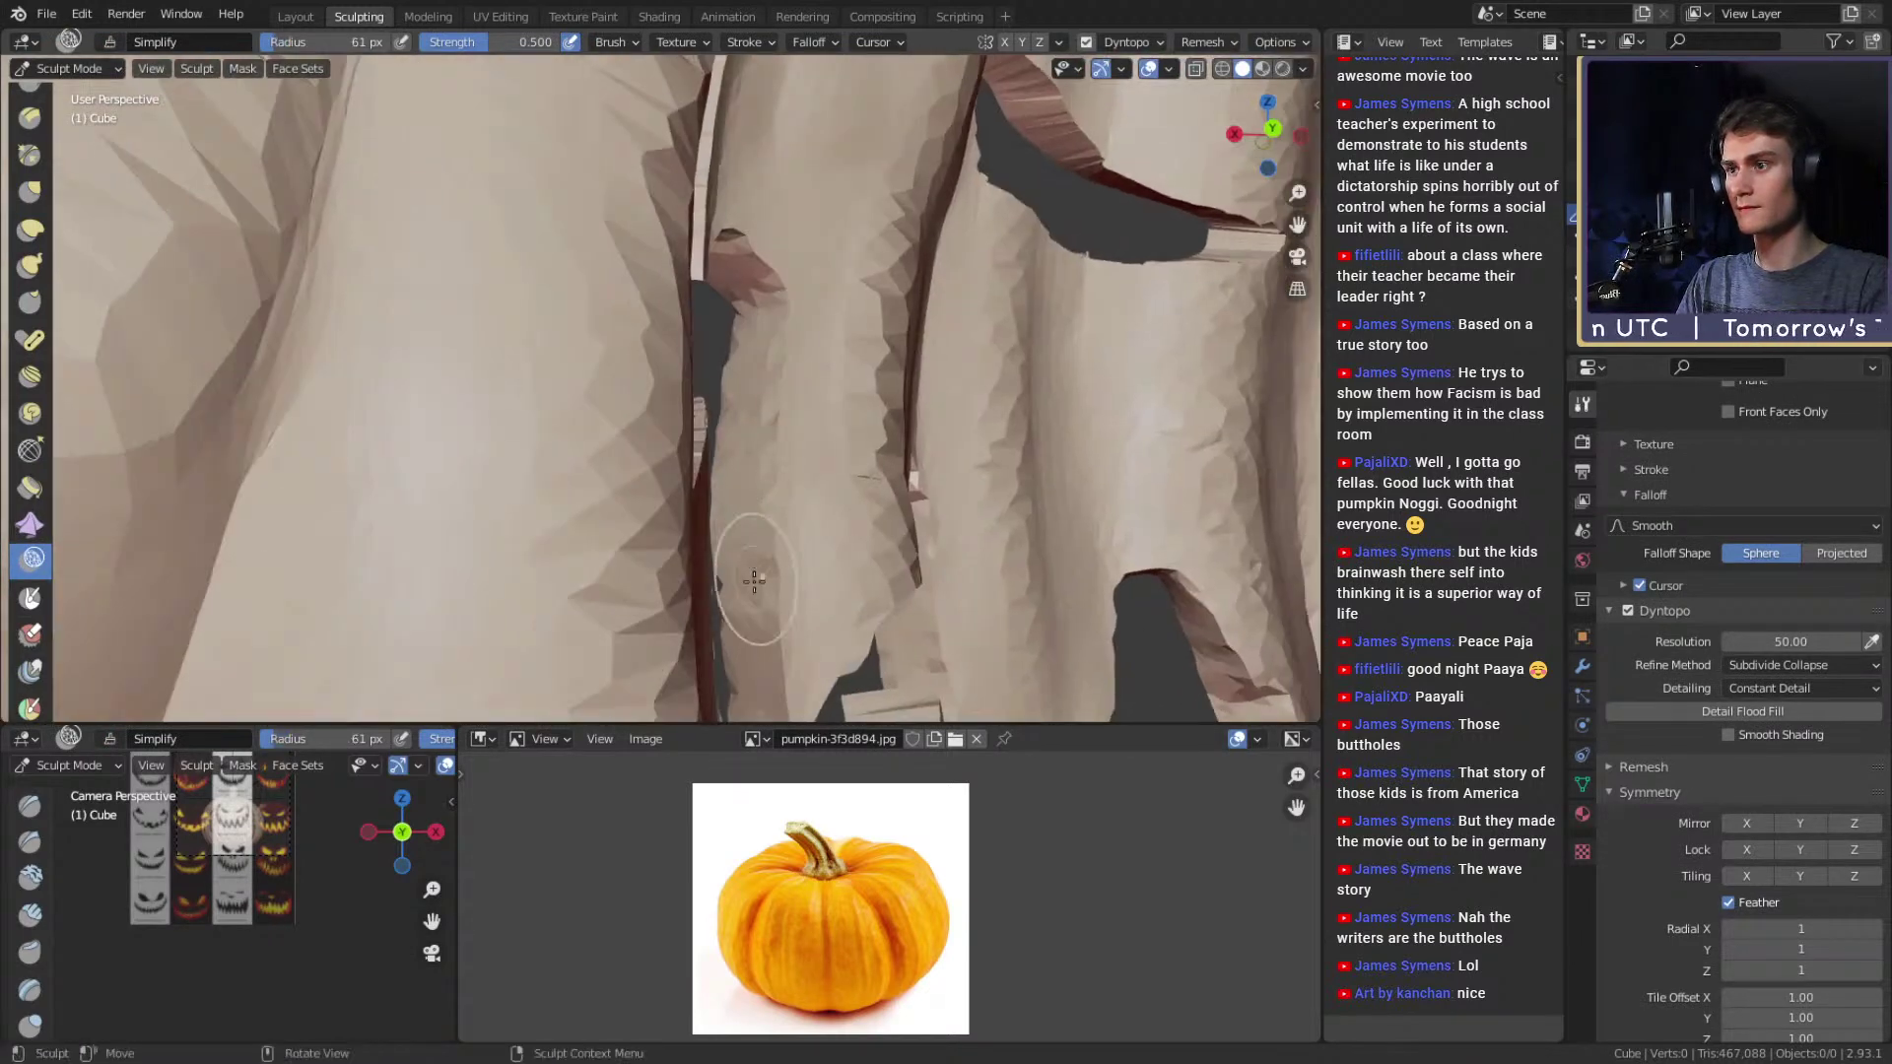
pyautogui.moveTo(753, 292); pyautogui.dragTo(747, 394, button='middle')
pyautogui.moveTo(678, 176); pyautogui.dragTo(680, 185)
pyautogui.moveTo(679, 186); pyautogui.dragTo(688, 308, button='middle')
pyautogui.moveTo(687, 307); pyautogui.dragTo(694, 325)
pyautogui.moveTo(694, 325)
pyautogui.mouseDown(button='middle')
pyautogui.moveTo(730, 300)
pyautogui.moveTo(730, 241)
pyautogui.mouseUp(button='middle')
pyautogui.moveTo(730, 241); pyautogui.dragTo(729, 231)
pyautogui.moveTo(730, 232); pyautogui.dragTo(782, 510, button='middle')
pyautogui.moveTo(661, 375); pyautogui.dragTo(674, 399, button='middle')
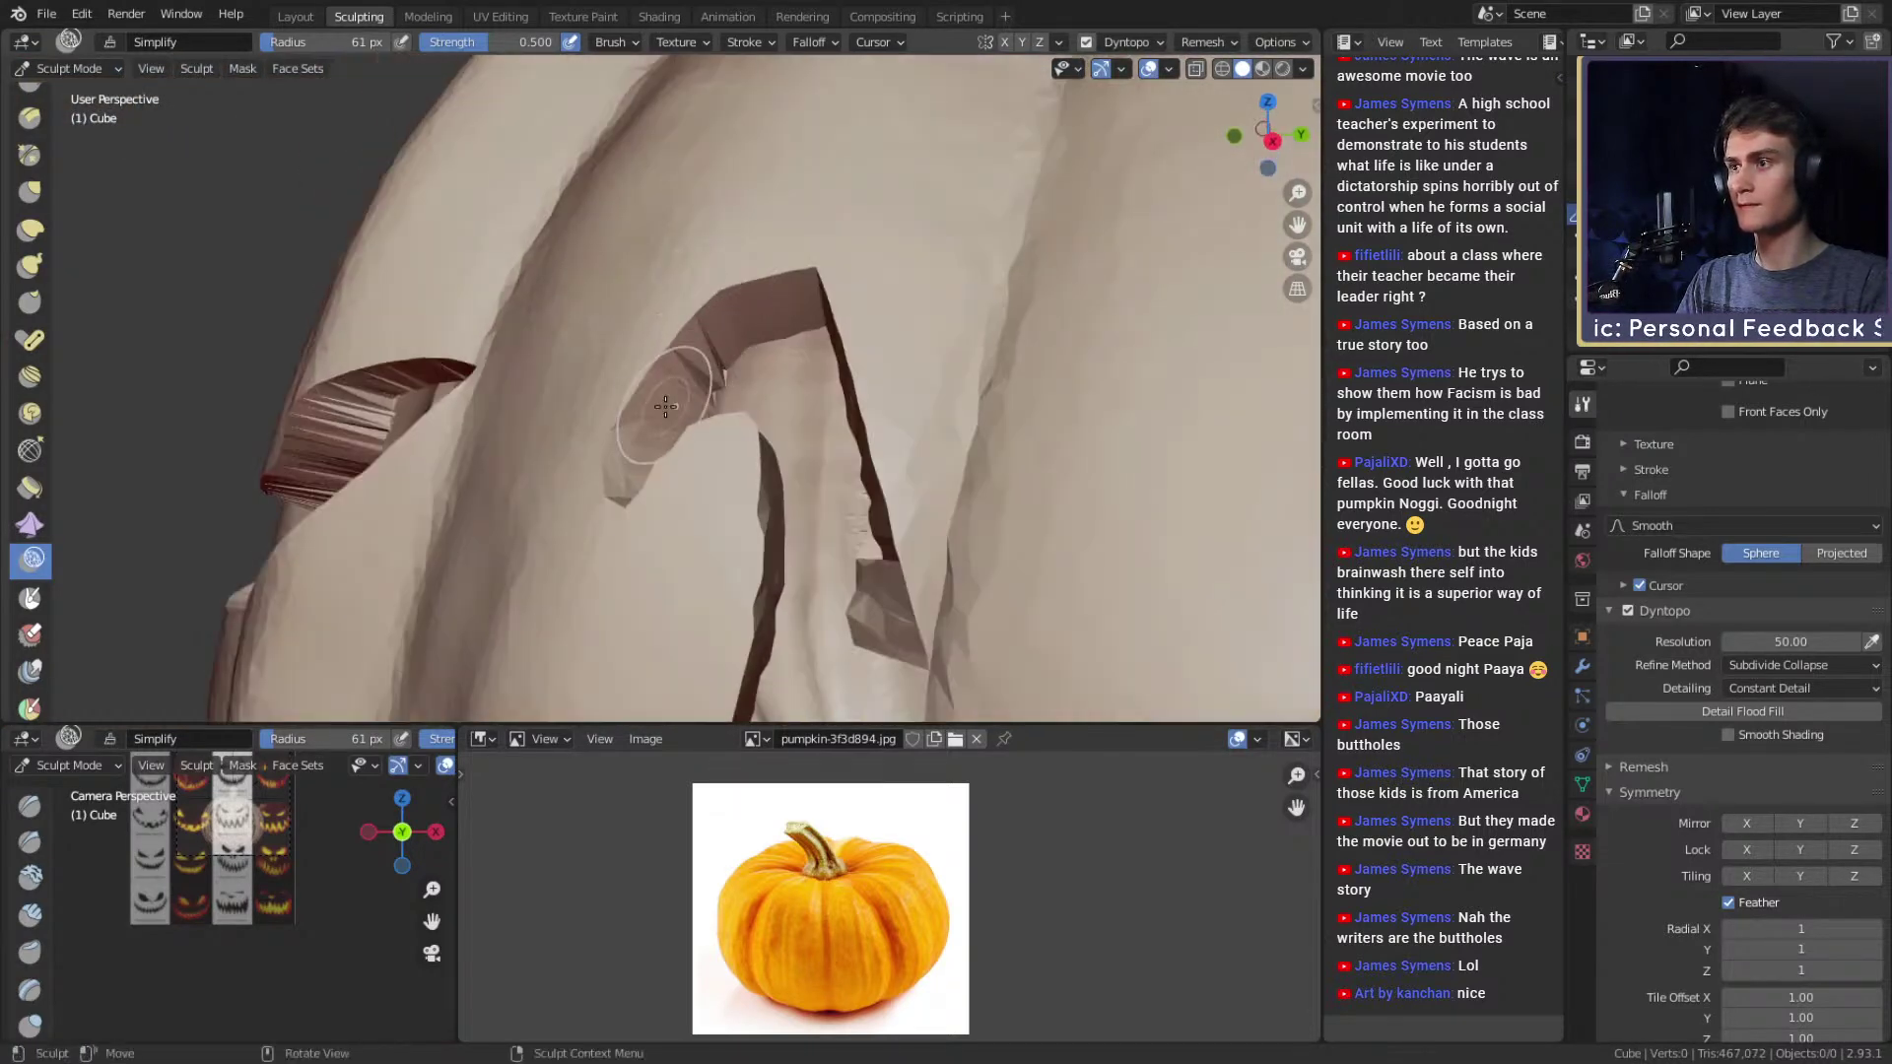
# Simplify the cut walls around the curved end of the side opening with the 61 px brush.
pyautogui.moveTo(784, 359); pyautogui.dragTo(705, 258, button='middle')
pyautogui.moveTo(774, 398)
pyautogui.mouseDown(button='middle')
pyautogui.moveTo(803, 426)
pyautogui.moveTo(739, 444)
pyautogui.moveTo(953, 287)
pyautogui.moveTo(520, 398)
pyautogui.mouseUp(button='middle')
pyautogui.moveTo(460, 306); pyautogui.dragTo(657, 370, button='middle')
pyautogui.moveTo(710, 166)
pyautogui.mouseDown(button='middle')
pyautogui.moveTo(709, 434)
pyautogui.moveTo(697, 412)
pyautogui.mouseUp(button='middle')
pyautogui.moveTo(703, 261)
pyautogui.mouseDown(button='middle')
pyautogui.moveTo(752, 270)
pyautogui.moveTo(665, 332)
pyautogui.mouseUp(button='middle')
pyautogui.moveTo(705, 458); pyautogui.dragTo(659, 362, button='middle')
pyautogui.moveTo(755, 411)
pyautogui.mouseDown(button='middle')
pyautogui.moveTo(718, 368)
pyautogui.moveTo(675, 427)
pyautogui.moveTo(742, 362)
pyautogui.moveTo(676, 371)
pyautogui.moveTo(708, 422)
pyautogui.moveTo(679, 394)
pyautogui.moveTo(765, 418)
pyautogui.moveTo(717, 325)
pyautogui.moveTo(726, 443)
pyautogui.moveTo(689, 441)
pyautogui.mouseUp(button='middle')
# Adjust the edge of the side cut-out with the Grab brush at 55 px radius.
pyautogui.press('g')
pyautogui.press('f')
pyautogui.click(640, 317)
pyautogui.moveTo(703, 351)
pyautogui.mouseDown(button='middle')
pyautogui.moveTo(689, 321)
pyautogui.moveTo(654, 338)
pyautogui.moveTo(164, 325)
pyautogui.mouseUp(button='middle')
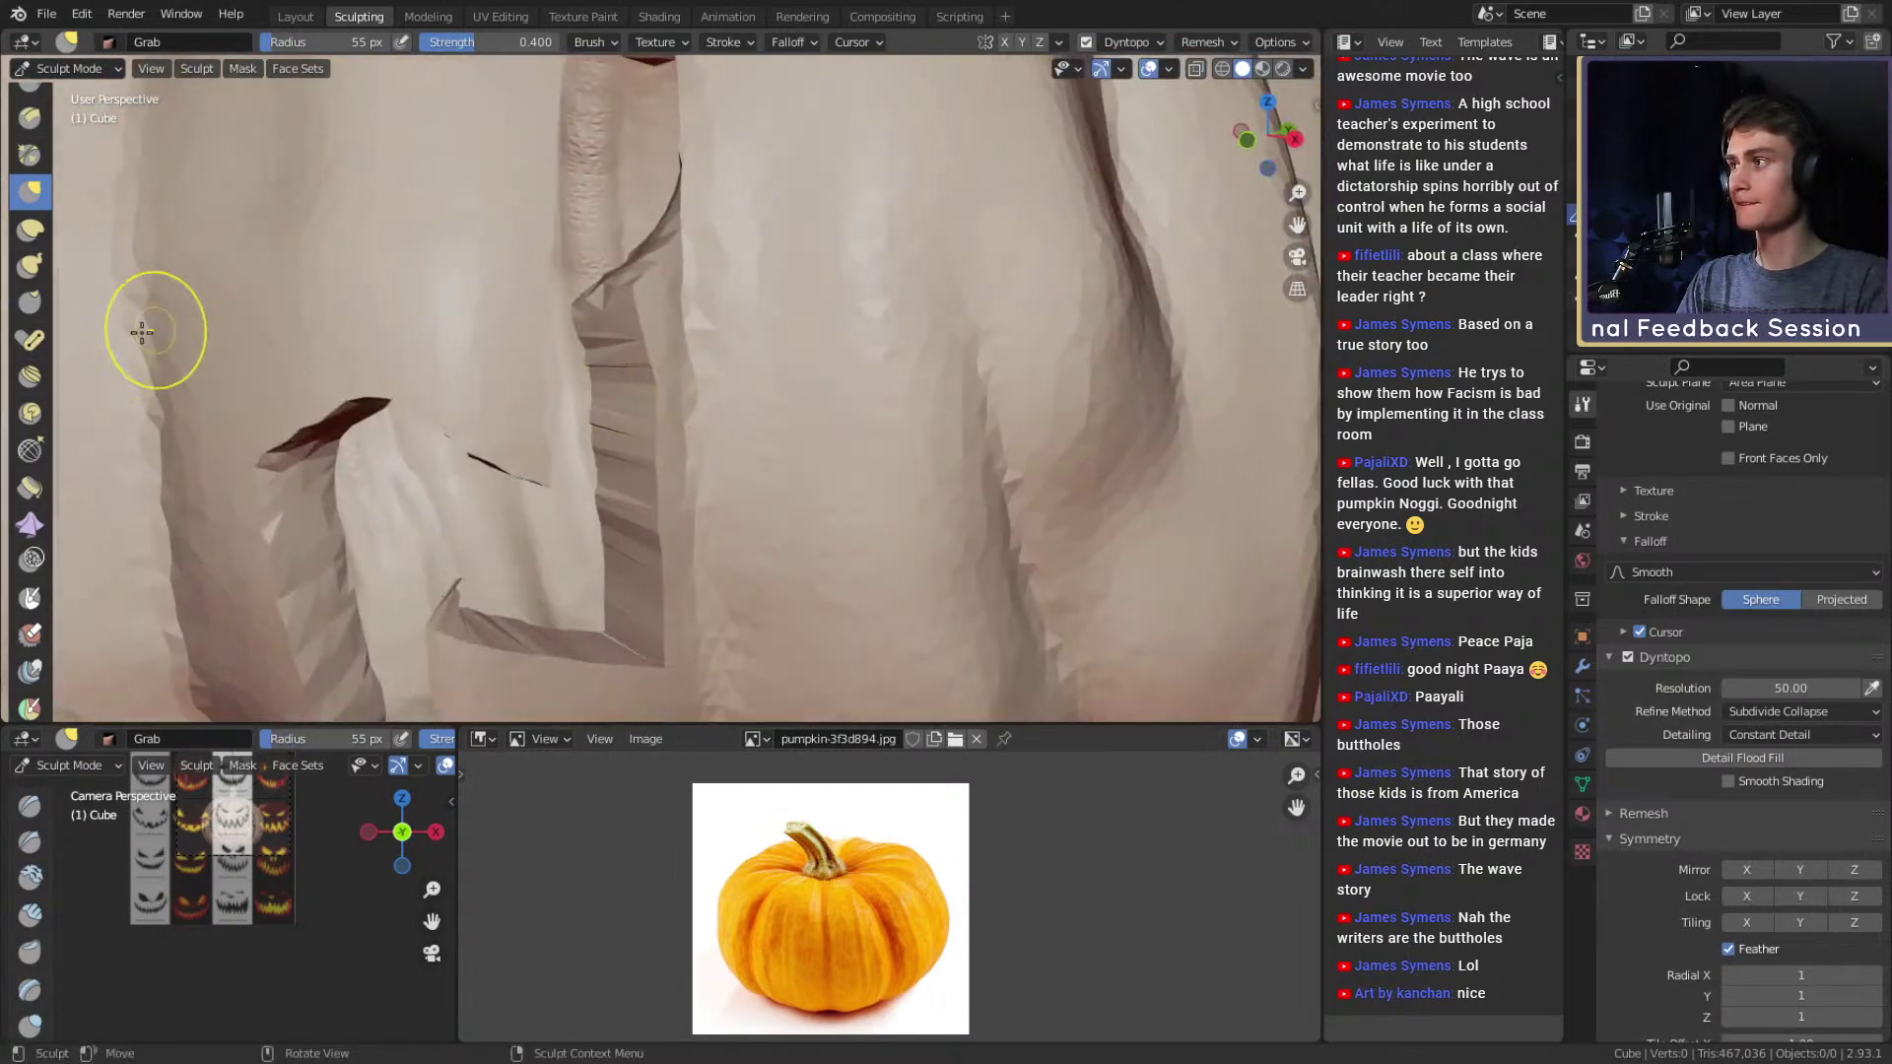
# Smooth the ridged cut wall beside the stepped notch with the Simplify brush, starting at 55 px radius.
pyautogui.click(35, 564)
pyautogui.keyDown('shift'); pyautogui.moveTo(730, 452); pyautogui.dragTo(767, 384, button='middle'); pyautogui.keyUp('shift')
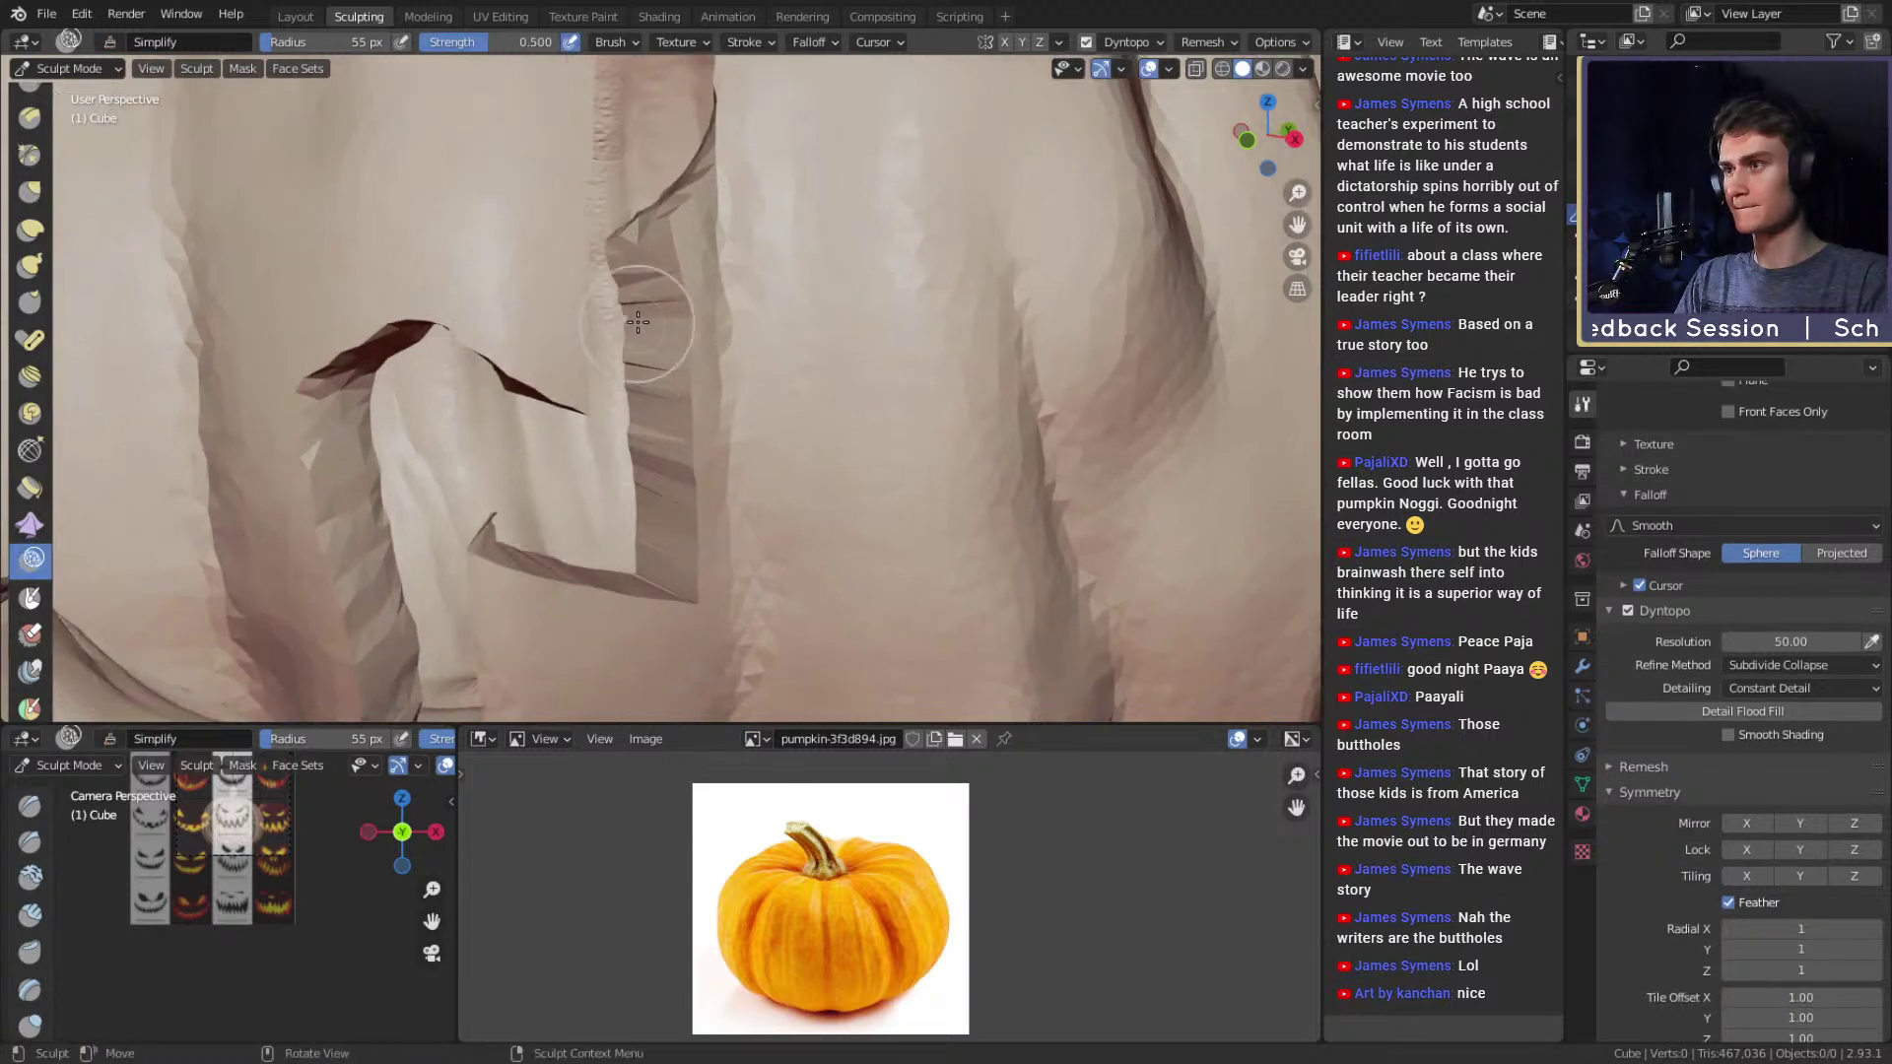
pyautogui.moveTo(657, 384); pyautogui.dragTo(670, 404)
pyautogui.moveTo(670, 404)
pyautogui.keyDown('shift'); pyautogui.mouseDown(button='middle')
pyautogui.moveTo(697, 358)
pyautogui.moveTo(756, 477)
pyautogui.mouseUp(button='middle'); pyautogui.keyUp('shift')
pyautogui.press('f')
pyautogui.click(745, 477)
pyautogui.moveTo(705, 463); pyautogui.dragTo(627, 438)
# Even out the remaining ridges on the side cut-out's wall with Simplify at 84 px radius.
pyautogui.moveTo(626, 439)
pyautogui.mouseDown(button='middle')
pyautogui.moveTo(709, 424)
pyautogui.moveTo(768, 466)
pyautogui.moveTo(800, 377)
pyautogui.mouseUp(button='middle')
pyautogui.press('f')
pyautogui.click(822, 377)
pyautogui.moveTo(746, 379); pyautogui.dragTo(721, 444)
pyautogui.moveTo(721, 443); pyautogui.dragTo(749, 375, button='middle')
# Simplify the ragged cut walls around the lower teeth and the mouth's corner at 84 px radius.
pyautogui.moveTo(687, 532); pyautogui.dragTo(690, 382, button='middle')
pyautogui.moveTo(585, 291); pyautogui.dragTo(703, 294, button='middle')
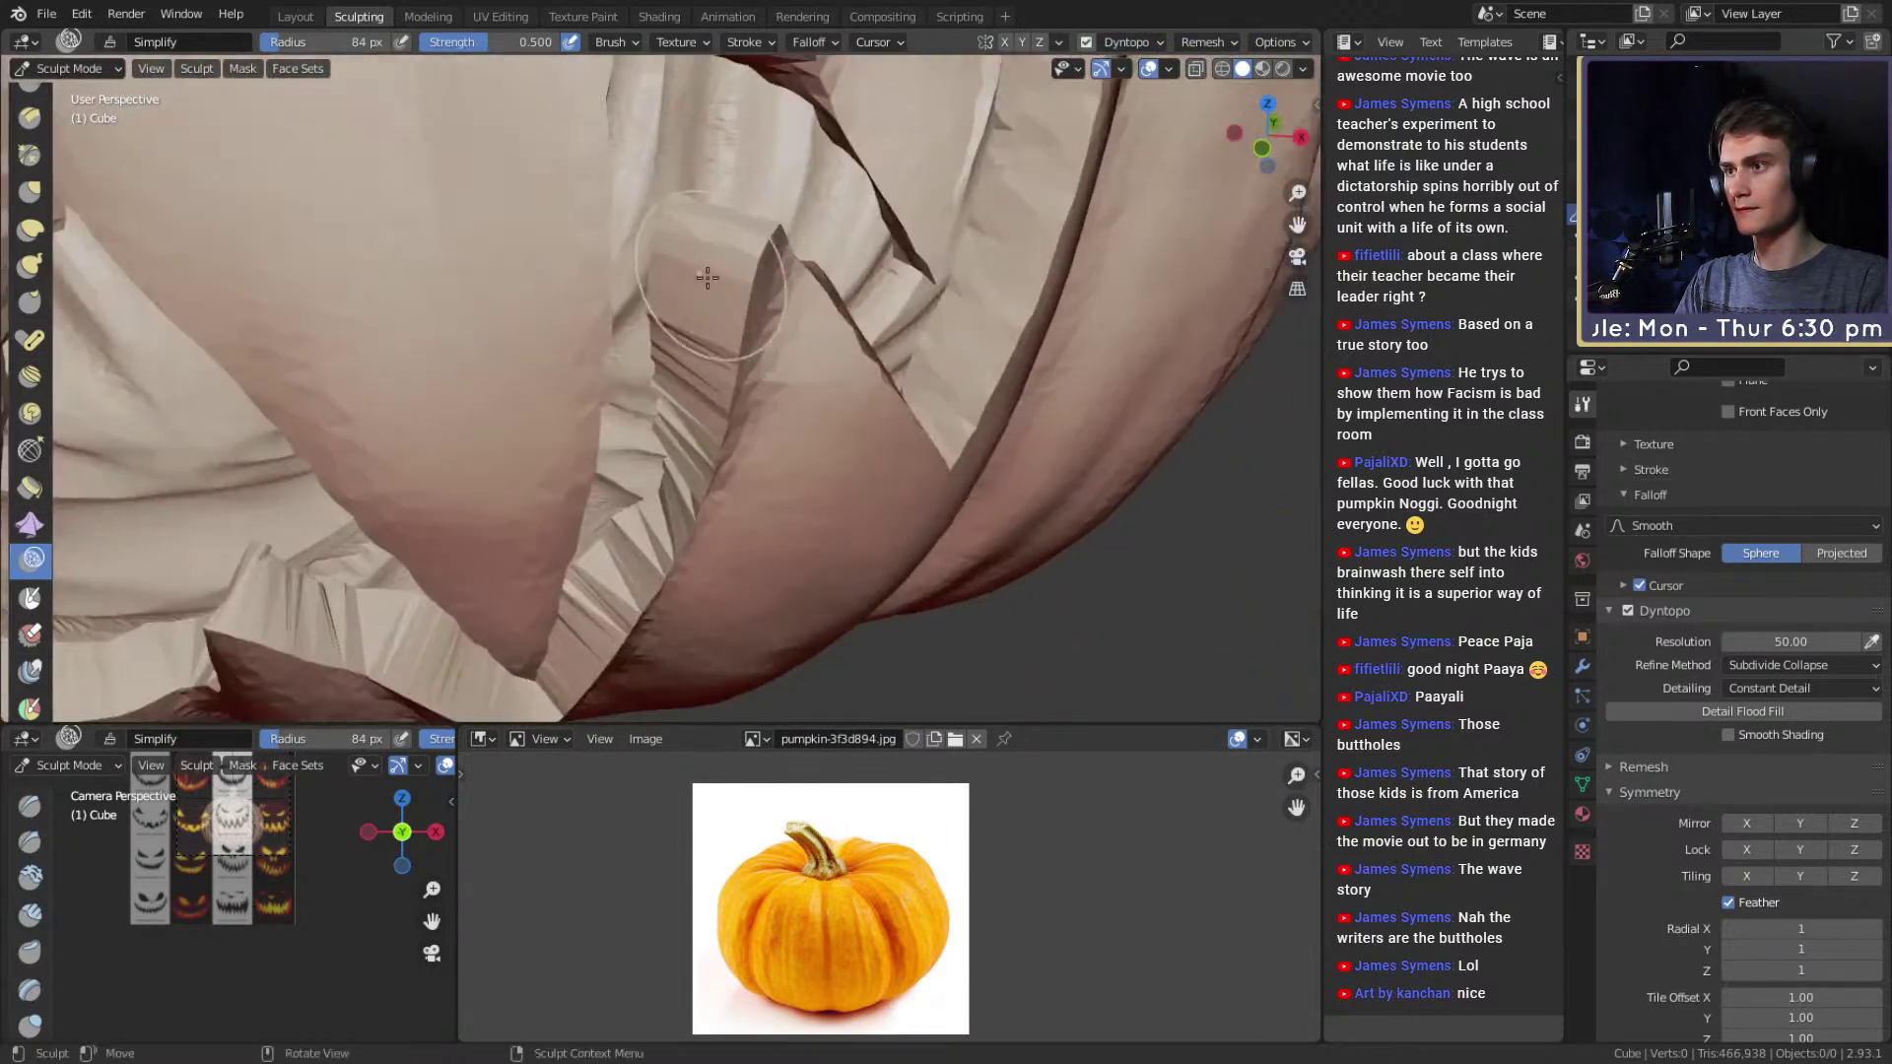
pyautogui.moveTo(660, 470)
pyautogui.mouseDown(button='middle')
pyautogui.moveTo(676, 499)
pyautogui.moveTo(762, 407)
pyautogui.moveTo(625, 591)
pyautogui.moveTo(571, 338)
pyautogui.moveTo(697, 380)
pyautogui.mouseUp(button='middle')
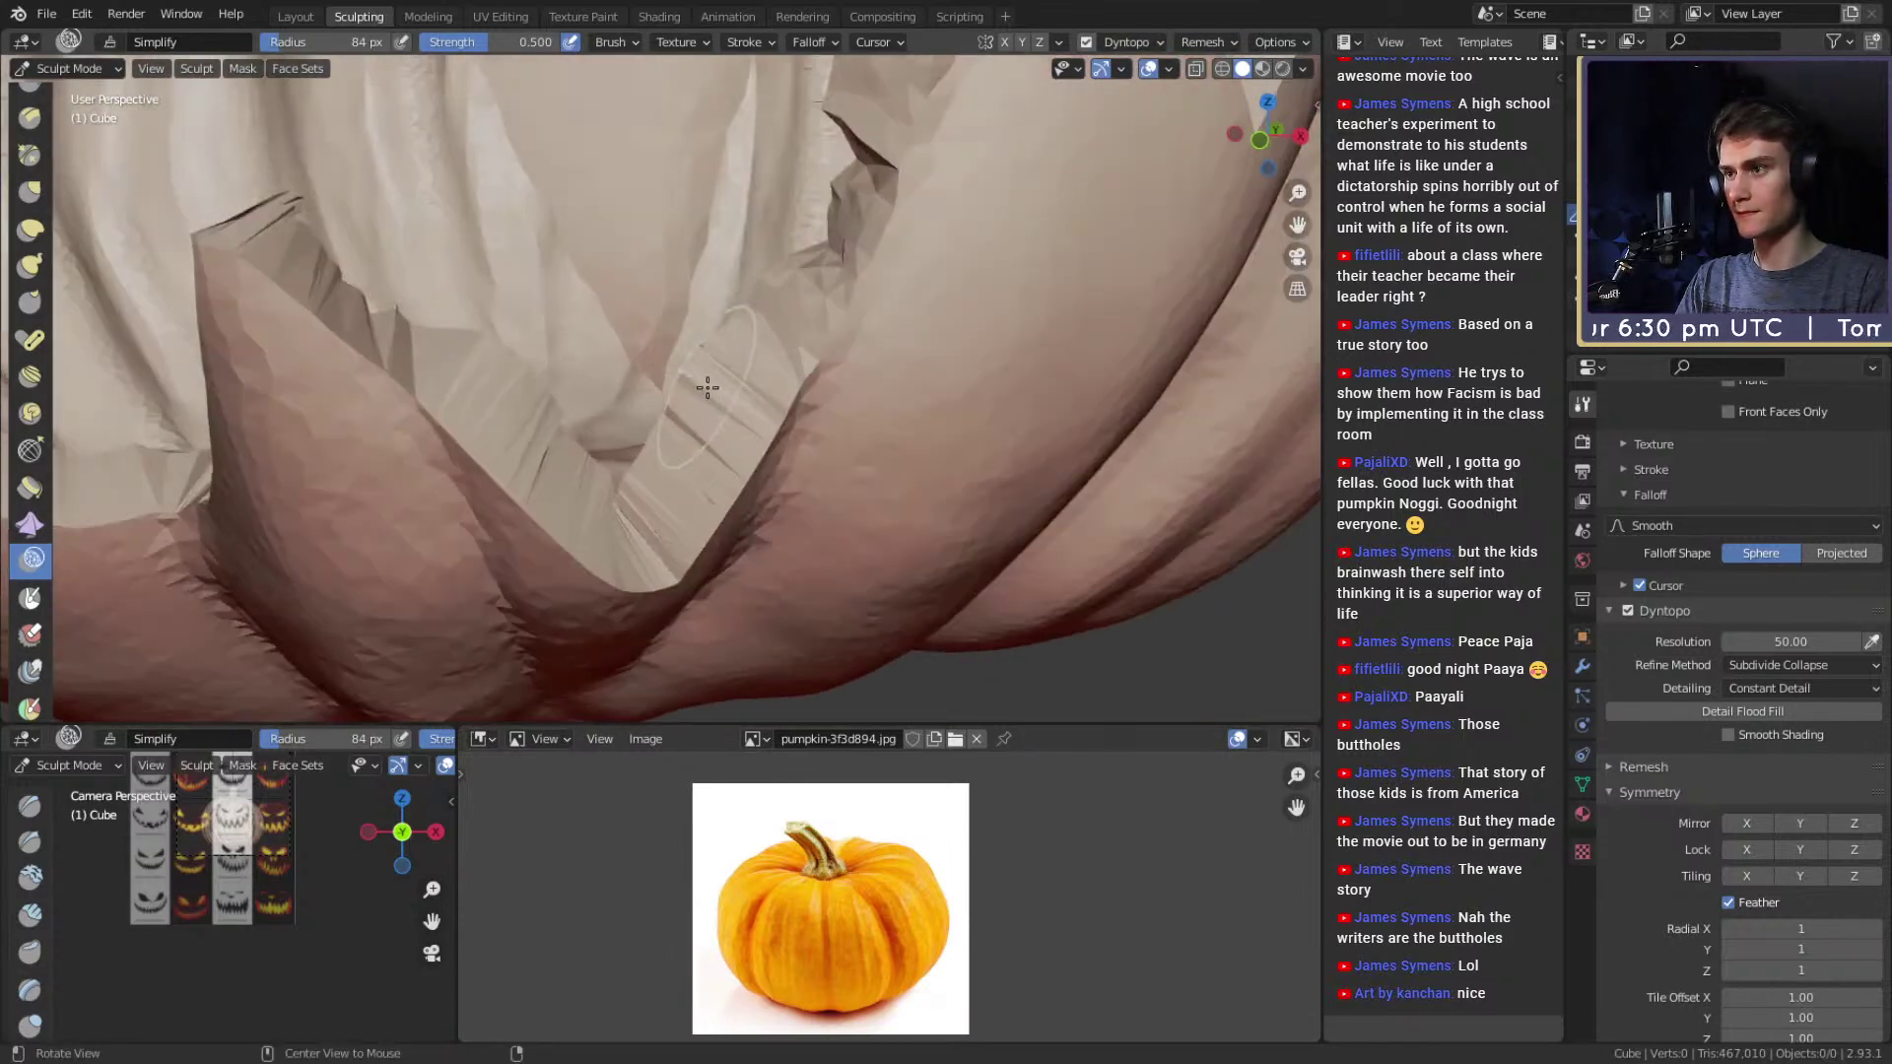
pyautogui.moveTo(563, 415); pyautogui.dragTo(509, 416, button='middle')
pyautogui.moveTo(399, 343)
pyautogui.mouseDown(button='middle')
pyautogui.moveTo(858, 464)
pyautogui.moveTo(682, 411)
pyautogui.mouseUp(button='middle')
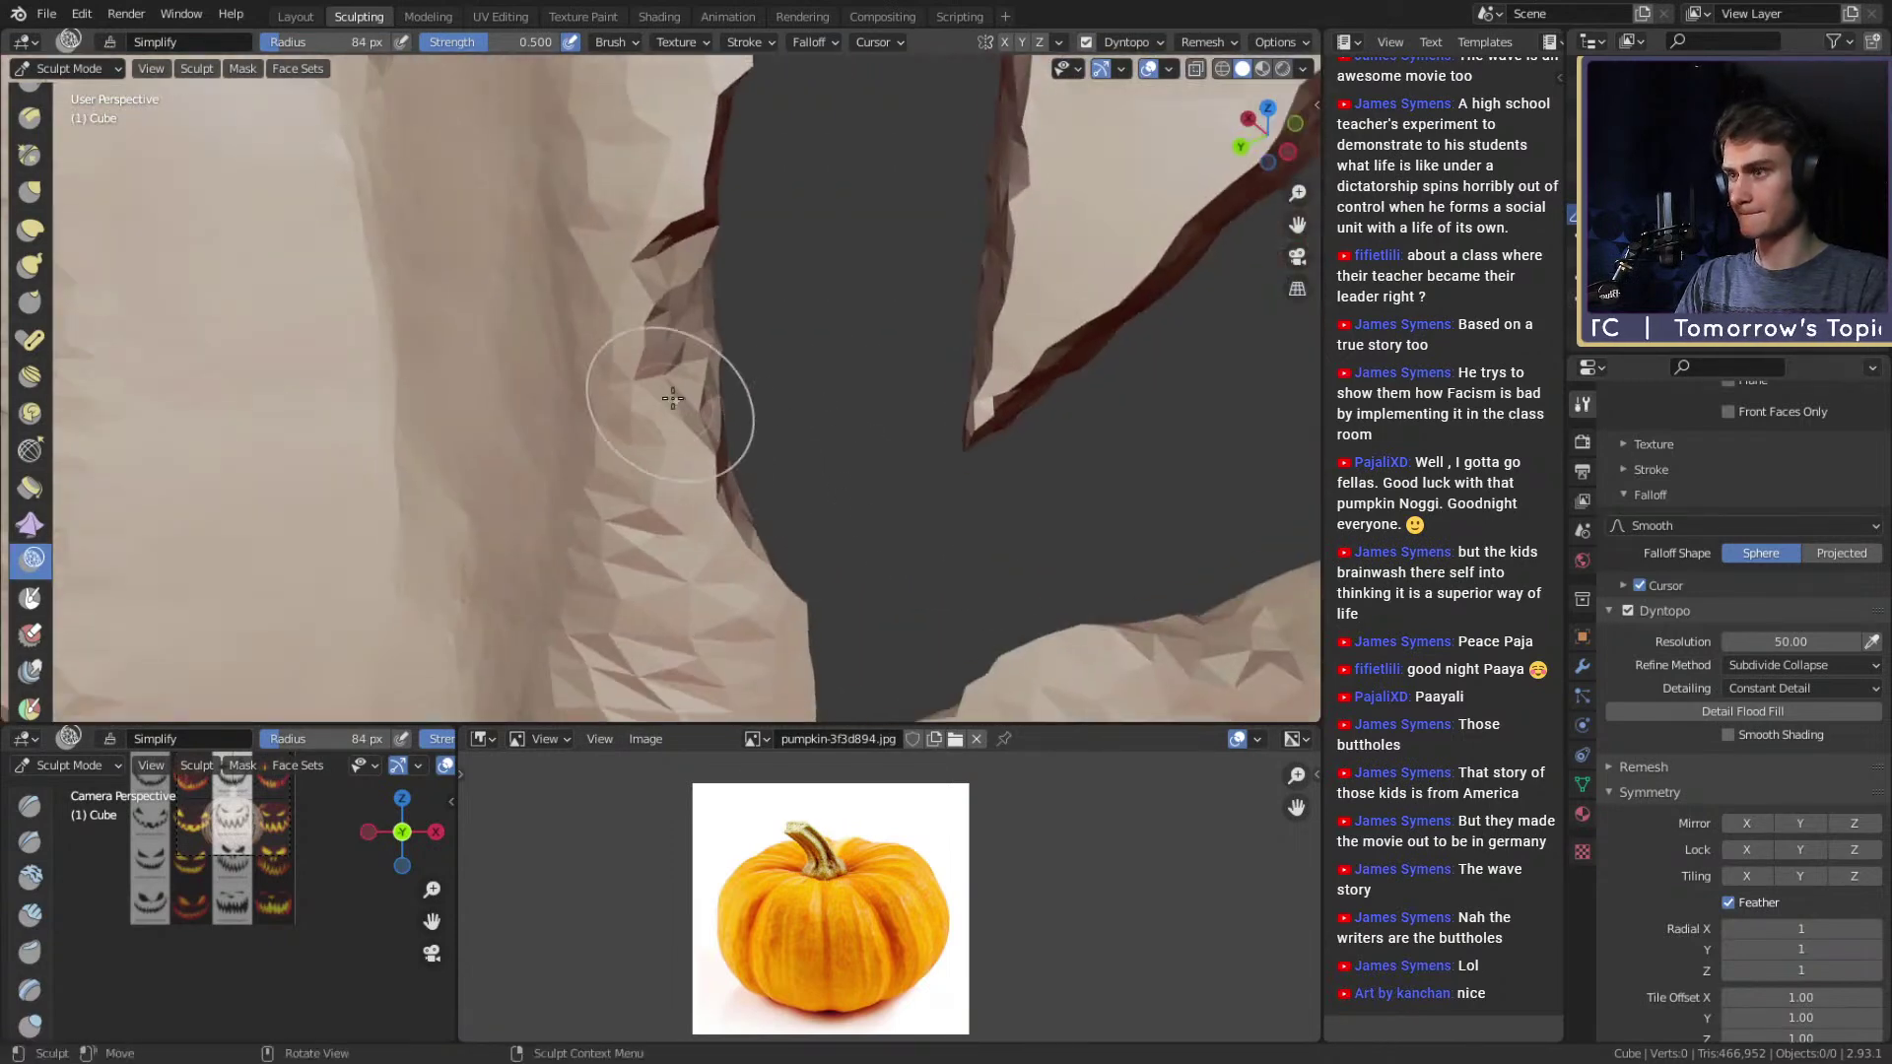
# Sharpen the rough notch on the mouth's cut wall with the Crease brush at 69 px radius.
pyautogui.press('c')
pyautogui.hotkey('shift', 'c')
pyautogui.press('f')
pyautogui.click(684, 360)
pyautogui.moveTo(823, 424); pyautogui.dragTo(728, 387, button='middle')
pyautogui.press('f')
pyautogui.click(739, 312)
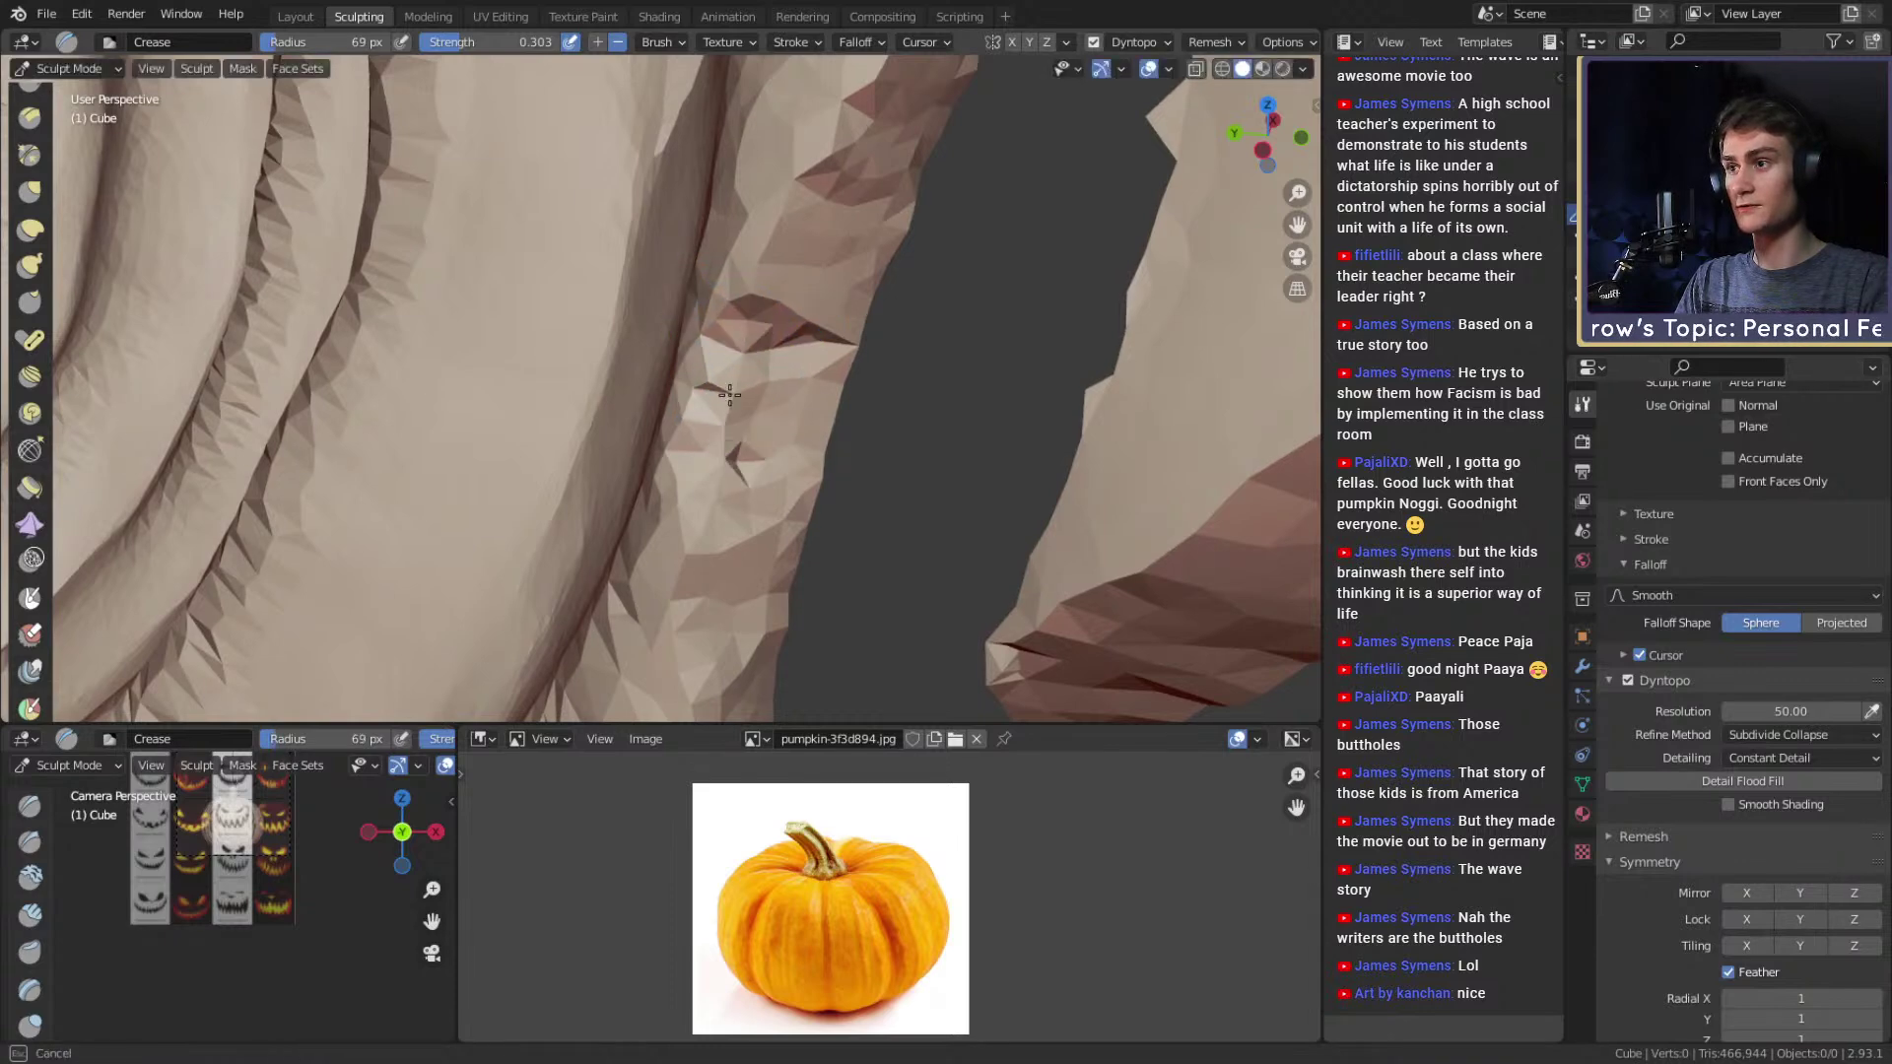
pyautogui.moveTo(720, 442); pyautogui.dragTo(735, 417)
pyautogui.moveTo(821, 360)
pyautogui.keyDown('alt'); pyautogui.mouseDown()
pyautogui.moveTo(837, 422)
pyautogui.moveTo(620, 385)
pyautogui.moveTo(704, 435)
pyautogui.moveTo(751, 394)
pyautogui.mouseUp(); pyautogui.keyUp('alt')
pyautogui.moveTo(751, 394); pyautogui.dragTo(781, 432, button='middle')
# Straighten the inner edge of the mouth's cut wall with the Grab brush at 125 px and 105 px radius.
pyautogui.press('g')
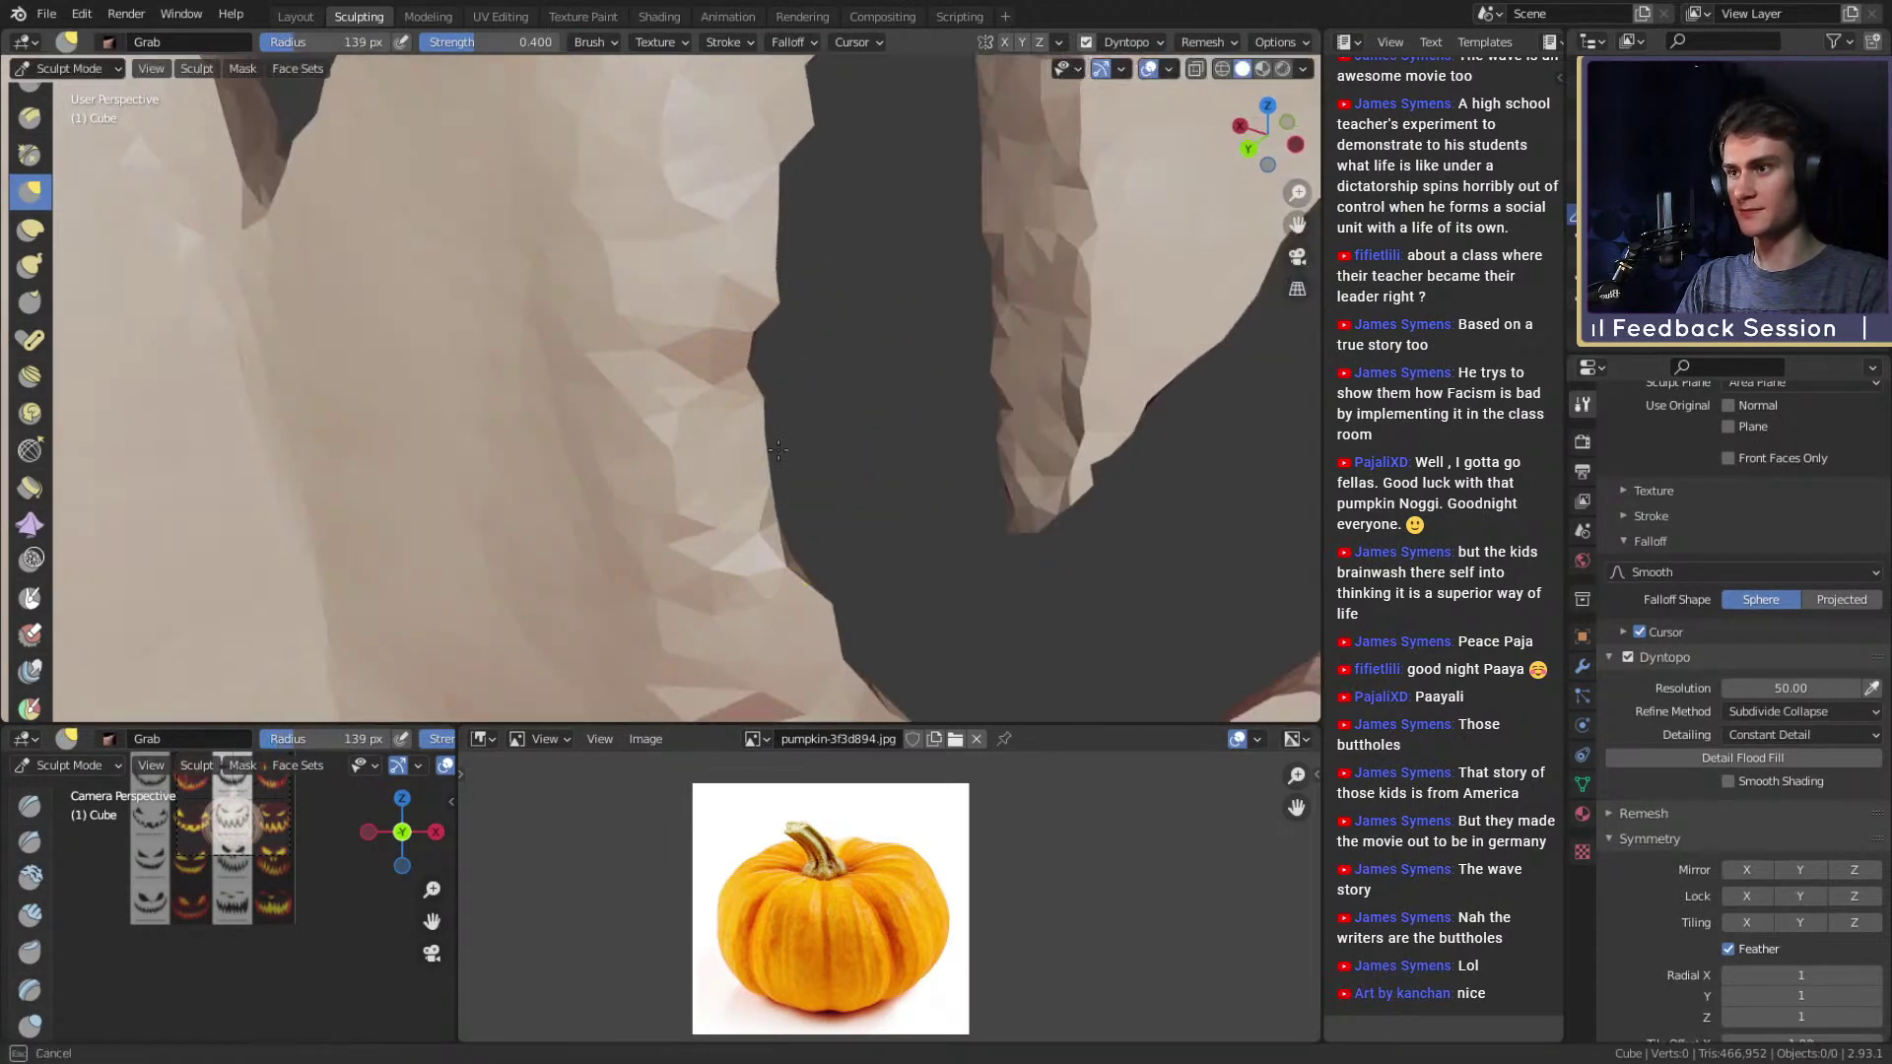
pyautogui.press('f')
pyautogui.click(753, 370)
pyautogui.moveTo(793, 372); pyautogui.dragTo(793, 377)
pyautogui.keyDown('shift'); pyautogui.moveTo(793, 378); pyautogui.dragTo(777, 317, button='middle'); pyautogui.keyUp('shift')
pyautogui.press('f')
pyautogui.click(798, 440)
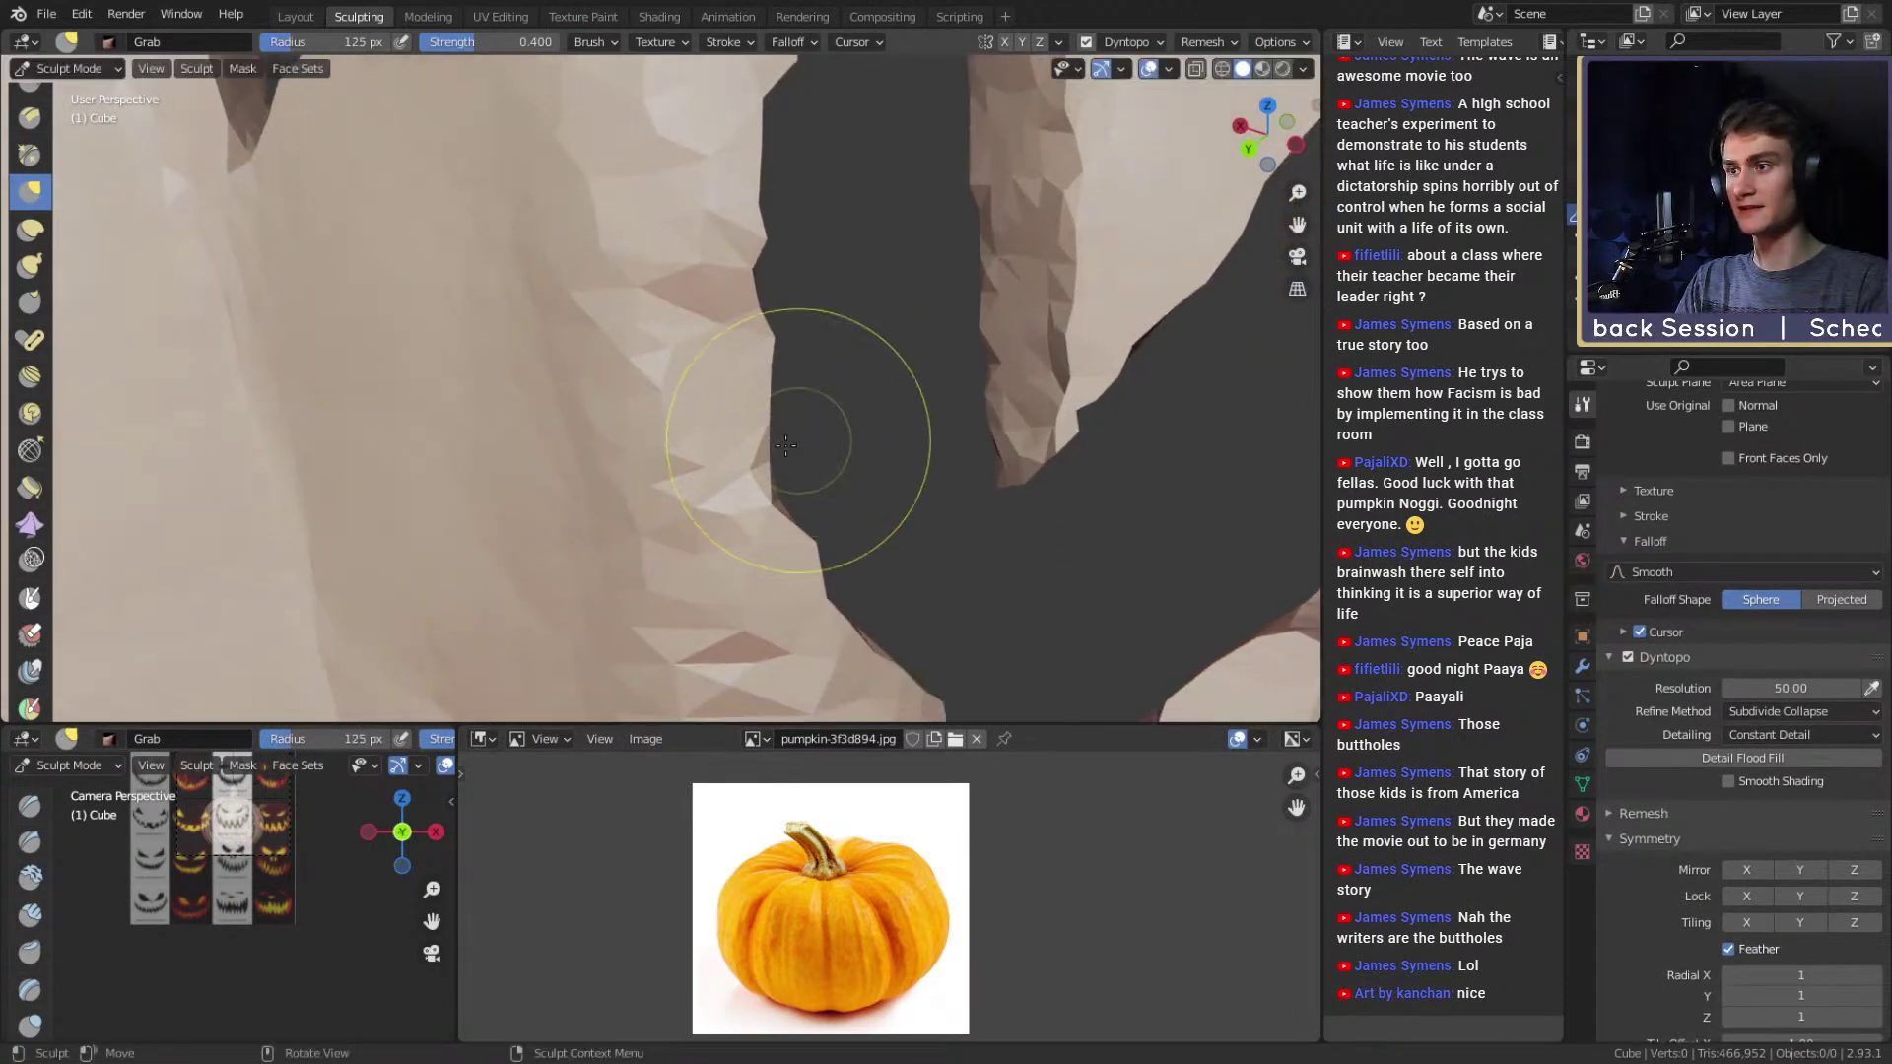
pyautogui.moveTo(788, 463)
pyautogui.mouseDown(button='middle')
pyautogui.moveTo(818, 454)
pyautogui.moveTo(752, 384)
pyautogui.mouseUp(button='middle')
pyautogui.press('c')
pyautogui.press('g')
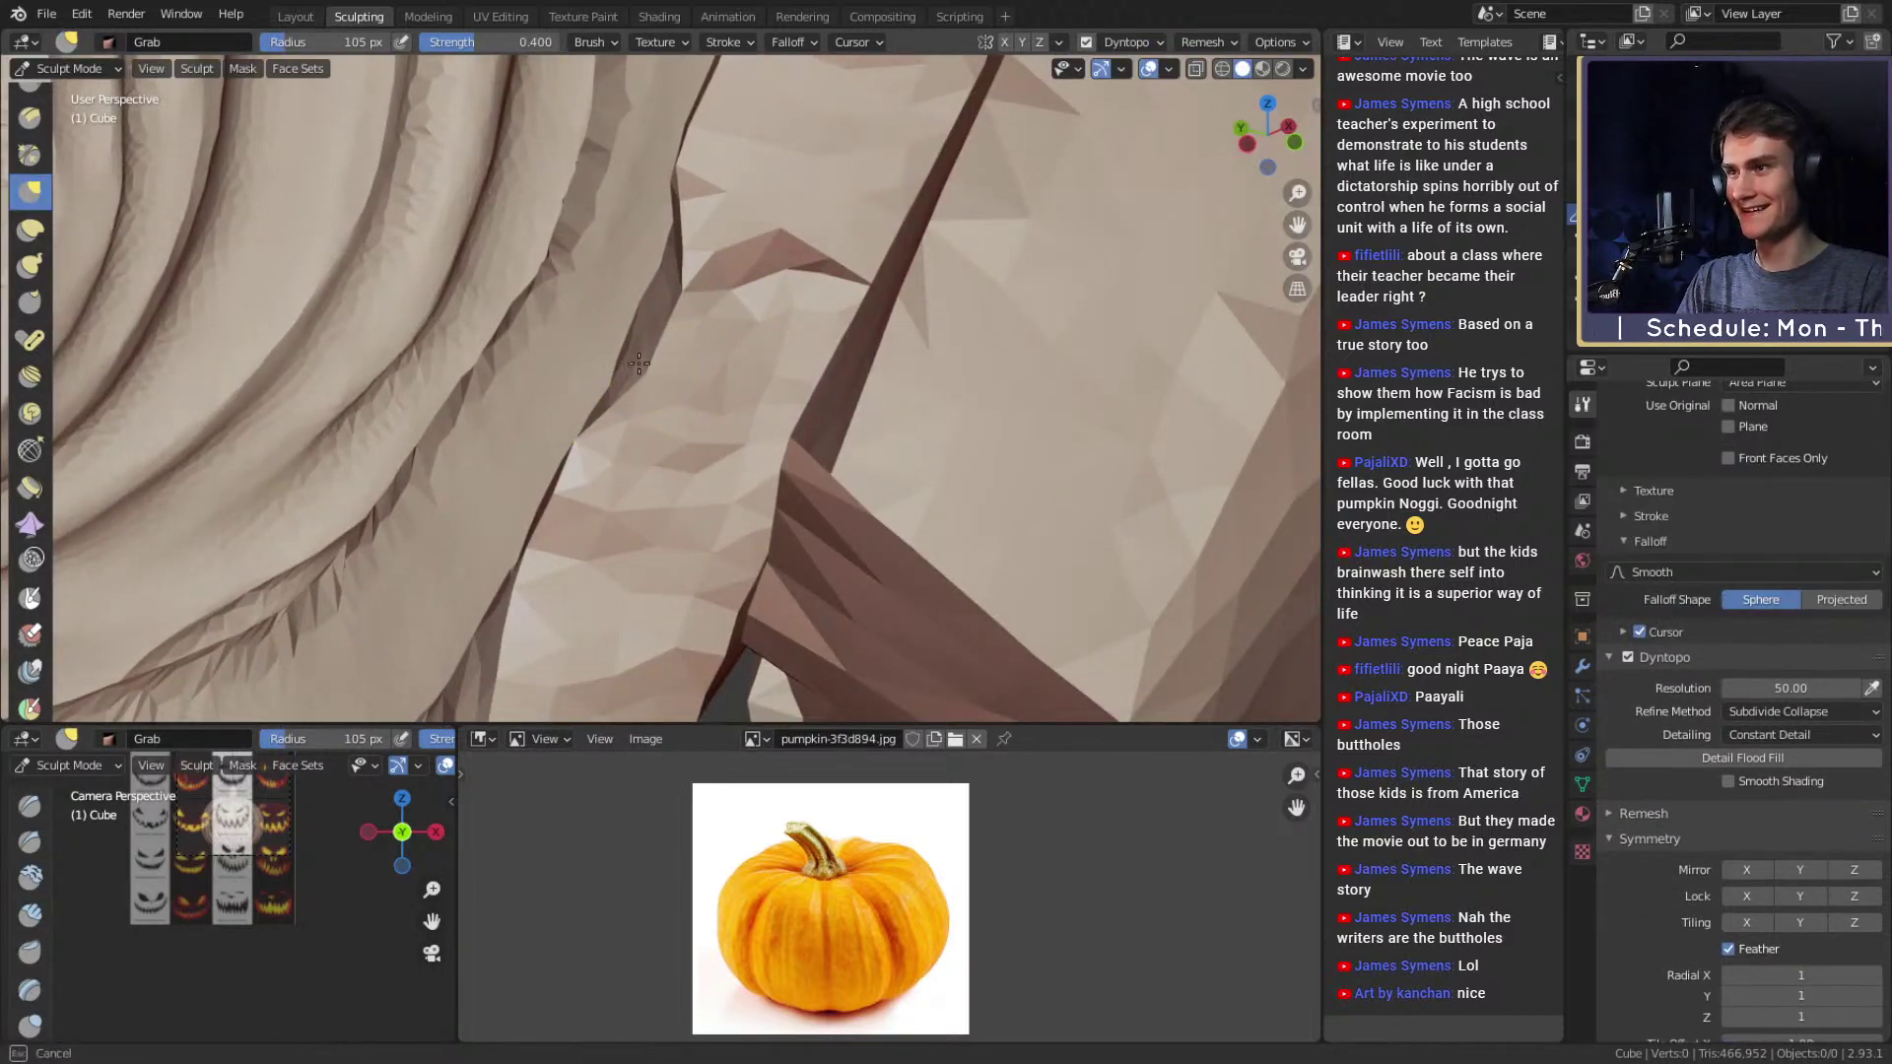
# Fill the dents in the mouth's cut wall with Clay Strips at 73 px, 89 px, 75 px and 60 px radius.
pyautogui.press('c')
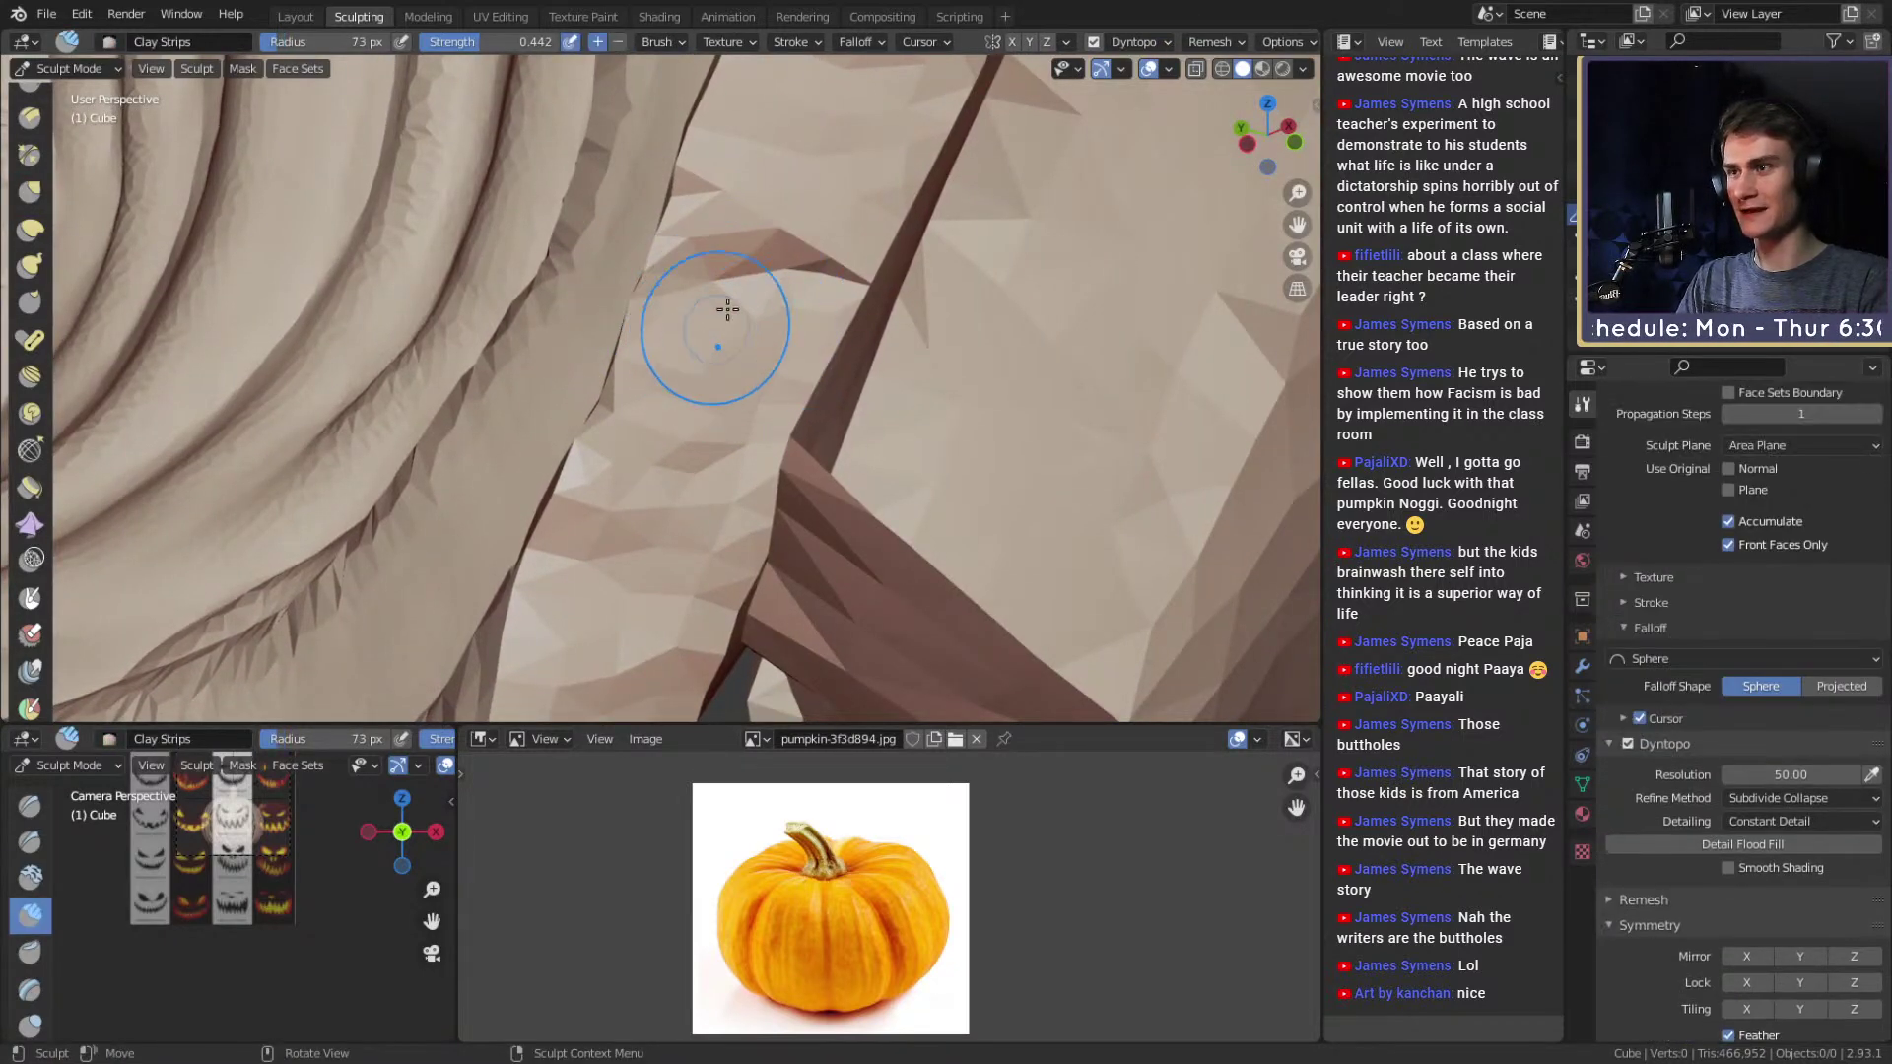
pyautogui.moveTo(655, 484); pyautogui.dragTo(734, 236)
pyautogui.press('f')
pyautogui.click(764, 218)
pyautogui.moveTo(762, 280)
pyautogui.mouseDown(button='middle')
pyautogui.moveTo(732, 353)
pyautogui.moveTo(744, 377)
pyautogui.mouseUp(button='middle')
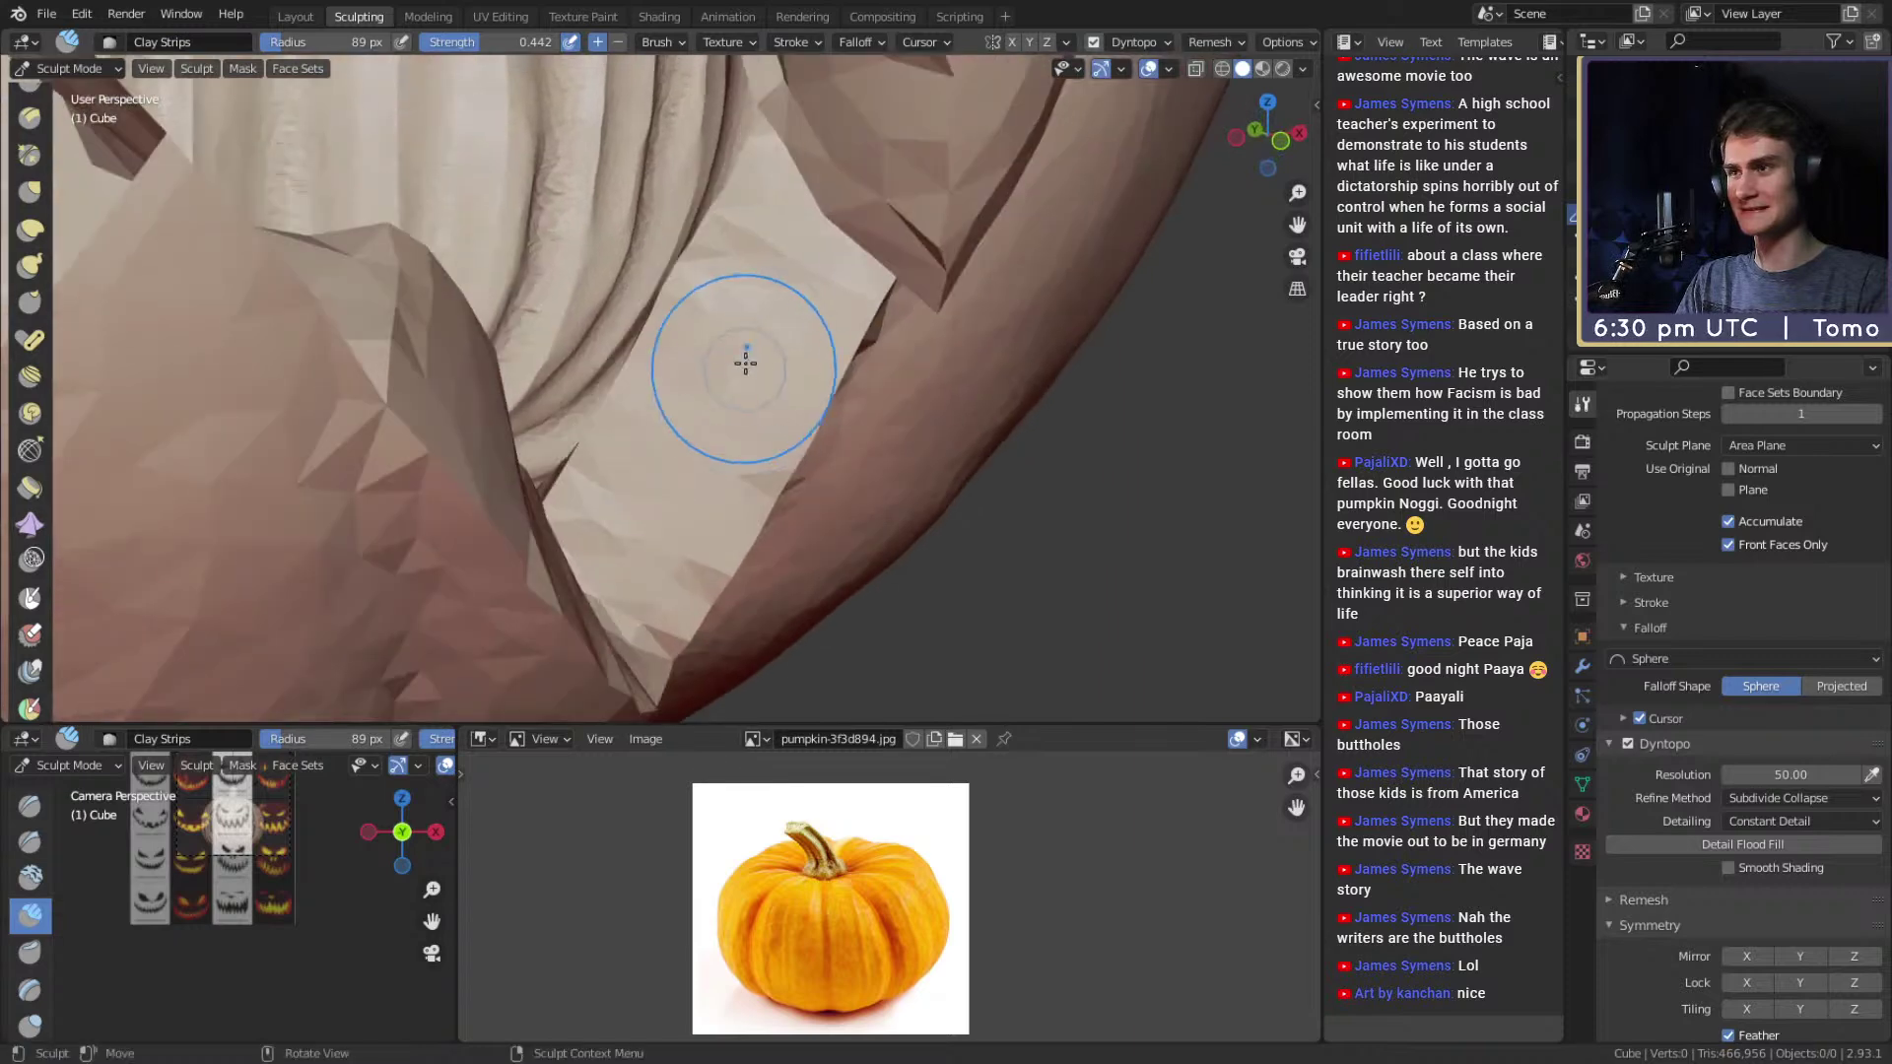
pyautogui.moveTo(794, 204)
pyautogui.mouseDown(button='middle')
pyautogui.moveTo(803, 359)
pyautogui.moveTo(682, 394)
pyautogui.mouseUp(button='middle')
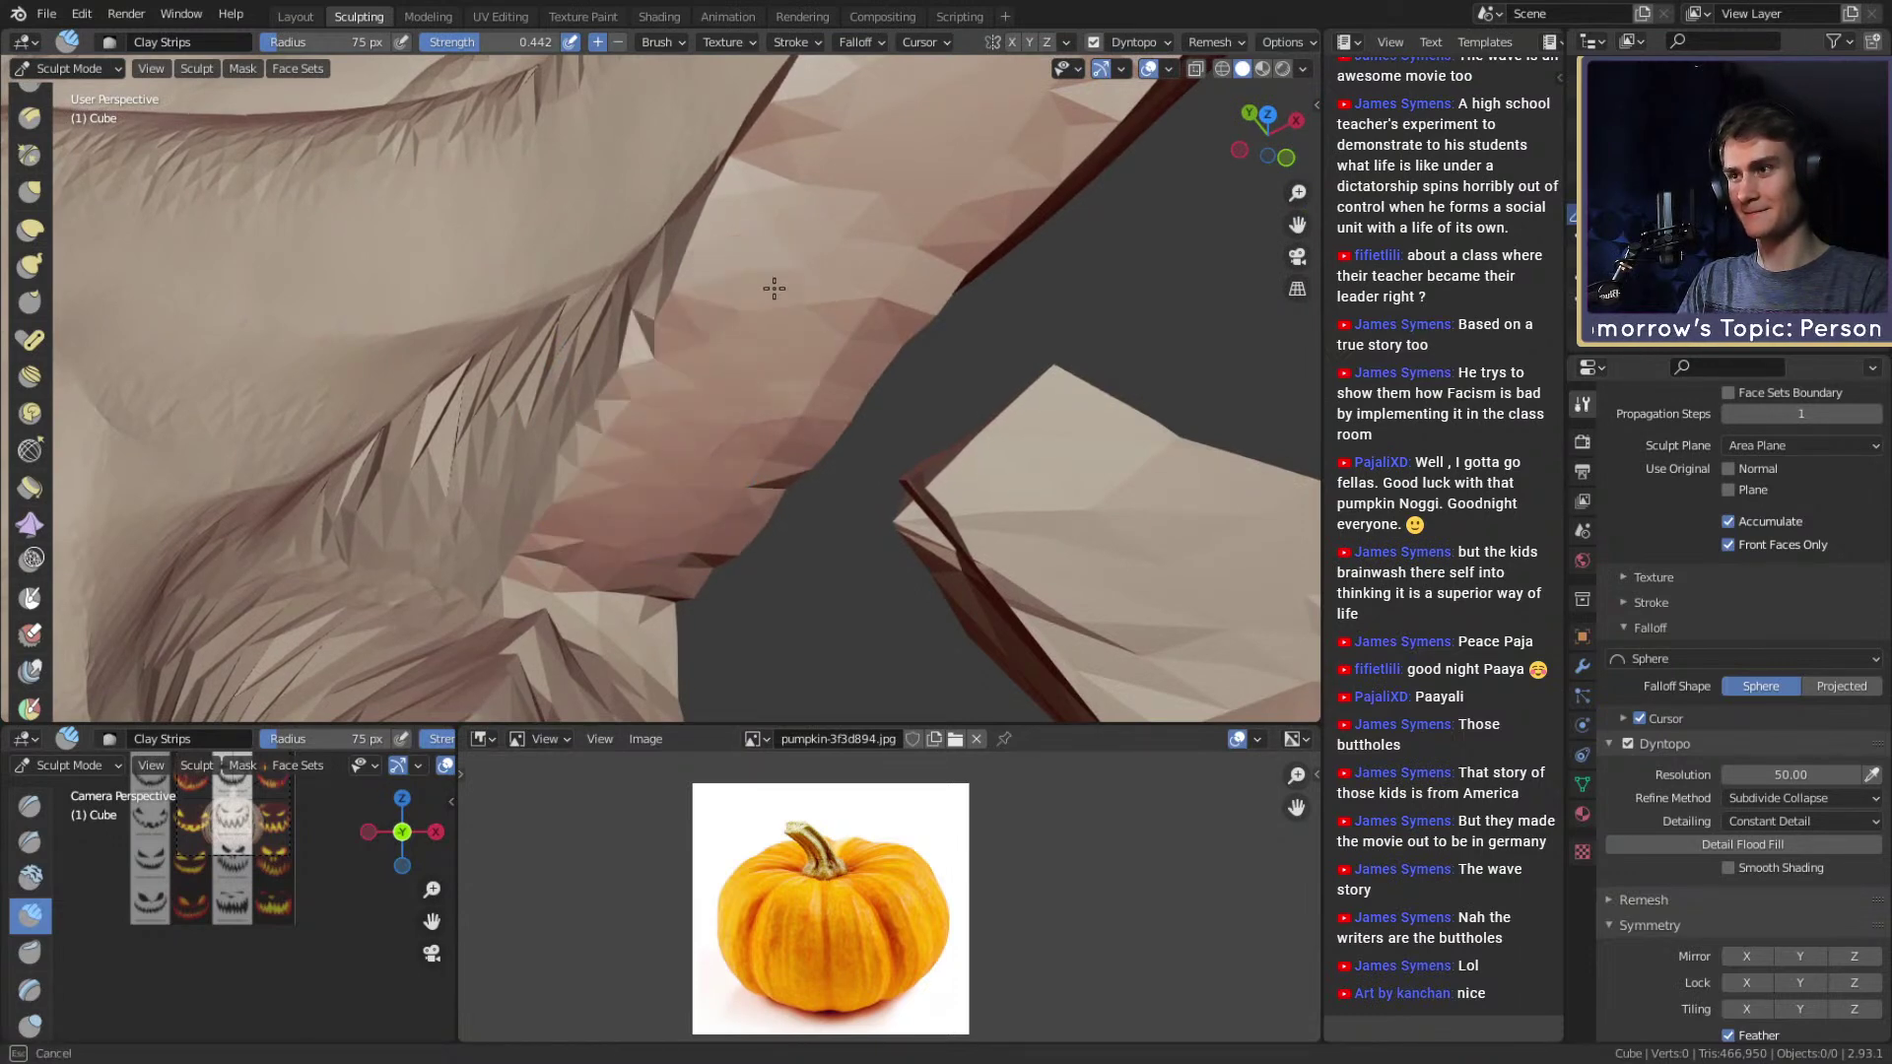
pyautogui.moveTo(815, 316)
pyautogui.mouseDown(button='middle')
pyautogui.moveTo(565, 316)
pyautogui.moveTo(722, 434)
pyautogui.mouseUp(button='middle')
pyautogui.click(768, 468)
pyautogui.moveTo(745, 527)
pyautogui.mouseDown(button='middle')
pyautogui.moveTo(760, 305)
pyautogui.moveTo(866, 443)
pyautogui.moveTo(728, 397)
pyautogui.mouseUp(button='middle')
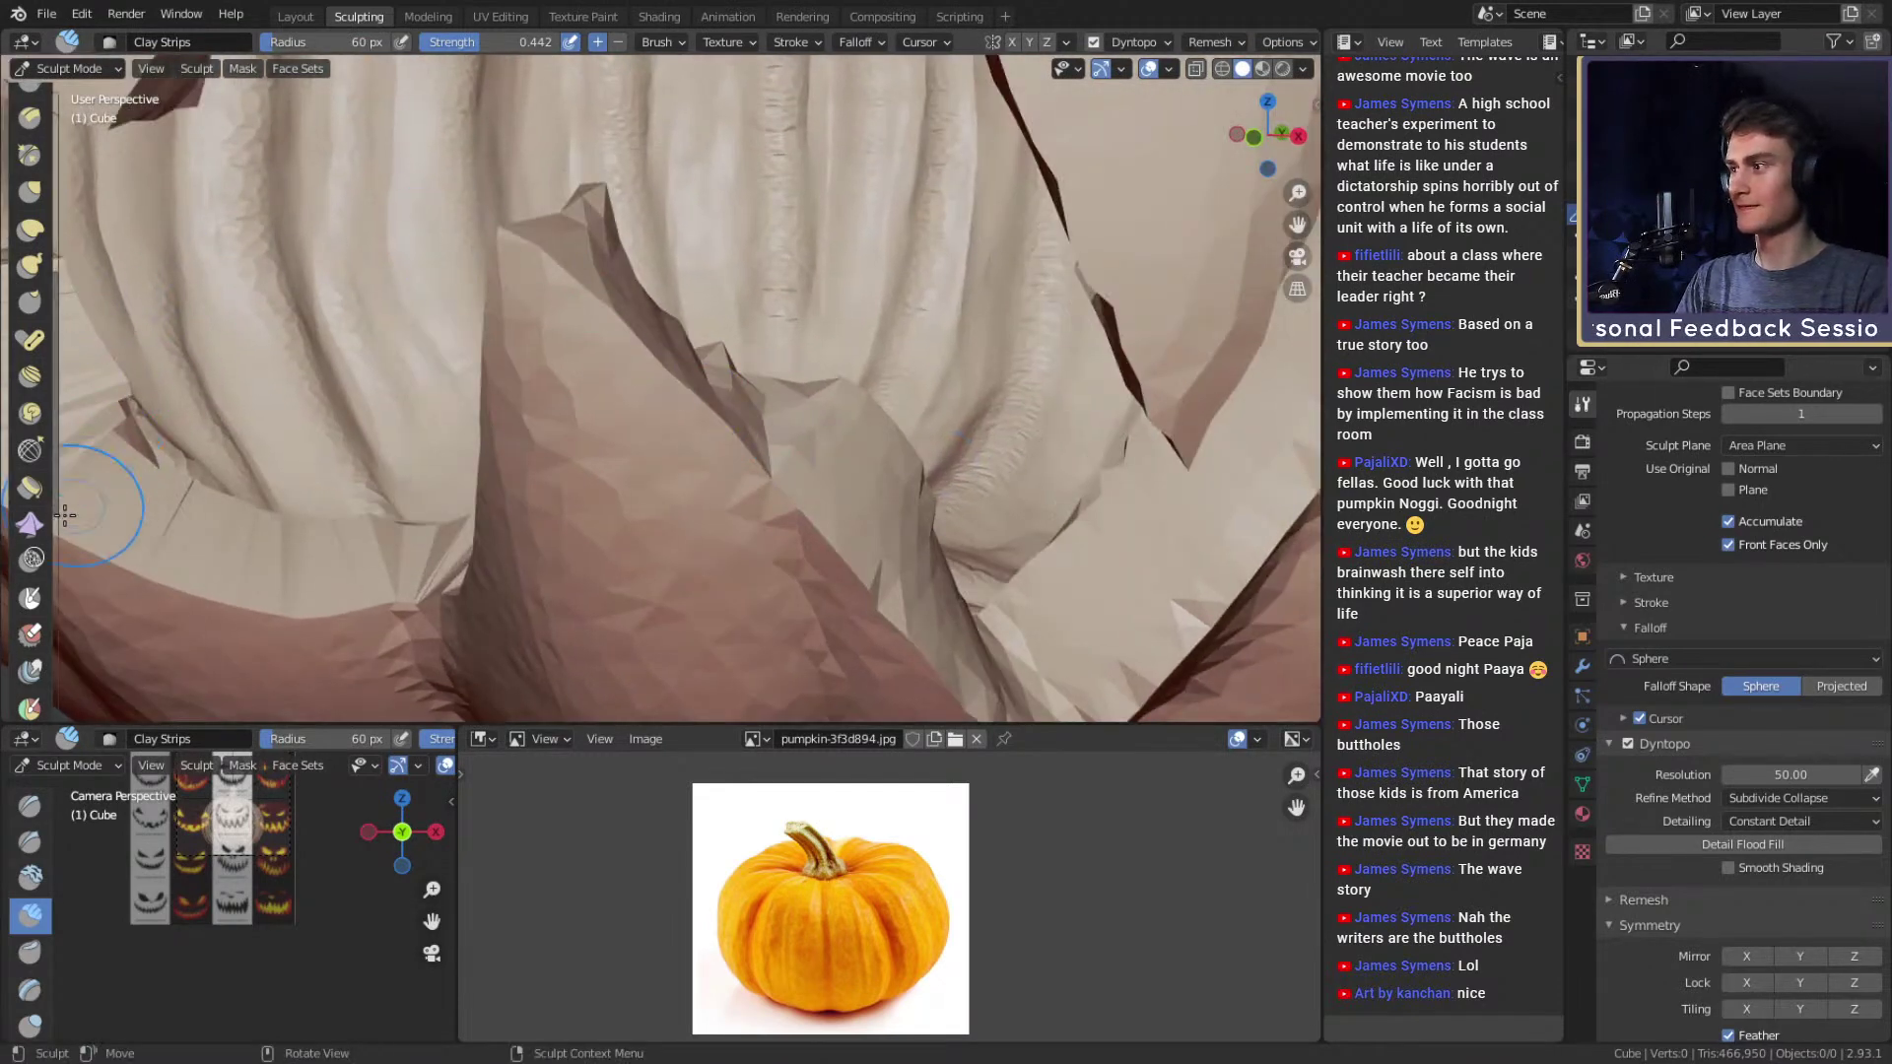
# Smooth the ragged inner walls around the lower teeth with the Simplify brush at 92 px radius.
pyautogui.click(33, 559)
pyautogui.moveTo(414, 423)
pyautogui.mouseDown(button='middle')
pyautogui.moveTo(781, 453)
pyautogui.moveTo(706, 350)
pyautogui.moveTo(578, 316)
pyautogui.moveTo(824, 316)
pyautogui.moveTo(778, 411)
pyautogui.moveTo(826, 326)
pyautogui.mouseUp(button='middle')
pyautogui.moveTo(452, 548)
pyautogui.mouseDown(button='middle')
pyautogui.moveTo(393, 456)
pyautogui.moveTo(589, 462)
pyautogui.mouseUp(button='middle')
pyautogui.moveTo(443, 294)
pyautogui.mouseDown(button='middle')
pyautogui.moveTo(772, 477)
pyautogui.moveTo(764, 390)
pyautogui.mouseUp(button='middle')
pyautogui.press('f')
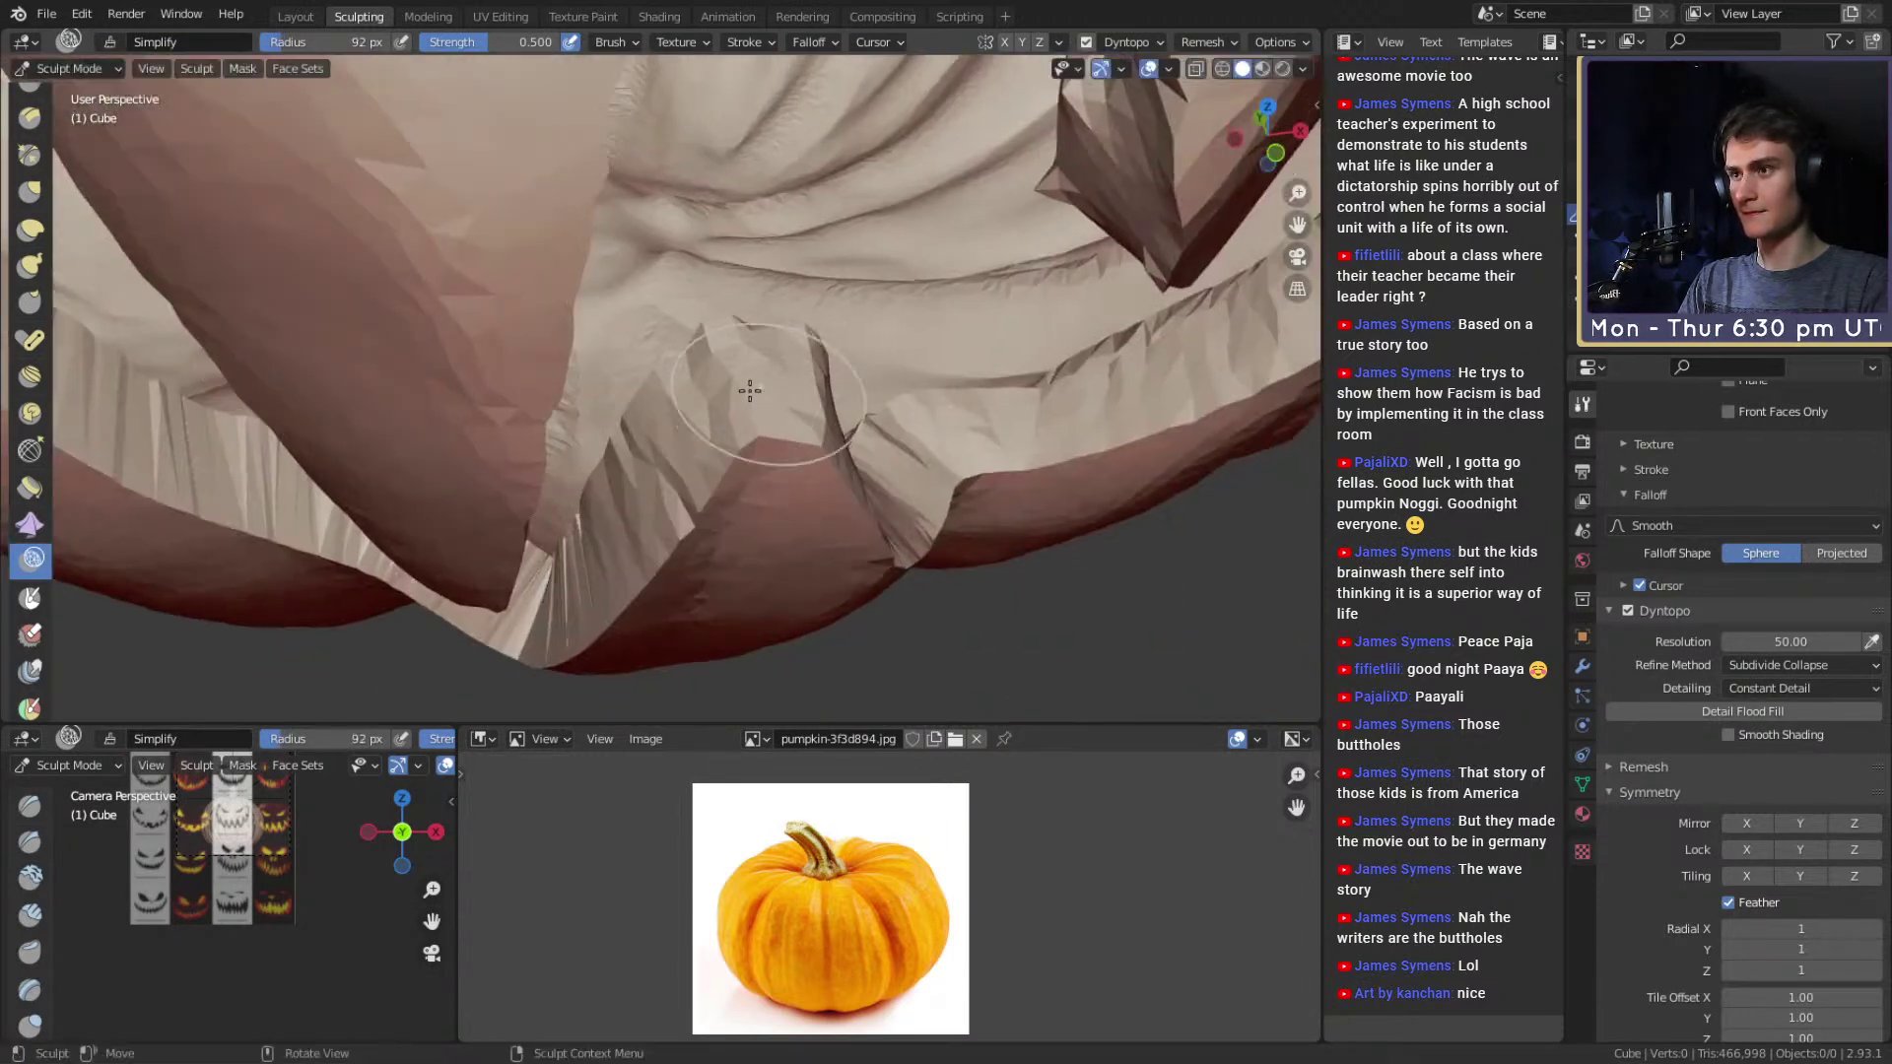
# Simplify the creased gaps between the lower teeth and the adjoining mouth walls at 92 px radius.
pyautogui.moveTo(570, 560); pyautogui.dragTo(716, 485, button='middle')
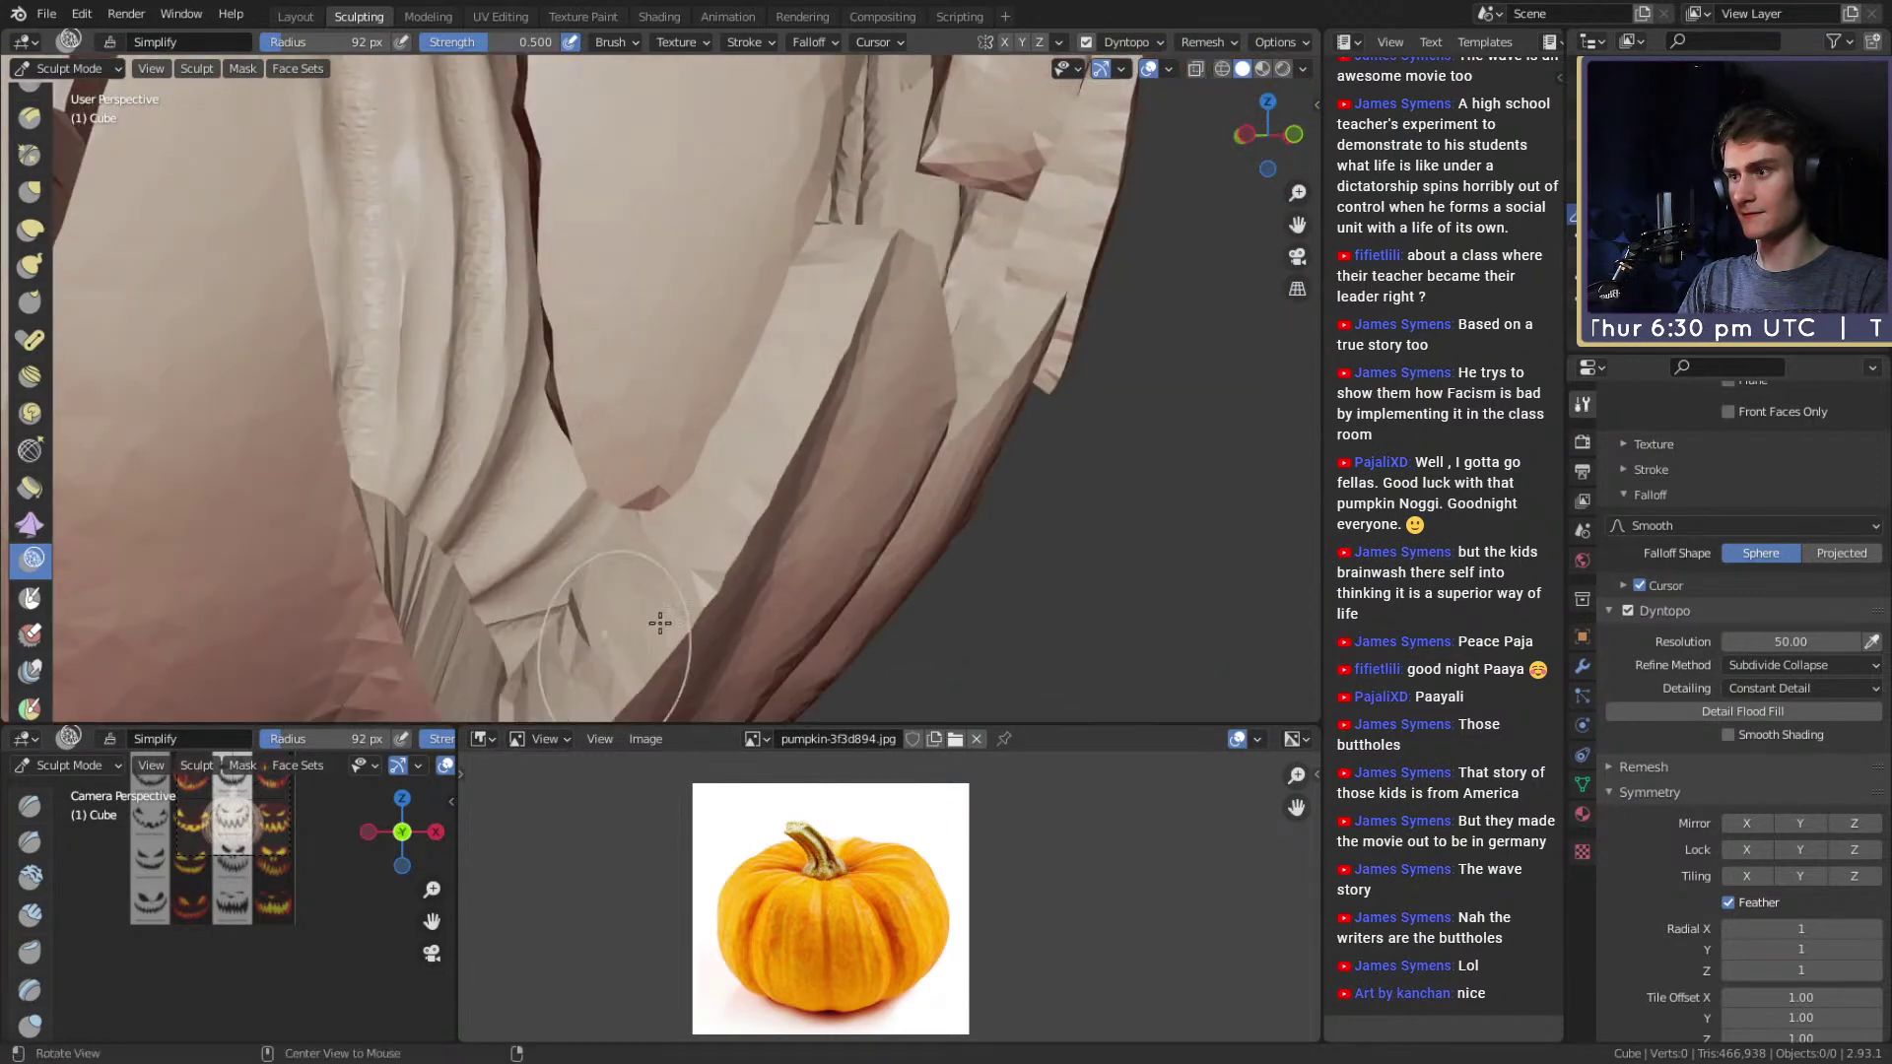
pyautogui.moveTo(627, 639); pyautogui.dragTo(638, 647, button='middle')
pyautogui.moveTo(433, 381)
pyautogui.mouseDown(button='middle')
pyautogui.moveTo(614, 392)
pyautogui.moveTo(624, 301)
pyautogui.mouseUp(button='middle')
pyautogui.moveTo(467, 540); pyautogui.dragTo(675, 459, button='middle')
pyautogui.moveTo(481, 313); pyautogui.dragTo(541, 432, button='middle')
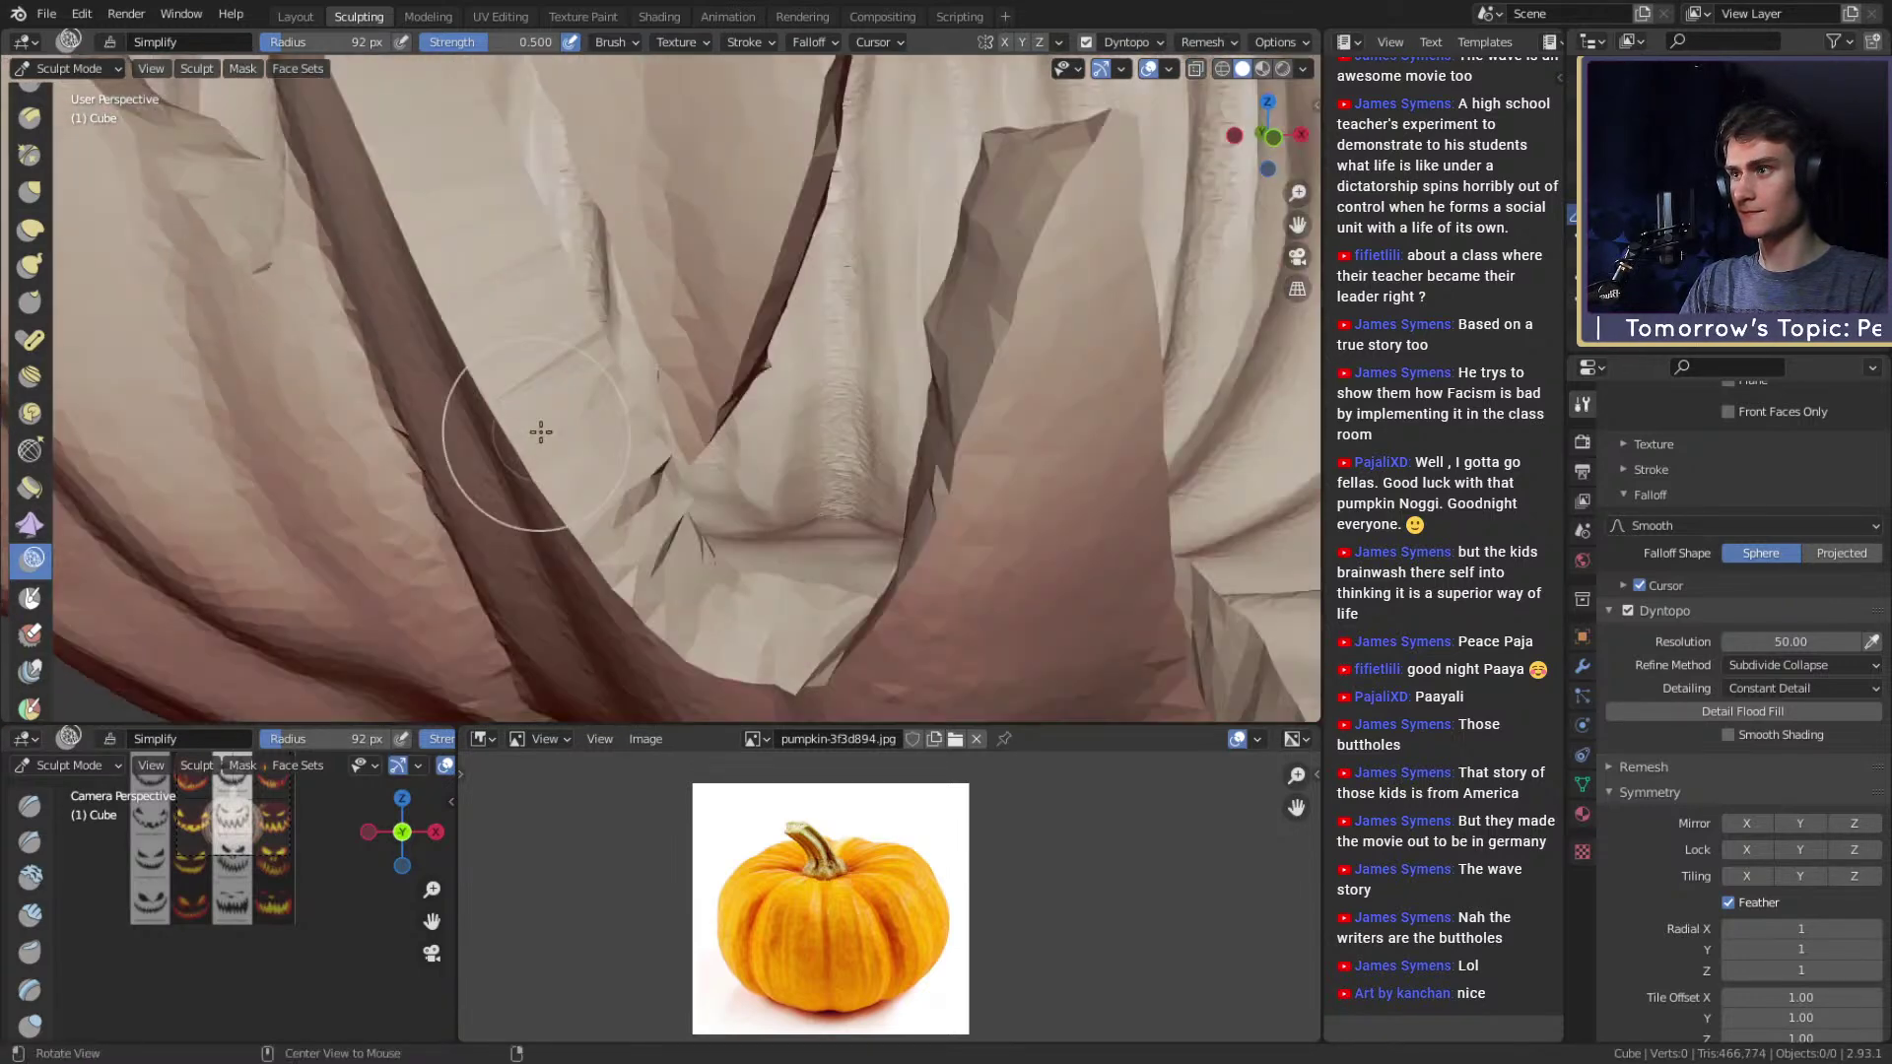
pyautogui.keyDown('shift'); pyautogui.moveTo(452, 171); pyautogui.dragTo(567, 354, button='middle'); pyautogui.keyUp('shift')
pyautogui.moveTo(566, 354); pyautogui.dragTo(567, 354)
pyautogui.moveTo(519, 327); pyautogui.dragTo(683, 398, button='middle')
pyautogui.moveTo(607, 518); pyautogui.dragTo(797, 533, button='middle')
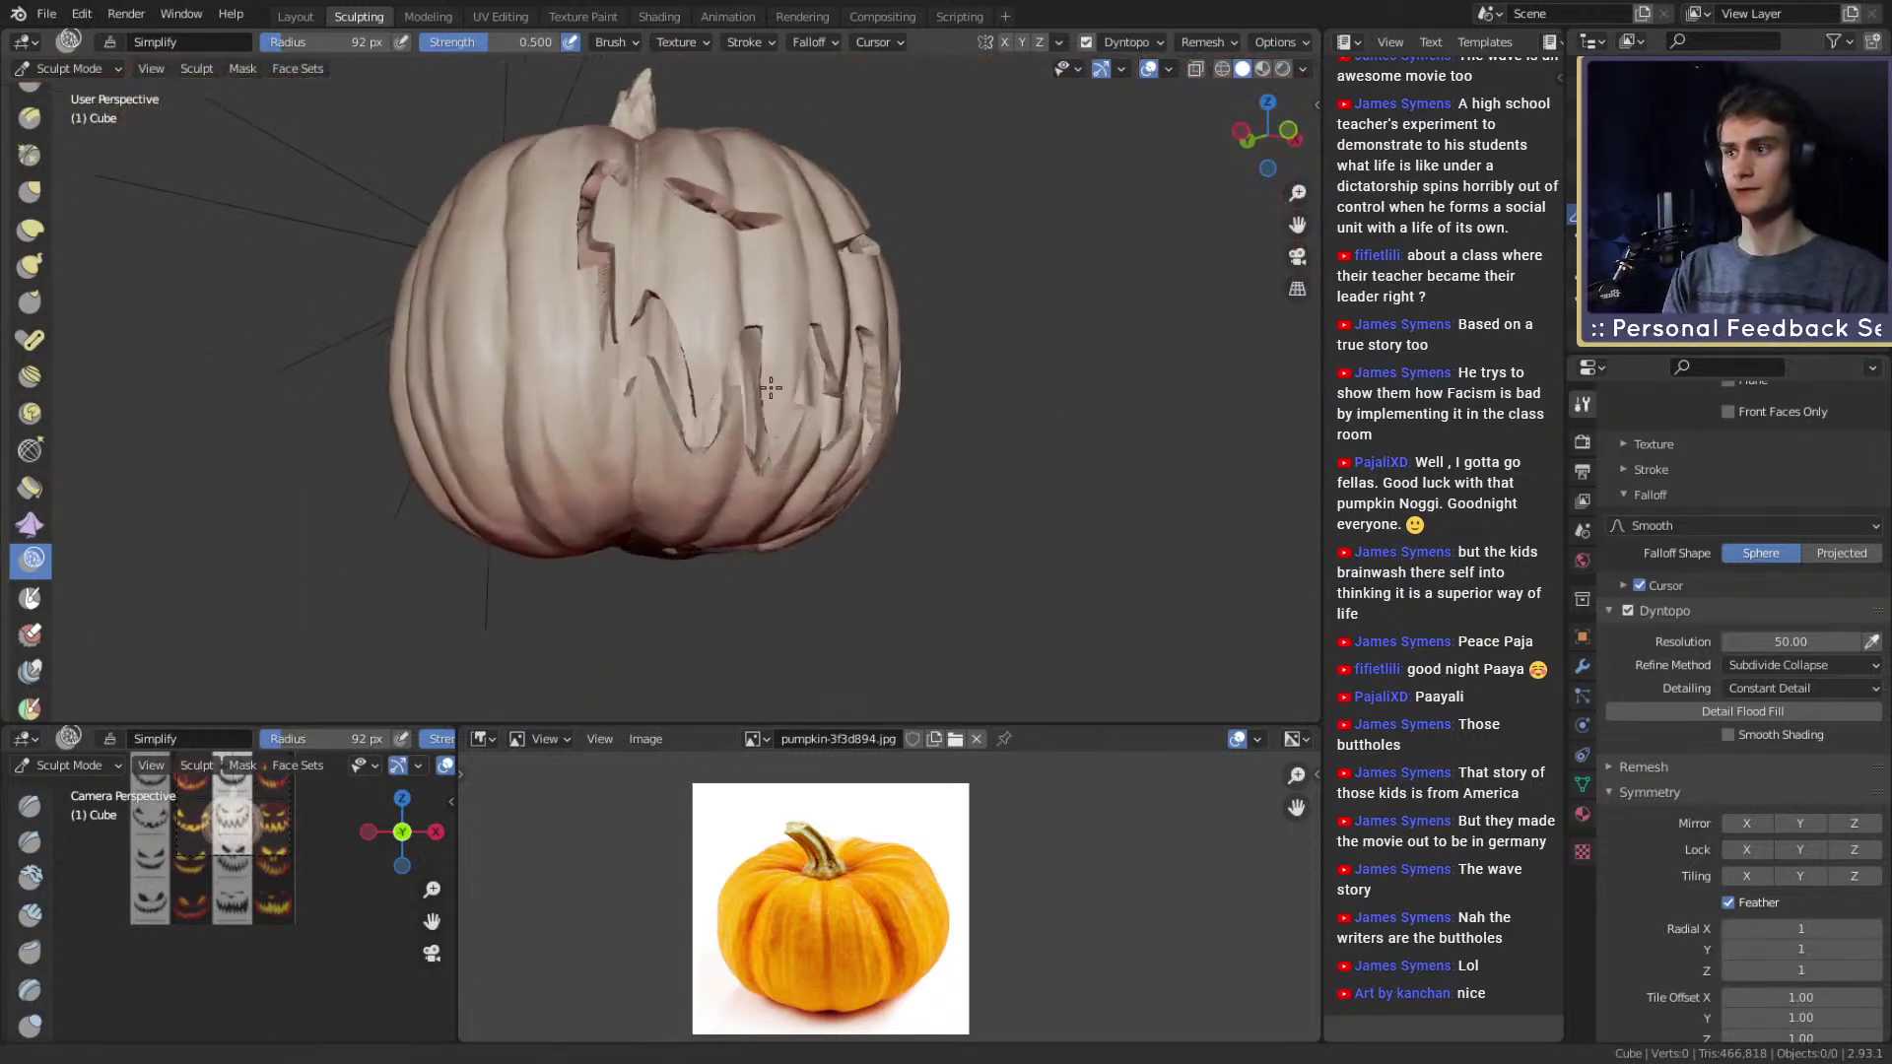
# Fill the spiky gap in the mouth wall below the pointed upper tooth with Clay Strips at 72 px radius.
pyautogui.keyDown('ctrl'); pyautogui.moveTo(699, 452); pyautogui.dragTo(654, 417, button='middle'); pyautogui.keyUp('ctrl')
pyautogui.press('c')
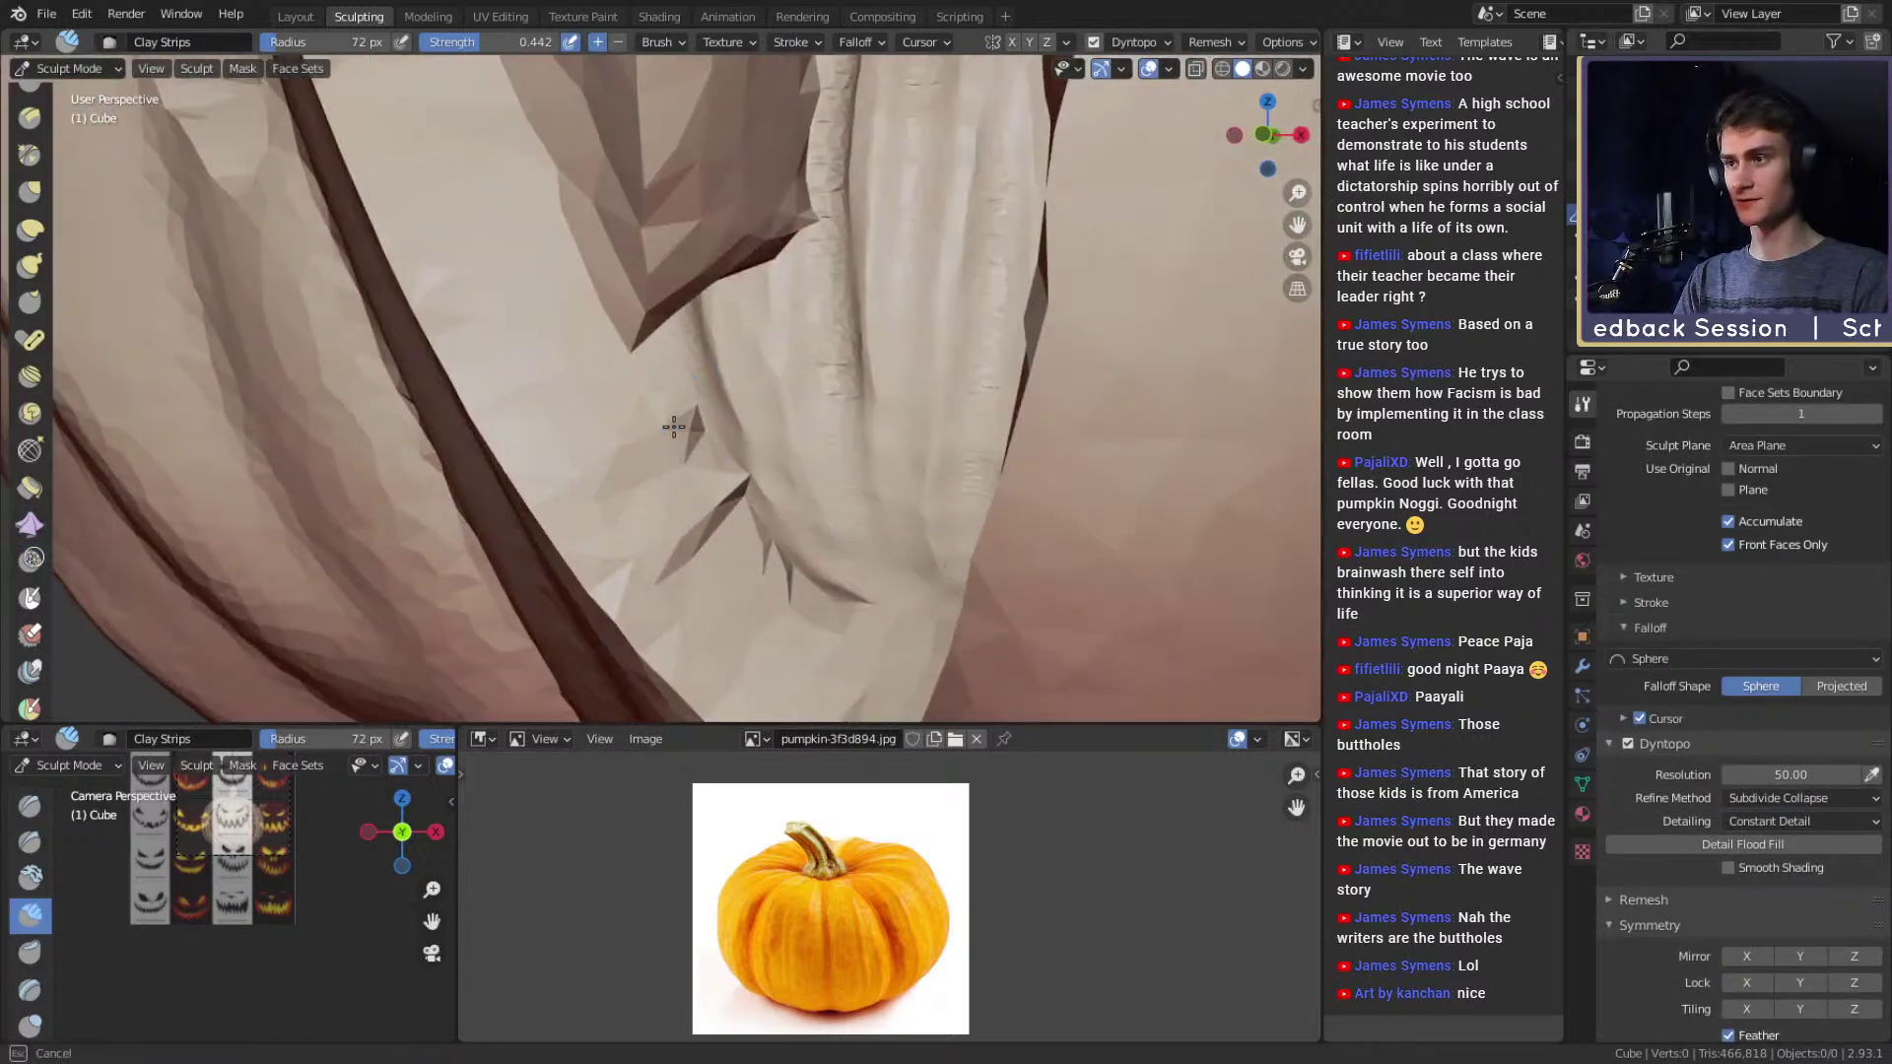
pyautogui.moveTo(683, 341)
pyautogui.mouseDown(button='middle')
pyautogui.moveTo(705, 388)
pyautogui.moveTo(730, 389)
pyautogui.moveTo(372, 473)
pyautogui.moveTo(616, 519)
pyautogui.mouseUp(button='middle')
pyautogui.moveTo(617, 518)
pyautogui.keyDown('alt'); pyautogui.mouseDown()
pyautogui.moveTo(654, 422)
pyautogui.moveTo(591, 402)
pyautogui.mouseUp(); pyautogui.keyUp('alt')
# Reshape the inner edges of the gaps between the lower teeth with Grab at 121 px, 71 px and 75 px radius.
pyautogui.press('g')
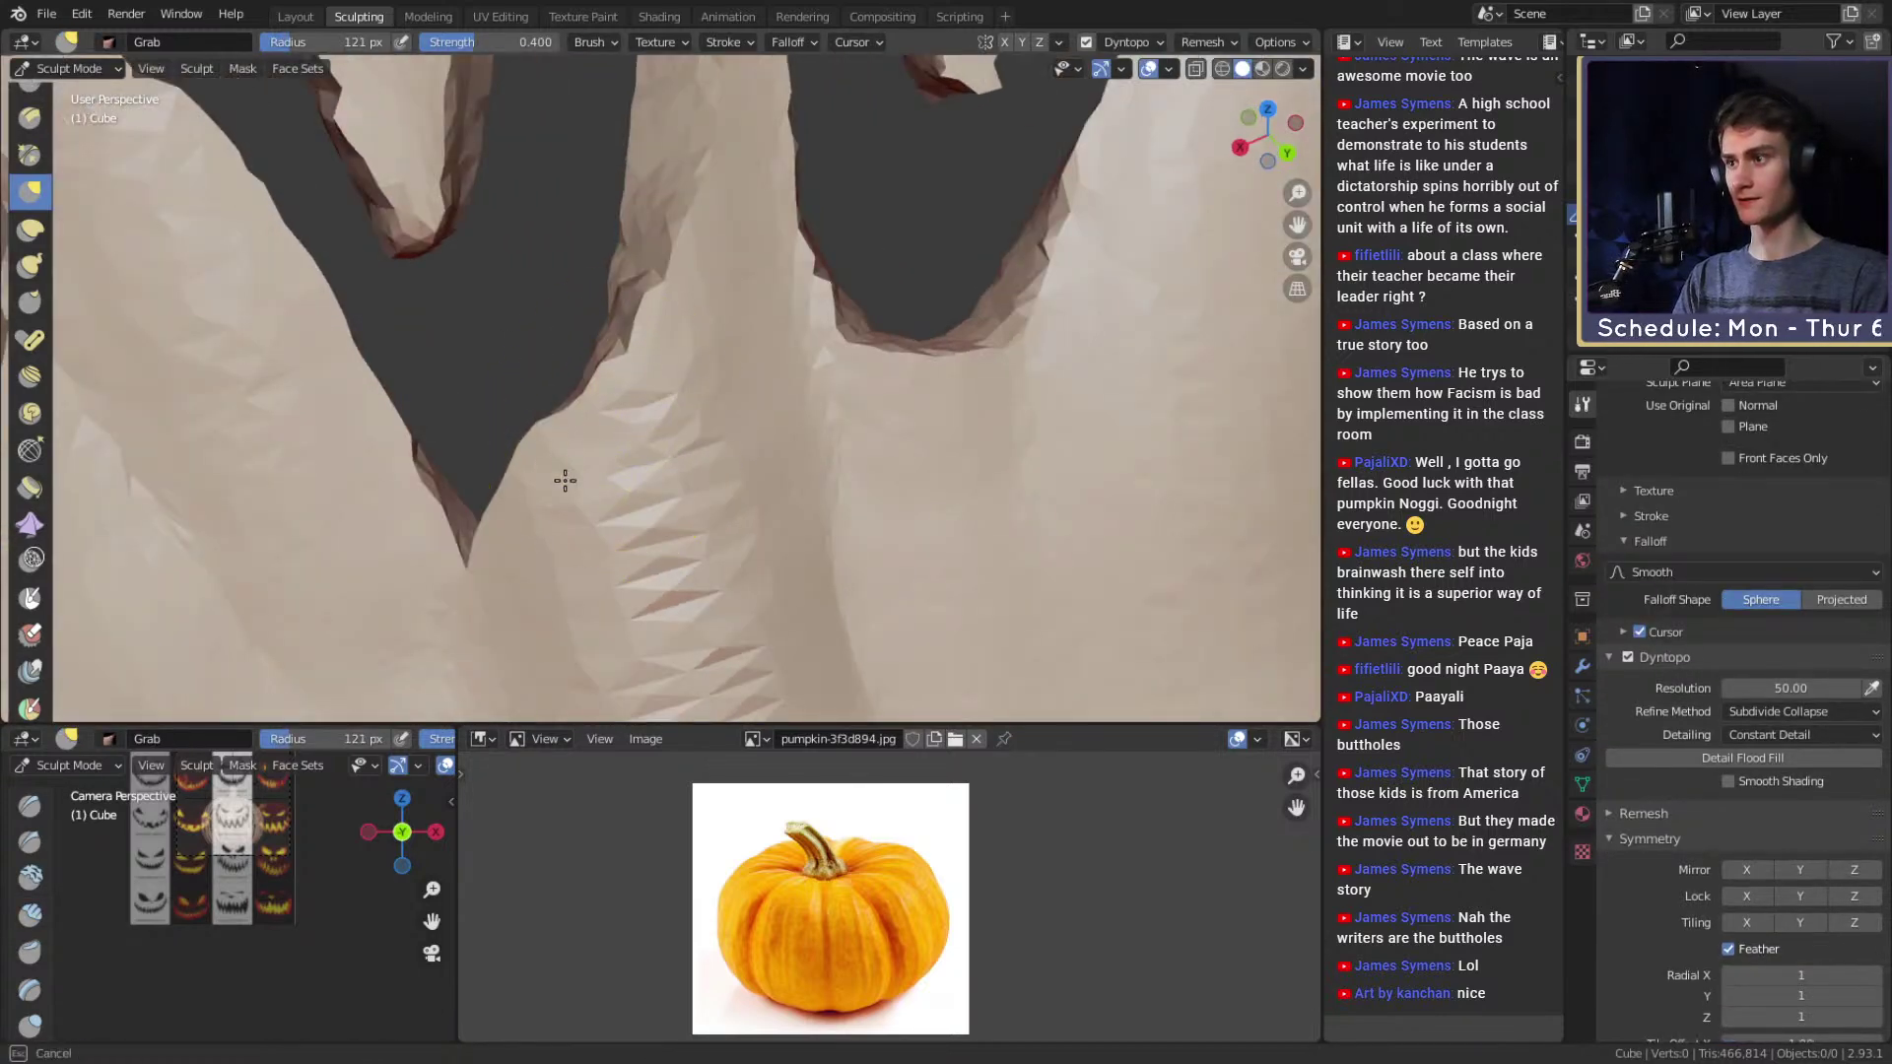
pyautogui.moveTo(595, 500); pyautogui.dragTo(603, 495)
pyautogui.moveTo(603, 495)
pyautogui.keyDown('alt'); pyautogui.mouseDown()
pyautogui.moveTo(752, 456)
pyautogui.moveTo(720, 542)
pyautogui.mouseUp(); pyautogui.keyUp('alt')
pyautogui.moveTo(735, 415)
pyautogui.keyDown('alt'); pyautogui.mouseDown()
pyautogui.moveTo(699, 480)
pyautogui.moveTo(472, 424)
pyautogui.moveTo(874, 485)
pyautogui.moveTo(660, 321)
pyautogui.moveTo(760, 329)
pyautogui.moveTo(718, 427)
pyautogui.moveTo(722, 337)
pyautogui.moveTo(722, 401)
pyautogui.moveTo(657, 459)
pyautogui.moveTo(689, 346)
pyautogui.moveTo(656, 447)
pyautogui.mouseUp(); pyautogui.keyUp('alt')
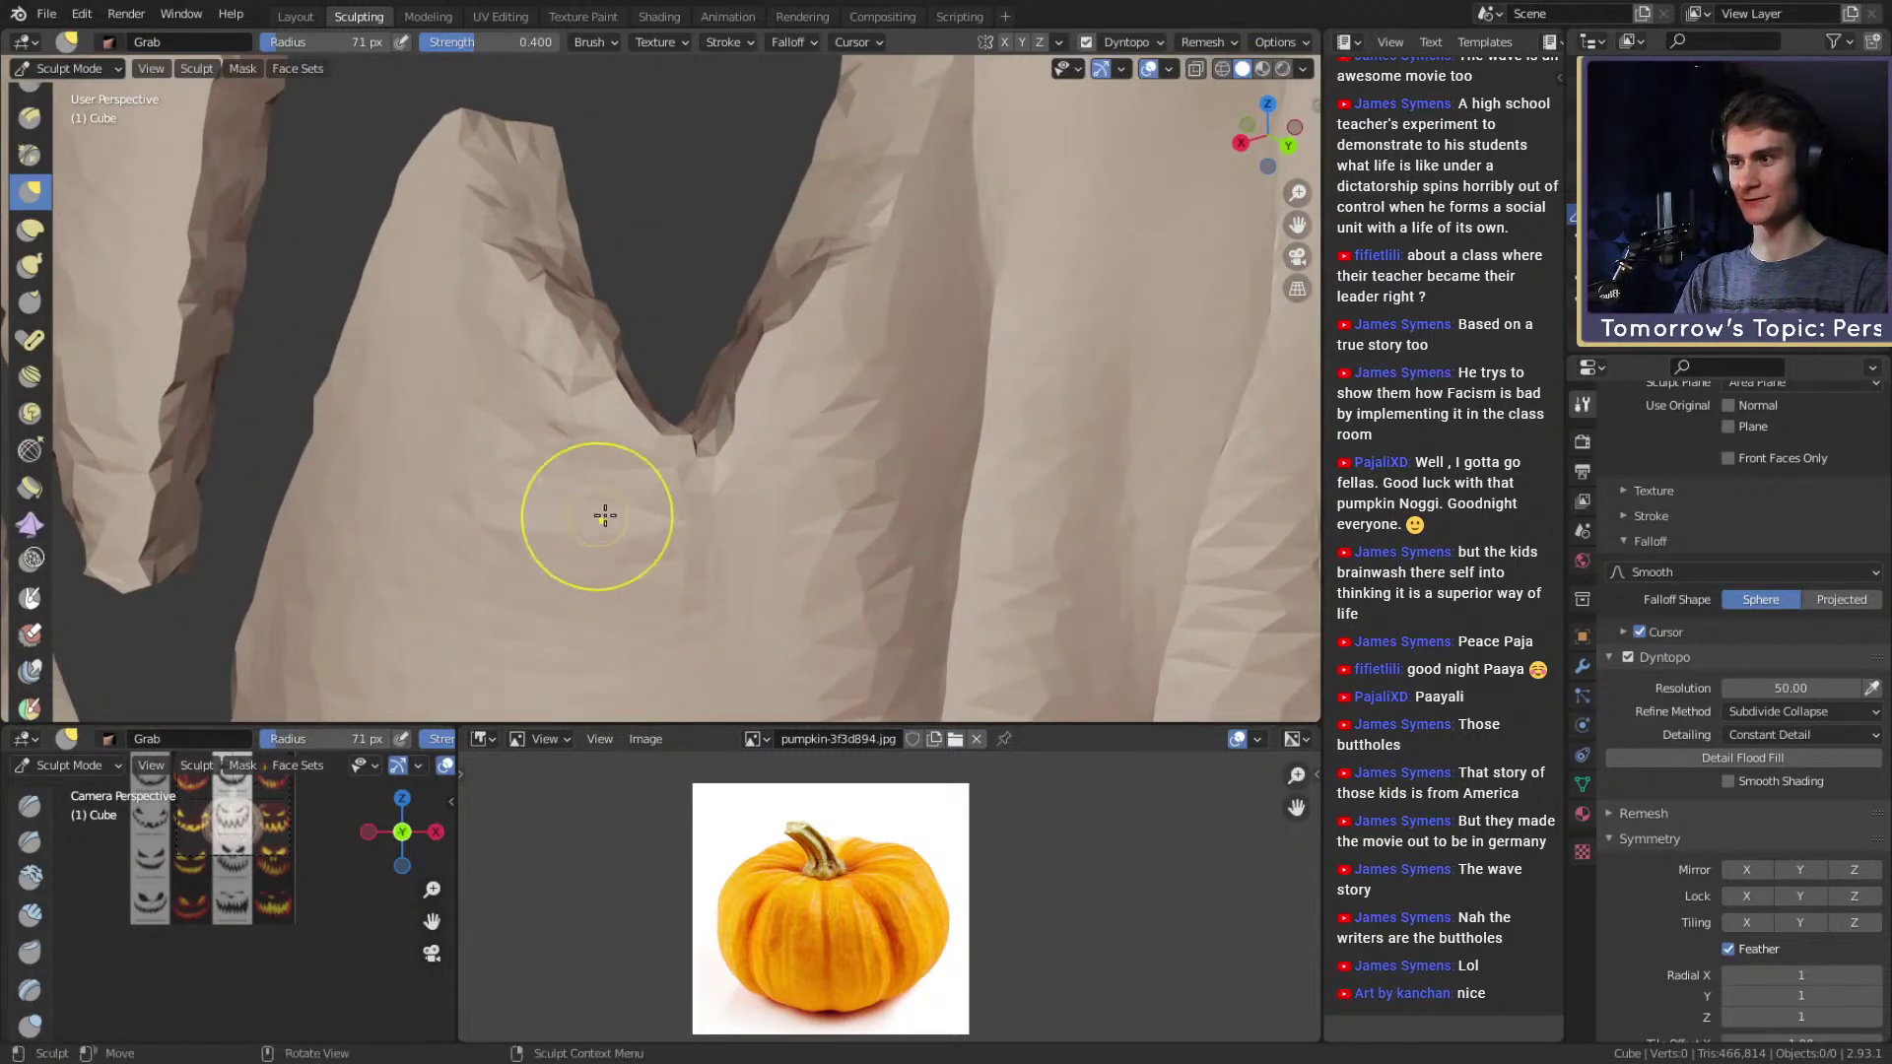
pyautogui.moveTo(599, 371)
pyautogui.keyDown('alt'); pyautogui.mouseDown()
pyautogui.moveTo(581, 394)
pyautogui.moveTo(773, 338)
pyautogui.moveTo(689, 364)
pyautogui.moveTo(866, 233)
pyautogui.moveTo(662, 426)
pyautogui.mouseUp(); pyautogui.keyUp('alt')
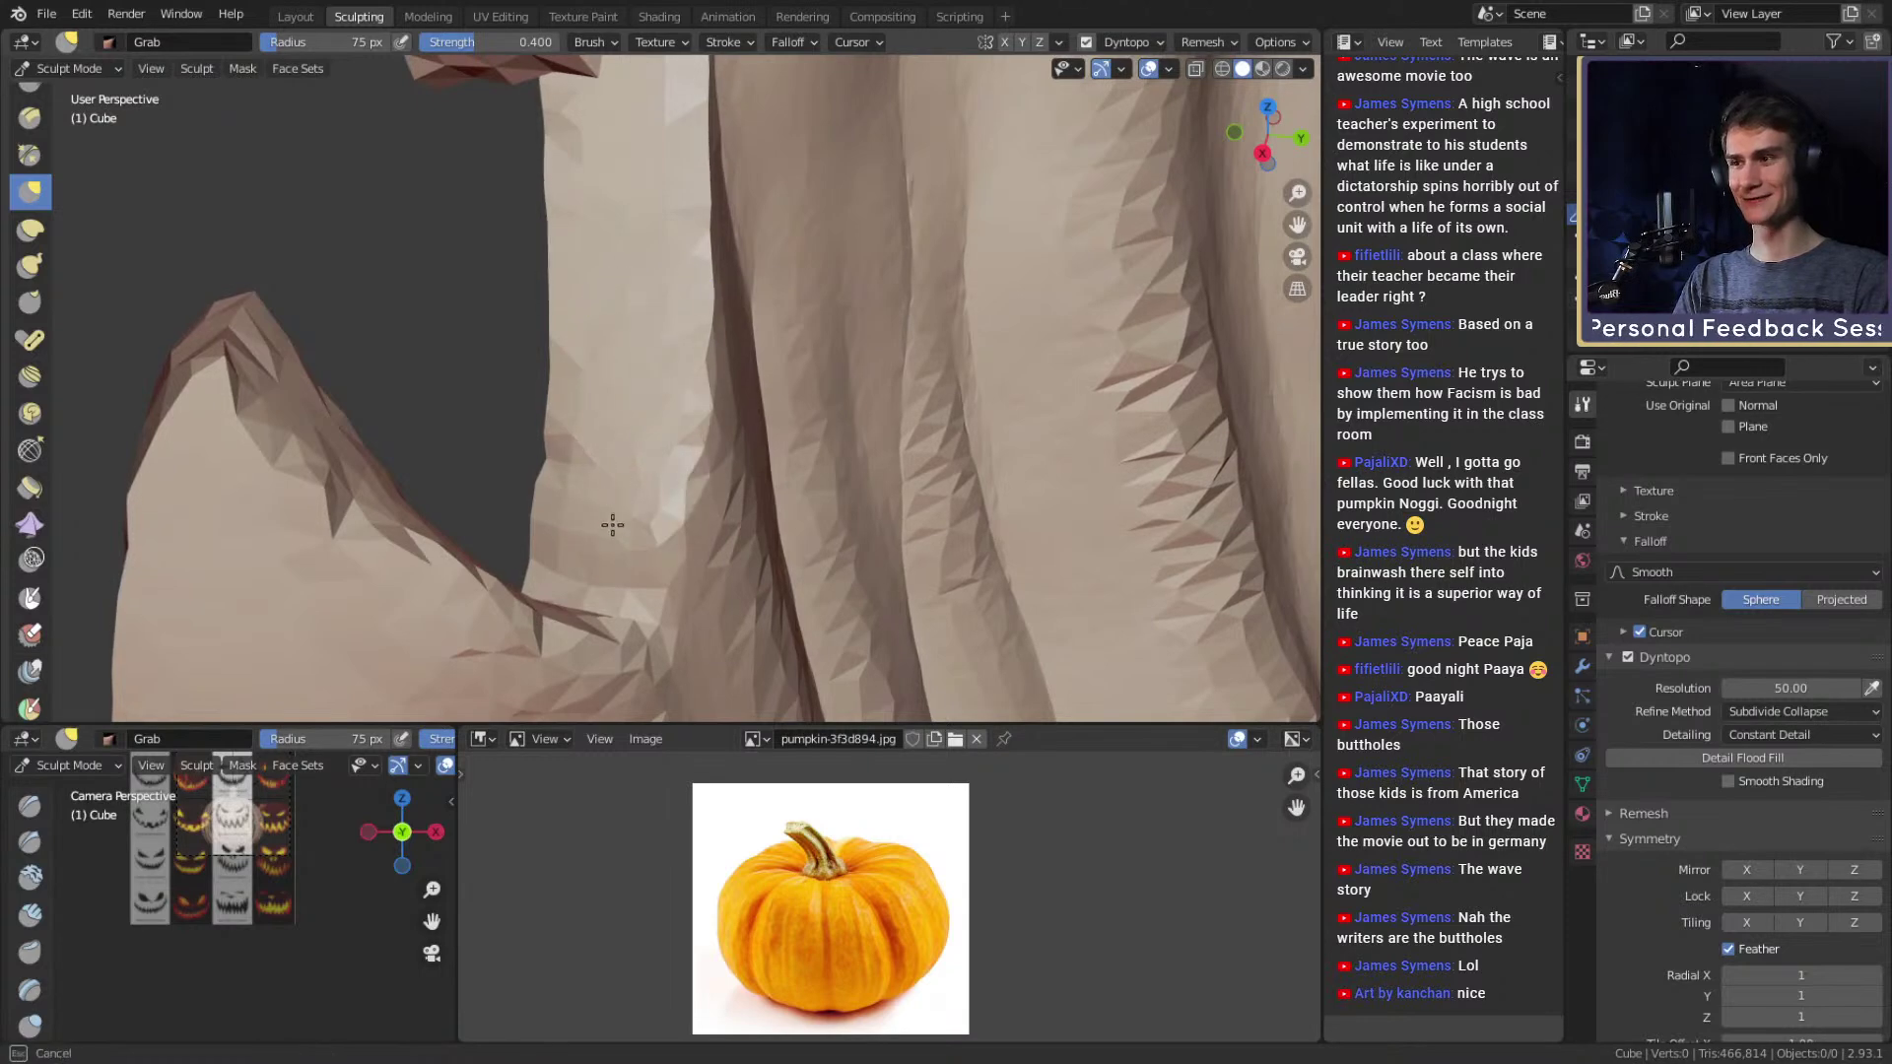
pyautogui.moveTo(679, 287)
pyautogui.keyDown('ctrl'); pyautogui.keyDown('alt'); pyautogui.mouseDown()
pyautogui.moveTo(764, 368)
pyautogui.moveTo(789, 312)
pyautogui.moveTo(759, 283)
pyautogui.moveTo(730, 387)
pyautogui.moveTo(743, 440)
pyautogui.moveTo(759, 434)
pyautogui.moveTo(680, 389)
pyautogui.moveTo(767, 335)
pyautogui.moveTo(601, 392)
pyautogui.mouseUp(); pyautogui.keyUp('alt'); pyautogui.keyUp('ctrl')
pyautogui.keyDown('ctrl'); pyautogui.keyDown('alt'); pyautogui.moveTo(671, 460); pyautogui.dragTo(635, 374); pyautogui.keyUp('alt'); pyautogui.keyUp('ctrl')
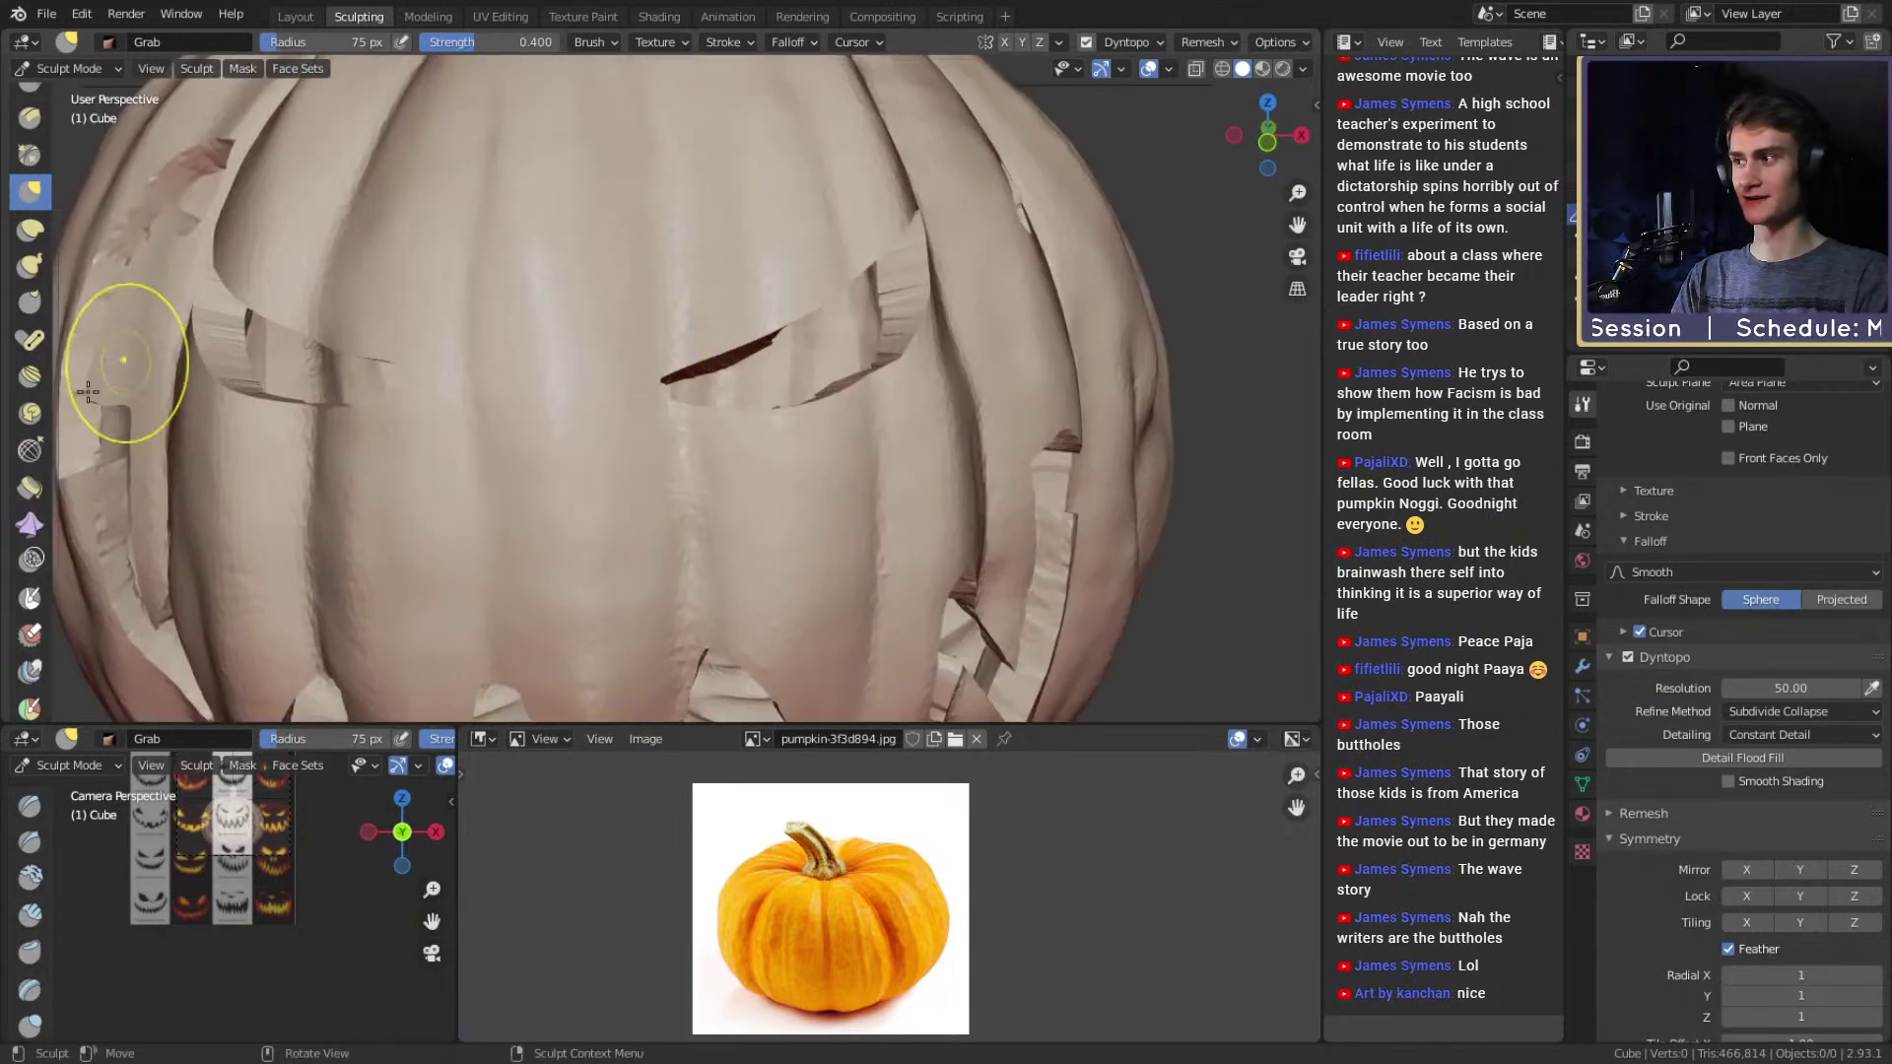
# Clean up the cut walls of the eye openings with the Simplify brush at 75 px radius.
pyautogui.click(28, 559)
pyautogui.keyDown('alt'); pyautogui.moveTo(924, 369); pyautogui.dragTo(876, 393); pyautogui.keyUp('alt')
pyautogui.moveTo(948, 206)
pyautogui.mouseDown(button='middle')
pyautogui.moveTo(859, 273)
pyautogui.moveTo(789, 211)
pyautogui.moveTo(696, 207)
pyautogui.mouseUp(button='middle')
pyautogui.moveTo(569, 361)
pyautogui.mouseDown(button='middle')
pyautogui.moveTo(593, 550)
pyautogui.moveTo(645, 562)
pyautogui.mouseUp(button='middle')
pyautogui.moveTo(844, 559); pyautogui.dragTo(1014, 417, button='middle')
pyautogui.moveTo(558, 294); pyautogui.dragTo(554, 294, button='middle')
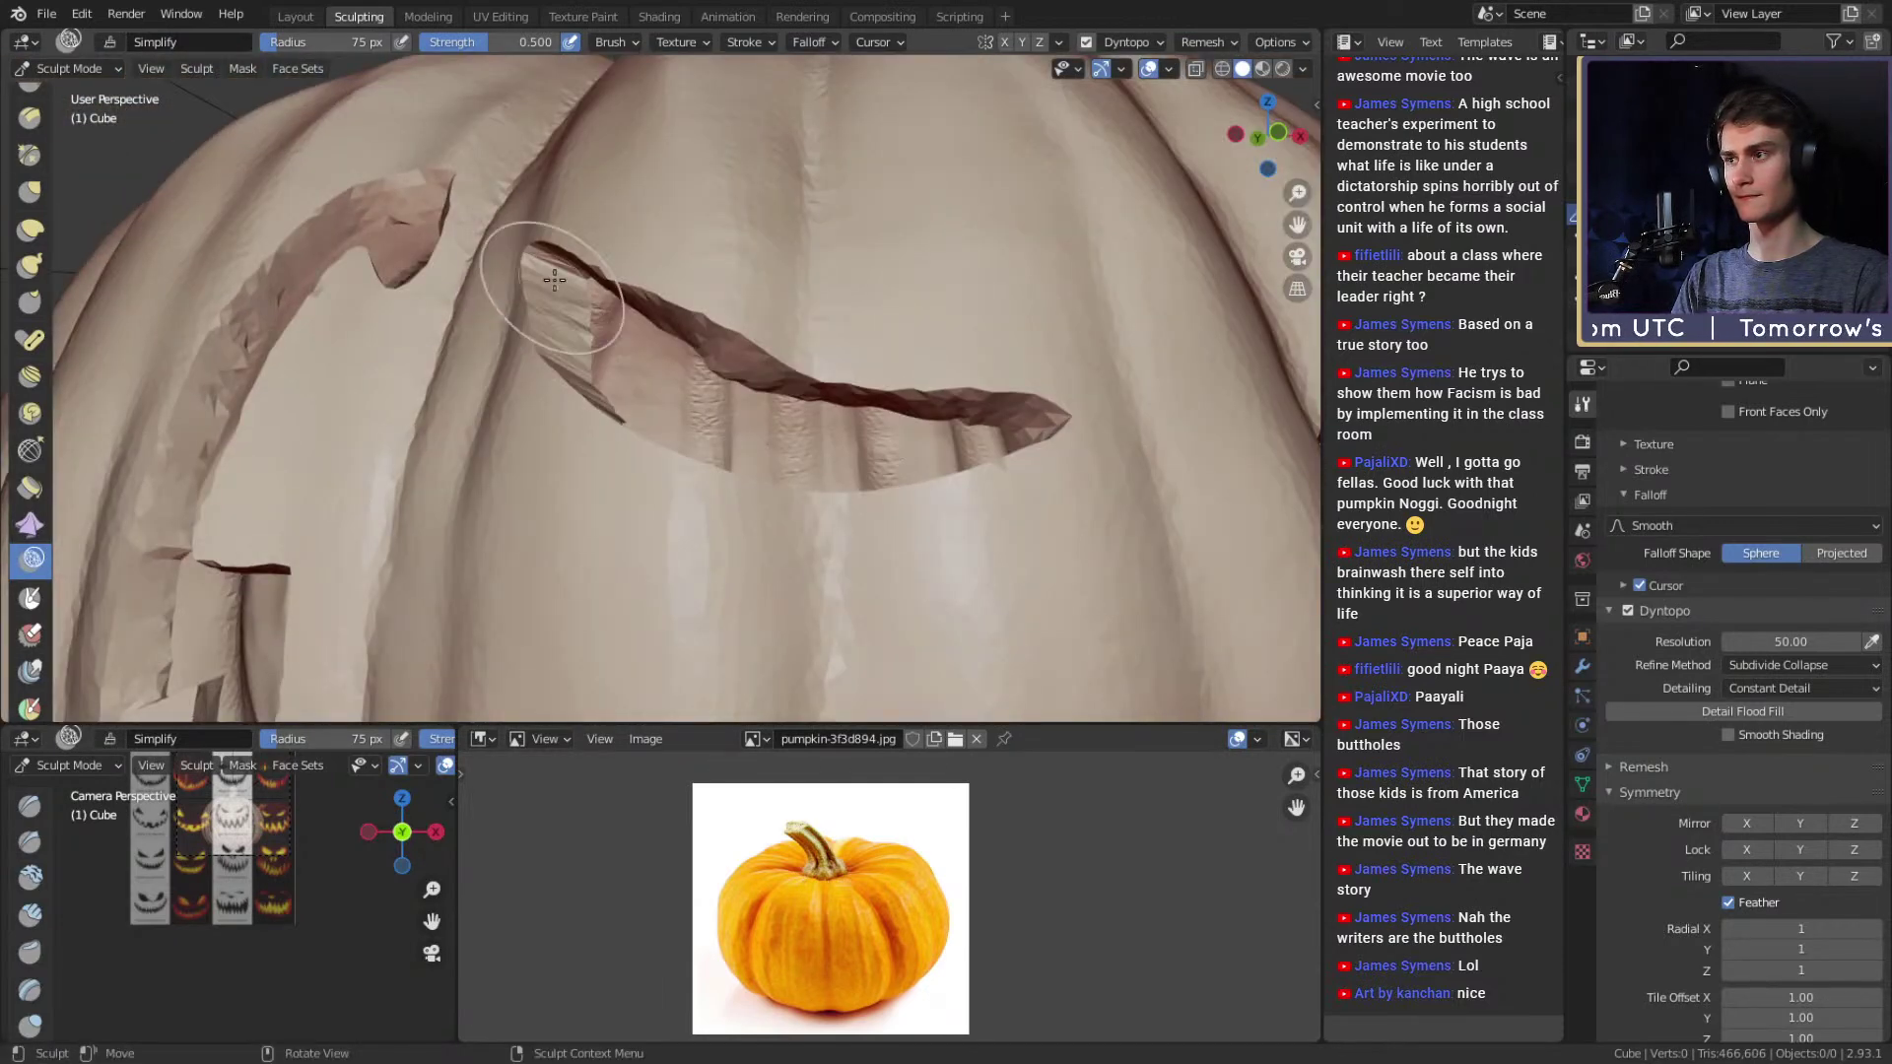
pyautogui.moveTo(575, 392)
pyautogui.mouseDown(button='middle')
pyautogui.moveTo(600, 434)
pyautogui.moveTo(710, 486)
pyautogui.moveTo(870, 446)
pyautogui.moveTo(853, 274)
pyautogui.moveTo(763, 393)
pyautogui.mouseUp(button='middle')
# Check the whole carved pumpkin from the front and switch to the Layout workspace.
pyautogui.scroll(-5, 853, 275)
pyautogui.scroll(-5, 764, 392)
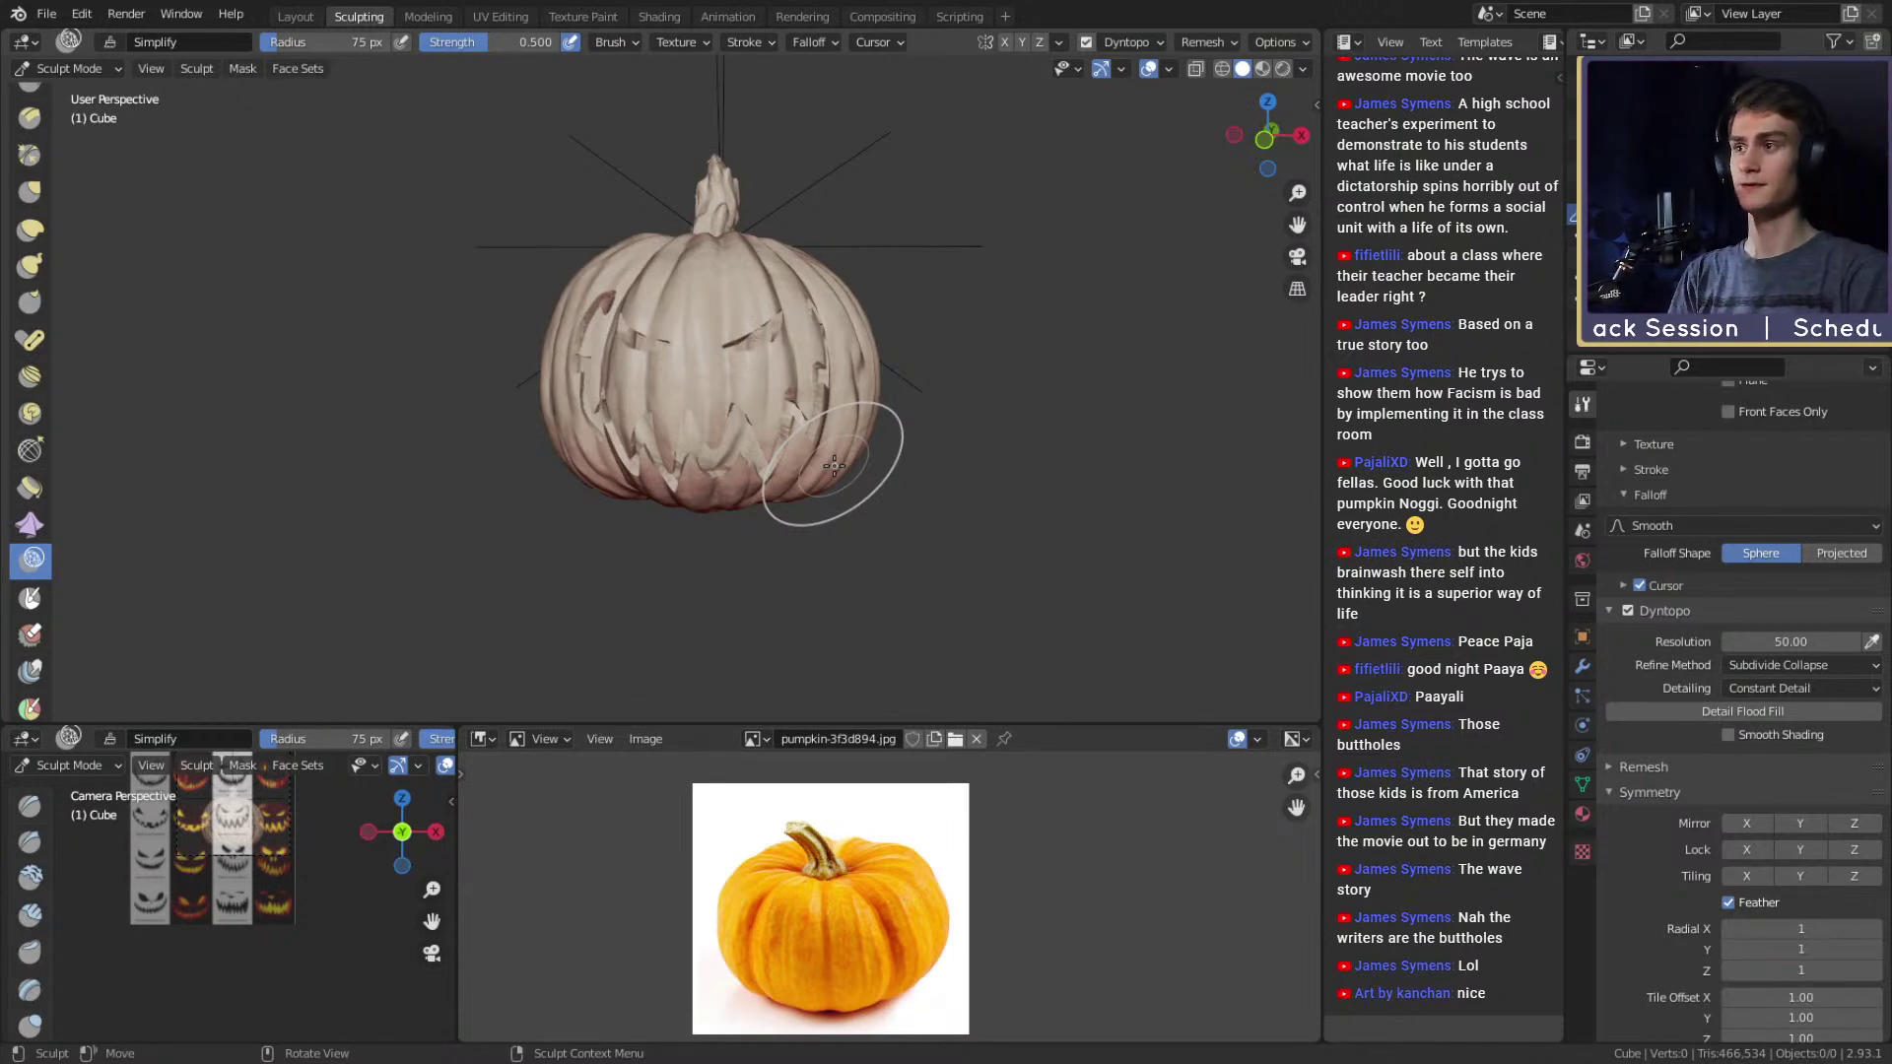
pyautogui.moveTo(787, 407)
pyautogui.keyDown('alt'); pyautogui.keyDown('shift'); pyautogui.mouseDown()
pyautogui.moveTo(688, 371)
pyautogui.moveTo(759, 388)
pyautogui.moveTo(755, 447)
pyautogui.moveTo(827, 473)
pyautogui.moveTo(724, 547)
pyautogui.mouseUp(); pyautogui.keyUp('shift'); pyautogui.keyUp('alt')
pyautogui.moveTo(724, 547)
pyautogui.keyDown('ctrl'); pyautogui.keyDown('alt'); pyautogui.mouseDown()
pyautogui.moveTo(768, 433)
pyautogui.moveTo(610, 416)
pyautogui.mouseUp(); pyautogui.keyUp('alt'); pyautogui.keyUp('ctrl')
pyautogui.keyDown('alt'); pyautogui.moveTo(610, 416); pyautogui.dragTo(779, 386, button='middle'); pyautogui.keyUp('alt')
pyautogui.keyDown('alt'); pyautogui.moveTo(780, 386); pyautogui.dragTo(639, 412); pyautogui.keyUp('alt')
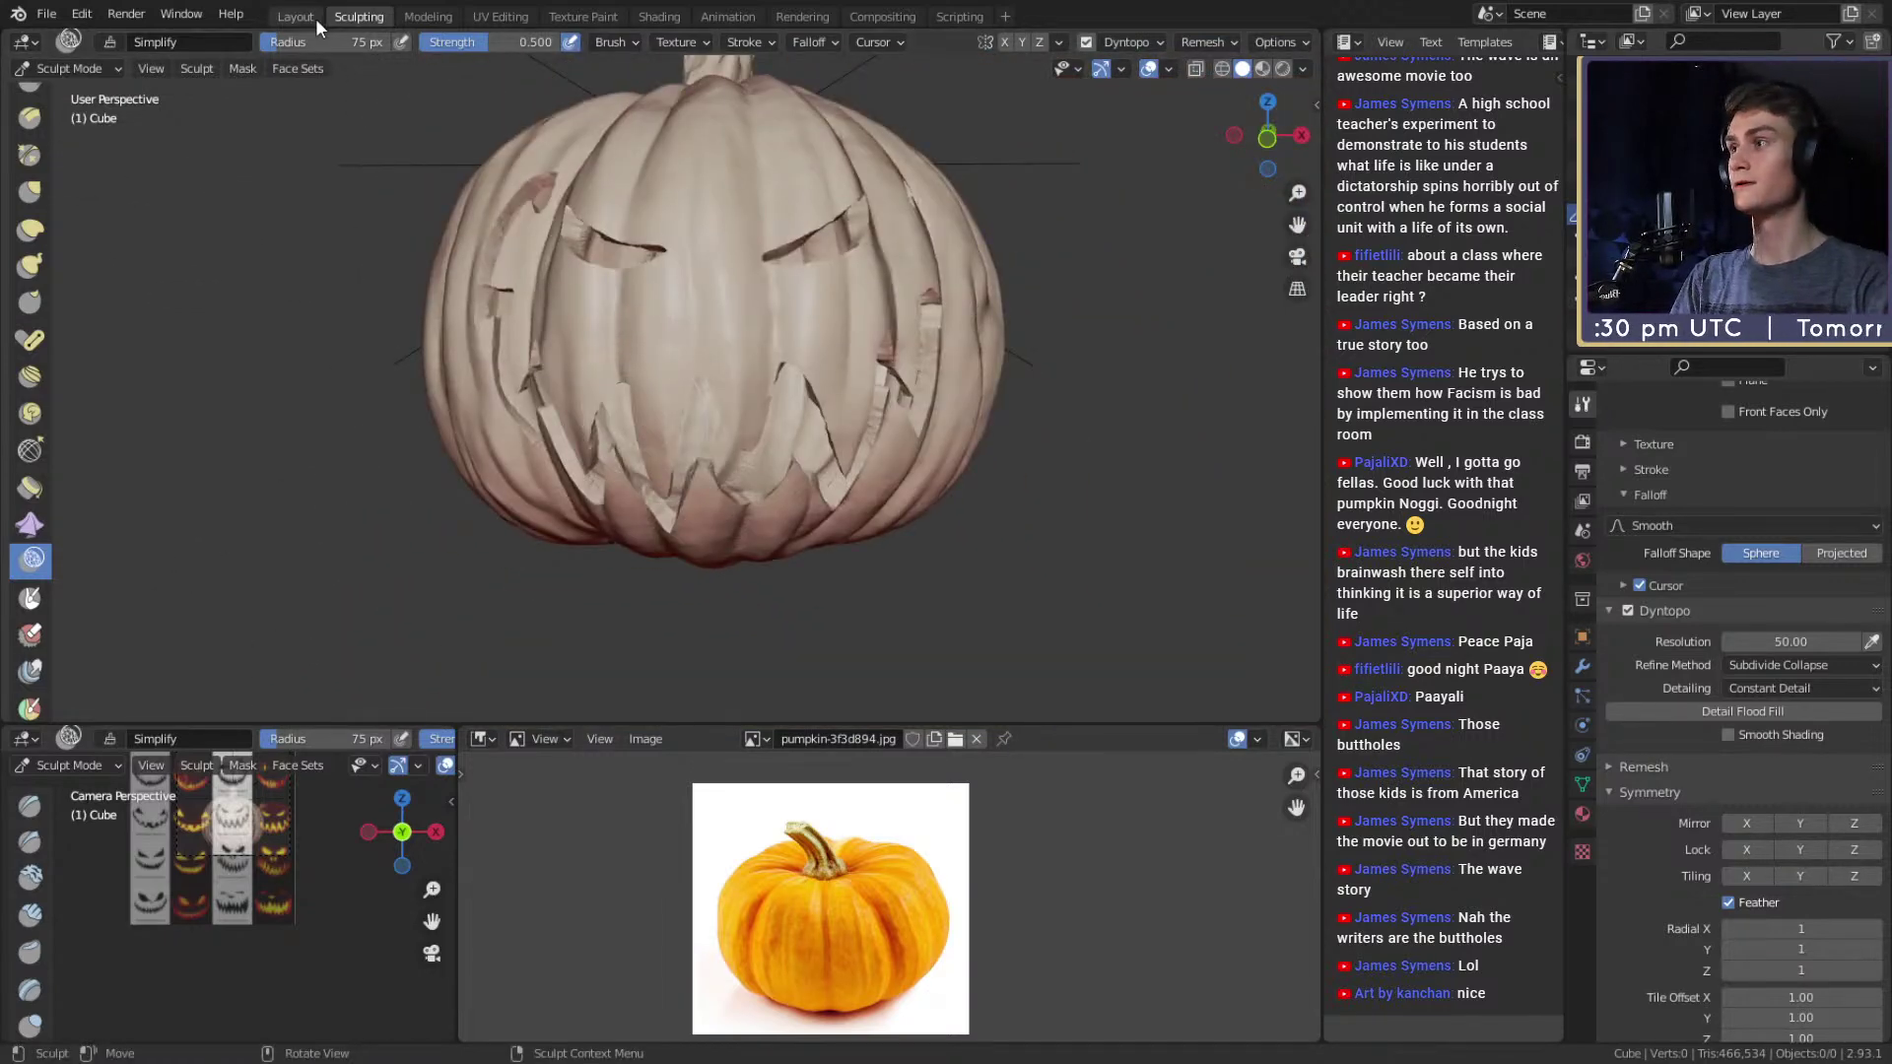
pyautogui.hotkey('ctrl', 'pageup')
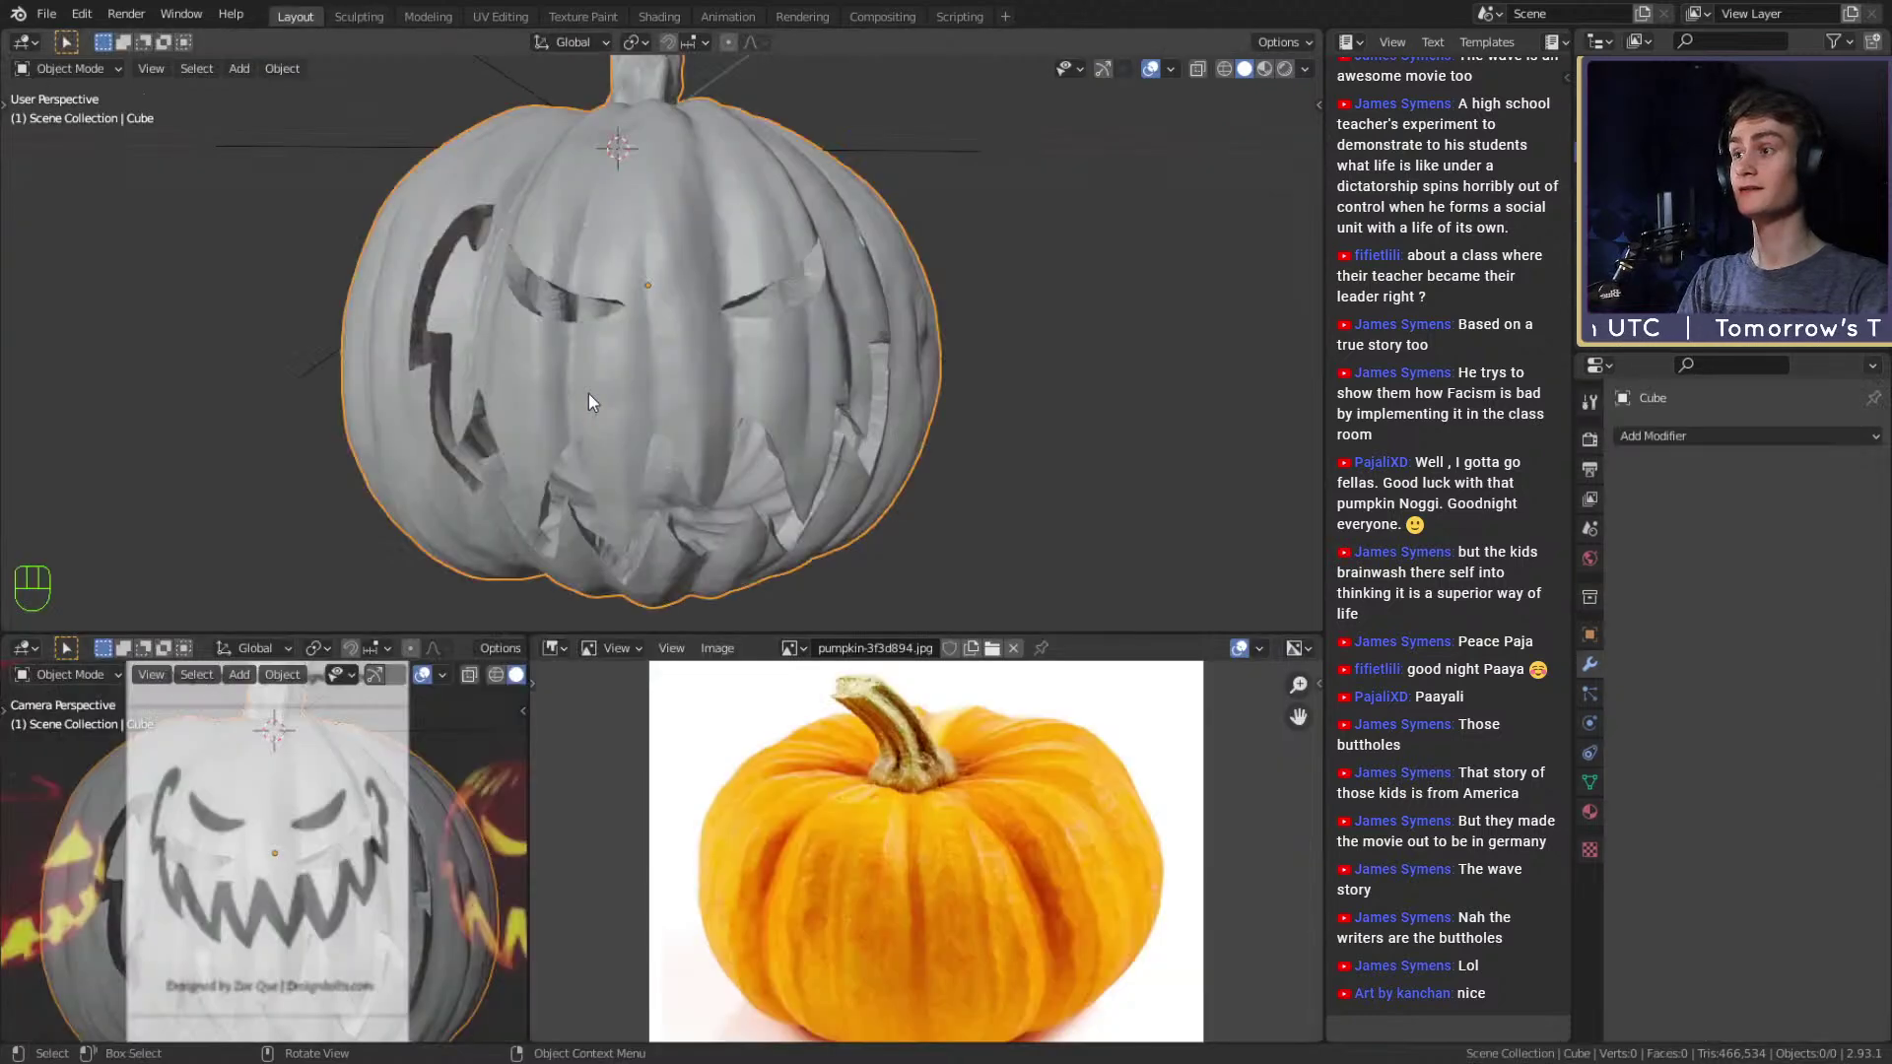
pyautogui.scroll(-8, 588, 394)
pyautogui.scroll(4, 913, 434)
pyautogui.moveTo(682, 475)
pyautogui.mouseDown(button='middle')
pyautogui.moveTo(912, 434)
pyautogui.moveTo(927, 452)
pyautogui.mouseUp(button='middle')
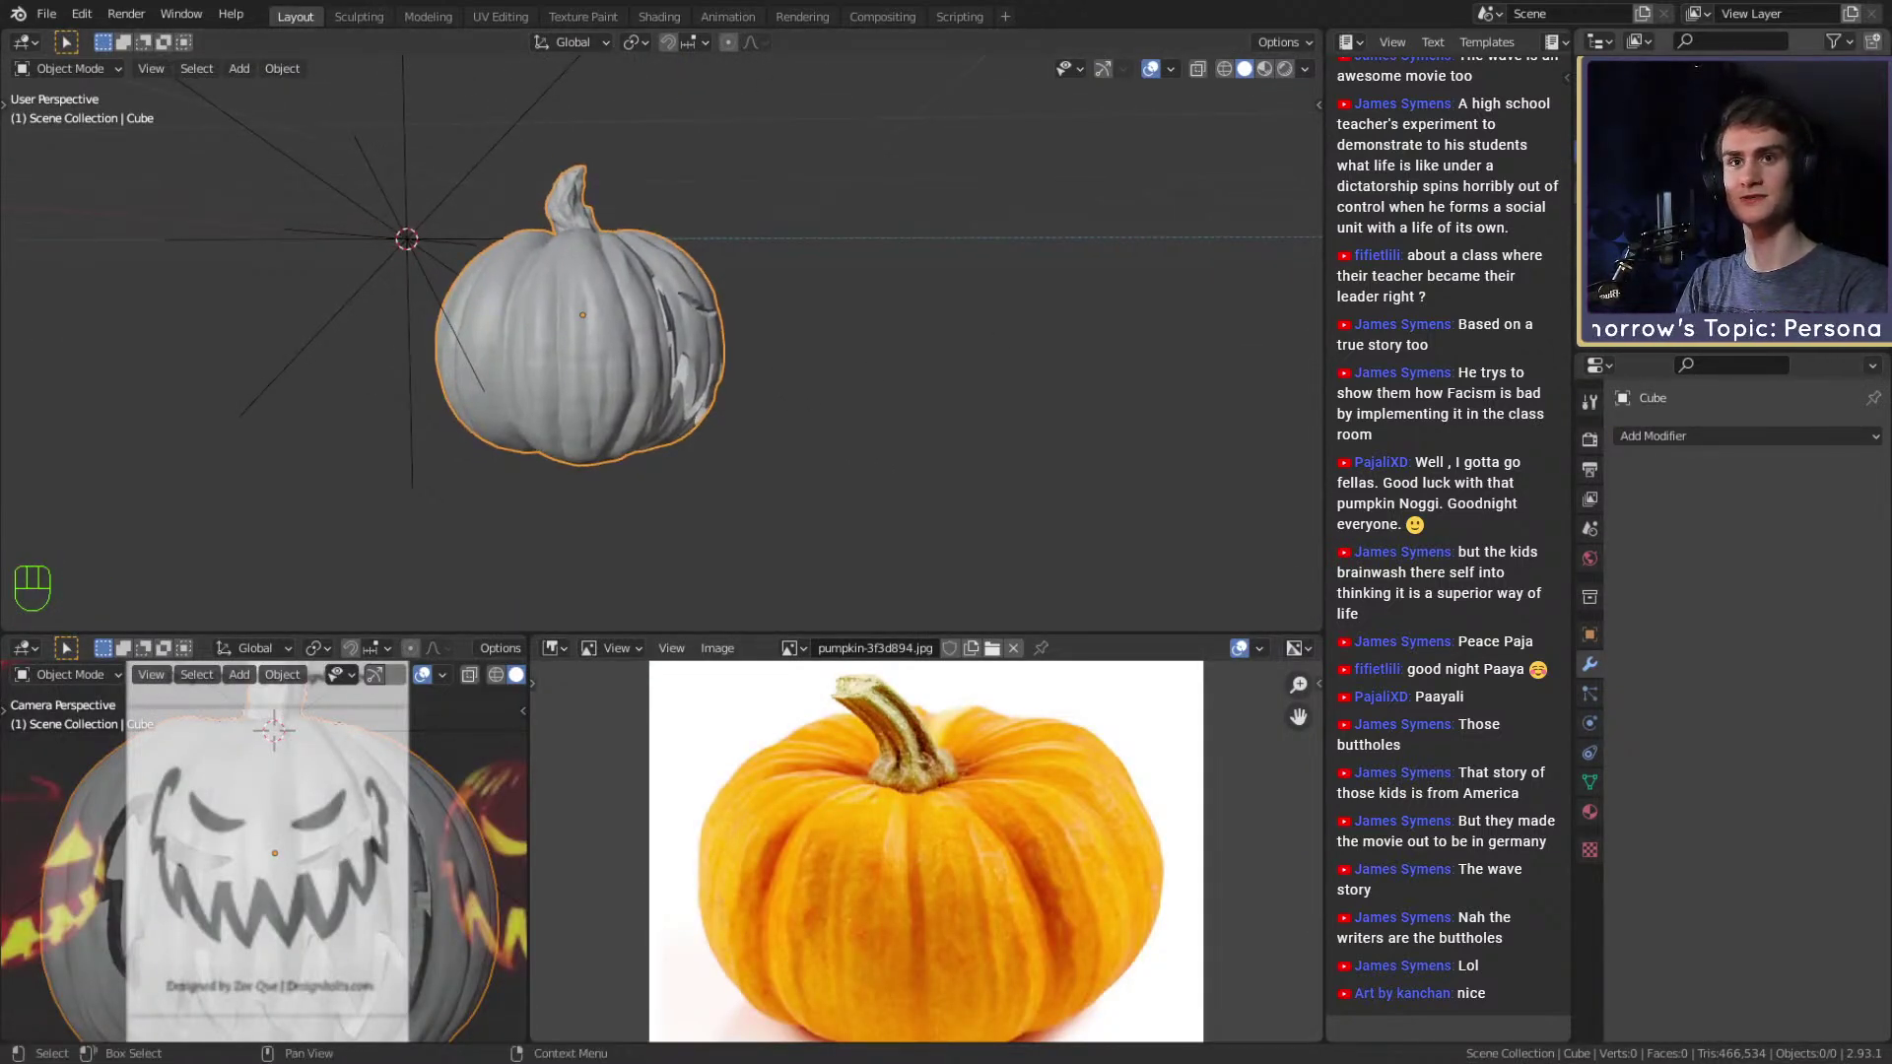
# Unhide the body beneath the pumpkin head.
pyautogui.click(1853, 147)
pyautogui.scroll(-4, 729, 429)
pyautogui.moveTo(730, 429); pyautogui.dragTo(841, 343, button='middle')
pyautogui.scroll(1, 697, 380)
pyautogui.scroll(1, 842, 343)
pyautogui.keyDown('shift'); pyautogui.moveTo(842, 343); pyautogui.dragTo(759, 371, button='middle'); pyautogui.keyUp('shift')
pyautogui.click(880, 305)
pyautogui.moveTo(880, 306)
pyautogui.mouseDown(button='middle')
pyautogui.moveTo(873, 353)
pyautogui.moveTo(867, 325)
pyautogui.mouseUp(button='middle')
pyautogui.scroll(2, 873, 352)
pyautogui.moveTo(867, 325); pyautogui.dragTo(640, 394, button='middle')
pyautogui.scroll(-5, 806, 395)
pyautogui.scroll(3, 807, 392)
pyautogui.hotkey('ctrl', 'z')
# Select the pumpkin head and save the file.
pyautogui.keyDown('shift'); pyautogui.moveTo(641, 394); pyautogui.dragTo(680, 374, button='middle'); pyautogui.keyUp('shift')
pyautogui.click(662, 299)
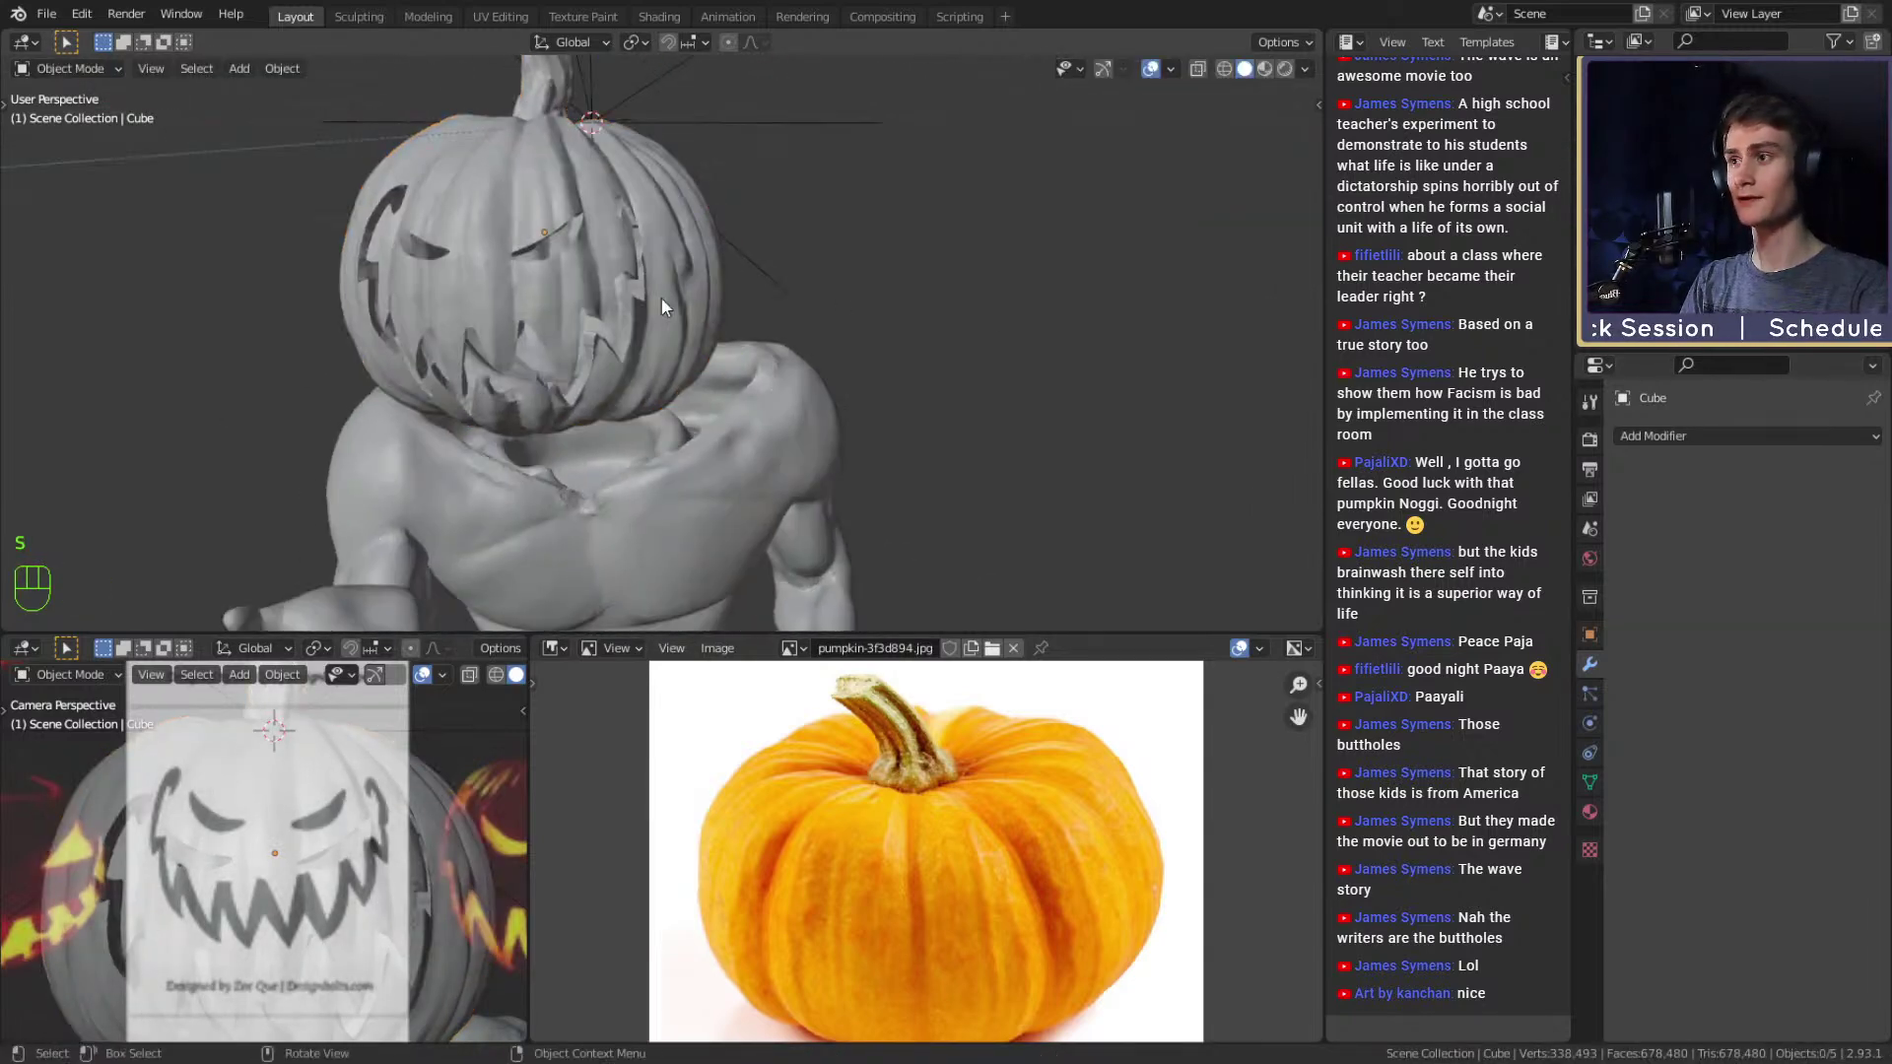
pyautogui.keyDown('shift'); pyautogui.moveTo(661, 299); pyautogui.dragTo(788, 350, button='middle'); pyautogui.keyUp('shift')
pyautogui.moveTo(788, 350); pyautogui.dragTo(844, 333, button='middle')
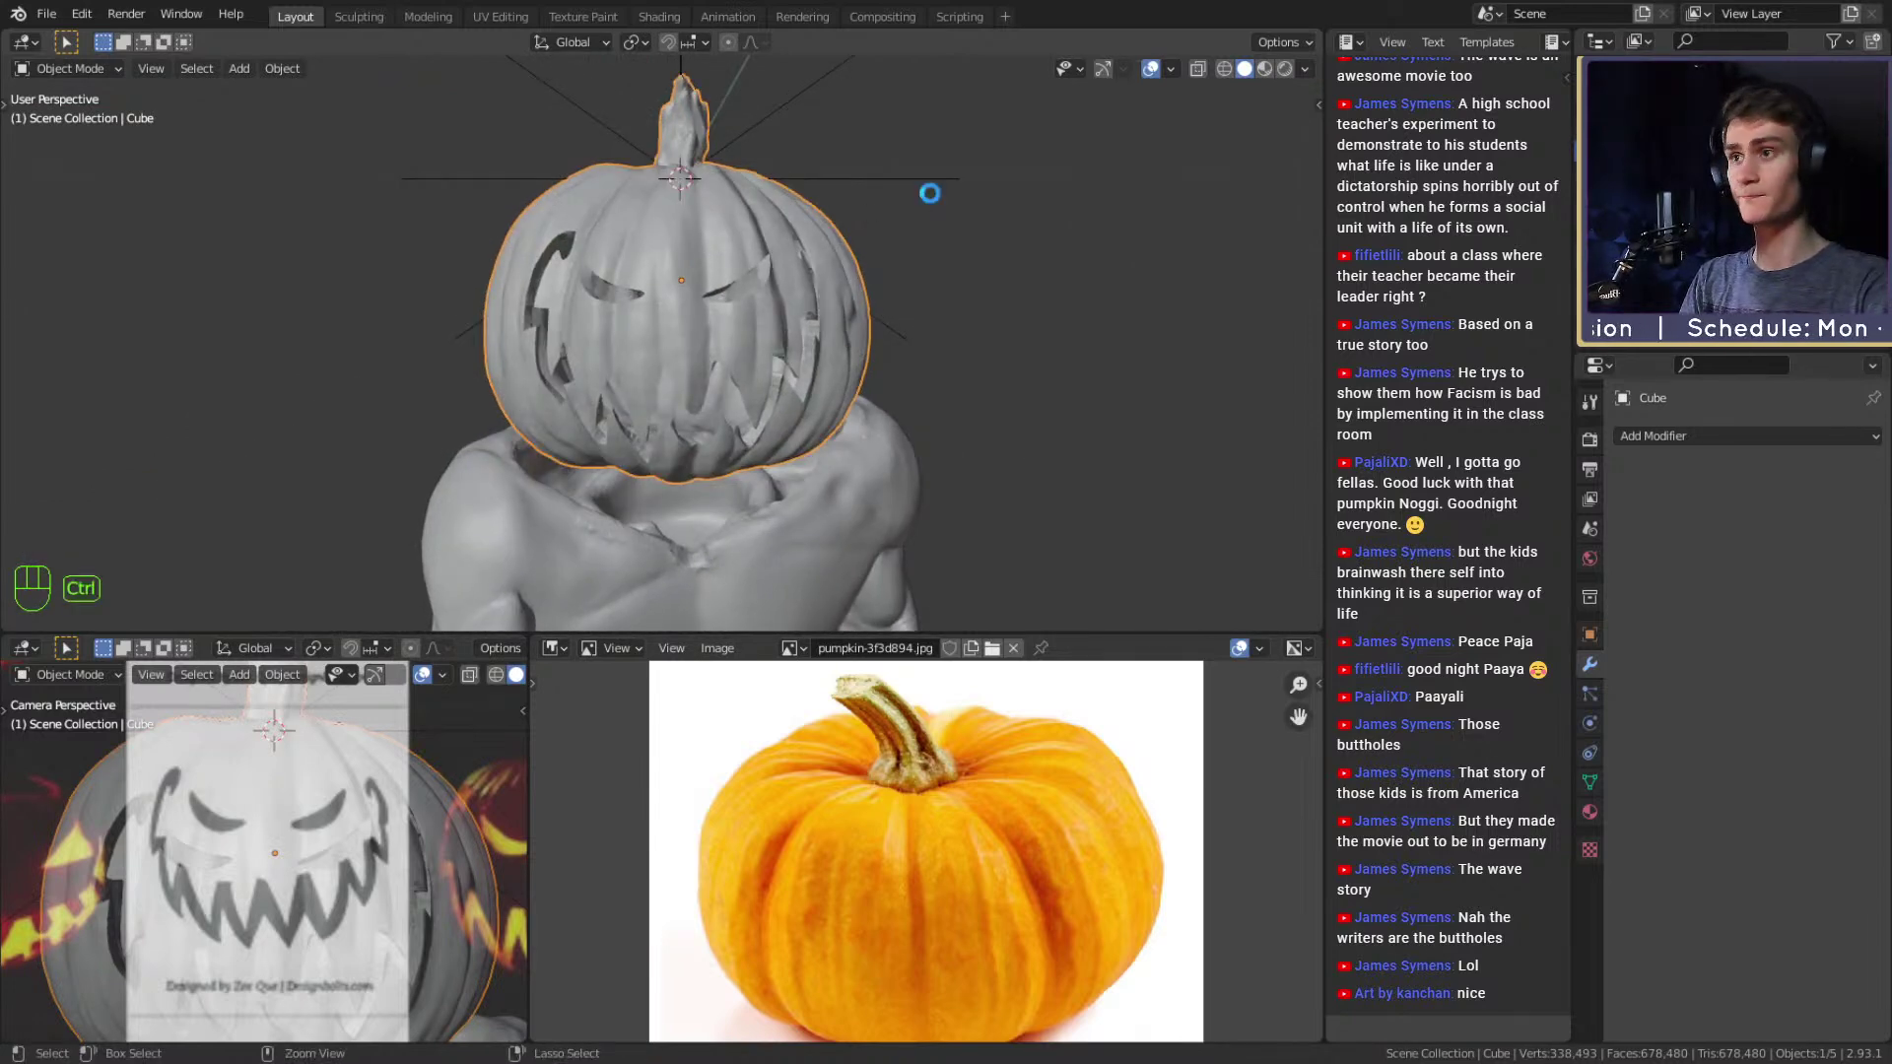
pyautogui.scroll(3, 913, 382)
# Isolate the Geometry collection to examine the pumpkin head and body without the reference images.
pyautogui.press('3')
pyautogui.keyDown('shift'); pyautogui.moveTo(954, 386); pyautogui.dragTo(919, 349, button='middle'); pyautogui.keyUp('shift')
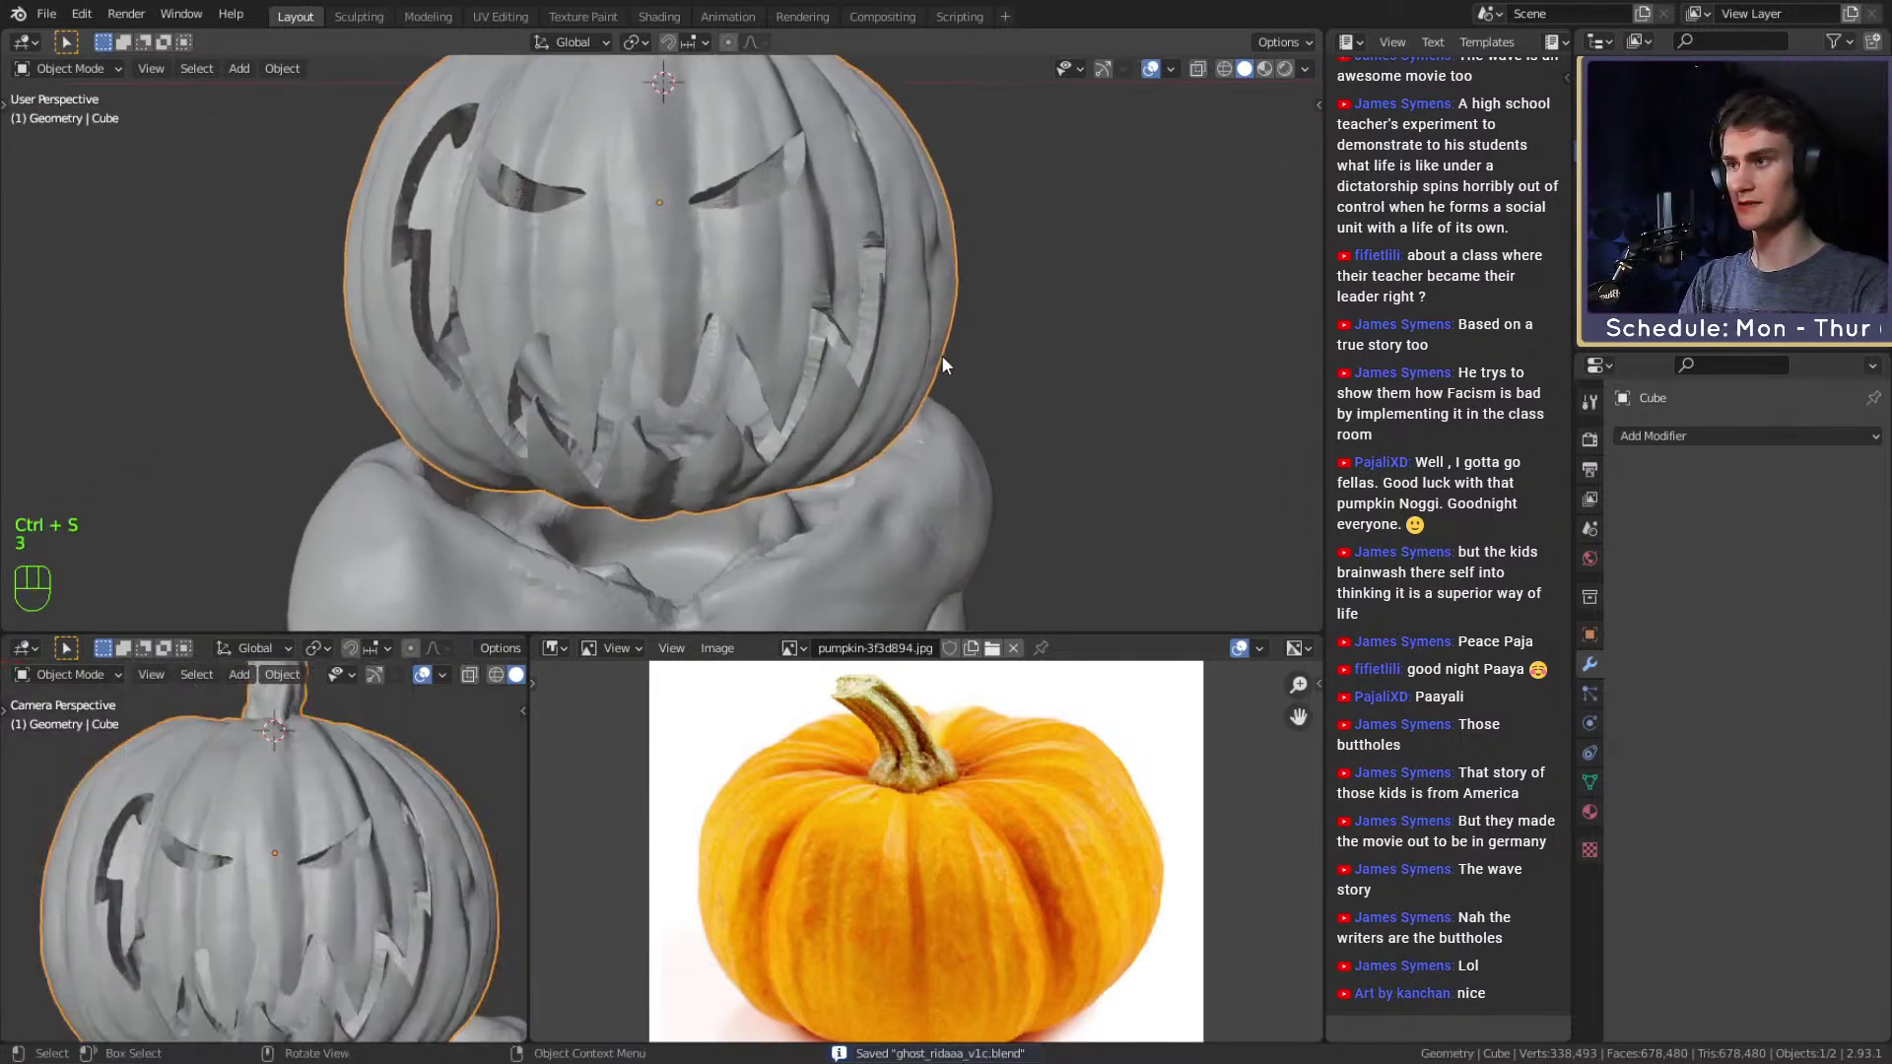
pyautogui.scroll(-5, 1082, 305)
pyautogui.scroll(1, 1082, 305)
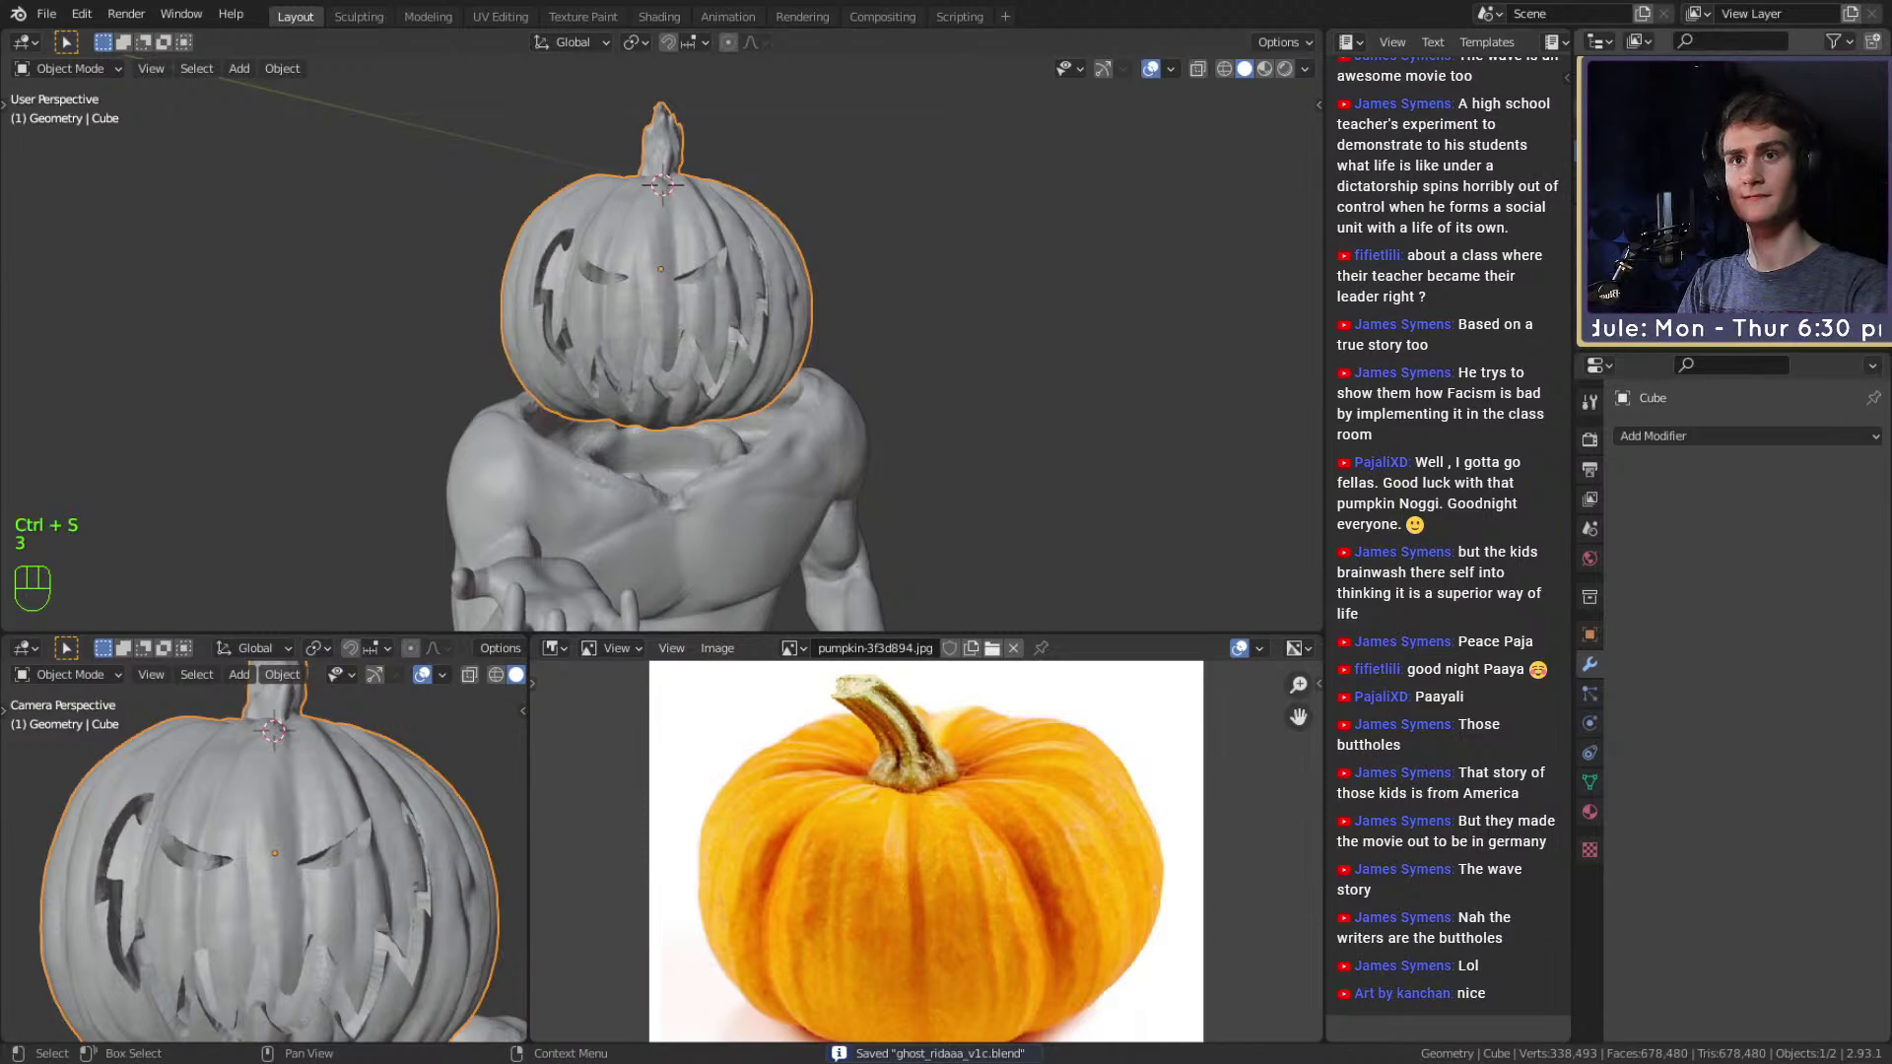
# Show the reference images and lights again, deselect everything, and enter Edit Mode on the pumpkin.
pyautogui.hotkey('shift', '3')
pyautogui.hotkey('alt', 'a')
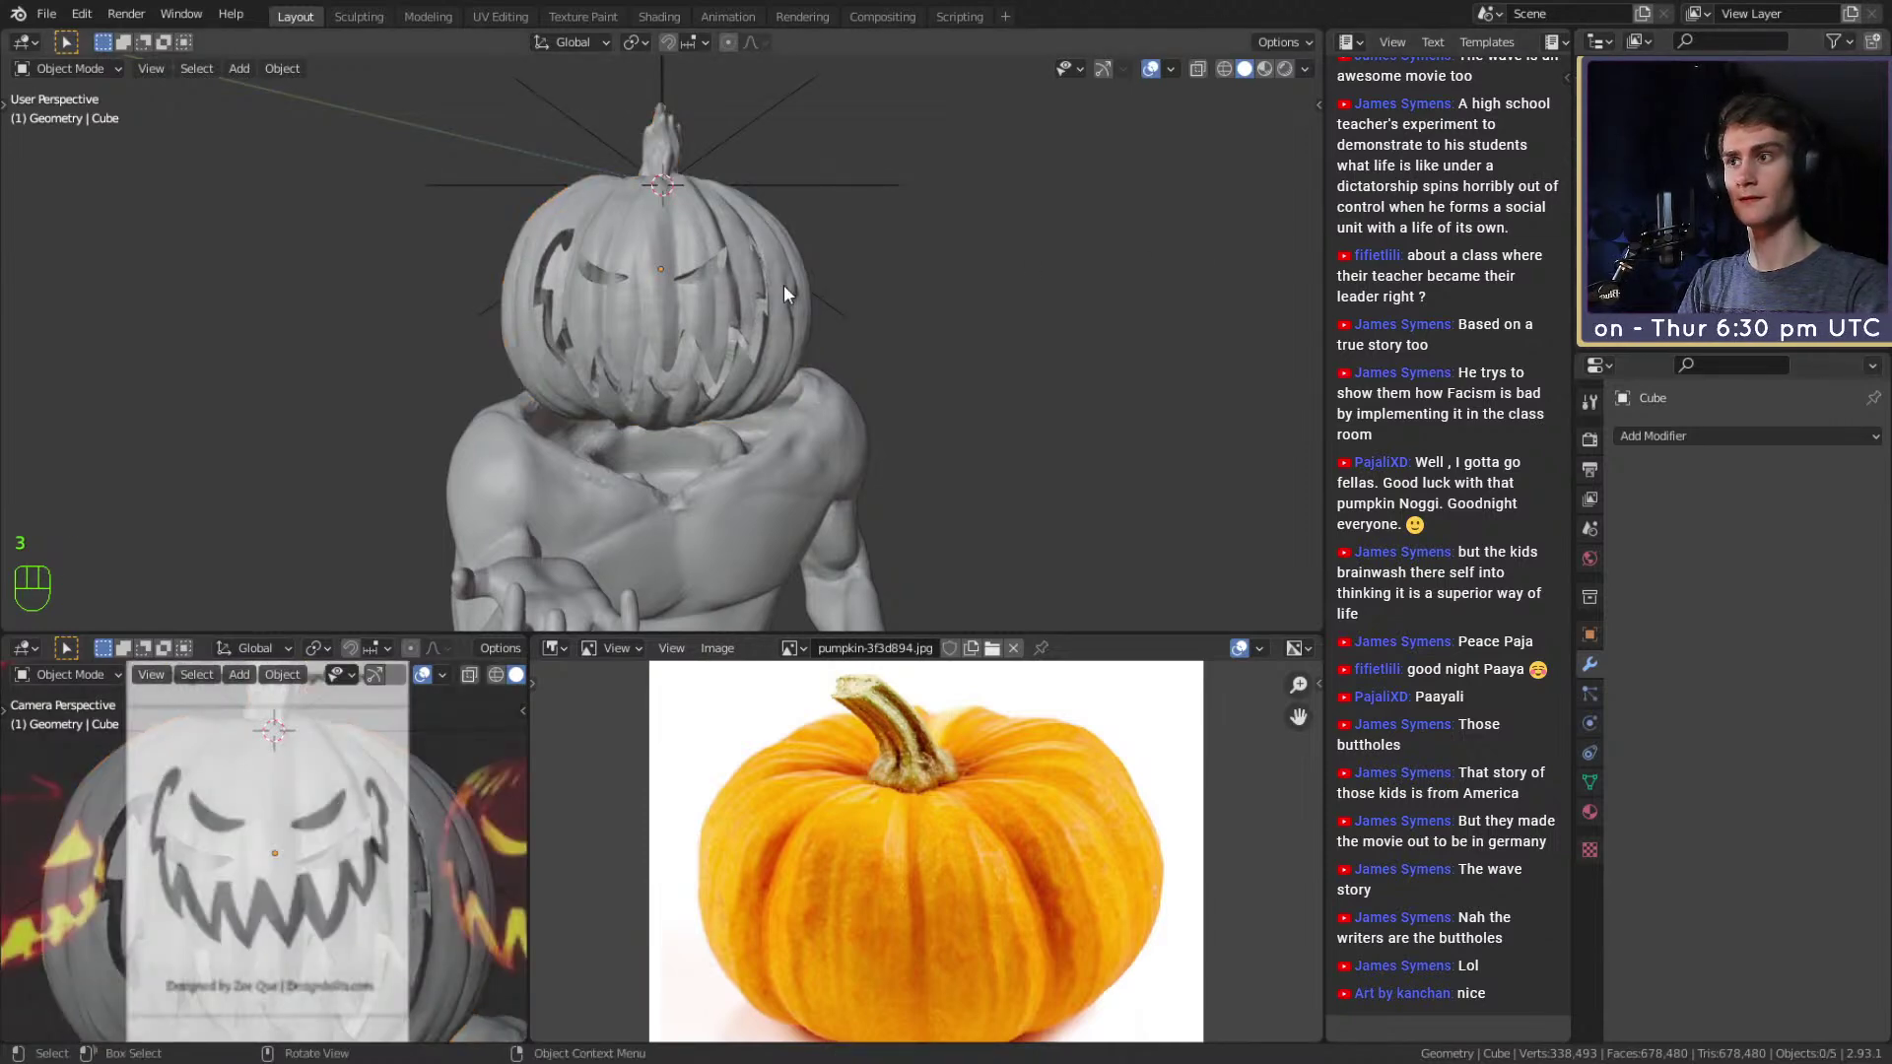
pyautogui.press('Tab')
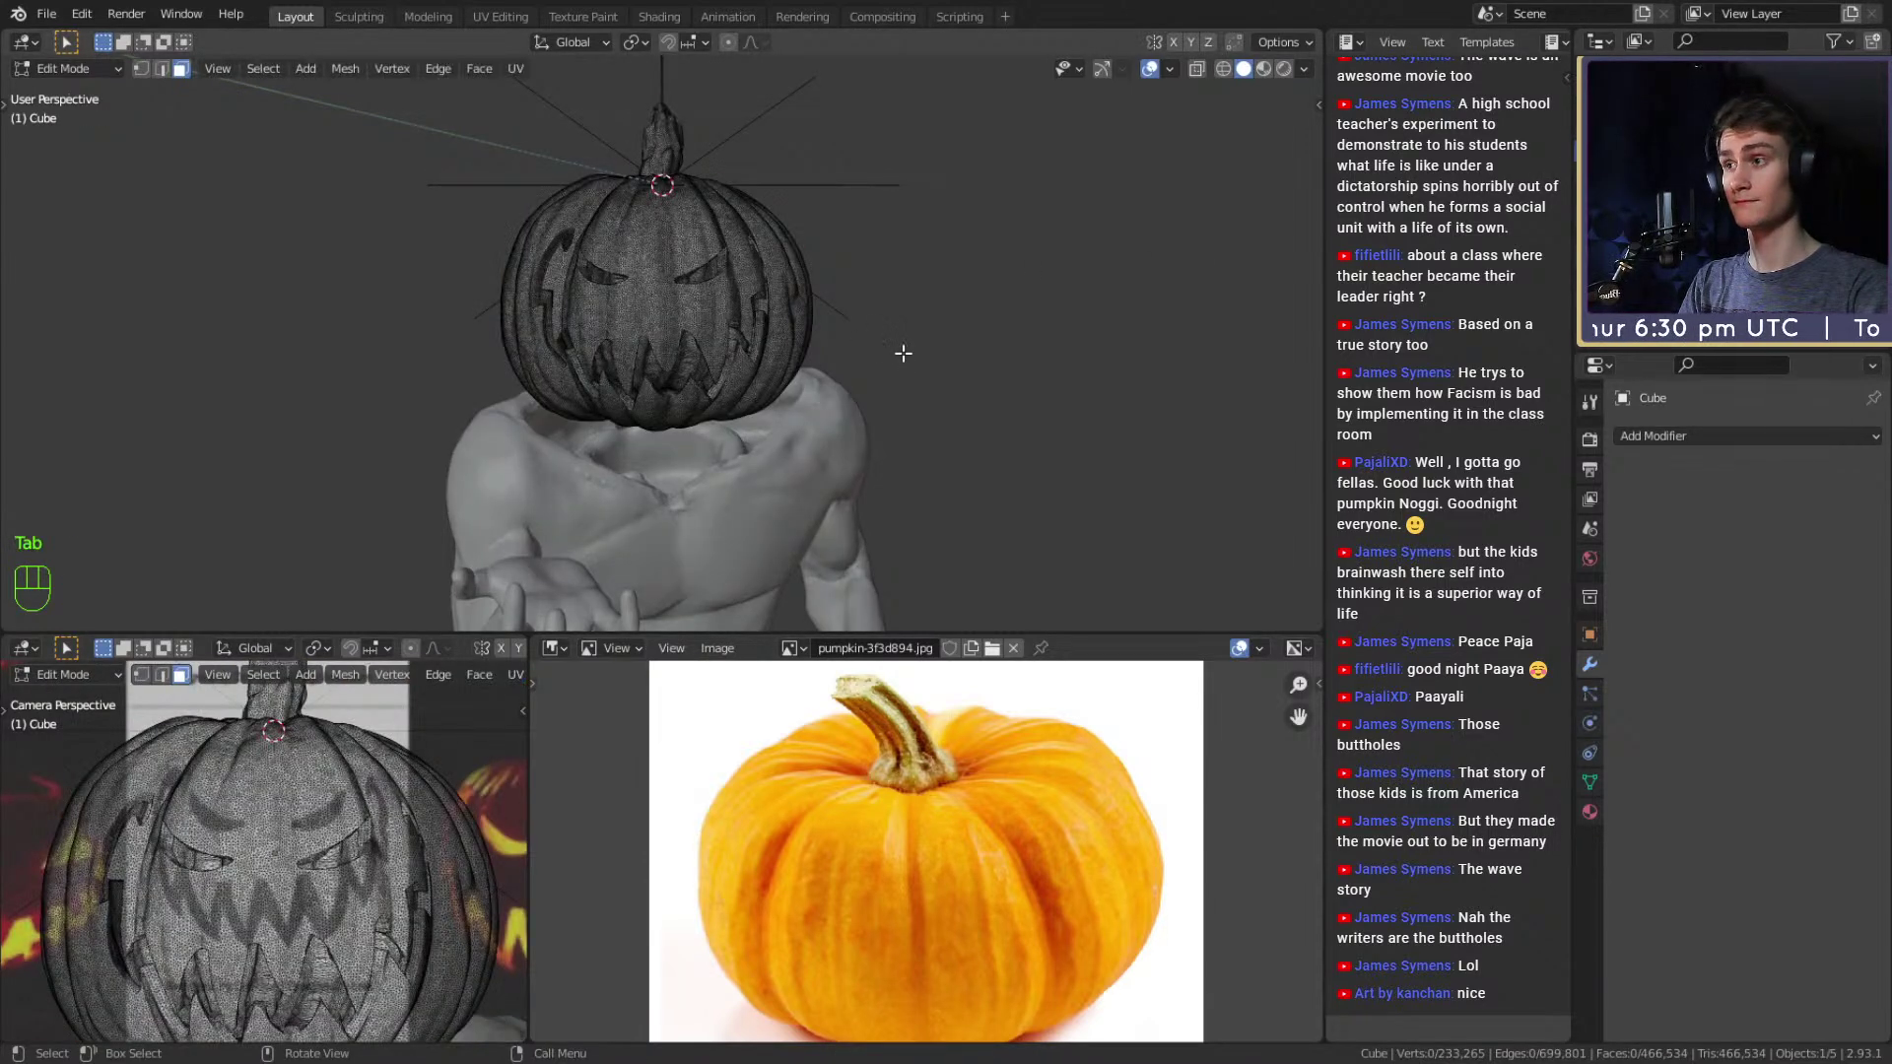
# Select all of the pumpkin's faces and return to Object Mode.
pyautogui.scroll(2, 886, 350)
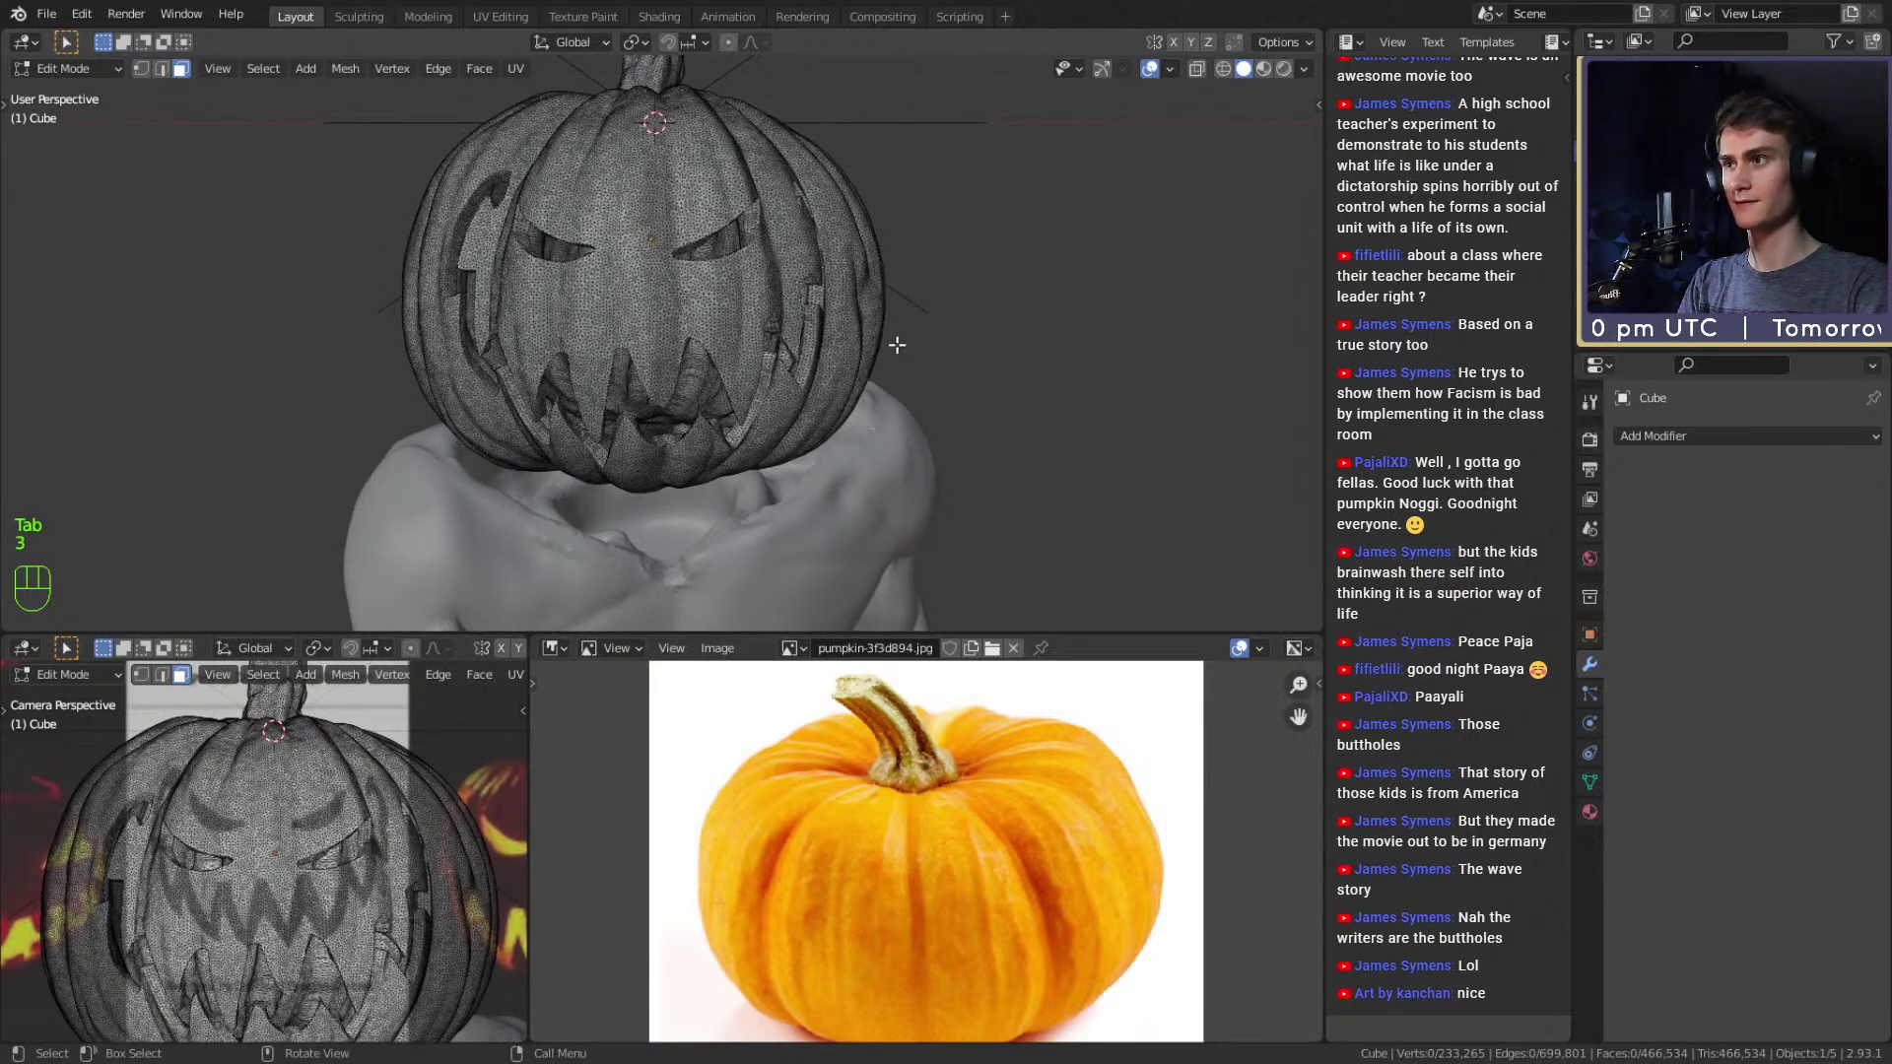
pyautogui.press('a')
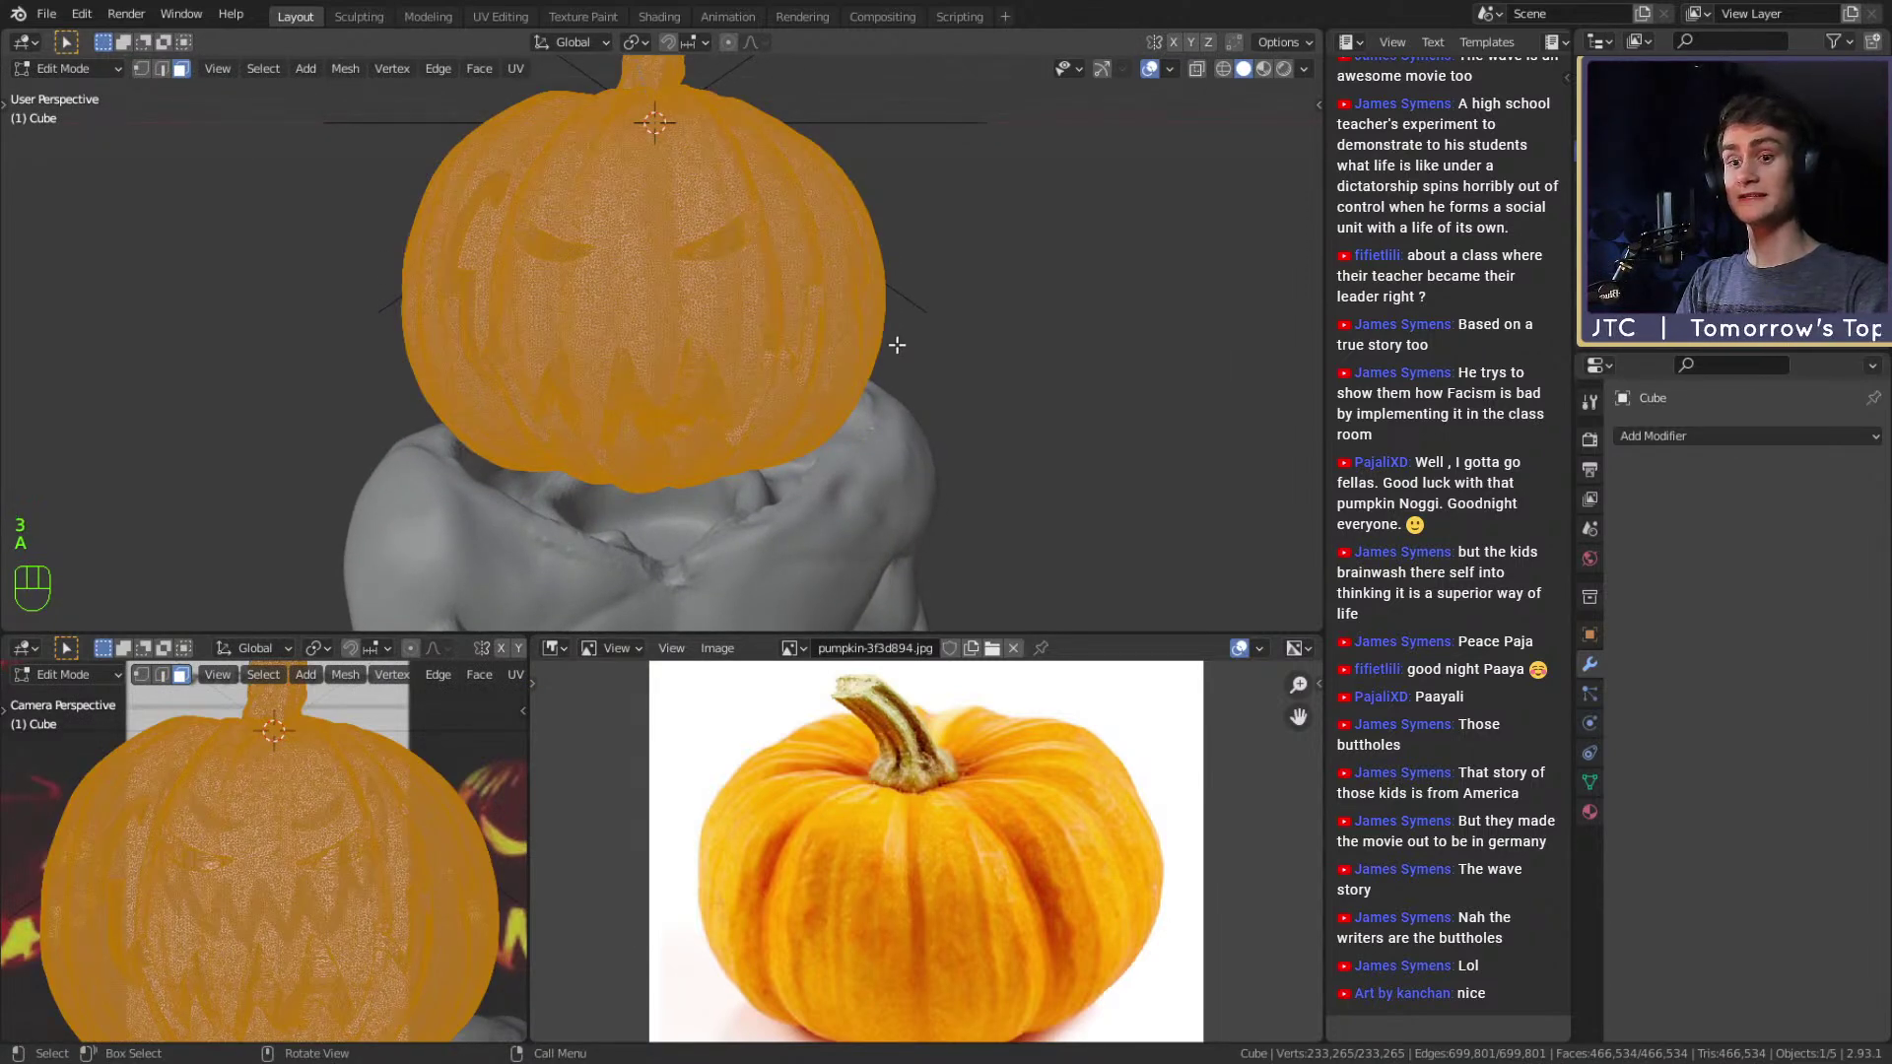
pyautogui.press('Tab')
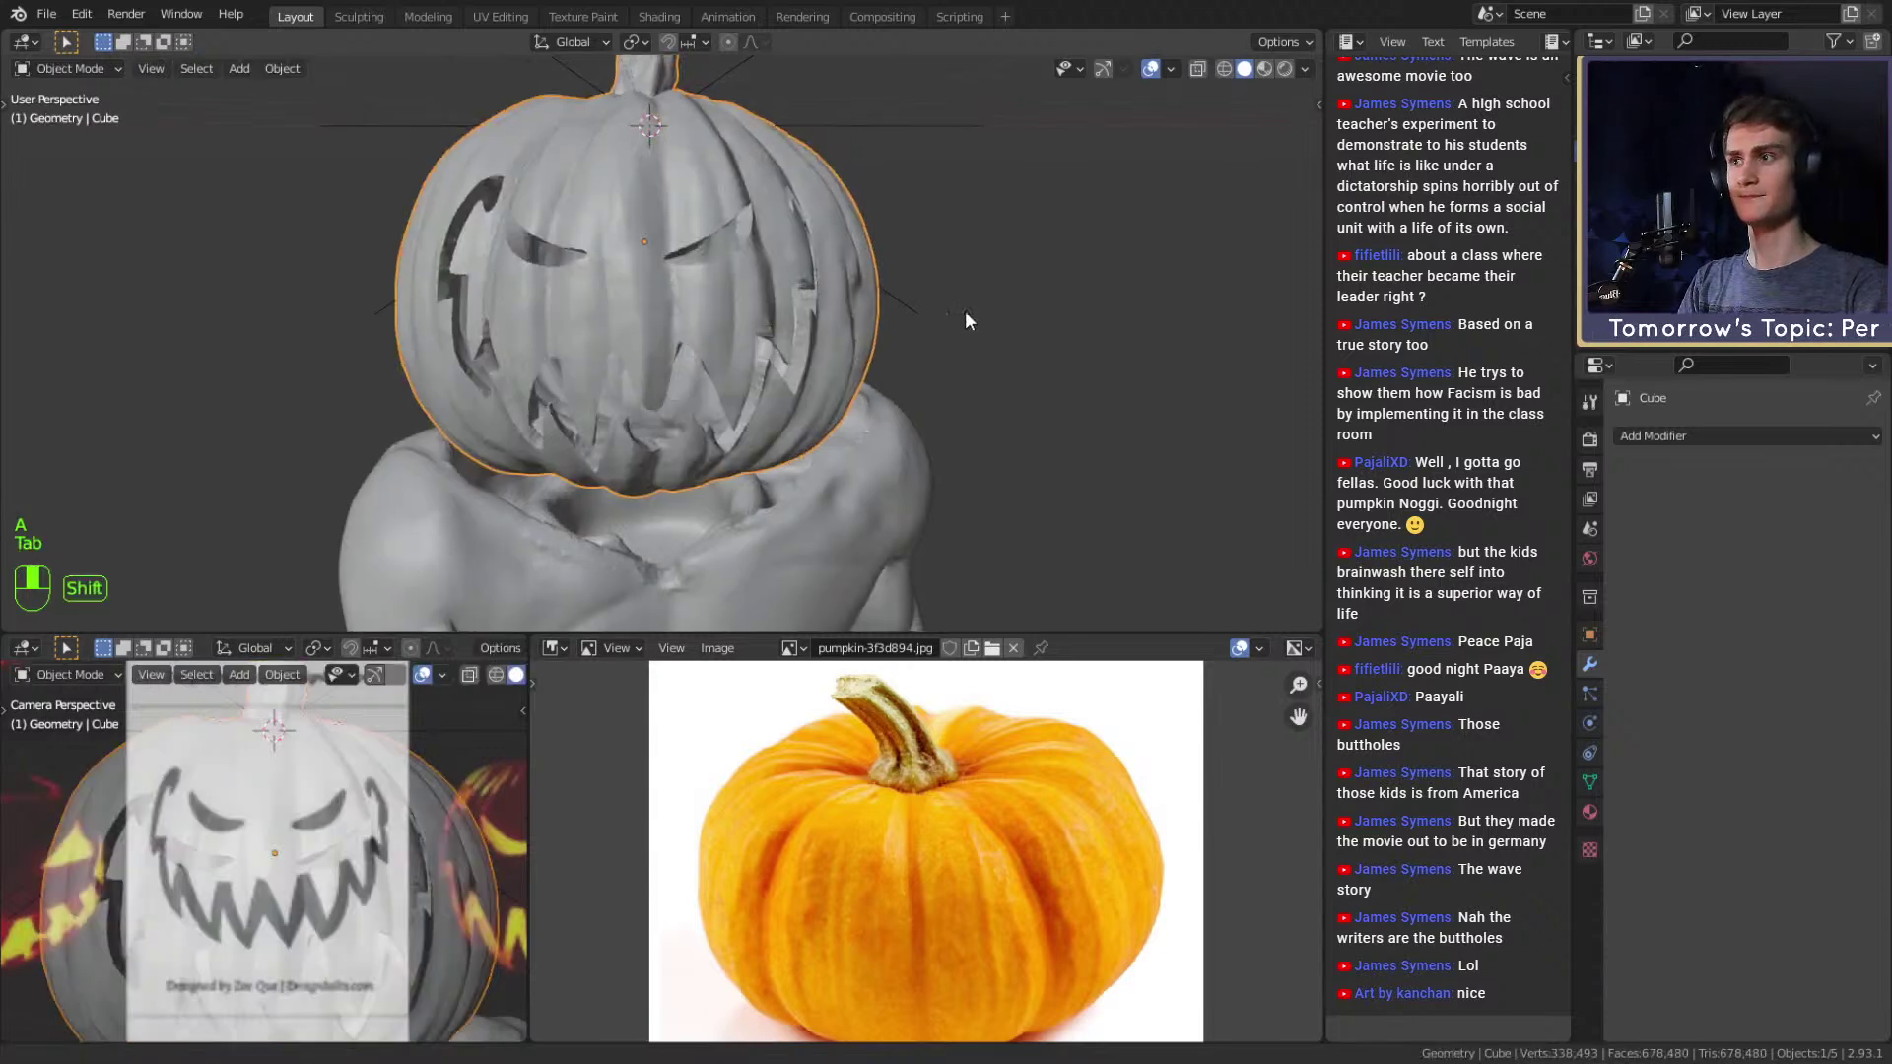
# Save the file and remesh the pumpkin with Quad Remesher at a quad count of 200000, detecting hard edges by angle.
pyautogui.press('n')
pyautogui.keyDown('shift'); pyautogui.moveTo(1100, 199); pyautogui.dragTo(916, 241, button='middle'); pyautogui.keyUp('shift')
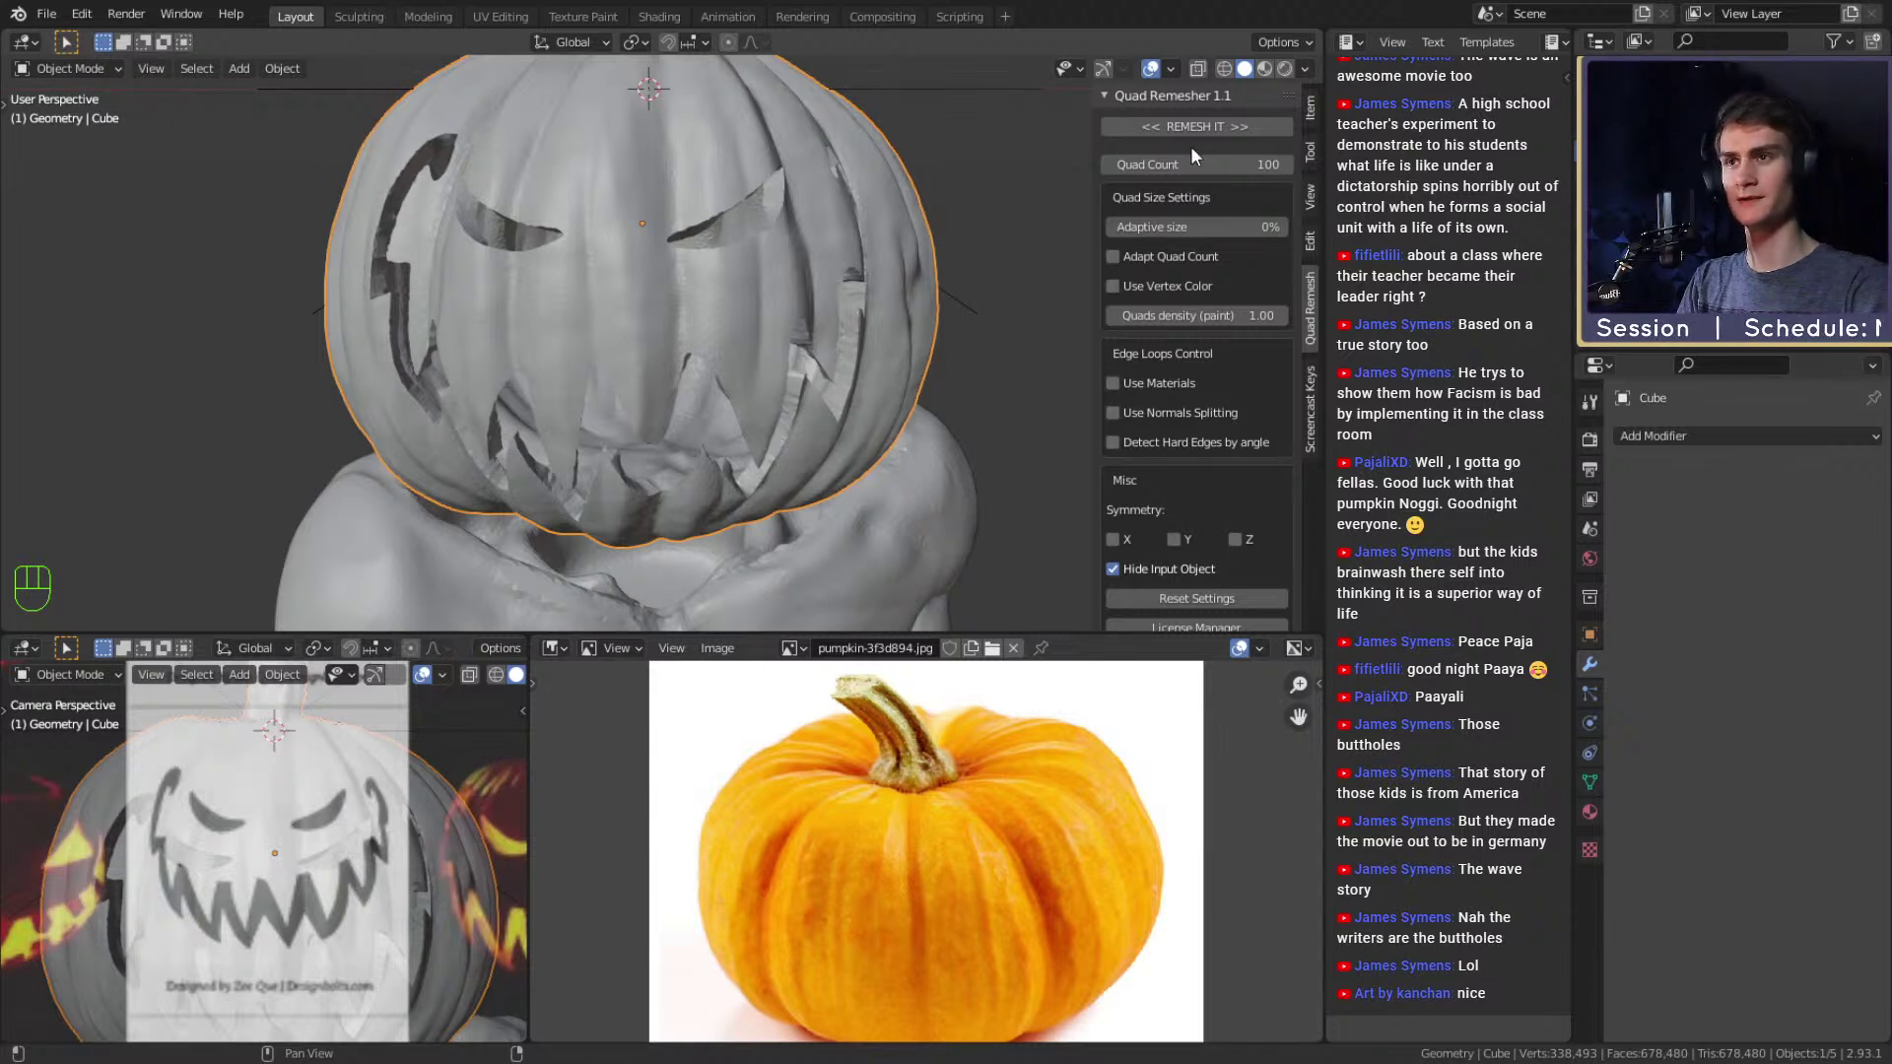
pyautogui.click(1142, 167)
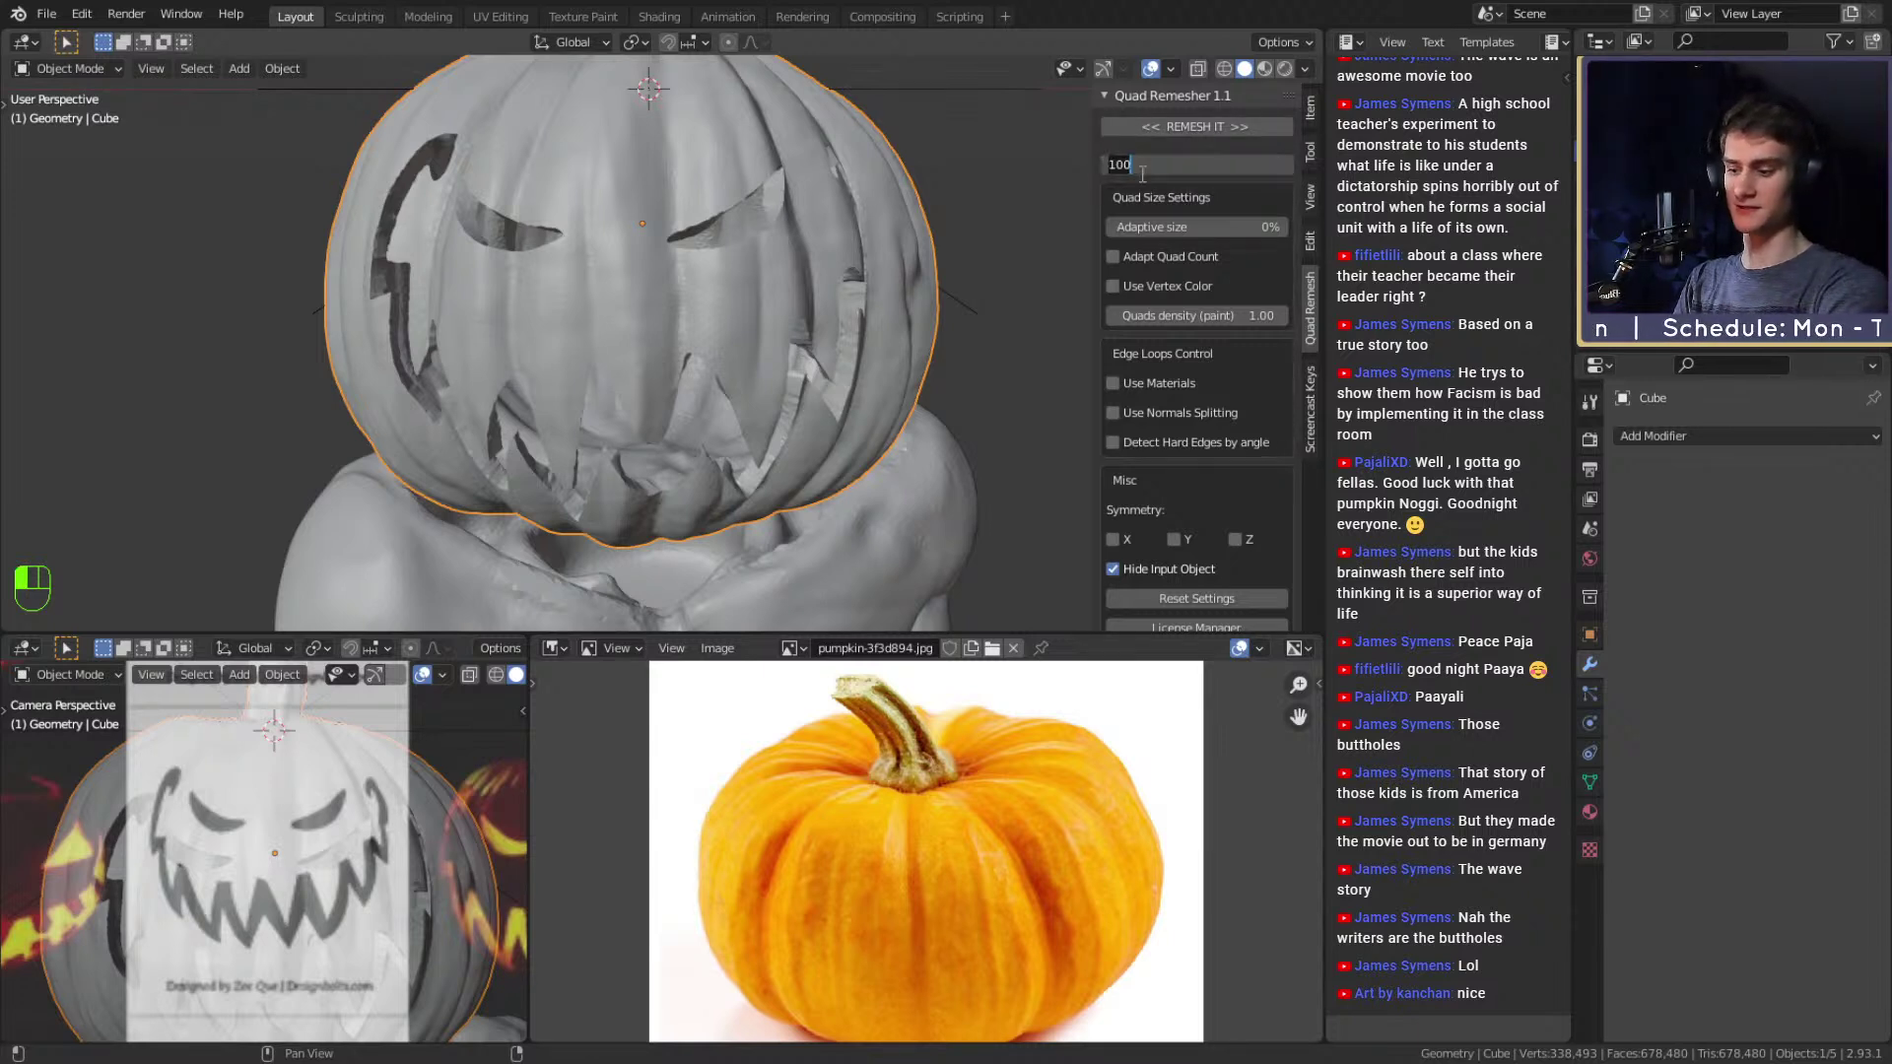
pyautogui.write('200')
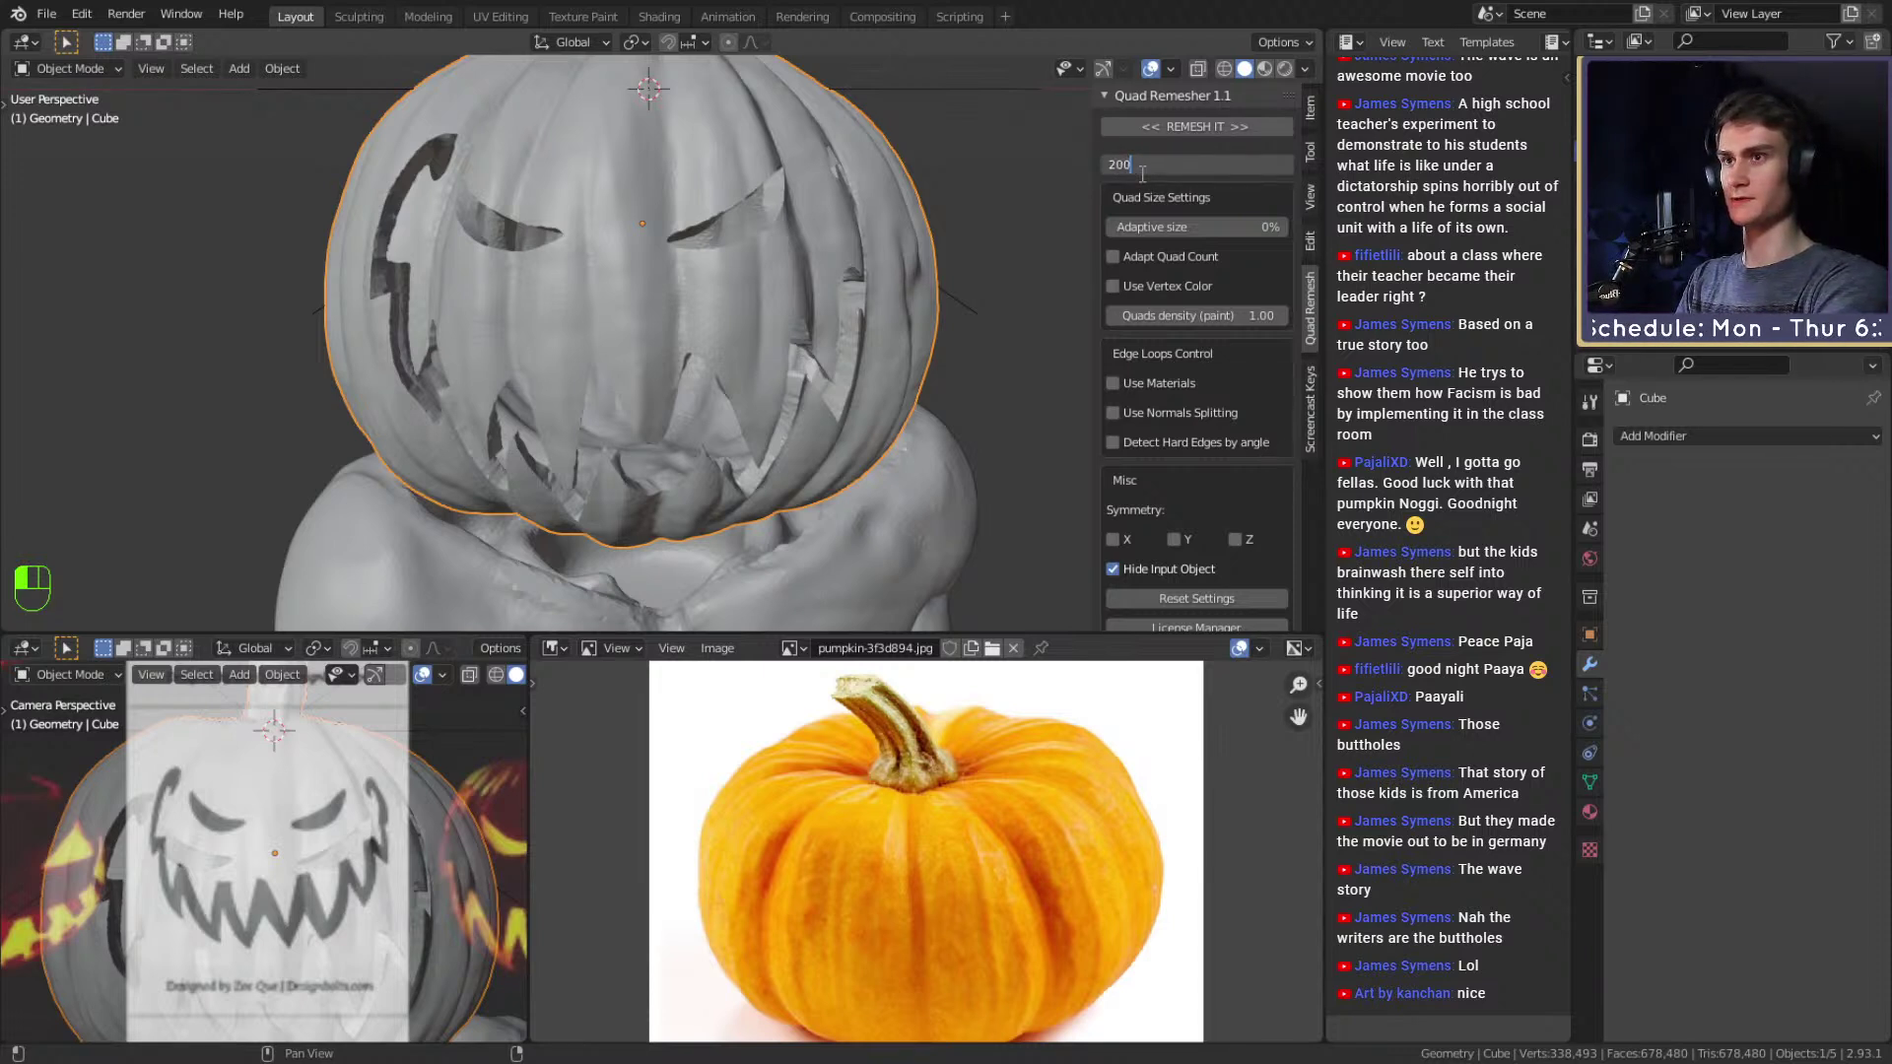
pyautogui.write('000')
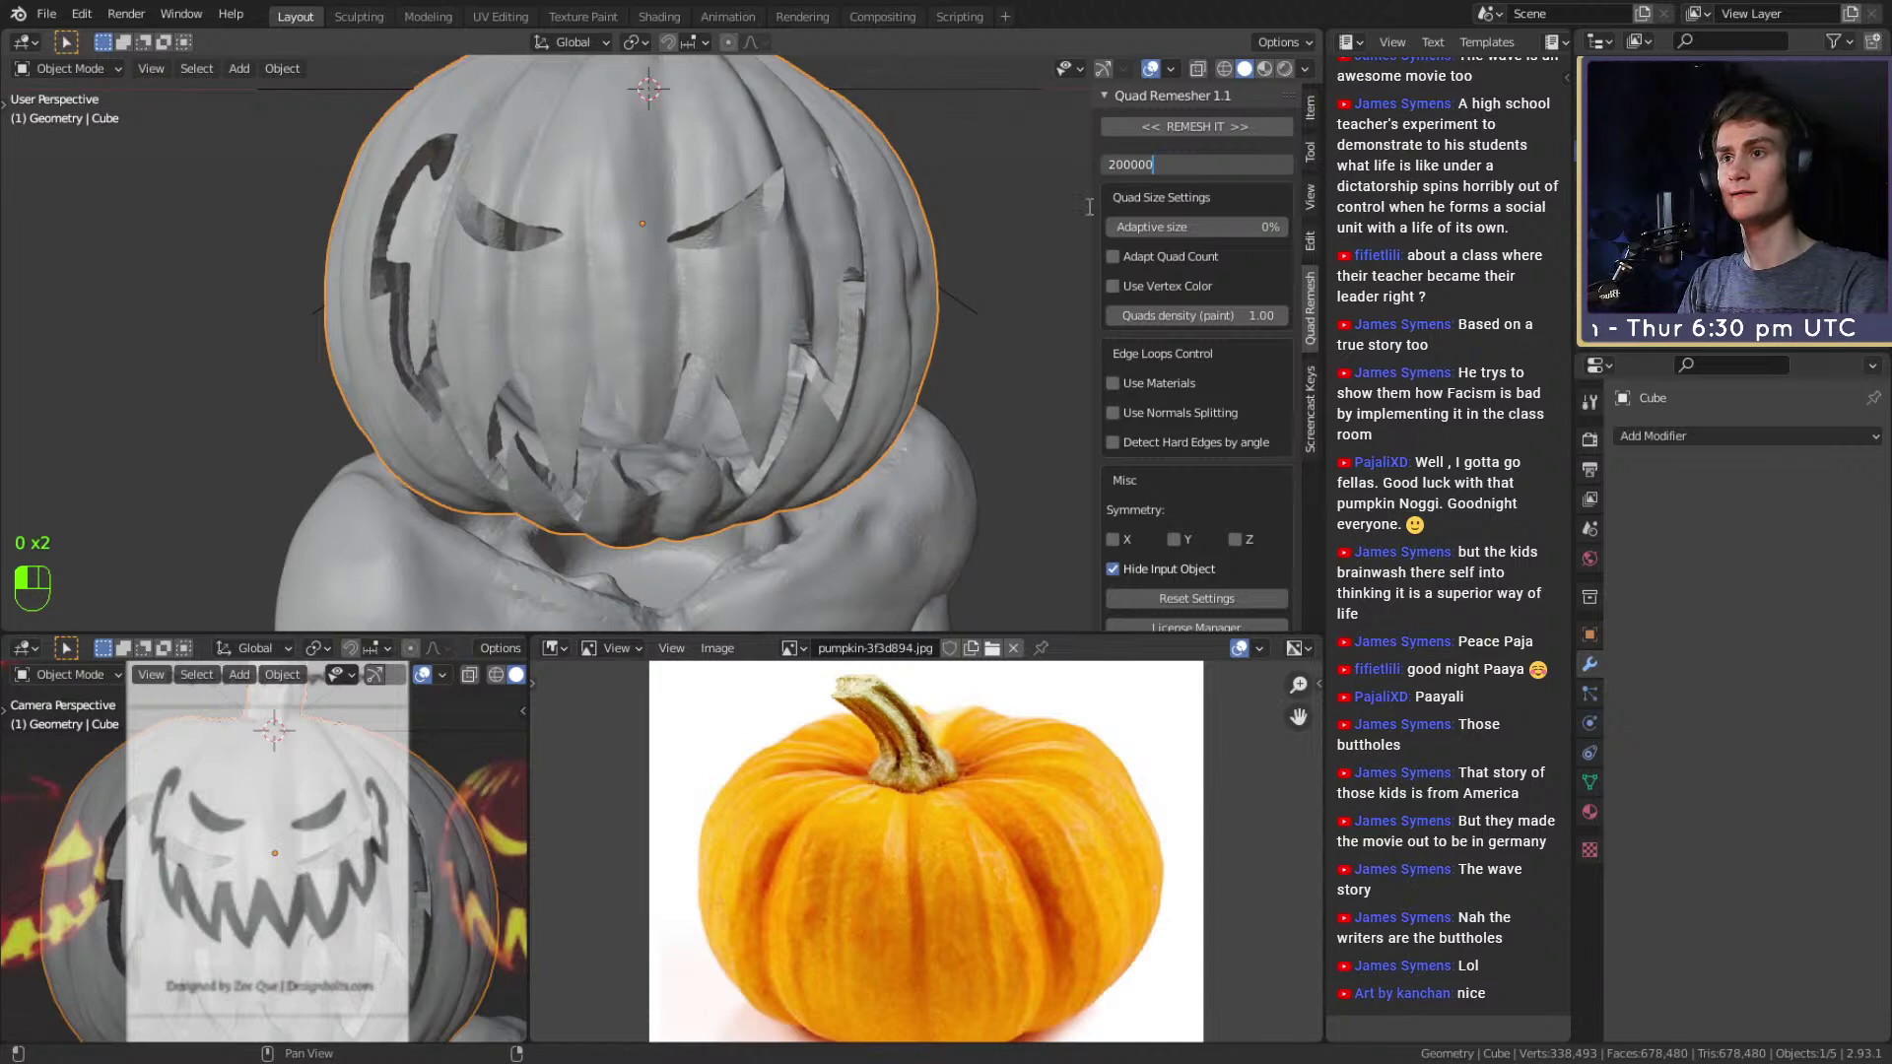
pyautogui.press('Return')
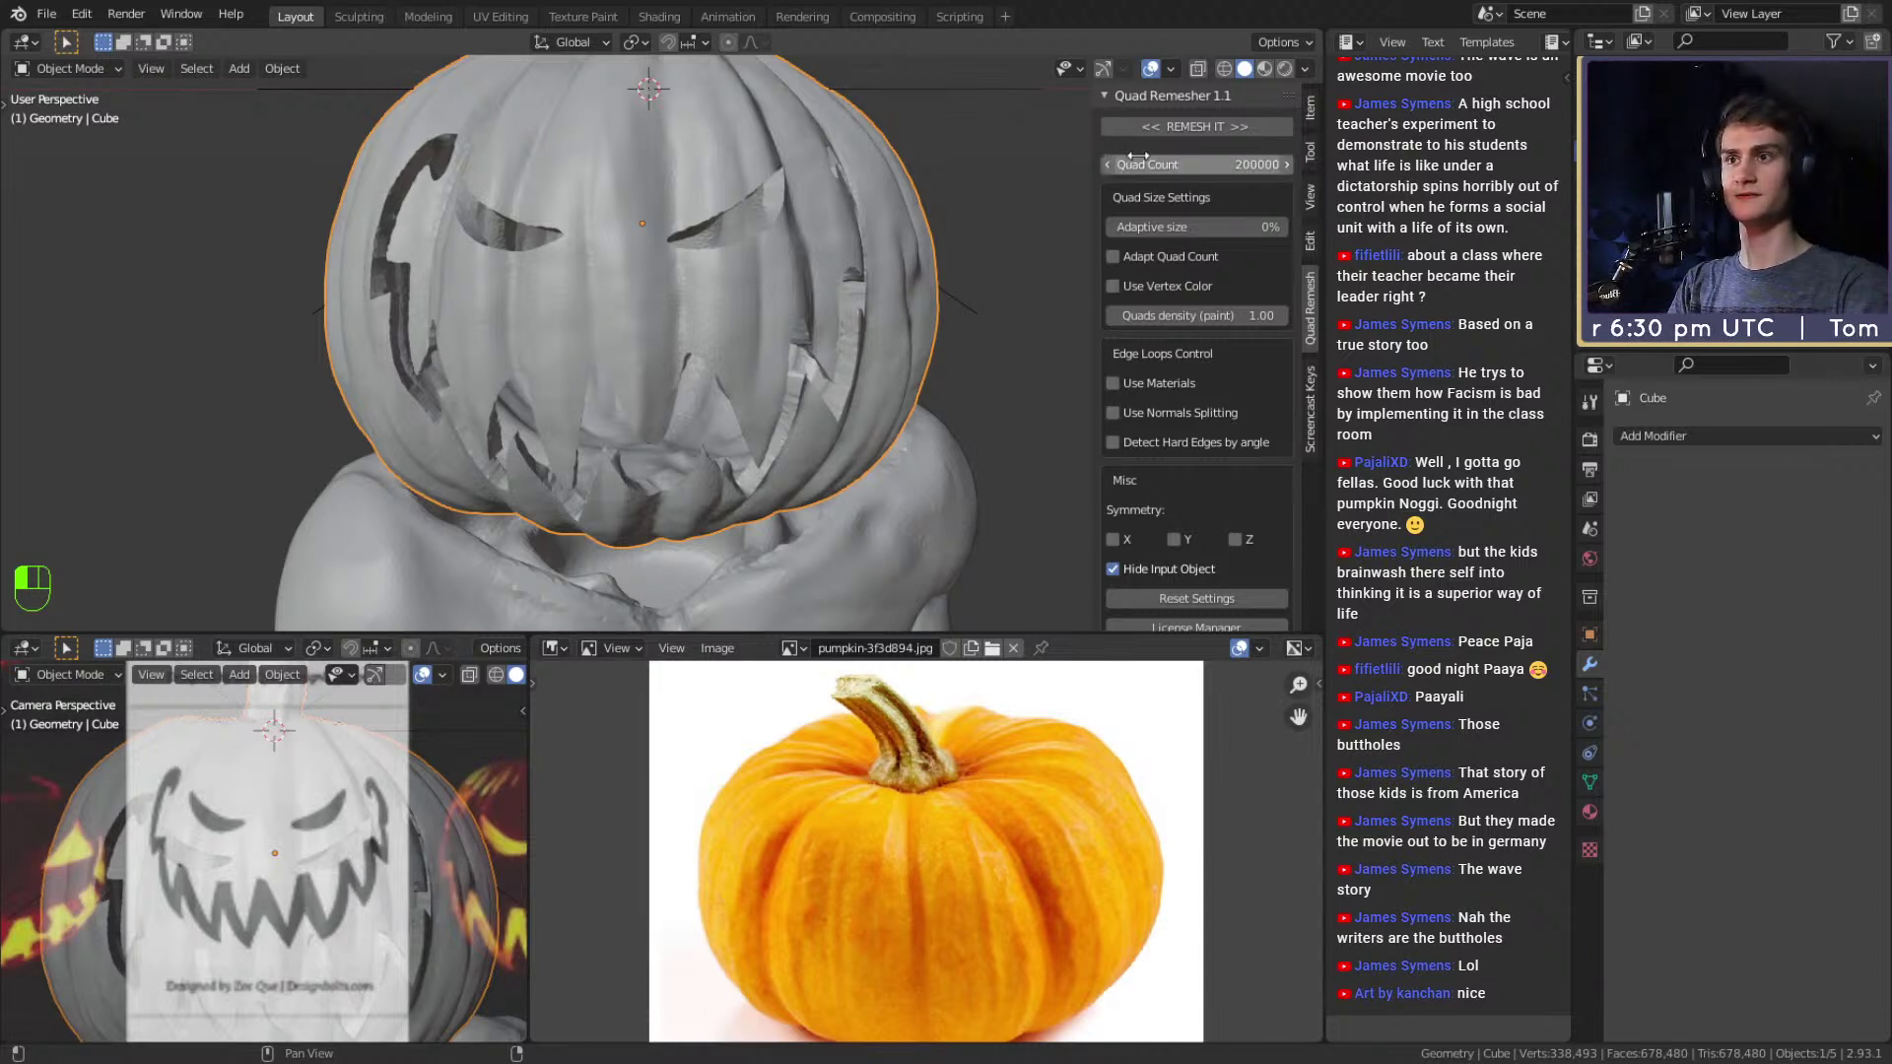
pyautogui.click(1112, 442)
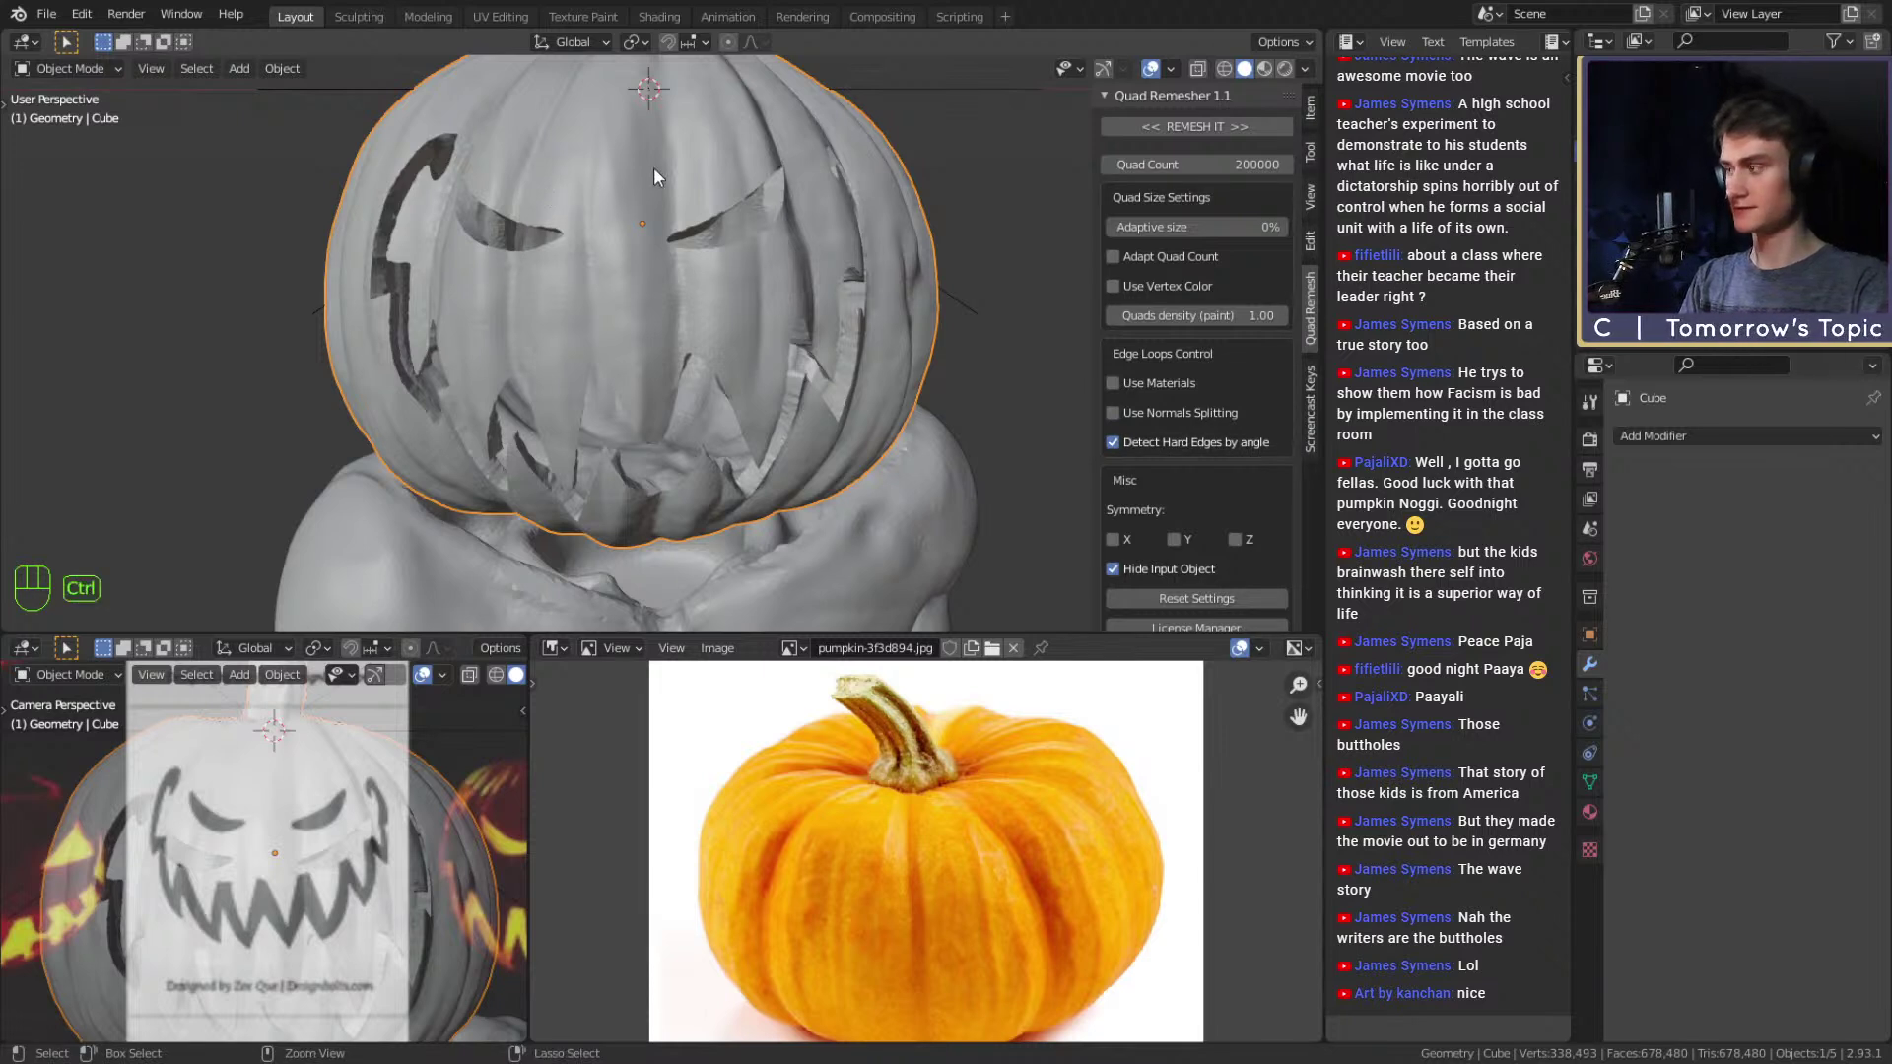
pyautogui.hotkey('ctrl', 's')
pyautogui.click(1198, 126)
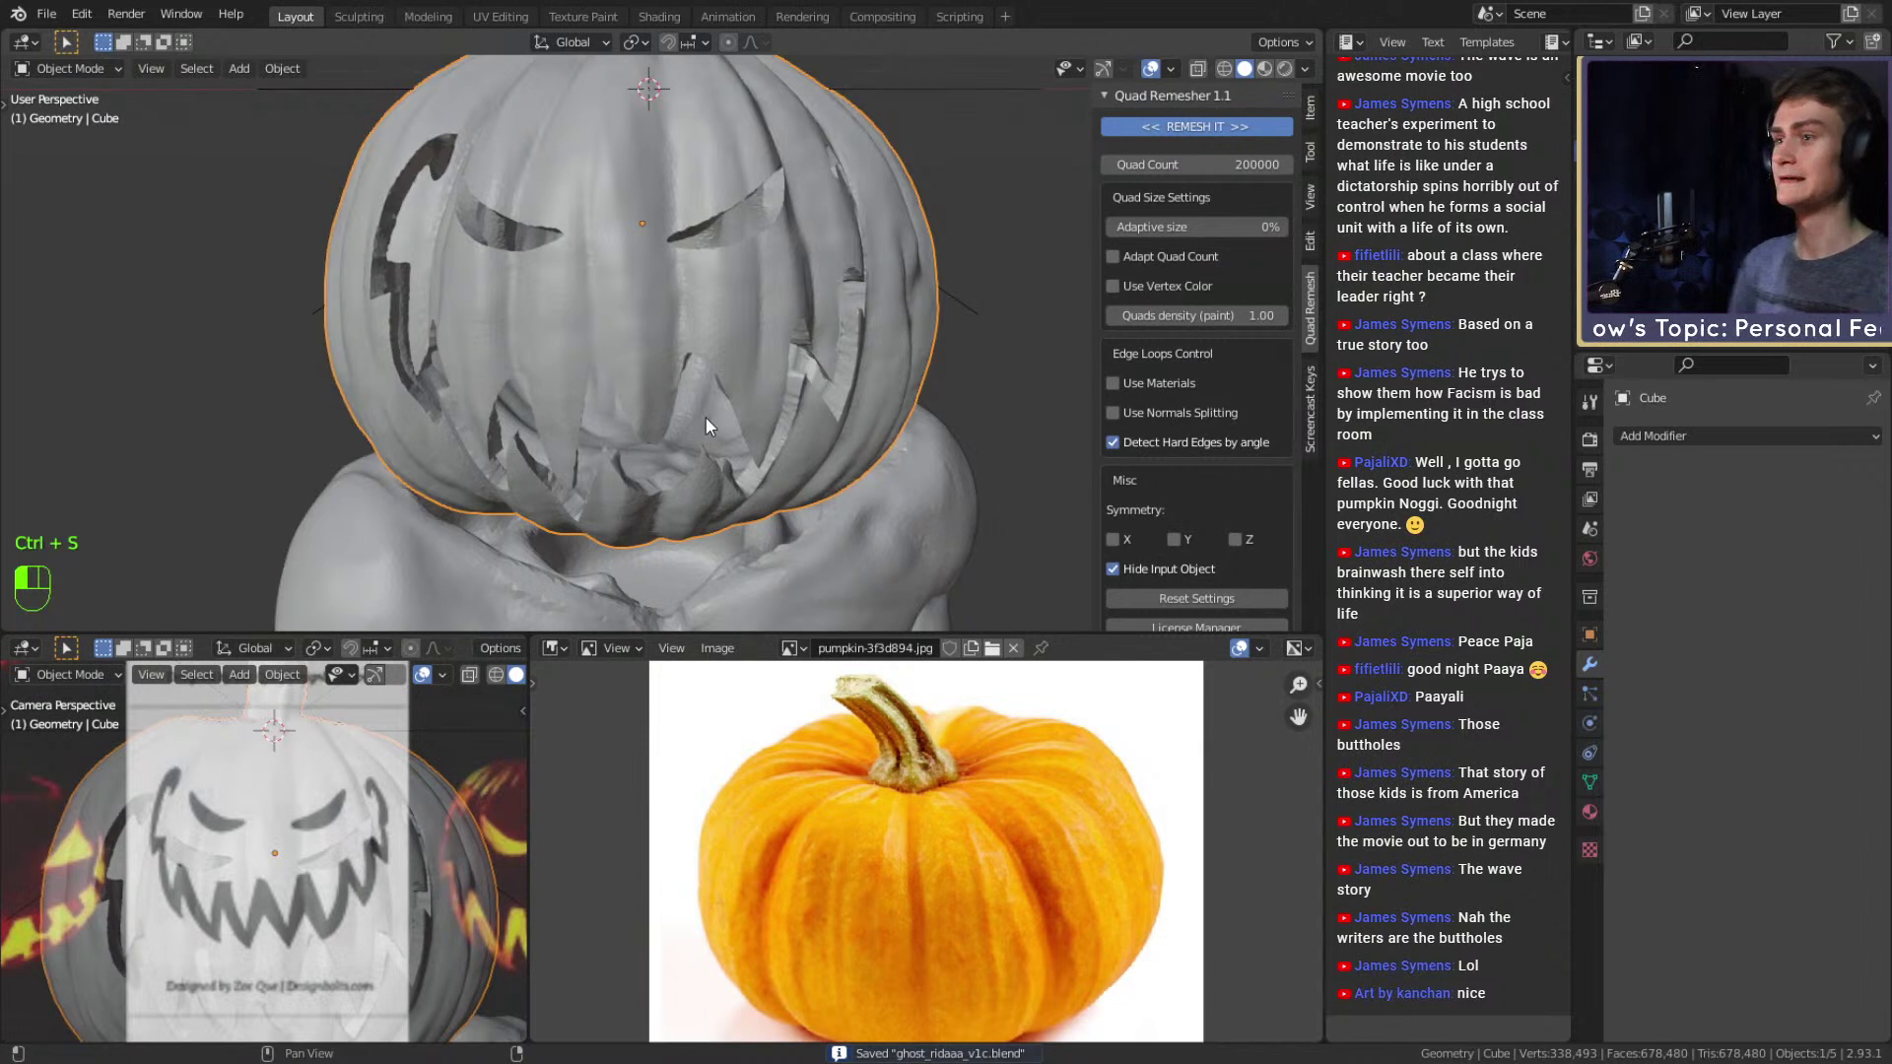
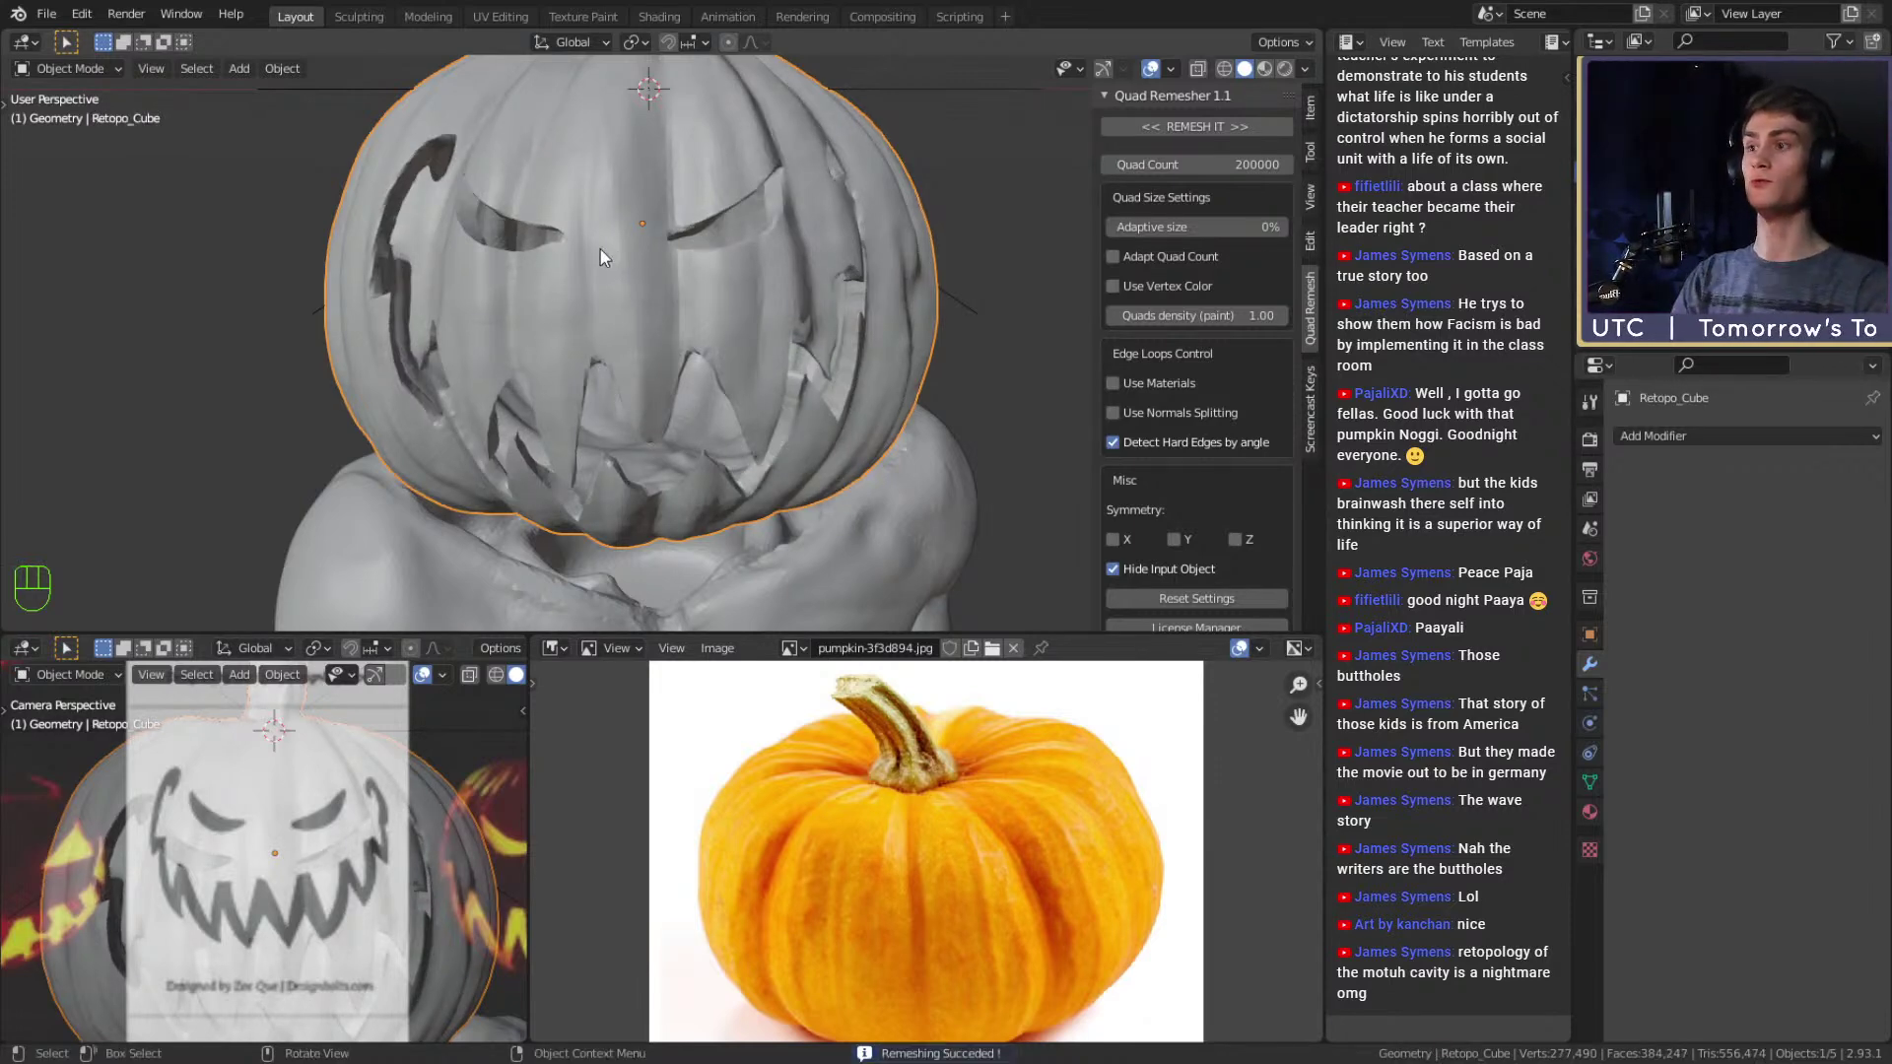
# Examine the remeshed pumpkin's quad topology around the carved mouth in Edit Mode, then return to Object Mode.
pyautogui.scroll(-4, 616, 281)
pyautogui.scroll(5, 753, 288)
pyautogui.moveTo(628, 311); pyautogui.dragTo(666, 284, button='middle')
pyautogui.scroll(-5, 720, 302)
pyautogui.scroll(3, 725, 304)
pyautogui.scroll(1, 683, 279)
pyautogui.scroll(-4, 690, 261)
pyautogui.scroll(5, 689, 252)
pyautogui.press('Tab')
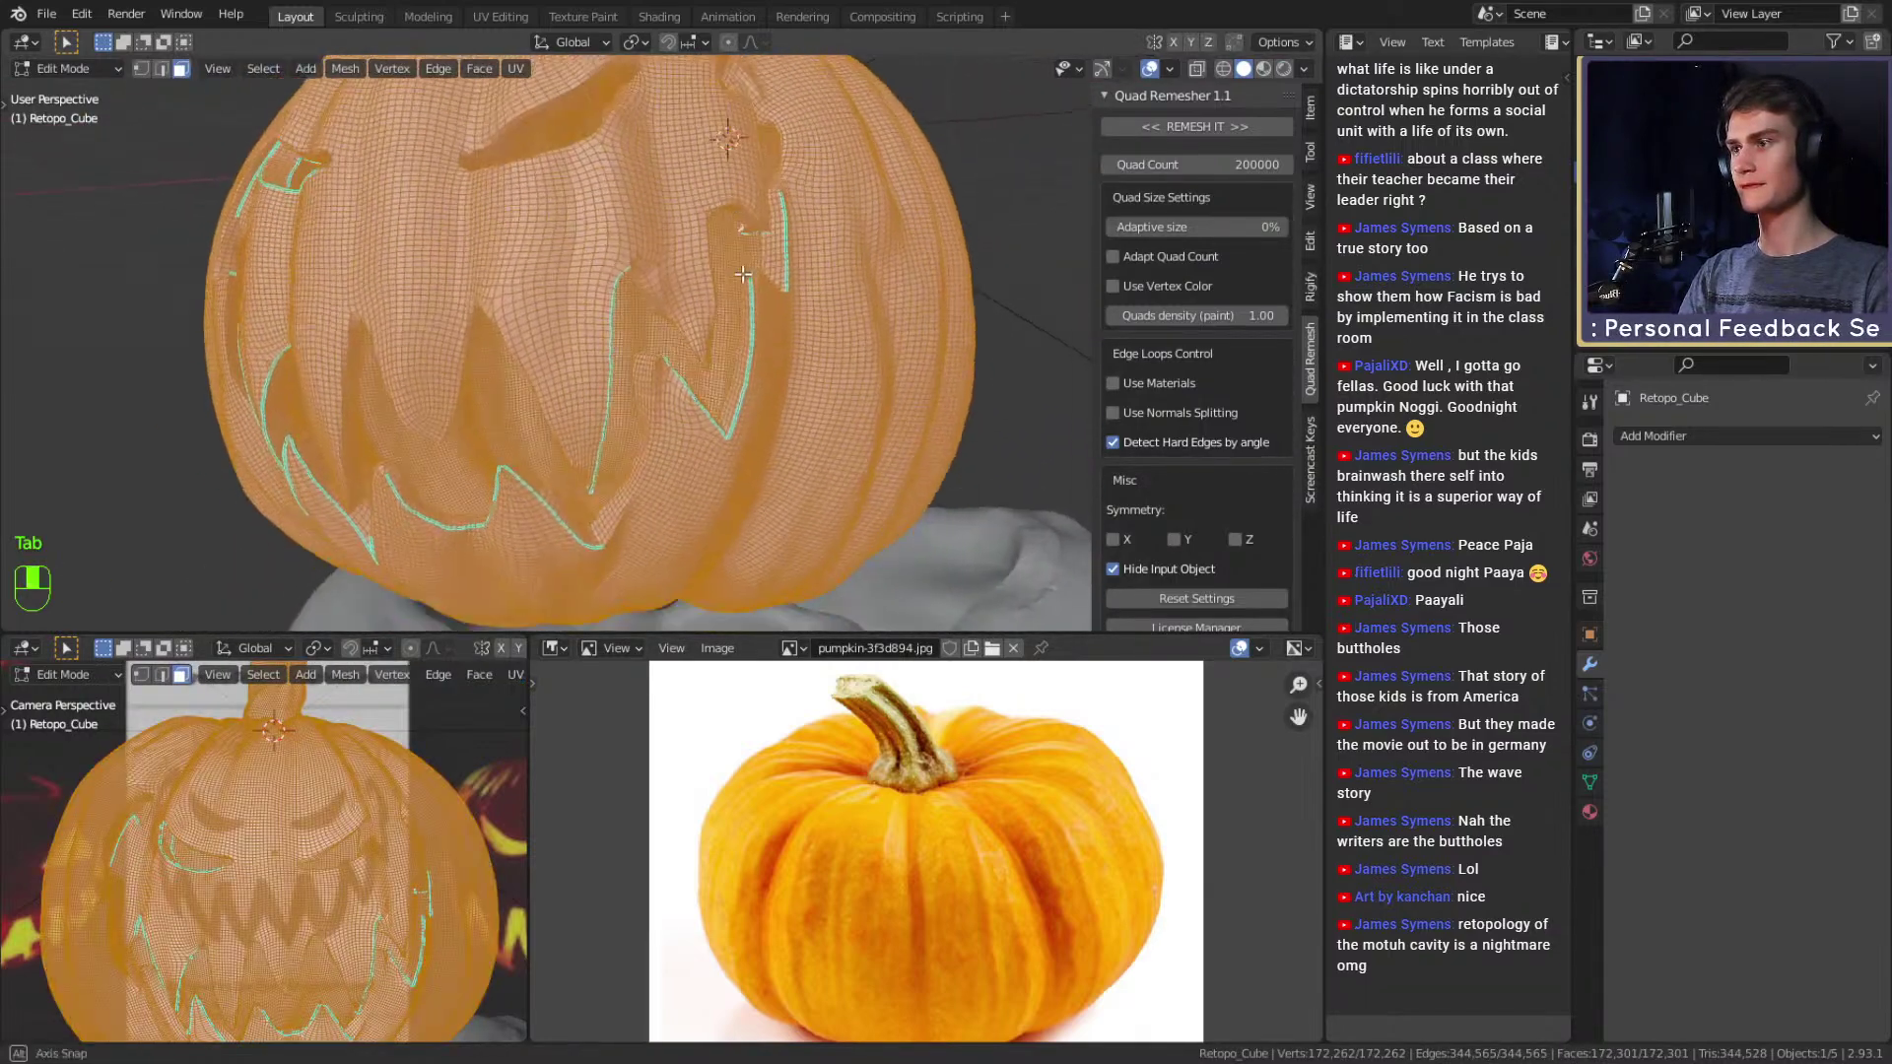
pyautogui.scroll(4, 669, 212)
pyautogui.scroll(-5, 670, 215)
pyautogui.scroll(5, 674, 222)
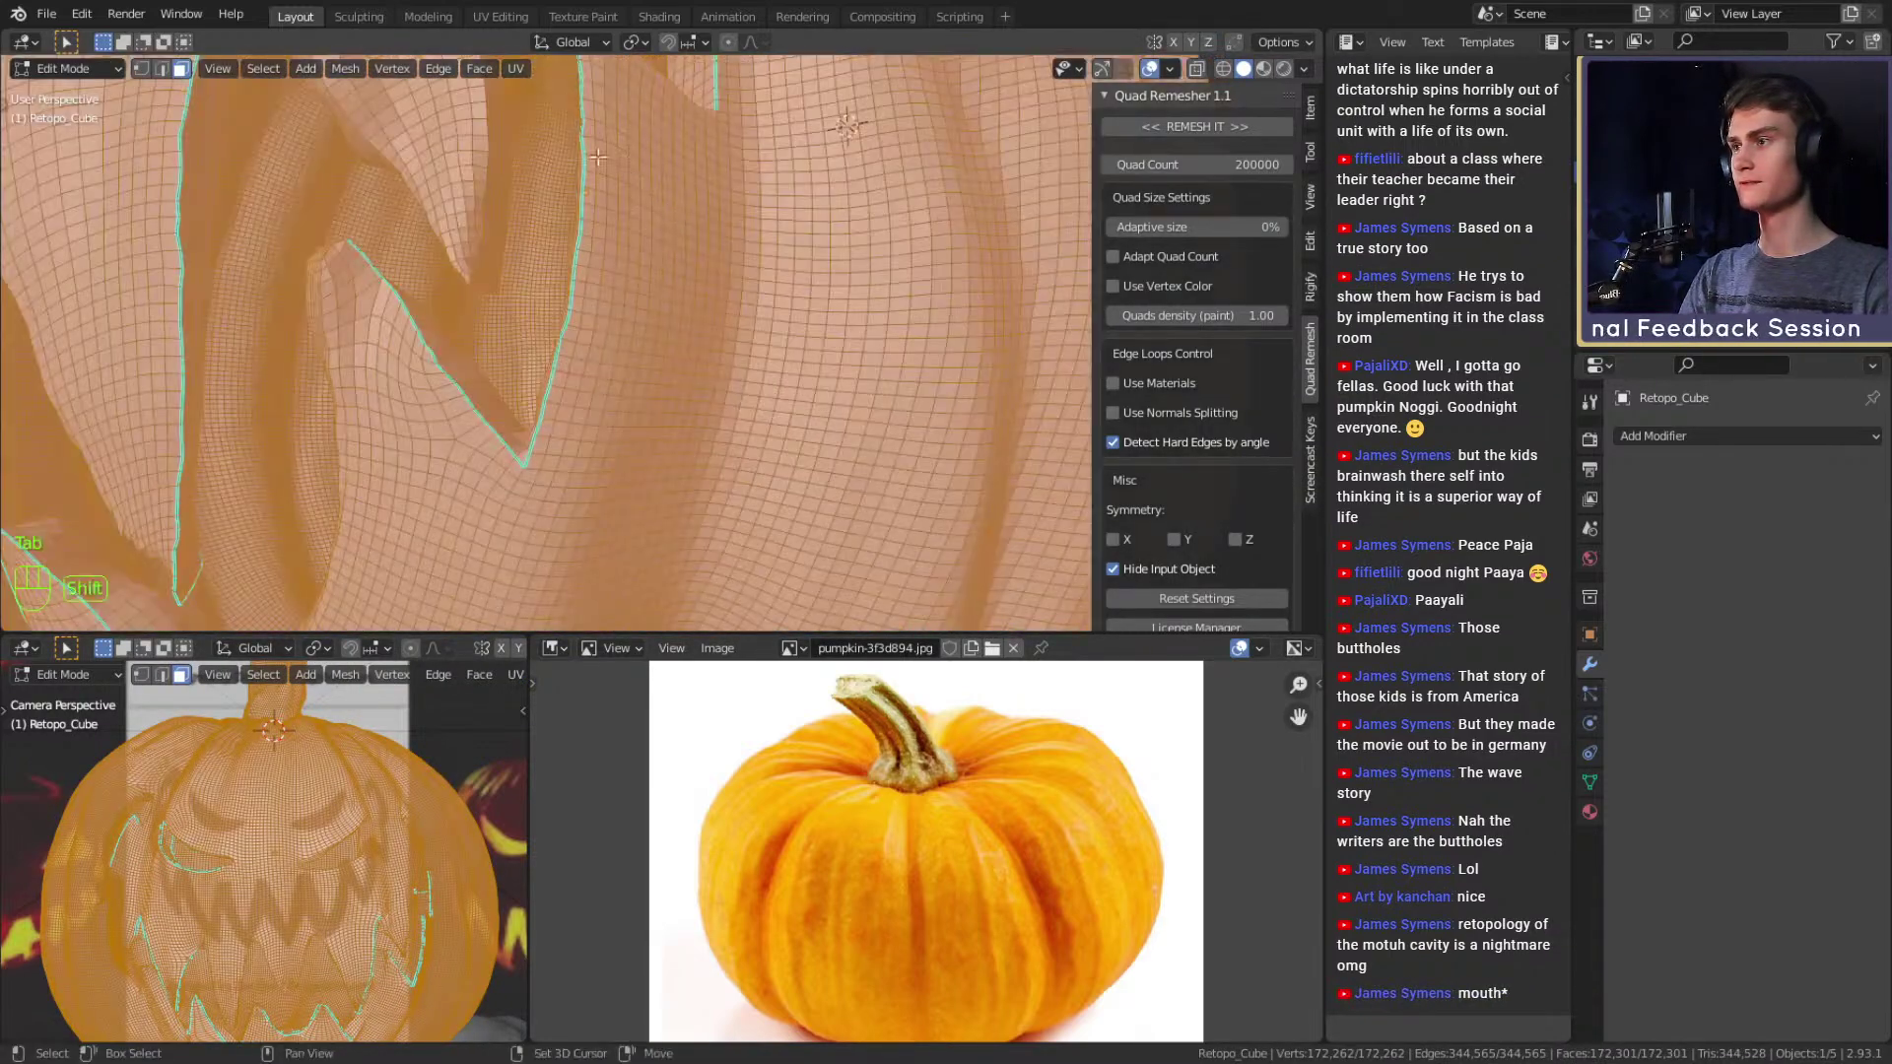
pyautogui.scroll(-3, 681, 232)
pyautogui.press('Tab')
pyautogui.scroll(-5, 761, 237)
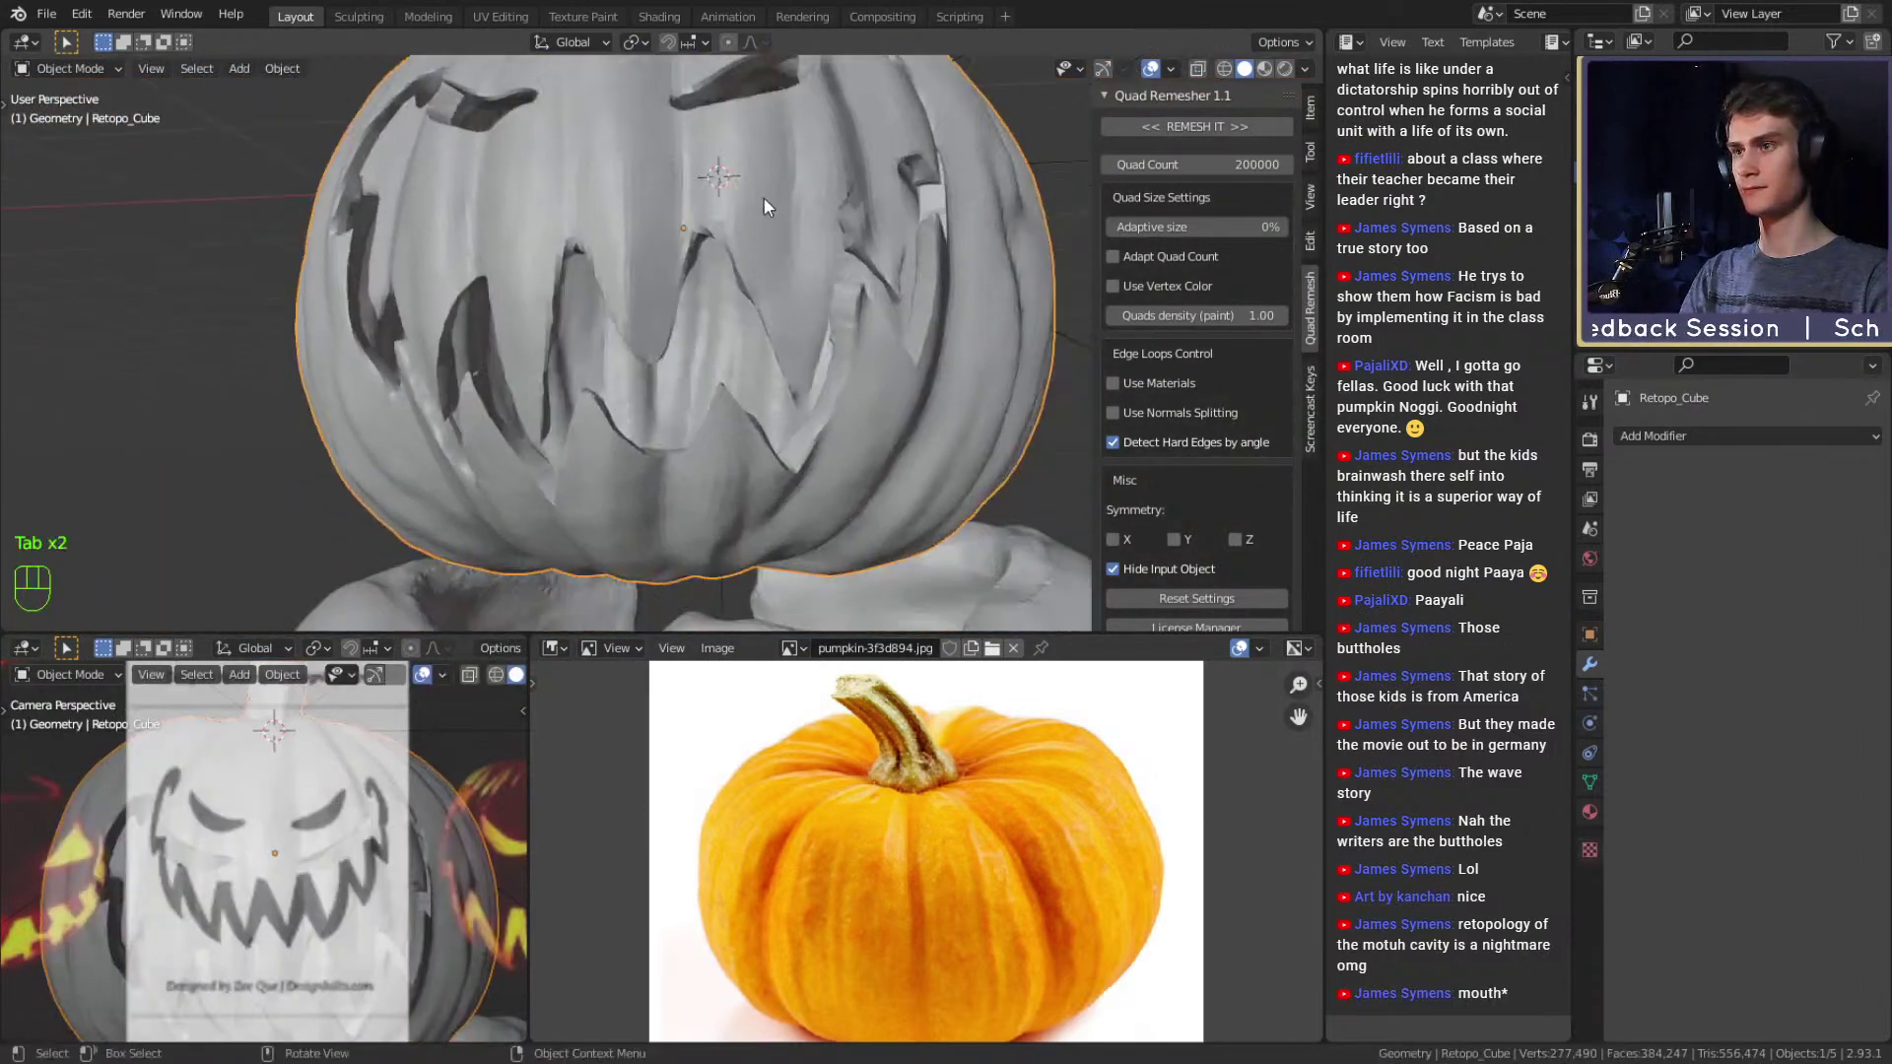
# Examine the remeshed pumpkin's teeth, eyes and side cuts from several angles, checking the mesh once more in Edit Mode.
pyautogui.scroll(-3, 788, 276)
pyautogui.scroll(7, 778, 296)
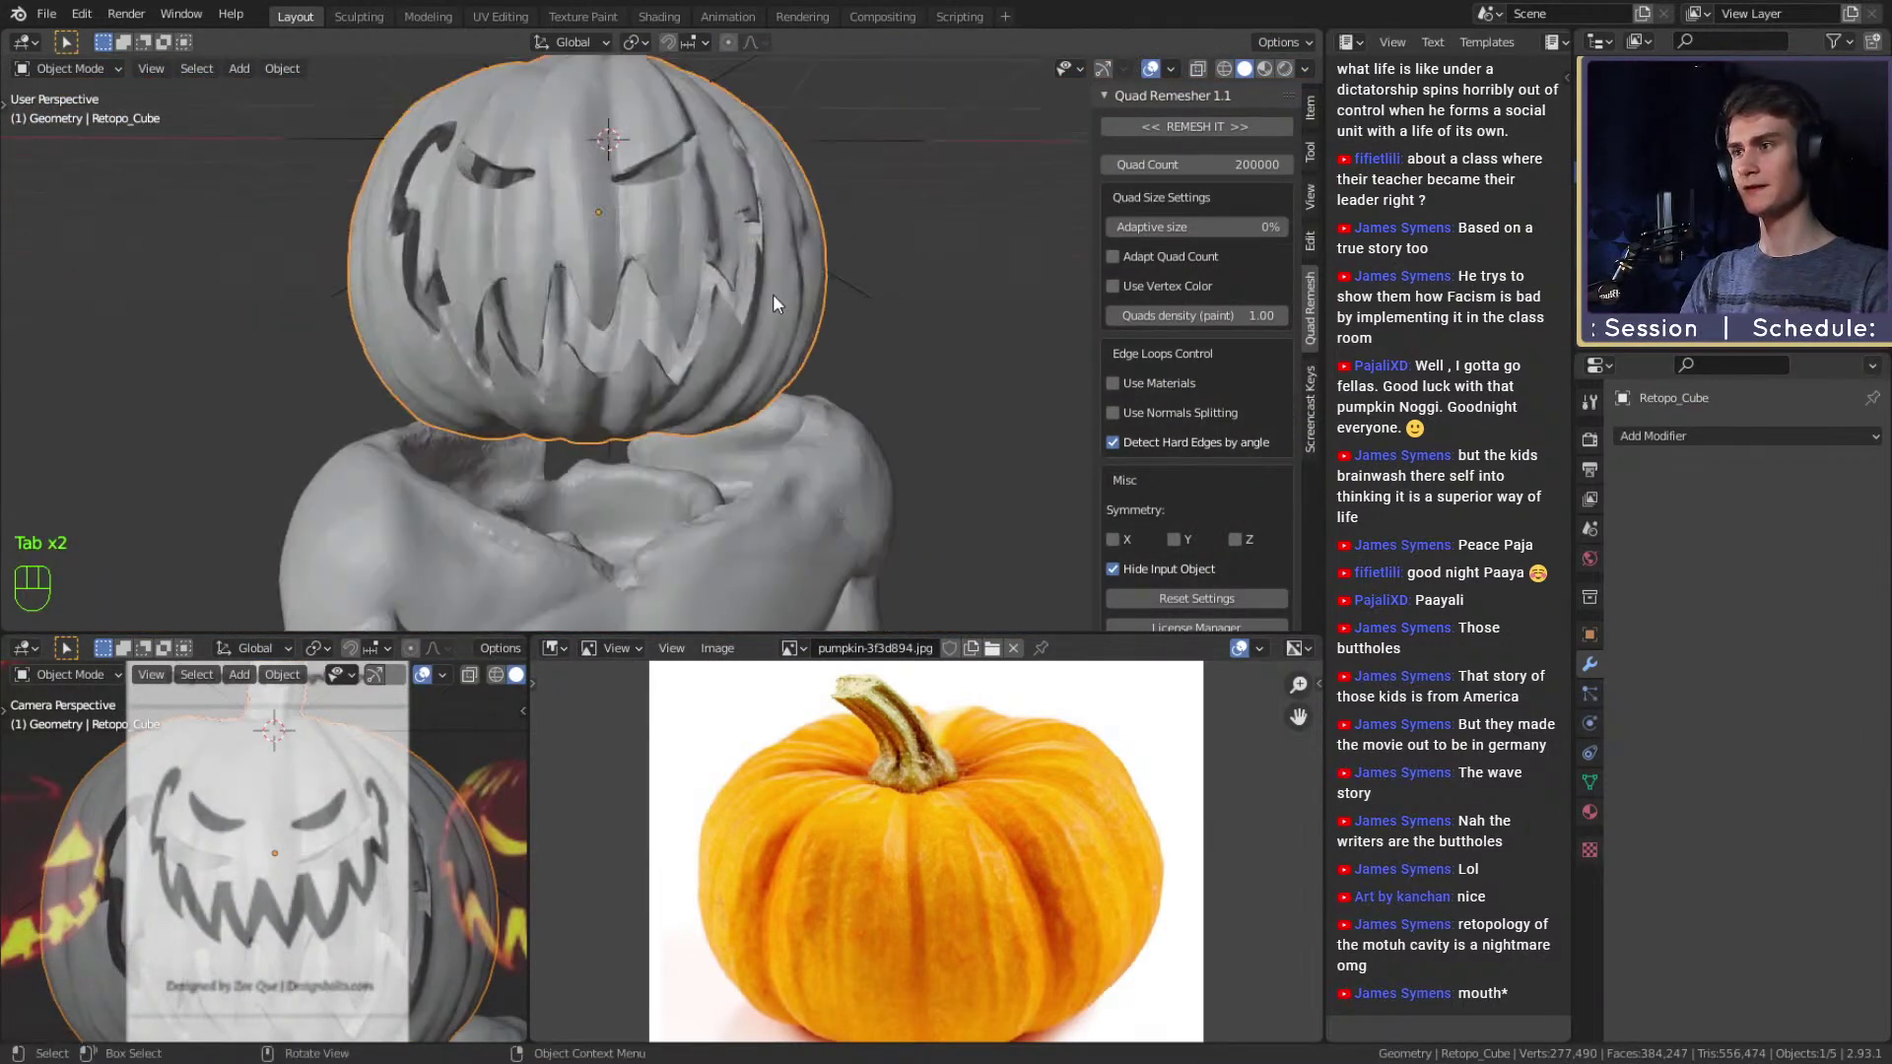
pyautogui.scroll(-2, 782, 298)
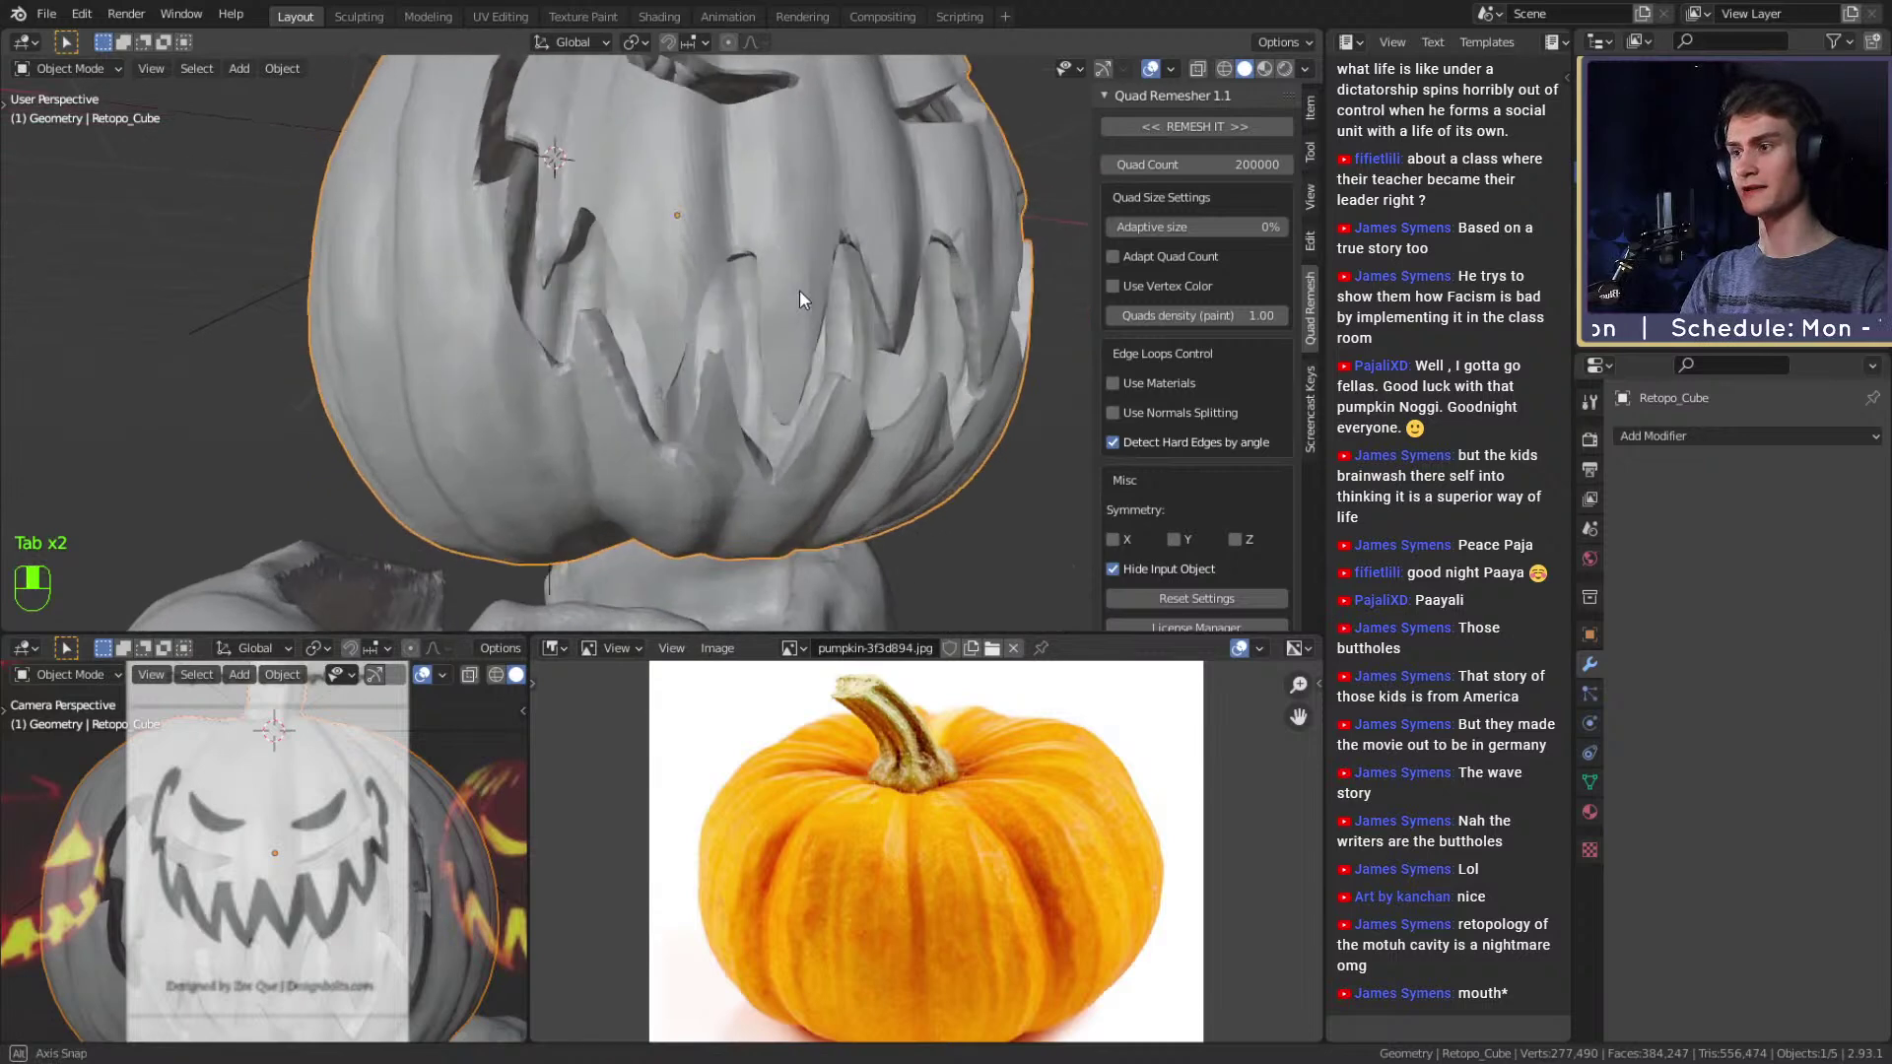
pyautogui.scroll(3, 800, 291)
pyautogui.scroll(-4, 800, 291)
pyautogui.moveTo(800, 286); pyautogui.dragTo(749, 320, button='middle')
pyautogui.scroll(5, 765, 333)
pyautogui.scroll(-6, 751, 343)
pyautogui.press('Tab')
pyautogui.scroll(5, 748, 320)
pyautogui.scroll(-5, 749, 321)
pyautogui.scroll(4, 709, 272)
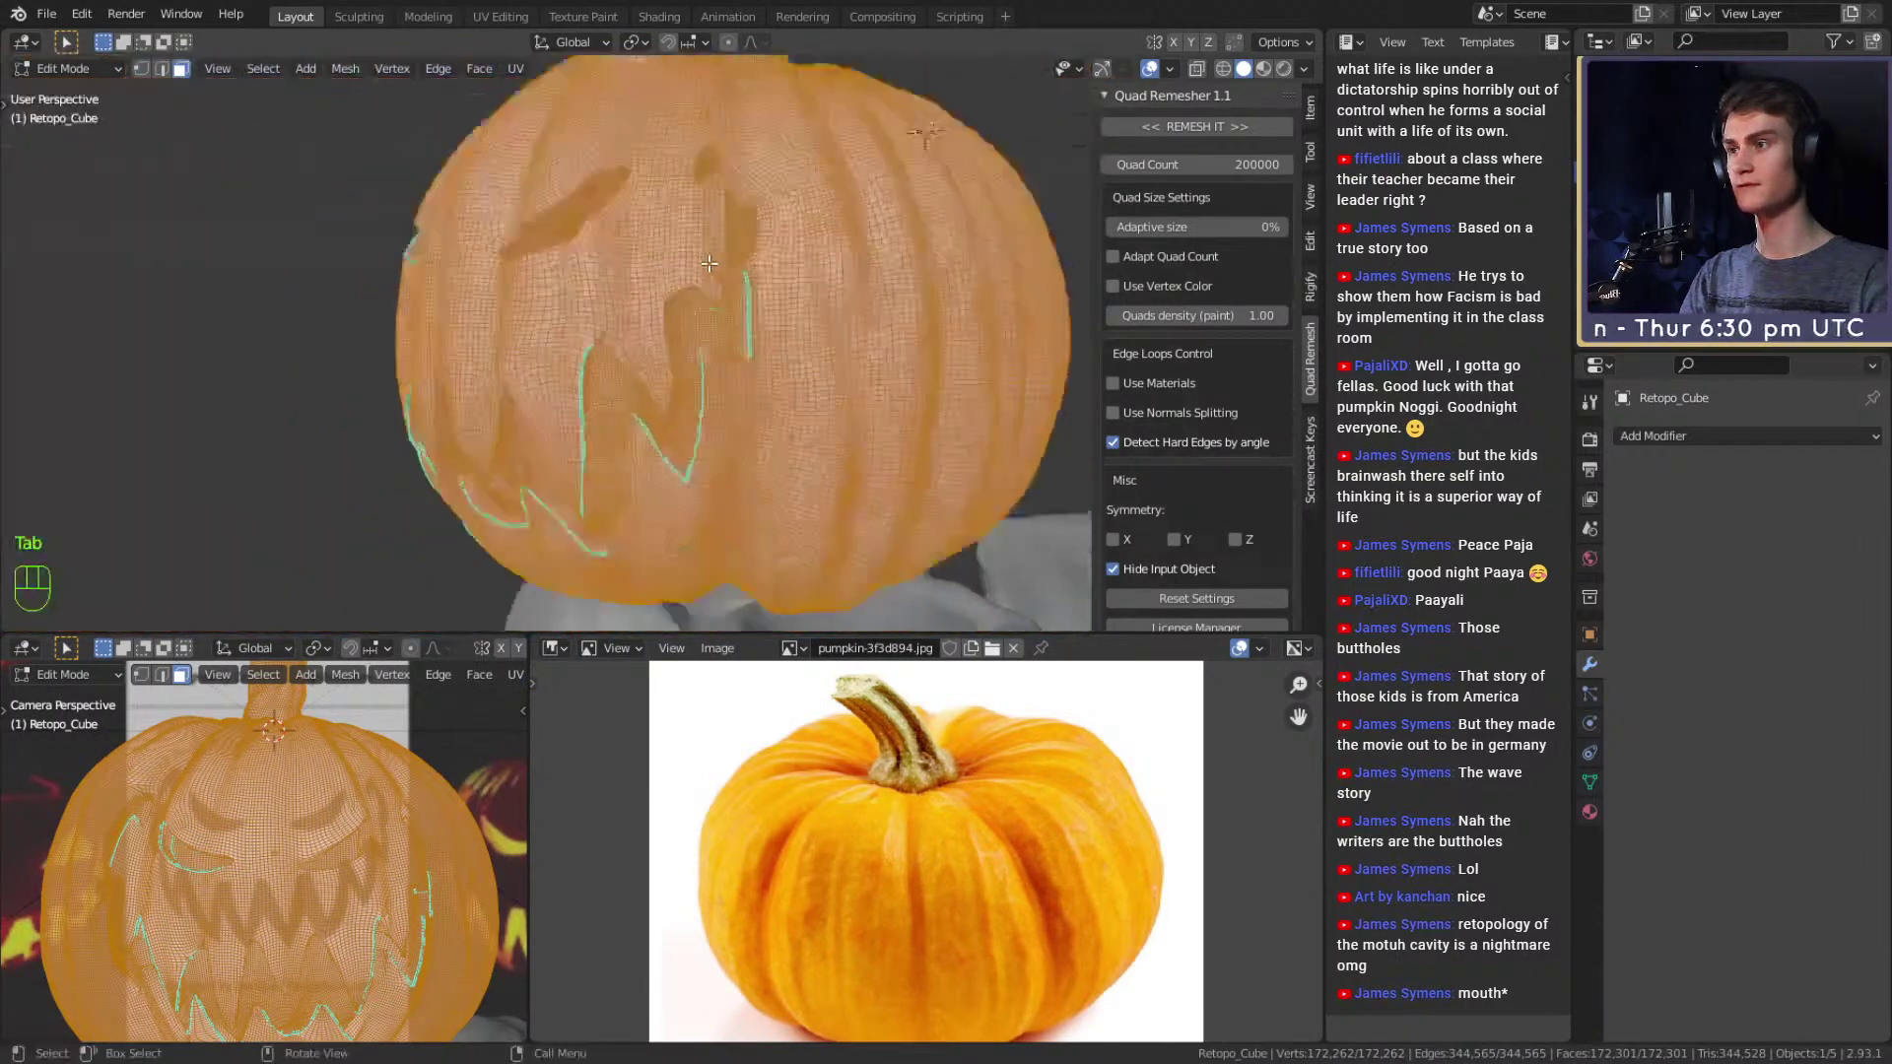
pyautogui.press('Tab')
pyautogui.scroll(-4, 708, 296)
pyautogui.scroll(5, 744, 282)
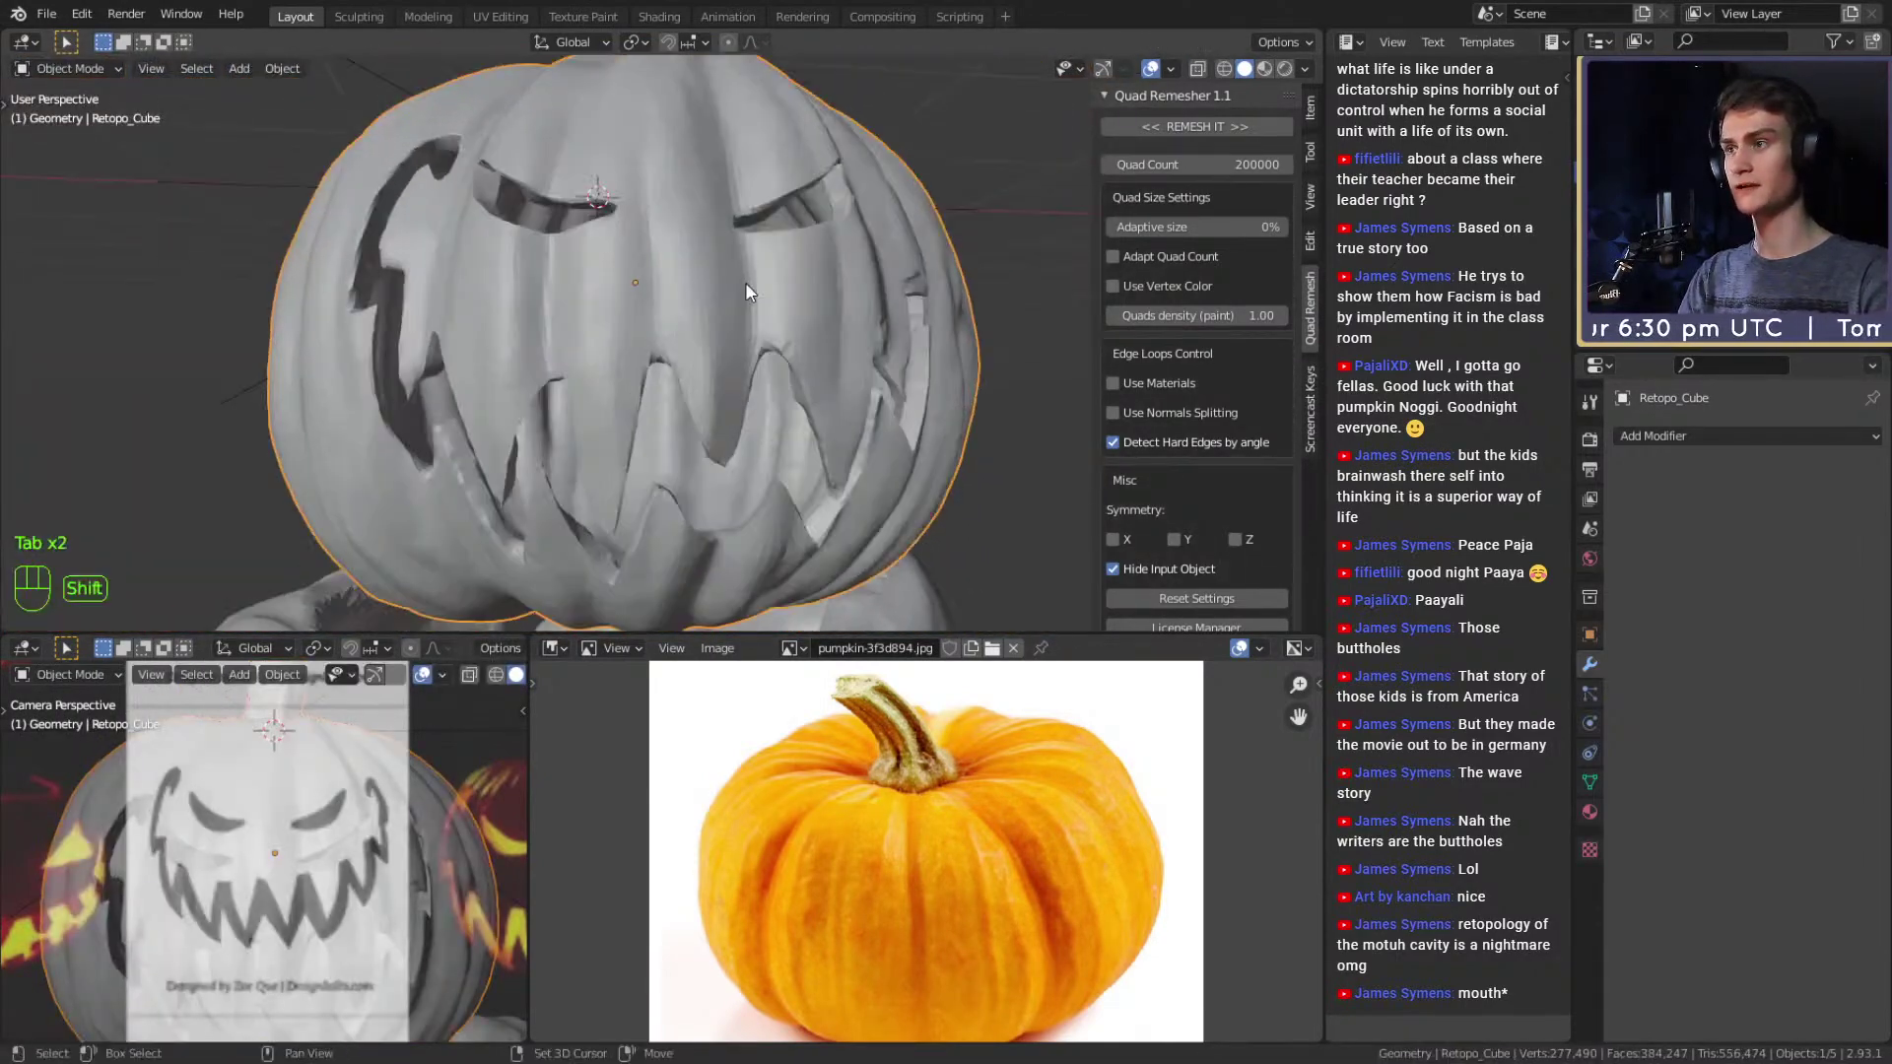
pyautogui.moveTo(745, 276)
pyautogui.mouseDown(button='middle')
pyautogui.moveTo(712, 279)
pyautogui.moveTo(708, 305)
pyautogui.moveTo(906, 251)
pyautogui.moveTo(848, 322)
pyautogui.moveTo(718, 331)
pyautogui.moveTo(934, 330)
pyautogui.moveTo(724, 390)
pyautogui.moveTo(842, 394)
pyautogui.moveTo(741, 415)
pyautogui.moveTo(1238, 346)
pyautogui.moveTo(754, 289)
pyautogui.mouseUp(button='middle')
pyautogui.scroll(2, 769, 384)
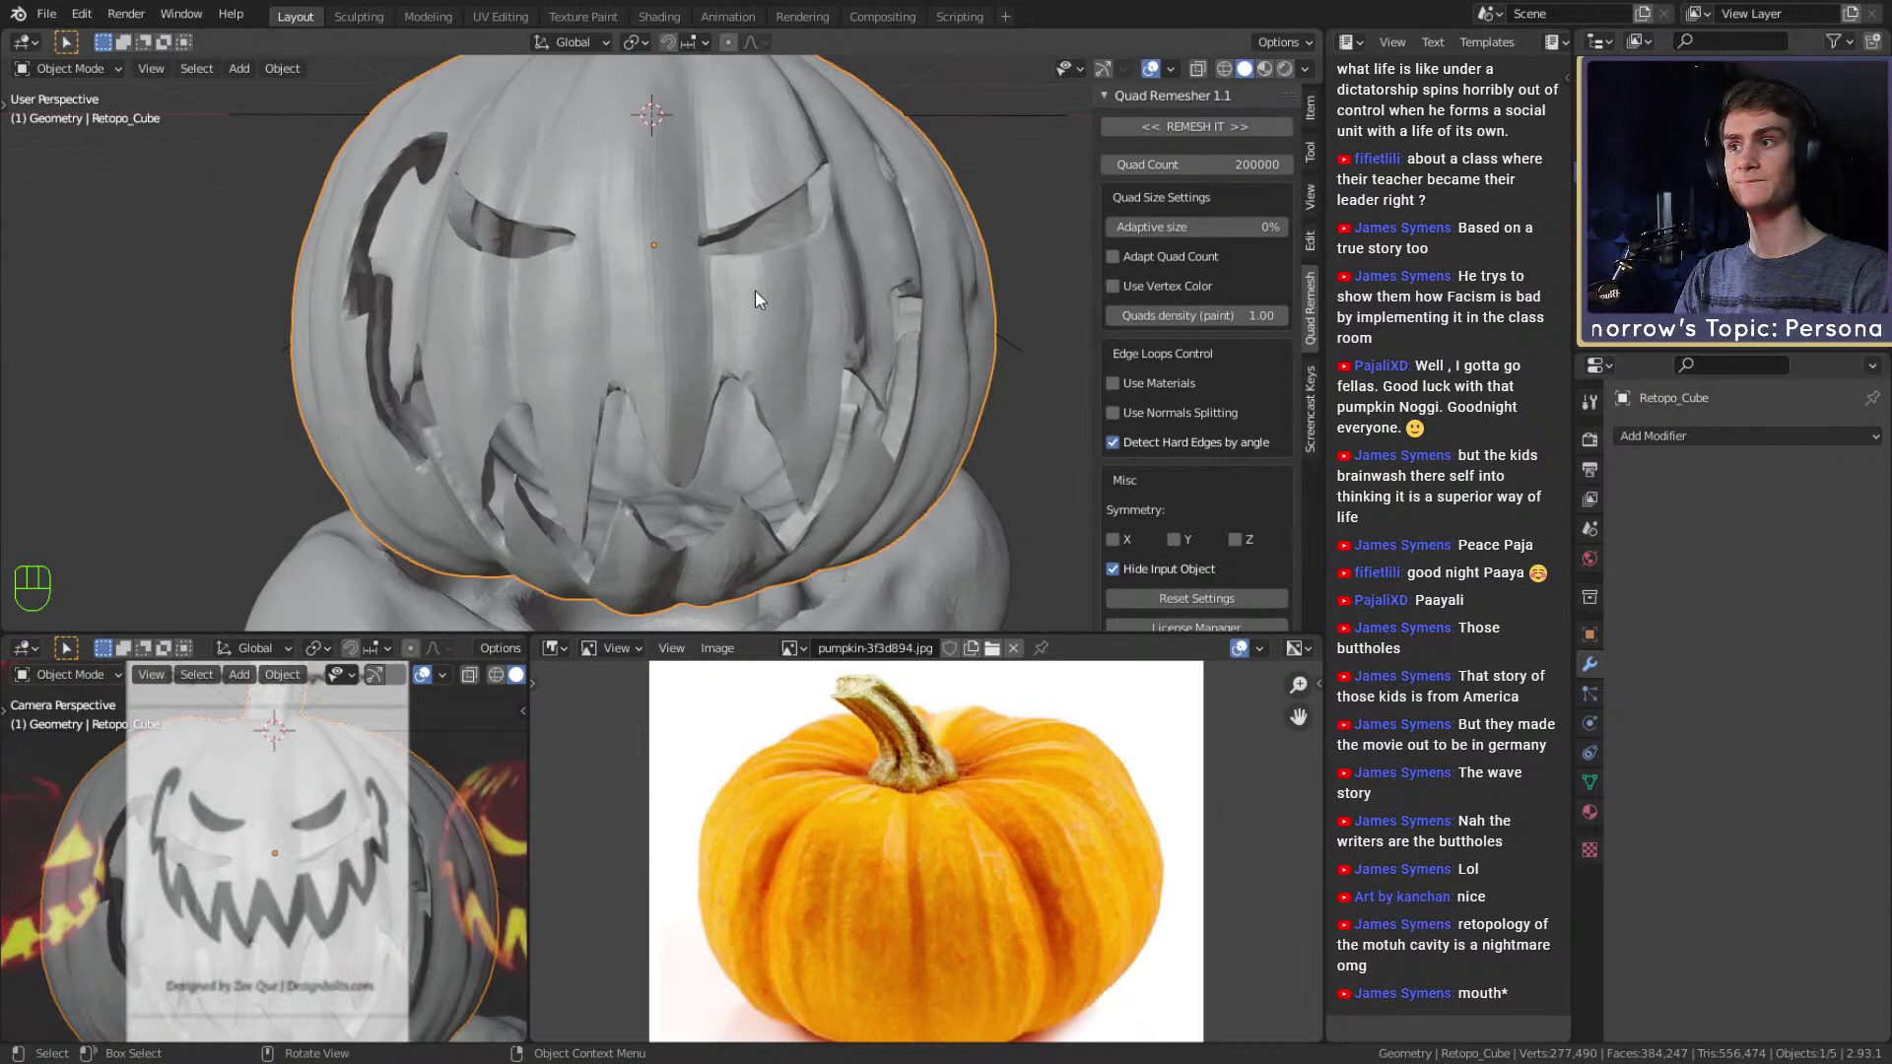
pyautogui.rightClick(628, 256)
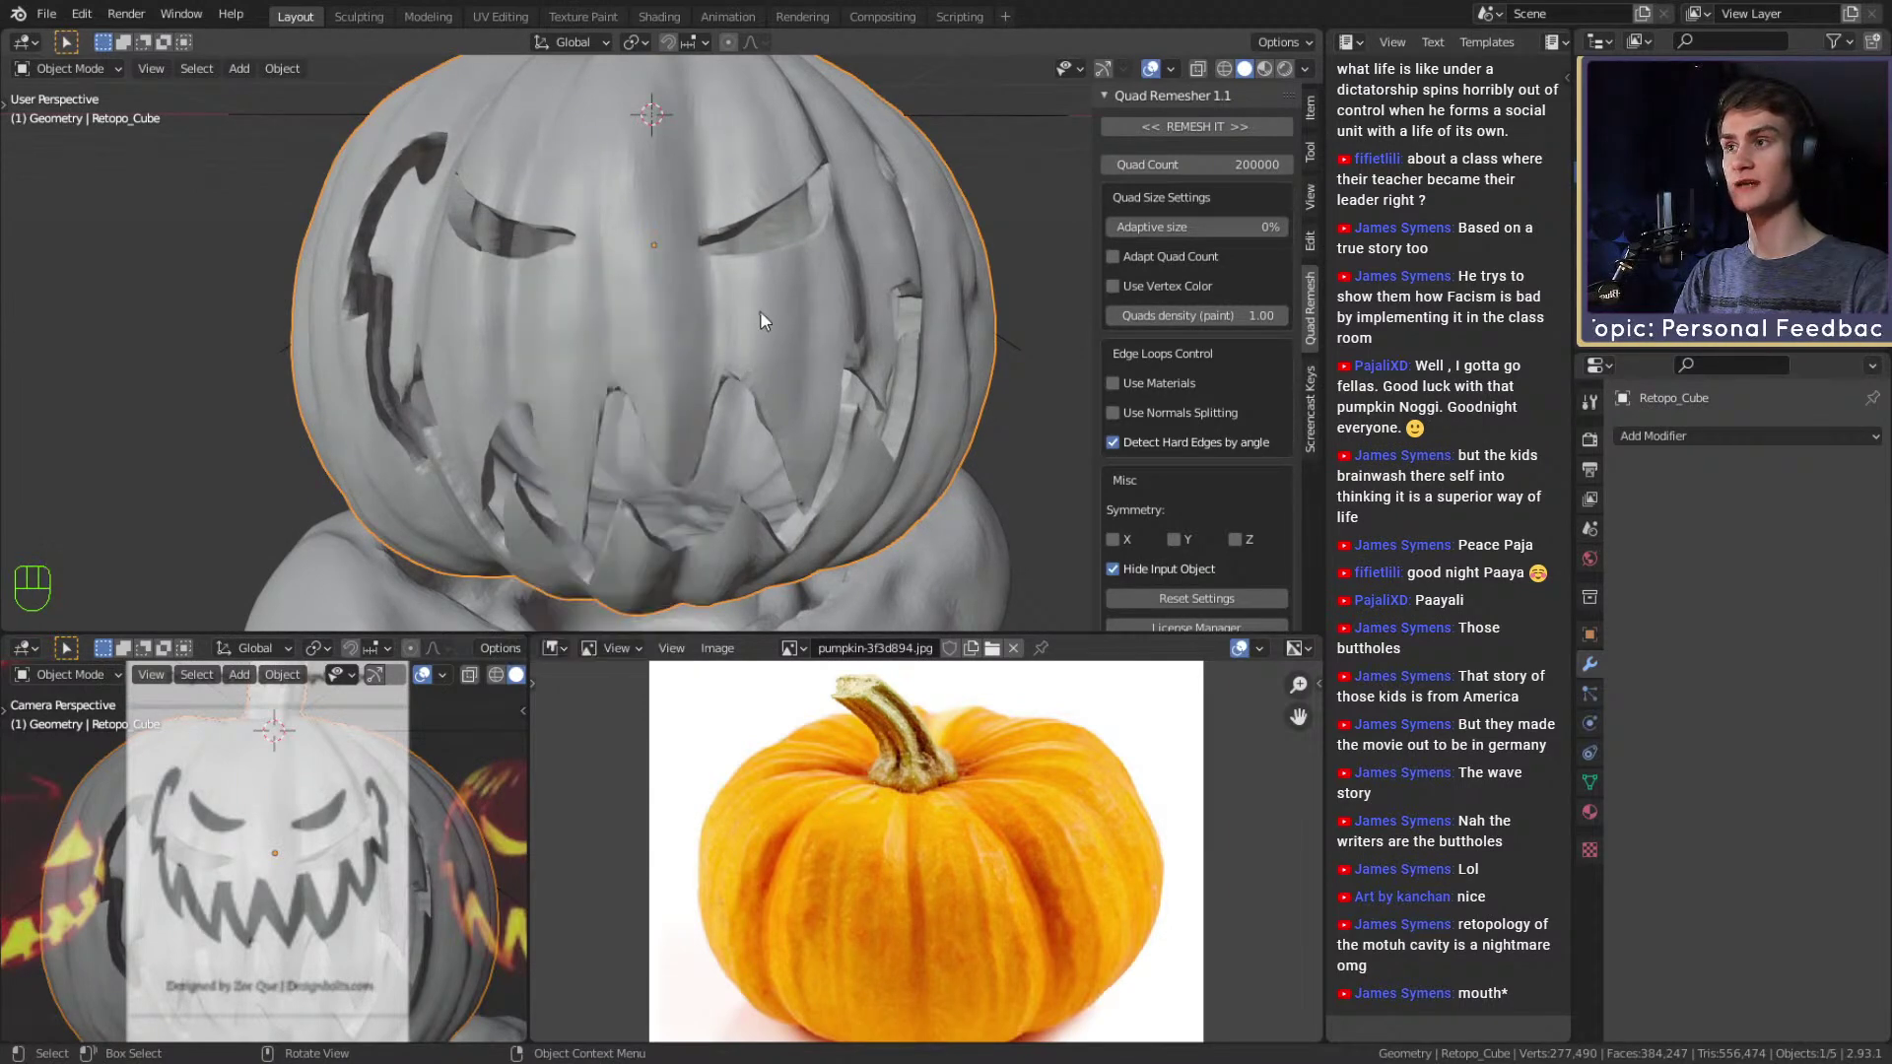
pyautogui.moveTo(759, 310); pyautogui.dragTo(741, 351, button='middle')
pyautogui.scroll(-2, 741, 351)
pyautogui.scroll(3, 704, 191)
pyautogui.moveTo(703, 192); pyautogui.dragTo(676, 316, button='middle')
pyautogui.scroll(-4, 729, 372)
pyautogui.scroll(4, 656, 221)
pyautogui.scroll(-5, 690, 355)
pyautogui.keyDown('shift'); pyautogui.moveTo(706, 397); pyautogui.dragTo(706, 353, button='middle'); pyautogui.keyUp('shift')
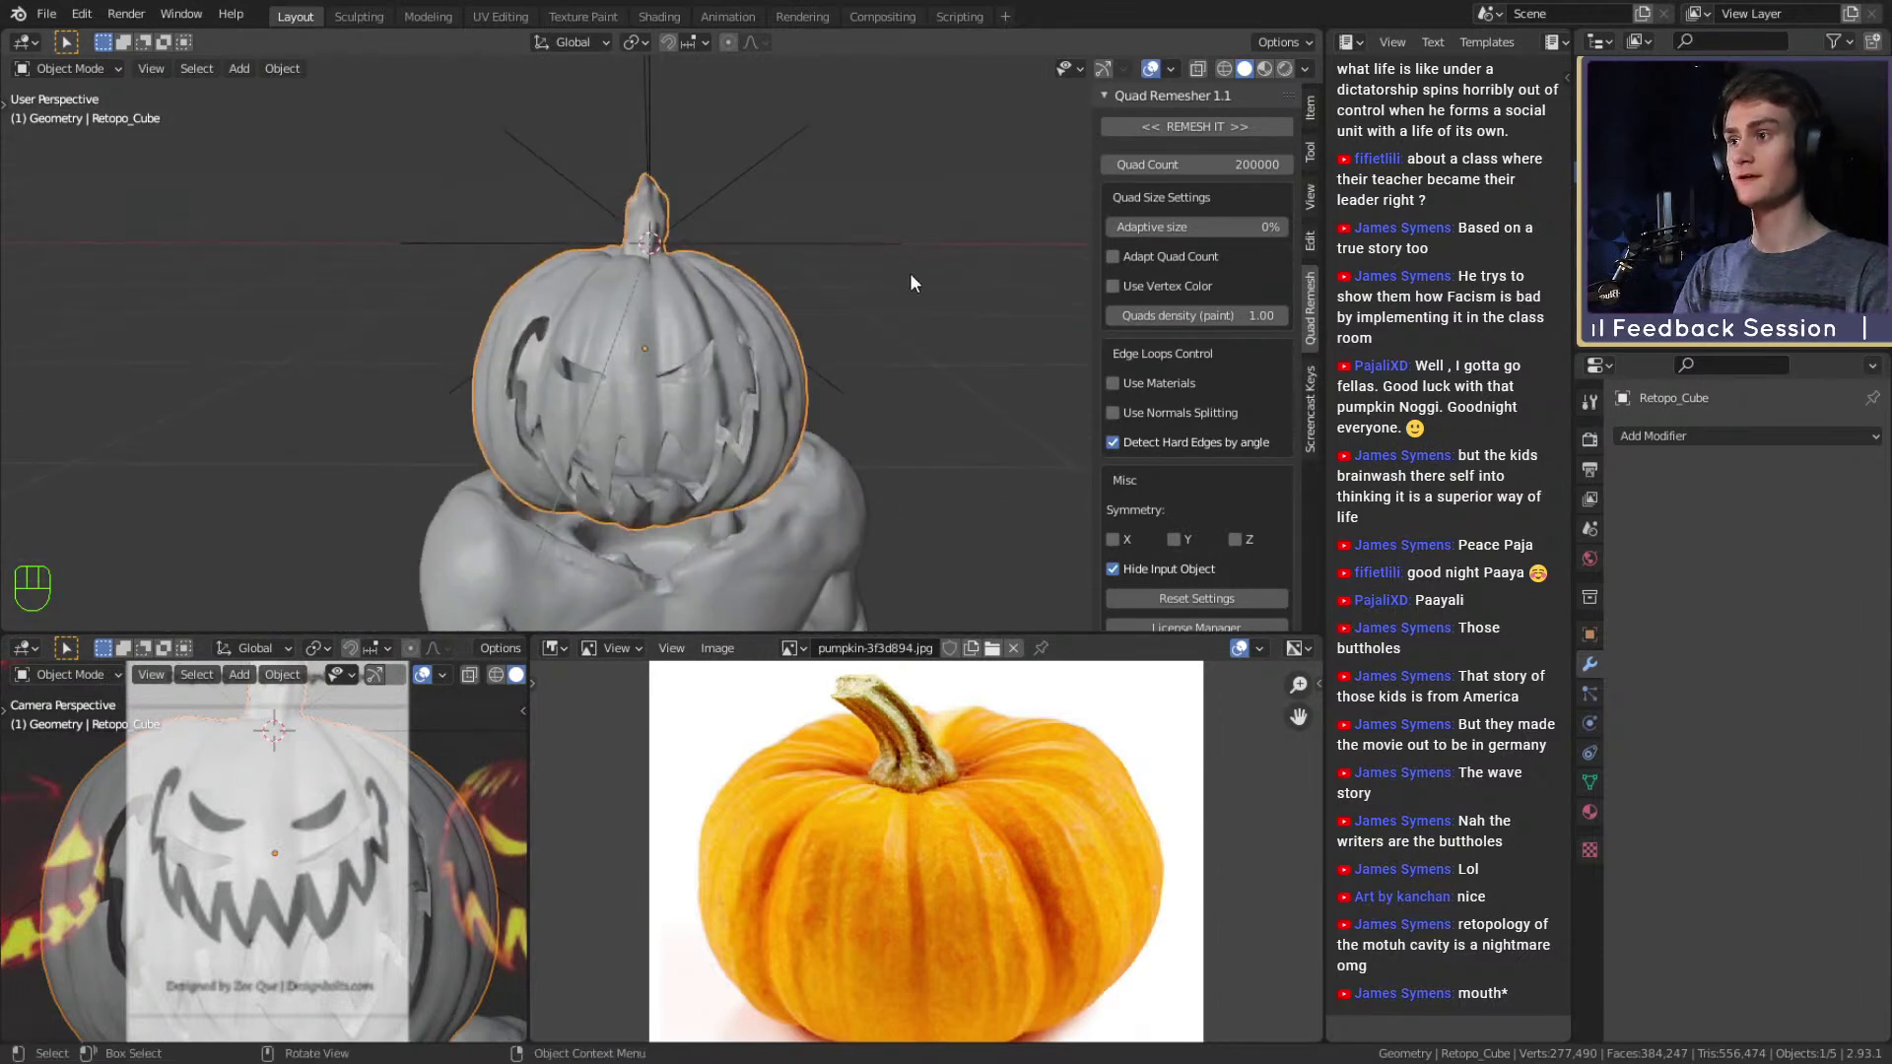
# Deselect the remeshed pumpkin and save the file.
pyautogui.click(908, 272)
pyautogui.scroll(-3, 824, 403)
pyautogui.moveTo(818, 427); pyautogui.dragTo(859, 335, button='middle')
pyautogui.press('ctrl')
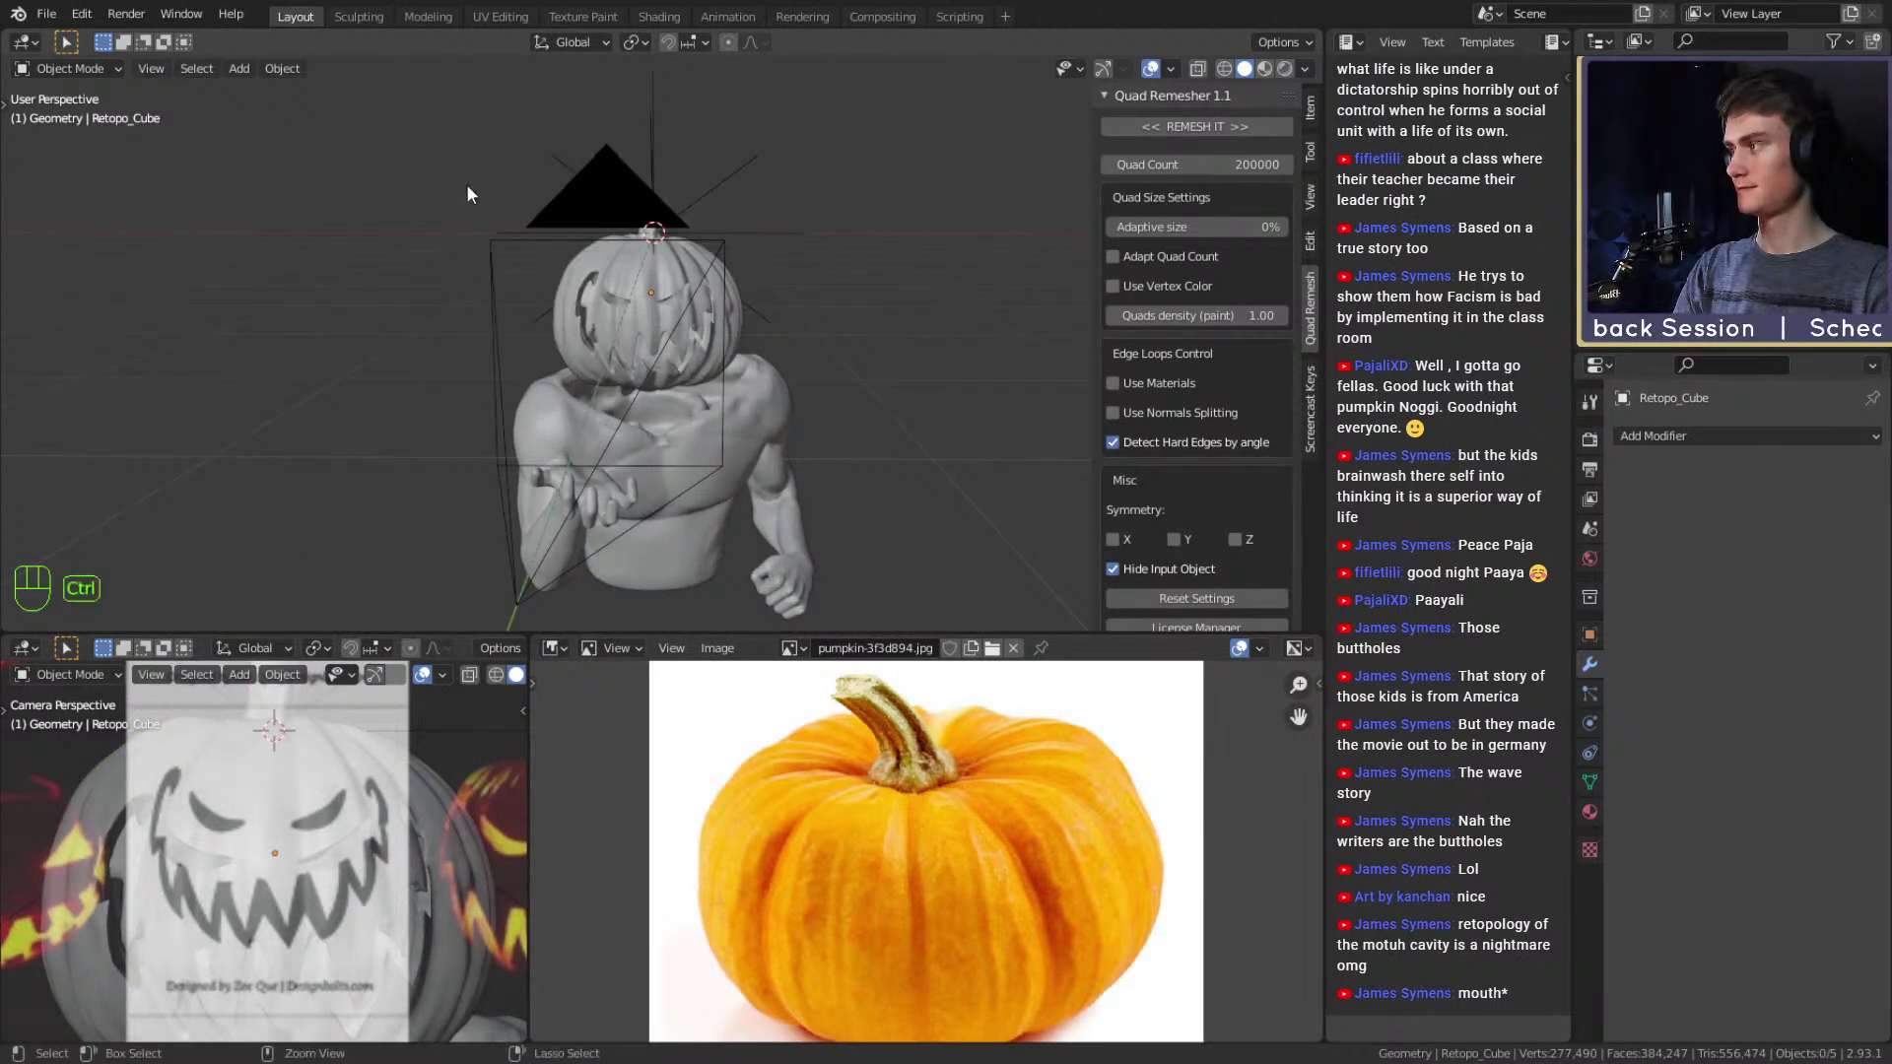
pyautogui.hotkey('ctrl', 's')
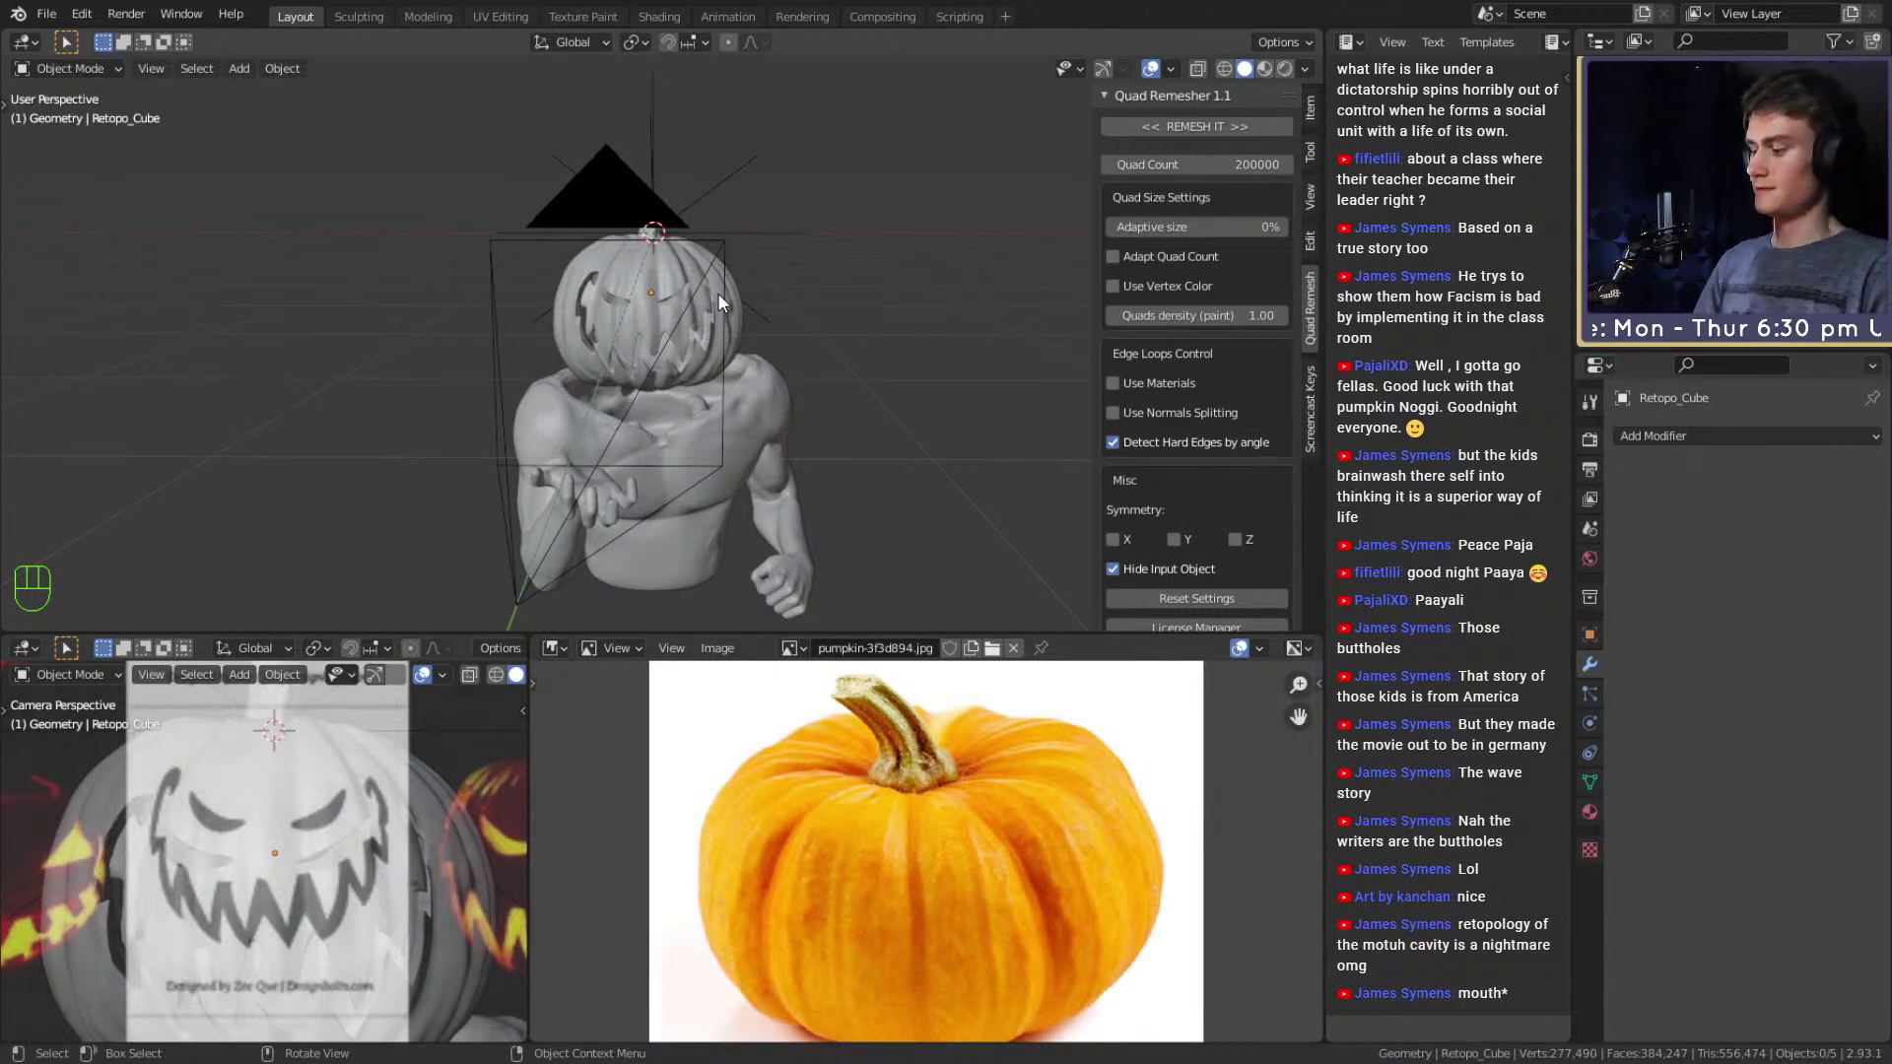
# Add a mesh plane at the 3D cursor.
pyautogui.moveTo(712, 268); pyautogui.dragTo(671, 400, button='middle')
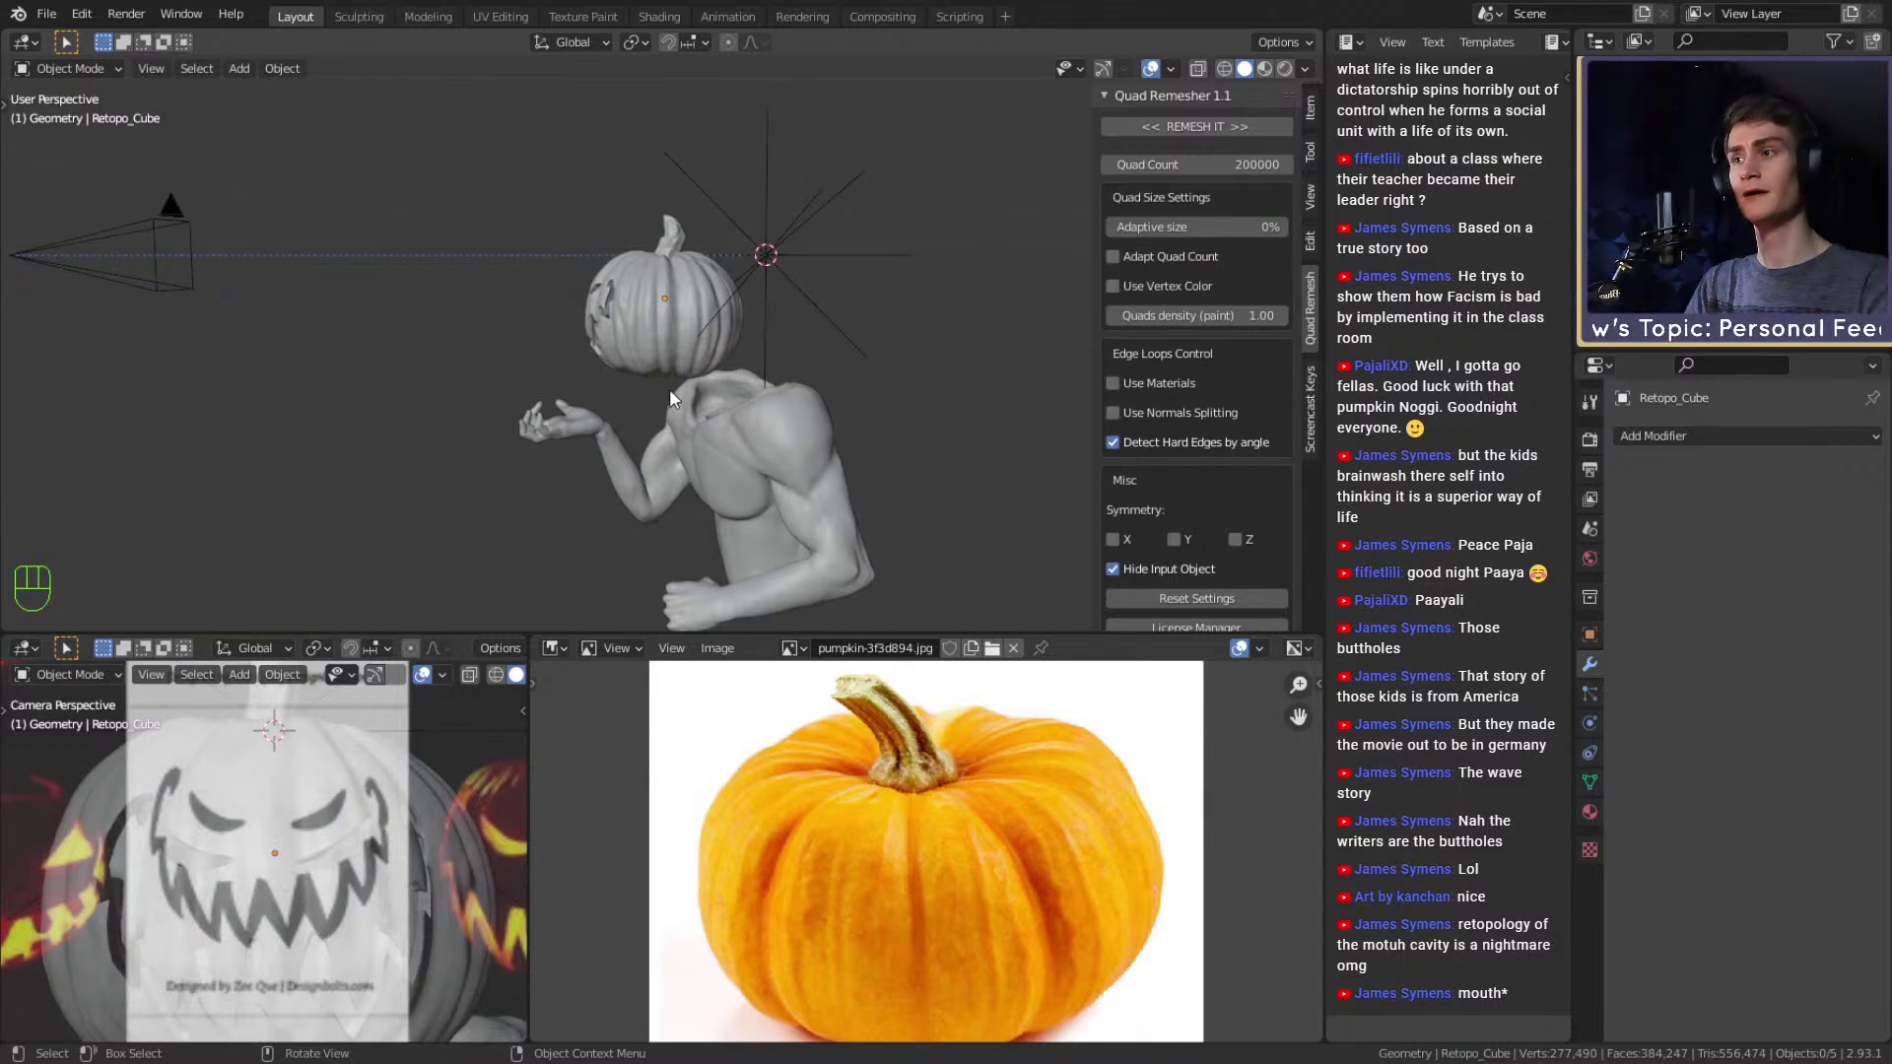
pyautogui.moveTo(649, 339); pyautogui.dragTo(694, 382, button='middle')
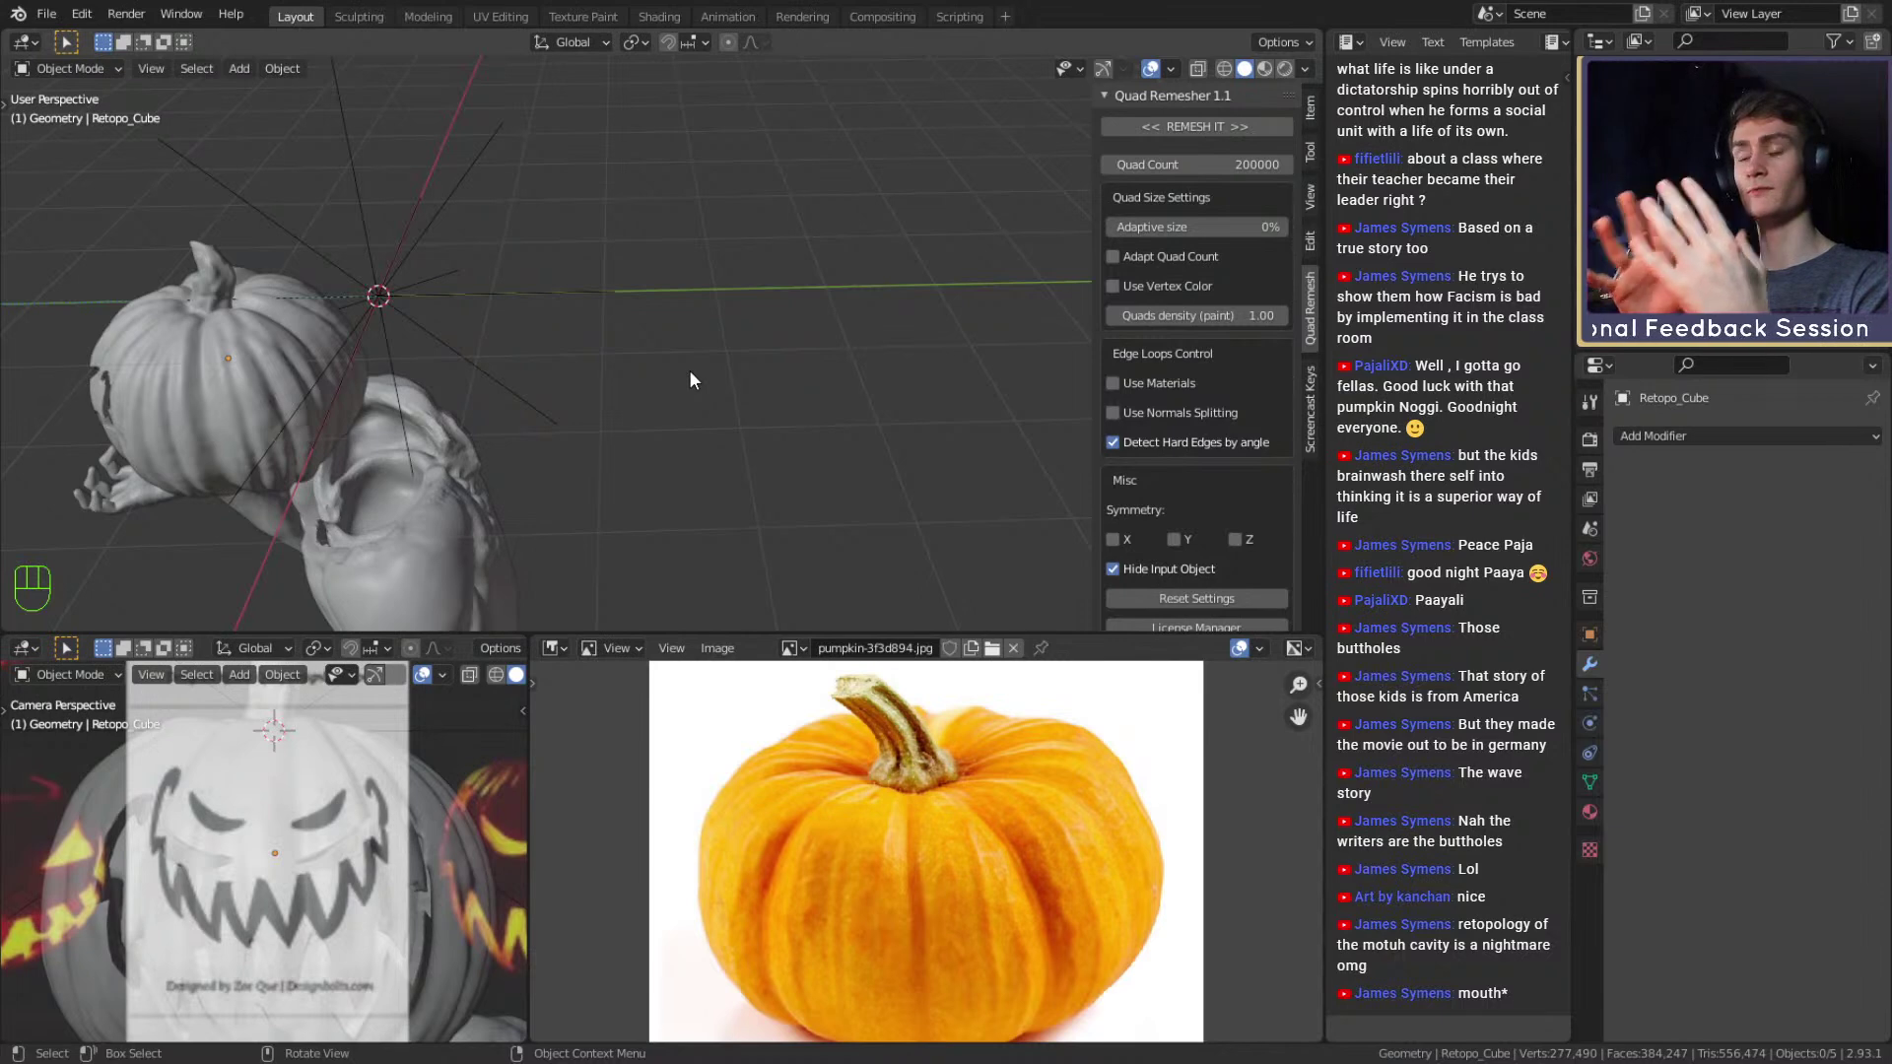
pyautogui.keyDown('ctrl'); pyautogui.moveTo(707, 257); pyautogui.dragTo(783, 293, button='middle'); pyautogui.keyUp('ctrl')
pyautogui.hotkey('shift', 'a')
pyautogui.moveTo(709, 295)
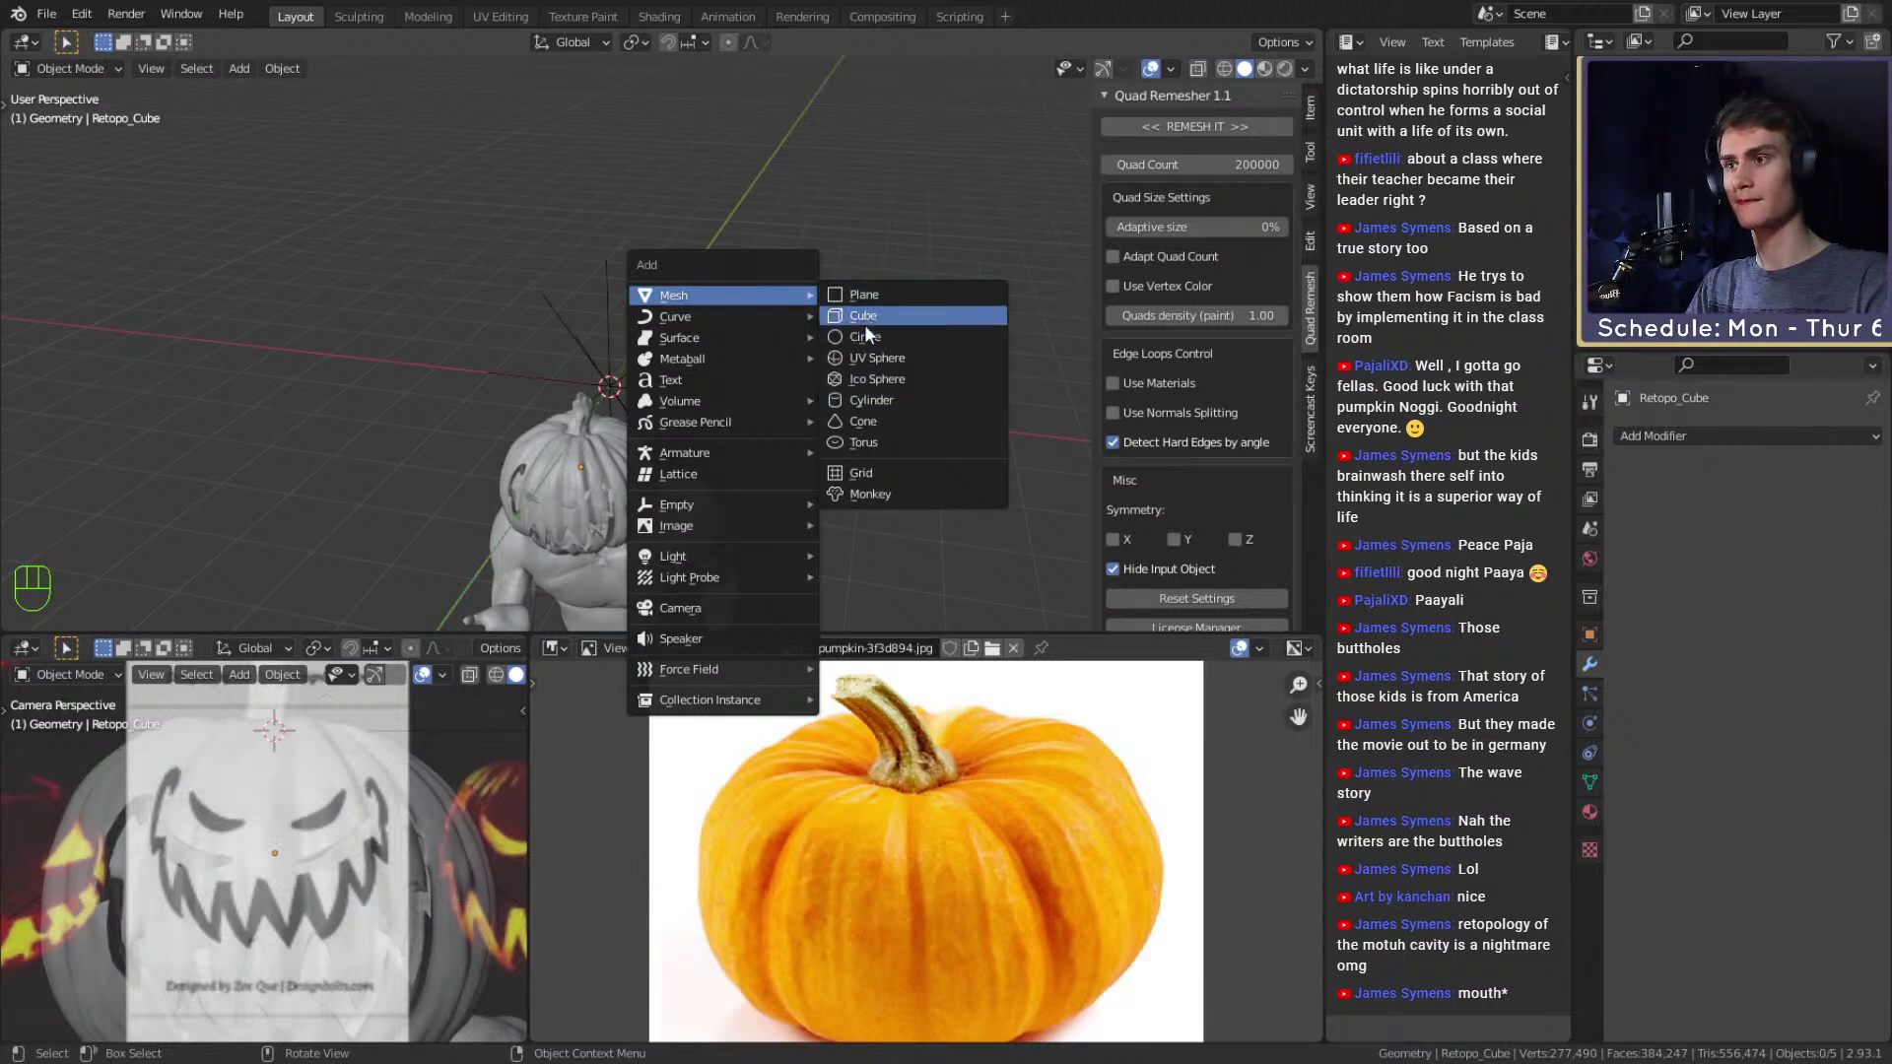
pyautogui.click(901, 294)
# Rotate the new plane 90° about the X axis and move it above the pumpkin head.
pyautogui.press('r')
pyautogui.press('x')
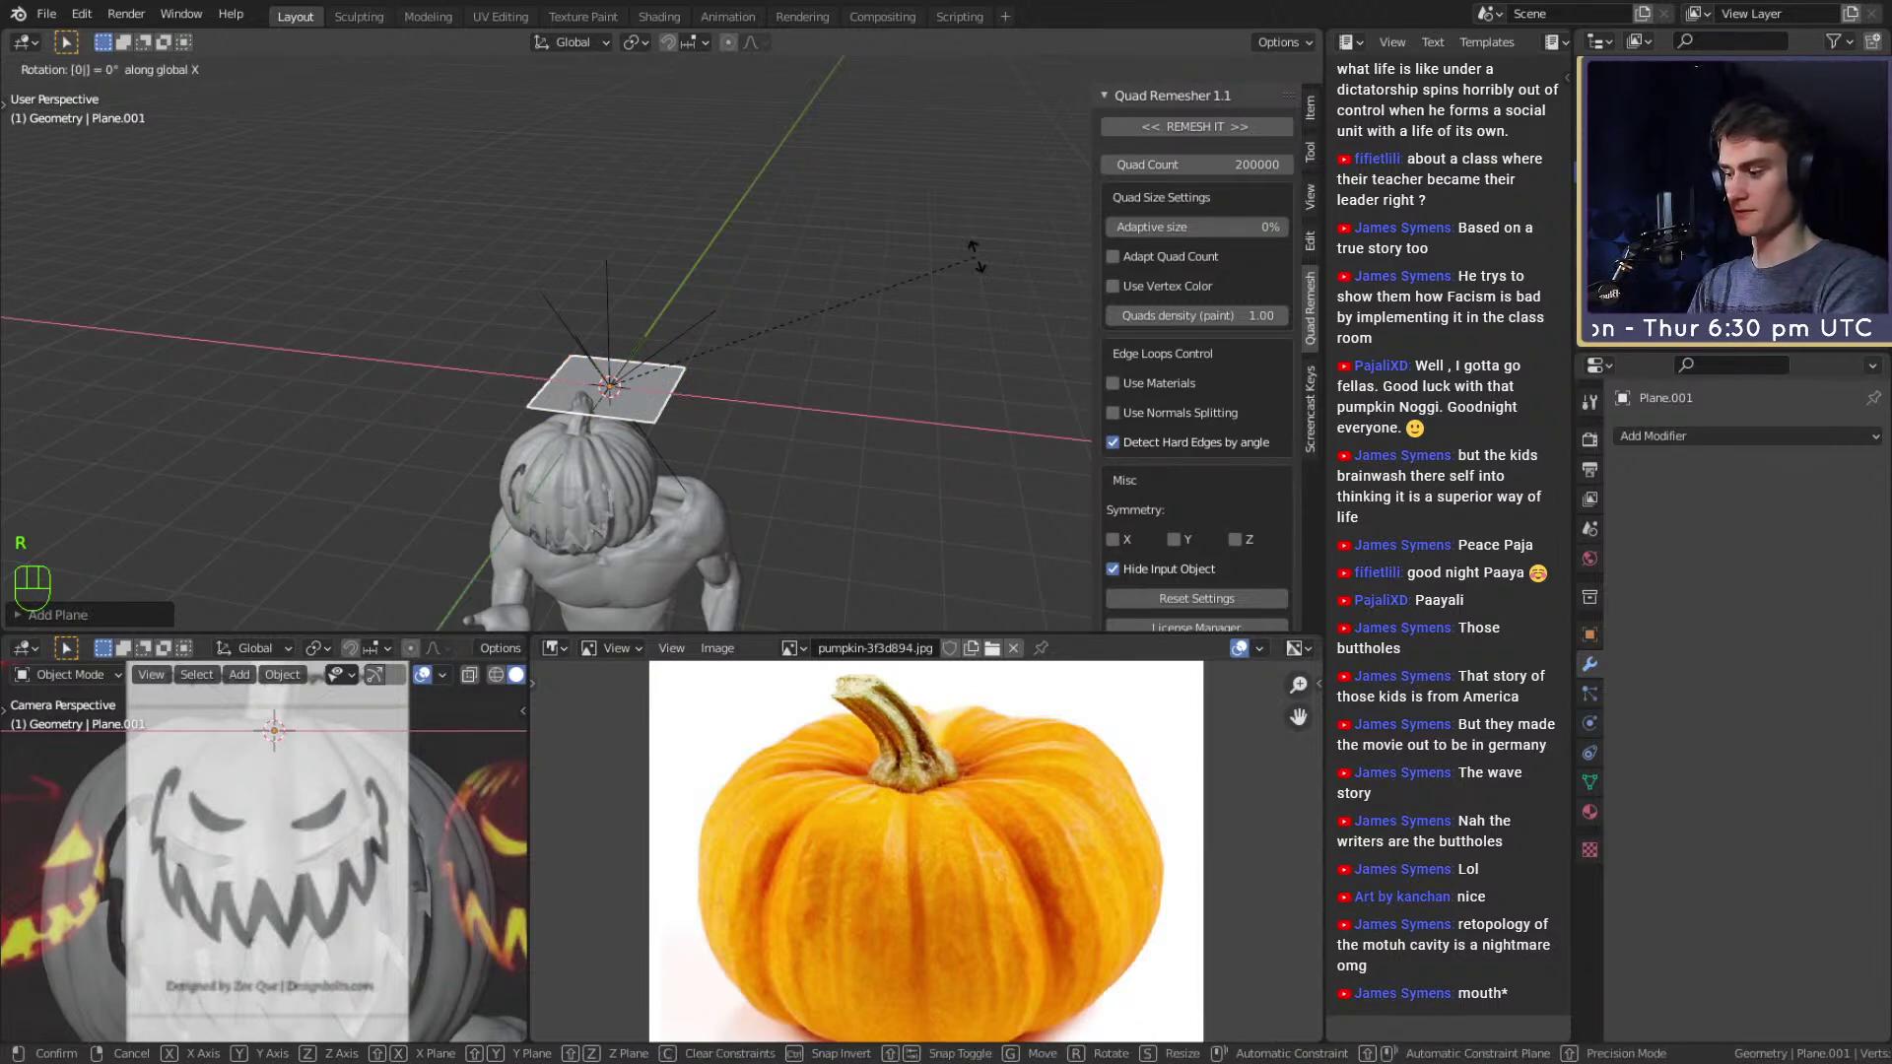
pyautogui.write('09')
pyautogui.rightClick(975, 256)
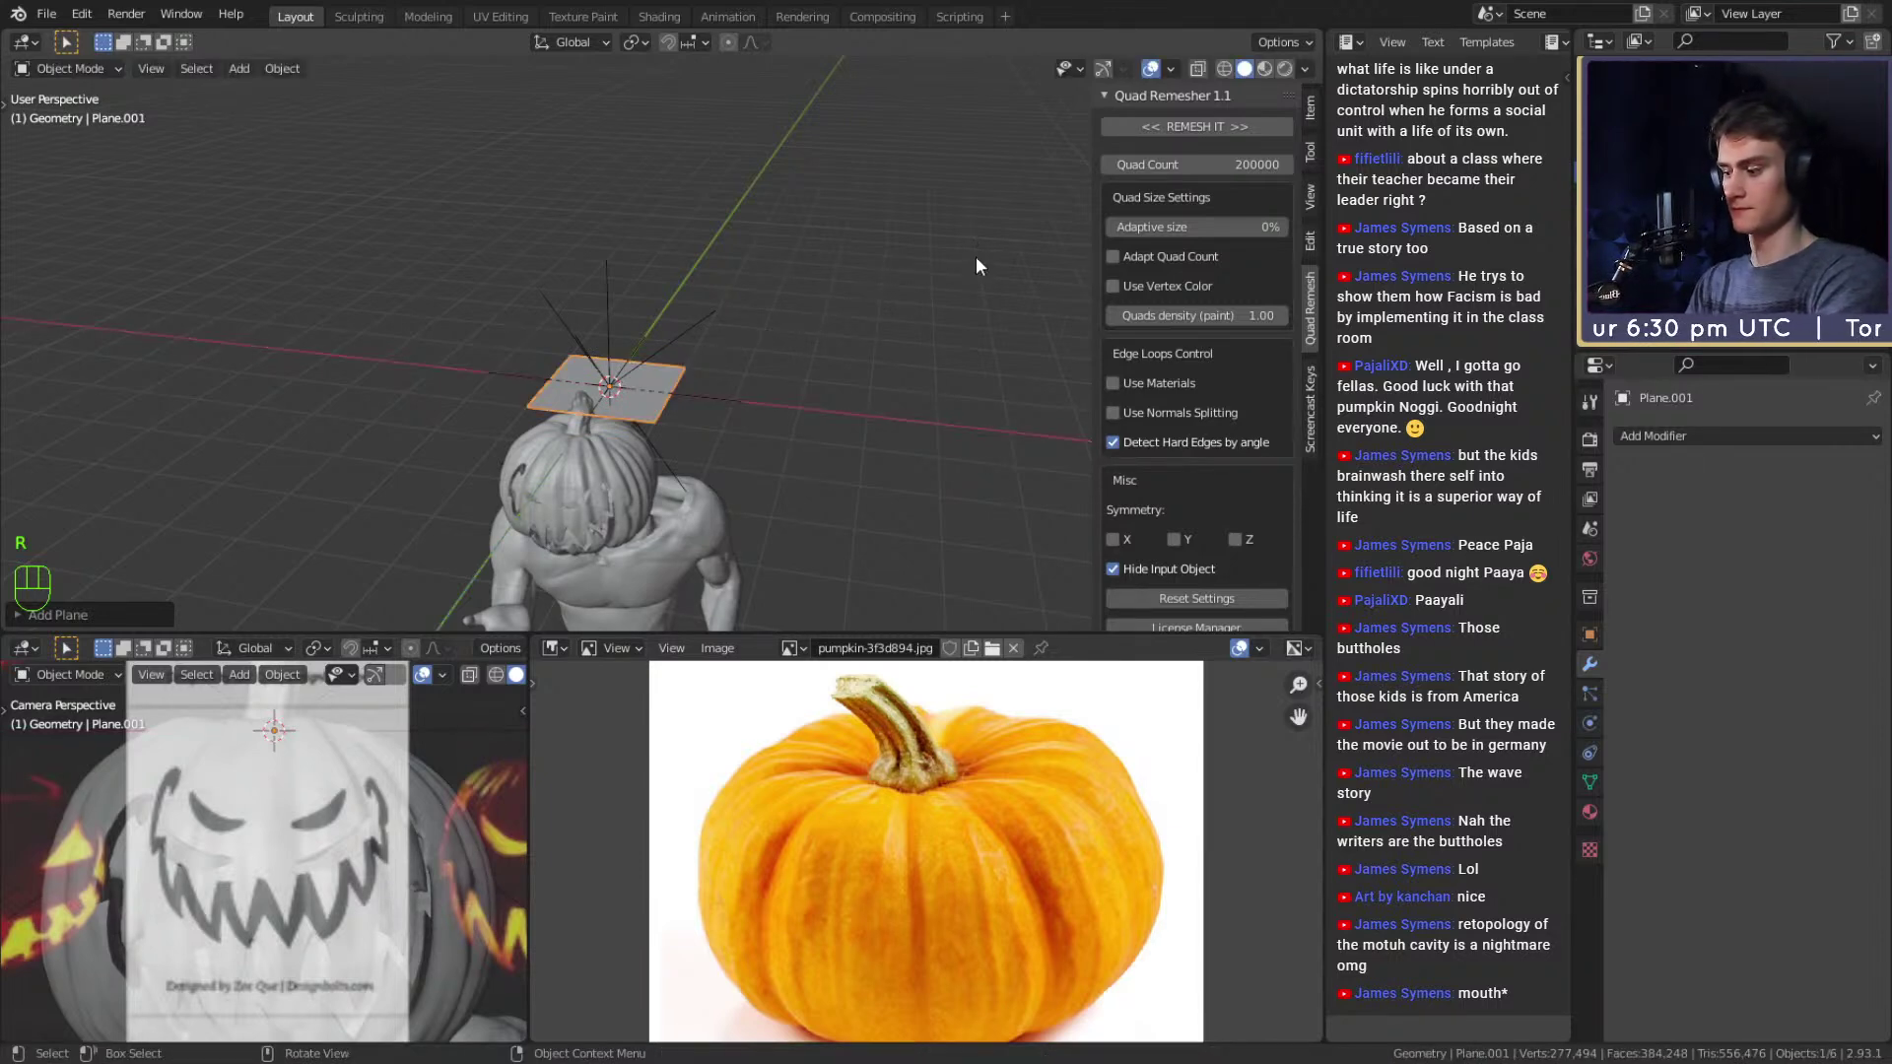
pyautogui.write('rx90')
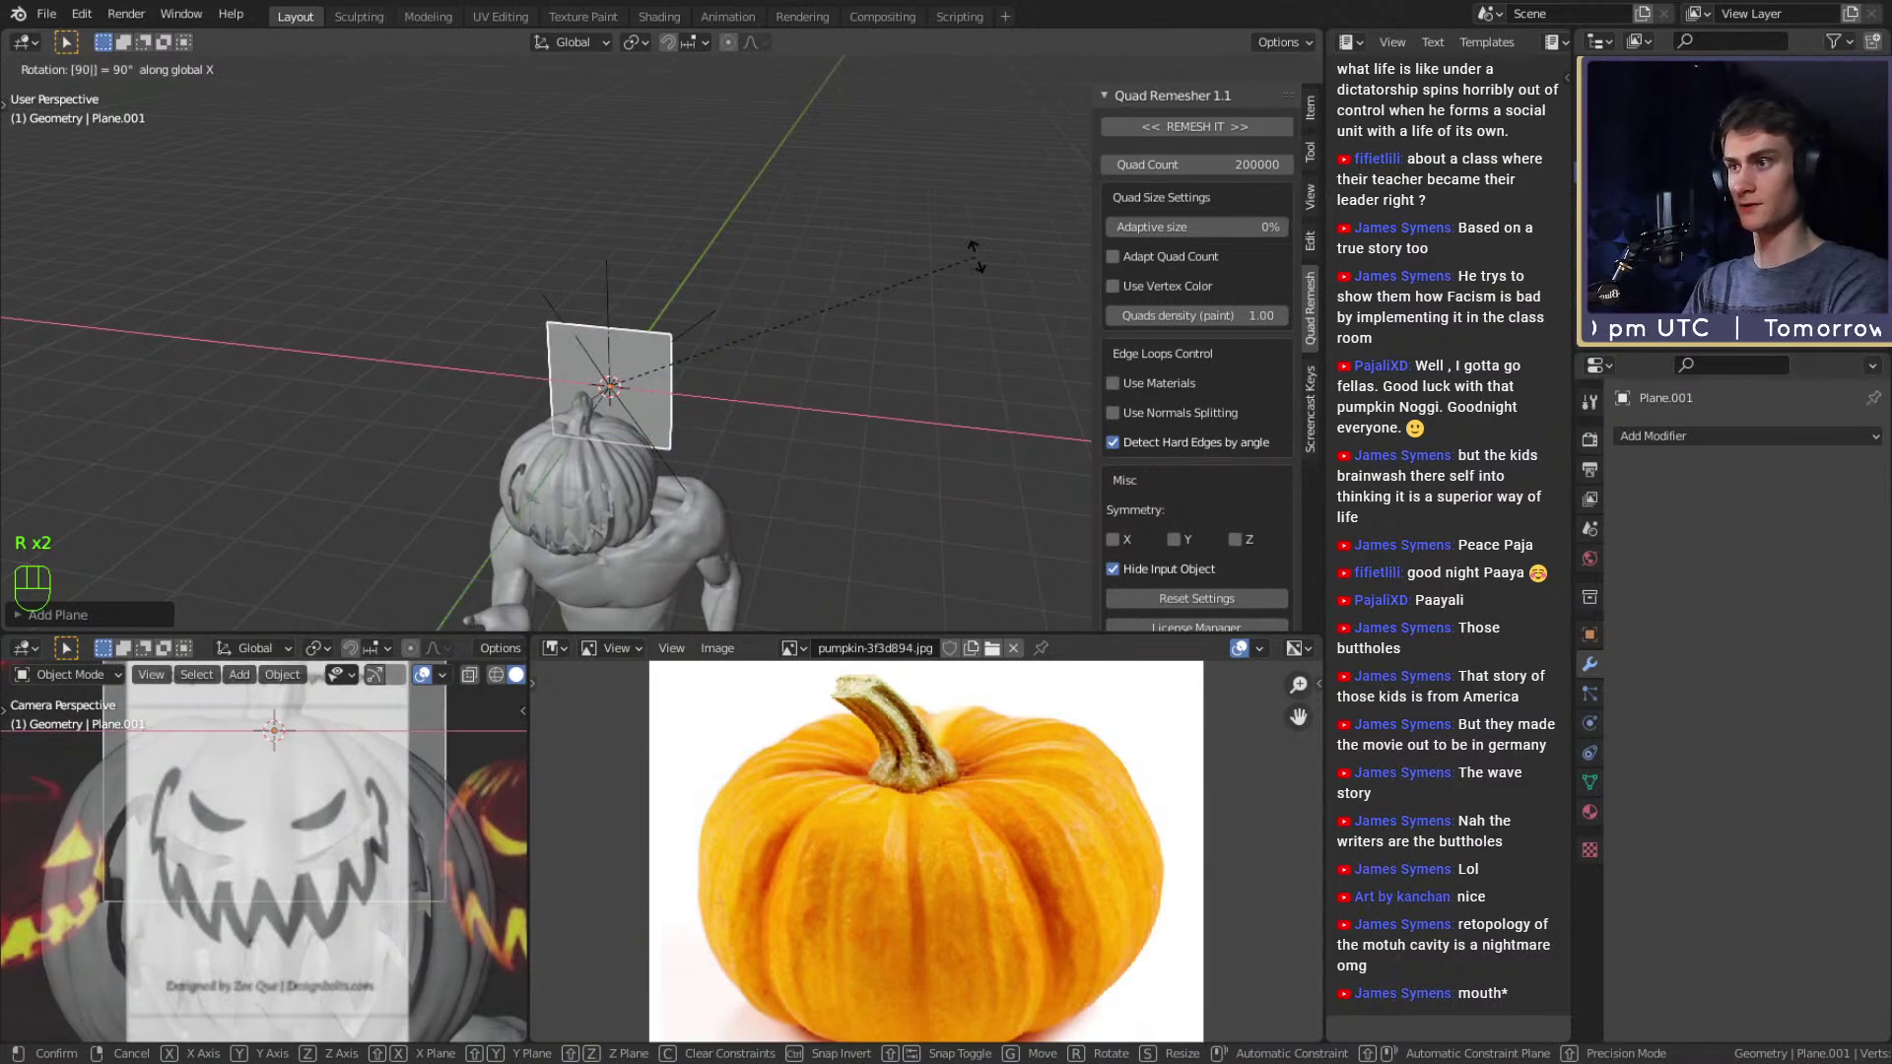
pyautogui.press('Return')
pyautogui.press('g')
pyautogui.click(989, 80)
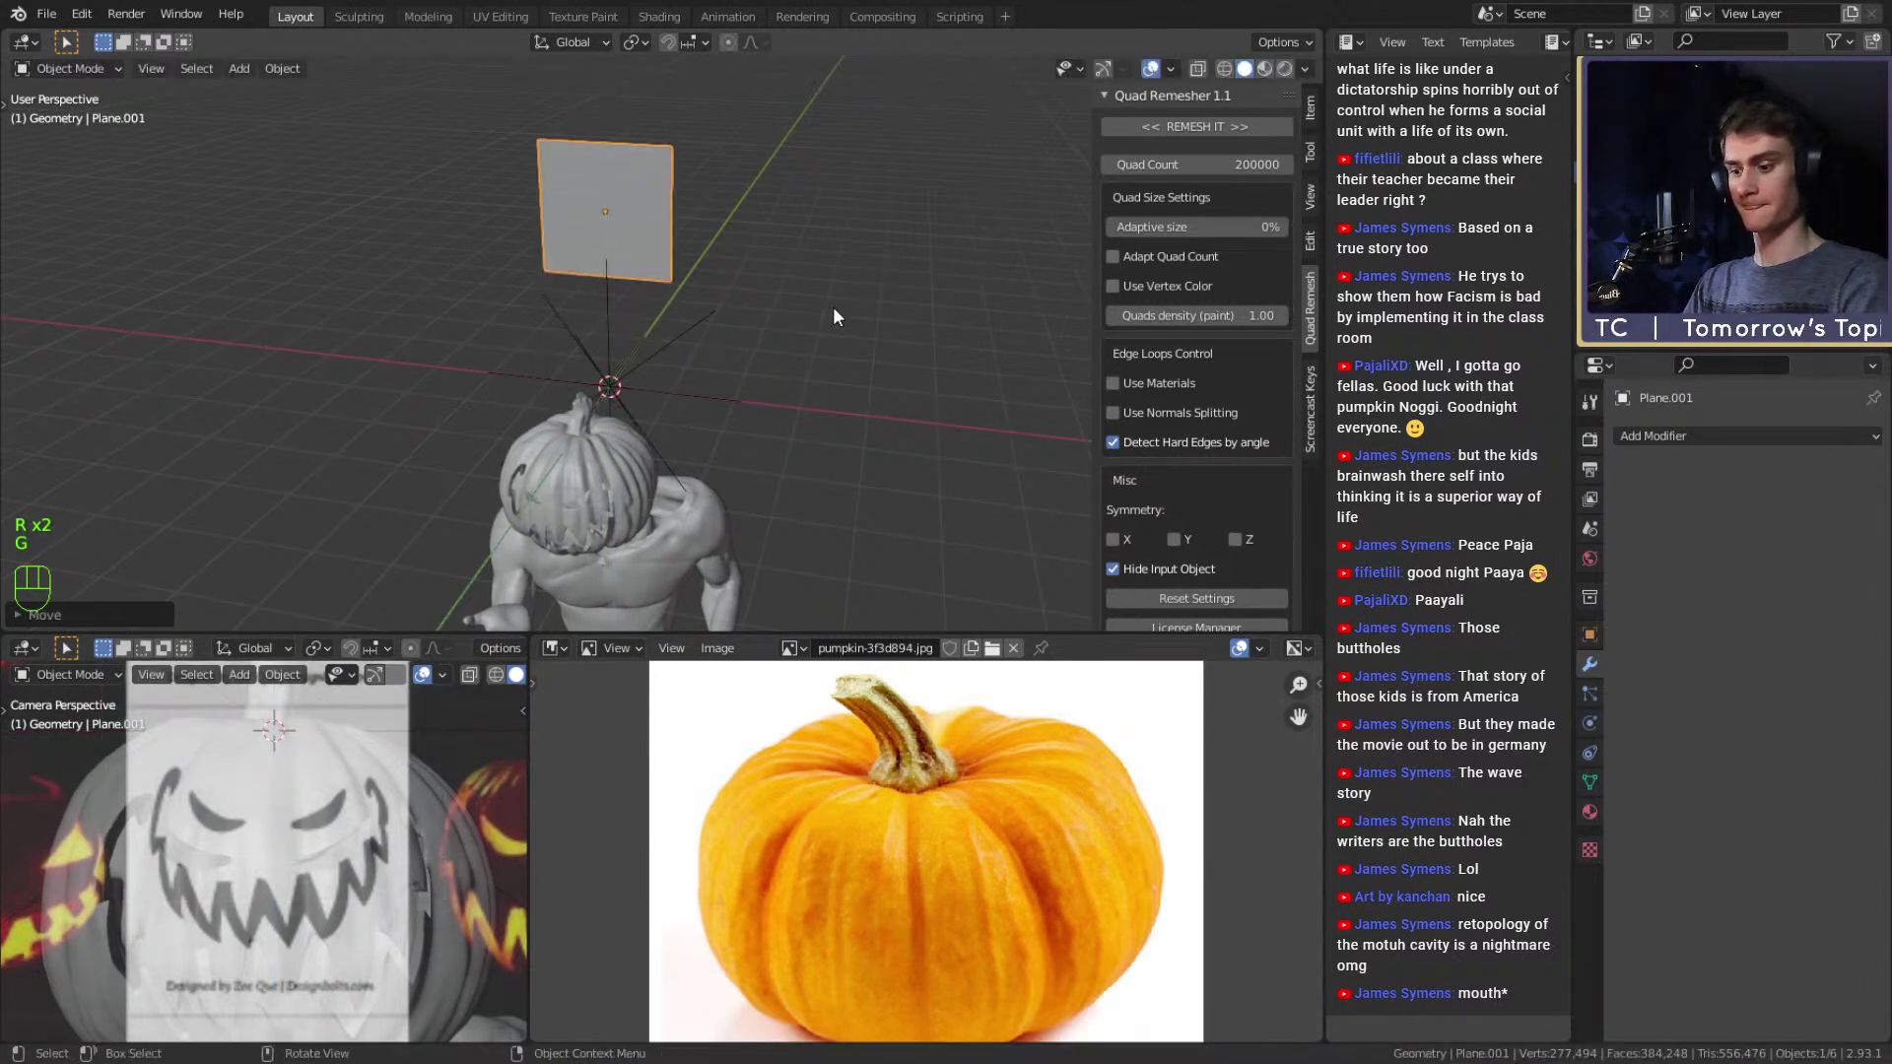
# In front view, add two horizontal loop cuts to the plane and scale them outward along X into an elongated octagon.
pyautogui.press('KP_1')
pyautogui.press('Tab')
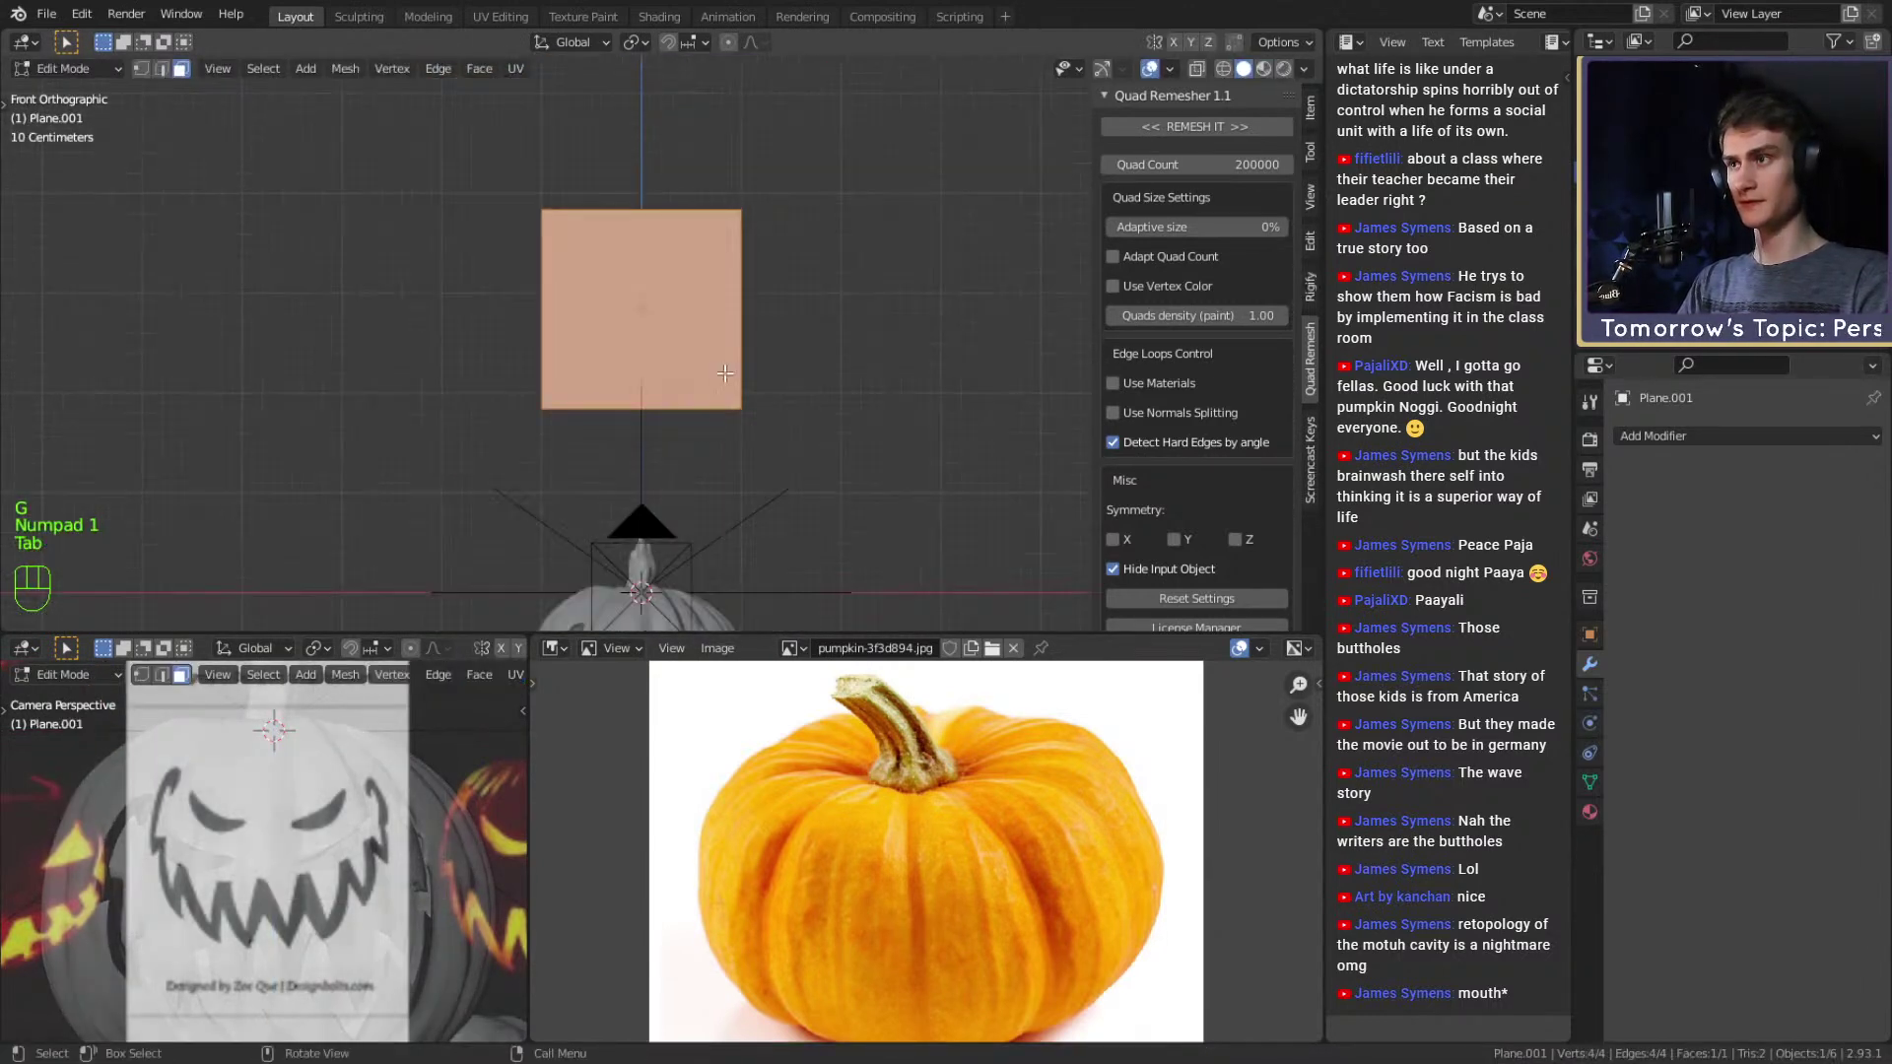
pyautogui.scroll(3, 720, 399)
pyautogui.hotkey('ctrl', 'r')
pyautogui.scroll(1, 818, 372)
pyautogui.click(817, 373)
pyautogui.rightClick(818, 372)
pyautogui.press('2')
pyautogui.press('s')
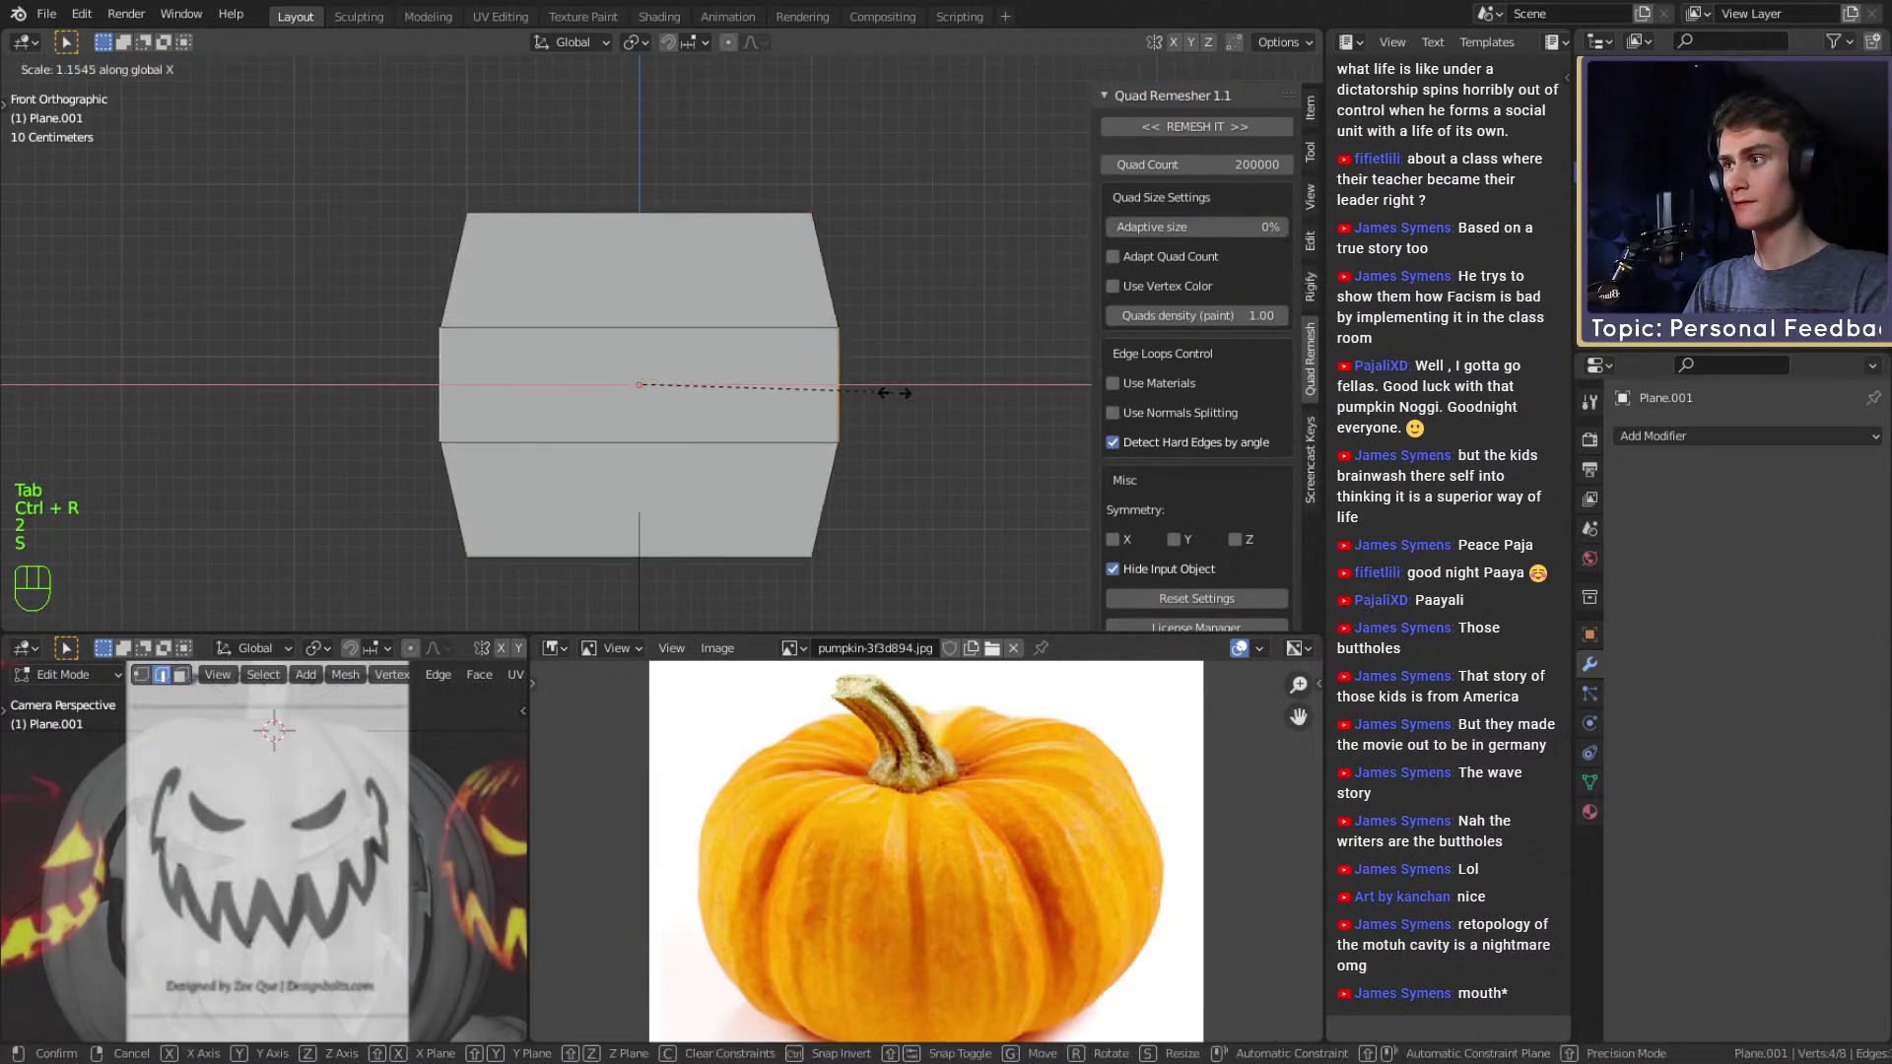
pyautogui.keyDown('ctrl'); pyautogui.click(700, 271); pyautogui.keyUp('ctrl')
# Add two evenly spaced vertical loop cuts across the widened plane.
pyautogui.hotkey('ctrl', 'r')
pyautogui.scroll(1, 699, 271)
pyautogui.click(700, 271)
pyautogui.rightClick(699, 271)
pyautogui.keyDown('shift'); pyautogui.moveTo(847, 319); pyautogui.dragTo(835, 310, button='middle'); pyautogui.keyUp('shift')
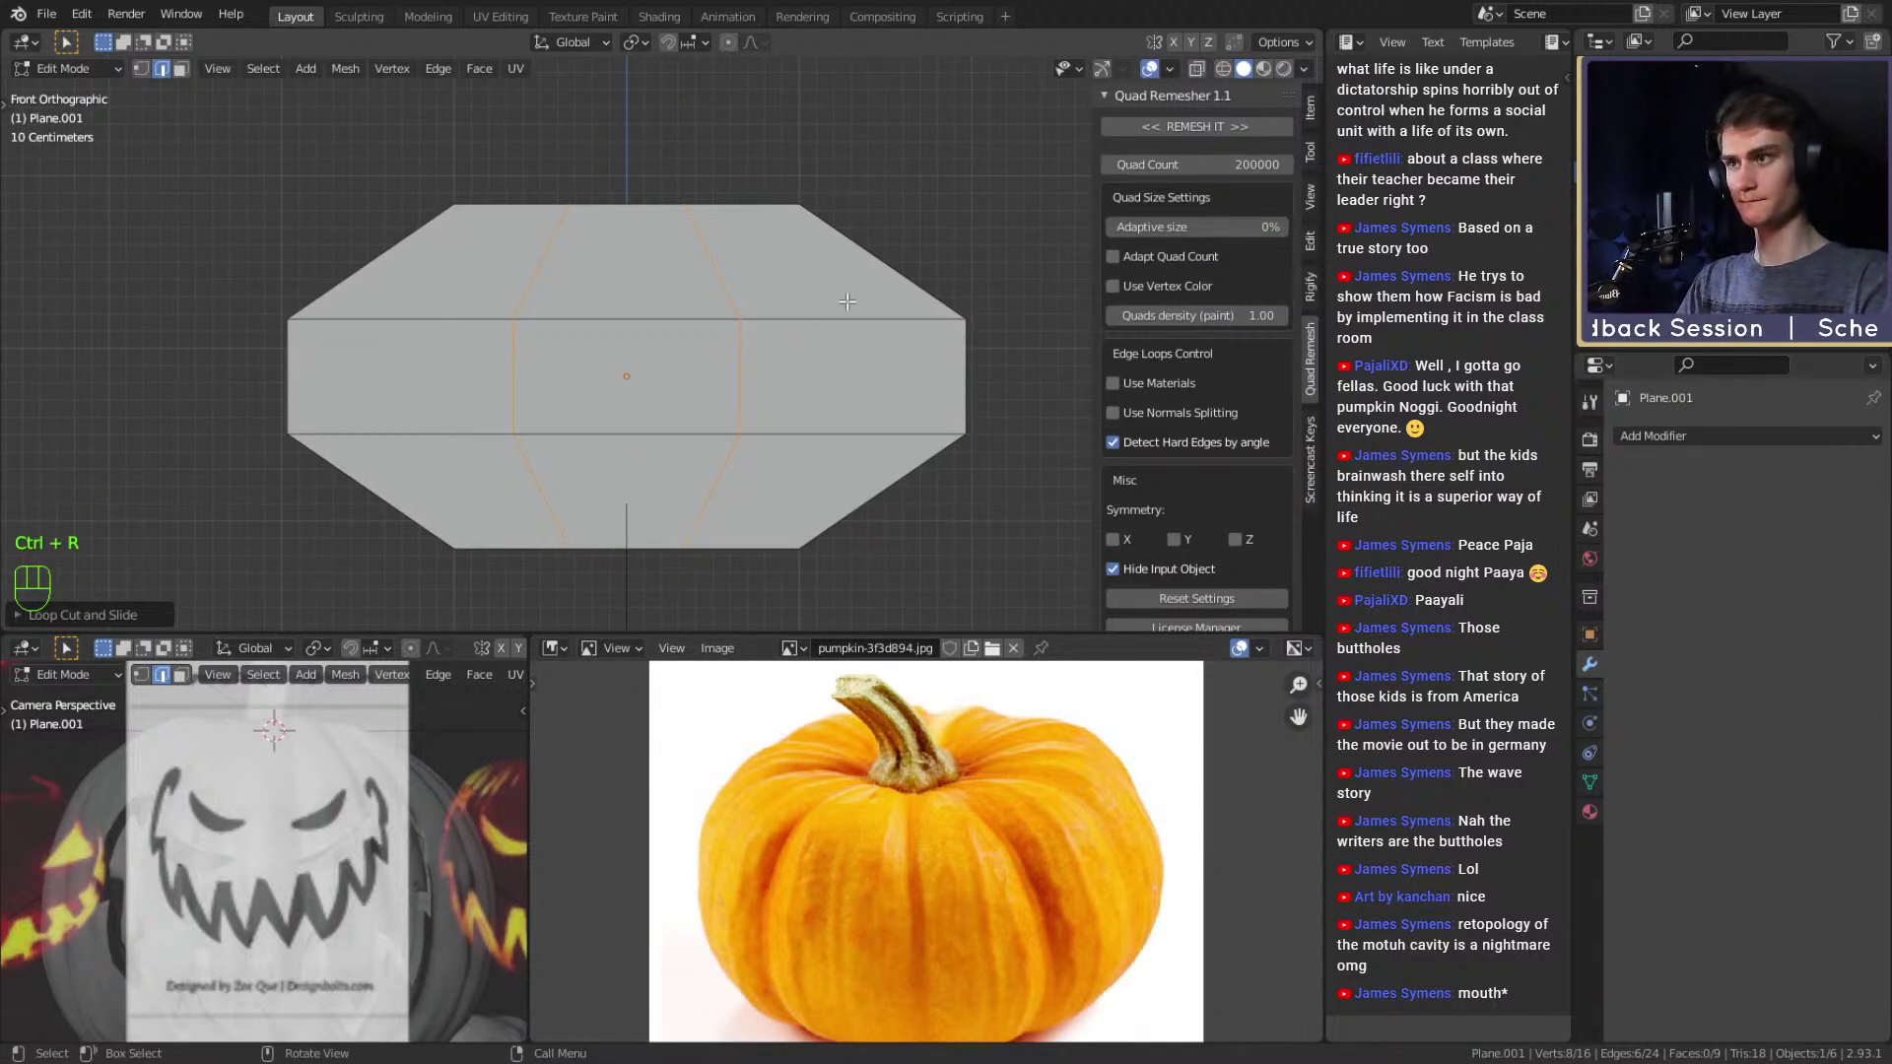
# Add a horizontal loop cut through the middle of the plane and scale it outward so both sides end in points.
pyautogui.hotkey('ctrl', 'r')
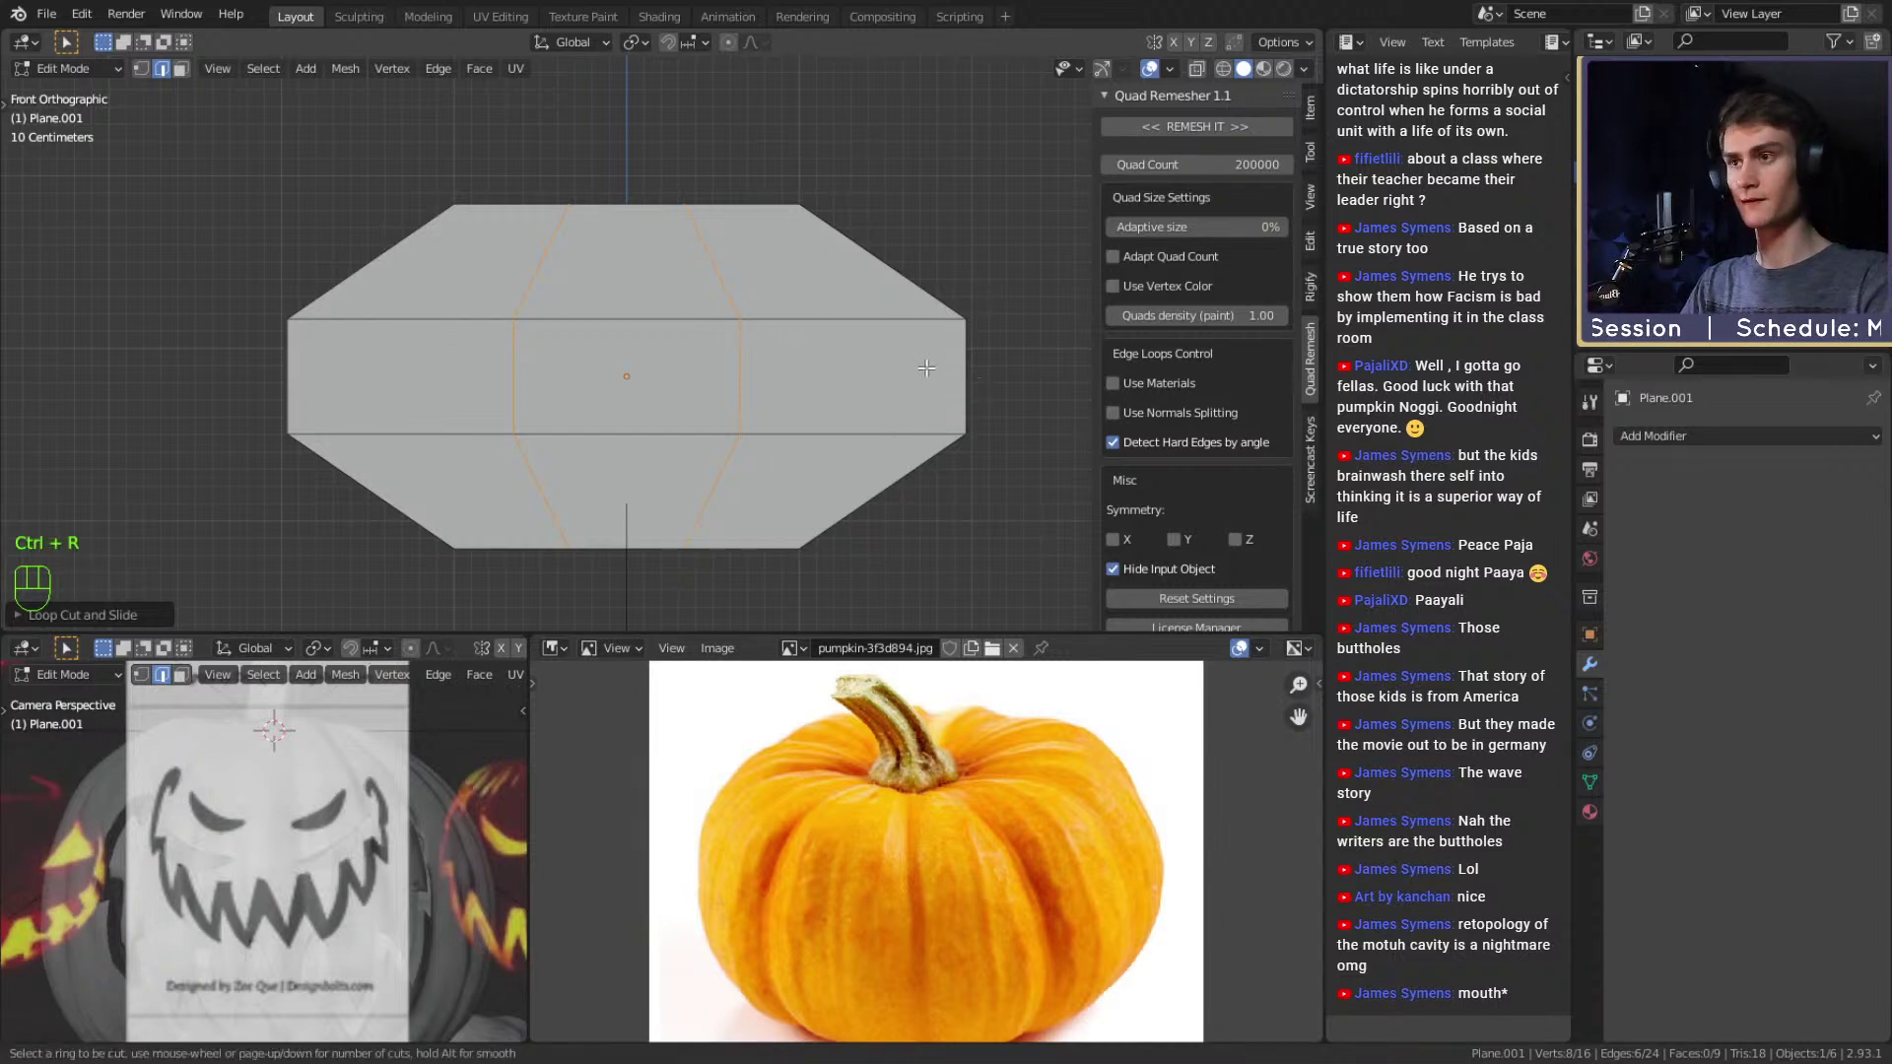
pyautogui.click(958, 371)
pyautogui.rightClick(959, 371)
pyautogui.press('s')
pyautogui.click(1094, 453)
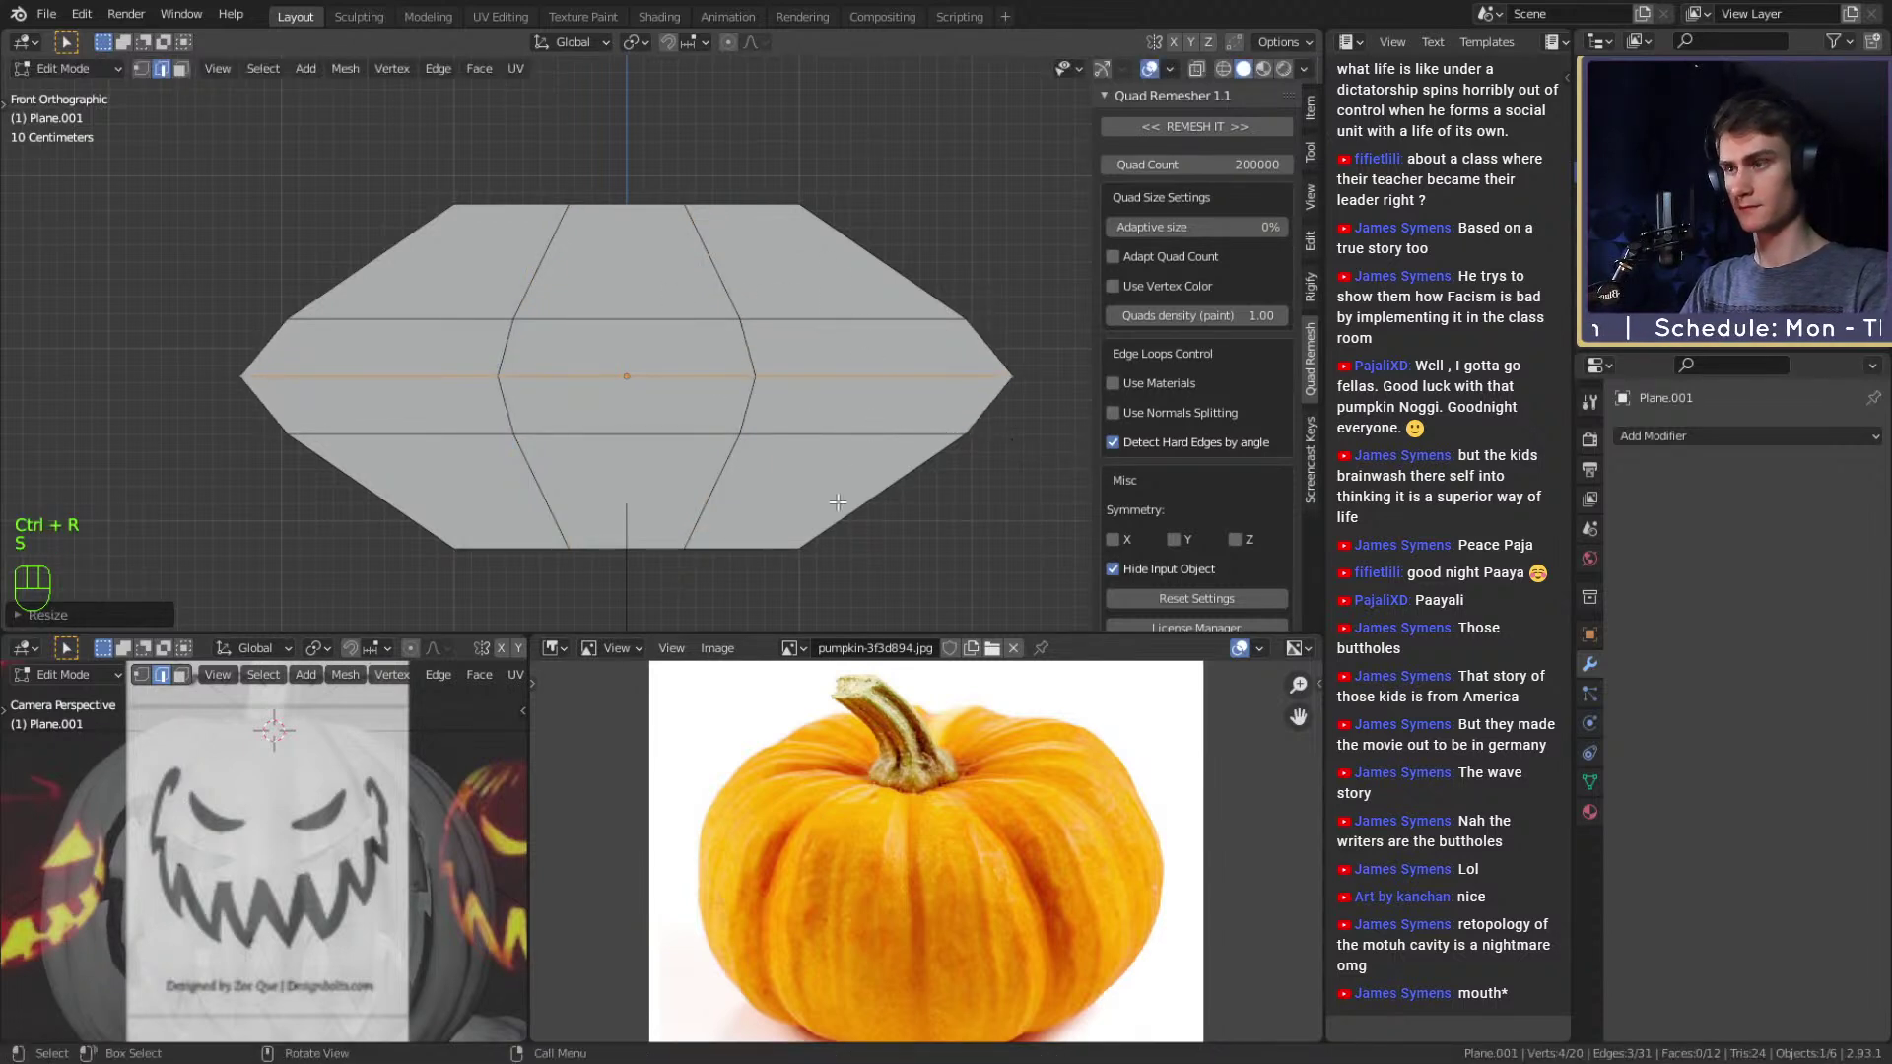
# Add one centred vertical loop cut to each outer column of the pointed plane.
pyautogui.hotkey('ctrl', 'r')
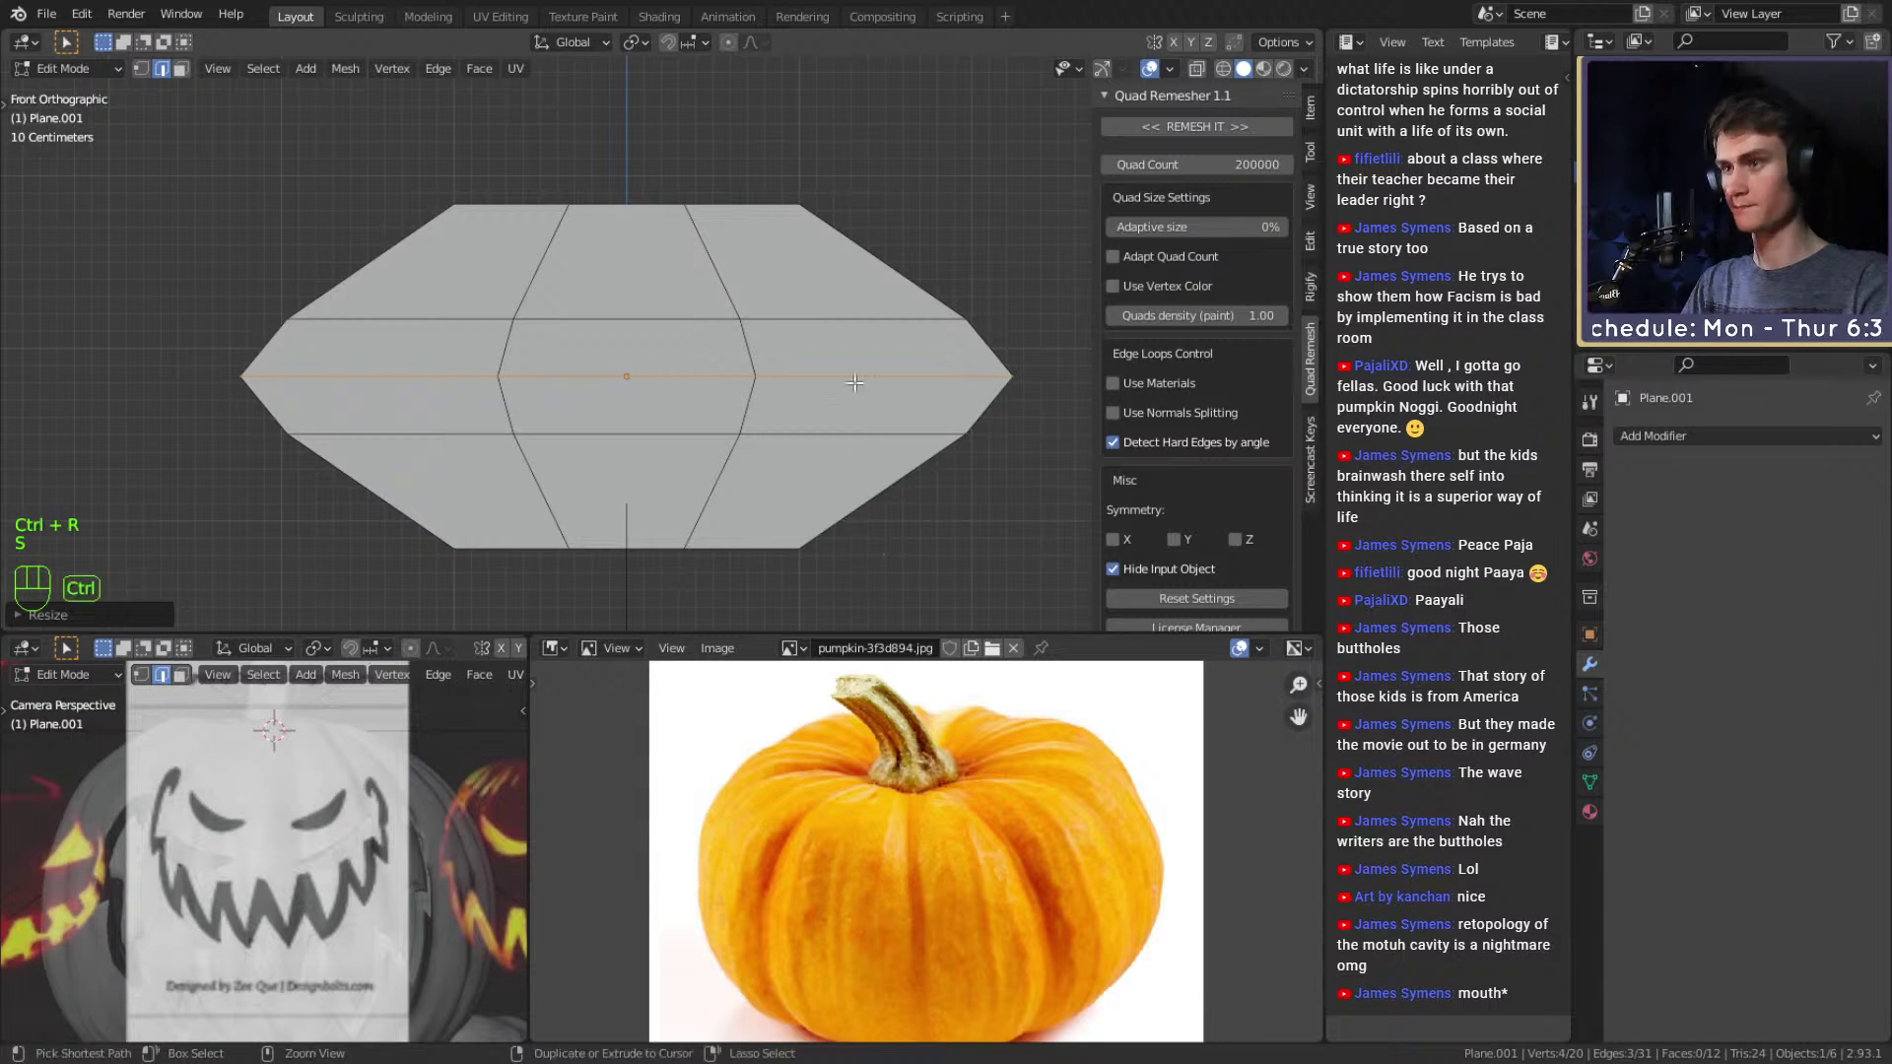
pyautogui.click(861, 377)
pyautogui.rightClick(862, 376)
pyautogui.hotkey('ctrl', 'r')
pyautogui.click(433, 362)
pyautogui.rightClick(433, 362)
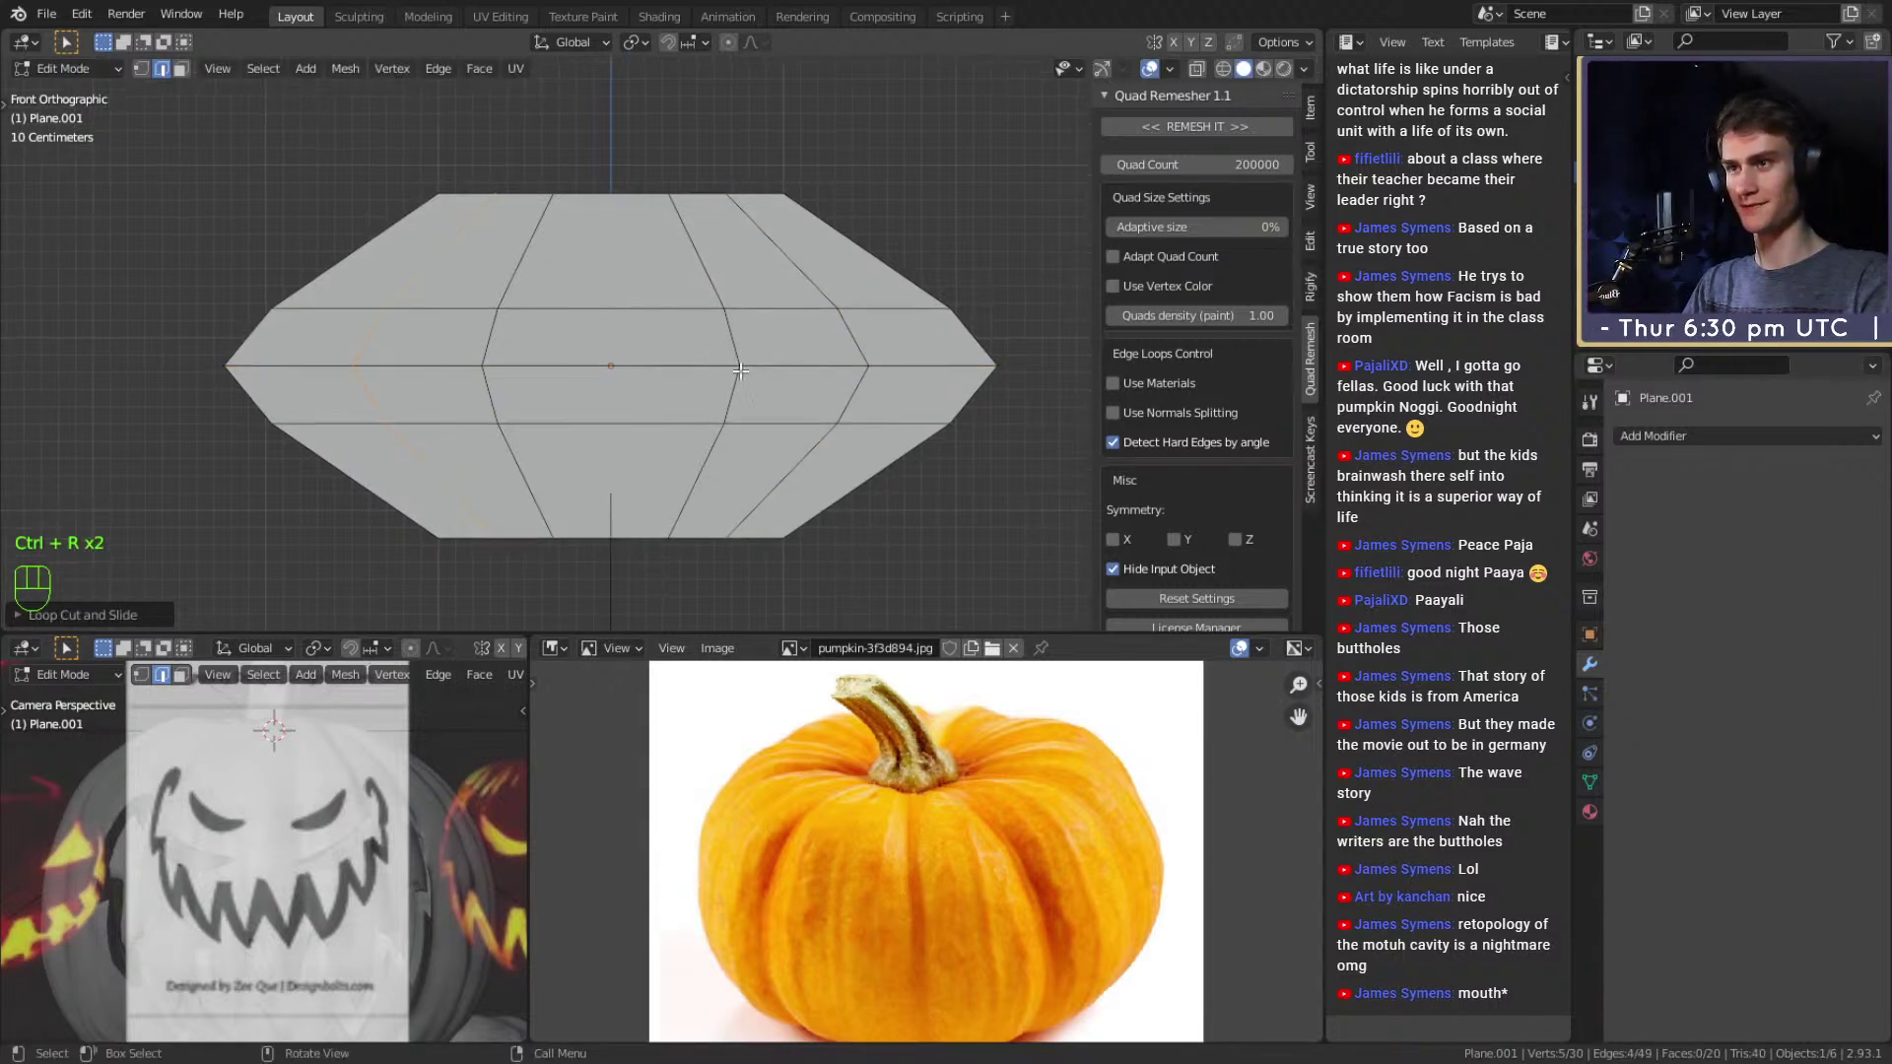
pyautogui.keyDown('shift'); pyautogui.moveTo(701, 254); pyautogui.dragTo(722, 305, button='middle'); pyautogui.keyUp('shift')
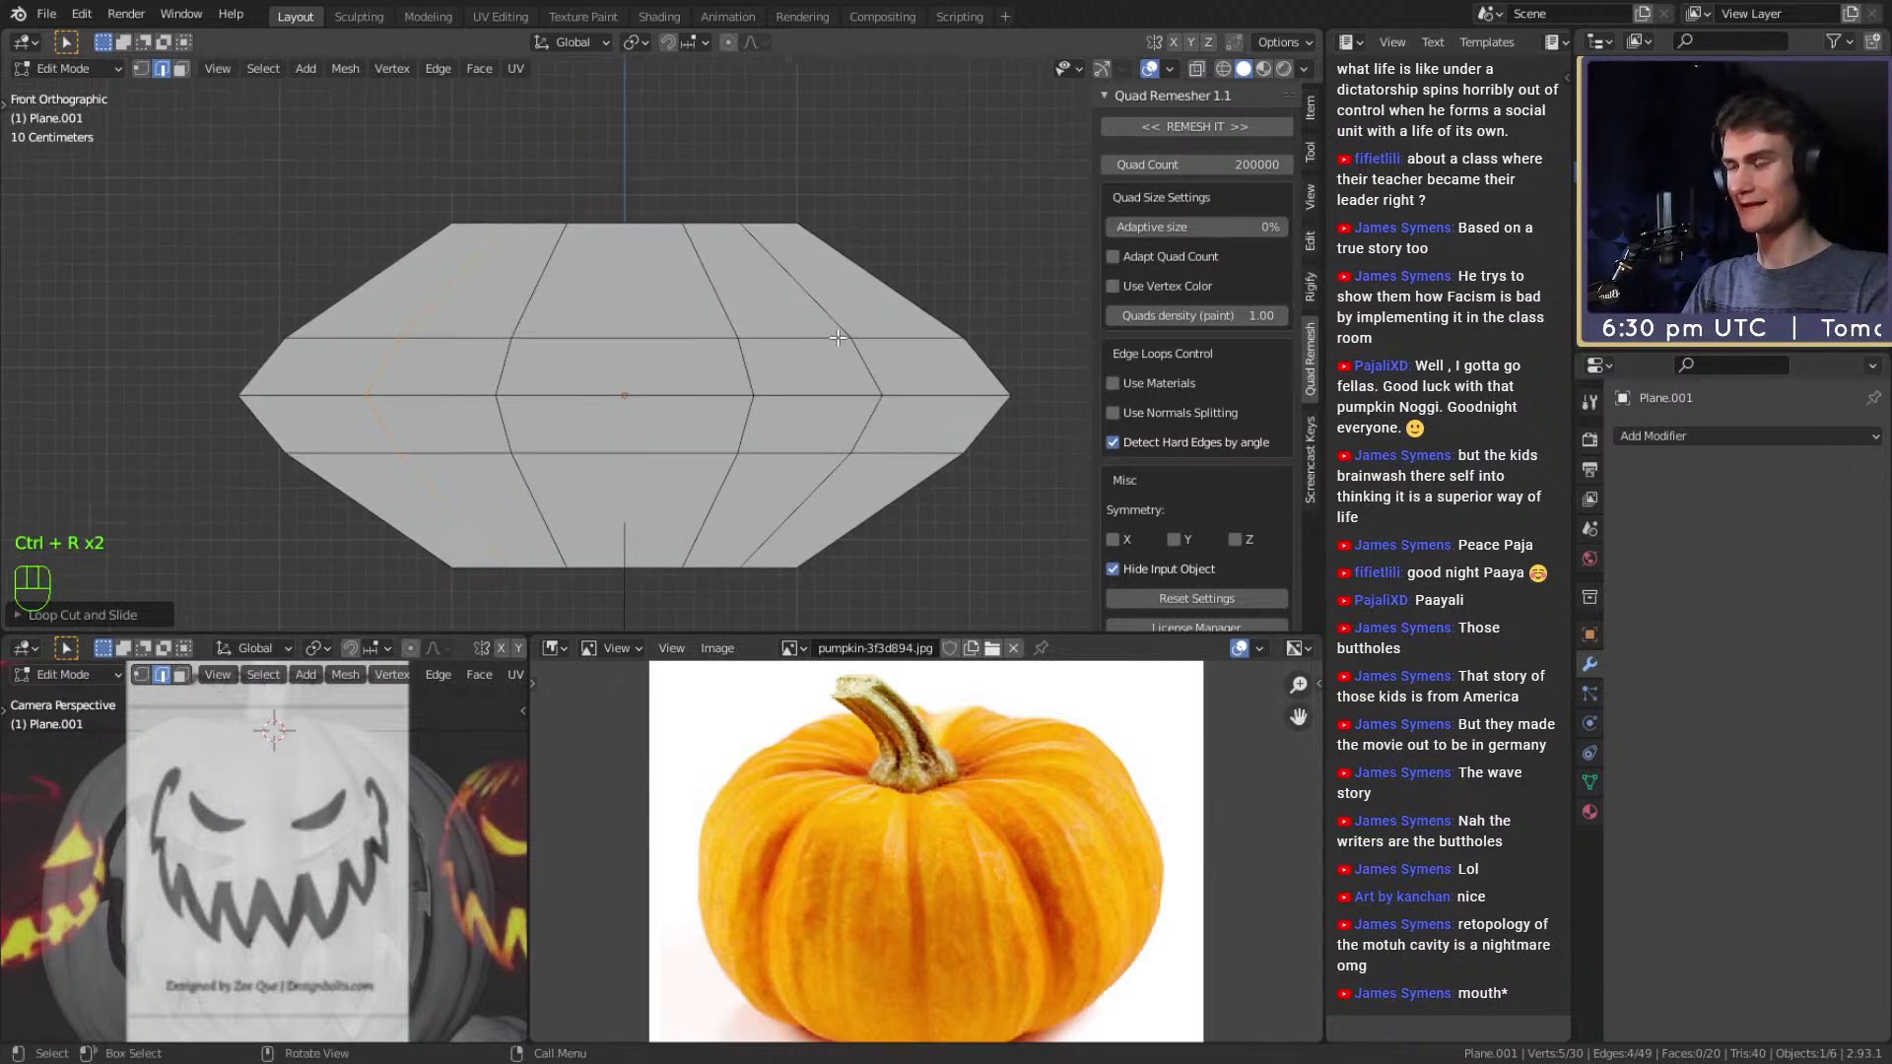
pyautogui.press('2')
pyautogui.press('1')
pyautogui.keyDown('ctrl'); pyautogui.moveTo(867, 410); pyautogui.dragTo(844, 289, button='middle'); pyautogui.keyUp('ctrl')
pyautogui.middleClick(845, 289)
pyautogui.press('KP_1')
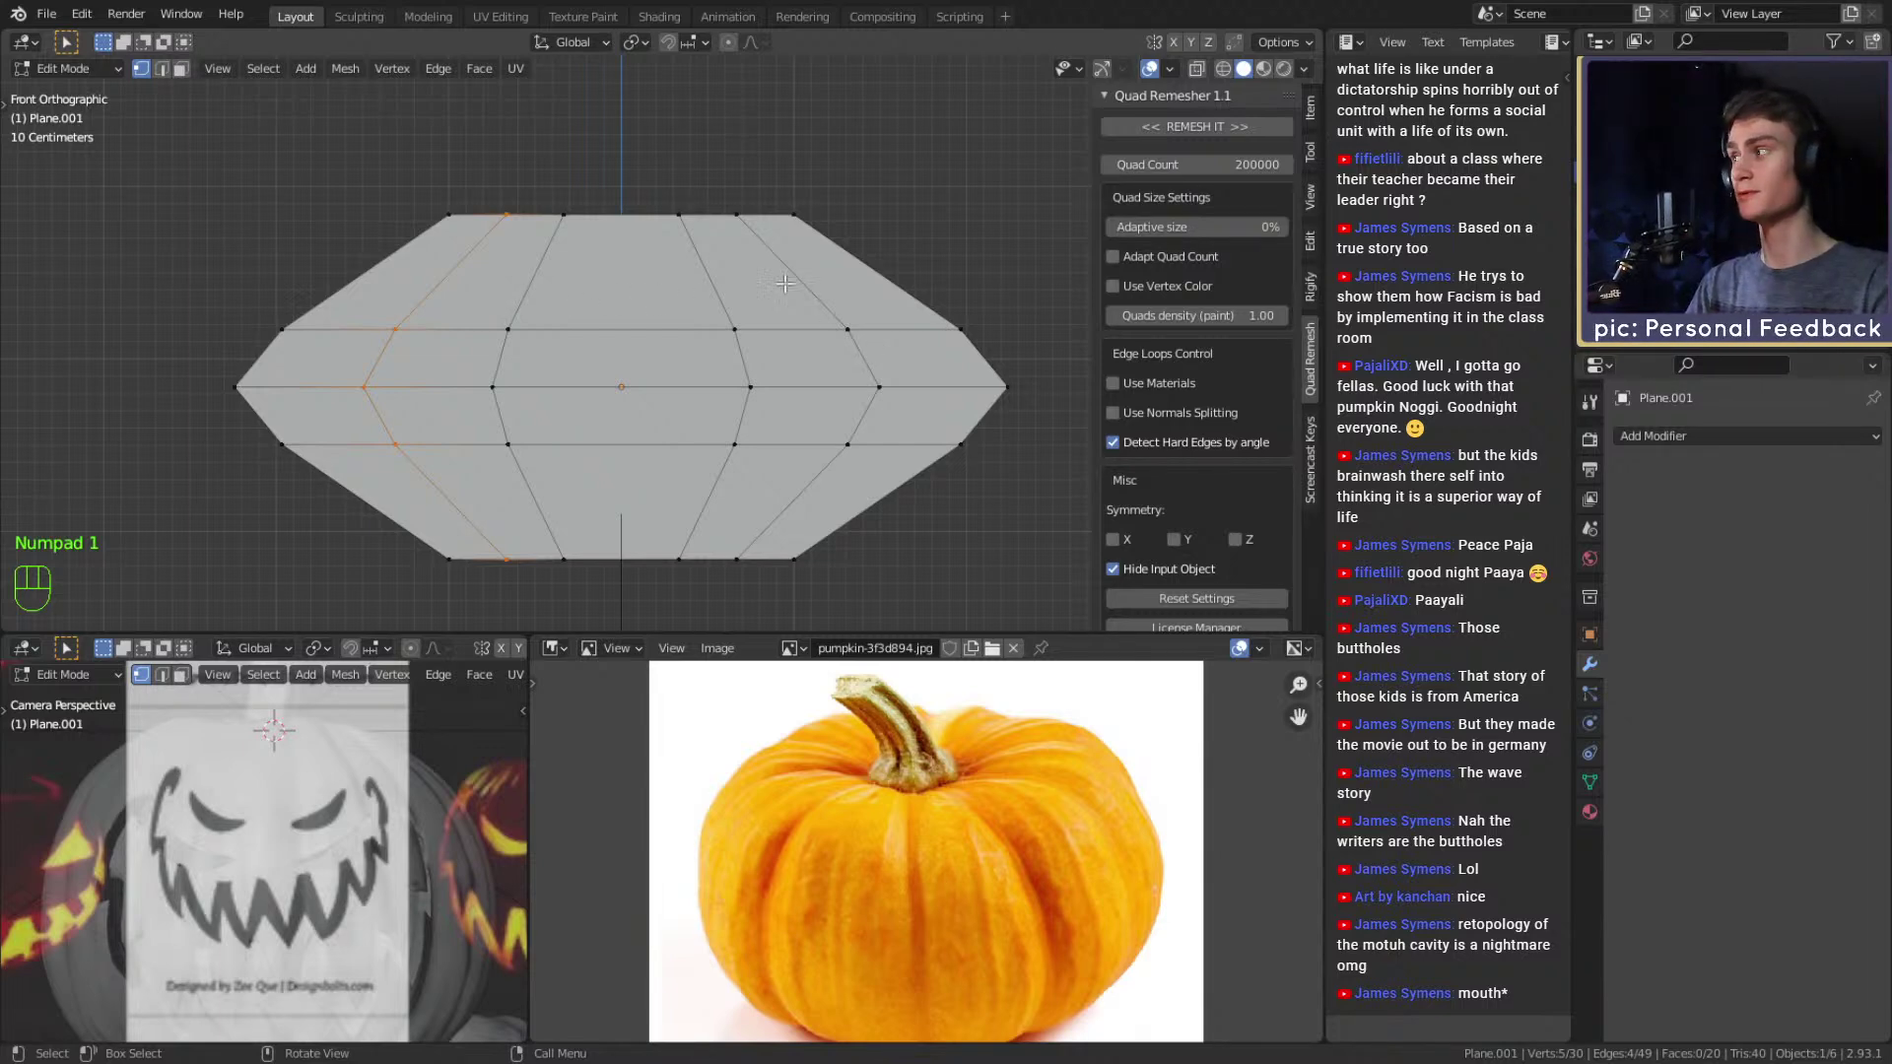
pyautogui.press('a')
pyautogui.press('s')
pyautogui.press('z')
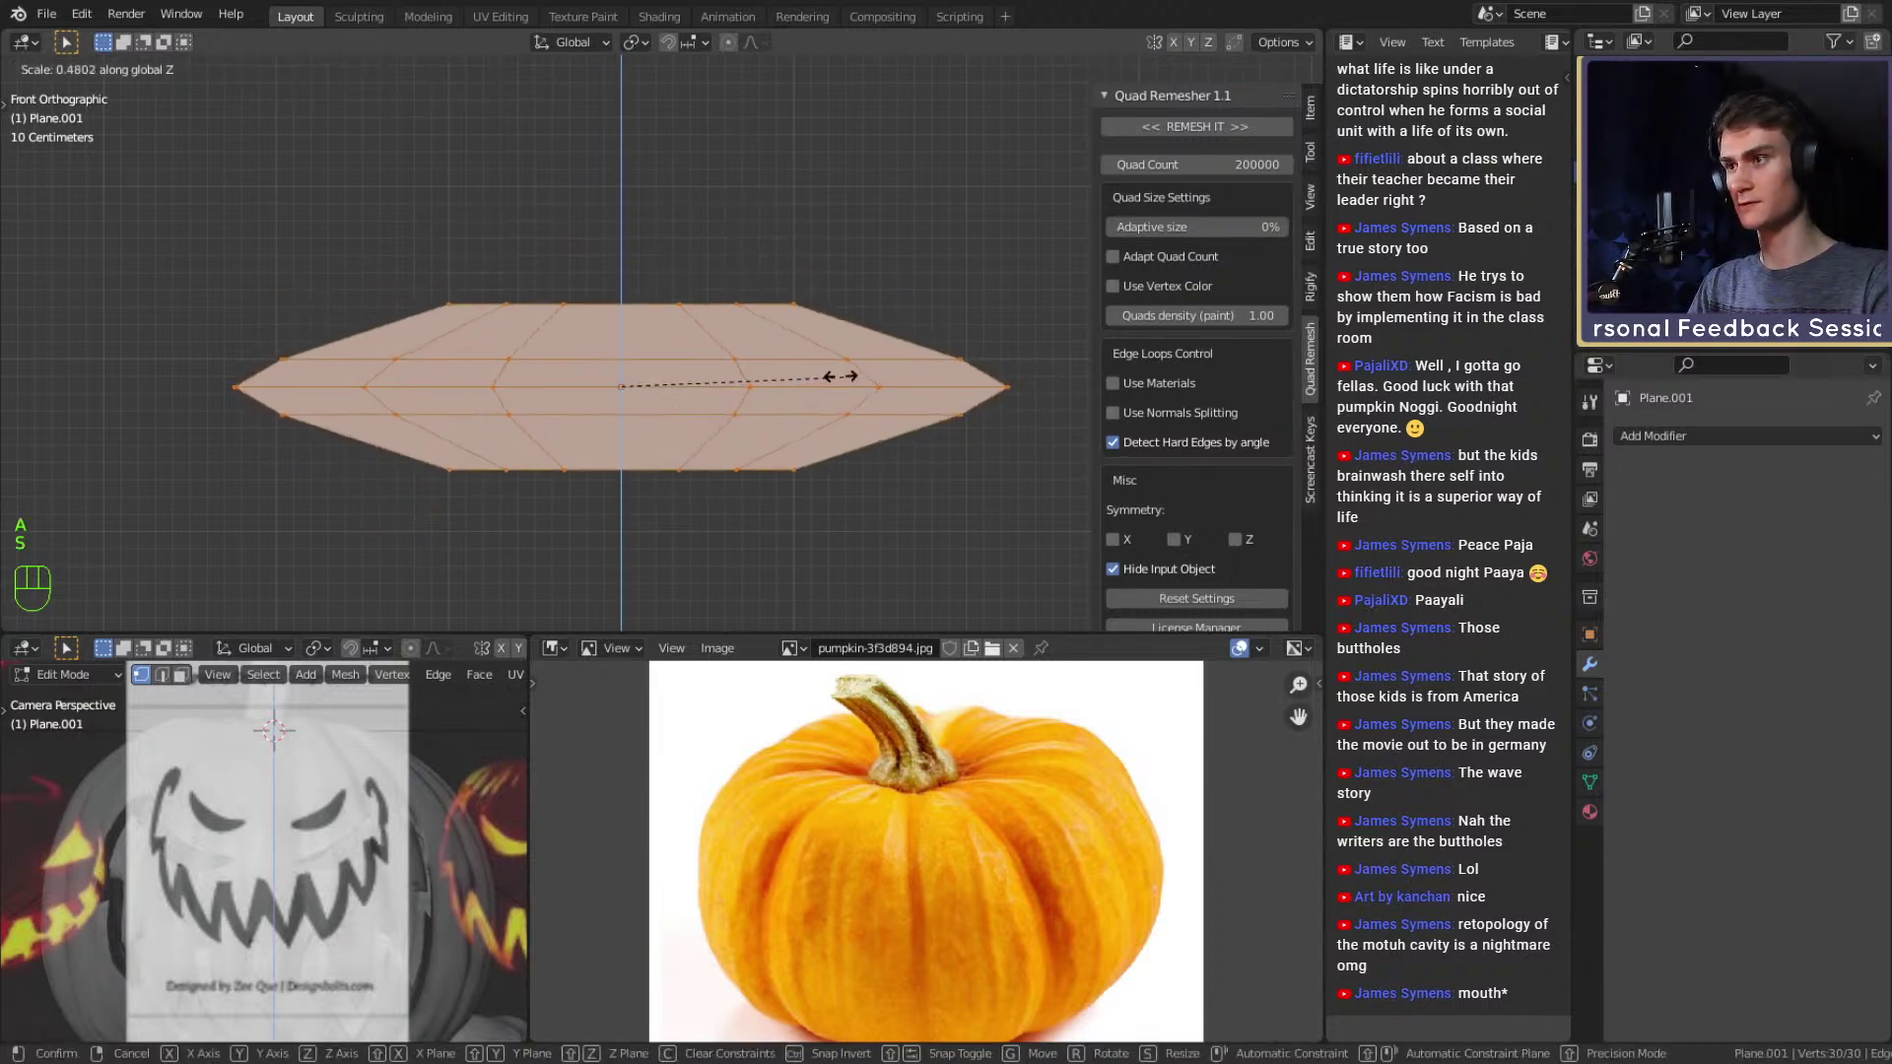
pyautogui.rightClick(884, 375)
# Delete only the faces of the whole plane mesh, keeping its edges.
pyautogui.press('3')
pyautogui.click(849, 299)
pyautogui.keyDown('ctrl'); pyautogui.keyDown('shift'); pyautogui.click(399, 487); pyautogui.keyUp('shift'); pyautogui.keyUp('ctrl')
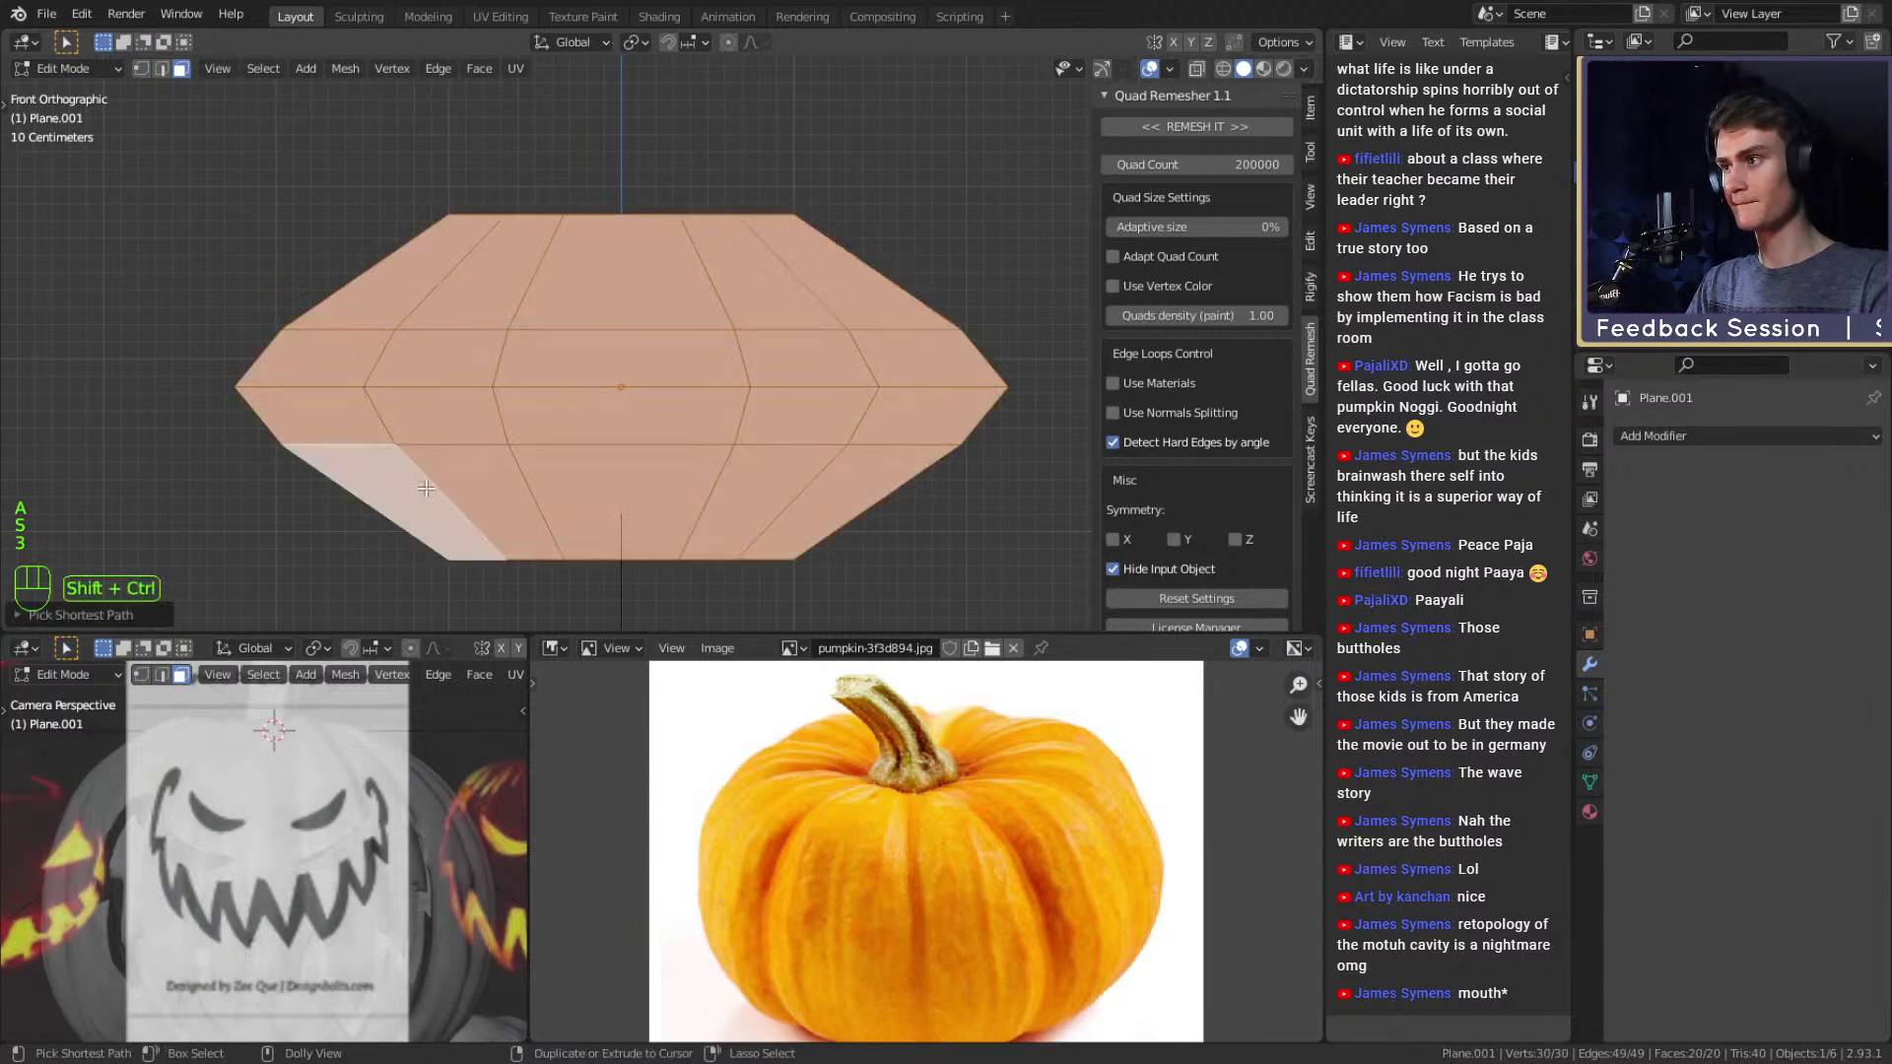
pyautogui.press('x')
pyautogui.click(520, 551)
pyautogui.press('2')
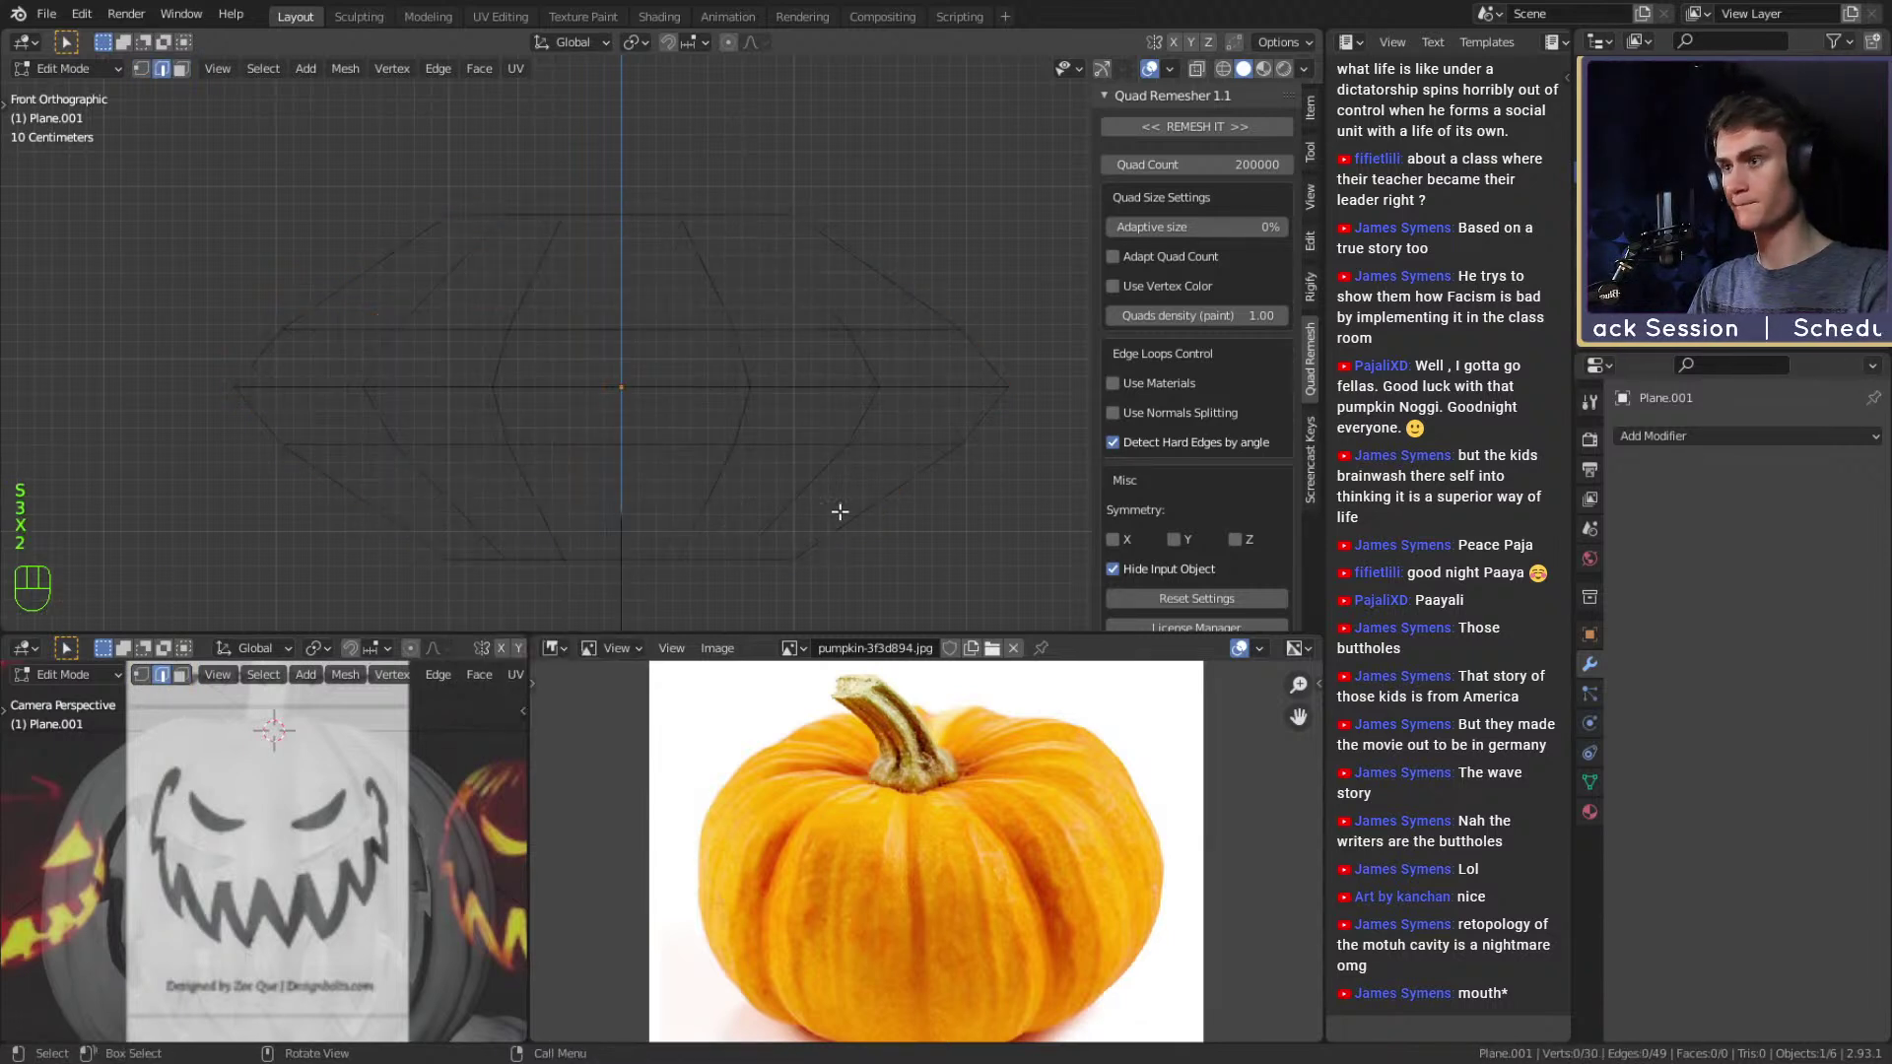
# Select all the inner edges of the wireframe and delete them, leaving only the outer outline.
pyautogui.press('c')
pyautogui.moveTo(816, 458)
pyautogui.mouseDown()
pyautogui.moveTo(865, 392)
pyautogui.moveTo(722, 409)
pyautogui.moveTo(579, 333)
pyautogui.moveTo(452, 456)
pyautogui.mouseUp()
pyautogui.rightClick(452, 443)
pyautogui.press('x')
pyautogui.click(548, 353)
# Select the whole outline loop and scale it along Z until it is nearly flat.
pyautogui.press('2')
pyautogui.doubleClick(871, 264)
pyautogui.press('s')
pyautogui.press('z')
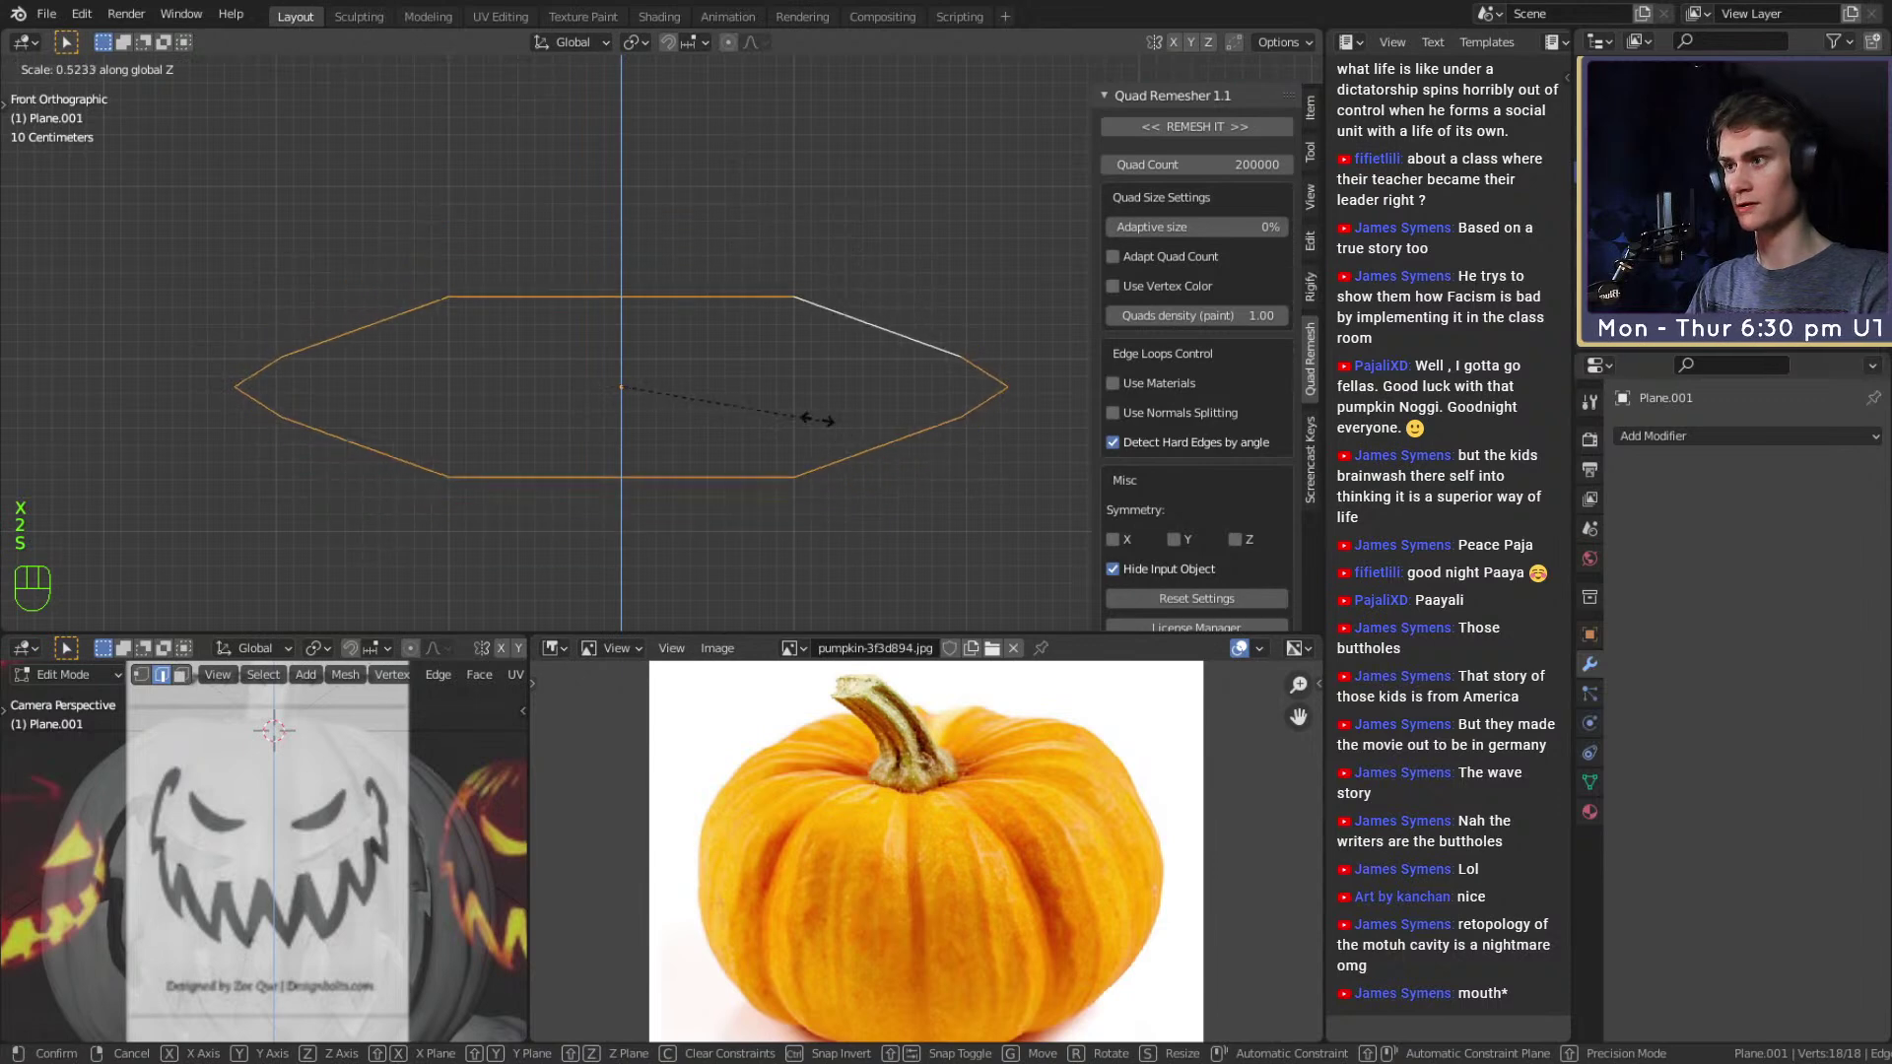
pyautogui.click(649, 375)
pyautogui.moveTo(648, 376); pyautogui.dragTo(696, 451, button='middle')
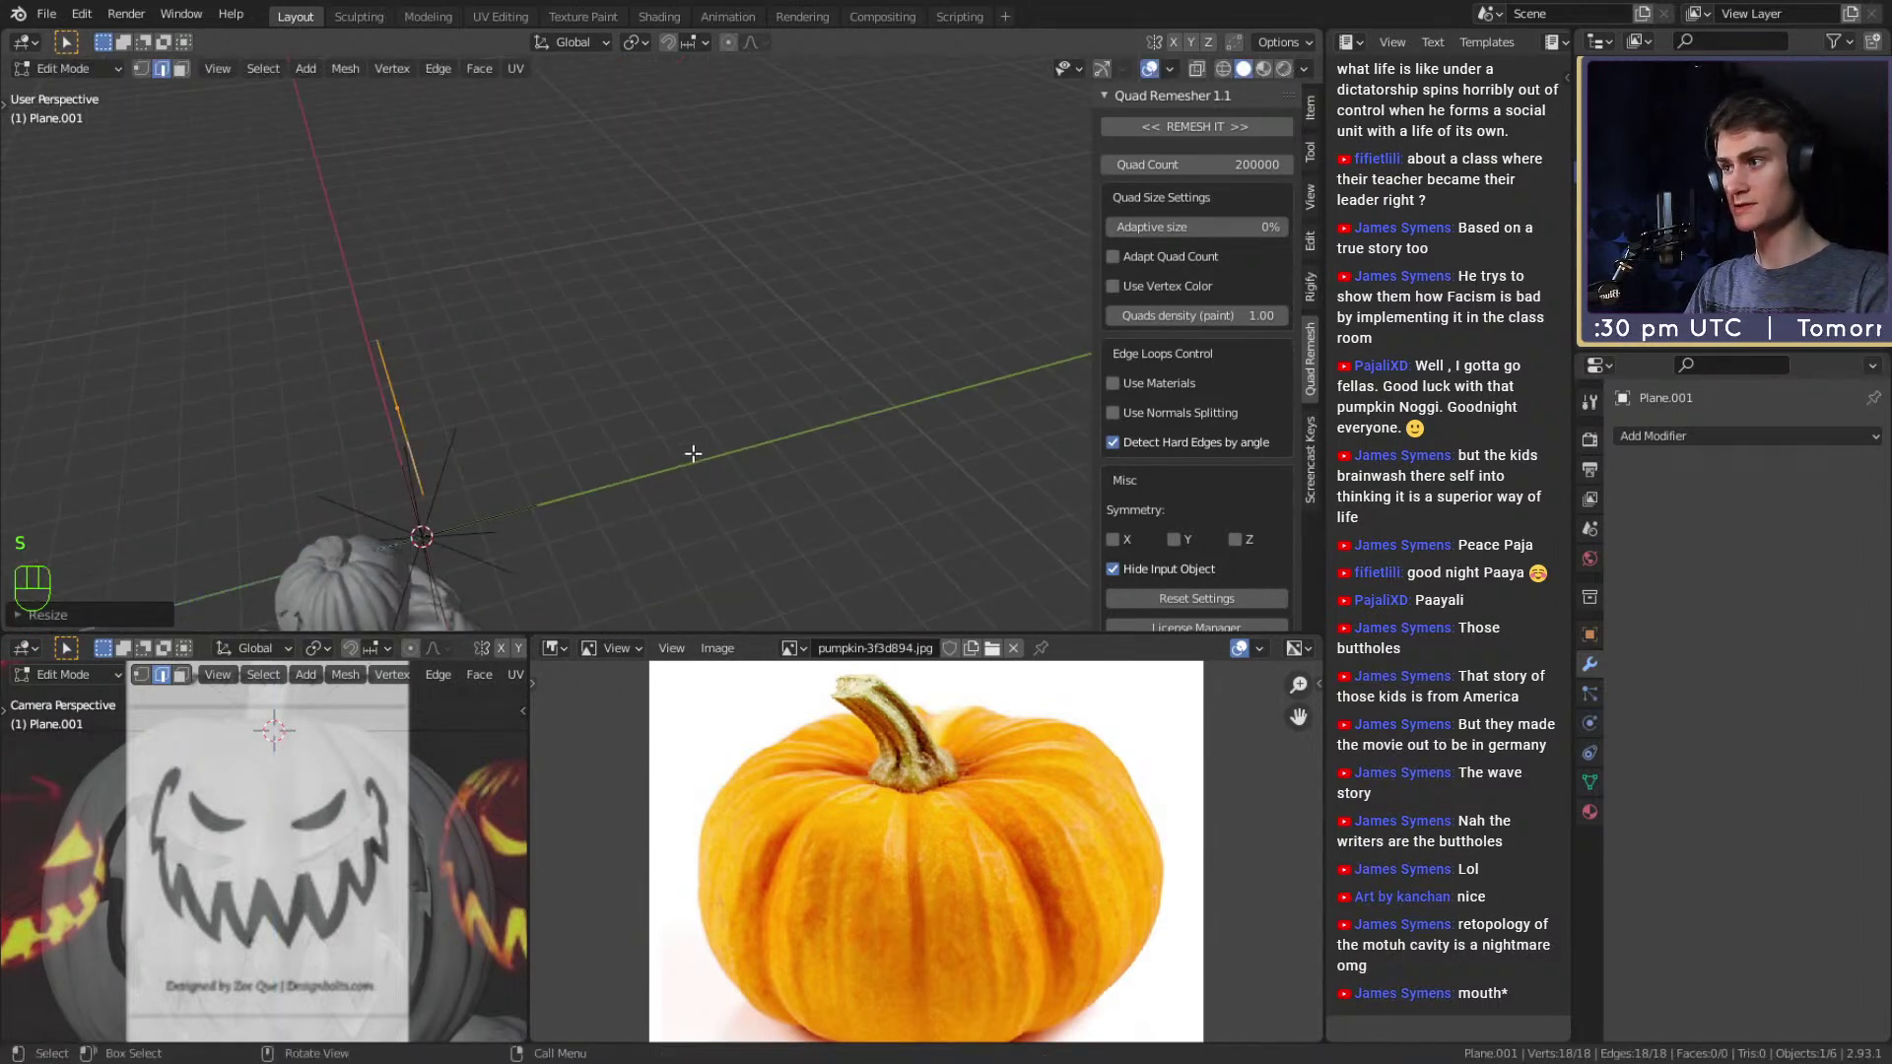
# Extrude the flattened outline along the Y axis by a little over 3 m.
pyautogui.press('e')
pyautogui.press('x')
pyautogui.press('y')
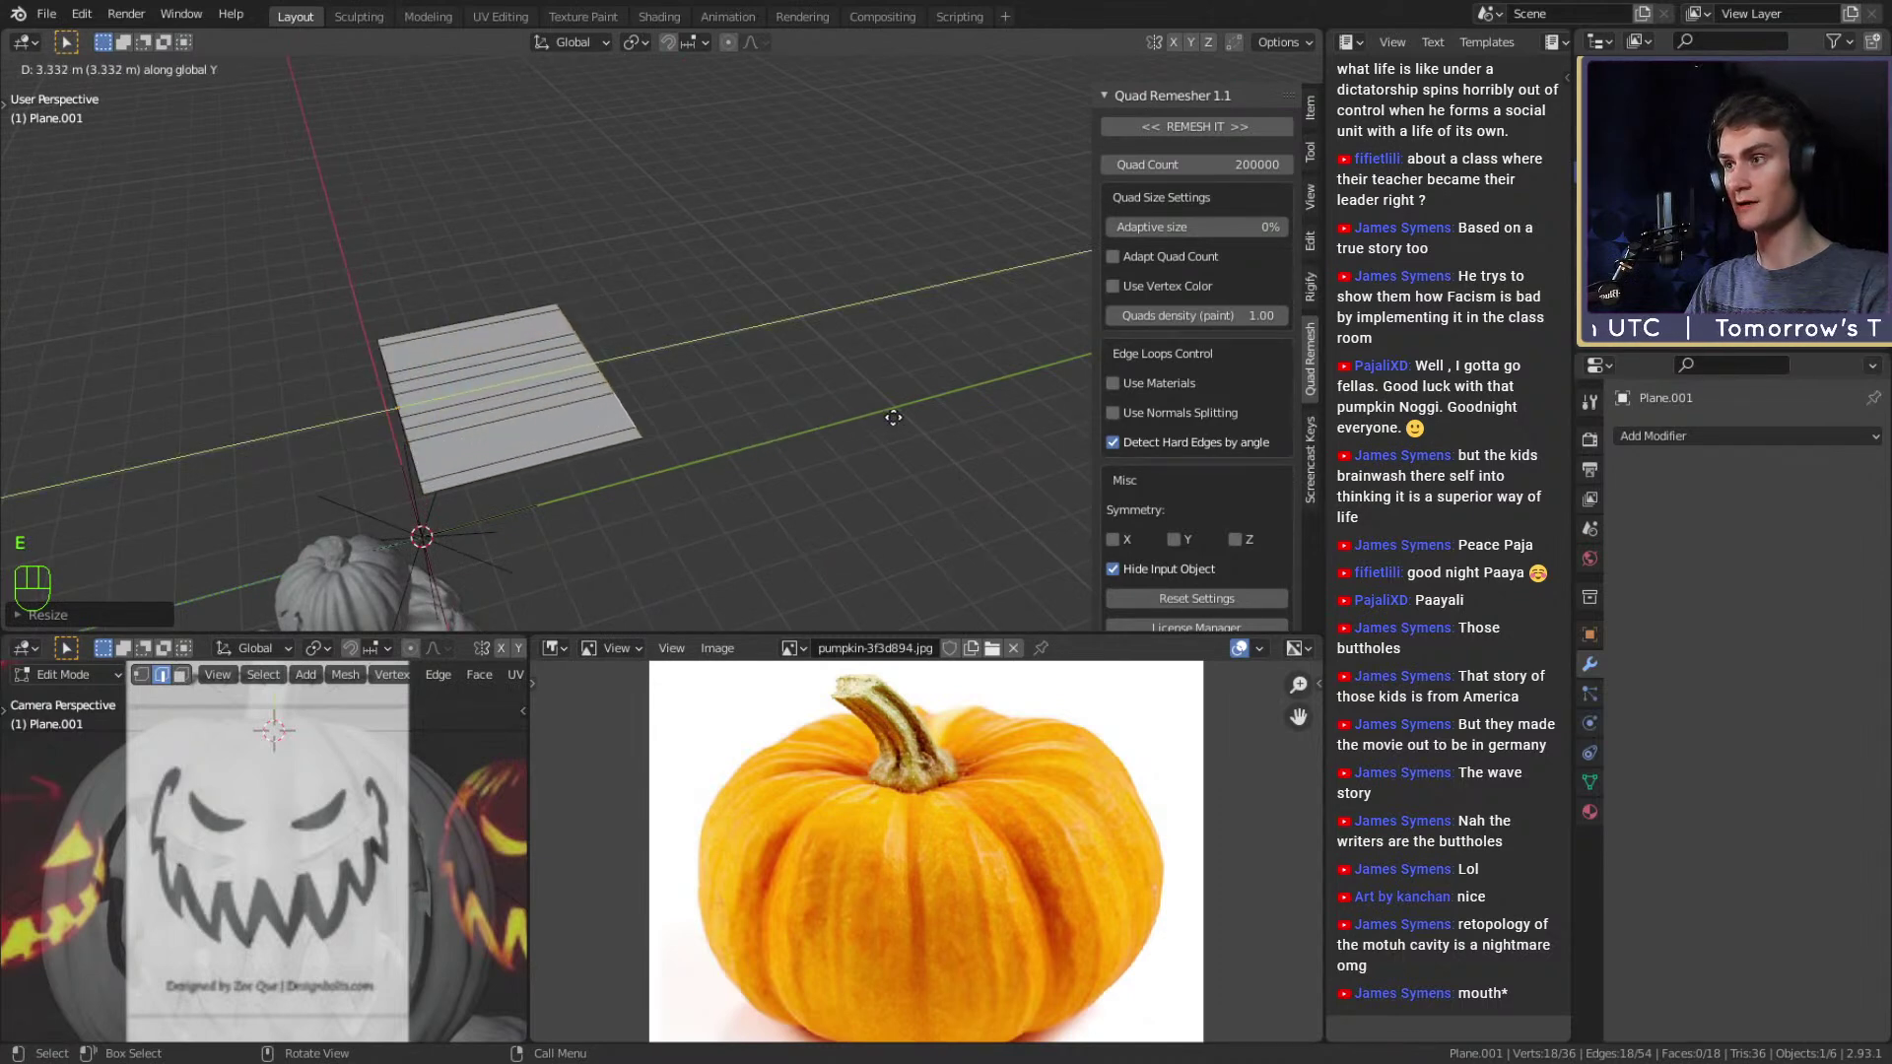
pyautogui.click(942, 410)
# Scale the extruded end loop up along Z into an open polygon and adjust its width along X.
pyautogui.moveTo(831, 393); pyautogui.dragTo(866, 473, button='middle')
pyautogui.press('s')
pyautogui.press('z')
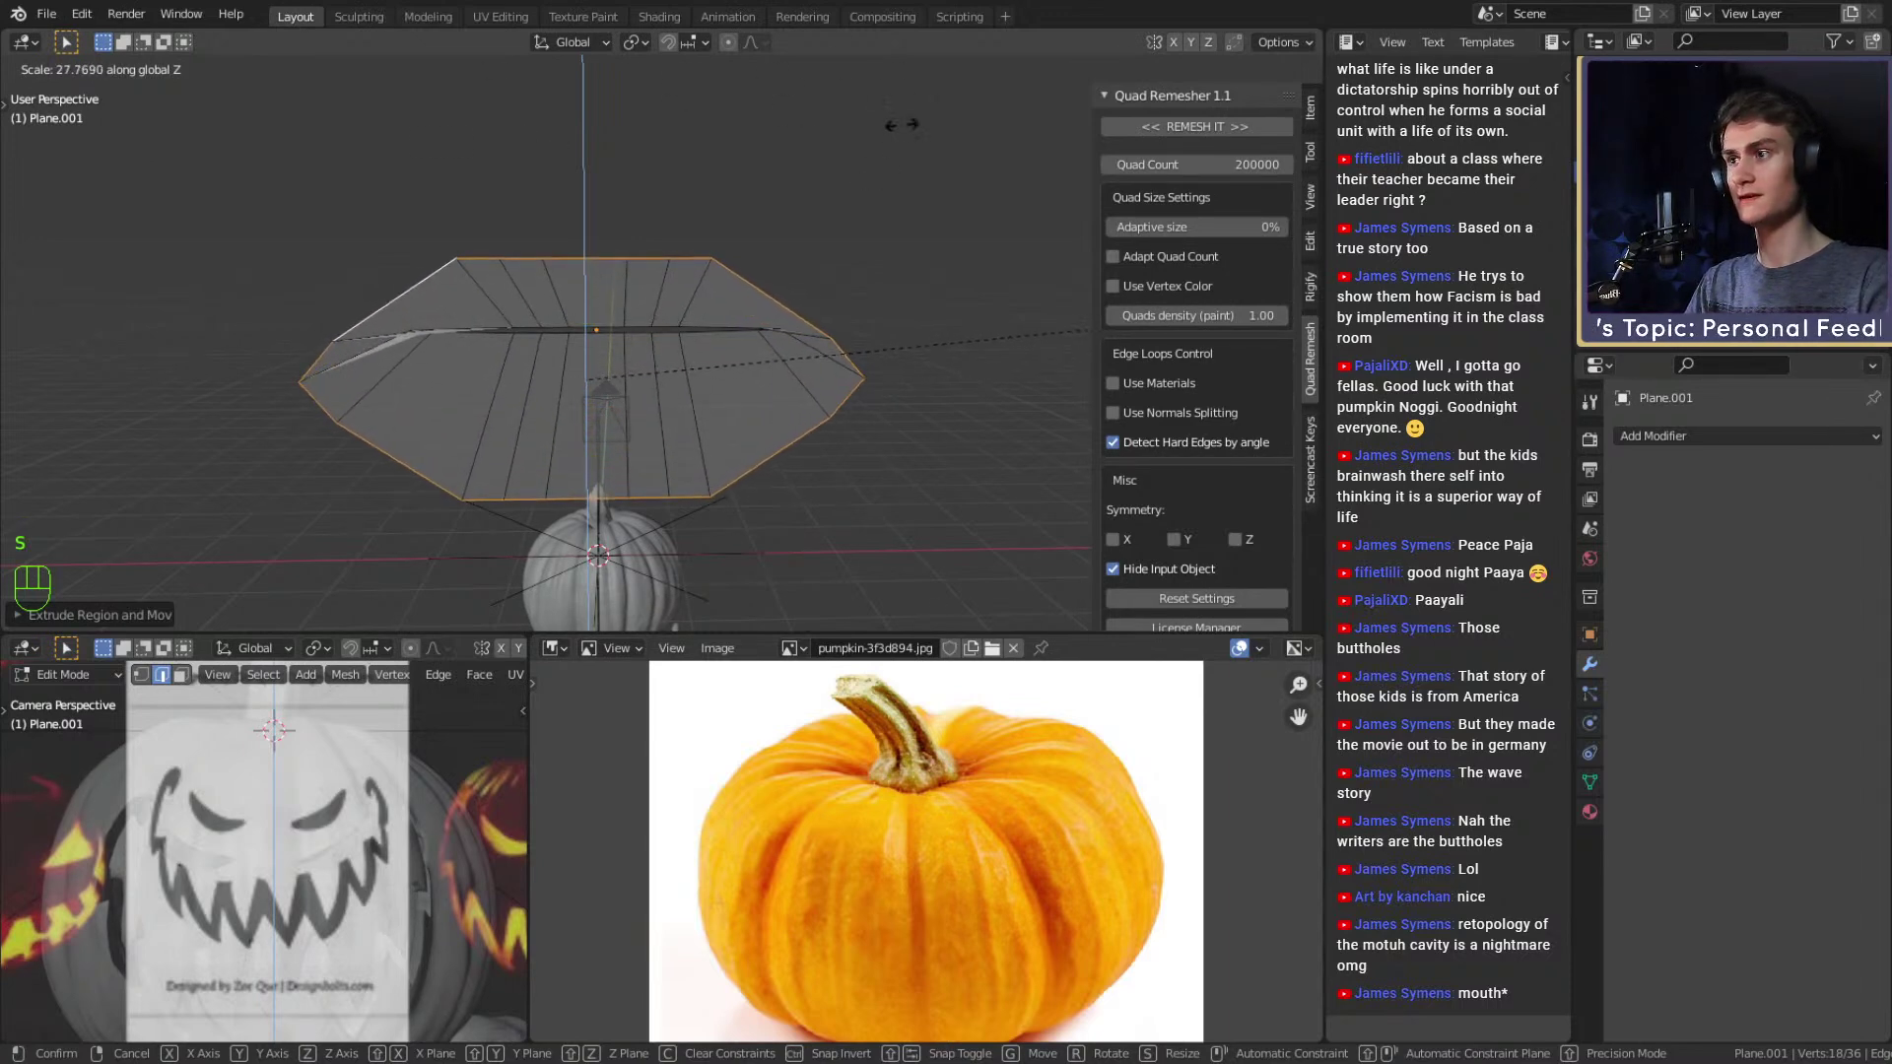
pyautogui.click(839, 232)
pyautogui.moveTo(533, 335); pyautogui.dragTo(818, 394, button='middle')
pyautogui.press('s')
pyautogui.press('x')
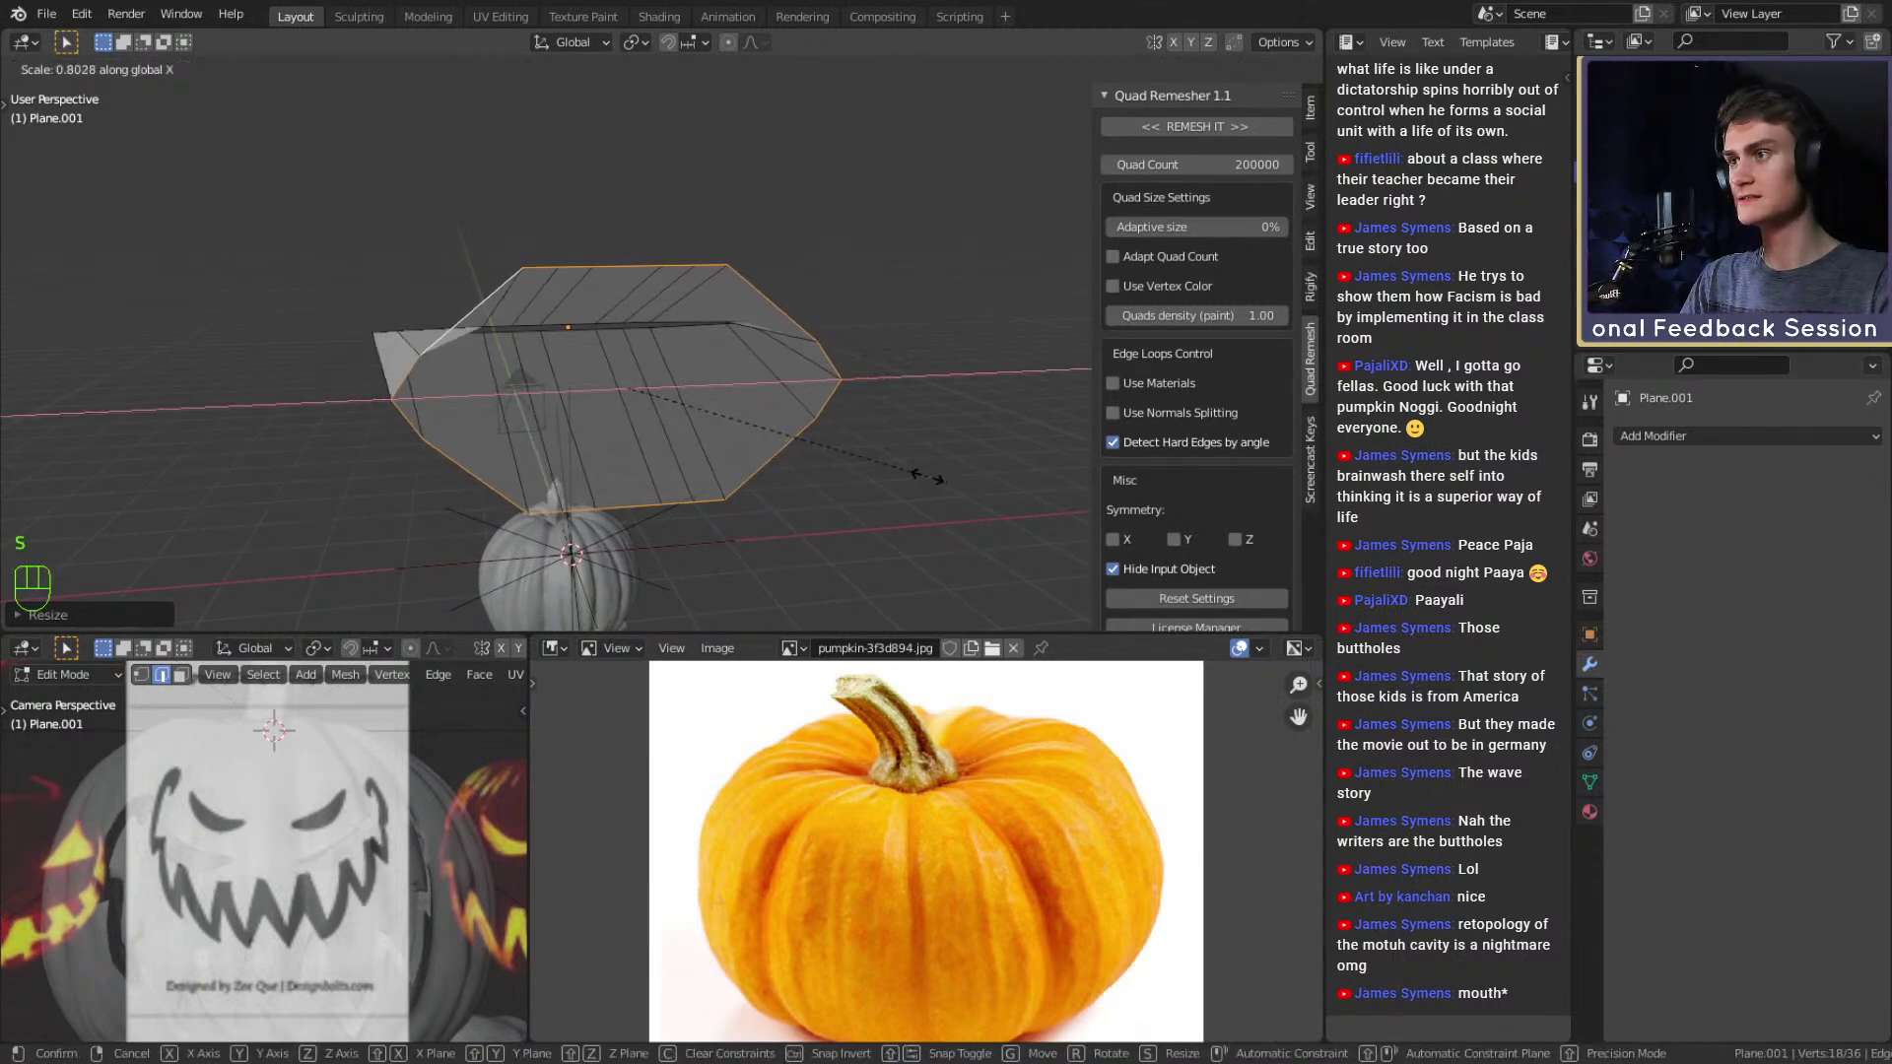
pyautogui.click(941, 475)
# Close the open end loop with Grid Fill, using a span of 4 and an offset of 7.
pyautogui.press('space')
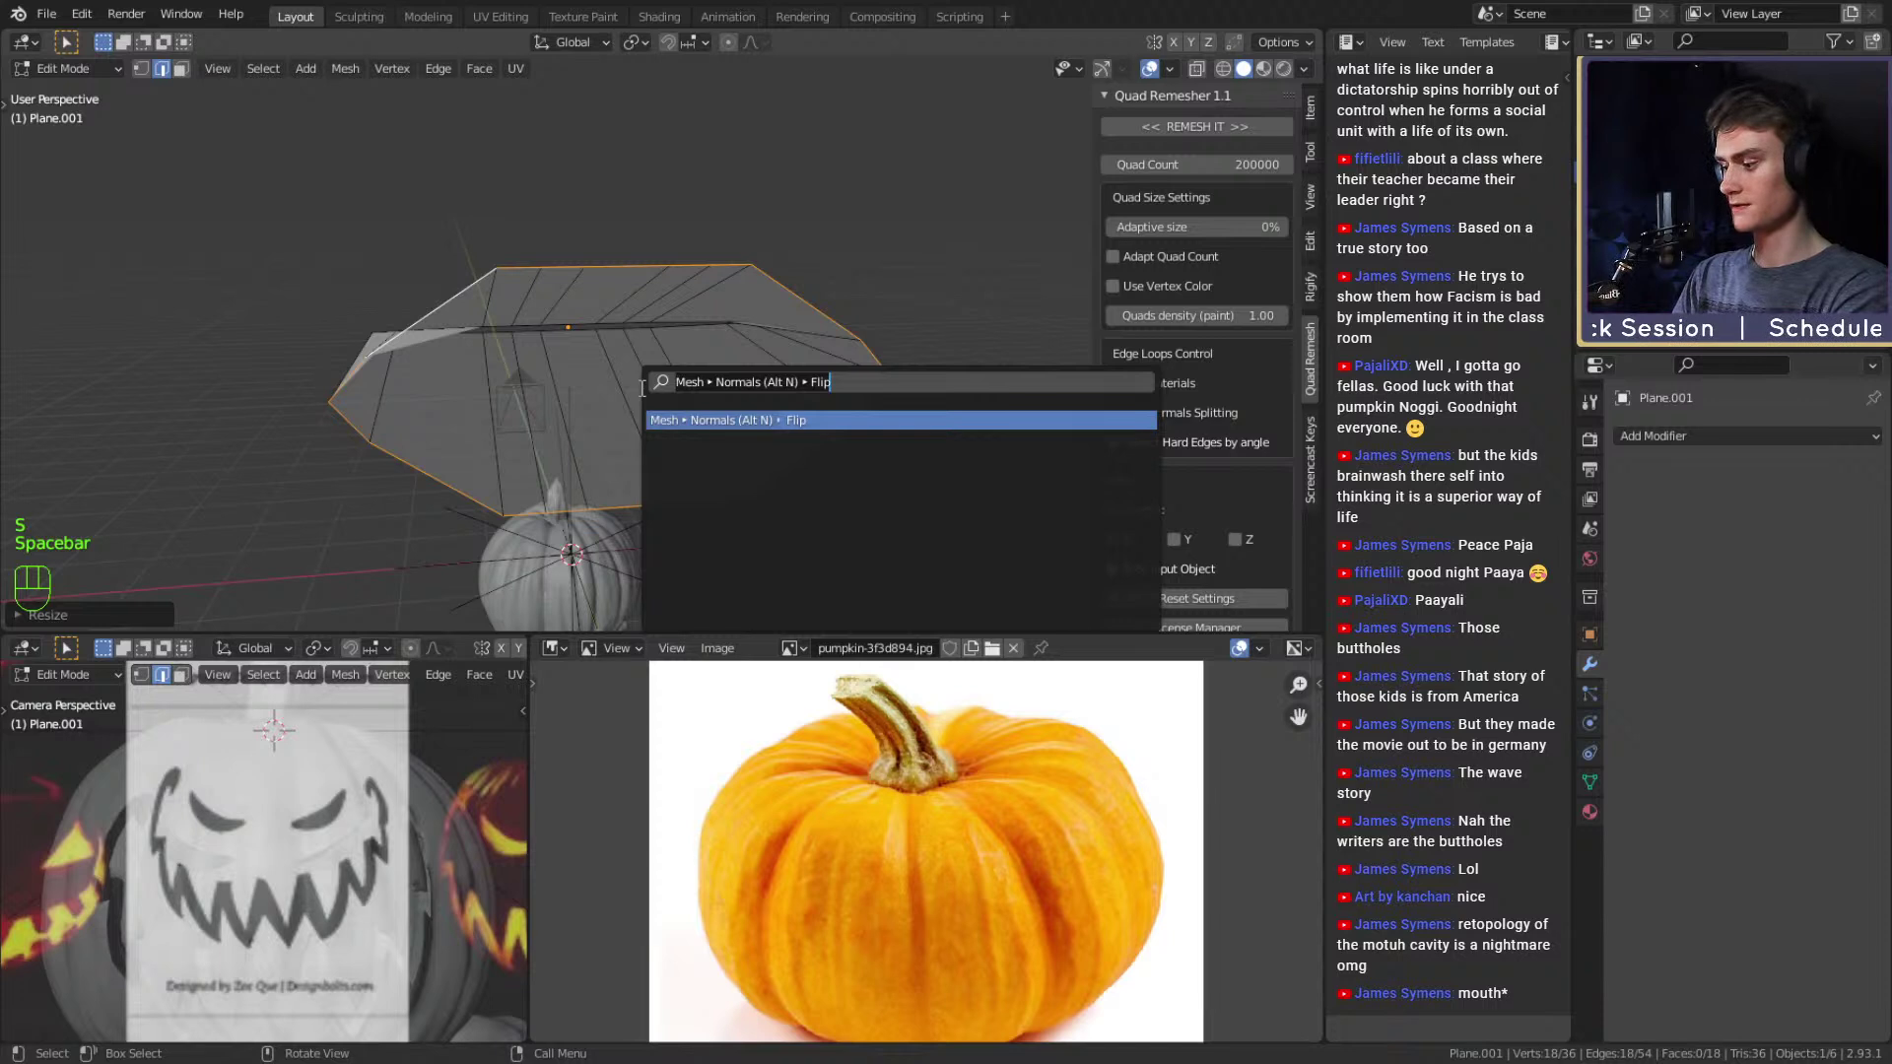
pyautogui.write('grid')
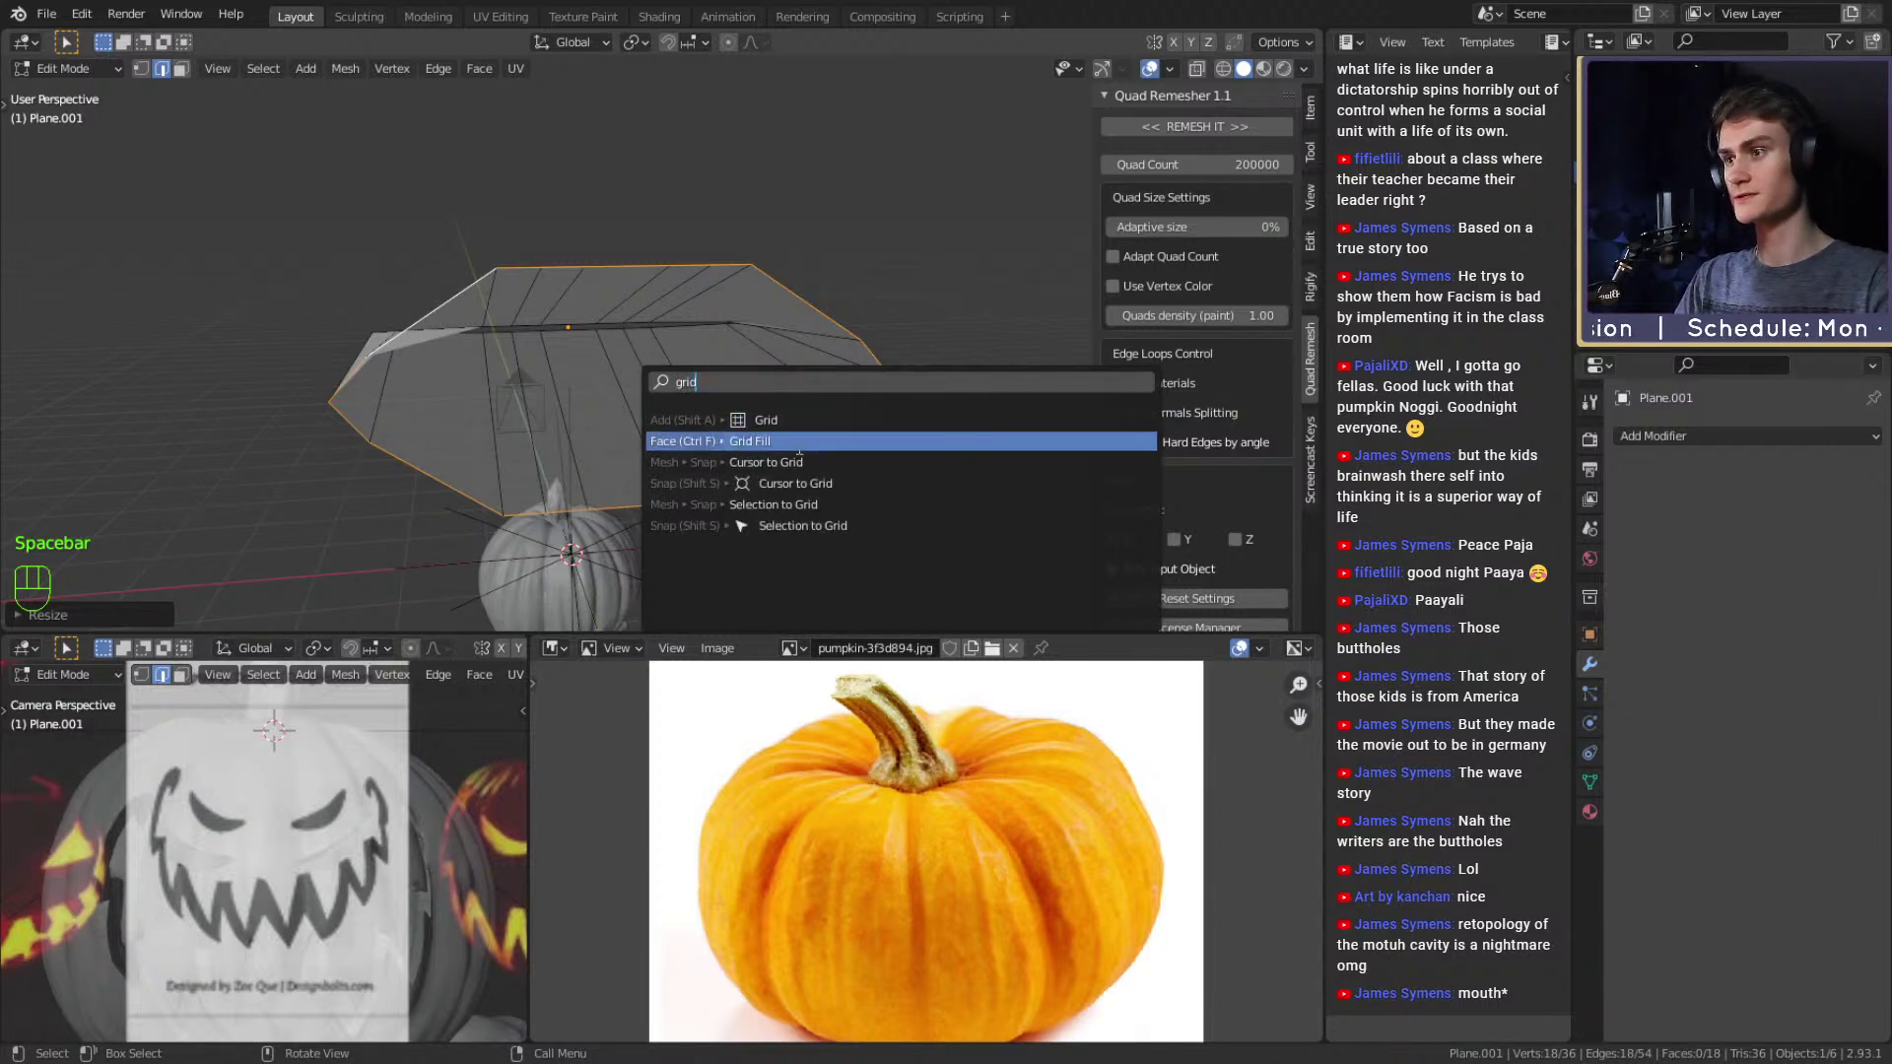
pyautogui.click(811, 444)
pyautogui.keyDown('ctrl'); pyautogui.moveTo(709, 345); pyautogui.dragTo(656, 417, button='middle'); pyautogui.keyUp('ctrl')
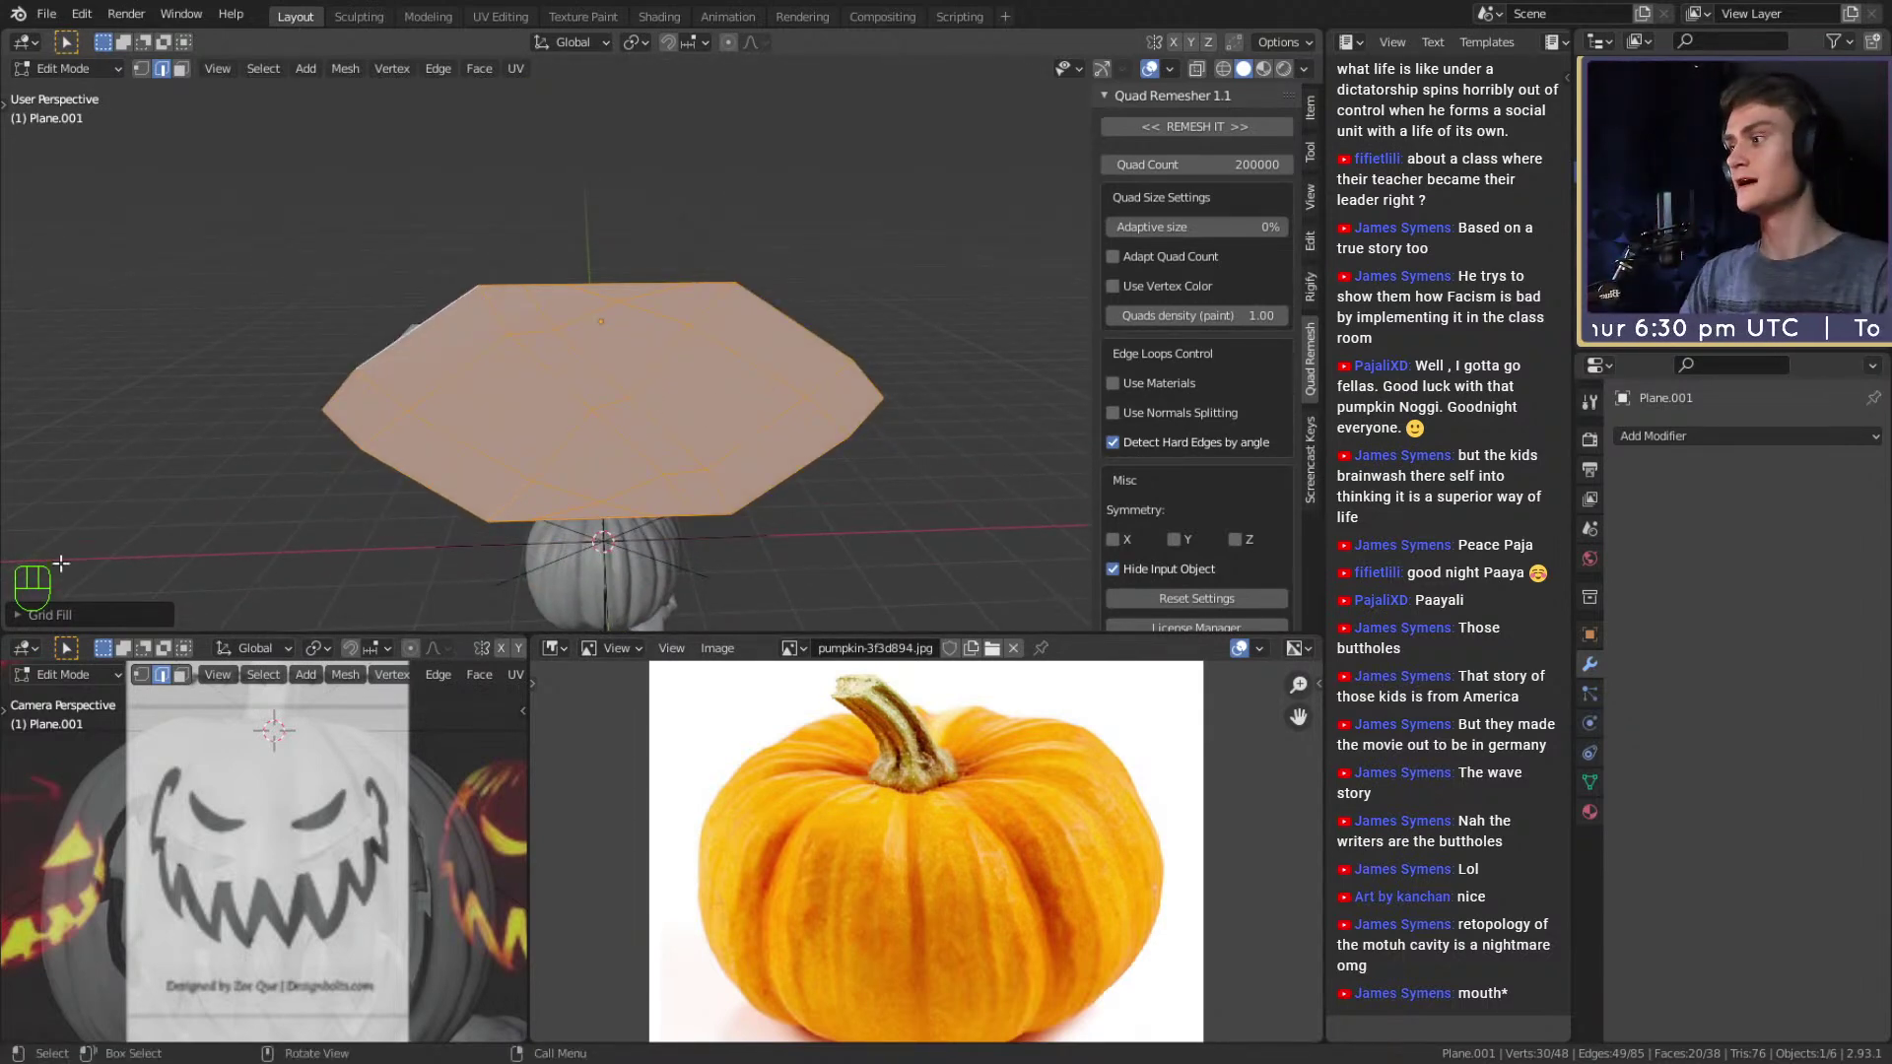
pyautogui.click(26, 615)
pyautogui.click(287, 584)
pyautogui.click(287, 584)
pyautogui.click(286, 584)
pyautogui.click(286, 584)
pyautogui.click(286, 584)
pyautogui.click(287, 584)
pyautogui.moveTo(695, 349); pyautogui.dragTo(513, 404, button='middle')
pyautogui.keyDown('shift'); pyautogui.moveTo(652, 424); pyautogui.dragTo(759, 439, button='middle'); pyautogui.keyUp('shift')
pyautogui.scroll(-4, 662, 366)
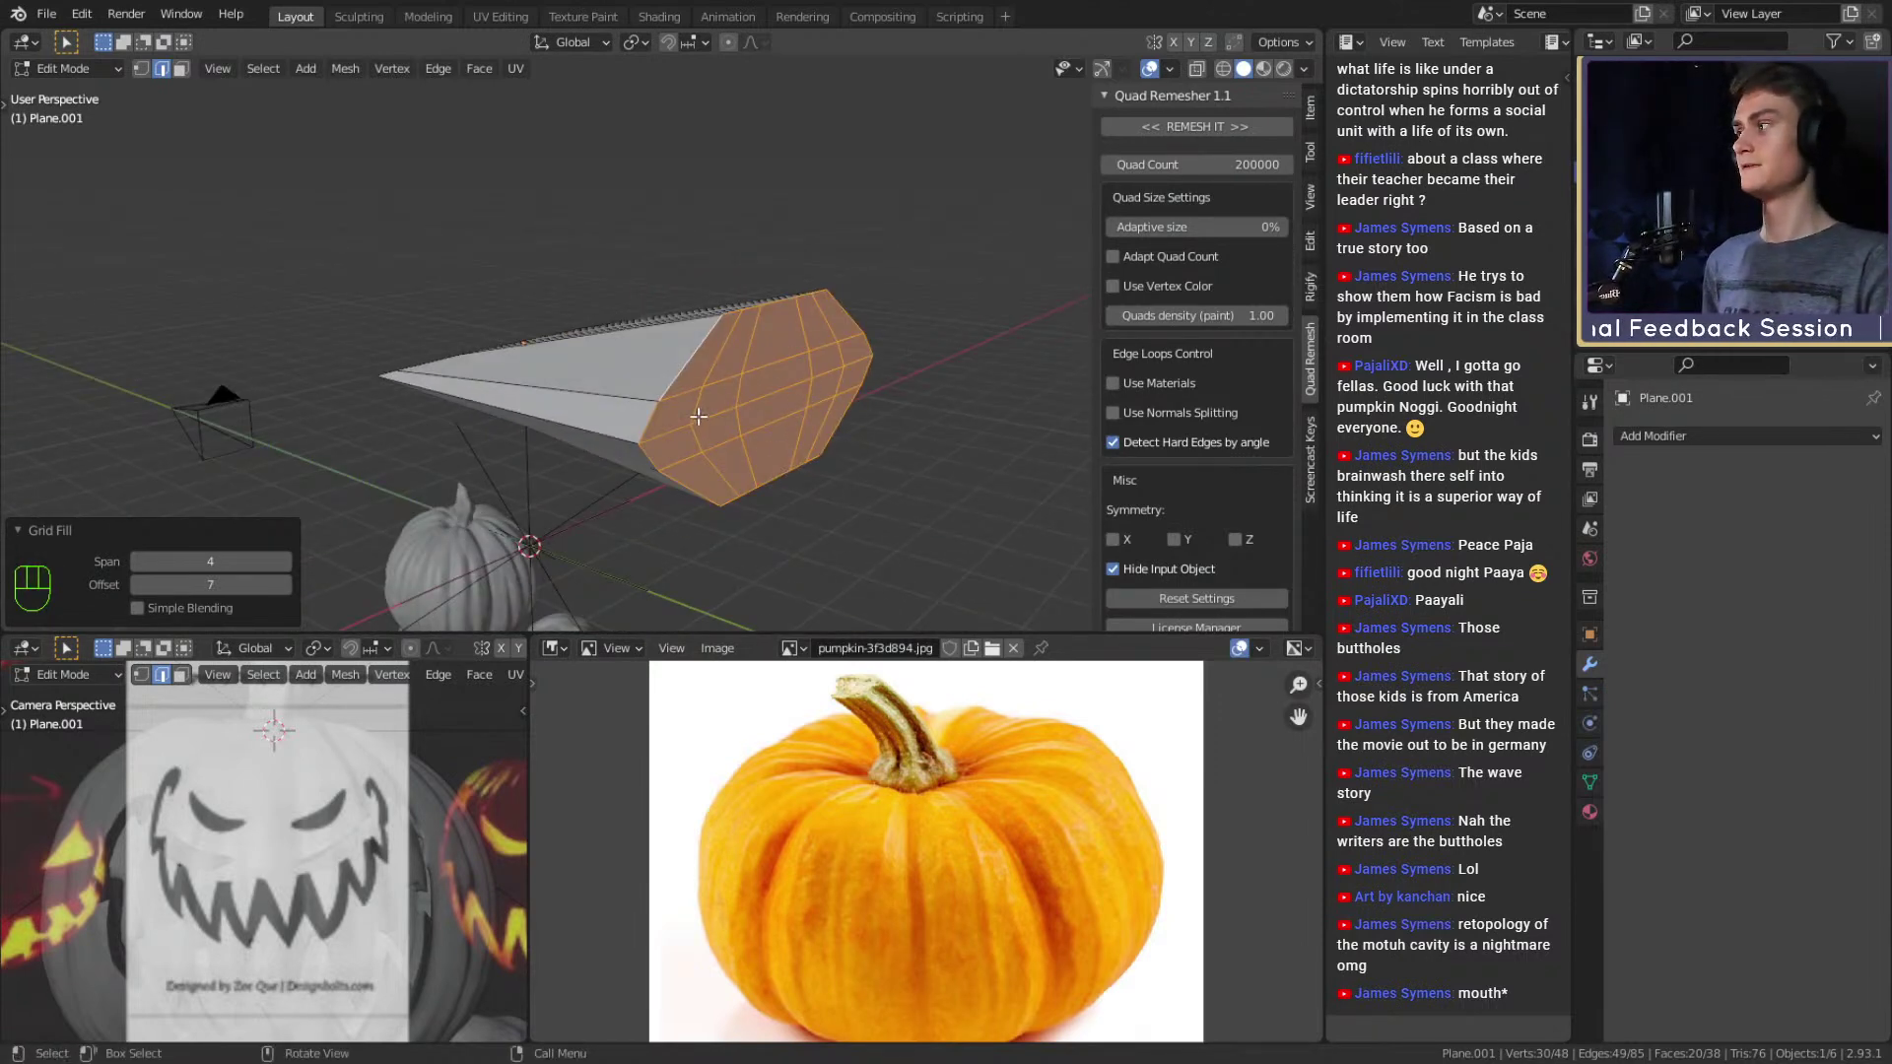
# Return to Object Mode and delete the mouth-cavity test mesh above the pumpkin head.
pyautogui.press('Tab')
pyautogui.press('x')
# Save the current Blender file with the pumpkin head and body.
pyautogui.scroll(3, 830, 446)
pyautogui.keyDown('shift'); pyautogui.moveTo(830, 446); pyautogui.dragTo(760, 341, button='middle'); pyautogui.keyUp('shift')
pyautogui.scroll(2, 760, 351)
pyautogui.keyDown('shift'); pyautogui.moveTo(754, 477); pyautogui.dragTo(745, 382, button='middle'); pyautogui.keyUp('shift')
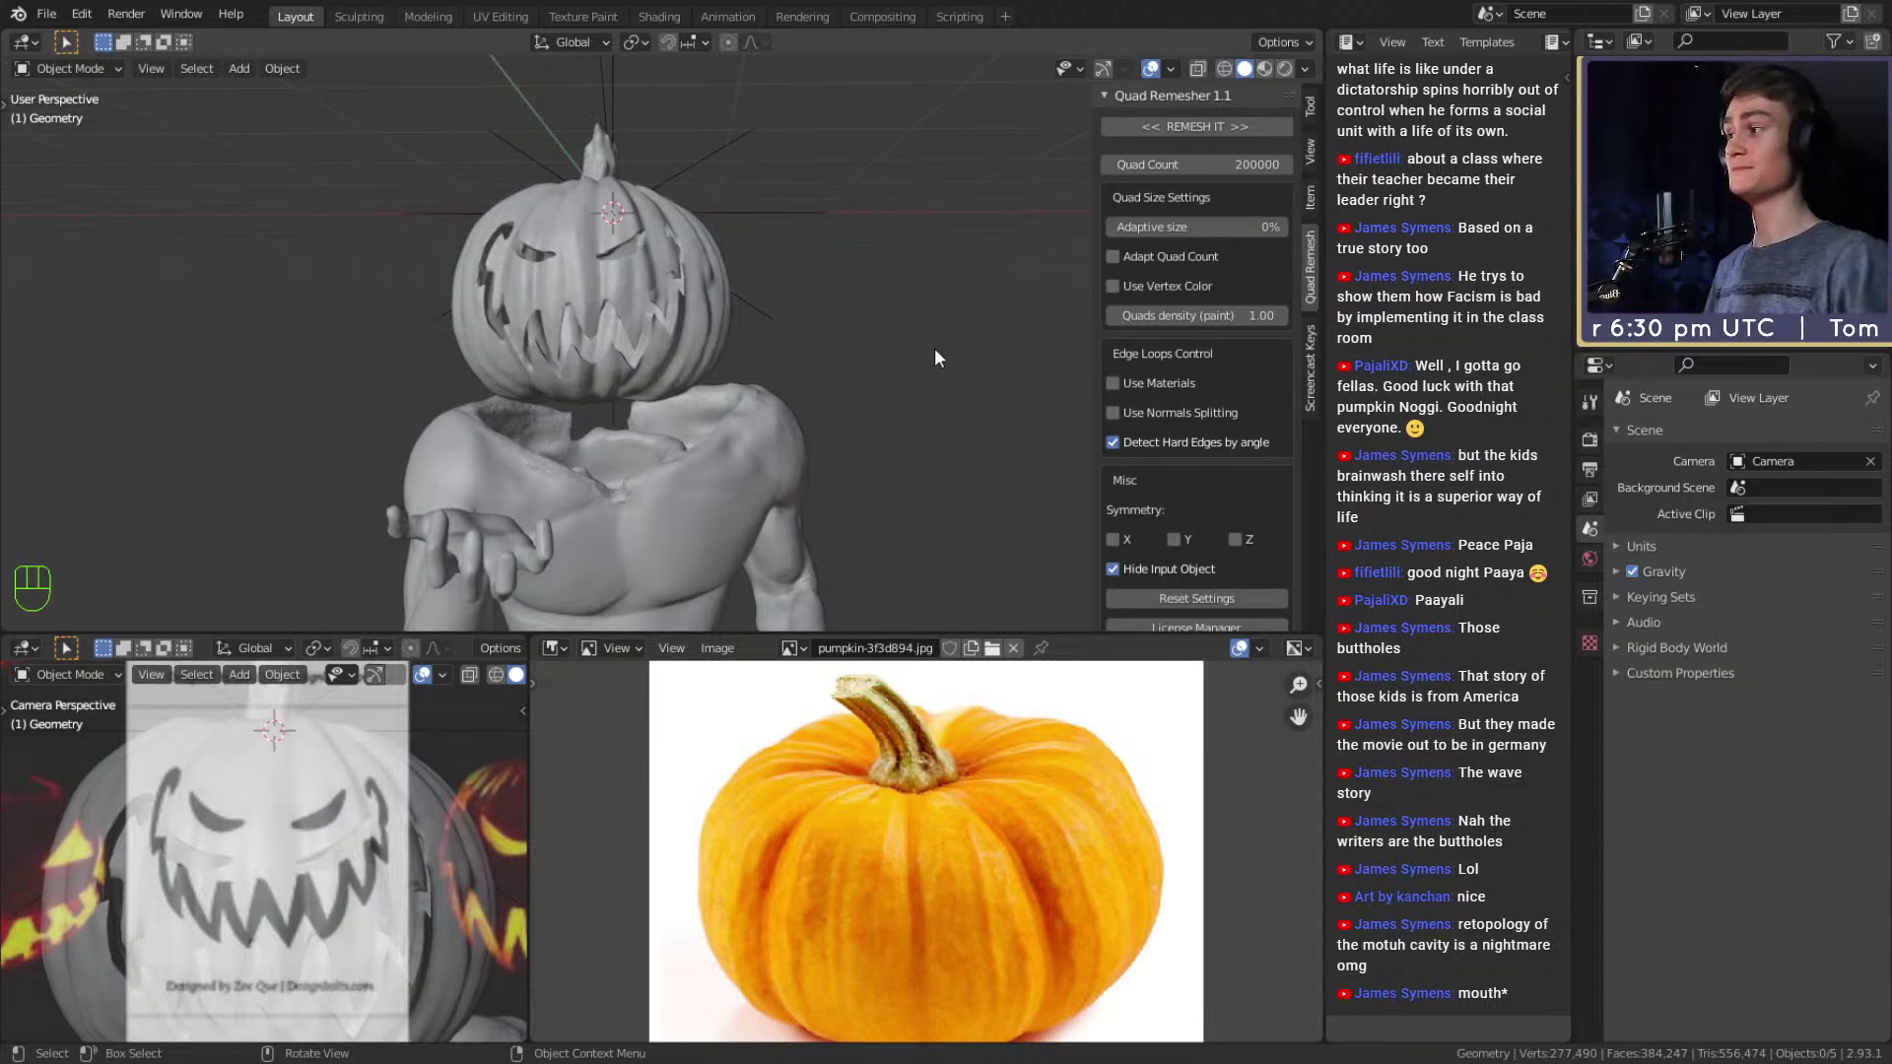
pyautogui.click(54, 13)
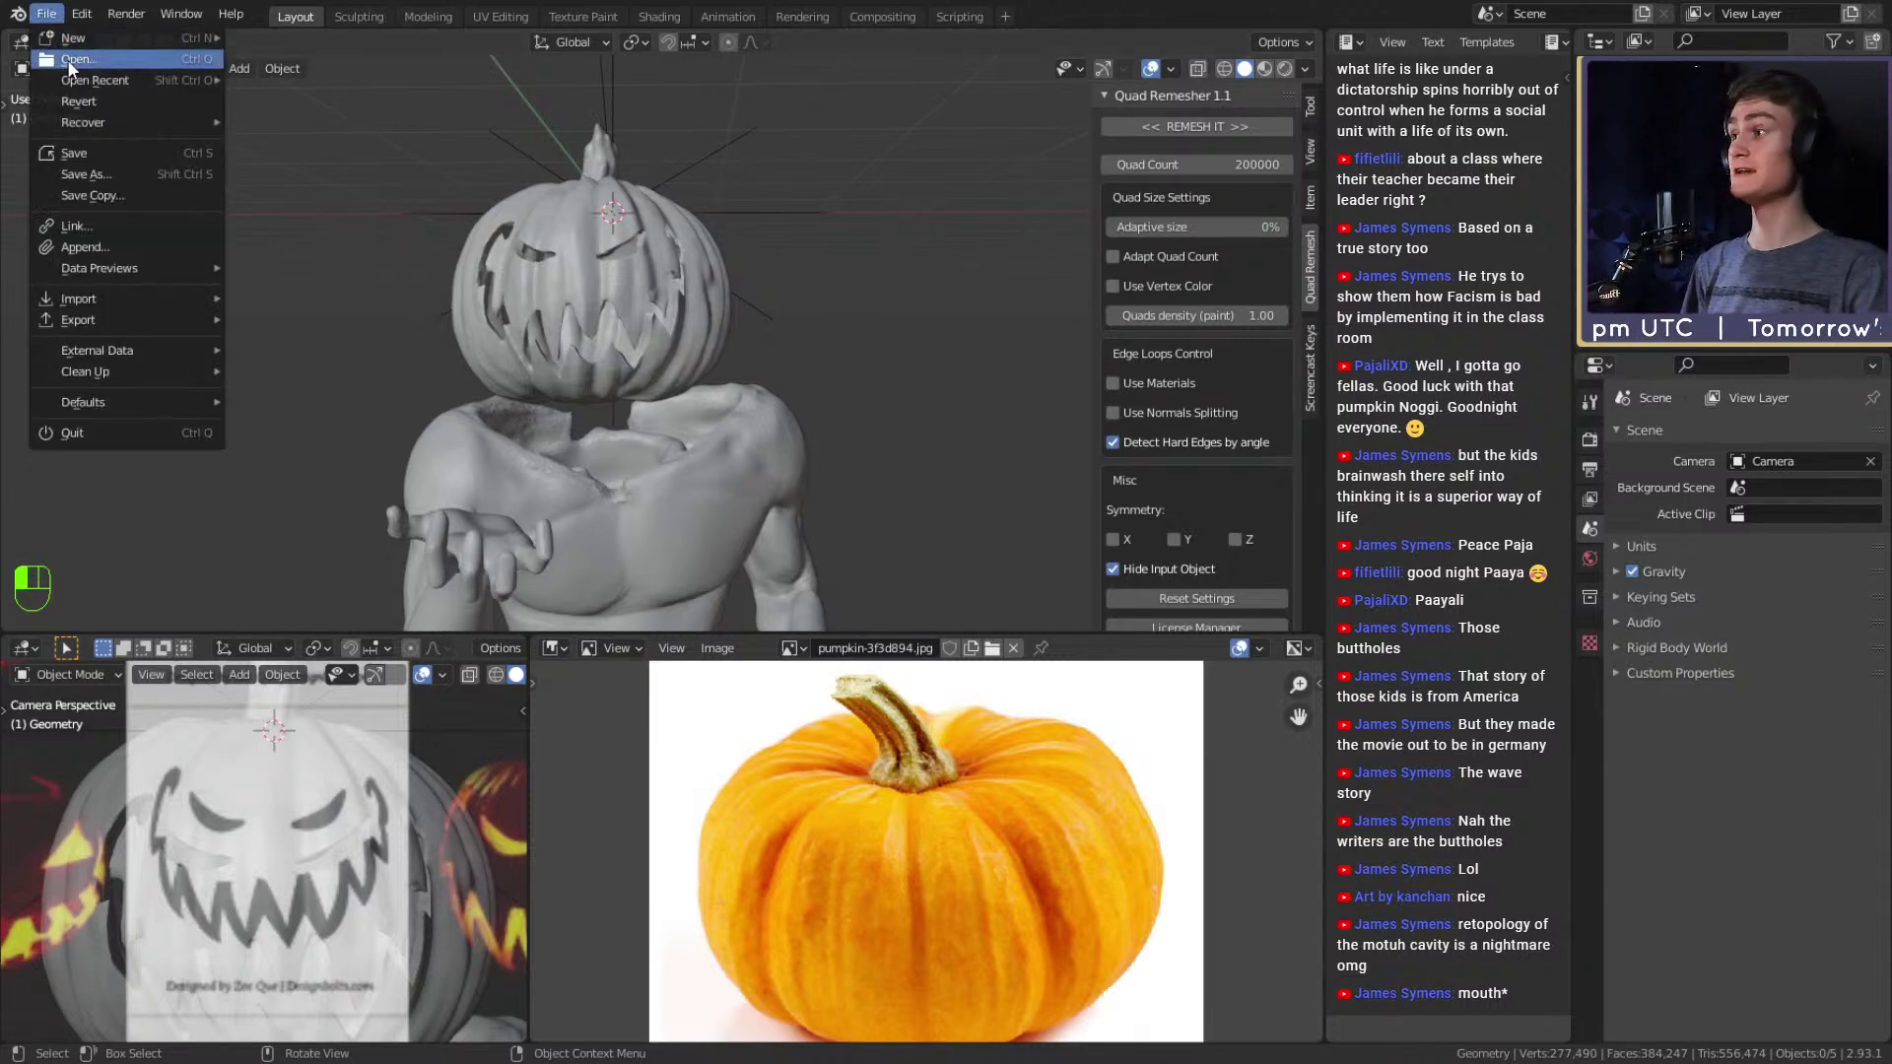
pyautogui.click(78, 153)
# Select the pumpkin head and examine its fit above the body from several angles and distances.
pyautogui.click(705, 286)
pyautogui.scroll(-4, 788, 372)
pyautogui.moveTo(789, 372)
pyautogui.mouseDown(button='middle')
pyautogui.moveTo(785, 418)
pyautogui.moveTo(855, 439)
pyautogui.moveTo(745, 419)
pyautogui.moveTo(781, 409)
pyautogui.mouseUp(button='middle')
pyautogui.scroll(4, 855, 439)
pyautogui.scroll(-5, 744, 419)
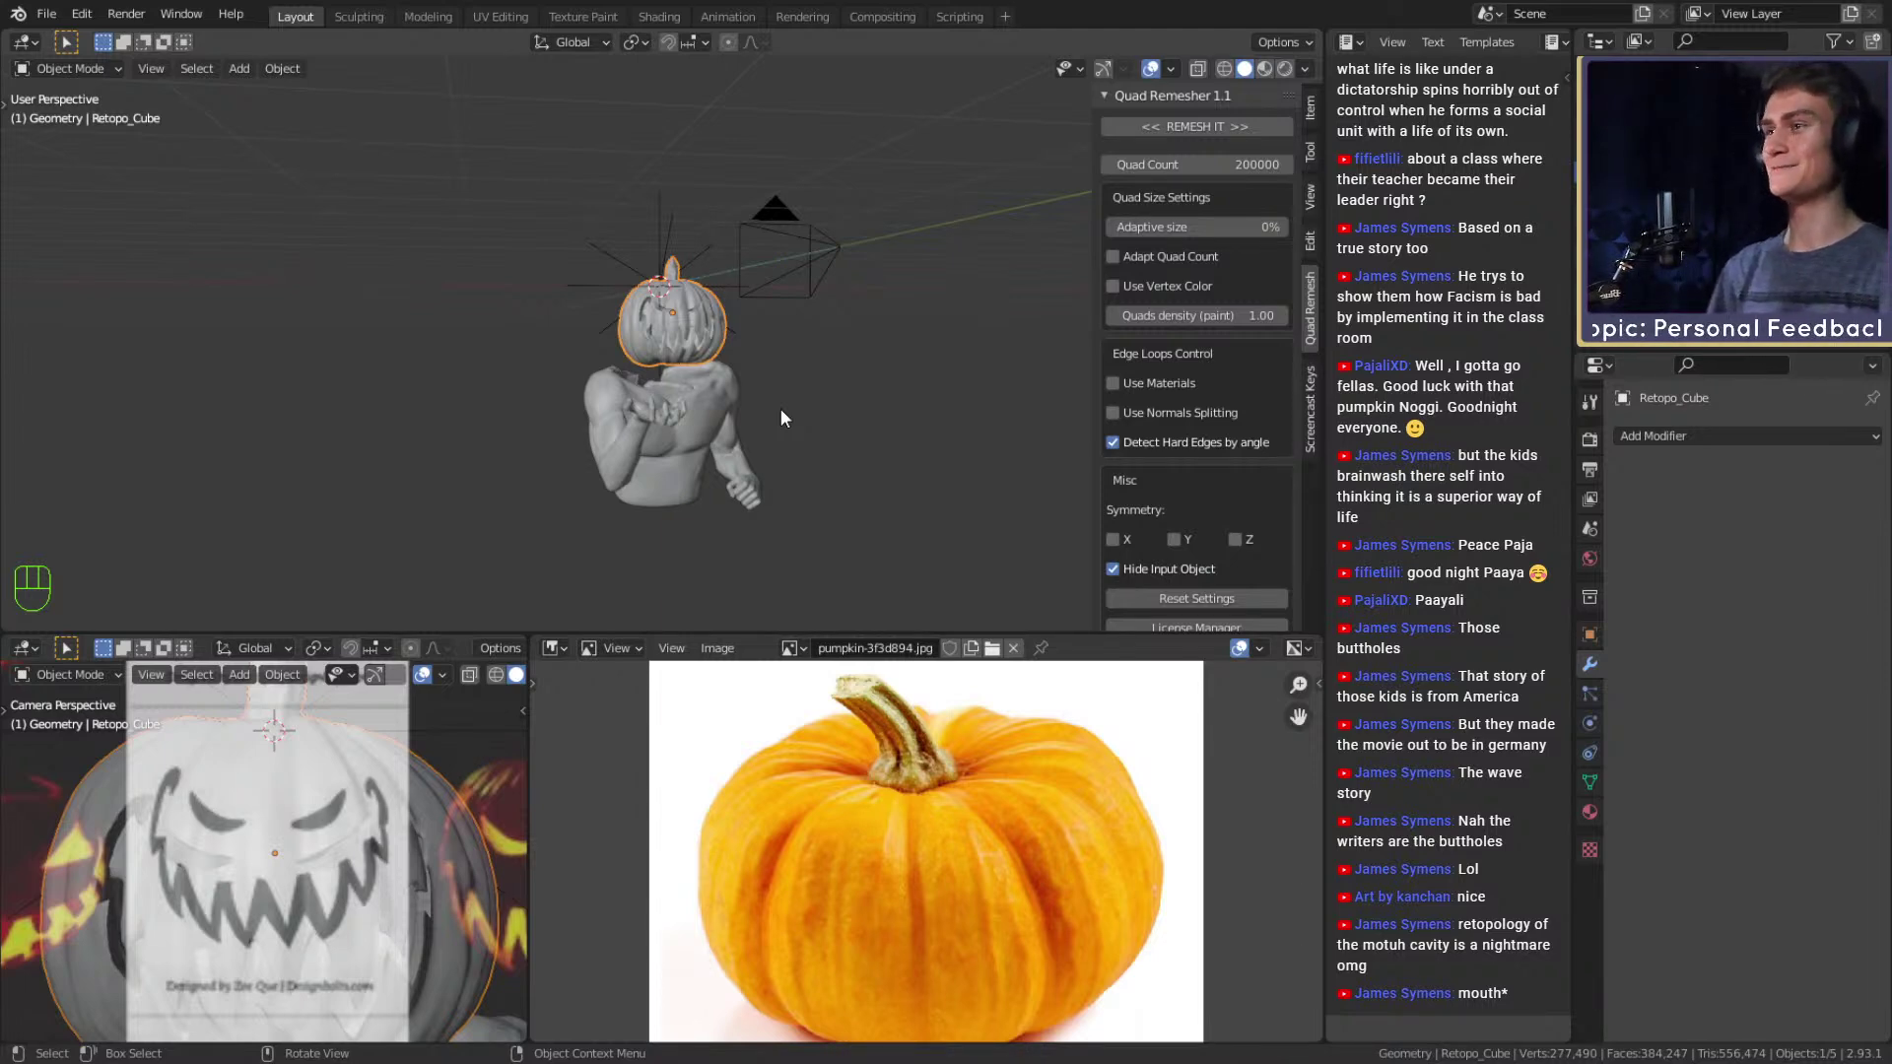
pyautogui.scroll(4, 776, 408)
pyautogui.moveTo(767, 422); pyautogui.dragTo(571, 430, button='middle')
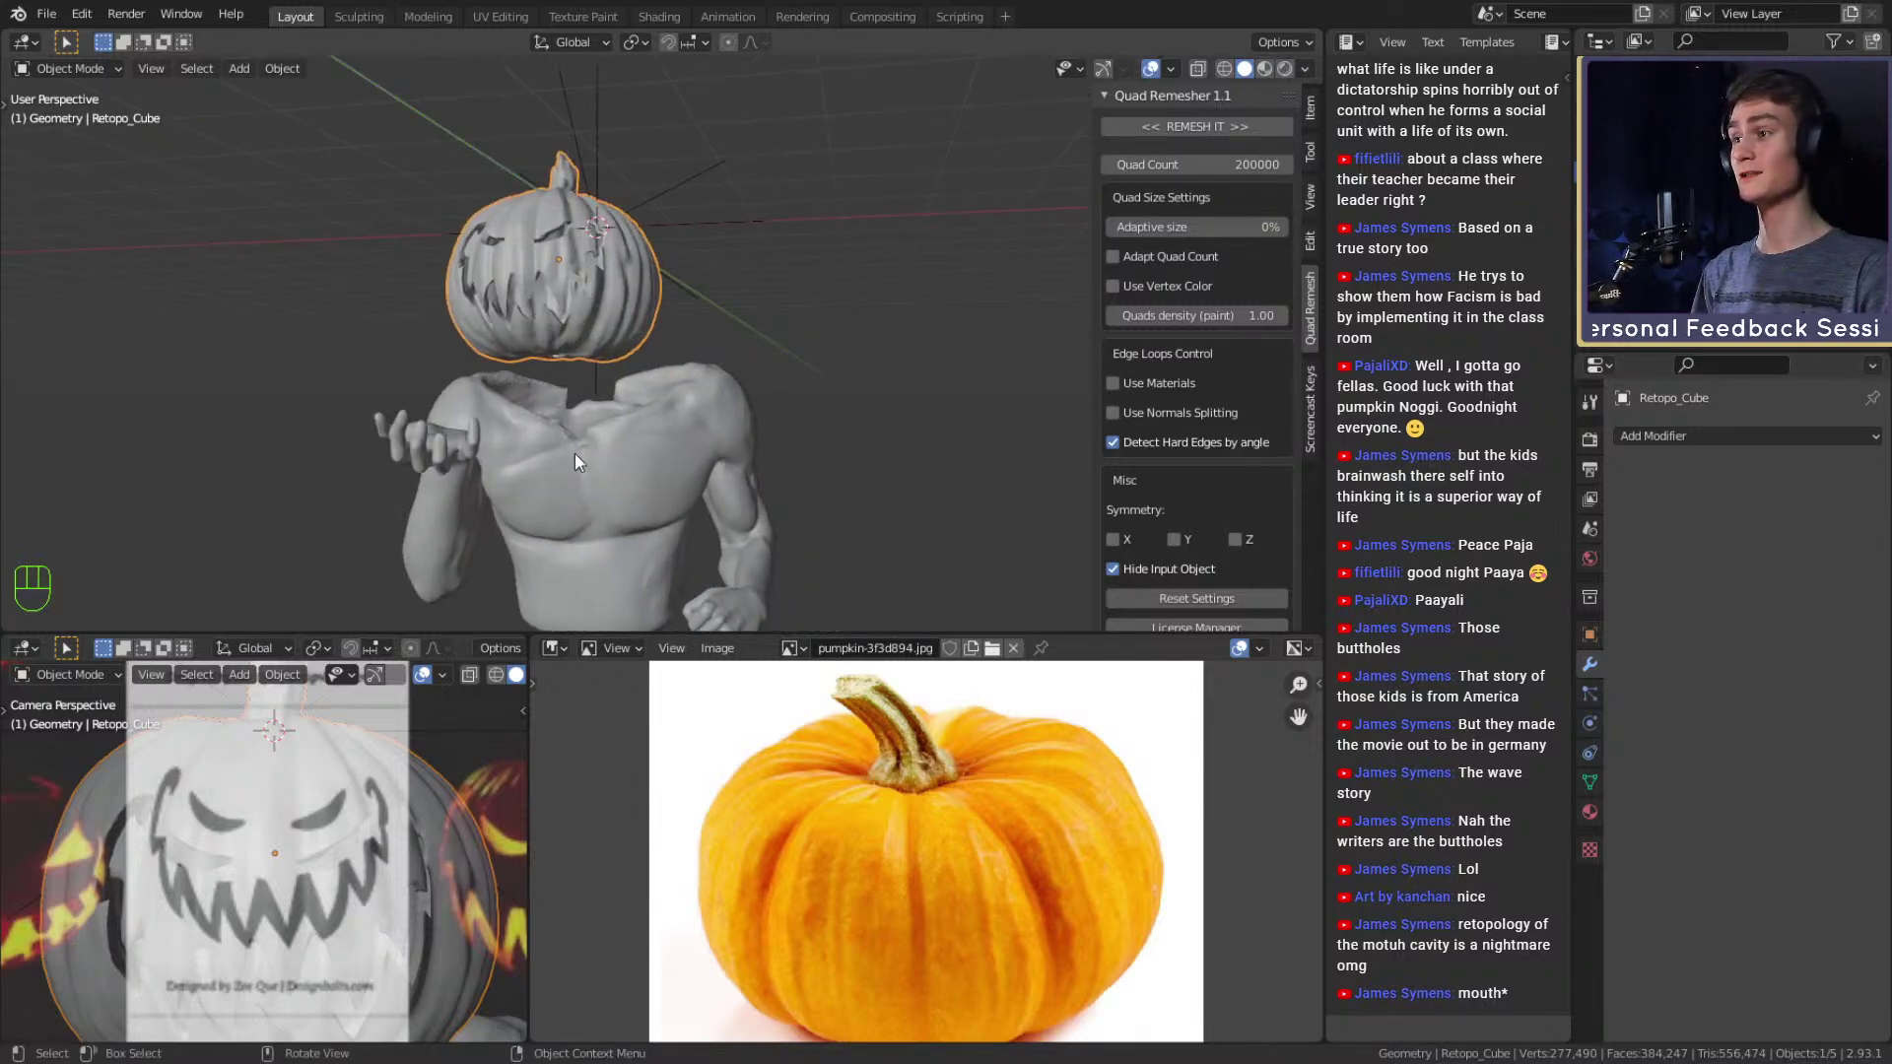